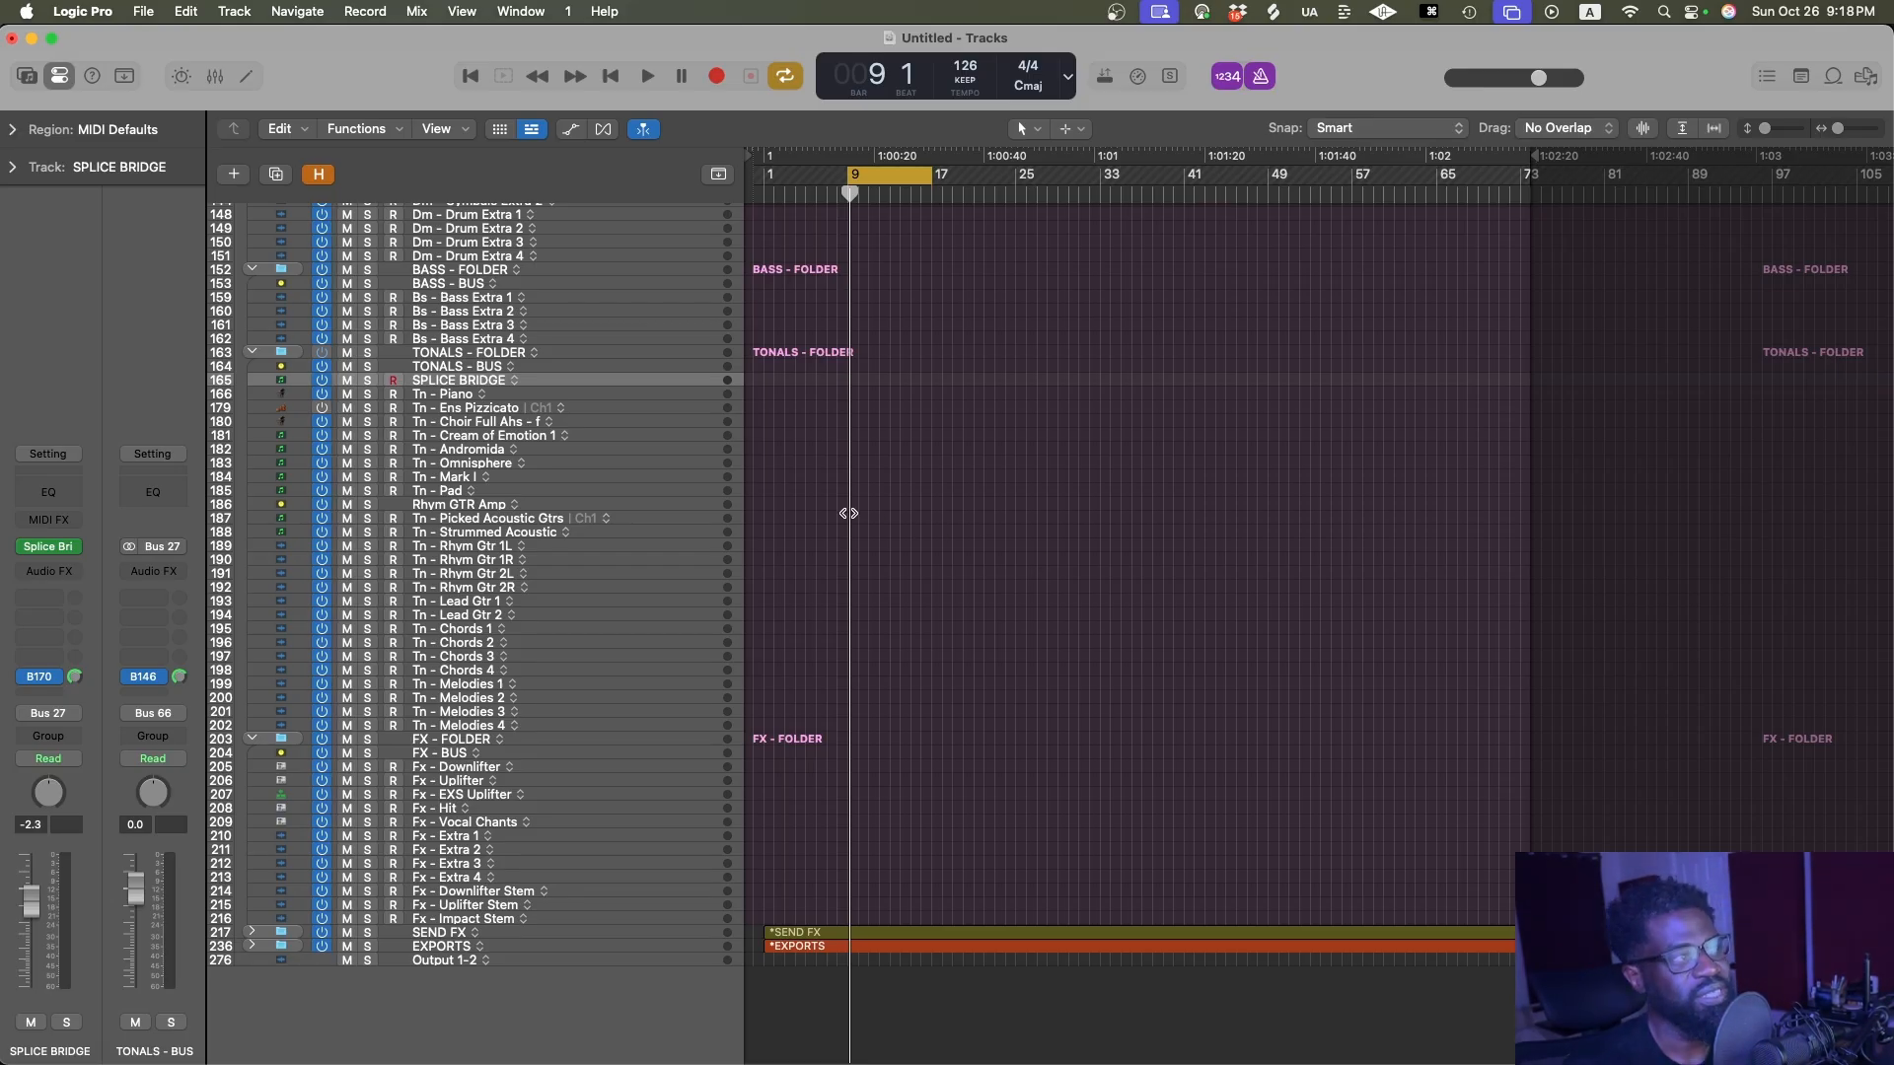
left_click(651, 435)
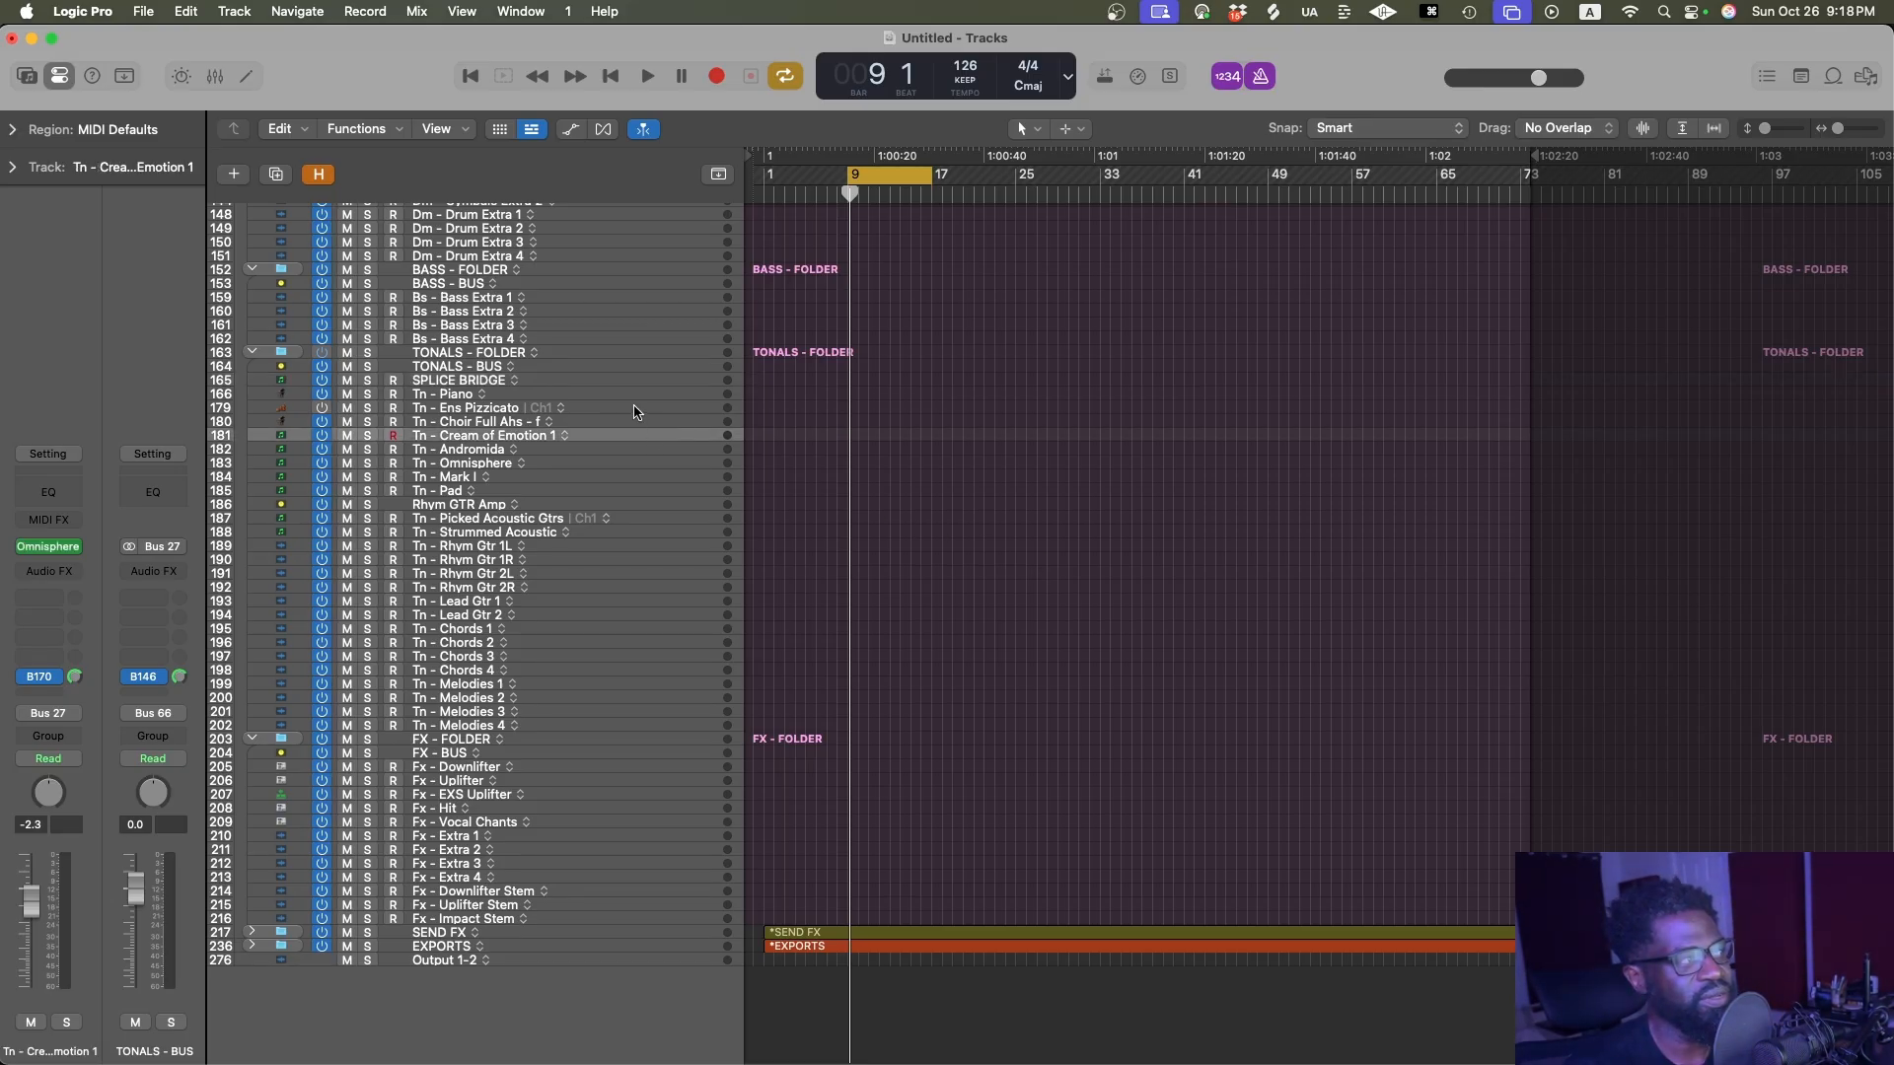
left_click(646, 422)
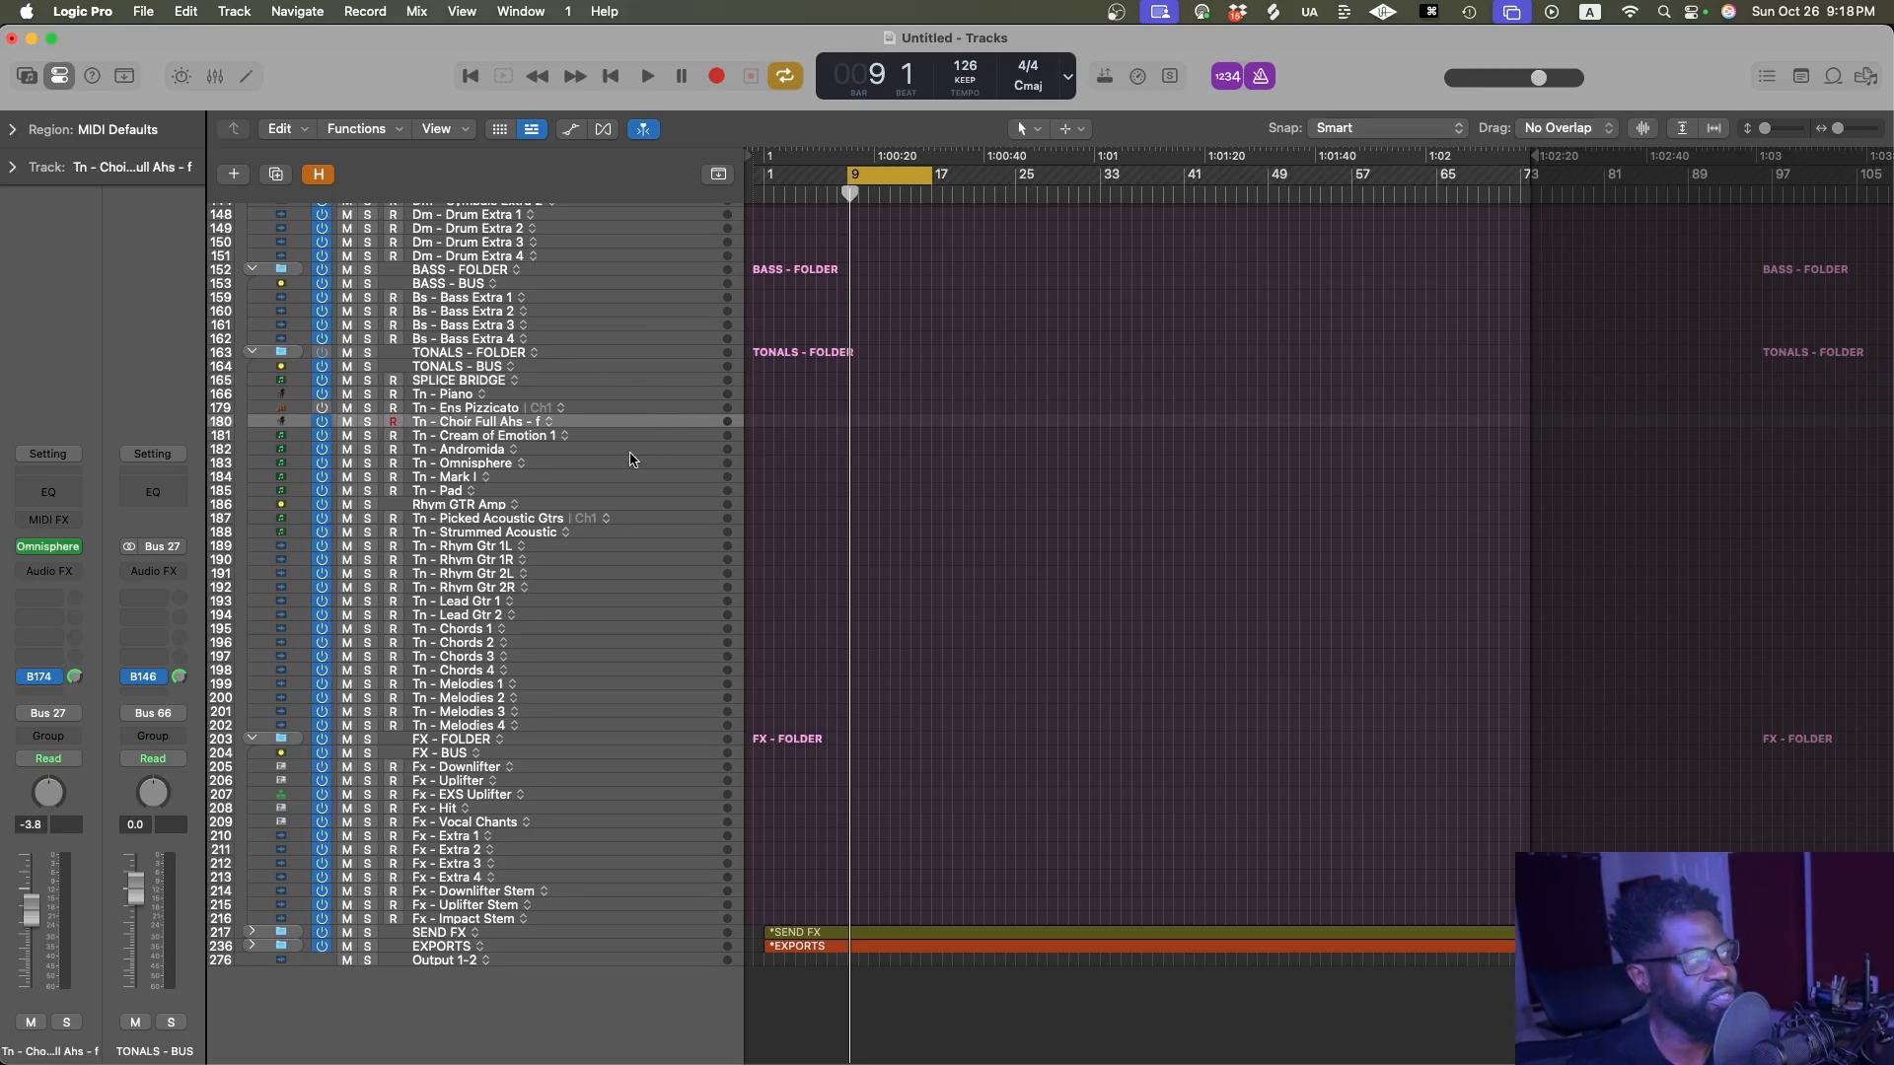
left_click(579, 464)
left_click(588, 477)
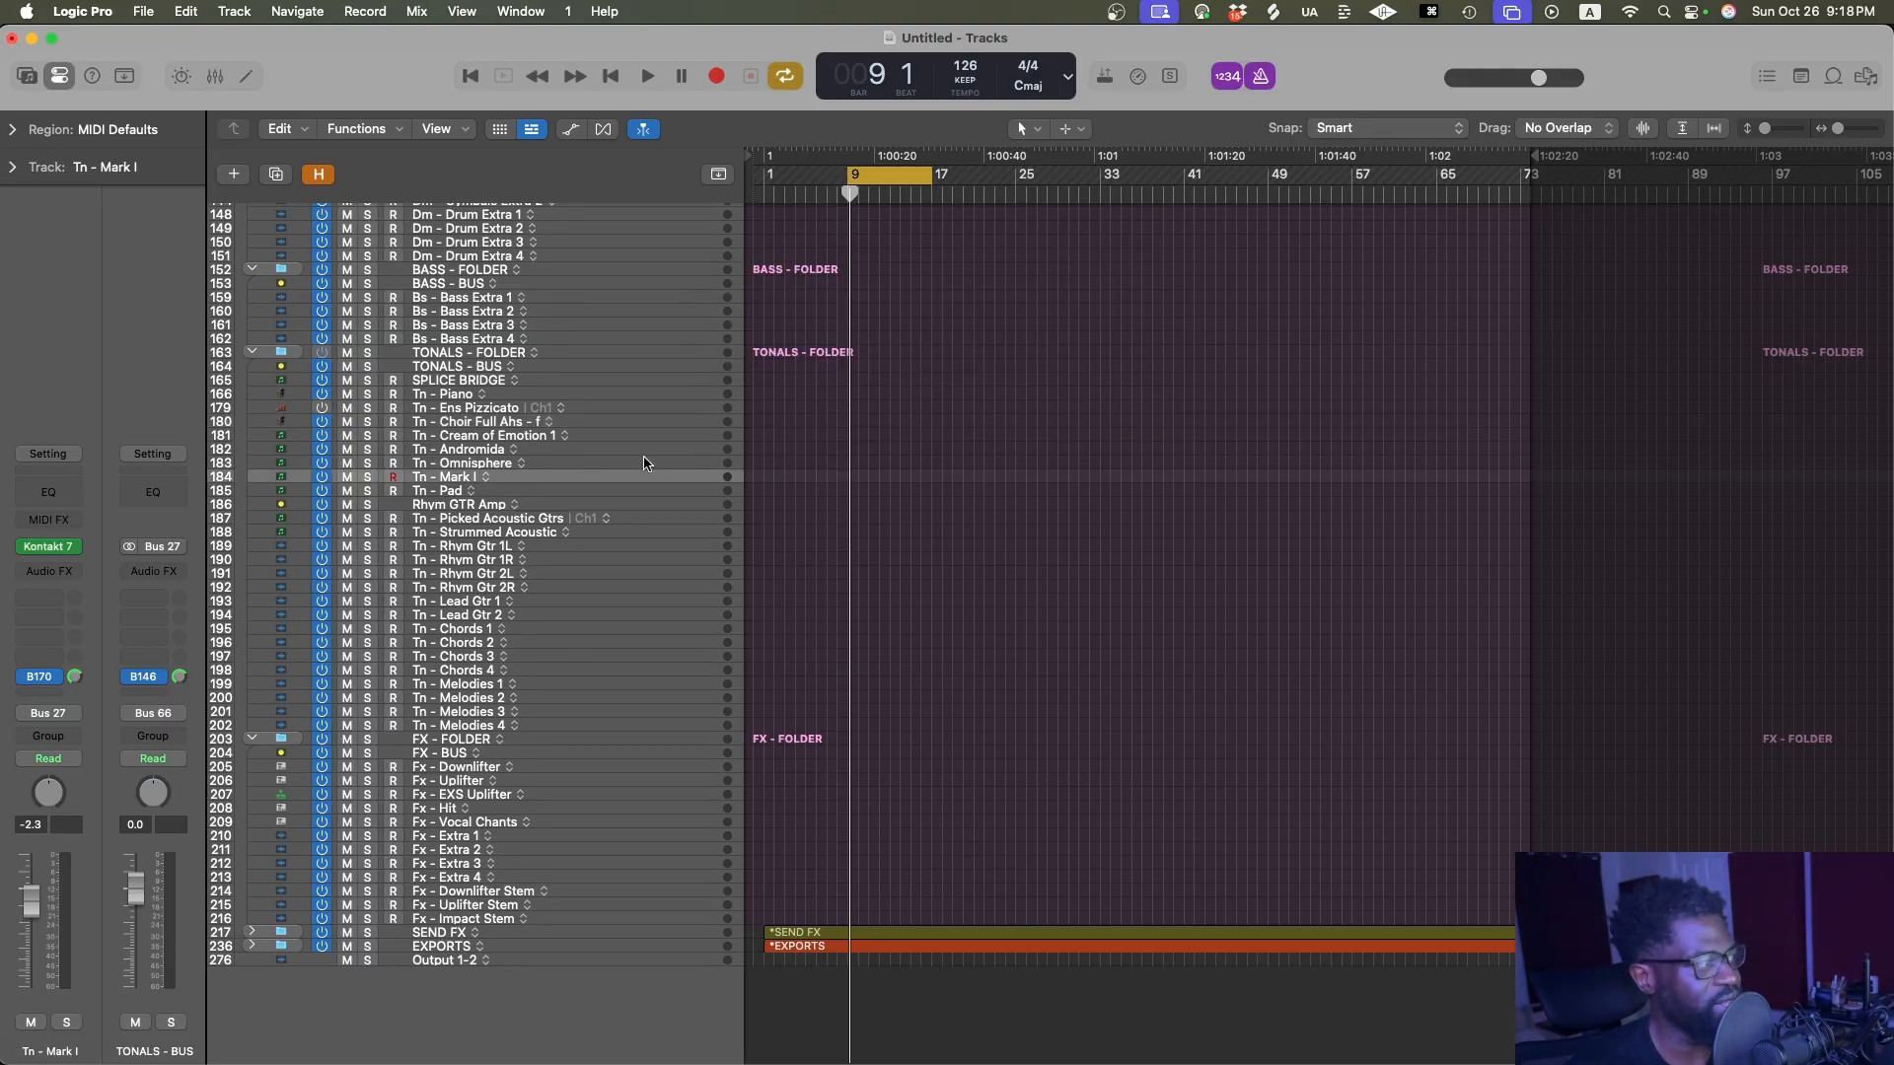
Replace the instrument on the Tn - Piano track with the stereo version of Output's Arcade
scroll(562, 467, "up", 2)
left_click(459, 448)
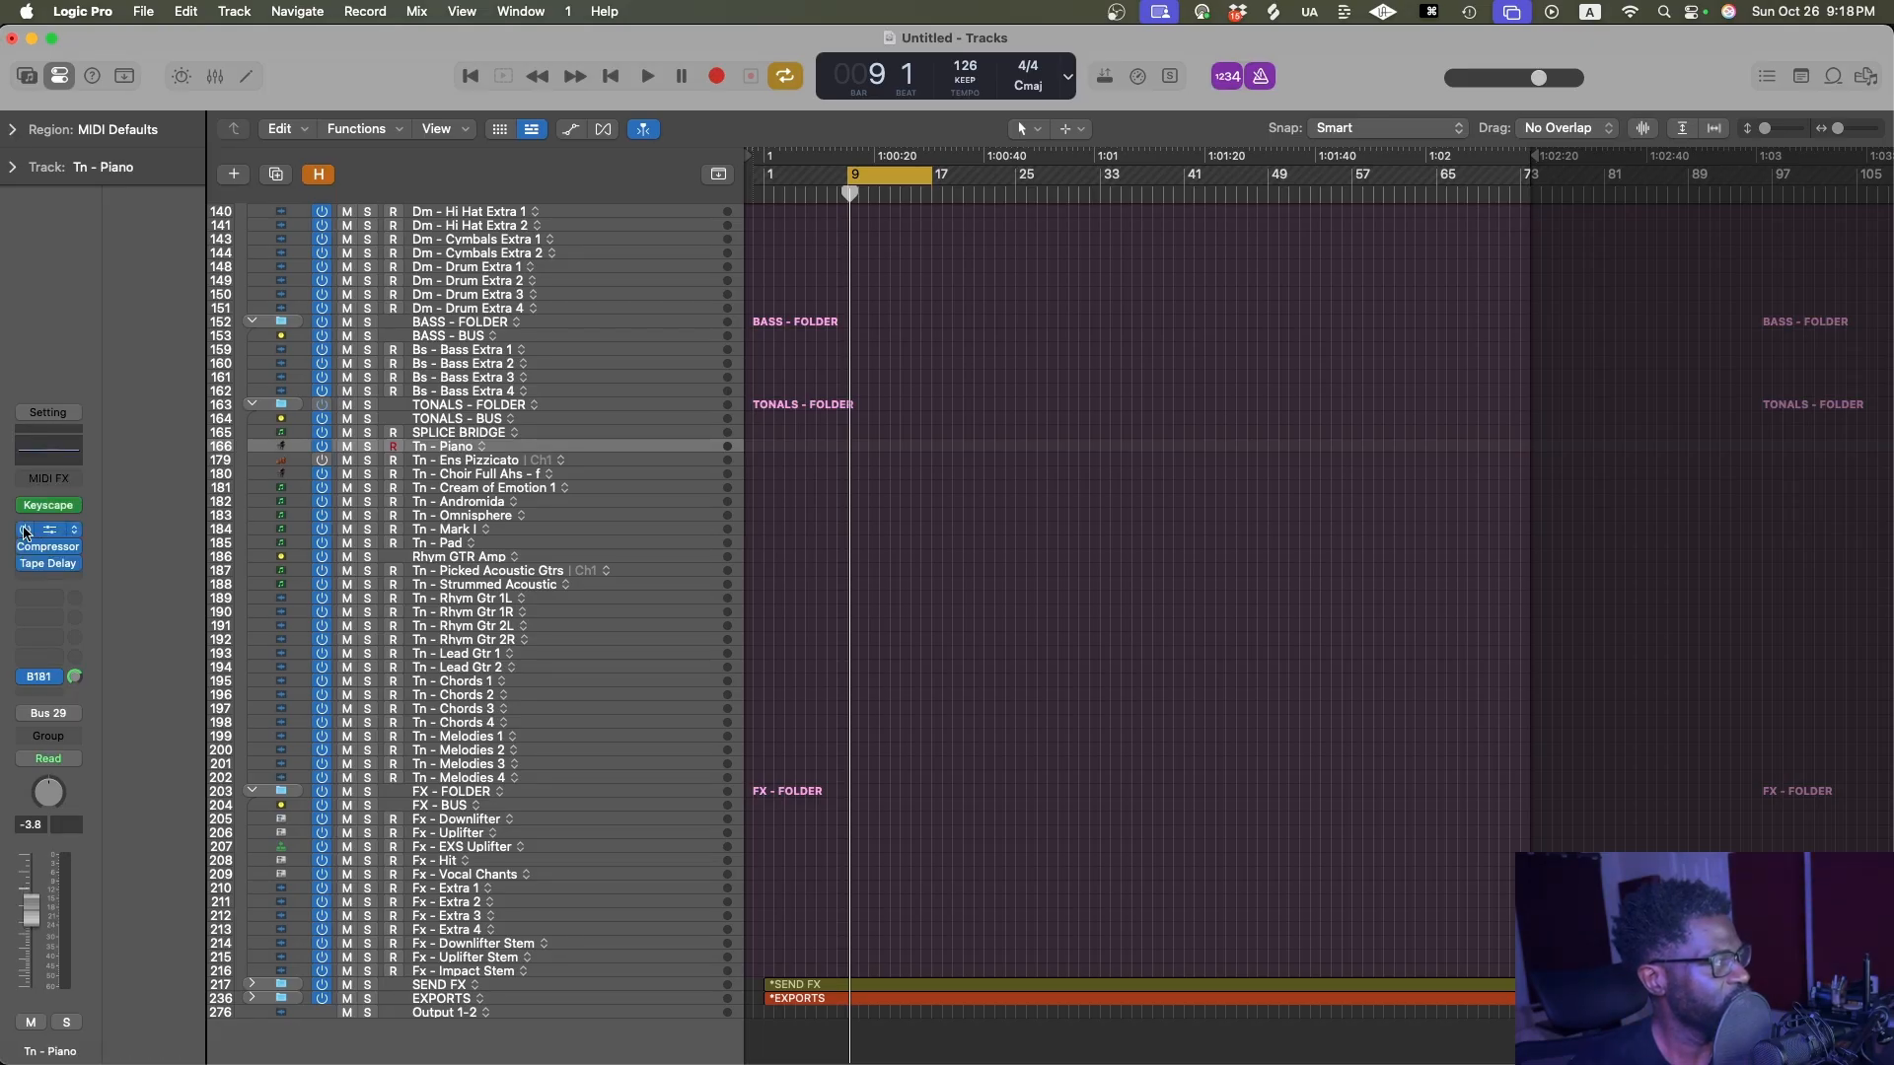
left_click(76, 506)
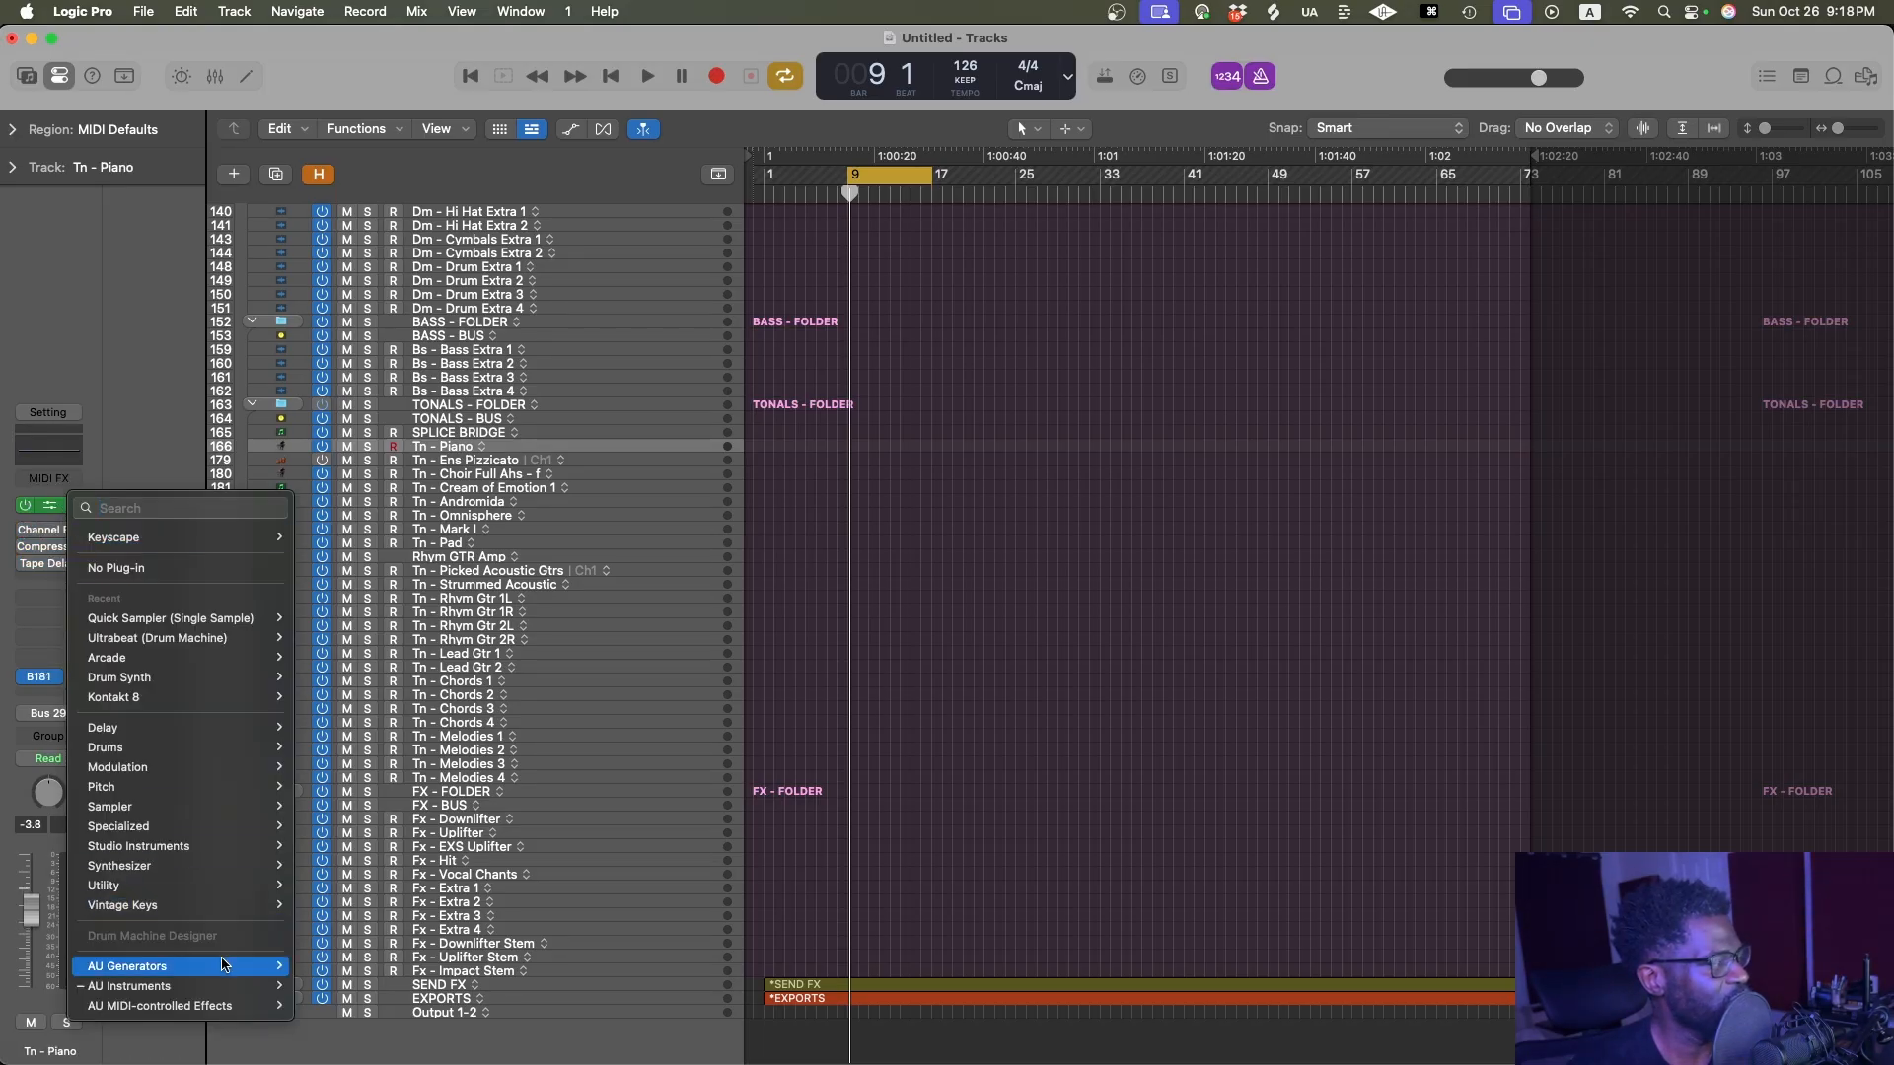
mouse_move(240, 987)
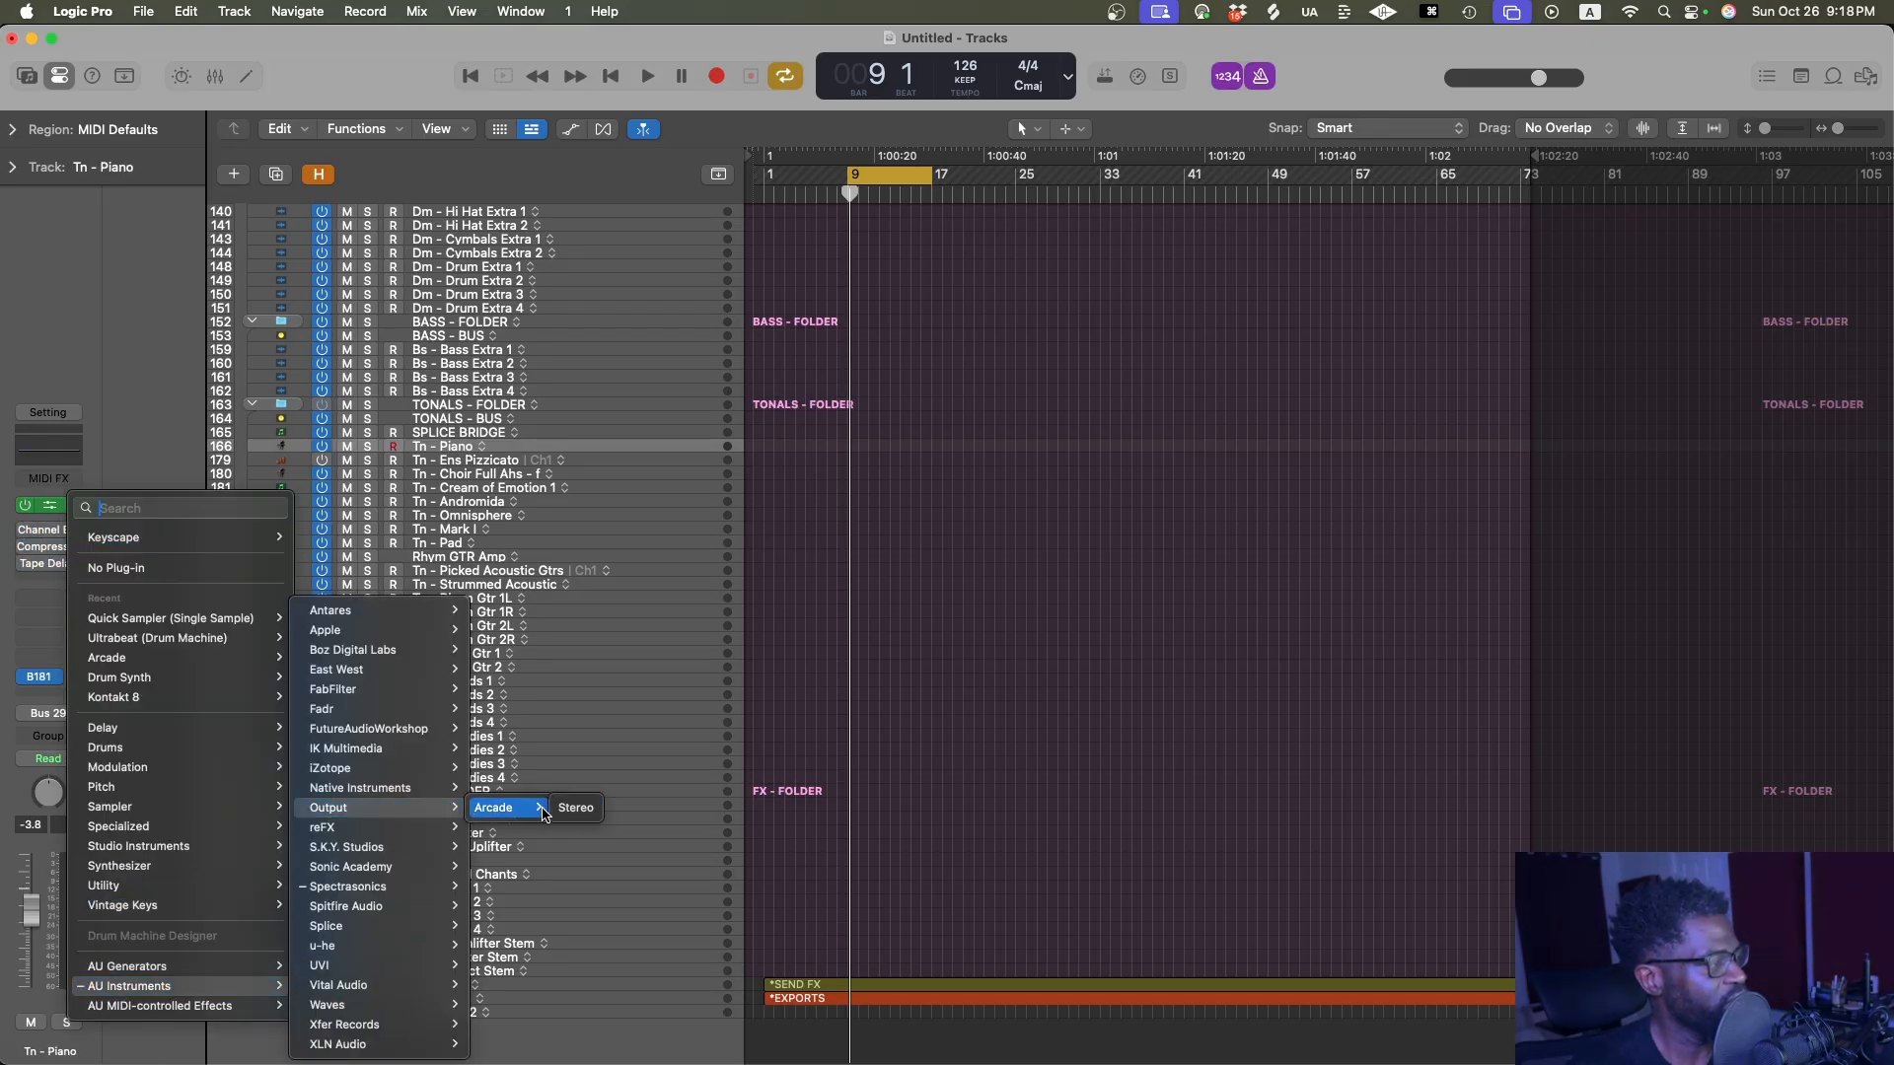
left_click(576, 812)
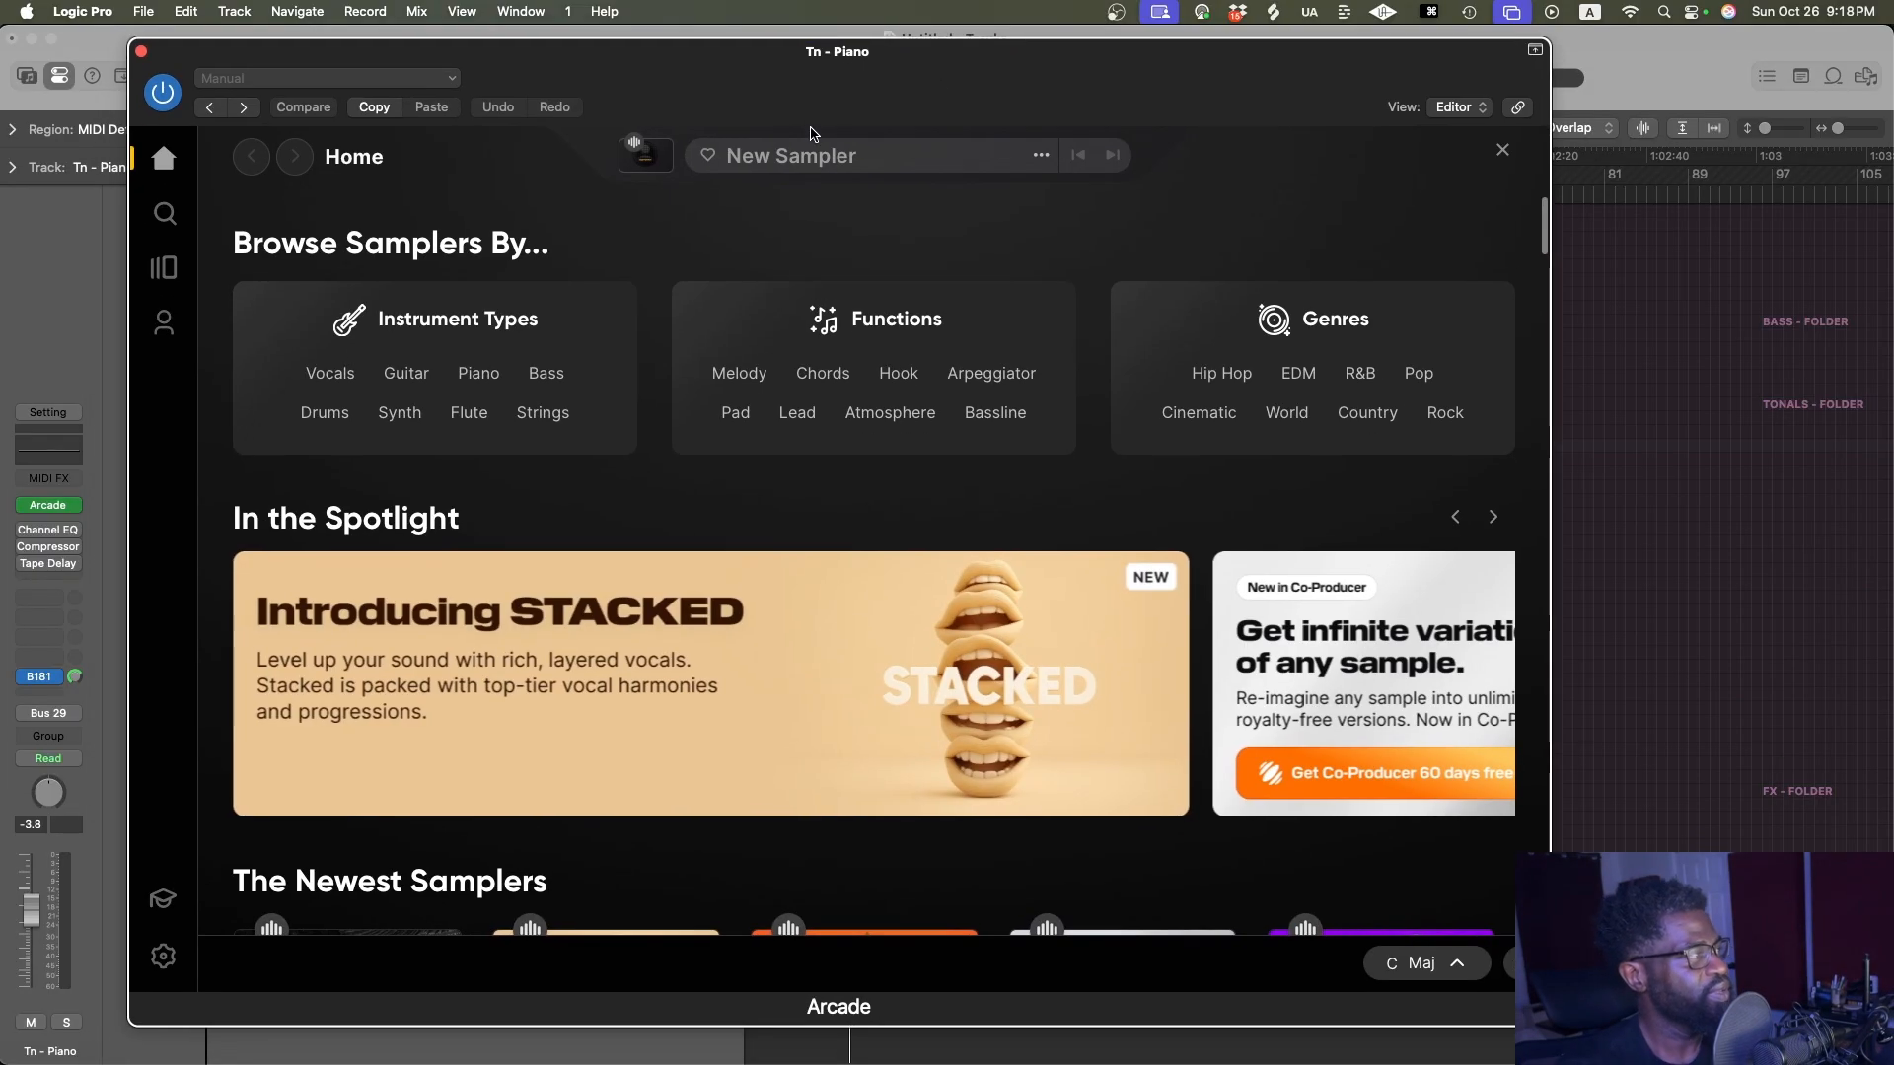
View Arcade's Lines library, its main sampler view and its Search page, then return to Home
left_click(164, 267)
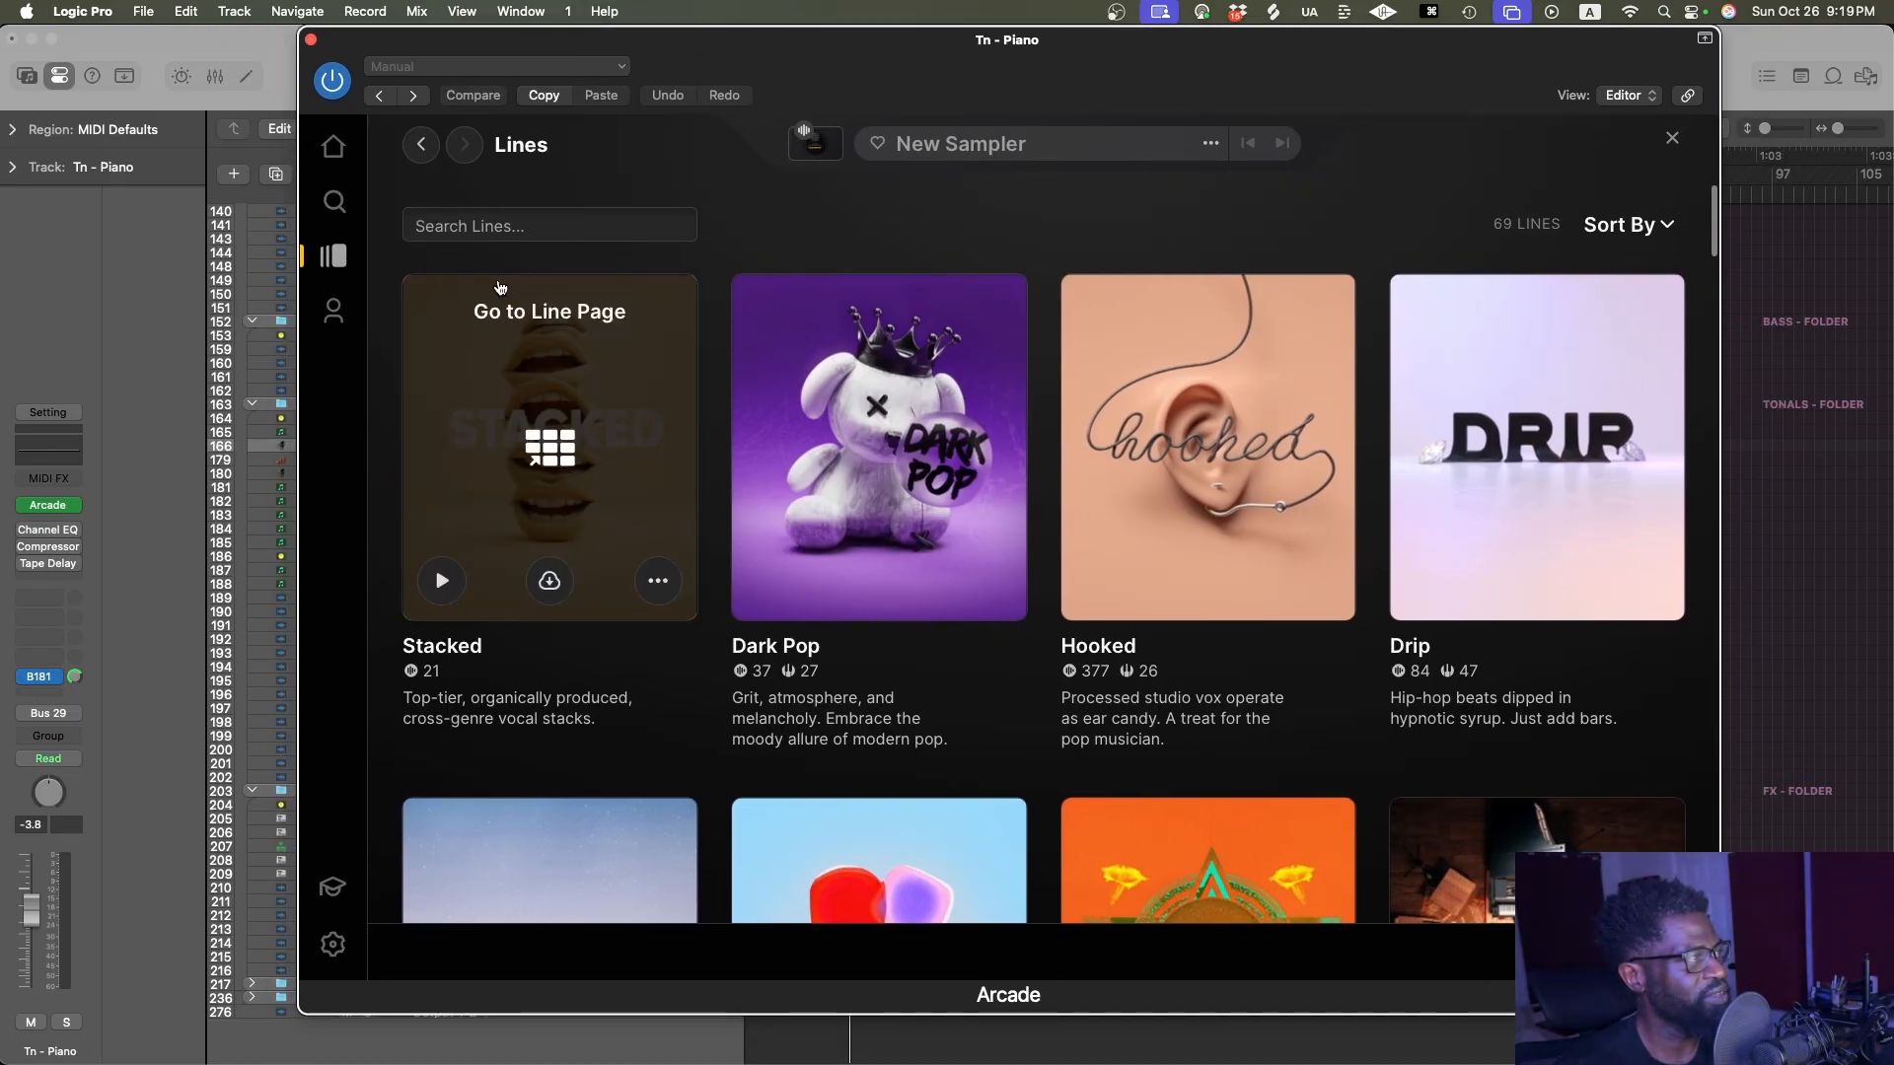
left_click(489, 224)
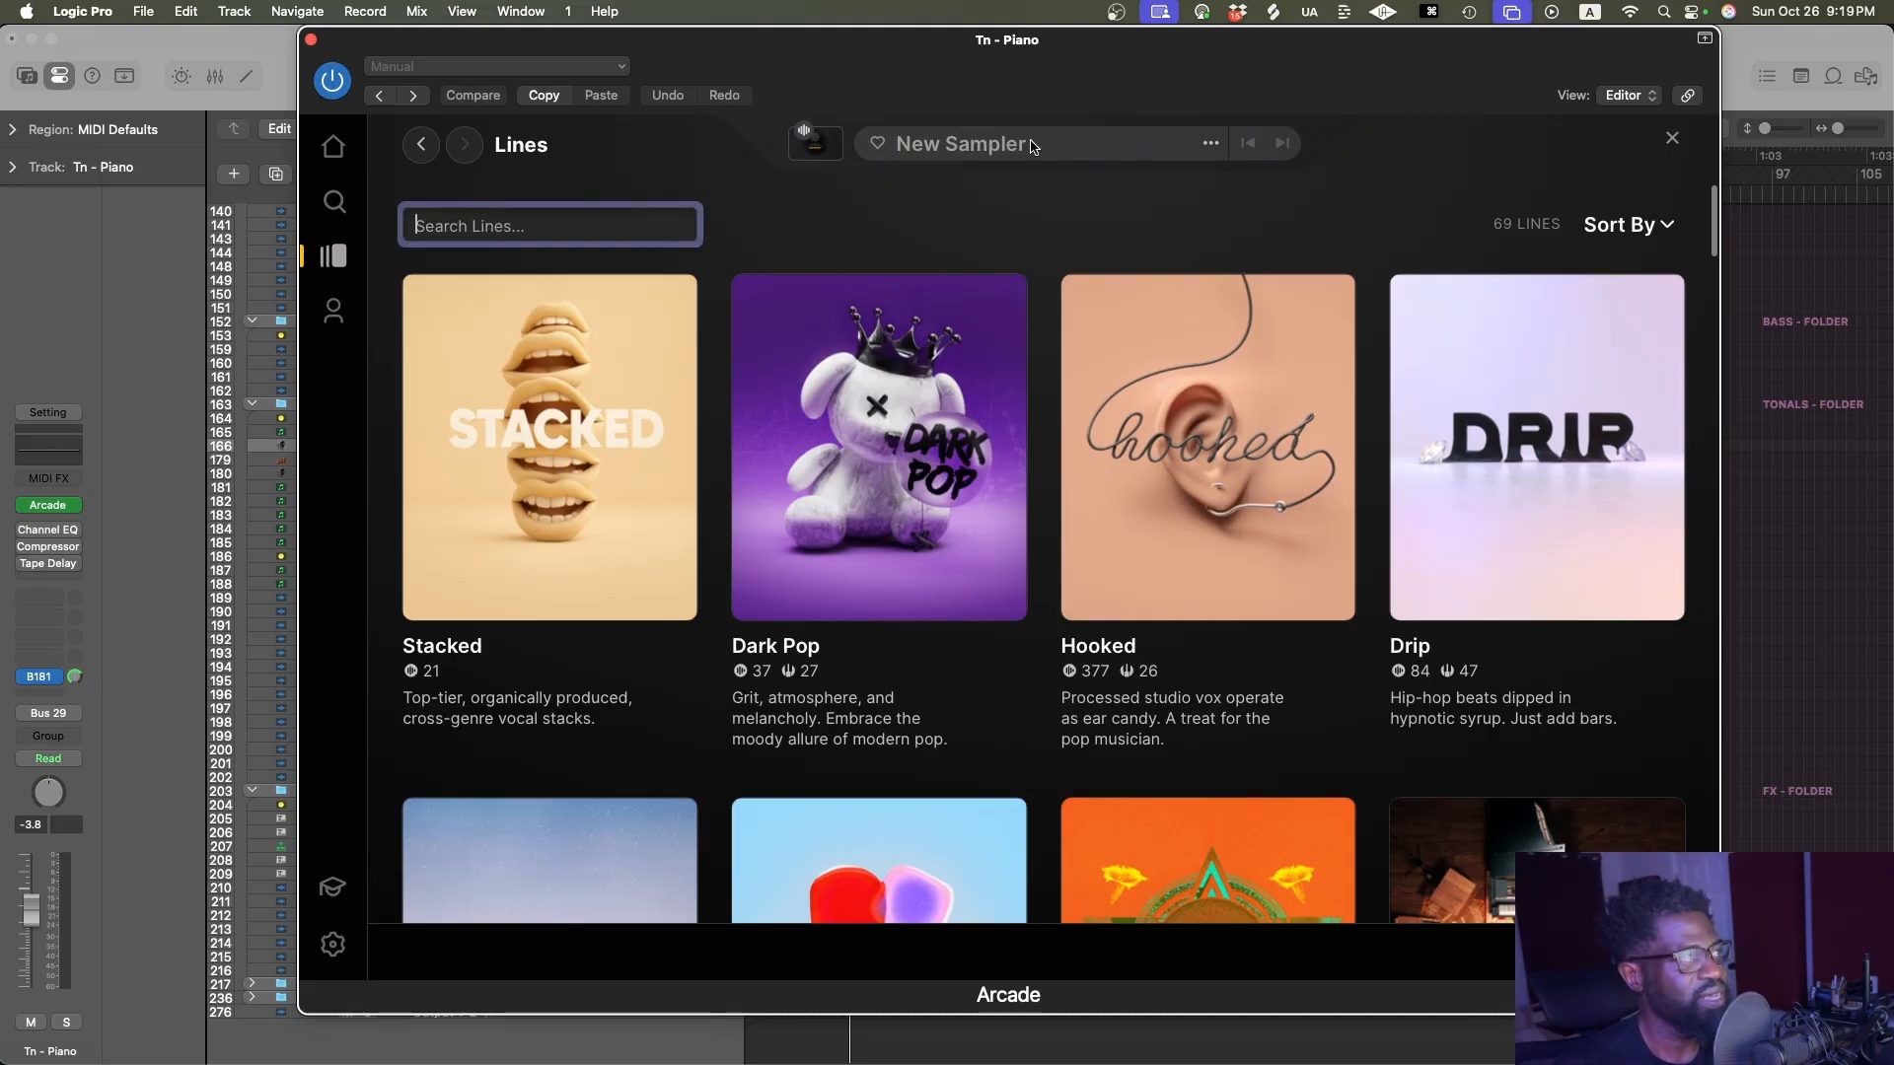
left_click(1672, 138)
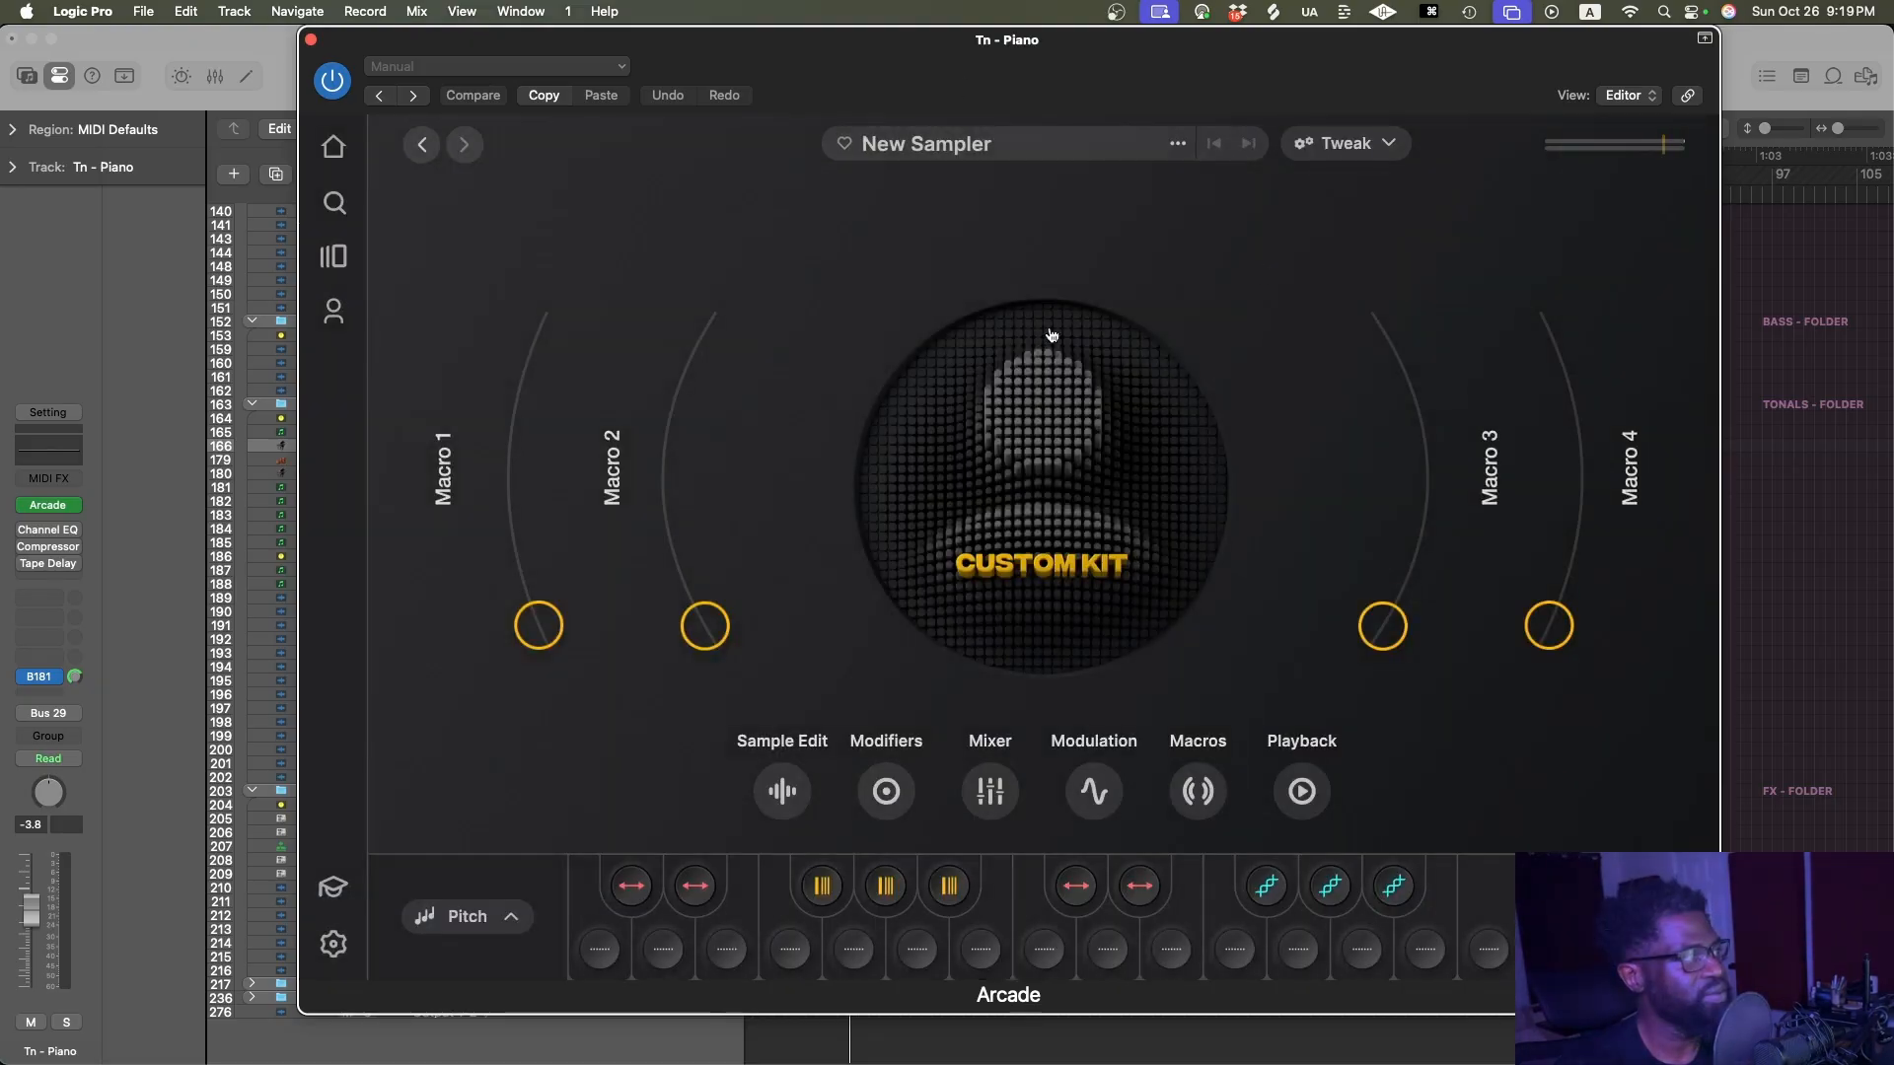
left_click(336, 204)
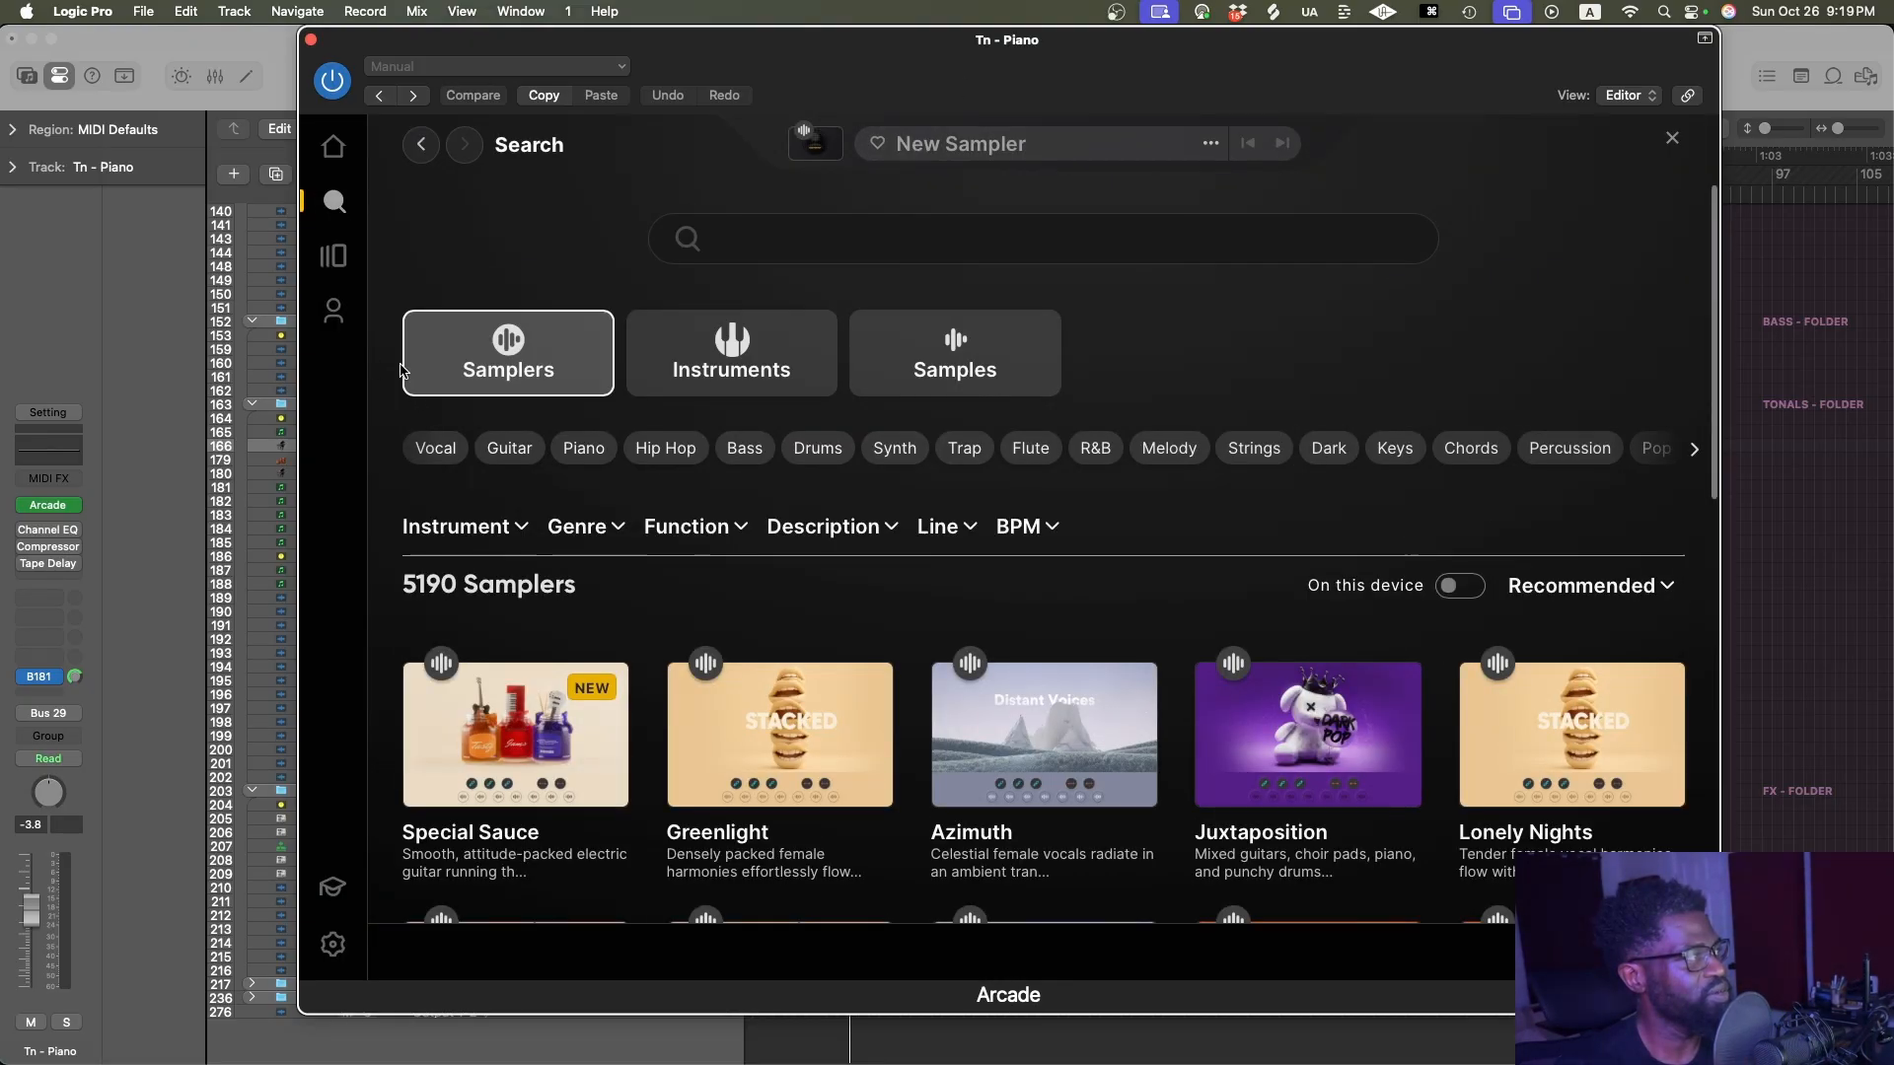
left_click(333, 148)
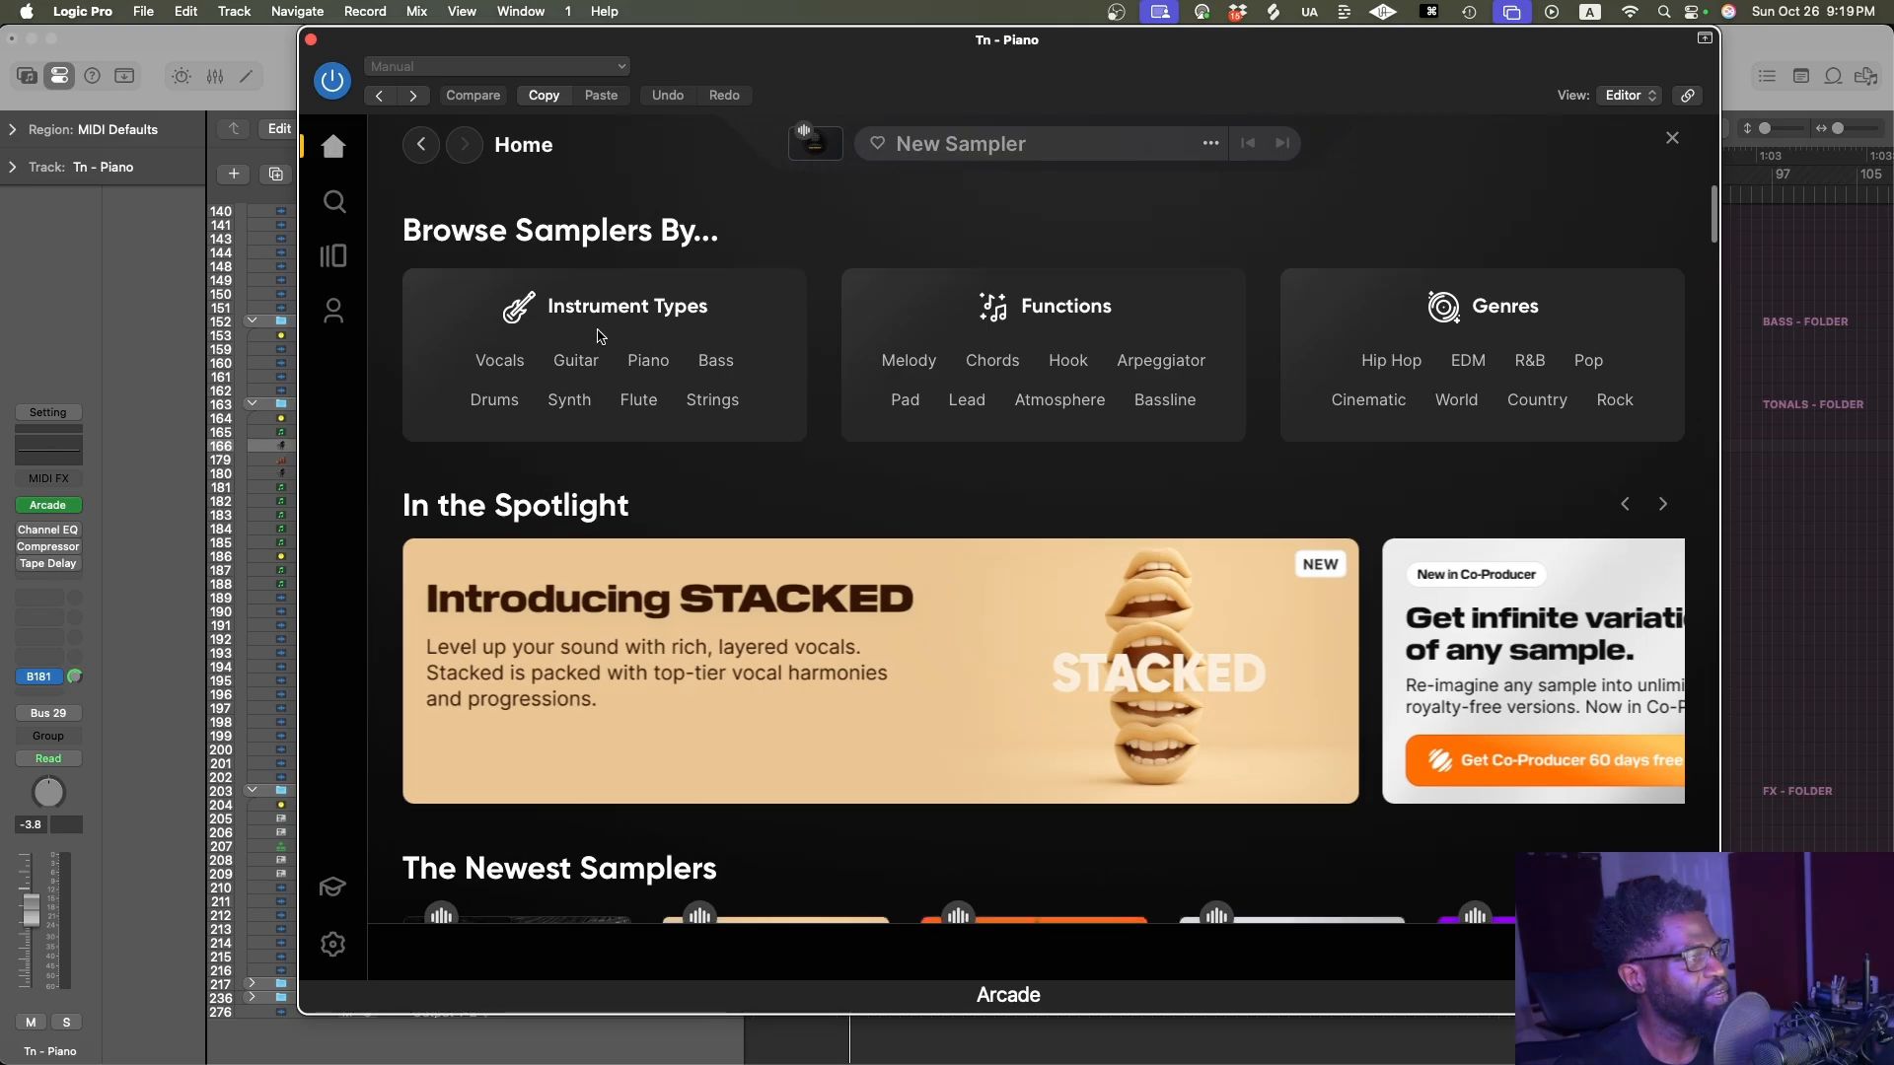
Play the preview of the Hard Mode line from the Kickstart Your Beat section on Home, and stop it
scroll(598, 332, "down", 6)
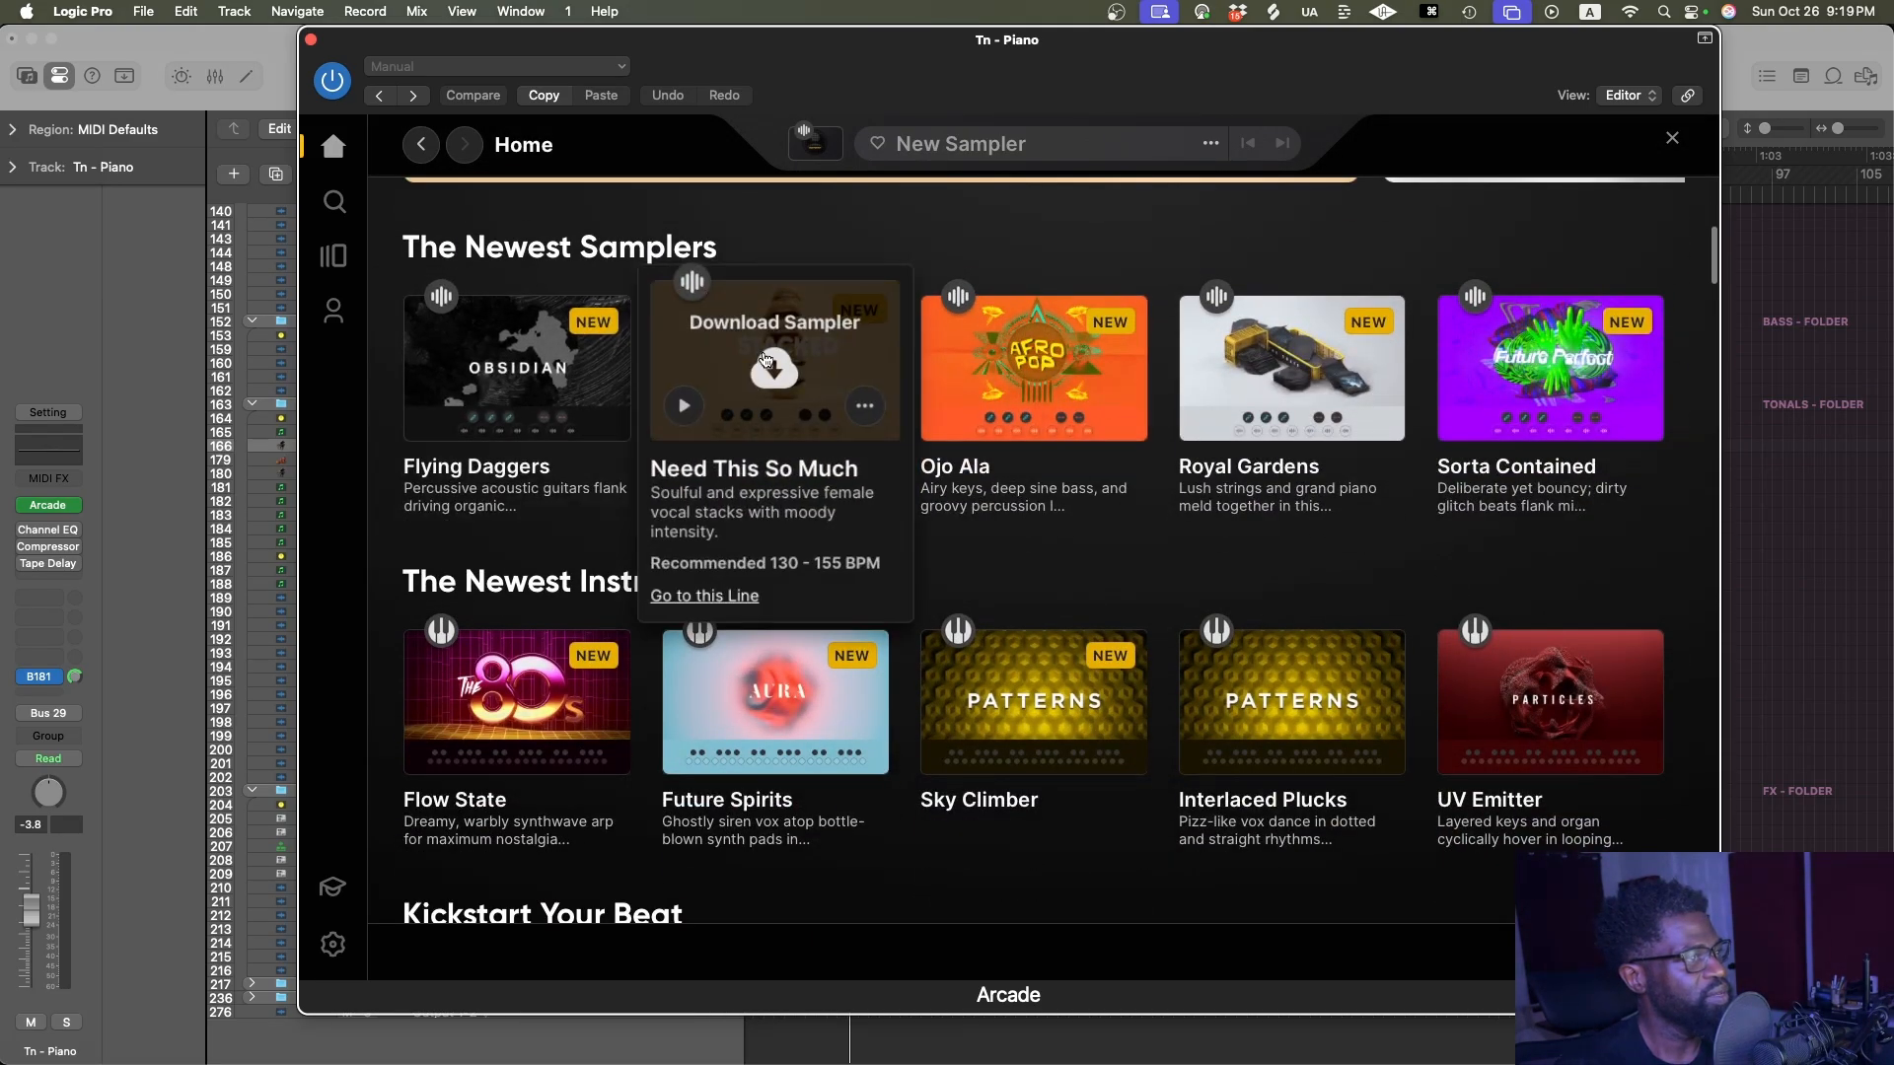
scroll(762, 715, "down", 5)
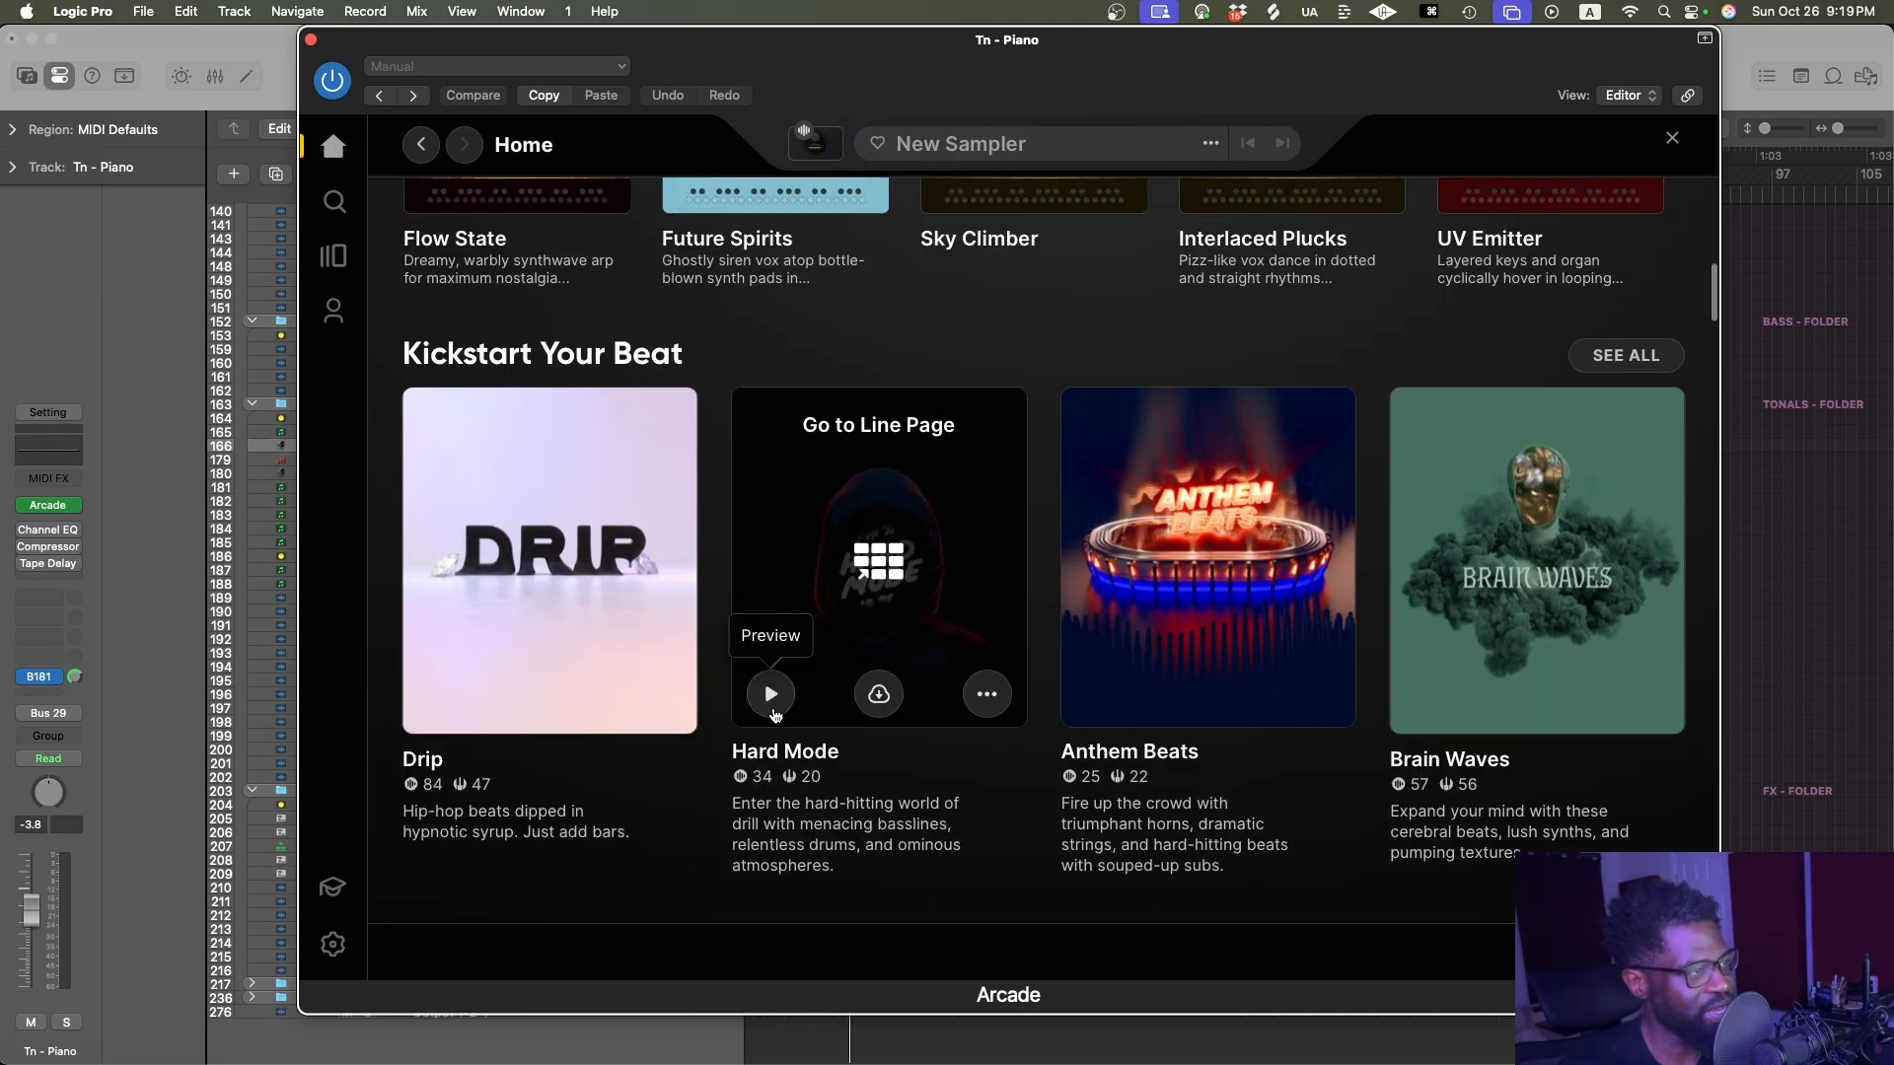
left_click(772, 706)
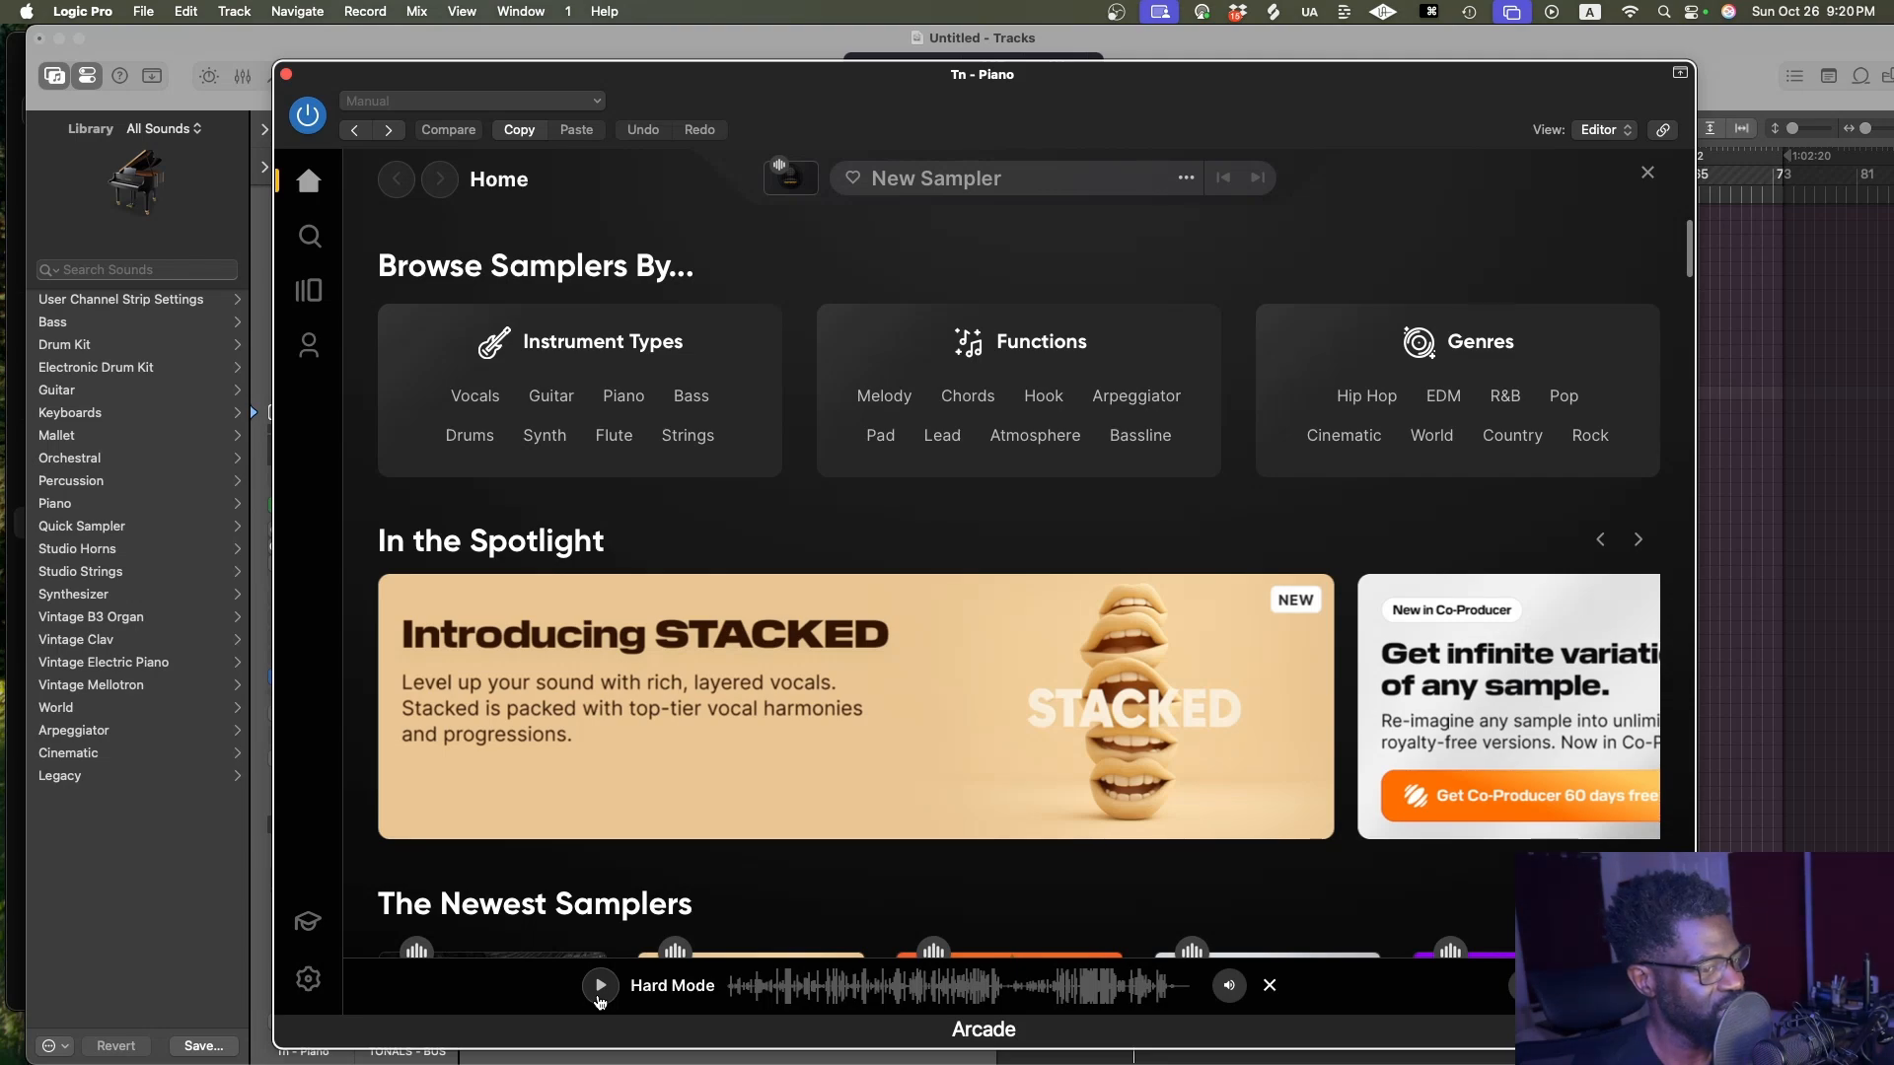
left_click(598, 996)
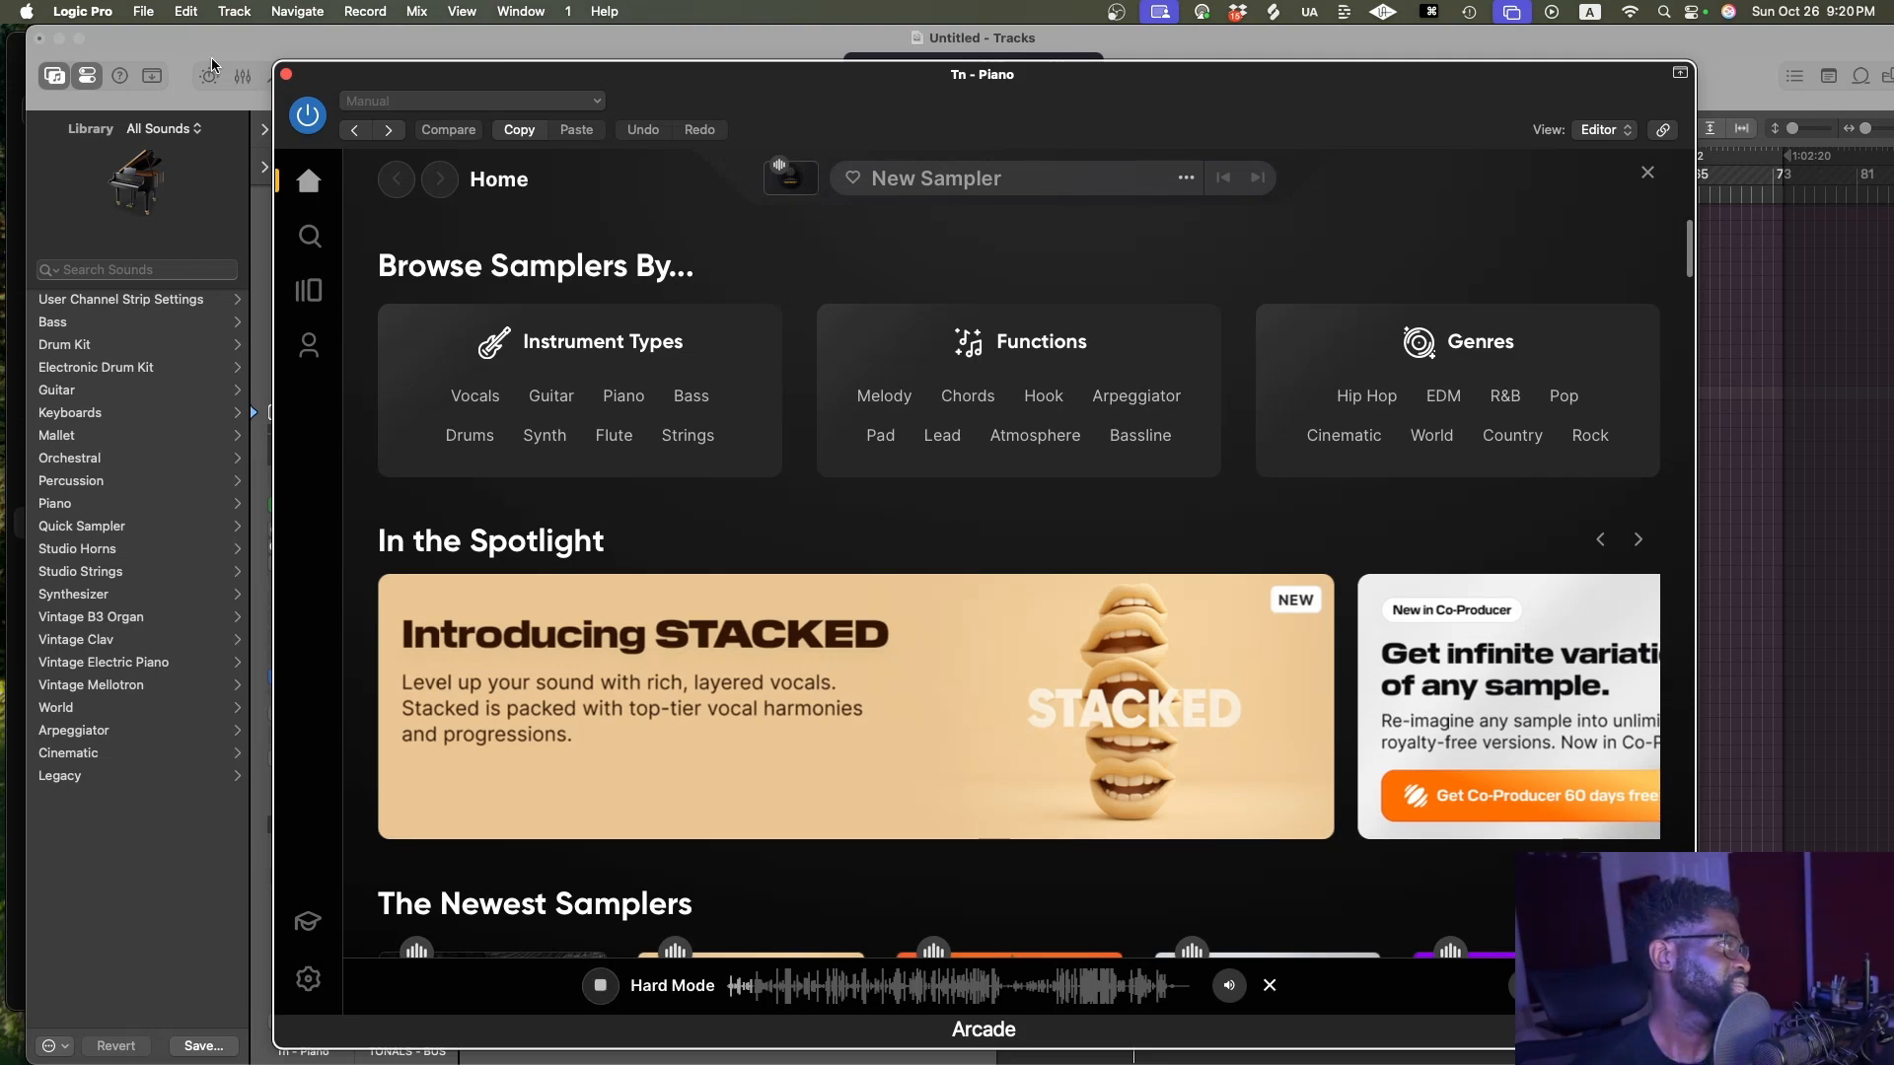
left_click(193, 40)
mouse_move(474, 75)
left_mouse_down()
mouse_move(443, 69)
mouse_move(461, 68)
left_mouse_up()
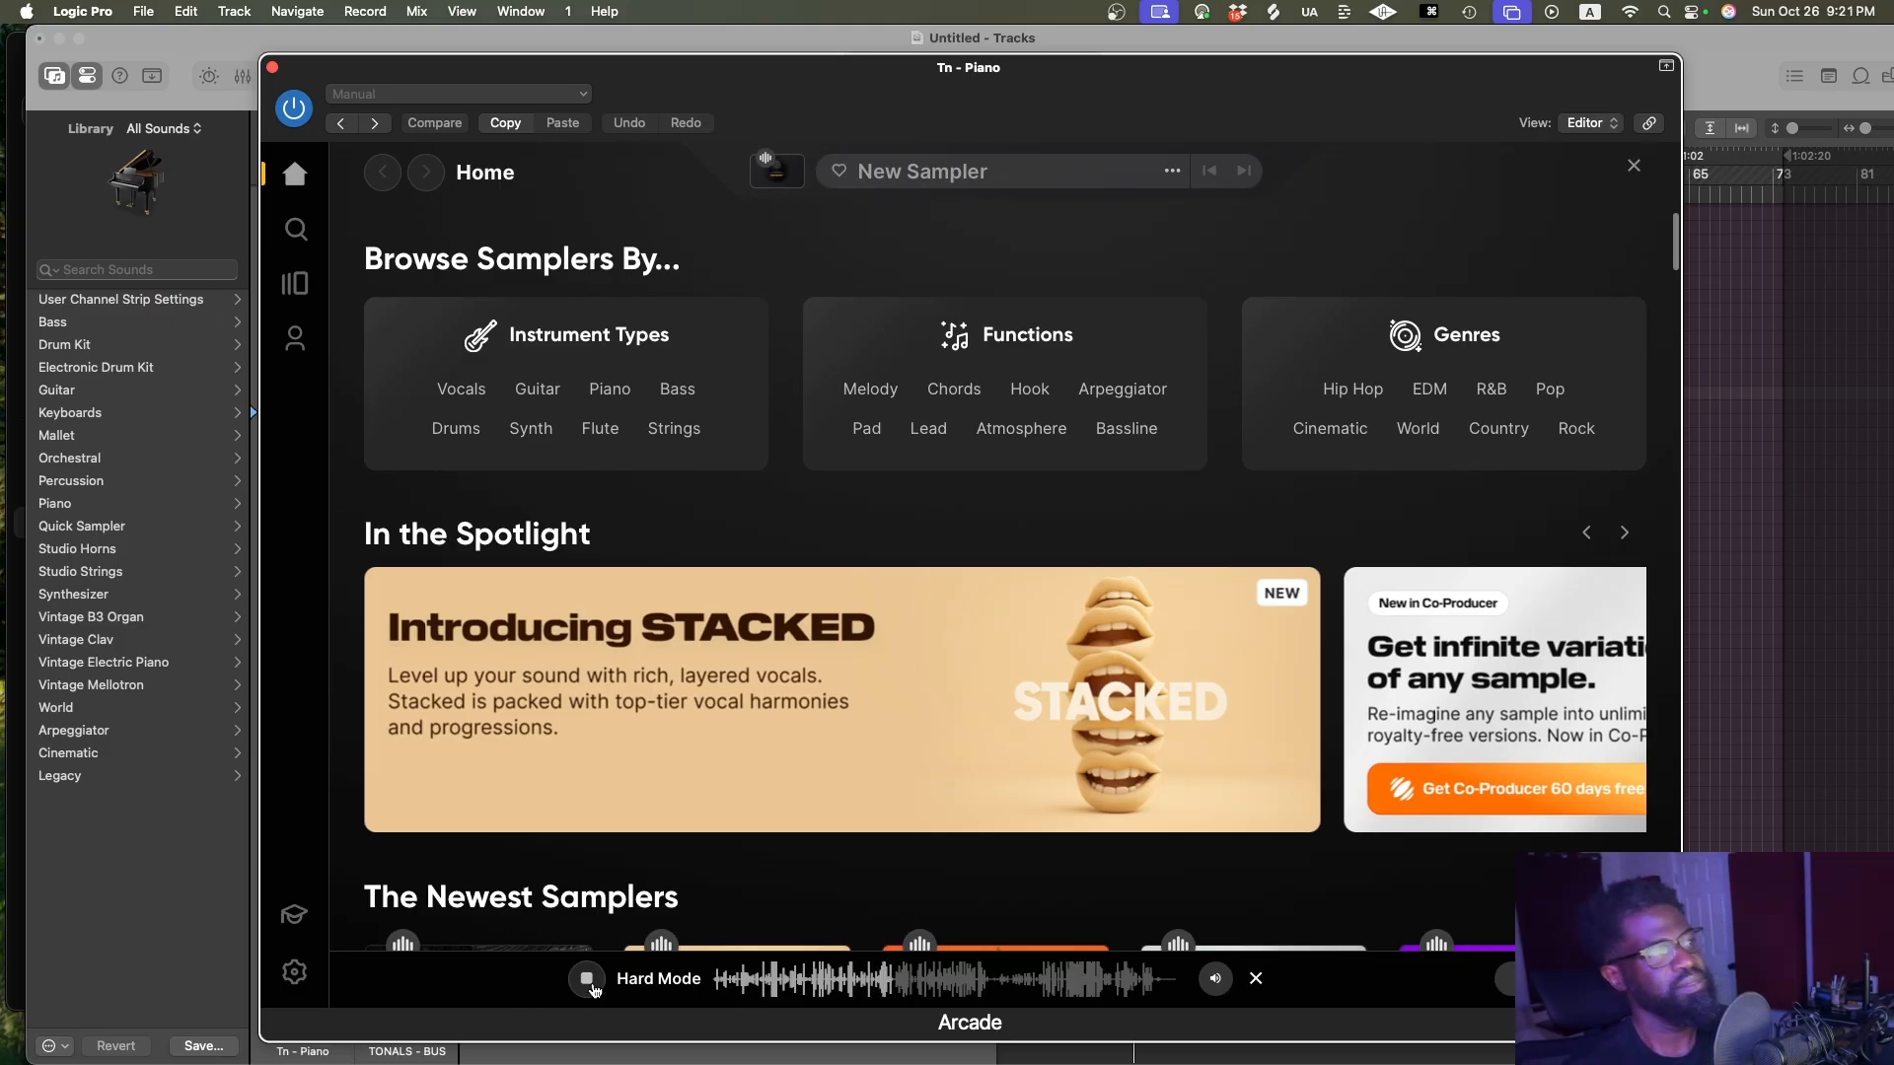
scroll(688, 870, "down", 12)
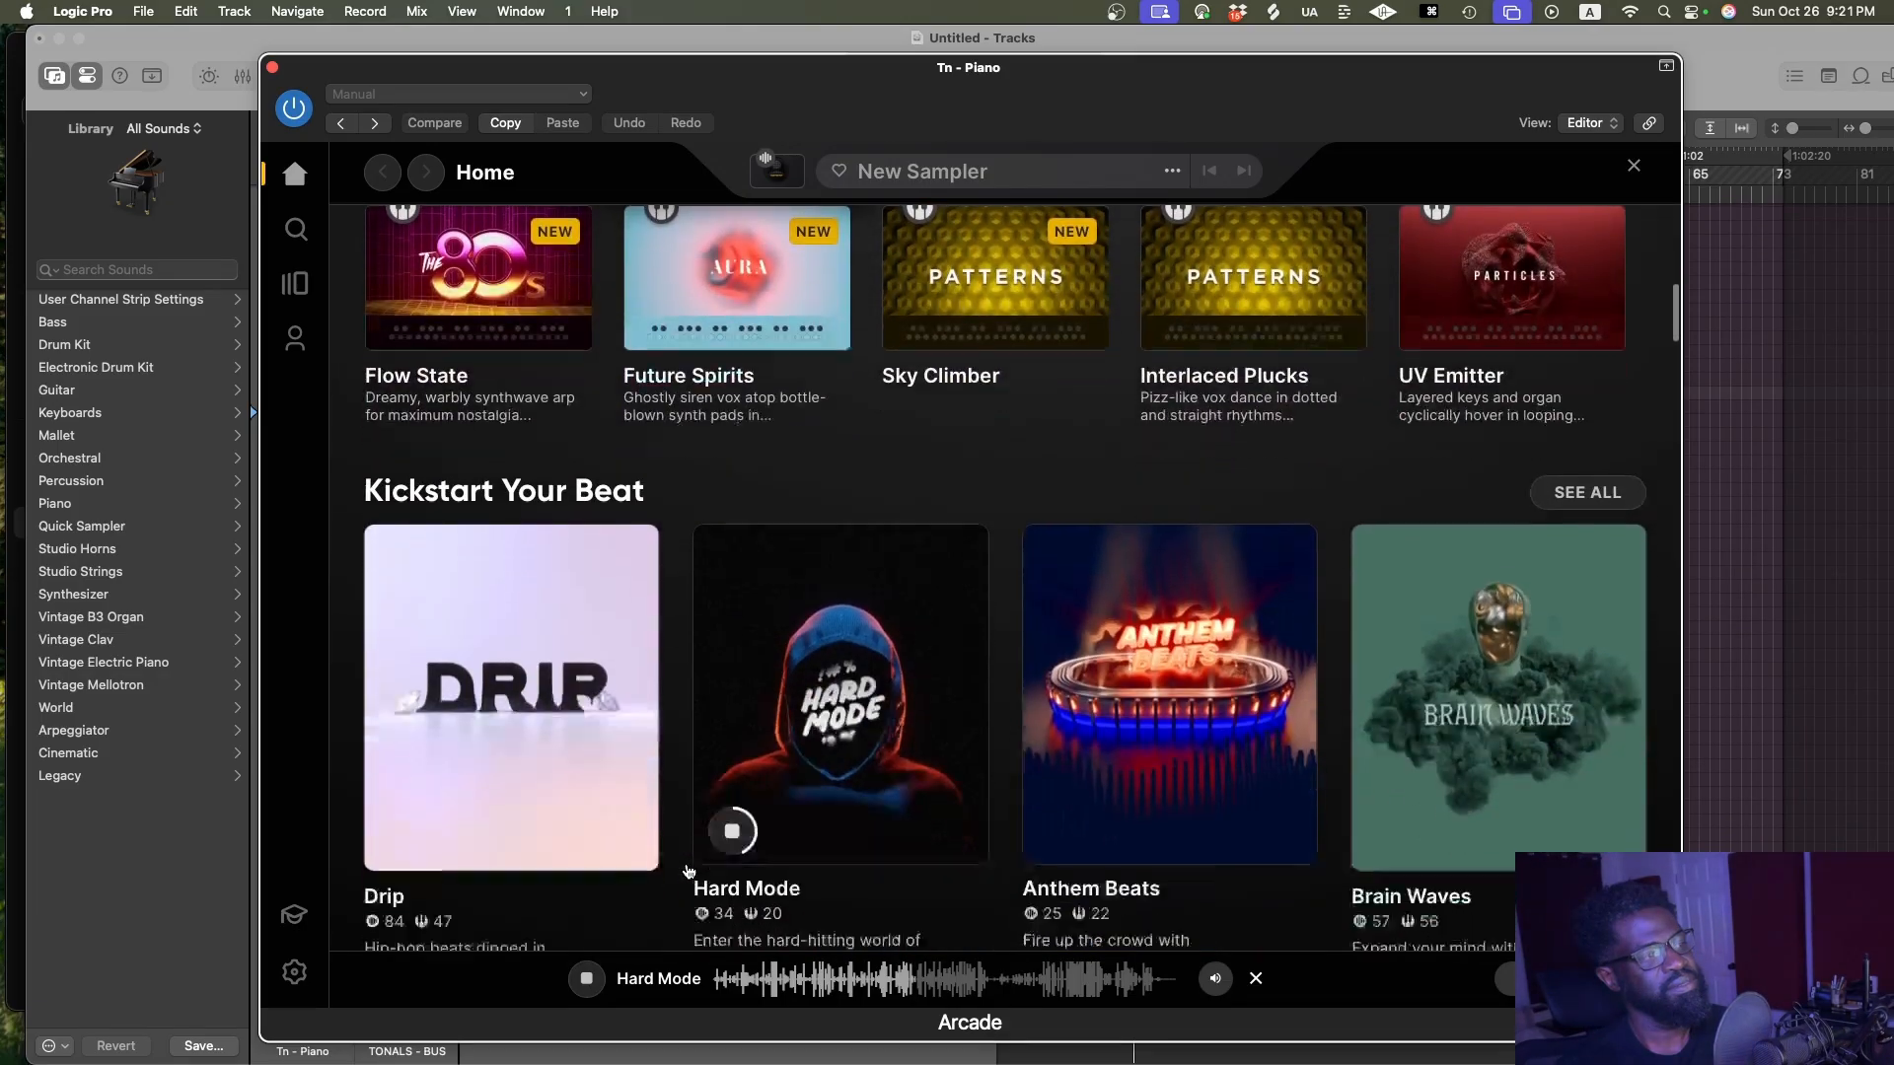
scroll(688, 870, "down", 2)
mouse_move(932, 626)
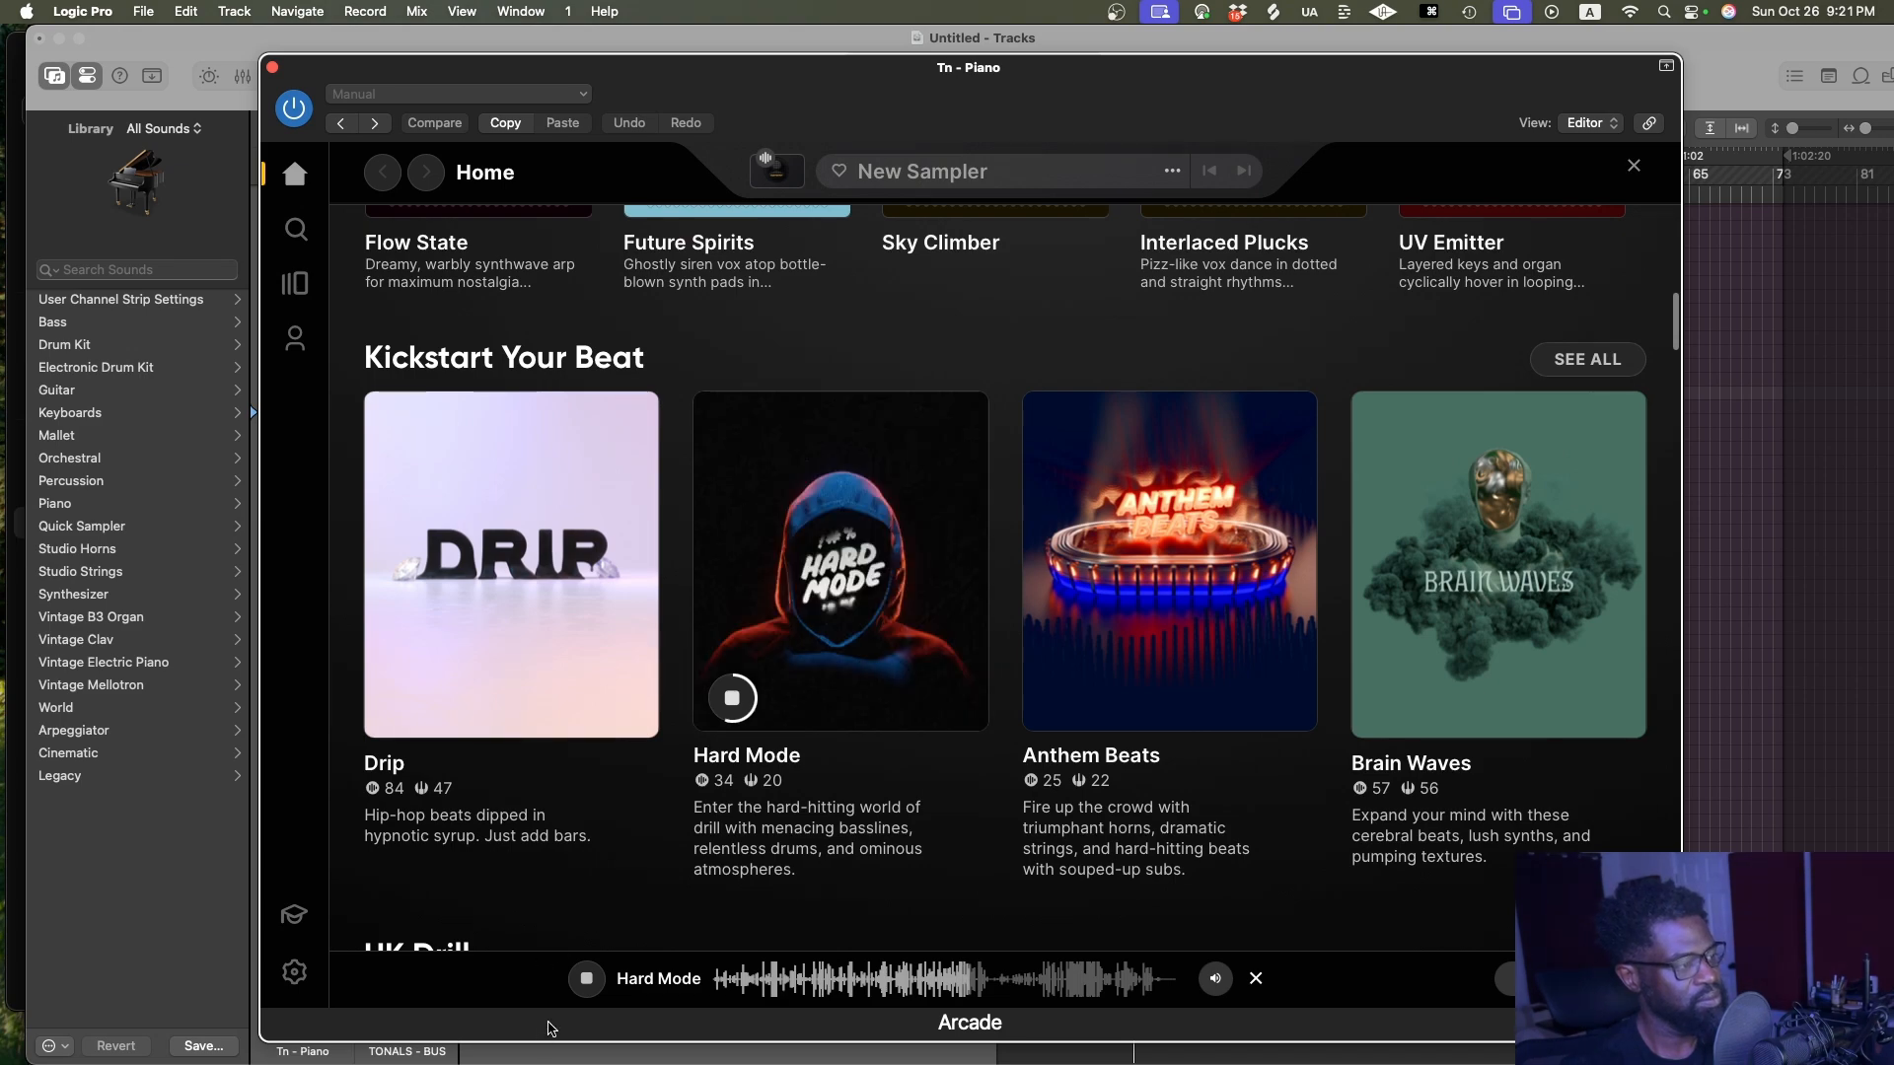
left_click(589, 981)
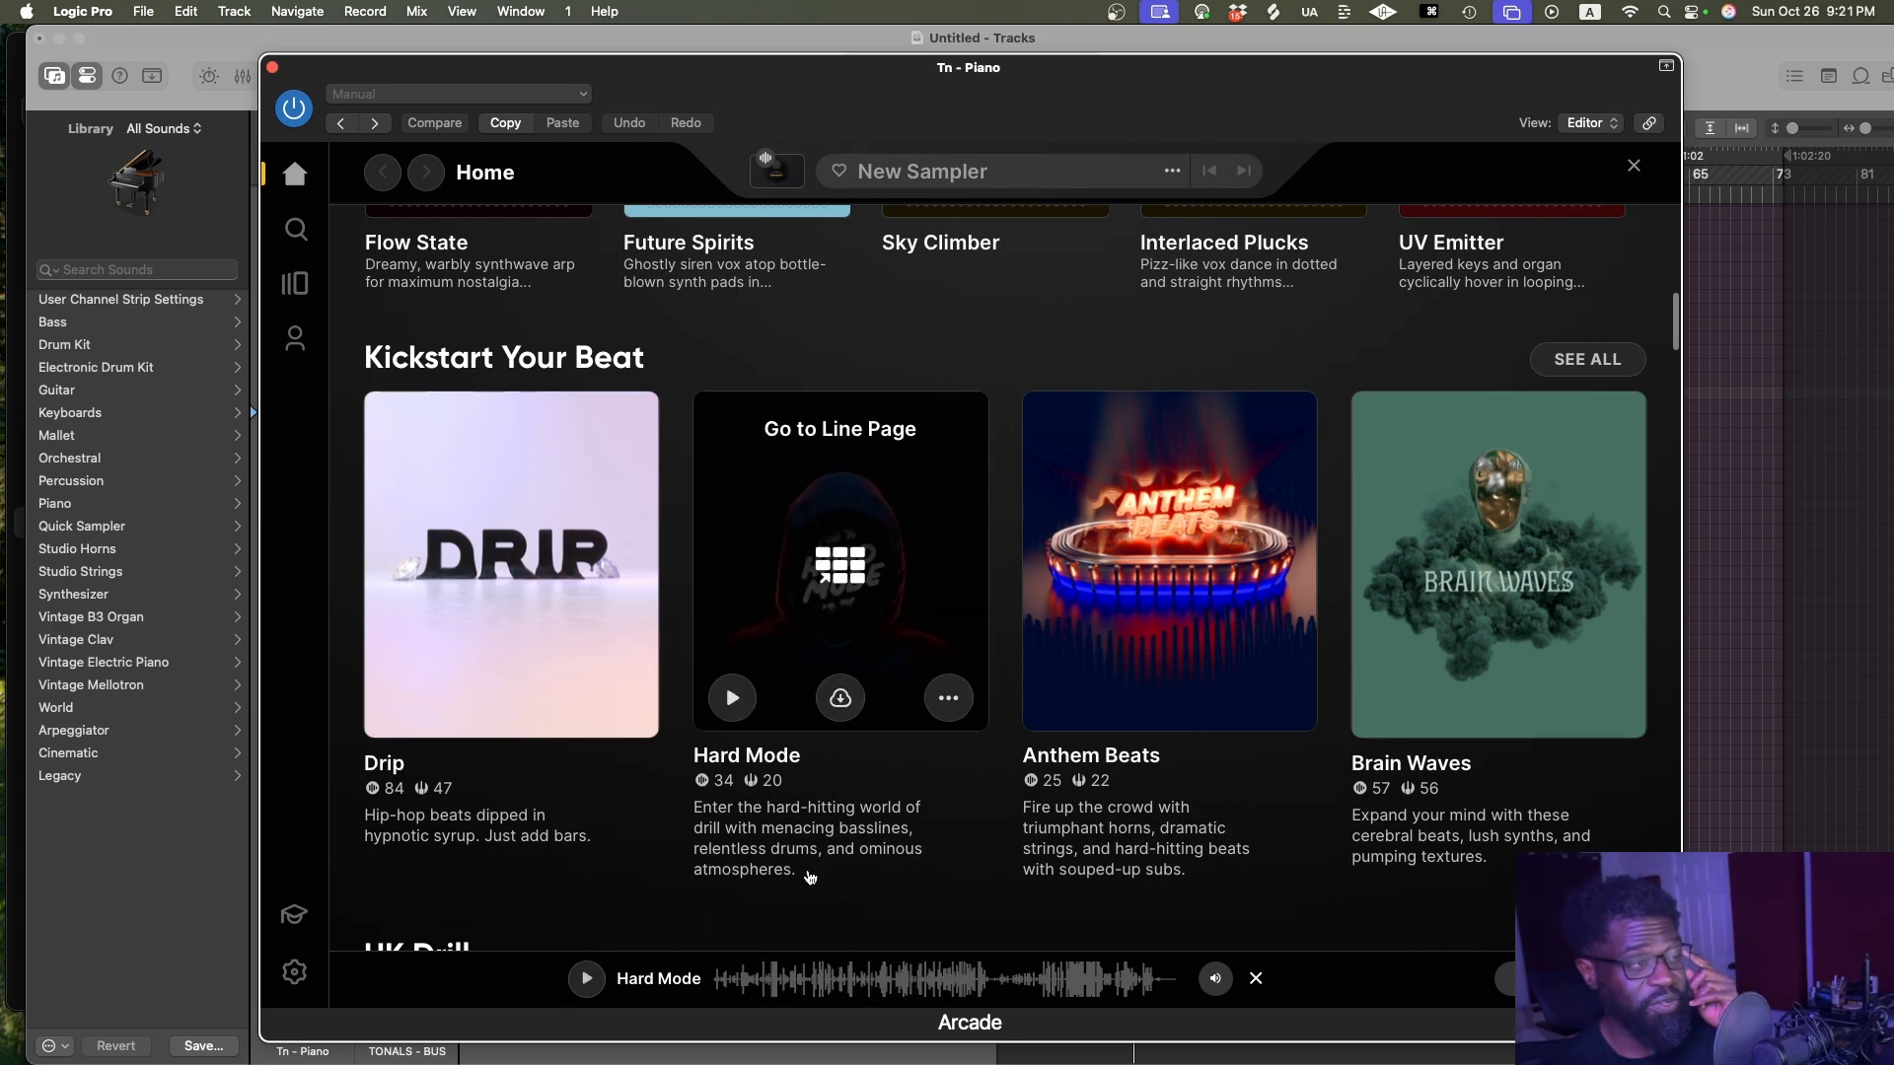
Browse the remaining Home sections and the Lines library, including its sort options
scroll(859, 770, "down", 3)
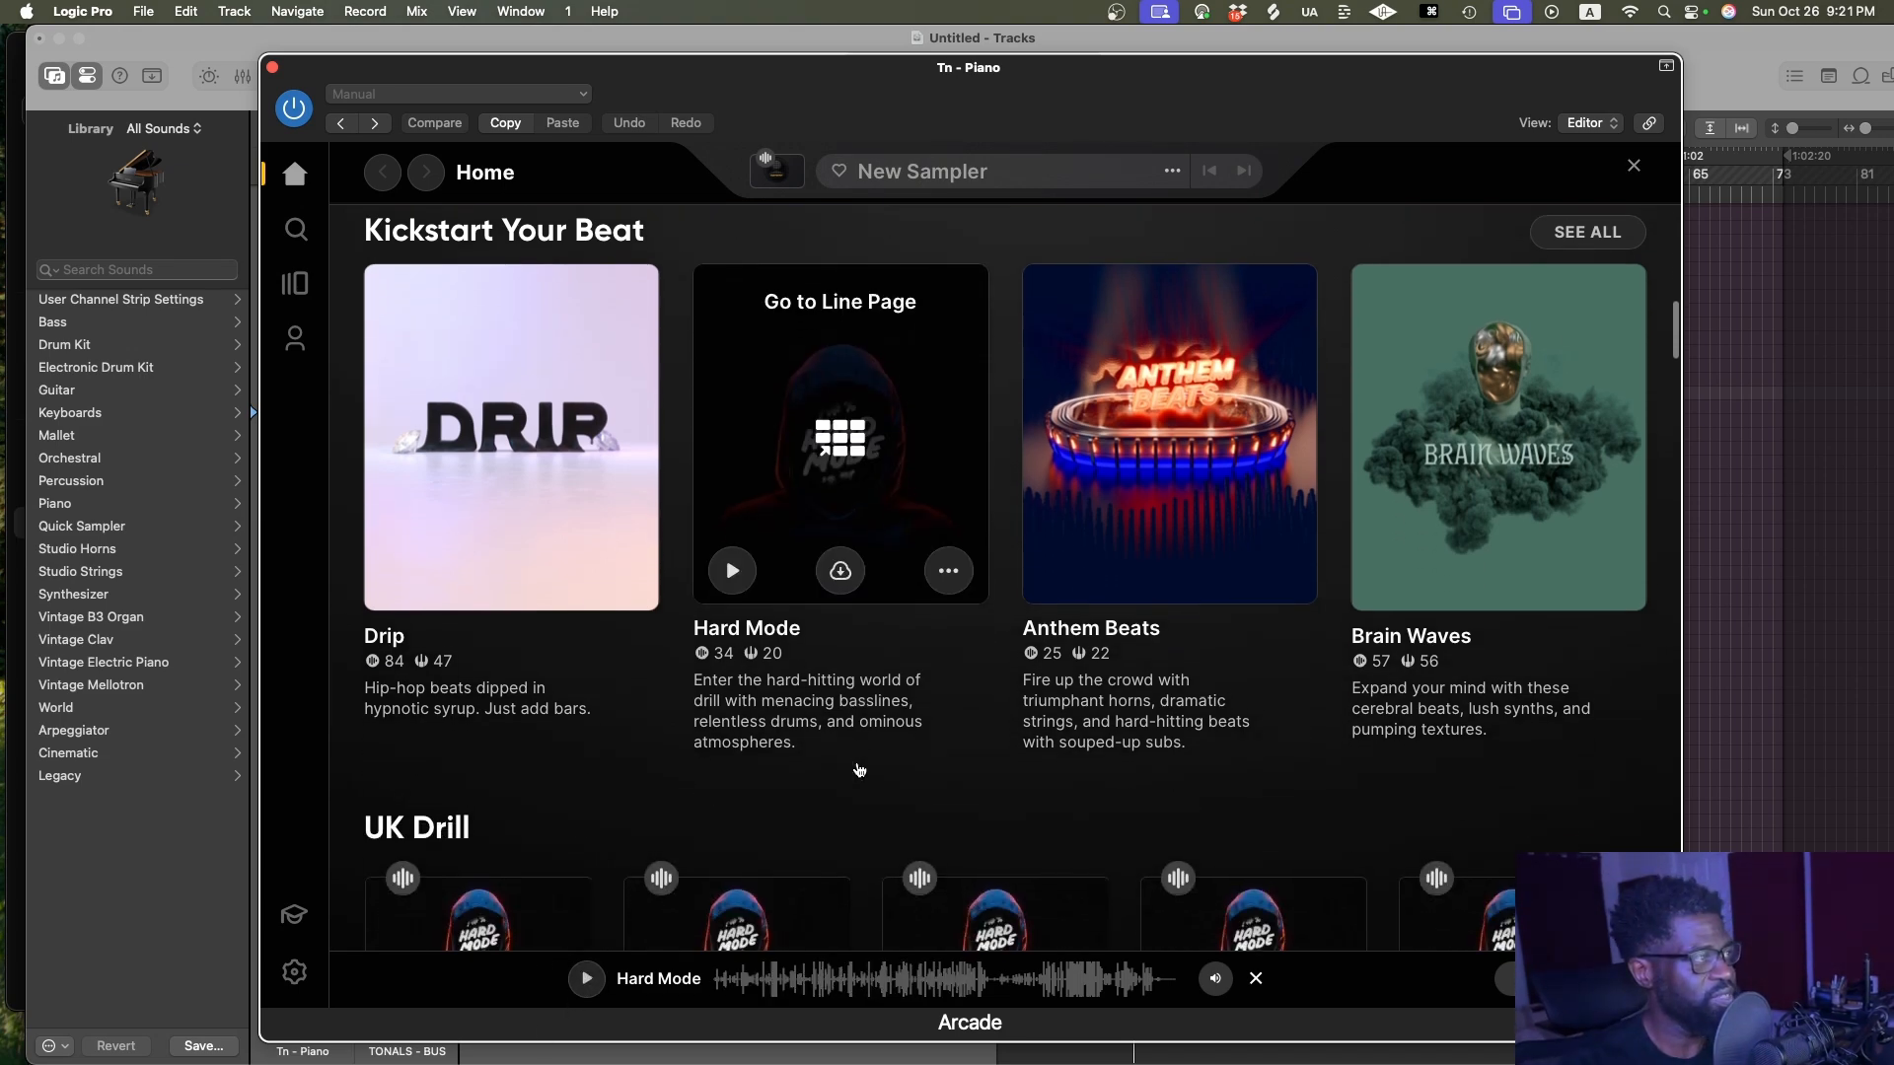
scroll(859, 770, "down", 15)
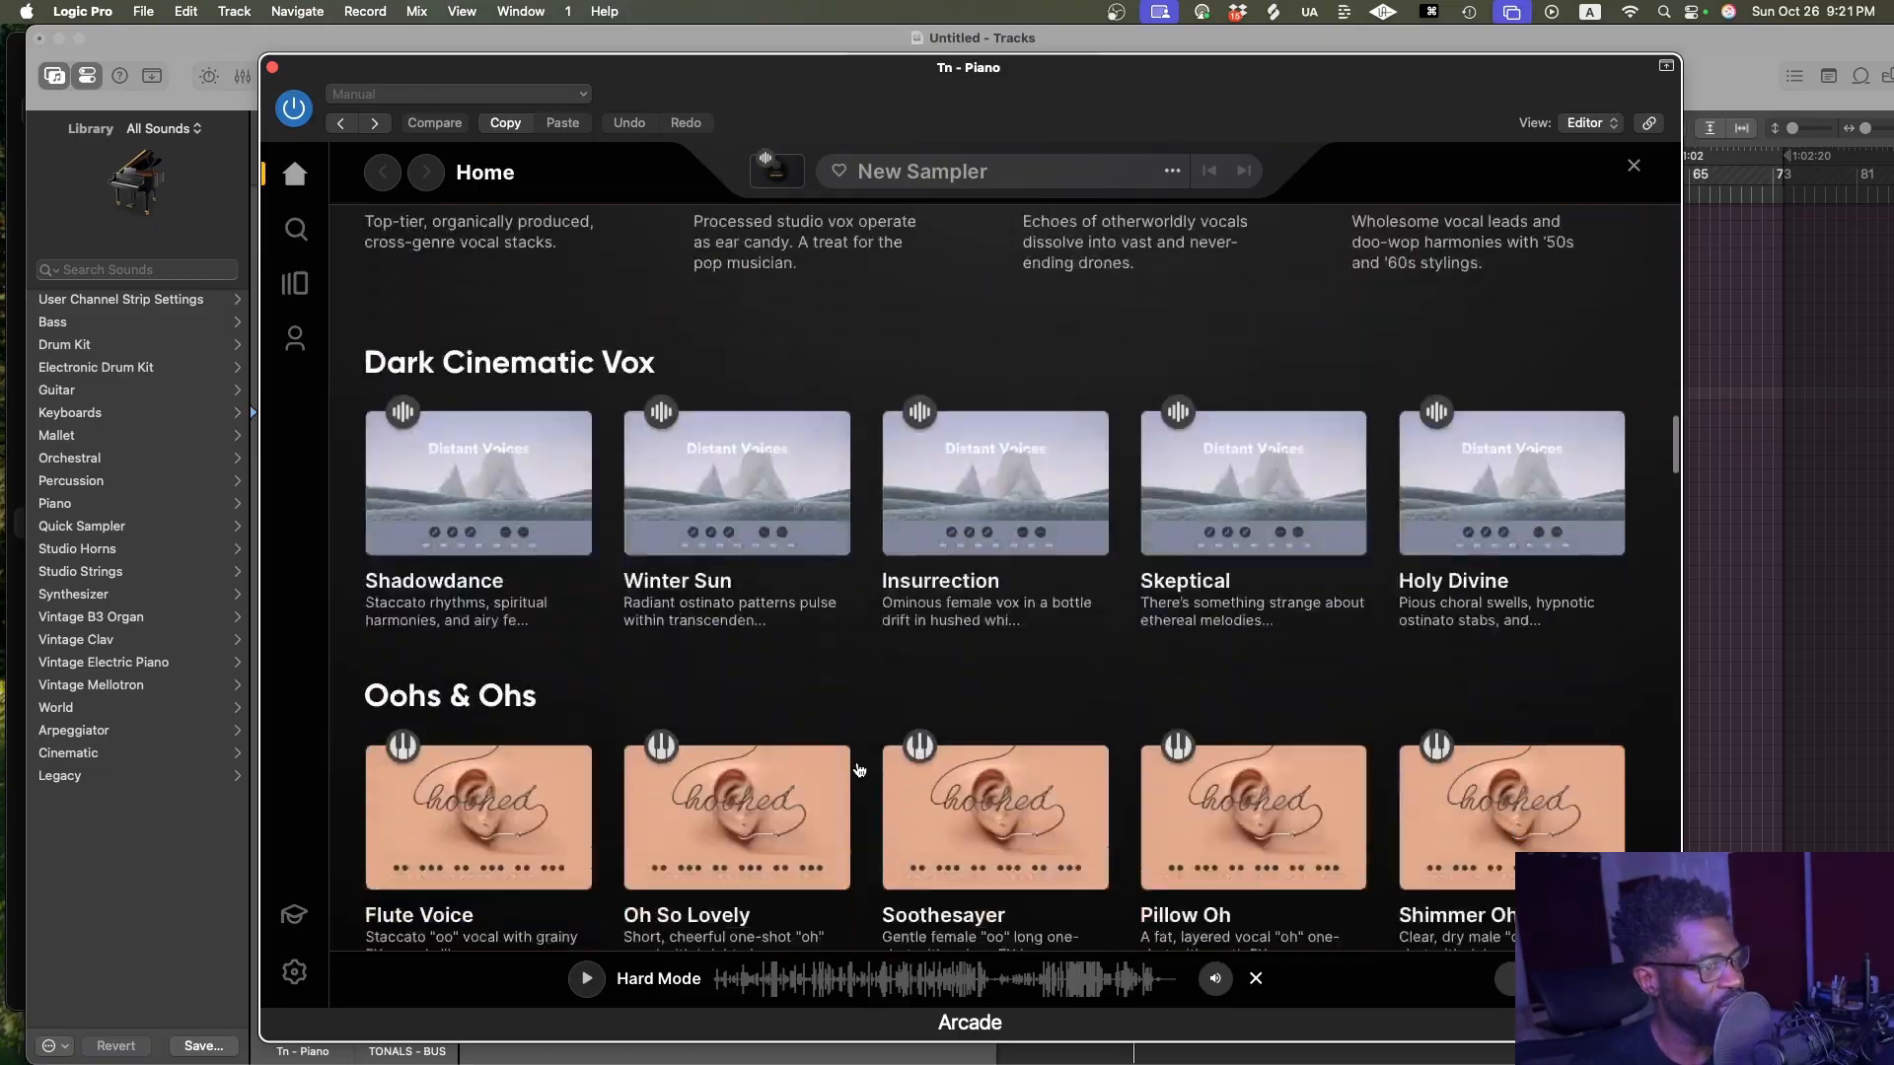
scroll(859, 770, "down", 5)
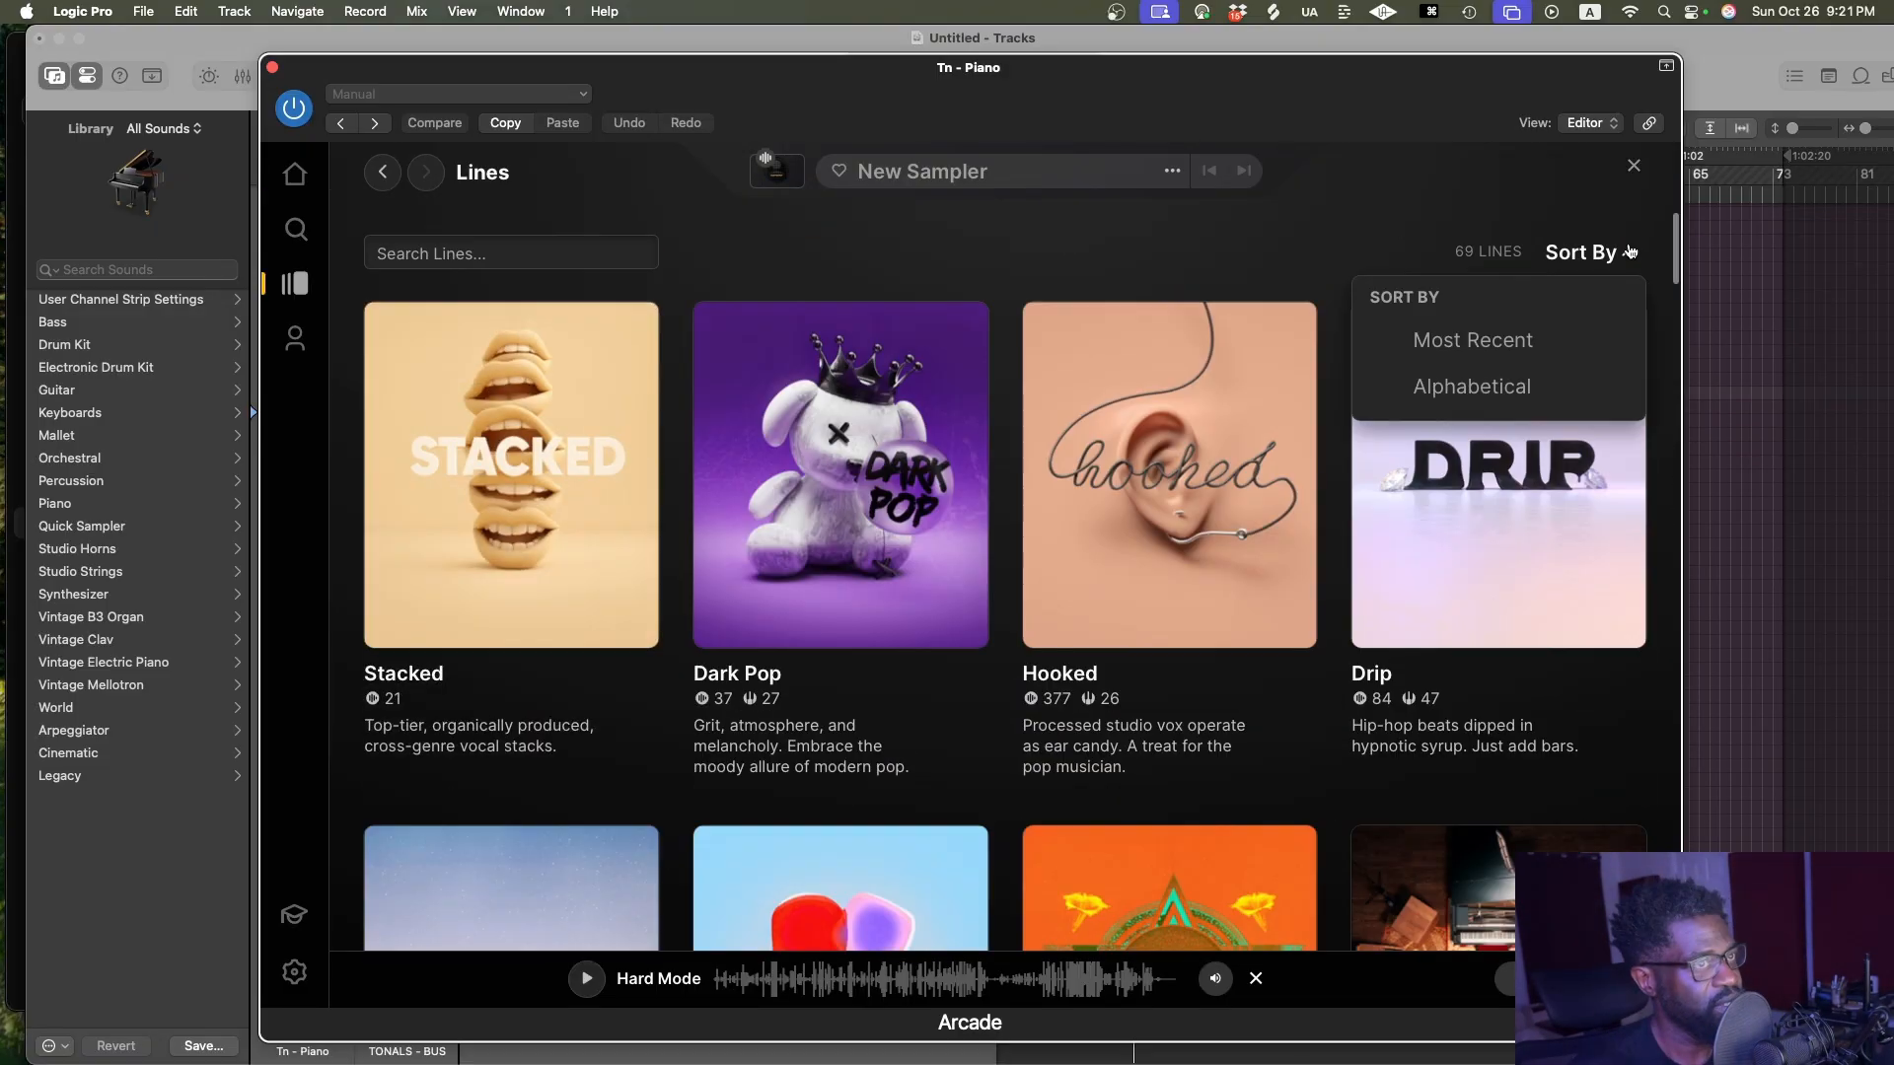
left_click(1629, 251)
scroll(1213, 268, "down", 3)
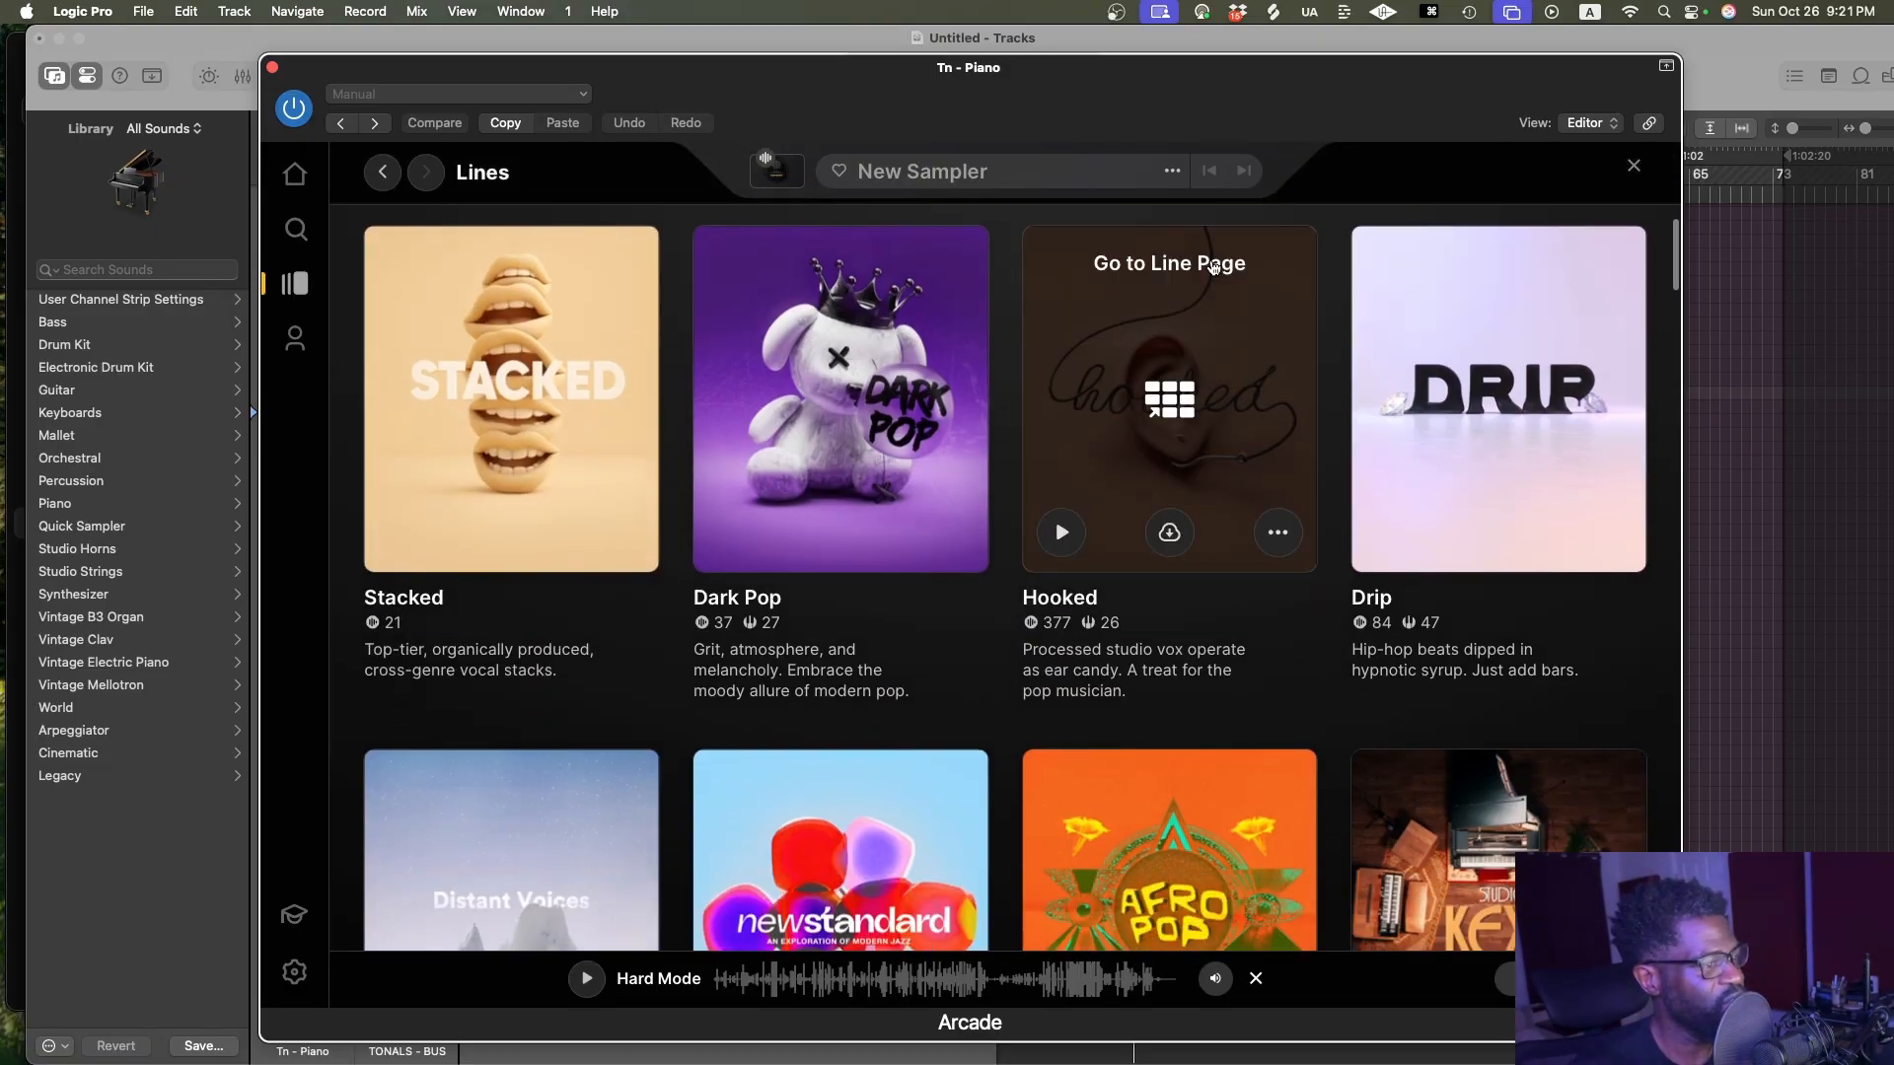
scroll(1213, 267, "down", 15)
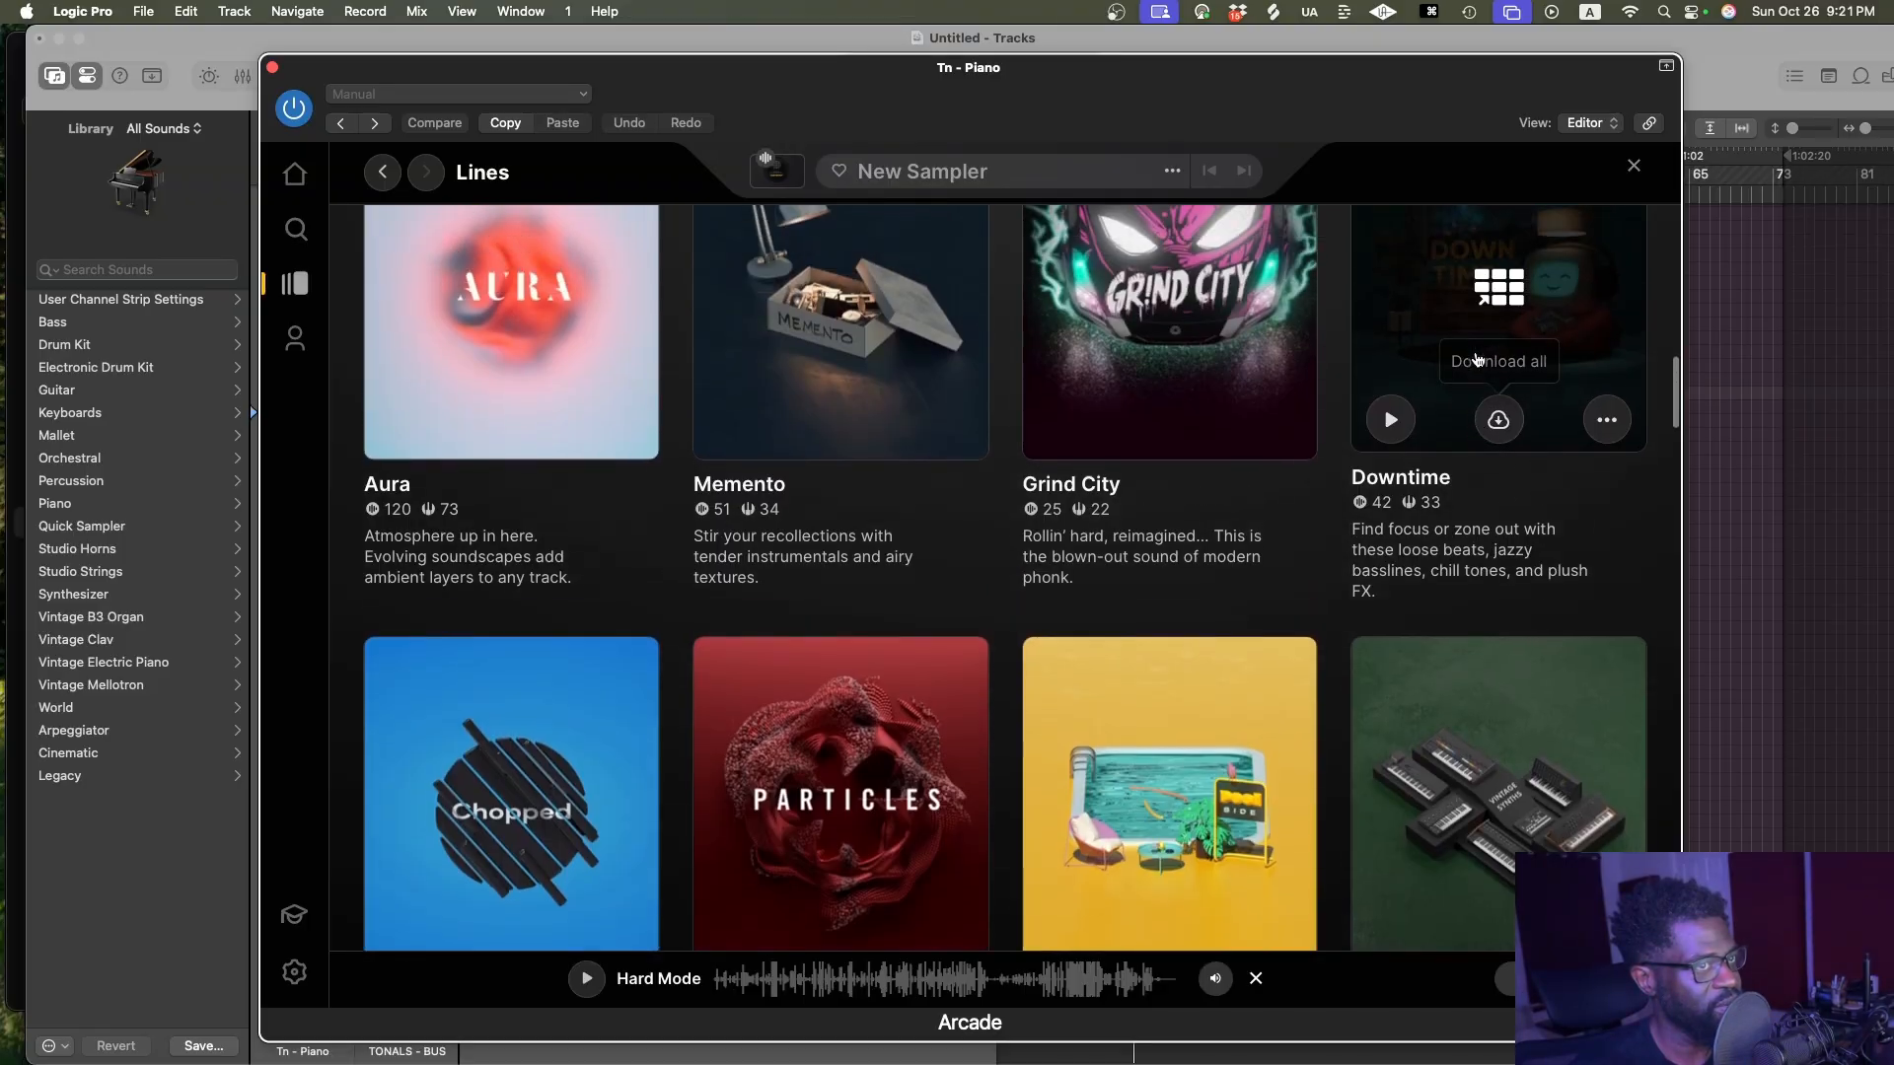
scroll(1381, 335, "up", 2)
scroll(1371, 444, "down", 10)
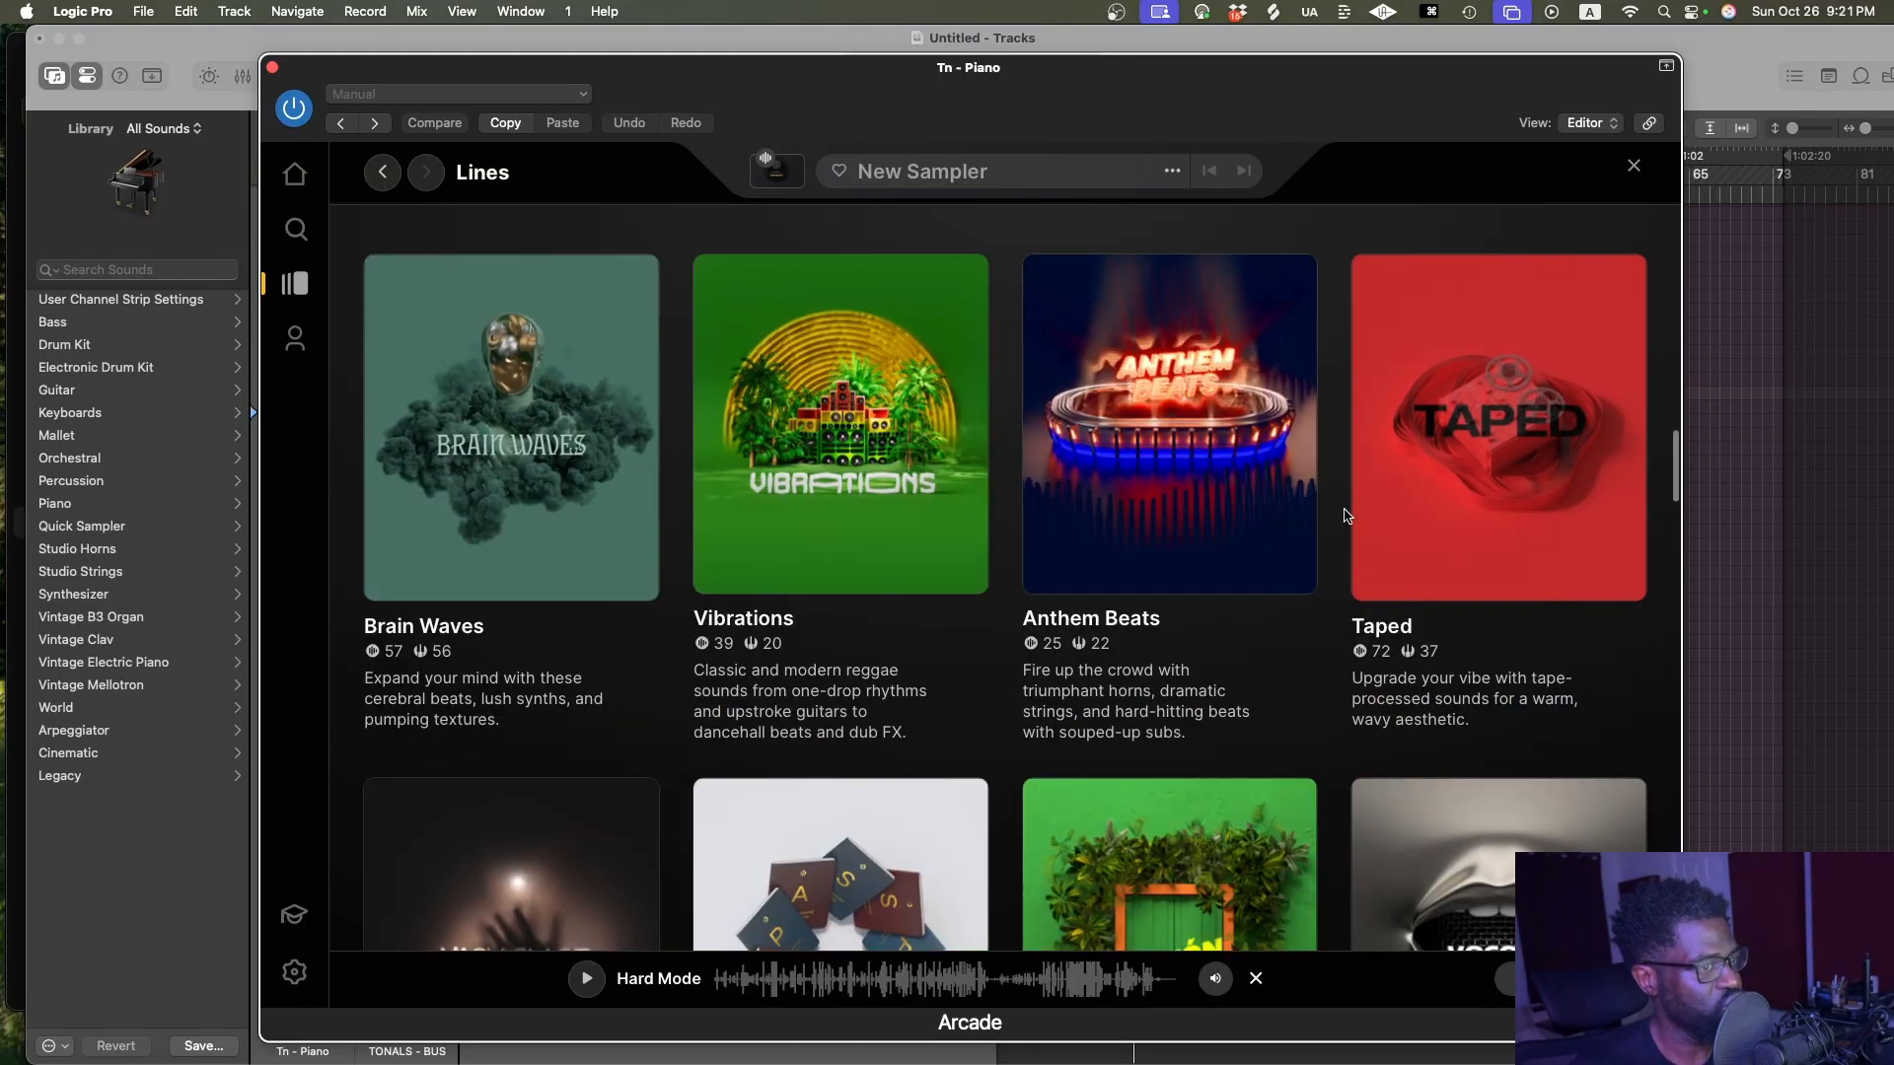
scroll(1346, 516, "down", 5)
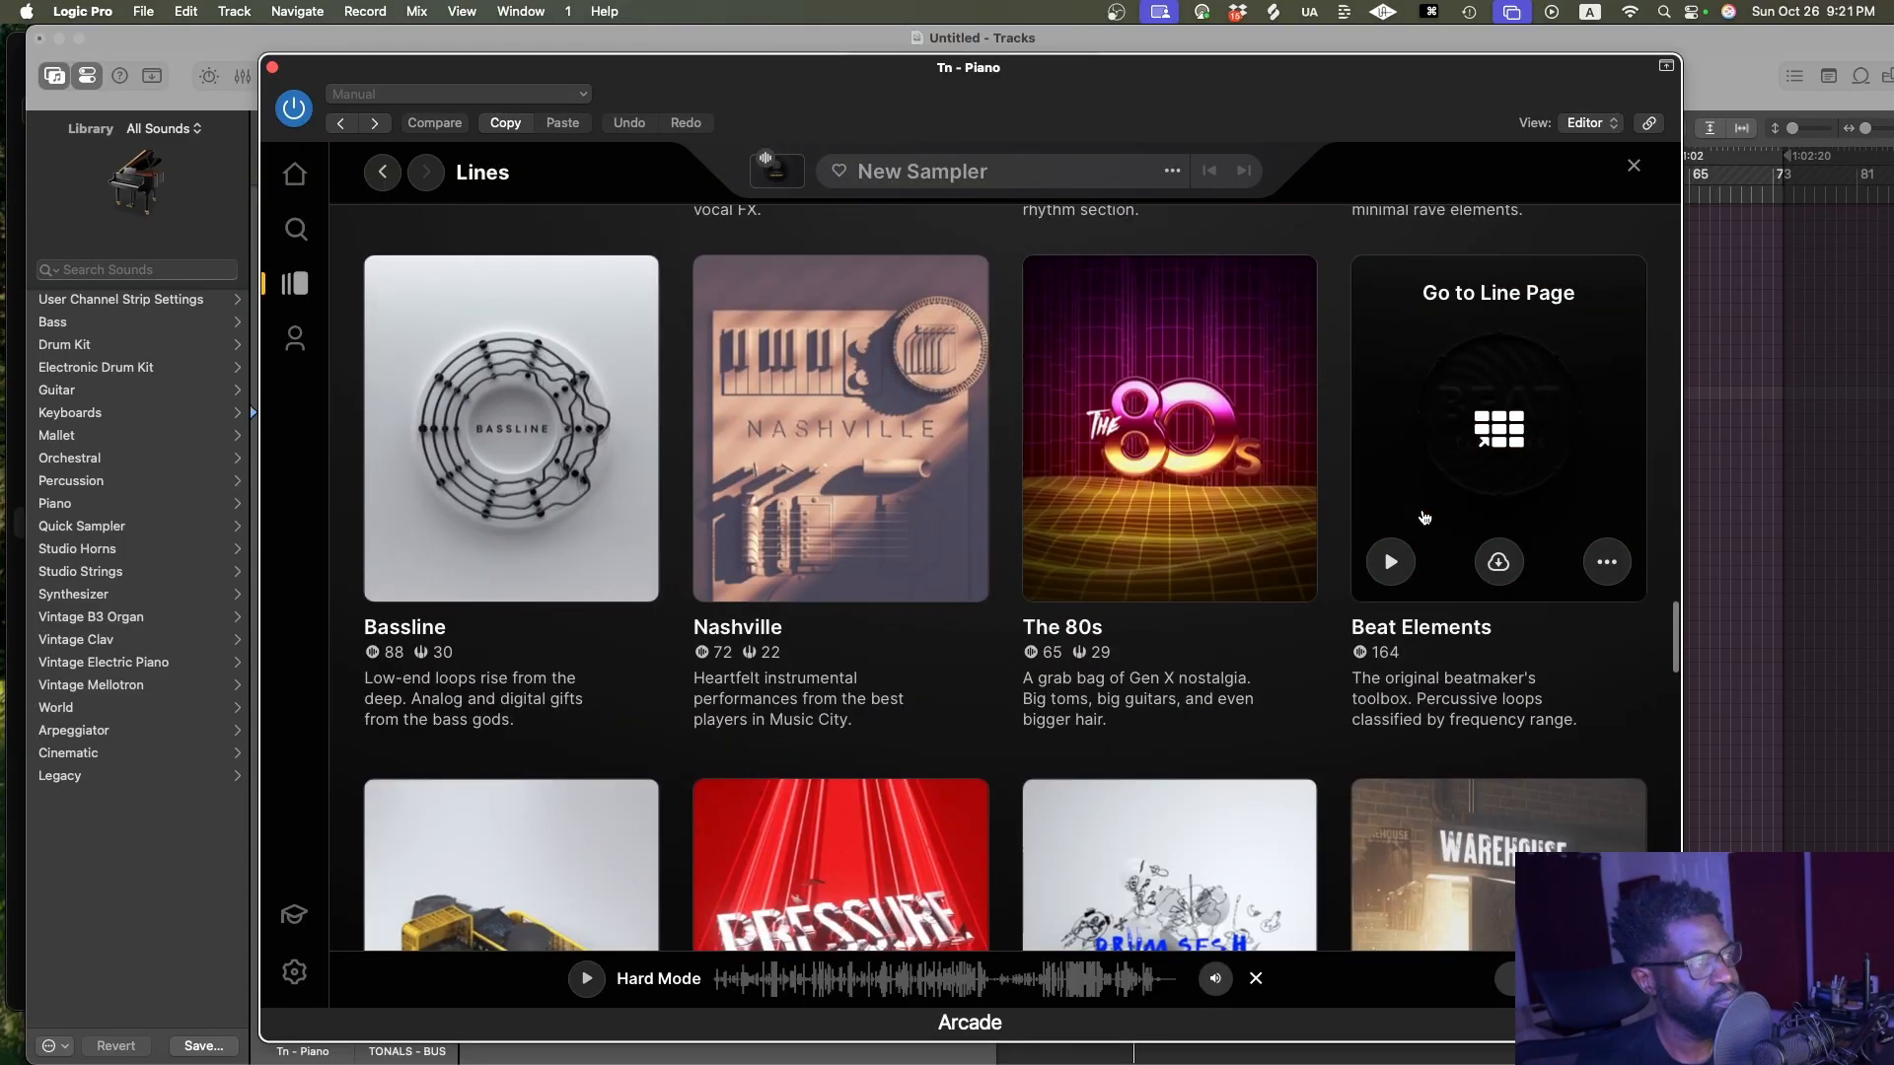
Preview the Beat Elements, Bassline, The Crate, Drum Sesh and Pressure lines one after another
left_click(1391, 562)
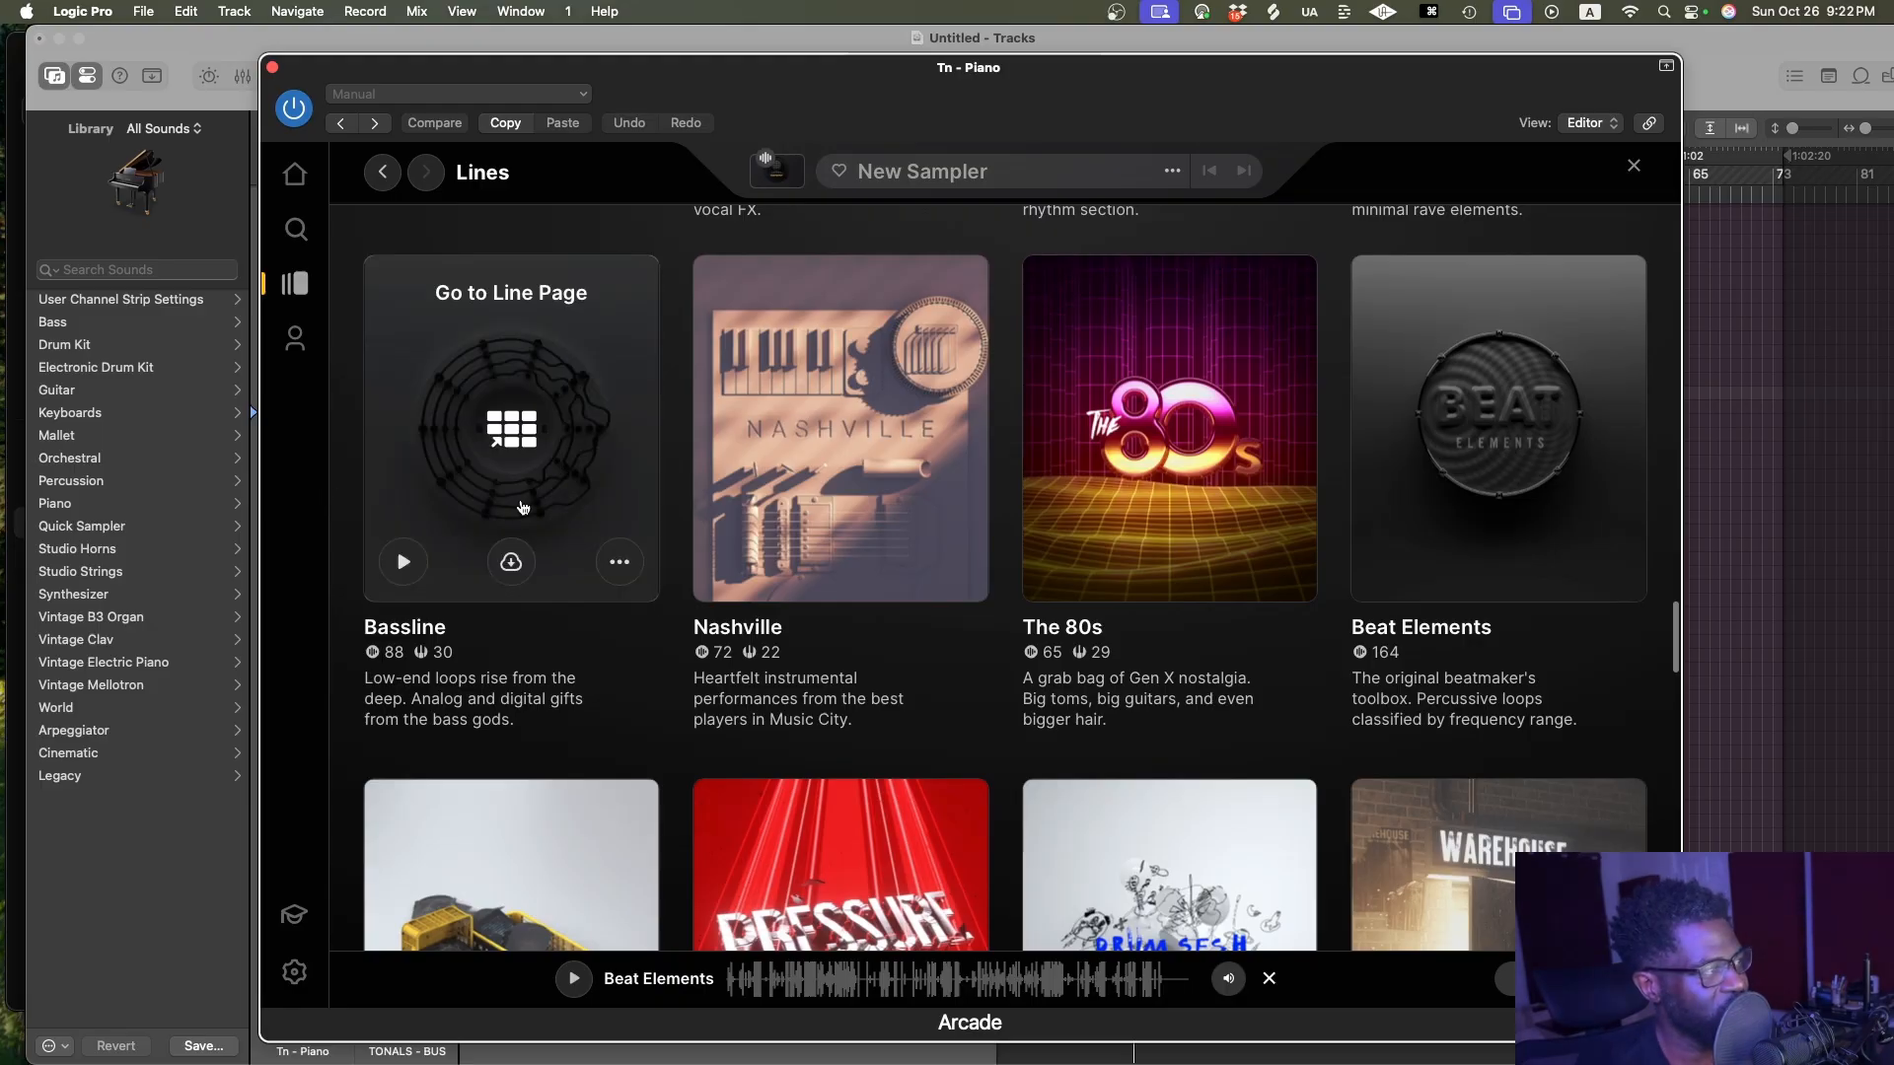
left_click(412, 561)
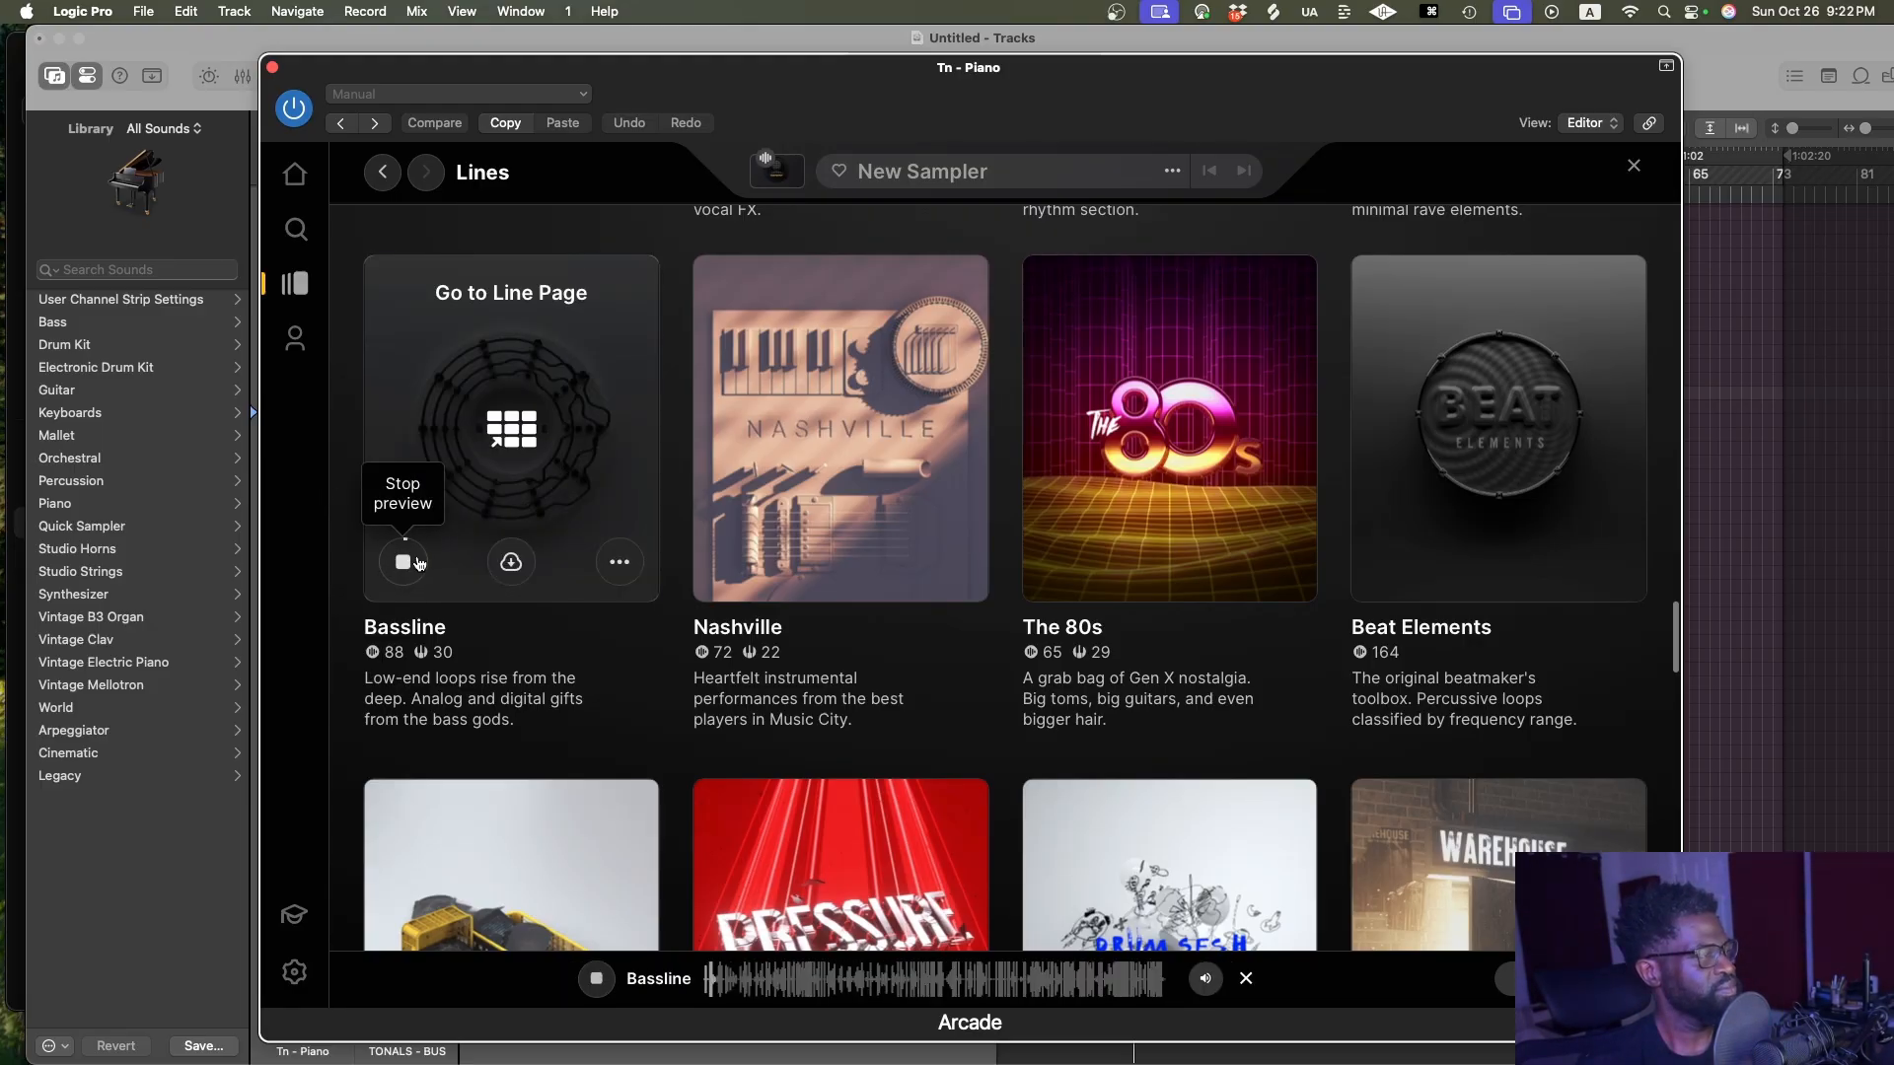
scroll(587, 527, "down", 5)
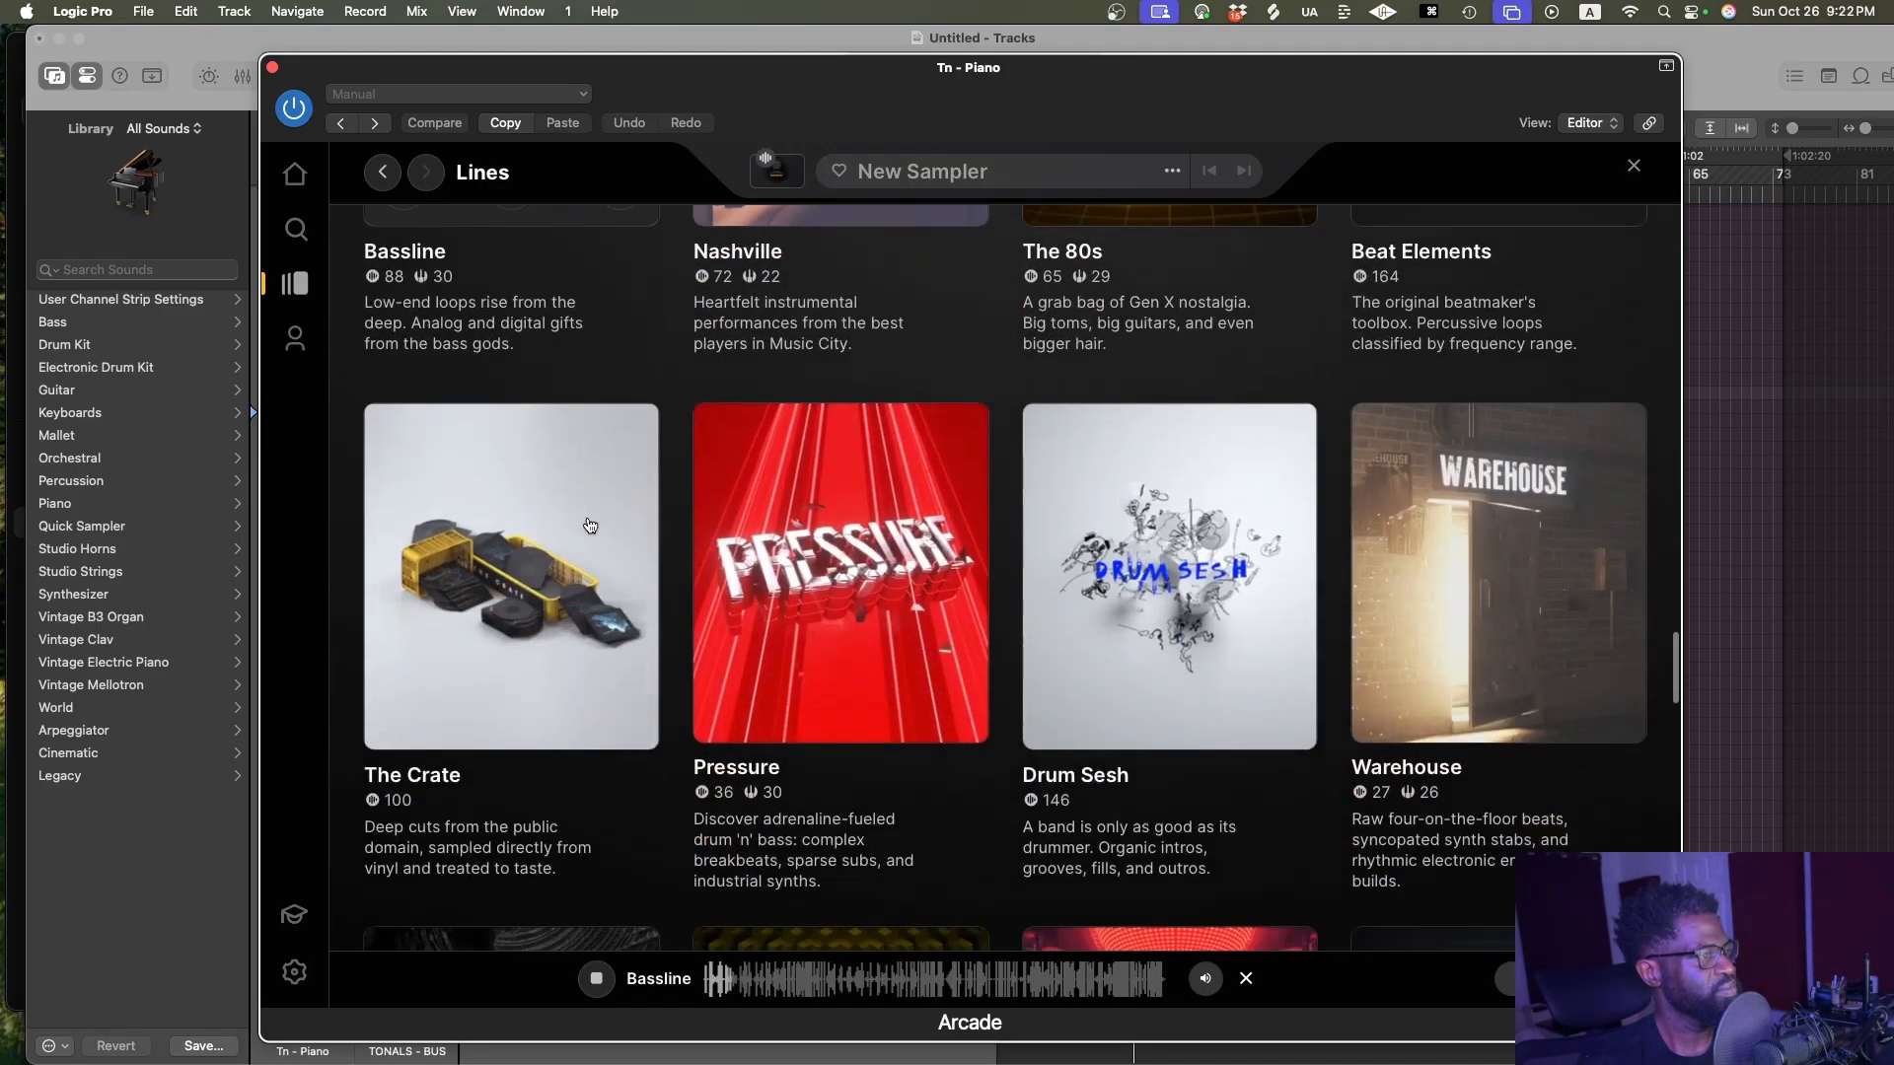
mouse_move(582, 553)
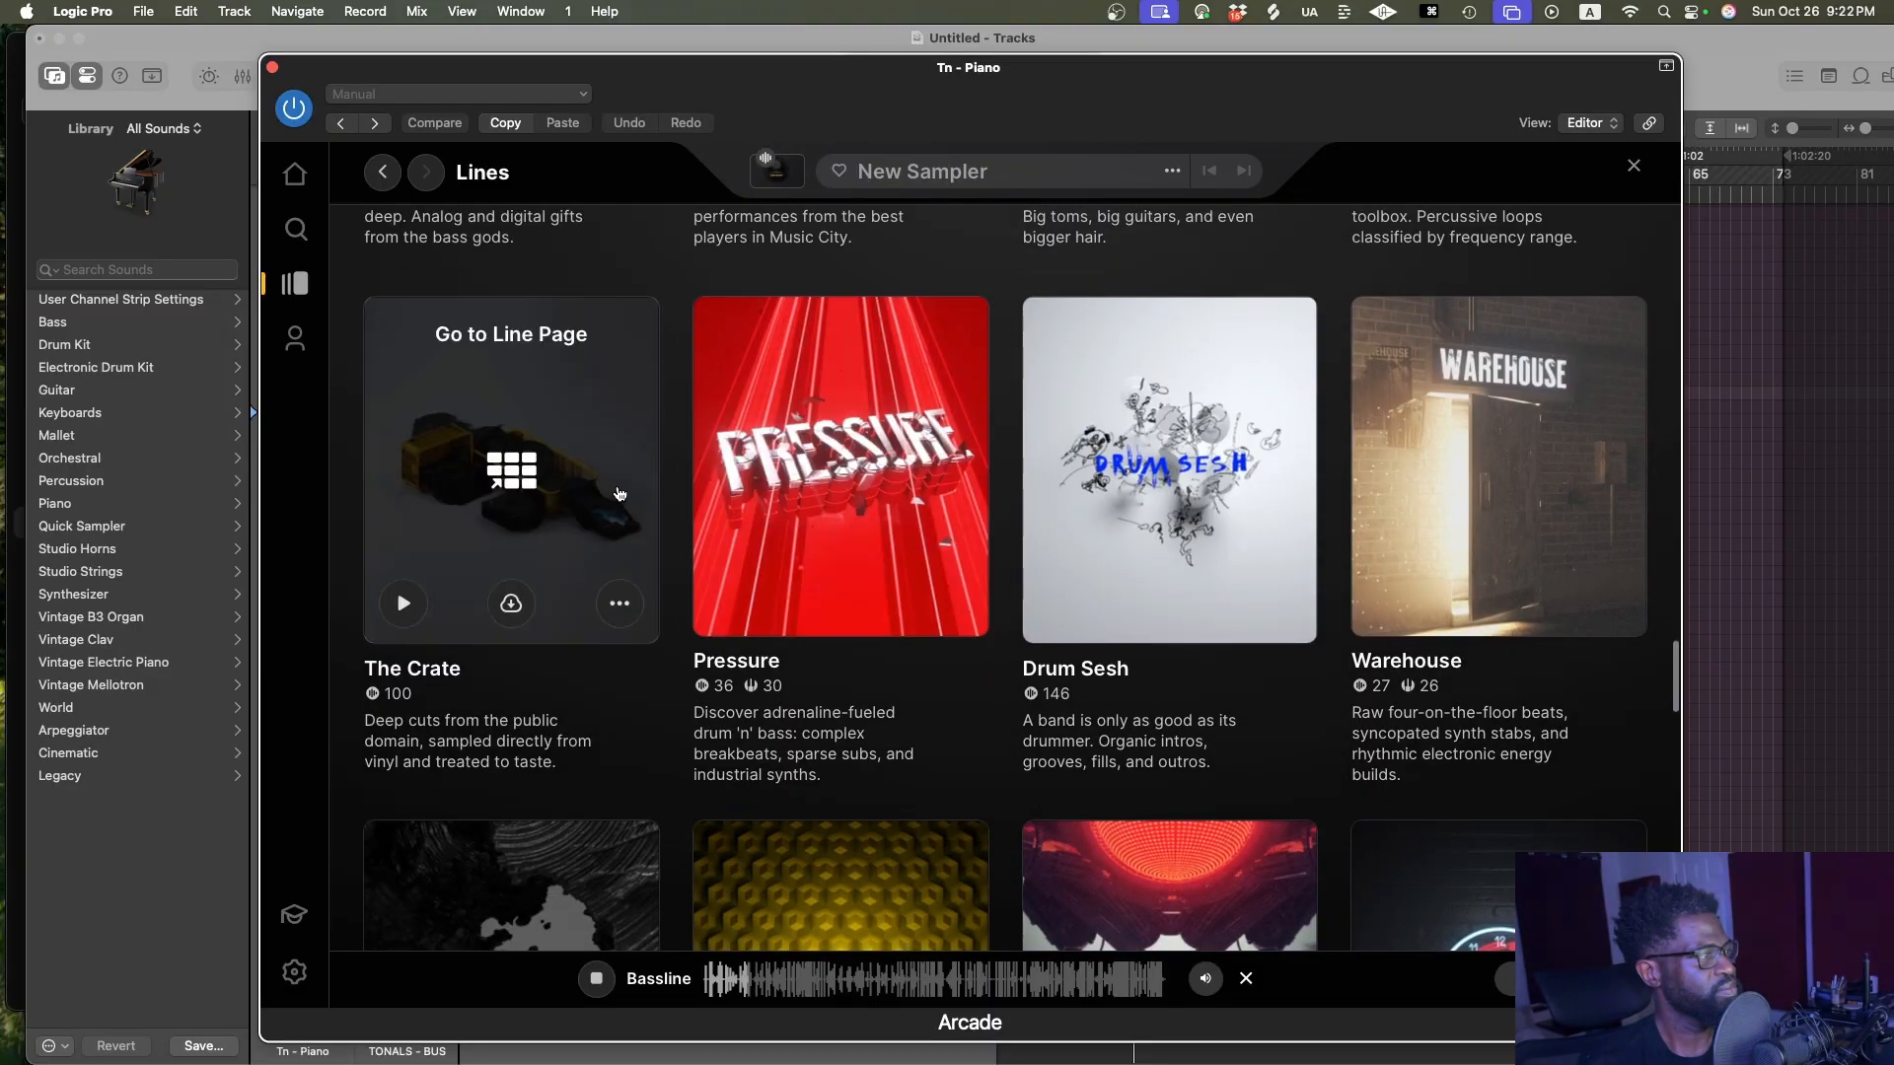
scroll(582, 553, "up", 1)
left_click(404, 669)
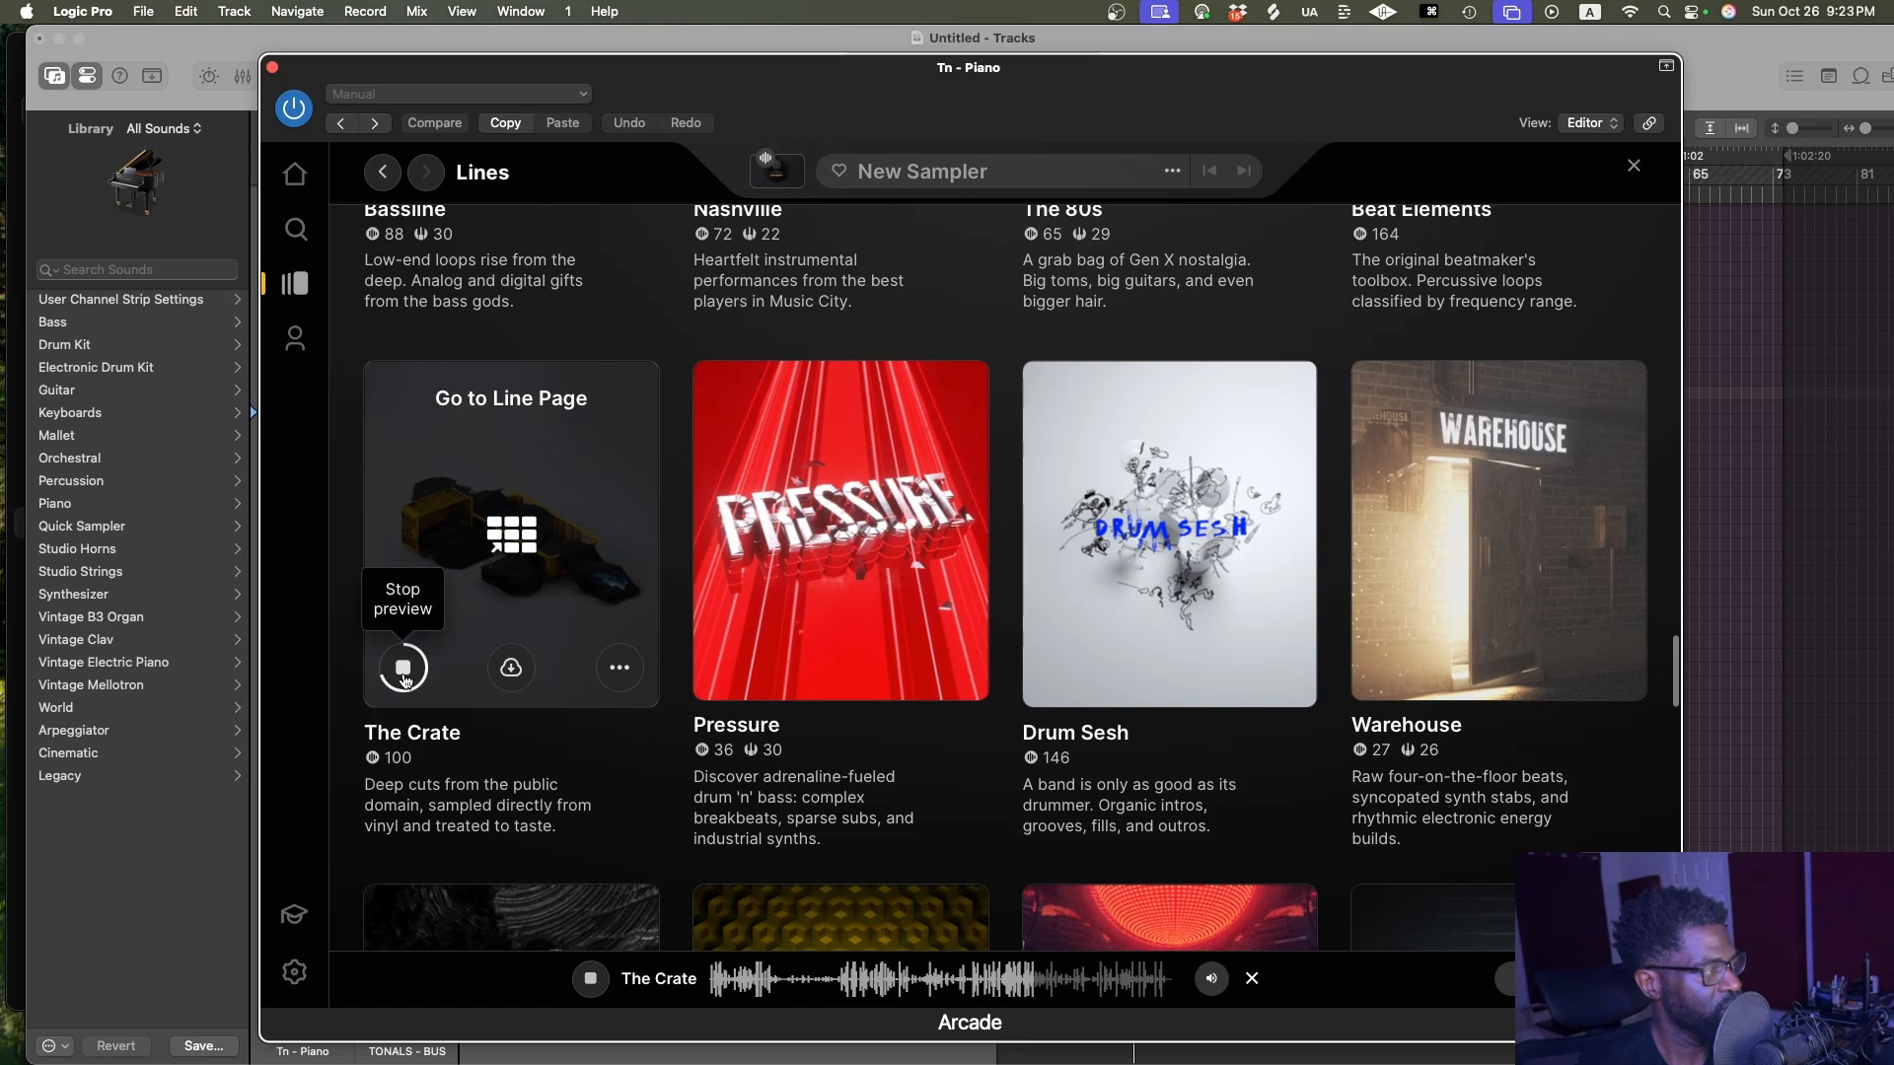
left_click(533, 682)
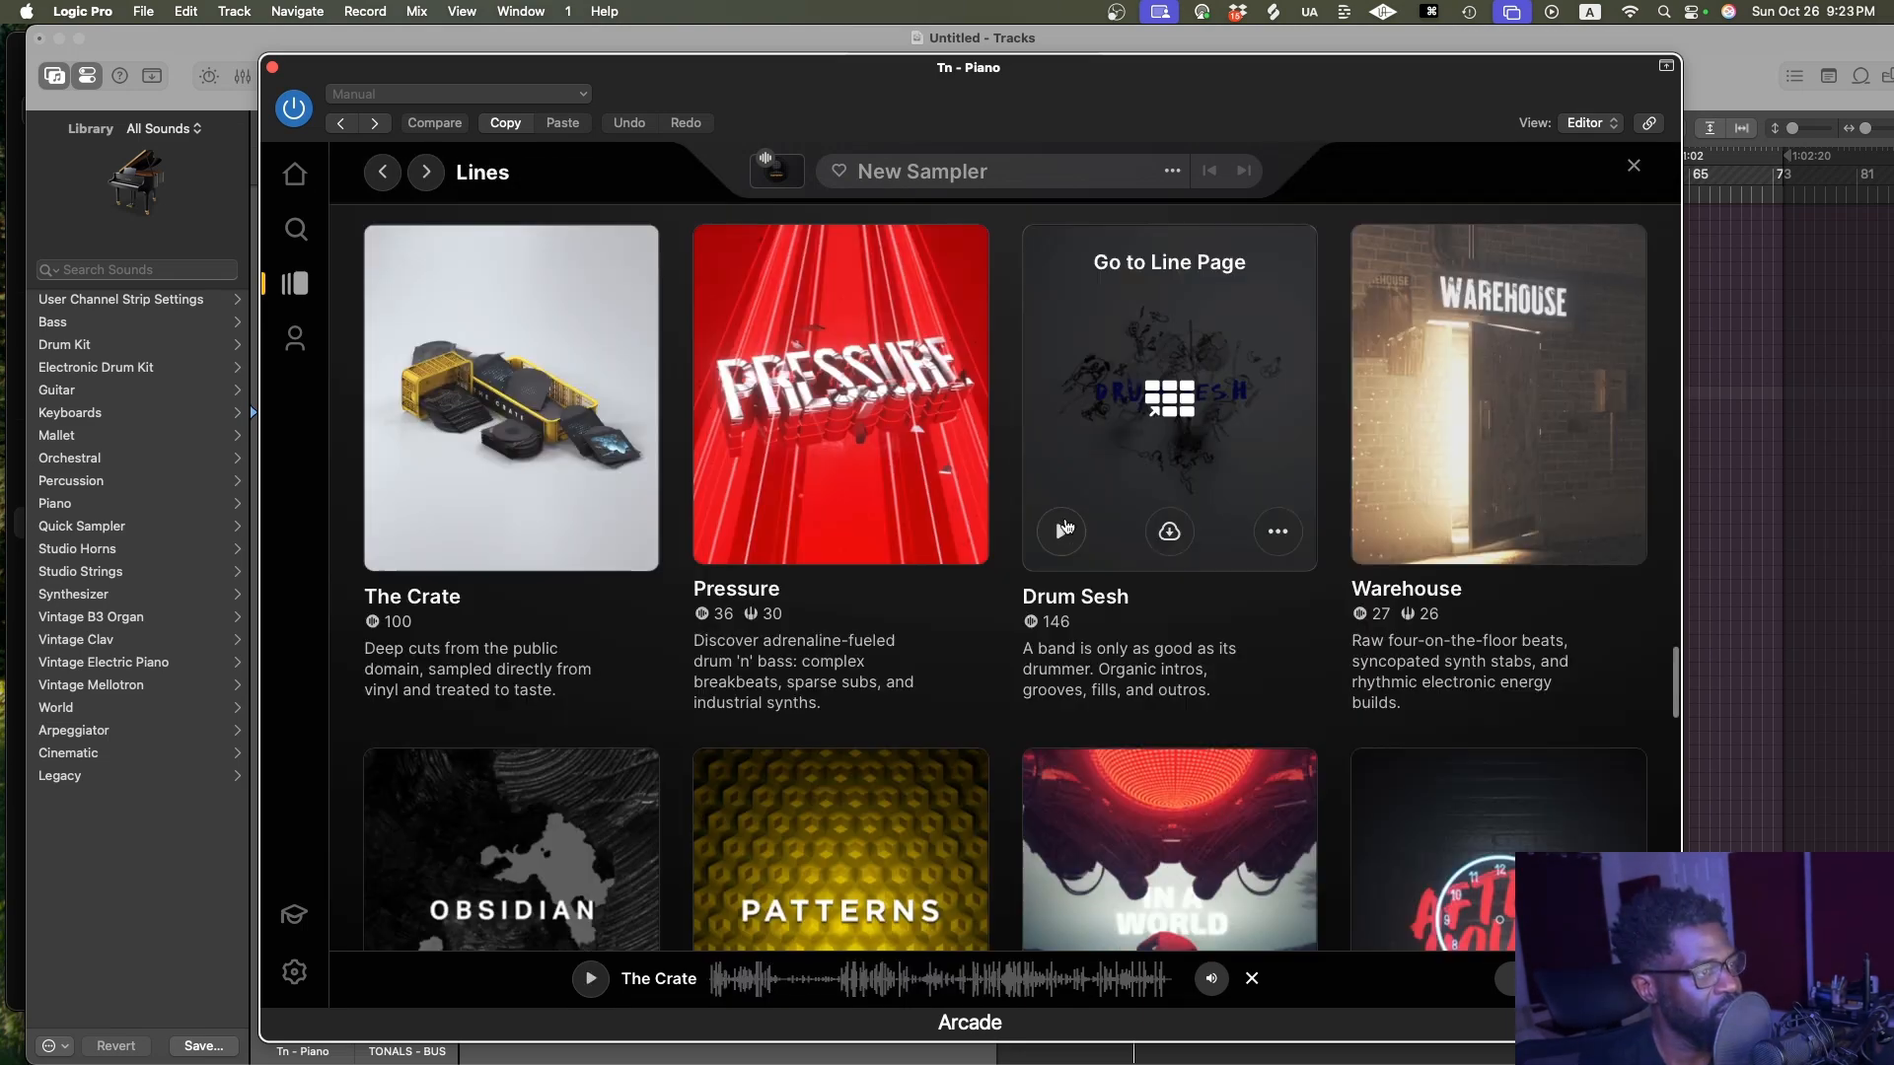
left_click(1062, 533)
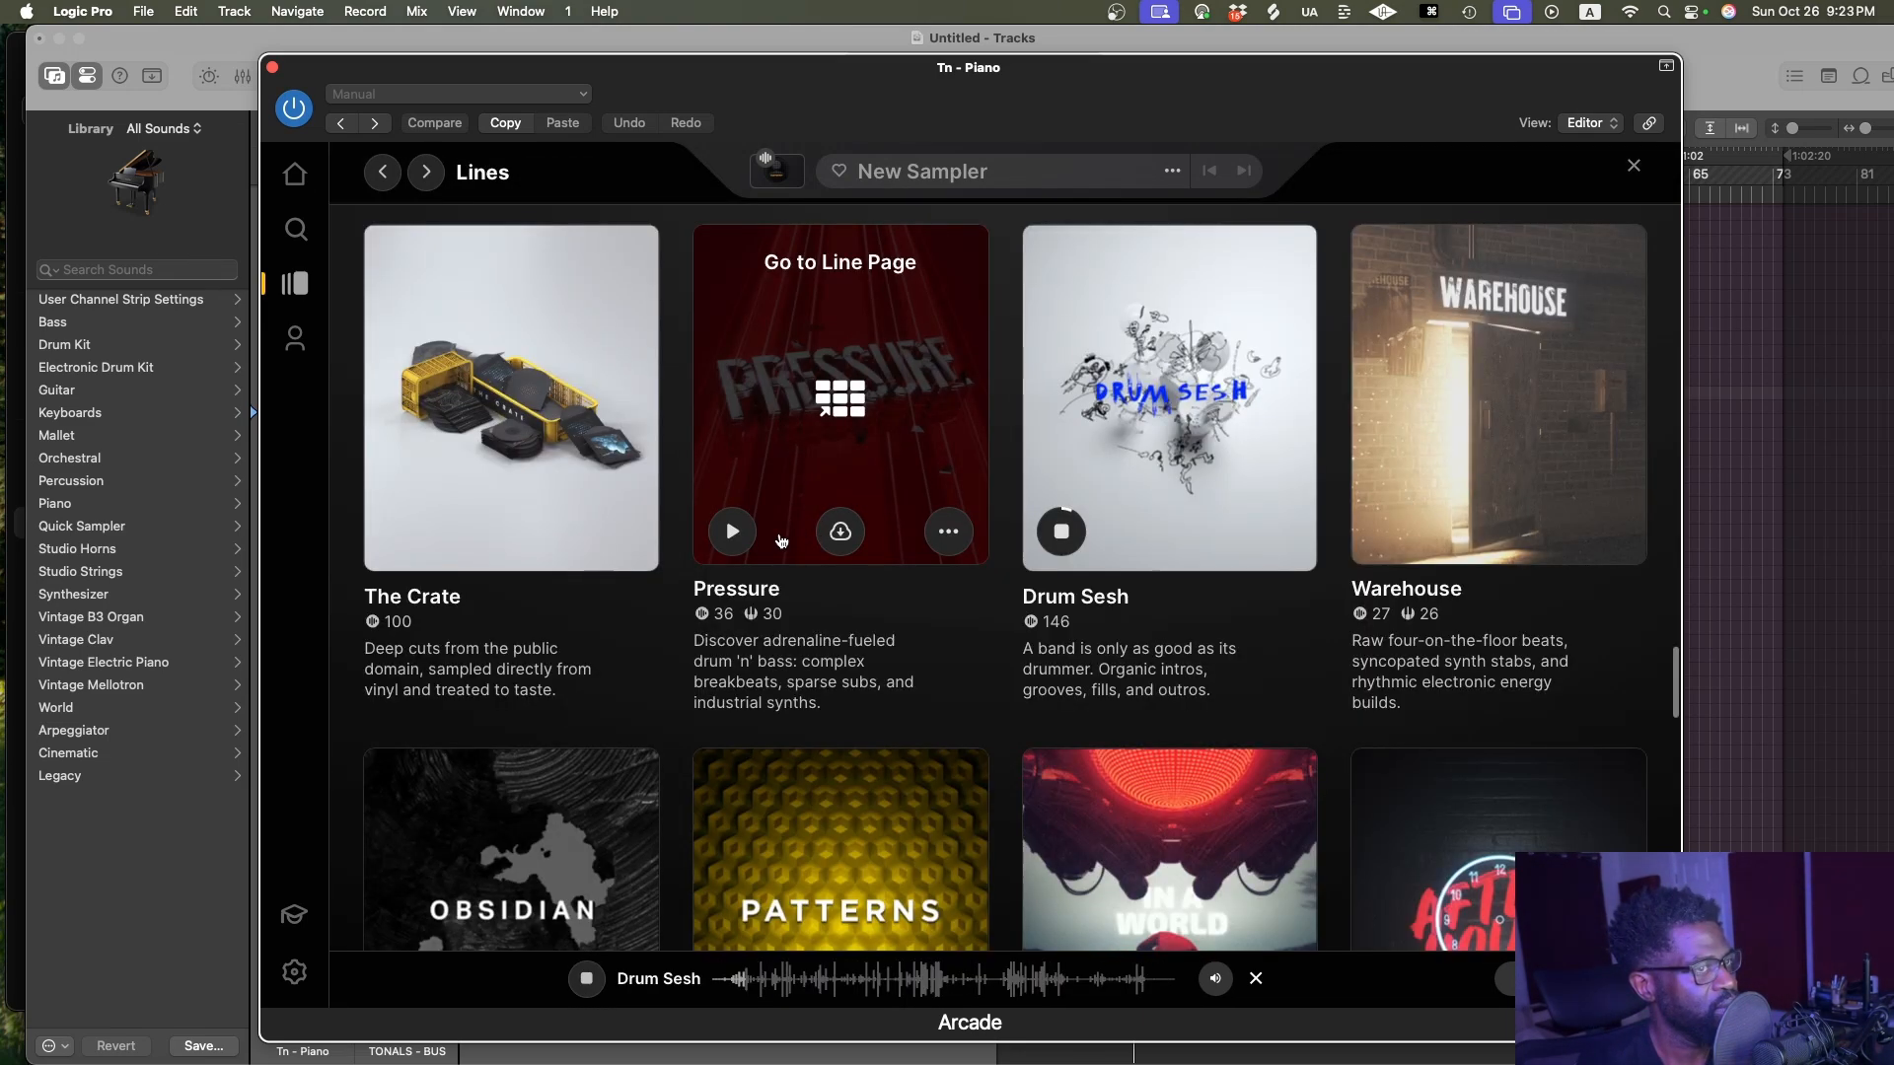
left_click(734, 532)
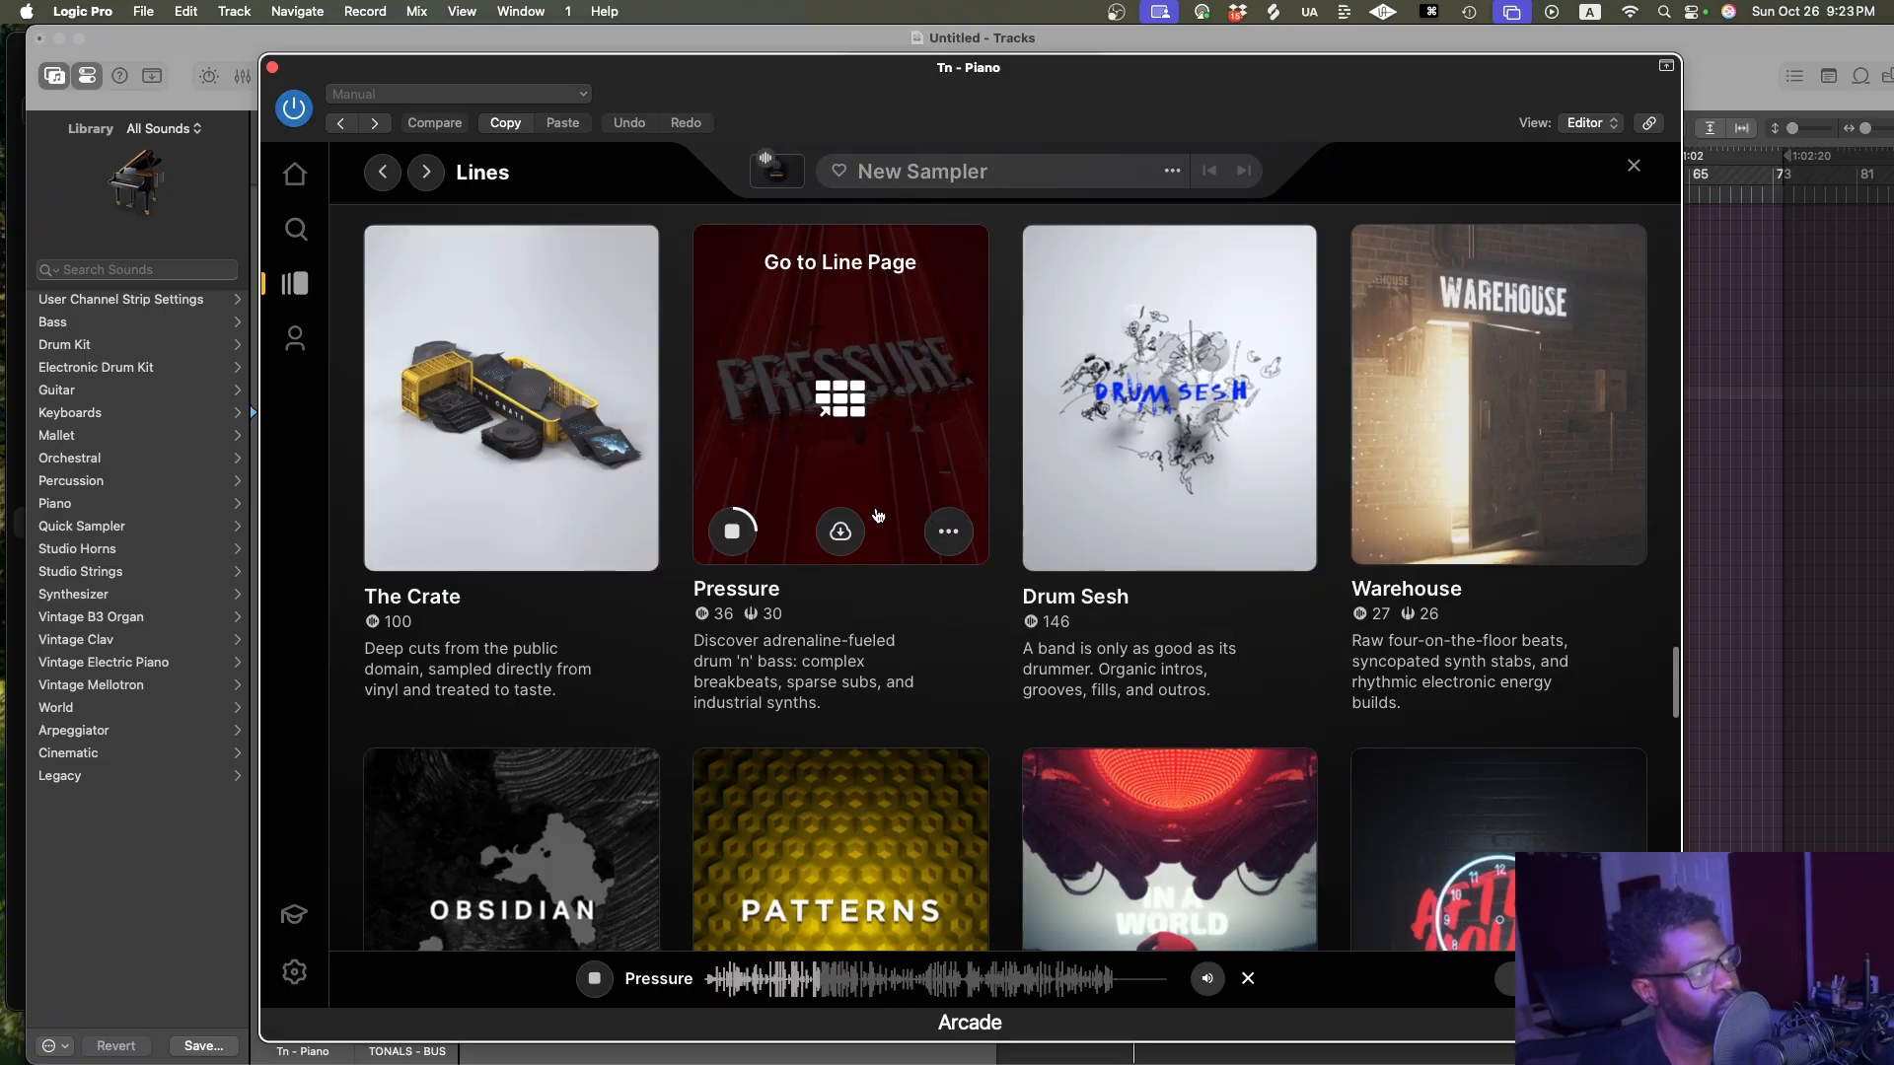
Stop the Pressure preview, then play and stop the preview of the Warehouse line
left_click(732, 533)
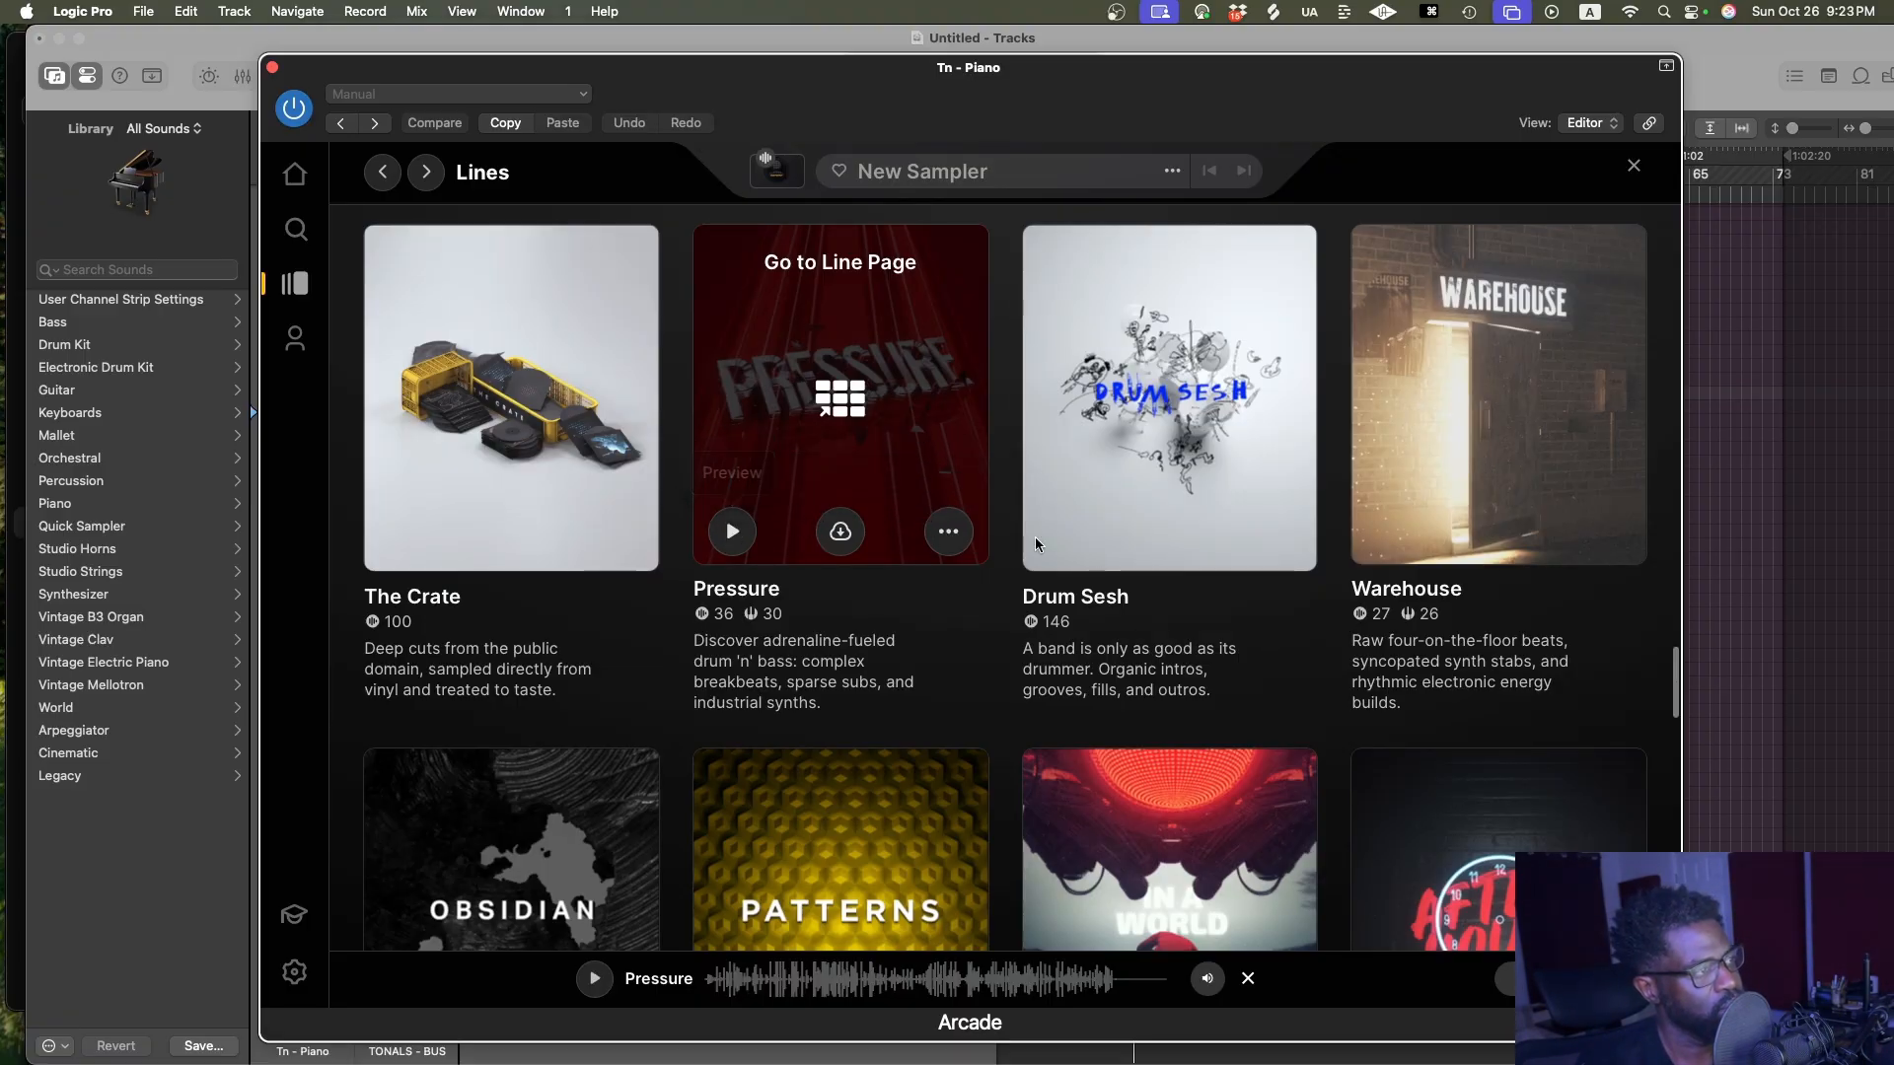
left_click(1390, 531)
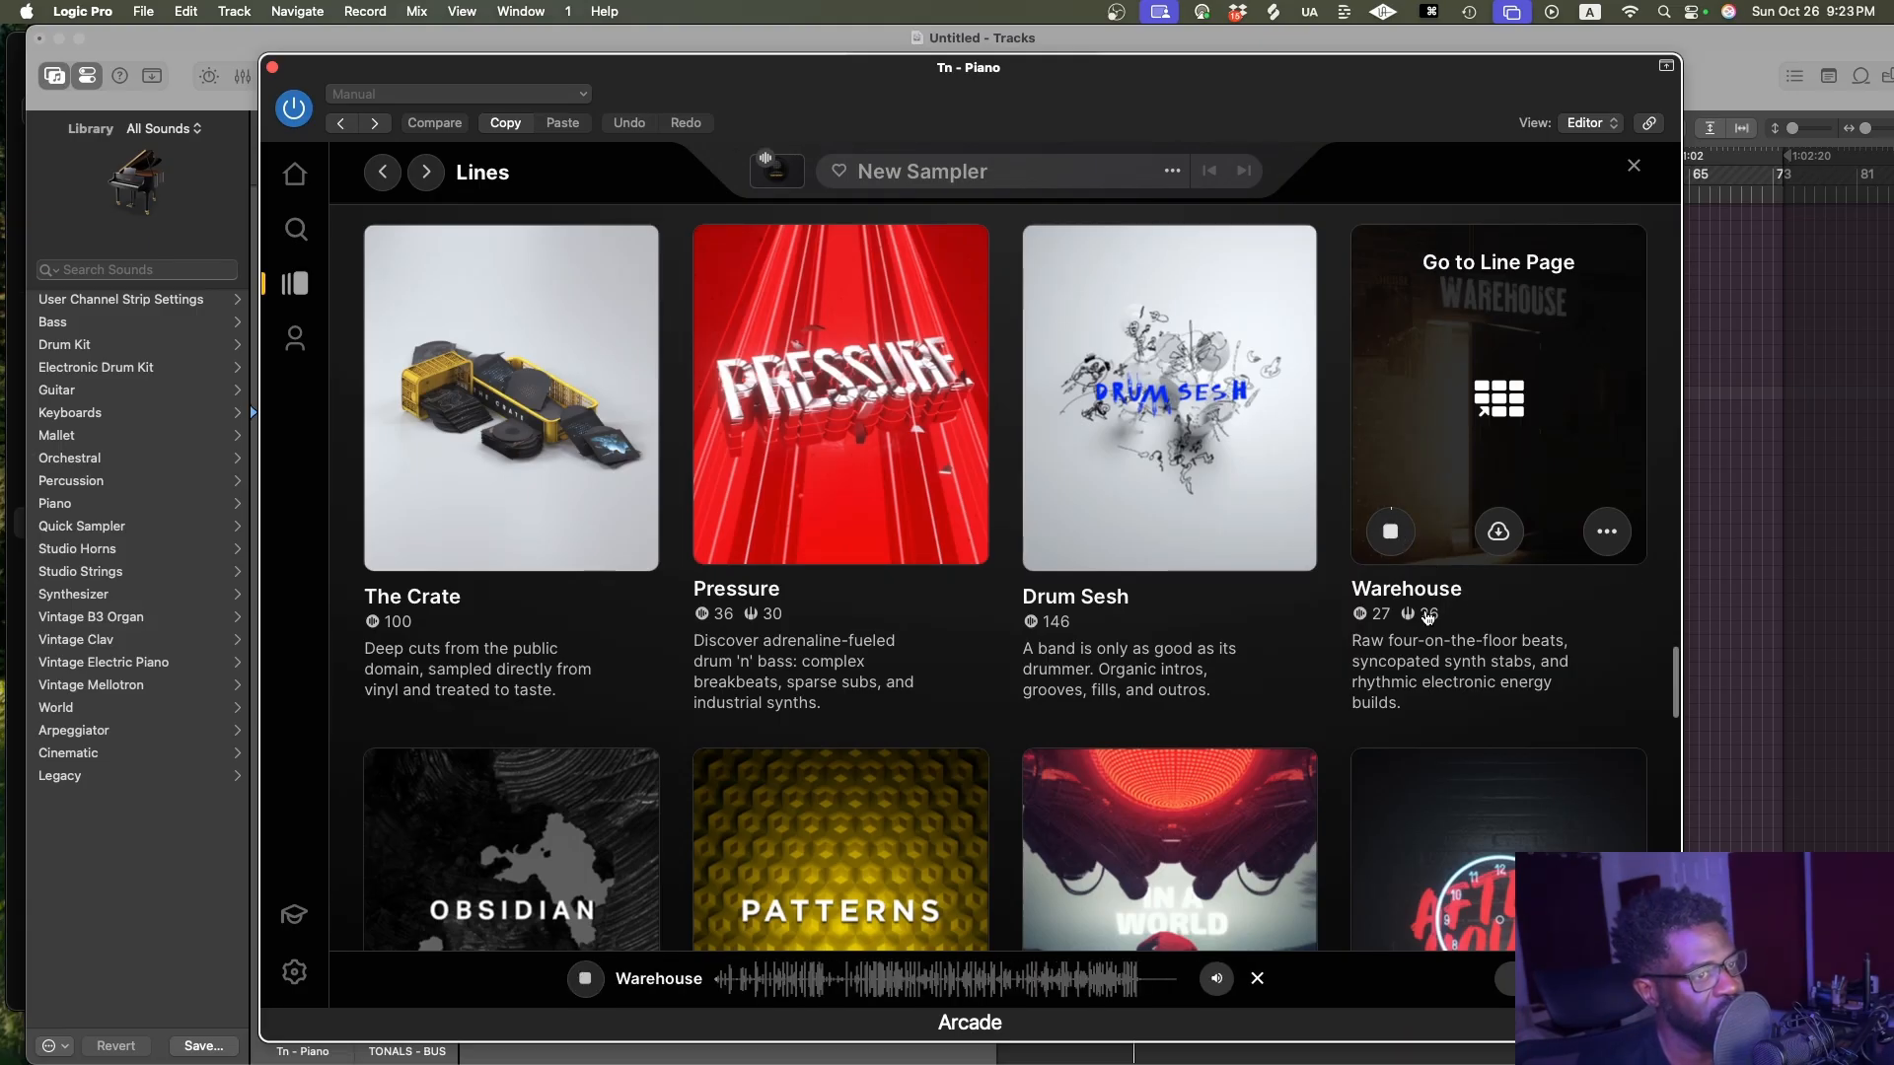
left_click(1389, 531)
Preview the Obsidian line and the In a World line one after the other, and stop playback
scroll(519, 717, "down", 5)
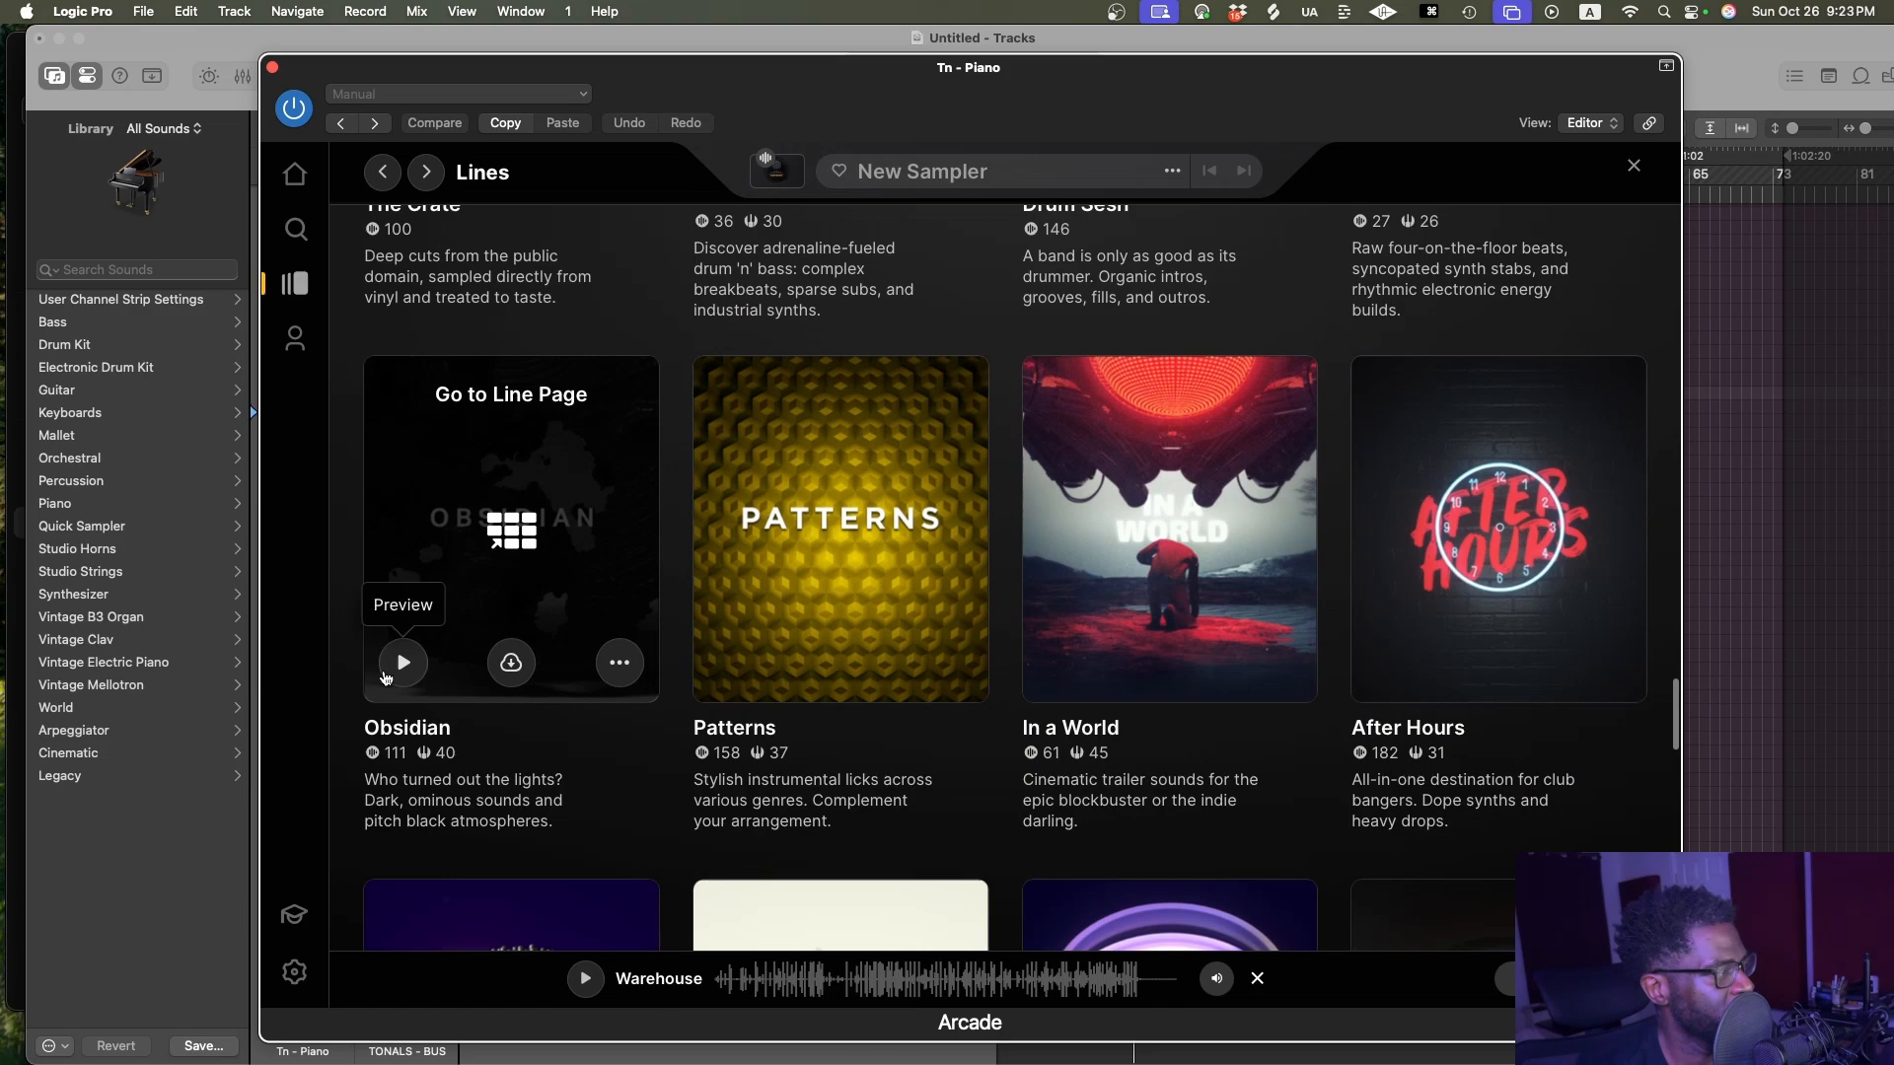
left_click(403, 663)
scroll(838, 632, "up", 1)
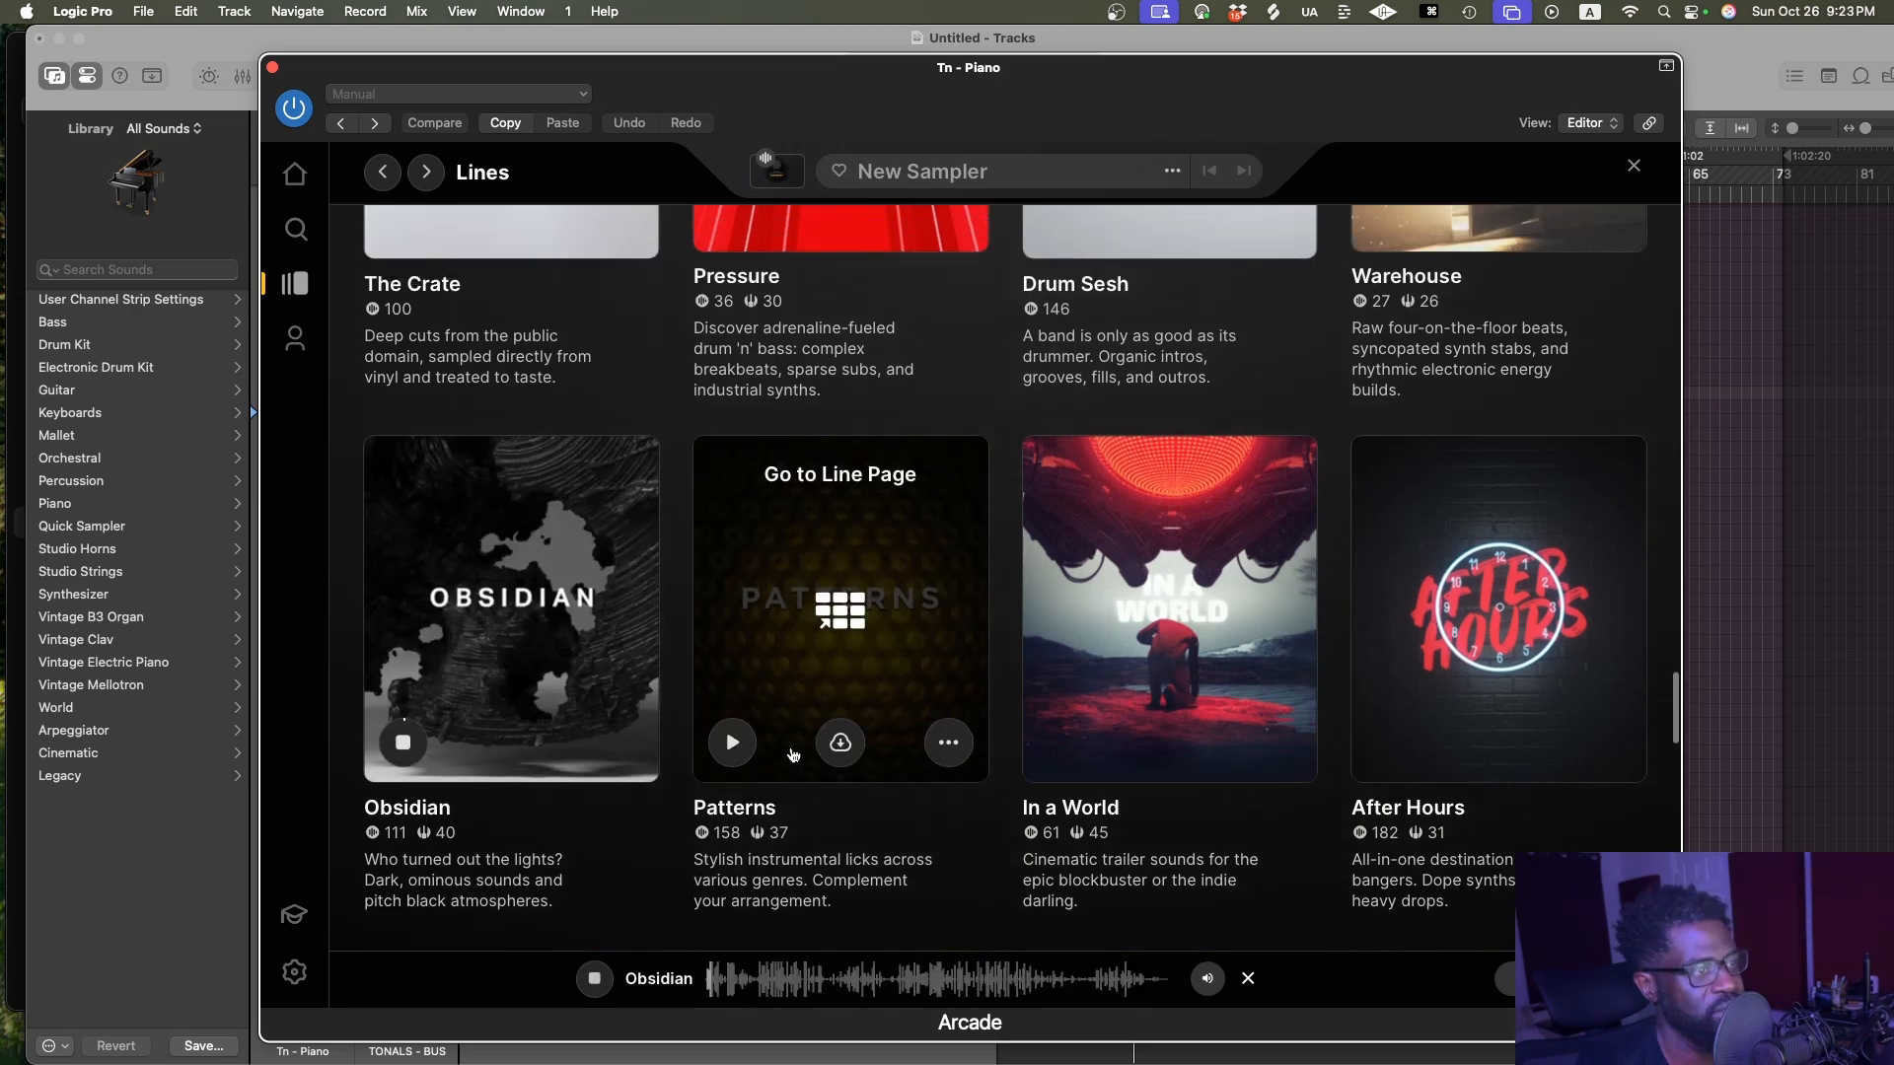
mouse_move(820, 783)
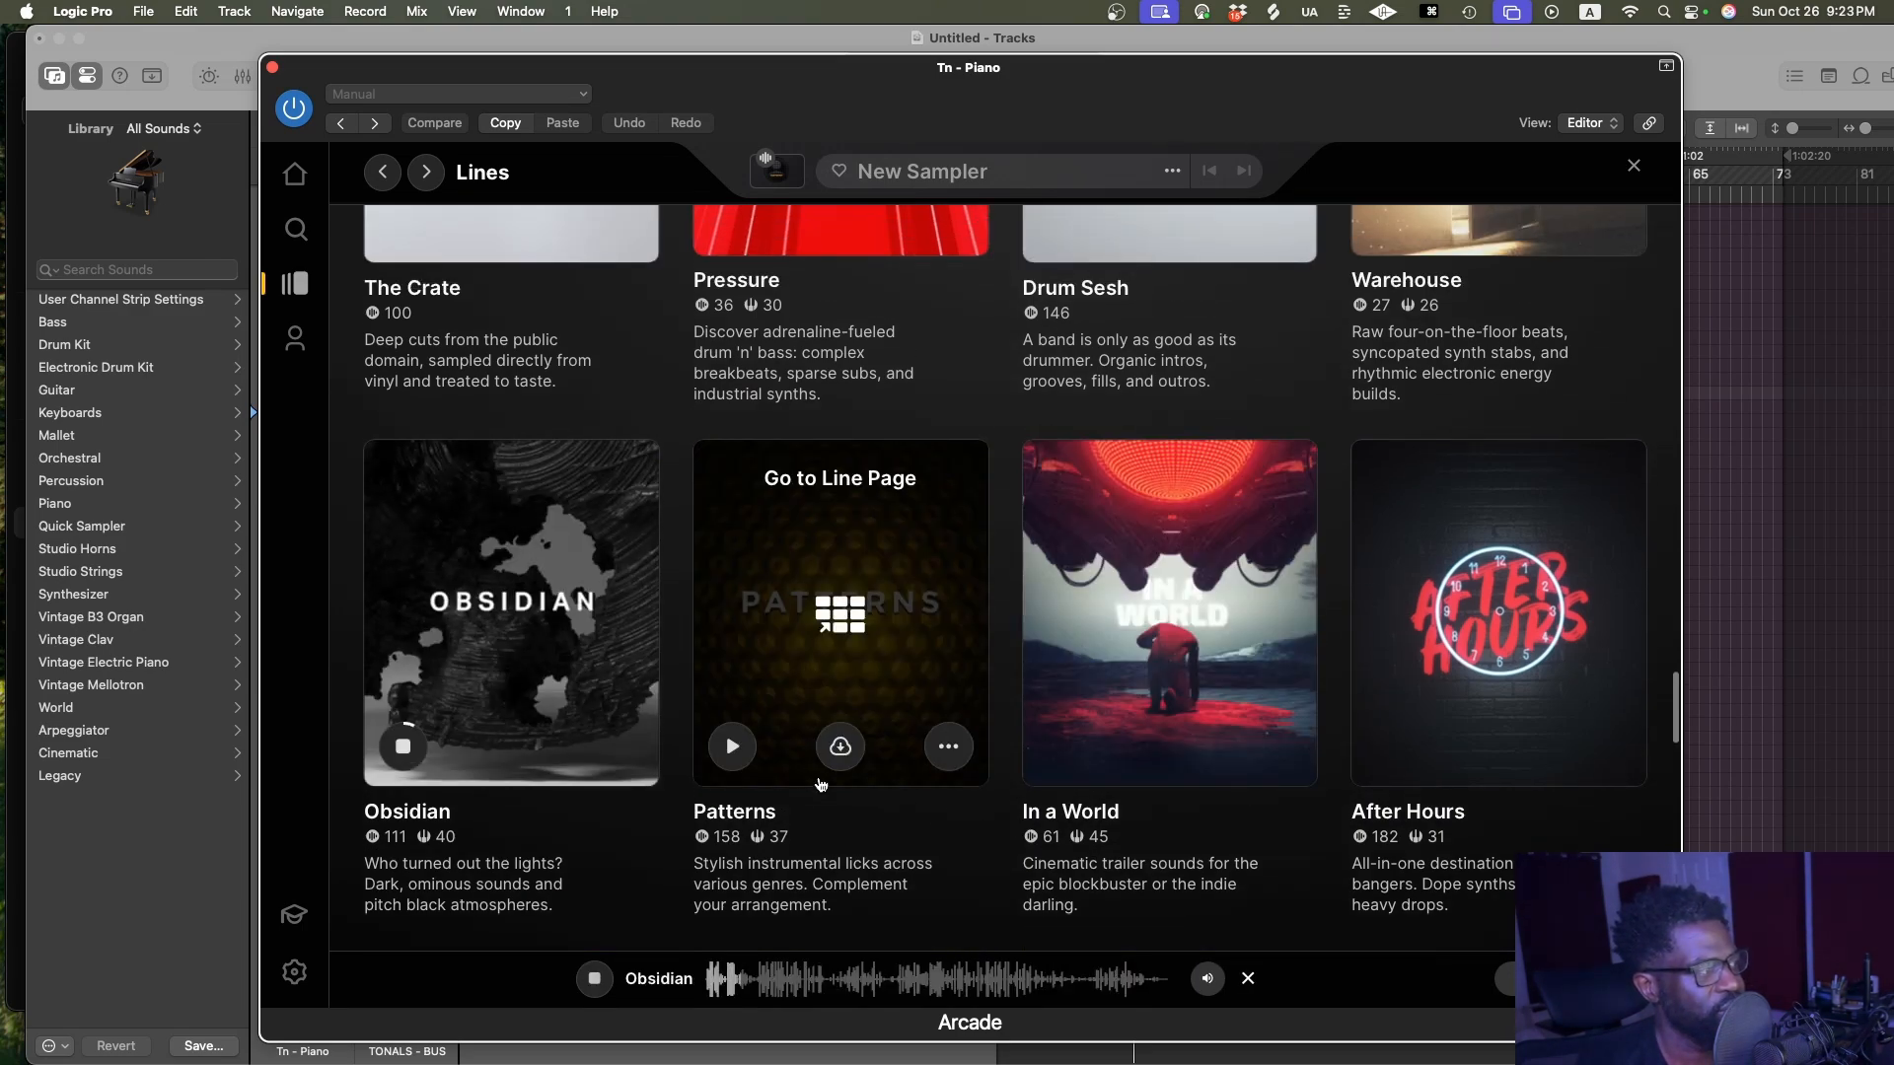
scroll(802, 780, "up", 1)
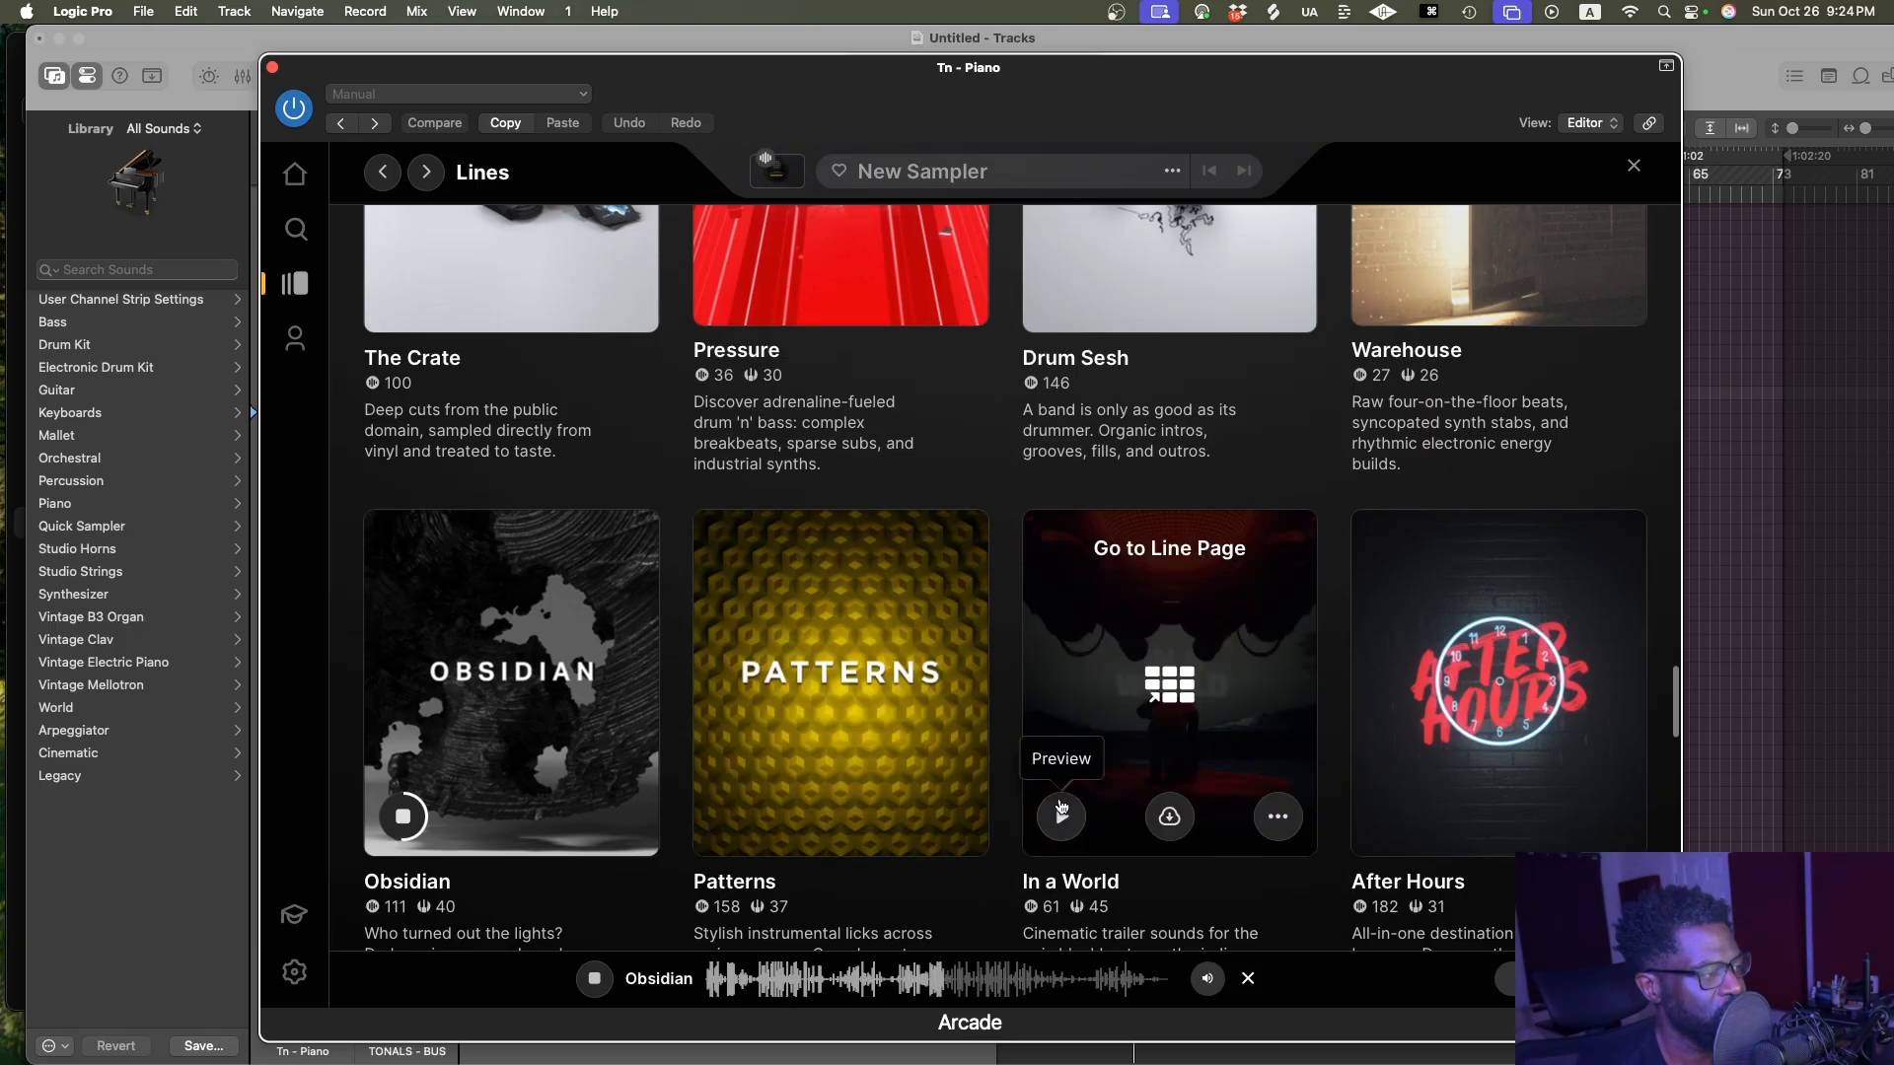
left_click(1061, 810)
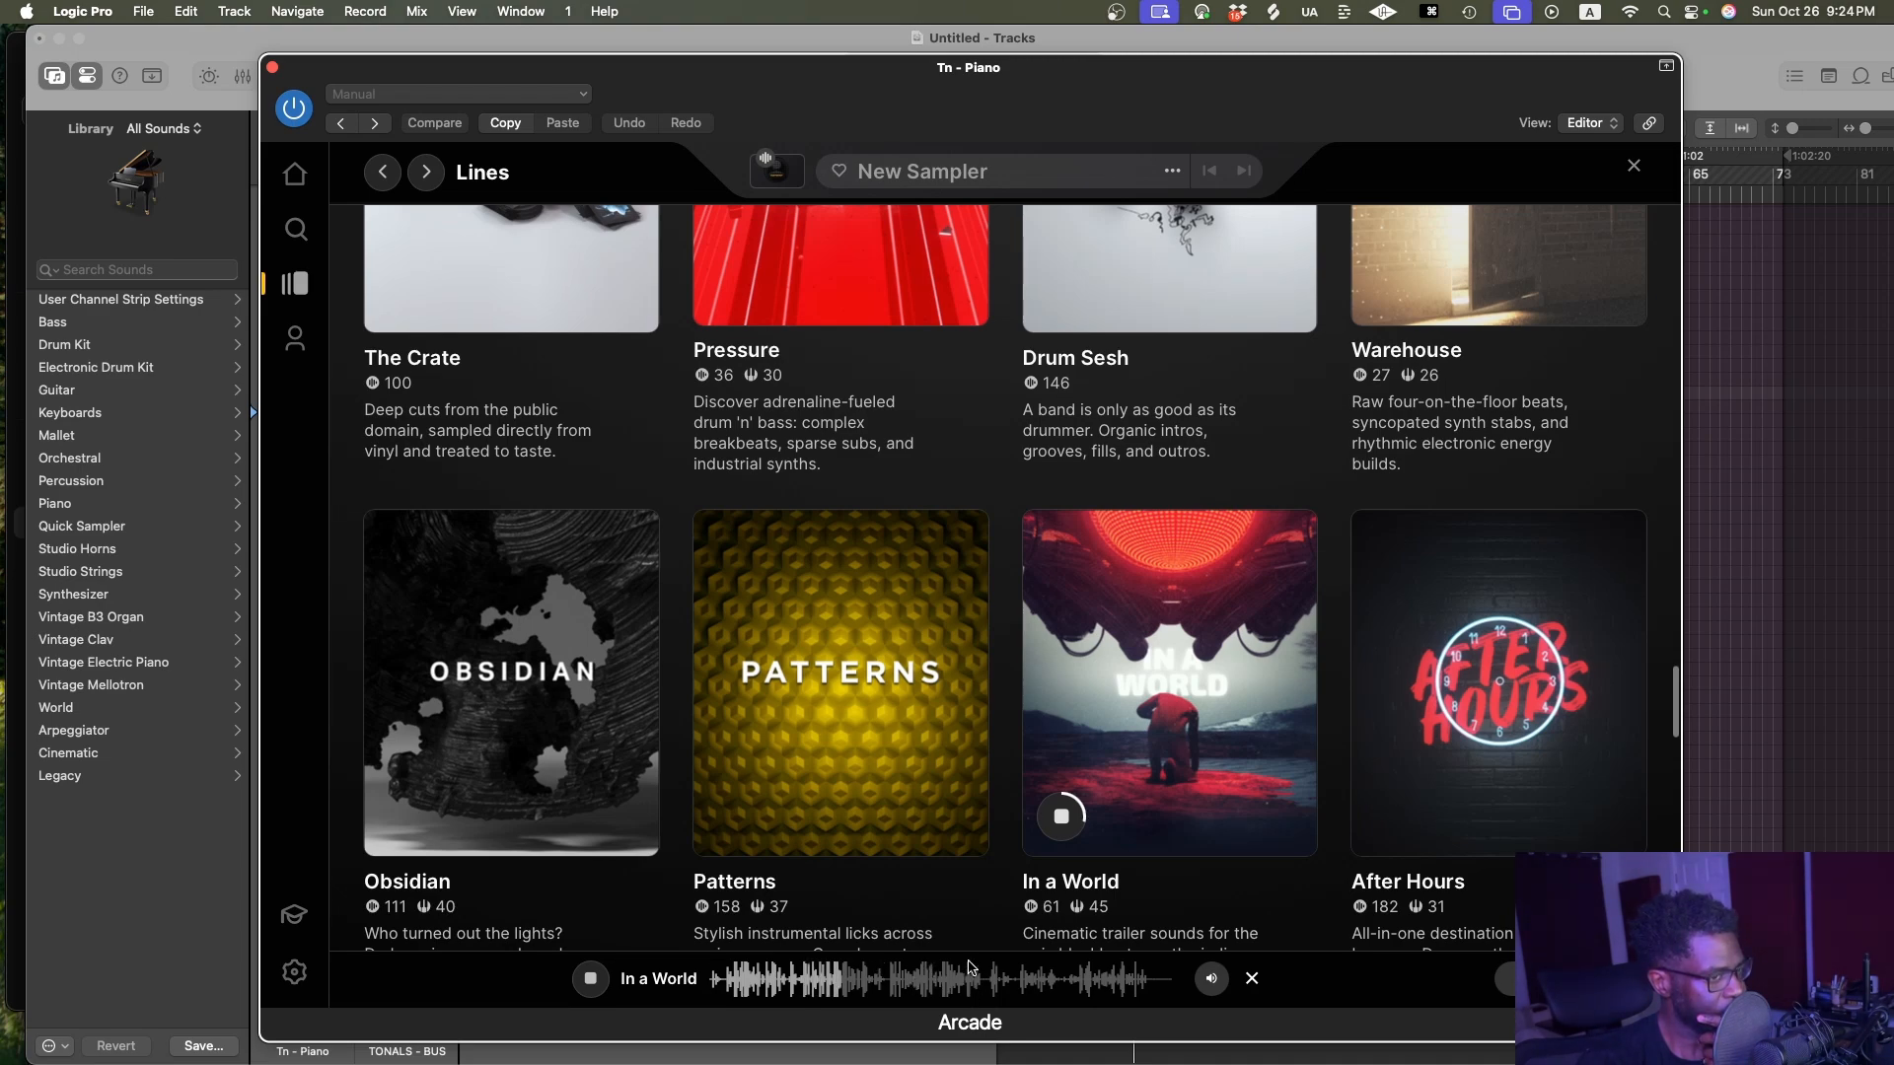
left_click(584, 981)
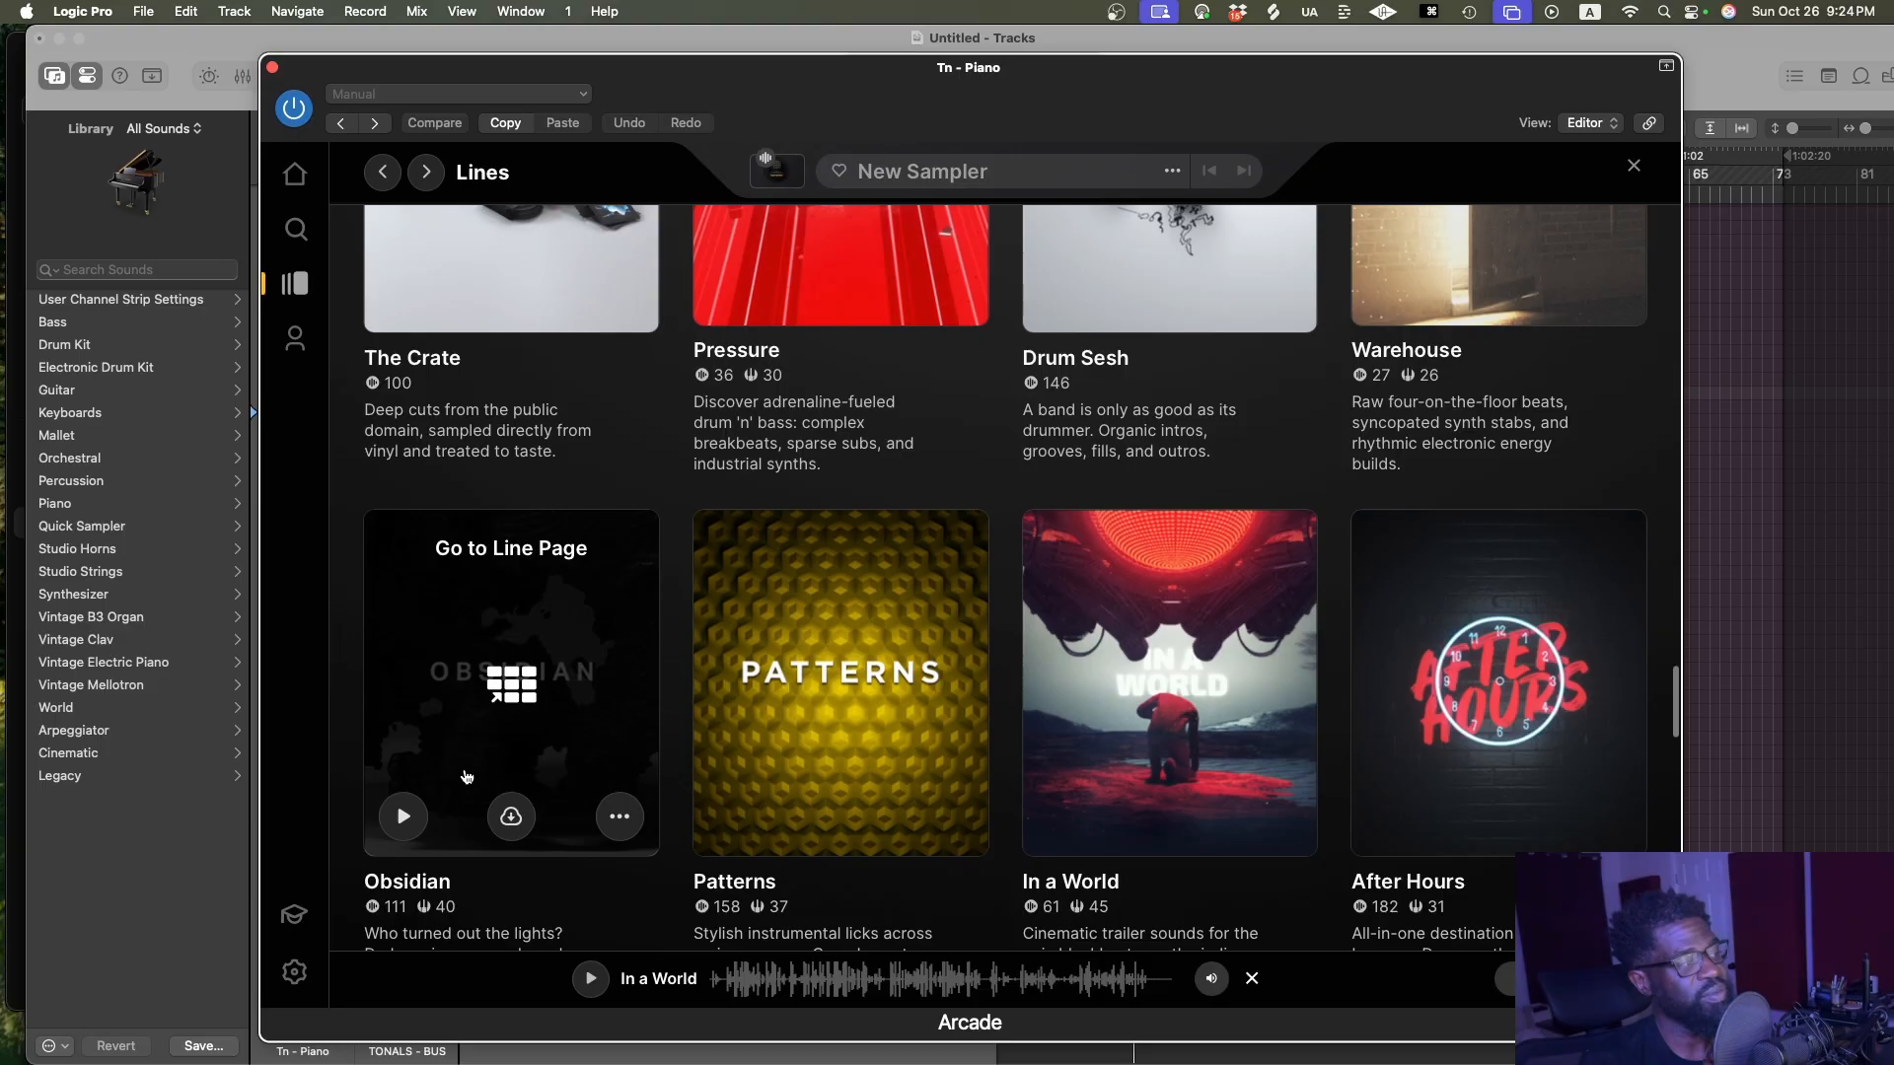
Browse further down the Lines library, then play and stop the preview of the Drum Breaks line
scroll(454, 804, "down", 5)
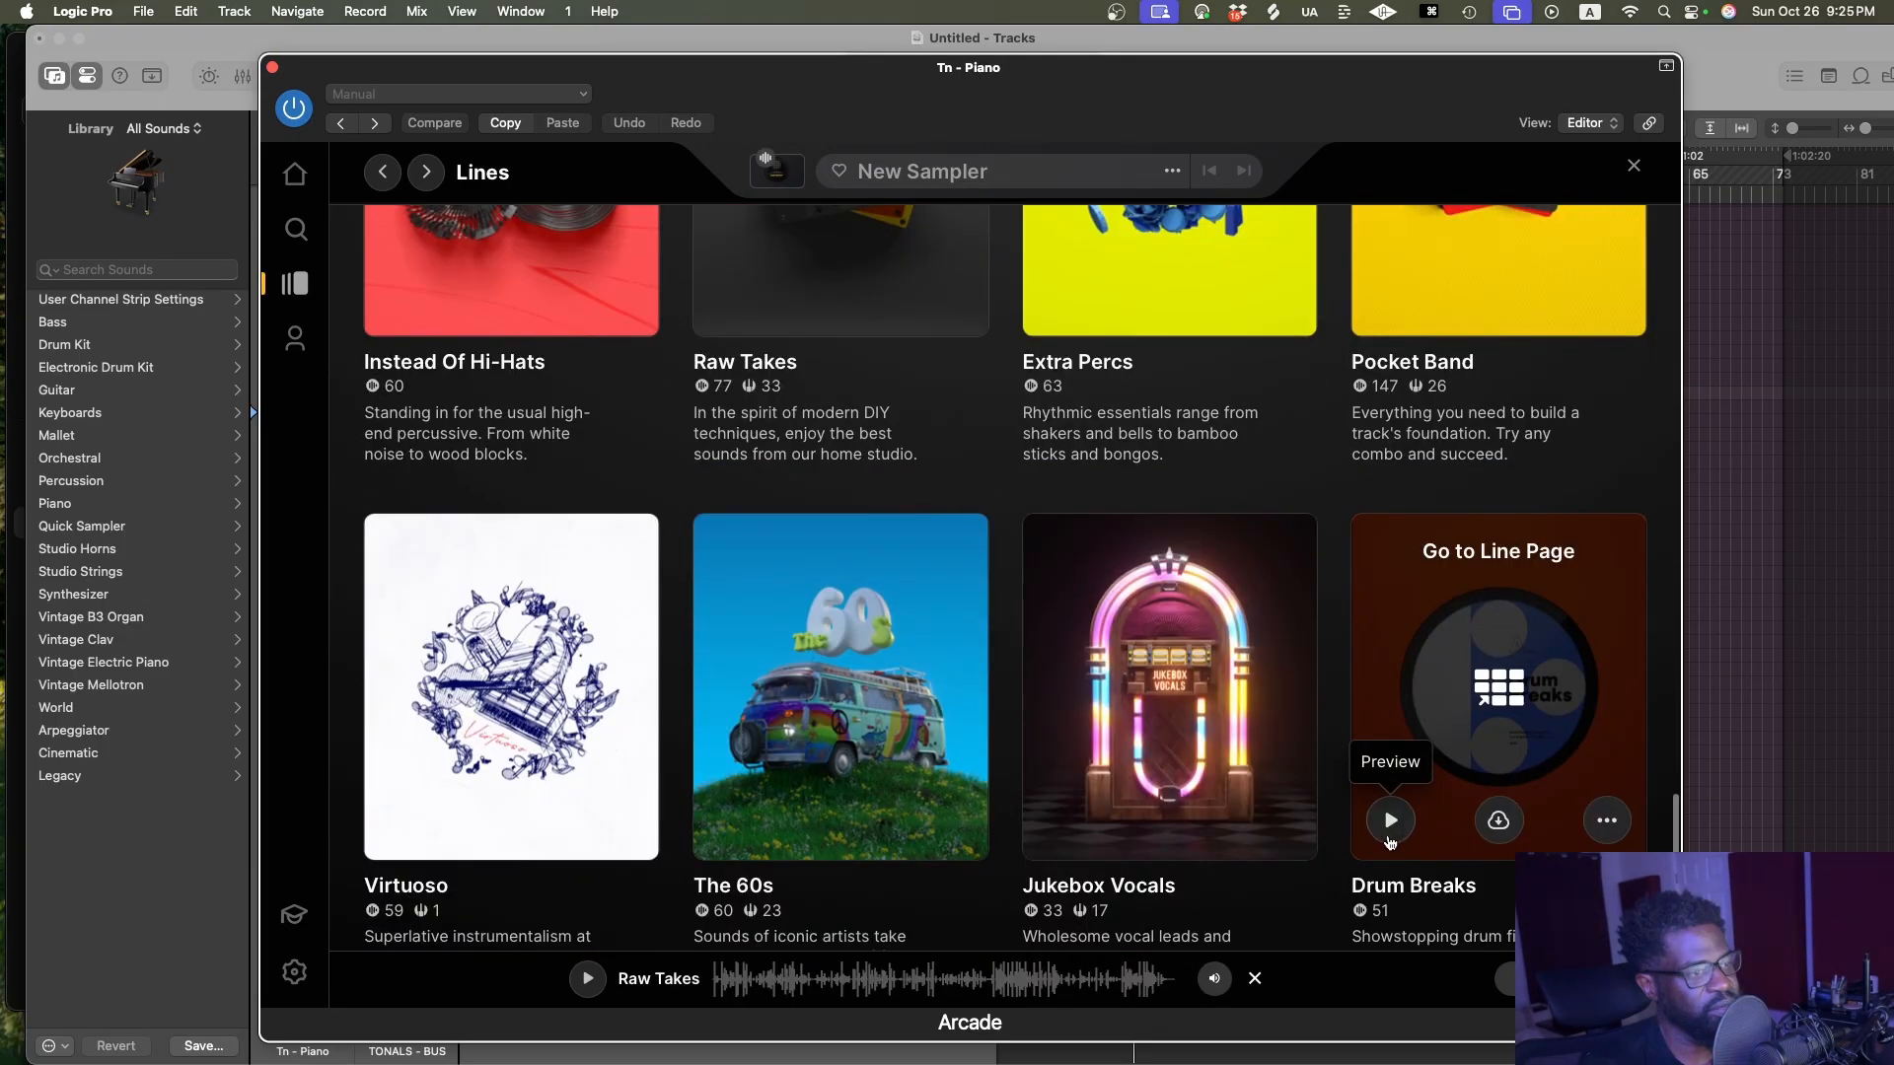
left_click(1385, 840)
scroll(1425, 799, "down", 4)
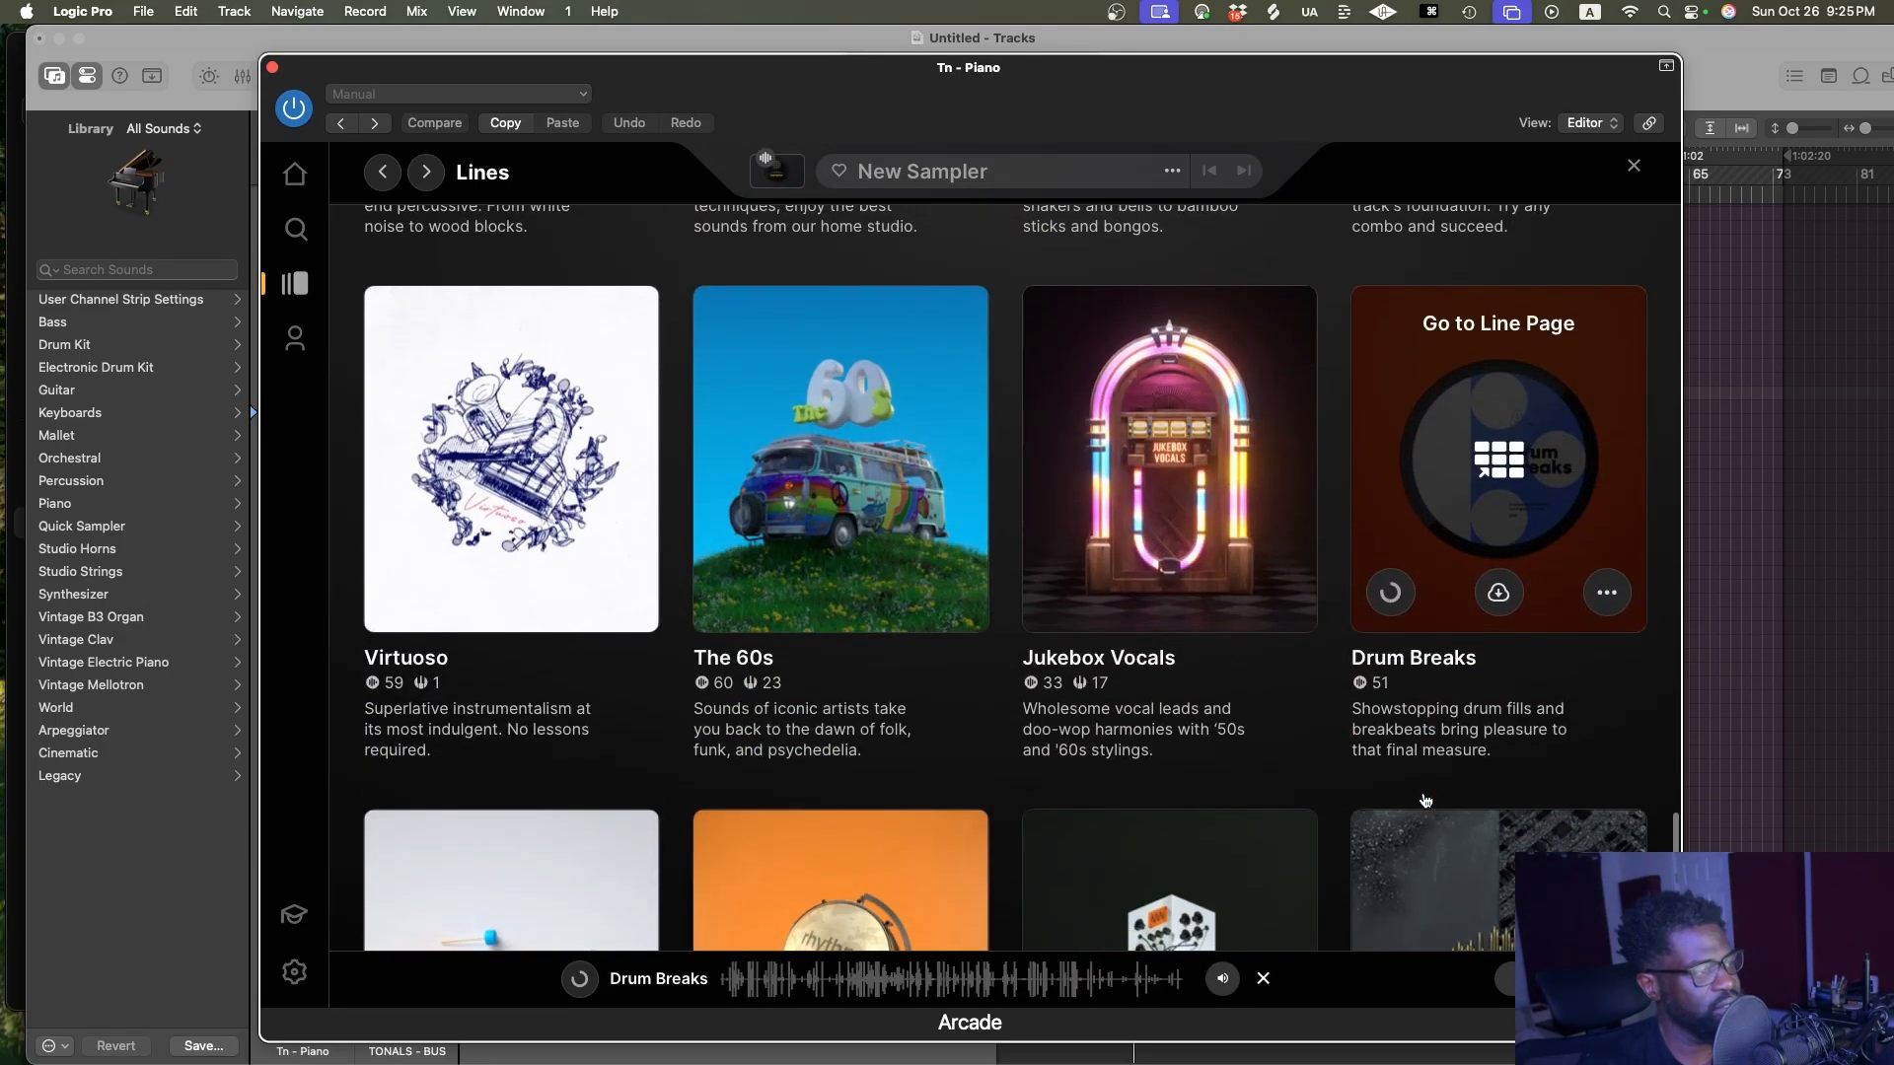
scroll(1423, 800, "down", 1)
scroll(1425, 800, "up", 1)
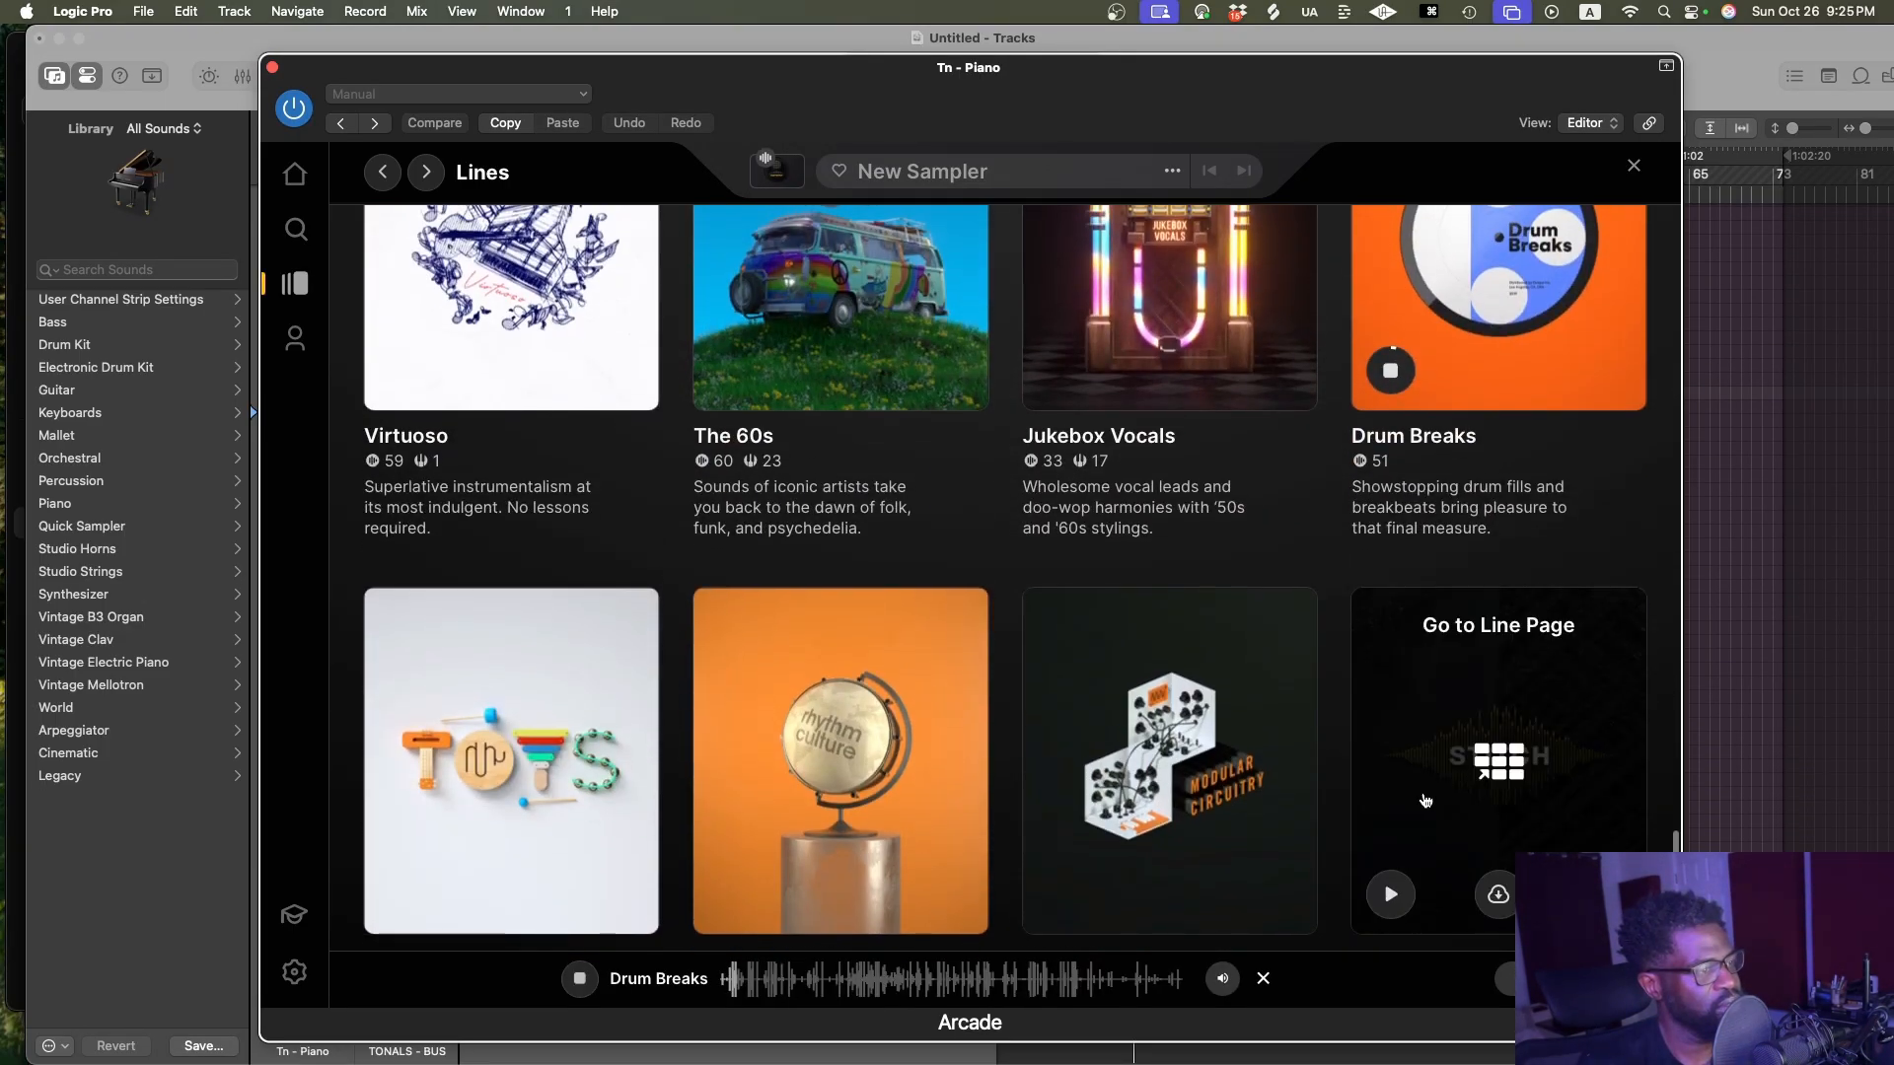
scroll(1426, 801, "up", 2)
scroll(1420, 789, "up", 3)
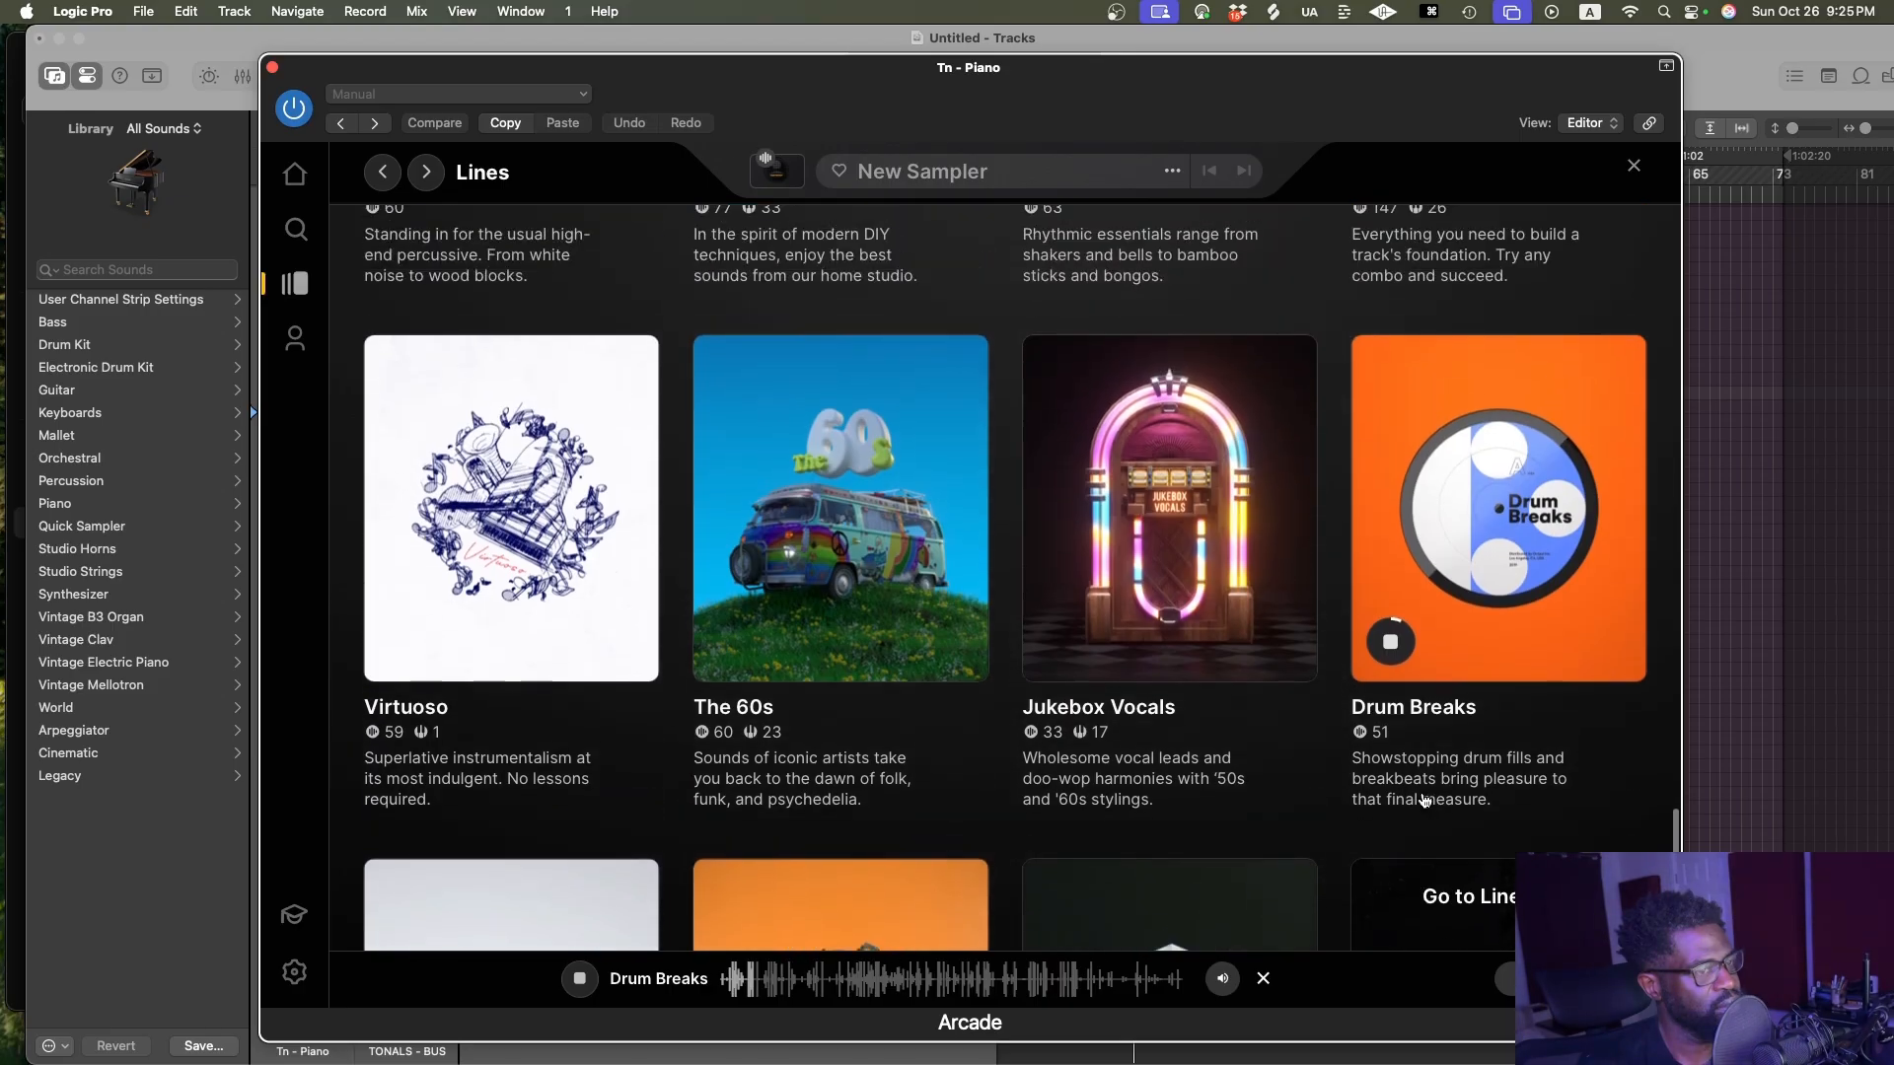
left_click(1391, 655)
Browse the remaining lines to the end of the library and preview the Trash Drums line
scroll(1380, 690, "down", 6)
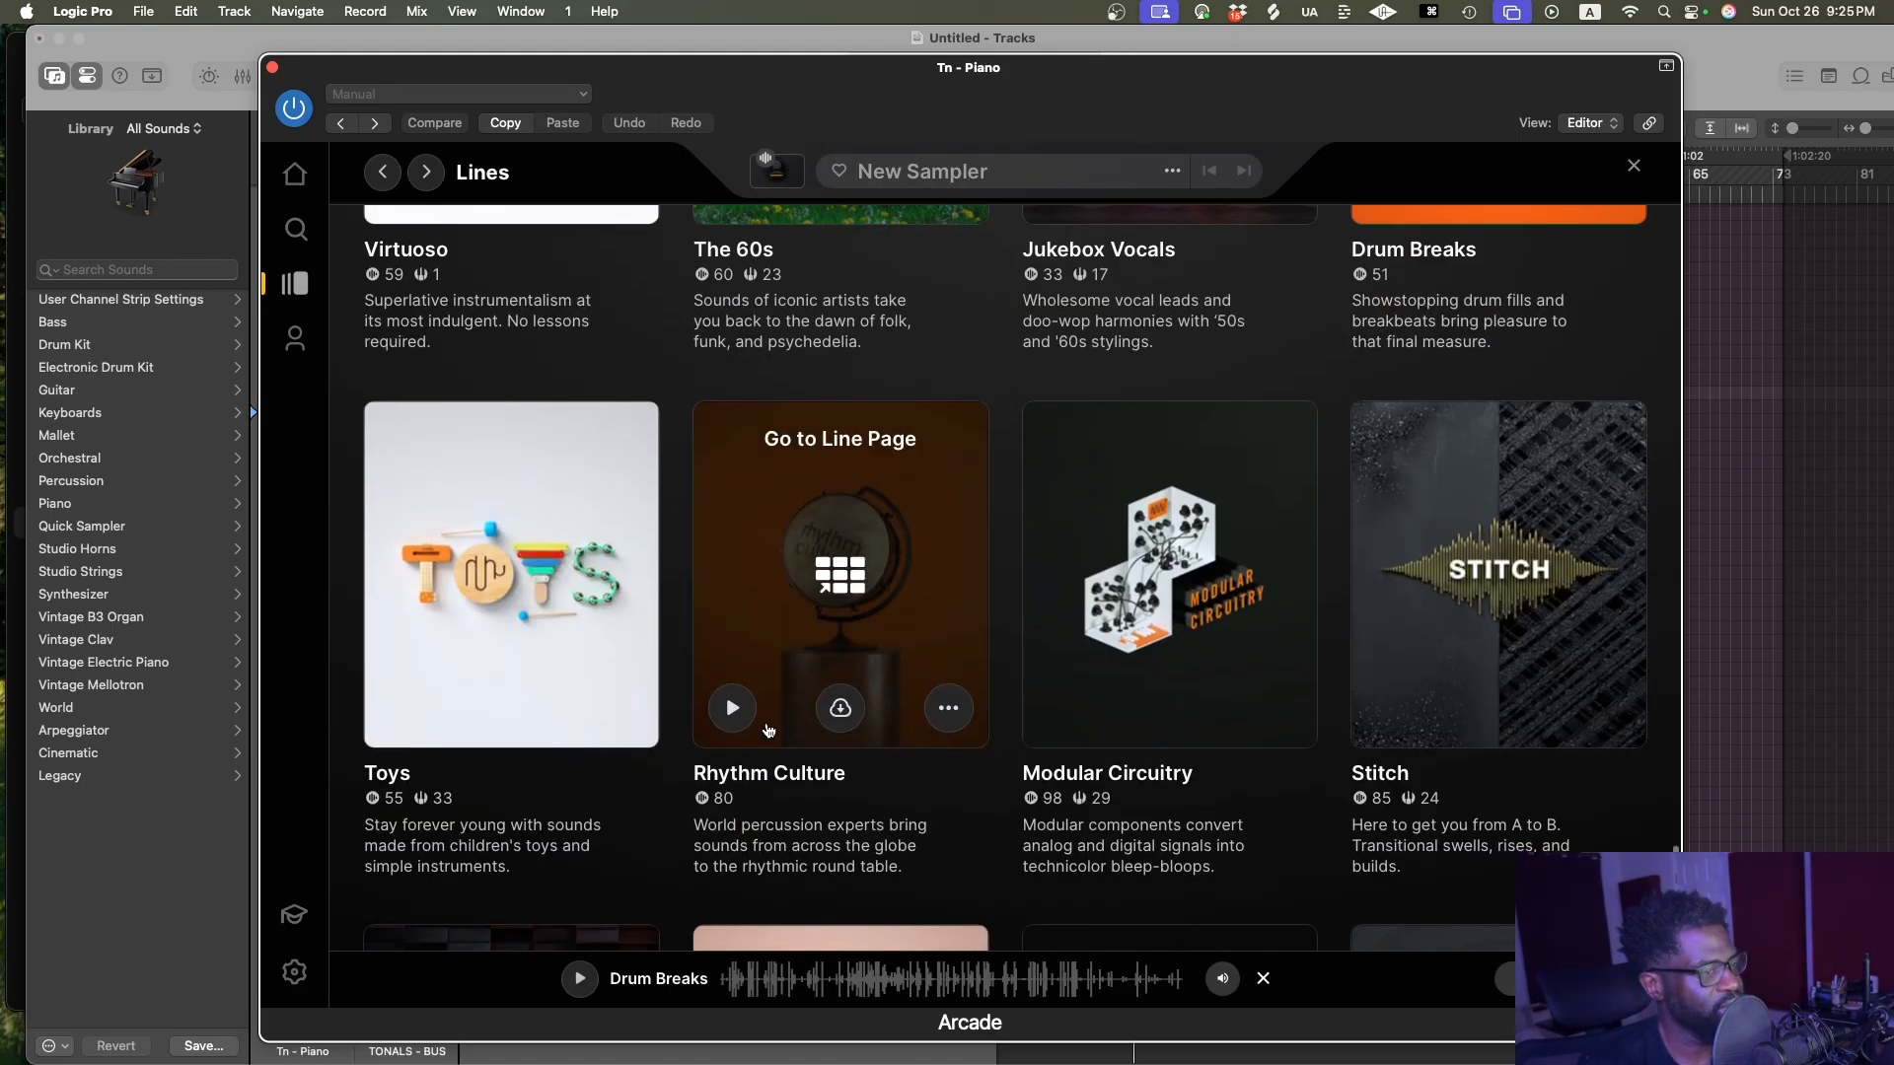
scroll(768, 730, "down", 2)
scroll(768, 730, "down", 6)
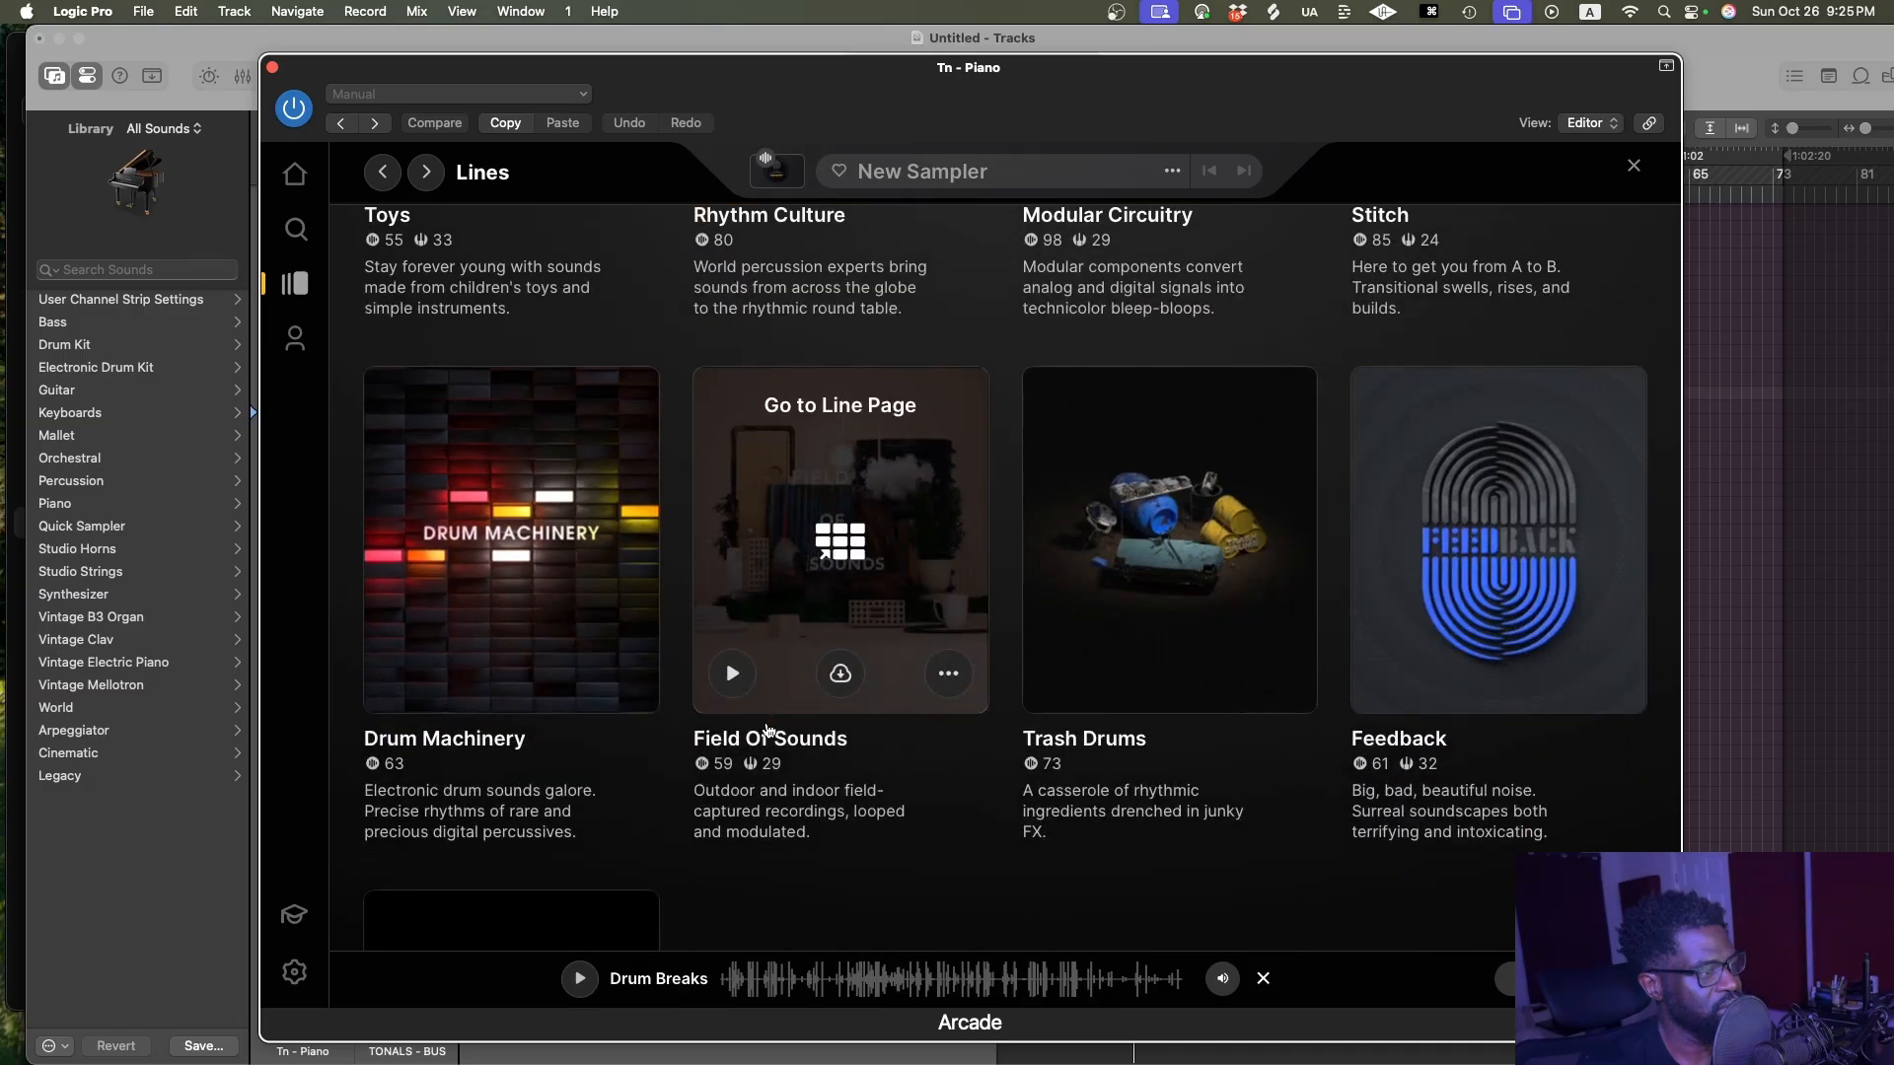
scroll(789, 691, "down", 2)
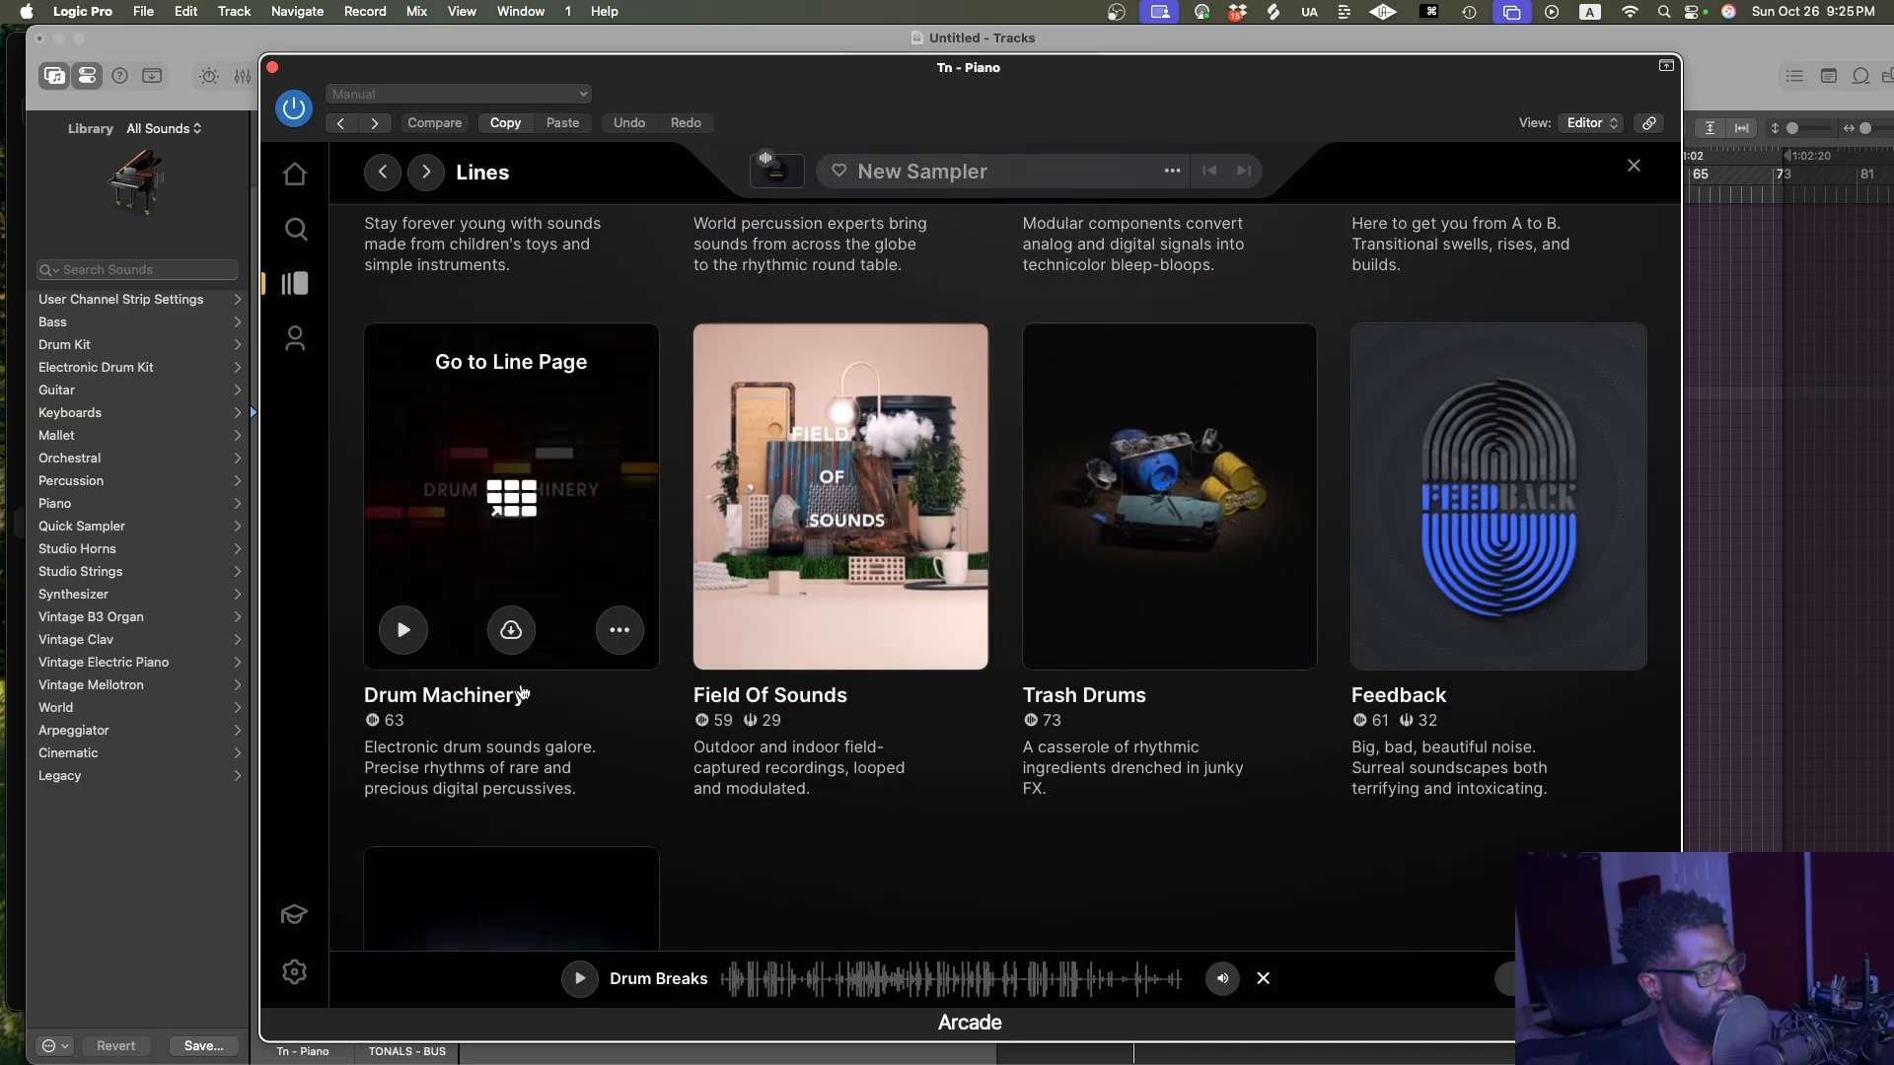
scroll(582, 687, "down", 1)
scroll(515, 769, "down", 2)
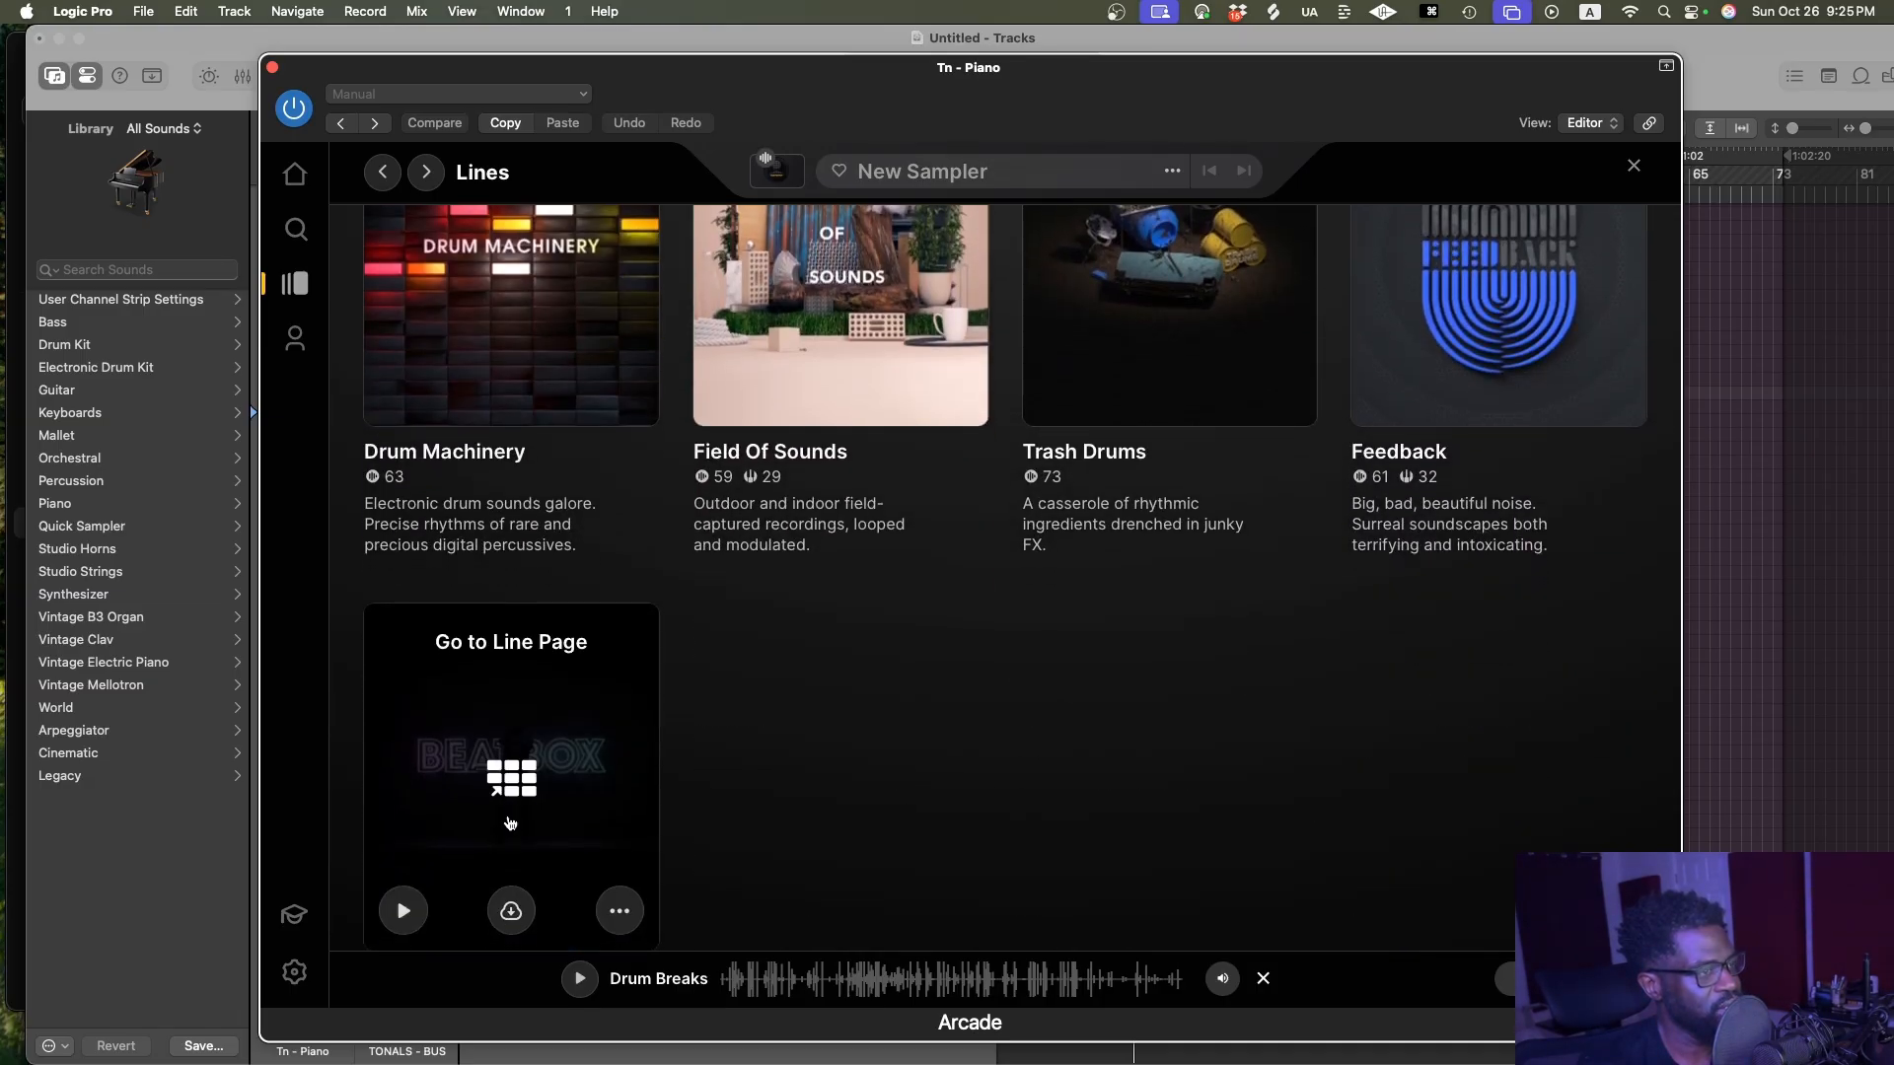
scroll(511, 813, "up", 3)
left_click(1056, 592)
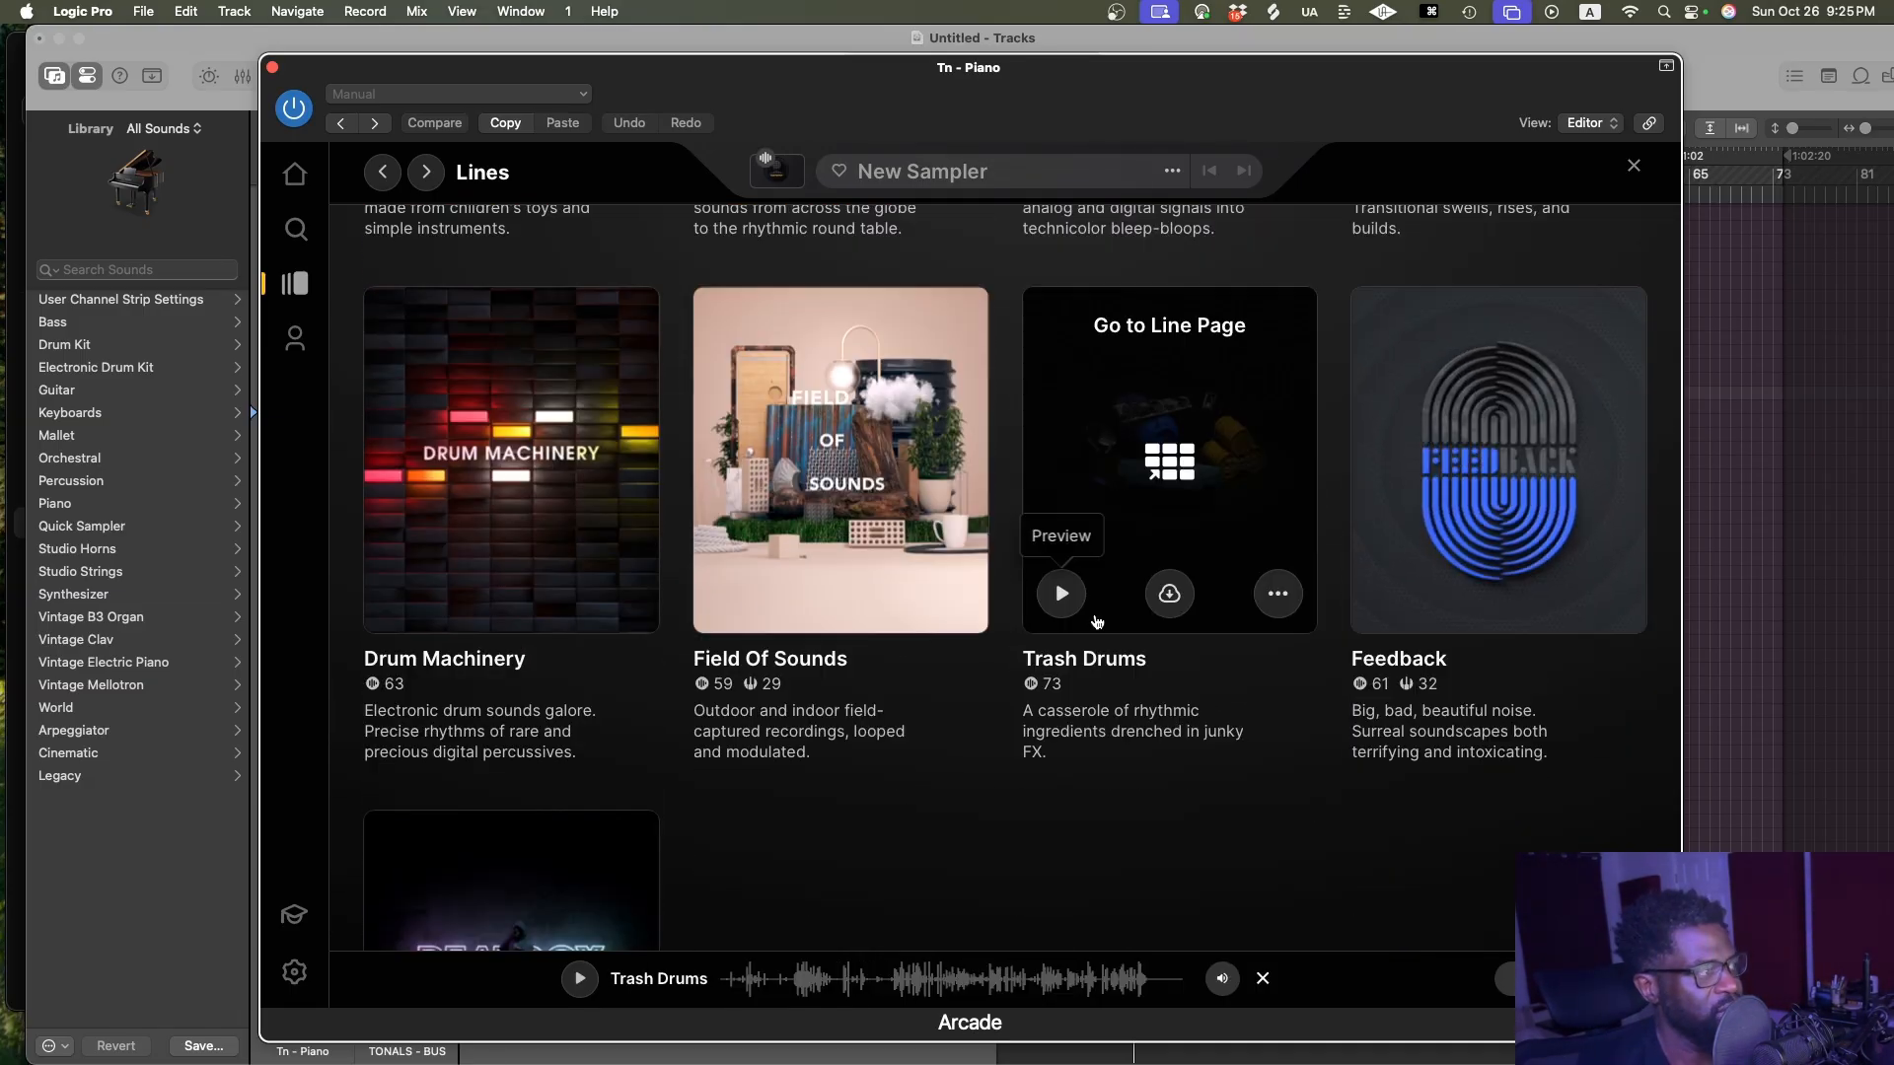
Go back to the In a World line in the Lines library and open its line page
scroll(694, 479, "up", 10)
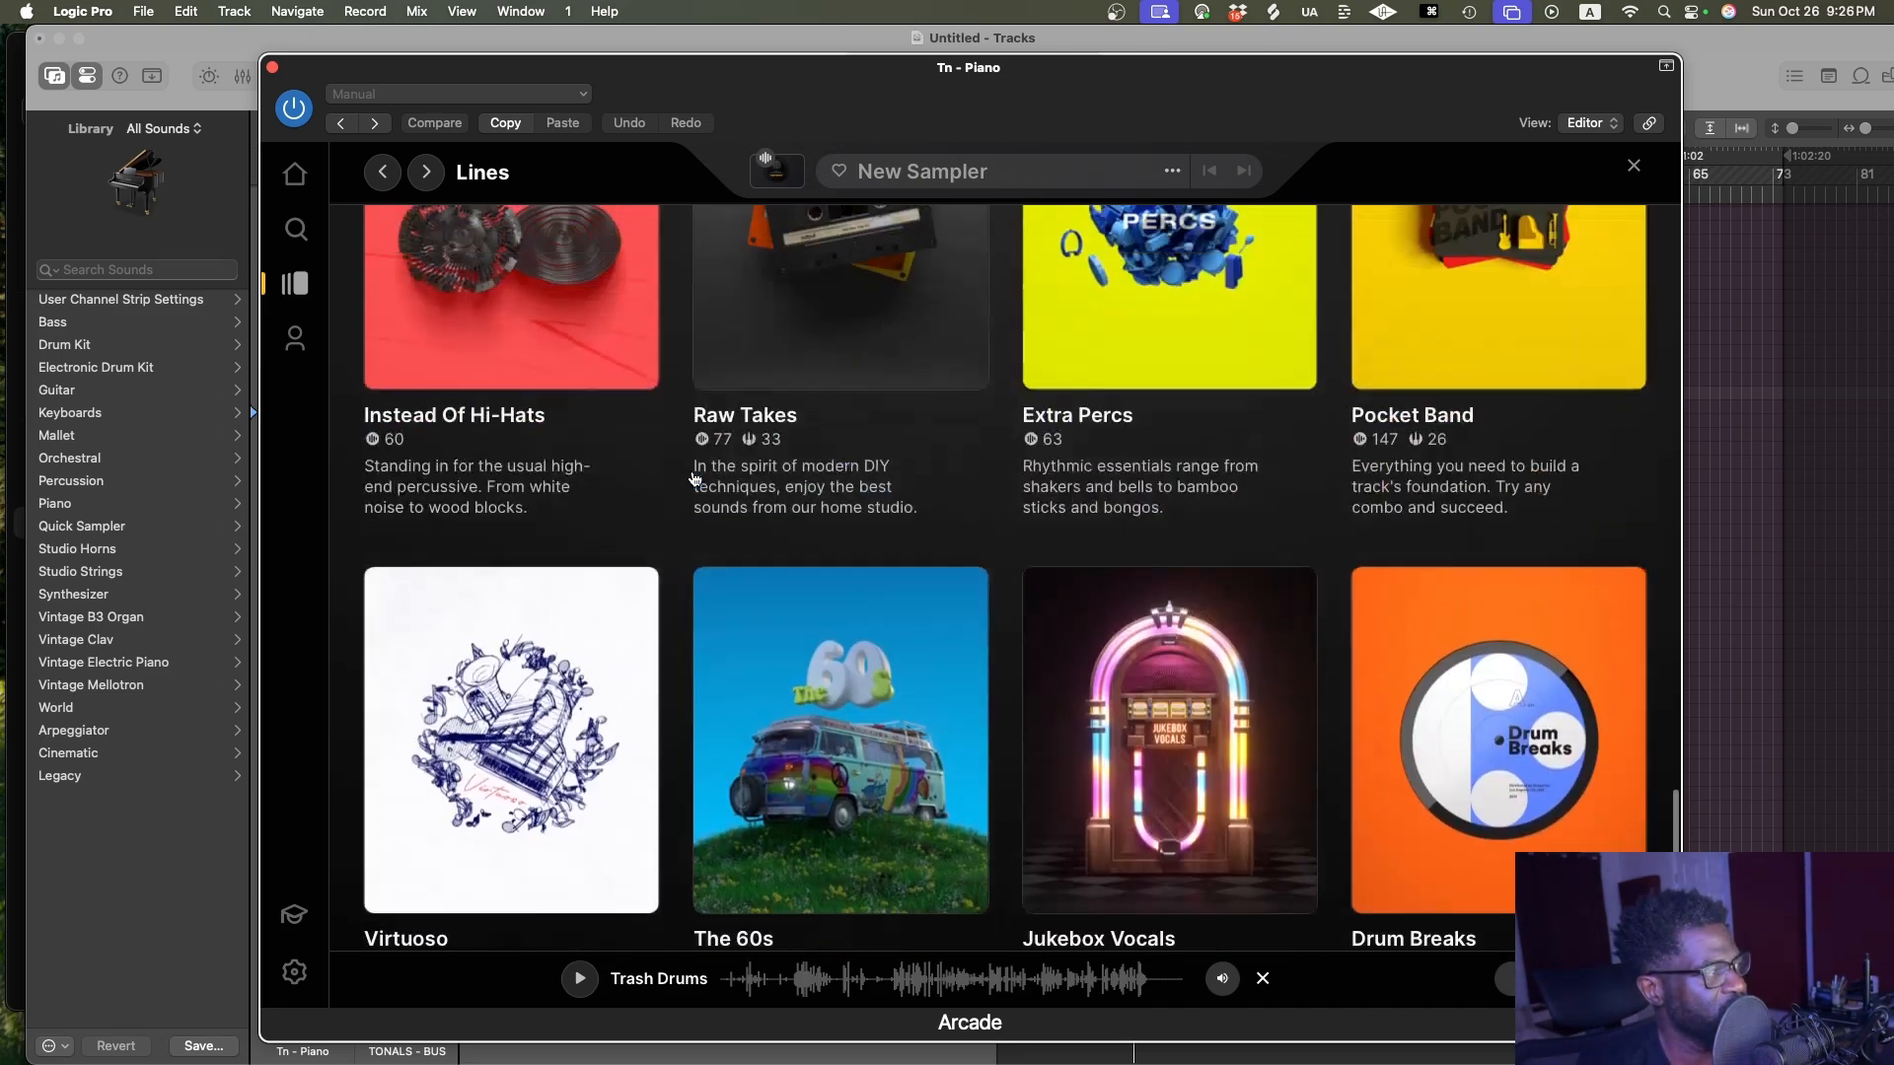
scroll(694, 479, "up", 10)
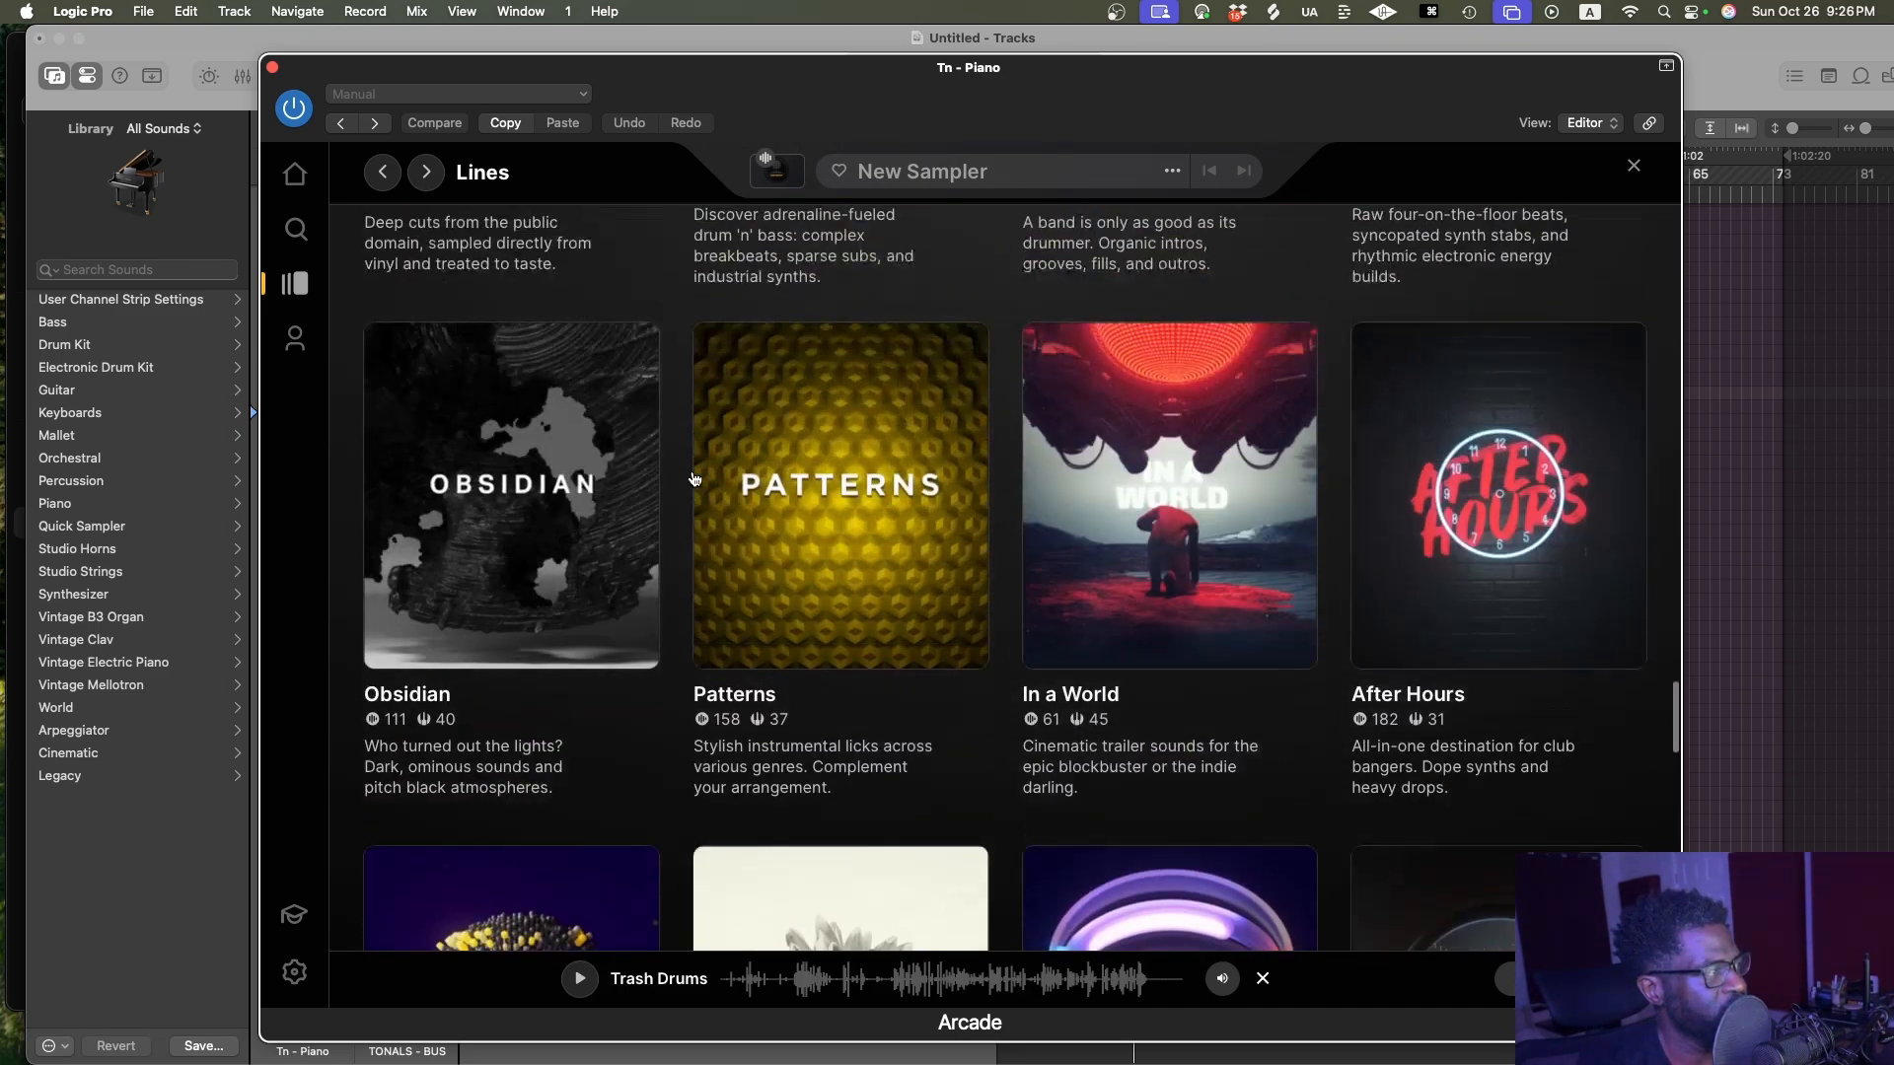
scroll(469, 440, "up", 1)
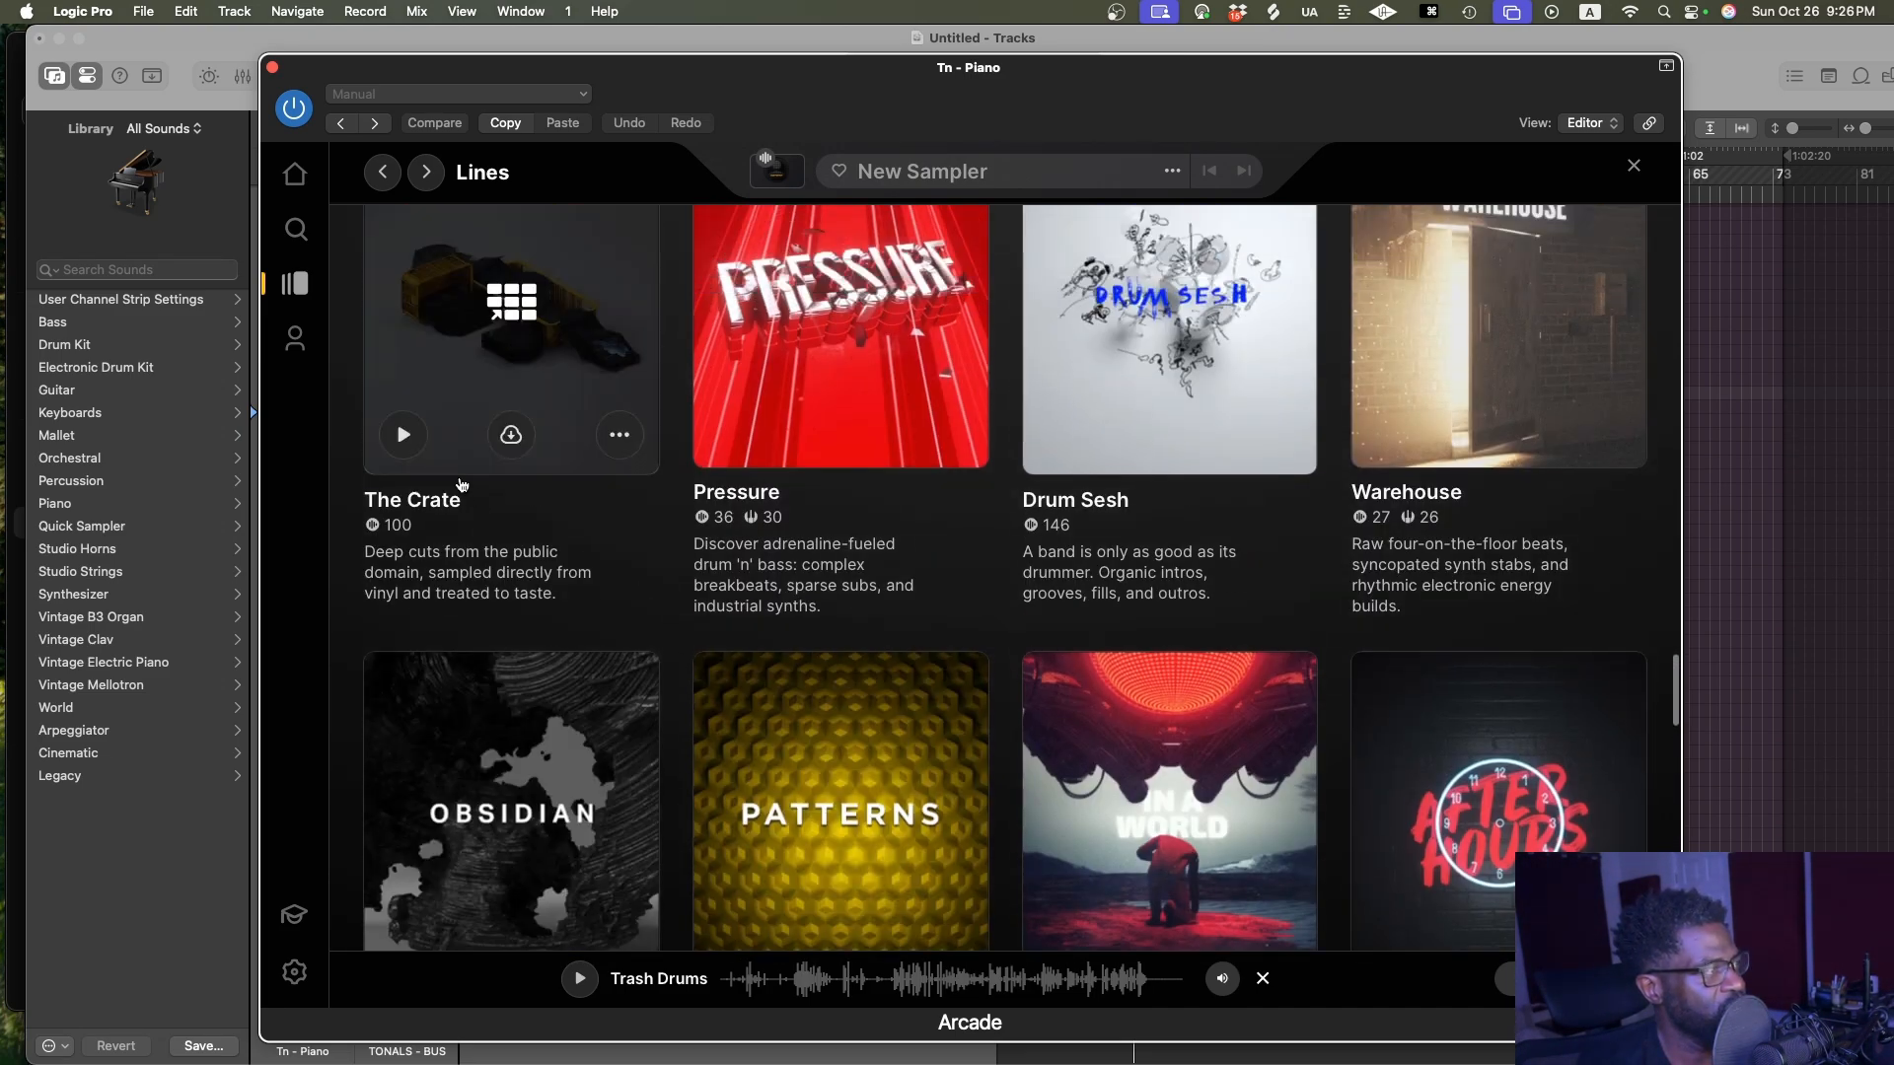
scroll(469, 440, "up", 1)
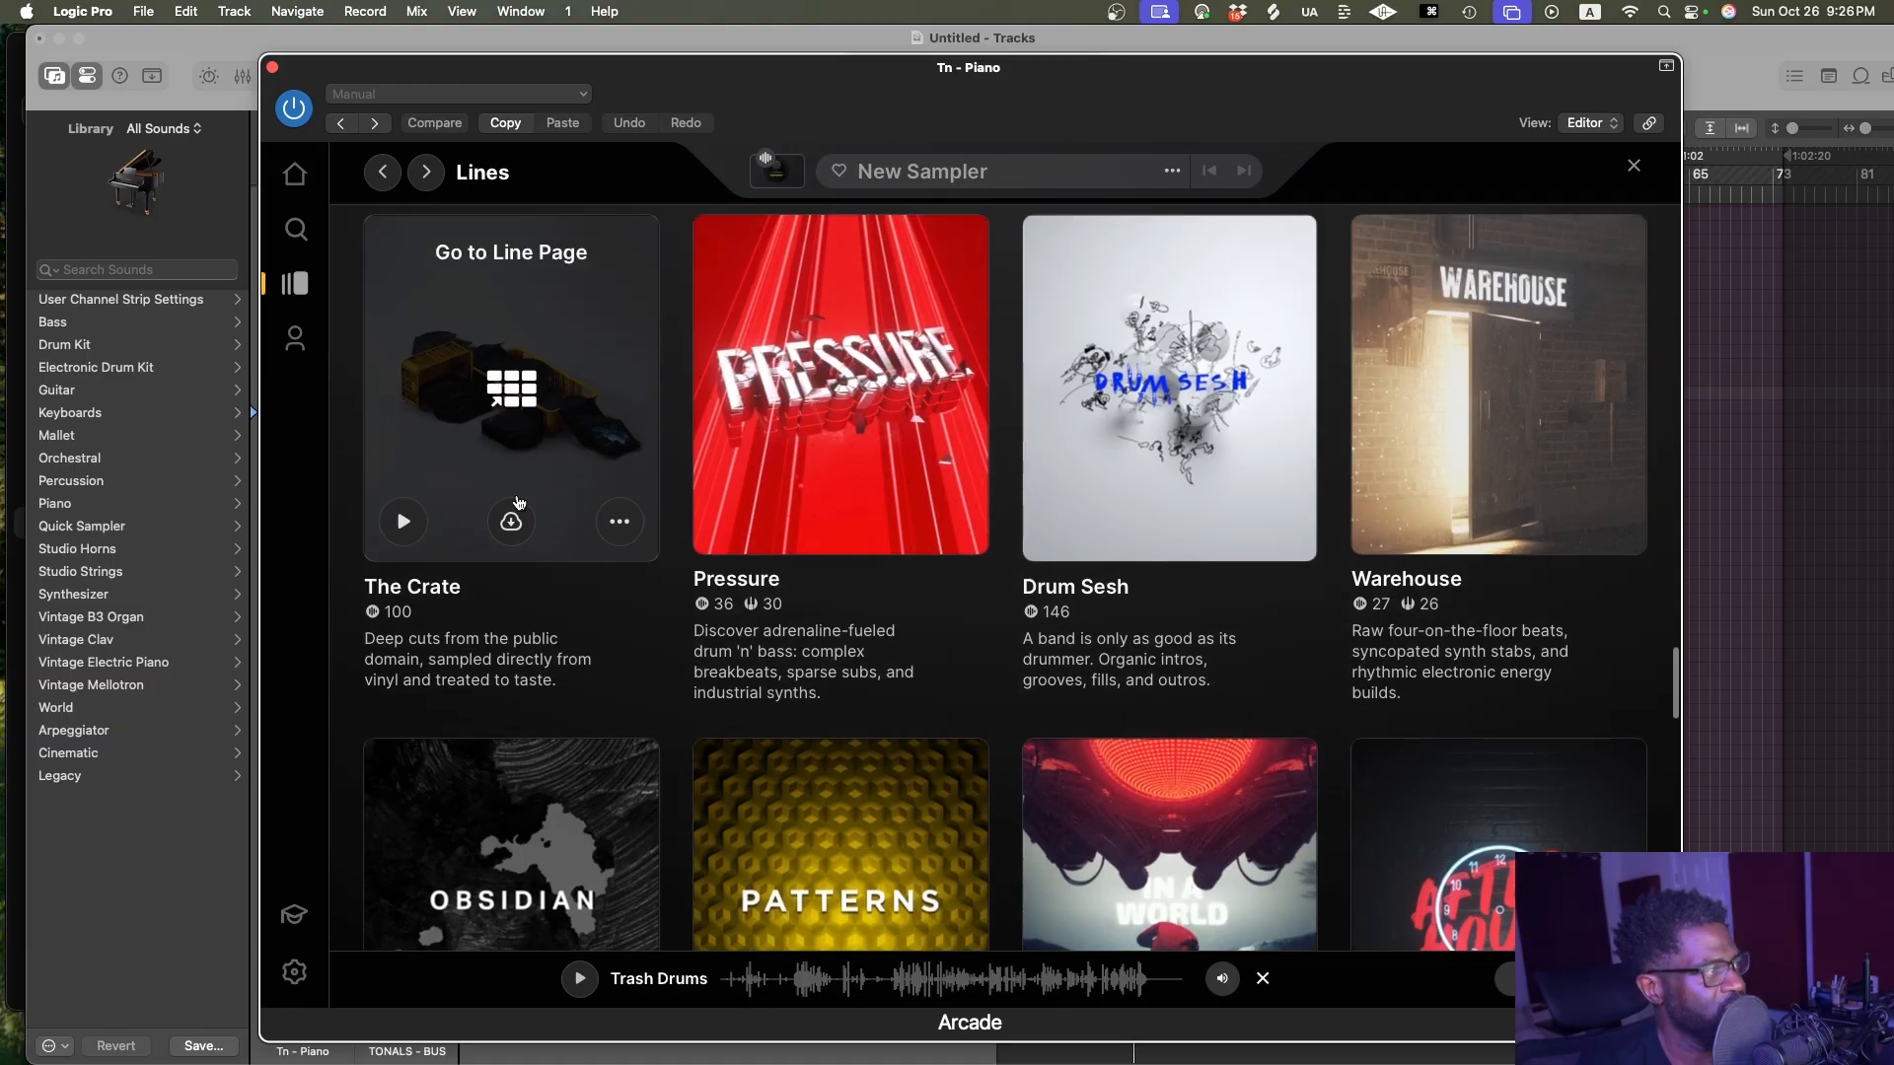
scroll(1172, 745, "down", 2)
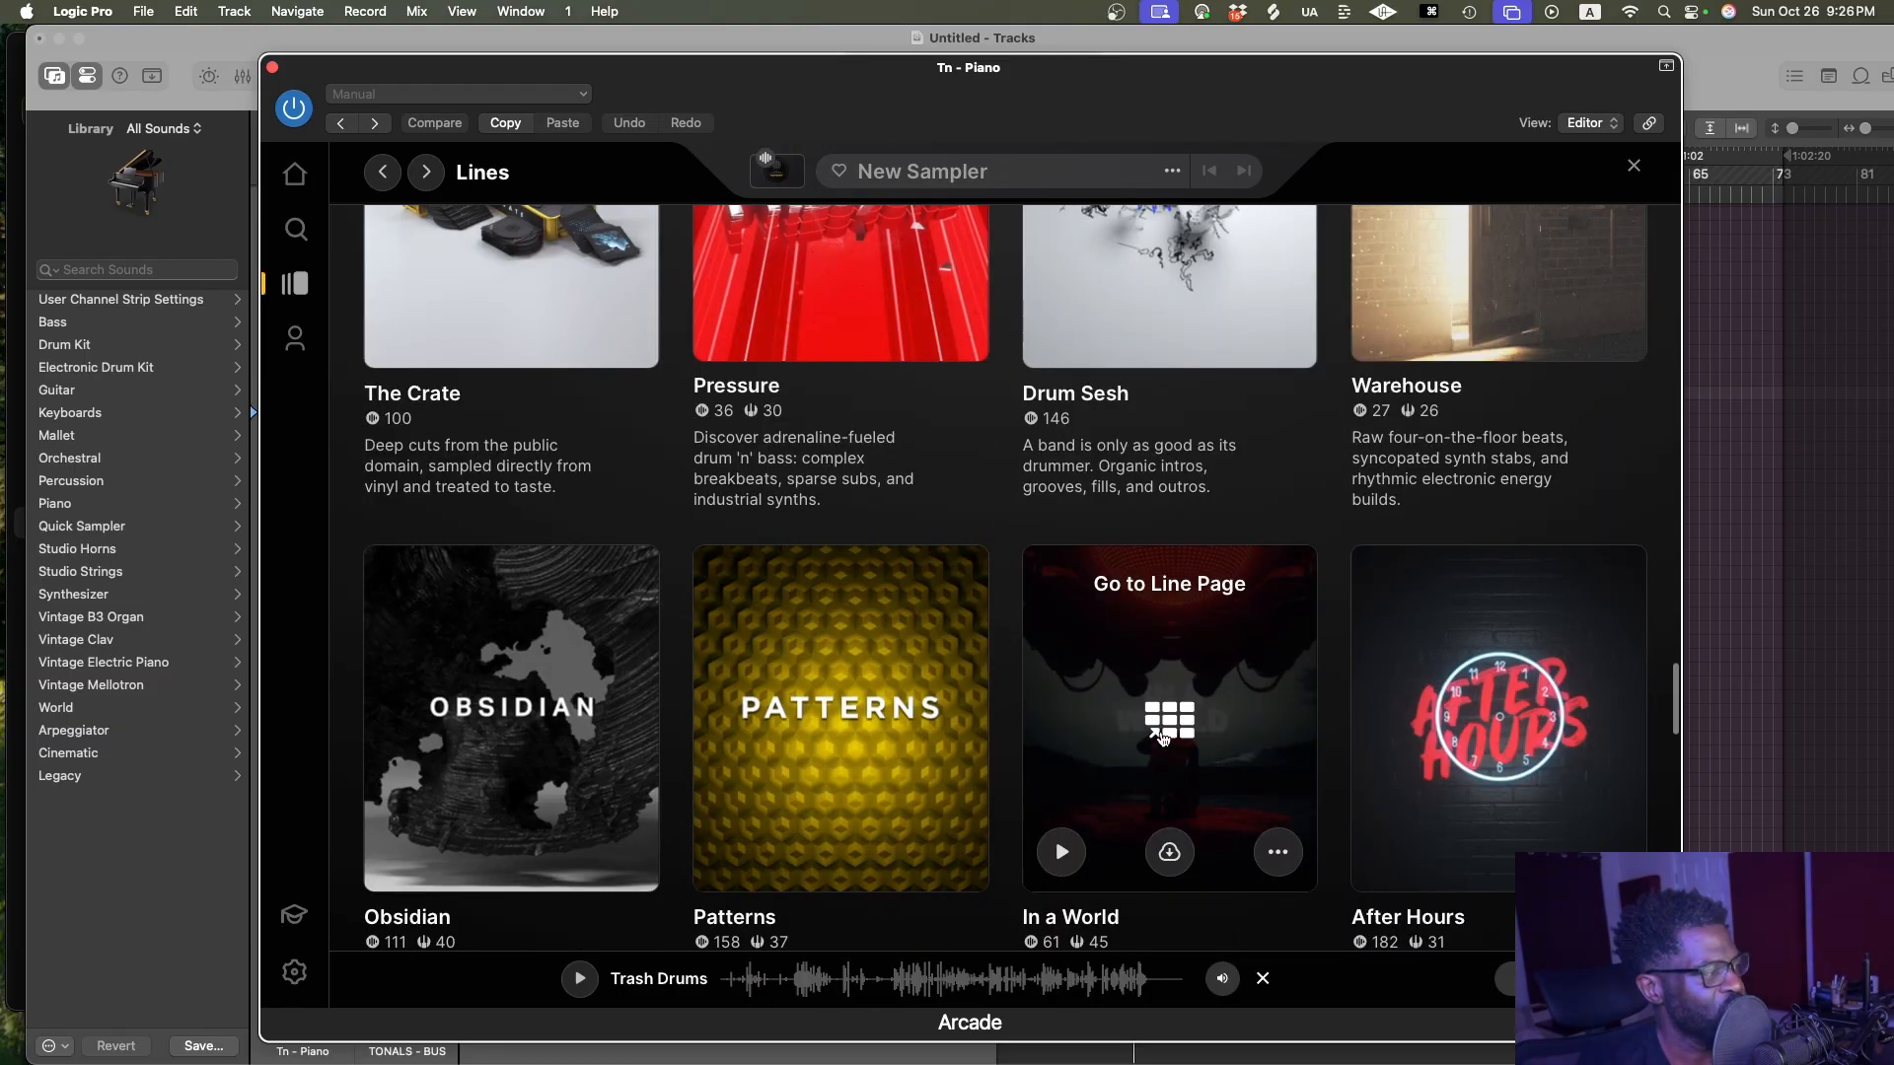
scroll(1163, 739, "down", 2)
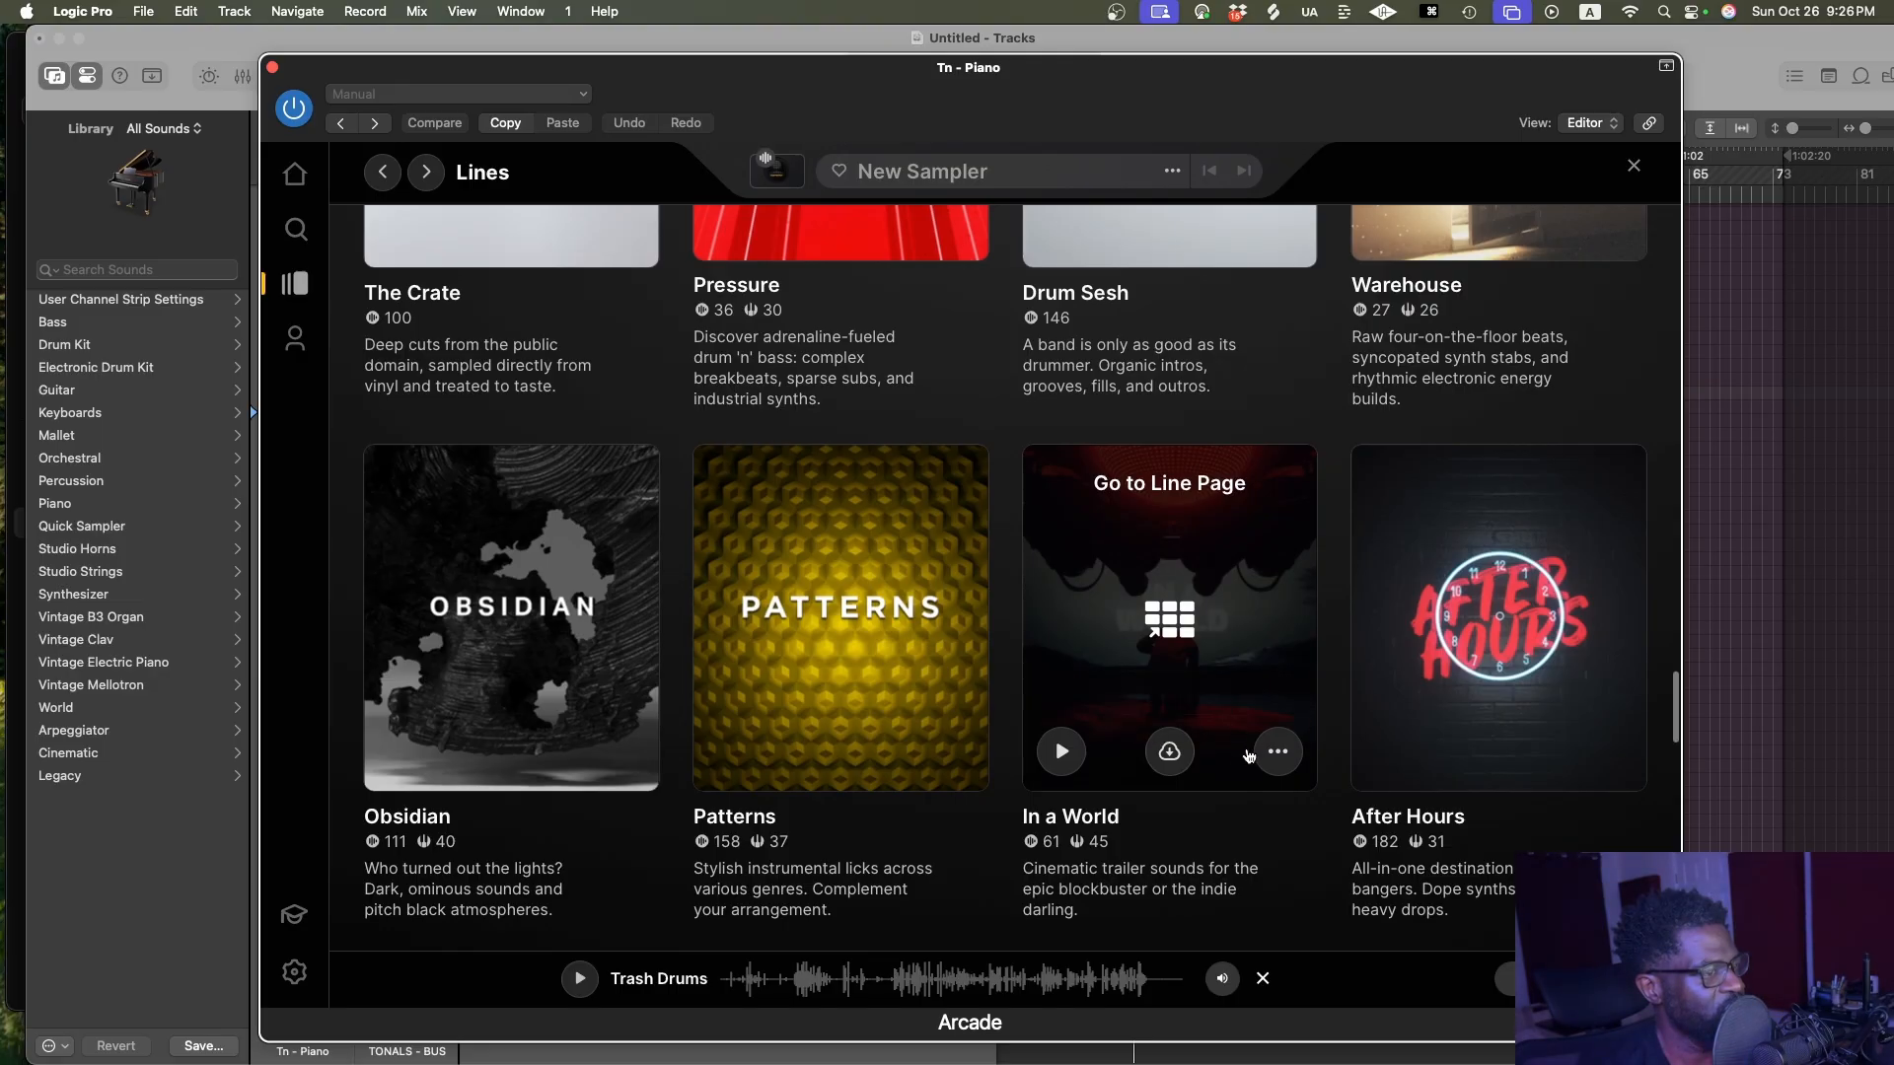
left_click(1250, 666)
Filter the In a World samplers by the Chords function and load the Angelic Hits sampler
scroll(1321, 611, "down", 2)
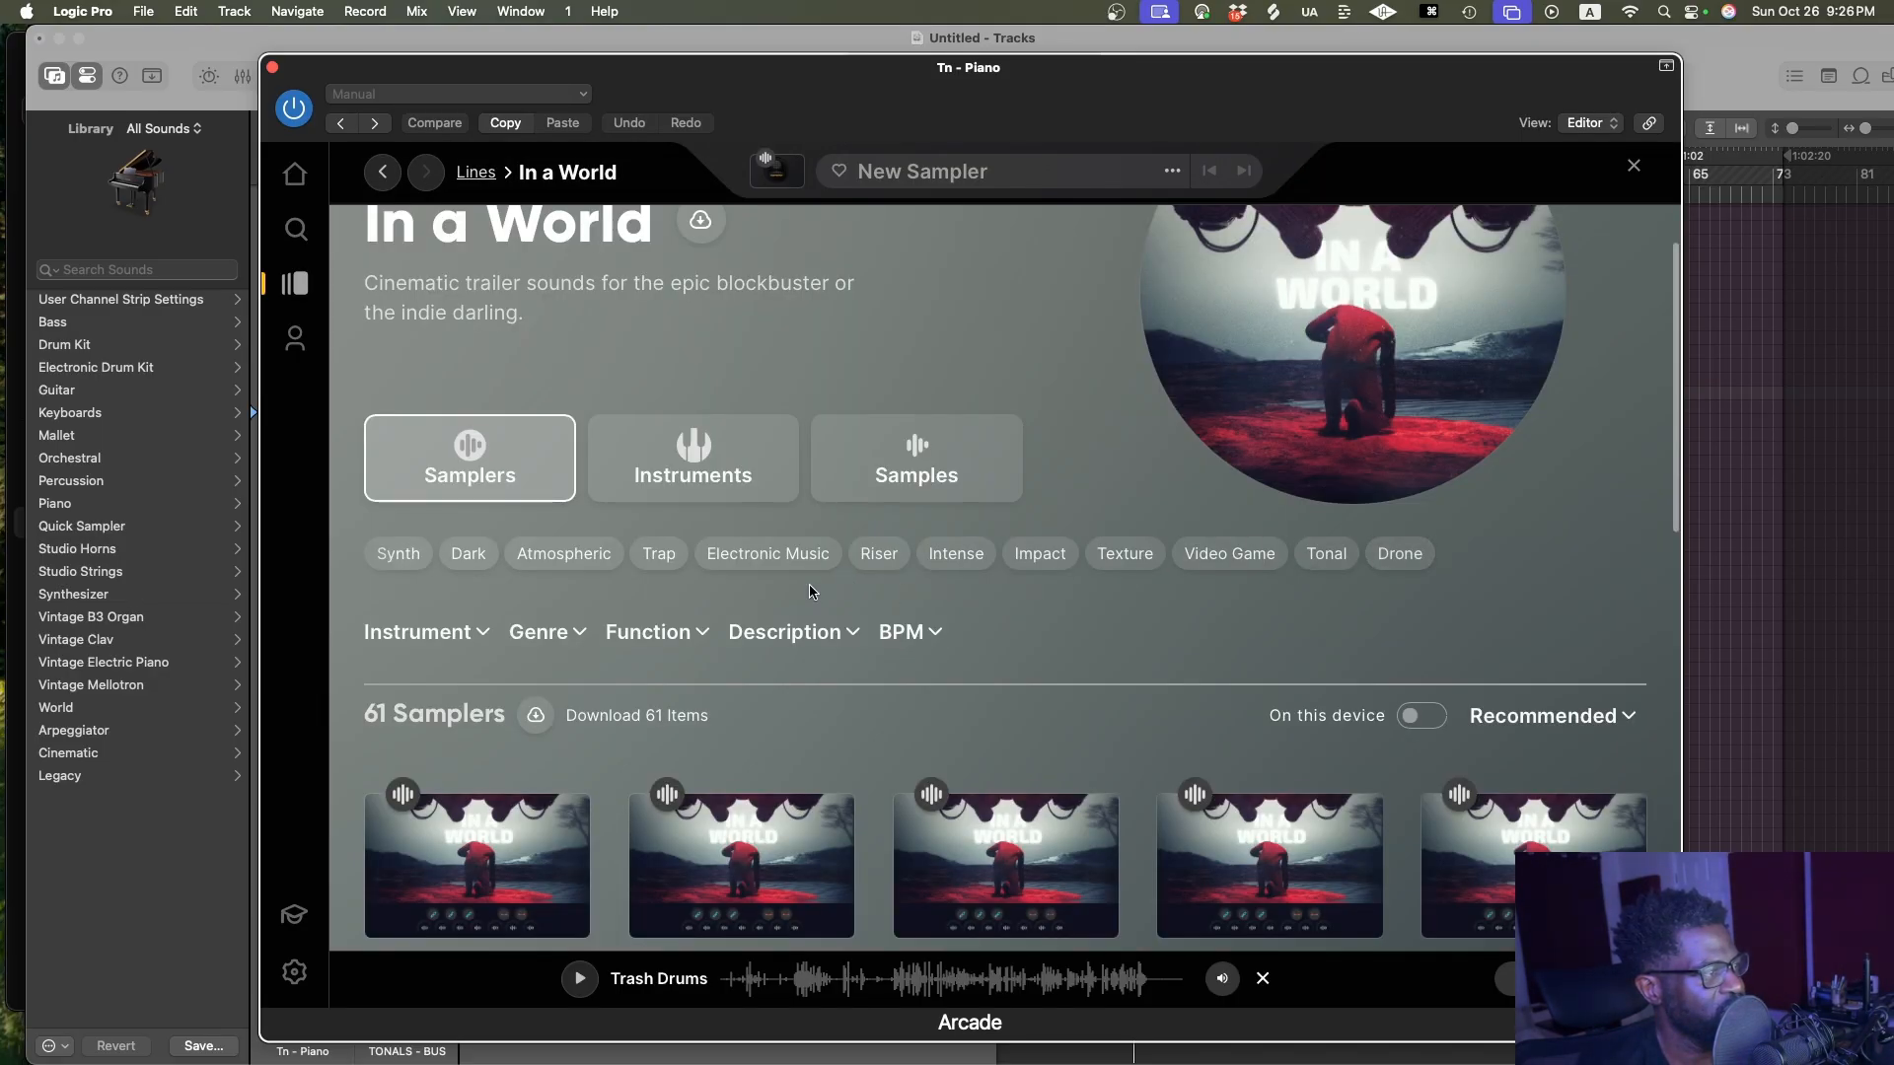
scroll(811, 592, "down", 1)
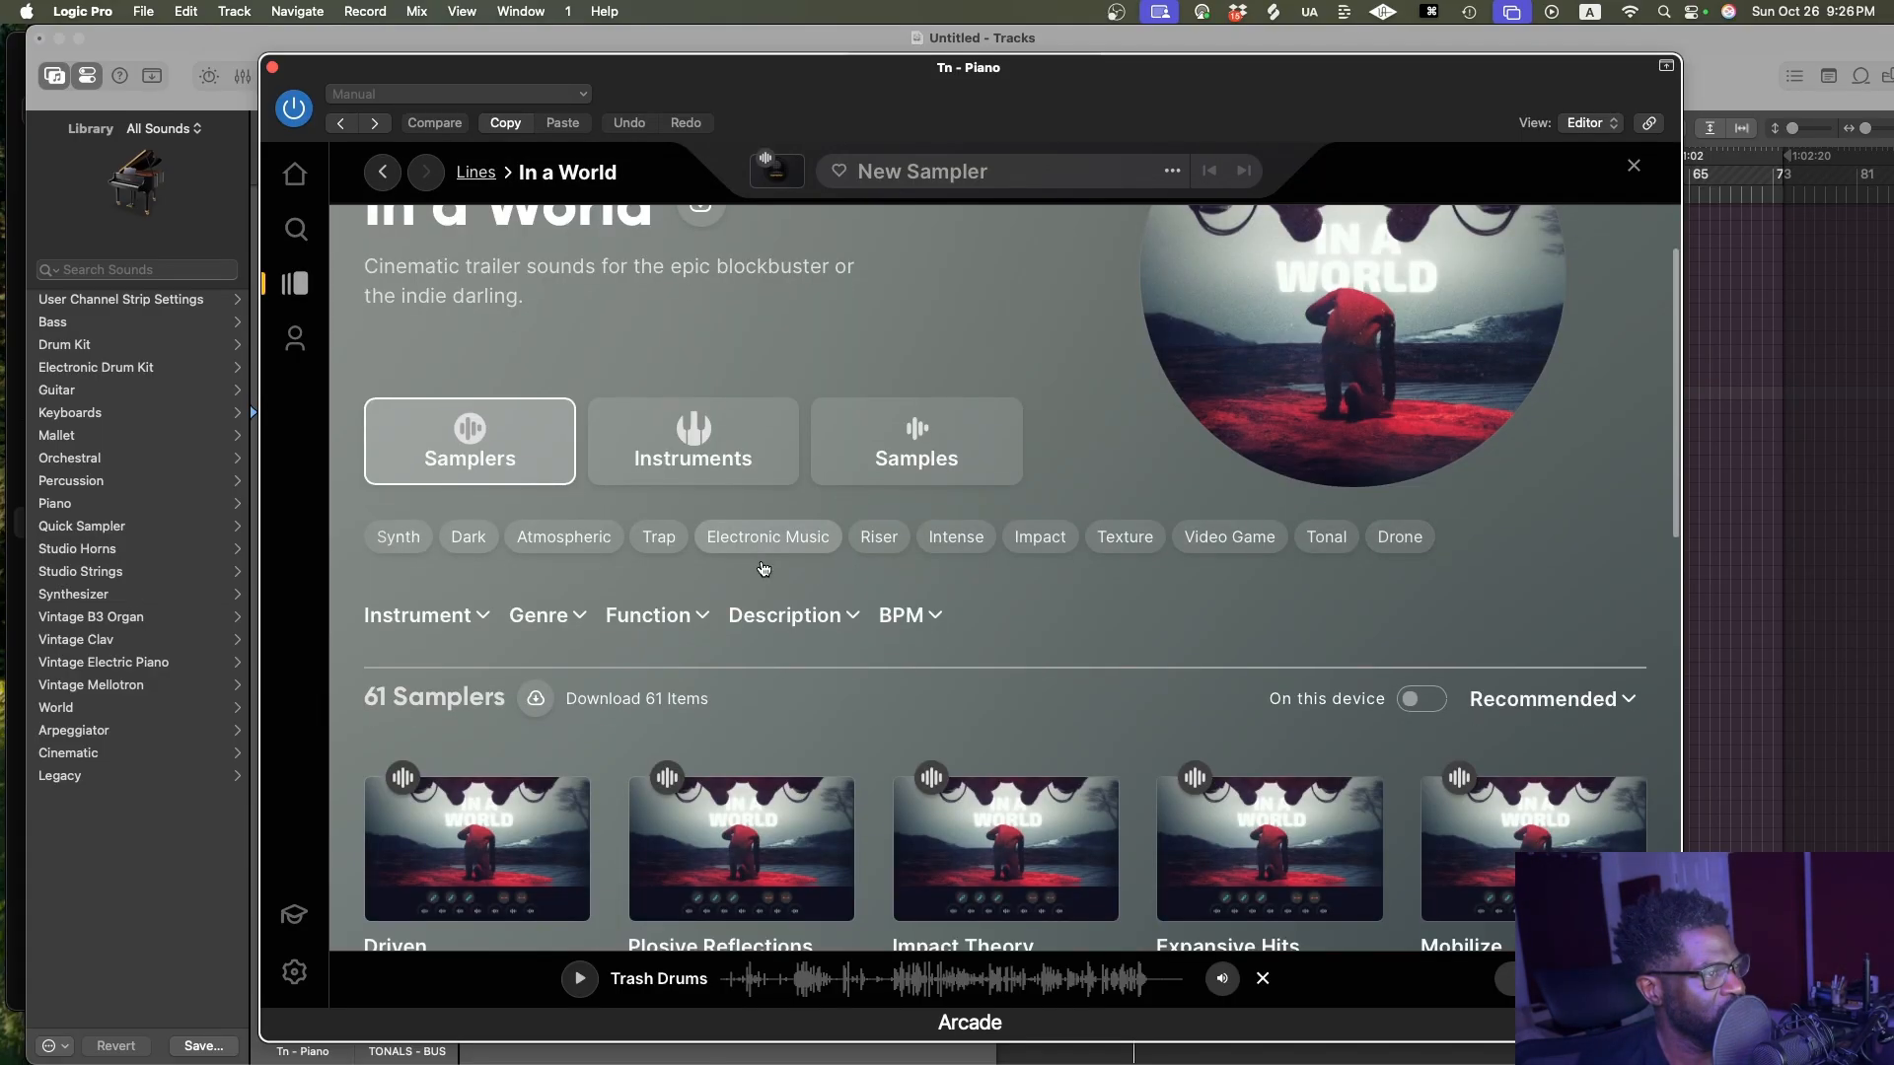
left_click(434, 619)
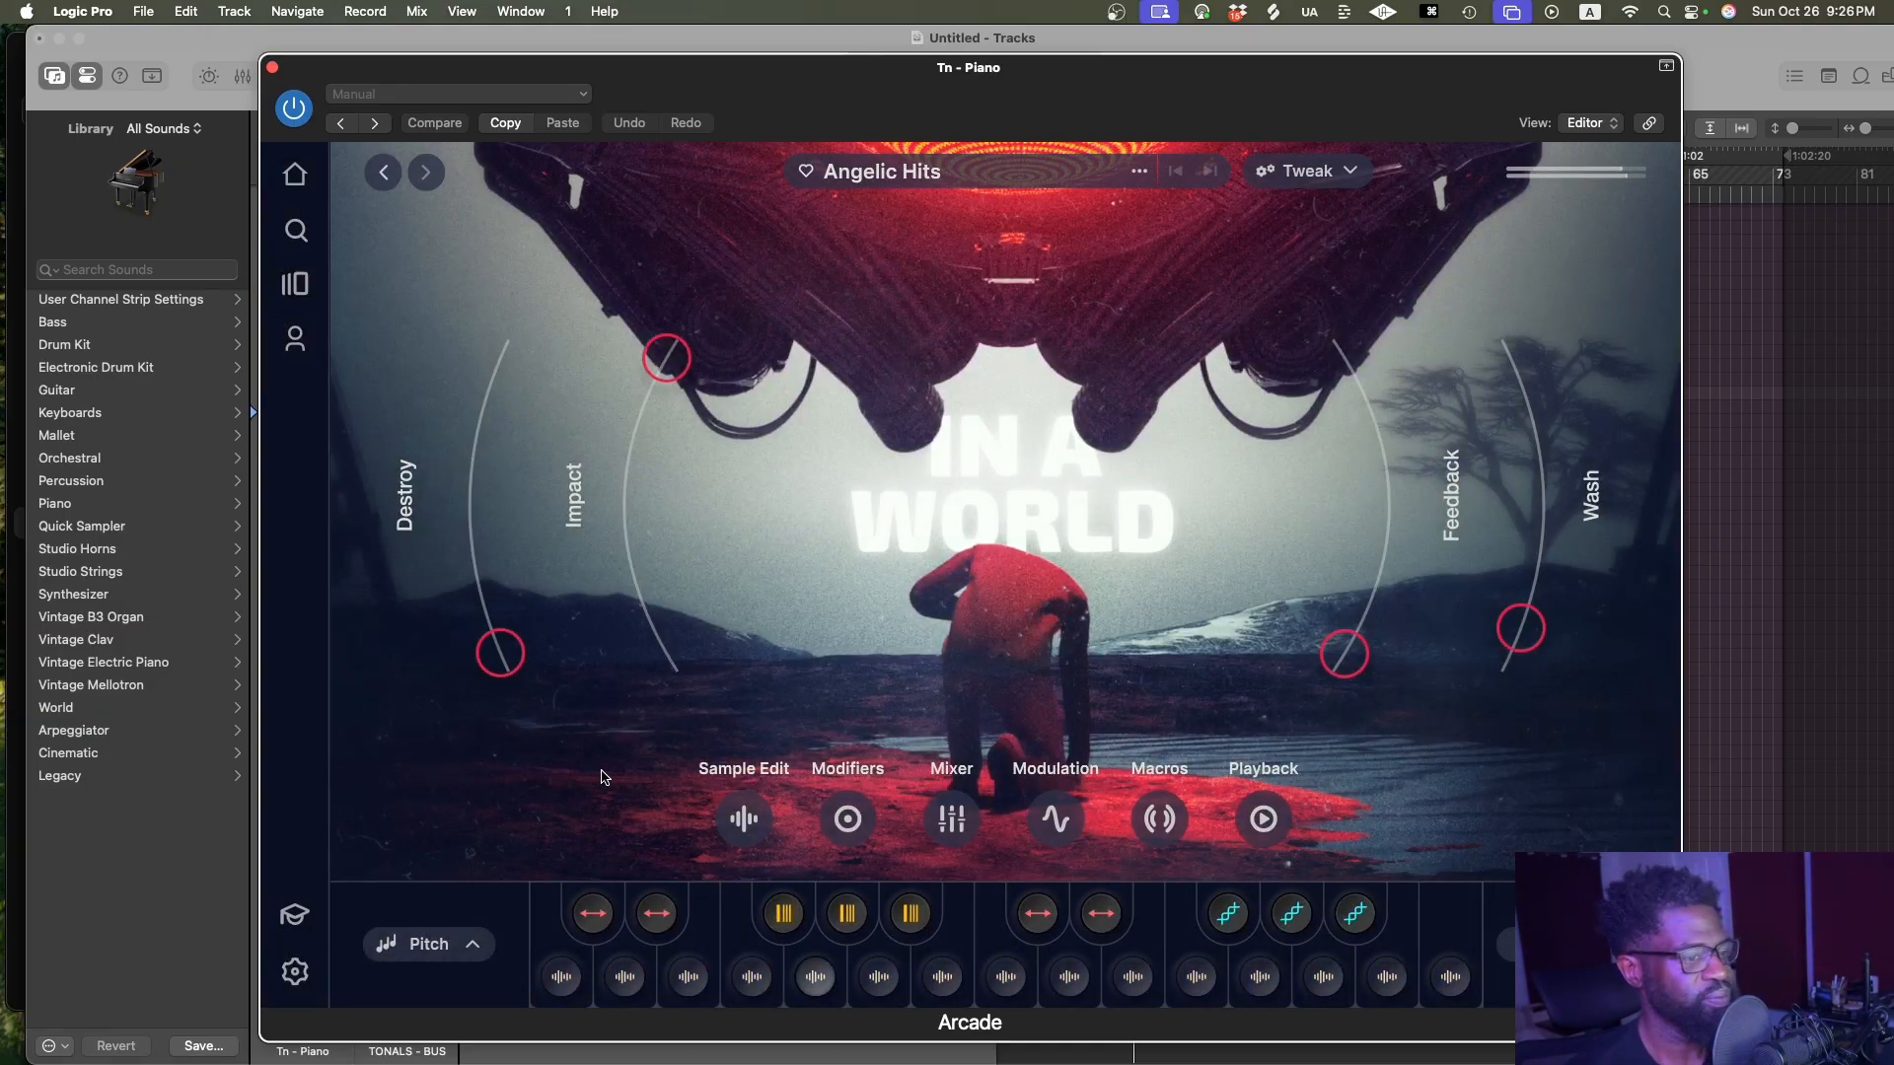
Set Arcade's session key to A minor
left_click(1508, 947)
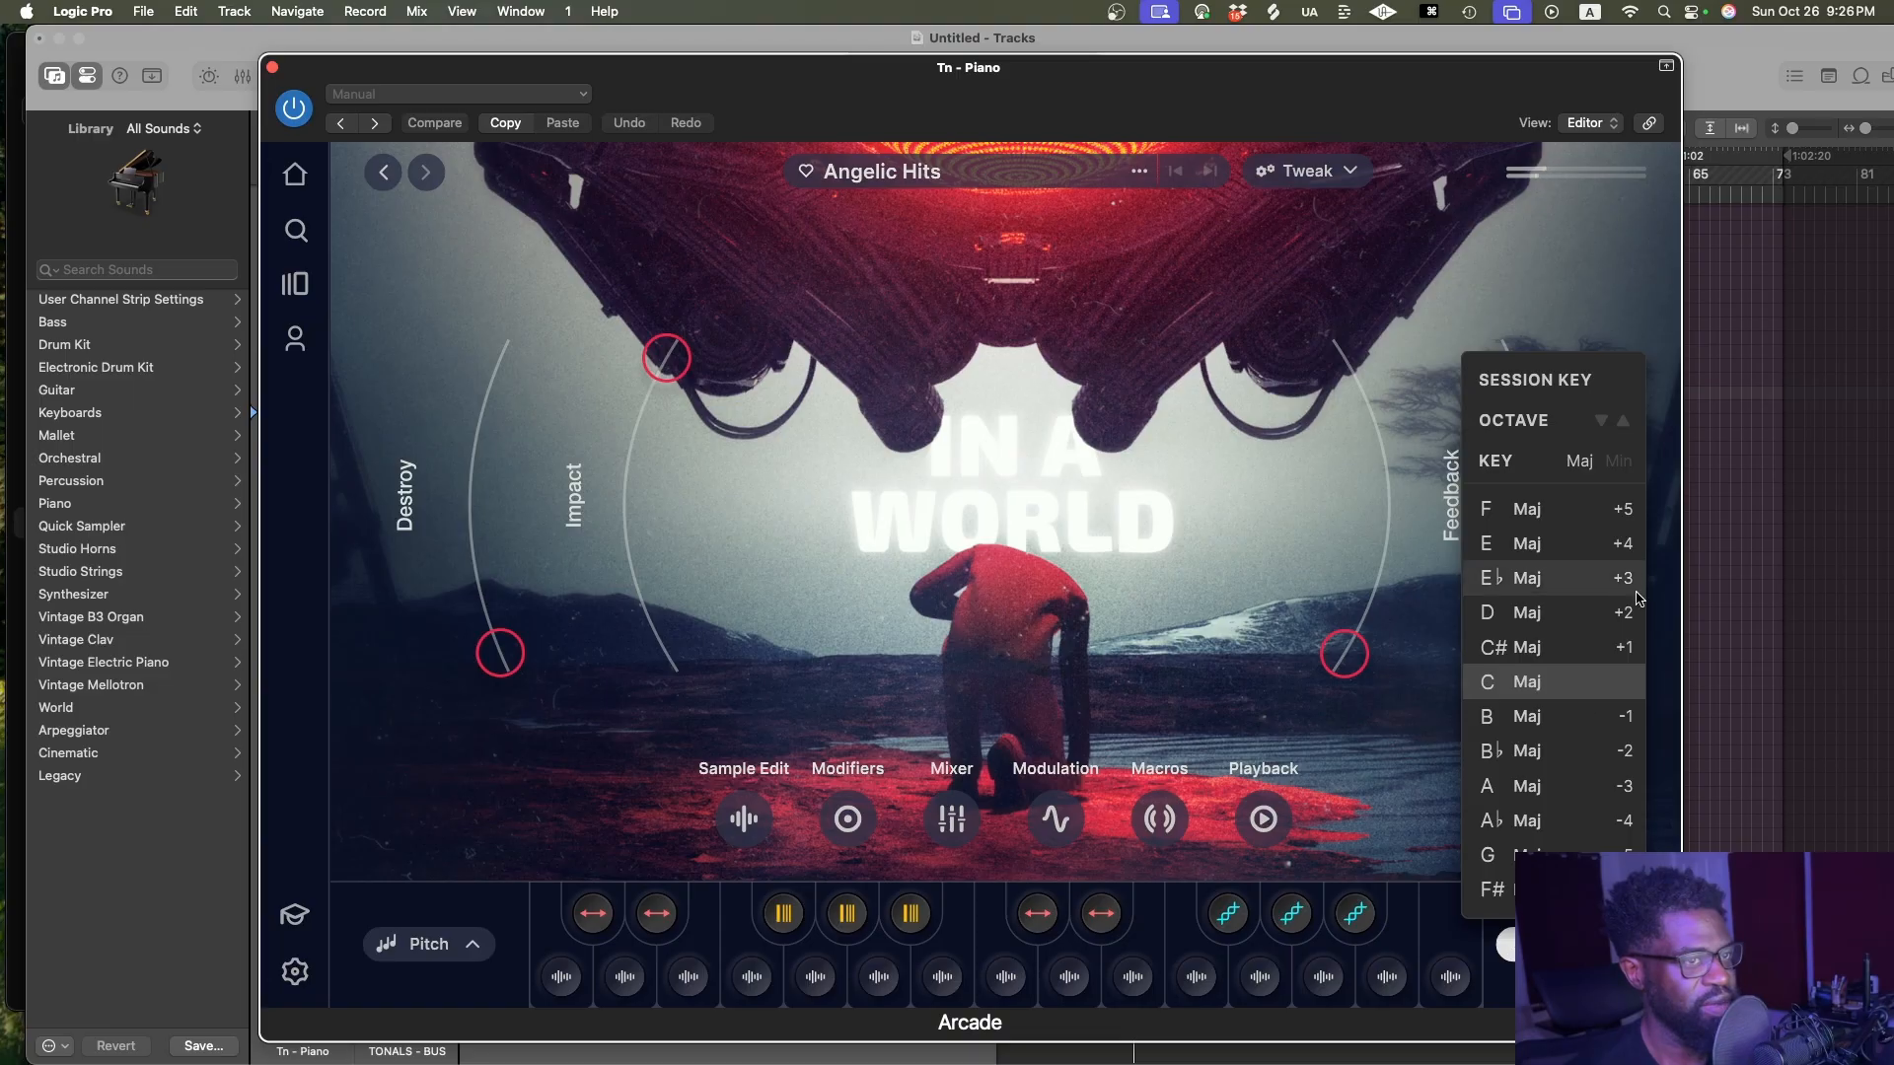
left_click(1618, 460)
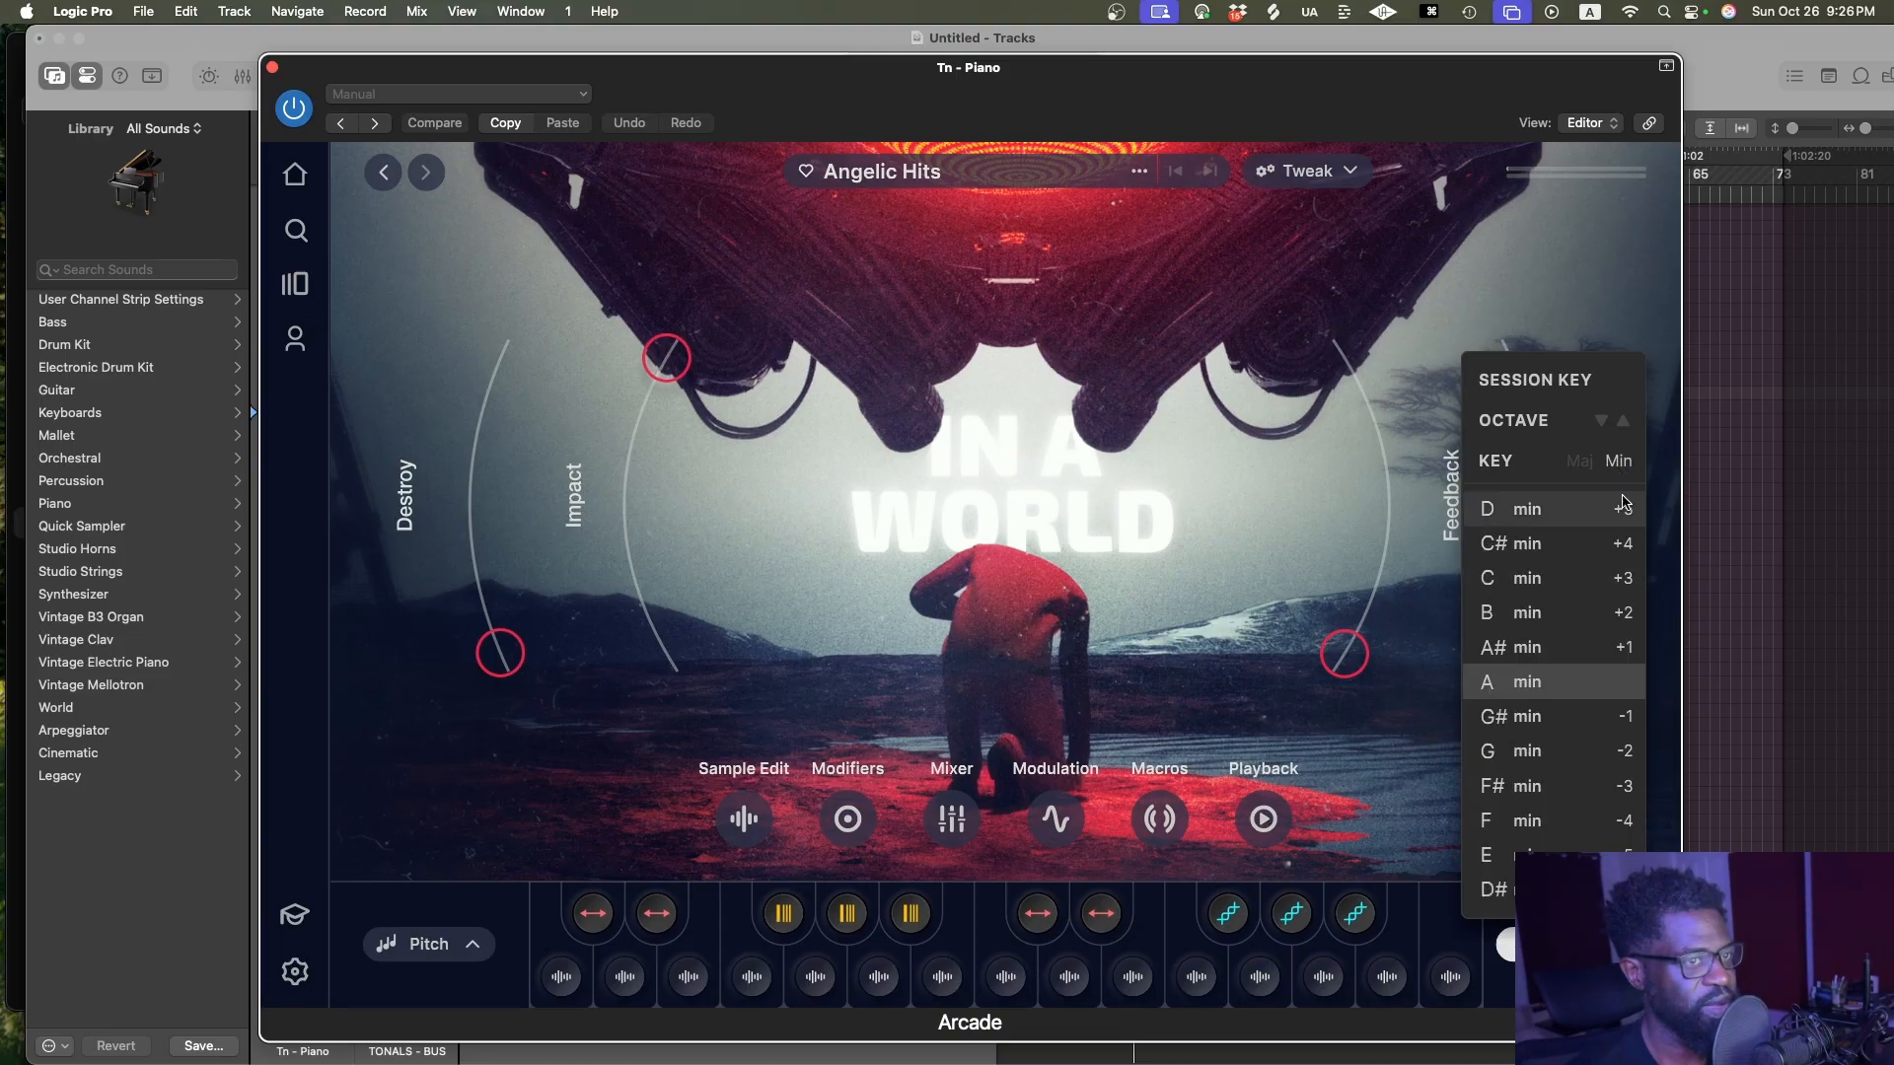
left_click(1519, 690)
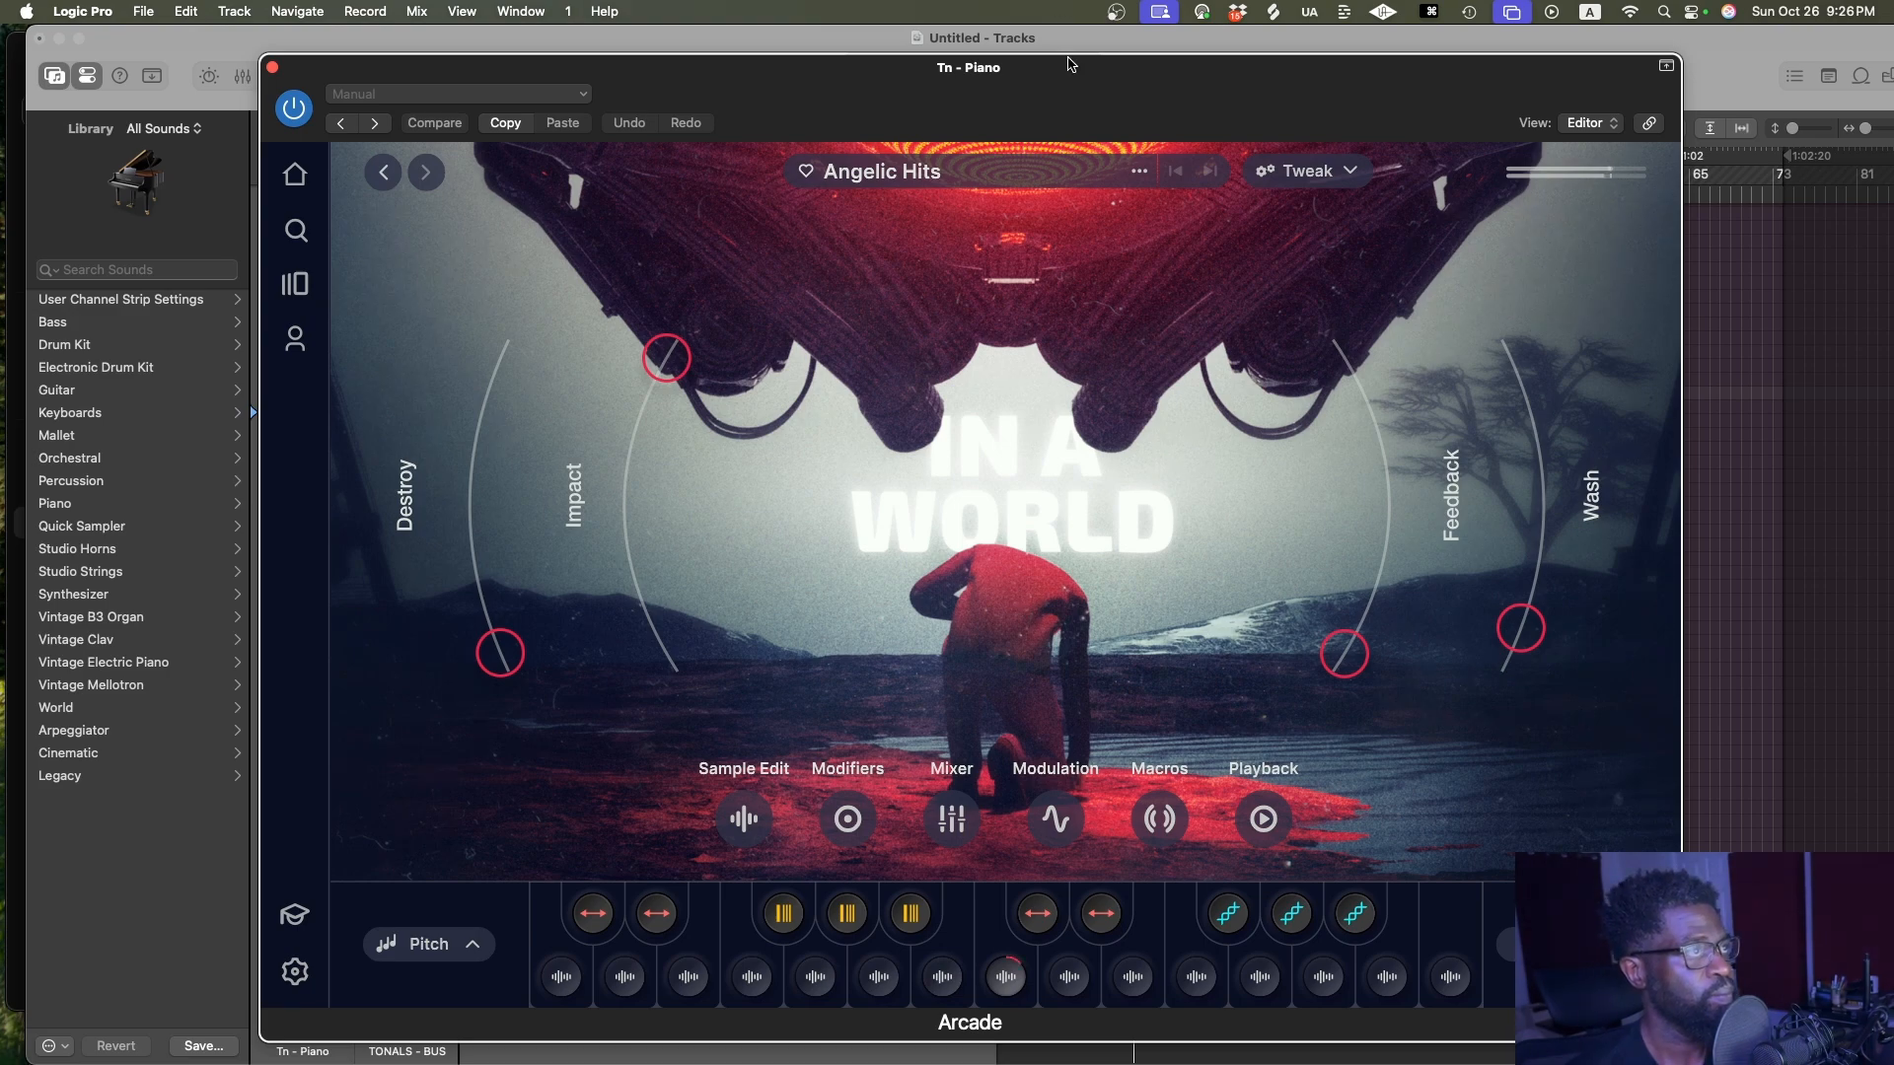
Move the Arcade window clear of Logic's control bar, turn on Low Latency Mode, and reposition the window
left_click_drag(1068, 64, 1092, 110)
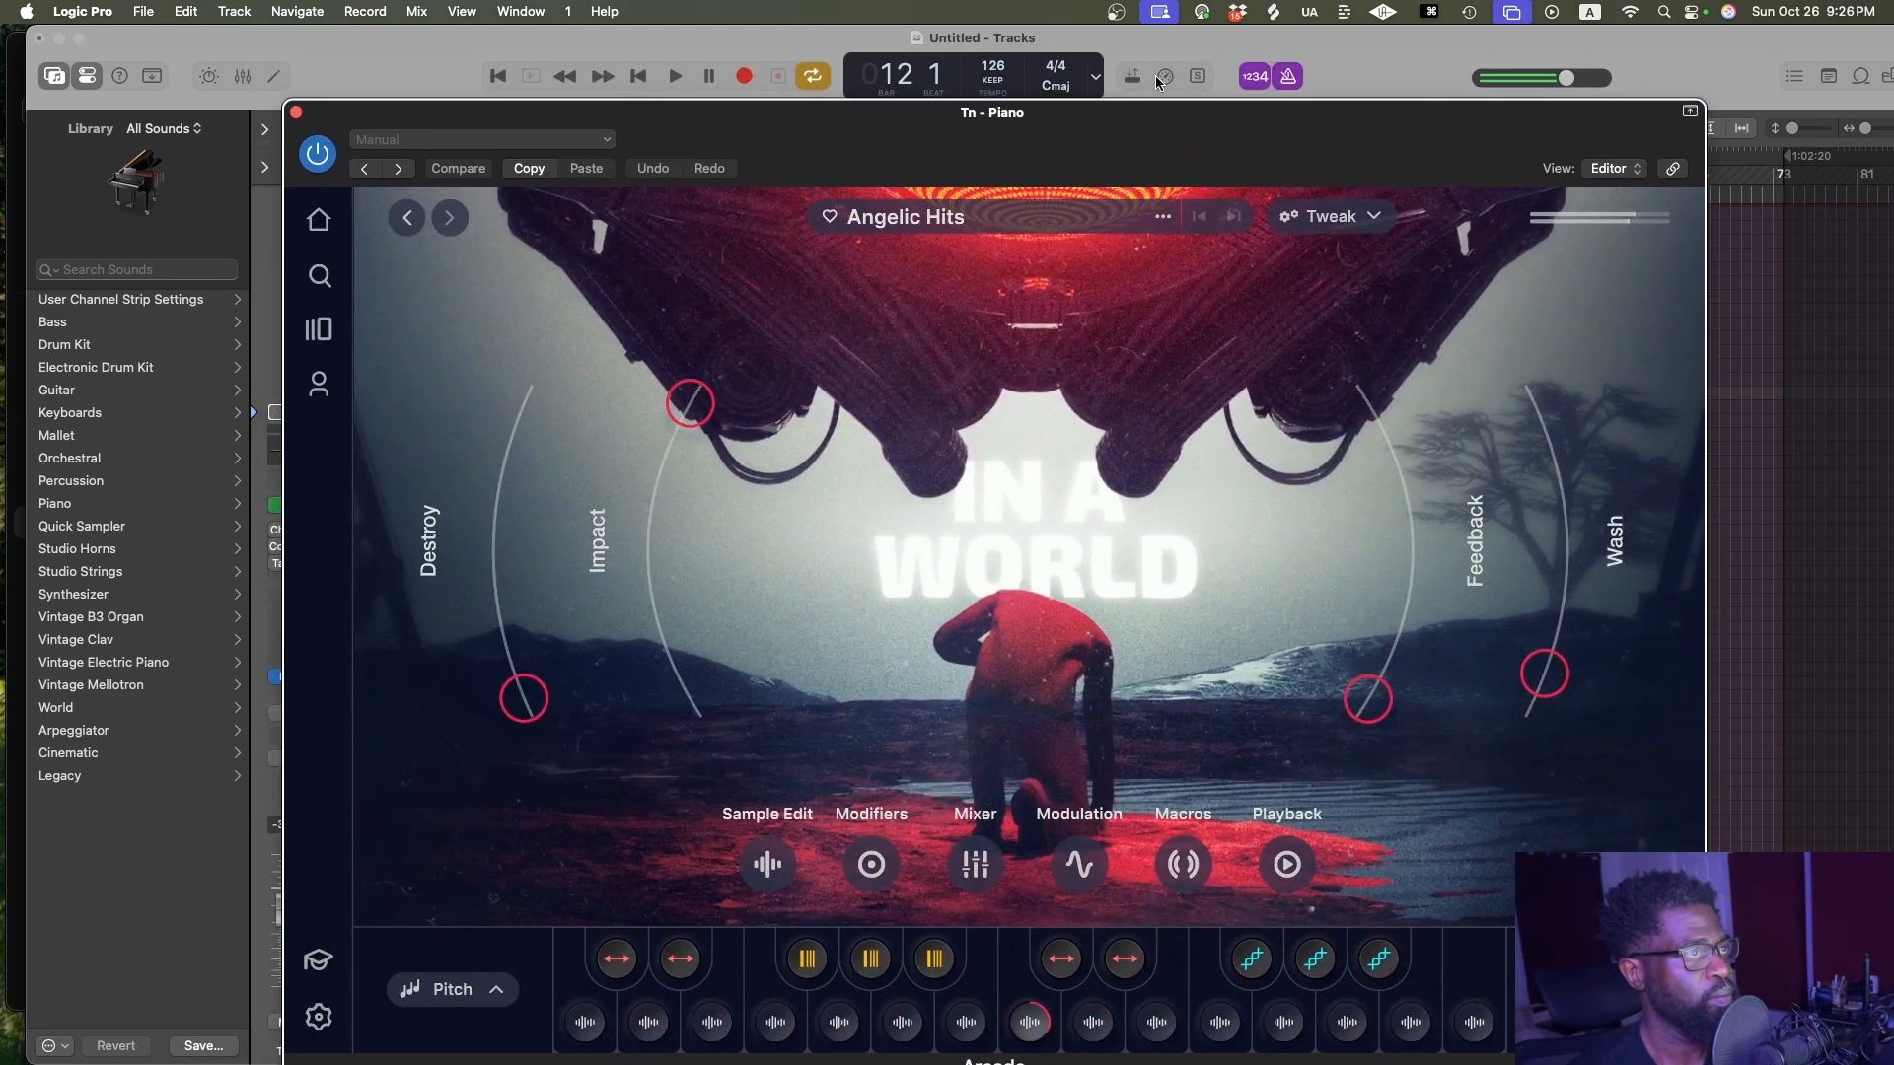
left_click(1163, 78)
left_click_drag(1067, 144, 1010, 118)
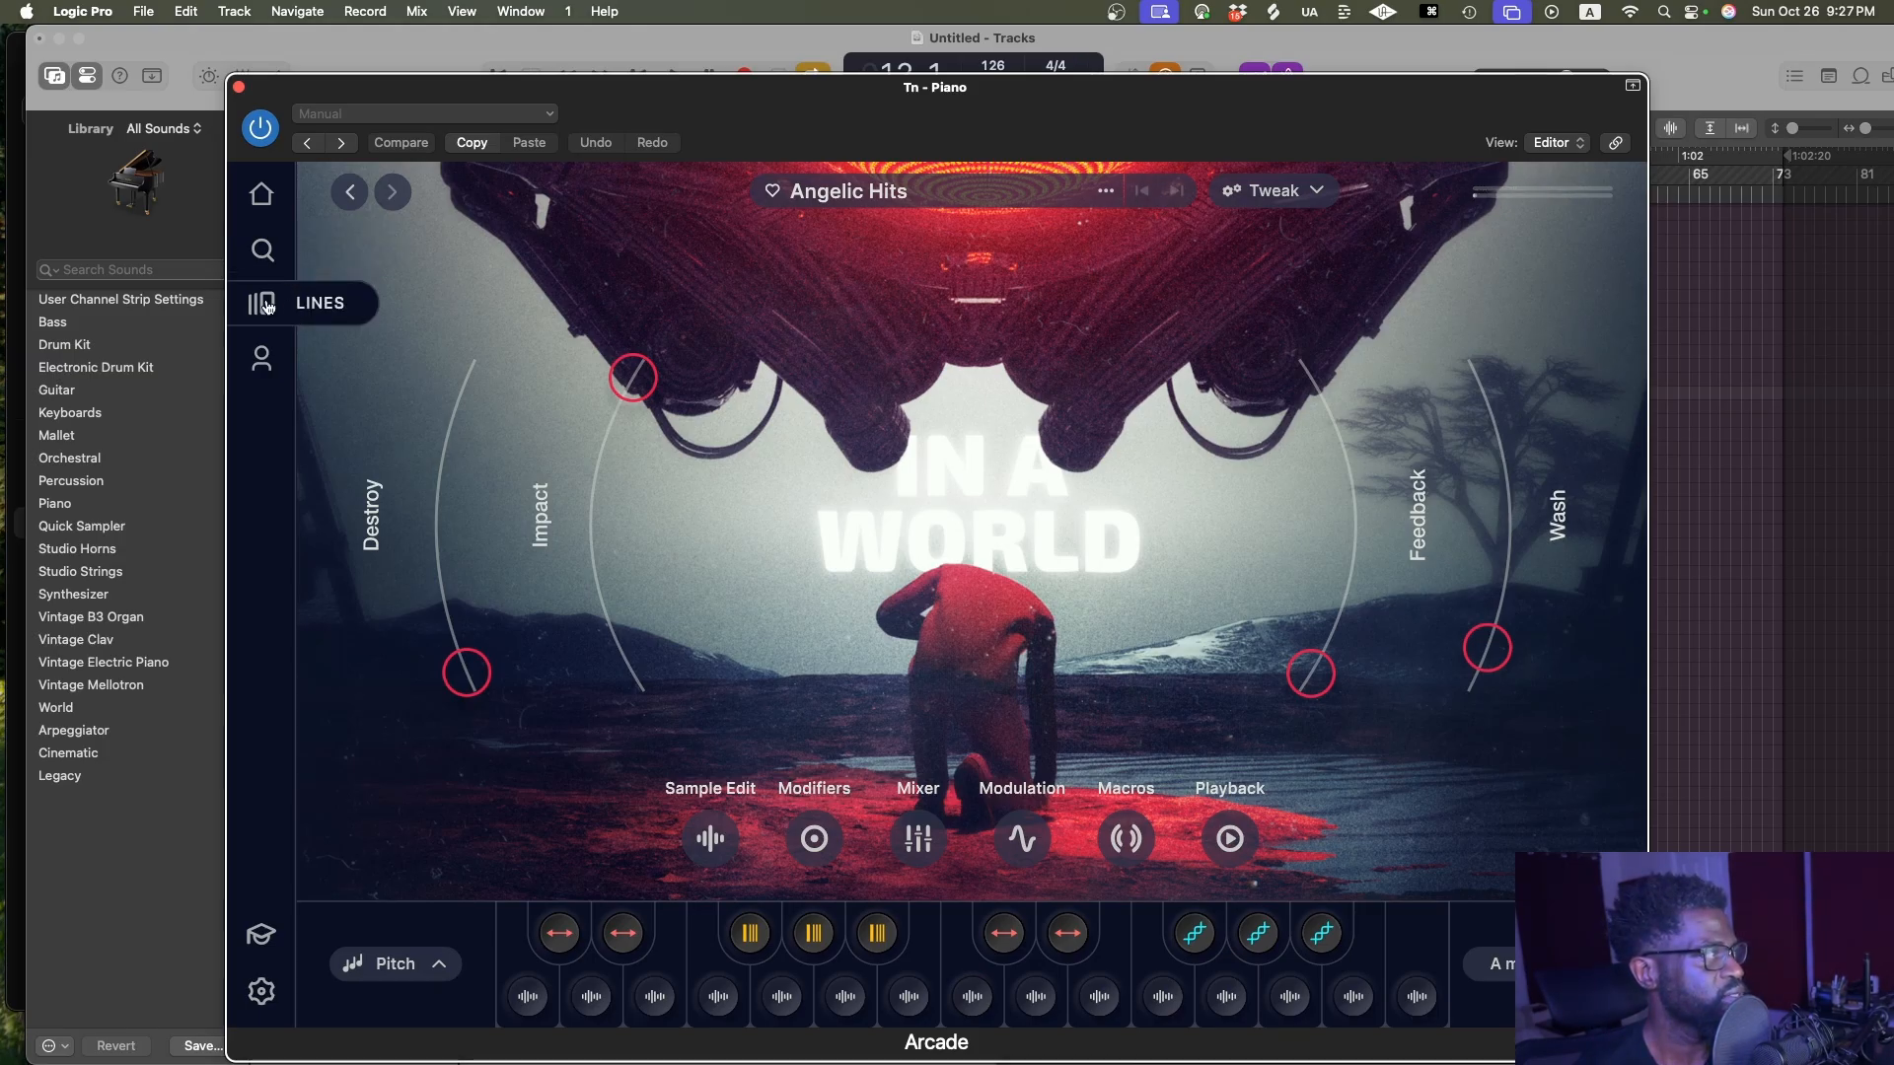
Return to the In a World line page, filter its samplers by the Synth instrument and load the Driven sampler
left_click(349, 191)
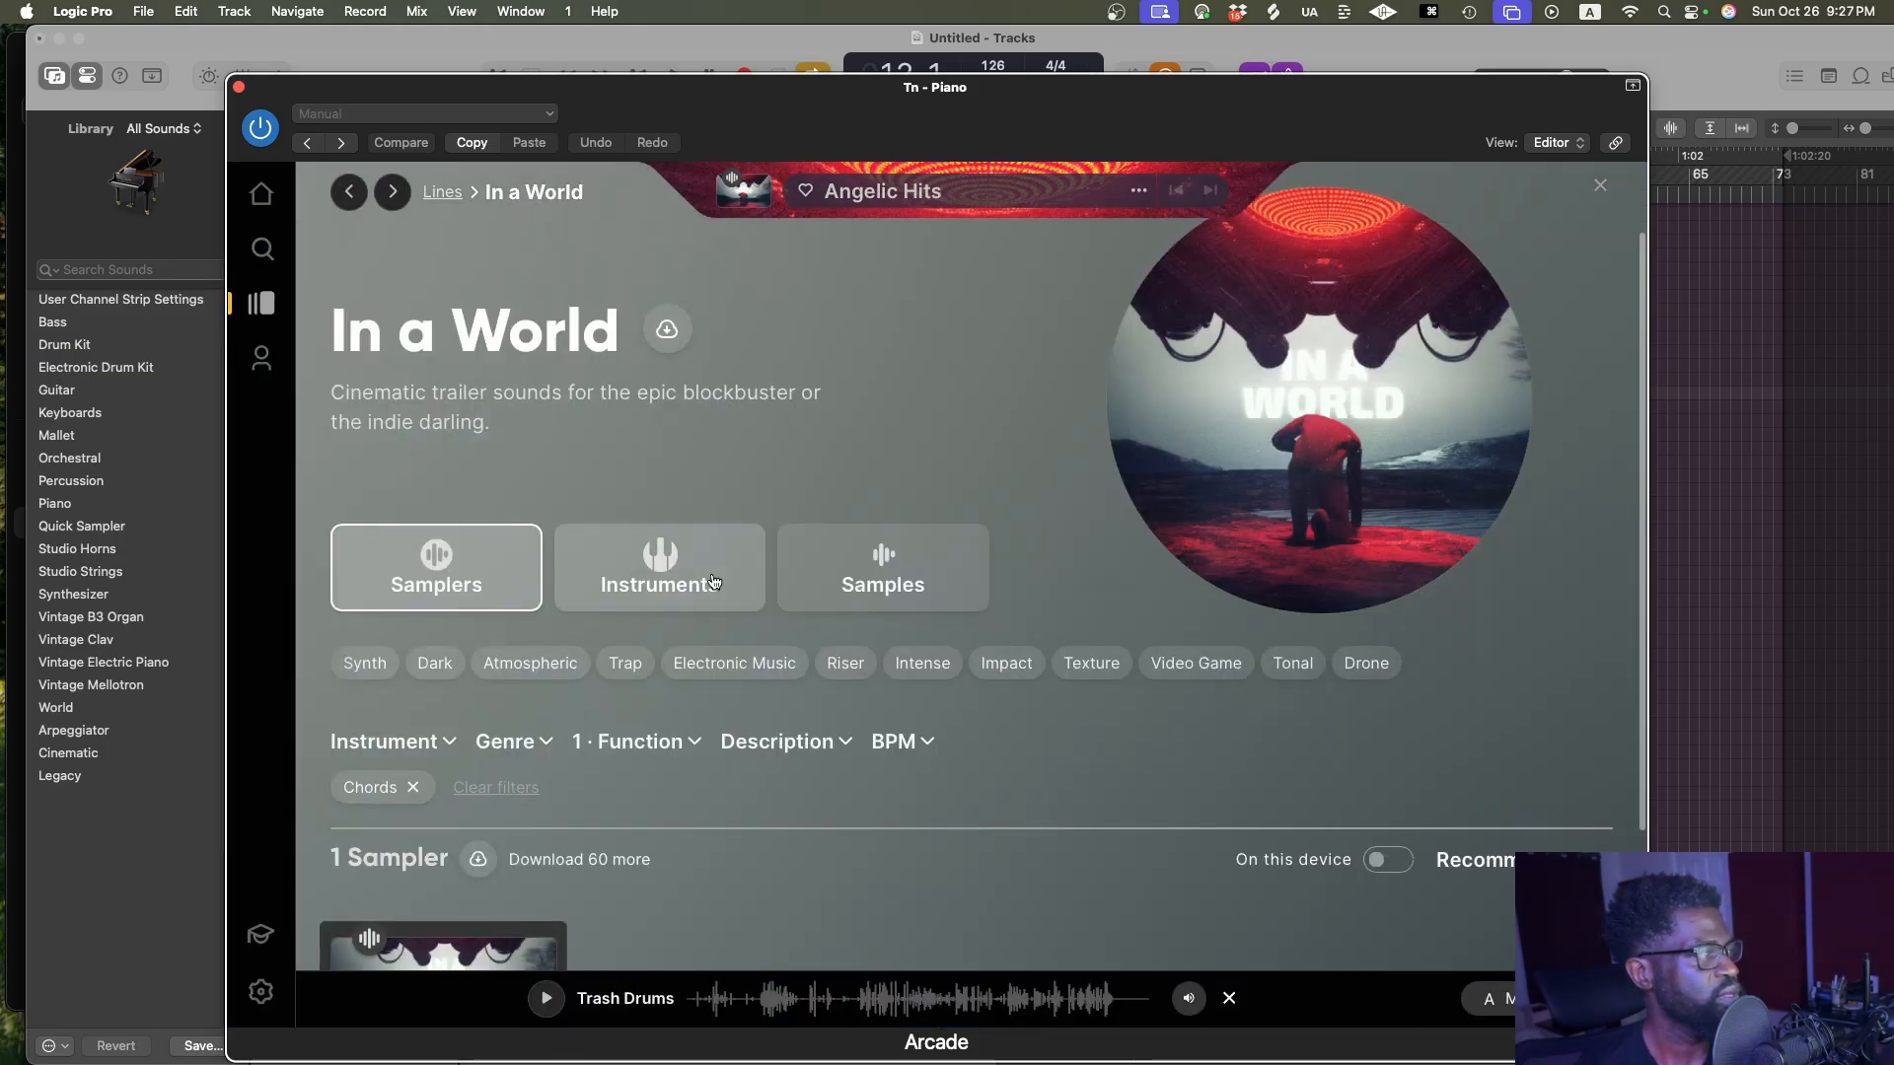
scroll(719, 582, "down", 4)
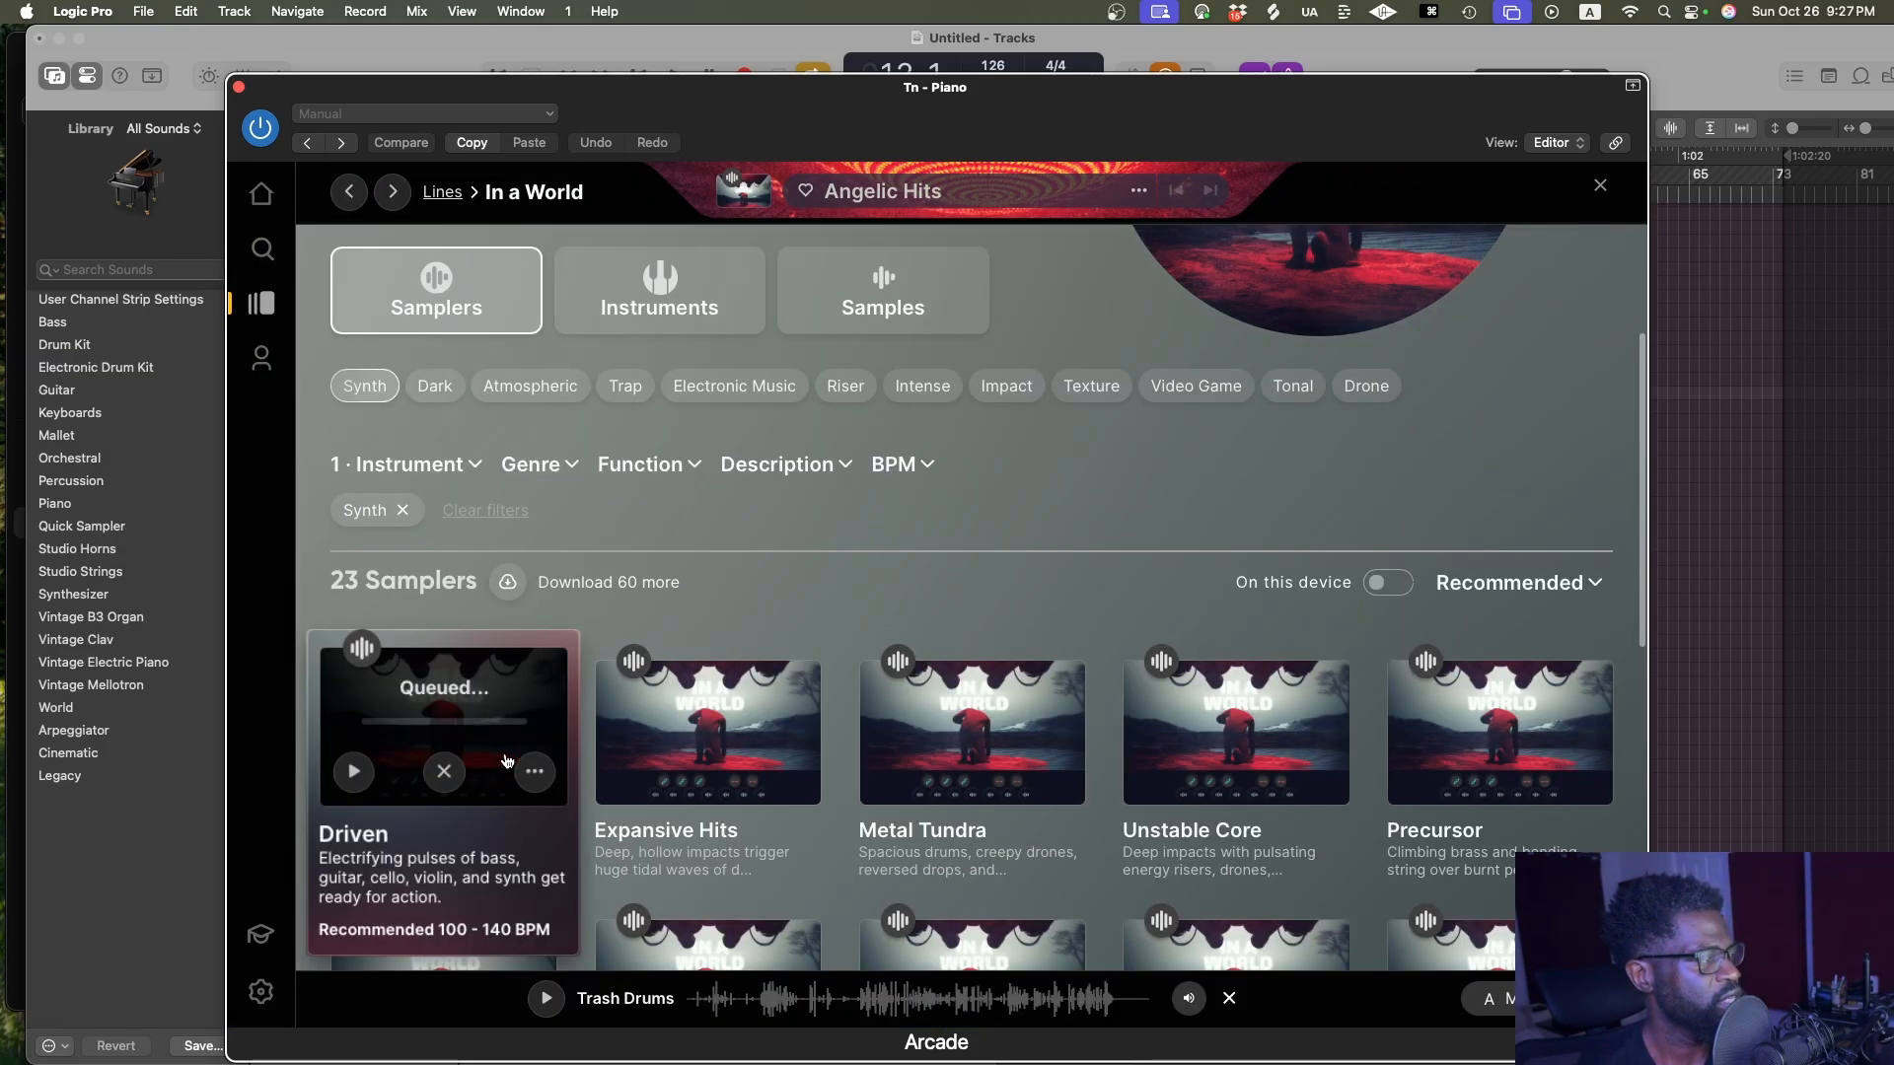
left_click(441, 736)
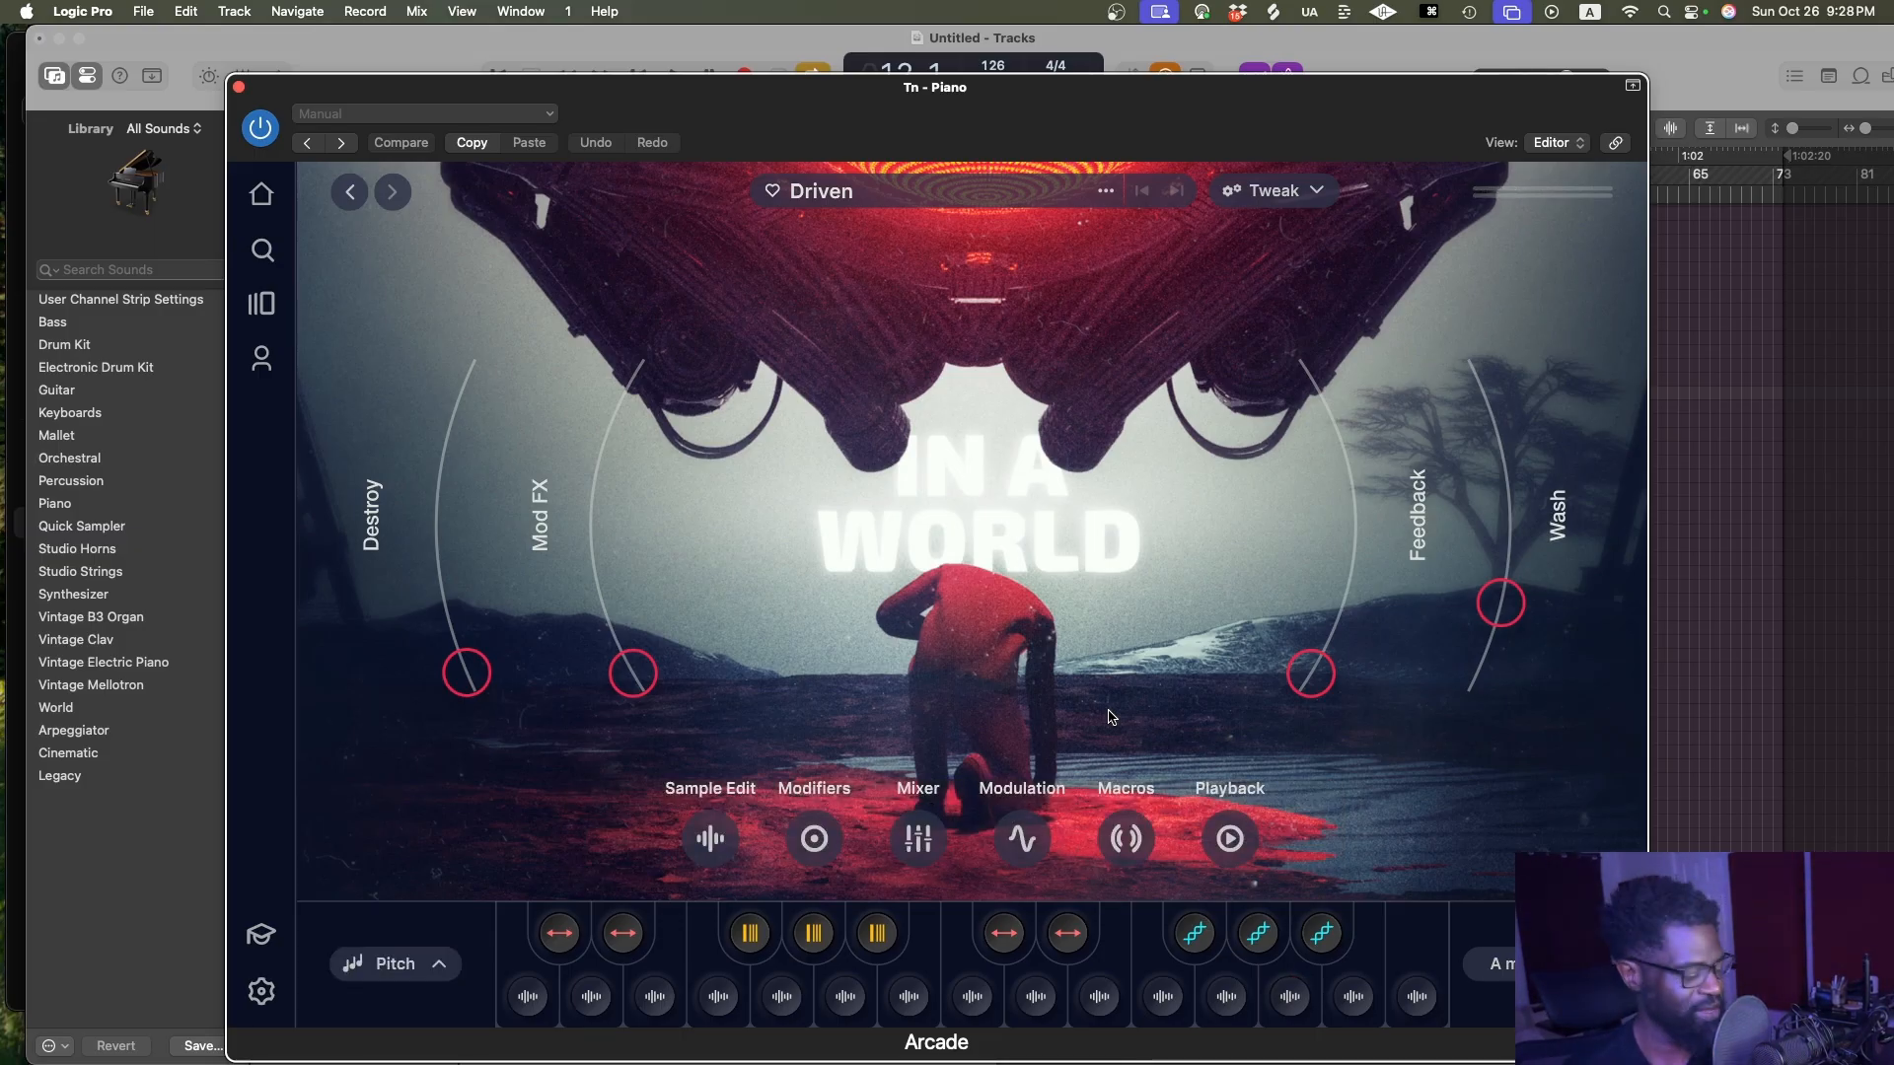
Save the project as Obsidian in the Offstream folder and close the Arcade plug-in window
key("super+s")
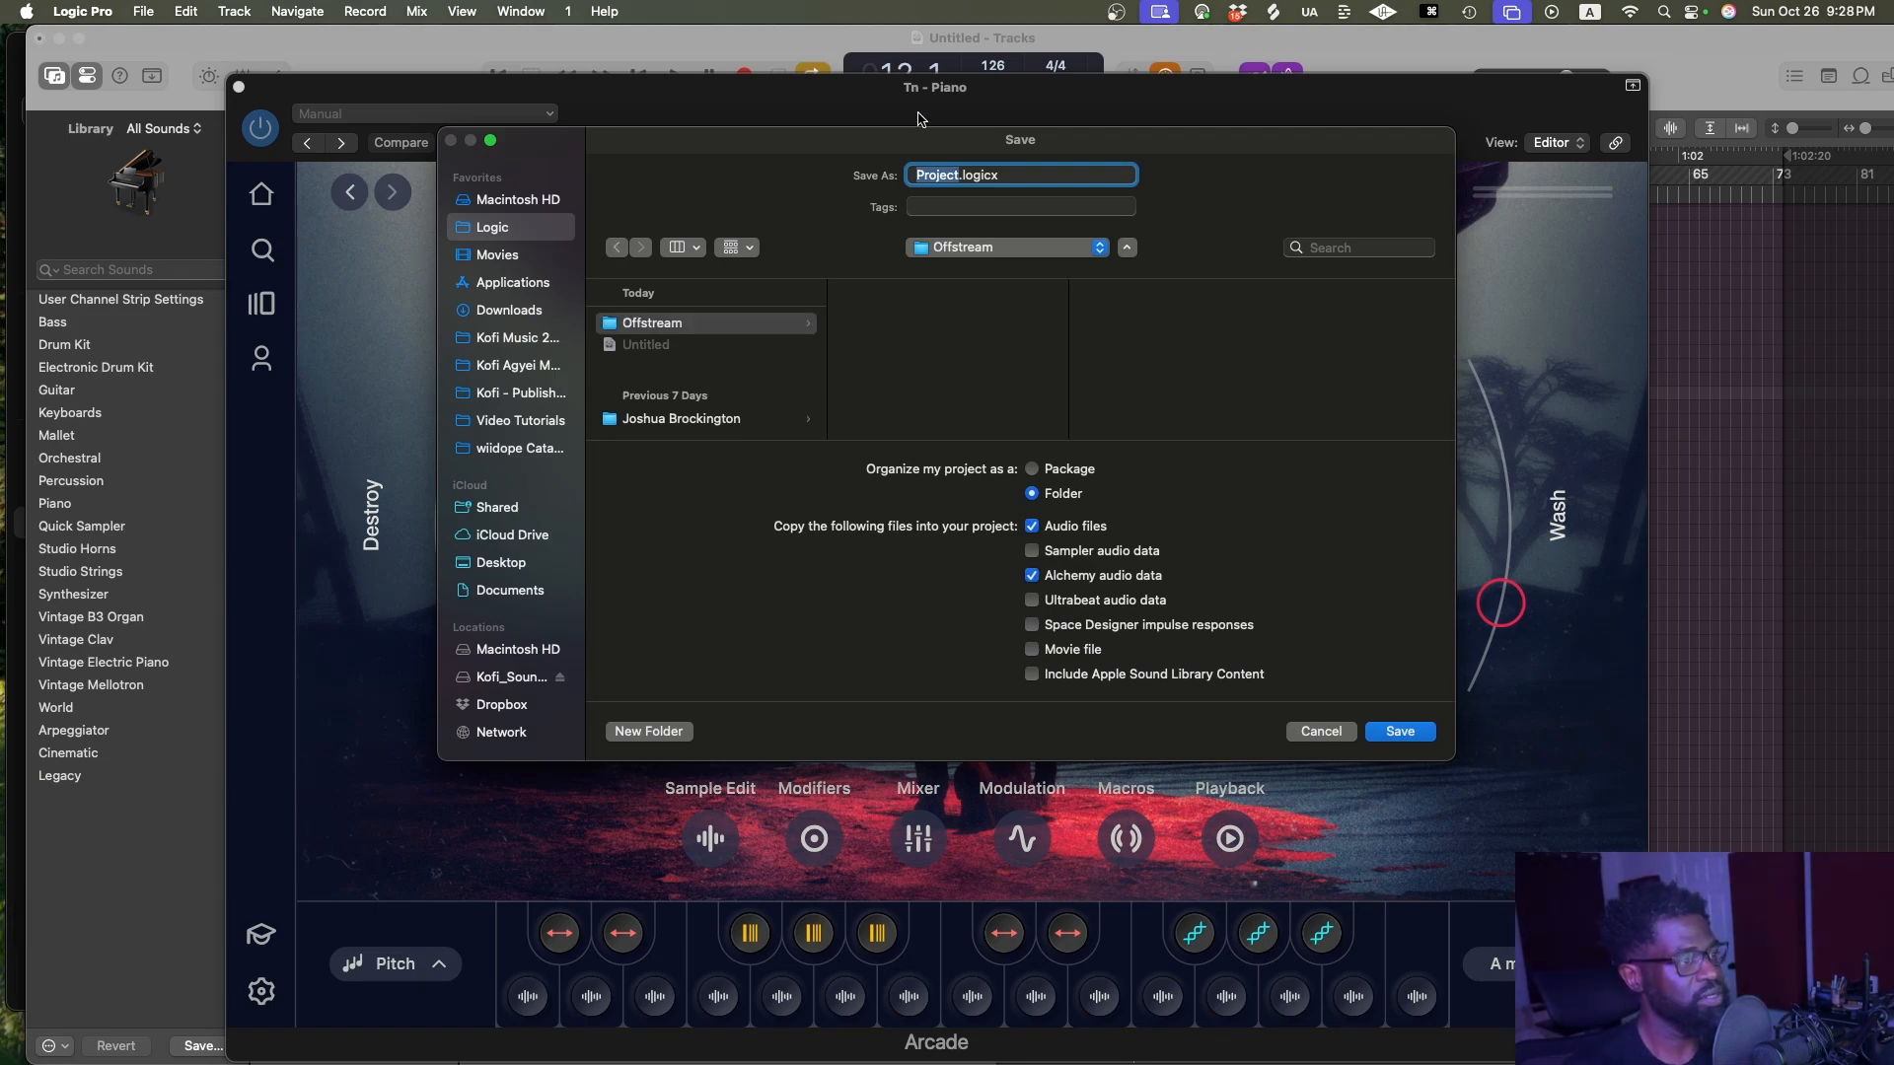
type("Obsidian")
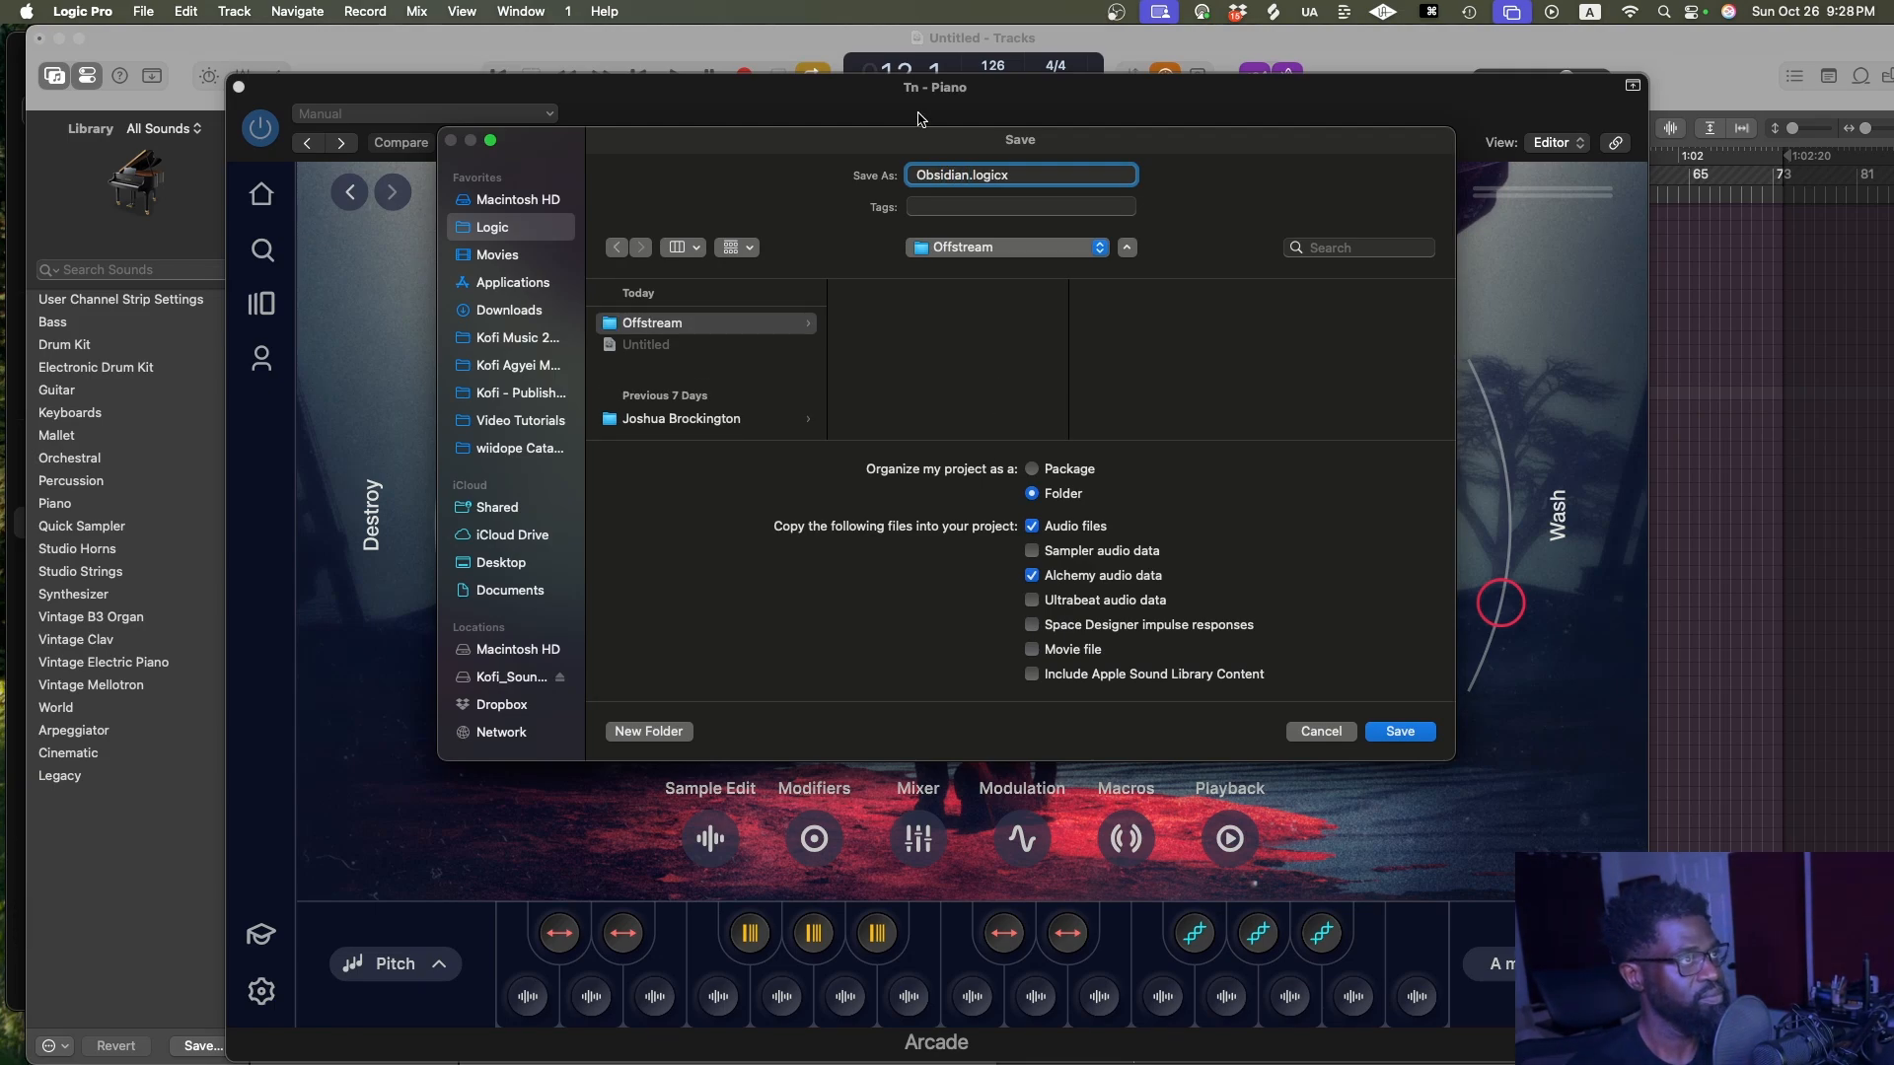
key("Return")
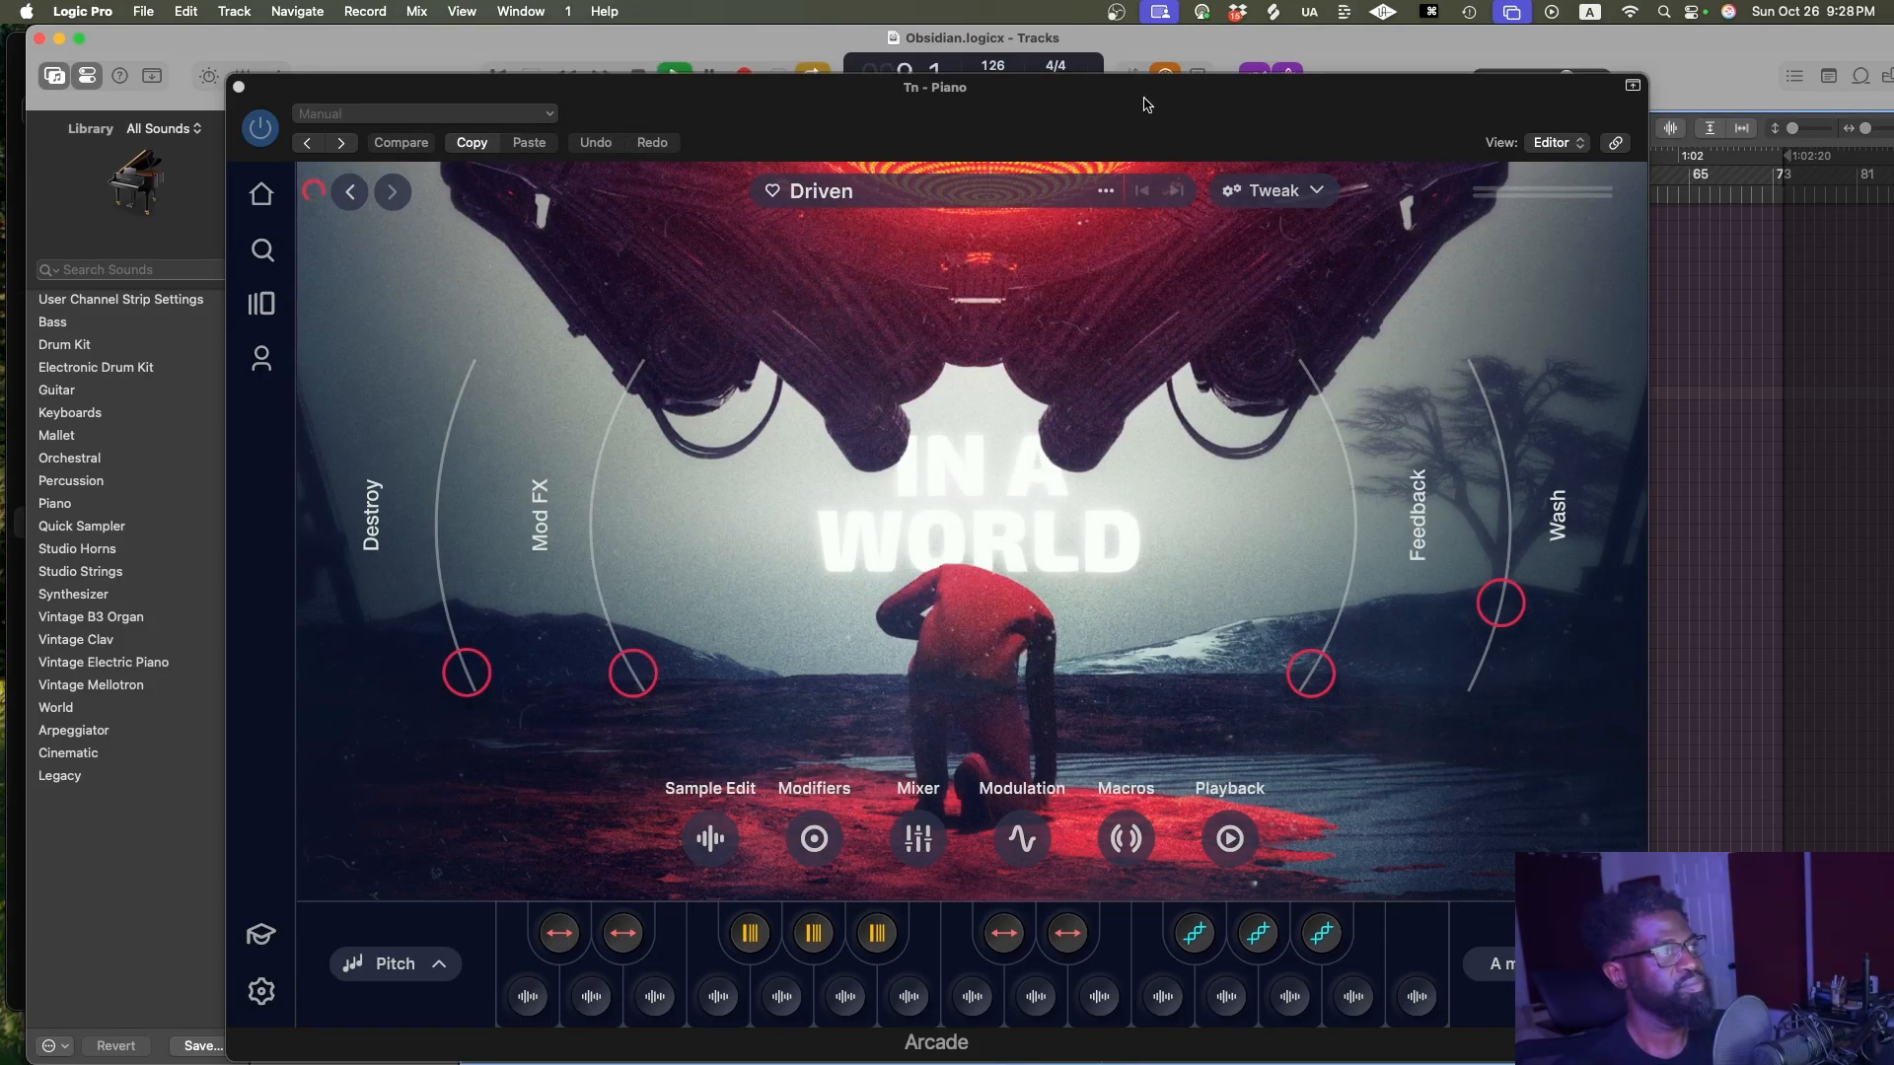
left_click_drag(1148, 104, 1144, 71)
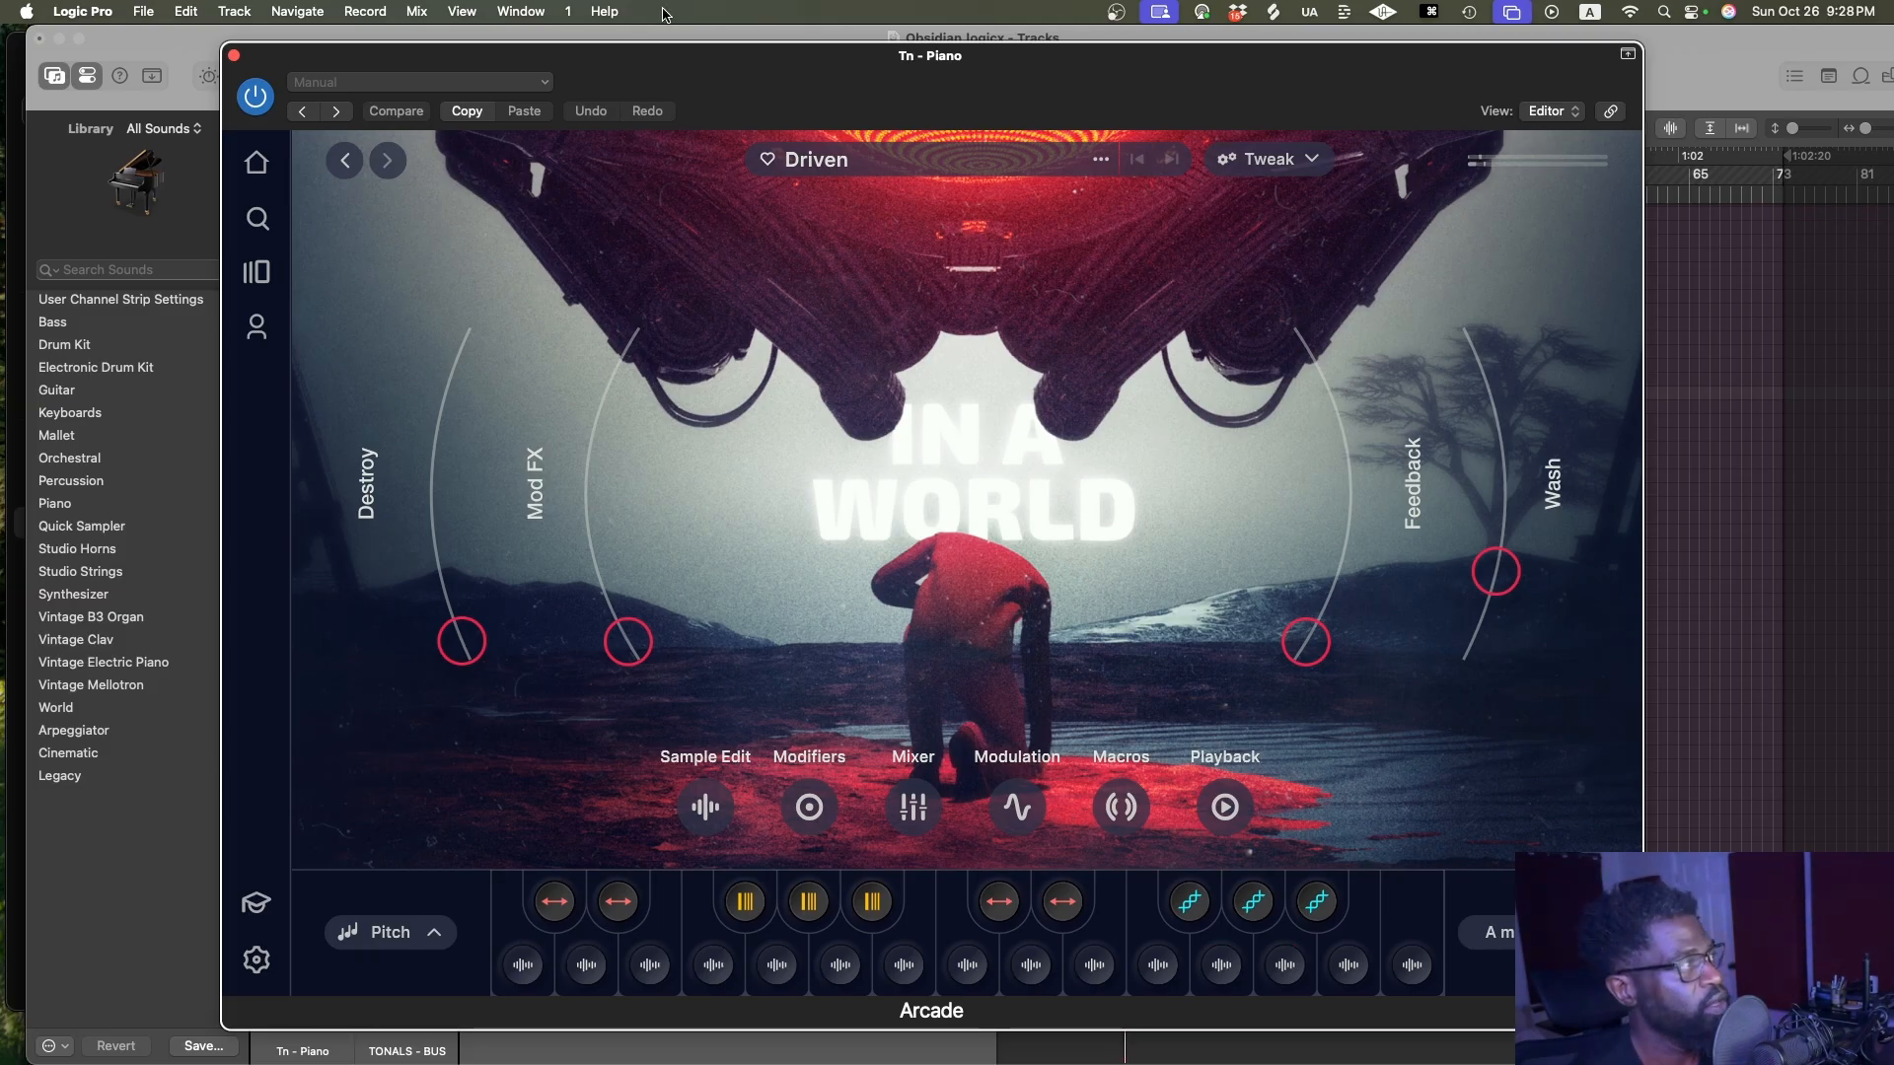
left_click(234, 54)
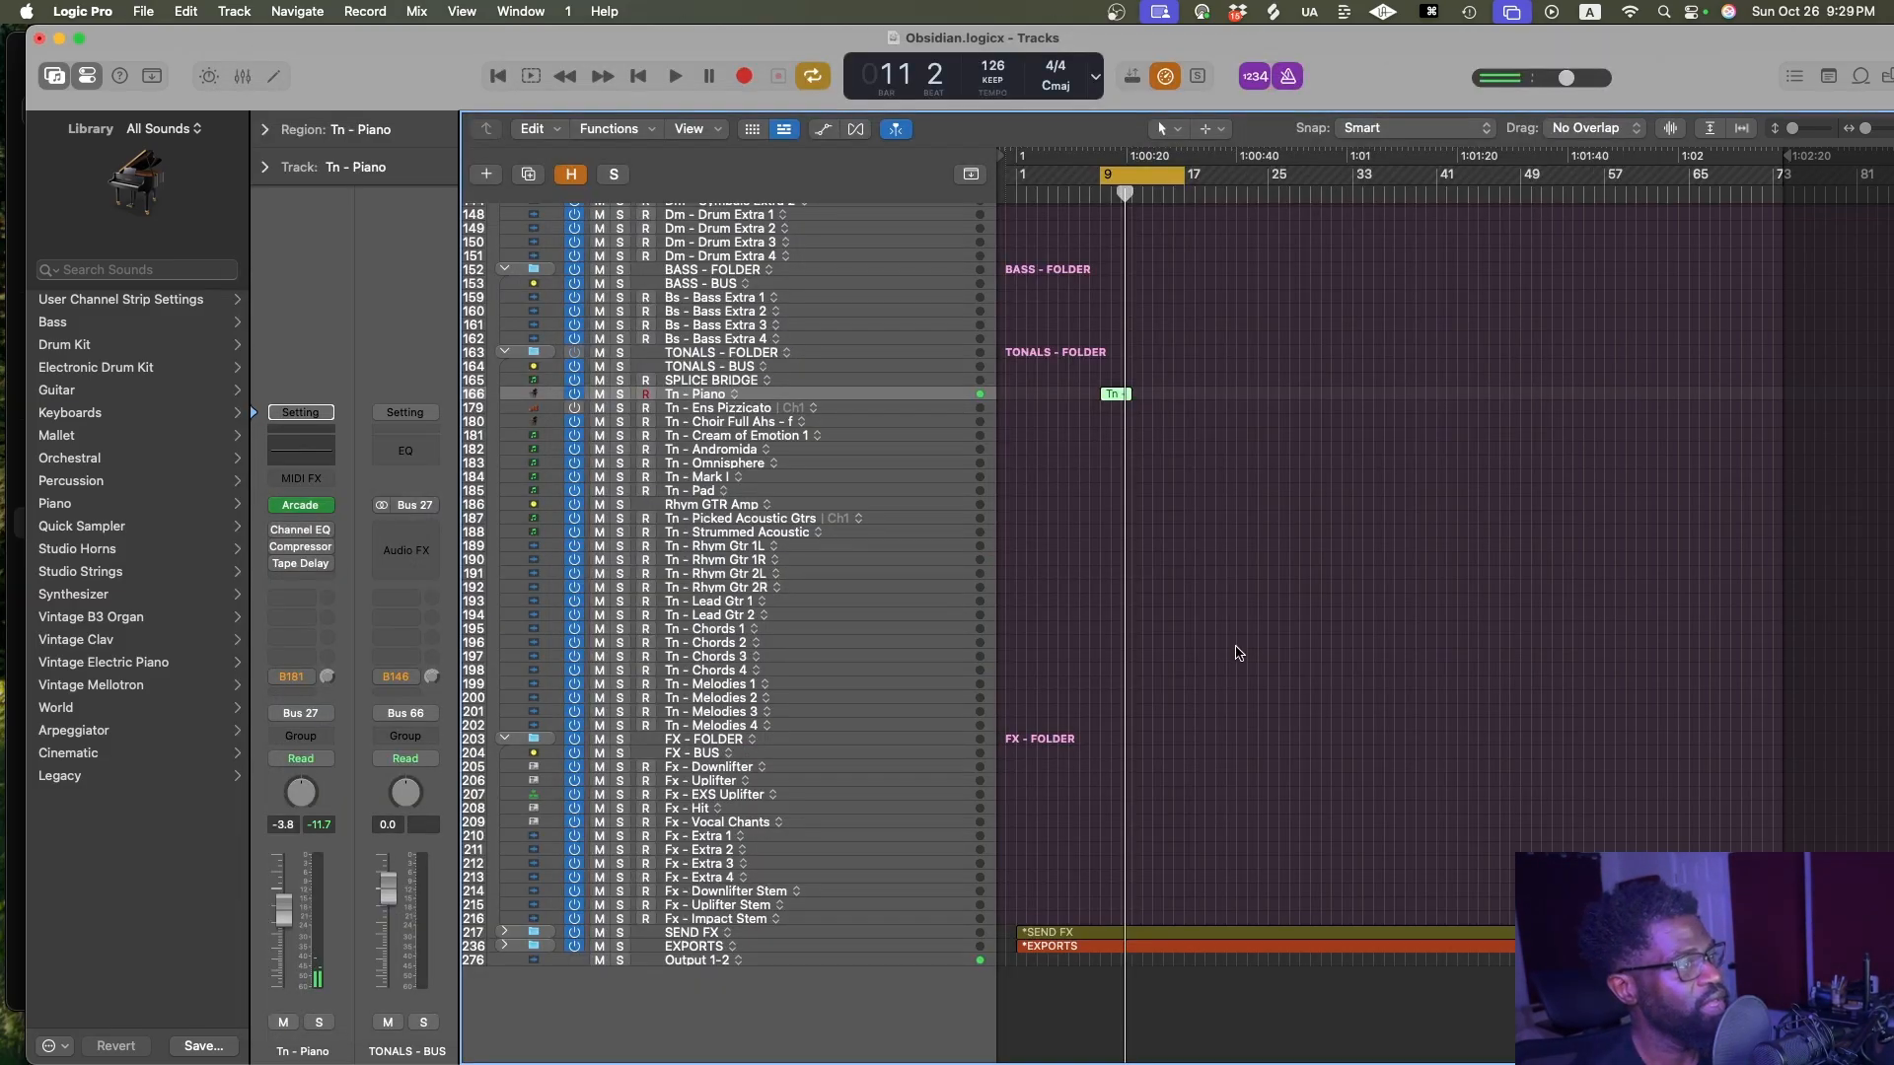
Open the Tn - Piano region in the Piano Roll, delete the surplus note near bar 11 and save the project
double_click(1117, 393)
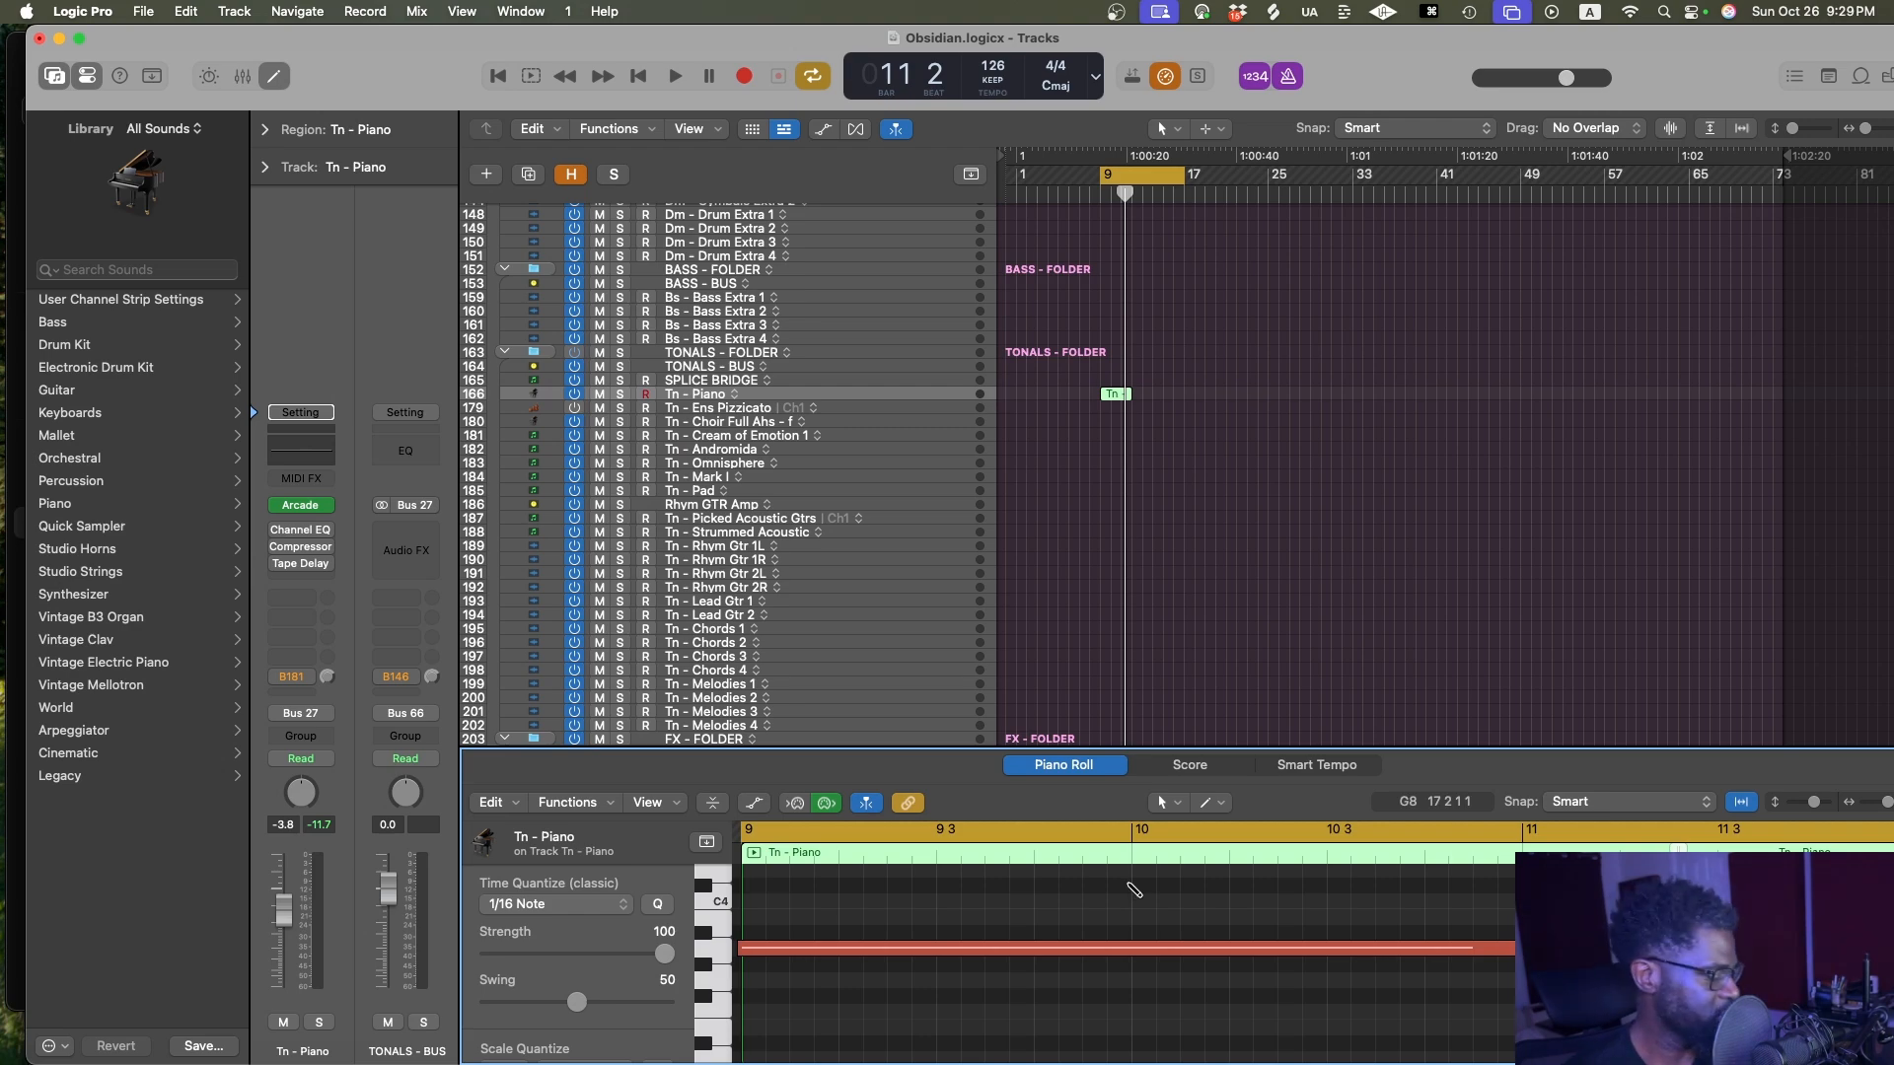
key("super+a")
key("ctrl+alt+Left")
key("ctrl+alt+Up")
key("ctrl+alt+Up")
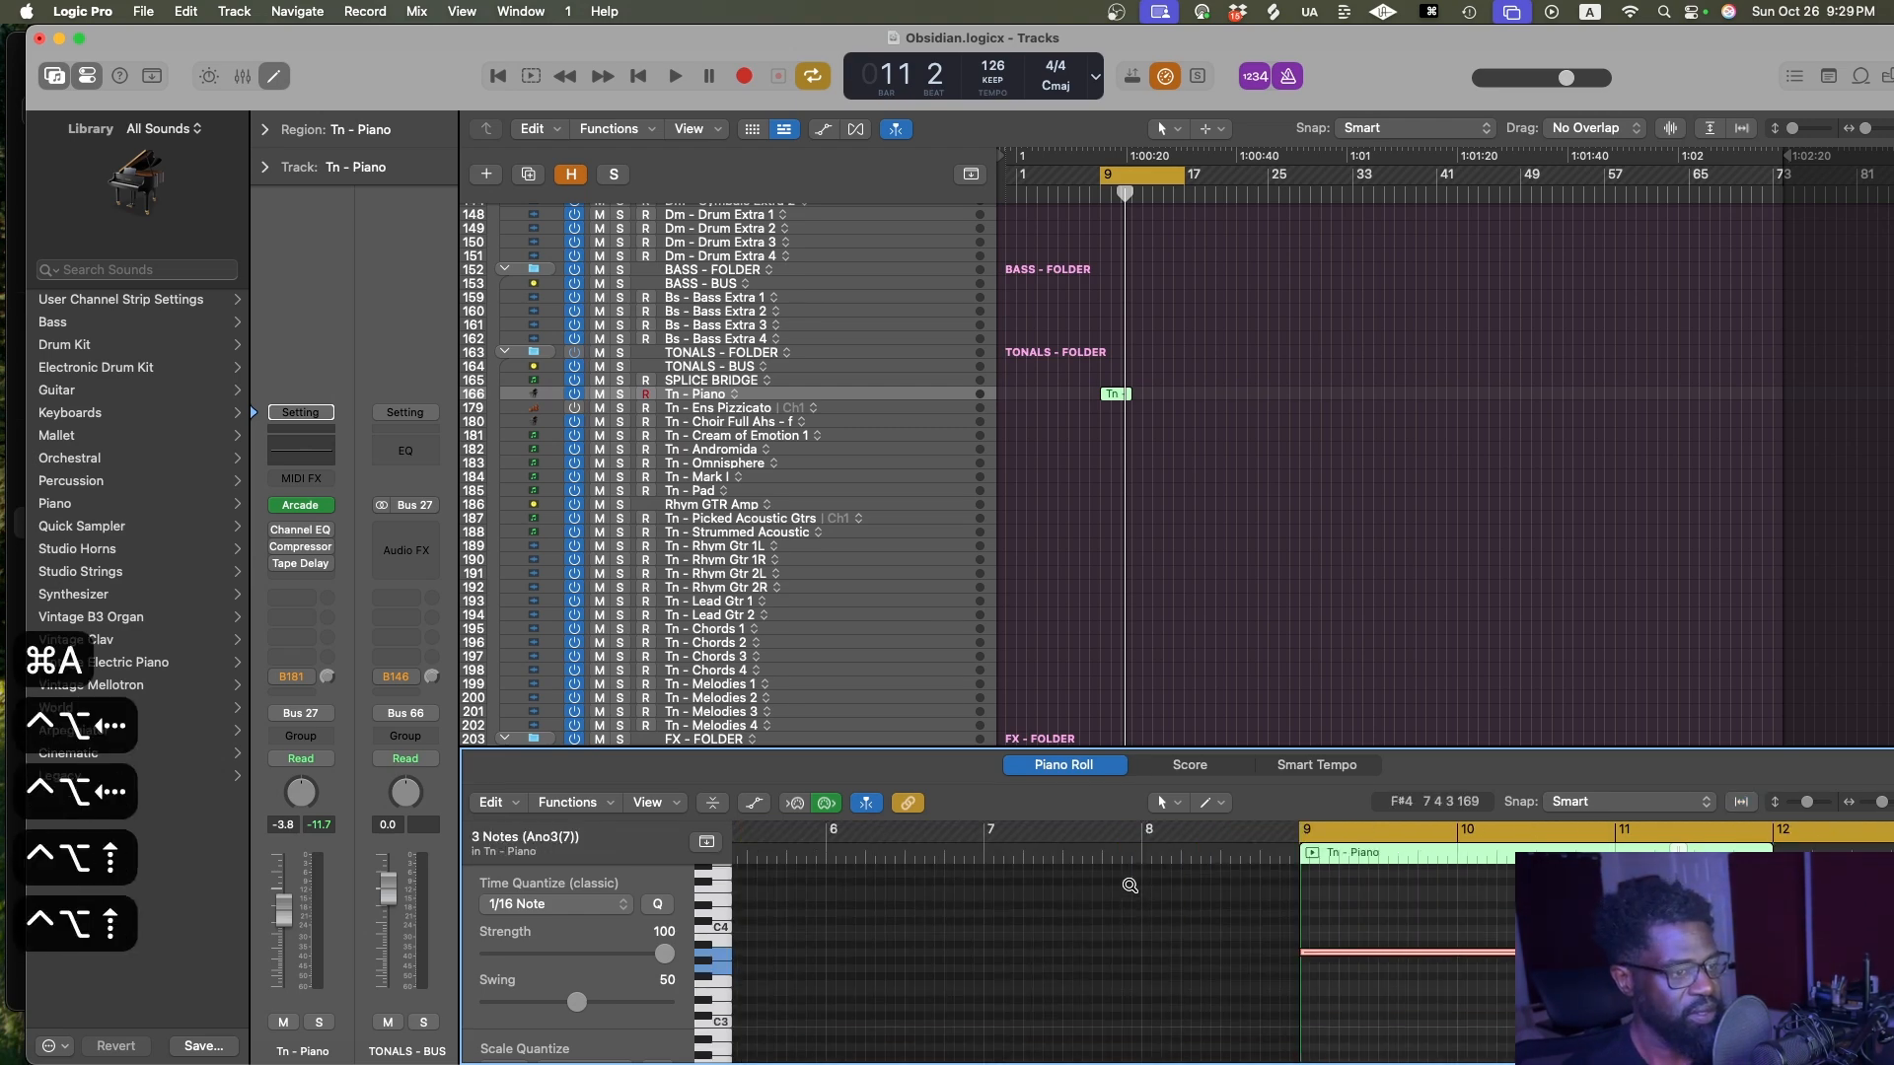
scroll(1129, 886, "right", 8)
left_click_drag(1240, 980, 1212, 943)
key("Delete")
key("super+s")
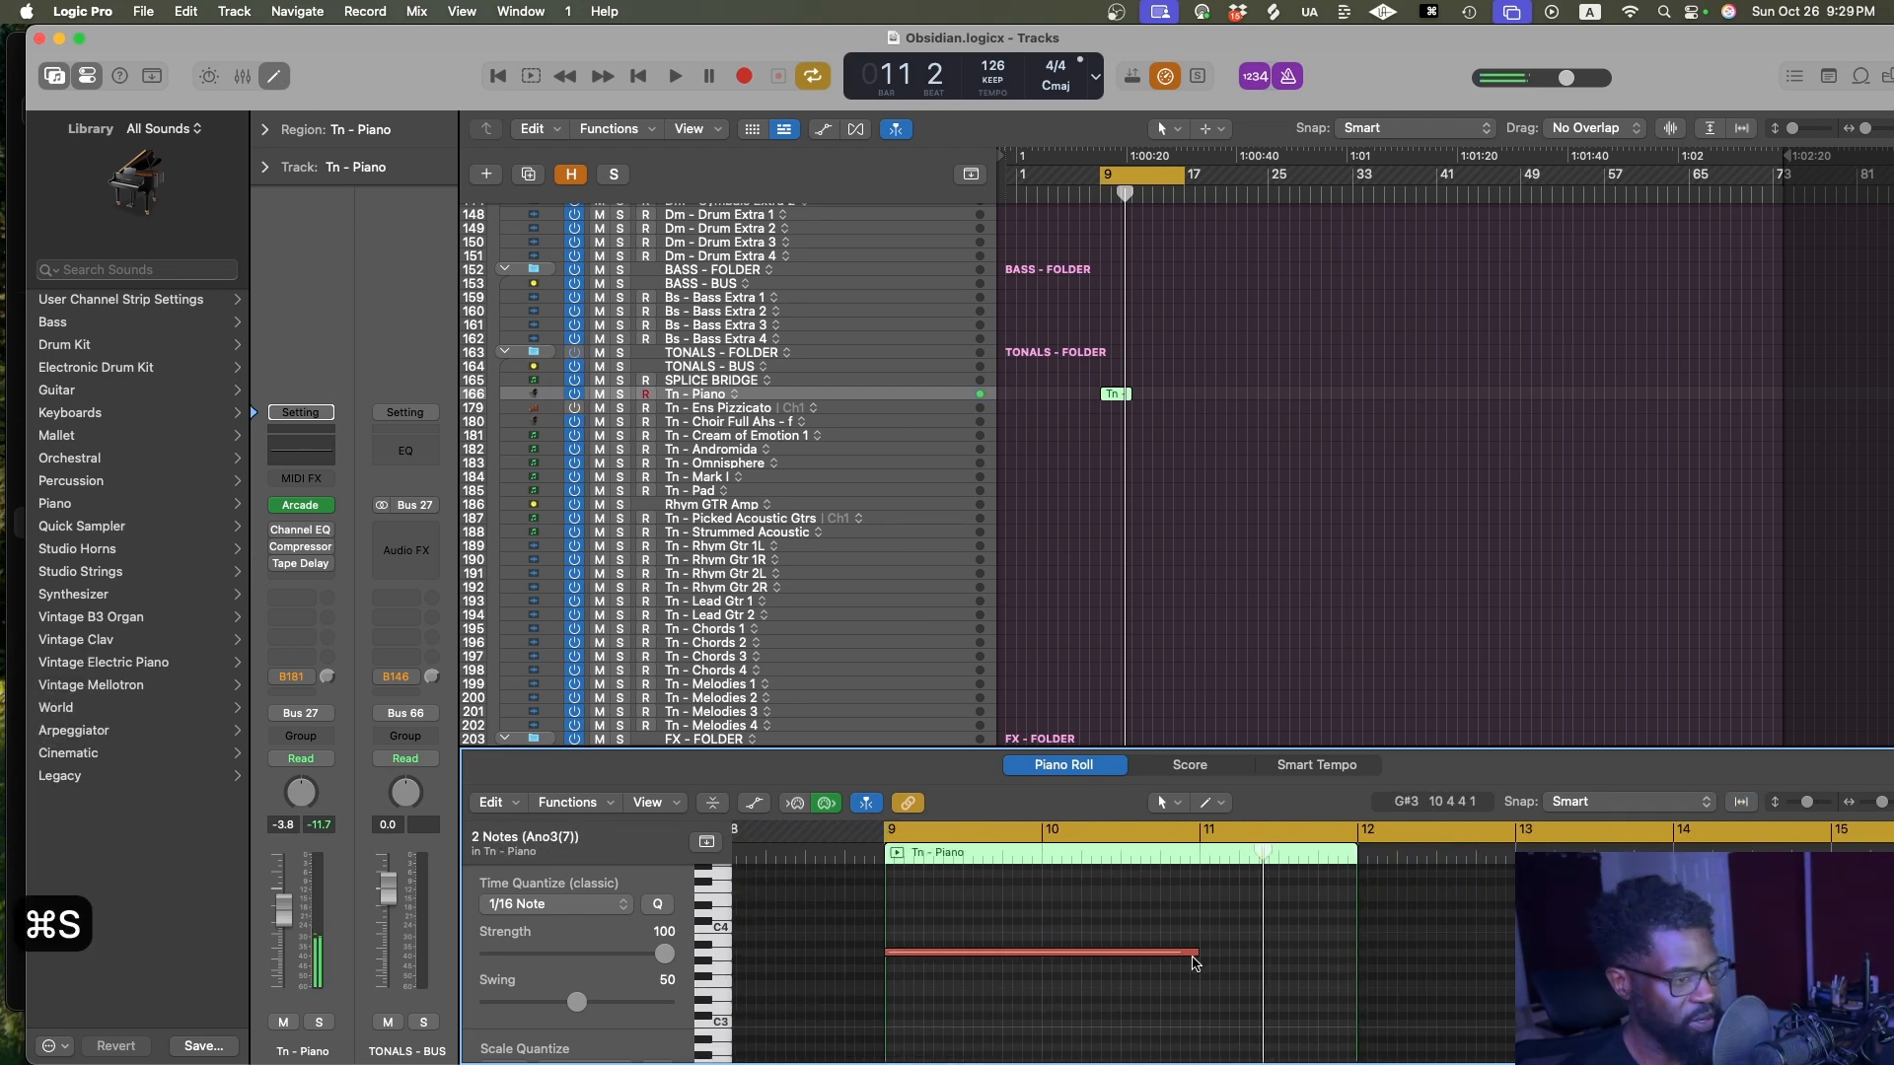
Play back the edited Tn - Piano region to listen to the held notes, and stop playback
left_click(1006, 880)
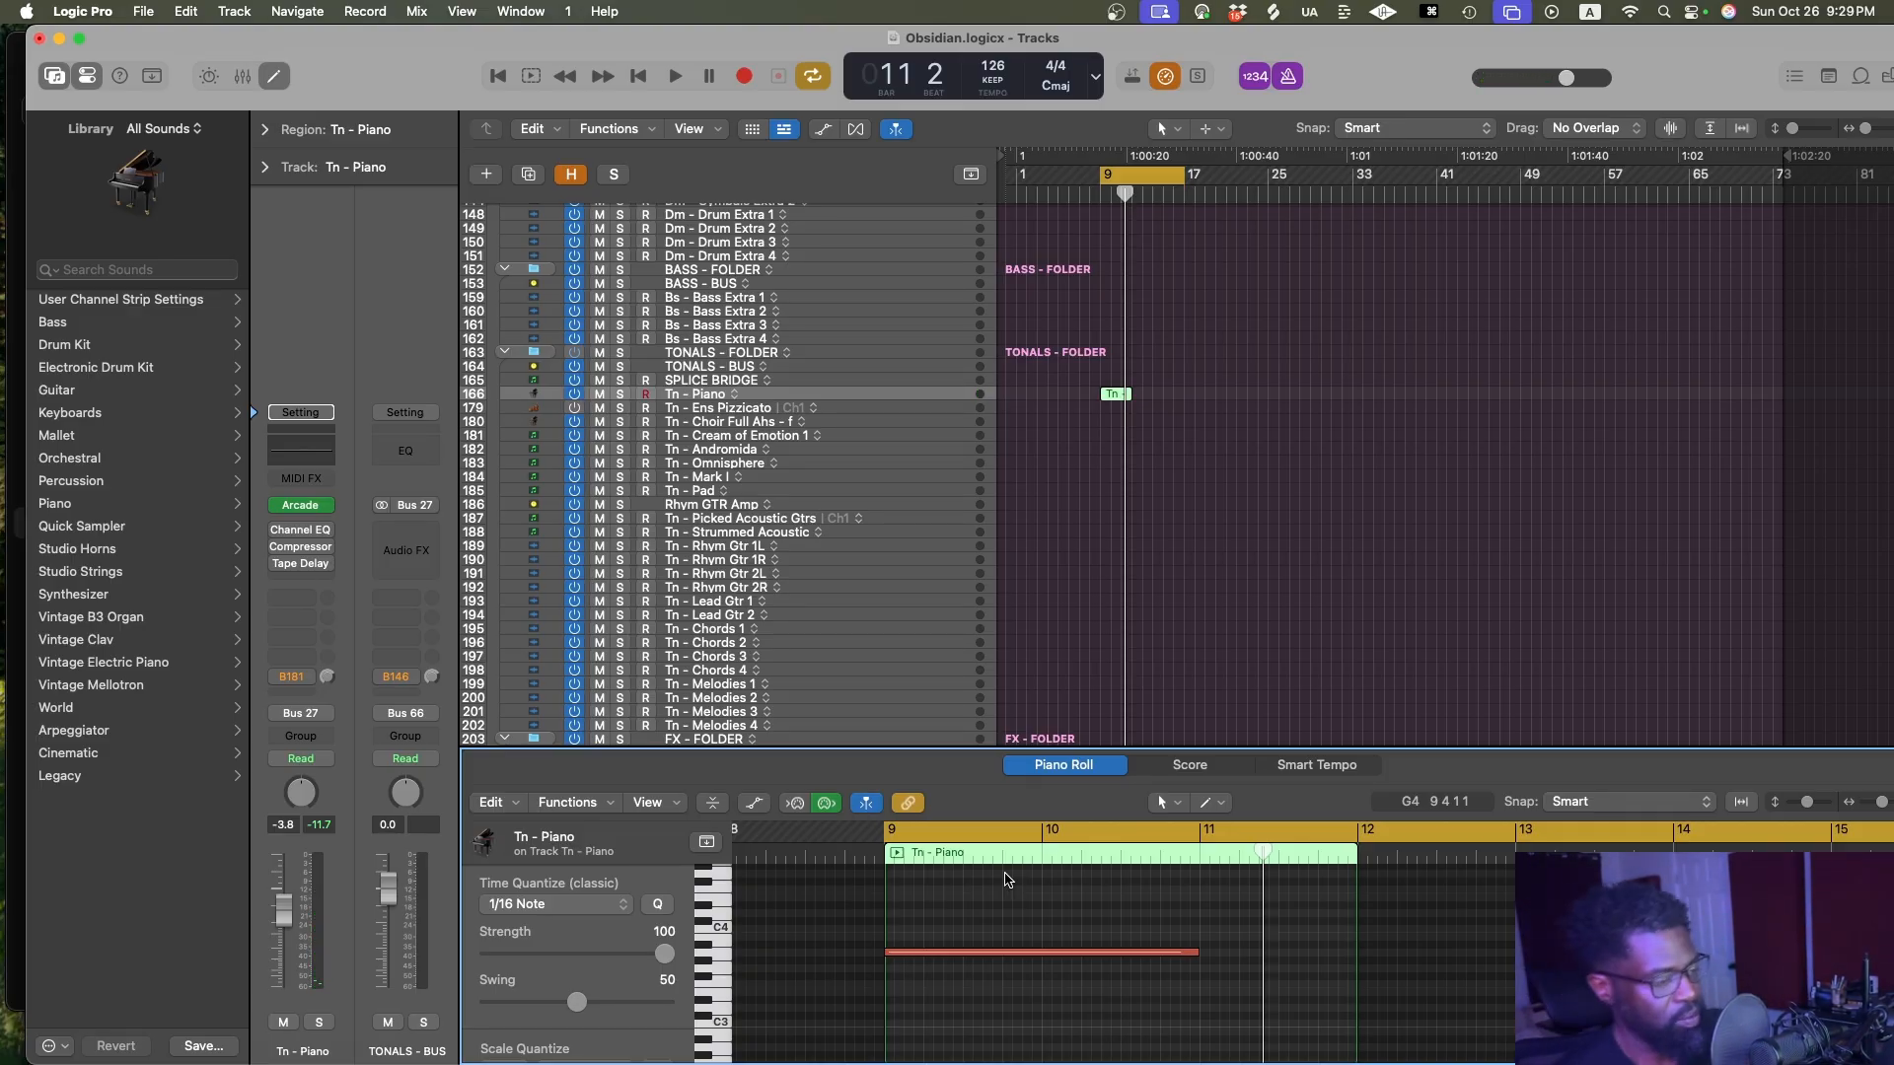
key("space")
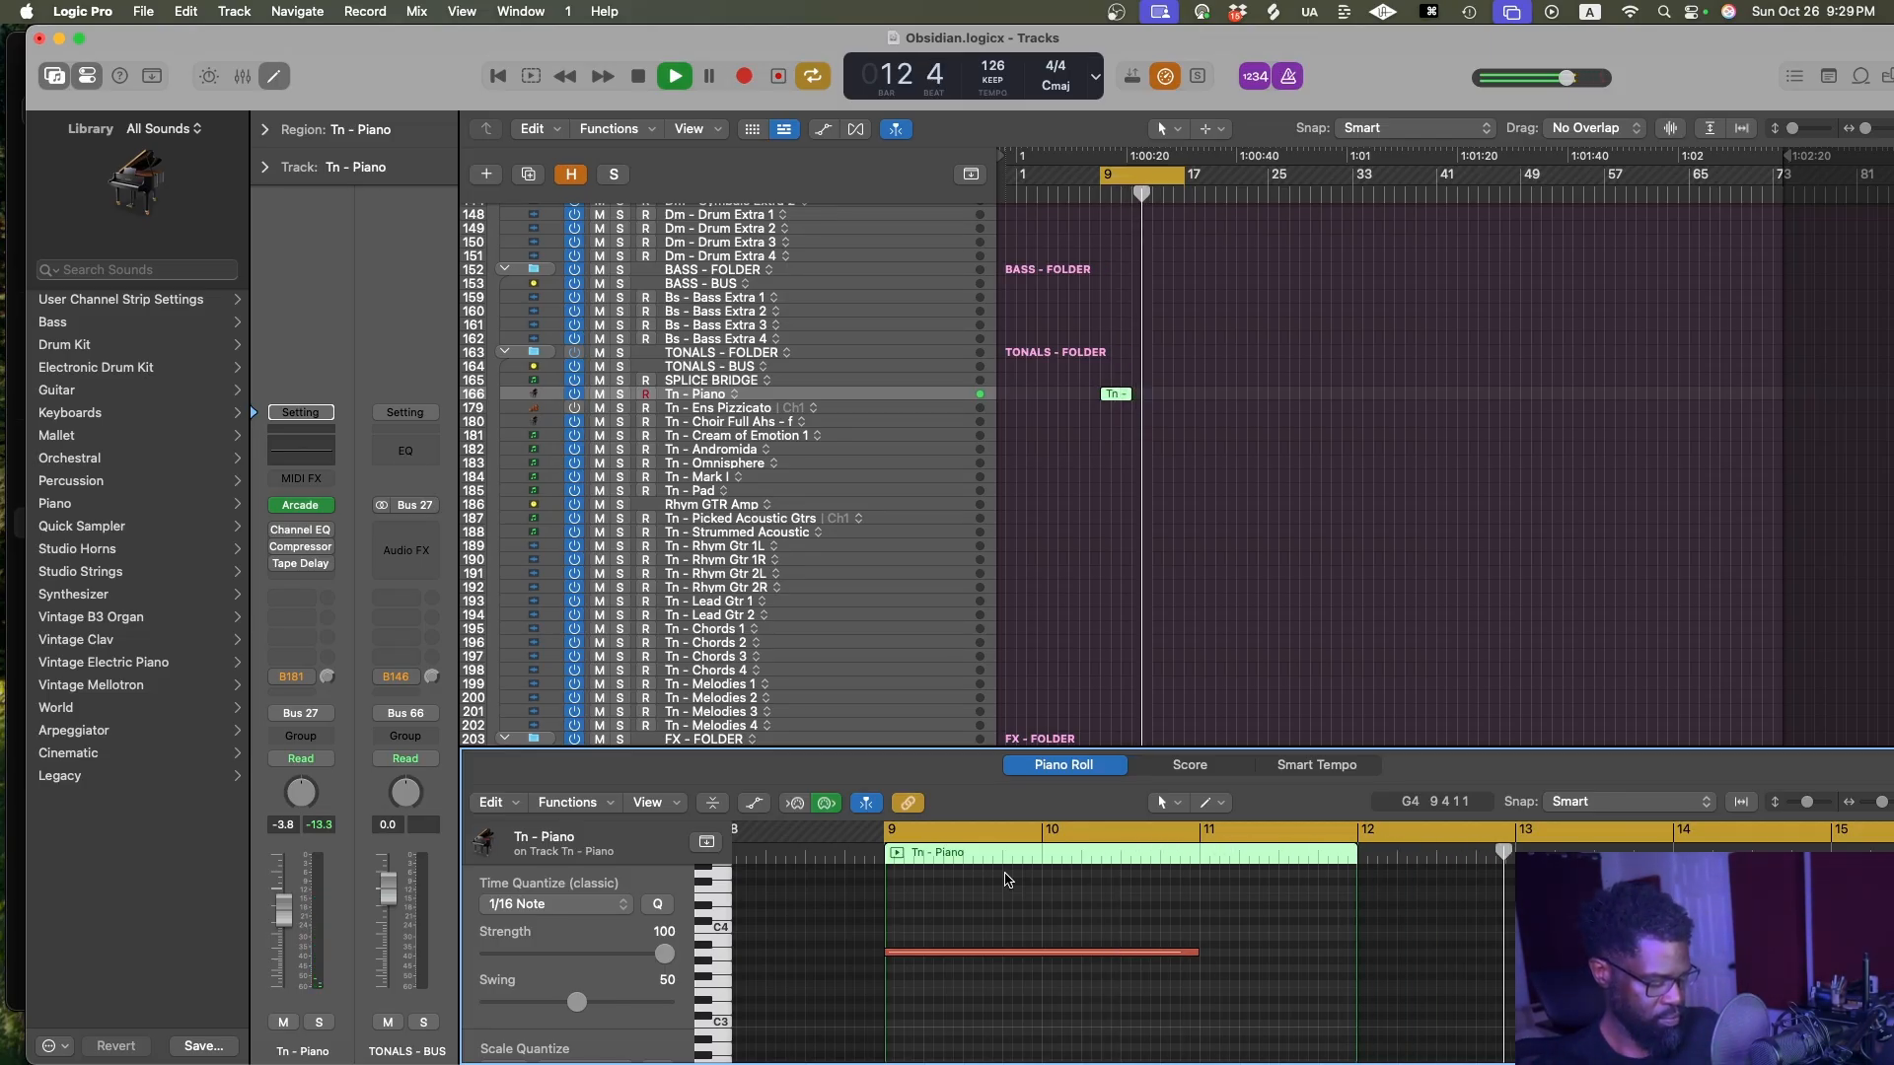
left_click(1306, 431)
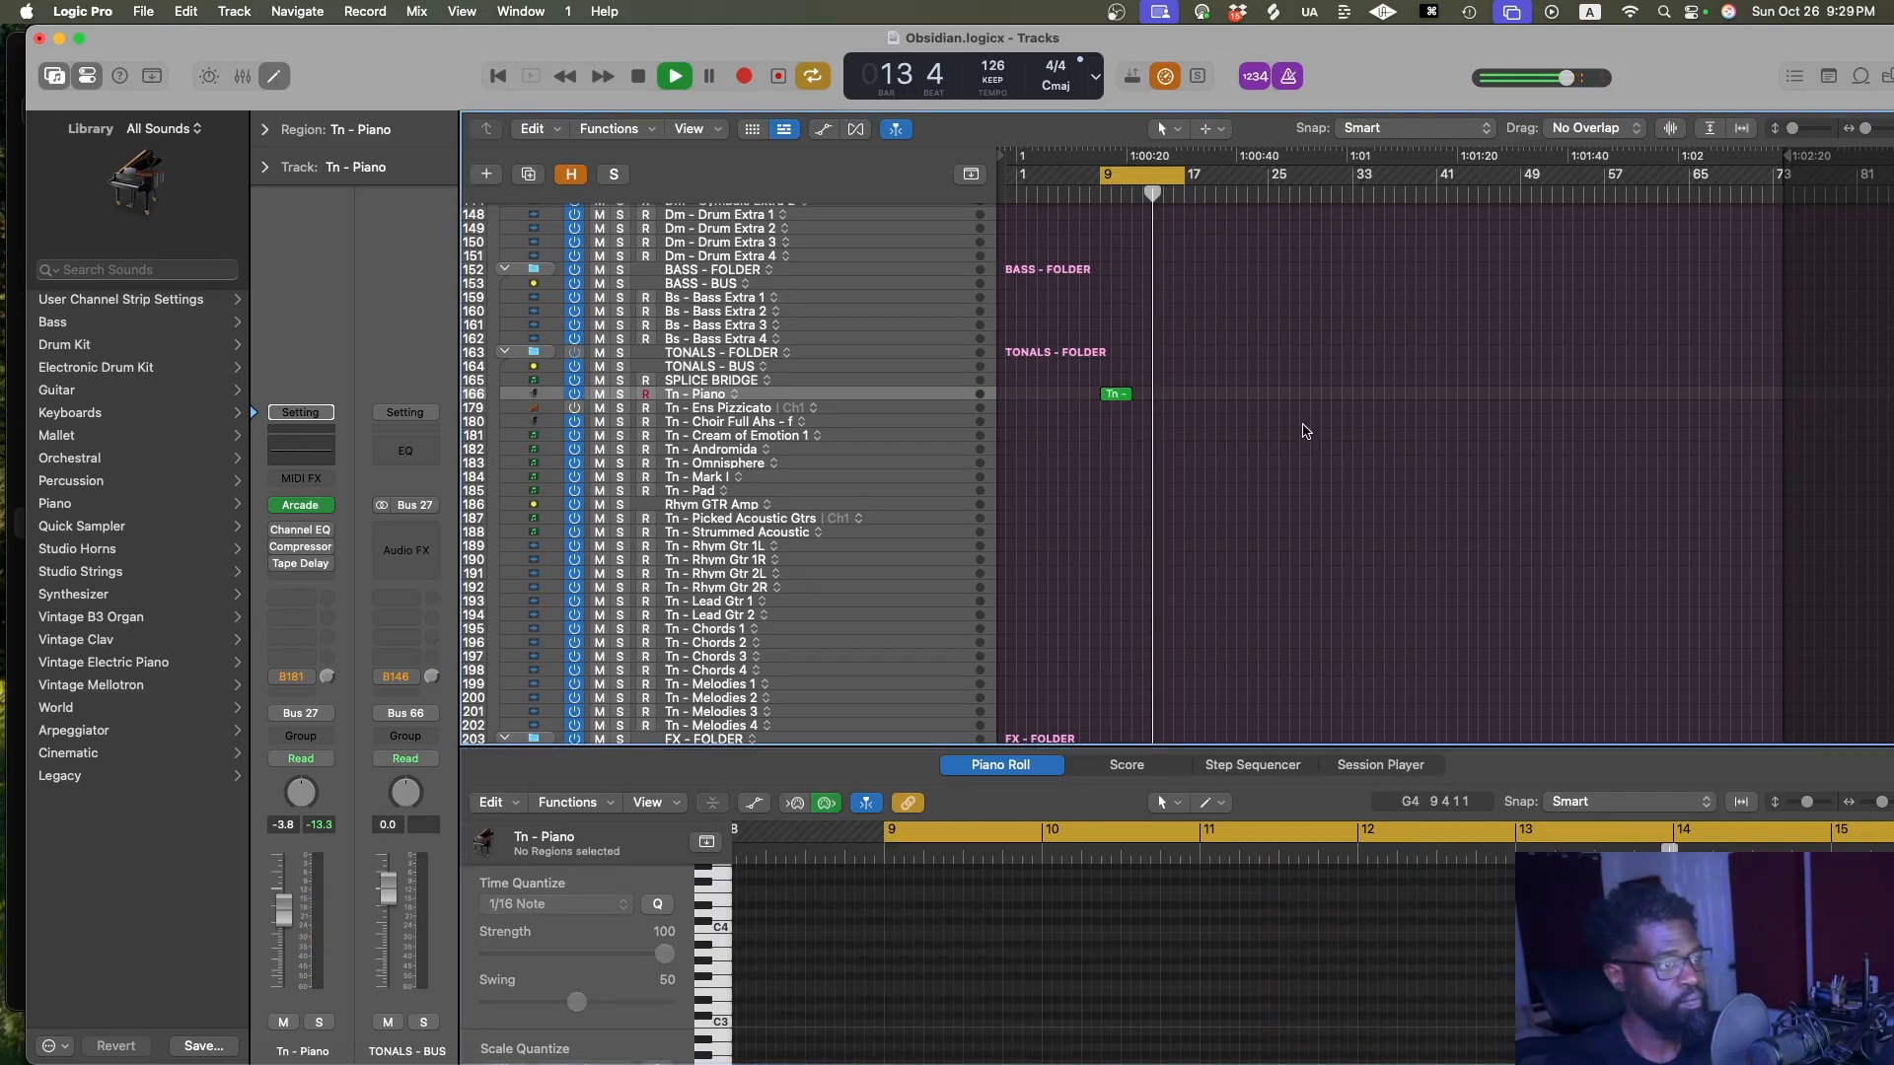
key("space")
Split the Tn - Piano region at bar 11 and delete the empty part after it
left_click(1116, 395)
scroll(1119, 395, "down", 14)
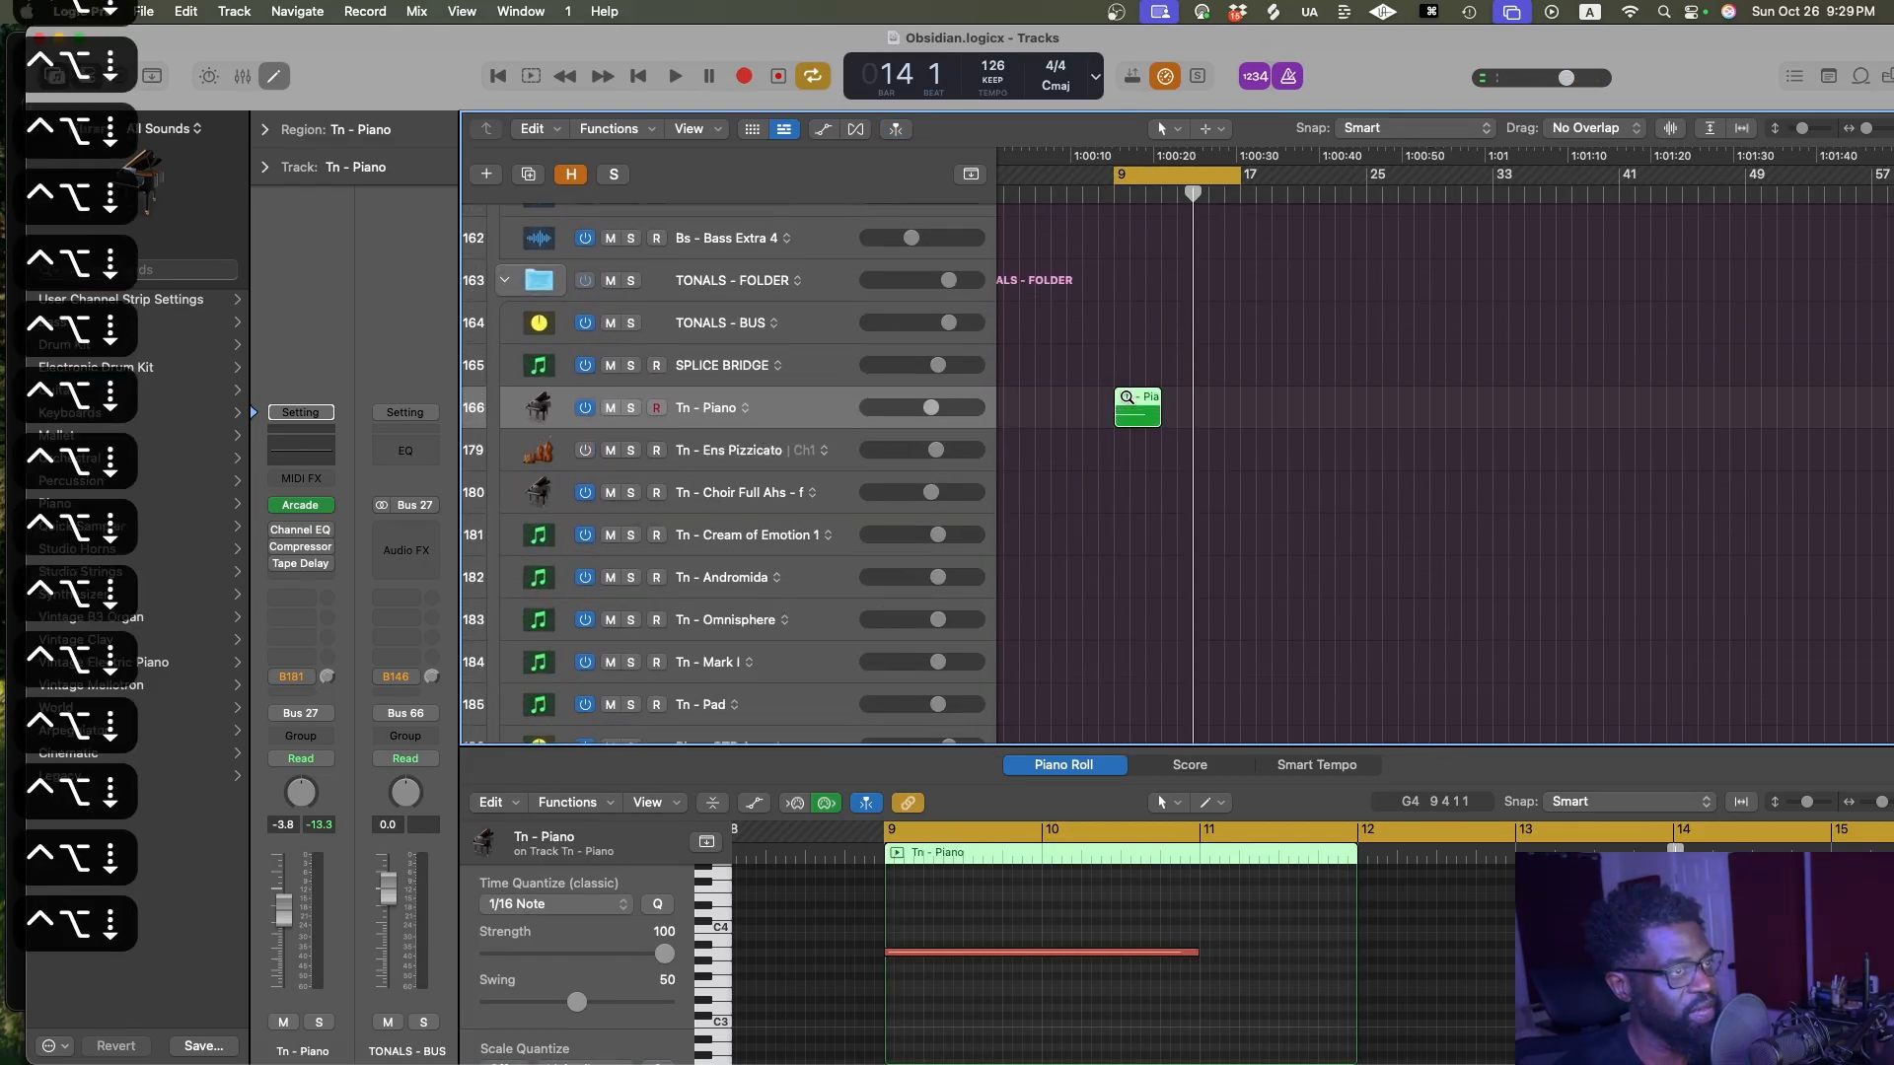
scroll(1126, 396, "down", 2)
scroll(1126, 397, "right", 5)
left_click(1352, 452)
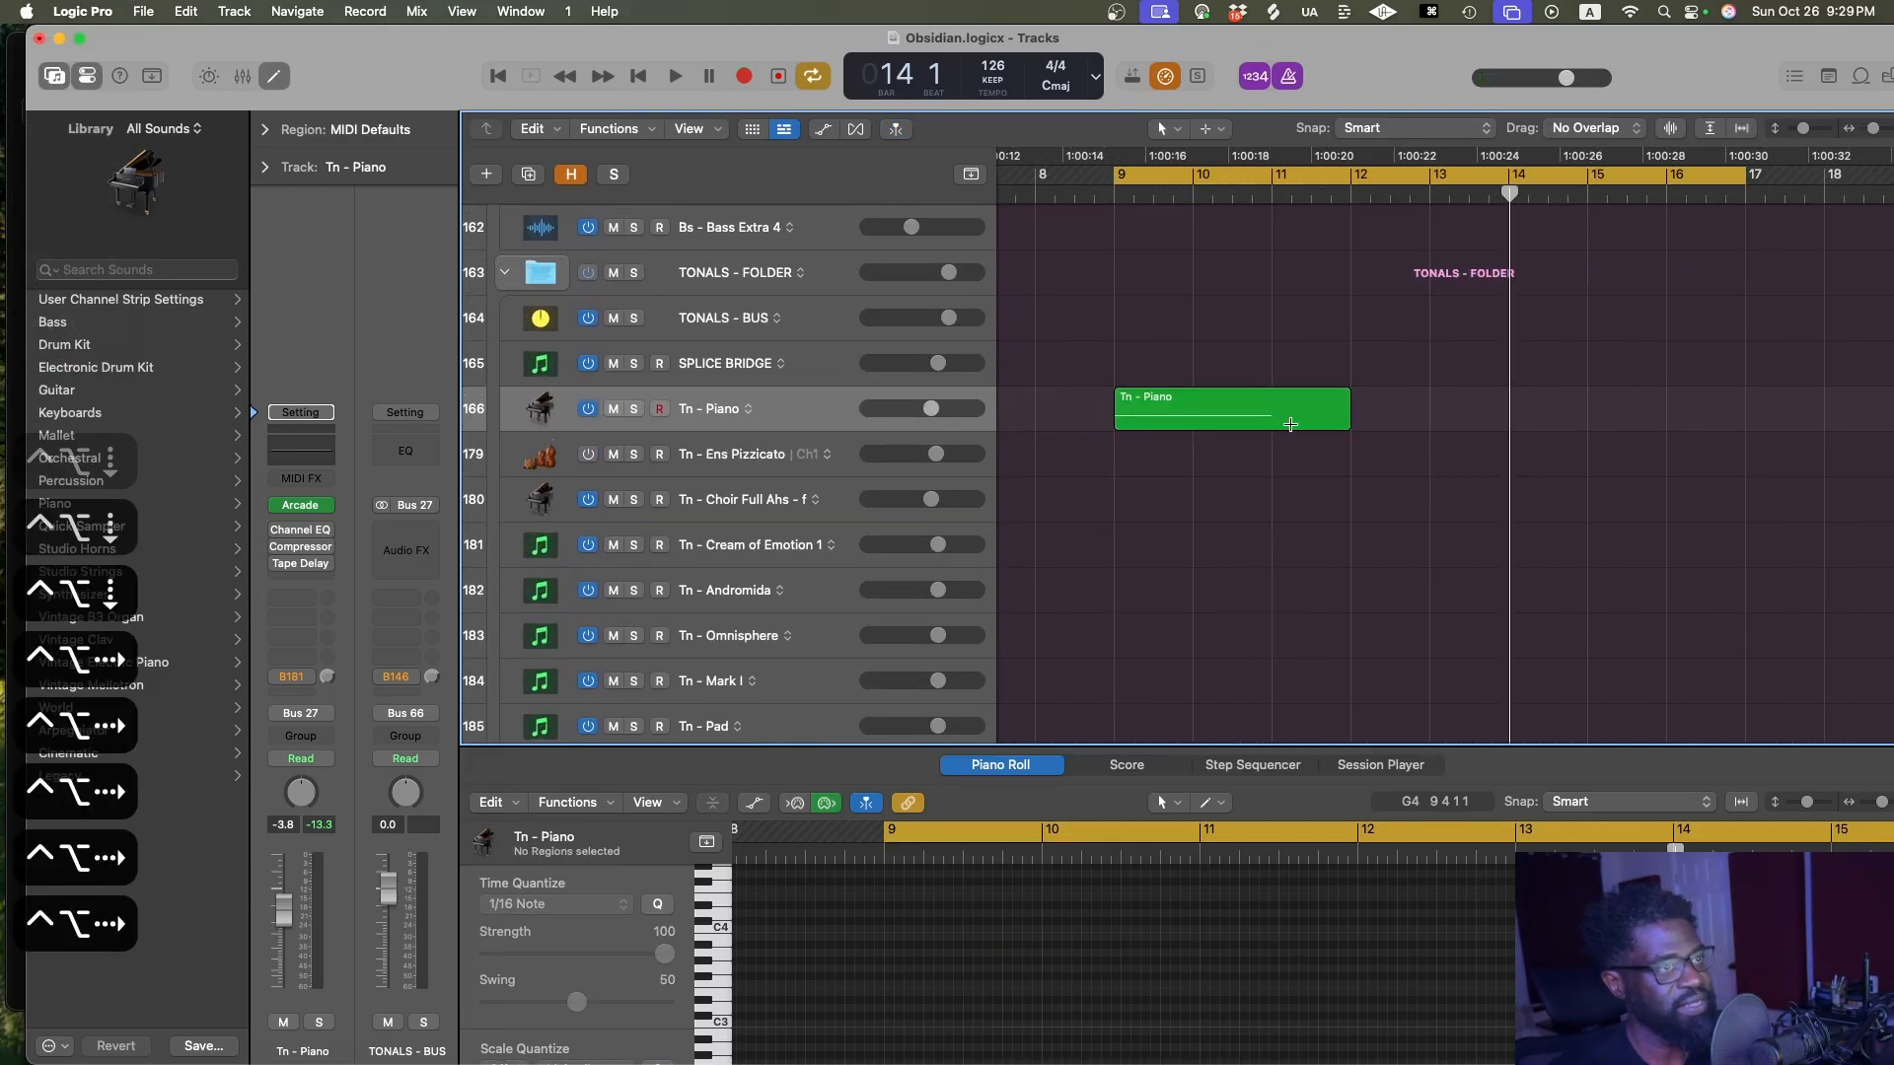
double_click(1270, 406)
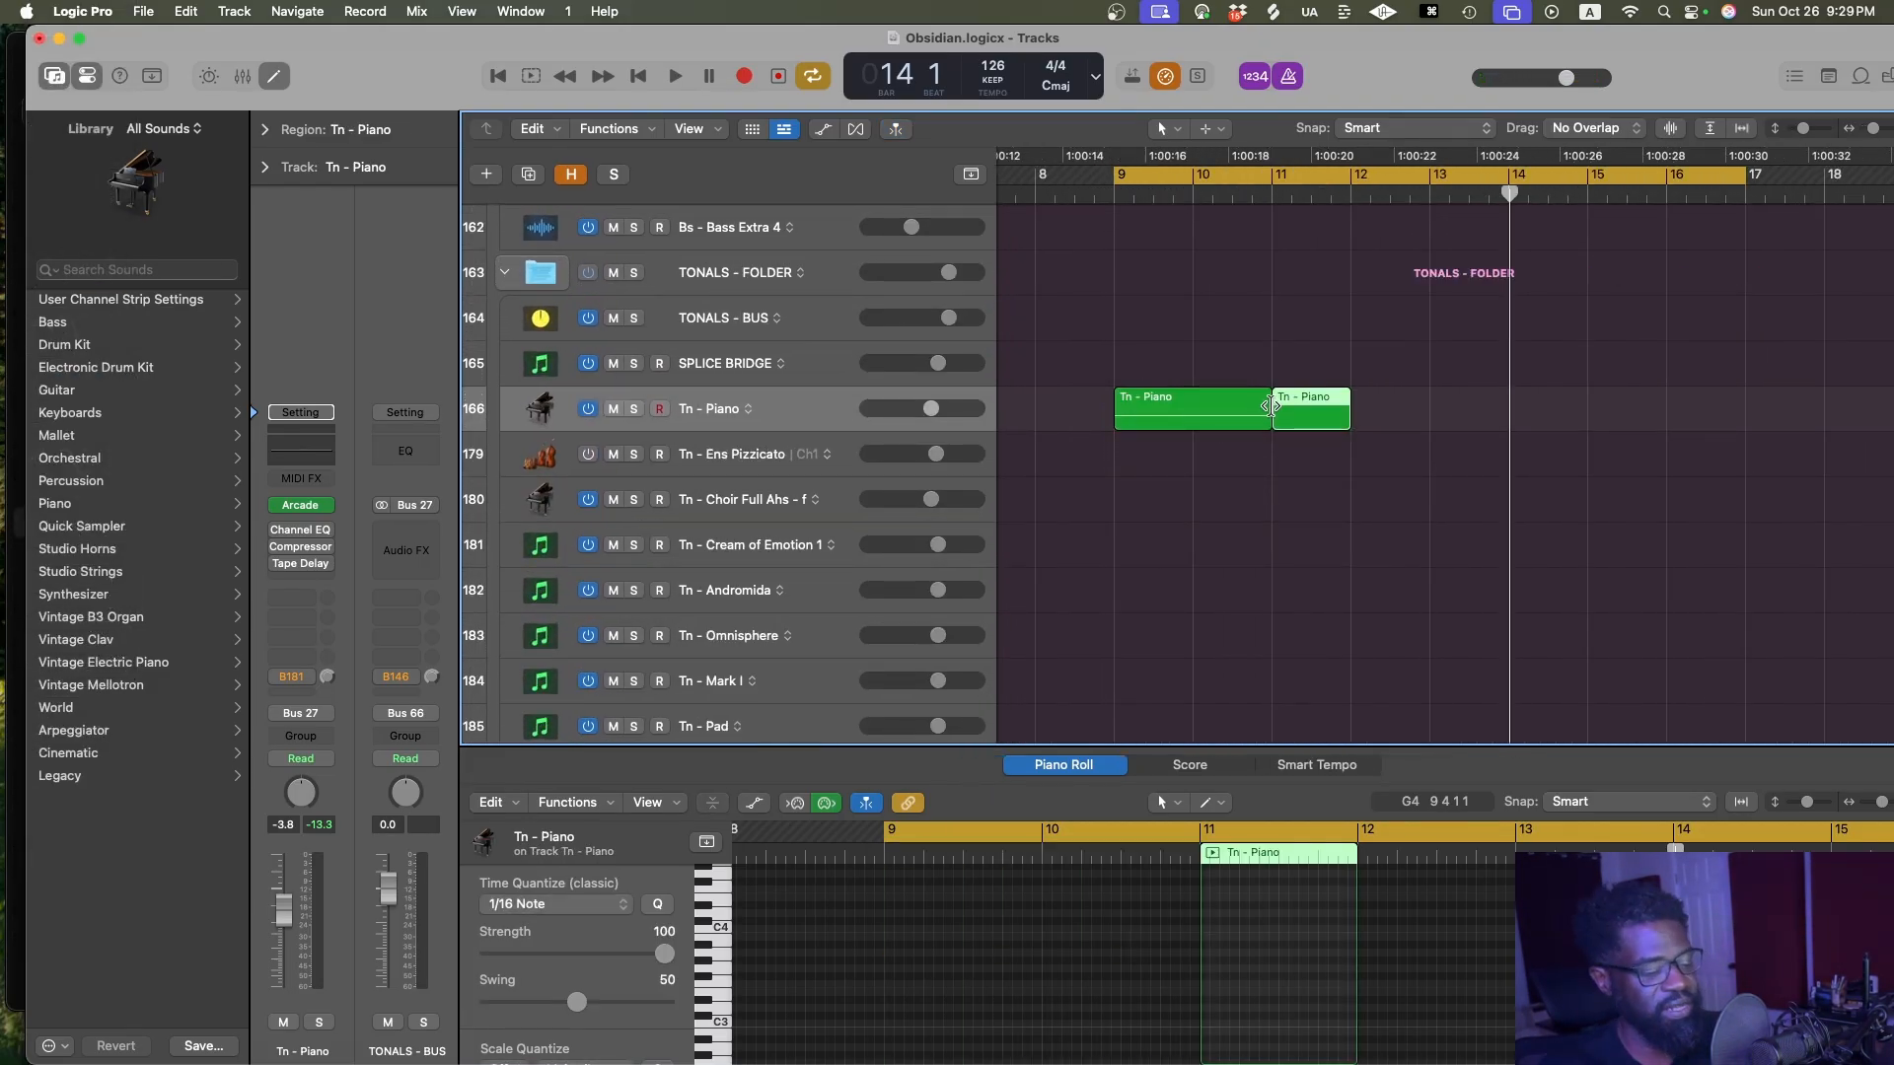
key("Delete")
left_click(1221, 406)
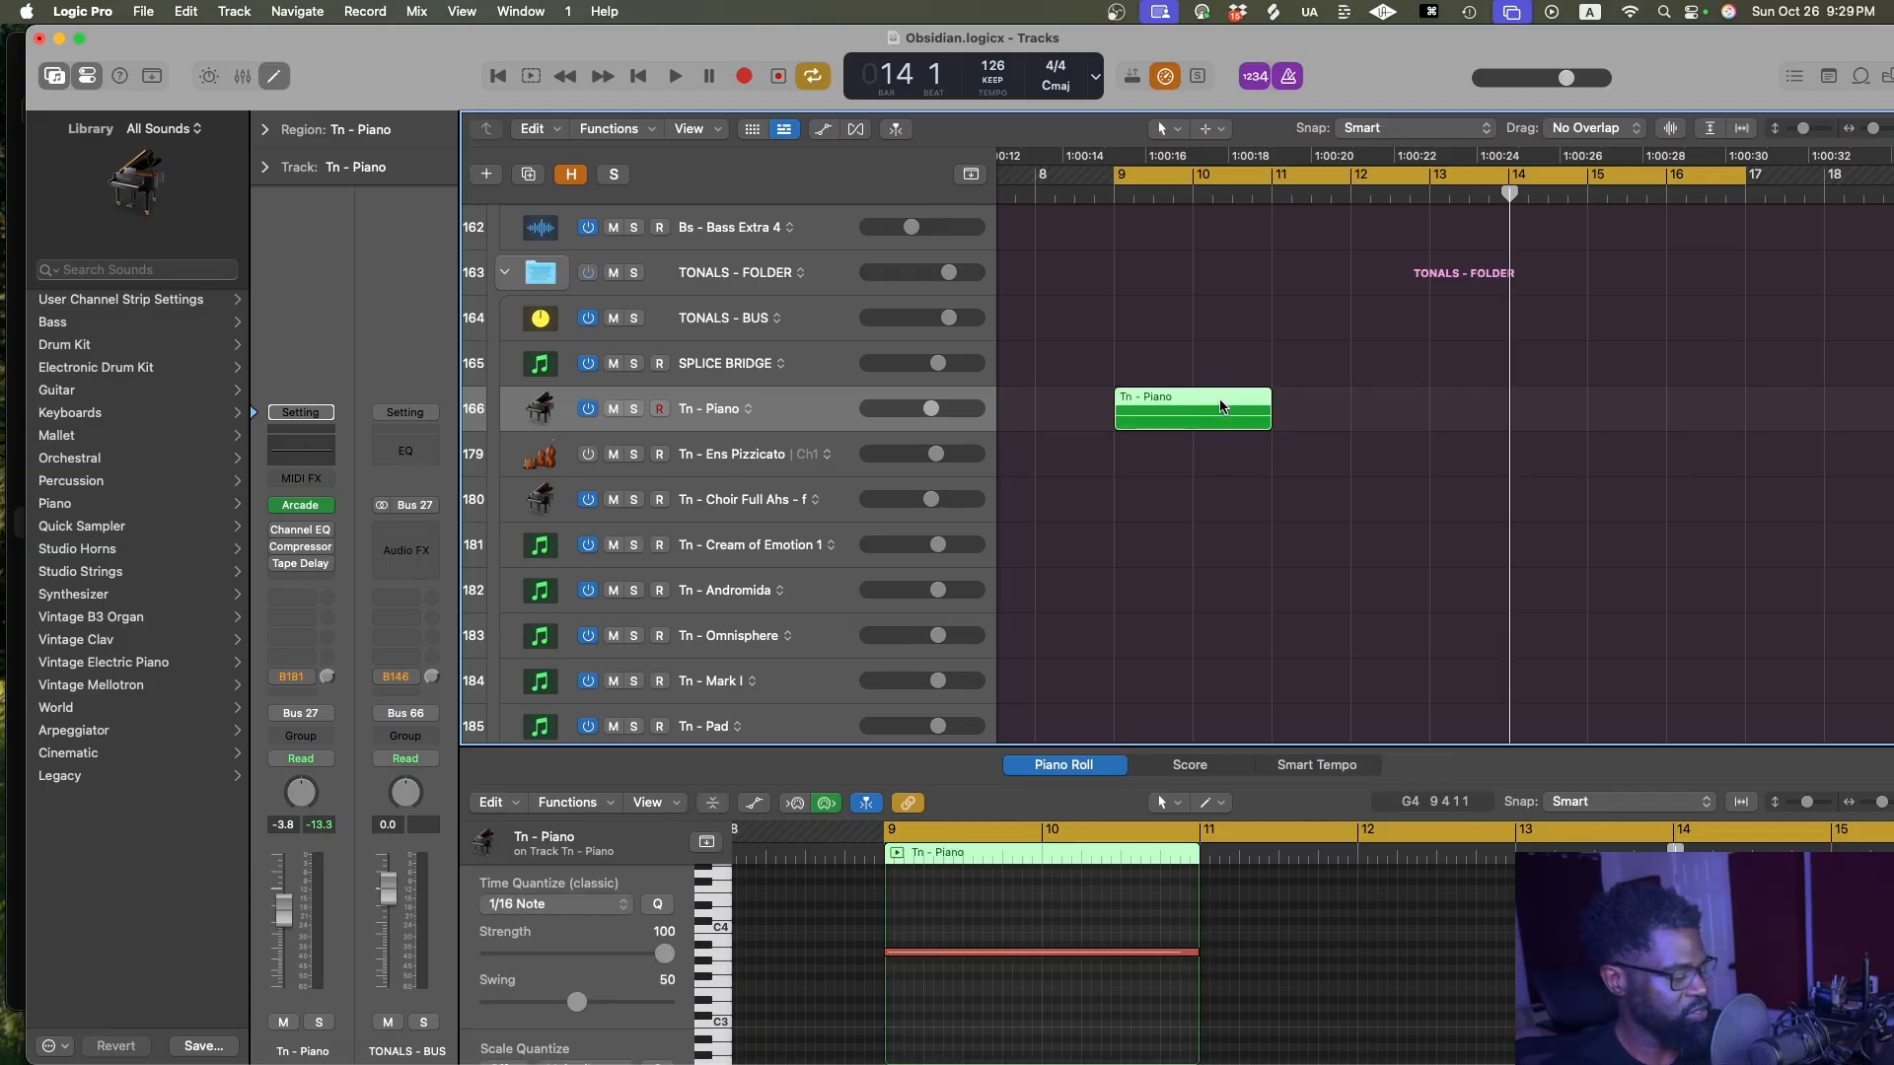
Set the cycle range to the two-bar Tn - Piano region, close the Piano Roll and save the project
key("cmd+u")
key("ctrl+alt+Down")
key("ctrl+alt+Down")
key("ctrl+alt+Down")
key("ctrl+alt+Down")
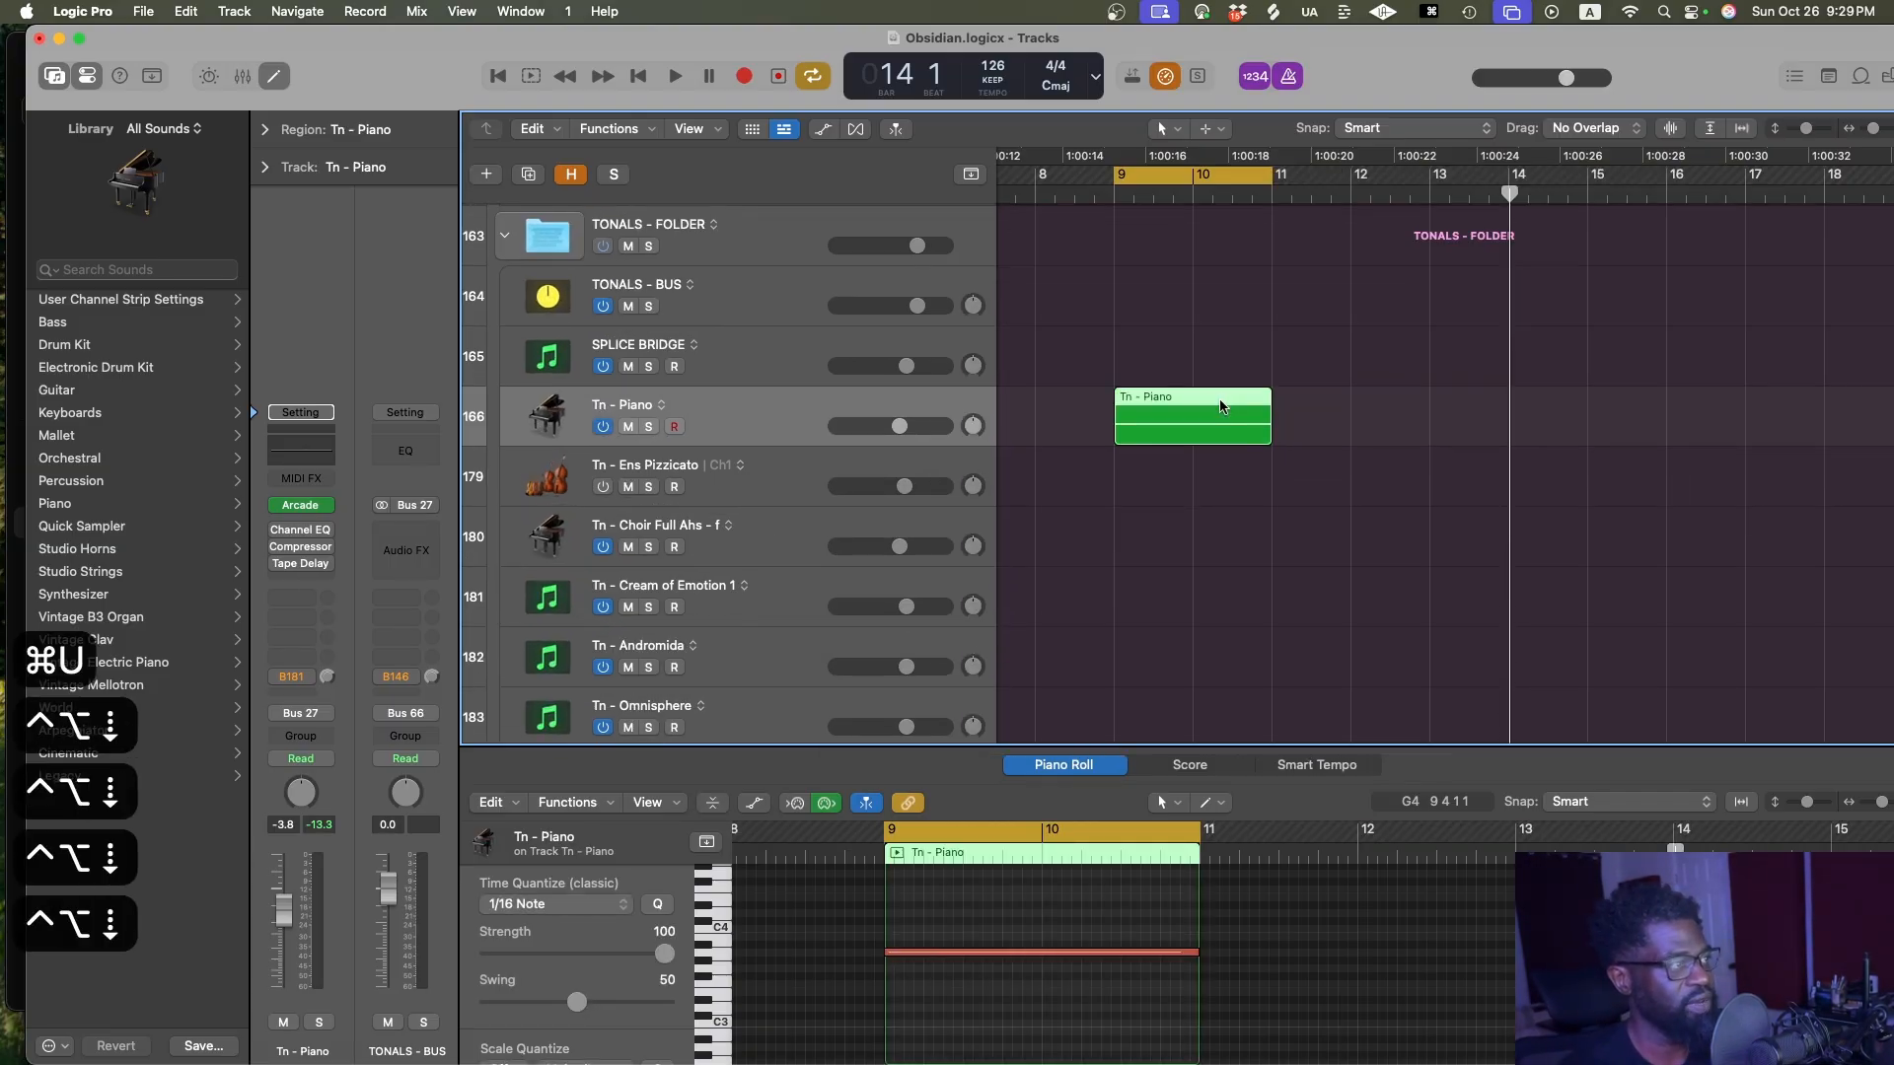
key("e")
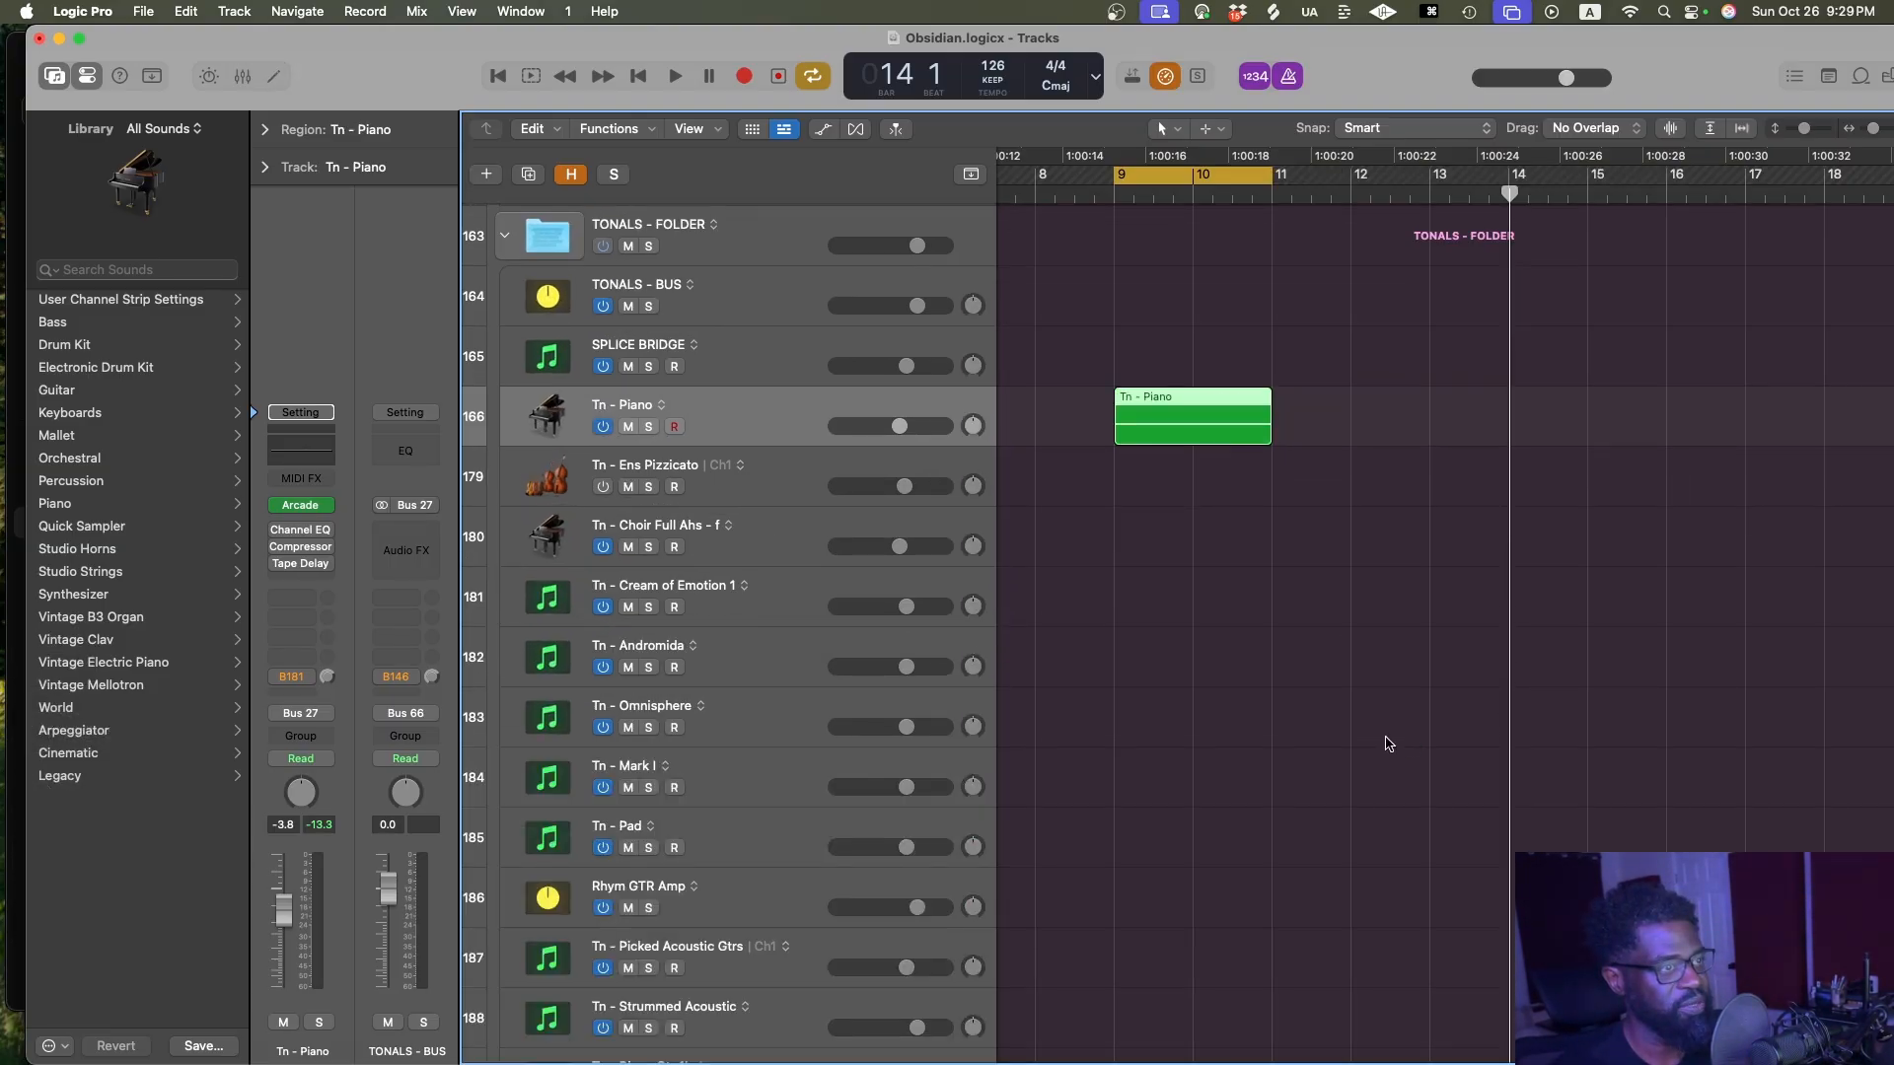
scroll(1221, 646, "right", 3)
key("ctrl+alt+Left")
key("ctrl+alt+Down")
key("ctrl+alt+Down")
key("cmd+s")
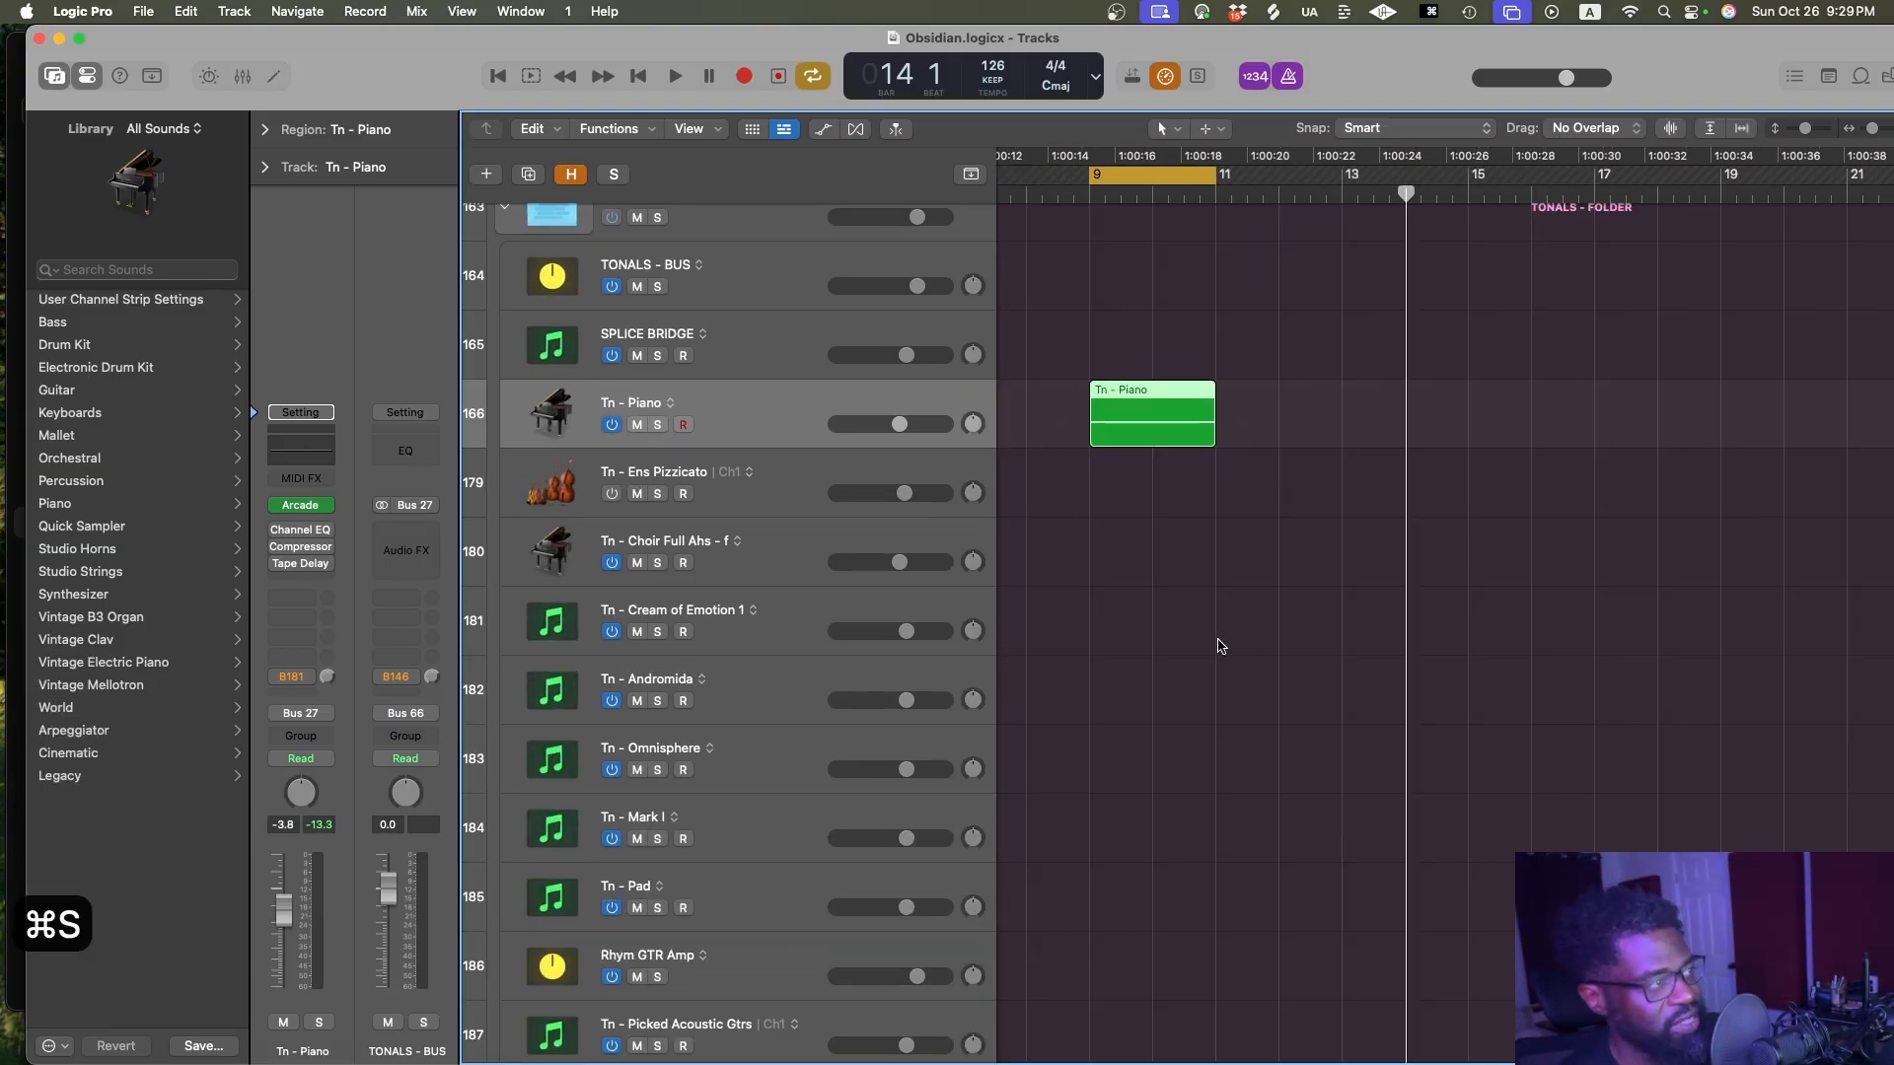
Audition the loop from bar 9 to 11 and record additional low notes over it on the Tn - Piano track
key("space")
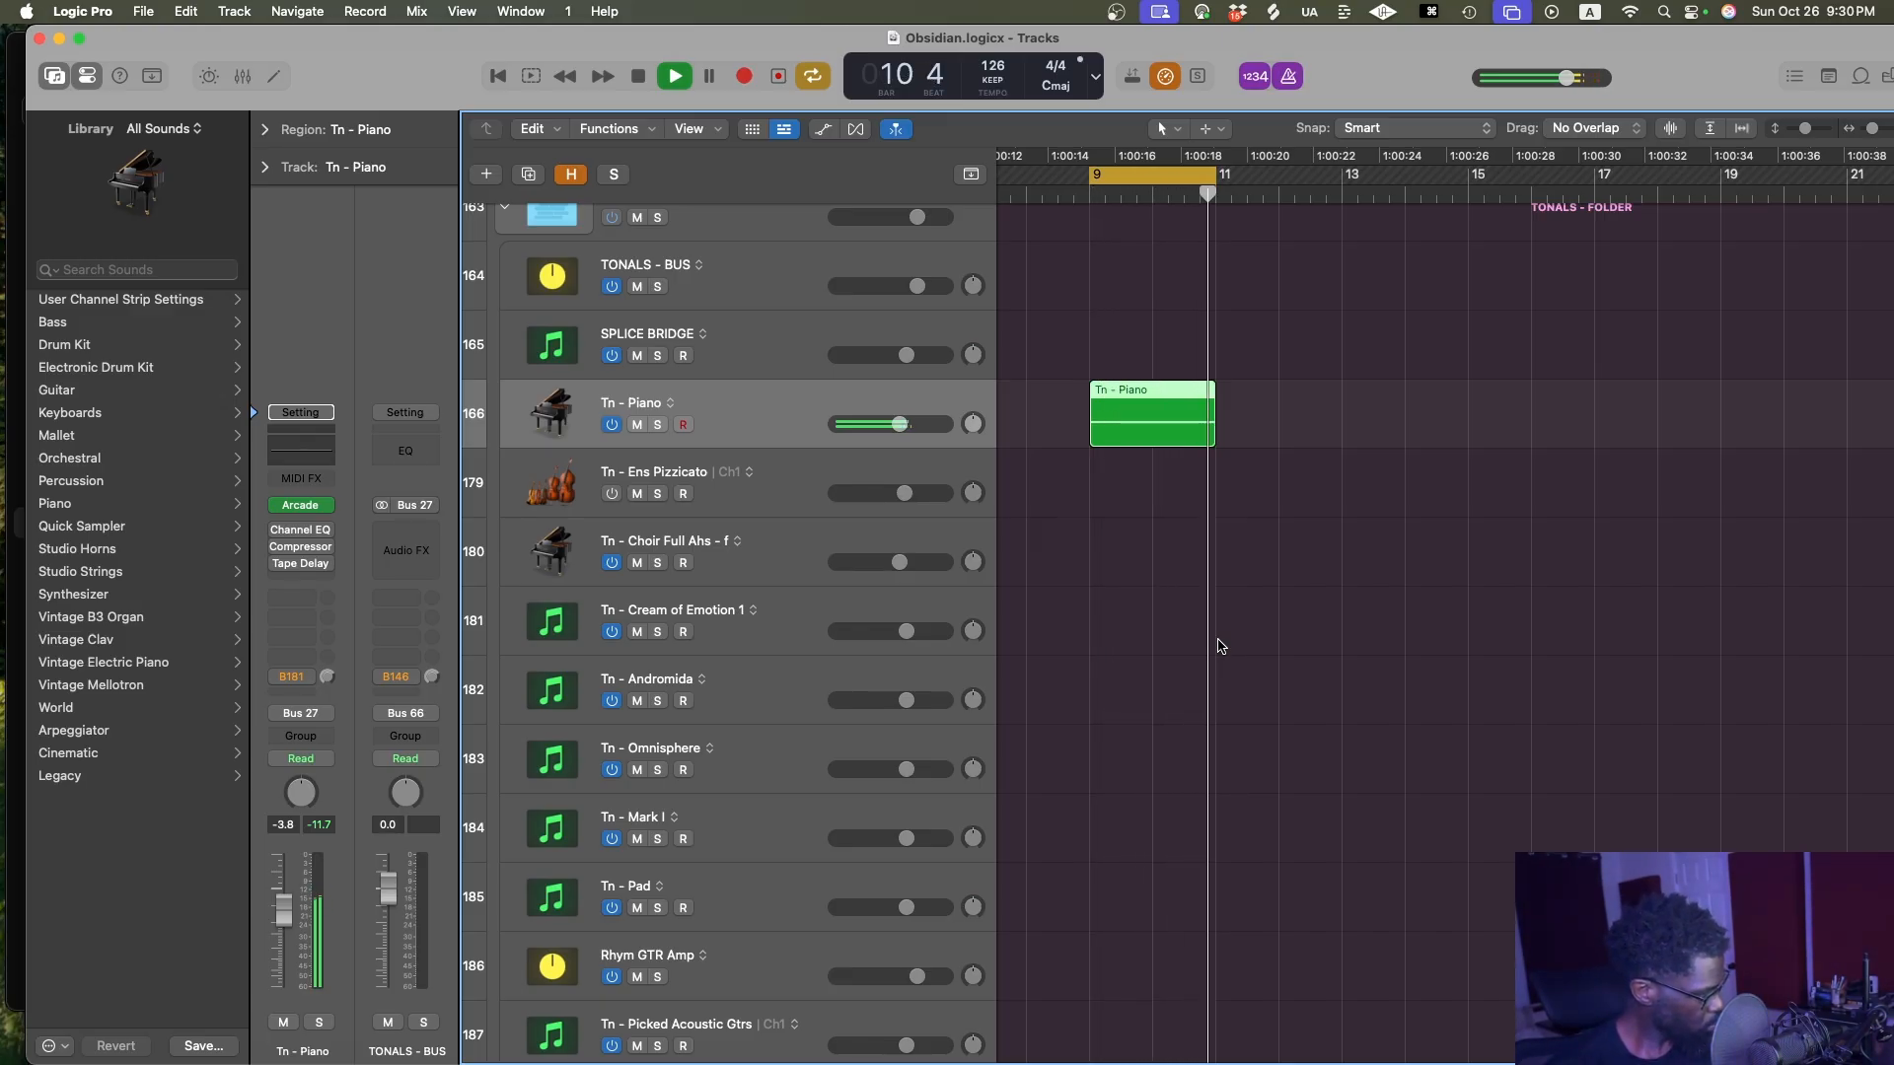
key("space")
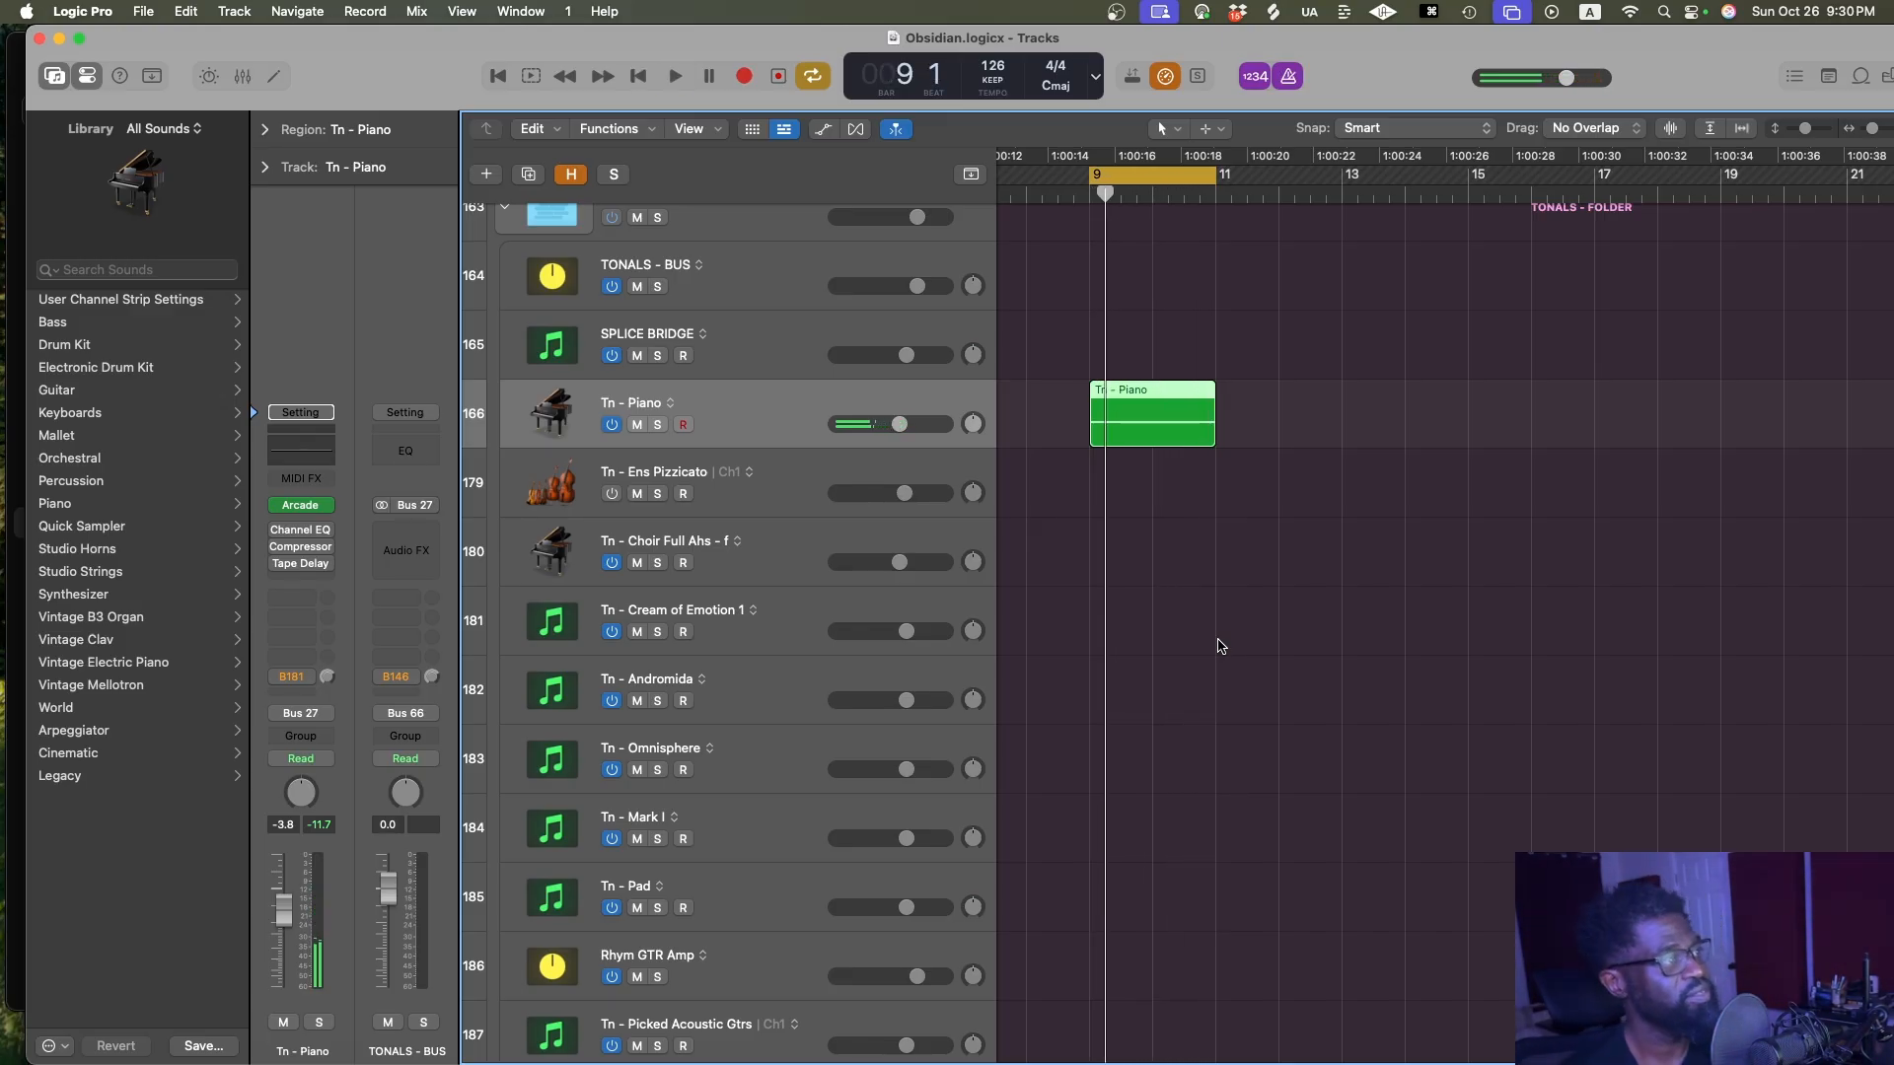
key("r")
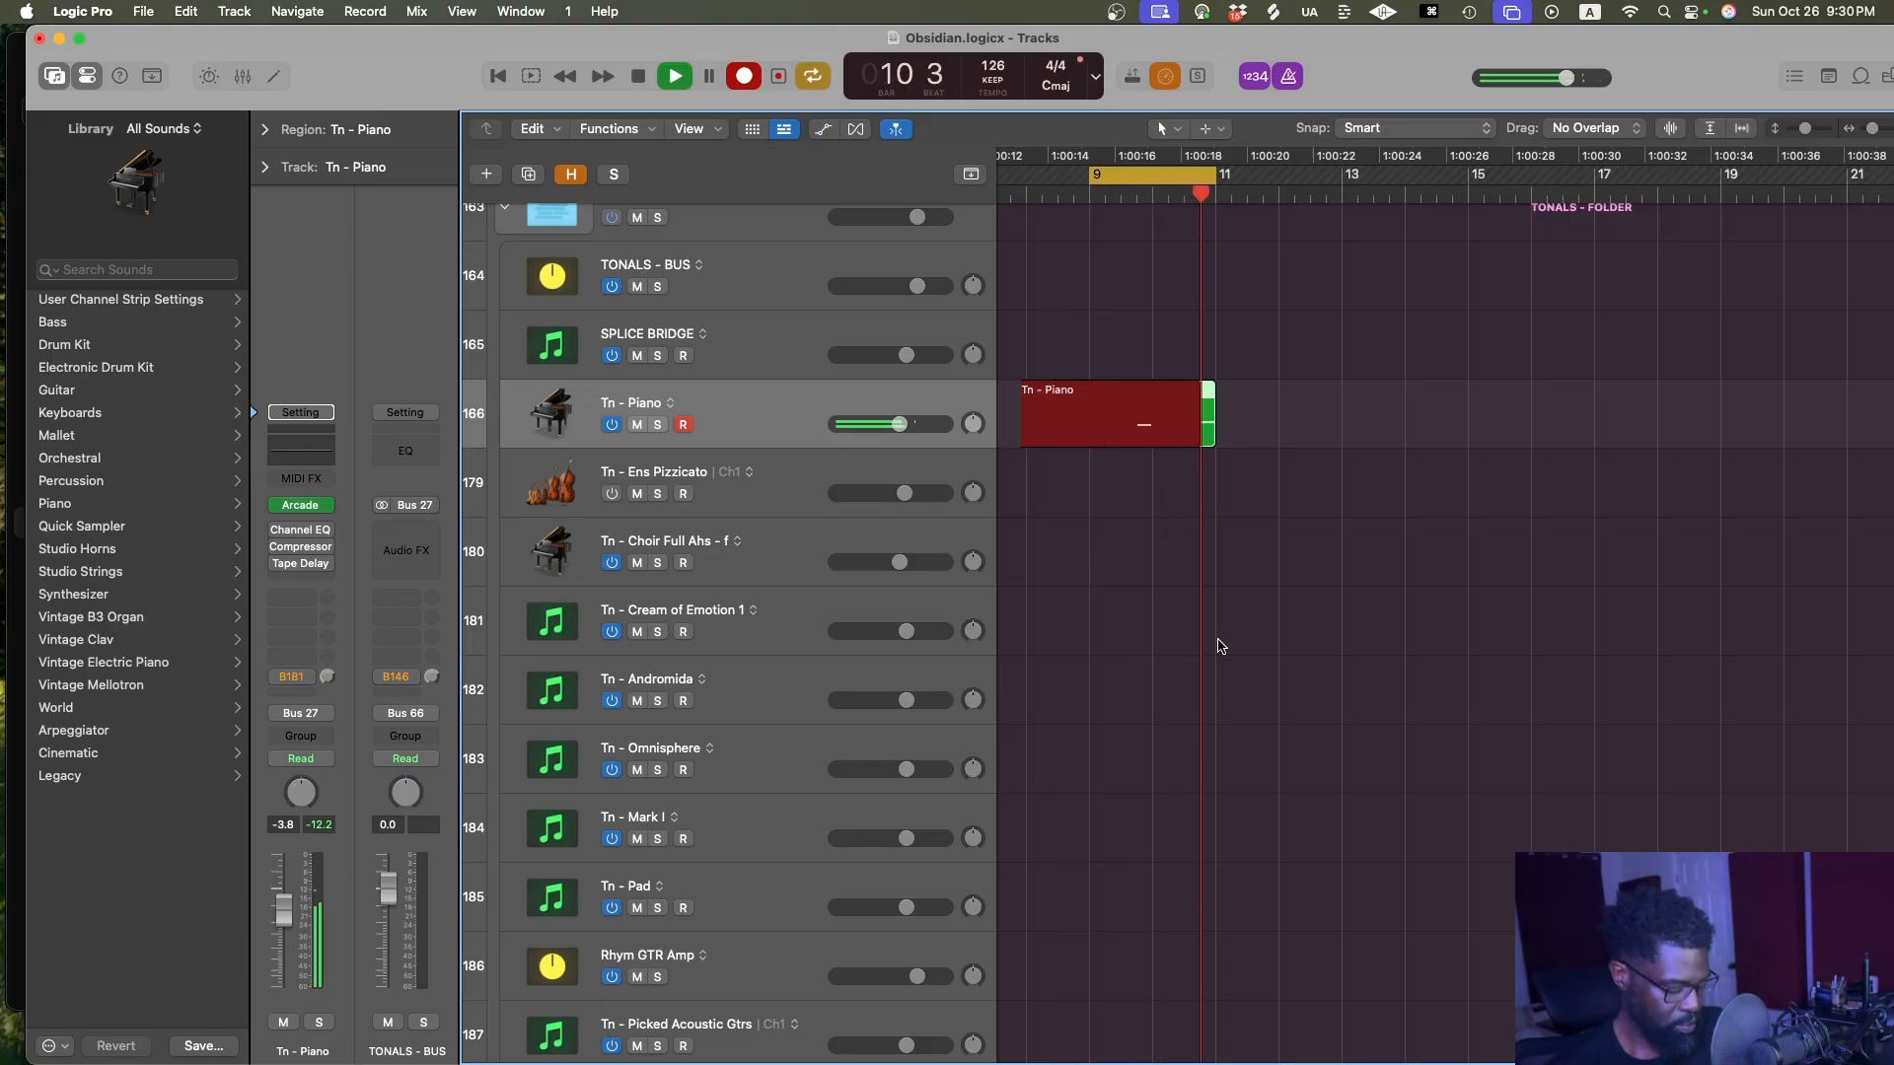
key("space")
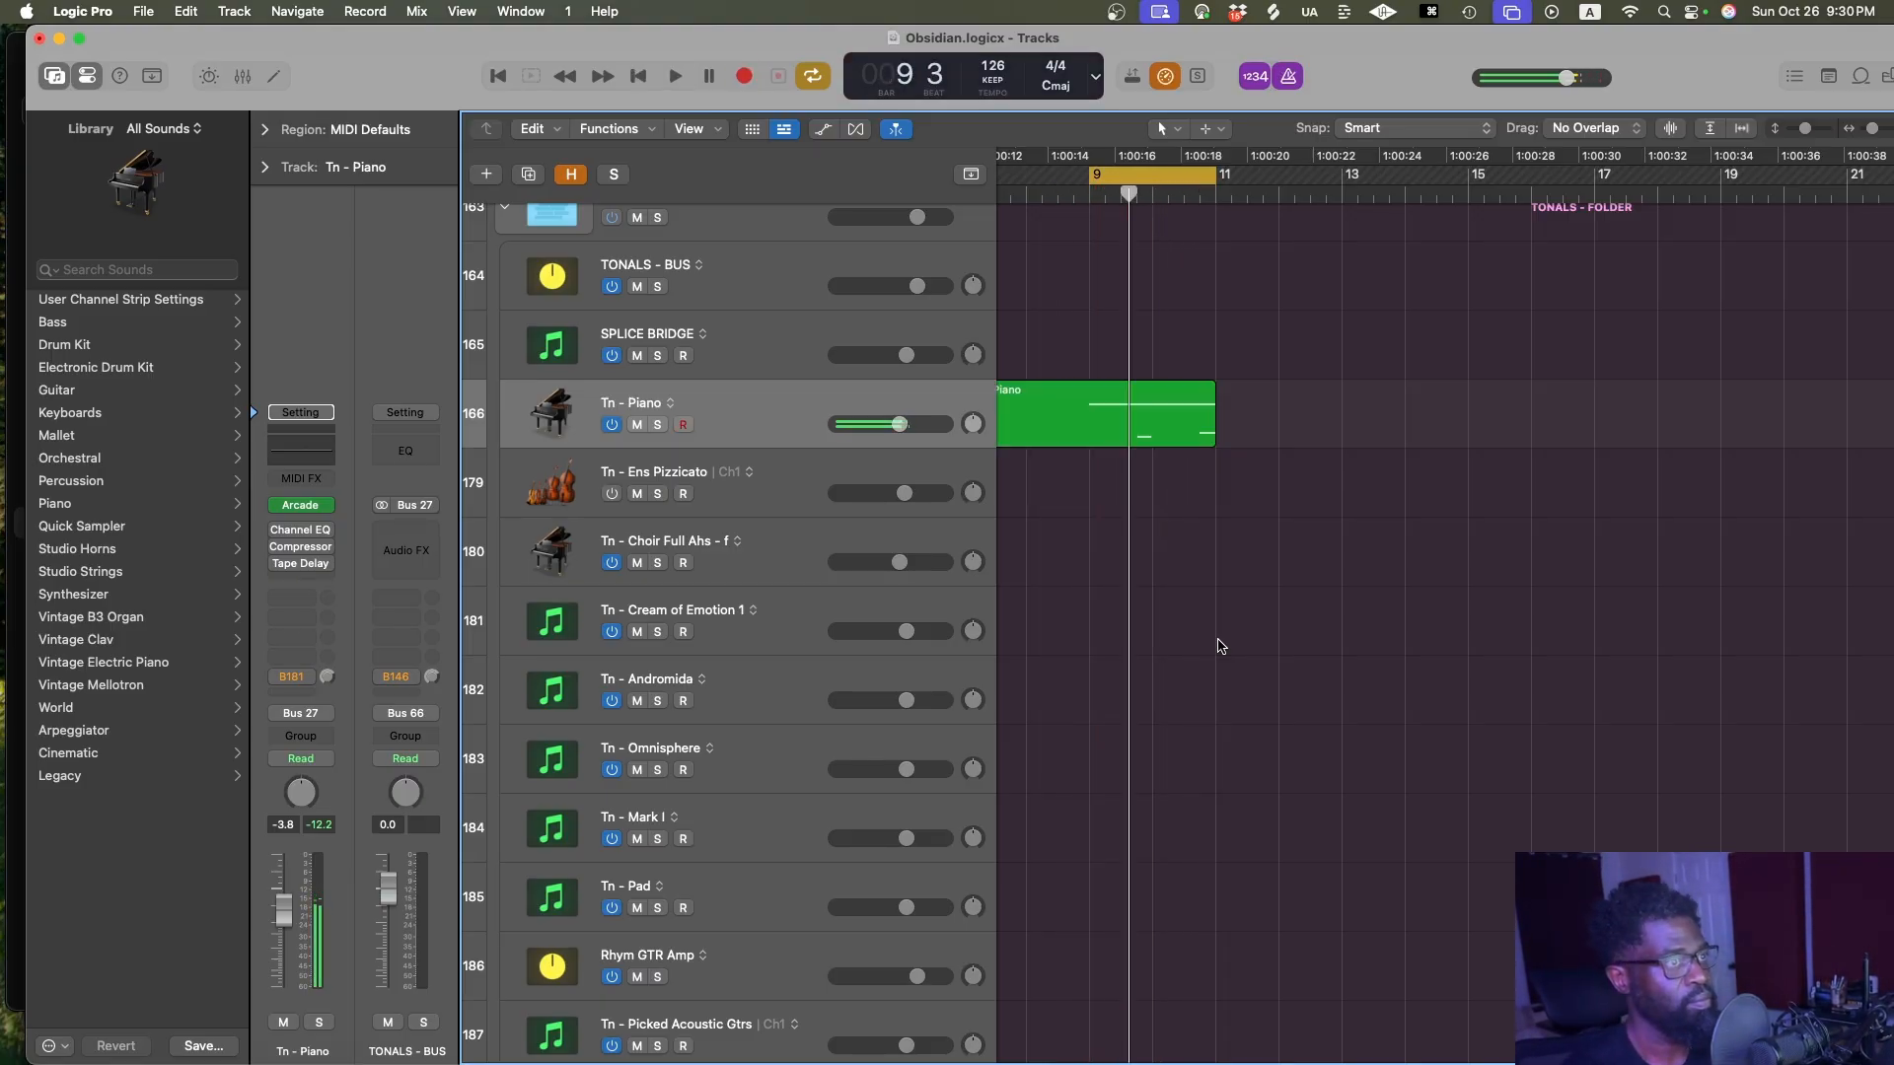
Copy the two-bar Tn - Piano region to bar 11, select both regions and save the project
left_click_drag(1156, 420, 1336, 426)
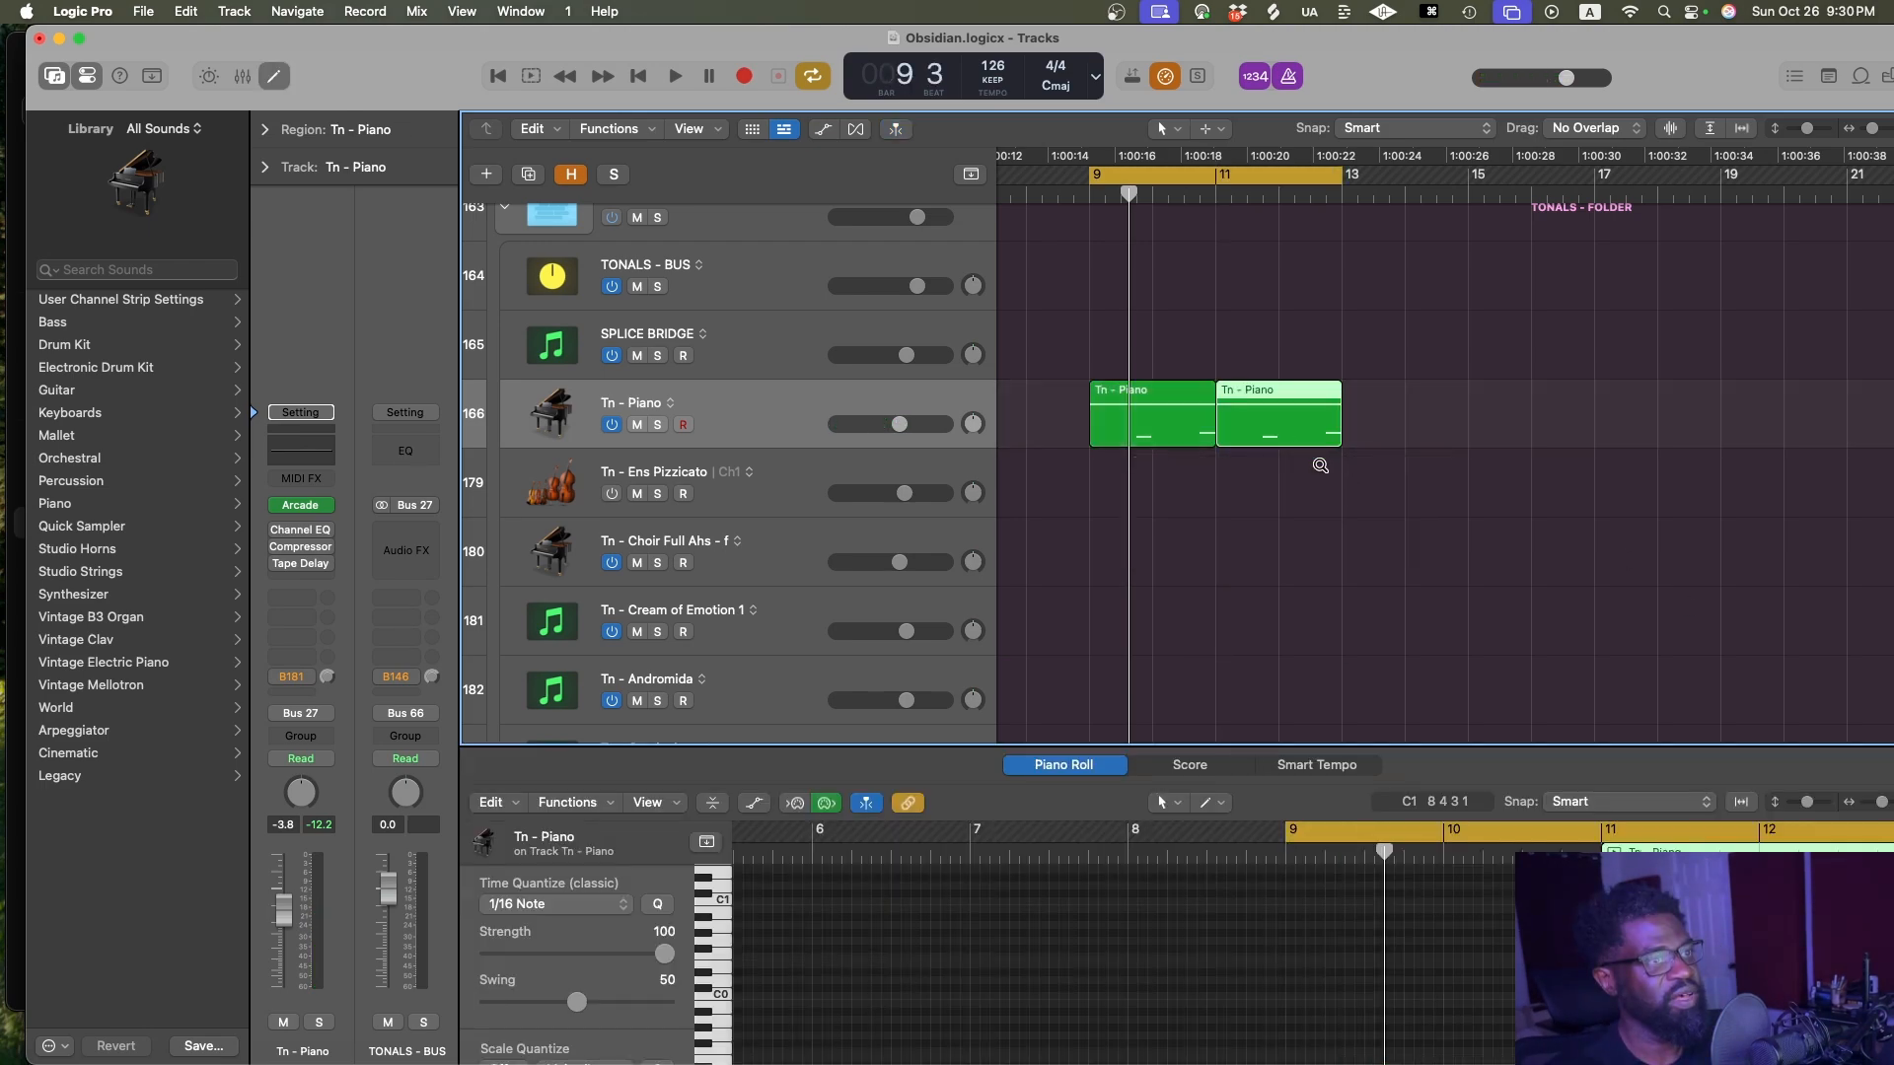
left_click(1336, 472)
key("super+s")
left_click_drag(1450, 413, 1149, 414)
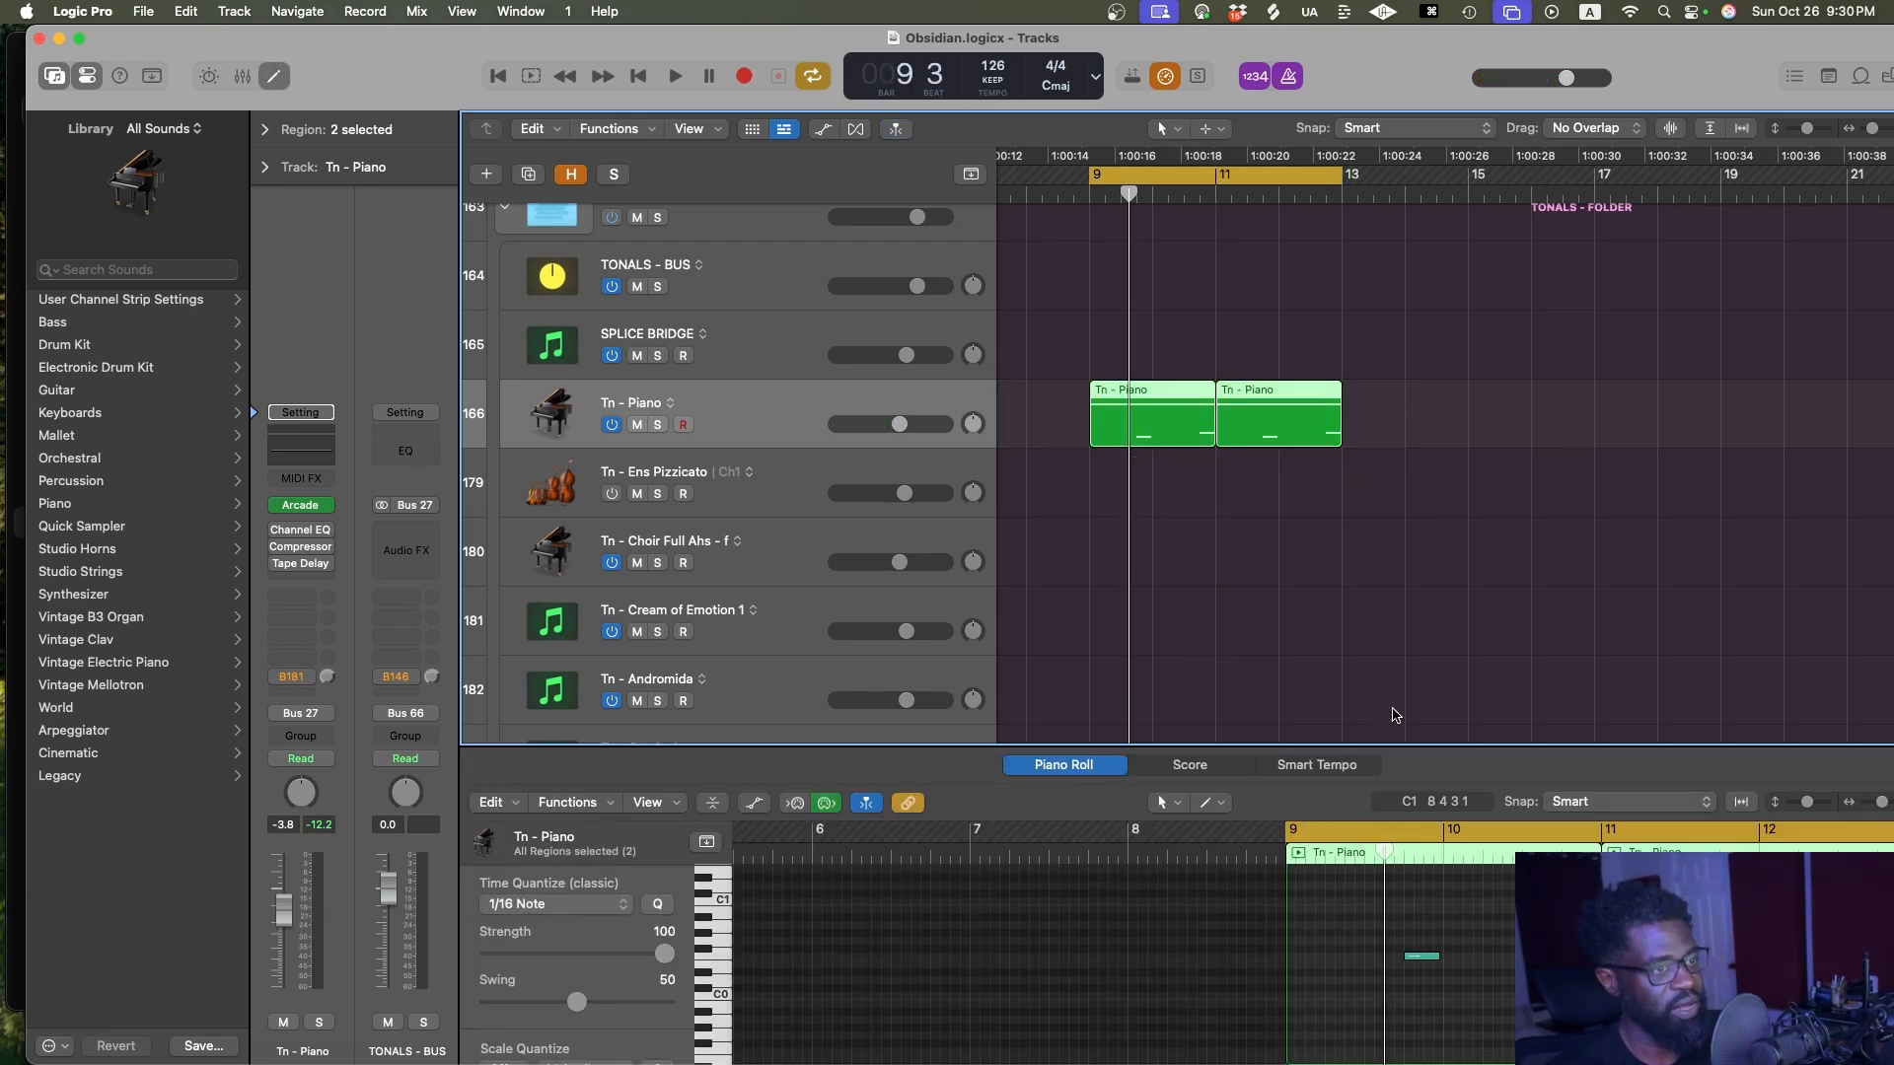
scroll(1405, 680, "down", 2)
scroll(1408, 659, "up", 3)
scroll(1405, 656, "right", 3)
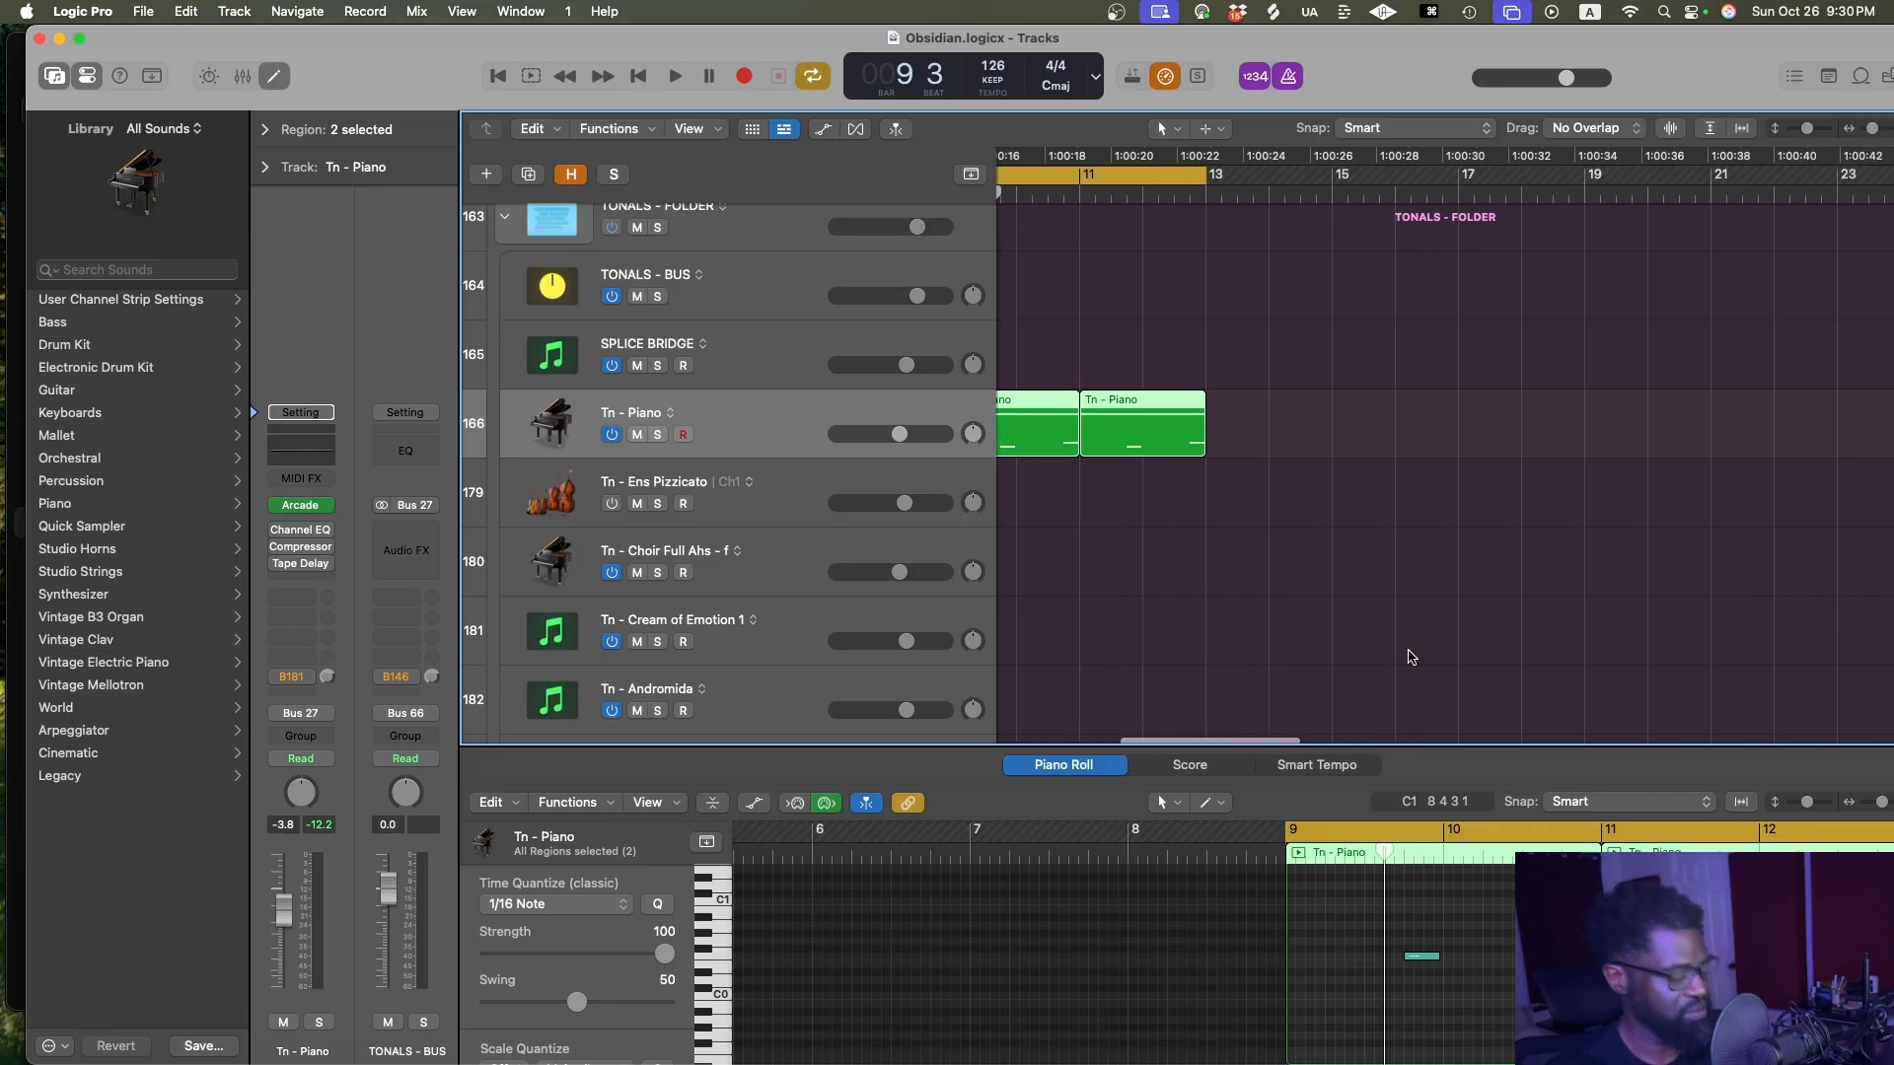
key("super+s")
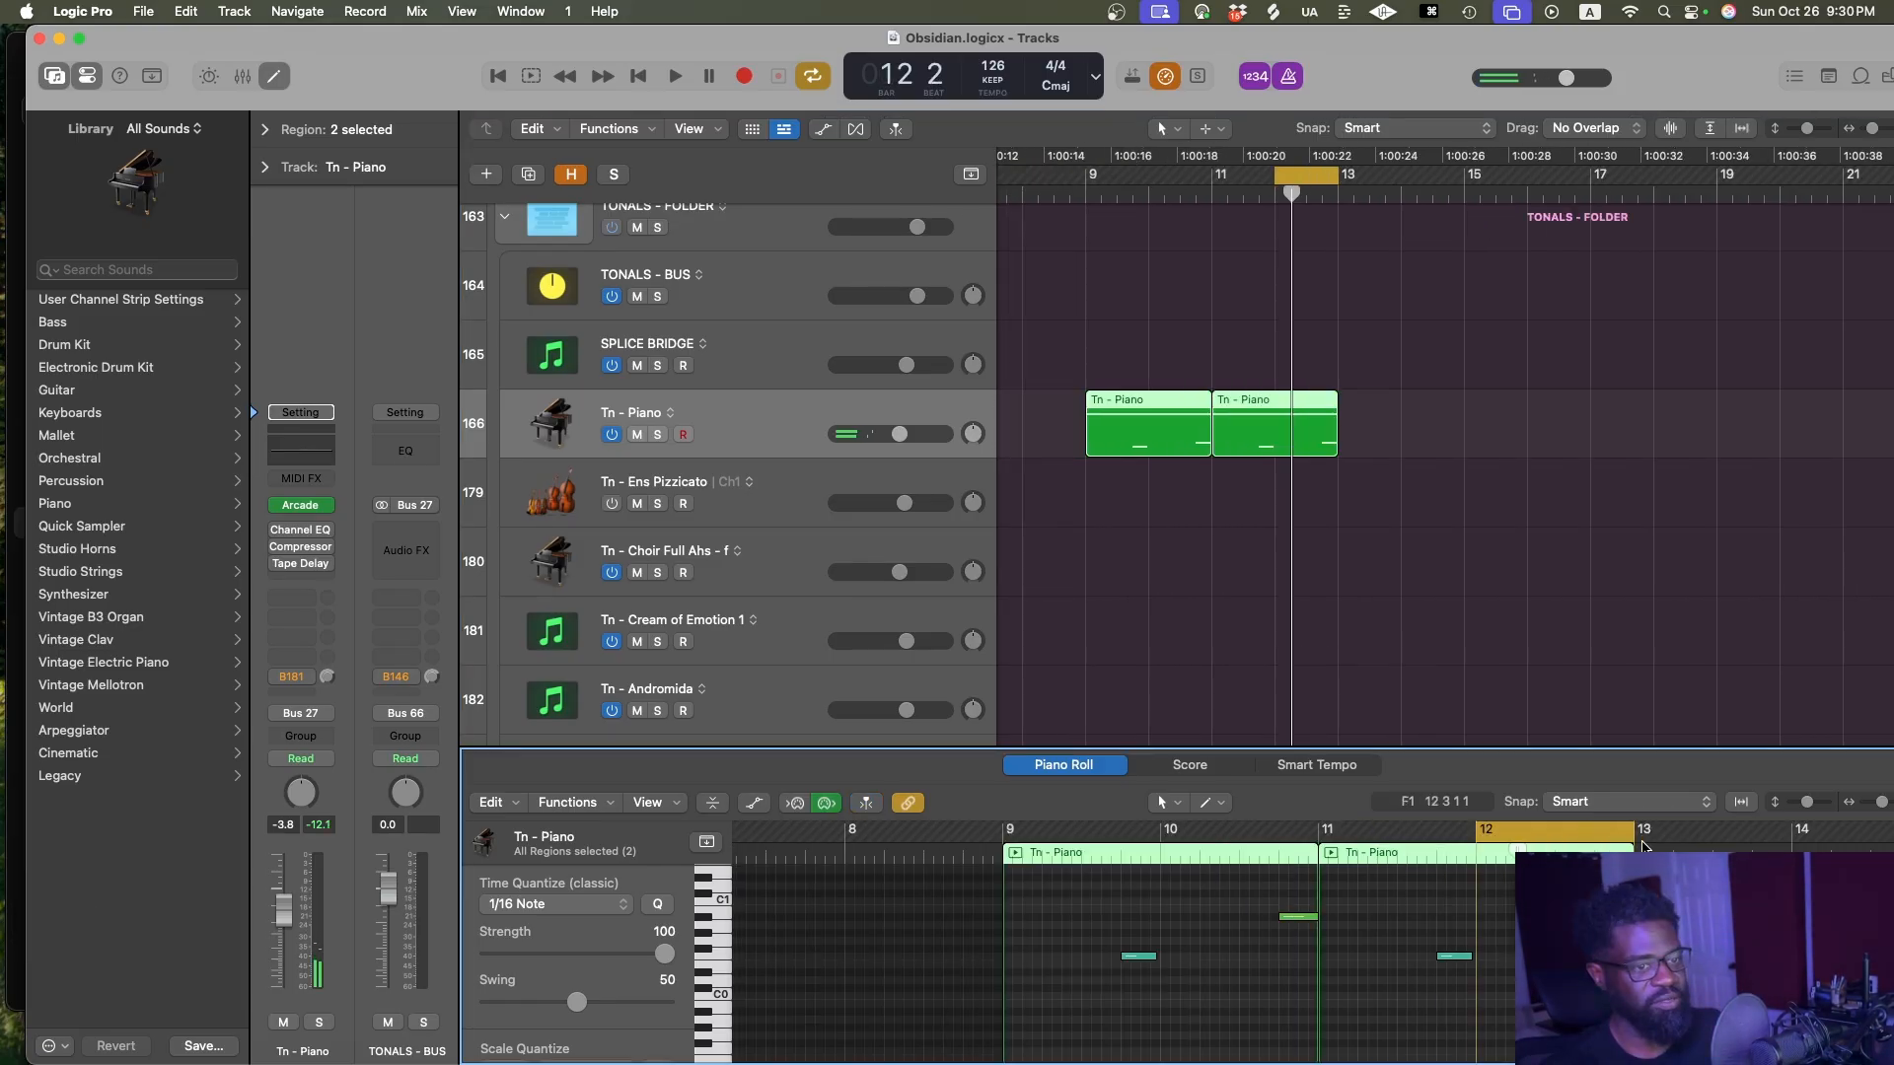
Delete the low note at the end of bar 12 in the copied piano region, and save after auditioning that bar
left_click(1614, 931, "super")
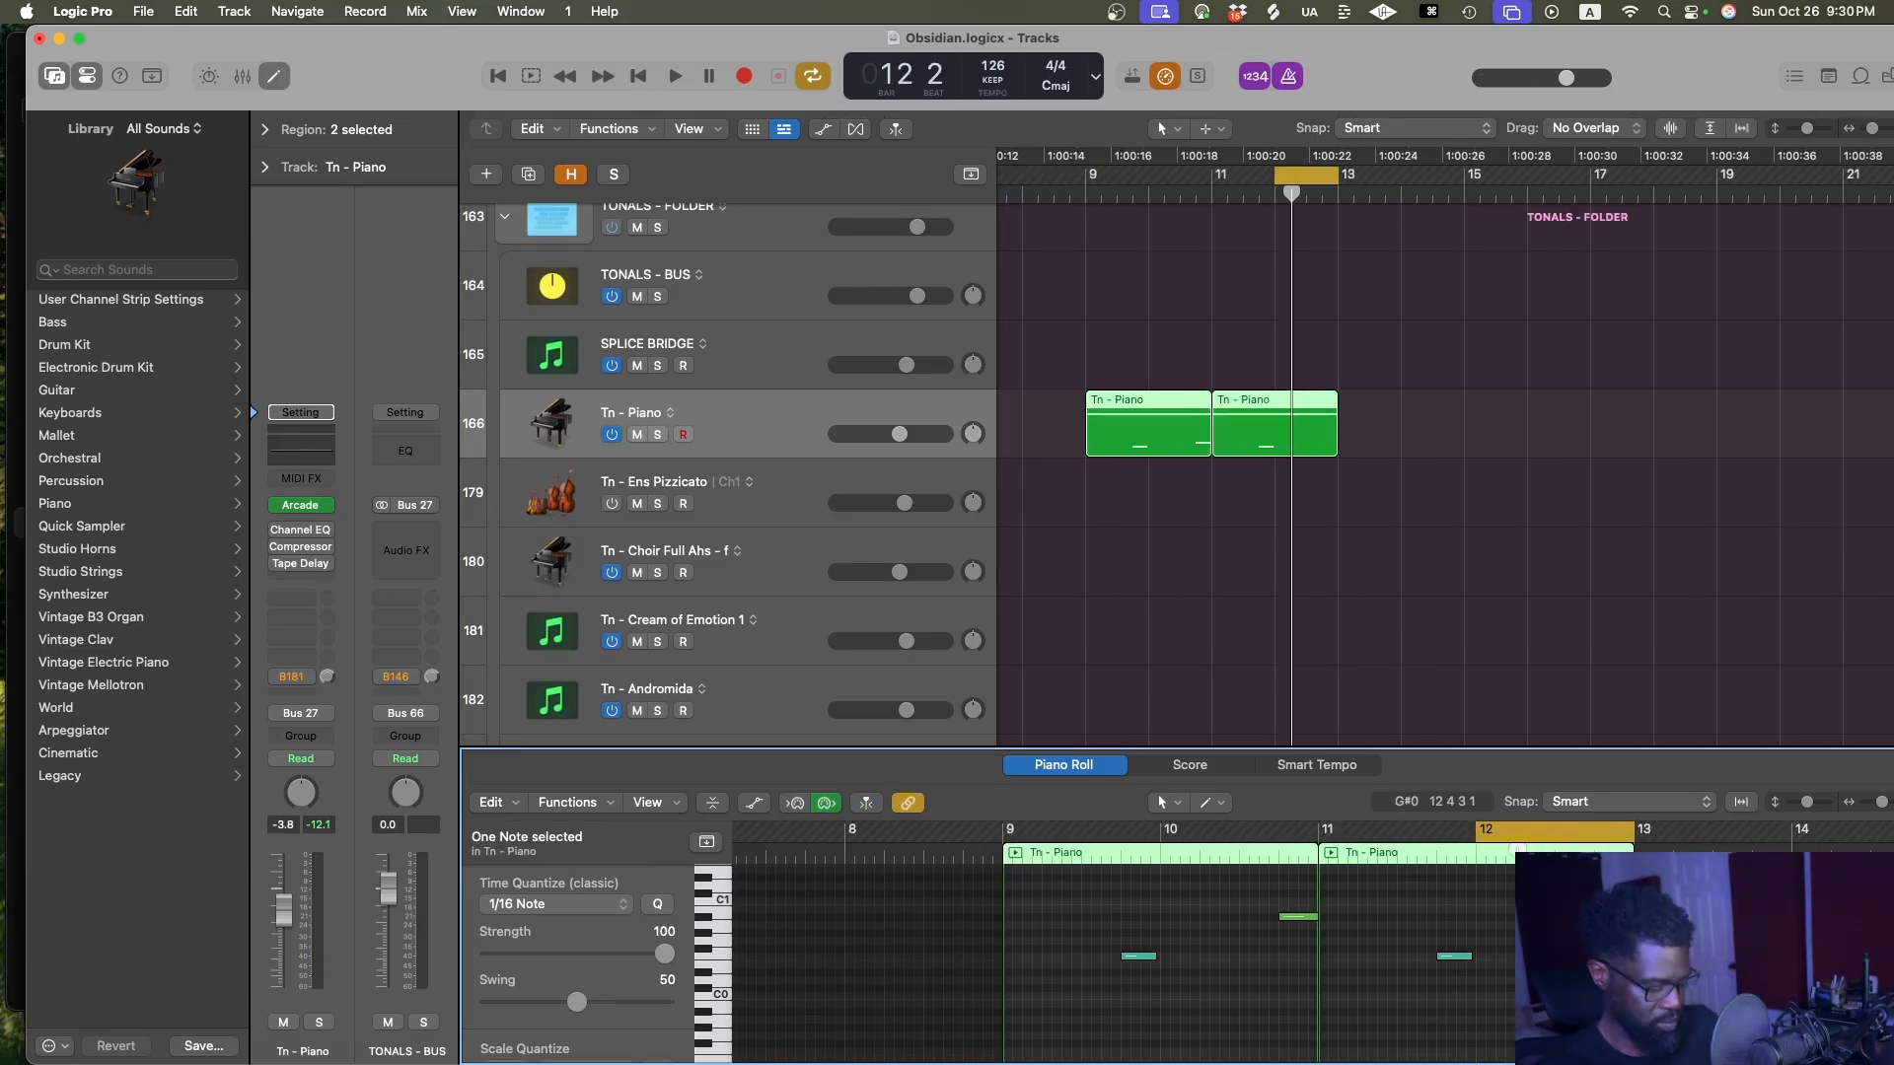
key("space")
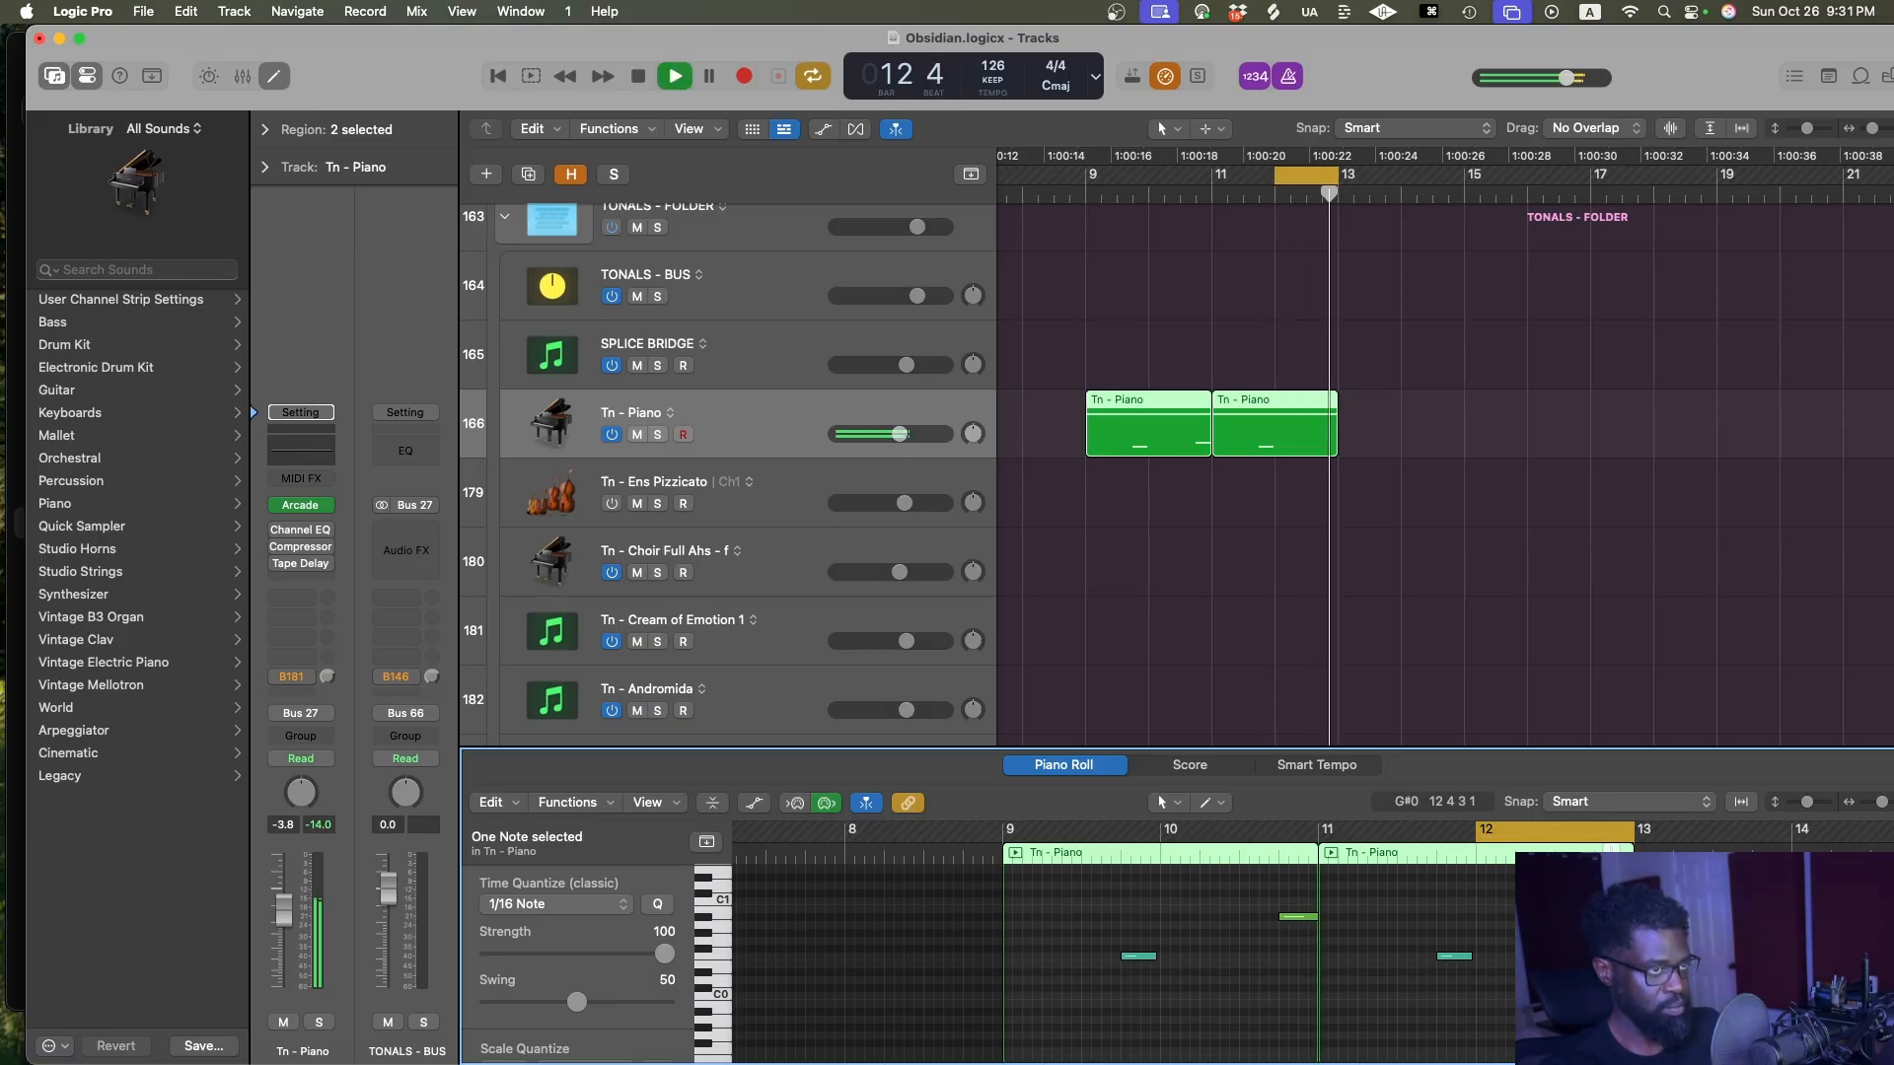
key("space")
key("space")
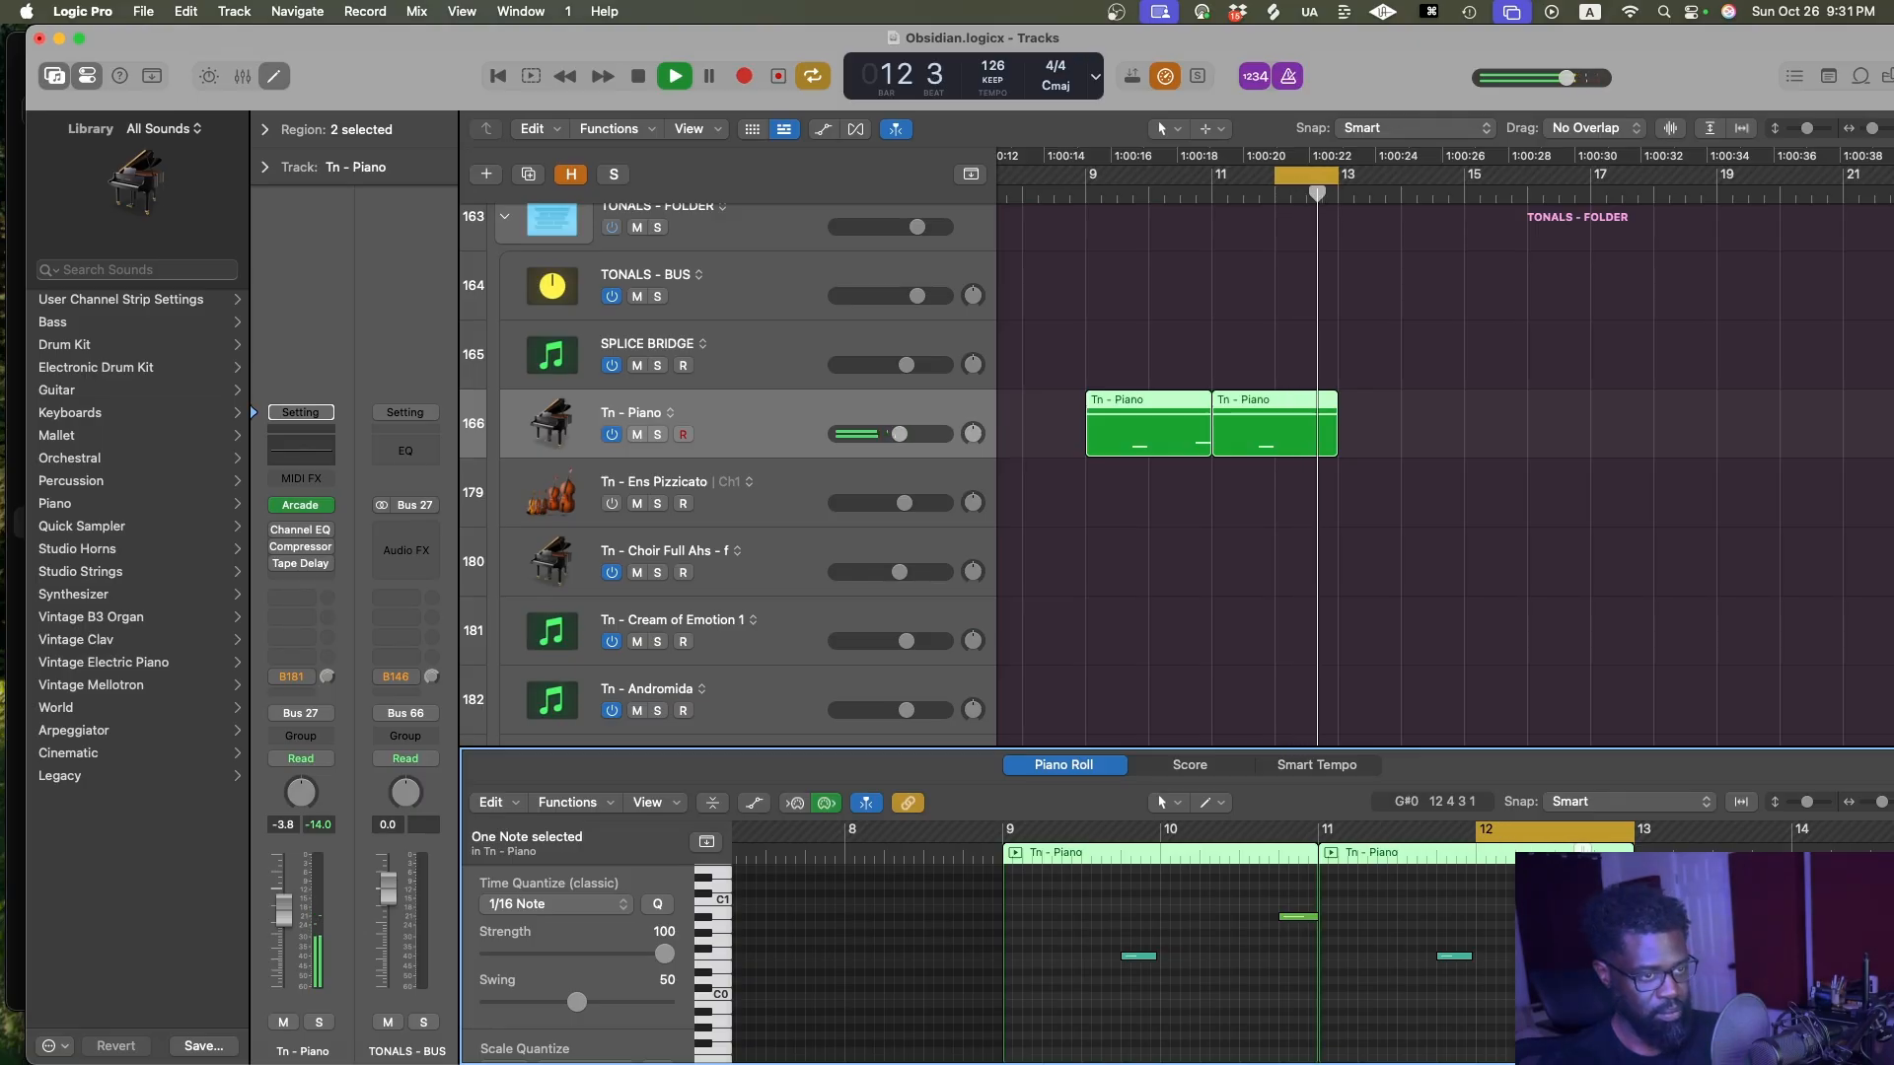
left_click(1437, 623)
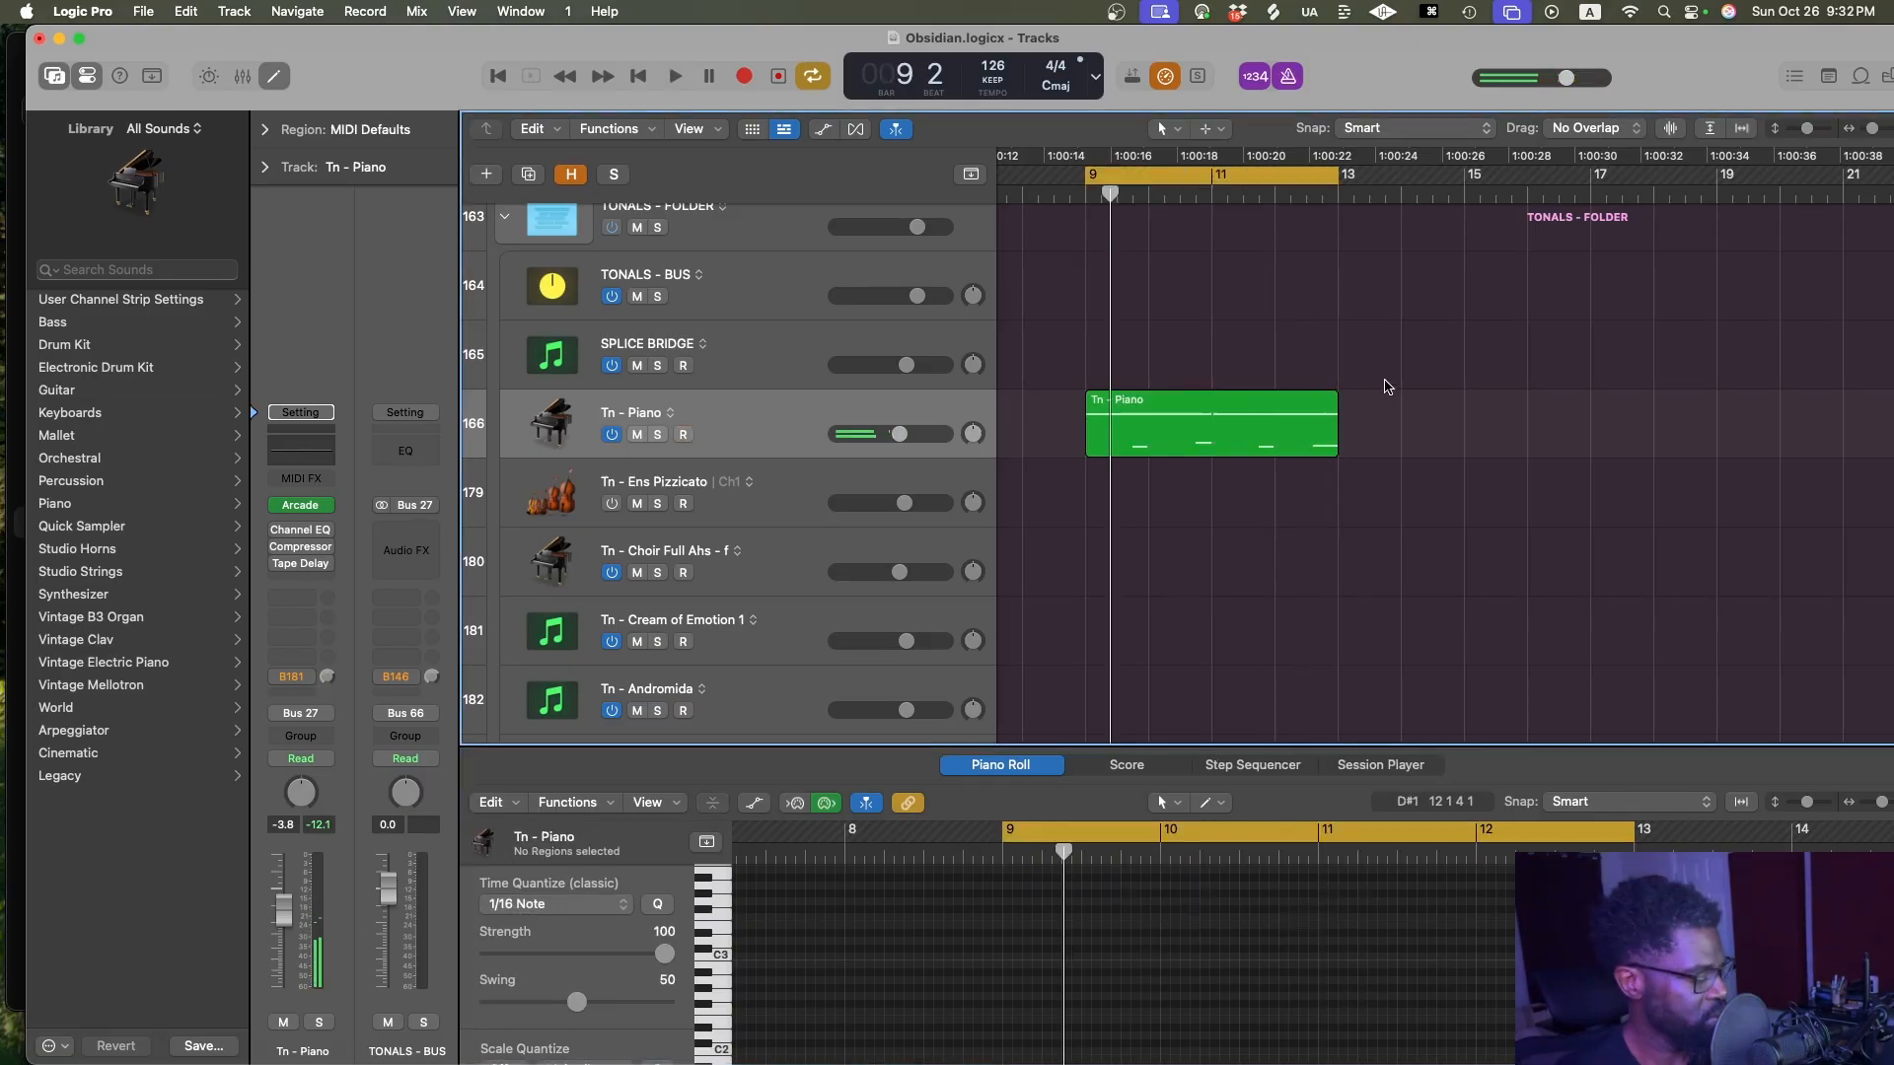
key("super+s")
Examine the low notes of the four-bar Tn - Piano region in the Piano Roll
double_click(1246, 414)
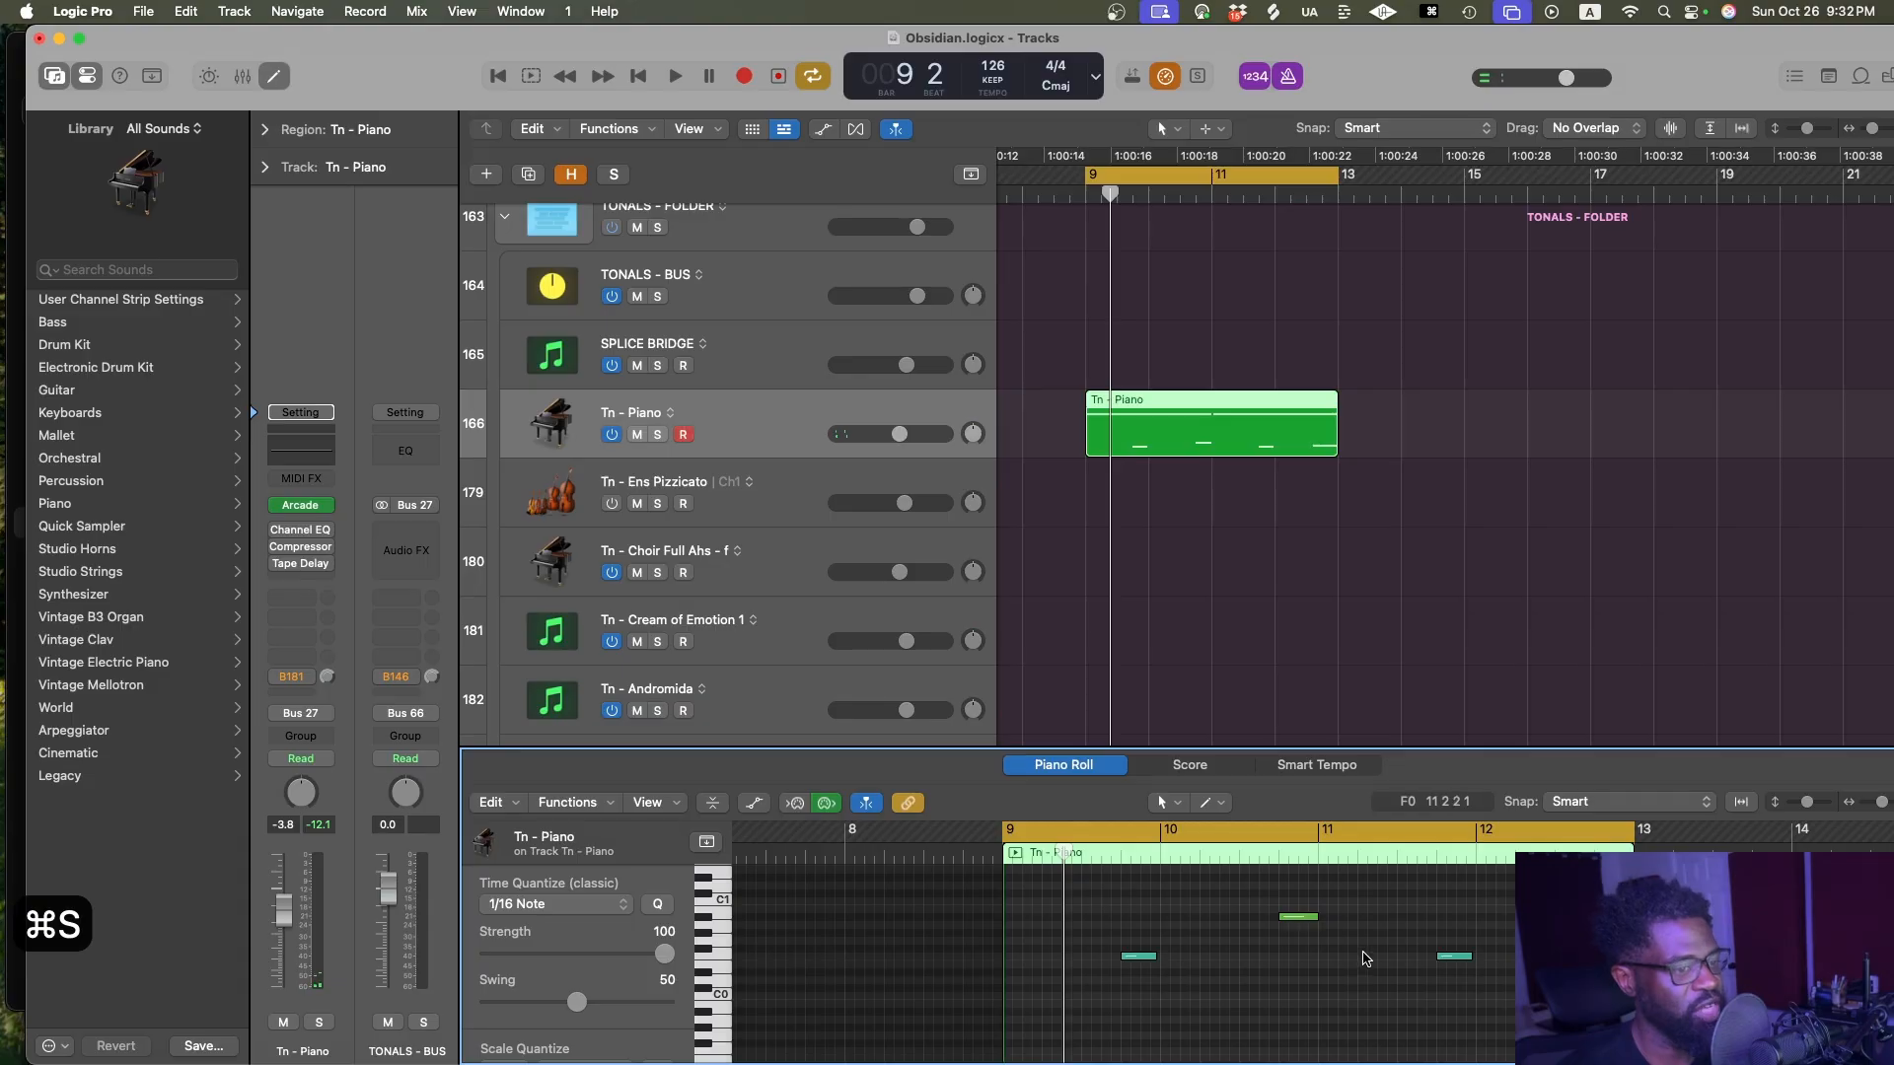
key("super+a")
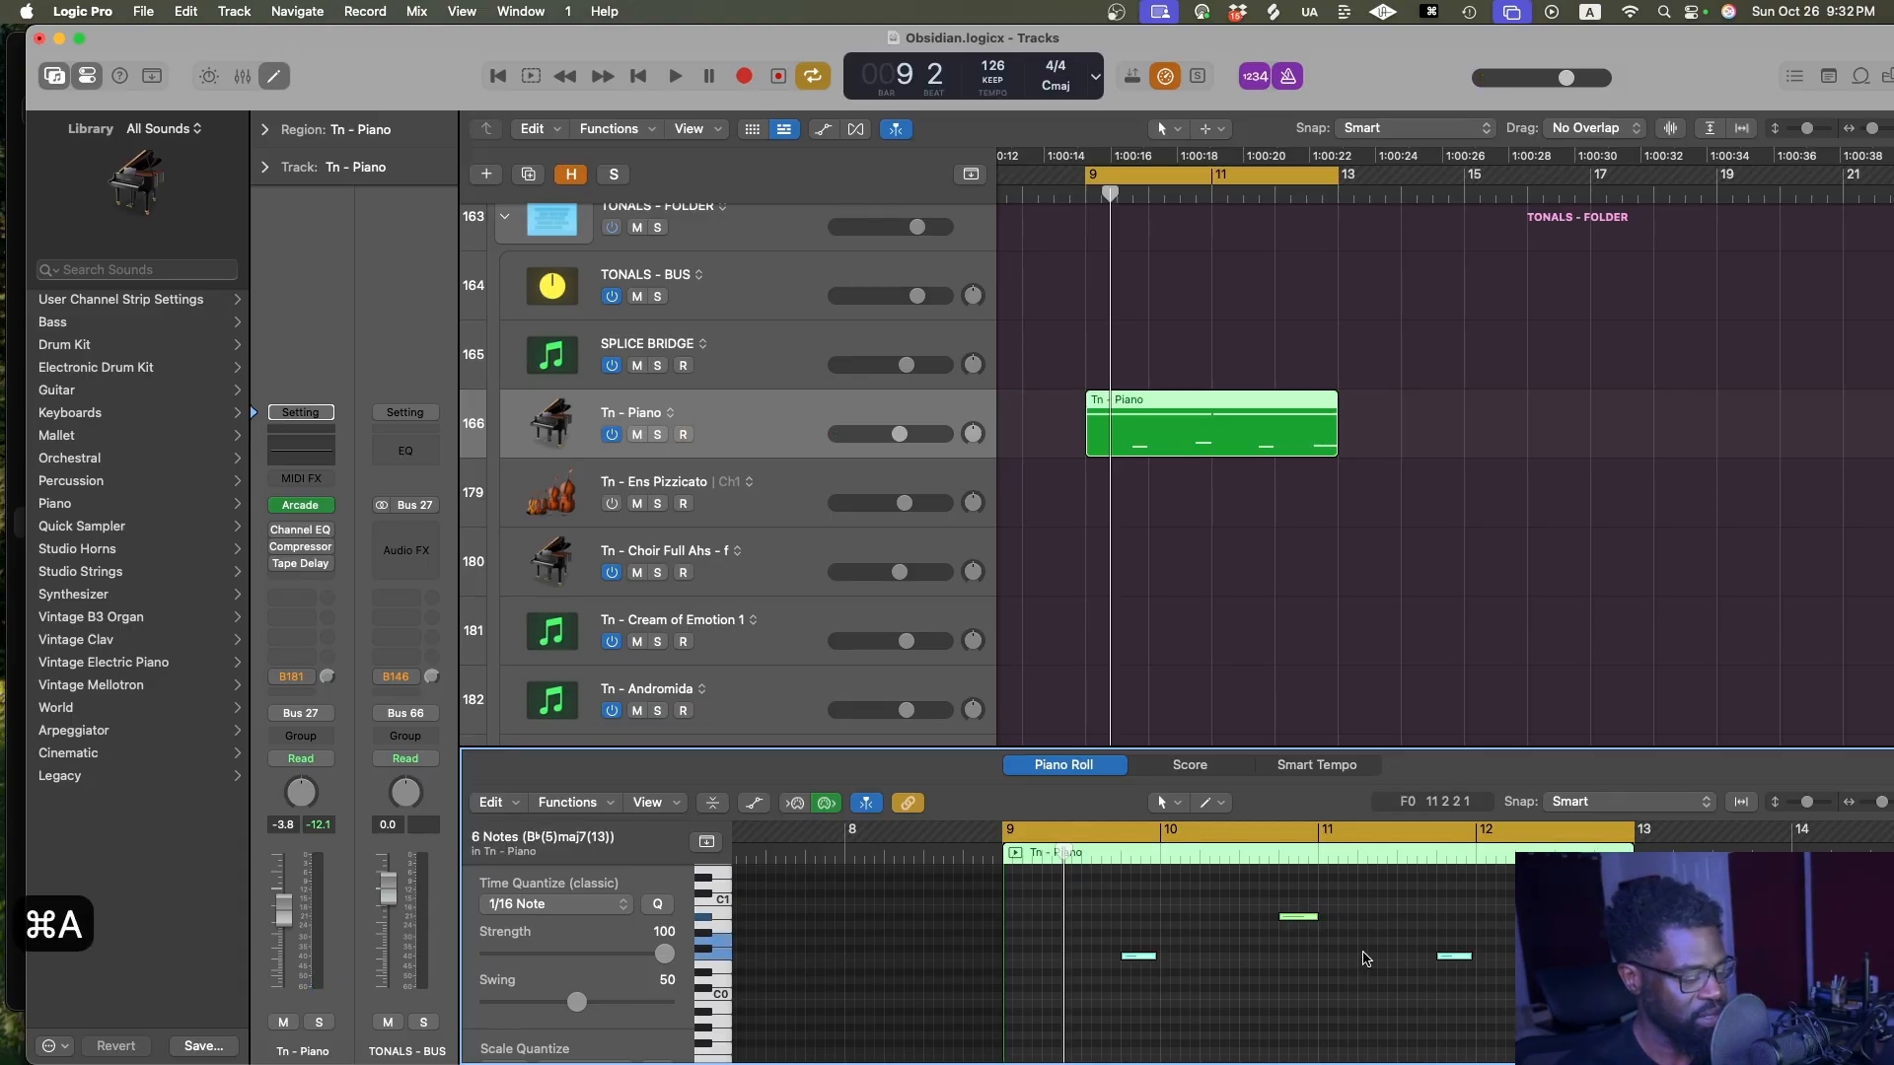
left_click(1453, 1026)
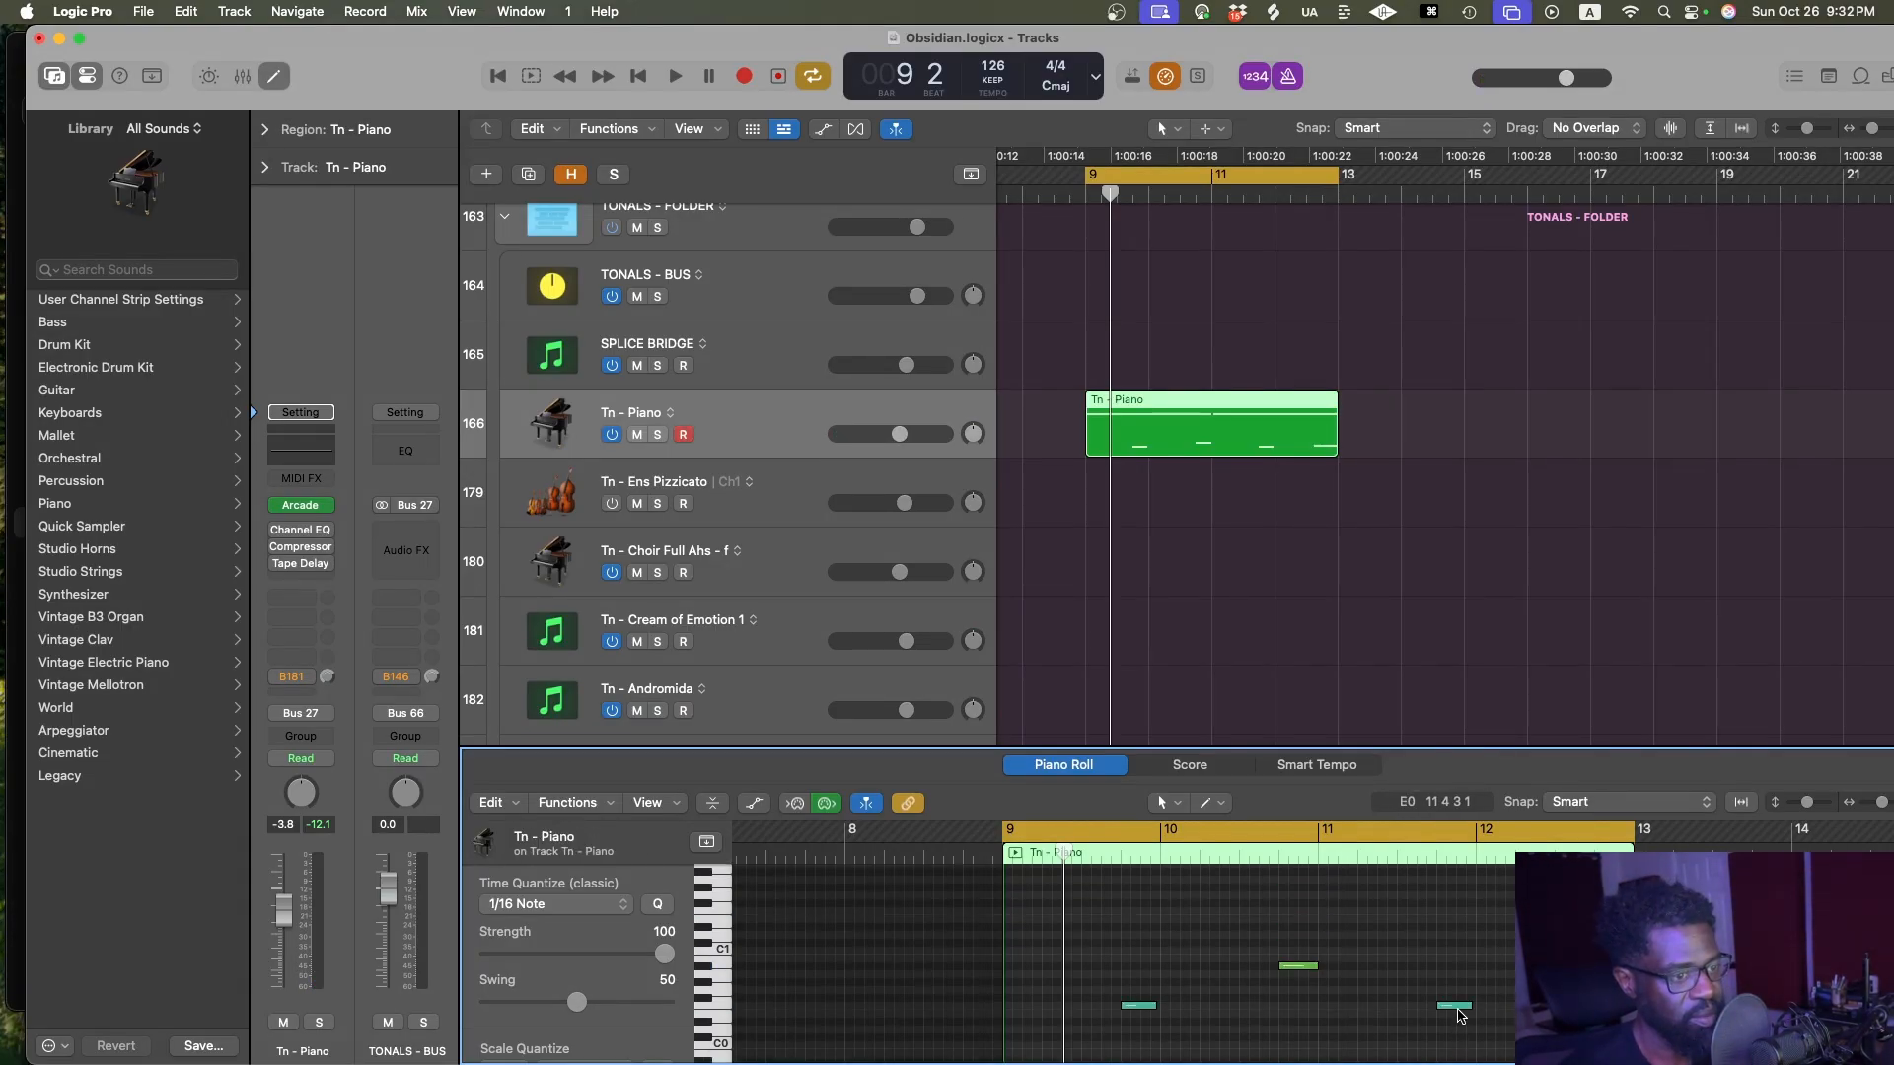
scroll(1454, 1021, "up", 3)
scroll(1455, 1016, "right", 3)
key("ctrl+alt+Left")
key("ctrl+alt+Left")
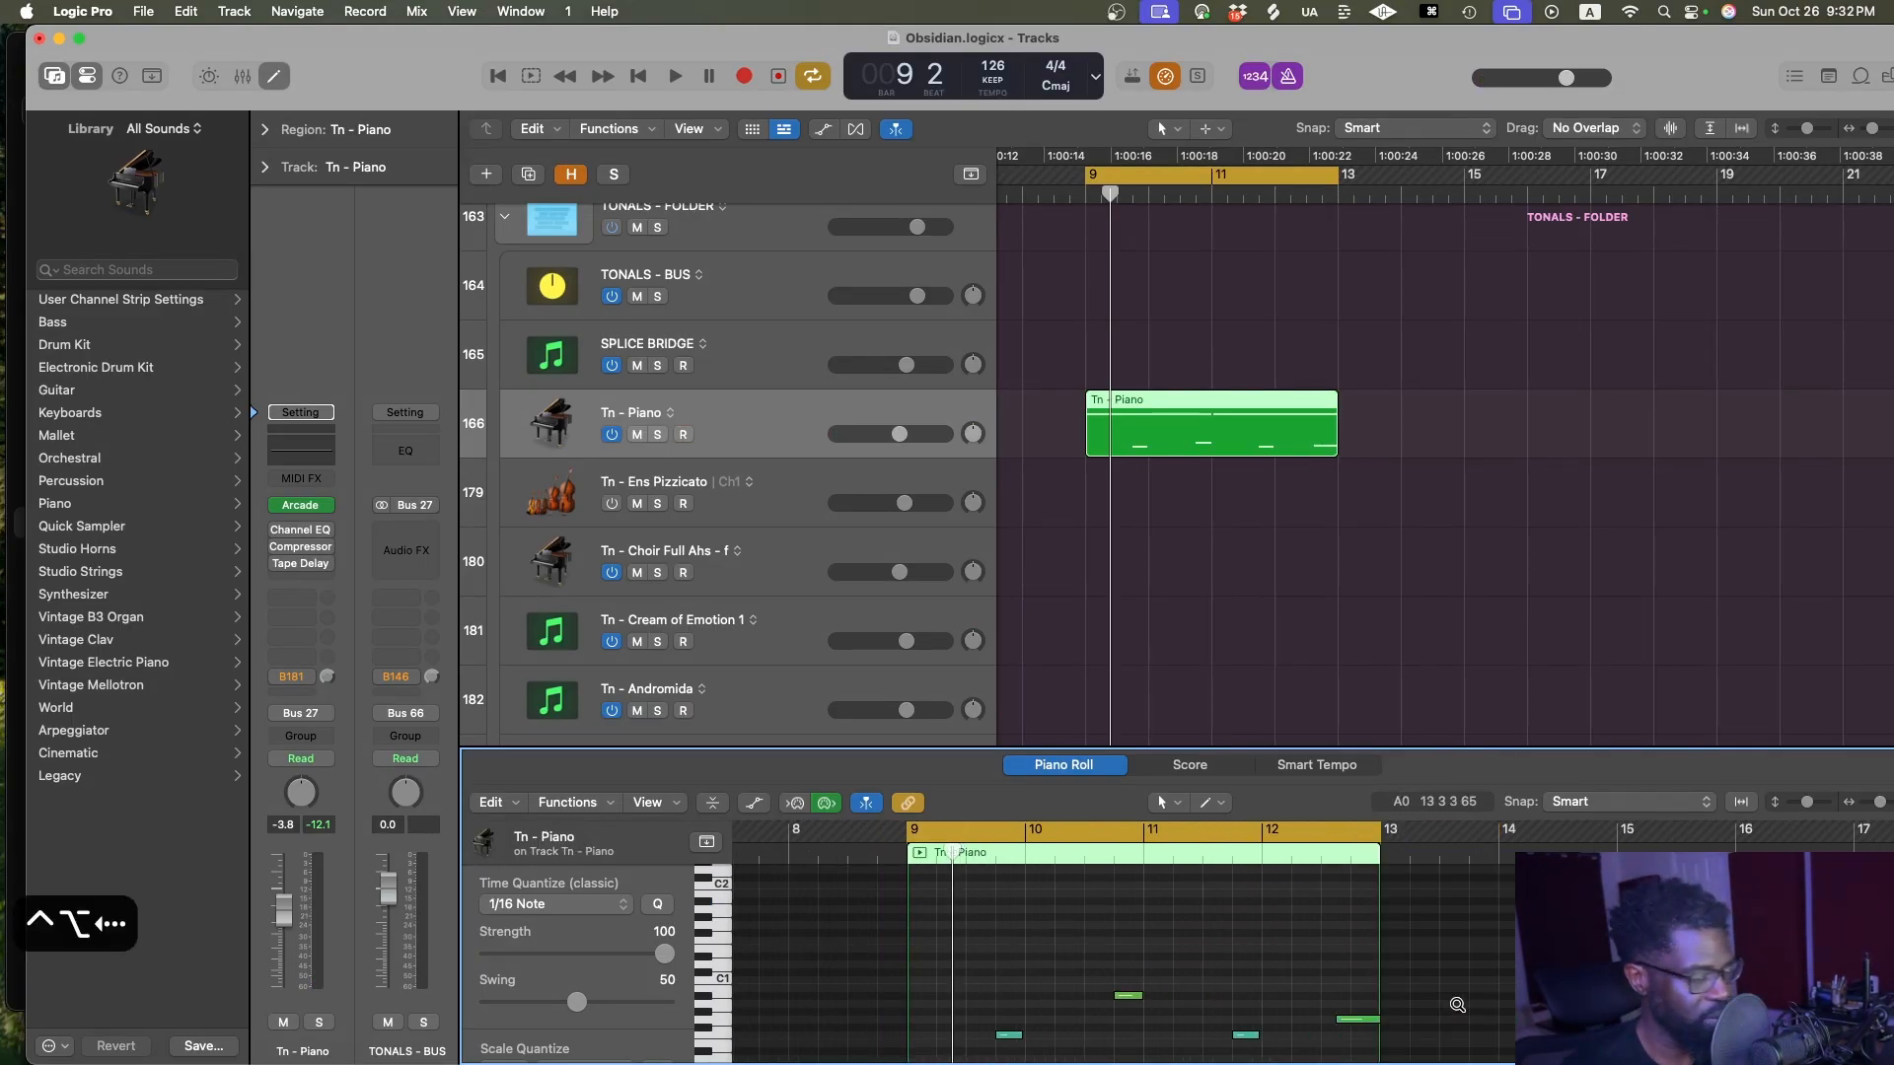
key("ctrl+alt+Up")
key("ctrl+alt+Up")
key("ctrl+alt+Up")
key("ctrl+alt+Up")
left_click(992, 985)
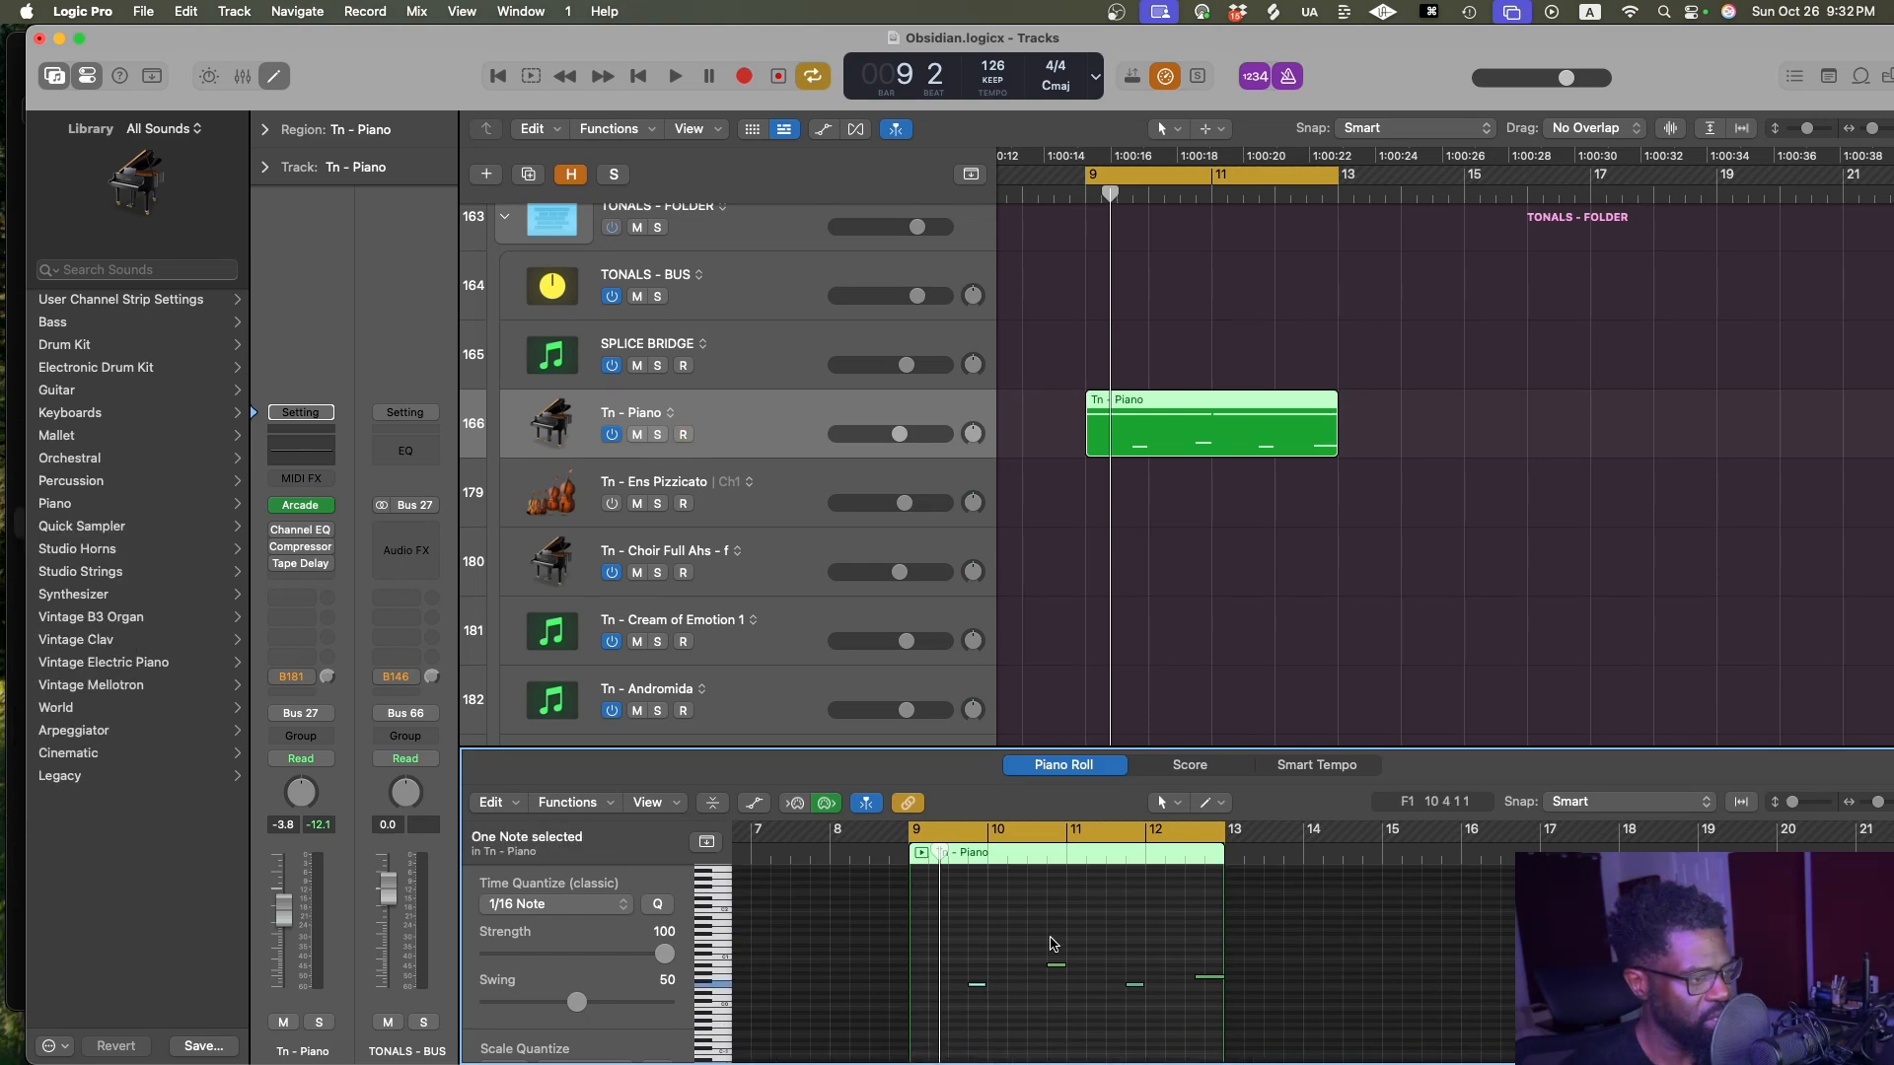
scroll(1094, 1020, "down", 1)
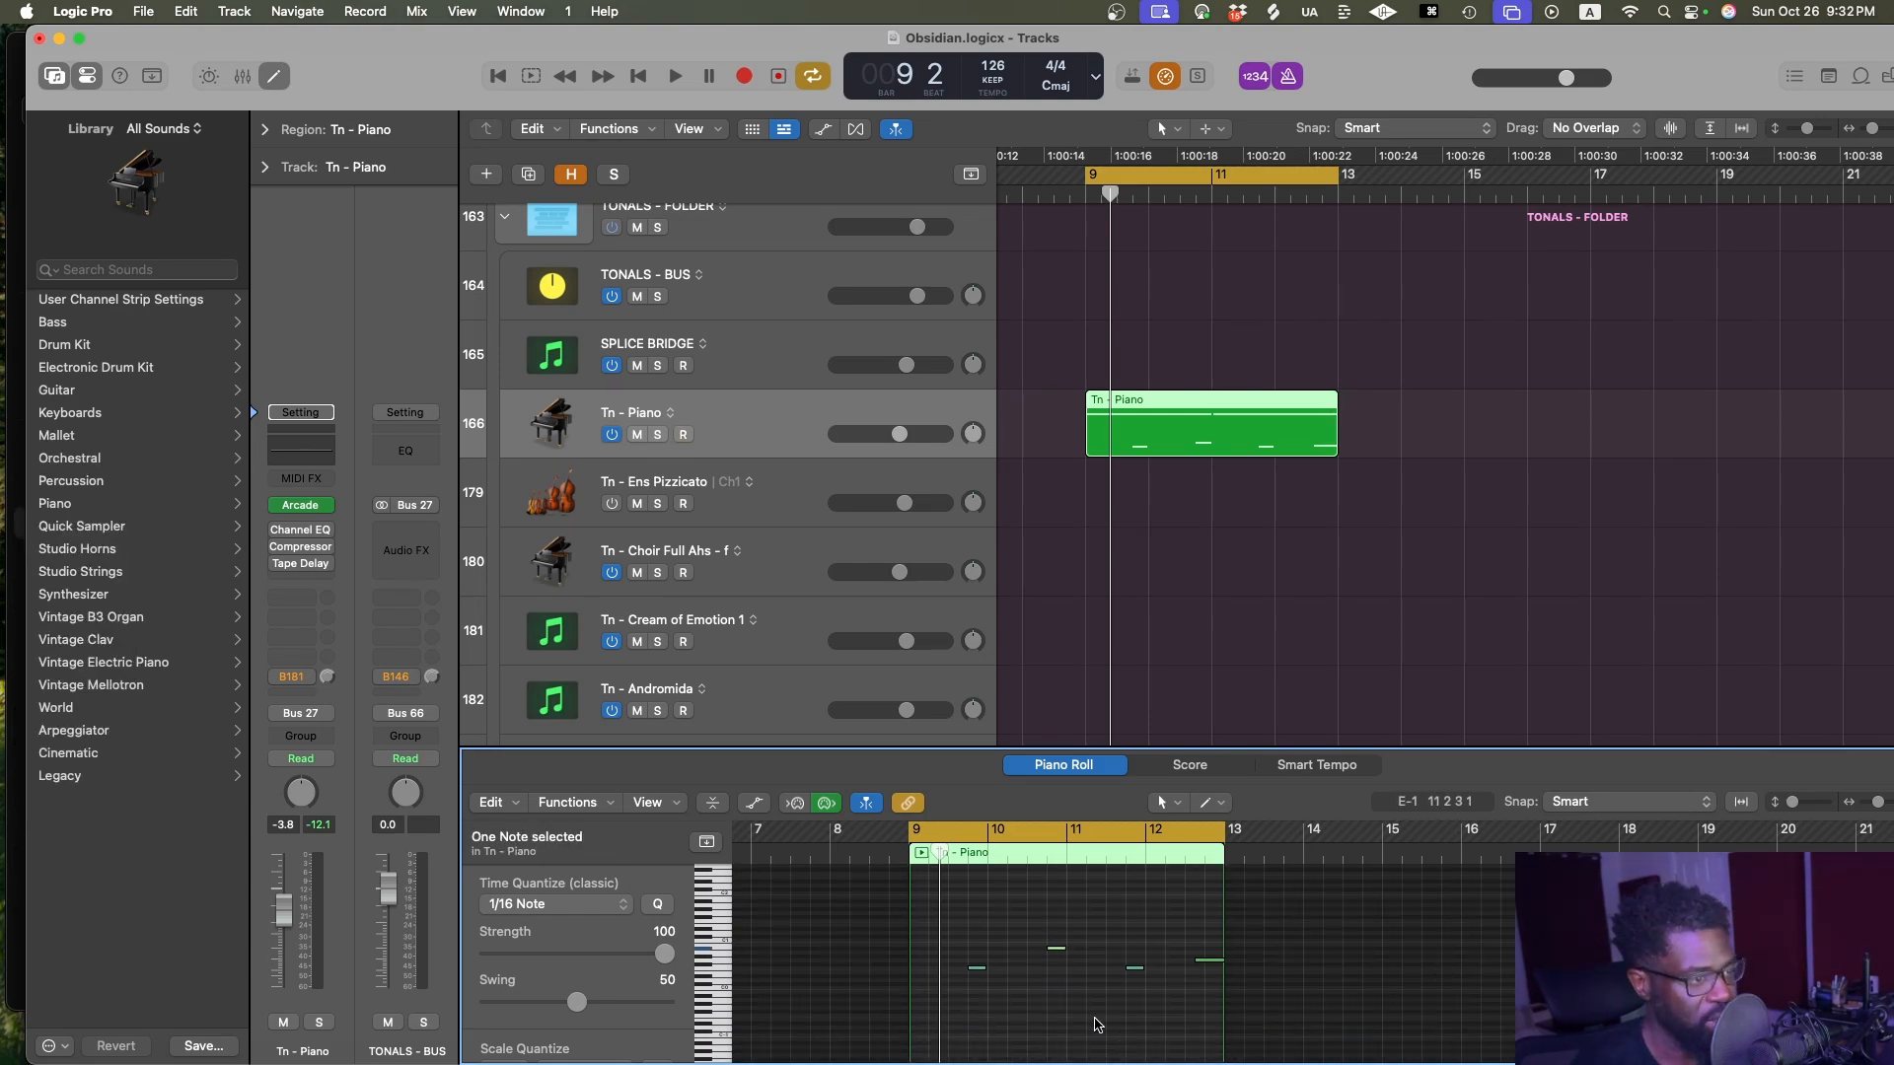
mouse_move(1140, 967)
left_mouse_down()
mouse_move(1190, 977)
mouse_move(1144, 978)
left_mouse_up()
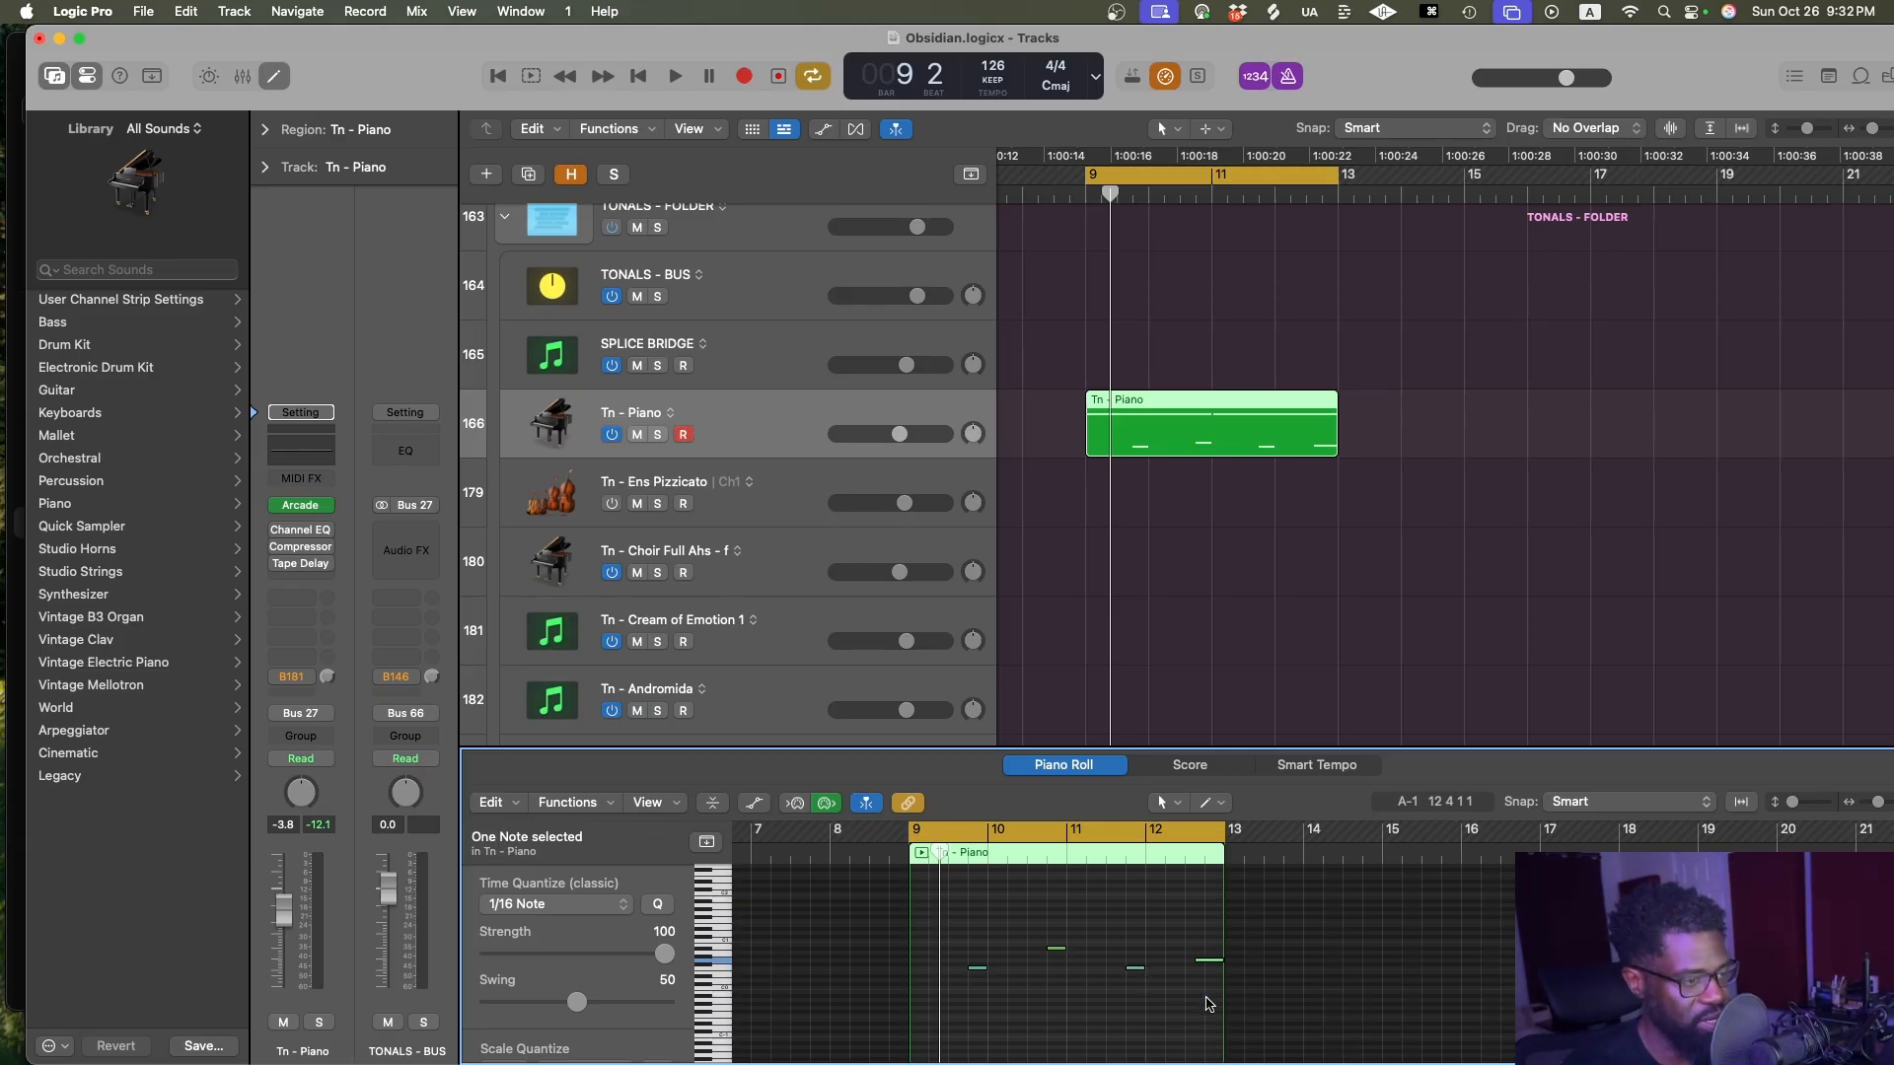
Close the Piano Roll, zoom the arrangement out to show the drum and tonal tracks, and save the project
left_click(1186, 919)
key("p")
left_click(1284, 742)
key("ctrl+alt+Left")
key("ctrl+alt+Up")
key("ctrl+alt+Up")
key("ctrl+alt+Up")
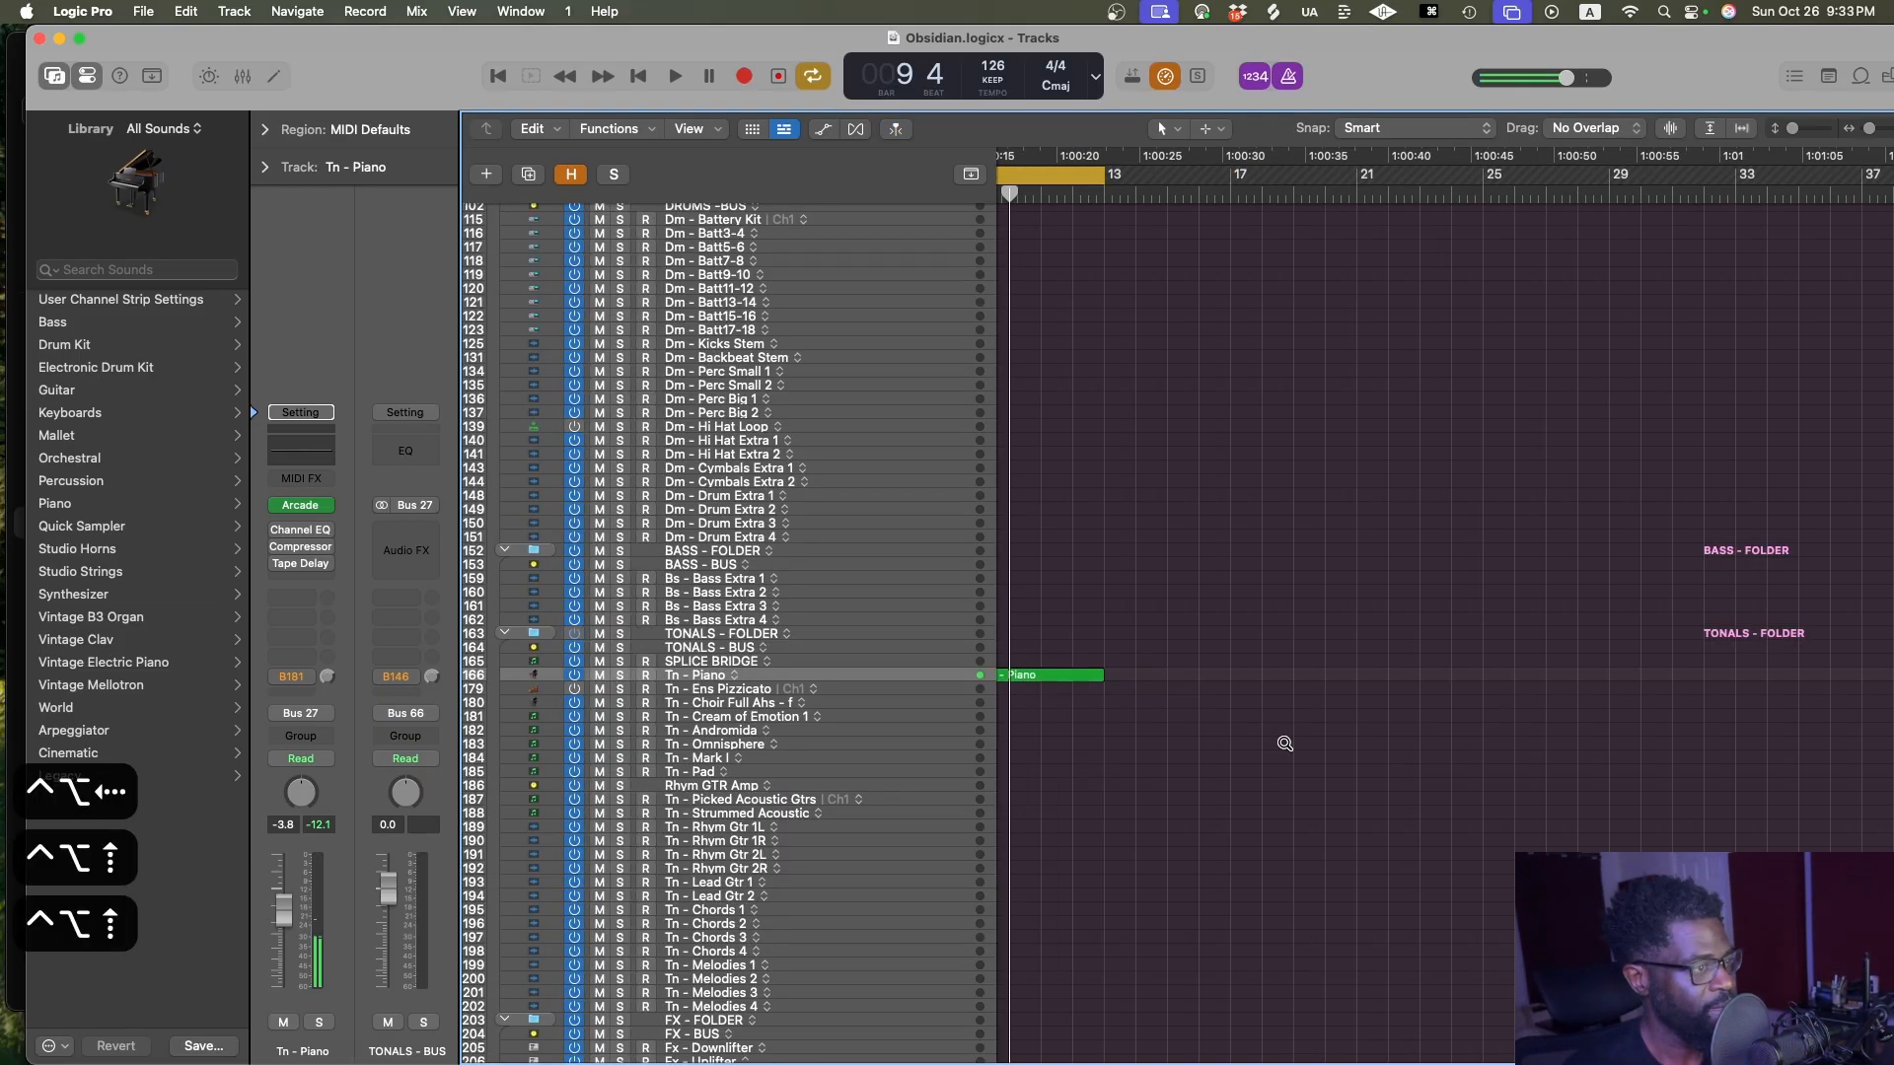
key("ctrl+alt+Left")
key("ctrl+alt+Left")
key("super+s")
Select the Dm - Battery Kit track in the drums folder and save the project
scroll(1417, 765, "left", 2)
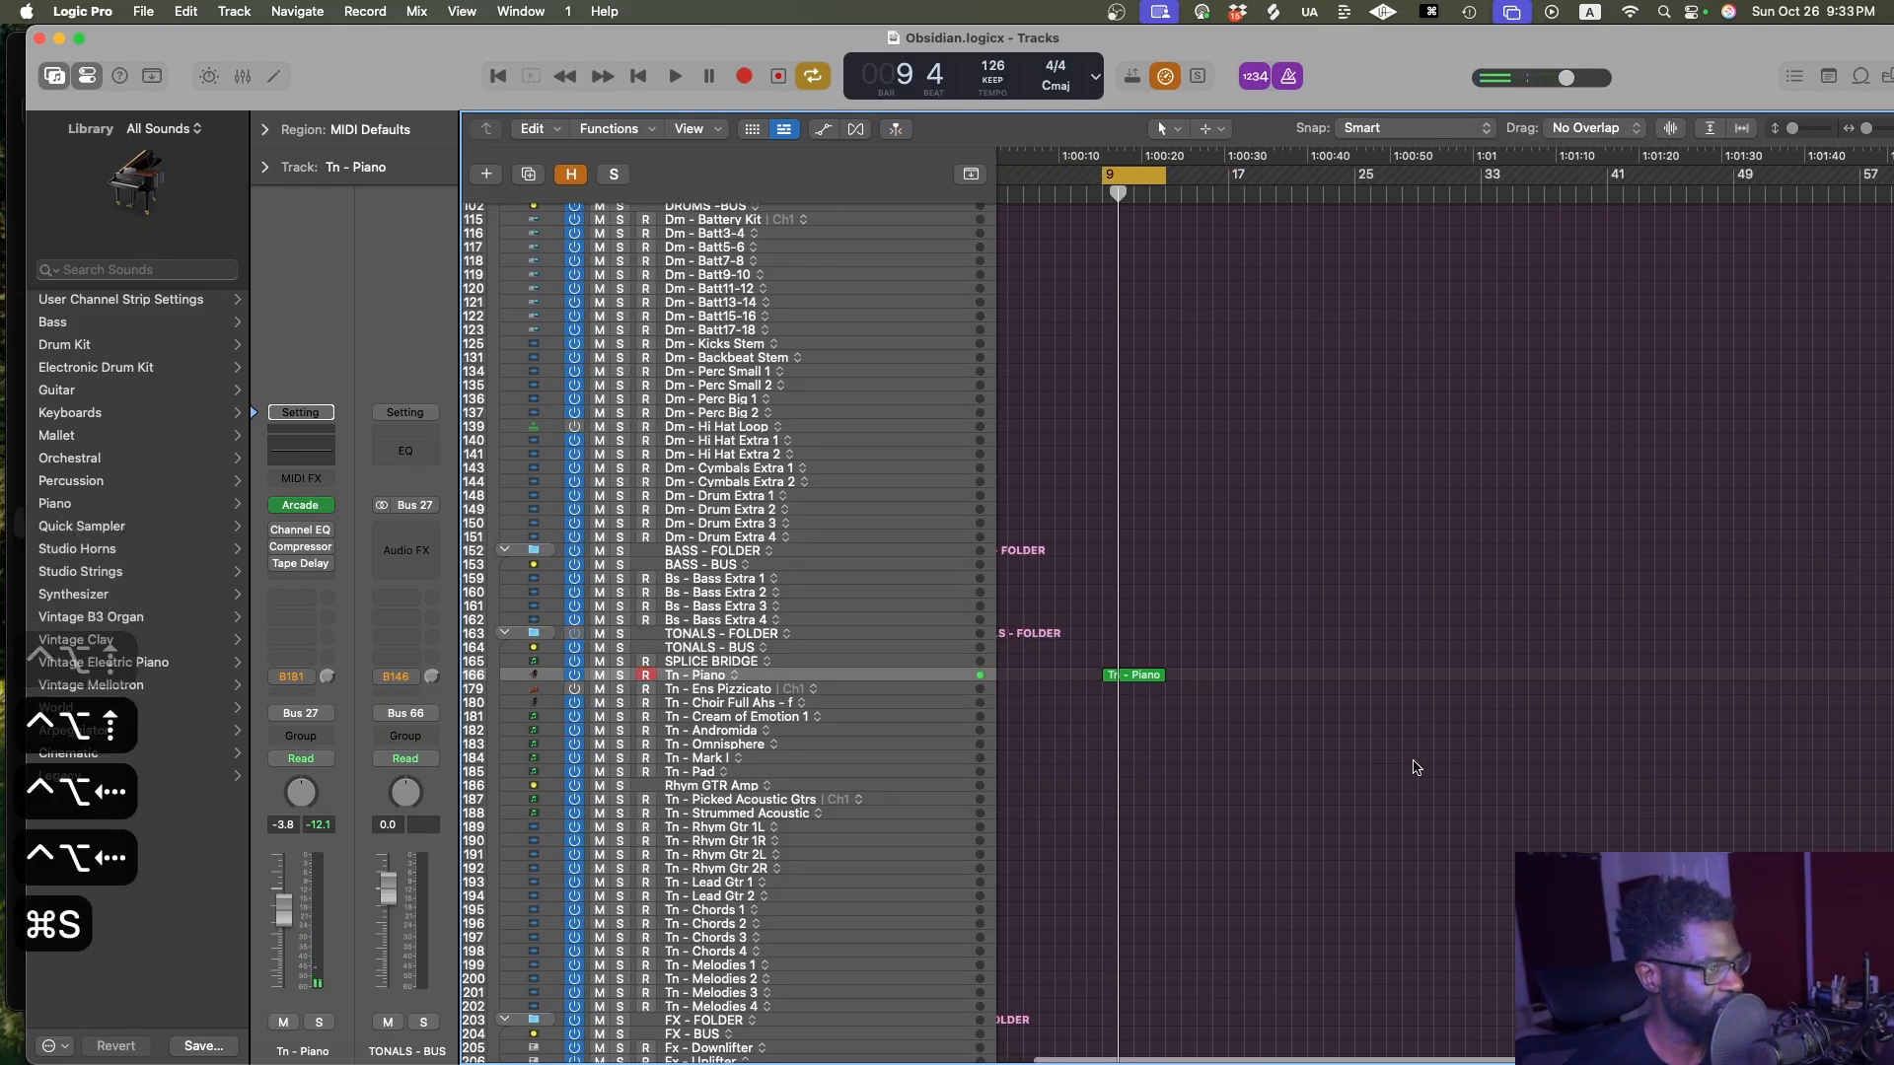
scroll(1292, 671, "up", 4)
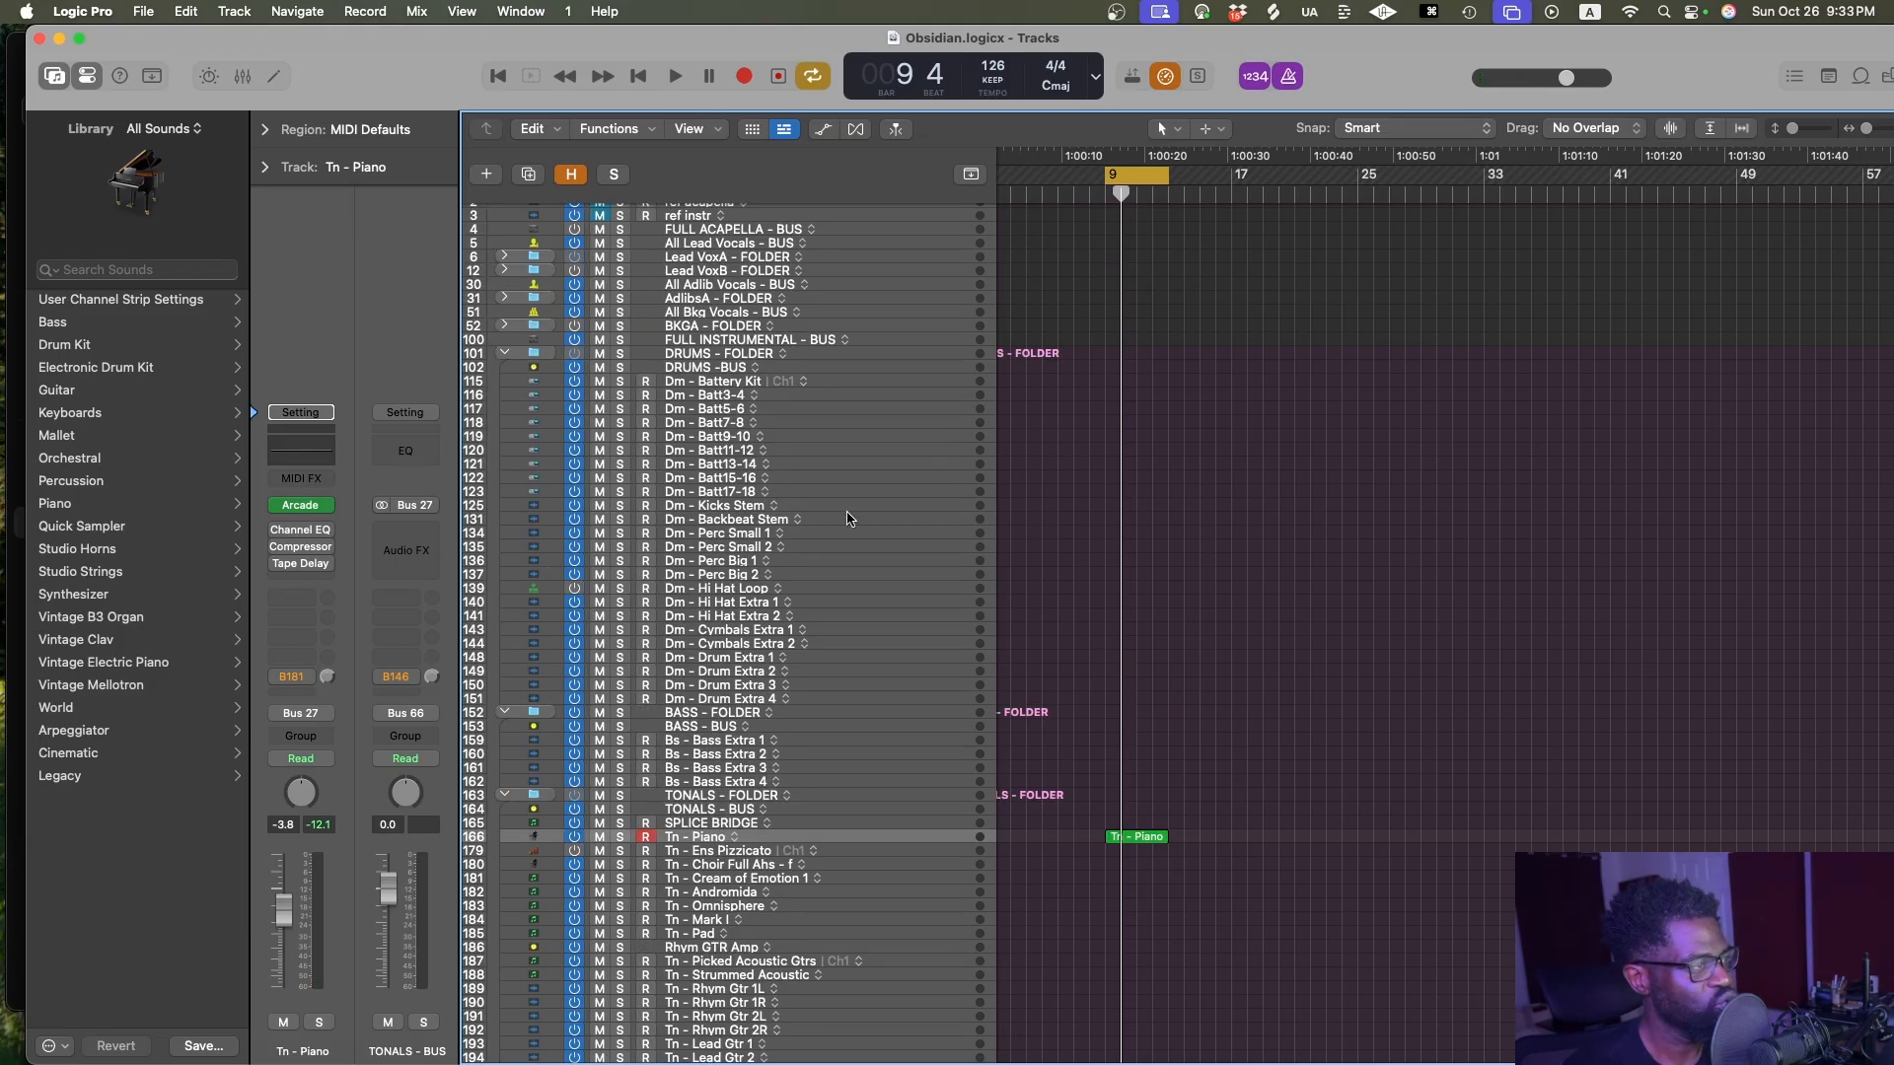
left_click(732, 383)
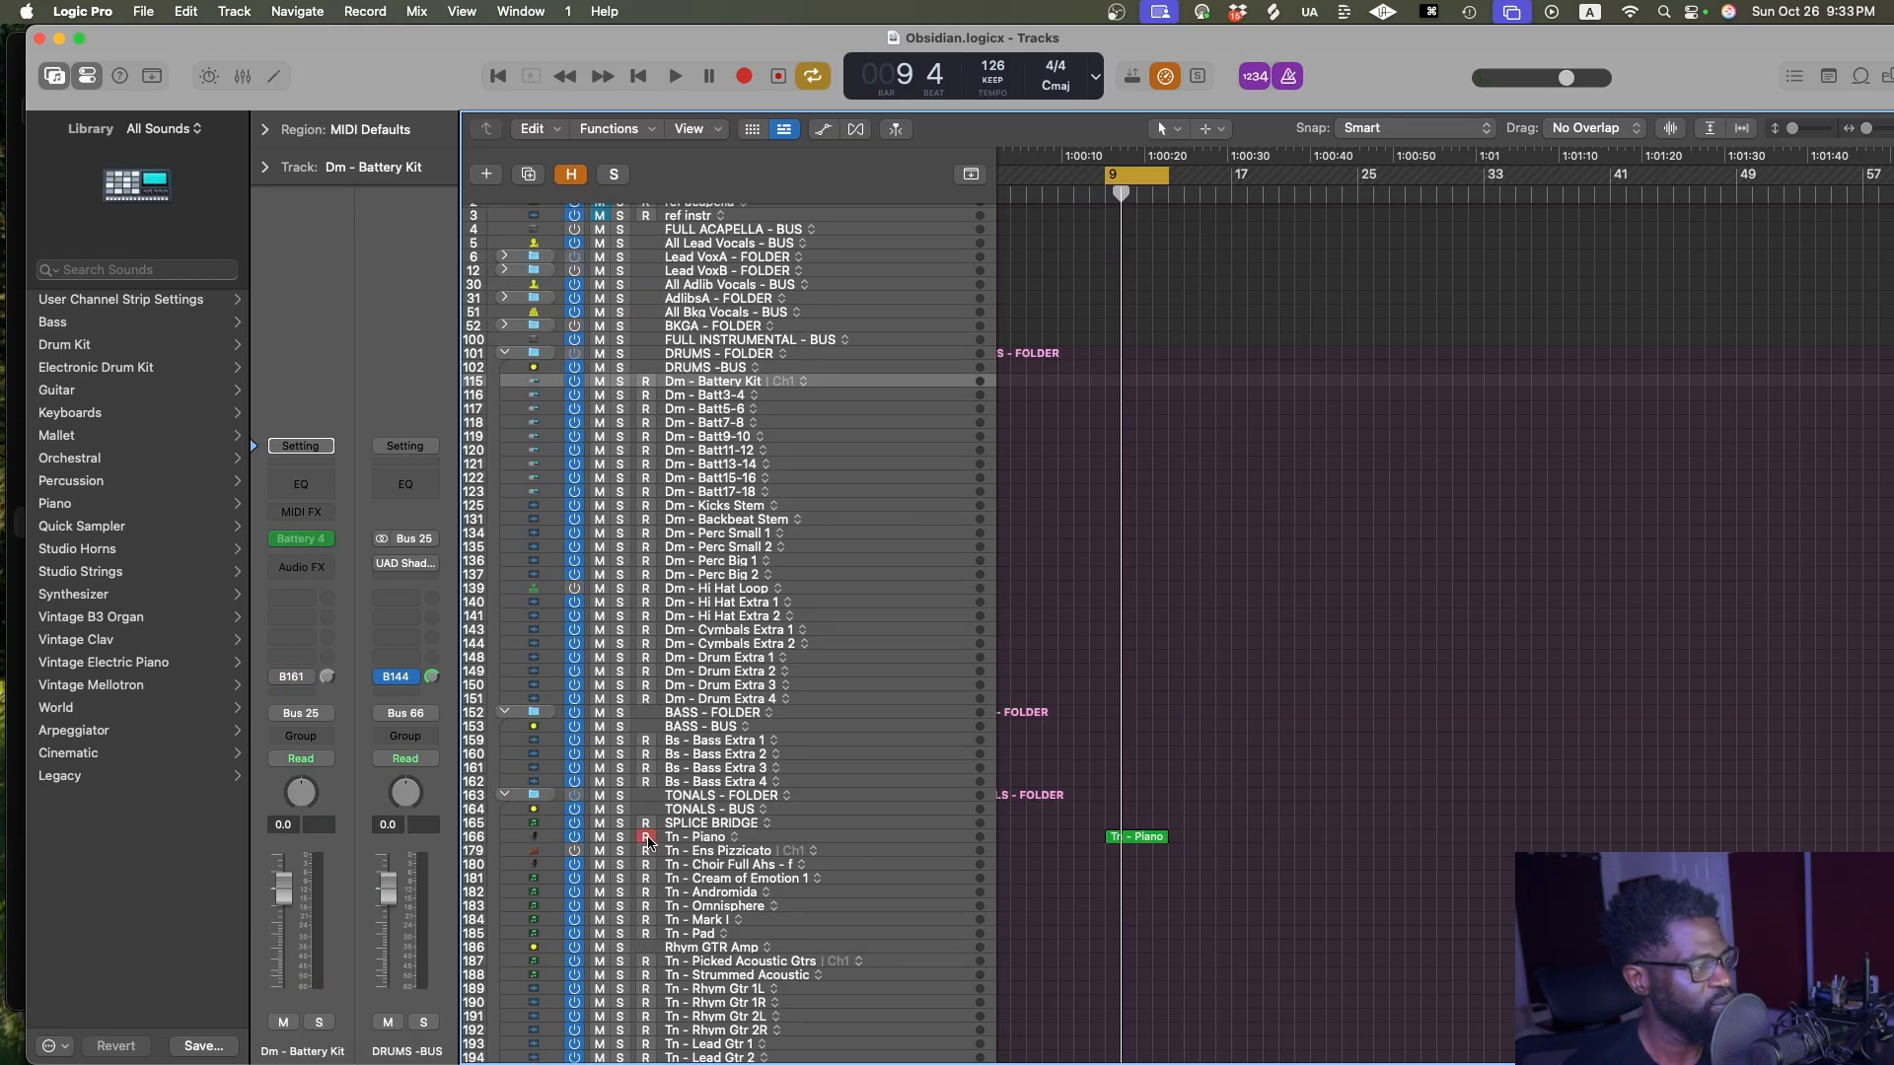
key("super+s")
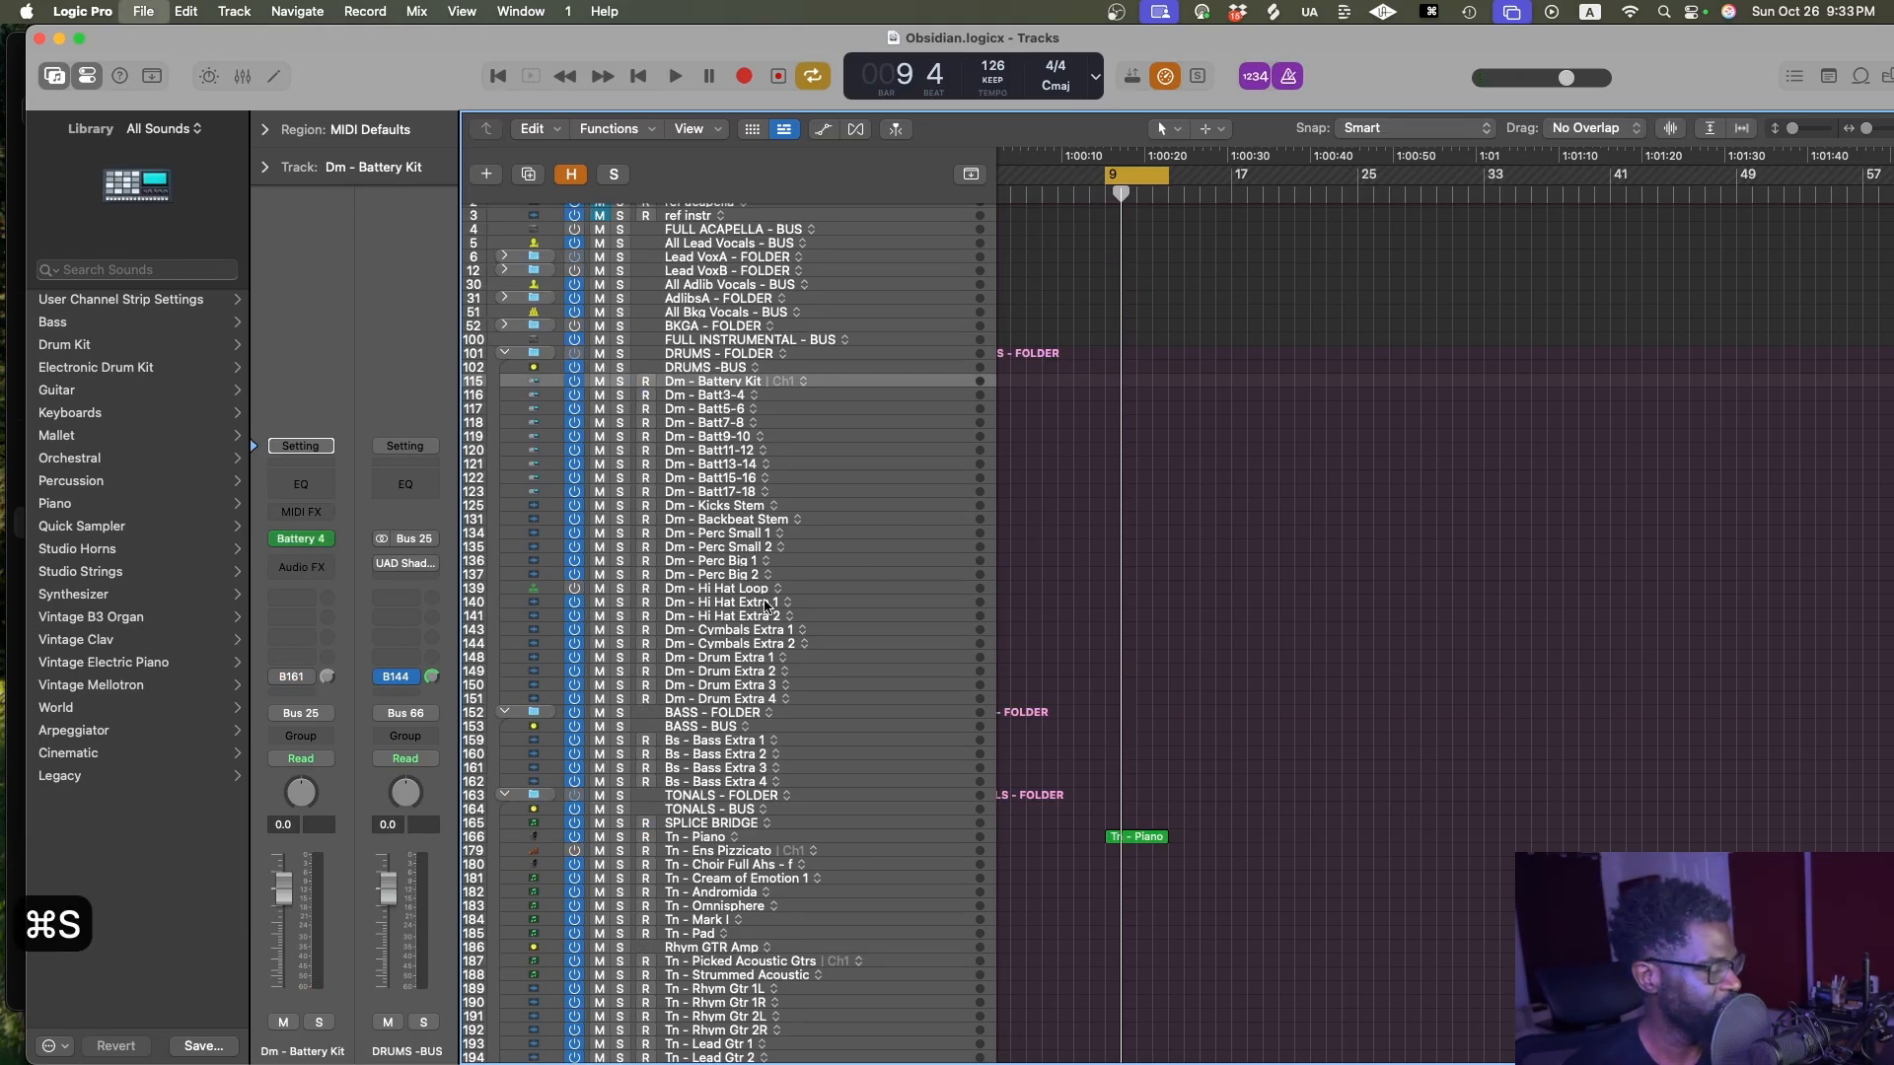
left_click(54, 76)
left_click(55, 76)
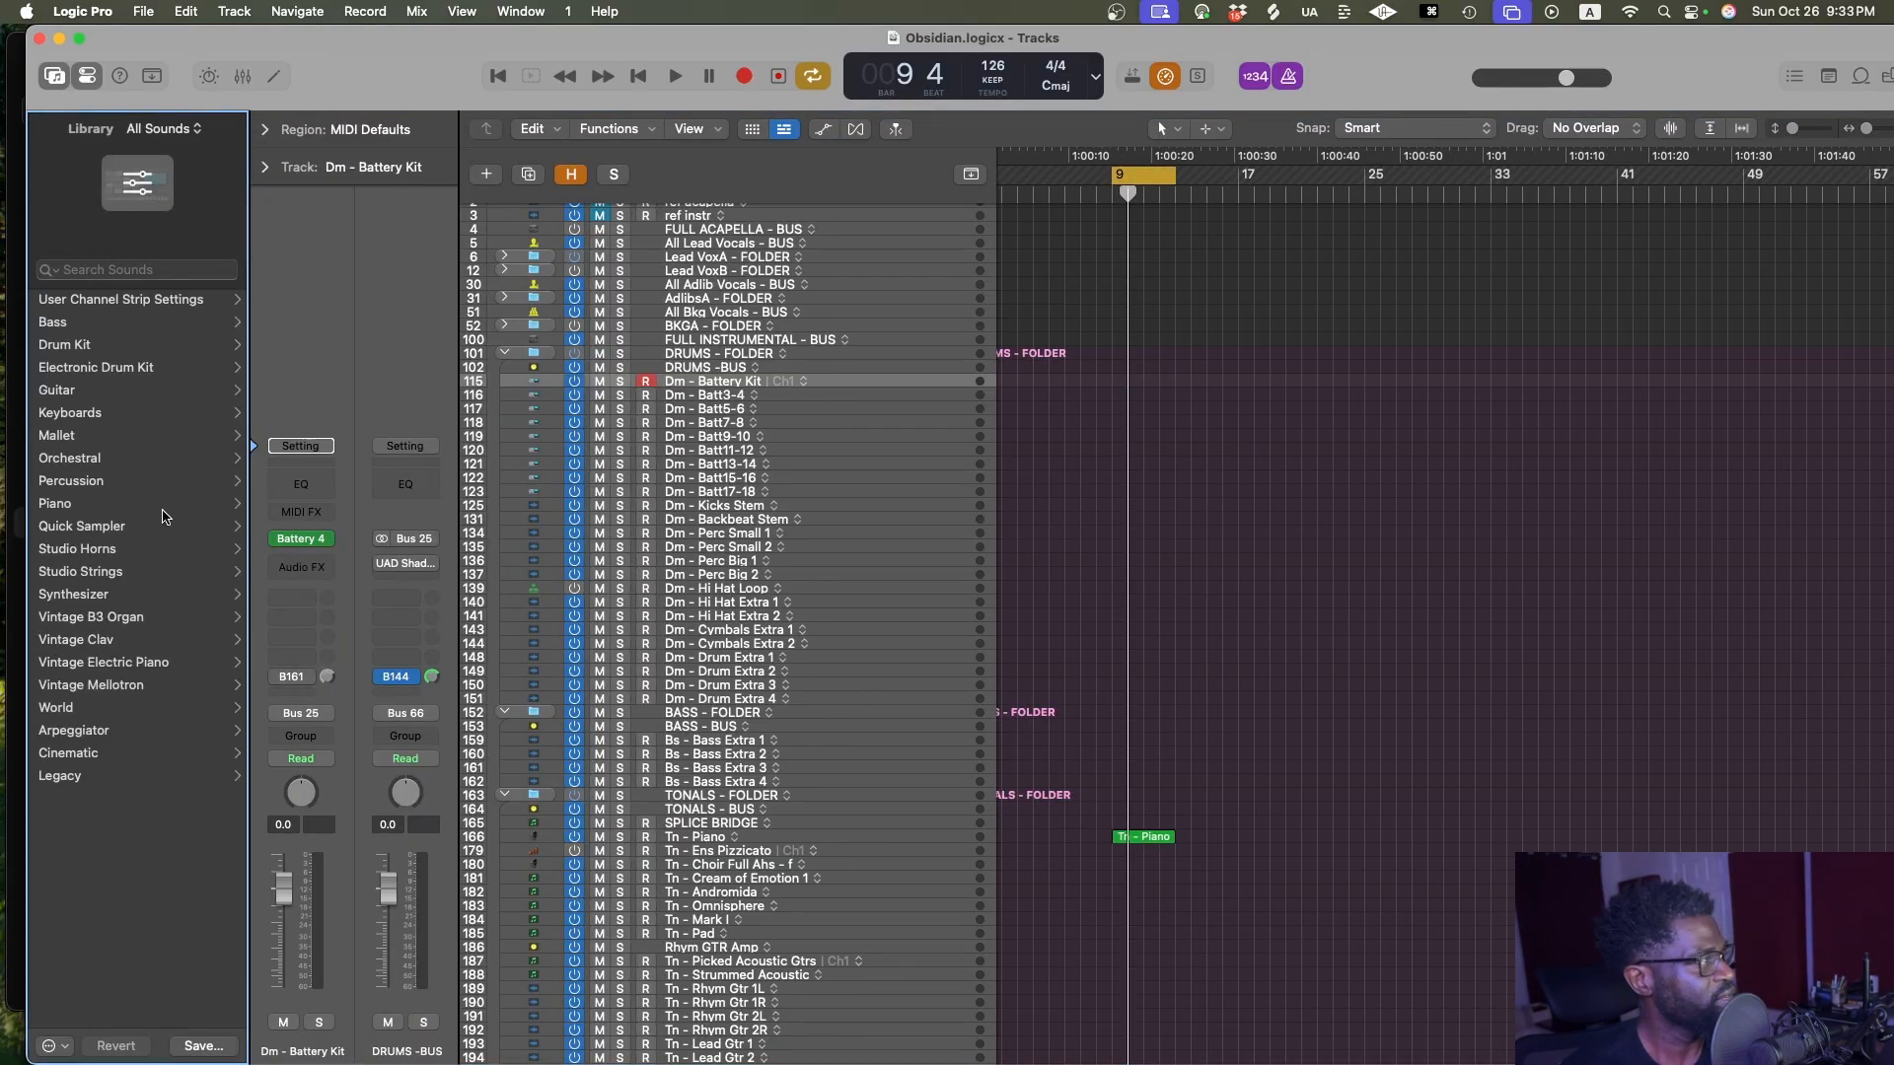
Open Battery 4 on the Dm - Battery Kit track and cancel its missing samples search
left_click(302, 539)
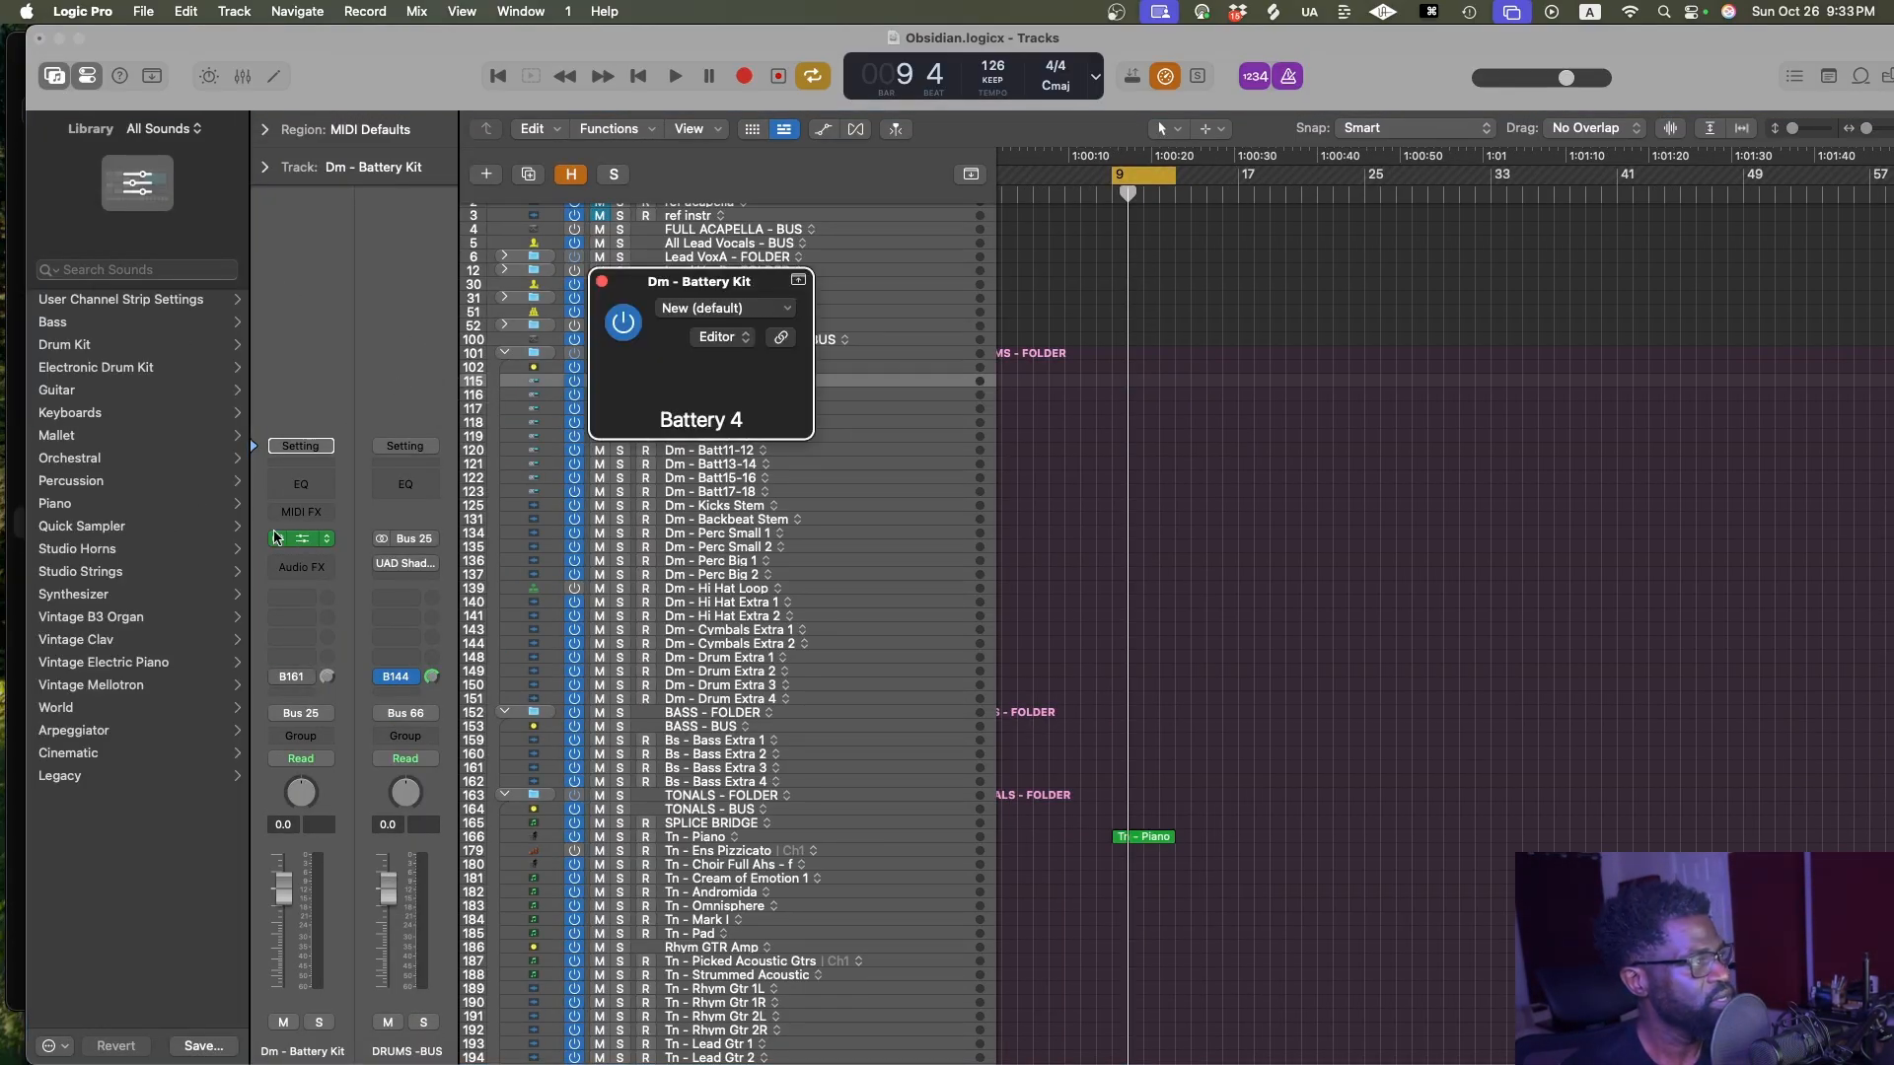
left_click(908, 636)
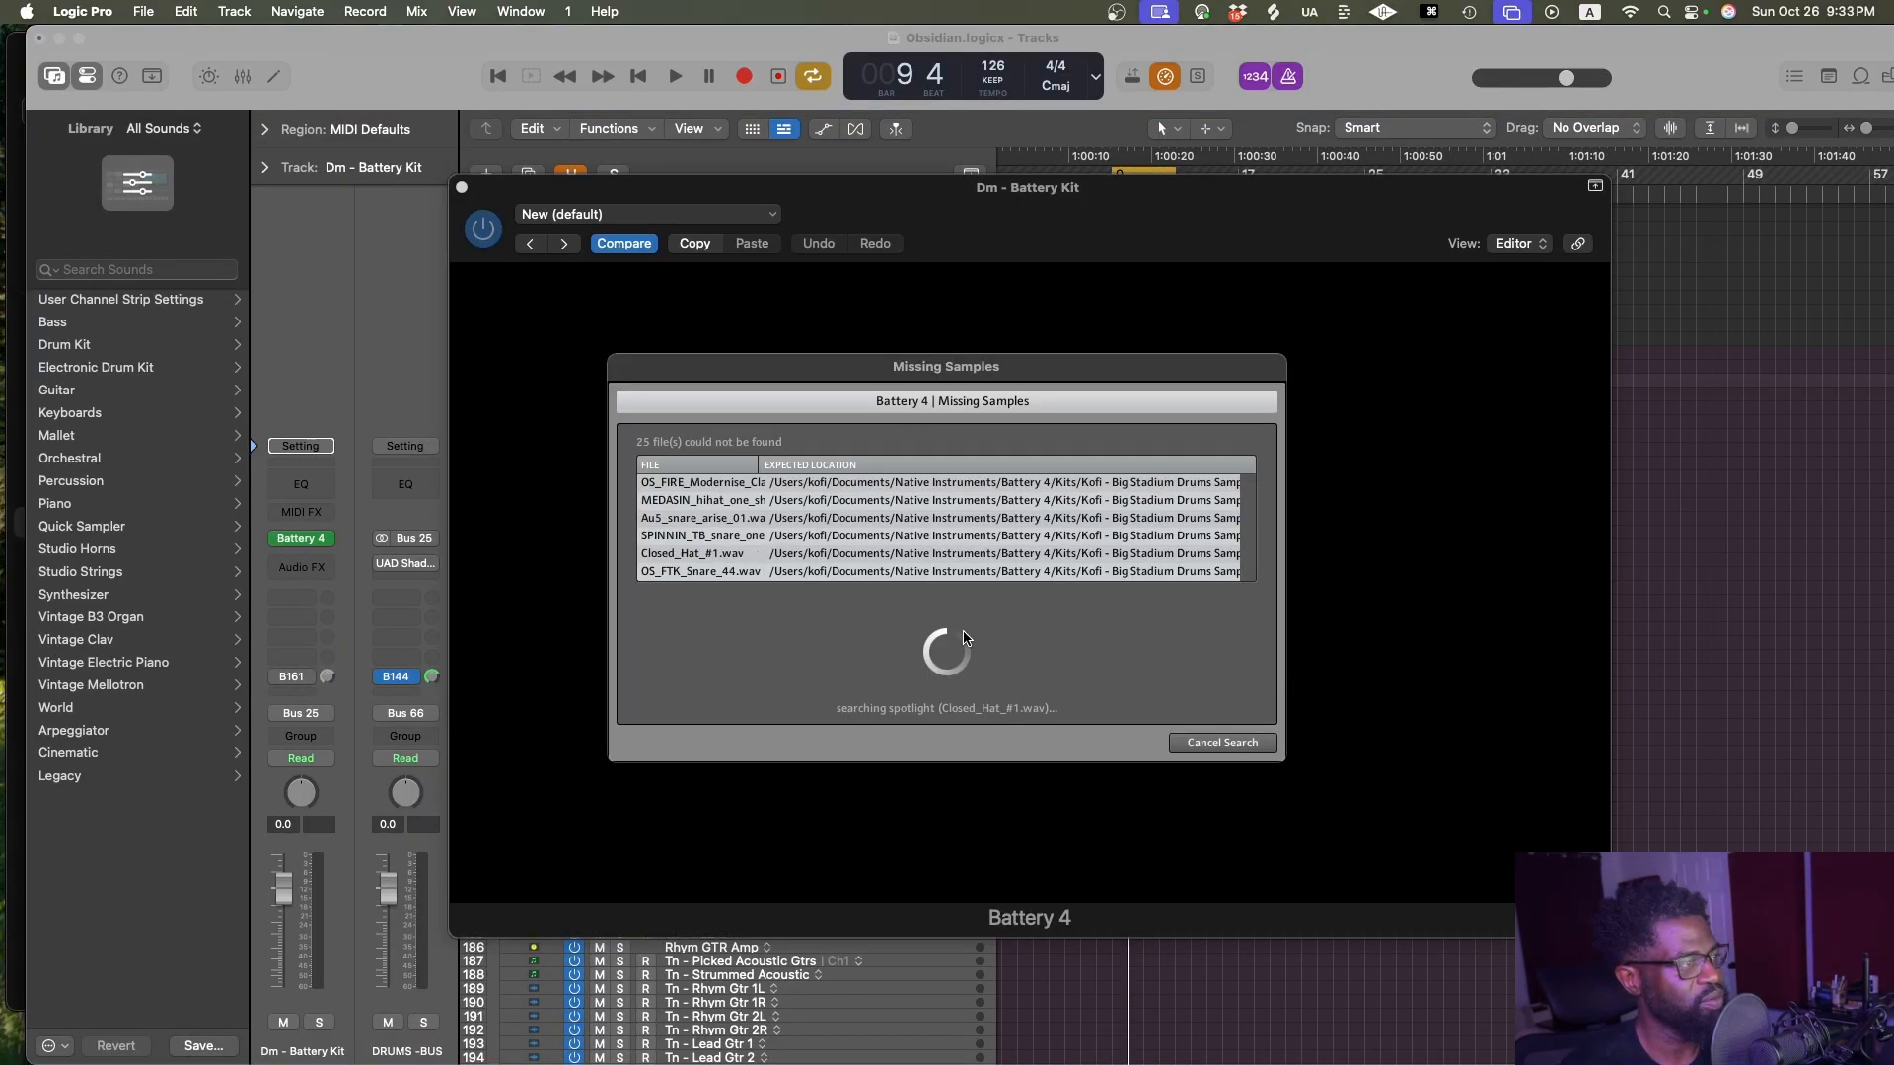
left_click(817, 632)
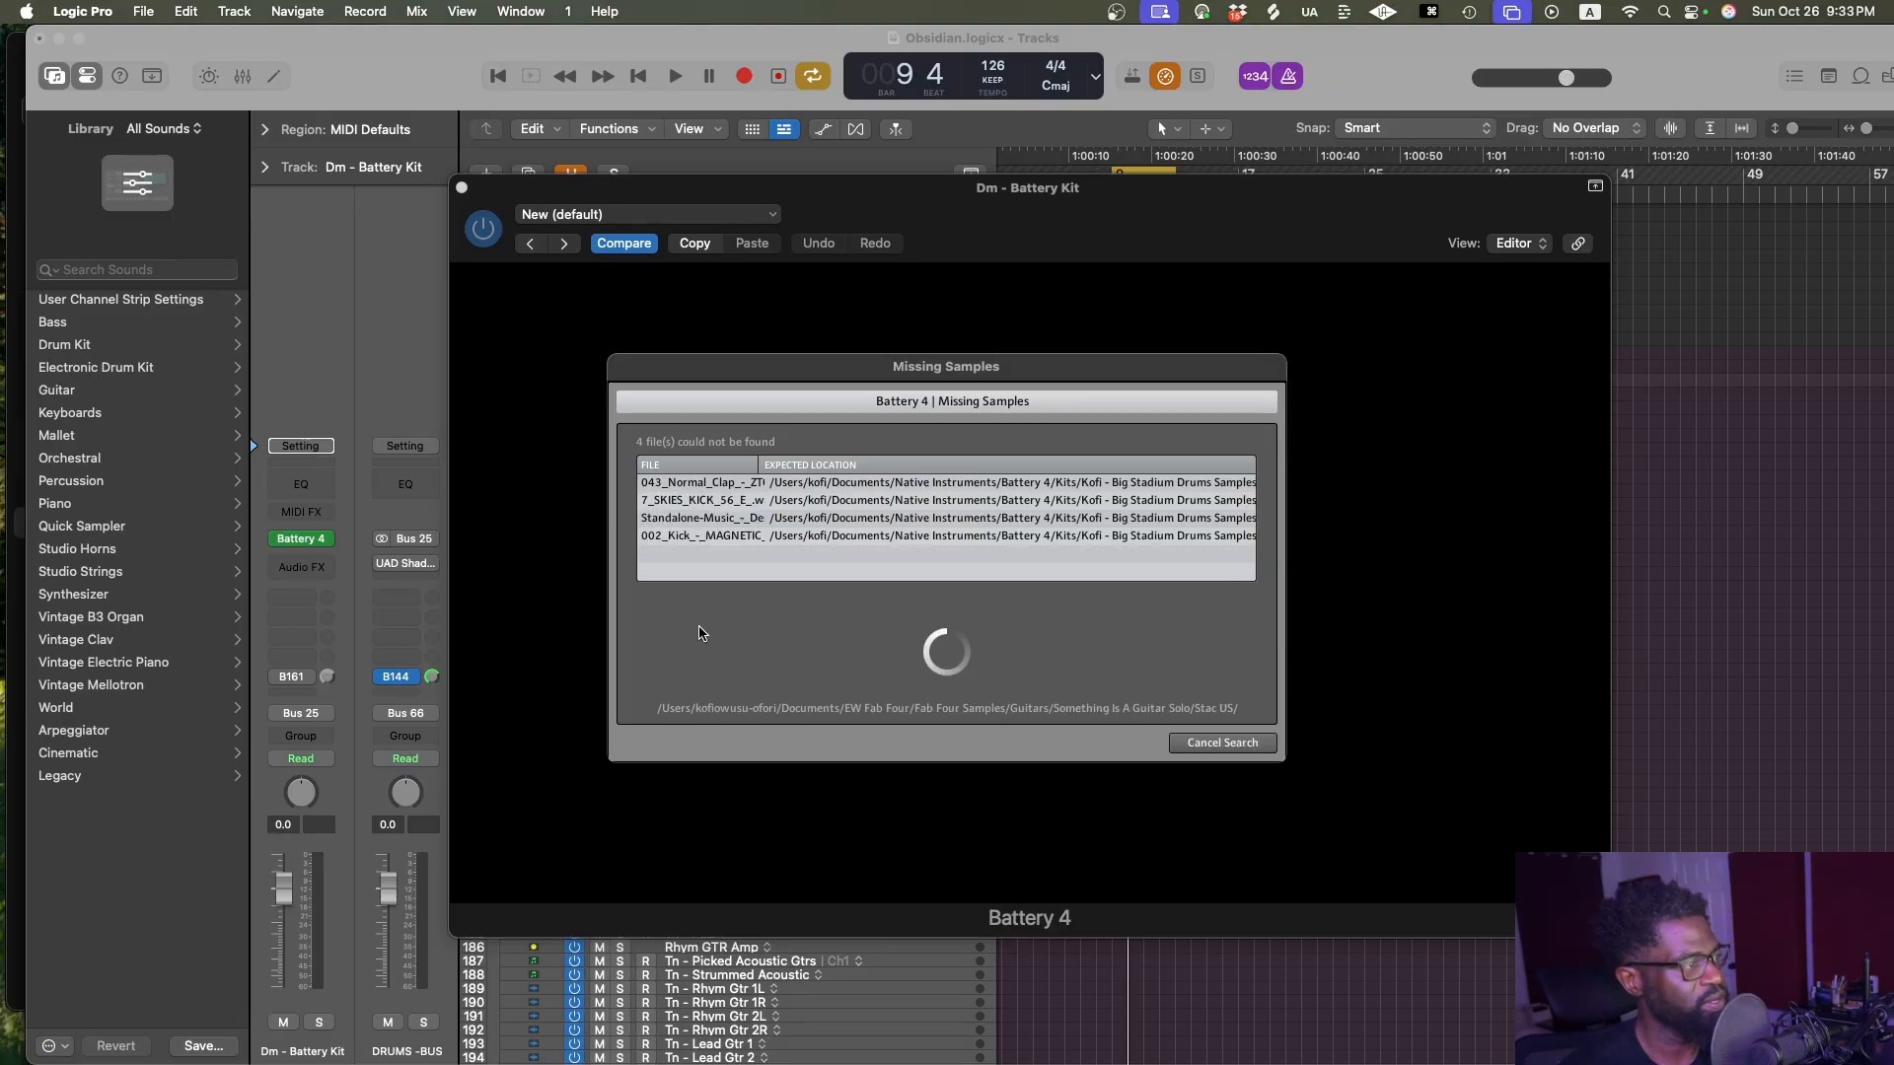
left_click(1201, 742)
left_click(1201, 743)
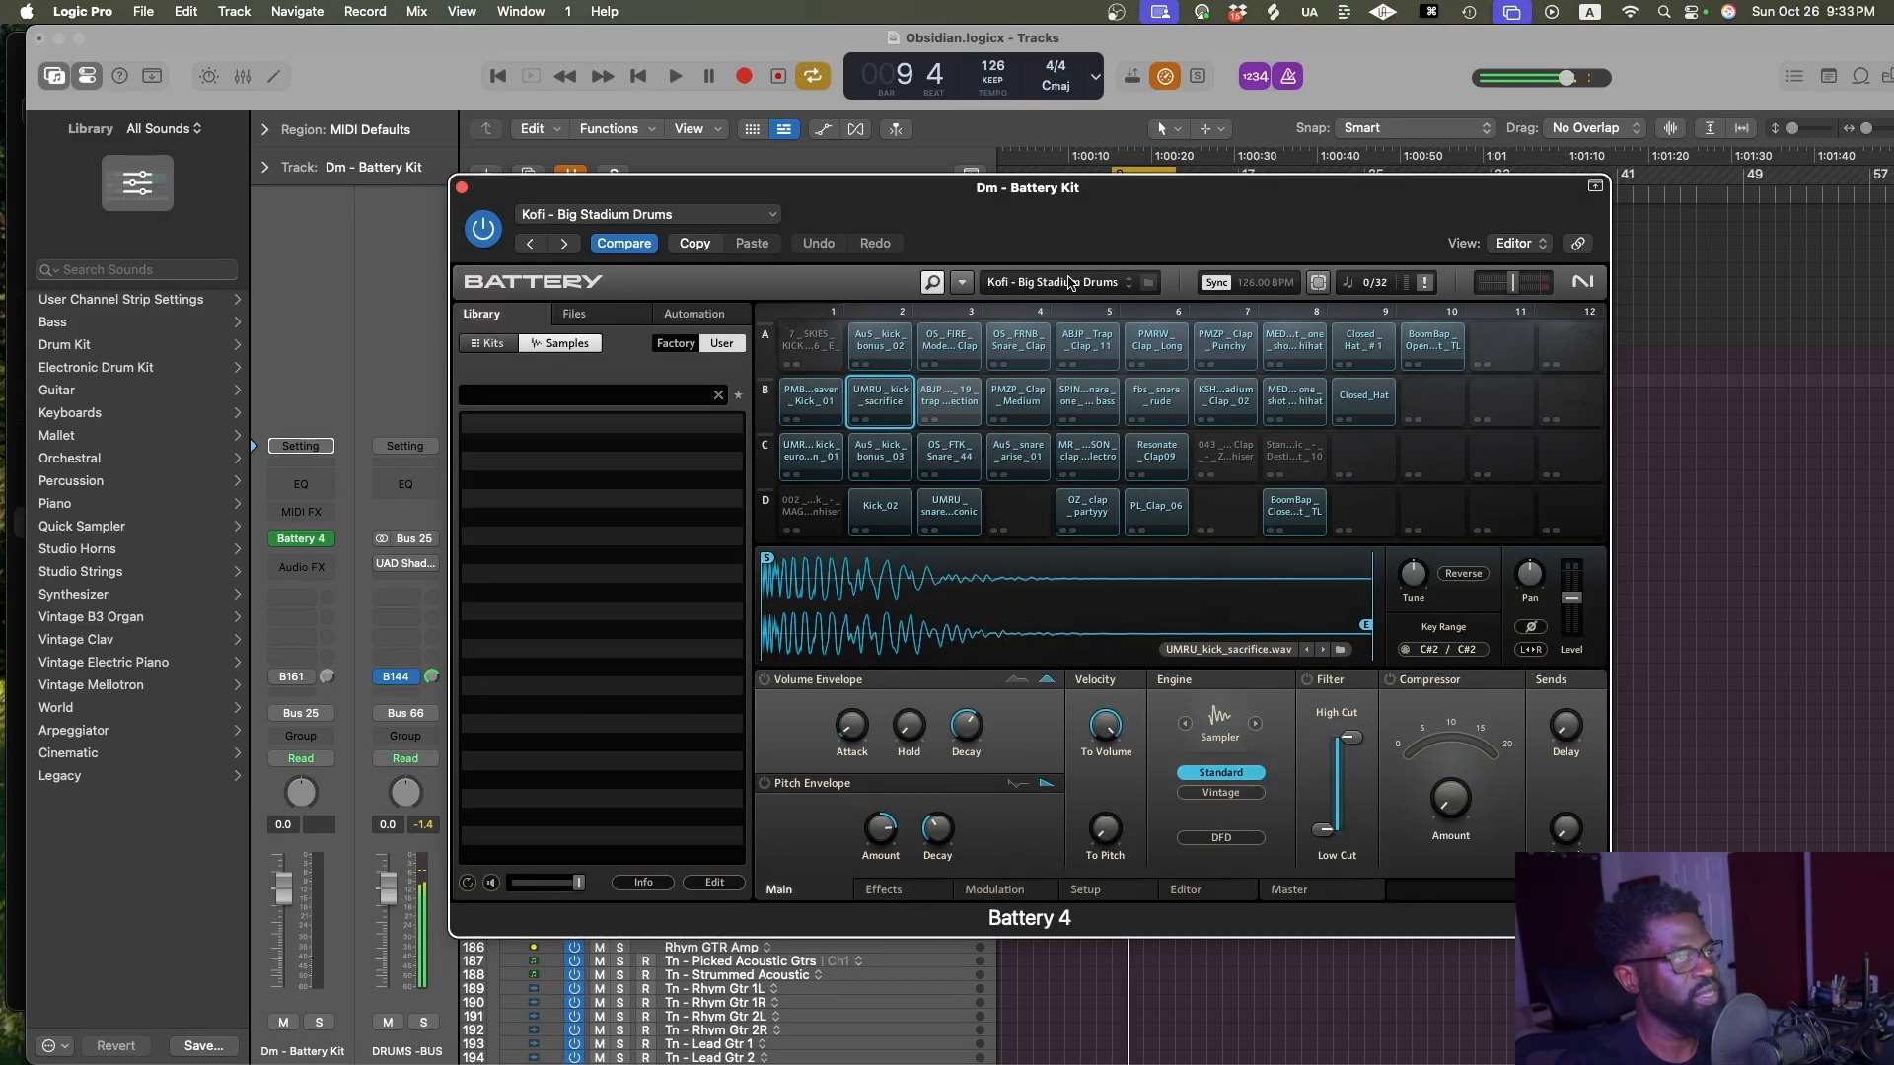
Look through Battery 4's factory and user samples, the Sound Libraries folder and the user kits, and close the plug-in
left_click(962, 283)
left_click(676, 344)
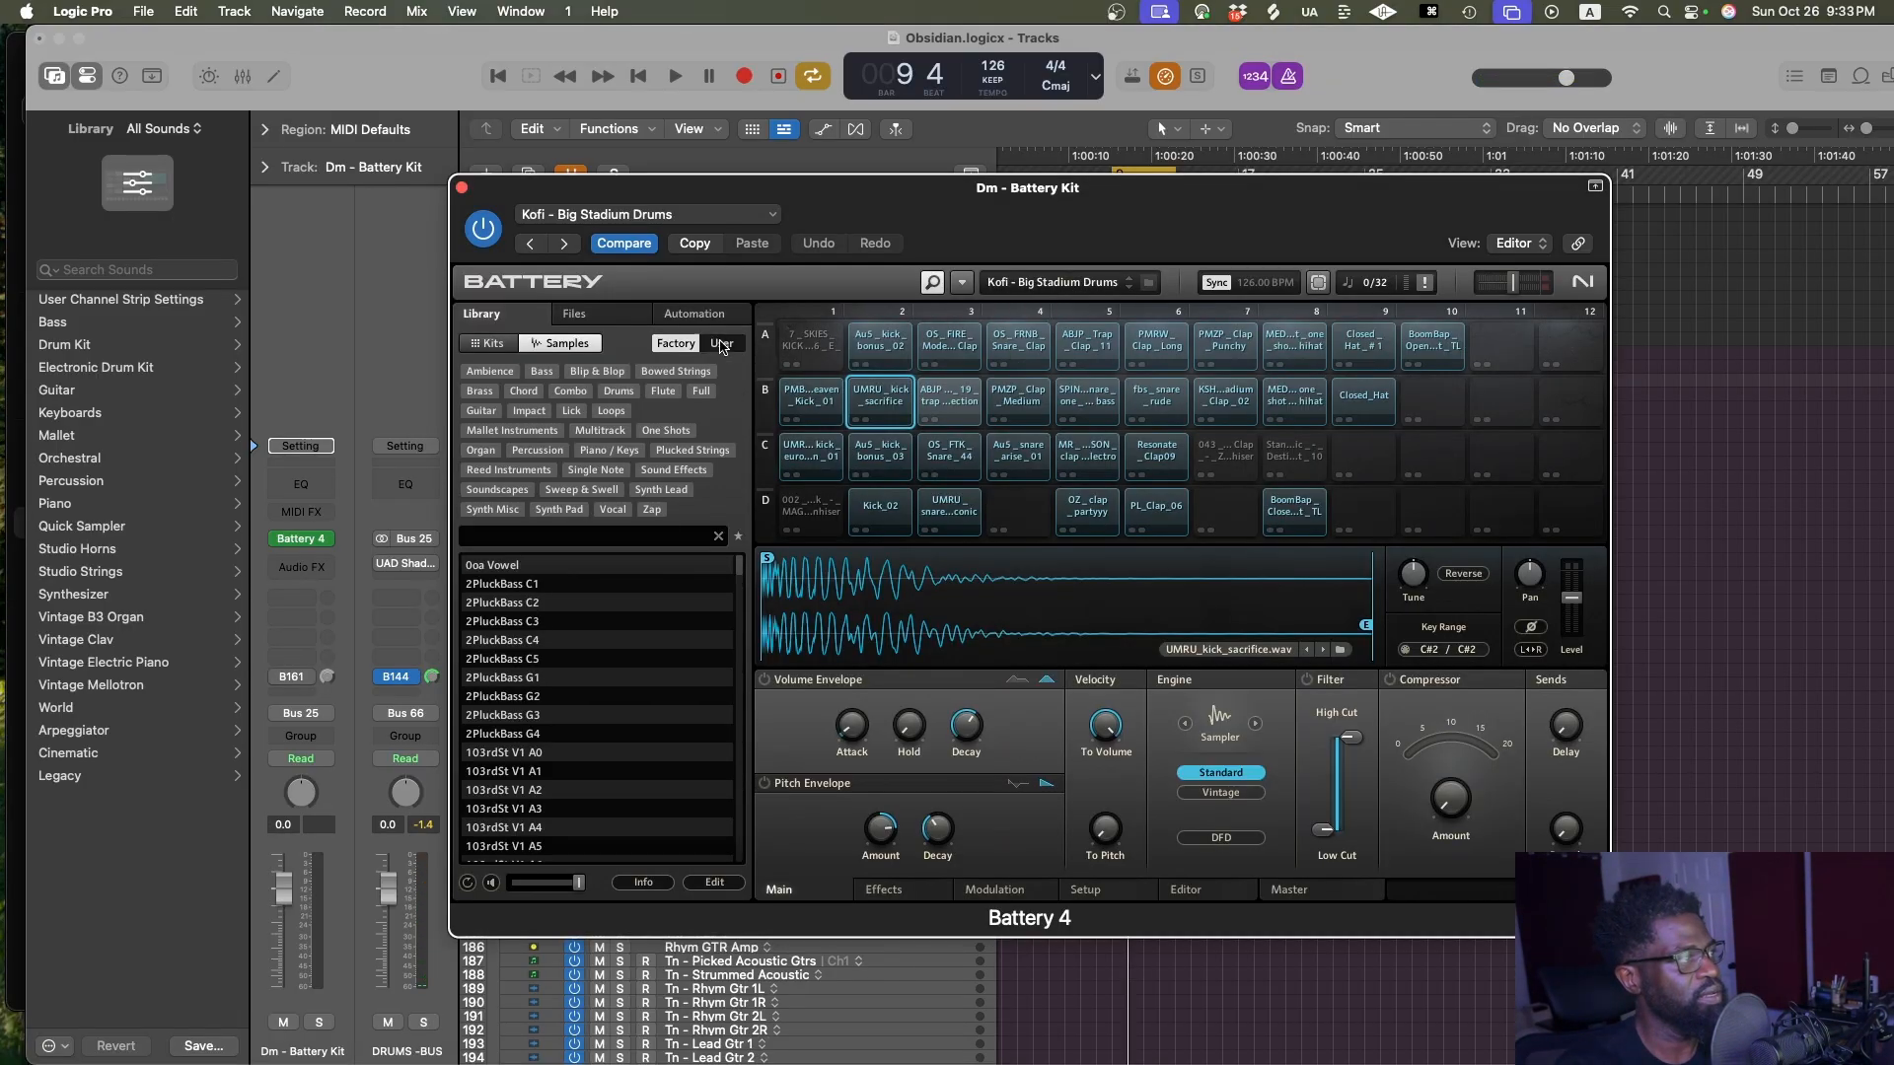
left_click(721, 345)
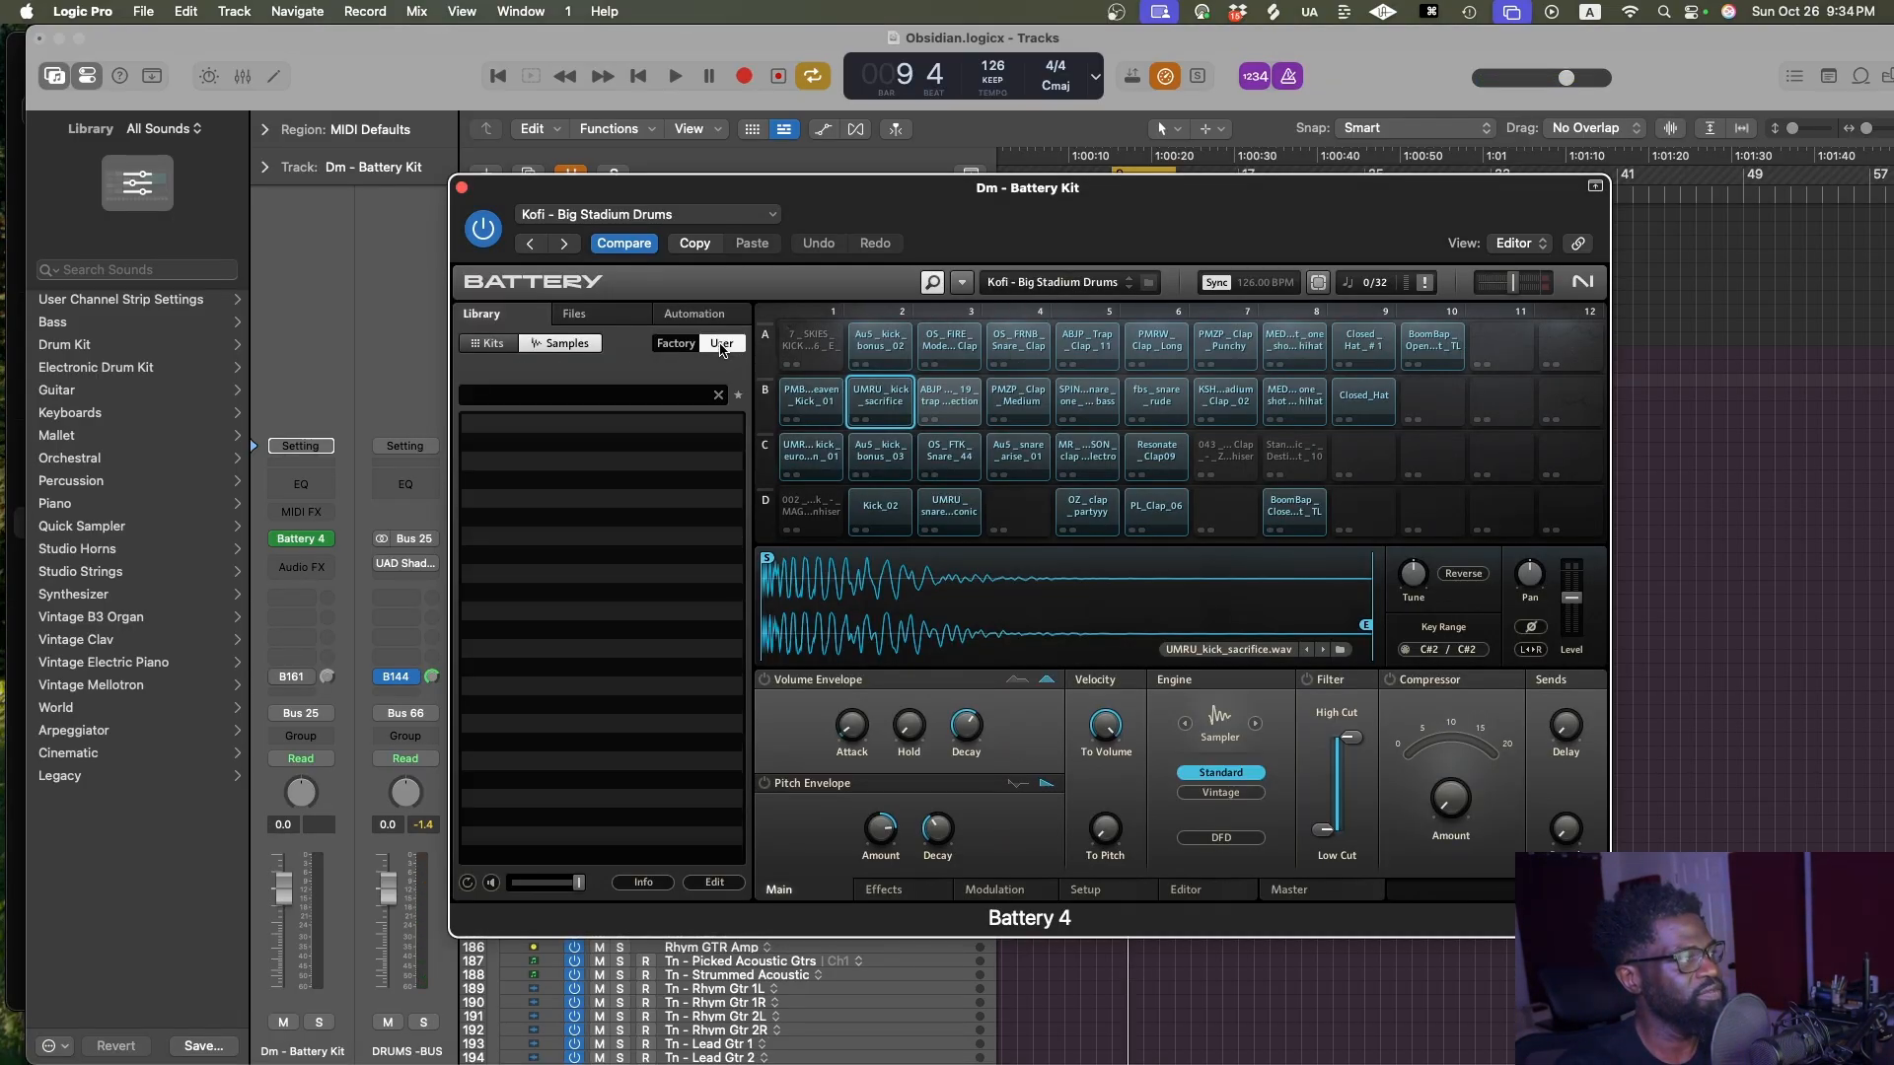
left_click(576, 313)
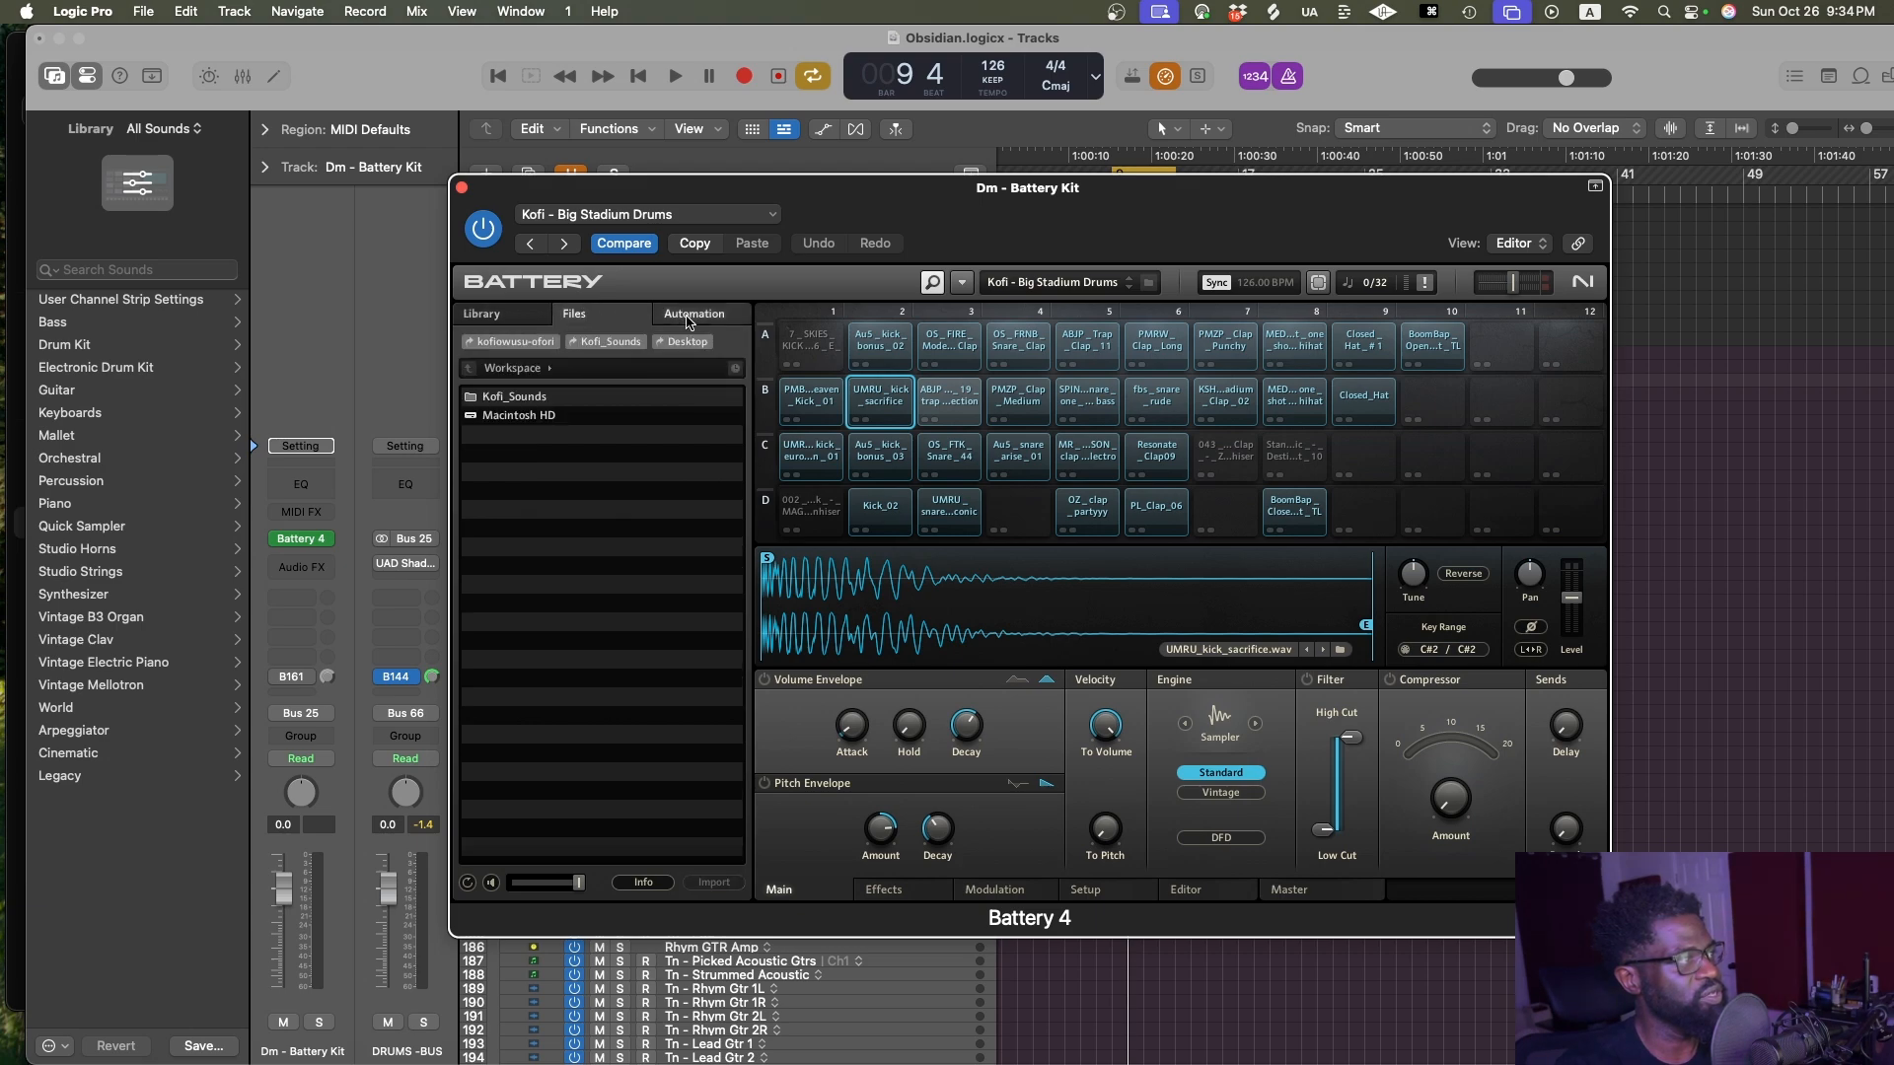
left_click(692, 314)
left_click(574, 314)
left_click(530, 396)
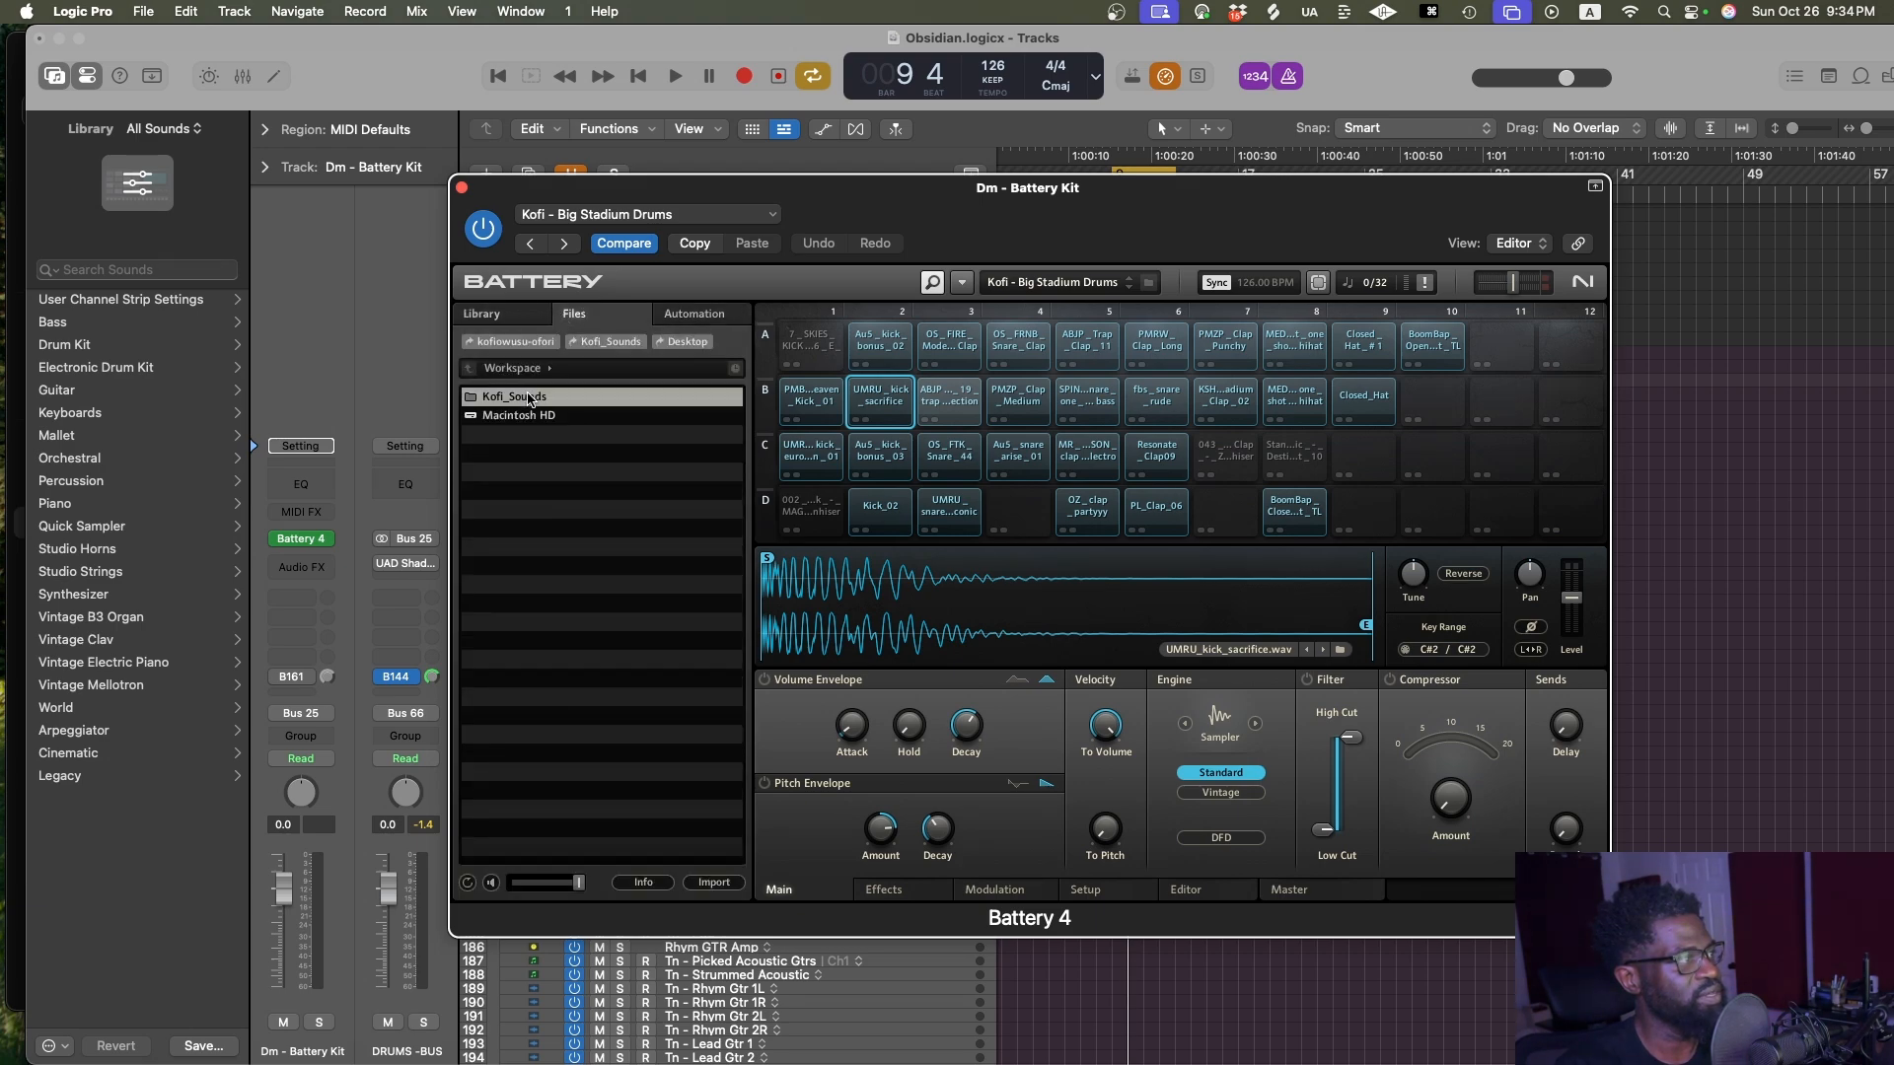
double_click(526, 397)
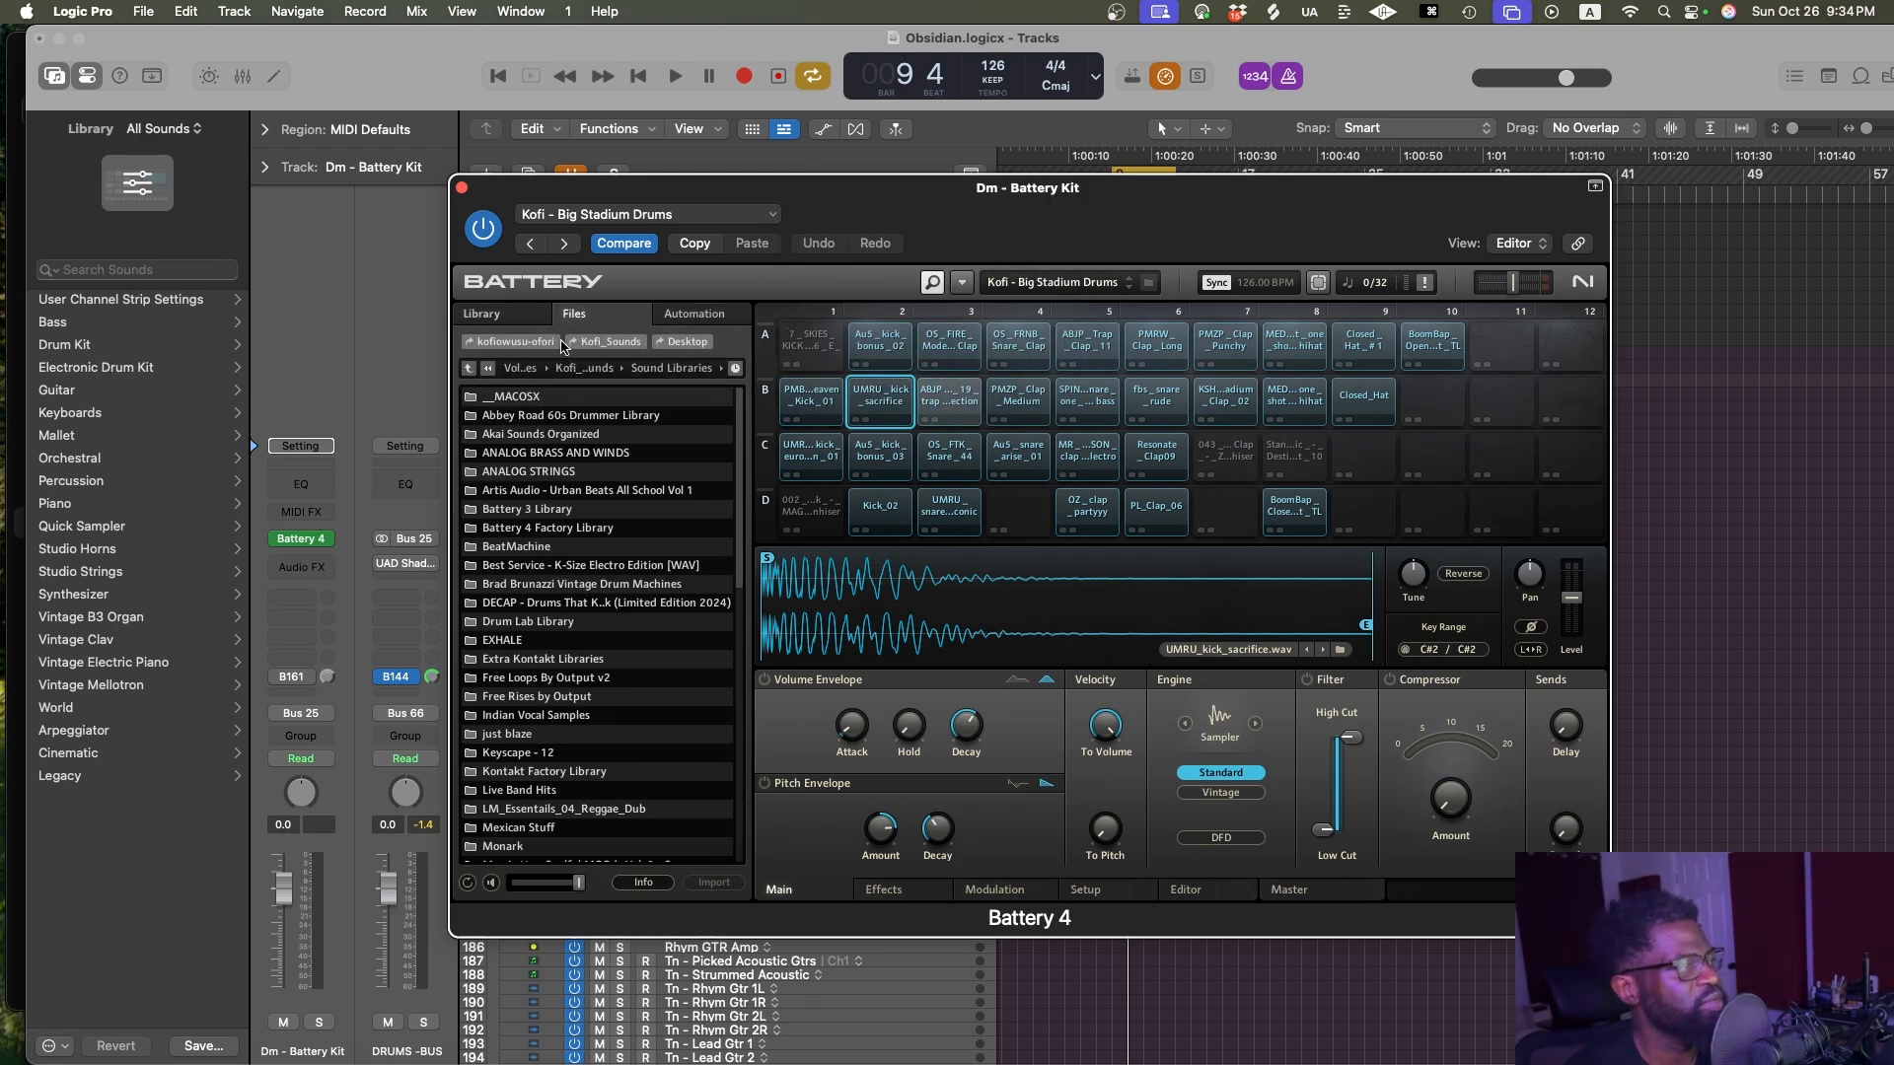
left_click(493, 314)
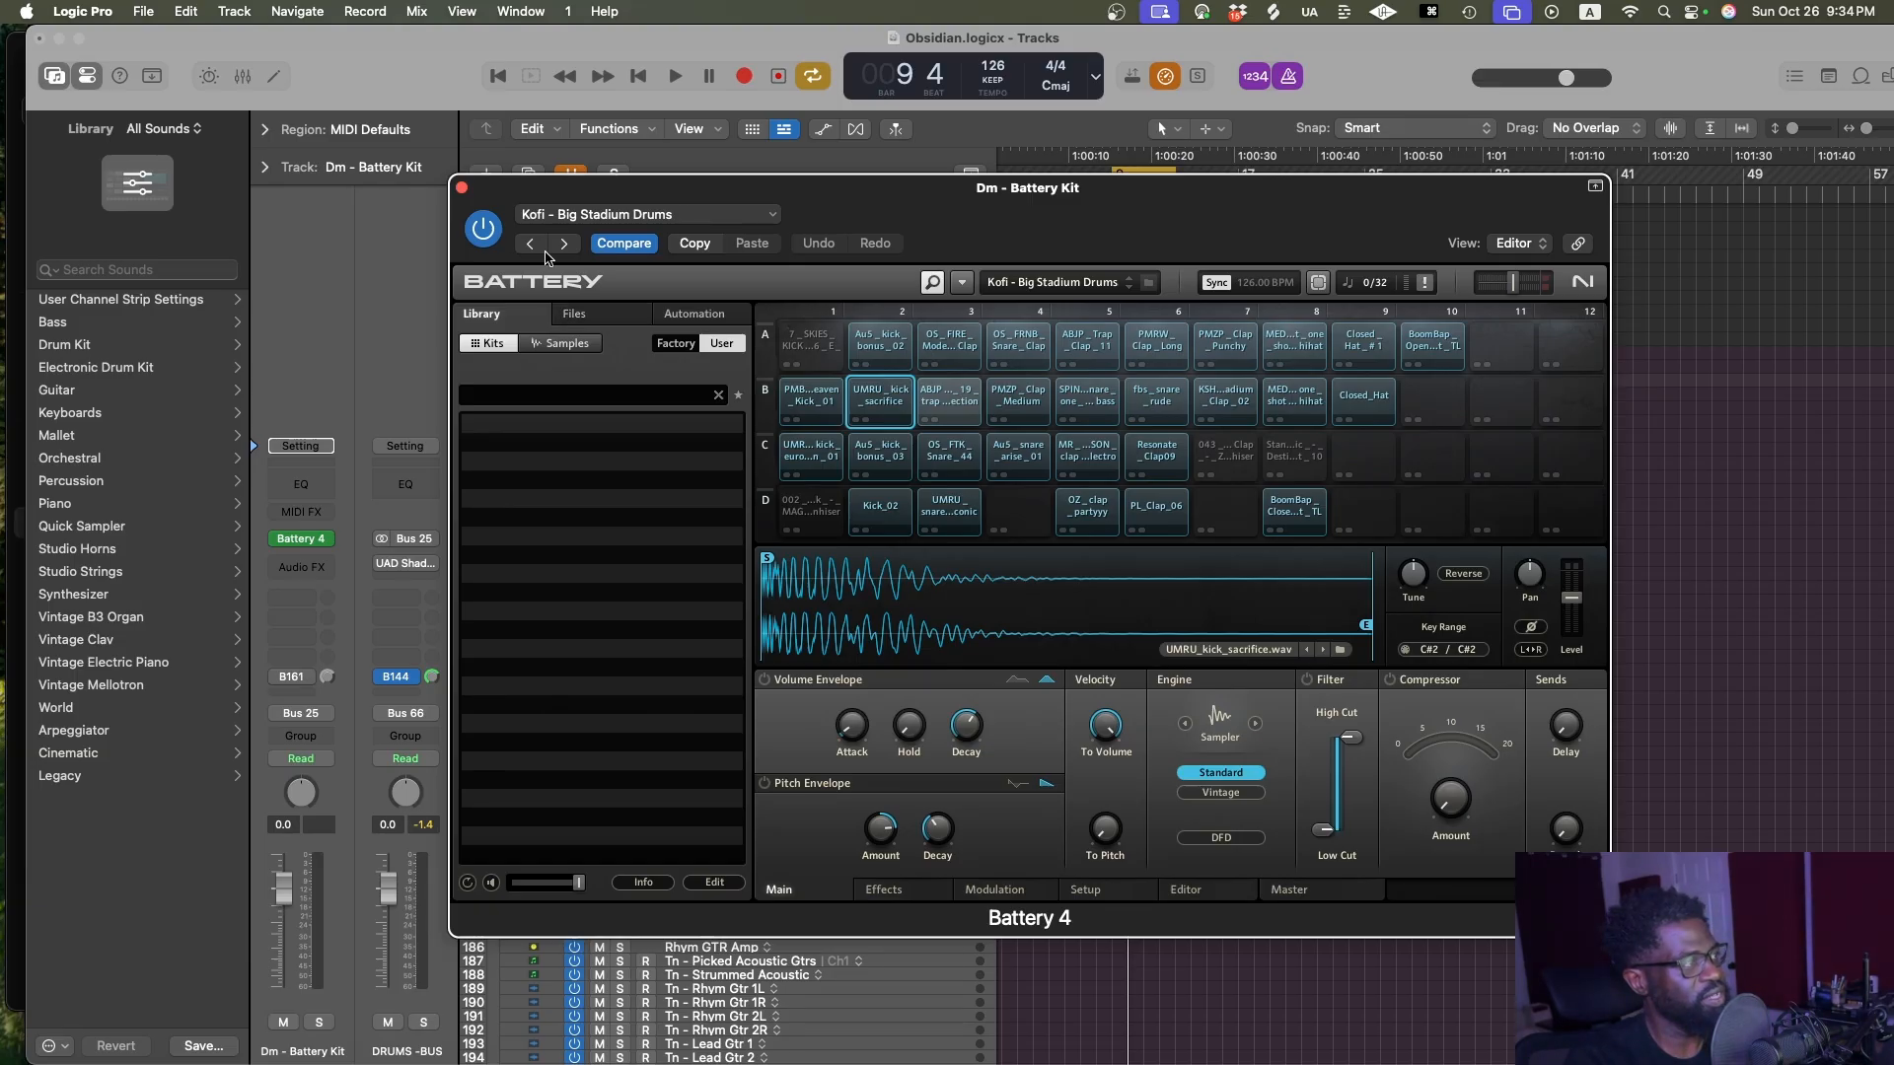
left_click(462, 188)
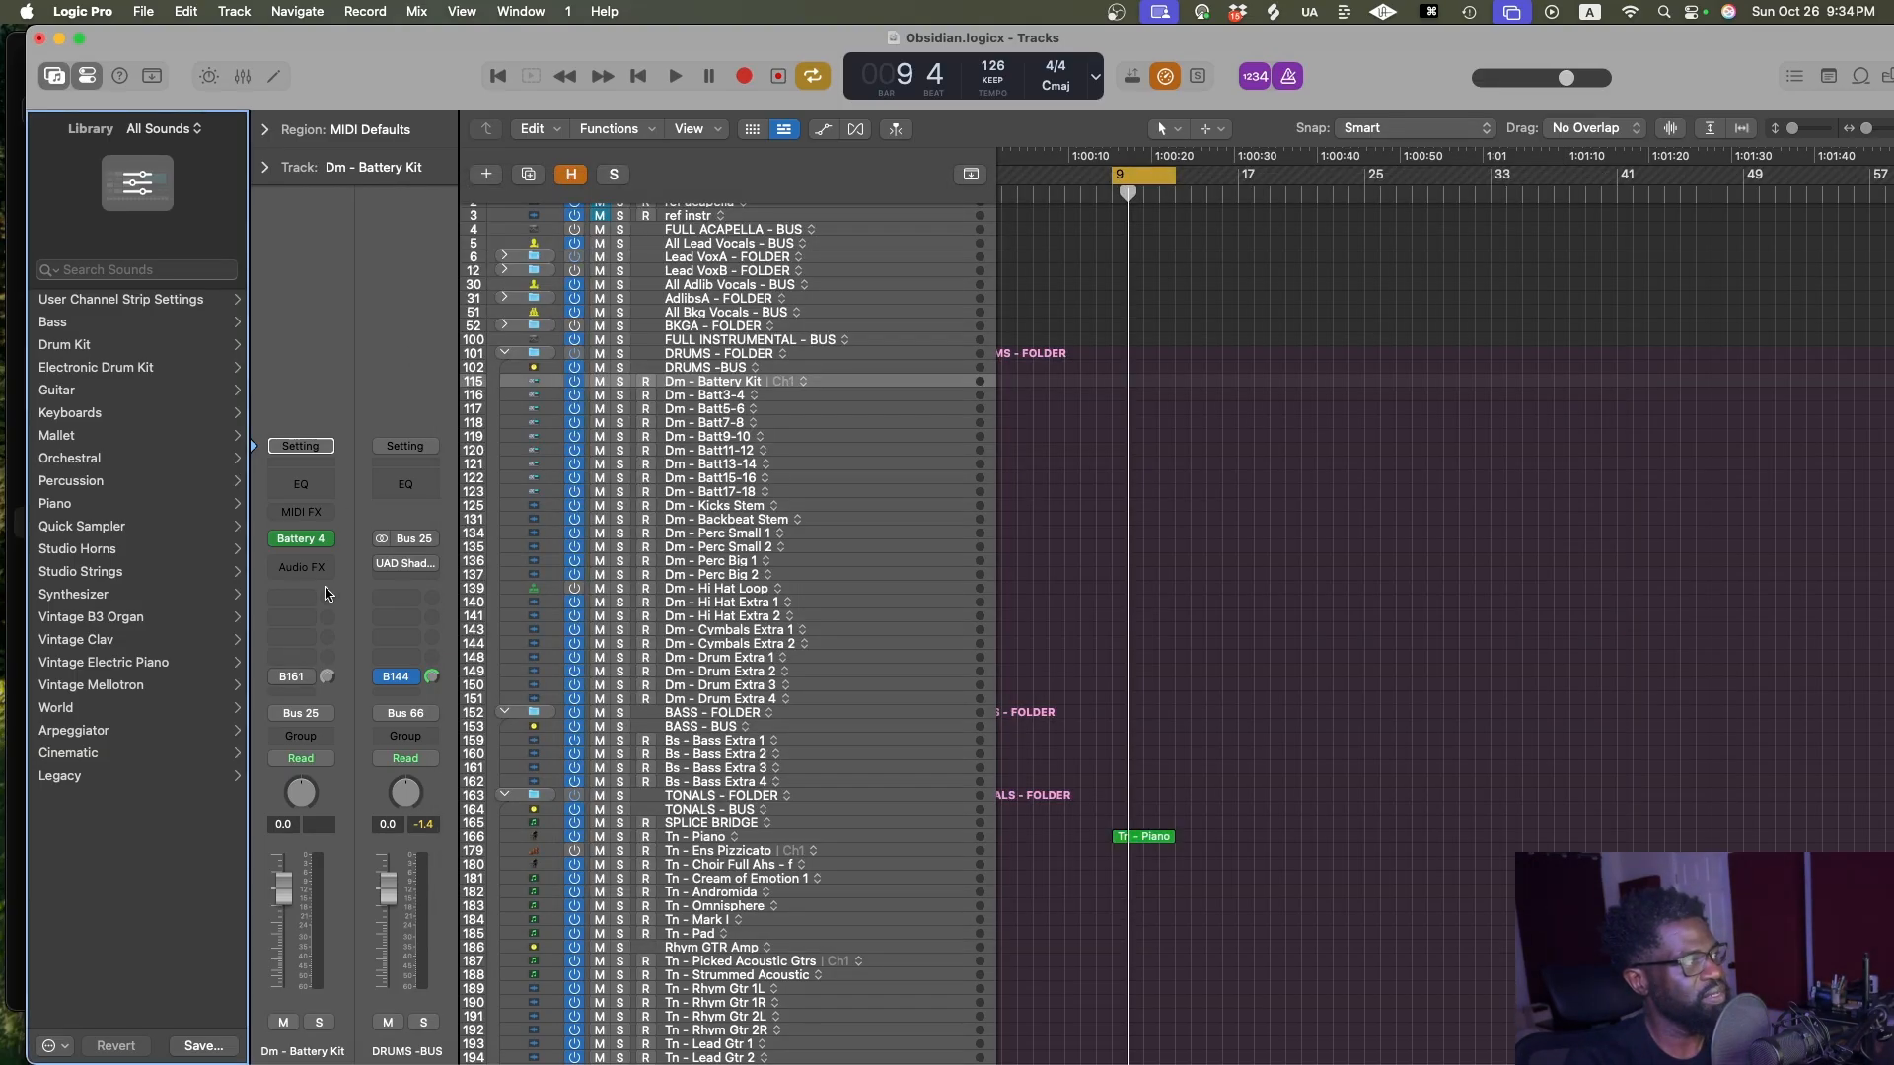
Load Ultrabeat on the Dm - Hi Hat Loop track with the custom Lofi preset
left_click(318, 538)
mouse_move(443, 1023)
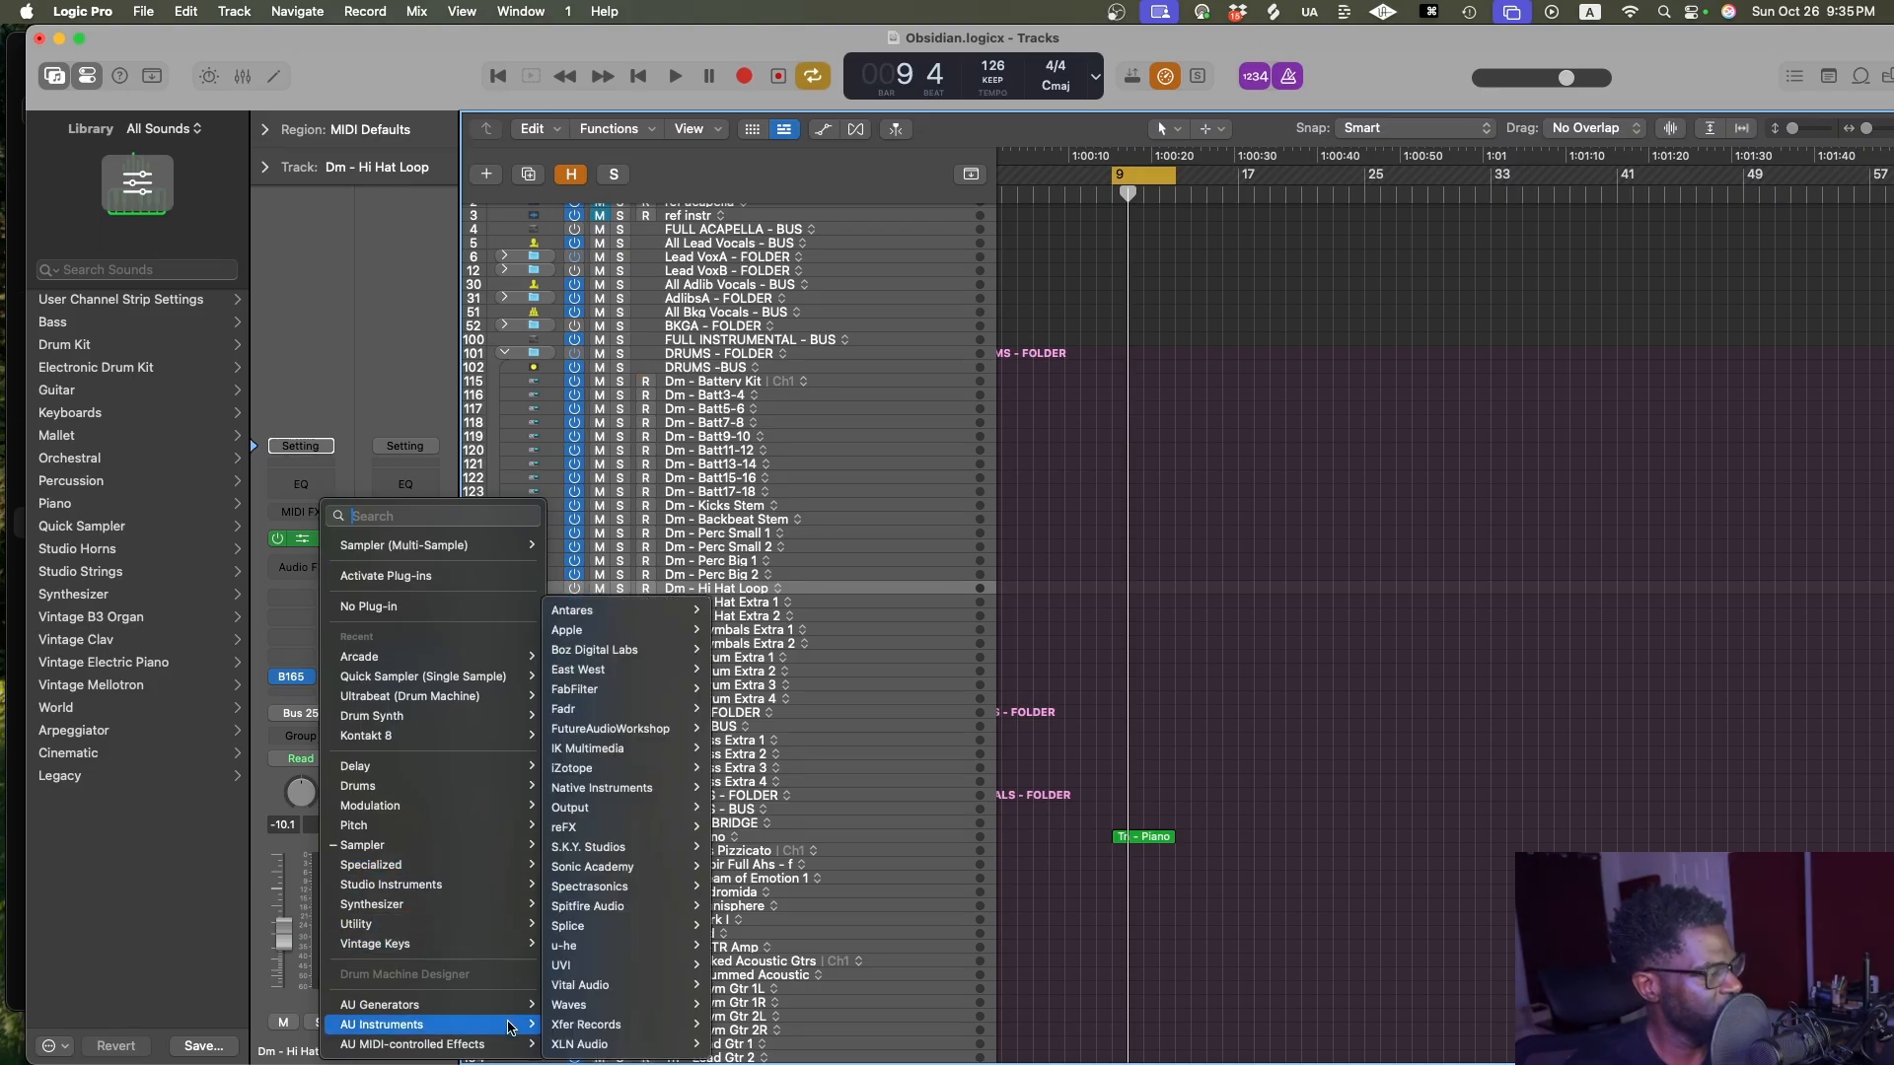
left_click(779, 827)
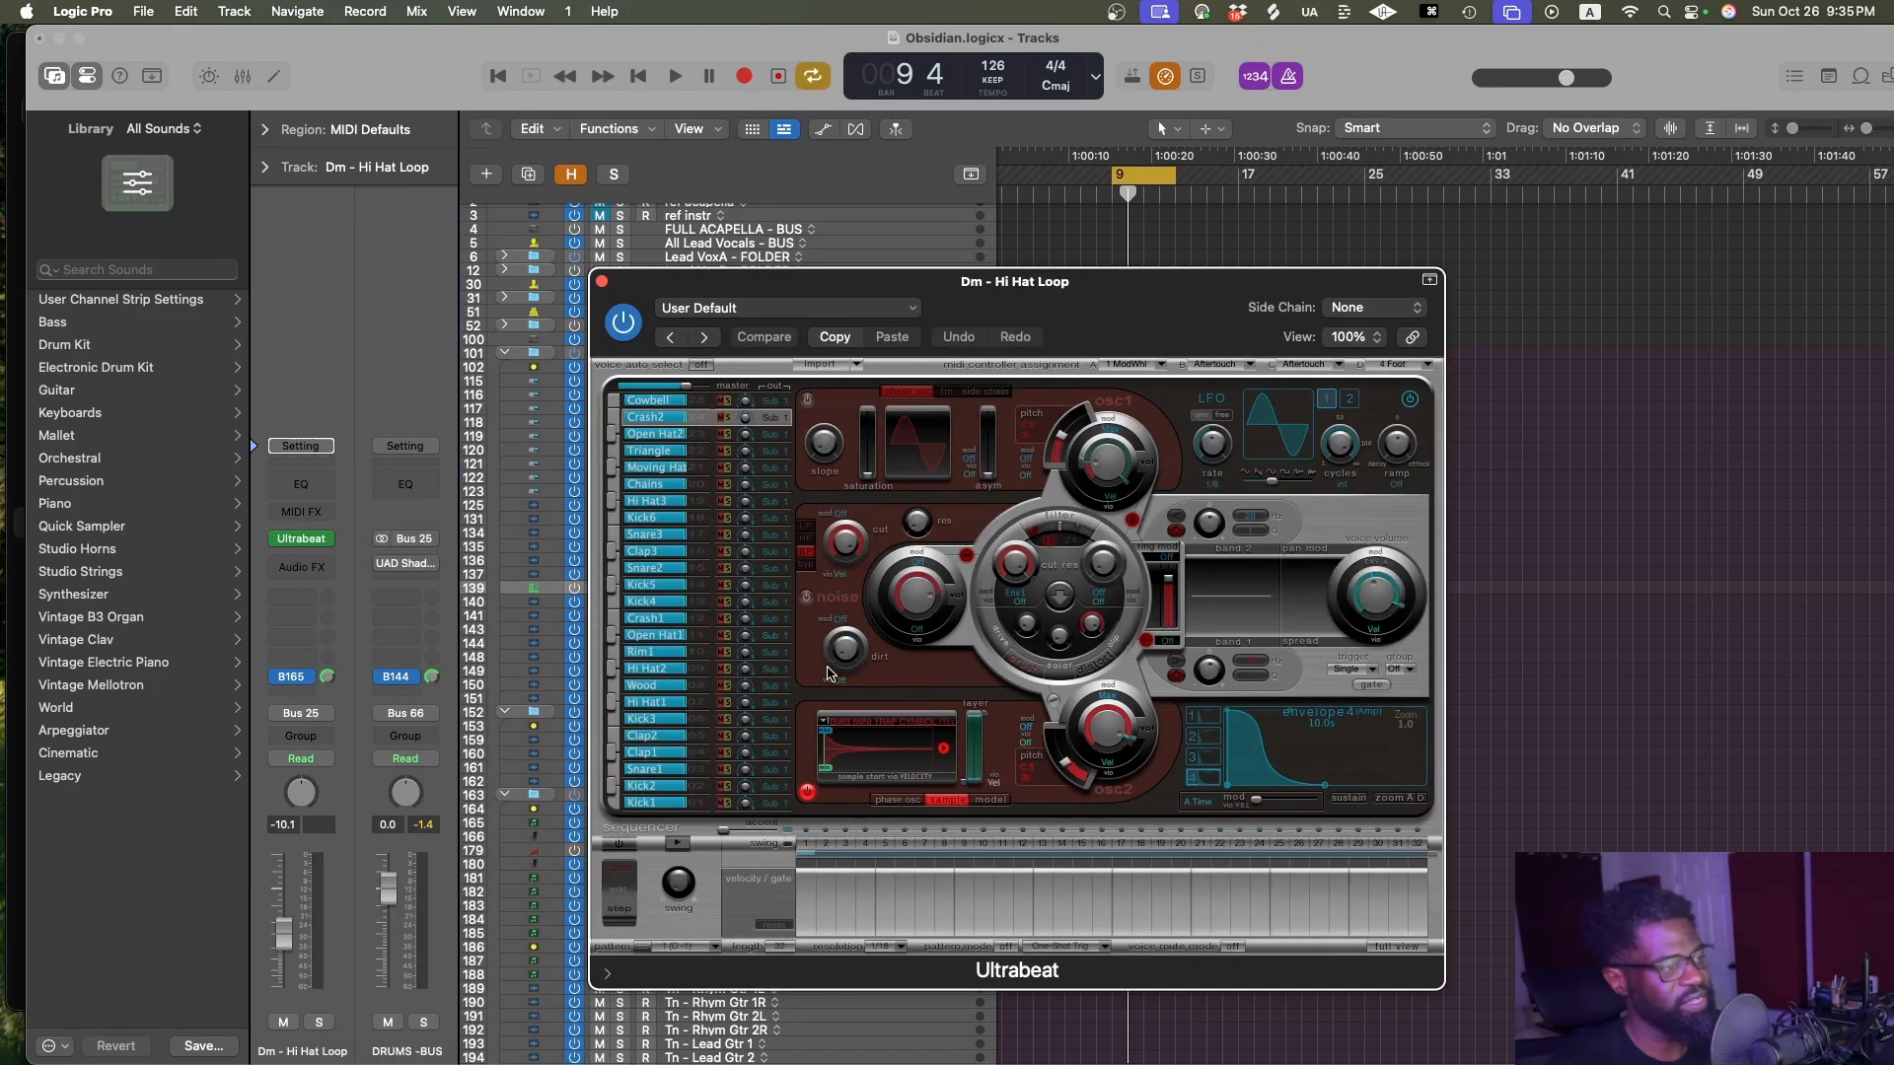
left_click(813, 309)
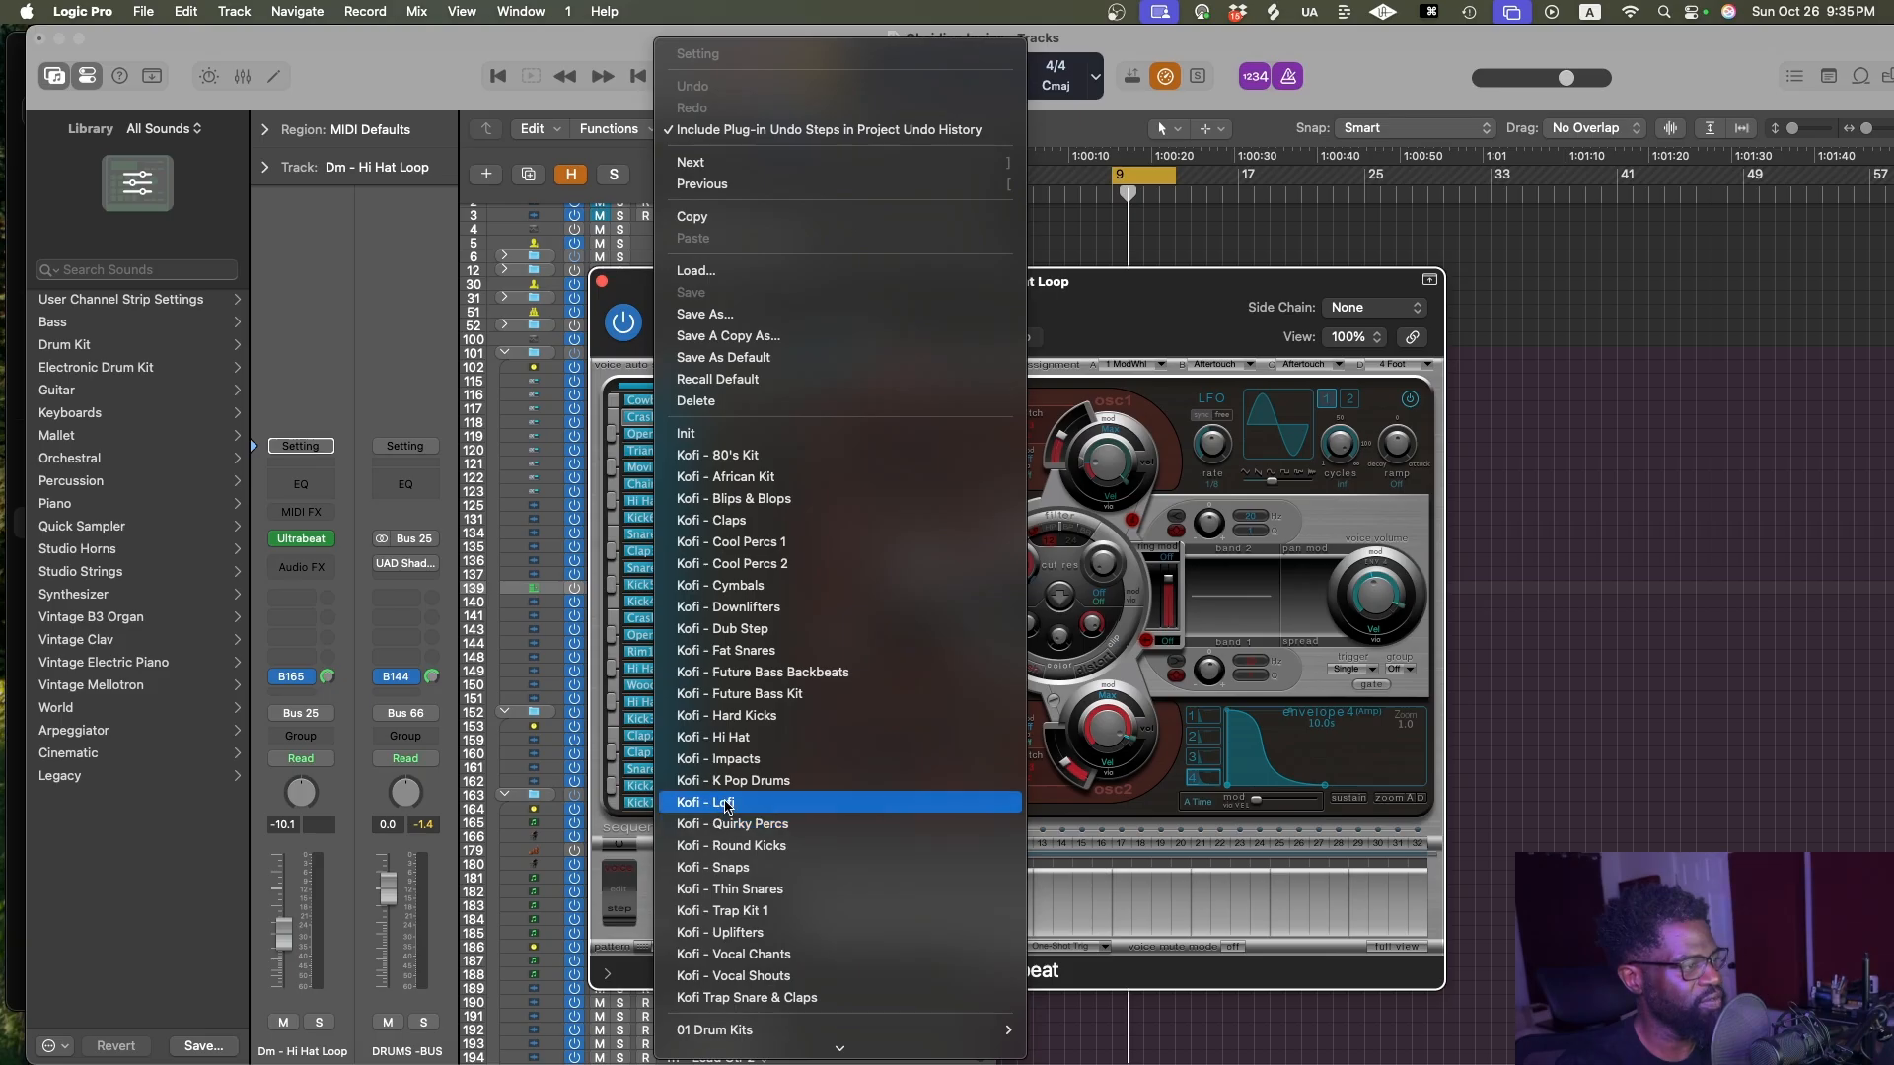
left_click(728, 804)
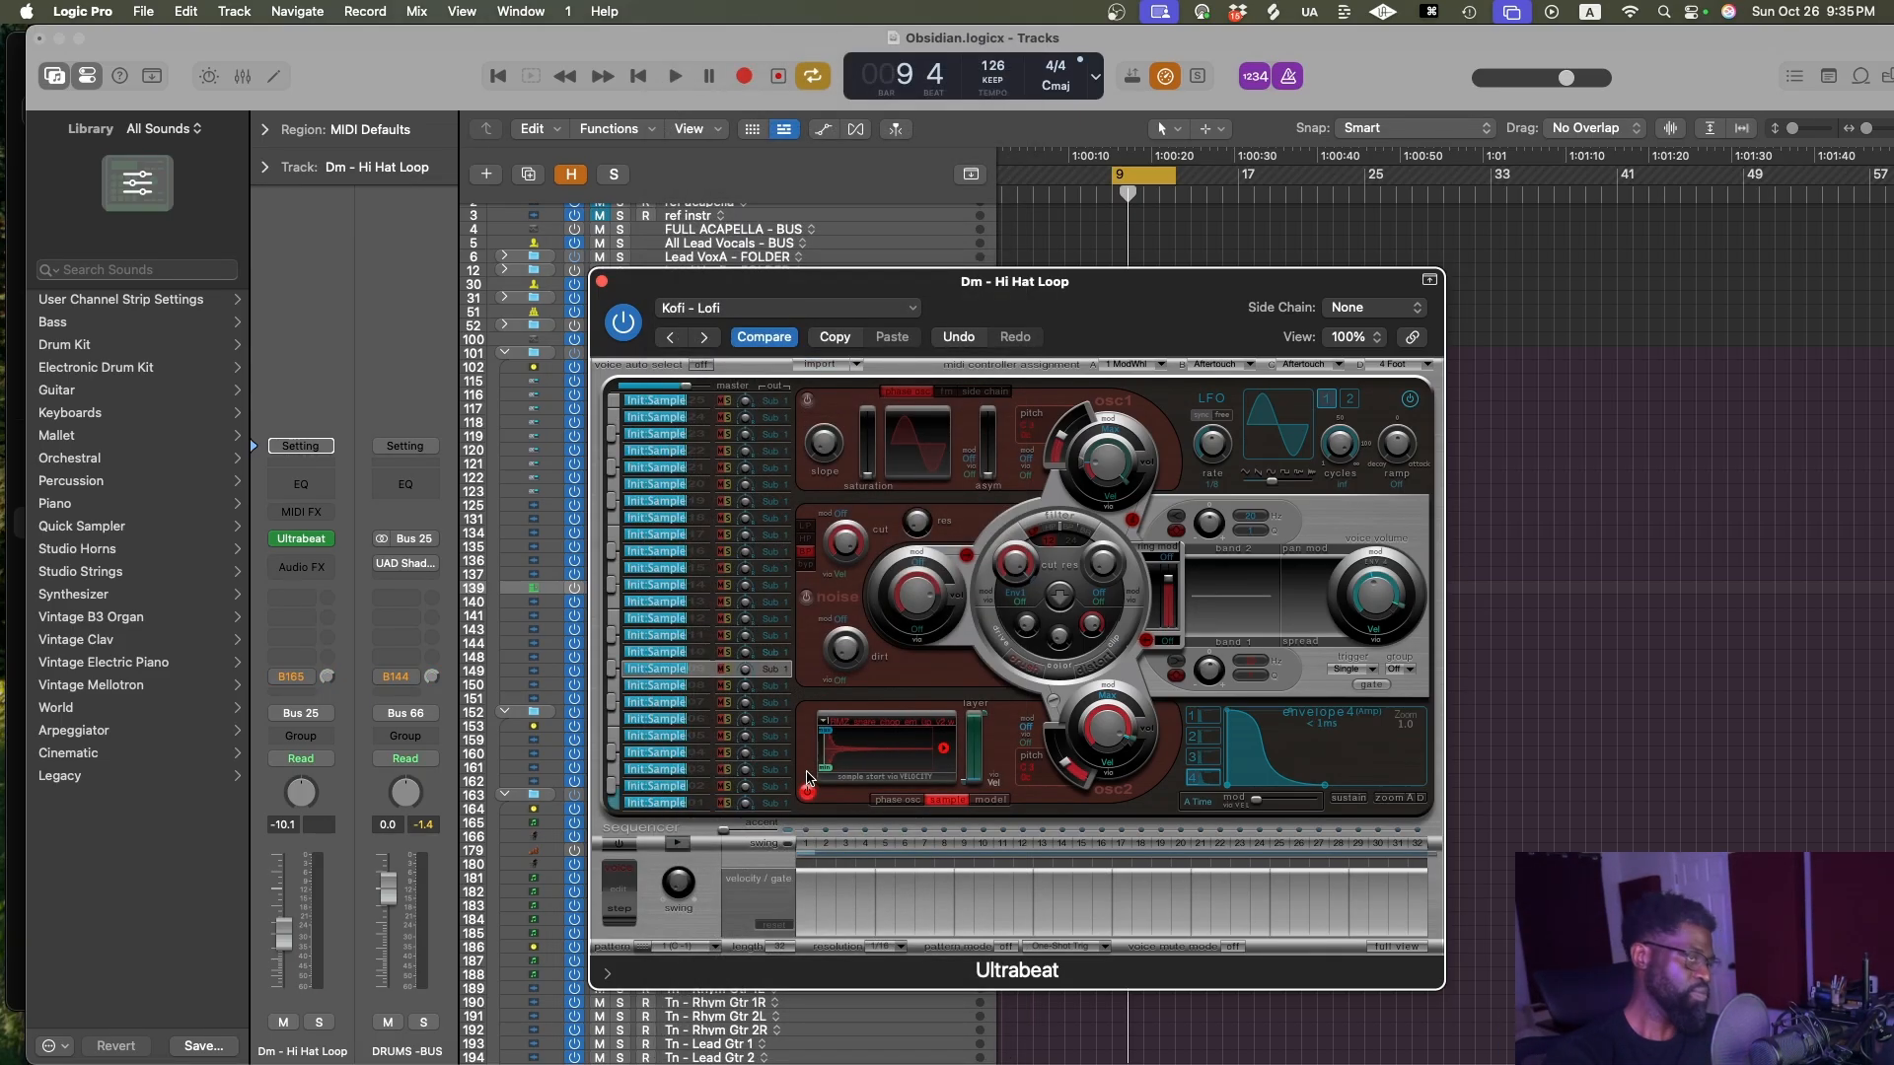
Audition the Lofi drum sounds against the looping piano region and close Ultrabeat
left_click(807, 789)
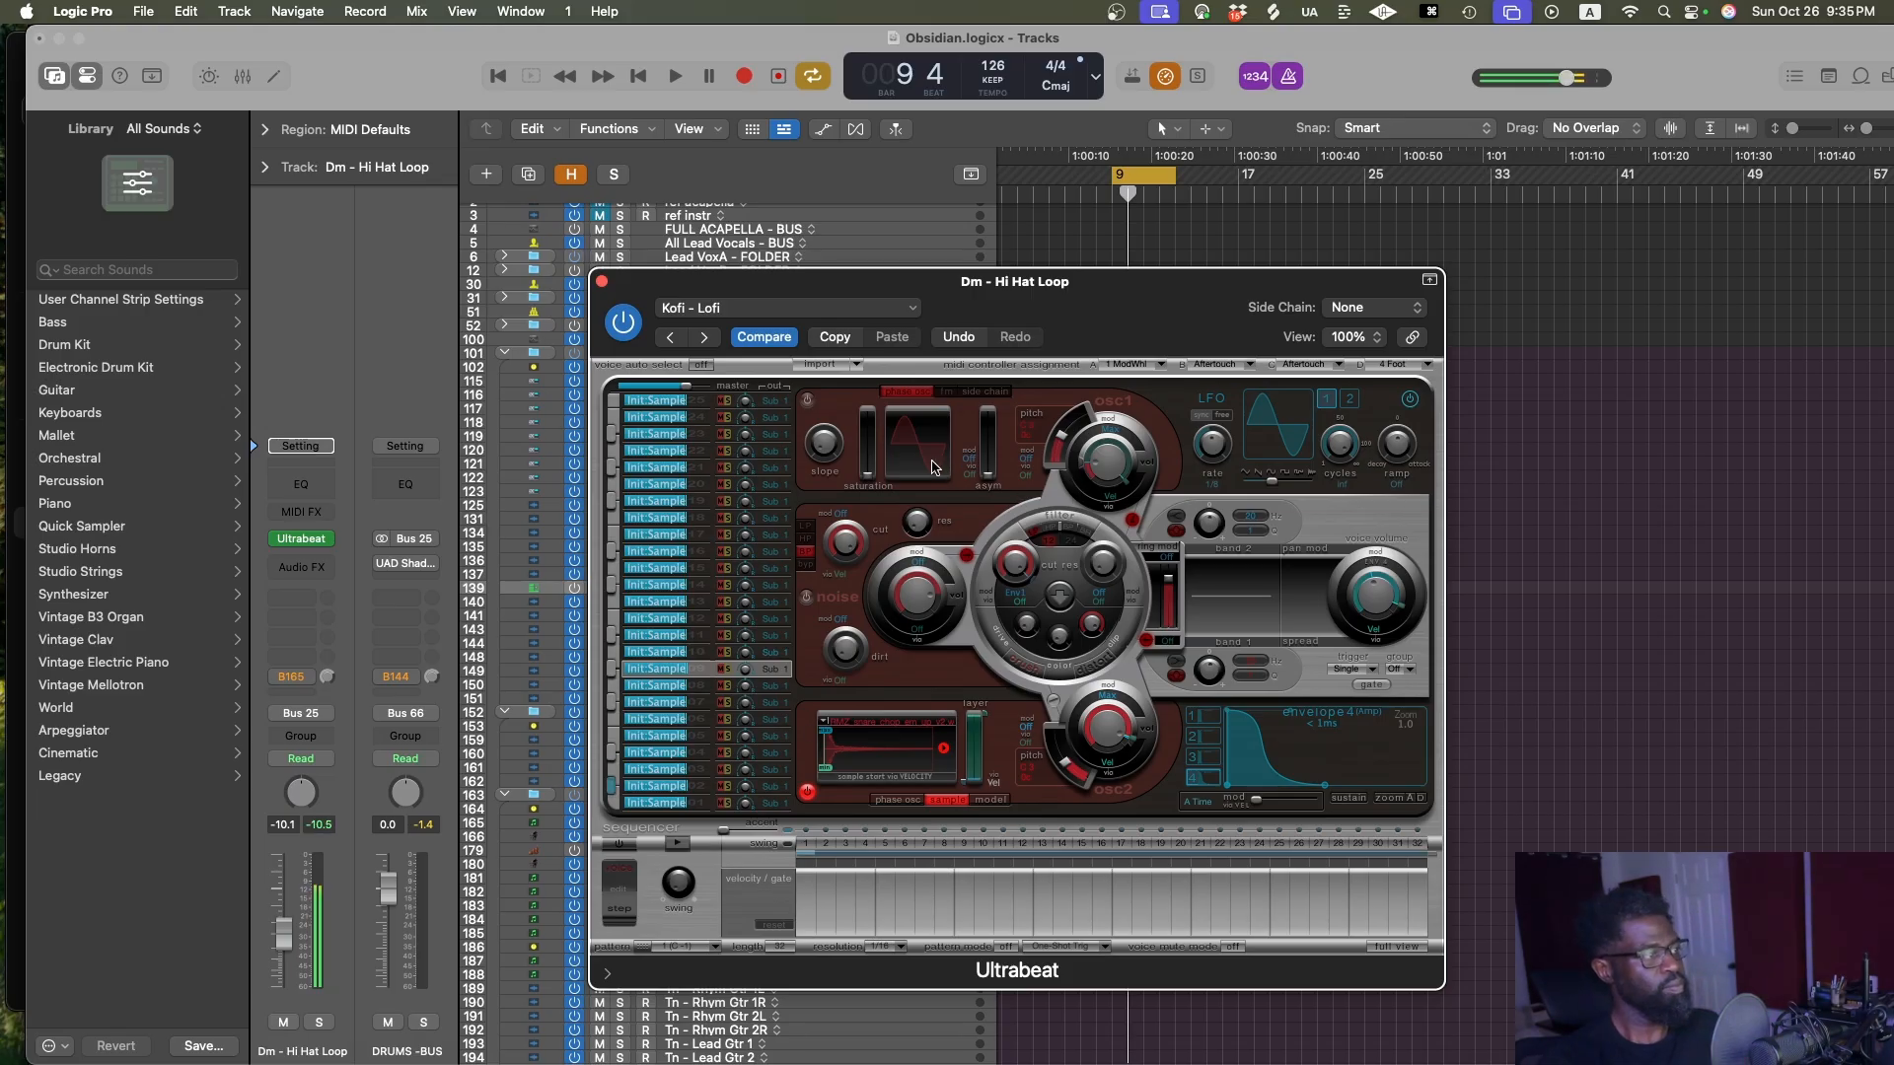
key("space")
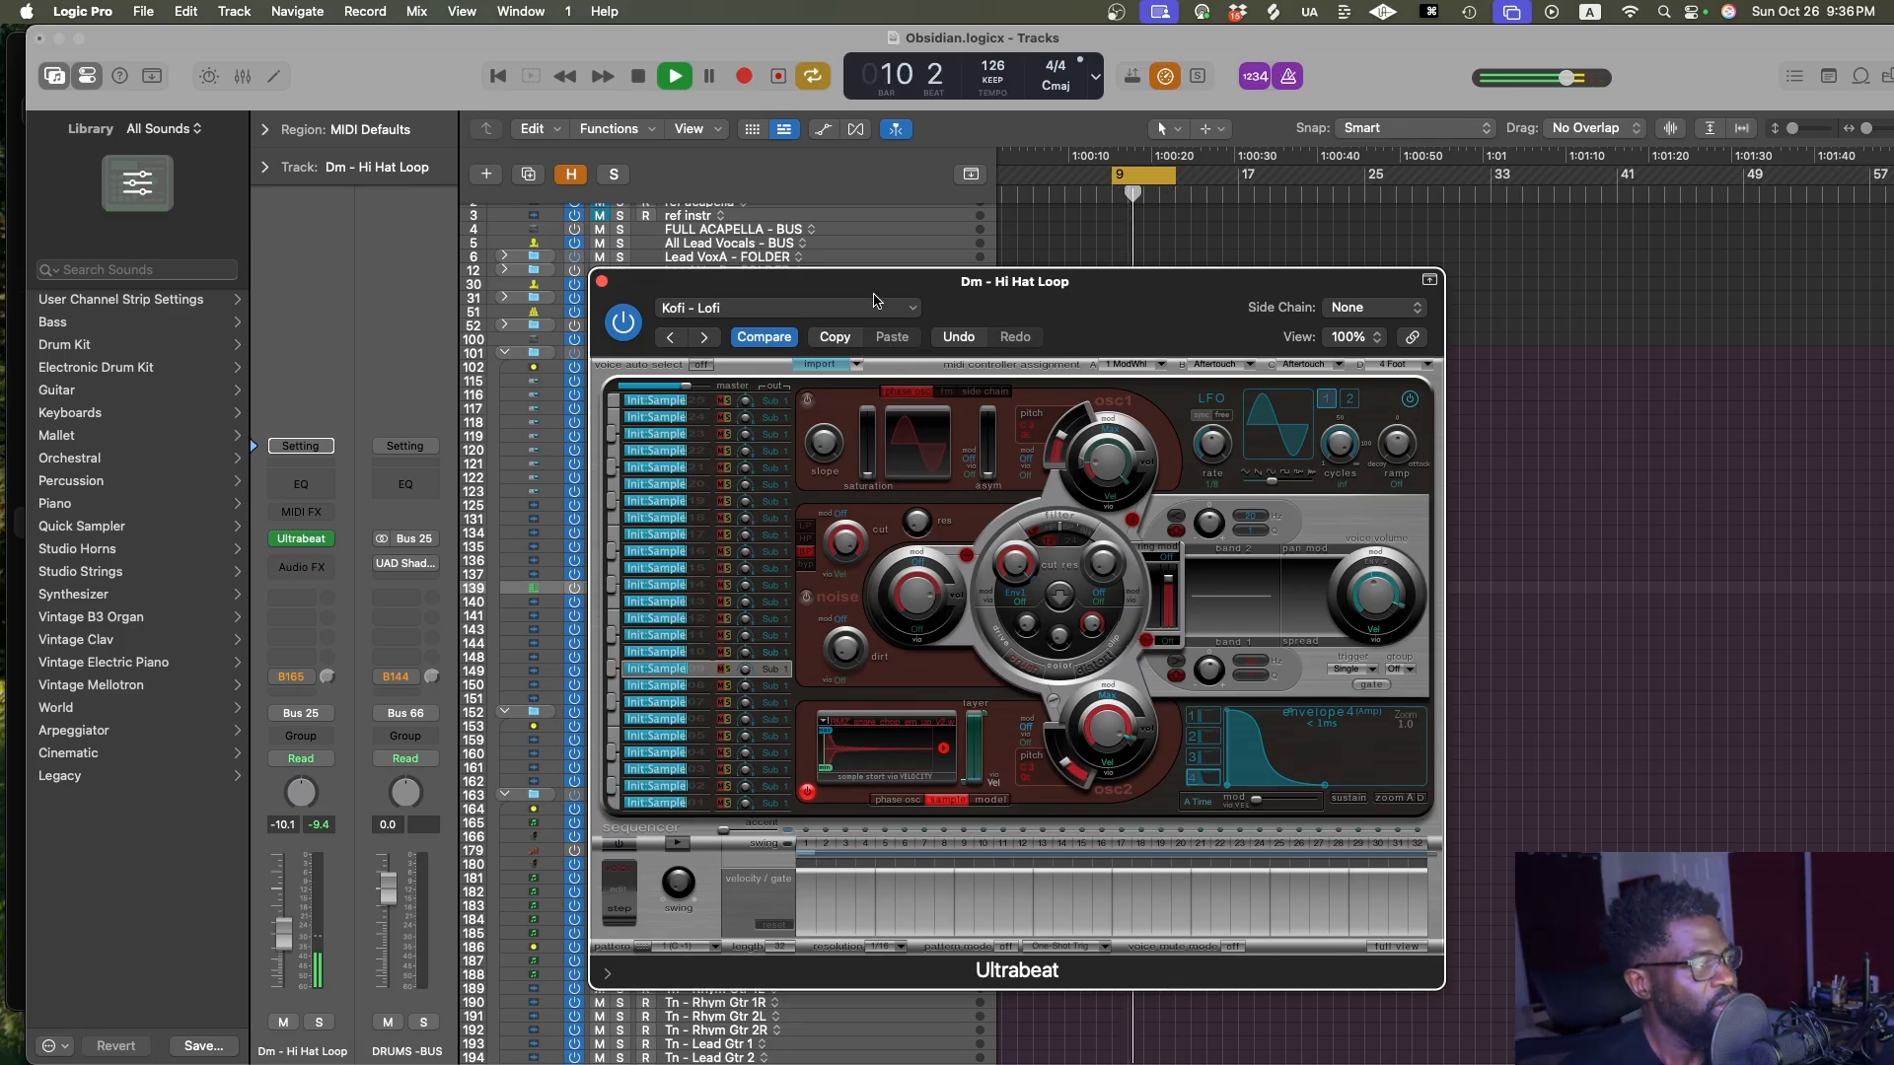
key("space")
left_click(601, 282)
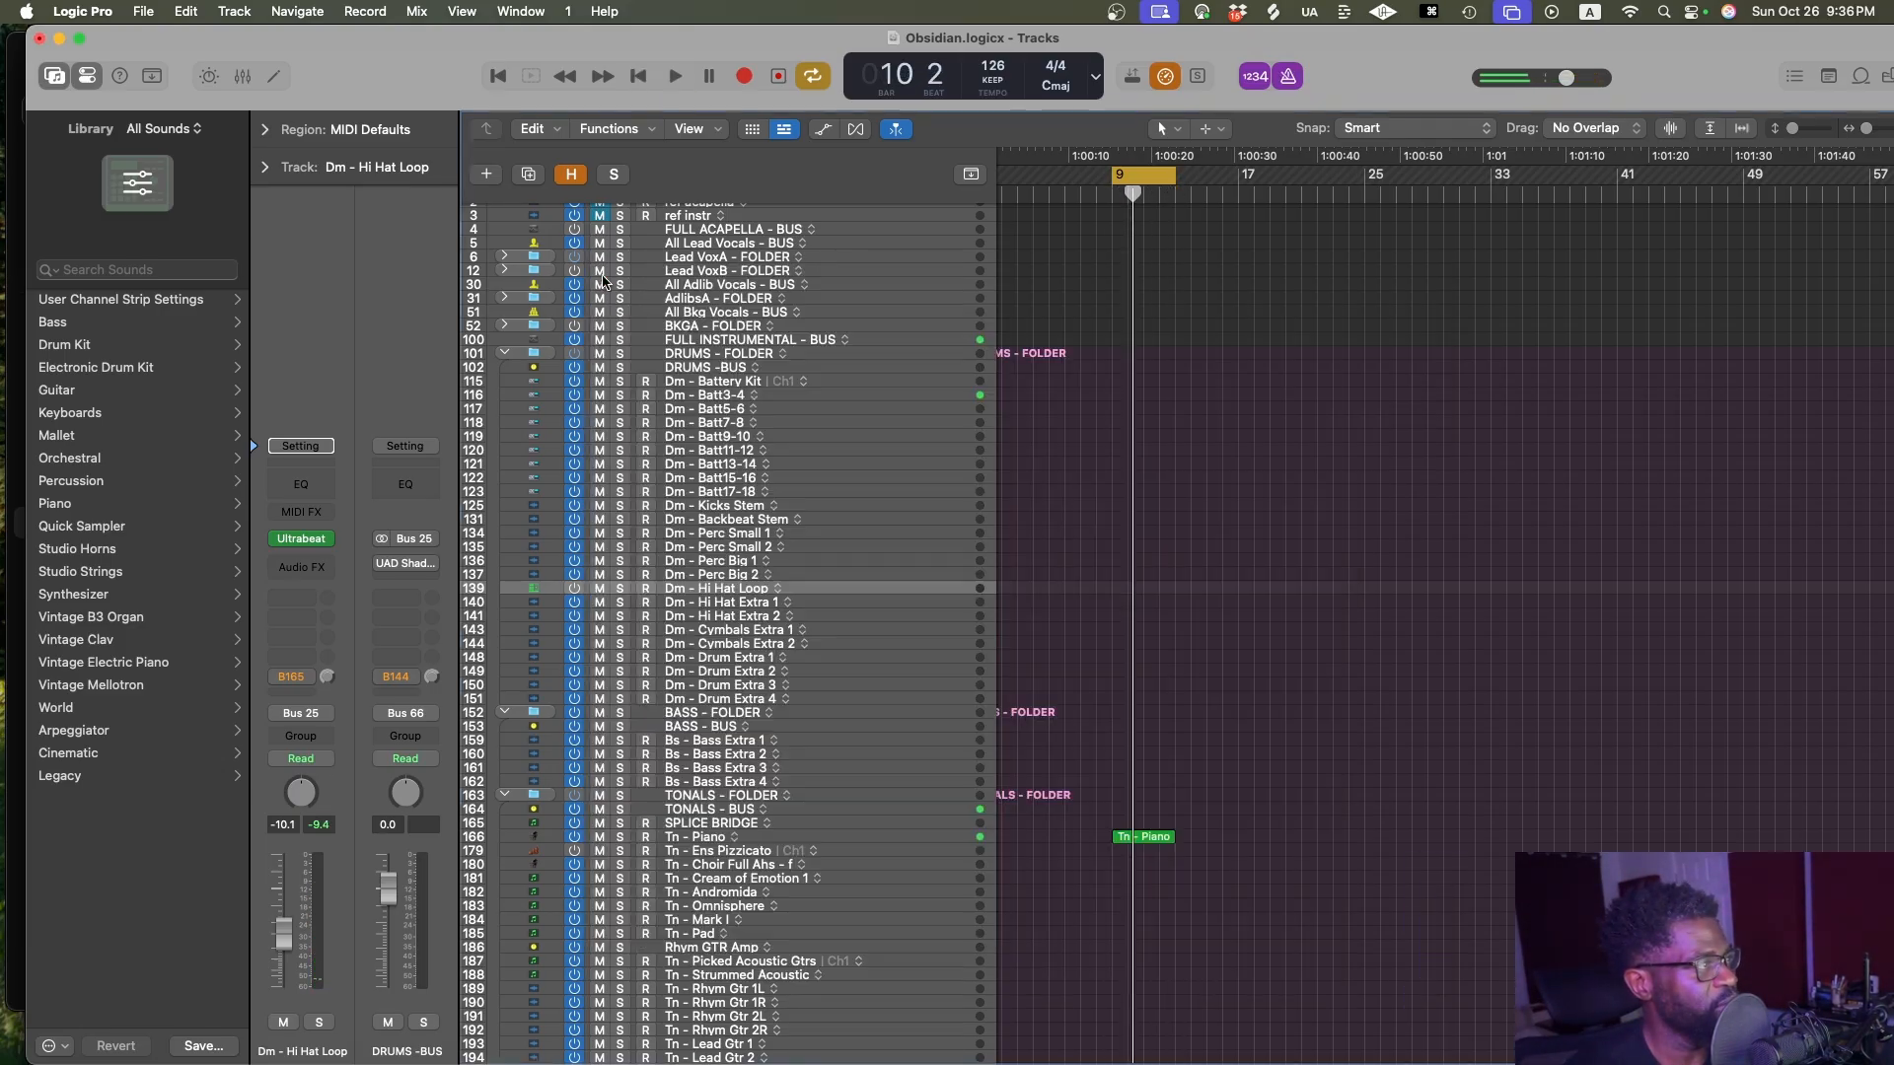
Zoom the arrangement in on the four-bar Tn - Piano region at bar 9 and save the project
scroll(1404, 476, "down", 5)
key("ctrl+alt+z")
key("ctrl+alt+Up")
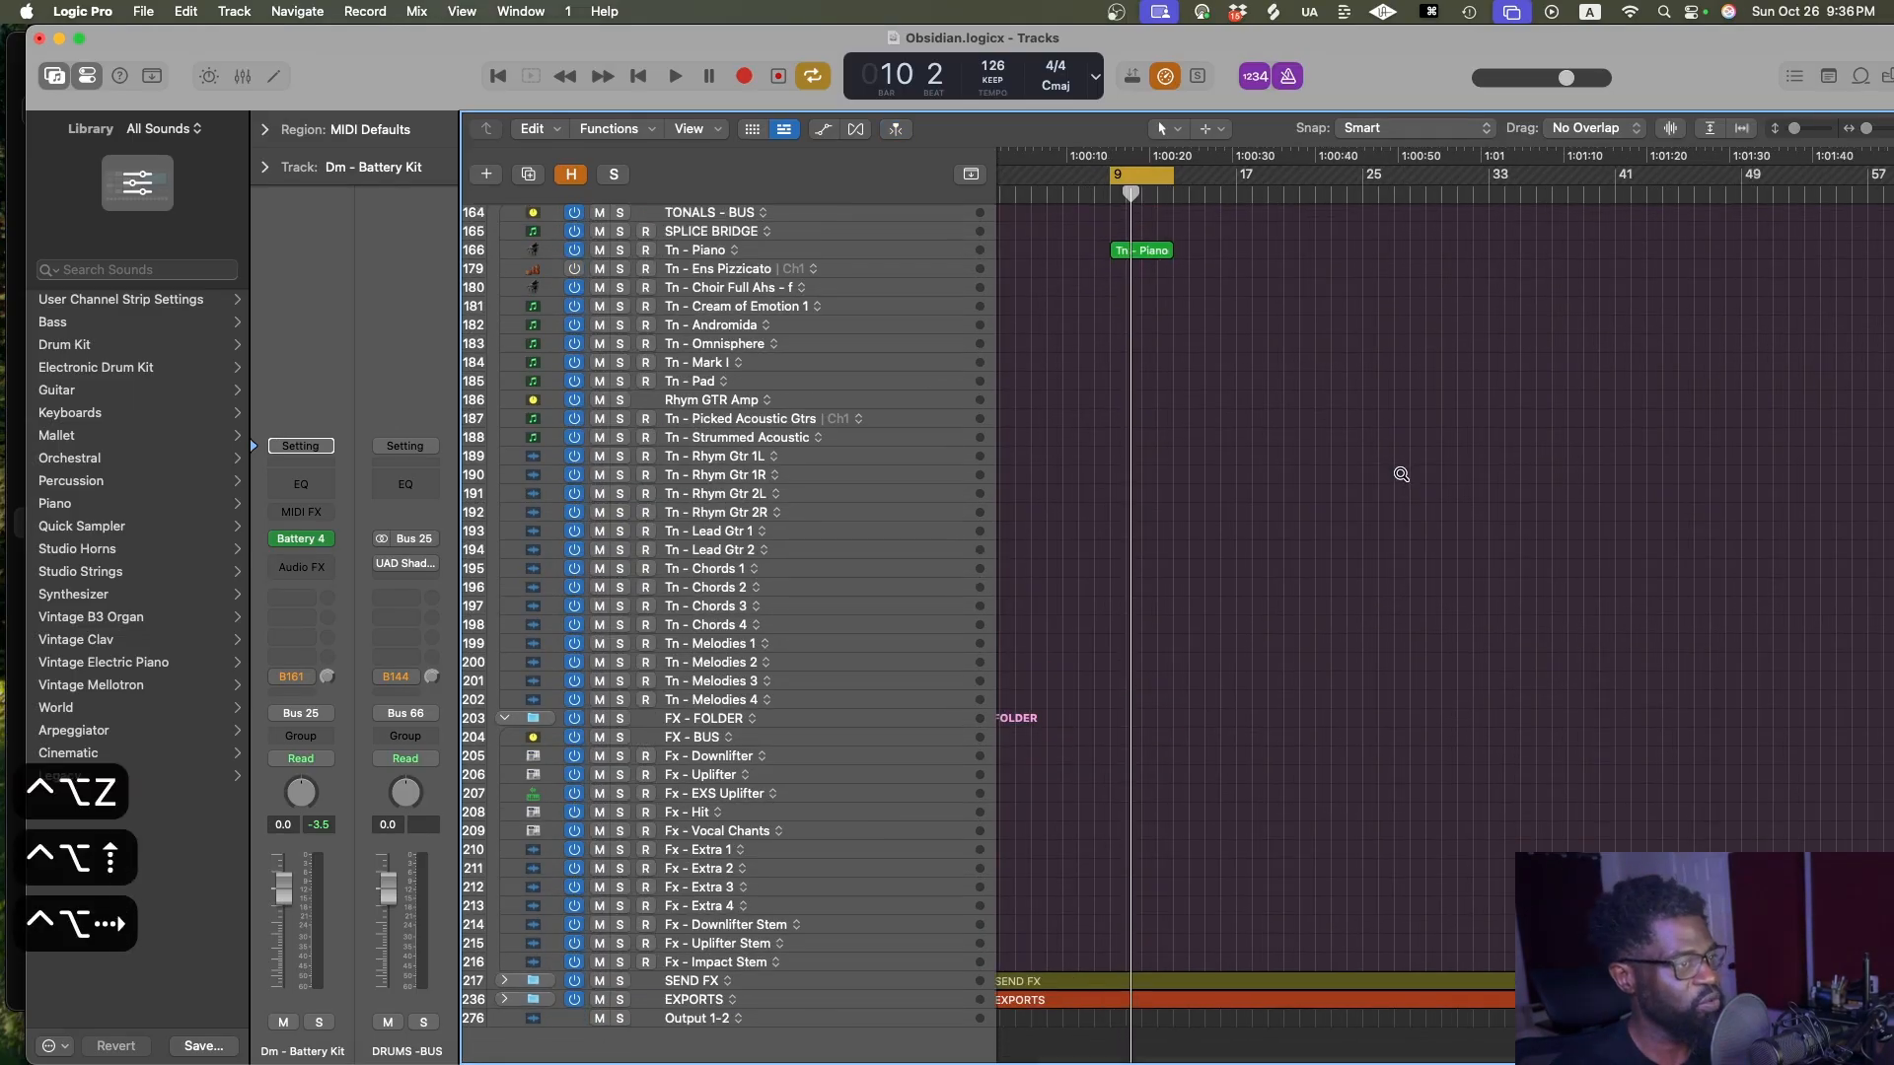
key("ctrl+alt+Right")
key("ctrl+alt+Right")
key("ctrl+alt+Right")
key("ctrl+alt+Up")
key("ctrl+alt+Up")
key("ctrl+alt+Right")
key("ctrl+alt+Up")
key("ctrl+alt+Up")
key("ctrl+alt+Up")
key("ctrl+alt+Up")
key("ctrl+alt+Right")
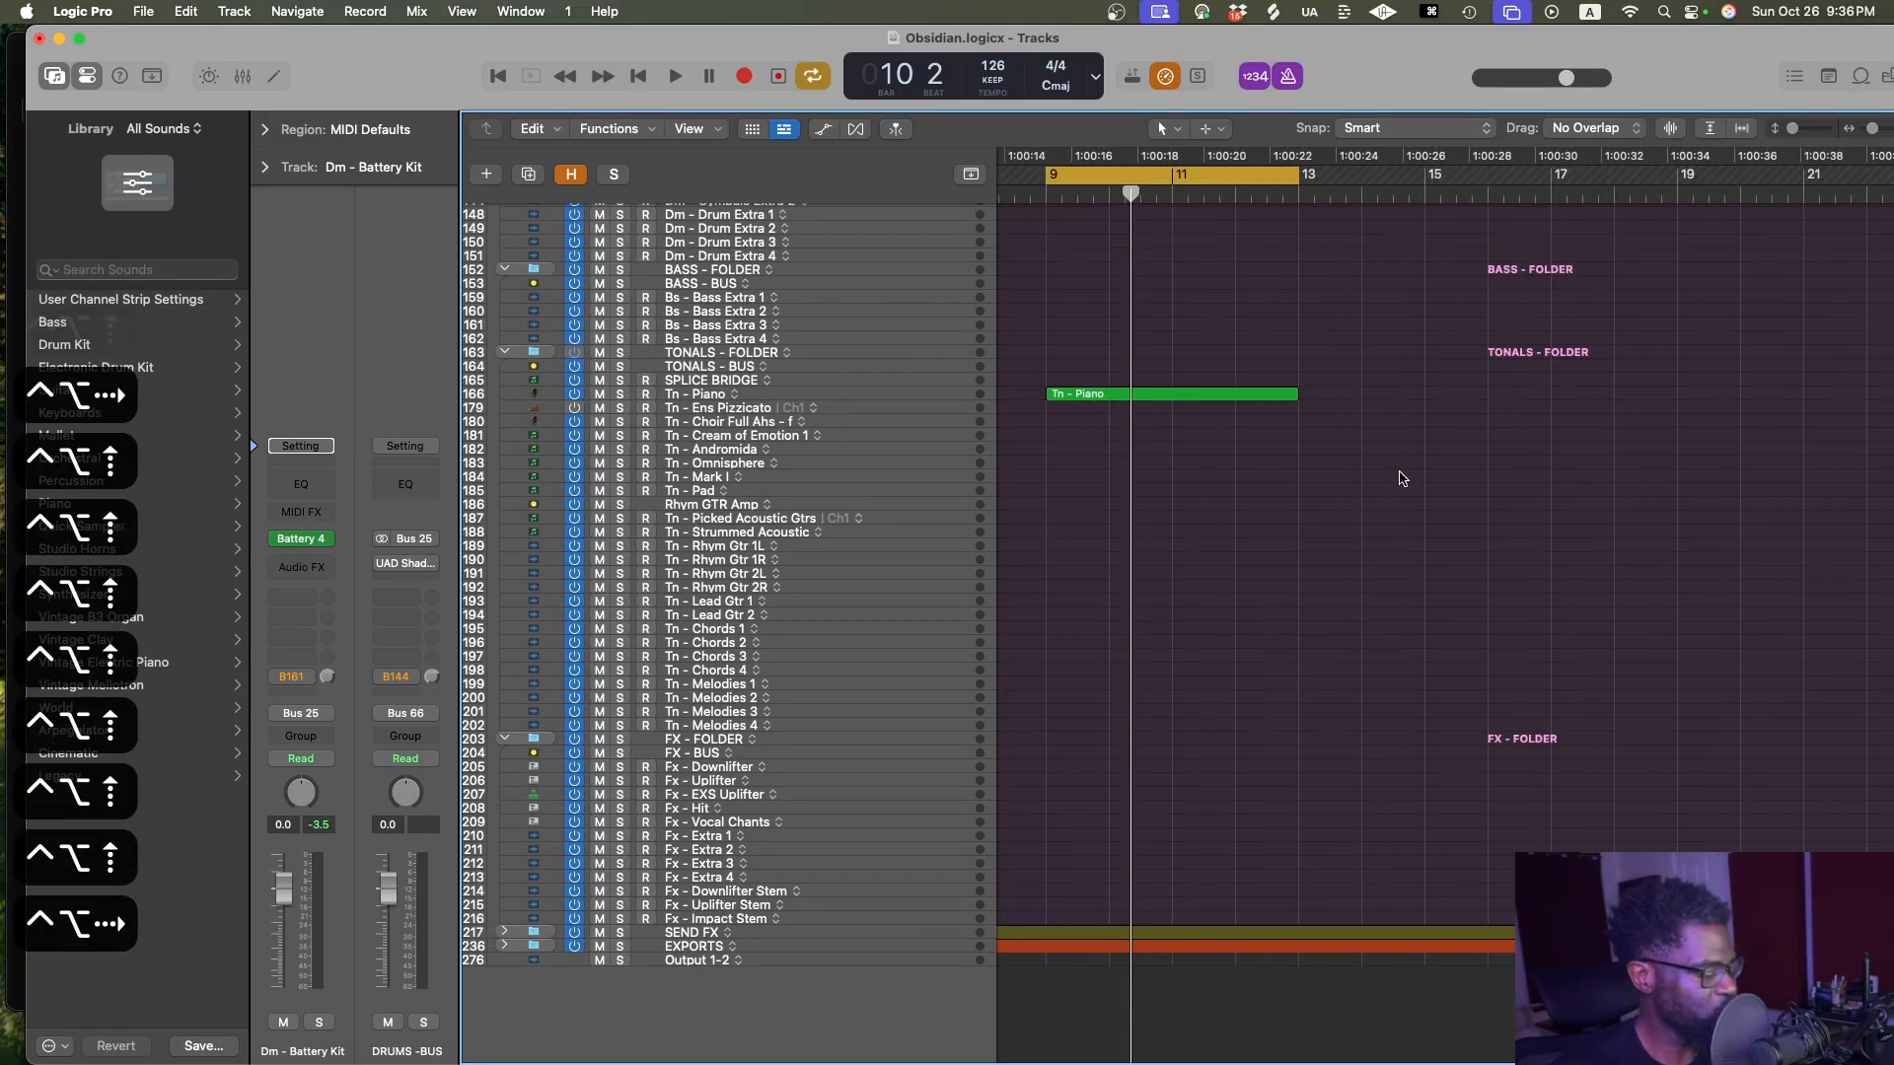
key("super+s")
scroll(1367, 491, "up", 3)
scroll(1367, 490, "up", 3)
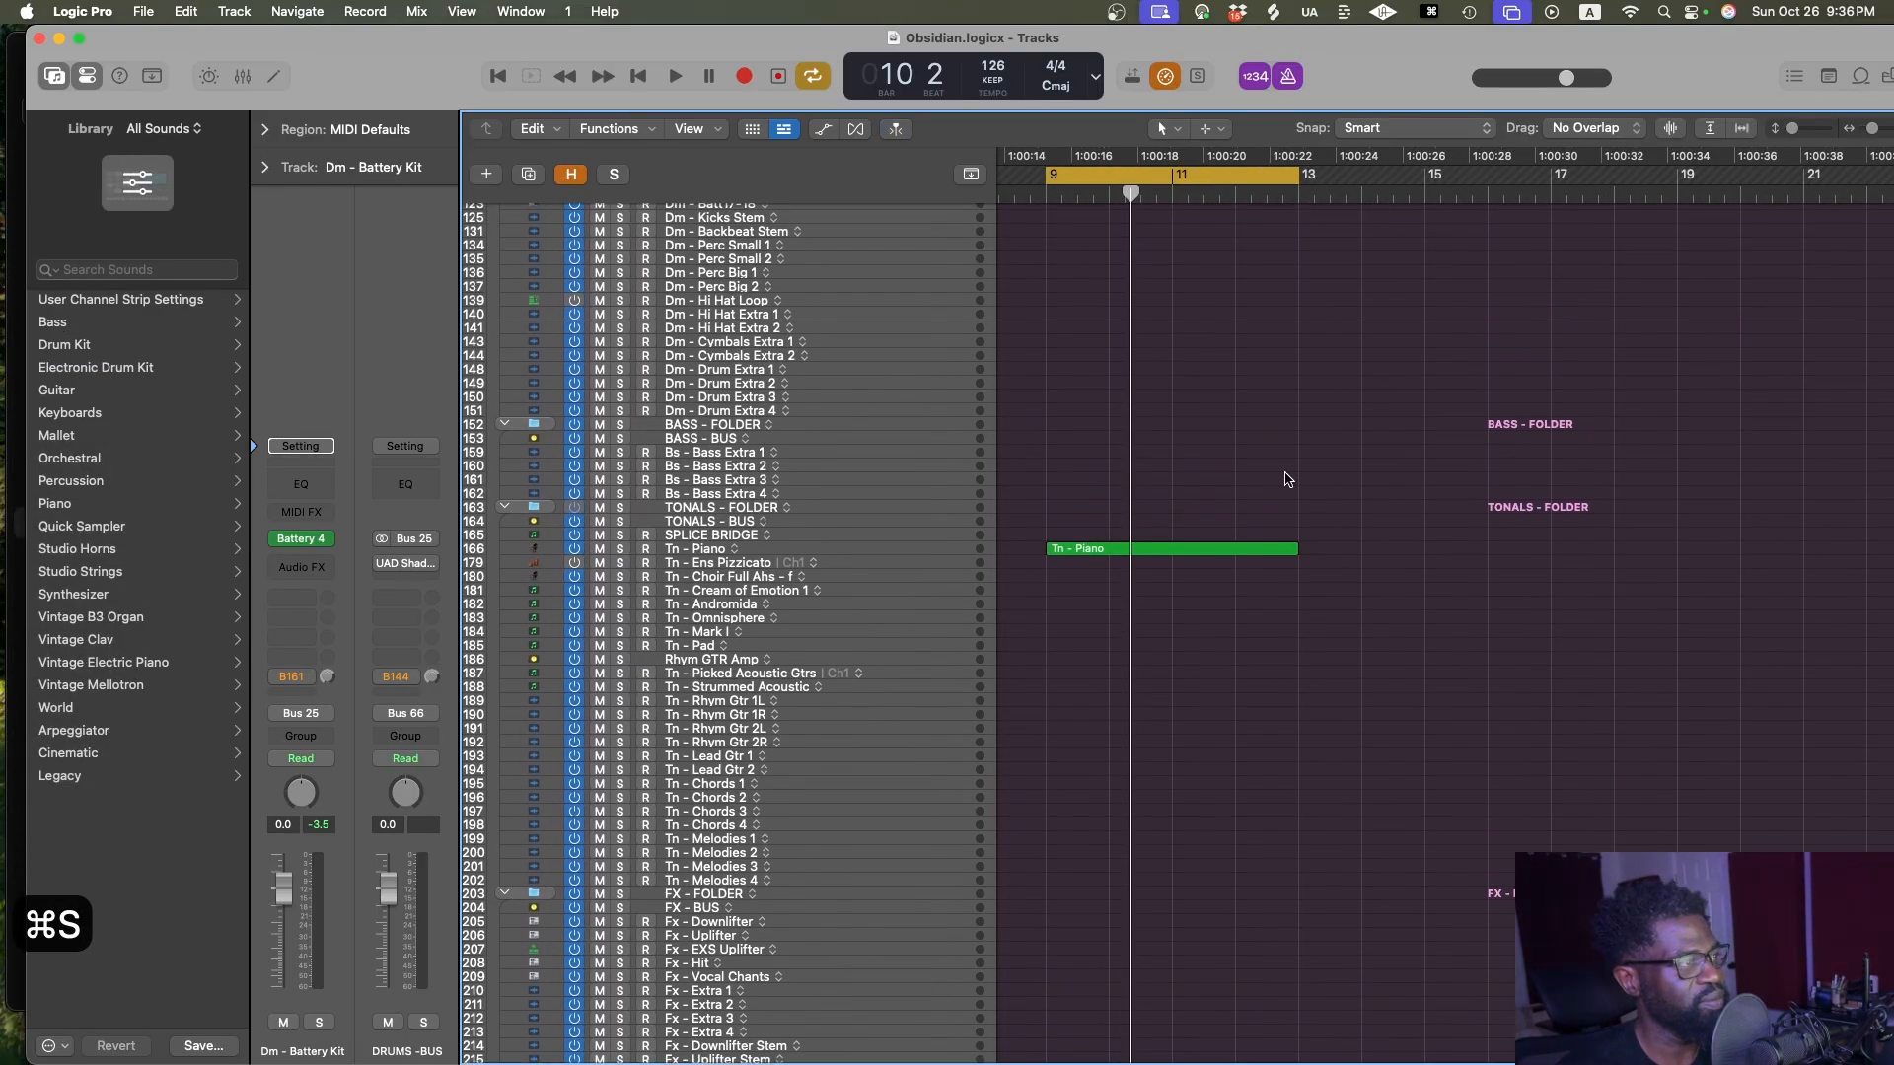
key("super+s")
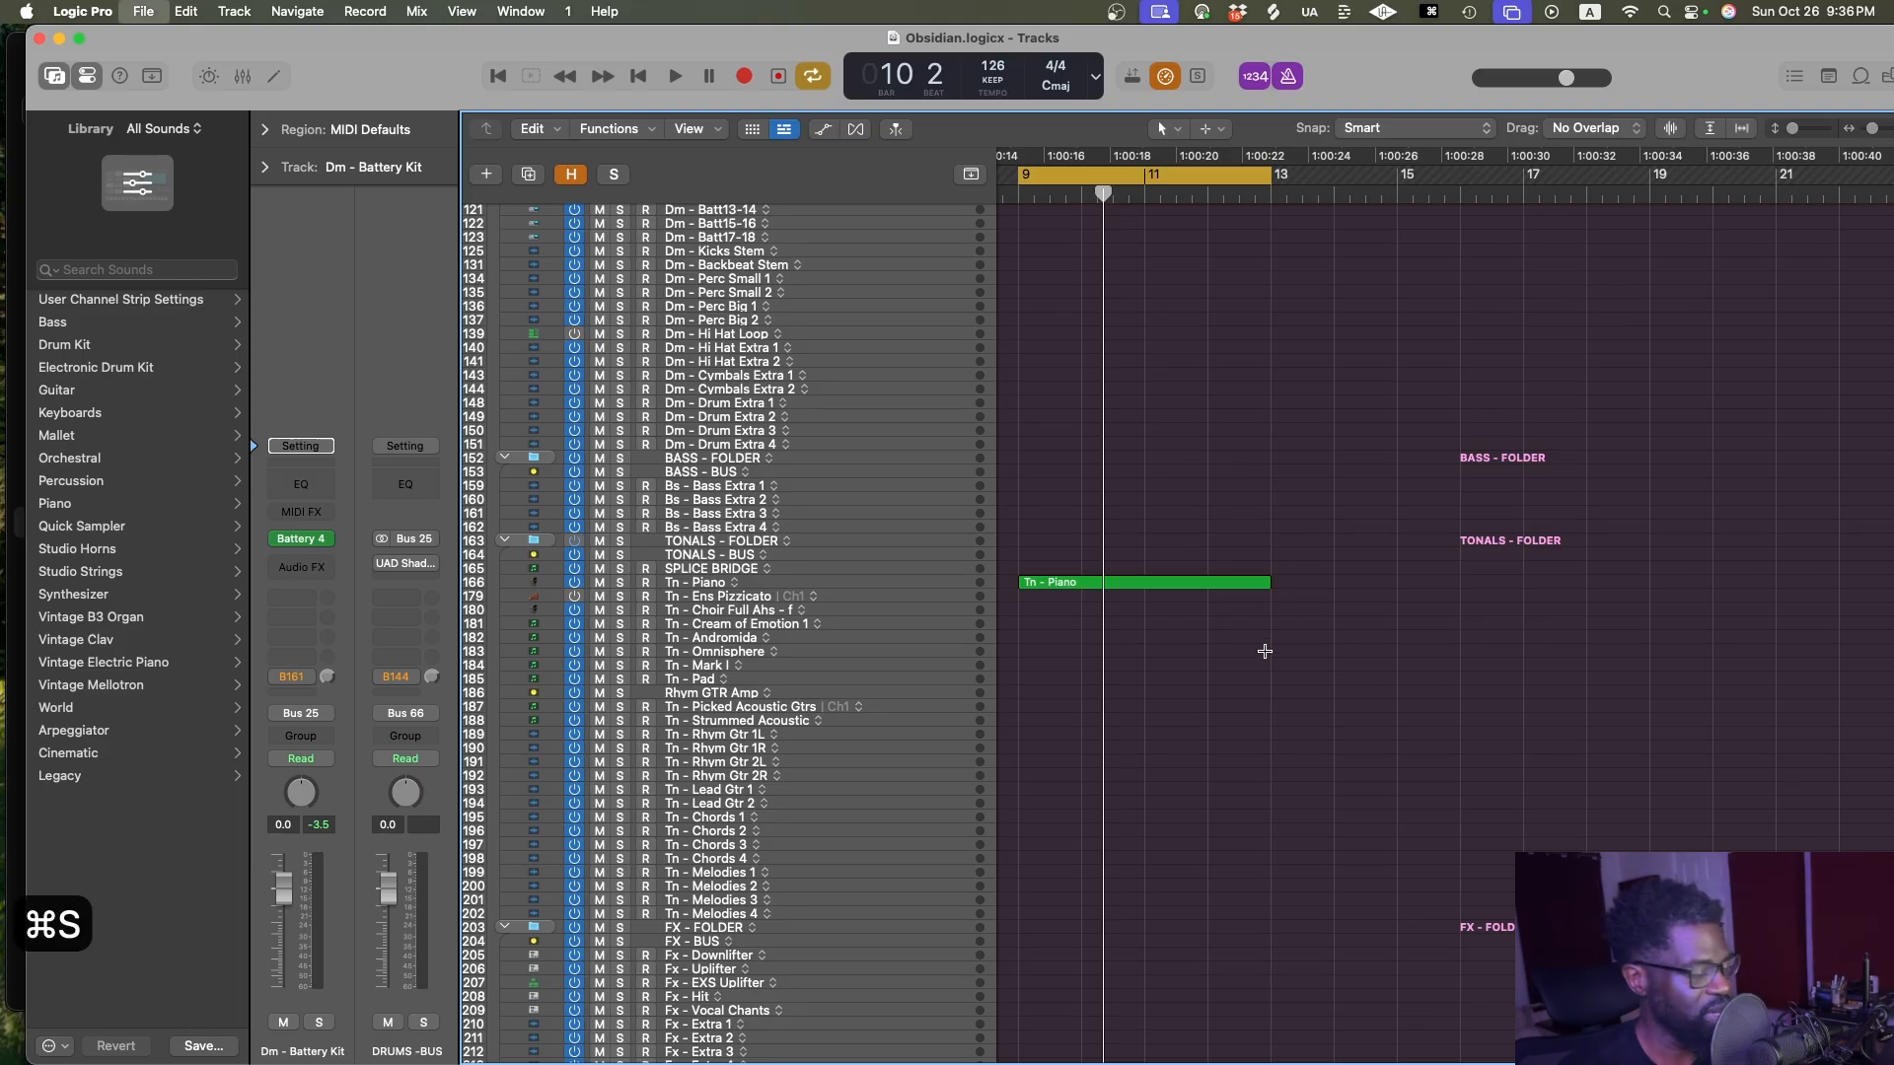
left_click(1466, 1043)
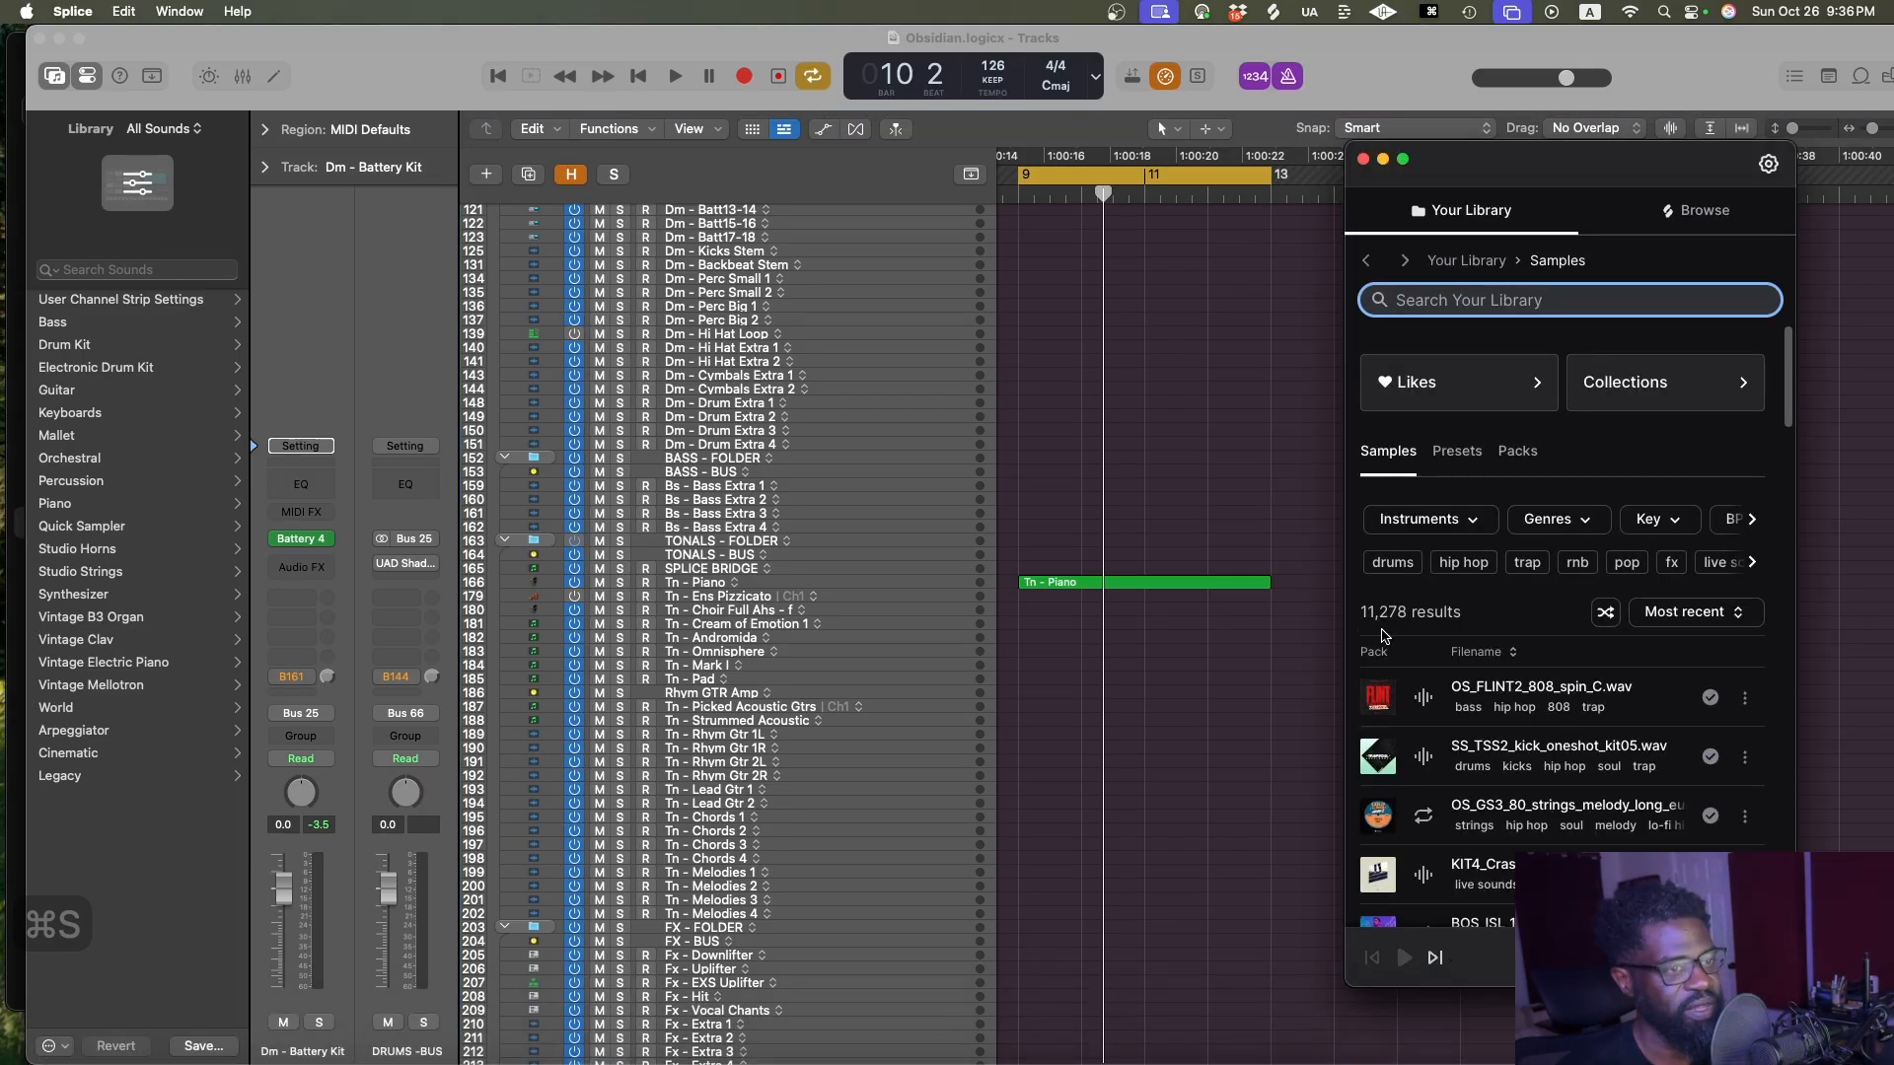
left_click(1477, 256)
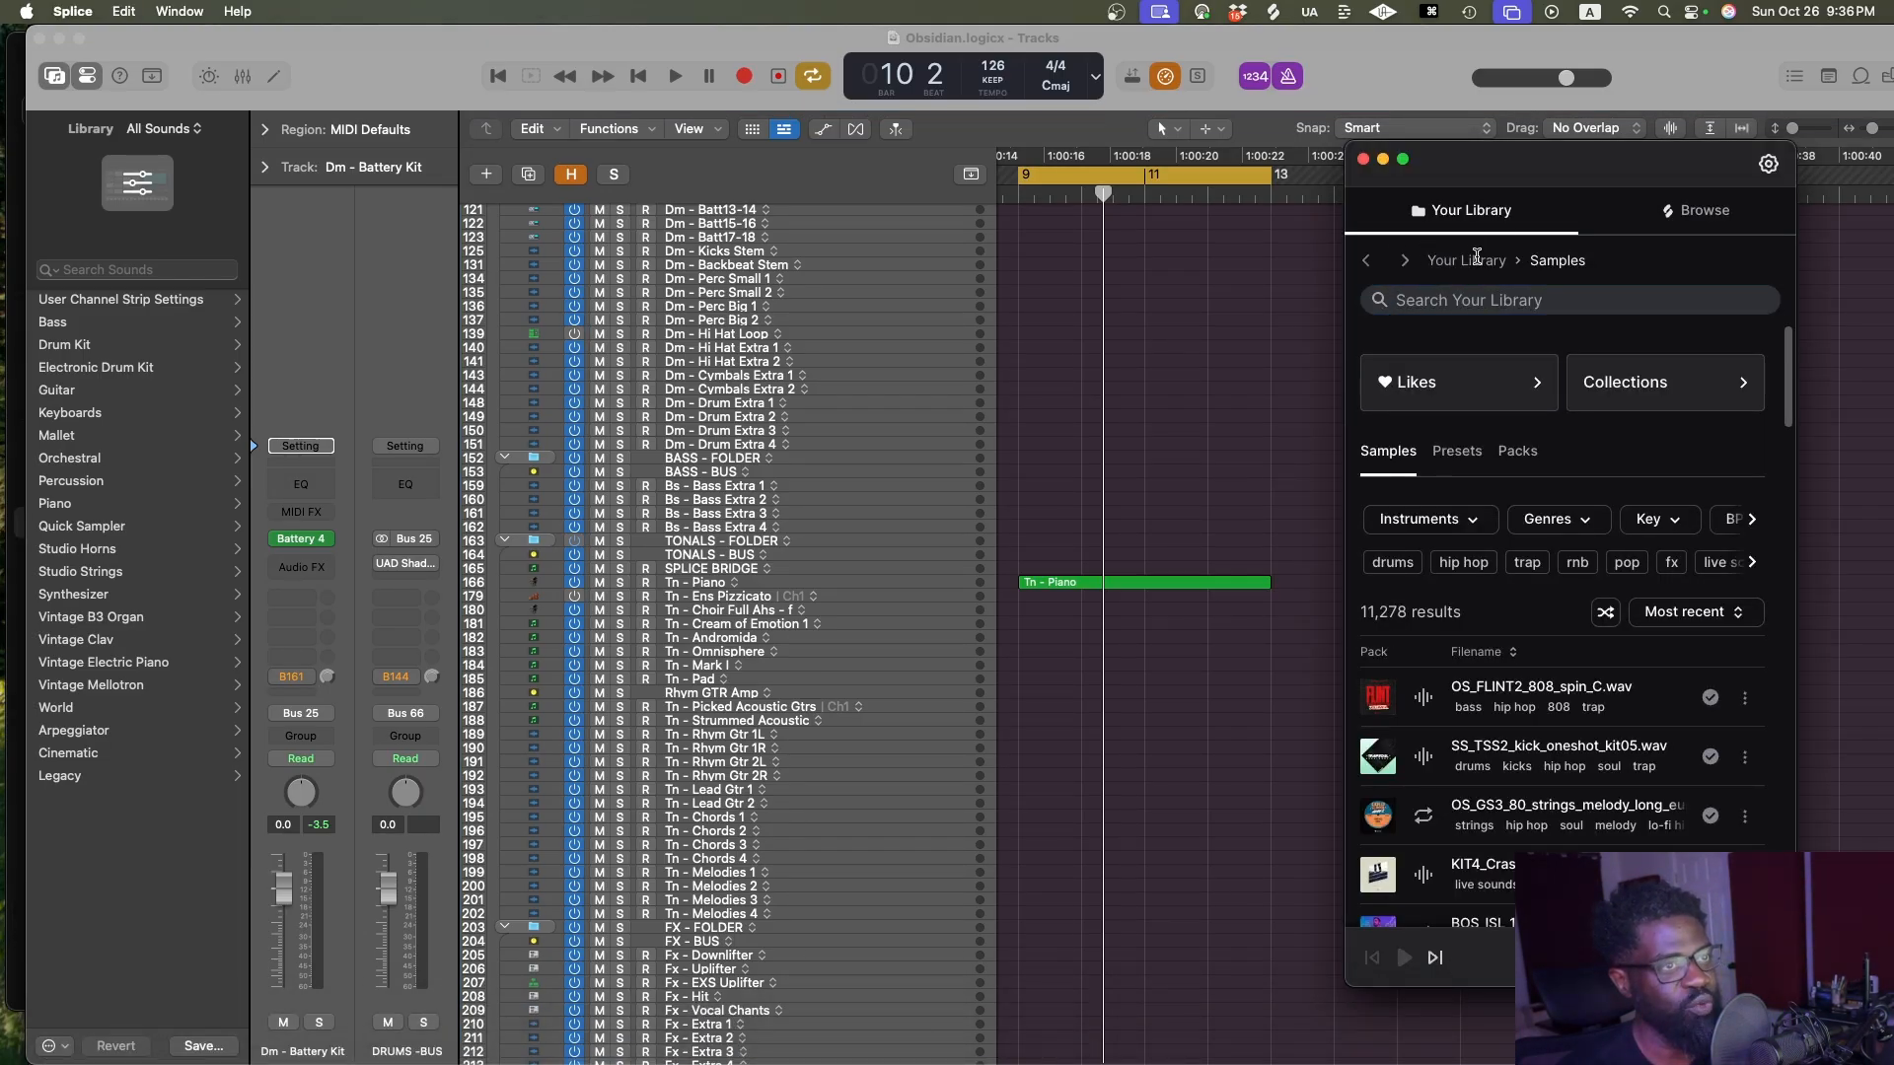
left_click(1117, 418)
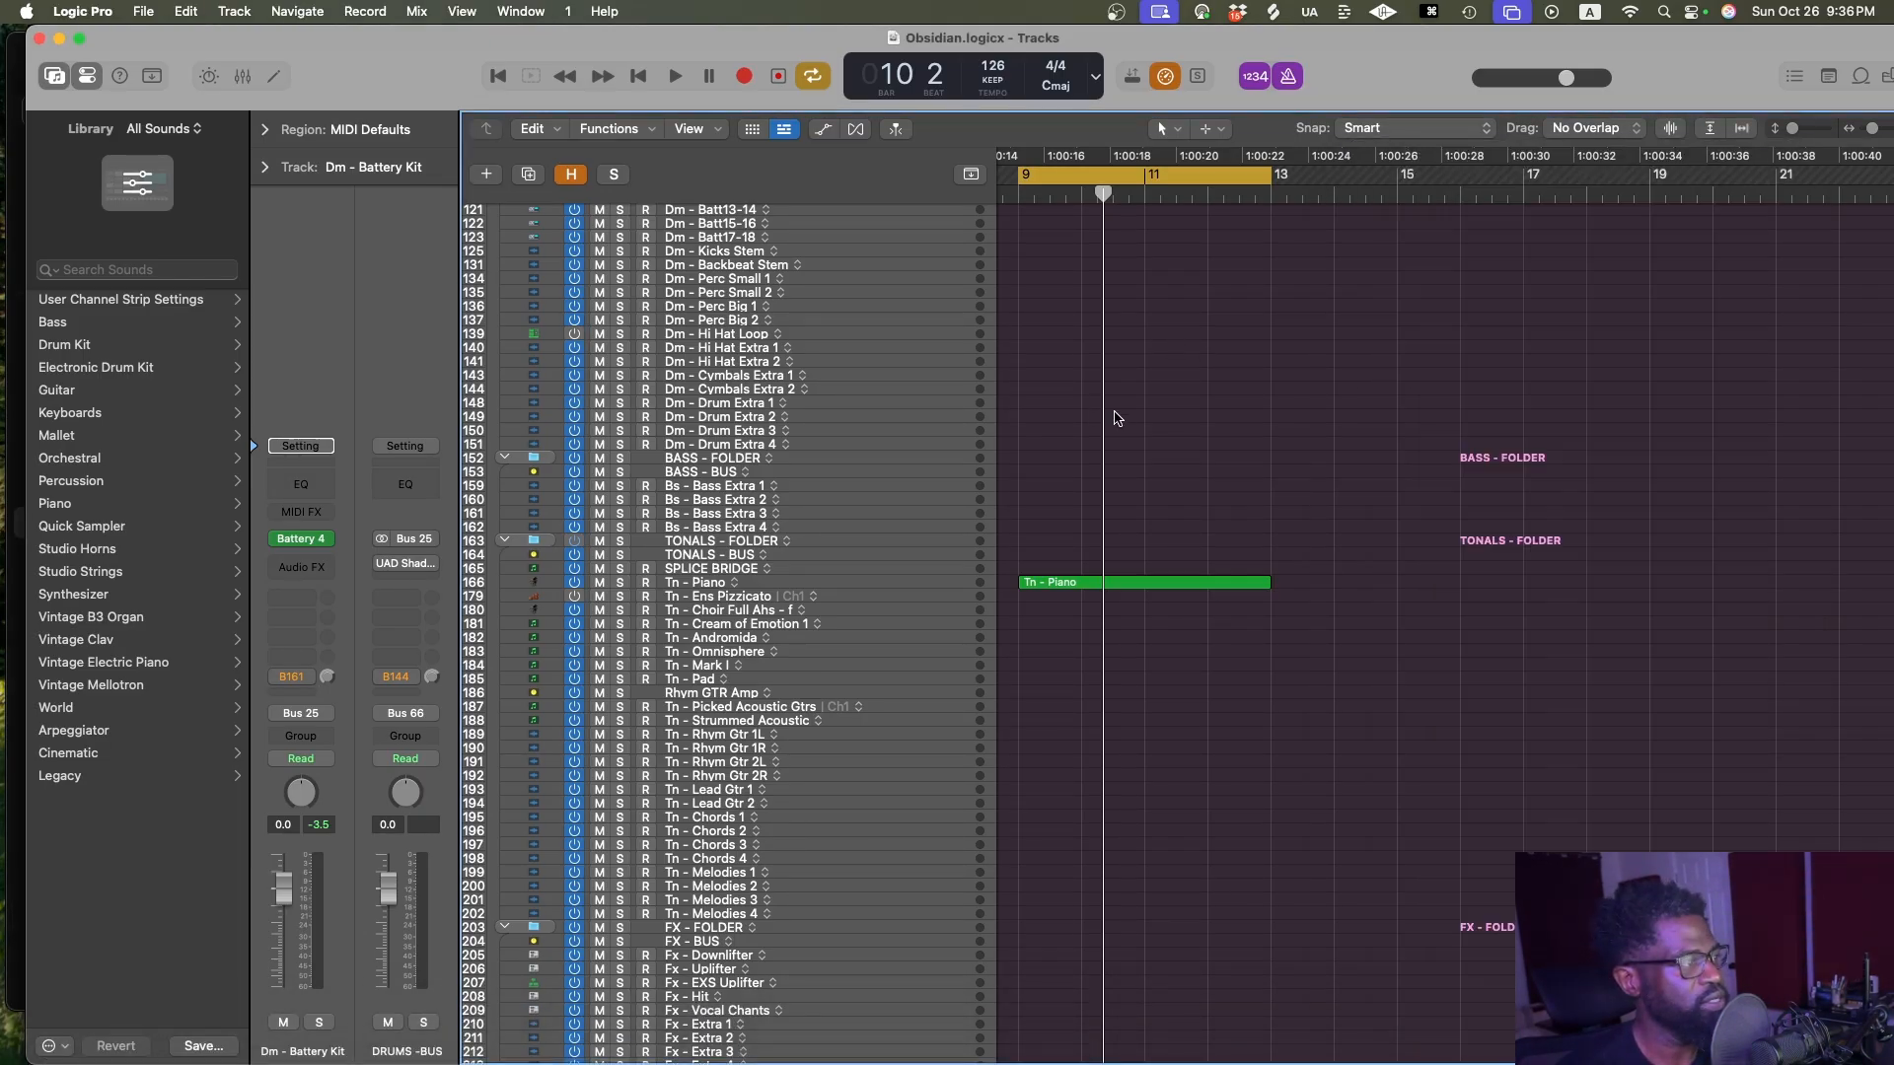
Select the SPLICE BRIDGE track, zoom the arrangement out around it and save the project
left_click(882, 570)
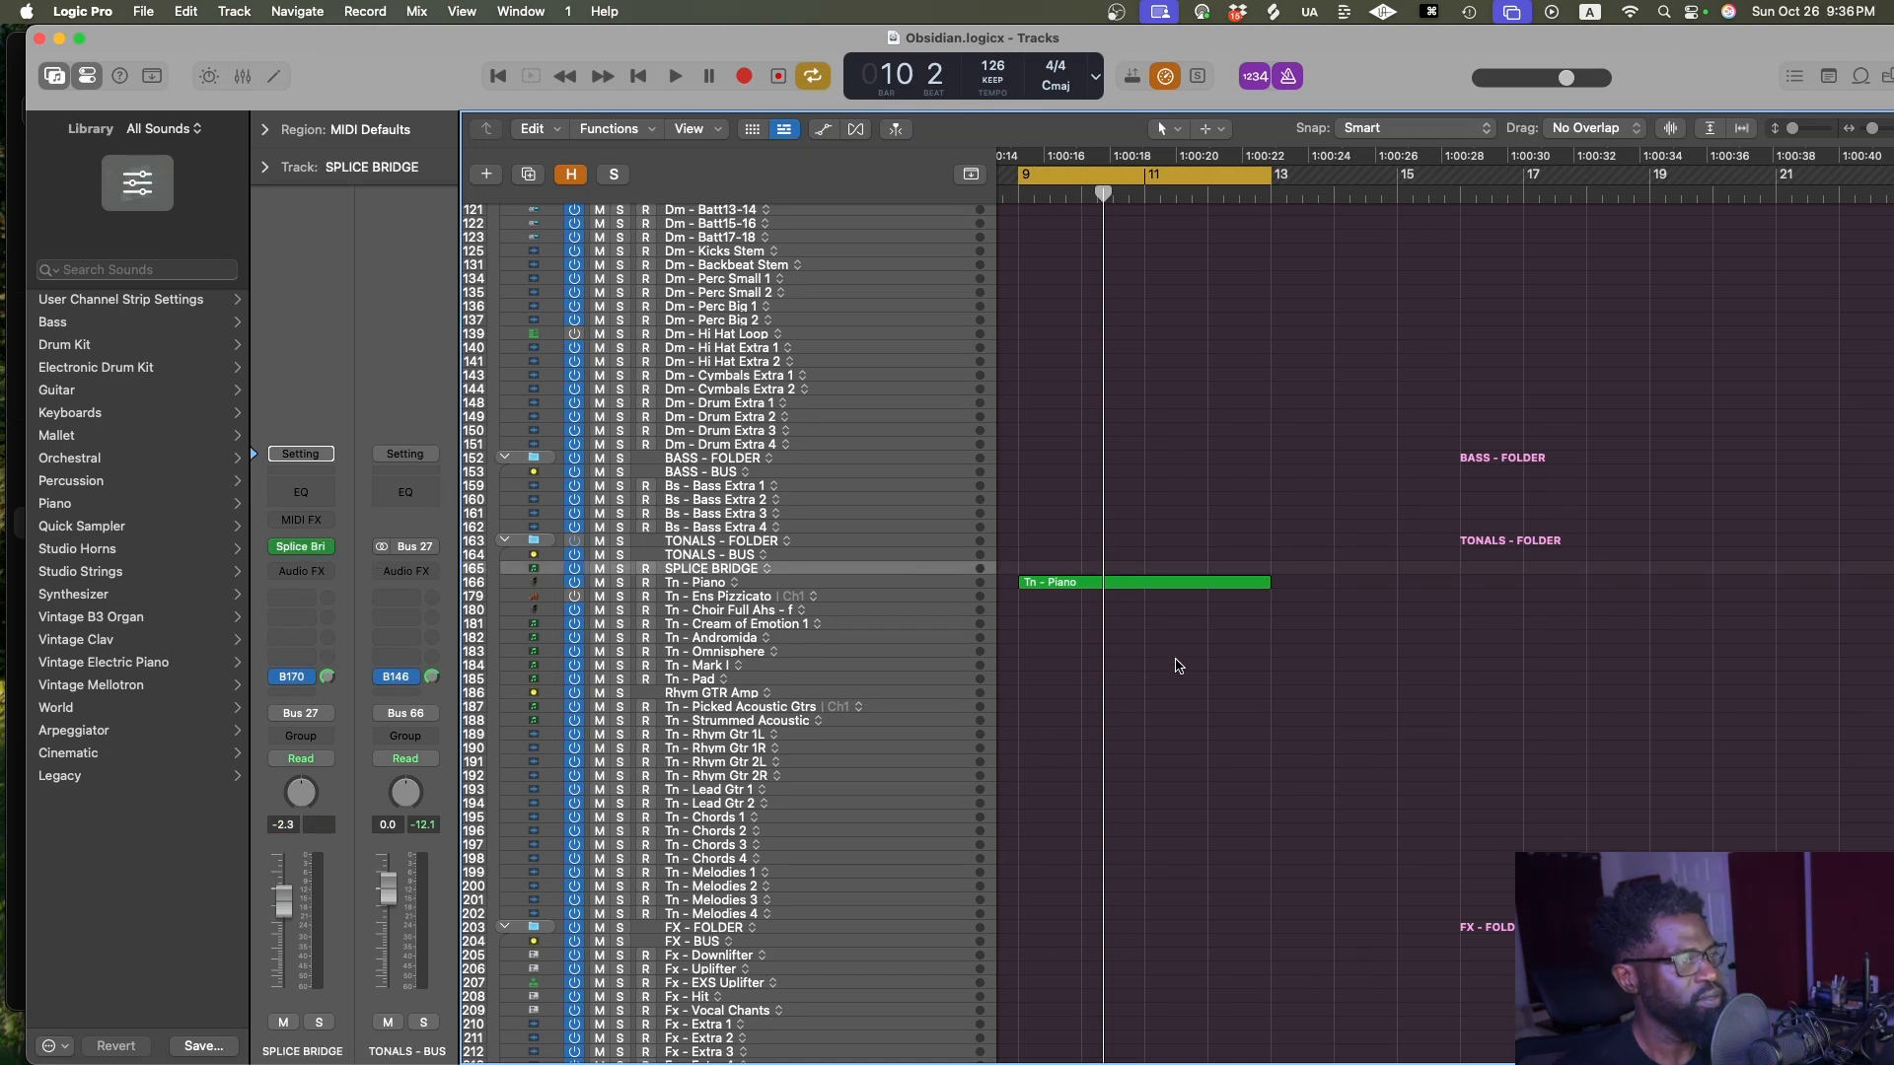
key("ctrl+alt+z")
key("ctrl+alt+Left")
key("ctrl+alt+Left")
key("ctrl+alt+Right")
key("ctrl+alt+Left")
key("ctrl+alt+Left")
key("ctrl+alt+Up")
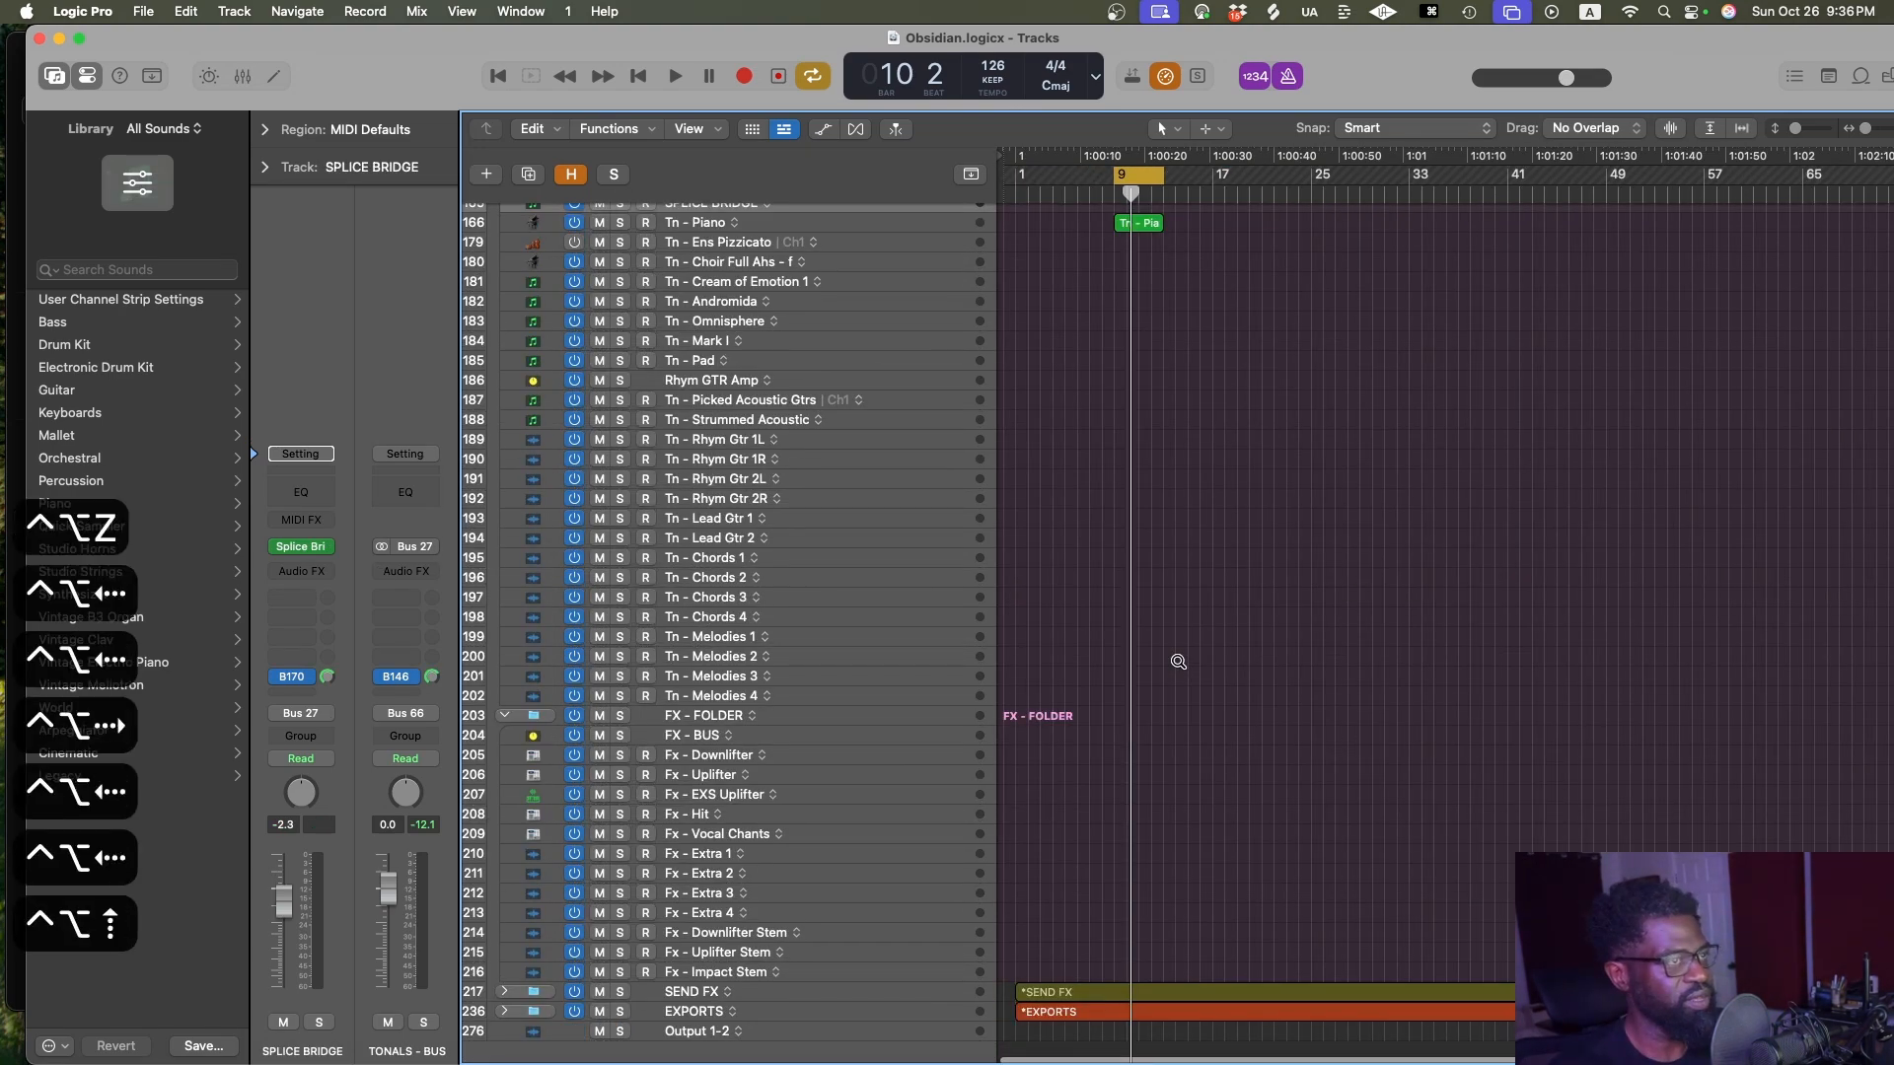
key("ctrl+alt+Up")
key("cmd+s")
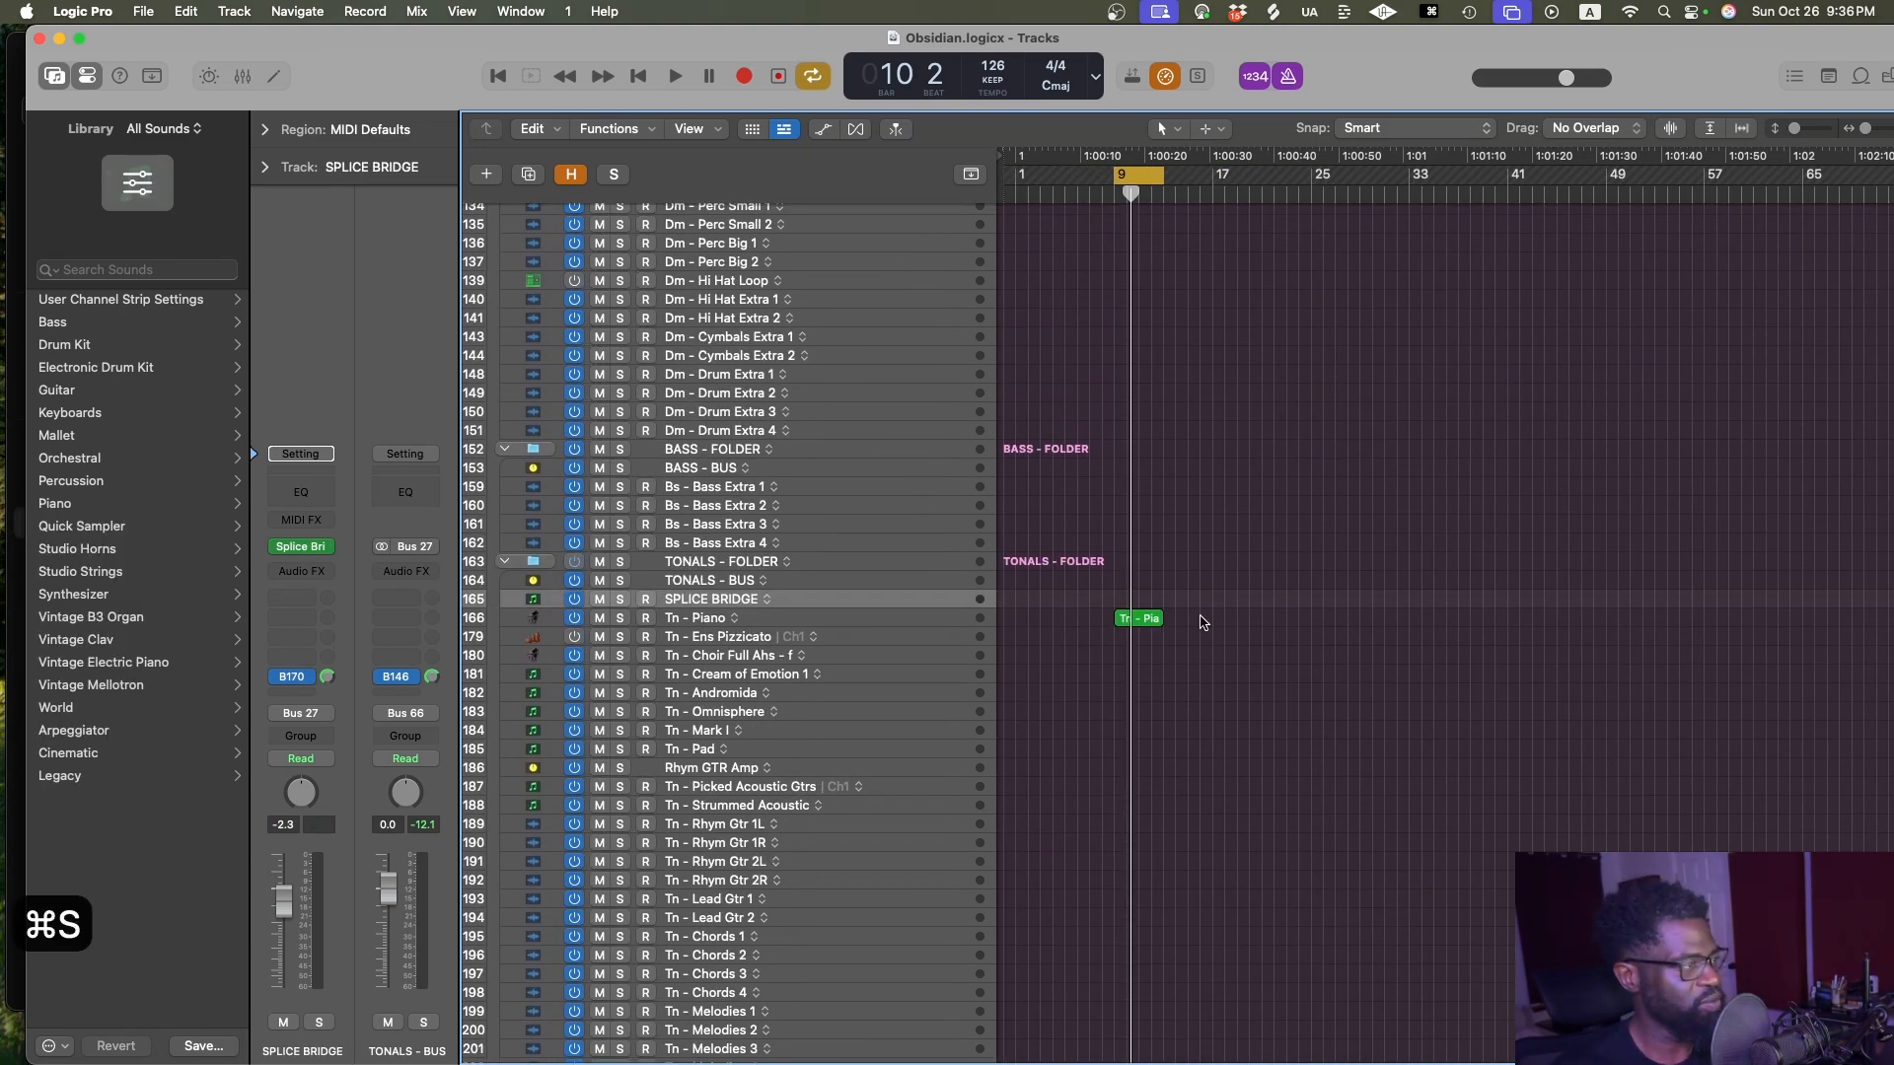
Open the Splice Bridge plug-in on the SPLICE BRIDGE track and hide the Library
left_click(1479, 1036)
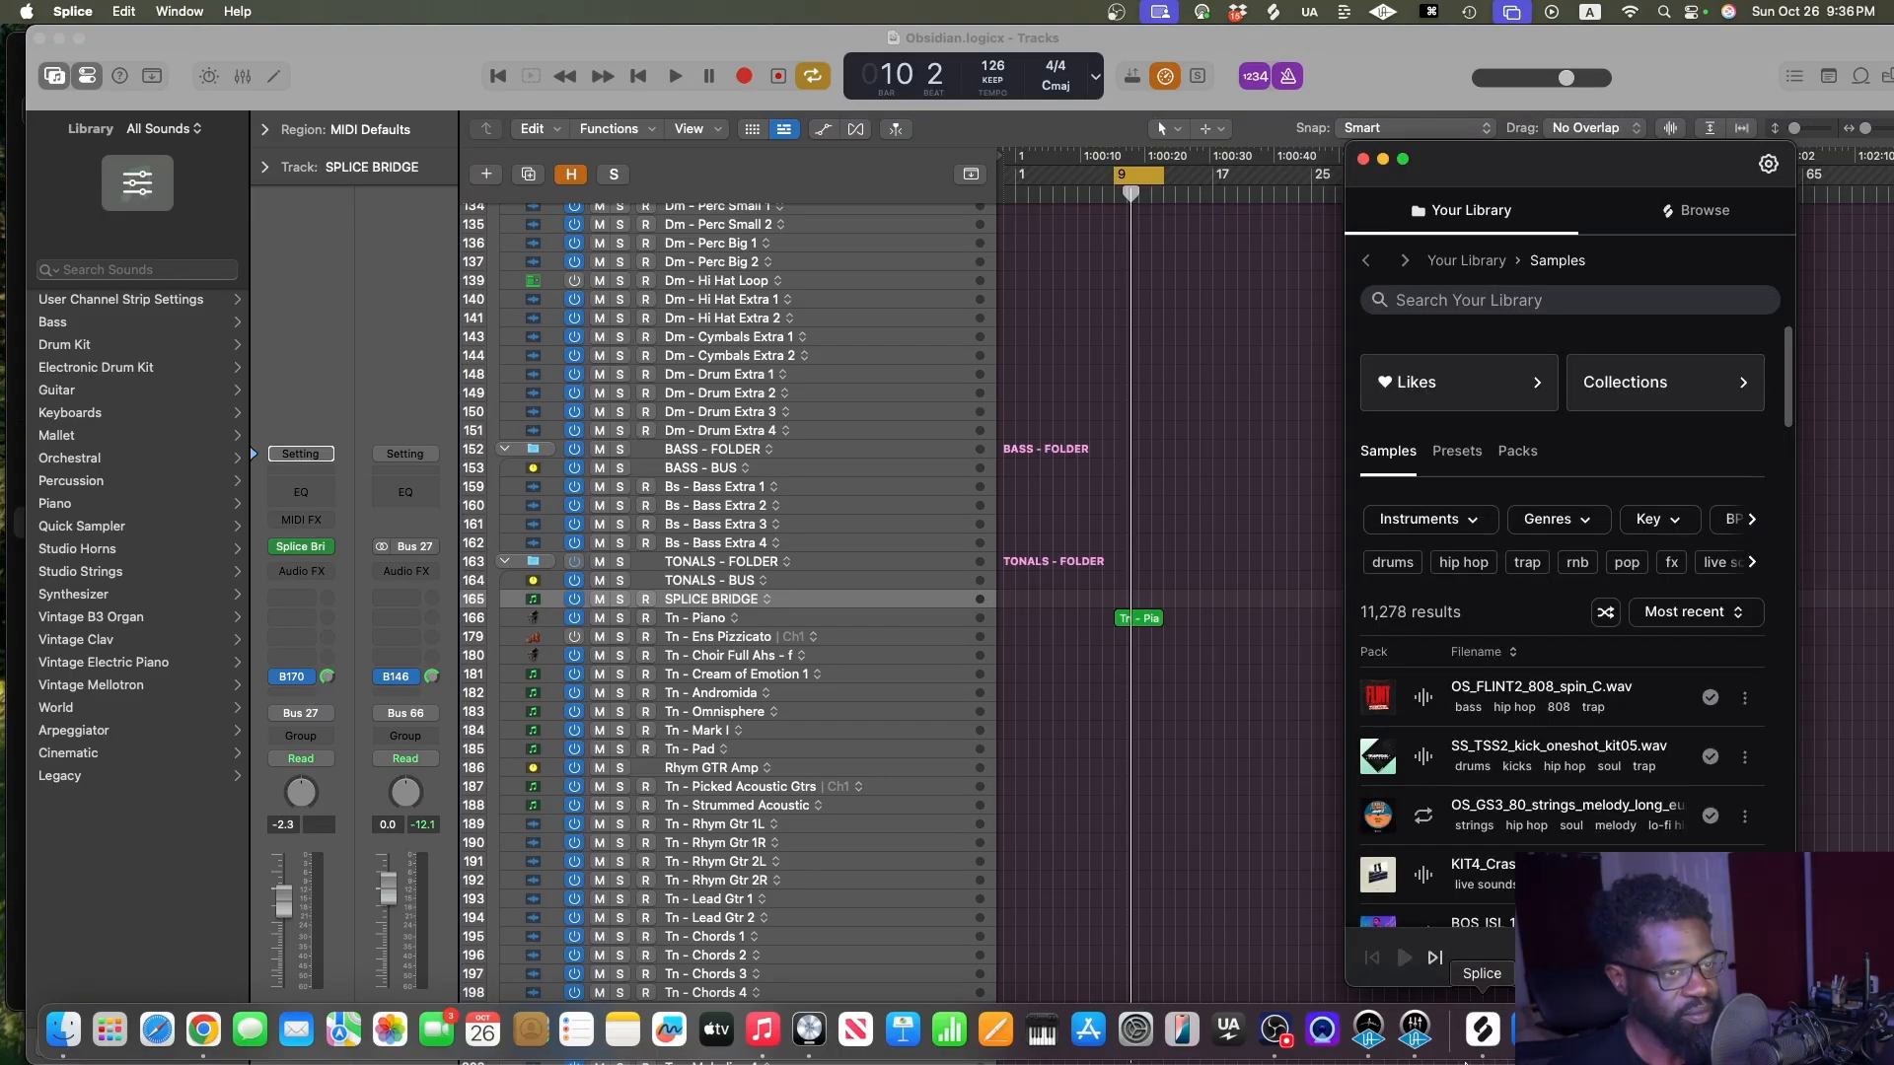
left_click(979, 533)
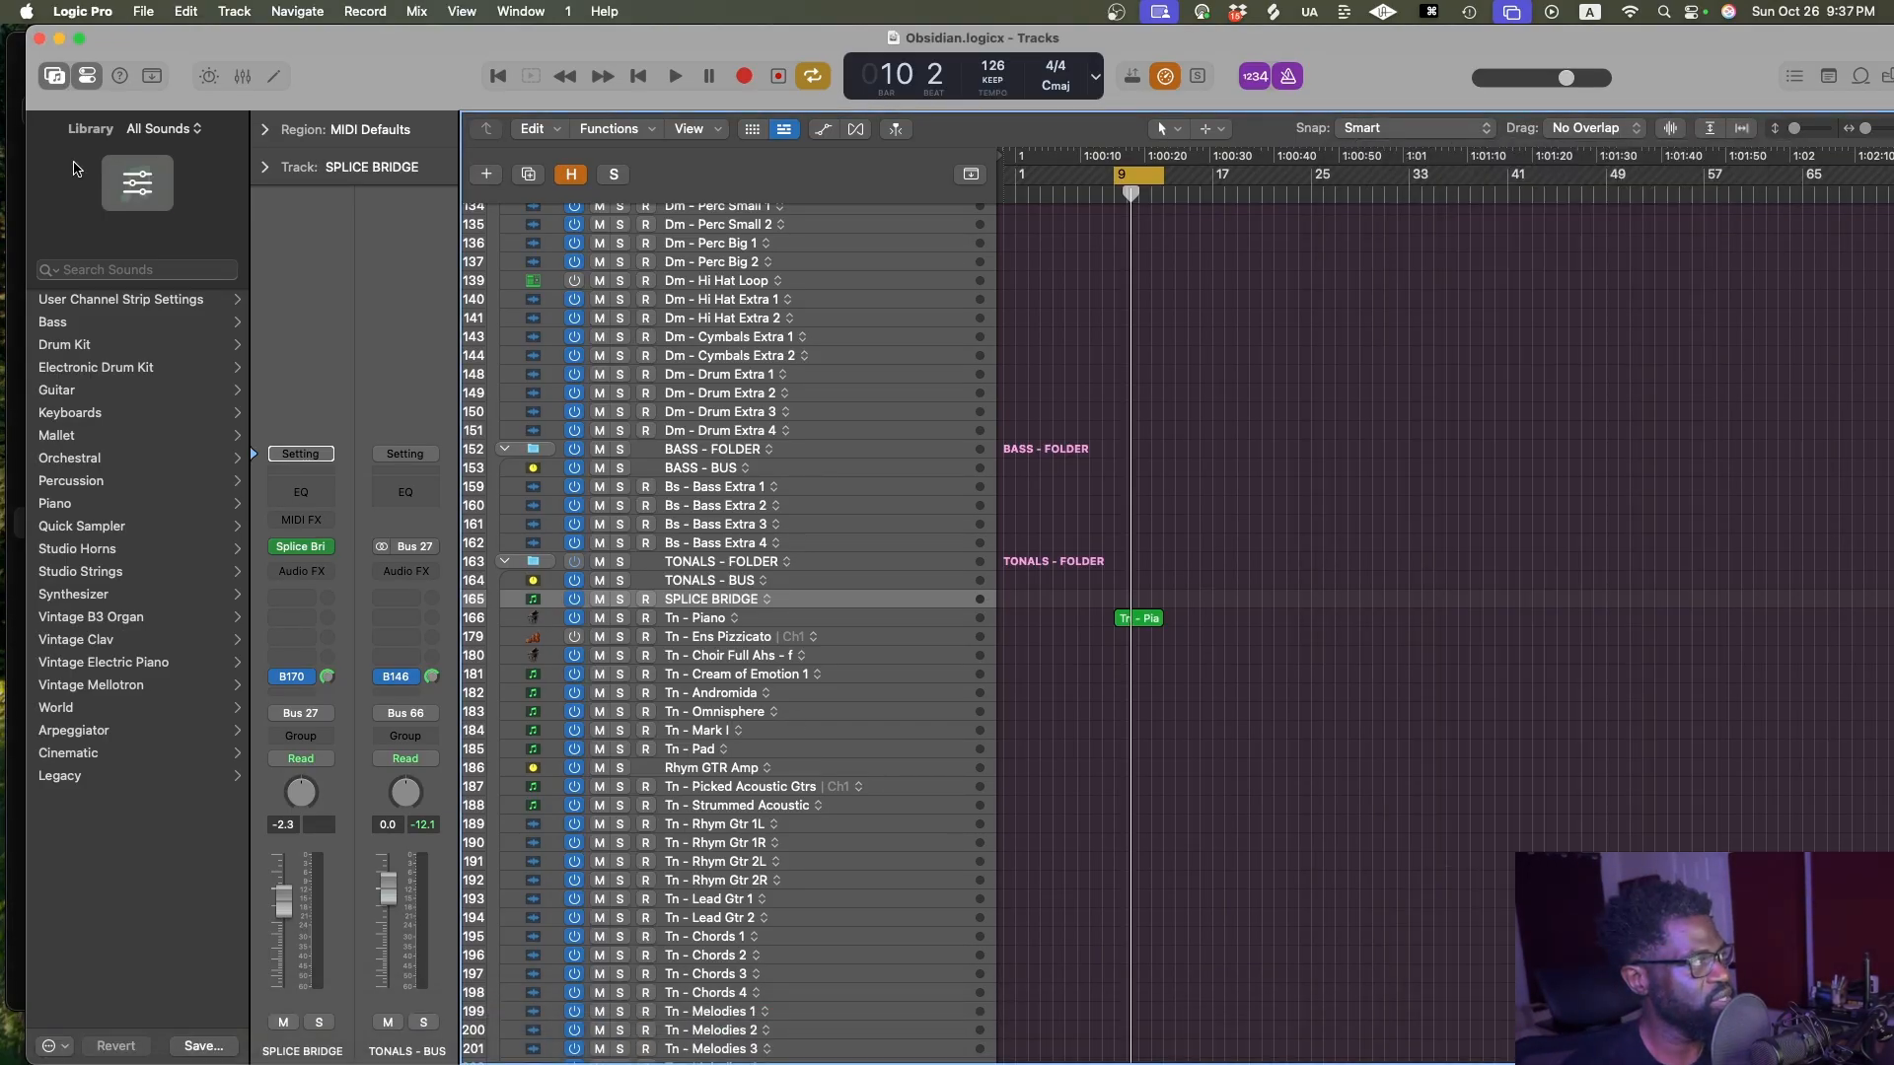
left_click(300, 546)
left_click(53, 76)
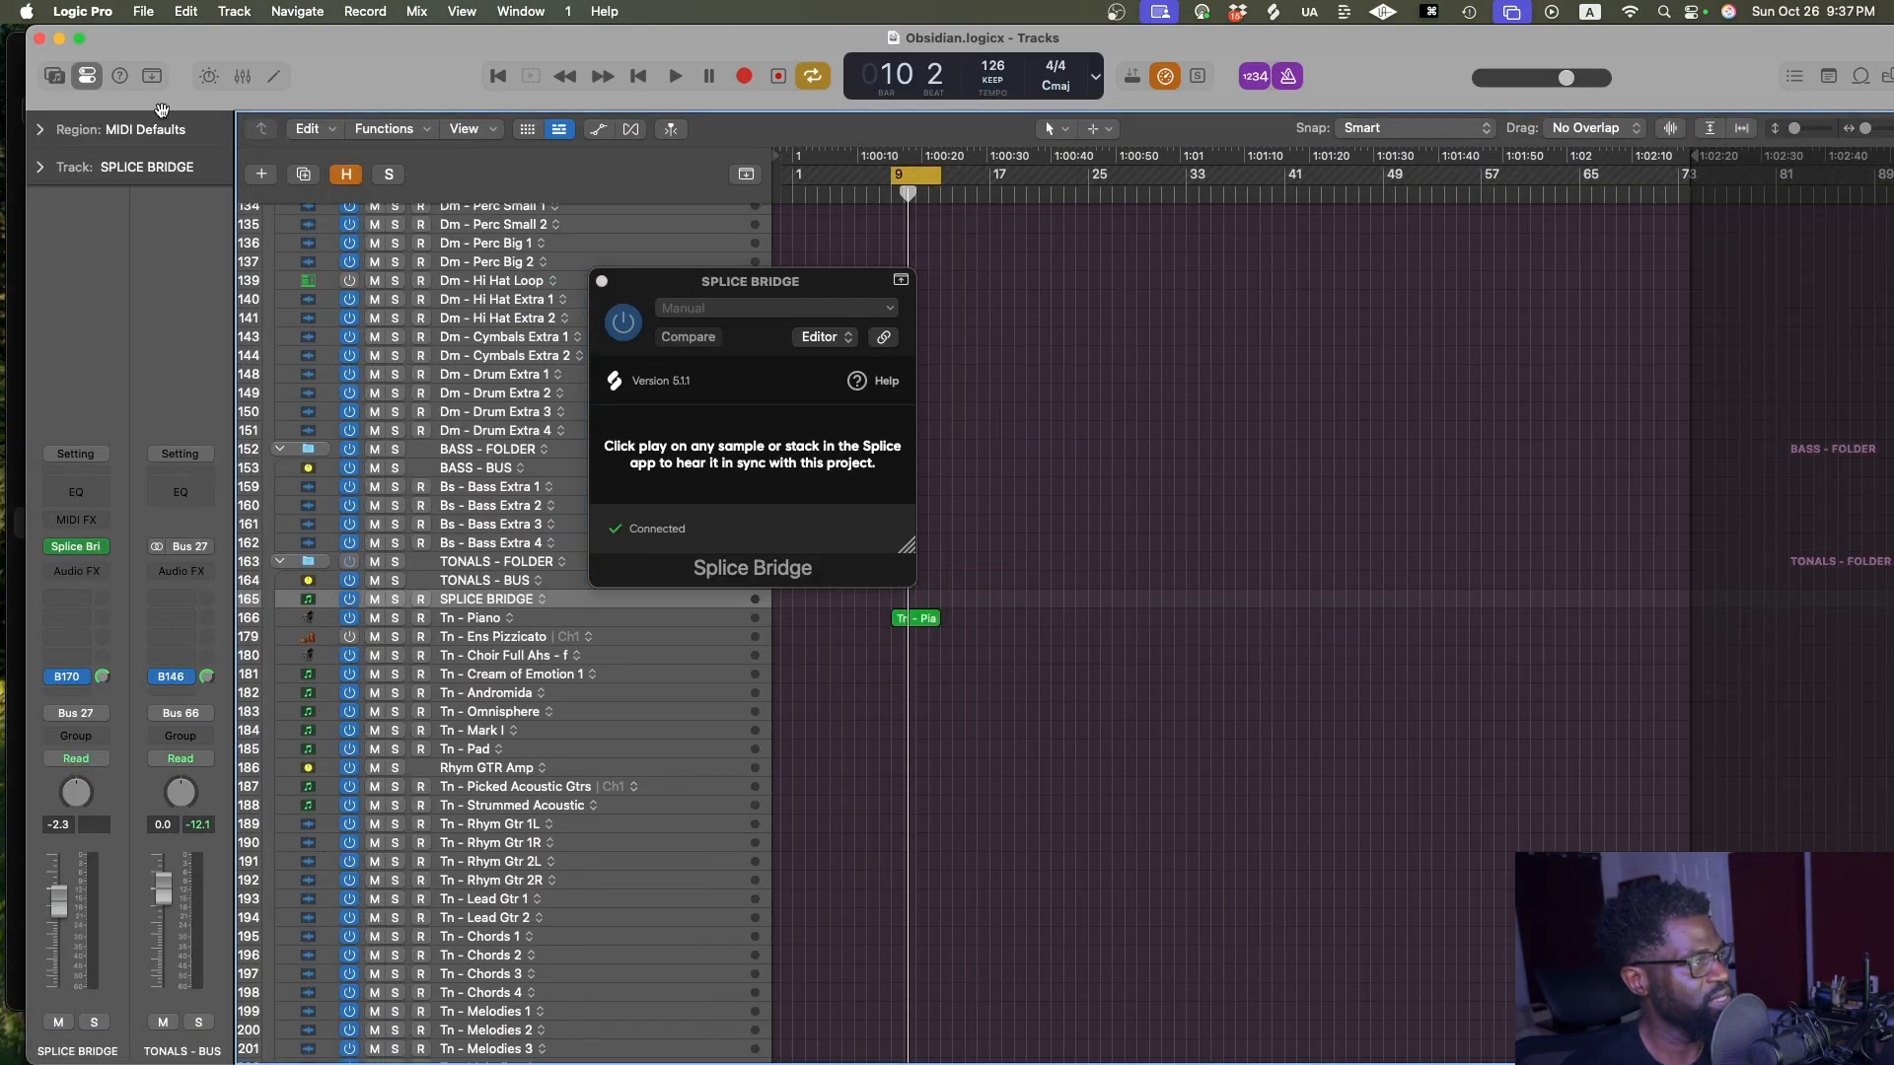
Switch to the Splice app, look through its online instrument categories and search the catalogue for 808 samples
mouse_move(1430, 1062)
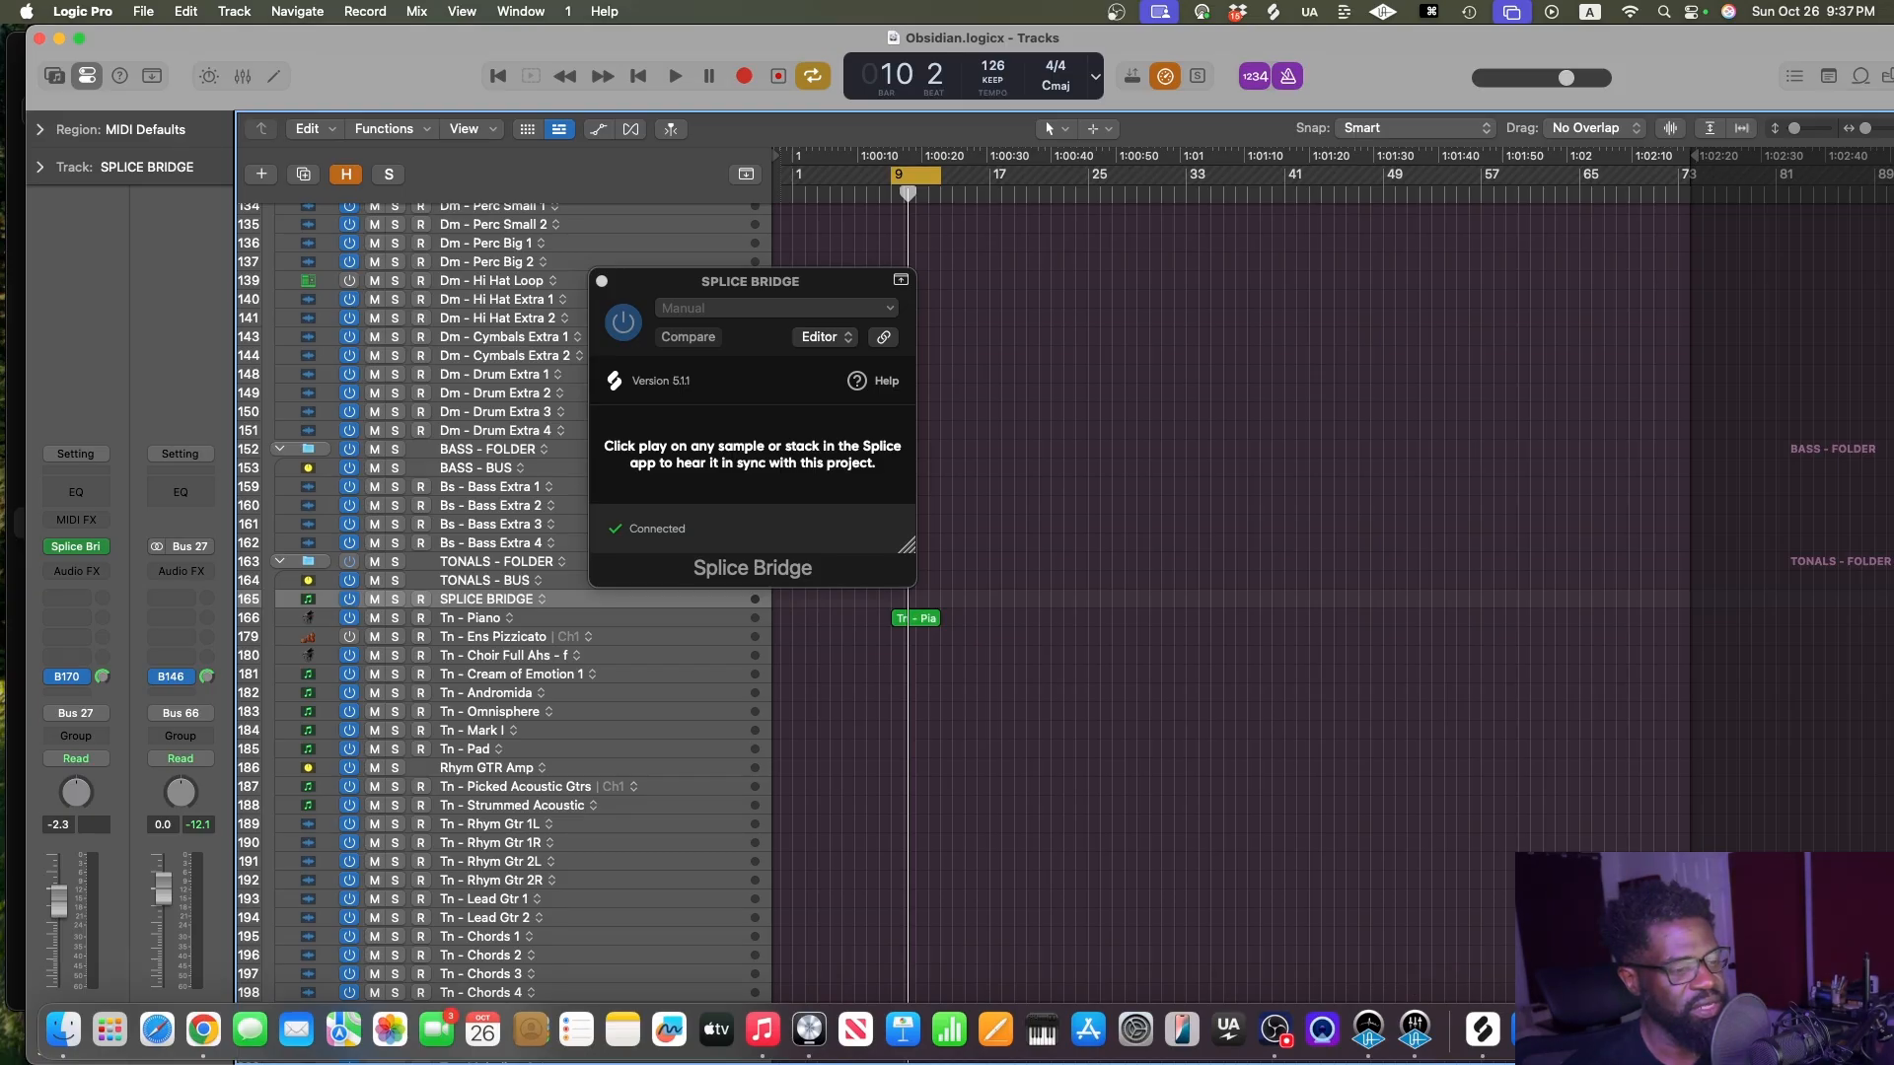
left_click(1483, 1031)
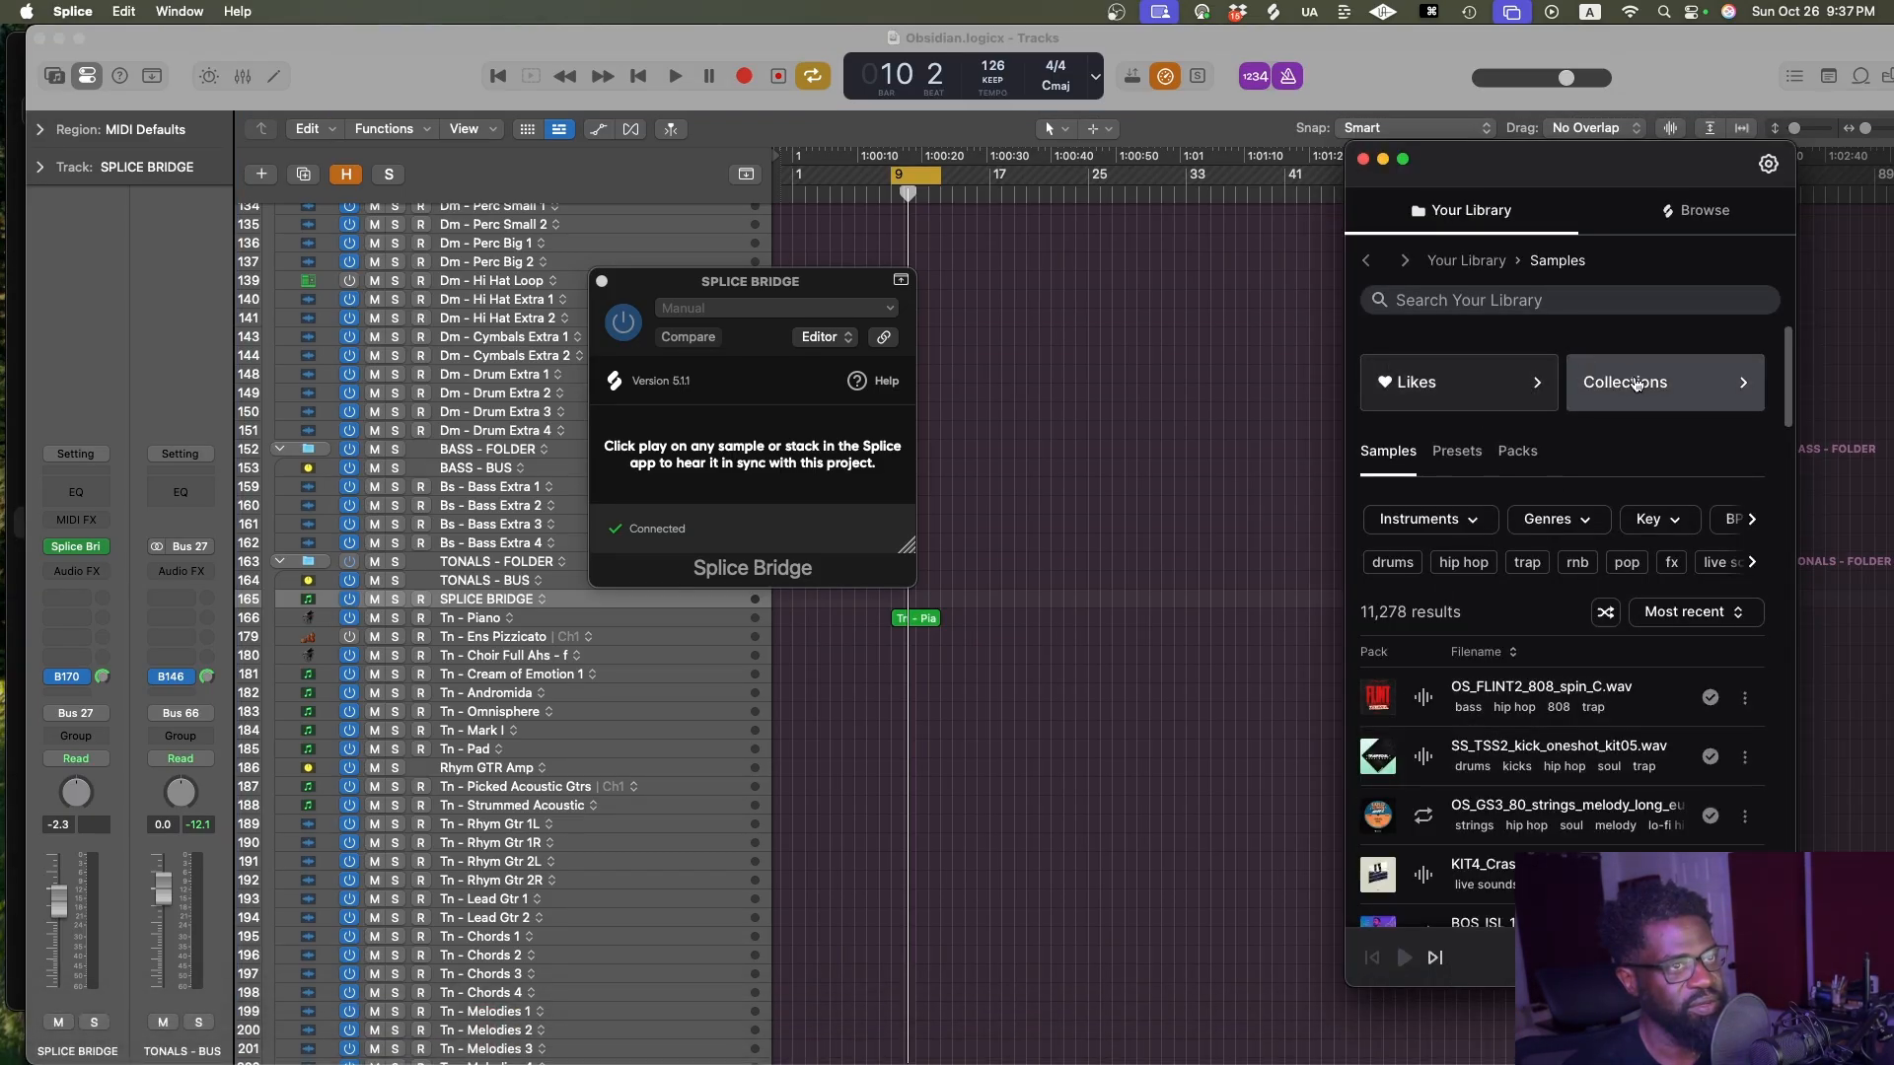
left_click(1692, 210)
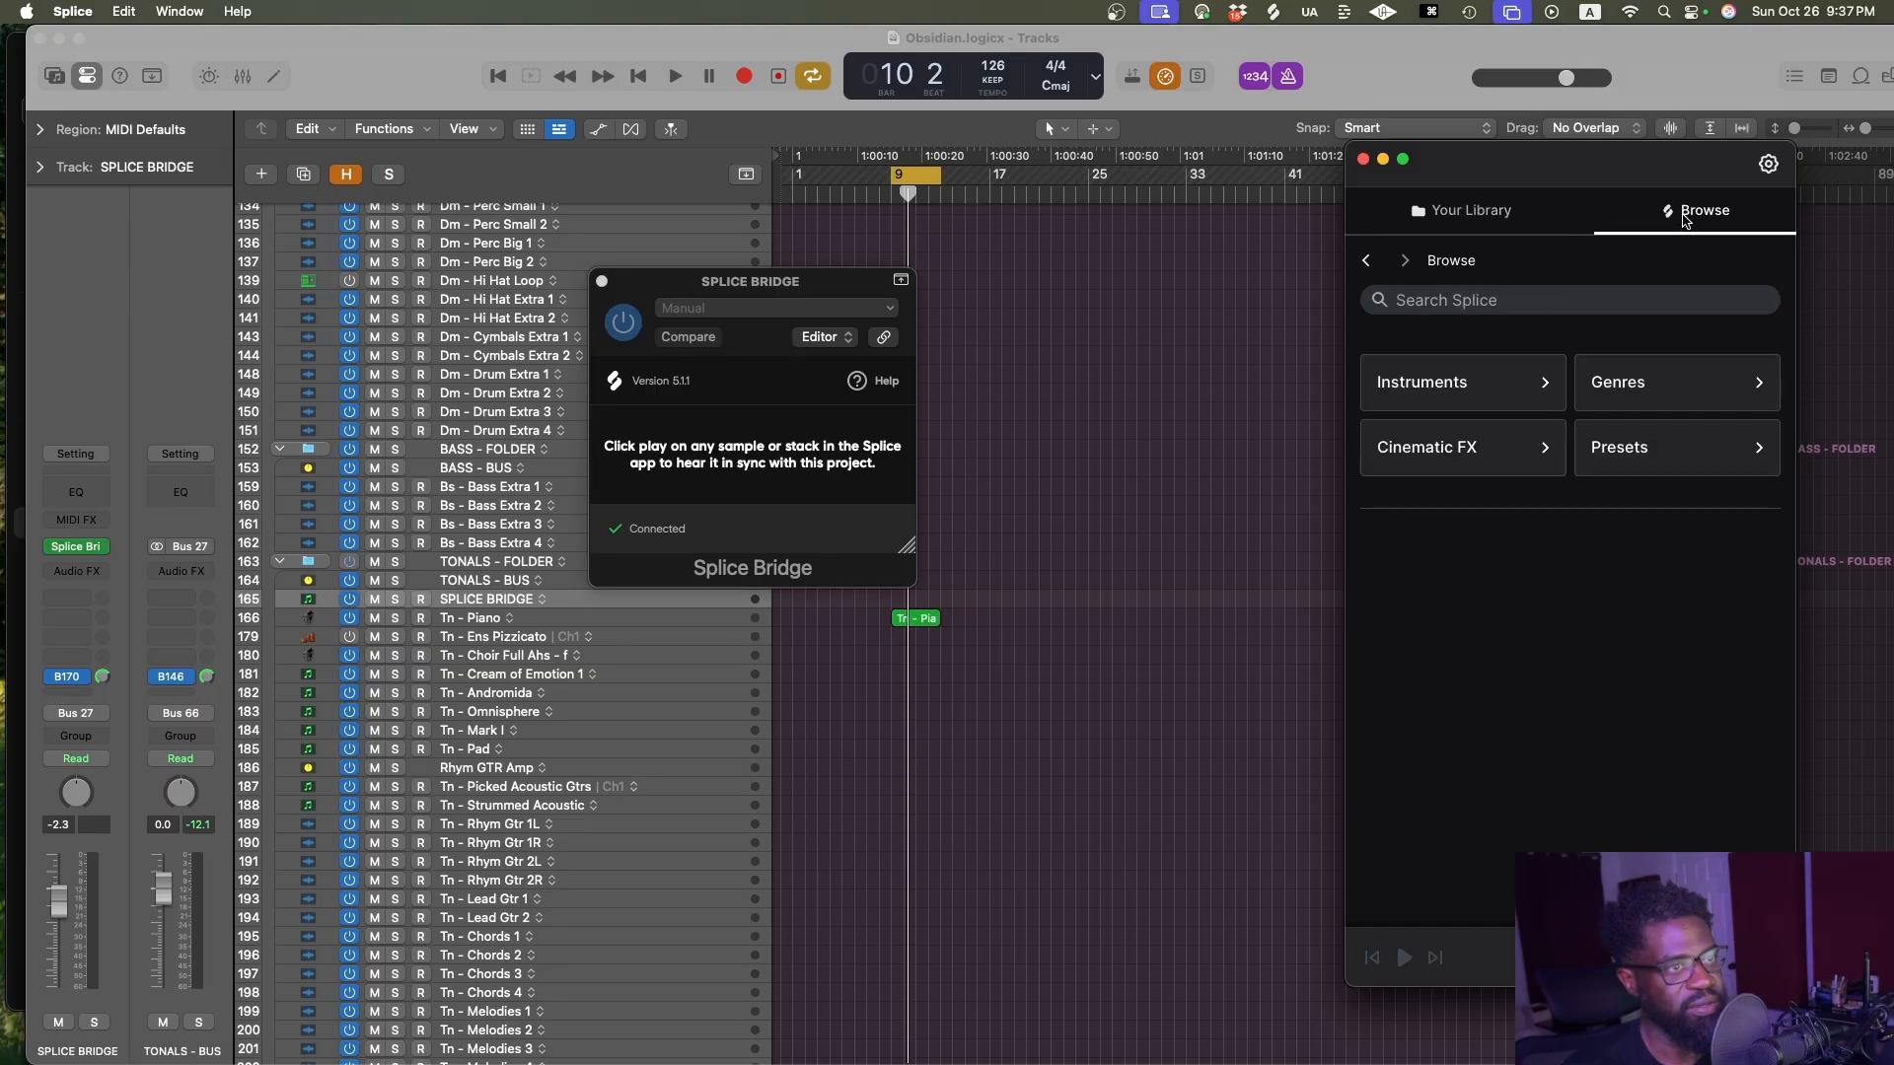
left_click(1440, 399)
scroll(1524, 440, "down", 2)
scroll(1522, 434, "up", 2)
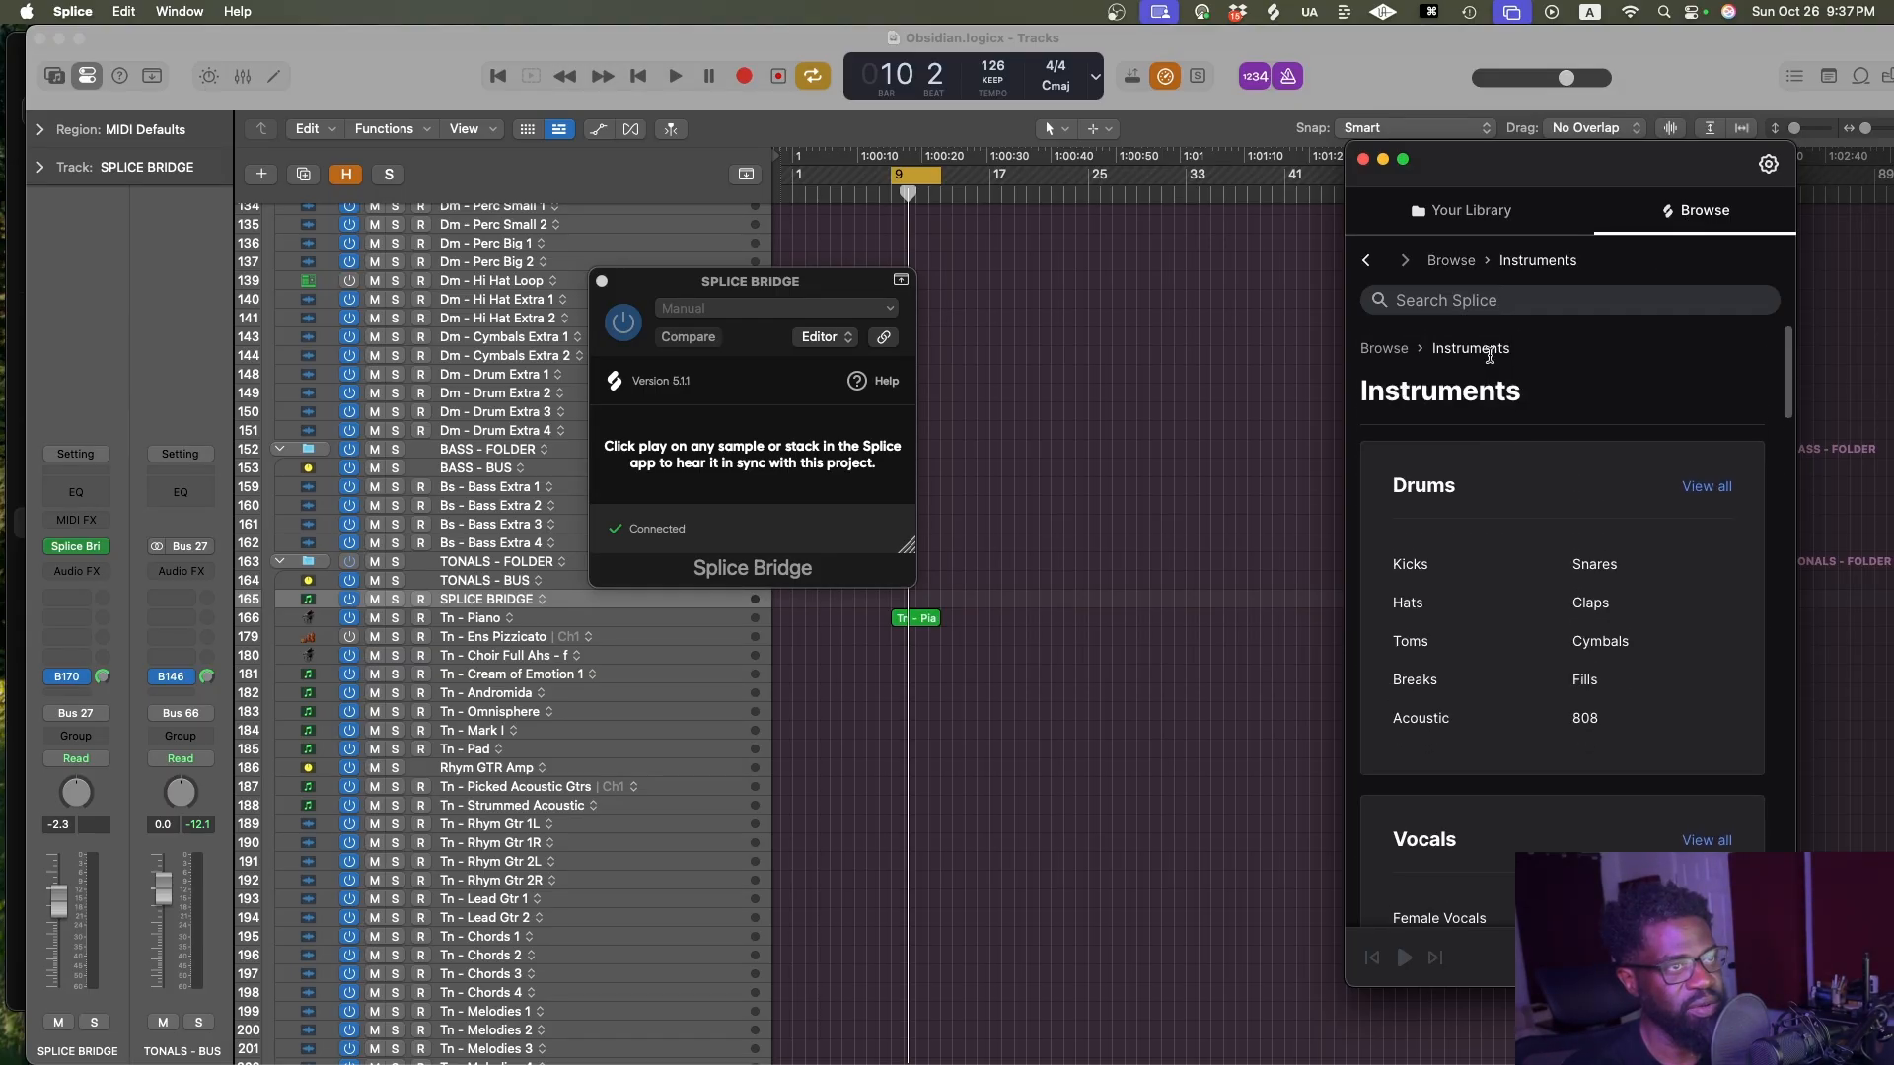
left_click(1453, 299)
left_click(1572, 372)
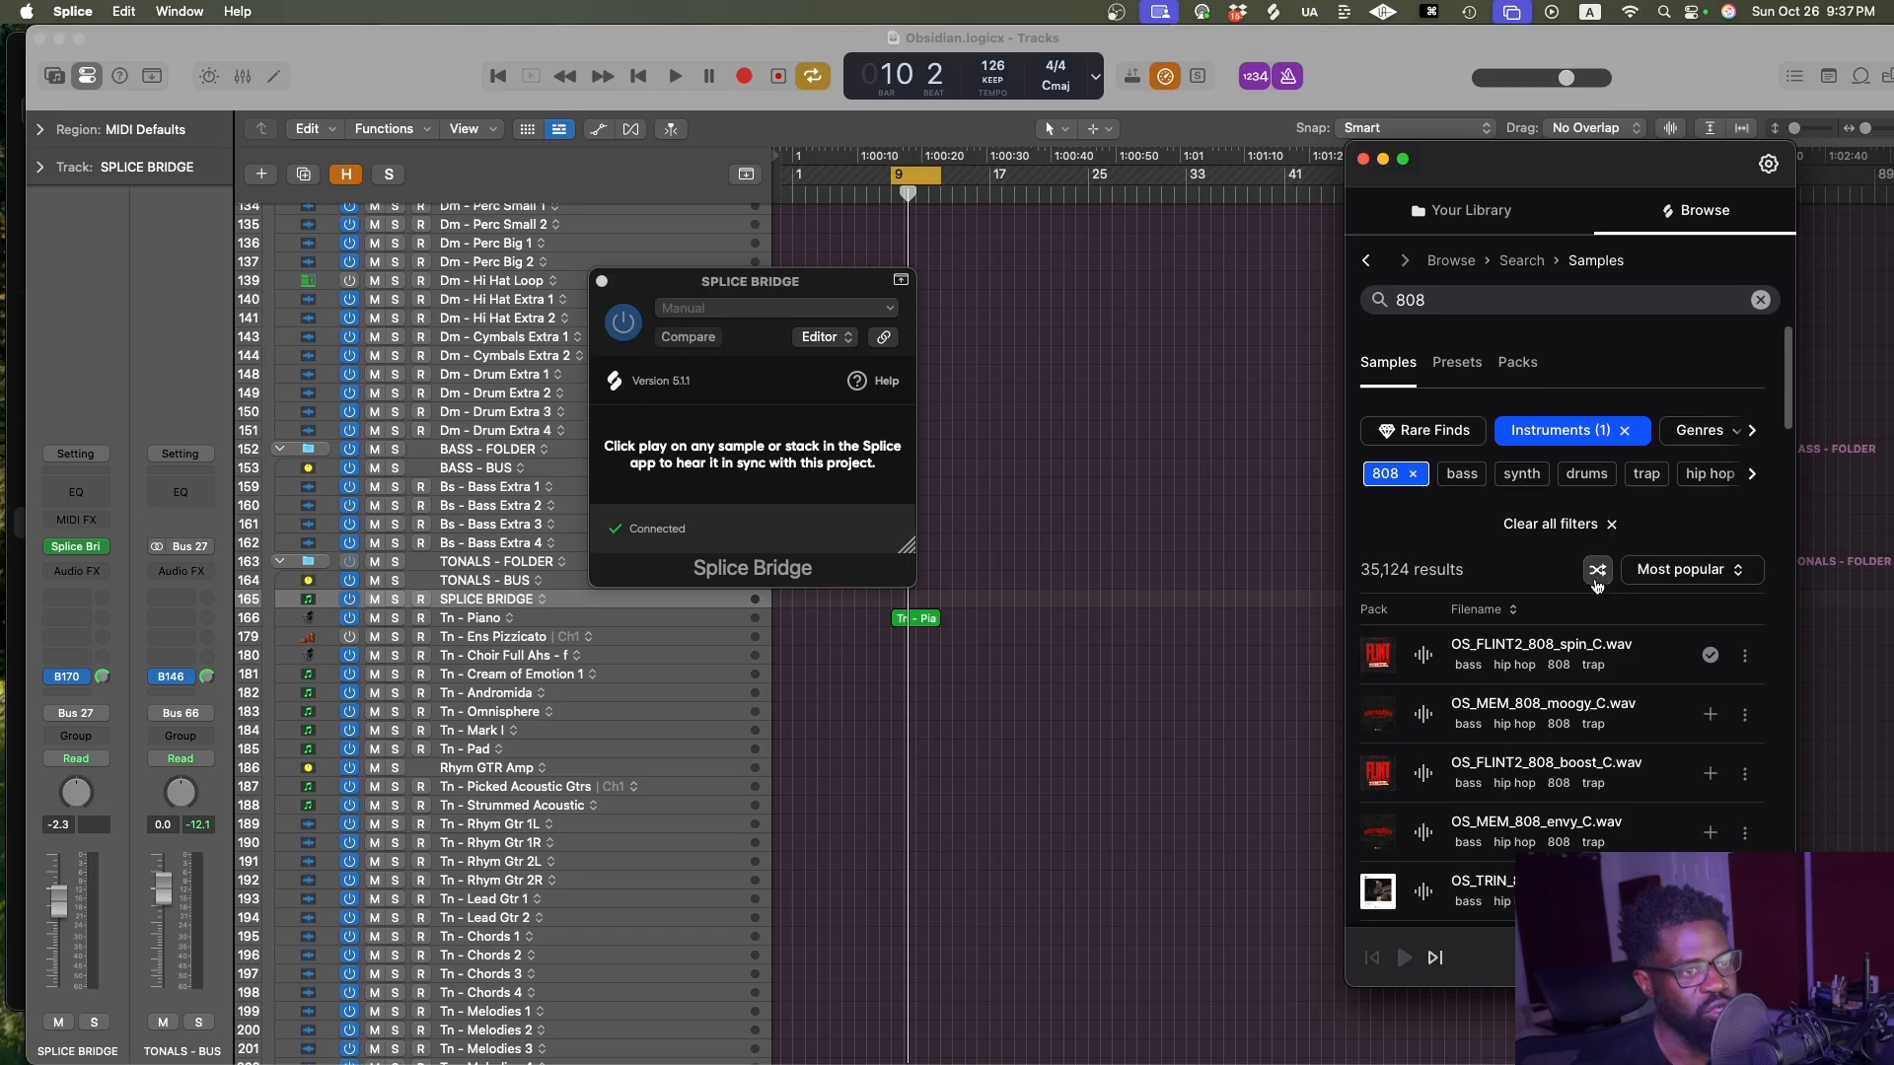
Sort the 808 results by Most relevant and narrow them to bass loops
left_click(1674, 569)
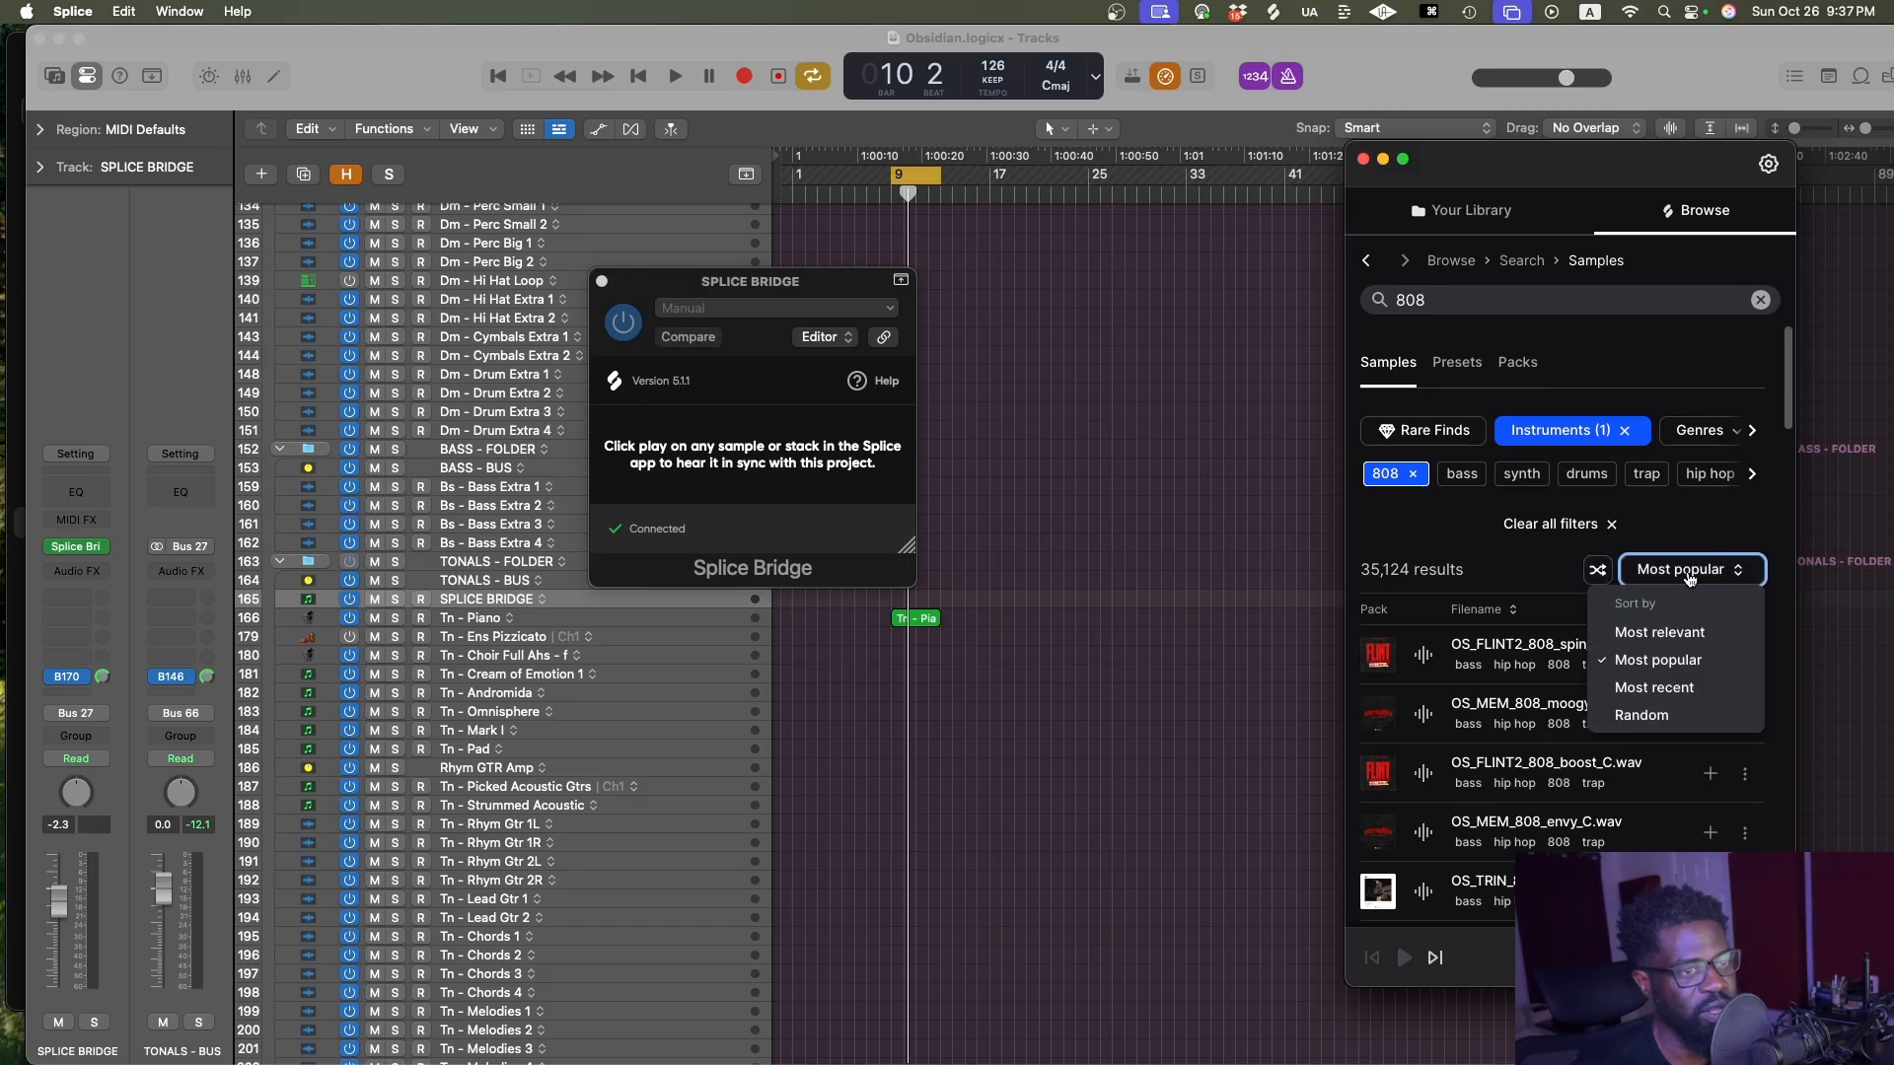
left_click(1643, 632)
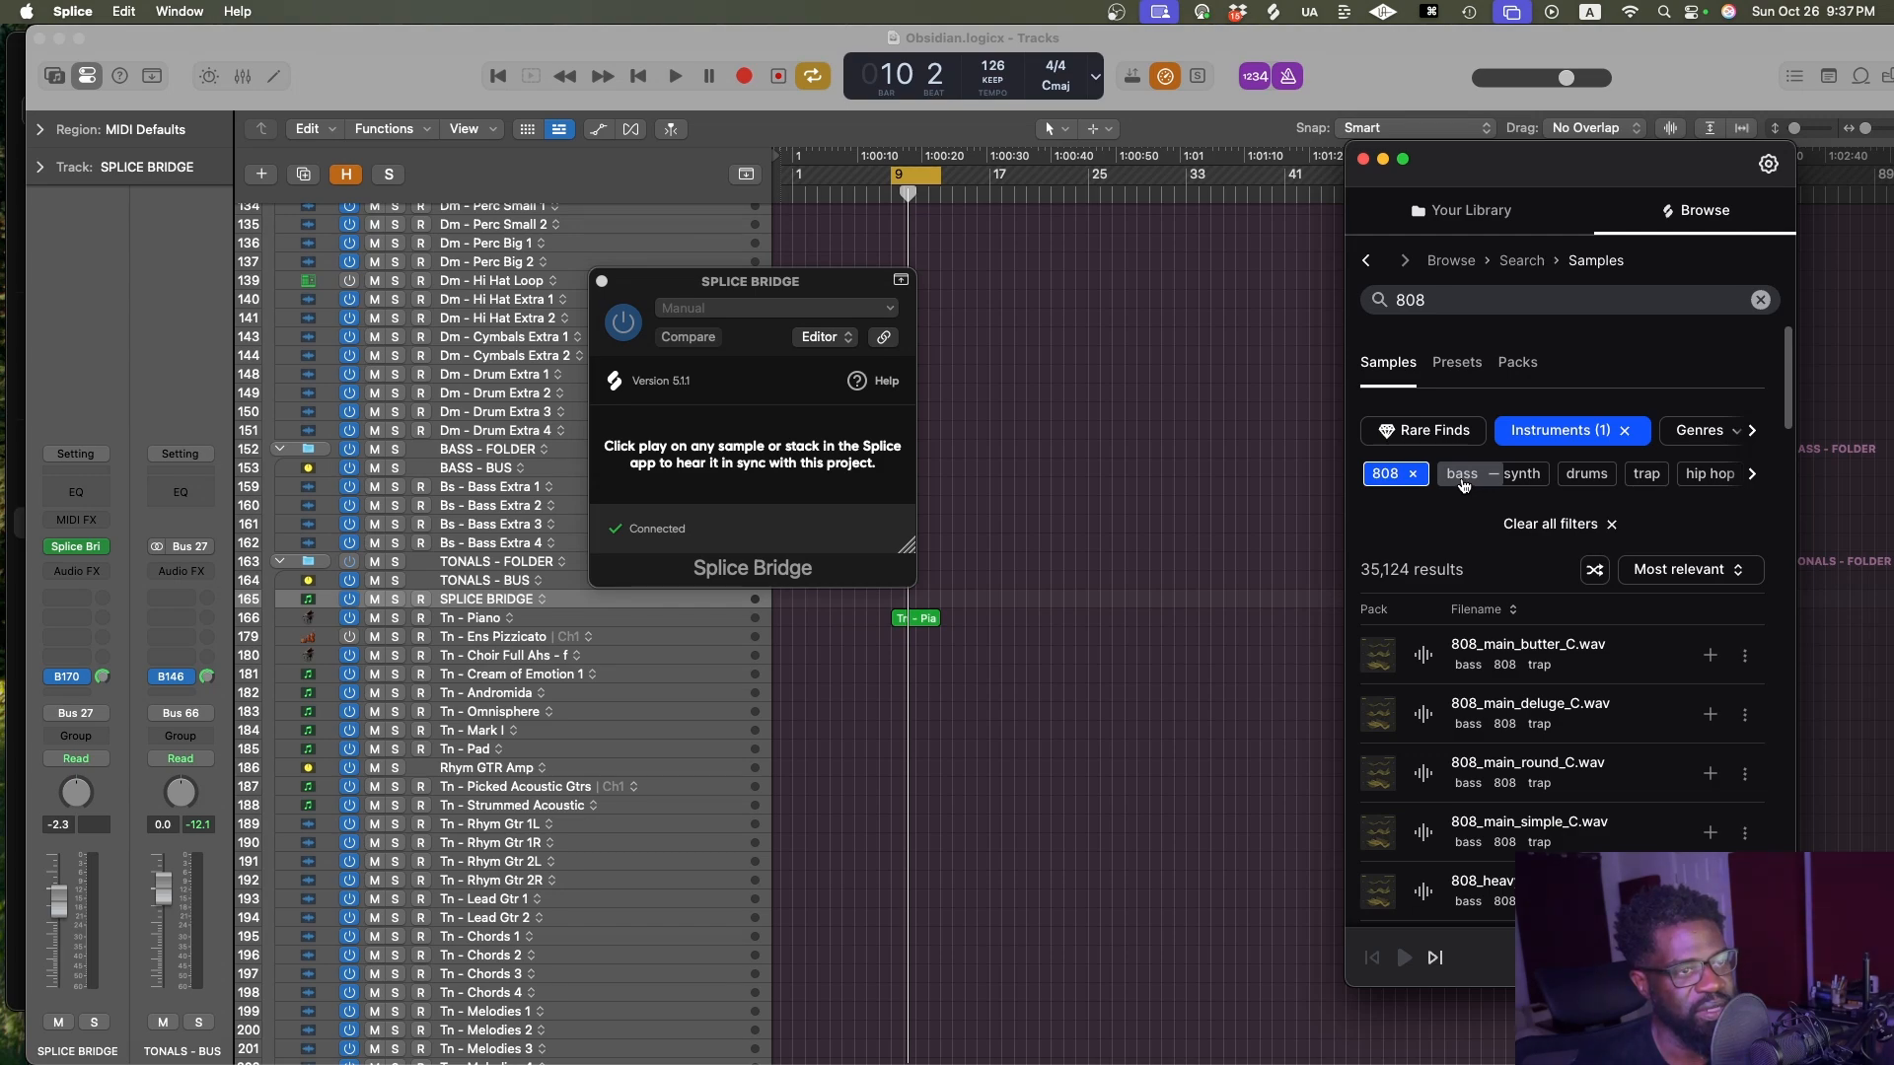
left_click(1463, 480)
left_click(1712, 434)
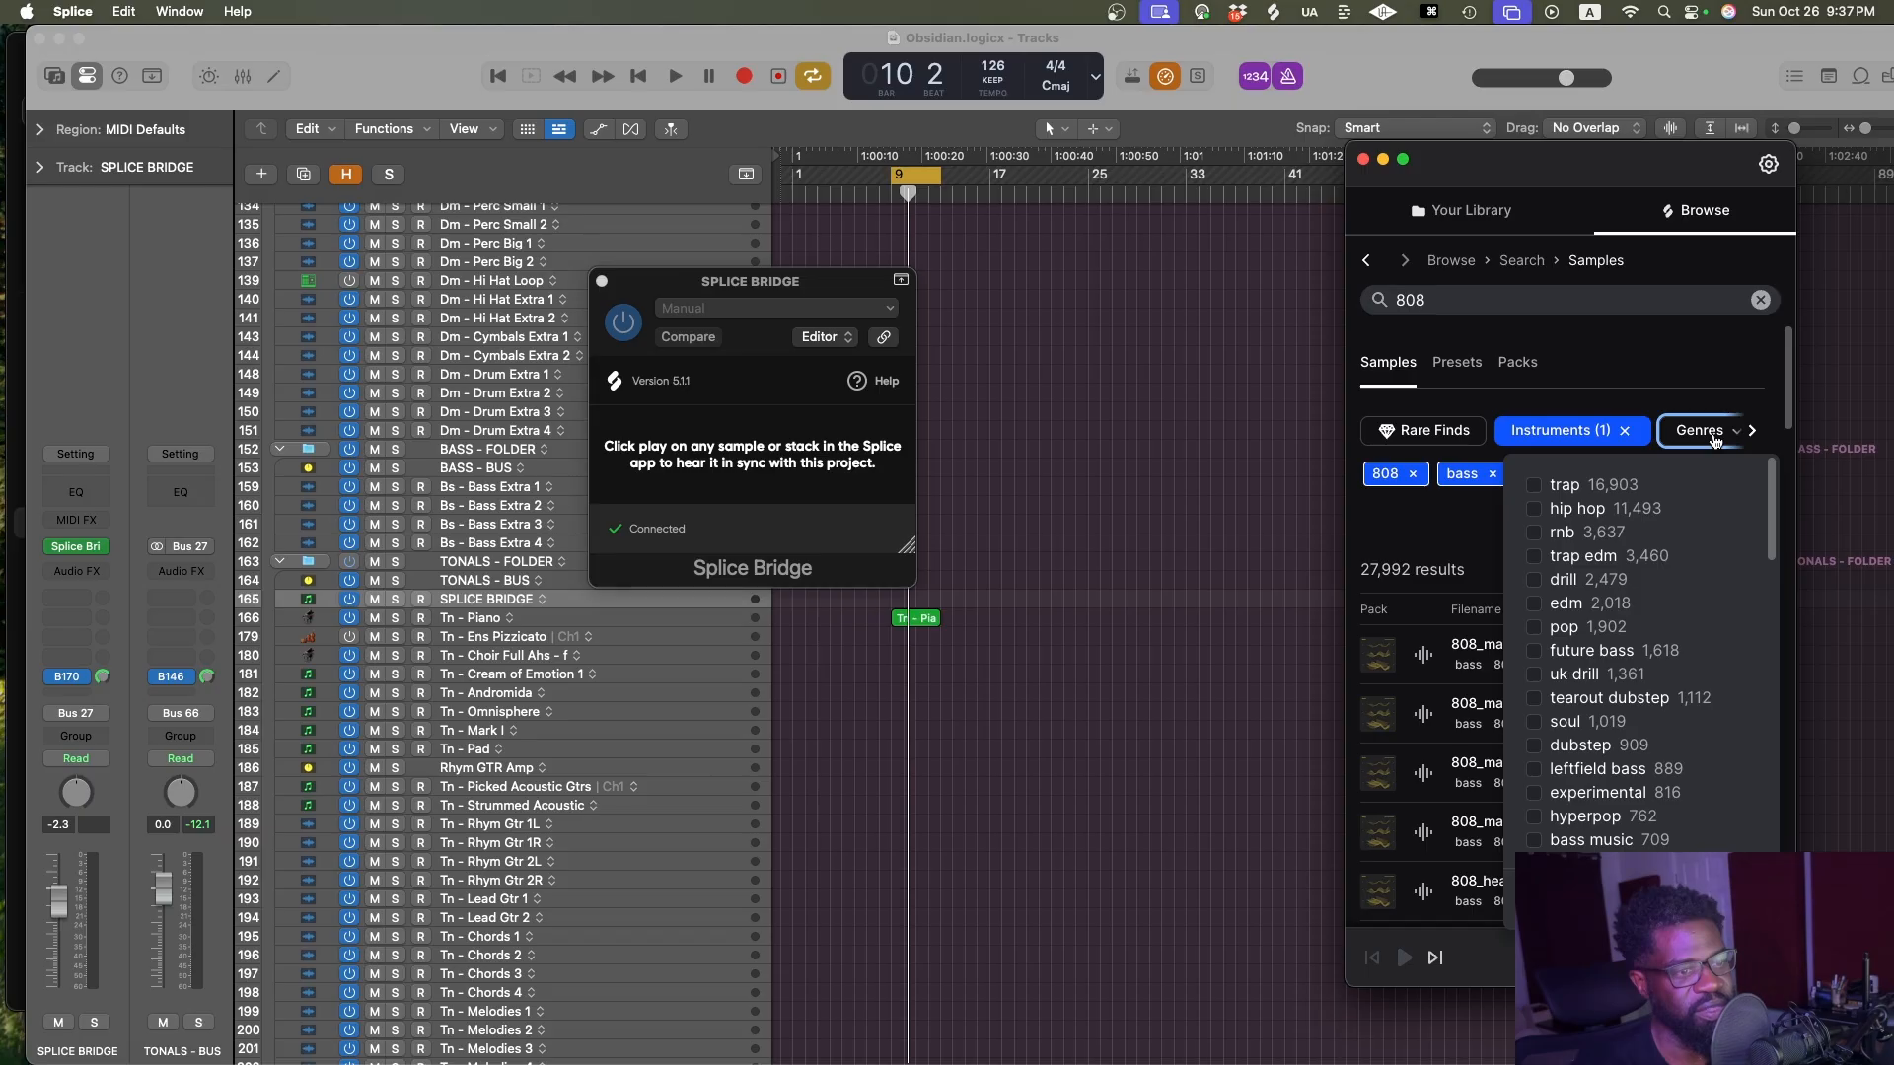
left_click(1694, 432)
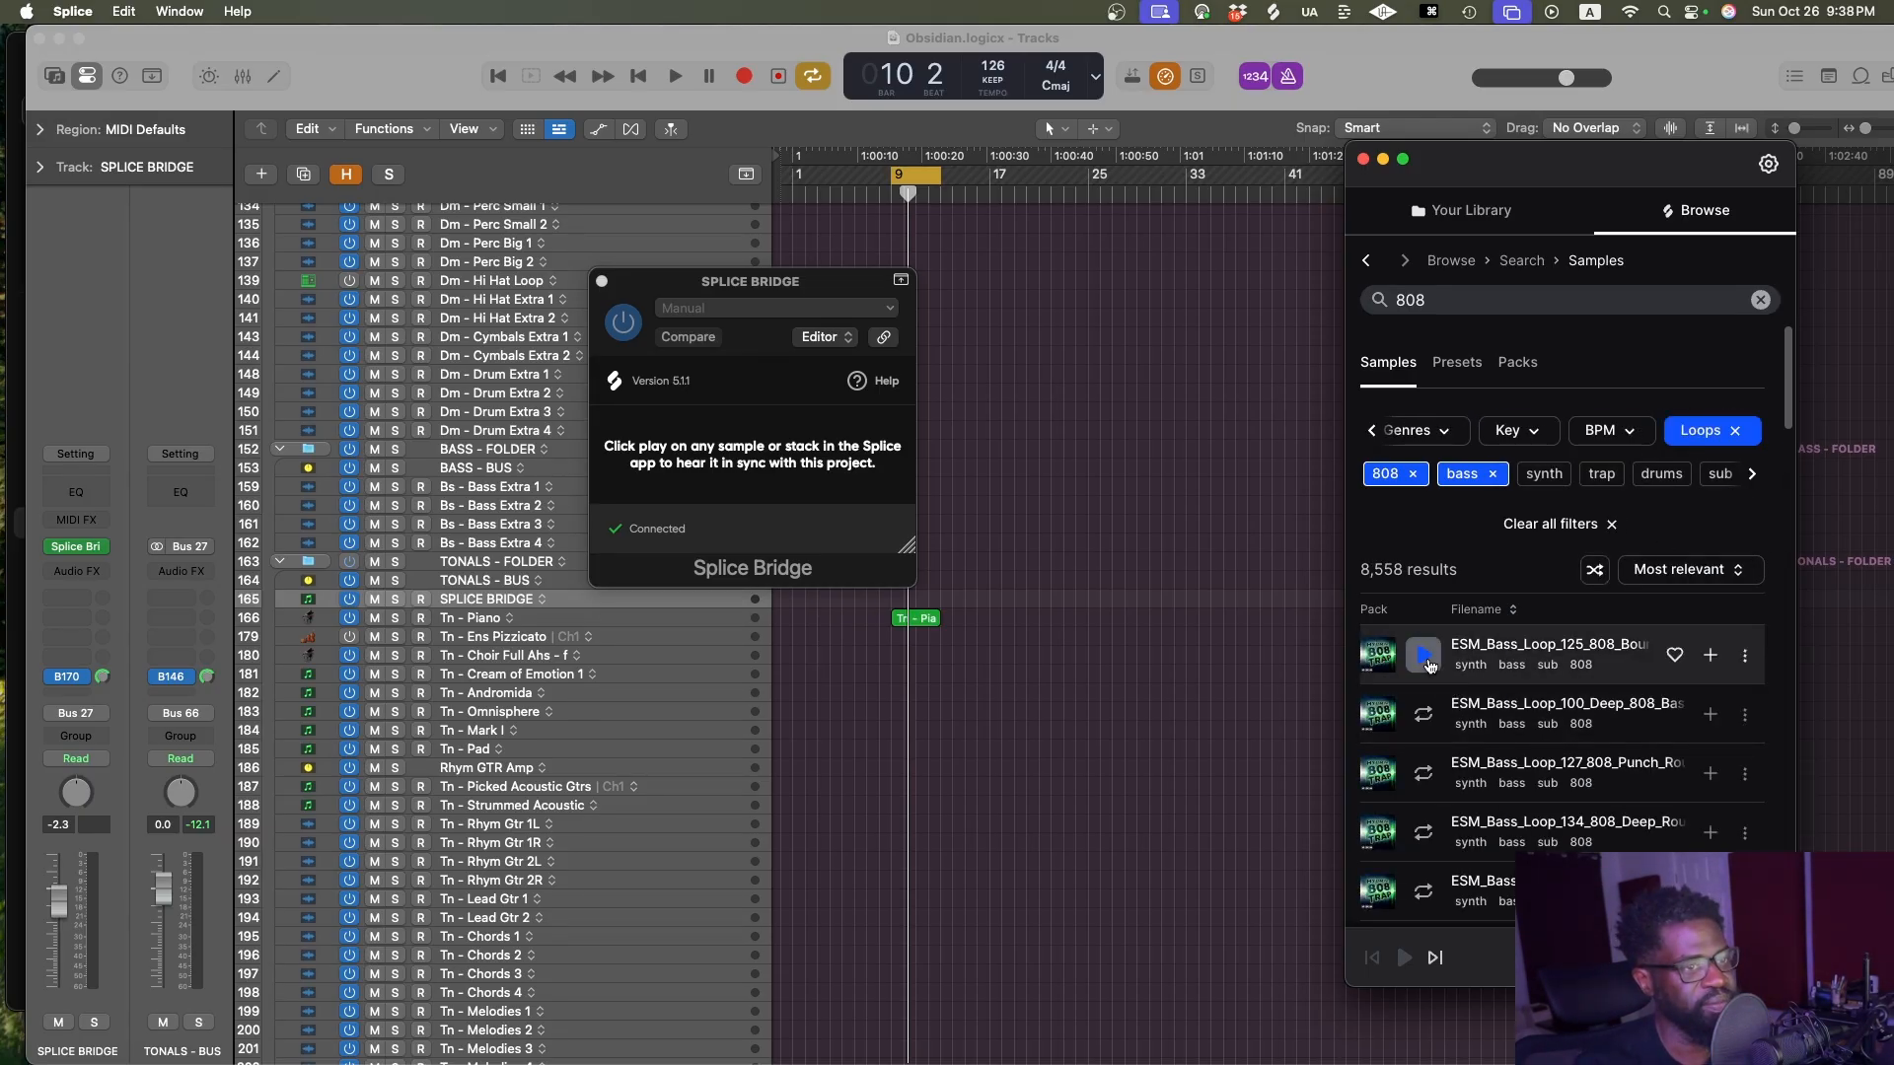
Audition the ESM_Bass_Loop_125_808_Bounce loop through Splice Bridge, then return to Logic Pro
left_click(1424, 657)
left_click(1150, 679)
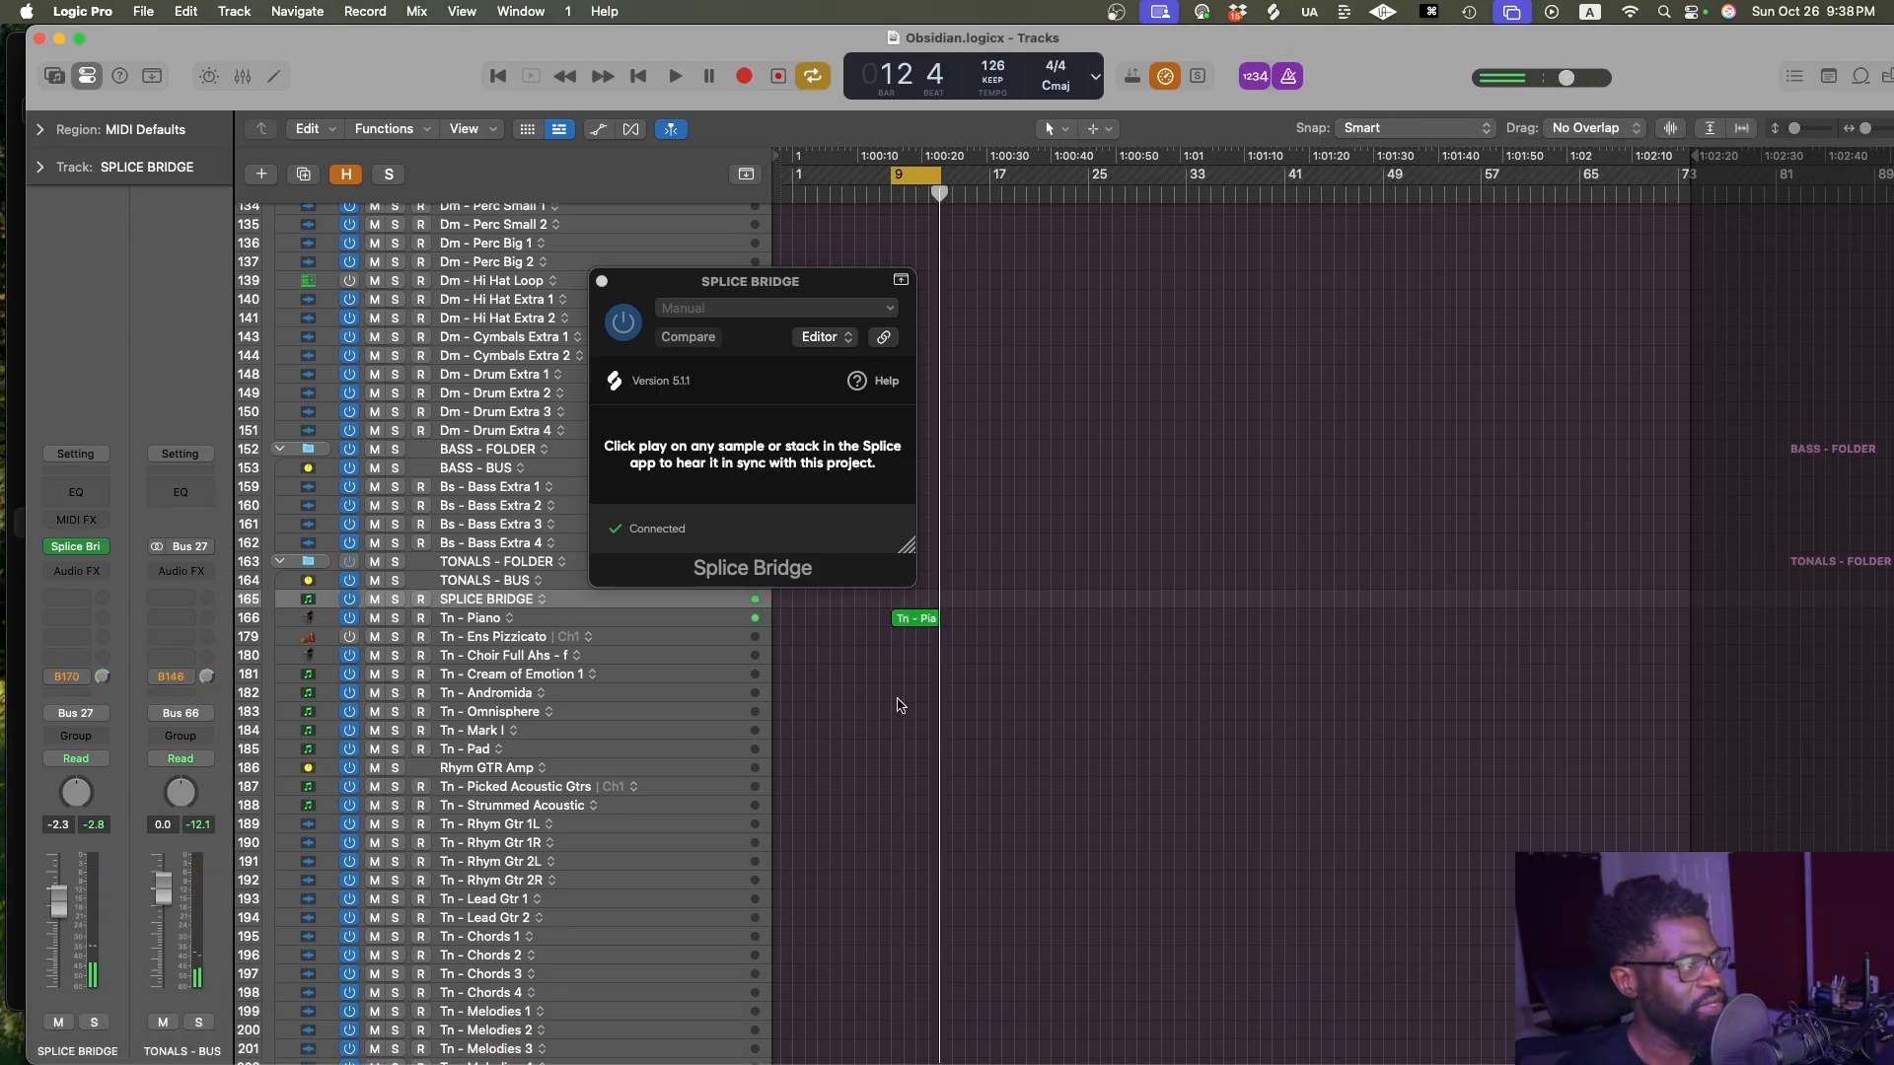
Select the Tn - Mark I track, save the project and record-enable the track
scroll(621, 751, "down", 15)
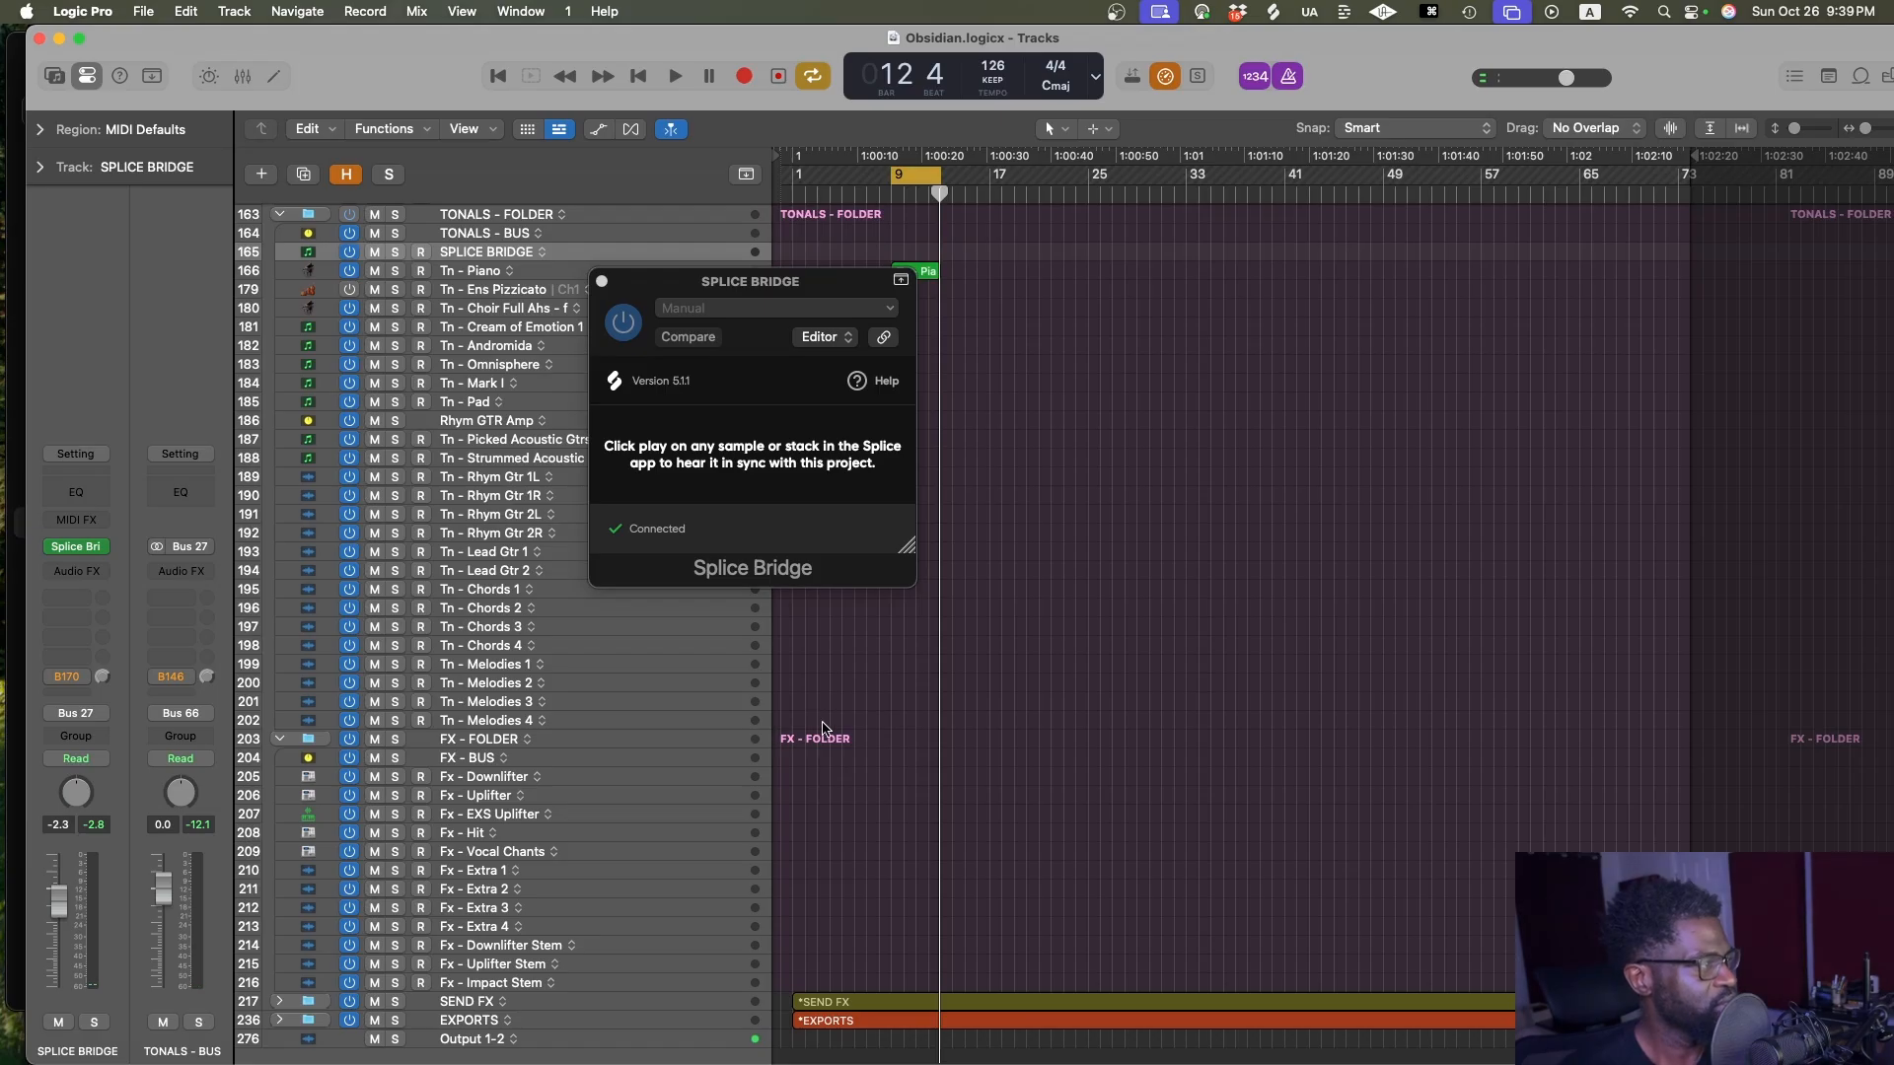
scroll(824, 729, "up", 4)
left_click(595, 735)
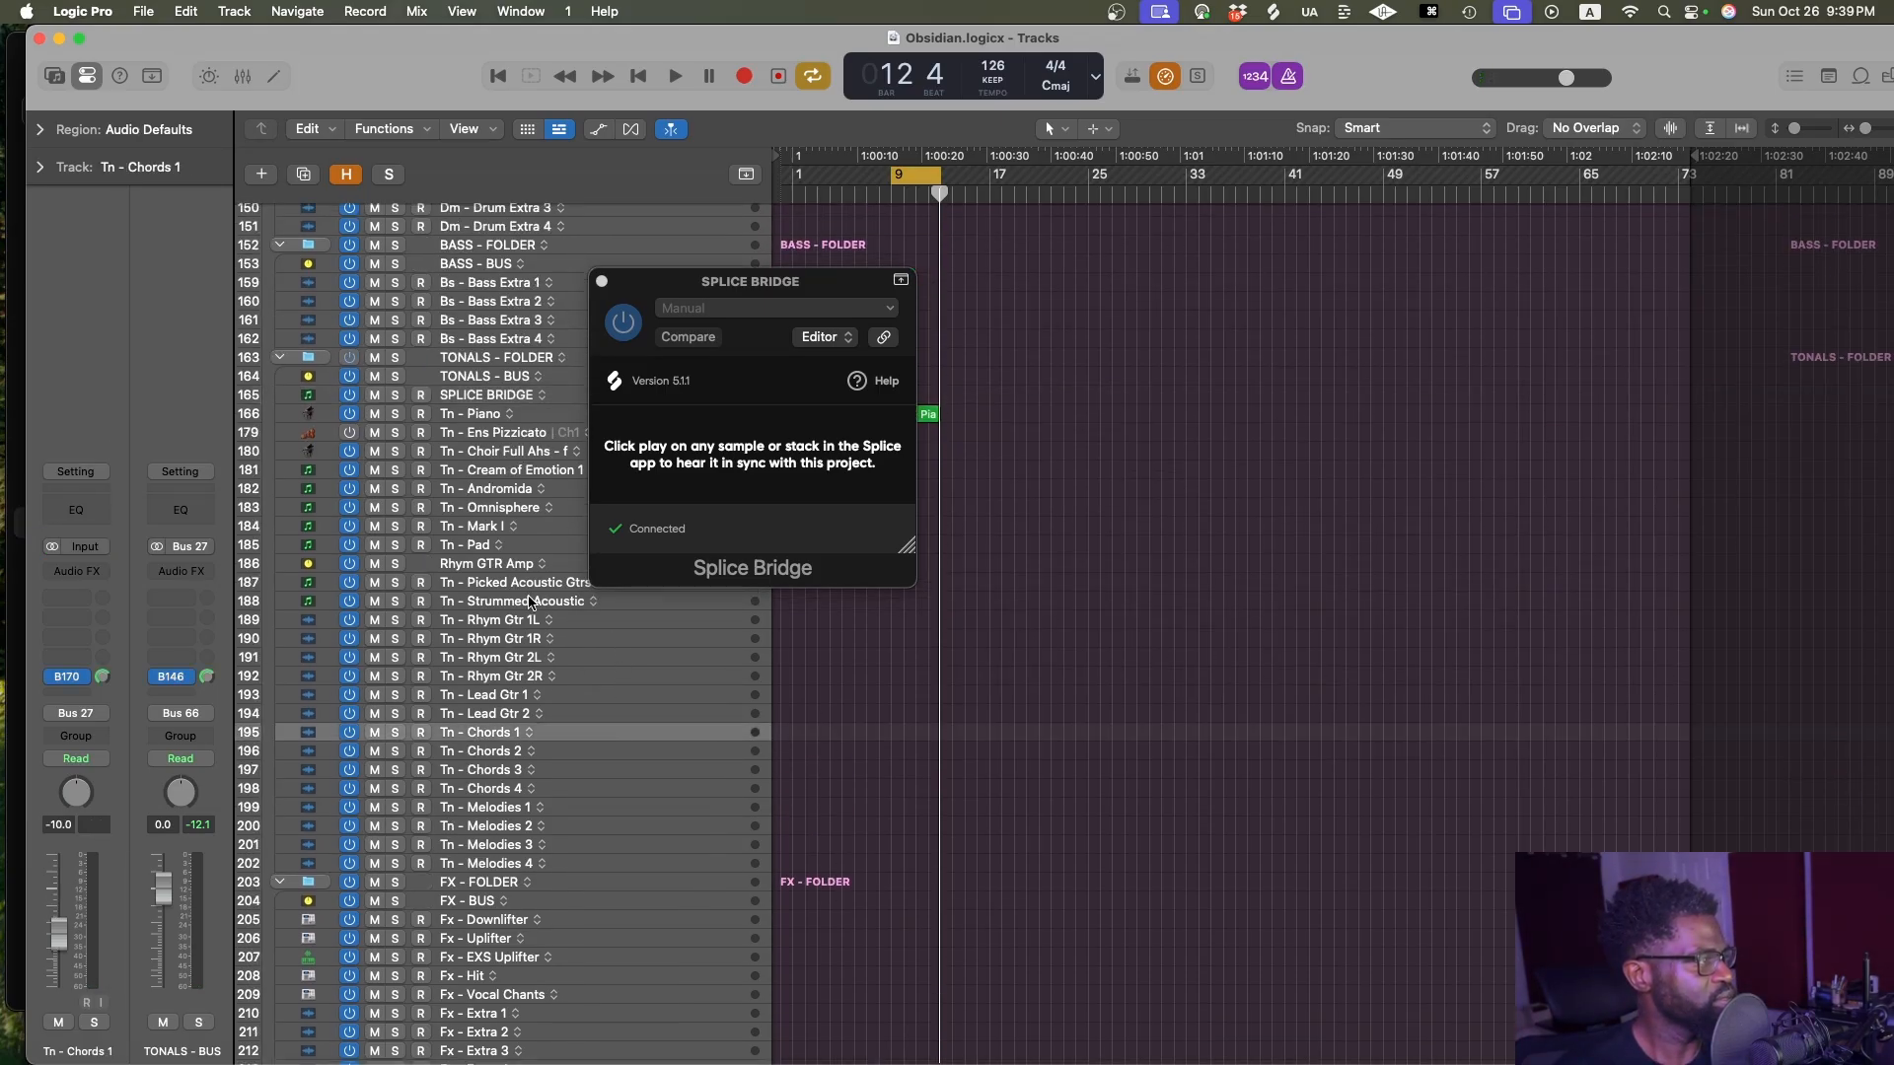
left_click(467, 547)
left_click(477, 530)
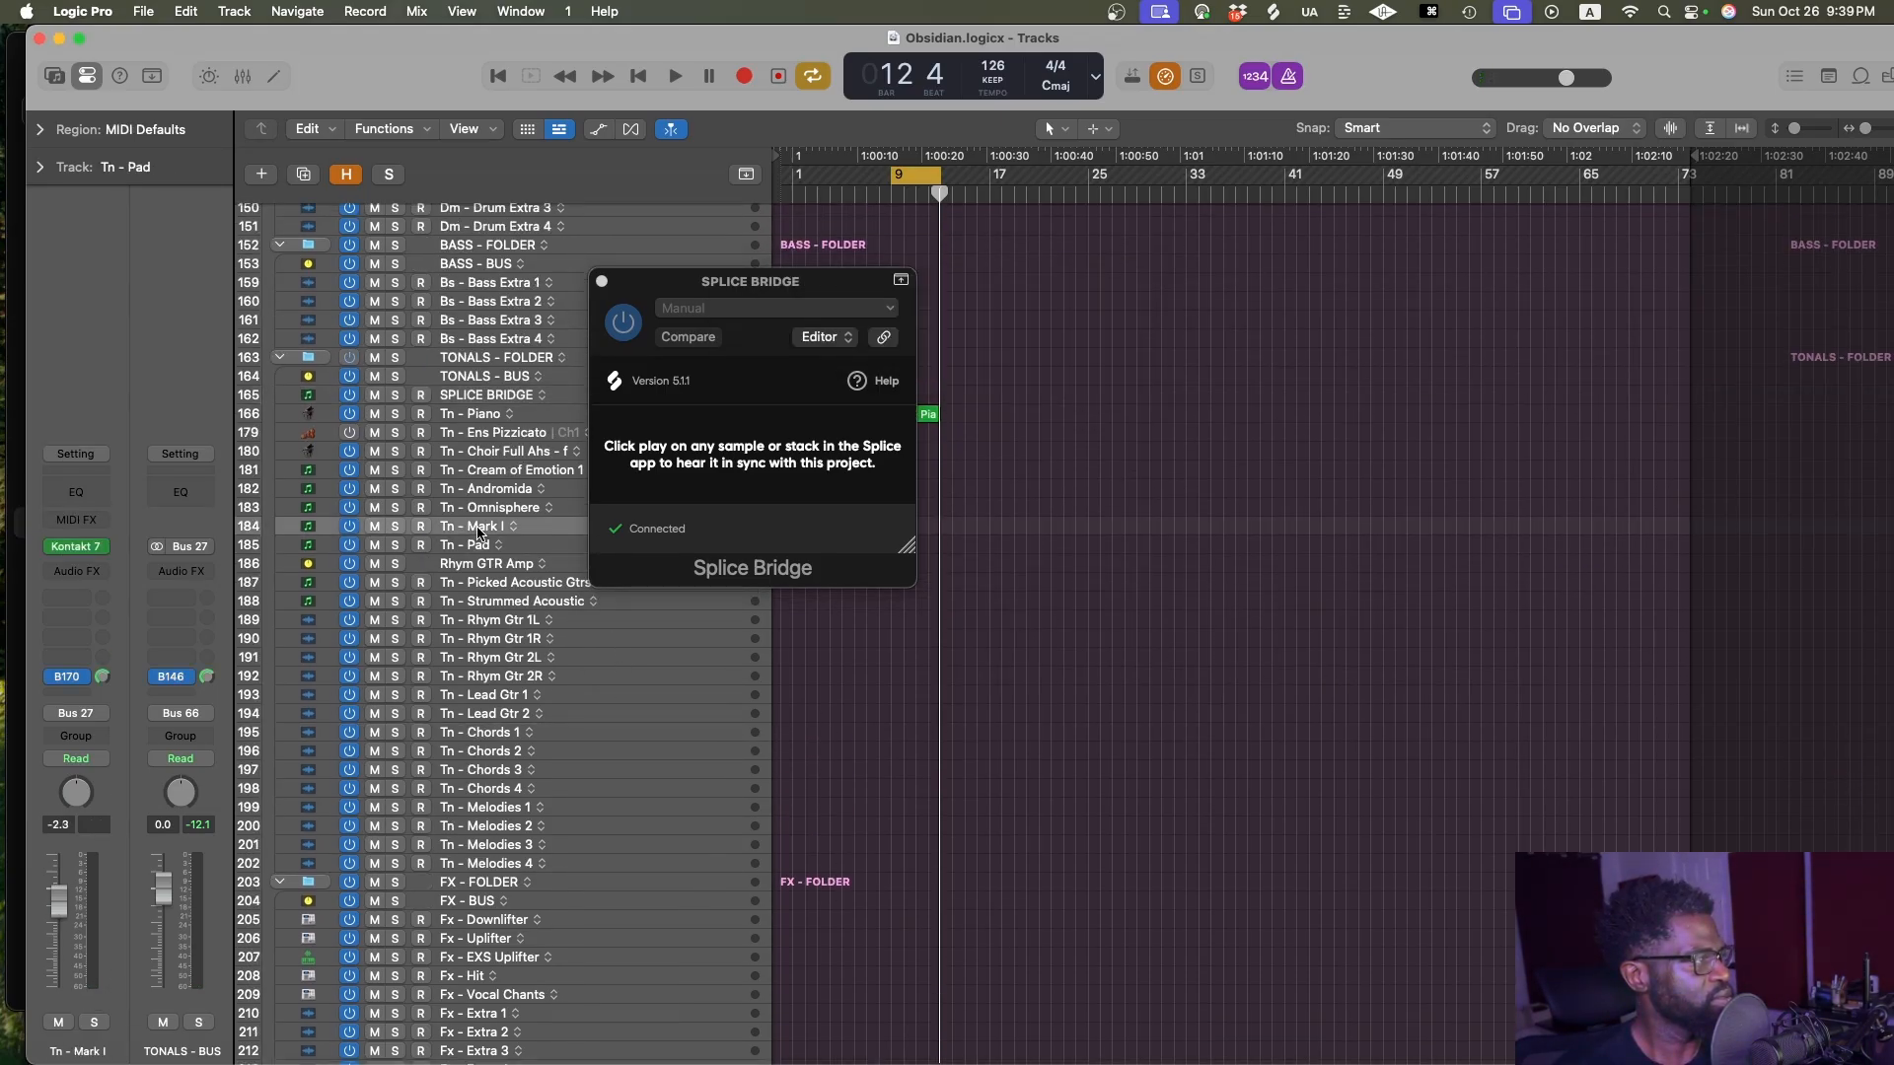
key("super+s")
left_click(424, 529)
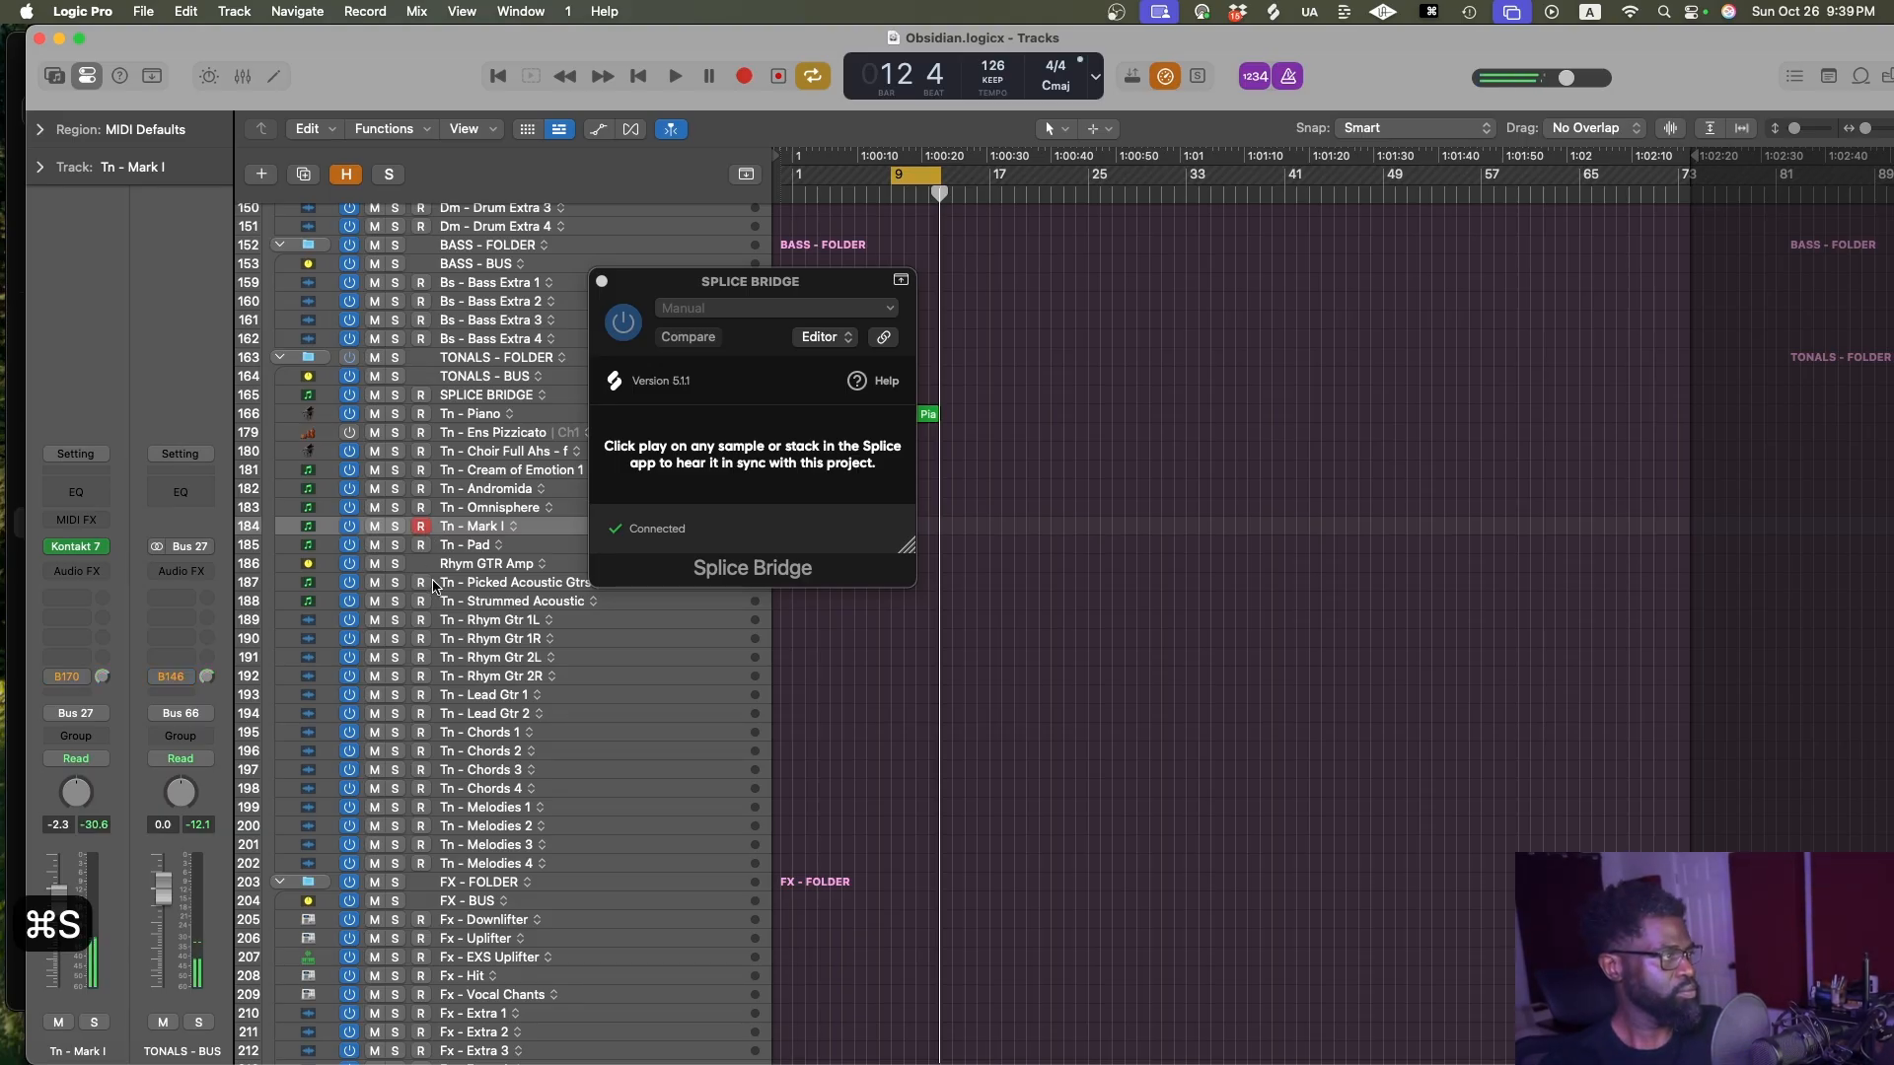
Disarm recording on the Dm - Battery Kit track and go back to the tonal tracks
scroll(424, 533, "up", 15)
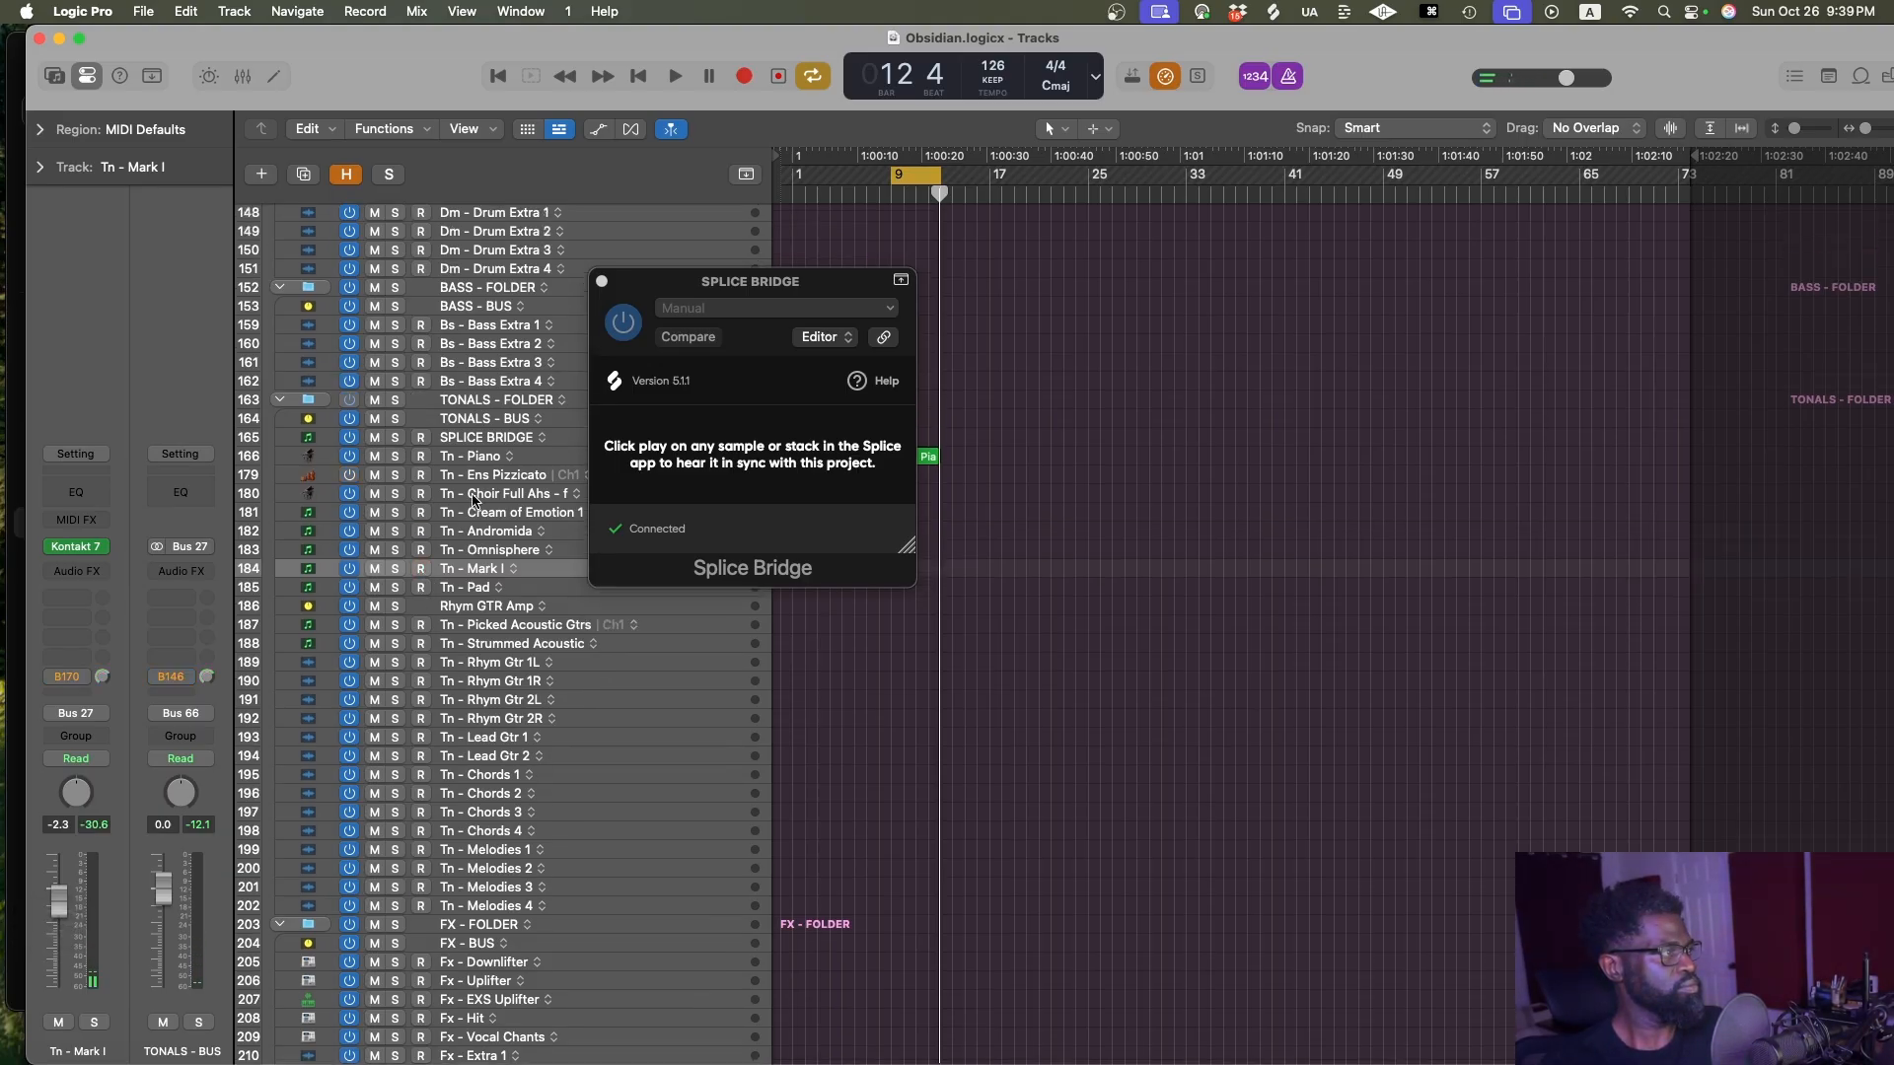
left_click(428, 477)
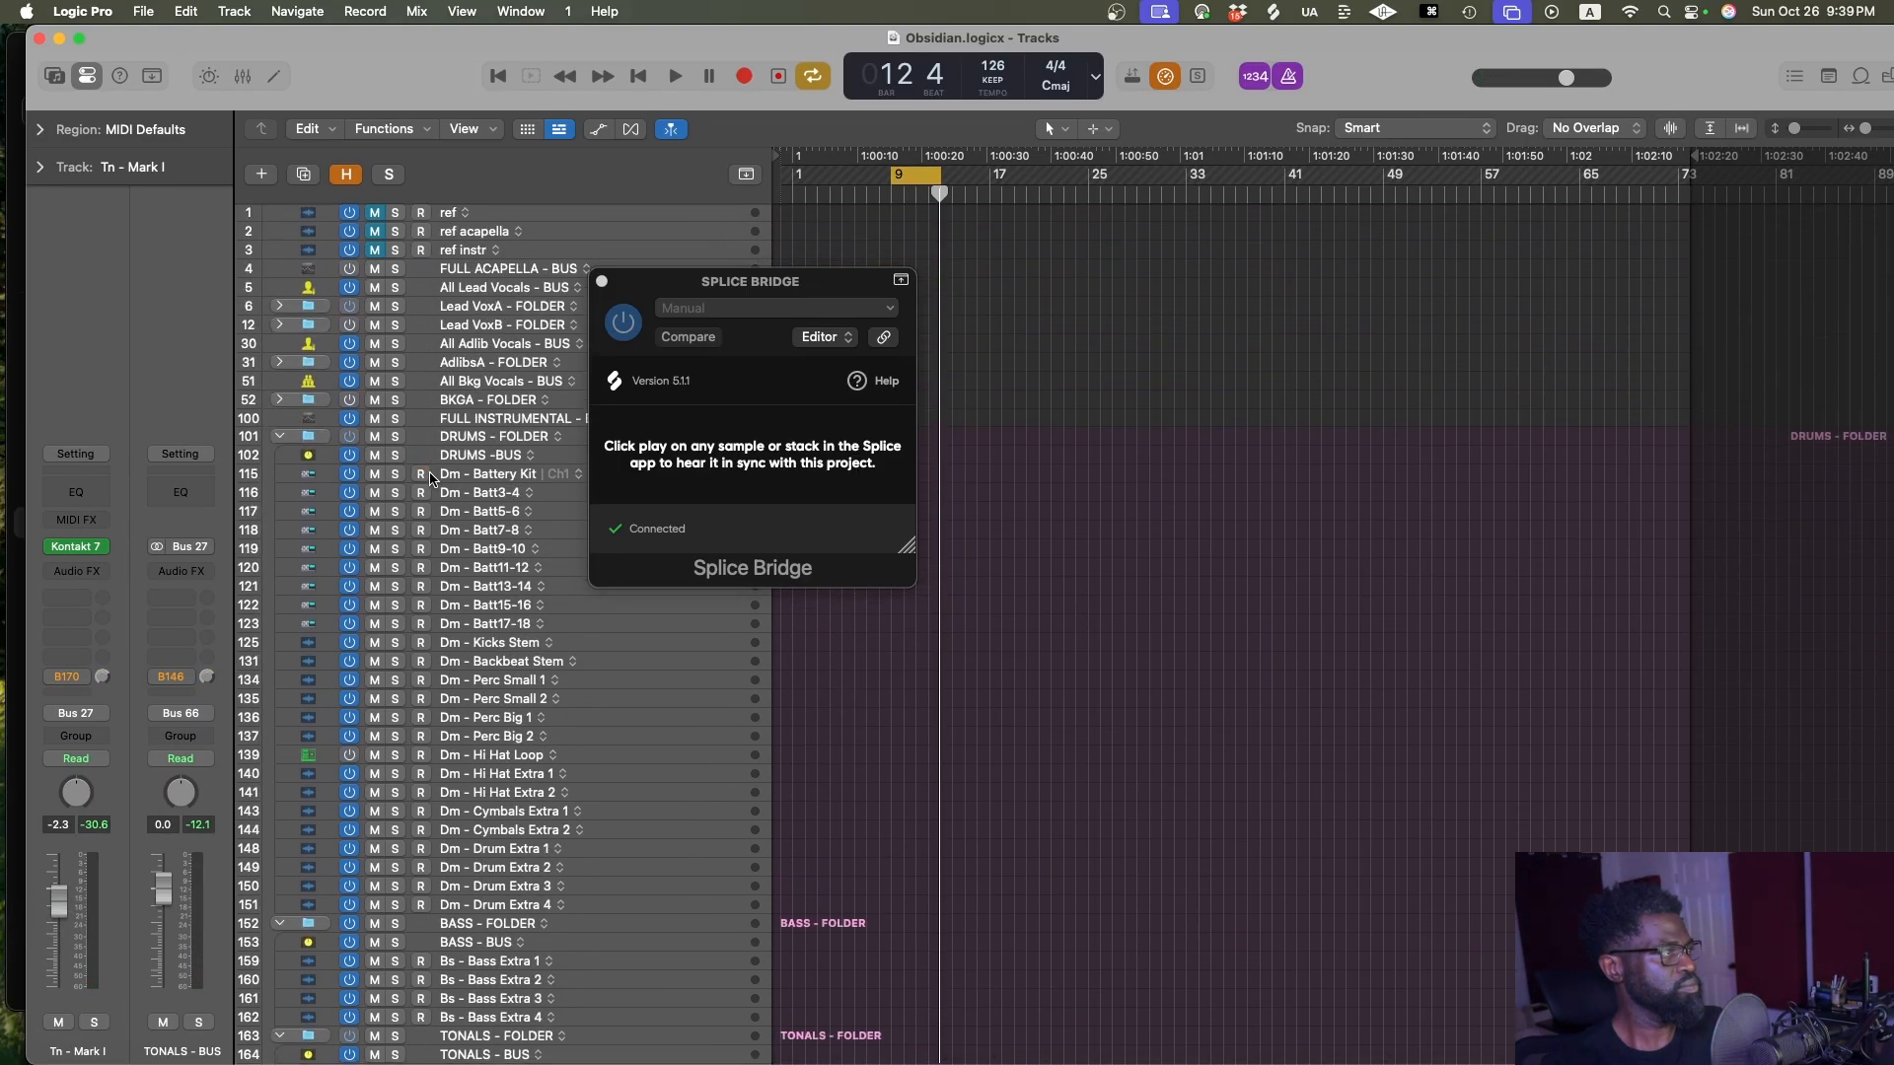
scroll(535, 515, "down", 20)
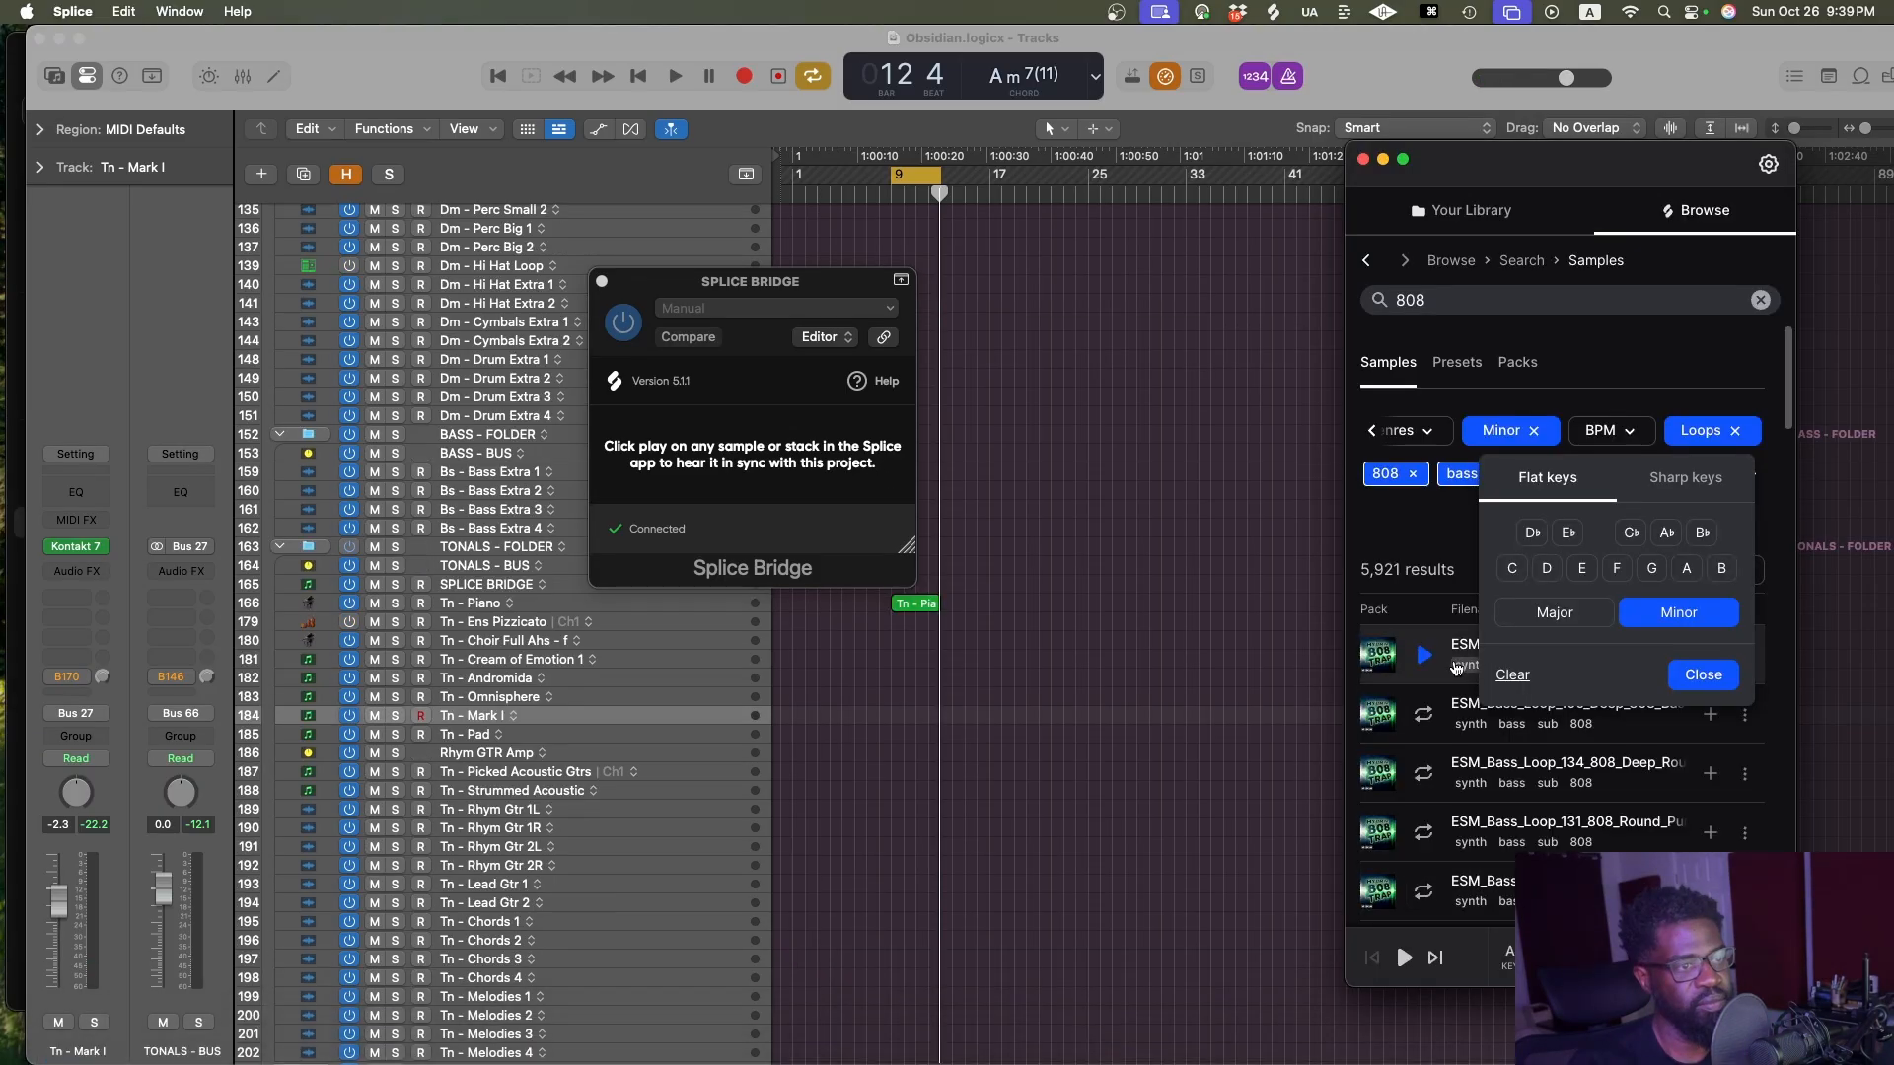
Audition the minor-key 100 Deep and 134 Deep 808 bass loops against the looping piano, with the Bs - Bass Extra 1 track selected
left_click(1424, 713)
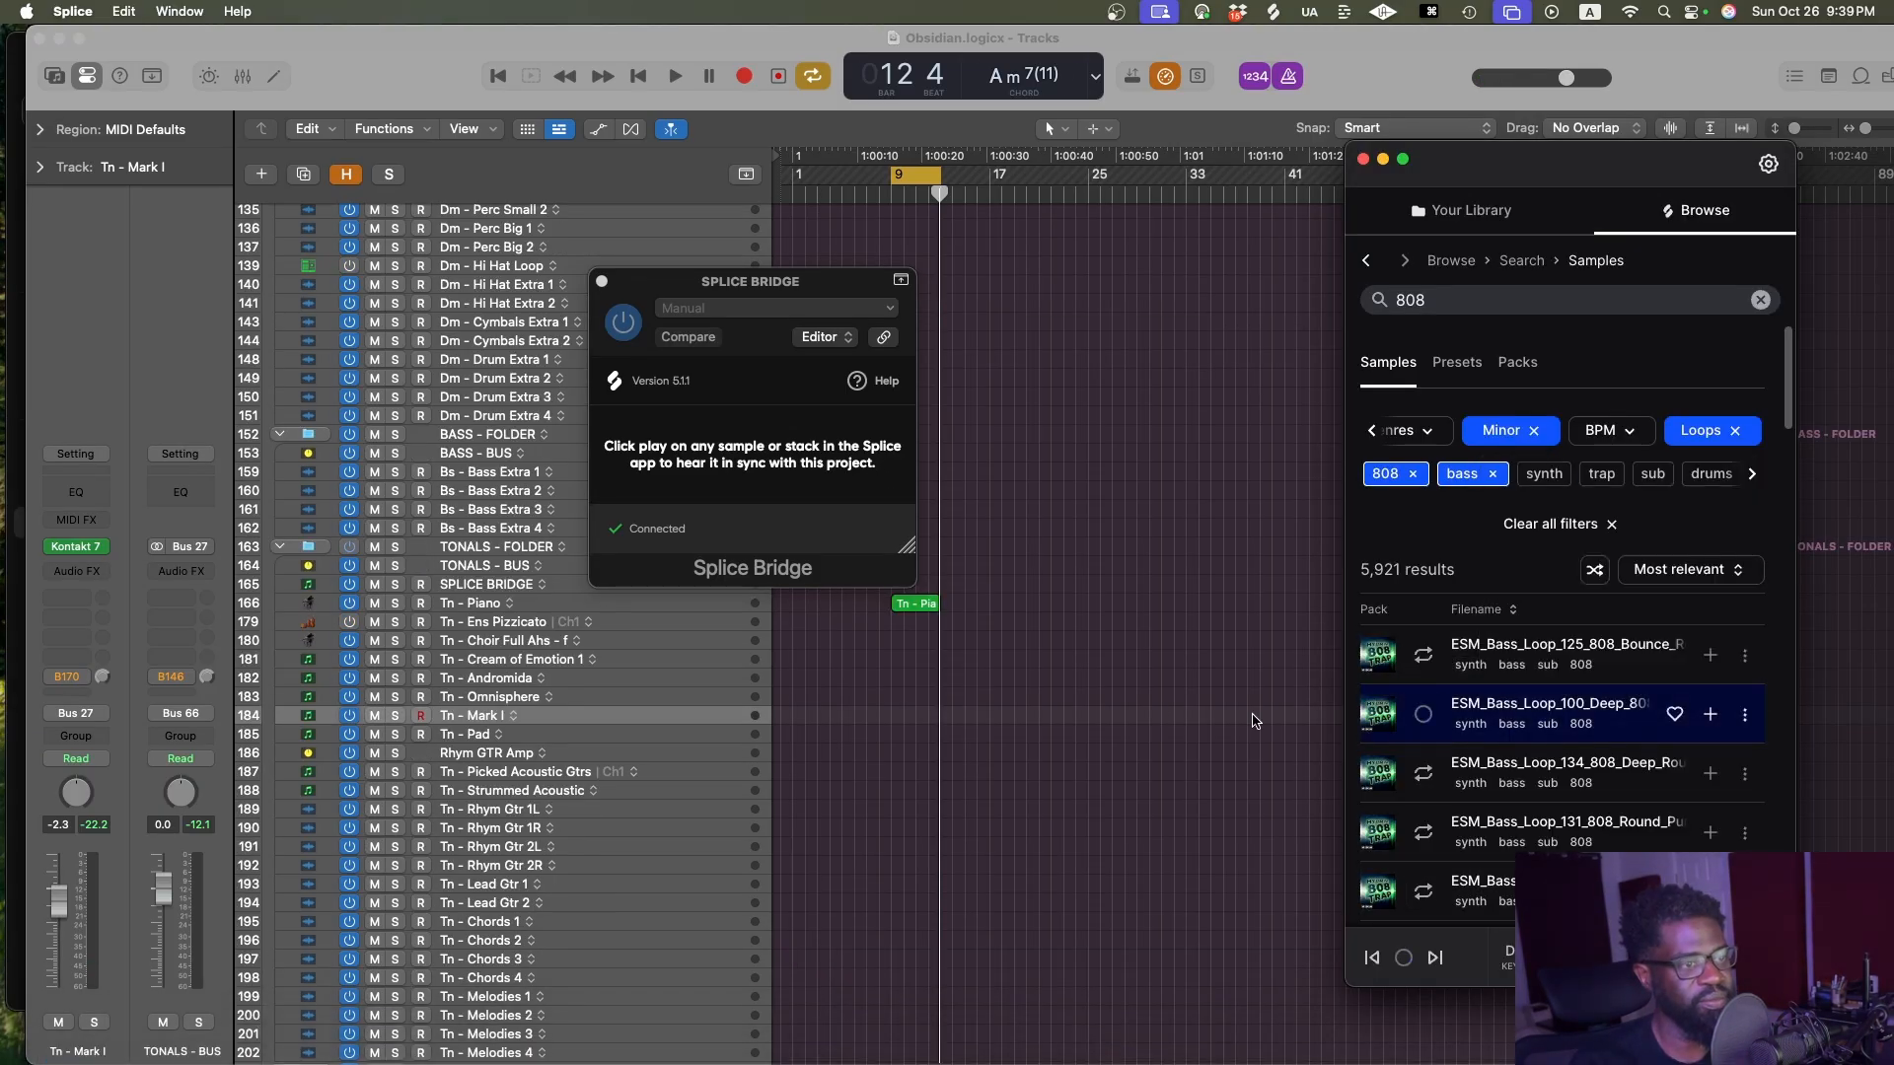
left_click(1289, 719)
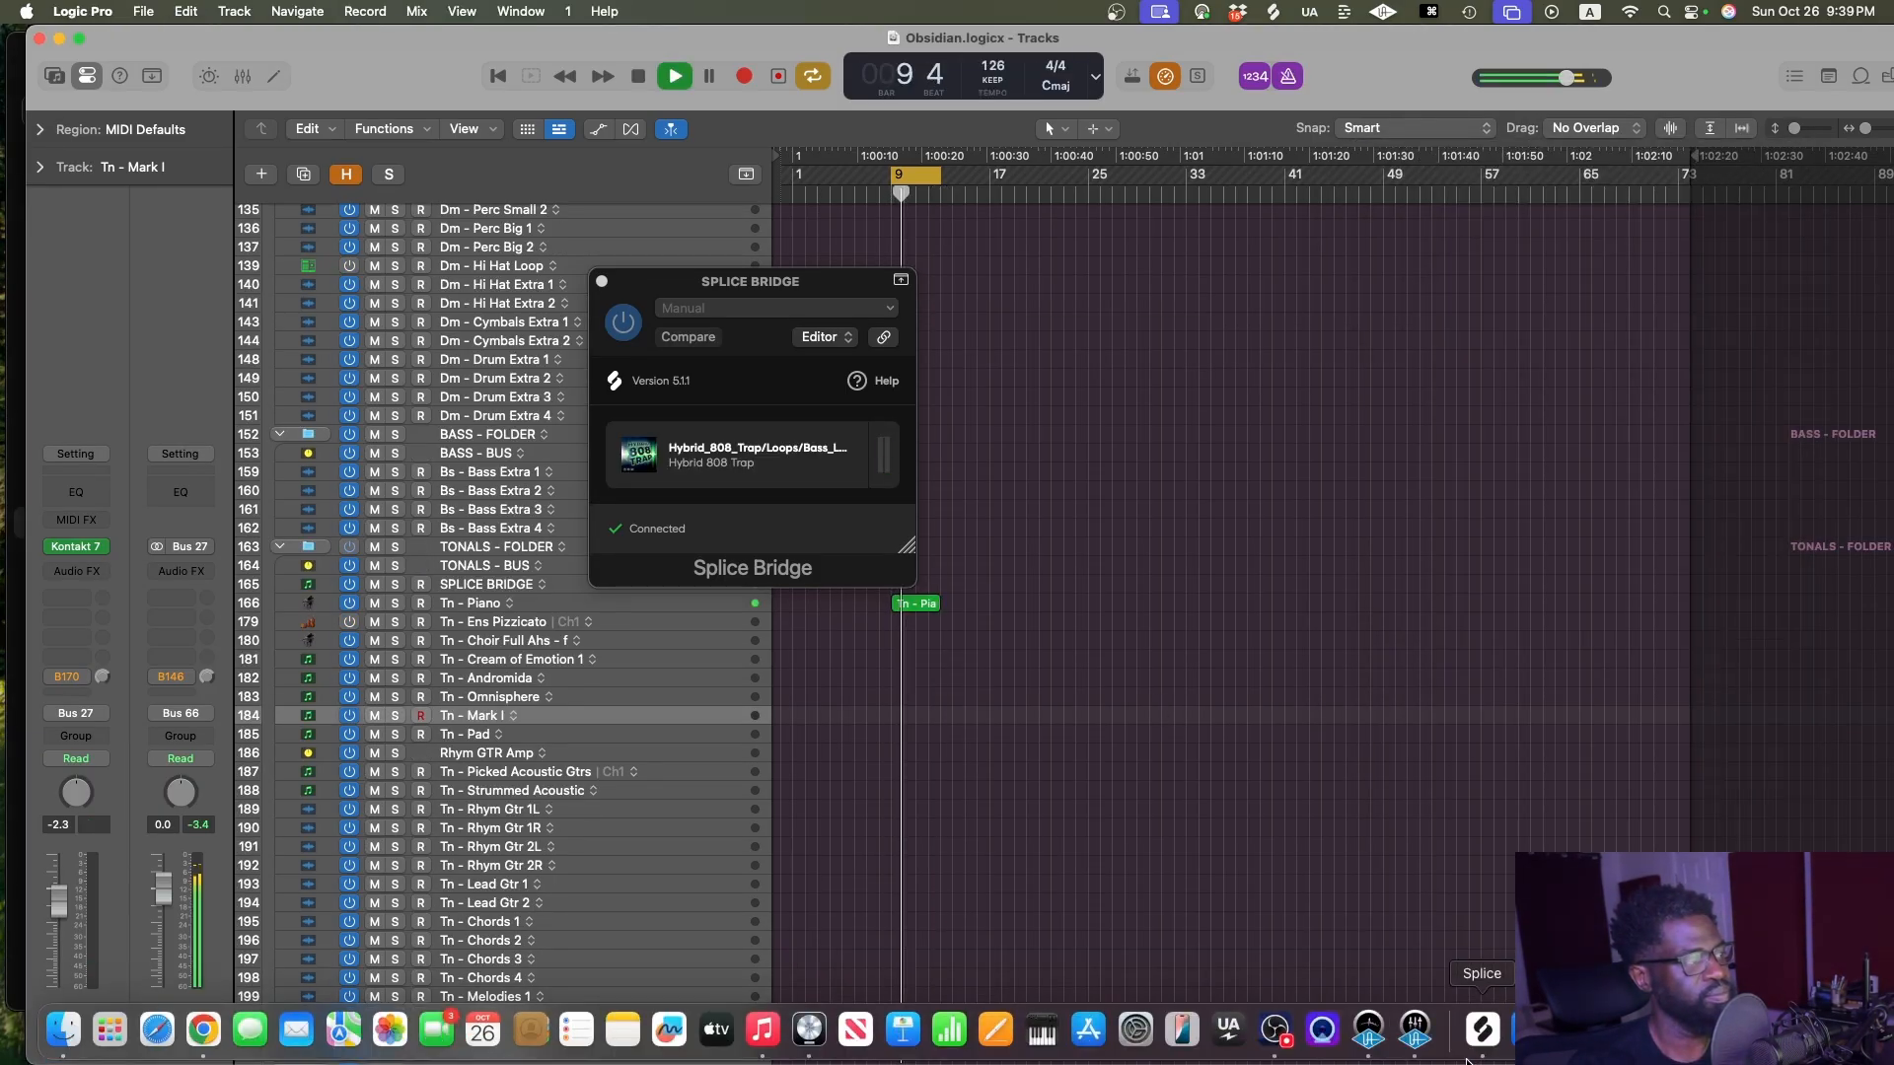
left_click(479, 471)
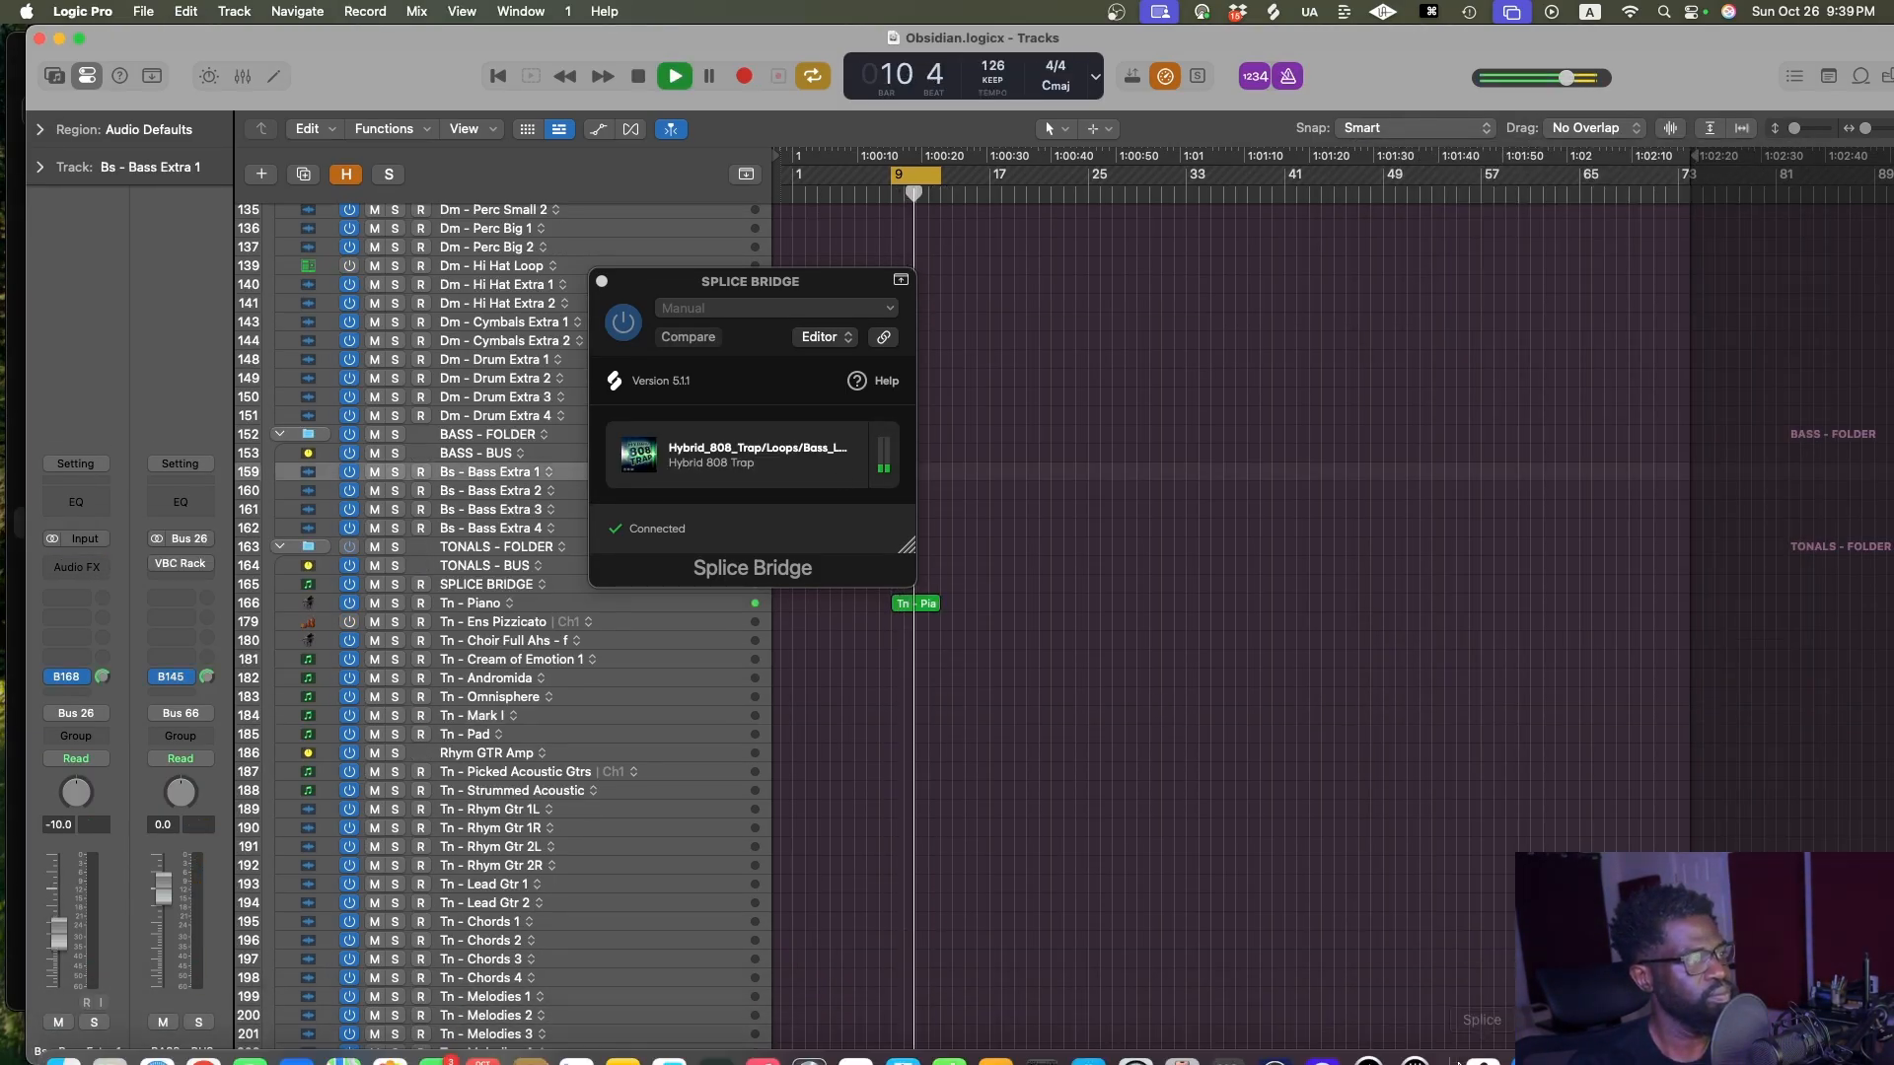
left_click(1482, 1030)
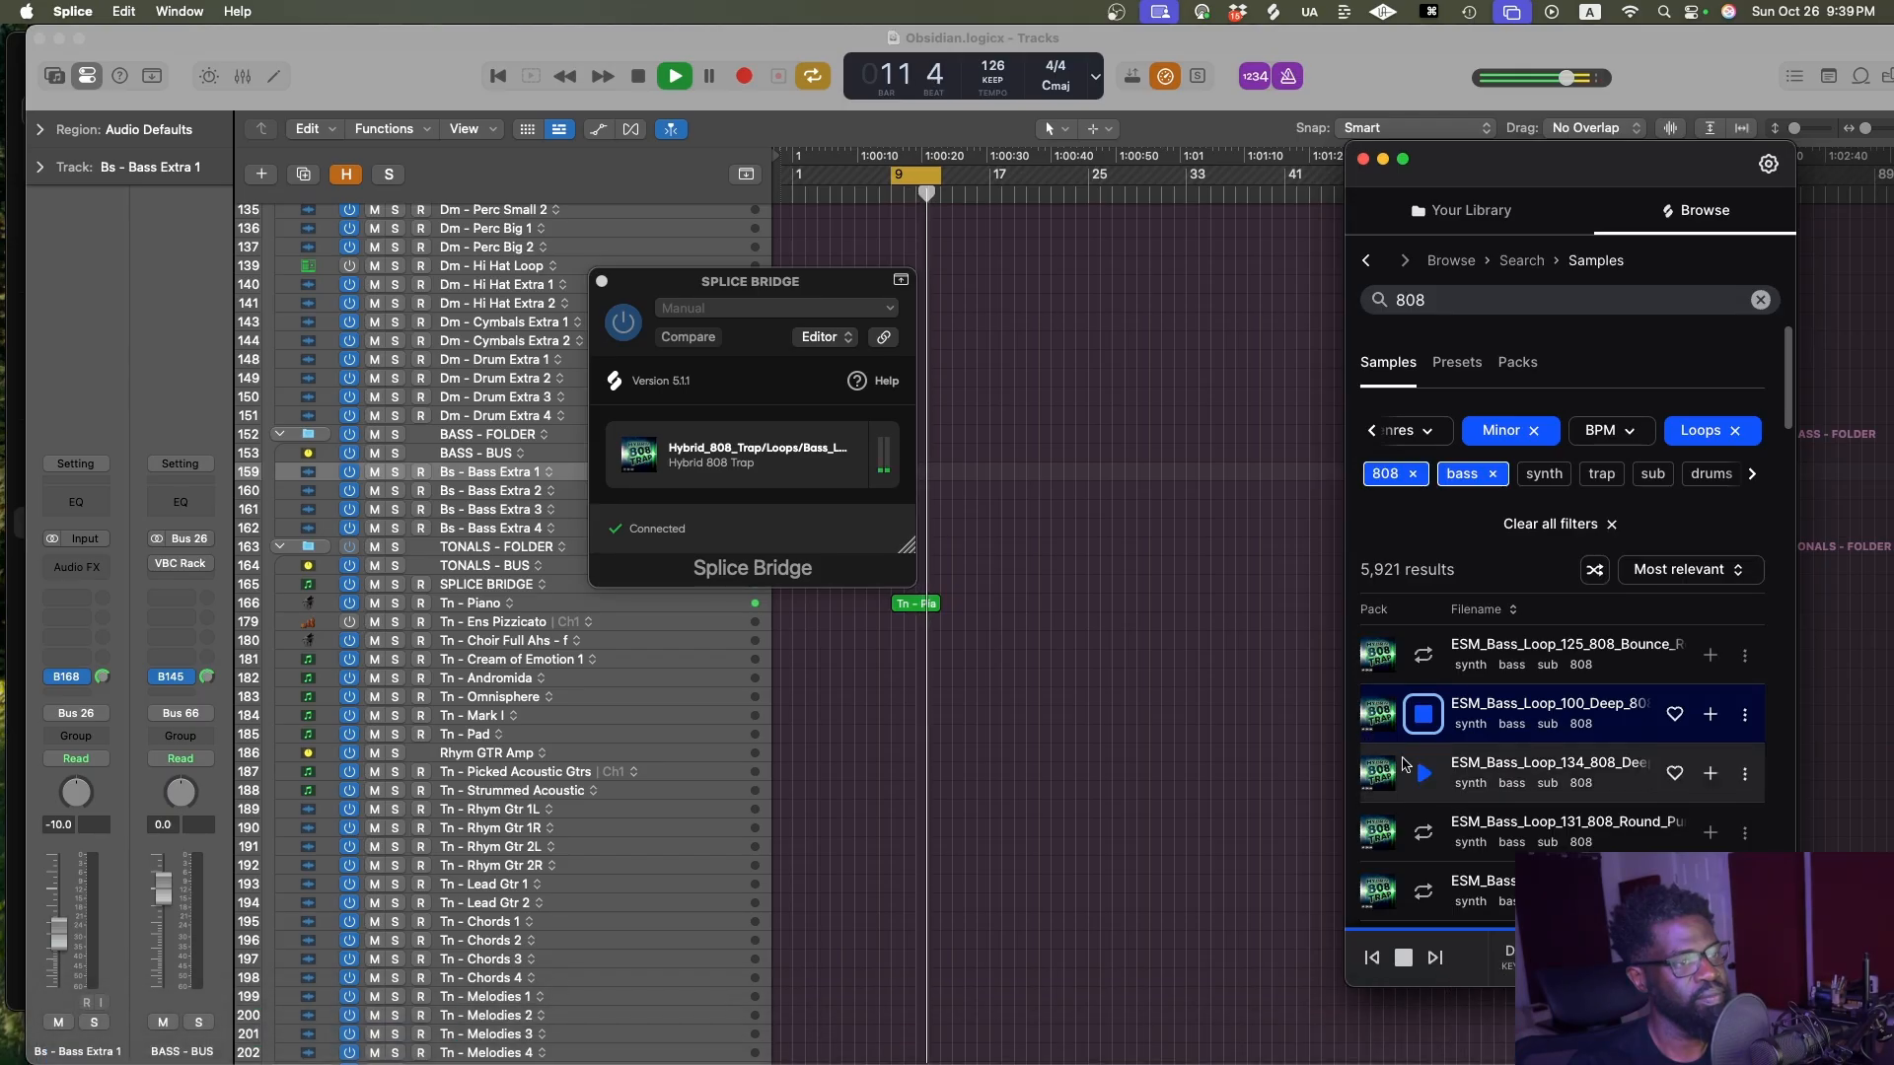
key("Down")
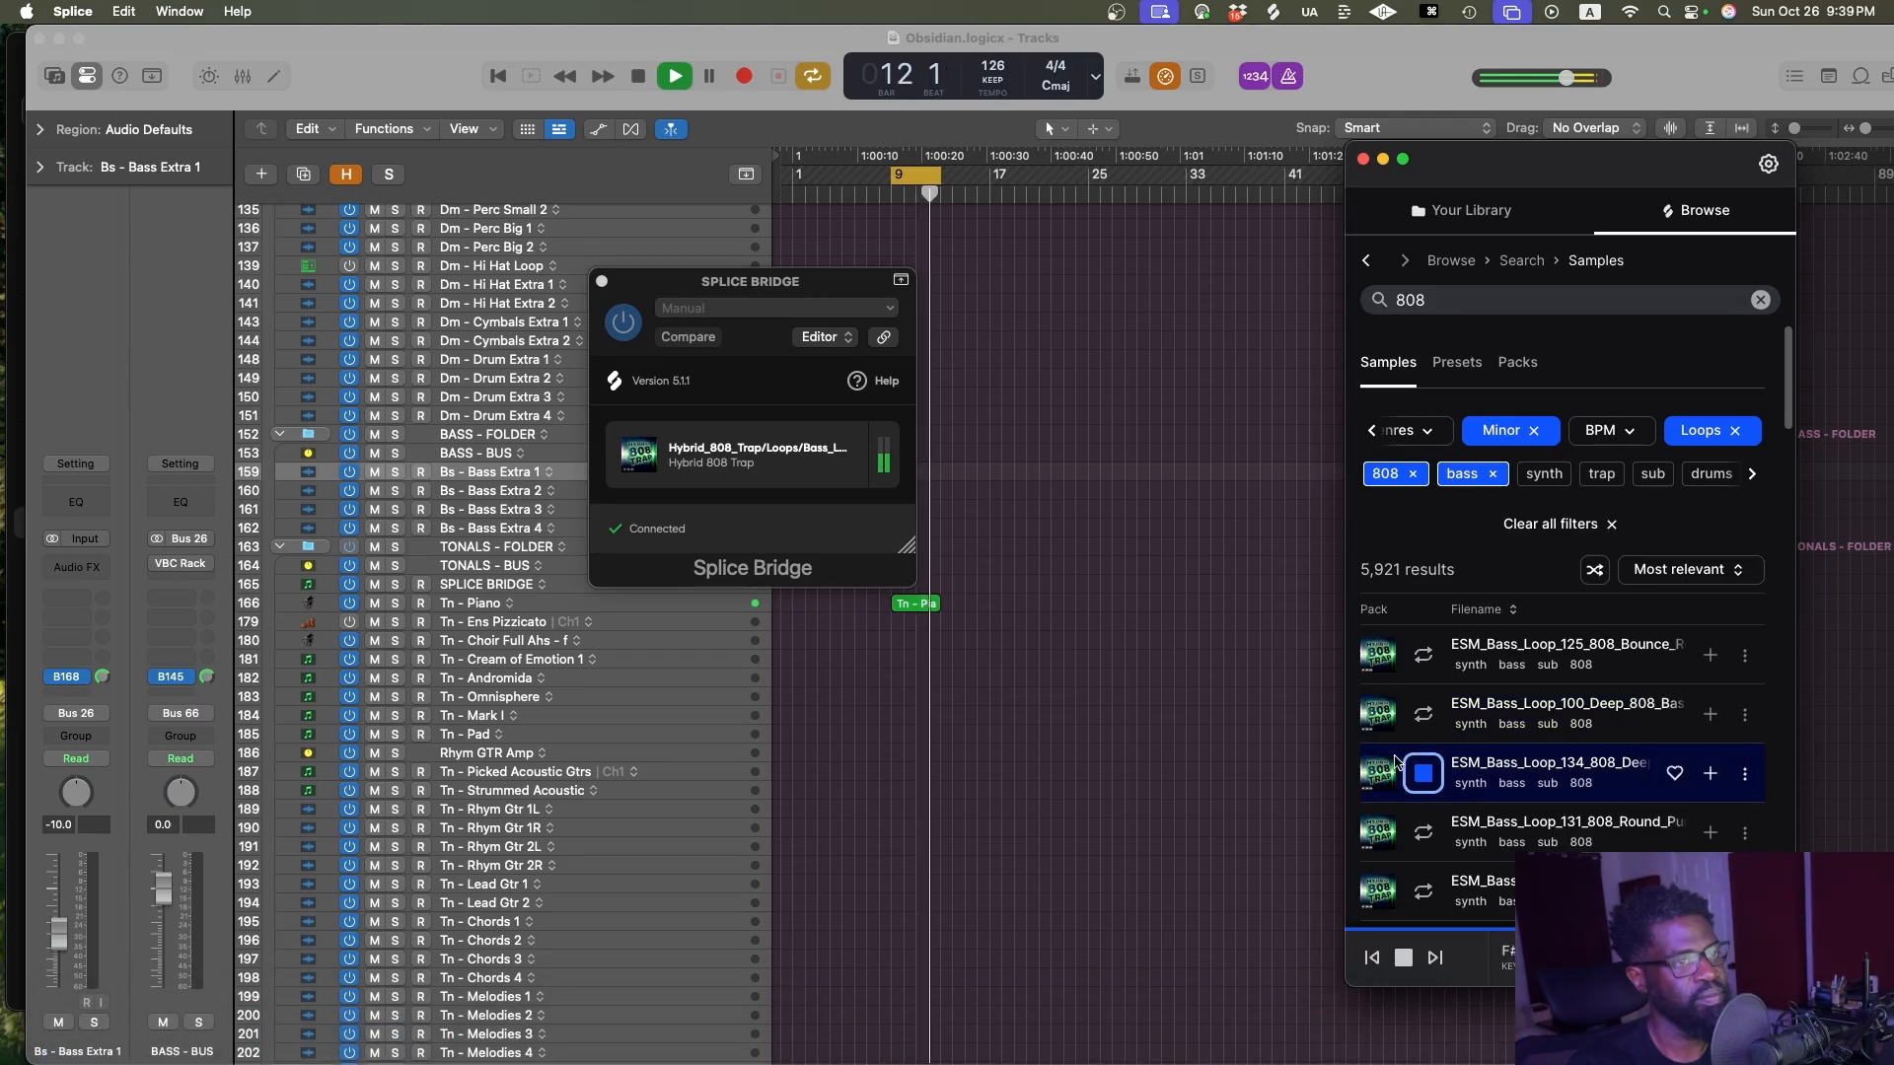
Clear all Splice search filters and search the catalogue again for 808
left_click(1612, 523)
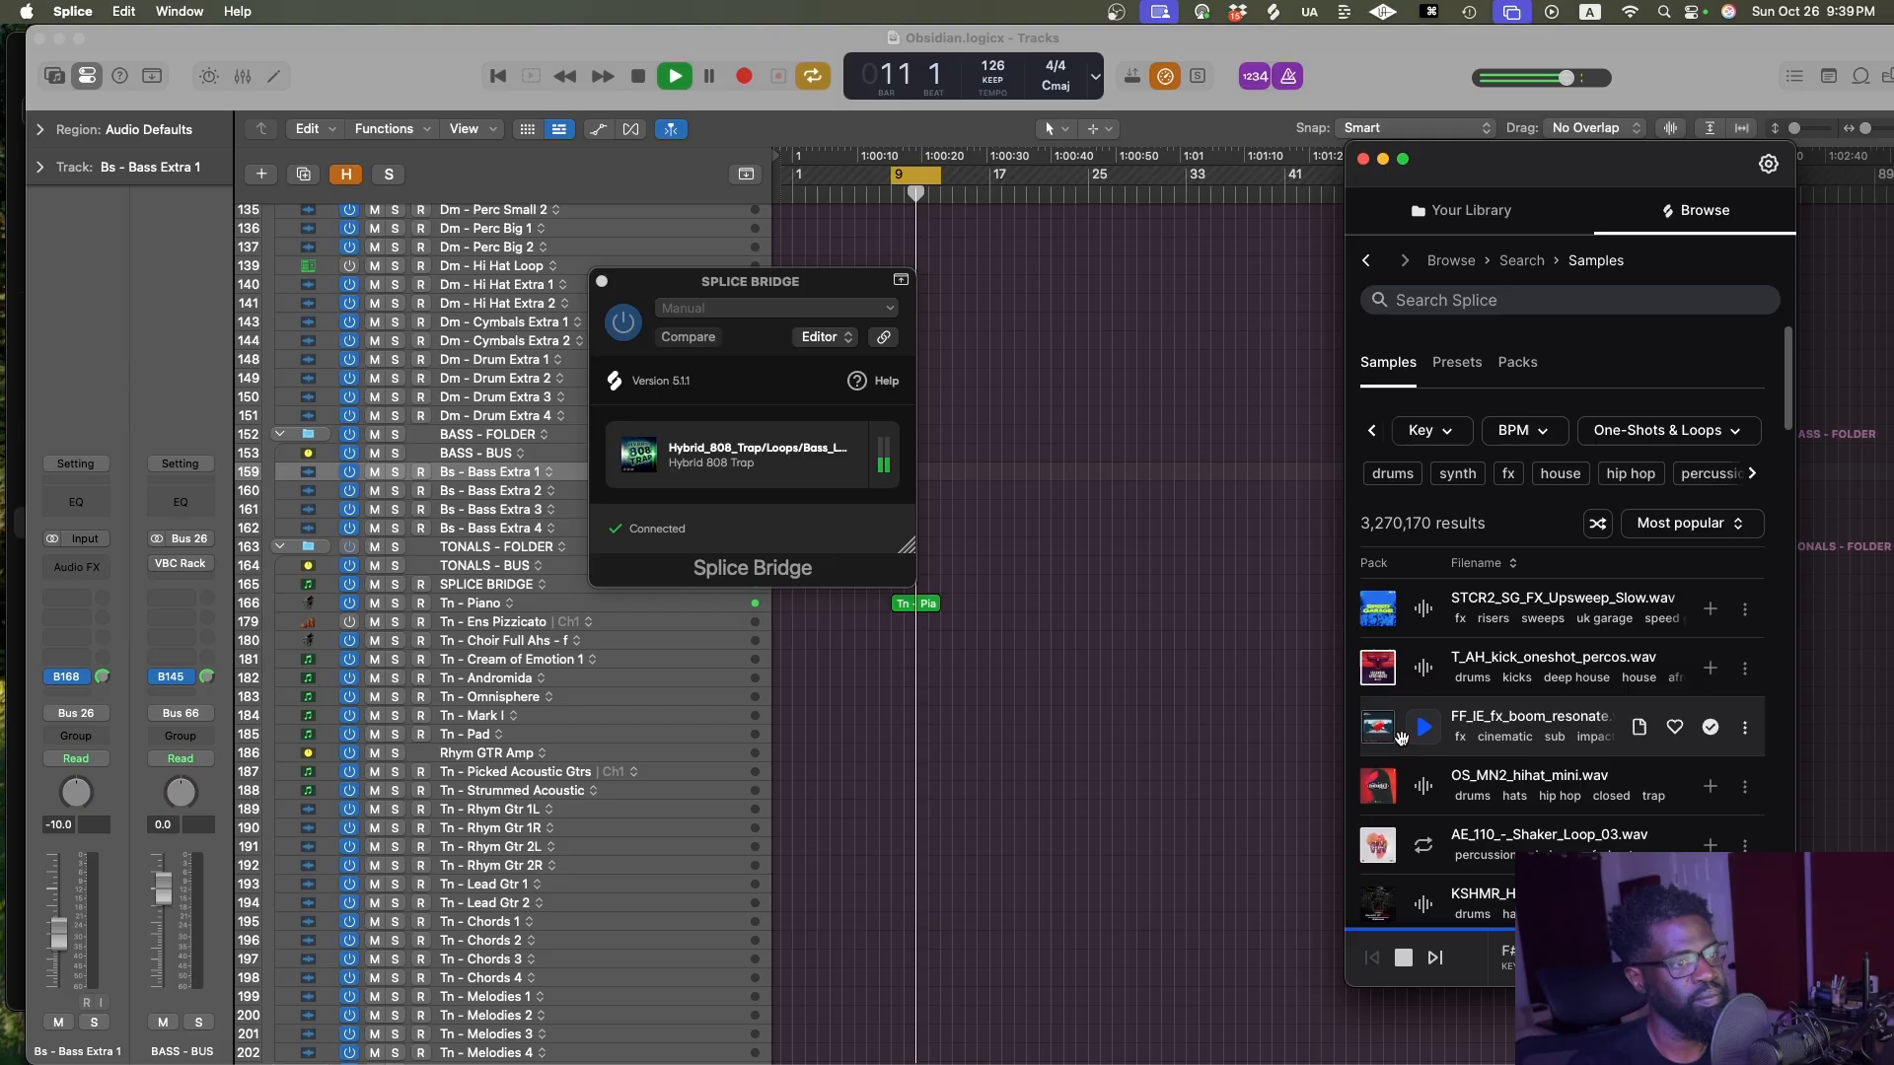
left_click(1414, 736)
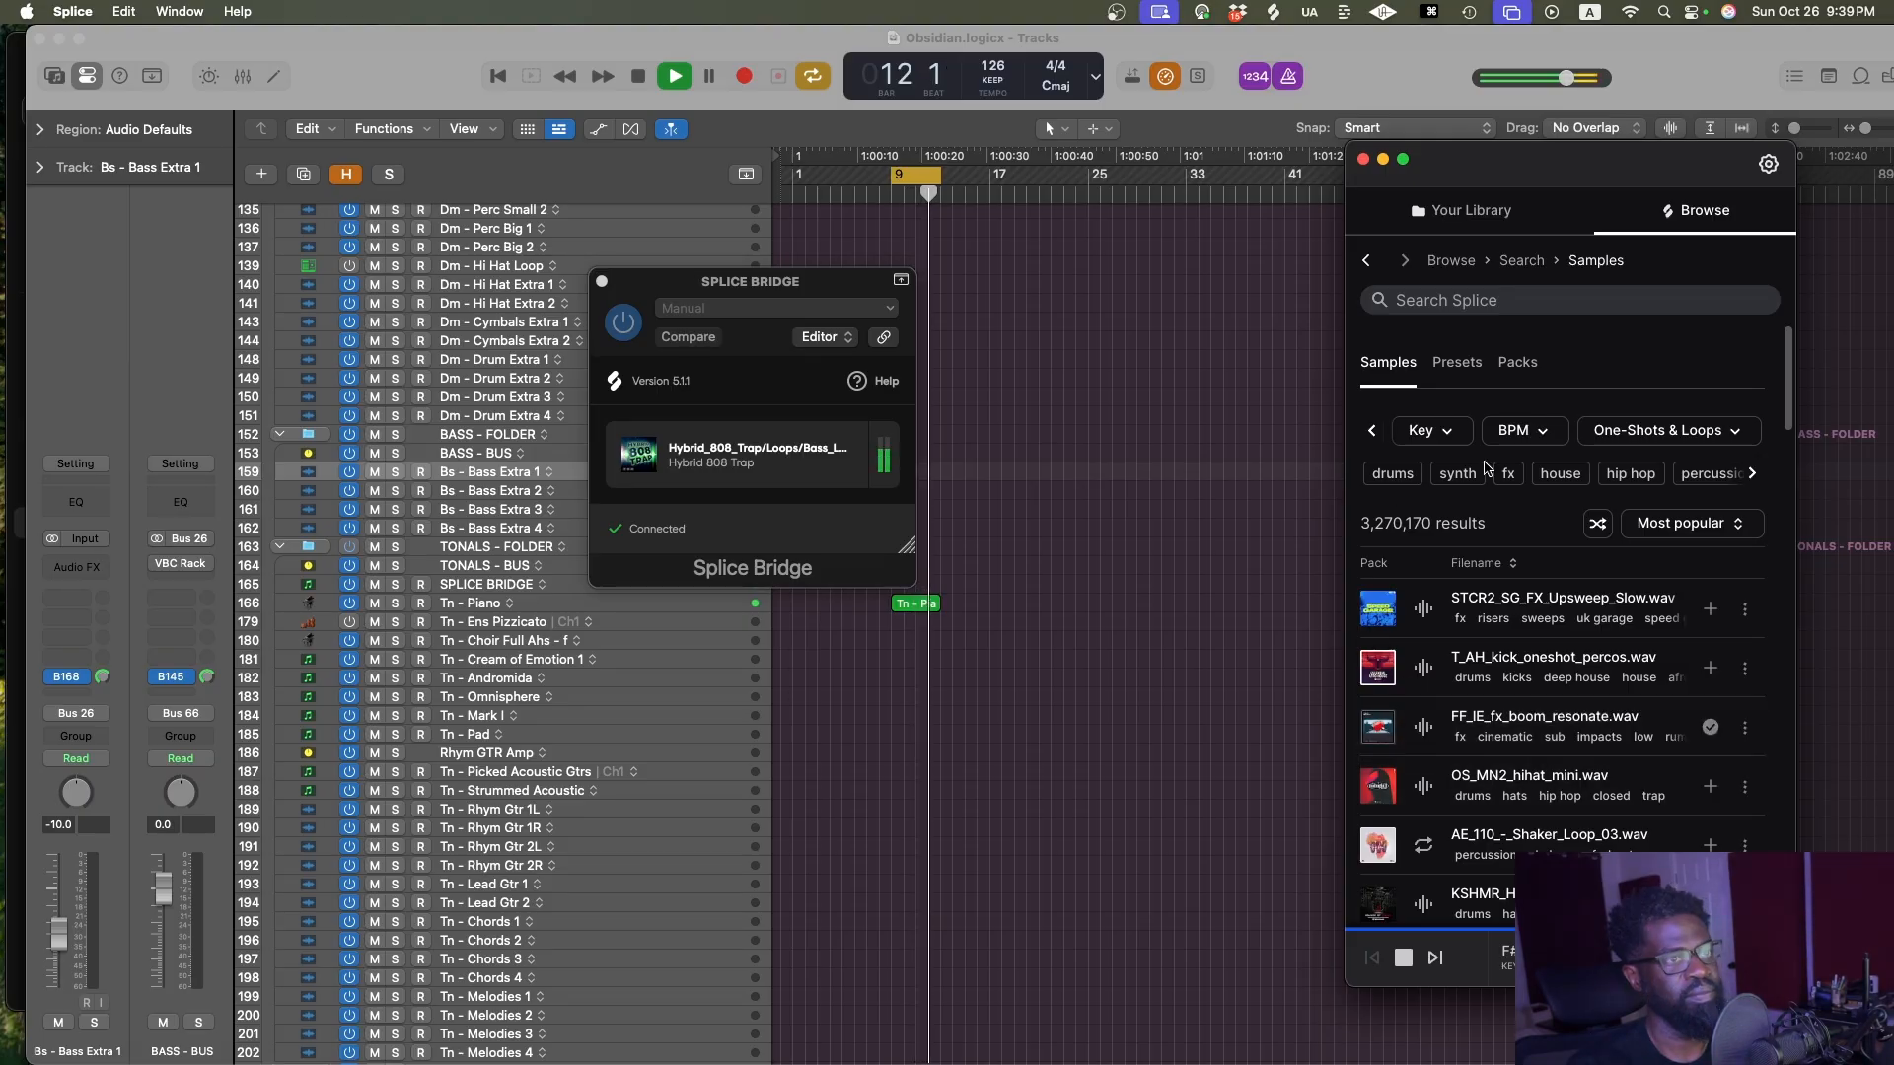
left_click(1435, 299)
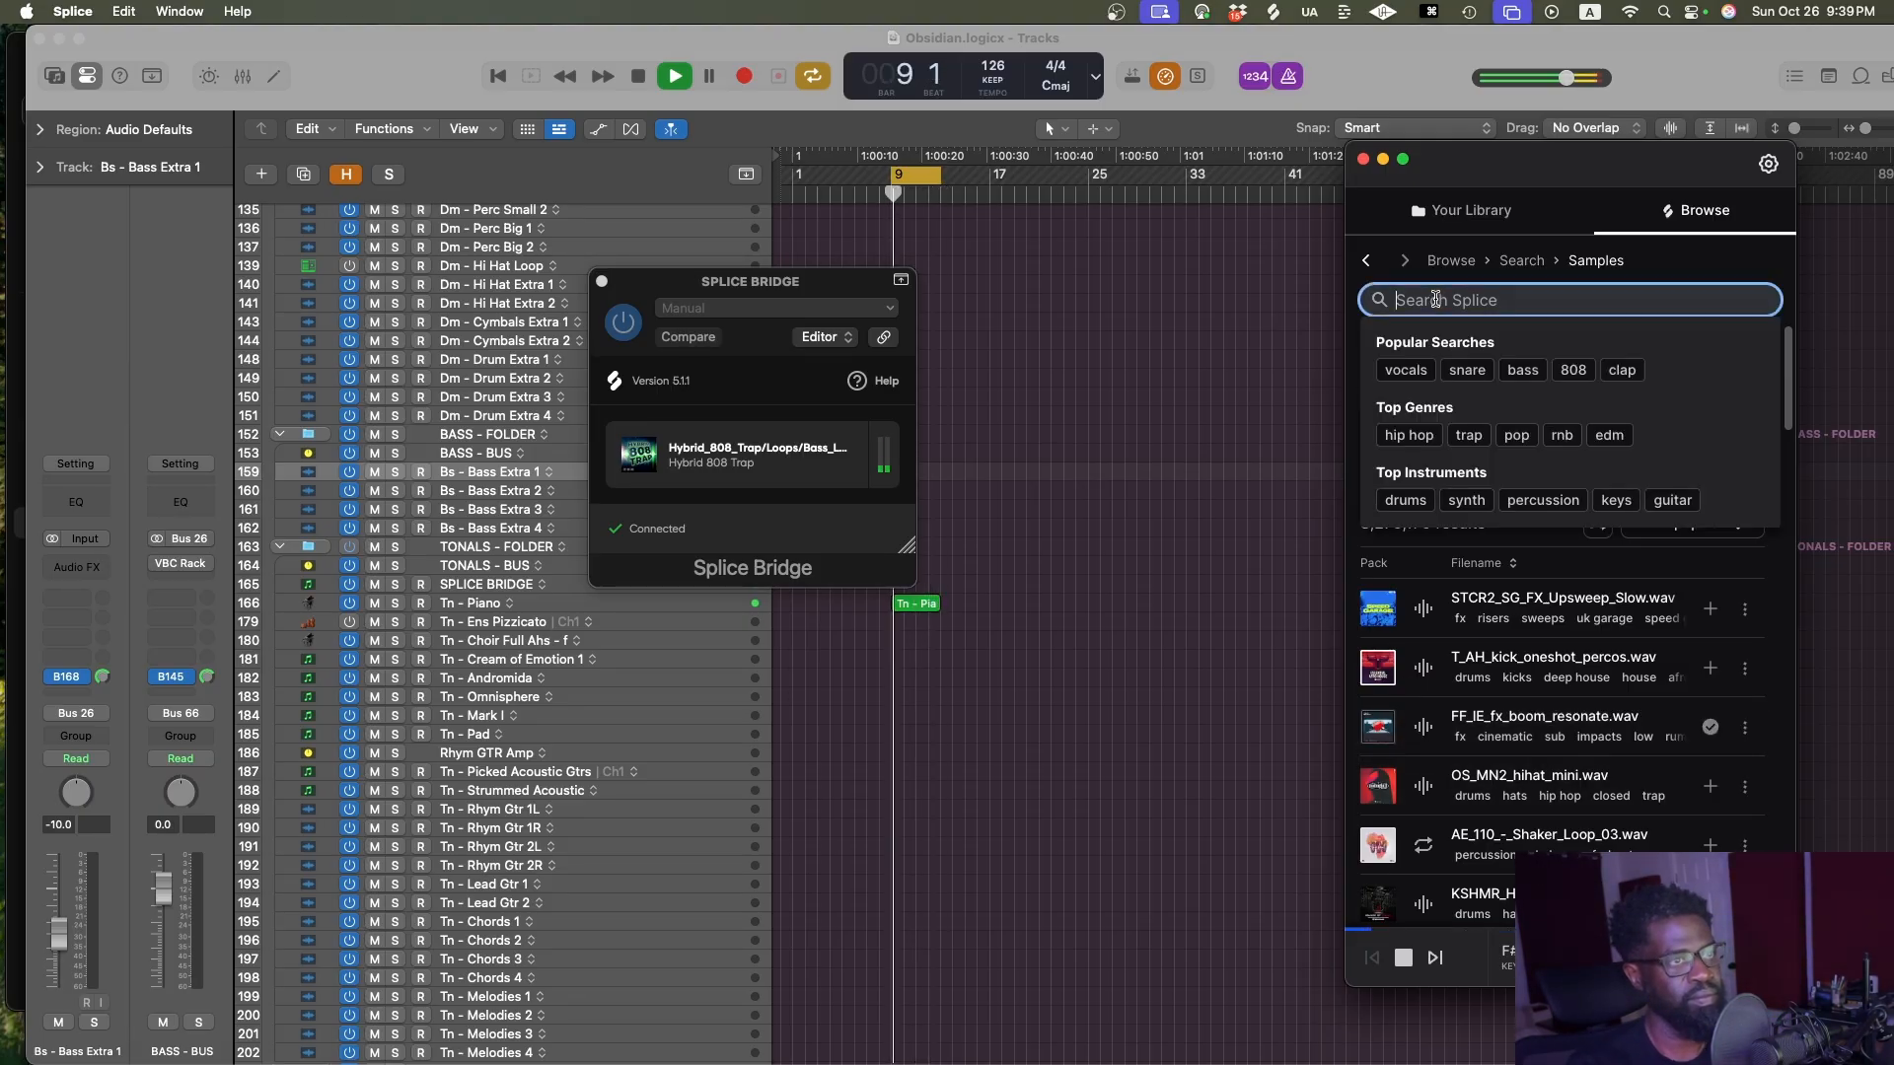
type("808")
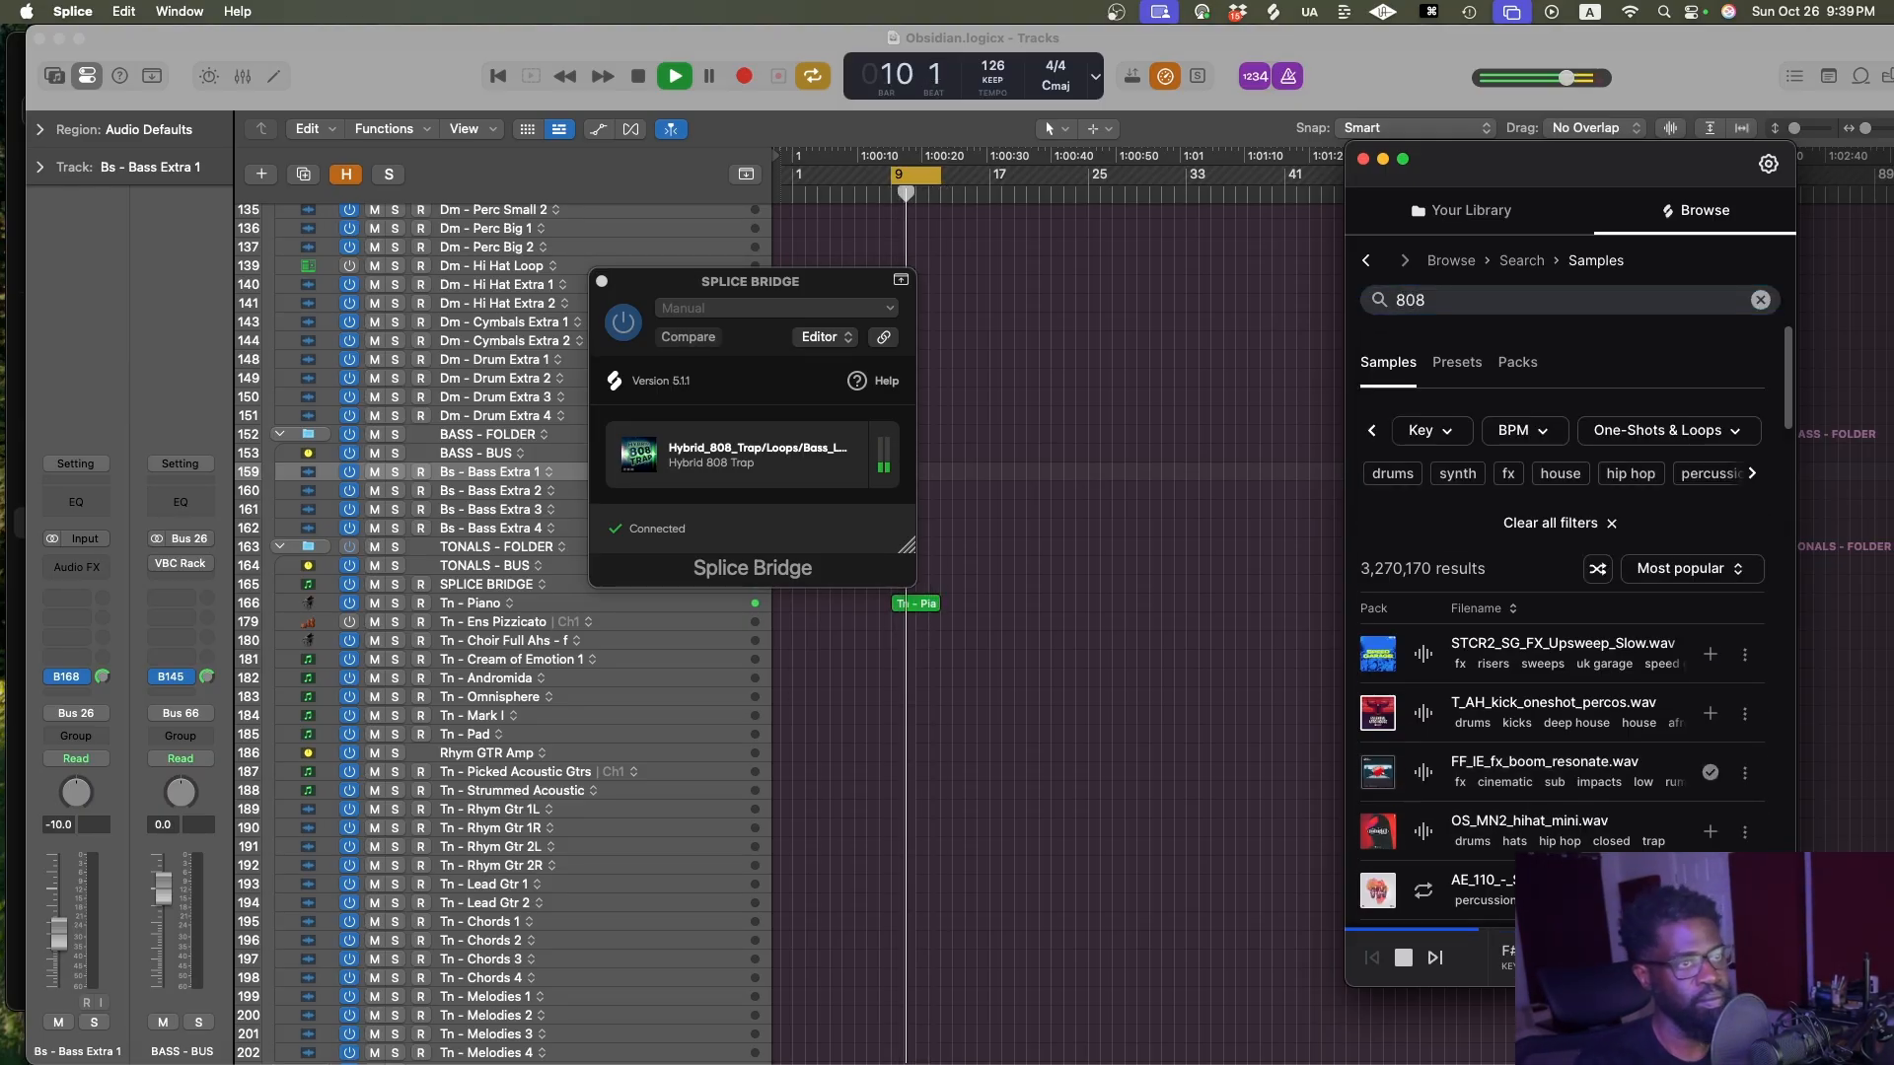
Audition OS_FLINT2_808_spin_C.wav and narrow the 808 search results to the 808 tag and loops only
left_click(1479, 653)
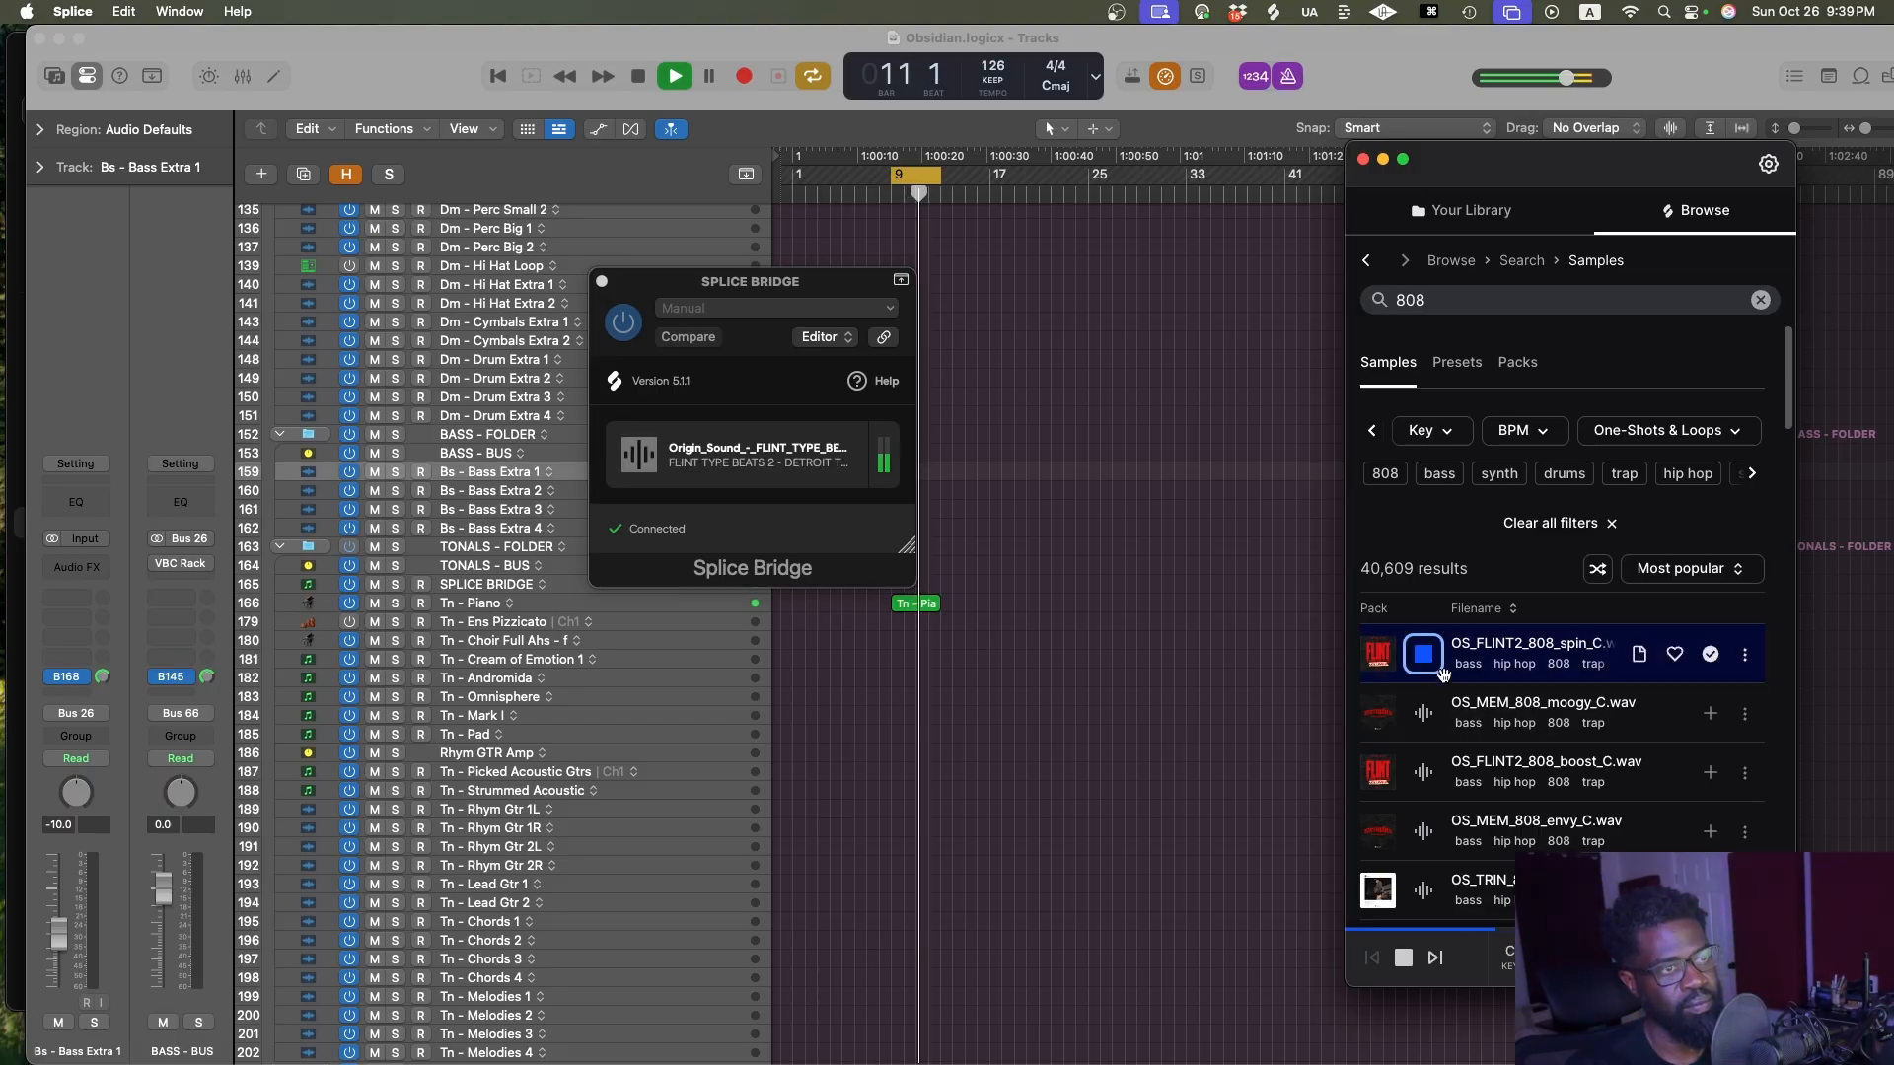
left_click(1410, 481)
left_click(1657, 439)
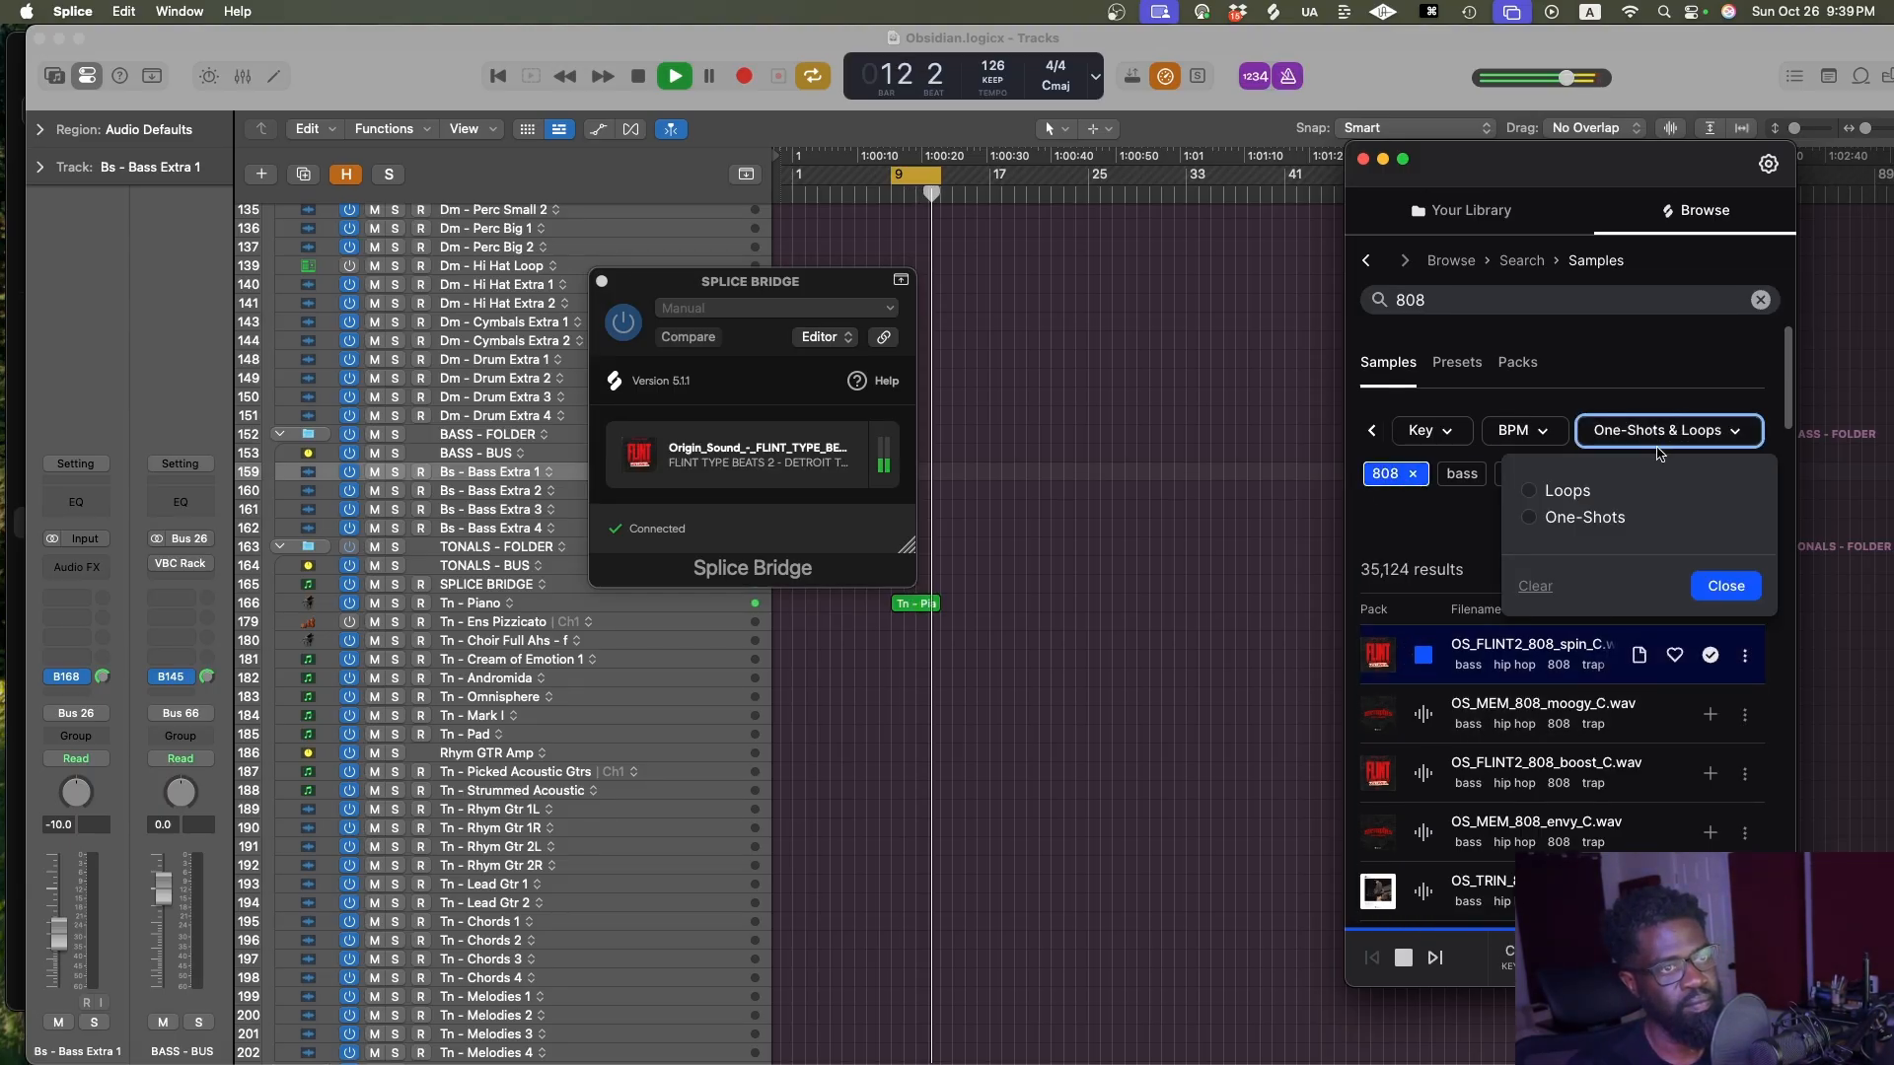
left_click(1526, 492)
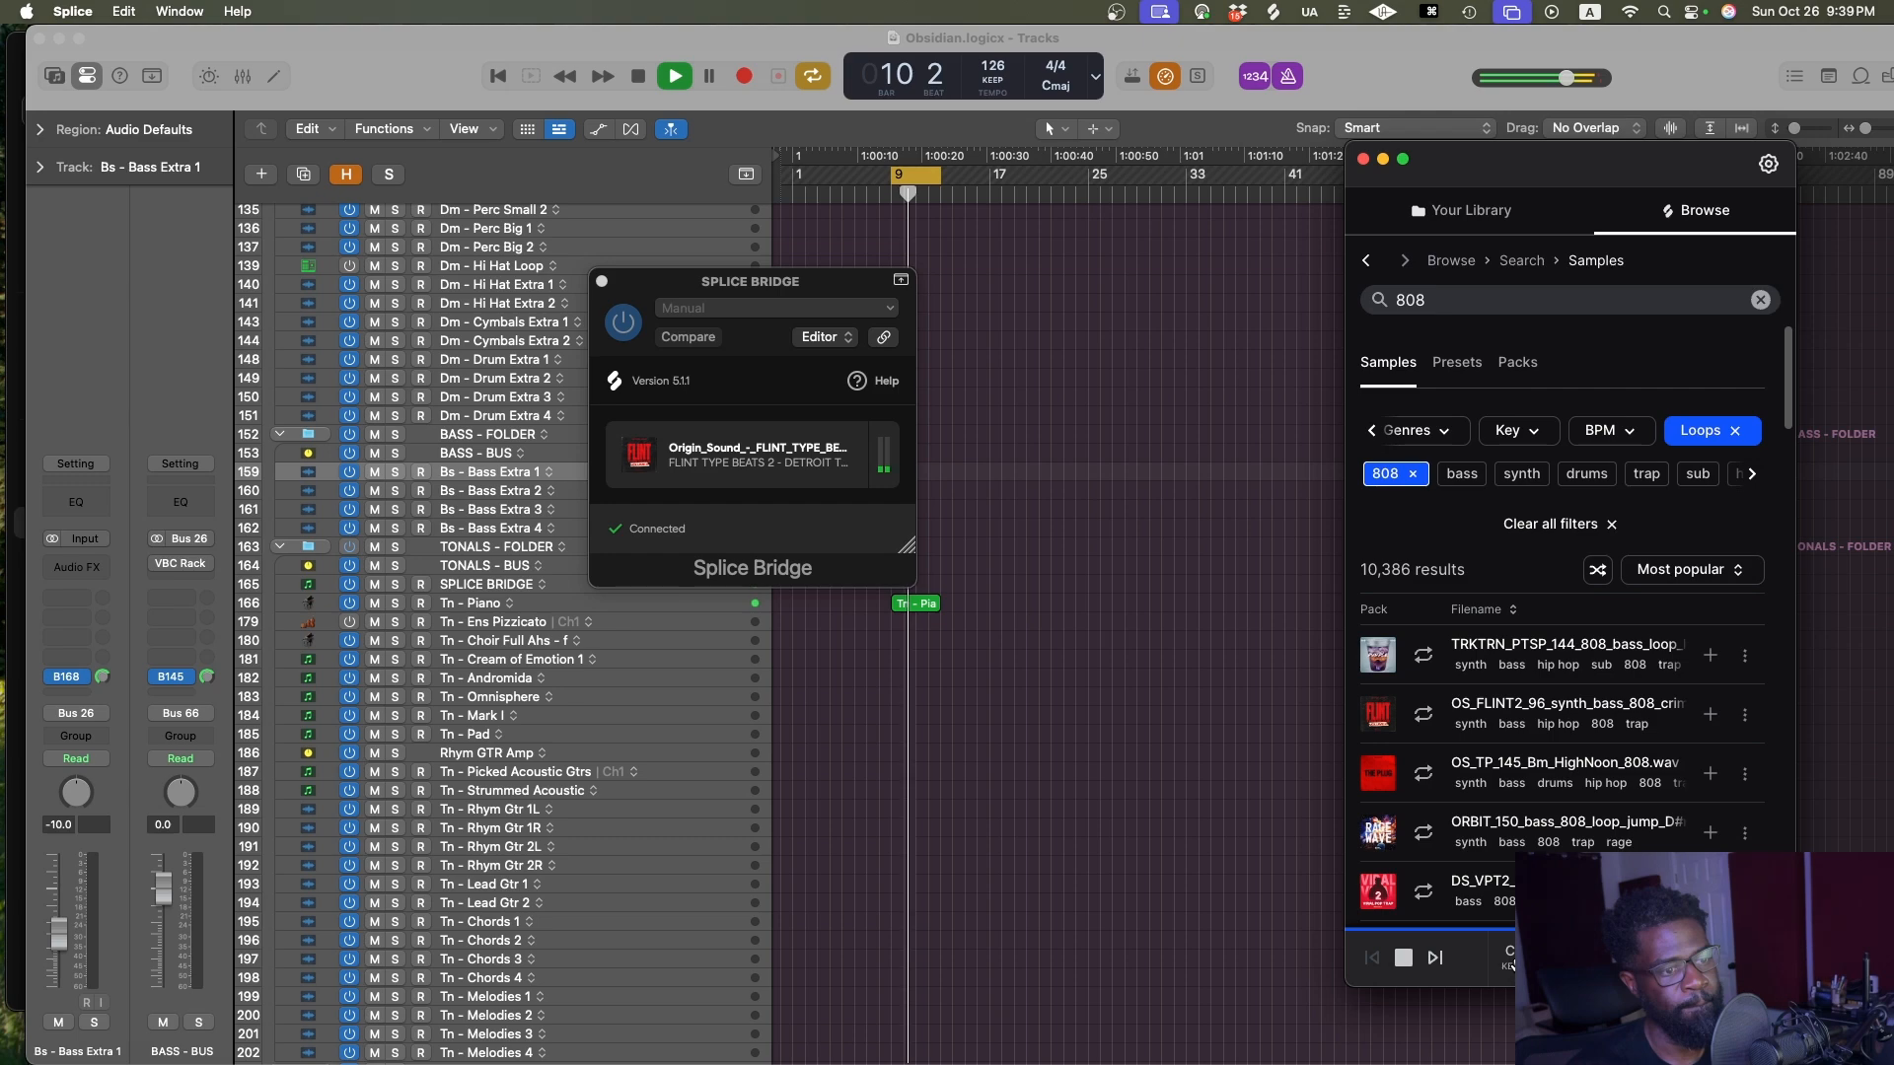
Transpose the Splice sample previews to the key of A
left_click(1510, 962)
left_click(1587, 683)
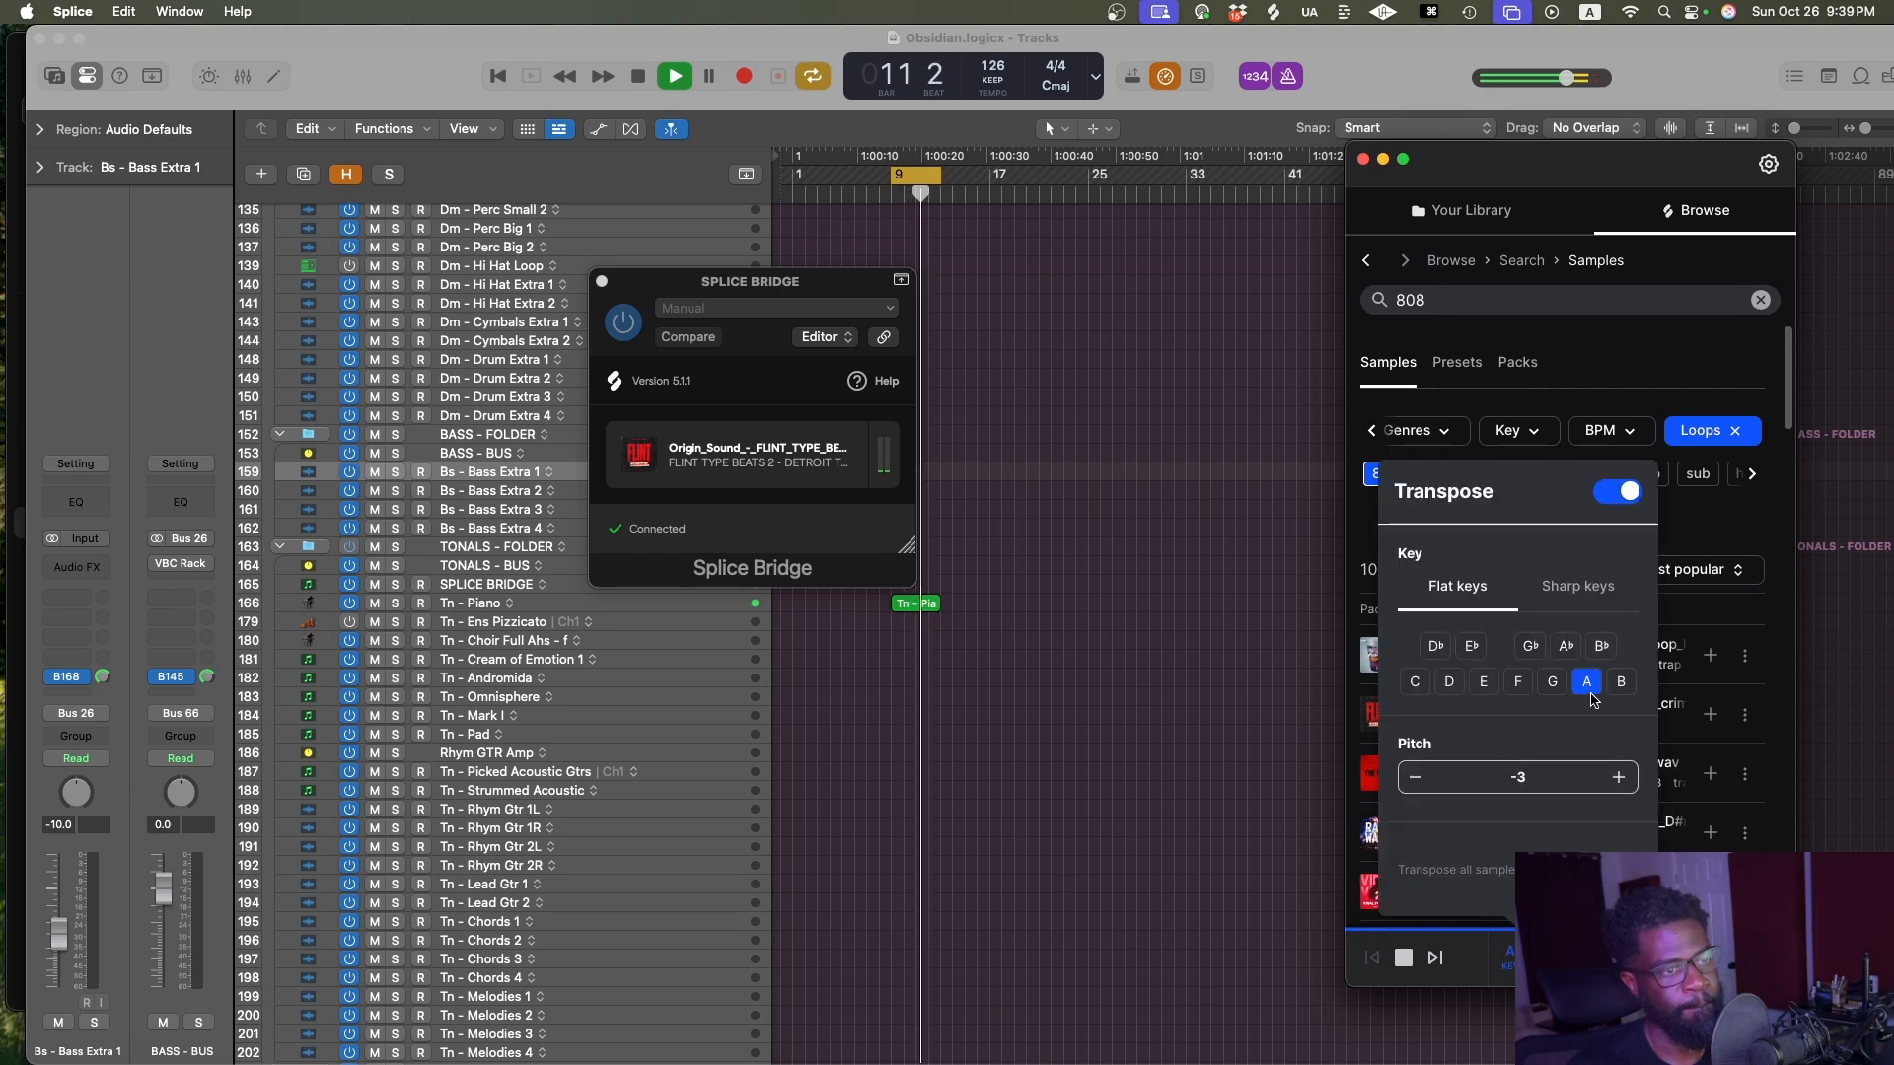
left_click(1709, 515)
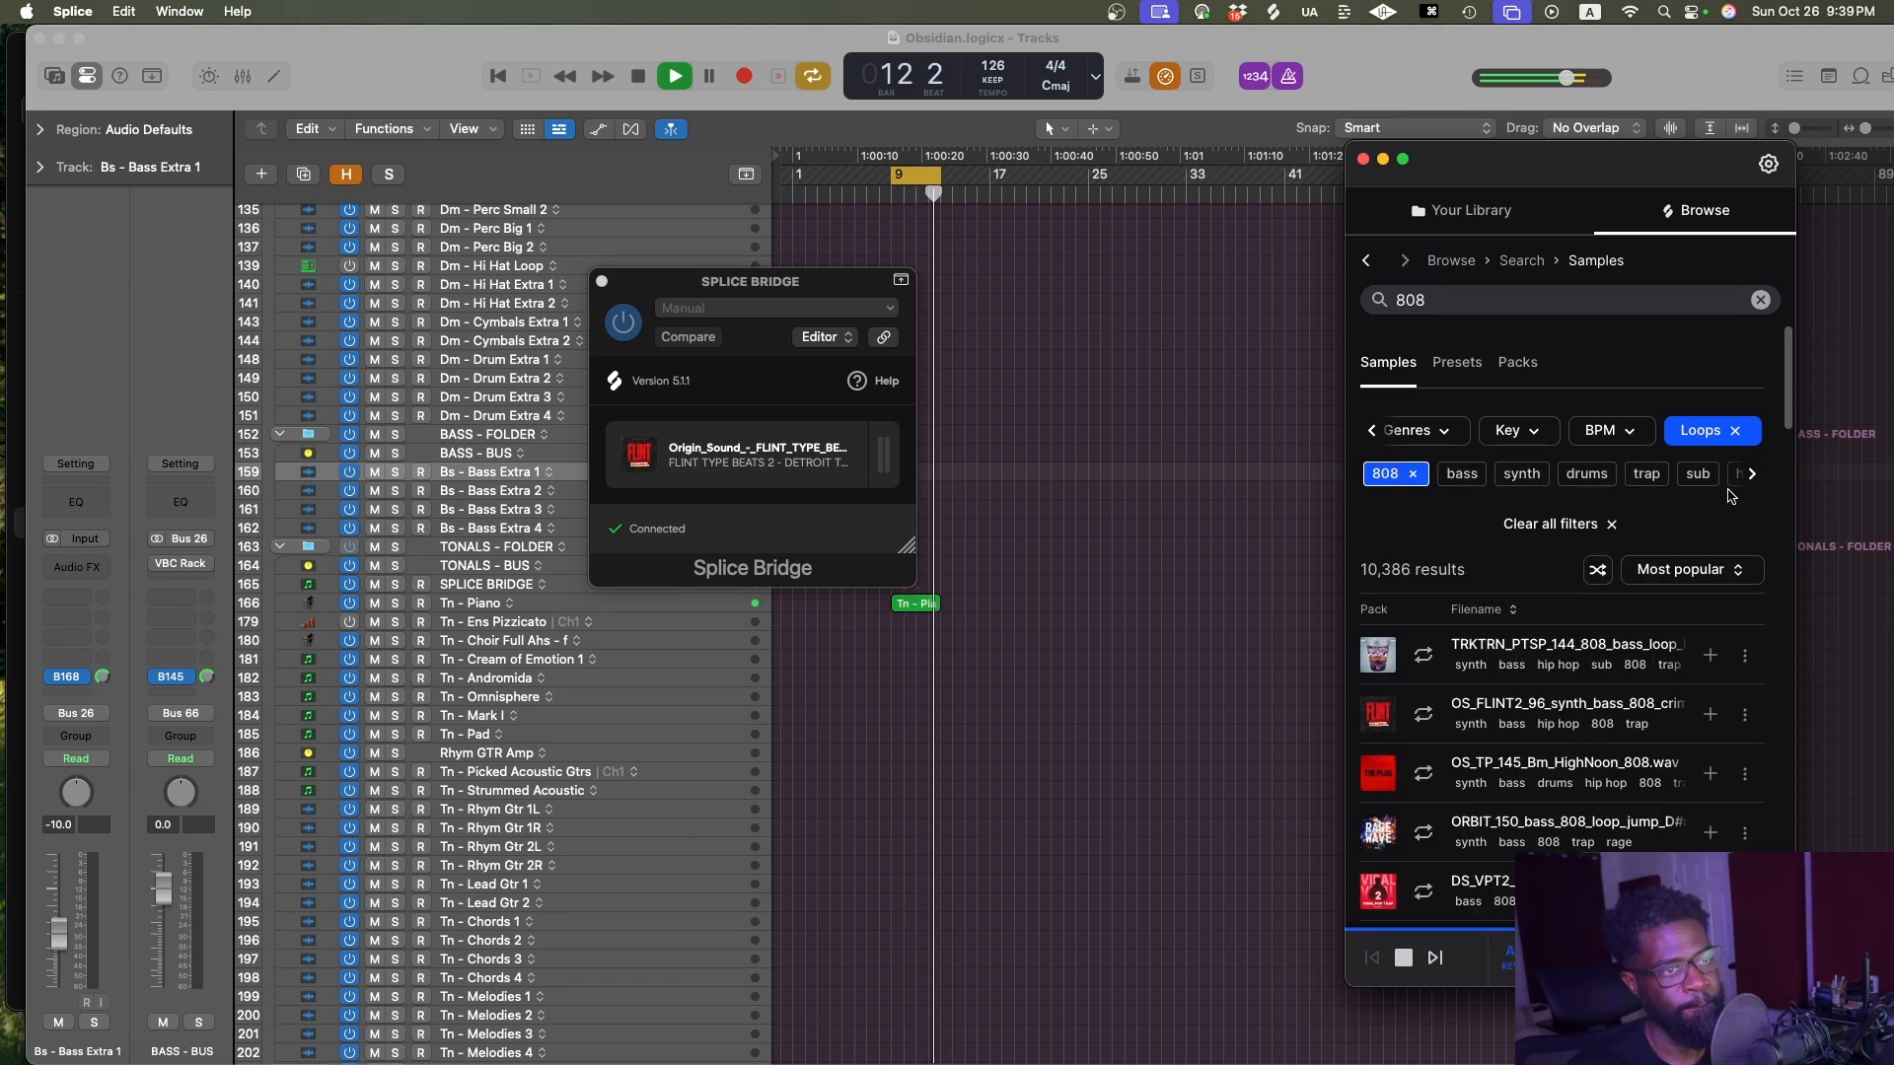
Look through the remaining tag filters and the list of 808 loops in the search results
left_click(1752, 478)
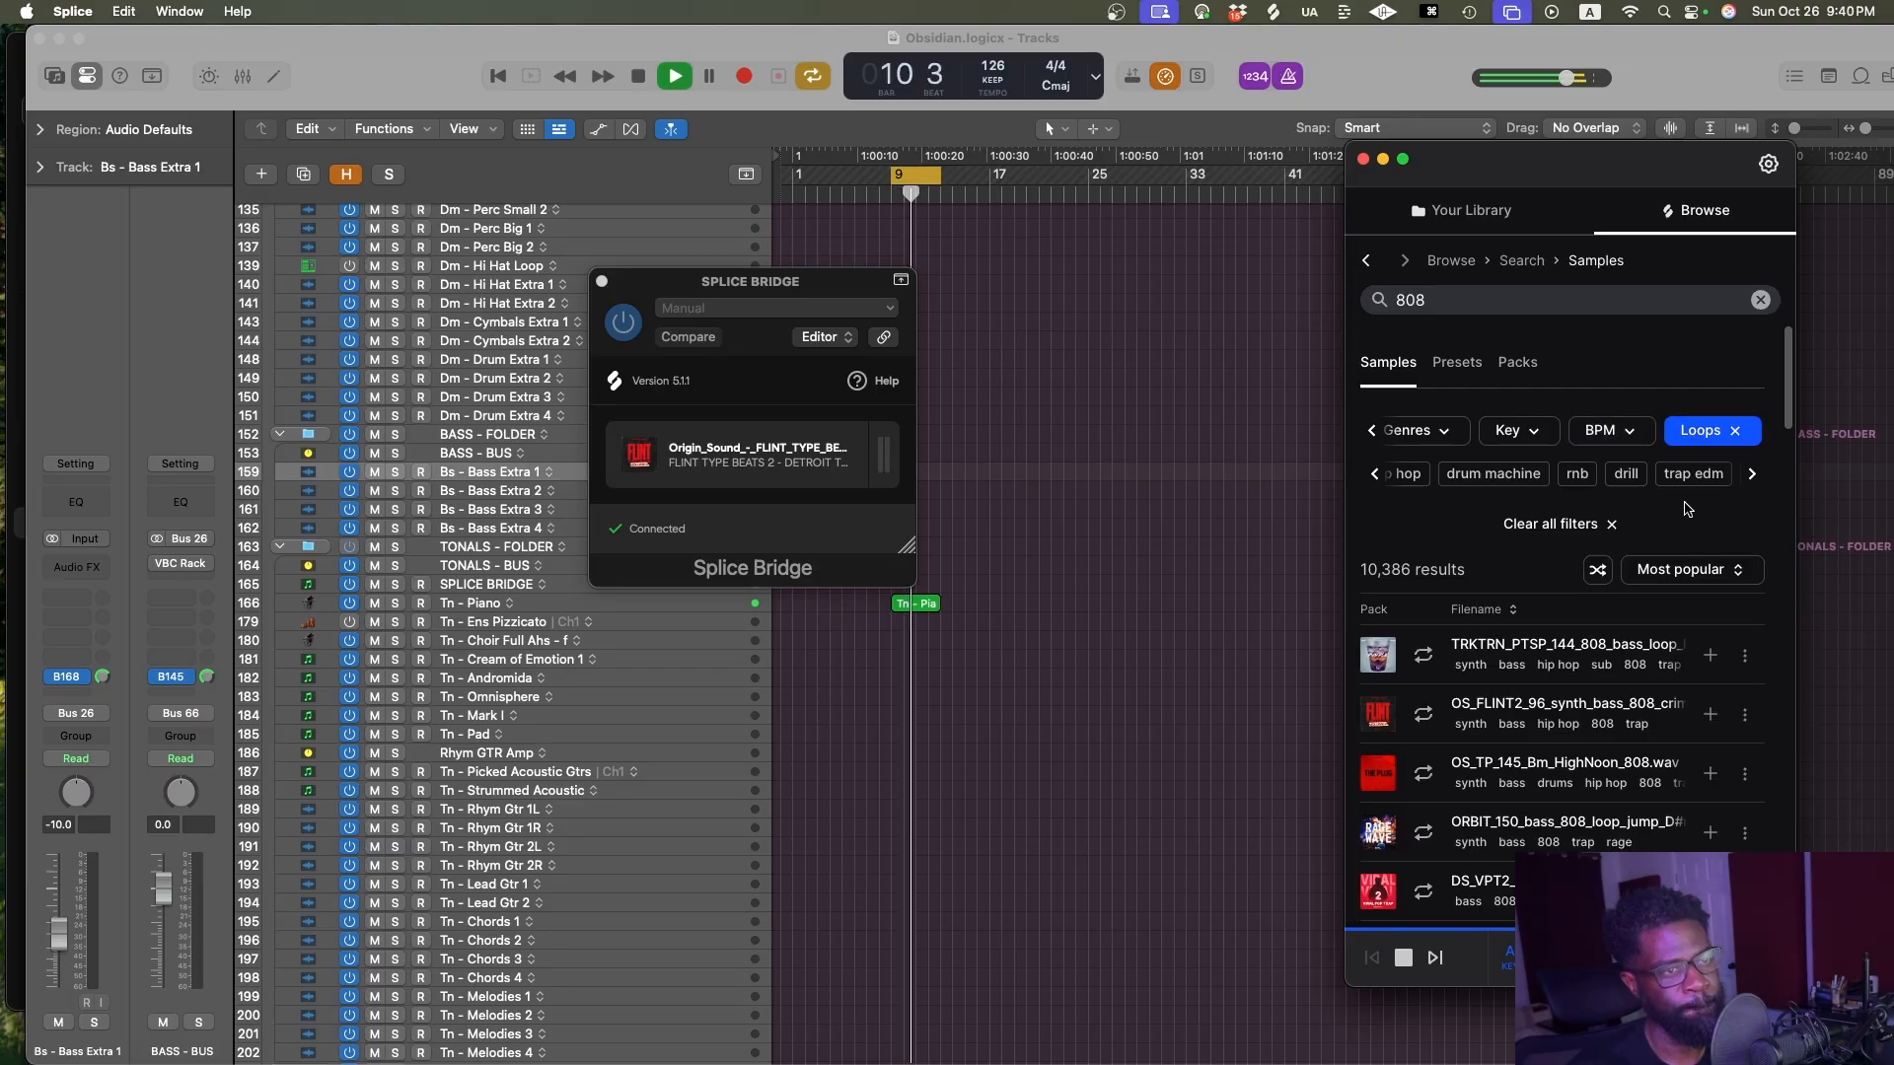
left_click(1752, 479)
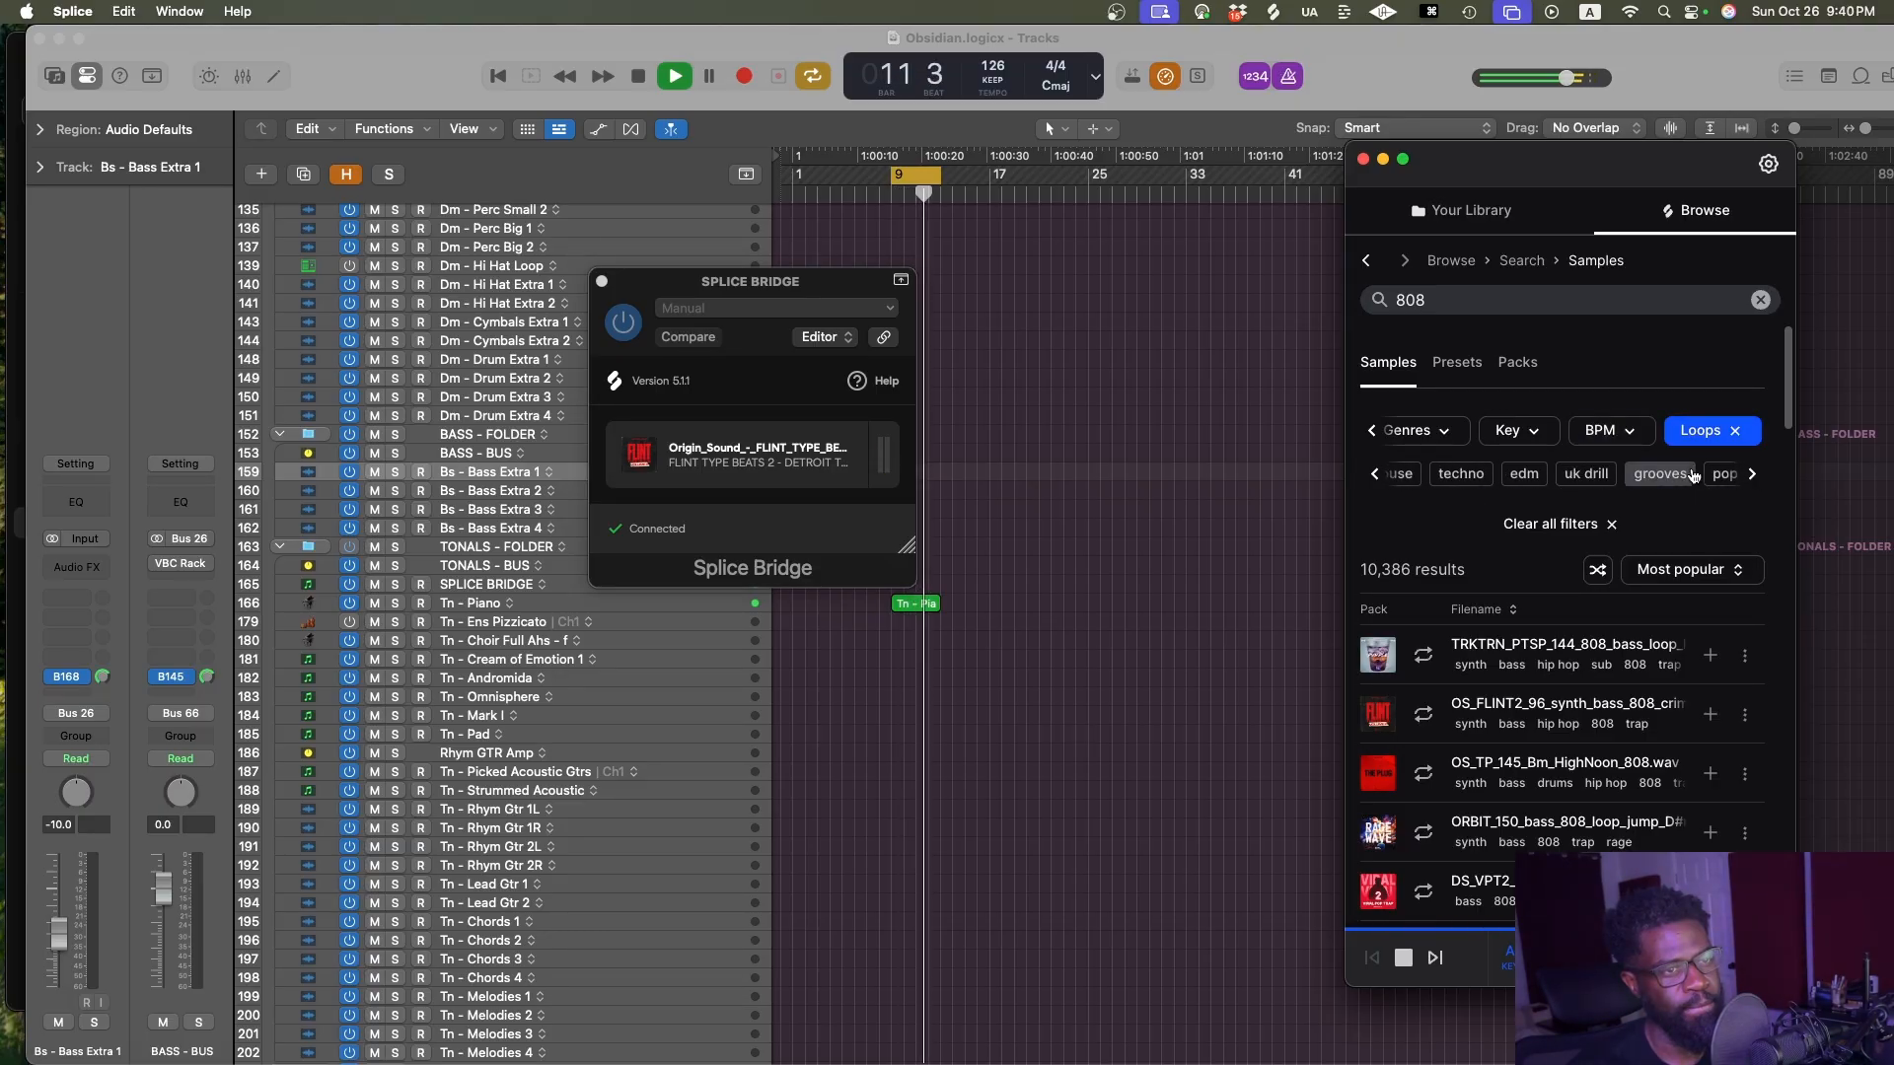
scroll(1682, 479, "left", 8)
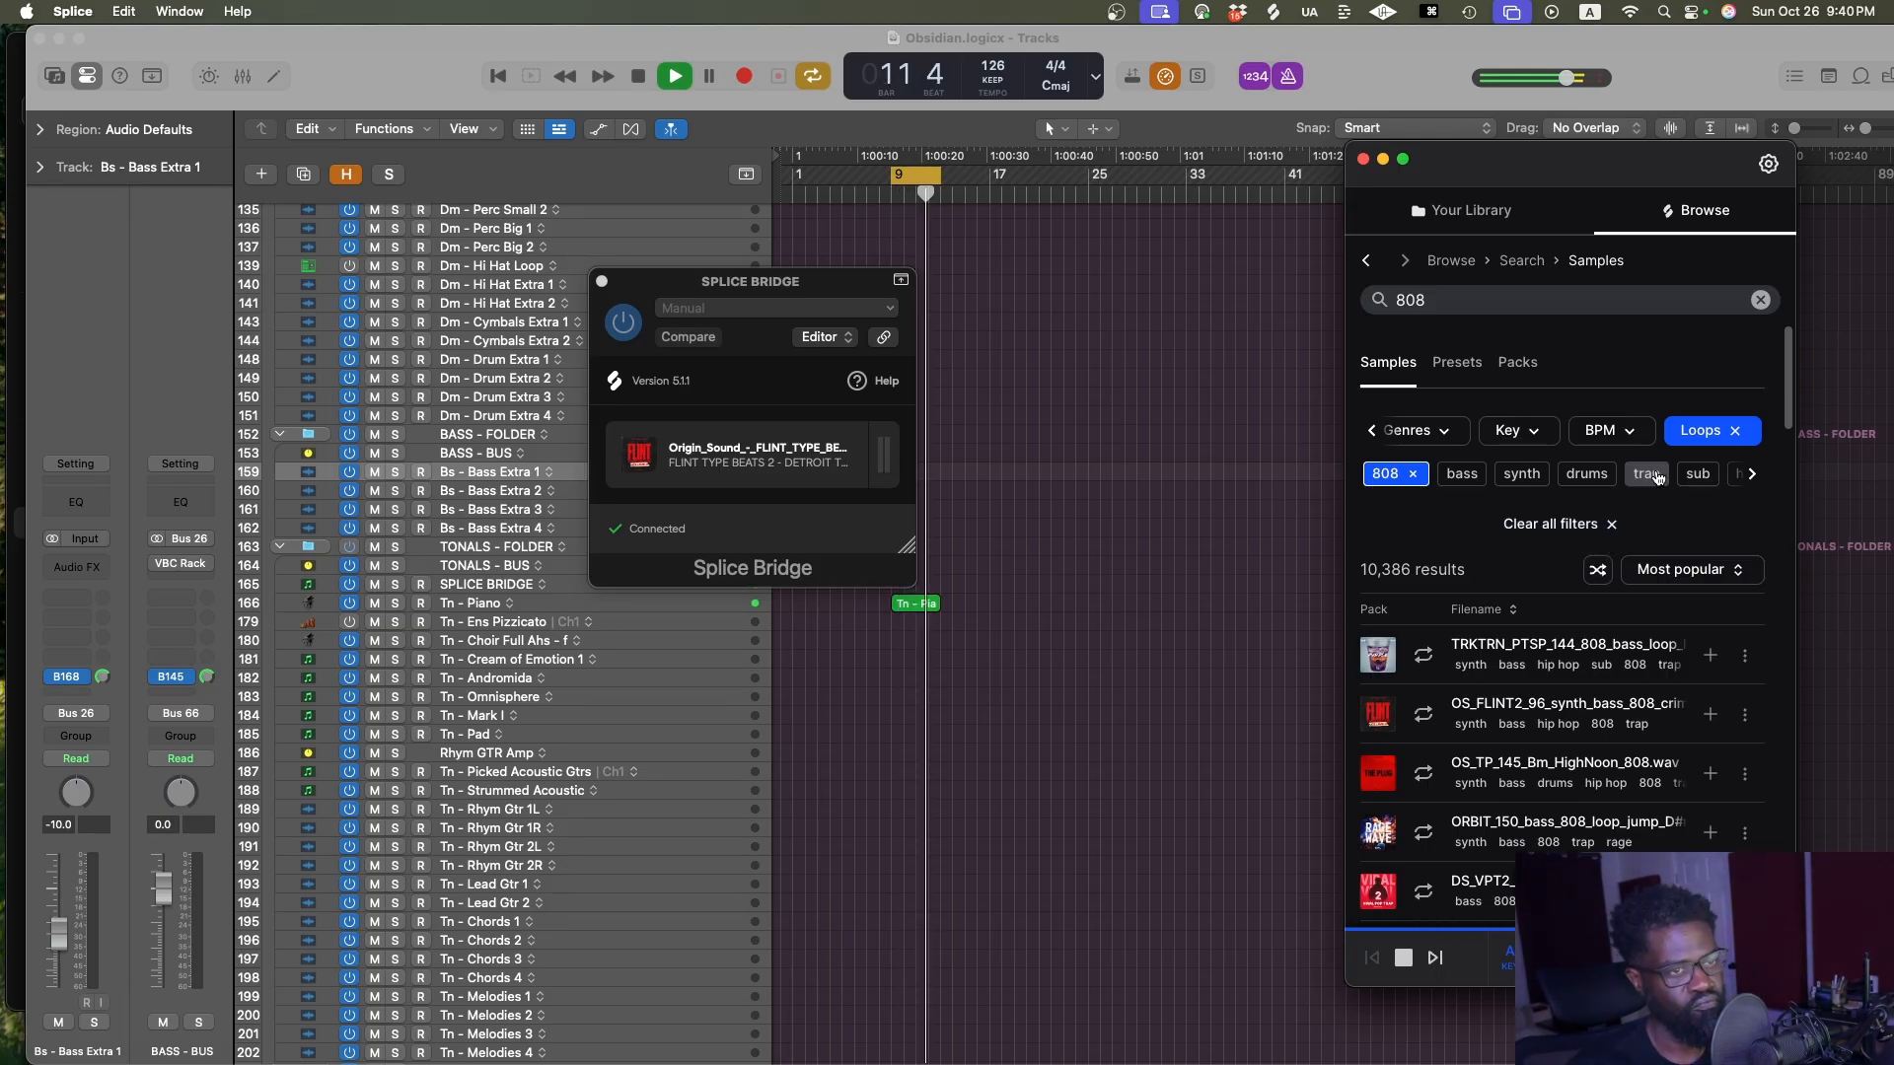
mouse_move(1530, 638)
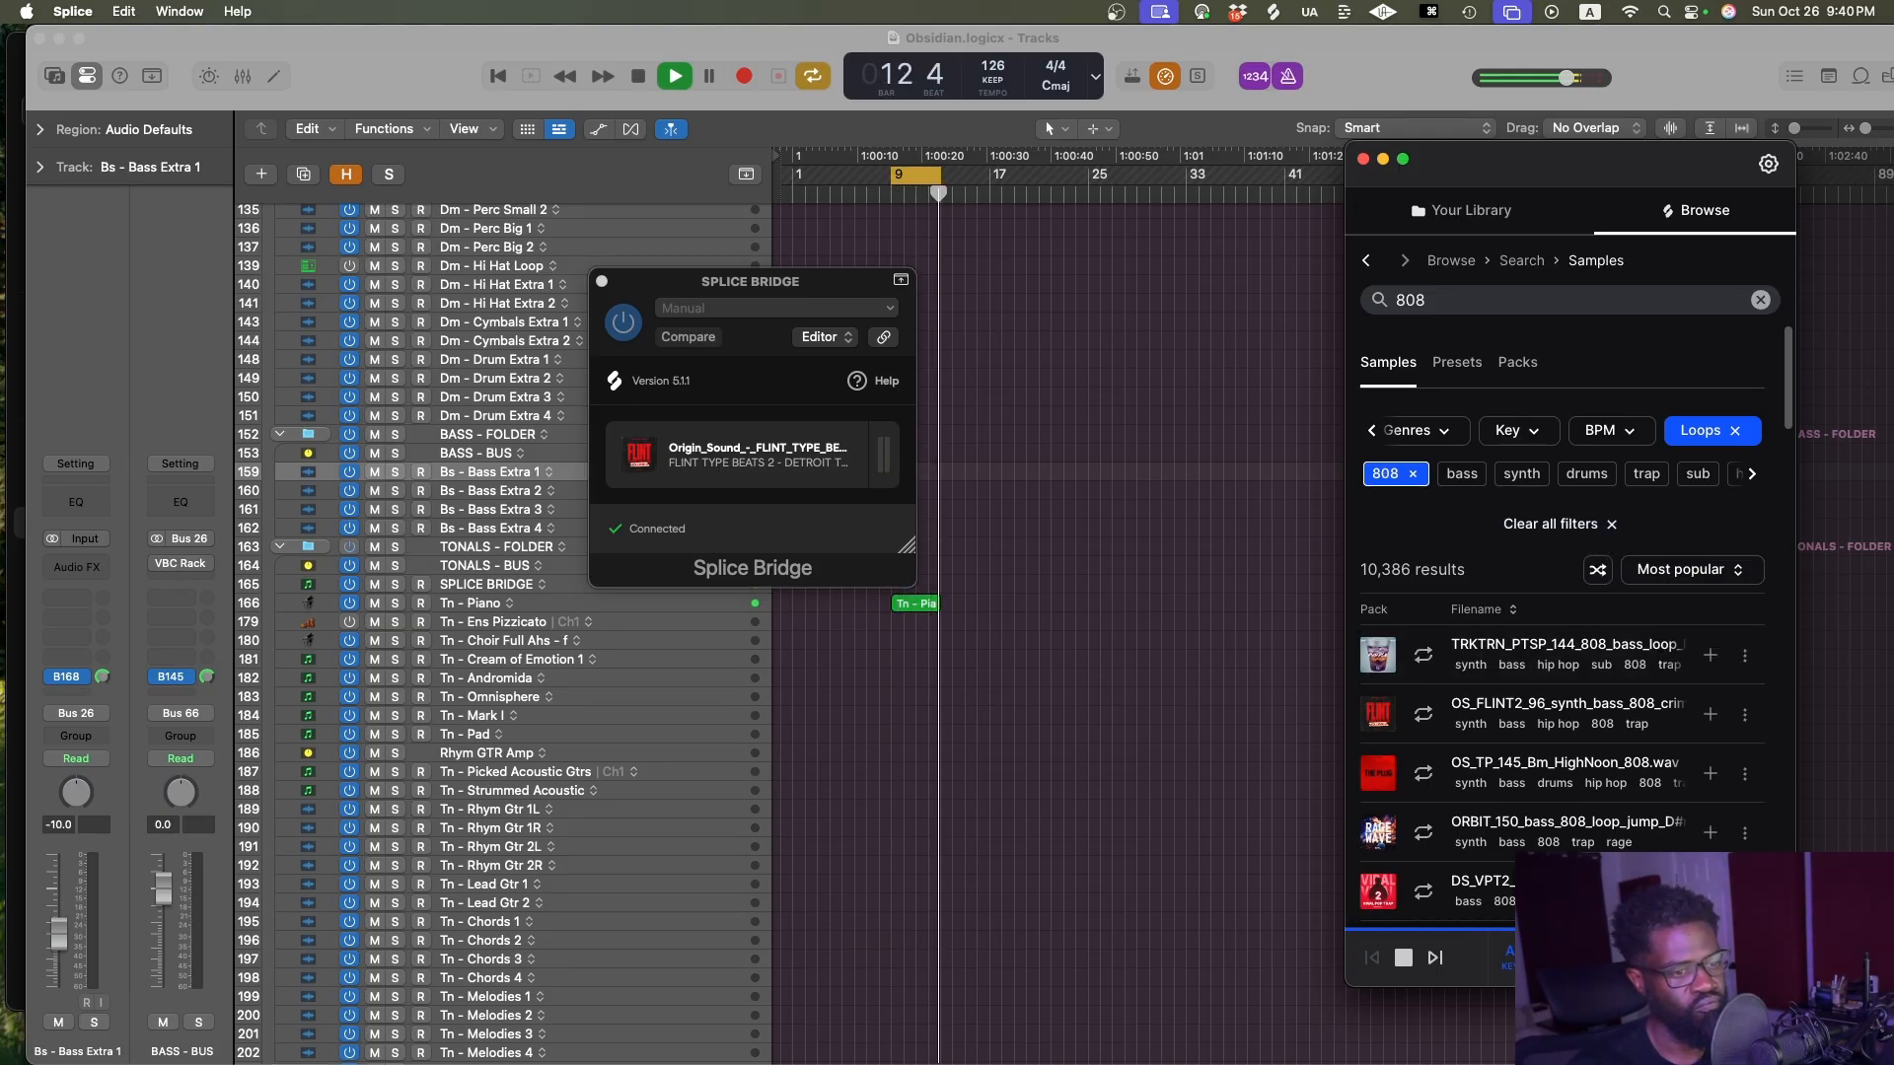
mouse_move(1472, 715)
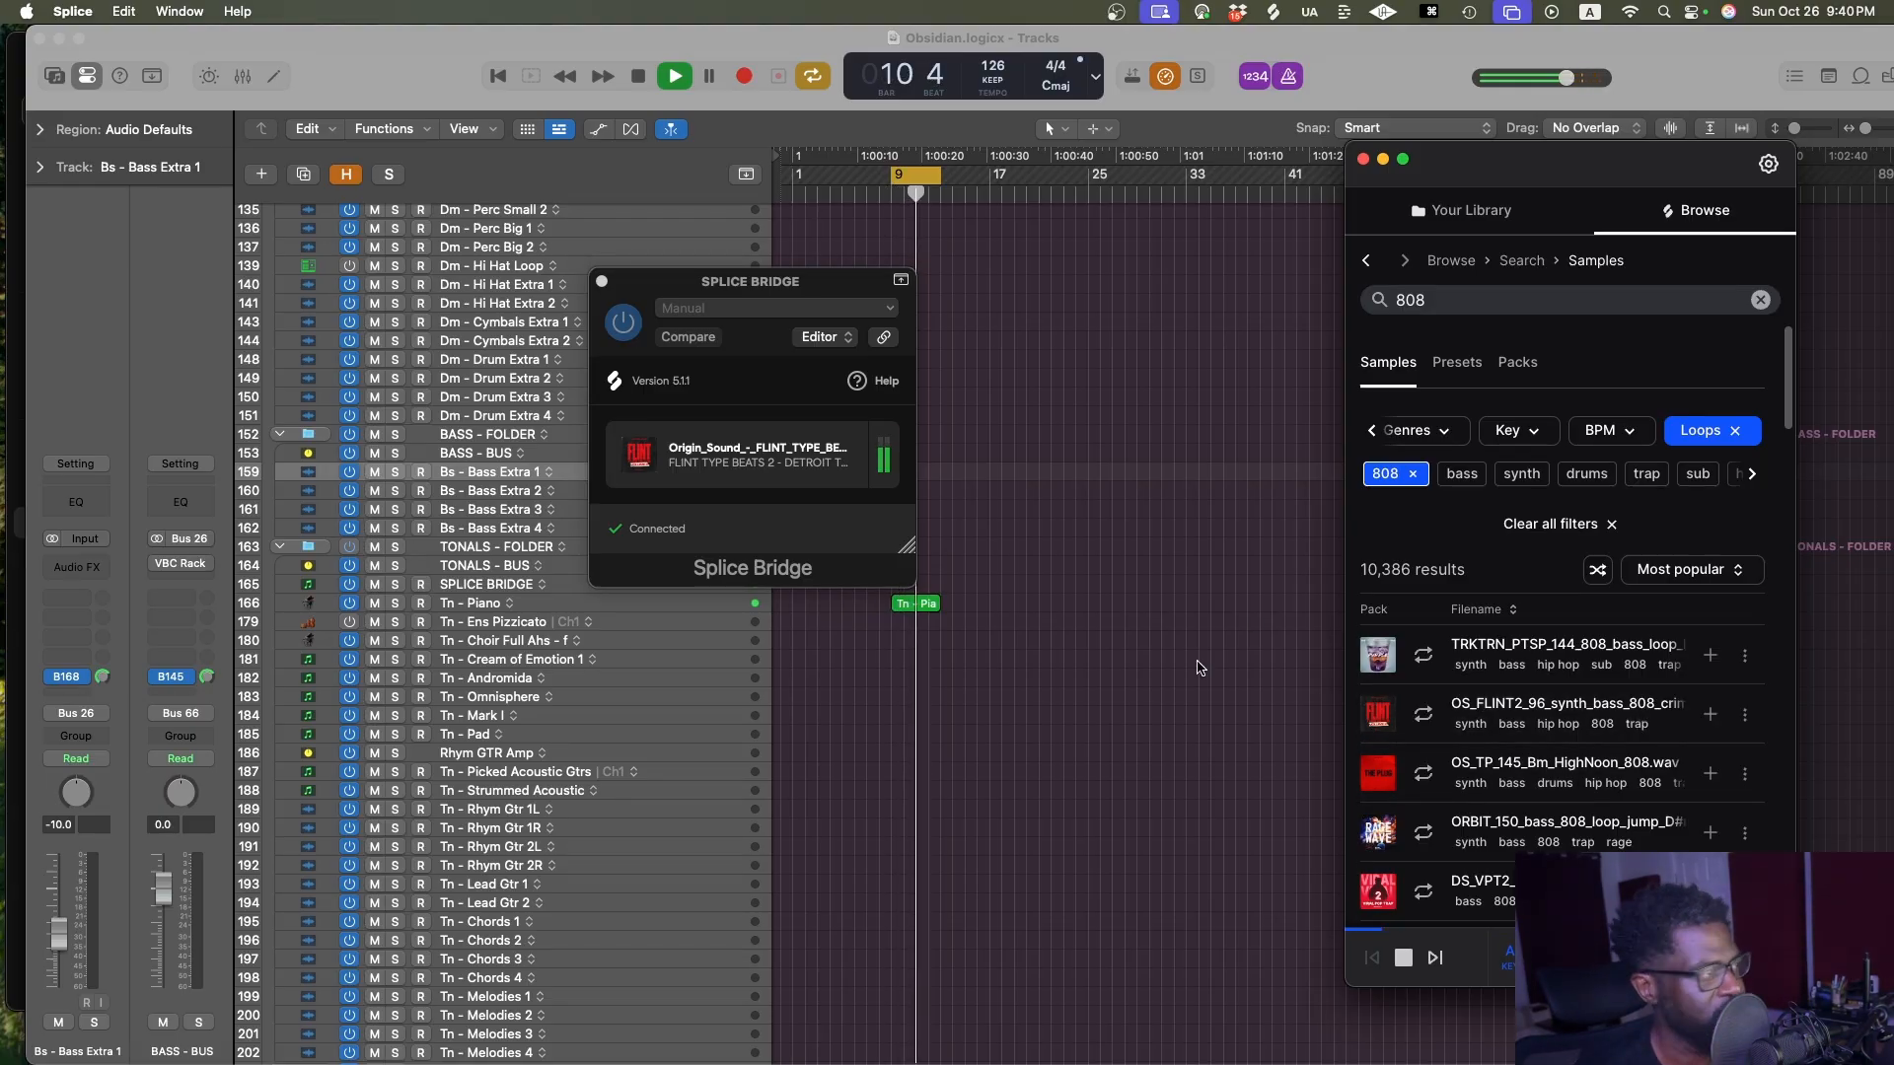
left_click(814, 460)
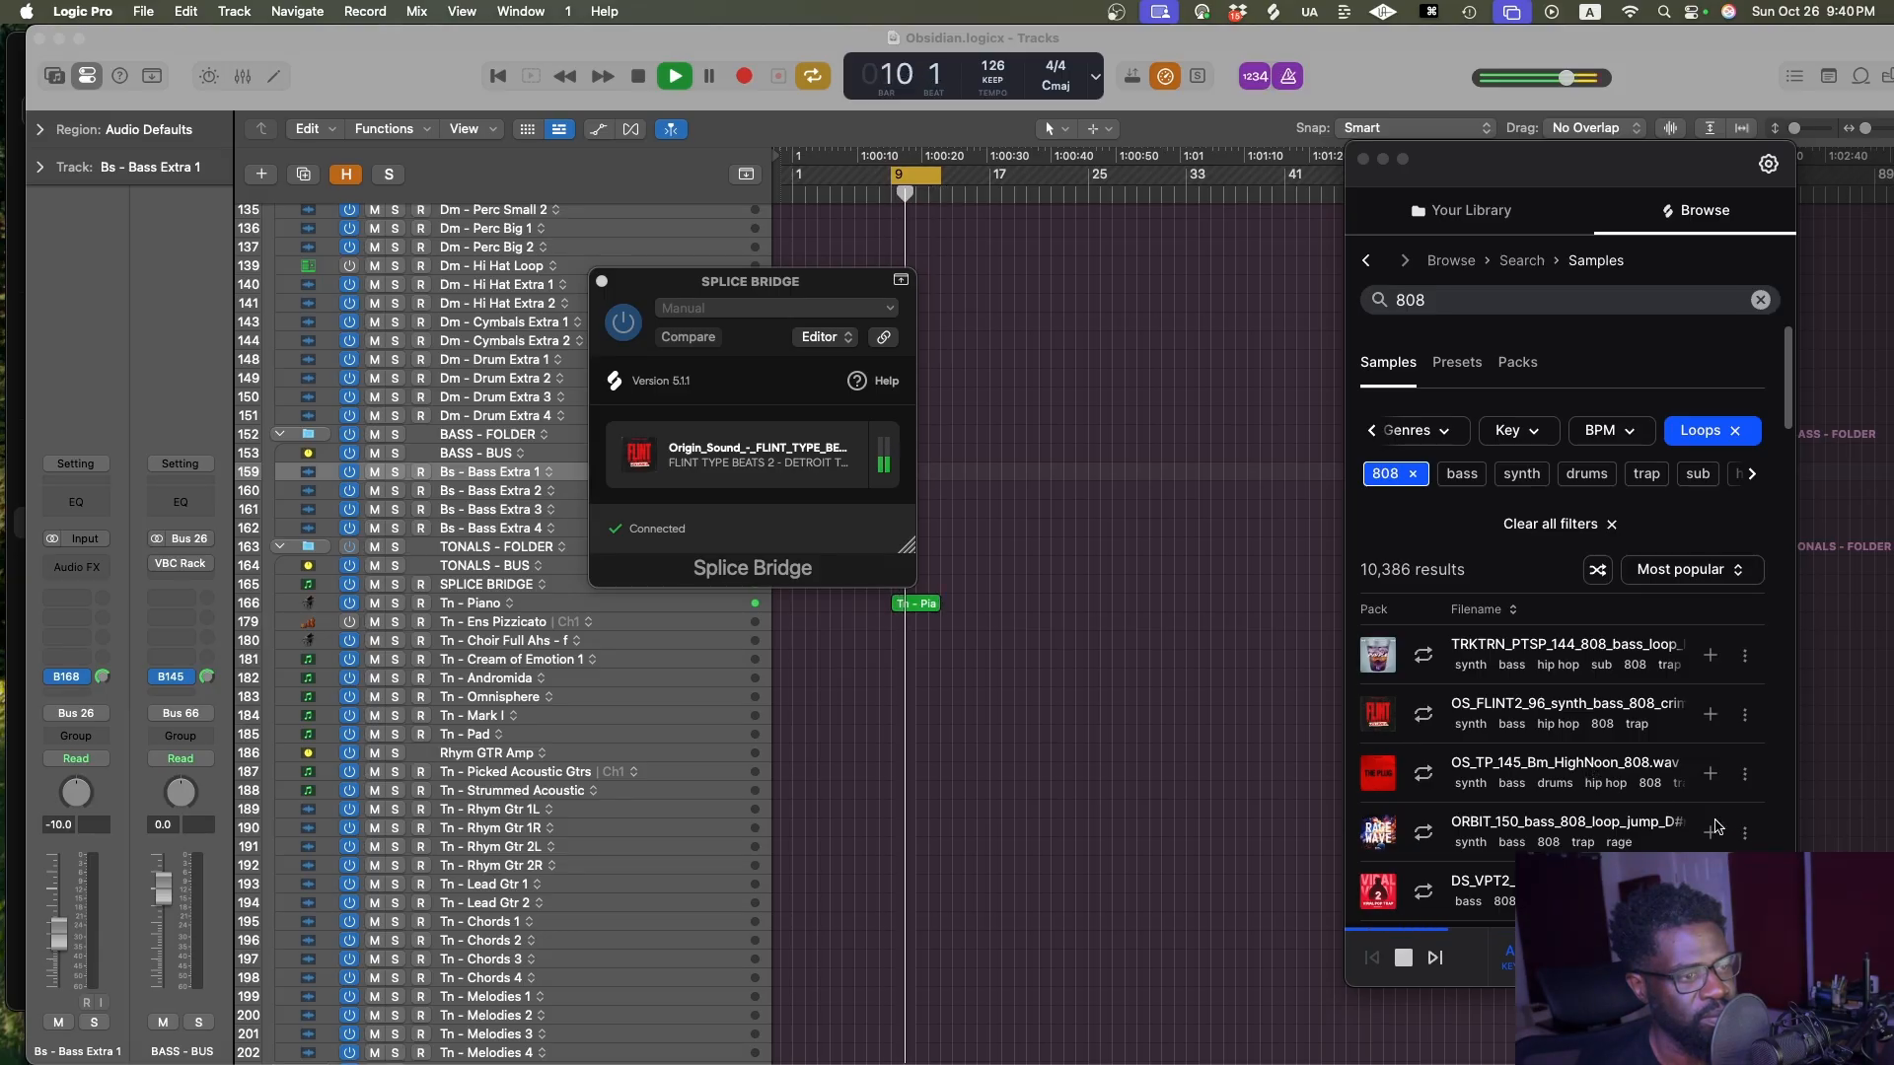
scroll(1716, 827, "down", 5)
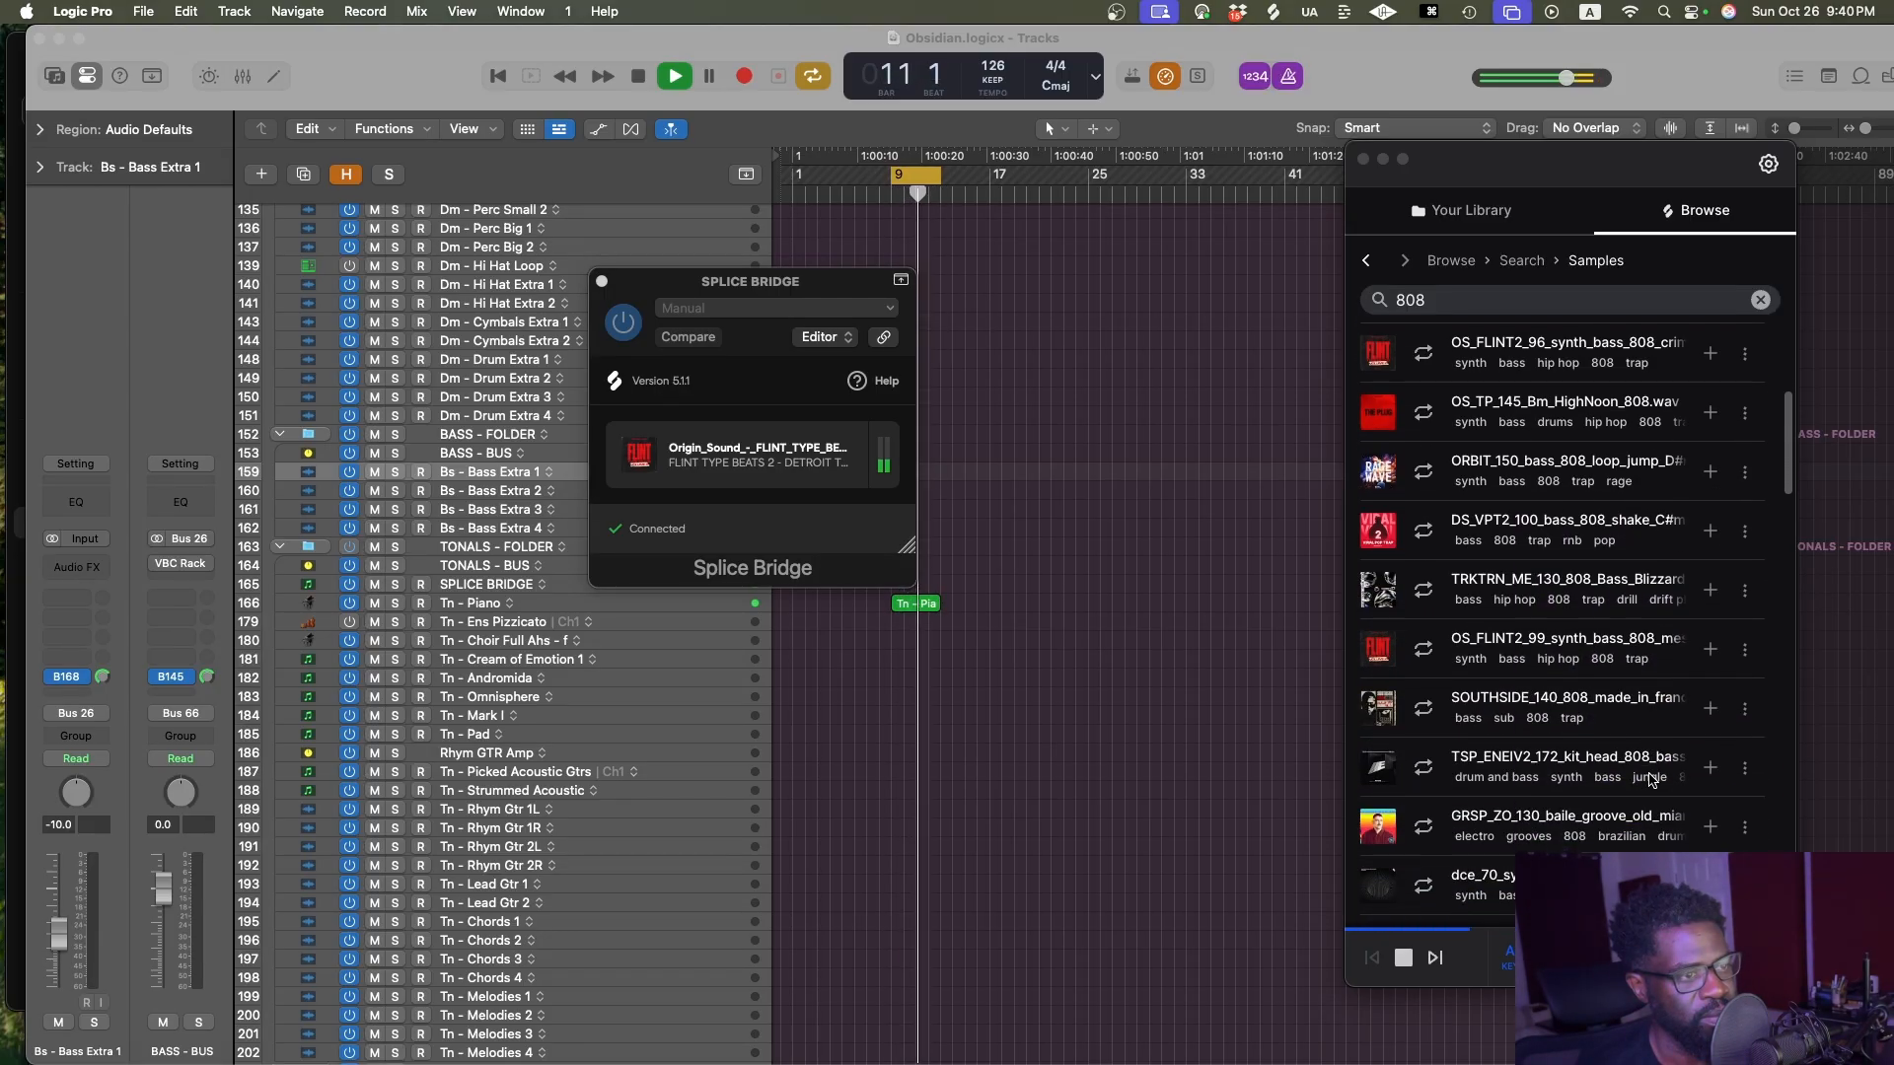
scroll(1652, 779, "up", 5)
scroll(1652, 779, "down", 6)
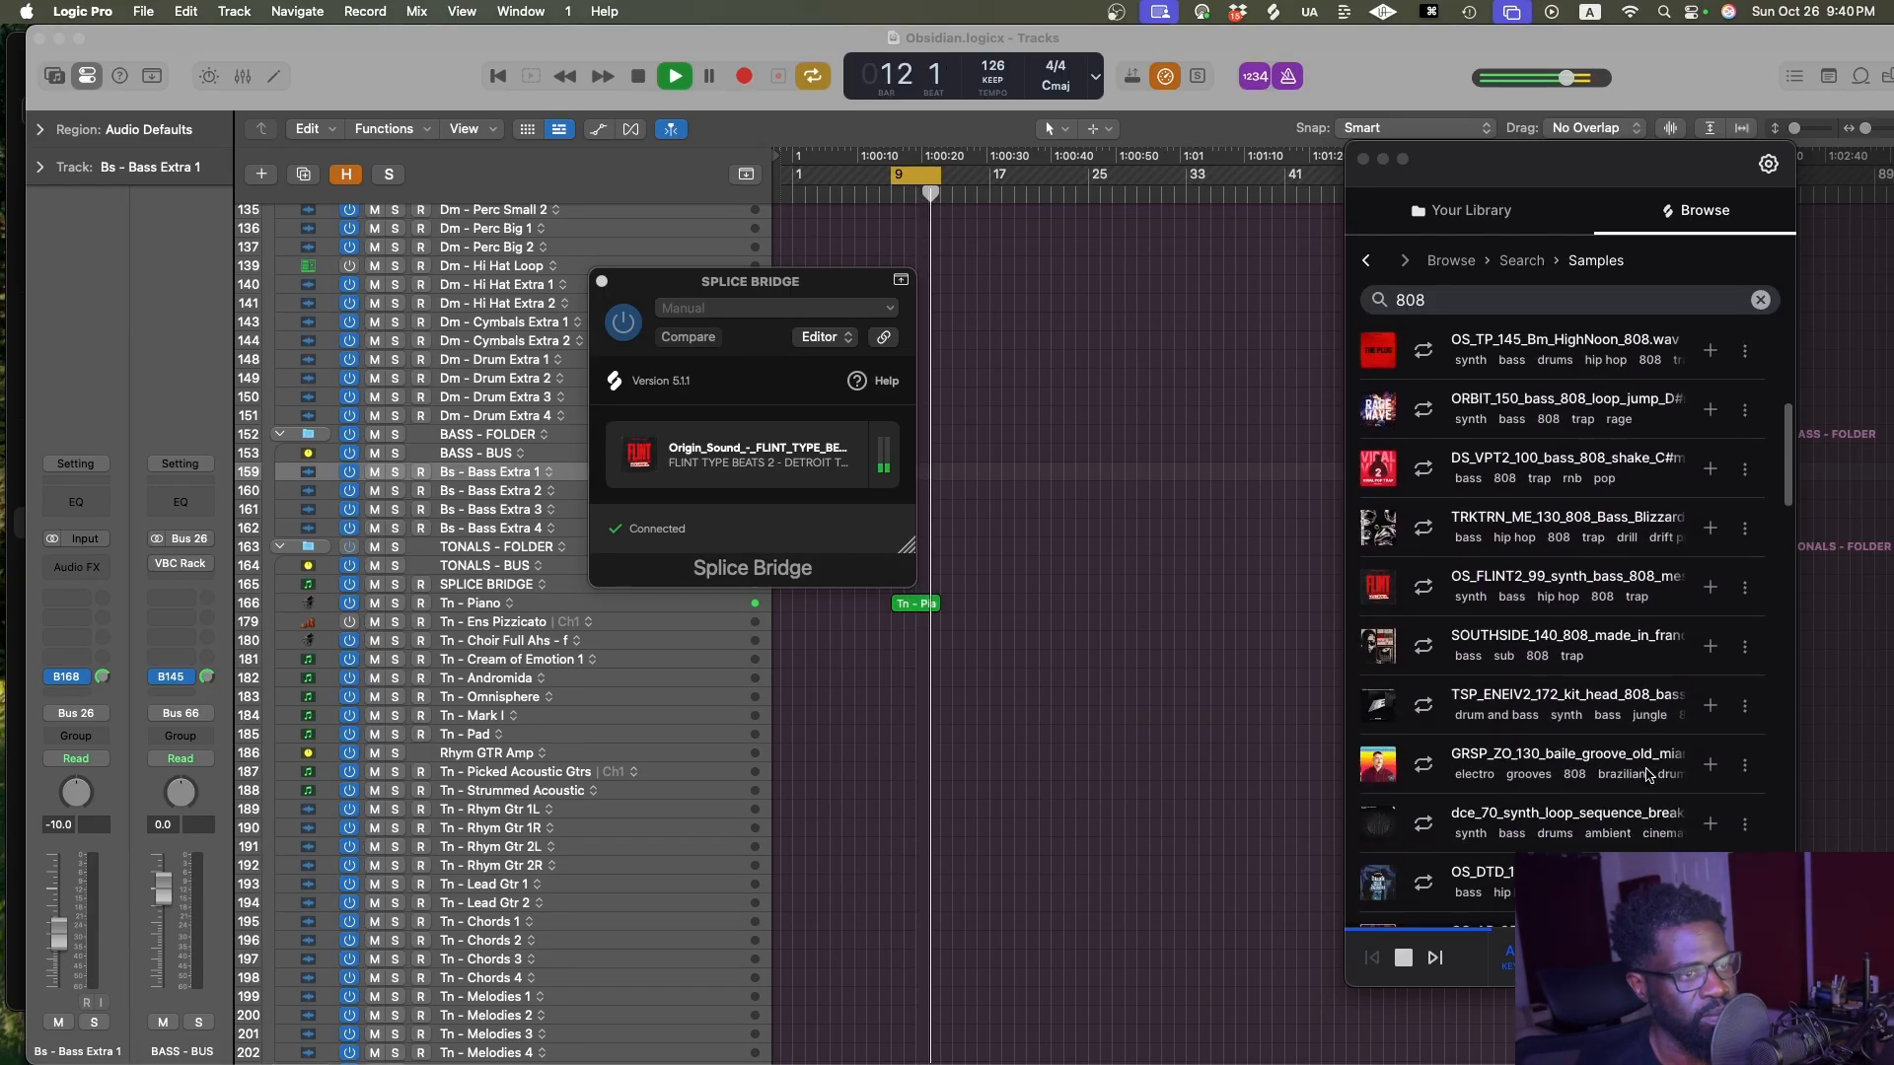
scroll(1647, 774, "up", 6)
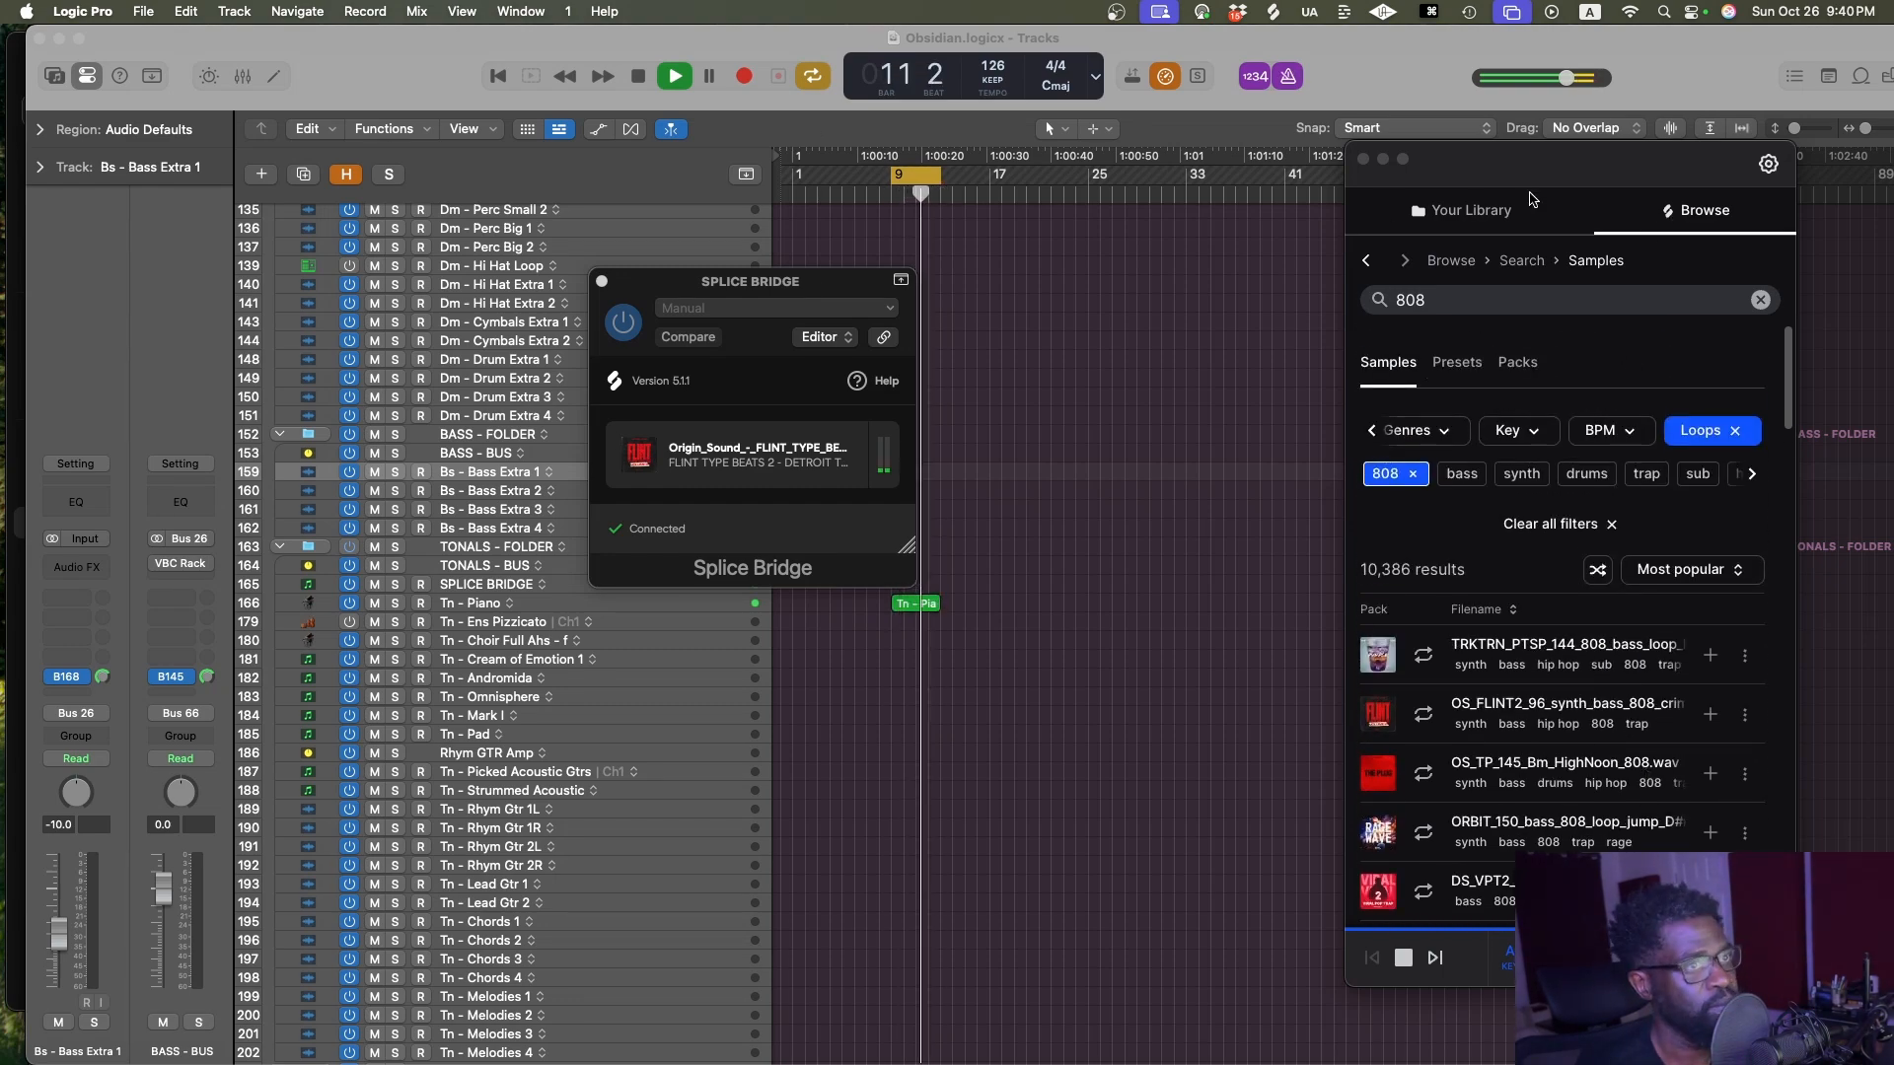
Open Splice in its full window, enlarge it and move it clear of the track list
left_click(1532, 203)
left_click(1663, 213)
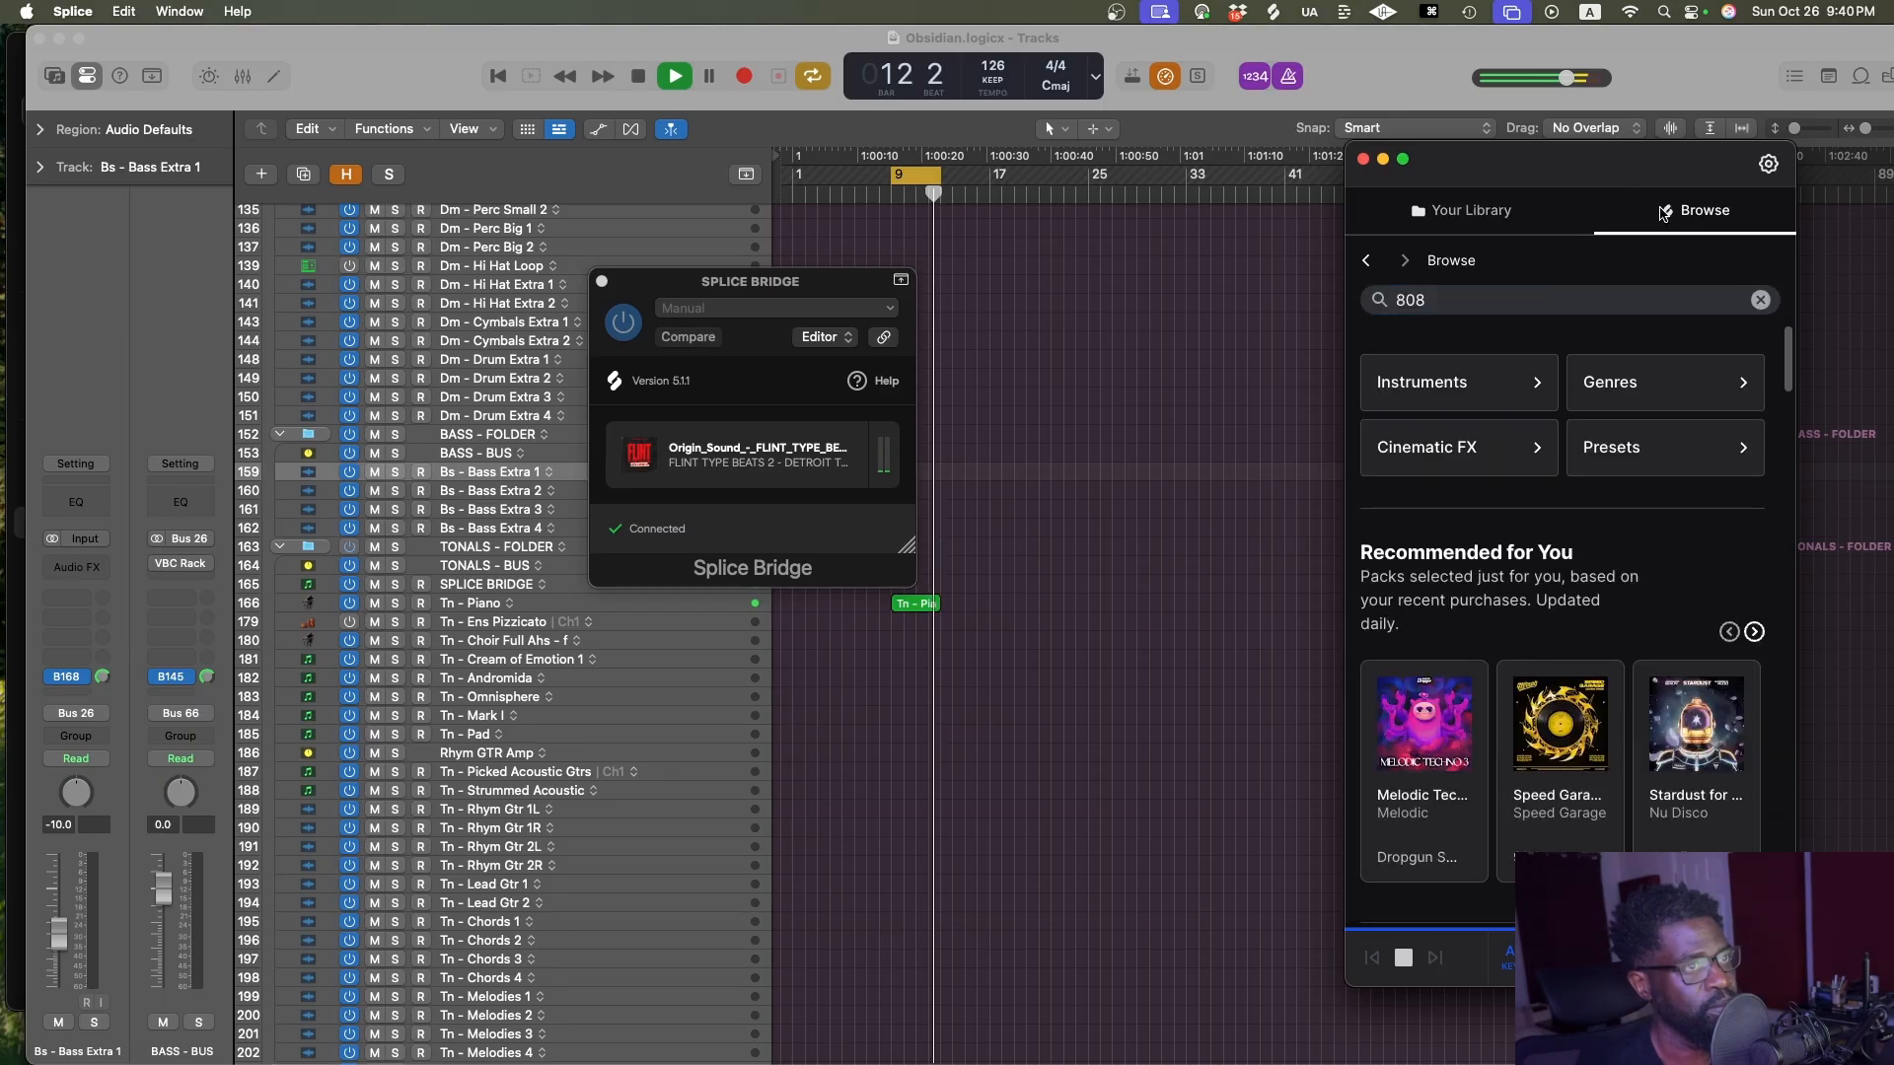
left_click(1768, 165)
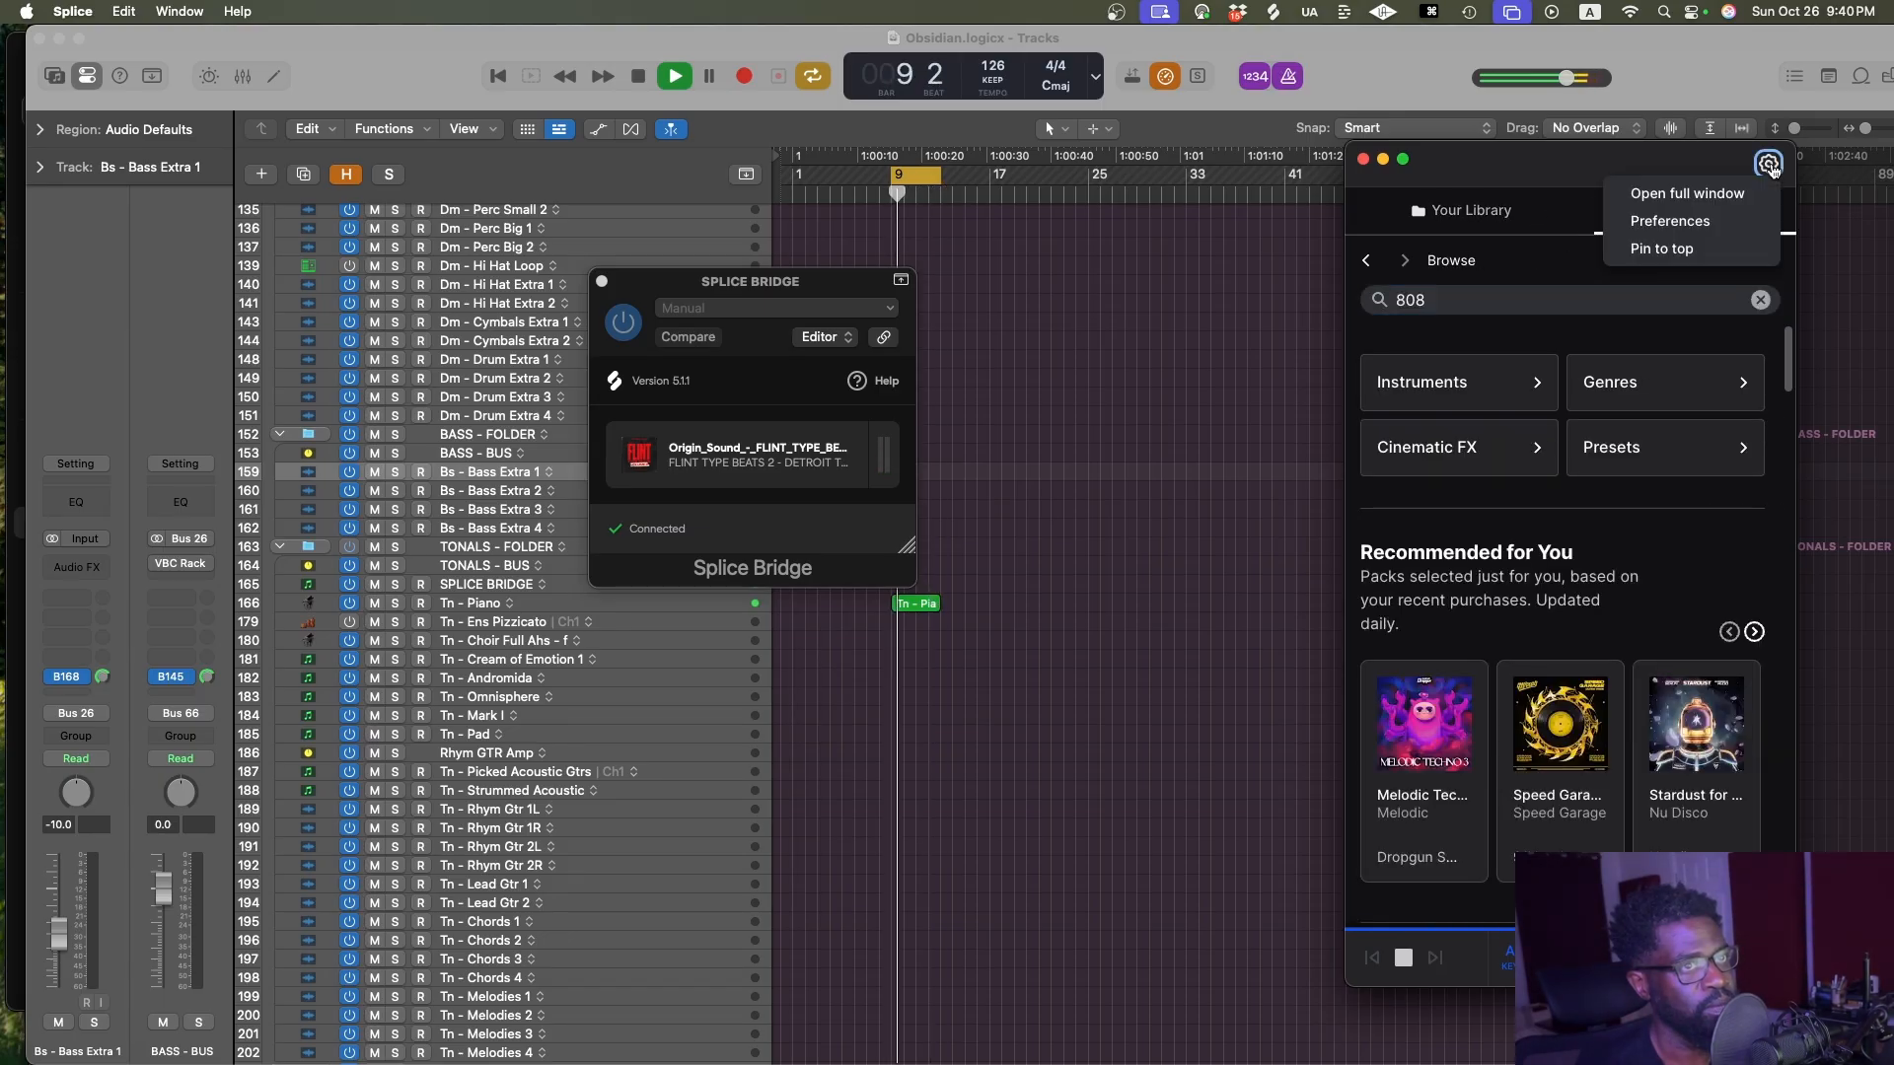
left_click(1697, 202)
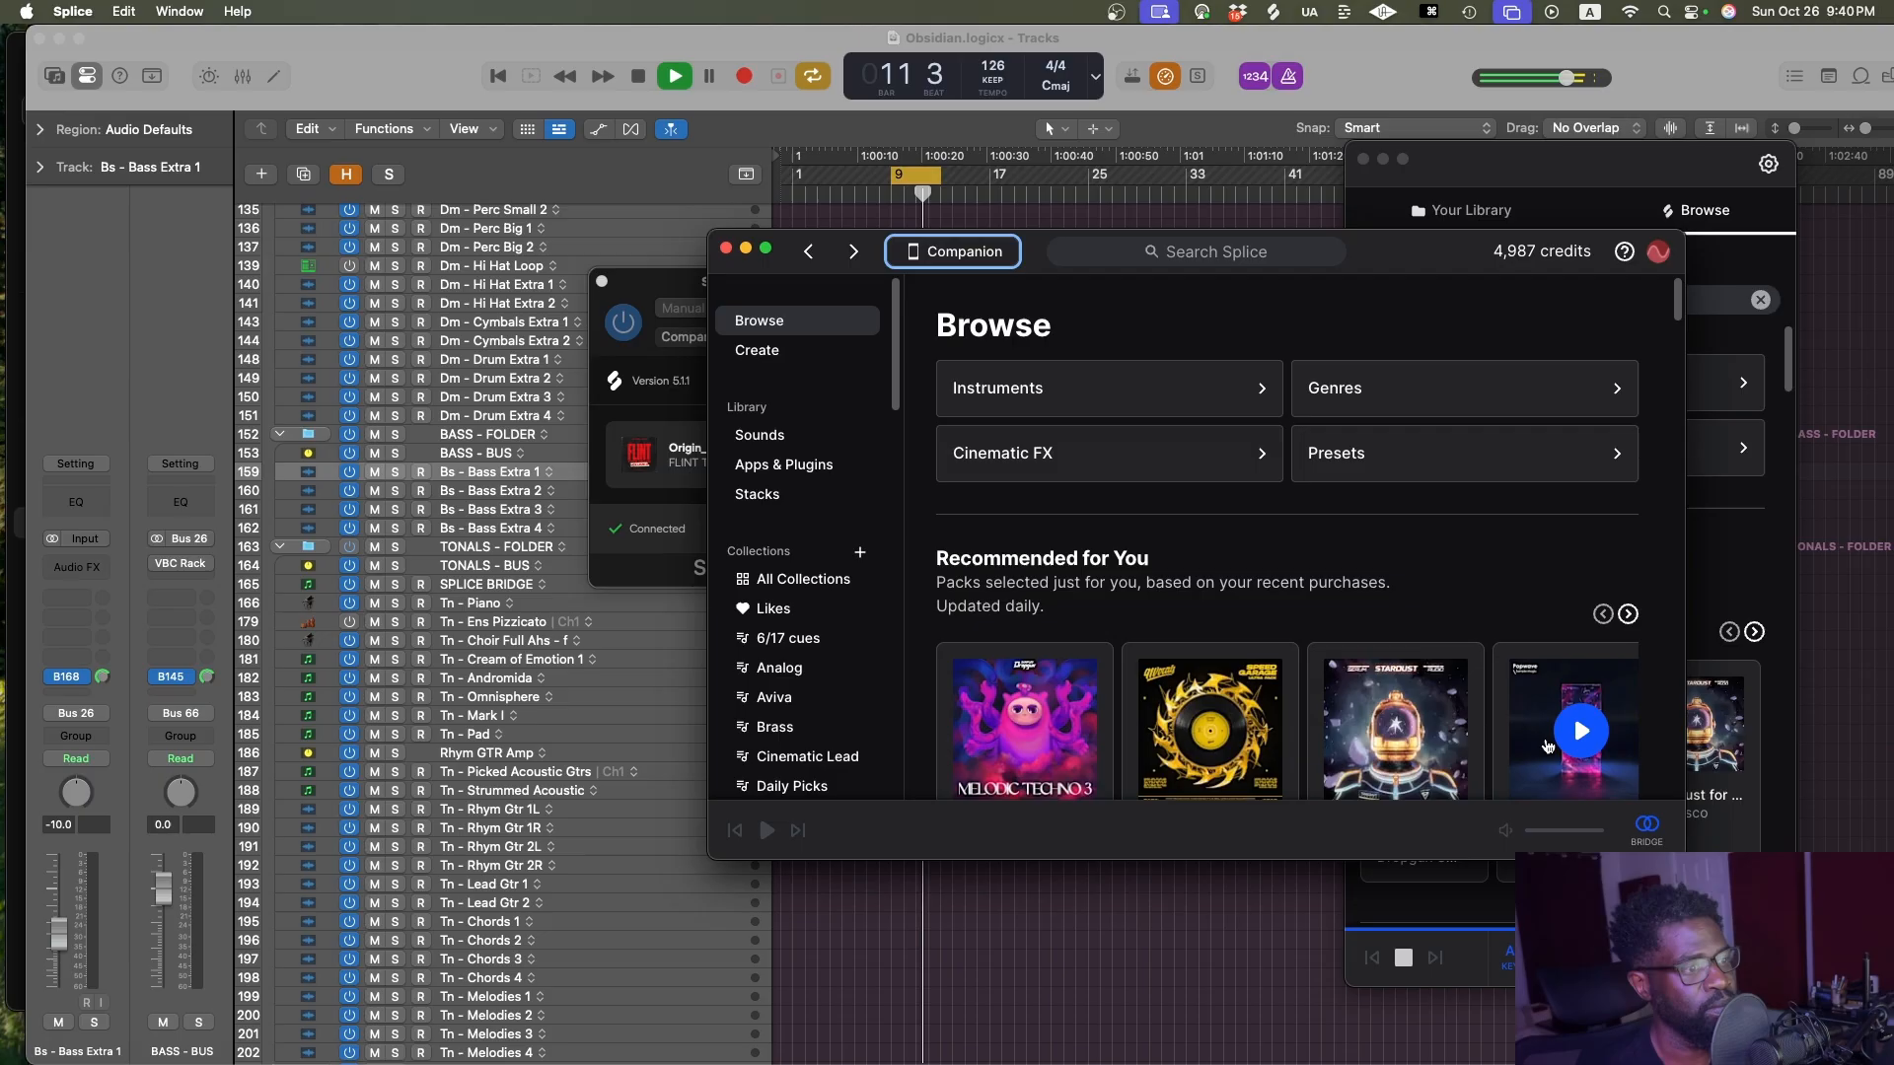
left_click_drag(1684, 858, 1772, 1060)
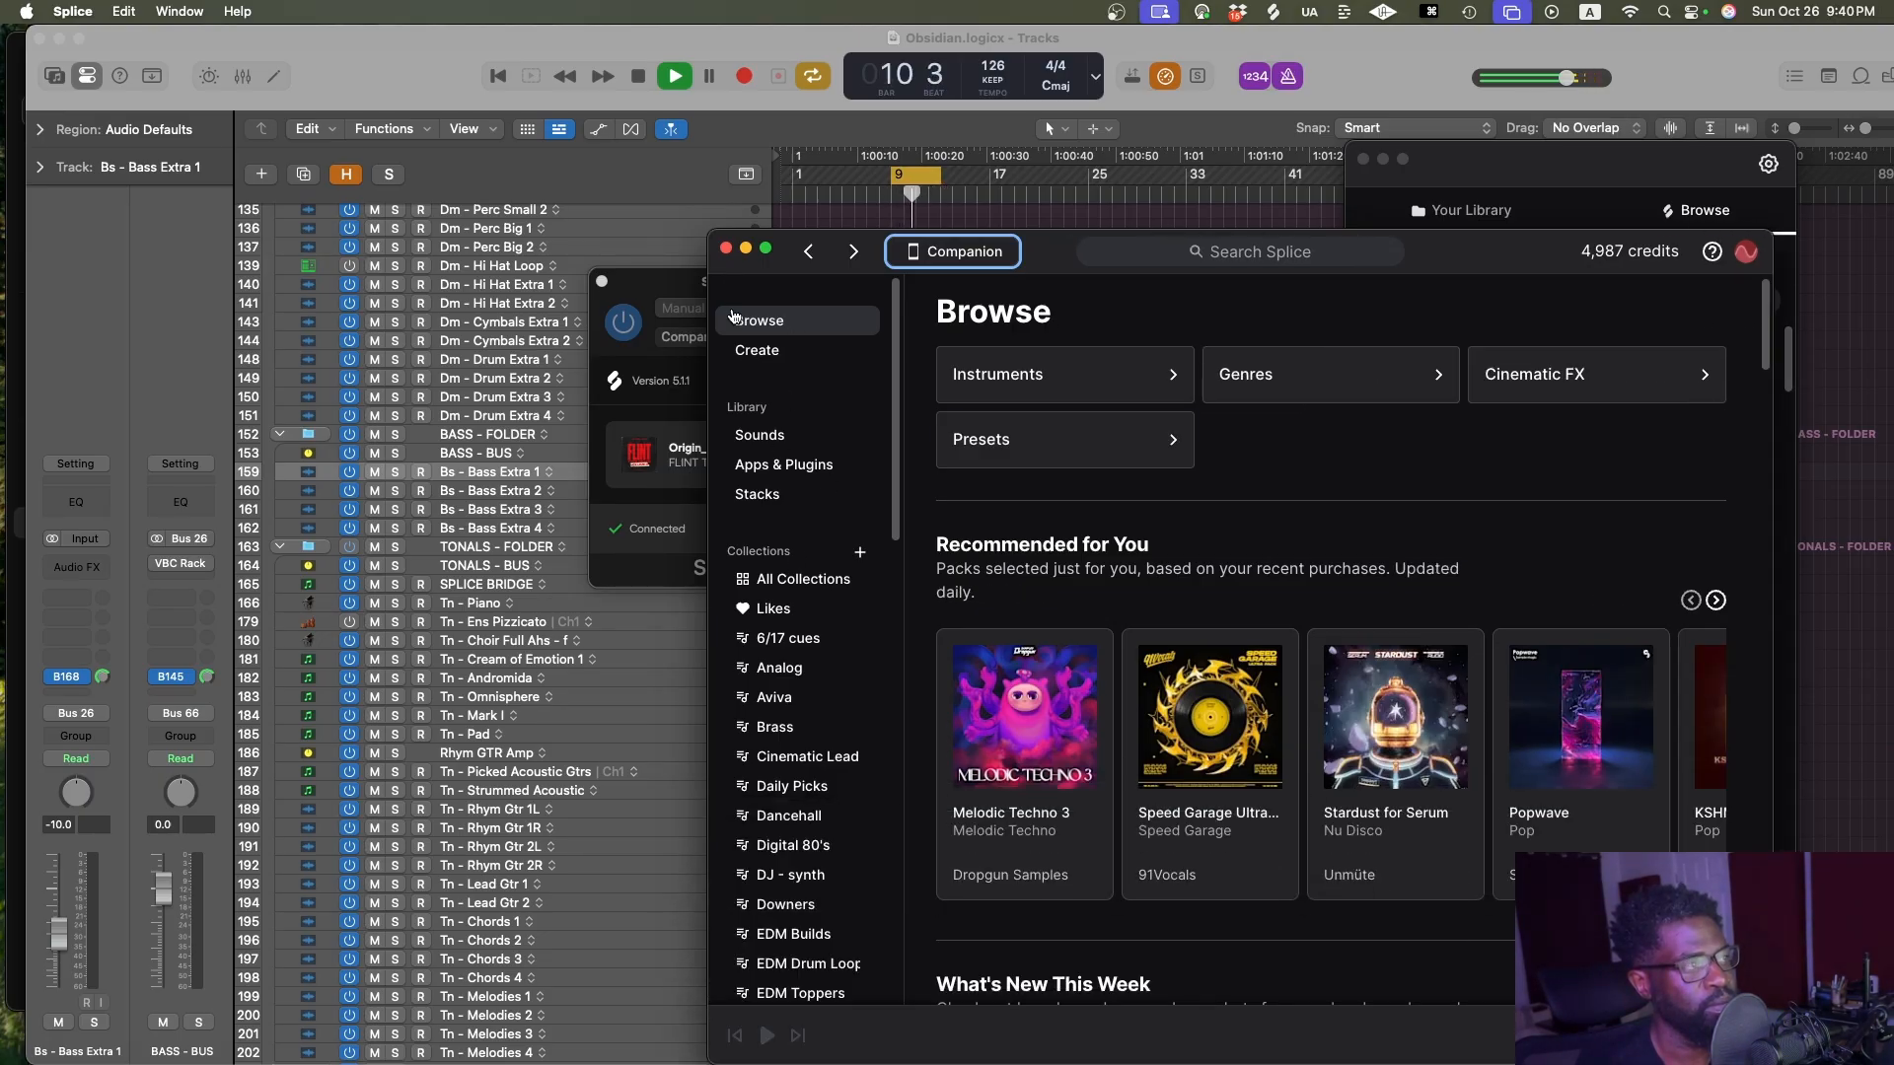
left_click(1788, 393)
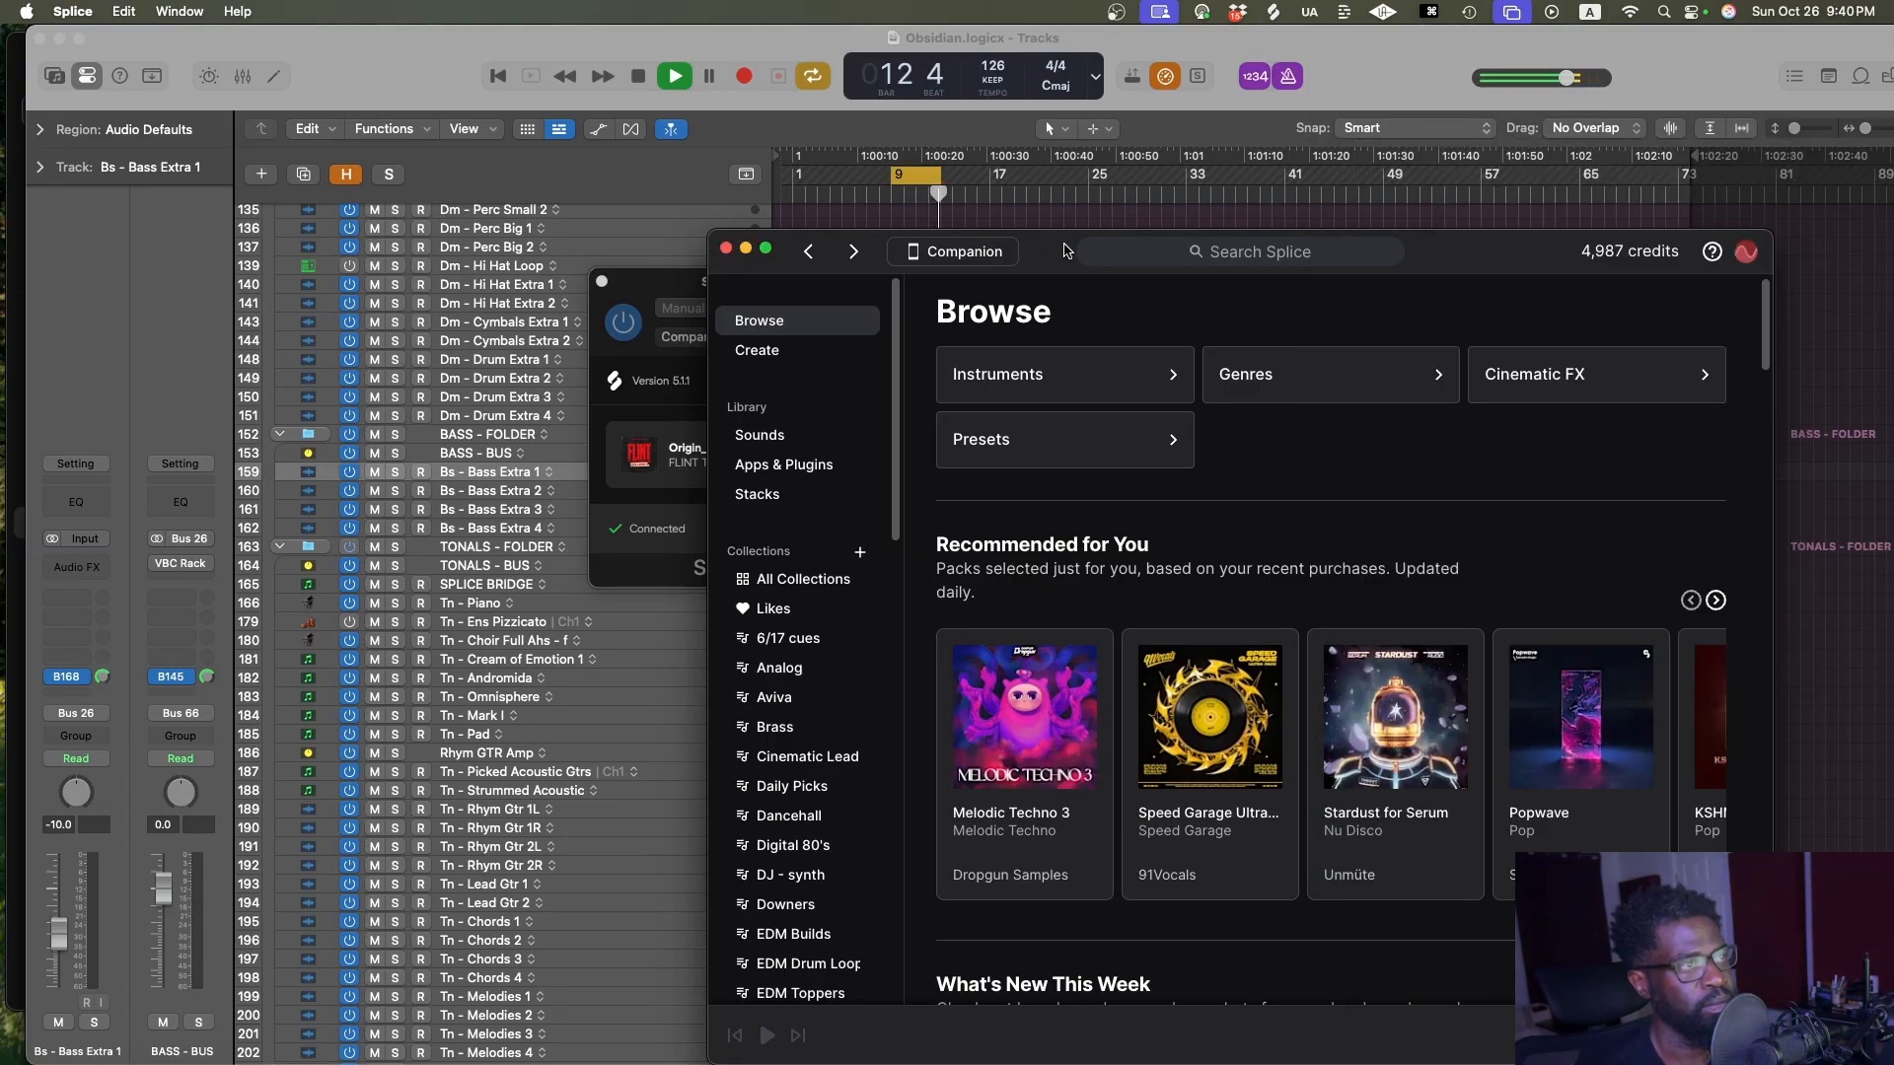
left_click_drag(1065, 250, 1162, 249)
Look through the saved collections and open the library's Sounds page
scroll(938, 382, "down", 10)
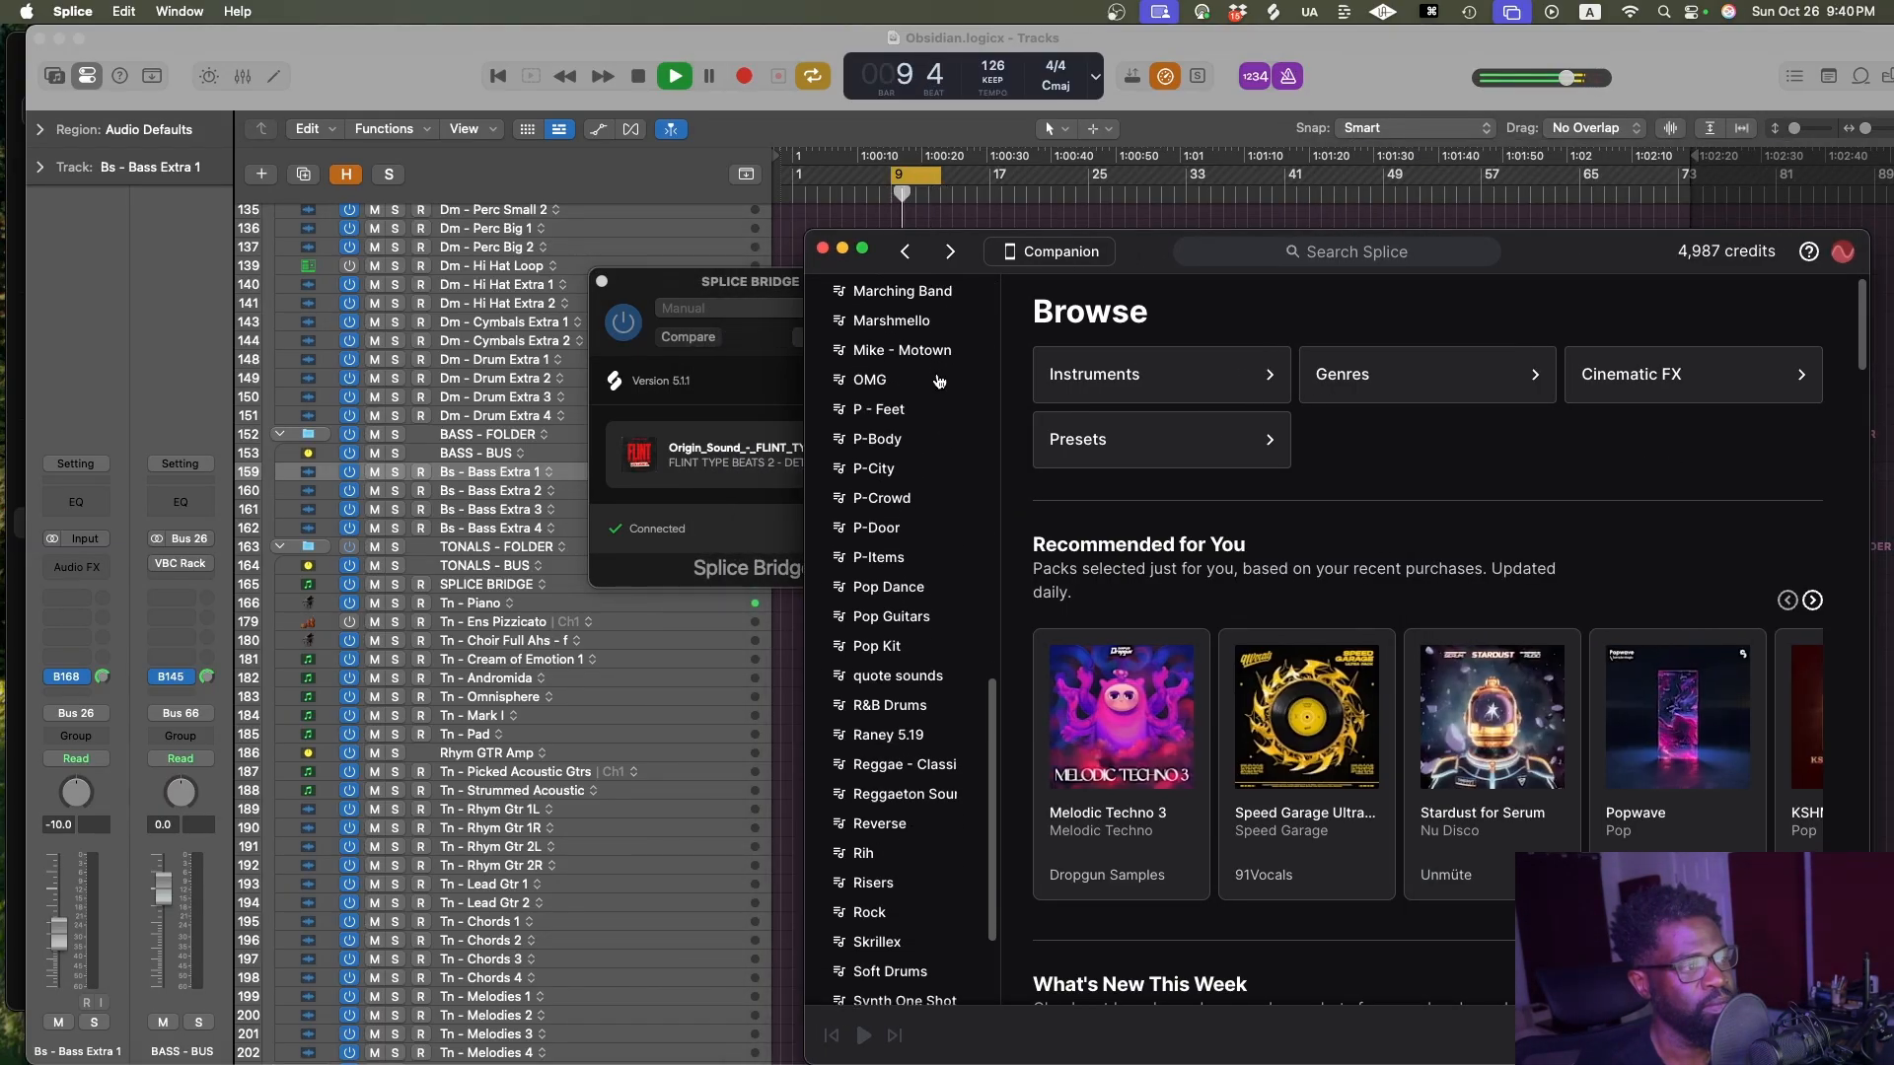
scroll(938, 381, "down", 5)
scroll(947, 403, "up", 20)
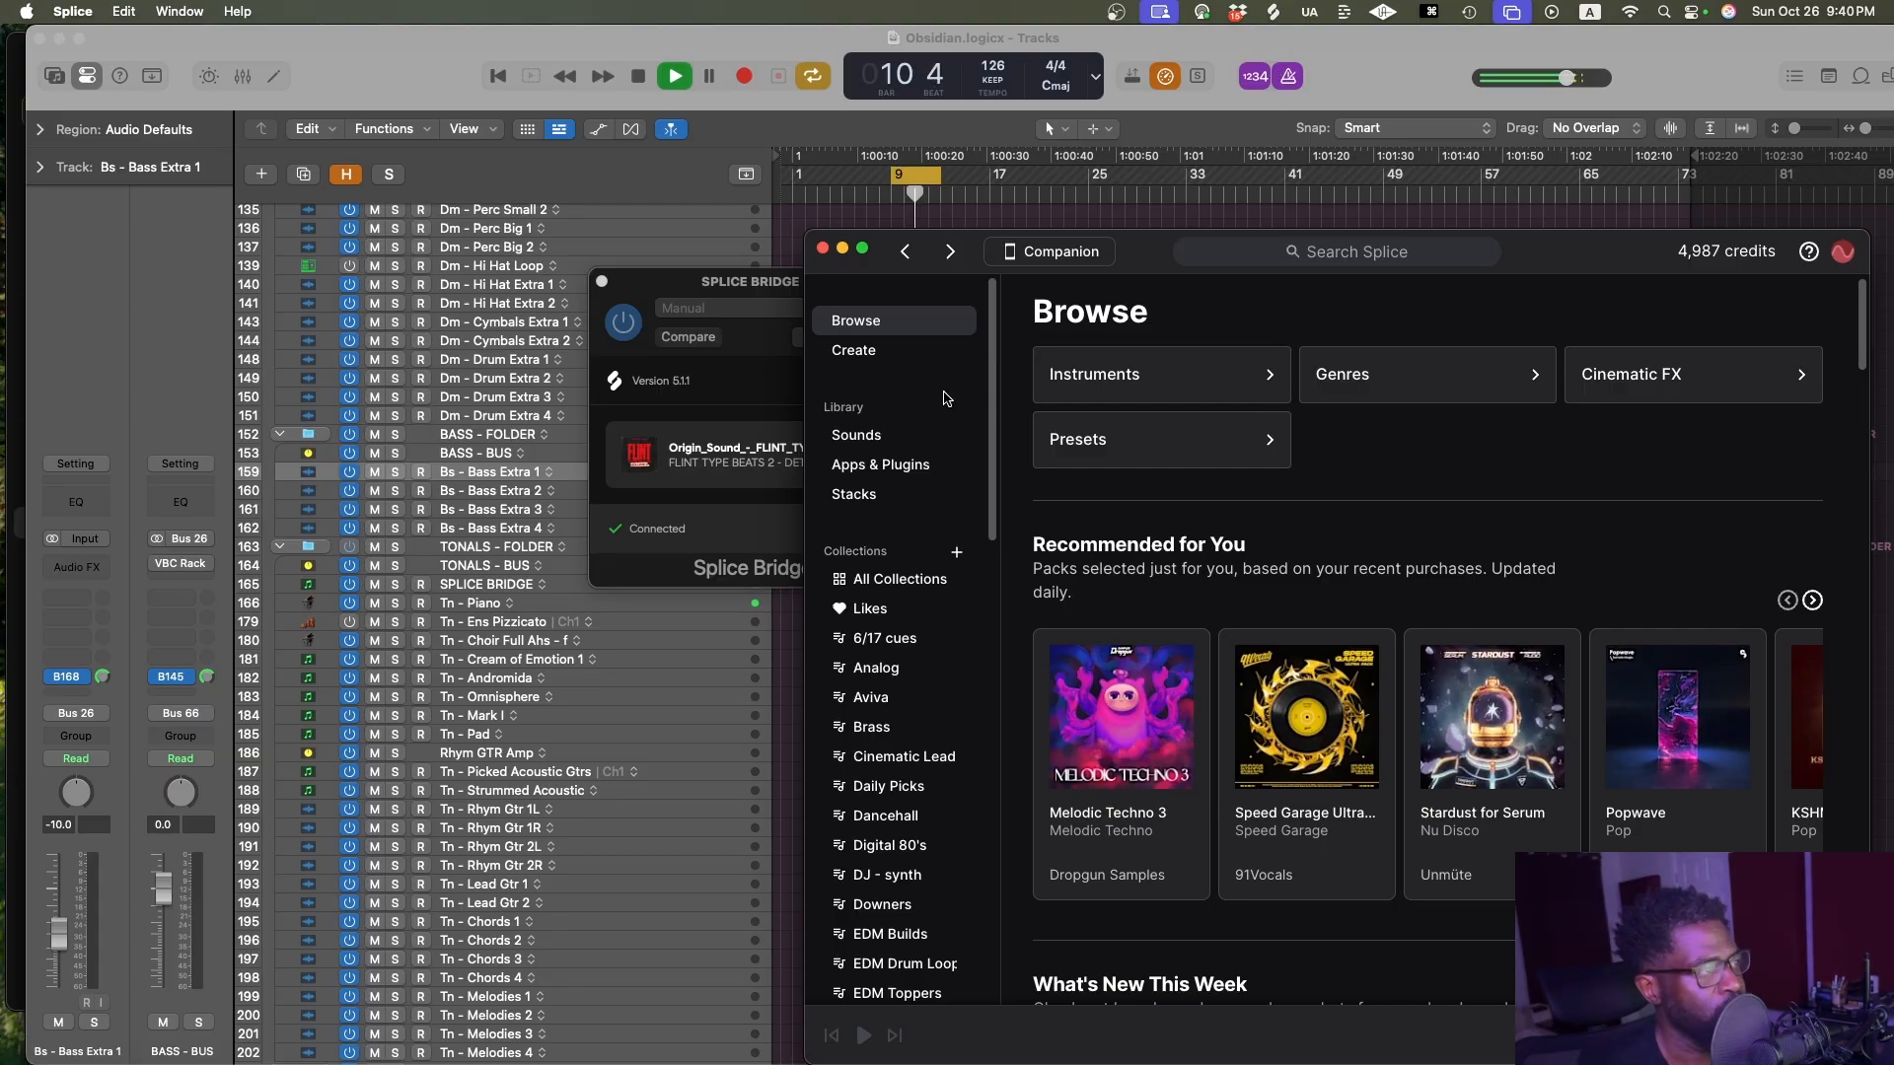
left_click(884, 433)
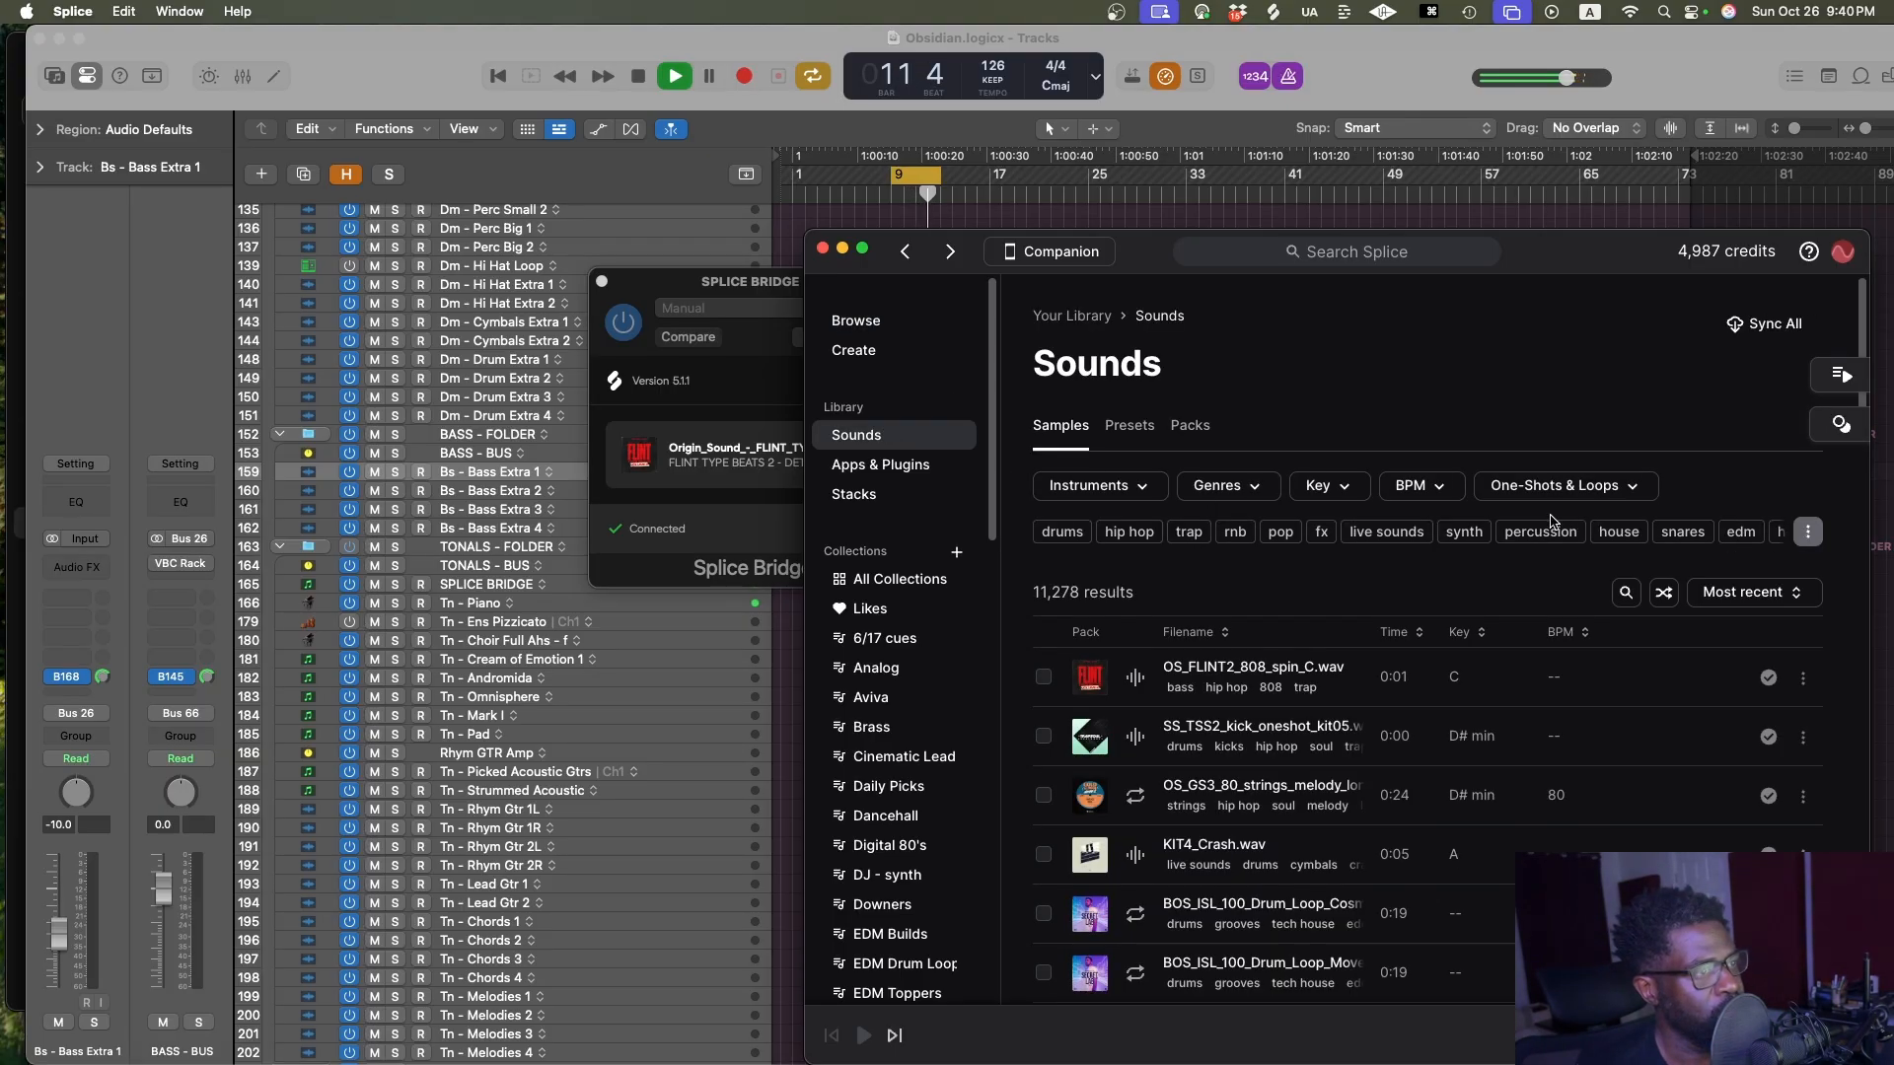
Audition the library sample OS_FLINT2_808_spin_C.wav transposed to the key of A, closing the Splice Bridge plug-in window
left_click(1136, 681)
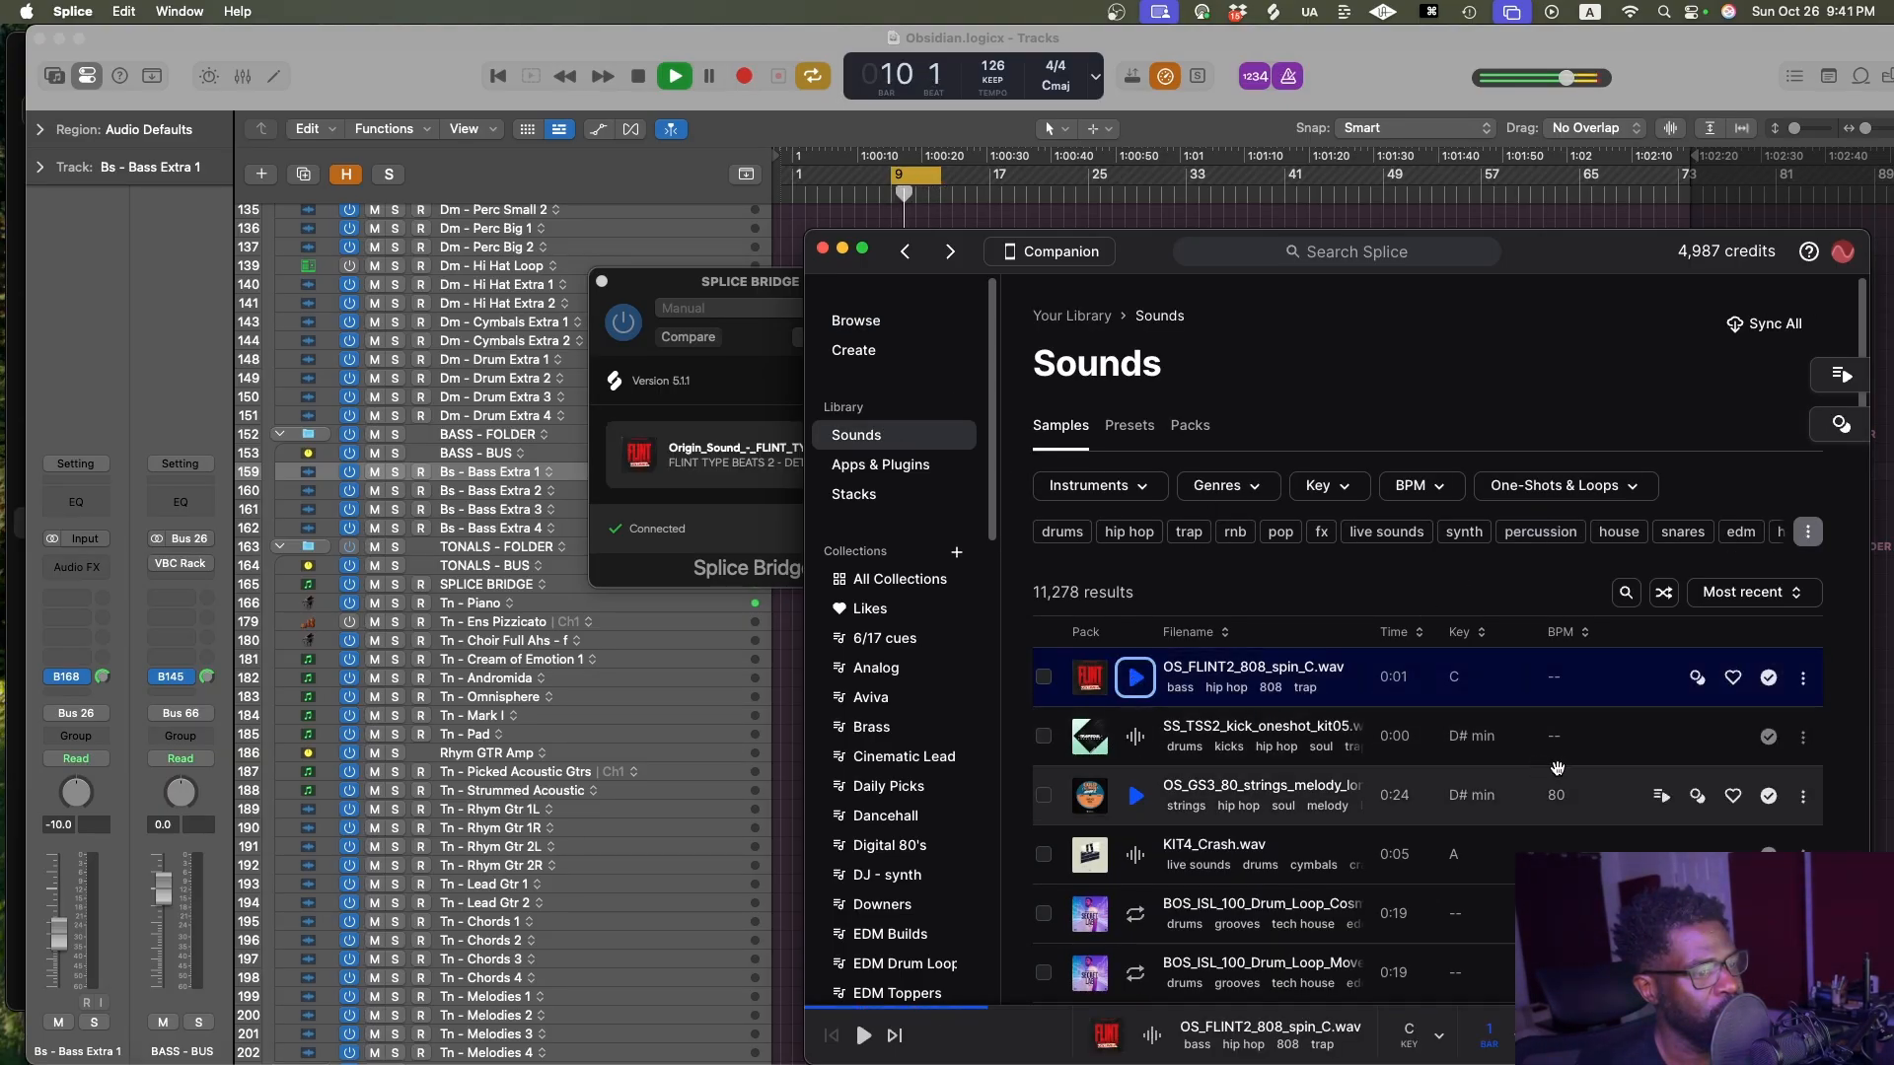
left_click(1436, 1038)
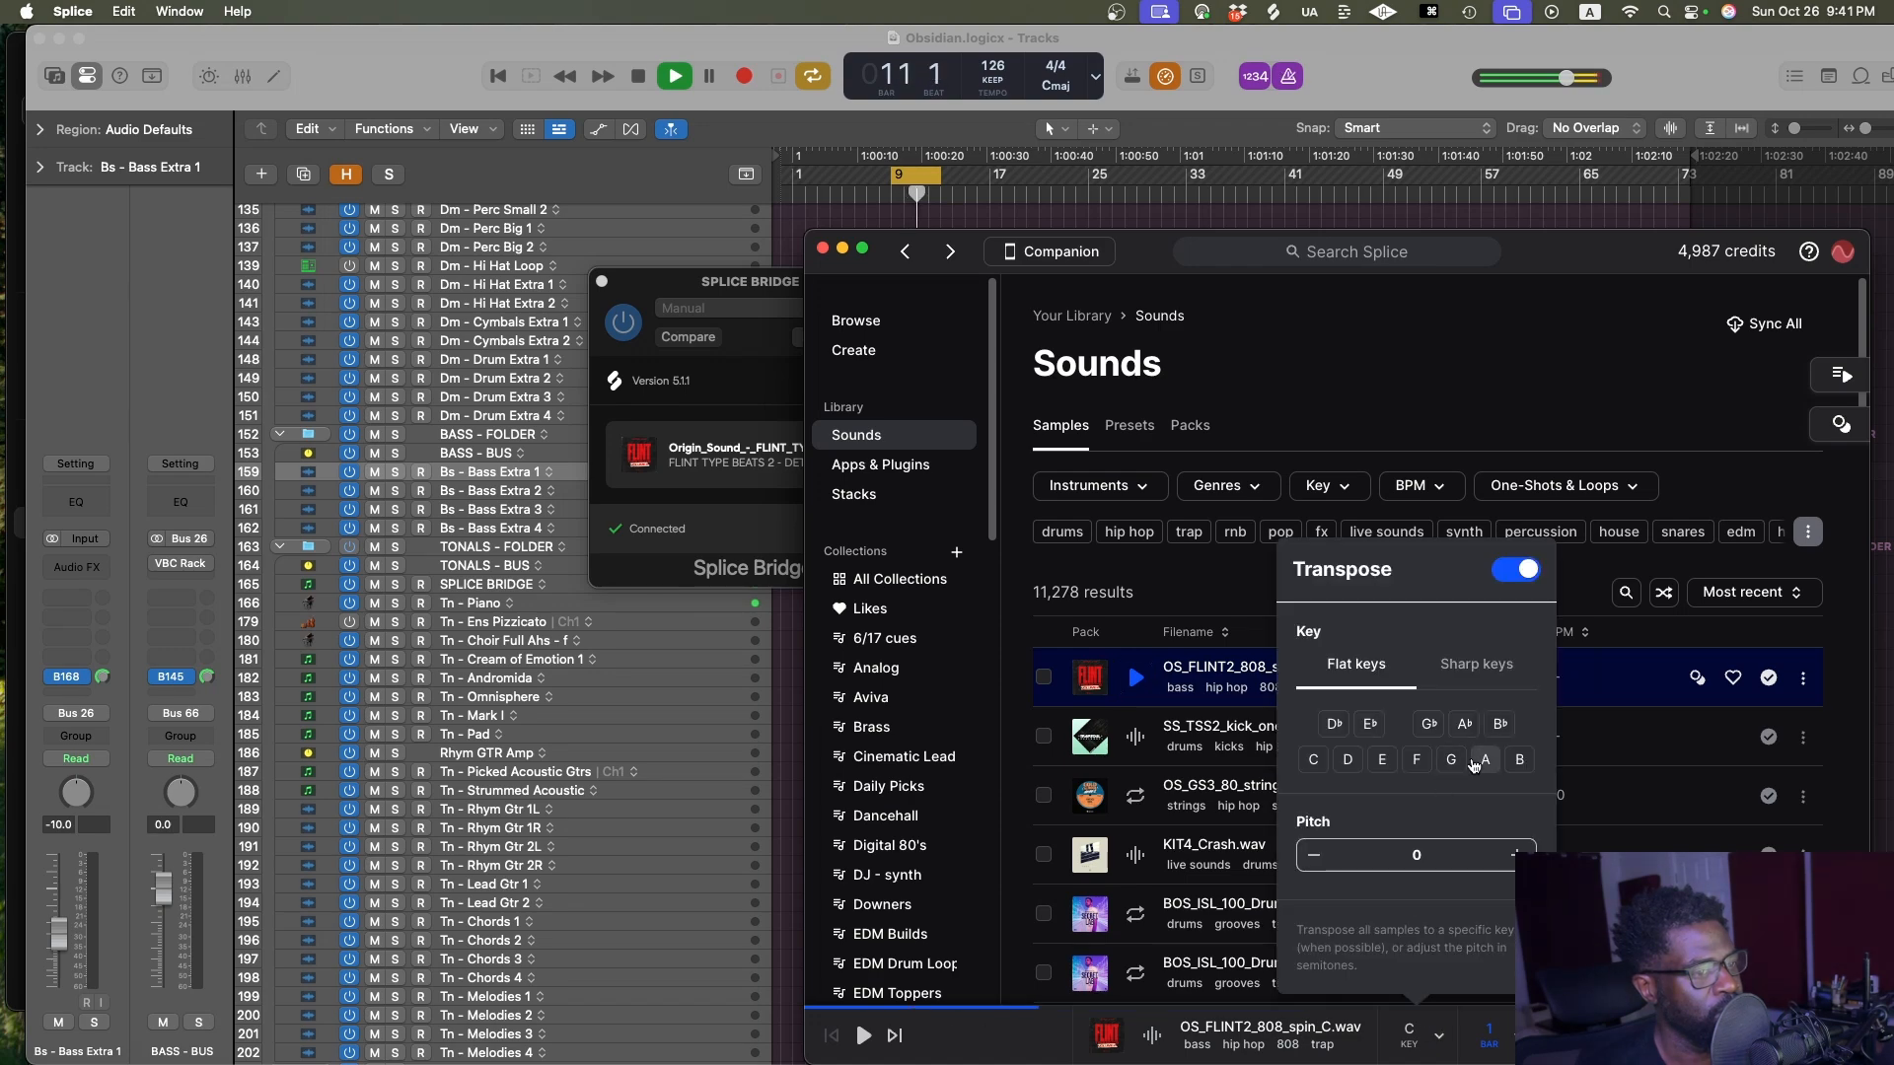
left_click(1484, 760)
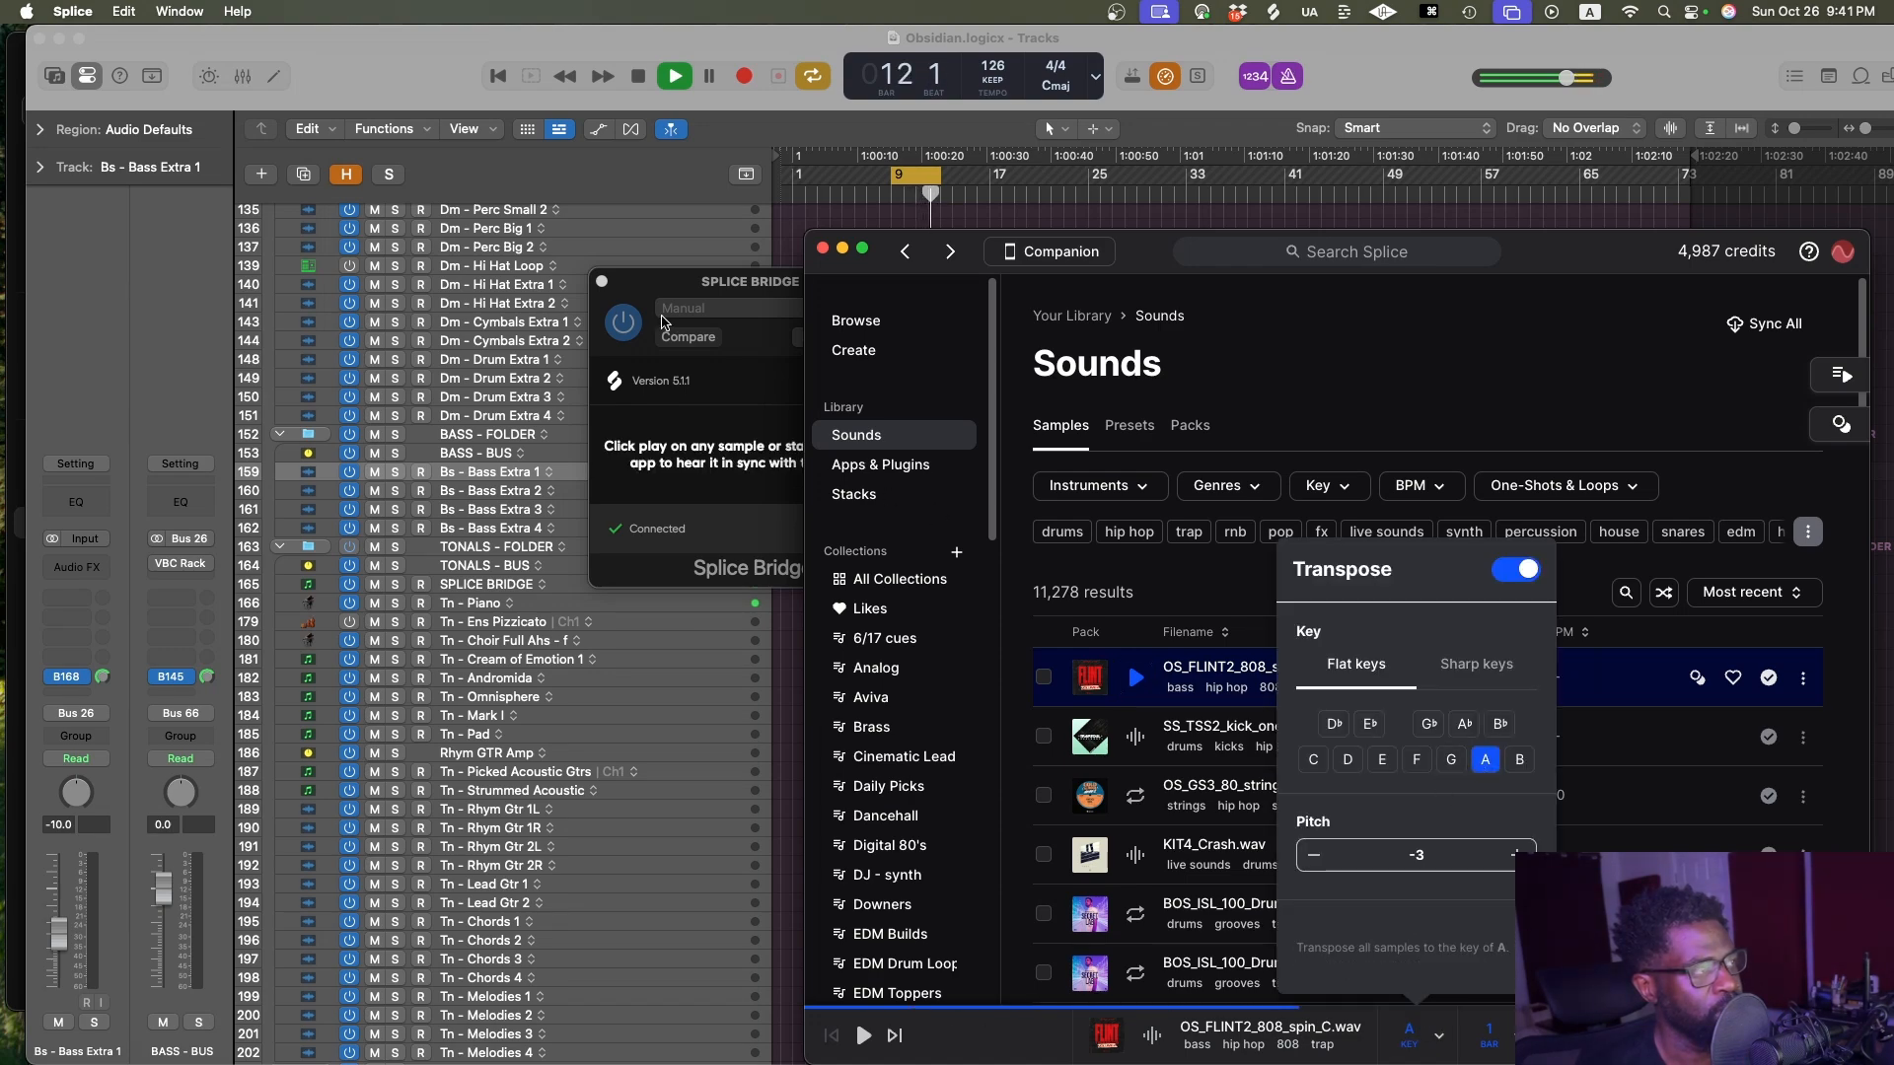
left_click(602, 282)
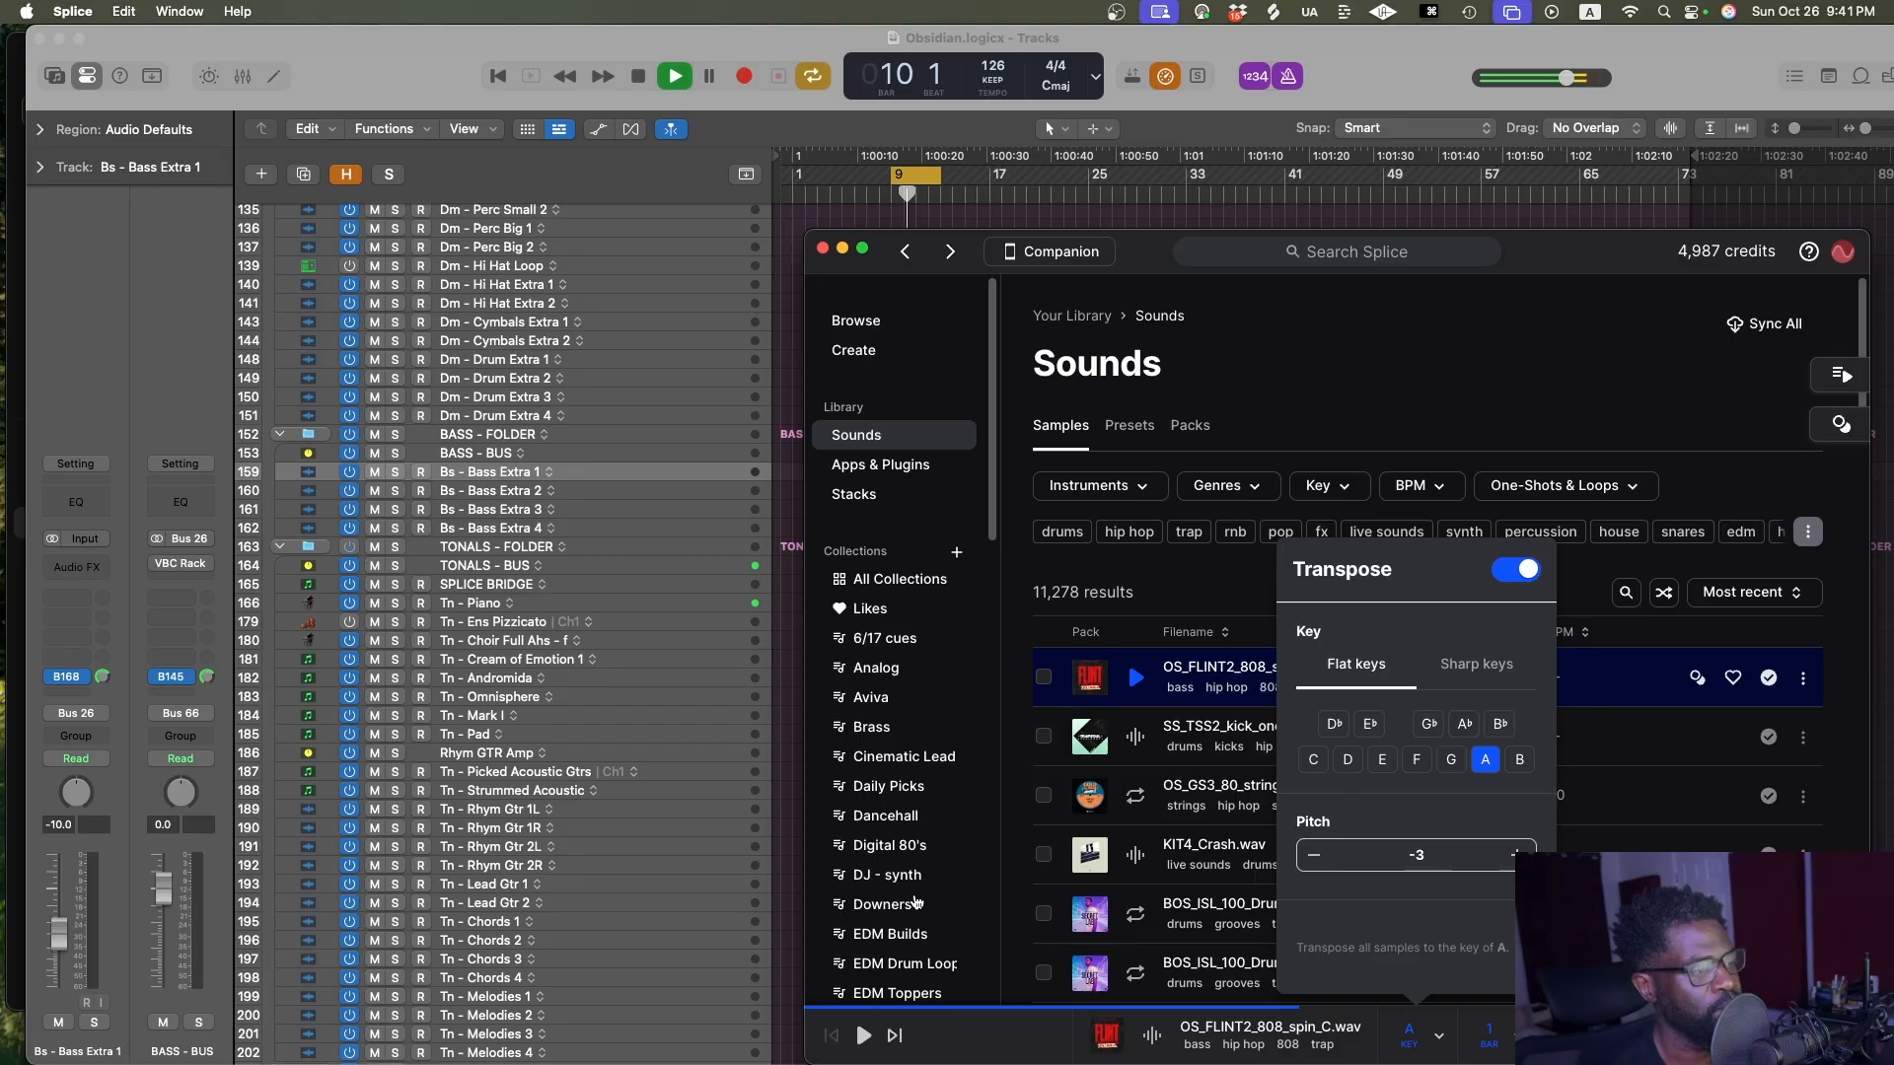
left_click(864, 1035)
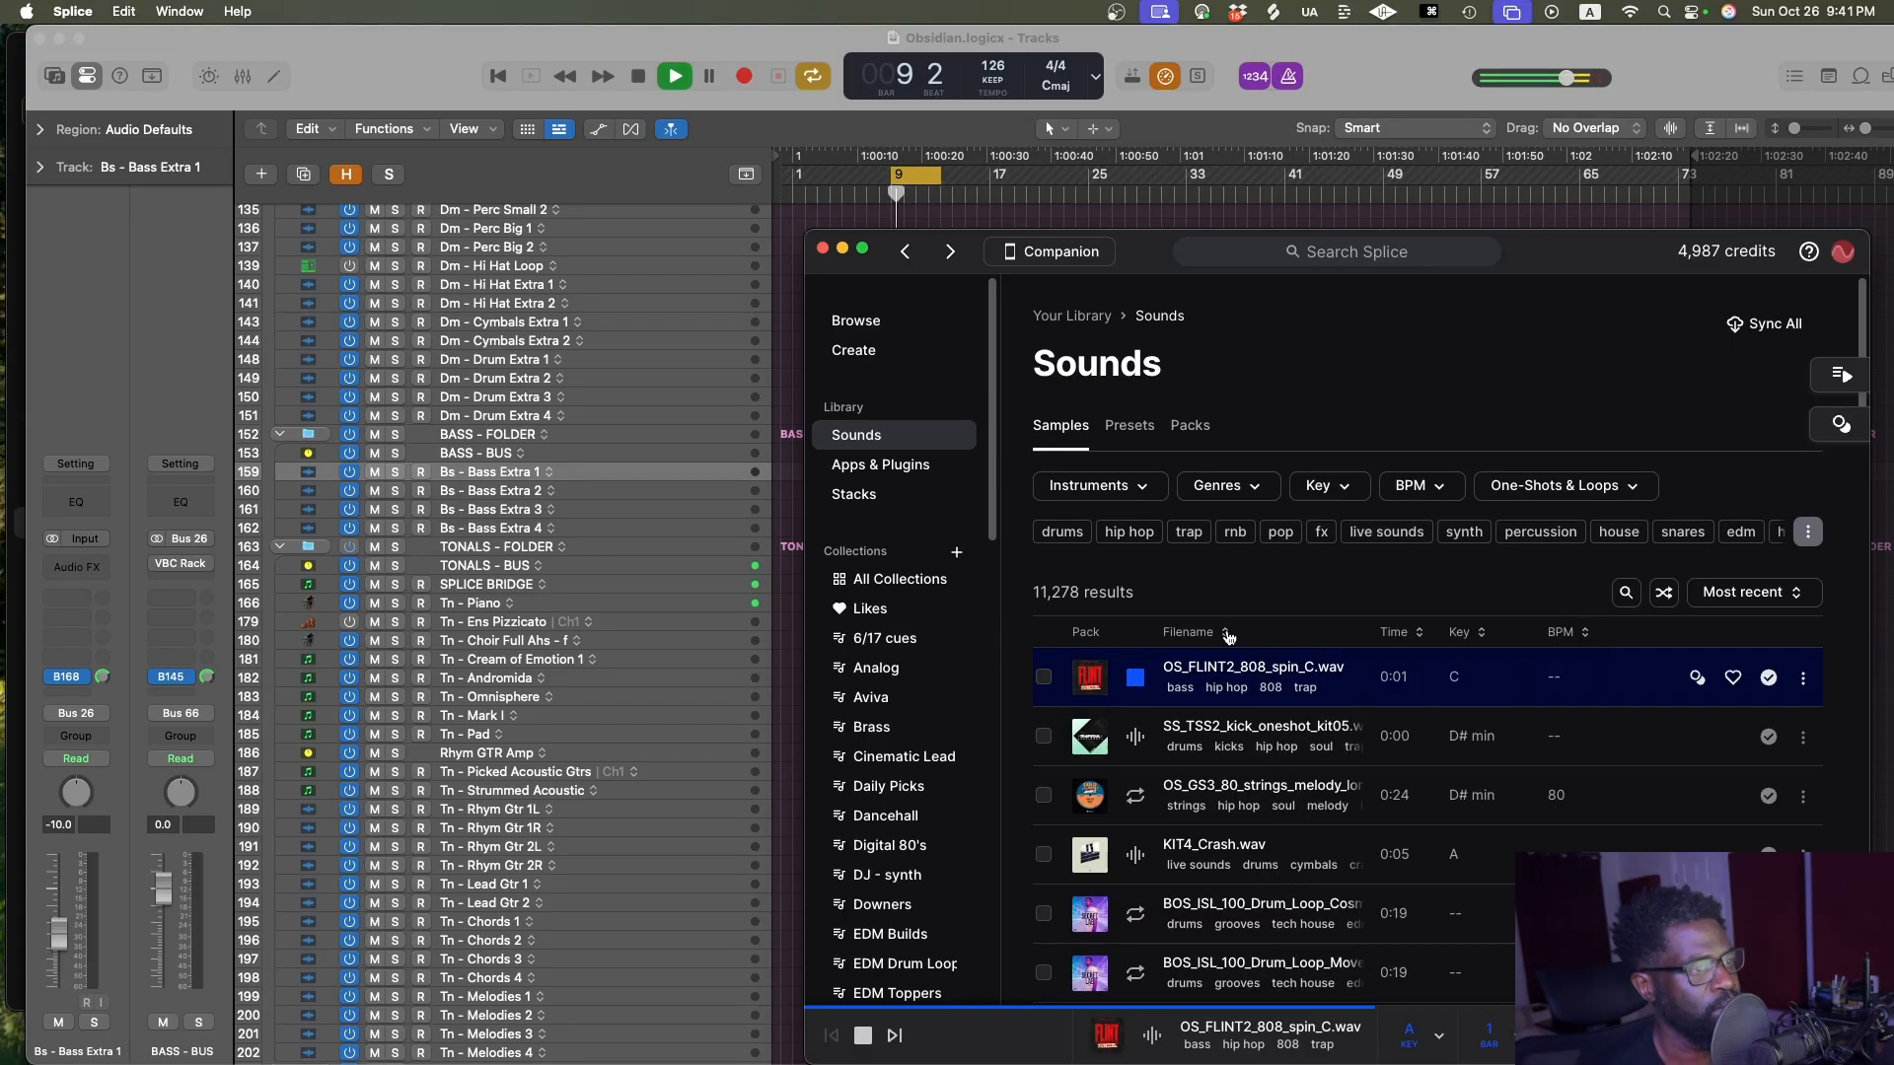
Search the sounds library for 808 and filter the results by the 808 and distorted tags
left_click(1617, 594)
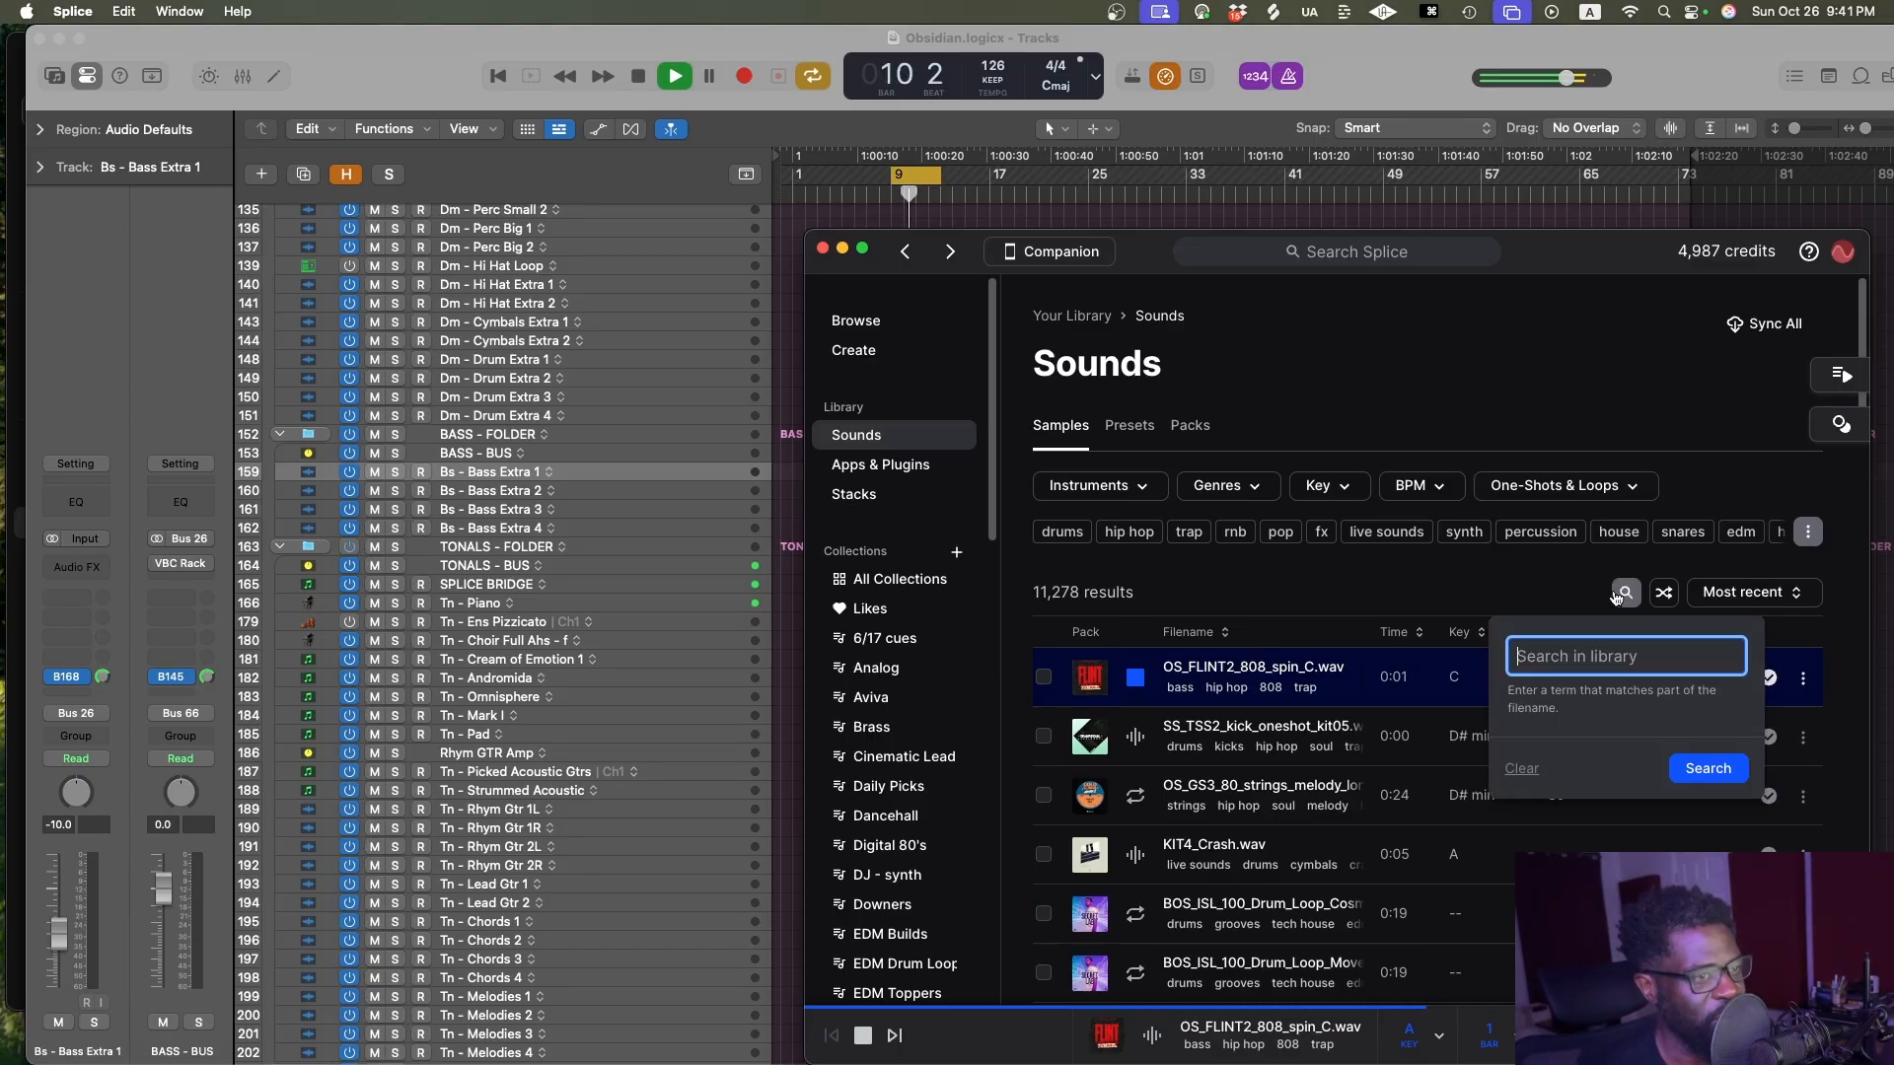
type("808")
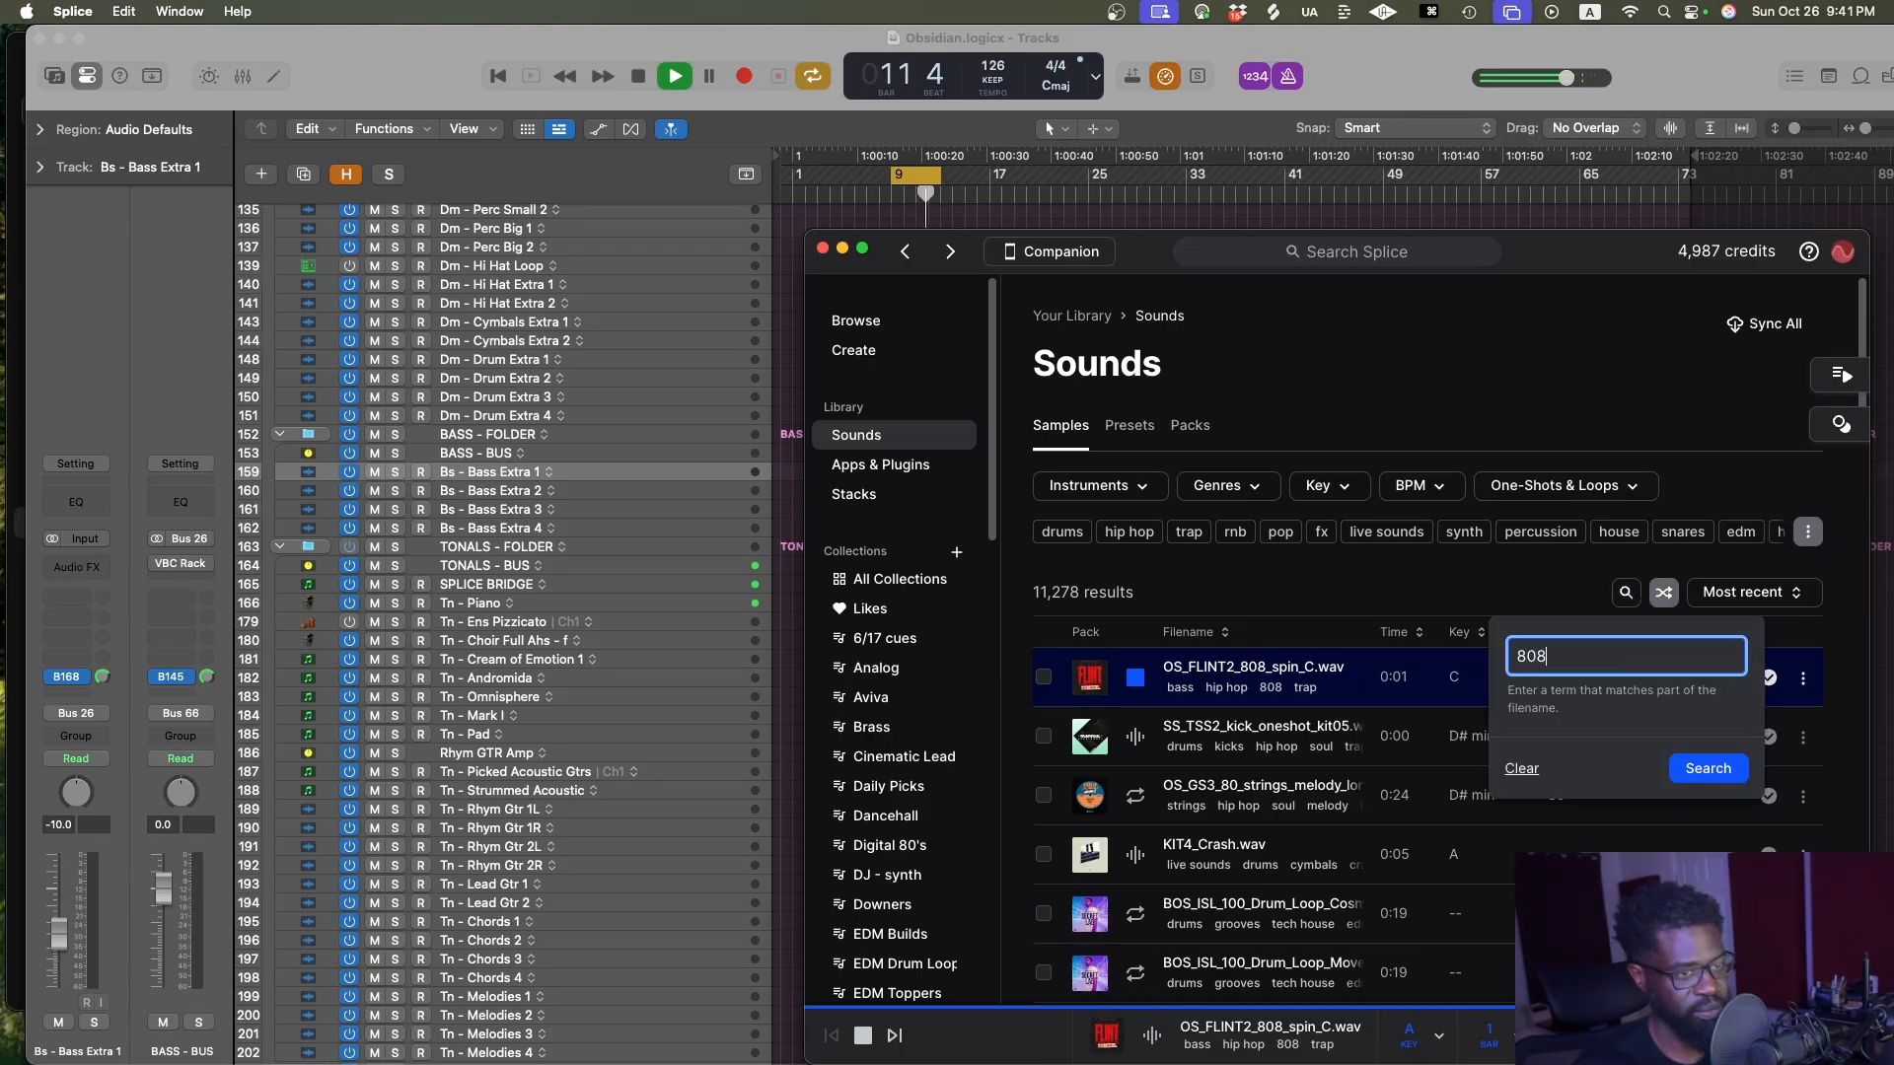
key("Return")
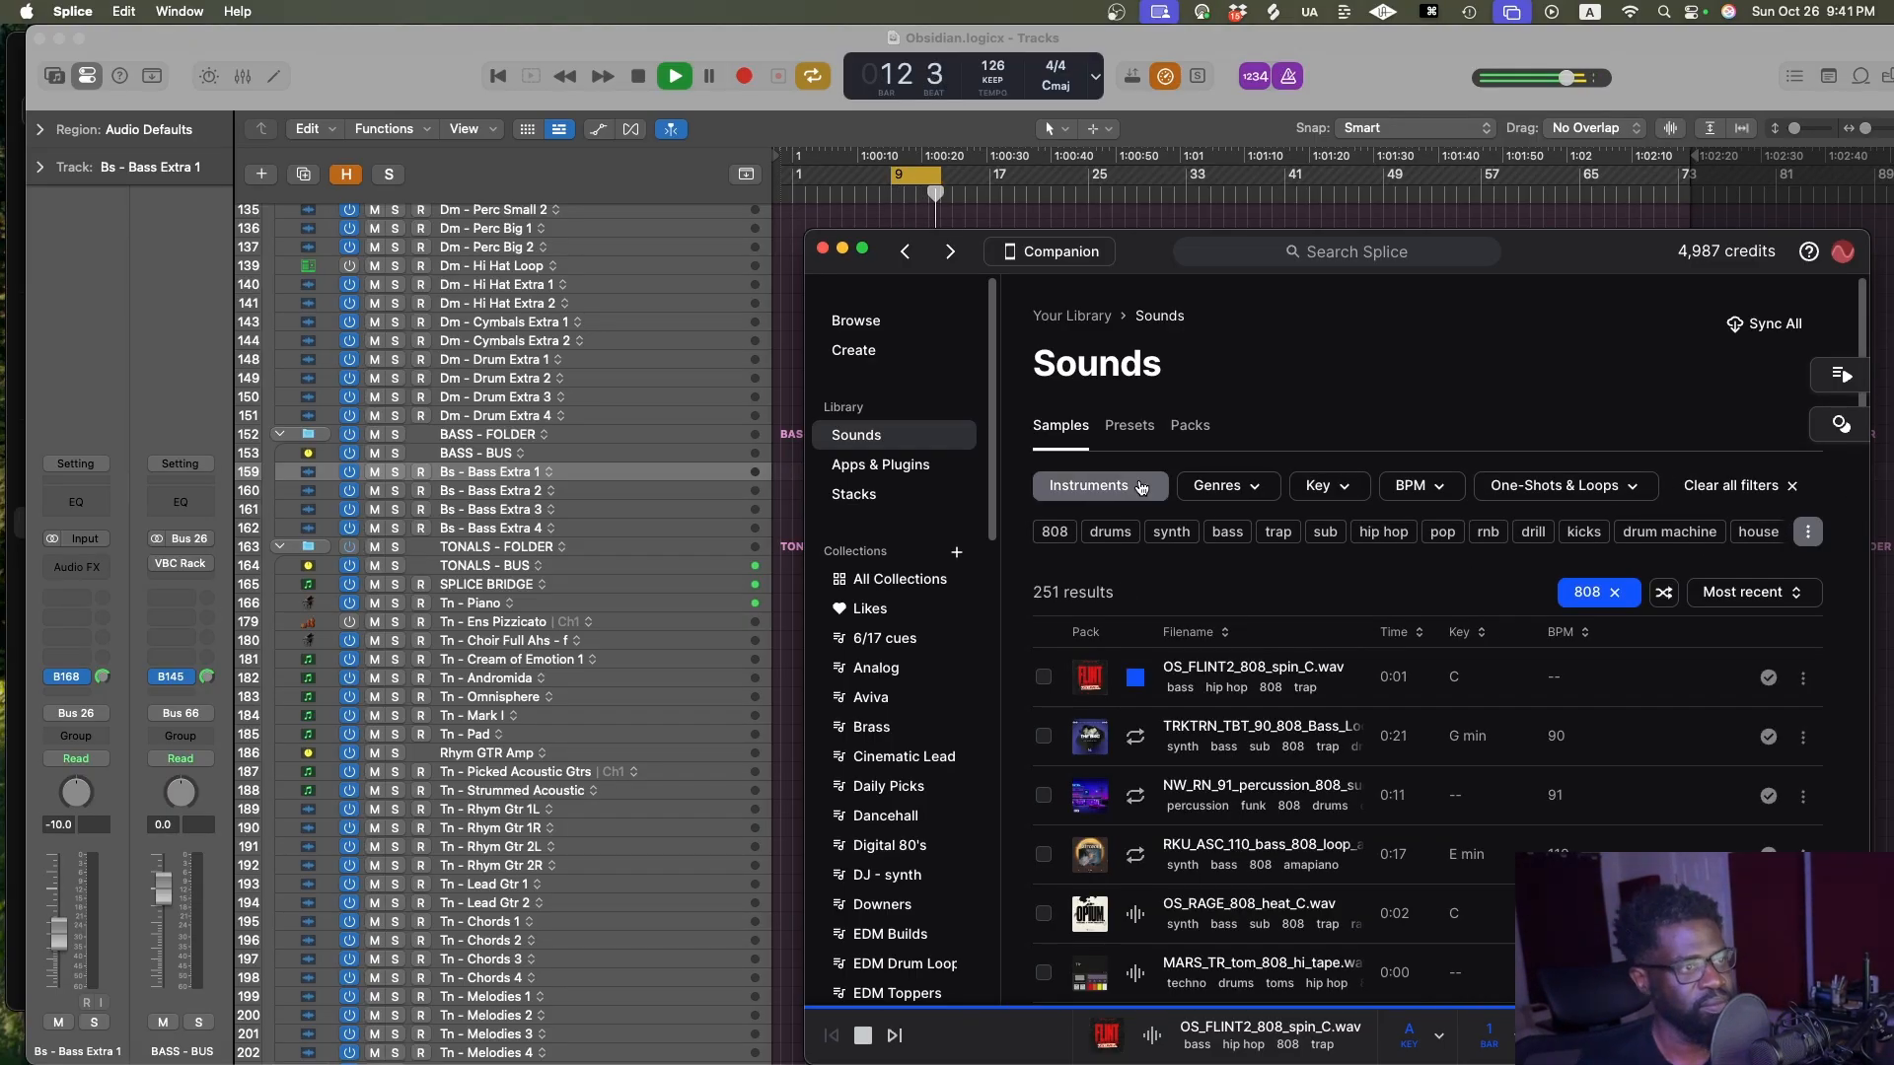
left_click(1065, 531)
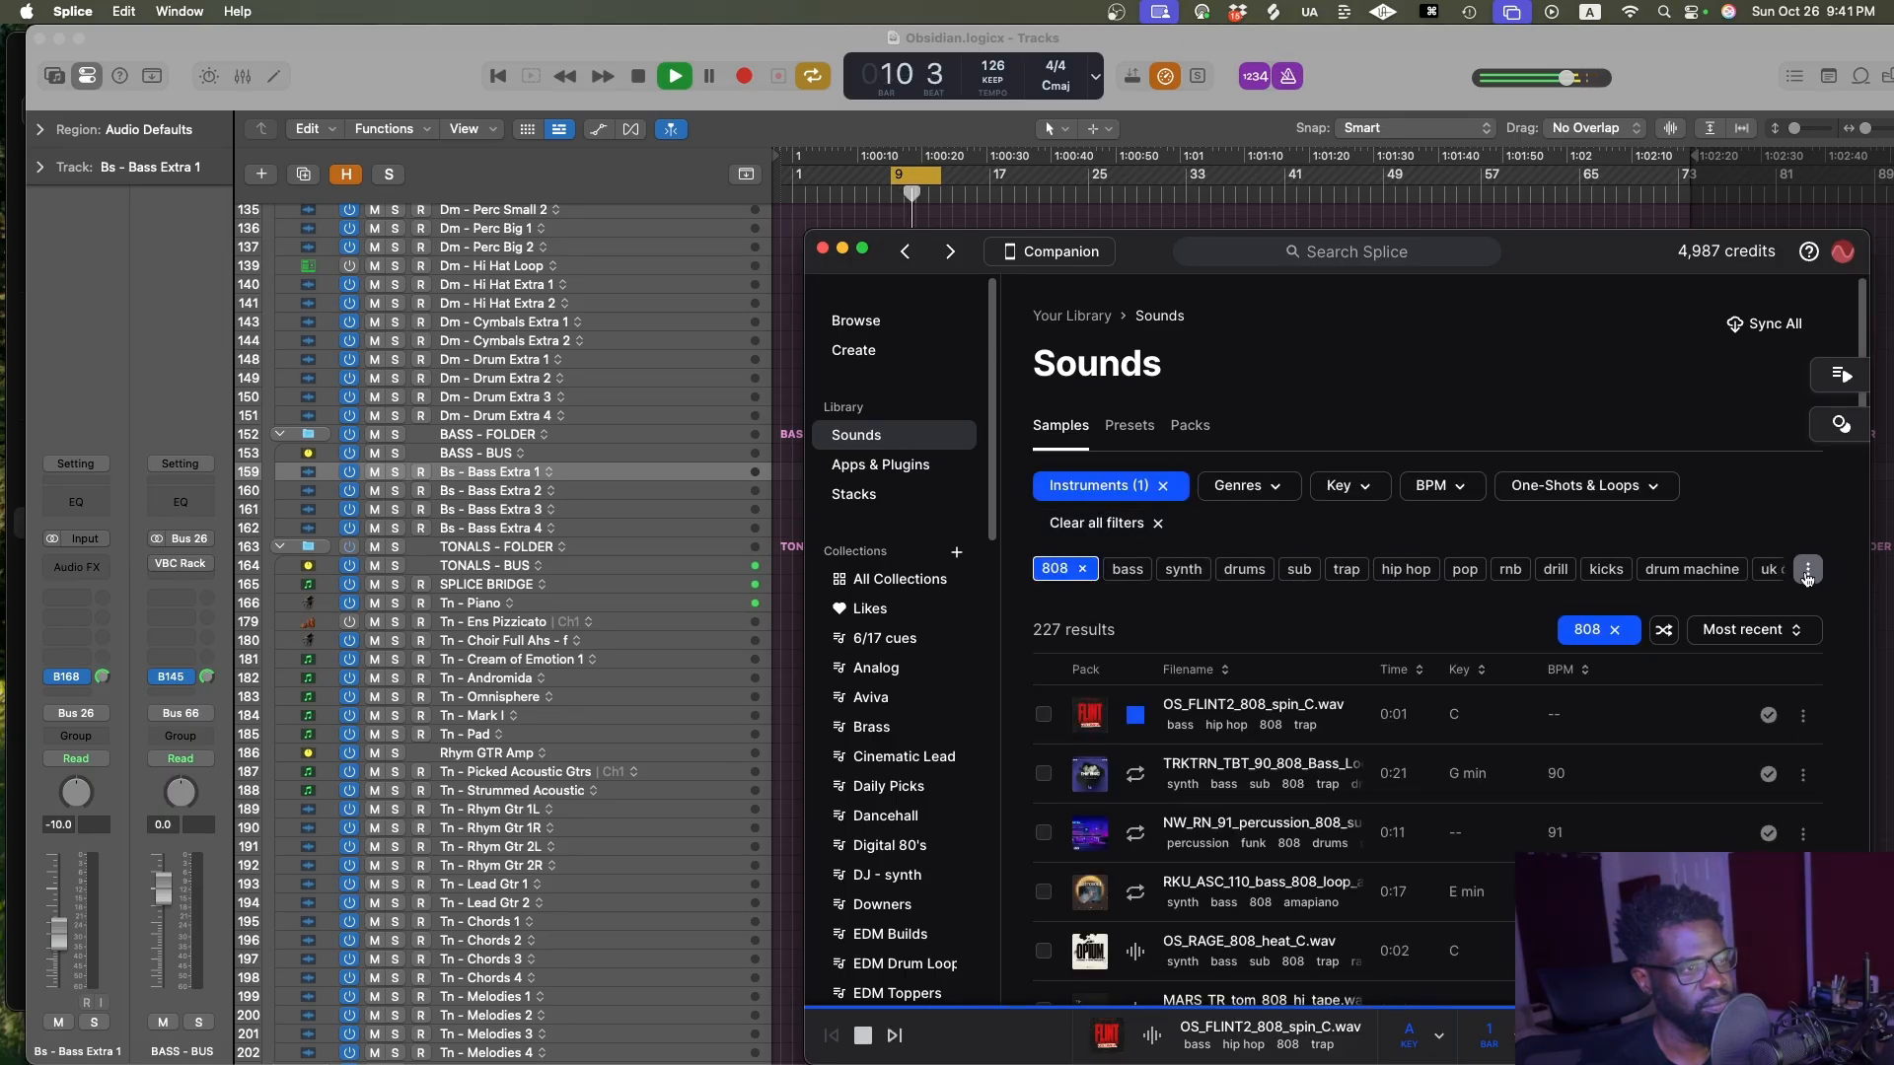
left_click(1807, 578)
left_click(1154, 596)
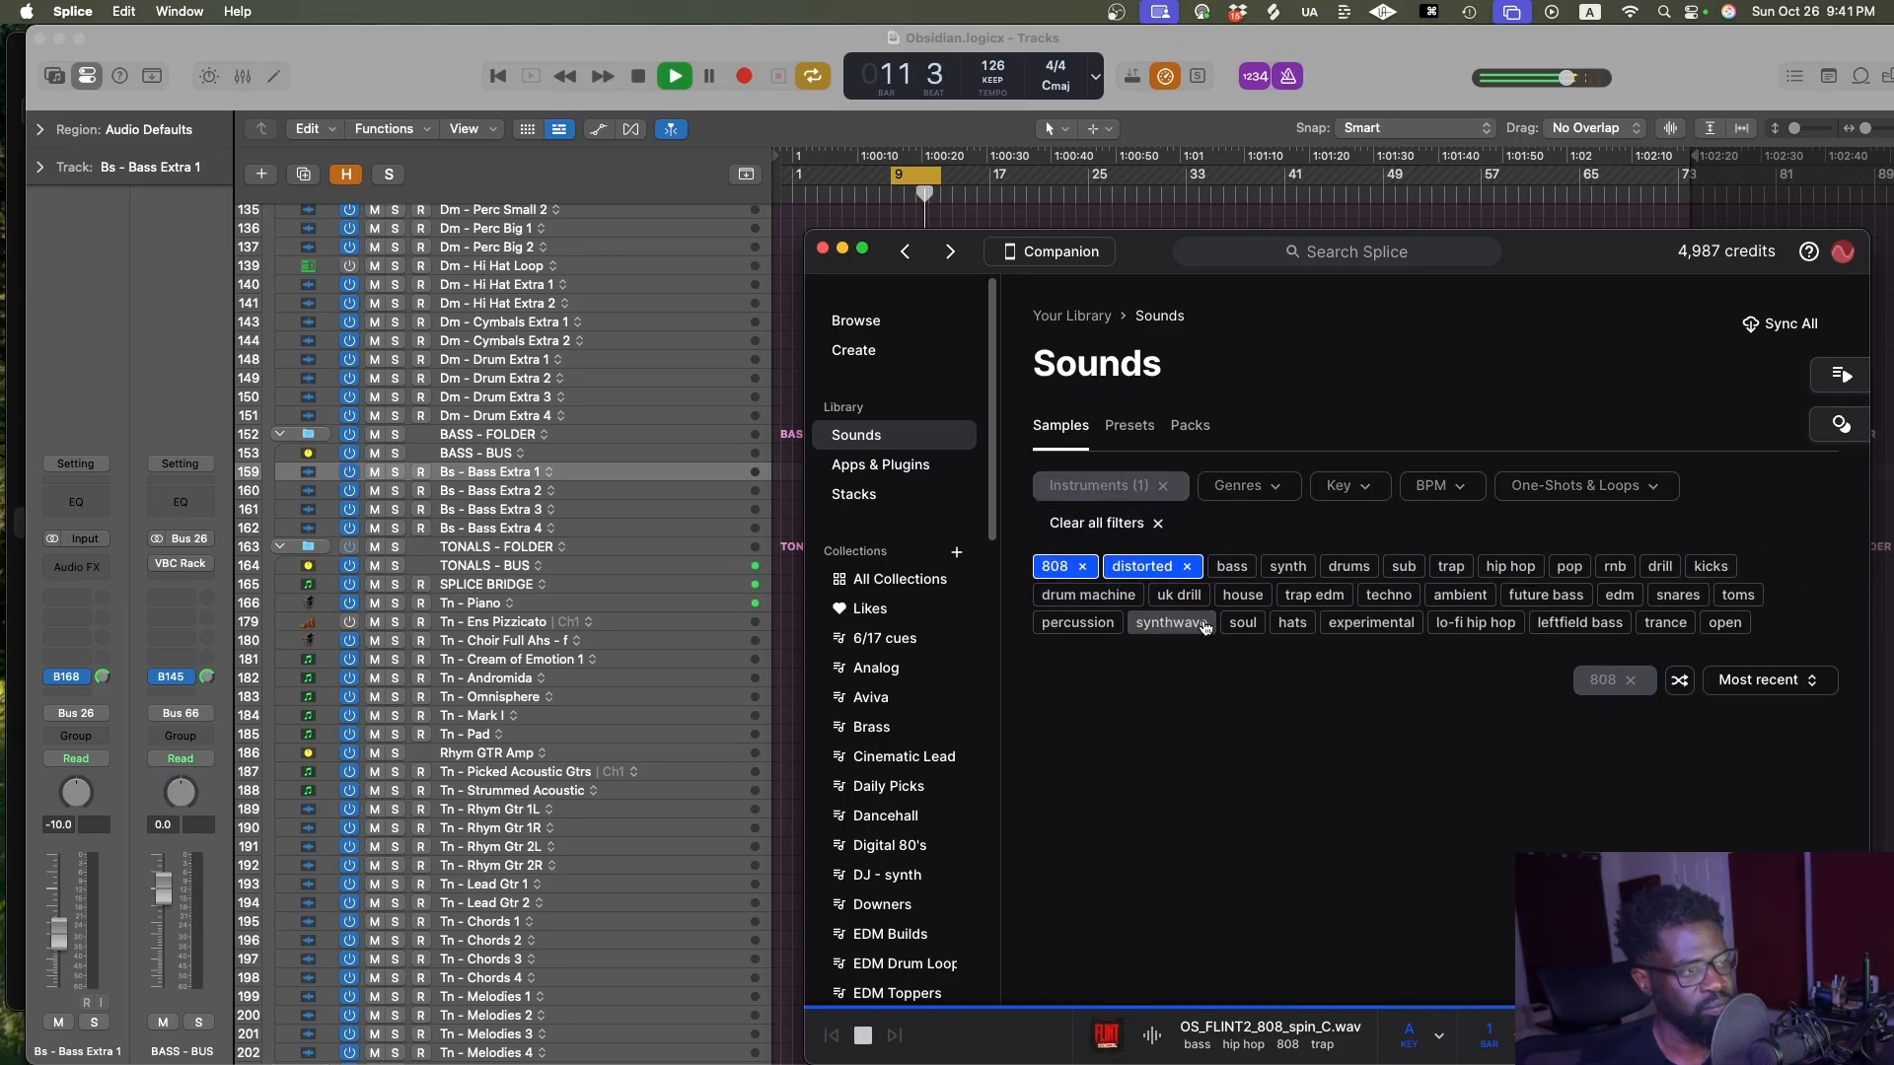
Audition JU_S808s_91_C.wav and JU_S808s_39_C.wav, and restrict the distorted 808 results to loops
left_click(1134, 750)
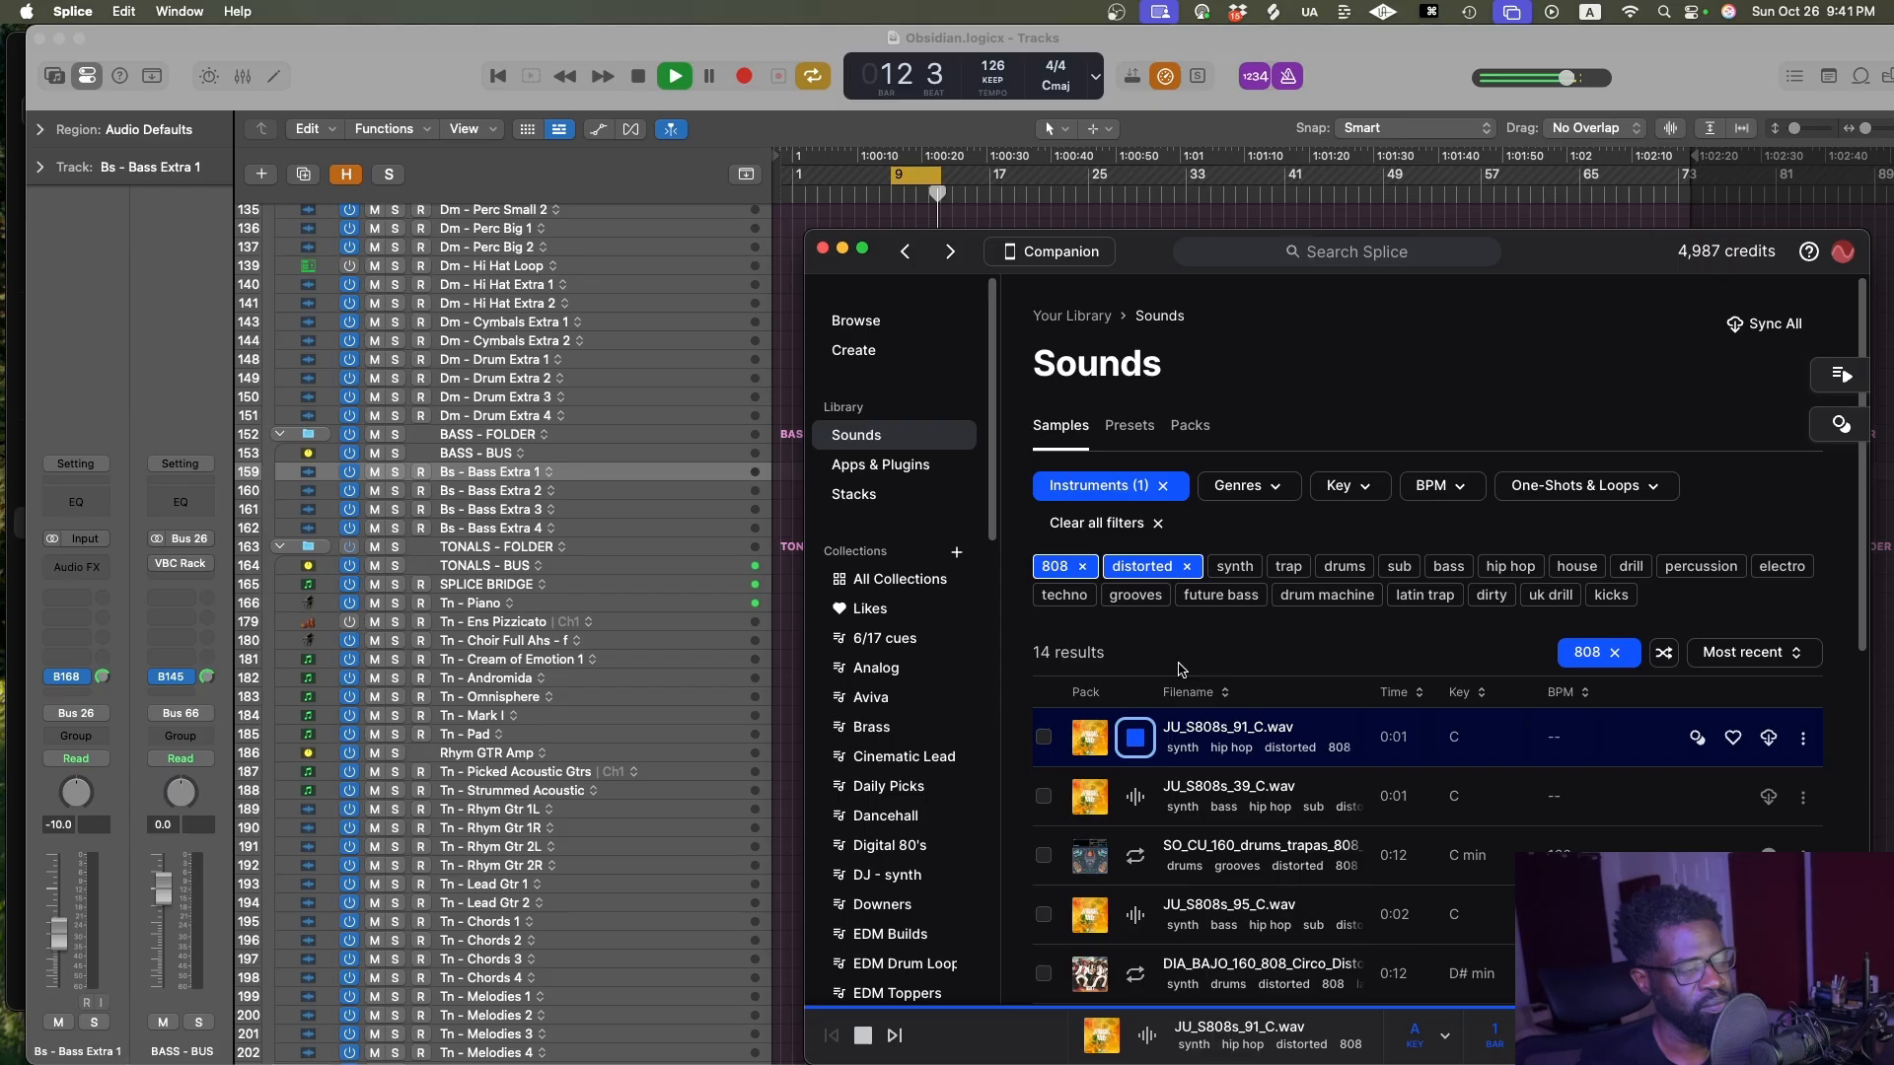
key("Down")
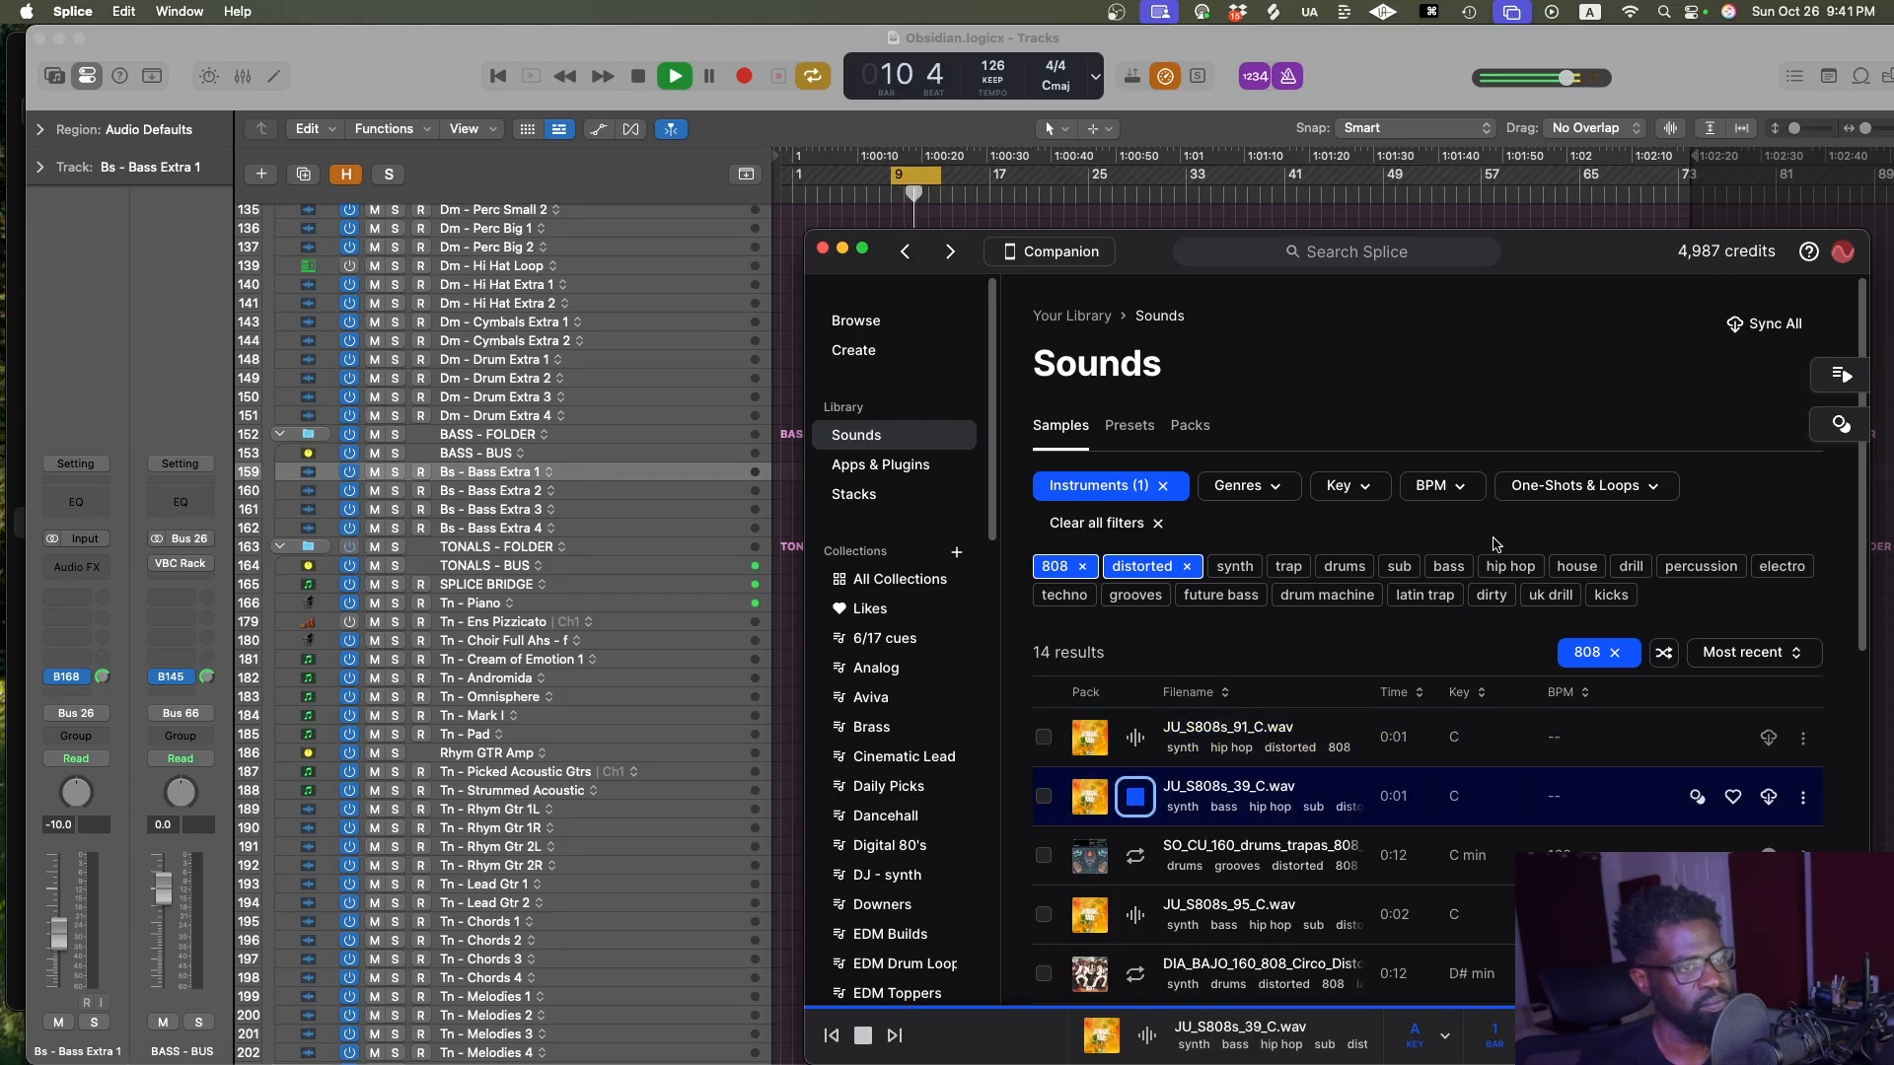
left_click(1578, 486)
left_click(1551, 543)
left_click(1716, 638)
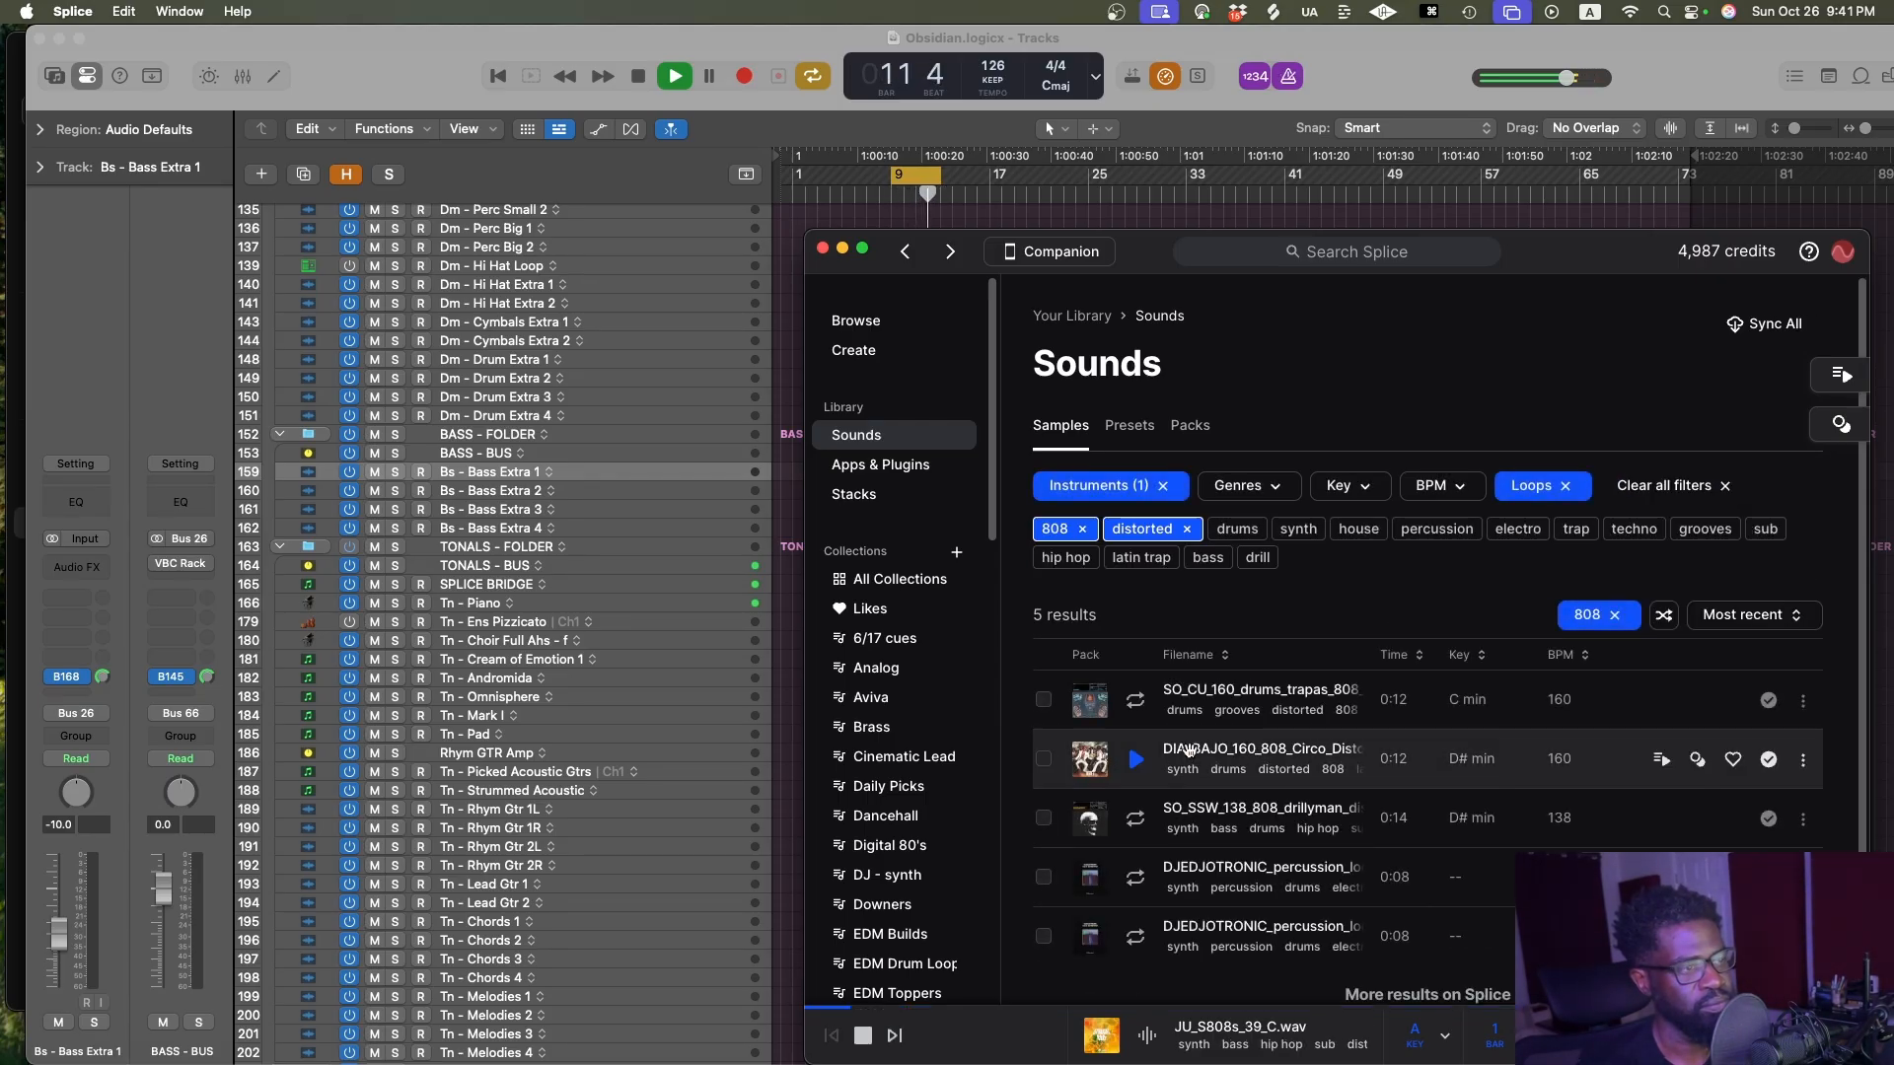
Audition the five distorted 808 loops in the library one after another, from SO_CU_160_drums_trapas_808 to the last DJEDJOTRONIC_percussion loop
left_click(1322, 715)
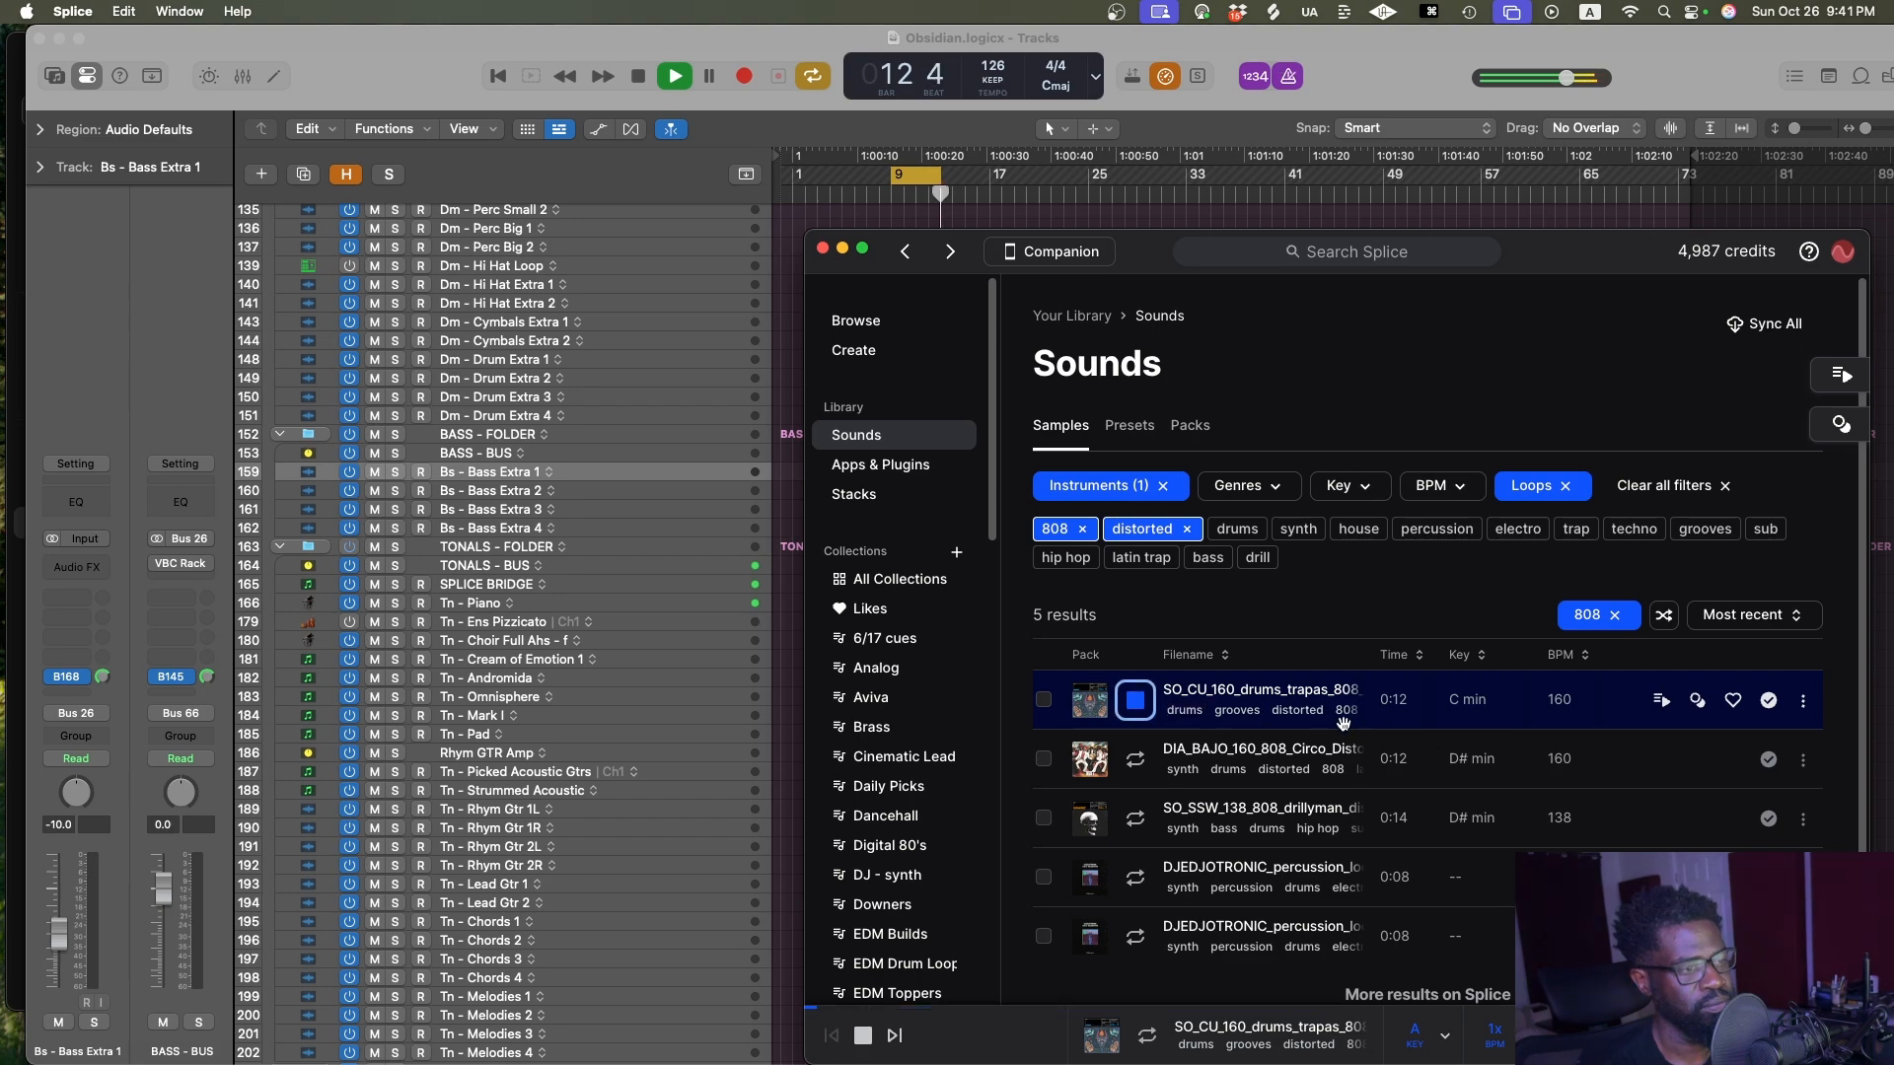
left_click(1131, 772)
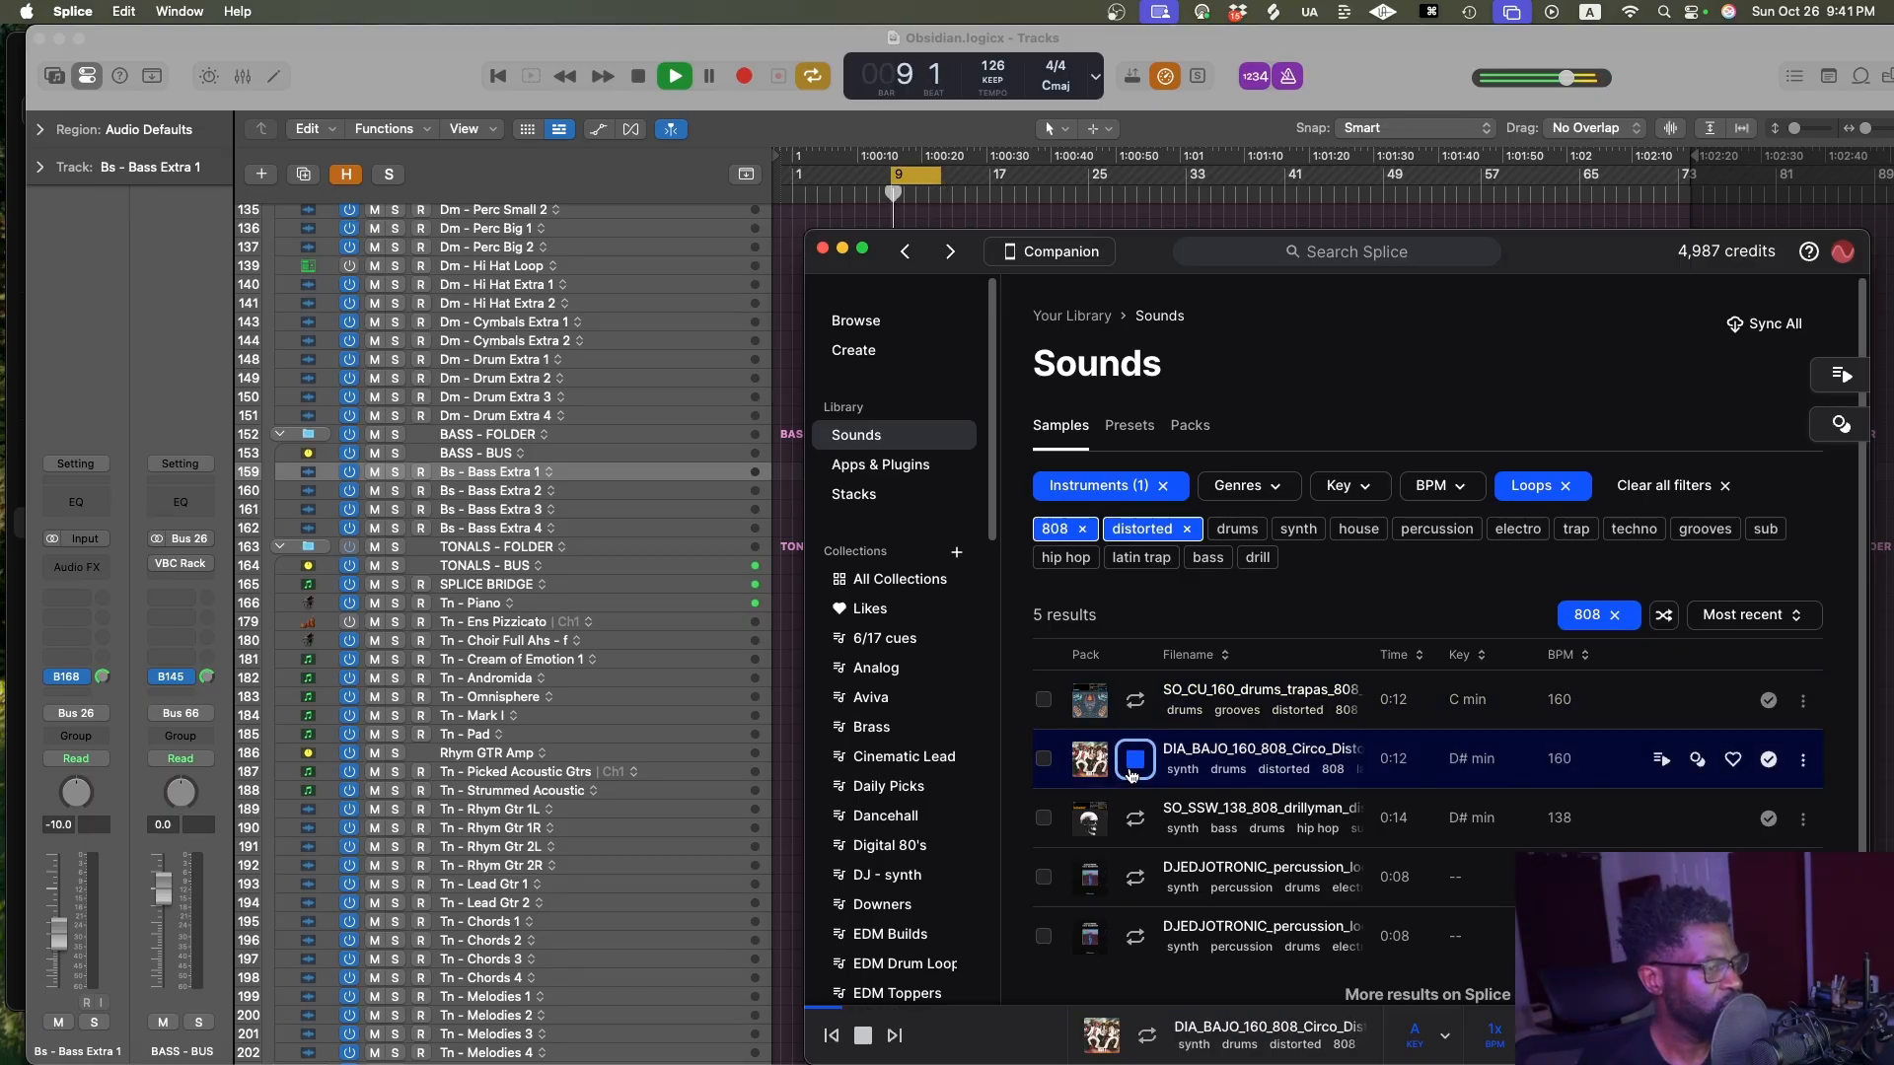
left_click(1135, 820)
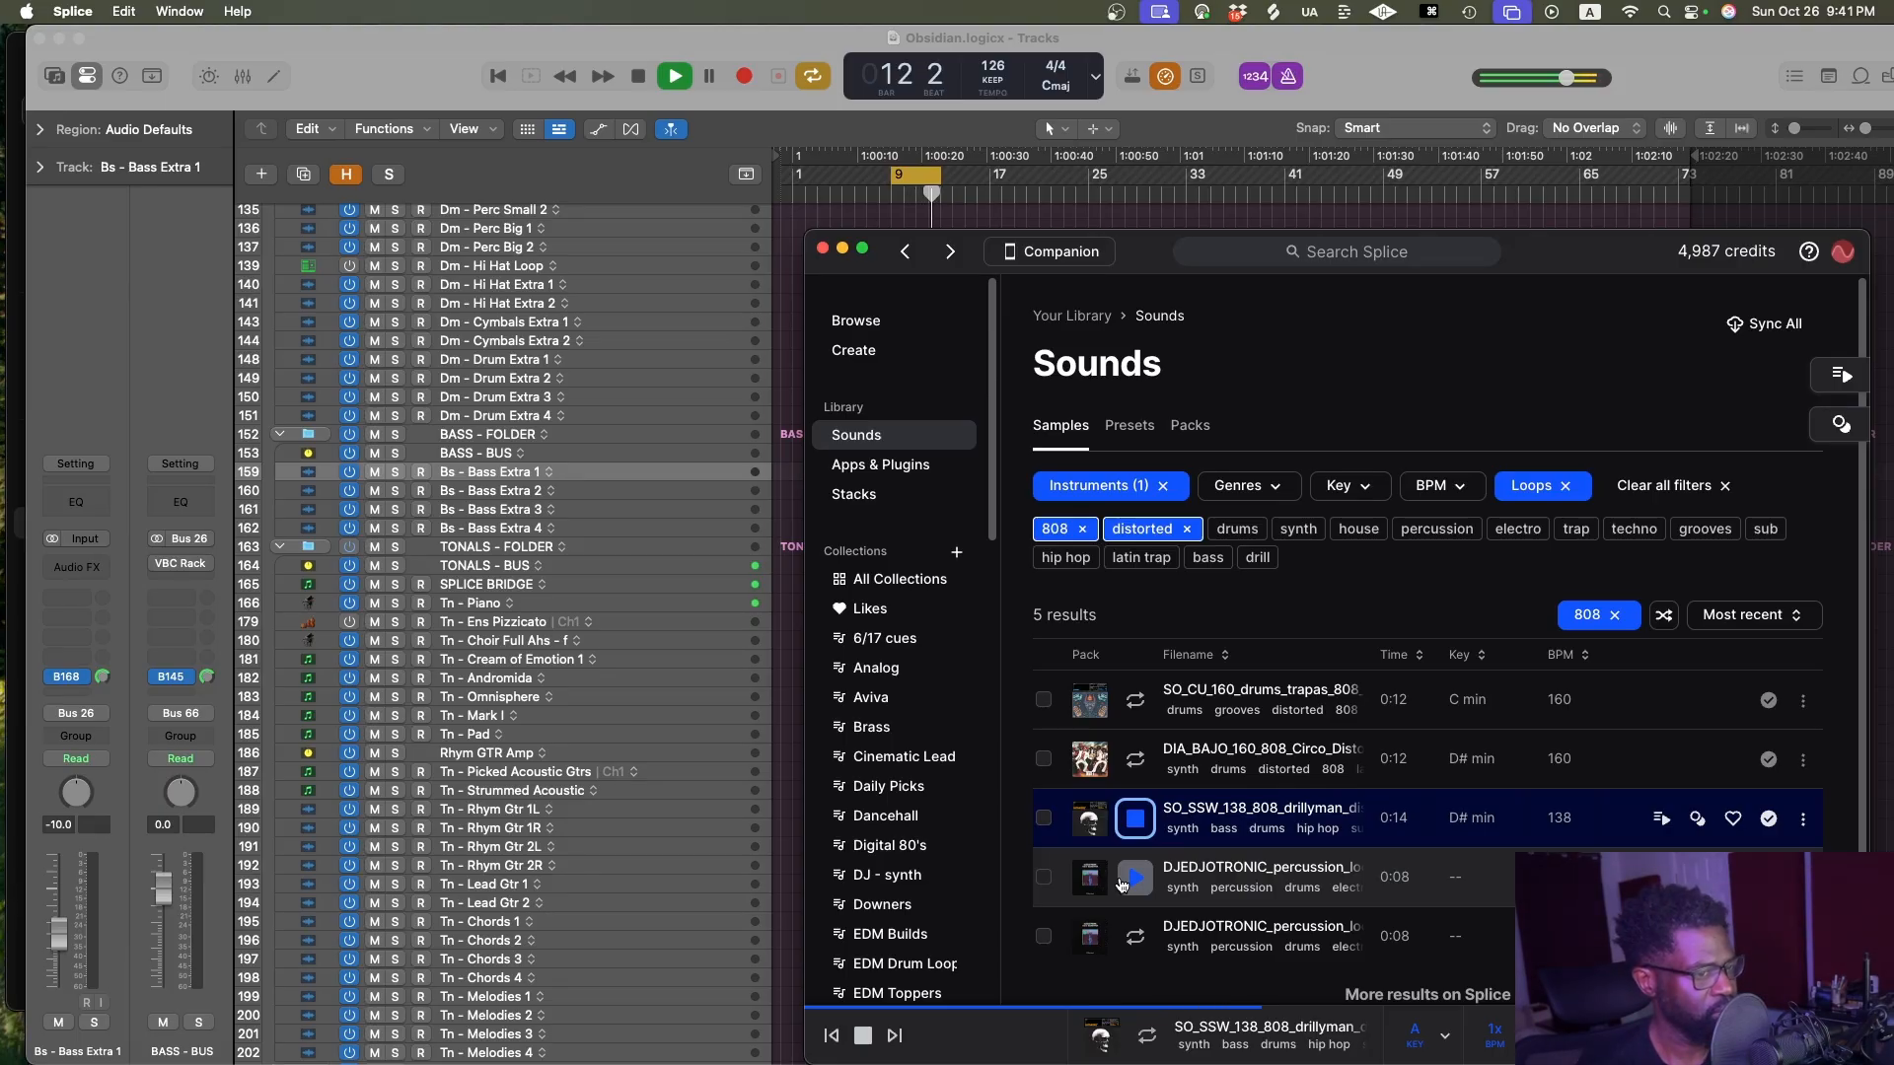
left_click(1124, 883)
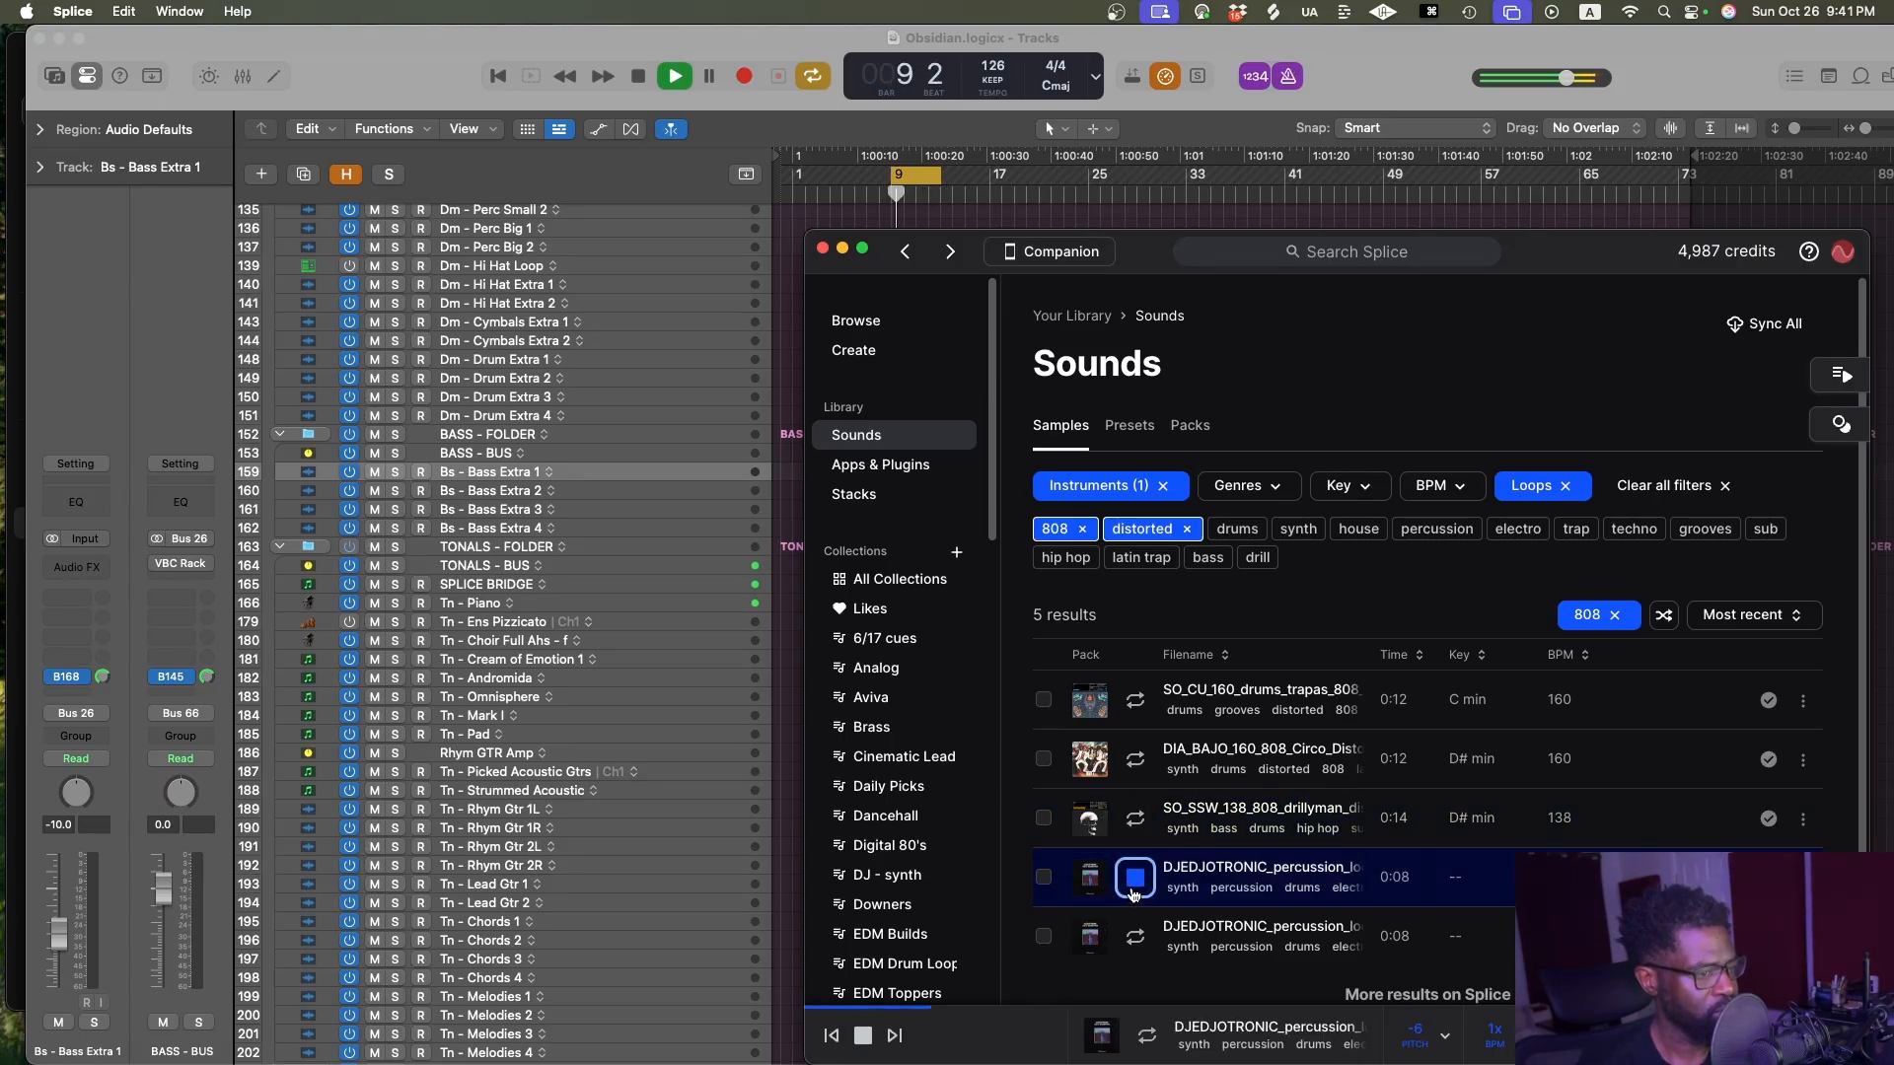
left_click(1134, 941)
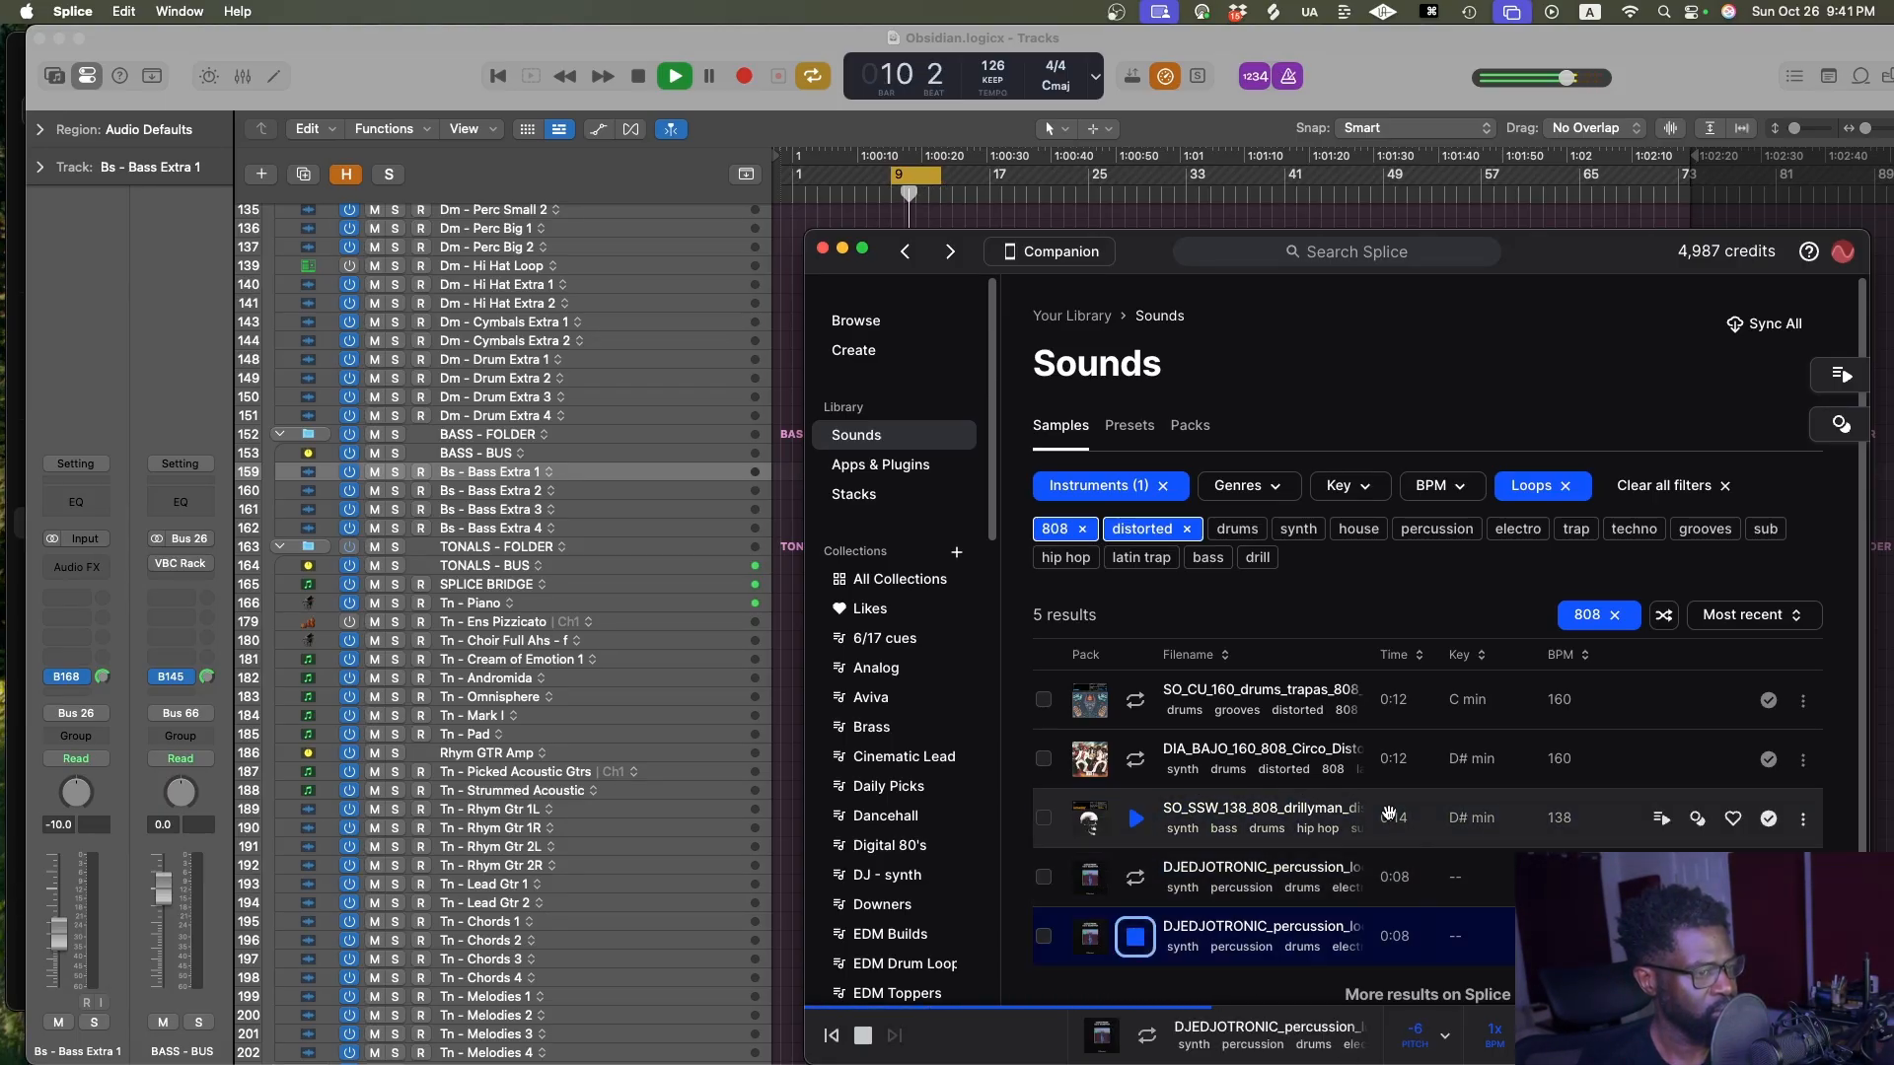
Check the Bajo pack page, return to the library results, and audition the DIA_BAJO_160_808_Circo and SO_CU_160_drums_trapas_808 loops again
scroll(1381, 819, "down", 2)
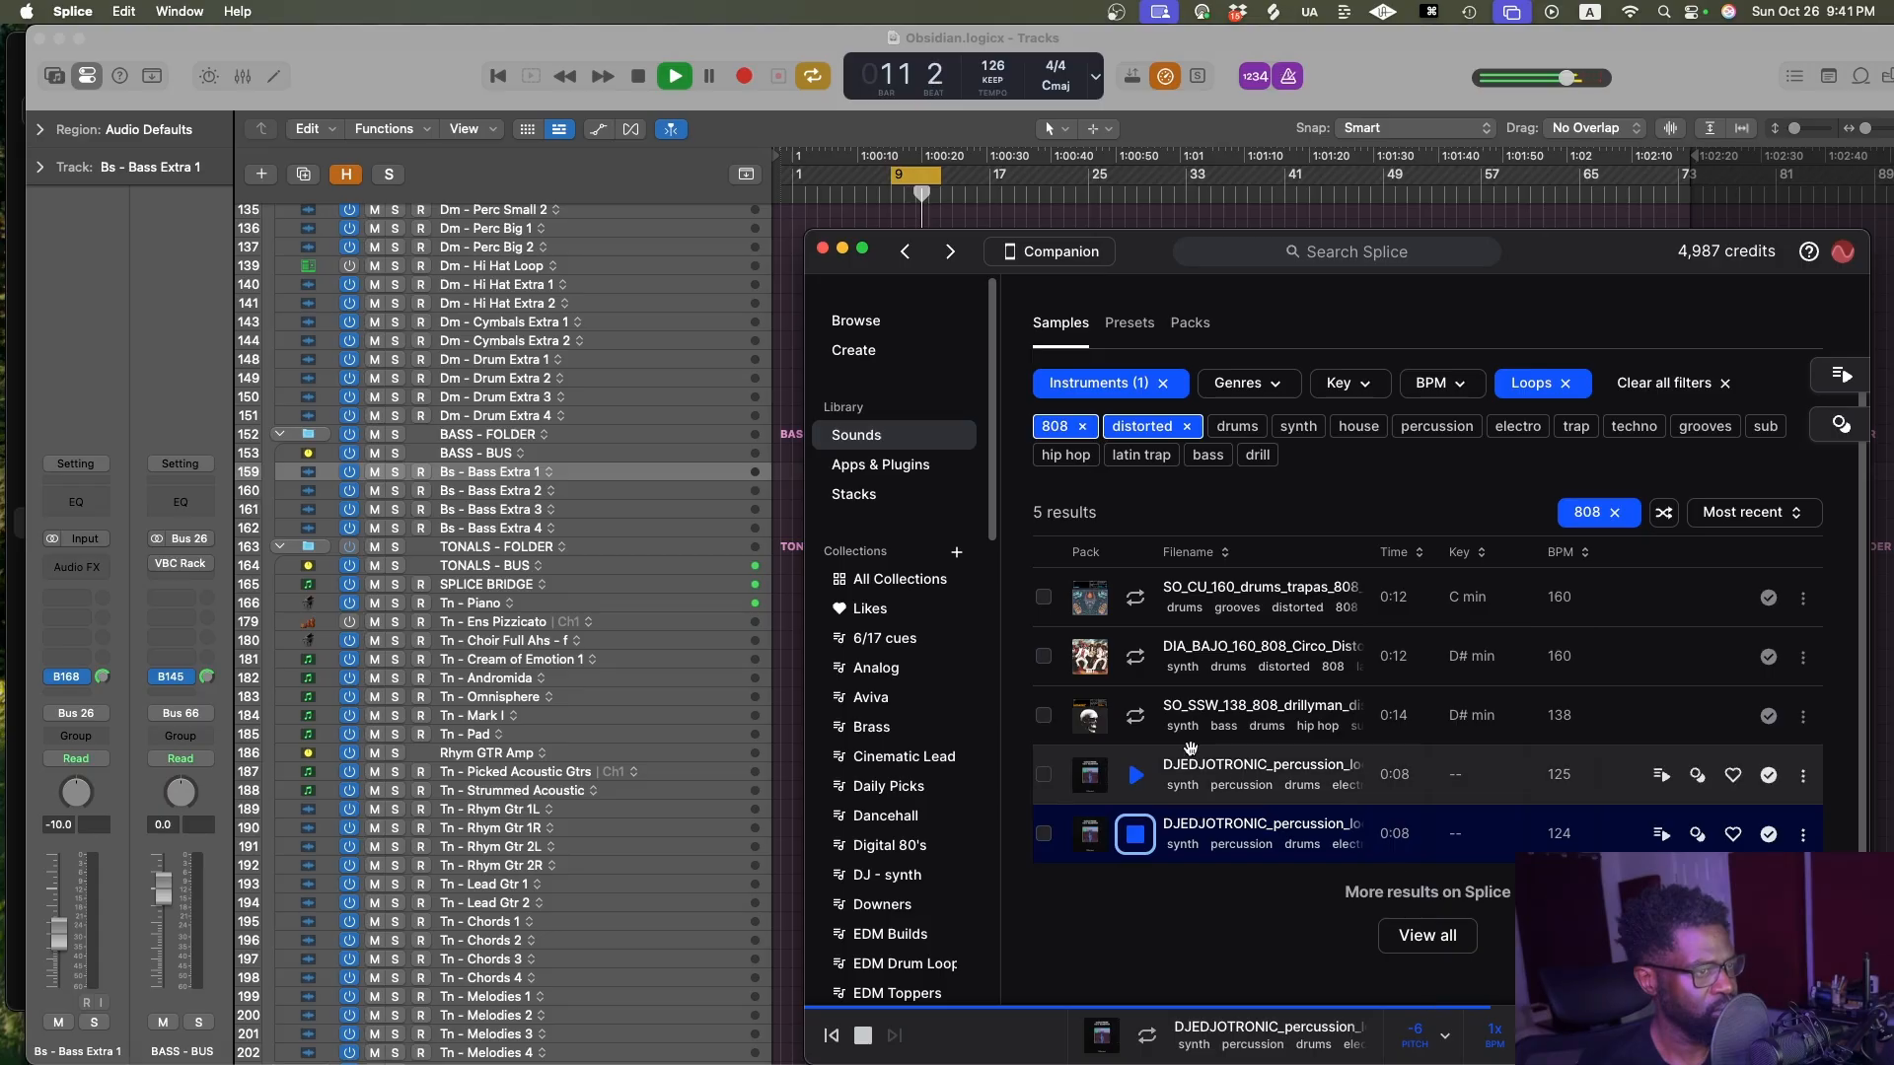
left_click(1101, 661)
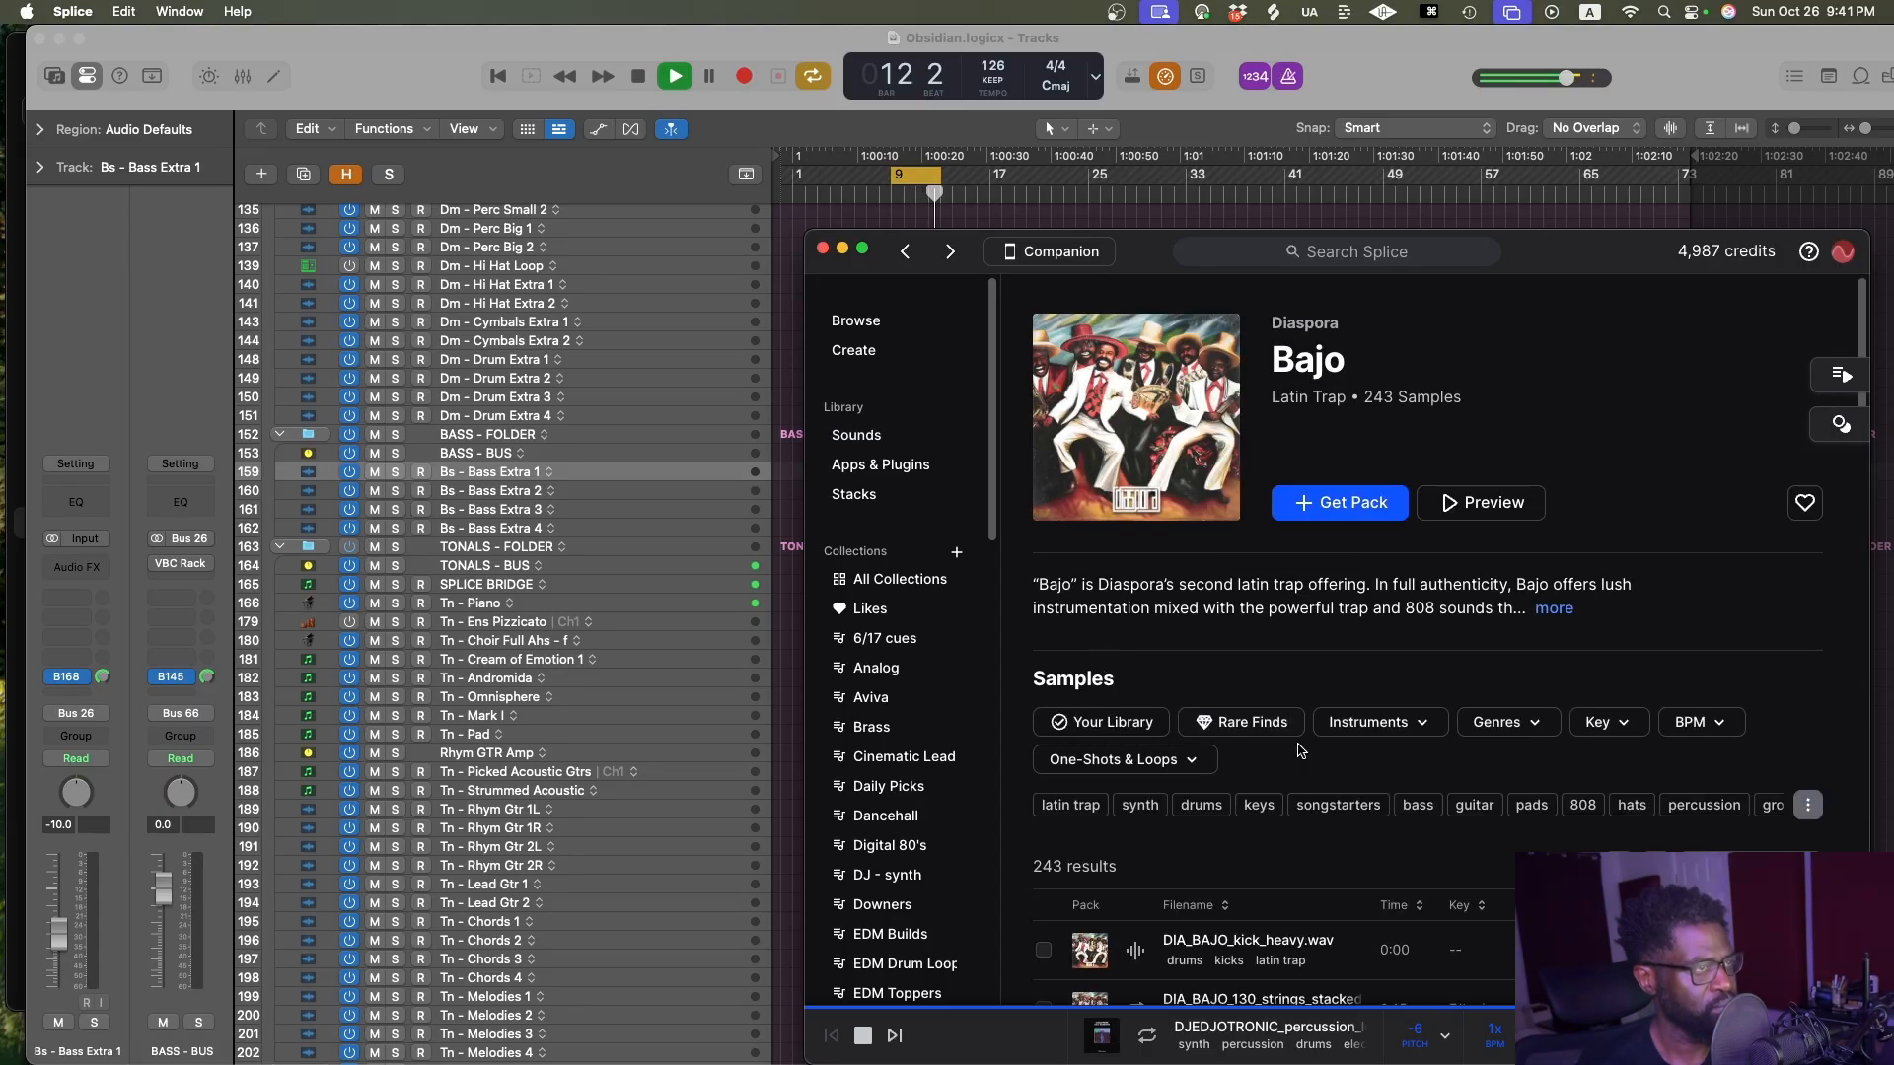
left_click(904, 251)
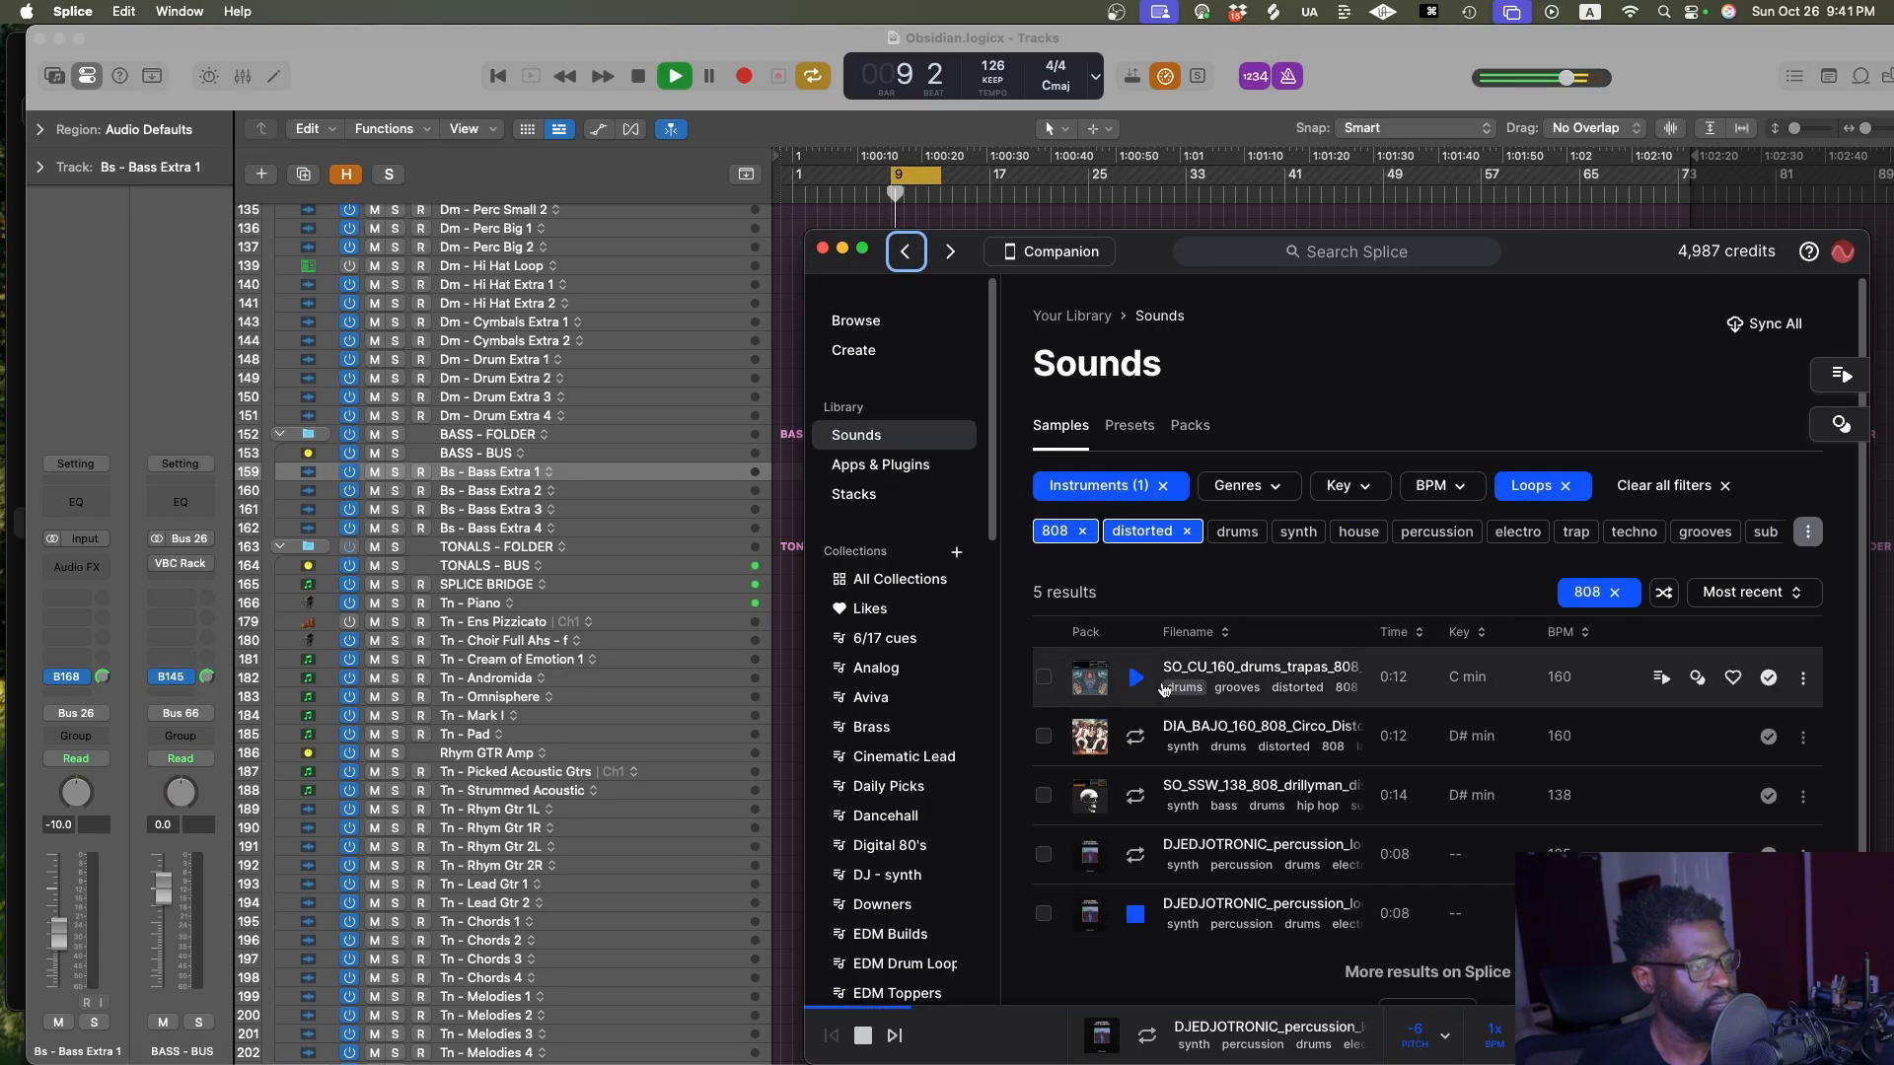
left_click(1135, 736)
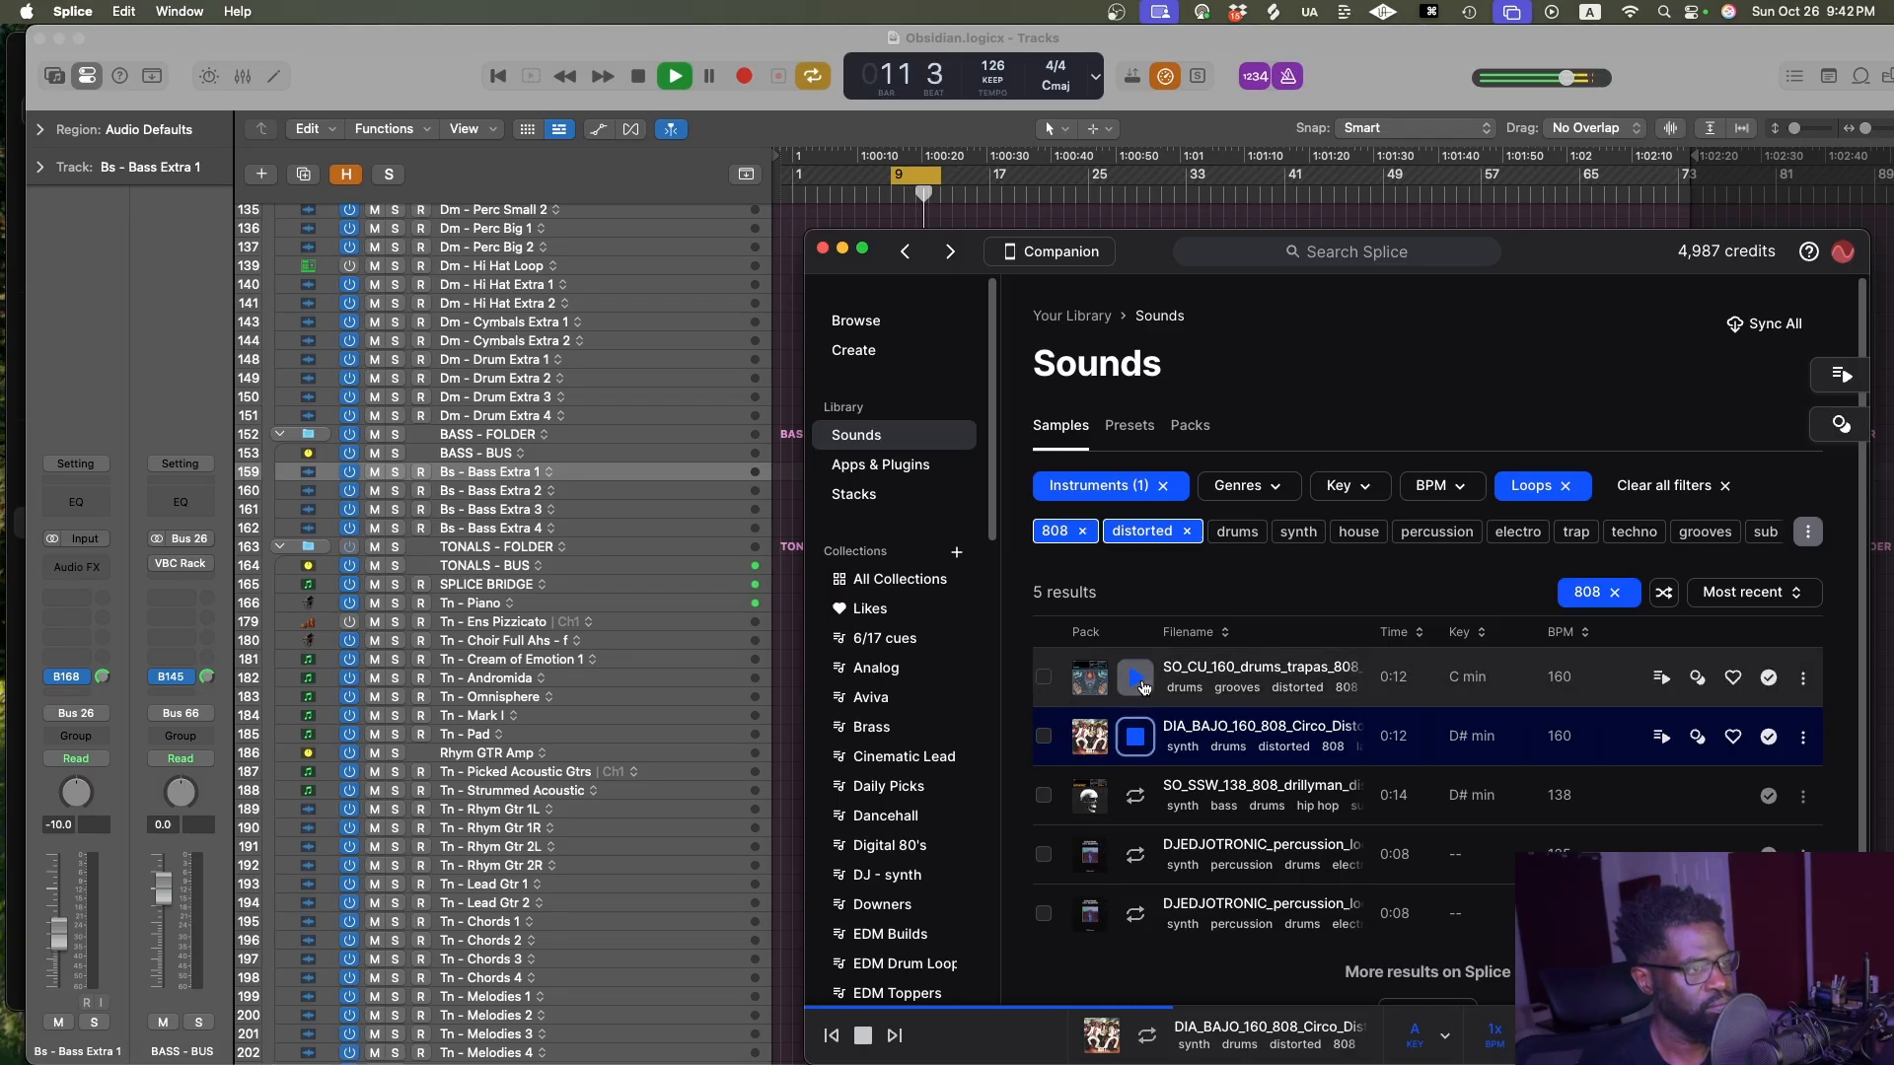
left_click(1140, 684)
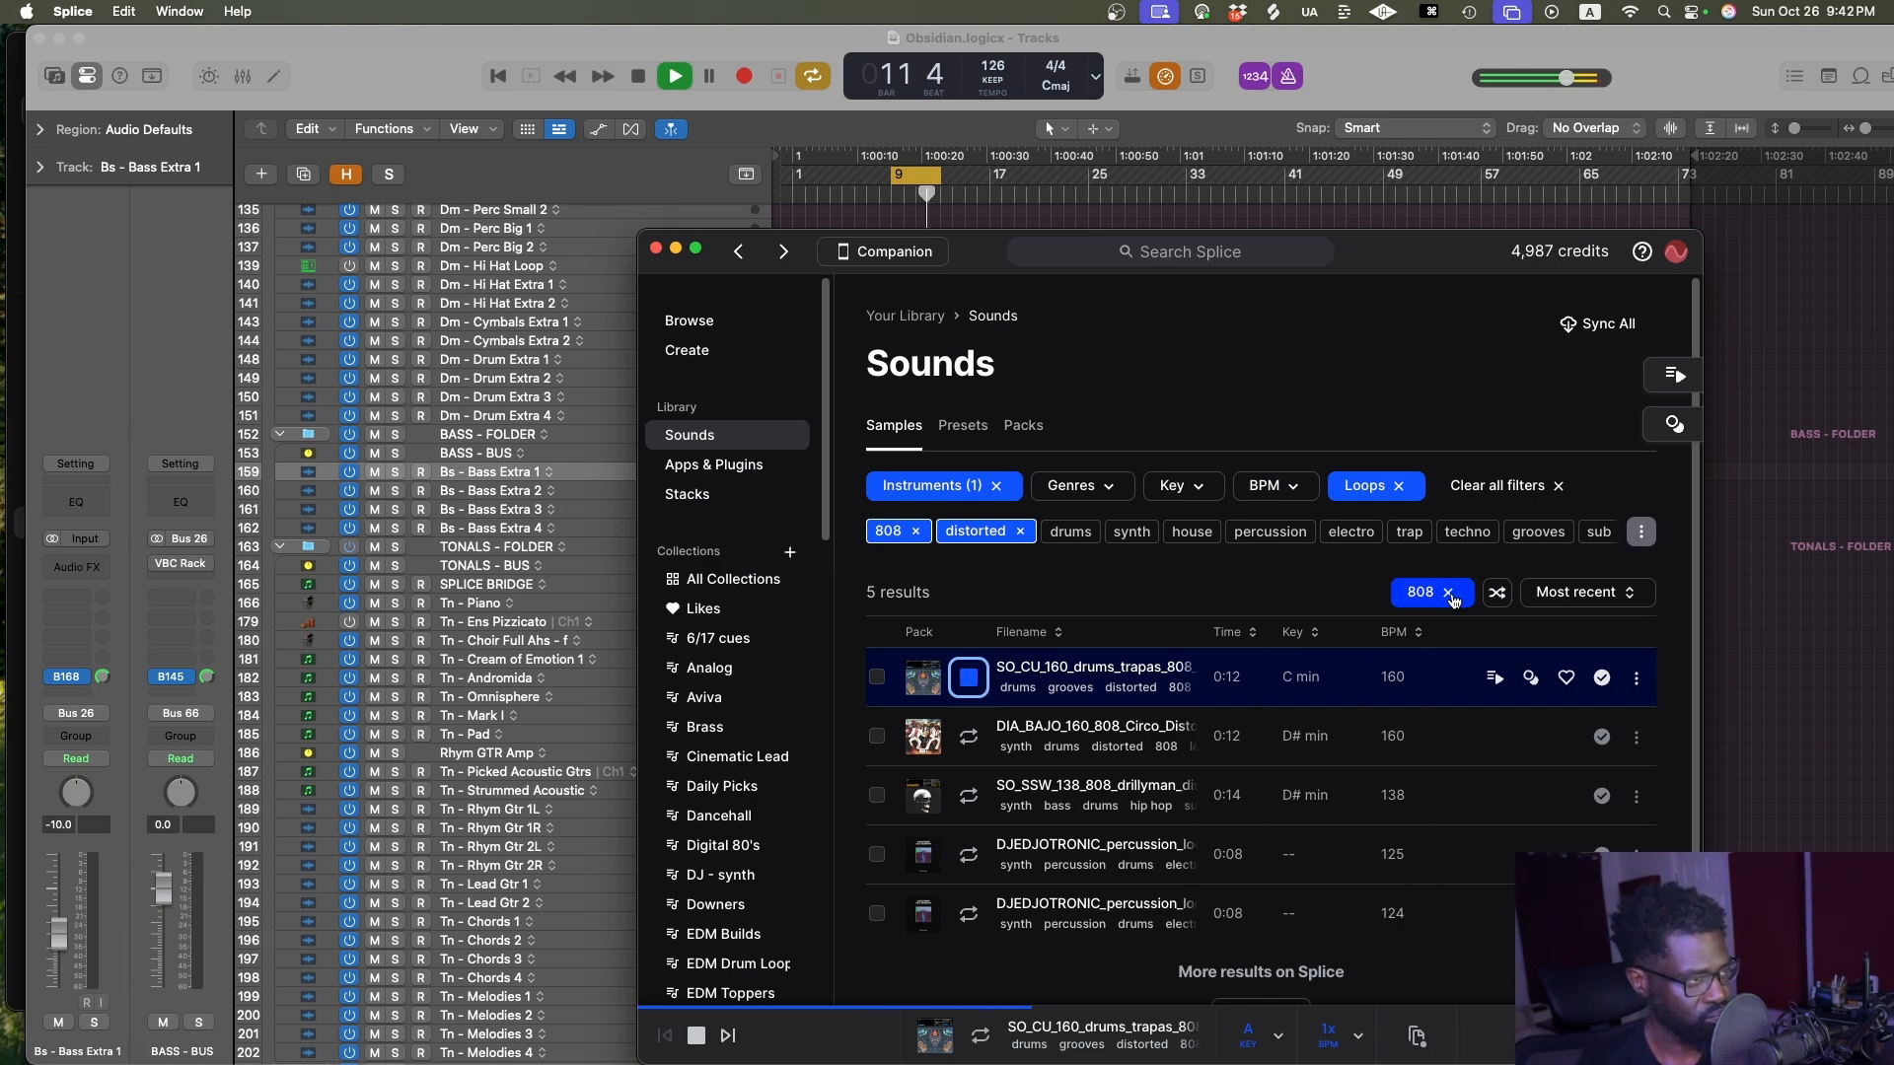
Remove the 808 filename term from the library results and search the full catalogue for 808
left_click(1449, 593)
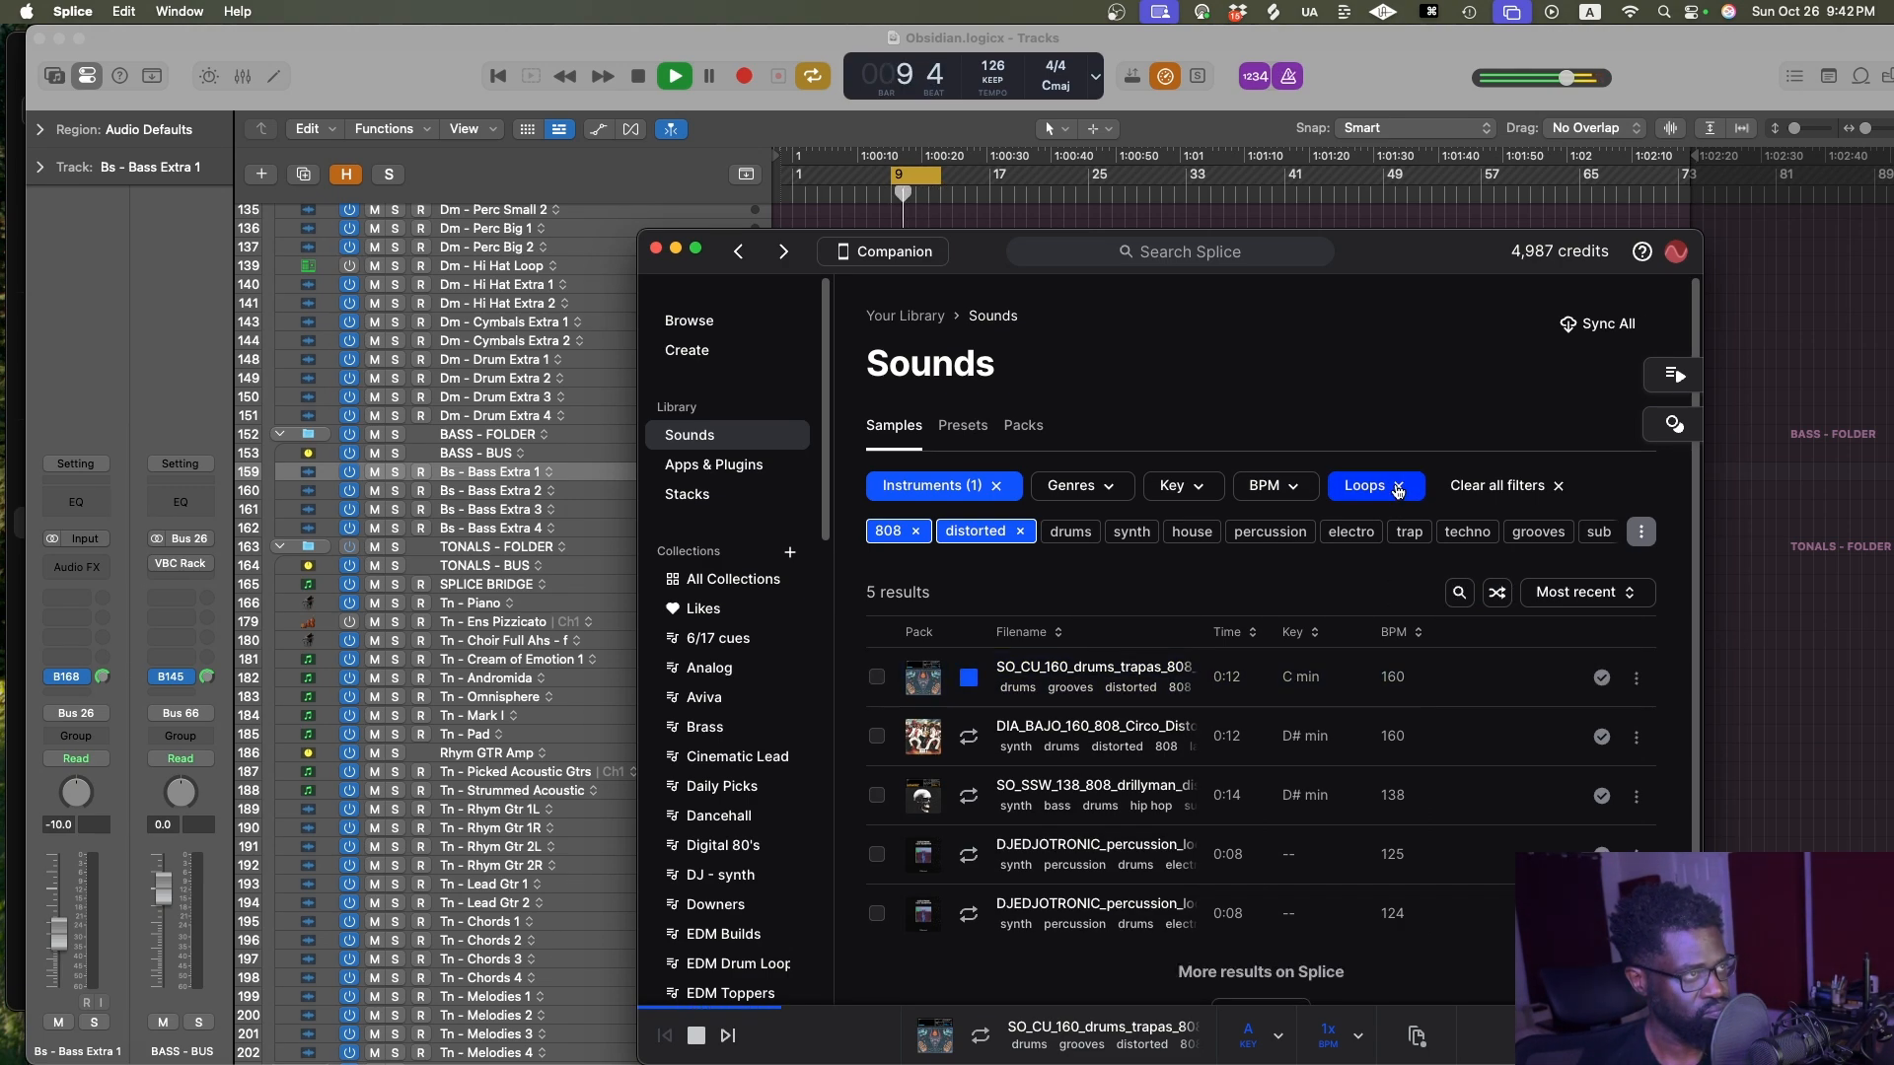
left_click(677, 322)
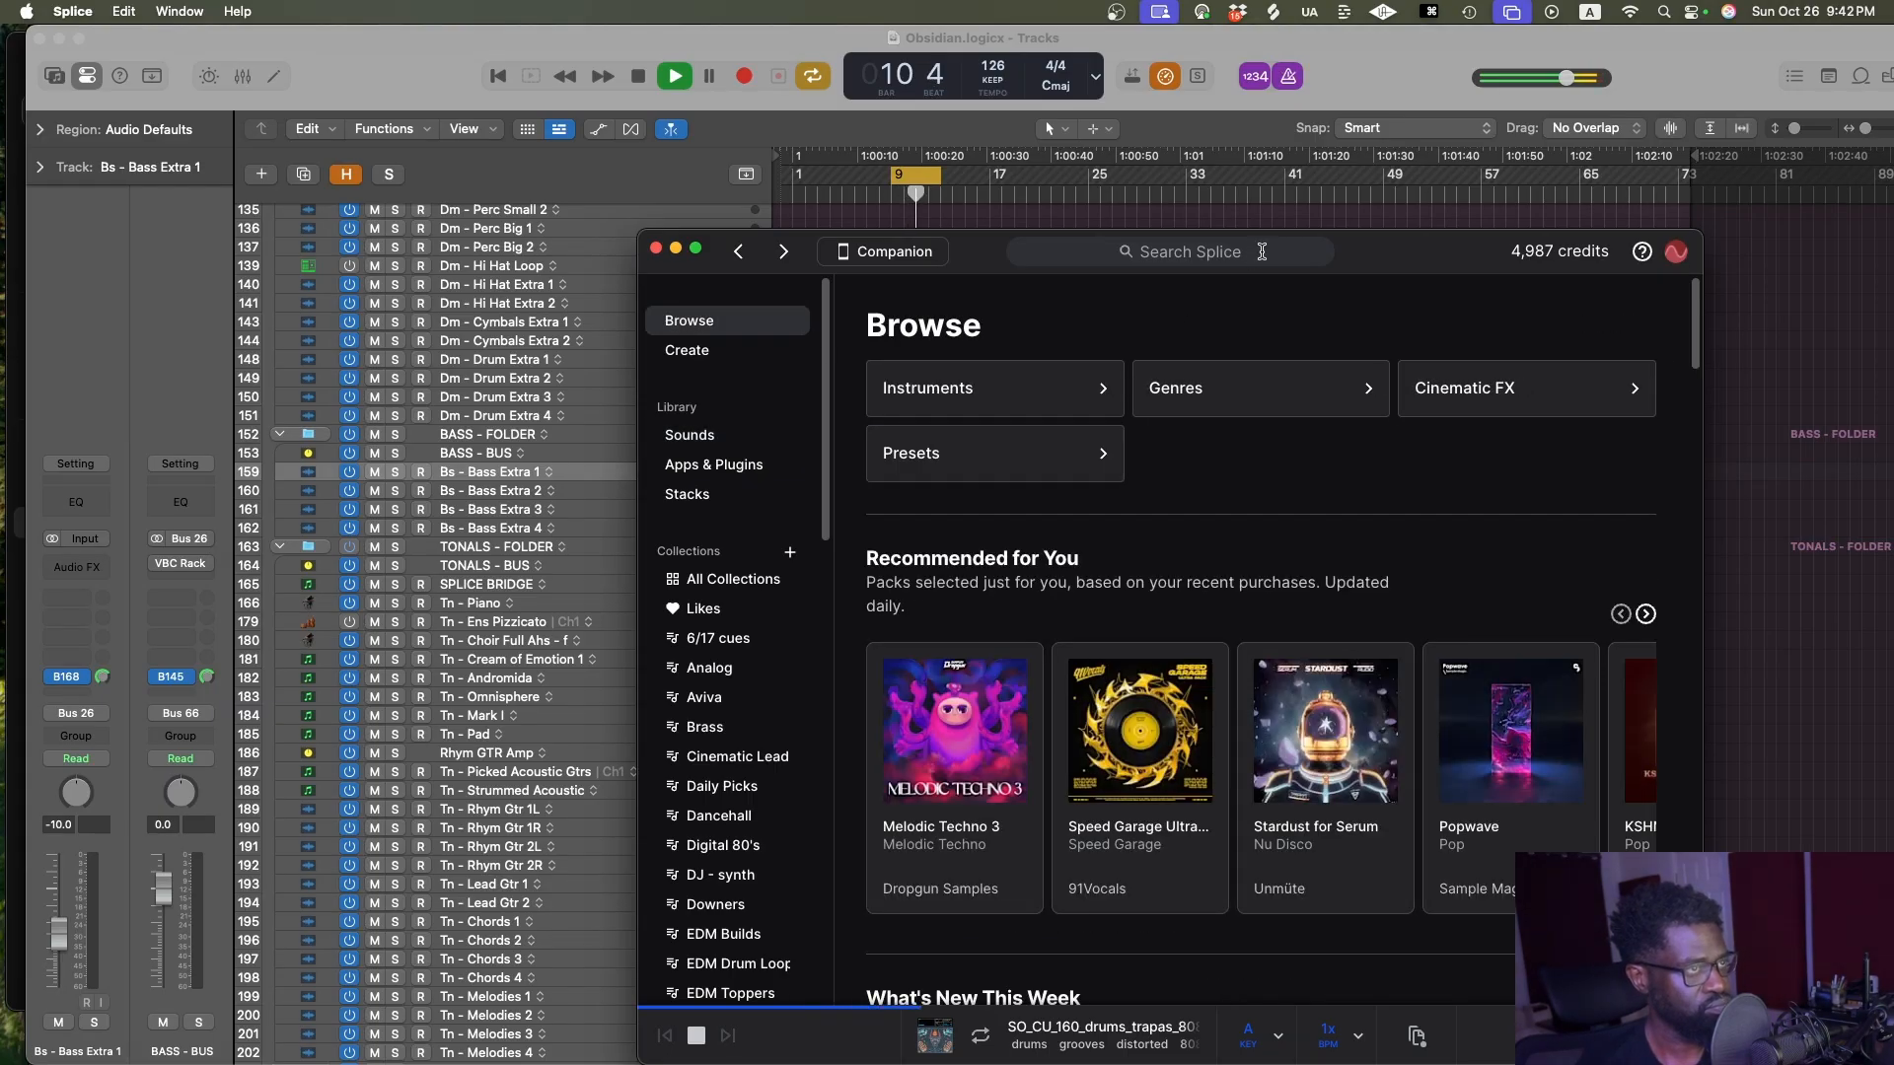
left_click(1239, 251)
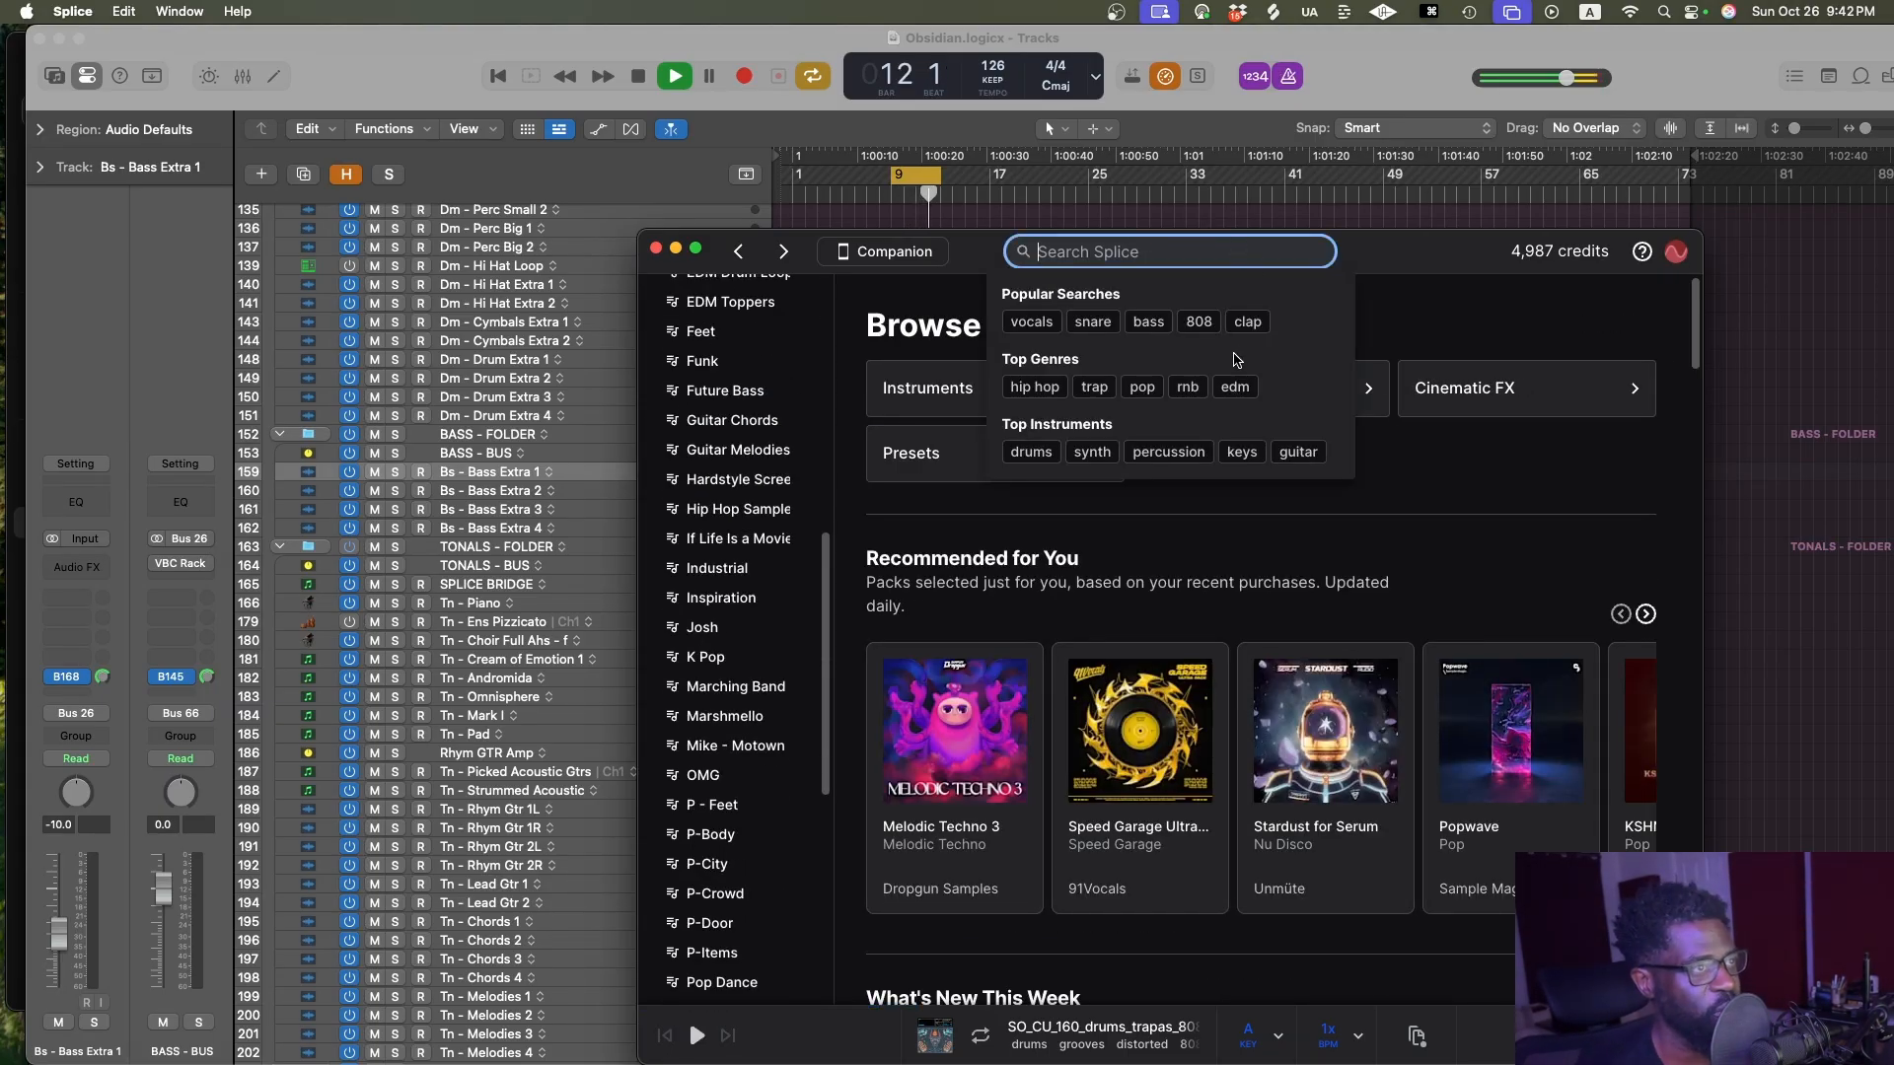
left_click(1198, 321)
Switch to Logic Pro, stop playback, and open the Splice Bridge plug-in on the SPLICE BRIDGE track
left_click(1722, 371)
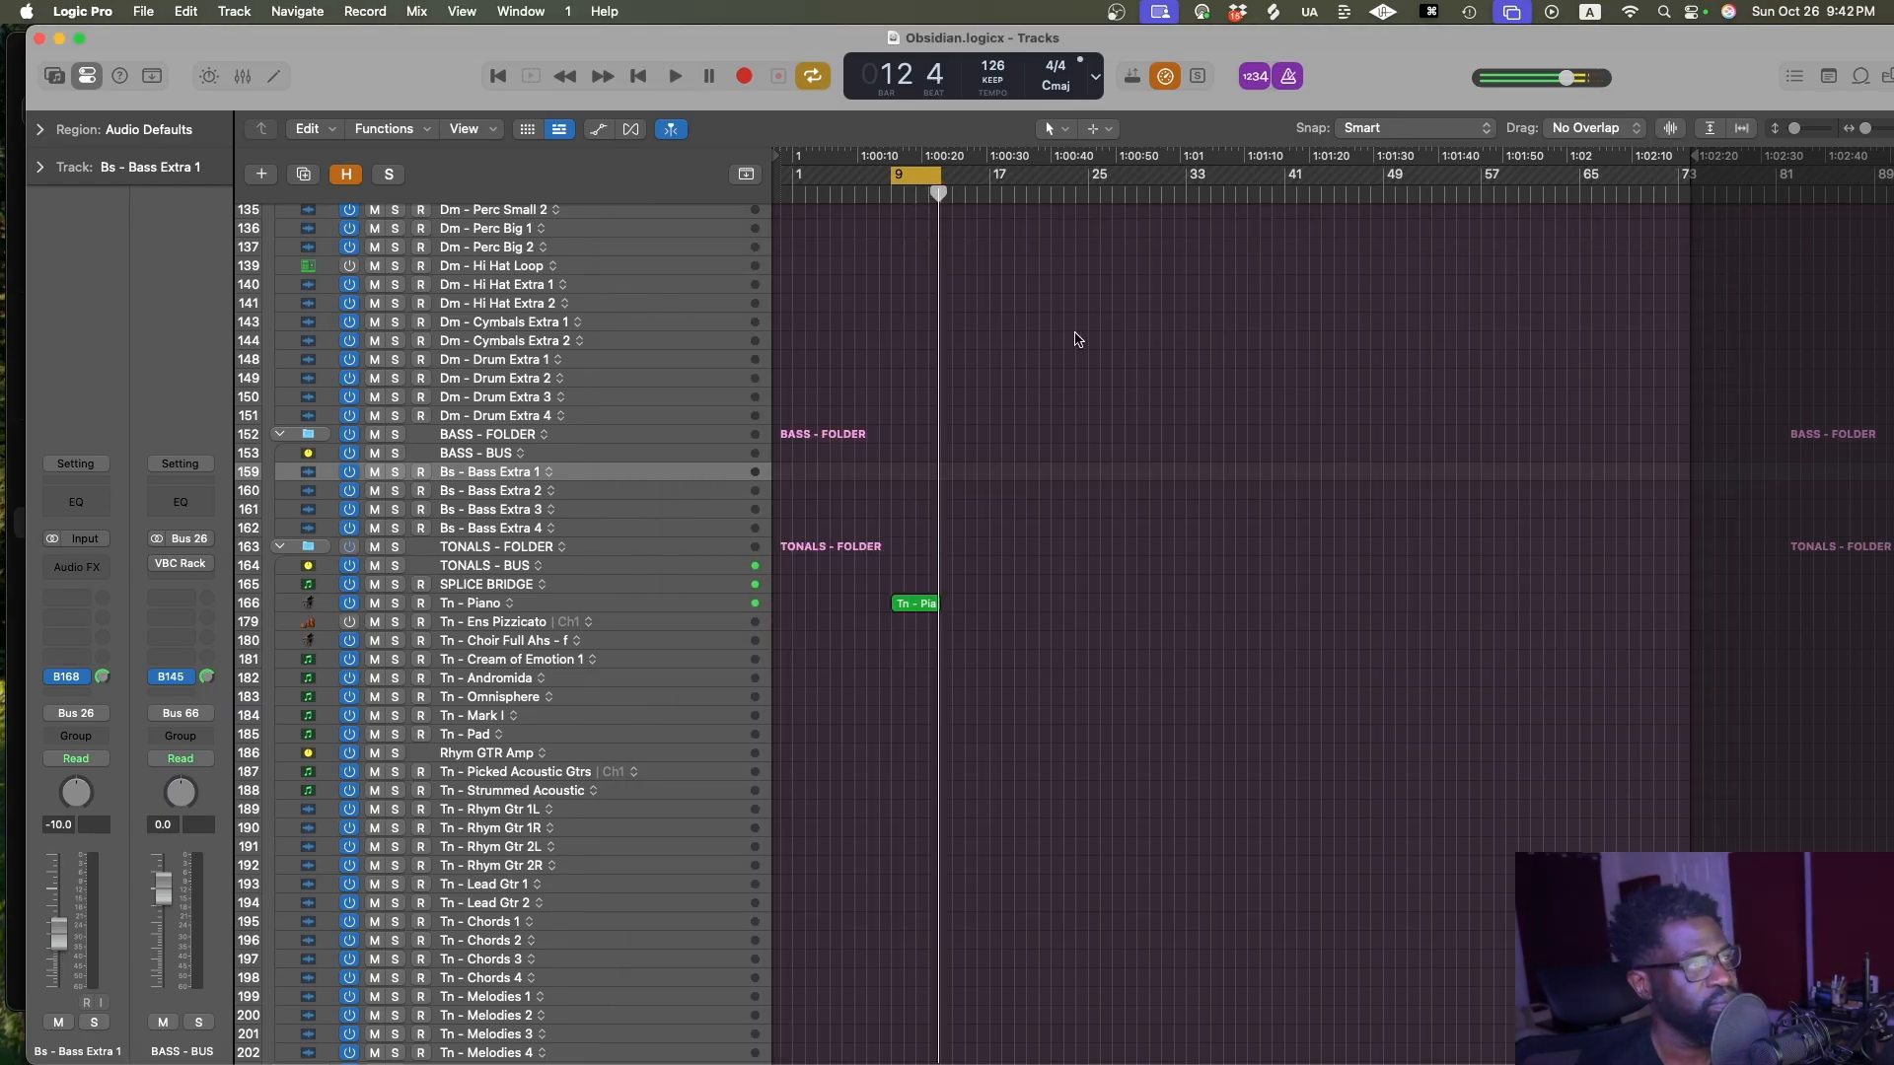
left_click(530, 585)
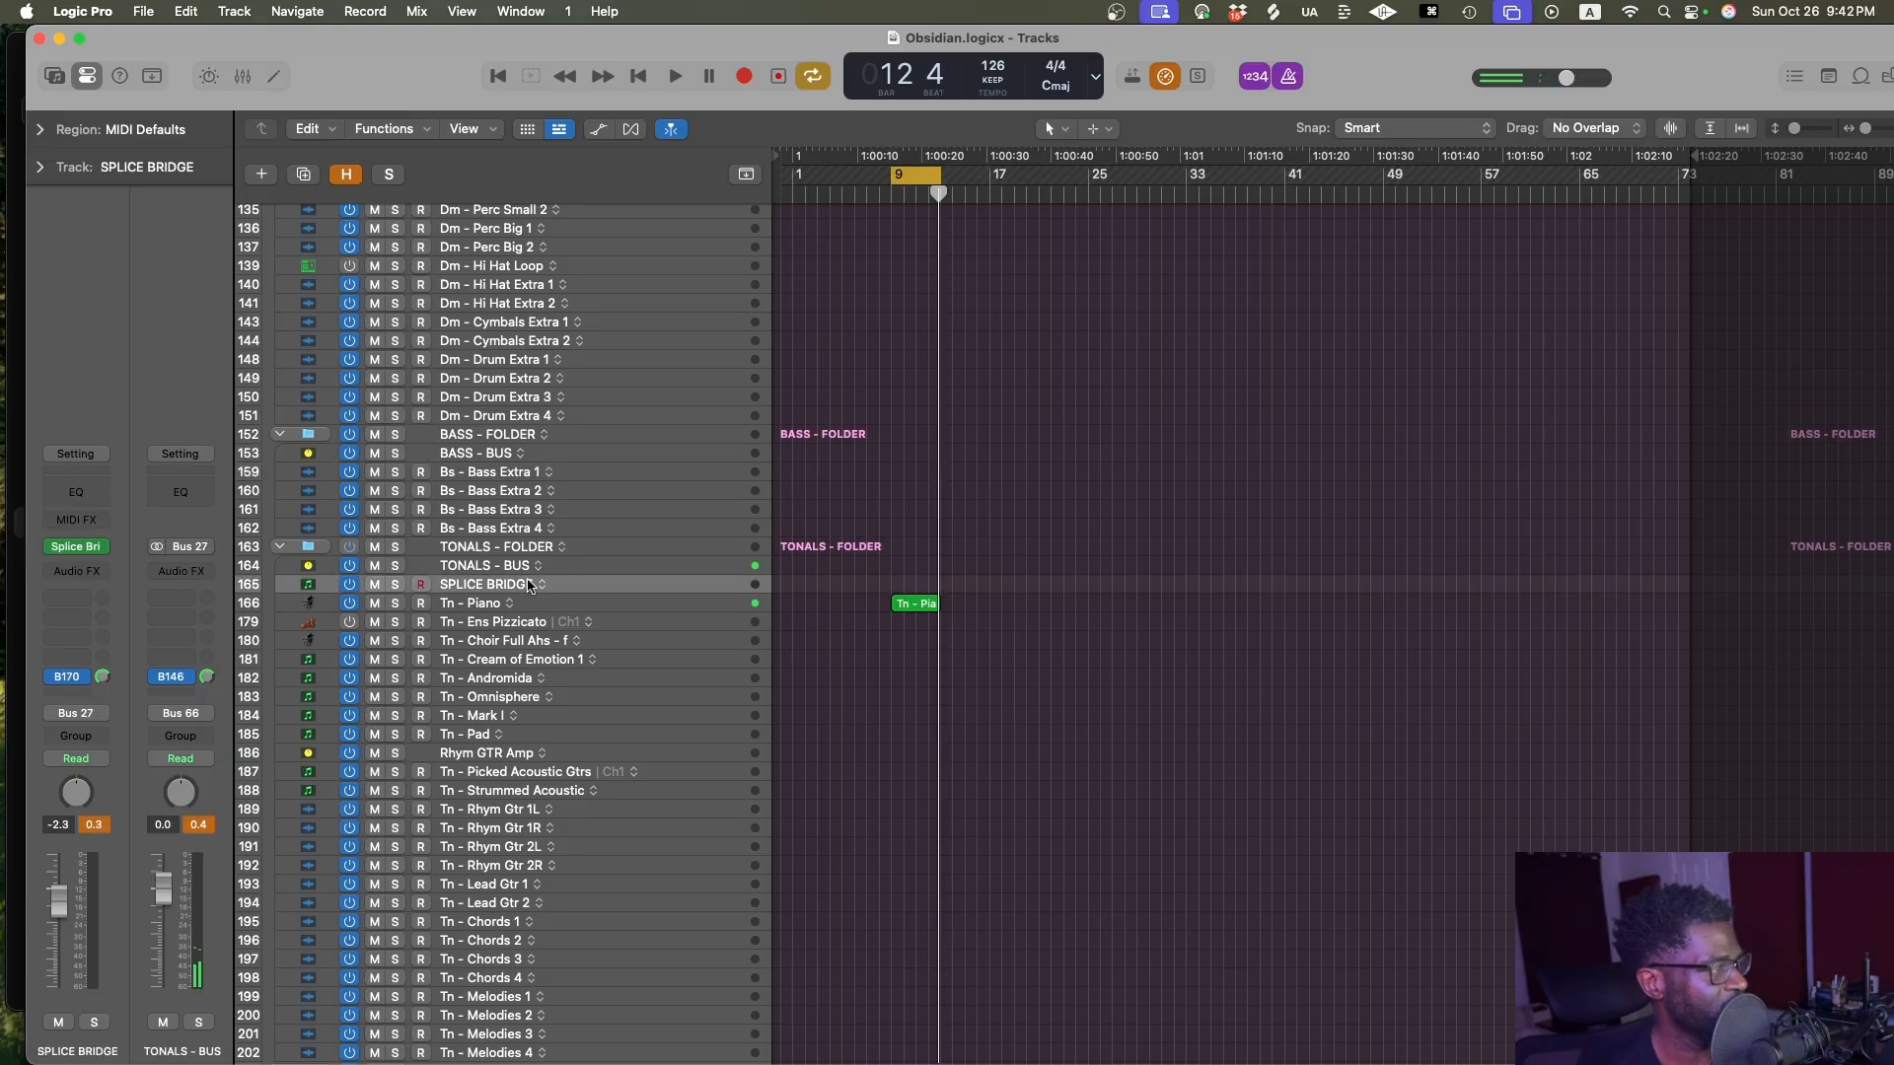
left_click(79, 548)
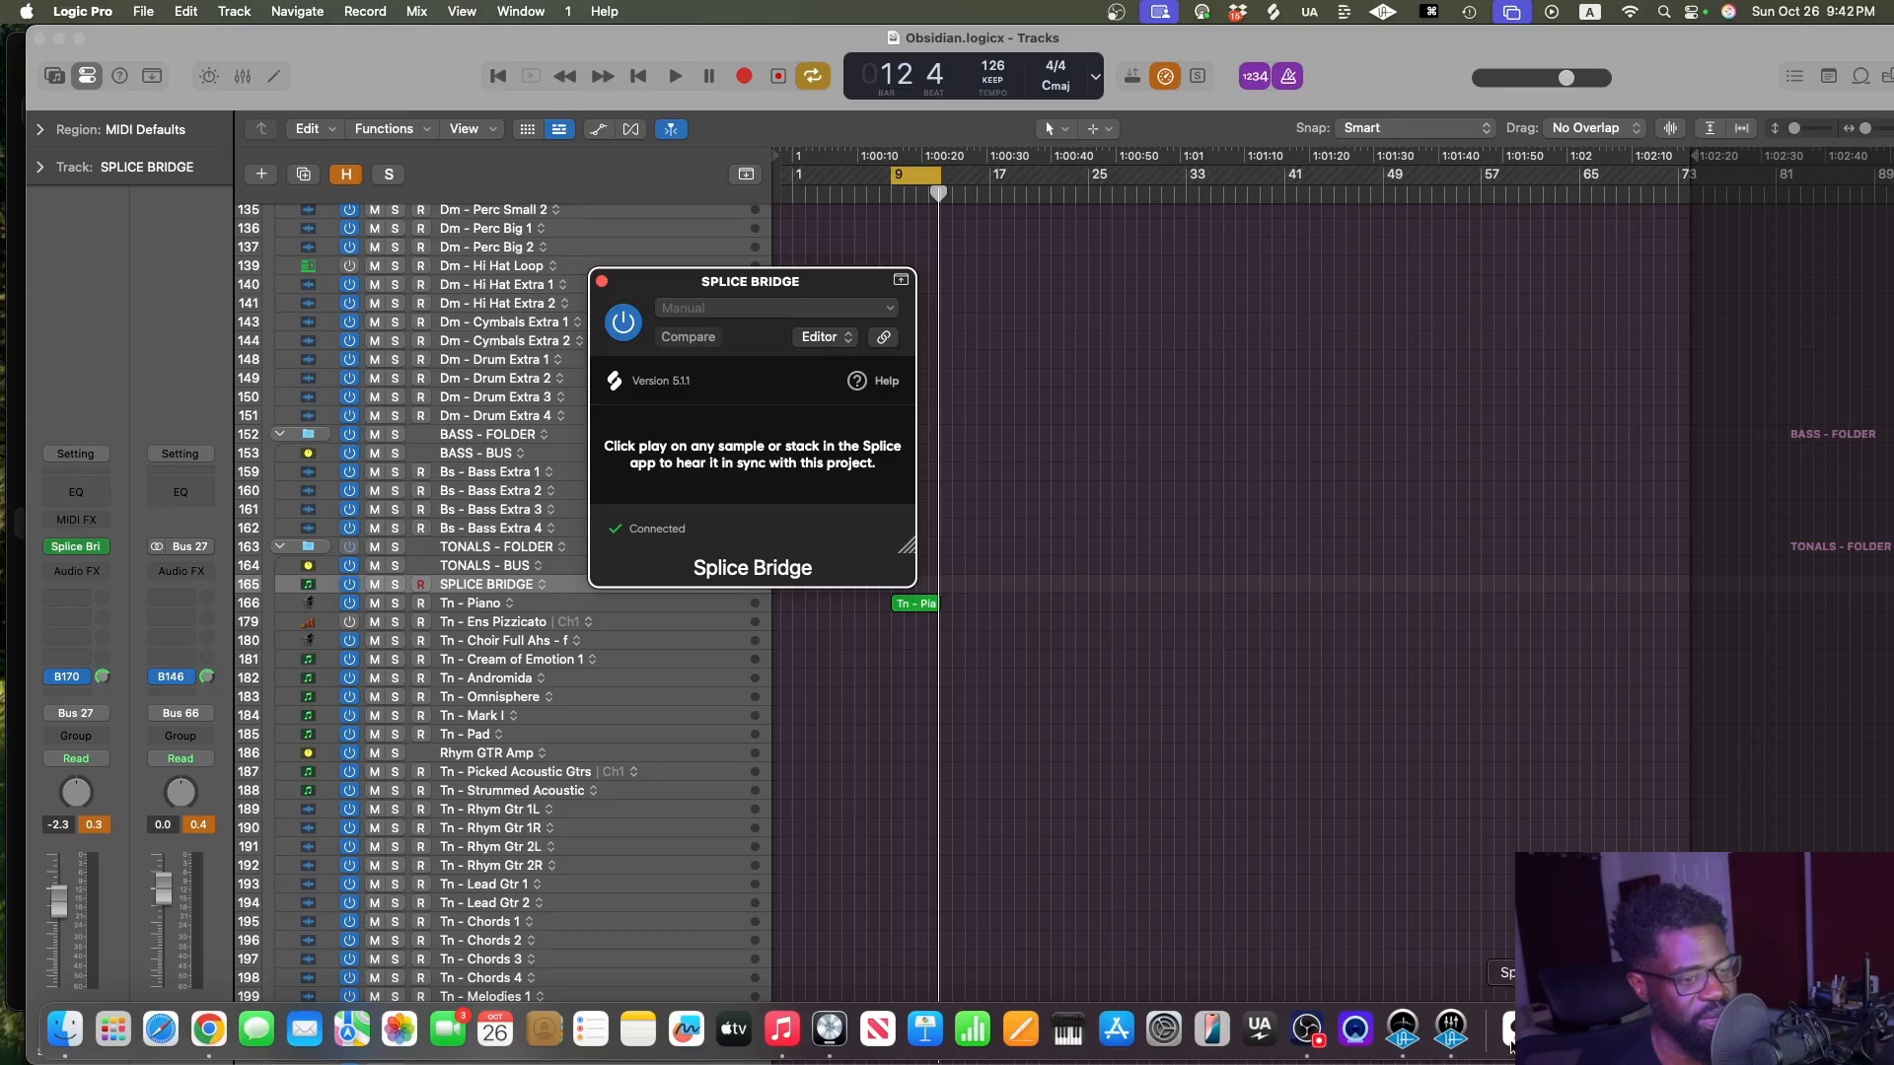
Switch back to Splice and search the whole catalogue for the popular term 808 from the Browse page
left_click(1505, 1036)
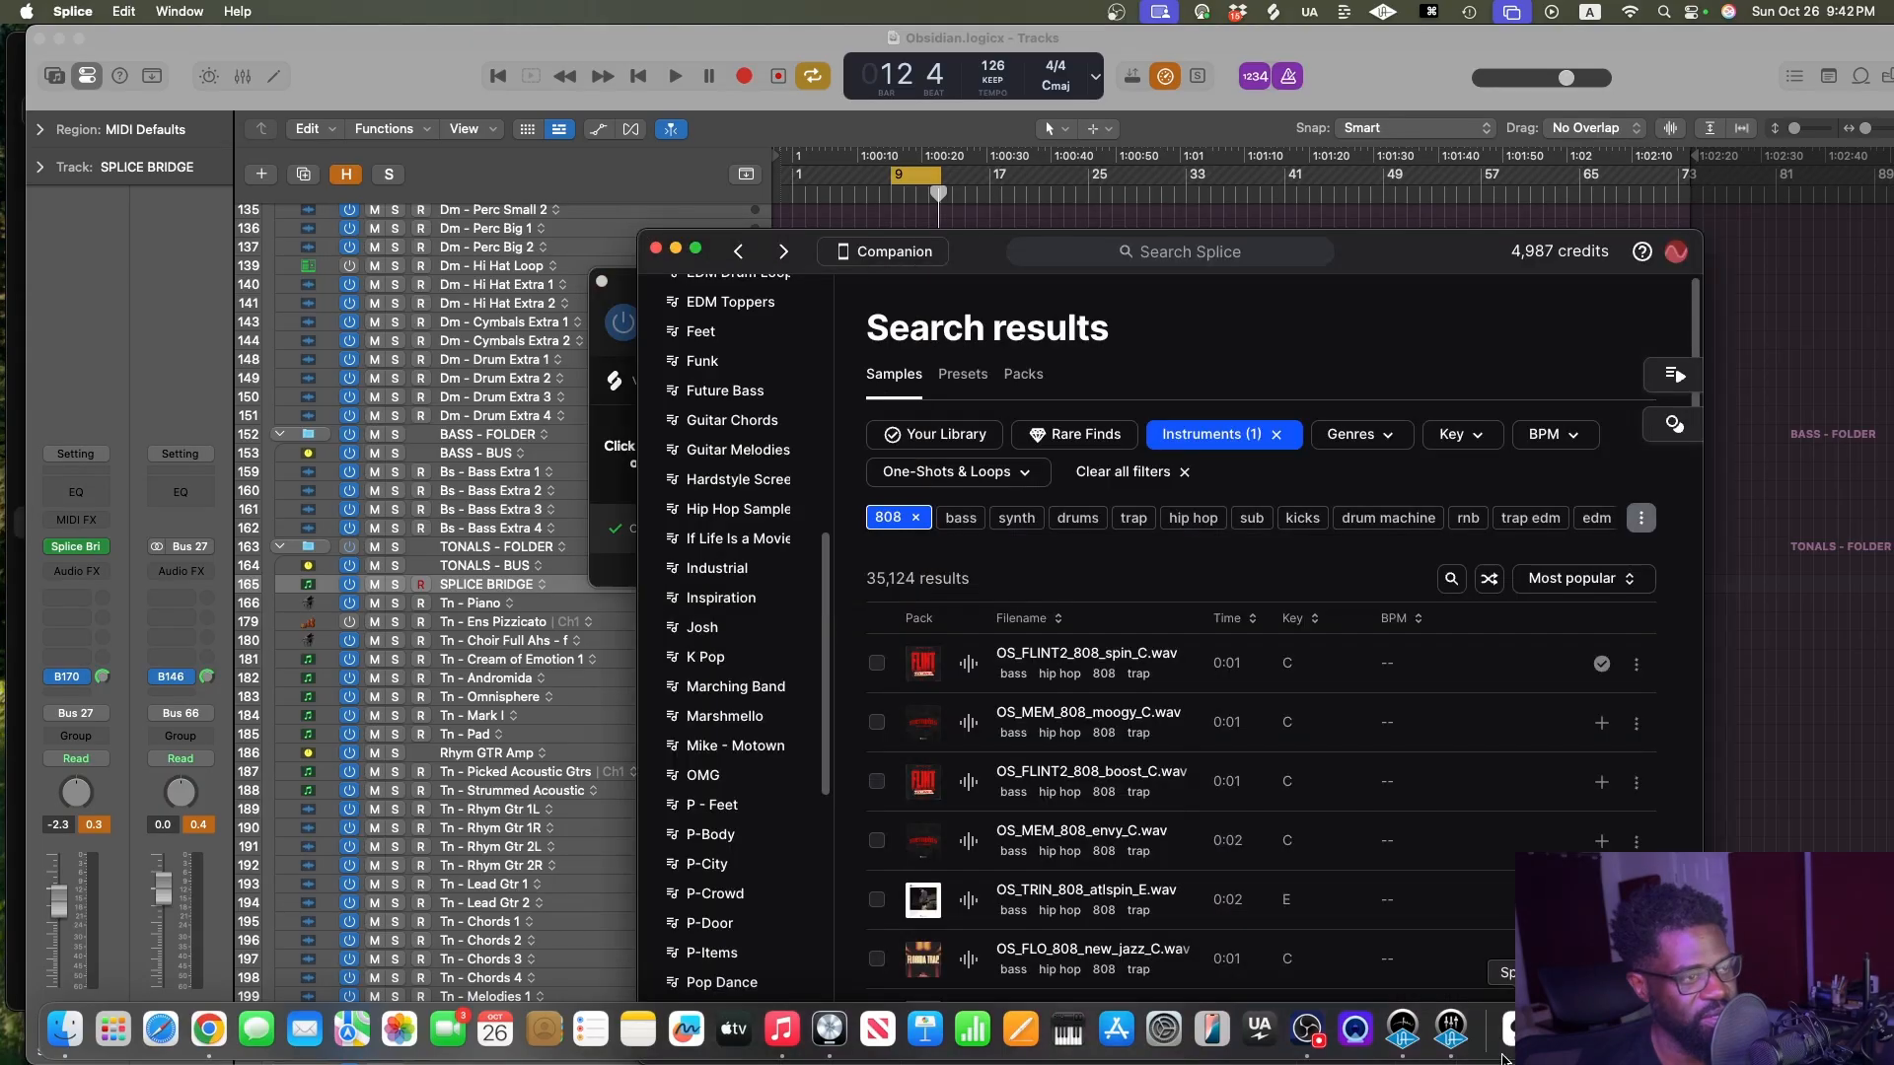
left_click(1168, 252)
left_click(1357, 296)
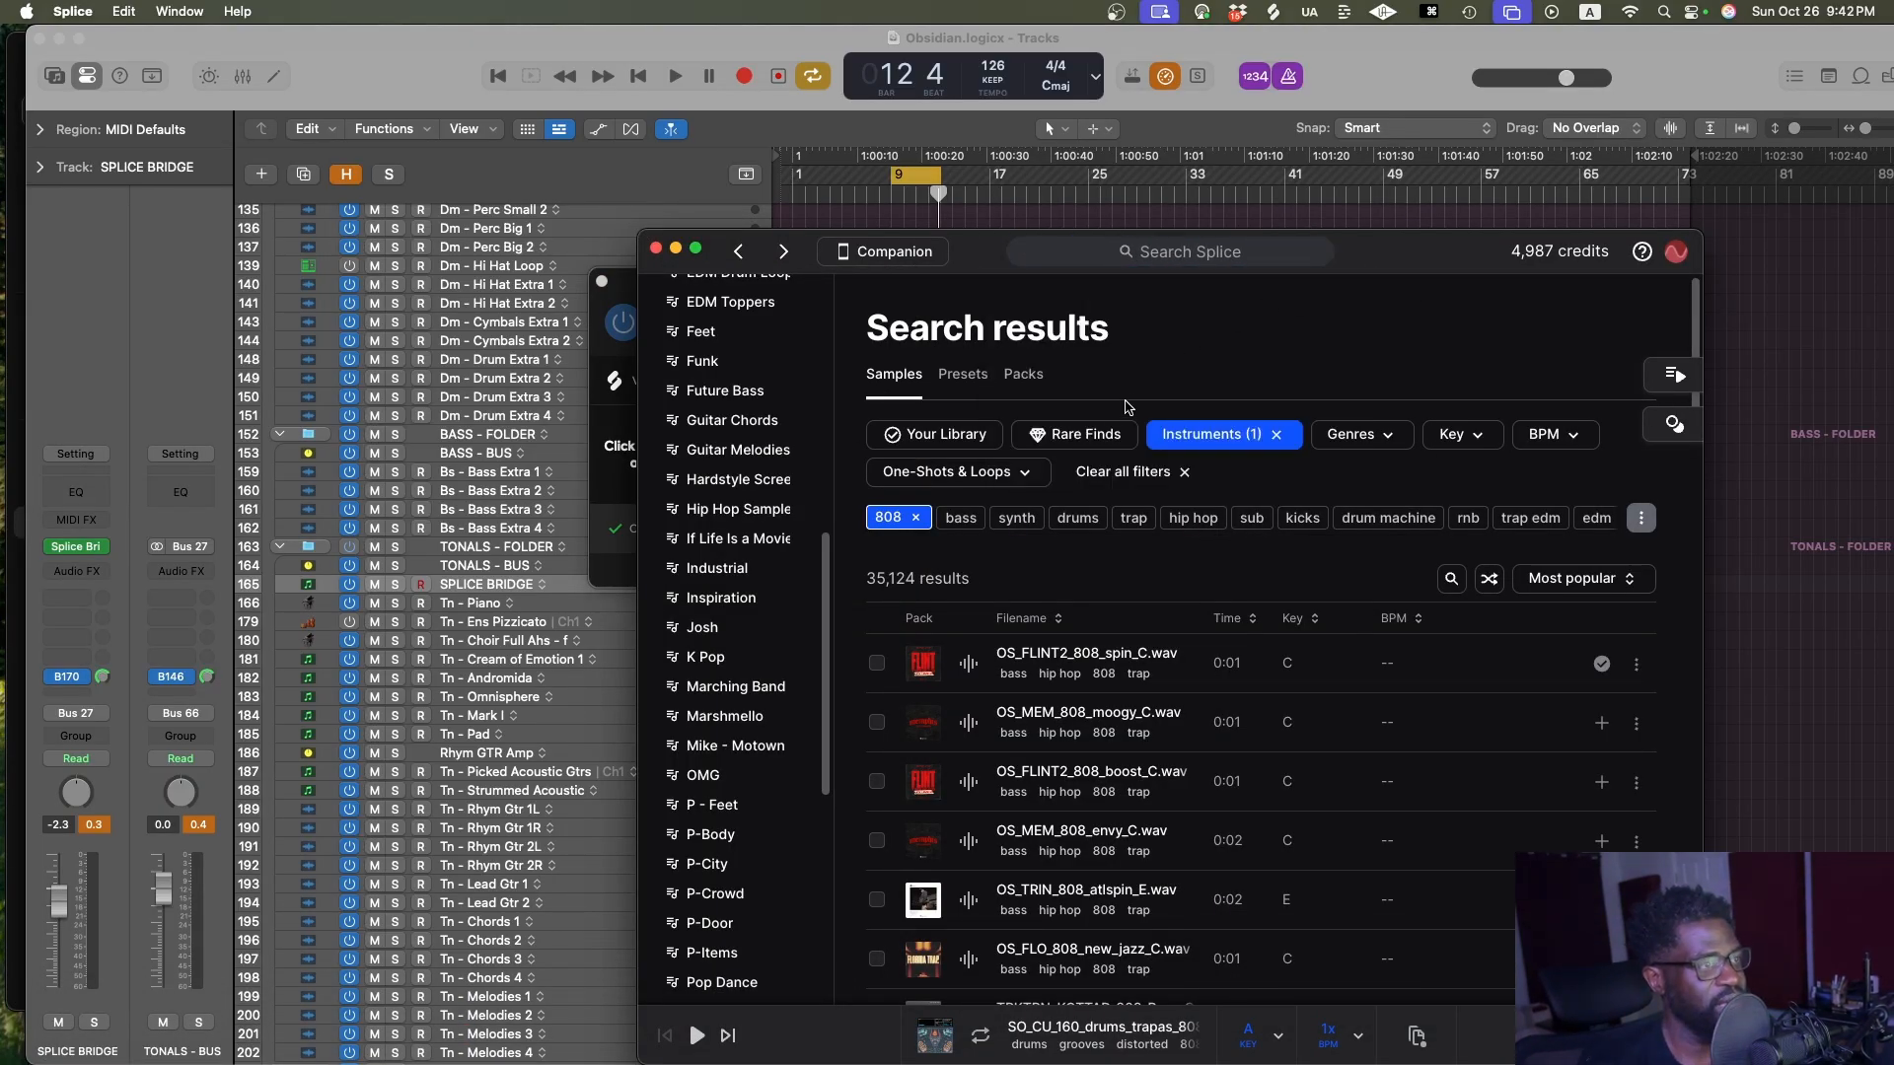
scroll(730, 493, "up", 10)
left_click(688, 321)
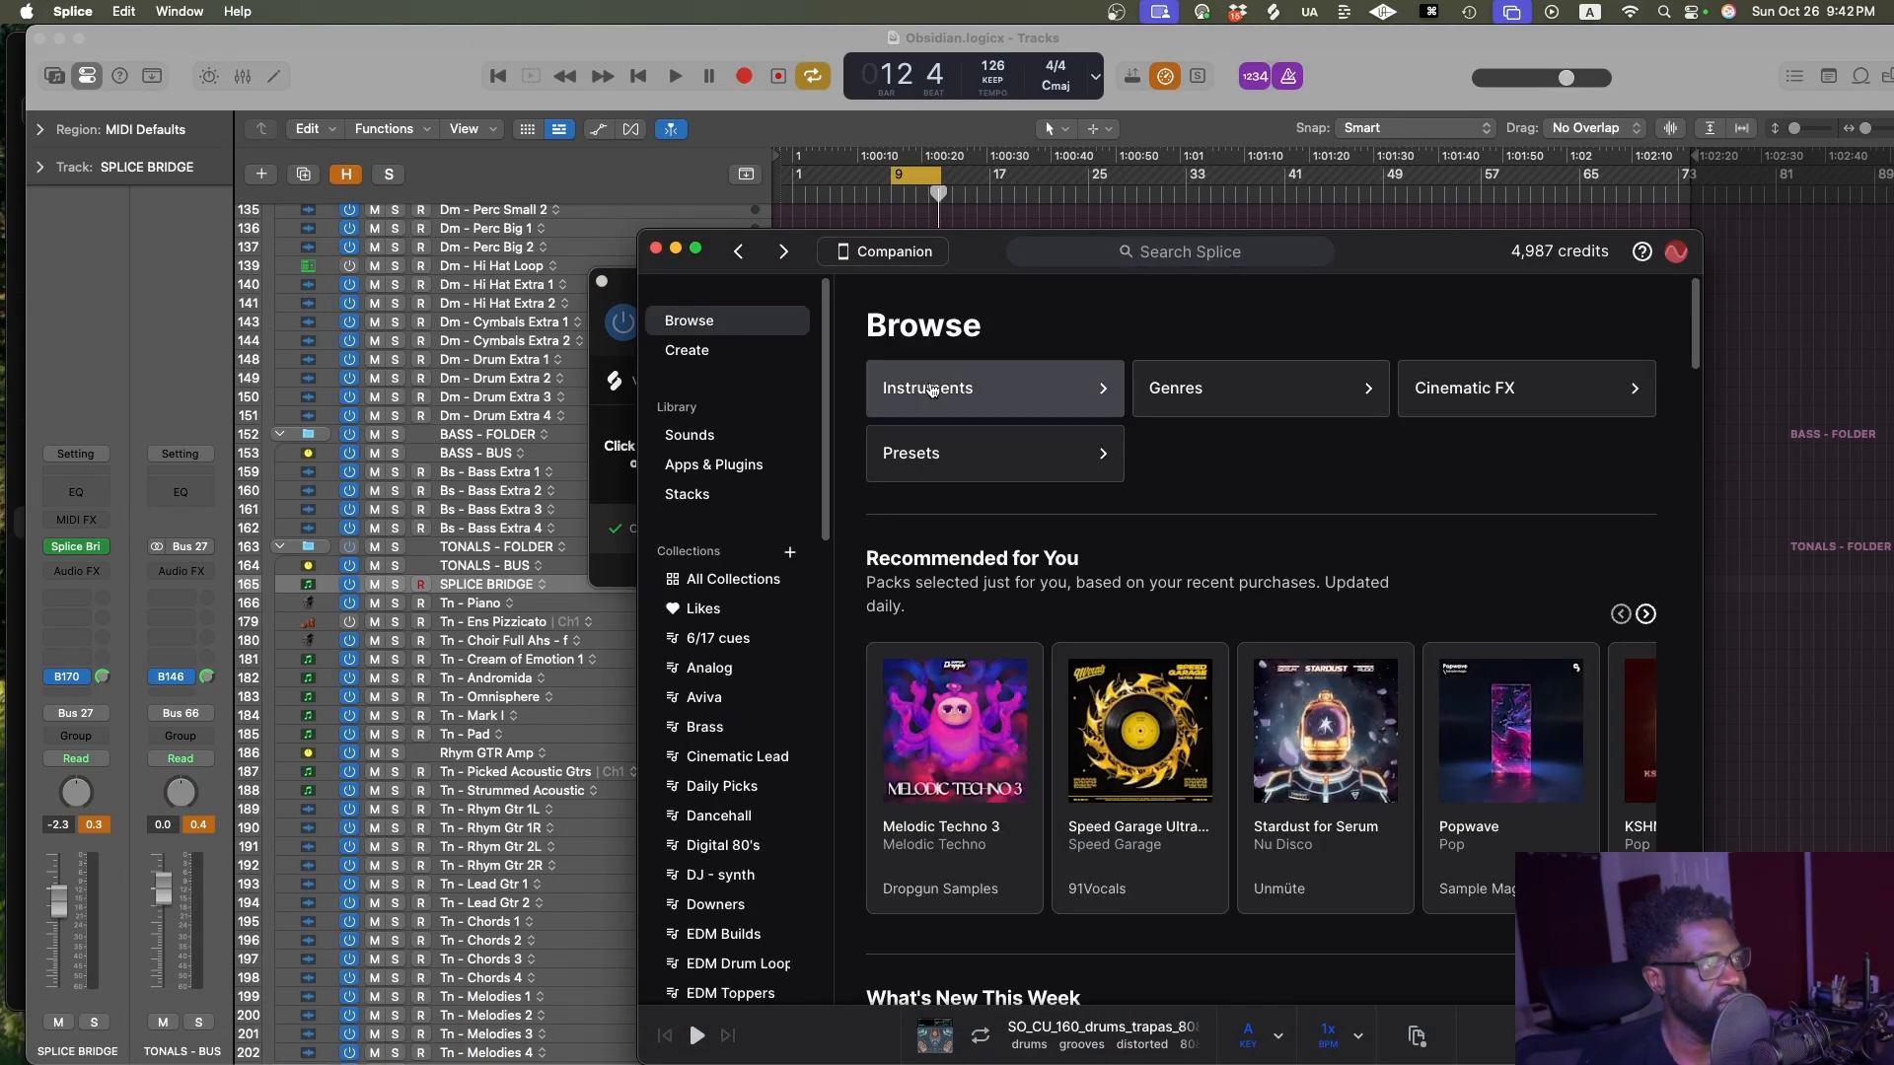
left_click(1172, 252)
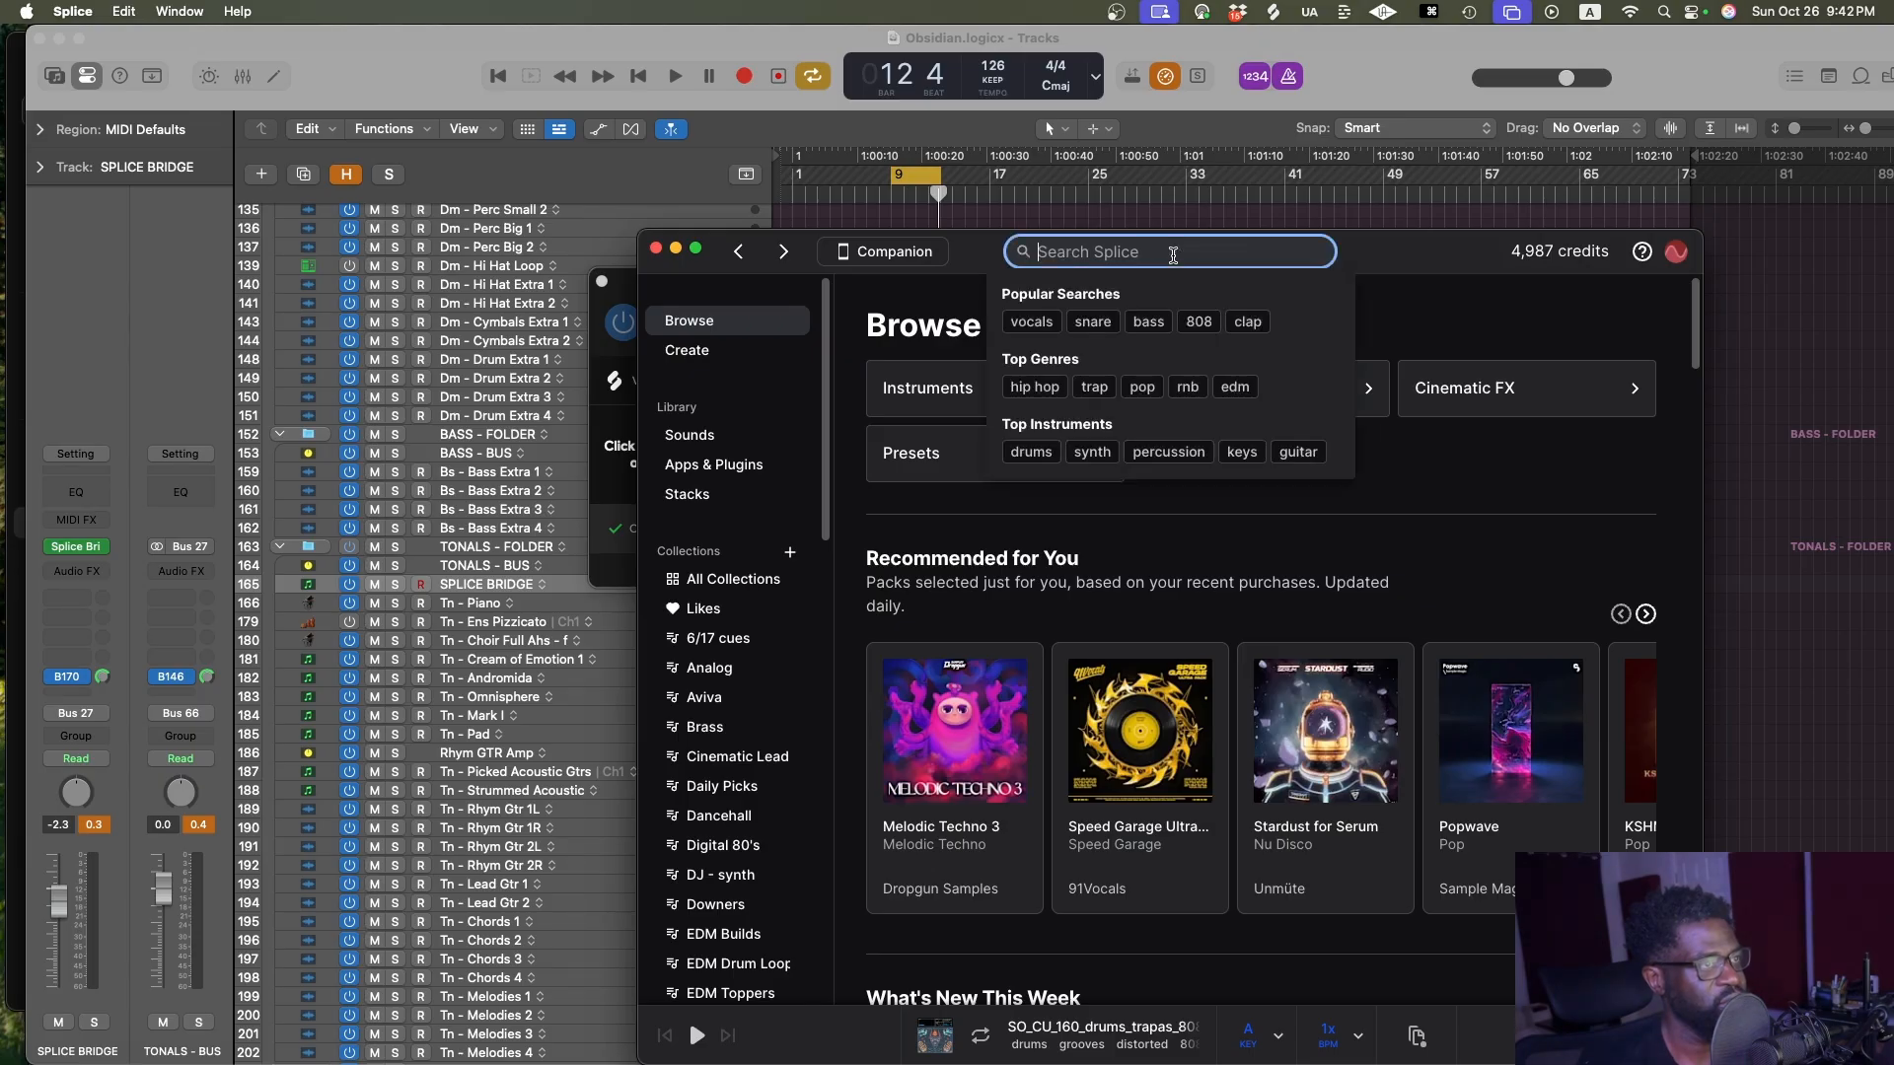
left_click(1195, 323)
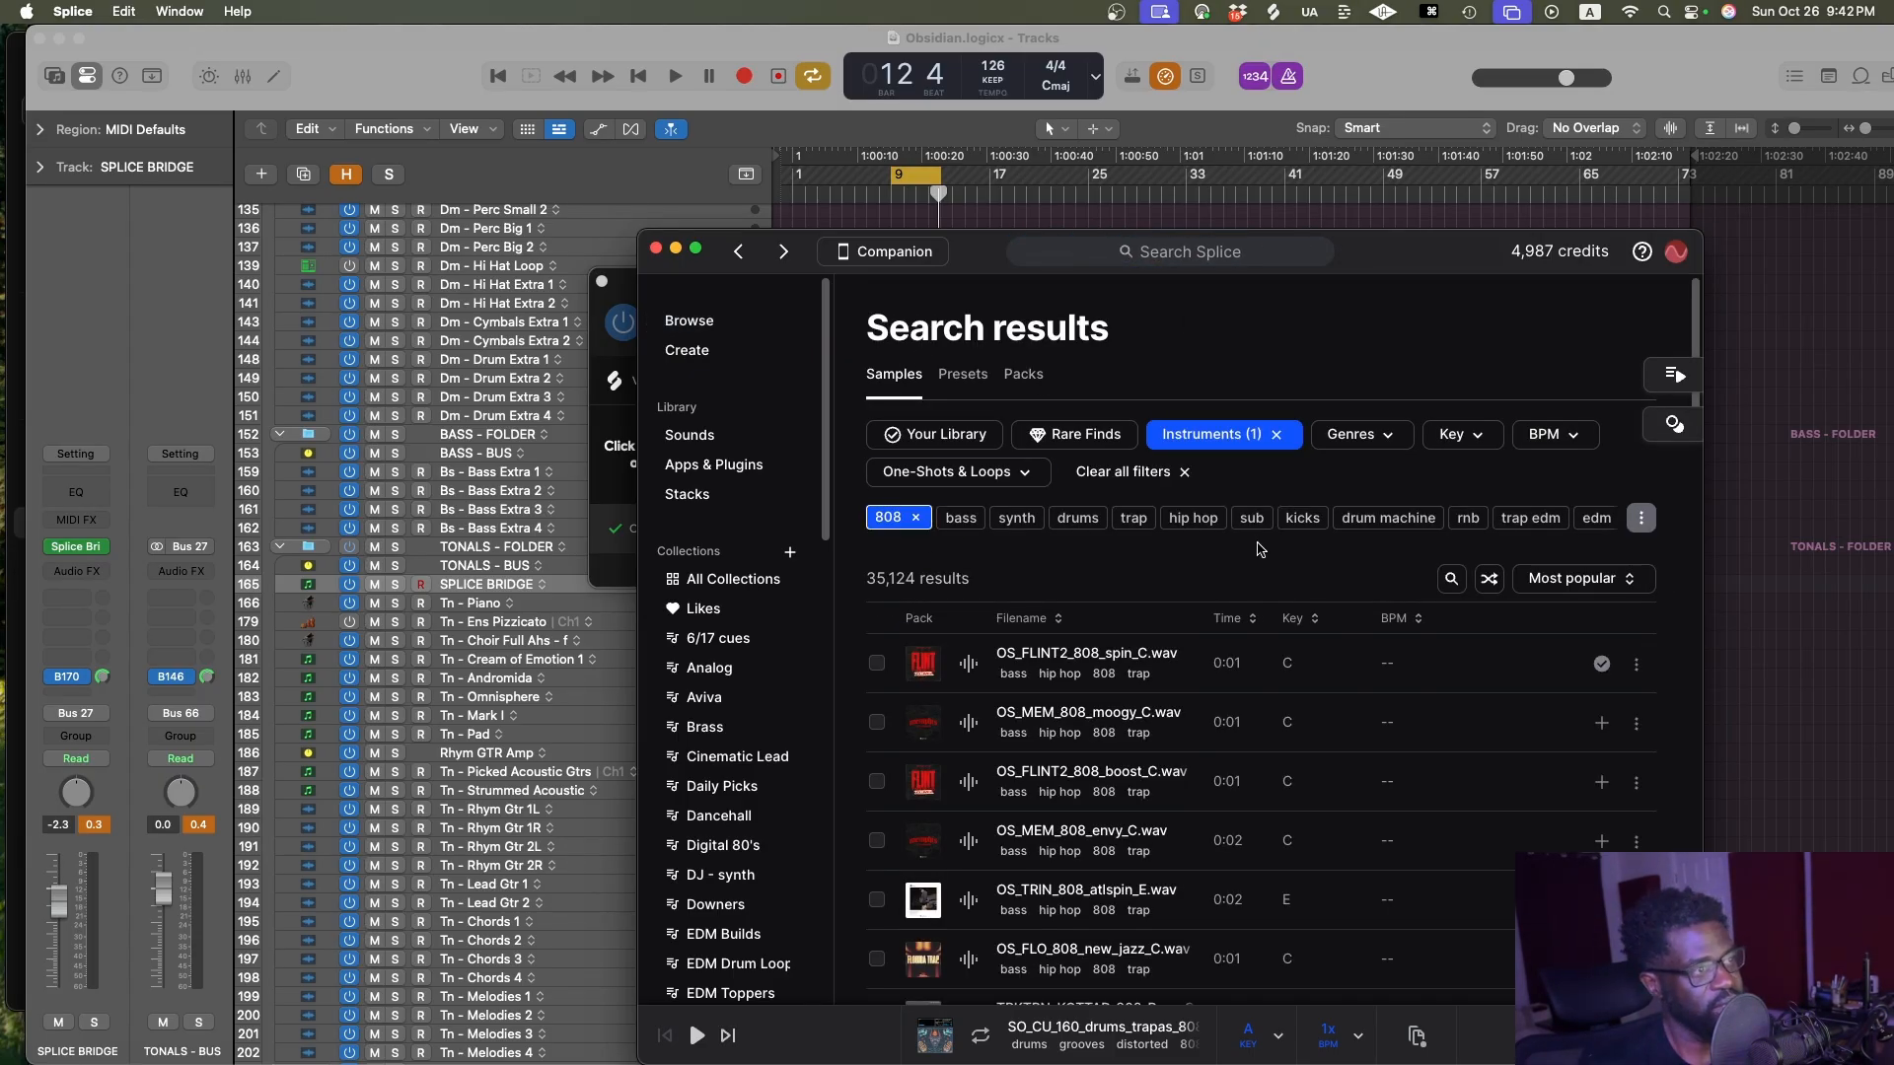
Restrict the 808 search results to loops
left_click(972, 472)
left_click(931, 540)
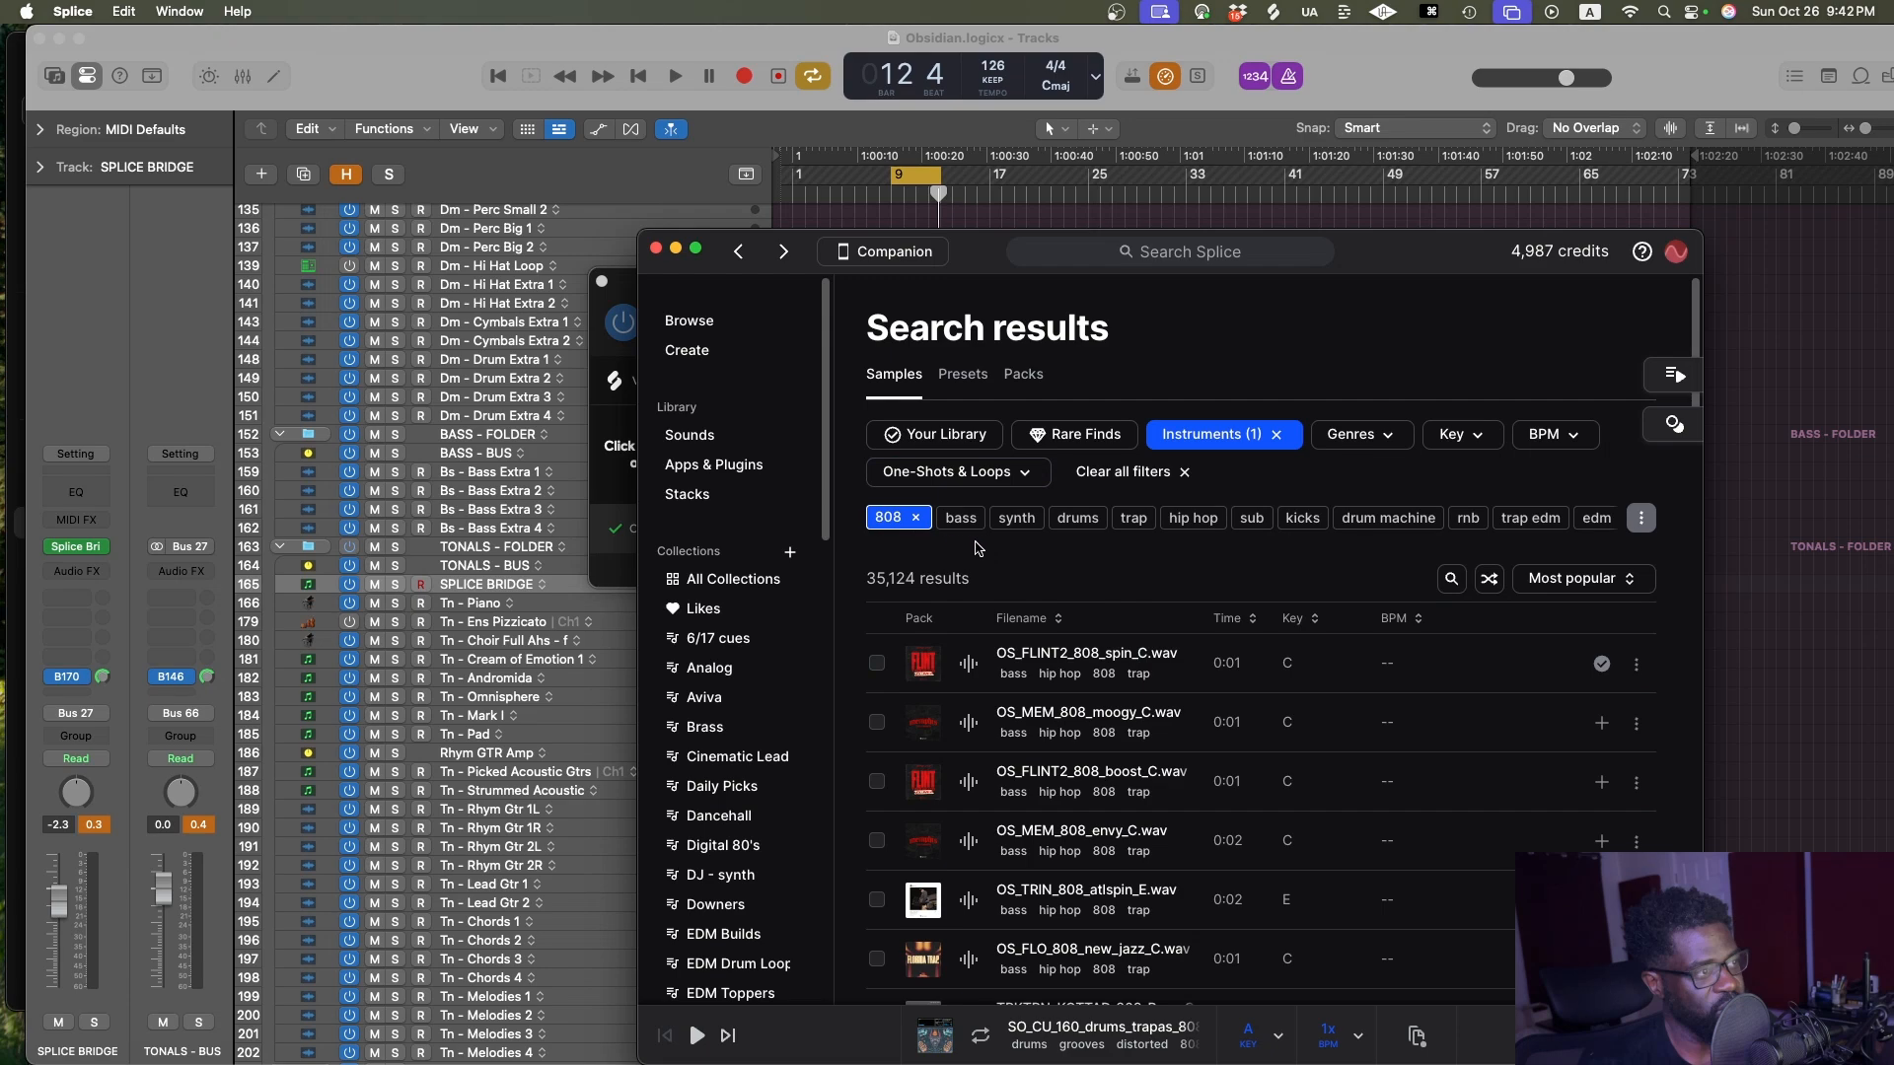
left_click(949, 473)
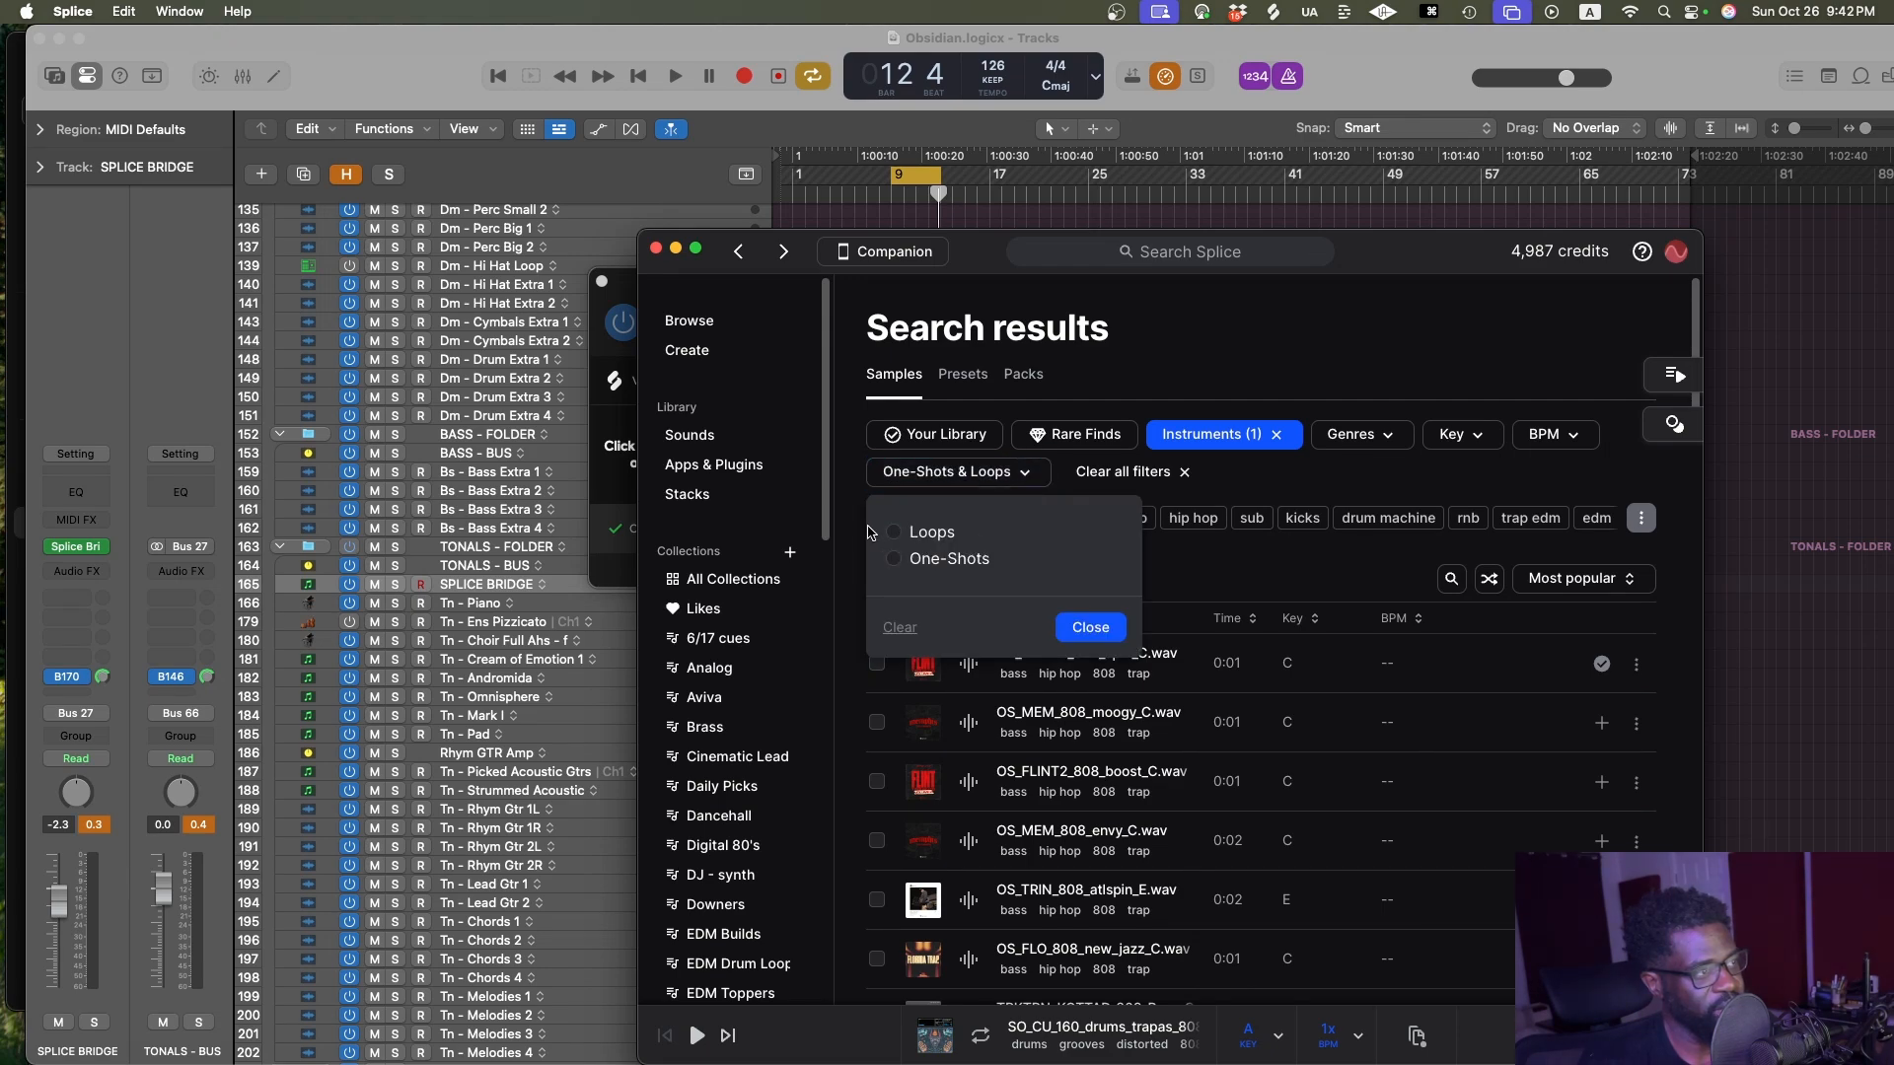
left_click(880, 534)
left_click(929, 475)
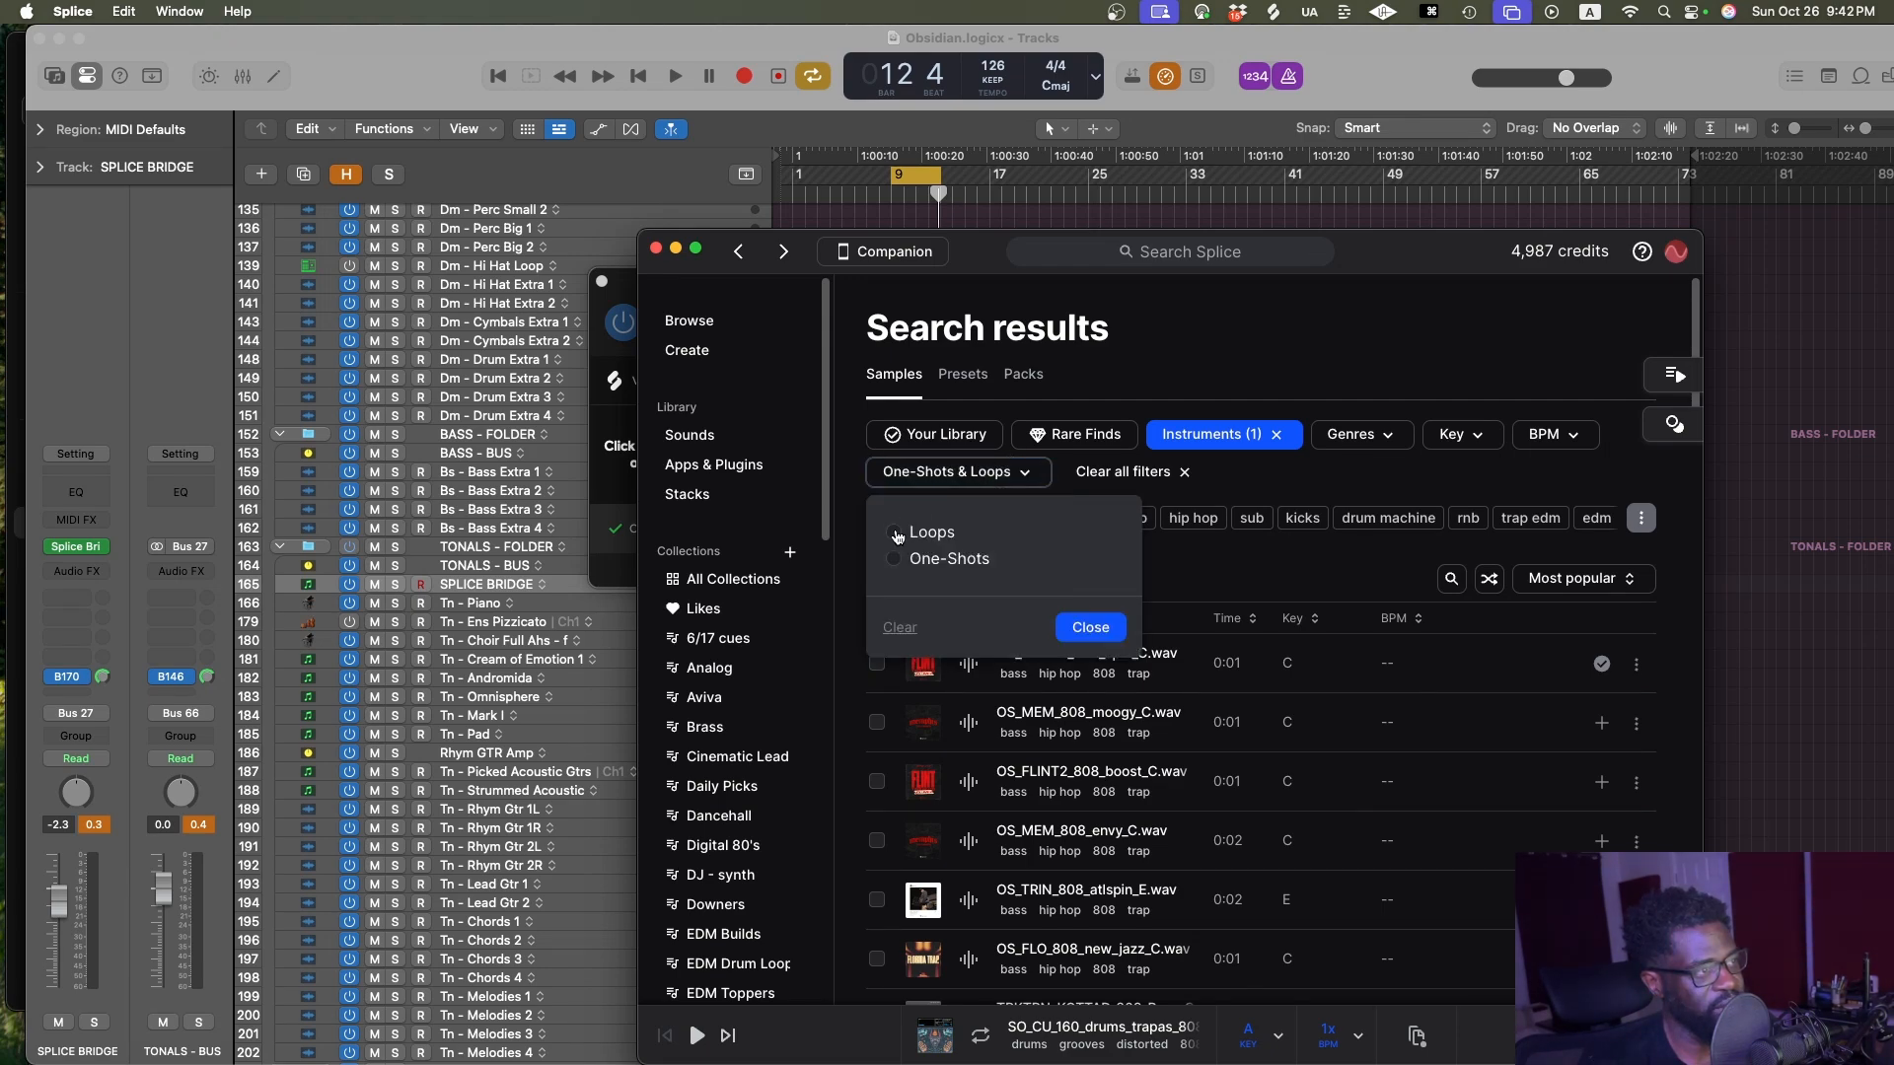
left_click(897, 534)
Filter the 808 loops by the key of A minor
left_click(1459, 434)
left_click(1525, 616)
left_click(1532, 572)
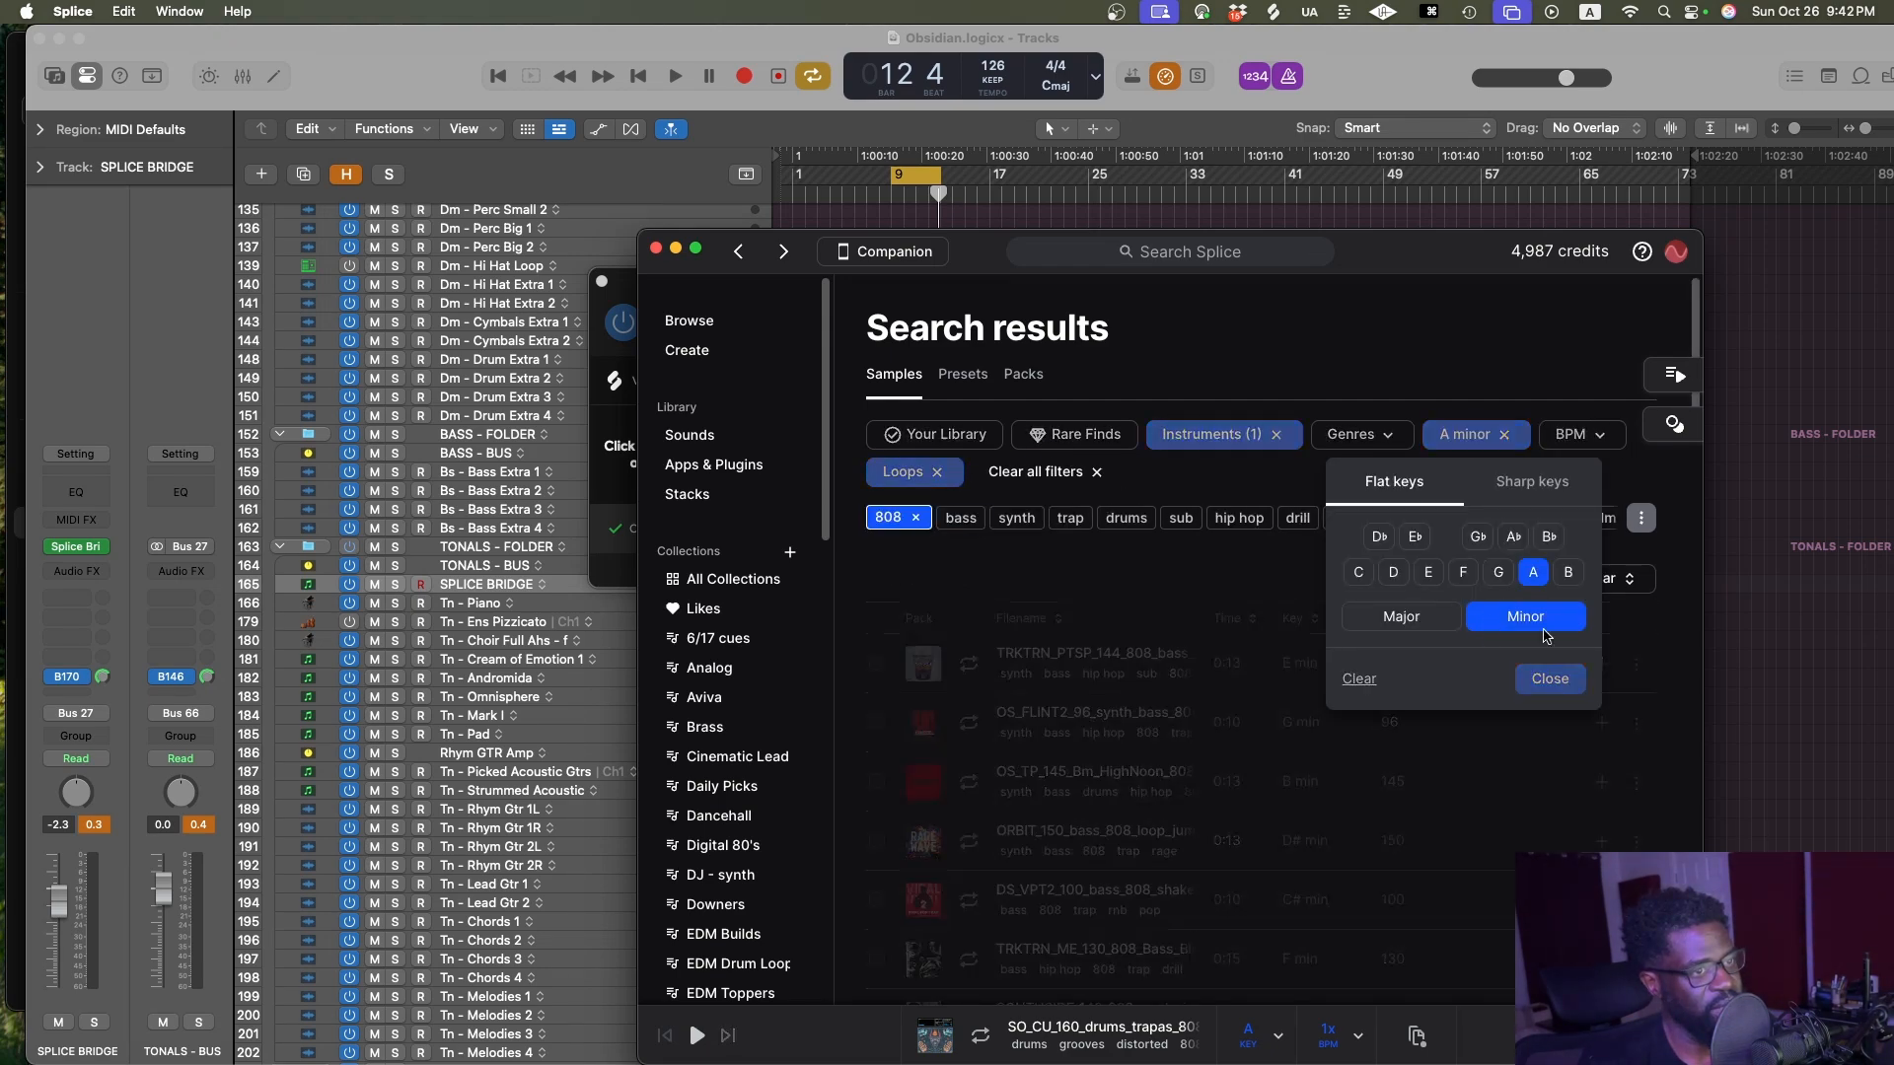
left_click(1551, 680)
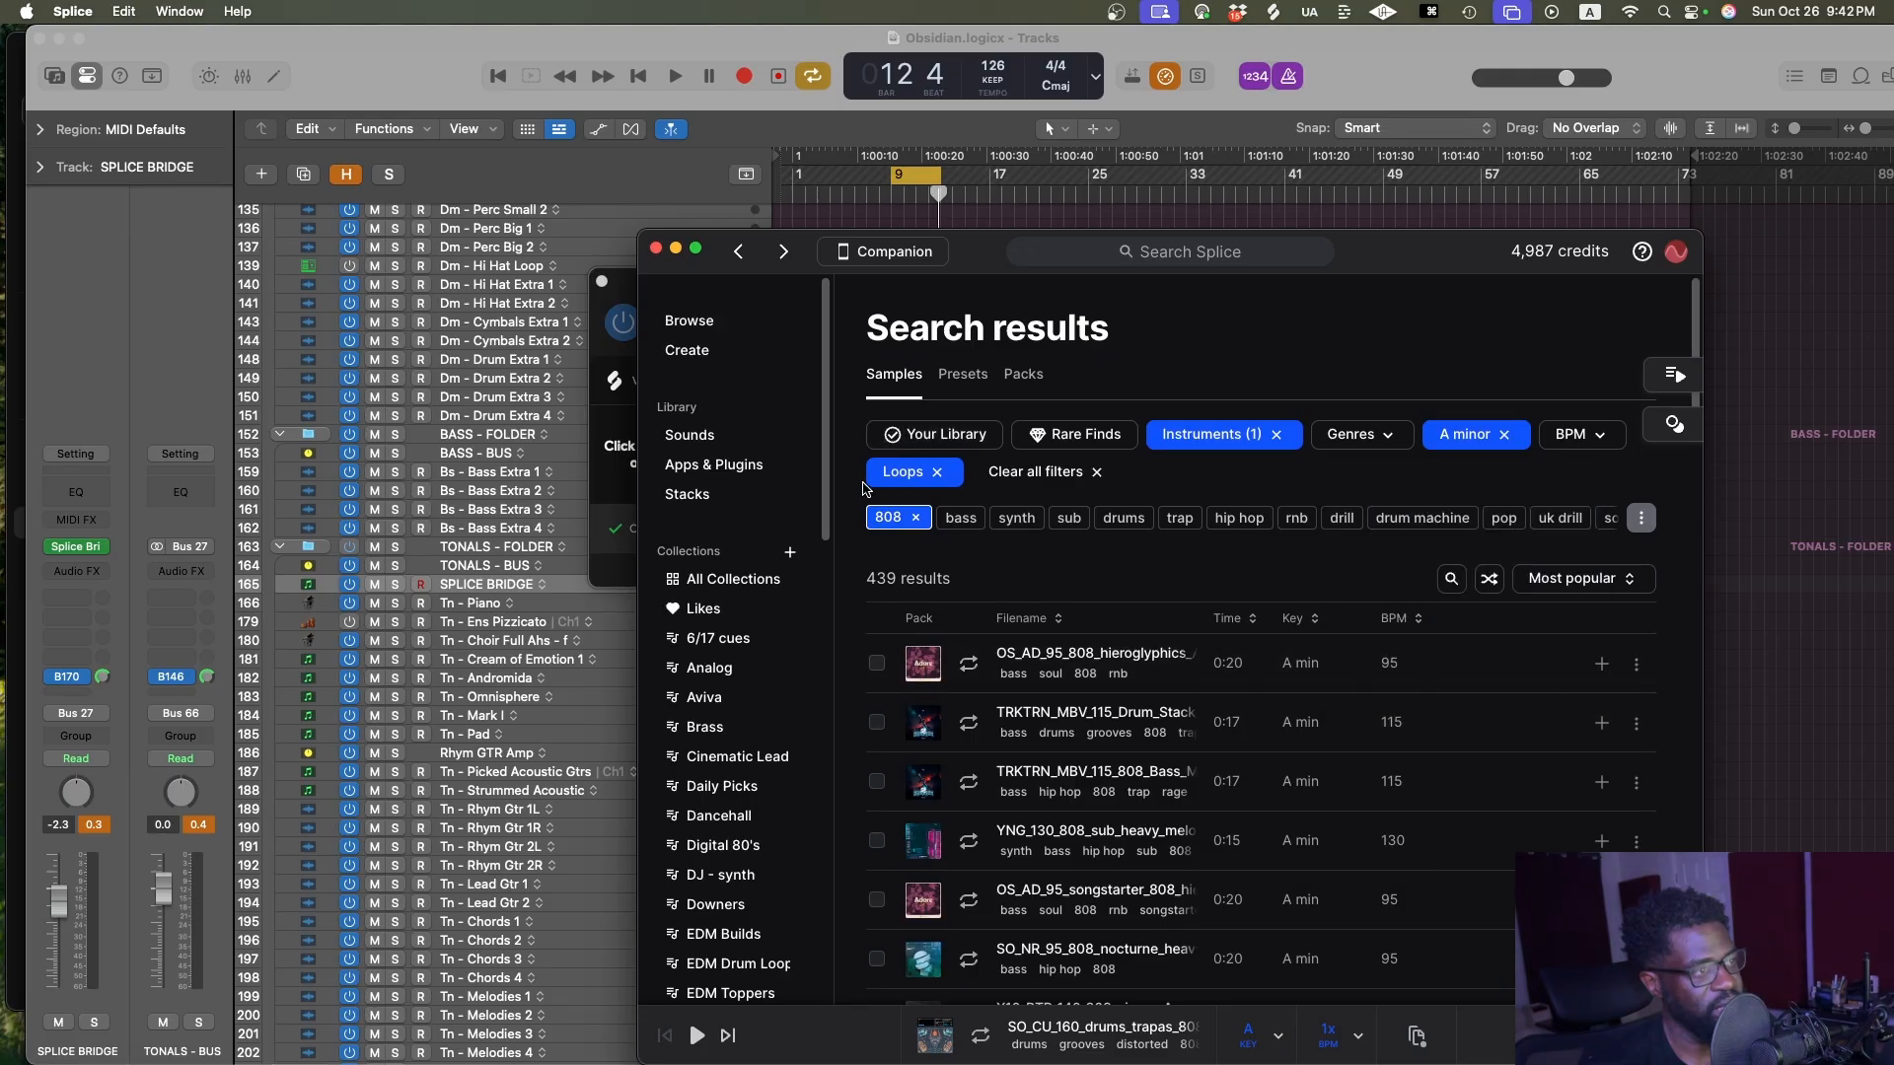
Audition the OS_AD_95_808_hieroglyphics loop in sync with the project by starting playback in Logic Pro
left_click(967, 664)
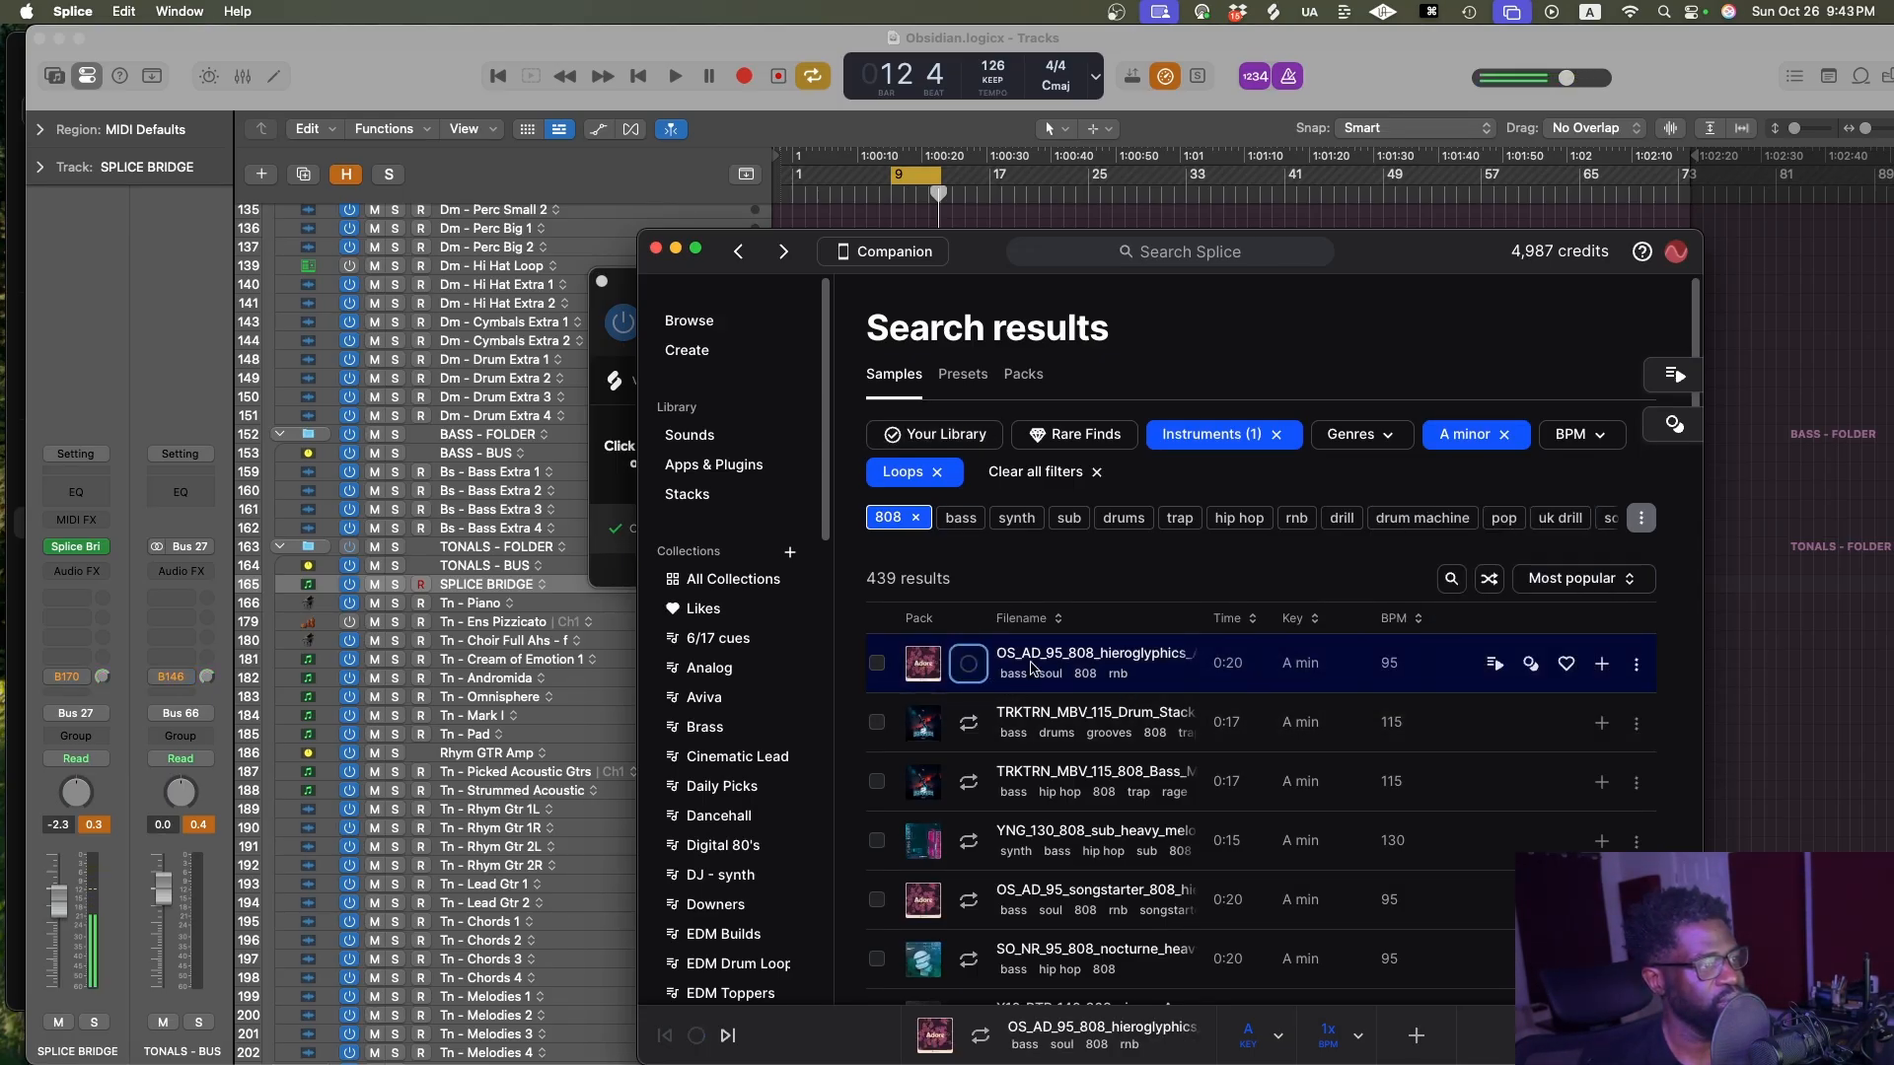
left_click(1663, 698)
key("space")
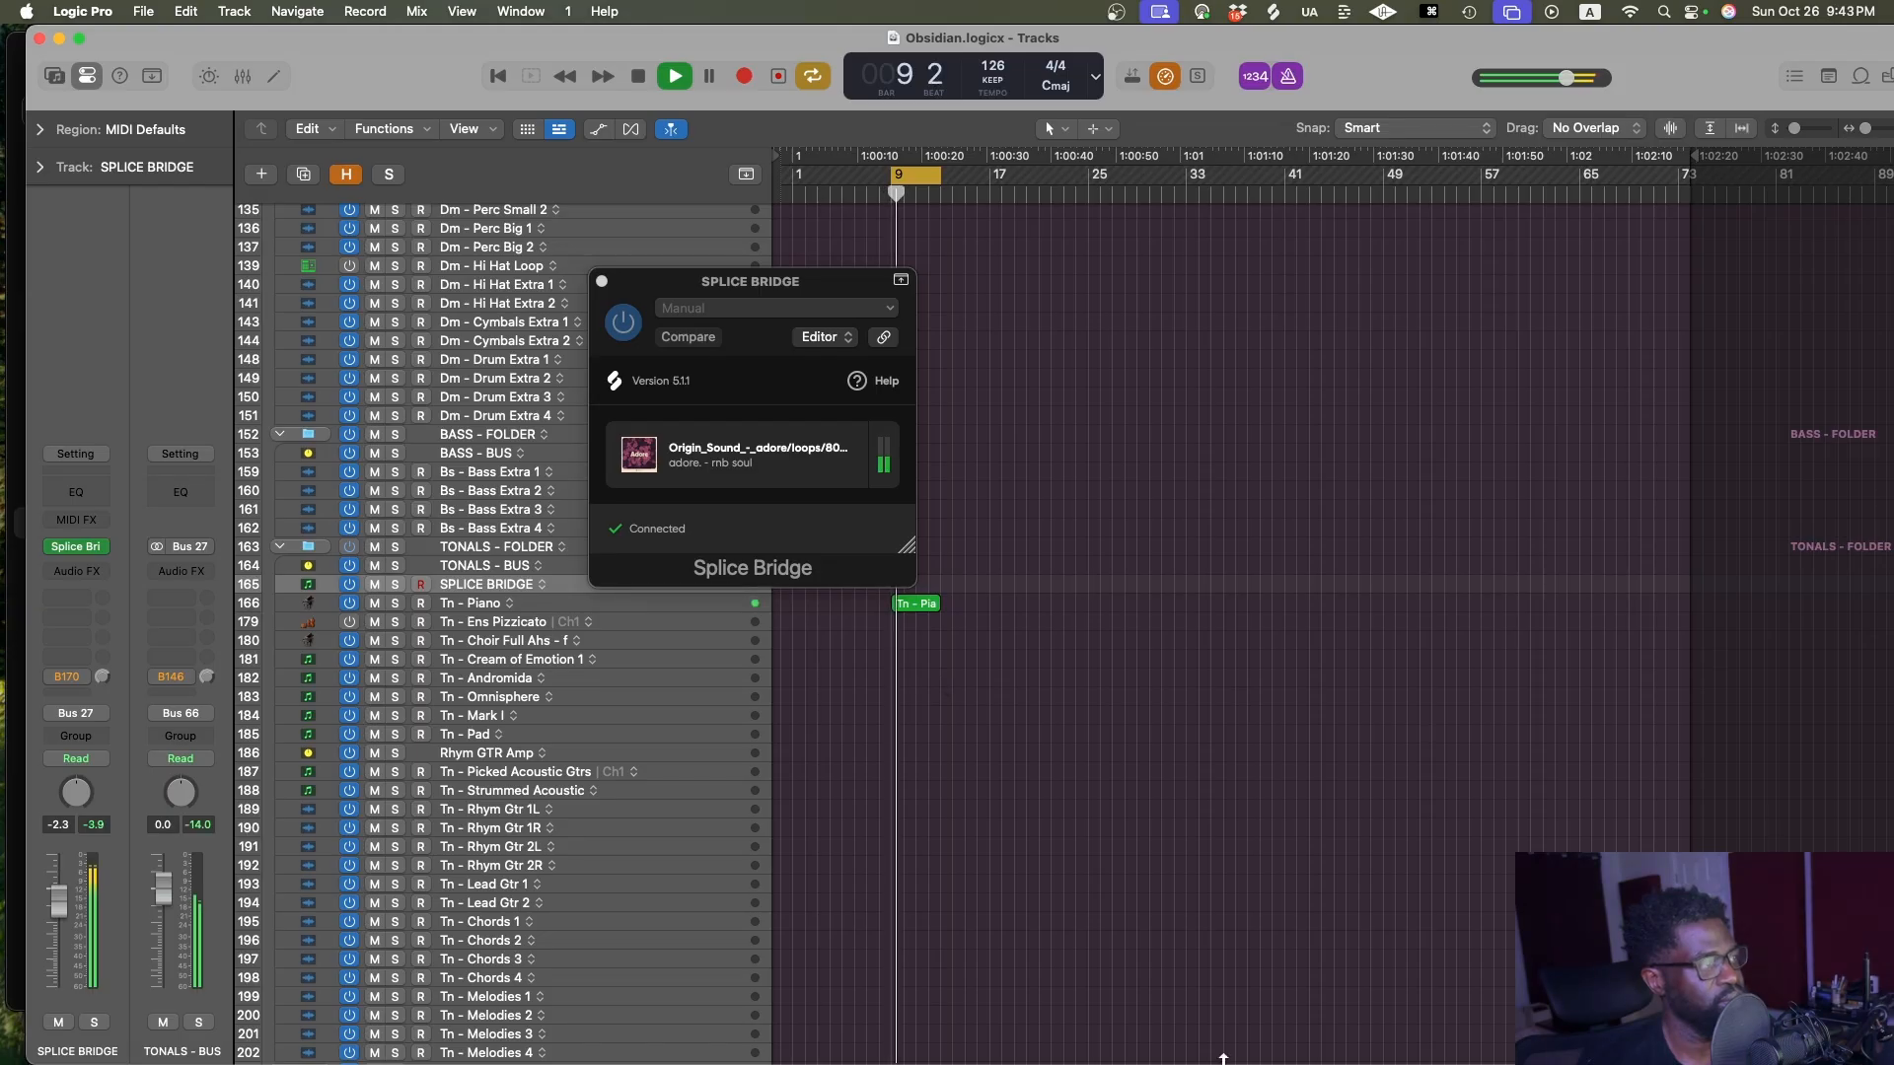
Switch back to Splice and audition the two TRKTRN_MBV_115 loops, YNG_130_808_sub_heavy and OS_AD_95_songstarter_808 against the playing project
left_click(1510, 1046)
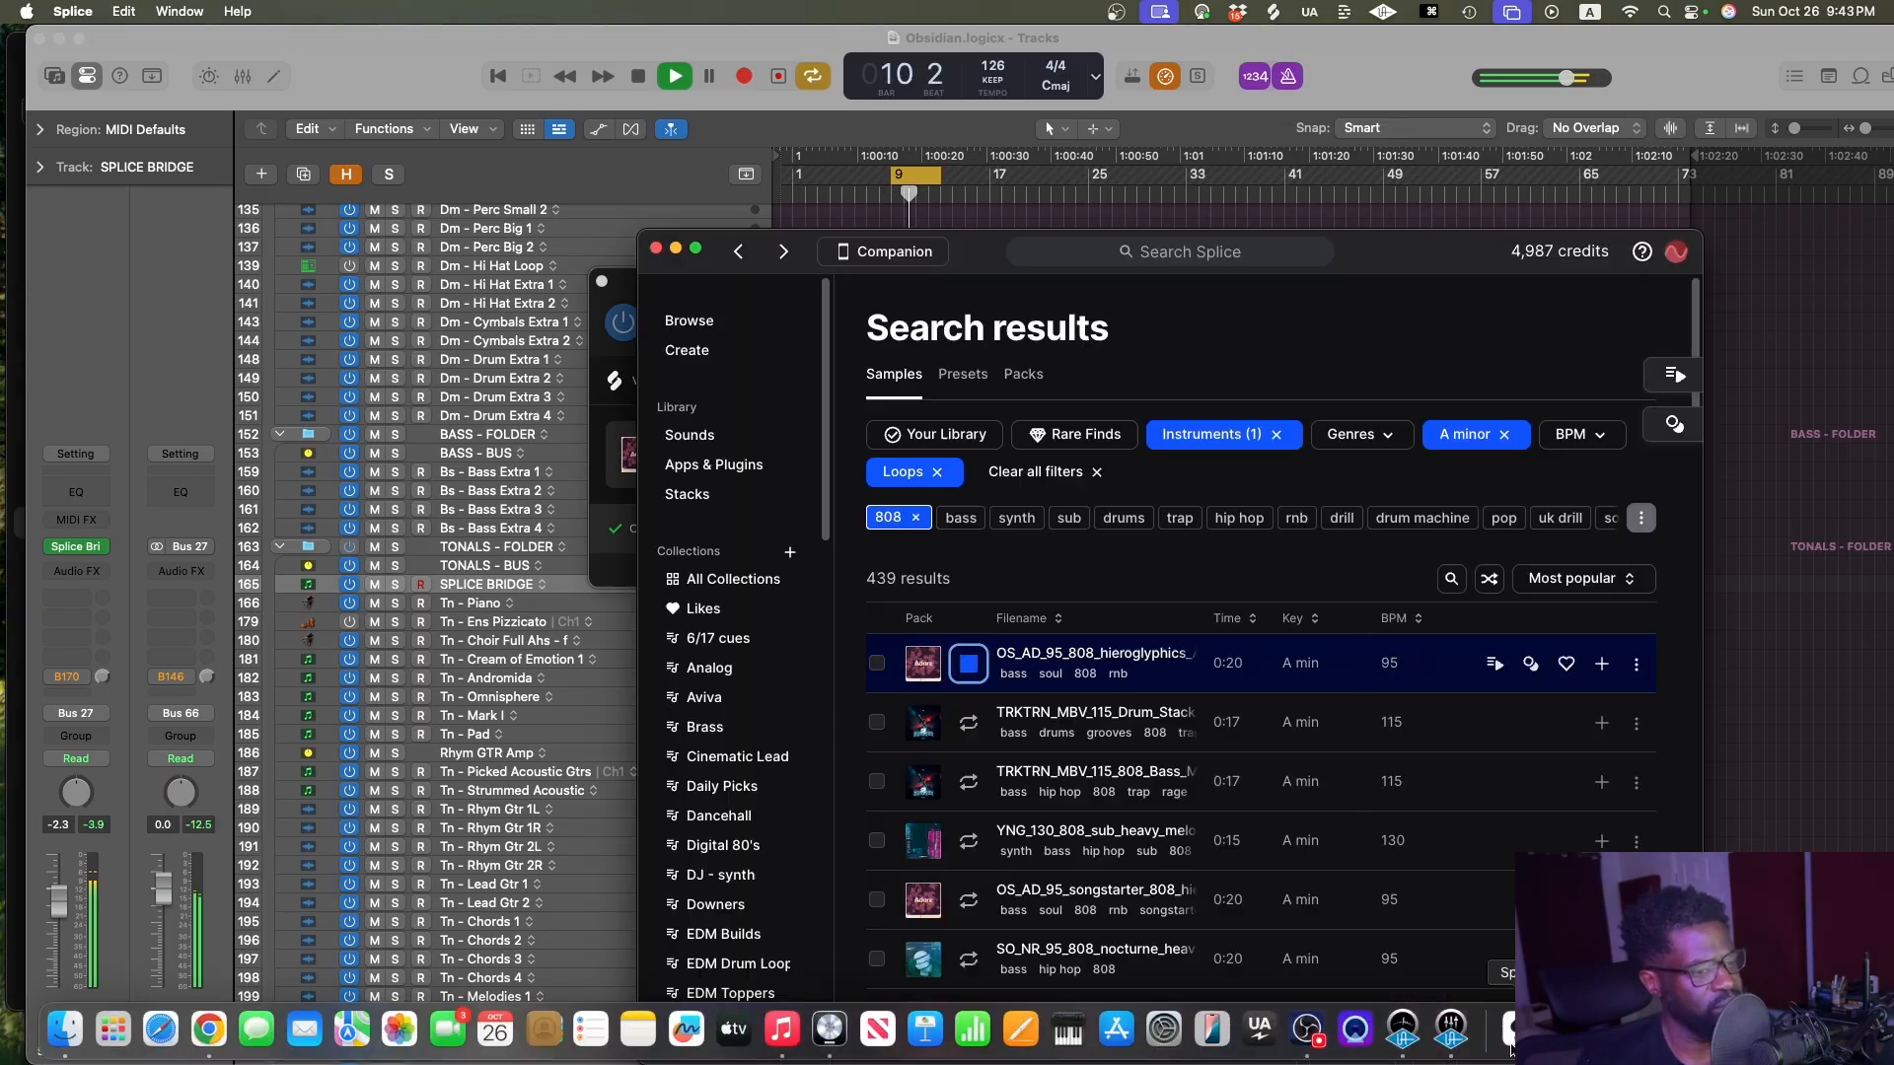
left_click(968, 724)
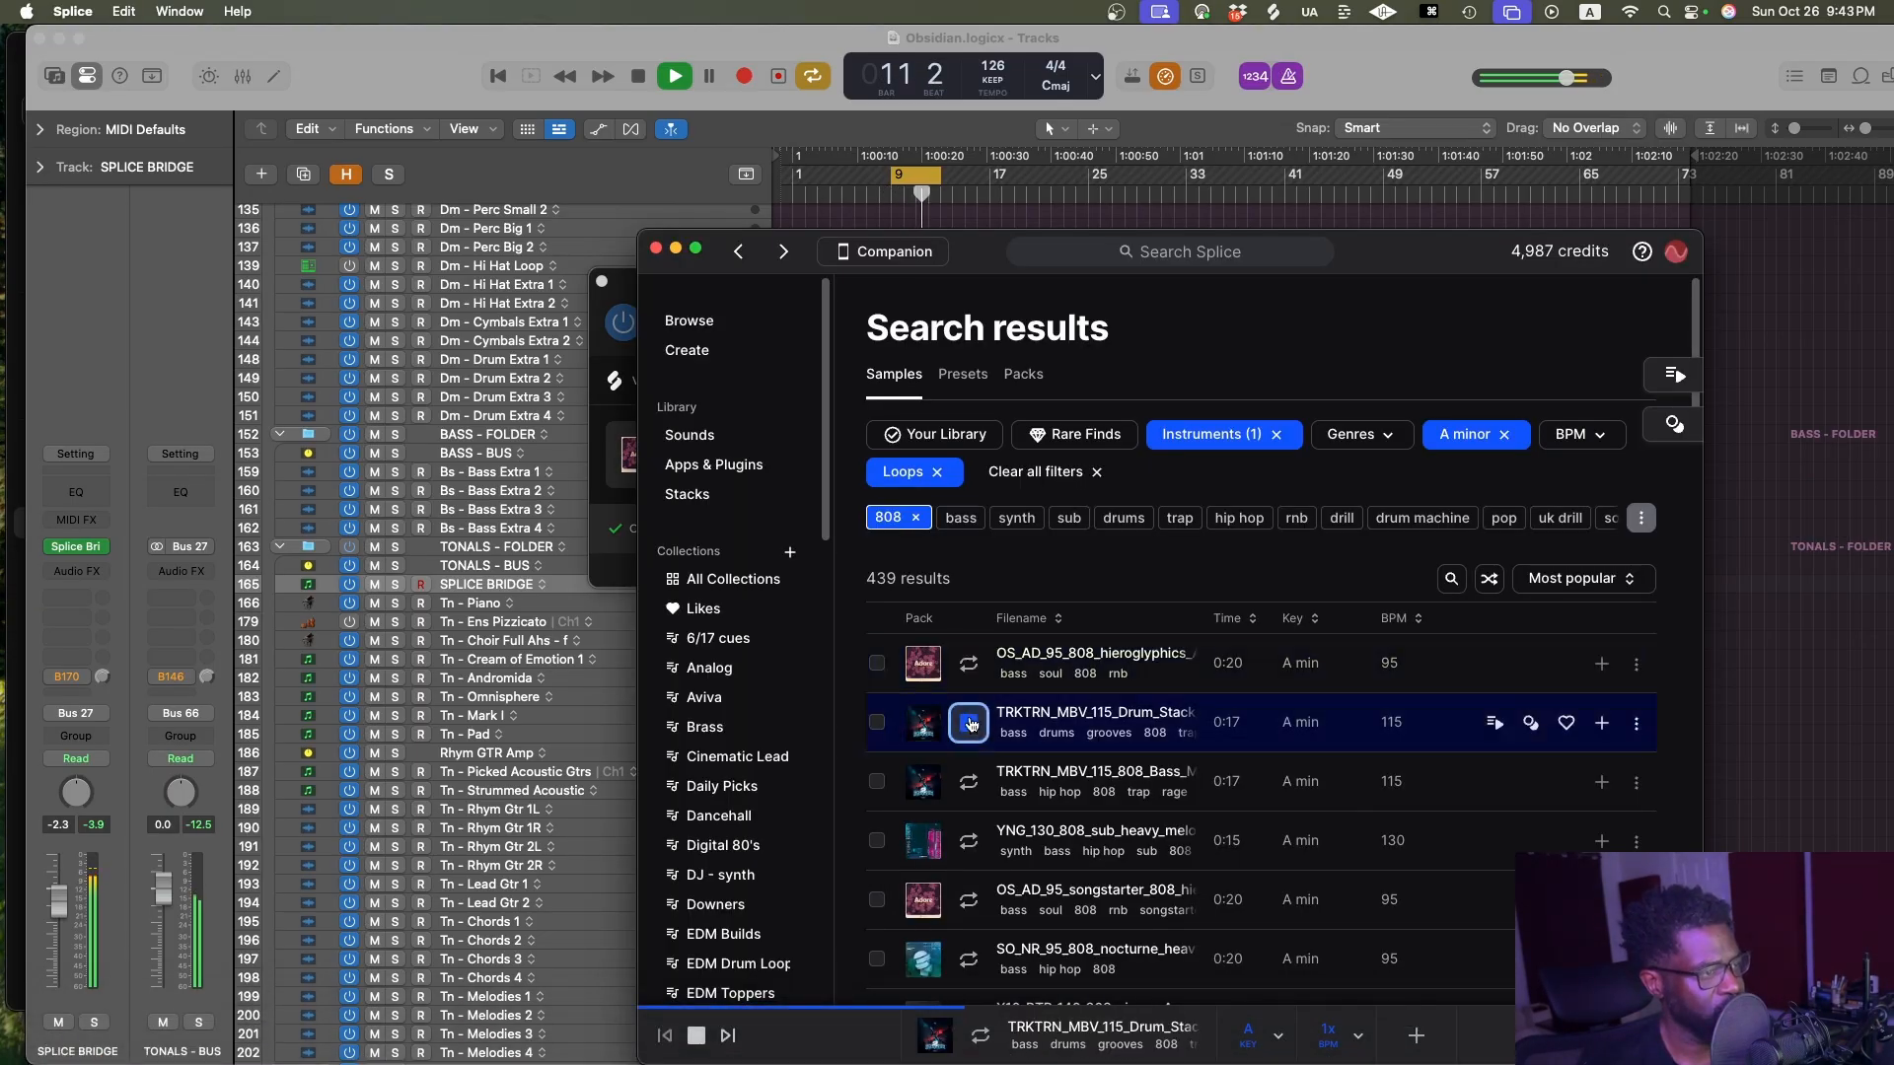
left_click(964, 784)
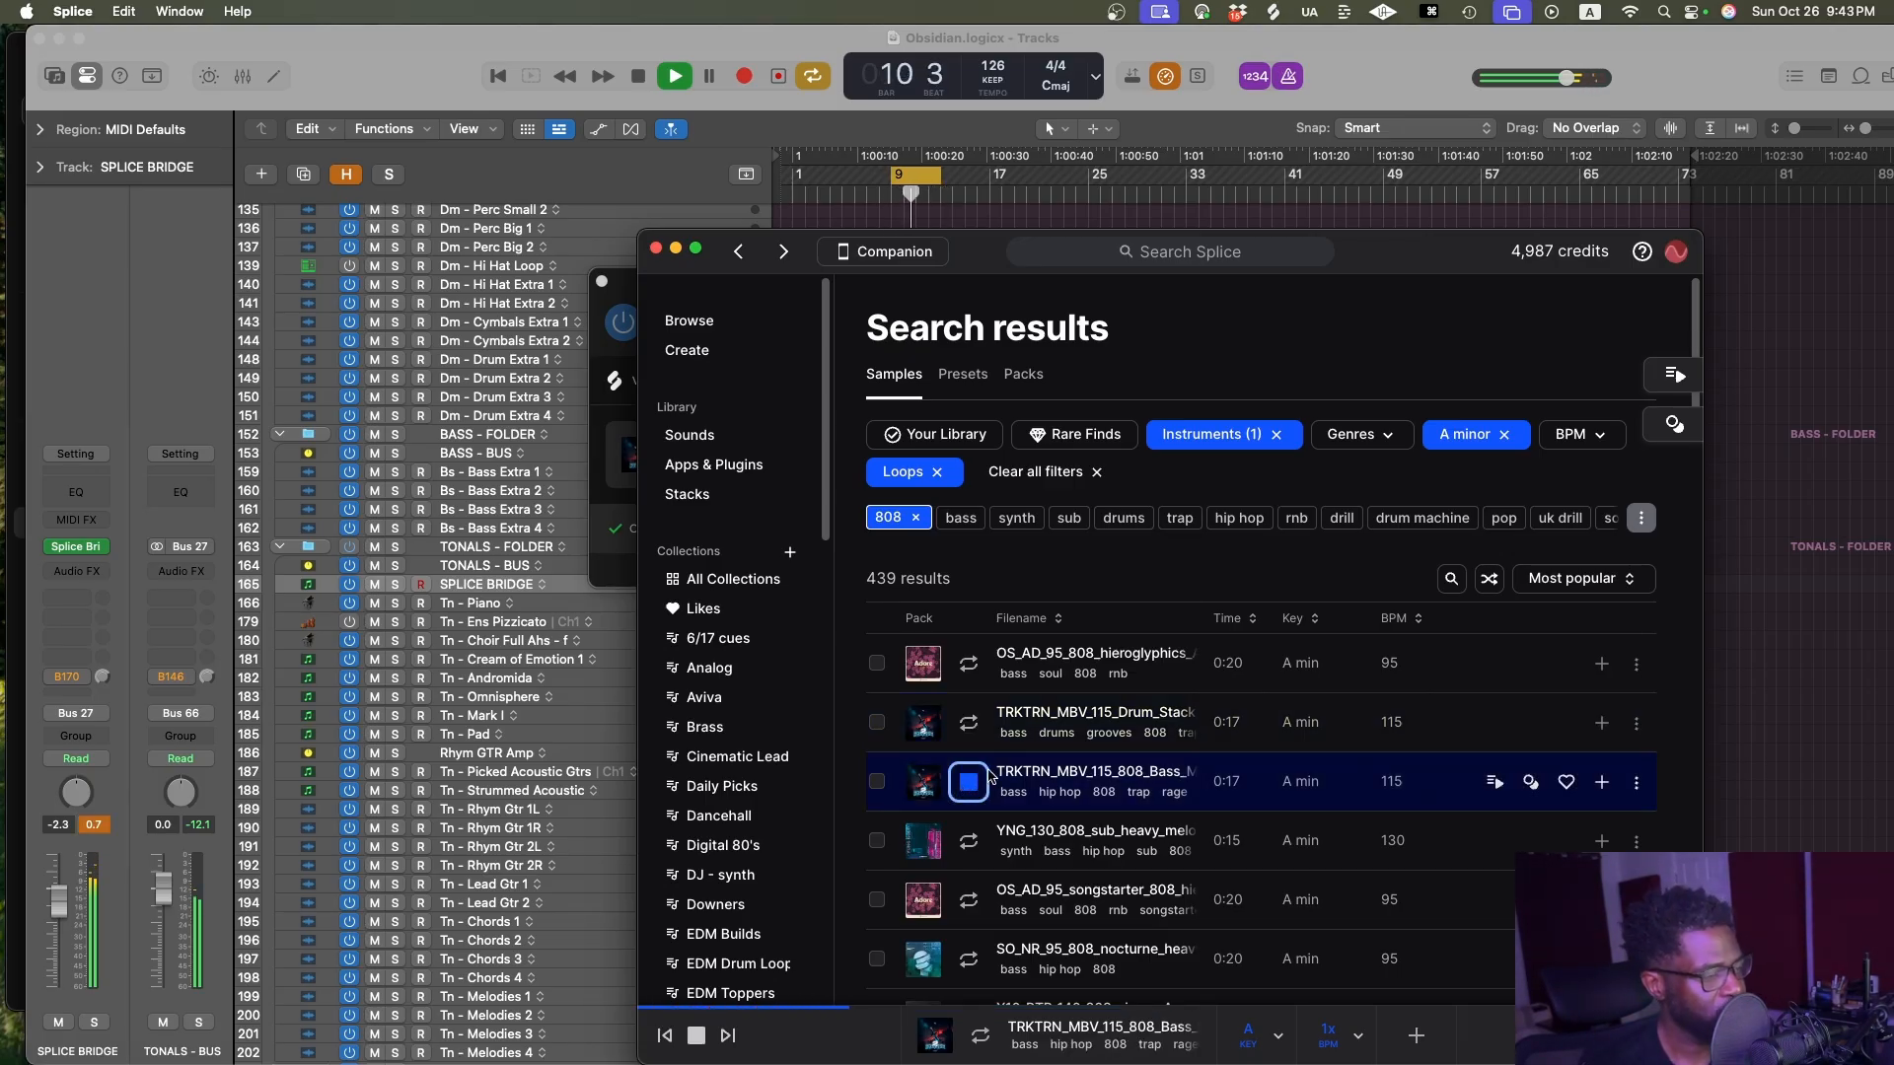
scroll(1008, 760, "down", 3)
scroll(1008, 759, "down", 2)
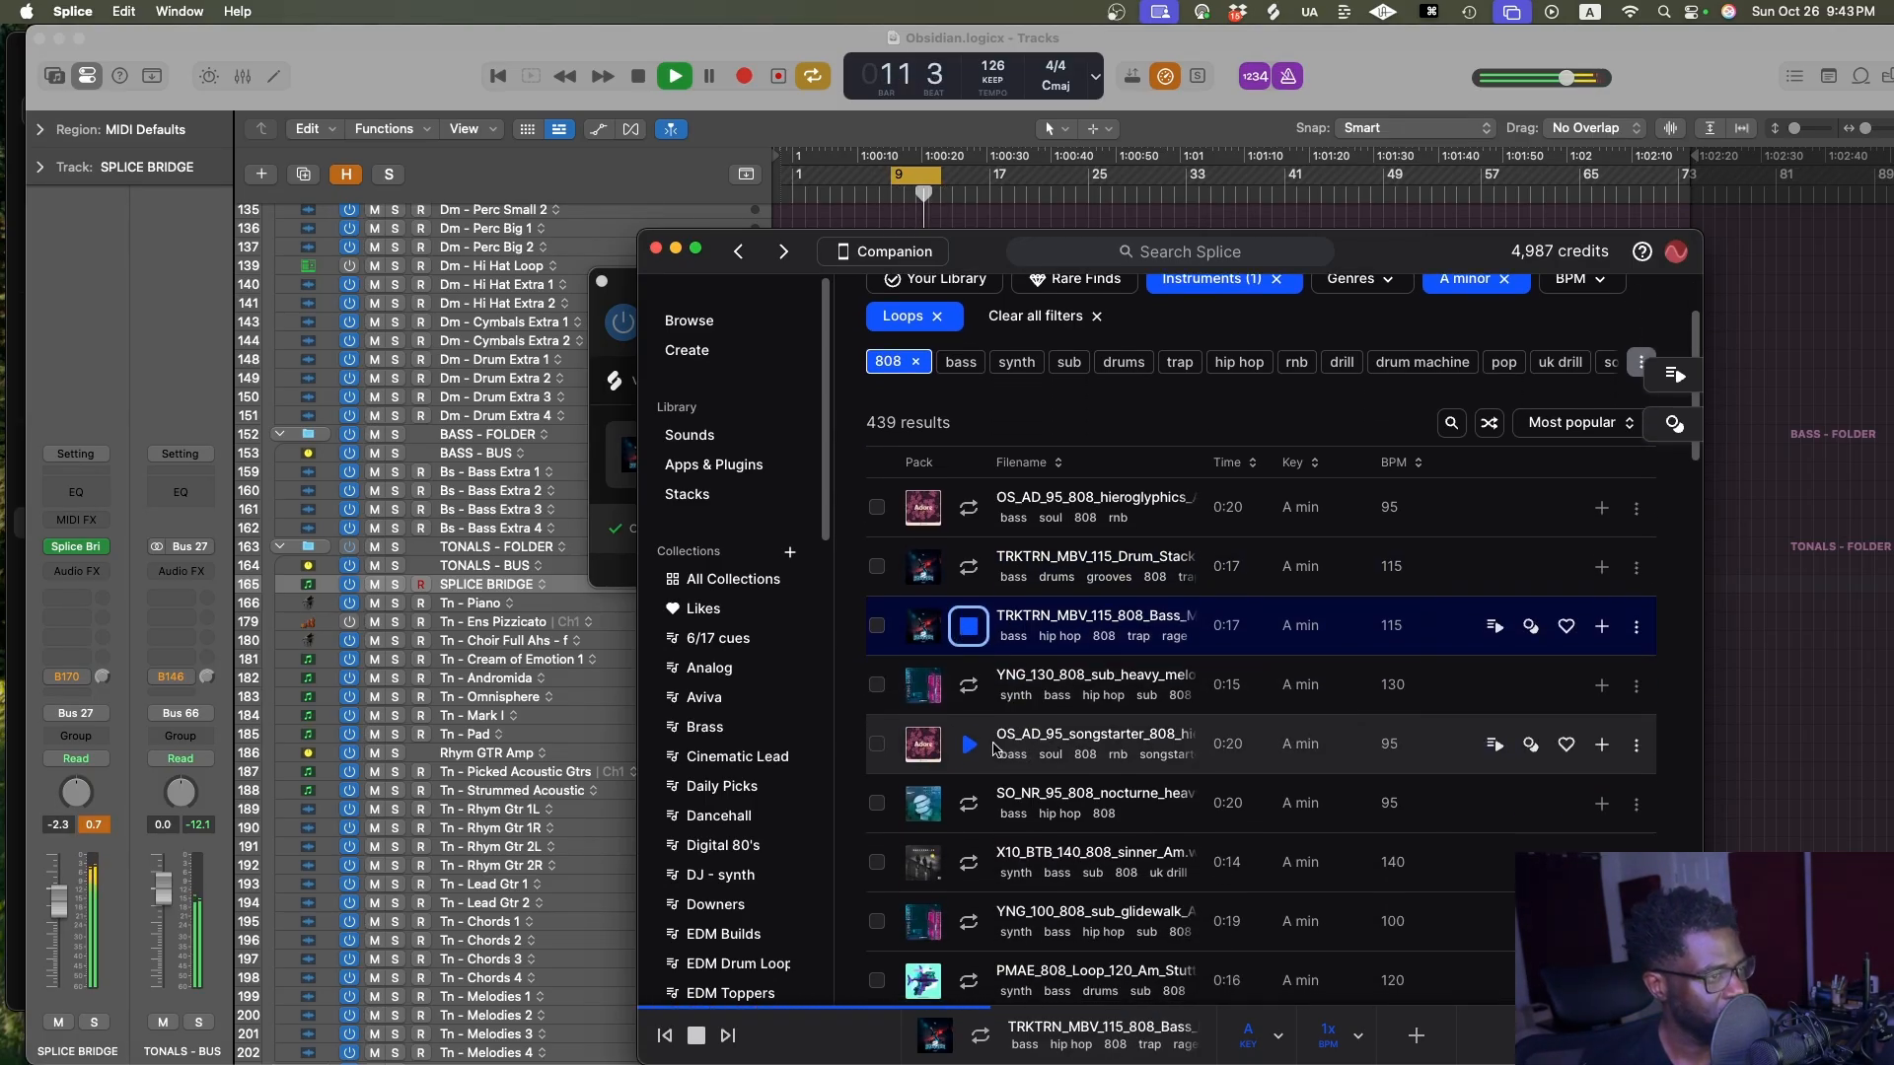
left_click(971, 688)
scroll(971, 688, "down", 2)
left_click(1021, 691)
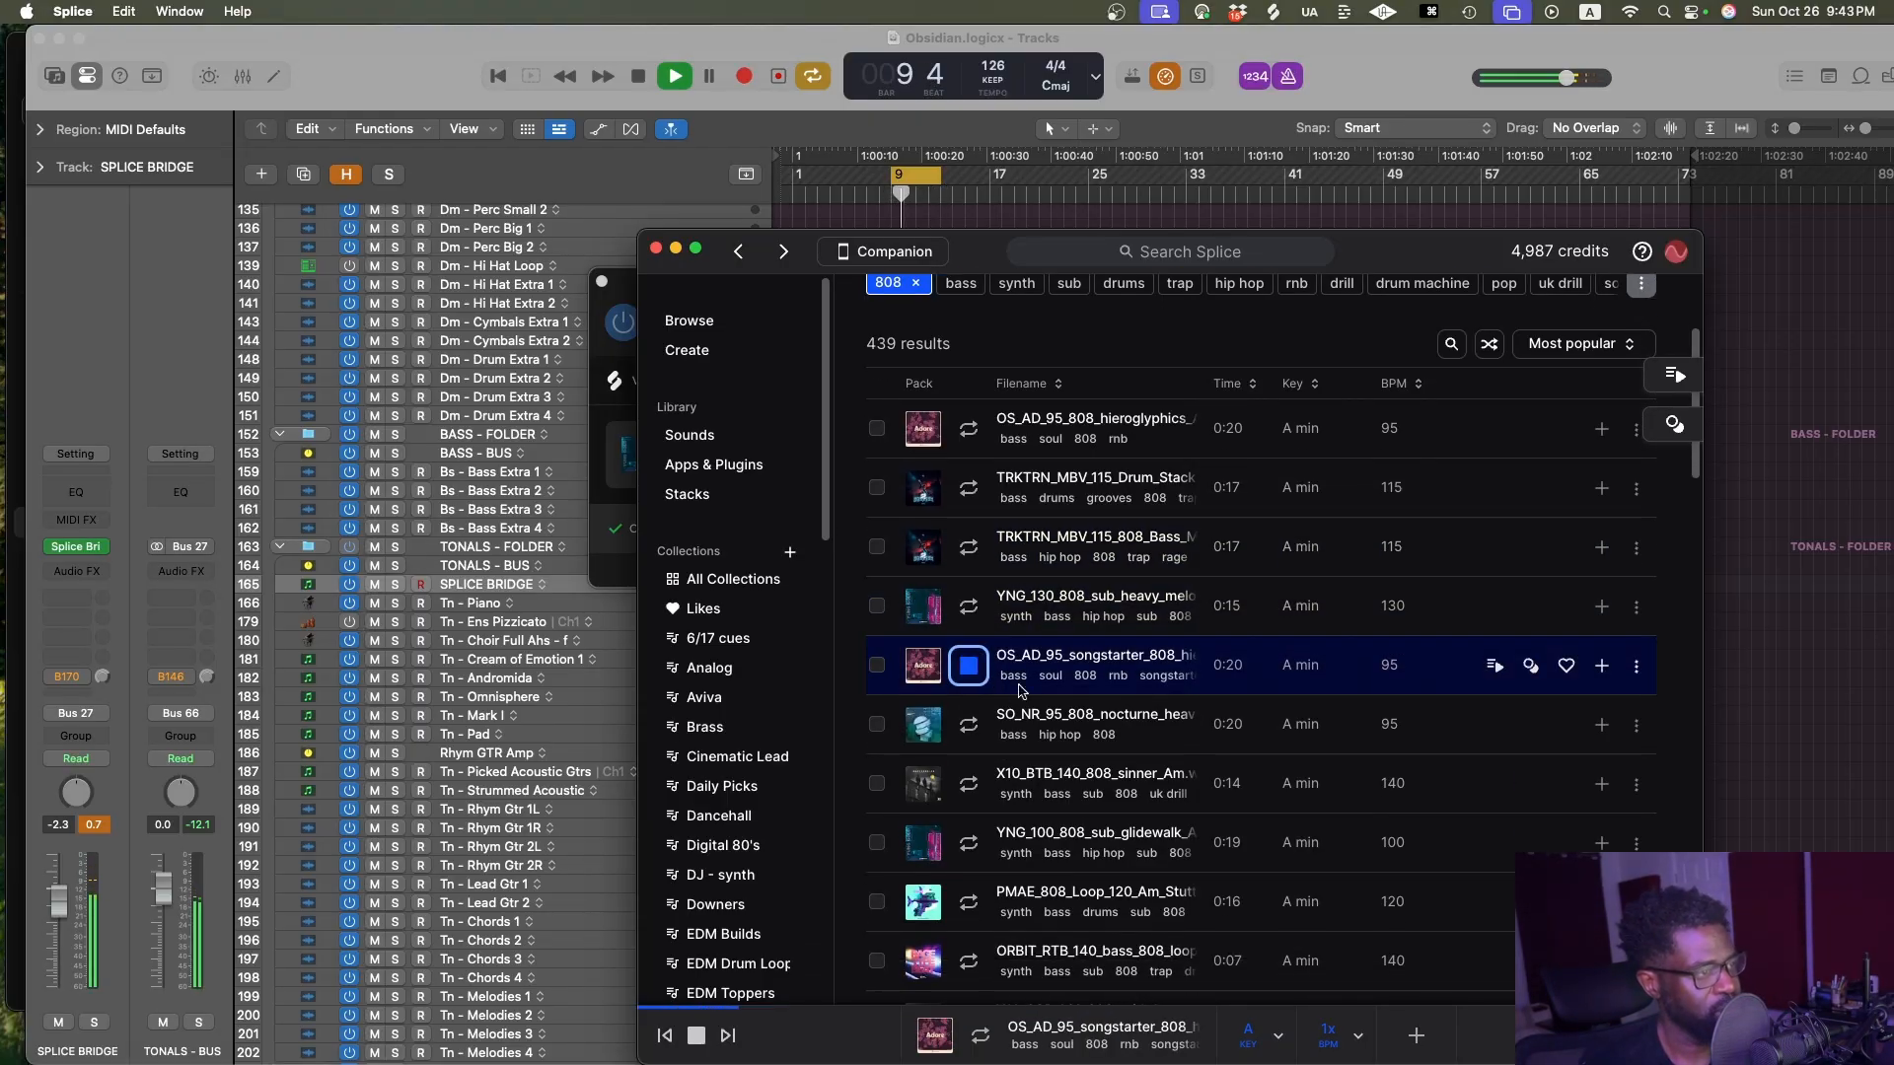
Search the 808 loop results for "lofi" and narrow them to lo-fi hip hop
scroll(1021, 690, "up", 3)
left_click(1451, 579)
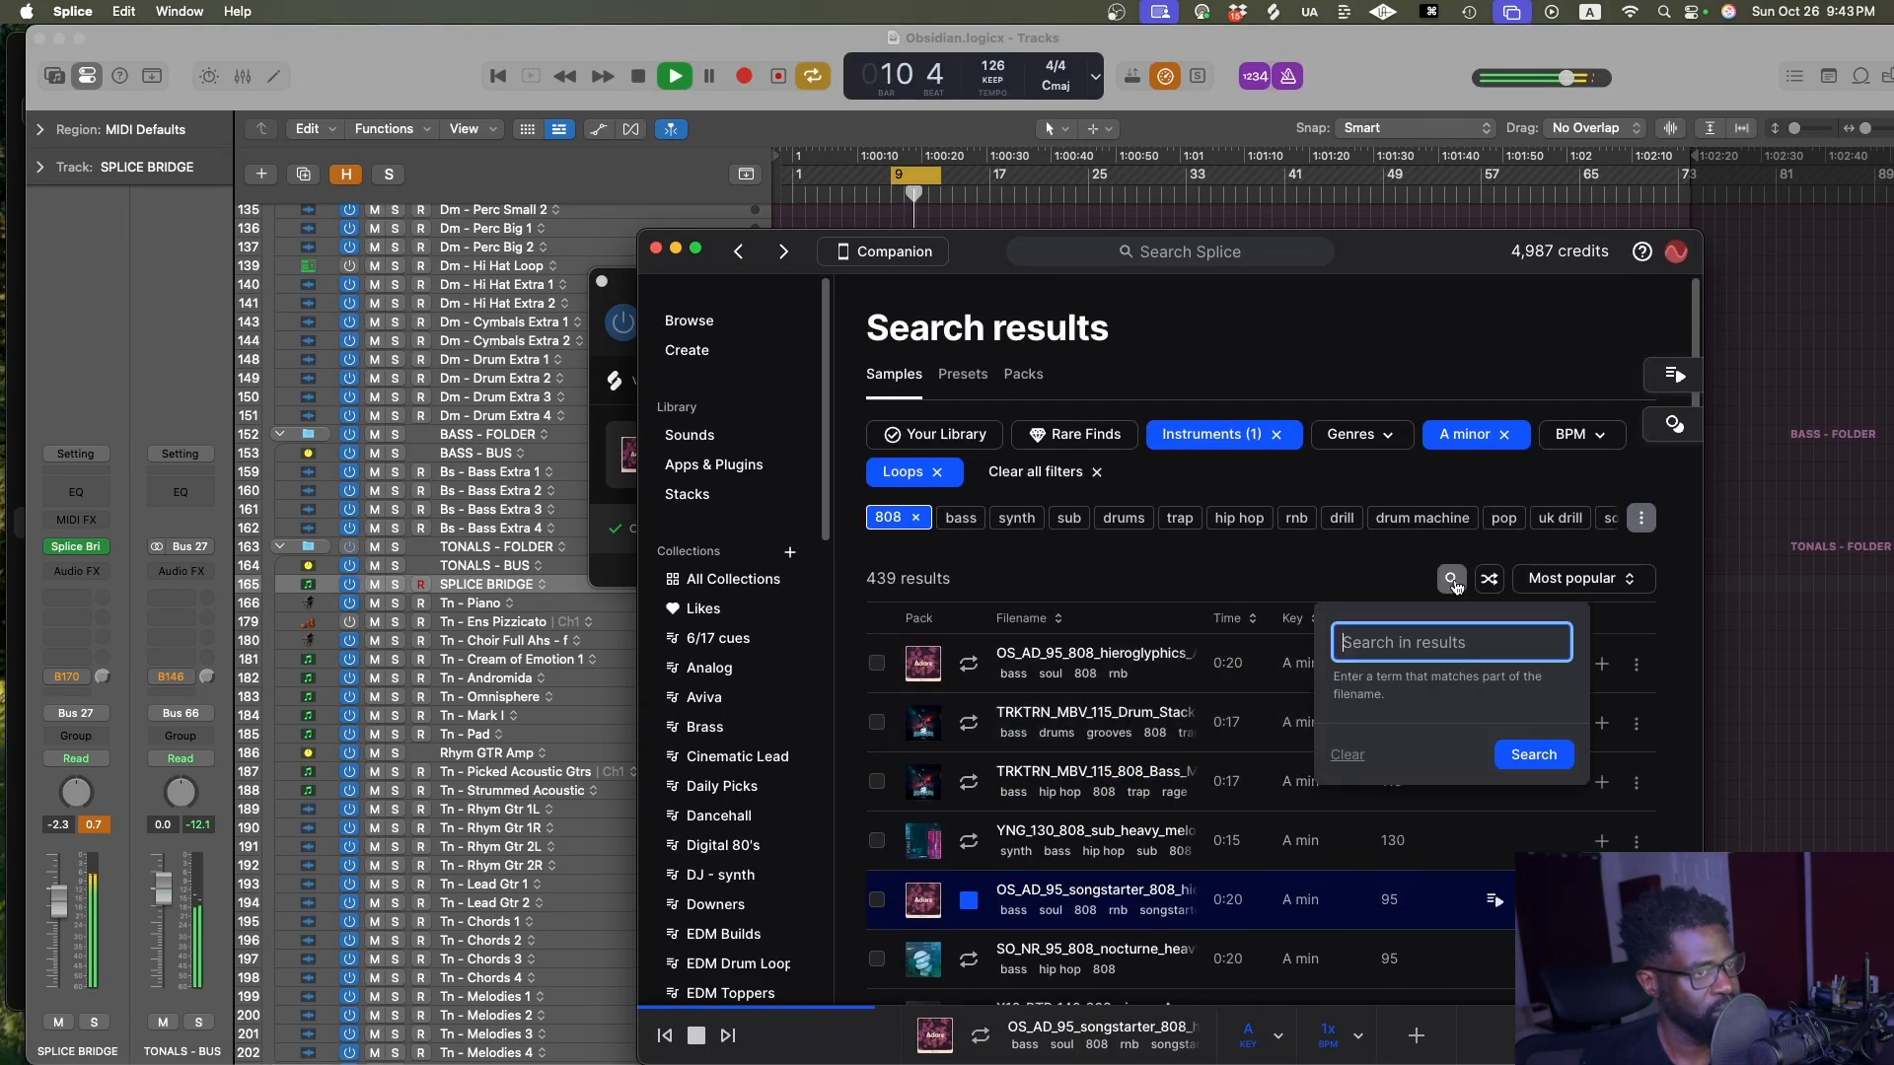
type("lofi")
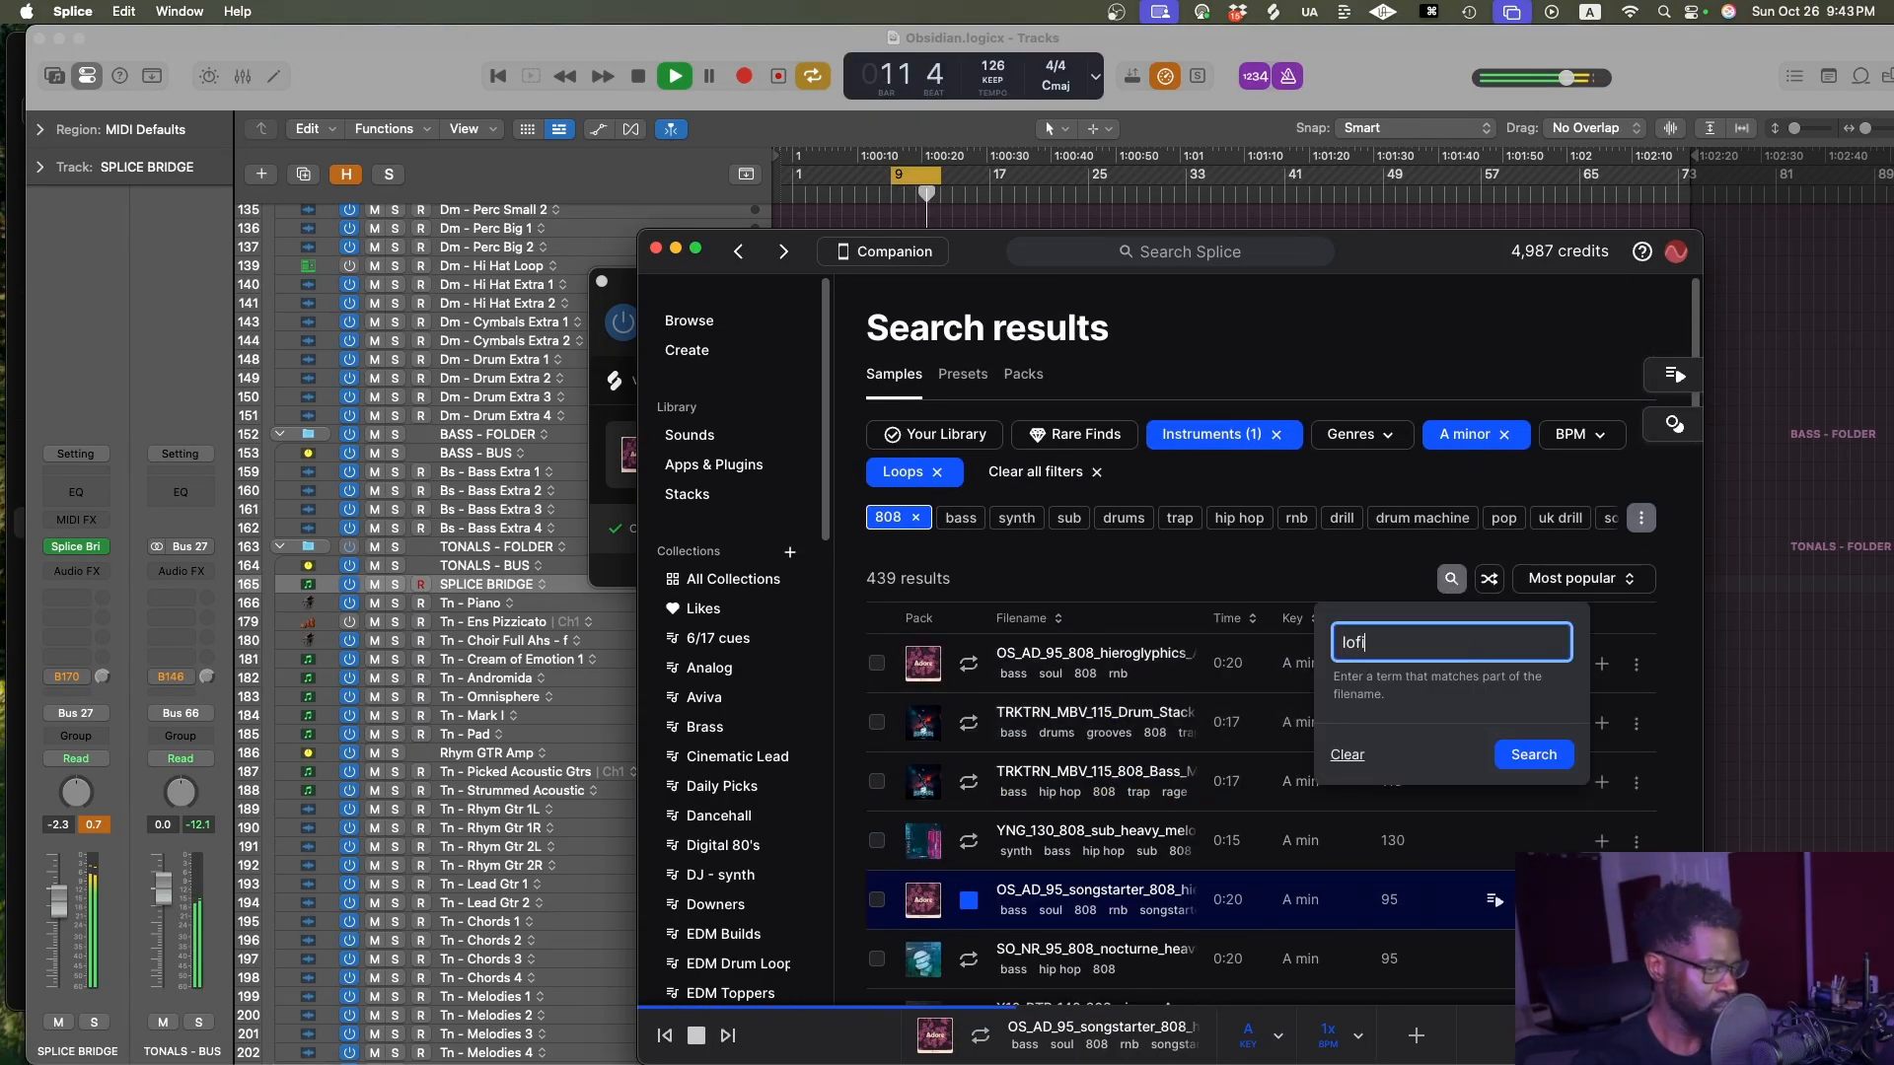
key("Return")
left_click(1055, 530)
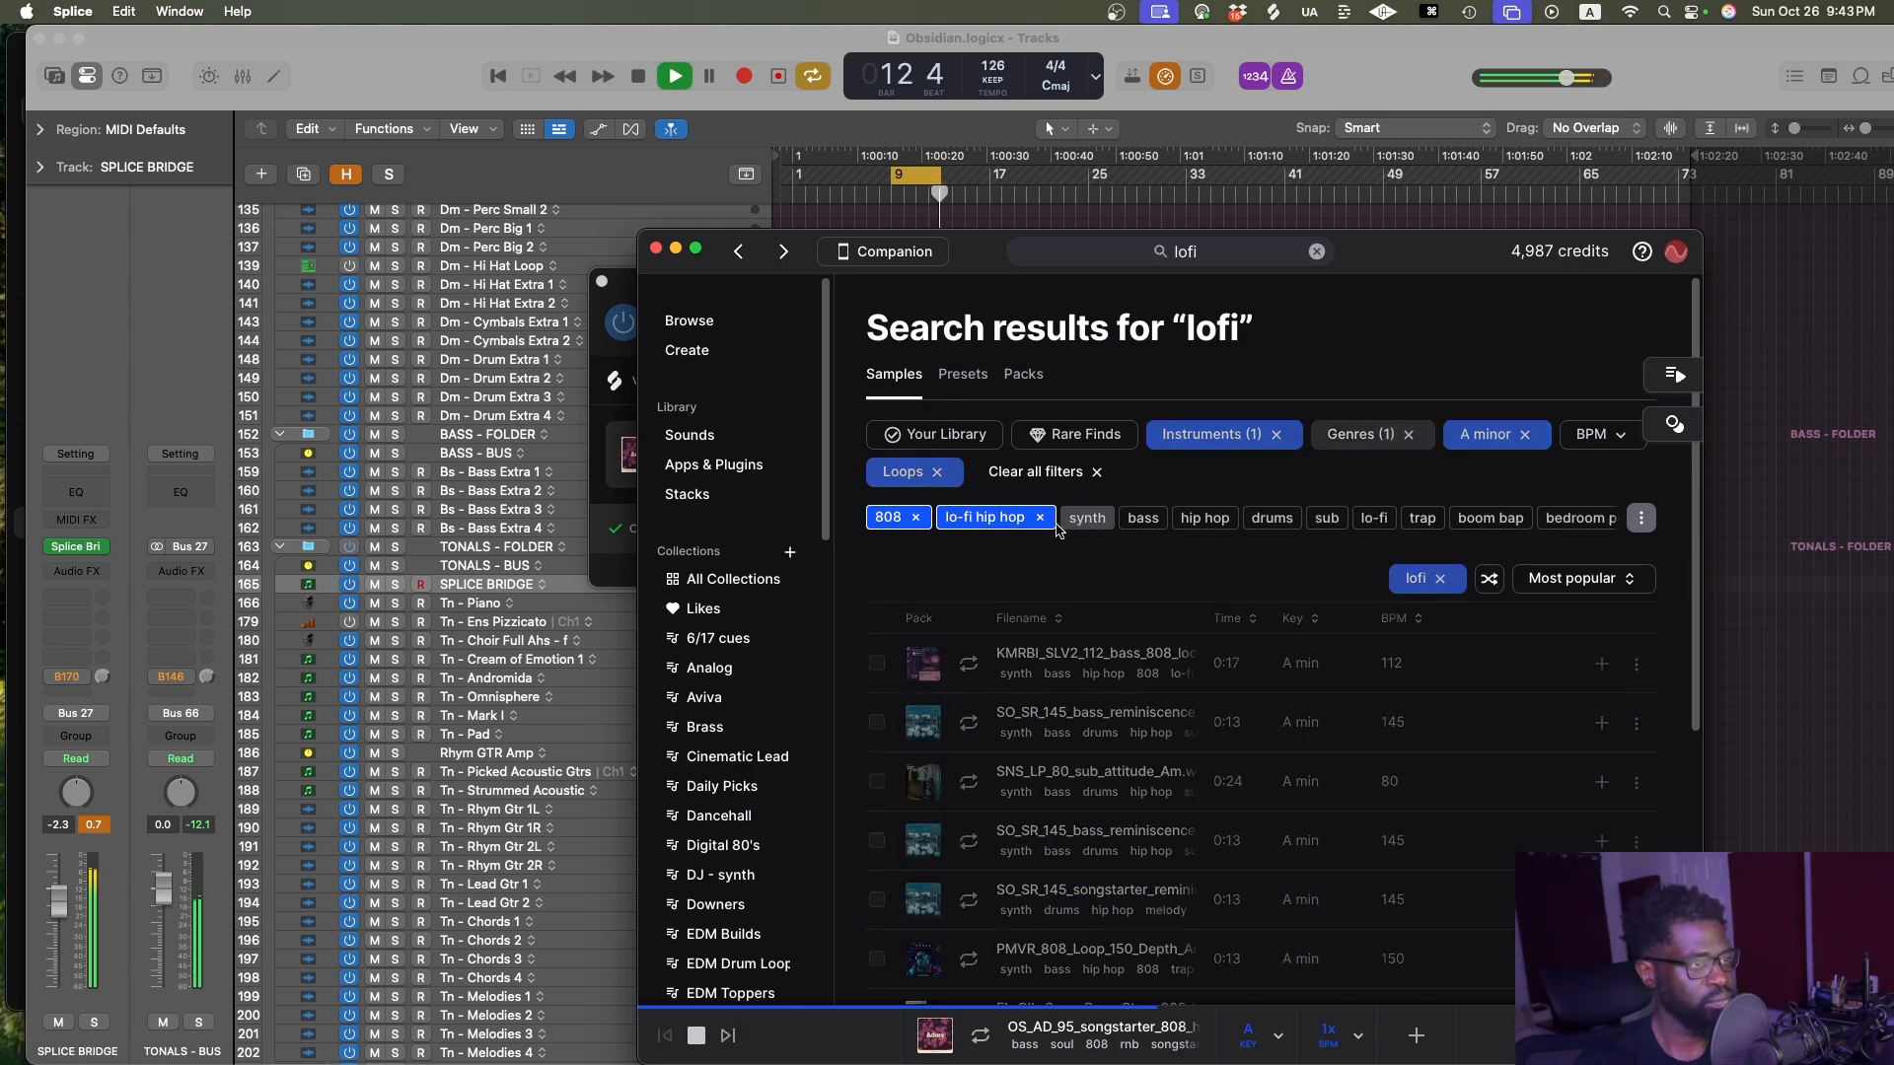
Audition the KMRBI_SLV2_112_bass_808 loop and the first SO_SR_145_bass_reminiscence loop against the playing project
left_click(971, 663)
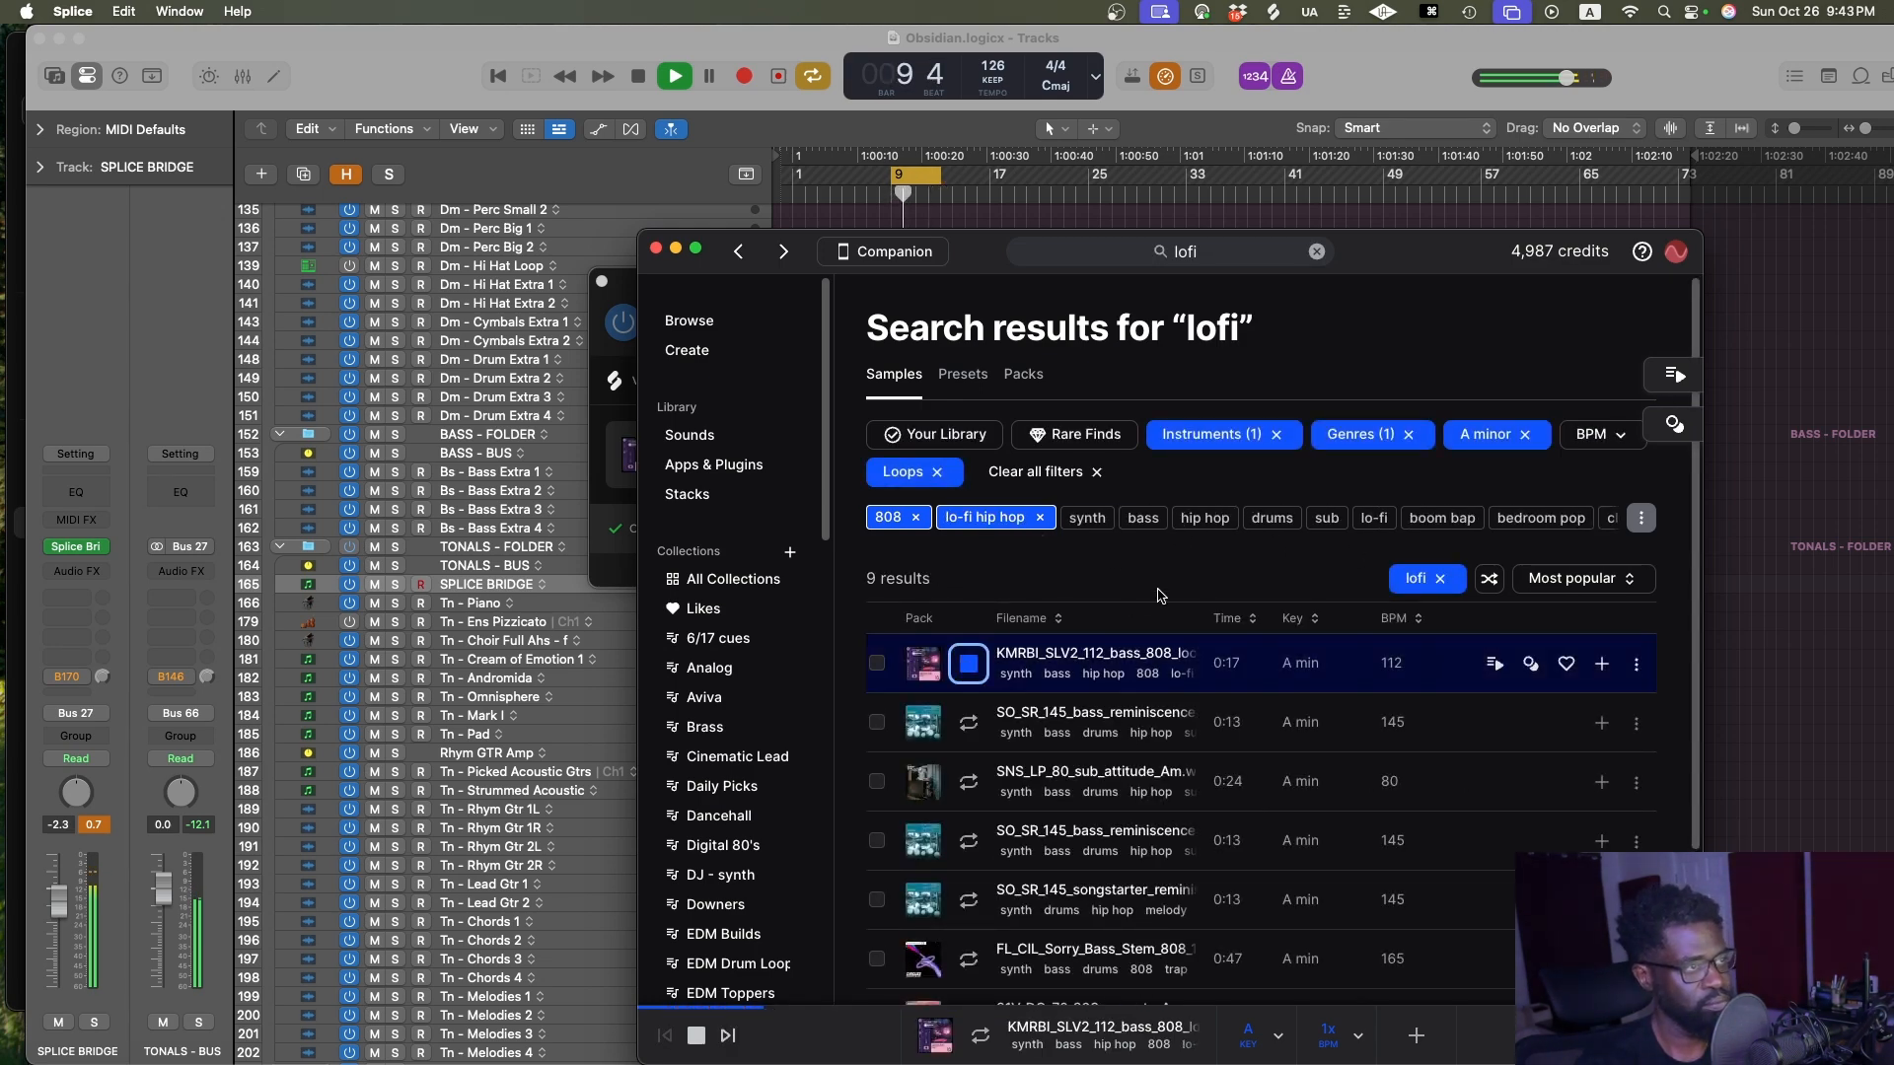
scroll(1152, 595, "down", 1)
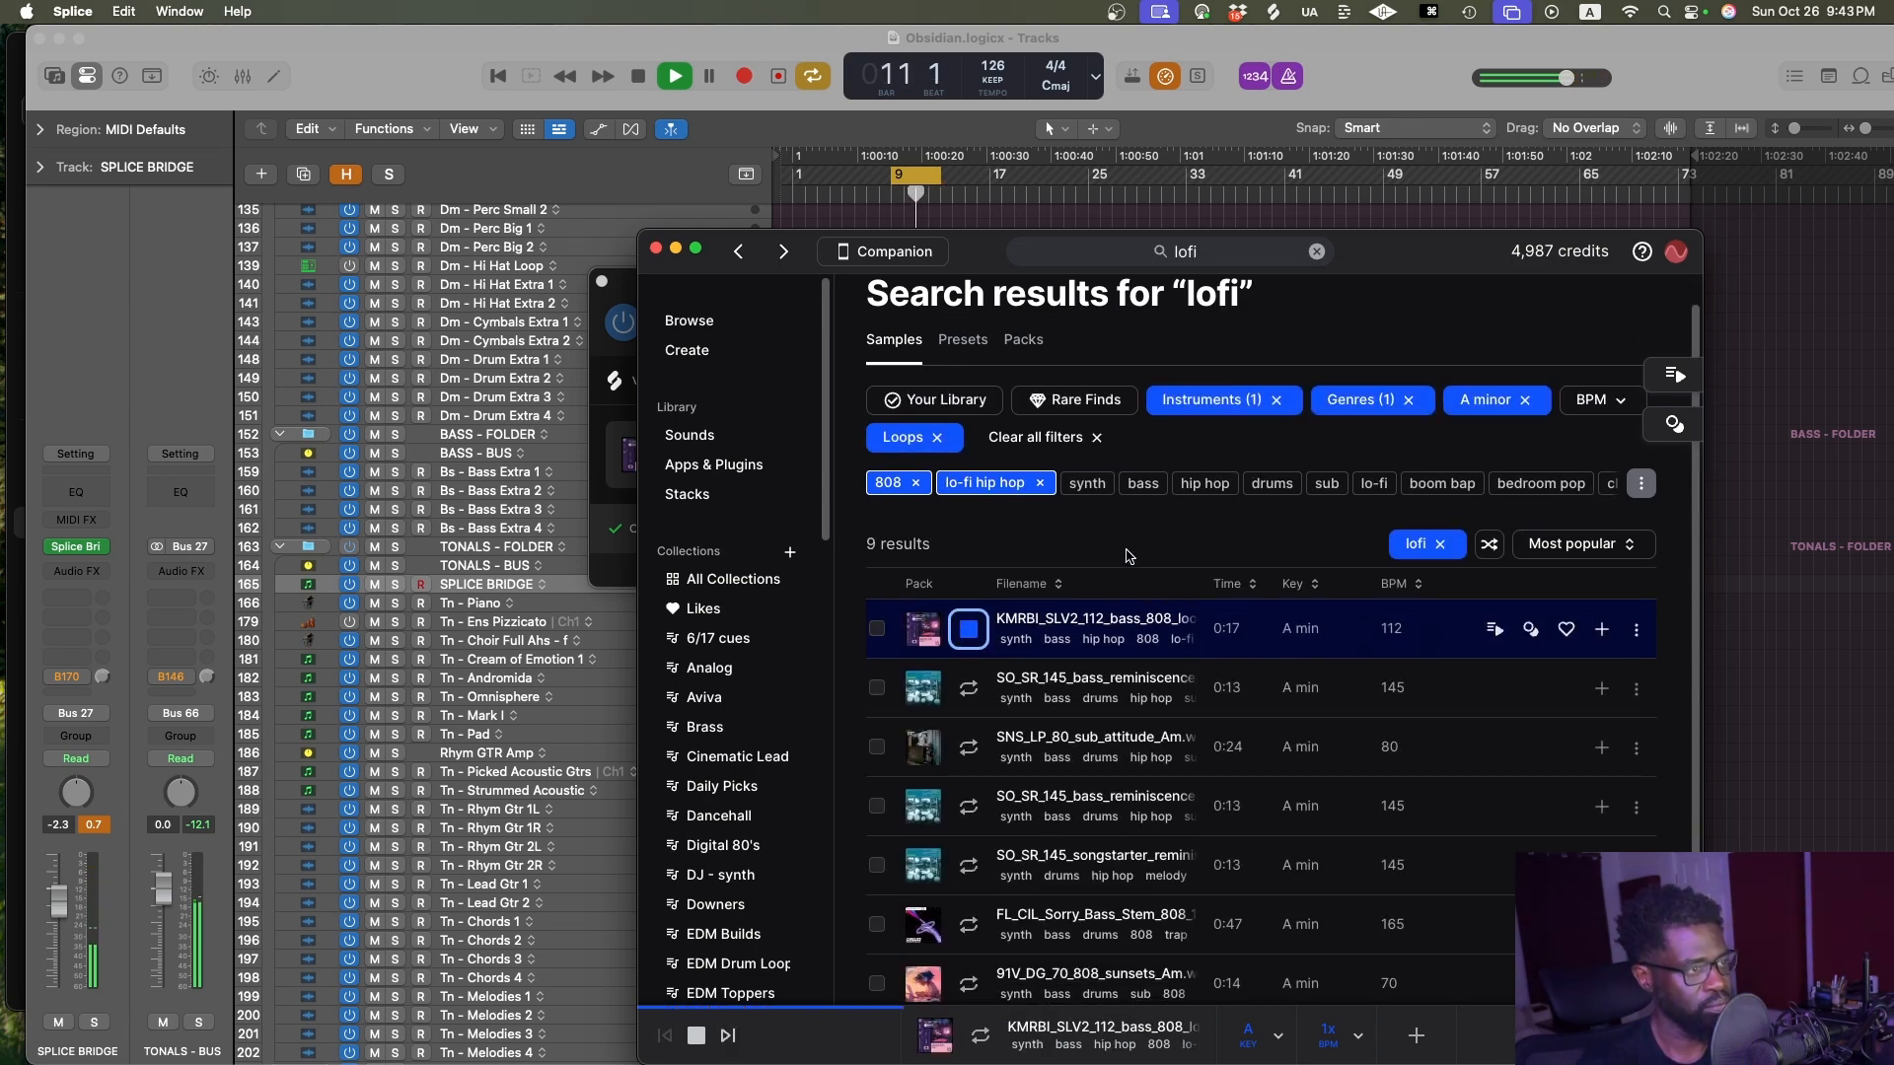
left_click(1016, 686)
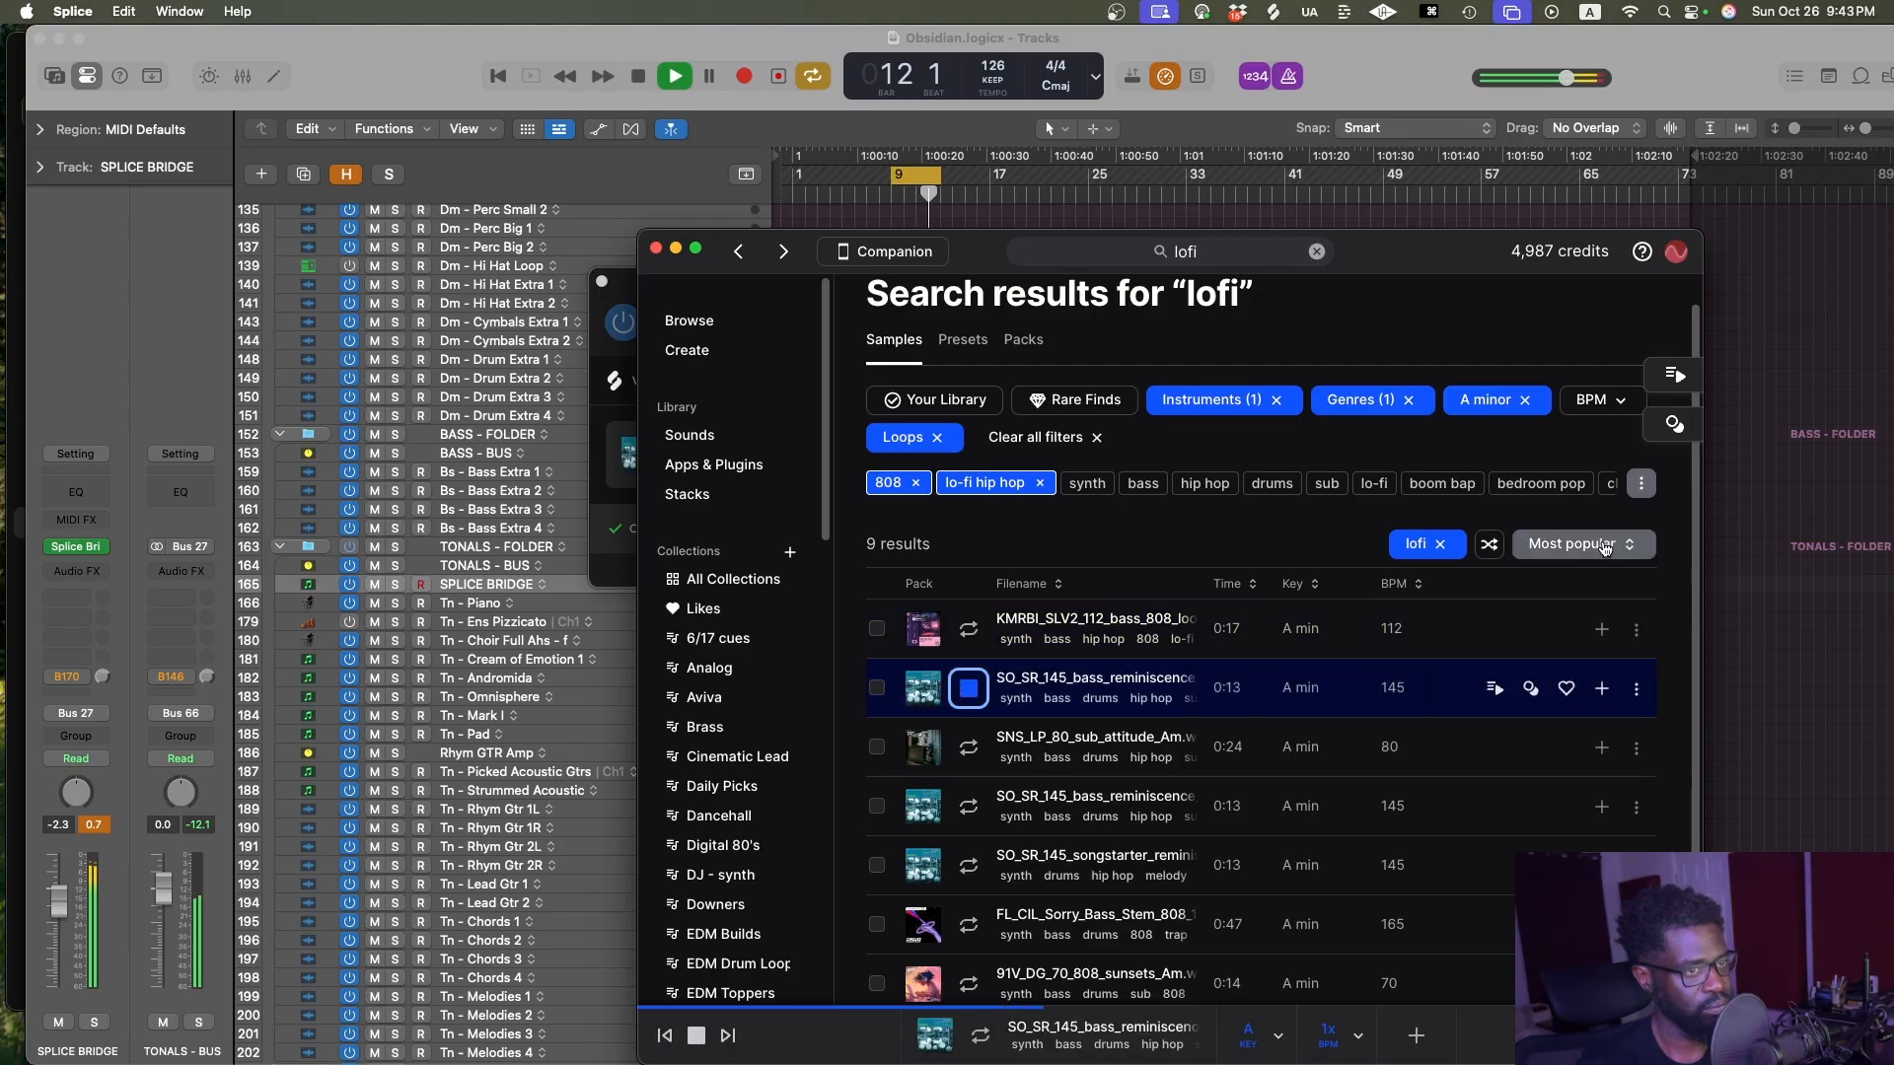
Sort the results by most relevant and remove the "lofi" search term
left_click(1595, 545)
left_click(1541, 606)
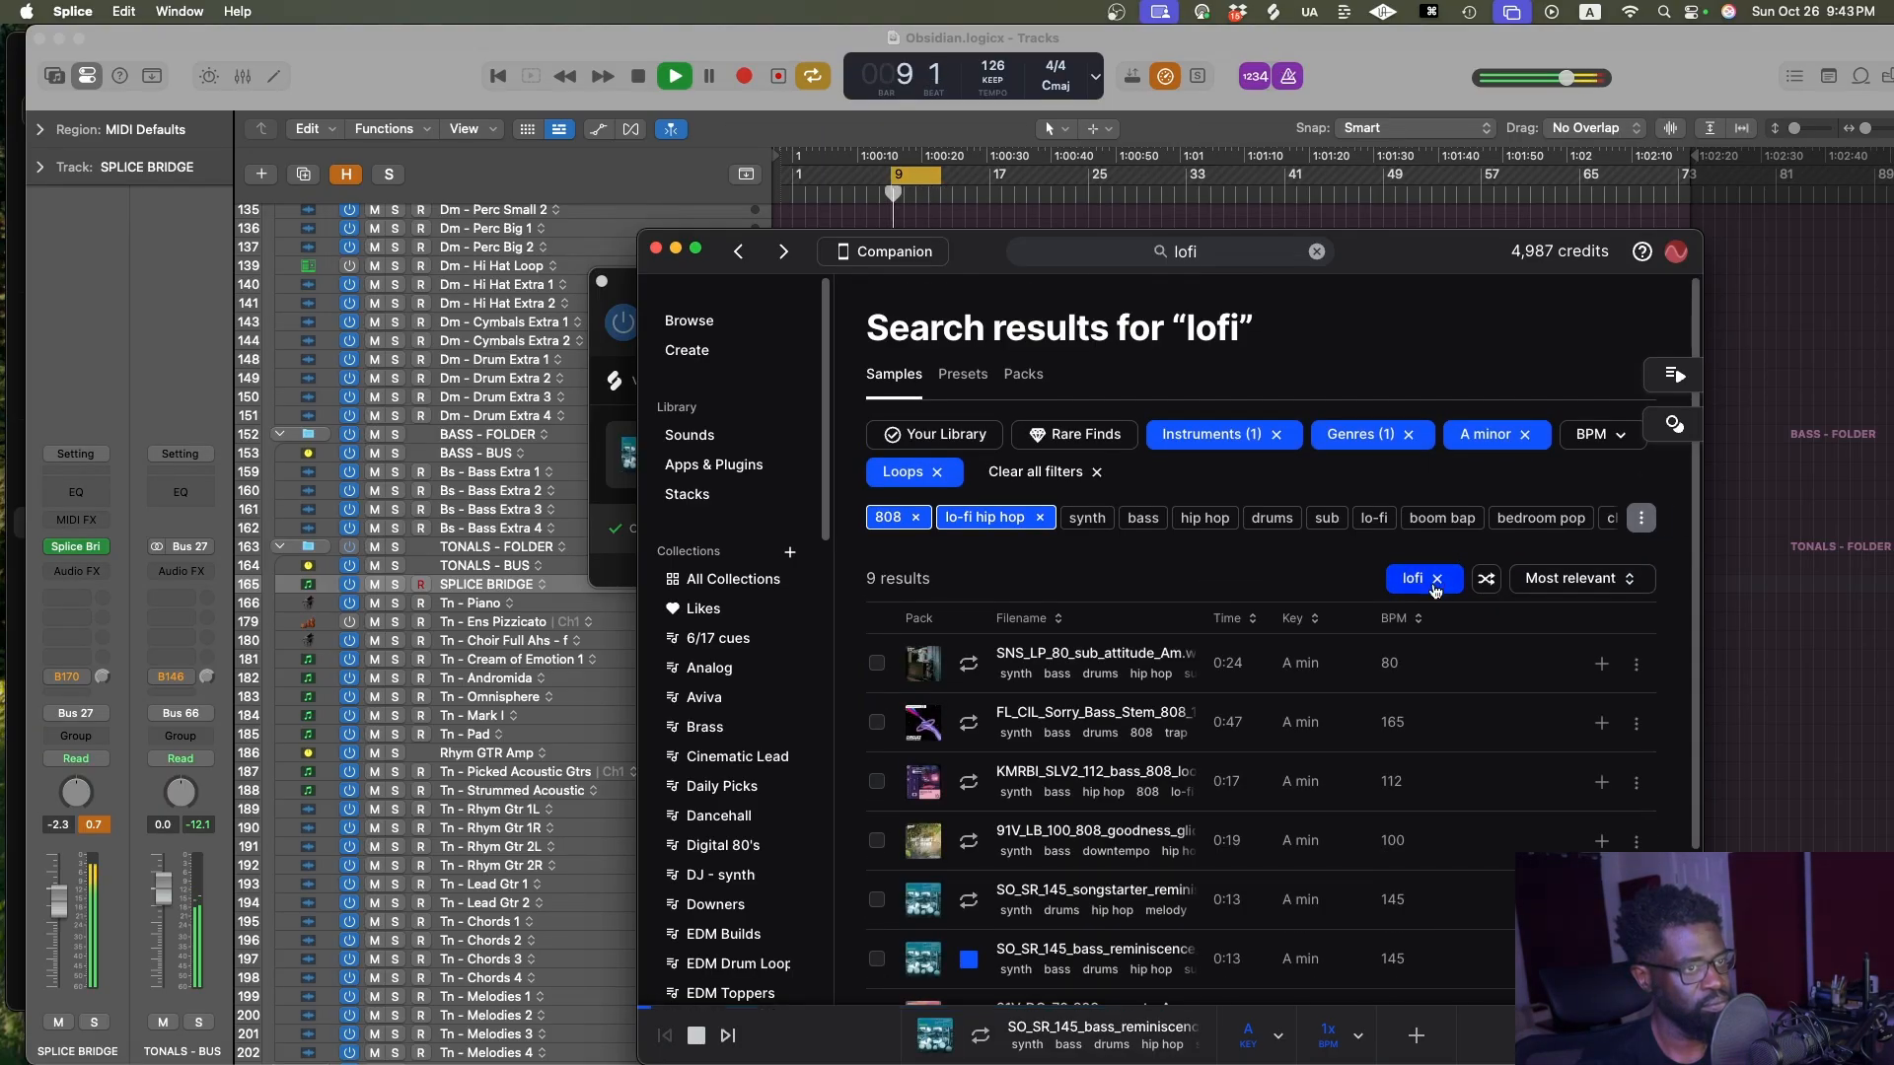
left_click(1440, 580)
Audition KMRBI_SLV2_112_bass_808, SNS_LP_80_sub_attitude, SO_SR_145_bass_reminiscence_808_trap and the SO_SR_145_songstarter loop against the project
left_click(975, 663)
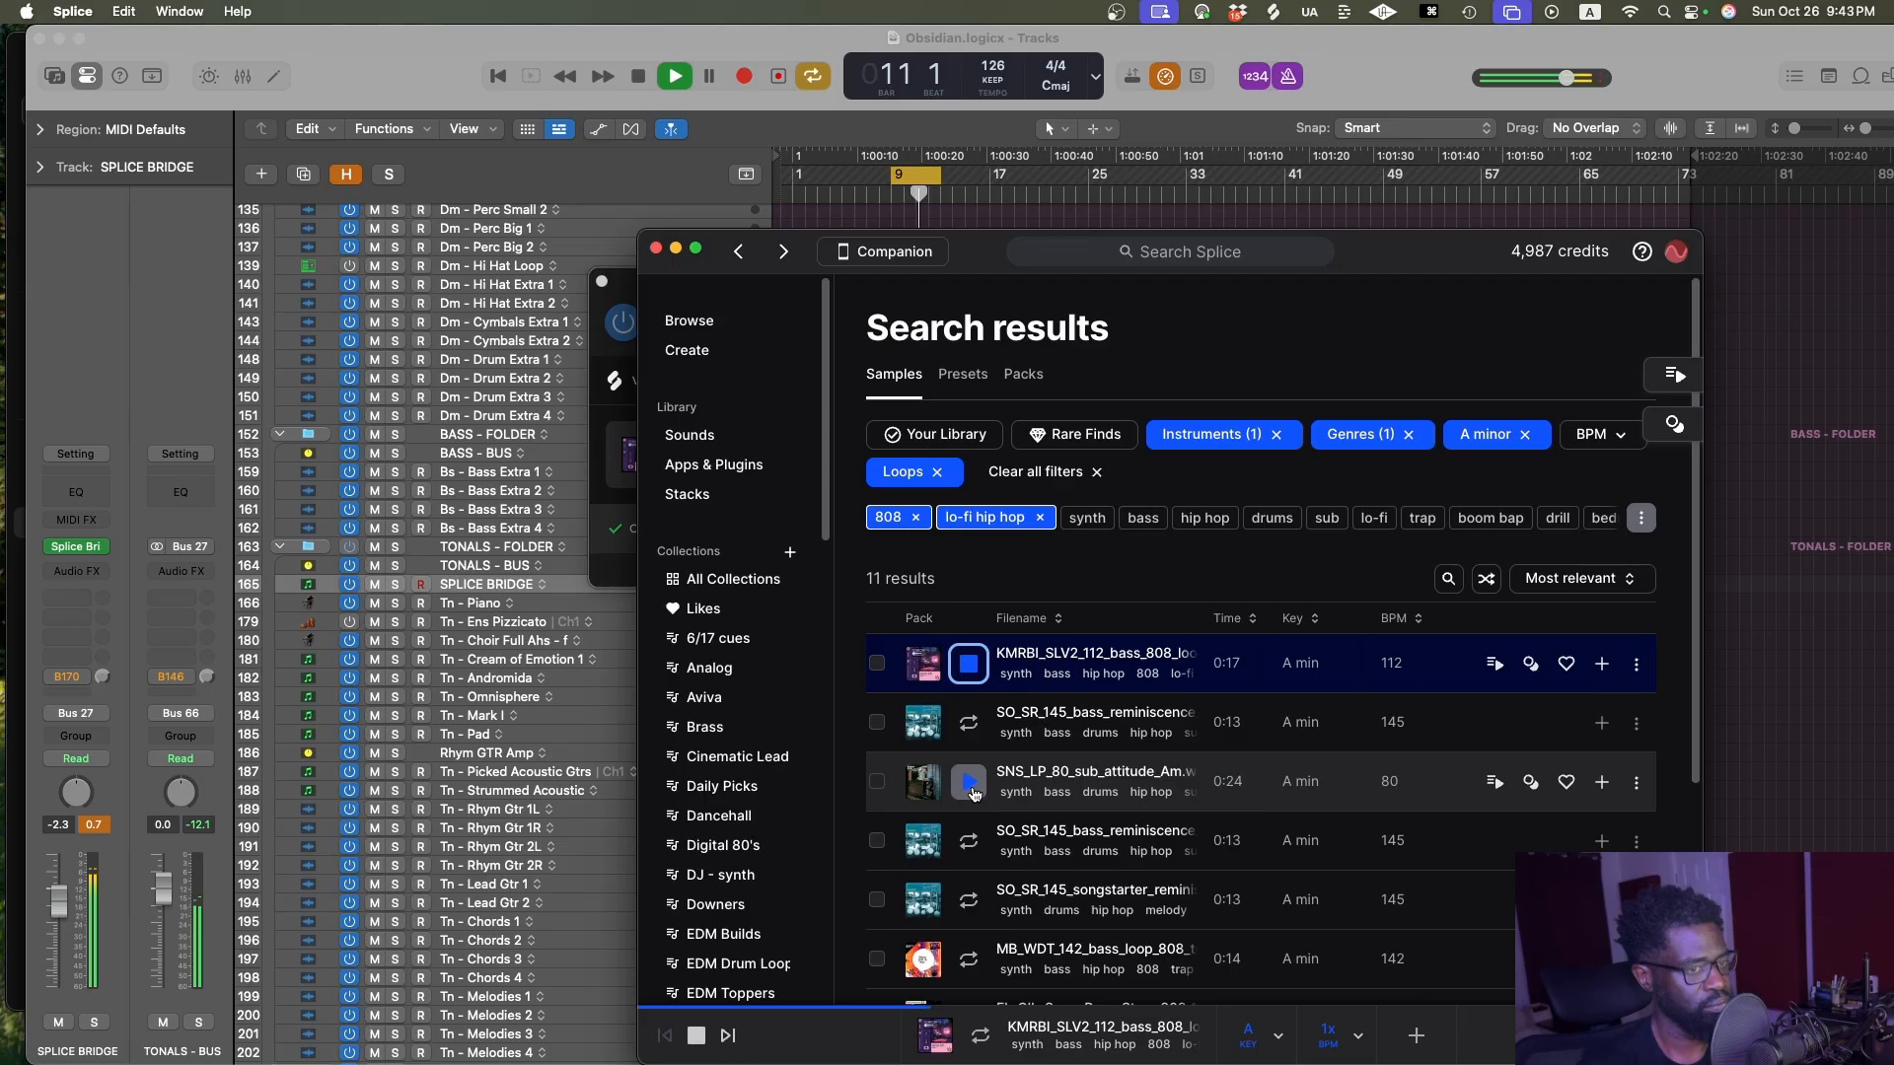
left_click(971, 789)
scroll(996, 789, "down", 1)
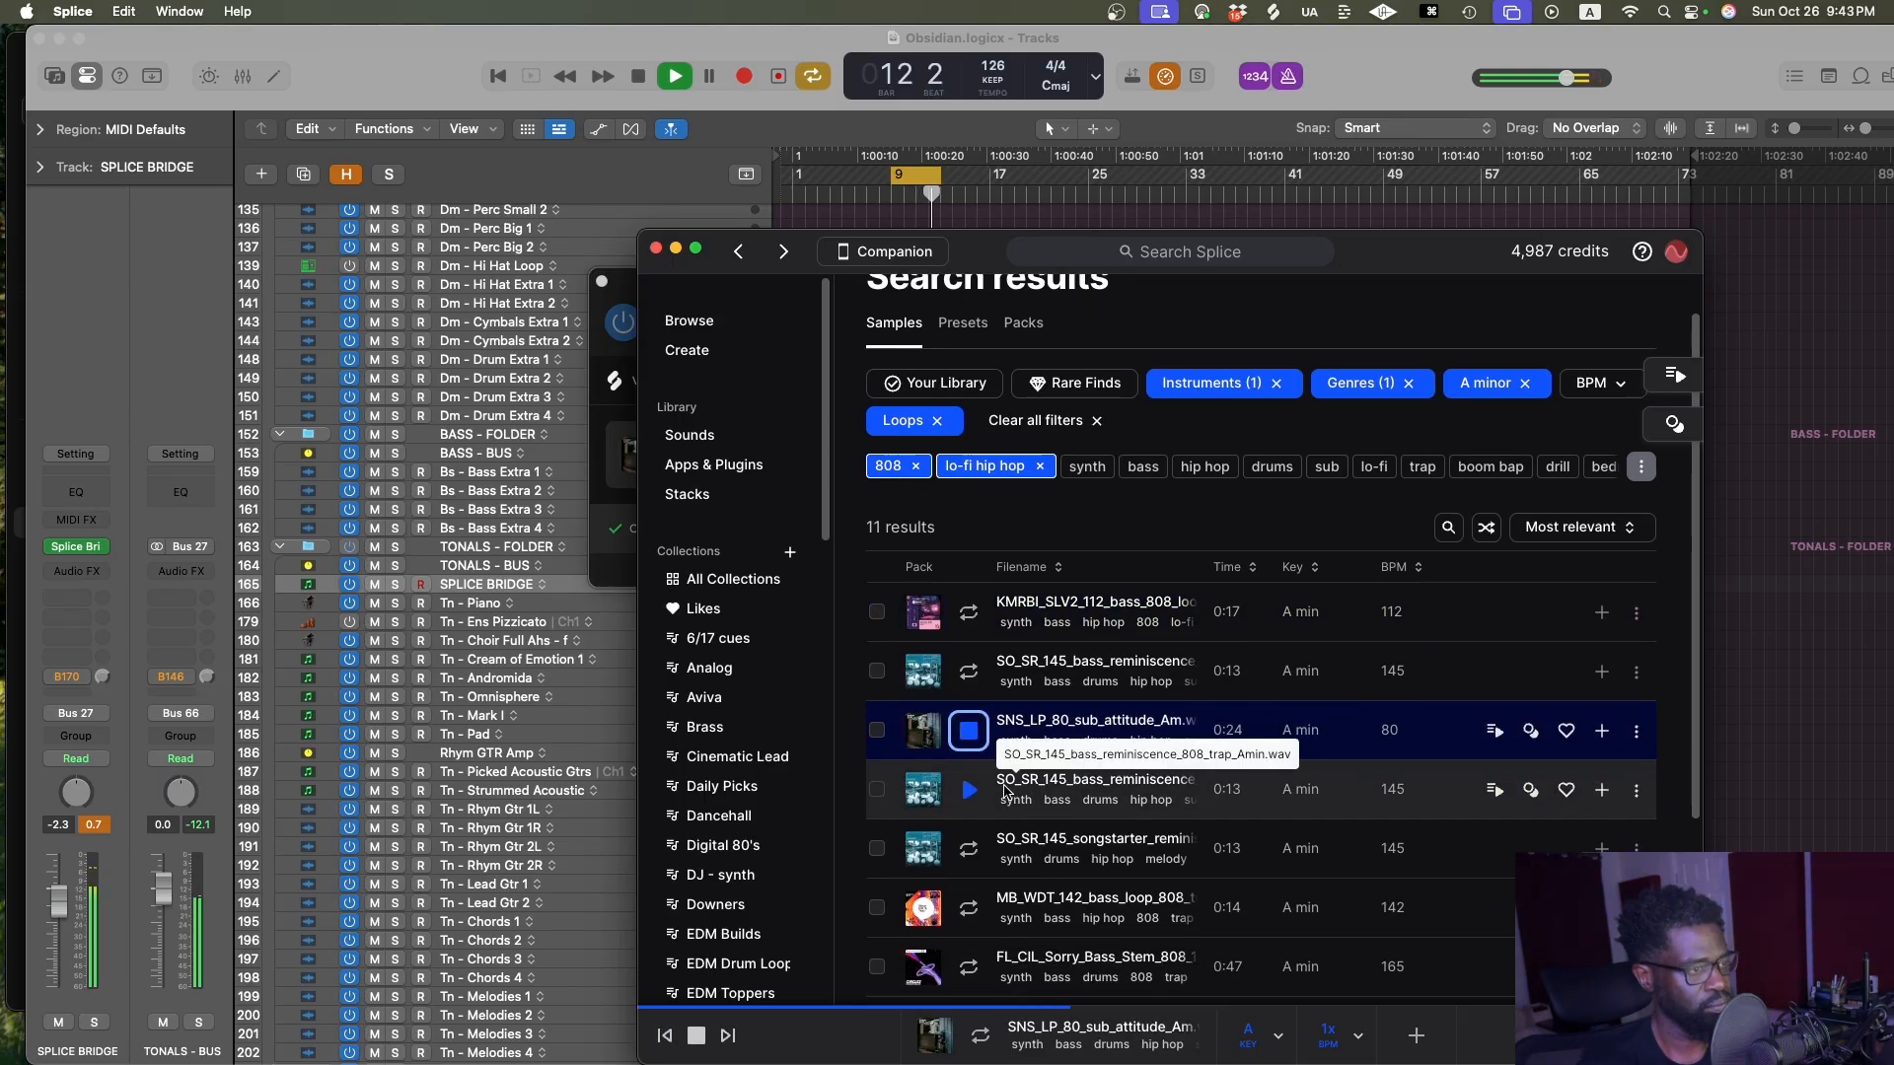
left_click(1006, 789)
scroll(1007, 769, "down", 2)
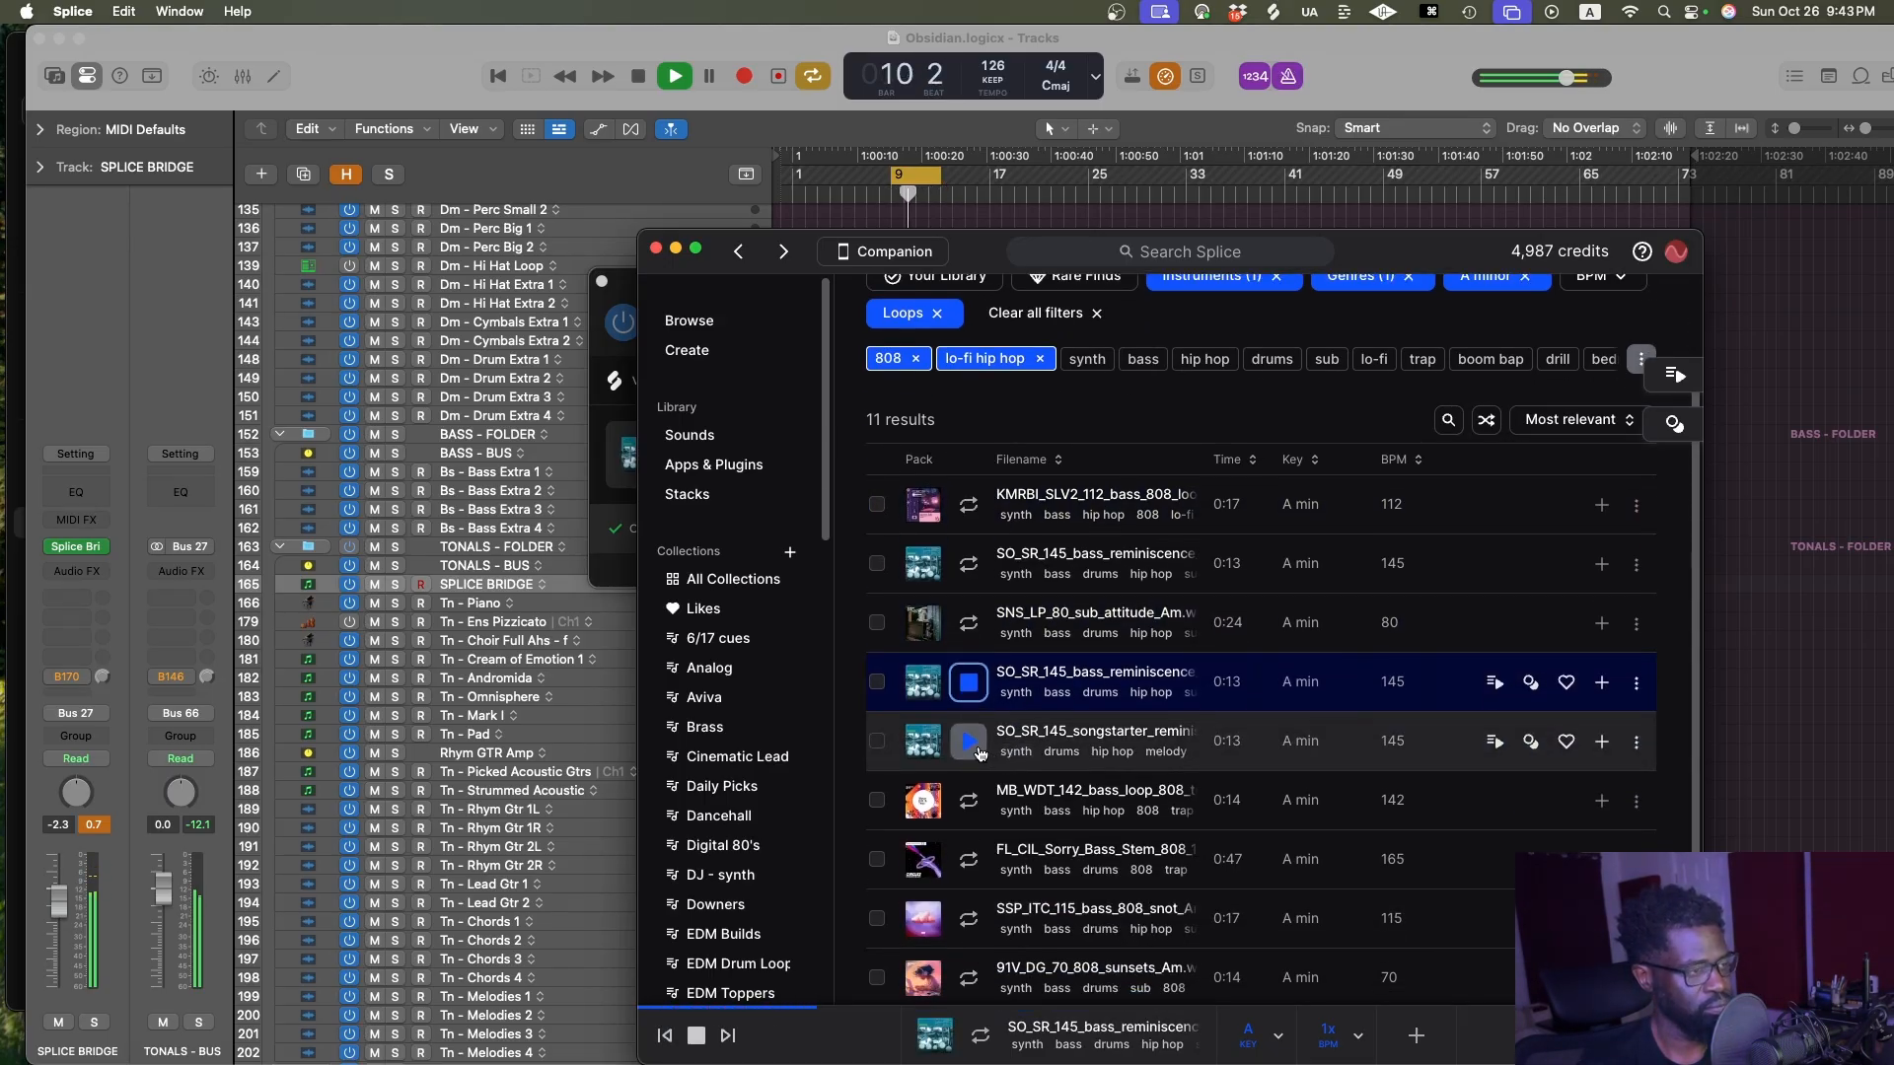
left_click(979, 754)
Audition the remaining lo-fi 808 loops, from MB_WDT_142_bass_loop_808 down to FL_LS_130_Bass_Loop_808, against the project
scroll(977, 751, "down", 1)
left_click(962, 746)
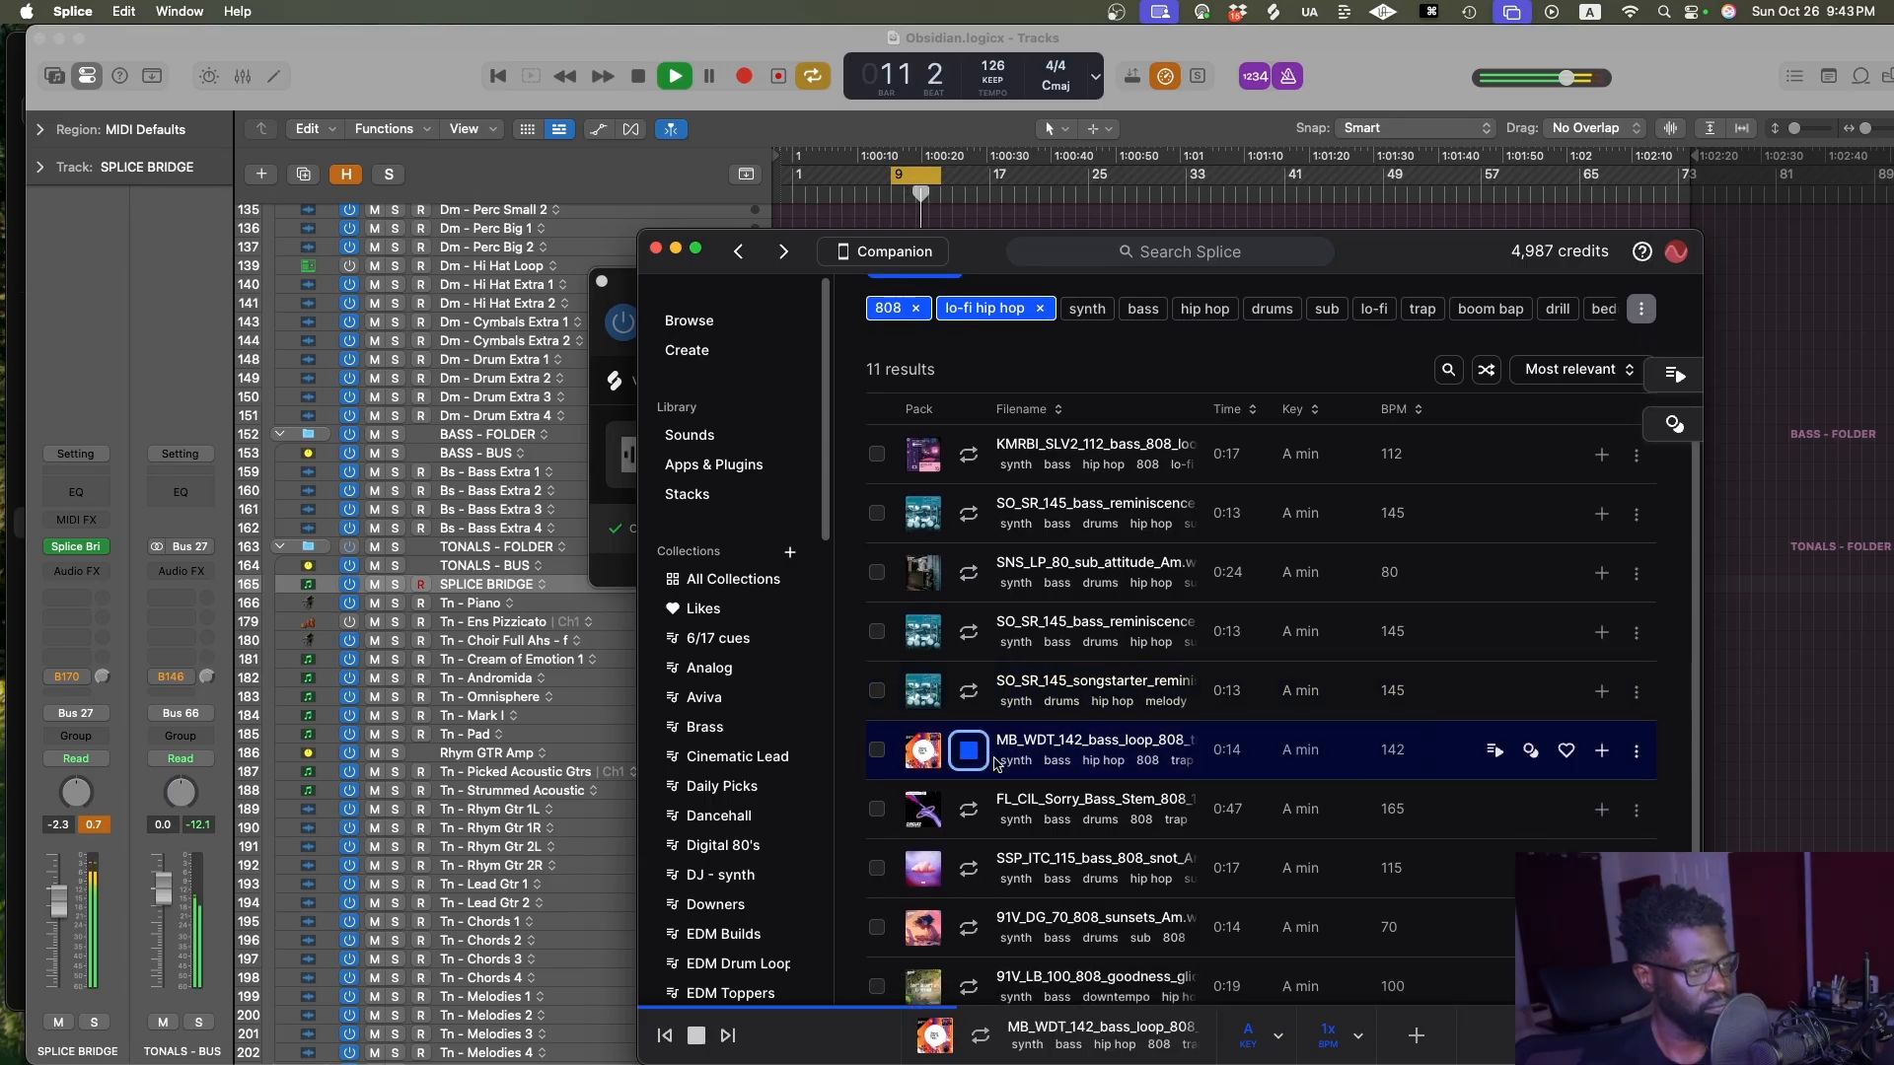
scroll(962, 749, "down", 2)
left_click(962, 730)
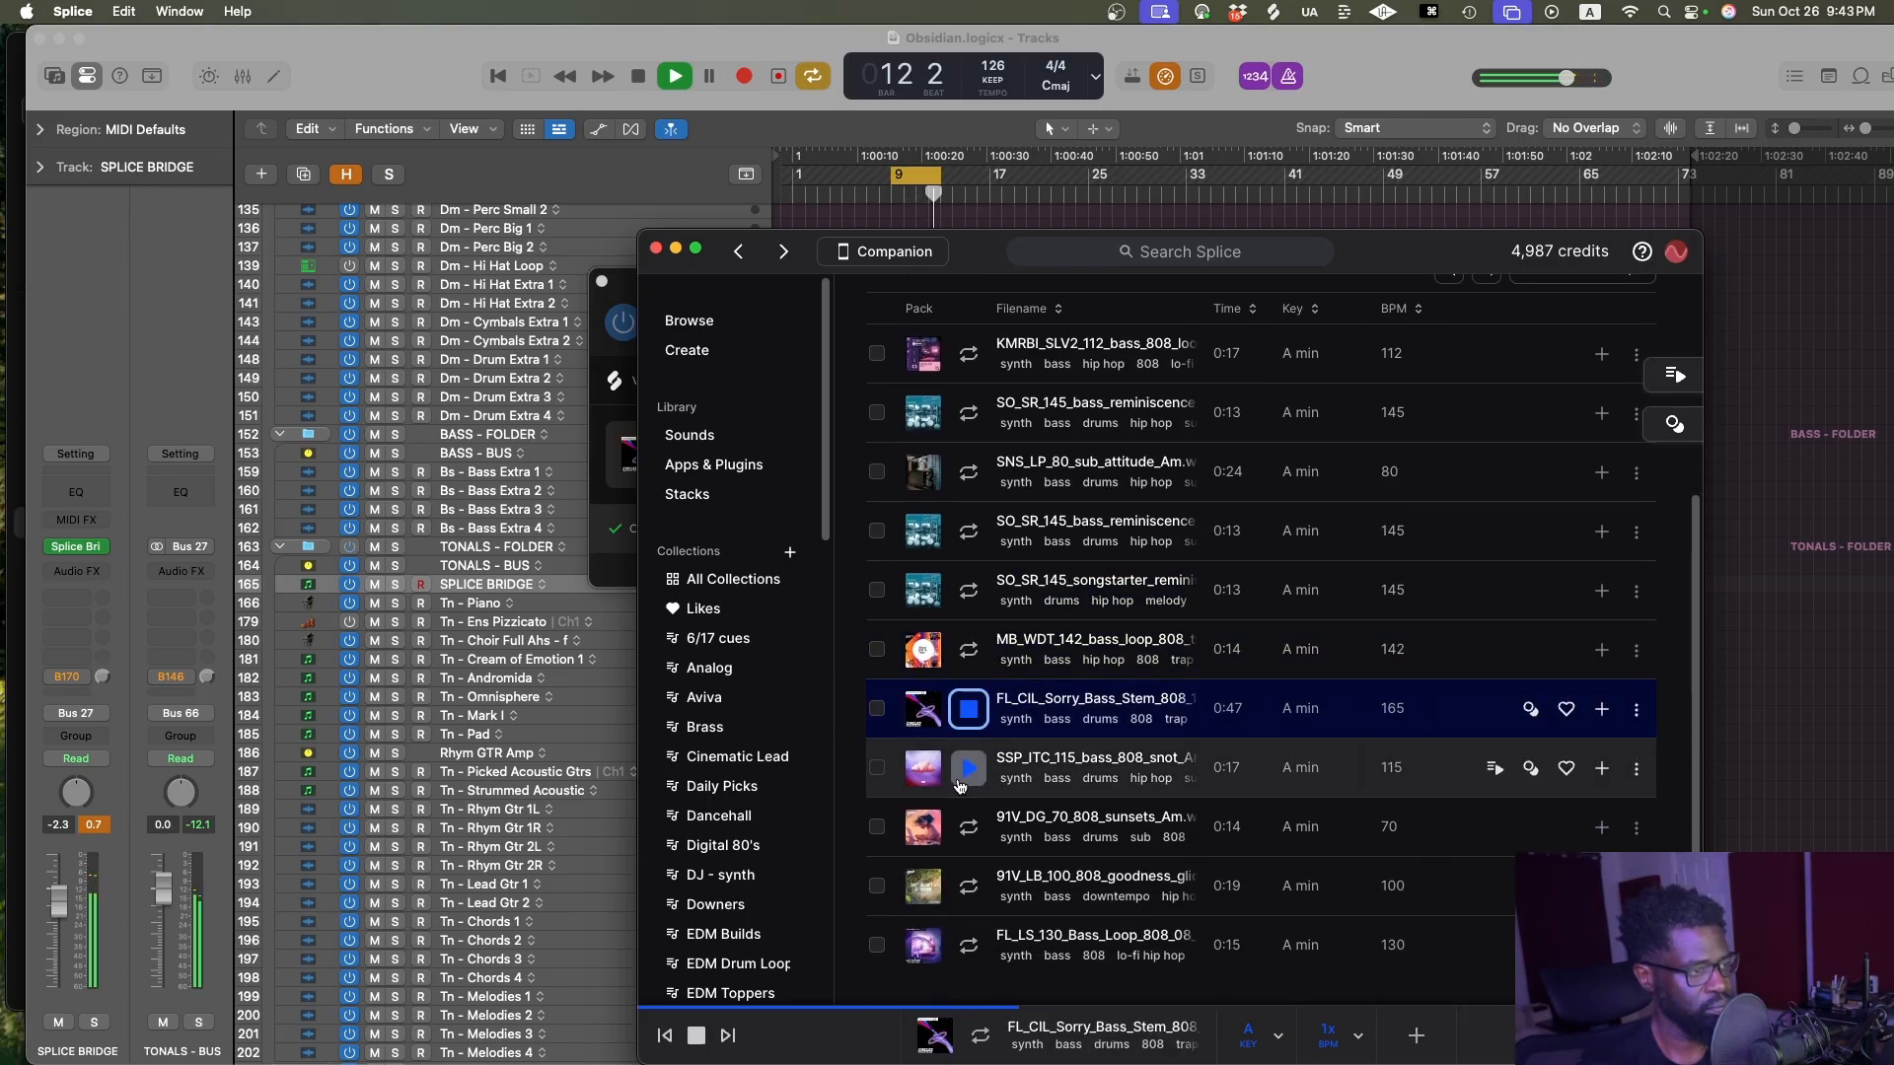
left_click(960, 786)
key("Down")
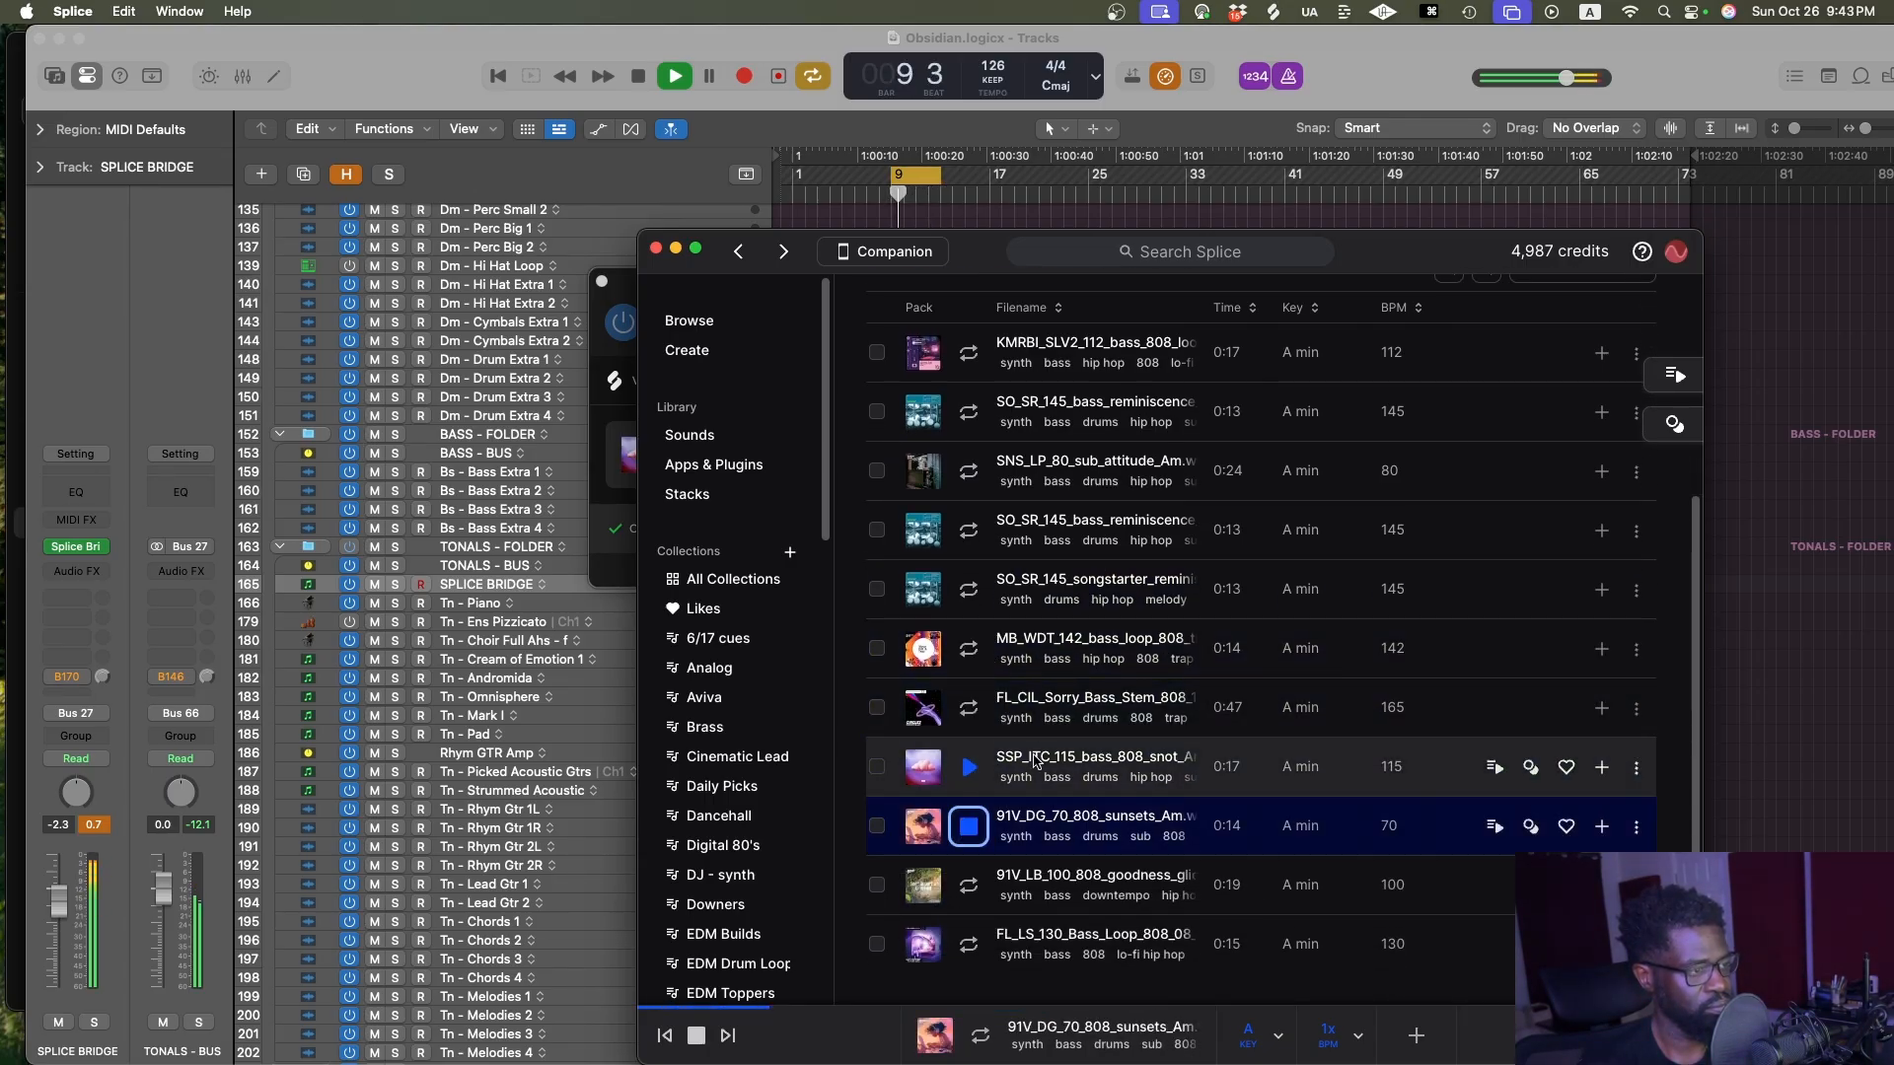
left_click(968, 885)
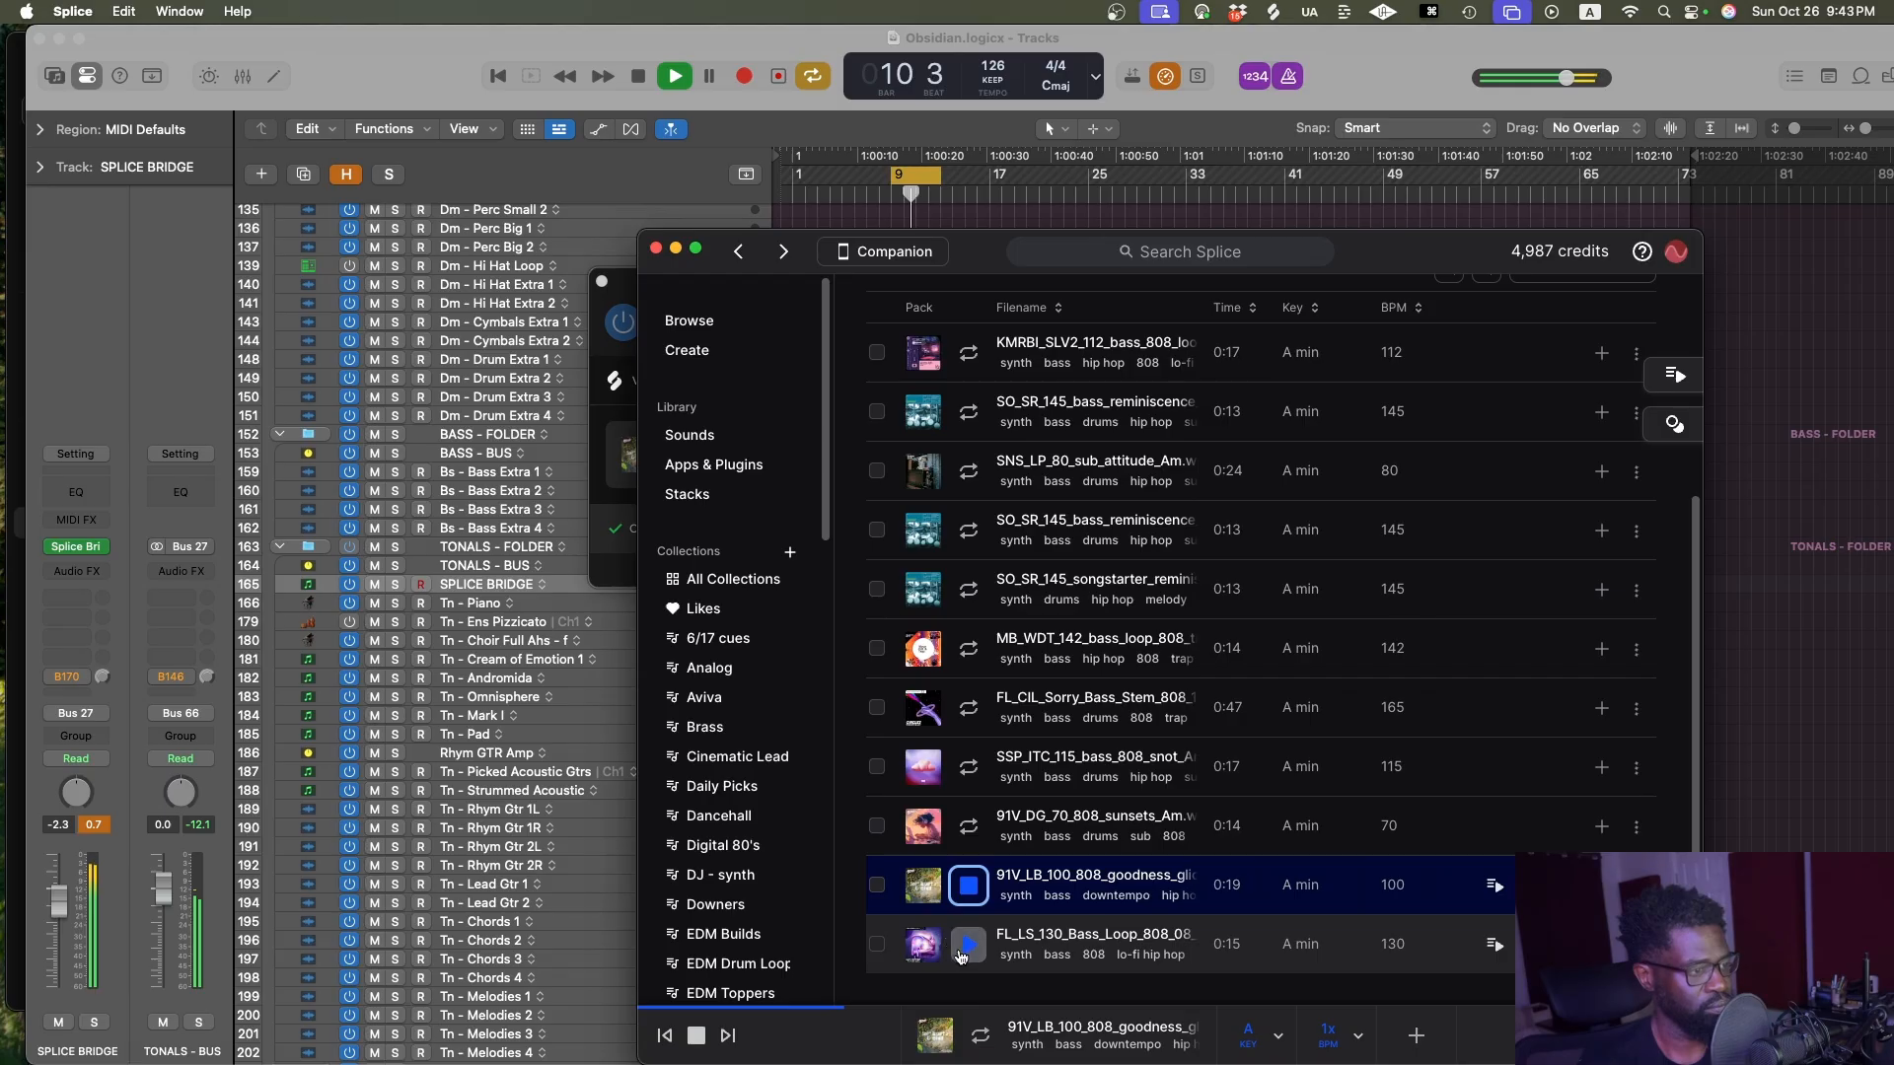
left_click(968, 949)
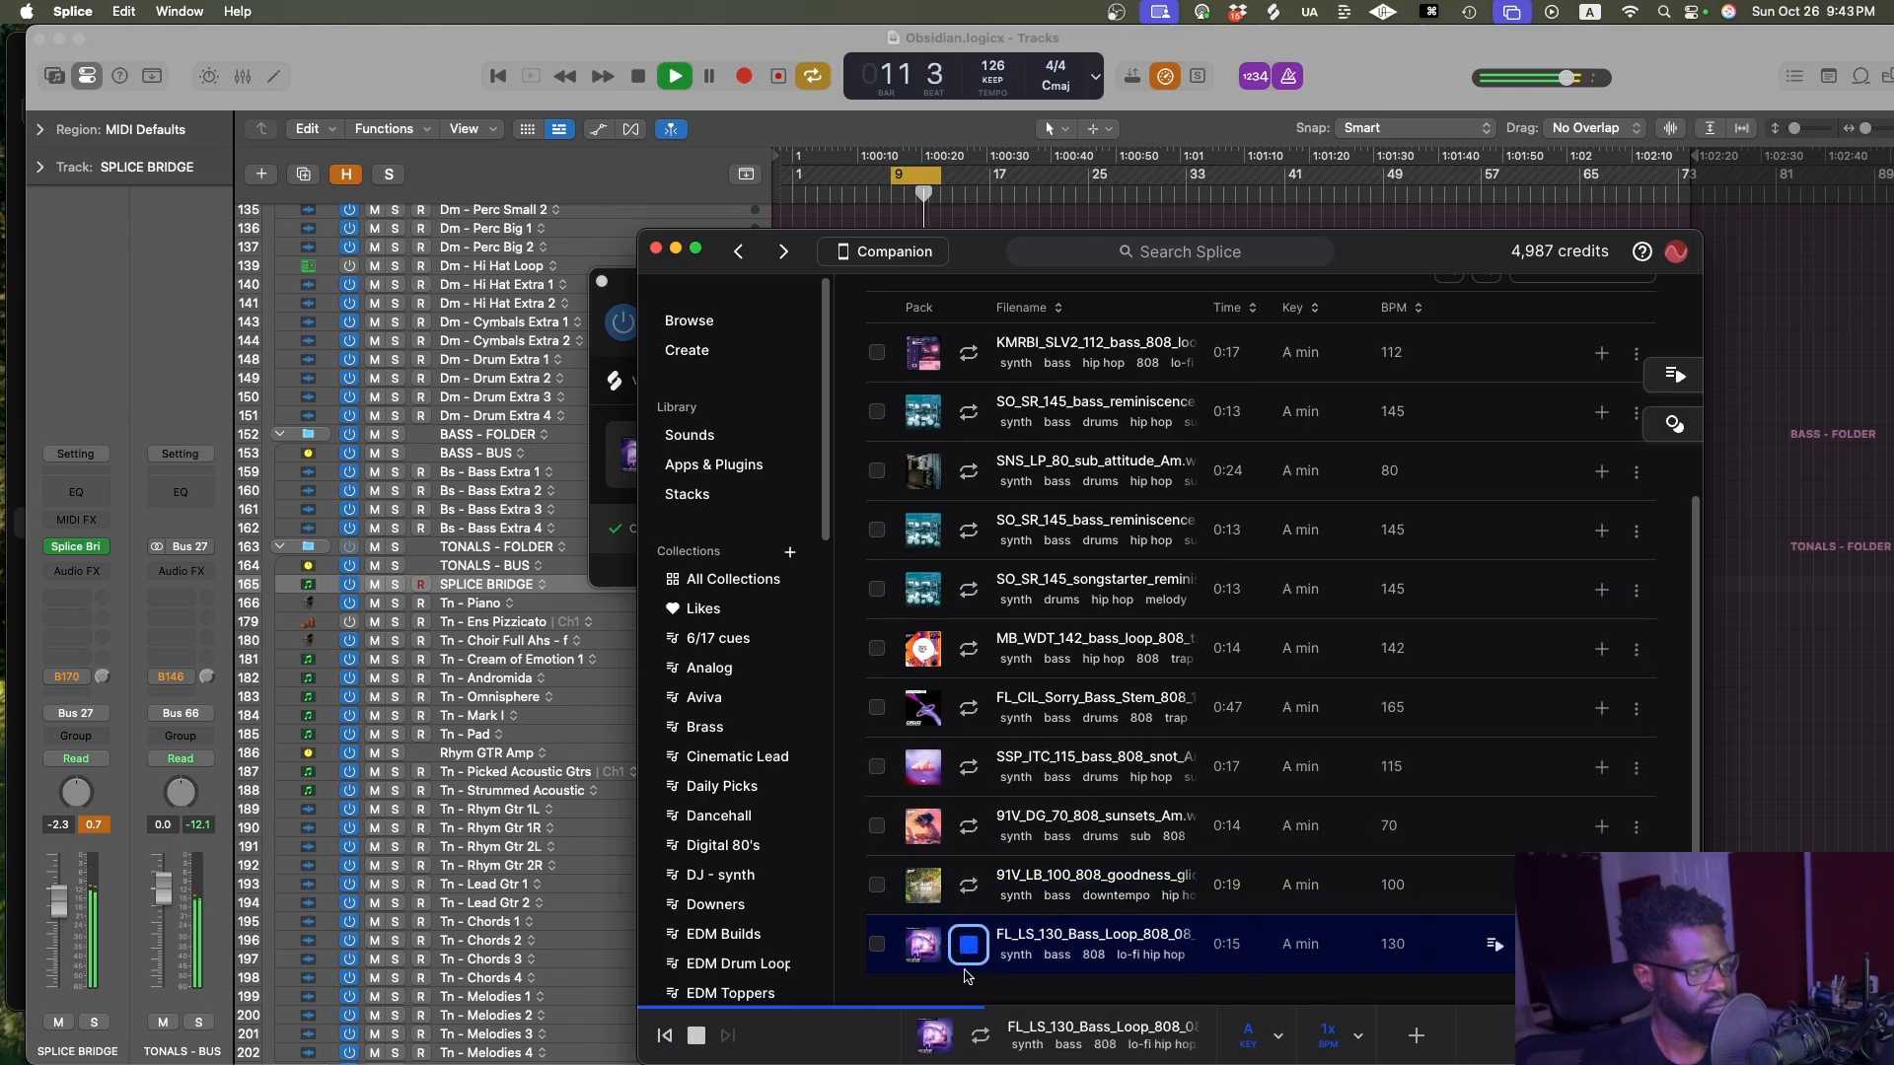
Close Splice, return to Logic Pro, stop playback and close the Splice Bridge plug-in window
left_click(656, 251)
left_click(1213, 566)
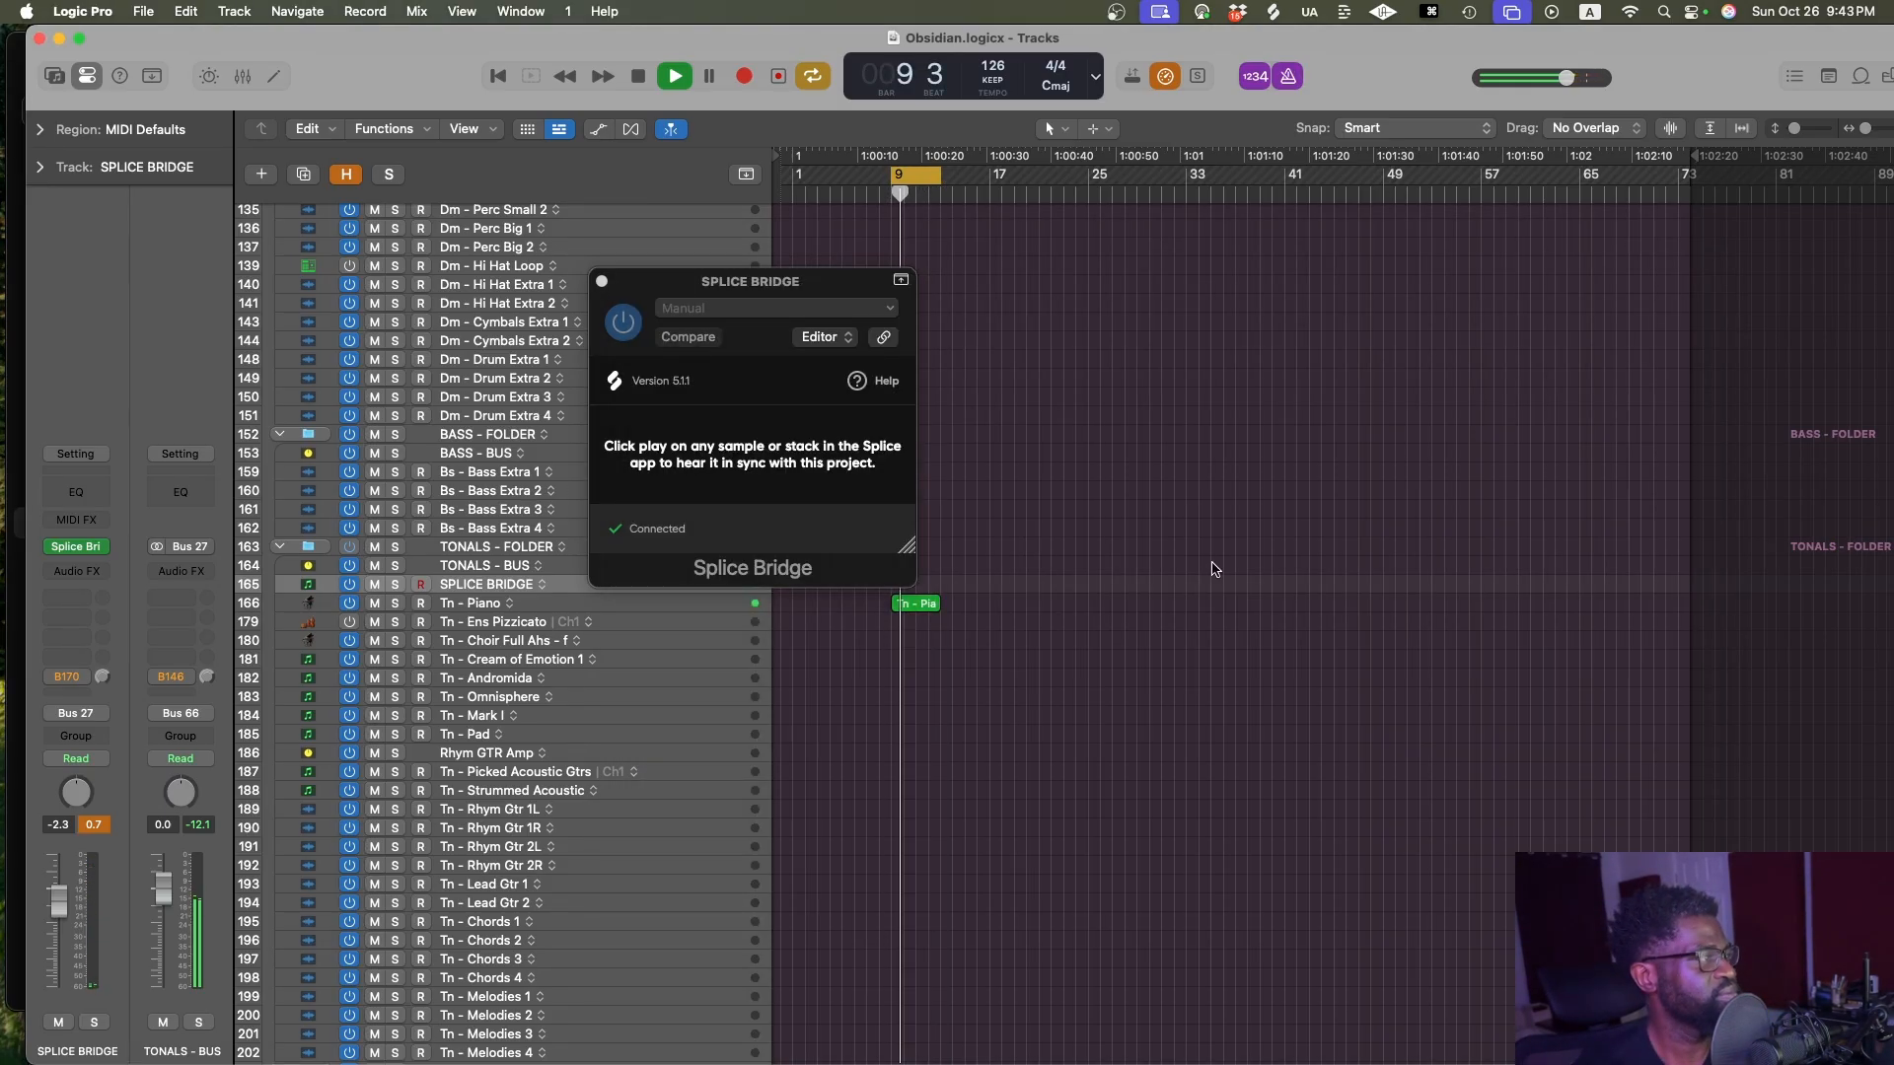
key("space")
left_click(601, 282)
Reveal the hidden tracks, unhide the Bs - Sine Sub Bass track in the bass folder, and save the project
scroll(917, 486, "down", 2)
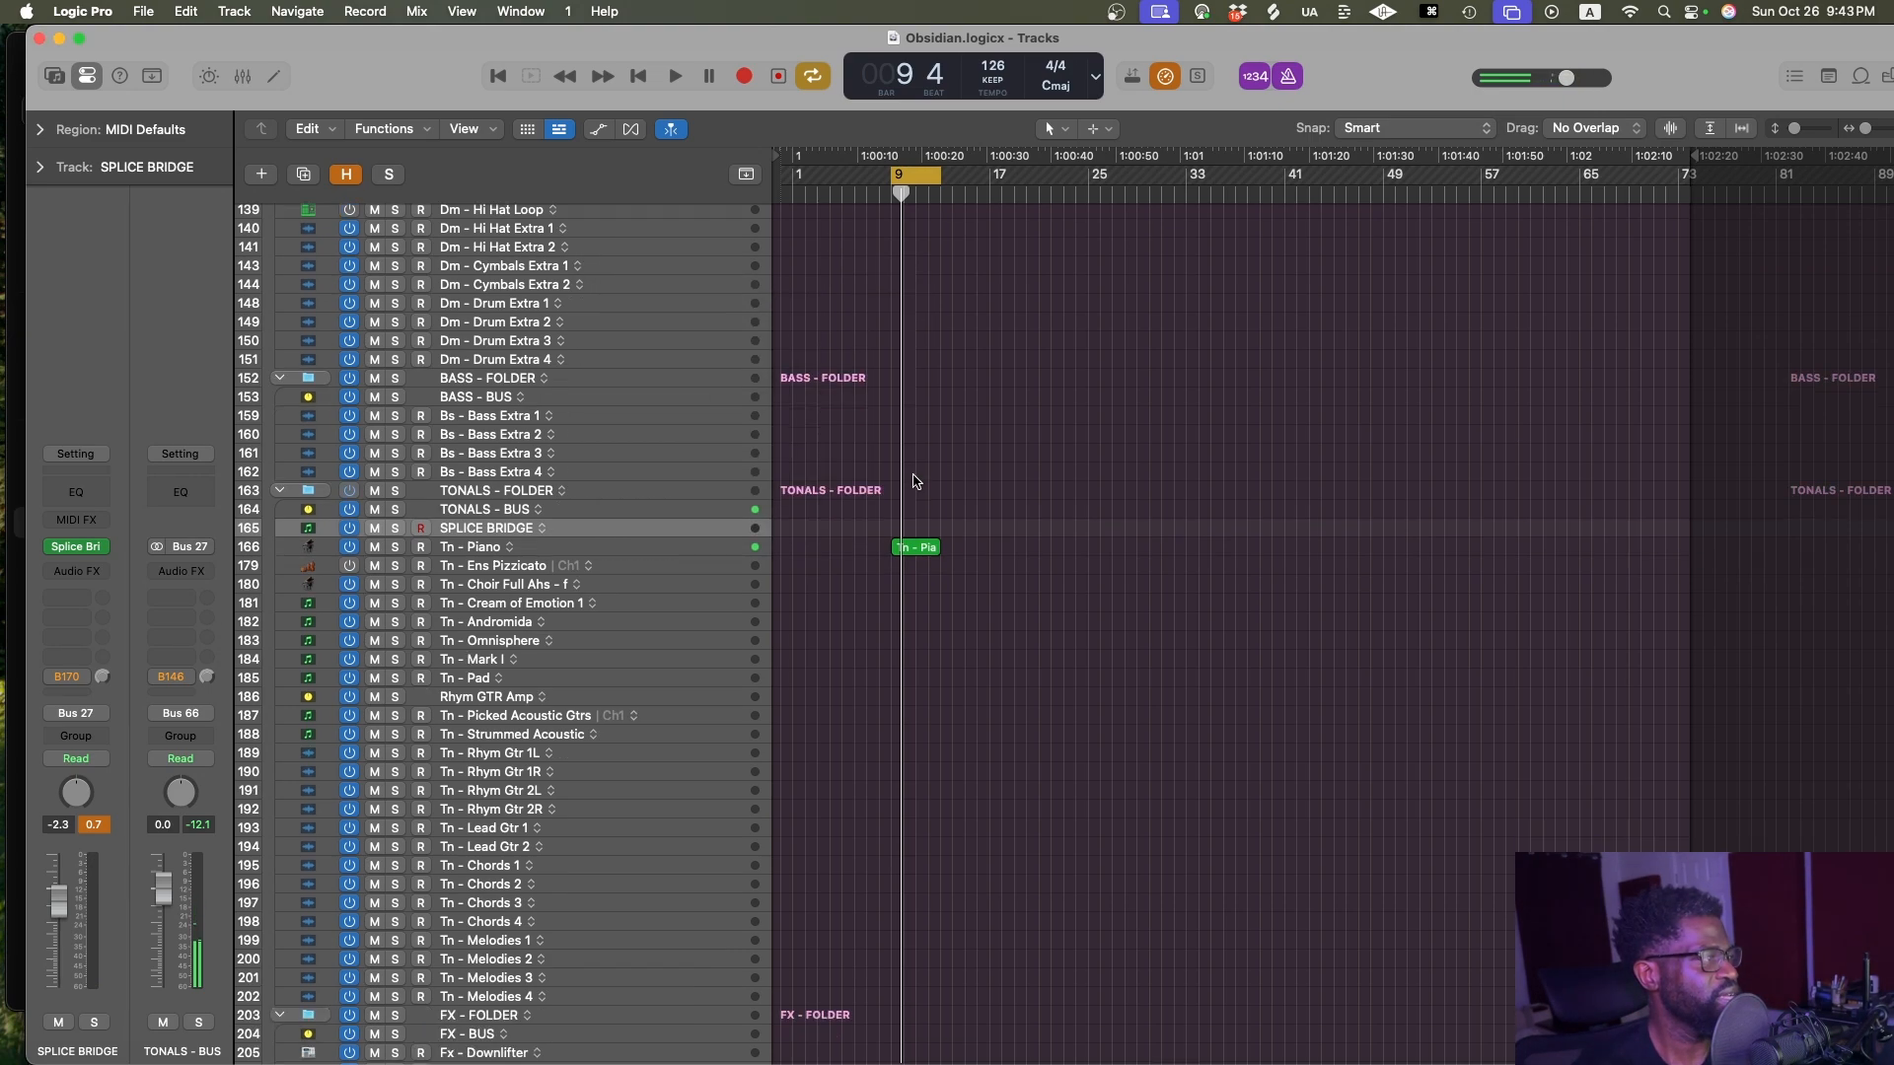
scroll(932, 491, "up", 3)
left_click(491, 511)
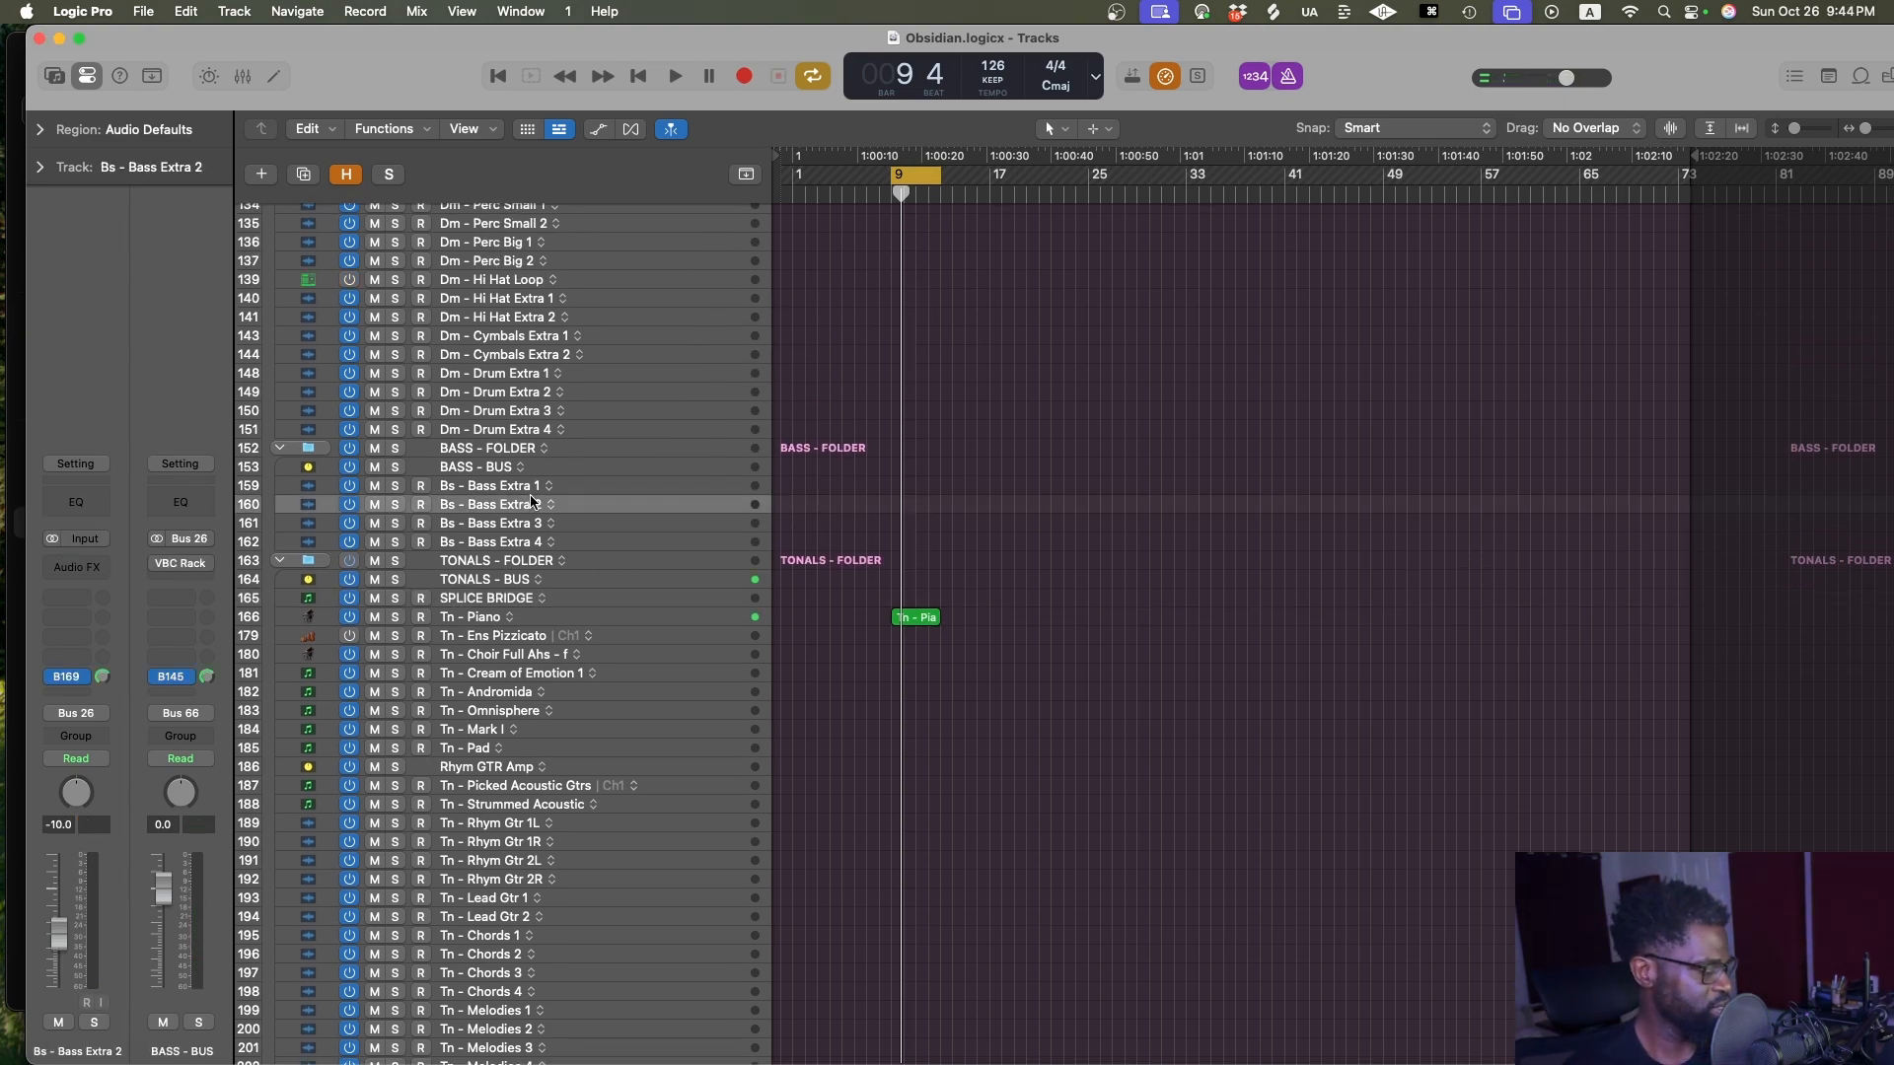
key("h")
scroll(730, 428, "down", 10)
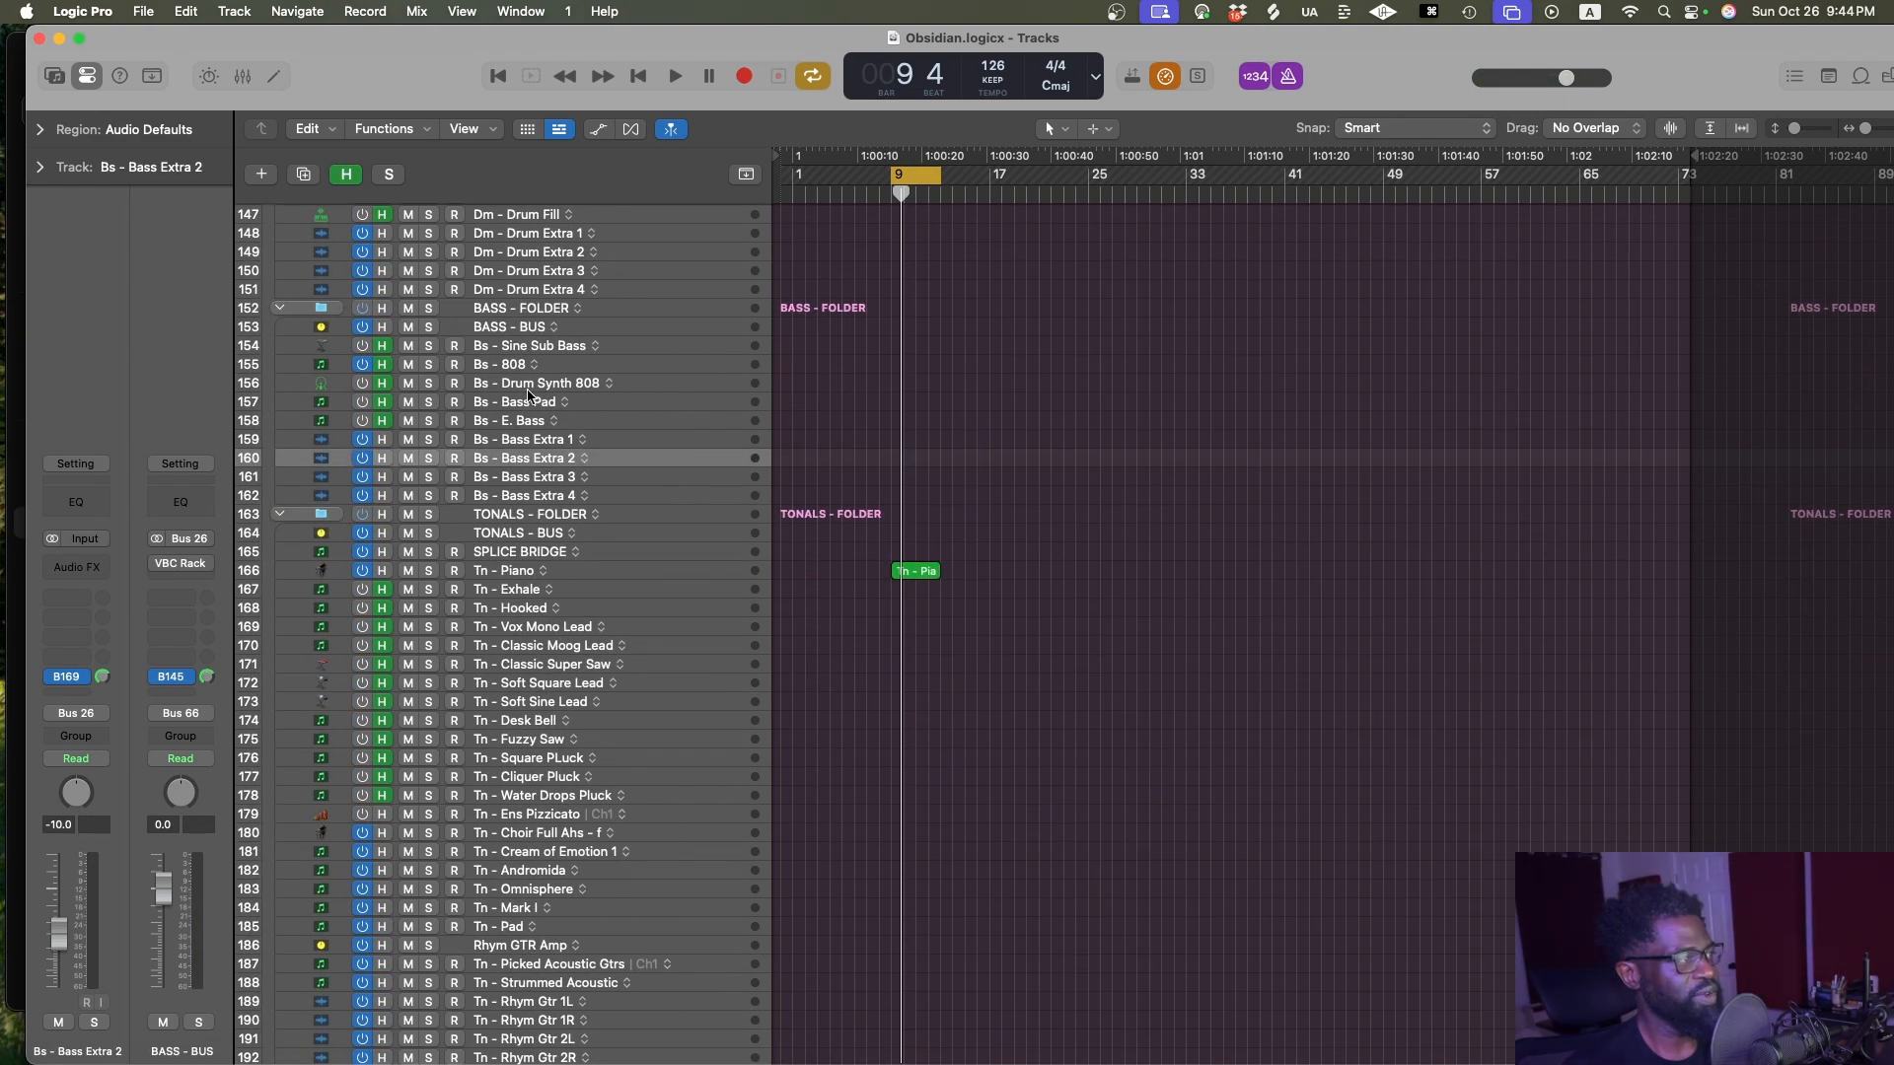
left_click(524, 403)
left_click(418, 349)
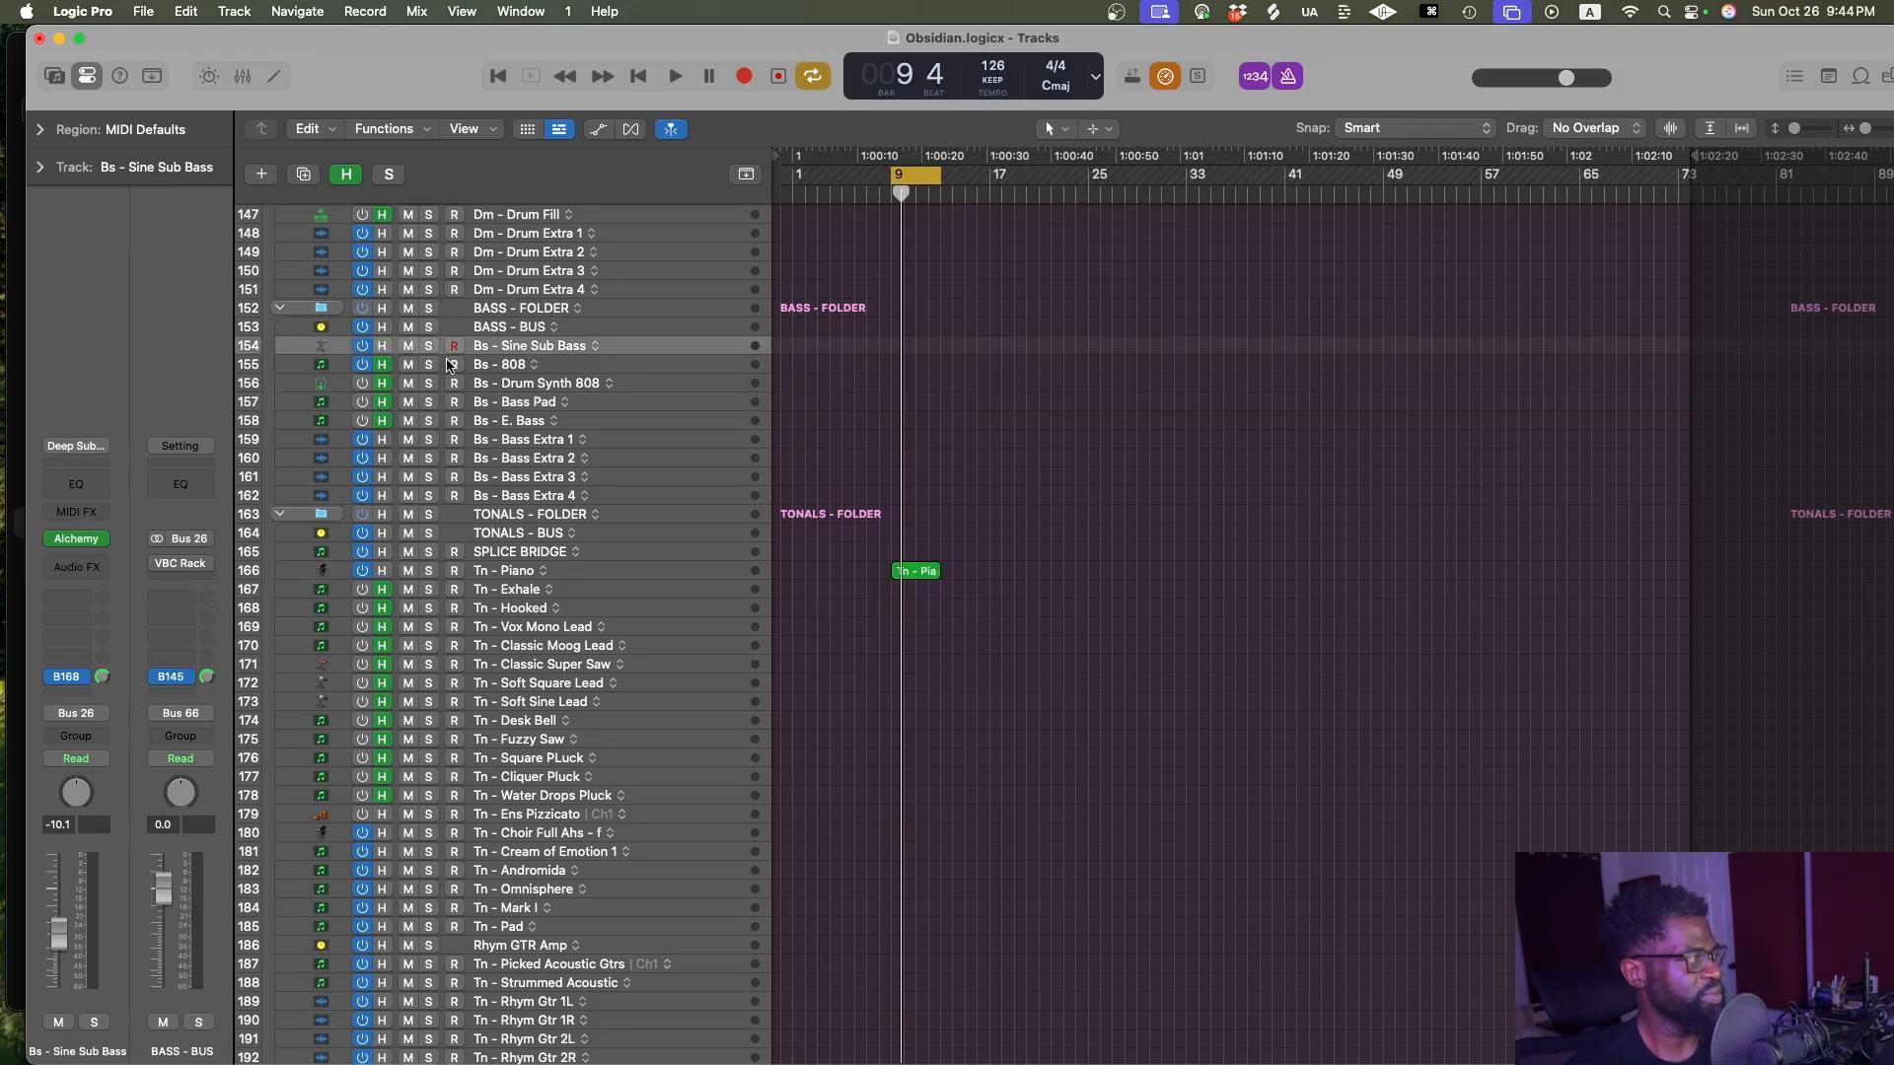
key("super+s")
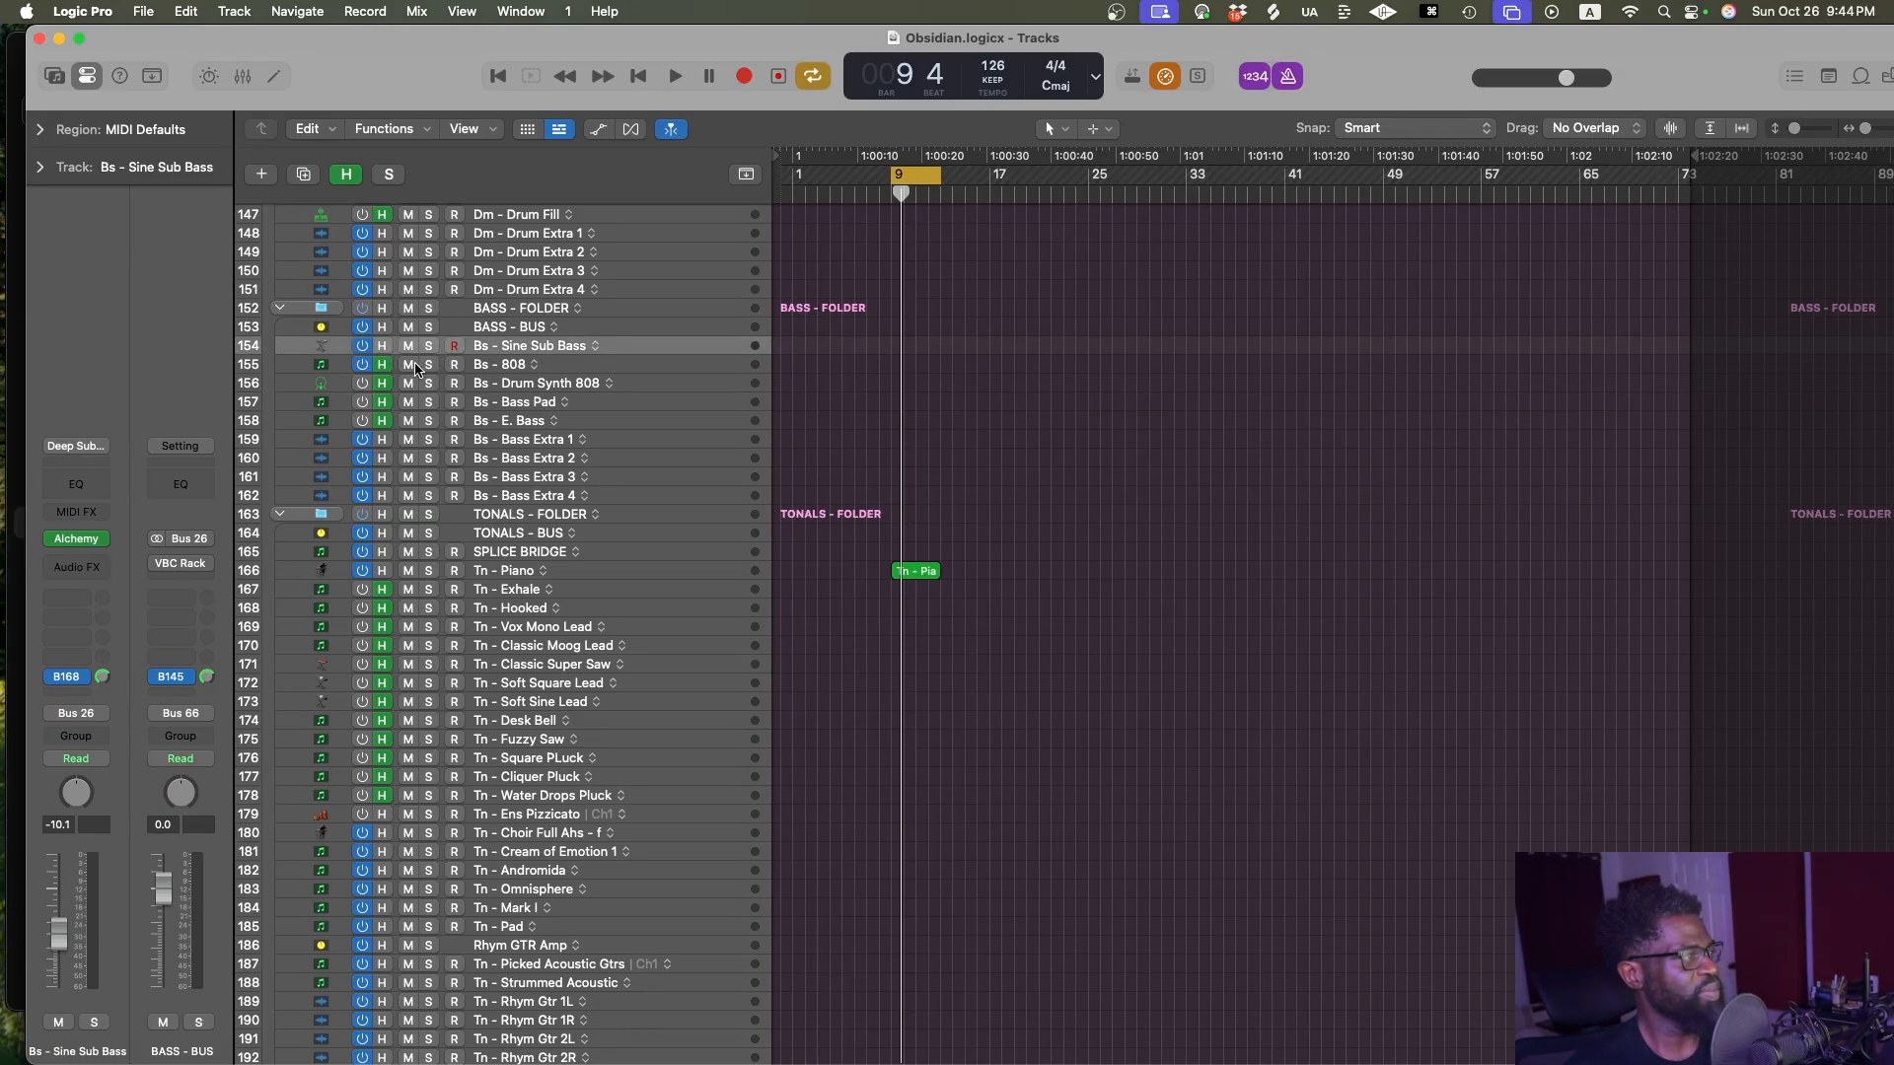
Conceal the tracks marked as hidden again and save the project
left_click(346, 174)
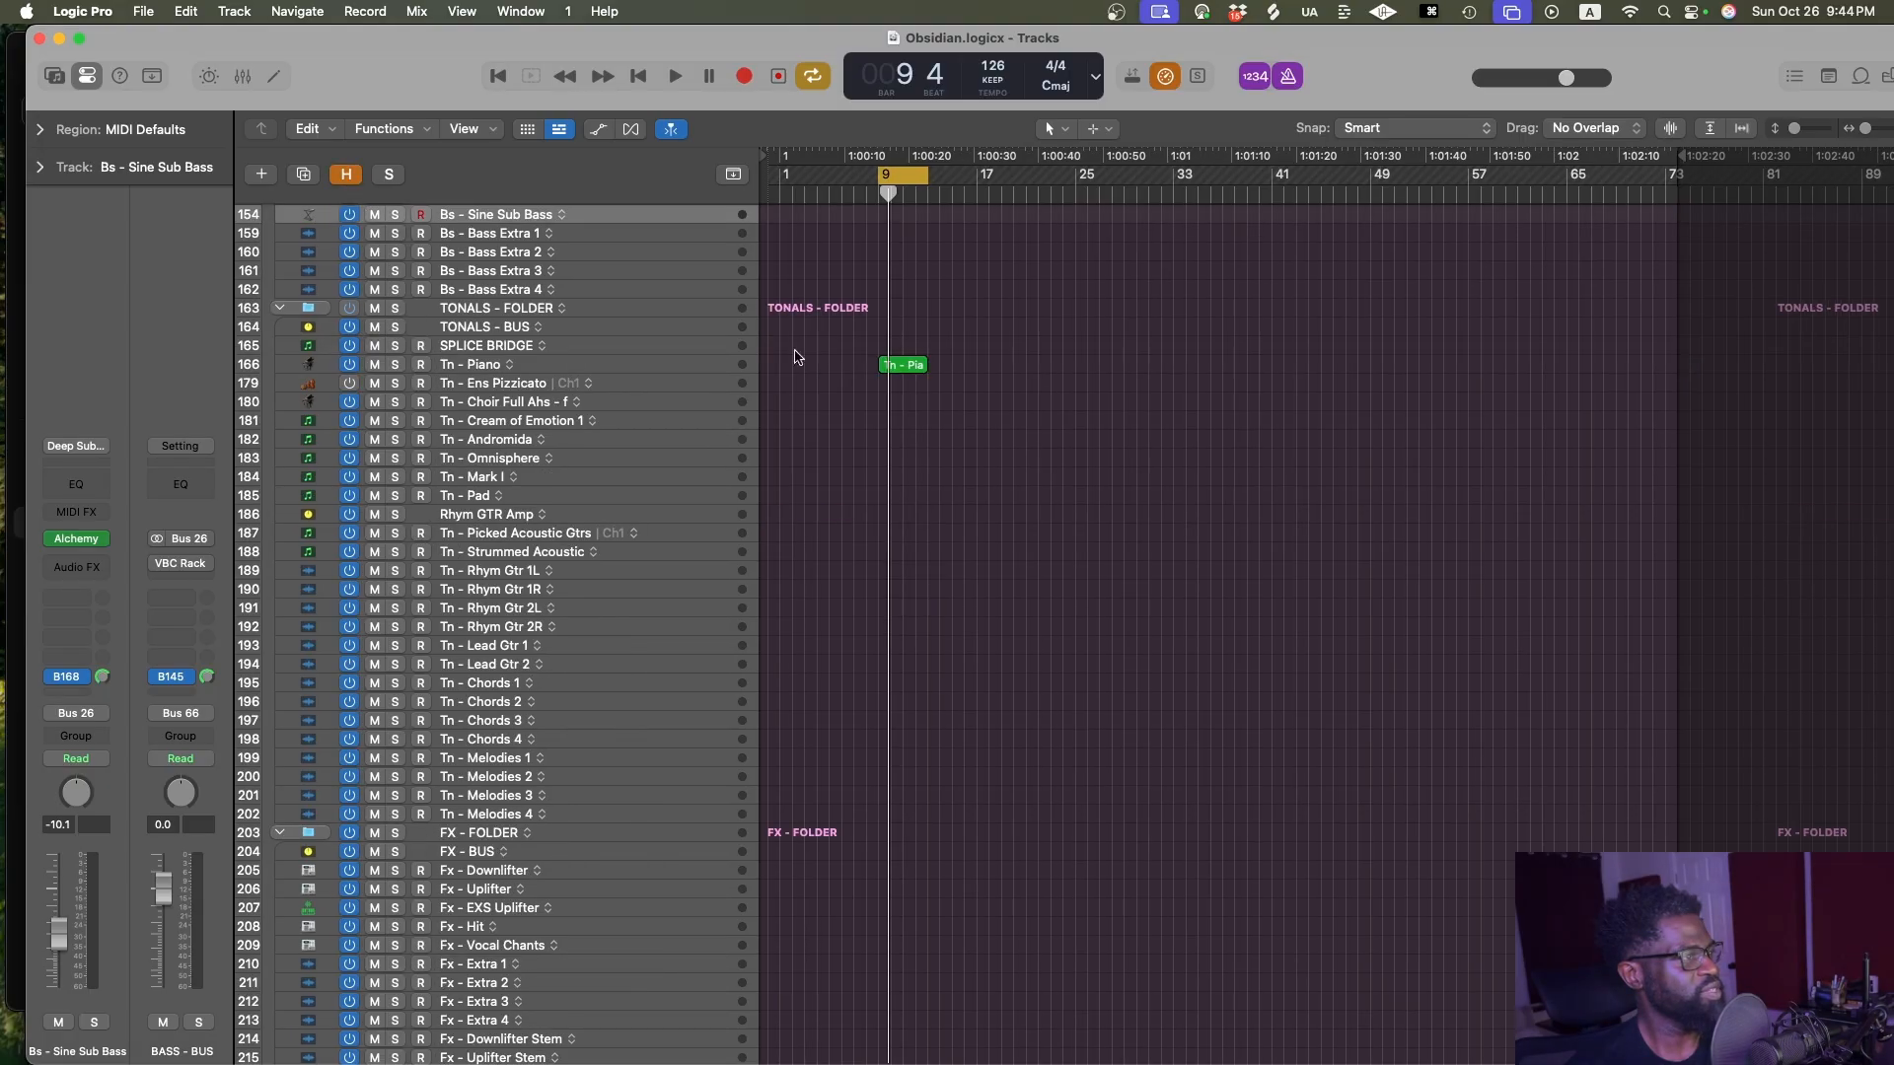
scroll(887, 419, "up", 2)
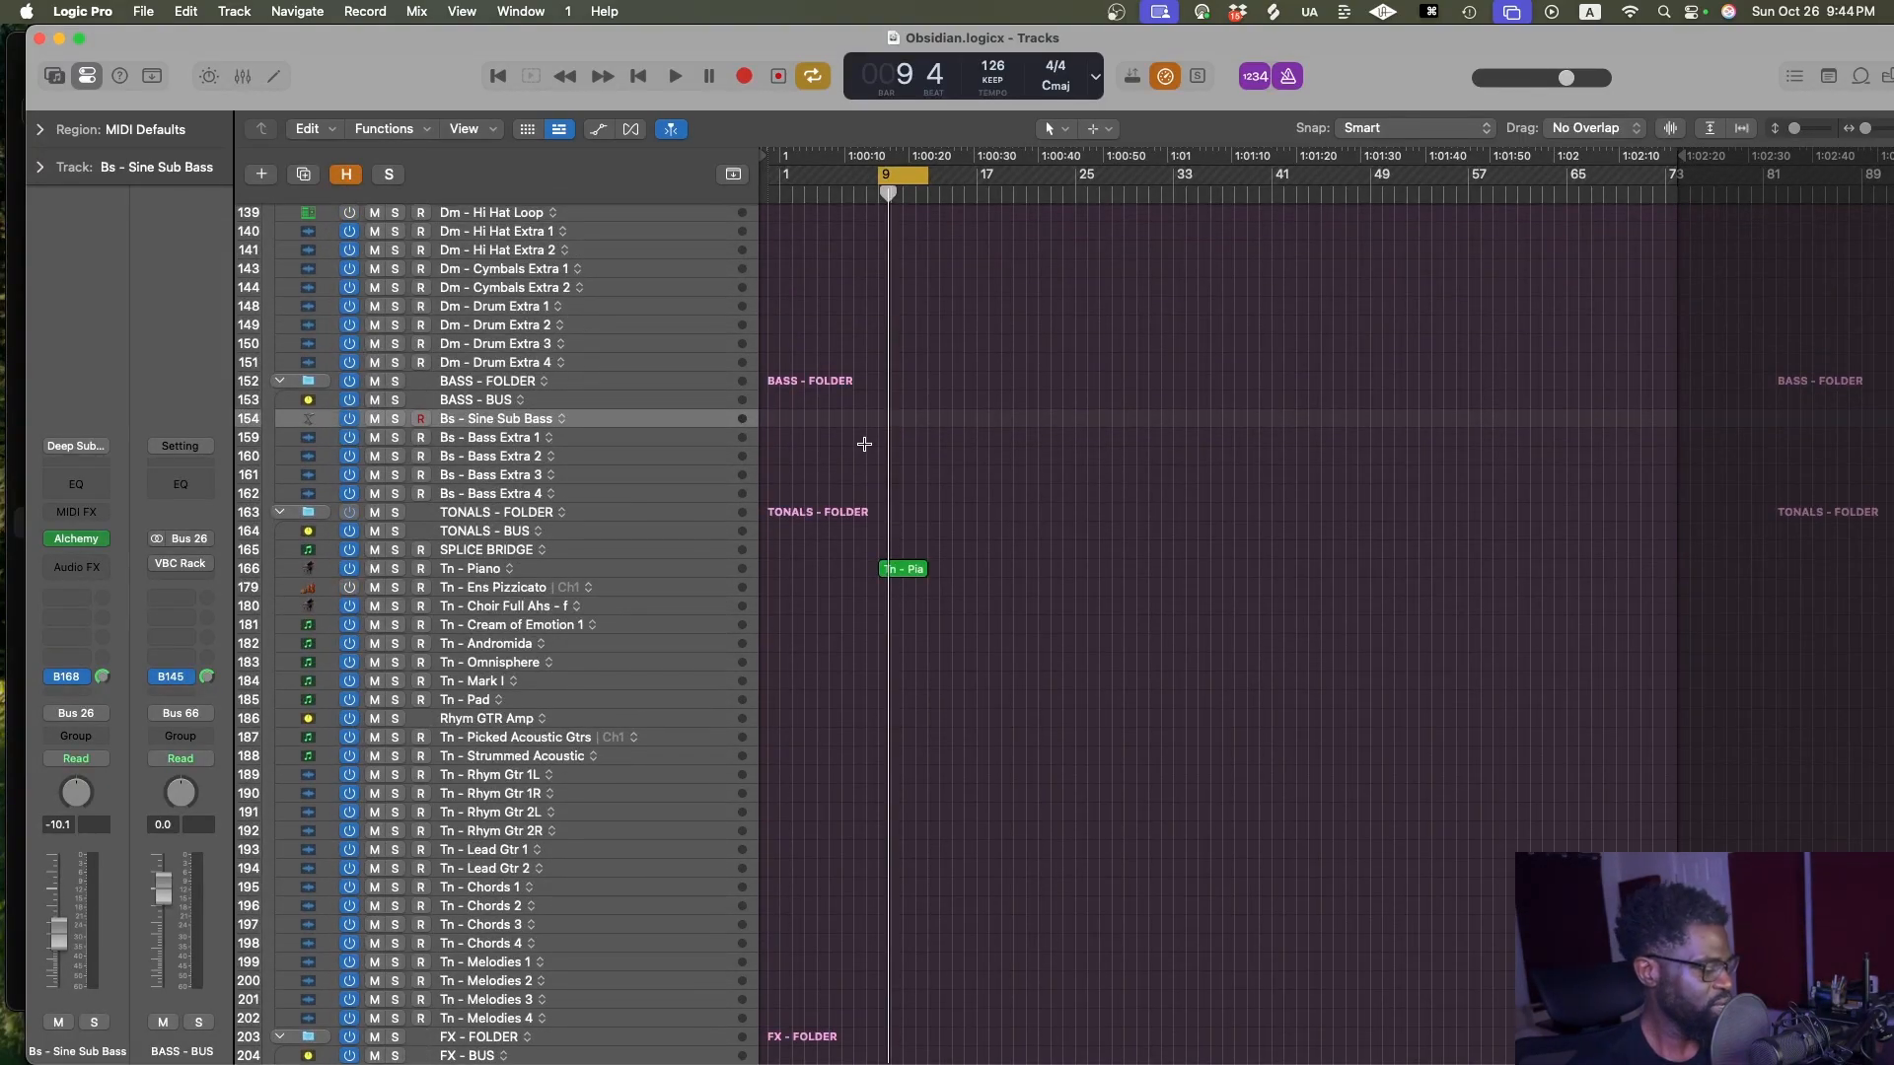
key("super+s")
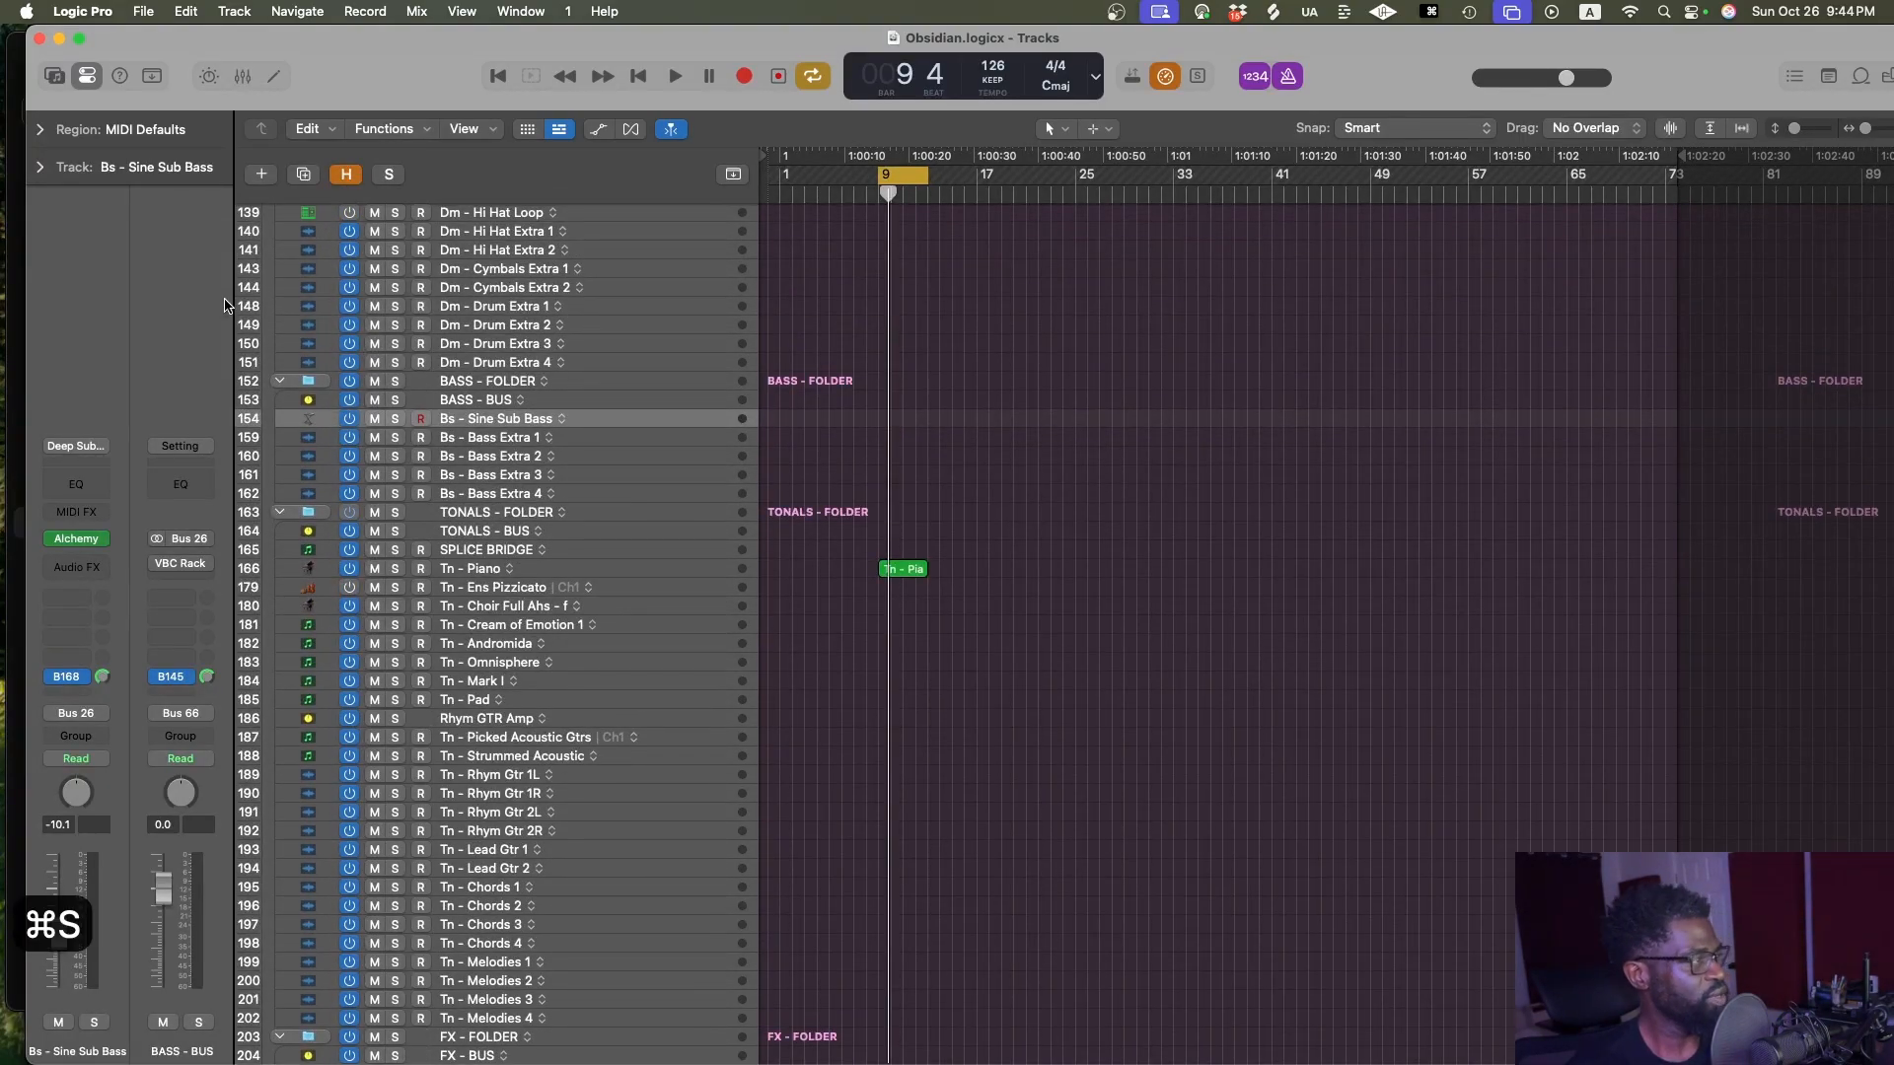
Replace the Alchemy instrument on the Bs - Sine Sub Bass track with Output's Arcade
left_click(104, 541)
mouse_move(286, 1019)
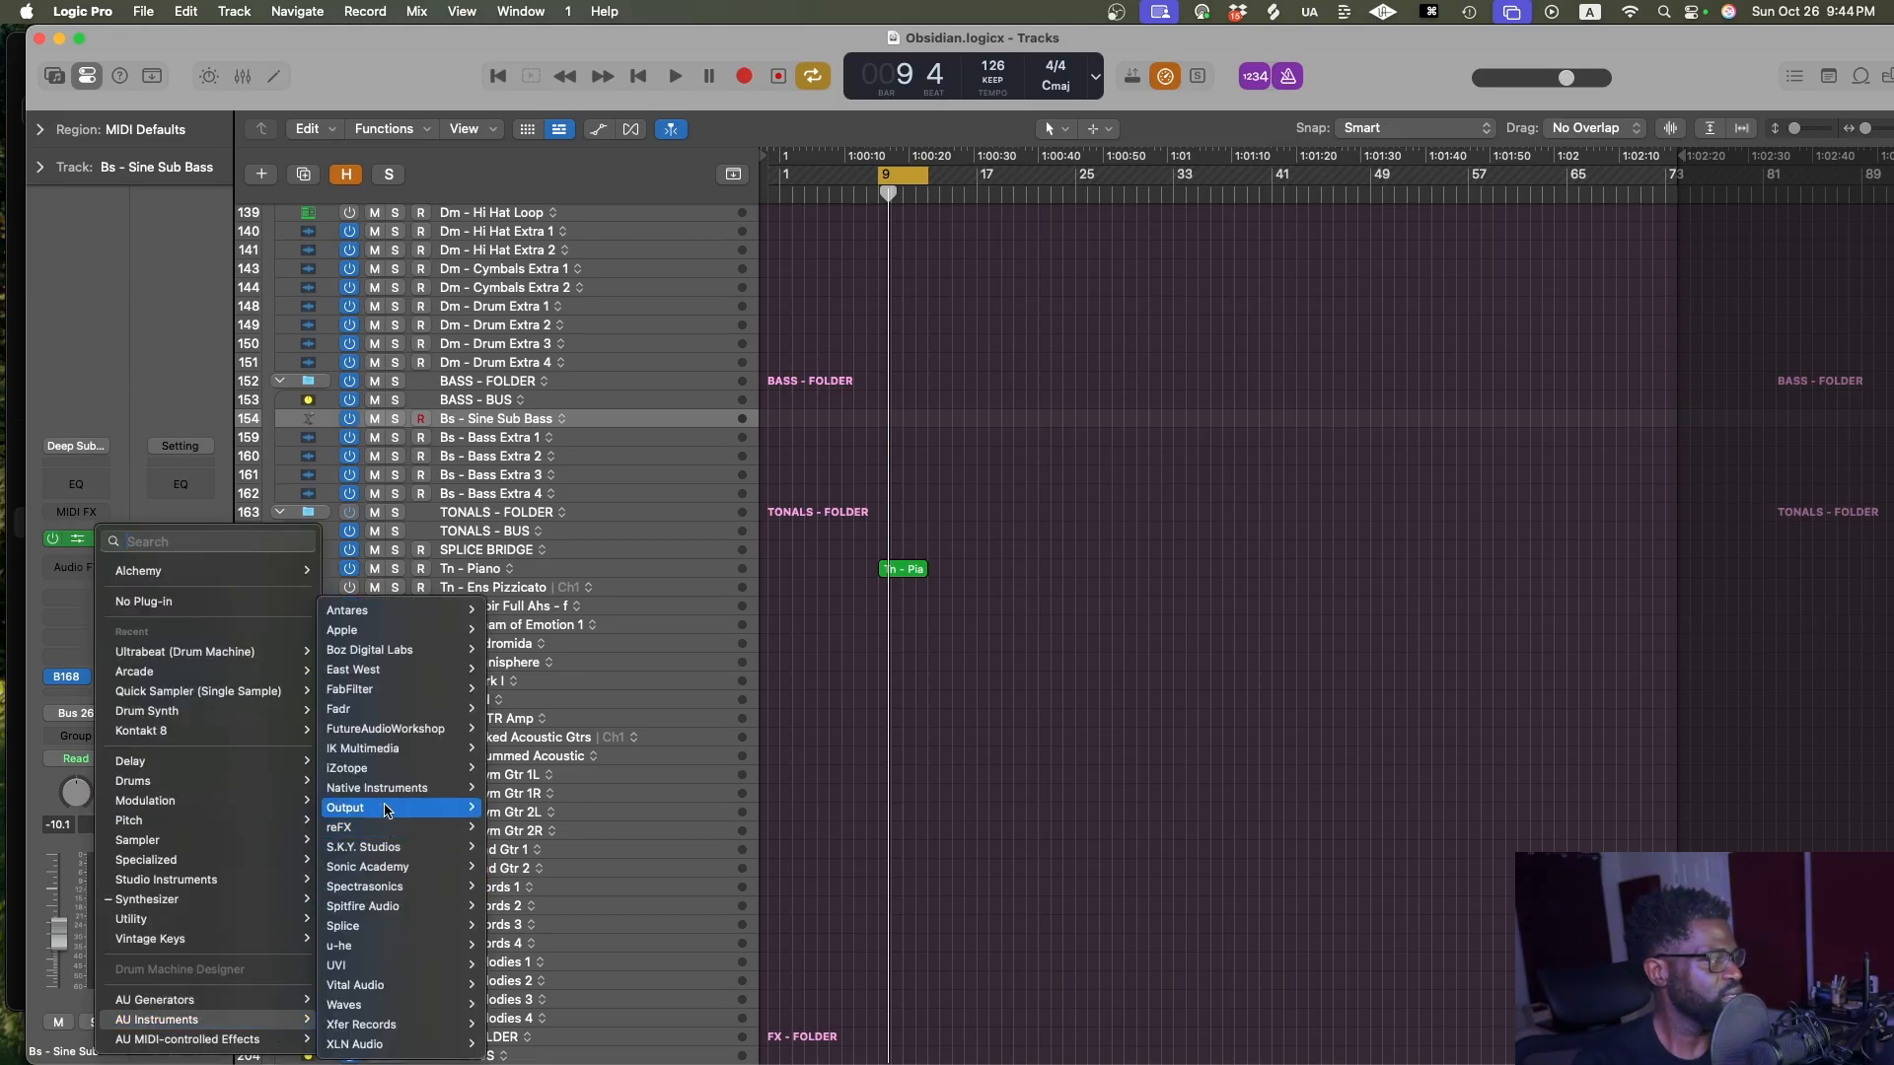
mouse_move(386, 810)
mouse_move(523, 807)
left_click(593, 808)
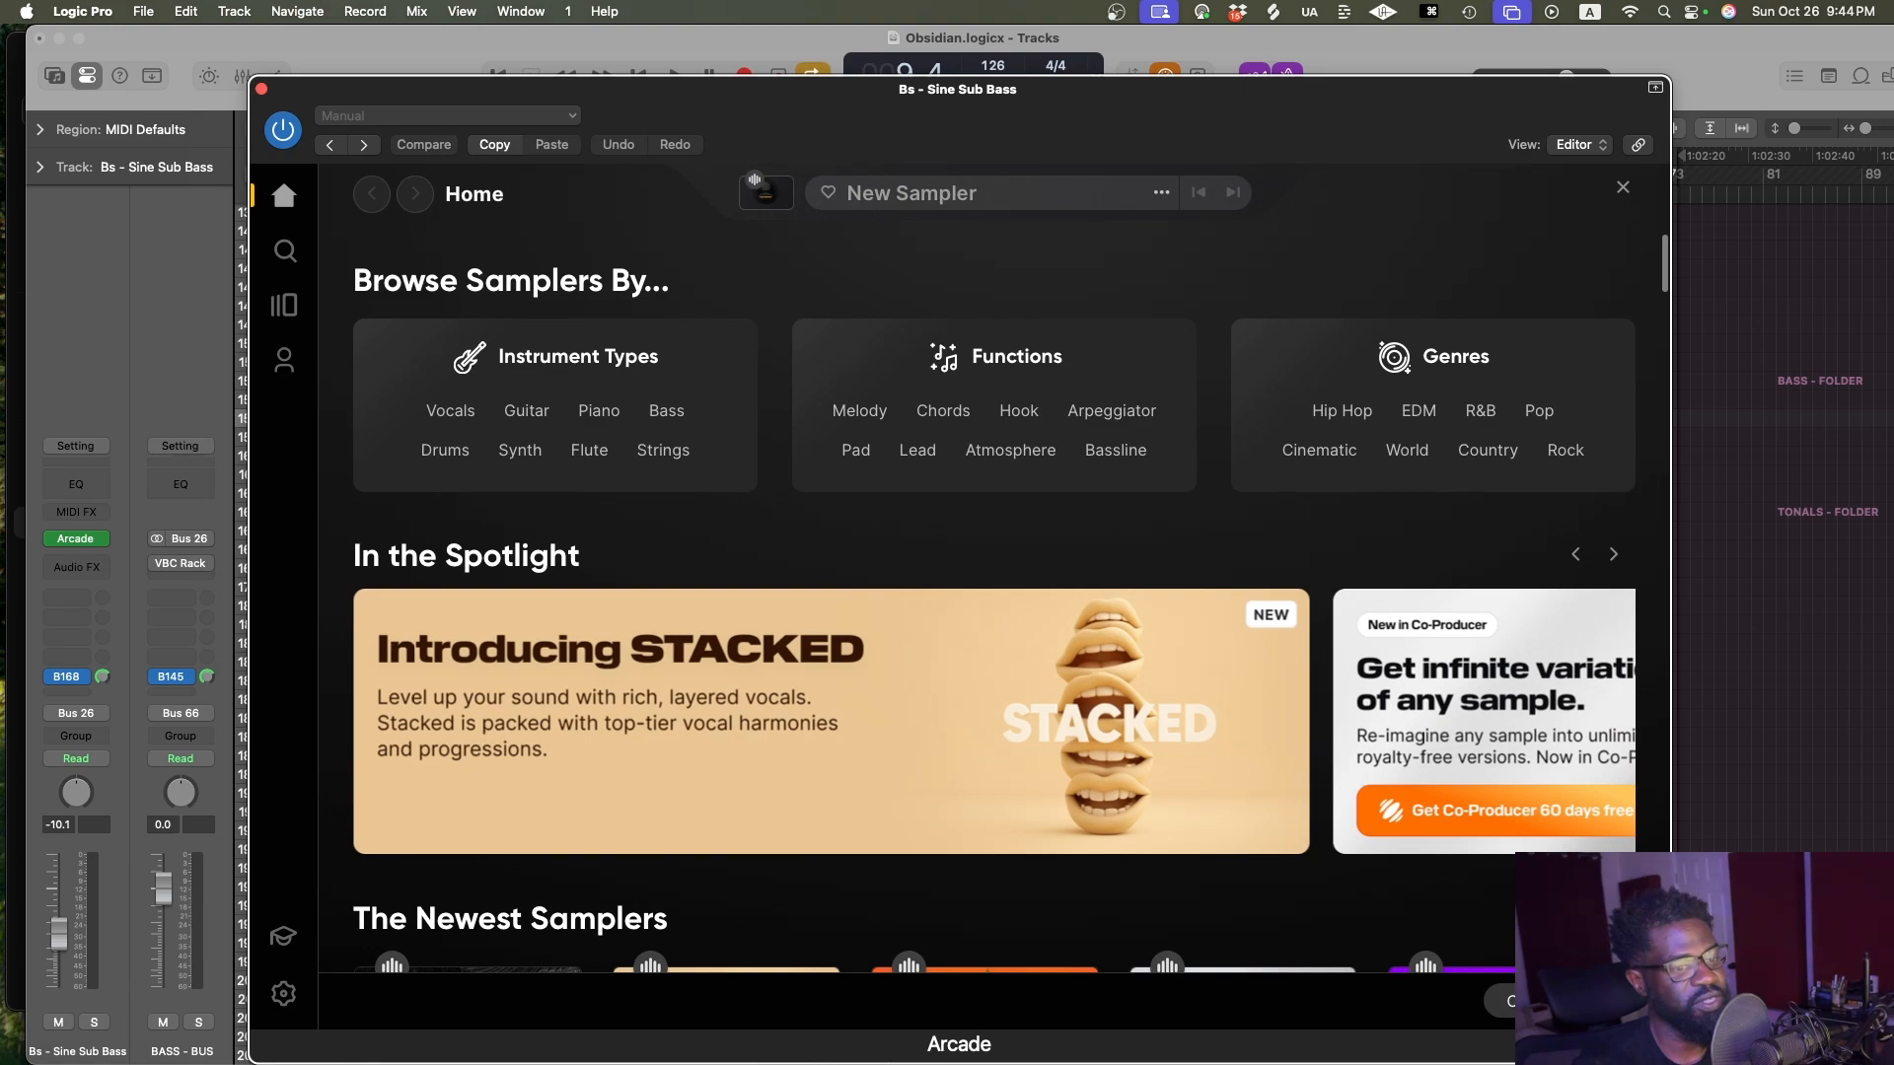
Search Arcade's samplers and filter them by Bass, 808 and Hip Hop
left_click(284, 305)
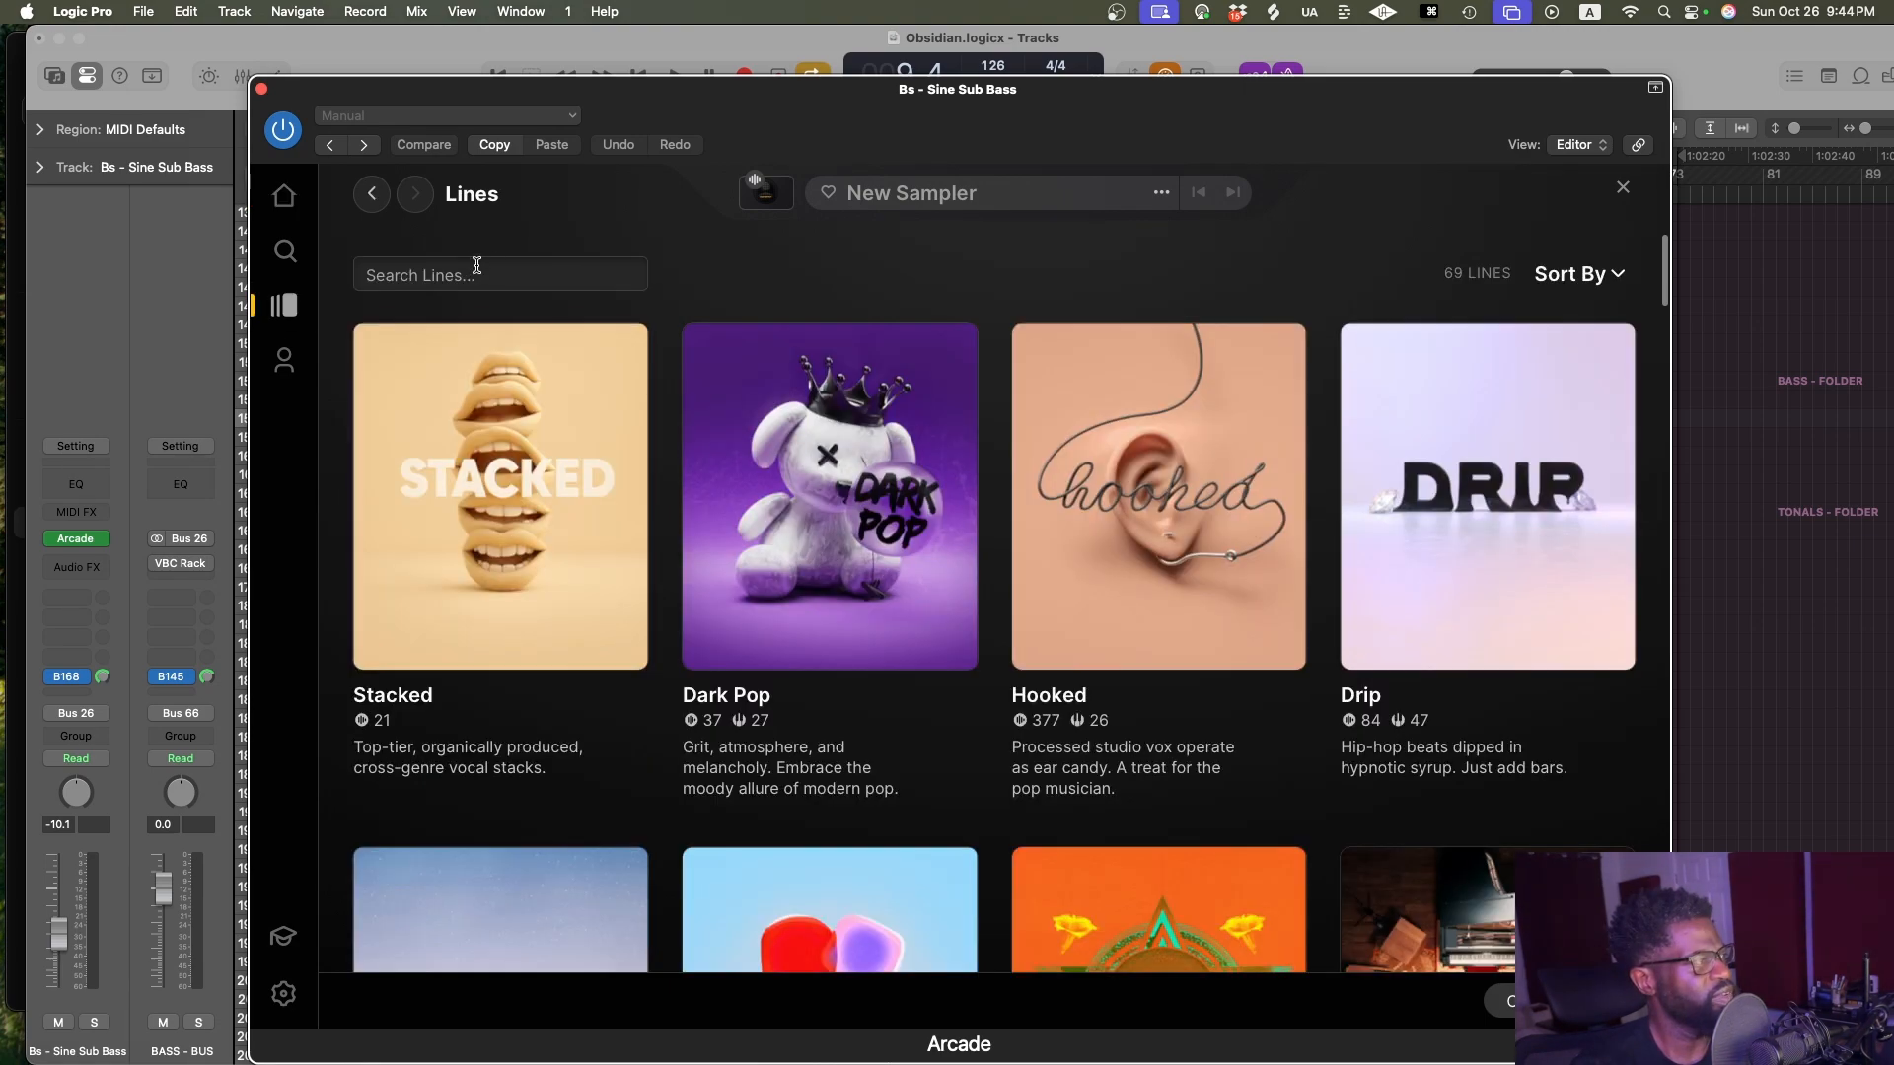
left_click(285, 250)
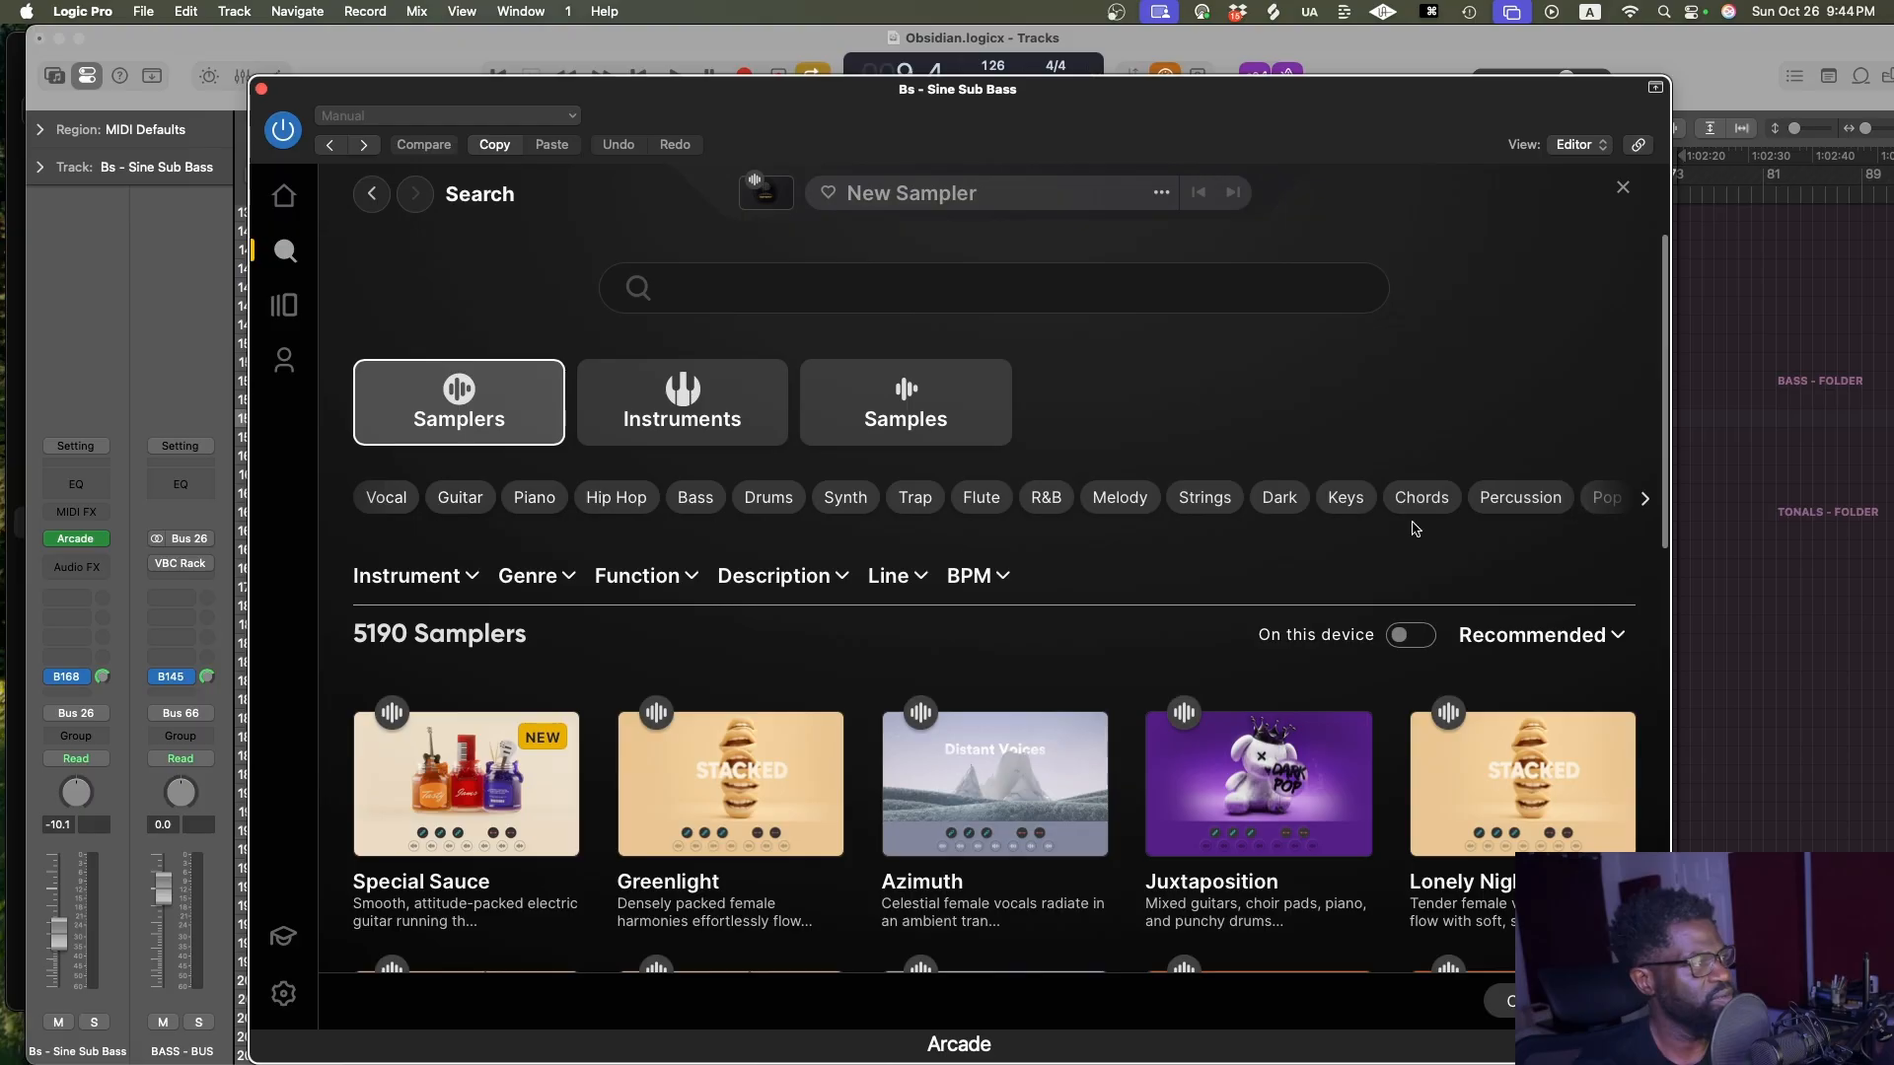
left_click(695, 497)
Load the Heater Subs sampler, set the session key to A minor, and audition its phrases
left_click(466, 739)
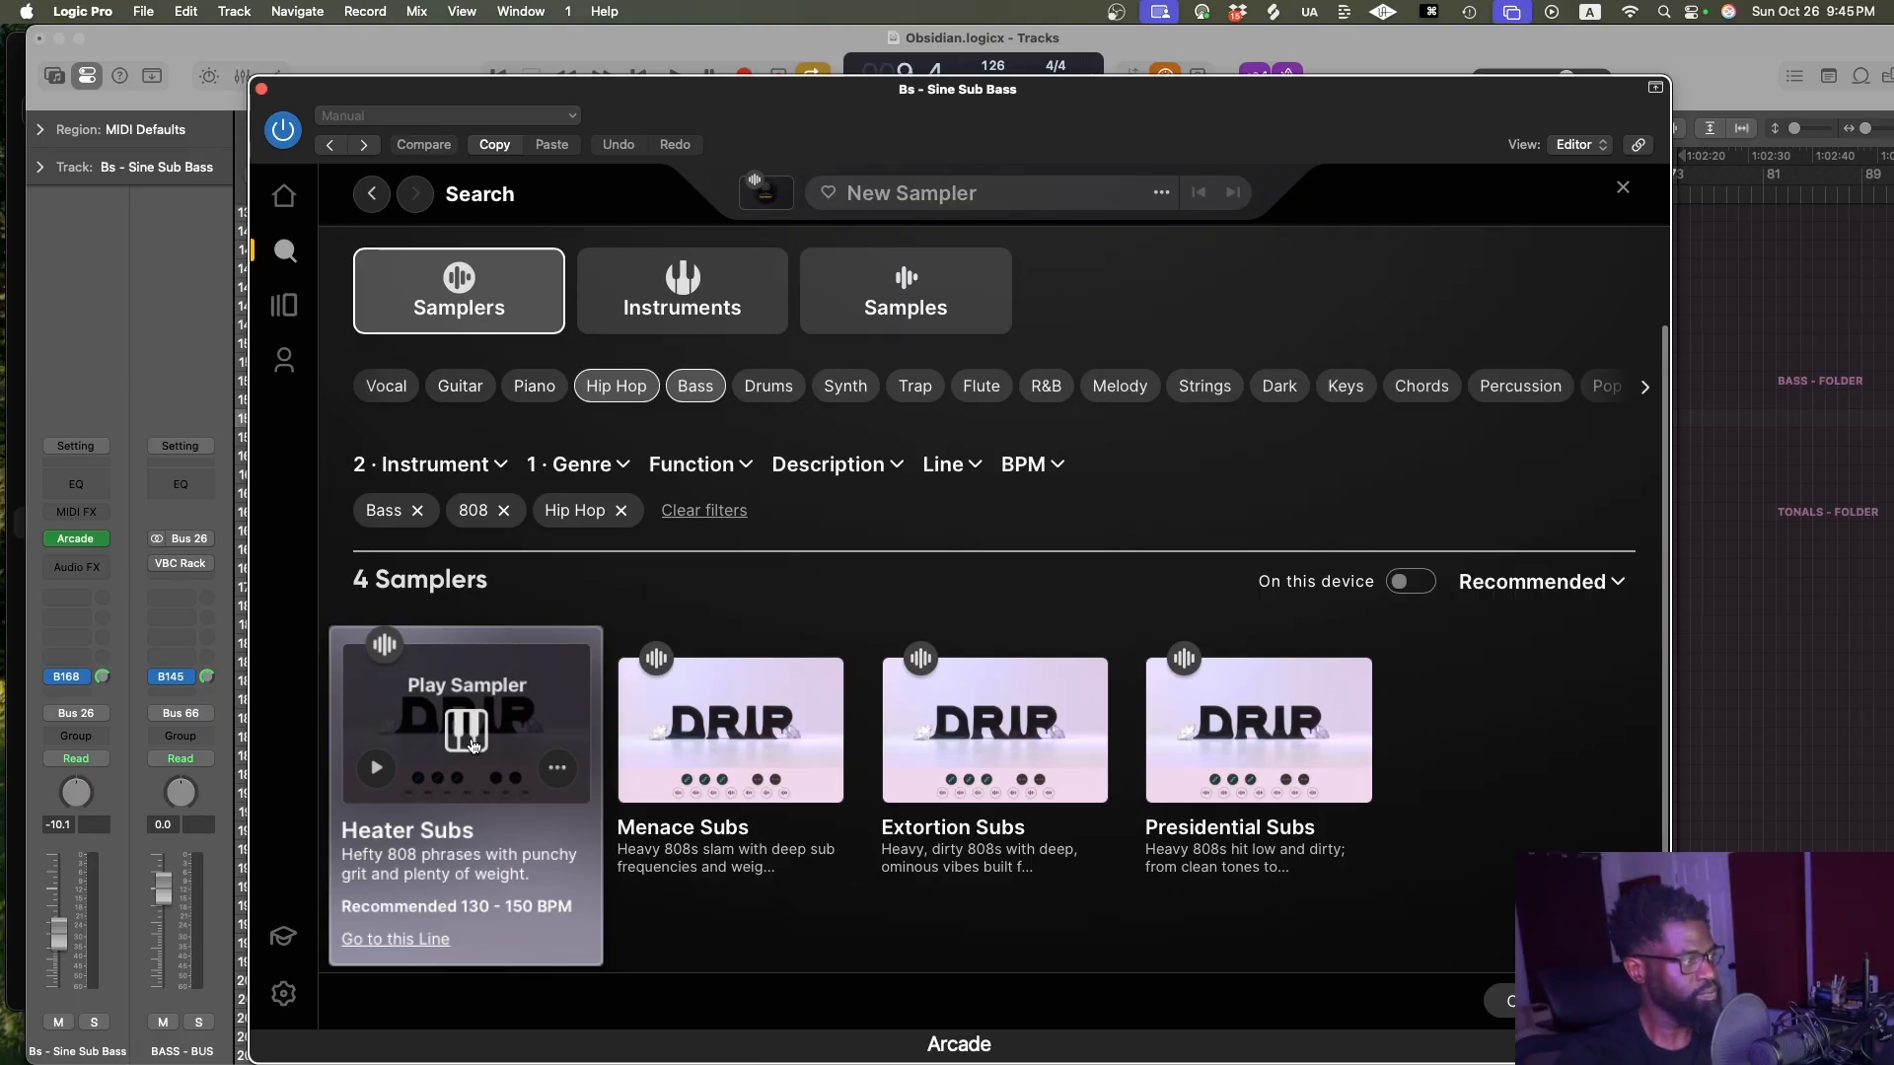
left_click(470, 738)
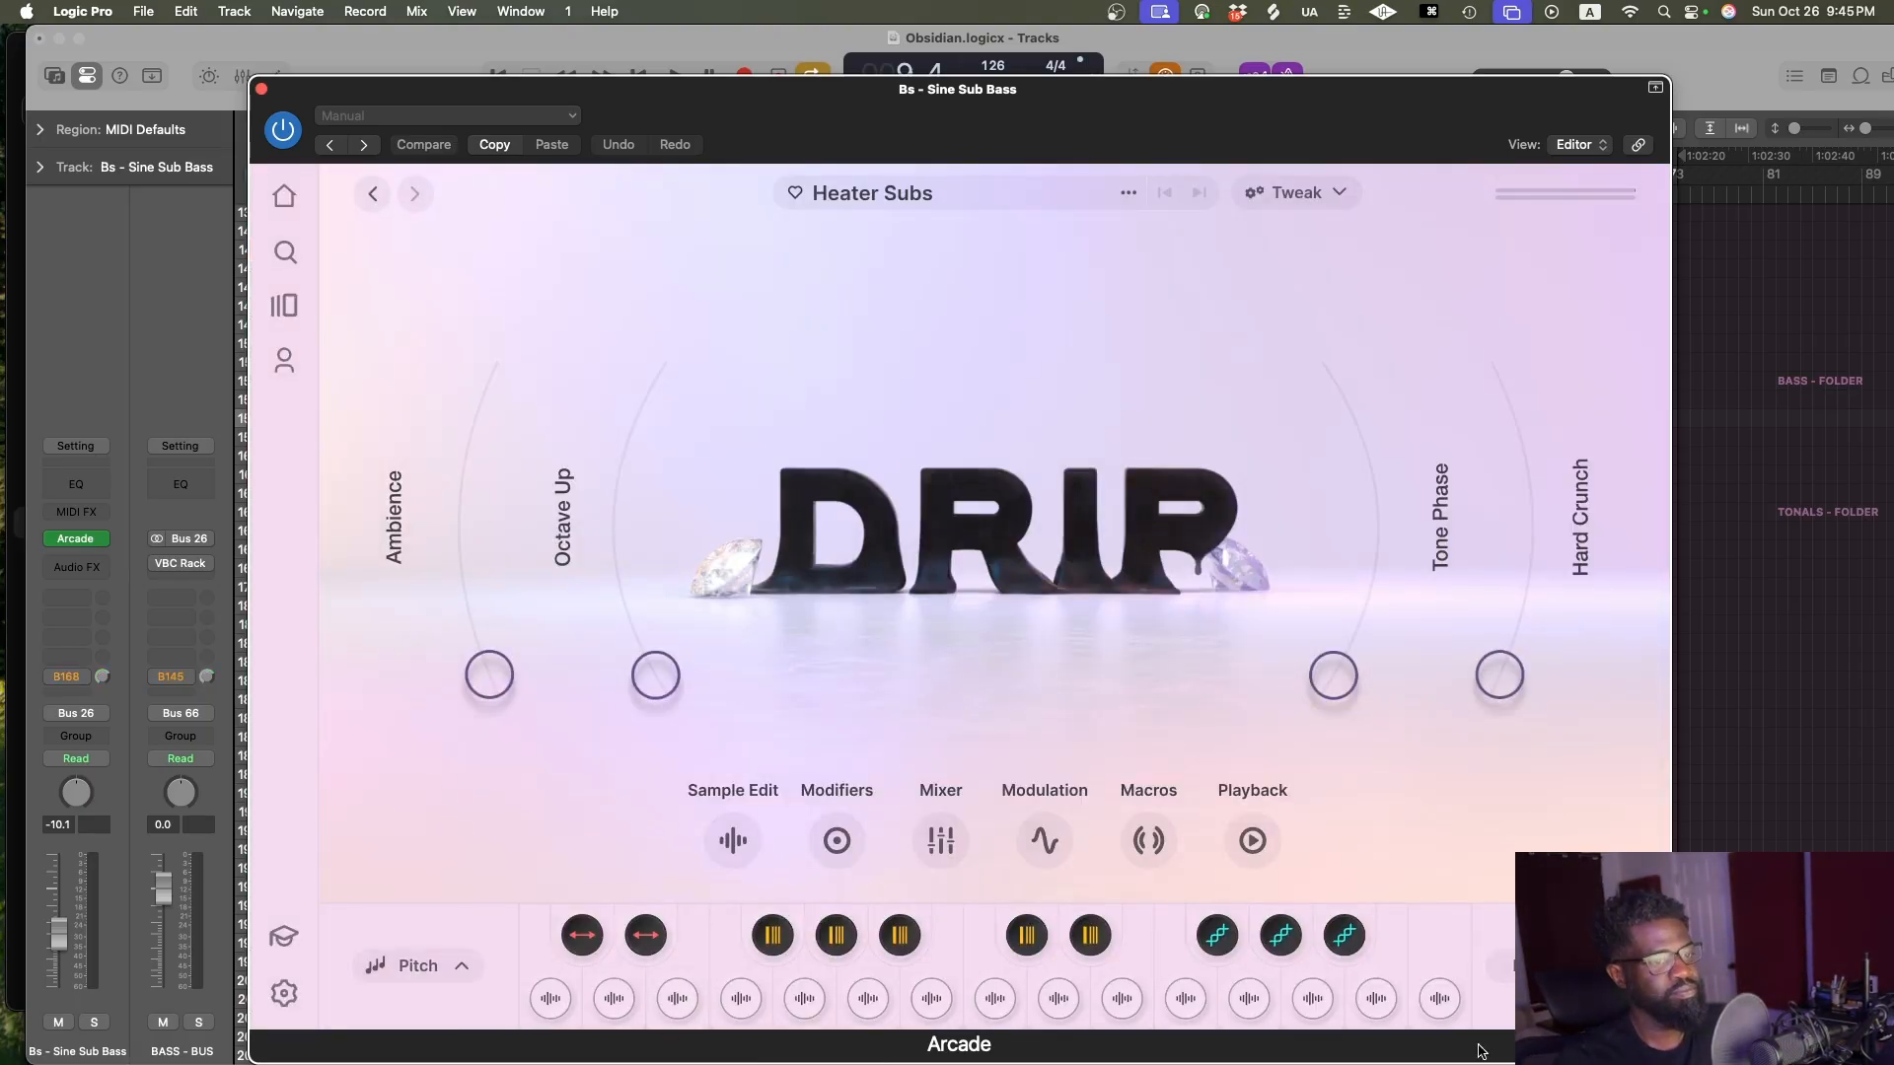
left_click(1545, 967)
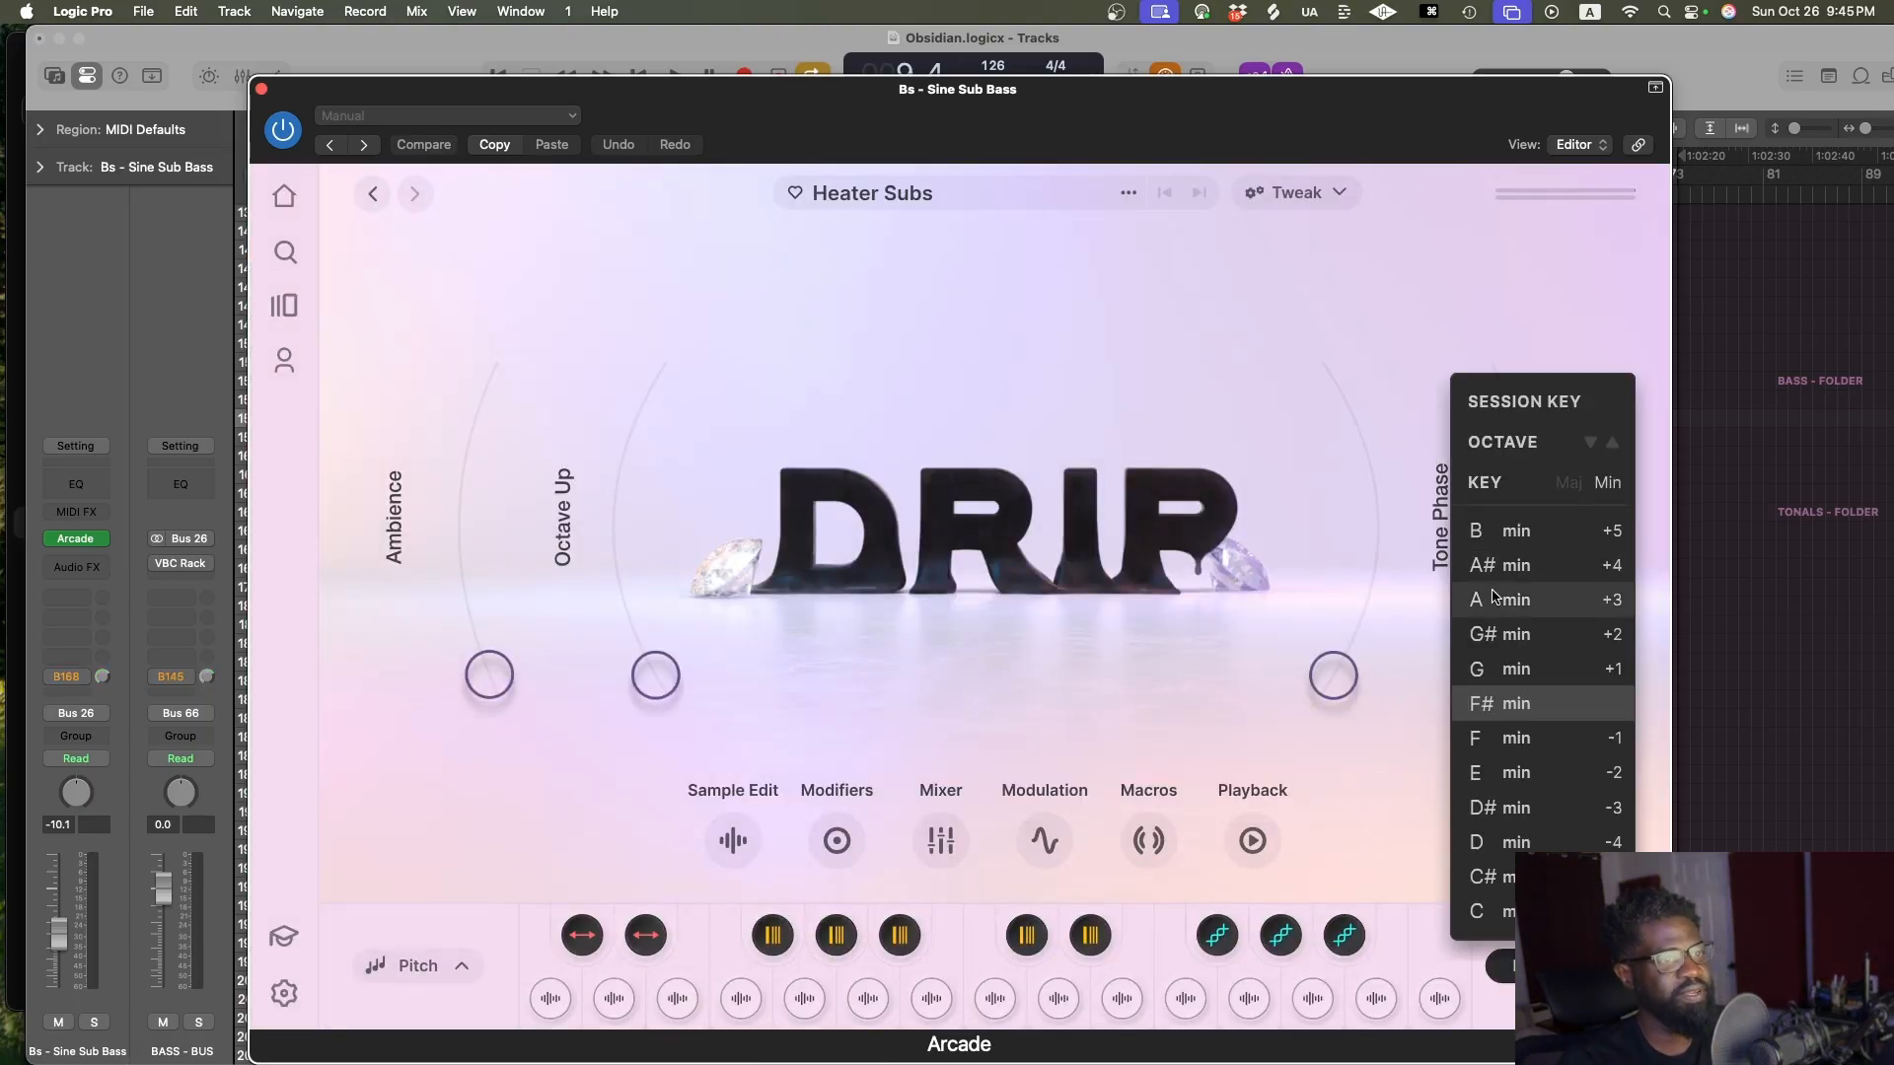
left_click(1489, 599)
left_click(974, 509)
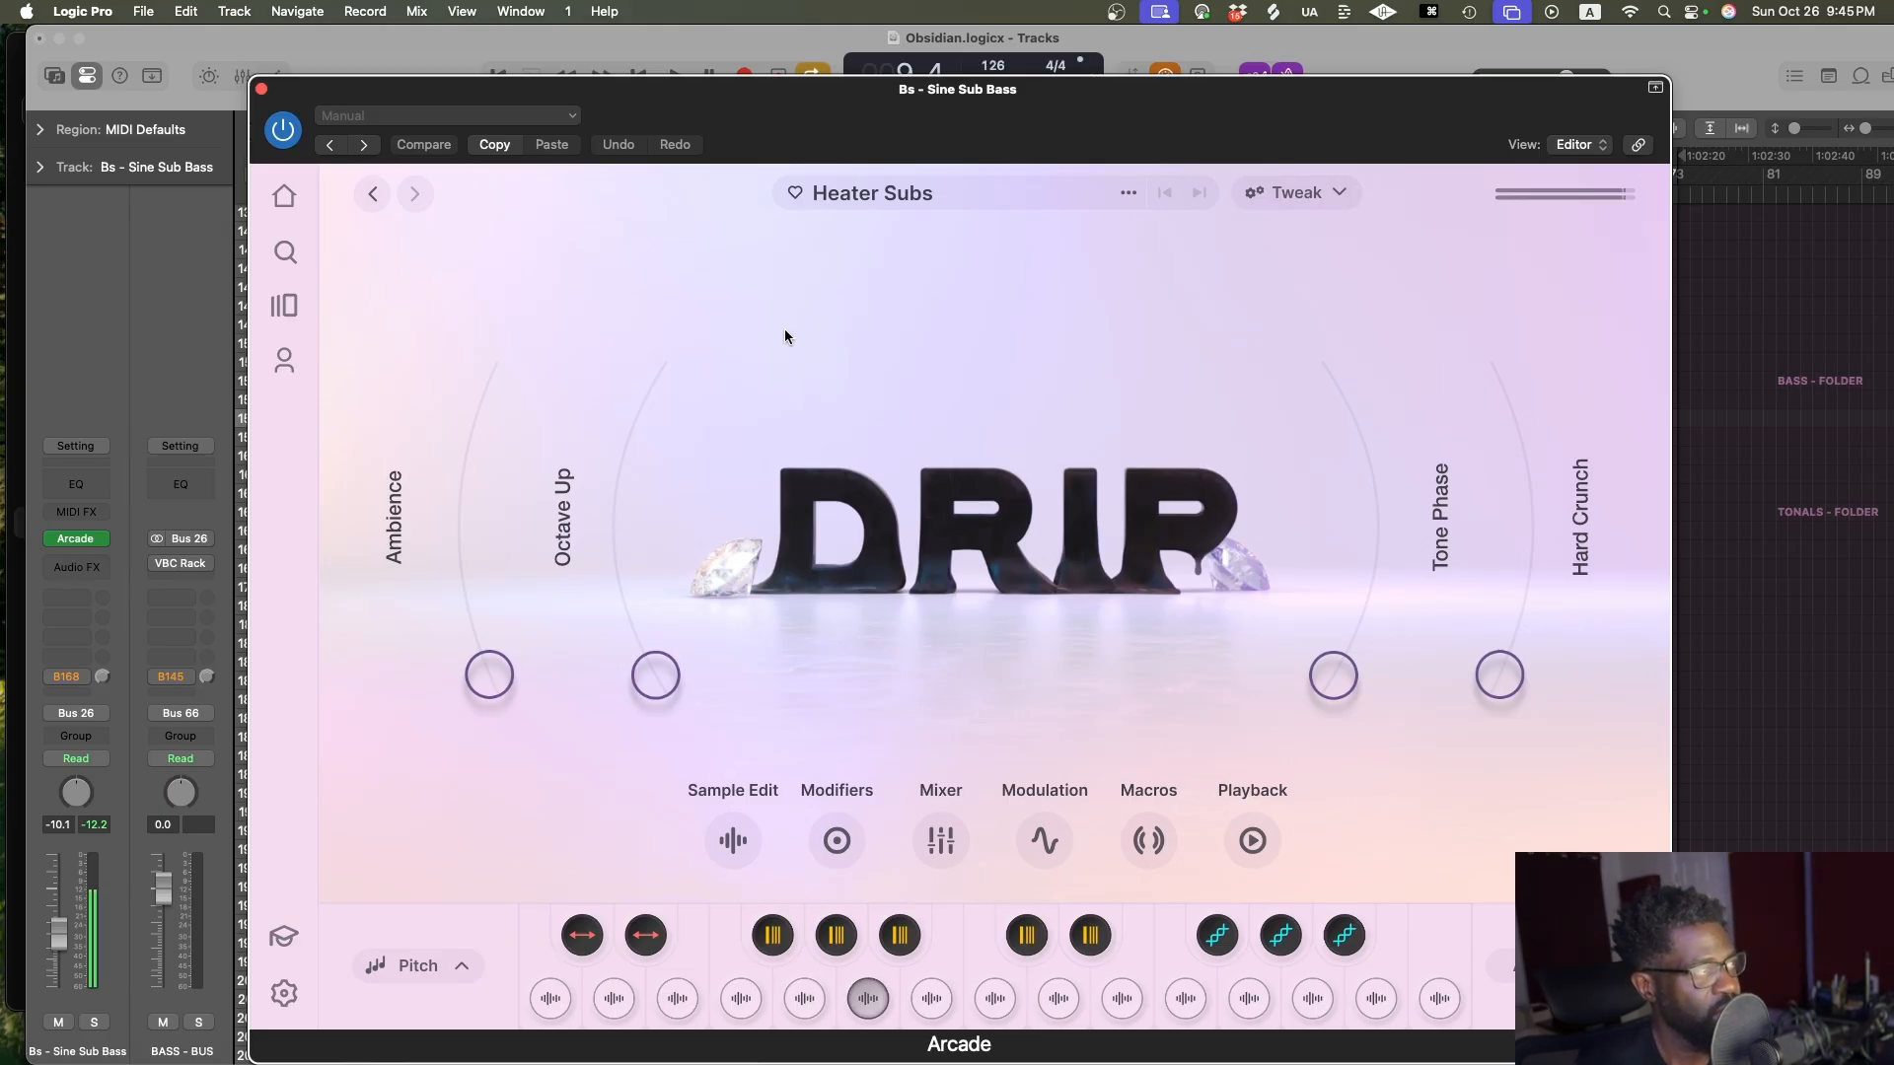
Return to the filtered 808 samplers, look over Menace Subs, and close the Arcade window
left_click(375, 196)
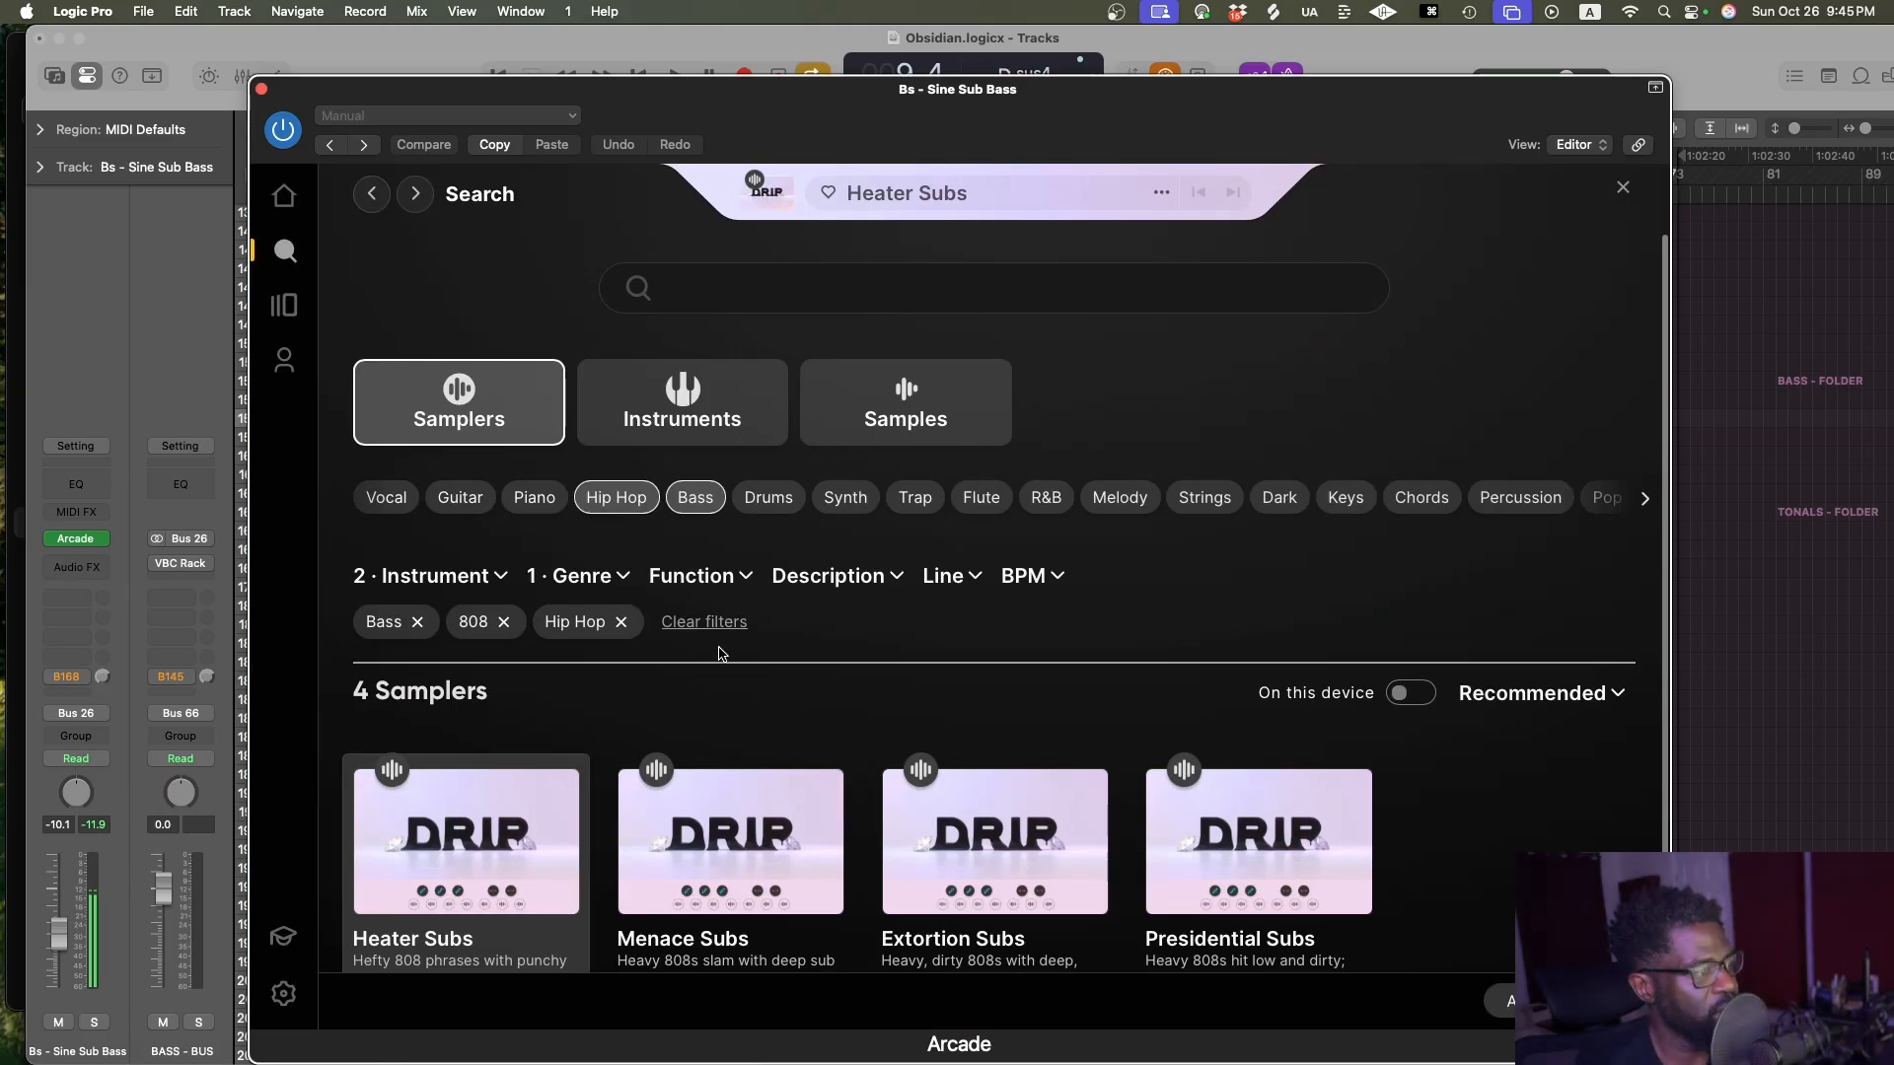
scroll(784, 772, "down", 2)
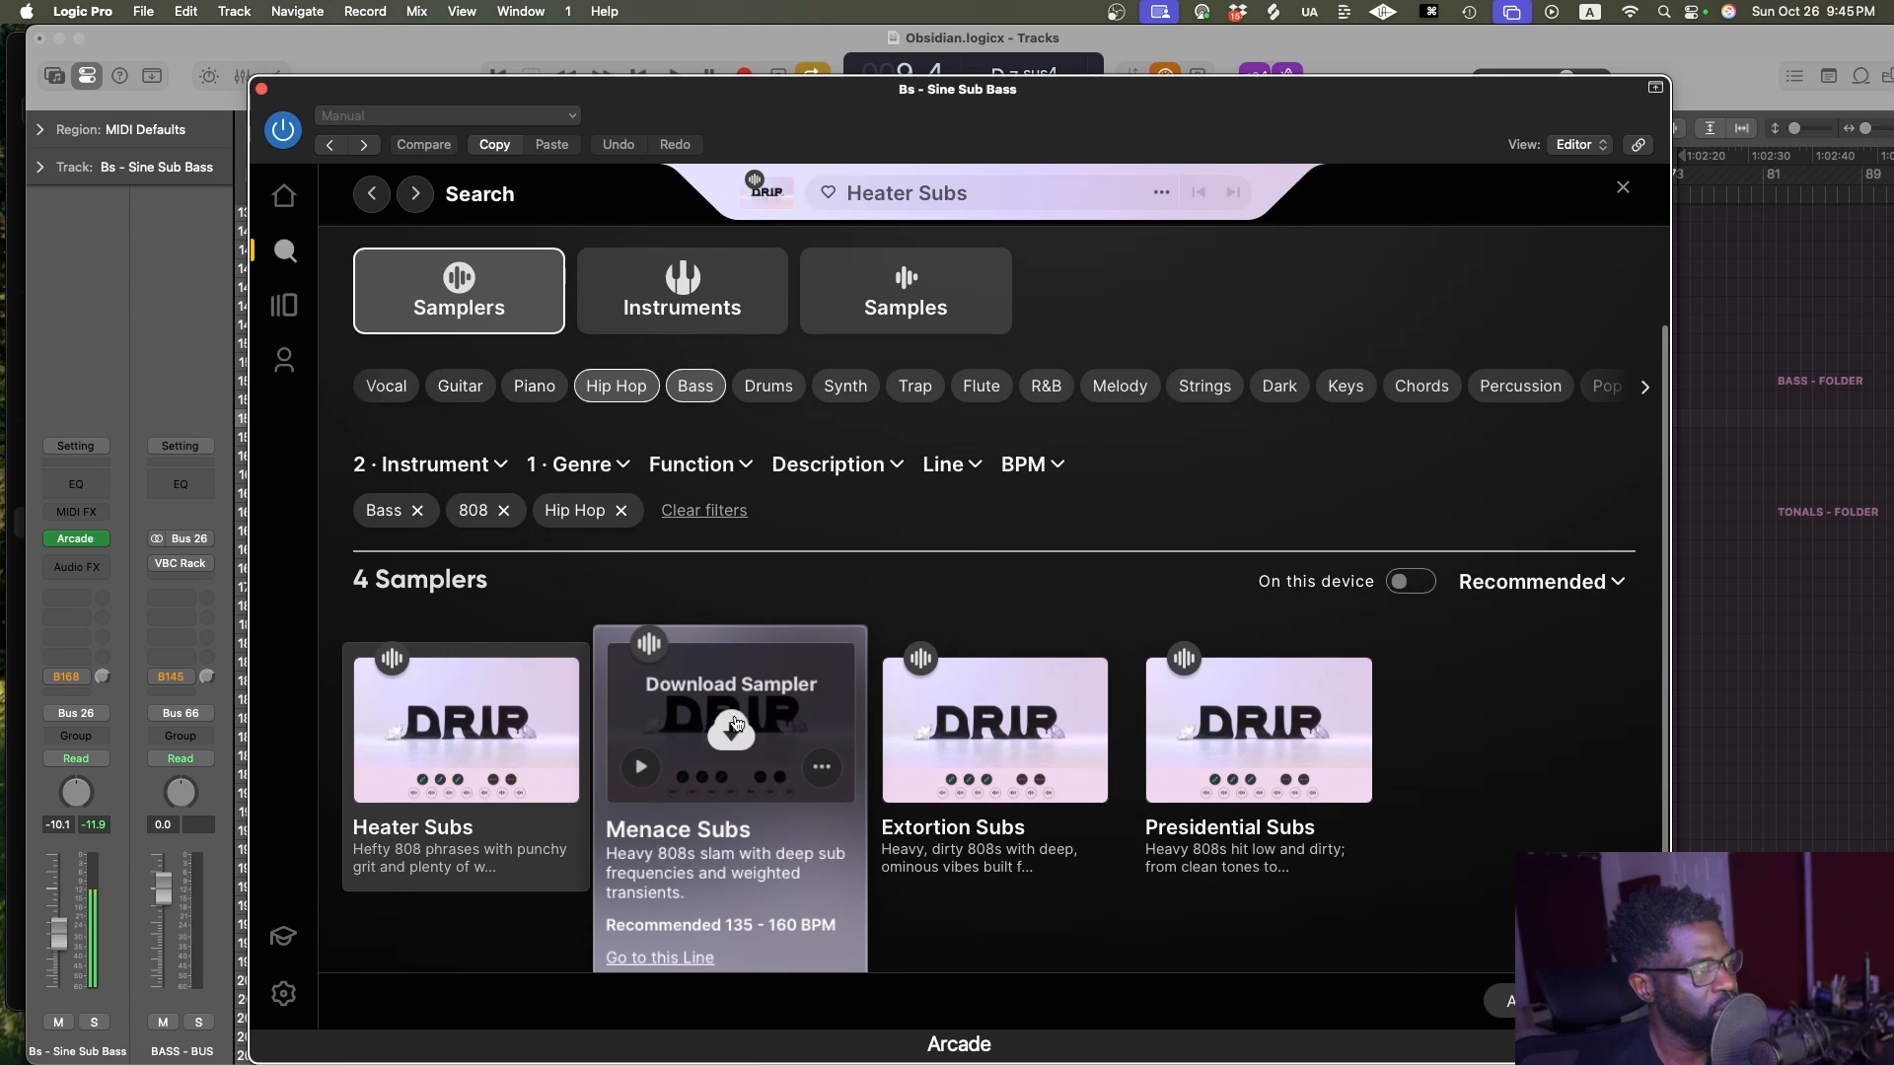
left_click(262, 89)
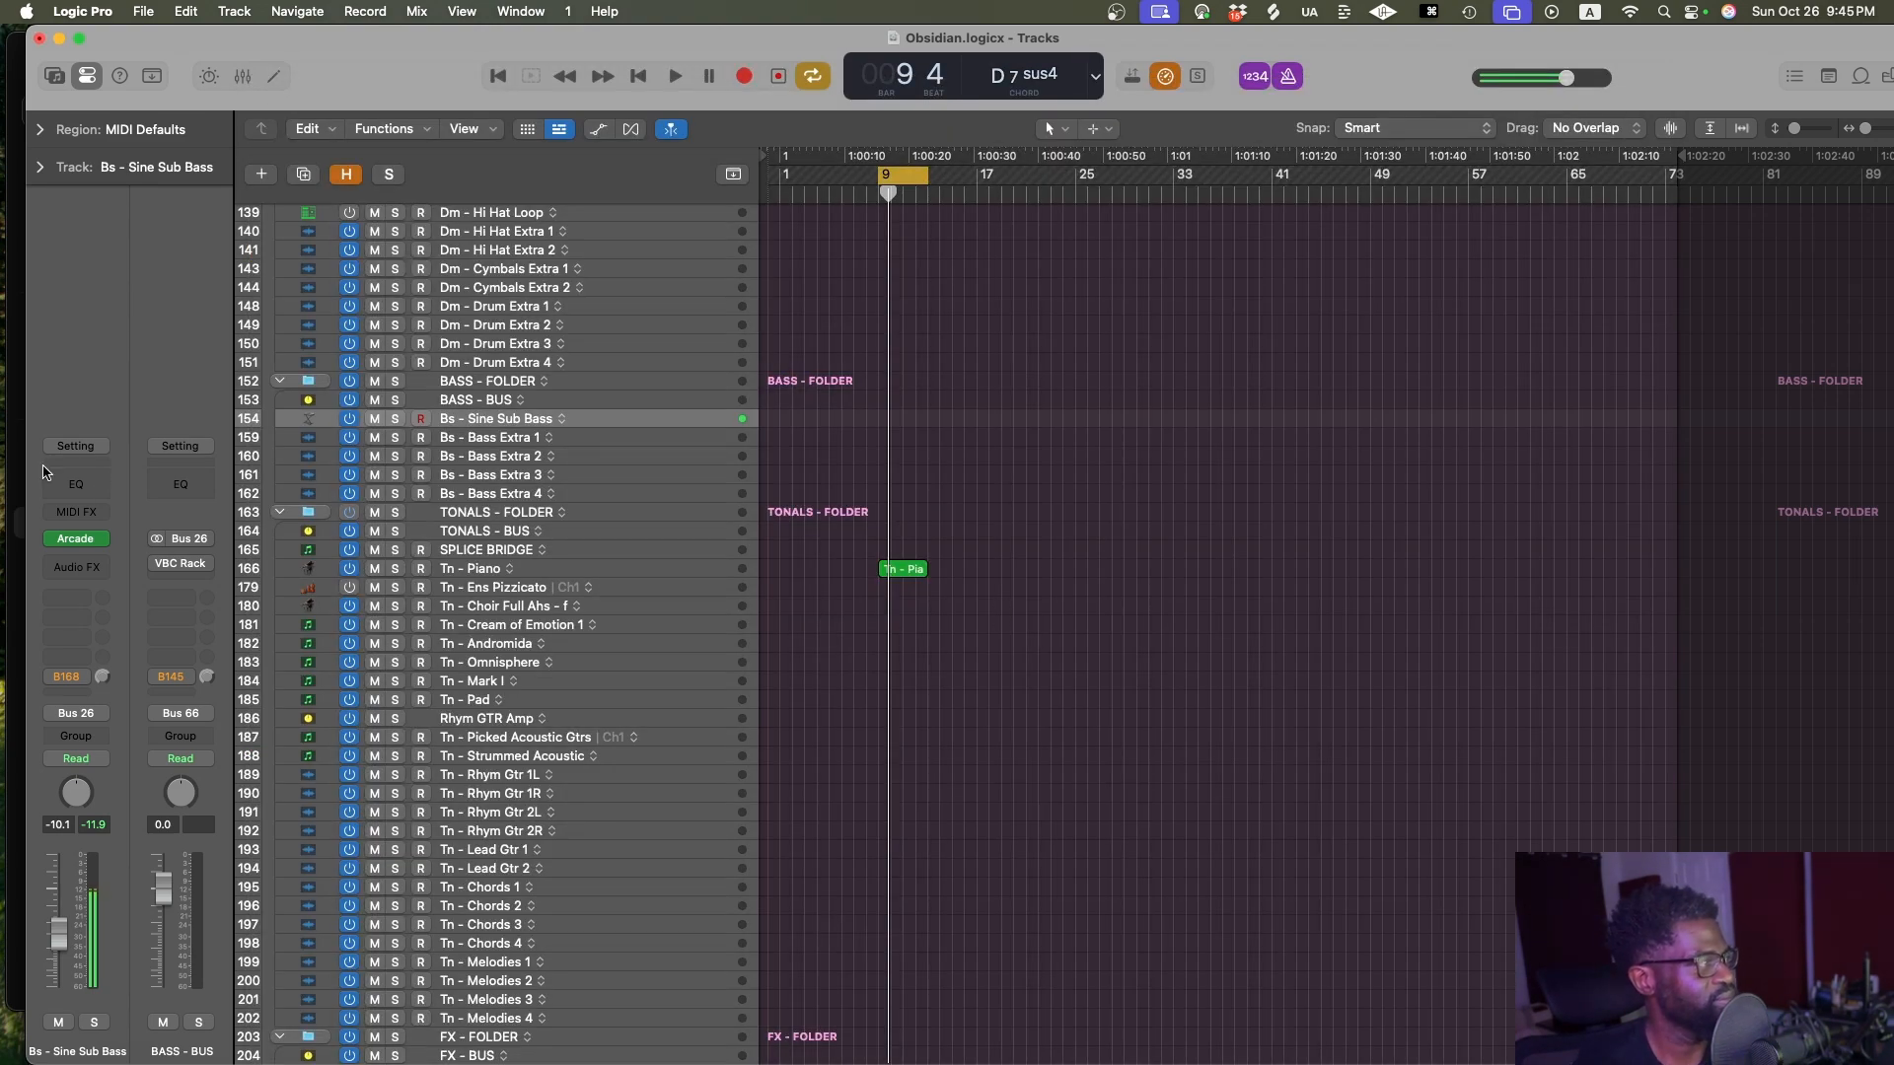
Replace the Arcade instrument on the Bs - Sine Sub Bass track with FutureAudioWorkshop's SubLab
left_click(105, 539)
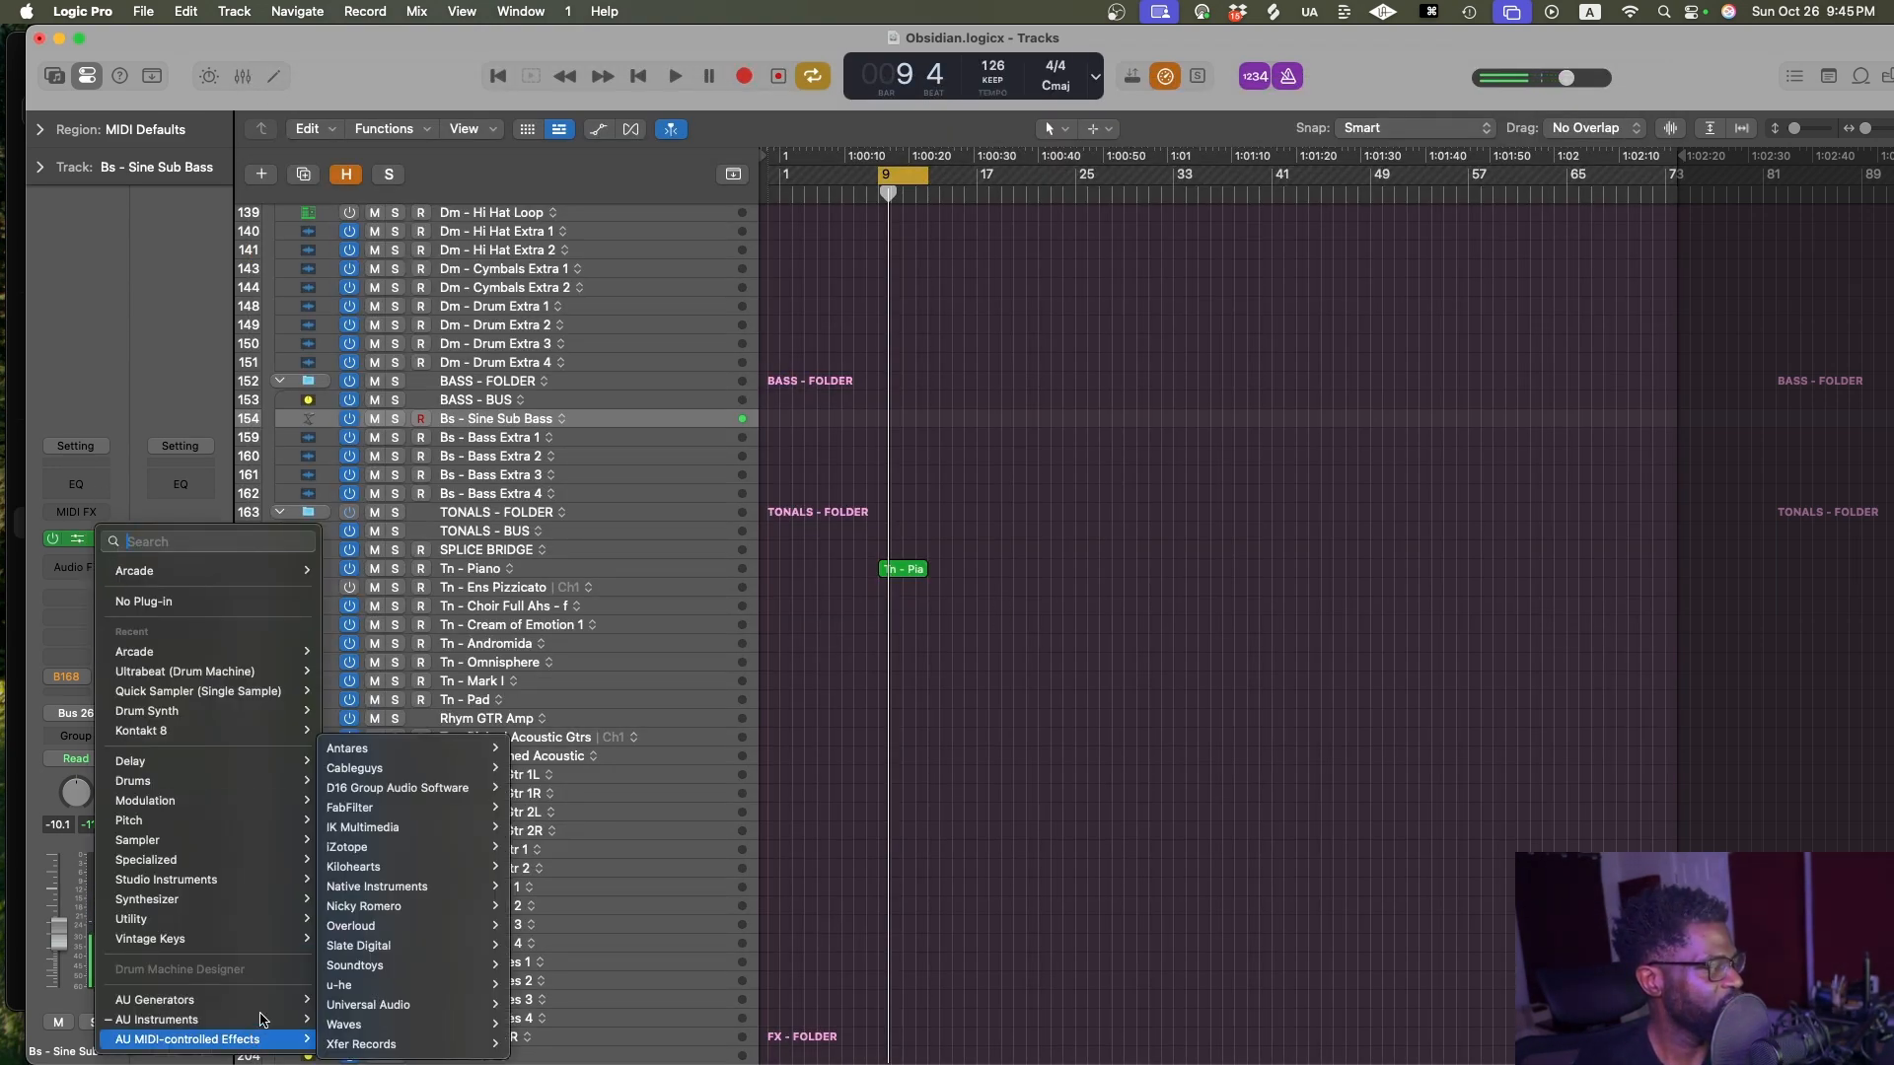
mouse_move(261, 1019)
mouse_move(449, 964)
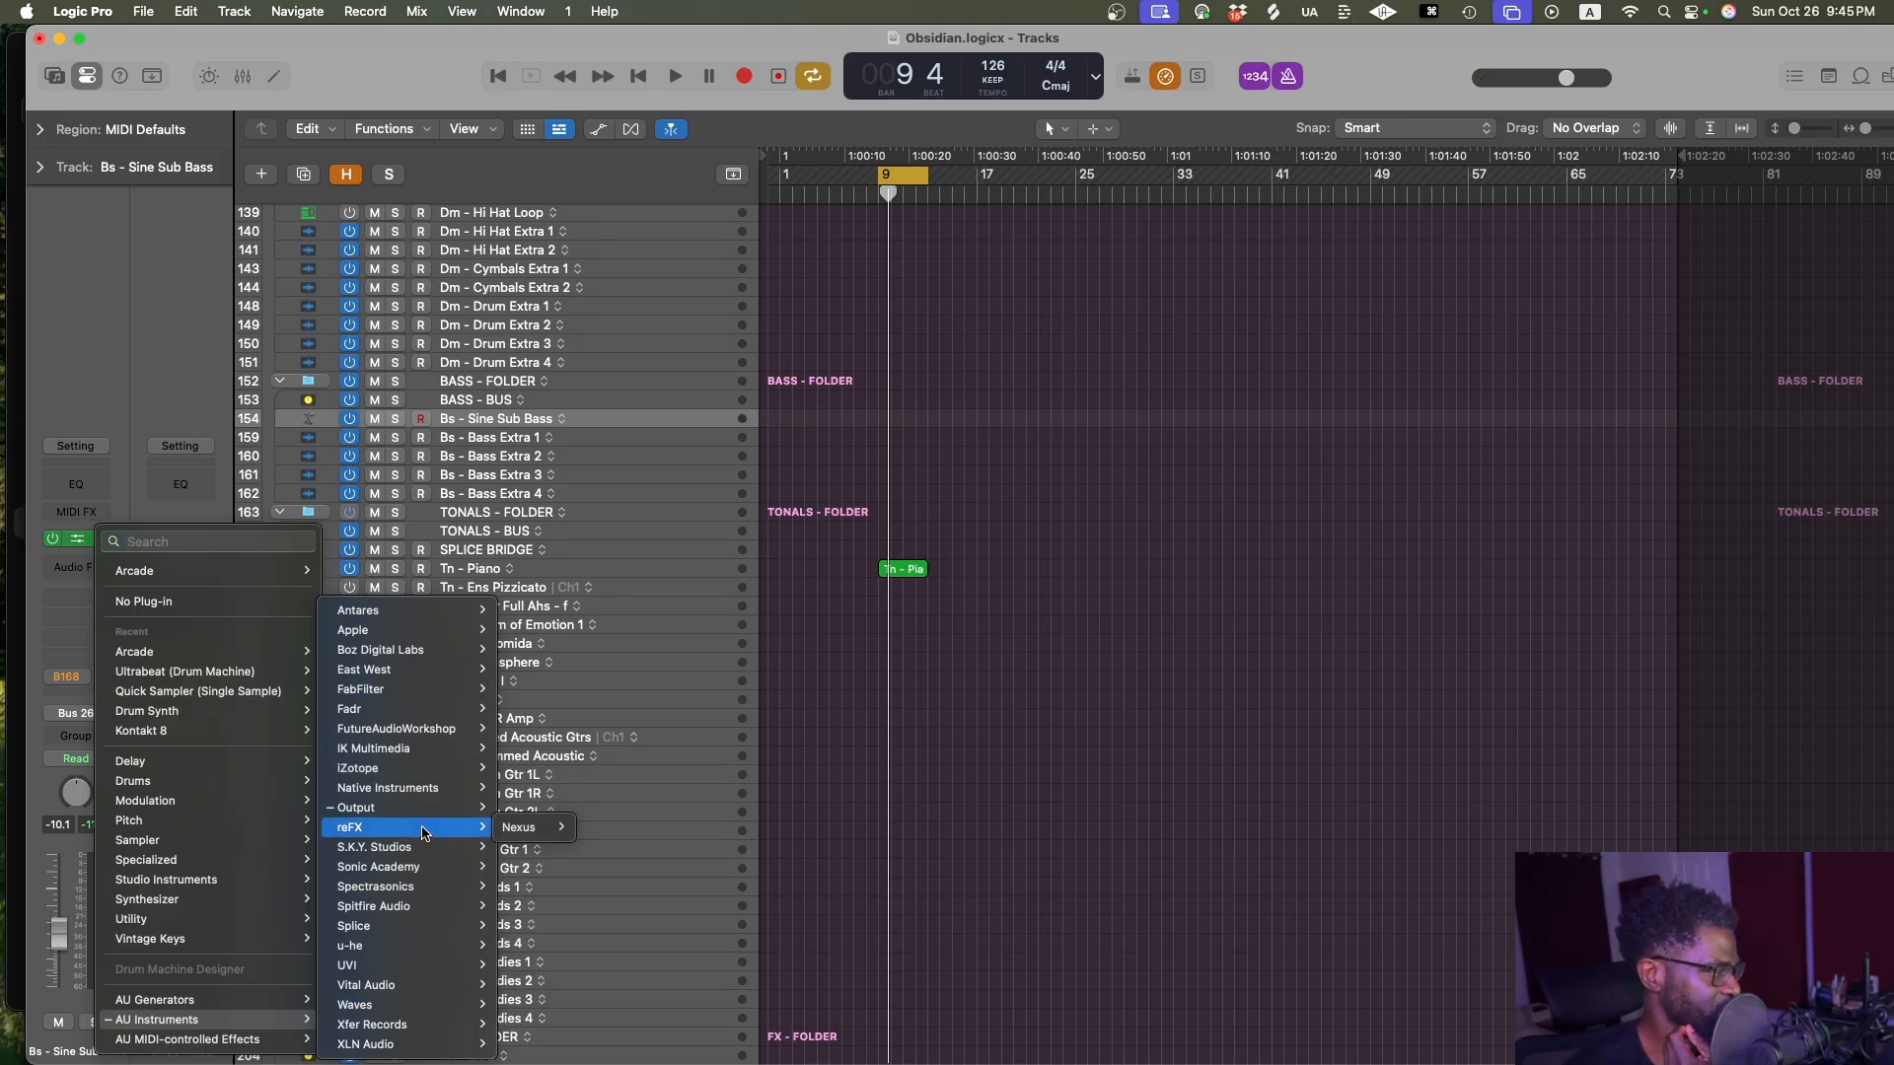
mouse_move(408, 773)
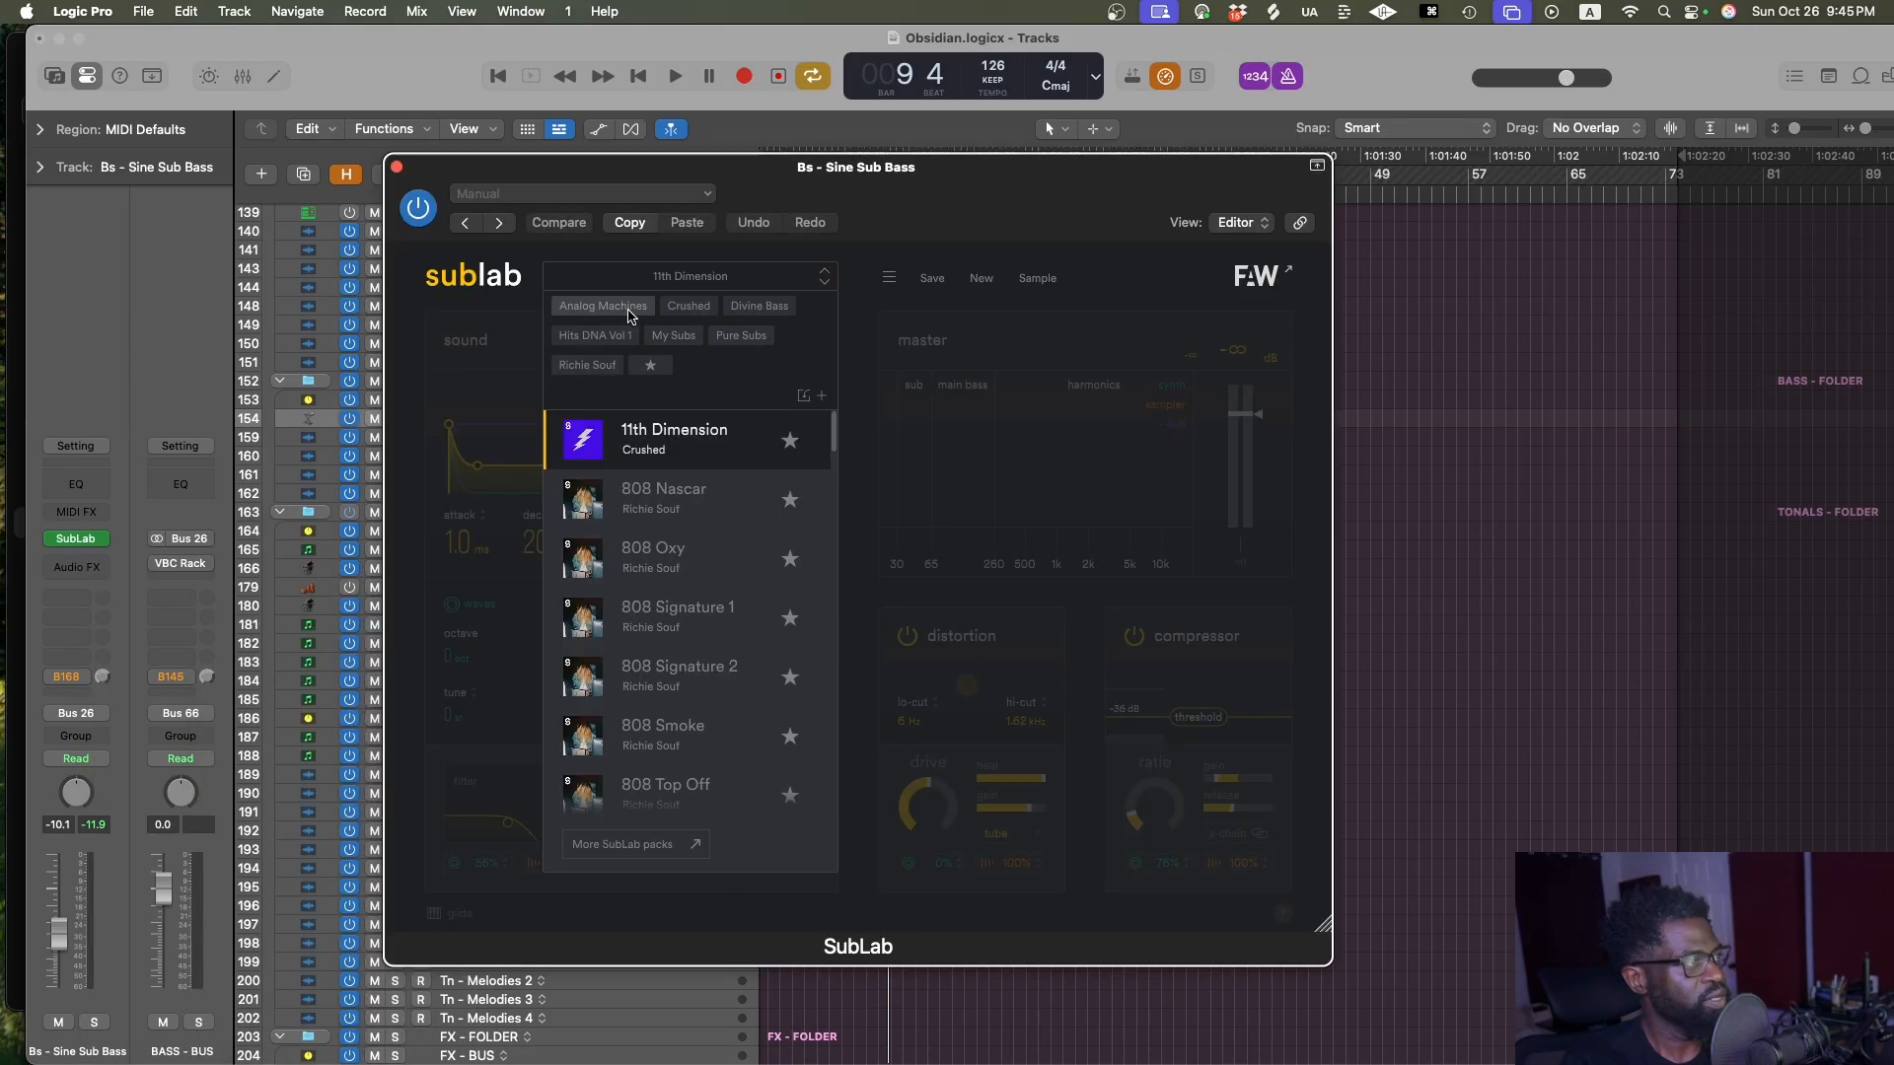
Audition SubLab's 808 Nascar and 808 Oxy presets, and load 11th Dimension from the Crushed pack
left_click(702, 489)
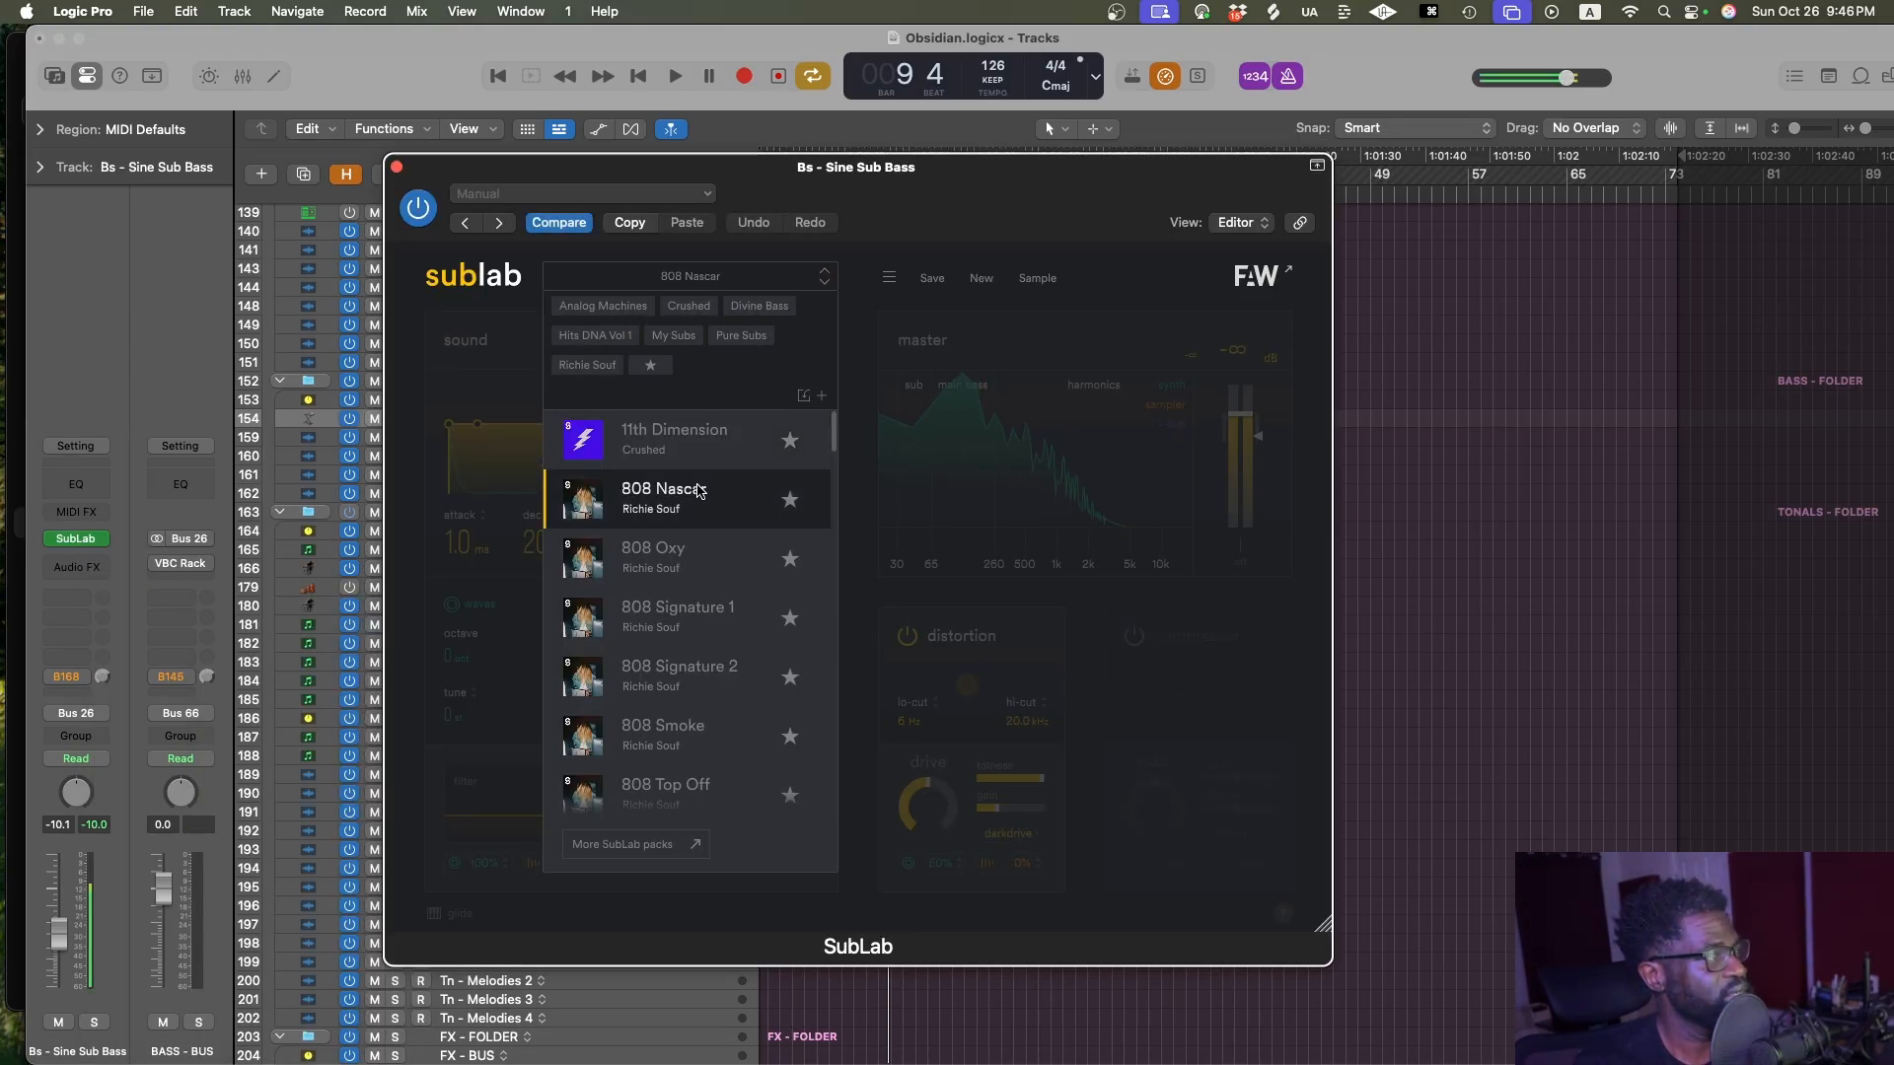
left_click(698, 552)
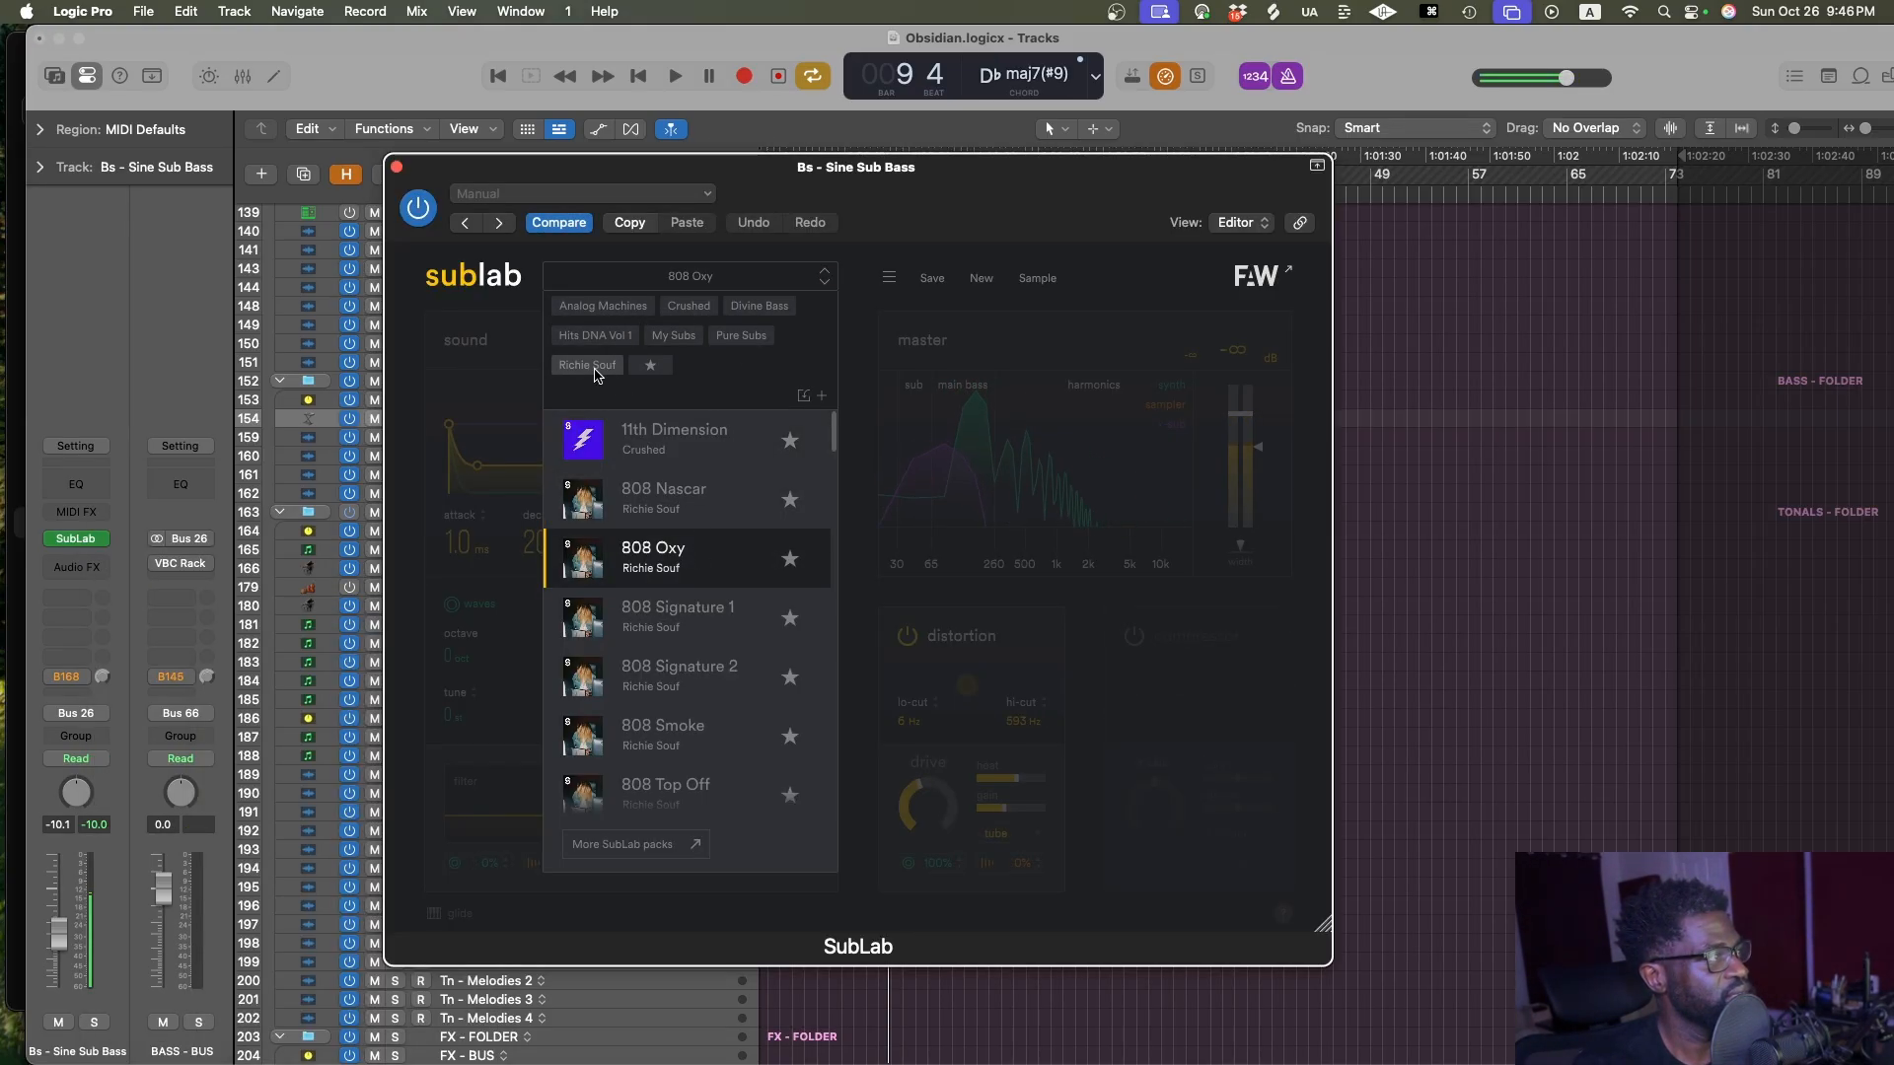
left_click(687, 307)
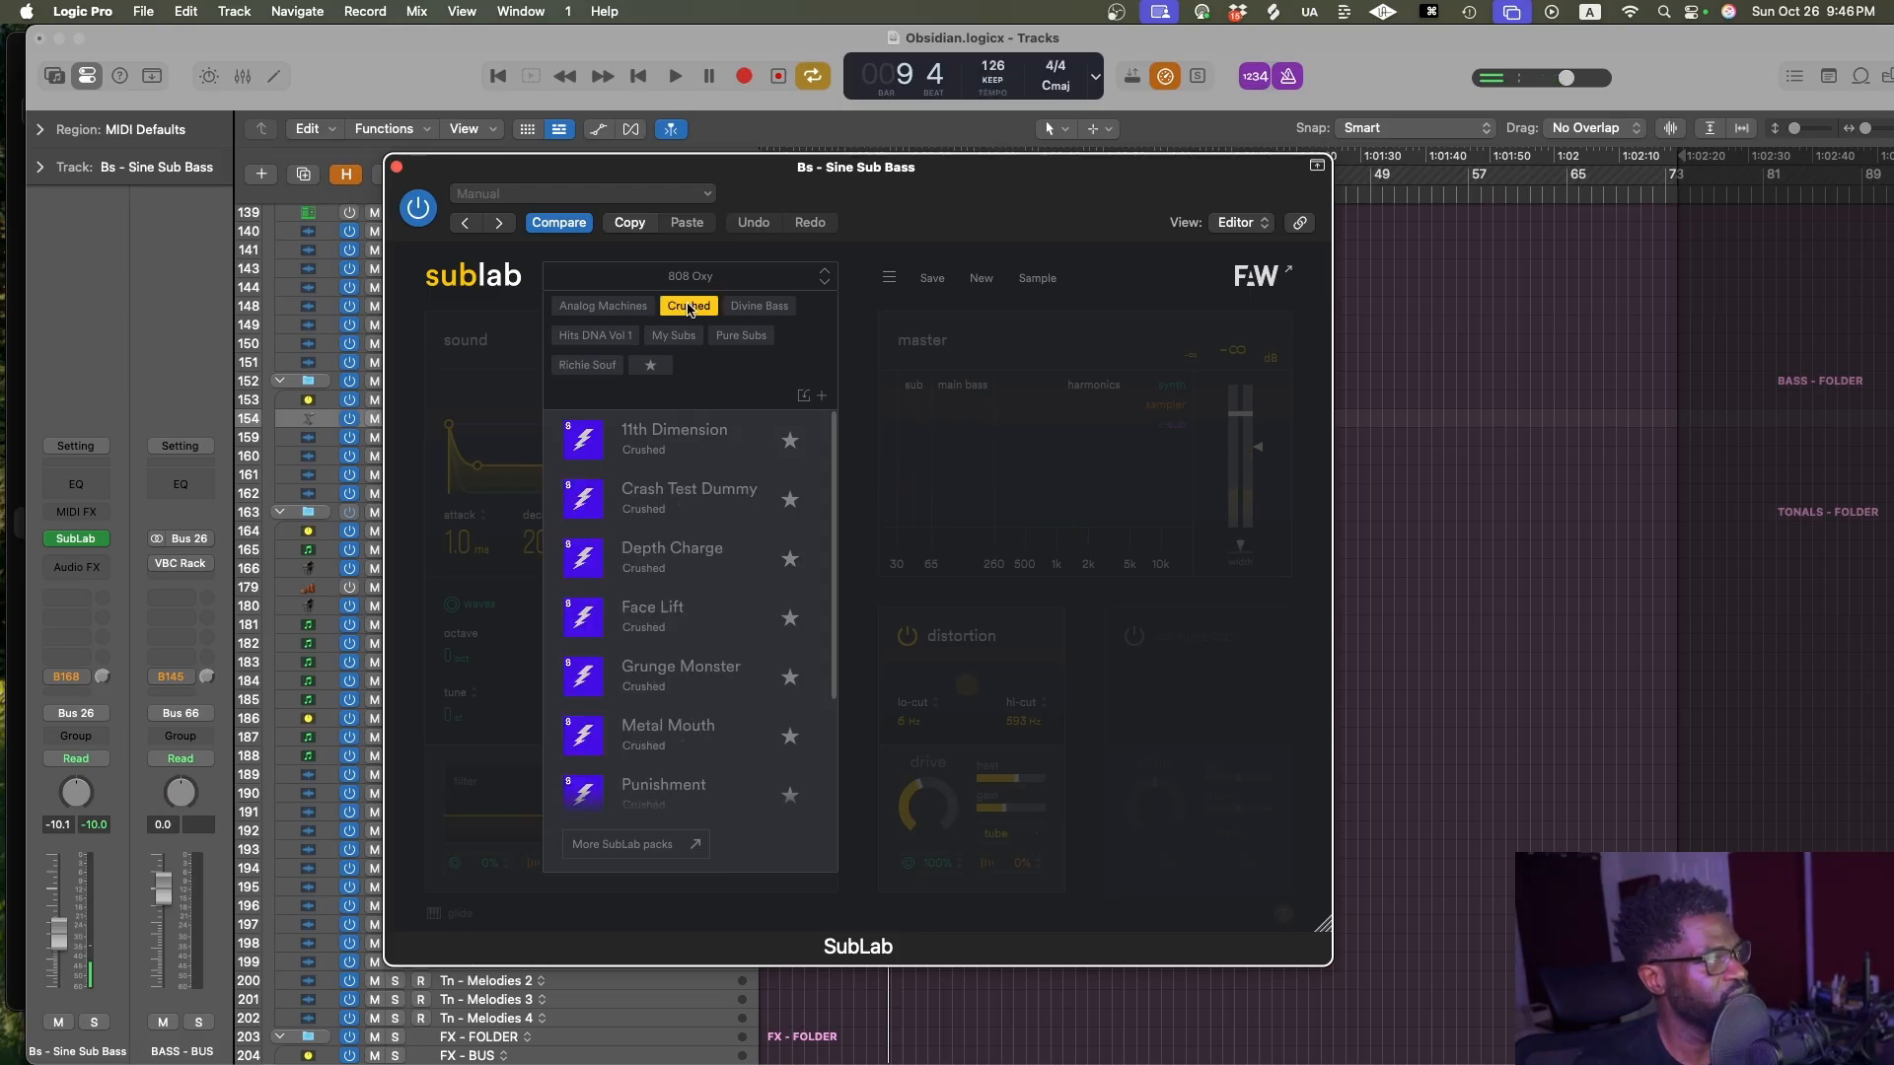
left_click(585, 445)
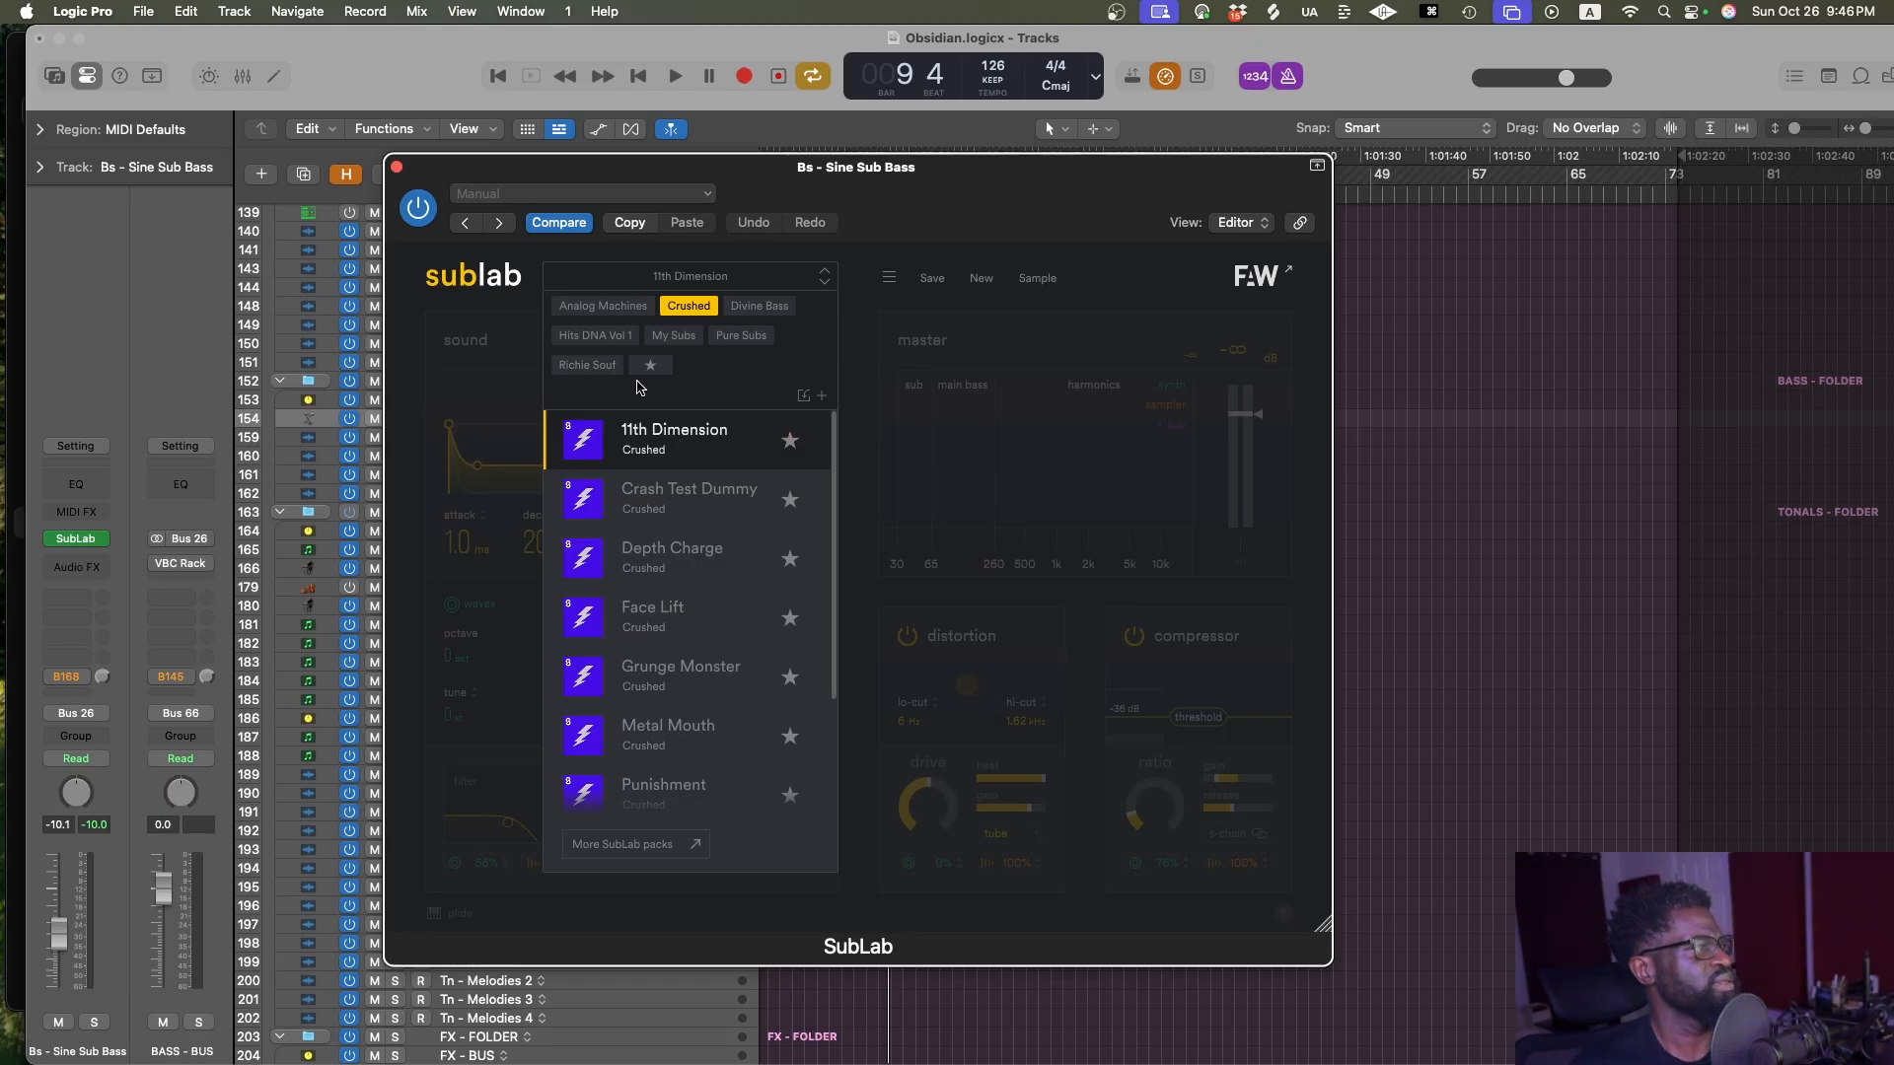
left_click(476, 376)
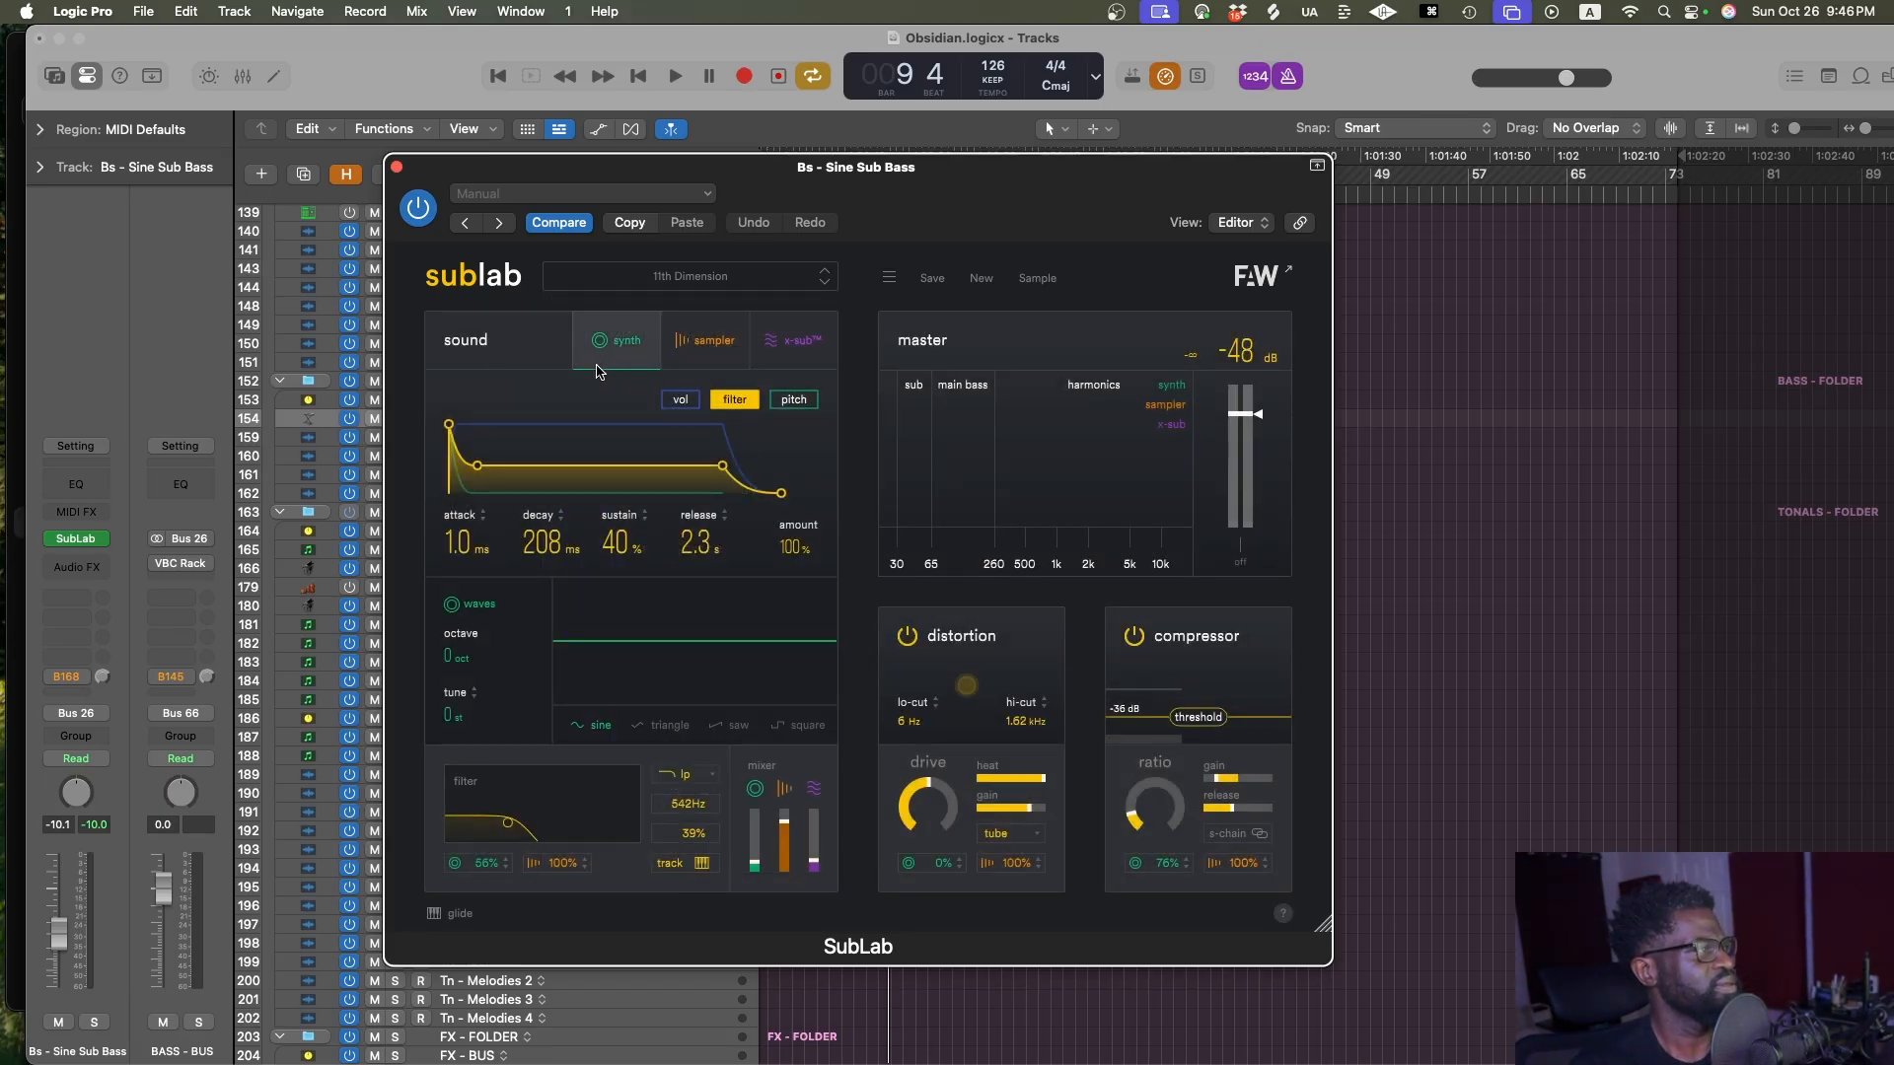
left_click(680, 277)
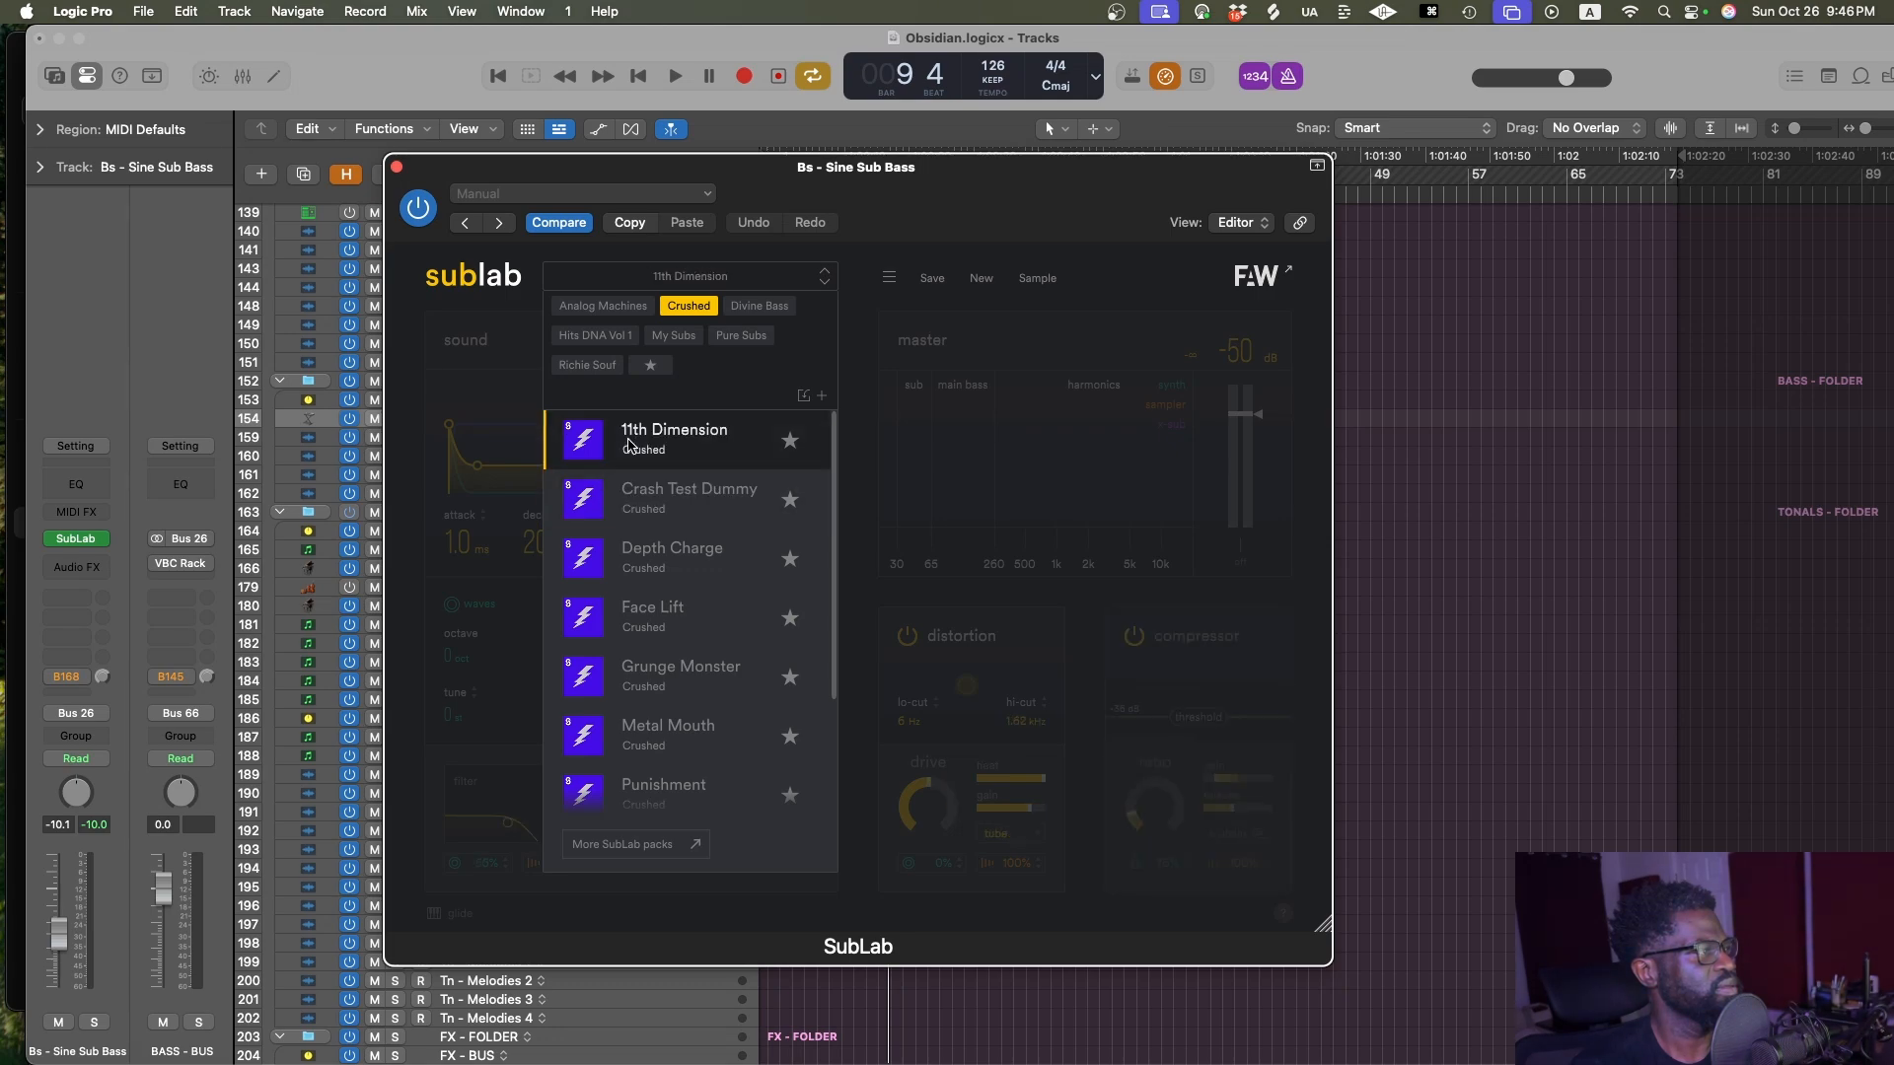
left_click(461, 355)
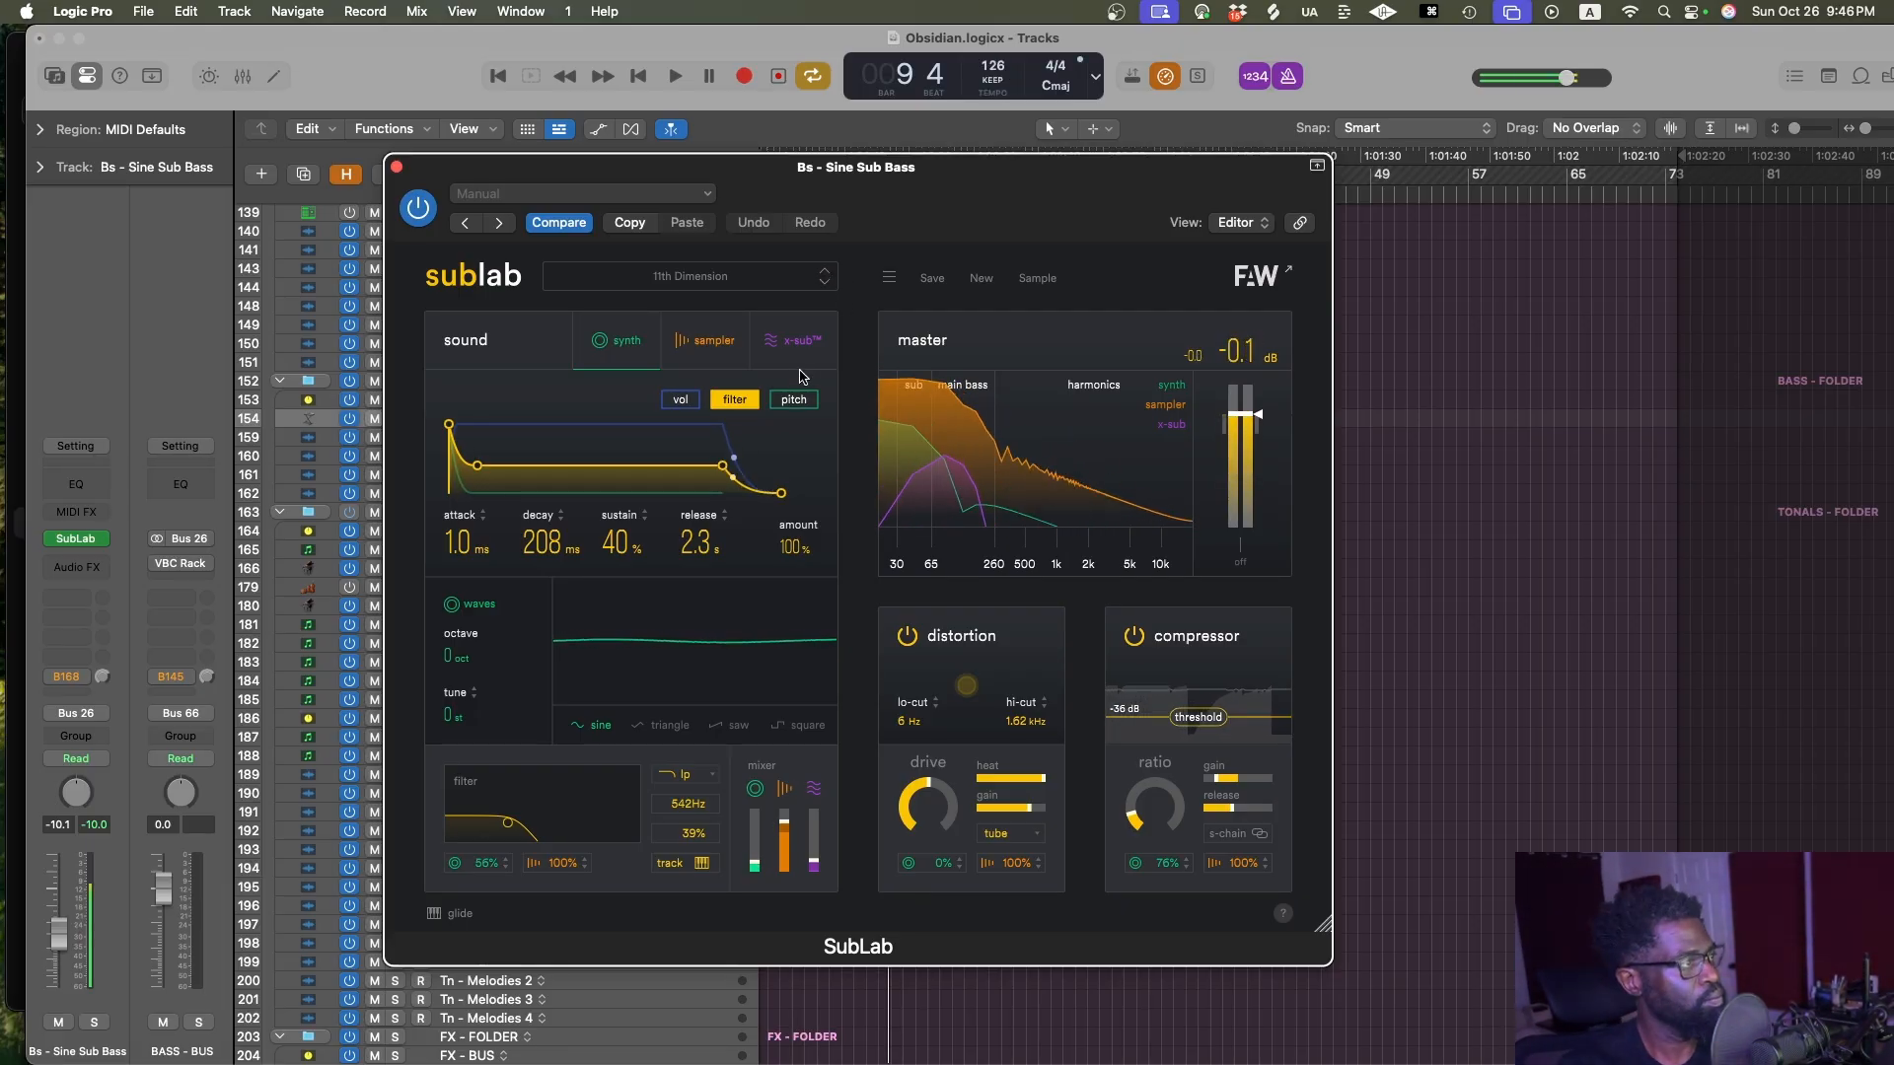
Switch SubLab to the Crash Test Dummy preset and play the loop to test it against the piano
left_click(824, 282)
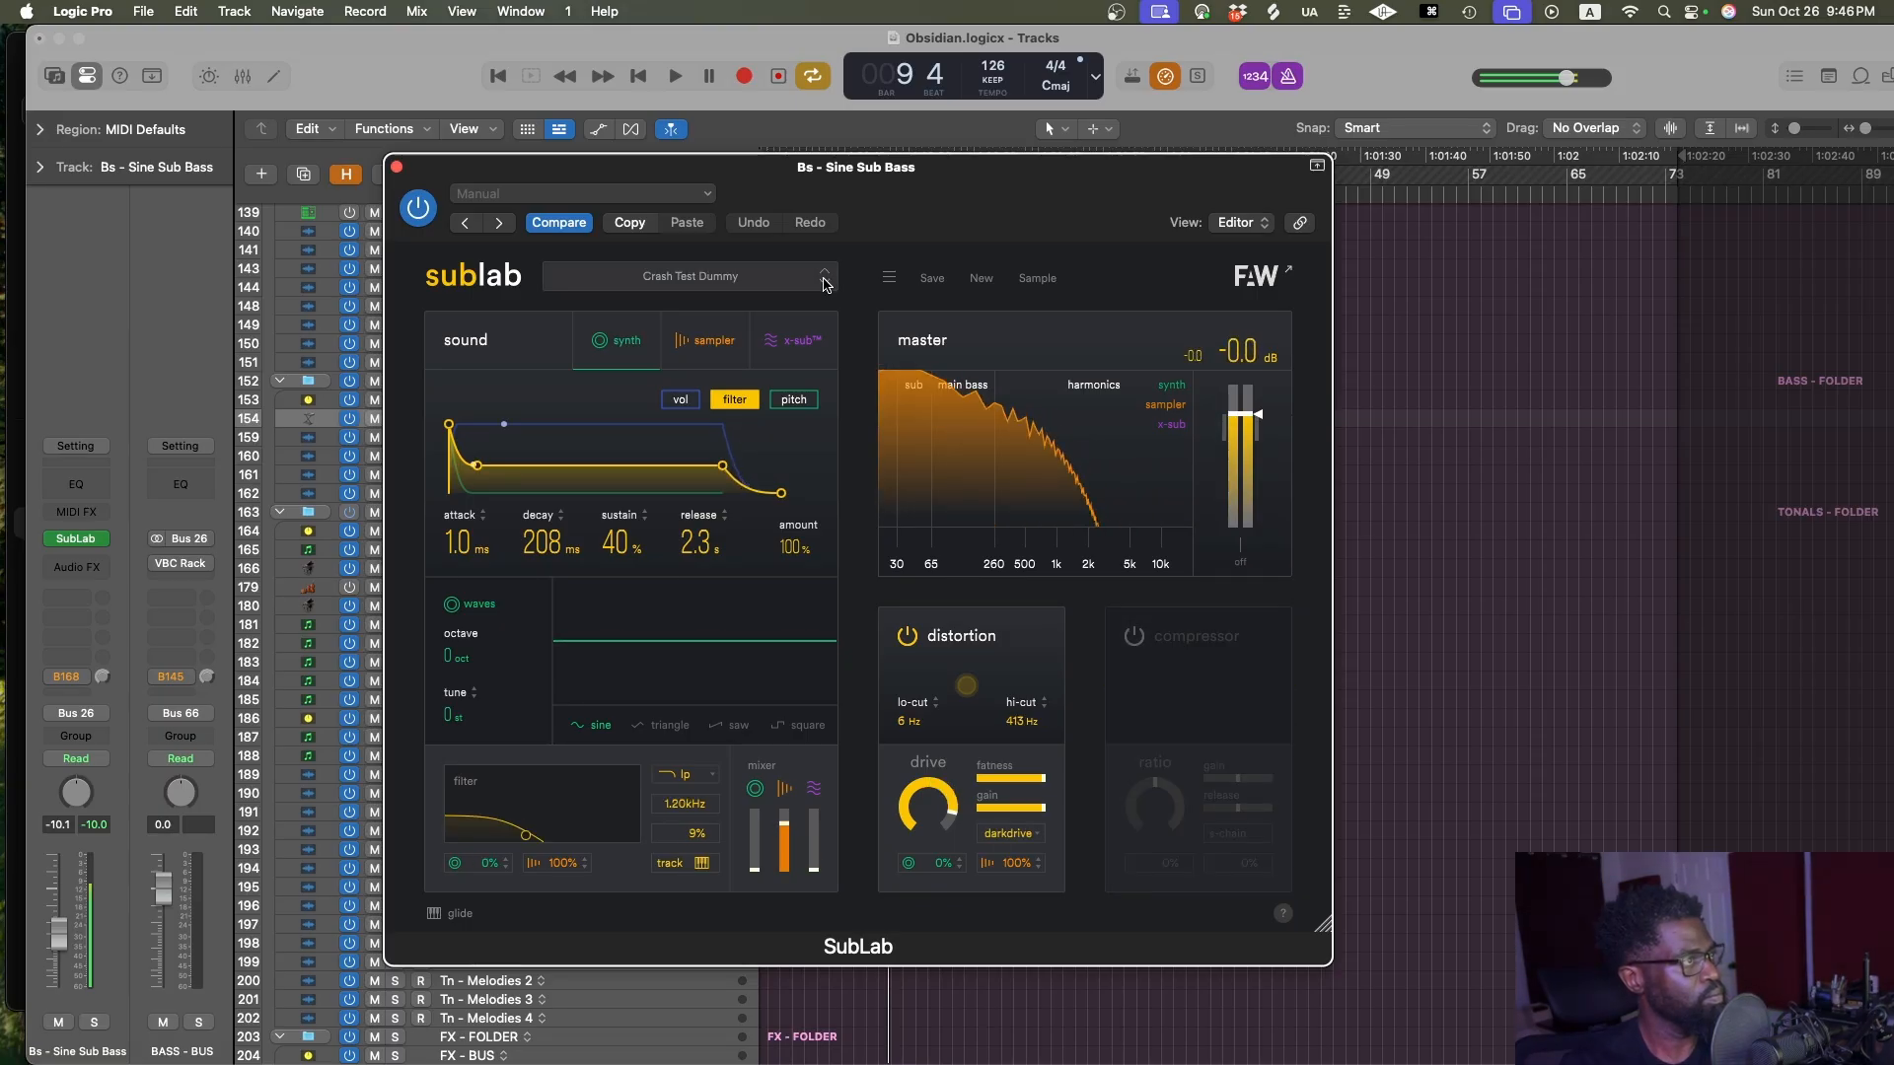
left_click(825, 283)
left_click(825, 273)
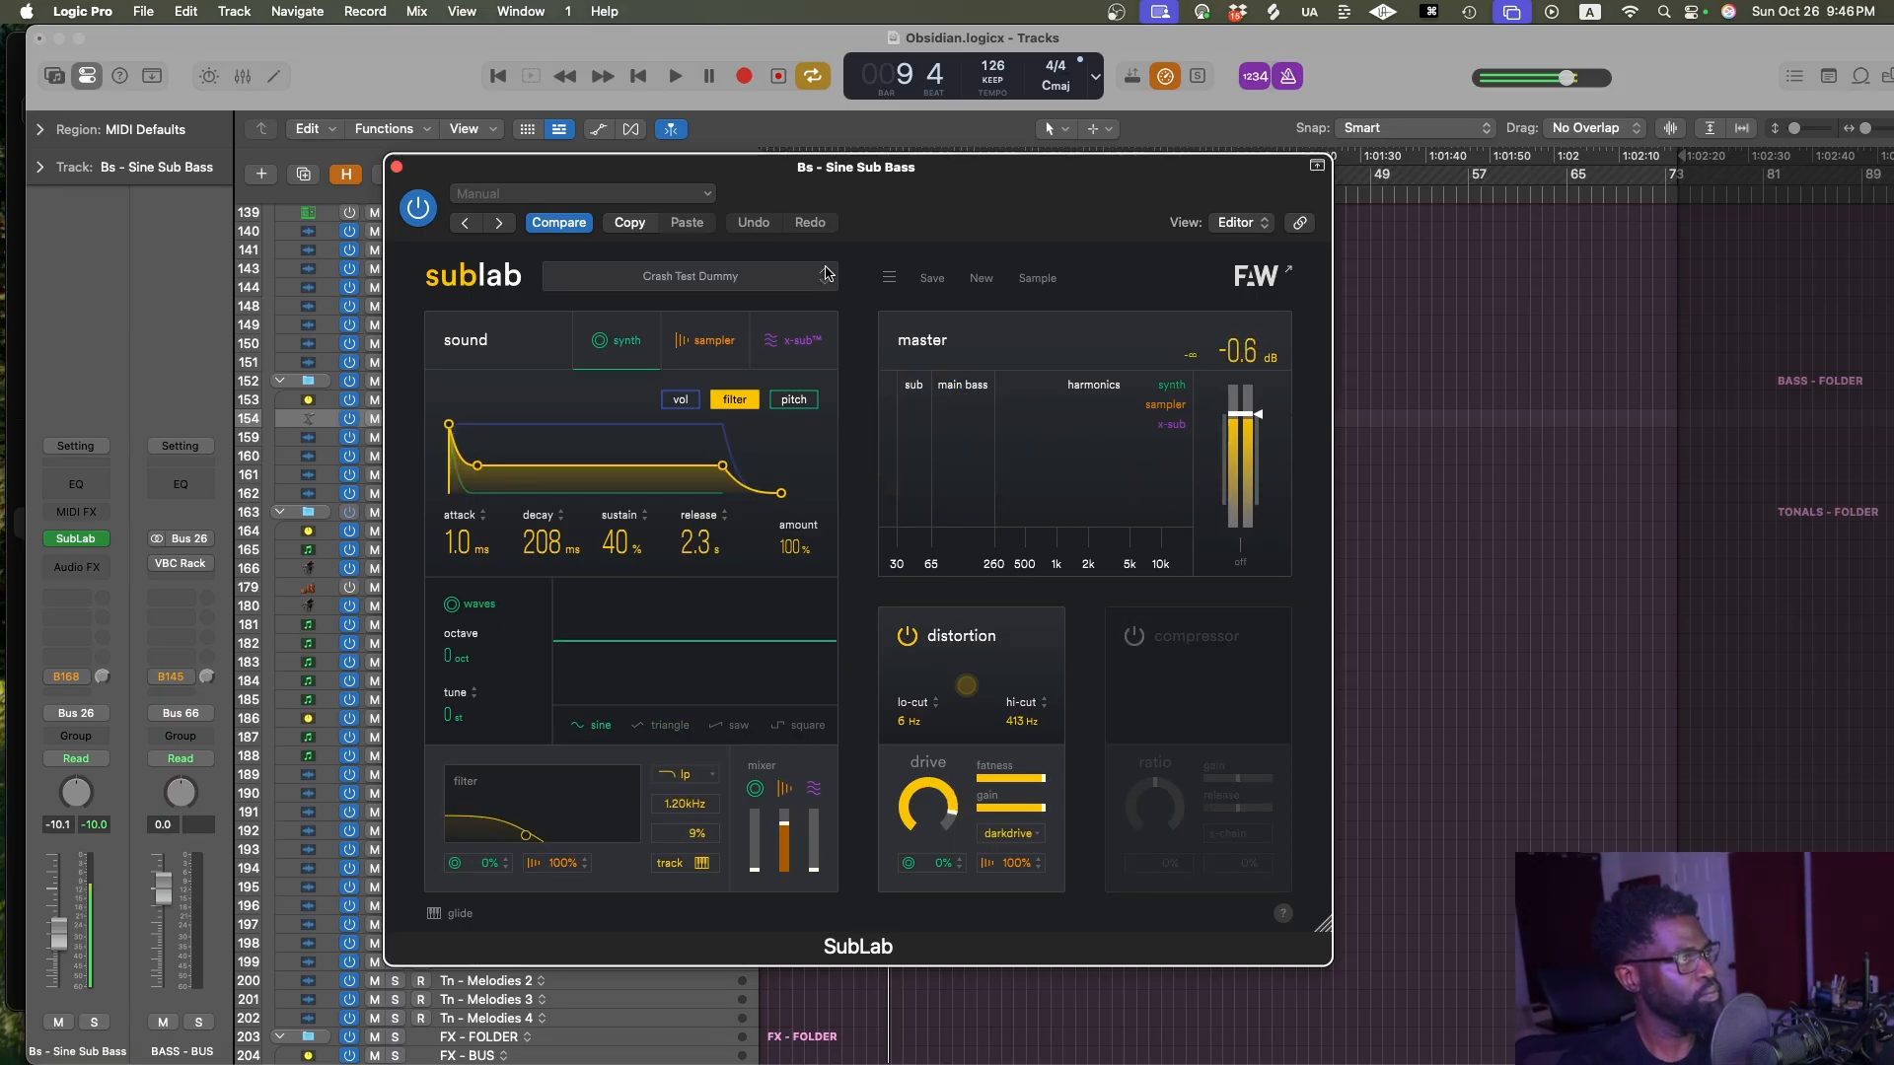
key("space")
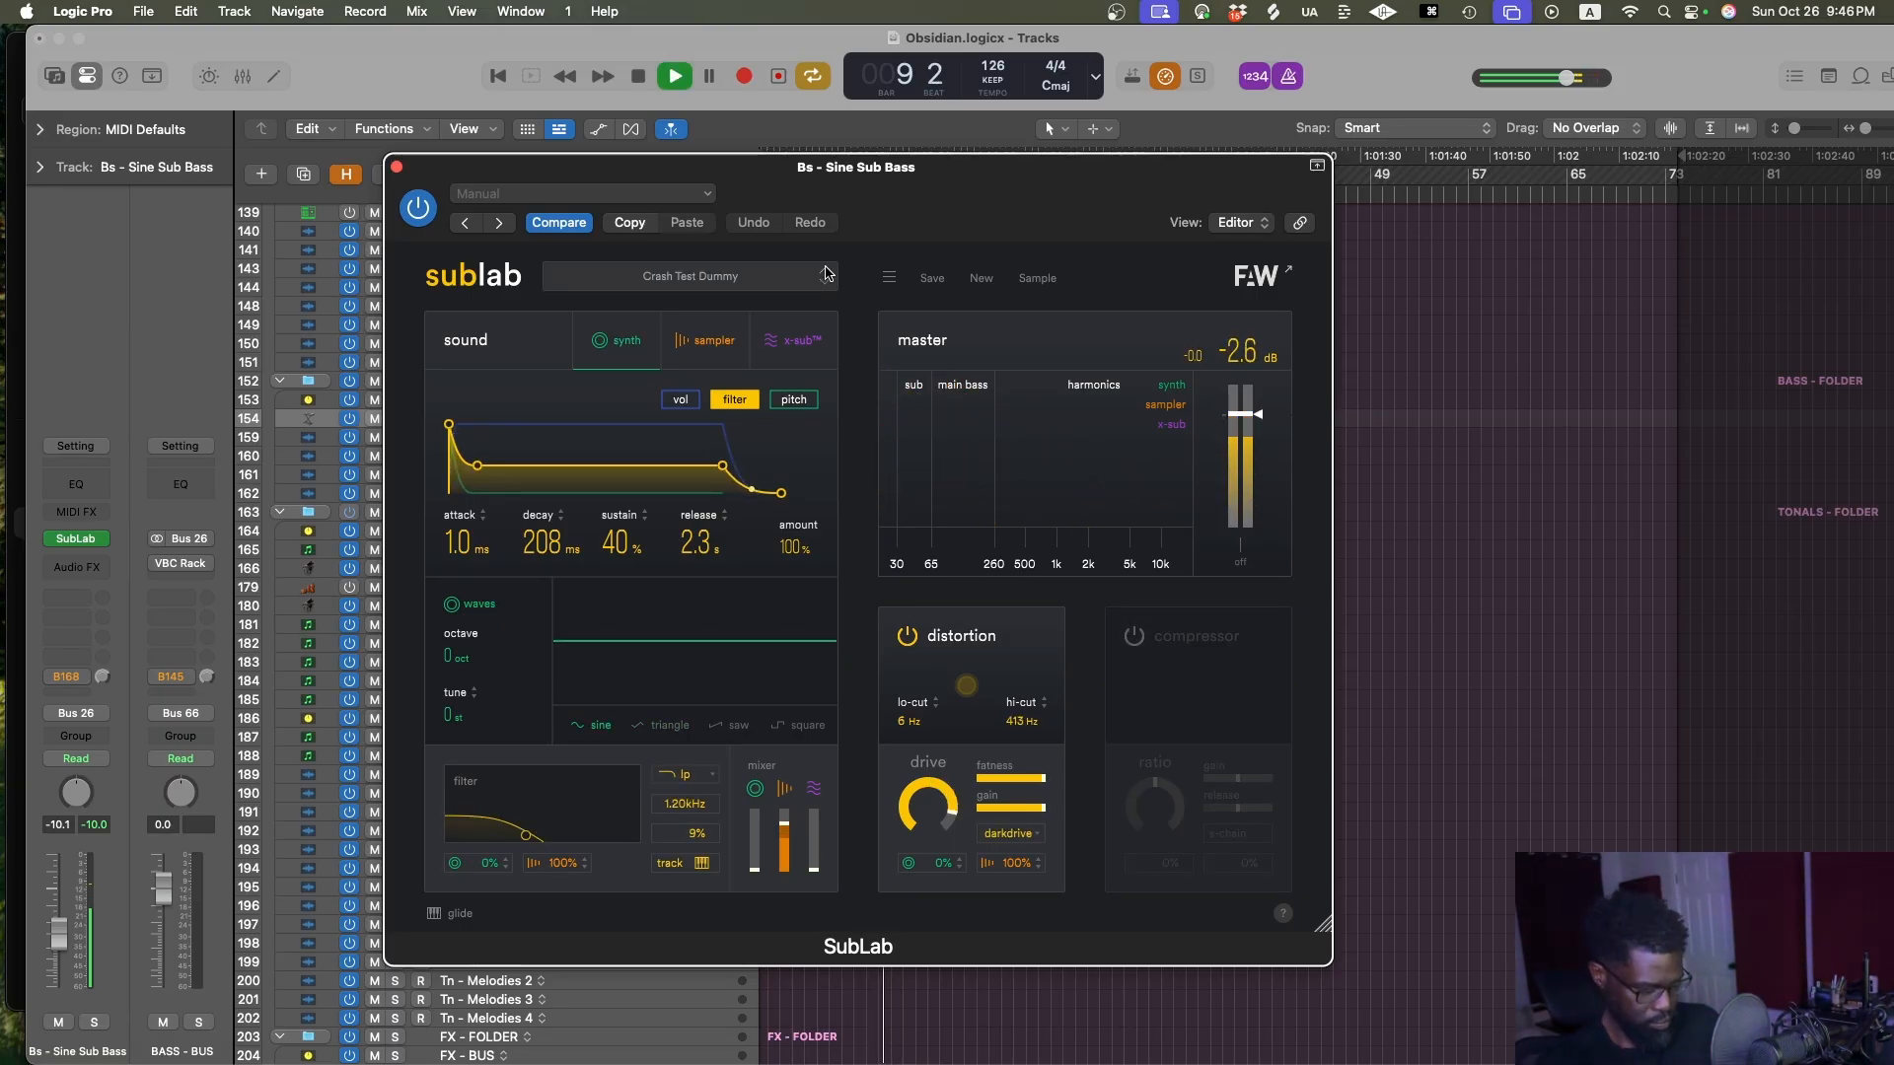
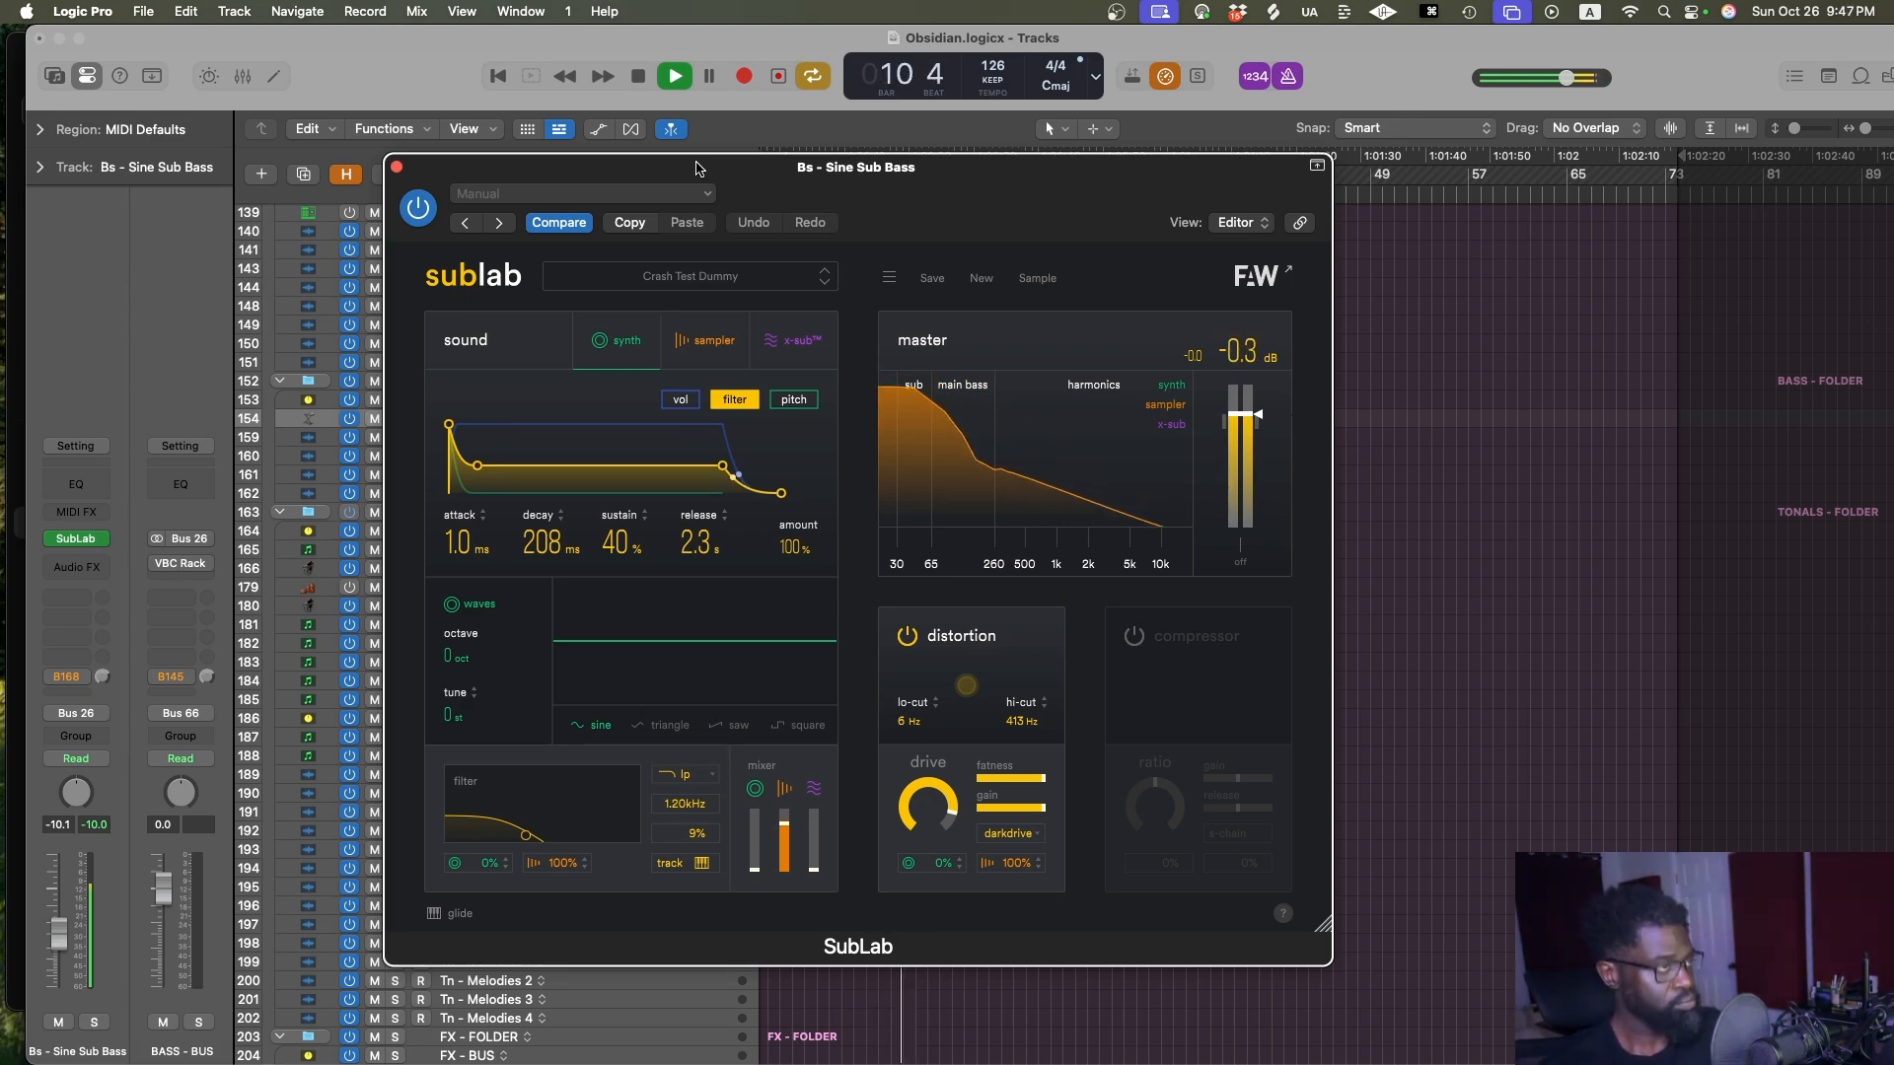
Audition the Crushed presets from Depth Charge through Sound Barrier over the playing loop
left_click(827, 285)
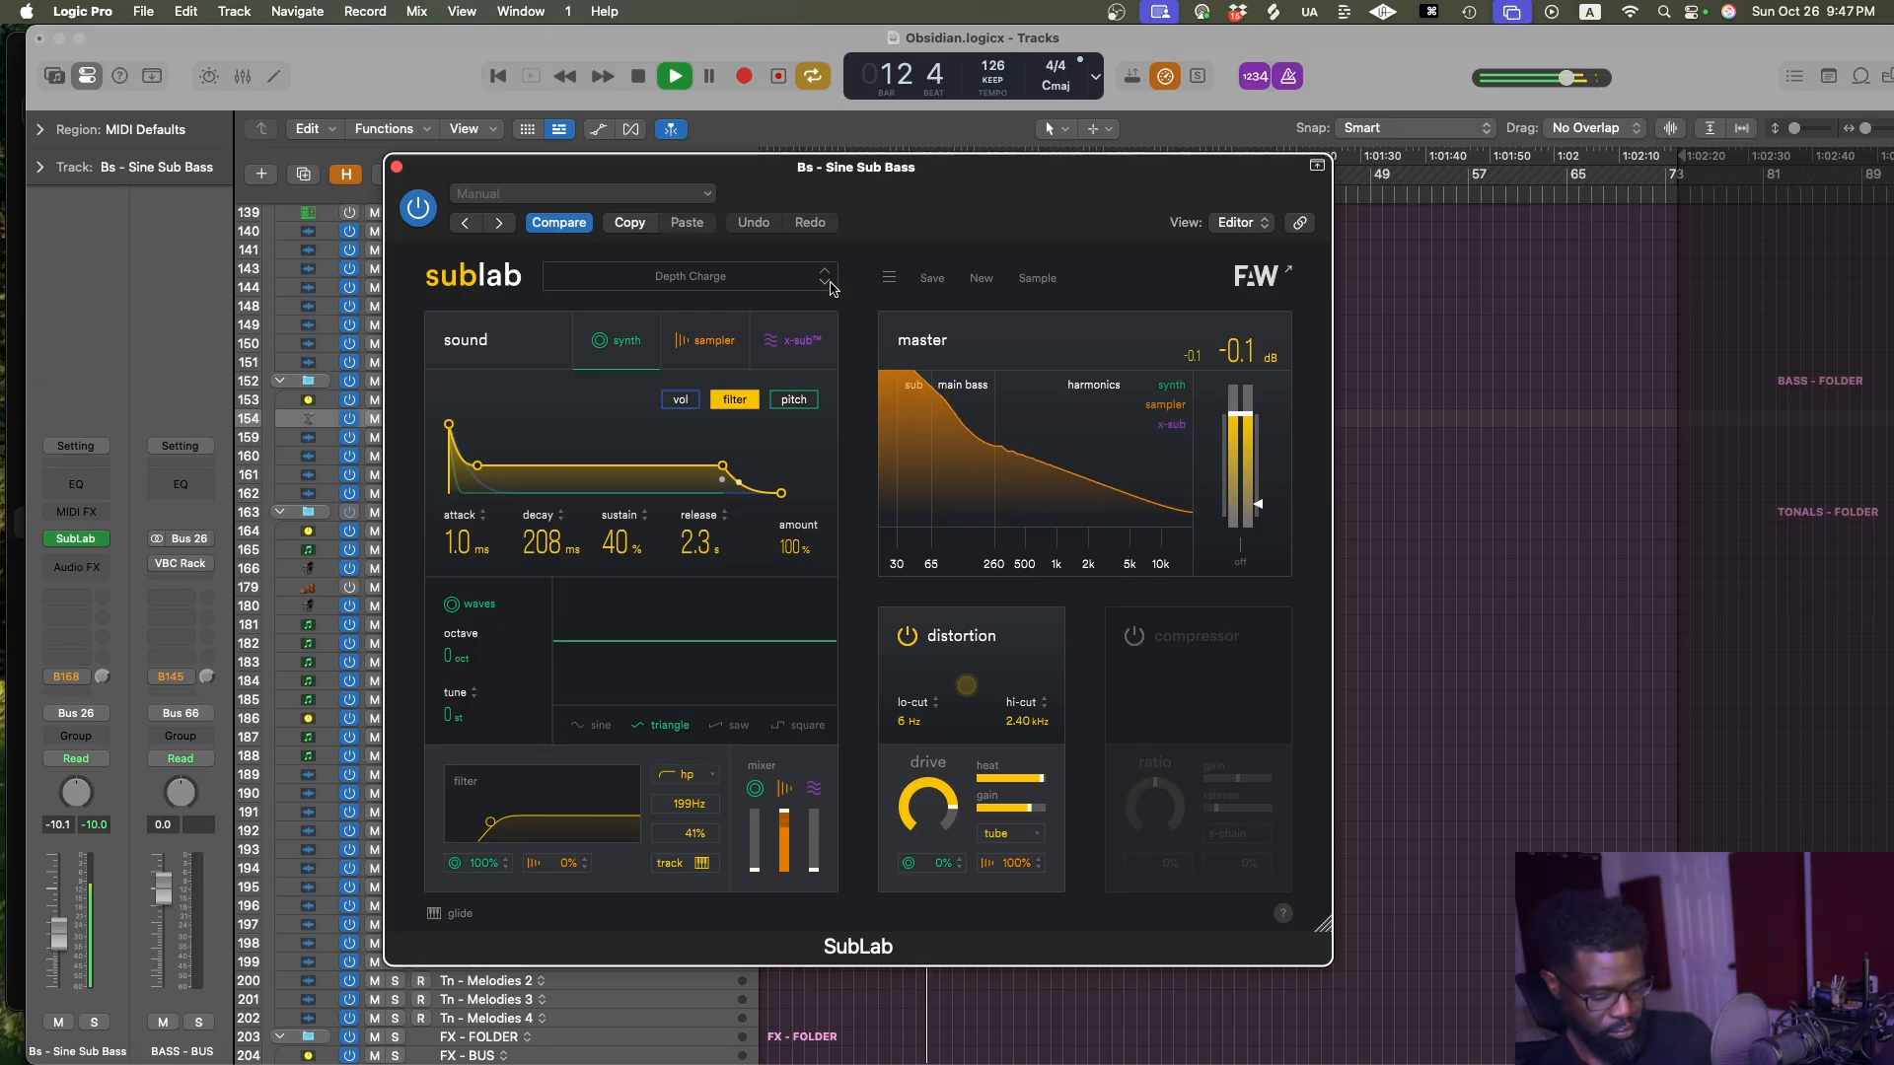
left_click(827, 285)
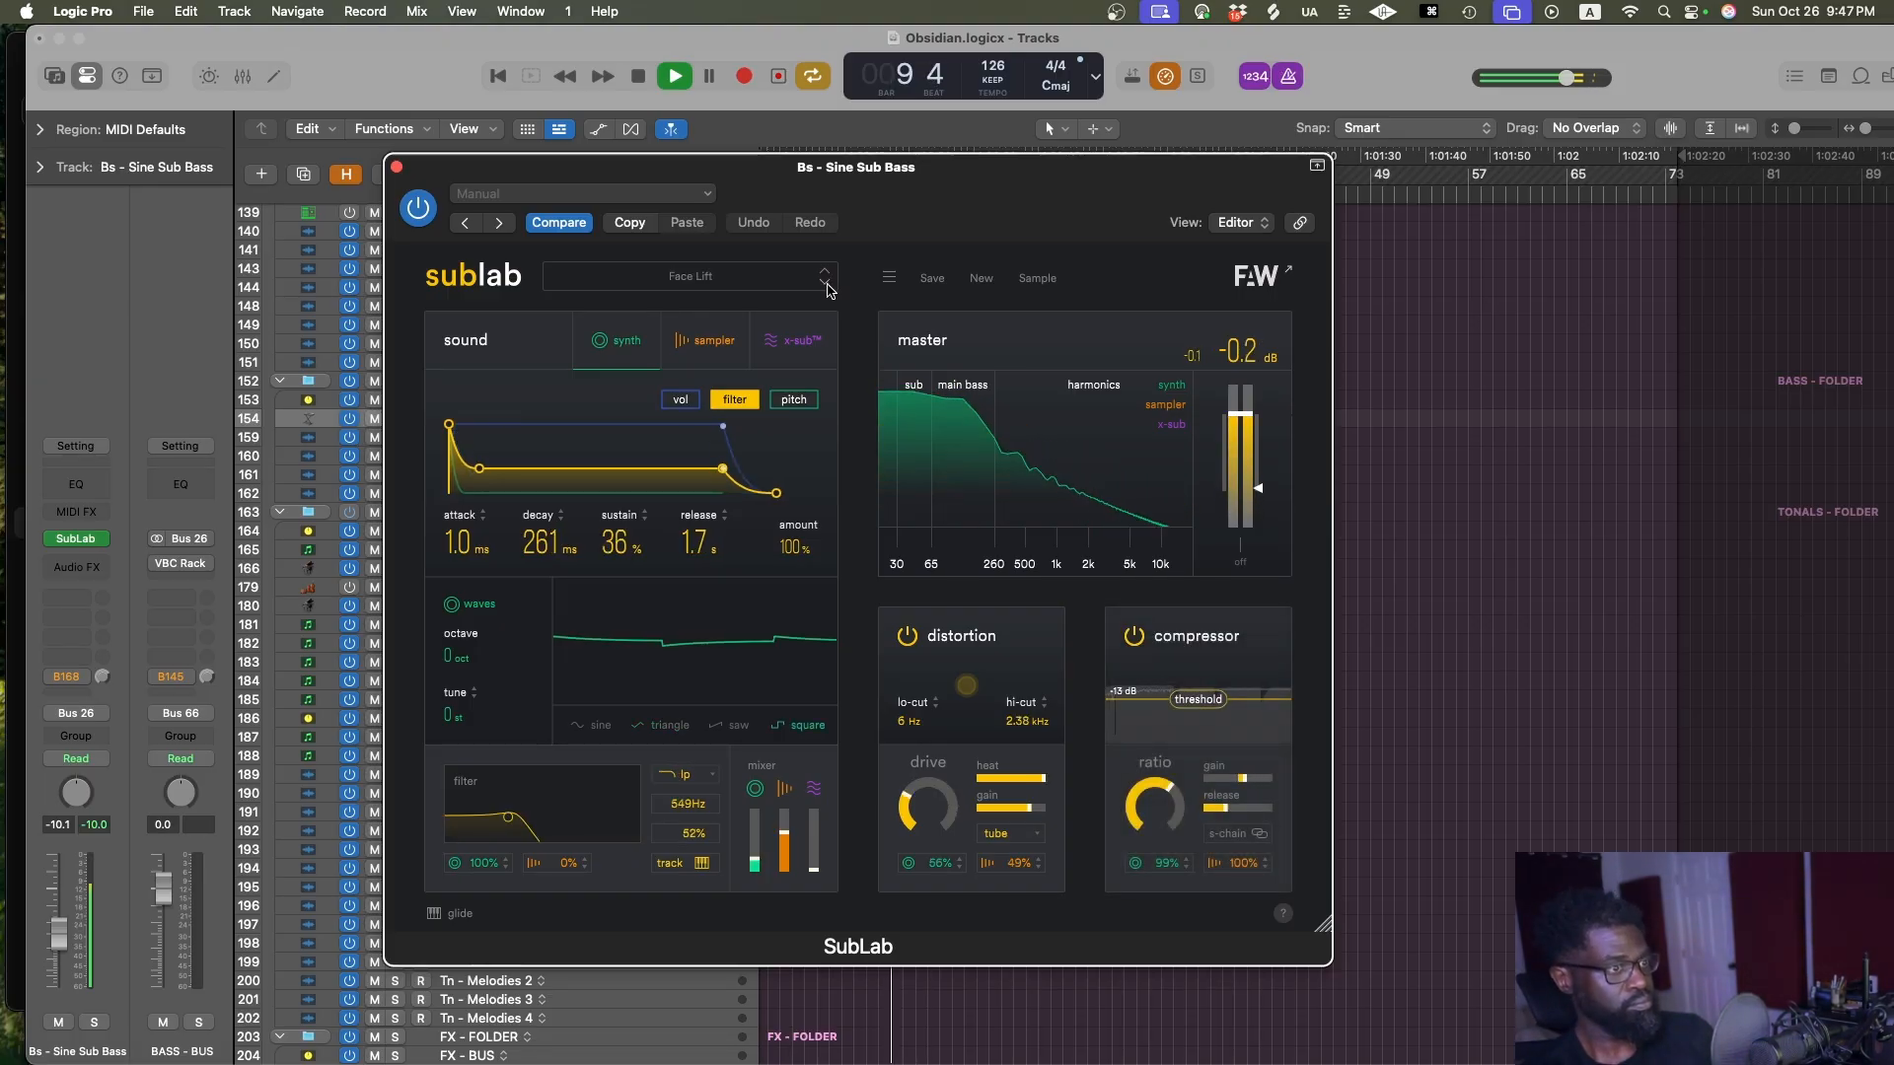
left_click(826, 285)
left_click(827, 286)
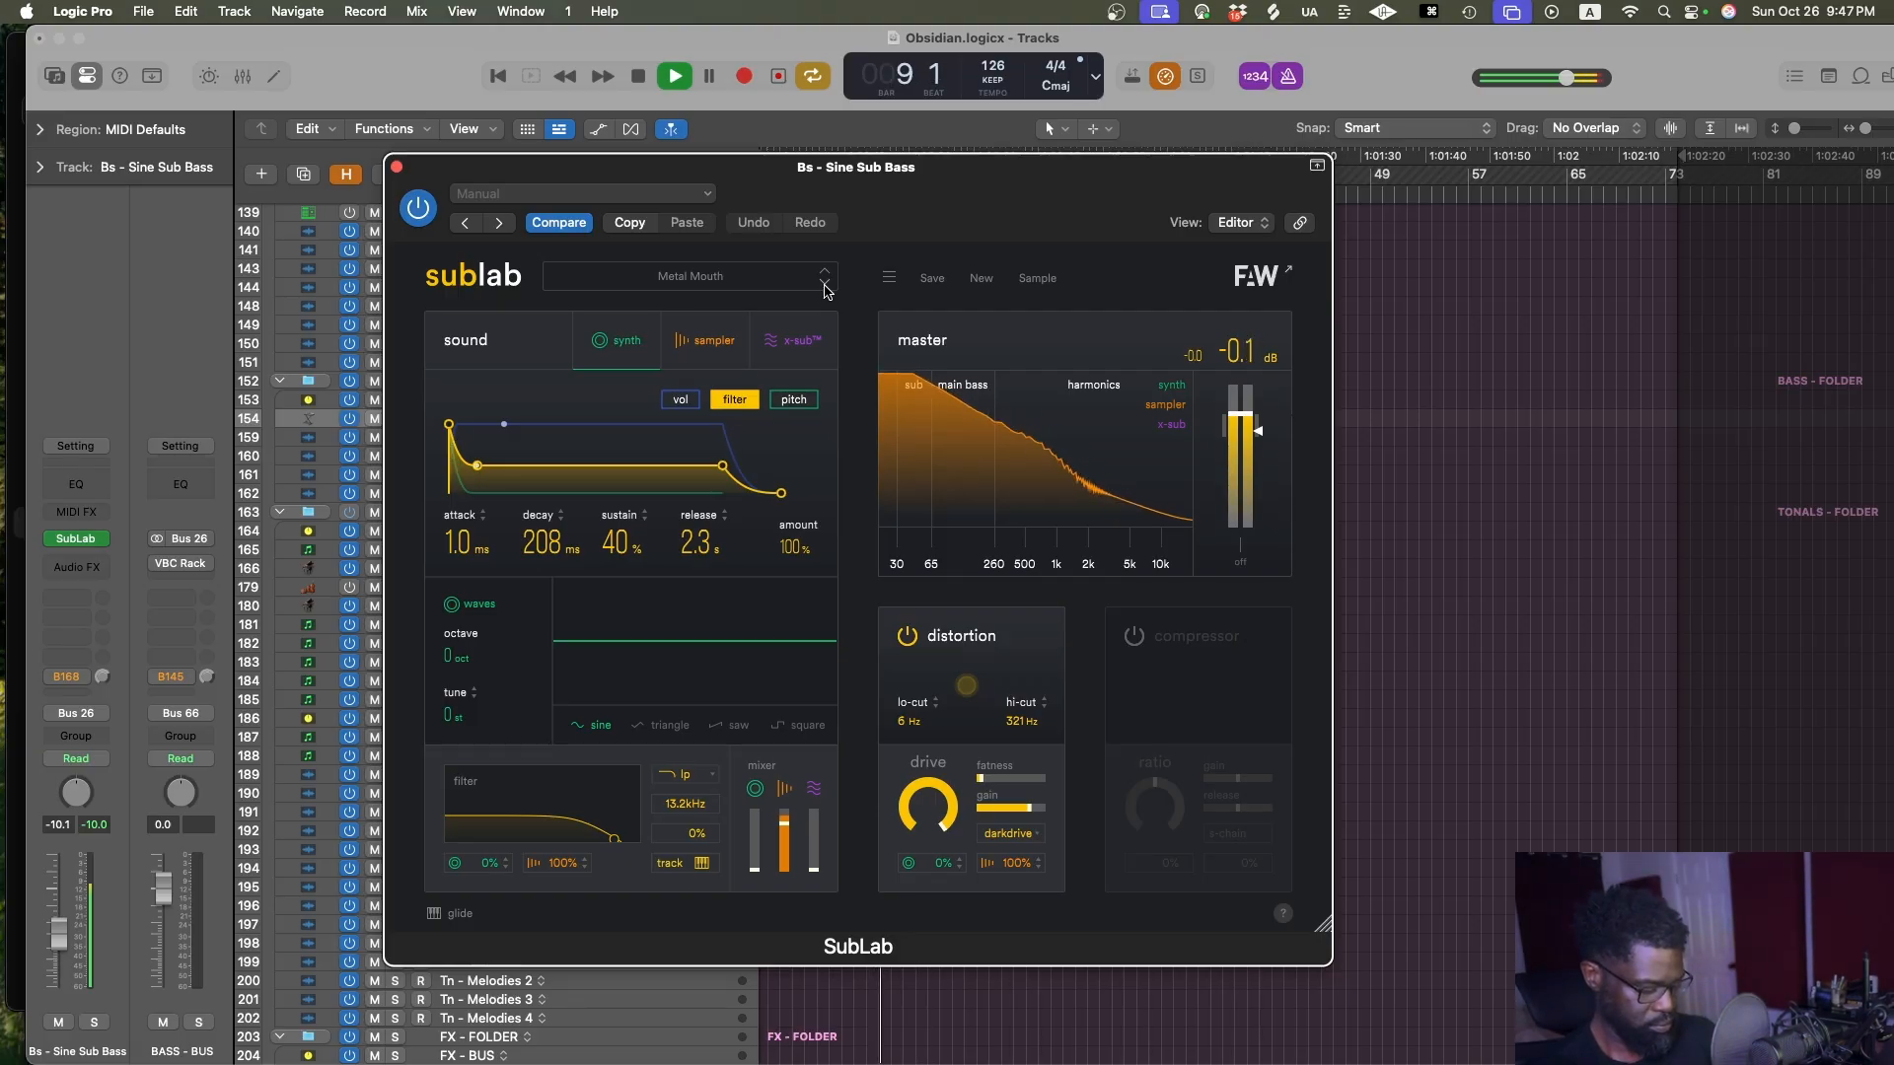
left_click(826, 286)
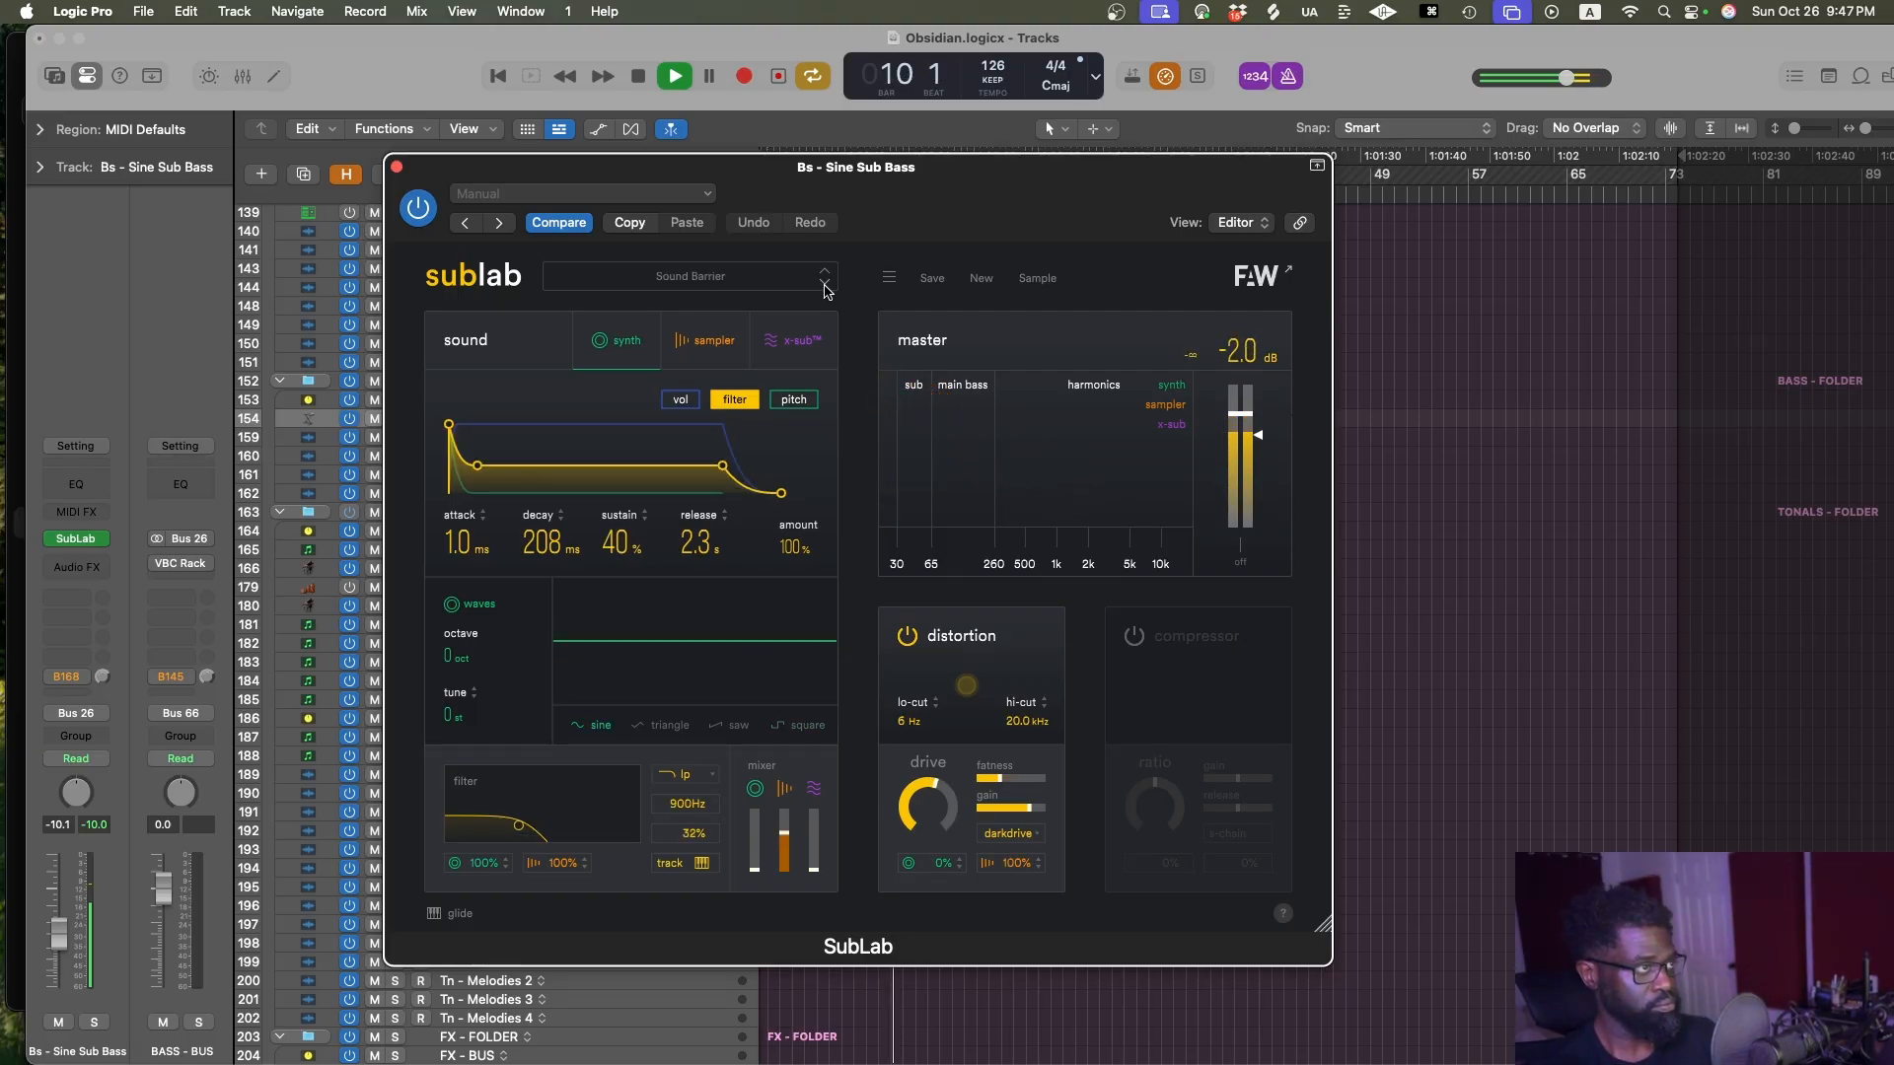
Compare the Punishment, Metal Mouth and Grunge Monster presets, settle on Metal Mouth and stop playback
left_click(826, 275)
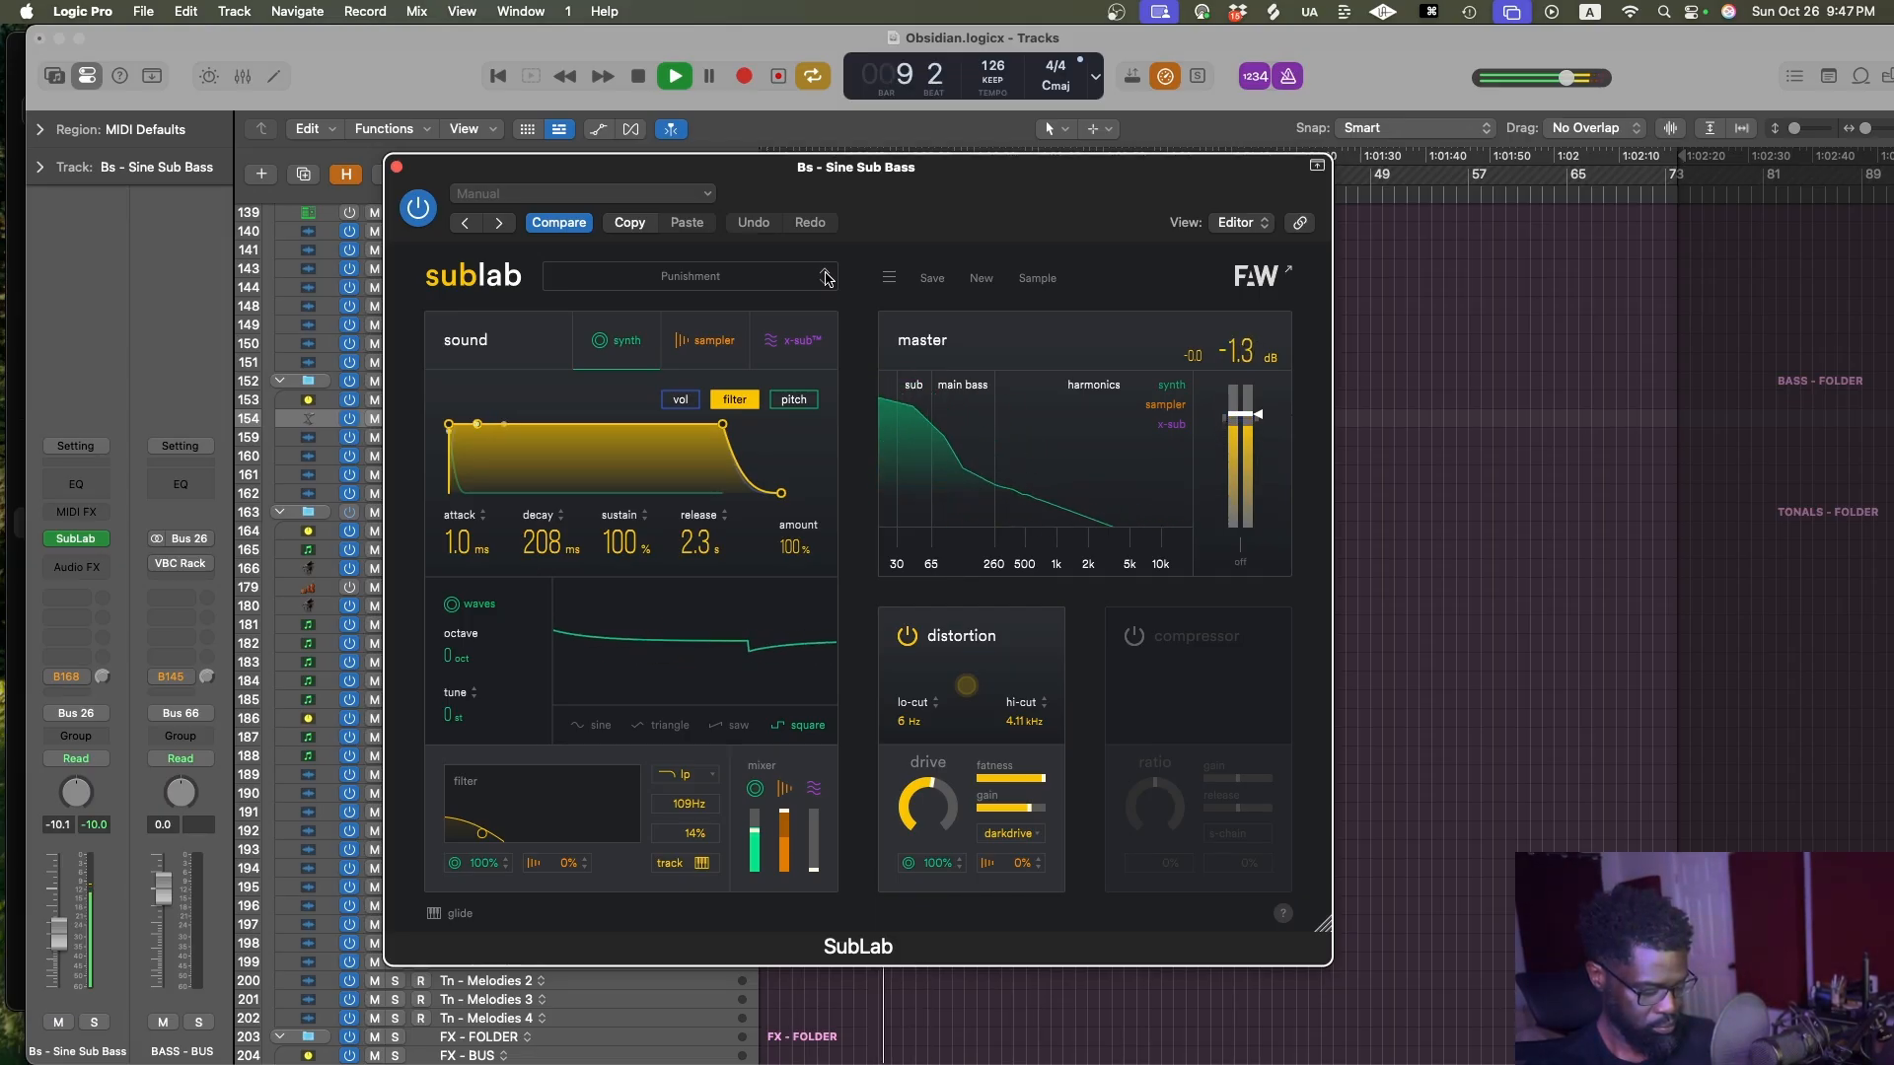
left_click(825, 275)
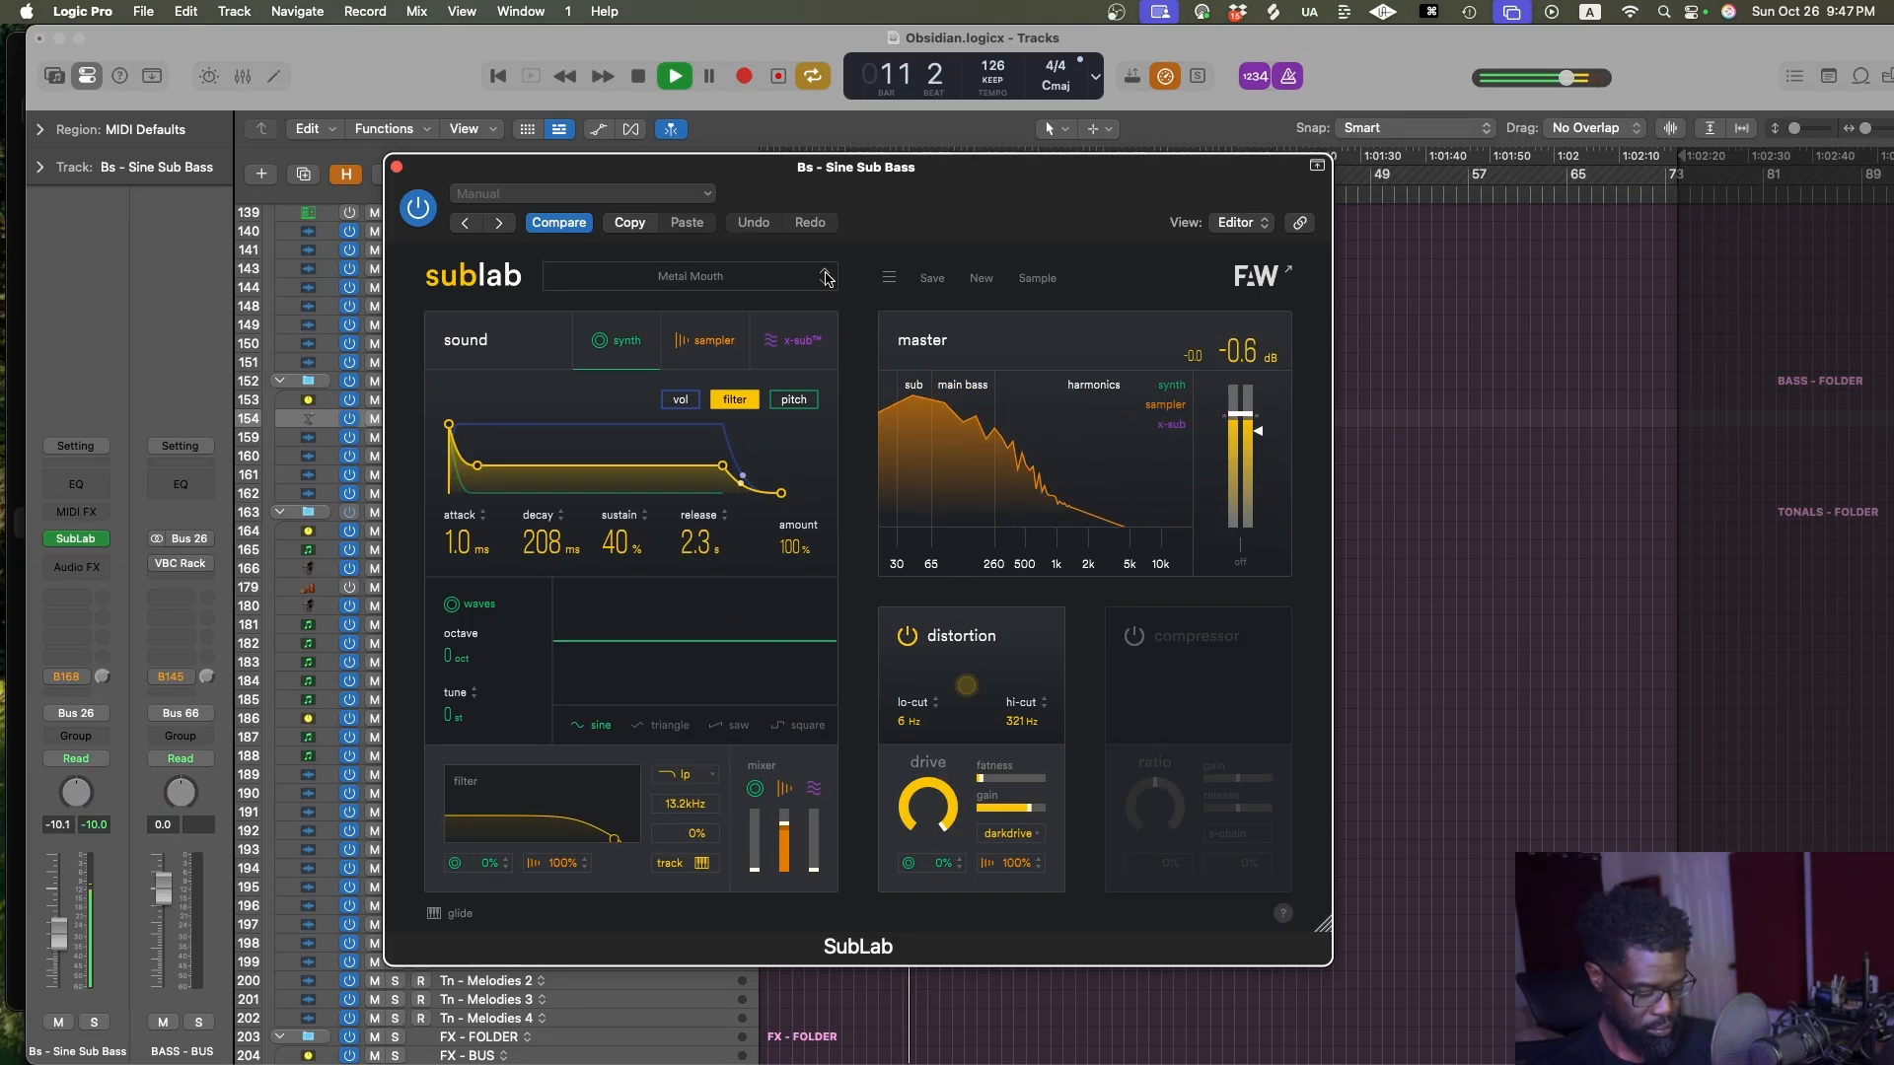
left_click(826, 275)
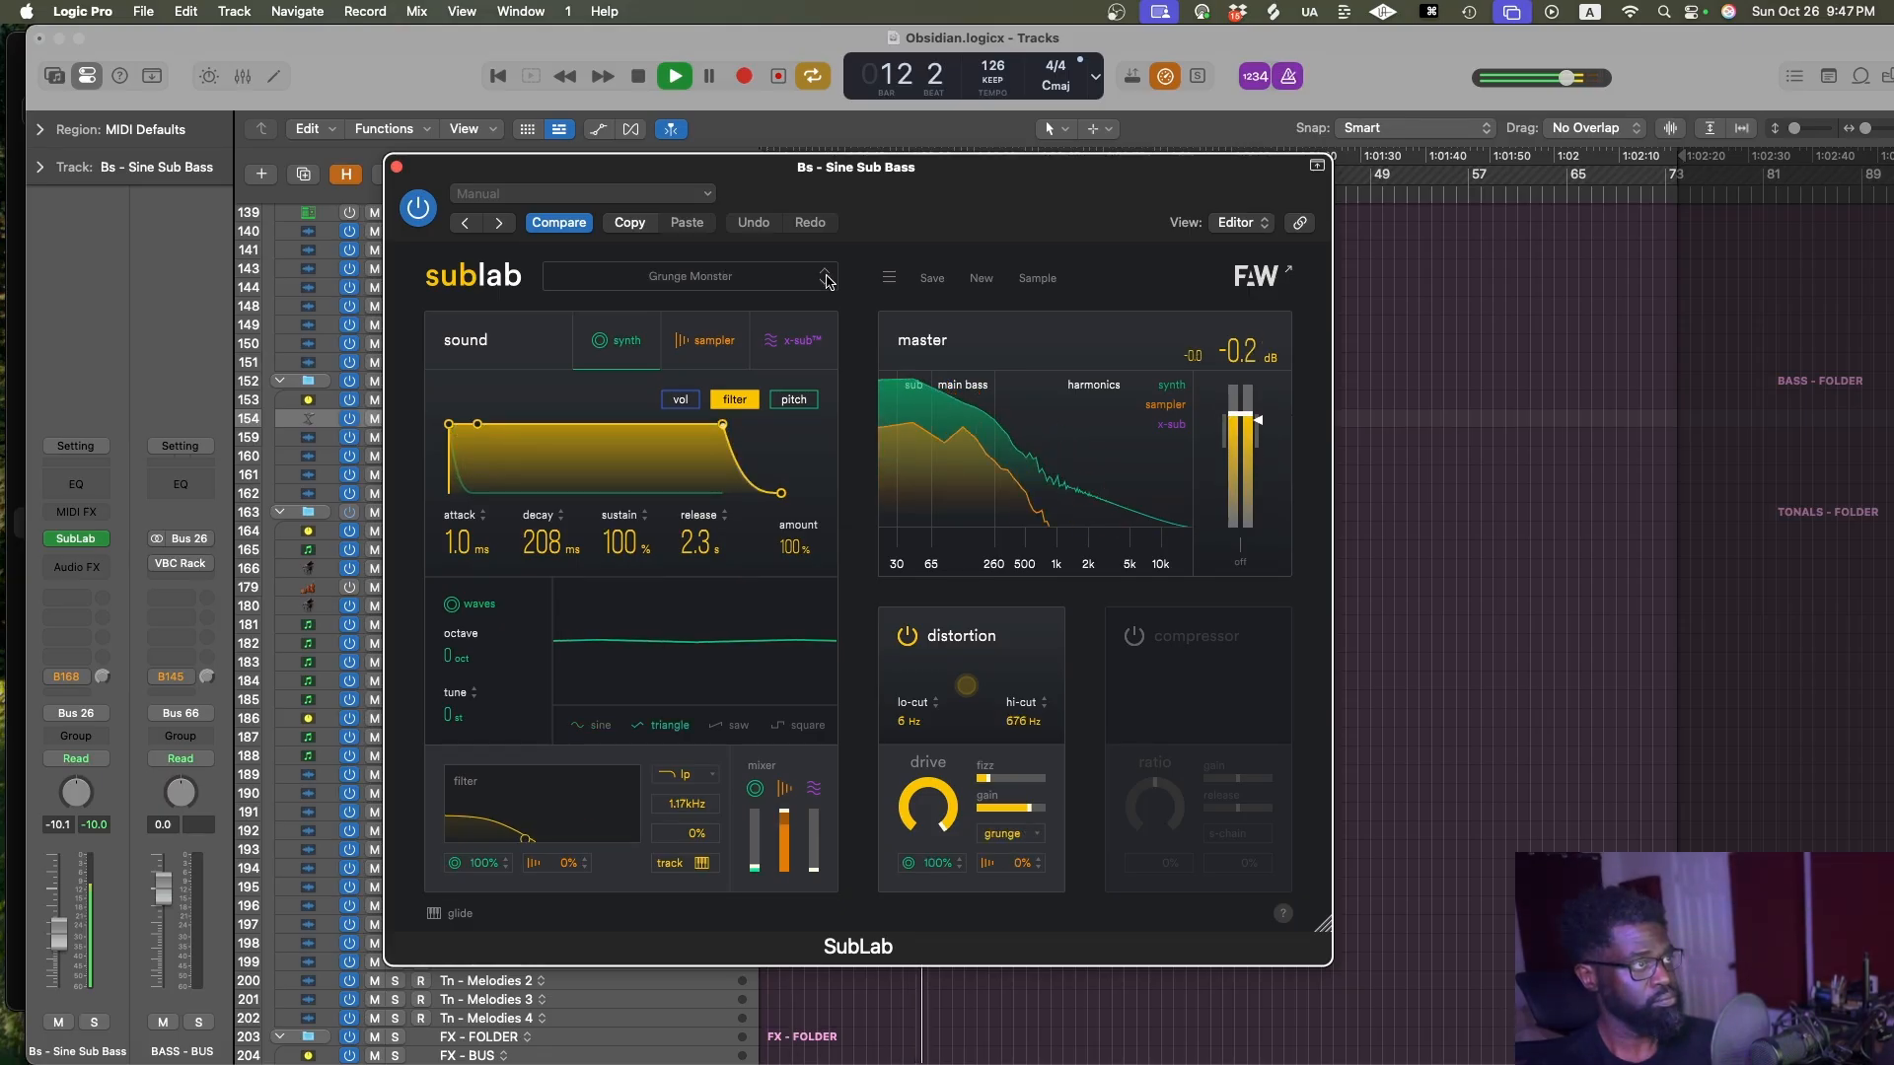
left_click(825, 275)
left_click(826, 285)
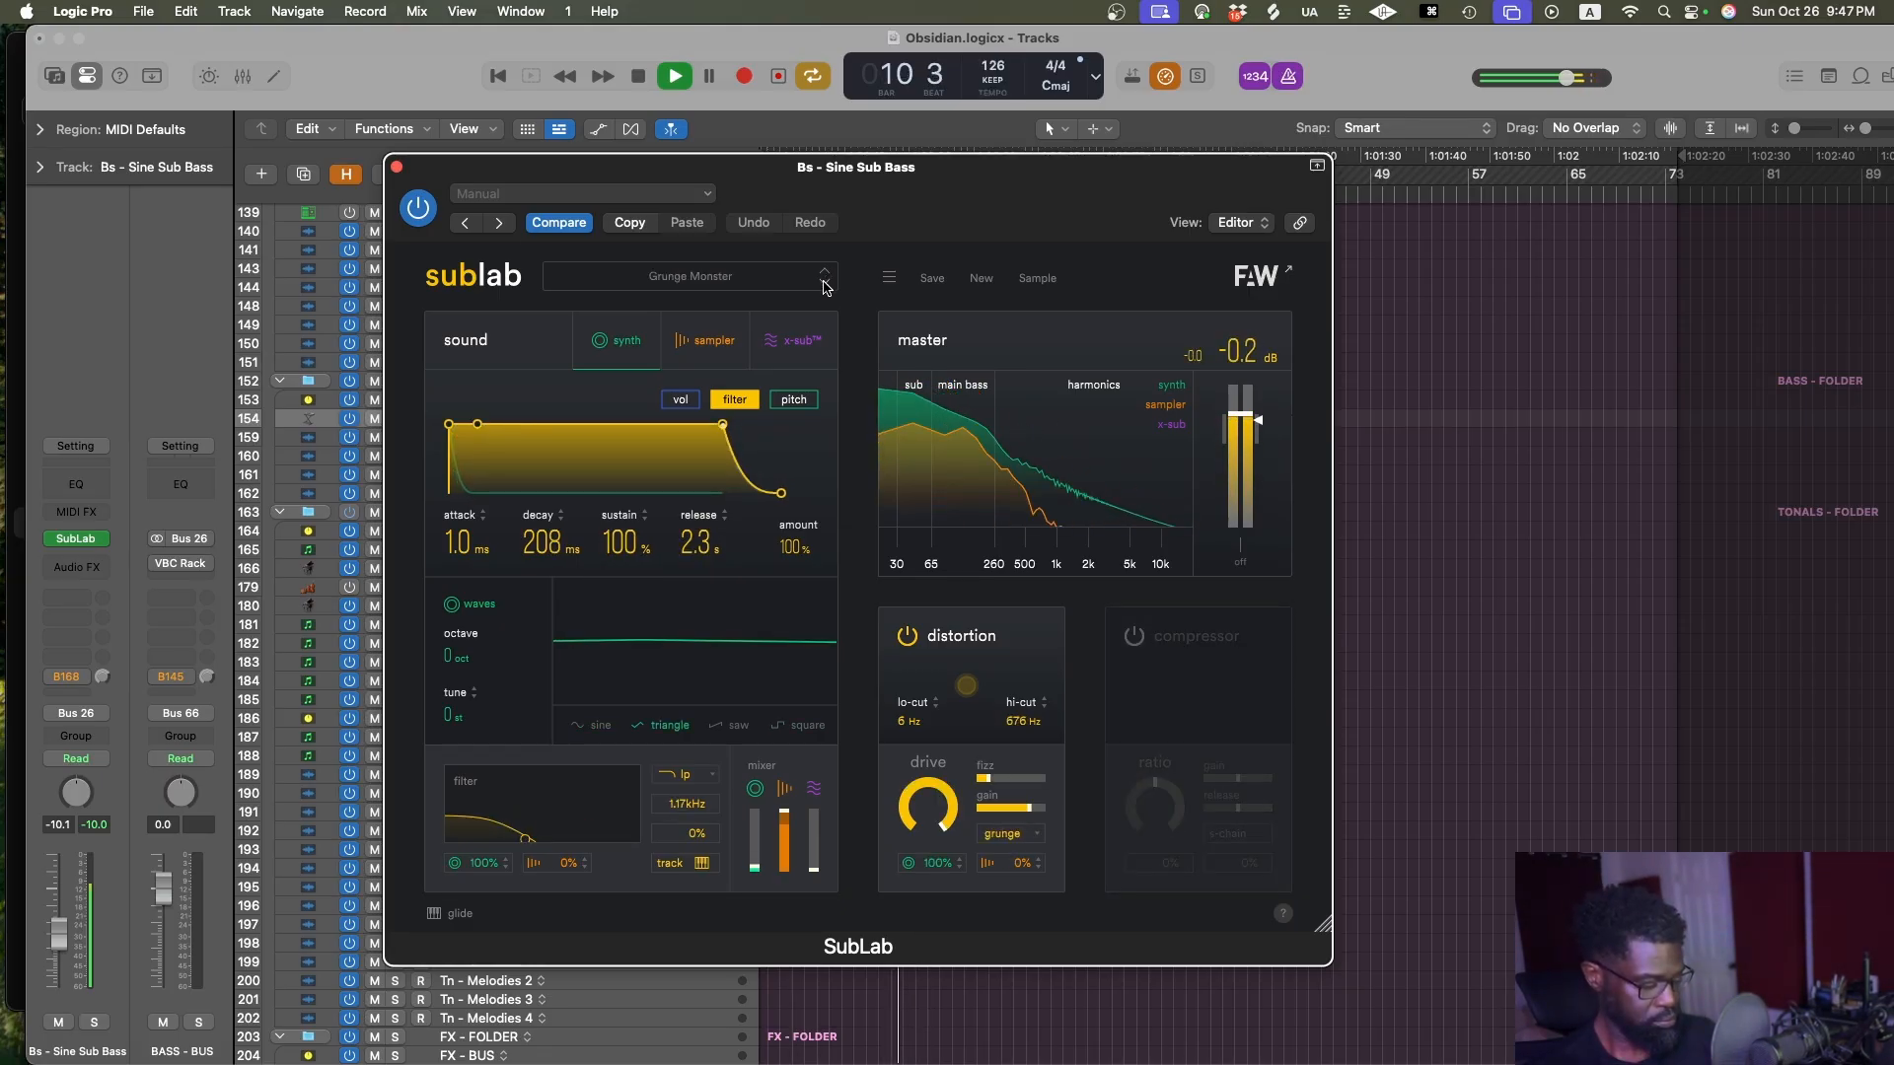
left_click(827, 285)
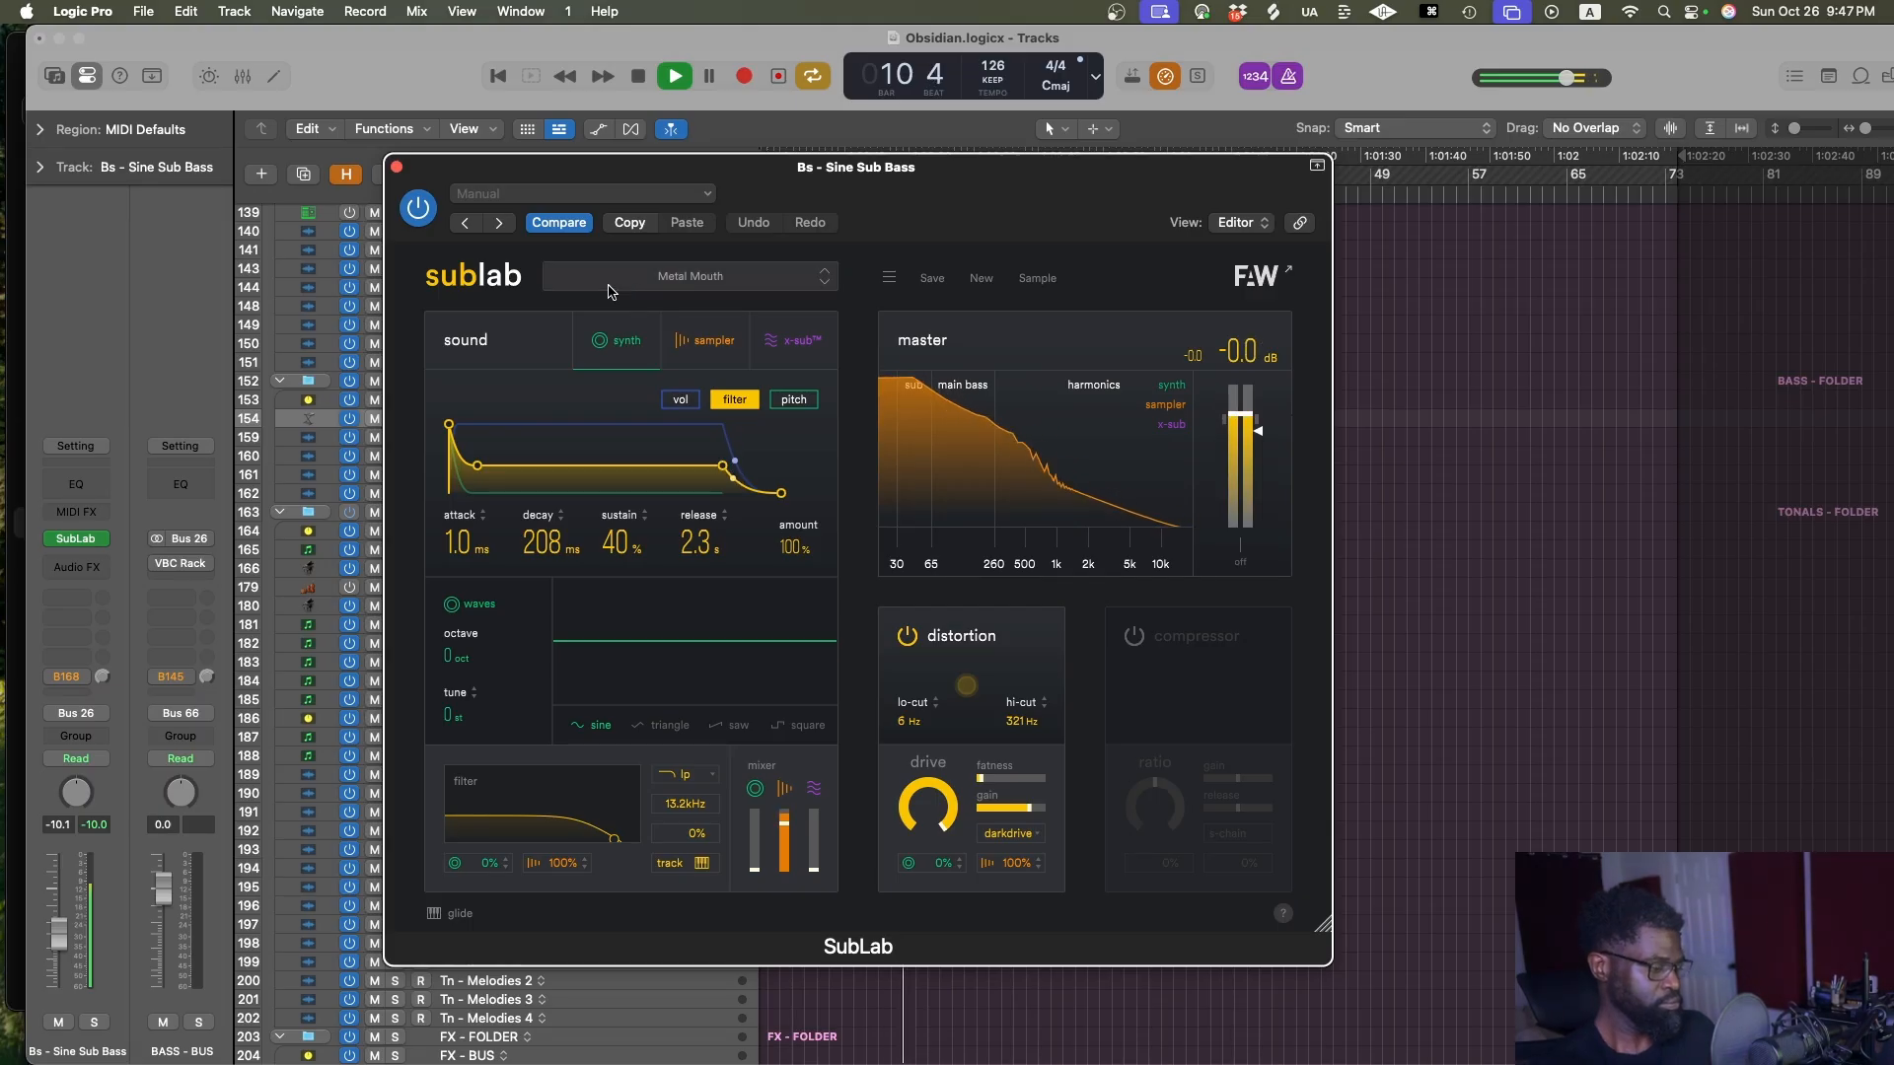
key("space")
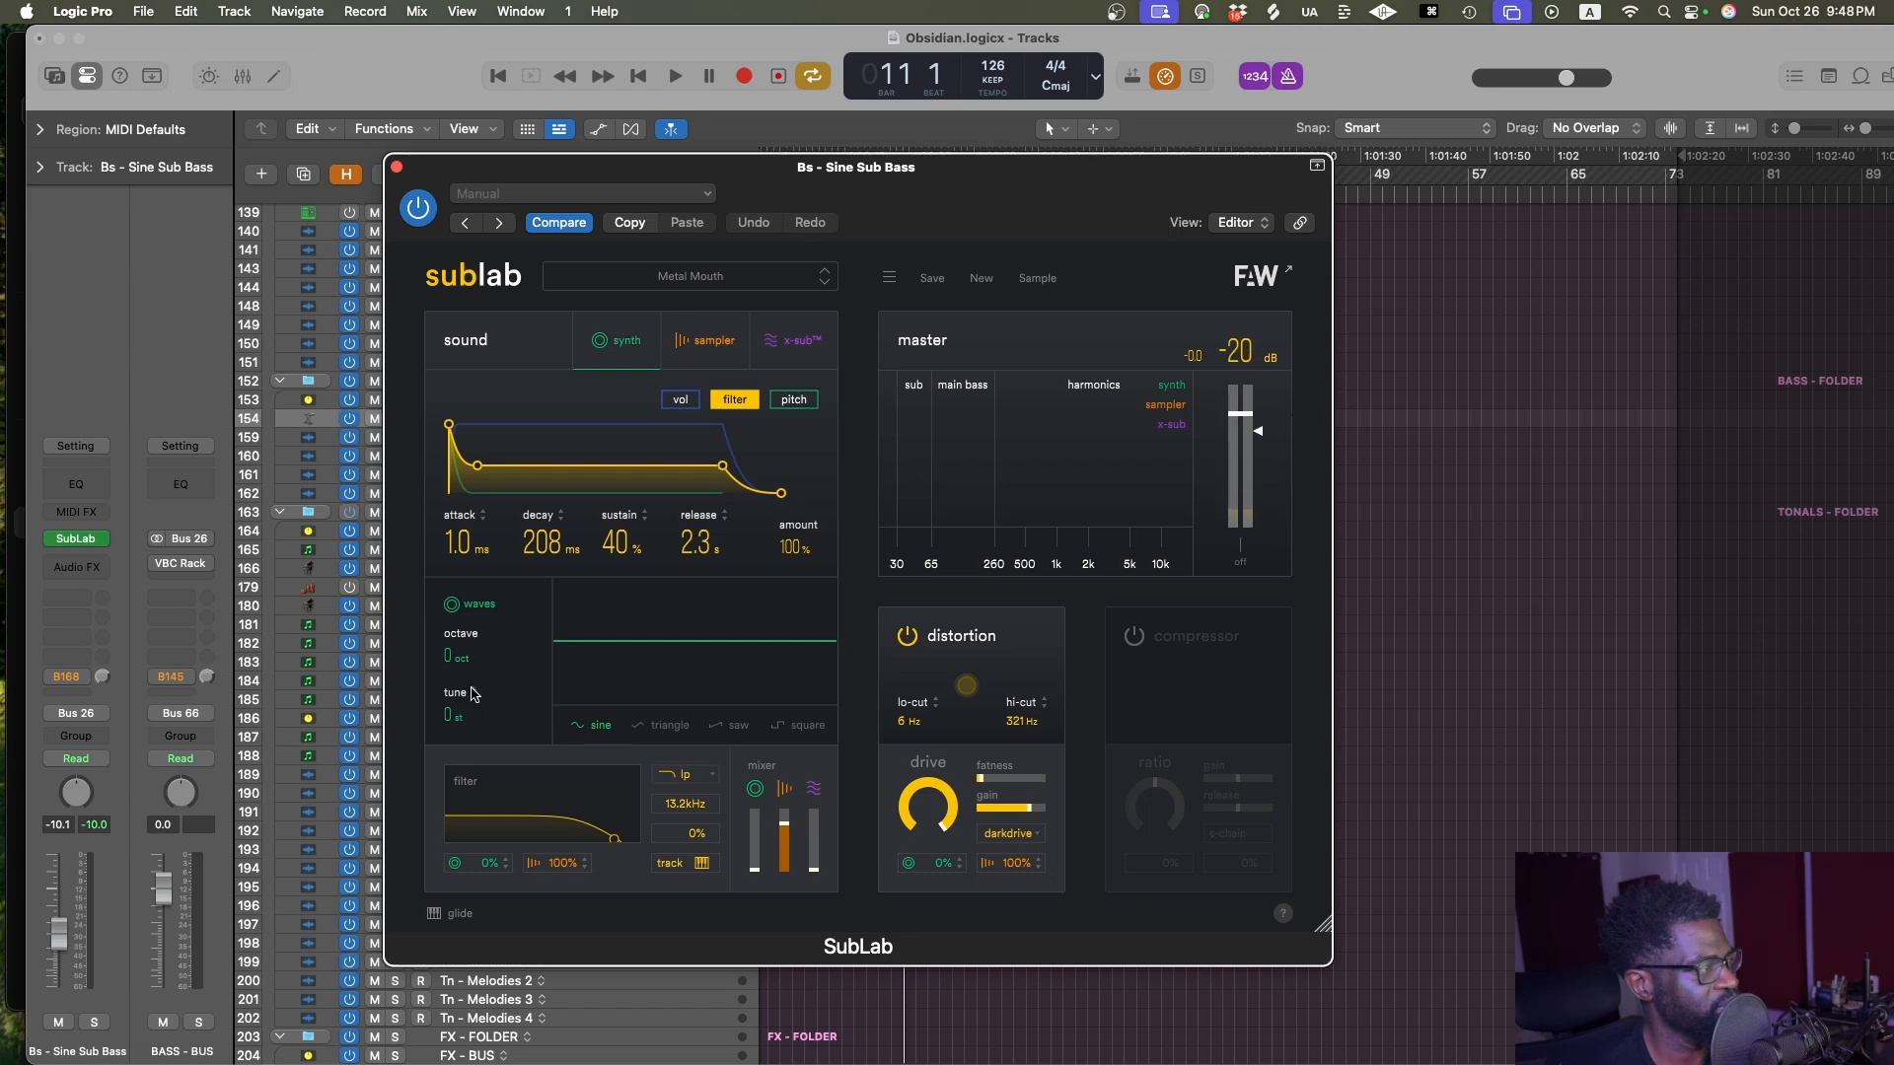
Try to adjust the semitone tuning of SubLab's synth oscillator
mouse_move(454, 714)
left_mouse_down()
mouse_move(453, 747)
mouse_move(464, 717)
left_mouse_up()
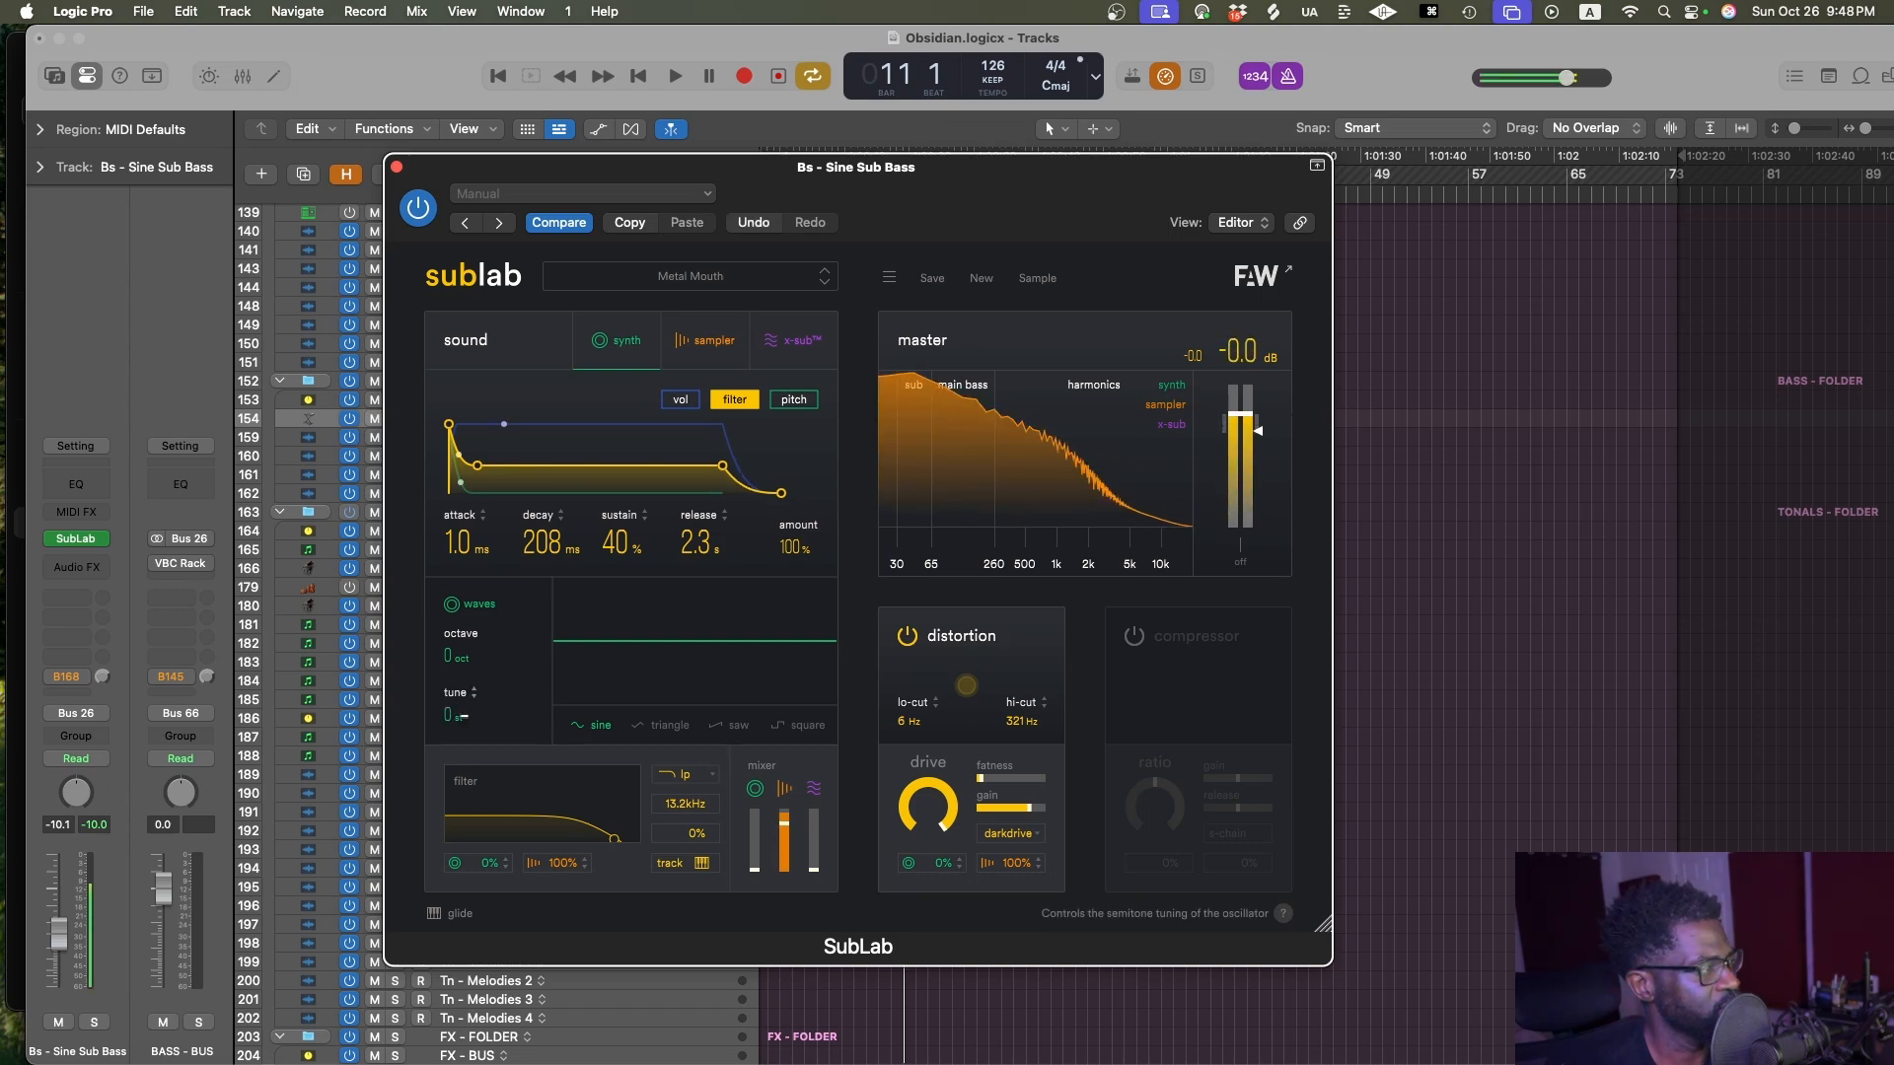
left_click_drag(460, 724, 464, 719)
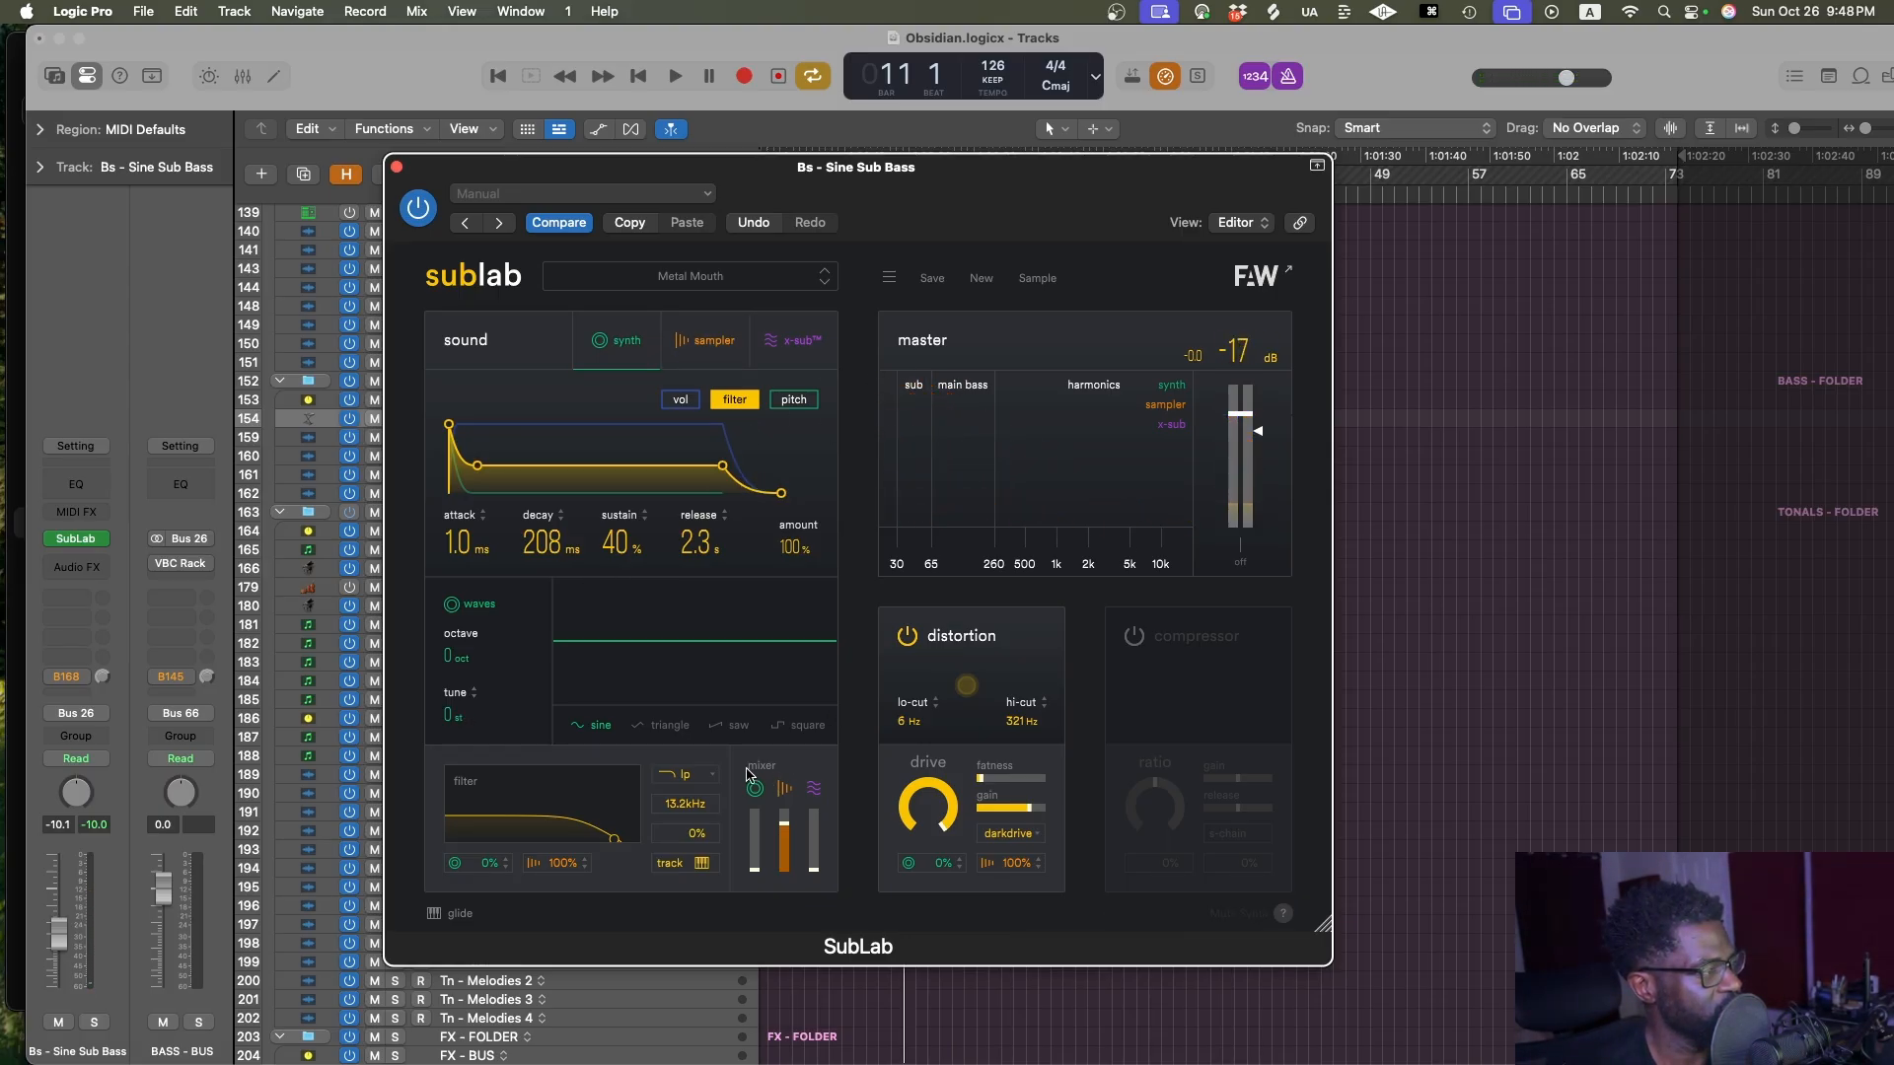
Insert the Tuner metering plug-in as an audio effect on the Bs - Sine Sub Bass track
left_click(87, 567)
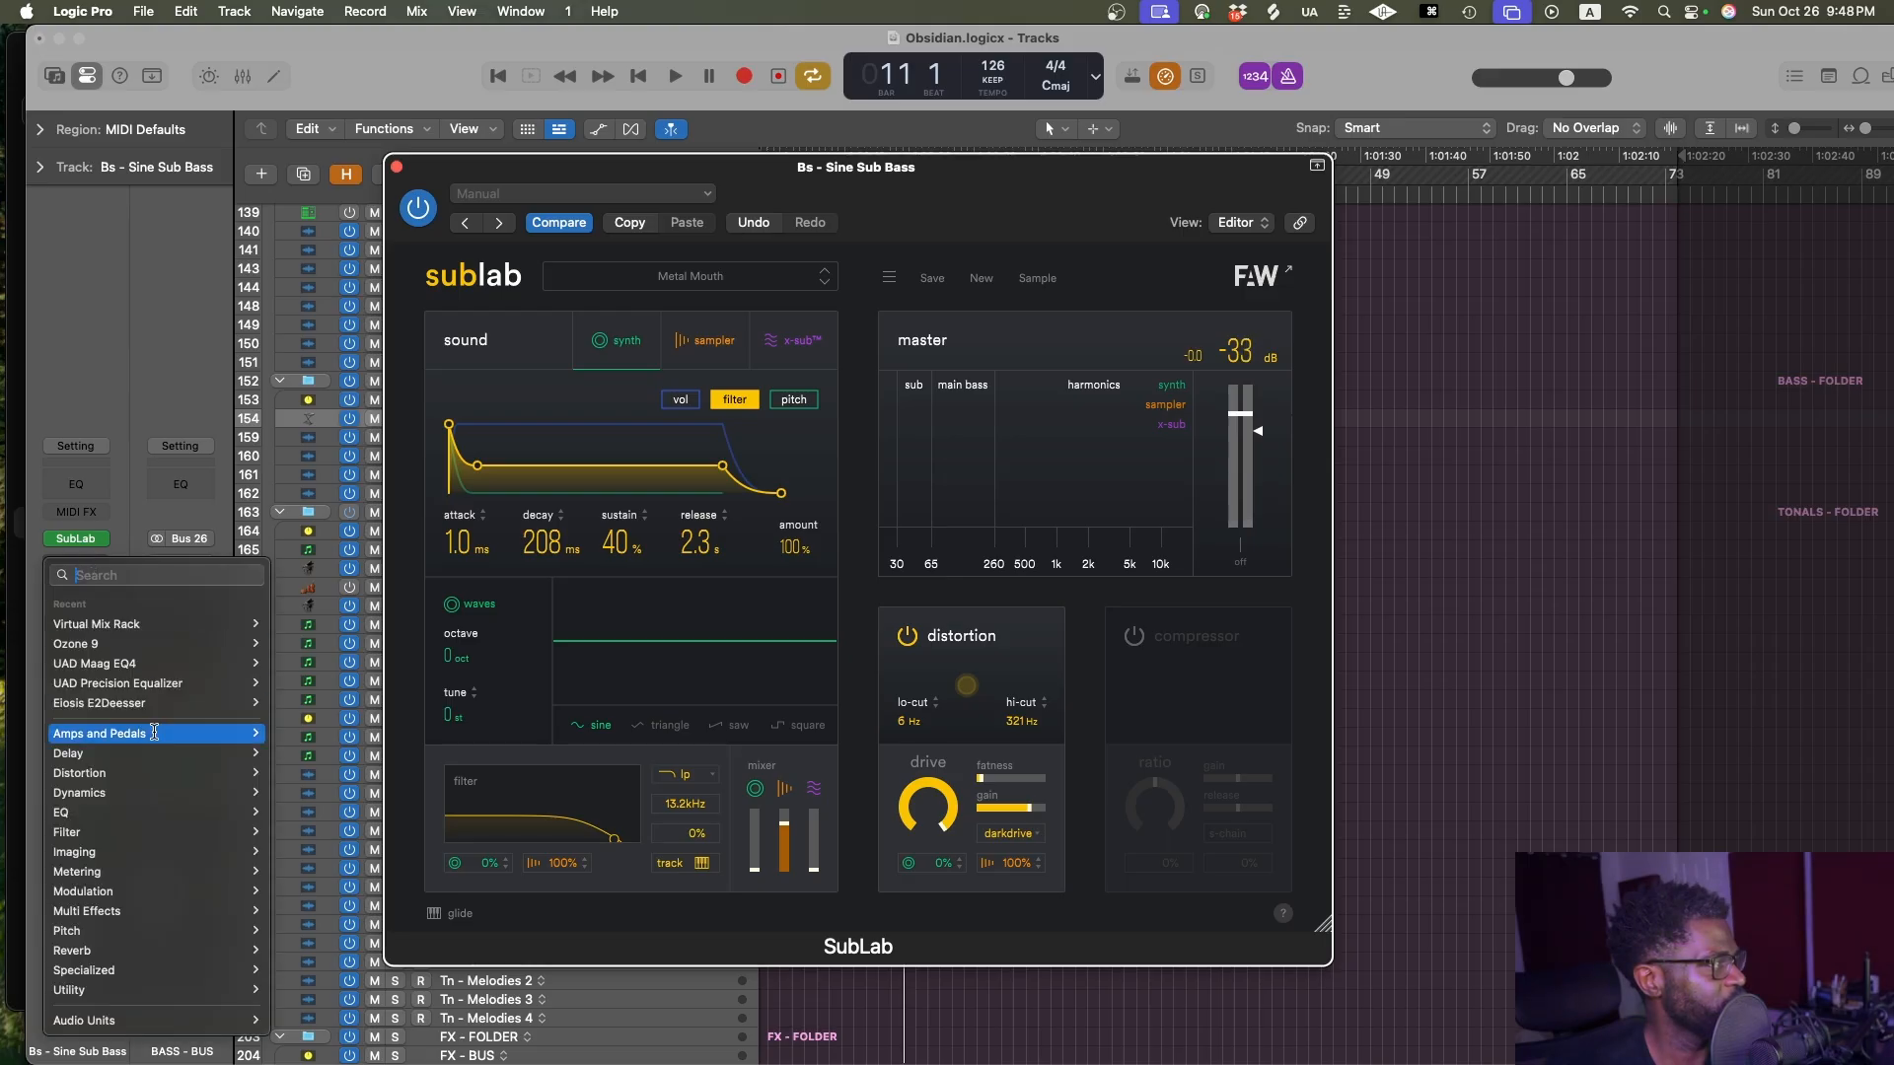
mouse_move(192, 1020)
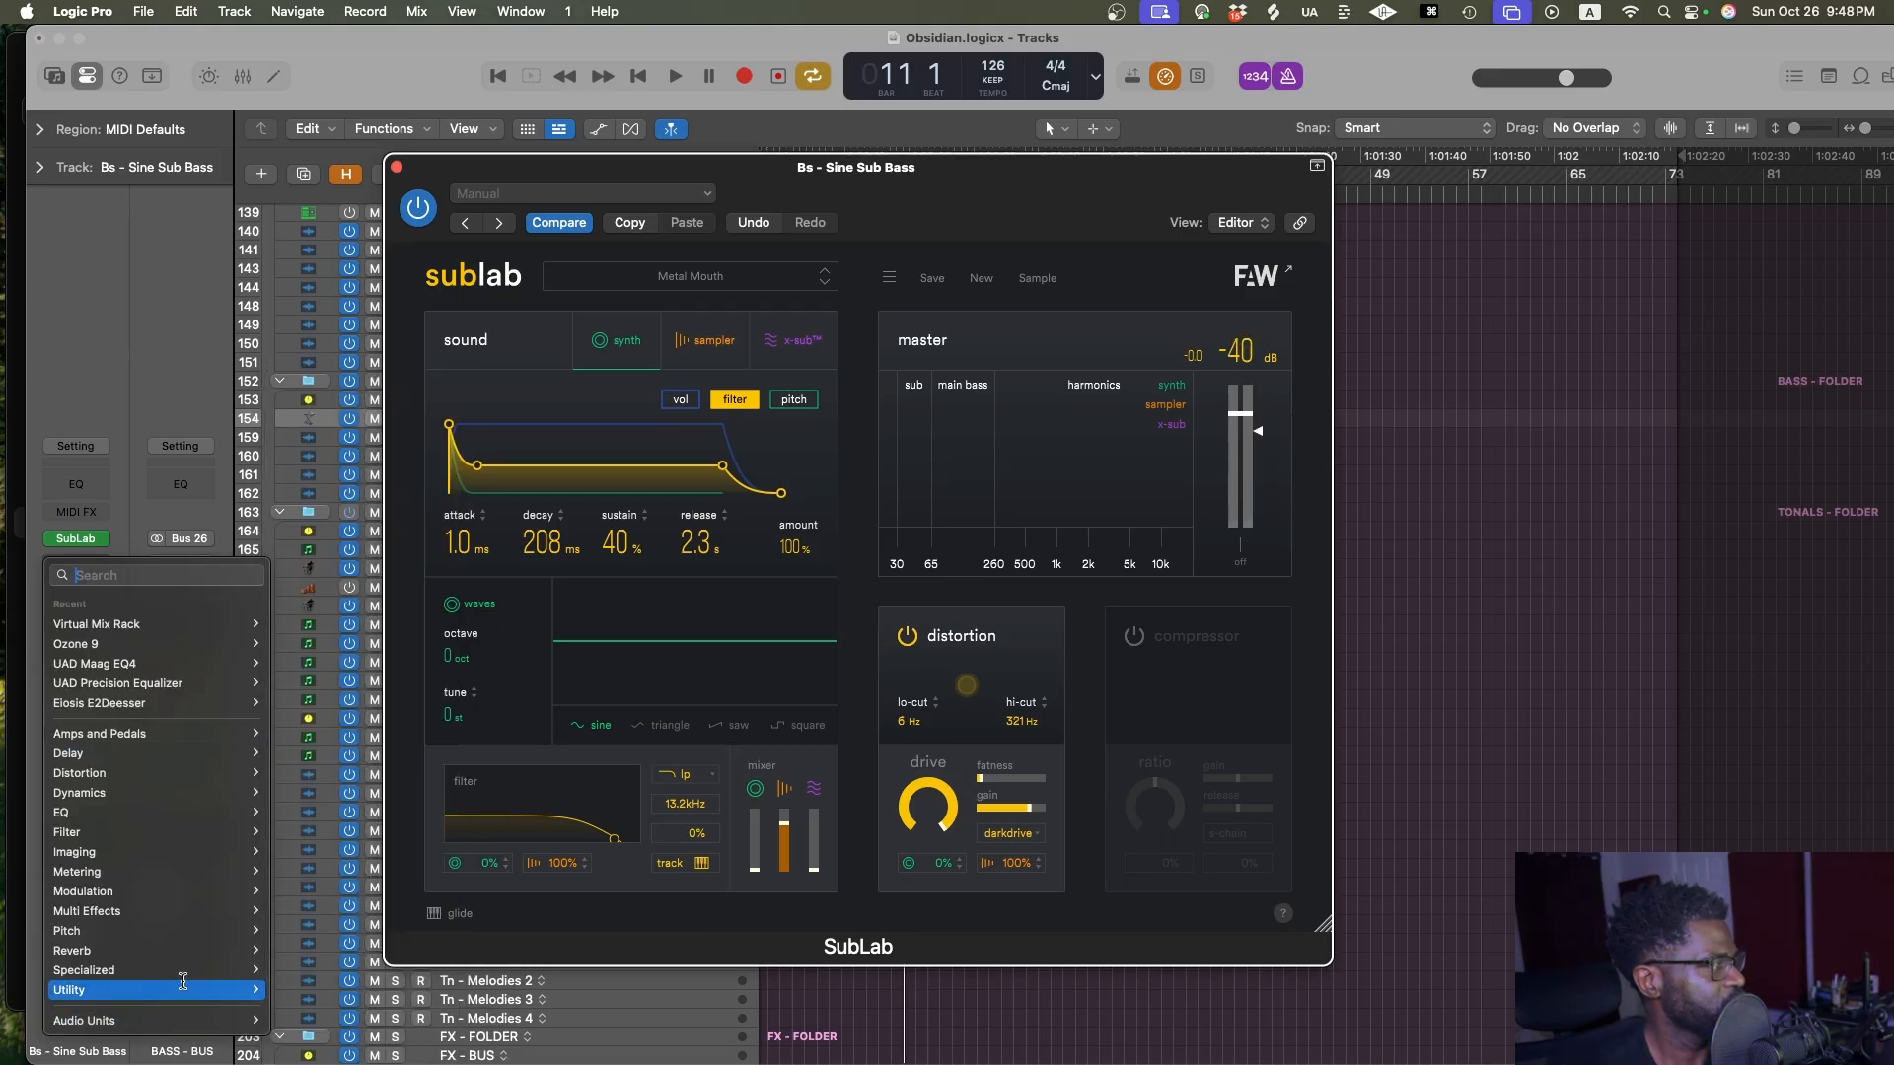
mouse_move(162, 894)
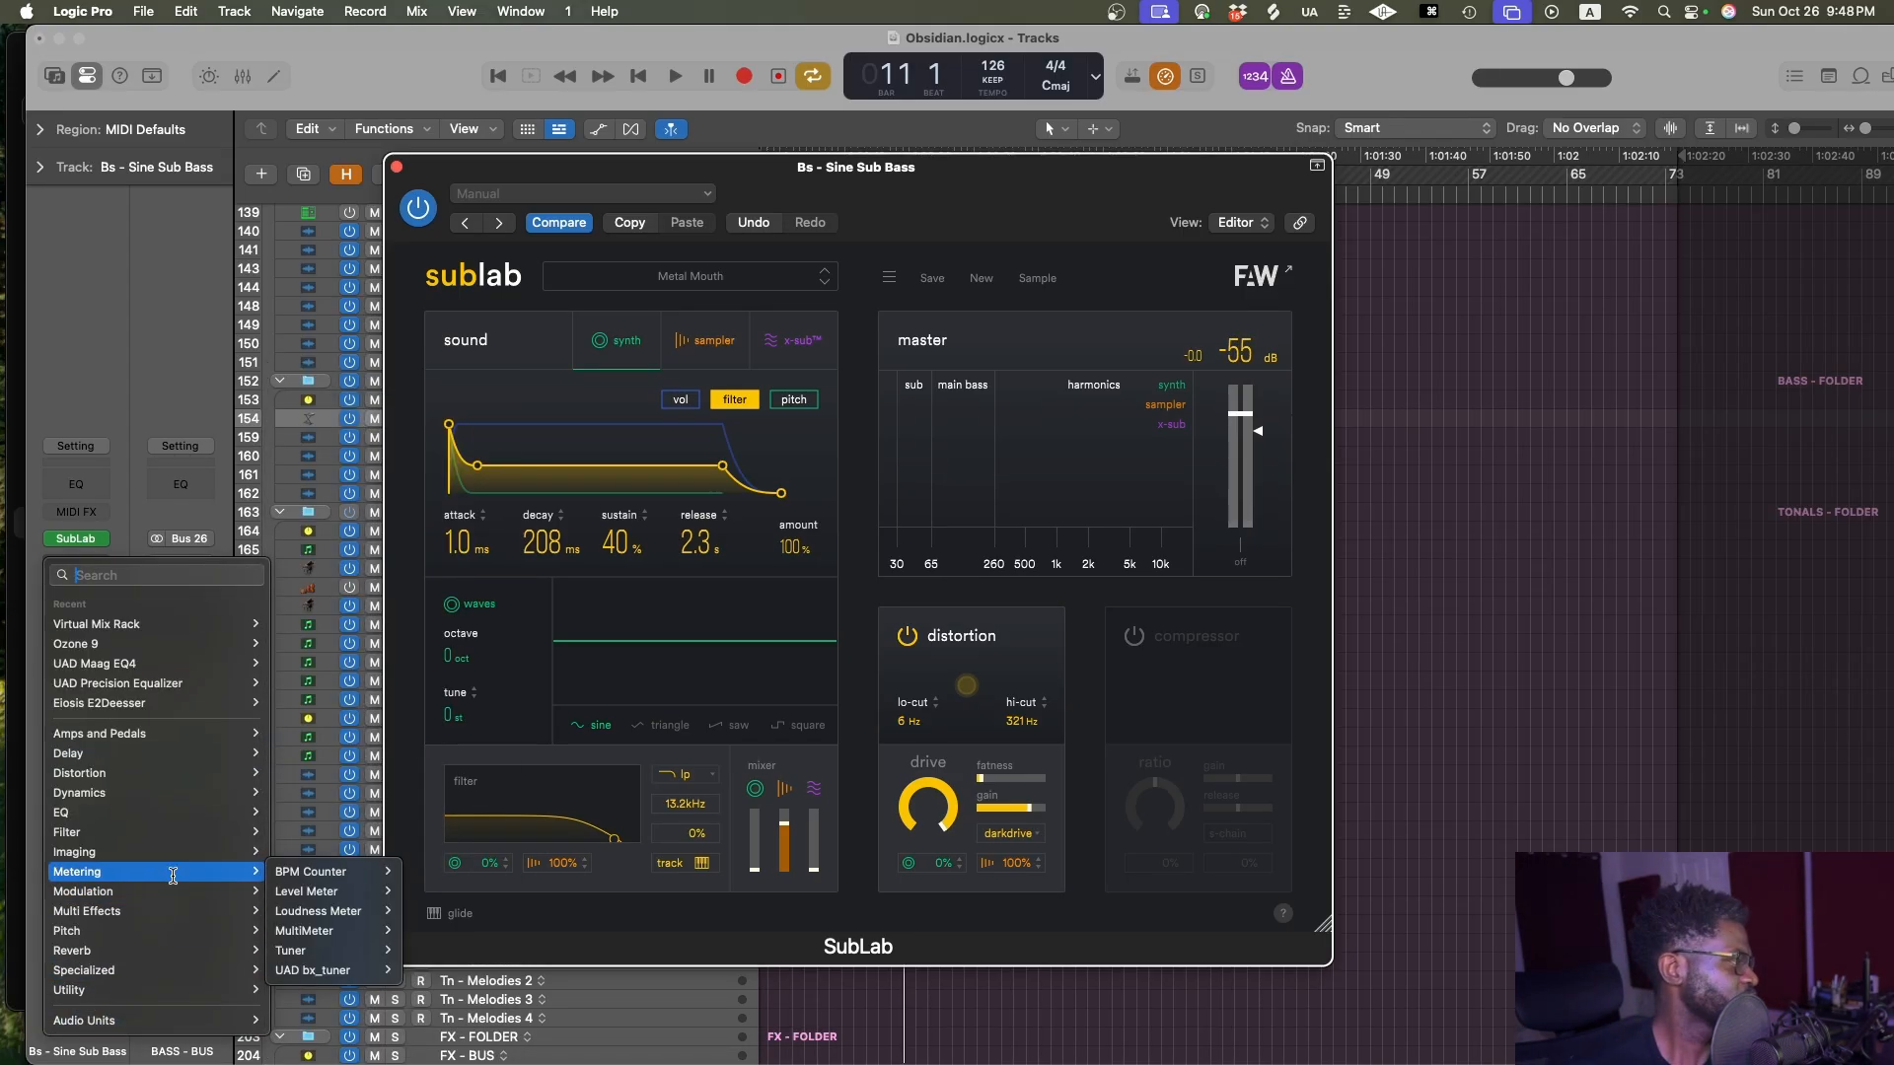
left_click(416, 956)
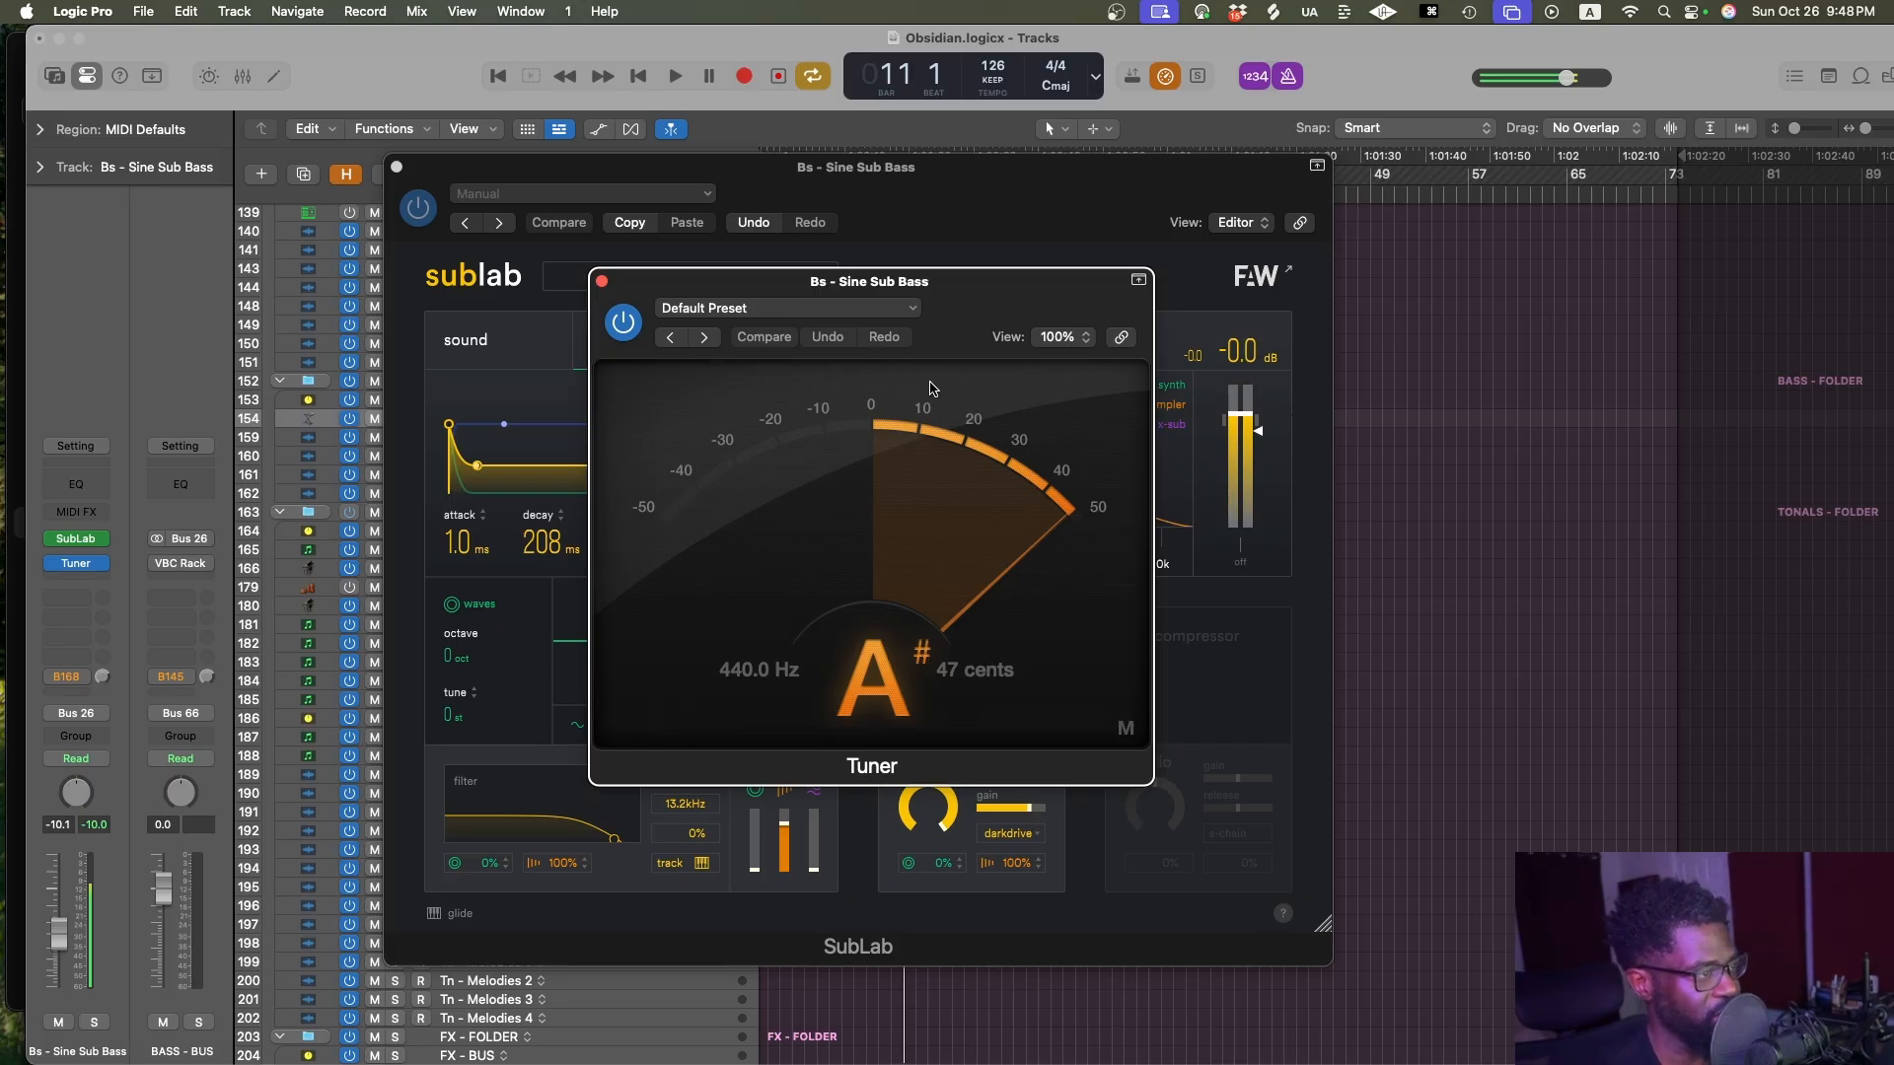
Play the loop while checking the pitch of the sub bass in the Tuner, and stop playback
key("space")
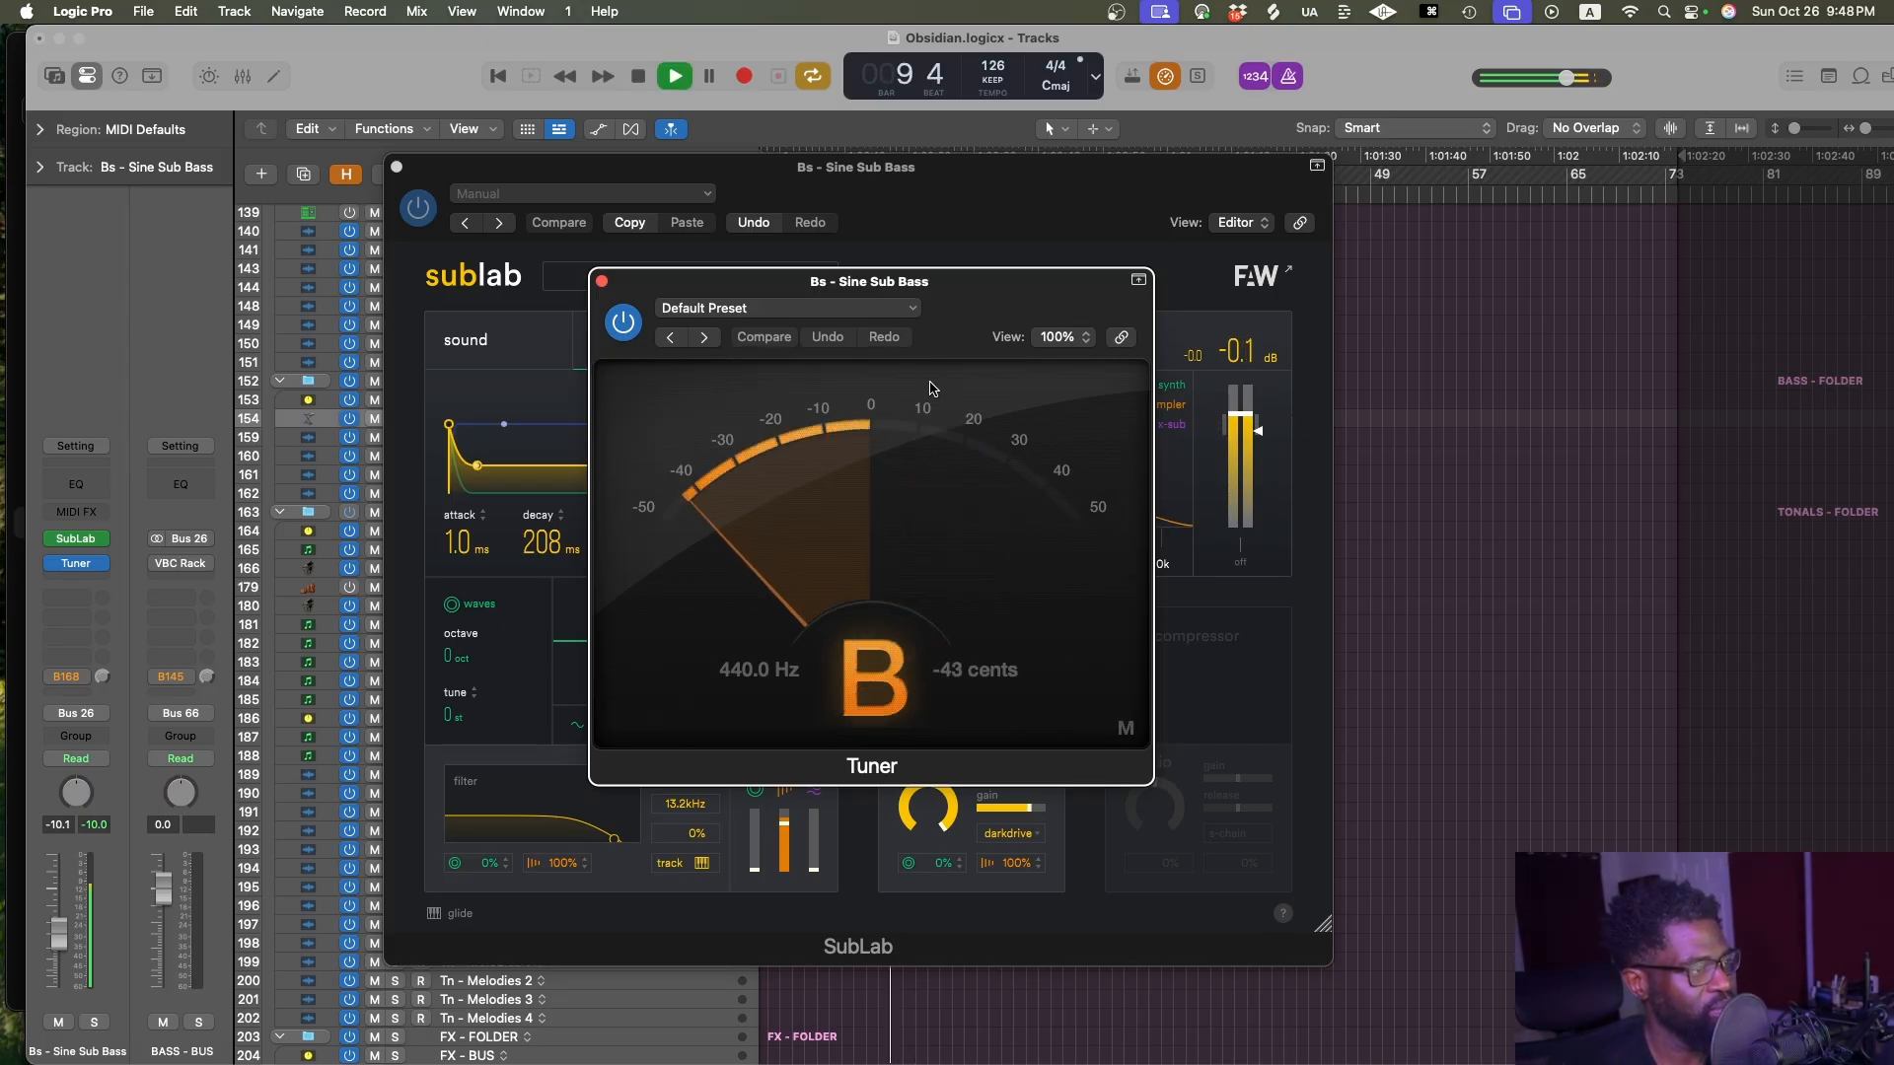
left_click(1578, 535)
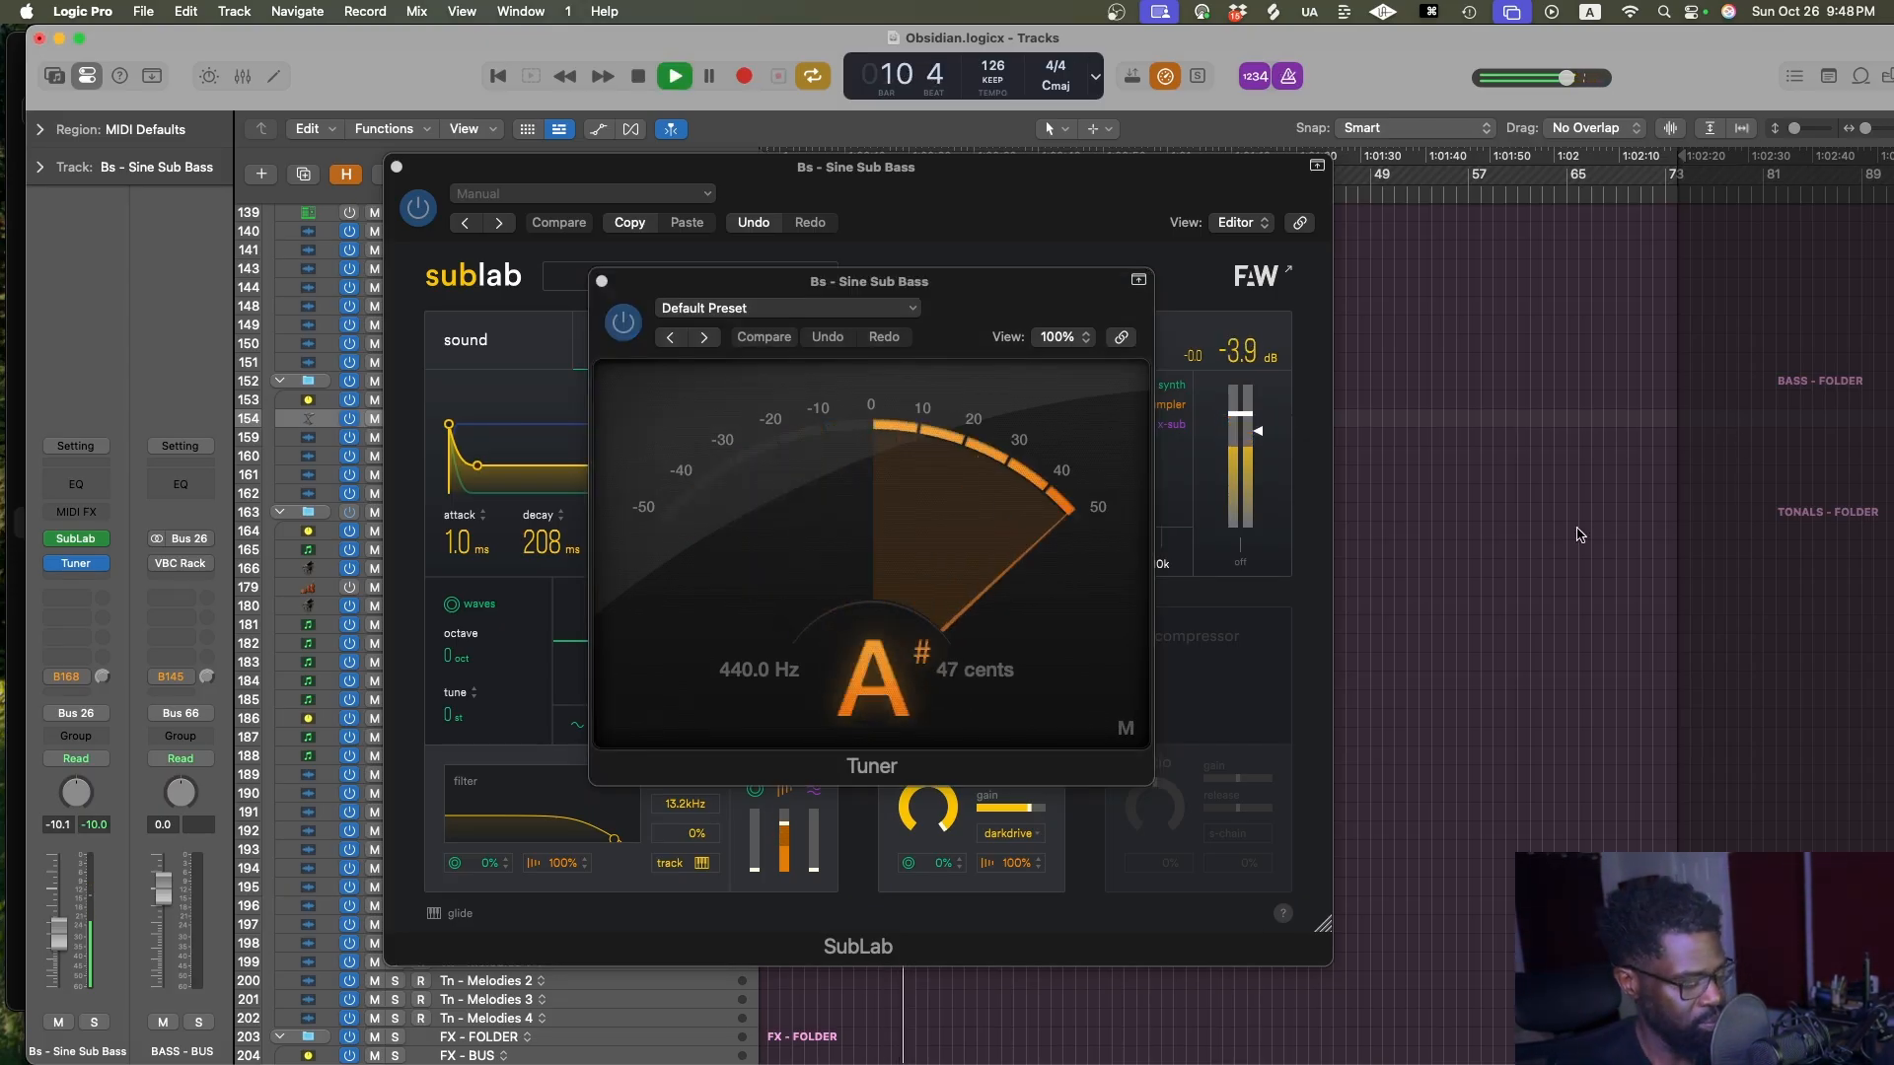
key("space")
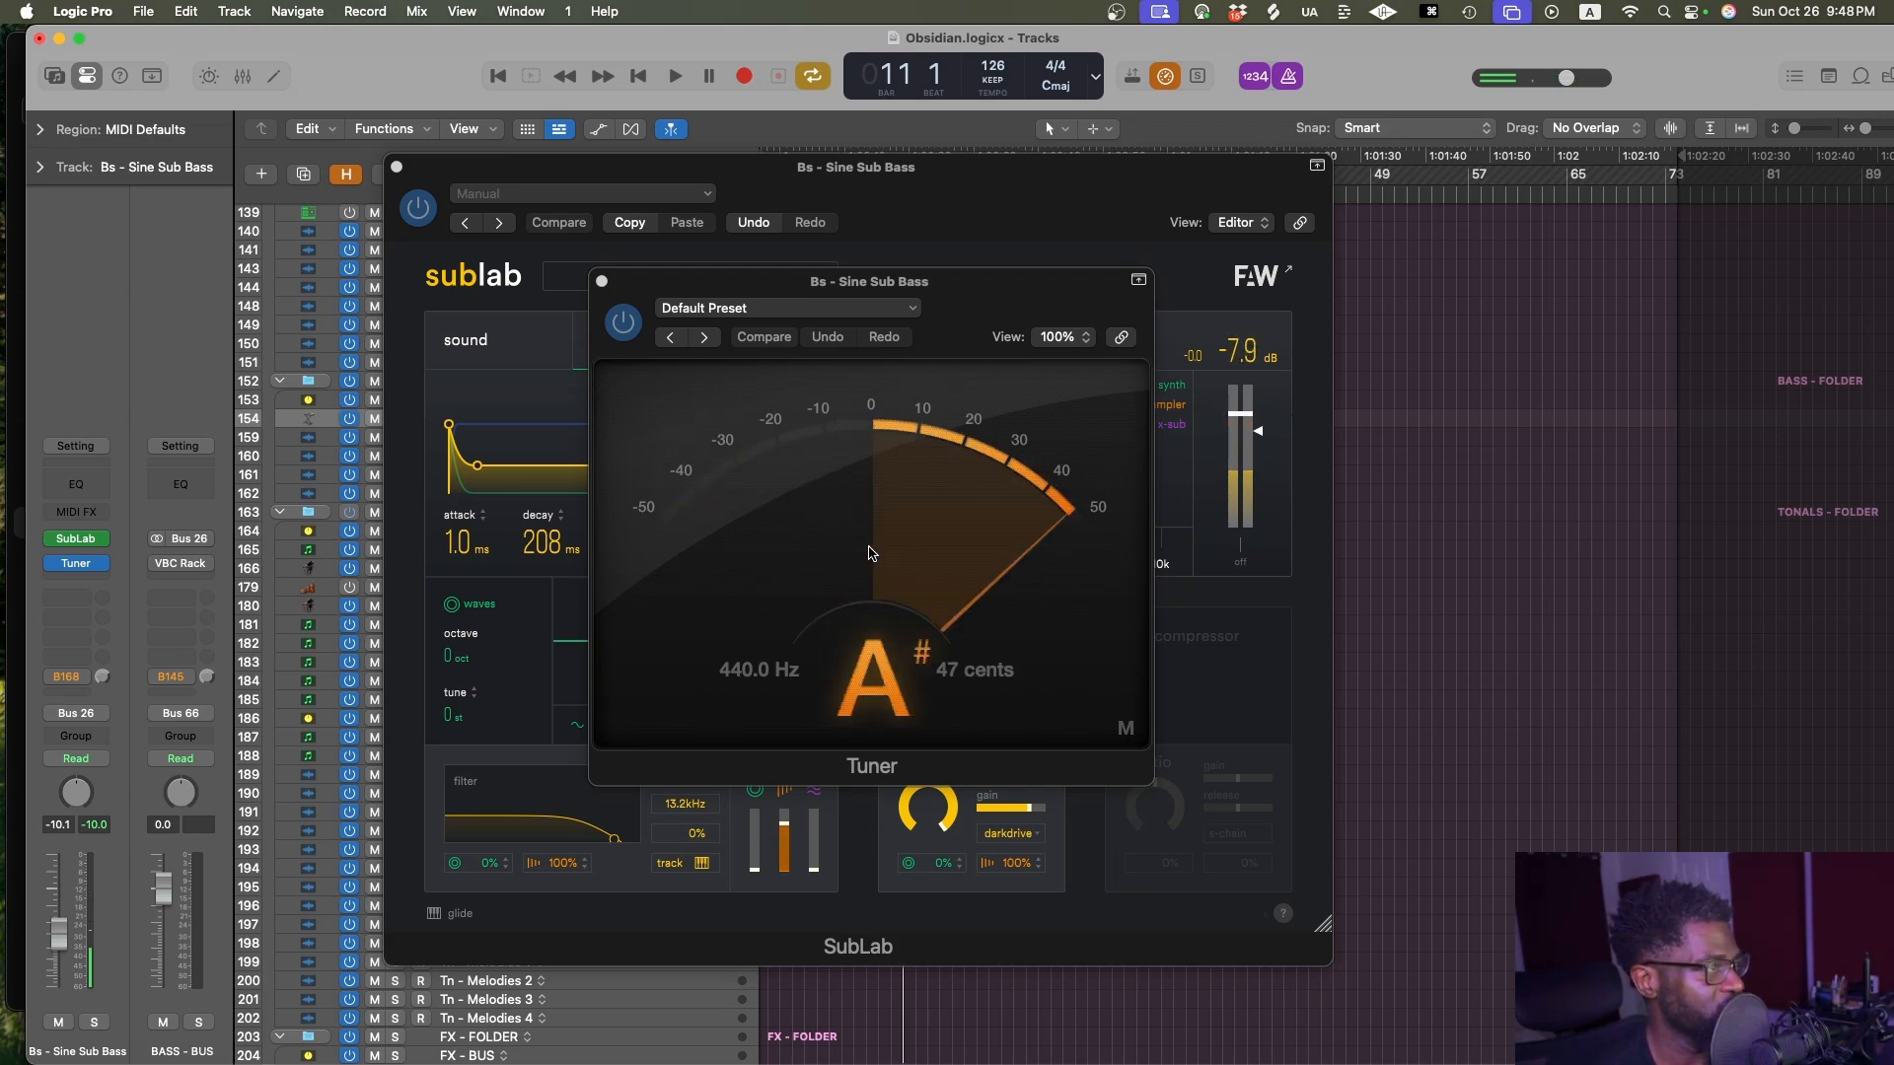
Set the MIDI defaults transposition to -1 and reopen the Tuner to check the bass pitch
left_click(99, 570)
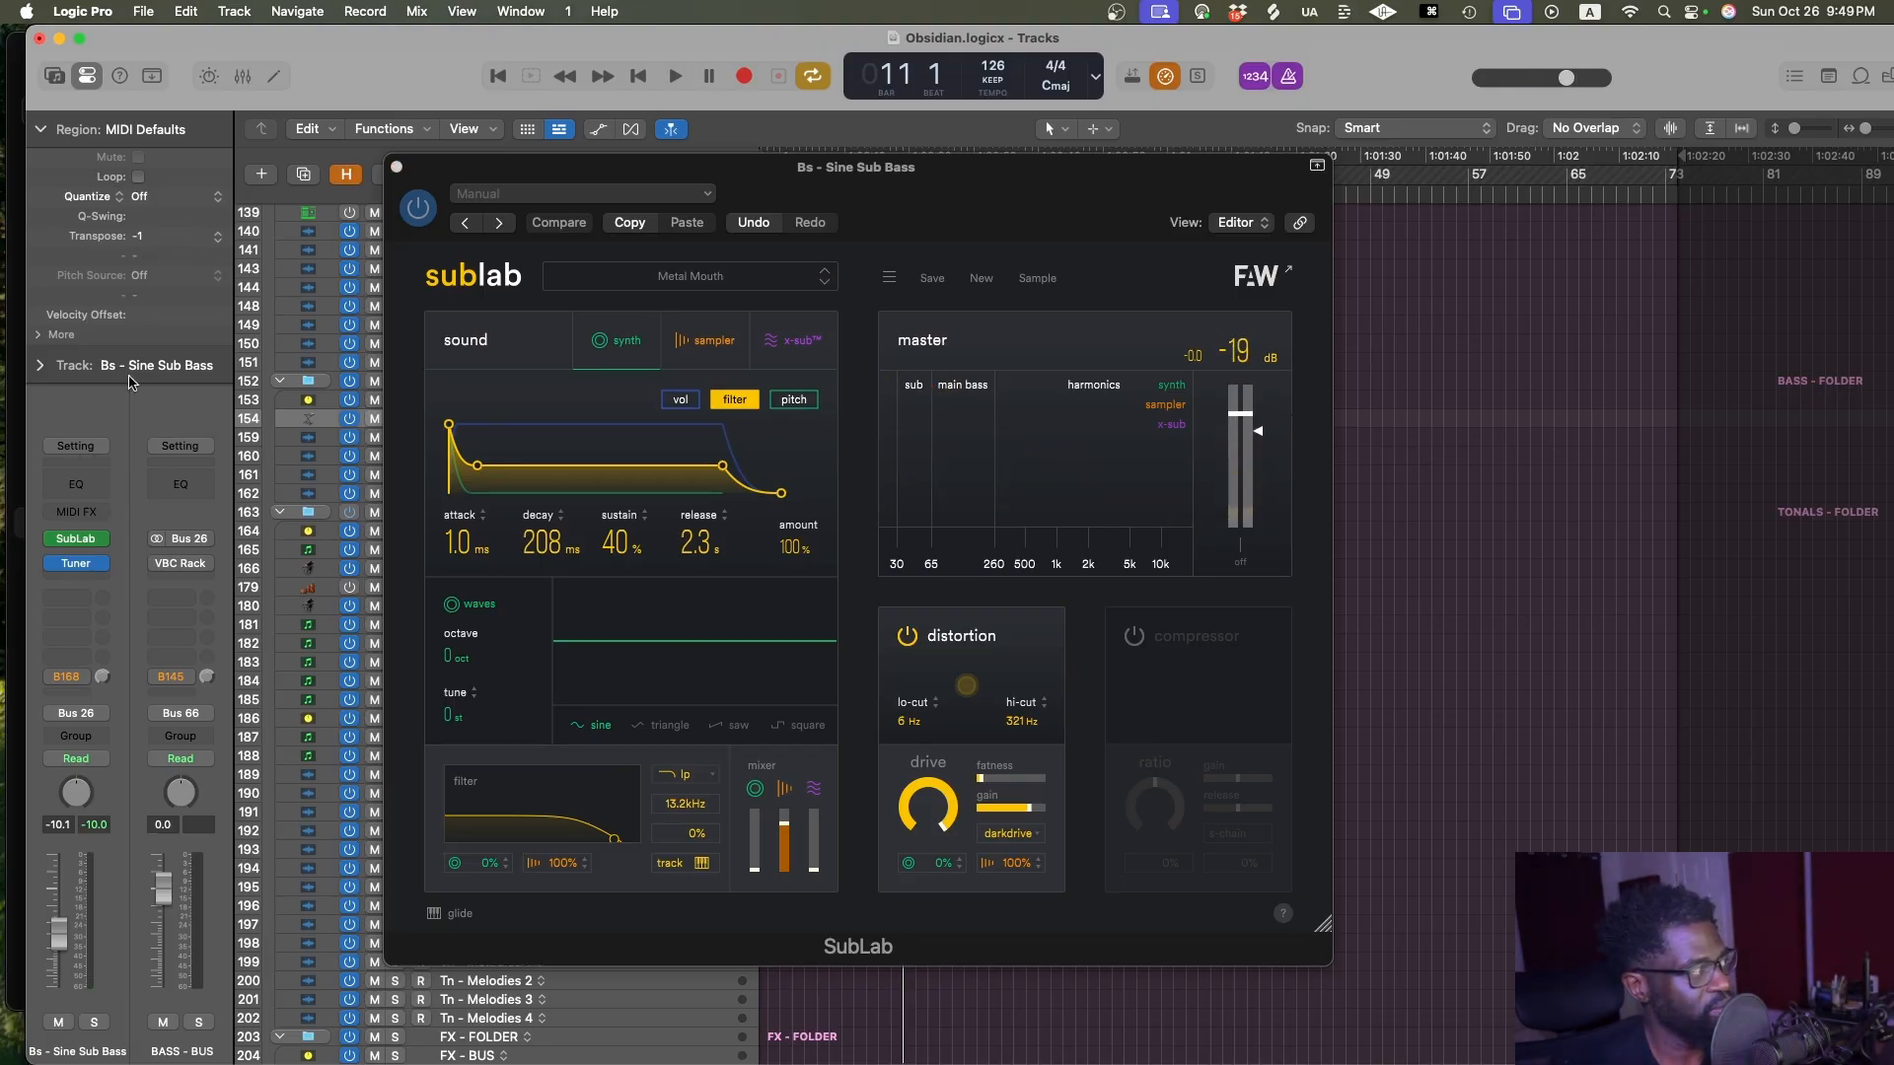
left_click(79, 563)
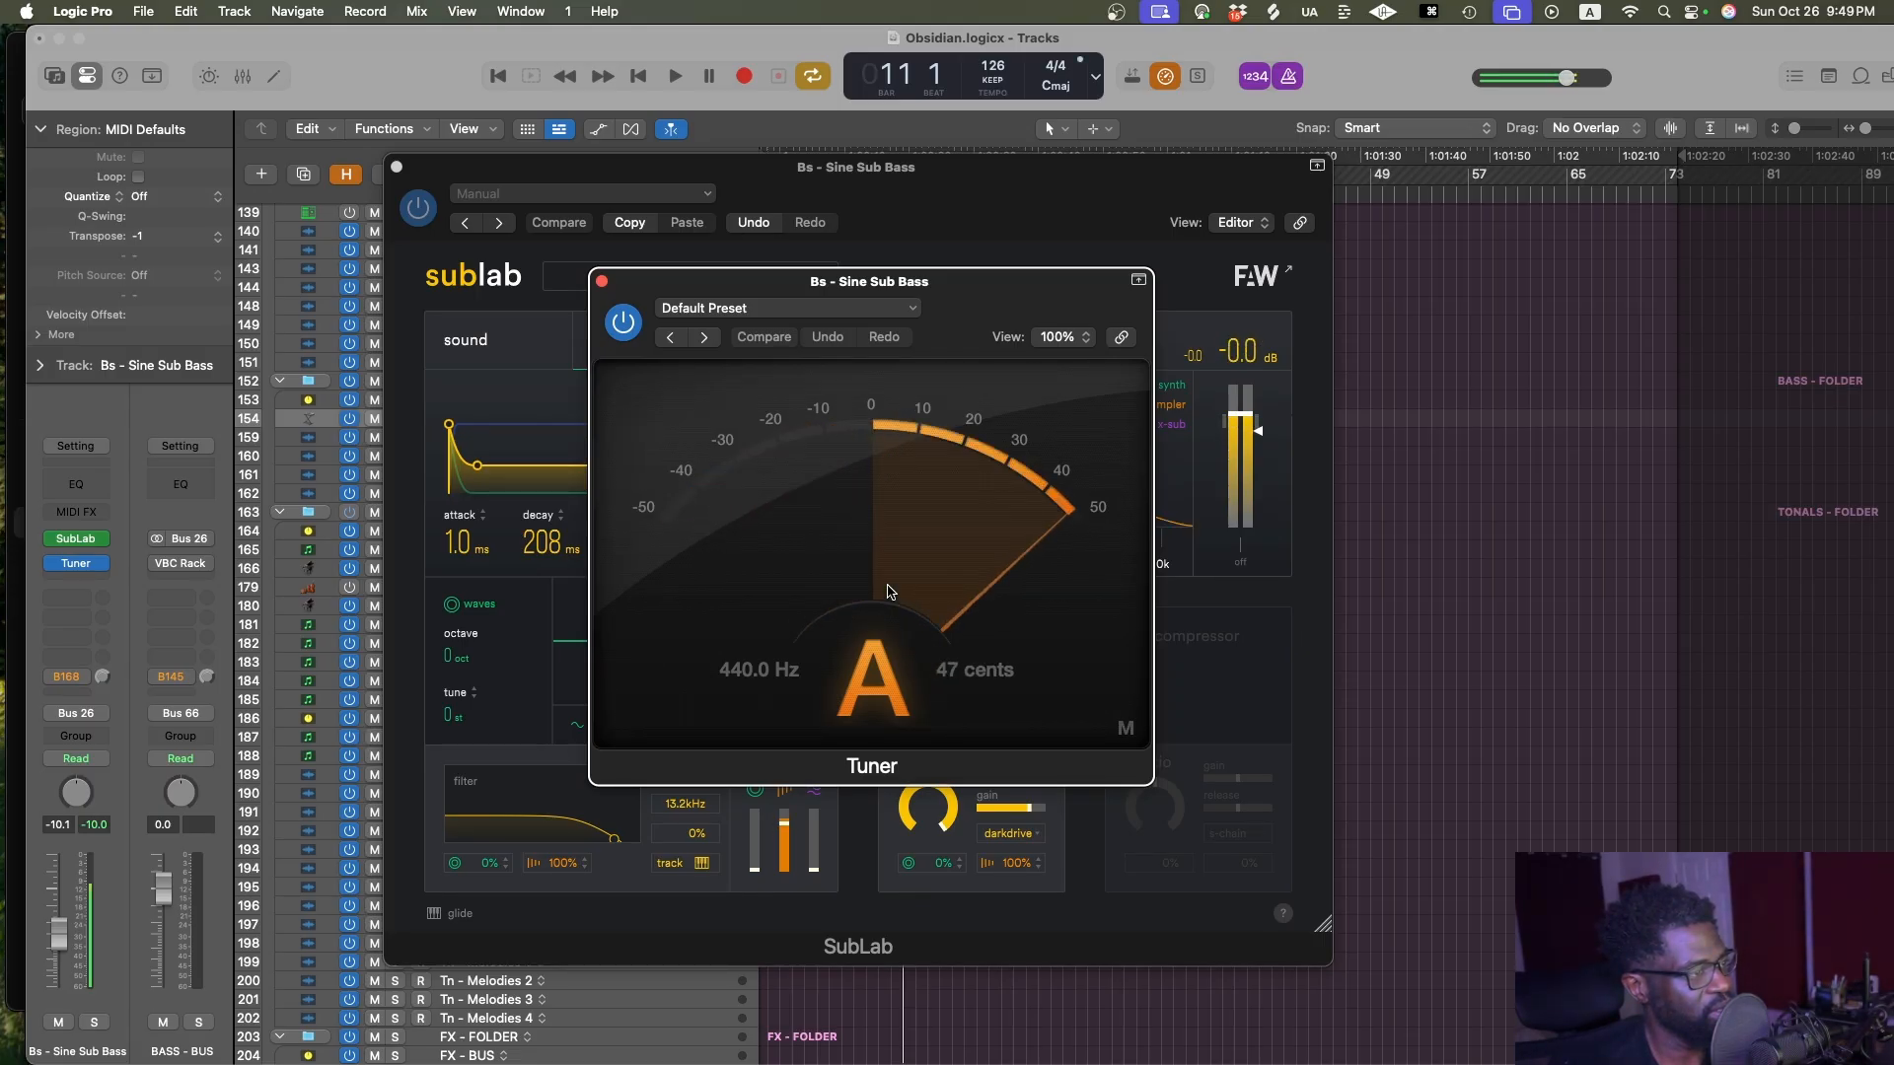
Close the Tuner, play the loop with SubLab open, and lower the Bs - Sine Sub Bass track's volume to -12.6 dB
left_click(600, 283)
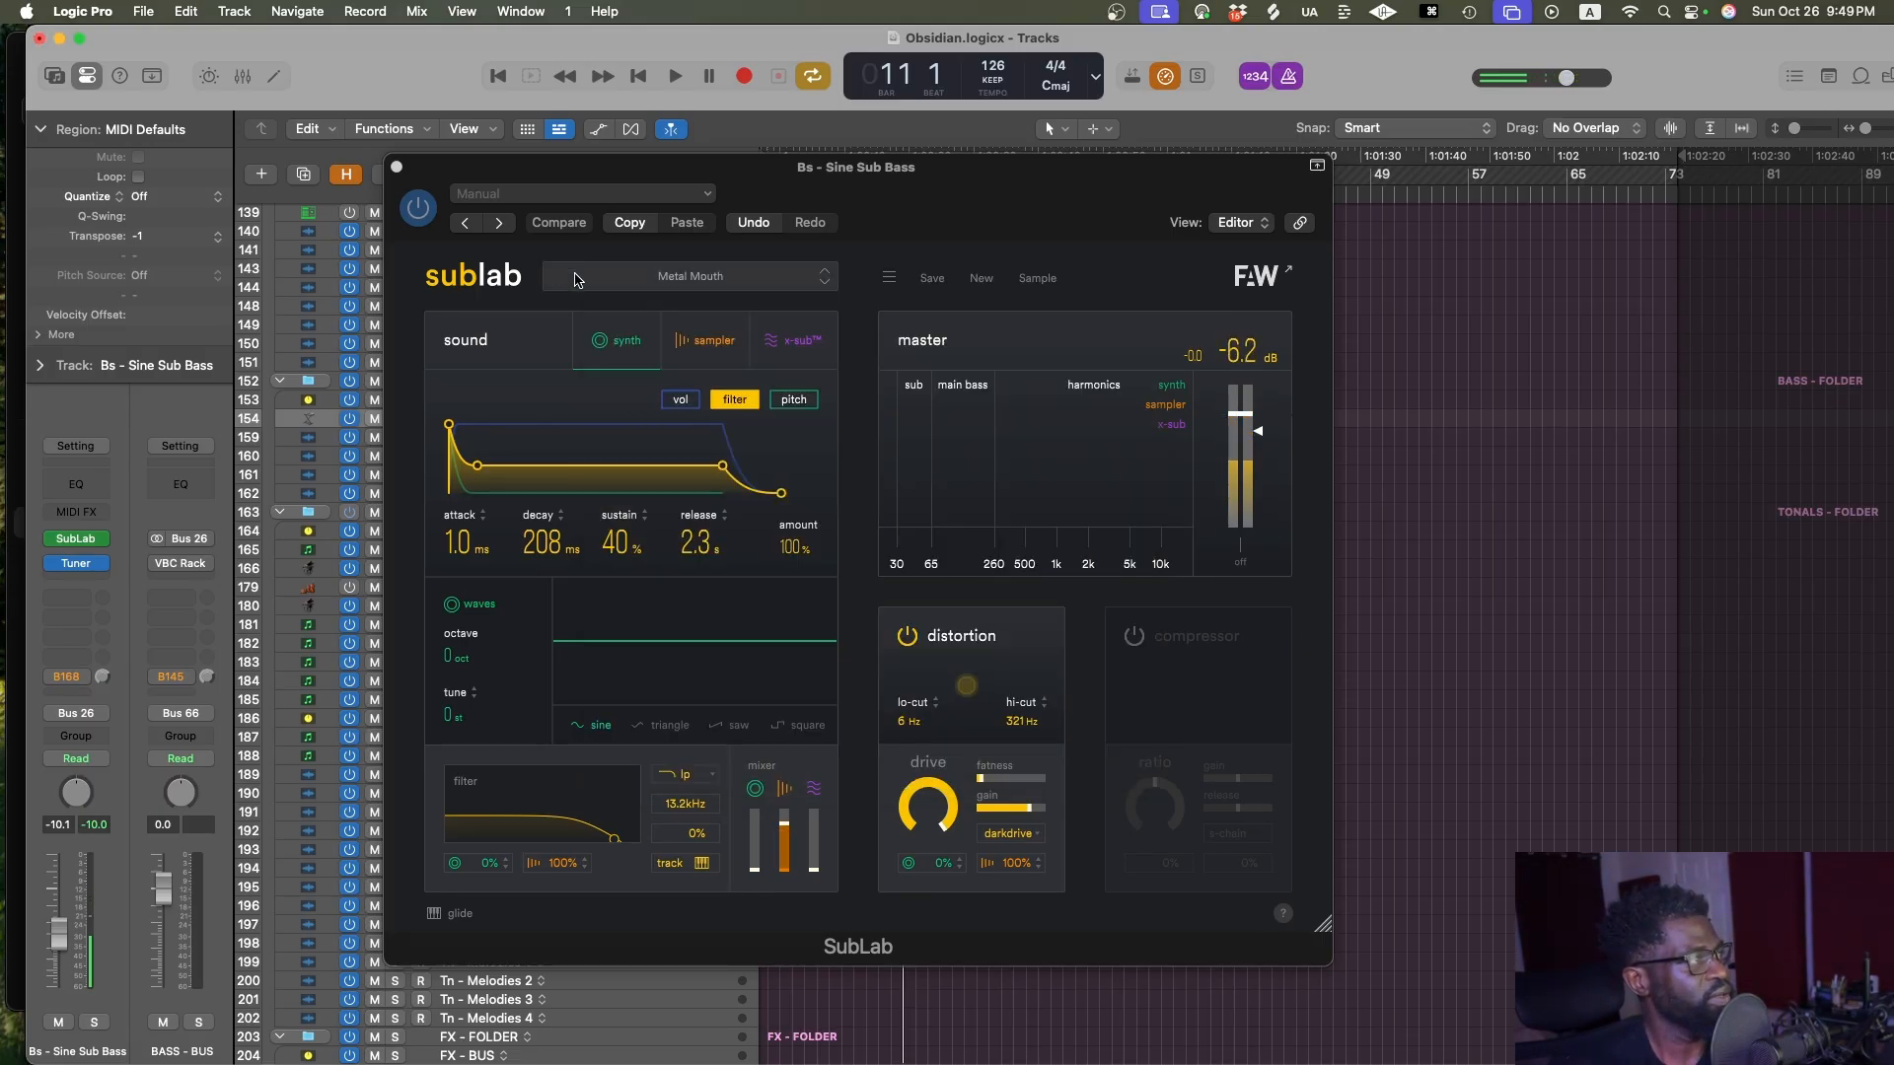
left_click(395, 167)
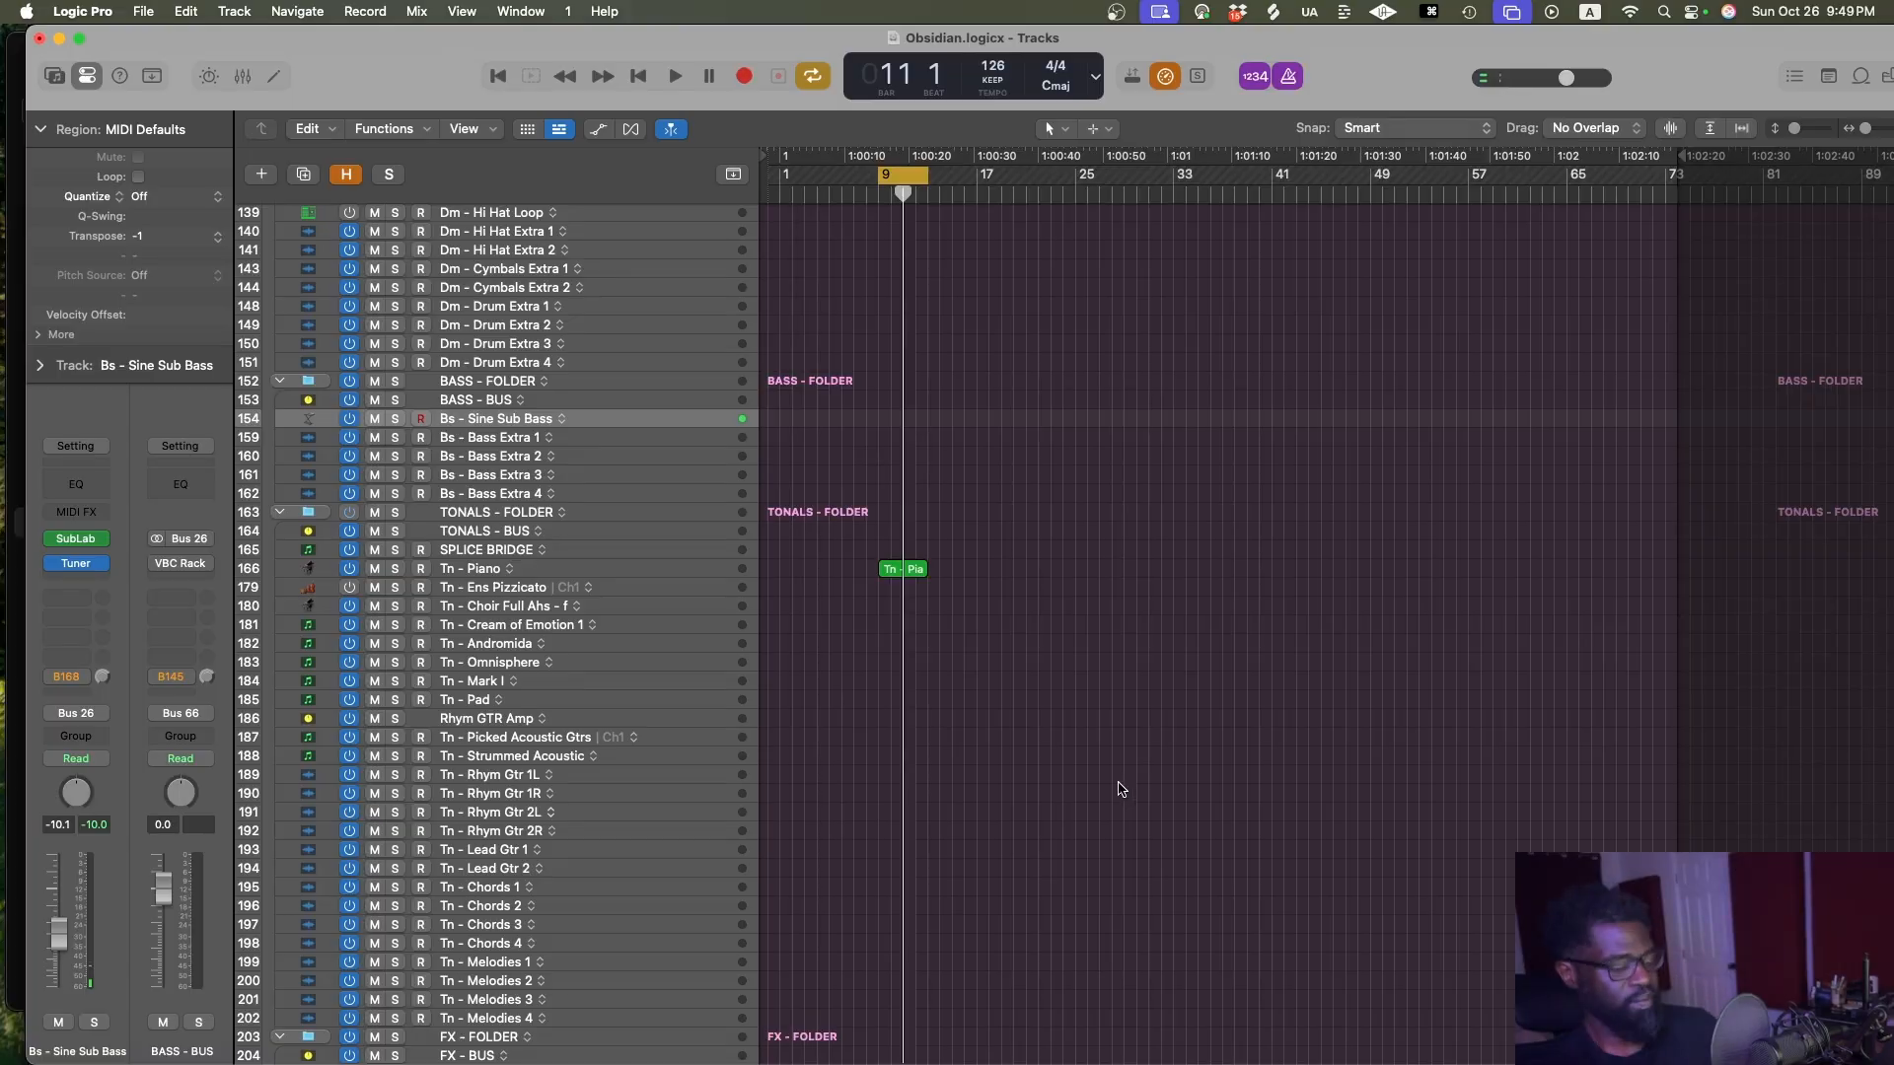
key("space")
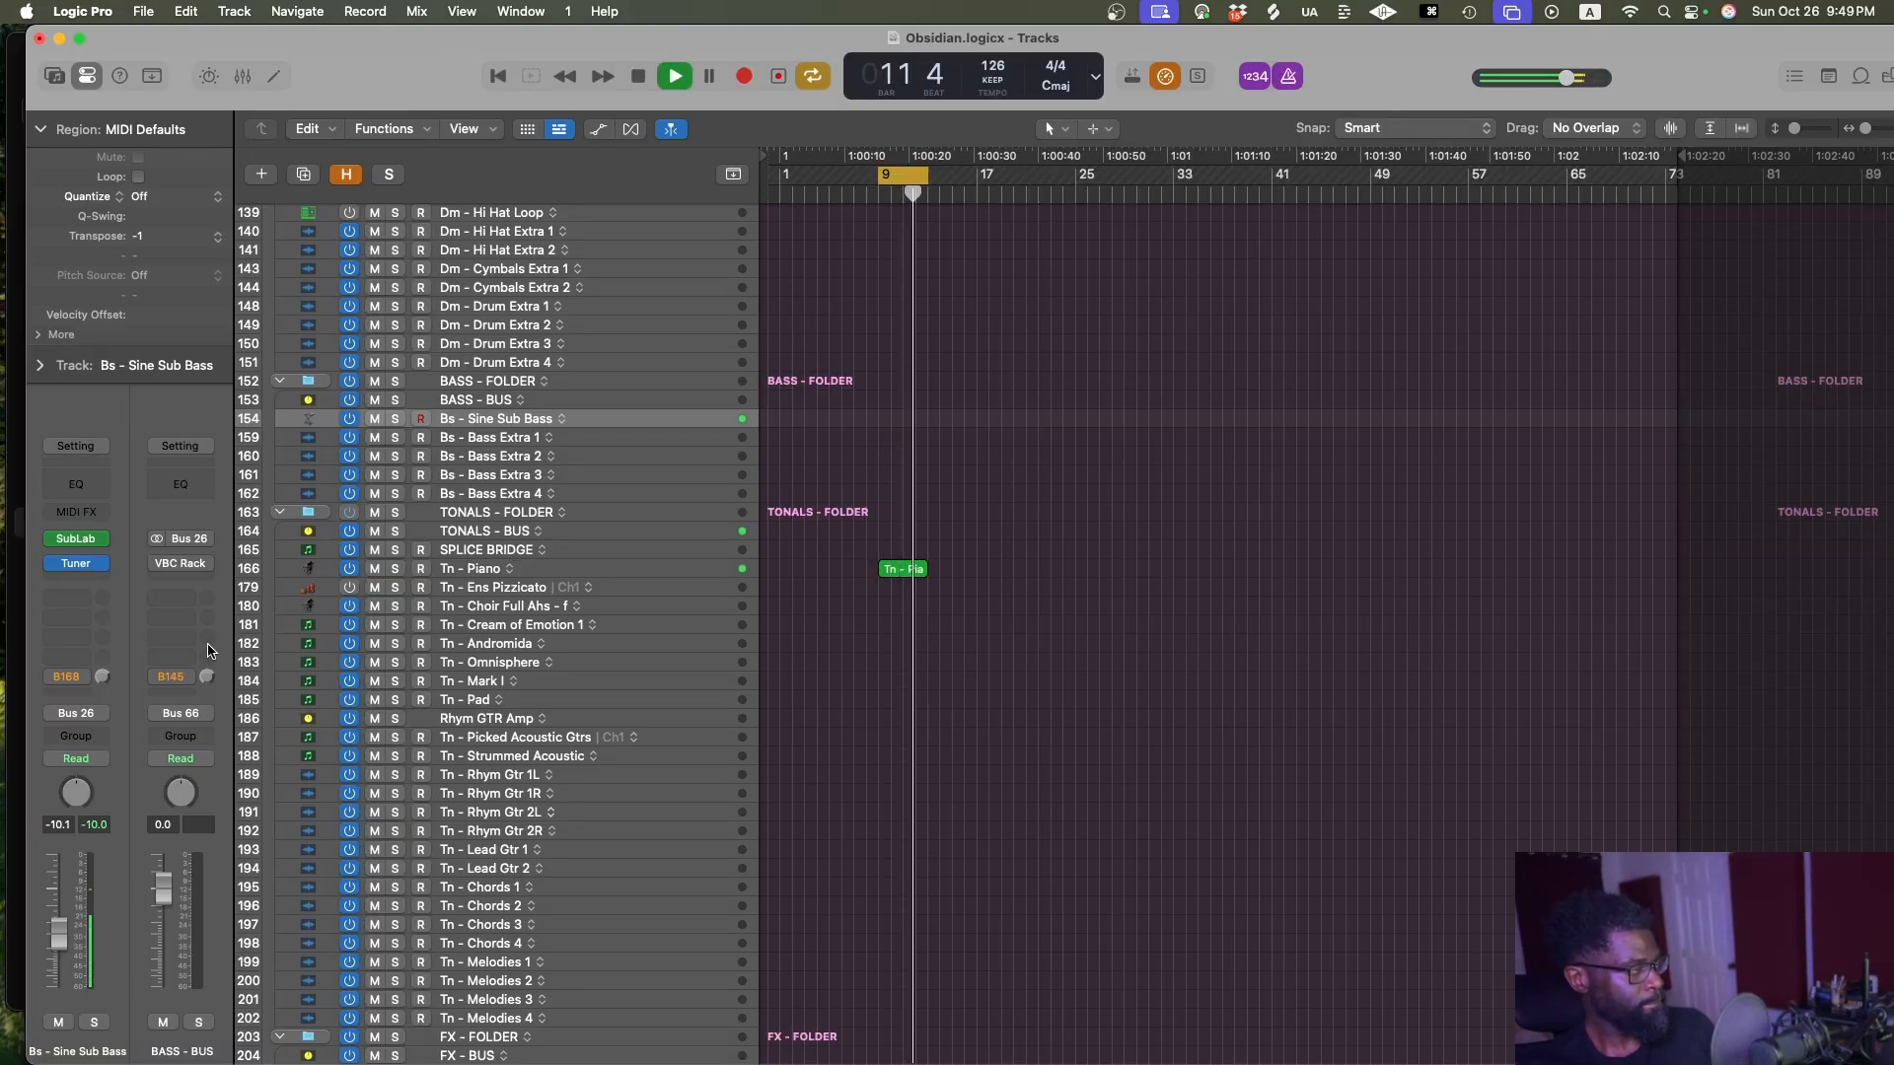
left_click(77, 540)
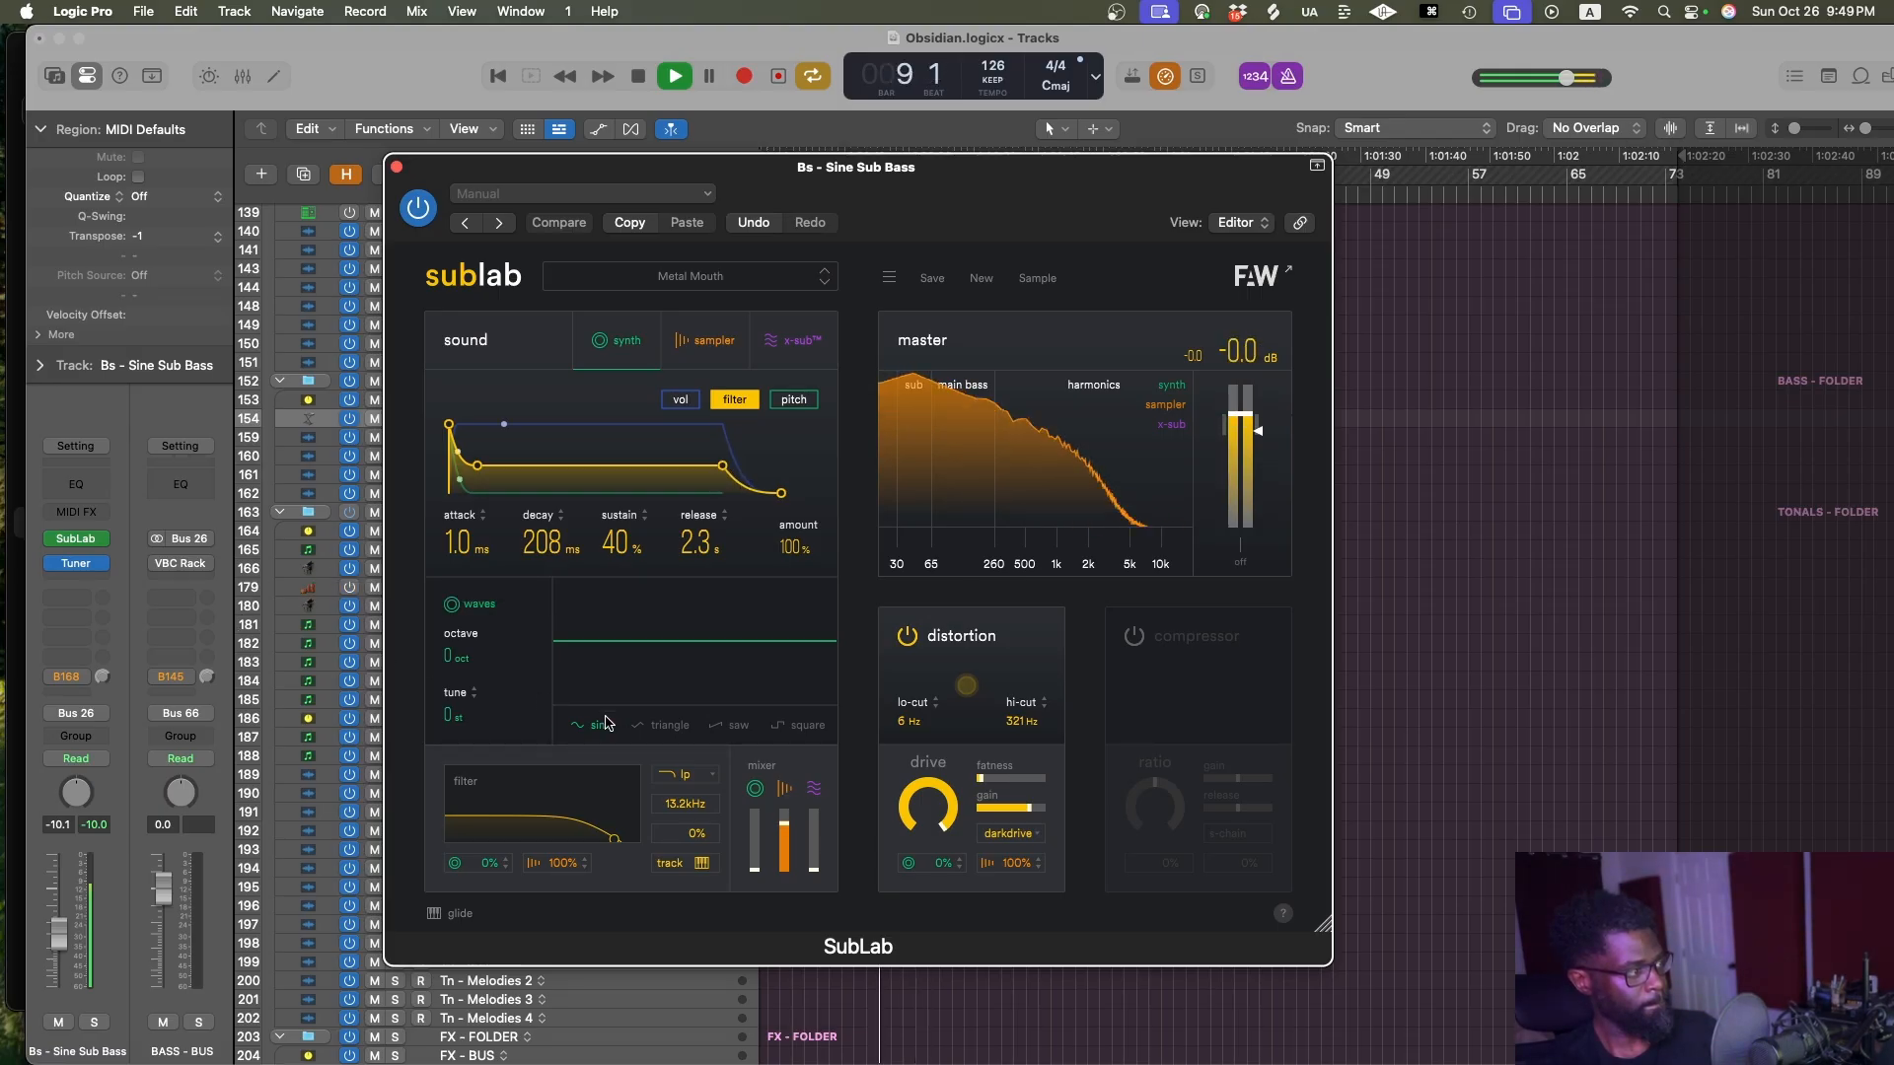
left_click_drag(69, 969, 69, 980)
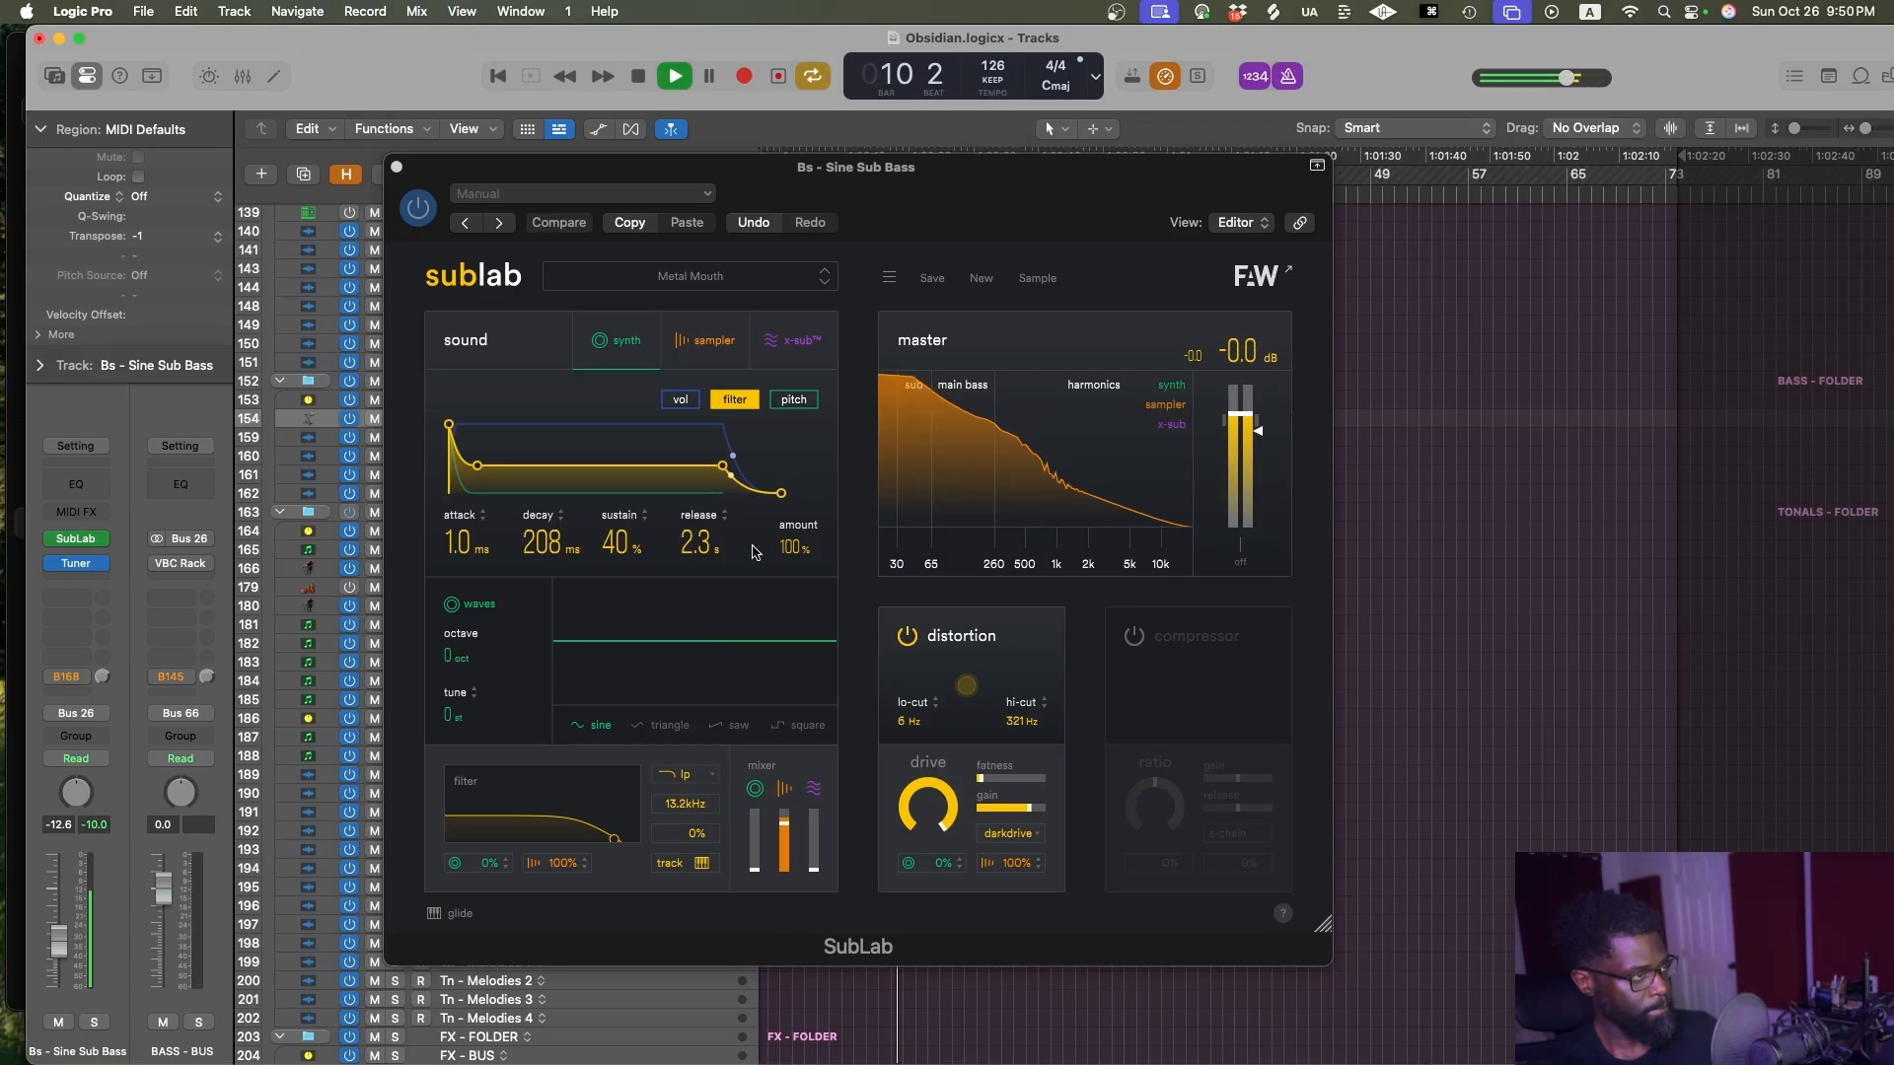
Try a filter envelope release of 1.0 ms and sustain of 38%, restore the Metal Mouth preset's settings, and stop playback
left_click_drag(696, 544, 679, 708)
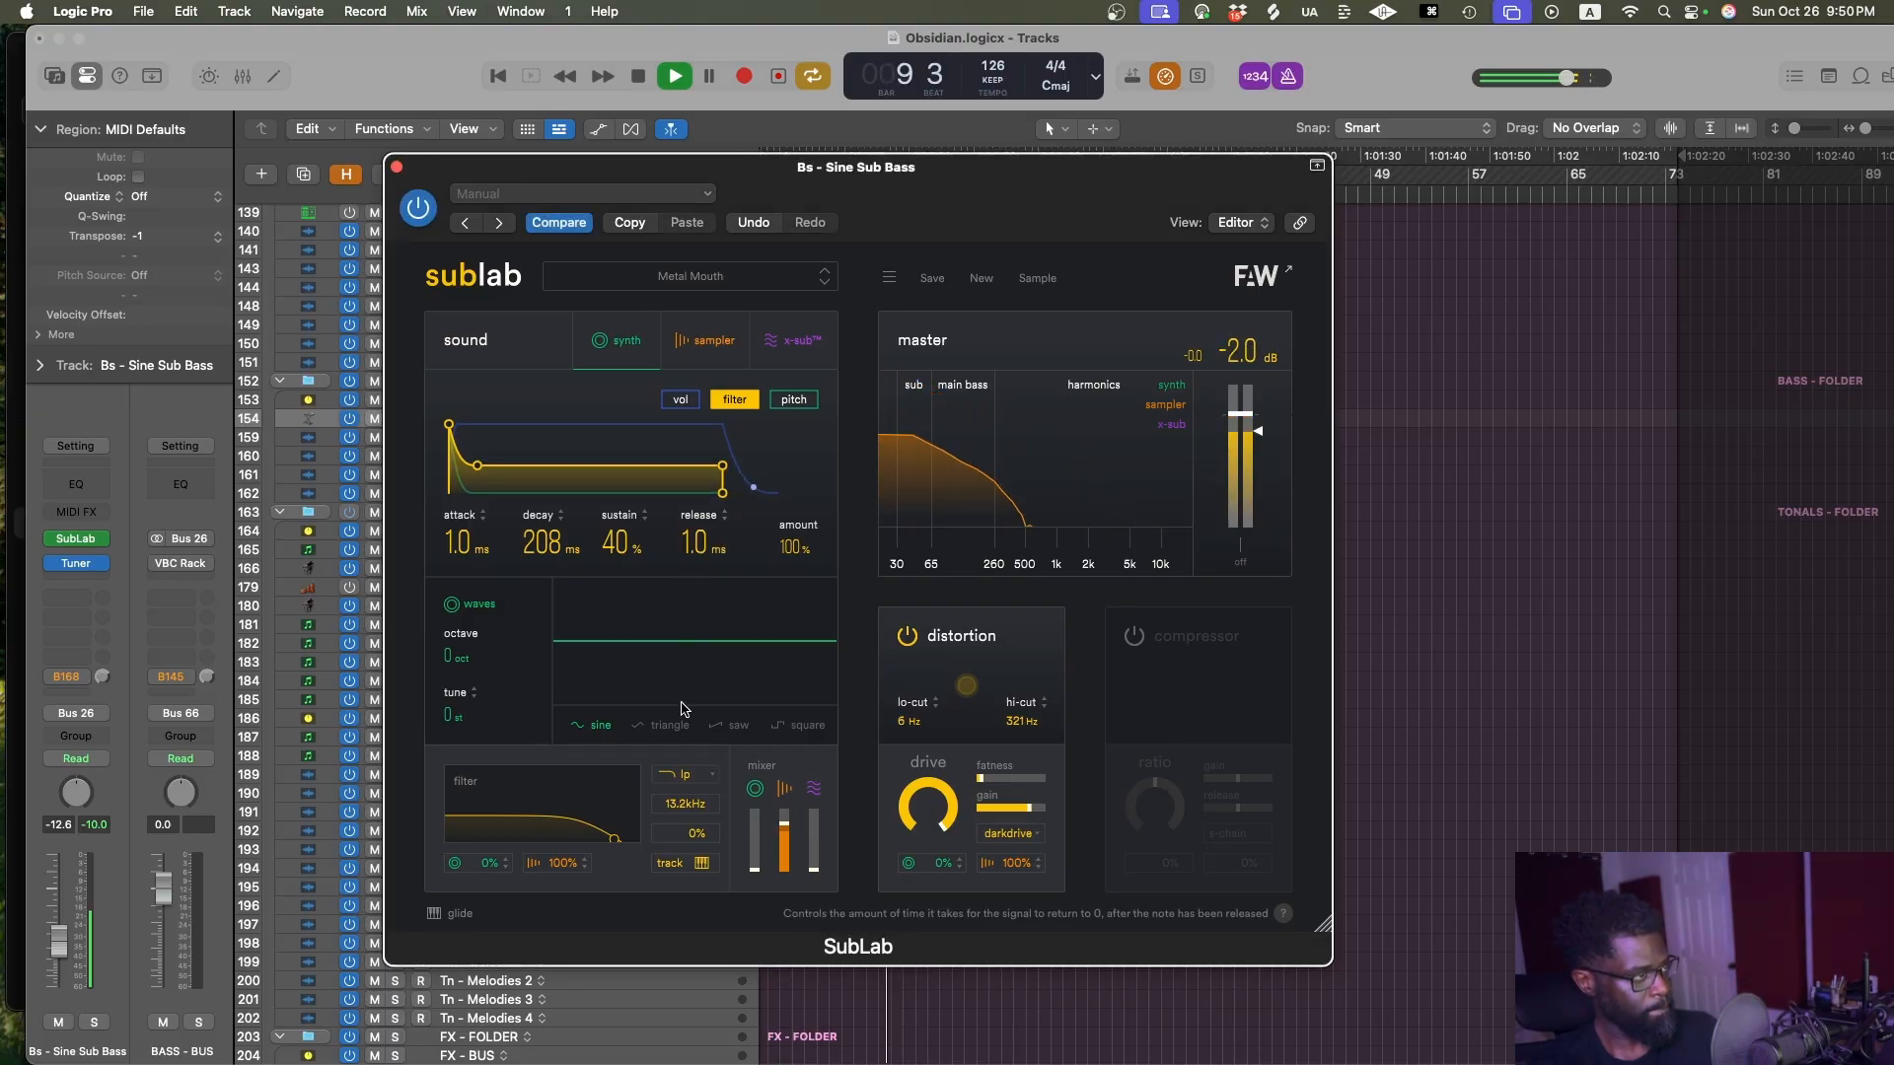
mouse_move(606, 549)
left_mouse_down()
mouse_move(611, 617)
mouse_move(620, 444)
mouse_move(620, 575)
mouse_move(620, 528)
left_mouse_up()
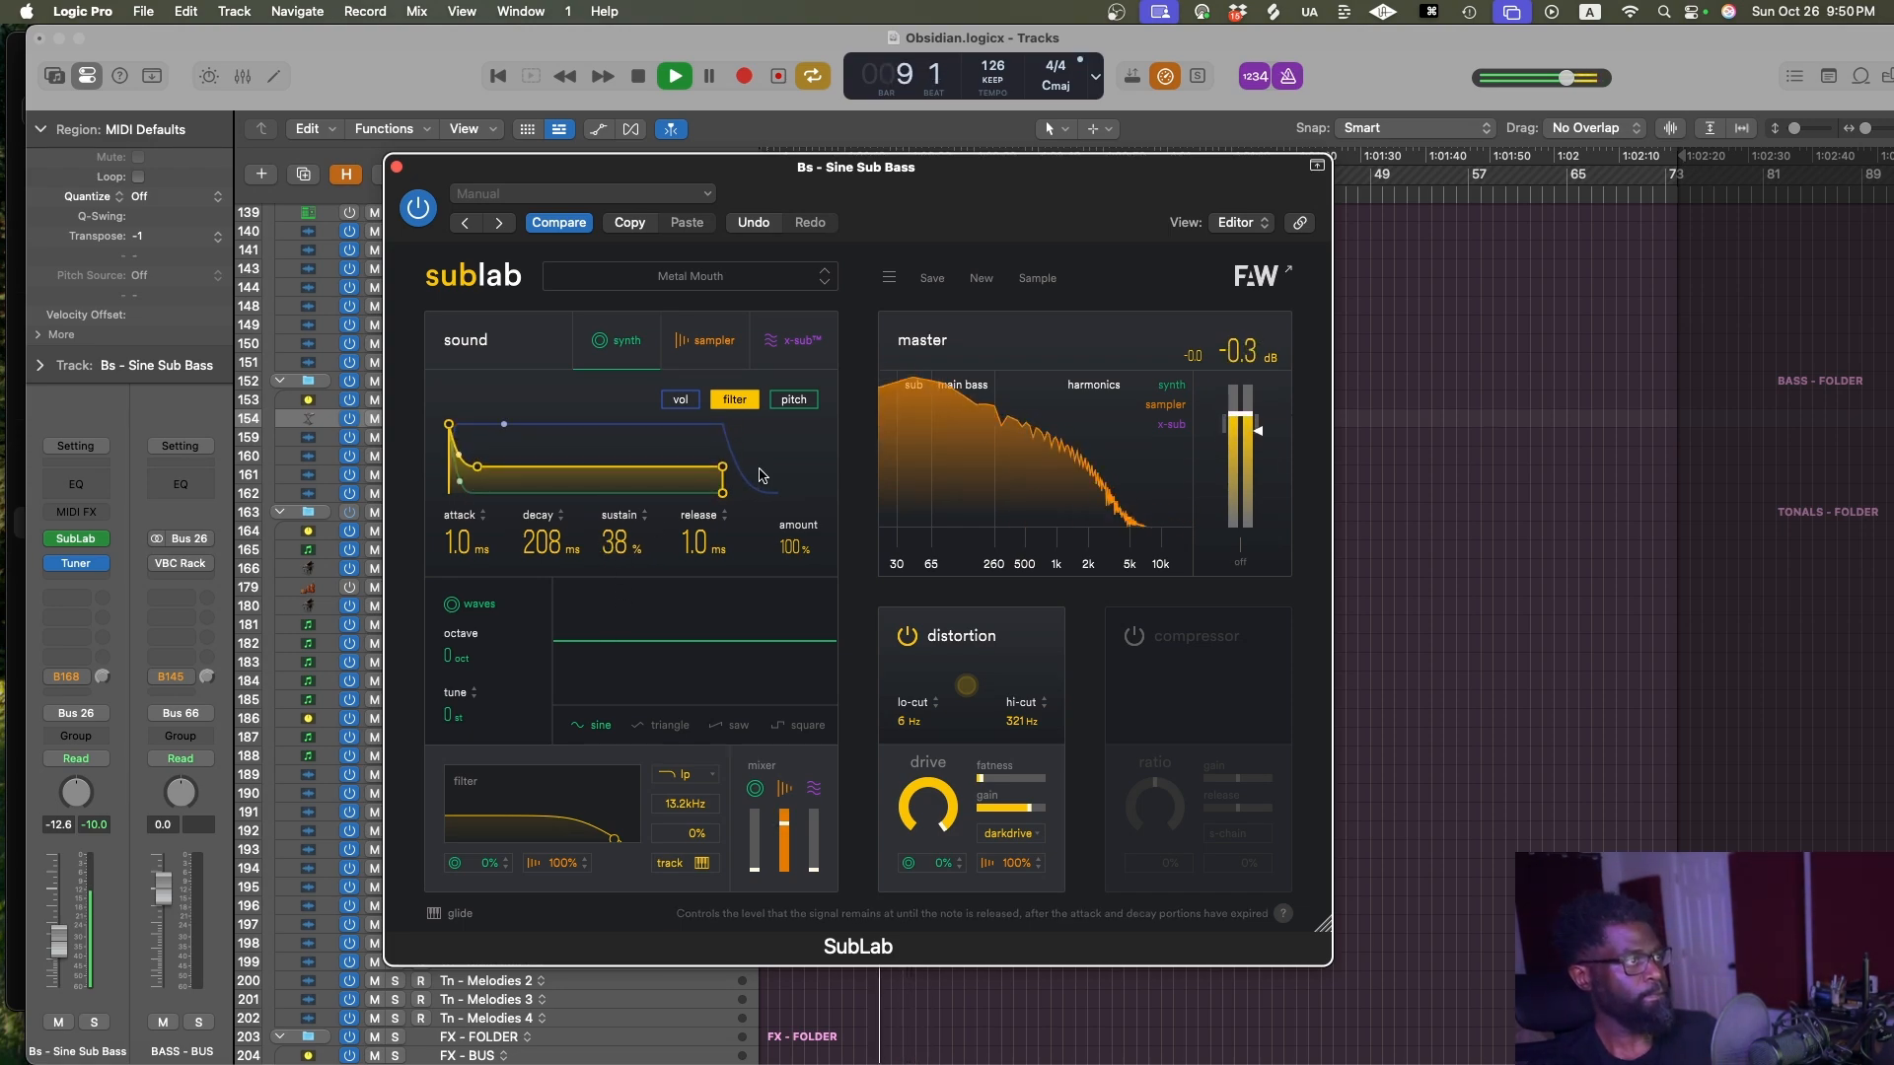
left_click(823, 282)
left_click(826, 270)
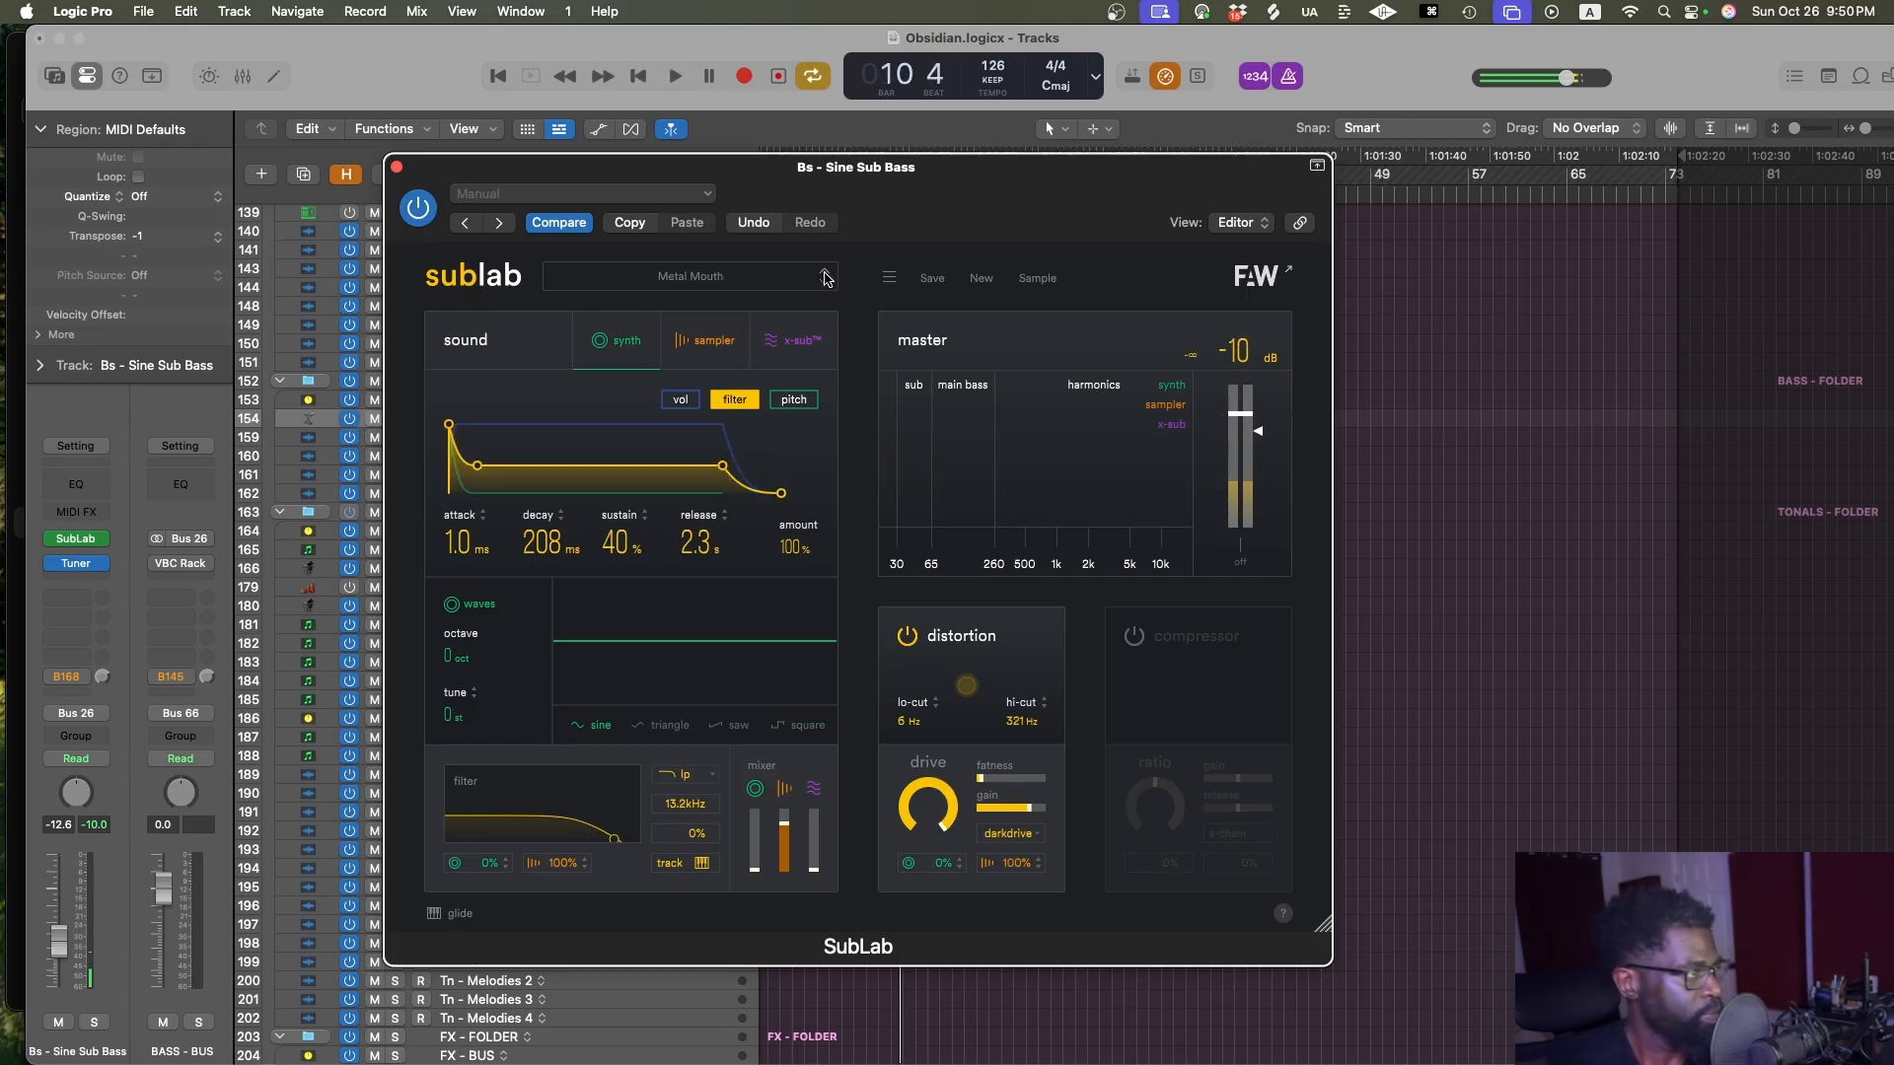
key("space")
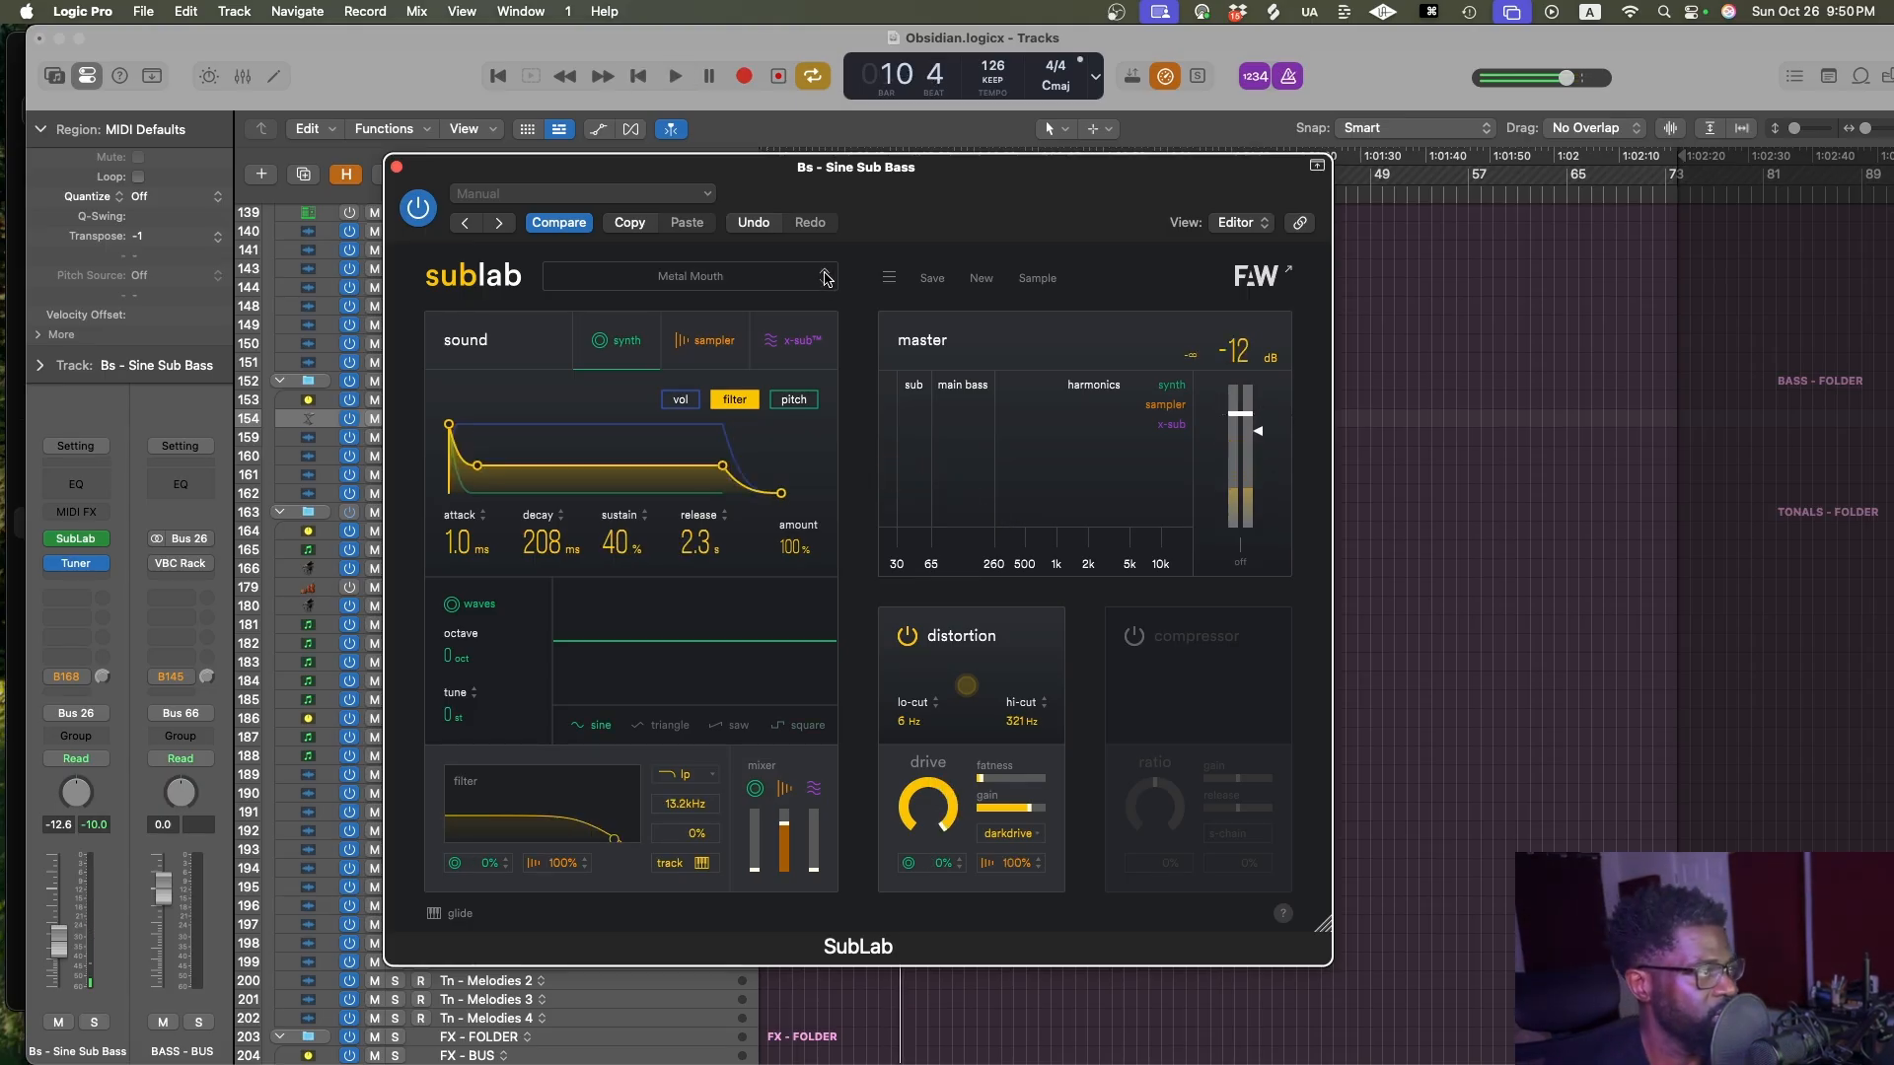
Shorten the release of SubLab's volume envelope to 884 ms and audition the bass against the loop
left_click(679, 401)
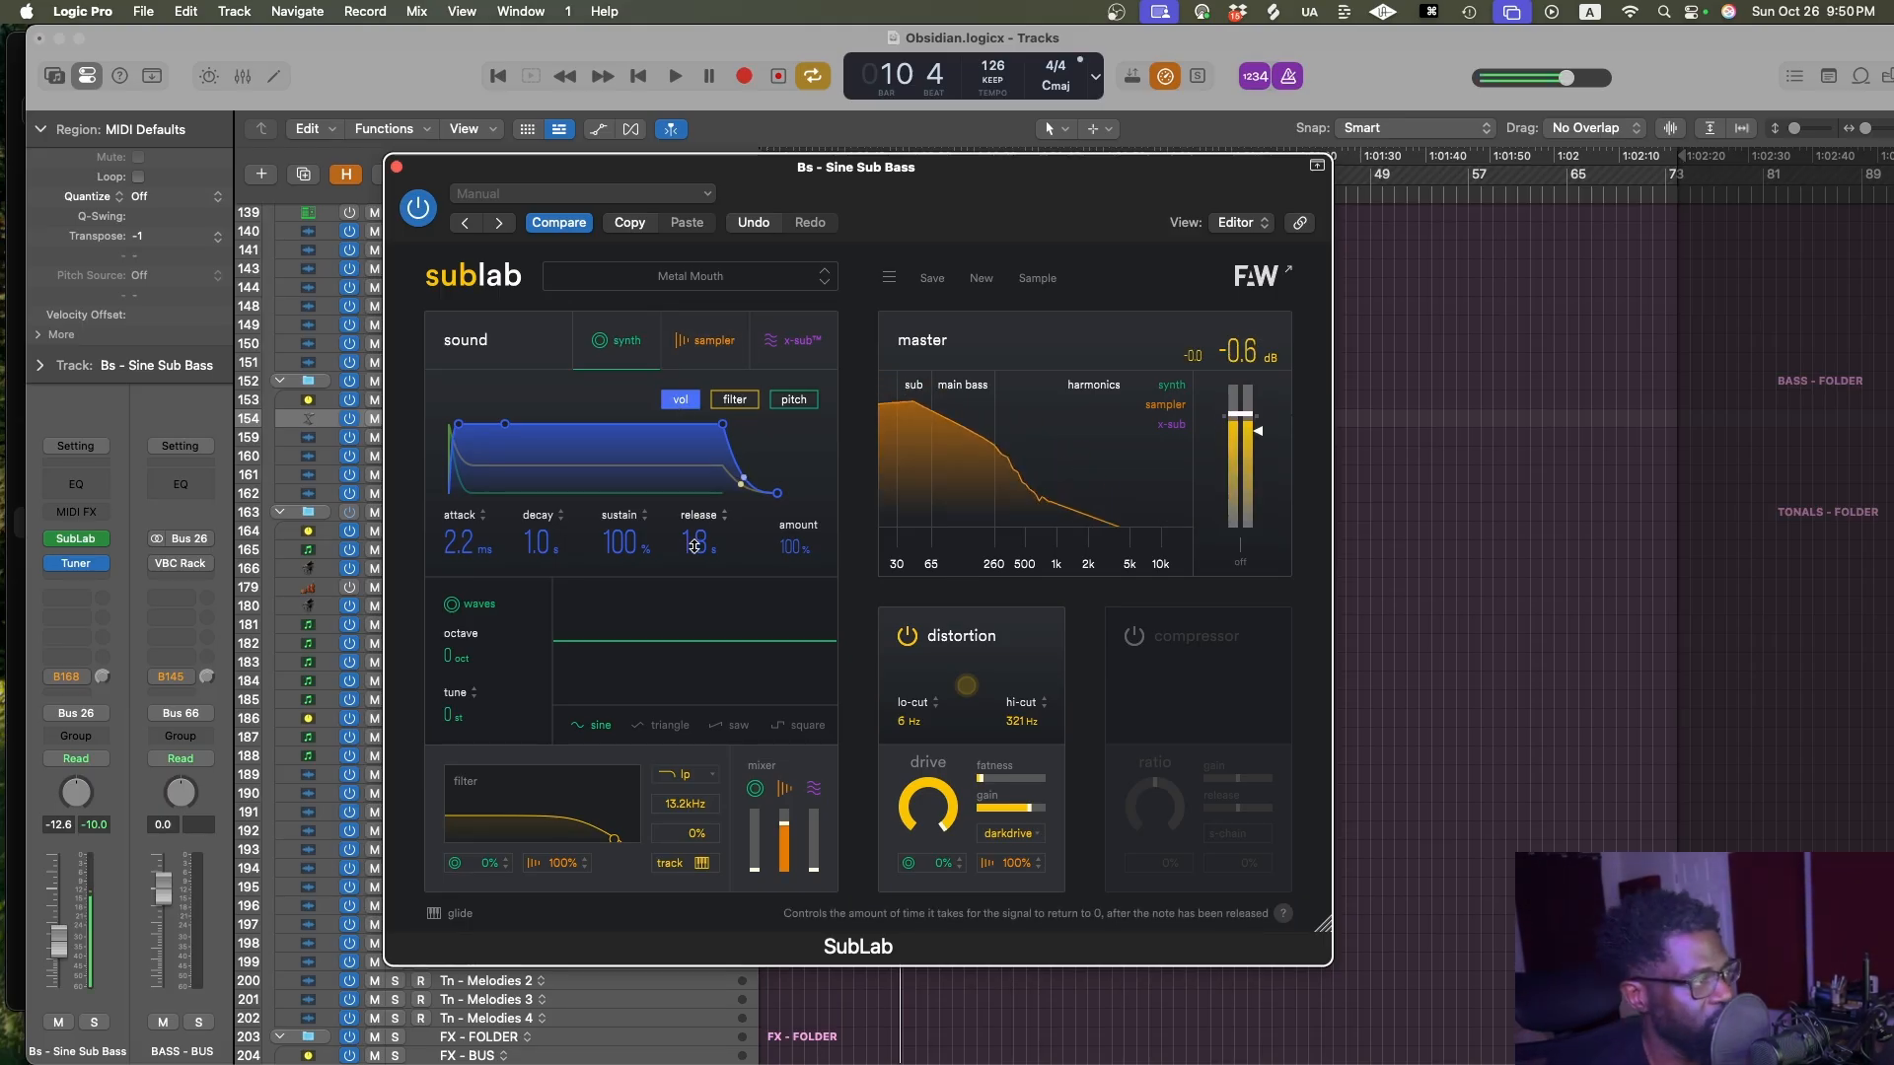
left_click_drag(693, 546, 690, 563)
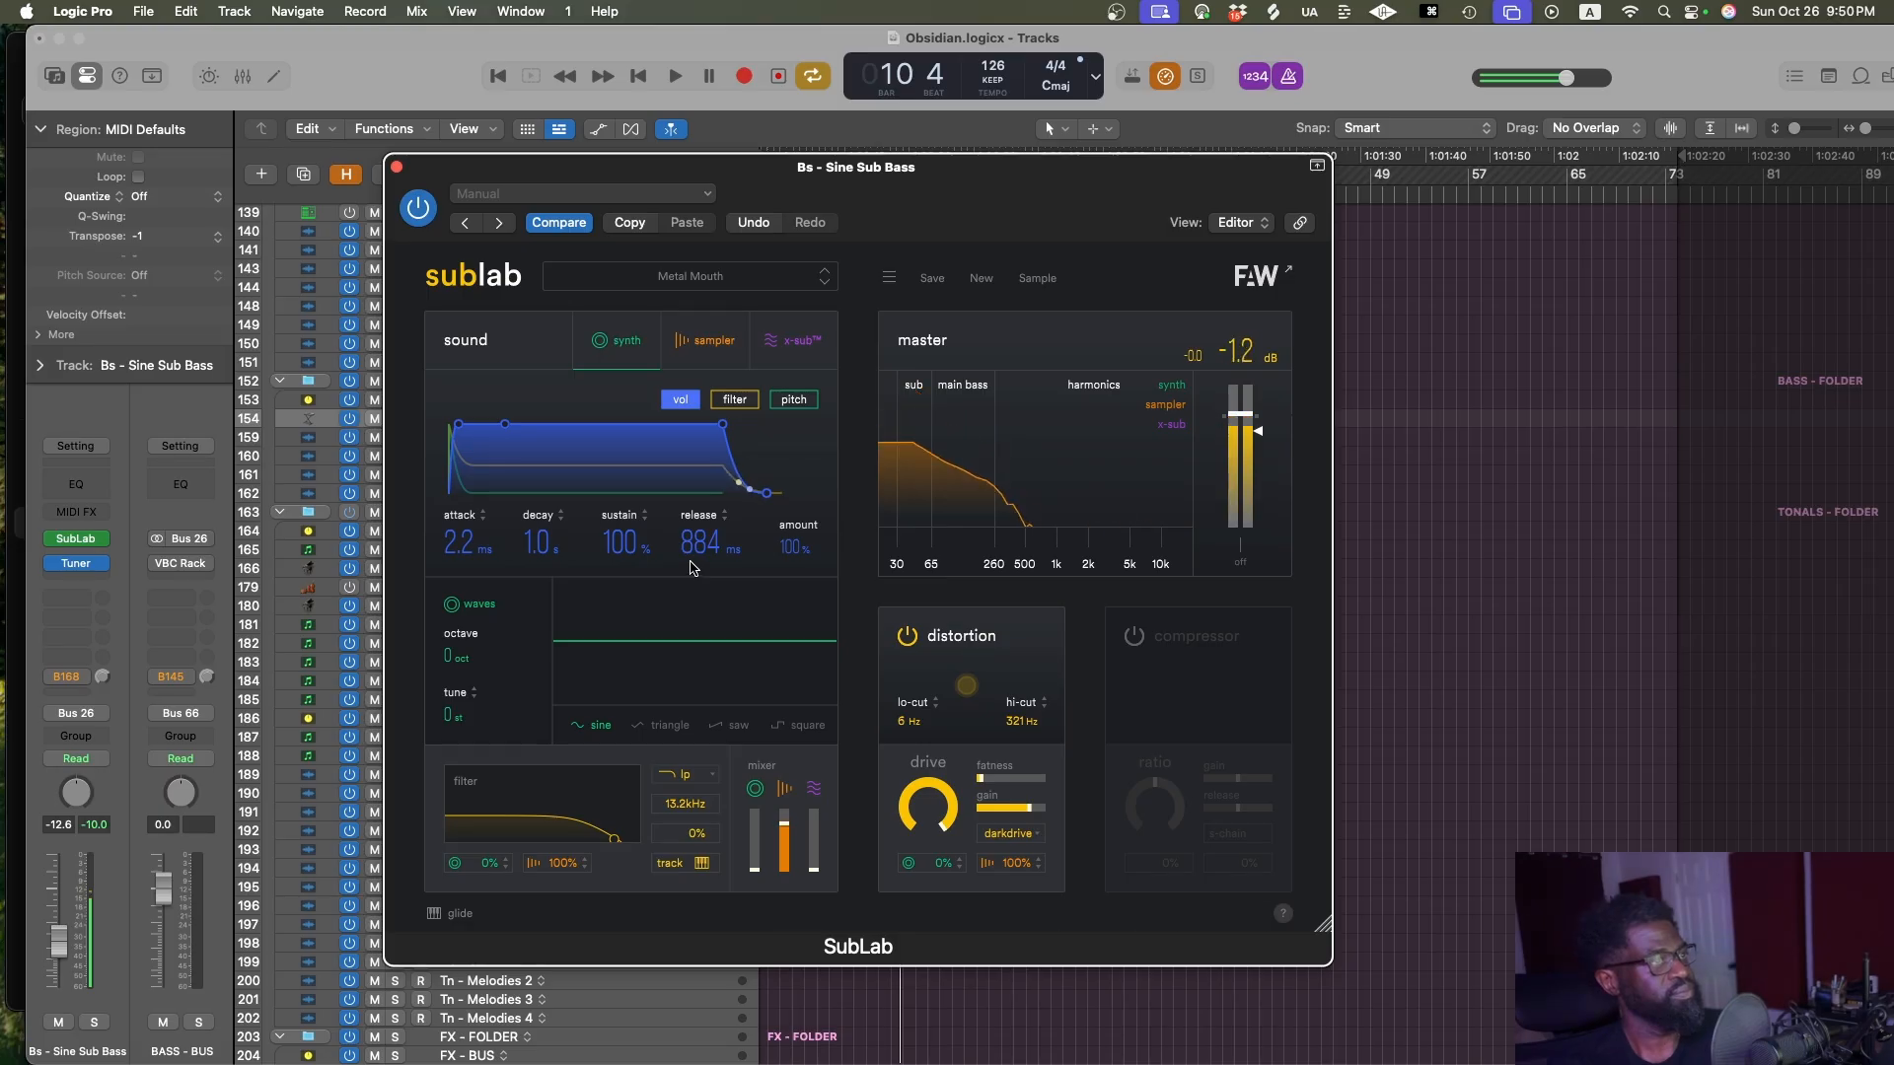
key("space")
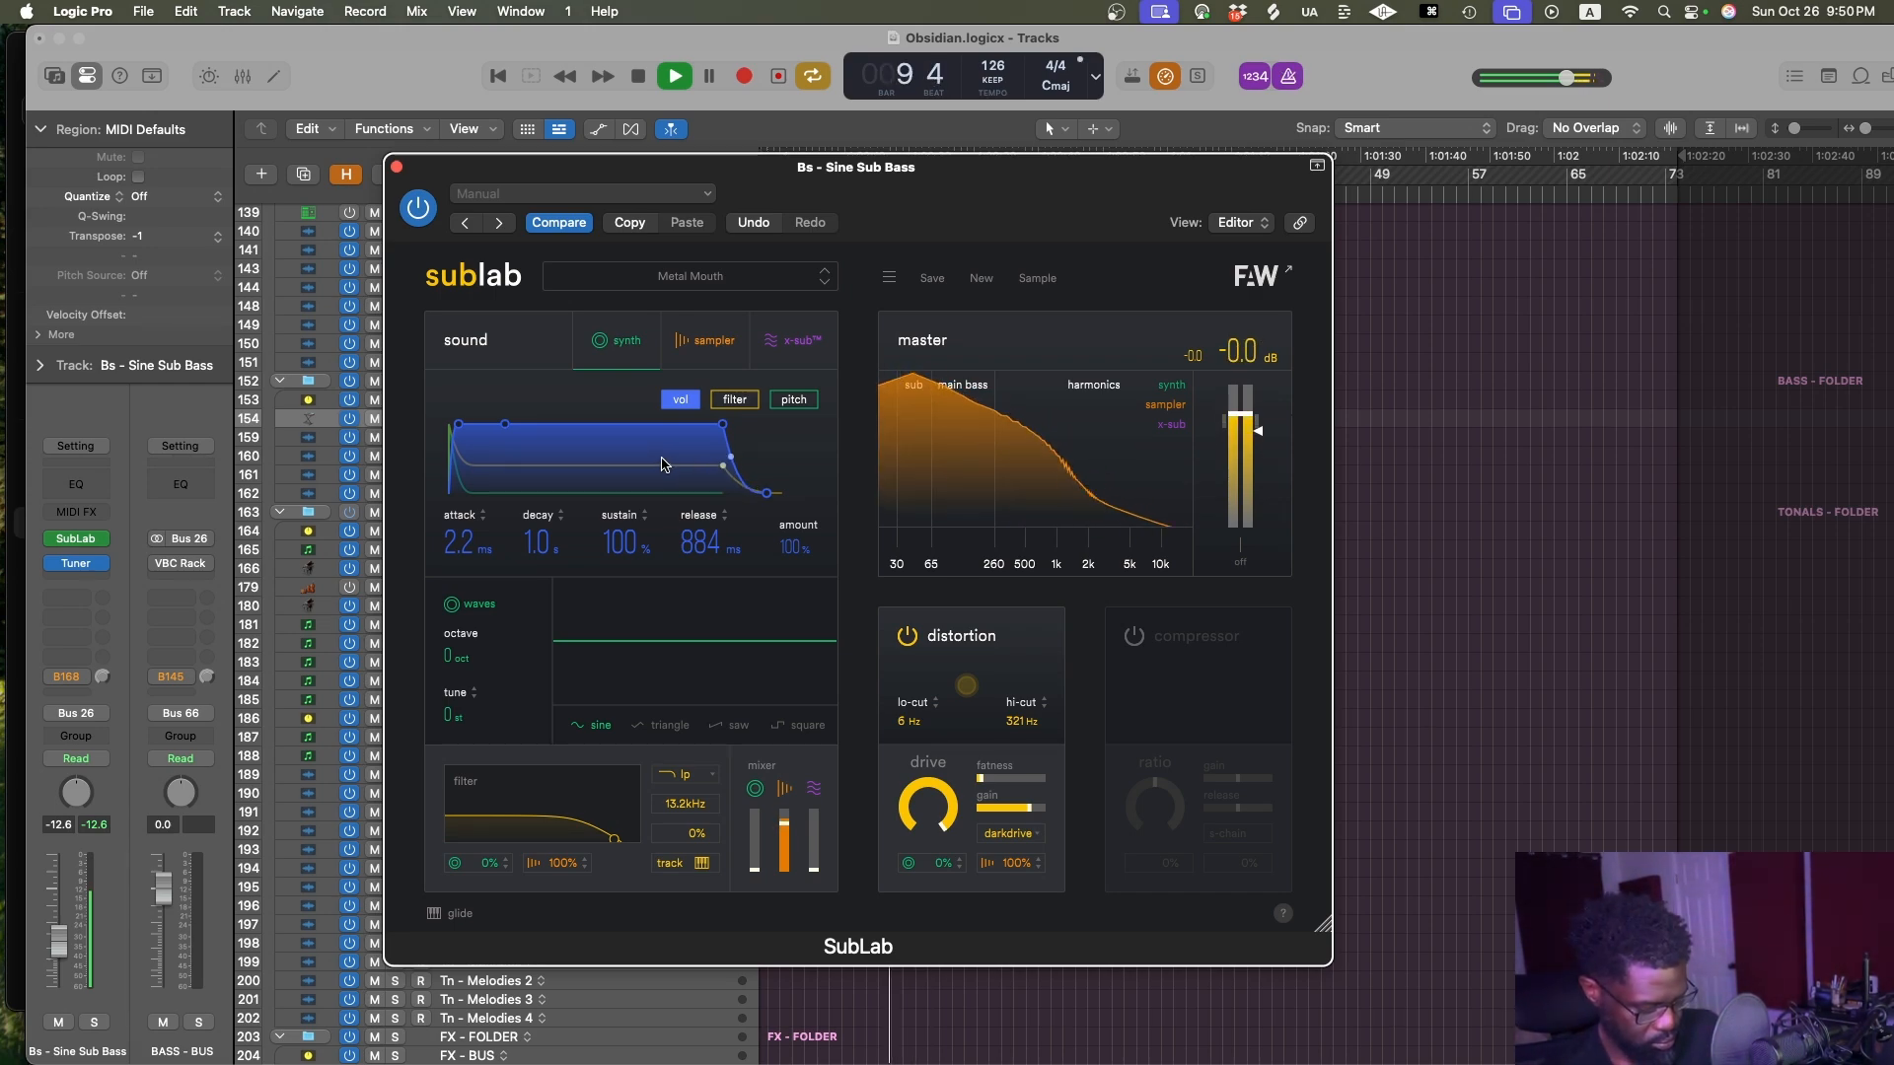
key("space")
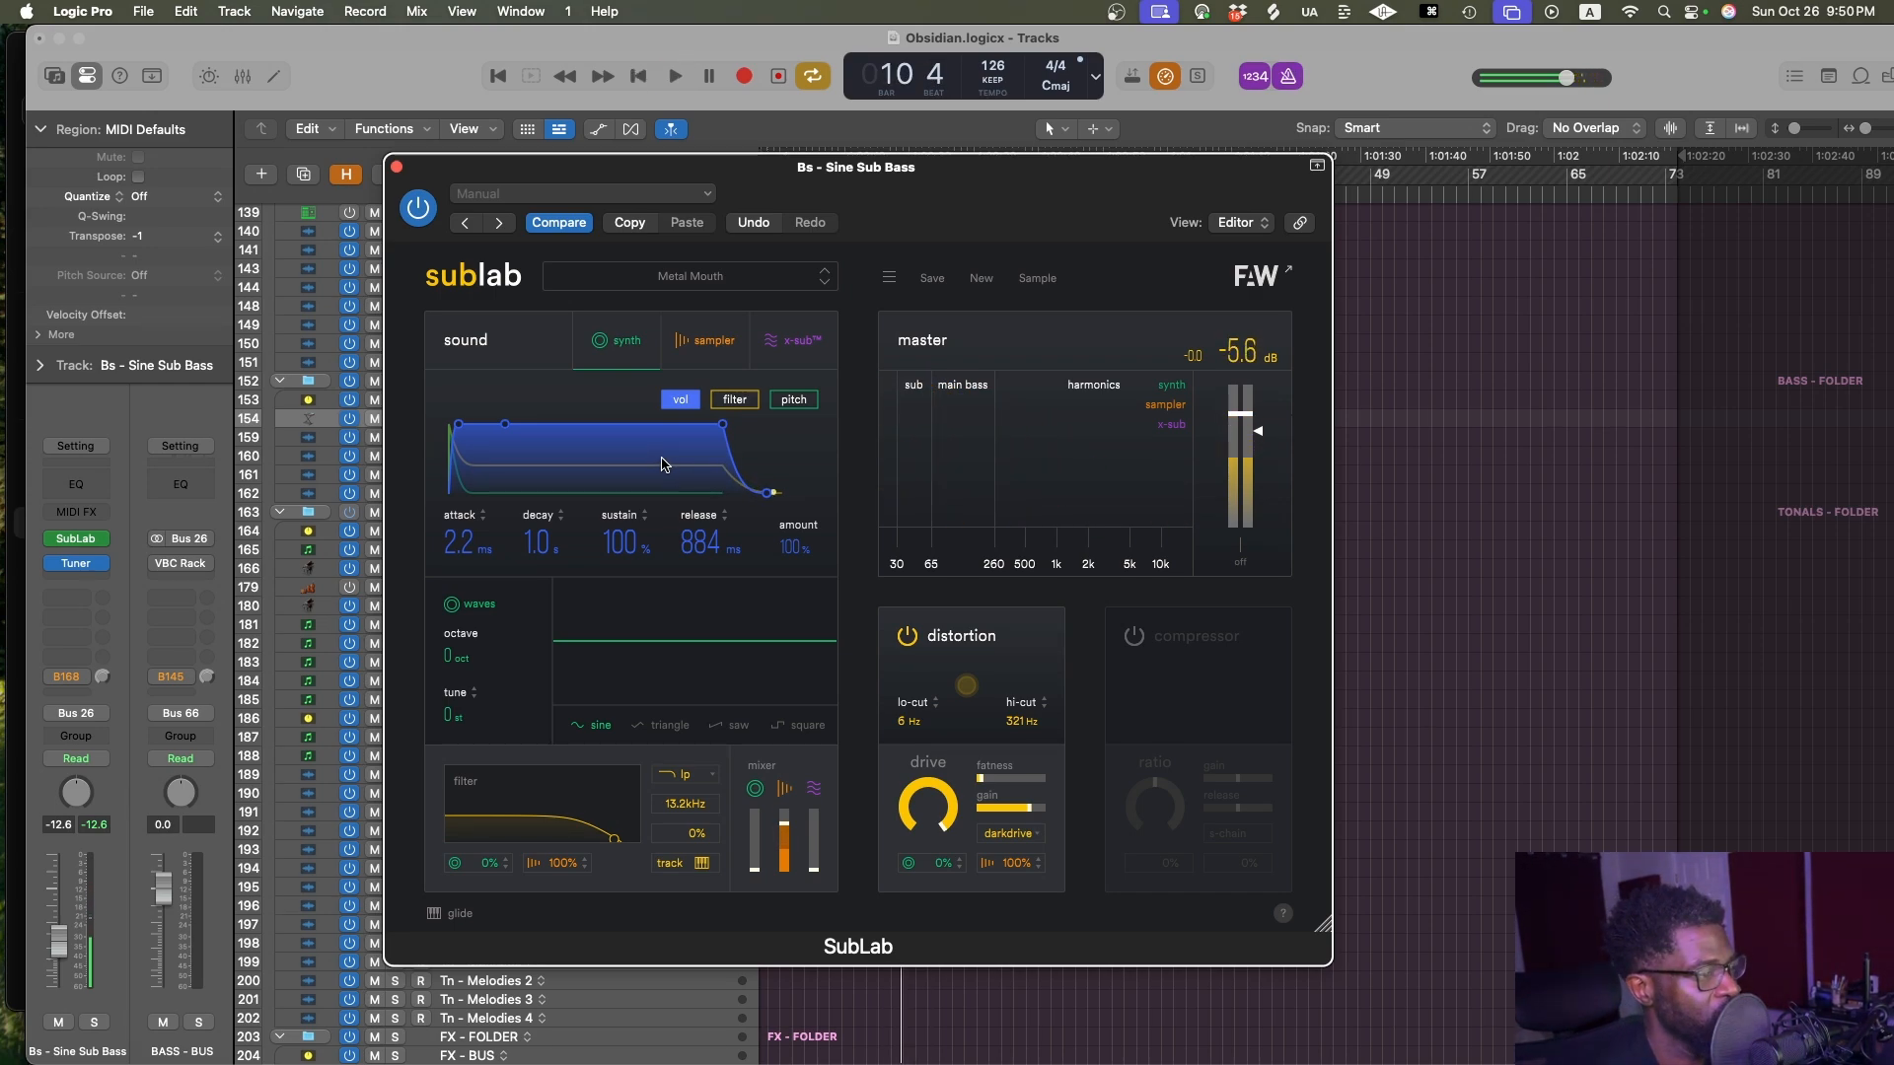
Insert Soundtoys Devil-Loc Deluxe after the Tuner on the Sine Sub Bass track and load its Bass EdgyMix preset
left_click(90, 579)
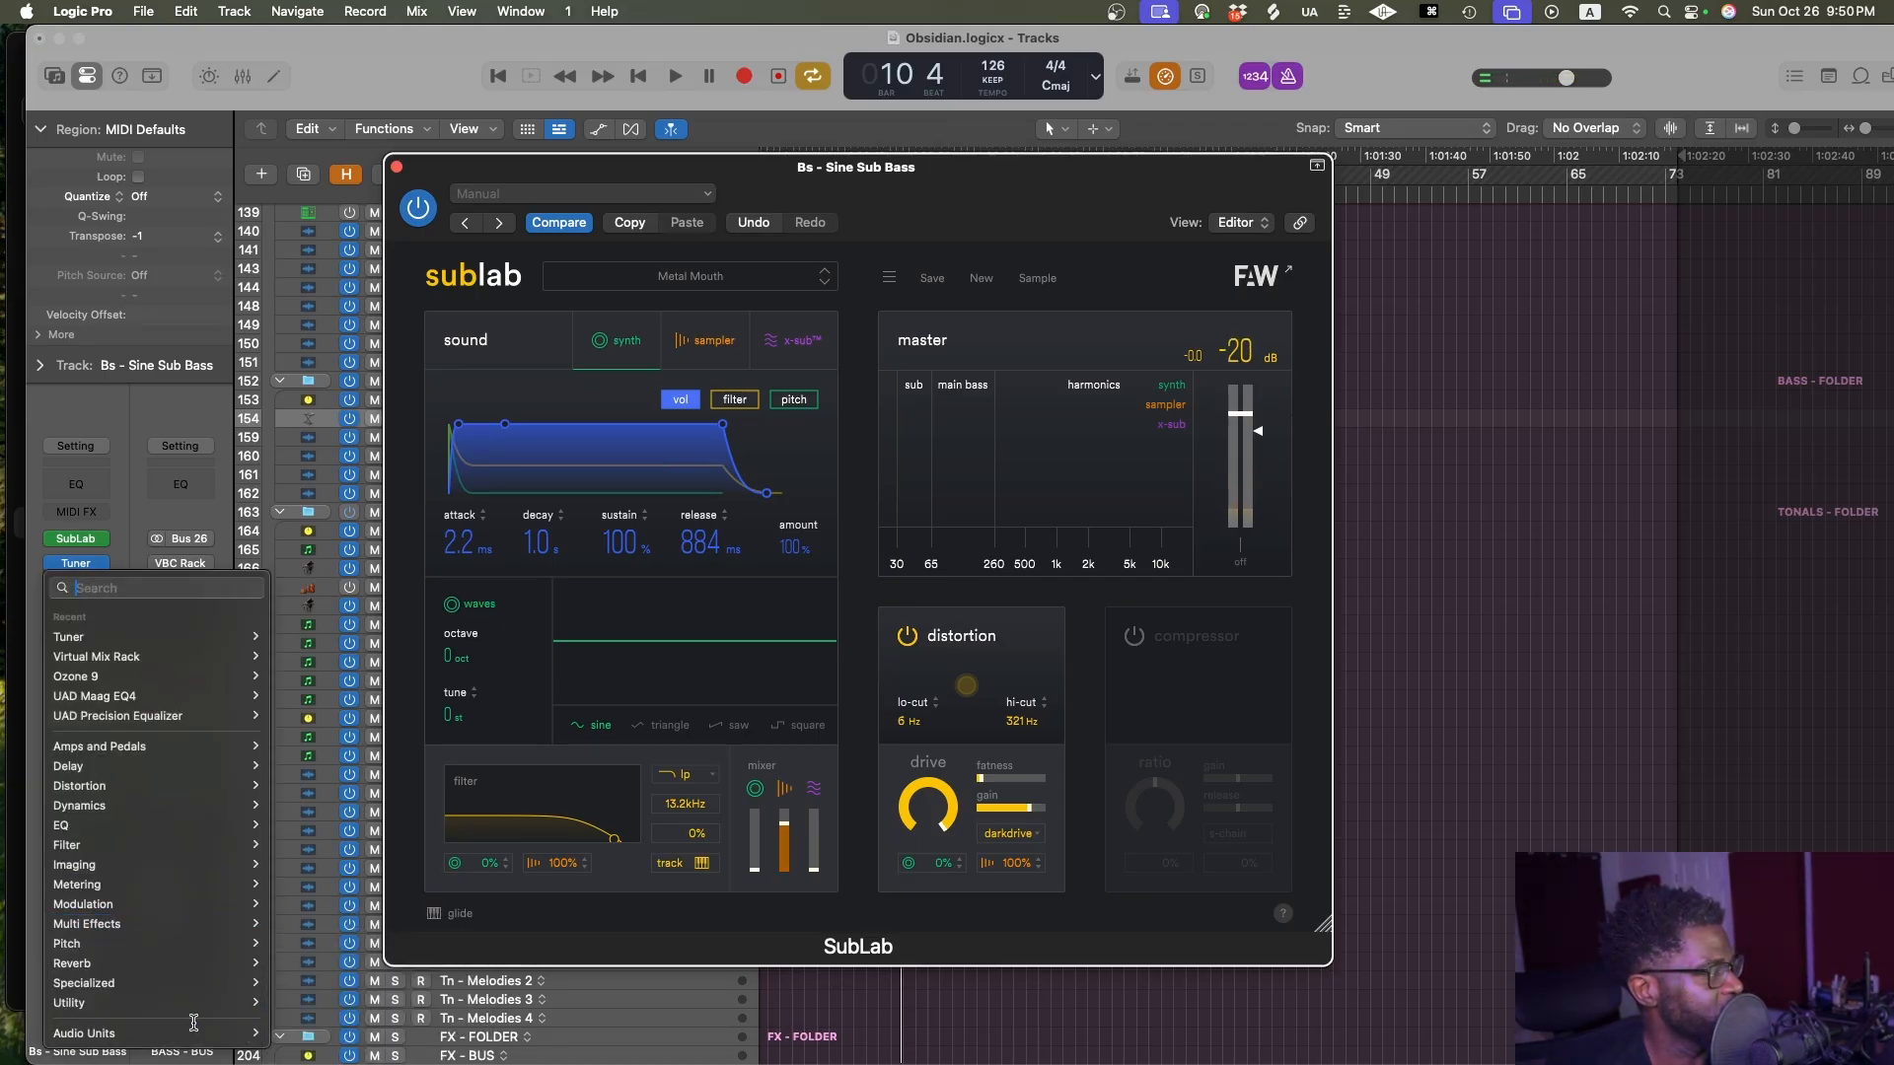
mouse_move(203, 1034)
mouse_move(306, 846)
mouse_move(499, 653)
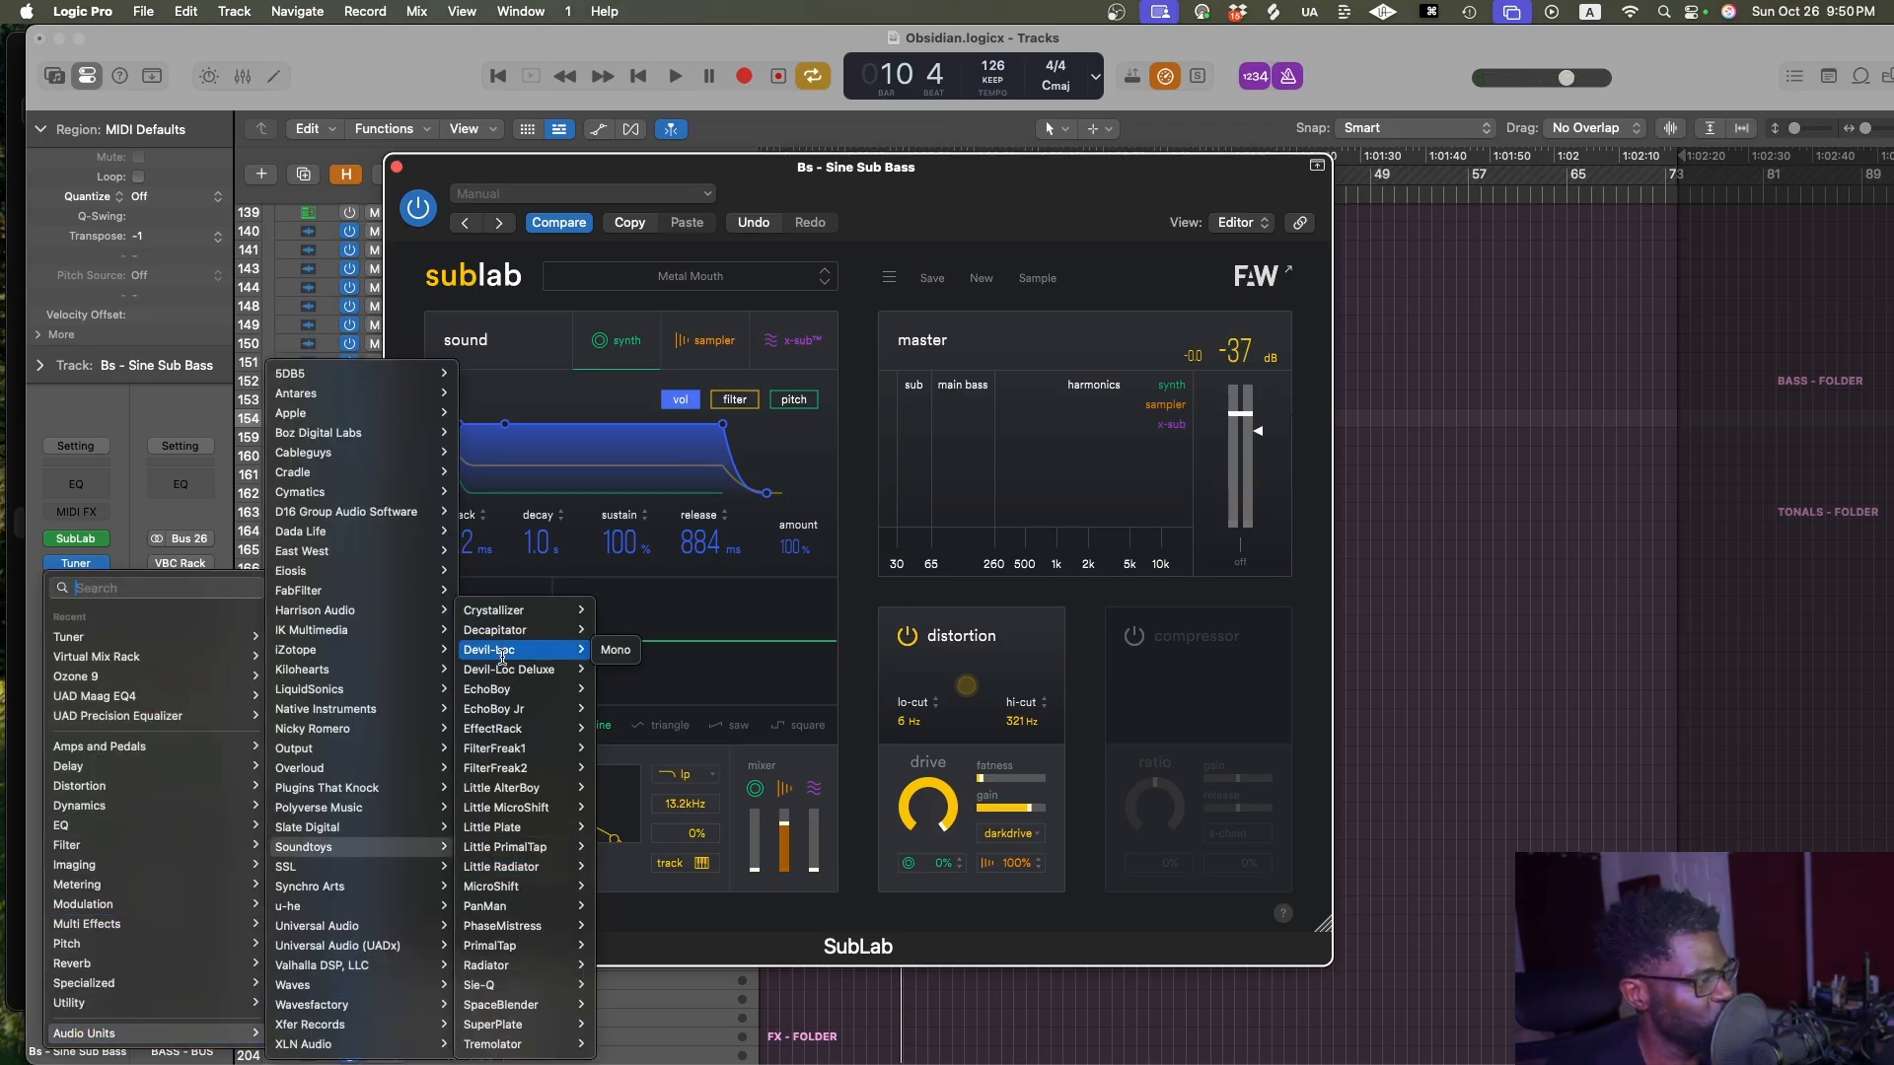
left_click(616, 650)
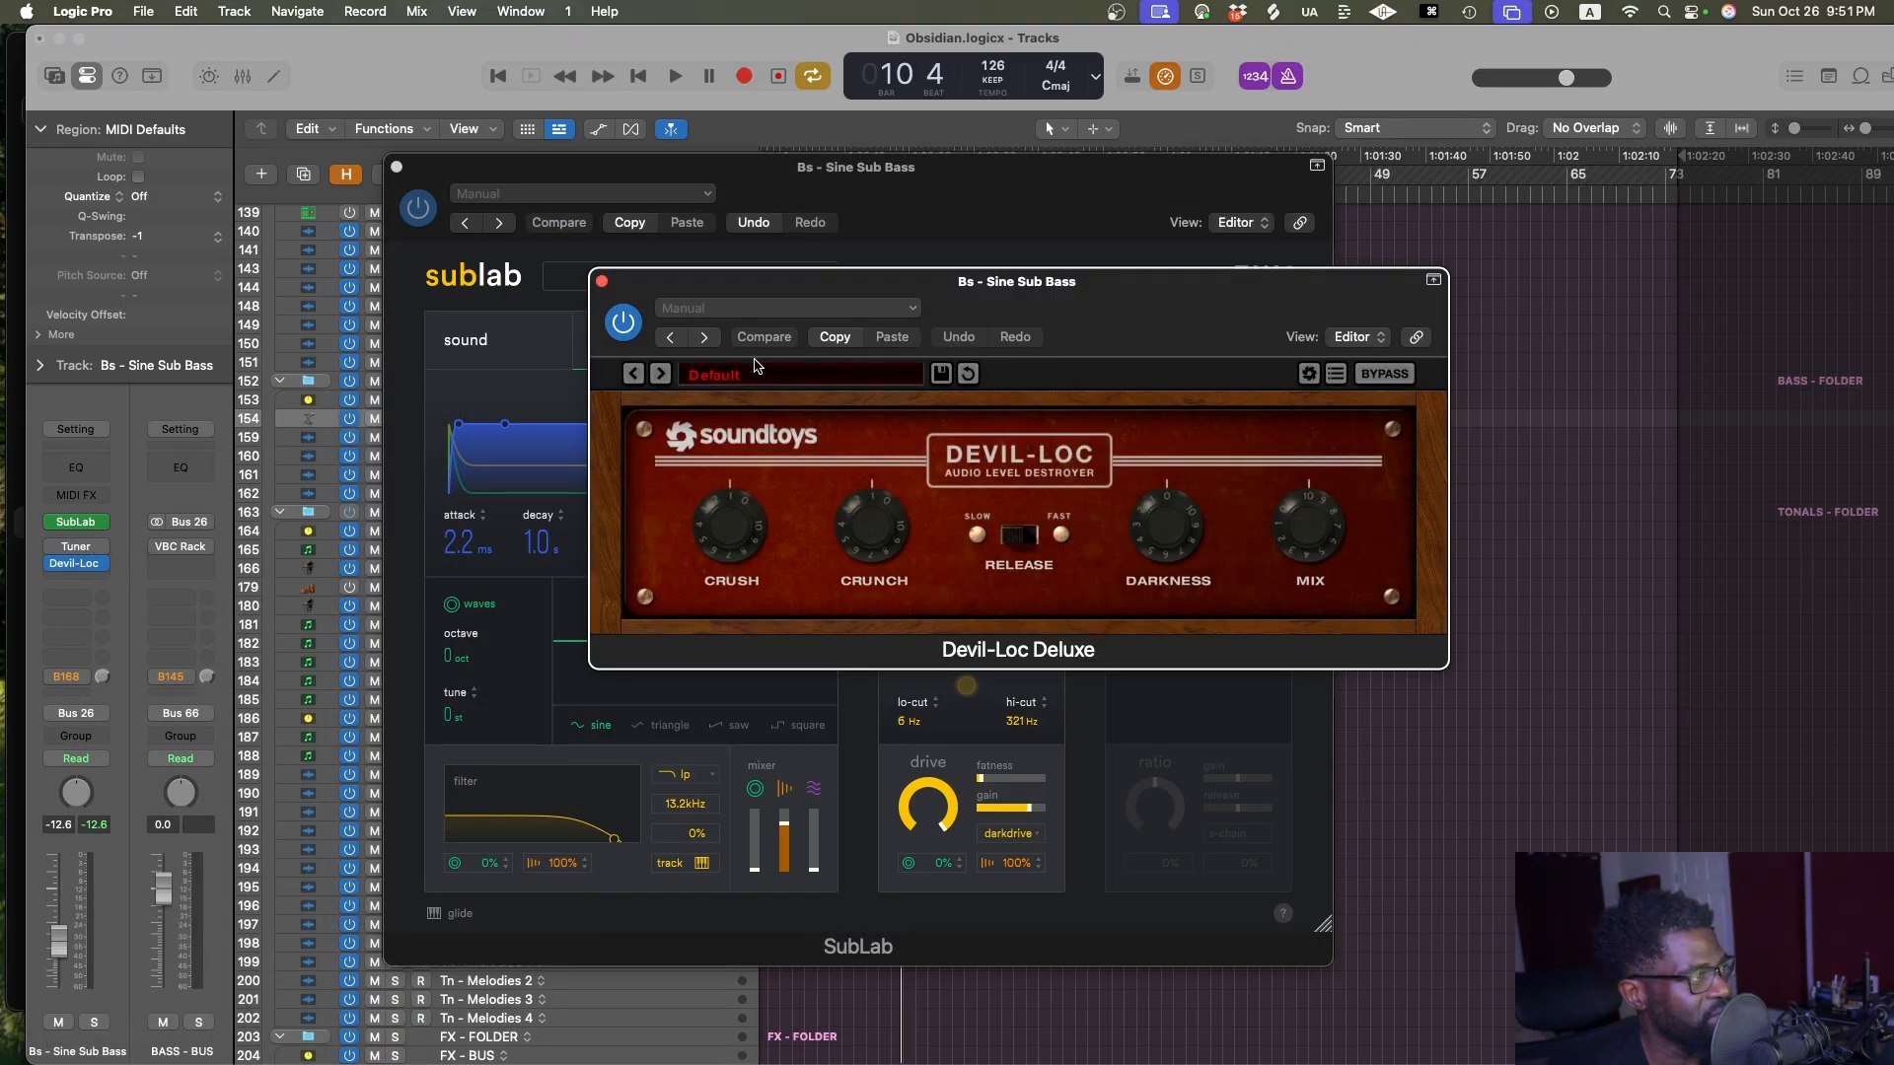
left_click(662, 374)
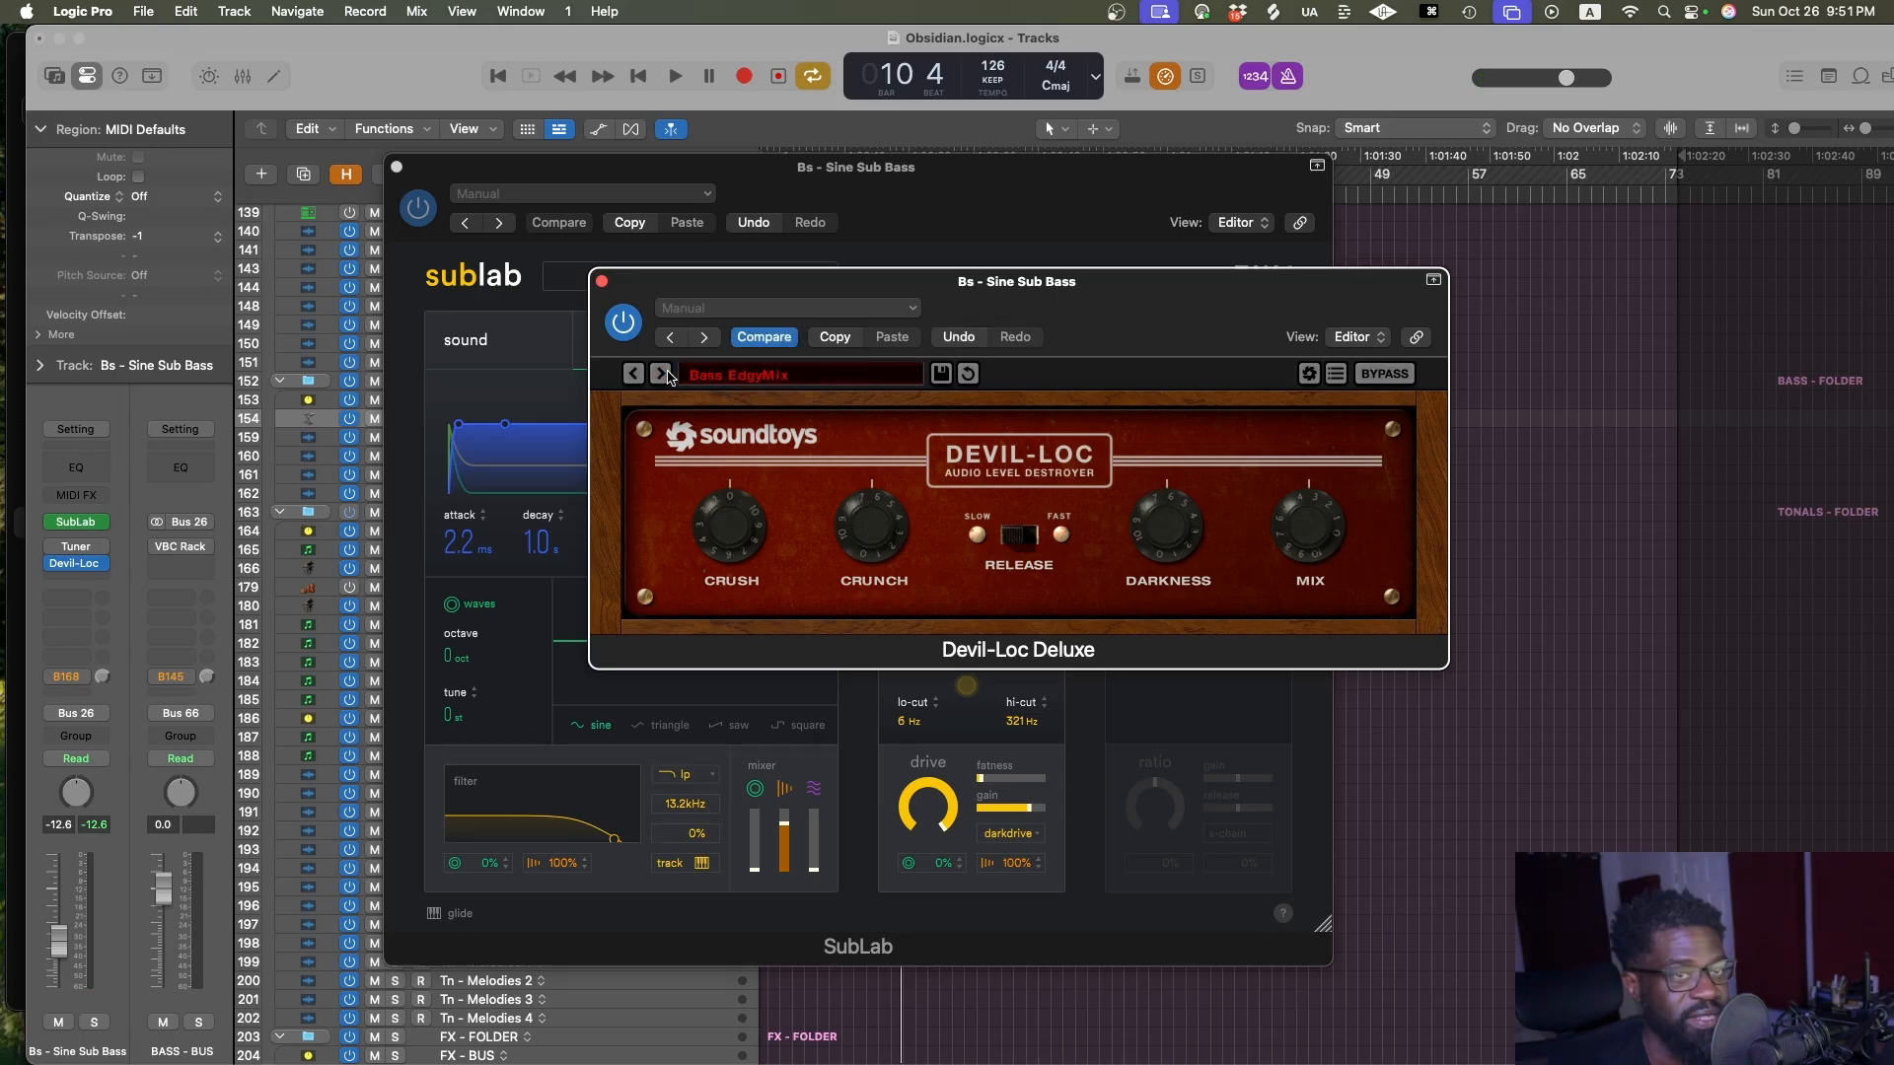
Play the project to audition the bass with the new effect, stop playback, and close the Devil-Loc and SubLab windows
key("space")
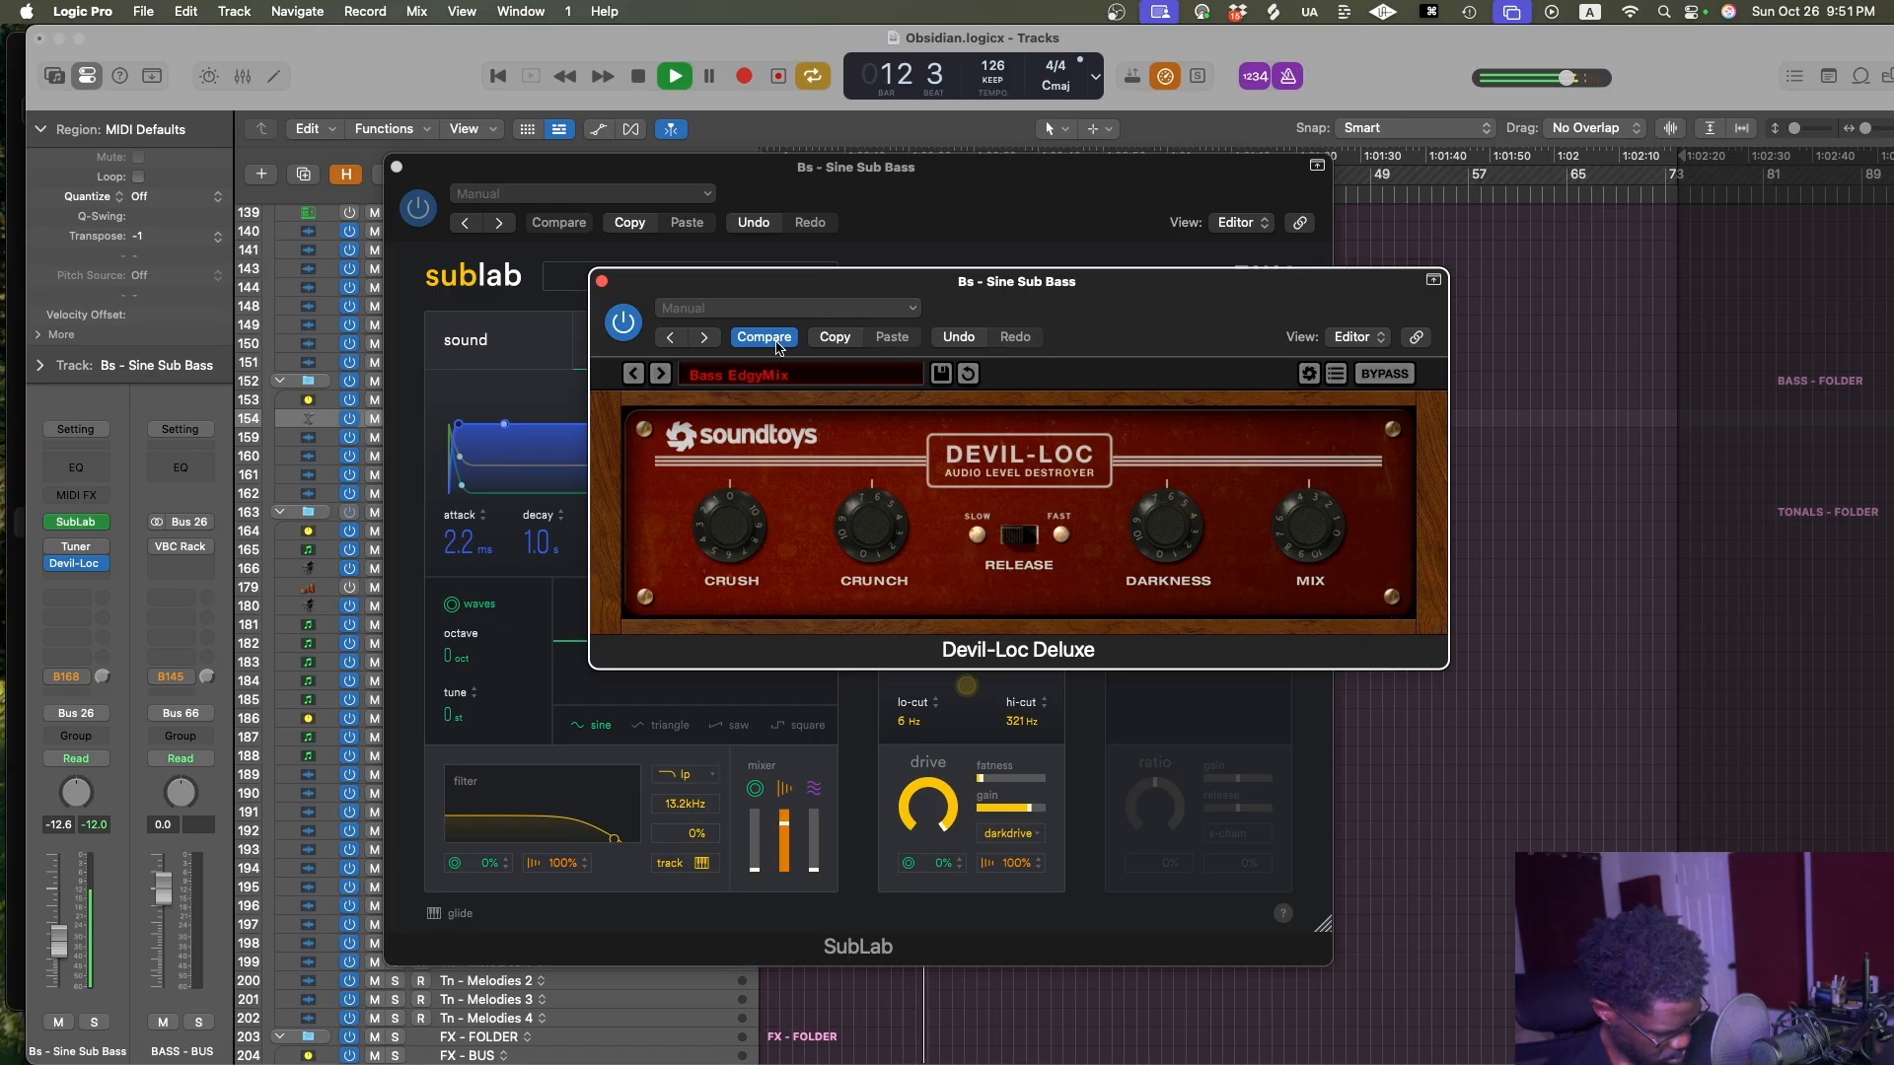
key("space")
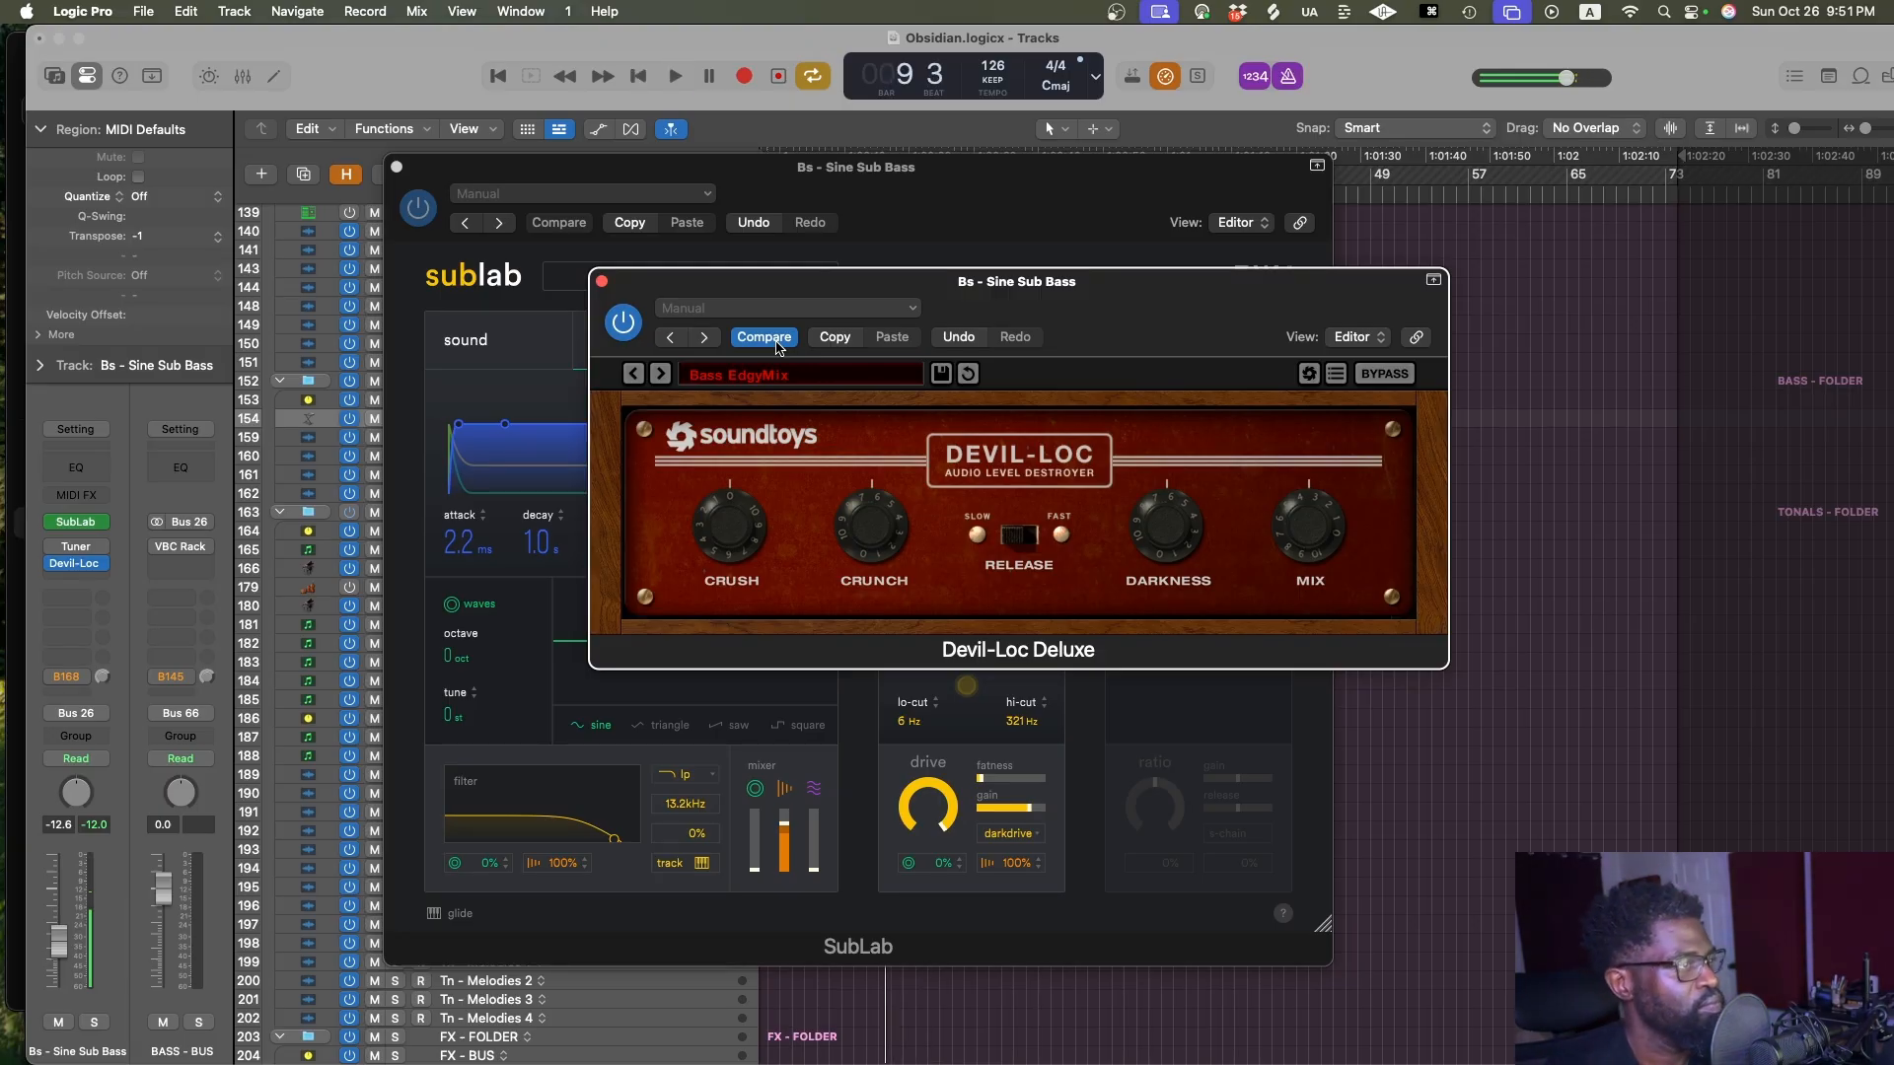
left_click(602, 282)
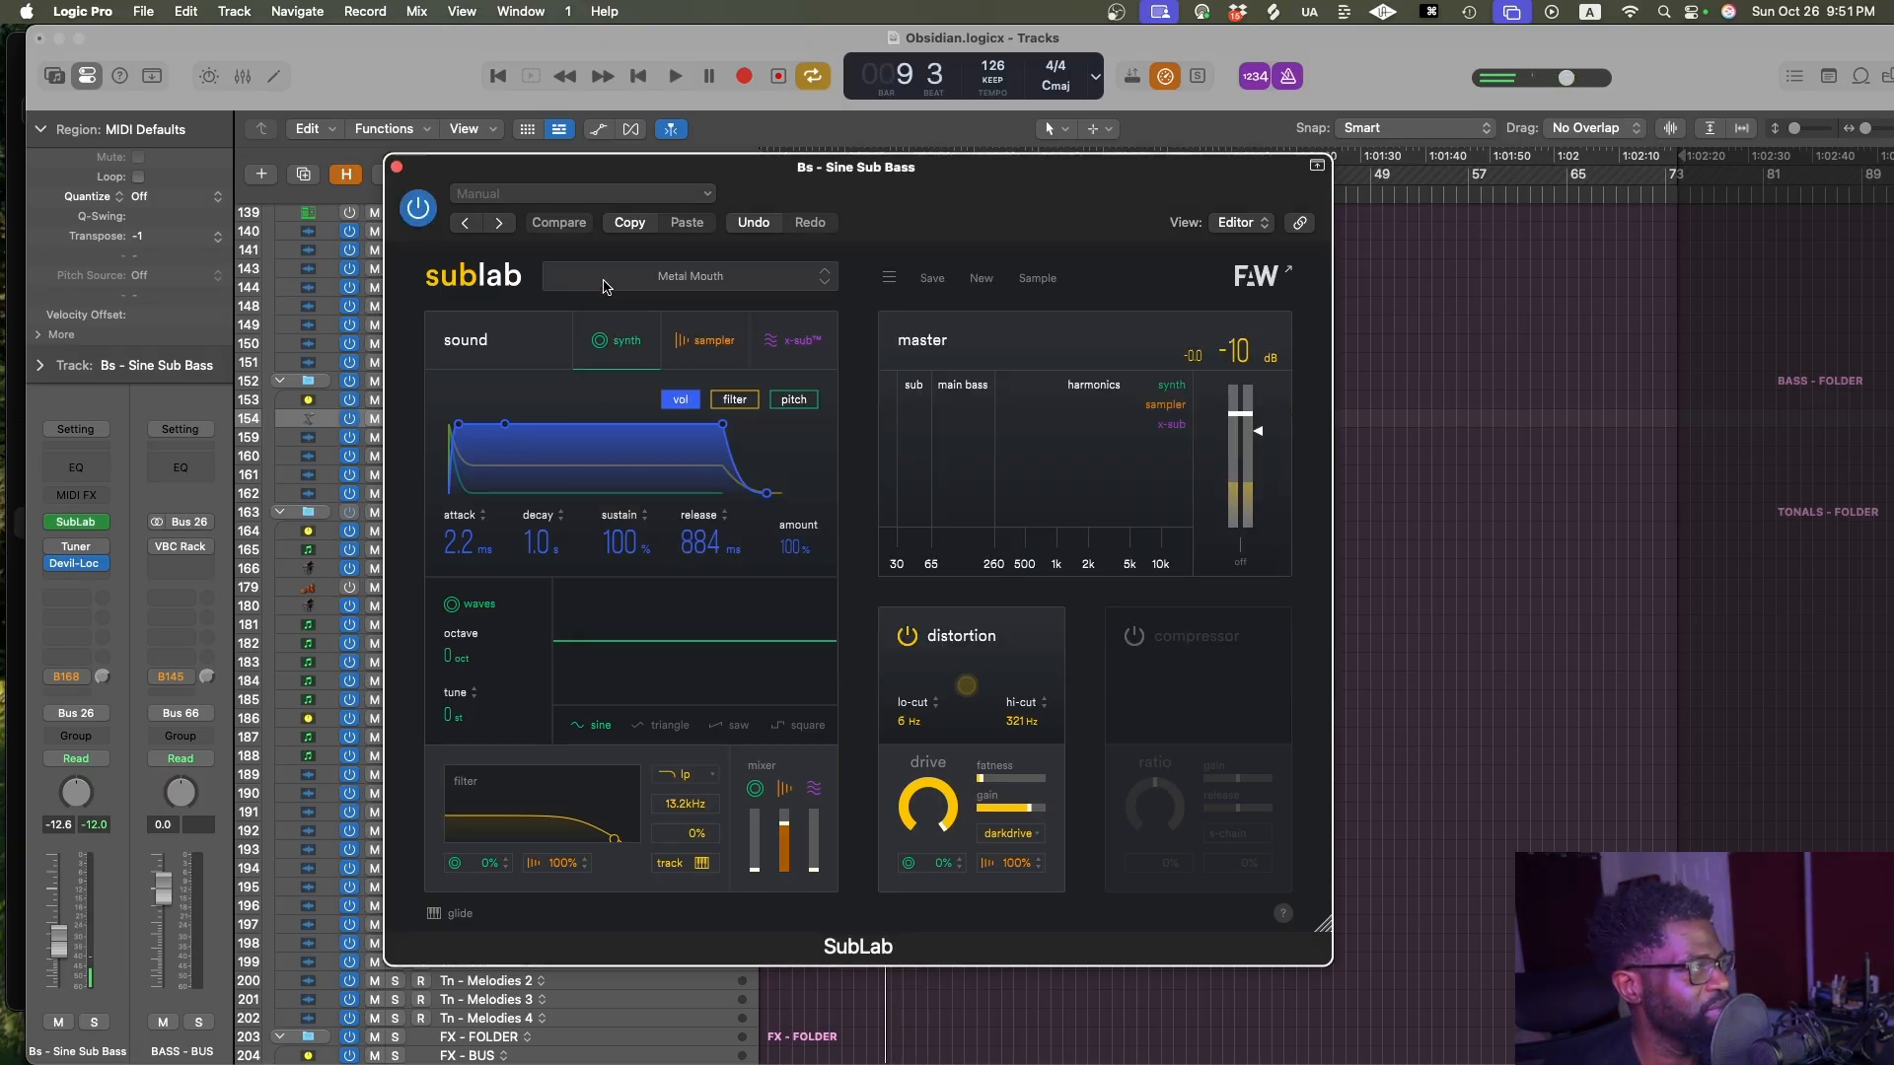
left_click(397, 167)
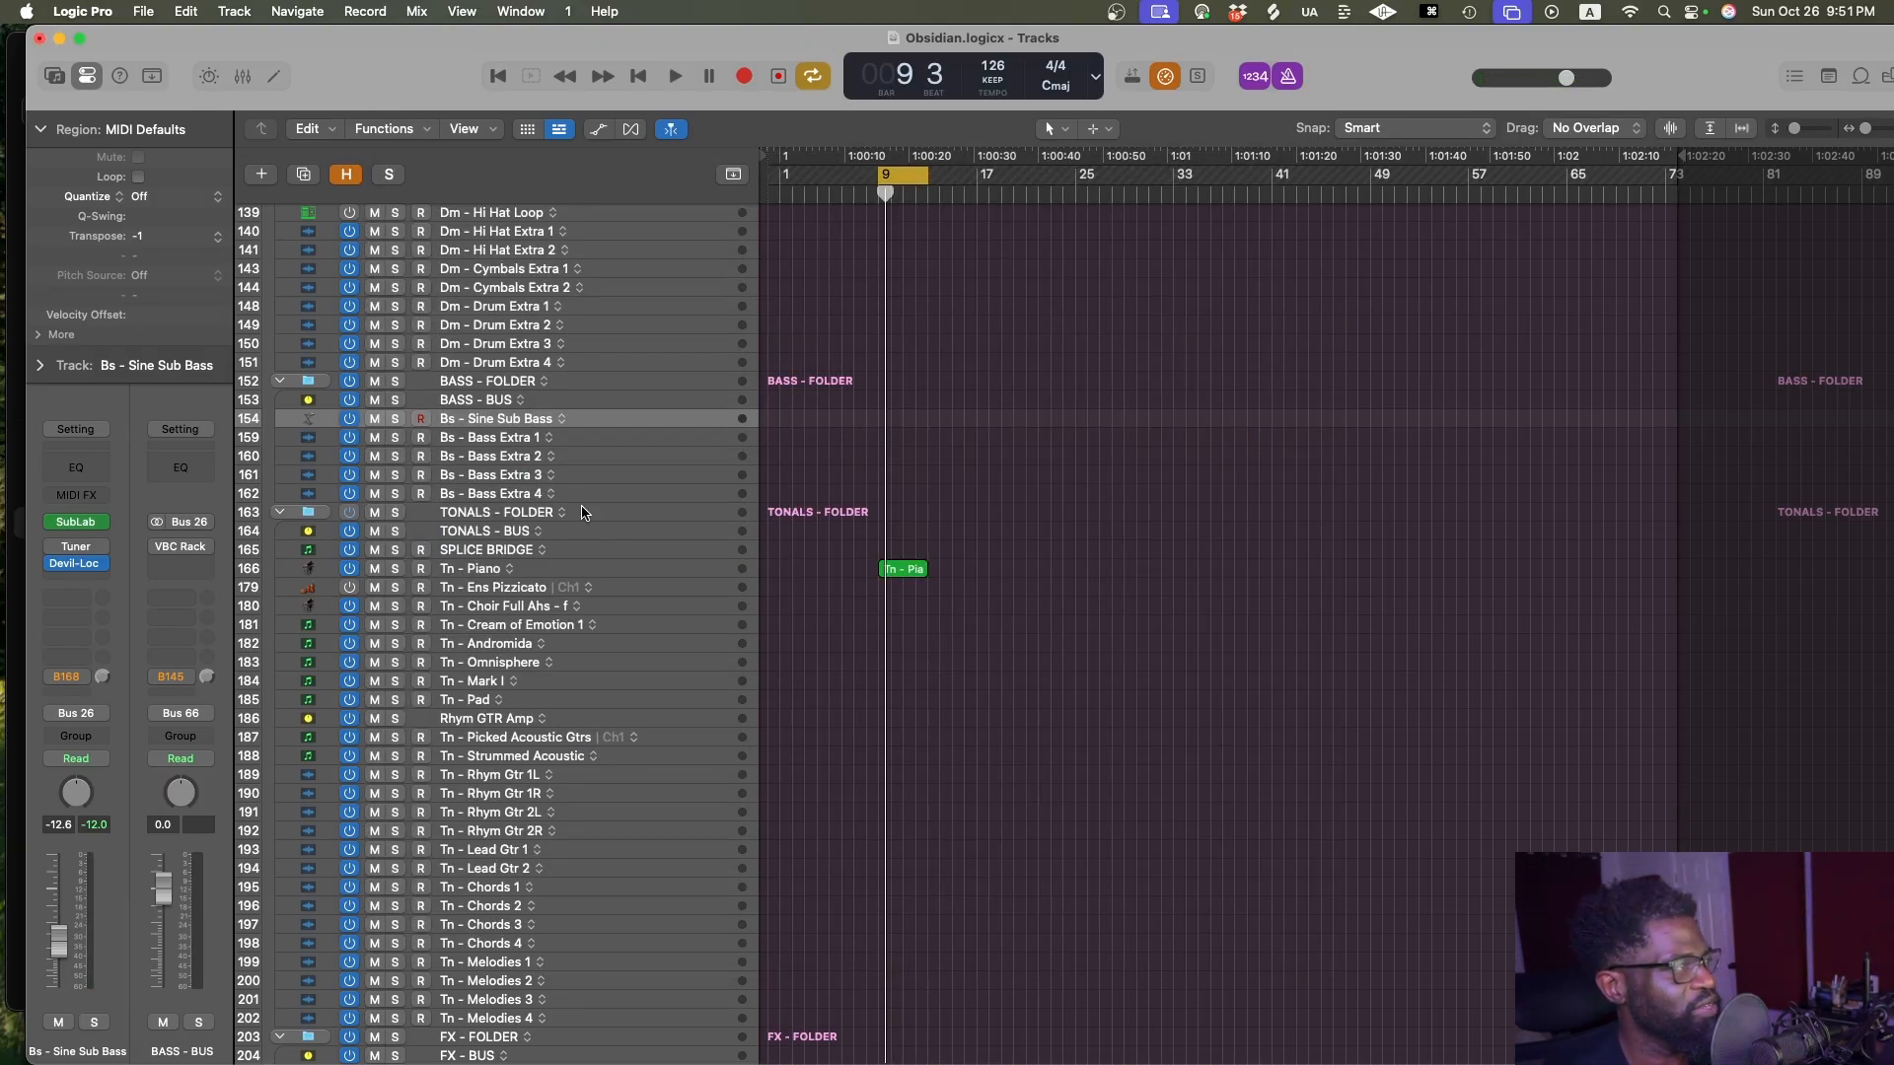
Rename the Sine Sub Bass track as Bs - 808 and save the project
double_click(485, 422)
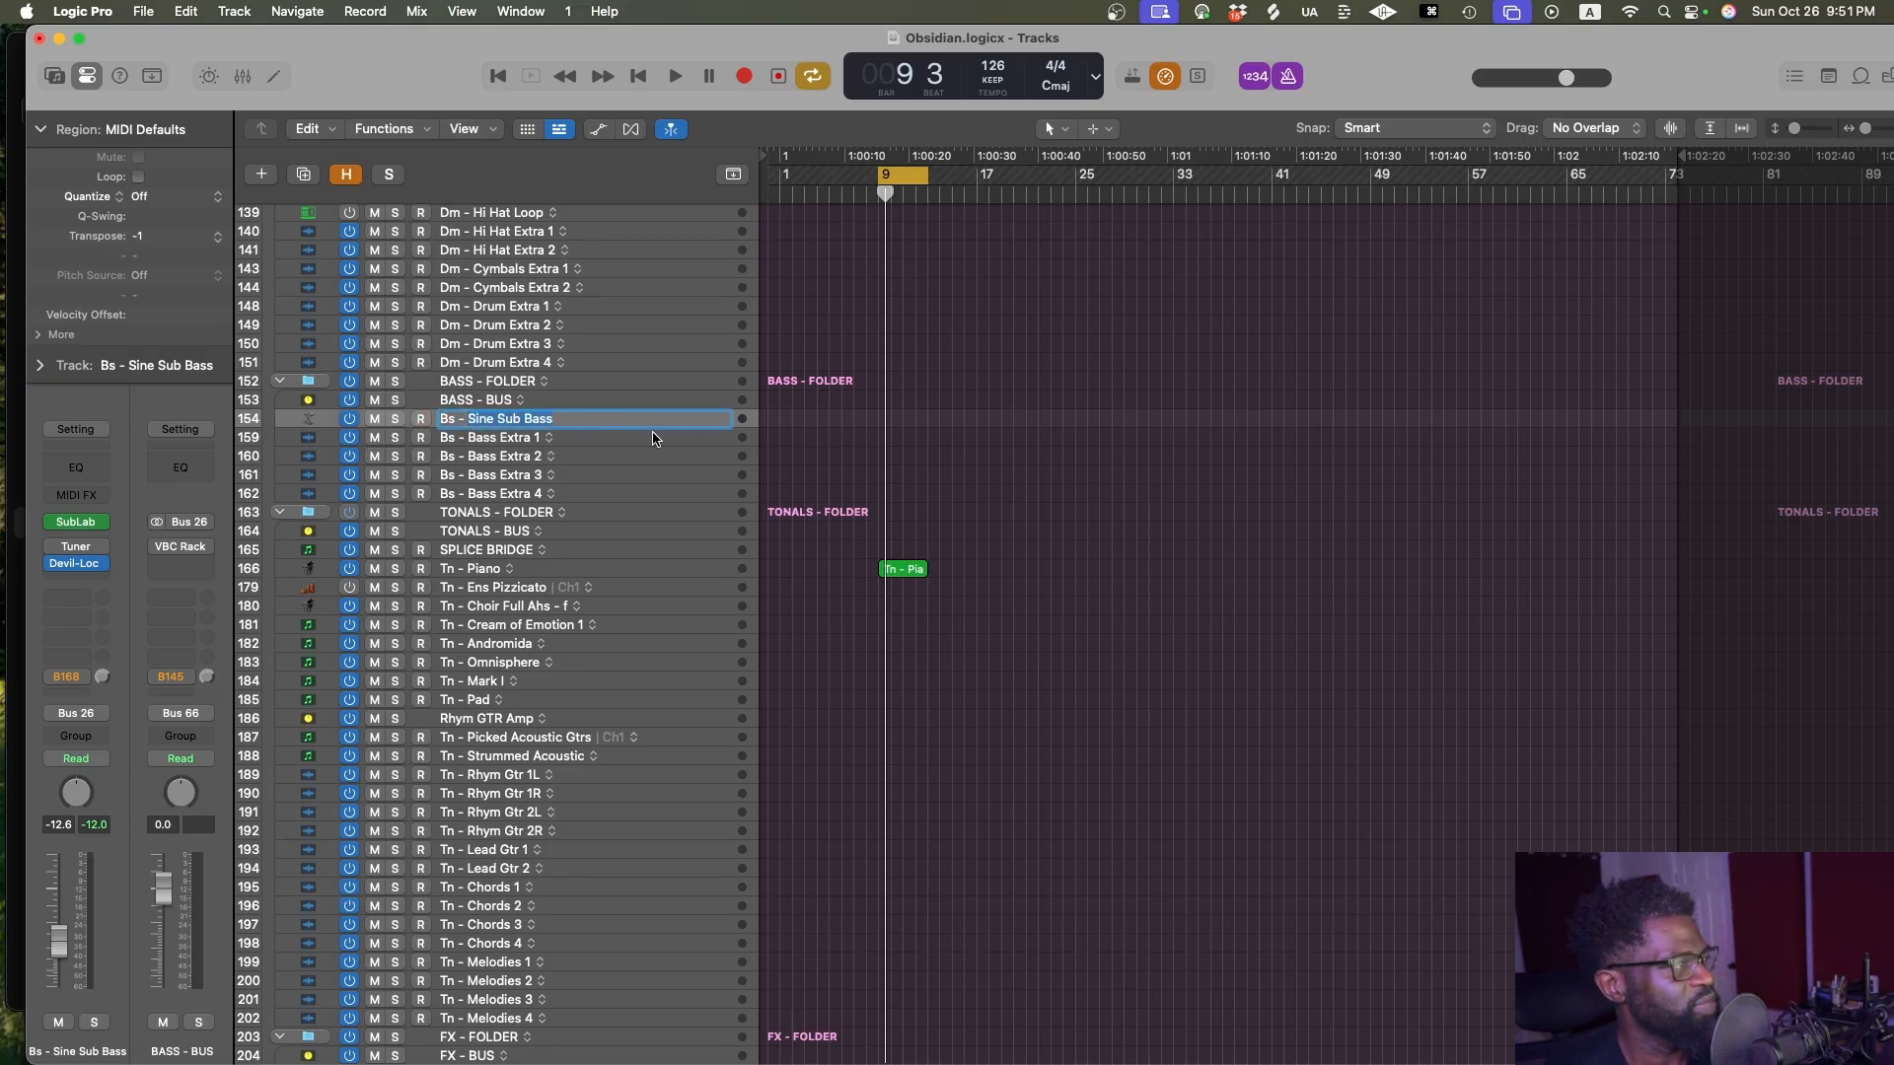
type("Bs - 808")
key("Return")
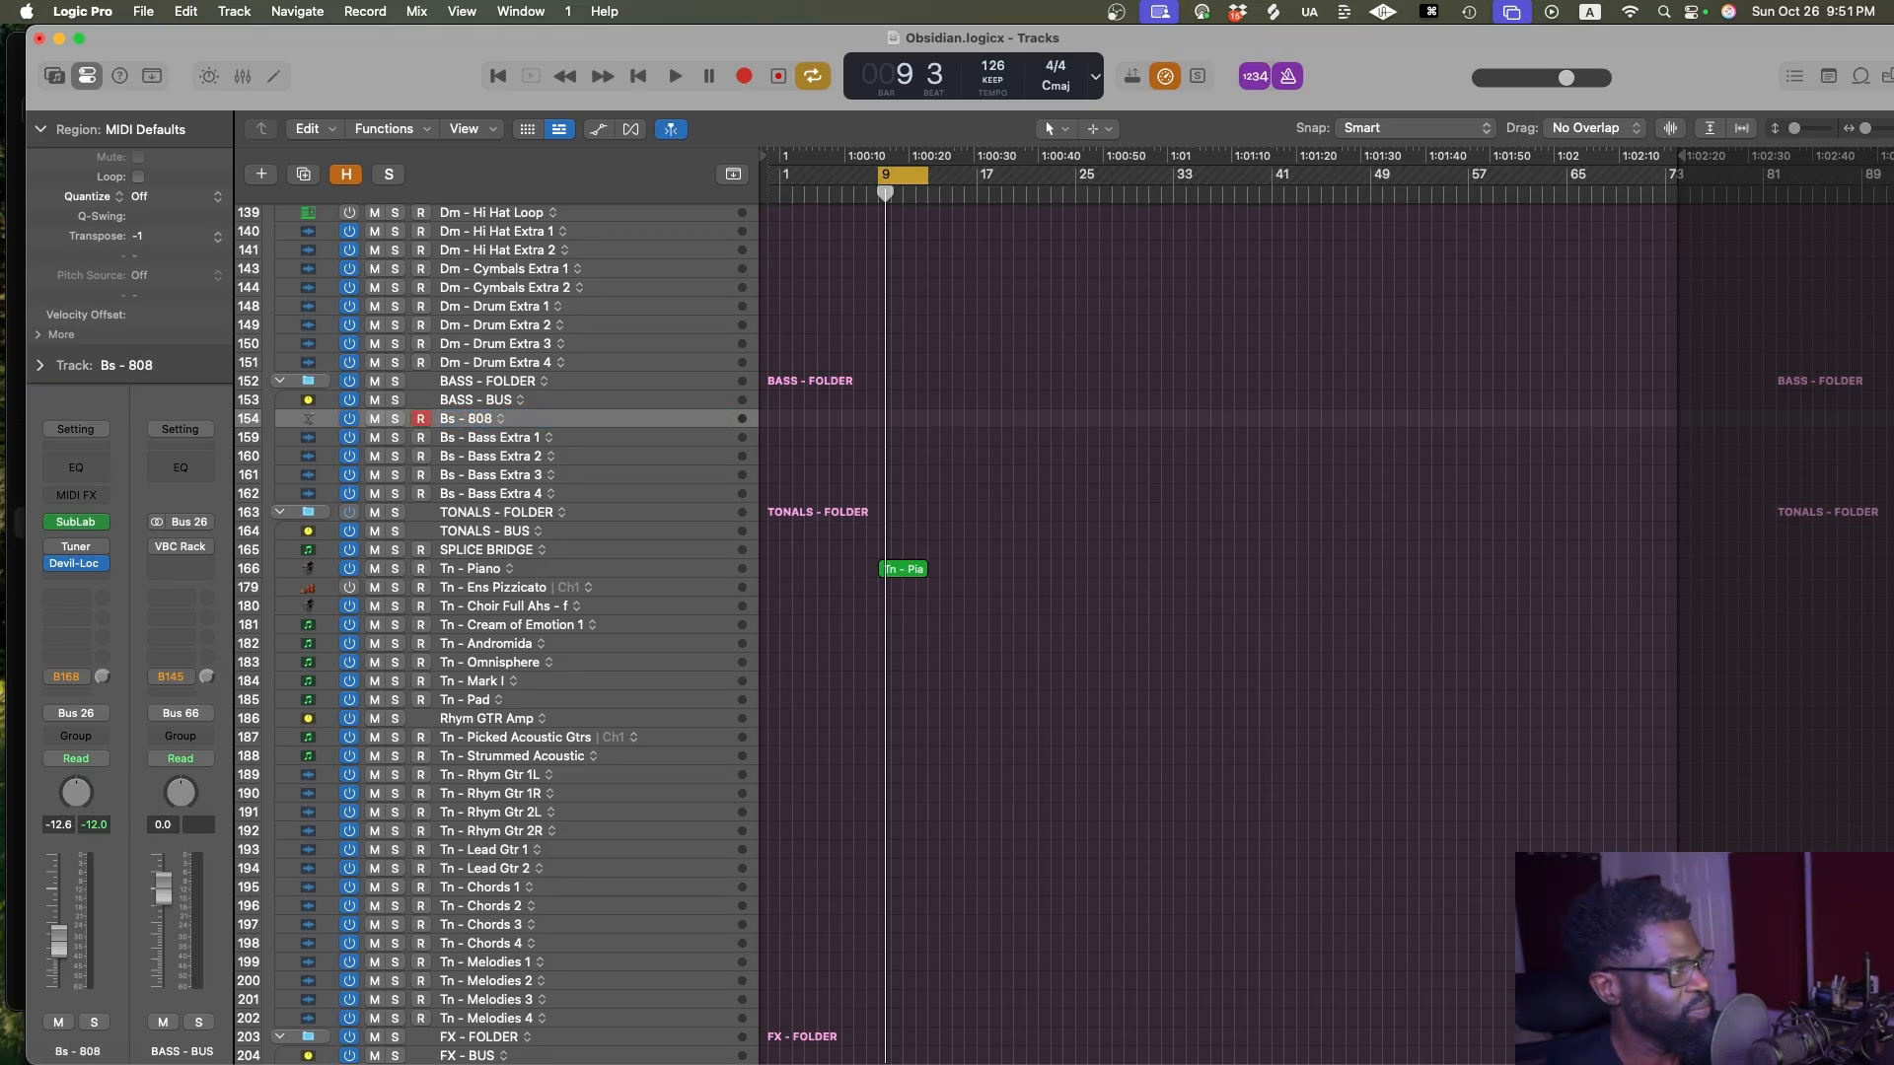
key("ctrl+alt+z")
key("ctrl+alt+Right")
key("ctrl+alt+Left")
key("ctrl+alt+Left")
key("ctrl+alt+Up")
key("ctrl+alt+Up")
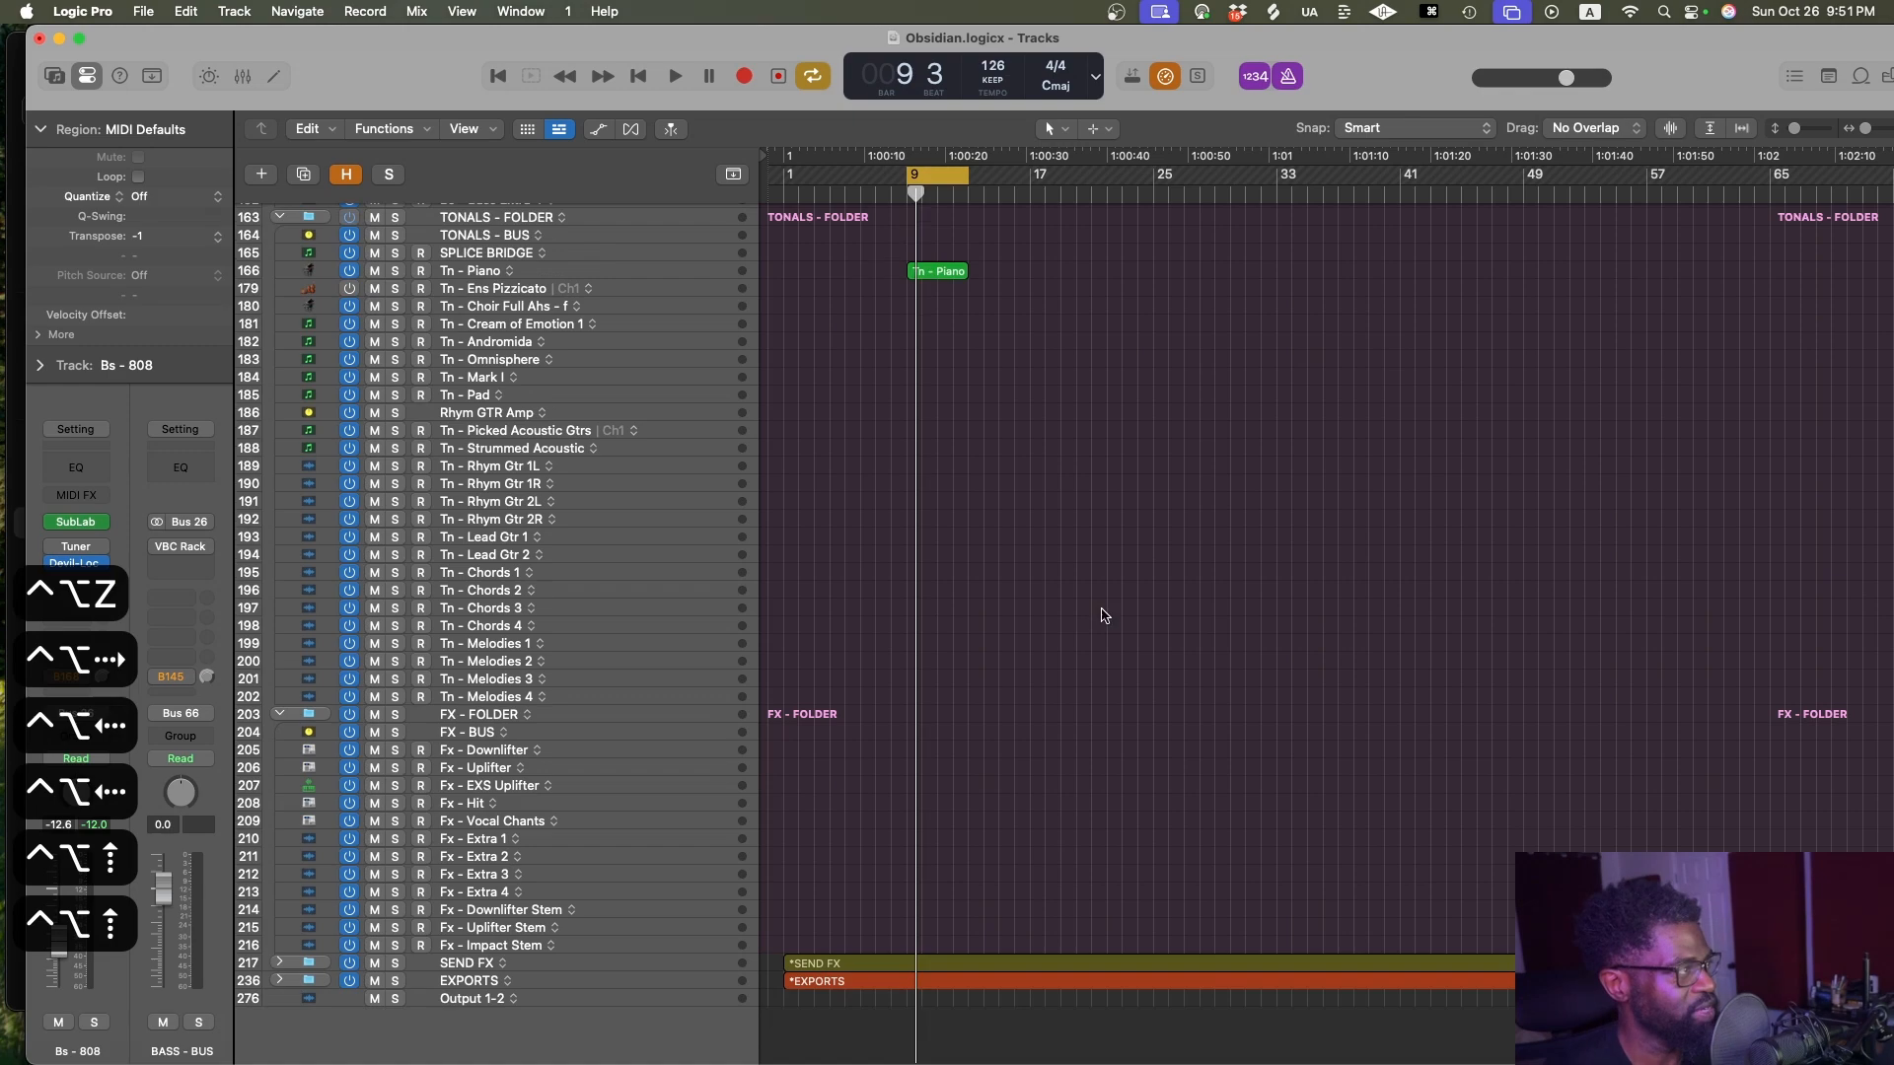
key("super+s")
Switch to Splice and refine the loop search by removing the 808 tag and adding the hip hop tag
scroll(989, 587, "up", 10)
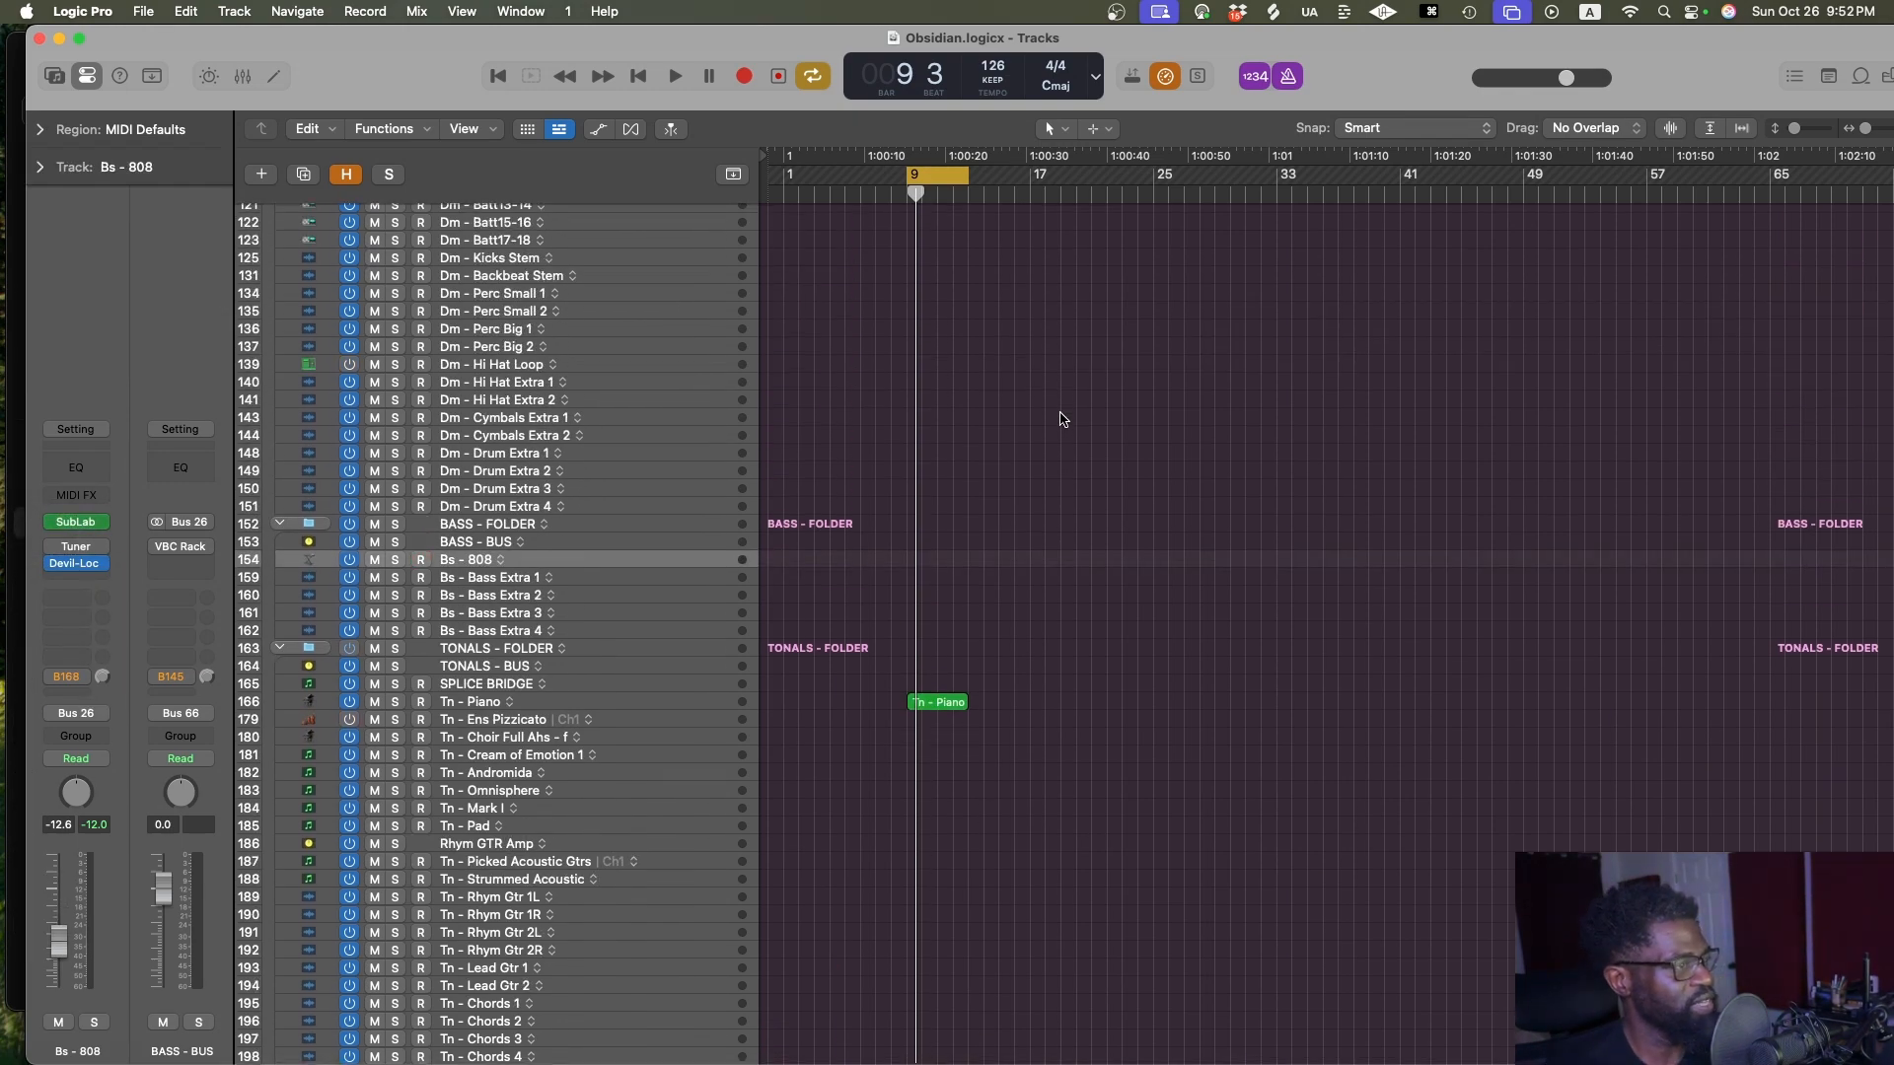
key("ctrl+alt+z")
scroll(1062, 414, "up", 10)
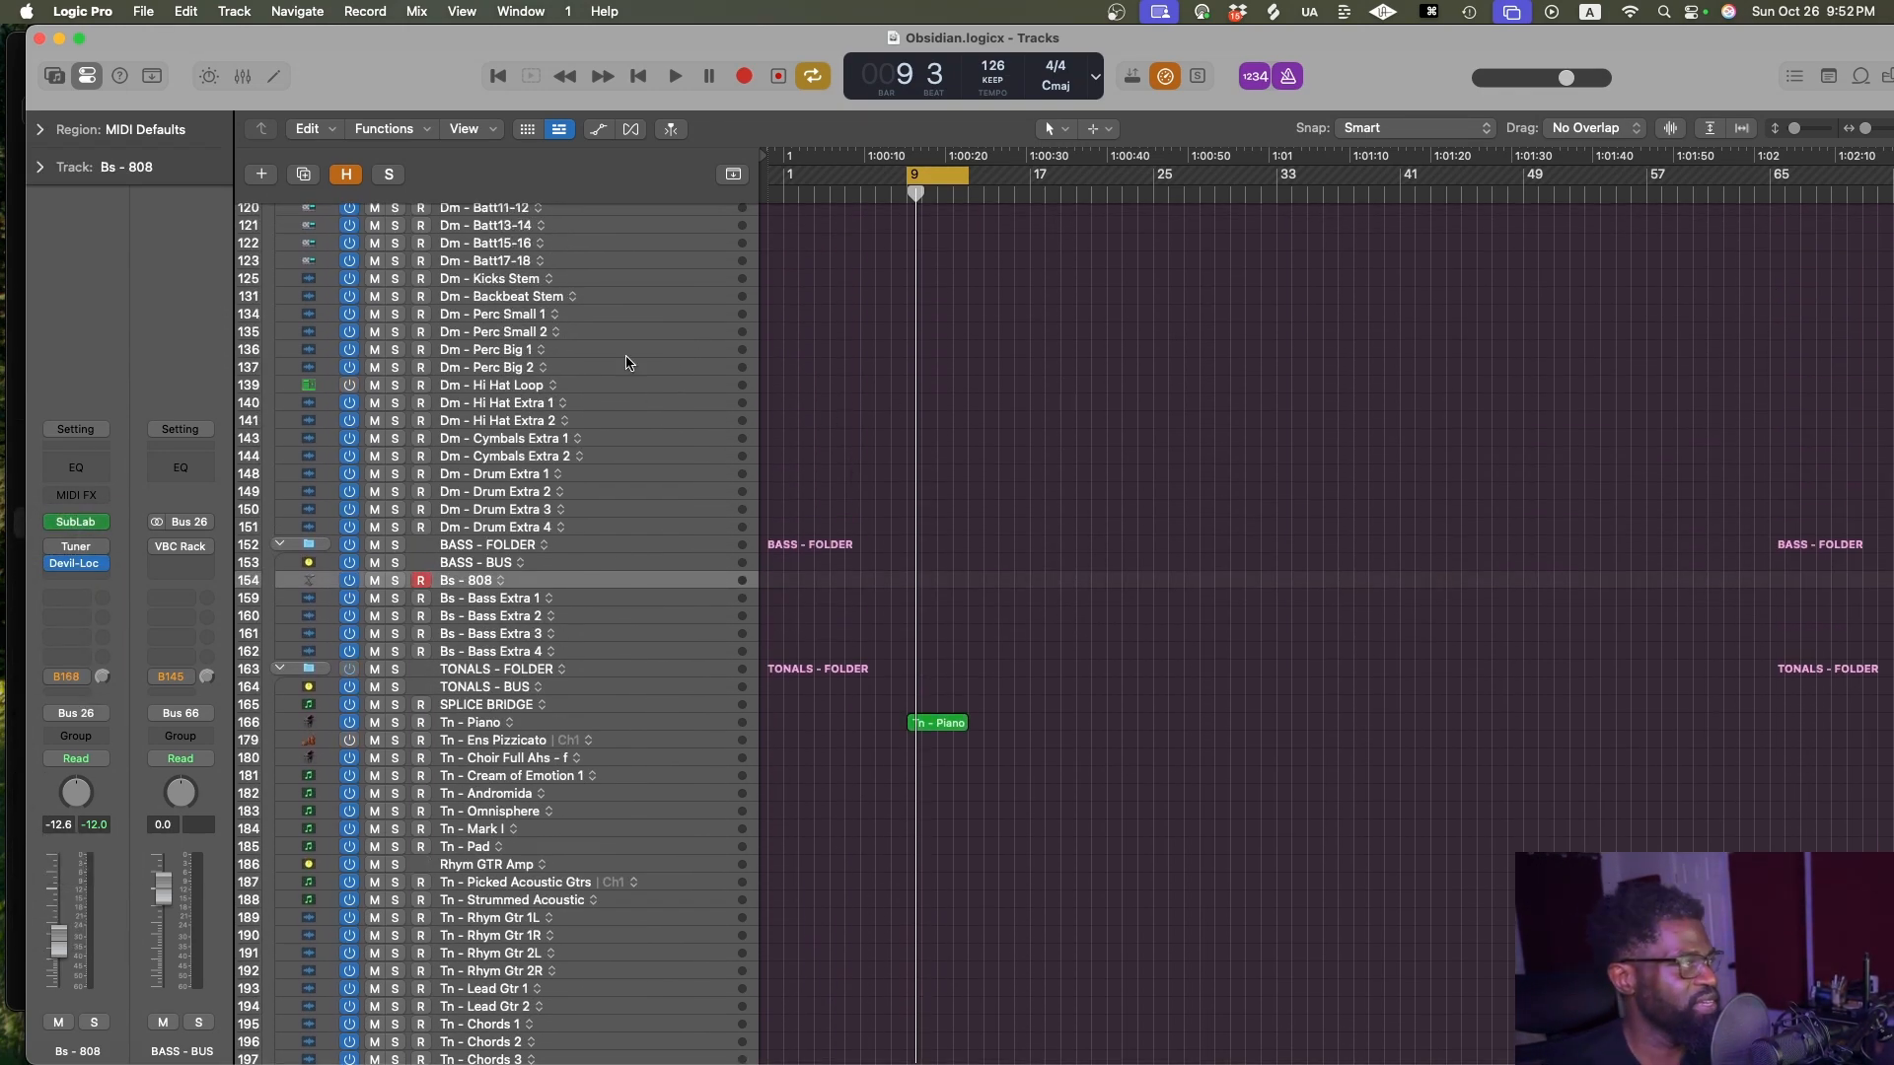
scroll(620, 359, "up", 3)
scroll(474, 432, "up", 3)
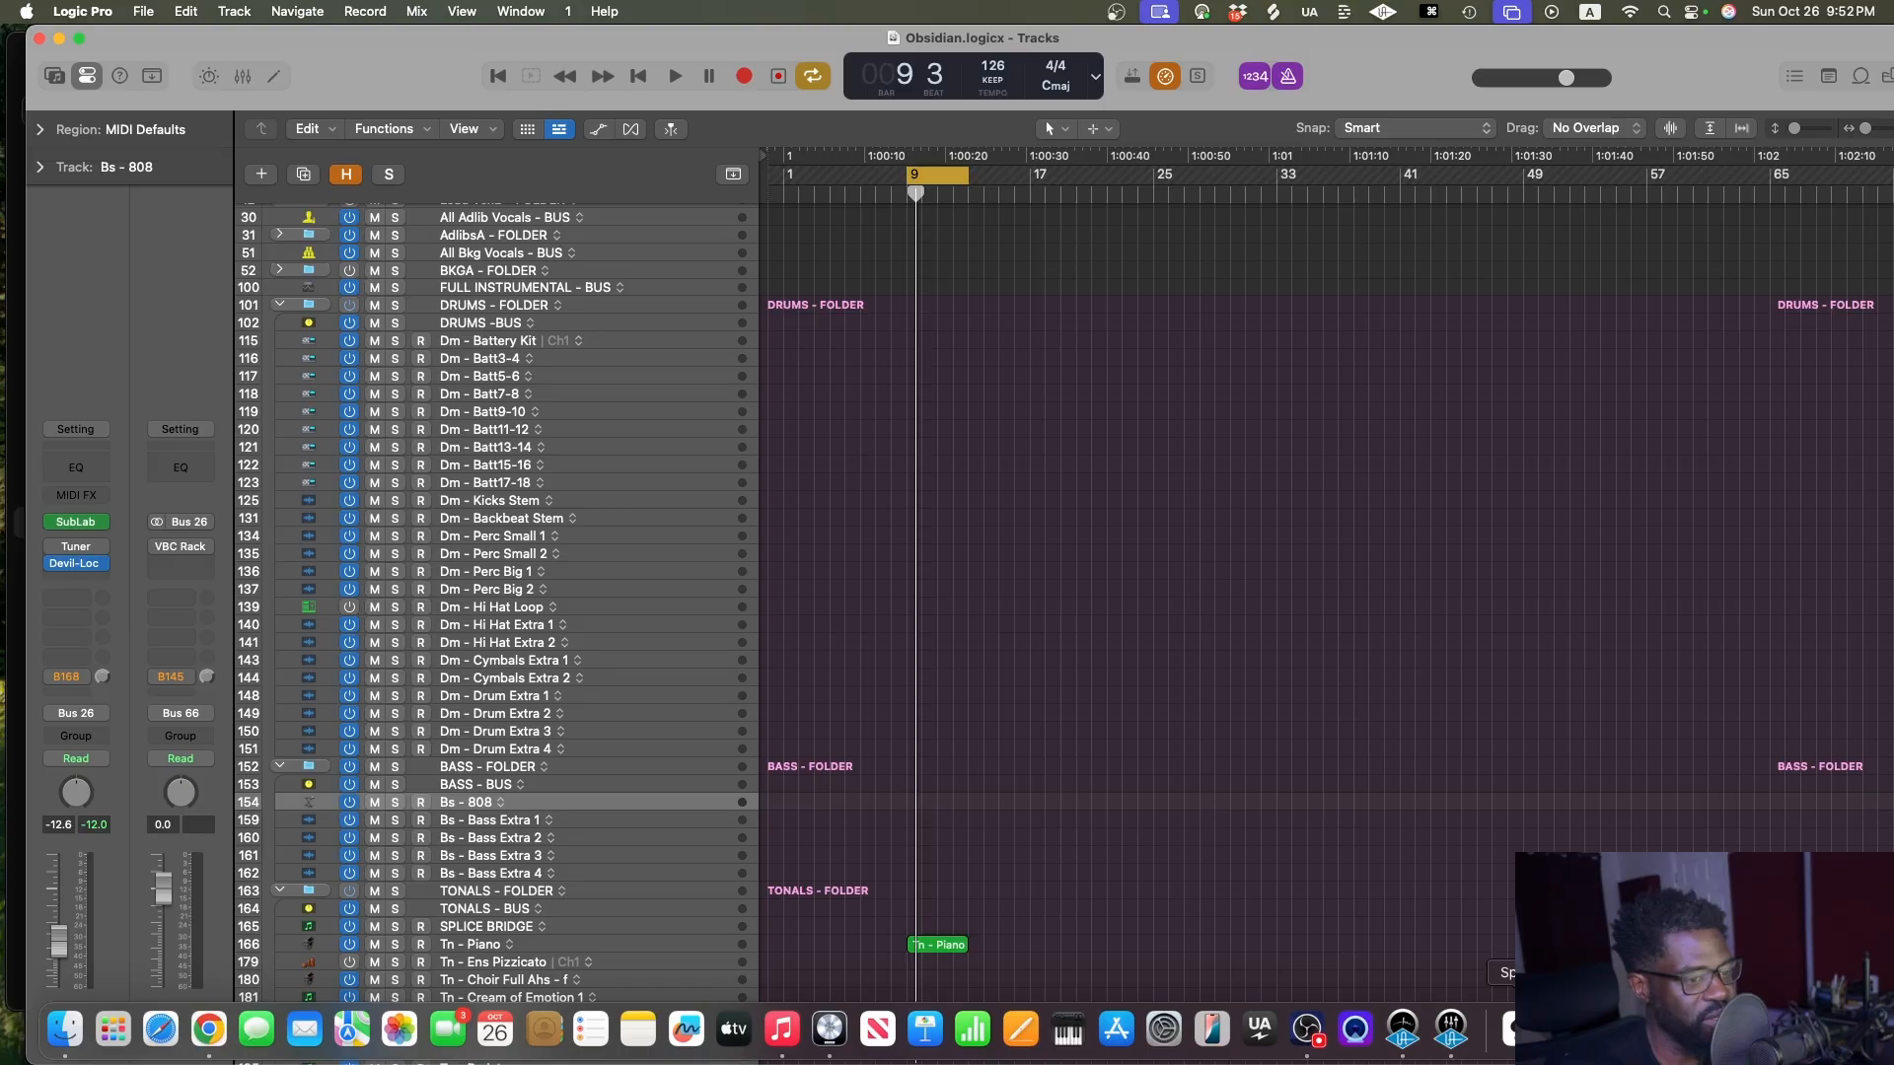
left_click(1501, 1036)
scroll(1366, 385, "up", 5)
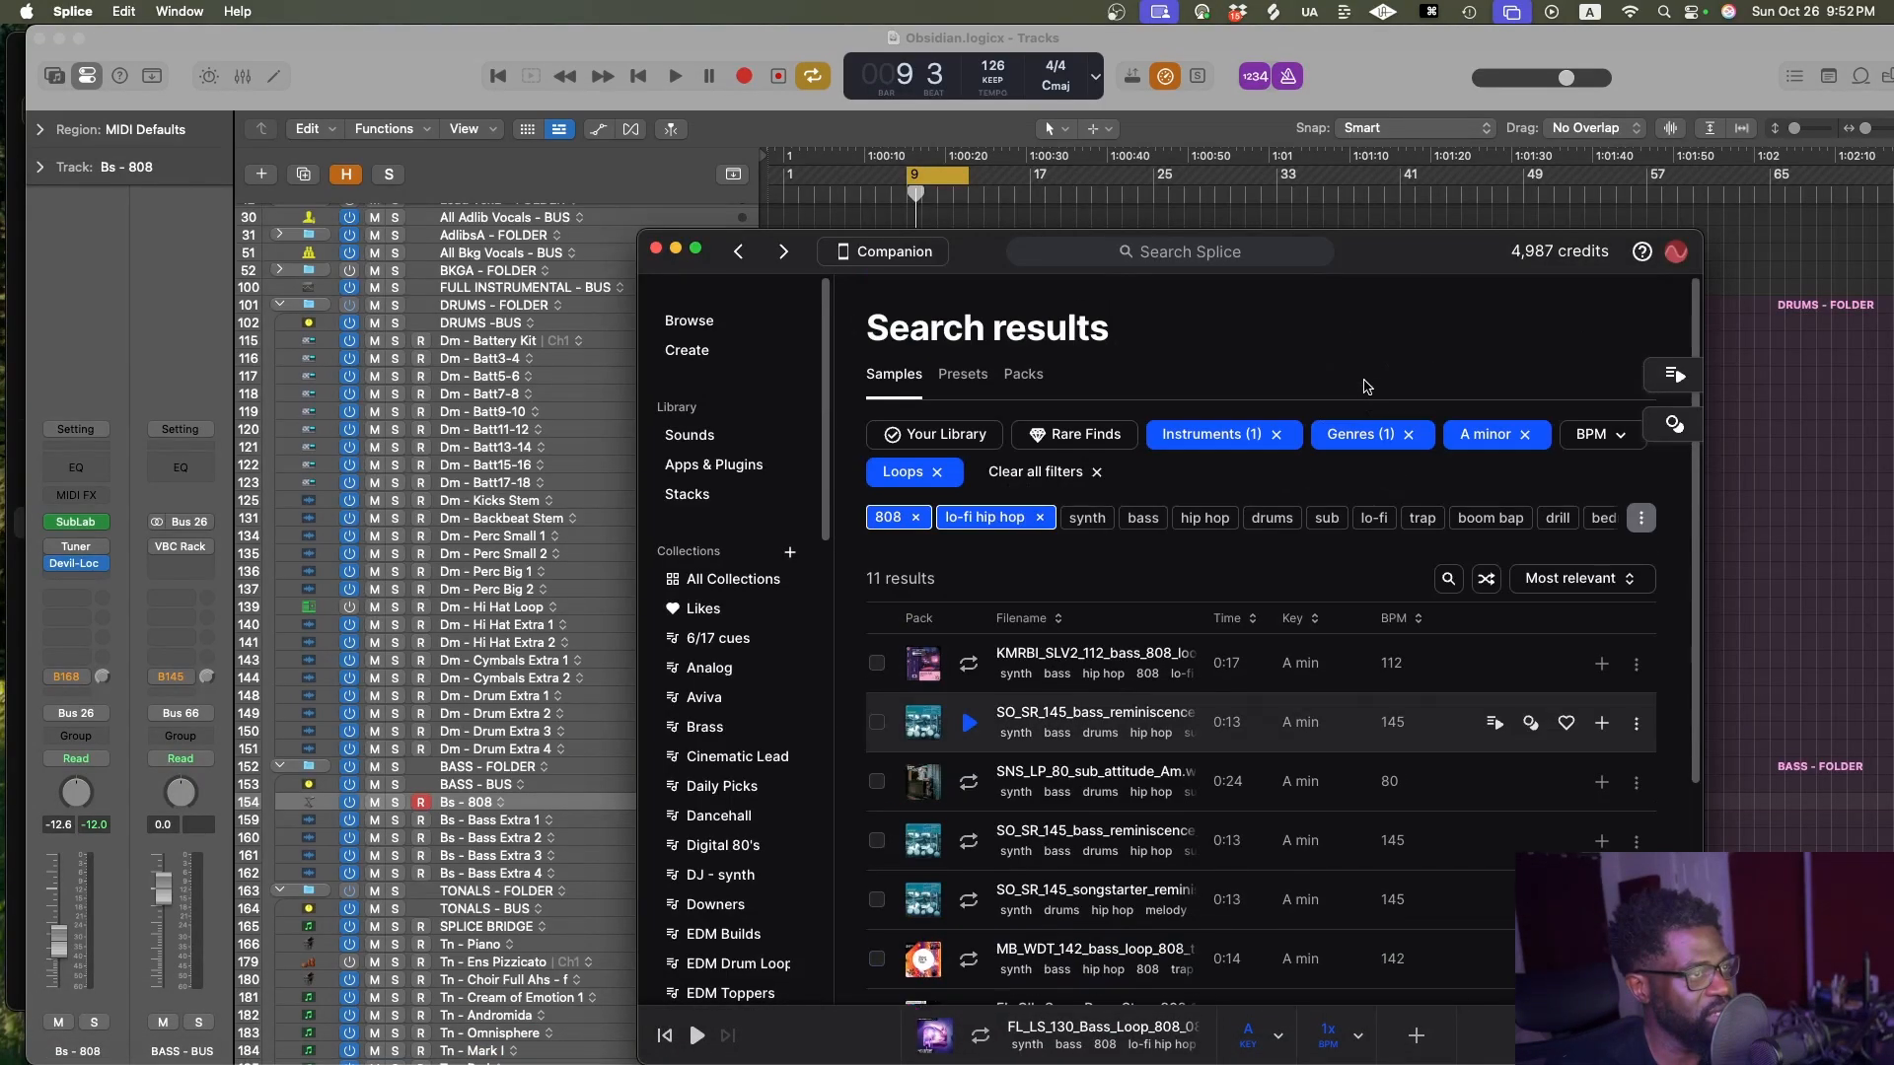
left_click(917, 518)
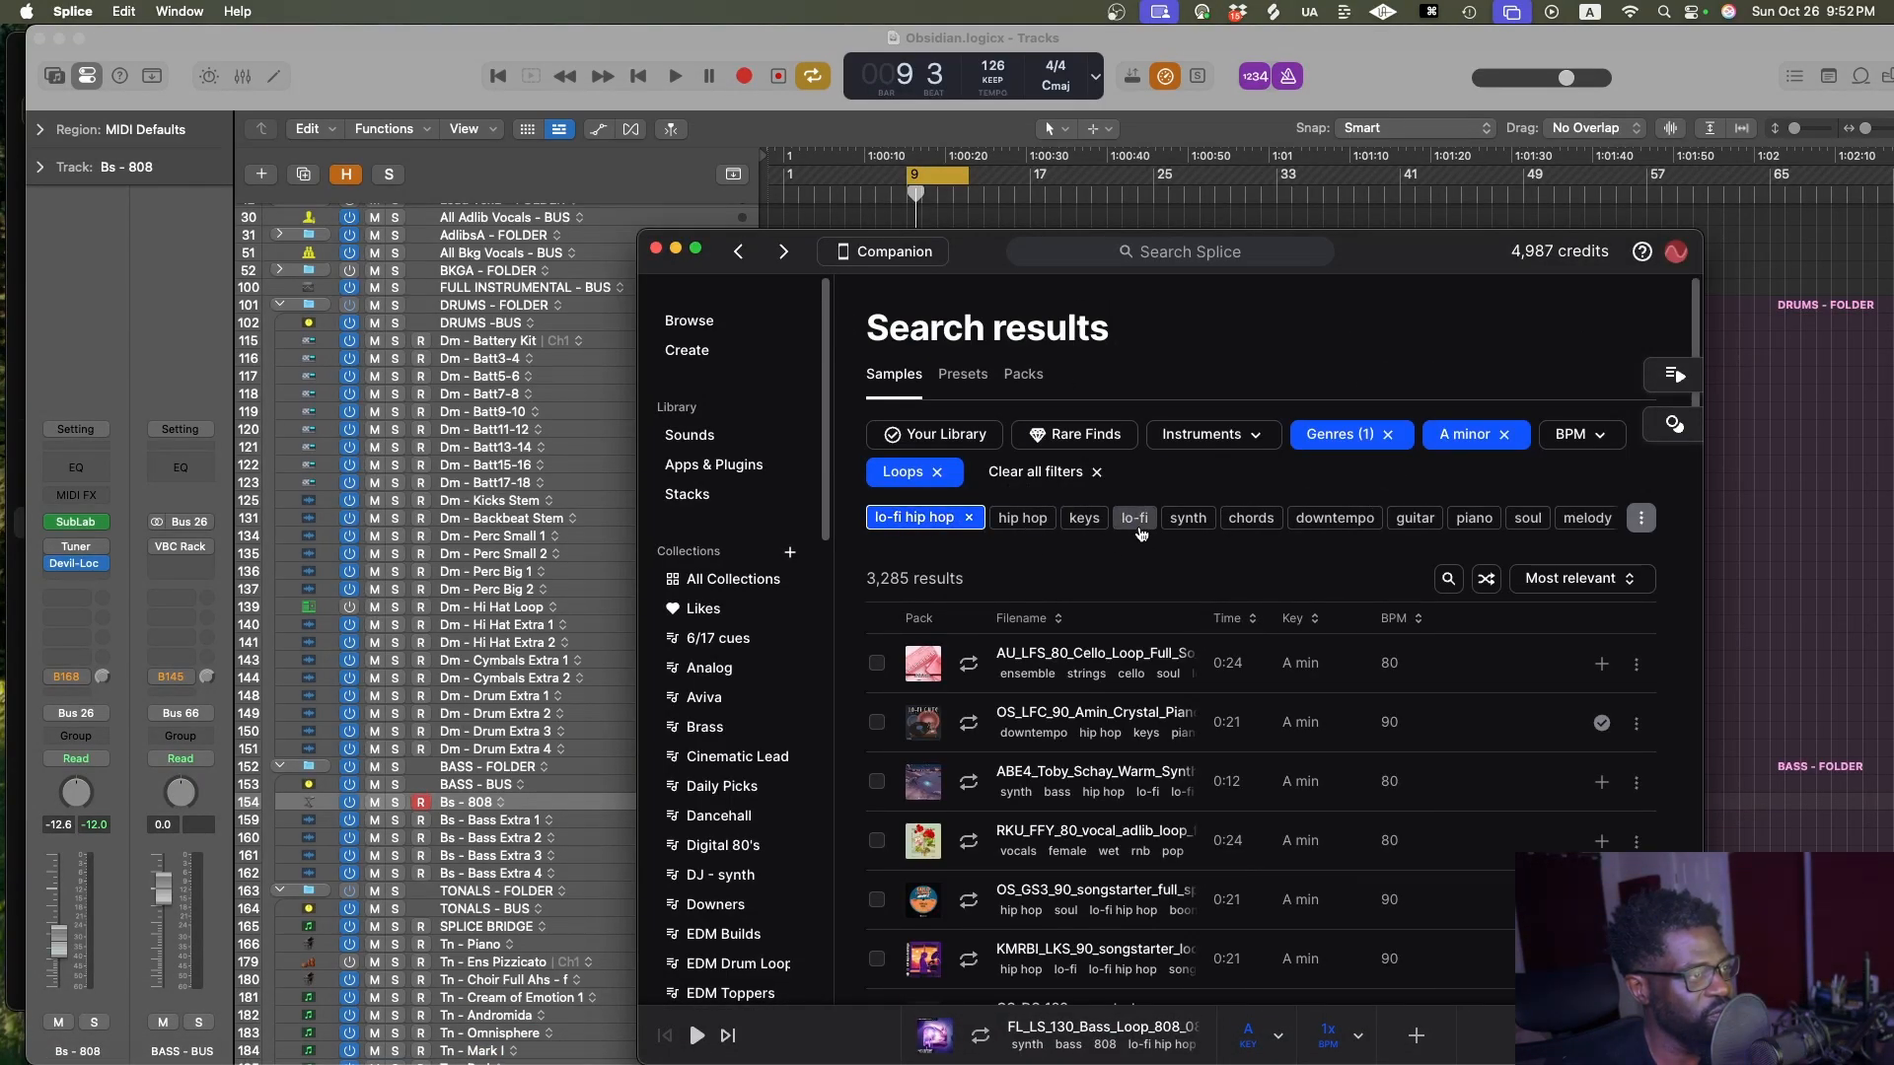
left_click(1024, 518)
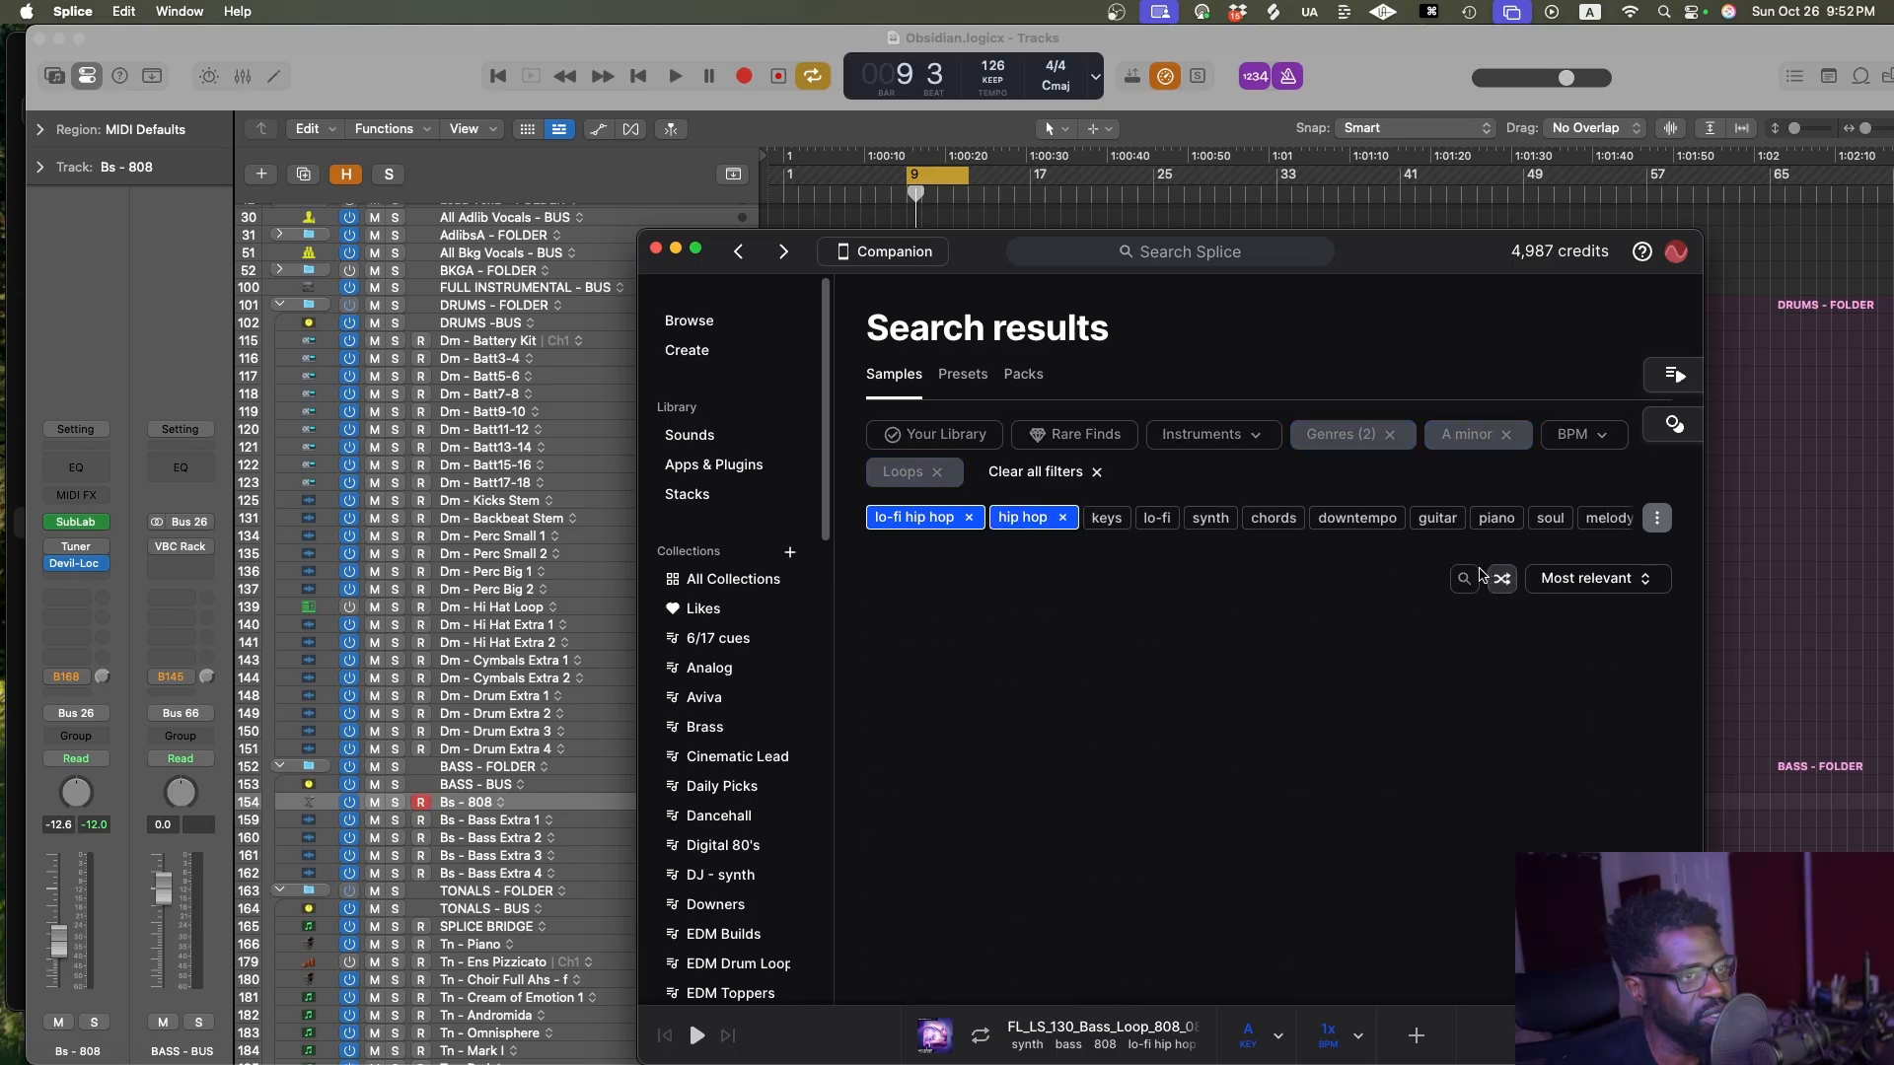
left_click(1448, 578)
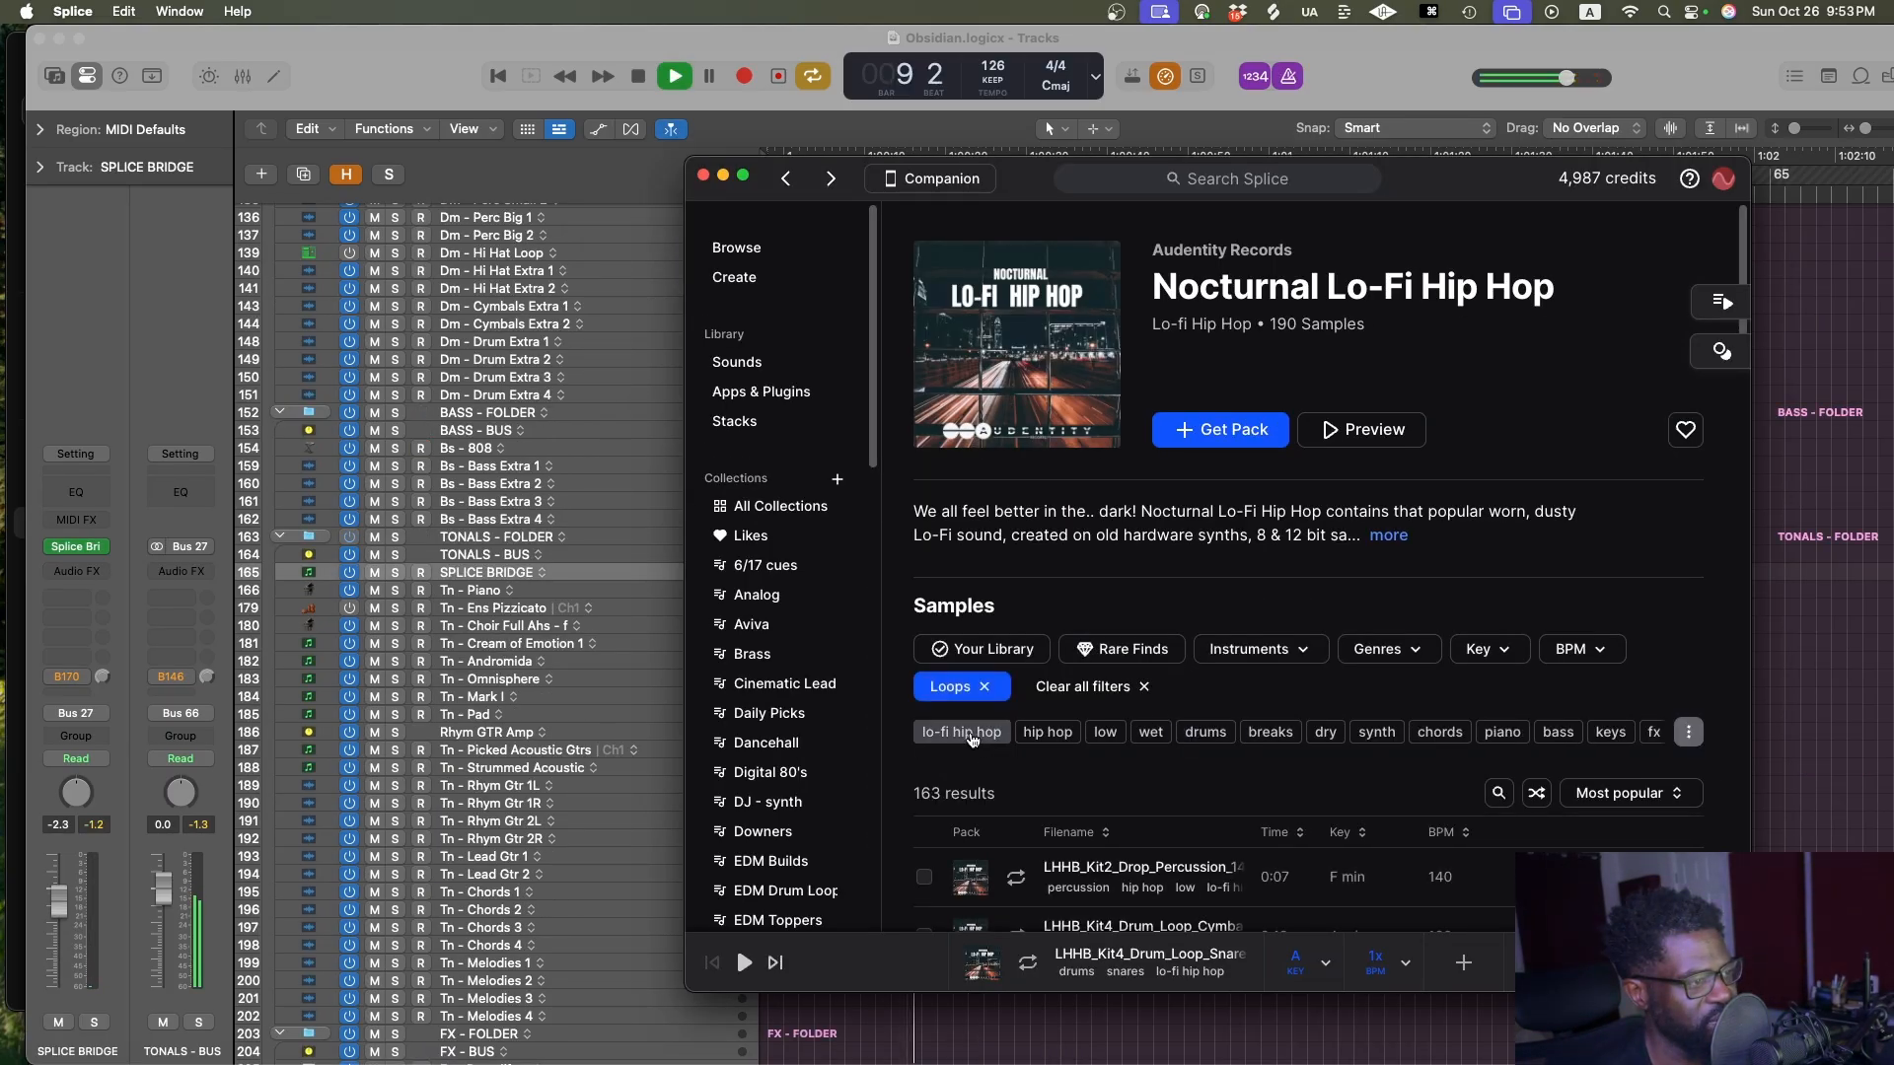
Filter the Nocturnal Lo-Fi Hip Hop pack's loops by lo-fi hip hop and audition the Kit2 Drop Percussion loop
left_click(971, 733)
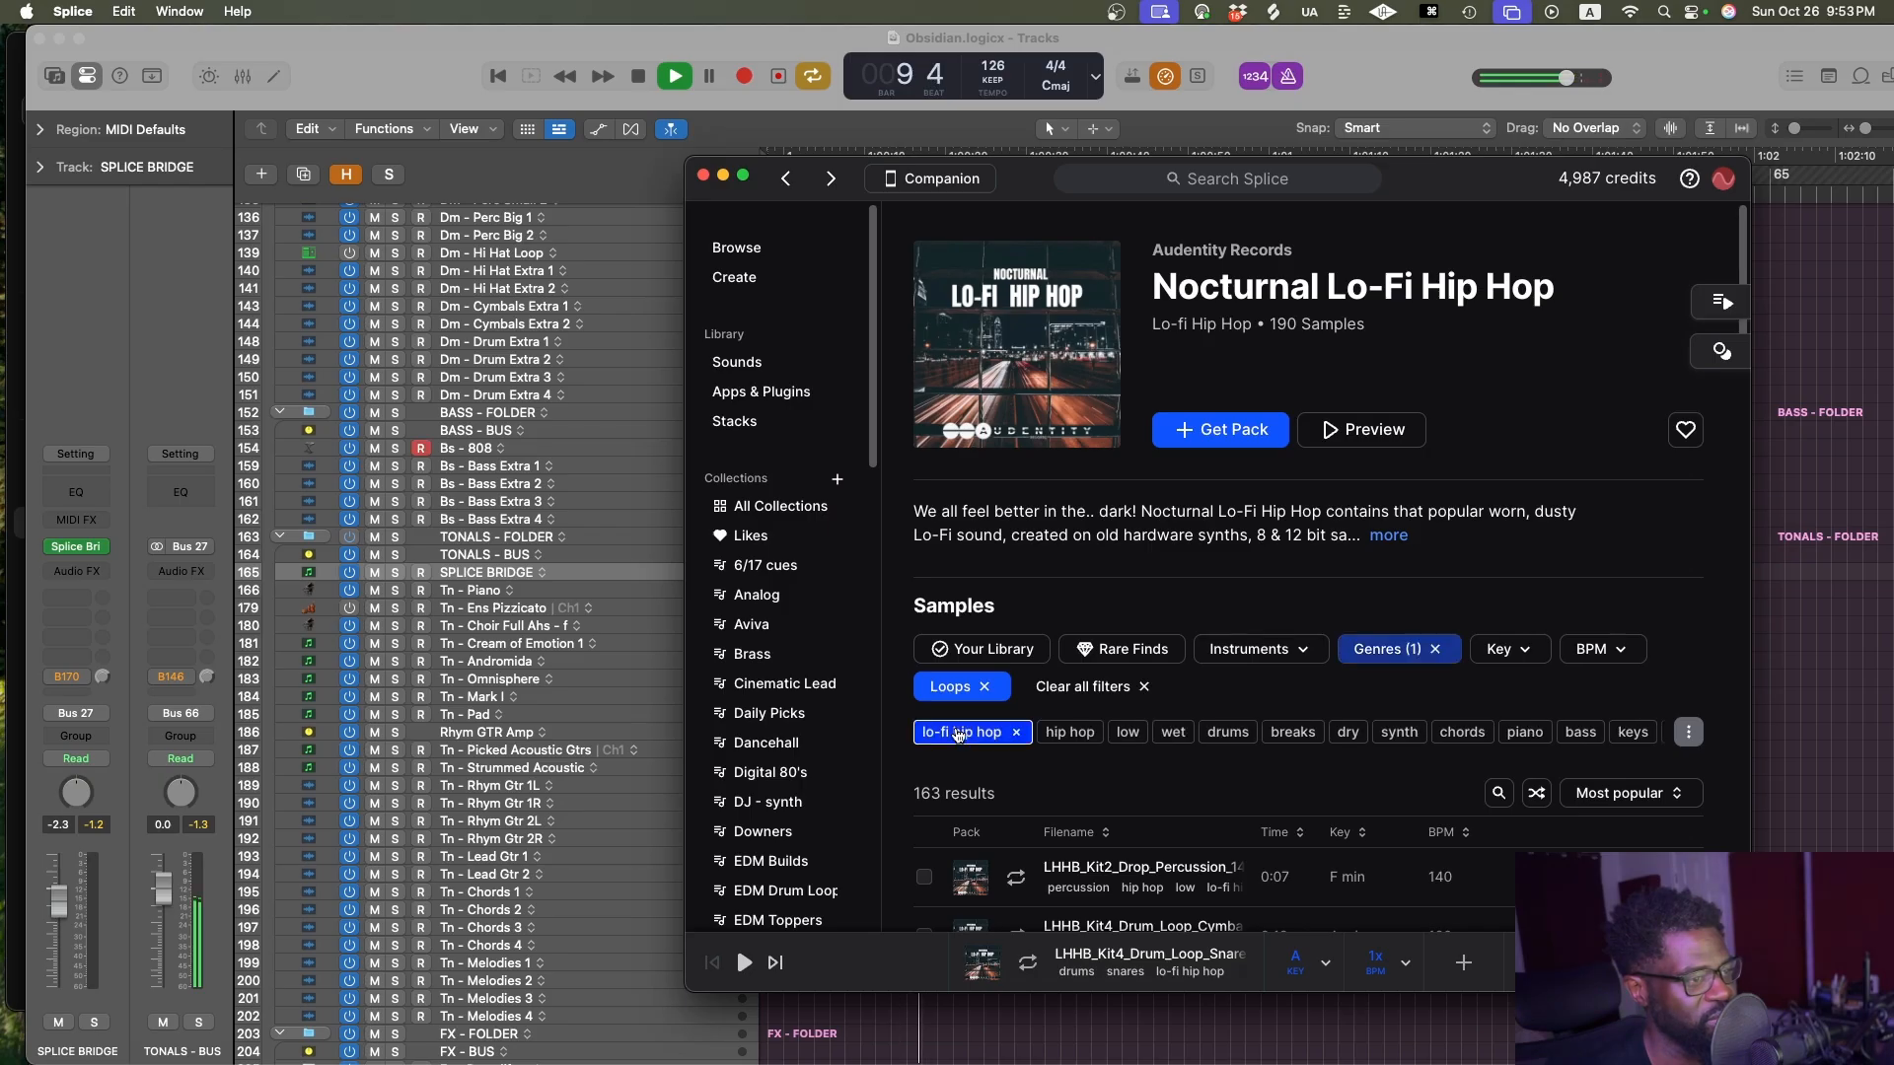
left_click(1015, 877)
scroll(1016, 877, "down", 5)
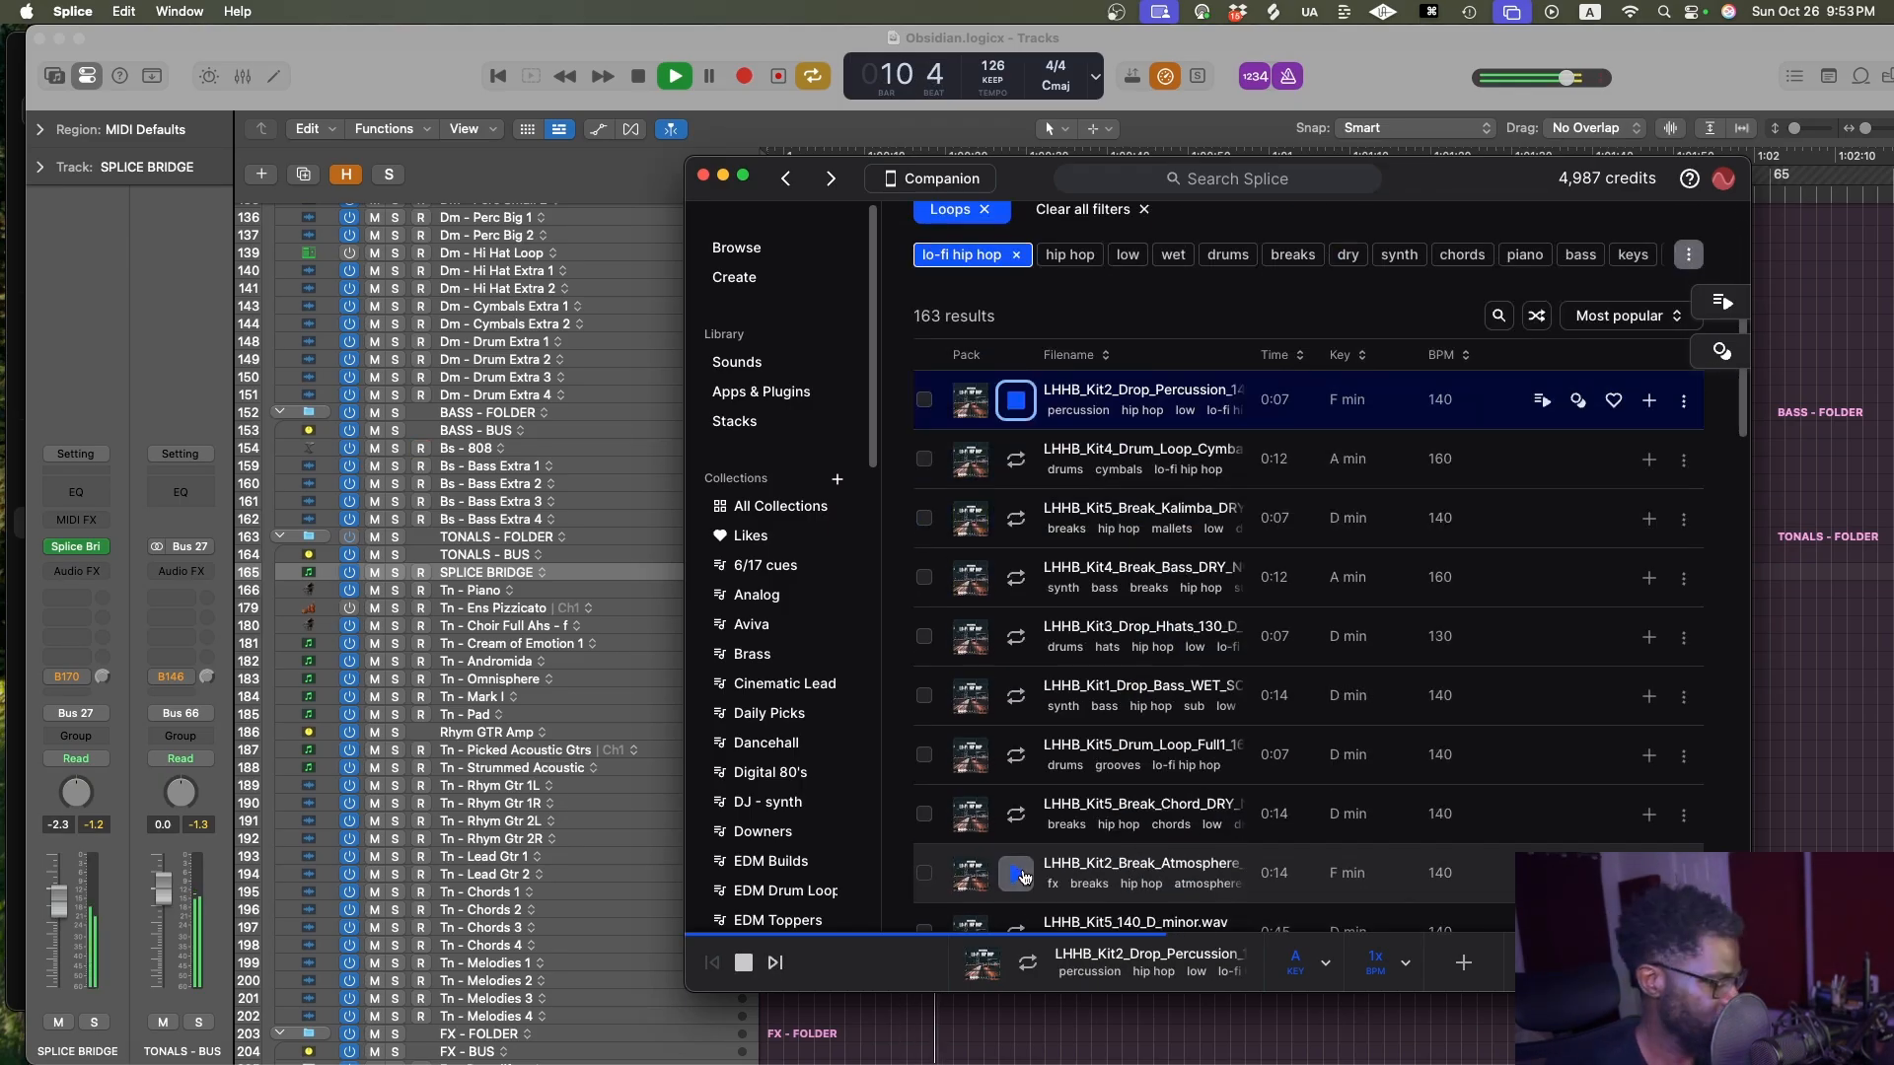
key("super+s")
scroll(1200, 831, "down", 4)
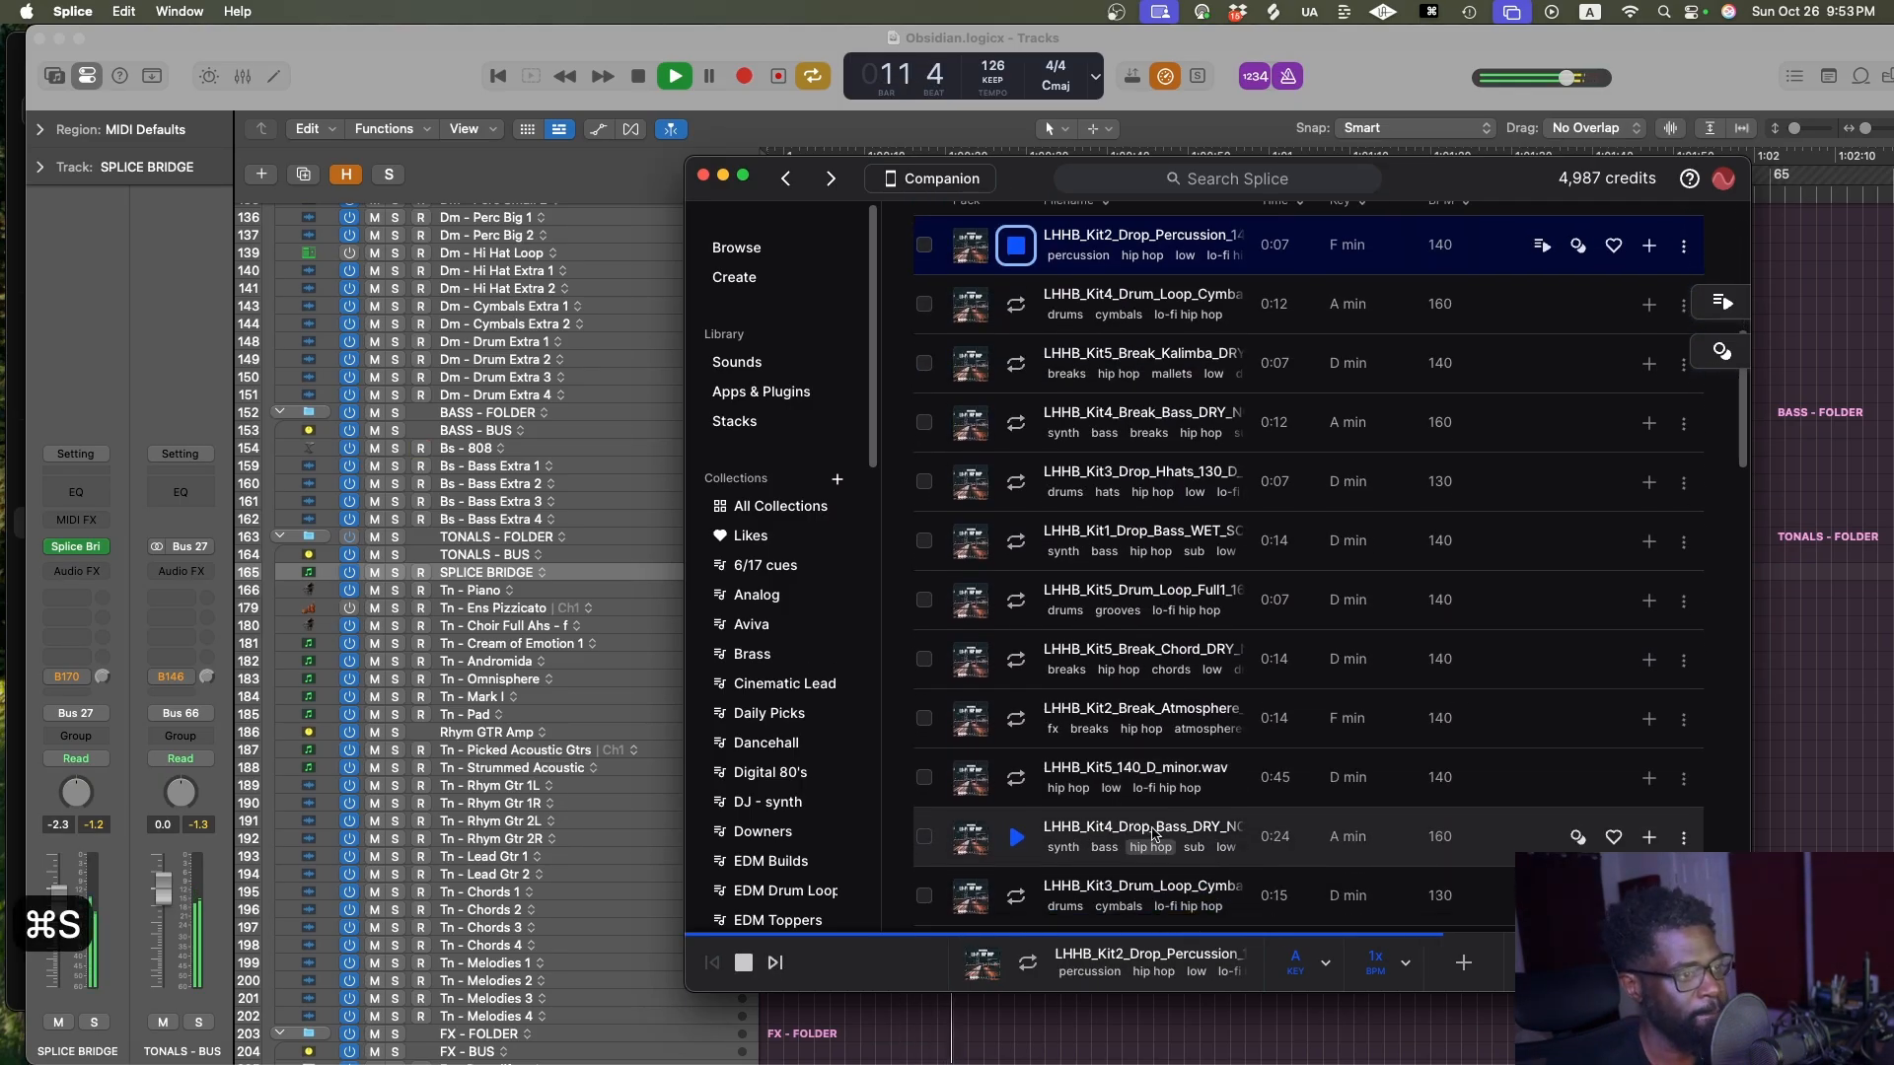
Switch to Logic Pro, open the Splice Bridge plug-in to check its connection, and return to the Splice pack's sample list
left_click(1778, 673)
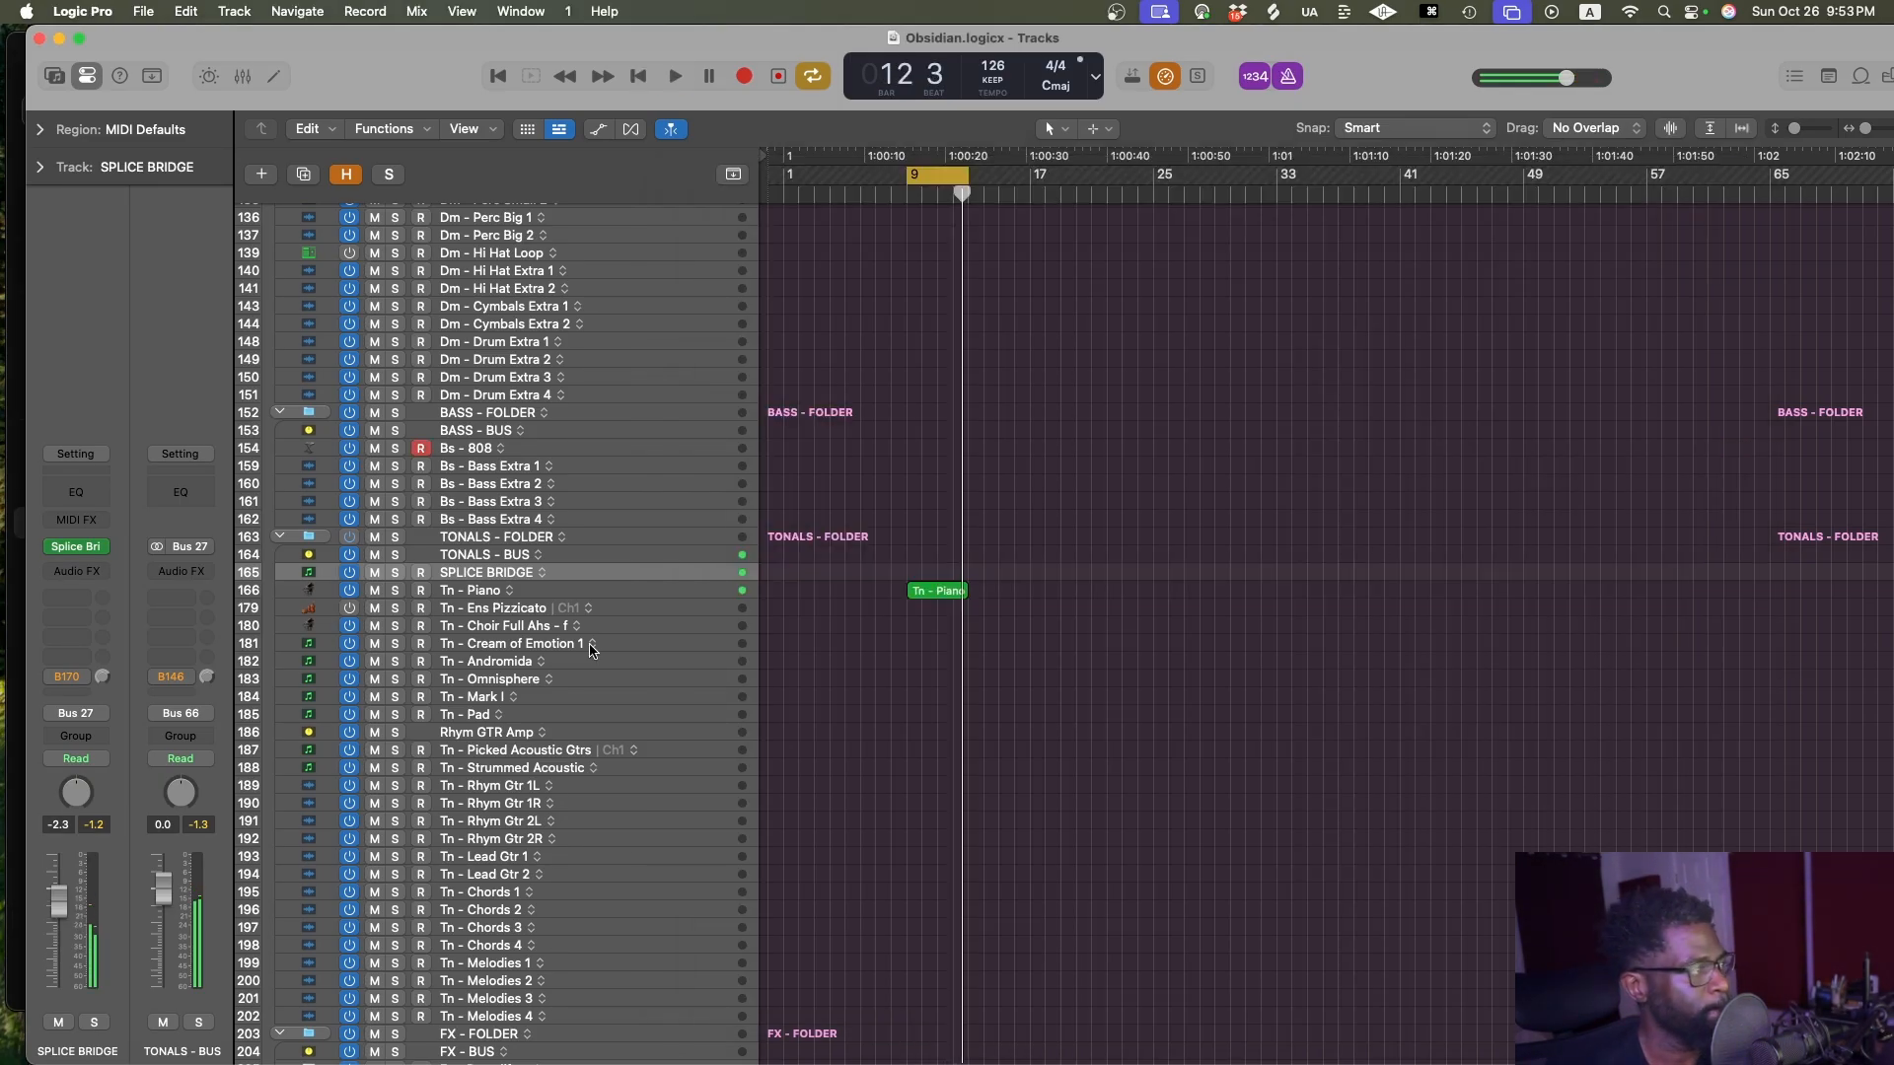
left_click(77, 546)
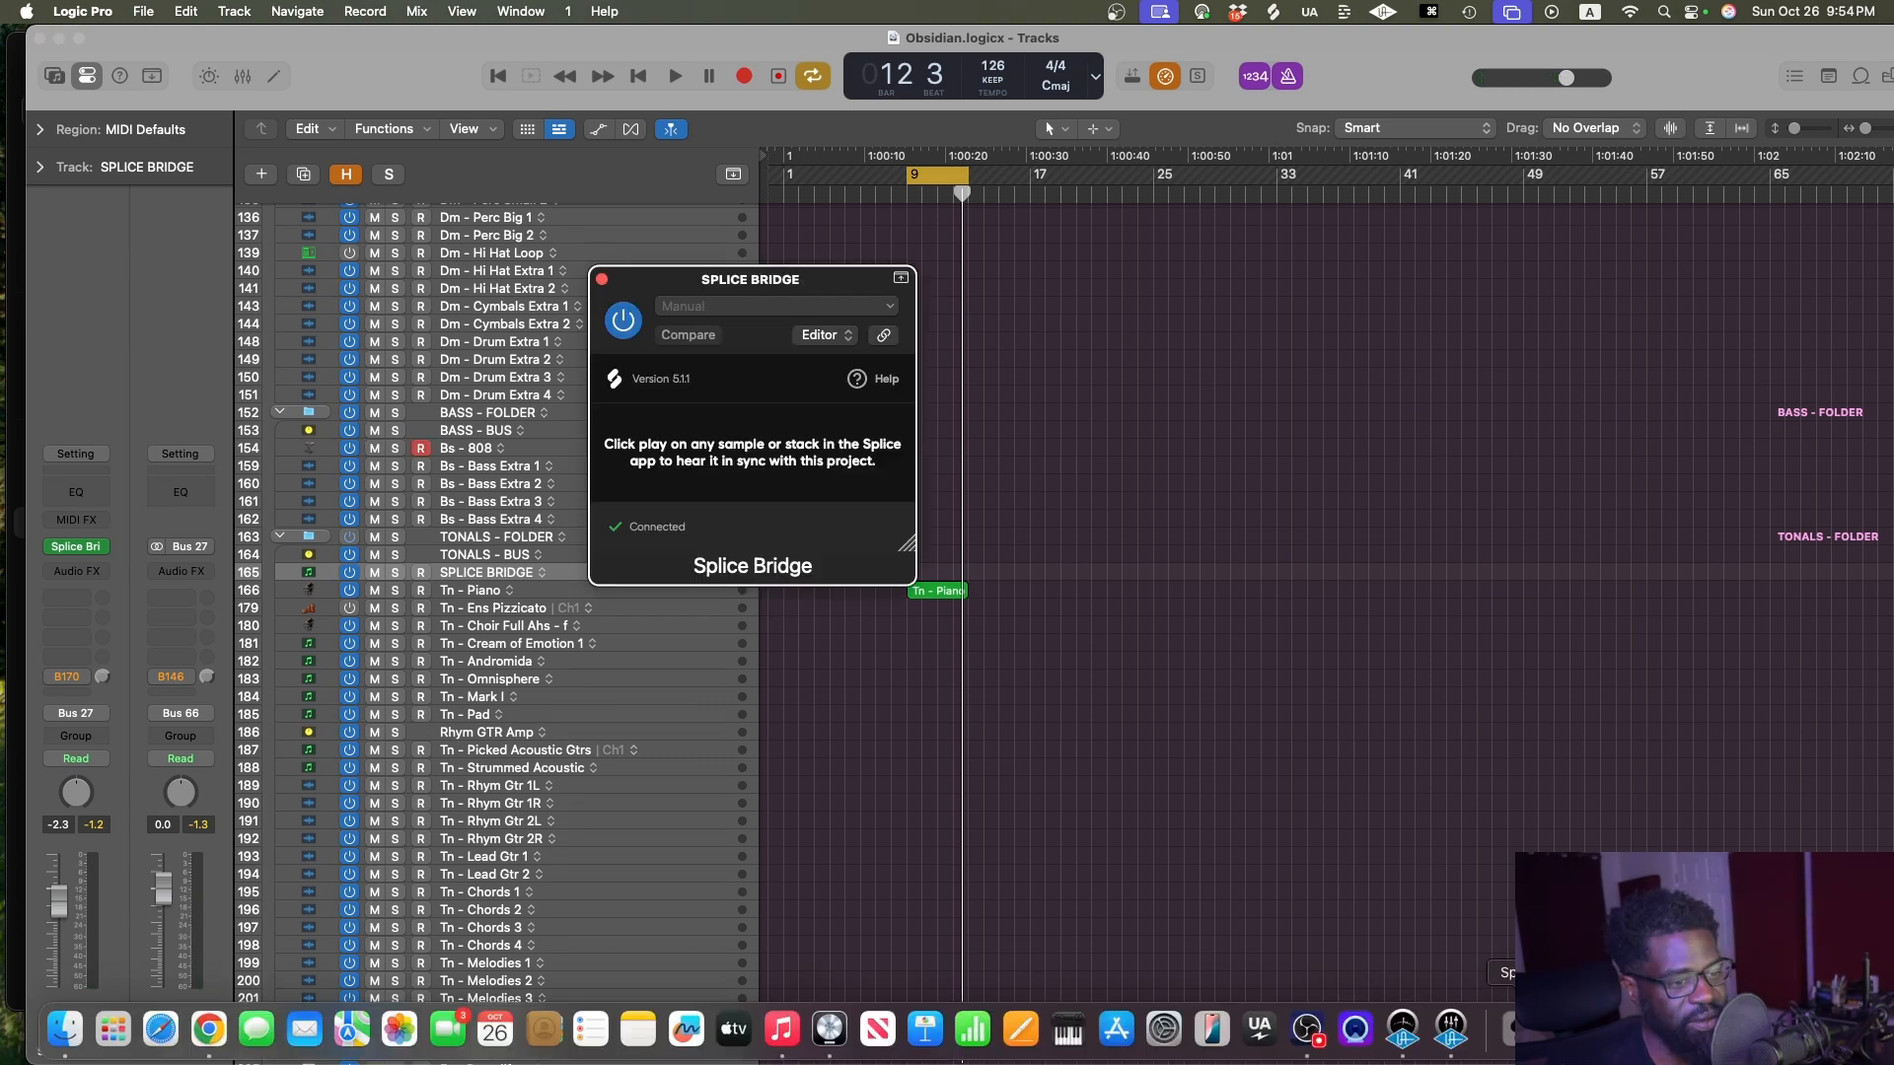
left_click(1518, 1030)
scroll(979, 353, "up", 3)
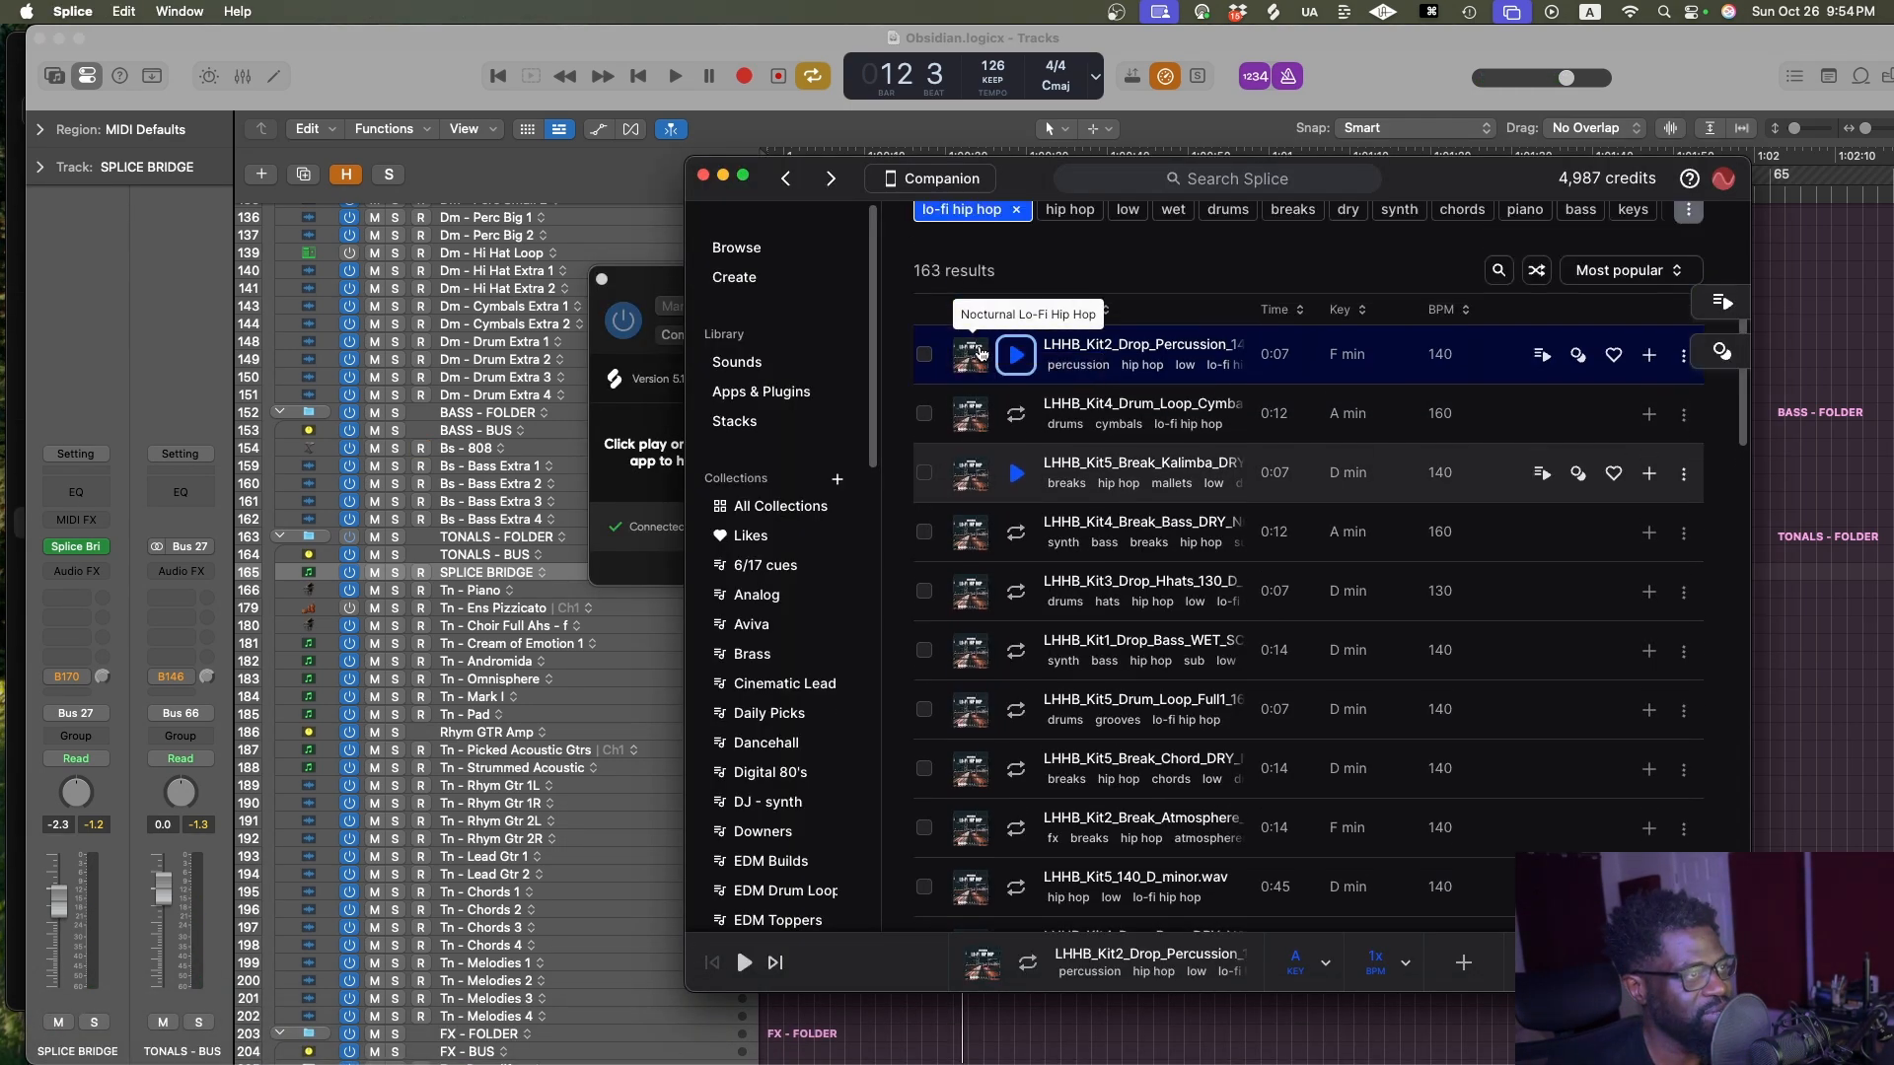
scroll(980, 353, "up", 2)
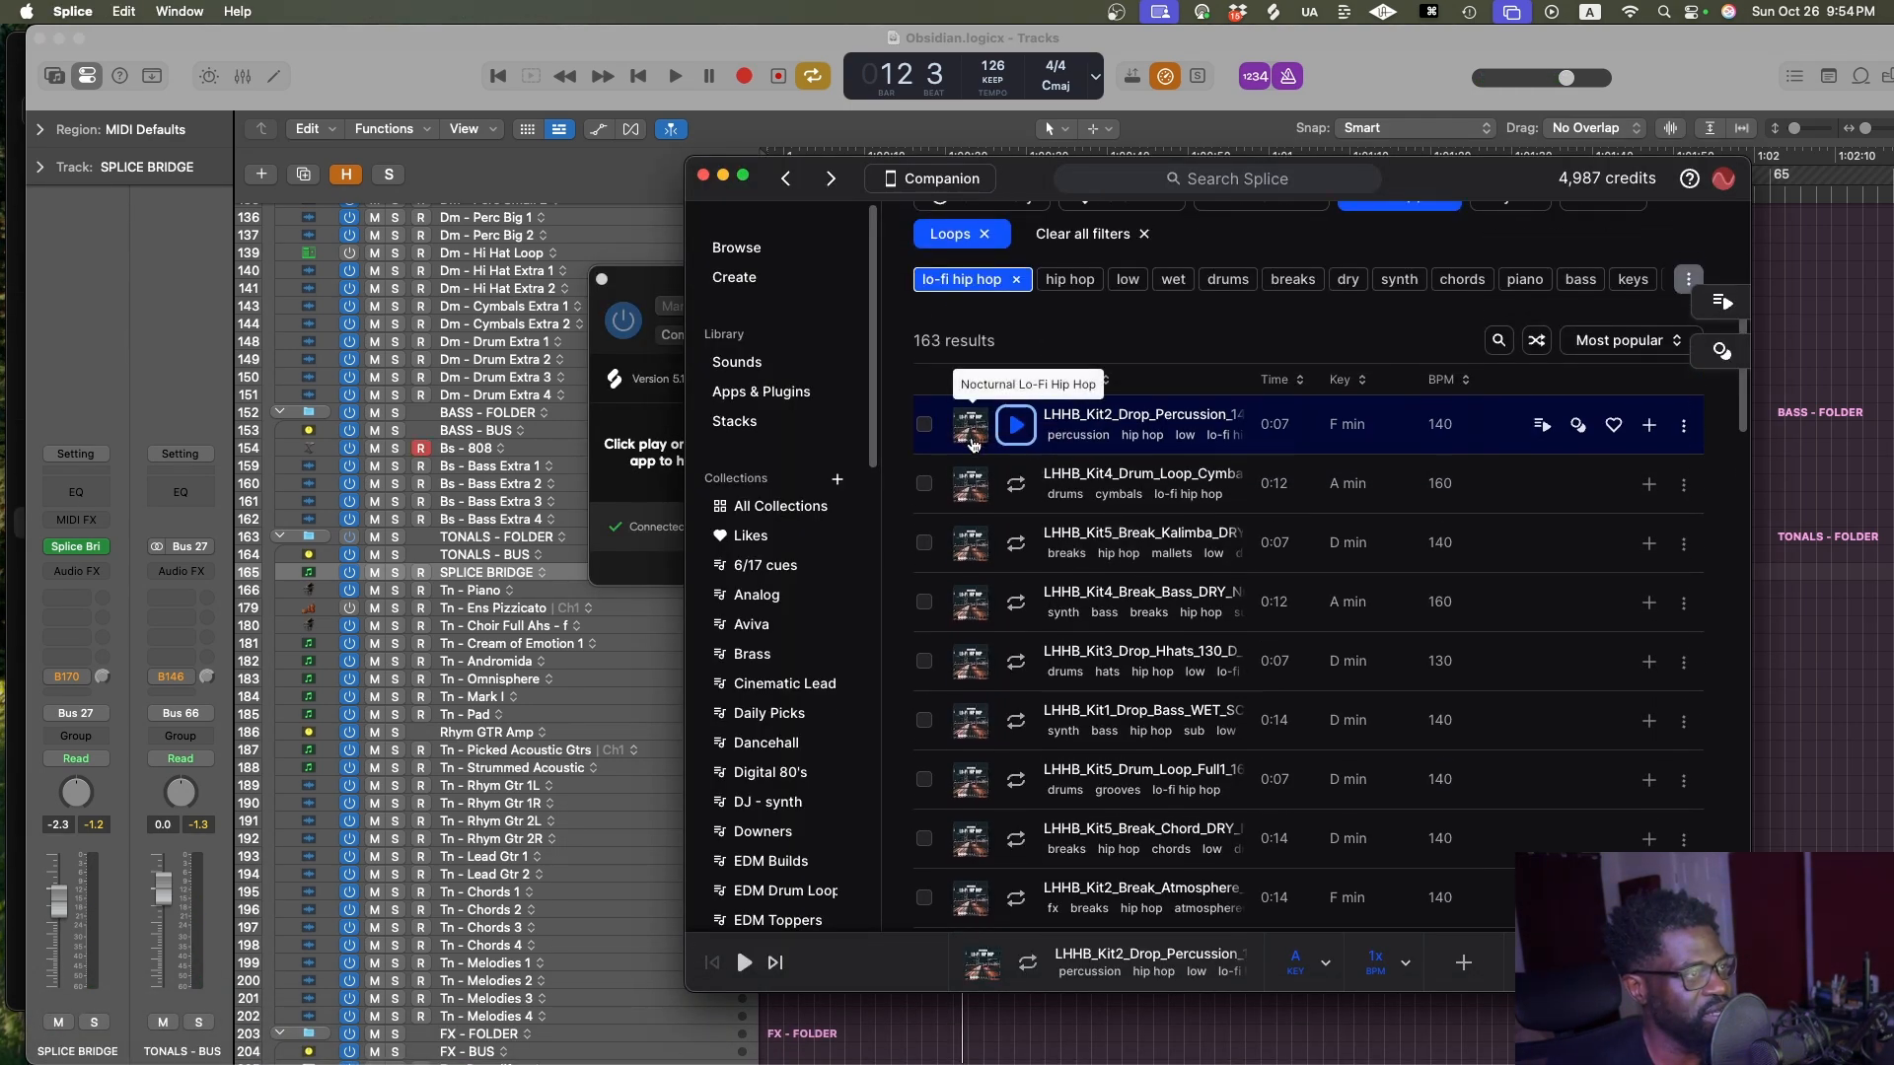
scroll(1005, 372, "up", 2)
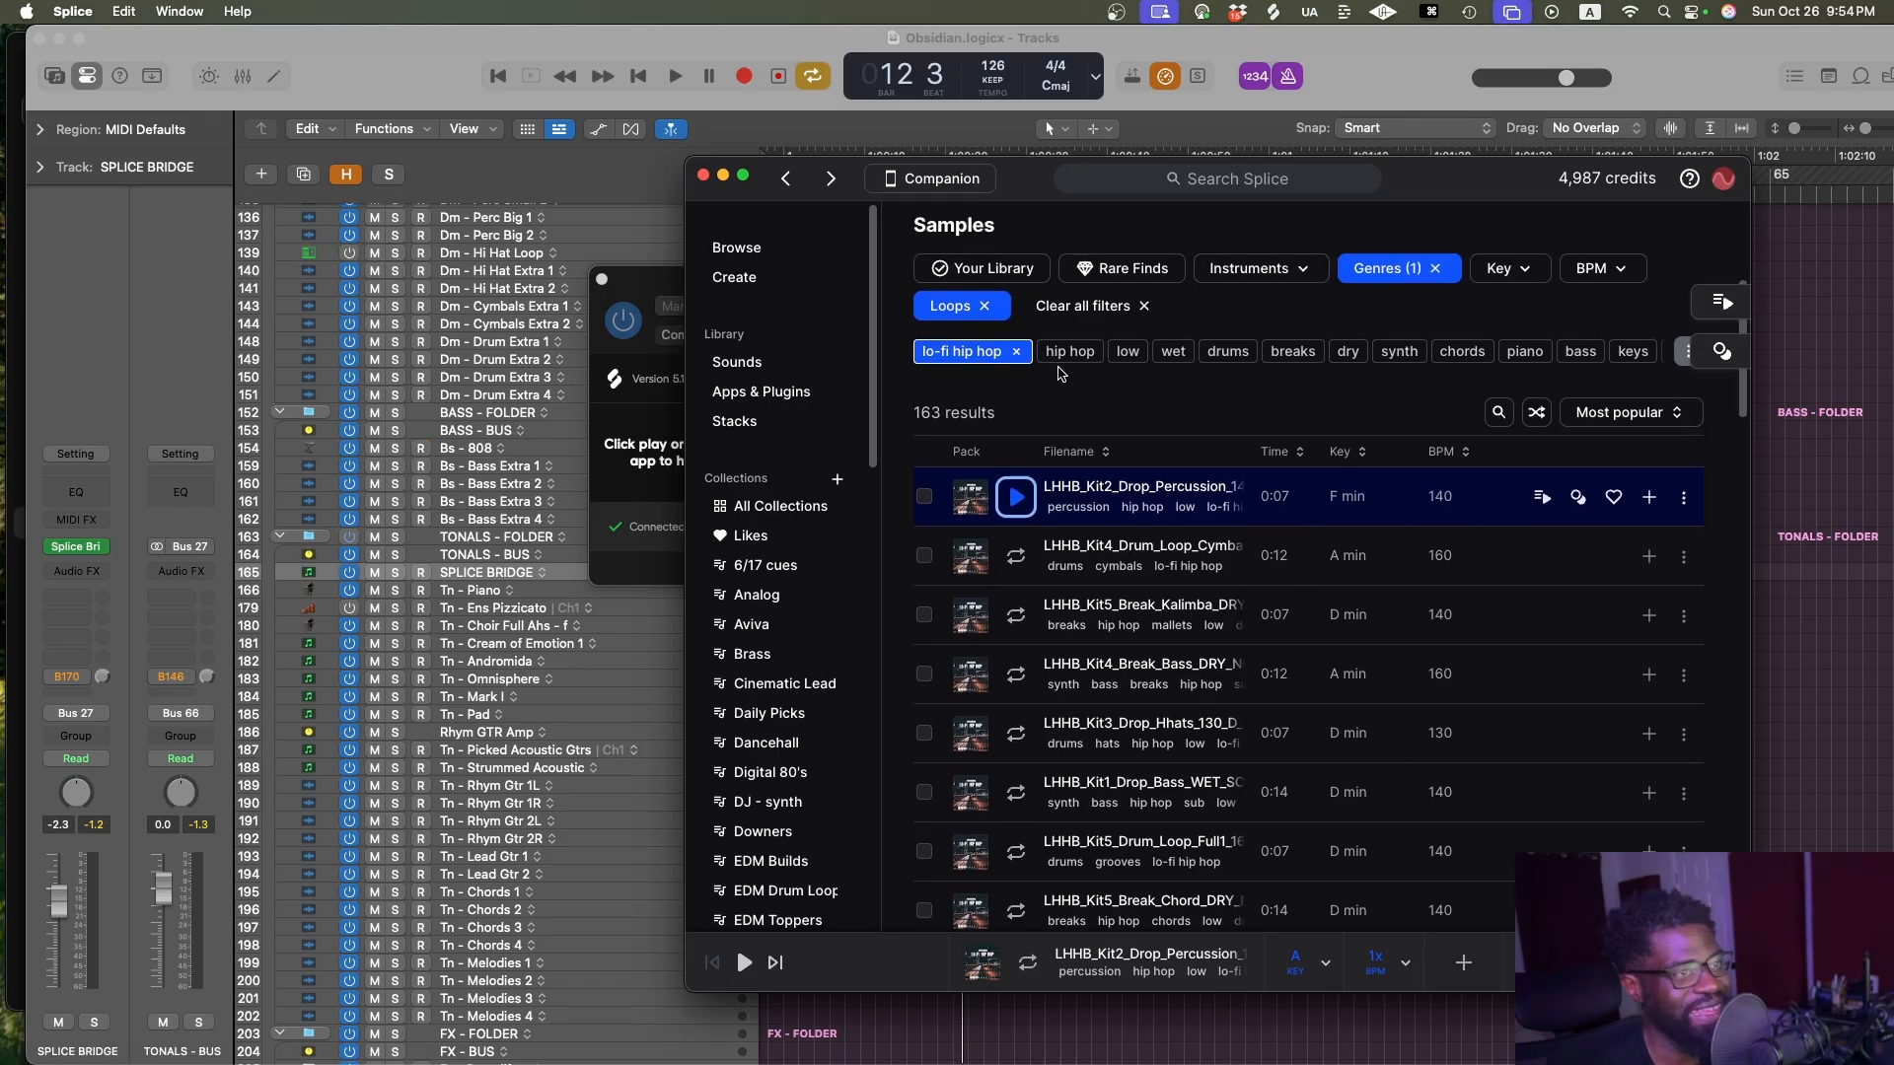
scroll(1058, 374, "up", 6)
scroll(1023, 355, "down", 6)
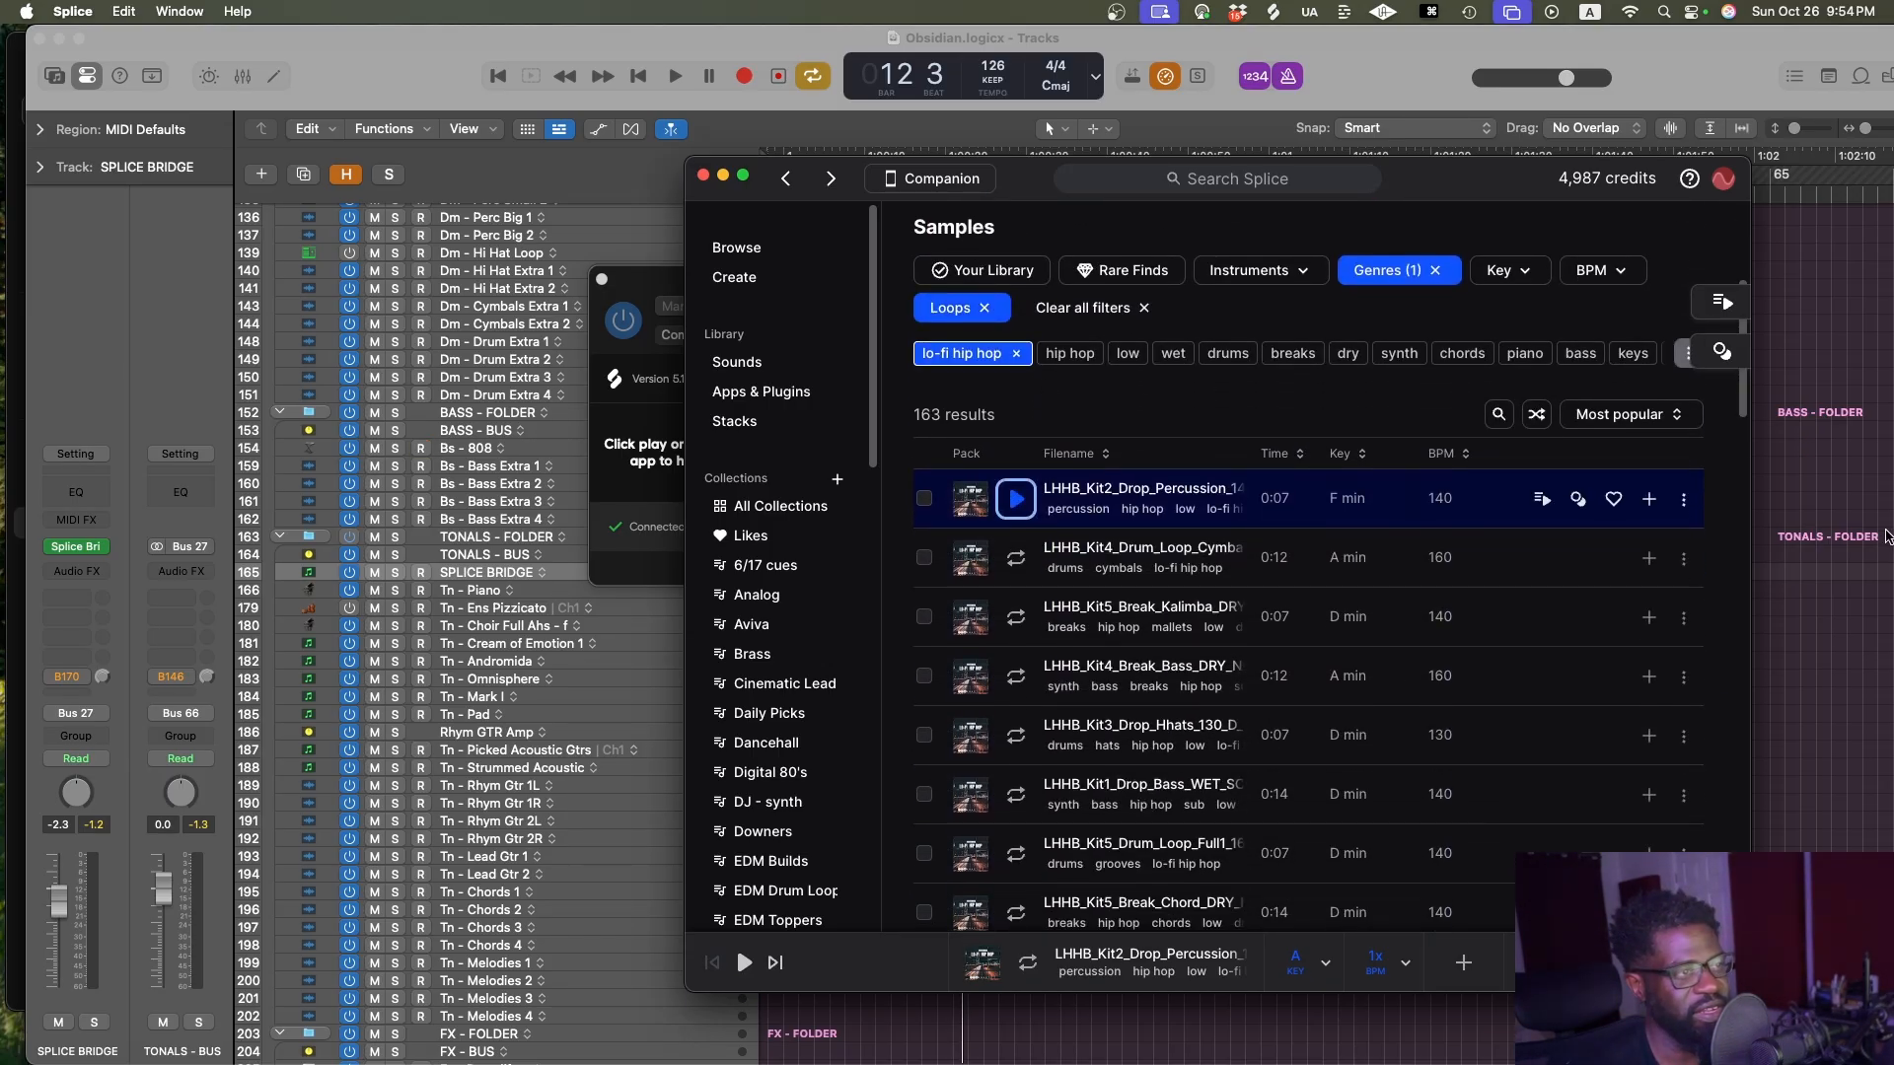
Play the Logic Pro project in sync with the Kit2 Drop Percussion loop and add that loop to the Splice library
left_click(1785, 610)
key("space")
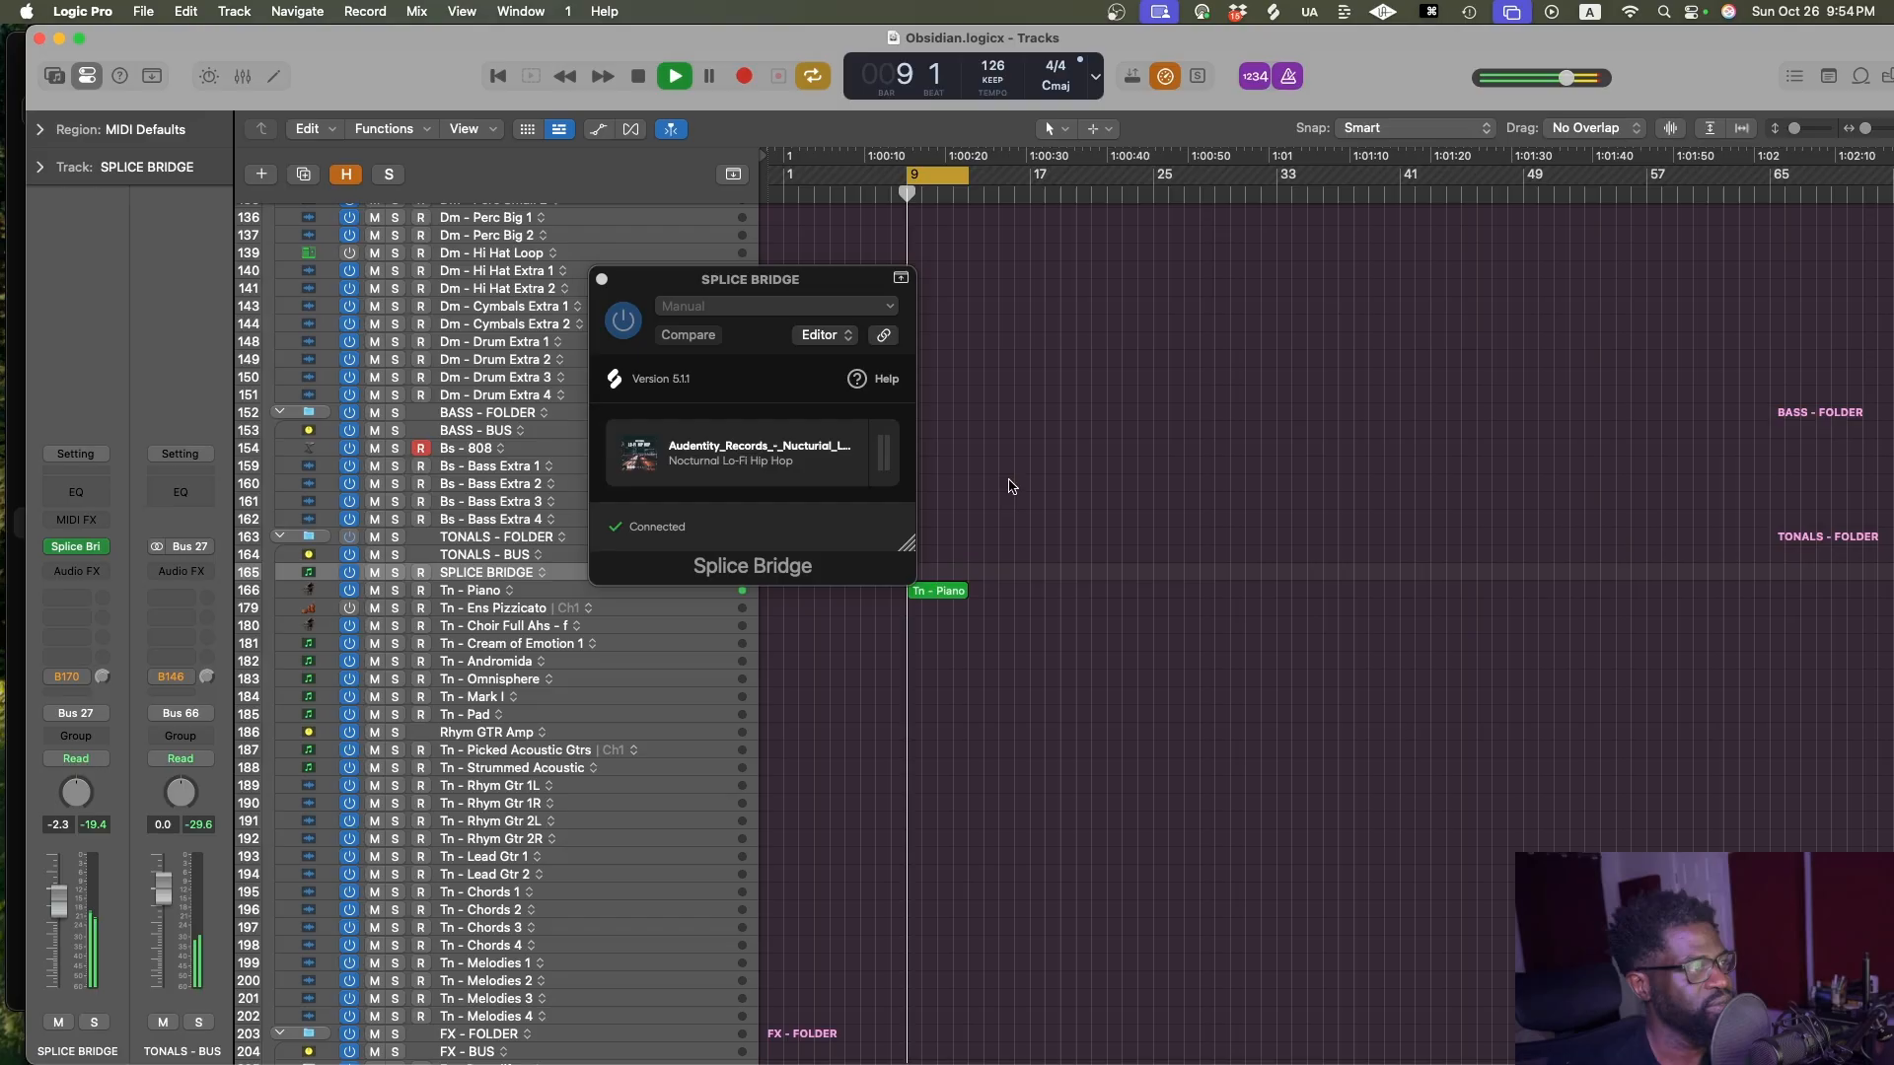
left_click(1491, 1034)
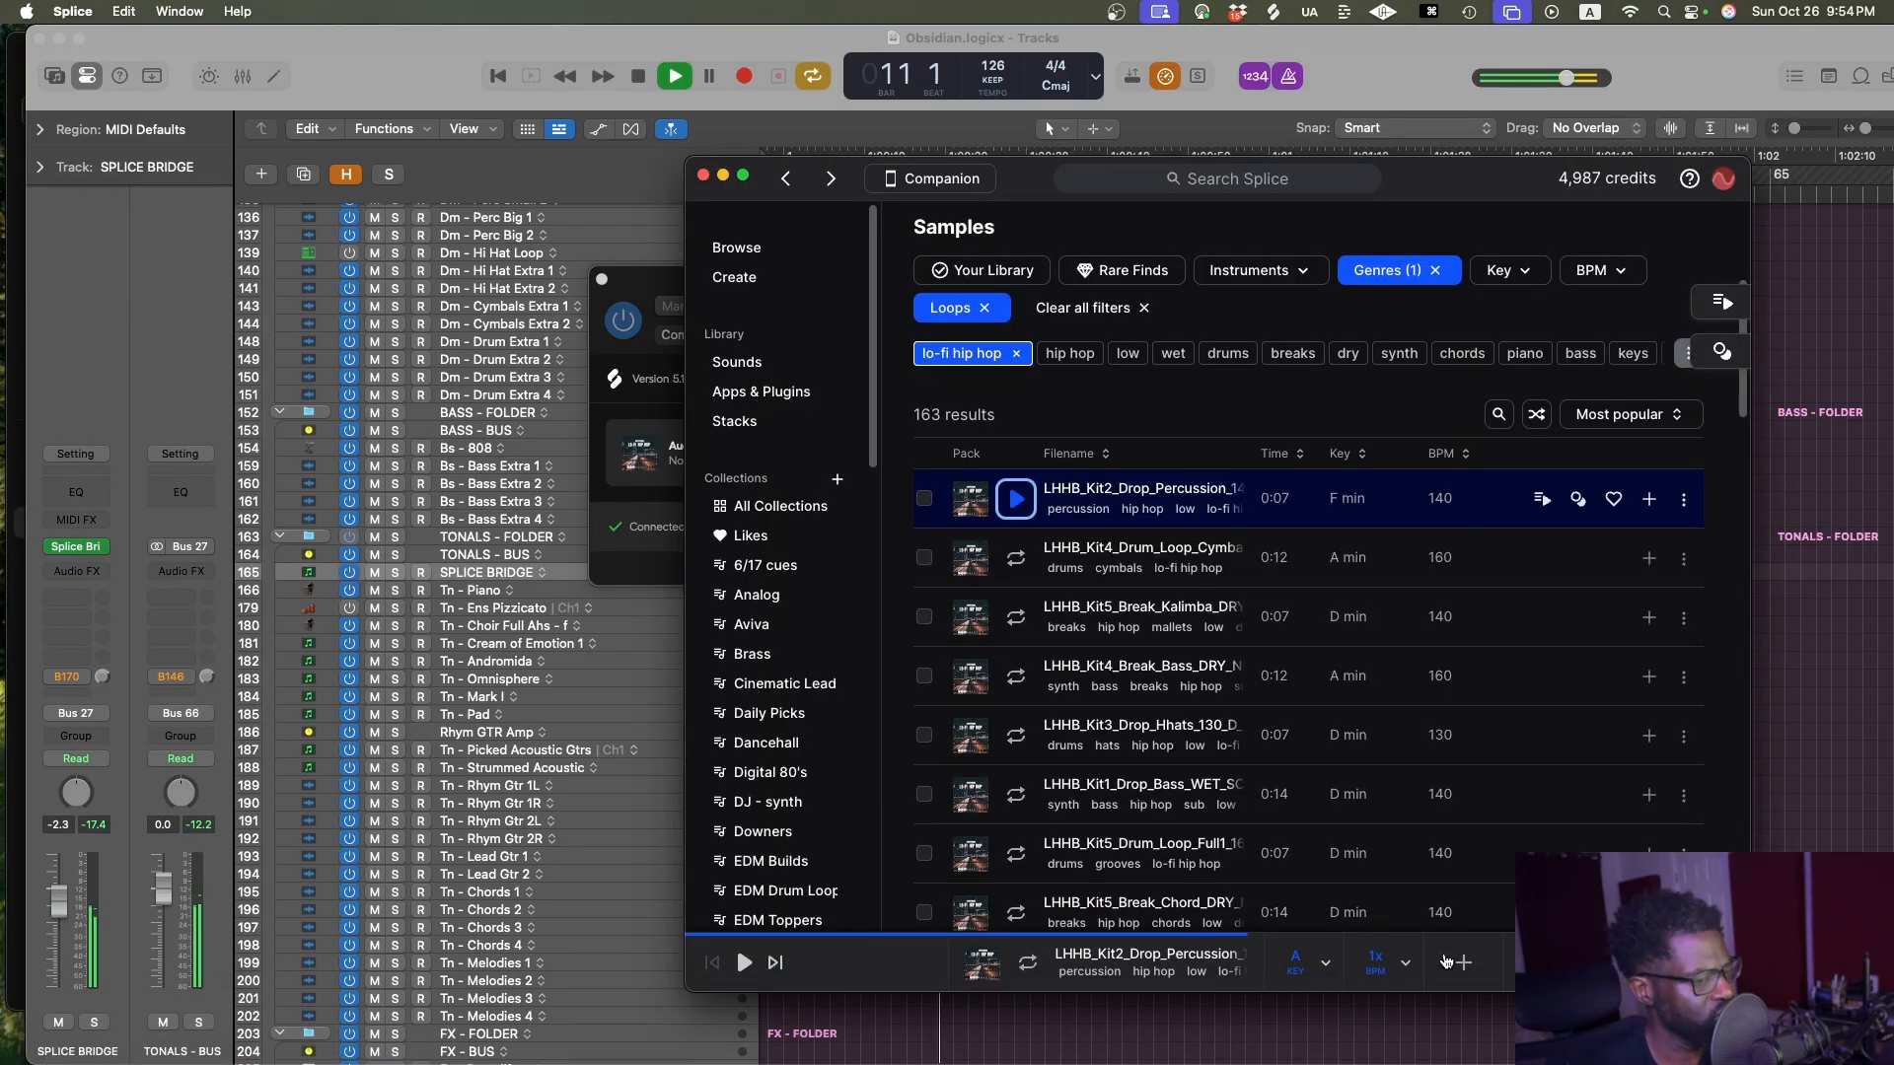
left_click(1463, 962)
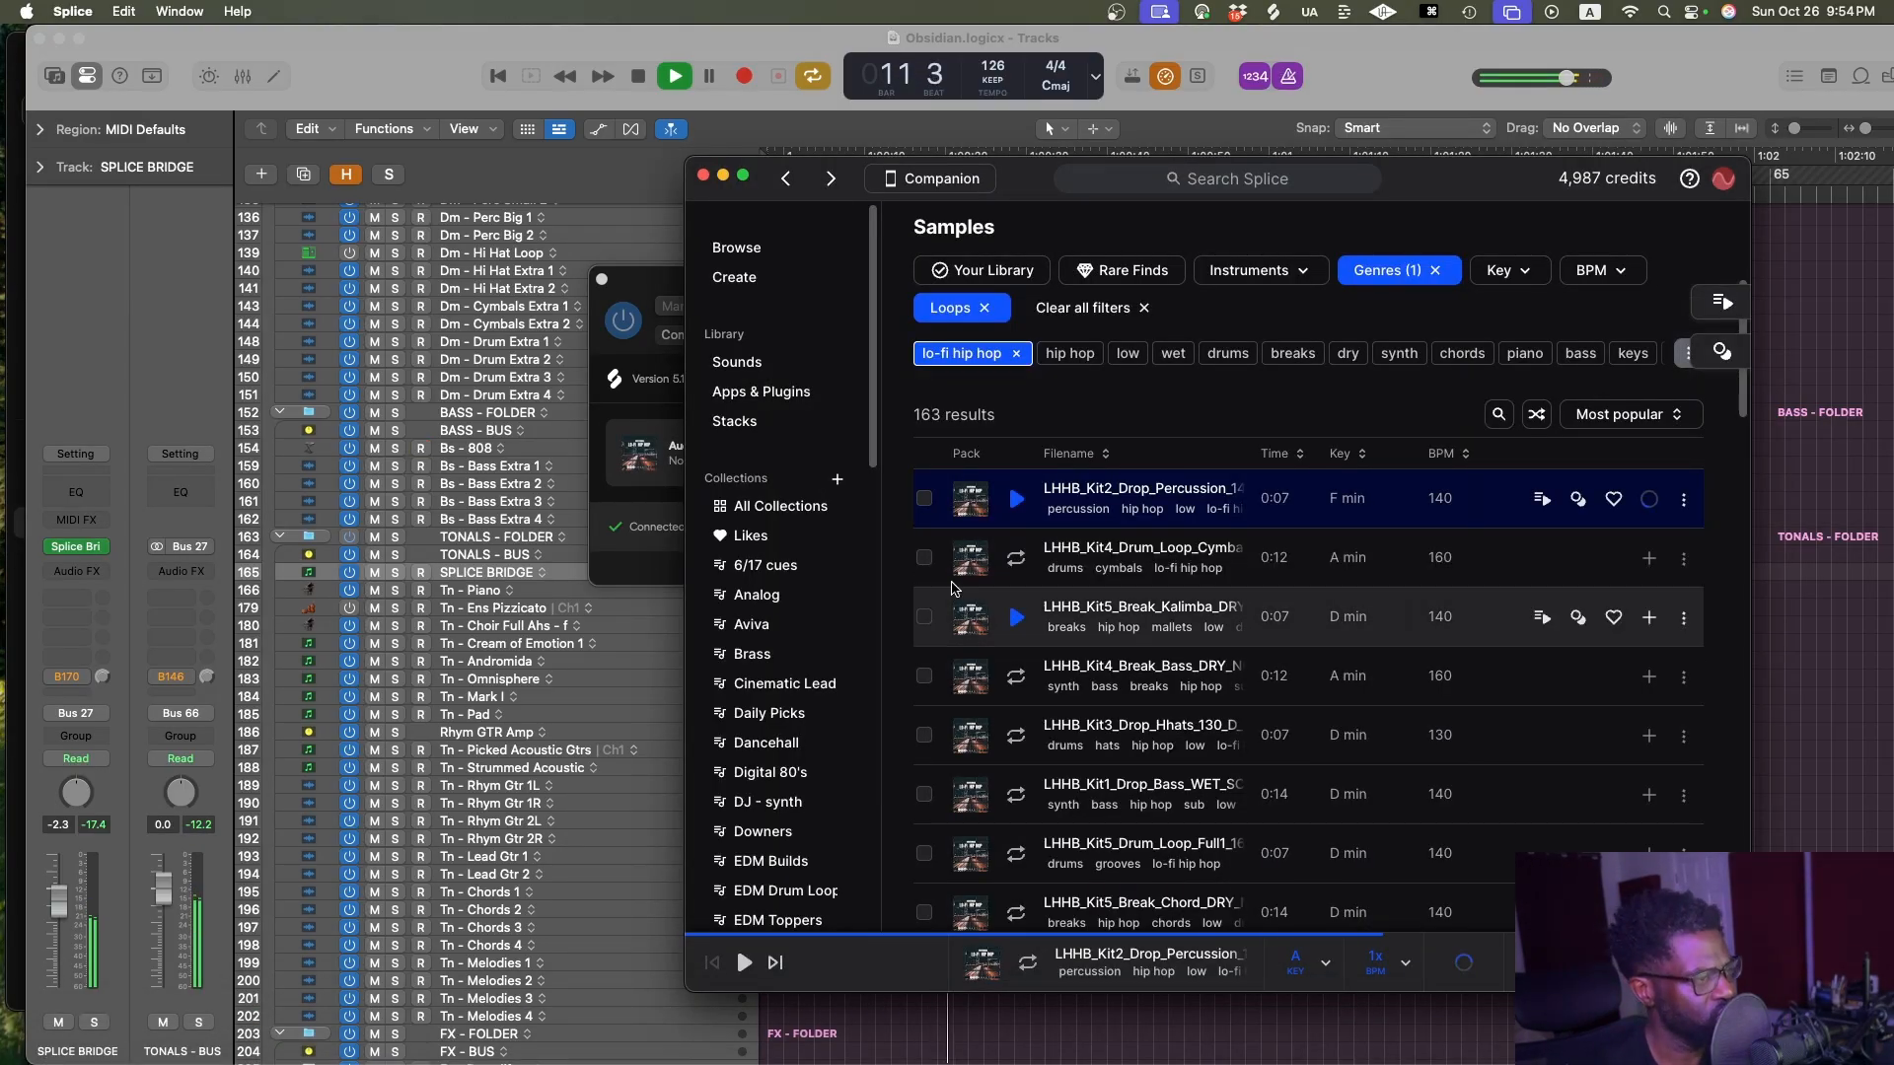
Audition the Kit4 cymbal, Kit5 kalimba, Kit4 bass and Kit3 hi-hat loops against the project, and return to Logic Pro
left_click(1016, 498)
left_click(1012, 572)
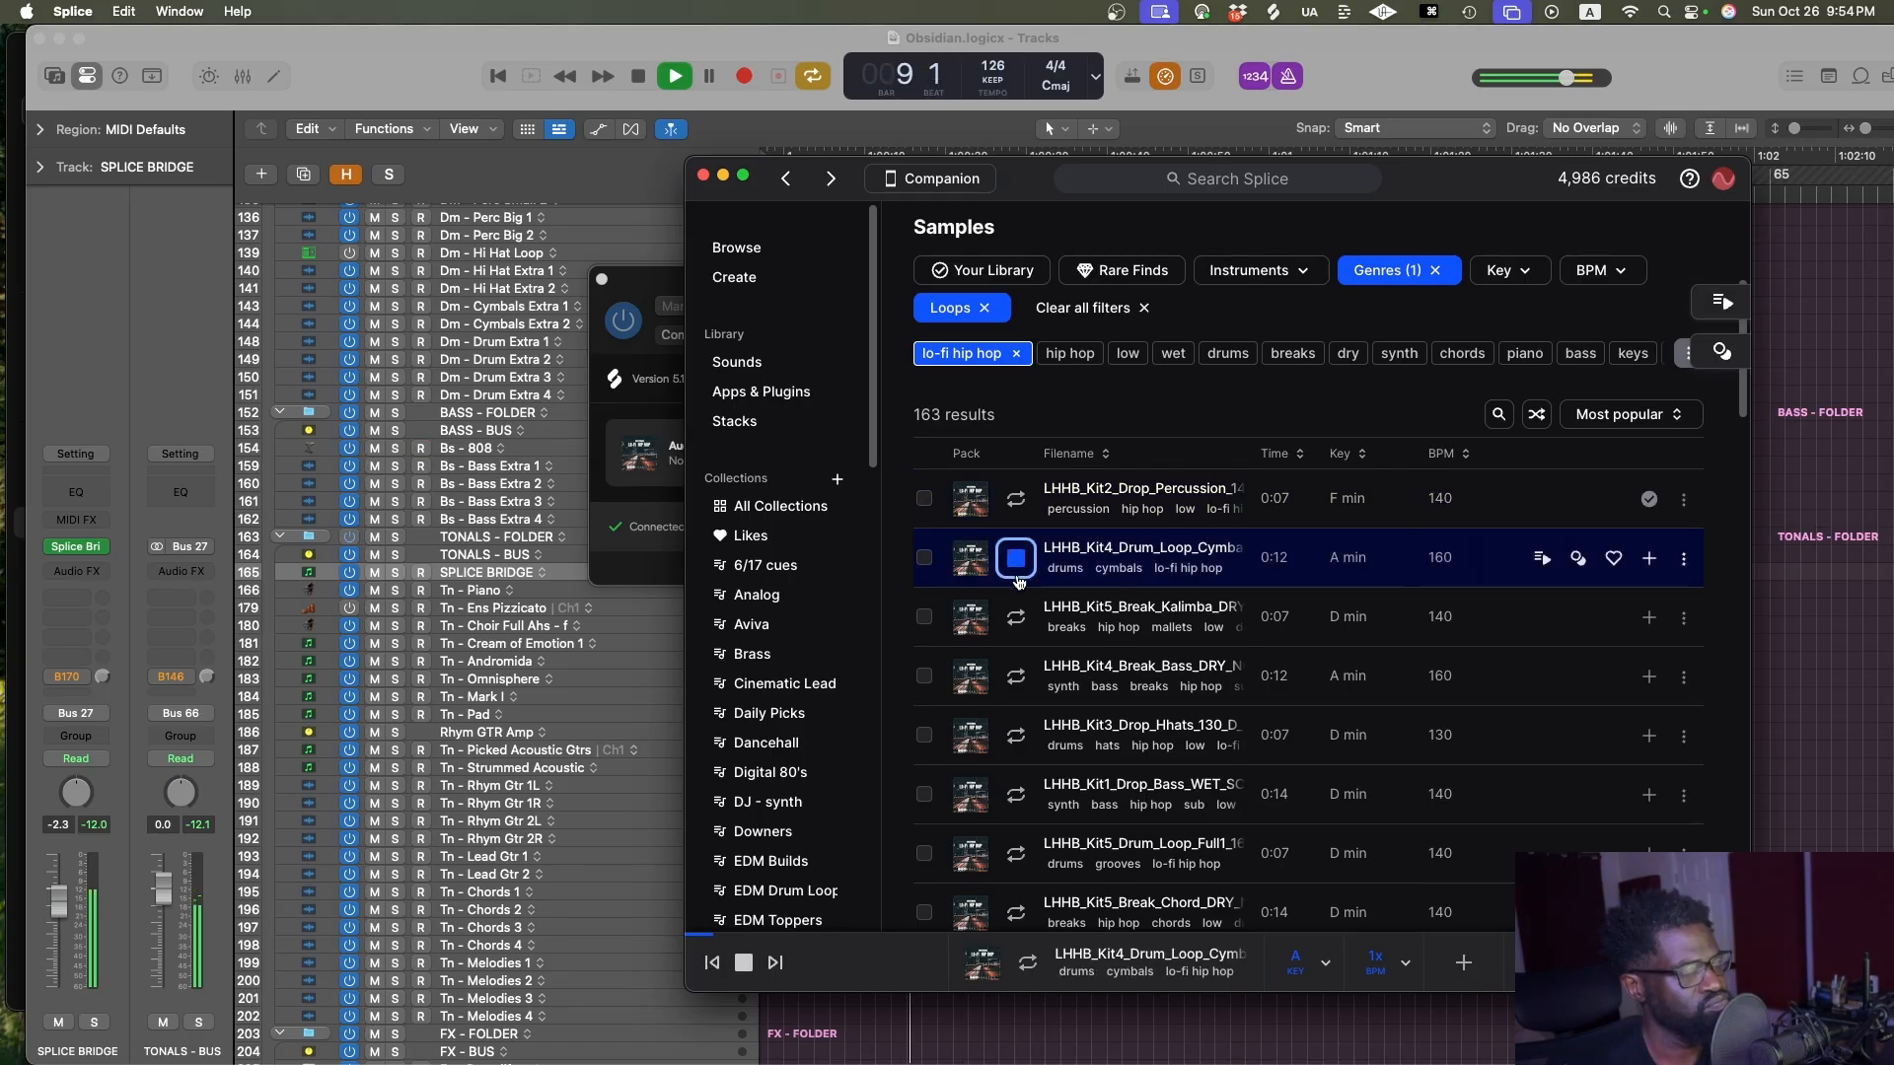
left_click(1016, 616)
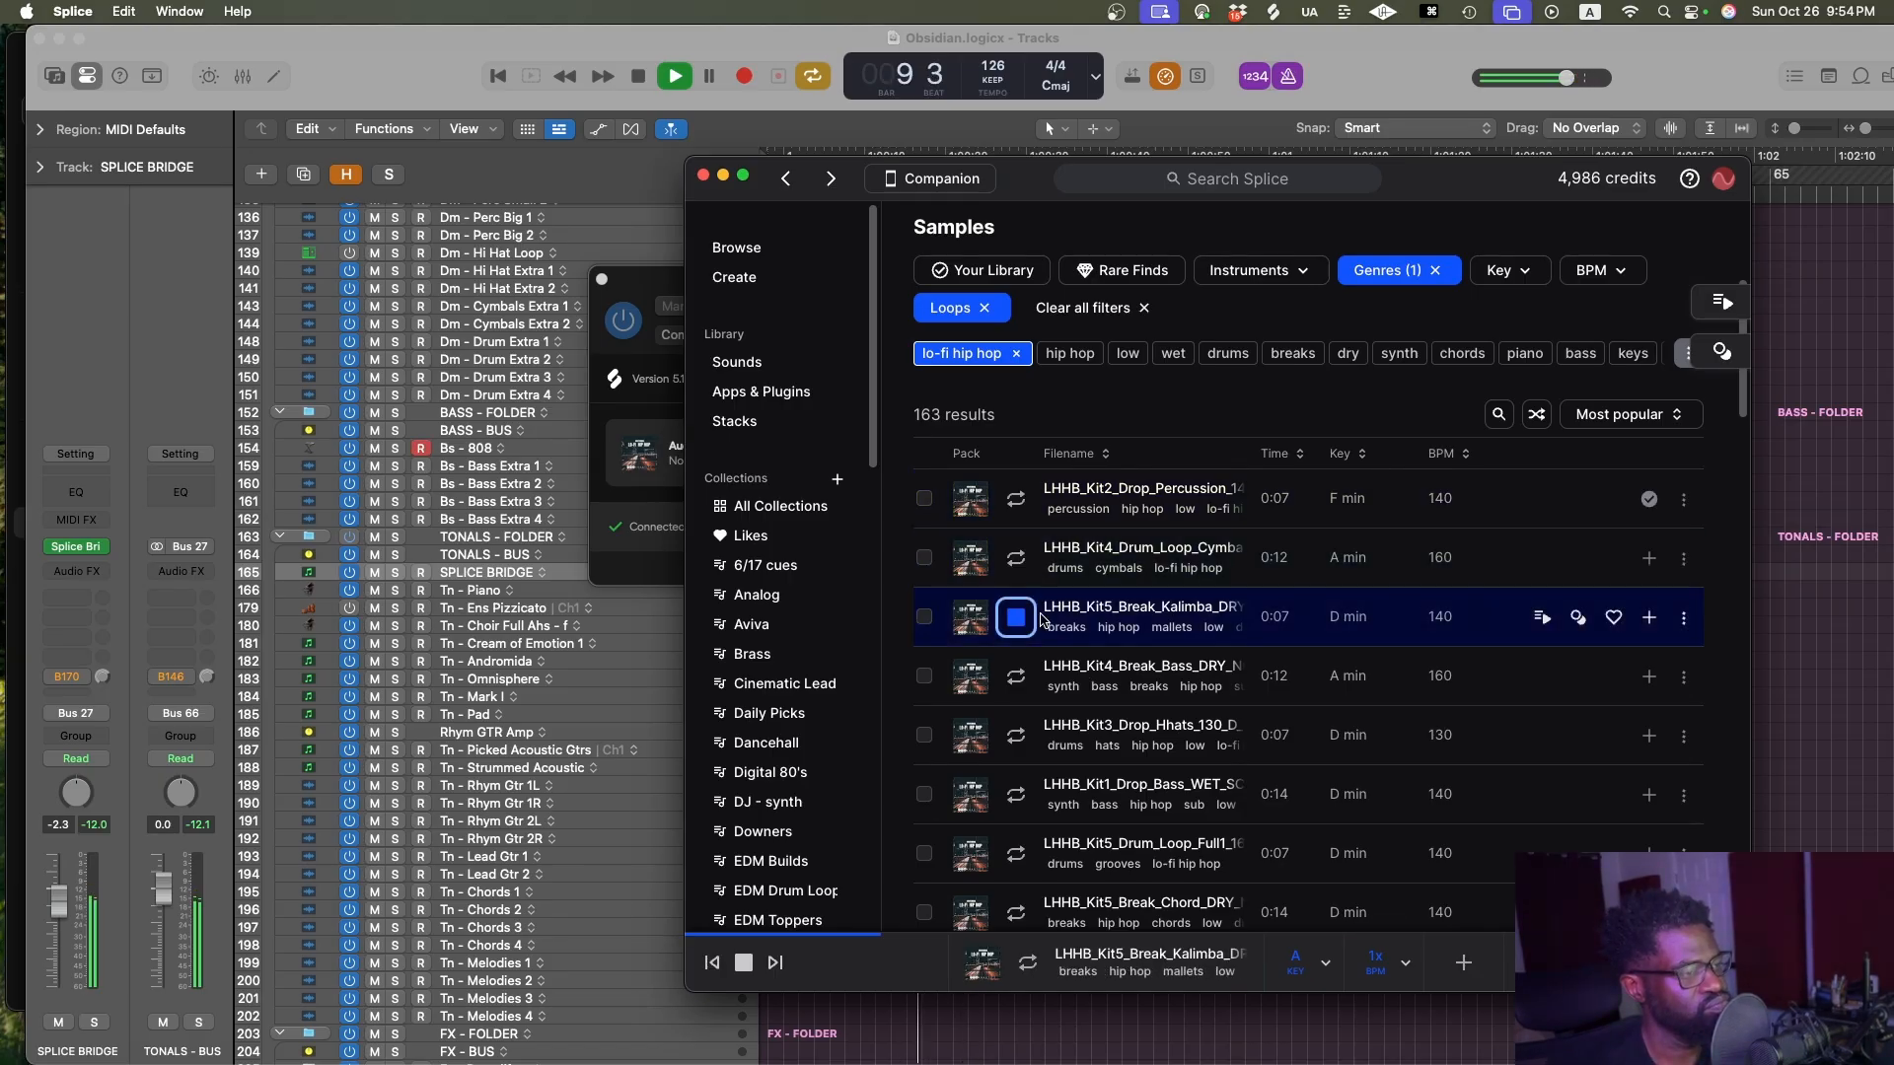
left_click(1017, 679)
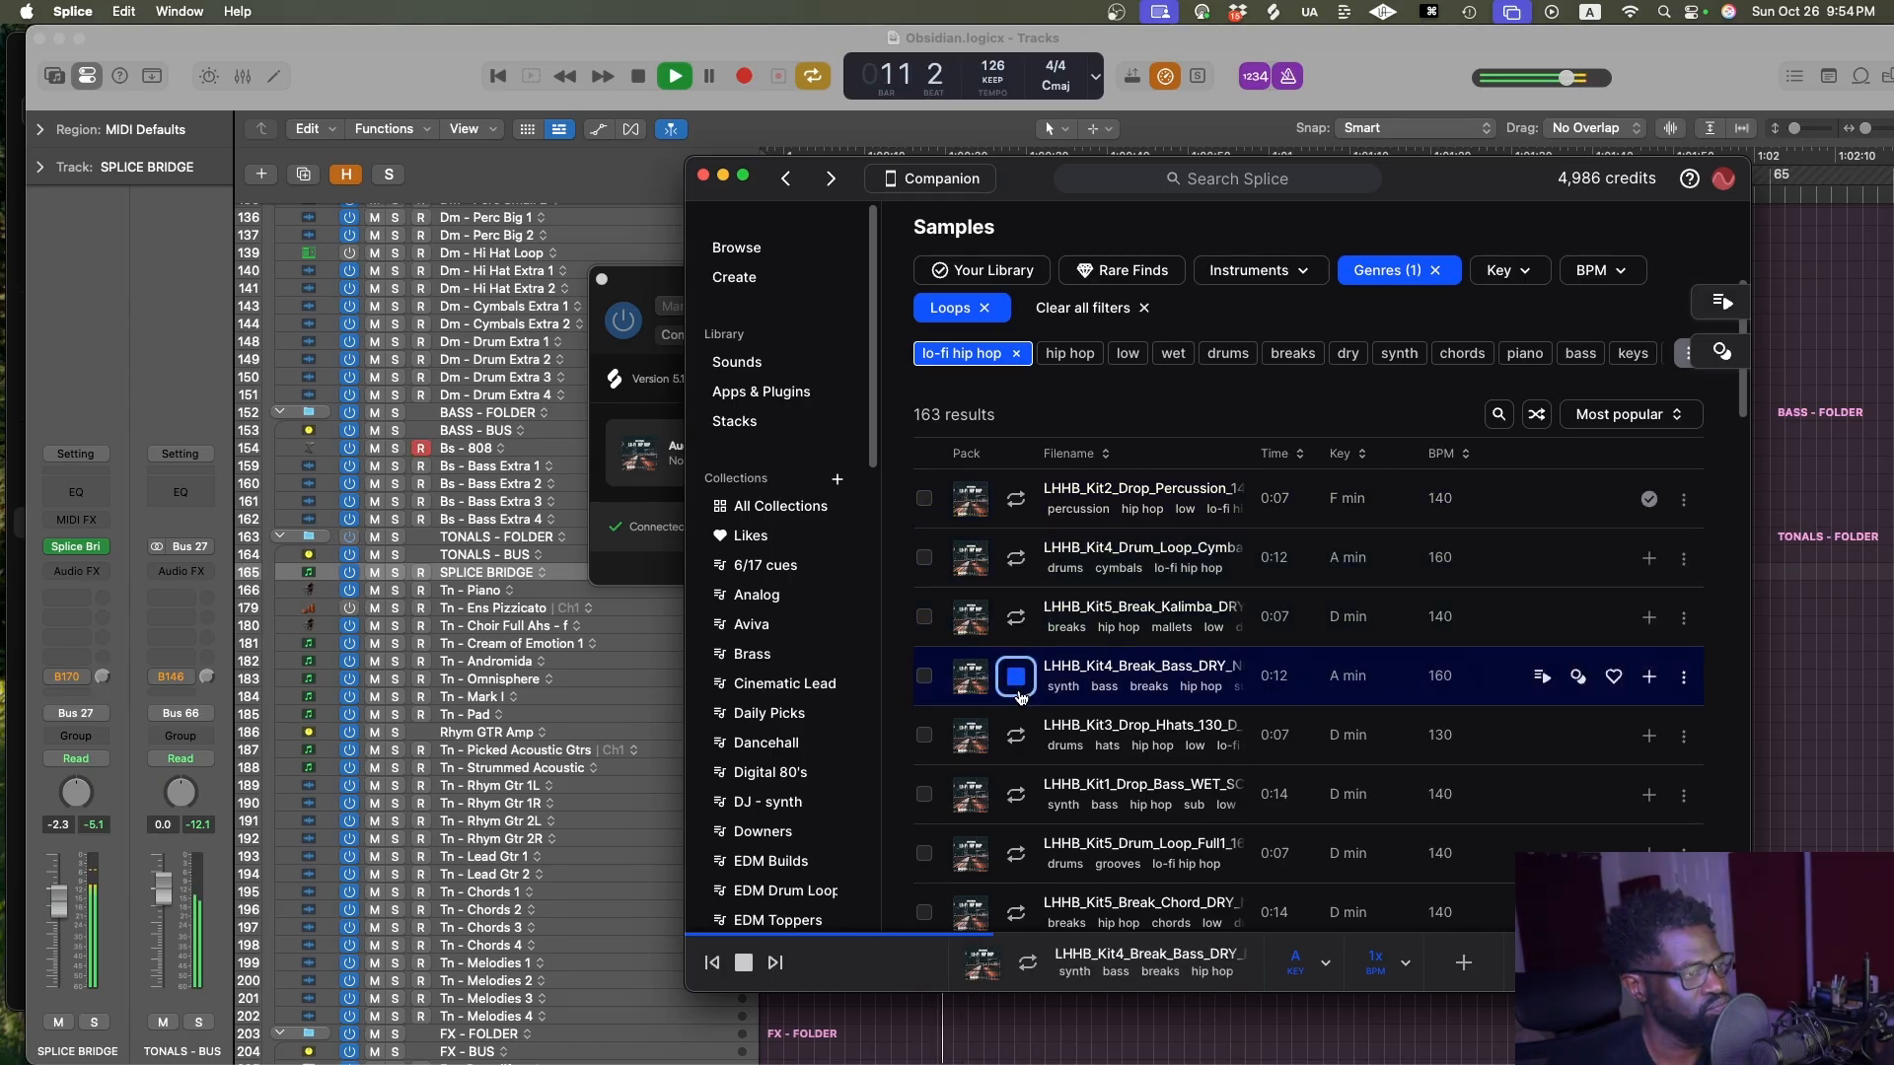
left_click(1016, 735)
scroll(1023, 720, "down", 2)
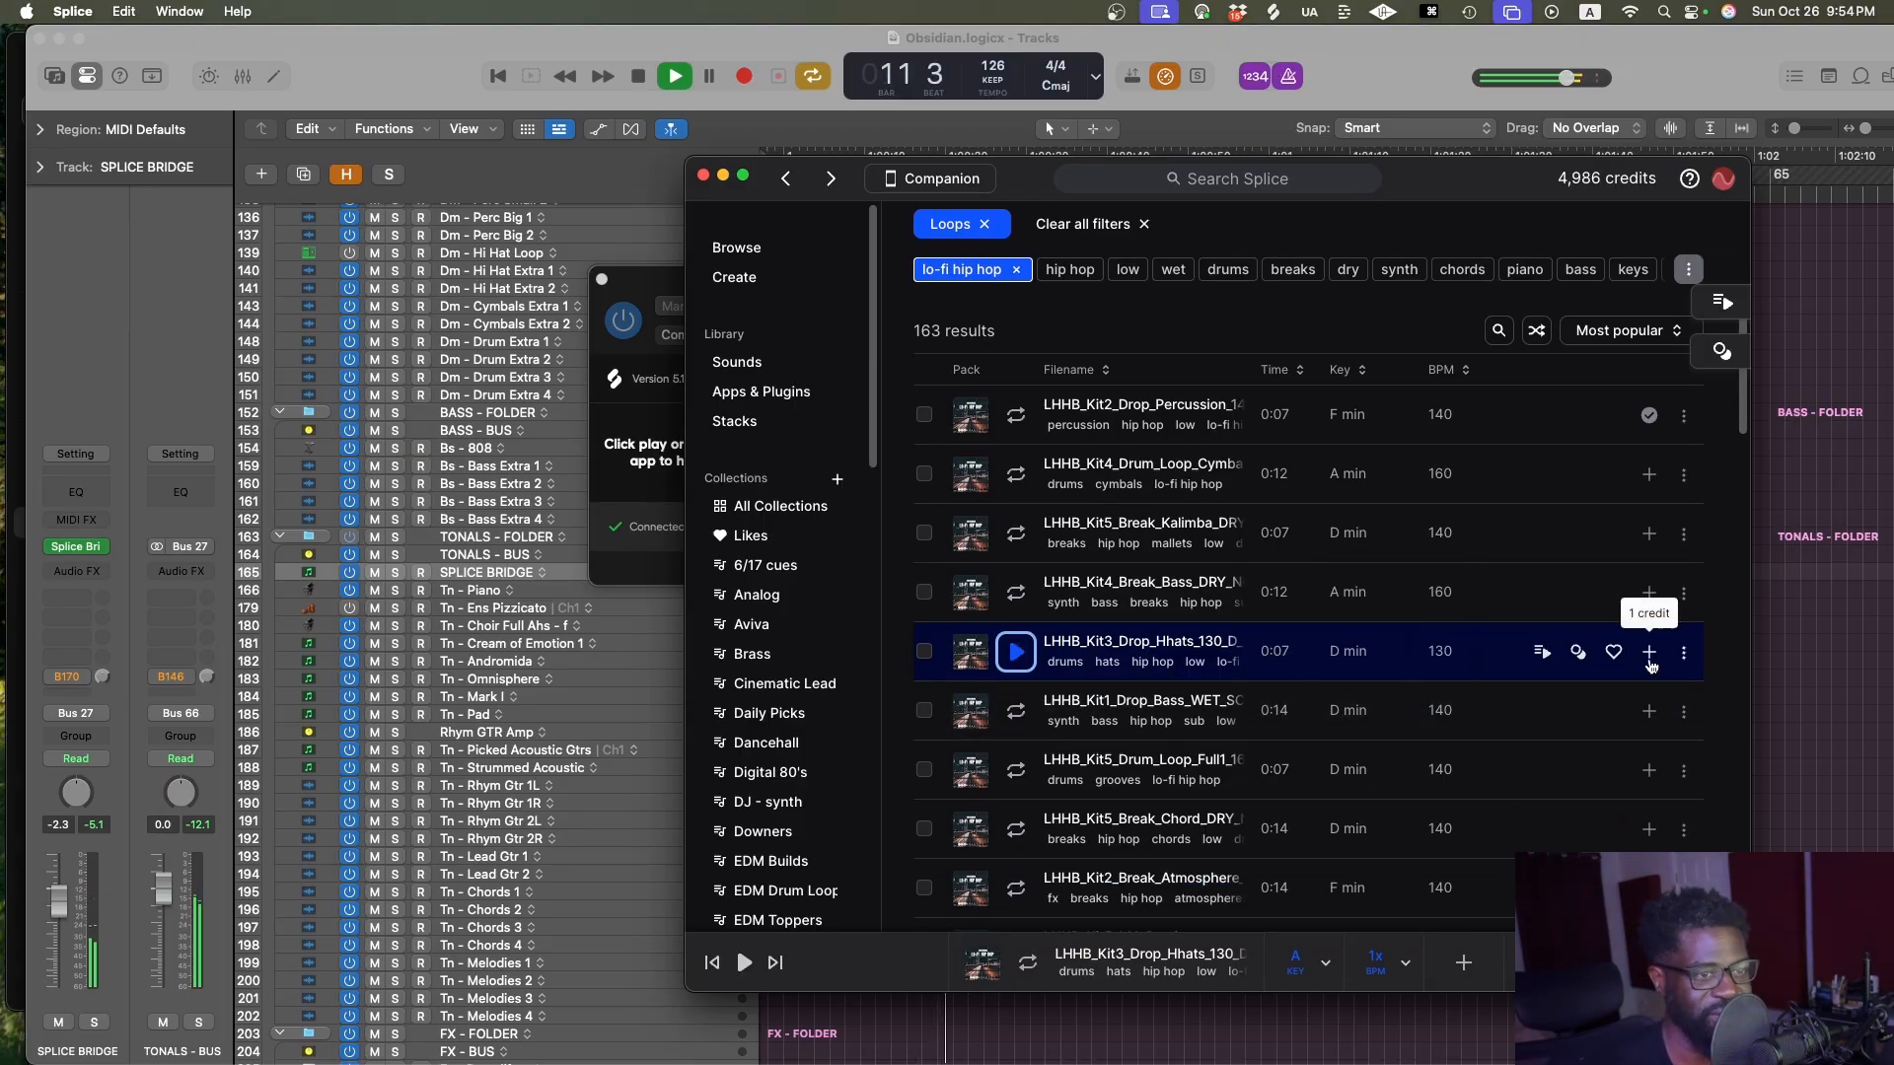
left_click(1760, 661)
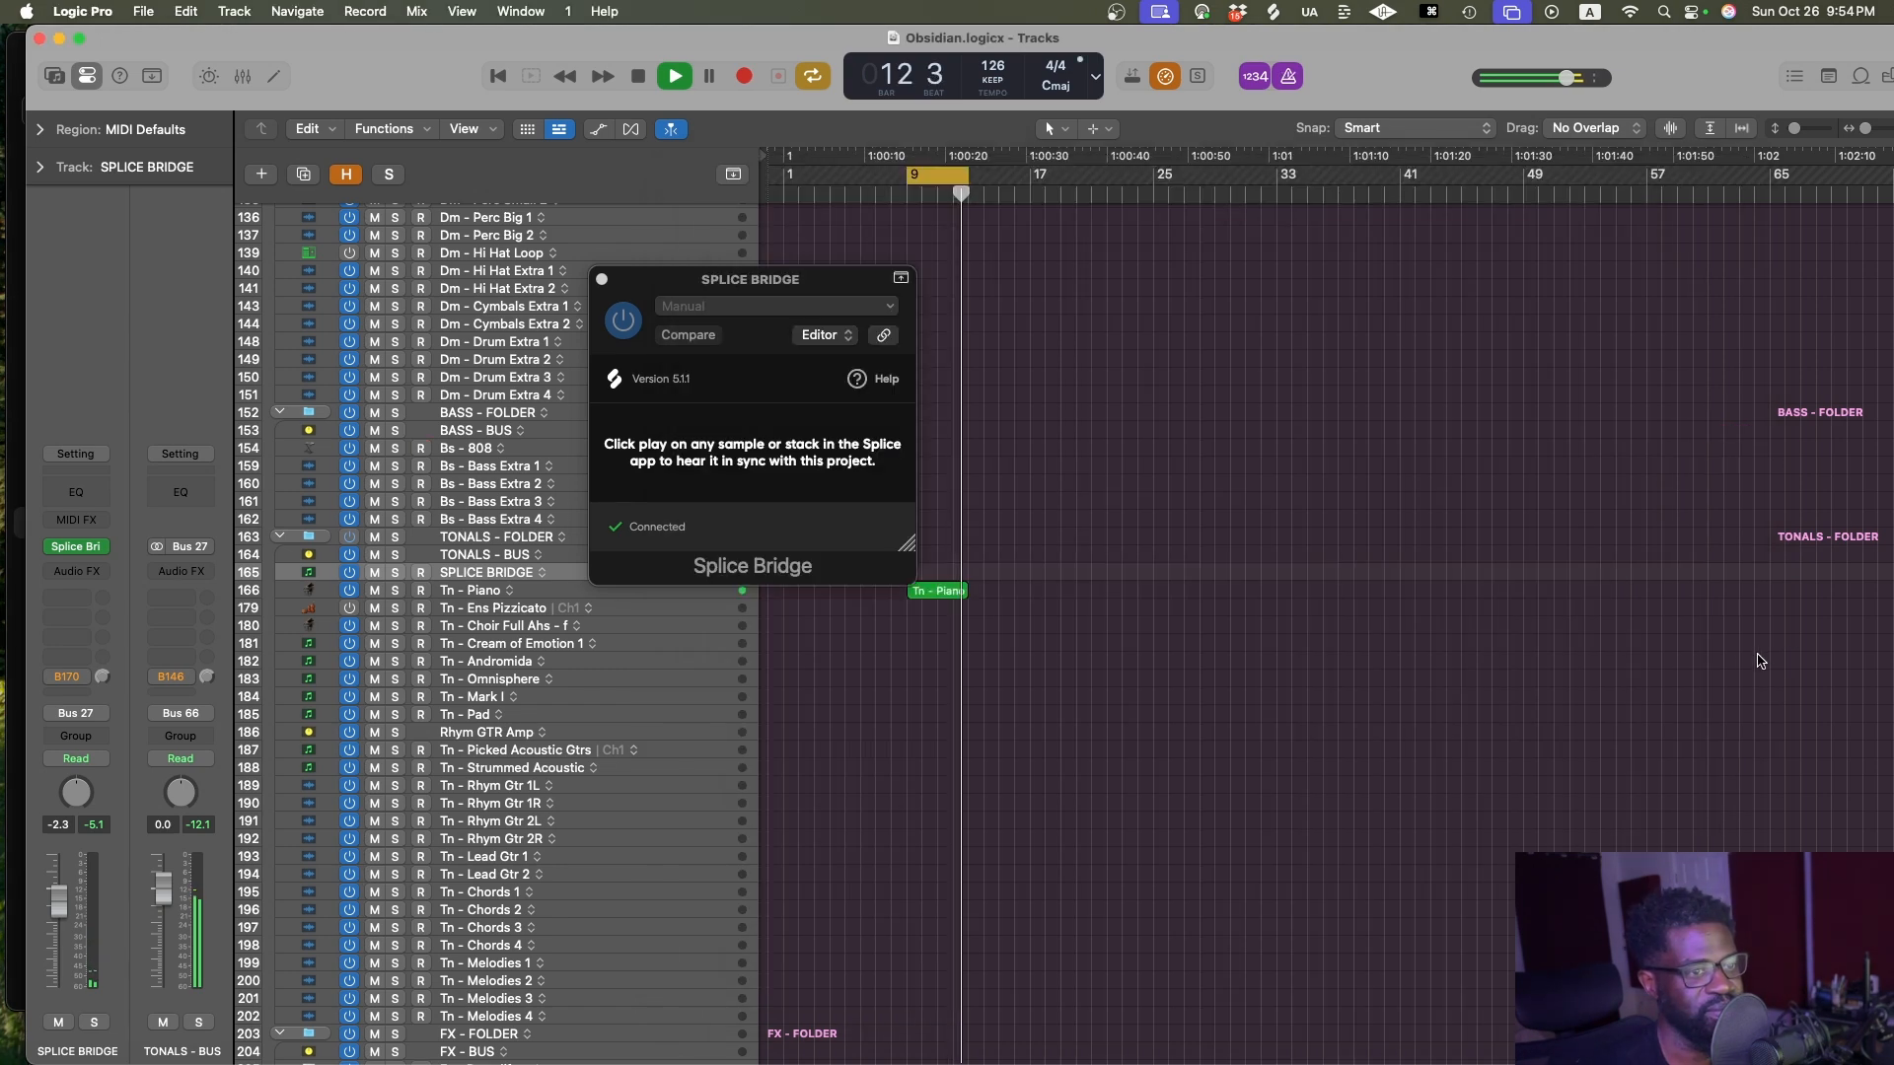
Start the Kit1 Drop Bass loop in Splice, play and save the project in Logic Pro, and return to the Splice list
left_click(1456, 1028)
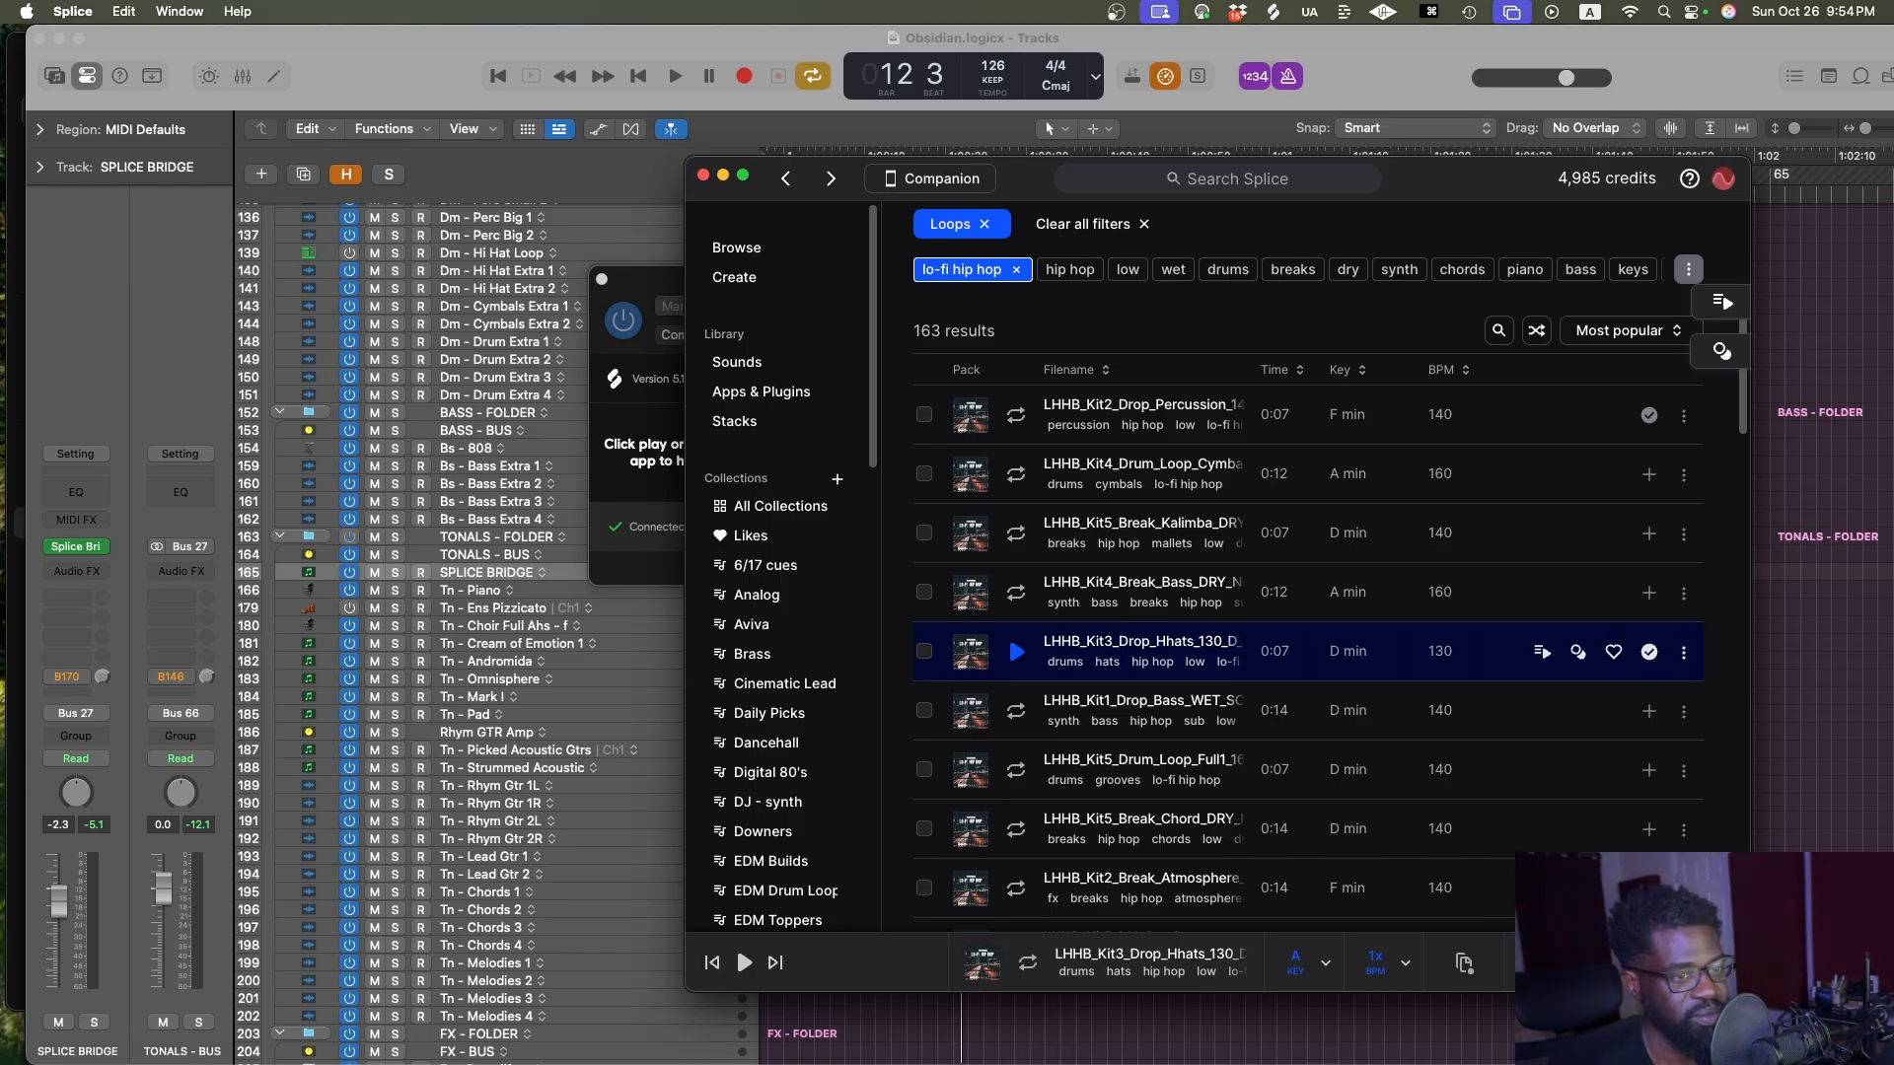
key("Down")
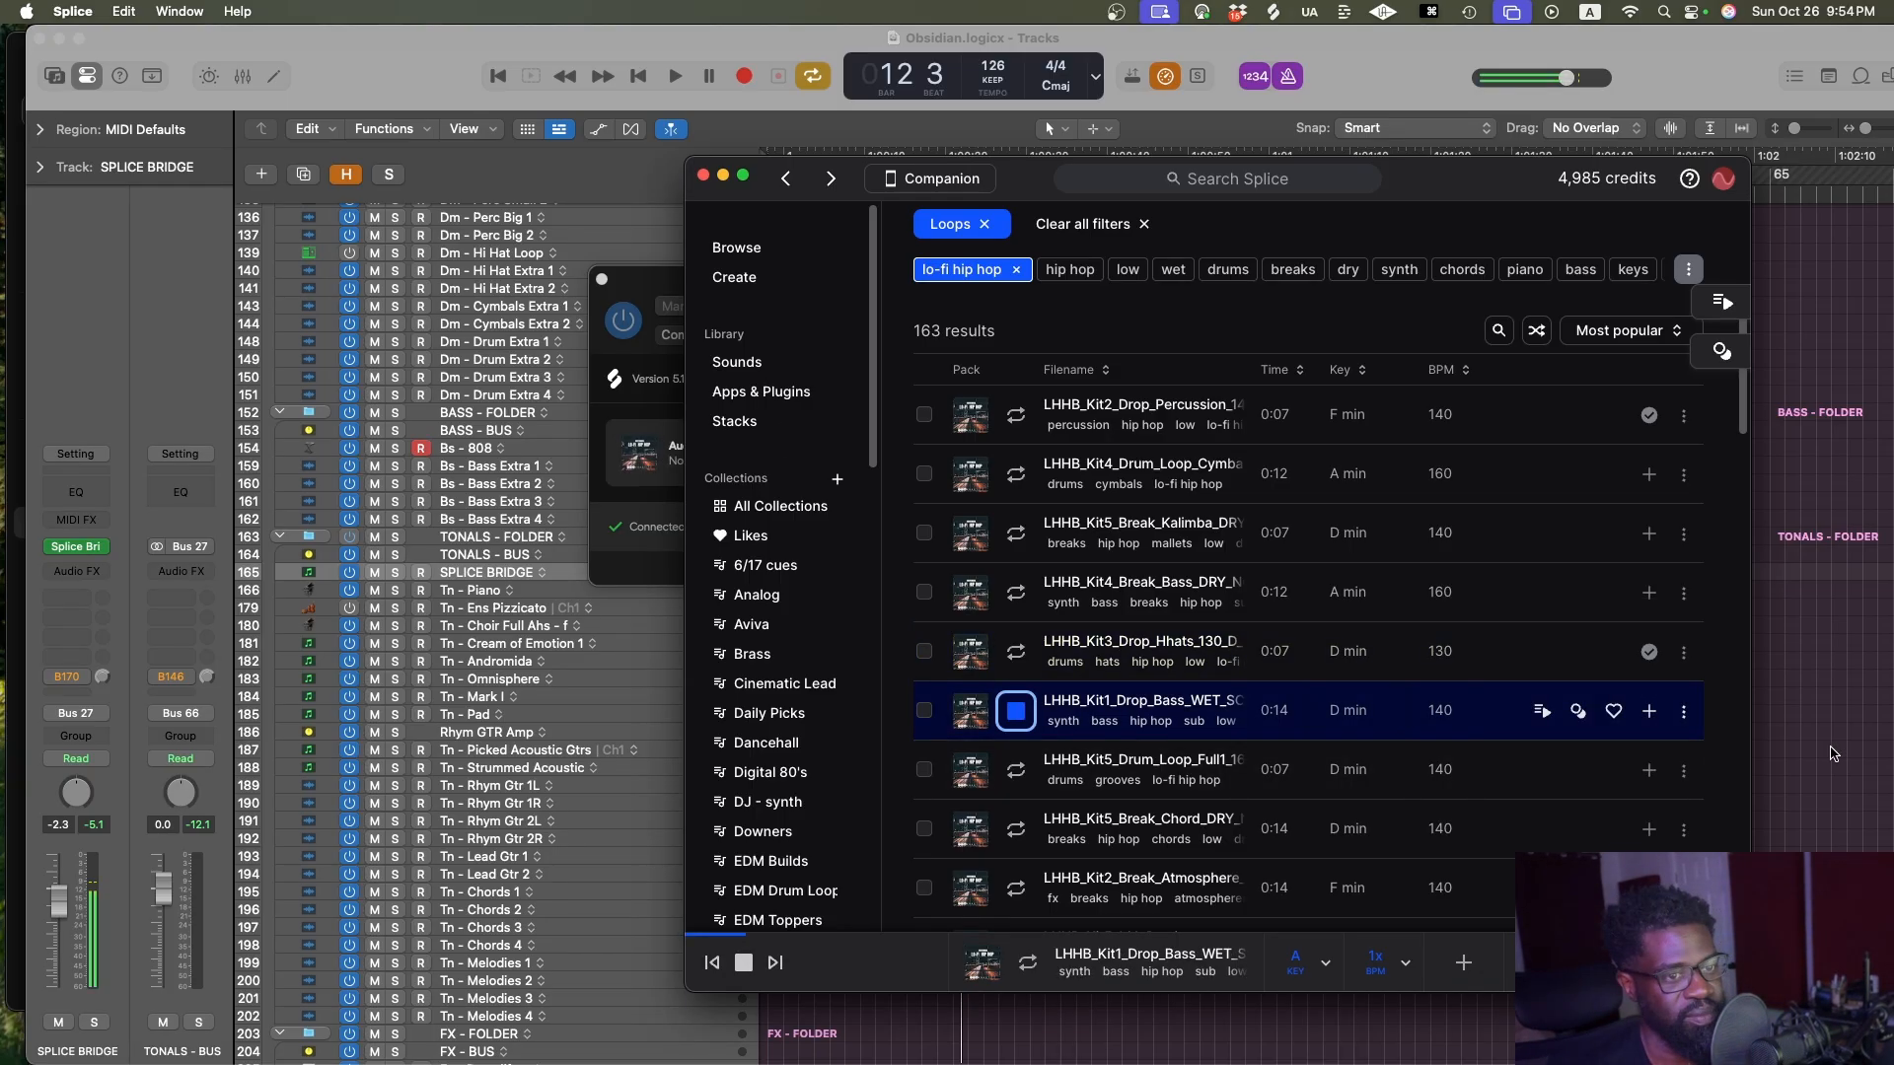
left_click(1831, 754)
key("space")
key("super+s")
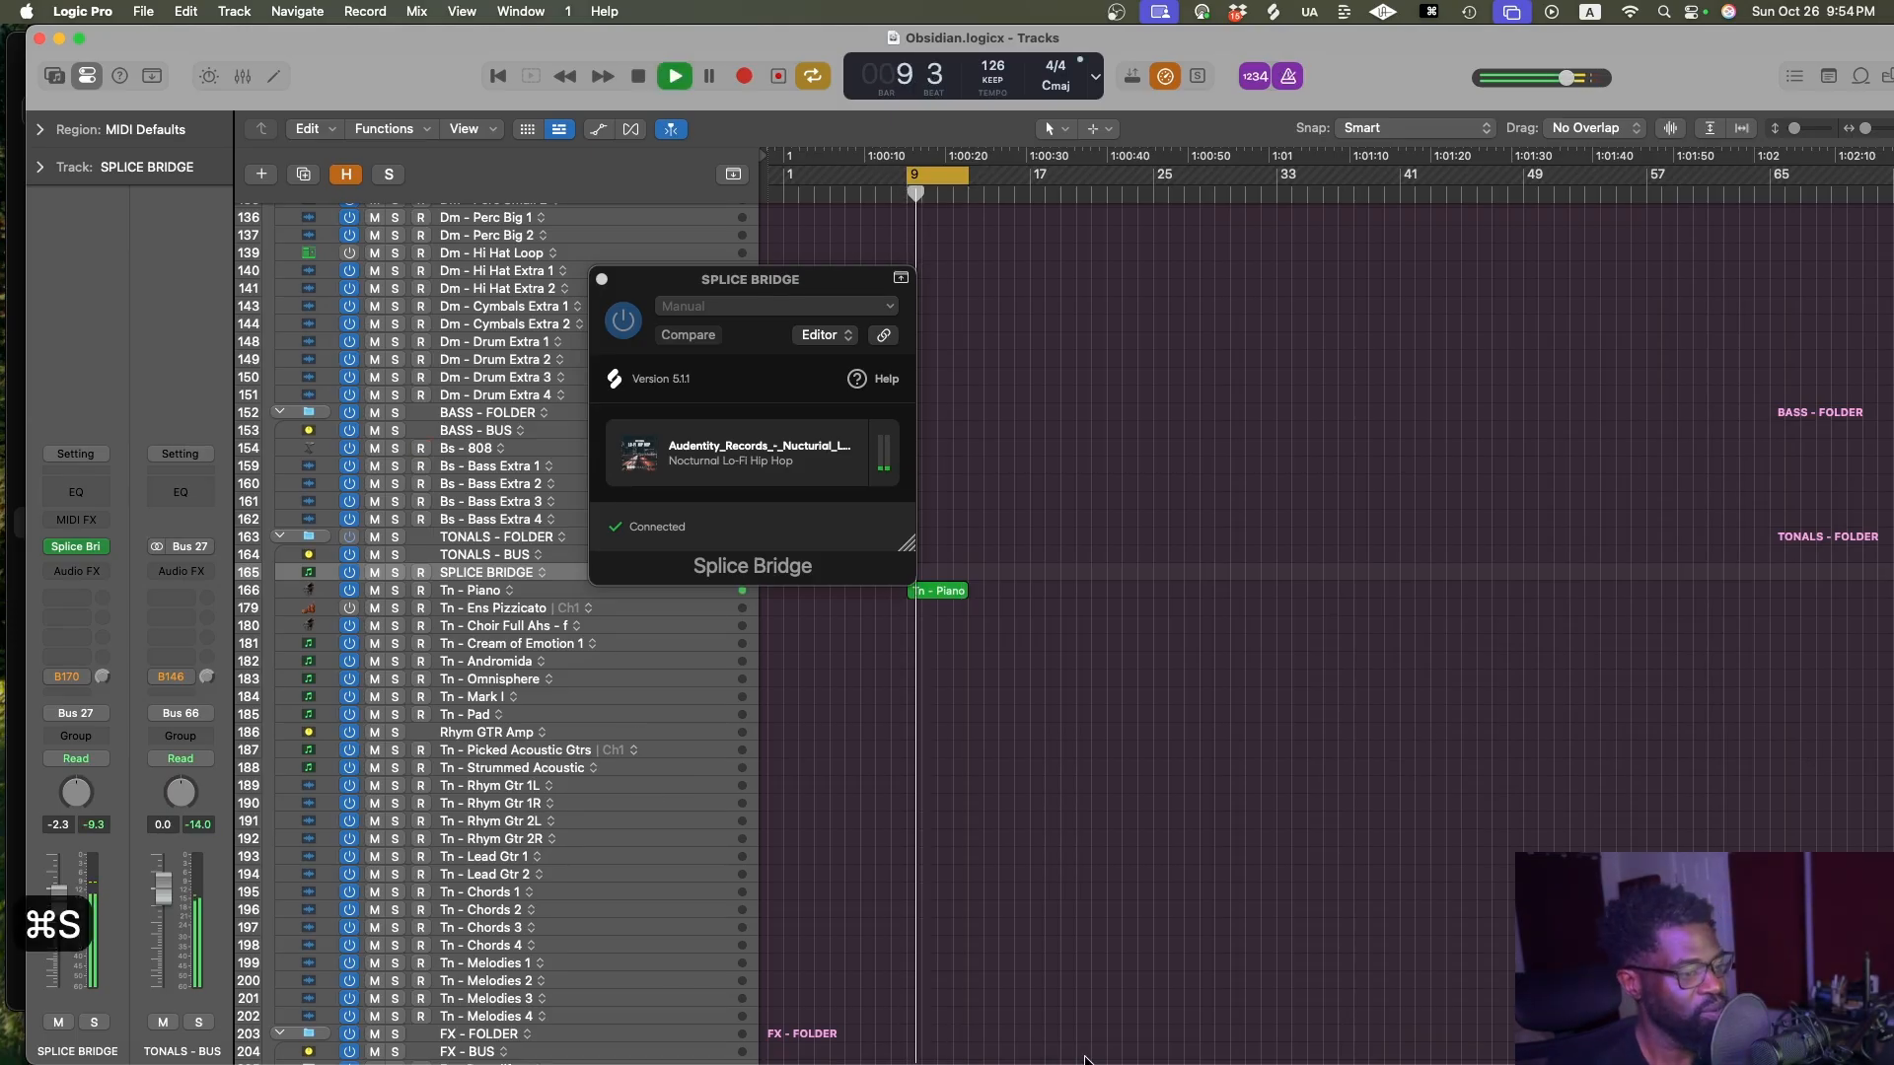
mouse_move(1295, 1062)
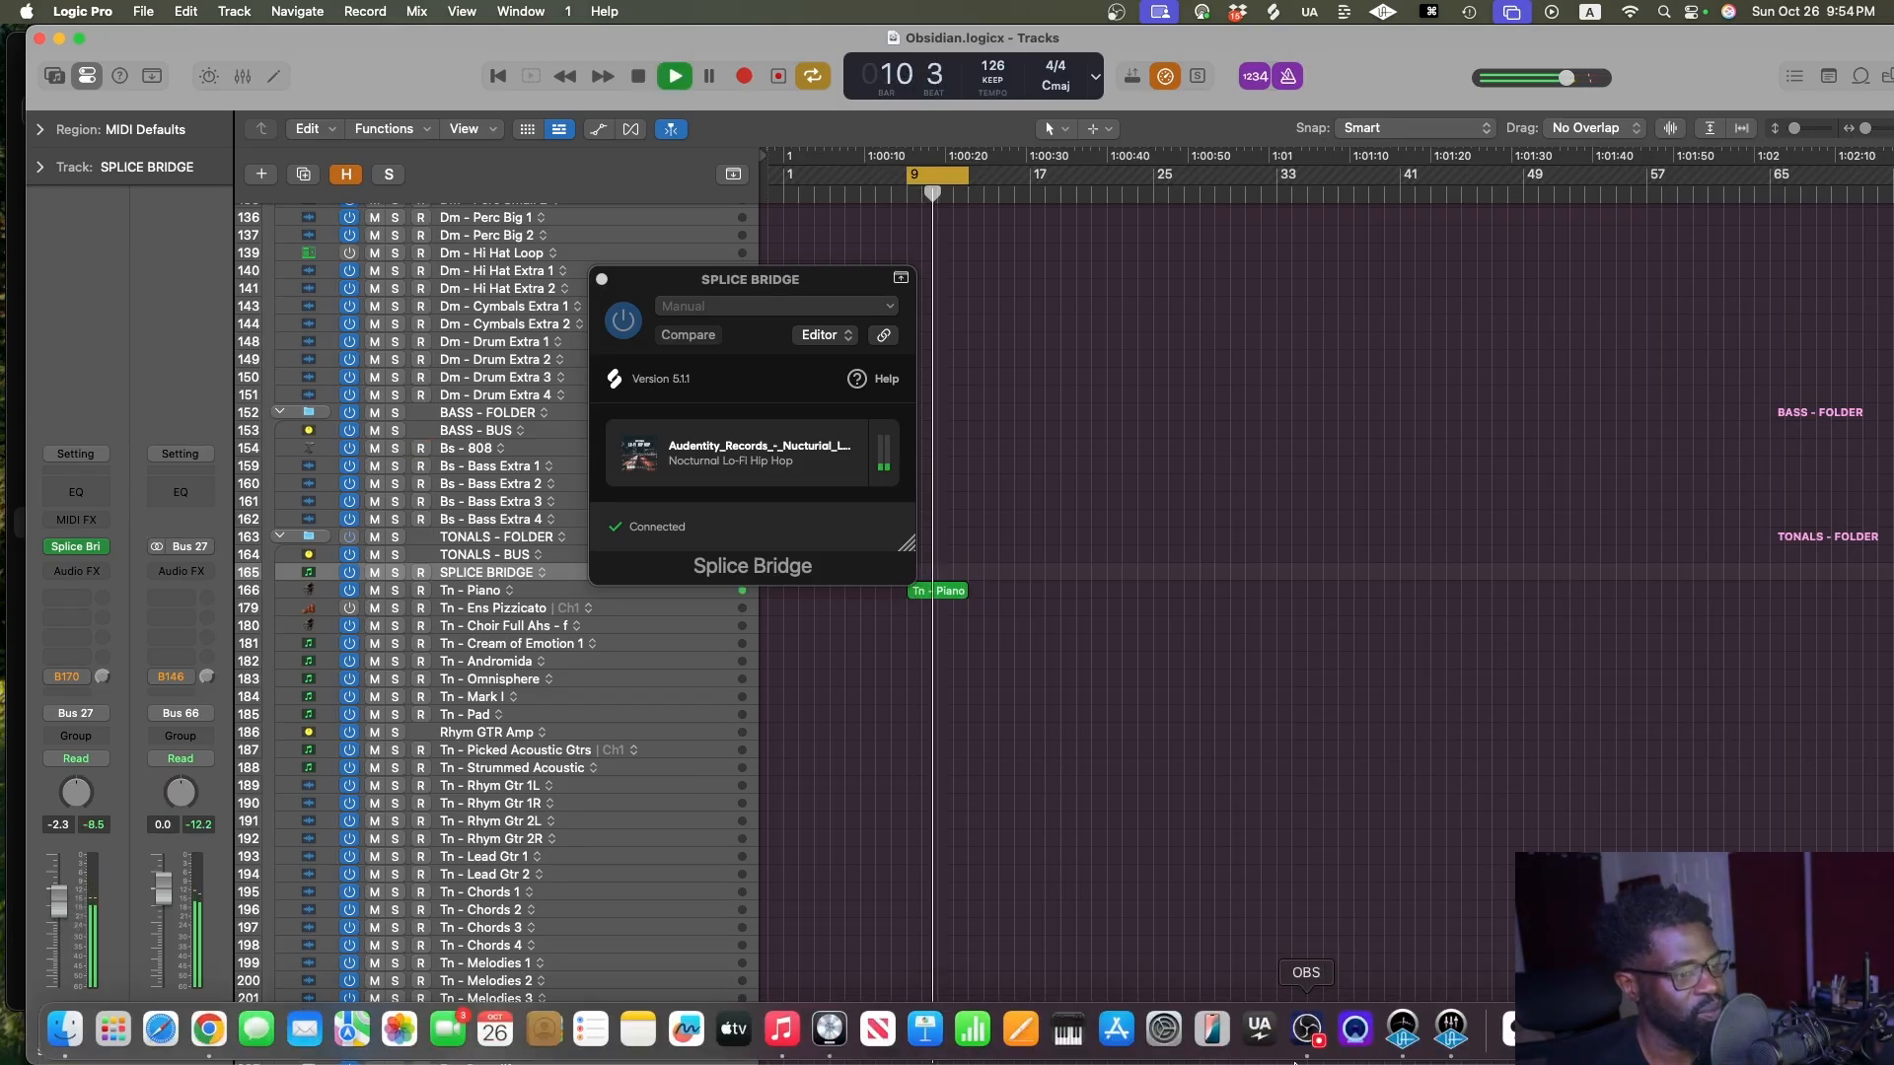
left_click(1504, 1028)
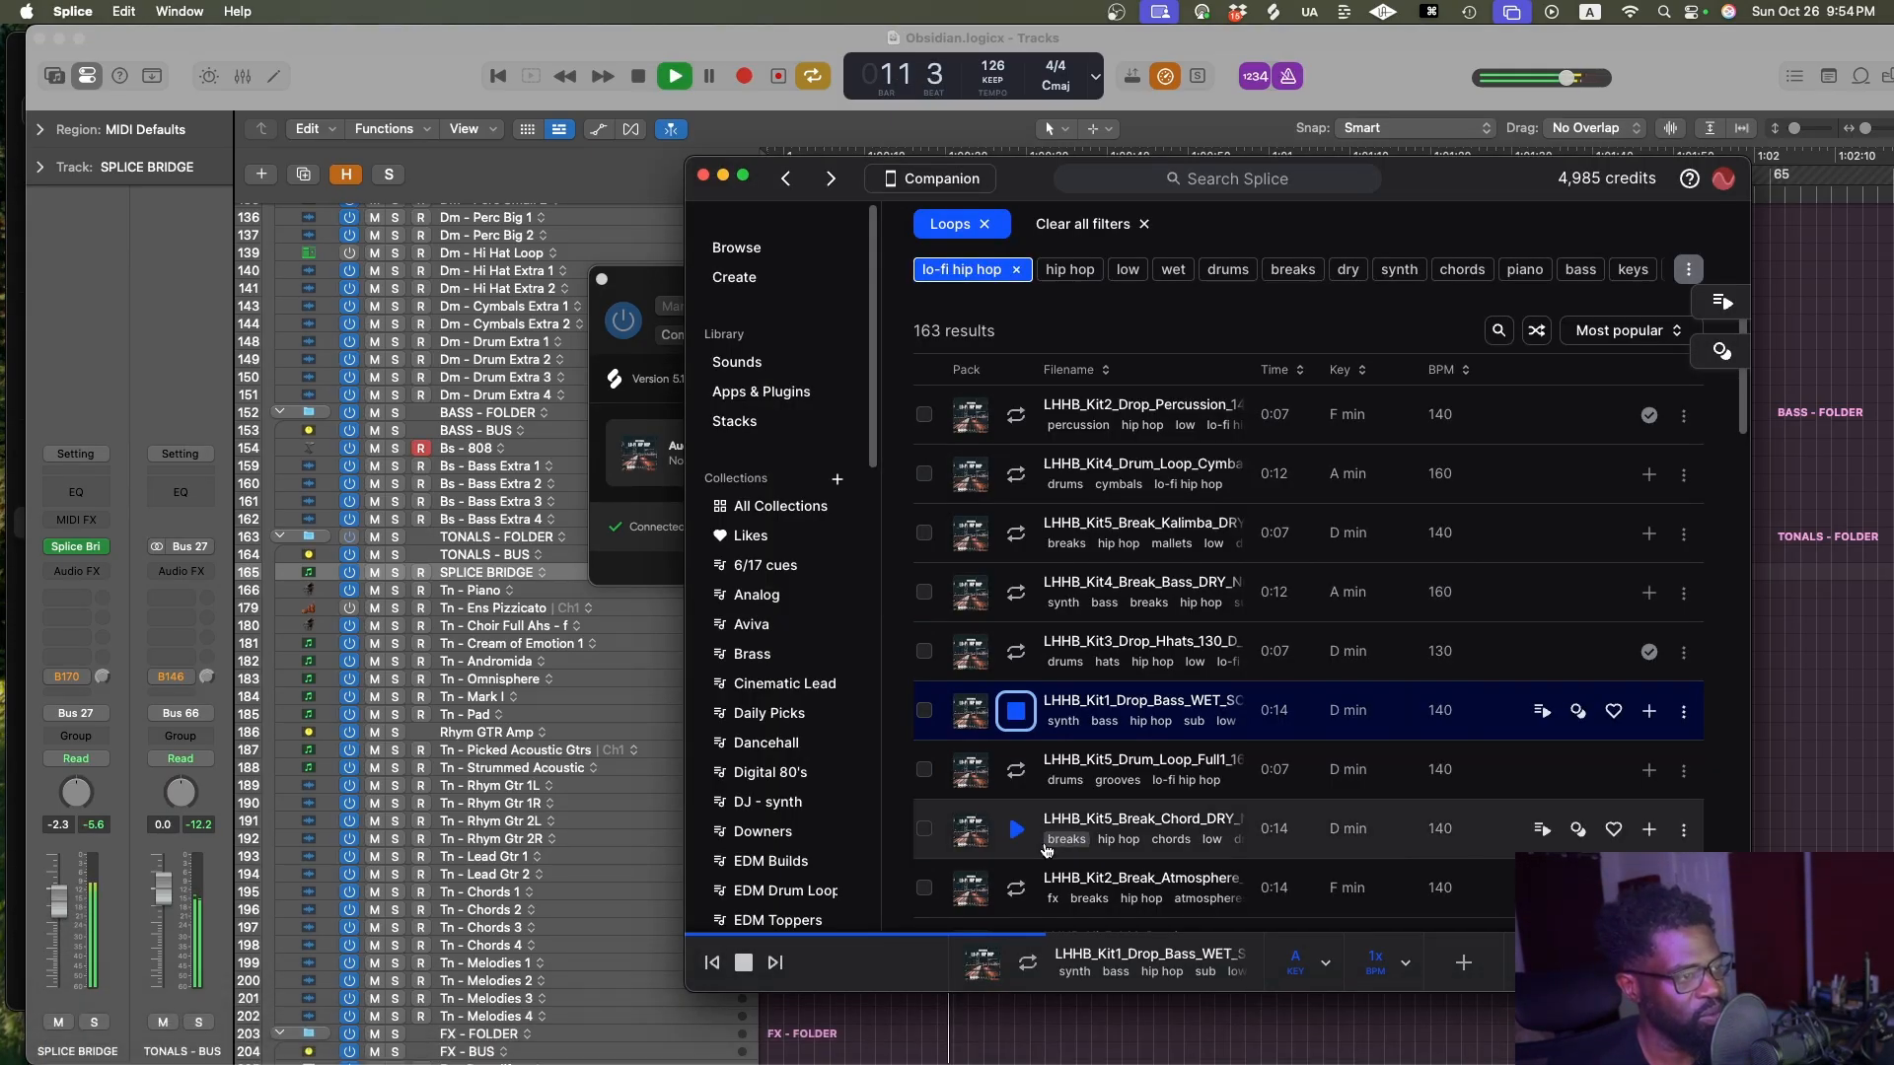
Audition the Kit5 Full1 drum, Kit5 break chord and Kit2 break atmosphere loops in sync with the project
left_click(1015, 770)
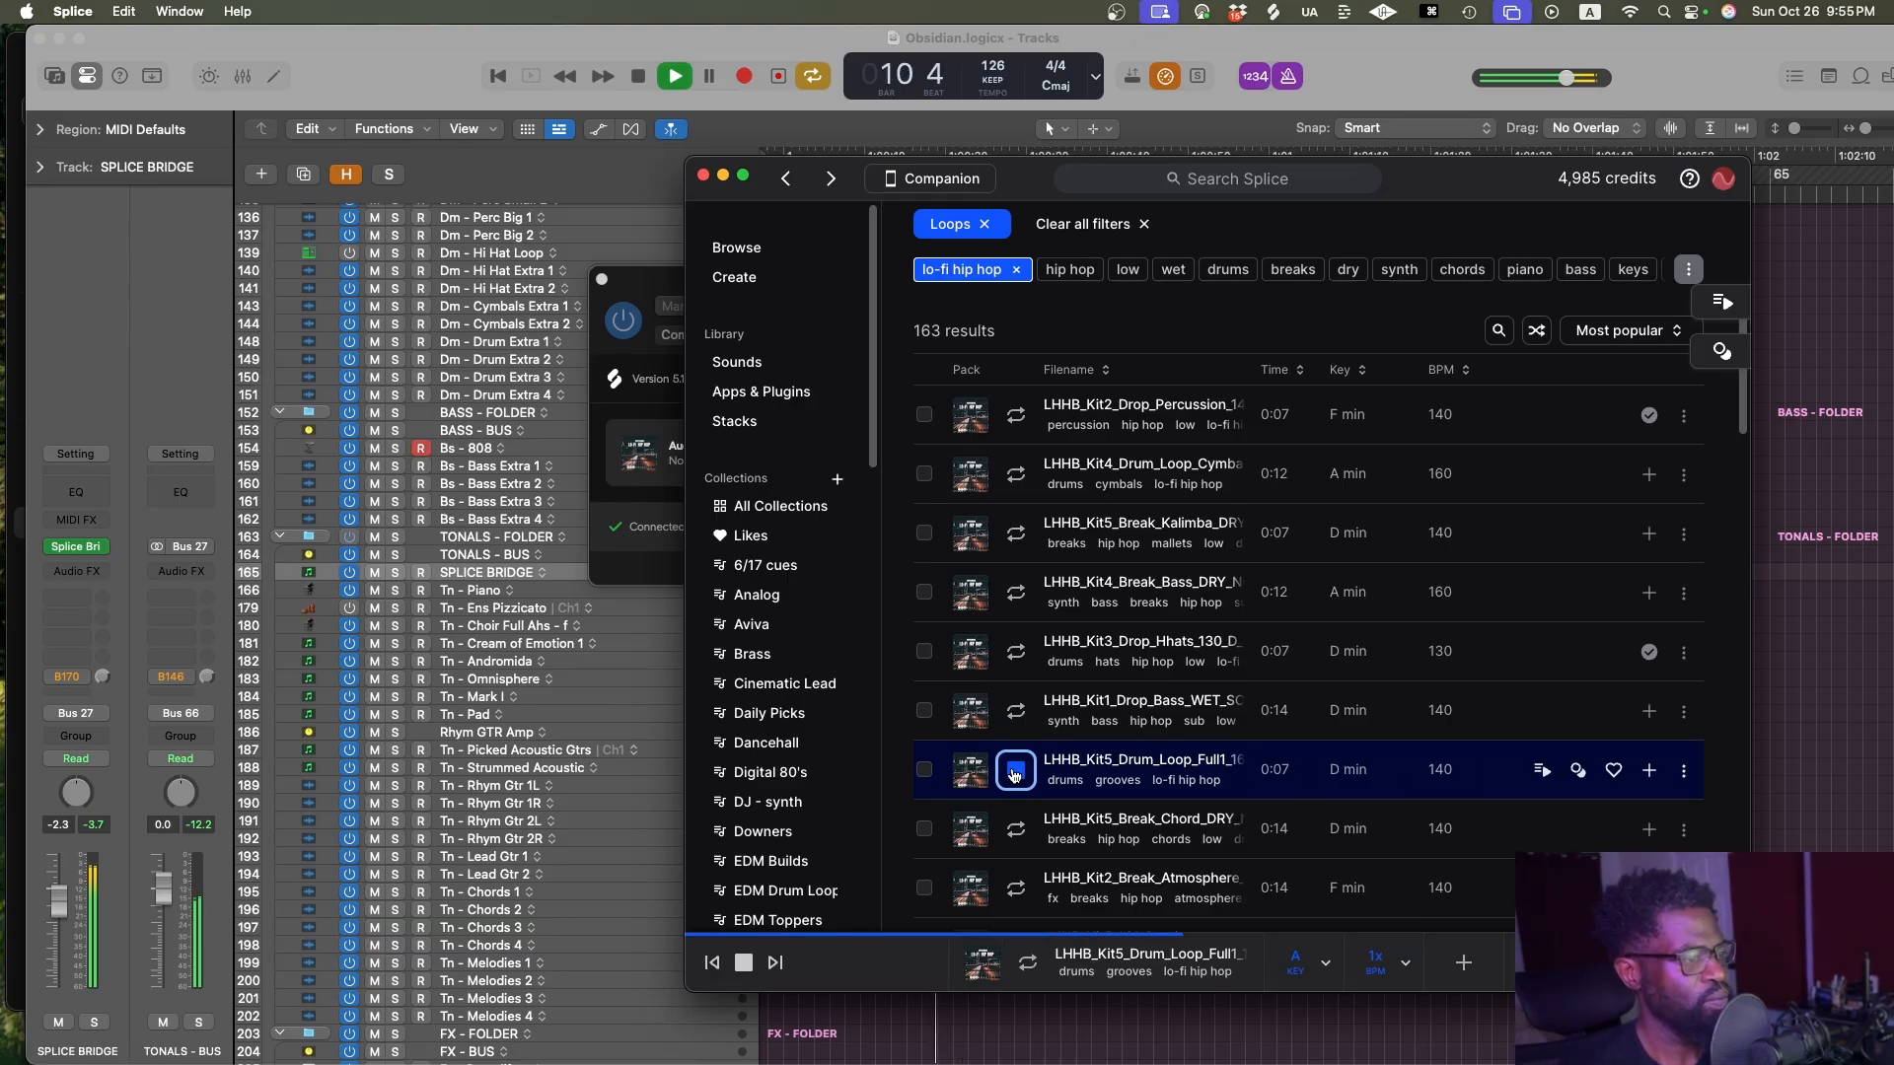
left_click(1015, 829)
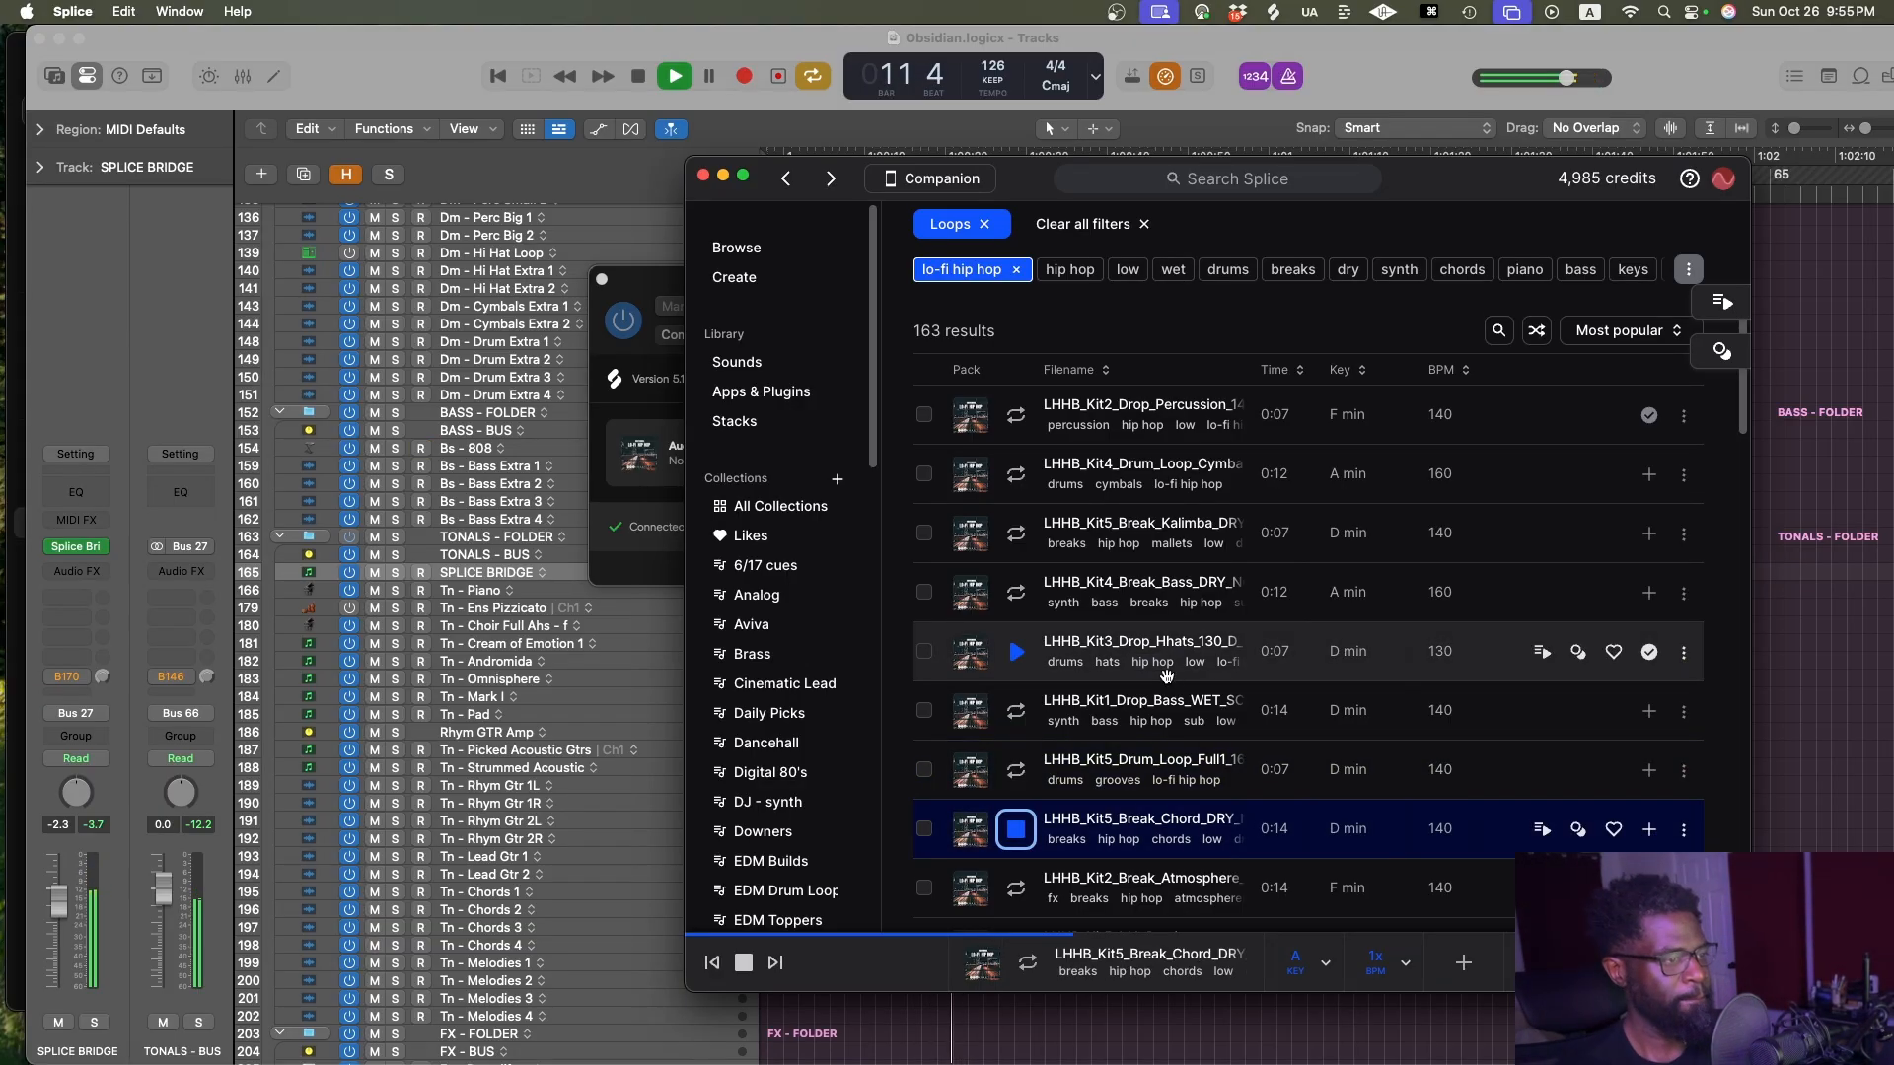
scroll(1174, 676, "down", 2)
key("Down")
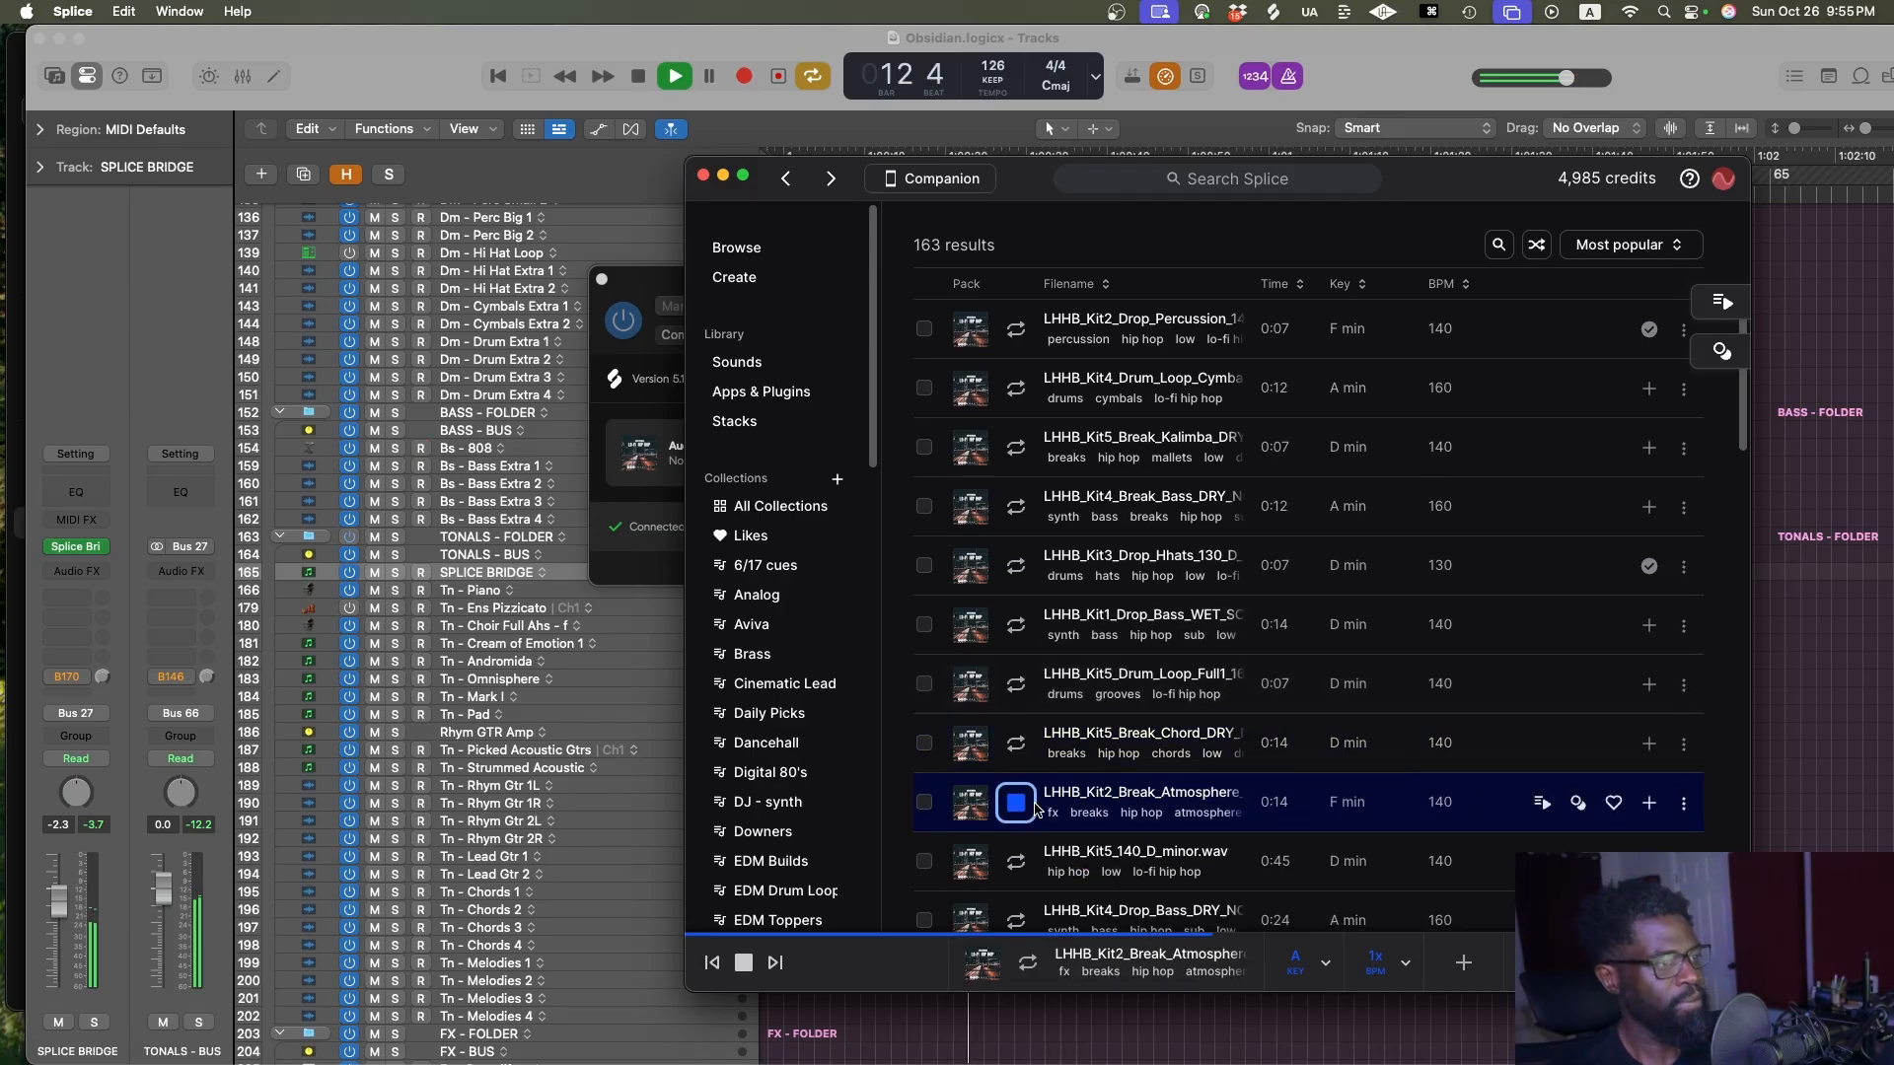
left_click(1002, 687)
left_click(972, 685)
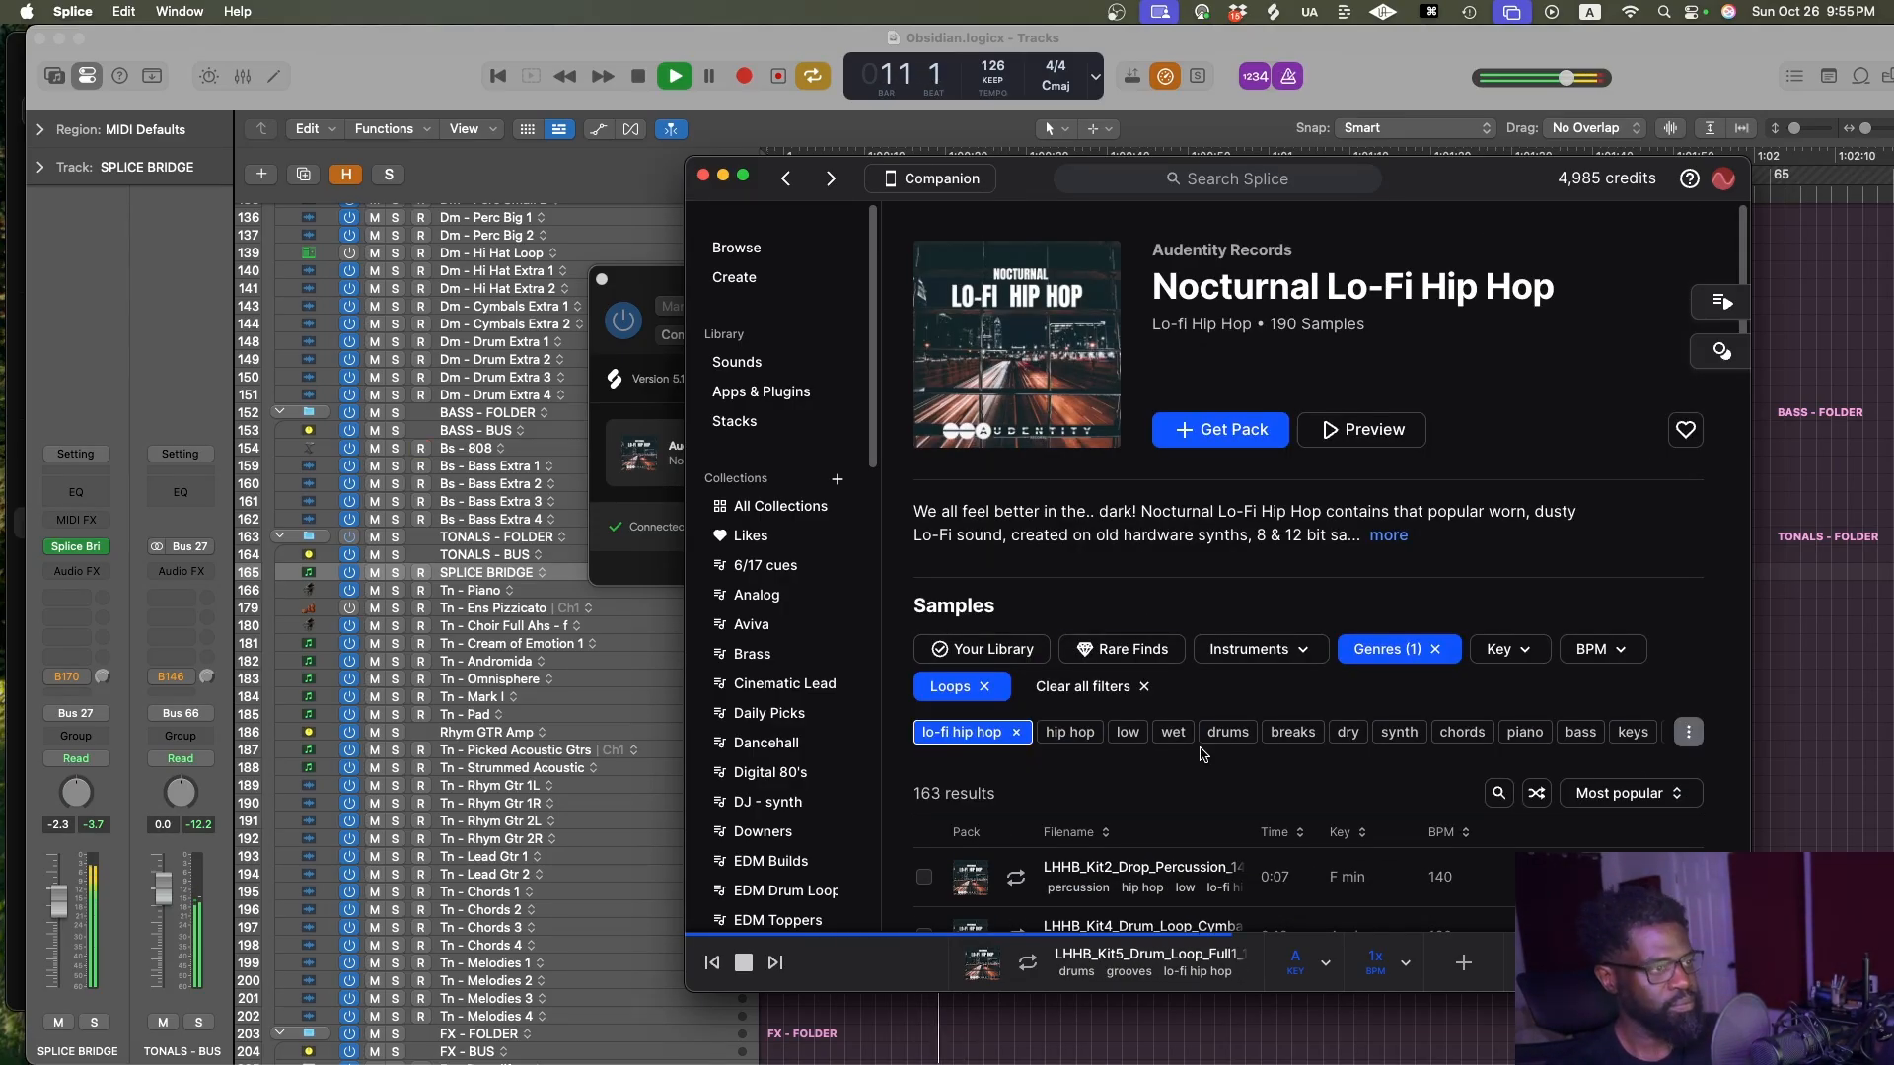
Filter the pack's loops by drums and audition the Kit4 cymbal, Kit3 hi-hat, Kit3 cymbal and Kit3 full drum loops
left_click(1231, 734)
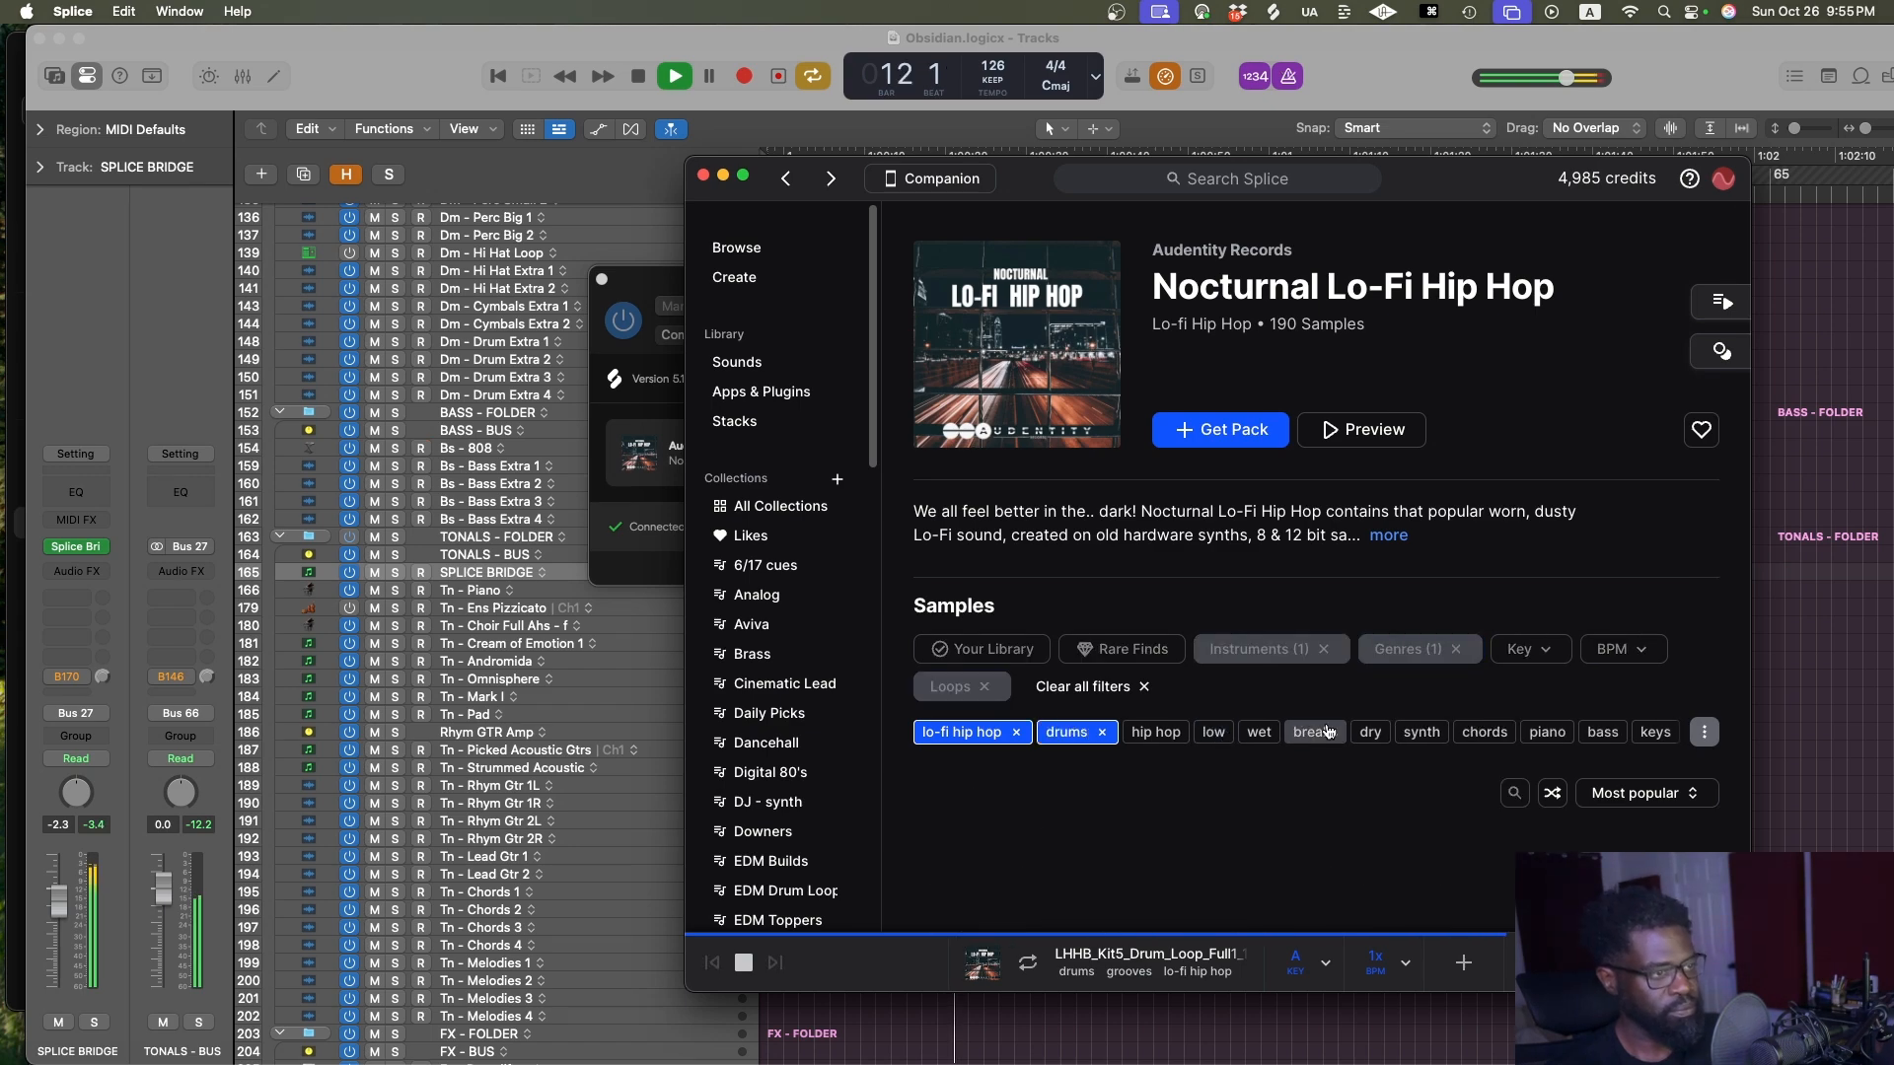
scroll(1087, 767, "down", 3)
left_click(1016, 742)
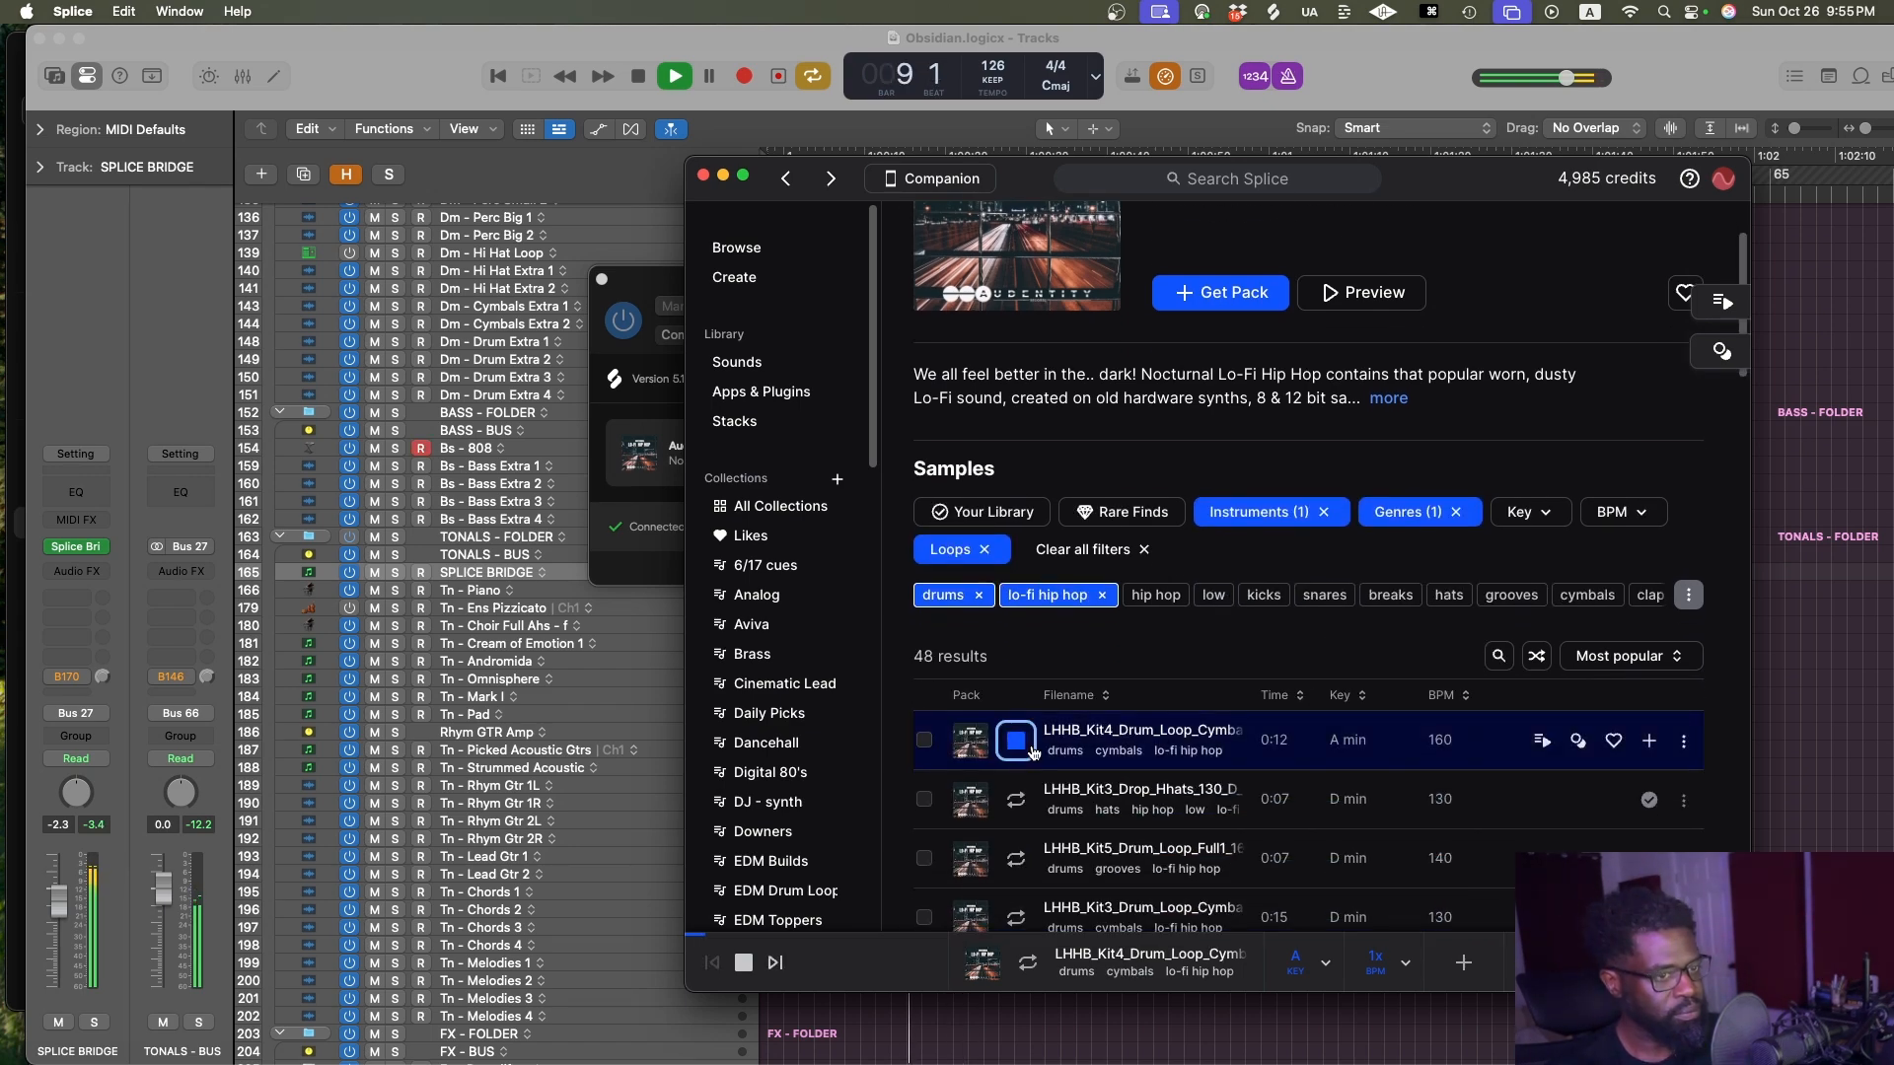
scroll(1052, 761, "down", 3)
left_click(1017, 675)
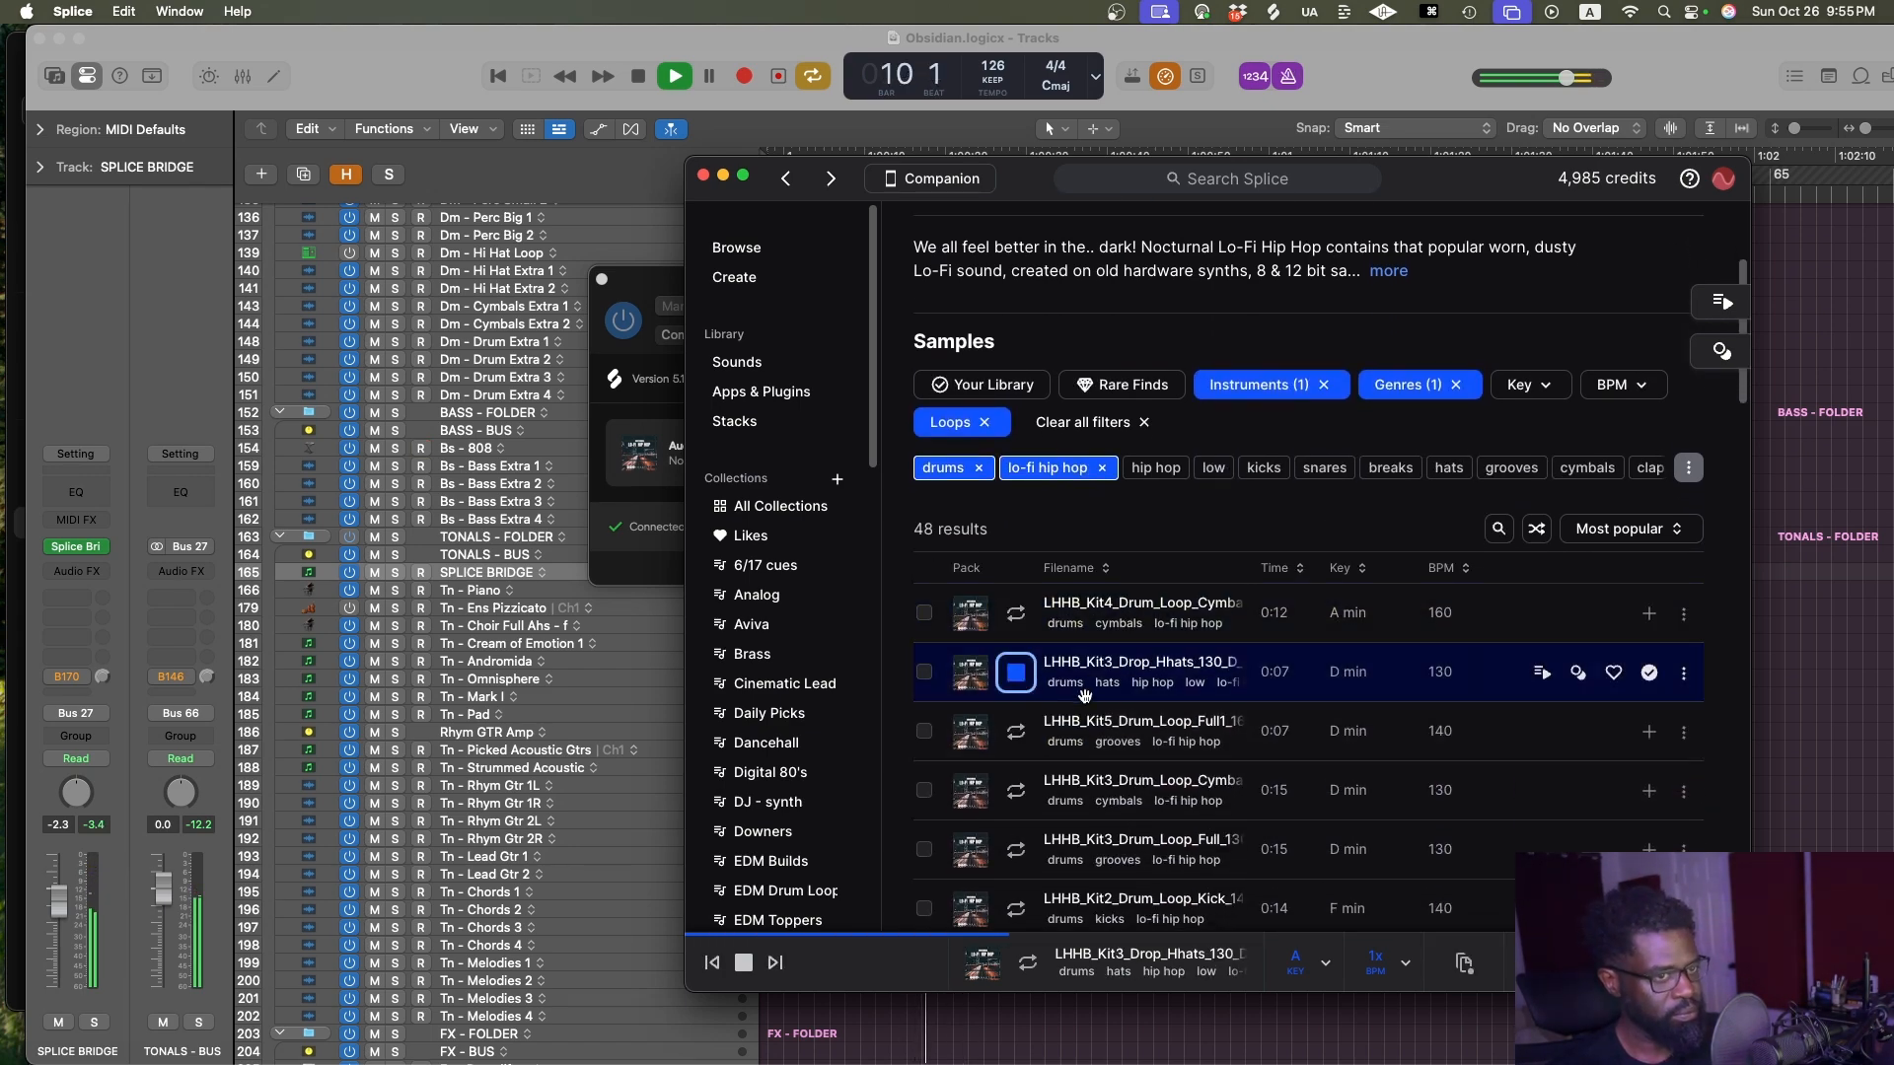
scroll(1052, 700, "down", 2)
left_click(1016, 722)
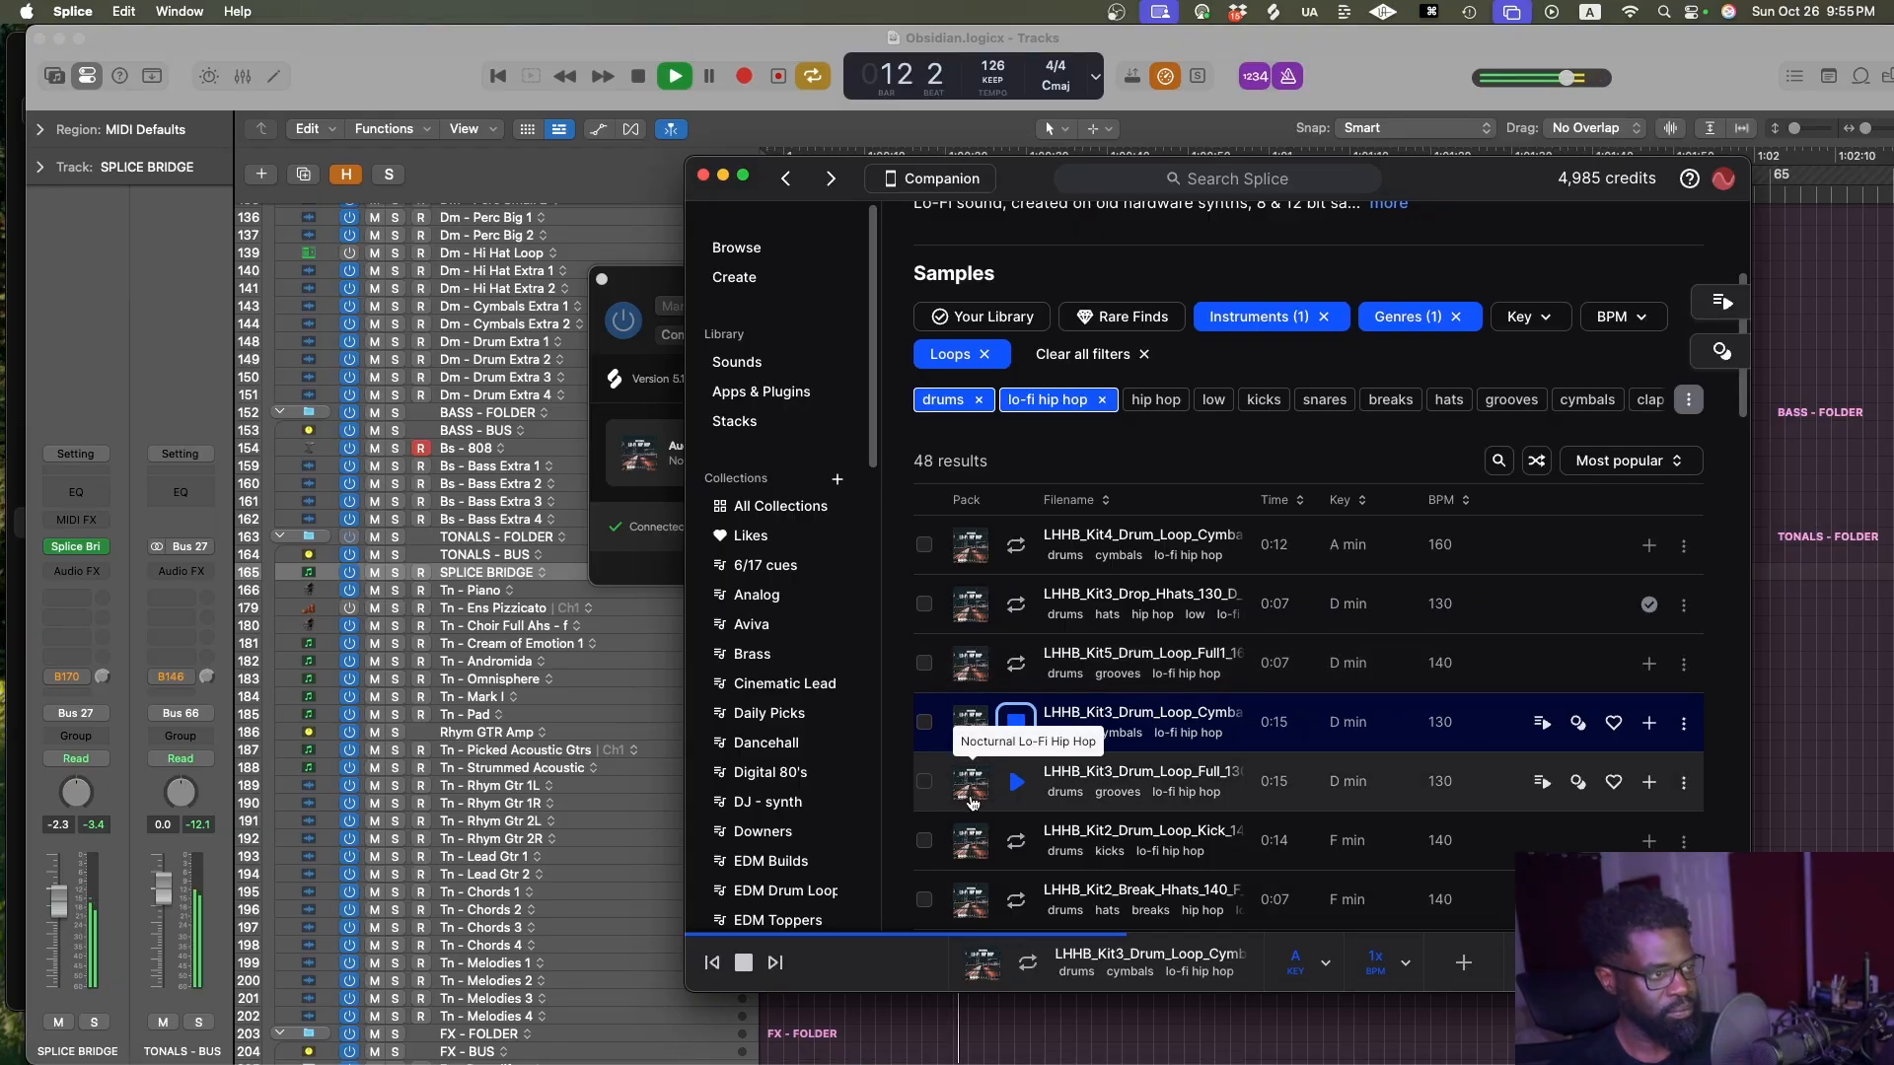
left_click(1201, 801)
scroll(1183, 808, "down", 2)
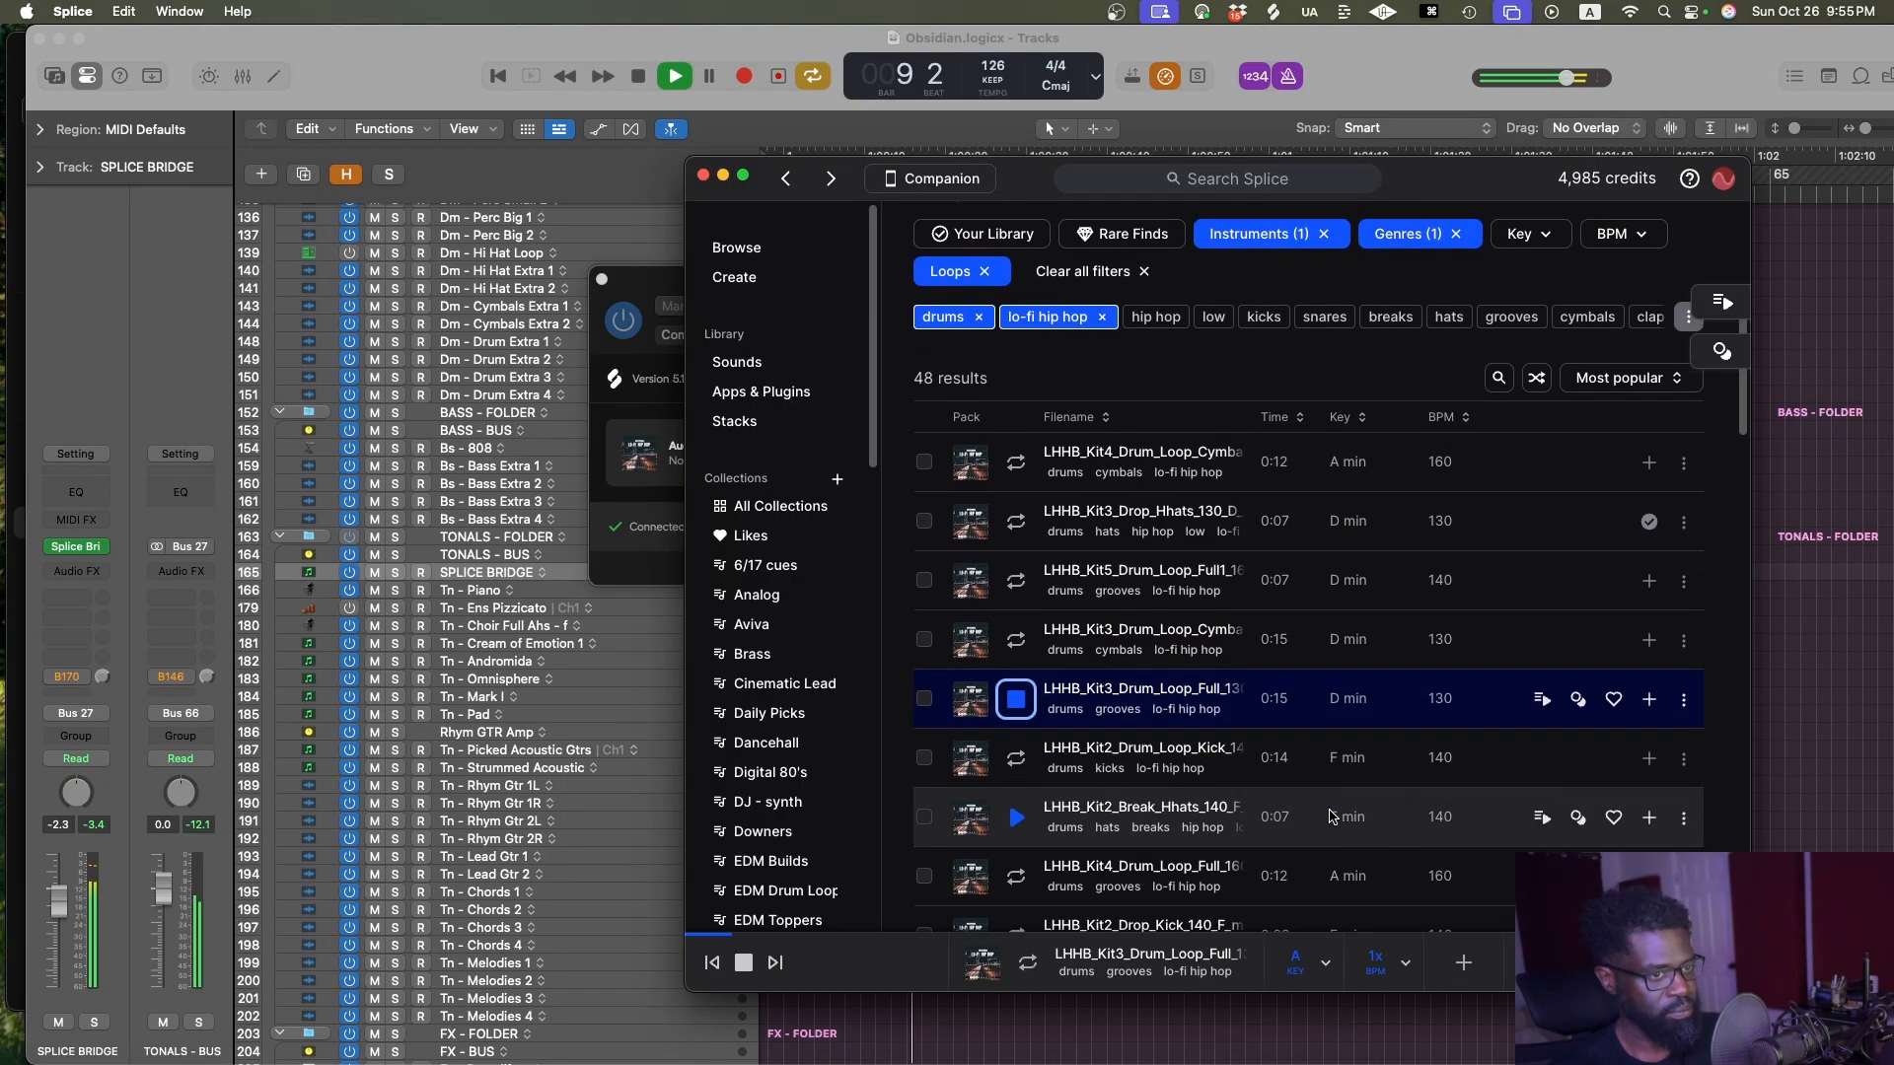
Audition the Kit2 kick, Kit2 break hi-hat, Kit4 full drum, Kit2 drop kick and Kit4 snare loops
left_click(1017, 750)
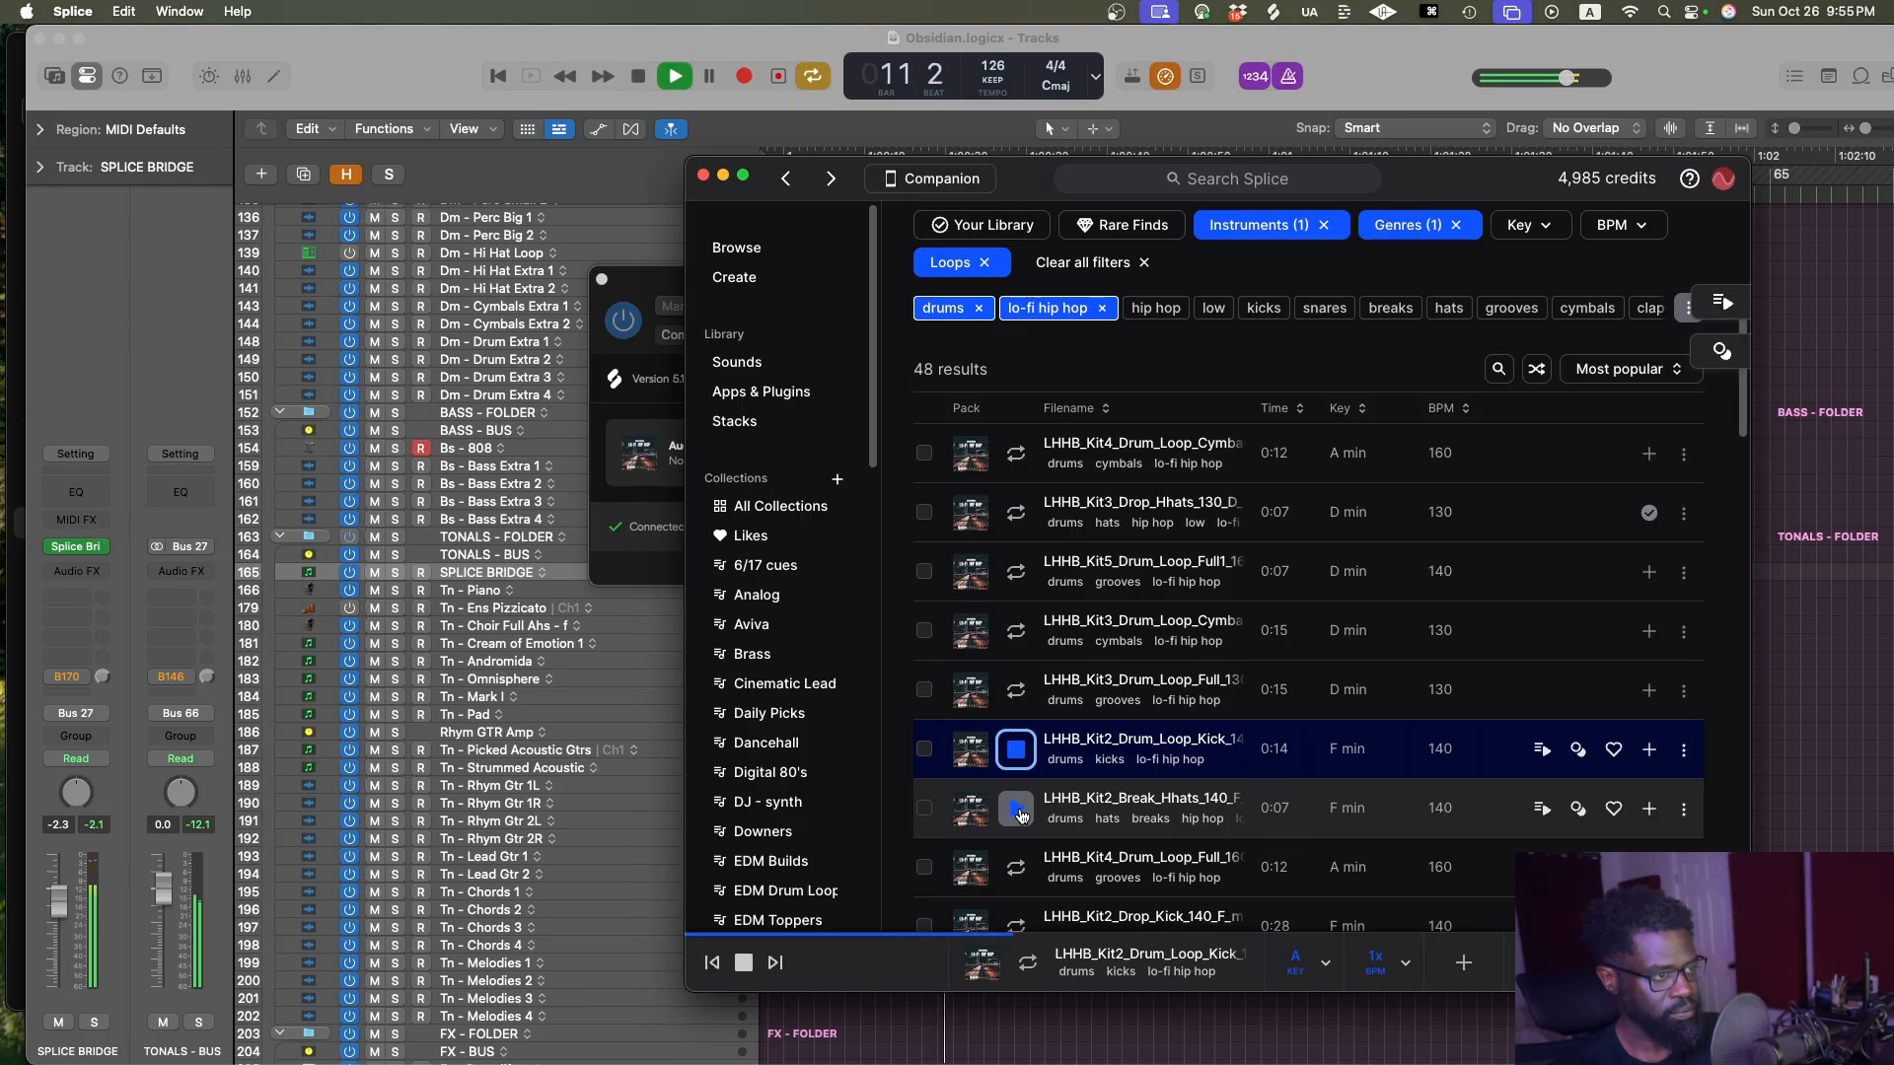
left_click(1017, 809)
scroll(1022, 798, "down", 2)
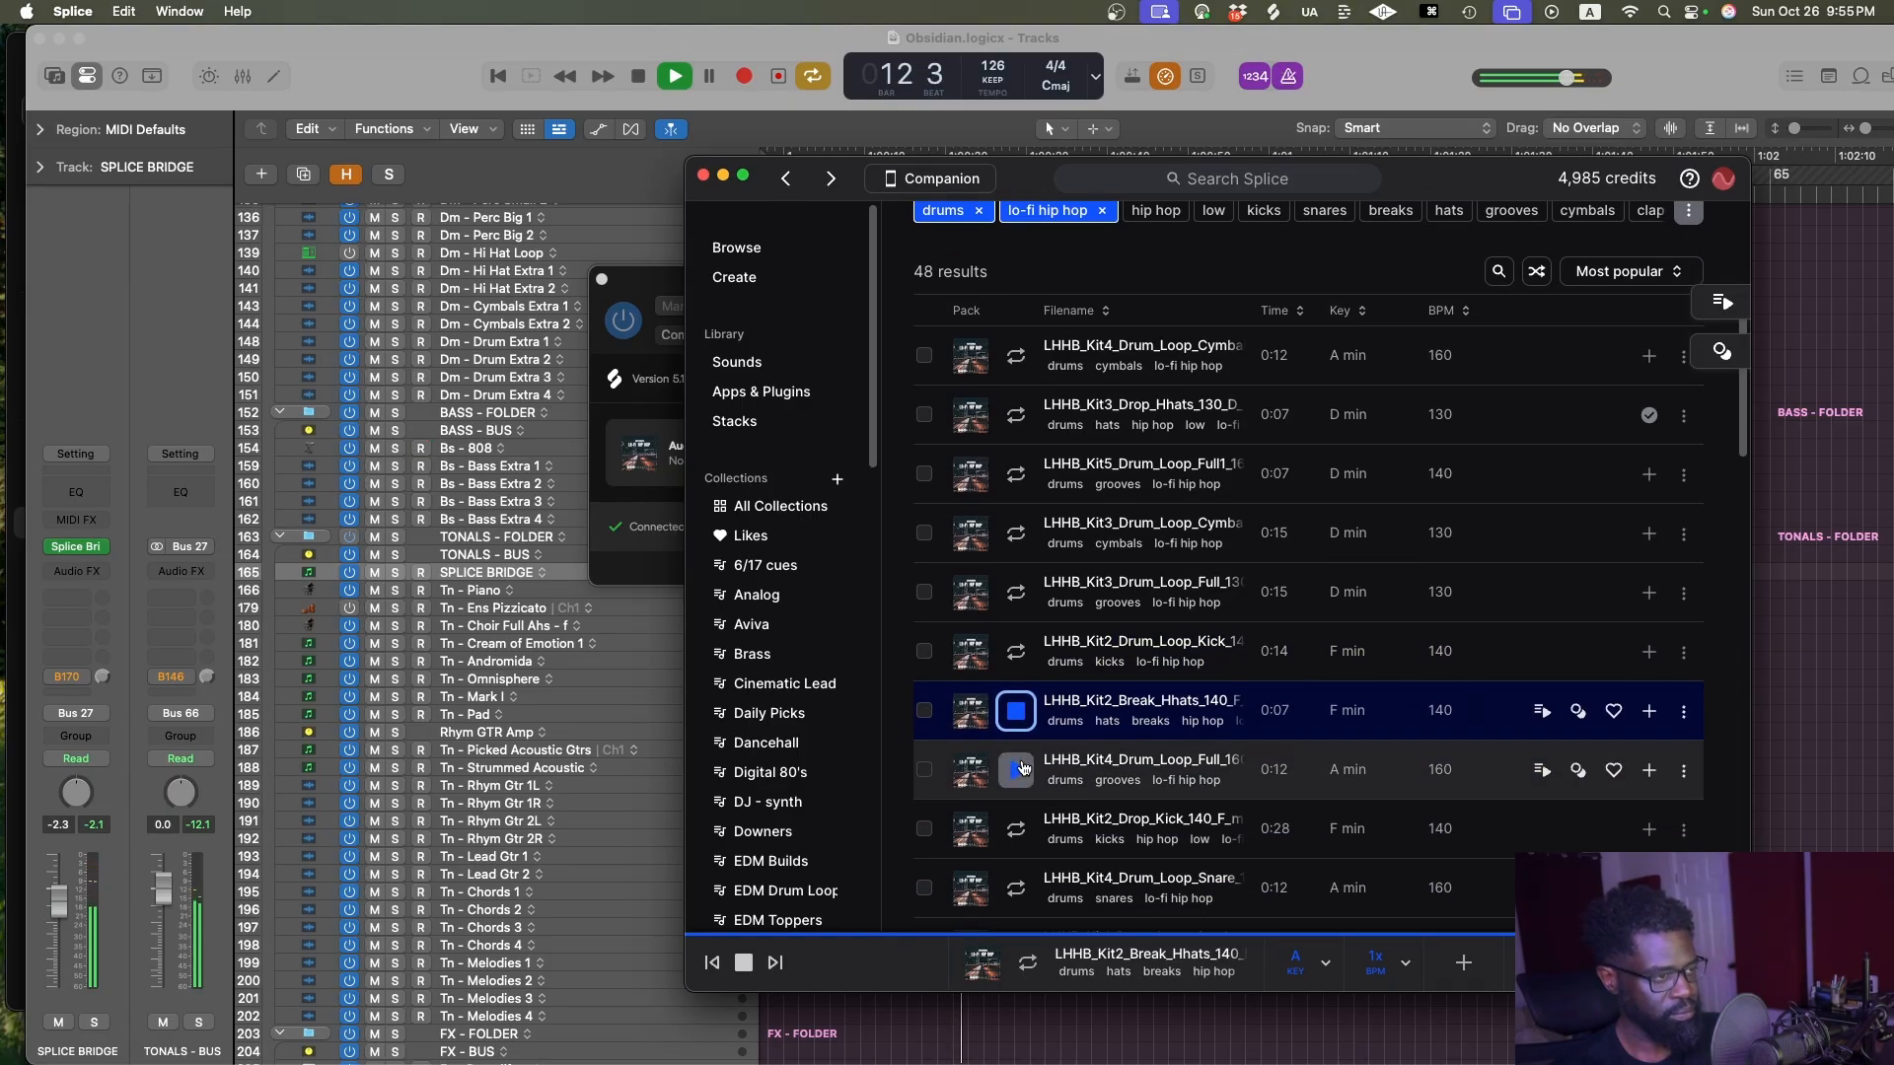
left_click(1022, 768)
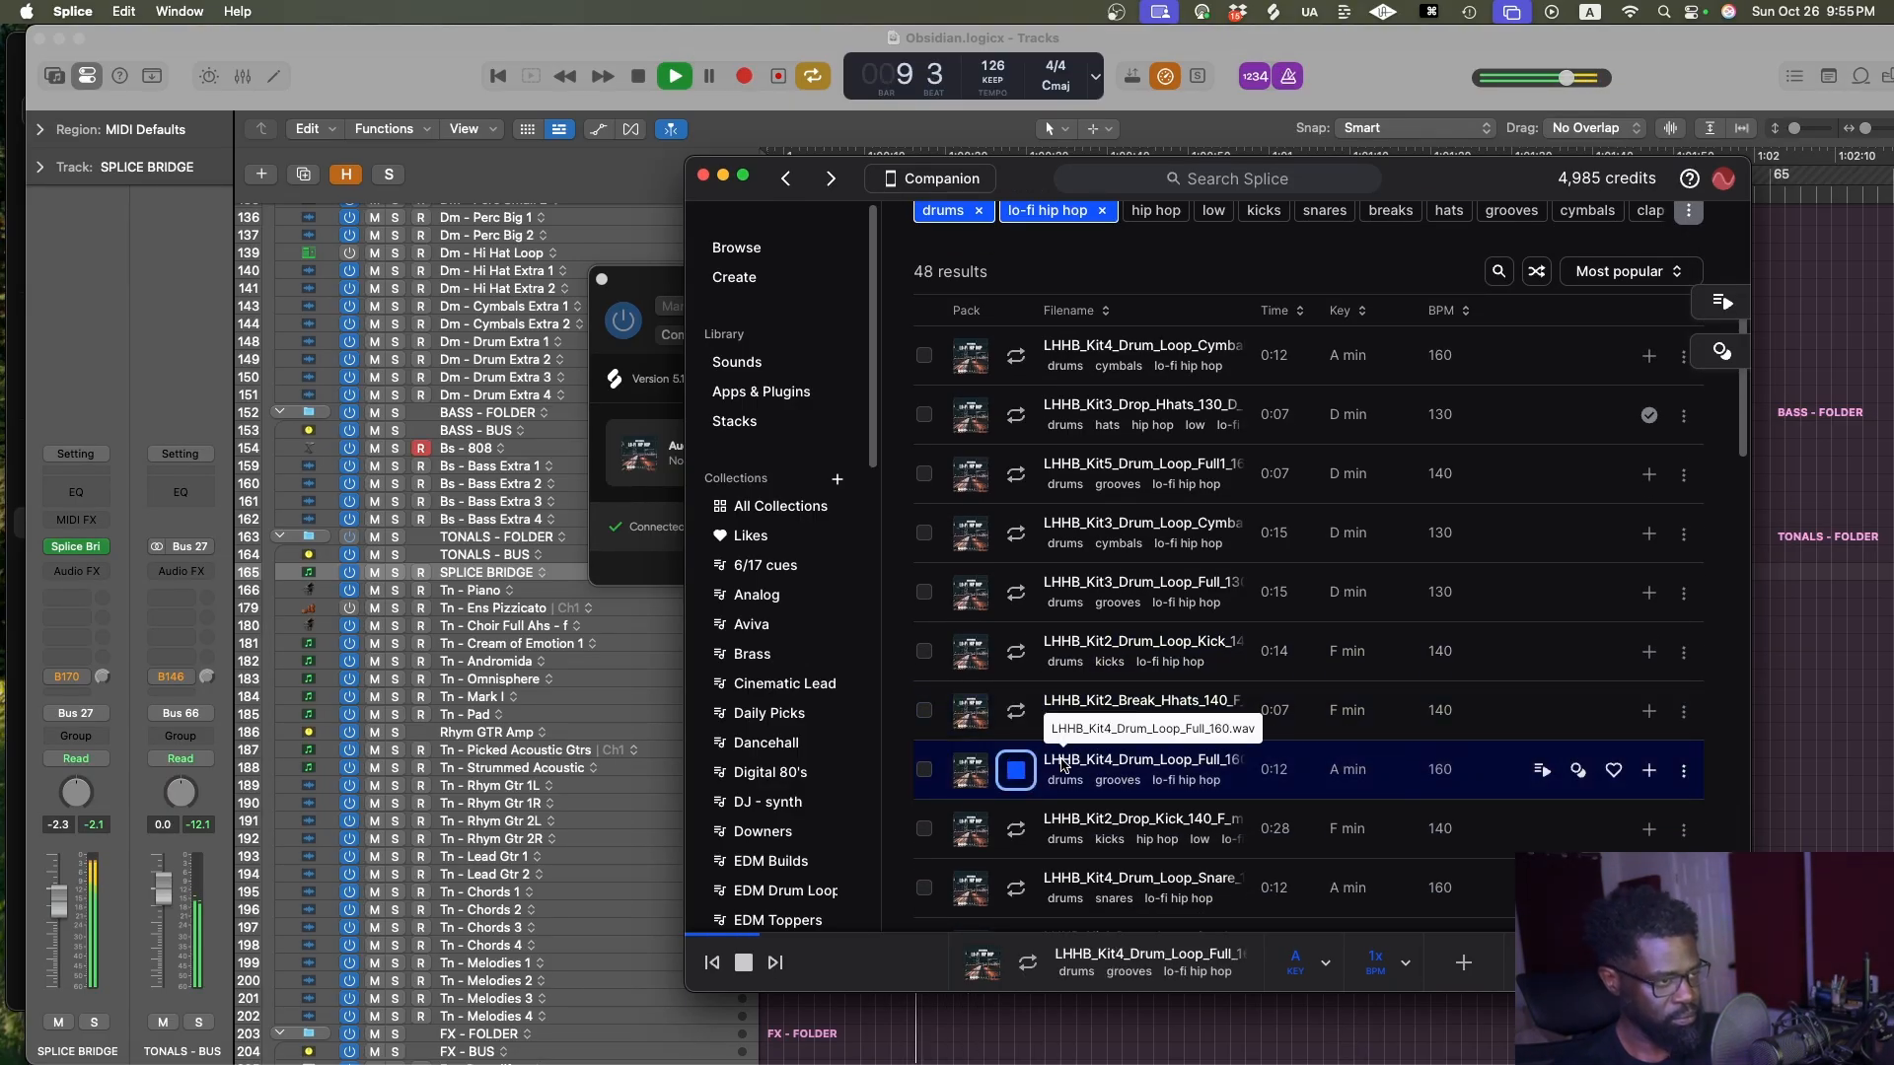
left_click(1017, 830)
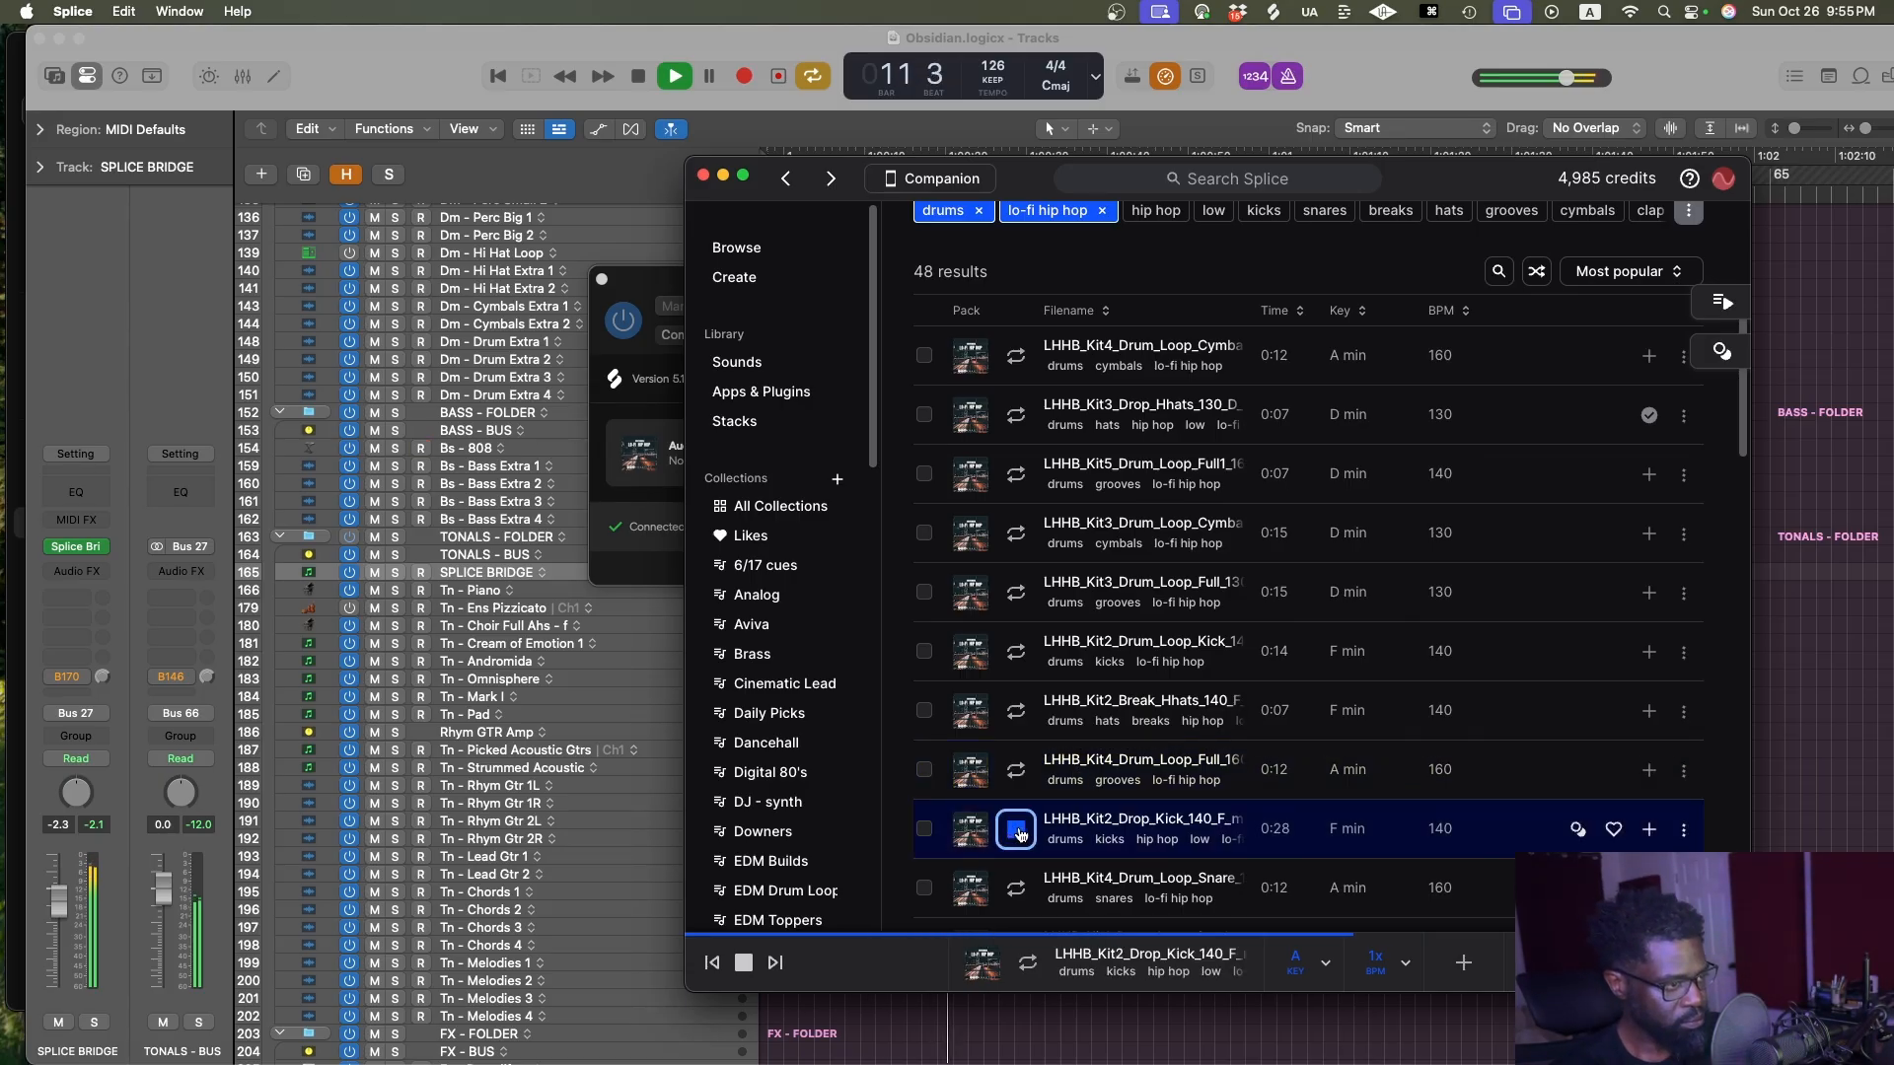
scroll(1020, 832, "down", 2)
left_click(1016, 811)
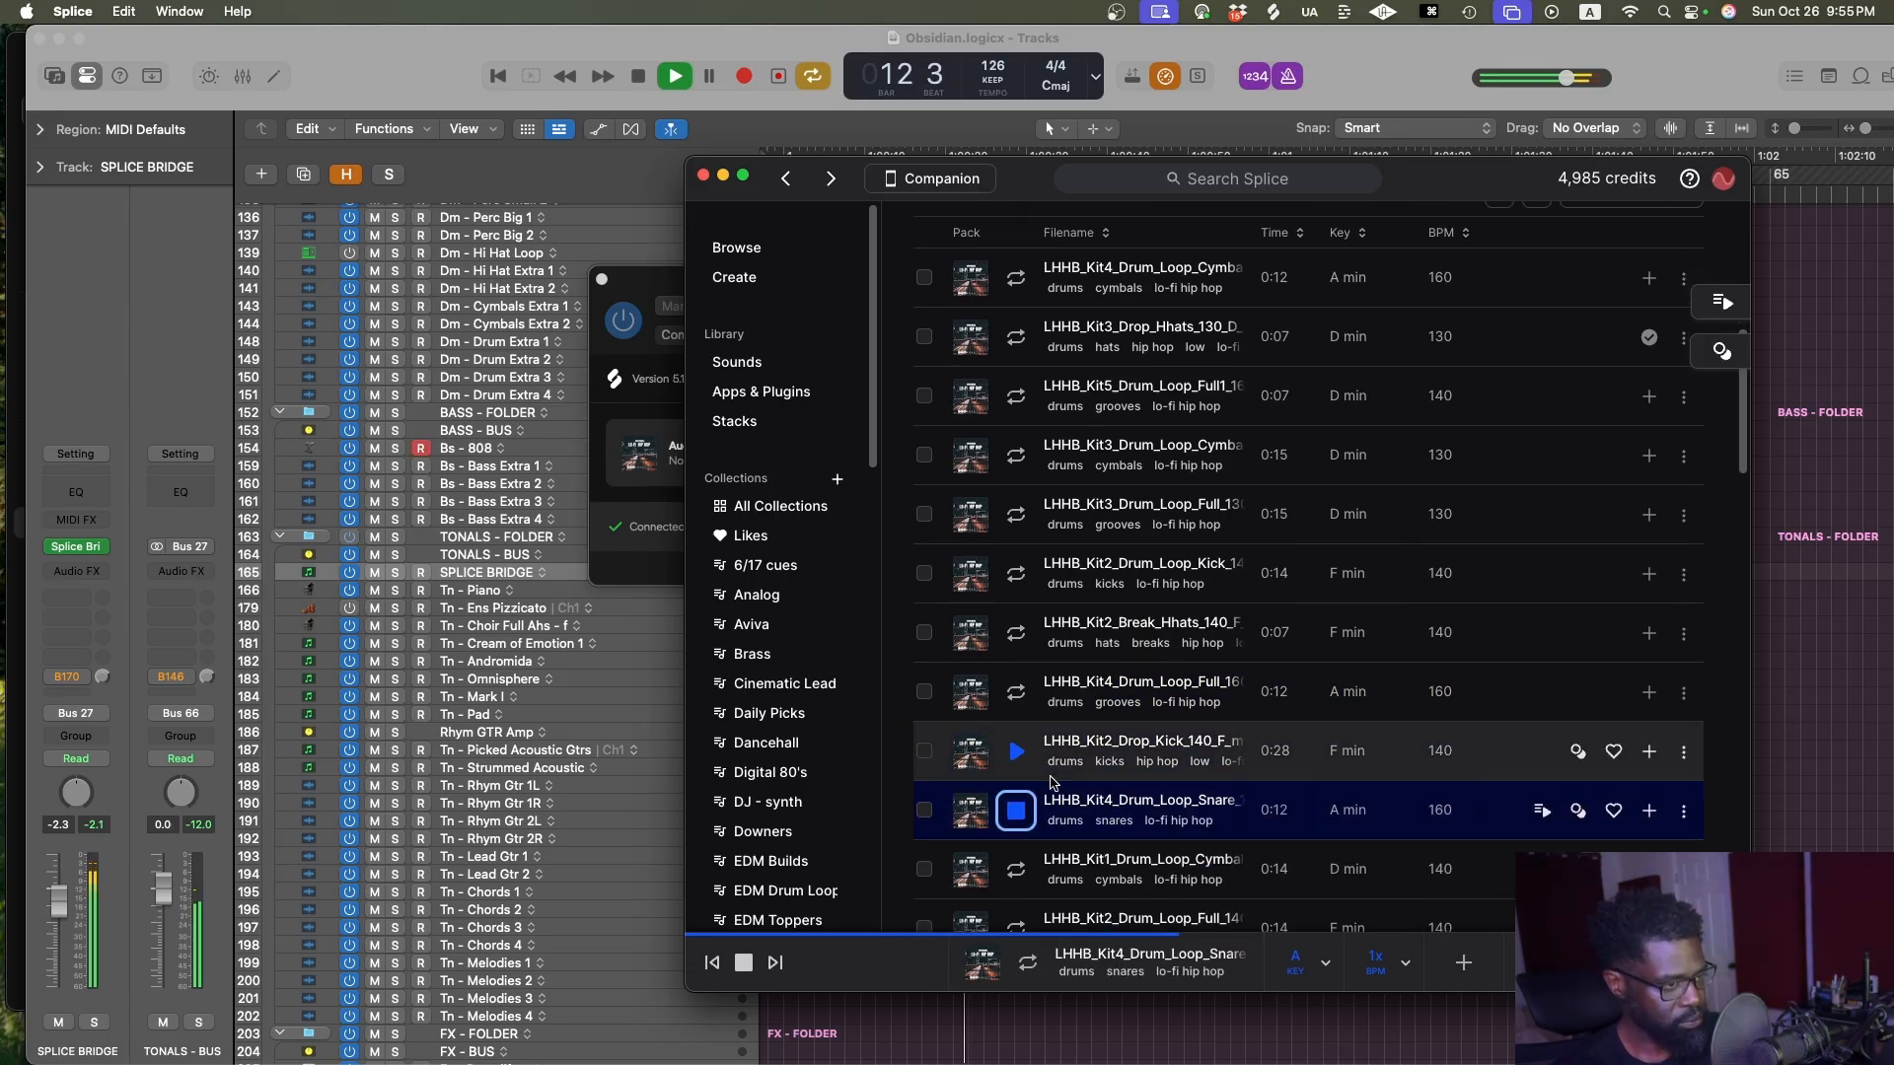
Audition the Kit1 cymbal, Kit2 full drum, Kit5 cymbal and Kit1 drop clap loops against the project
scroll(1025, 803, "down", 3)
scroll(1045, 782, "down", 1)
left_click(1027, 714)
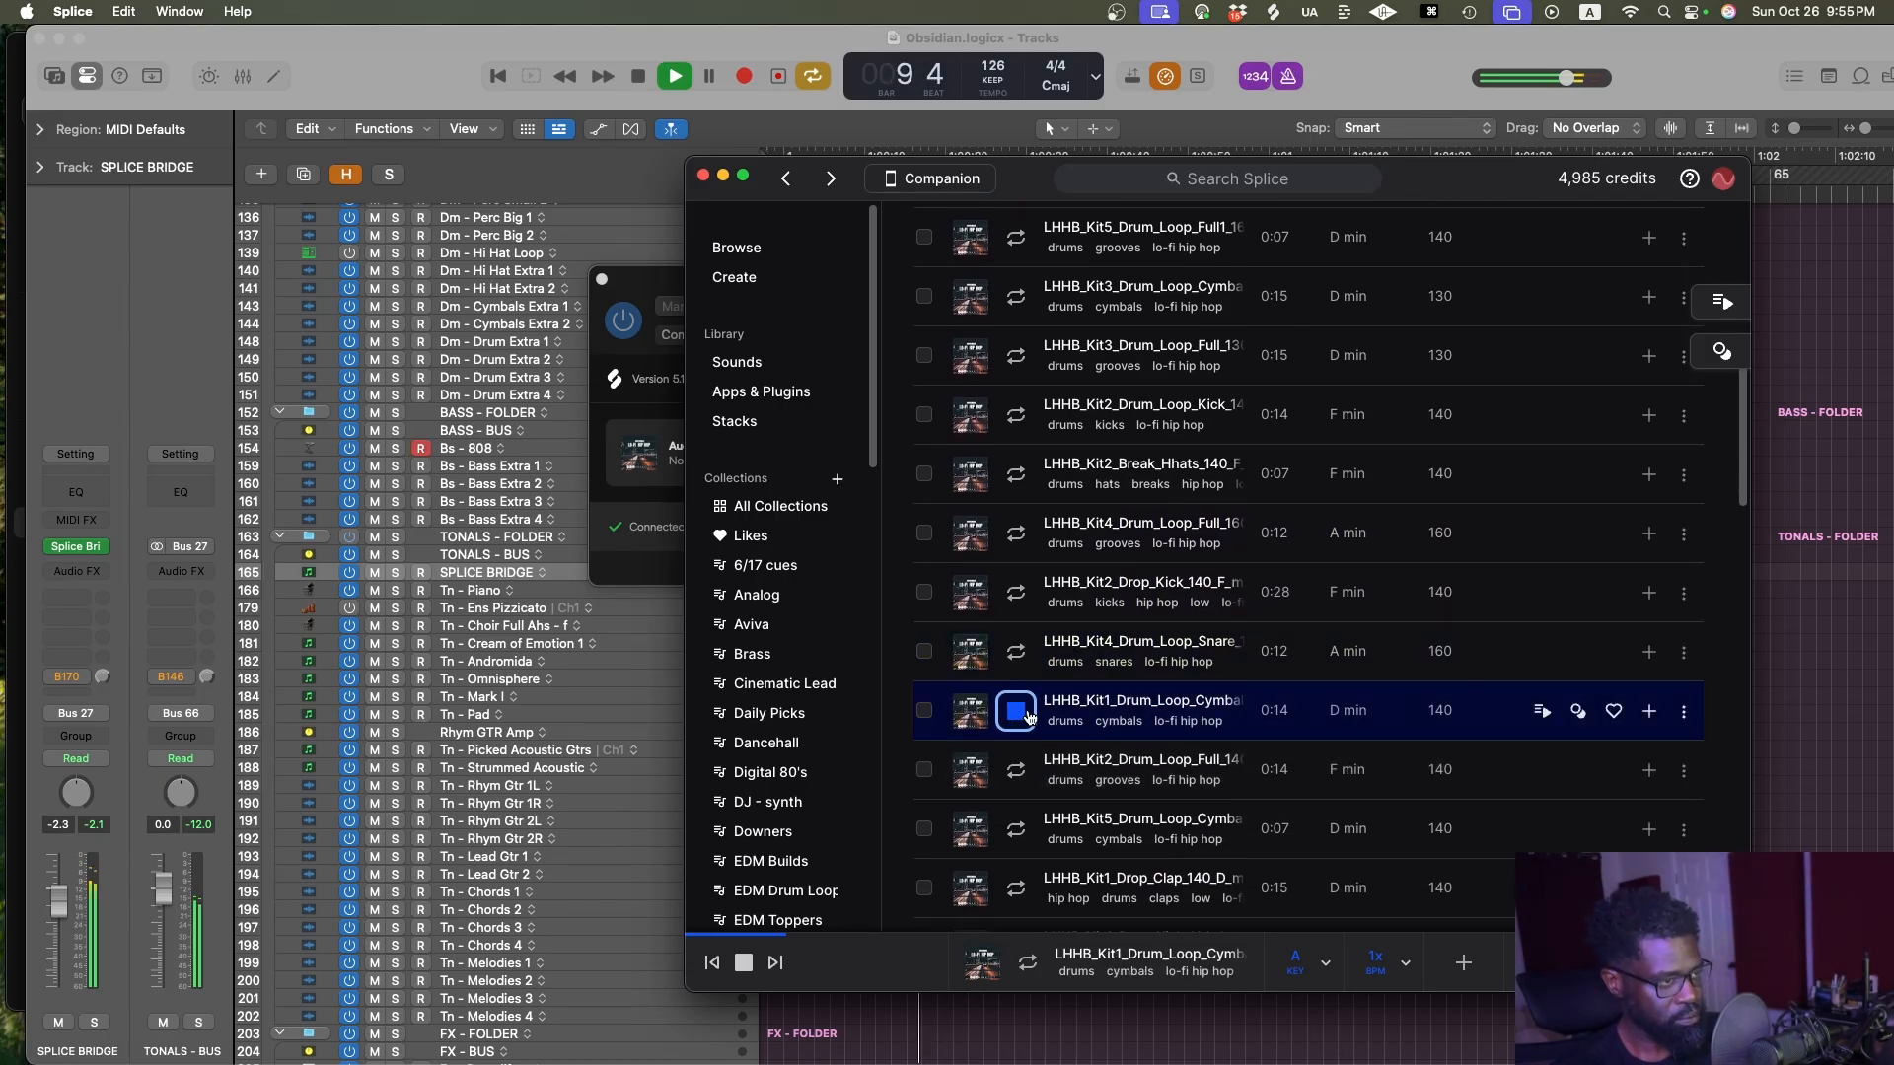
left_click(1009, 774)
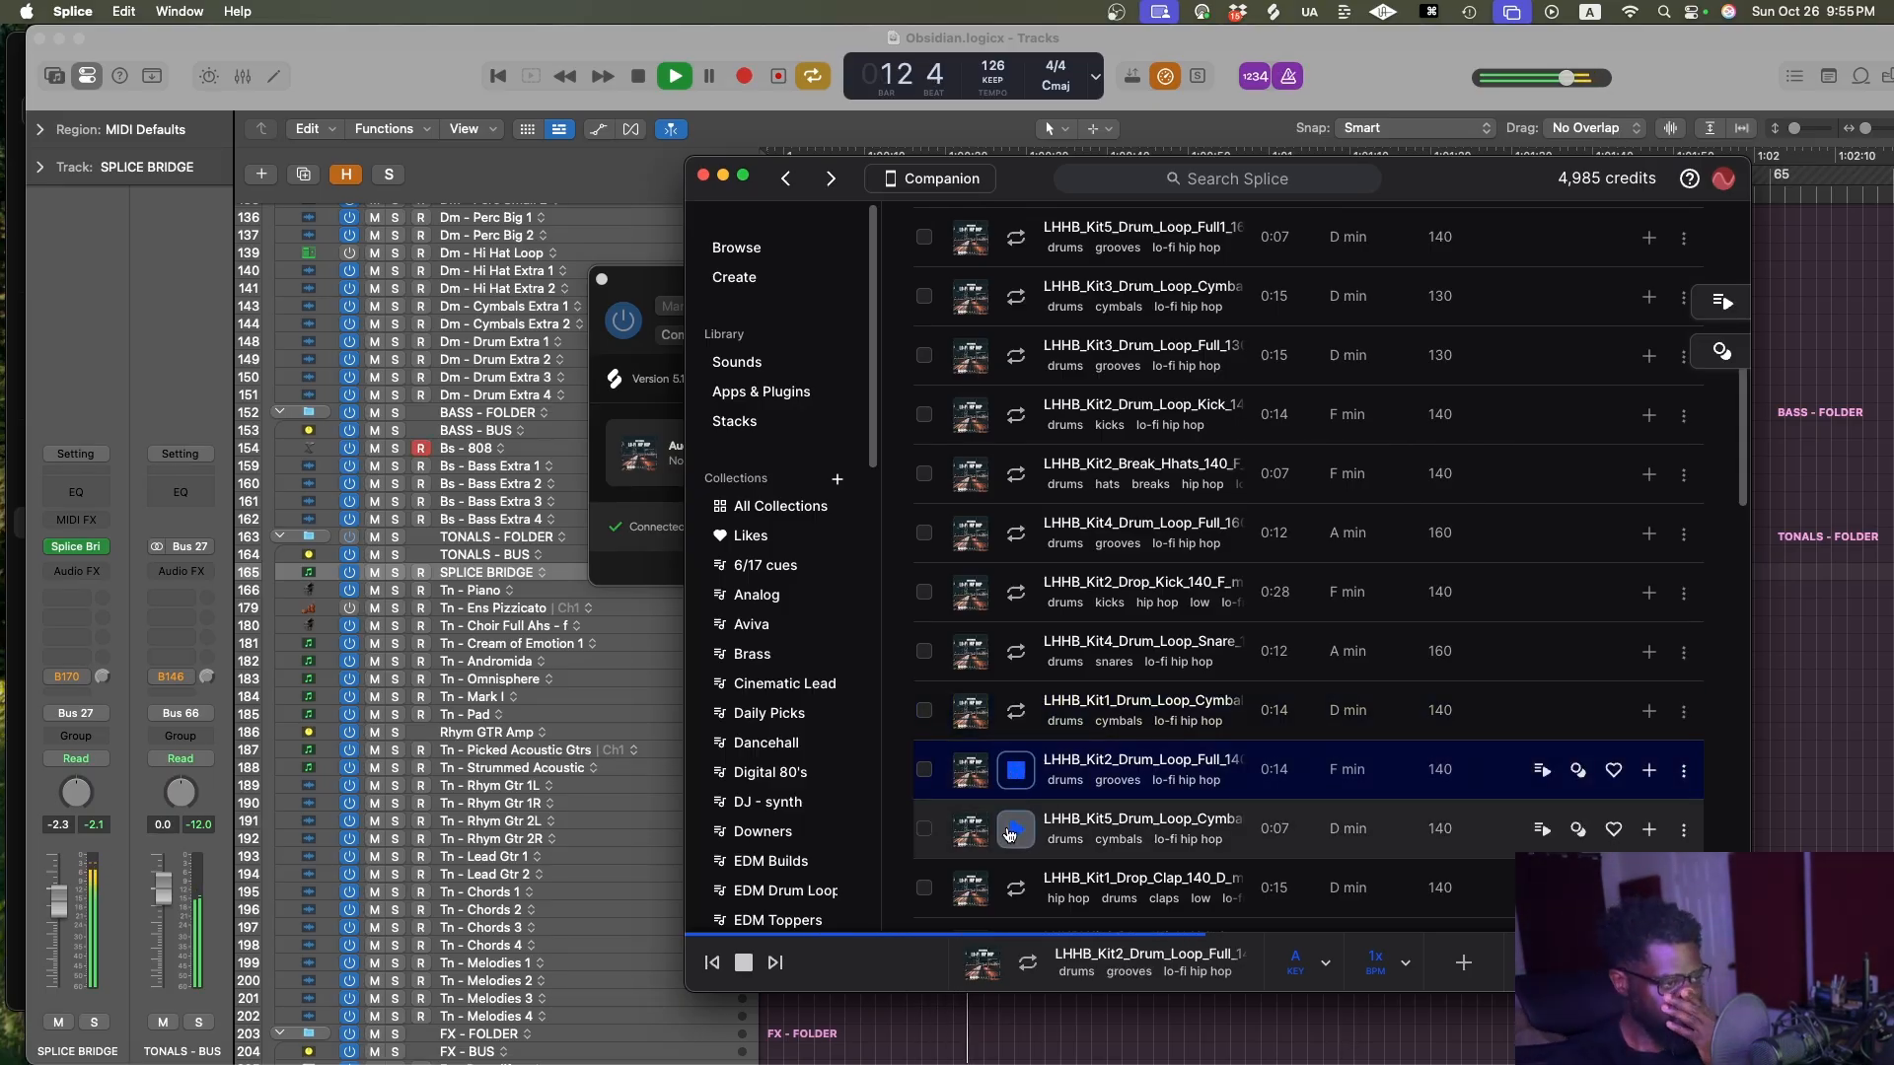
left_click(1049, 803)
scroll(1046, 789, "down", 1)
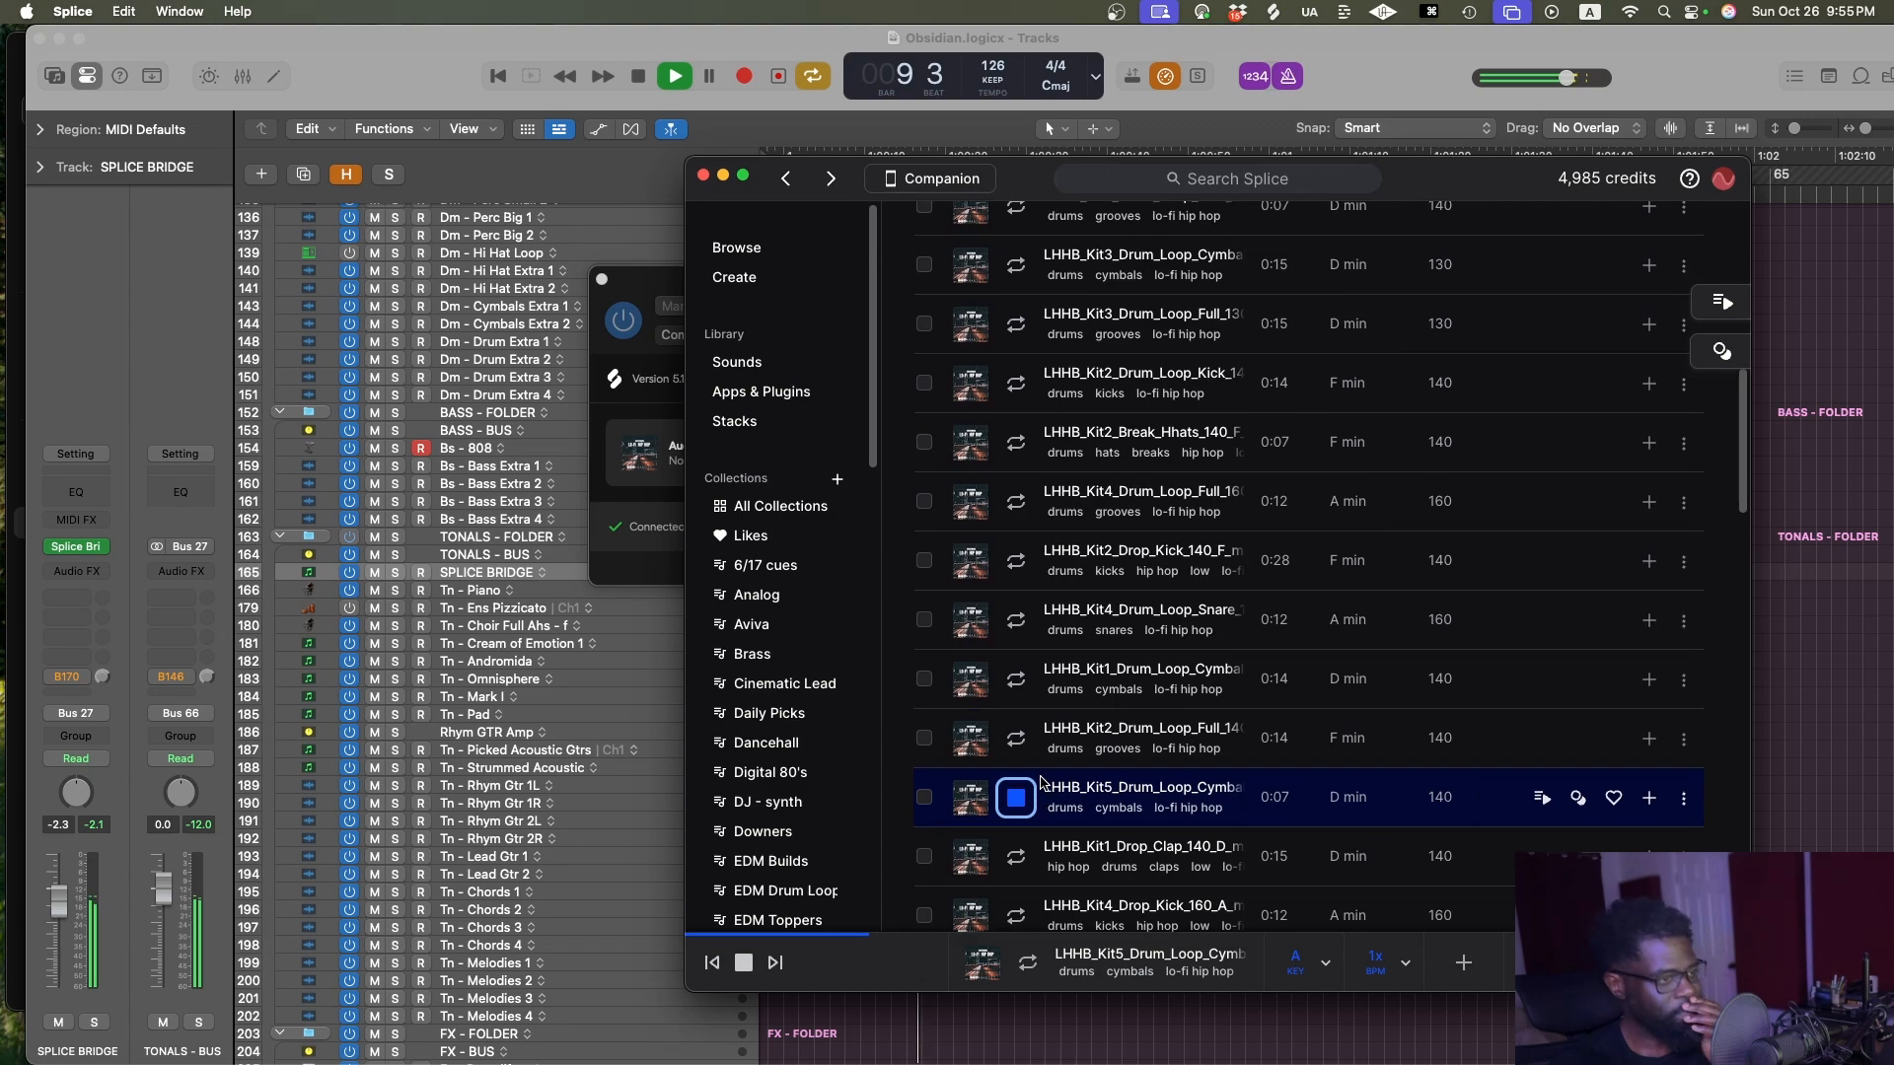
left_click(1016, 856)
Audition the Kit4 drop kick and Kit2 cymbal loops with the project playing
scroll(1023, 671, "down", 5)
left_click(1022, 618)
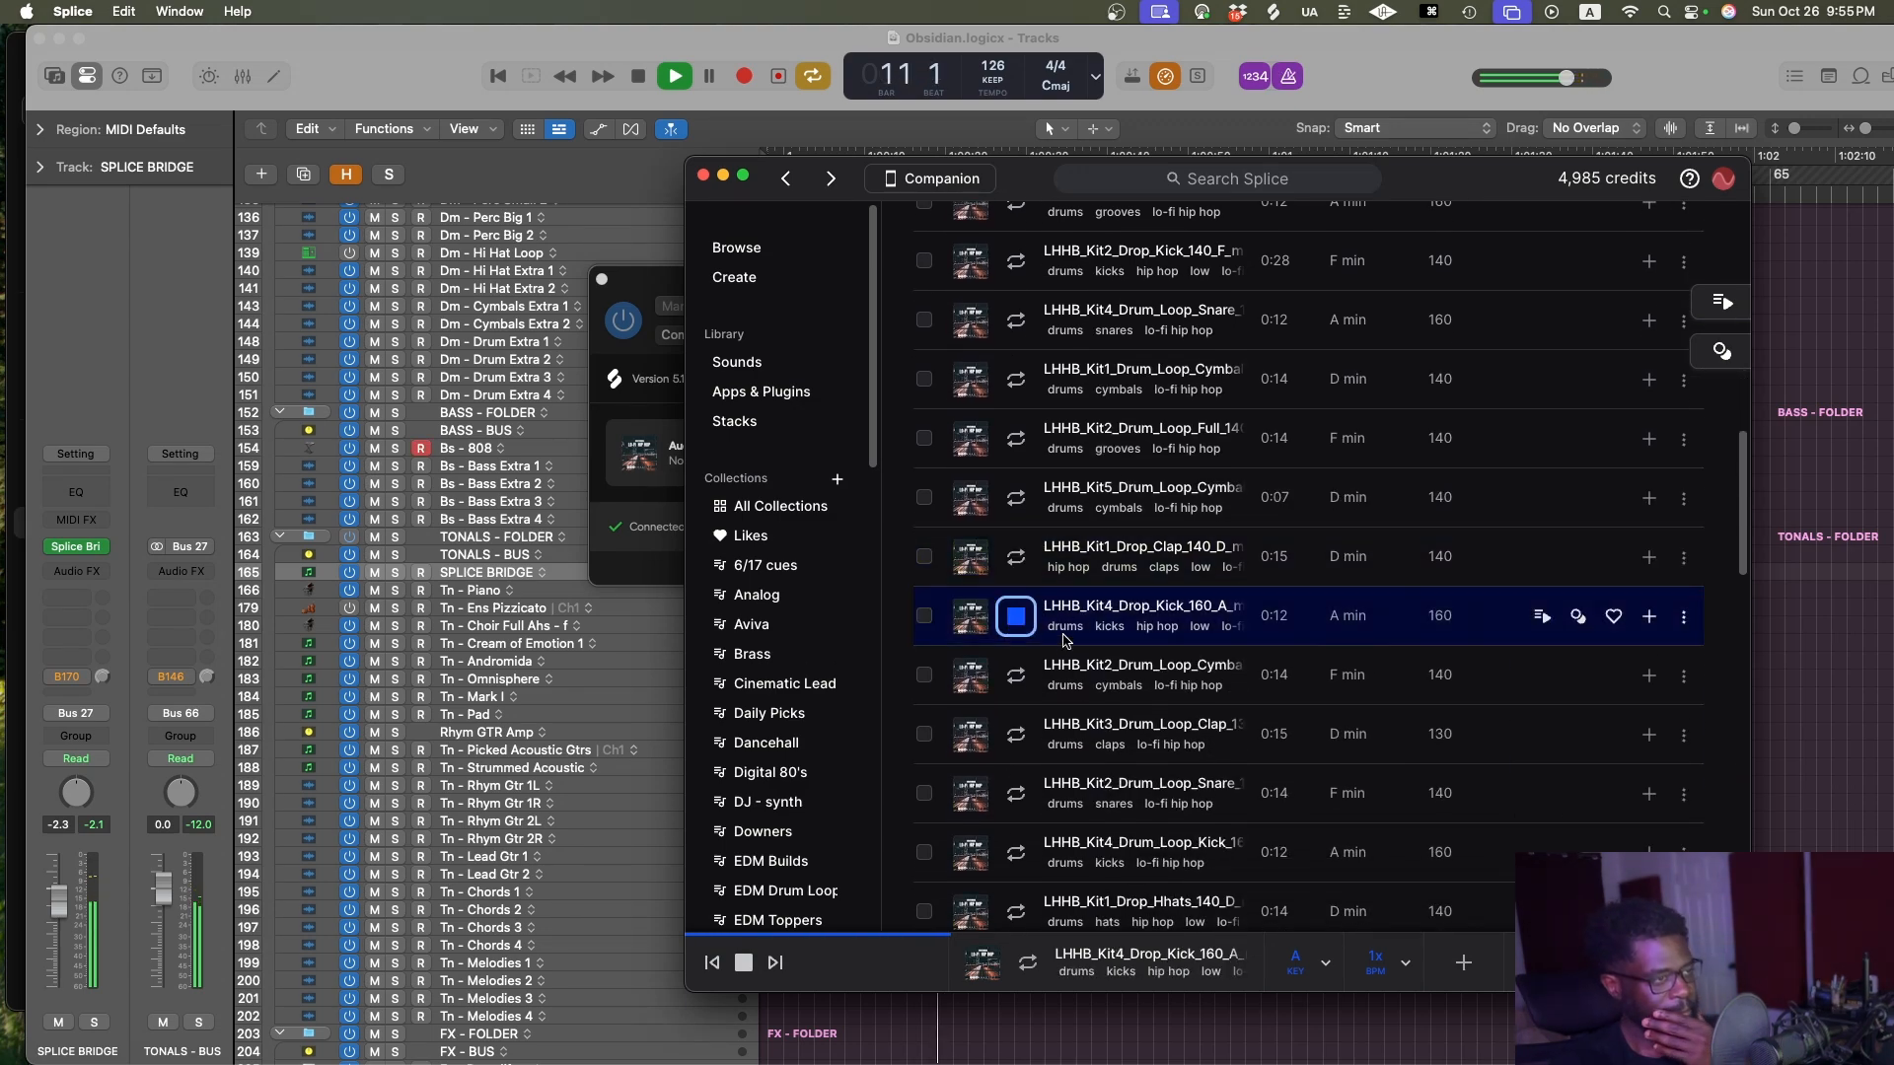
left_click(1021, 675)
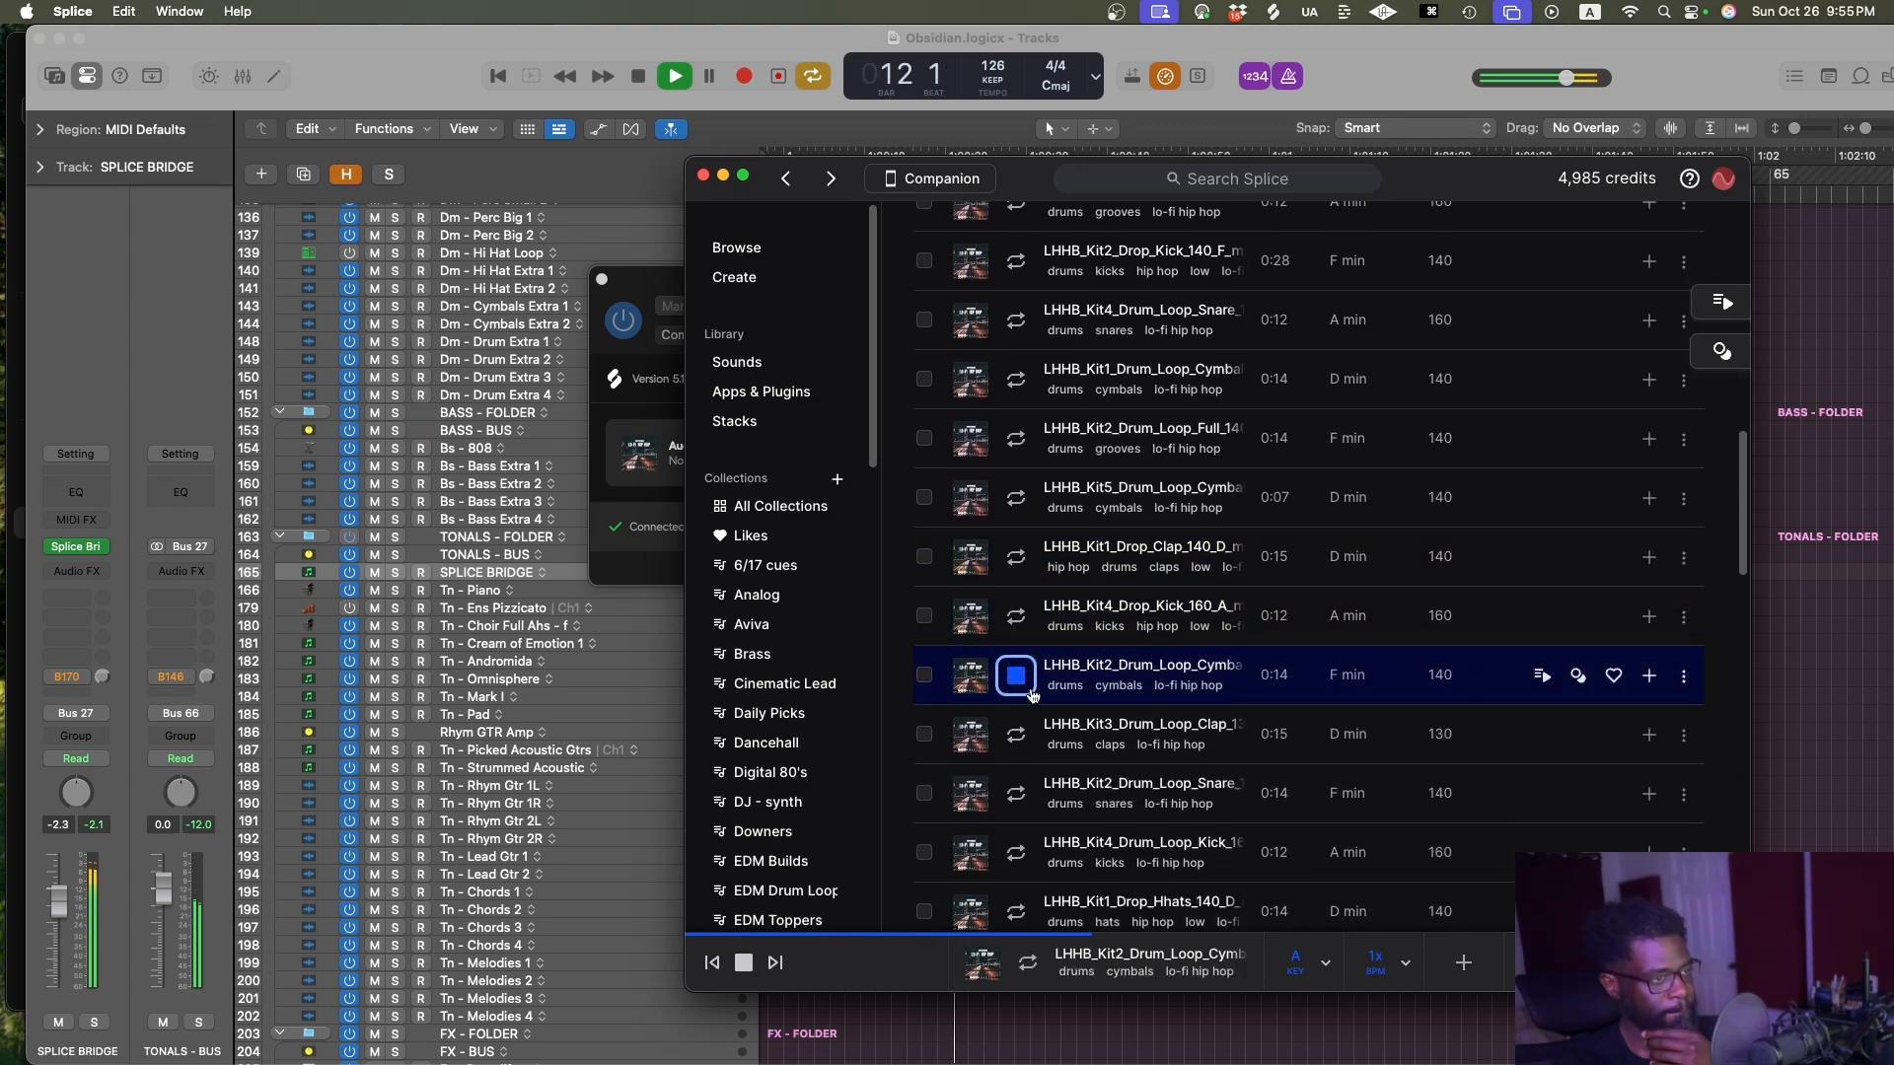
scroll(1021, 720, "up", 3)
scroll(1023, 759, "down", 2)
Compare the Kit3 clap loop with the Kit2 snare loop and add the Kit3 clap loop to the Splice library
left_click(1021, 779)
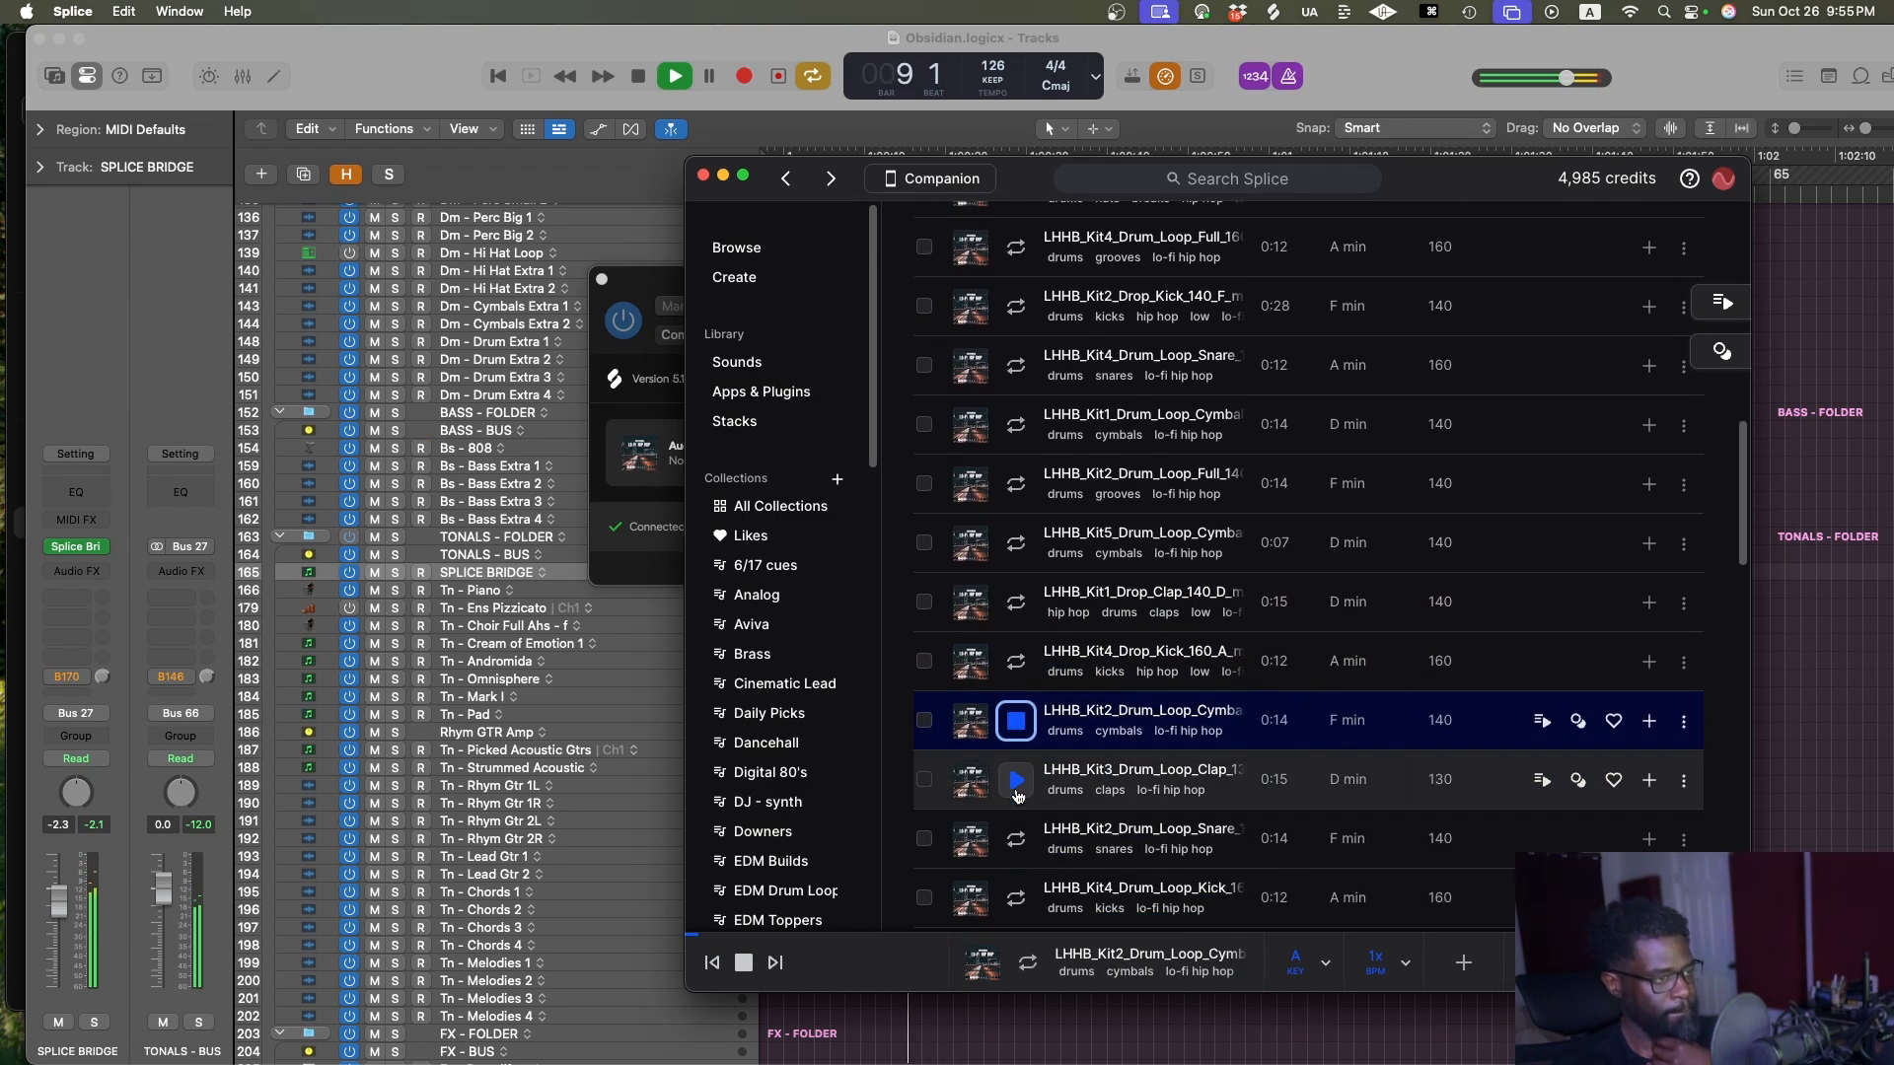
left_click(1025, 837)
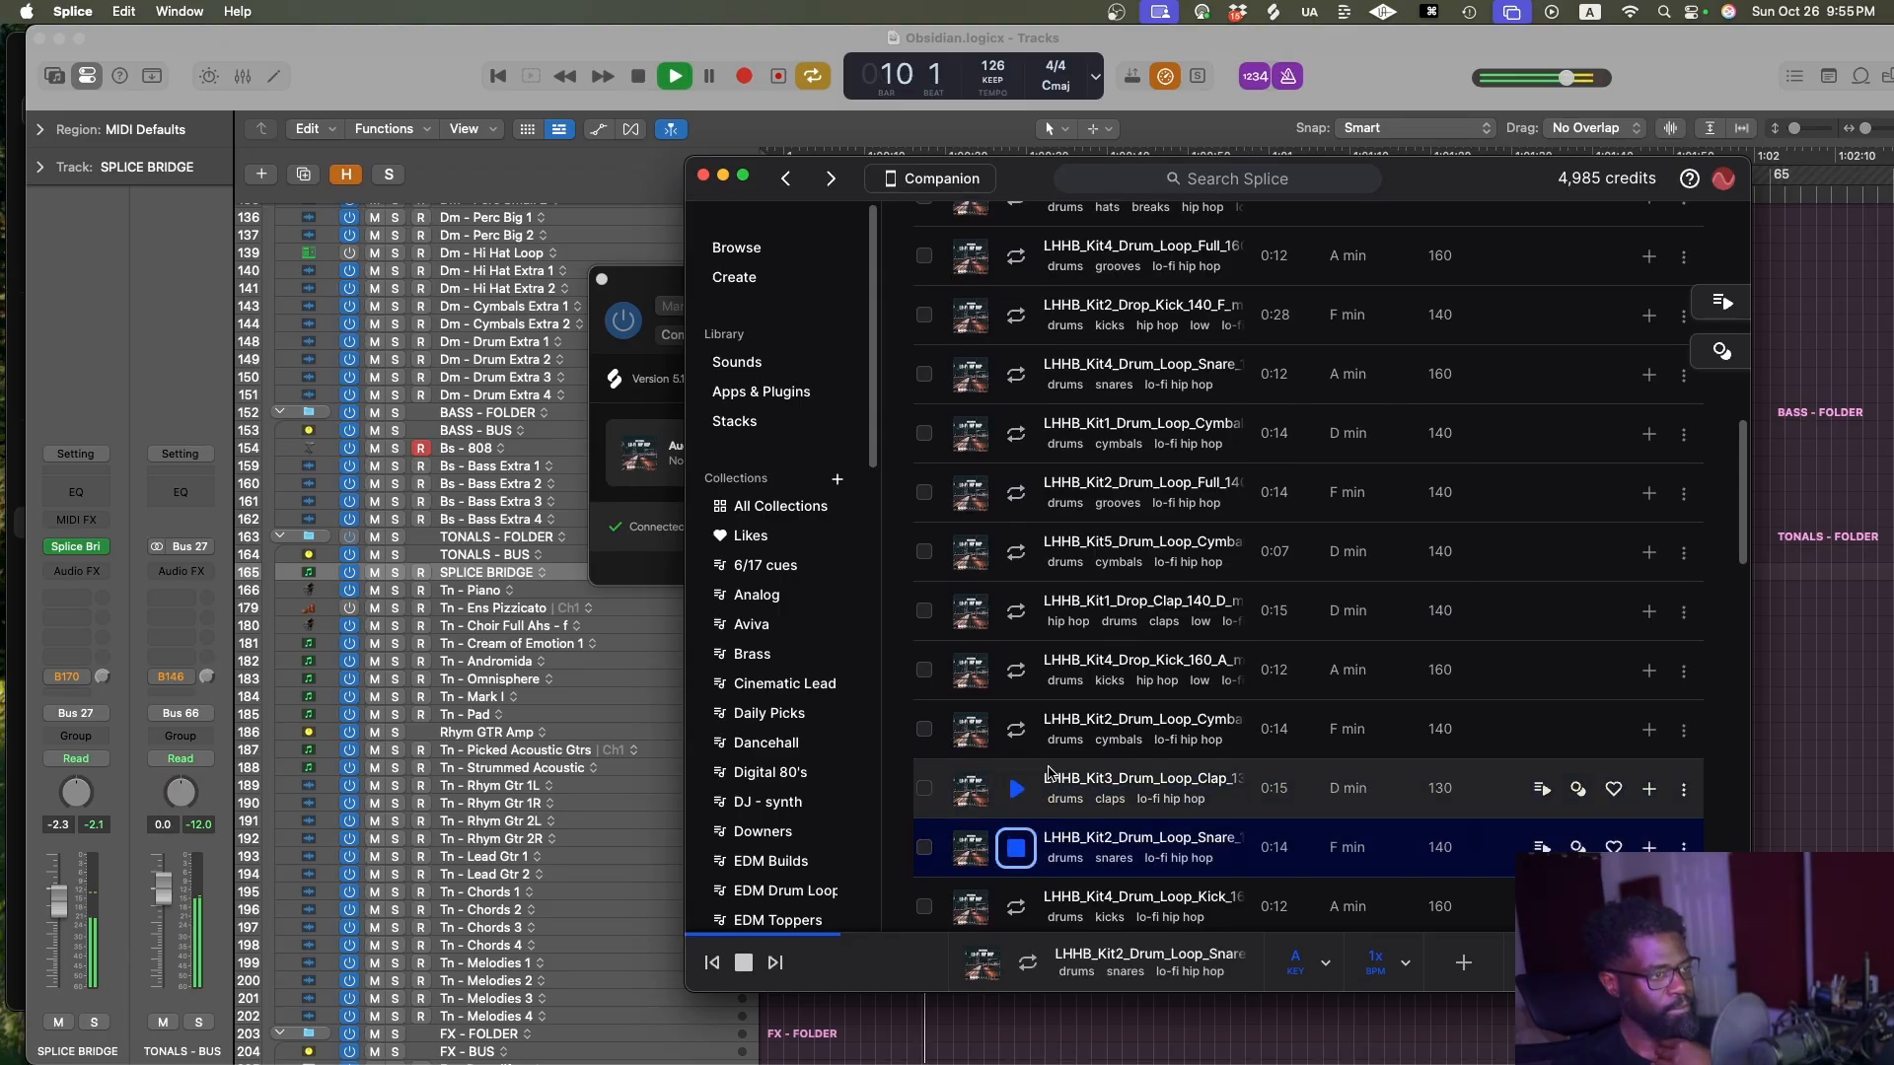
left_click(1017, 794)
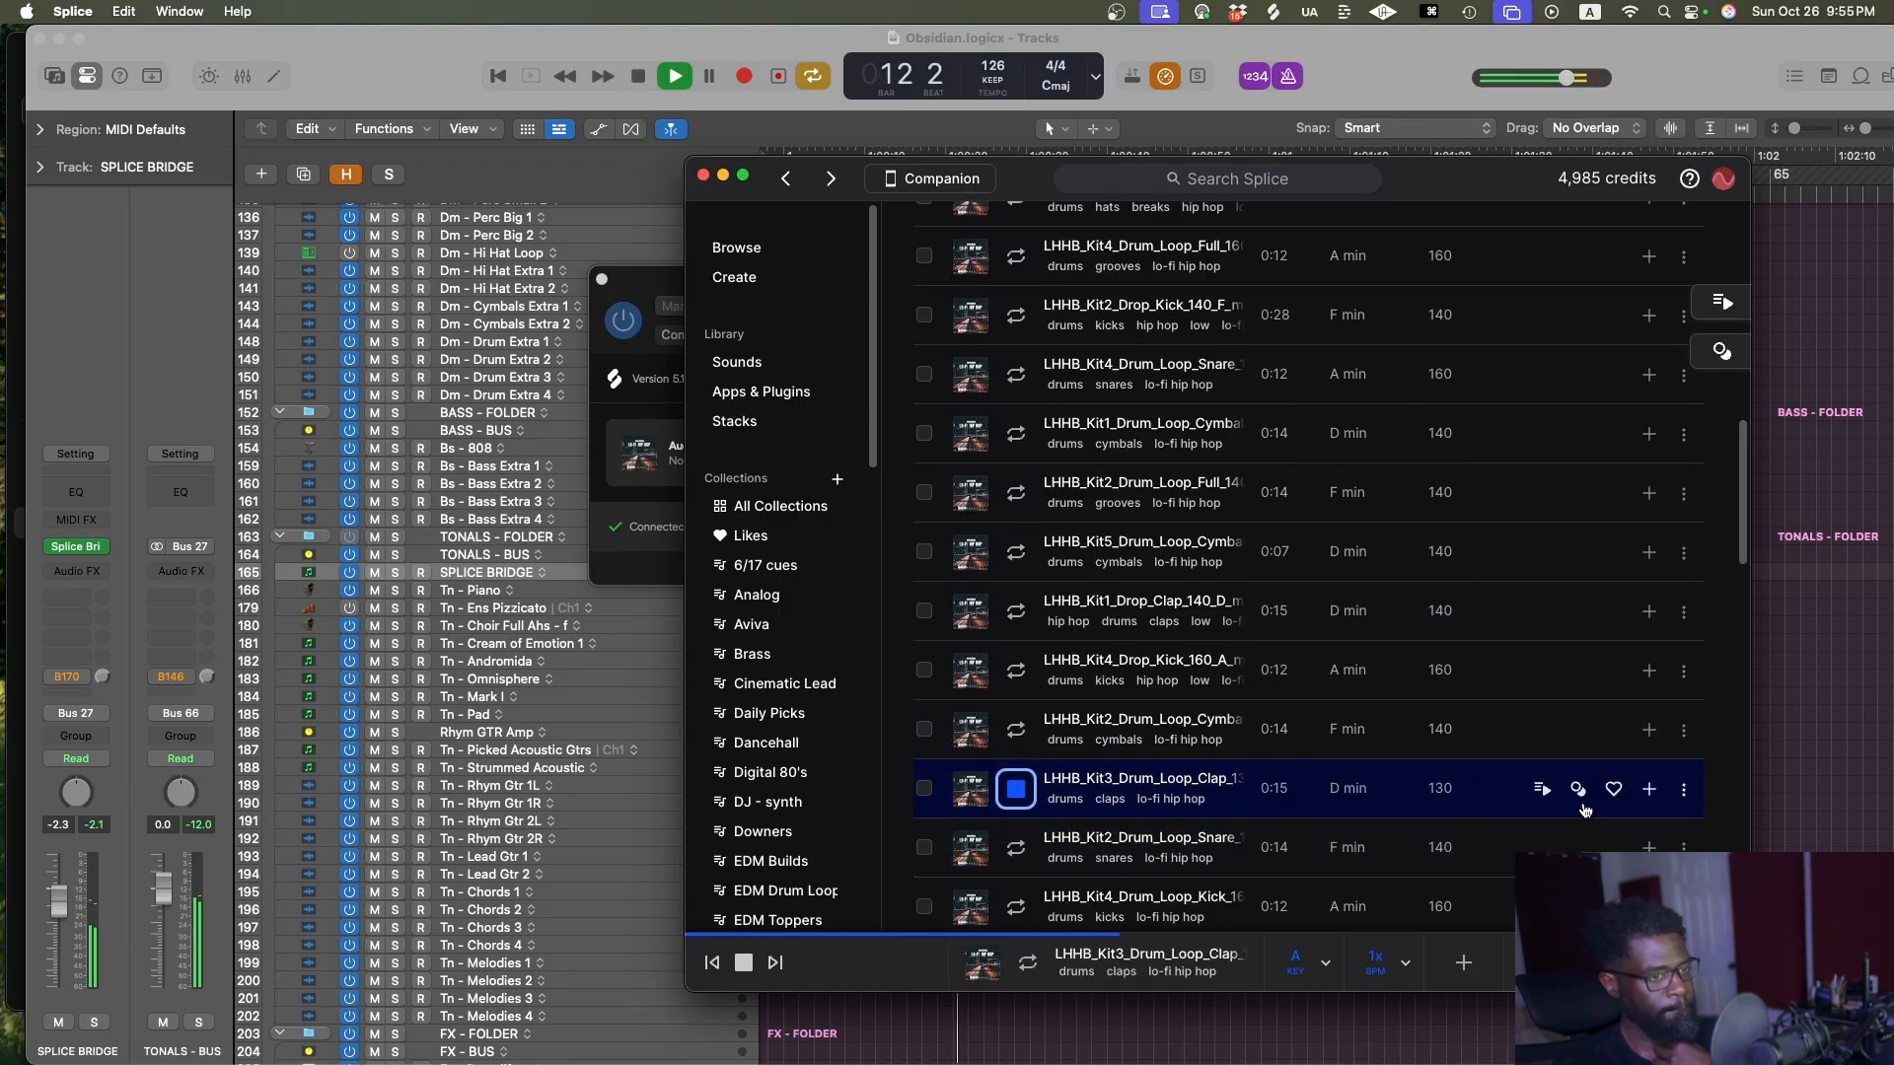
left_click(1655, 789)
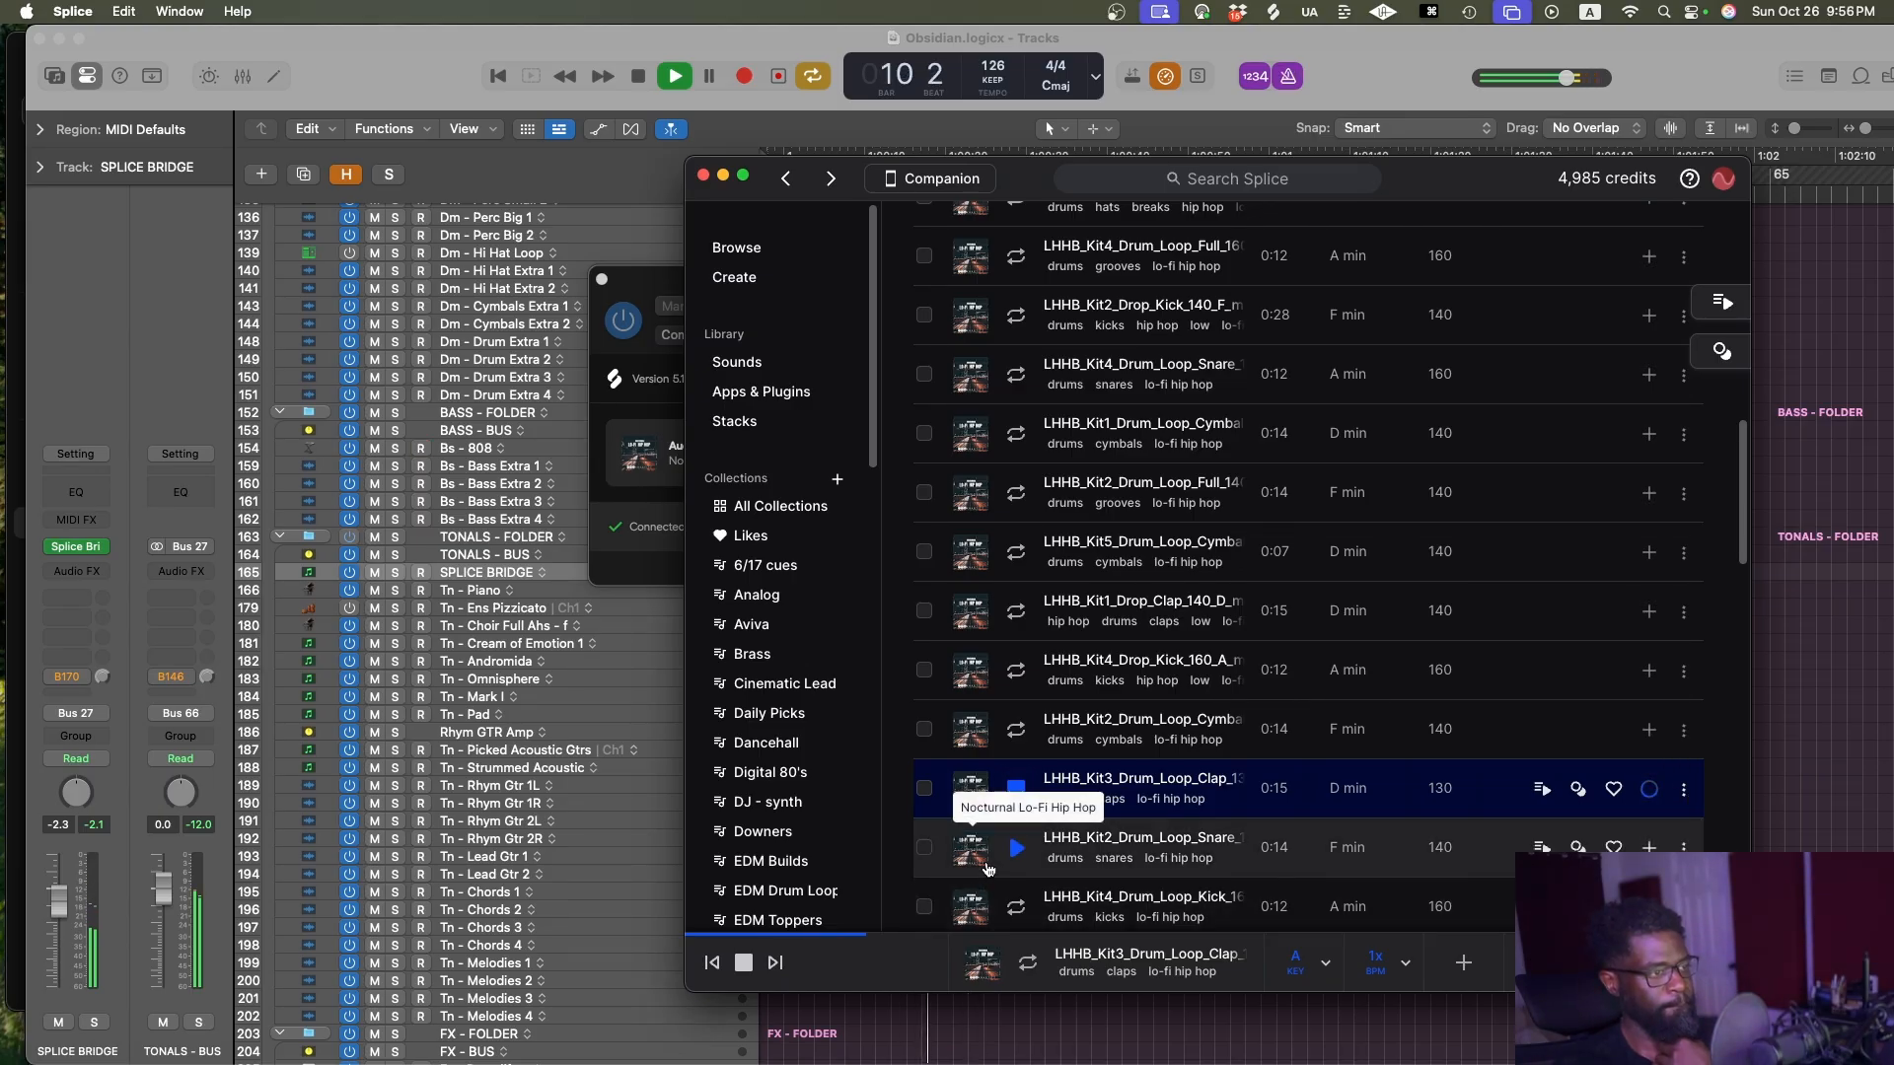
Audition the Kit2 snare, Kit4 kick, Kit1 drop hi-hat and Kit1 break clap loops in sync with the project
left_click(1017, 850)
scroll(1021, 858, "down", 2)
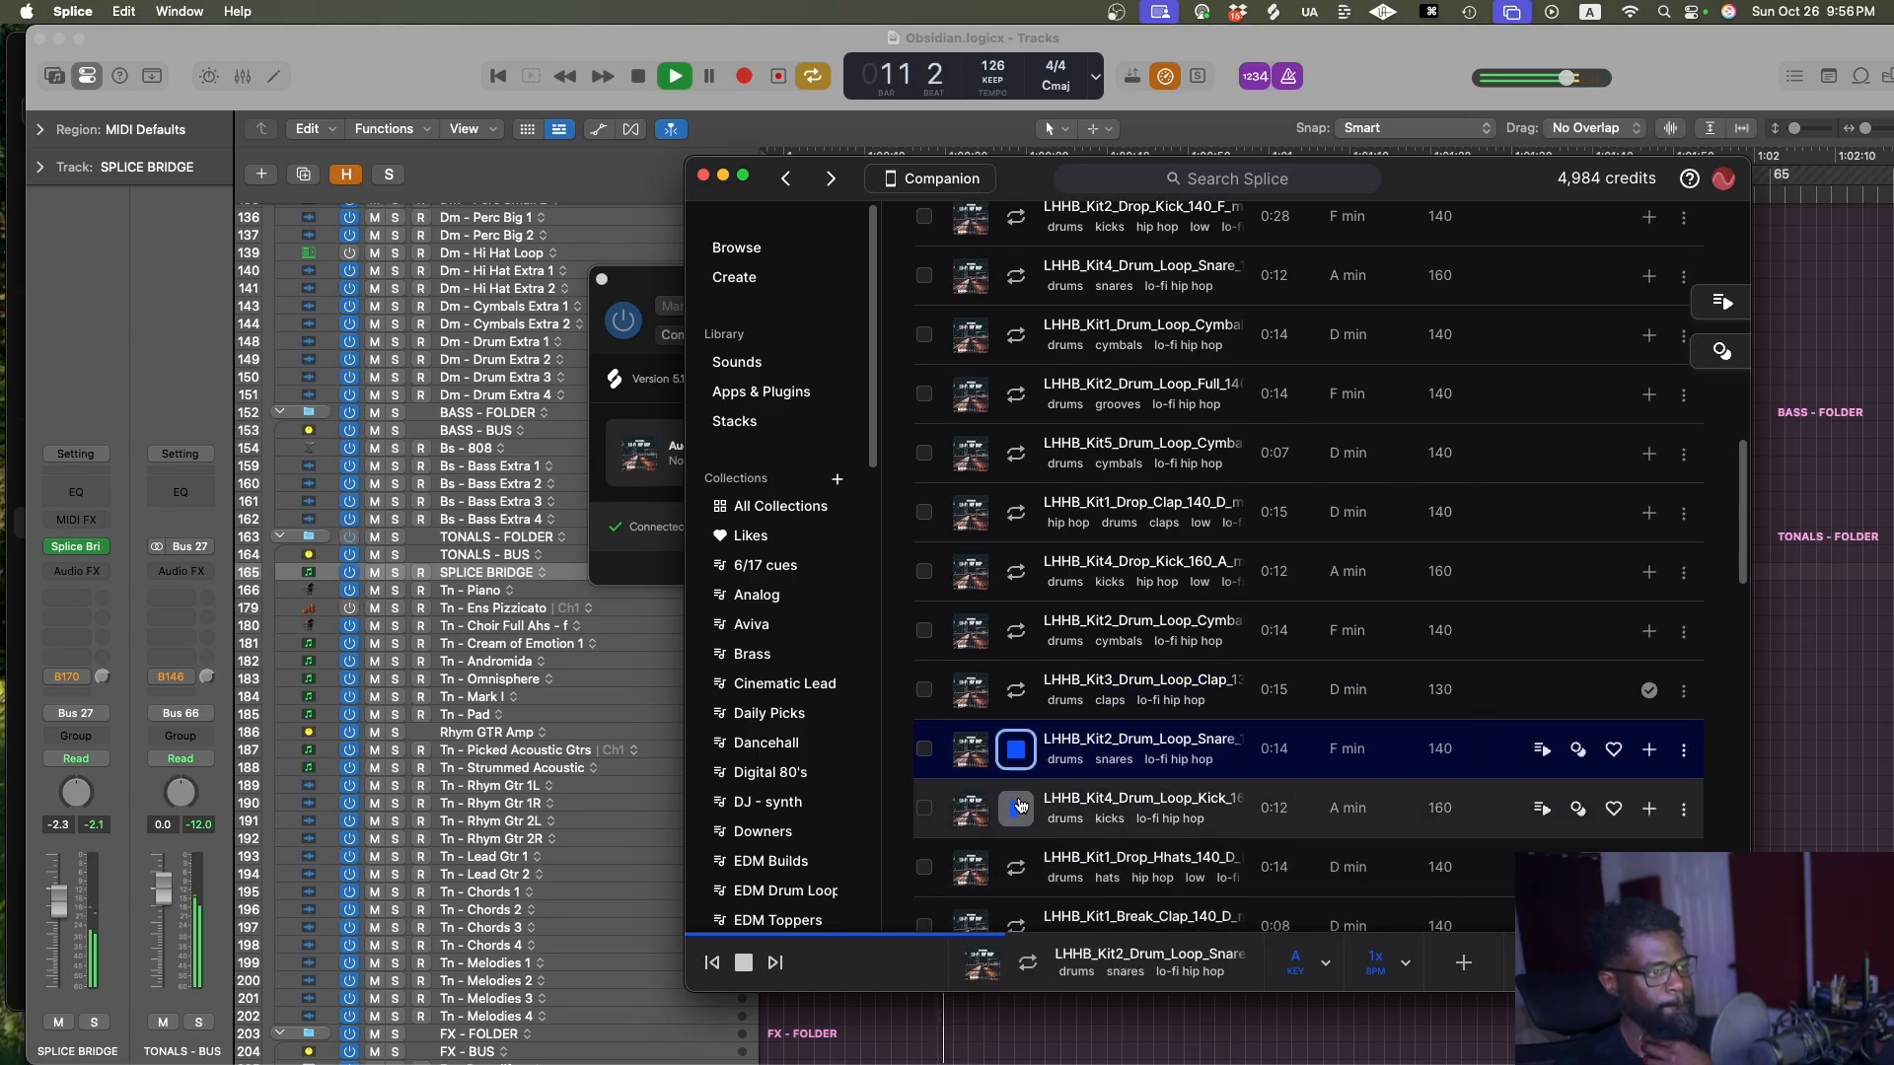
left_click(1021, 811)
scroll(1021, 812, "down", 3)
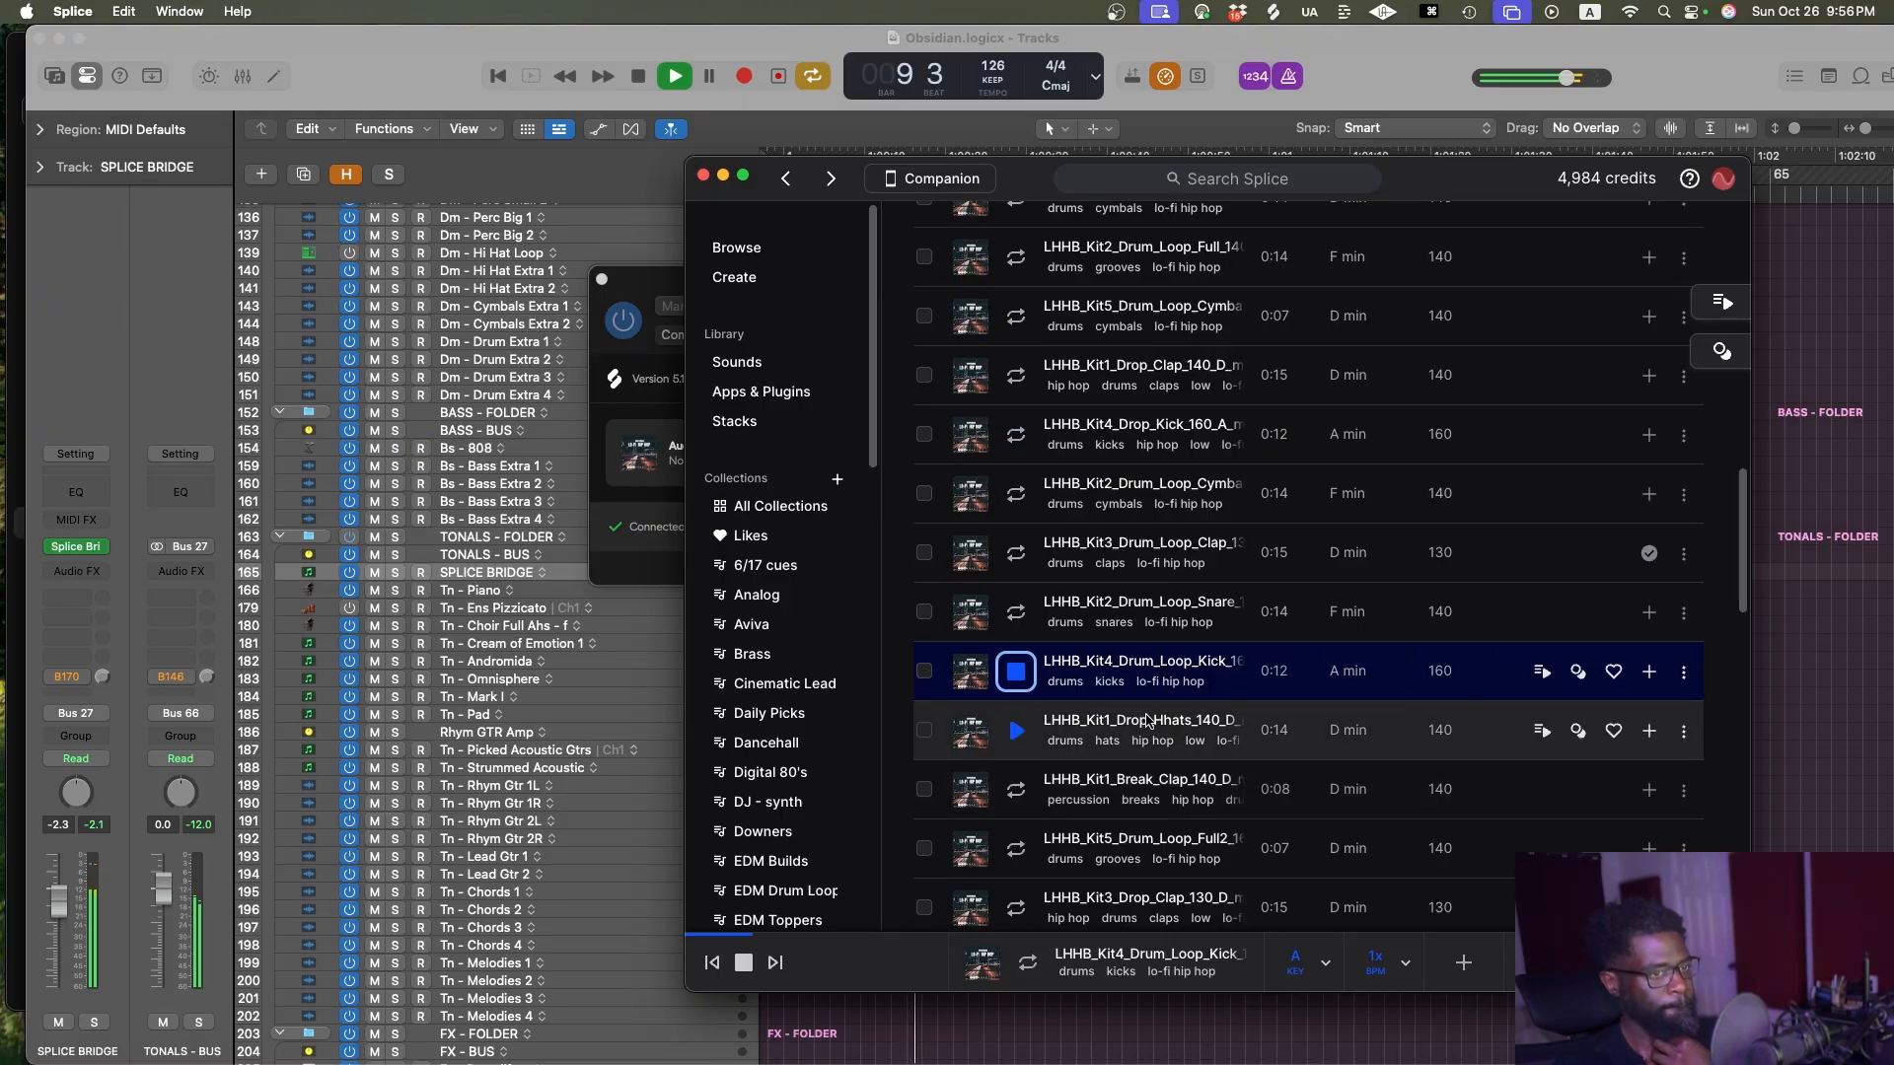
left_click(1010, 732)
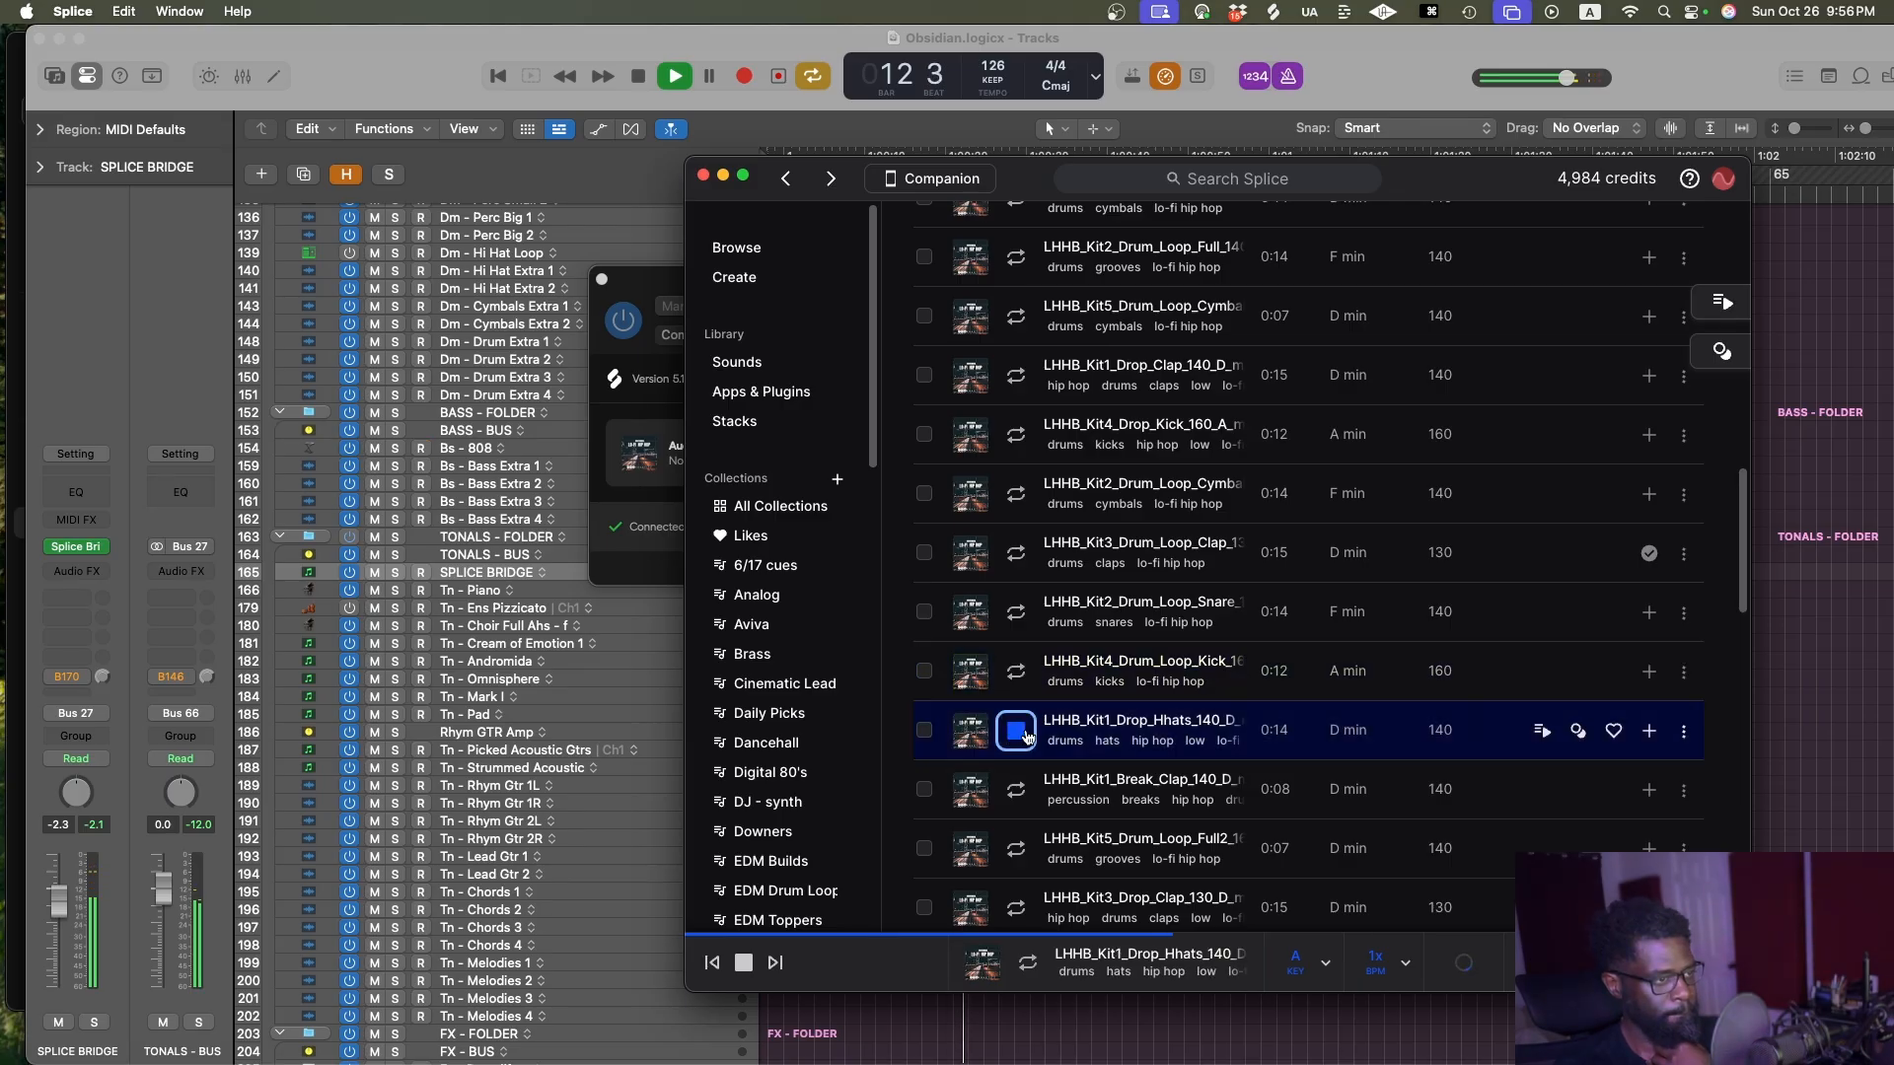
scroll(1134, 734, "down", 2)
left_click(1017, 715)
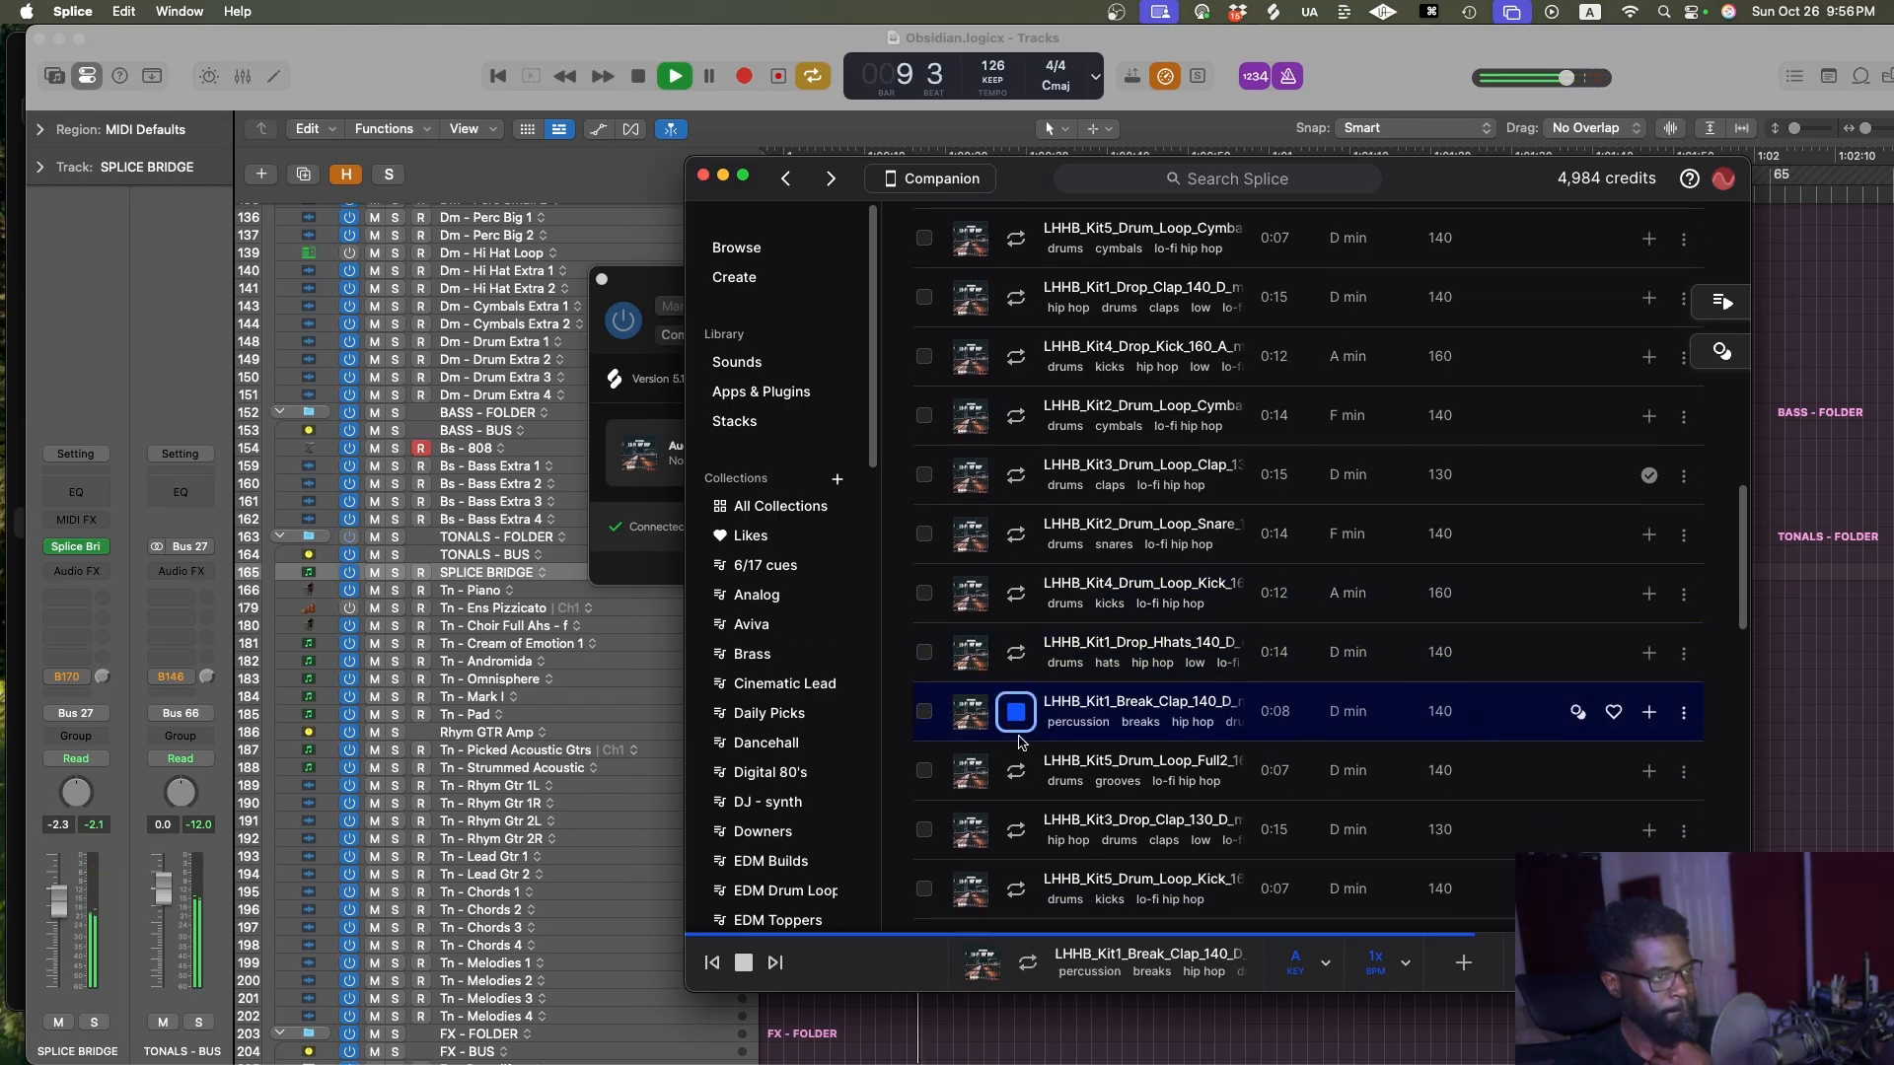
Audition the Kit5 Full2 drum, Kit3 drop clap, Kit2 drop snare and Kit5 cymbal loops
left_click(1017, 772)
scroll(1030, 760, "down", 2)
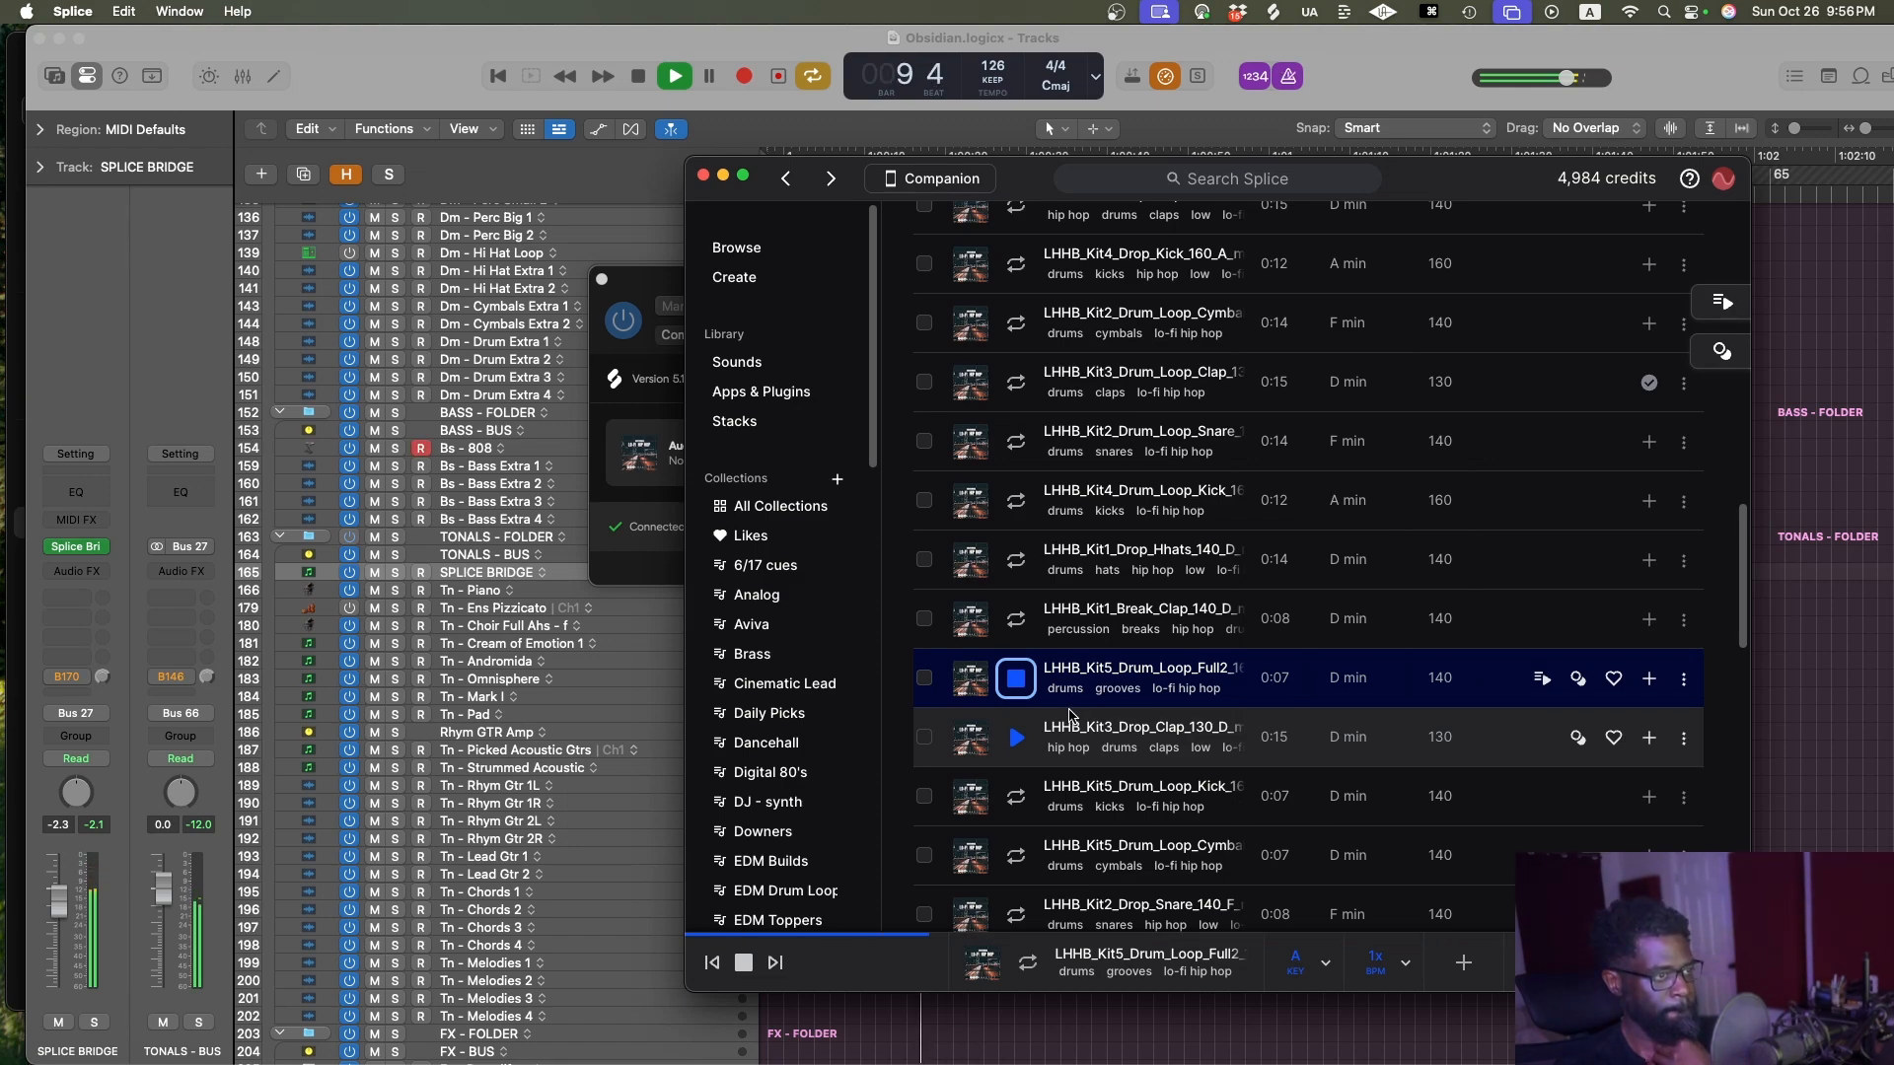
left_click(1015, 737)
scroll(1025, 740, "down", 5)
left_click(1016, 668)
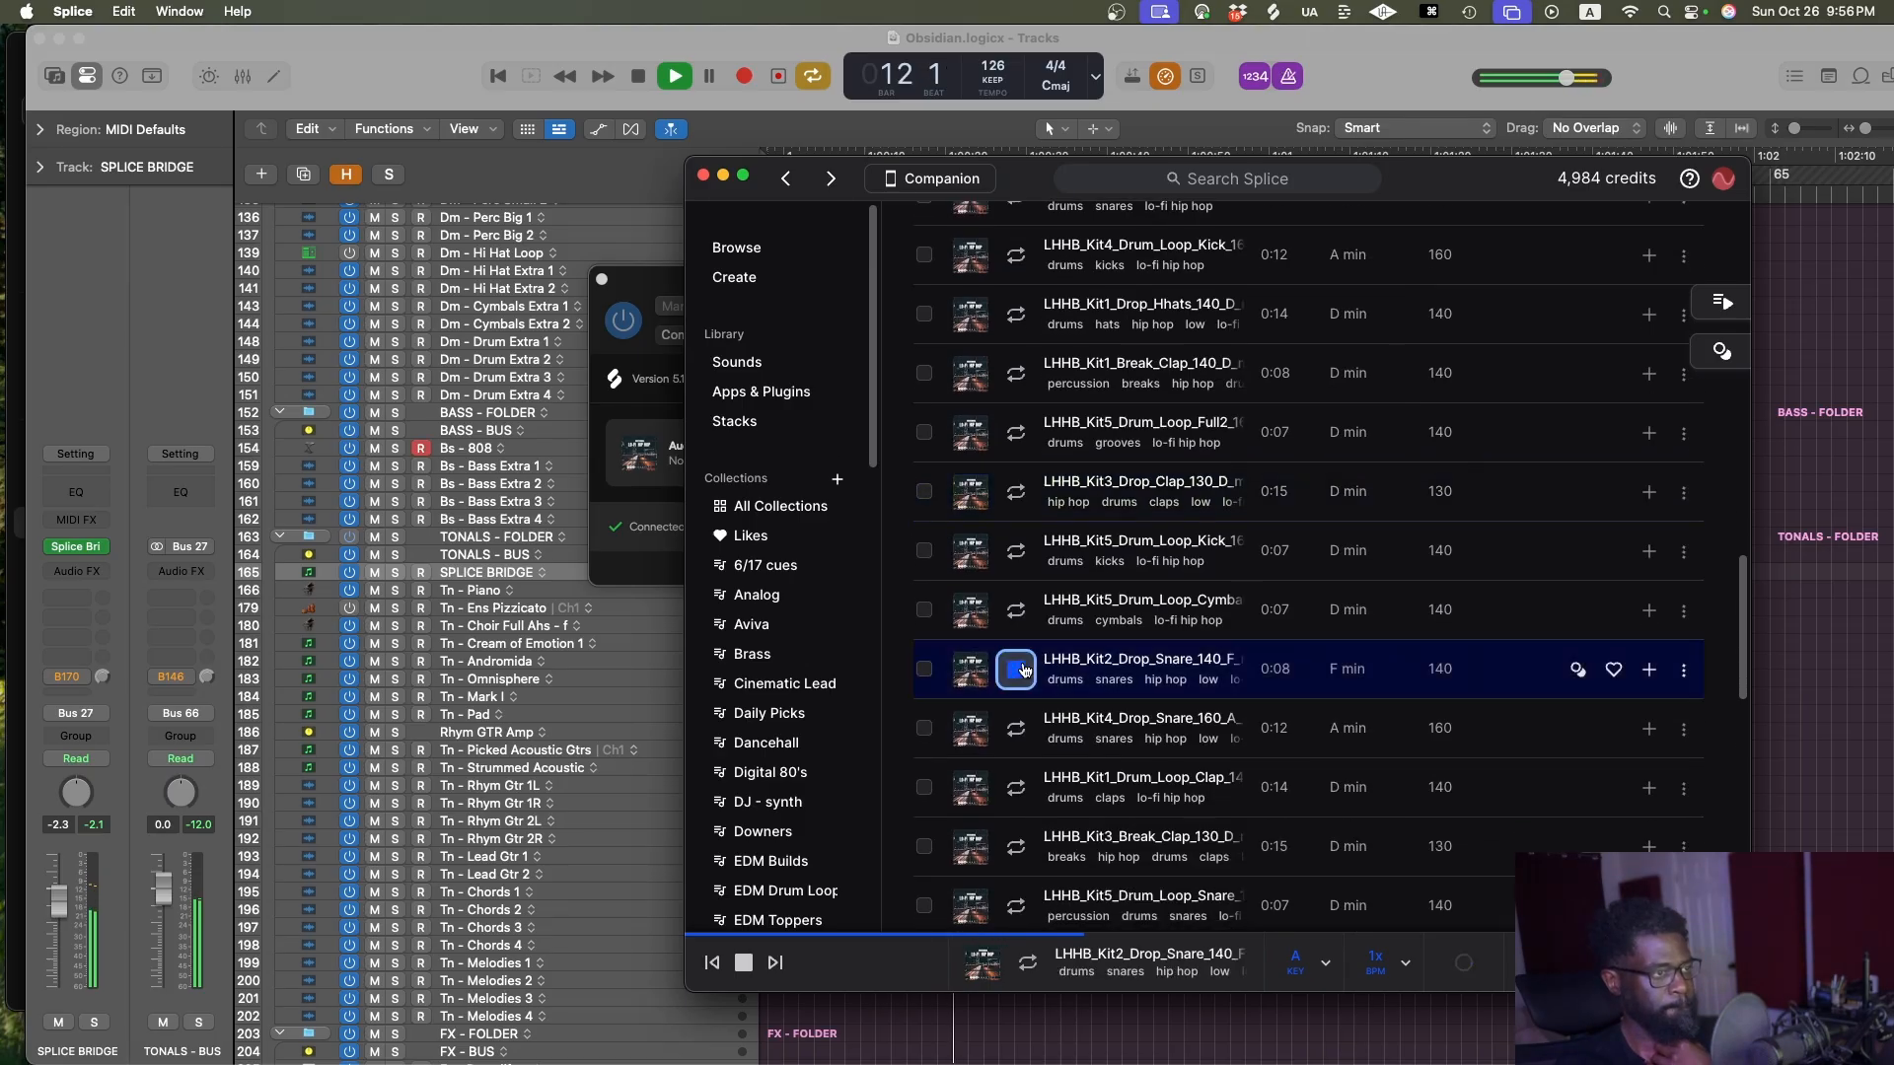
left_click(1016, 610)
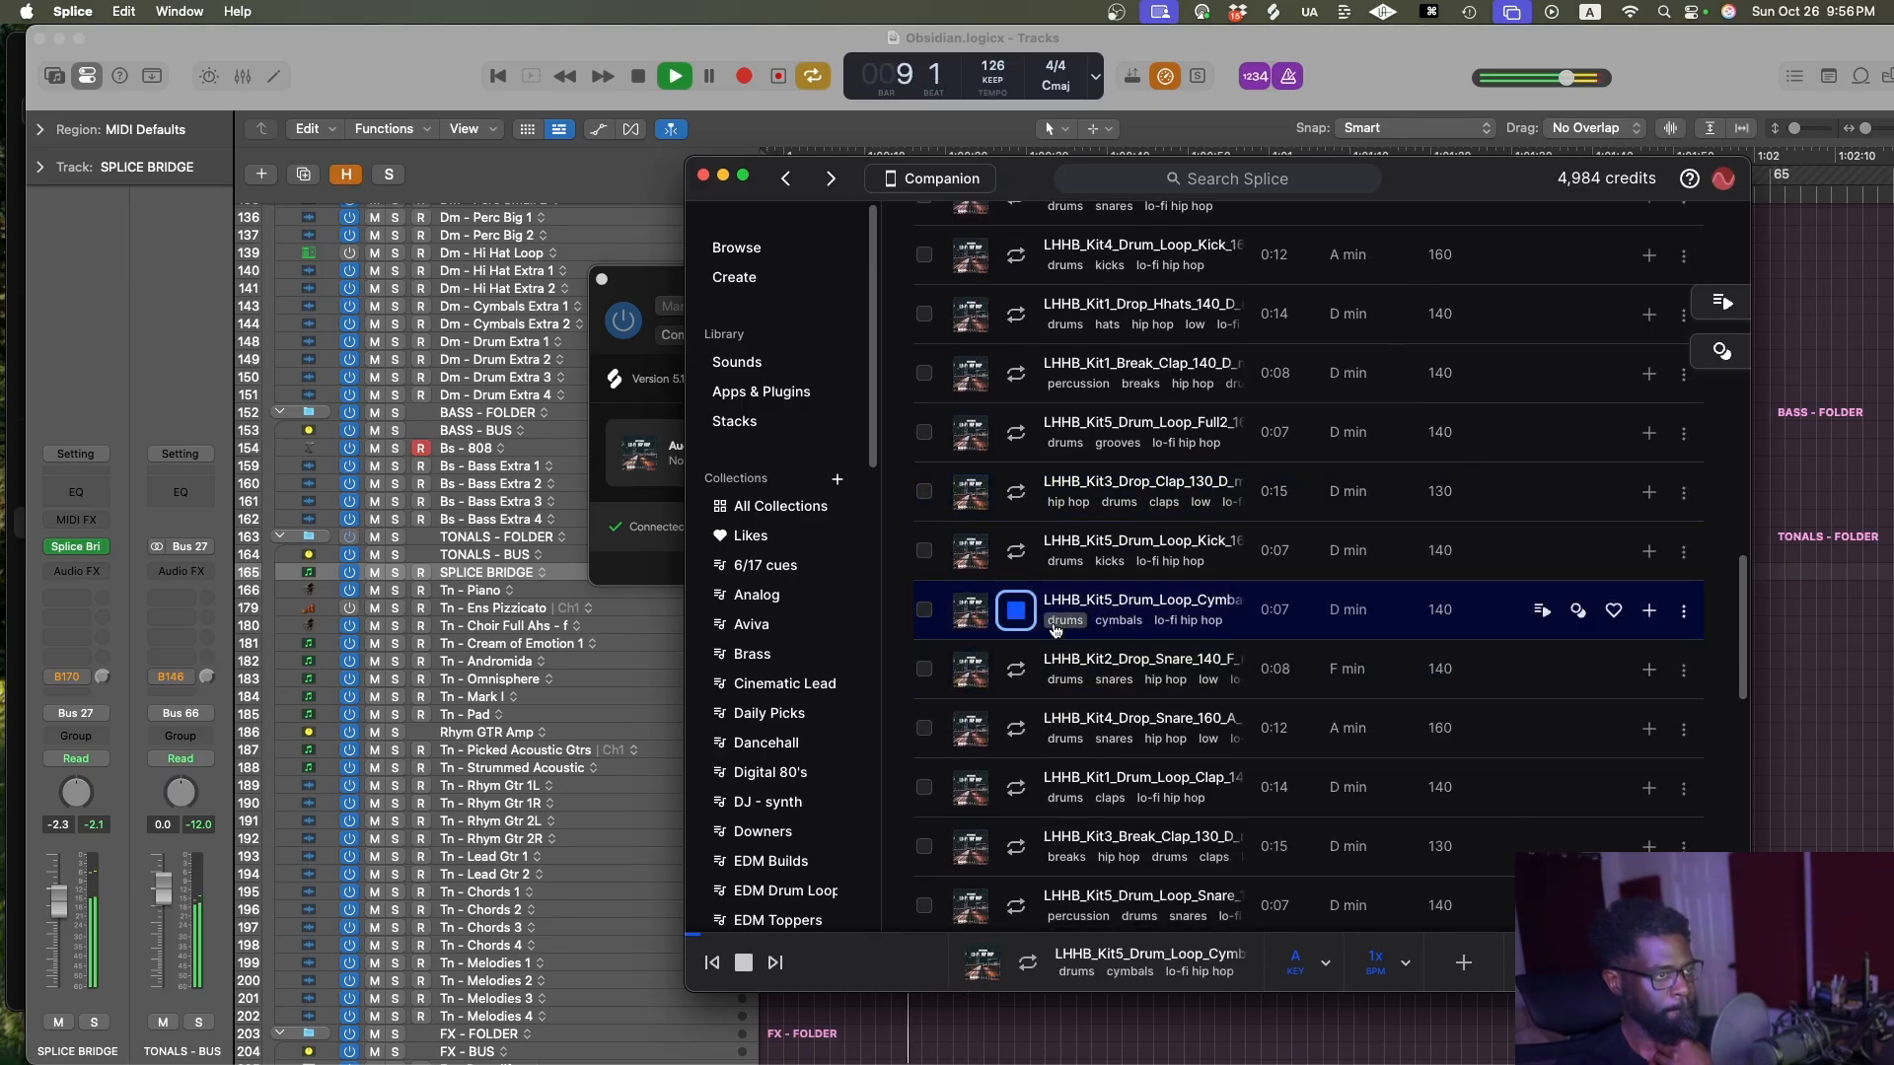
Audition the Kit1 drum clap loop in sync with the project
scroll(1055, 632, "down", 3)
left_click(1025, 656)
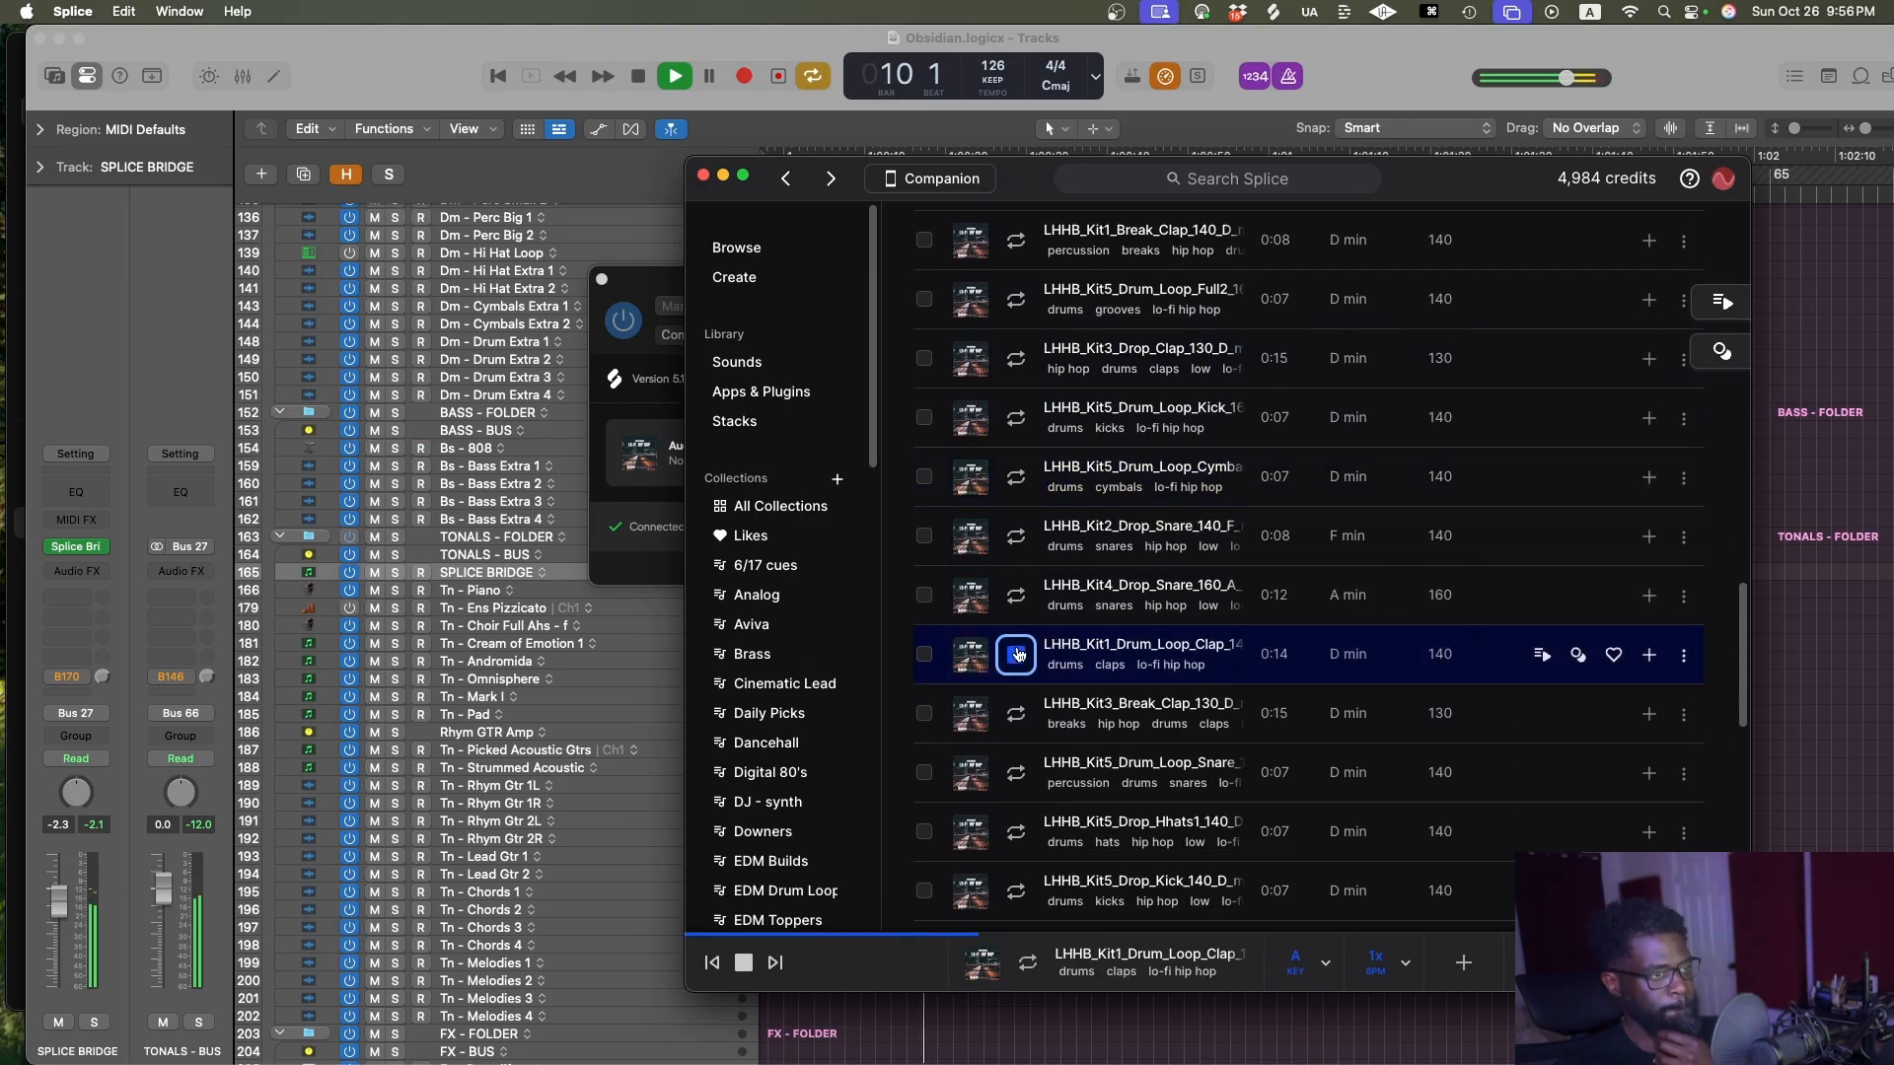
scroll(1233, 646, "down", 4)
Filter the pack's samples by the grooves tag and audition the Kit5 Full1 and Kit3 Full drum loops
scroll(1285, 641, "up", 10)
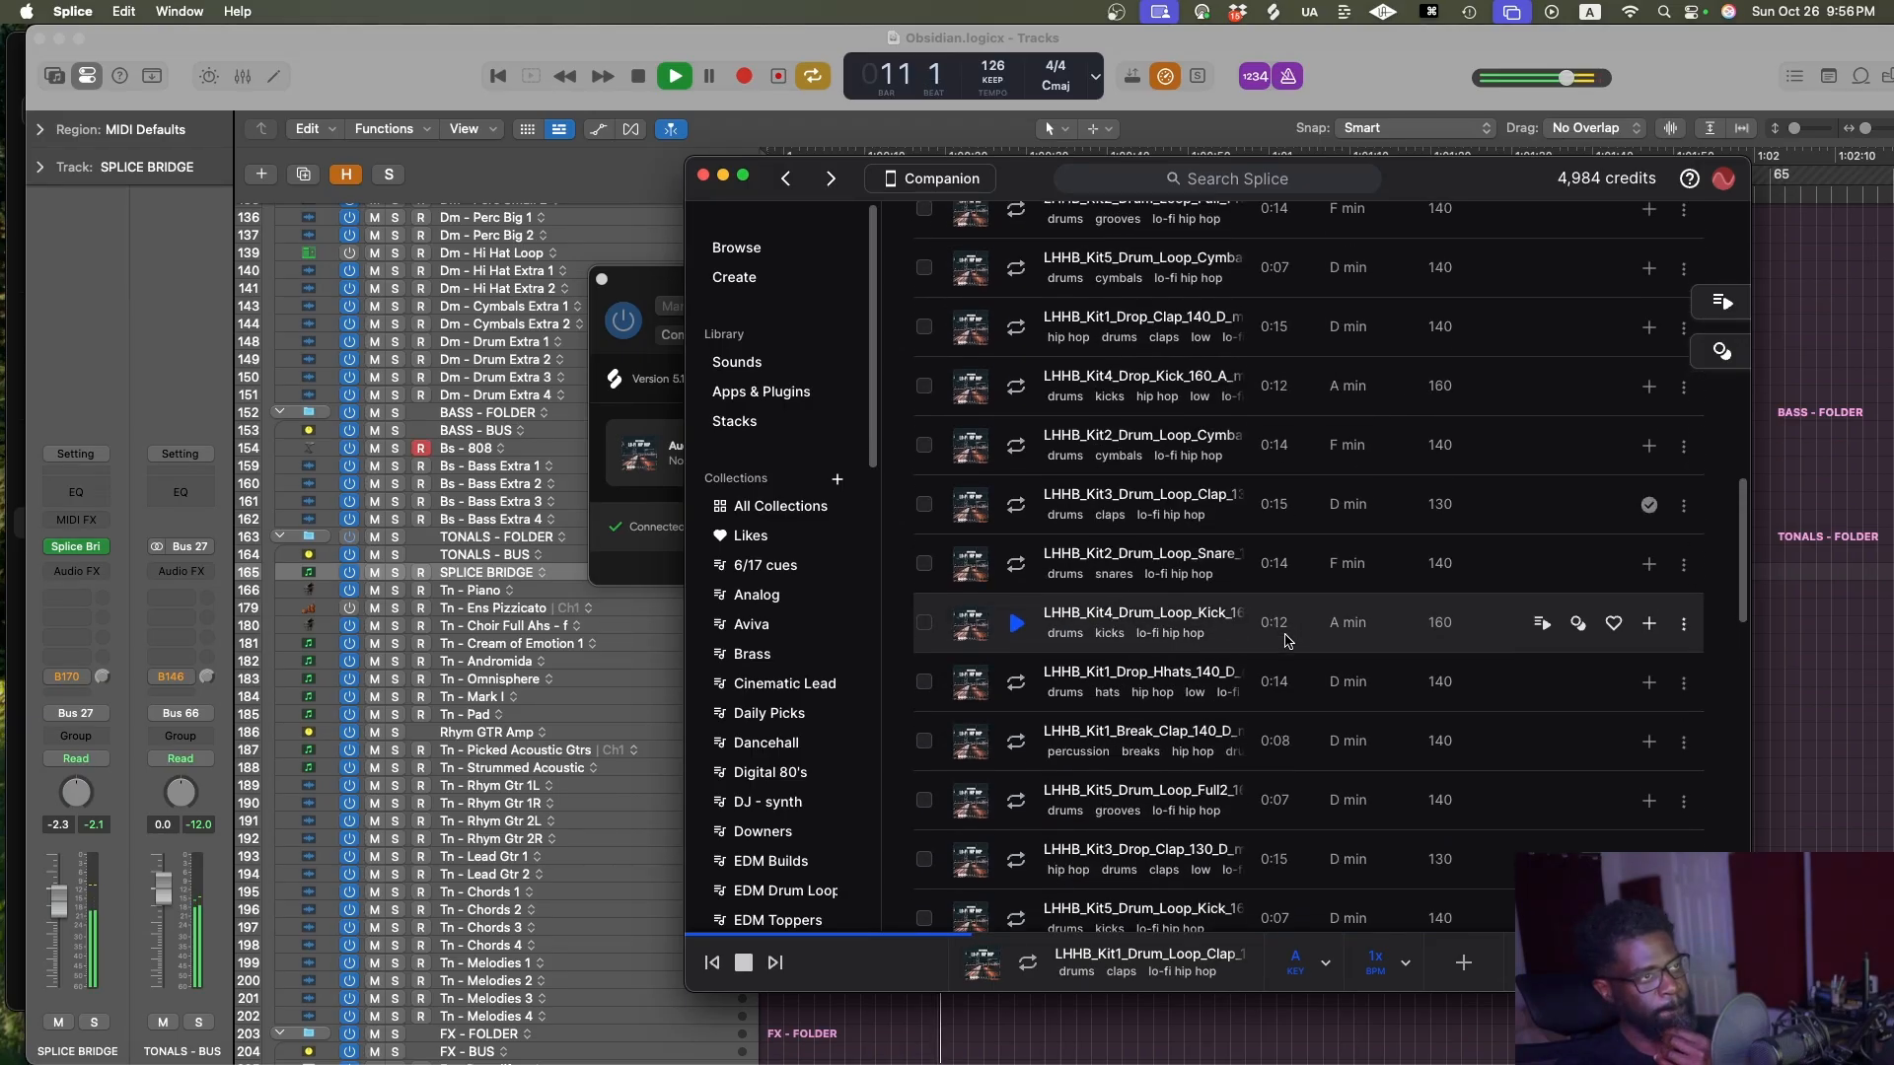
scroll(1285, 642, "down", 1)
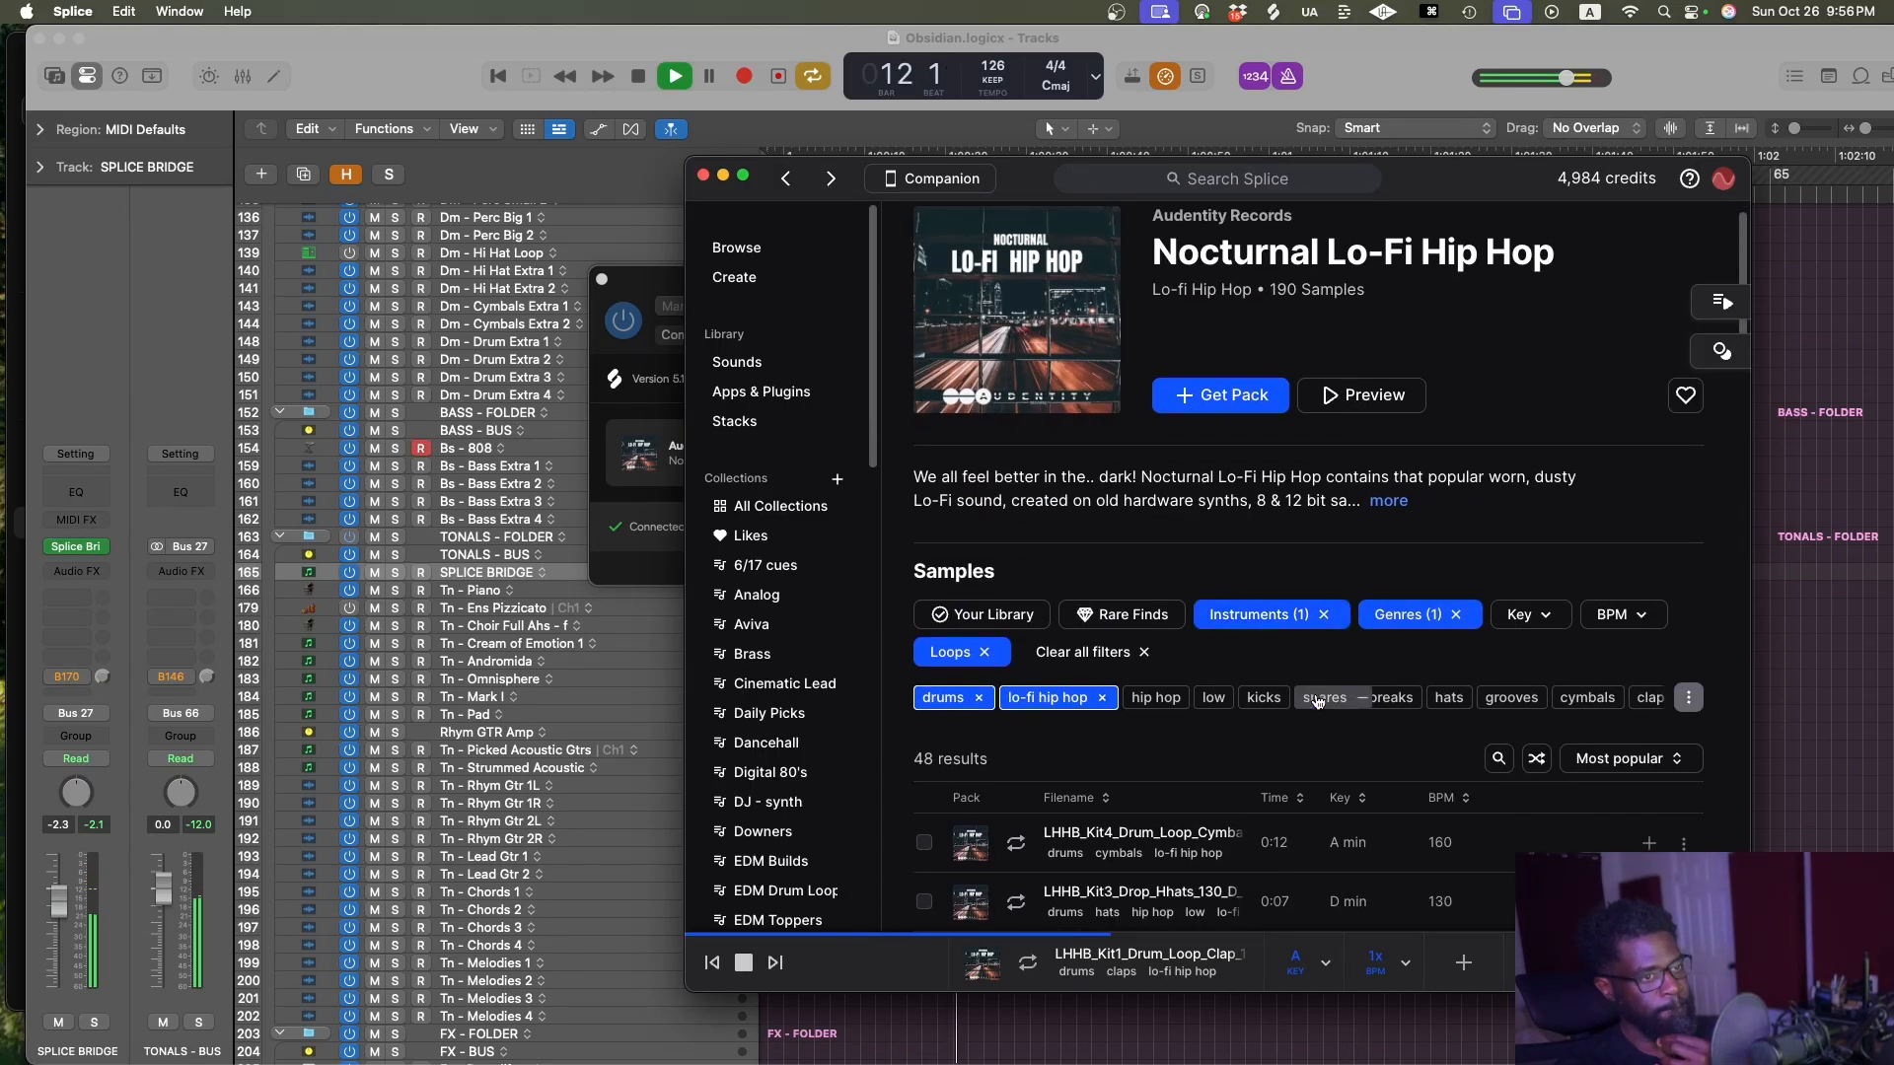
left_click(1506, 699)
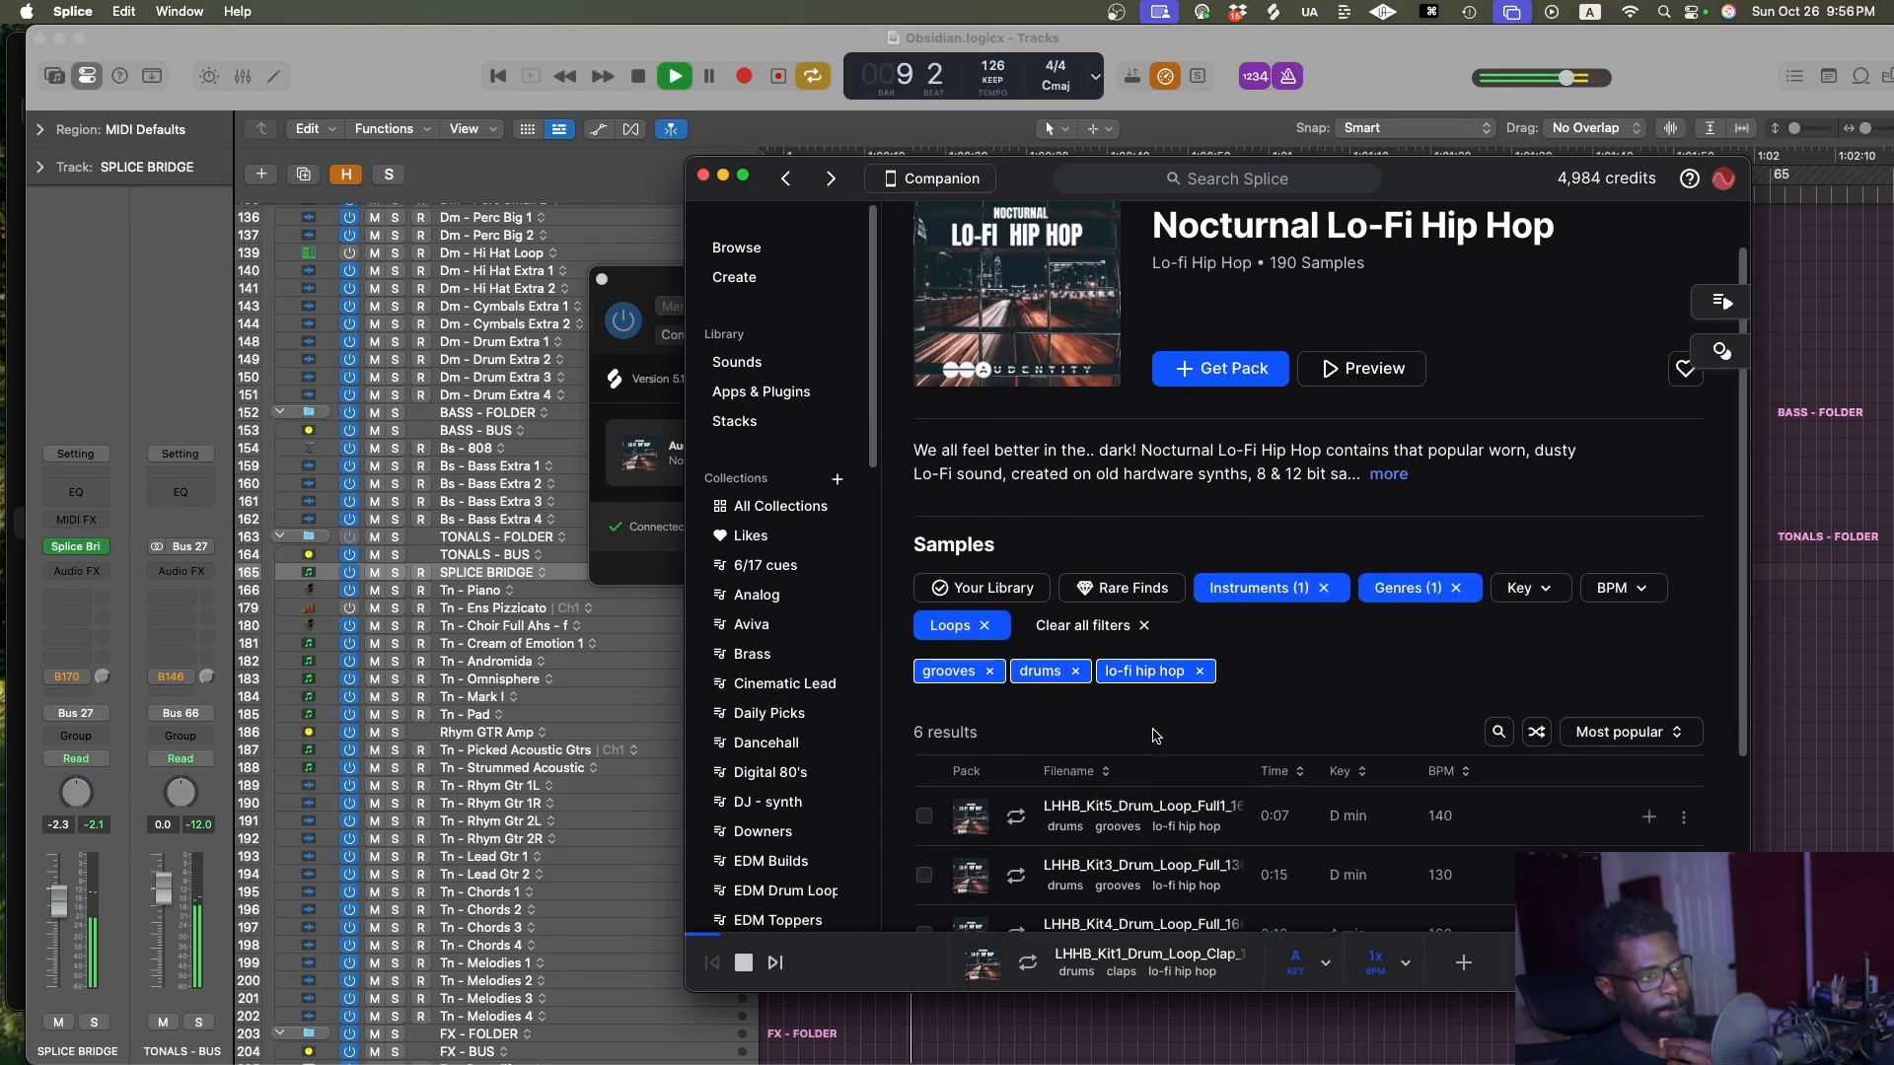
scroll(1085, 690, "down", 5)
left_click(1025, 676)
scroll(1111, 641, "down", 2)
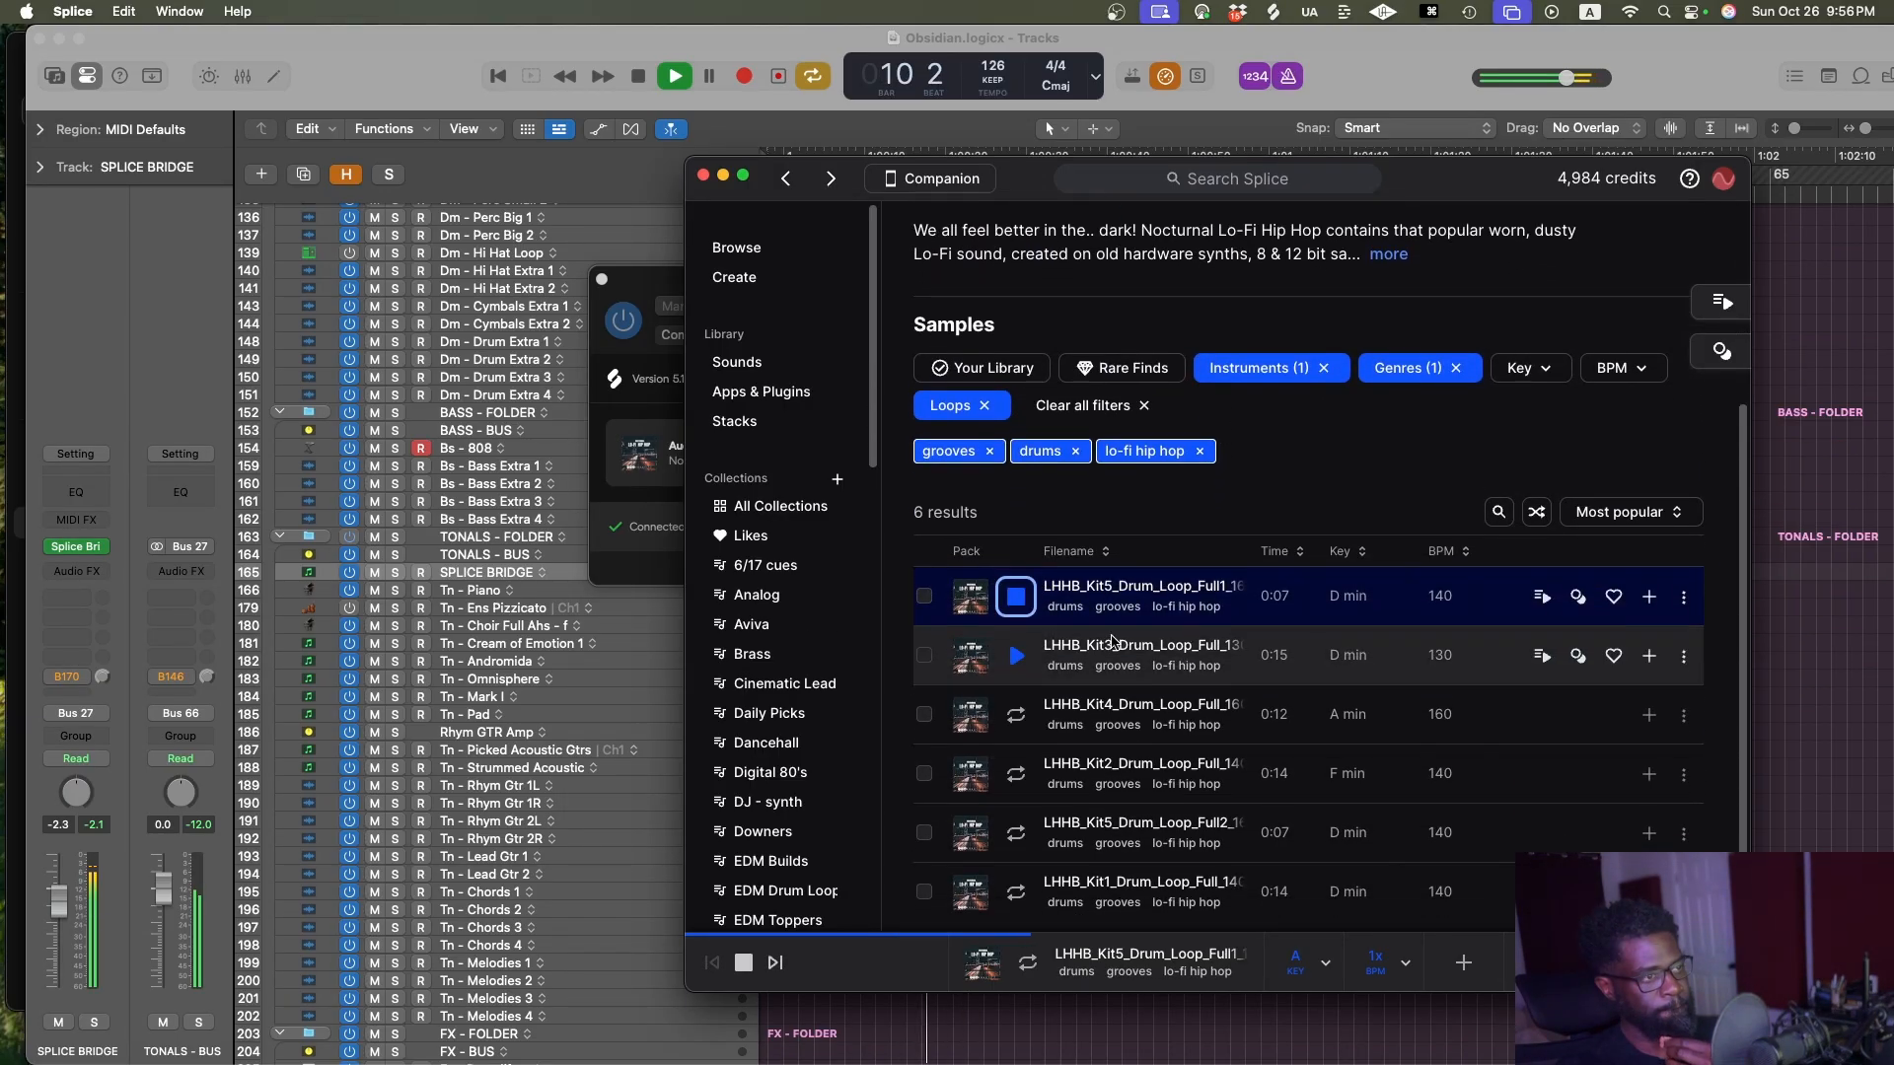
scroll(1026, 655, "down", 1)
left_click(1008, 656)
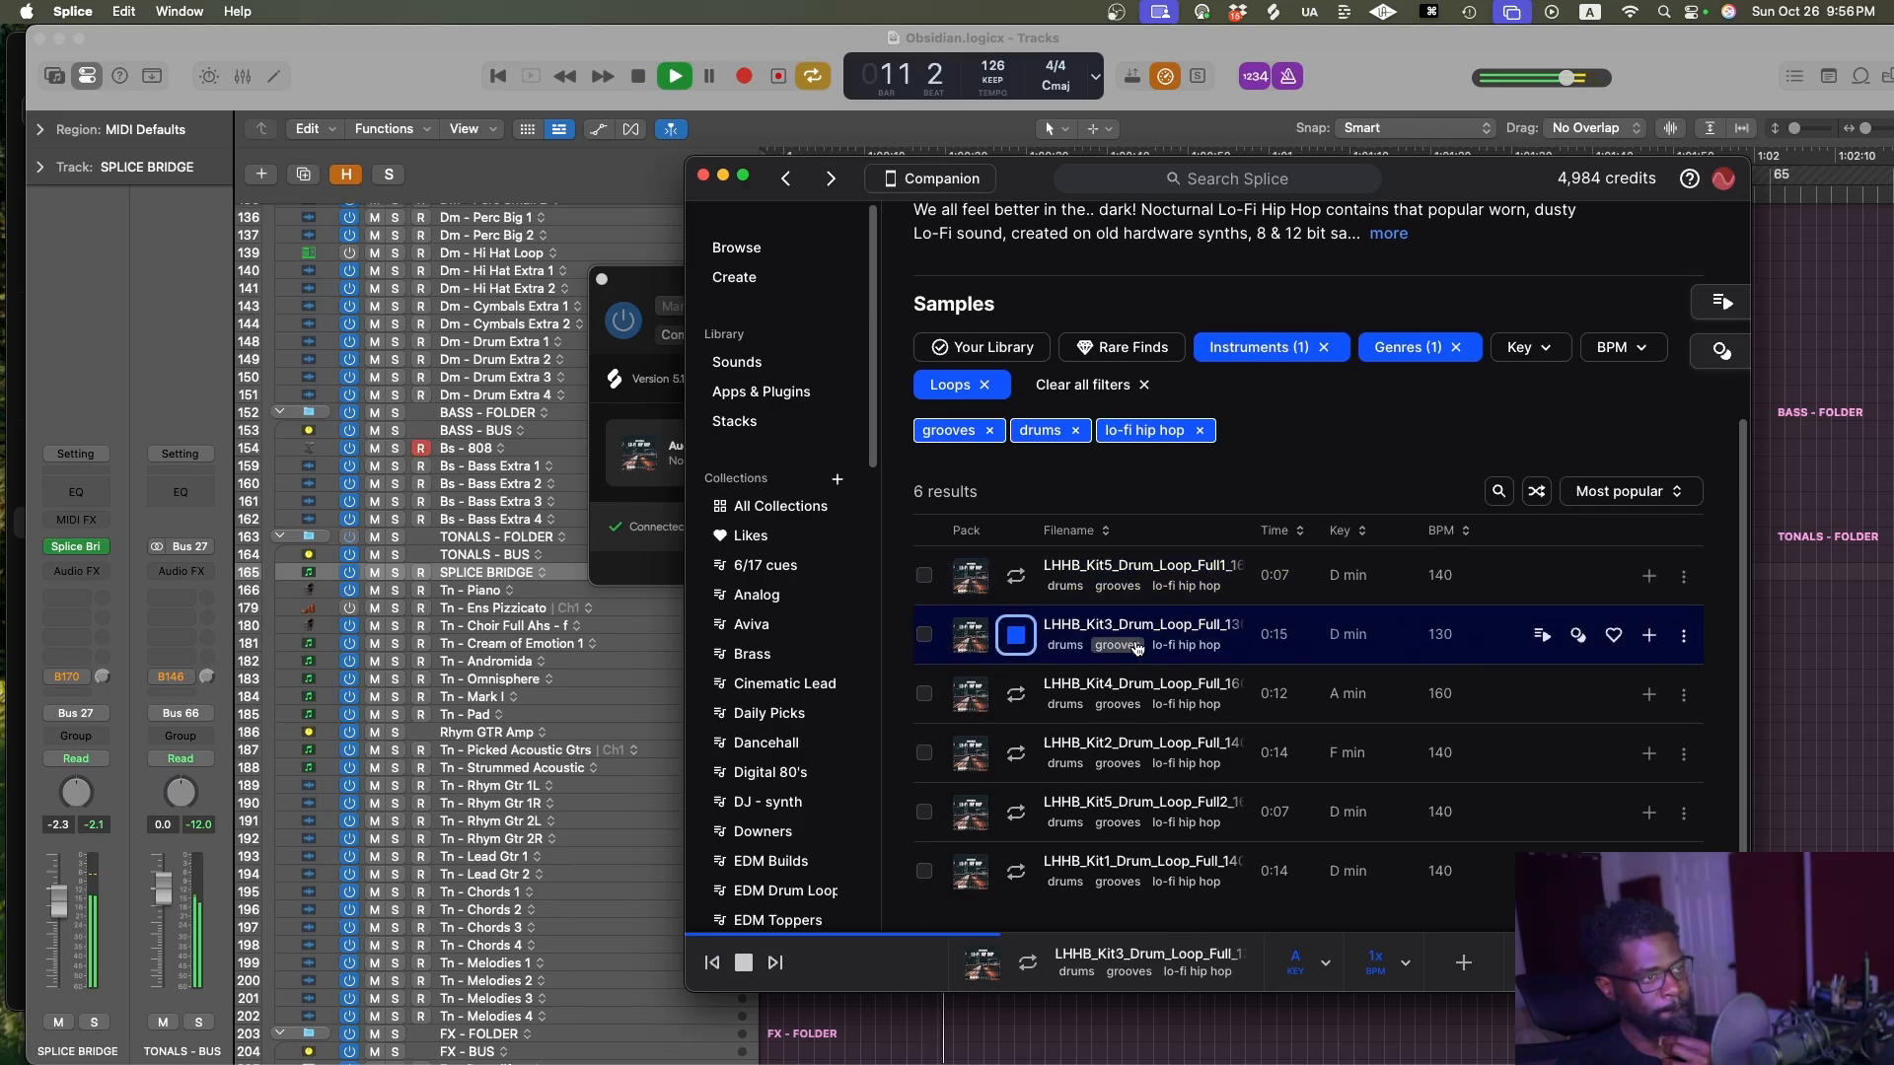
Audition the Kit4 Full, Kit2 Full, Kit5 Full2 and Kit1 Full drum loops with the project playing
left_click(1013, 693)
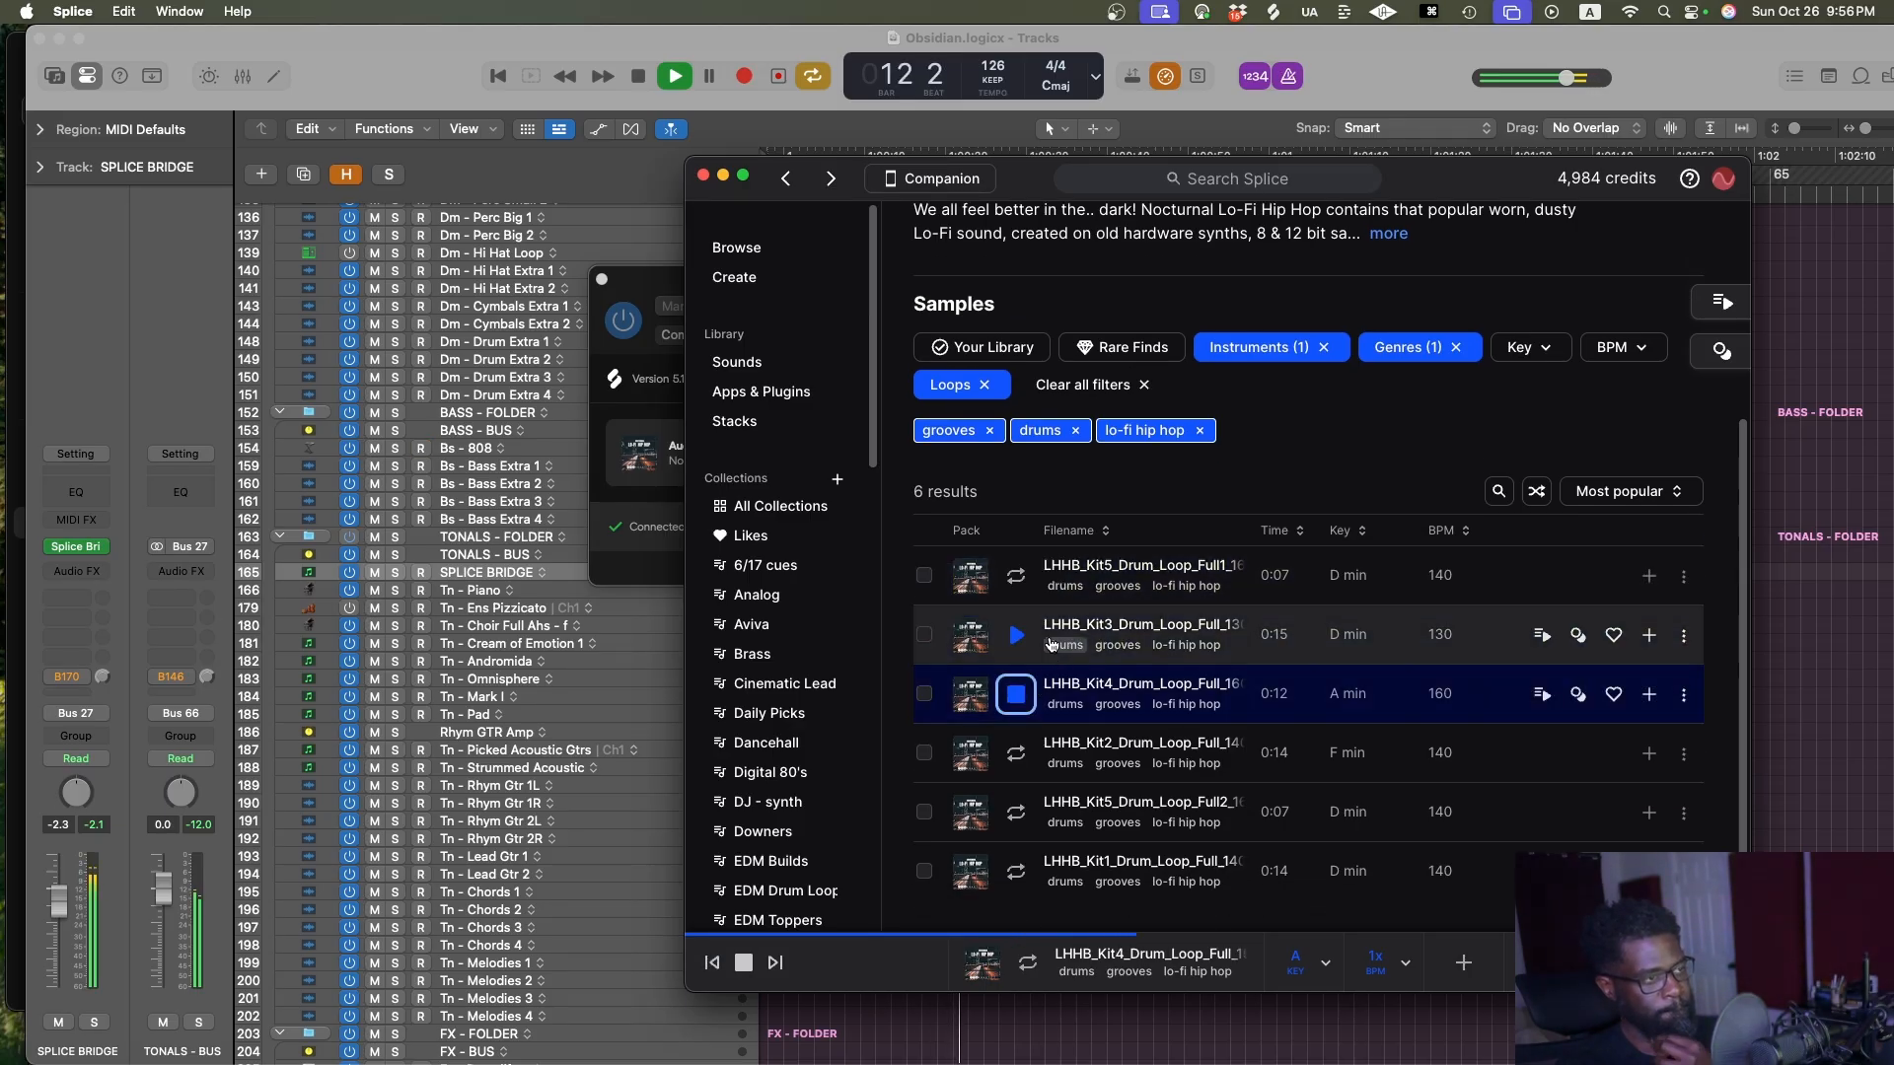
left_click(1016, 753)
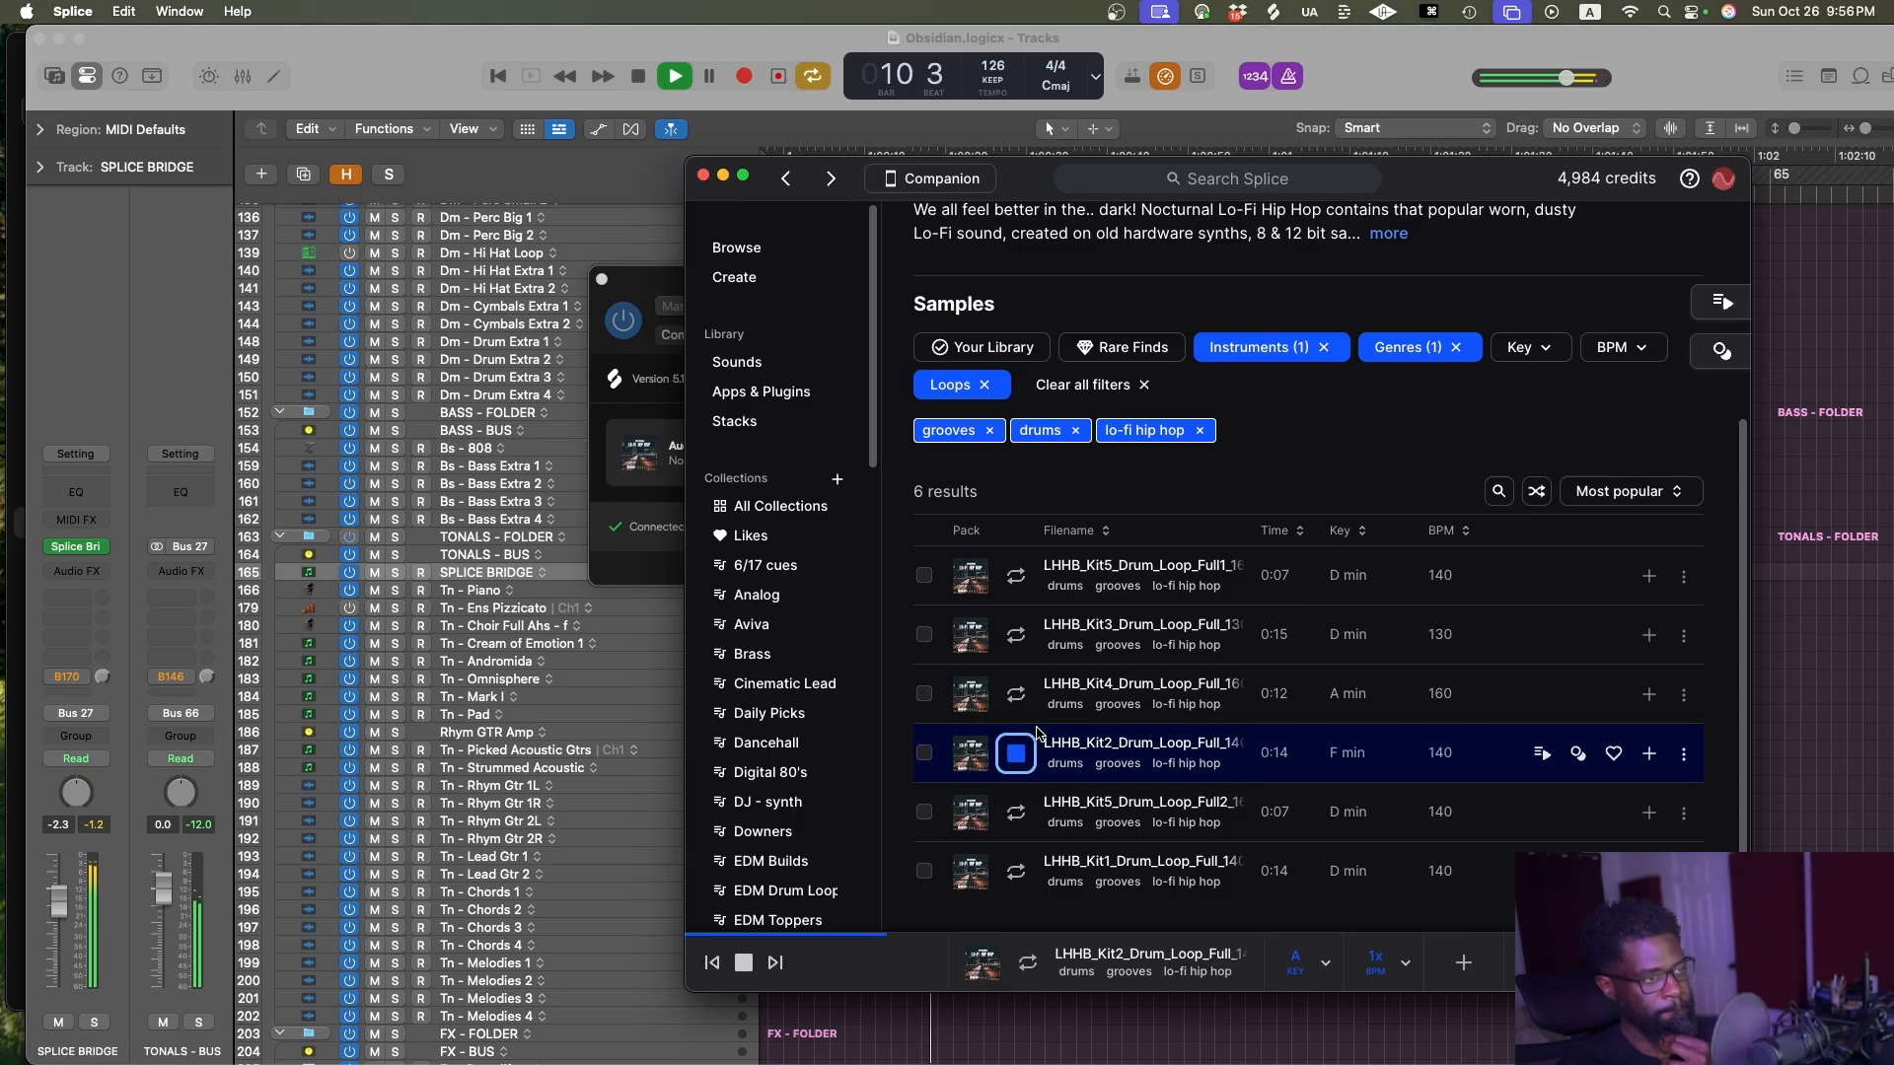
left_click(1016, 811)
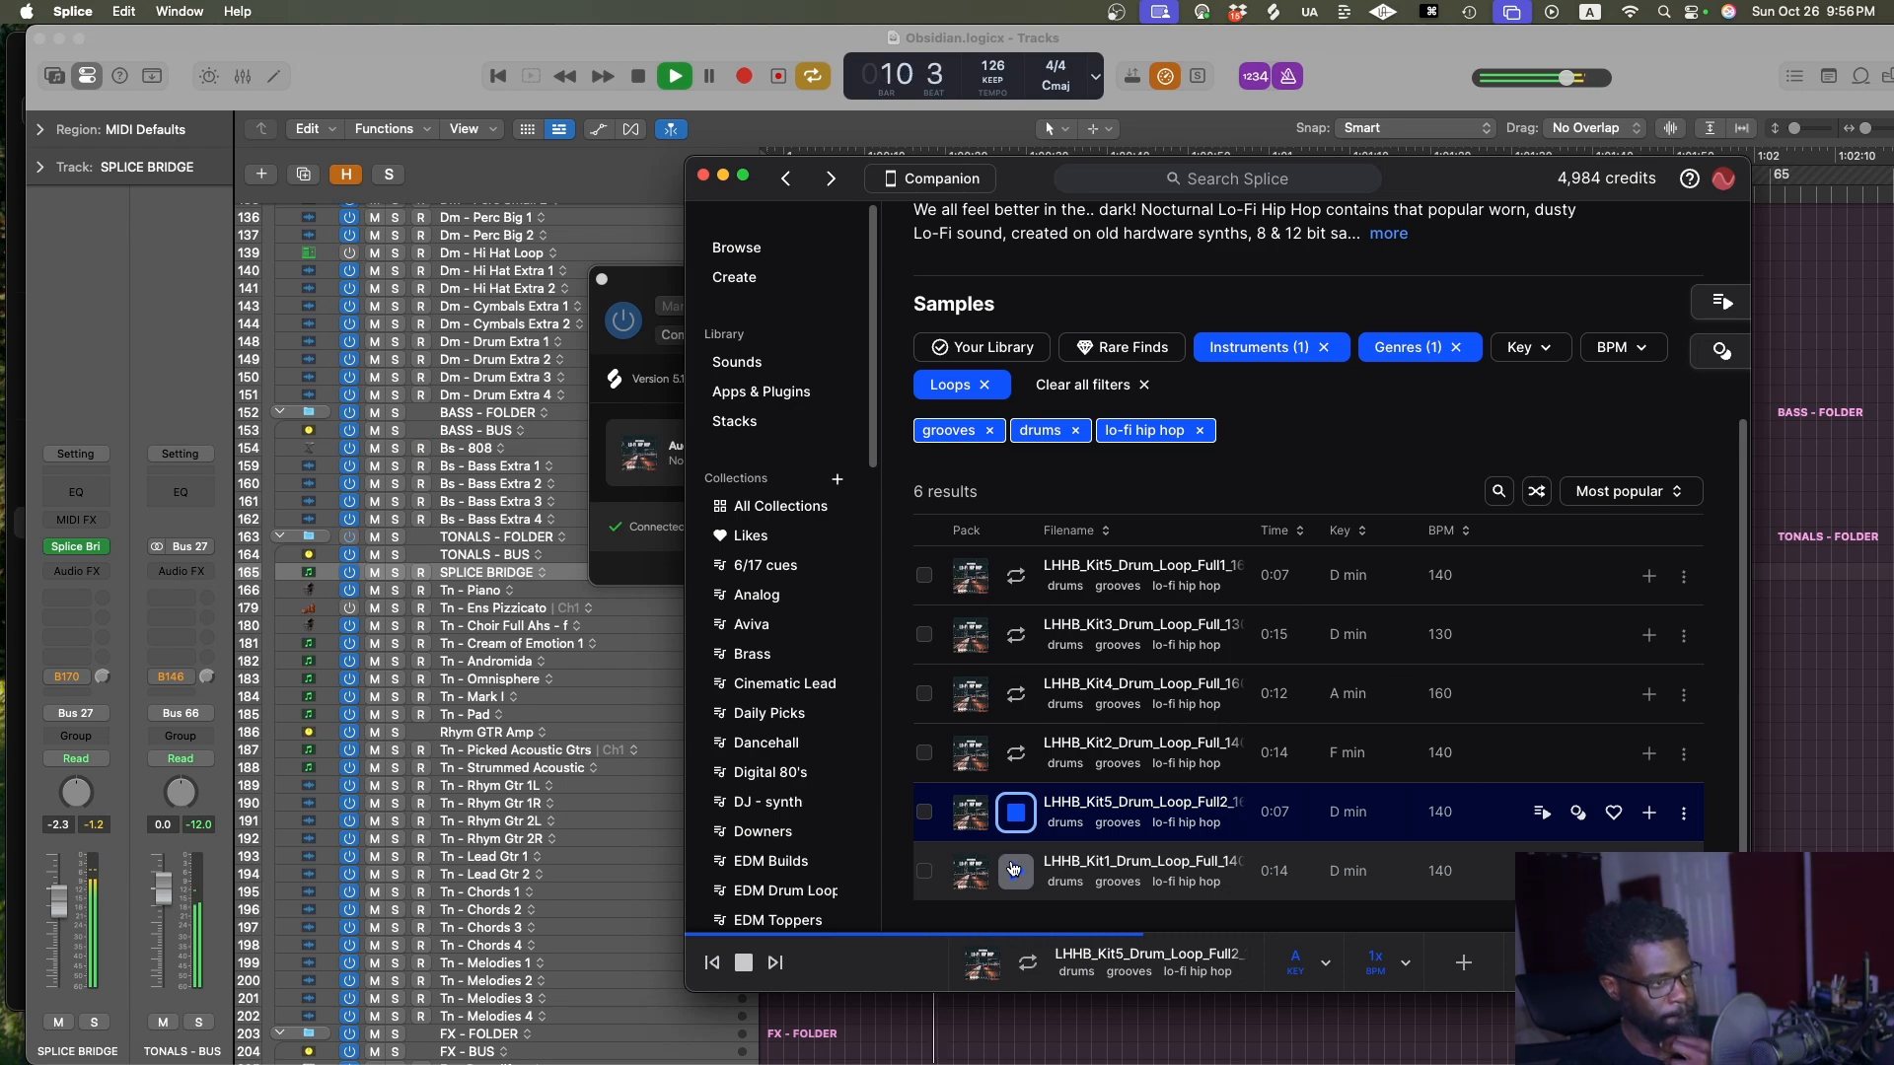
left_click(1014, 869)
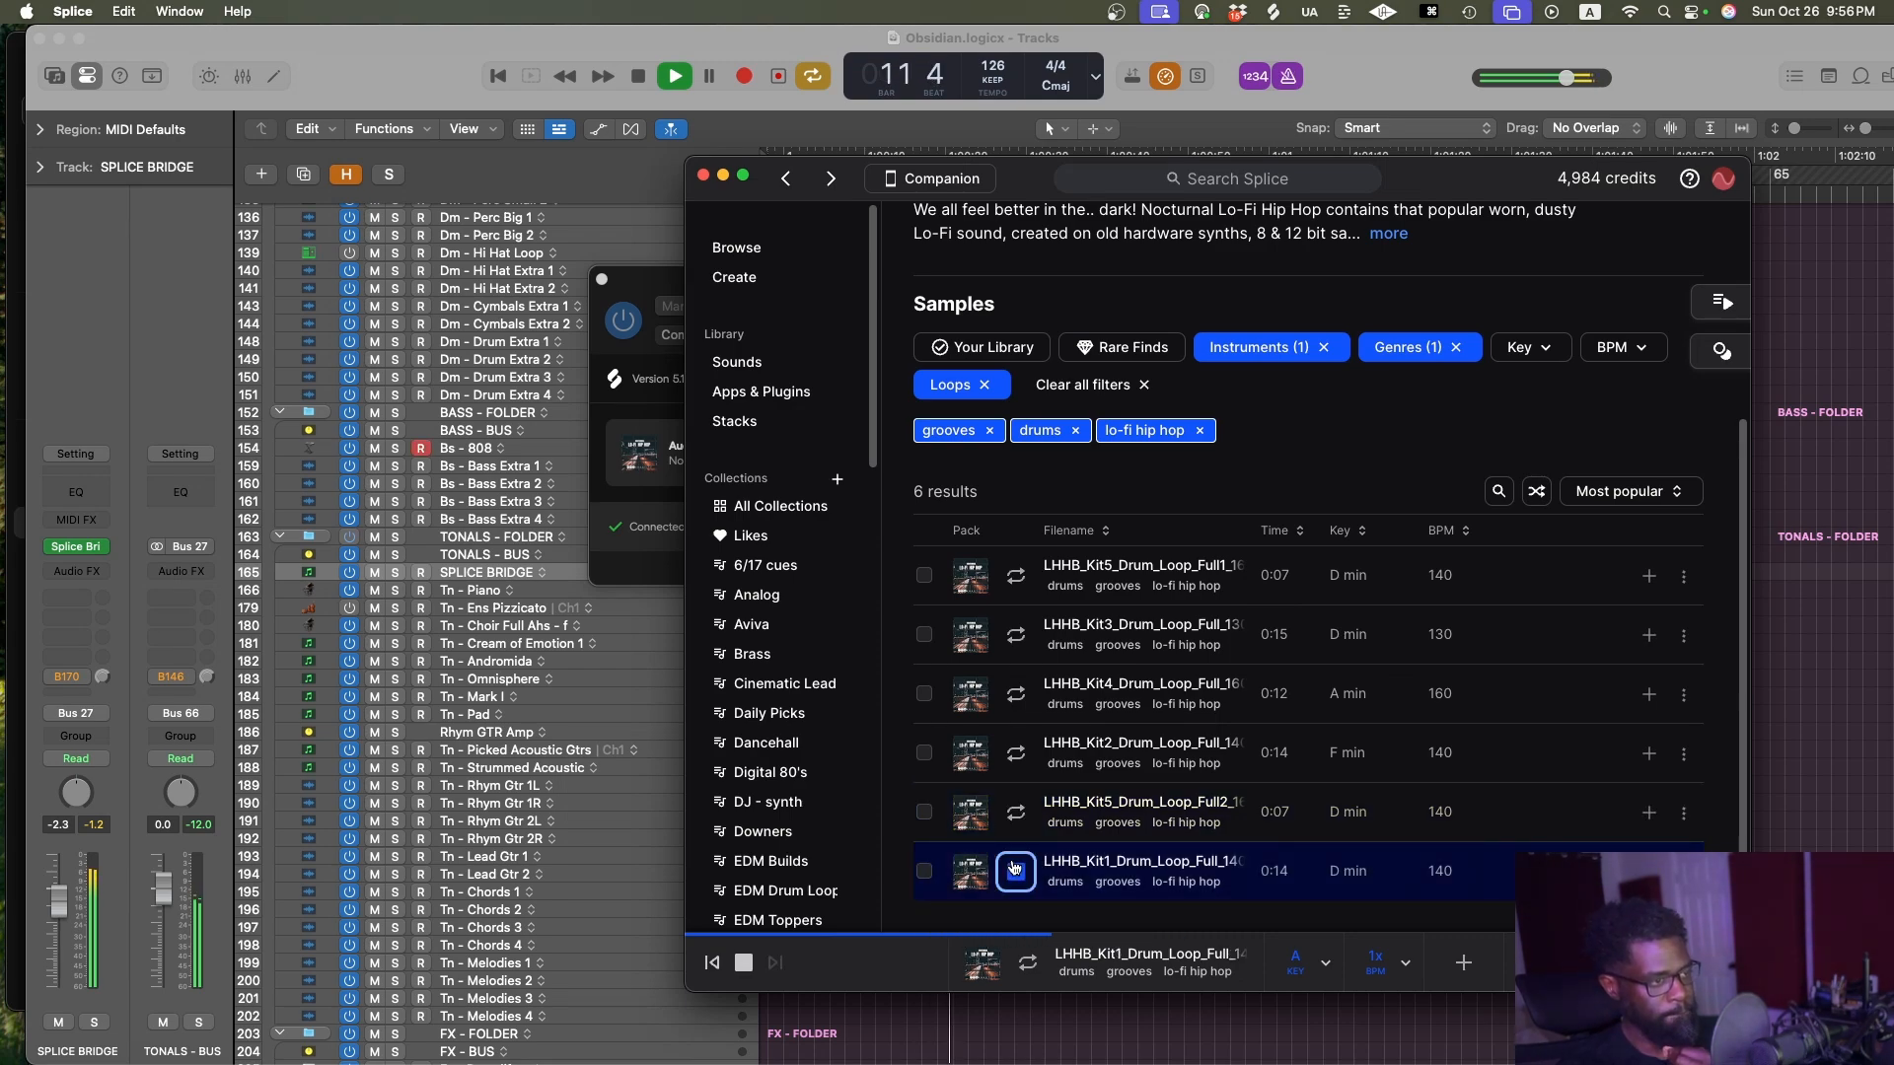
Compare the Kit5 Full1 loop with Kit2 Full and Kit5 Full2, and add Kit5 Full1 to the Splice library
left_click(1014, 577)
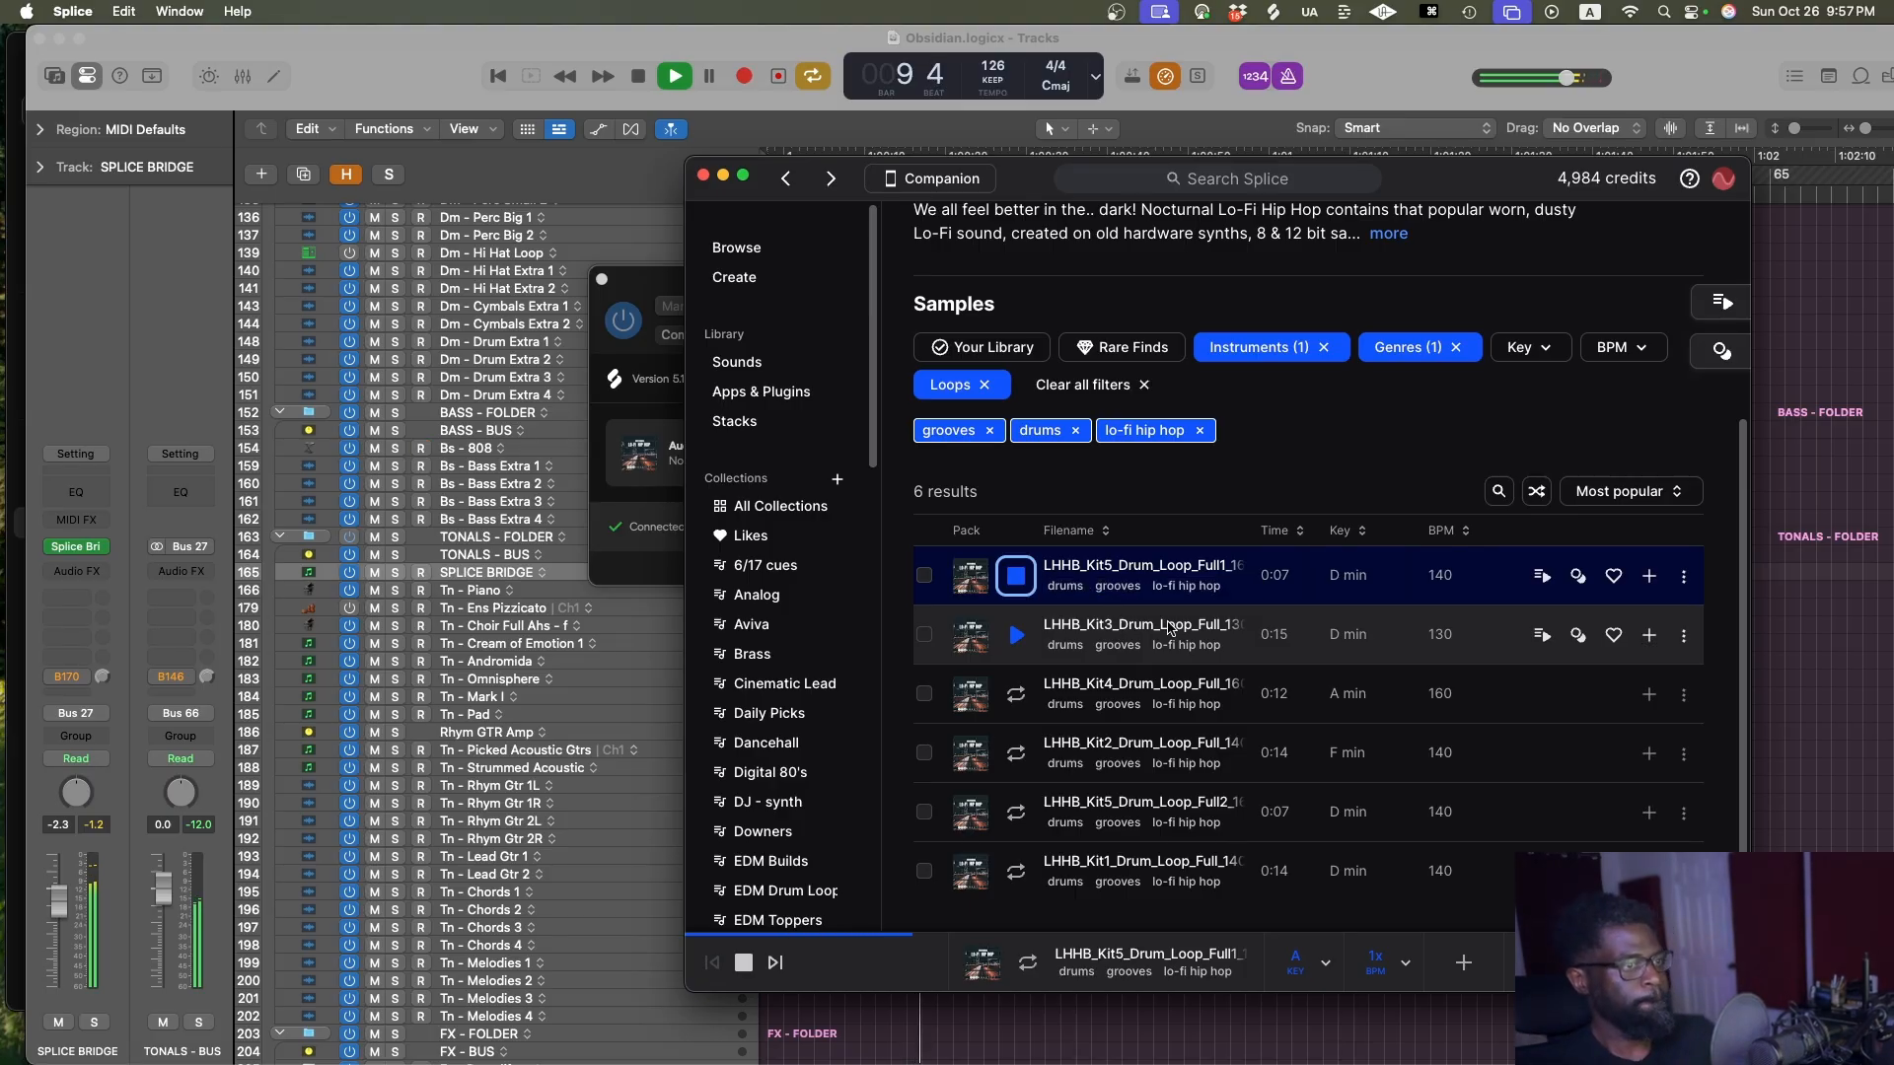
left_click(1015, 753)
left_click(1026, 806)
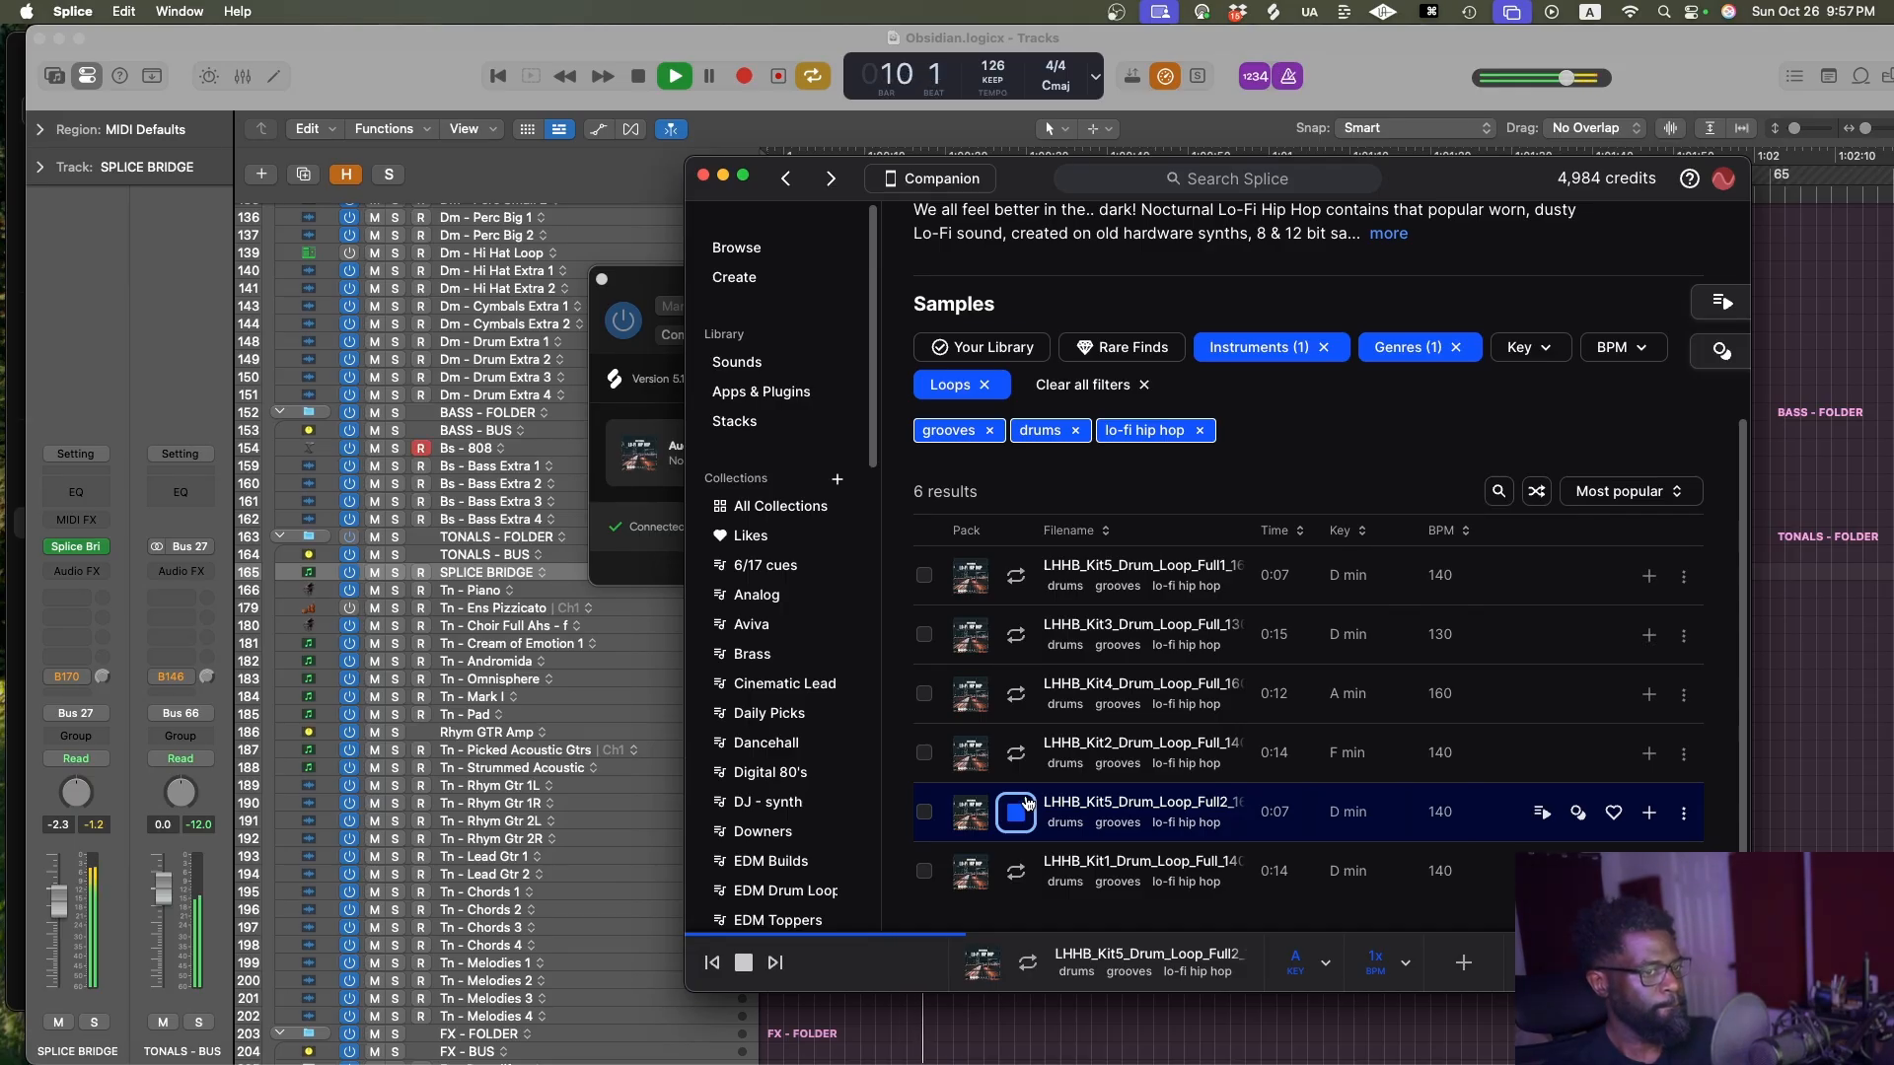
left_click(1013, 578)
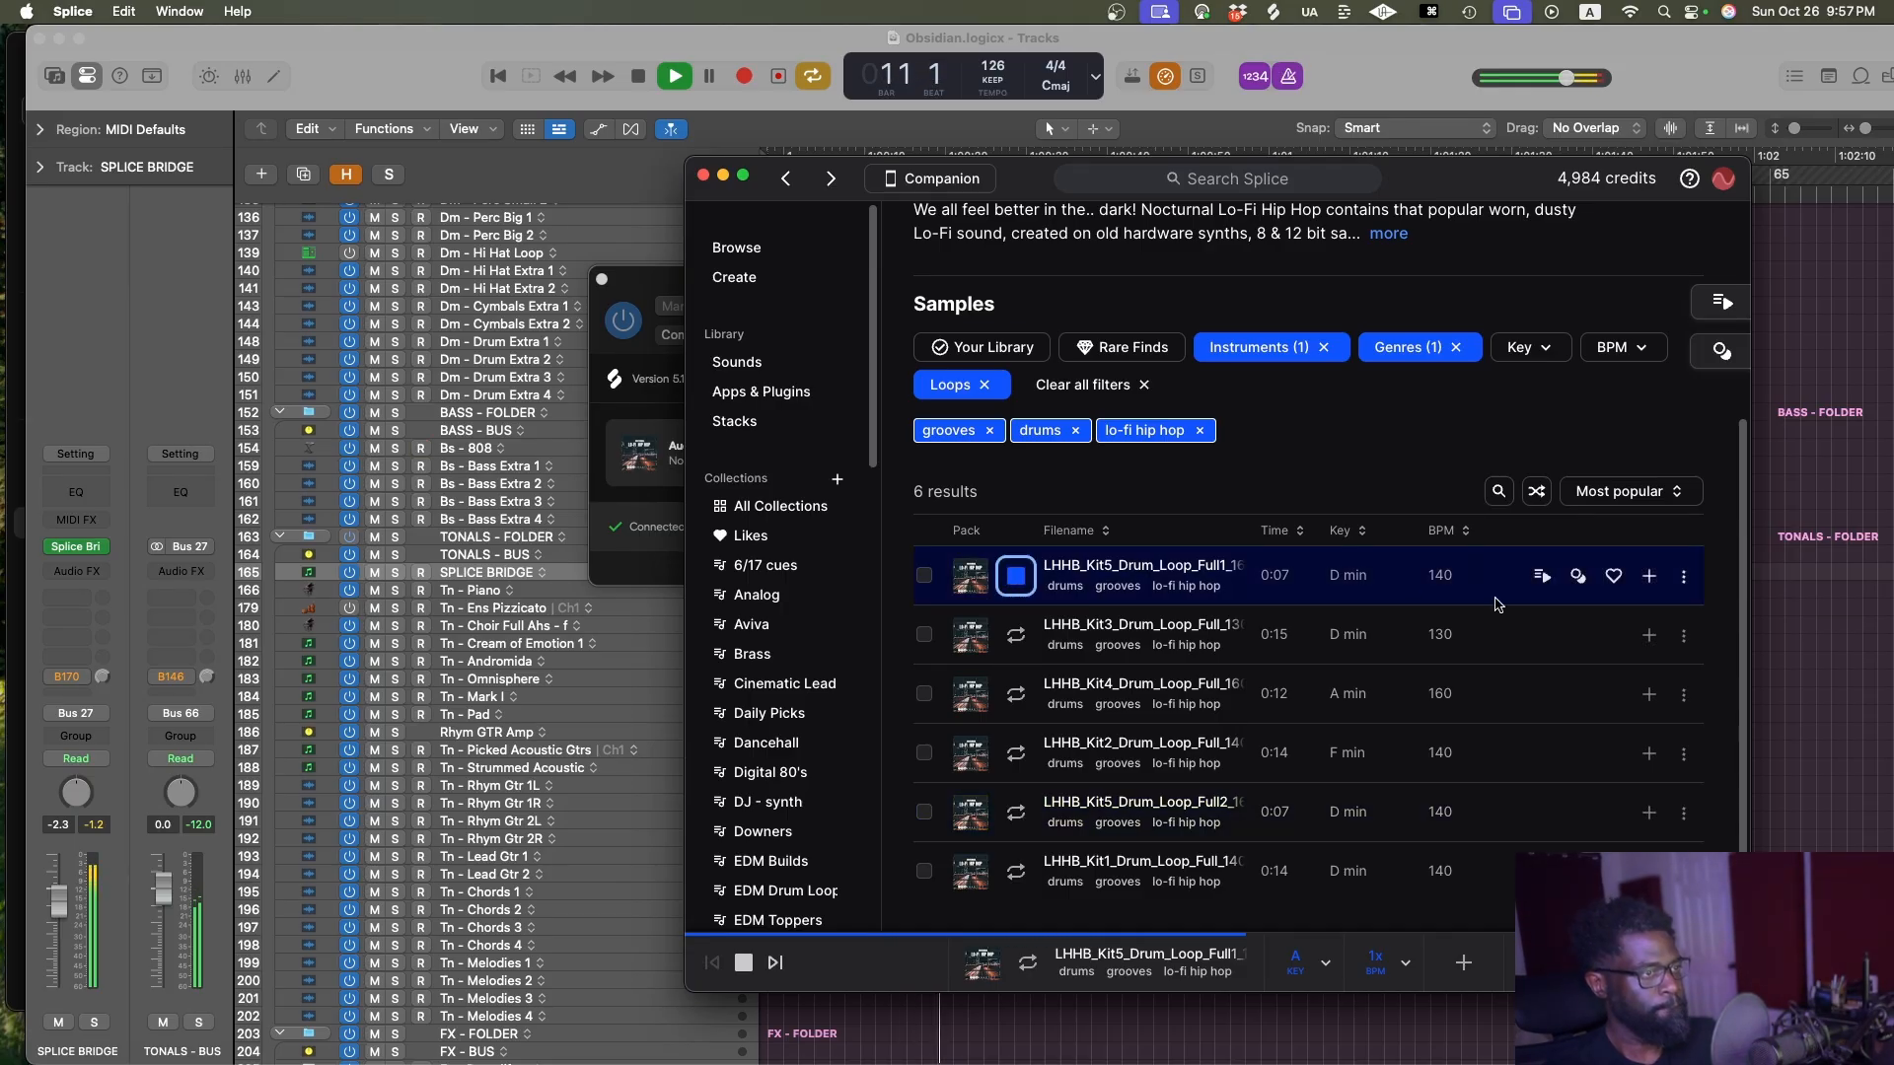
left_click(1643, 579)
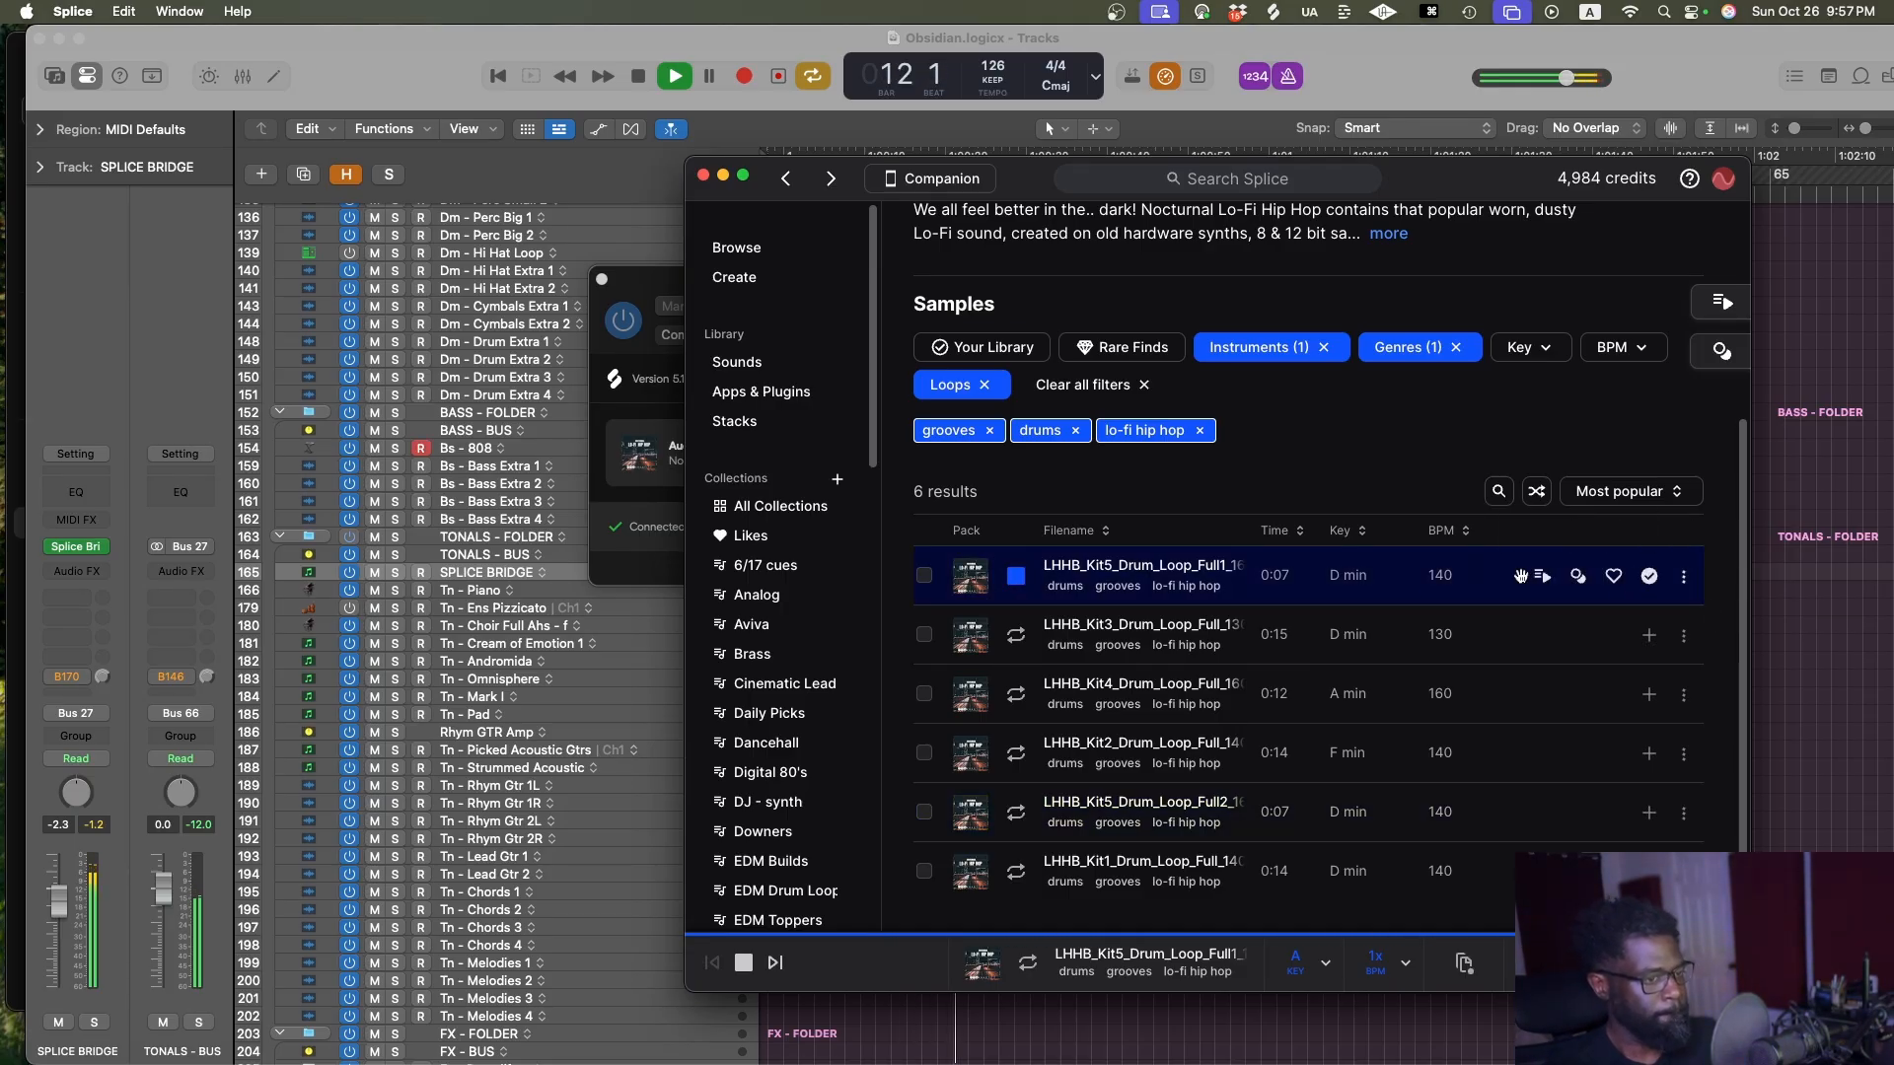
Stop the loop preview and the Logic Pro project playback, and close the Splice Bridge plug-in window
key("space")
key("cmd+s")
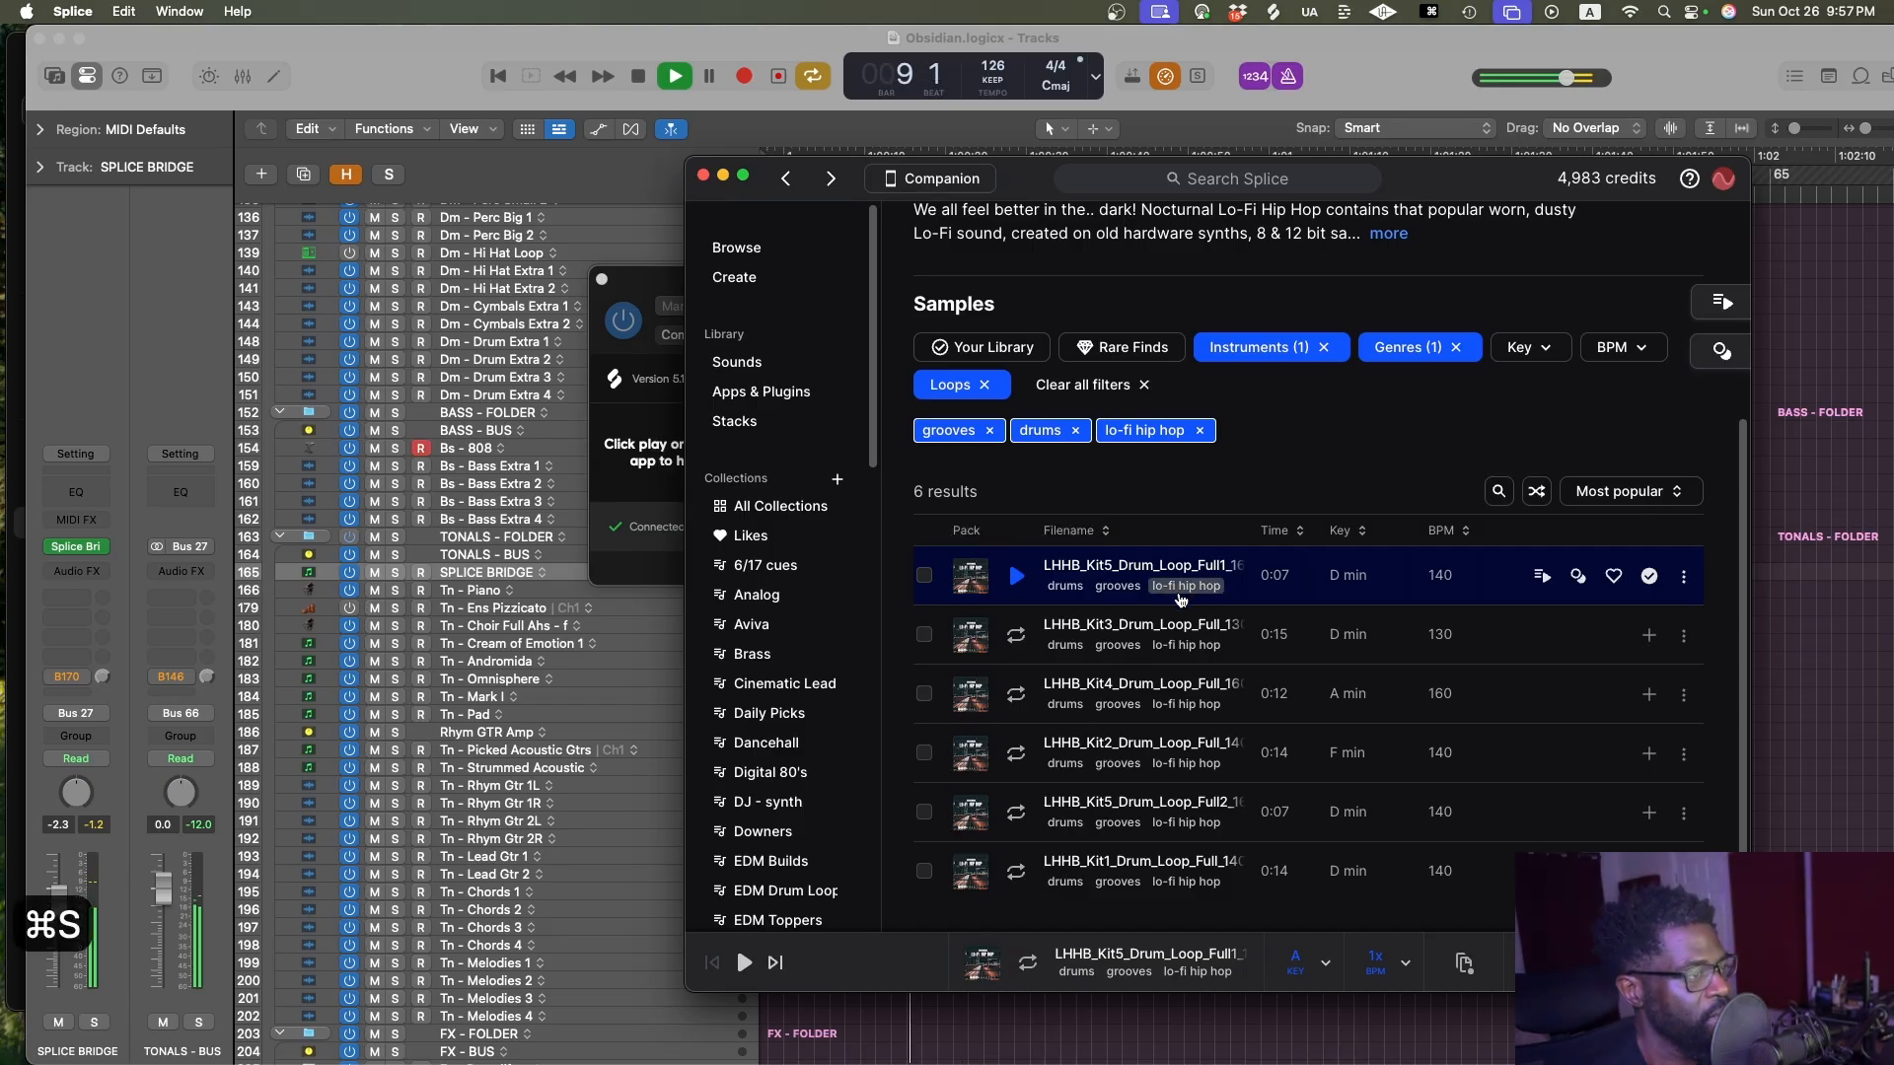
left_click(1785, 542)
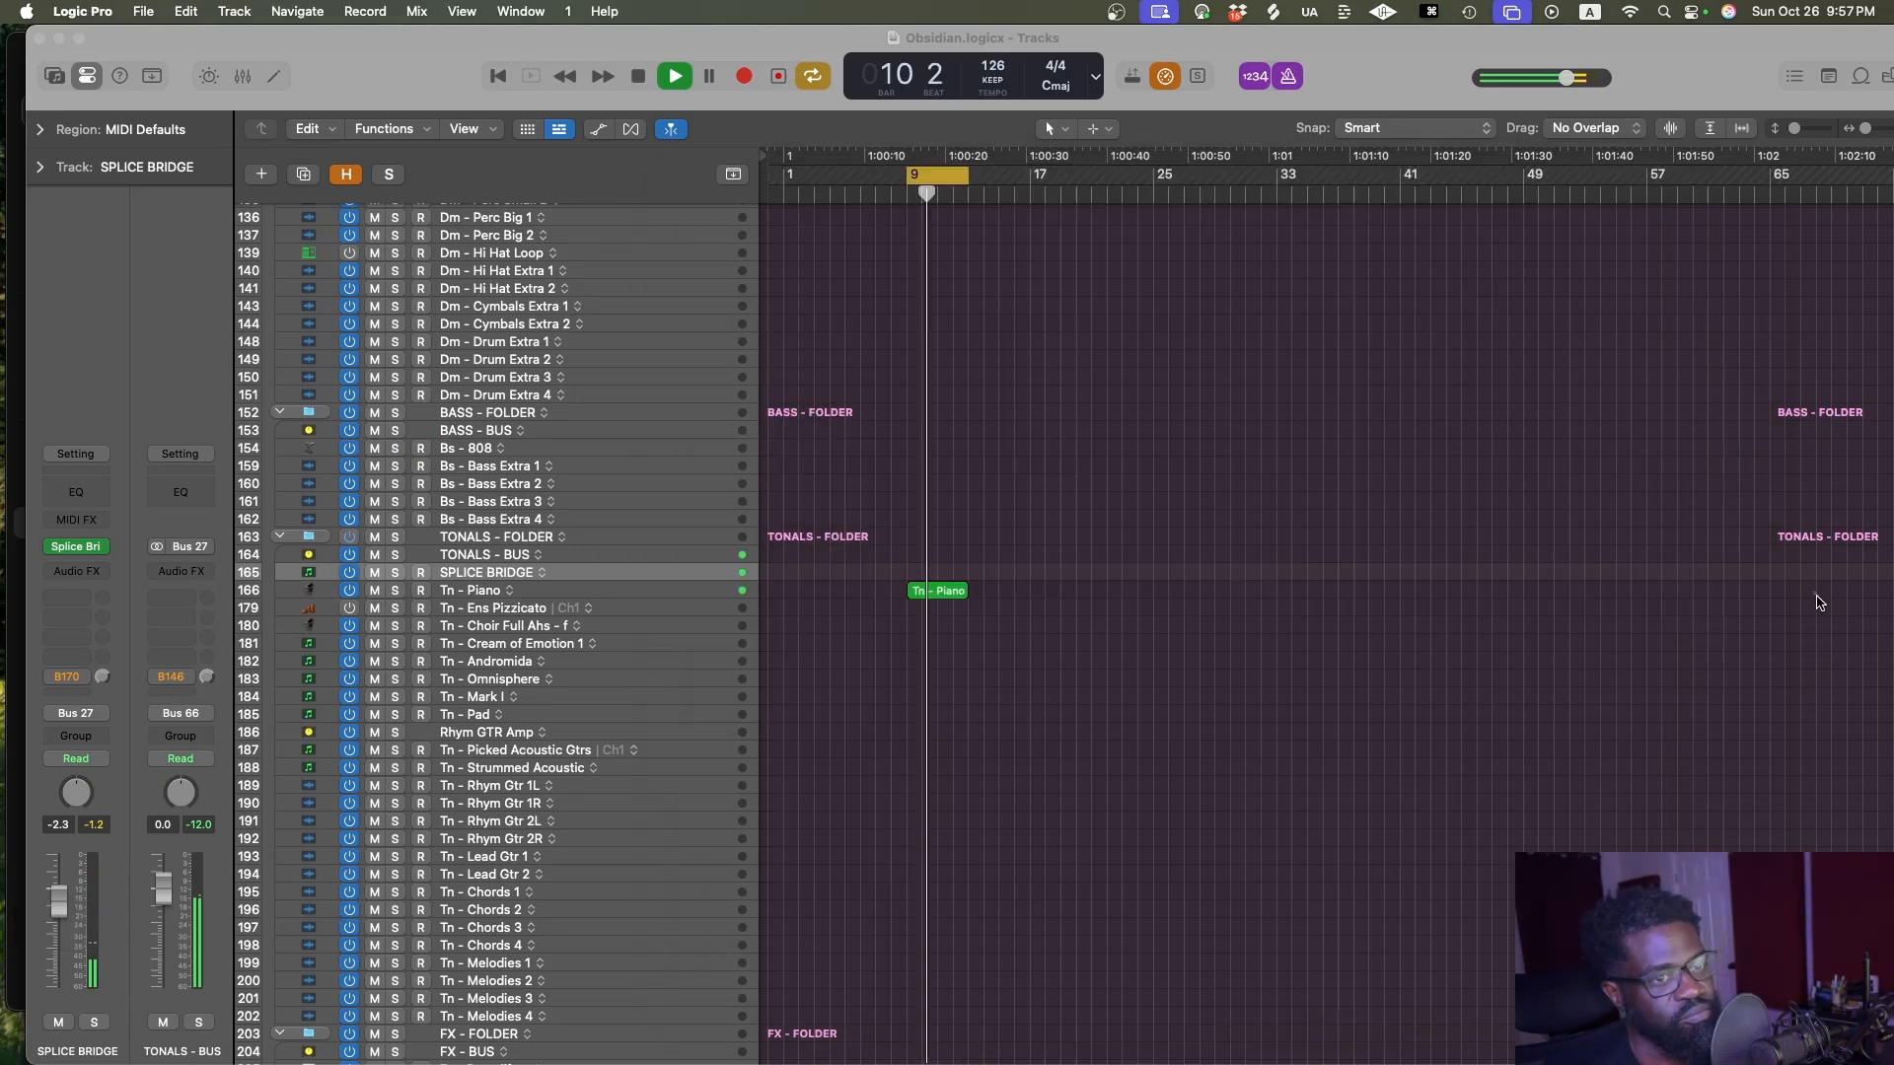
key("space")
left_click(600, 281)
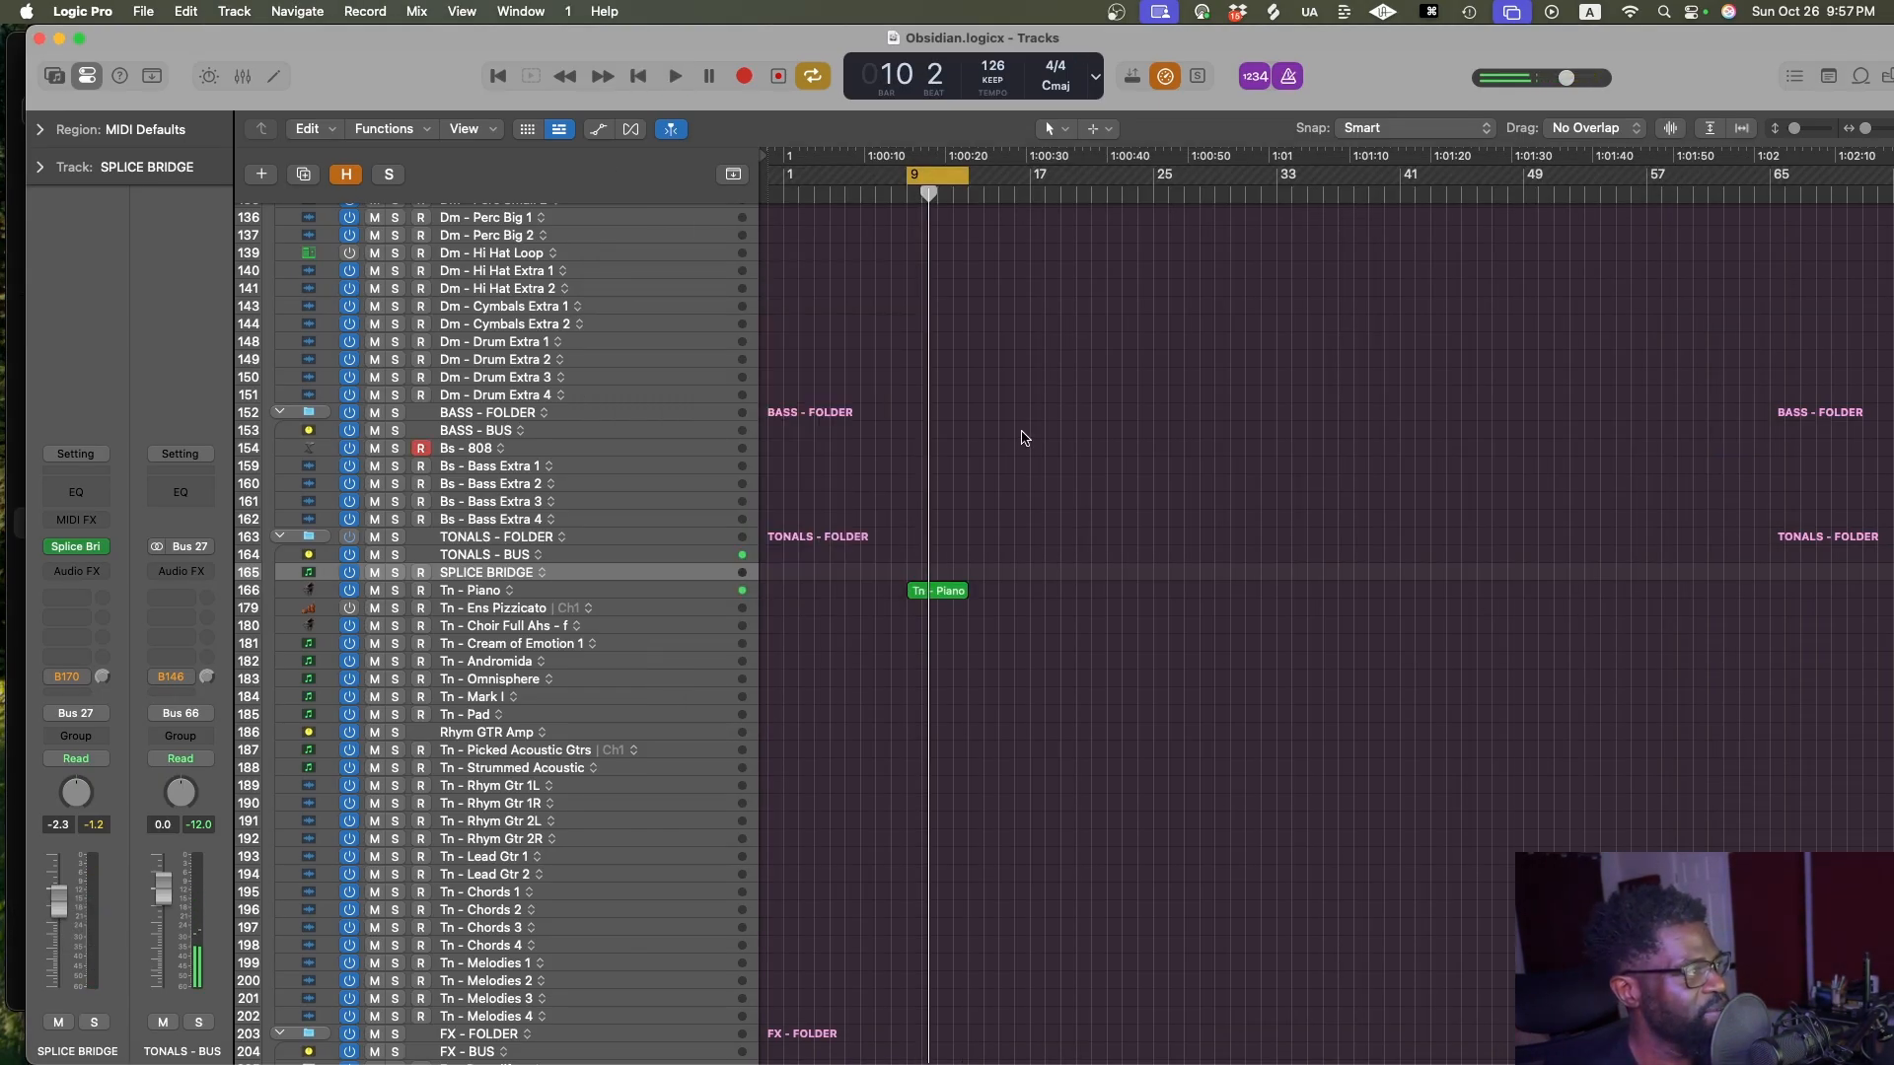
Bring the Kit5 Full1 drum loop from Splice onto a new track below EXPORTS, starting at bar 9
scroll(1019, 435, "down", 10)
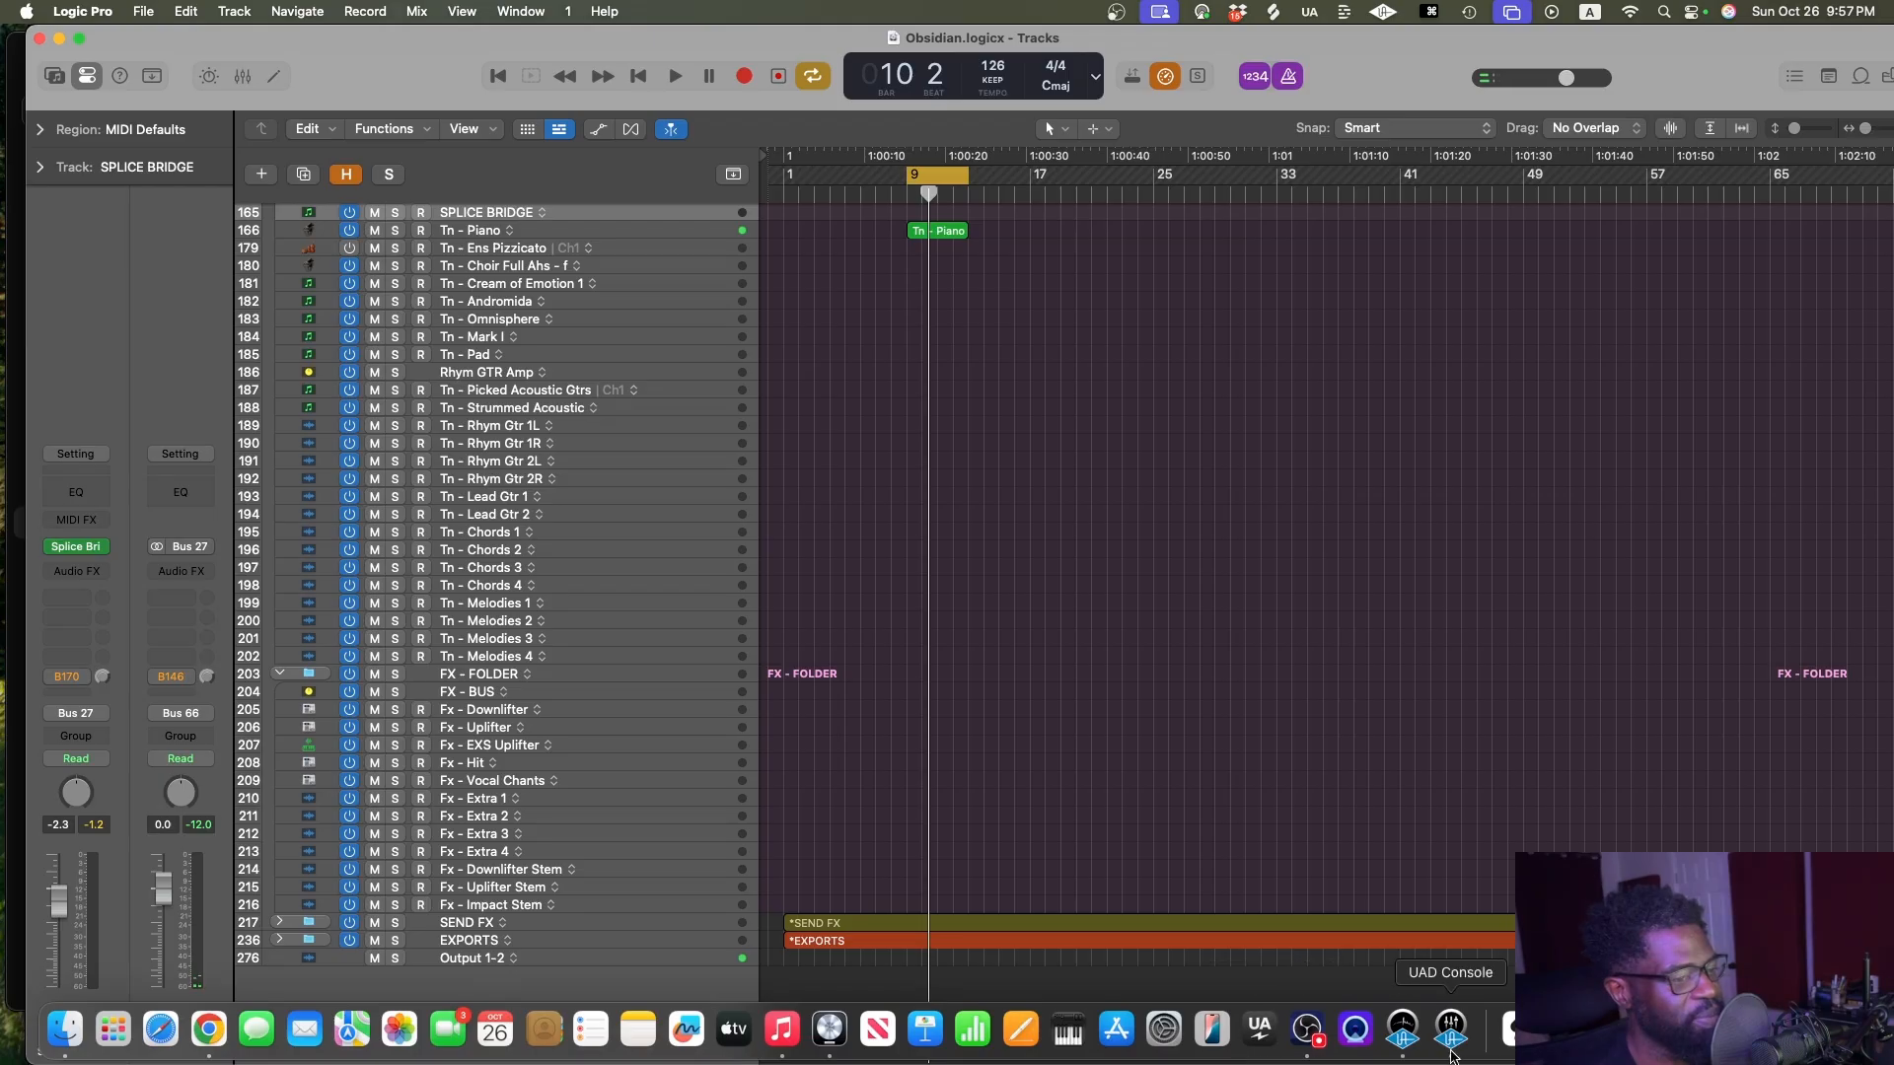
left_click(1523, 1033)
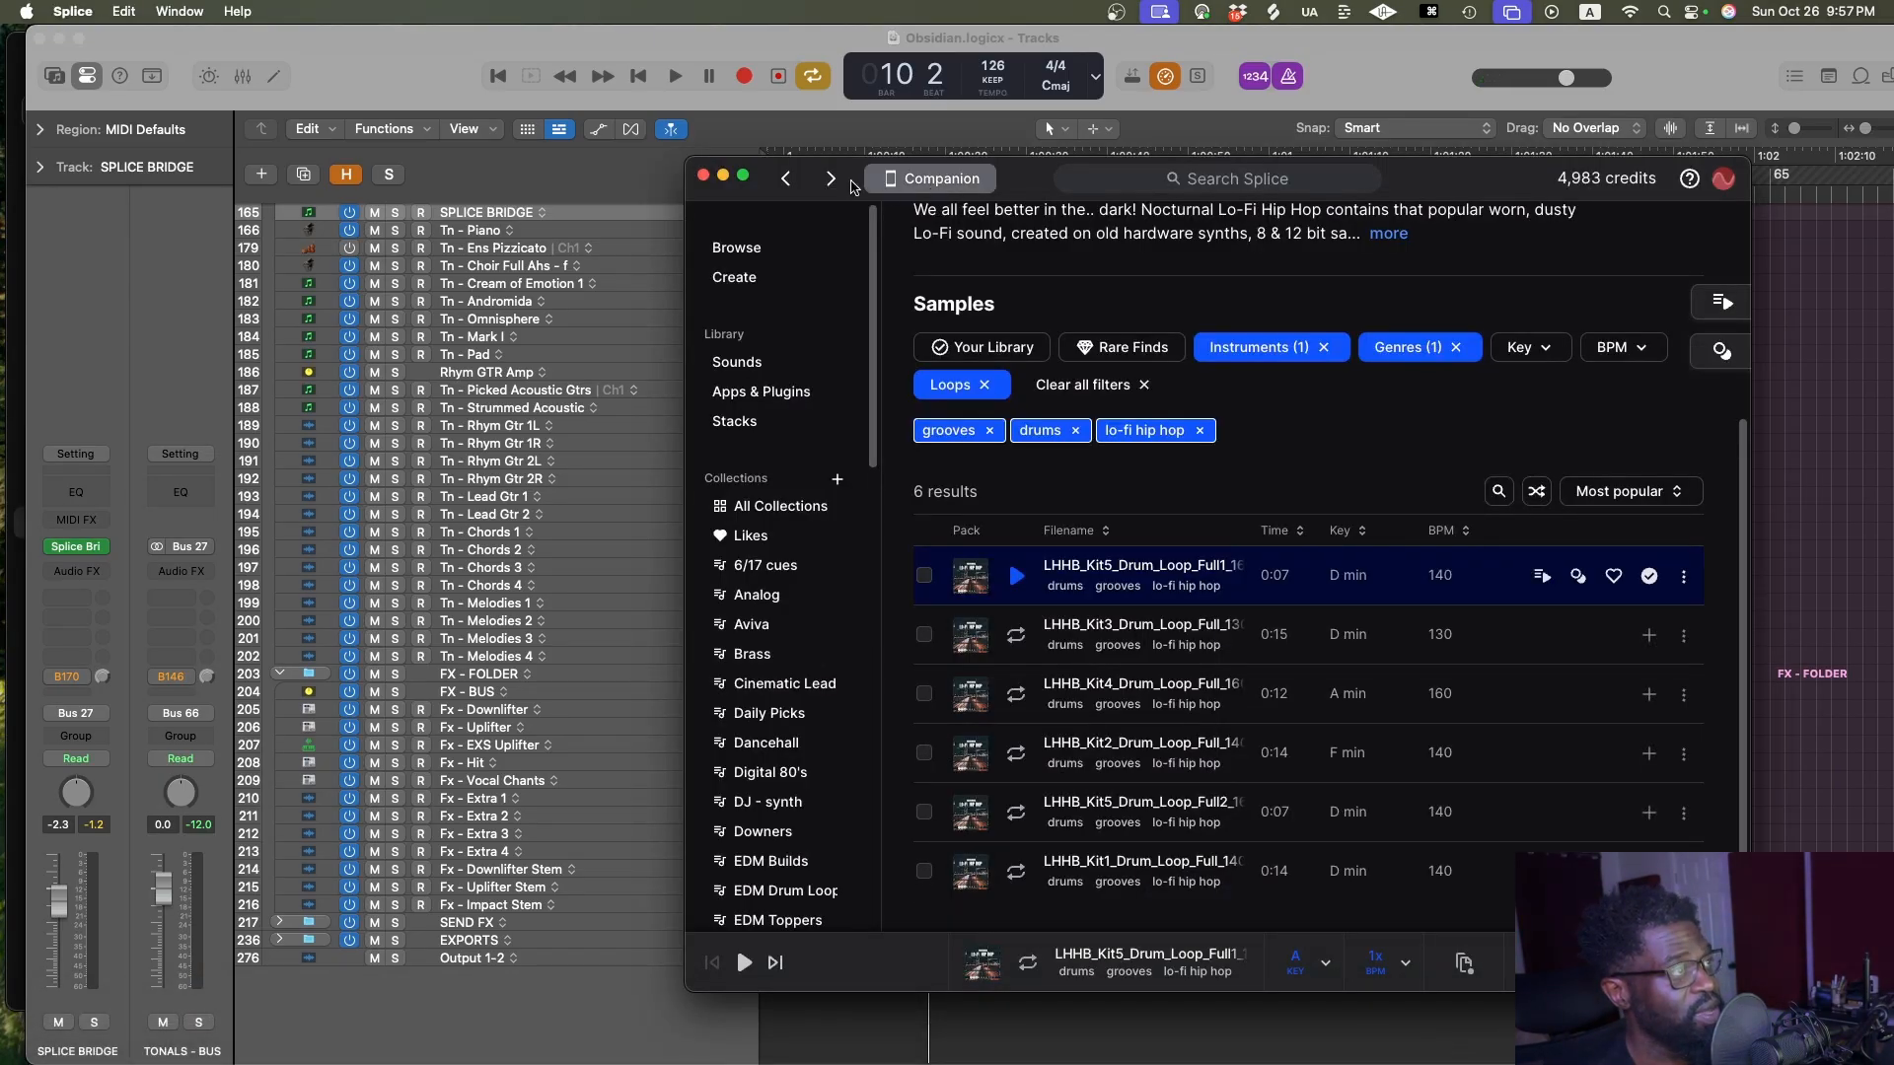
left_click(782, 179)
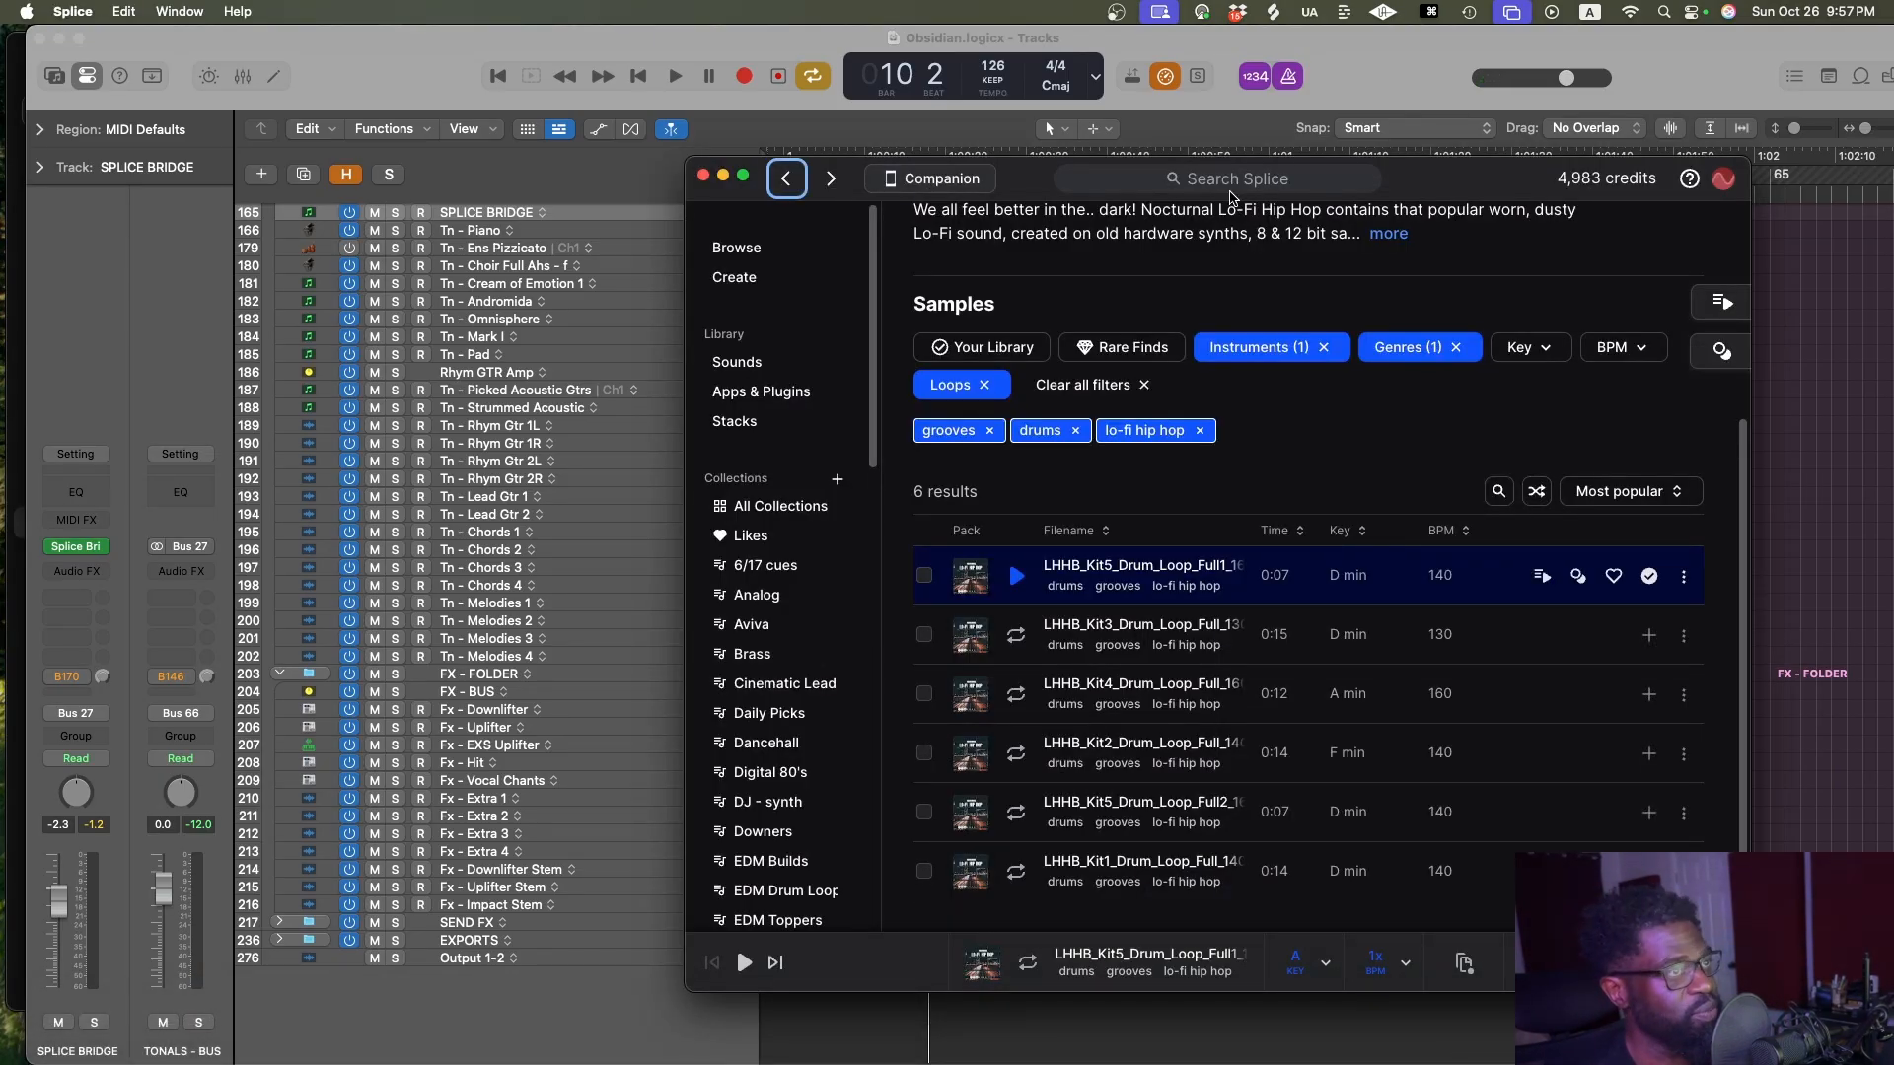
left_click_drag(1442, 185, 905, 107)
left_click_drag(963, 1033, 962, 958)
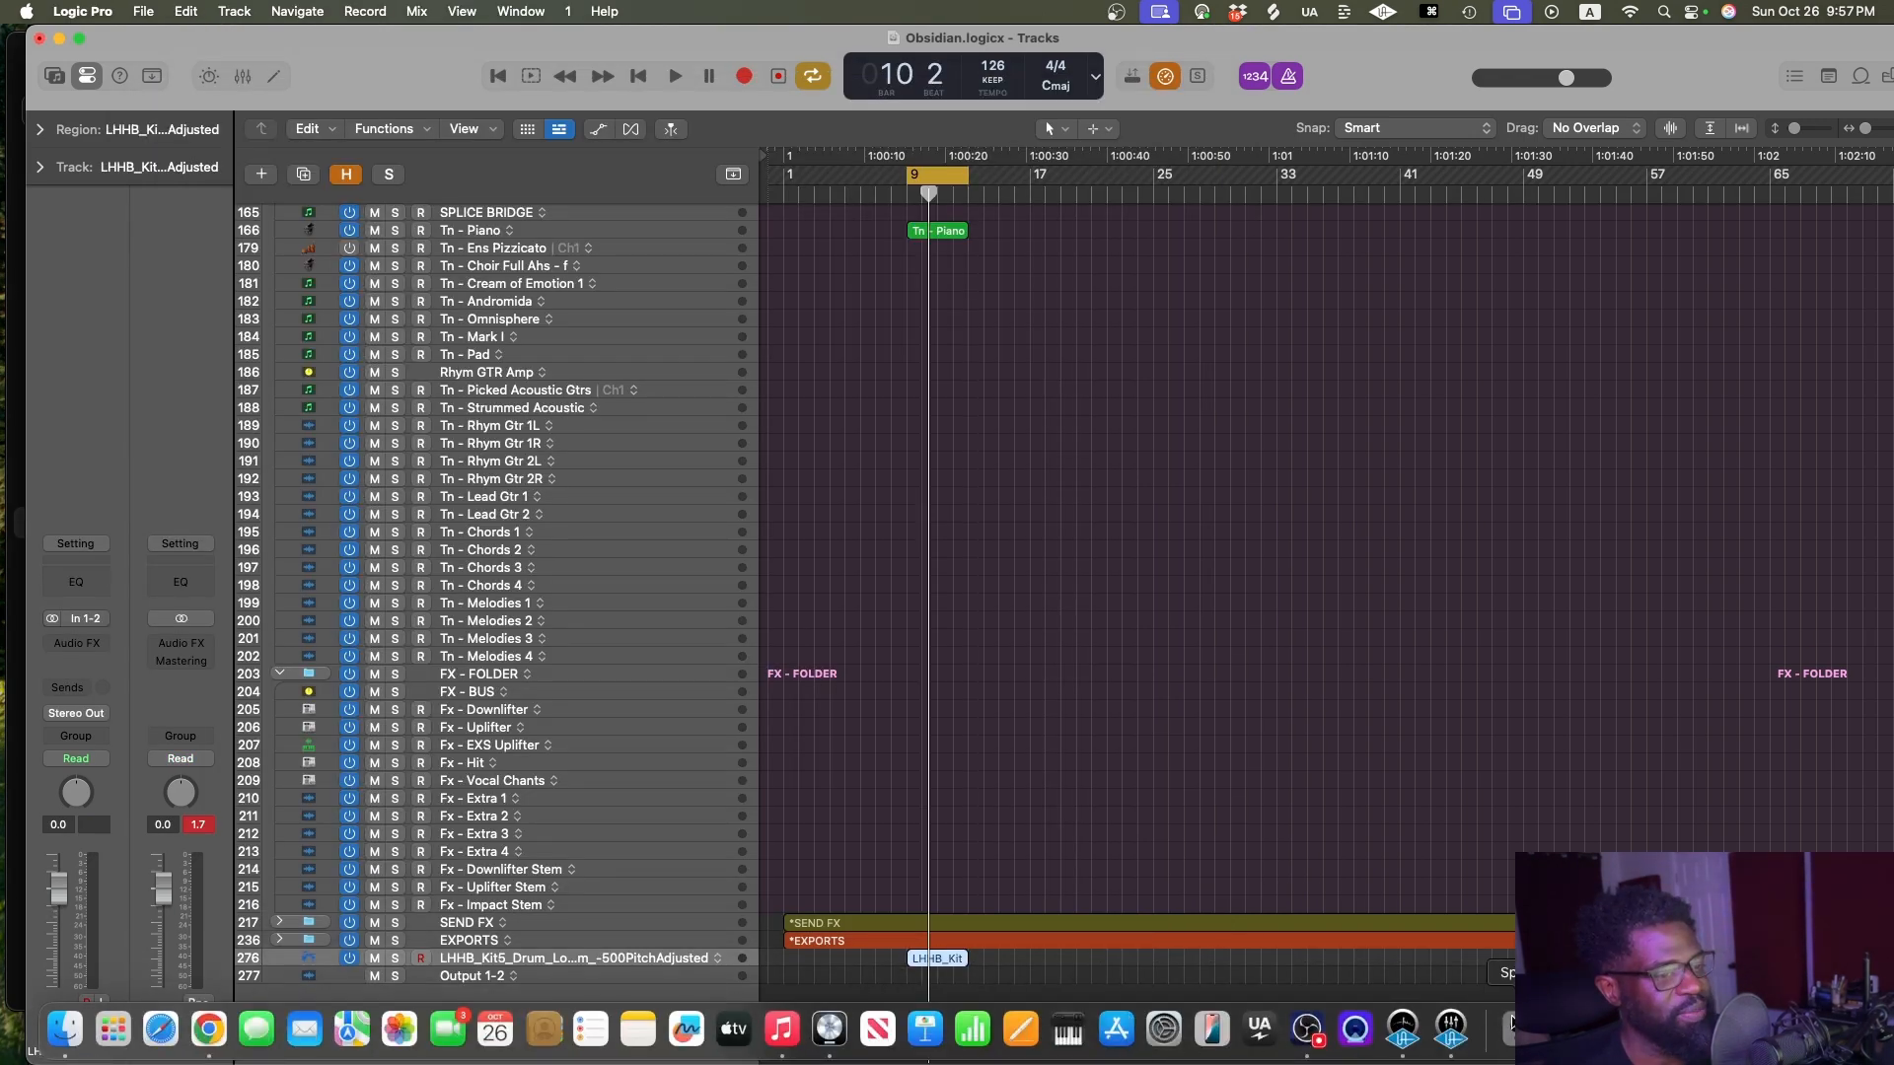
Move the Splice window clear of the new drum loop region, select the region in Logic Pro and save the project
left_click(1509, 1025)
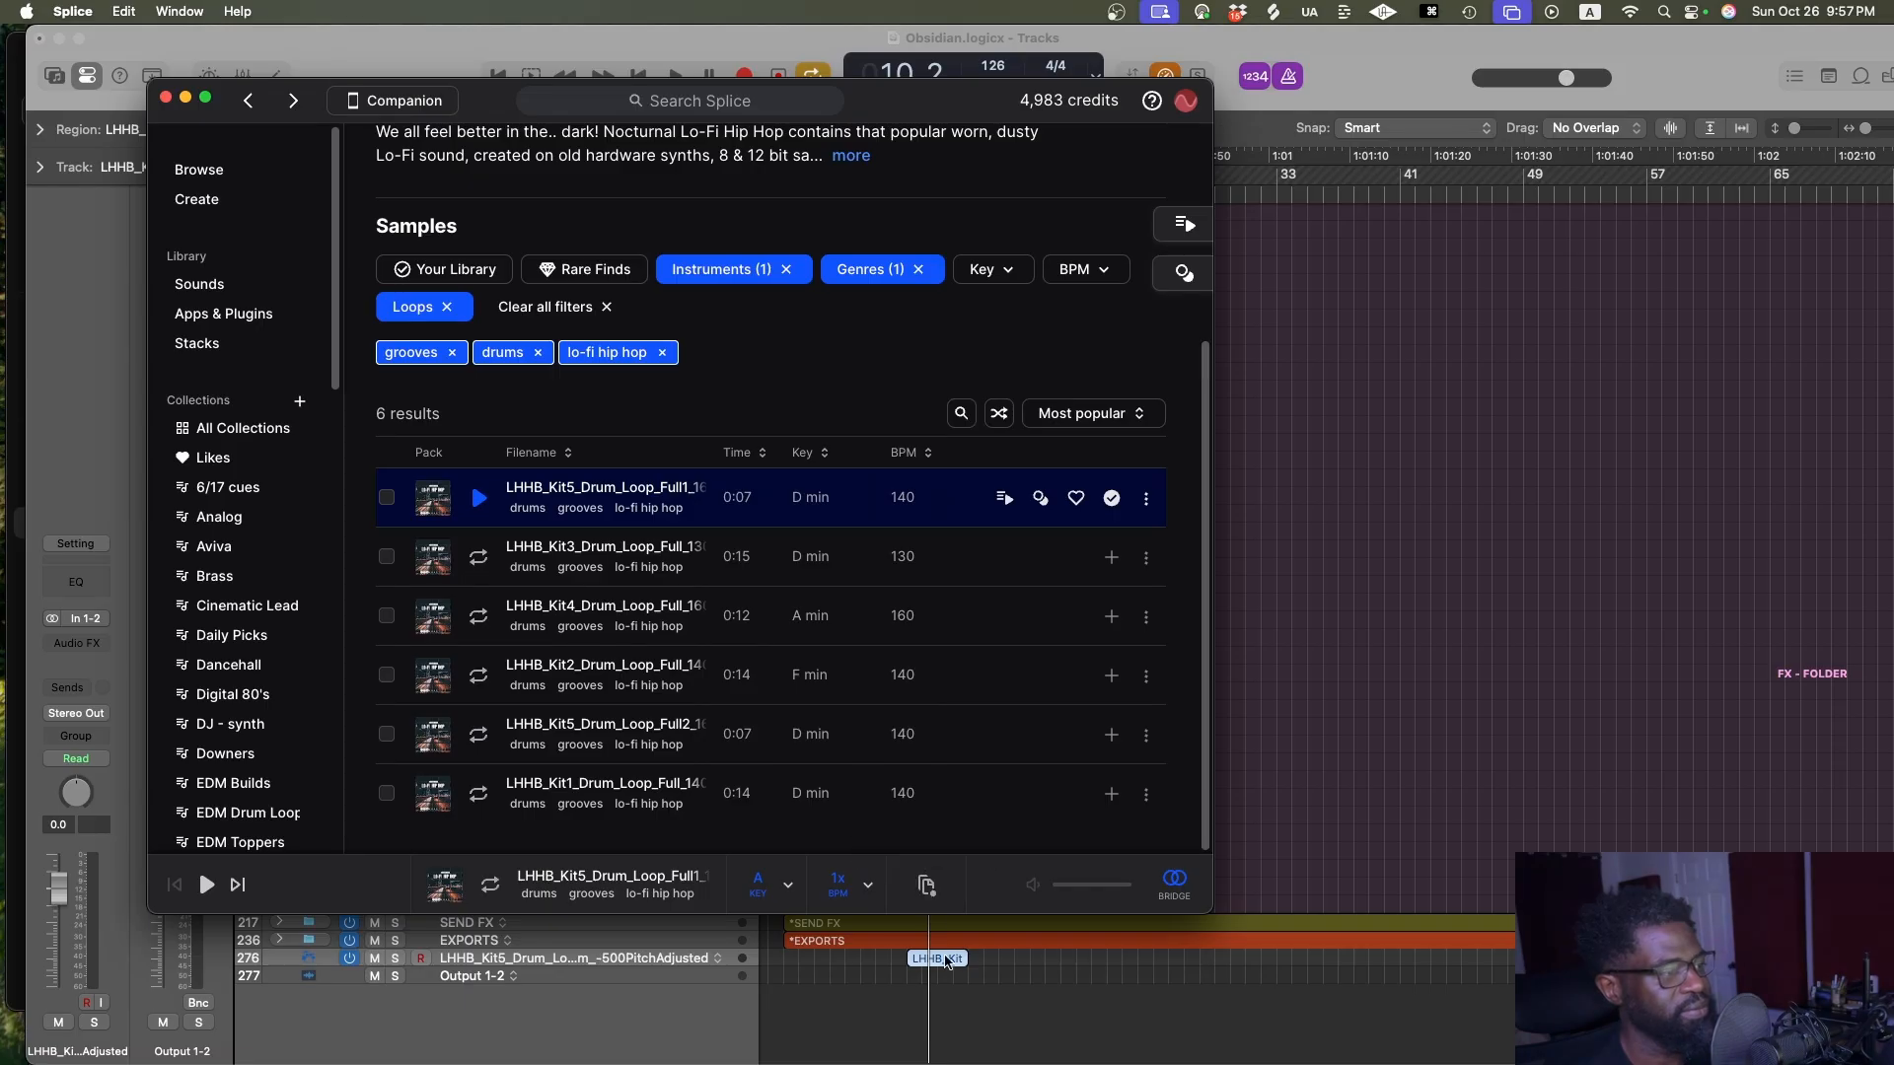
left_click_drag(231, 99, 747, 191)
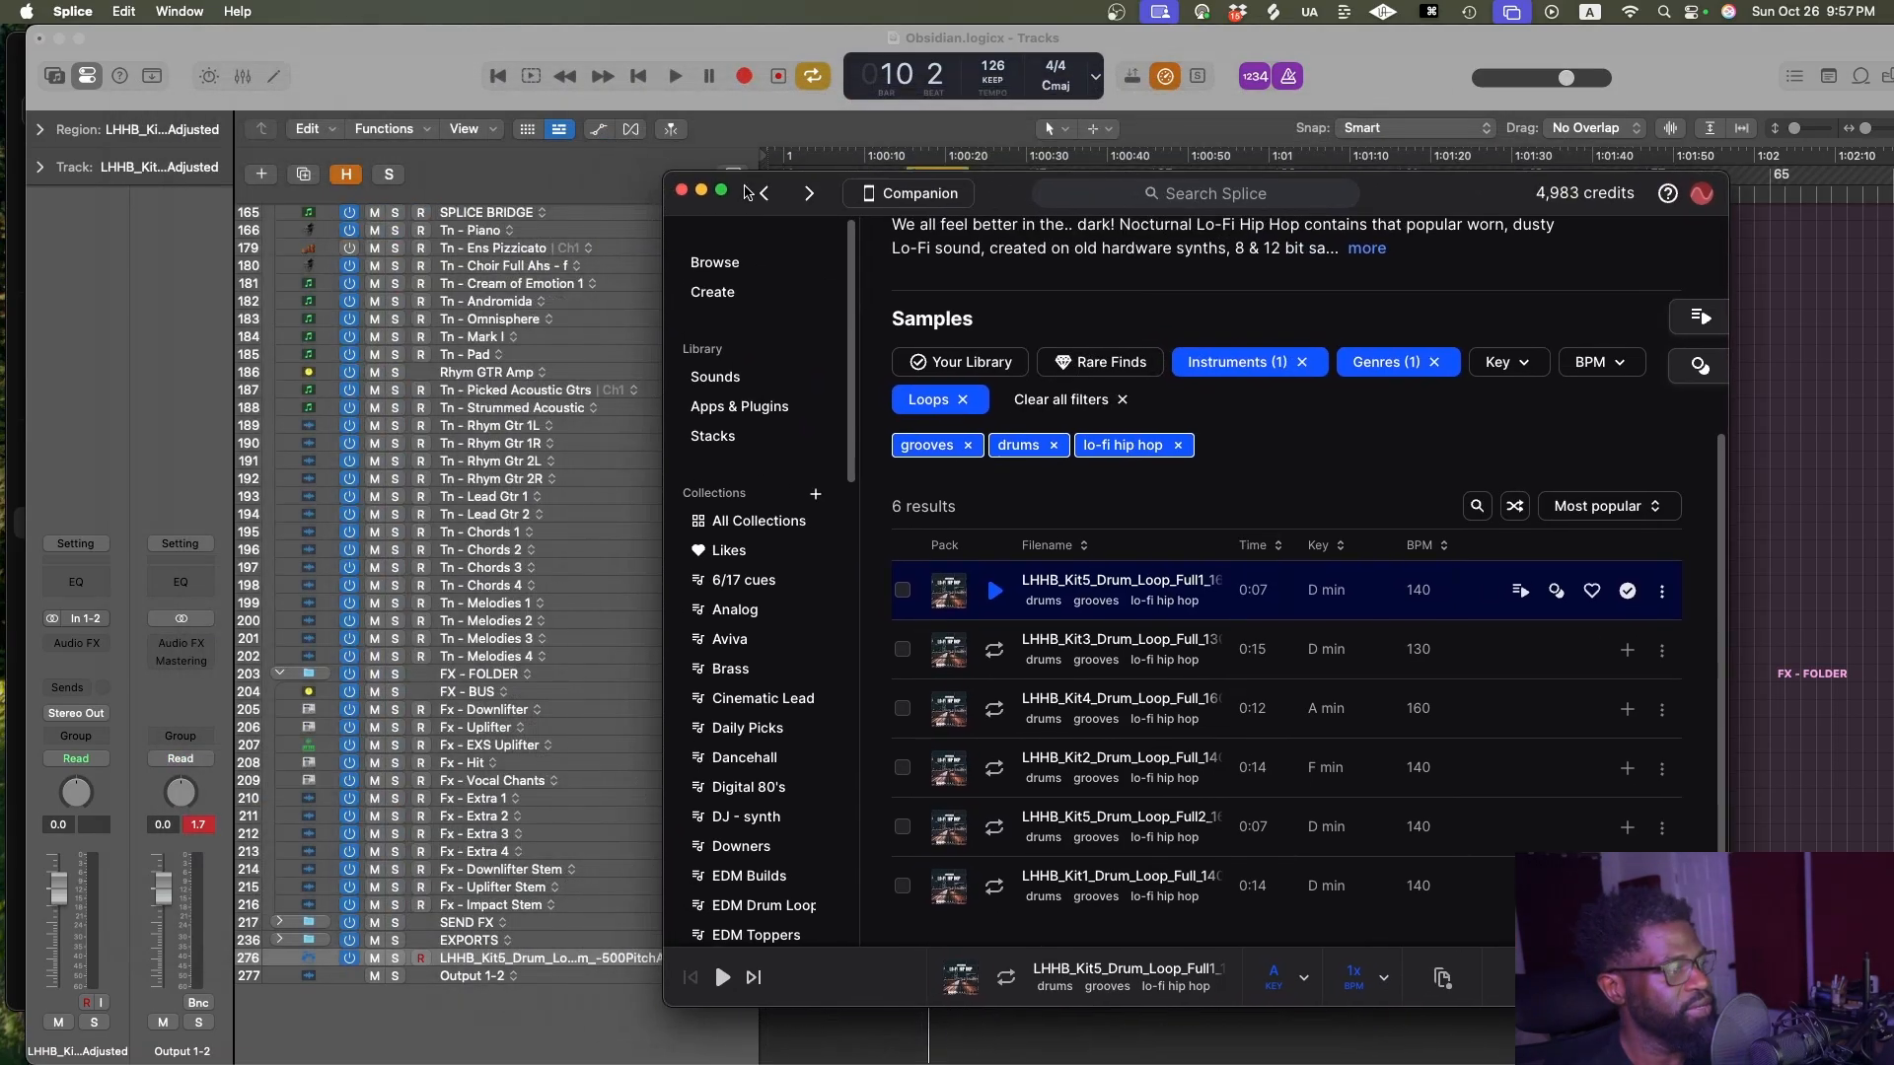
left_click(927, 958)
key("super+s")
right_click(950, 962)
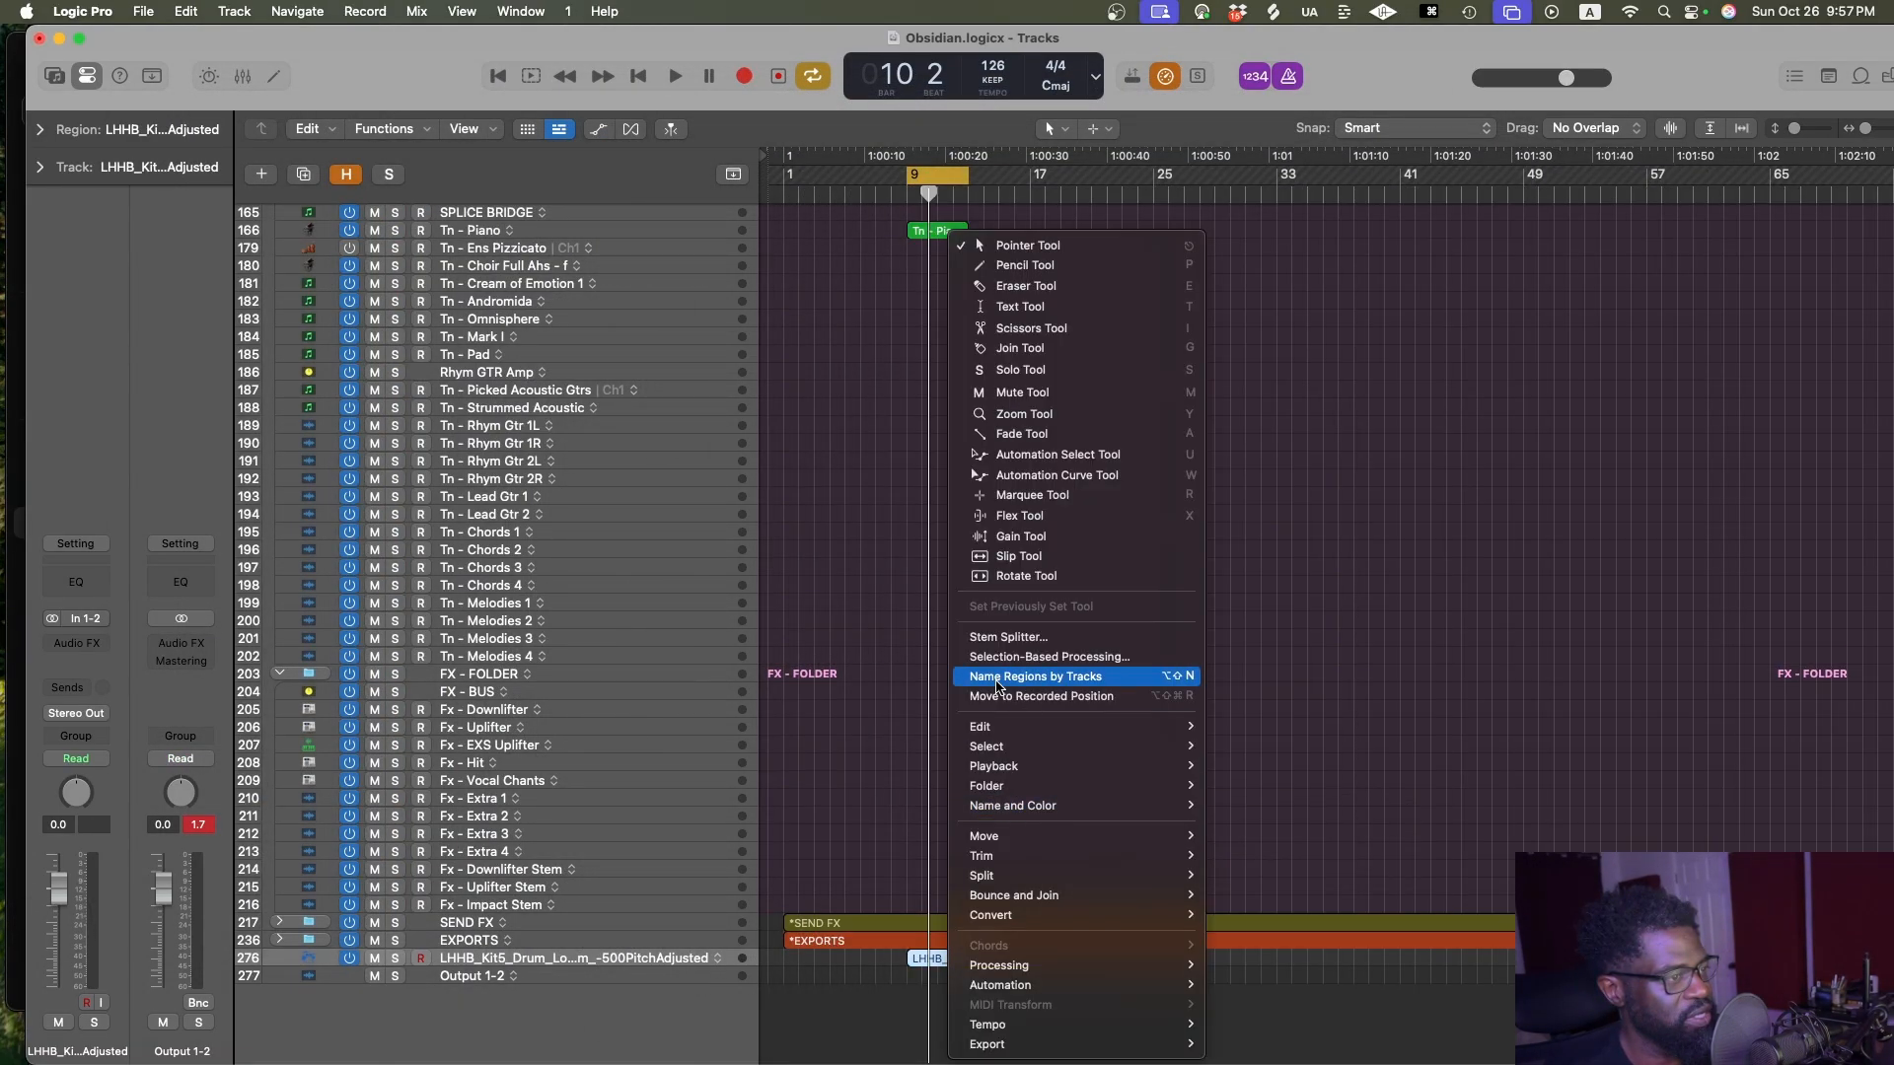
left_click(1026, 641)
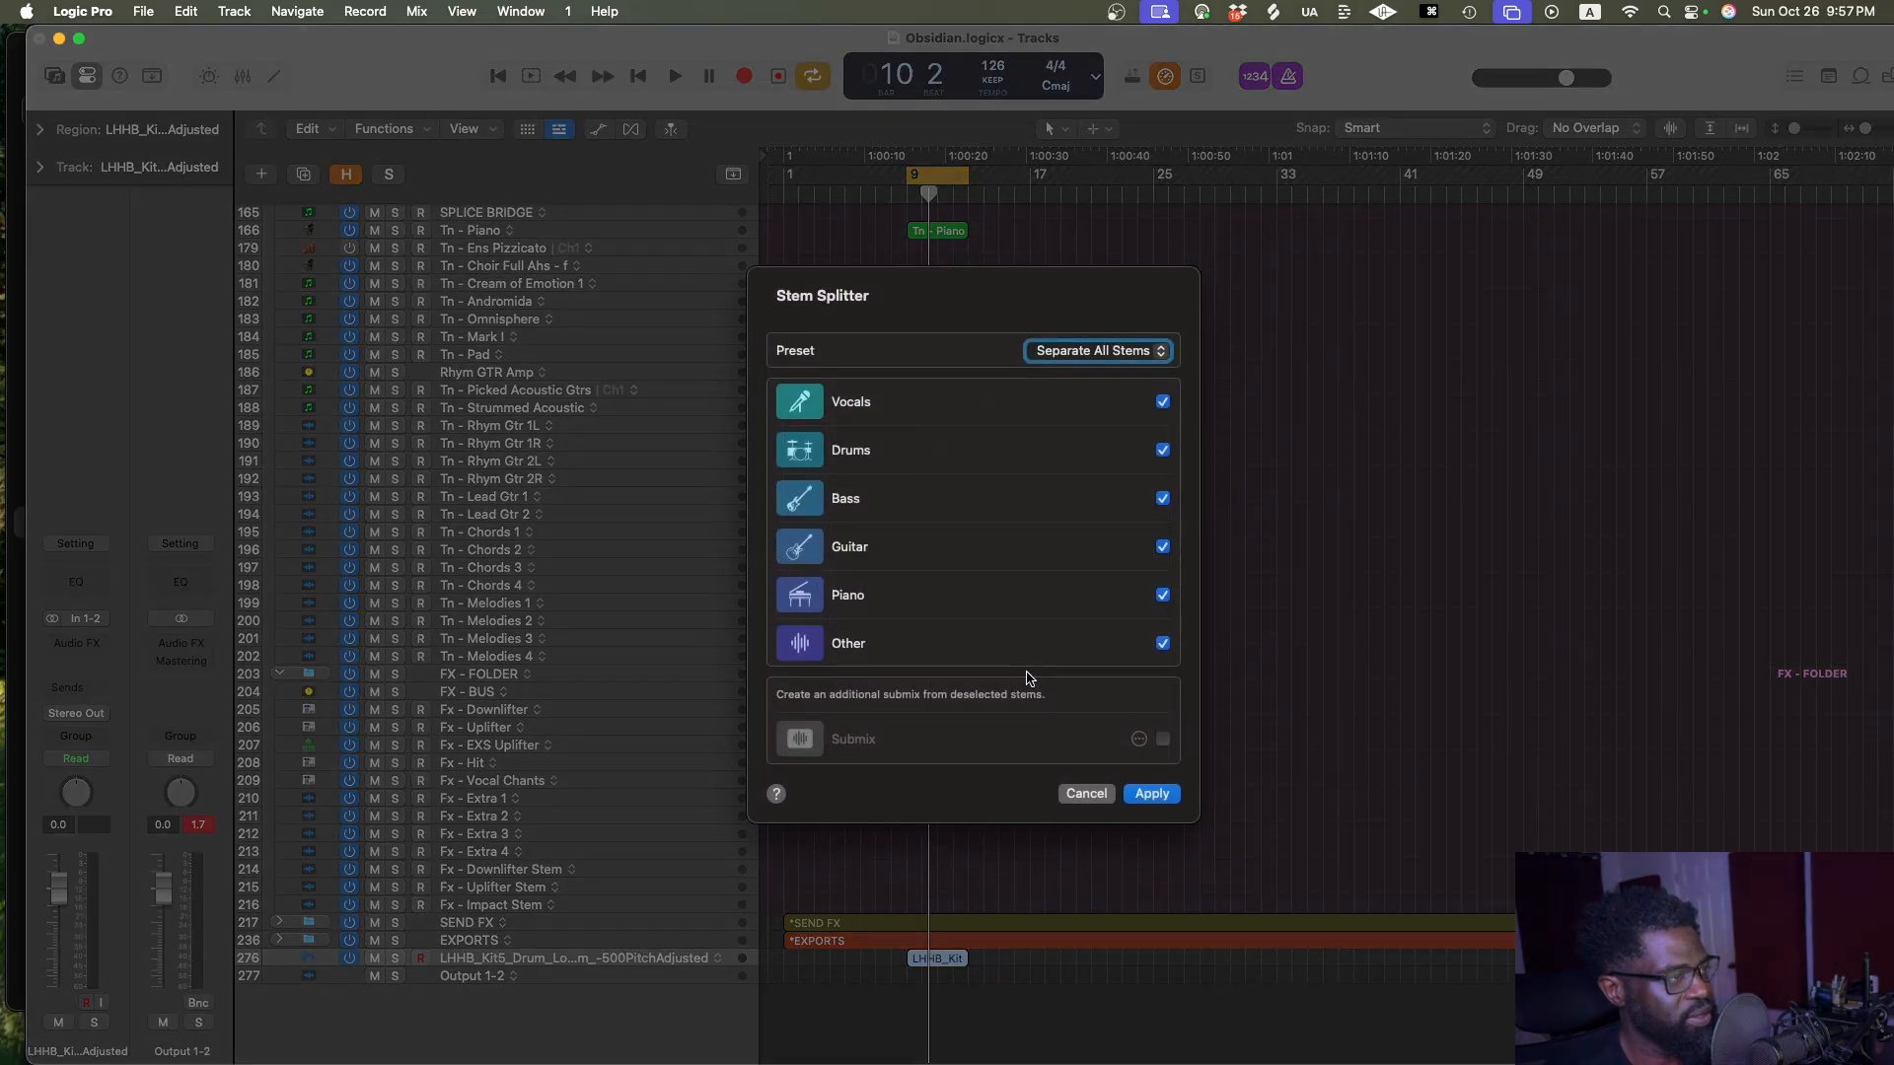
left_click(1087, 795)
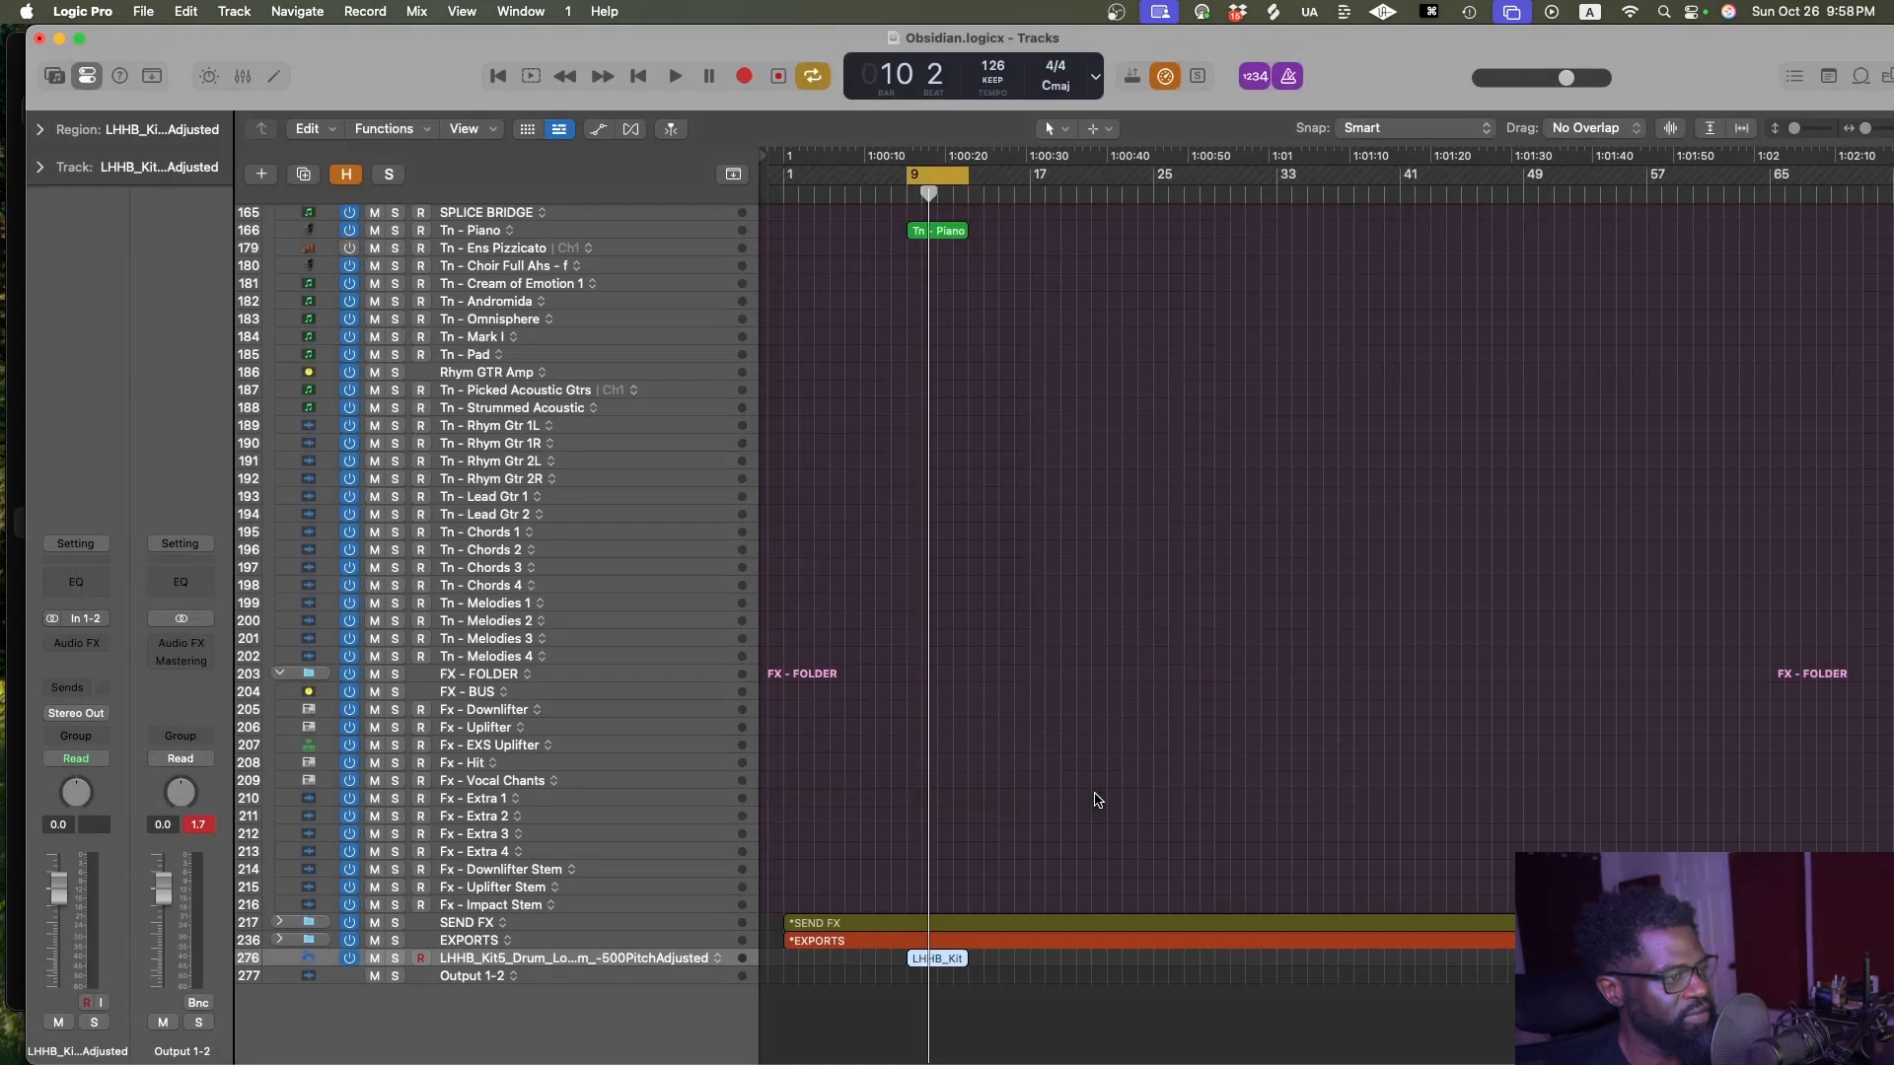
left_click(992, 1011)
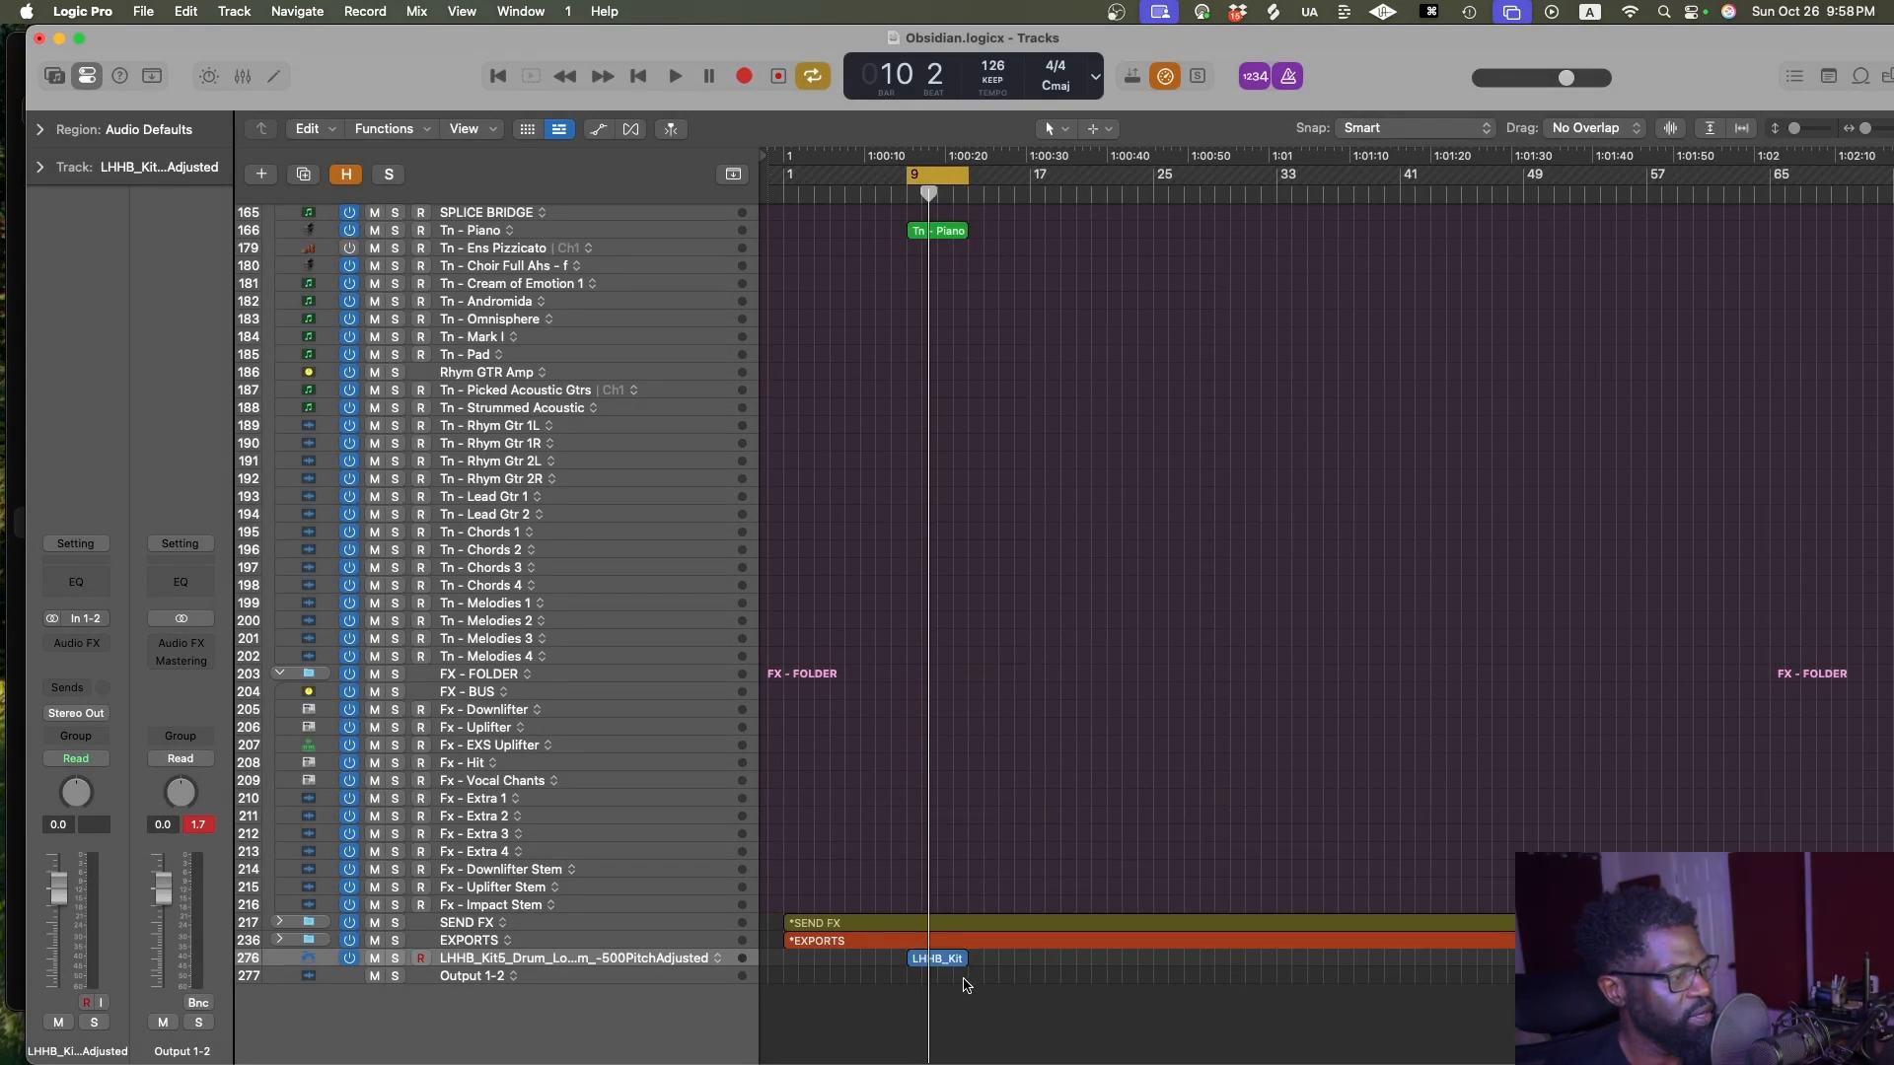
Split the Kit5 drum loop region with Stem Splitter using the Vocals, Instruments & Drums preset, keeping Bass, Guitar, Piano and Other in the submix
right_click(944, 962)
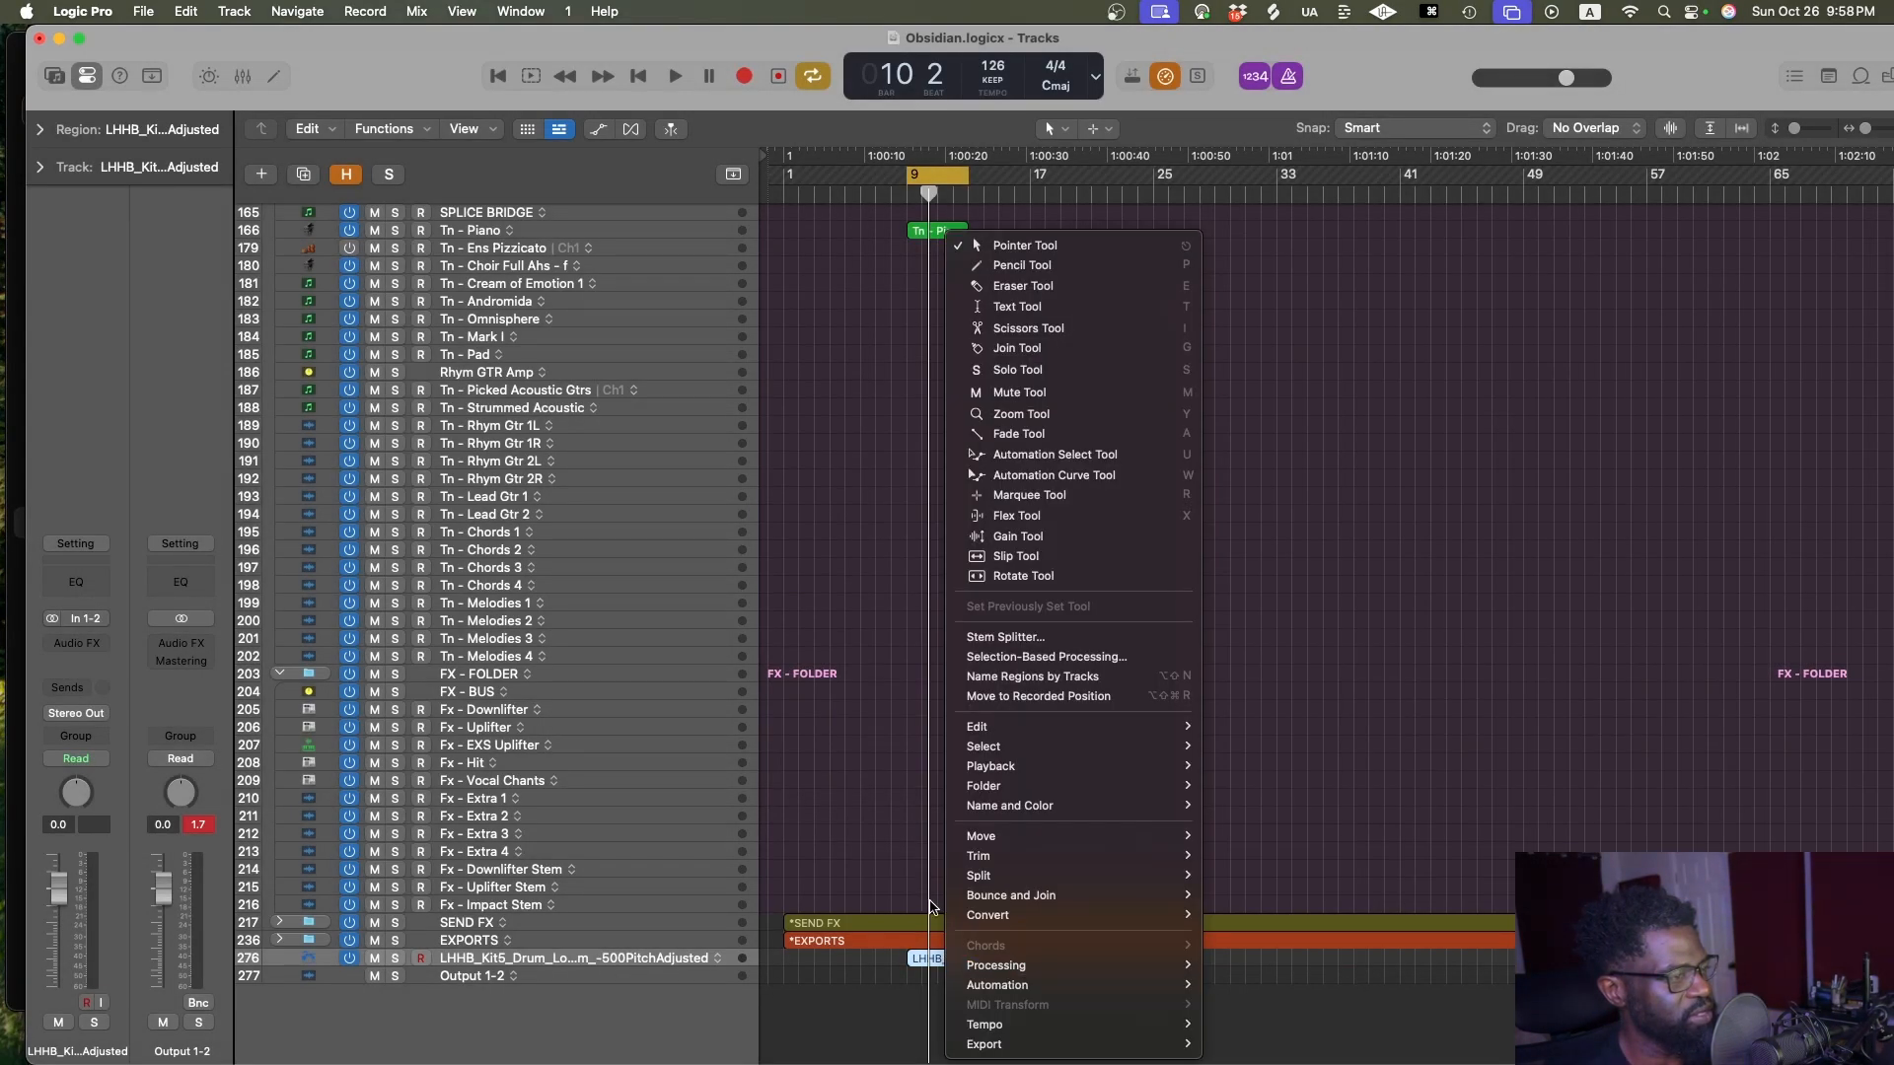
left_click(996, 636)
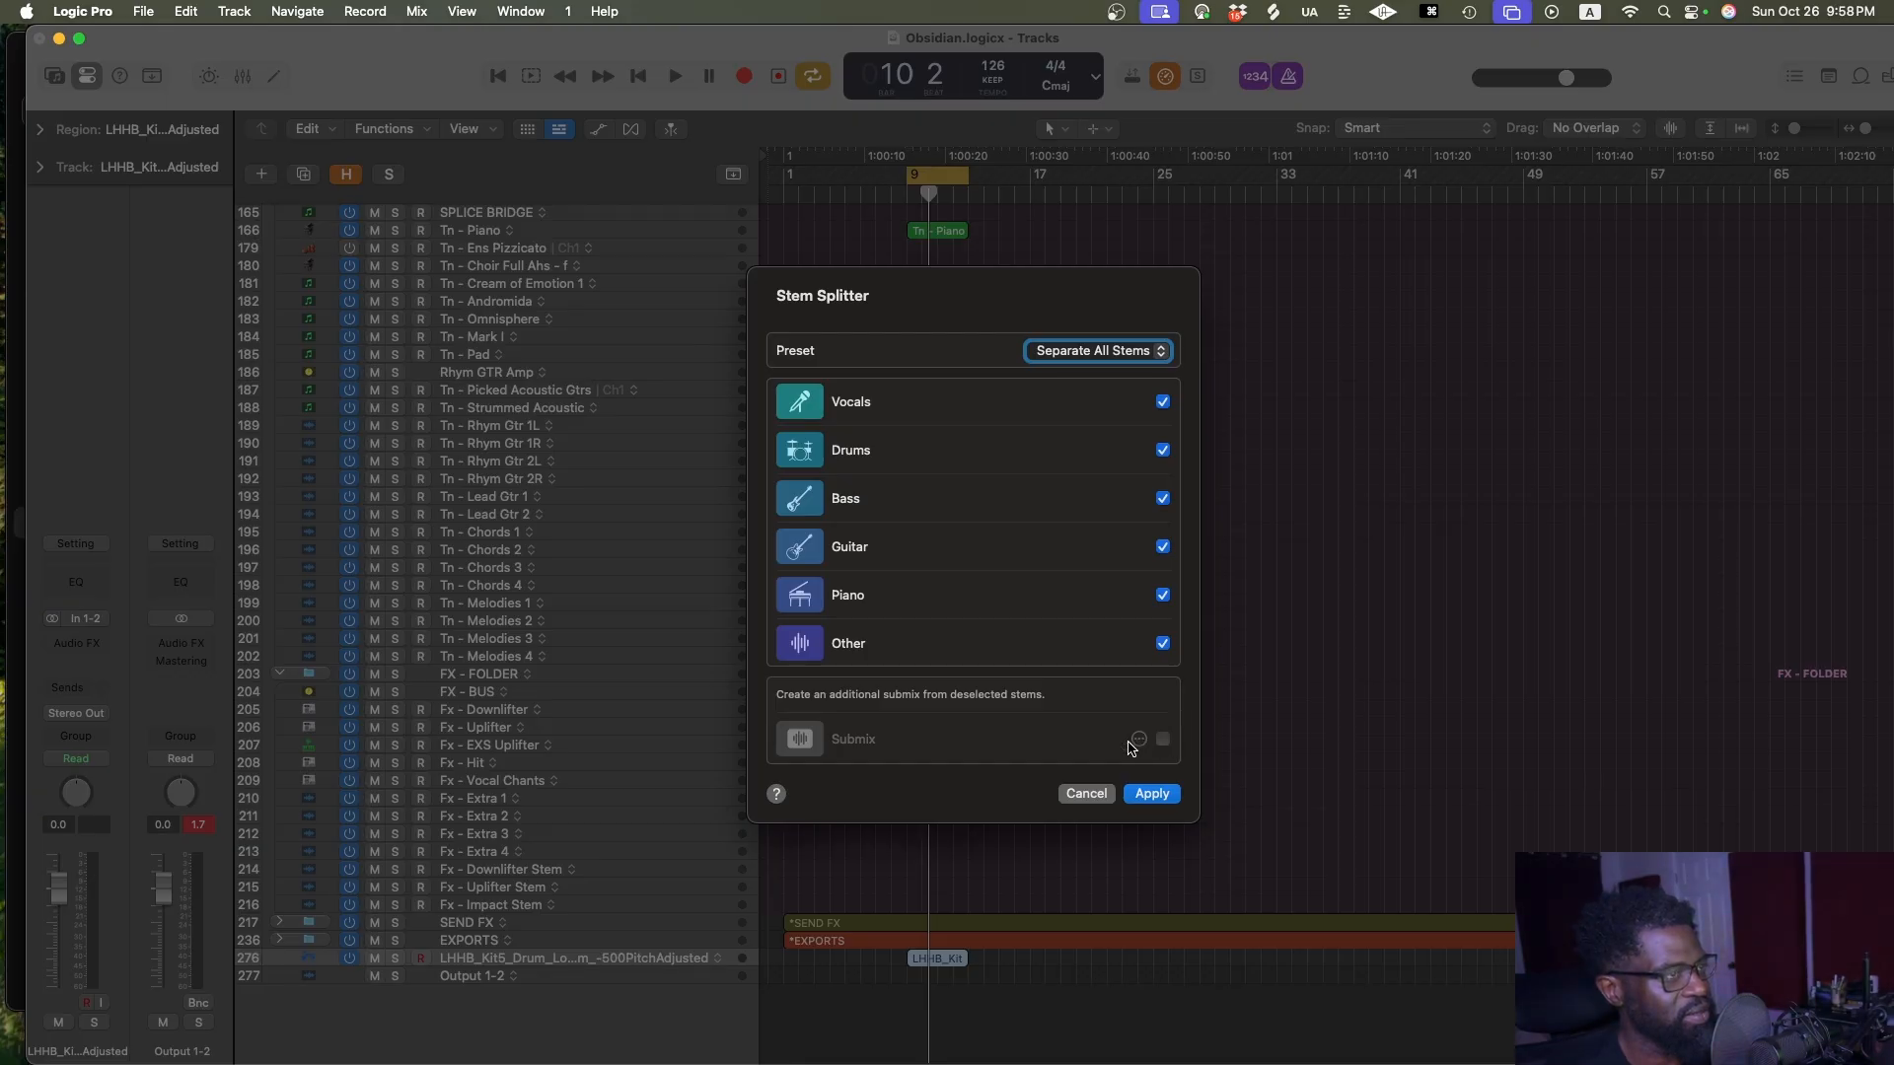
left_click(1147, 367)
left_click(1139, 308)
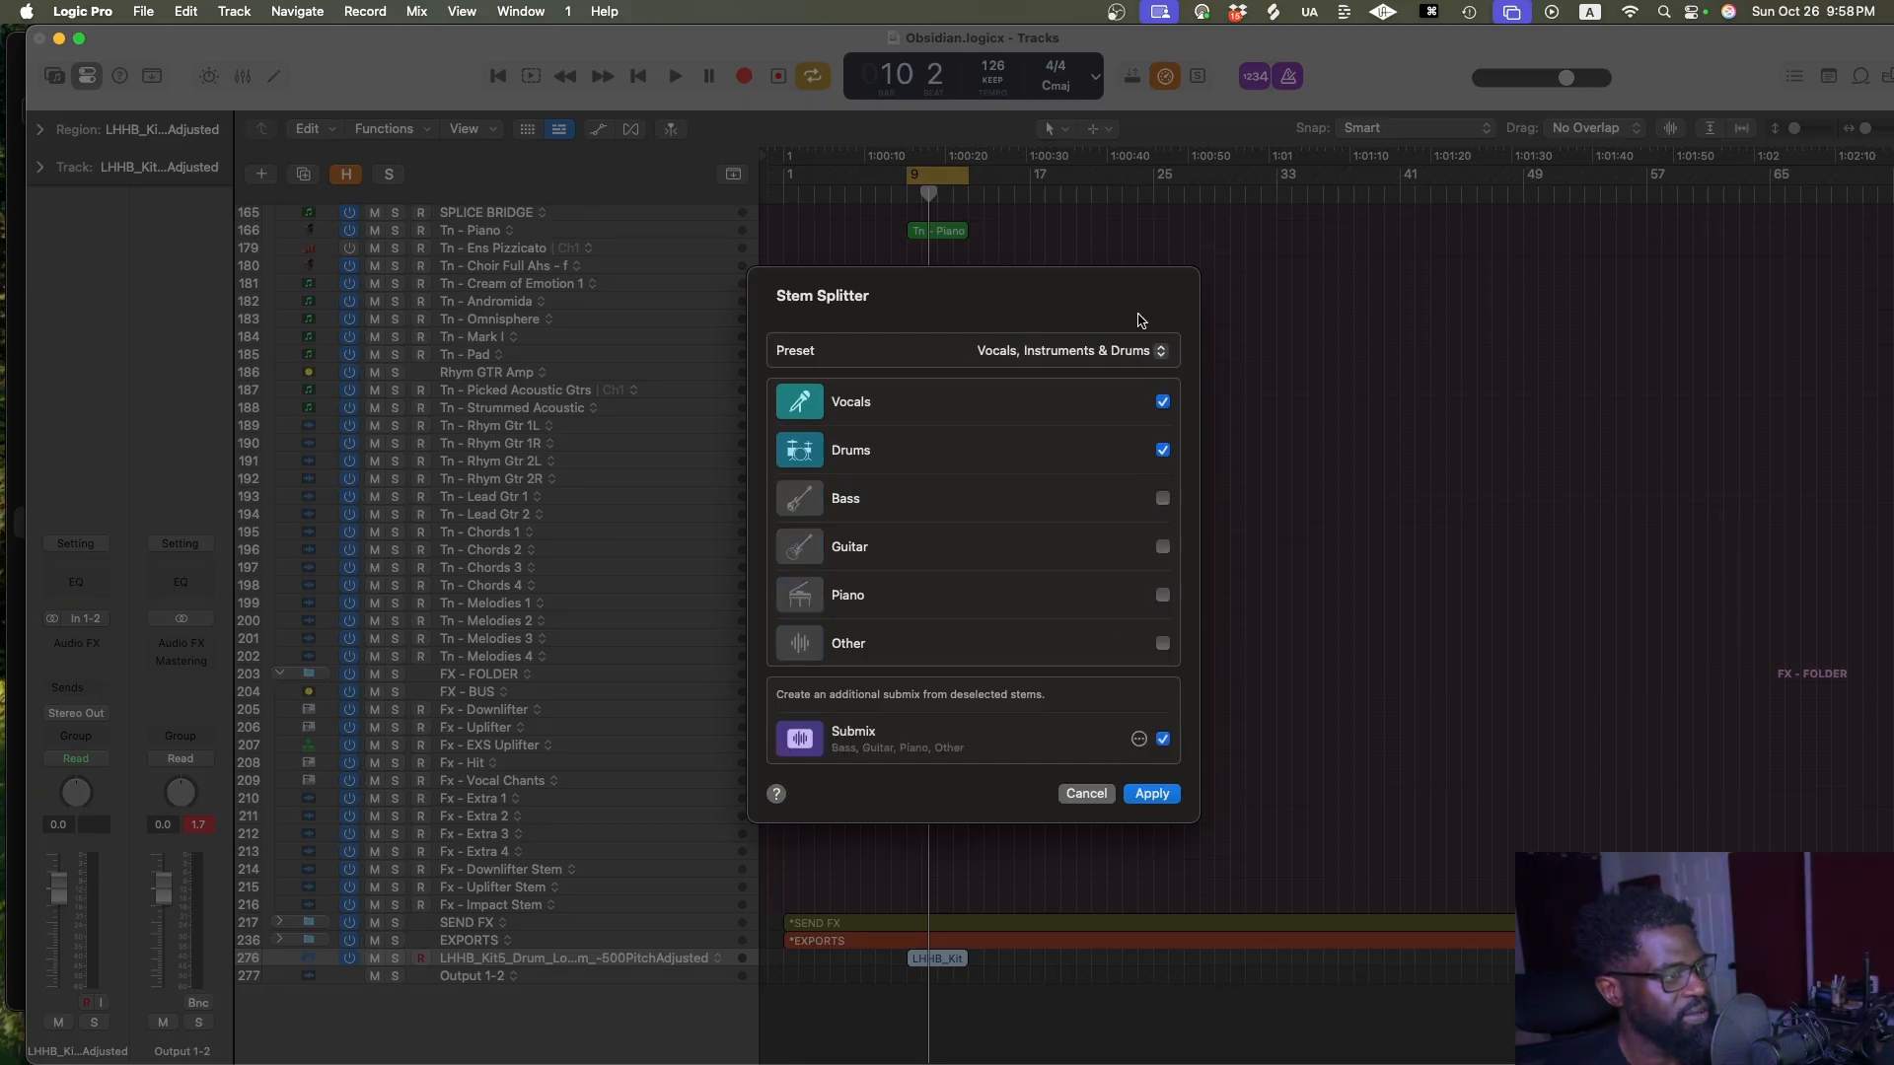
left_click(1139, 739)
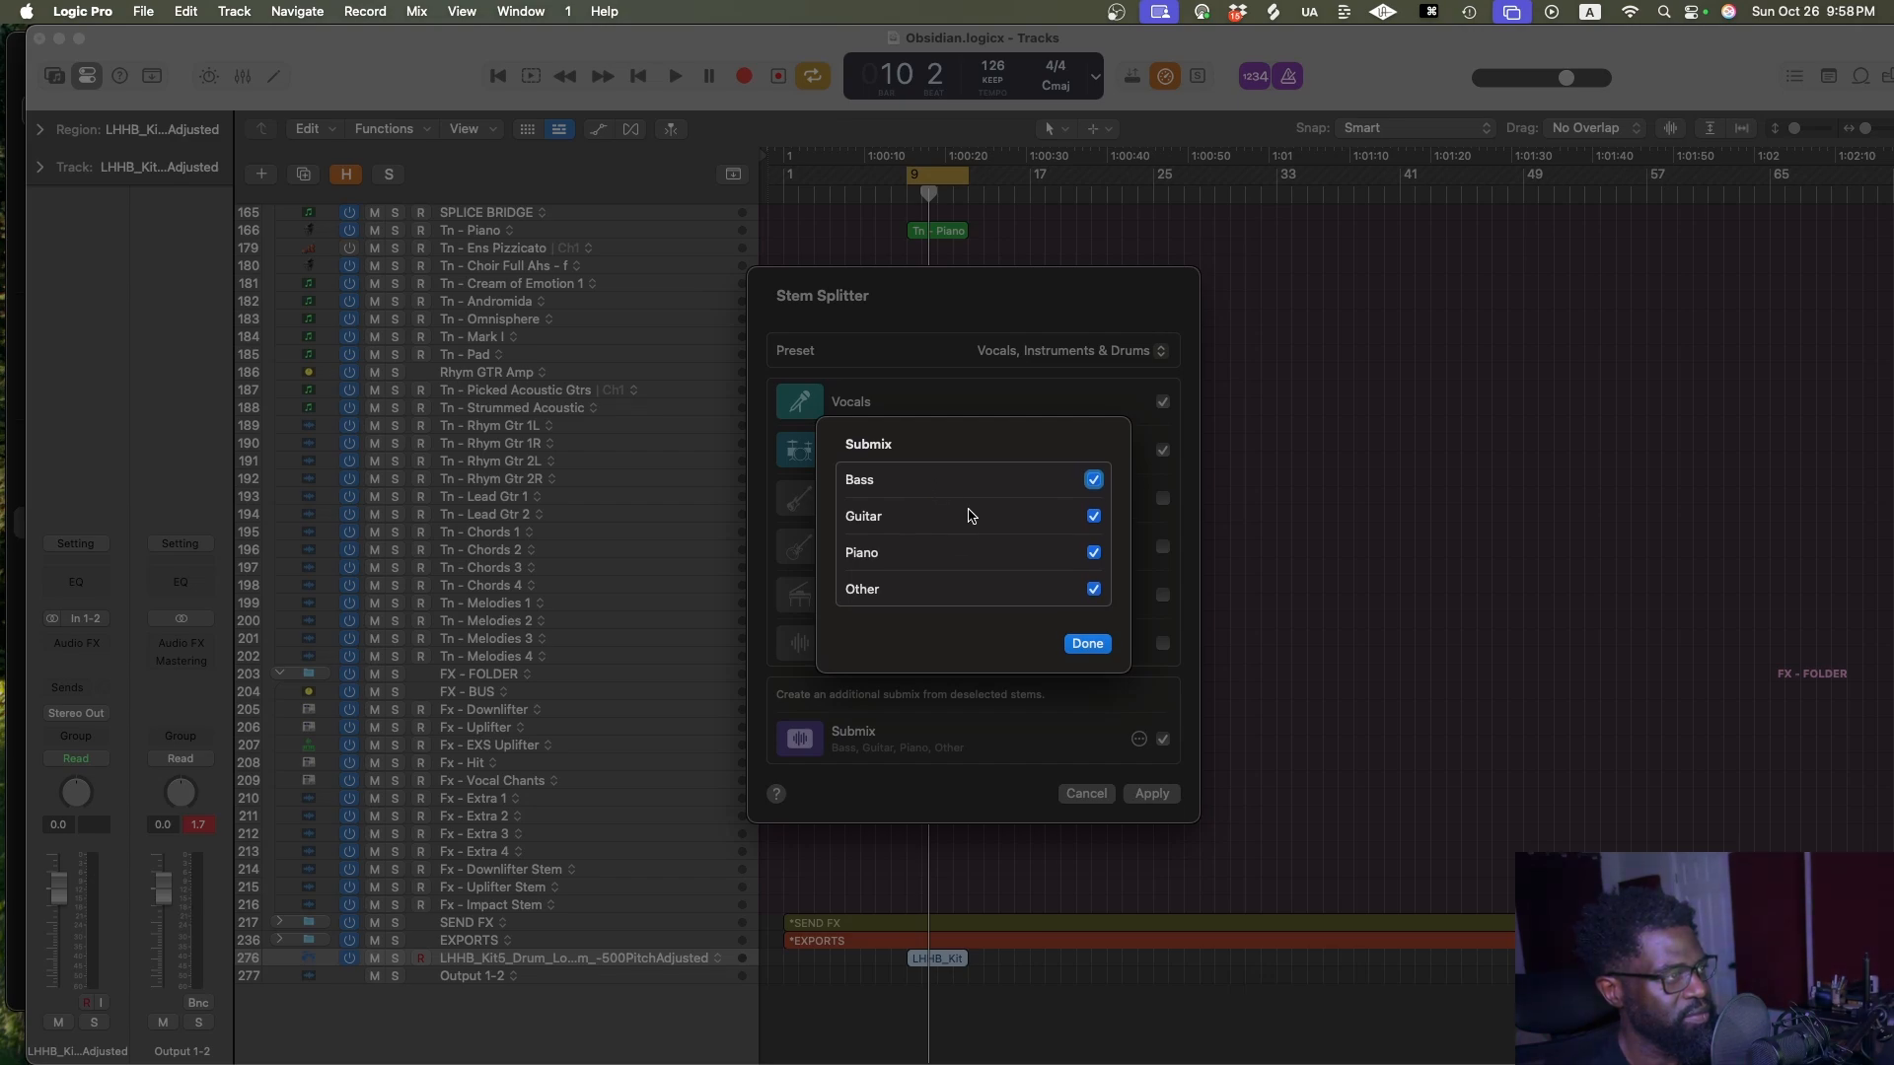
left_click(1087, 643)
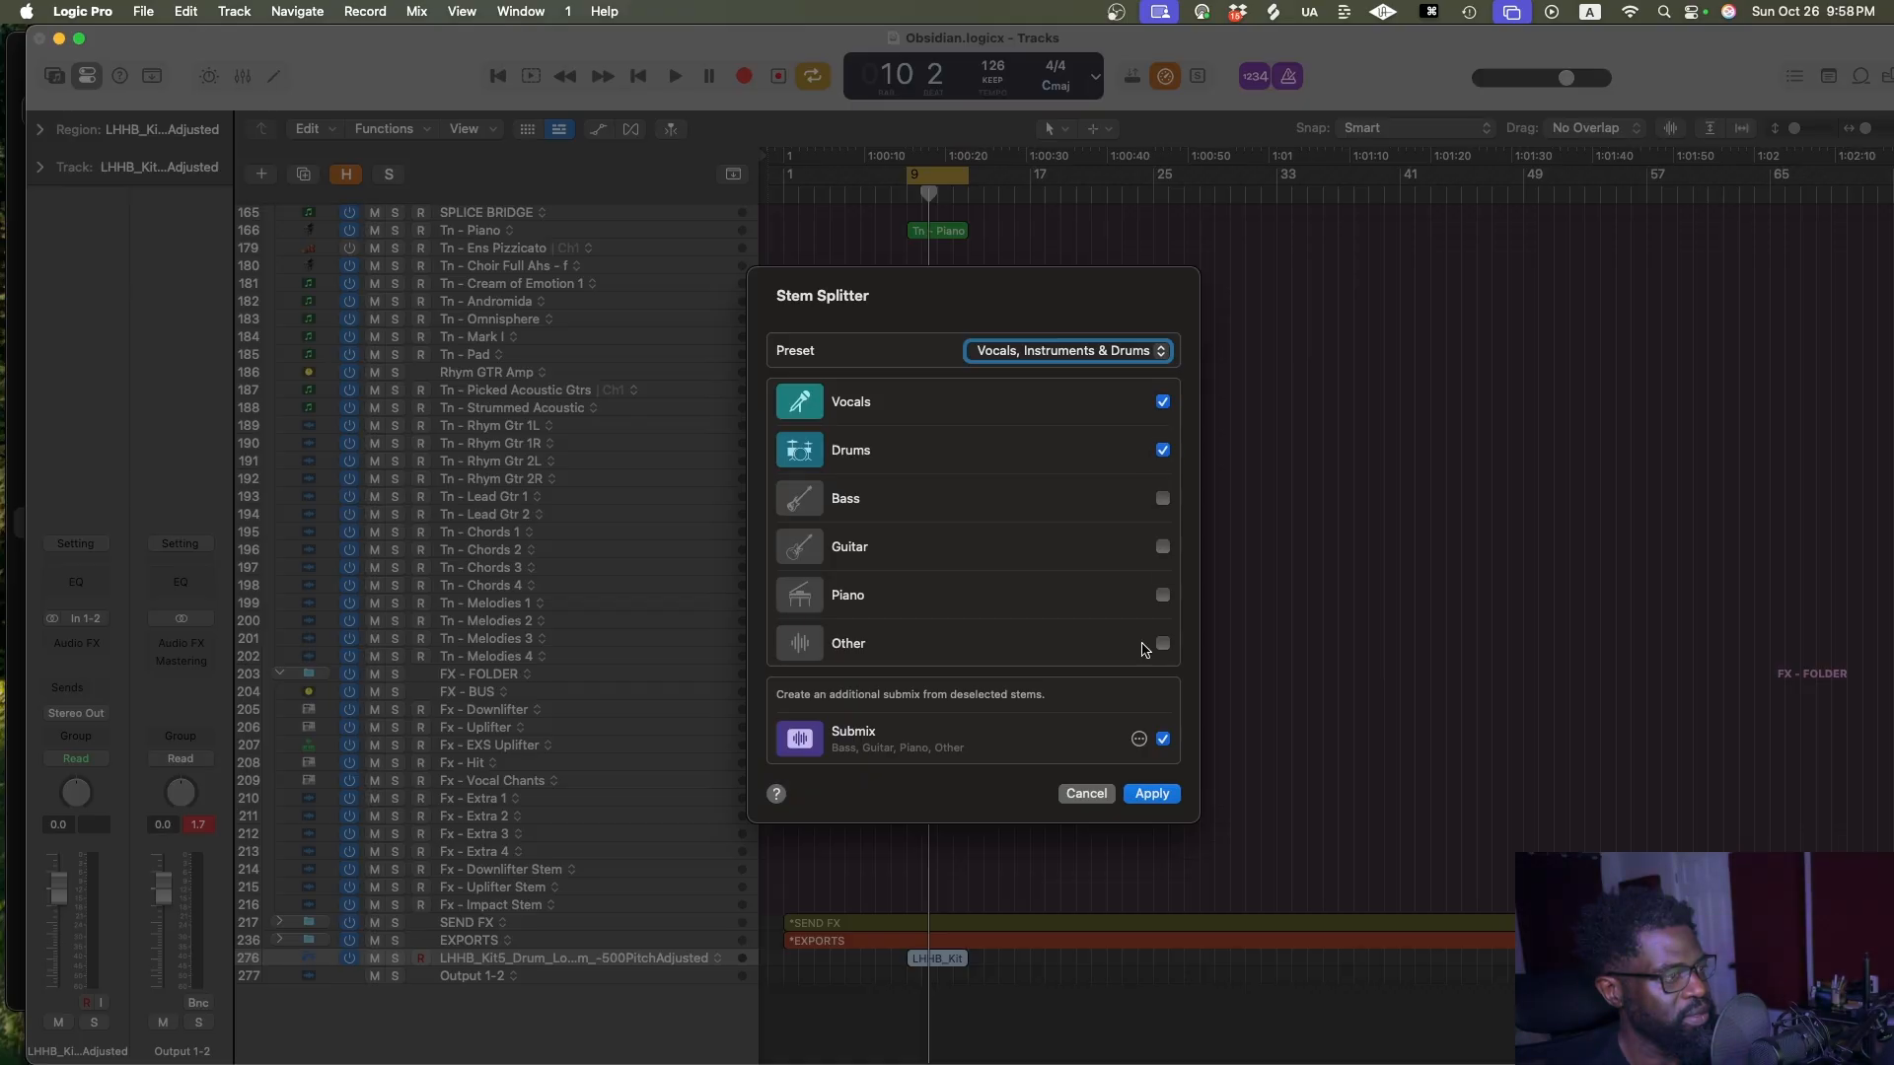
left_click(1158, 351)
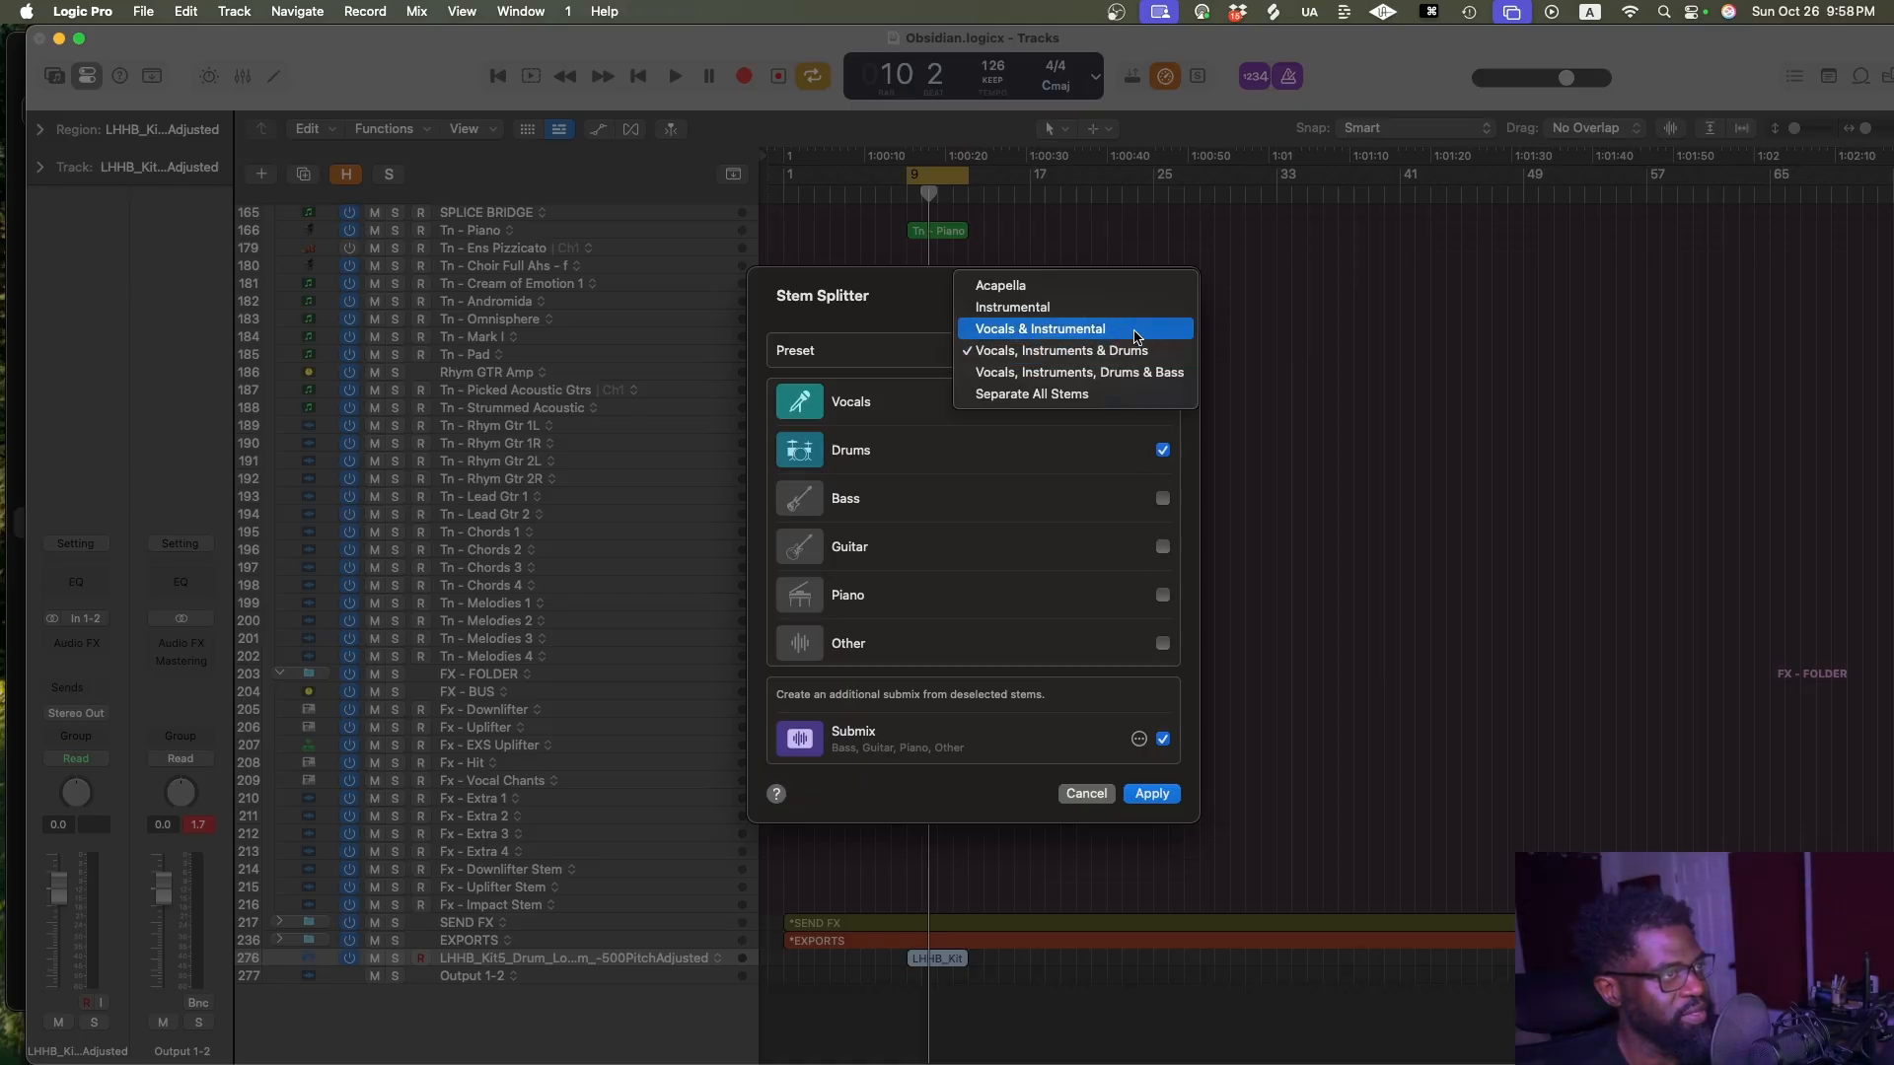
left_click(1139, 353)
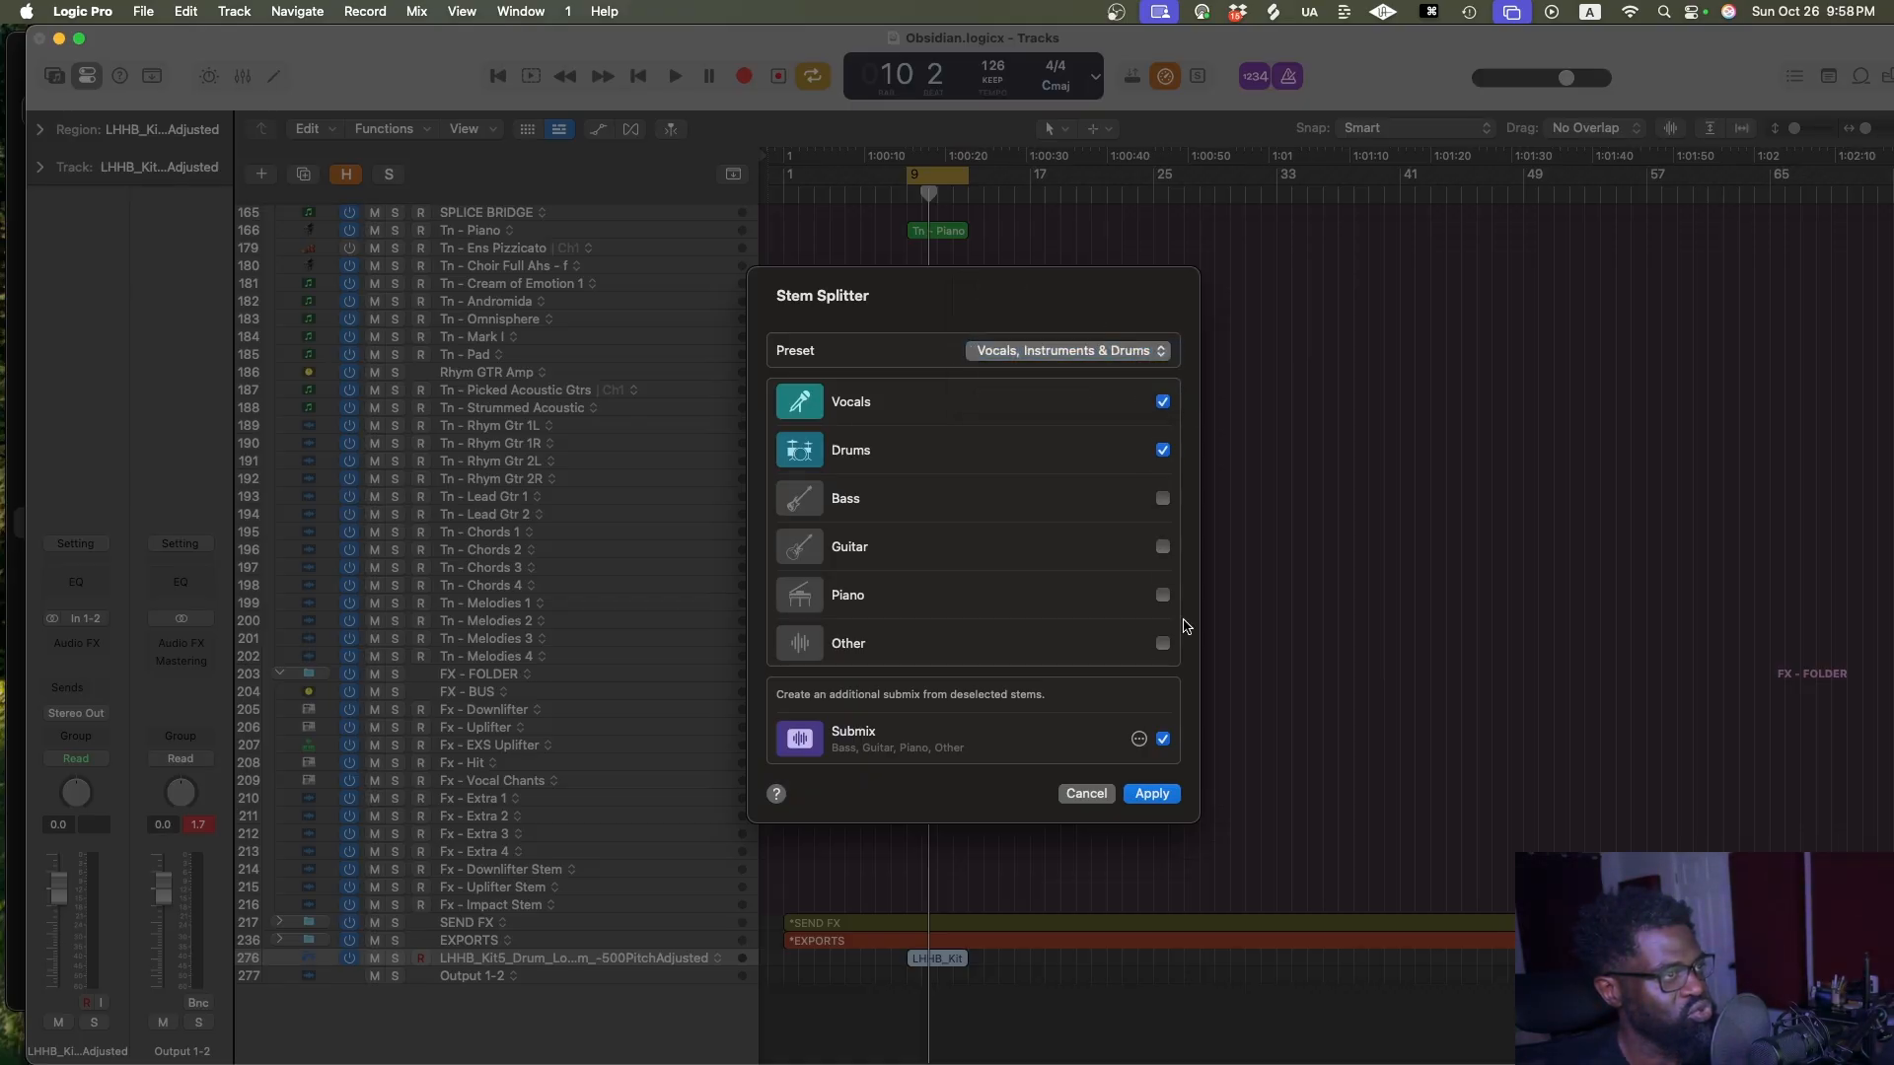
left_click(1146, 792)
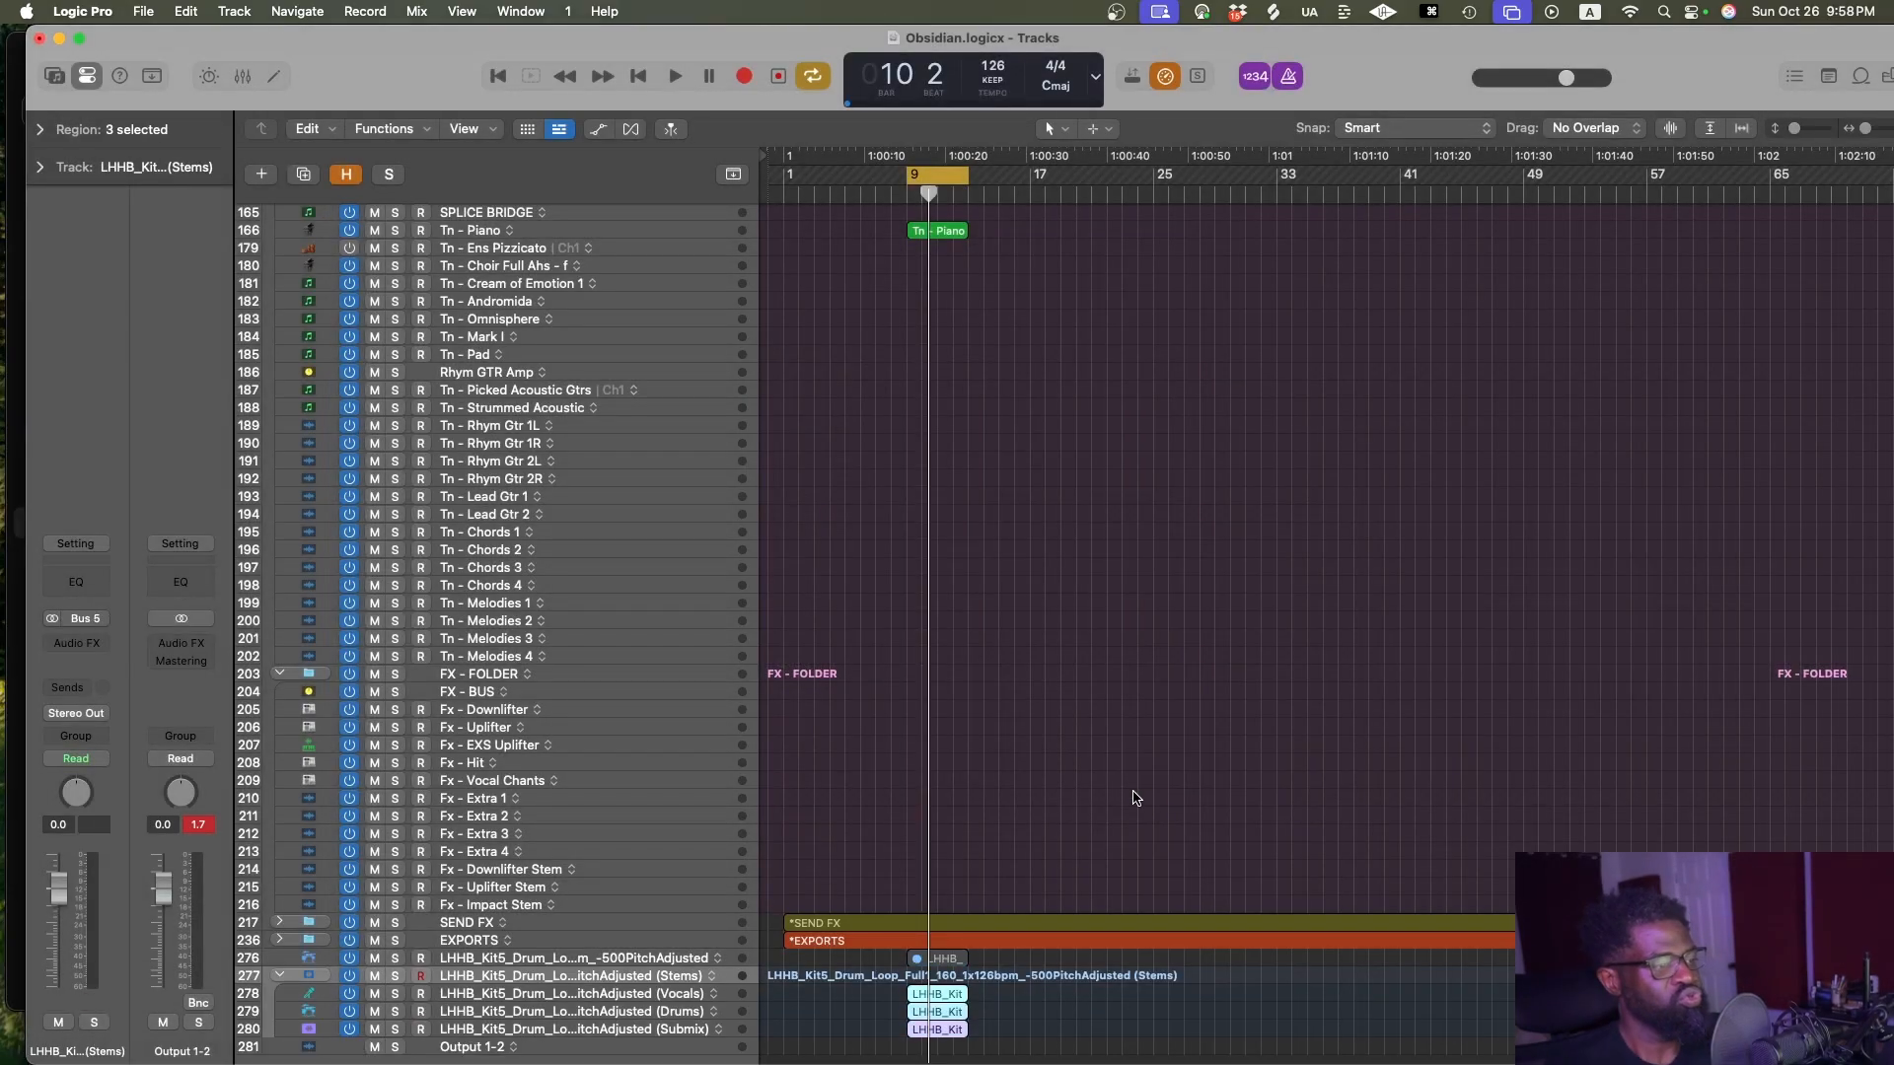
Examine the waveforms of the split Vocals, Drums and Submix stems of the Kit5 drum loop
scroll(1085, 1015, "down", 2)
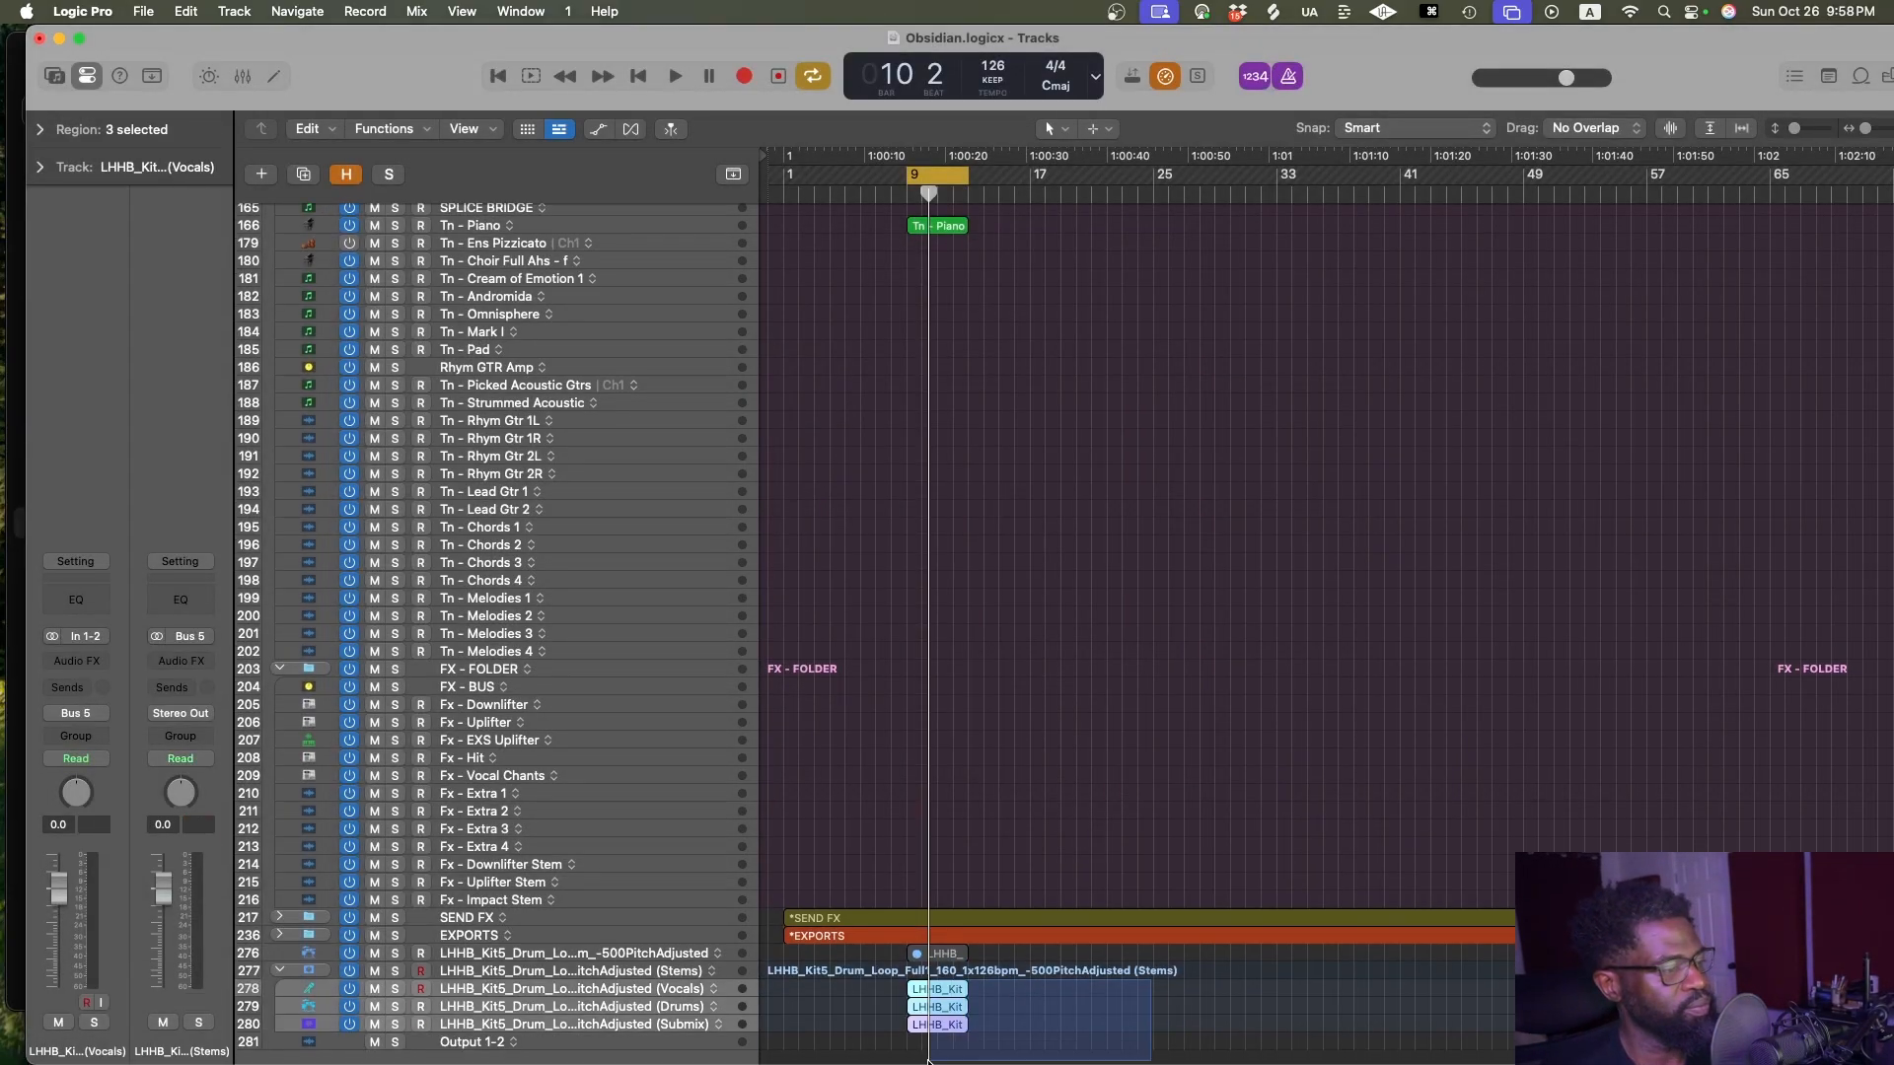
key("z")
key("ctrl+alt+Left")
key("ctrl+alt+Left")
key("ctrl+alt+Up")
key("ctrl+alt+Up")
key("ctrl+alt+Up")
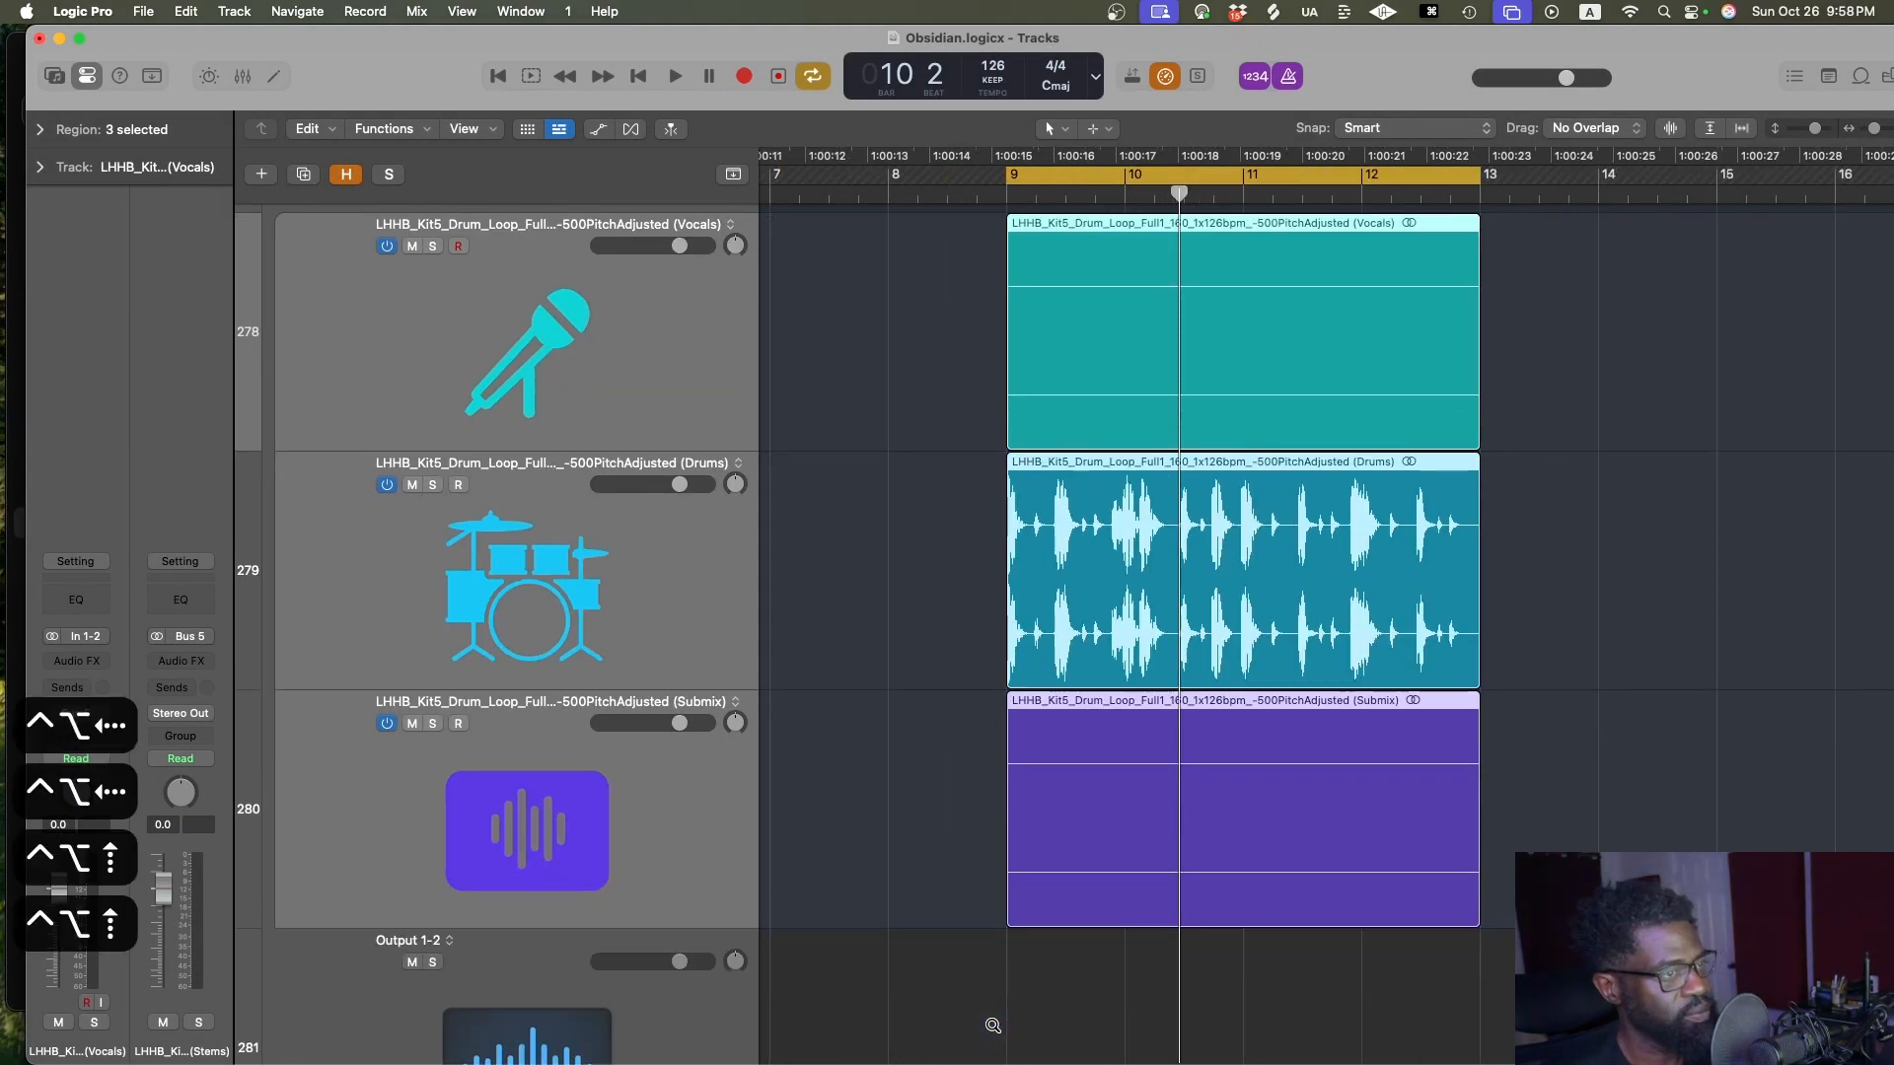
Undo the stem split of the Kit5 drum loop and save the project
scroll(993, 1031, "up", 5)
key("super+z")
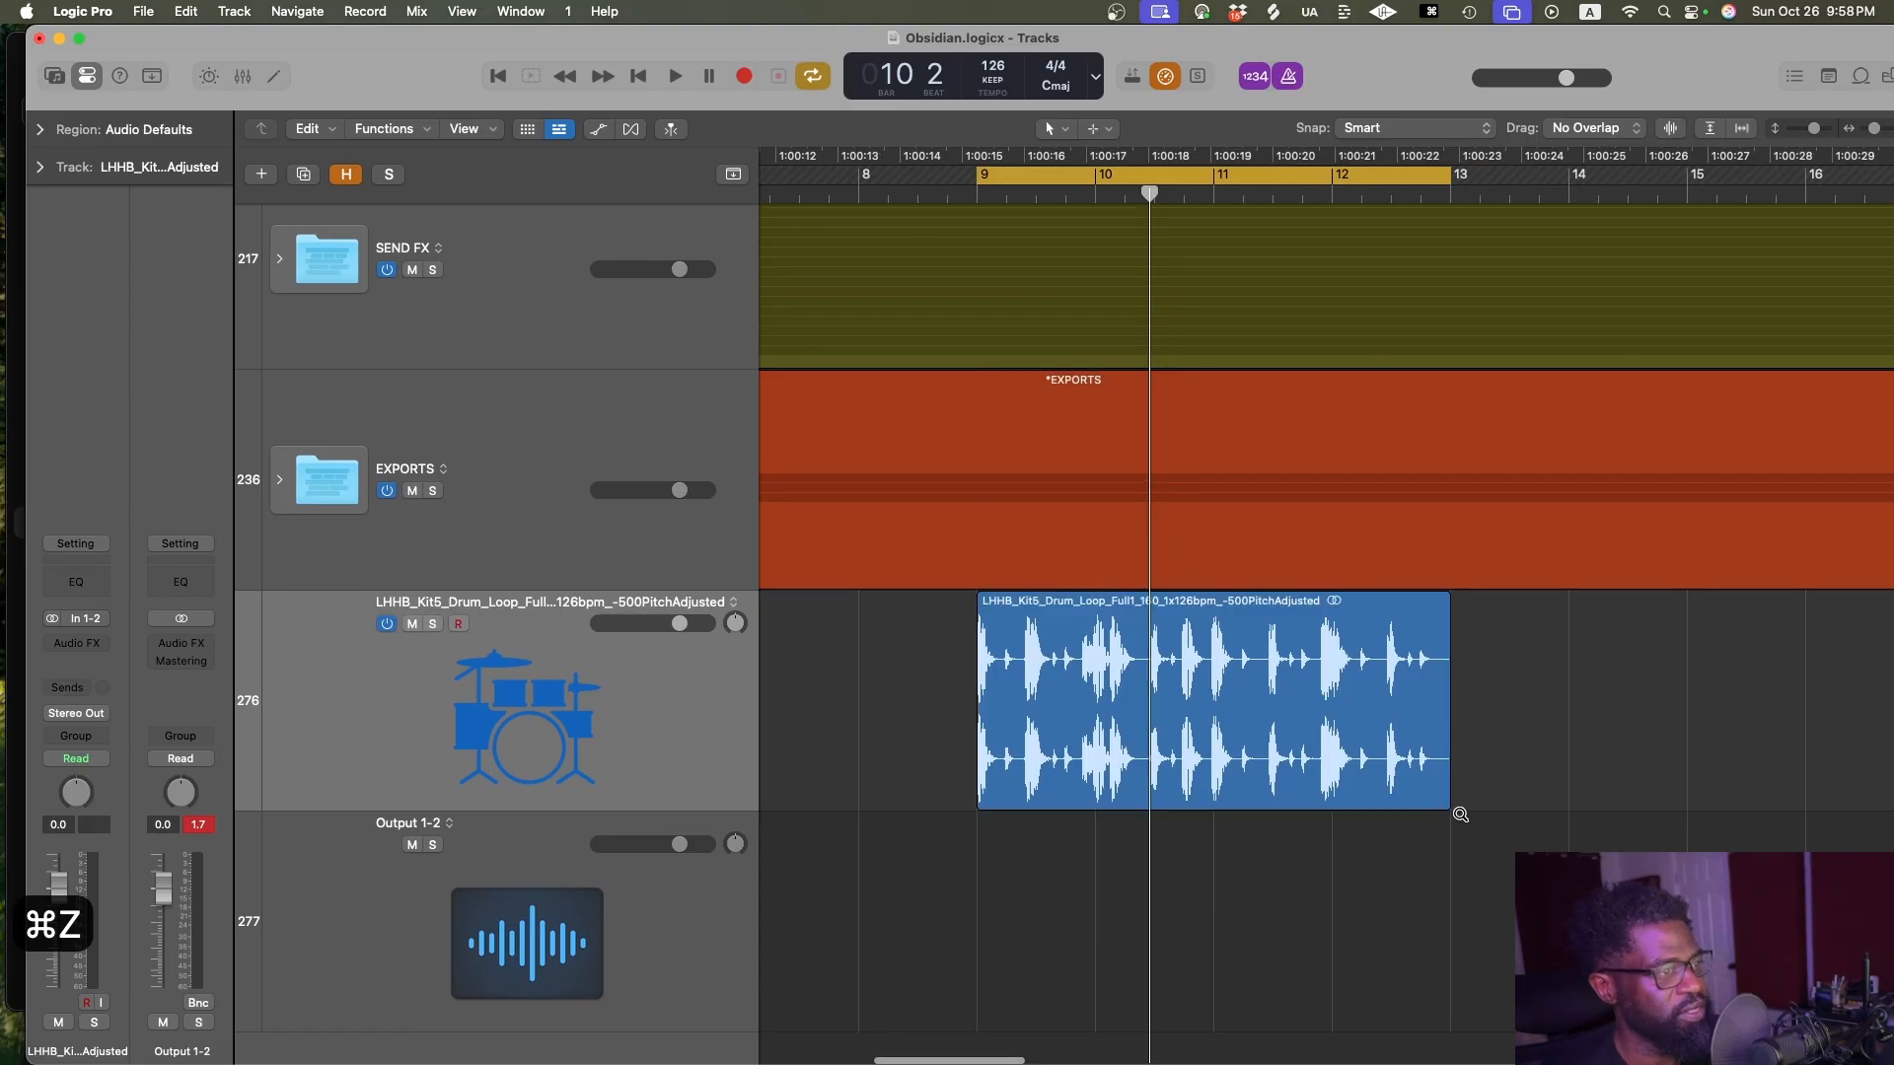
key("ctrl+alt+Left")
key("ctrl+alt+Left")
key("super+s")
mouse_move(681, 1057)
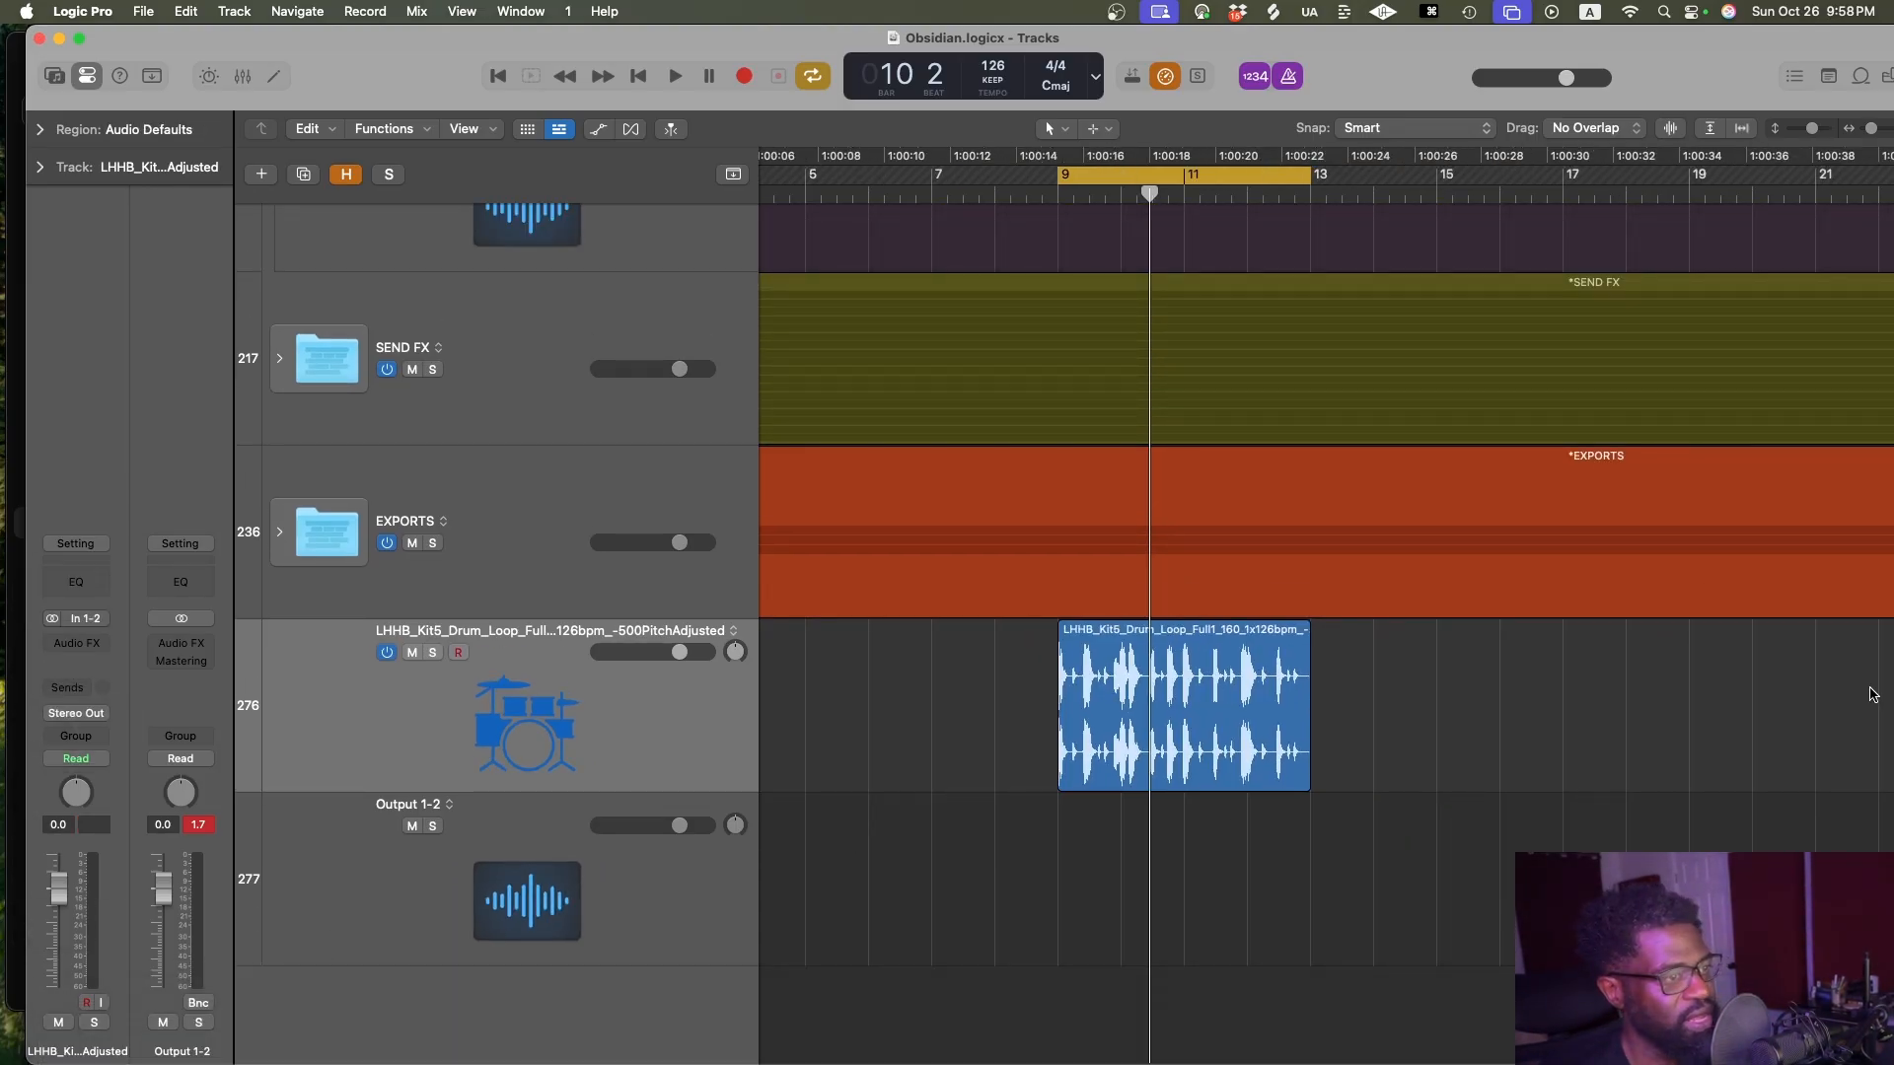
Switch to Chrome, open fadr.com/stems in a new tab and shift the browser window so the Kit5 drum loop region stays uncovered
key("super+Tab")
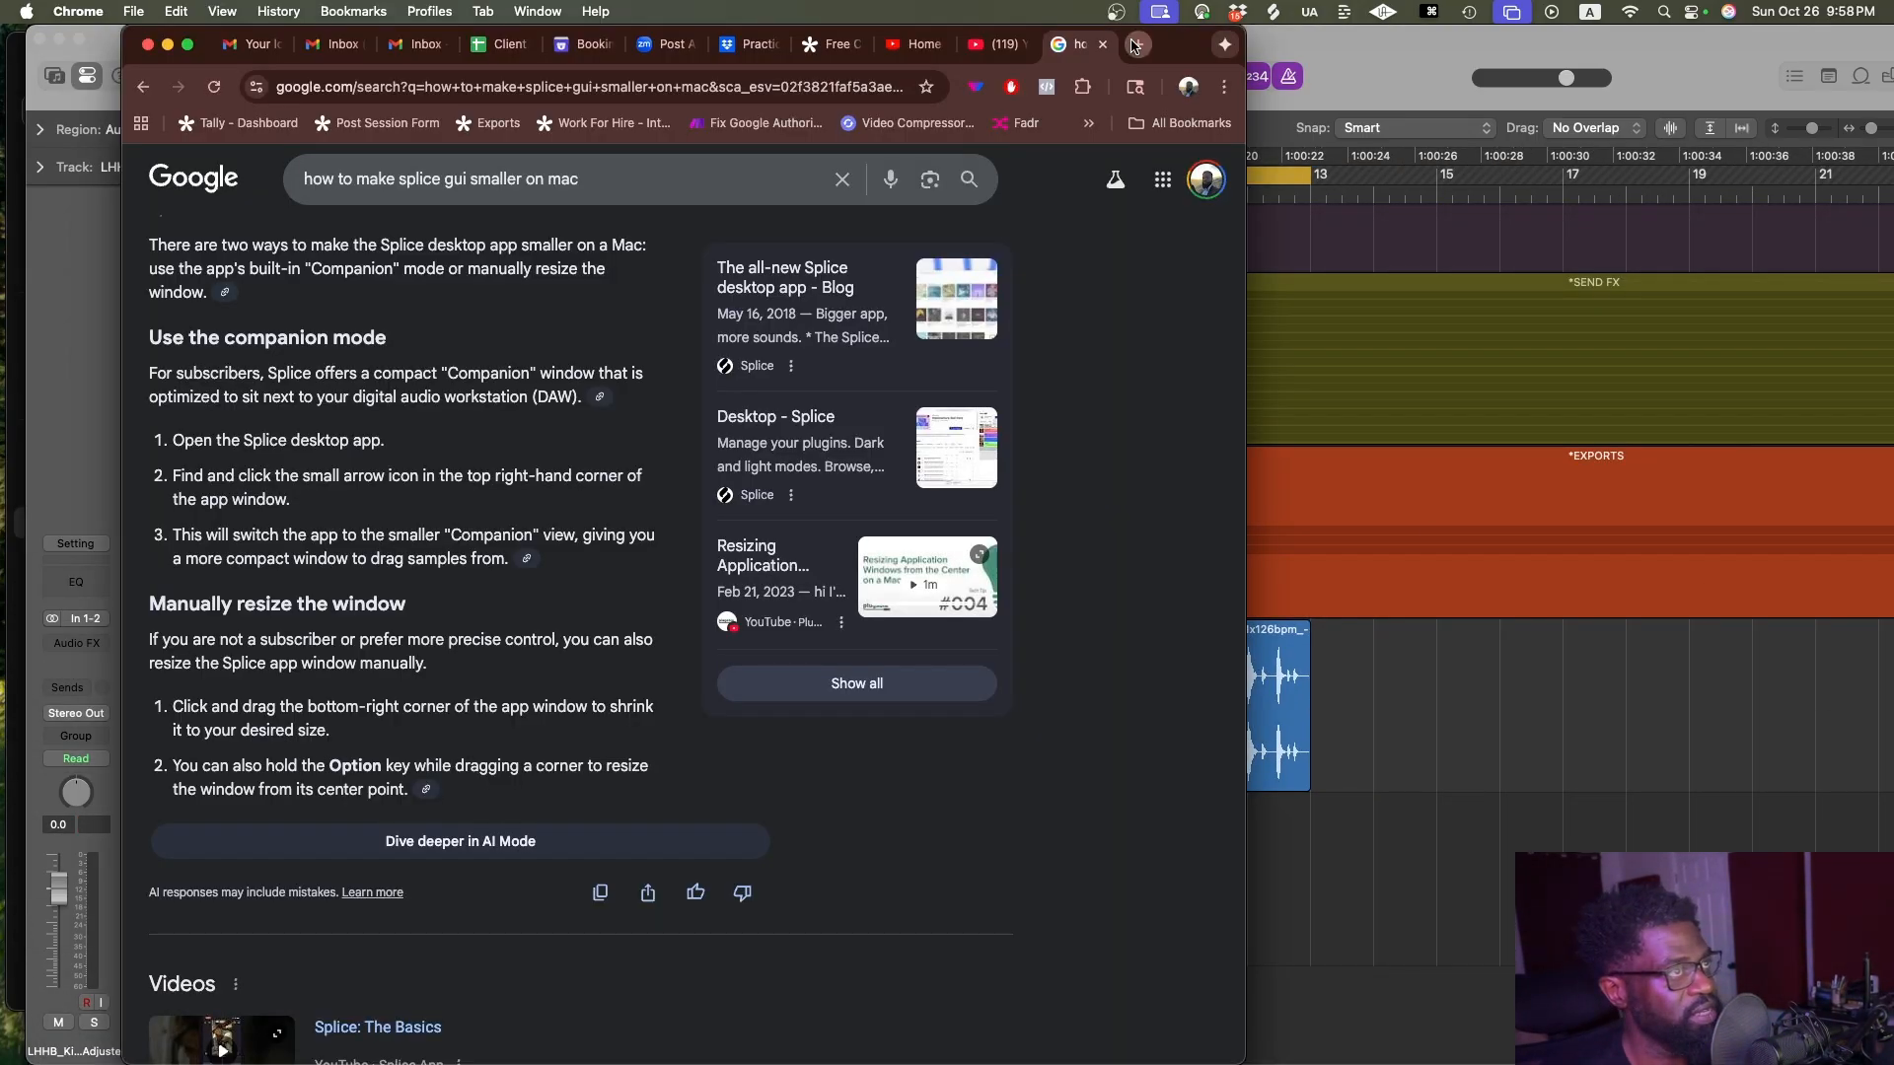
left_click(1139, 44)
left_click(683, 94)
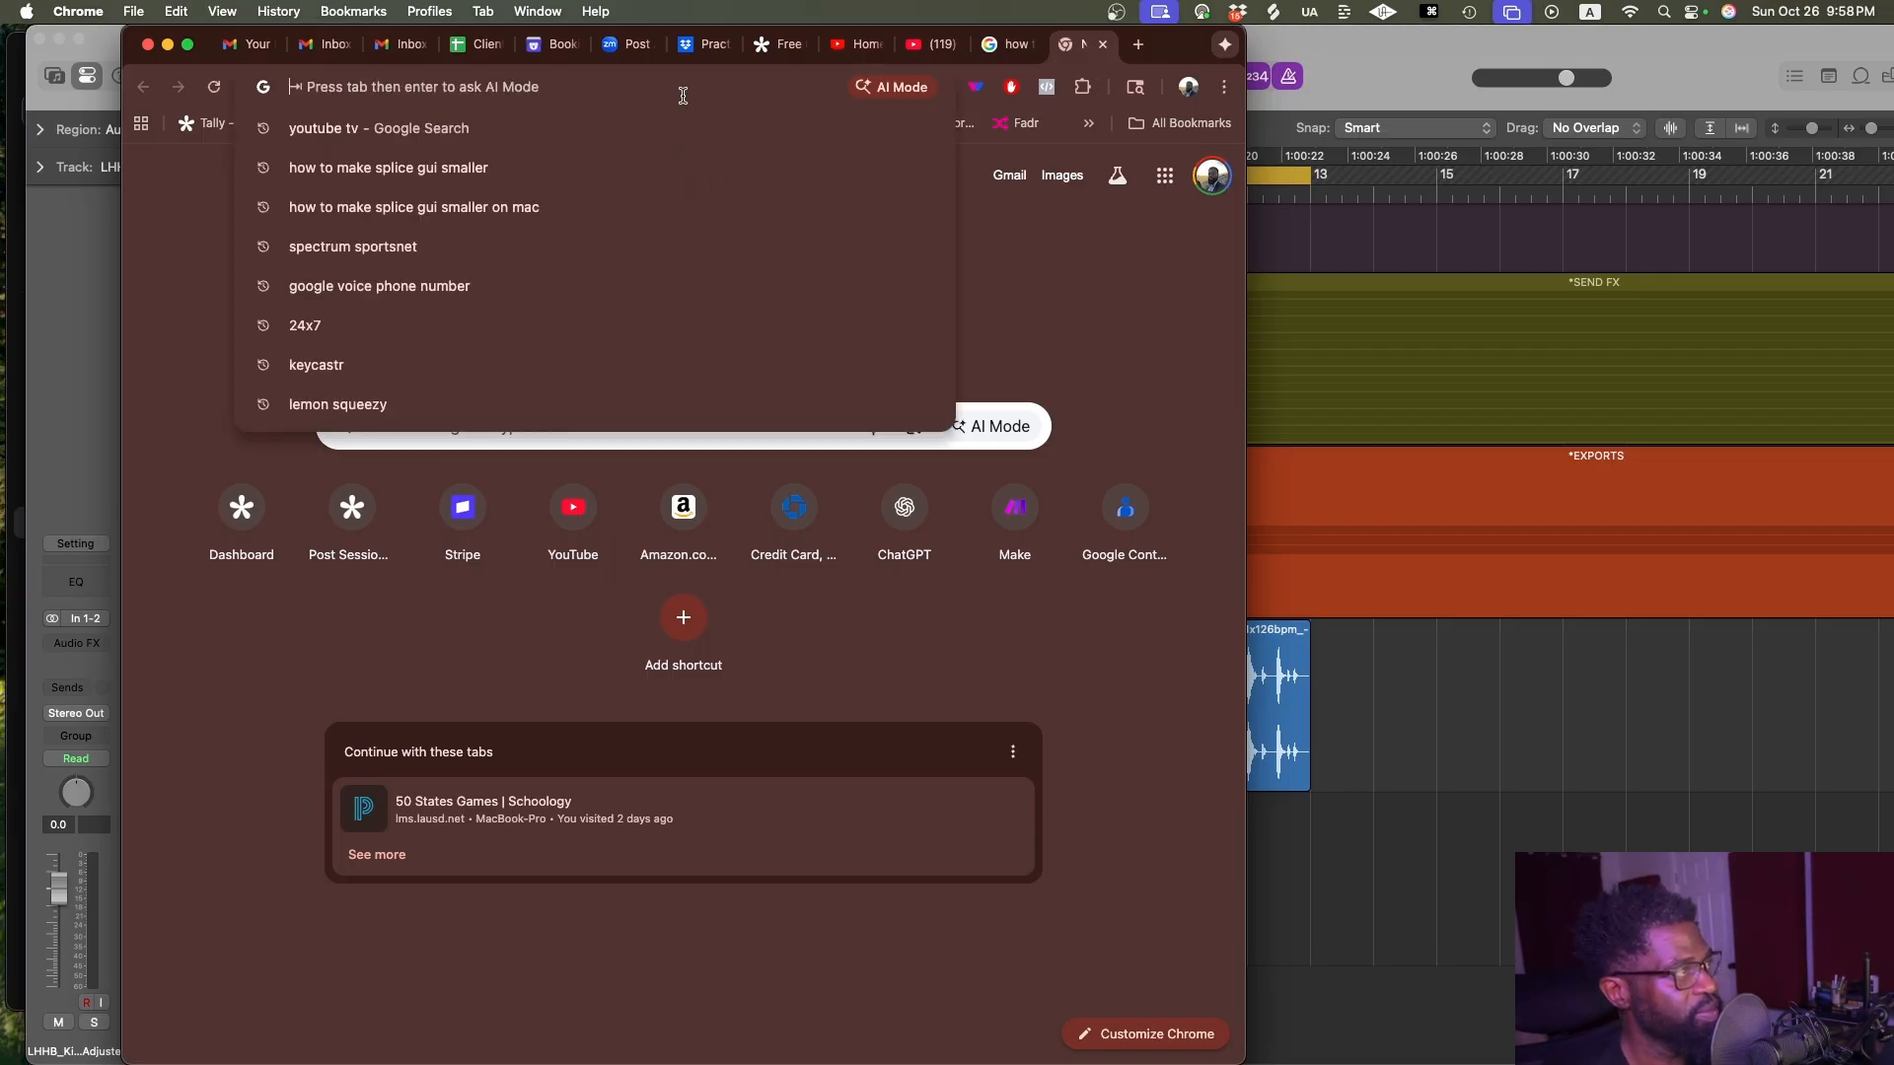
type("fad")
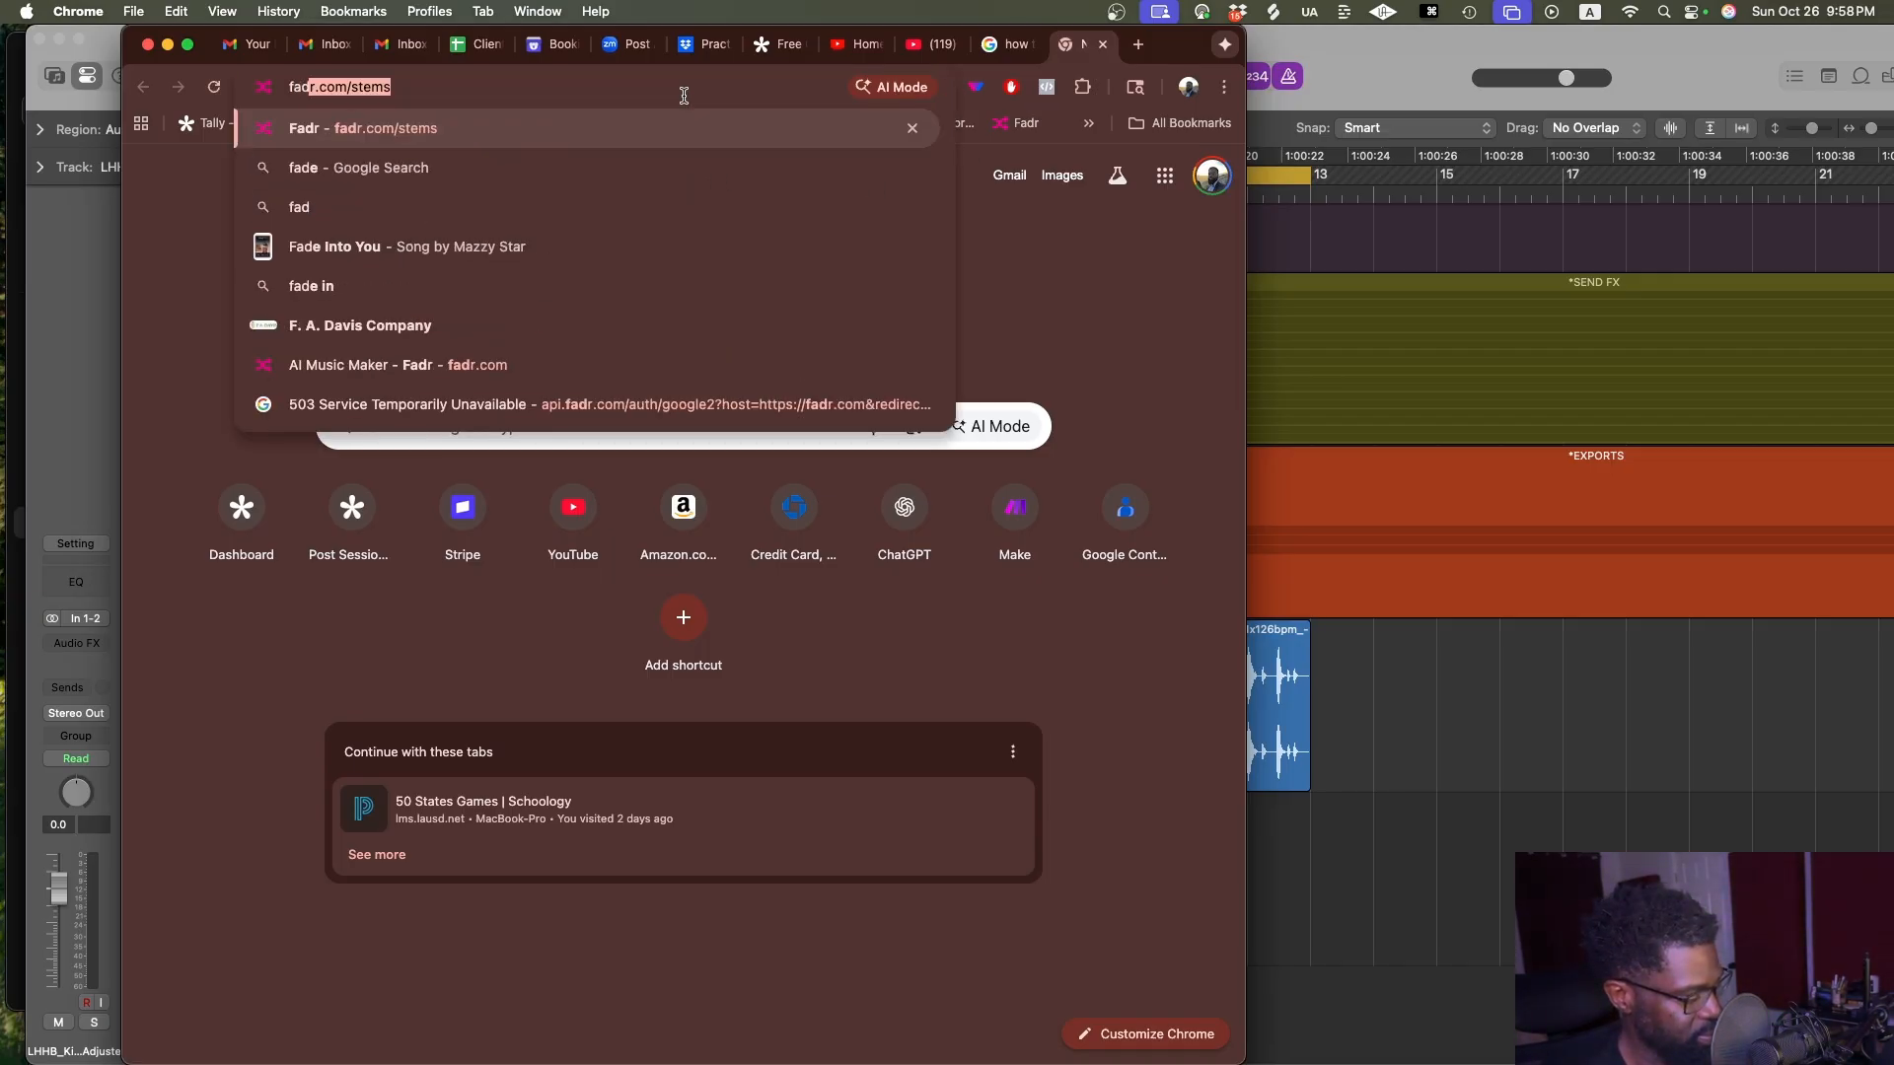
type("r")
key("Return")
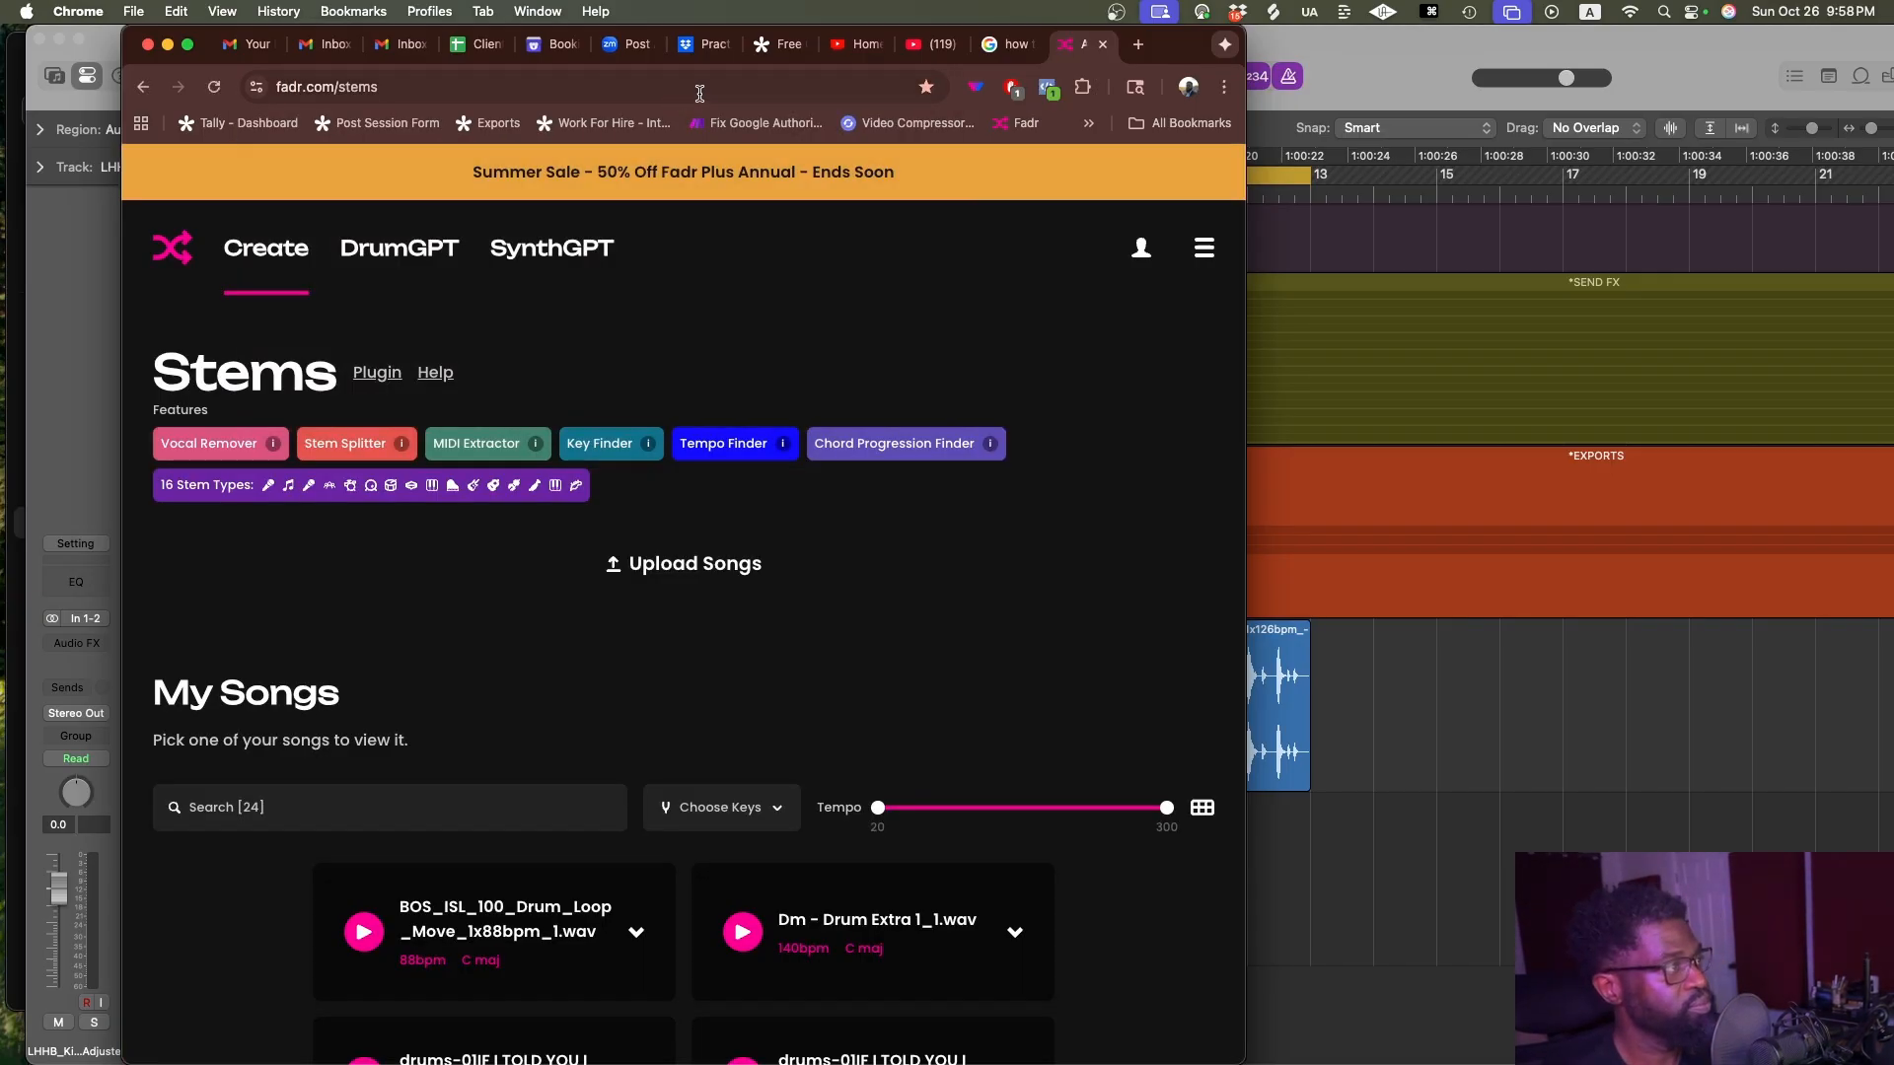
left_click_drag(1181, 55, 1127, 35)
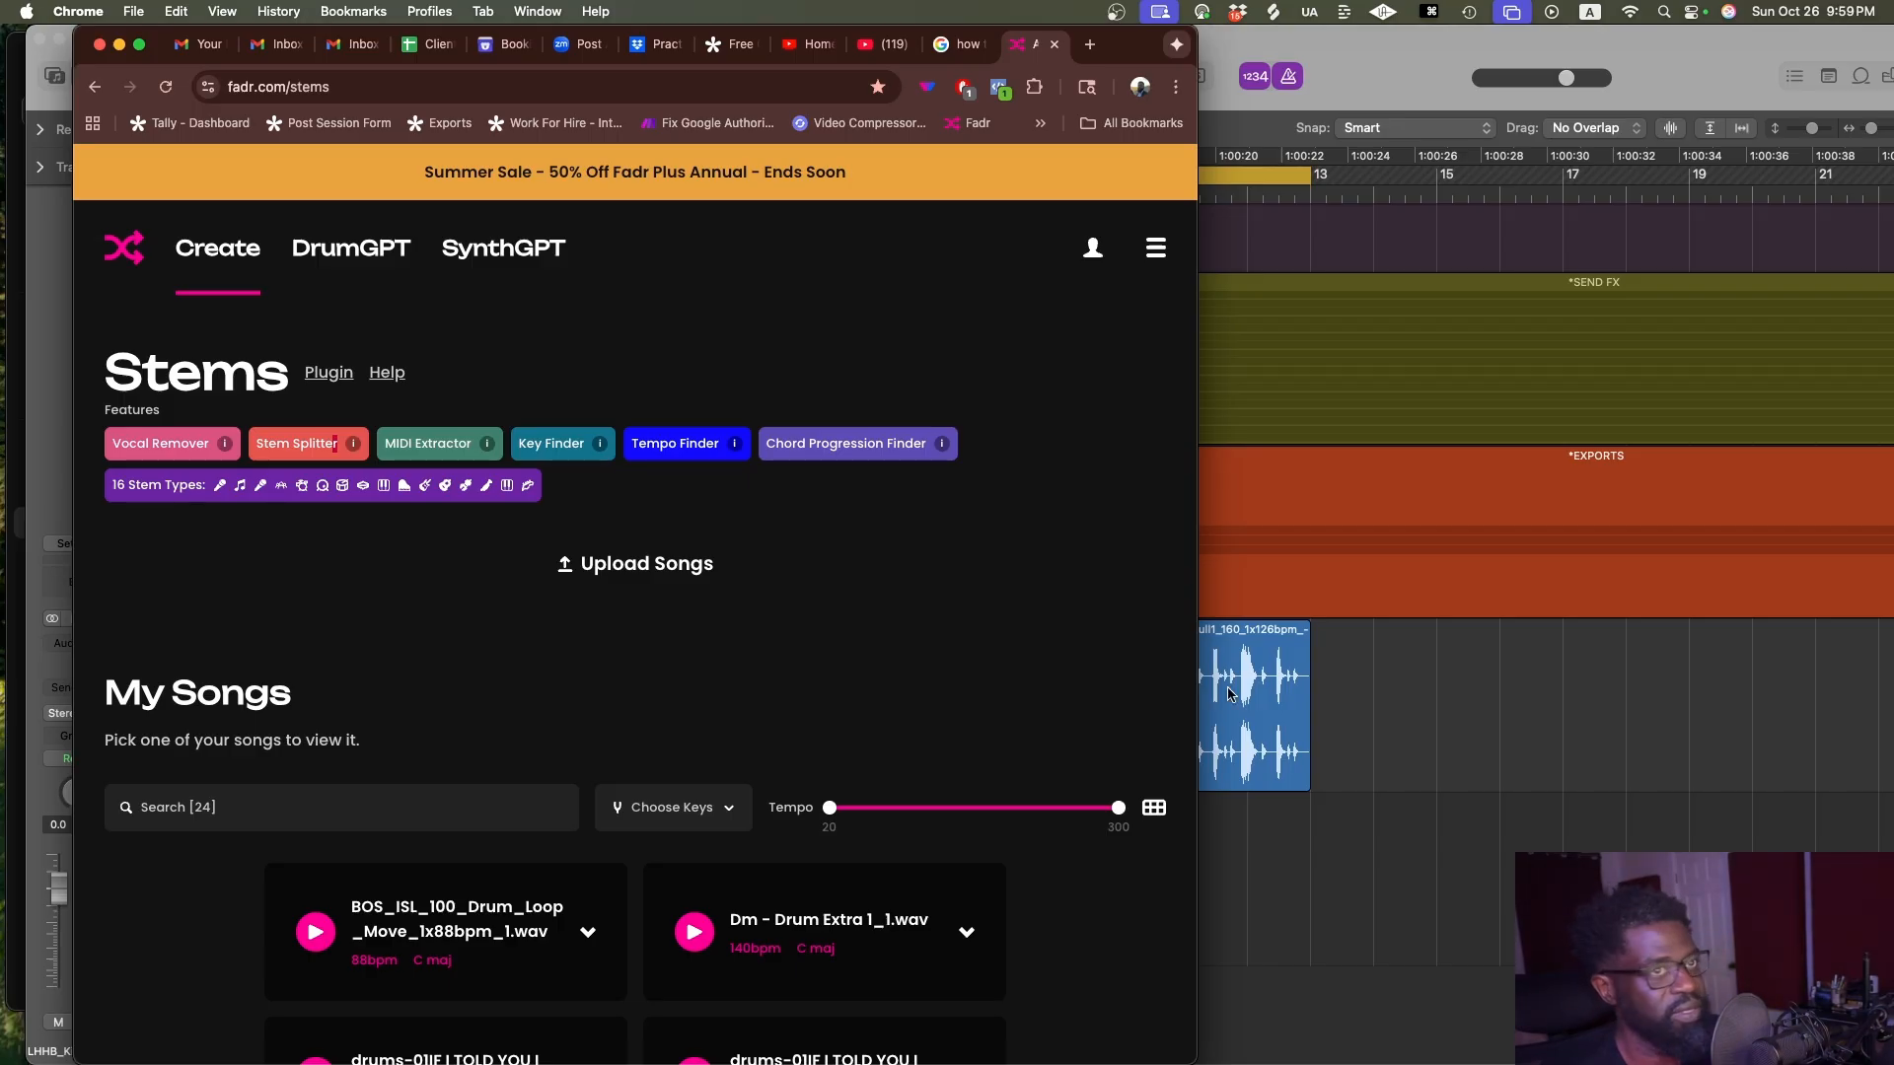
Upload the Kit5 drum loop from its Logic Pro region to the Fadr Stems page for stemming
key("super+Tab")
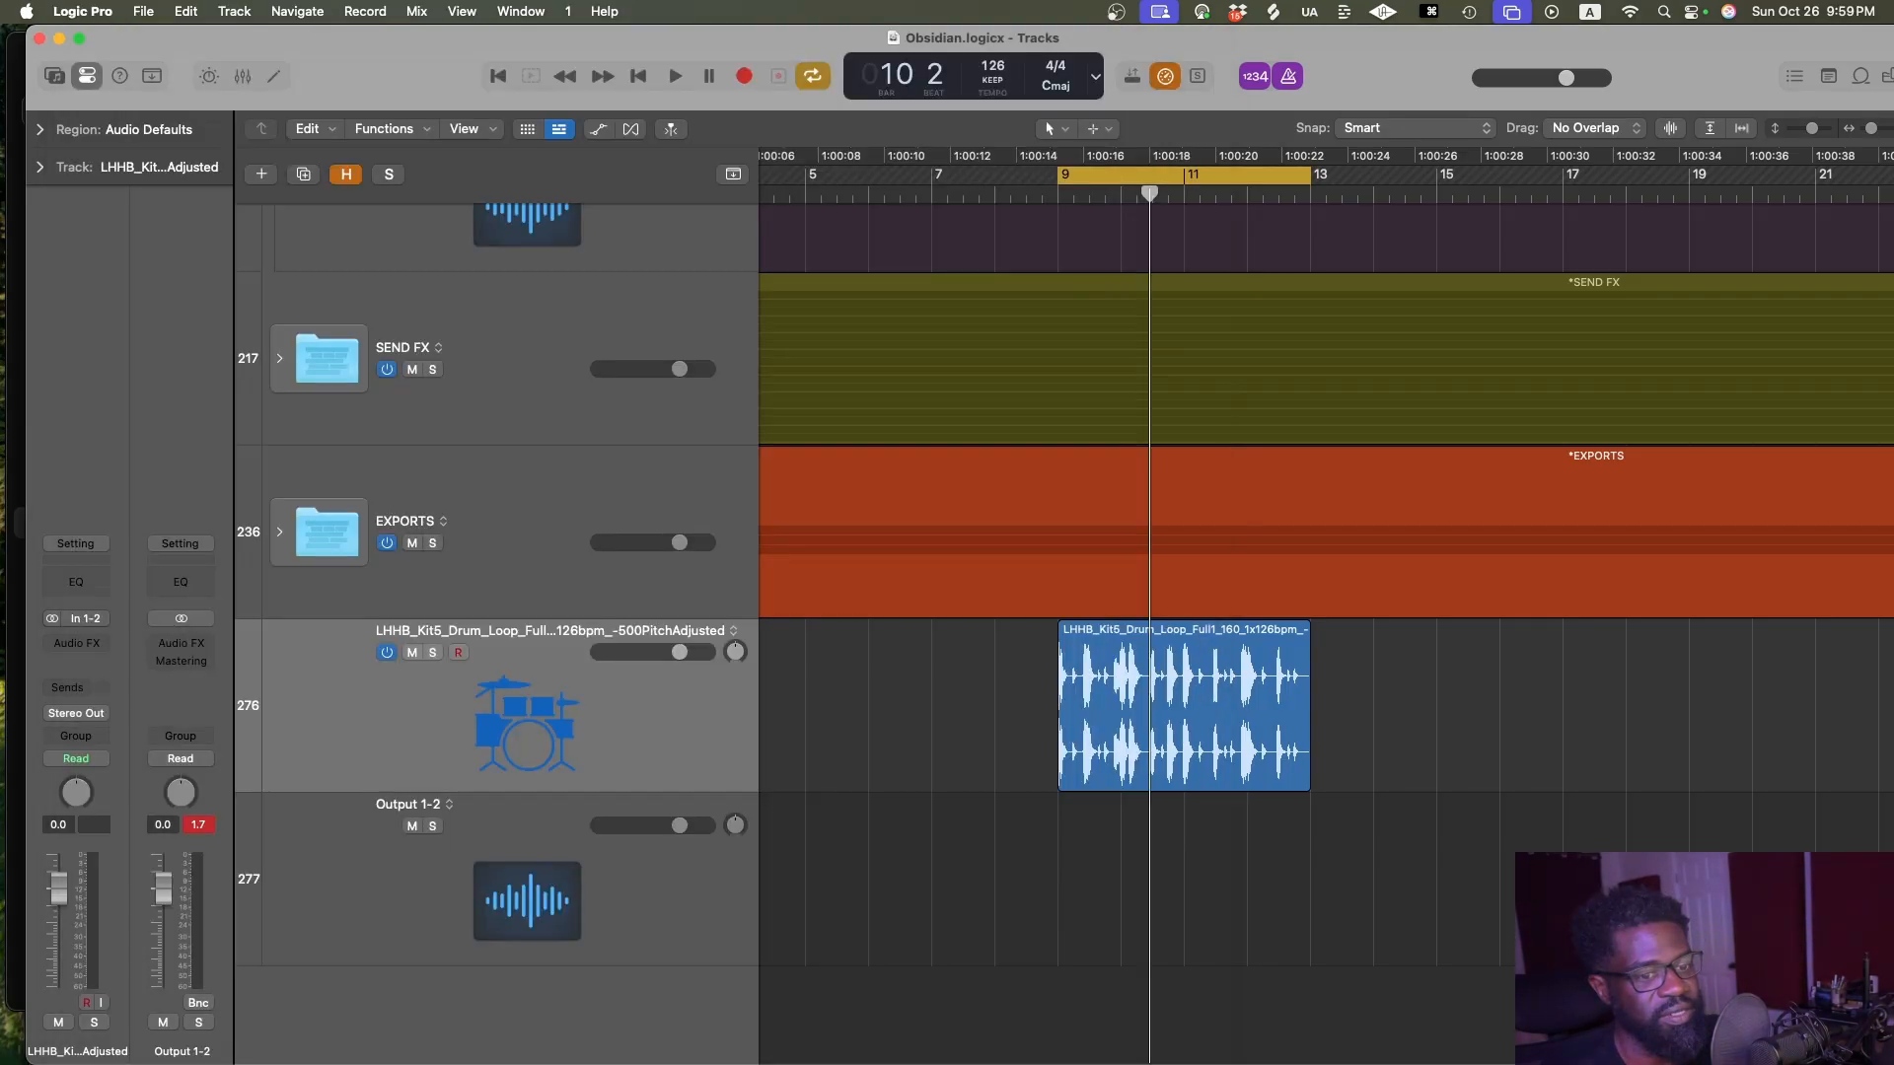
key("super+Tab")
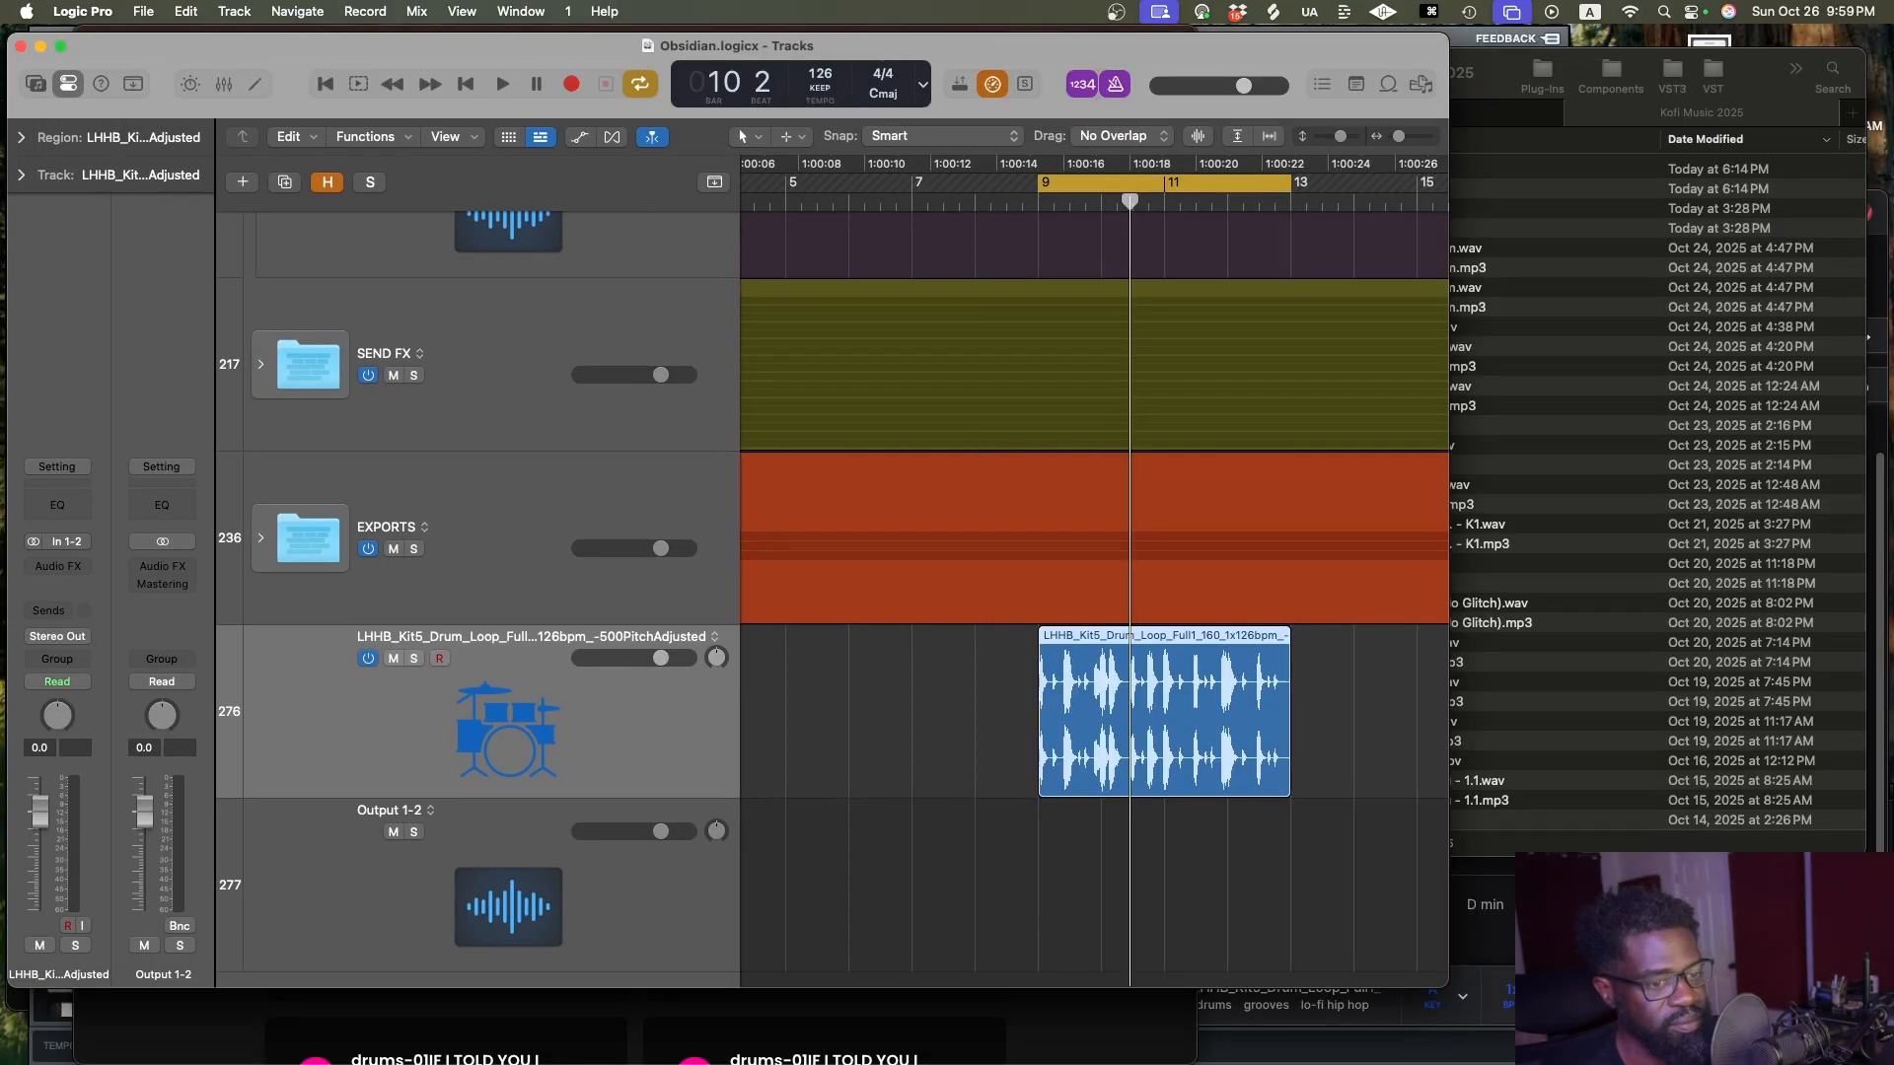
key("super+Tab")
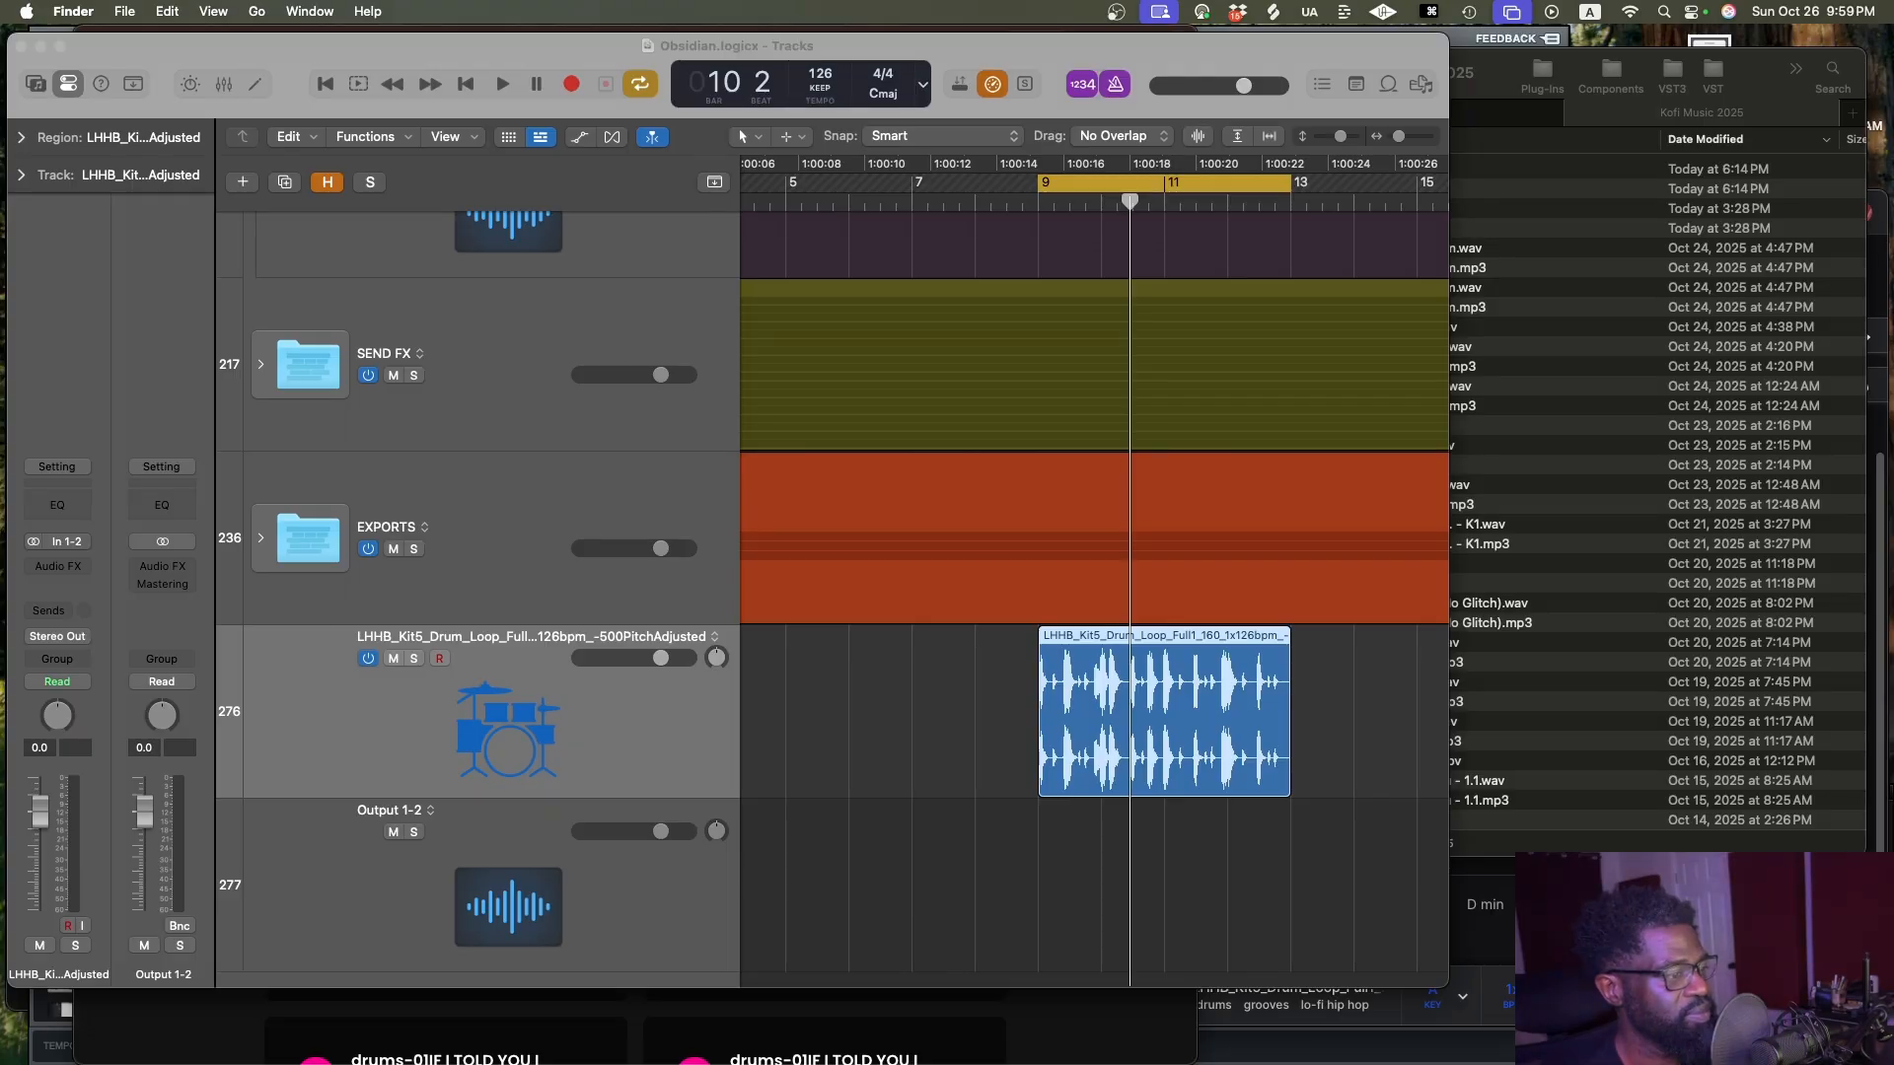
left_click(1165, 1063)
left_click_drag(1243, 710, 498, 523)
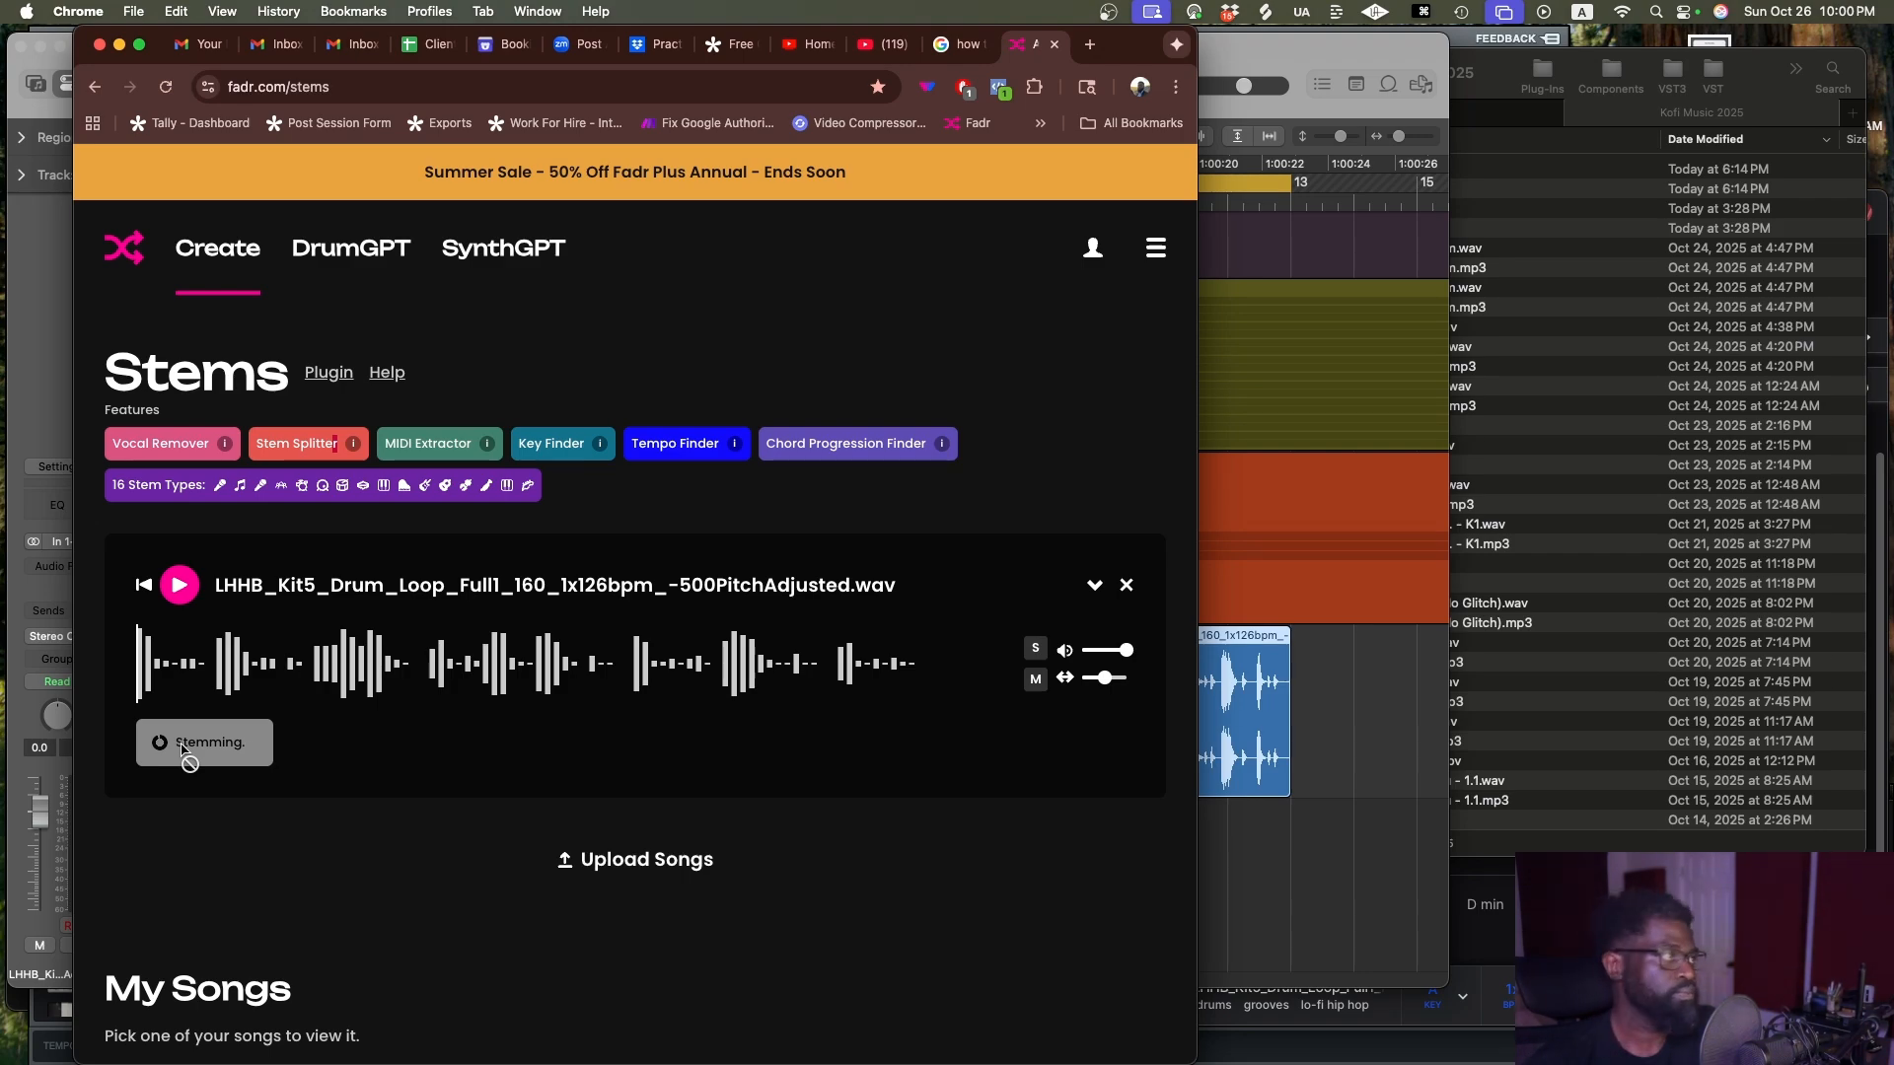
Rearrange the Chrome and Logic Pro windows so they overlap conveniently, and bring the Fadr page back to the front
double_click(1122, 61)
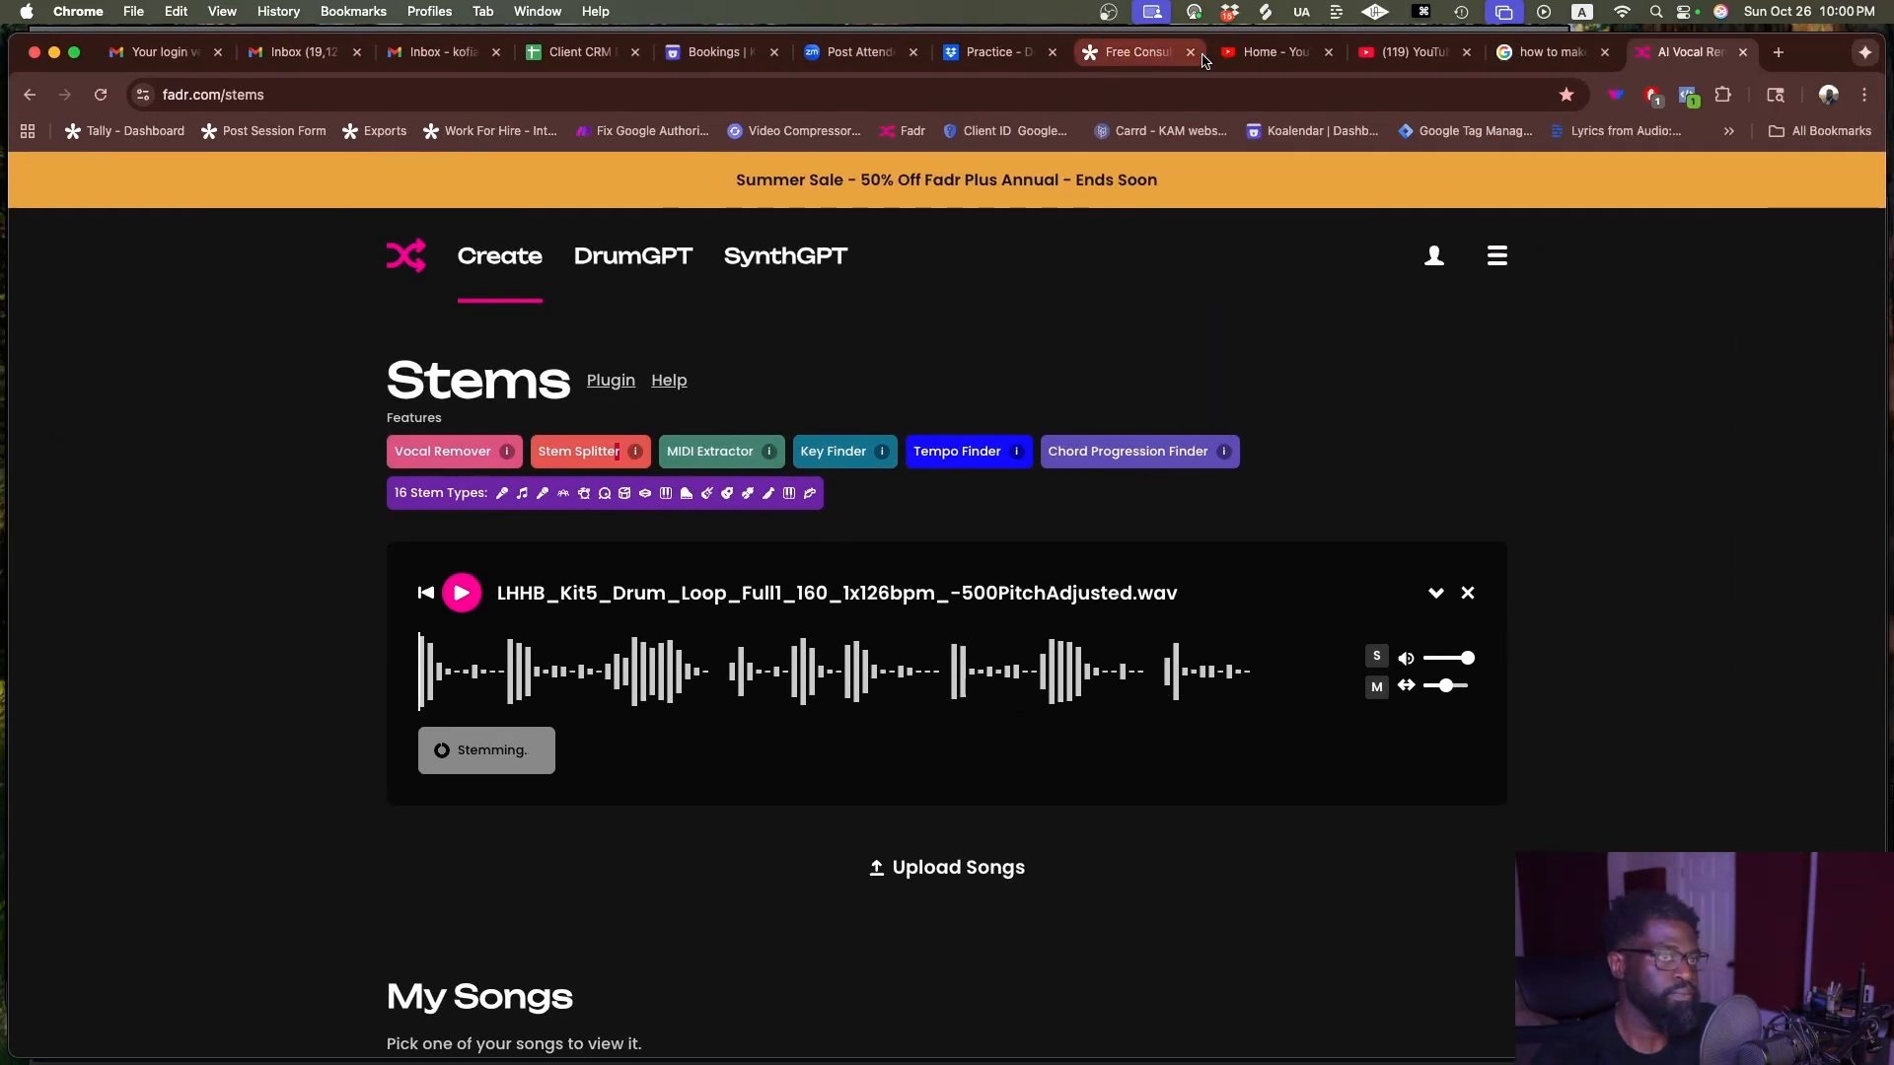
double_click(1810, 51)
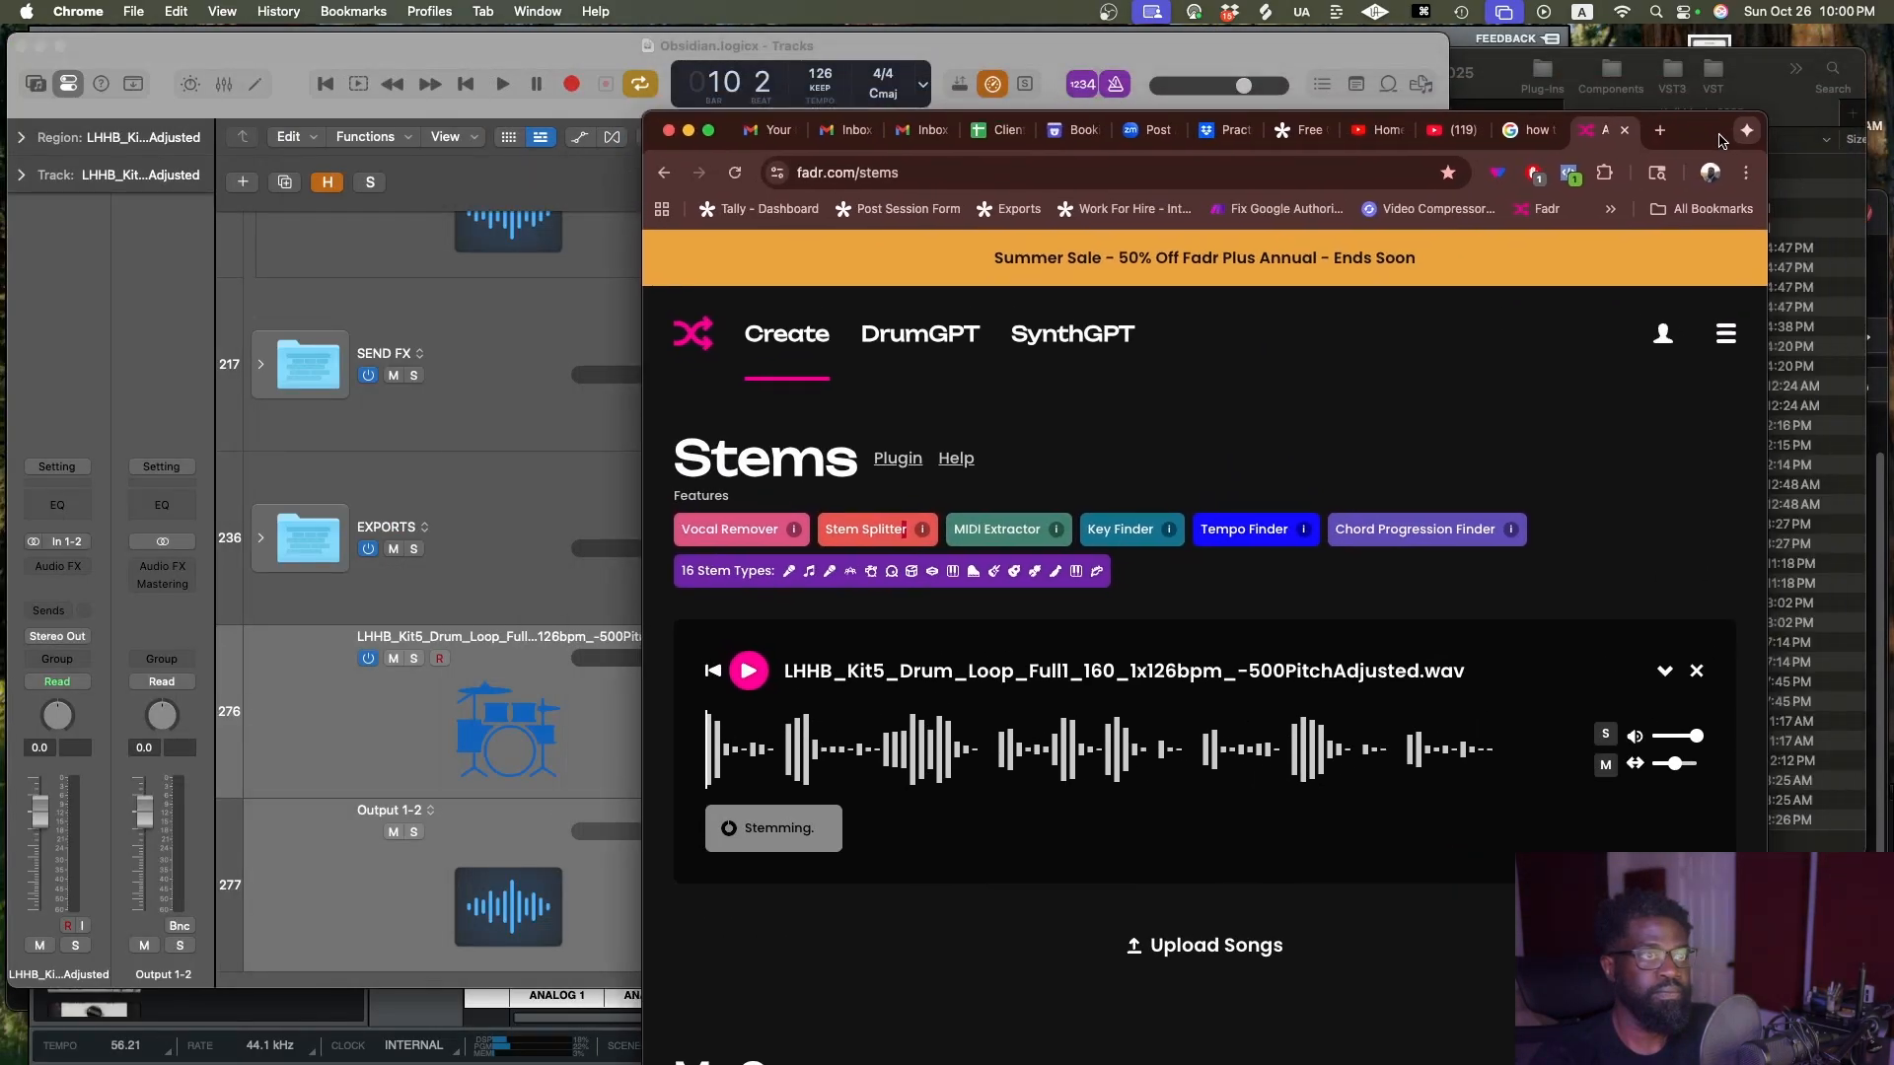
left_click_drag(1721, 141, 1290, 41)
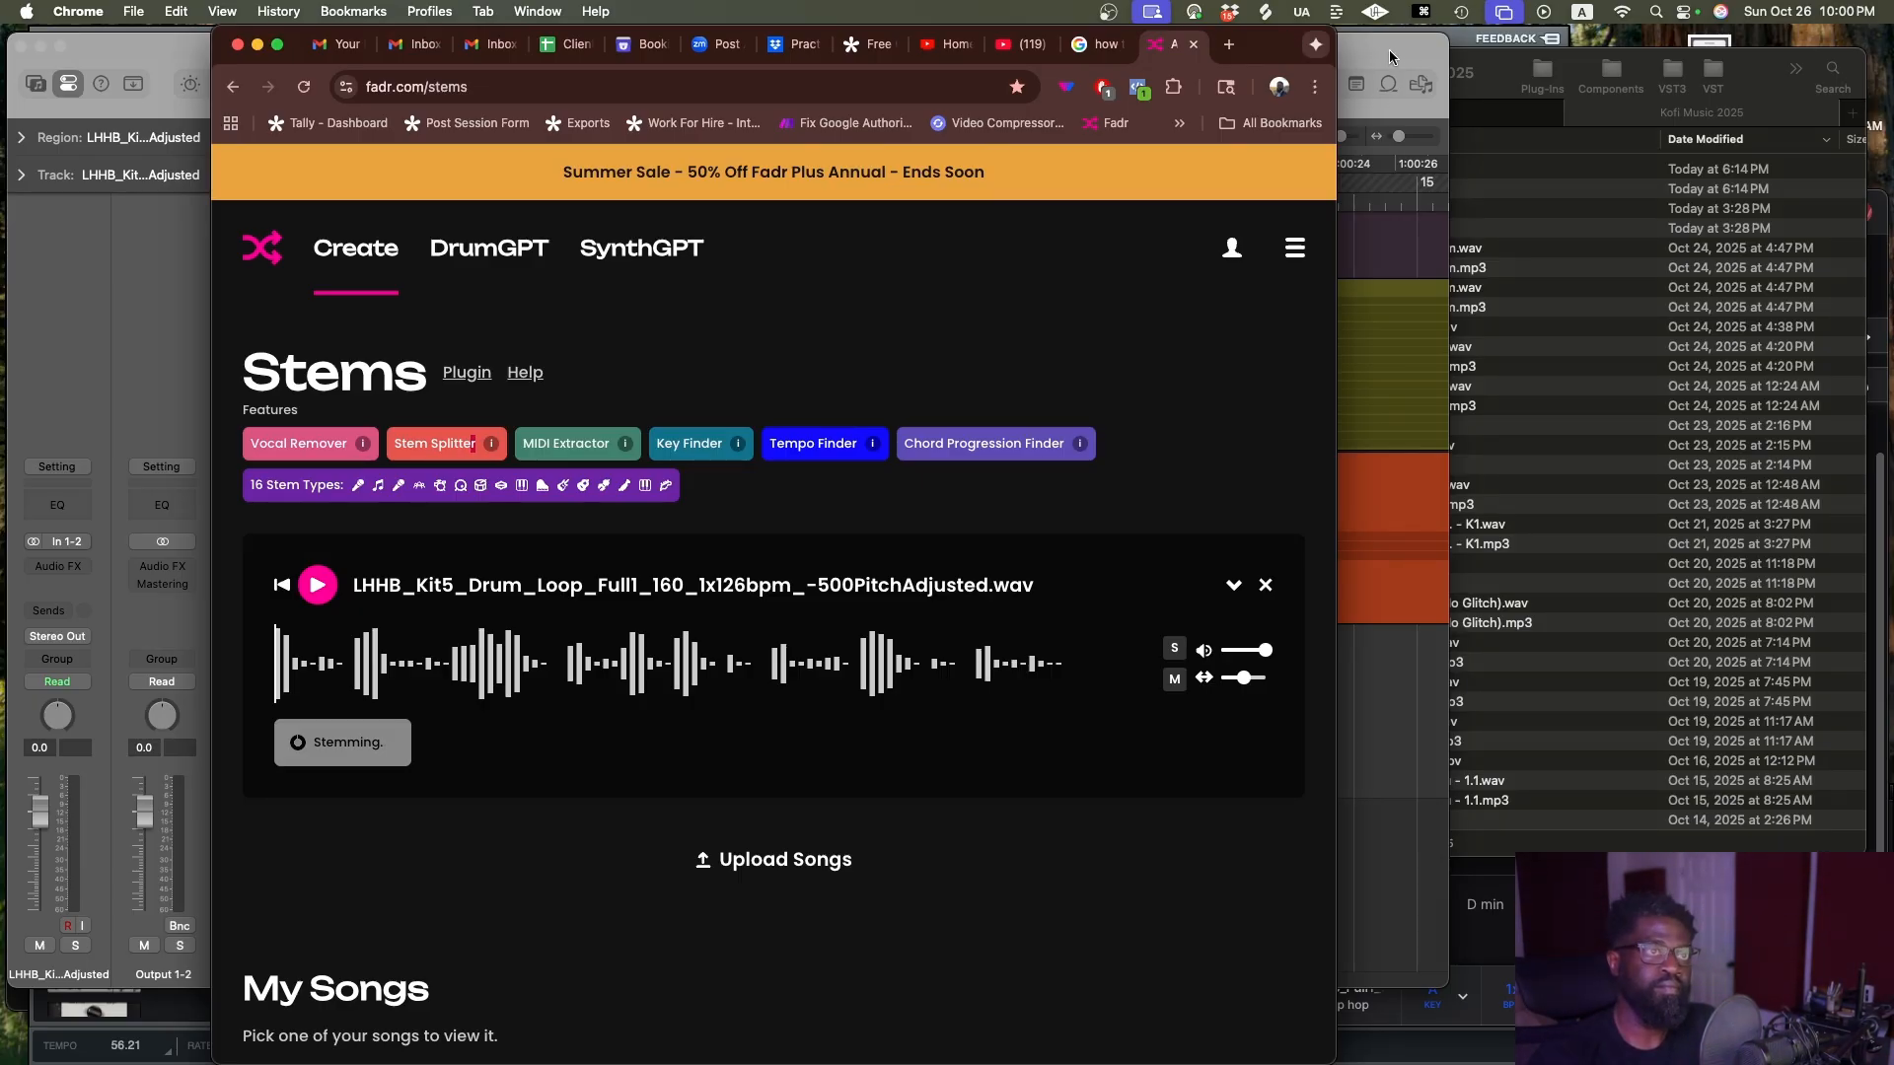
left_click_drag(1386, 49, 1793, 65)
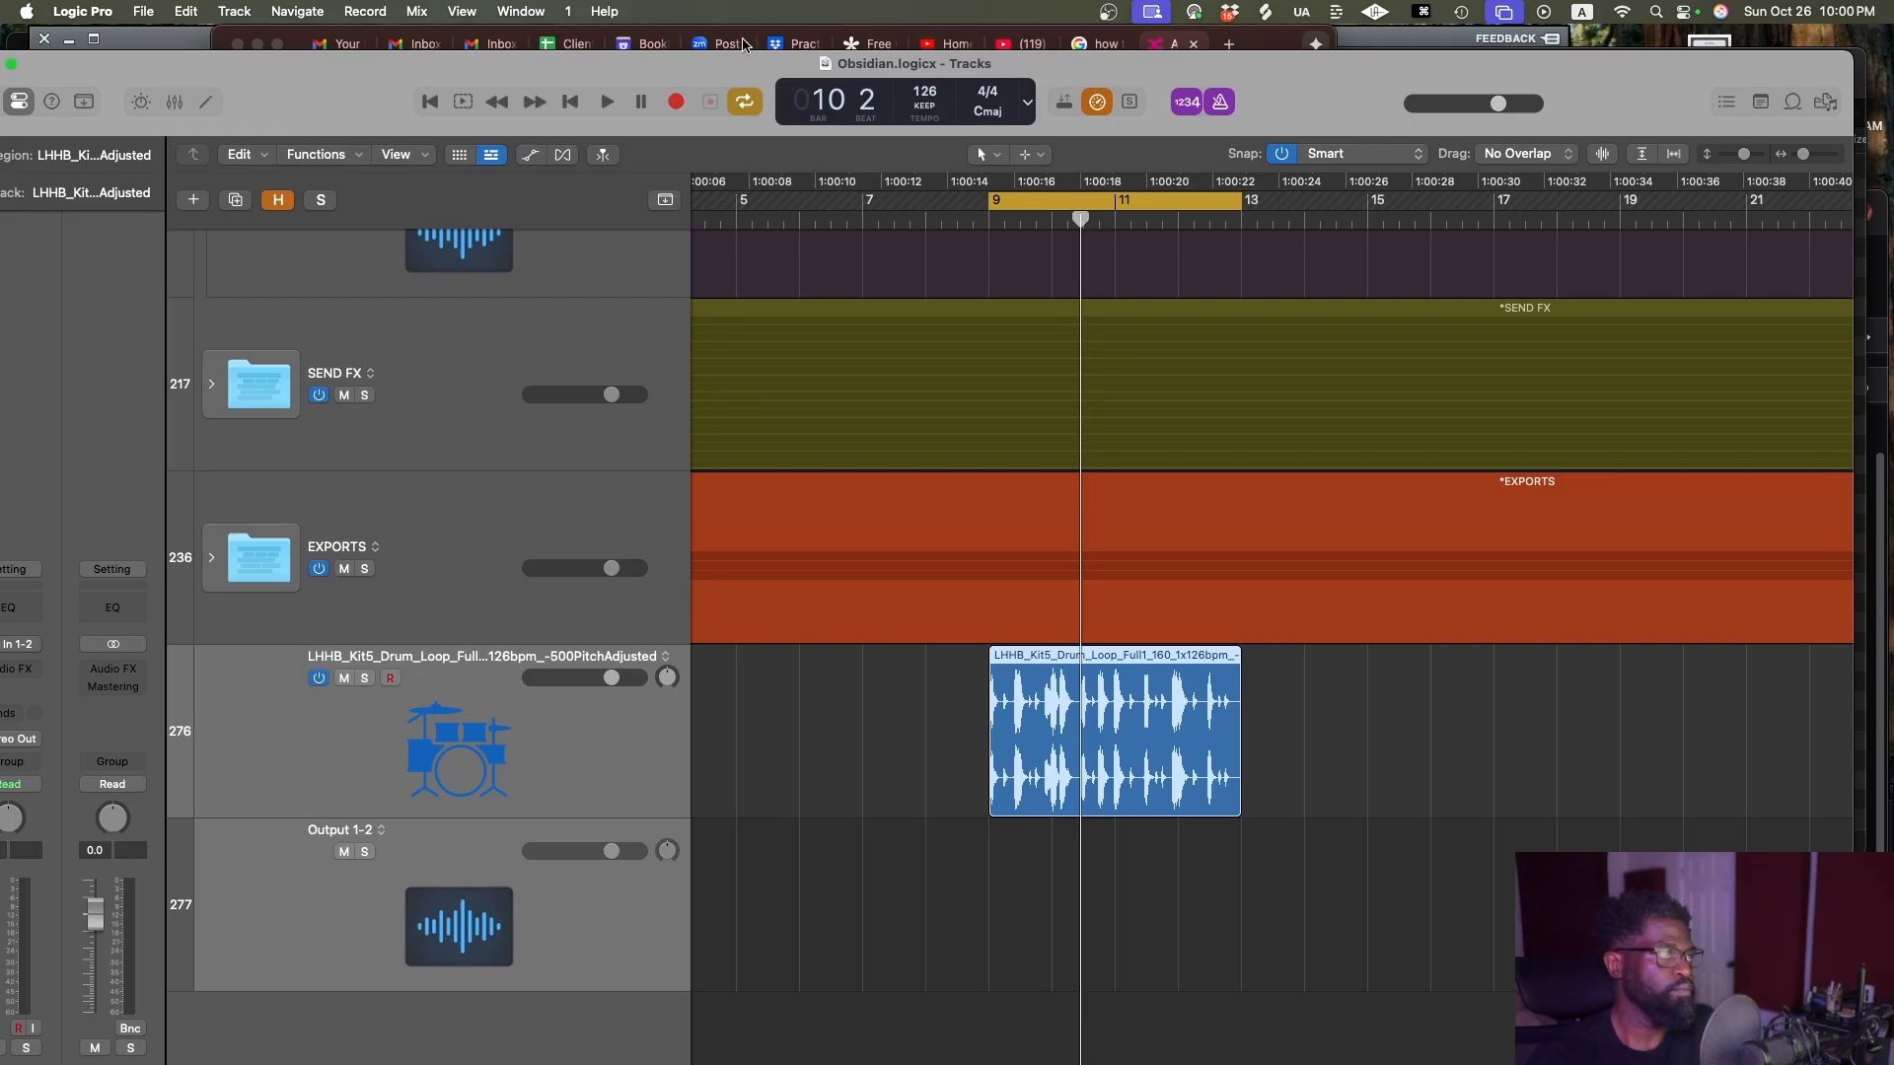
left_click_drag(733, 64, 738, 40)
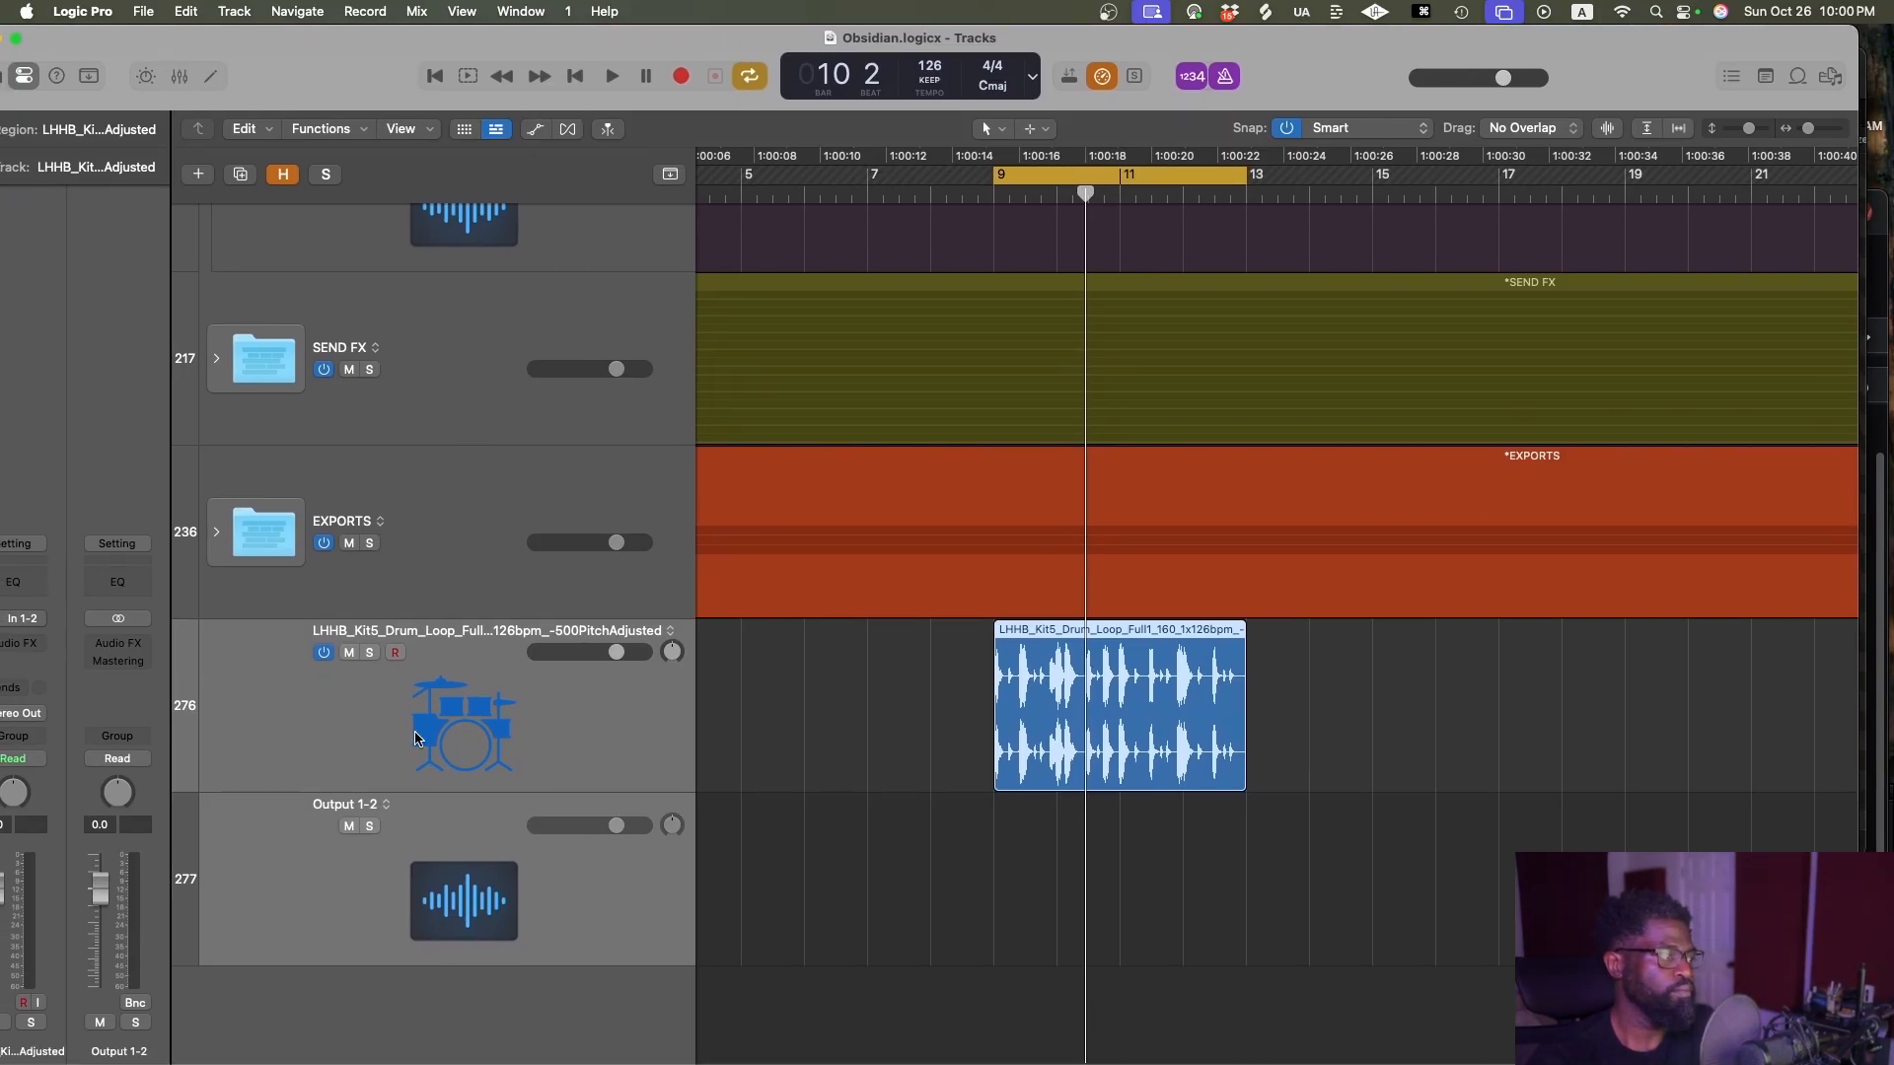
left_click(210, 1037)
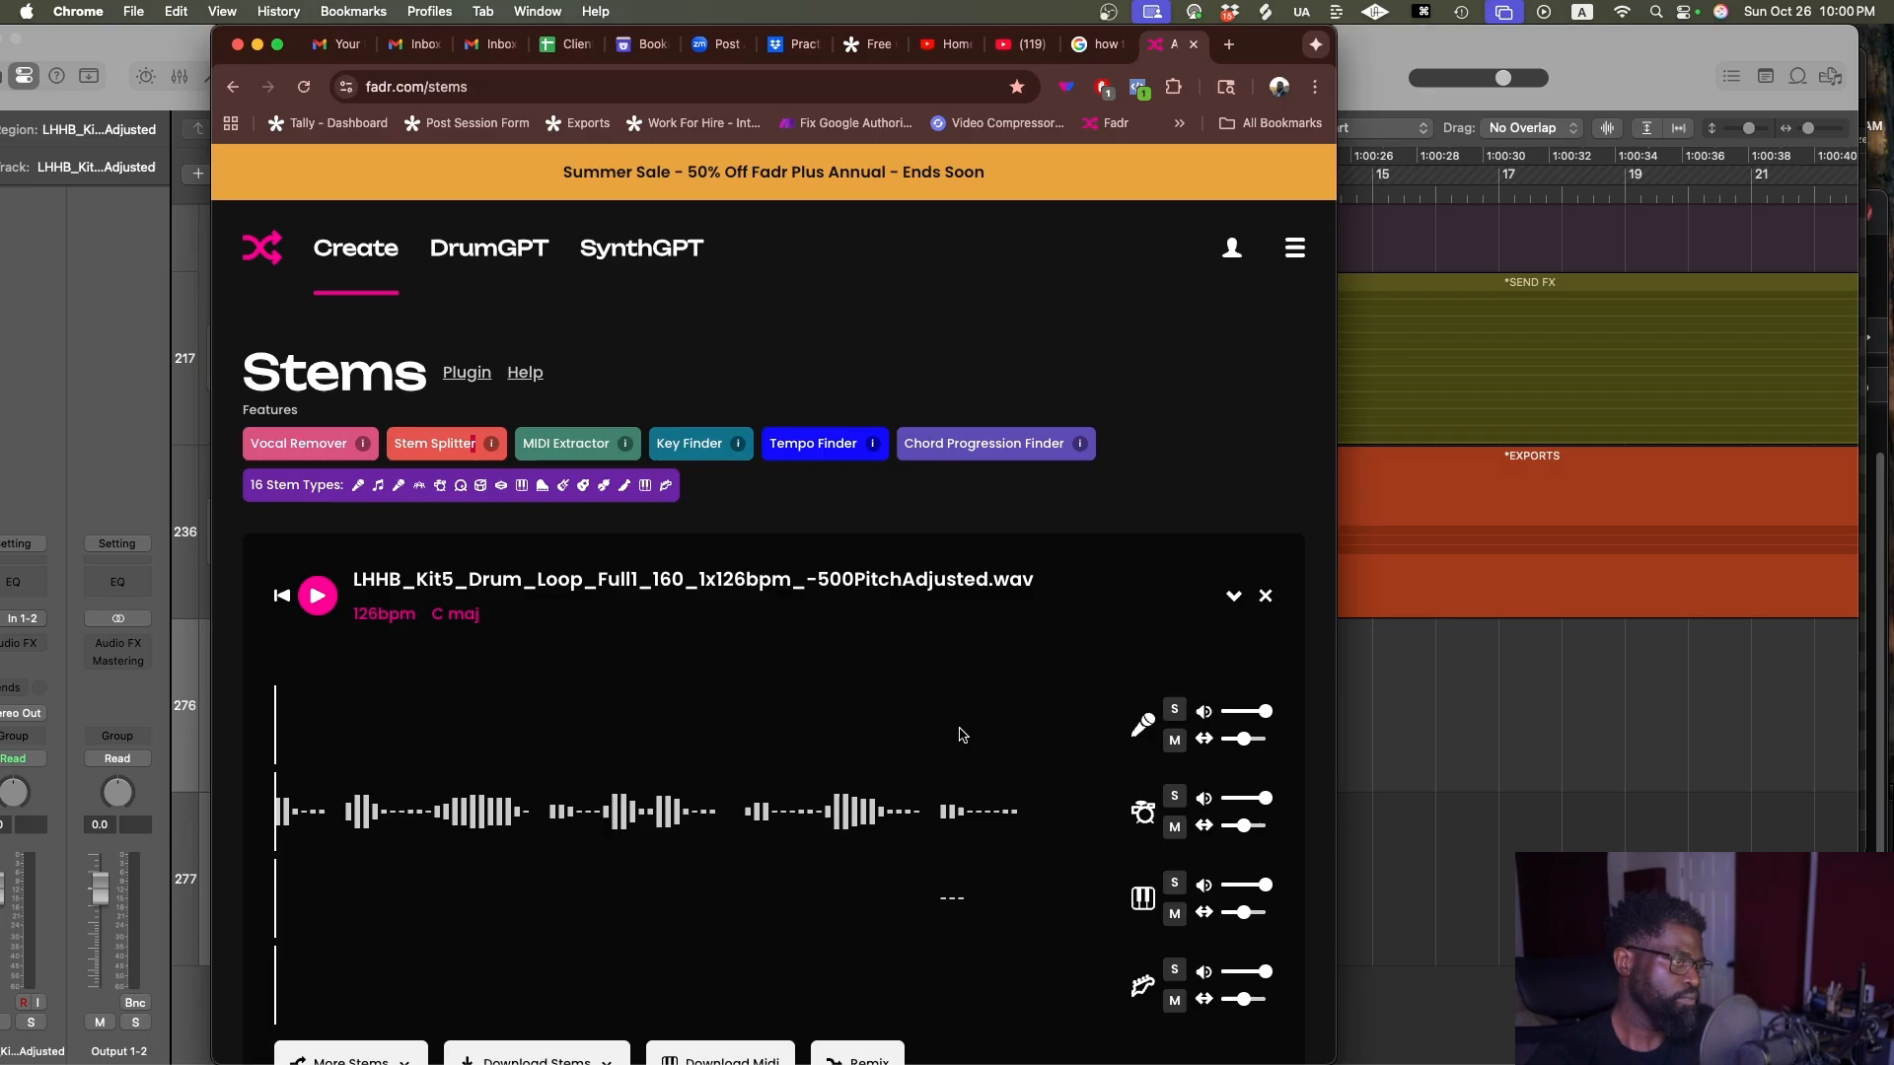
Set the stem download format to WAV and exclude the Bass, Instrumental, Vocals and Melodies stems
scroll(883, 747, "down", 5)
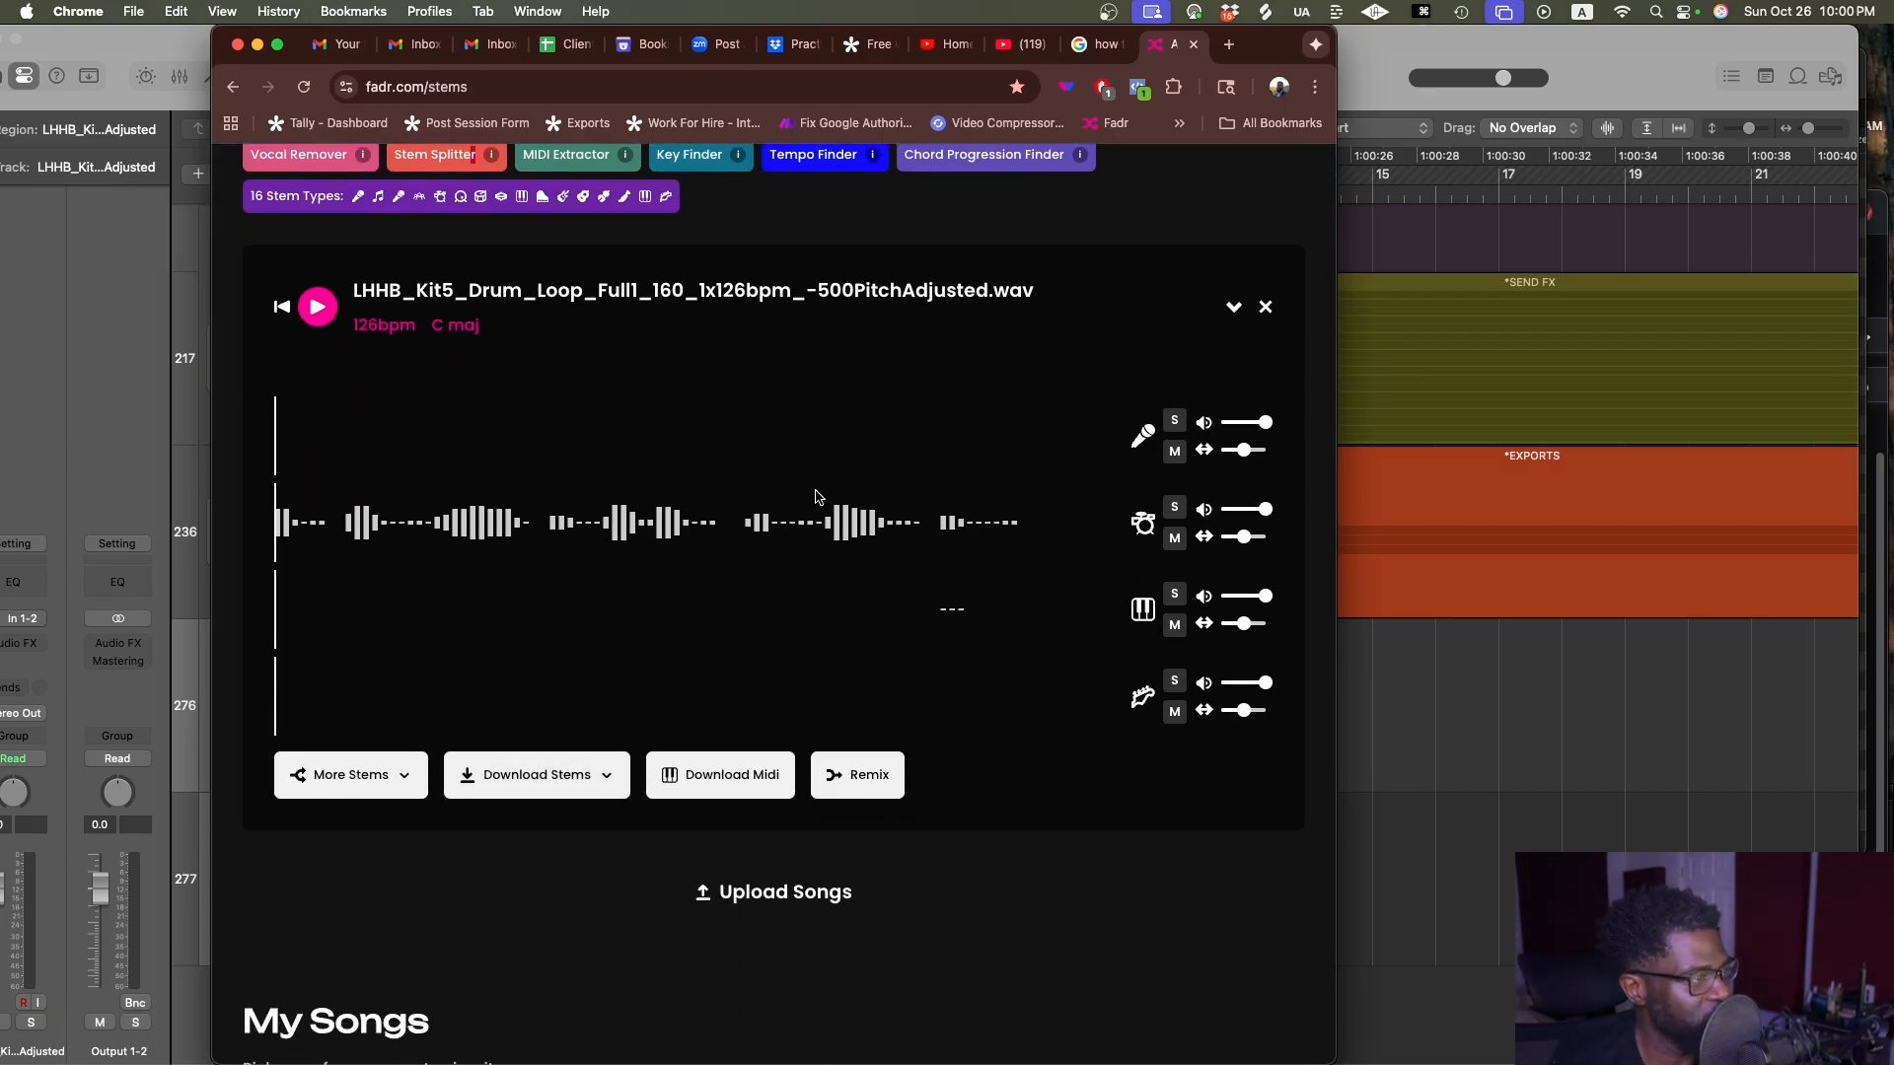
left_click(594, 775)
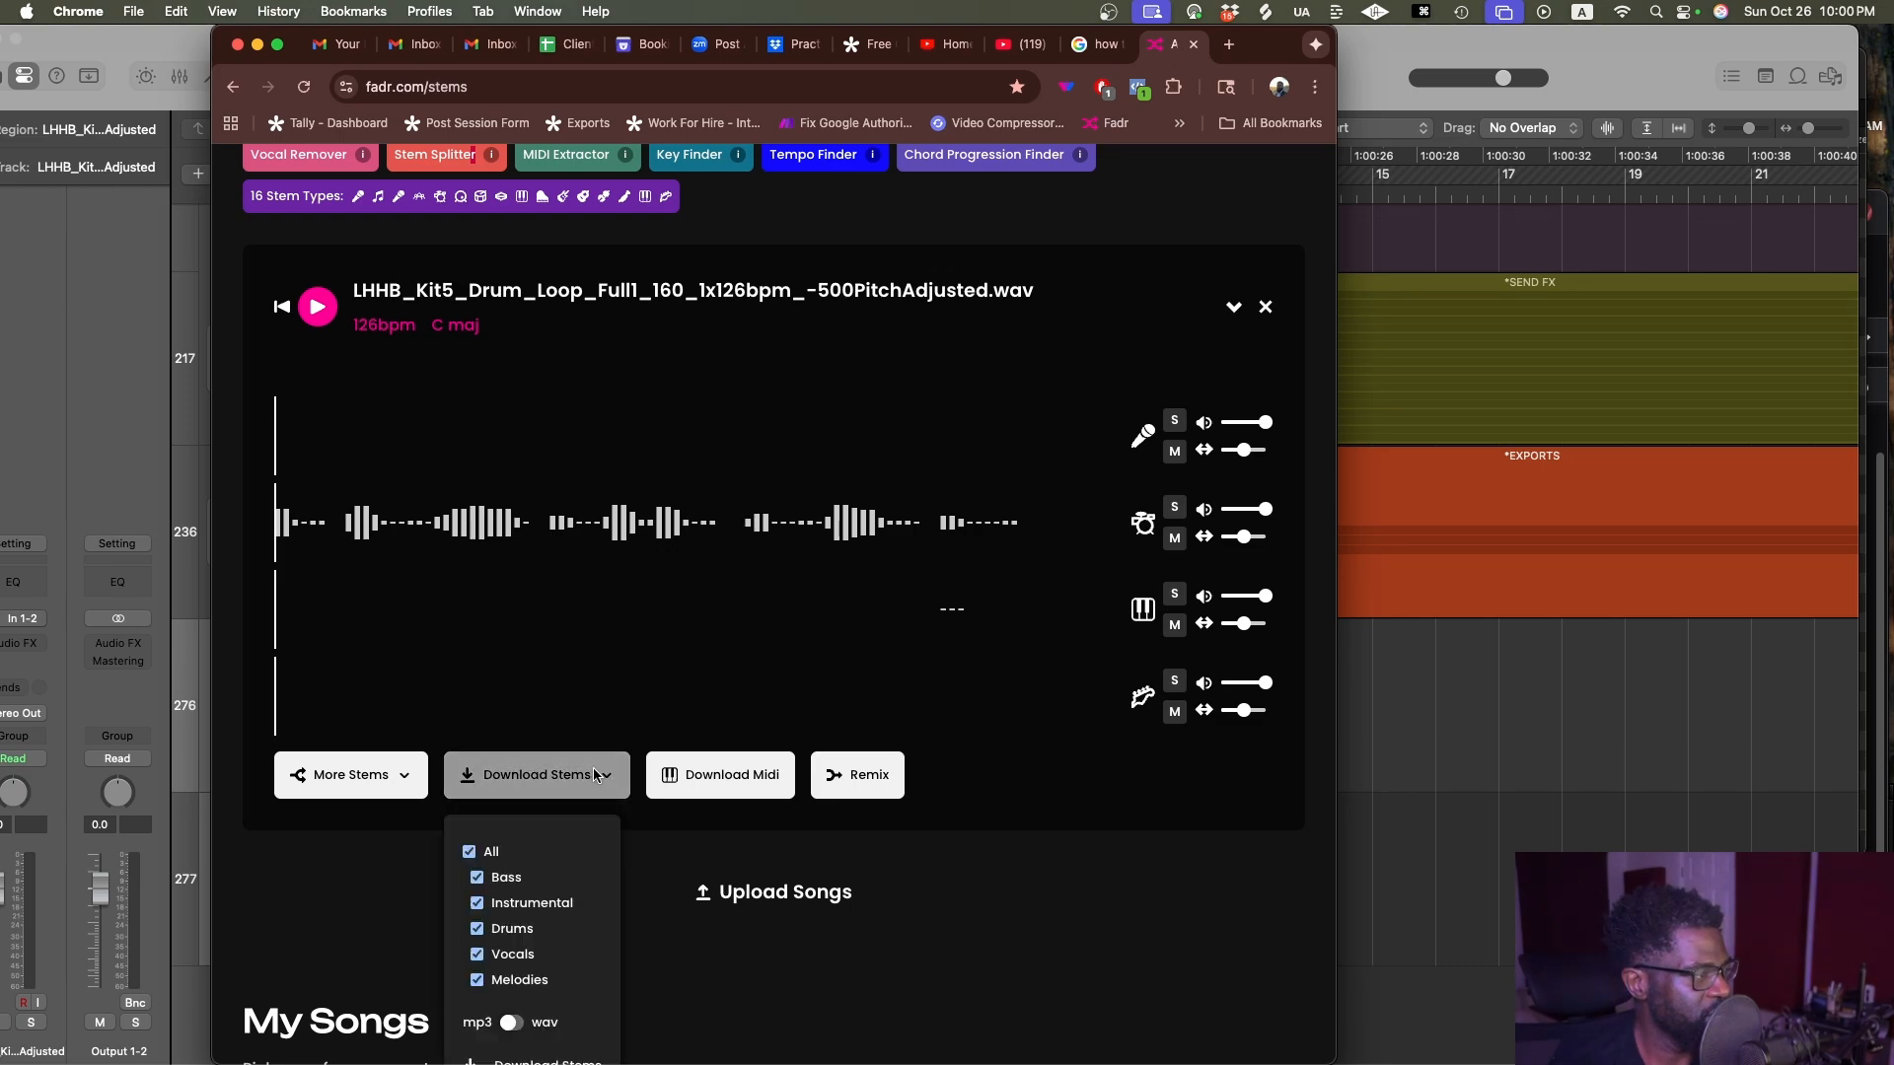
left_click(514, 1024)
scroll(727, 986, "down", 3)
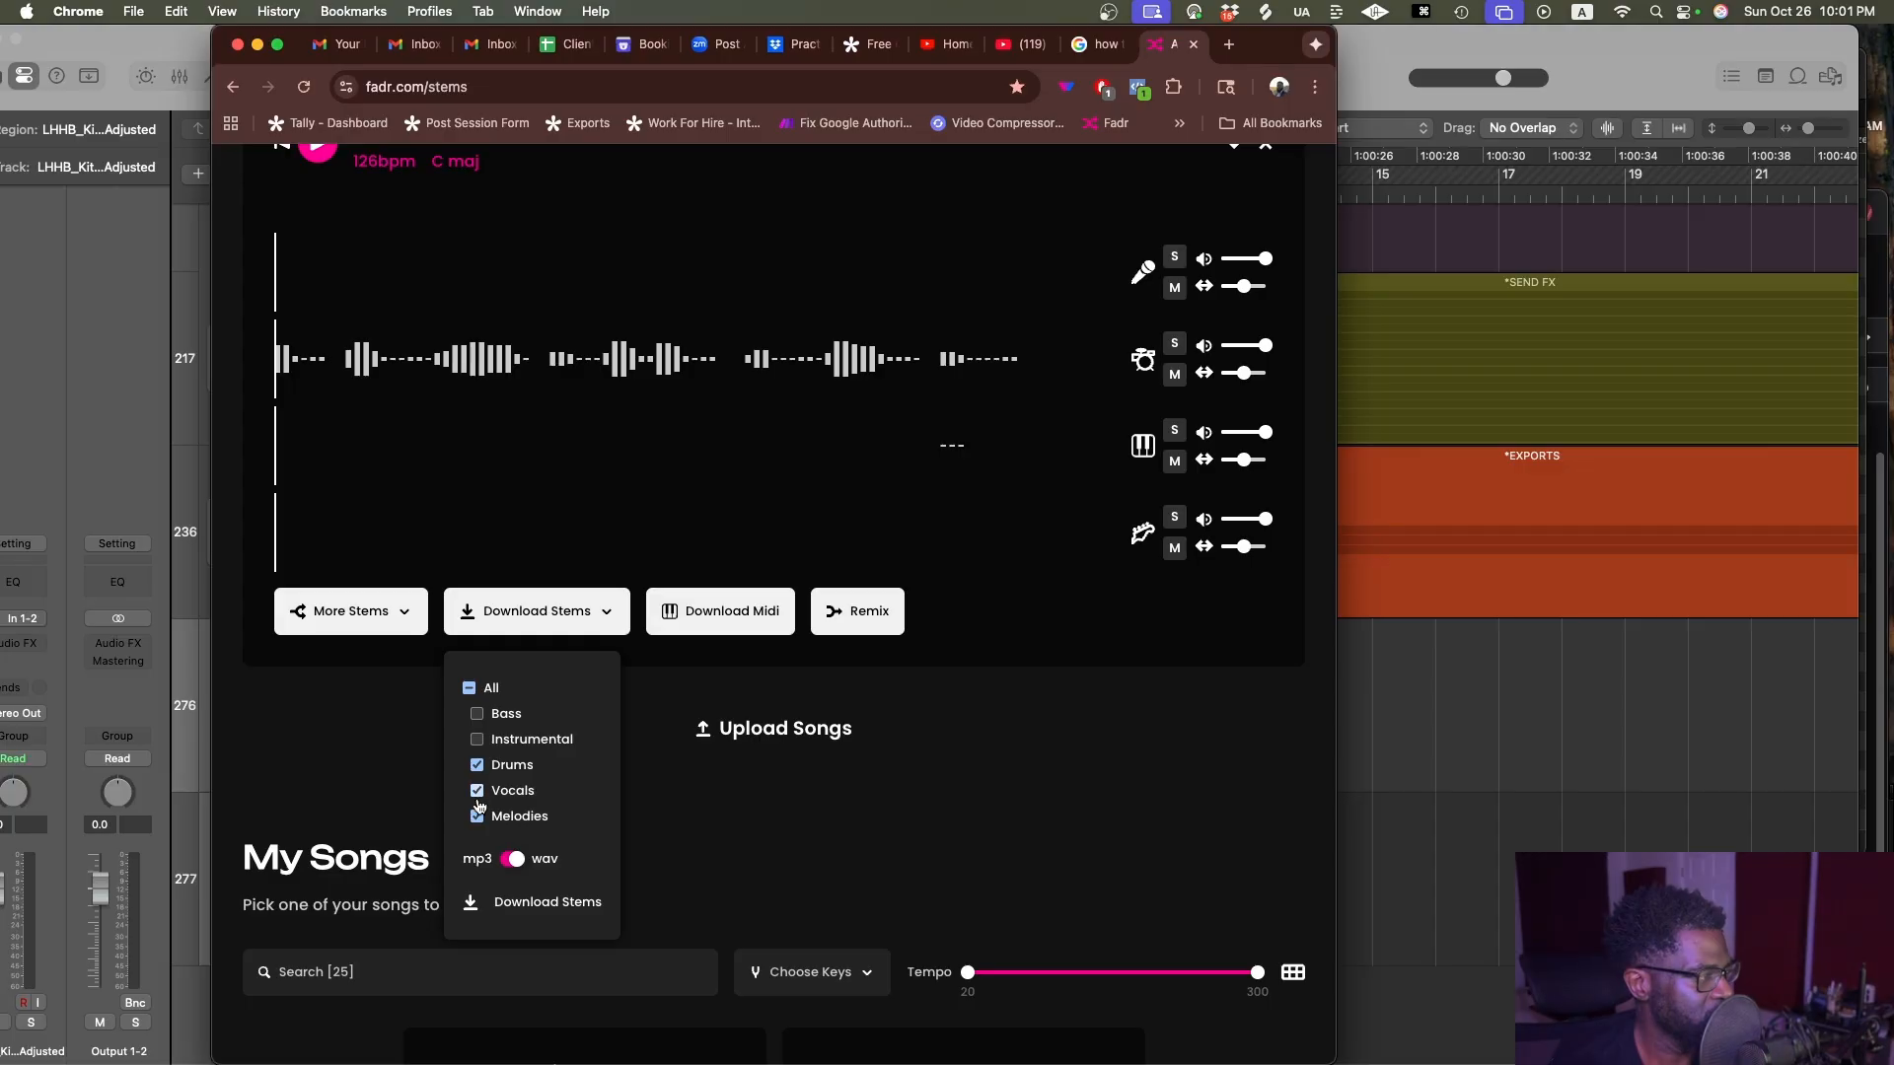
Separate the drums stem in Fadr into kick, snare and other drums
left_click(404, 622)
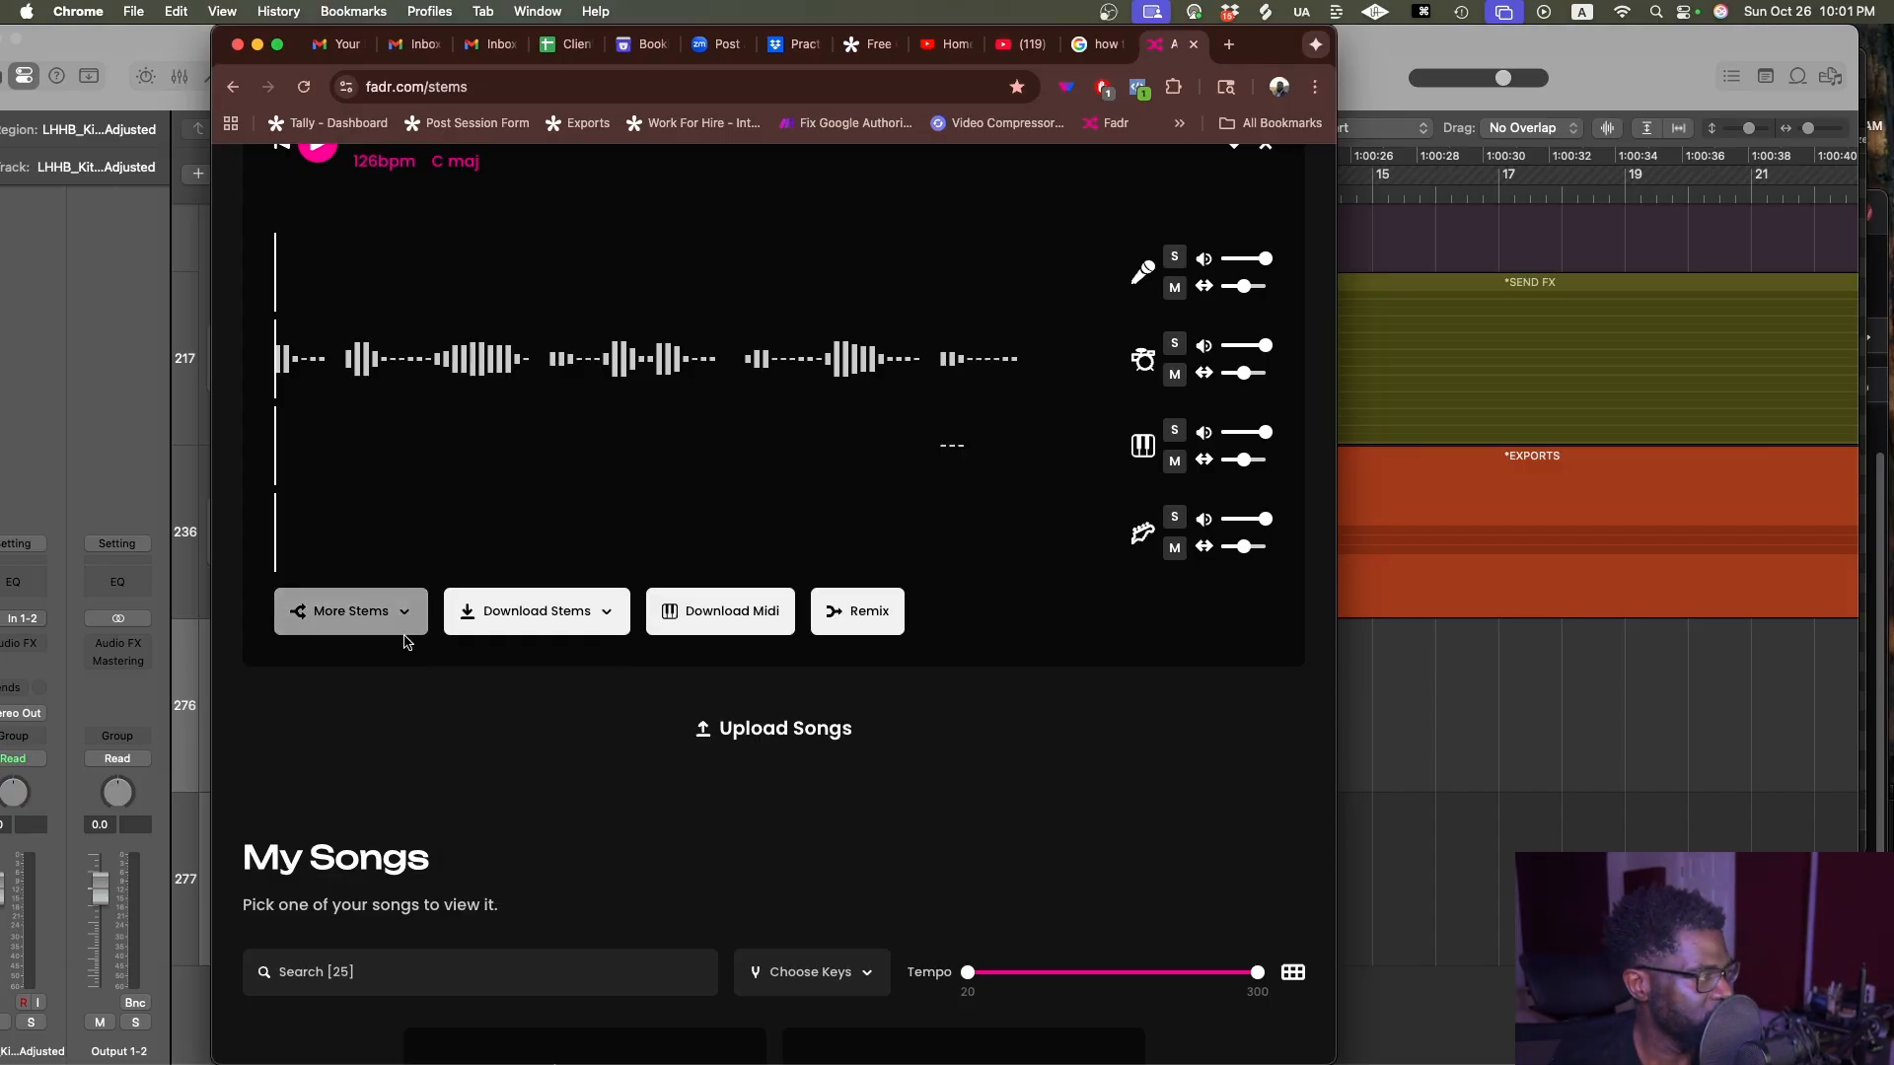
left_click(409, 629)
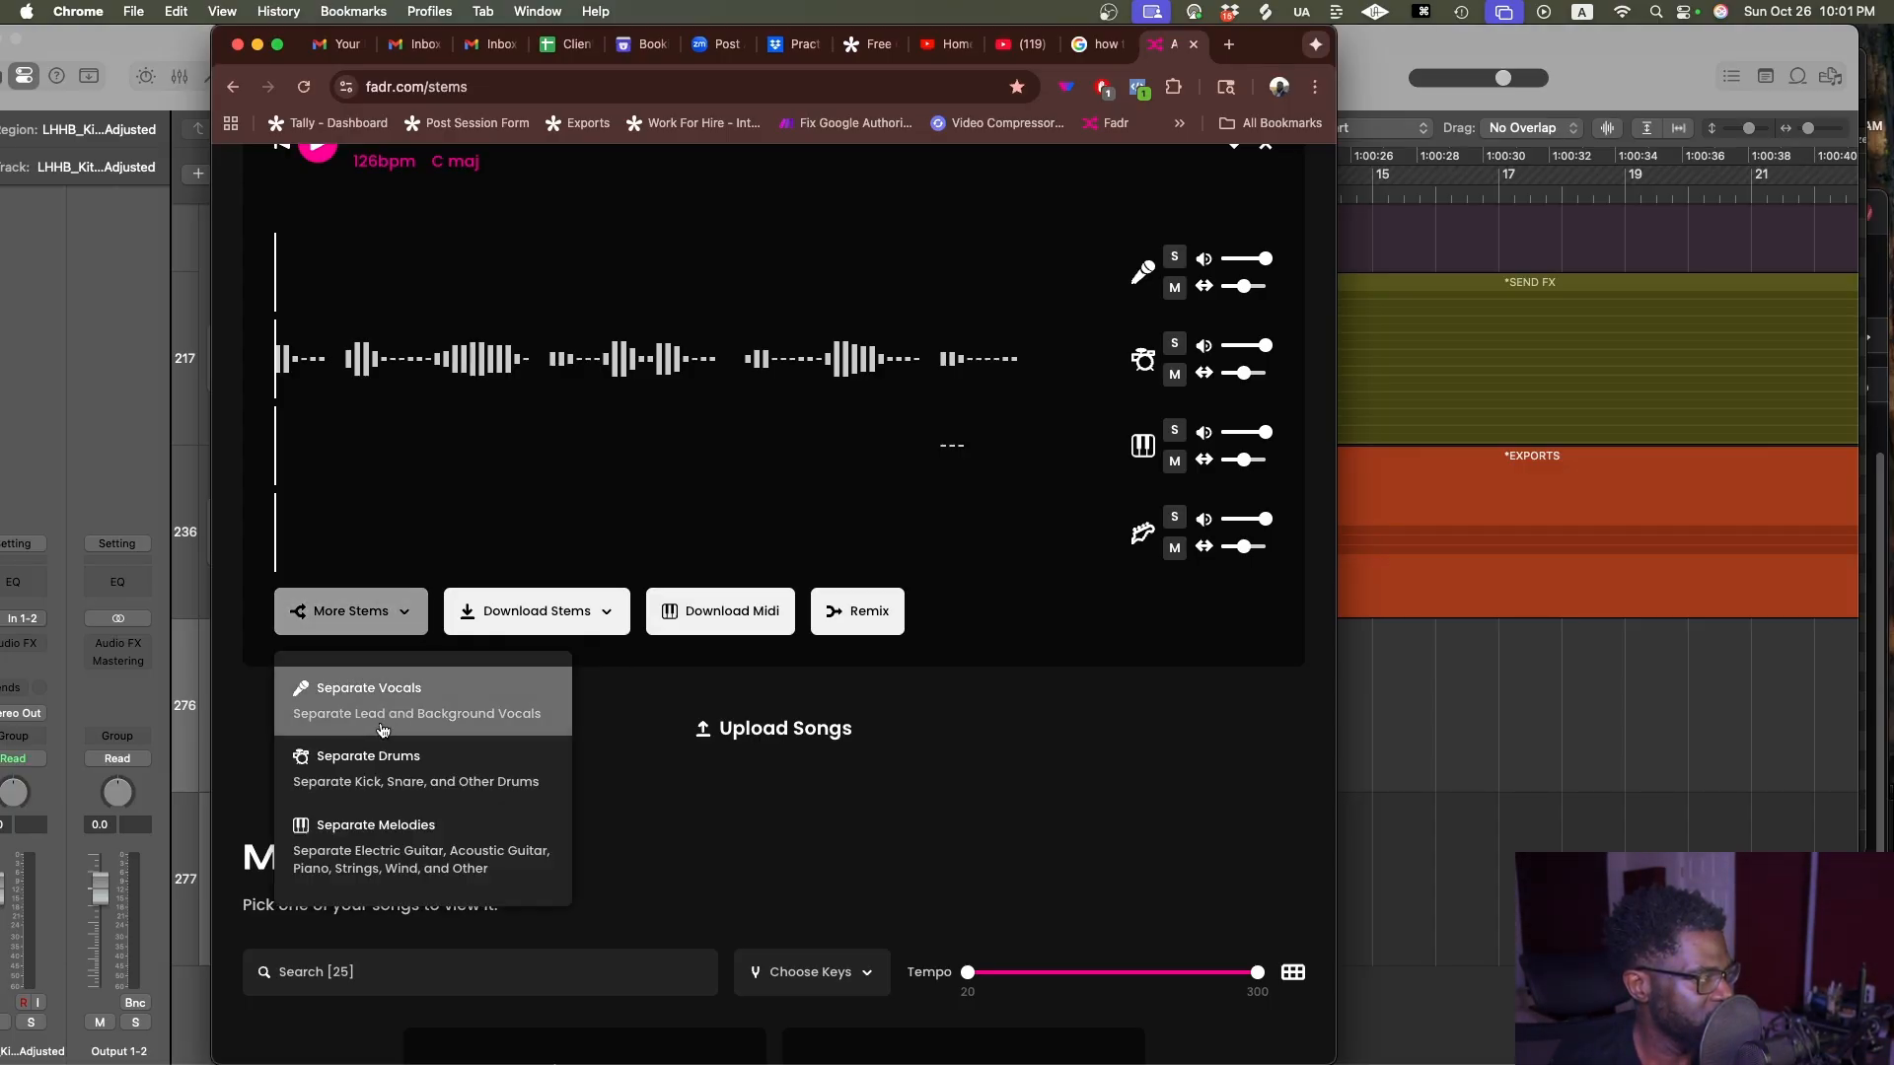
left_click(444, 782)
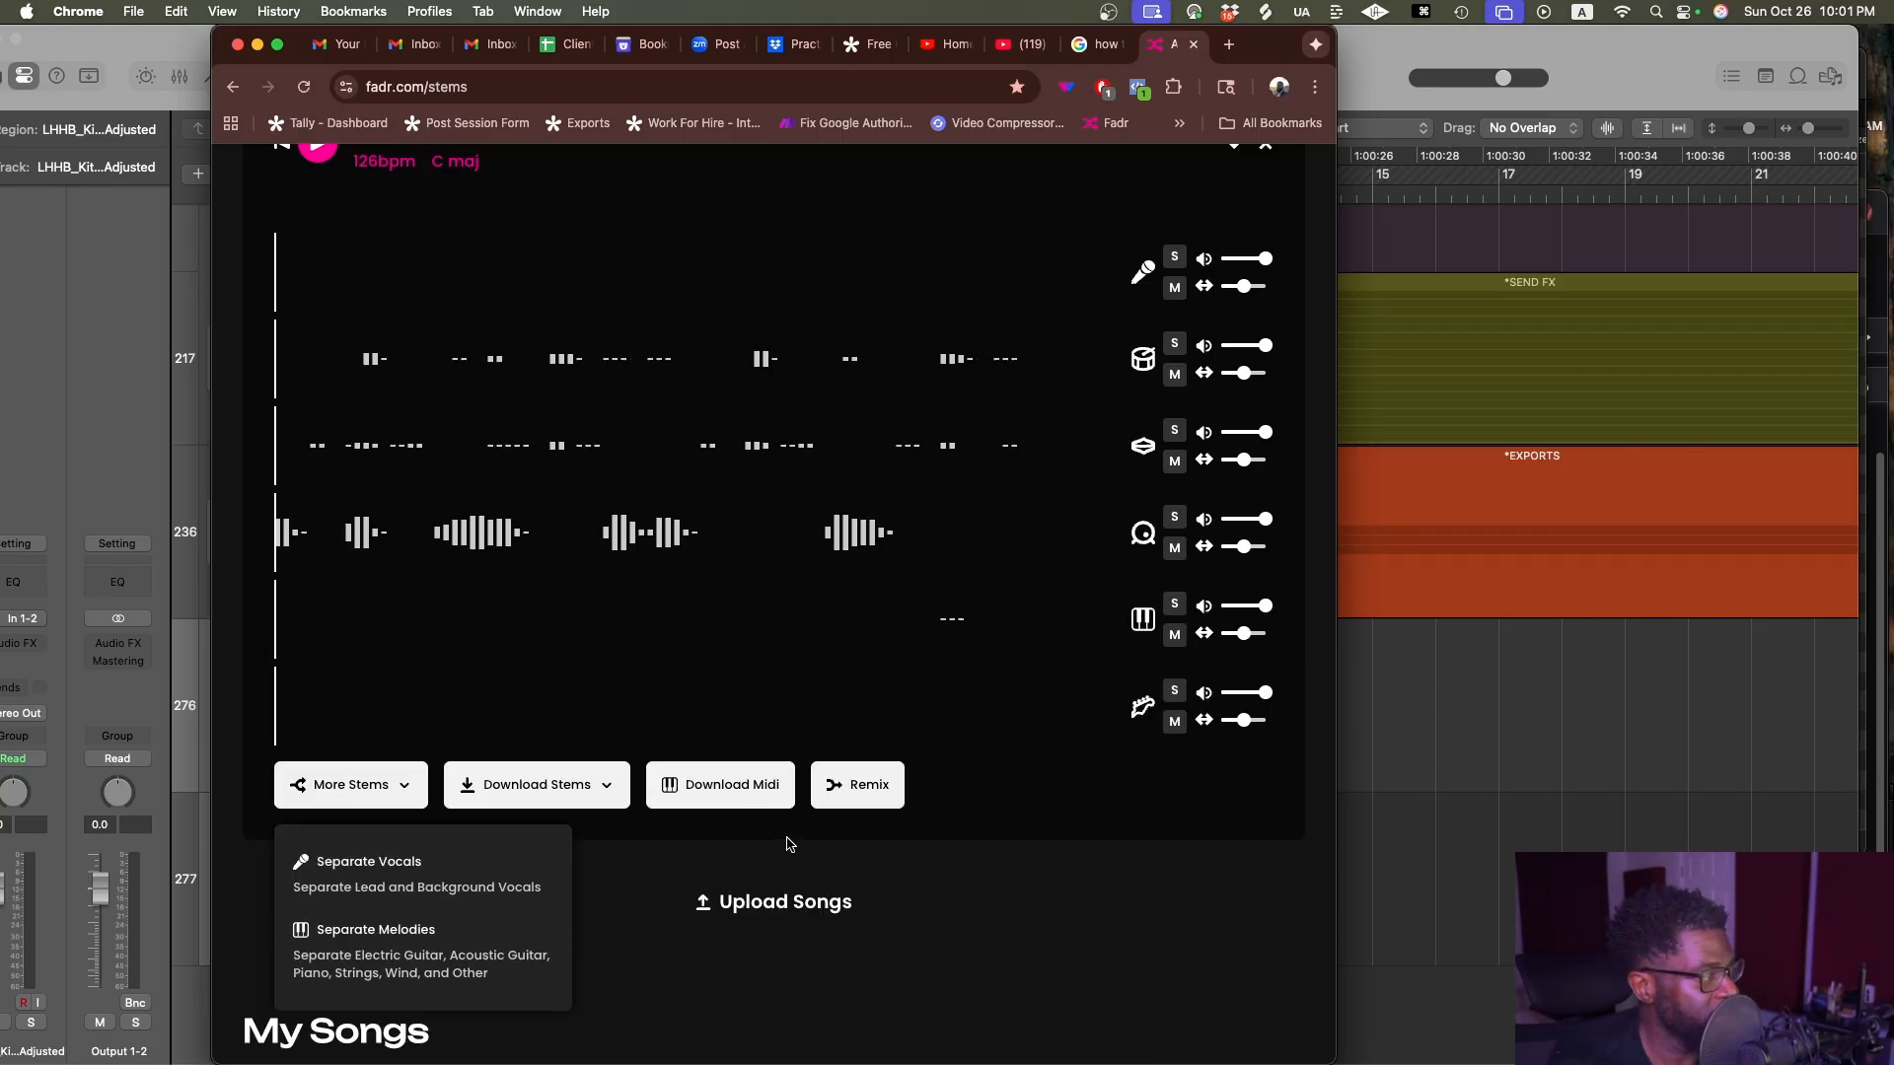
Download the Drums, Snare, Other Drums and Kick stems as WAV files
left_click(589, 787)
scroll(519, 924, "down", 5)
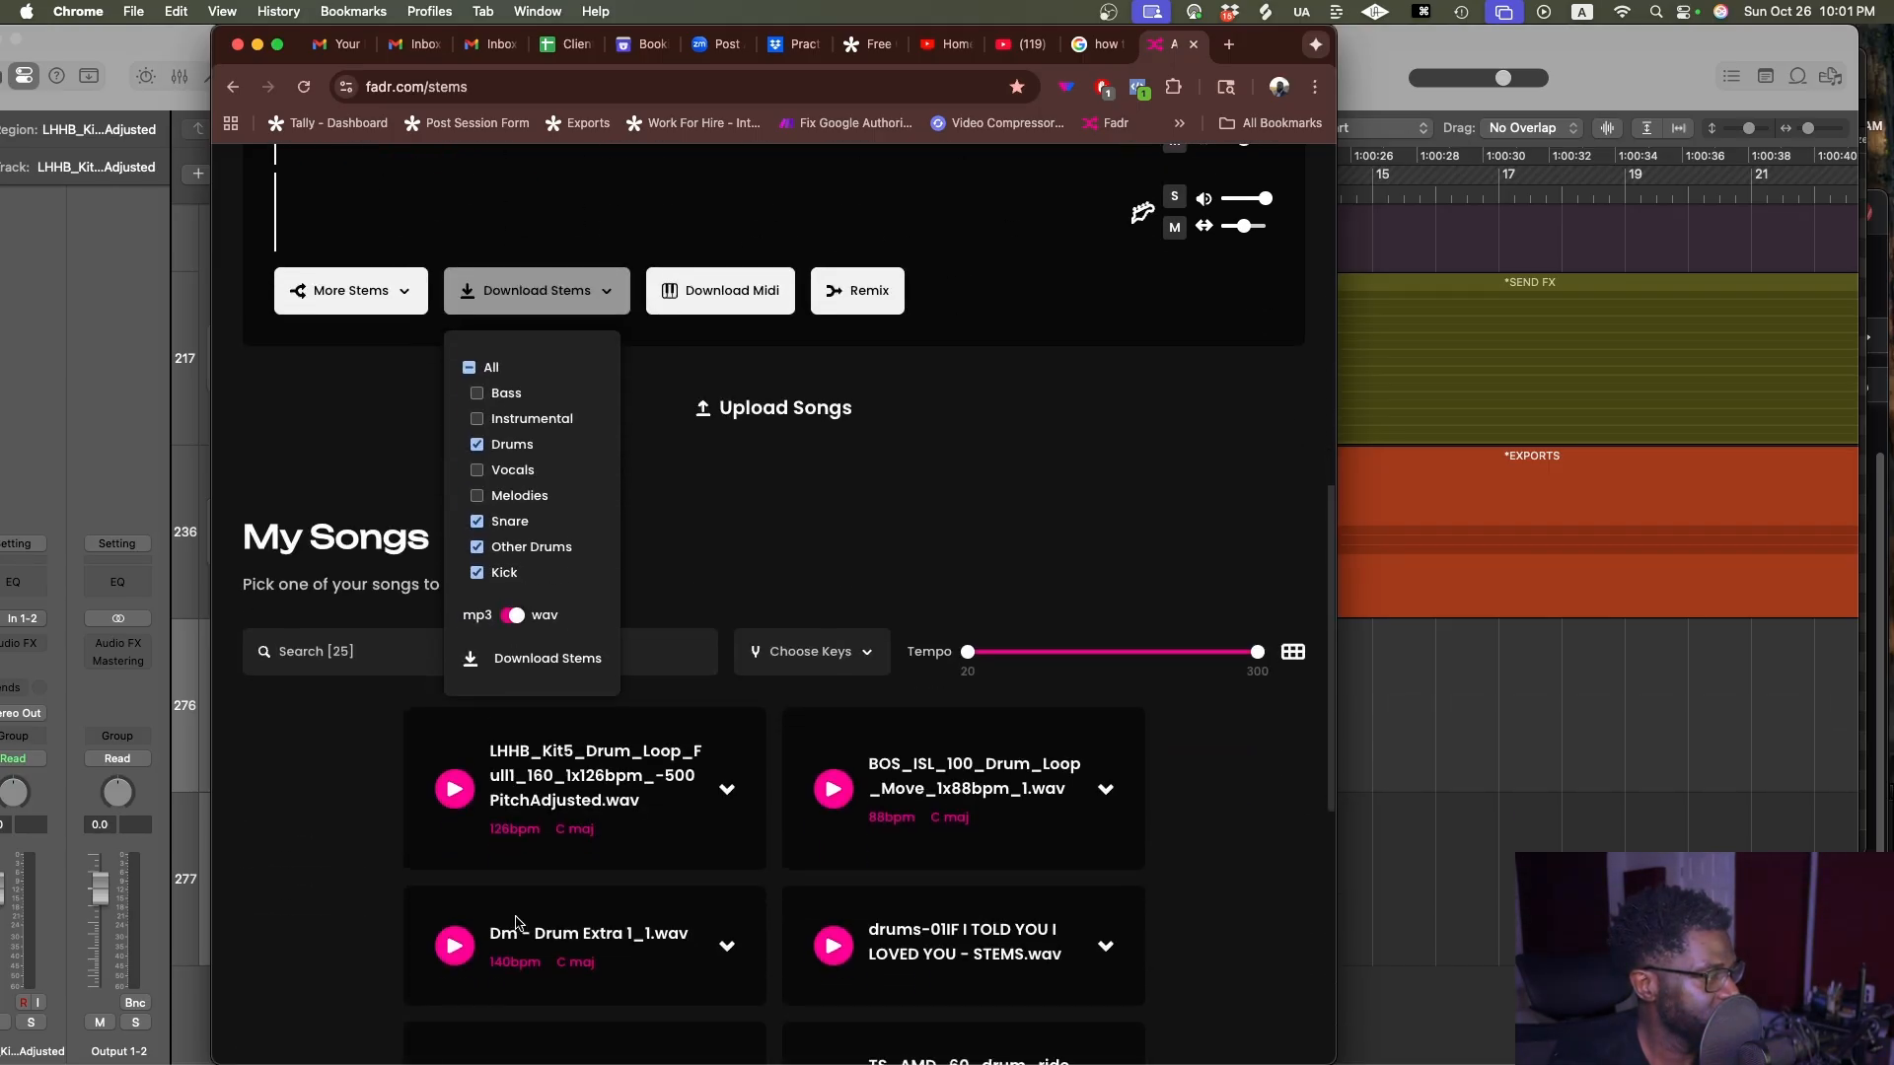
scroll(474, 518, "up", 1)
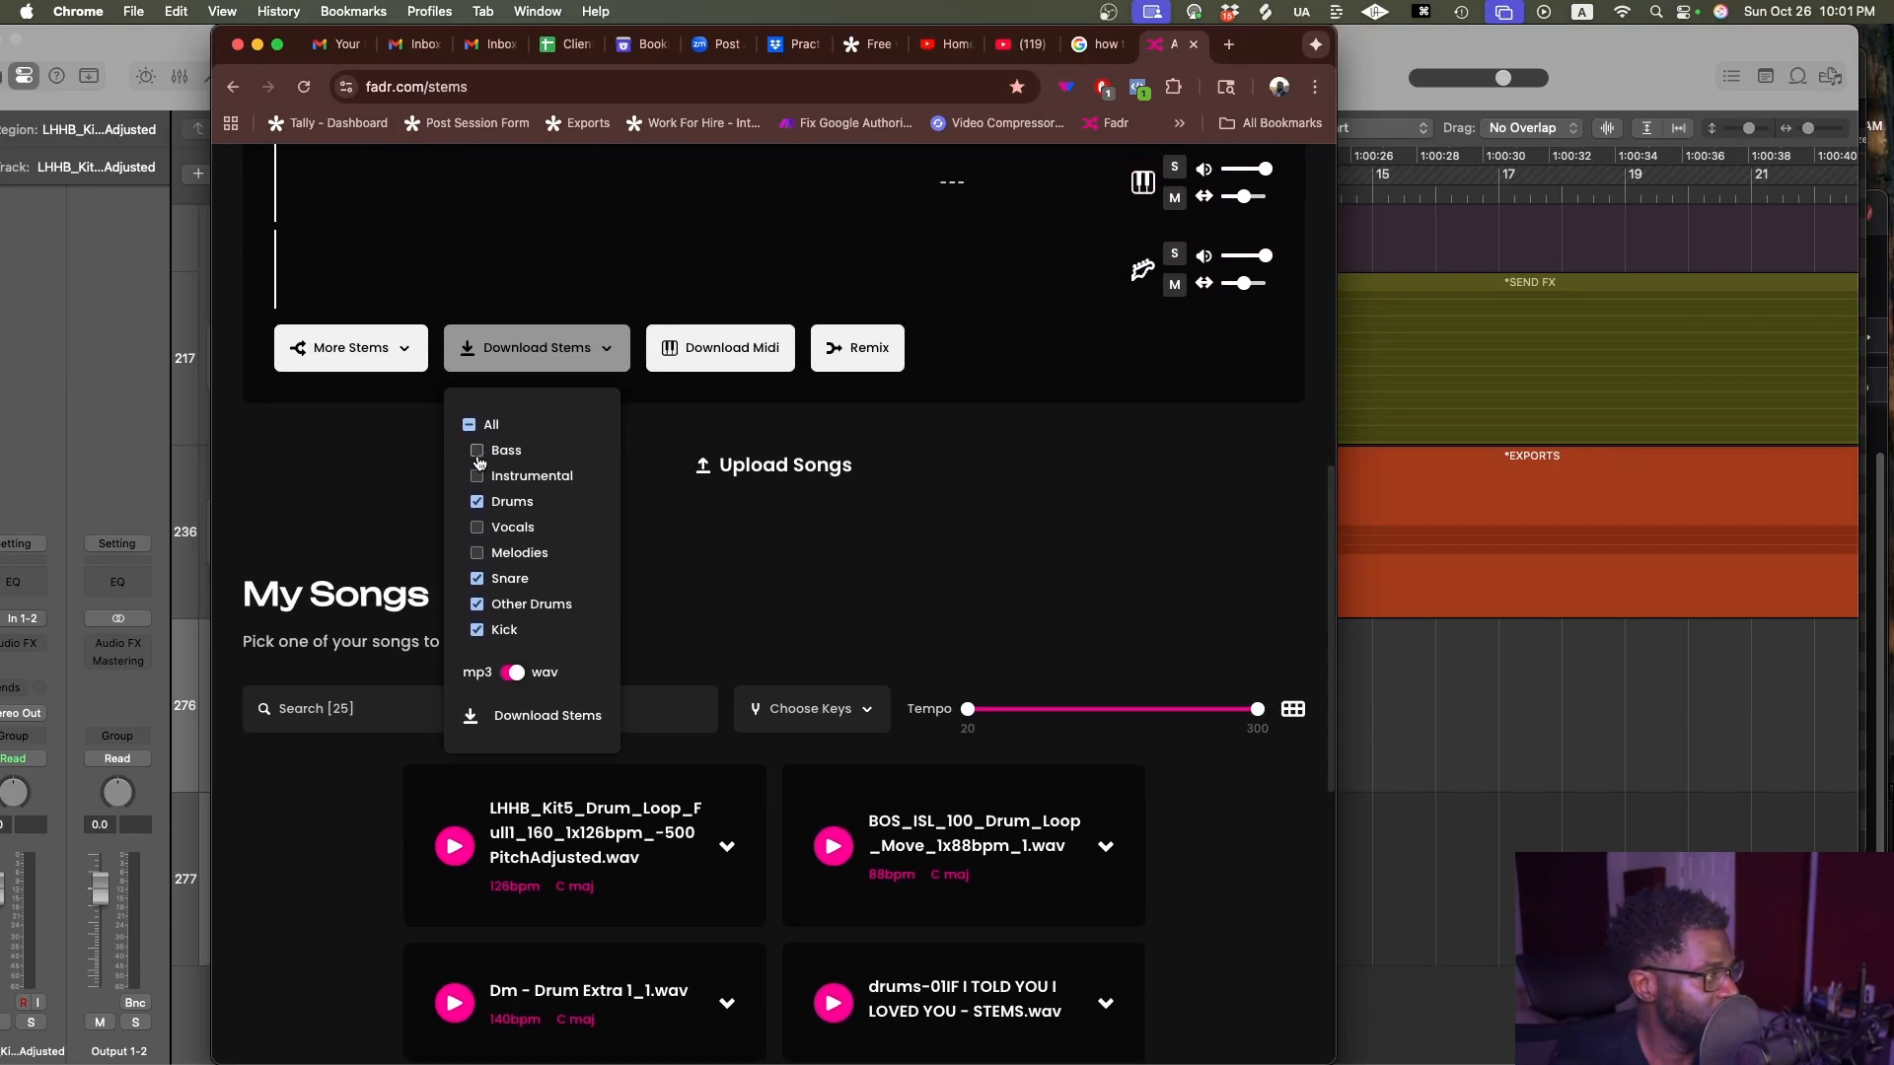
left_click(530, 716)
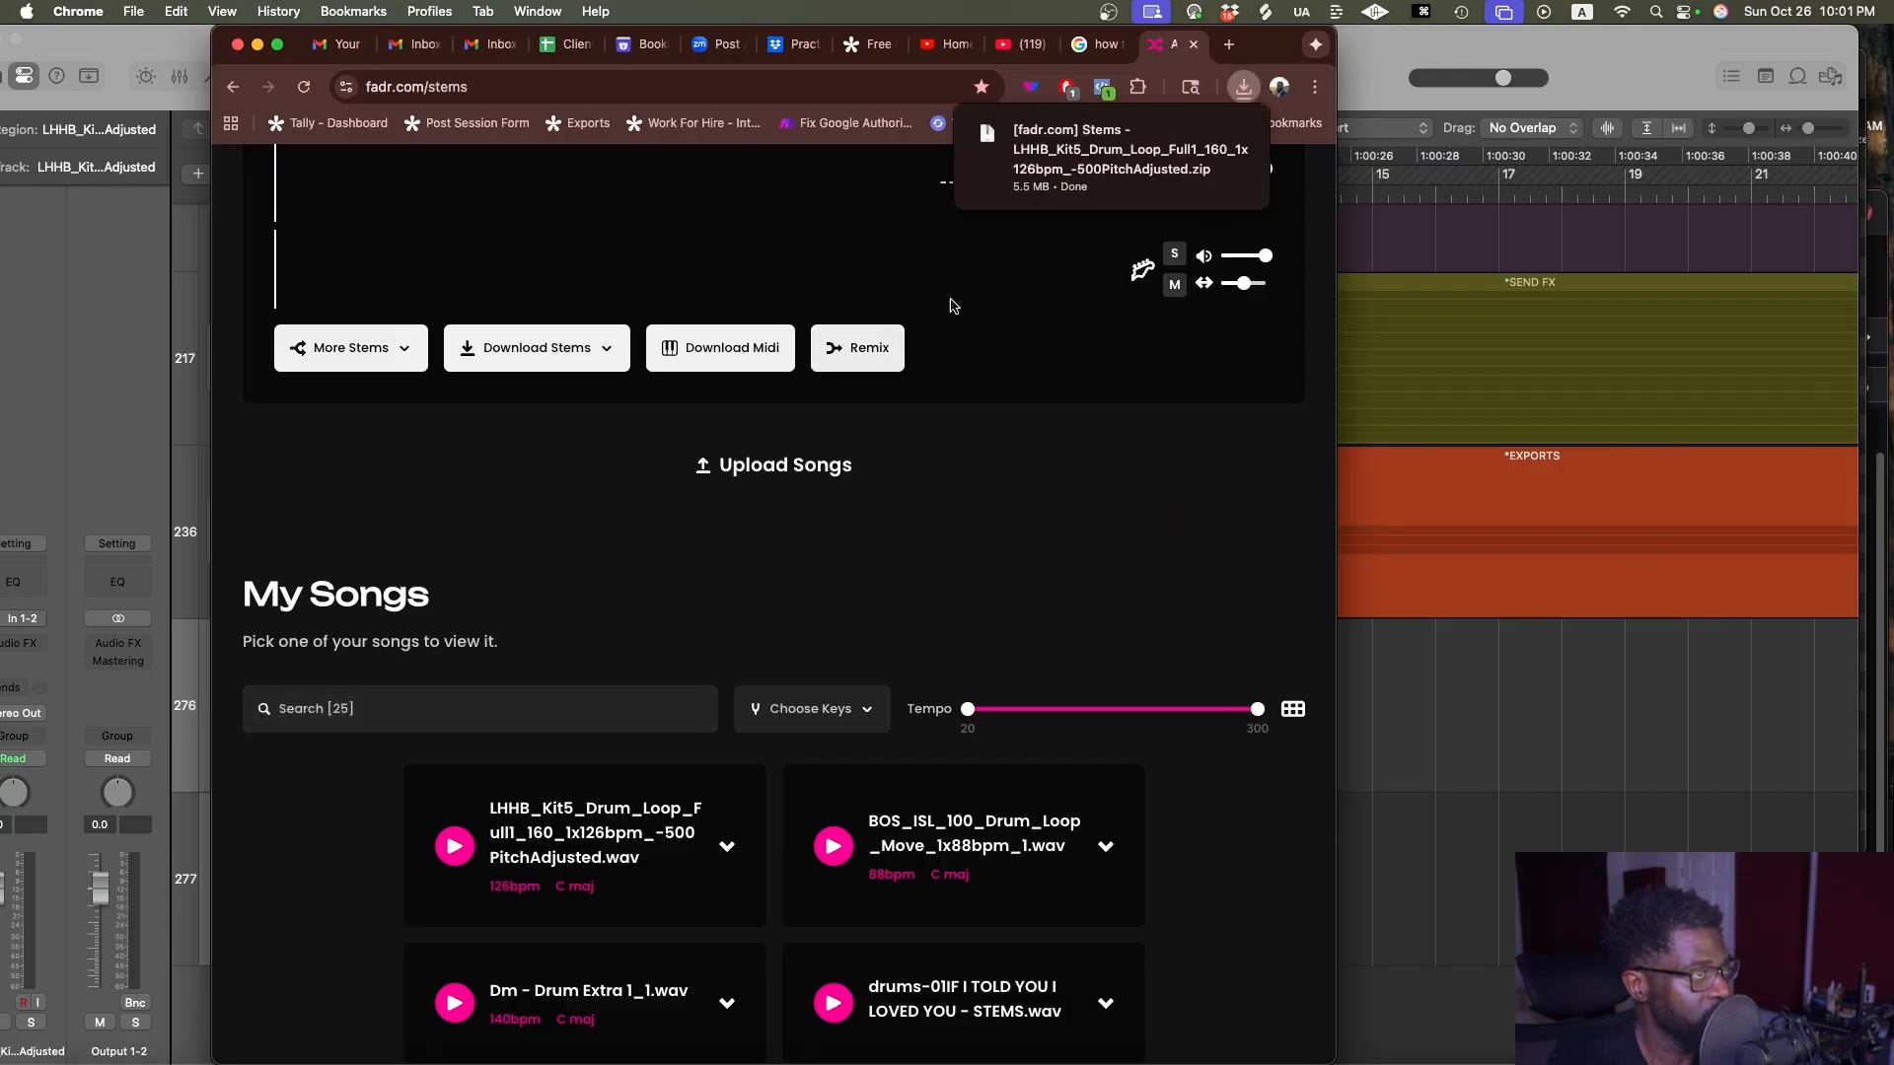
Open the downloaded Fadr stems folder and import its four drum stems onto new Logic Pro tracks below the Kit5 loop at bar 17
left_click(1085, 153)
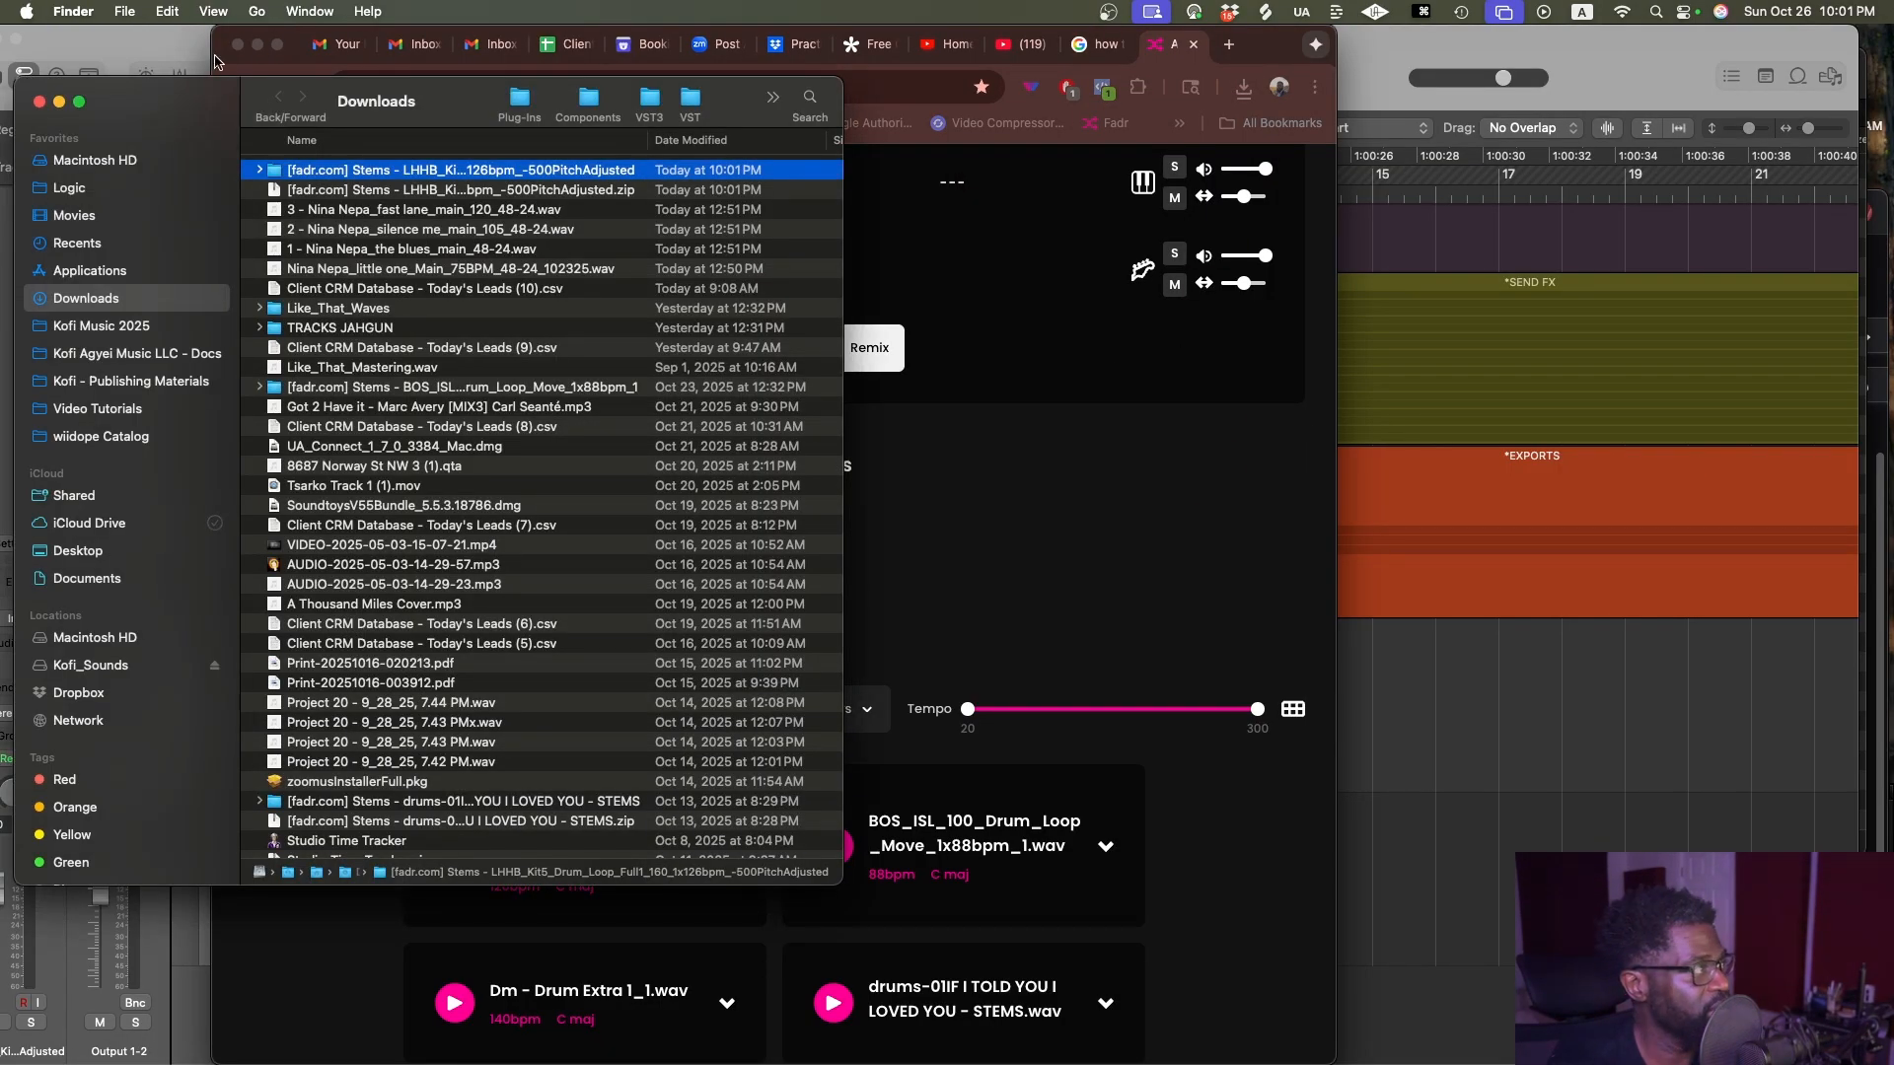
double_click(326, 171)
left_click_drag(356, 277, 1500, 908)
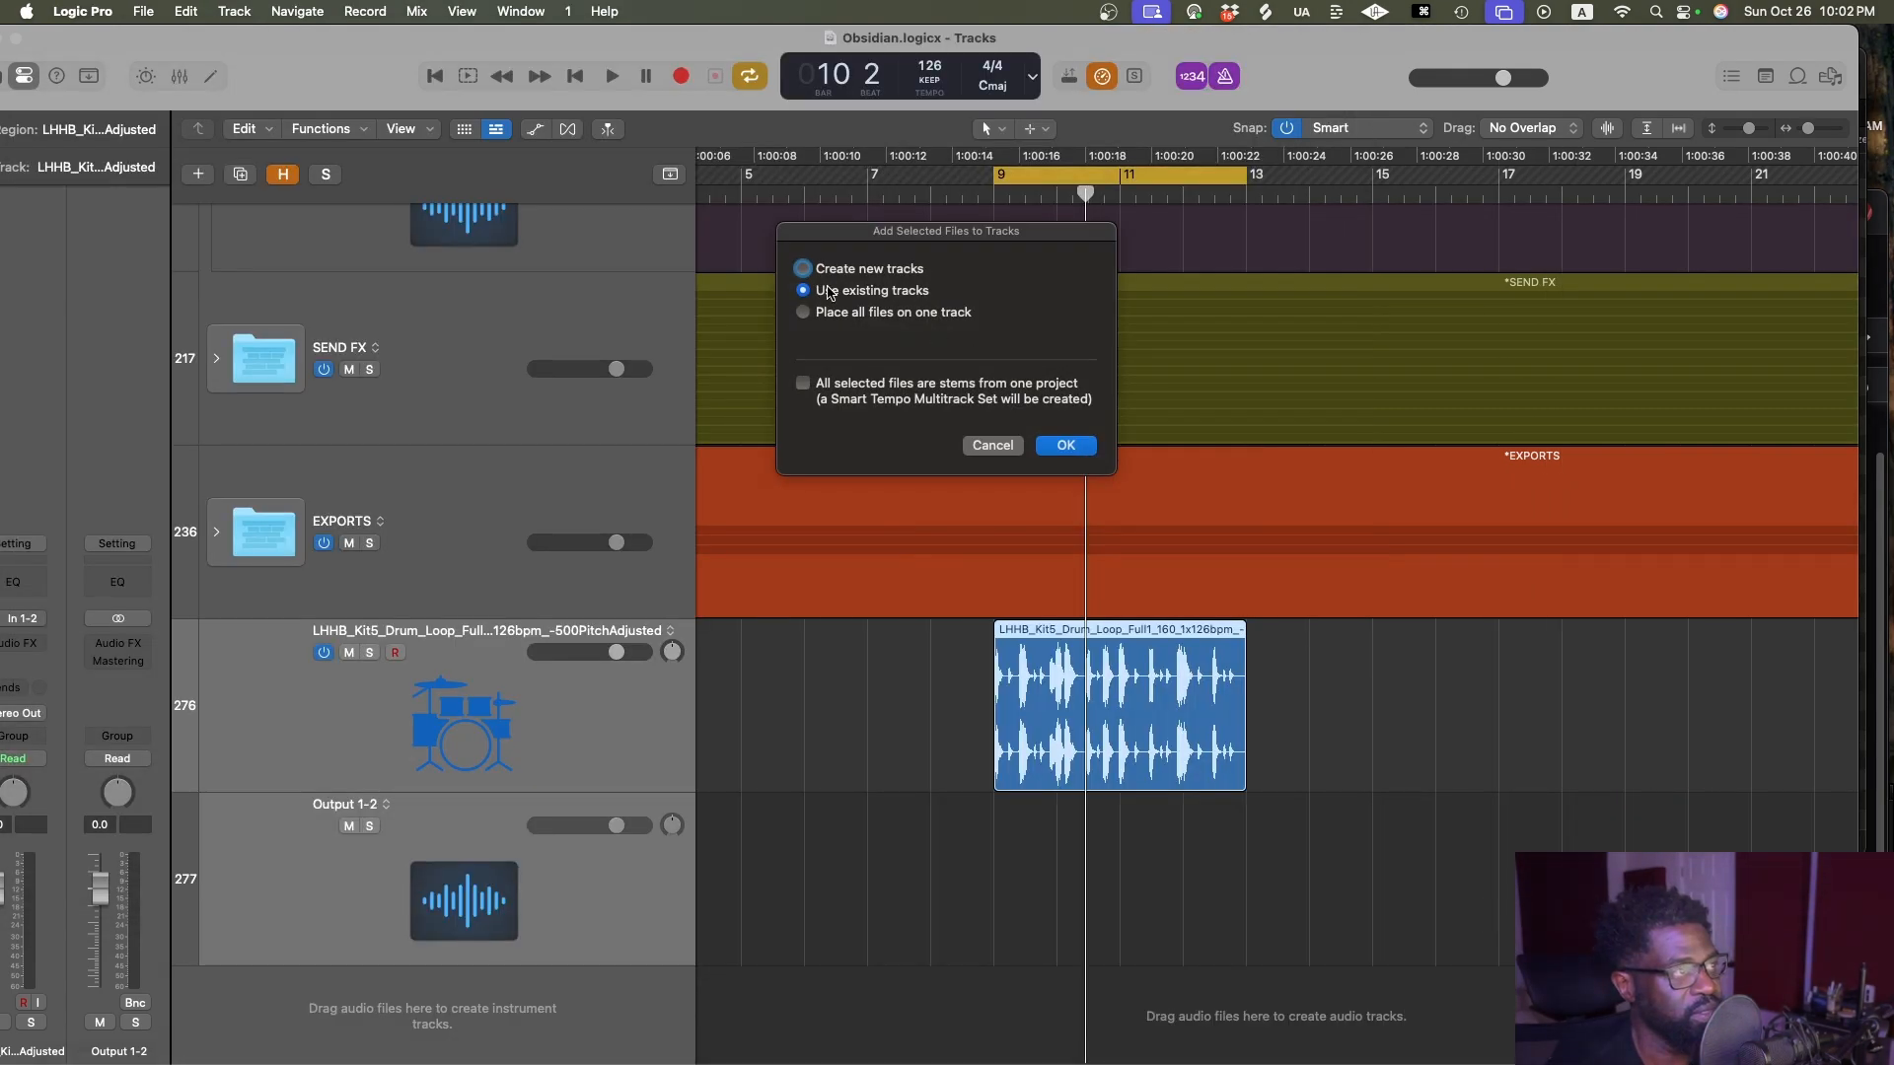
left_click(1070, 446)
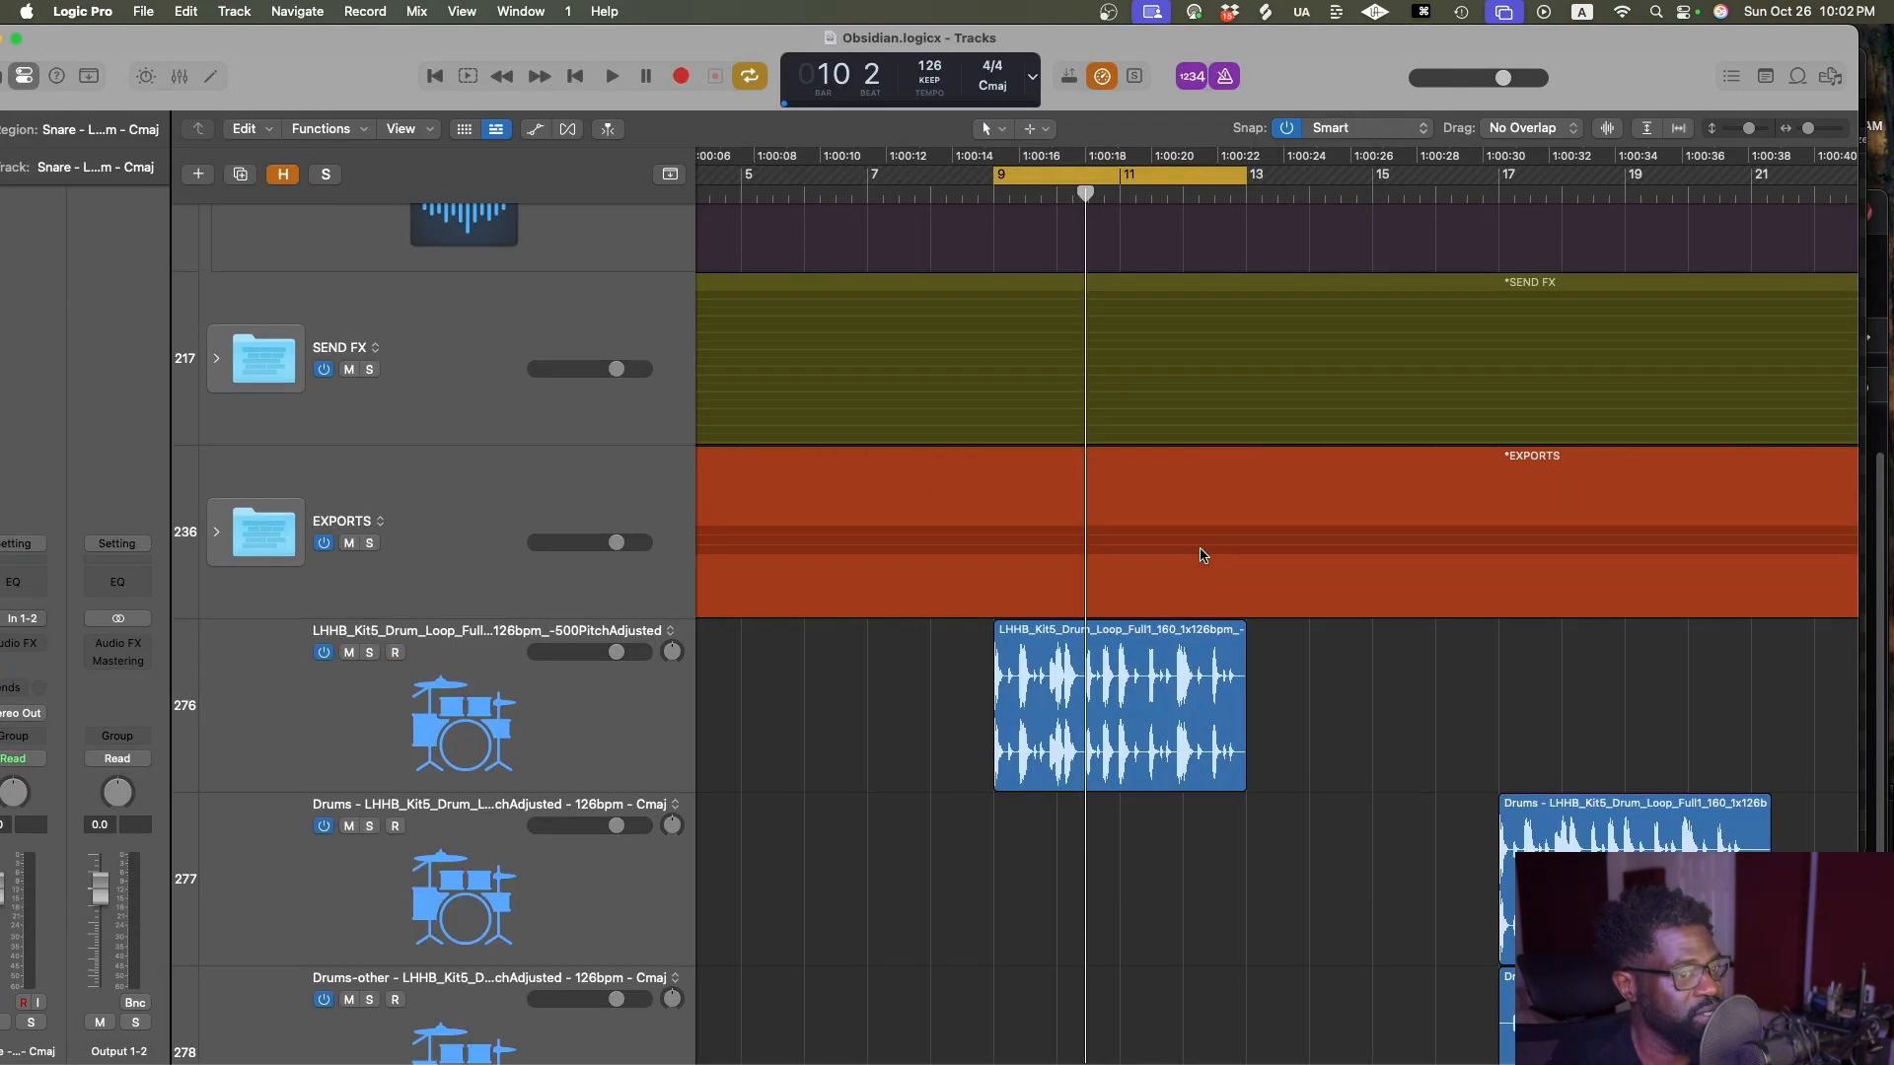
Move the four imported stem regions to start at bar 9, aligned with the Kit5 loop, and mute the original loop and full Drums regions
left_click(1391, 715)
key("ctrl+alt+Up")
key("ctrl+alt+Up")
key("ctrl+alt+Up")
key("ctrl+alt+Up")
key("ctrl+alt+Up")
key("ctrl+alt+Up")
key("ctrl+alt+Up")
key("ctrl+alt+Up")
key("ctrl+alt+Up")
key("ctrl+alt+Up")
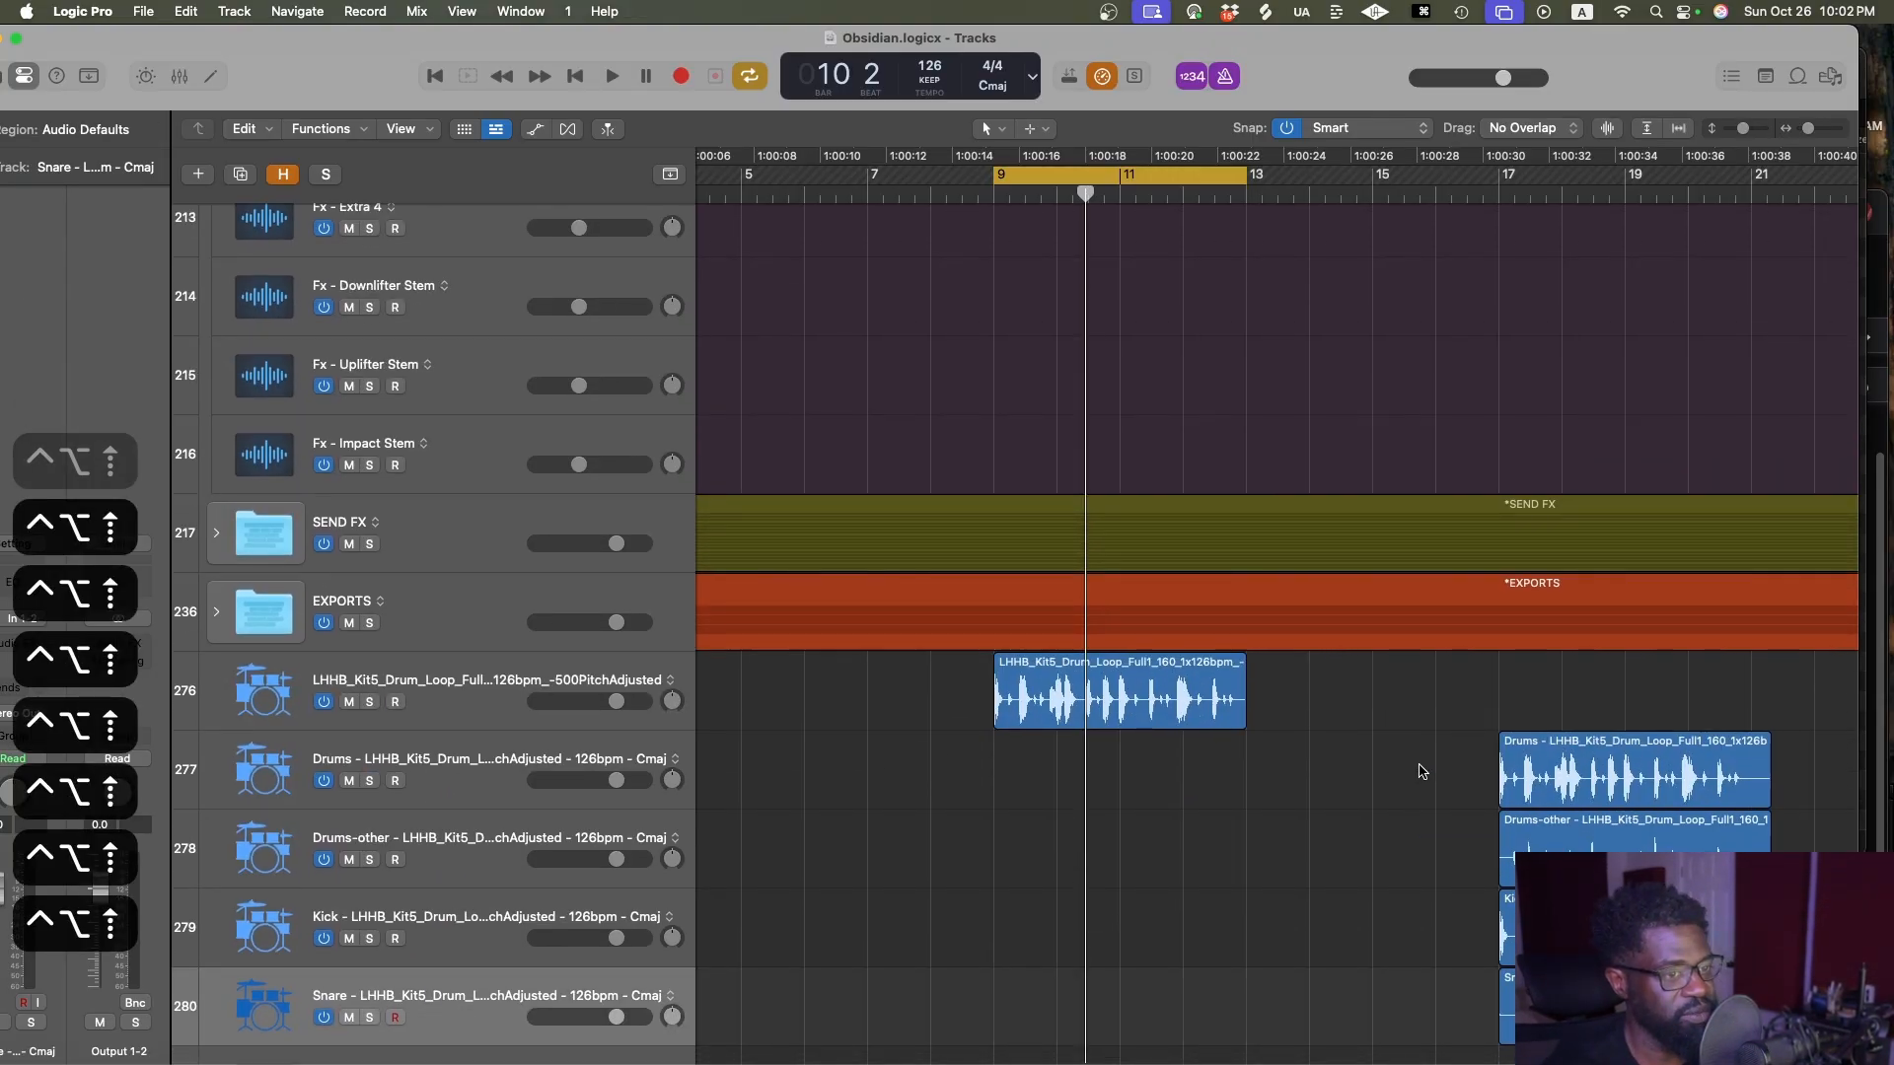
left_click_drag(1417, 763, 1722, 1012)
left_click_drag(1622, 775, 1118, 775)
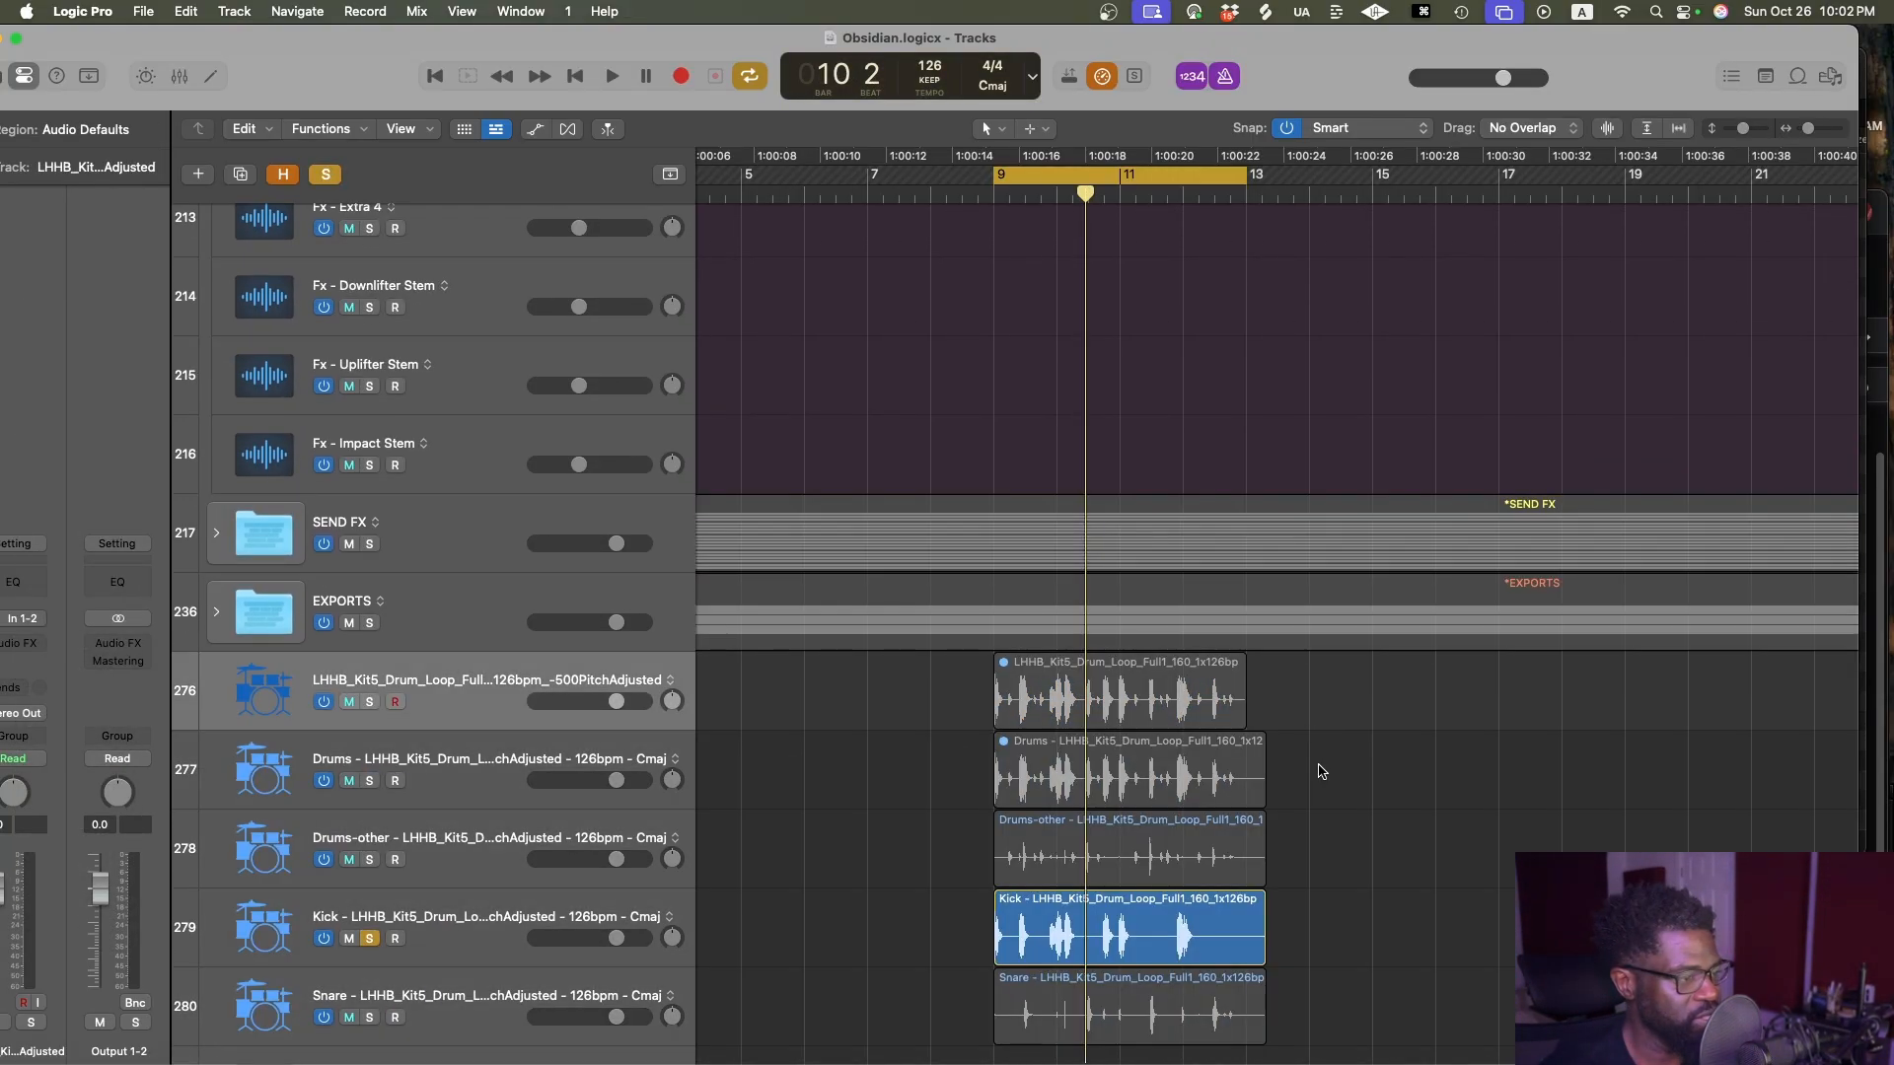
Audition the Kick stem in solo within the cycle range, and stop playback
key("space")
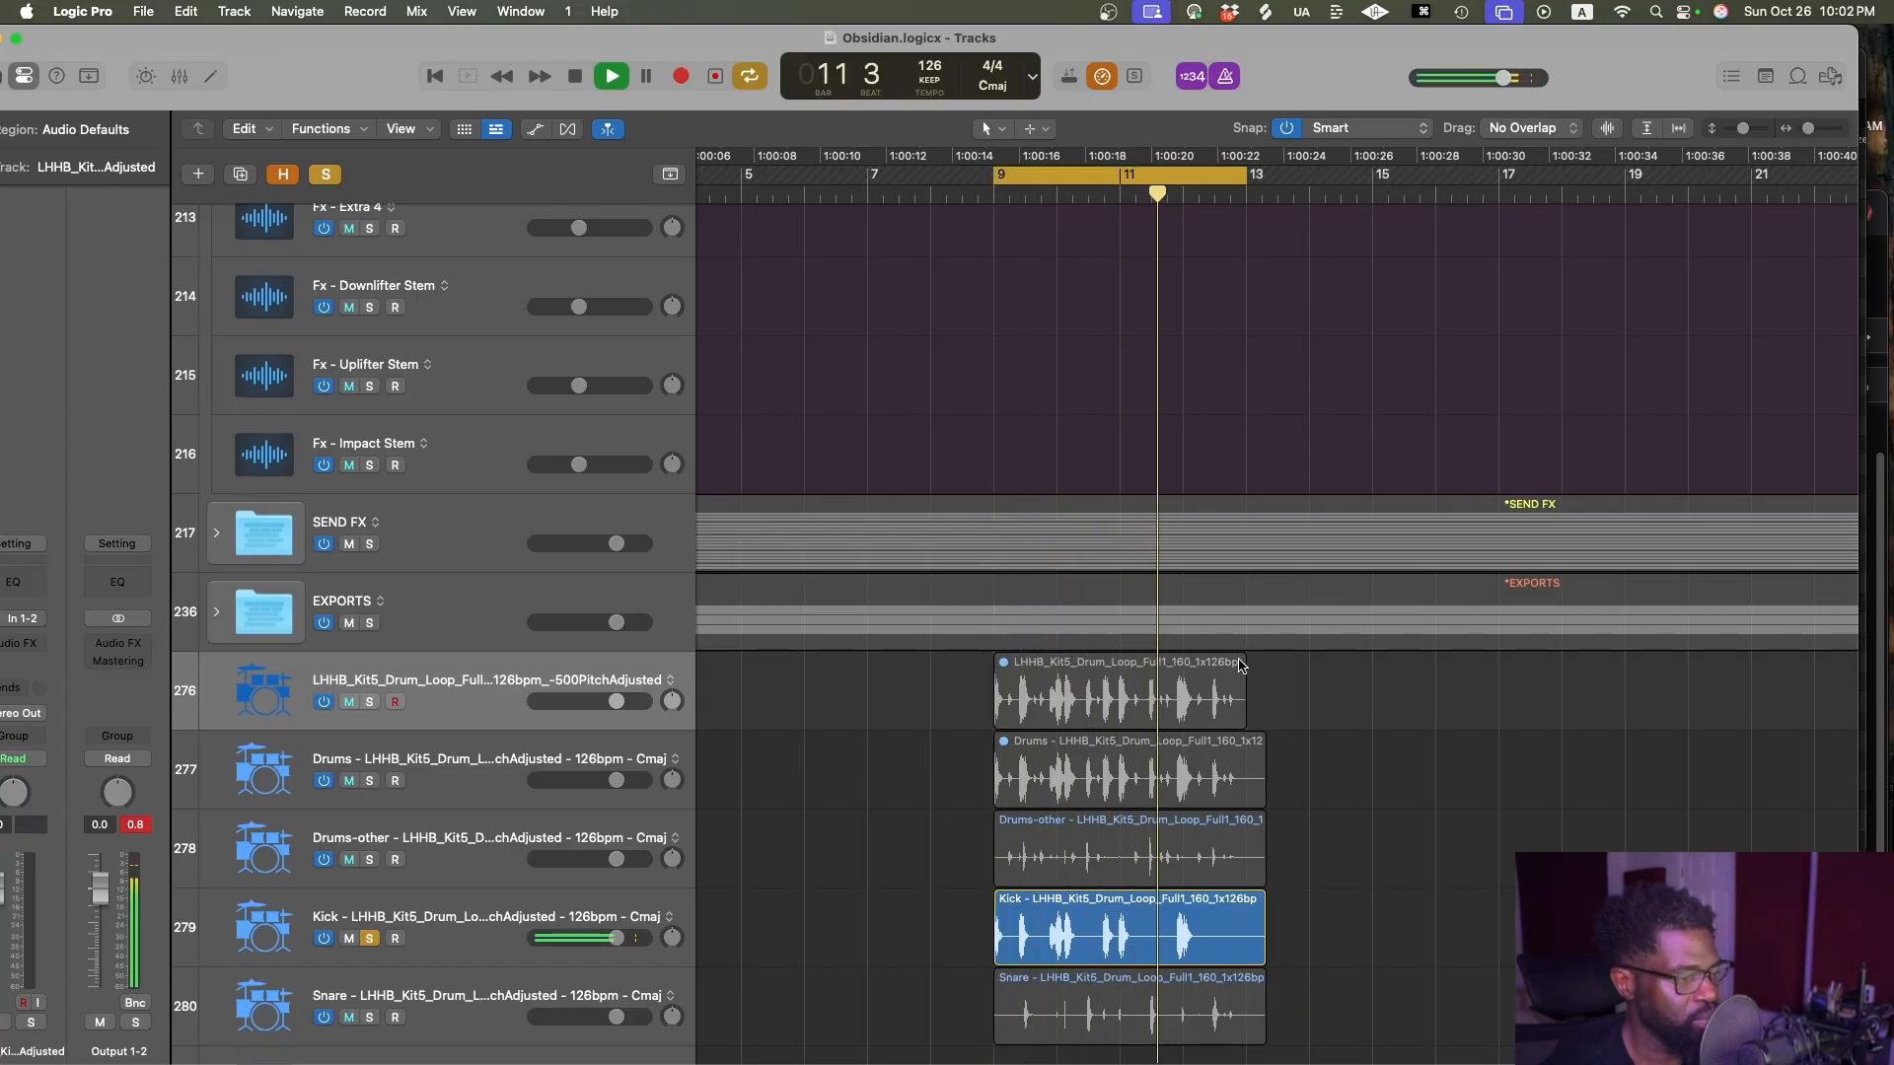
key("space")
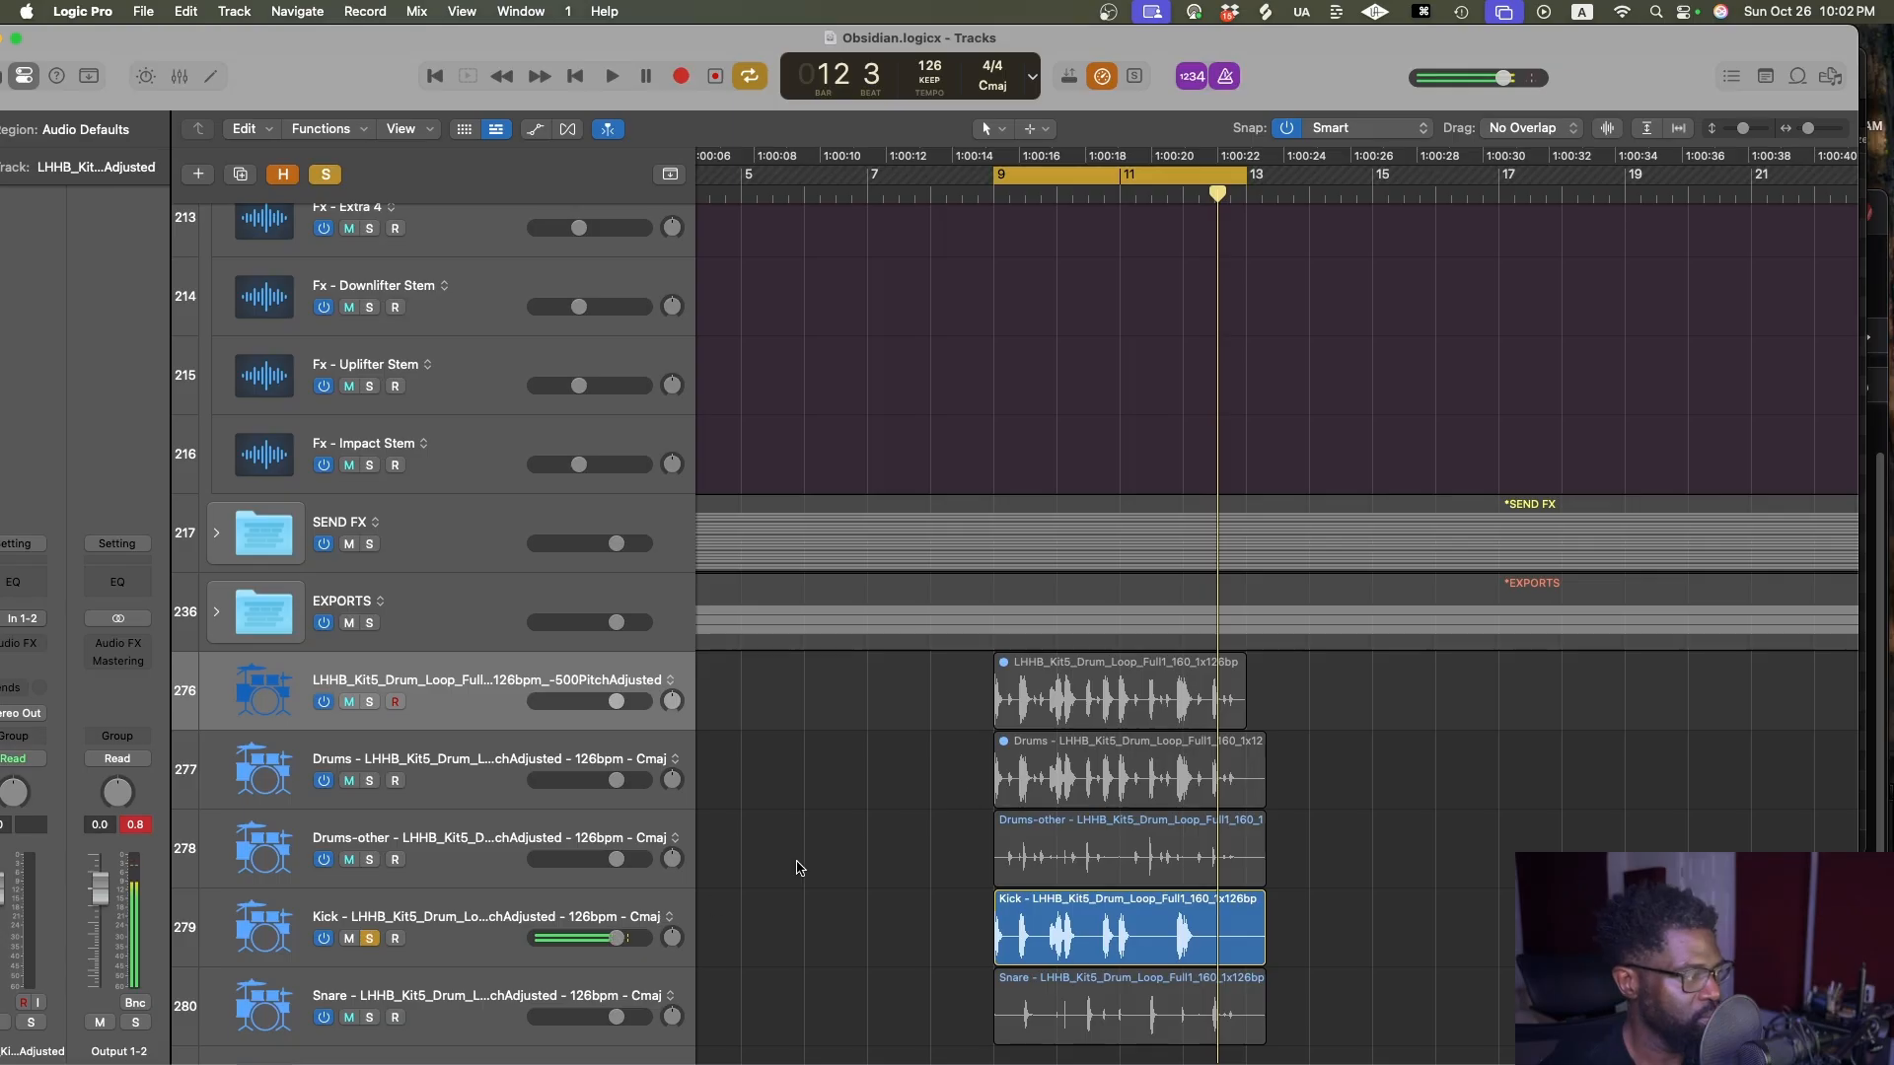
Audition the Snare stem and the Drums-other stem one after the other in solo within the cycle range
left_click(369, 938)
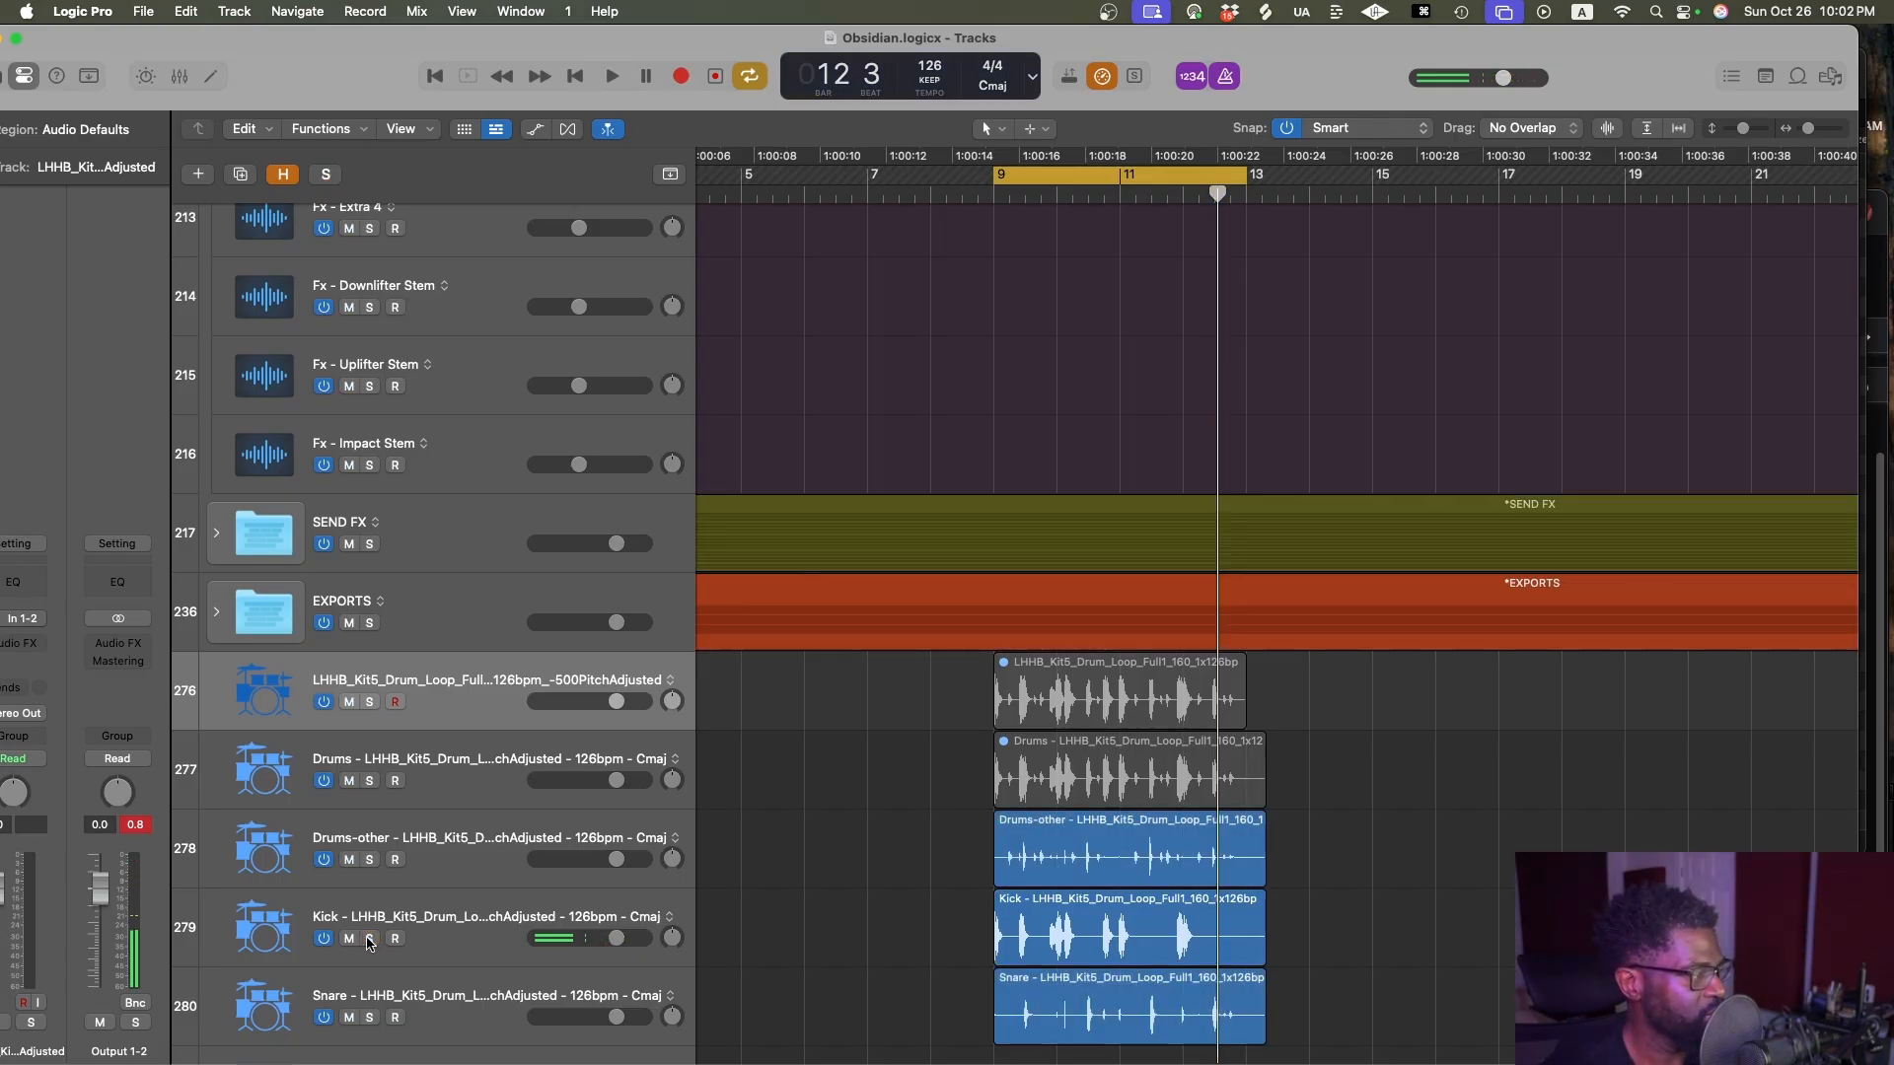
left_click(369, 1017)
key("space")
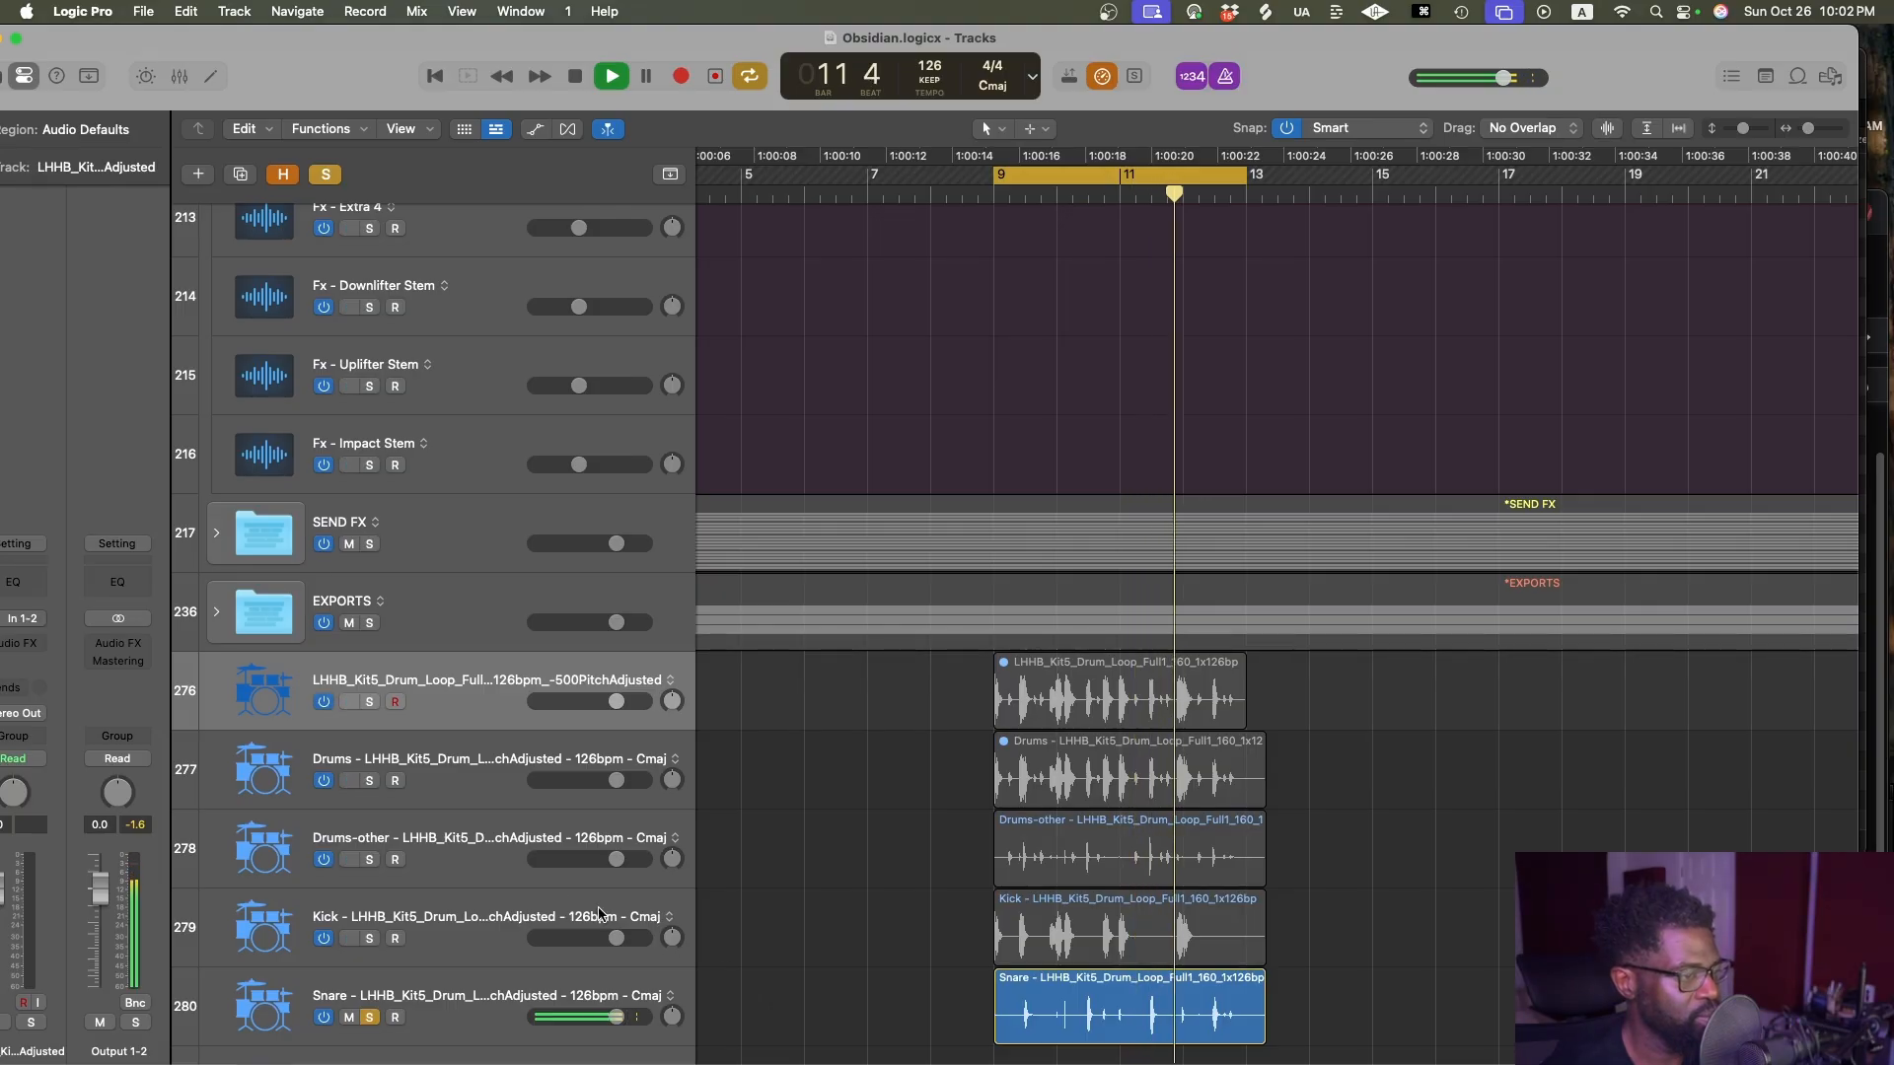
left_click(369, 859)
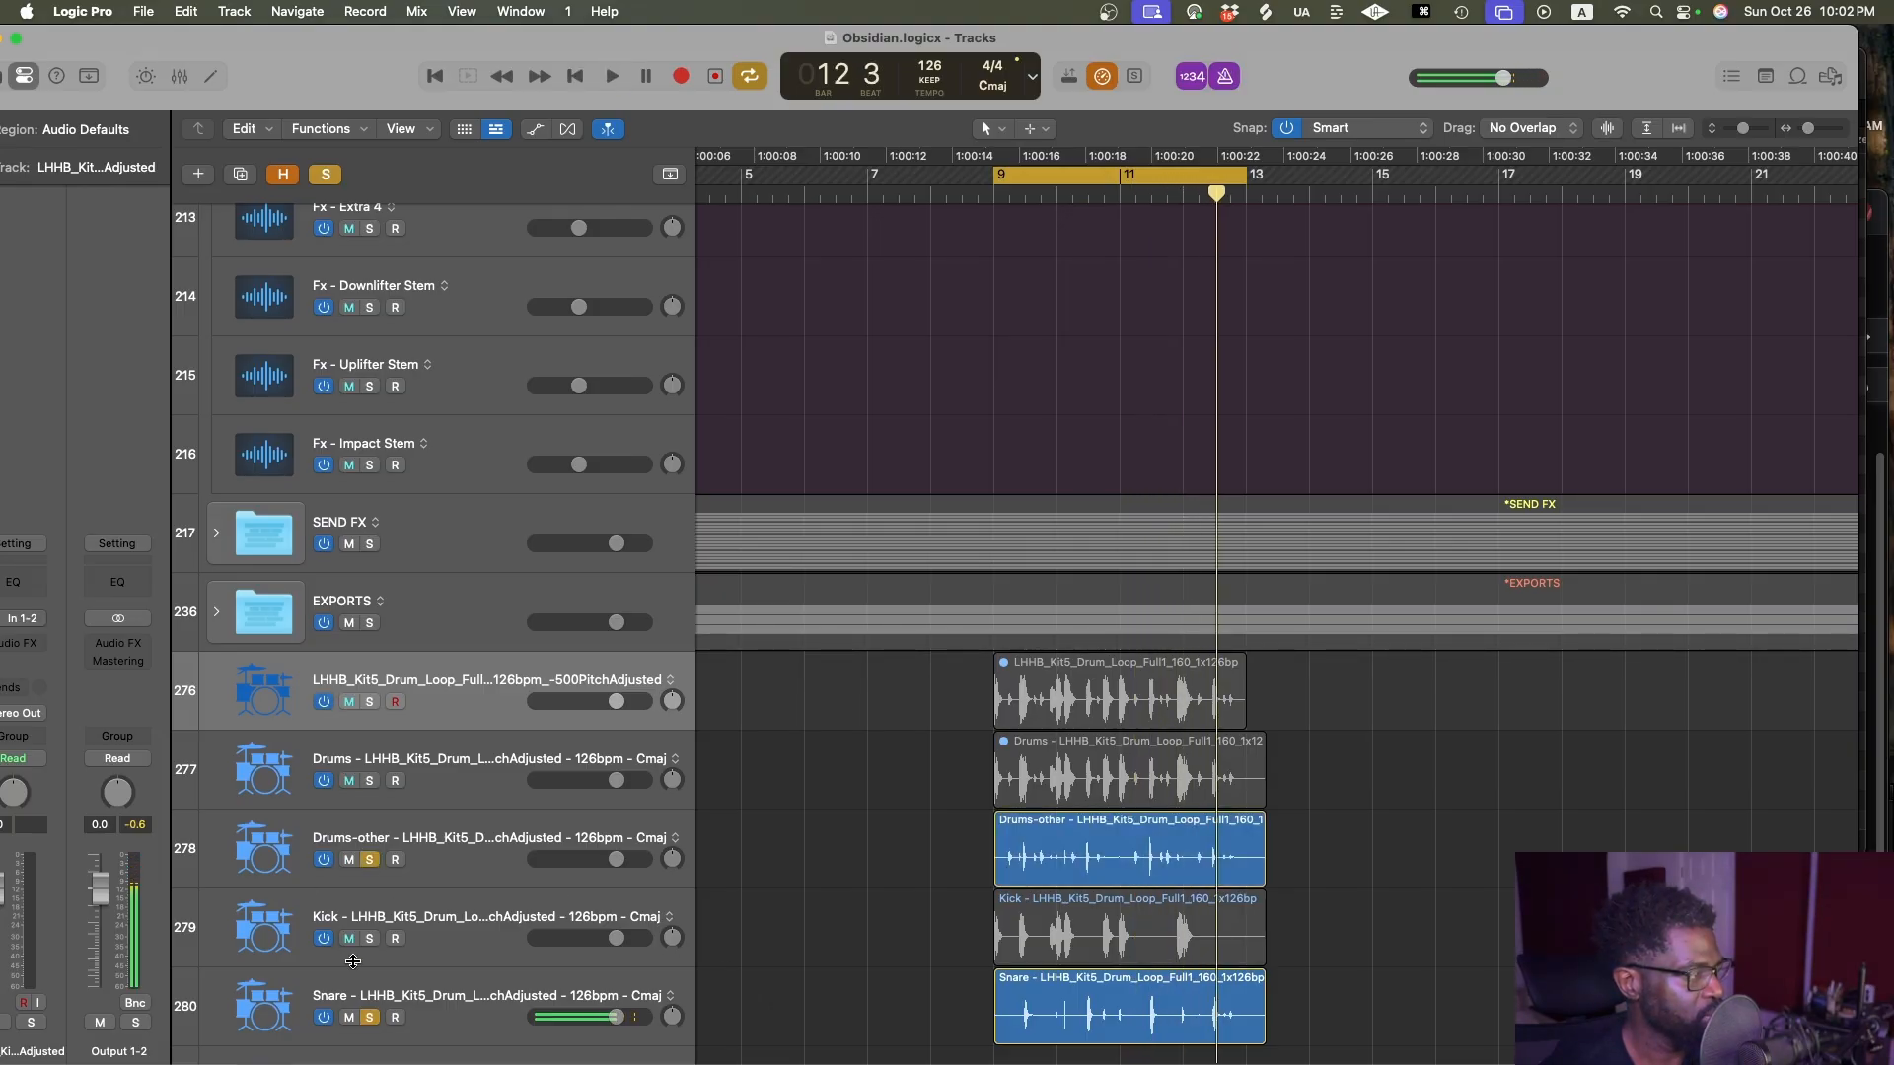
left_click(369, 1017)
key("space")
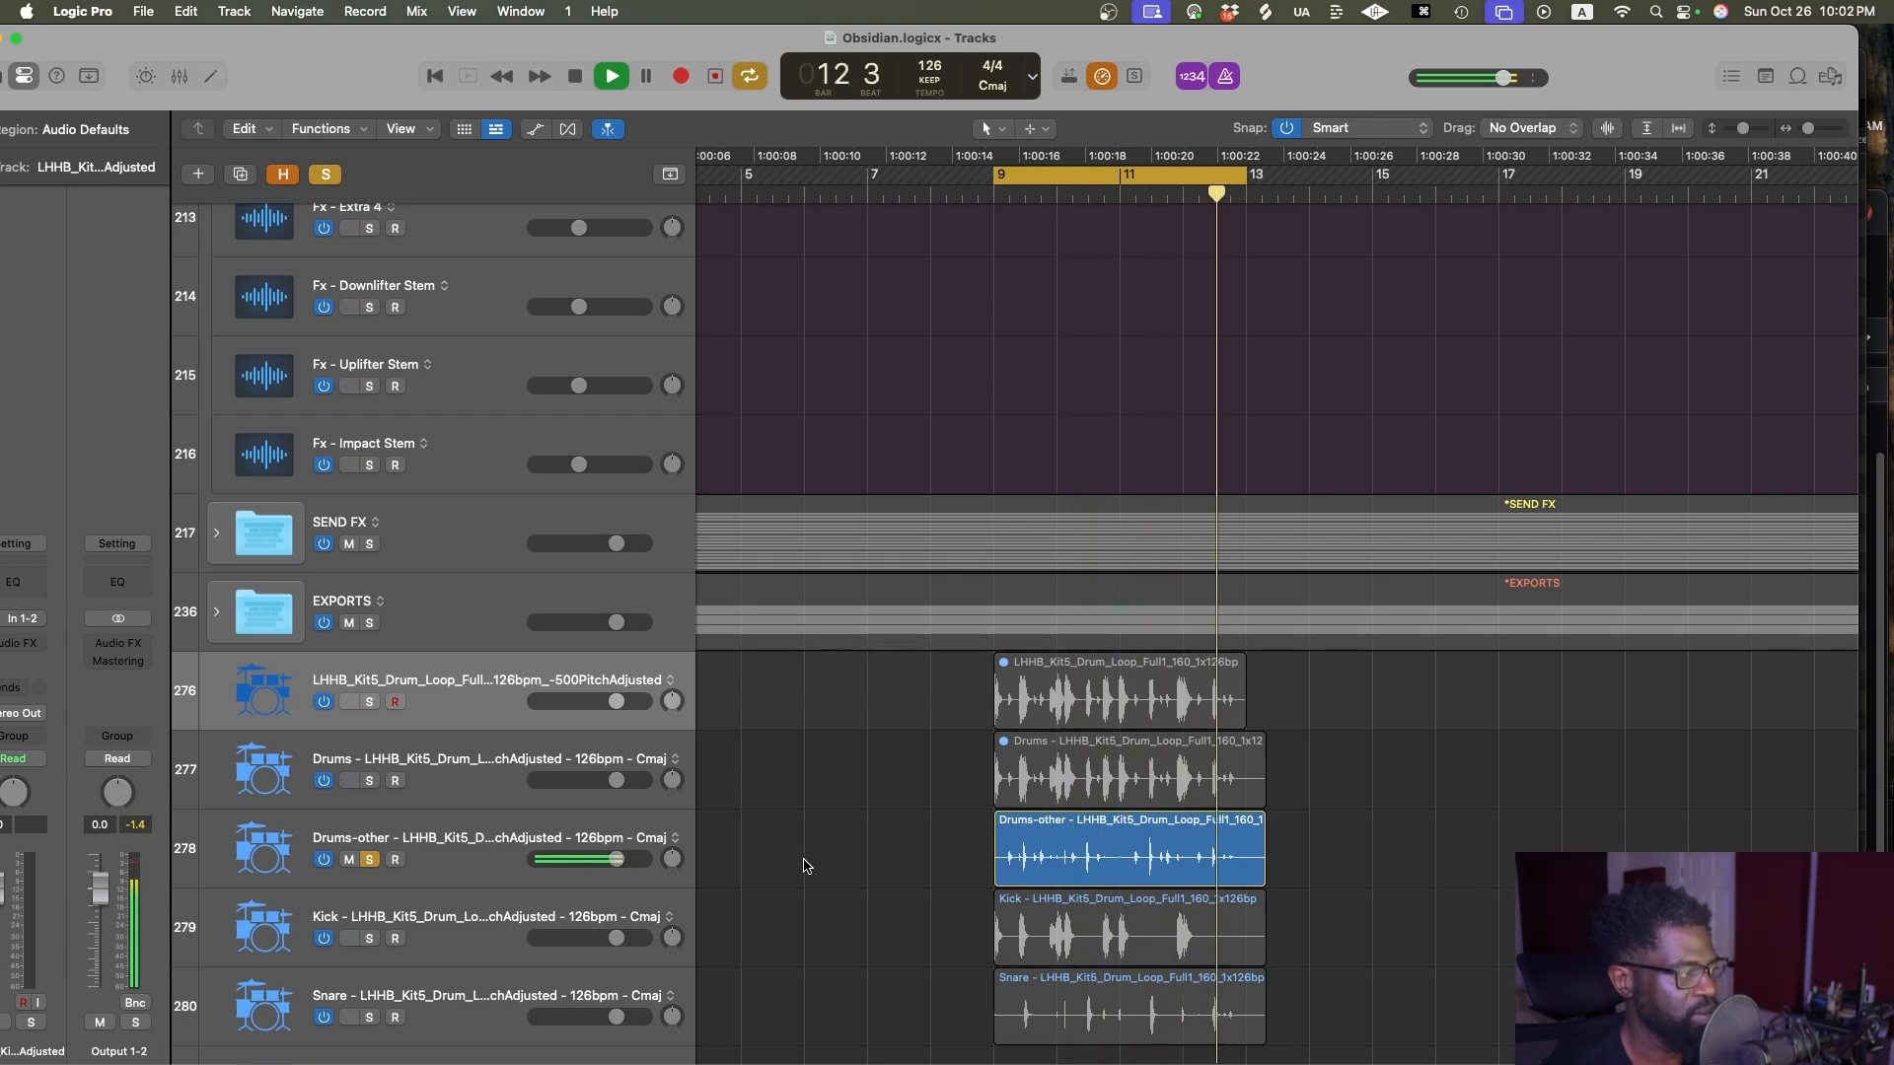
Move the Drums-other, Kick and Snare stem tracks into the drums folder, directly below Dm - Batt17-18, with solo off
left_click(497, 984)
left_click(401, 874, "shift")
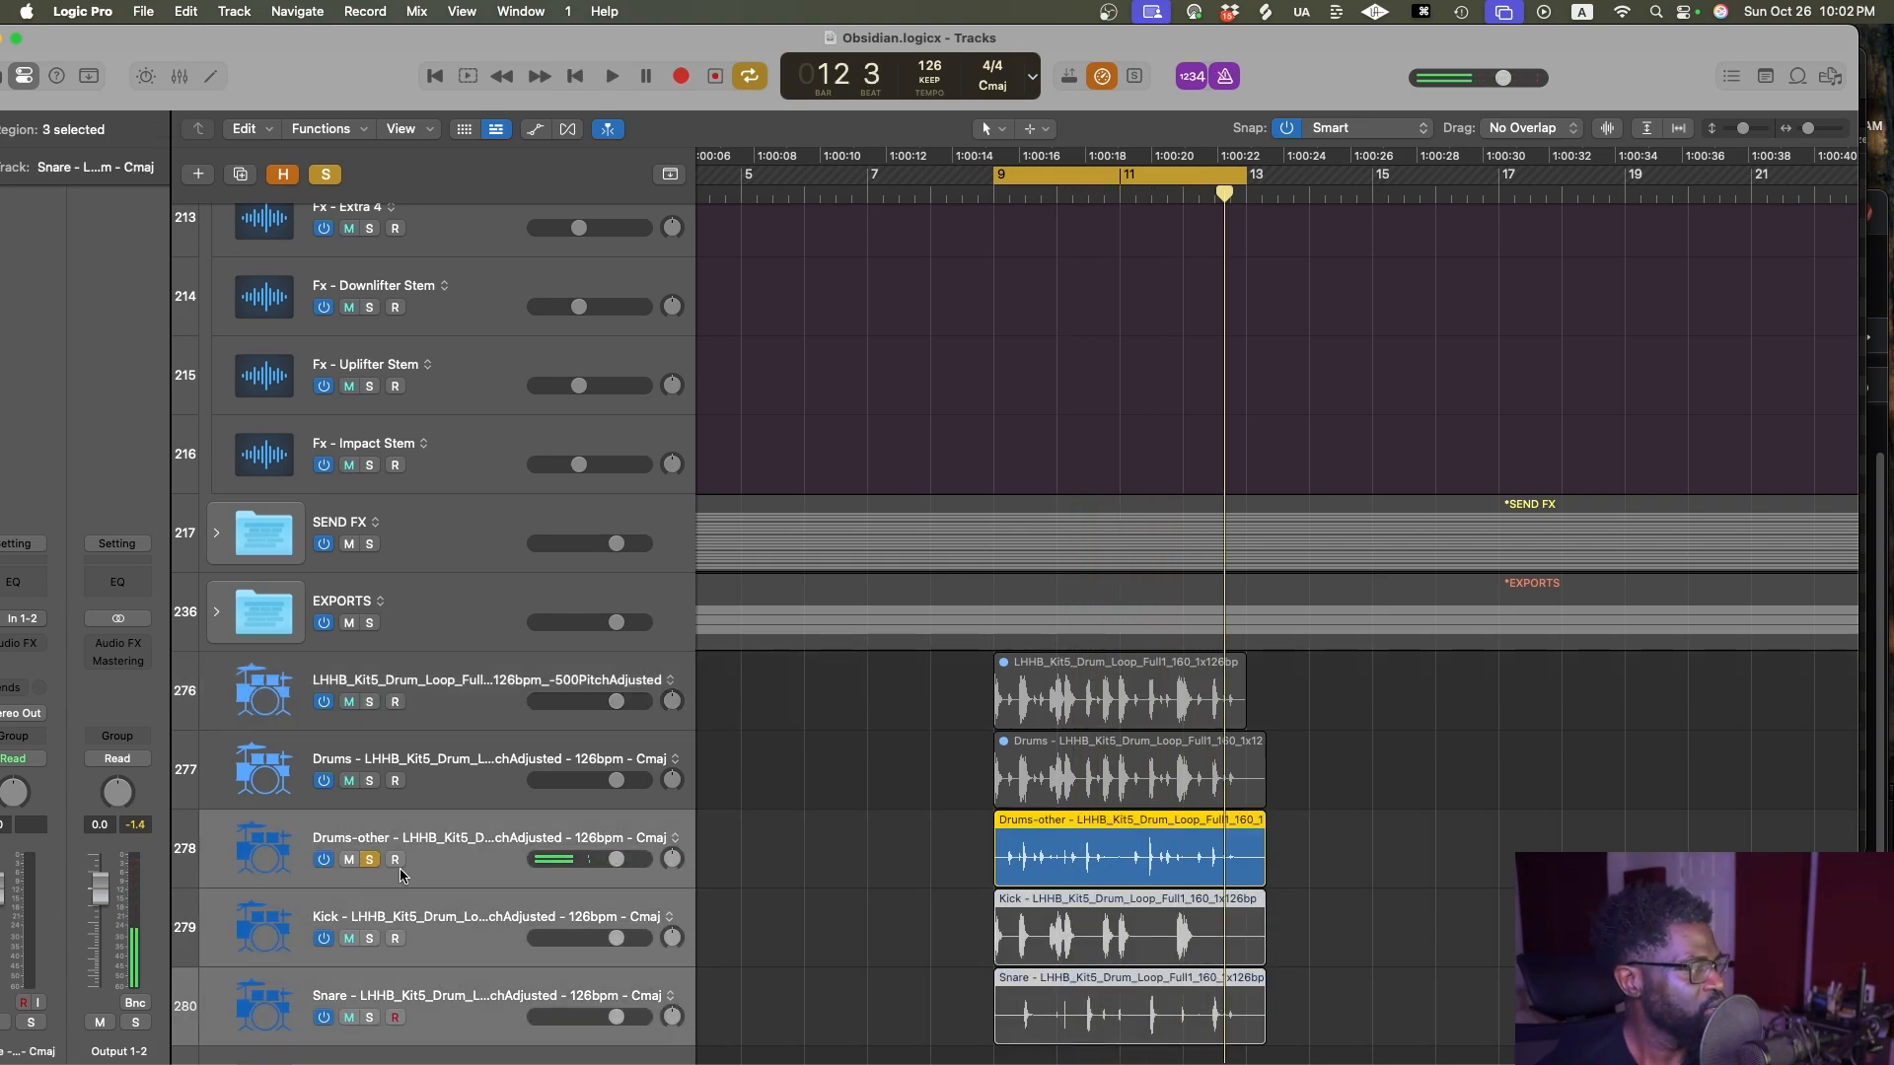
left_click_drag(367, 877, 592, 824)
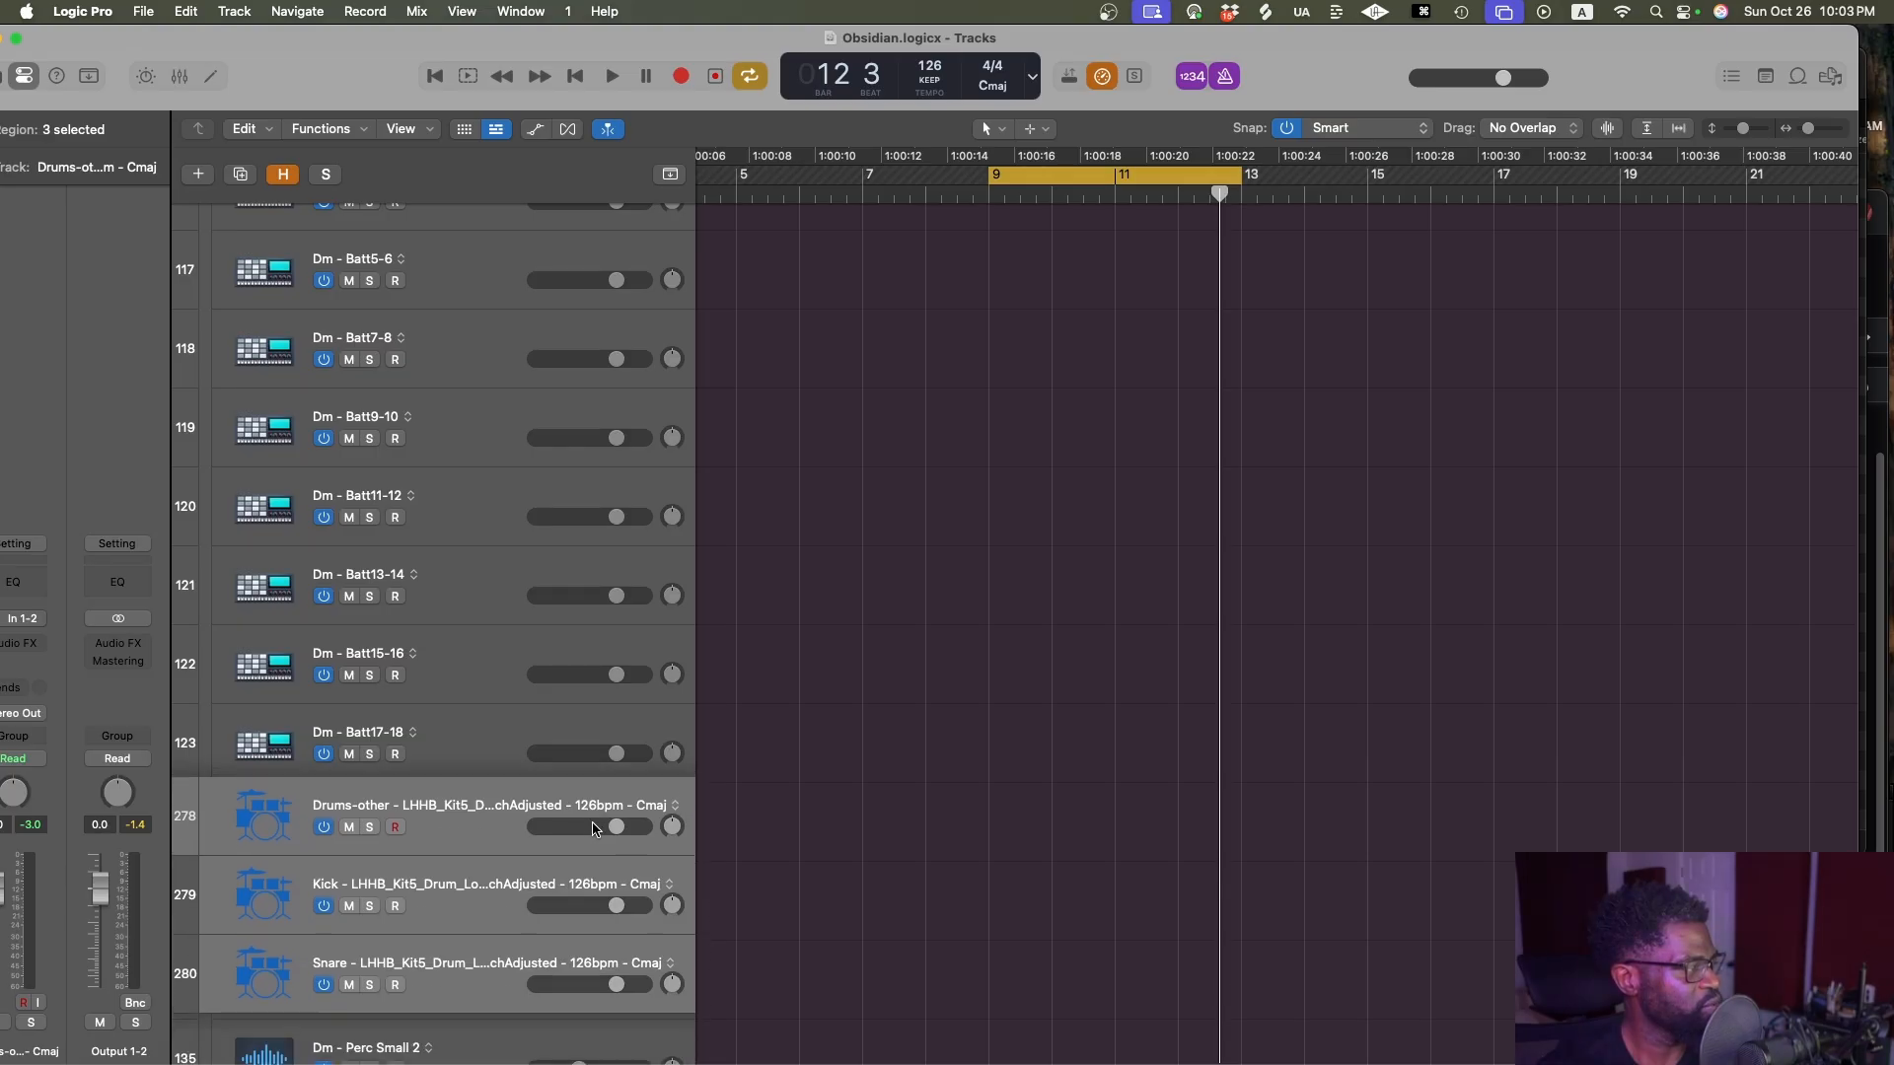
left_click(1072, 730)
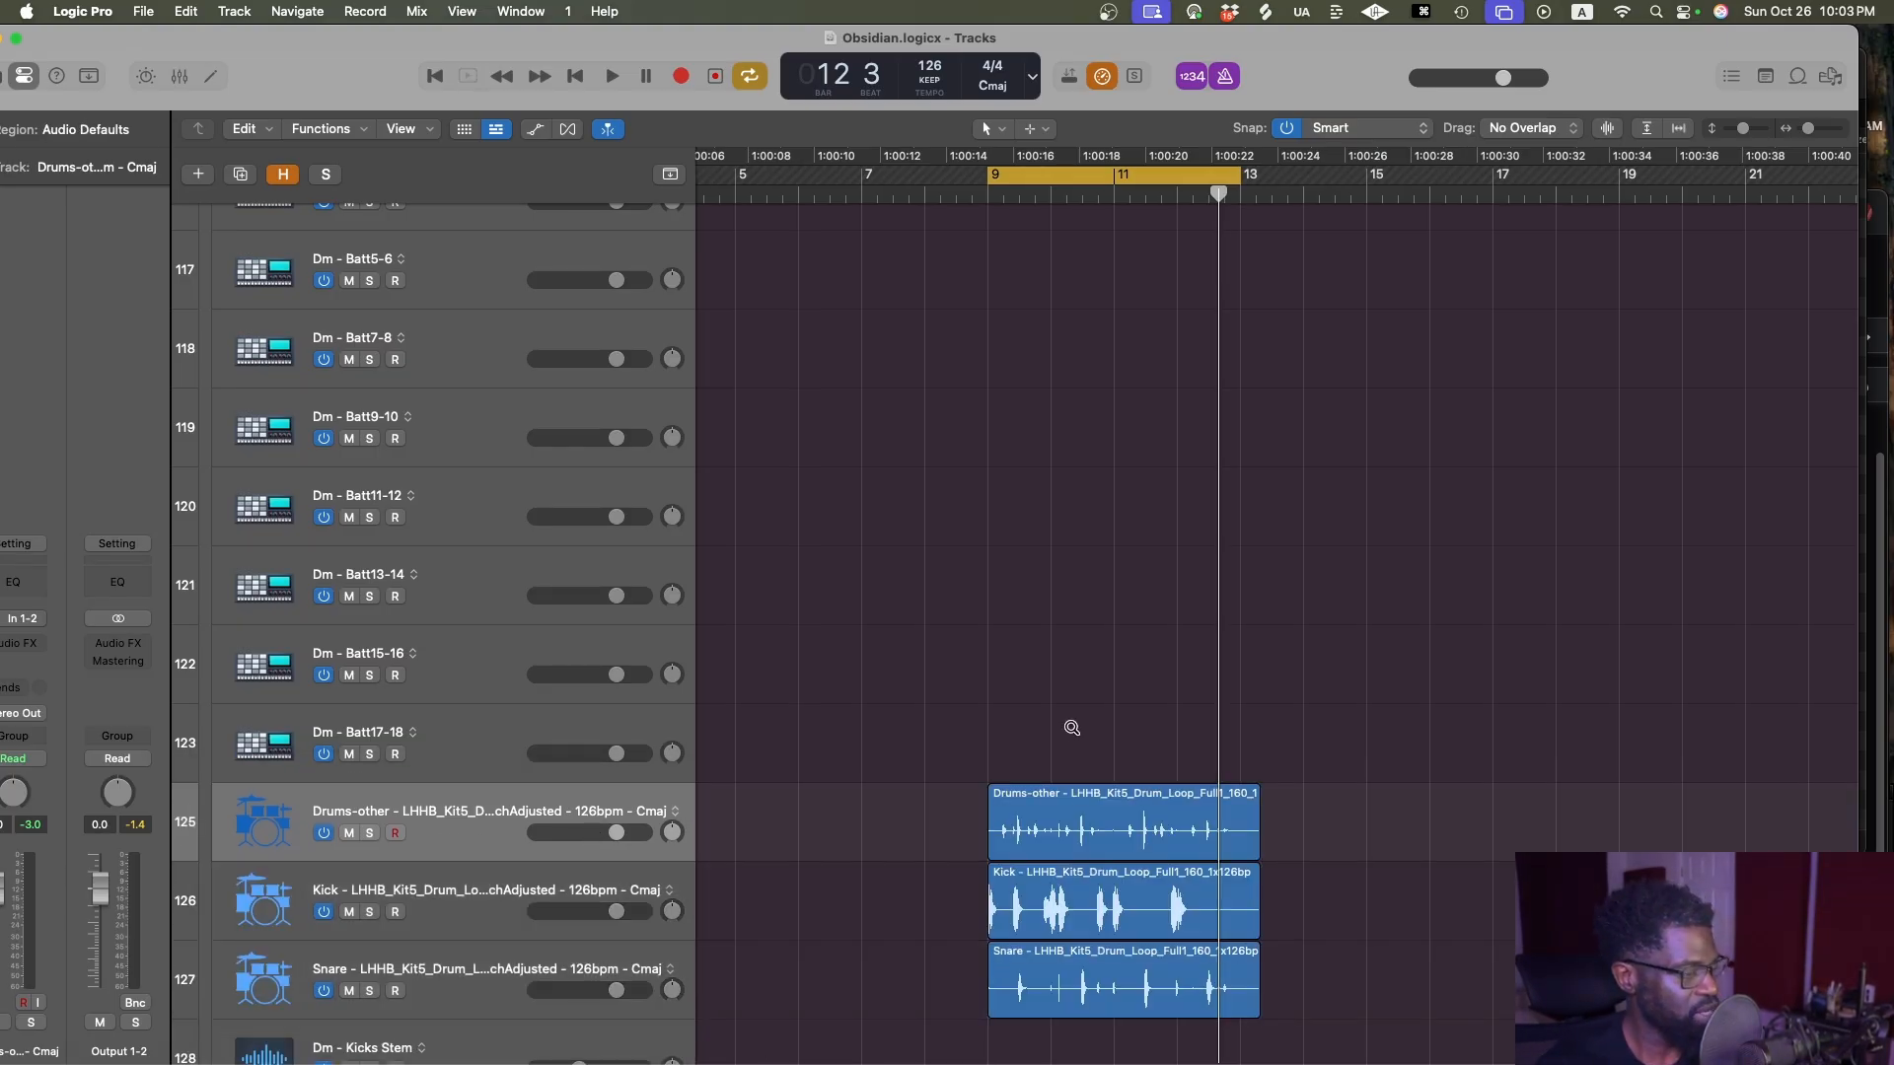
Route the outputs of the Drums-other, Kick and Snare stem tracks to Bus 25 (DRUMS -BUS)
key("ctrl+alt+z")
key("ctrl+alt+Left")
key("ctrl+alt+Left")
key("ctrl+alt+Up")
key("ctrl+alt+Up")
scroll(1065, 725, "down", 10)
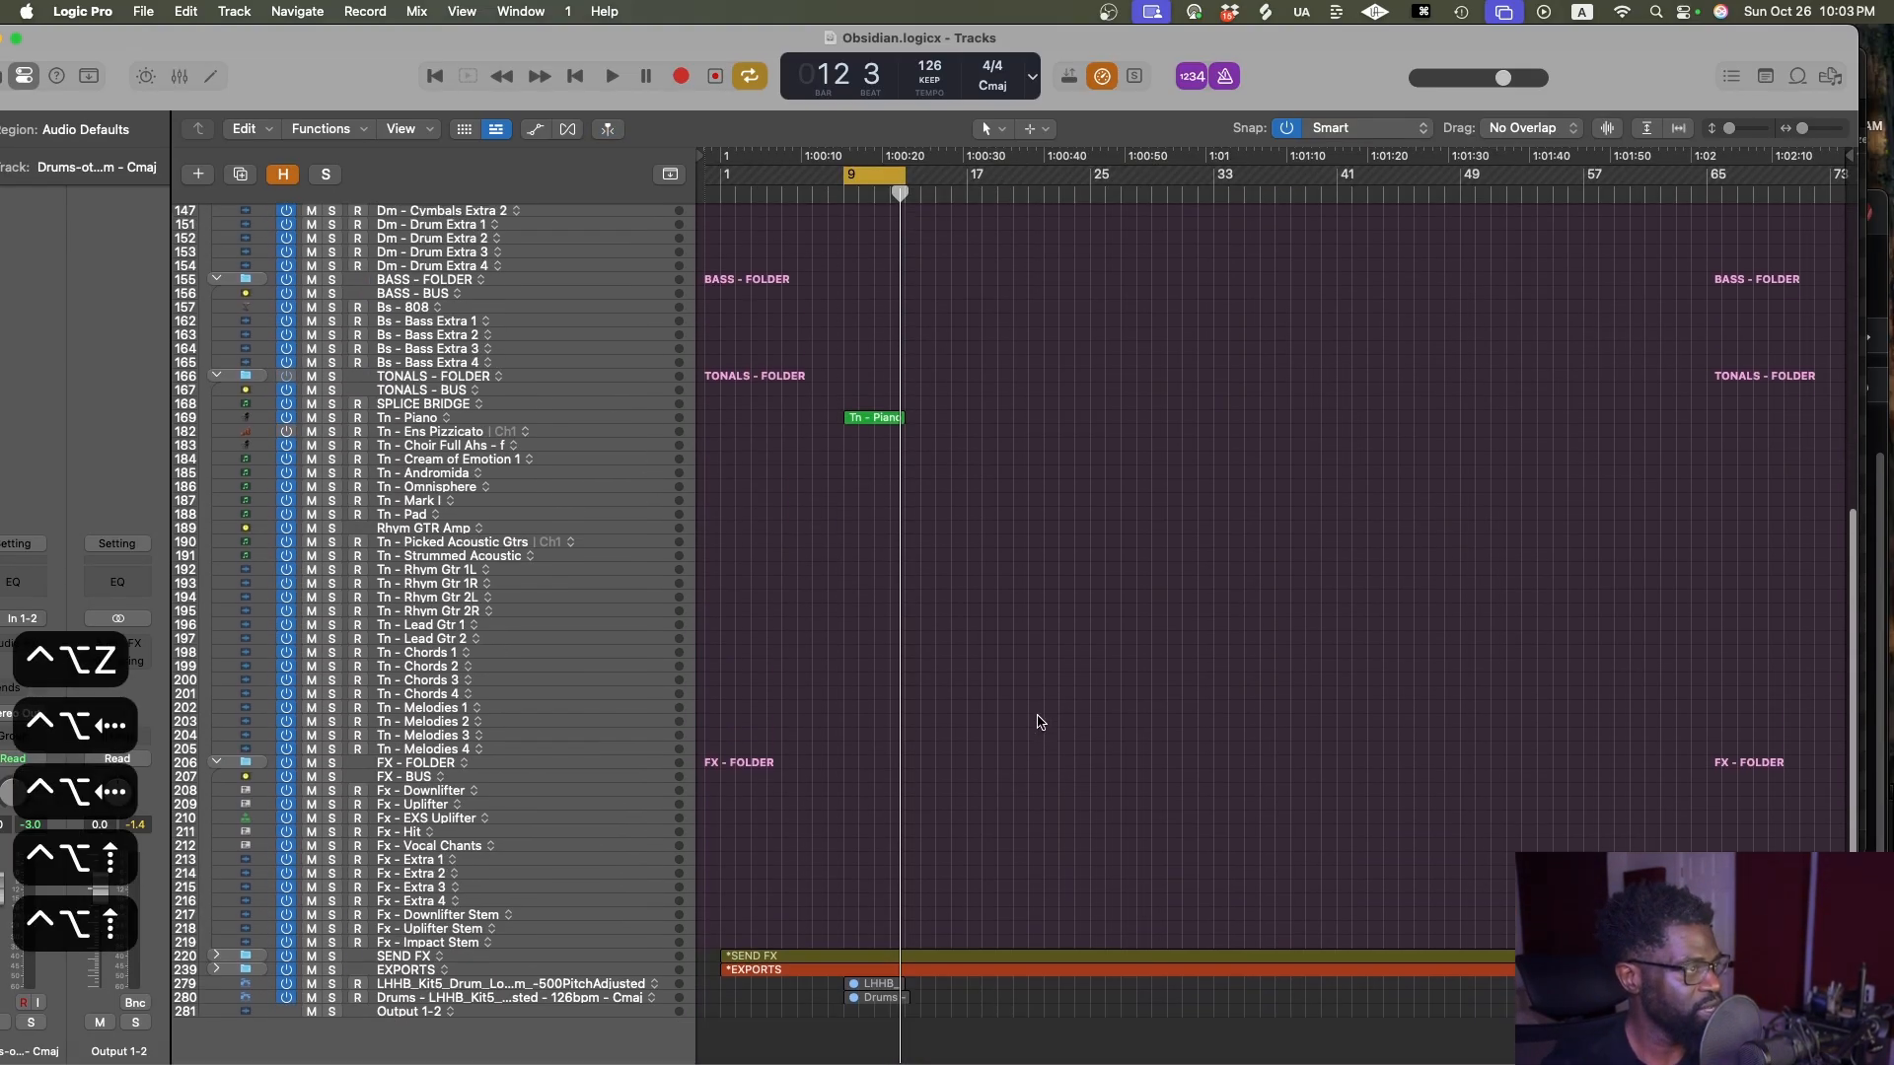
scroll(1037, 723, "up", 6)
scroll(1032, 744, "down", 7)
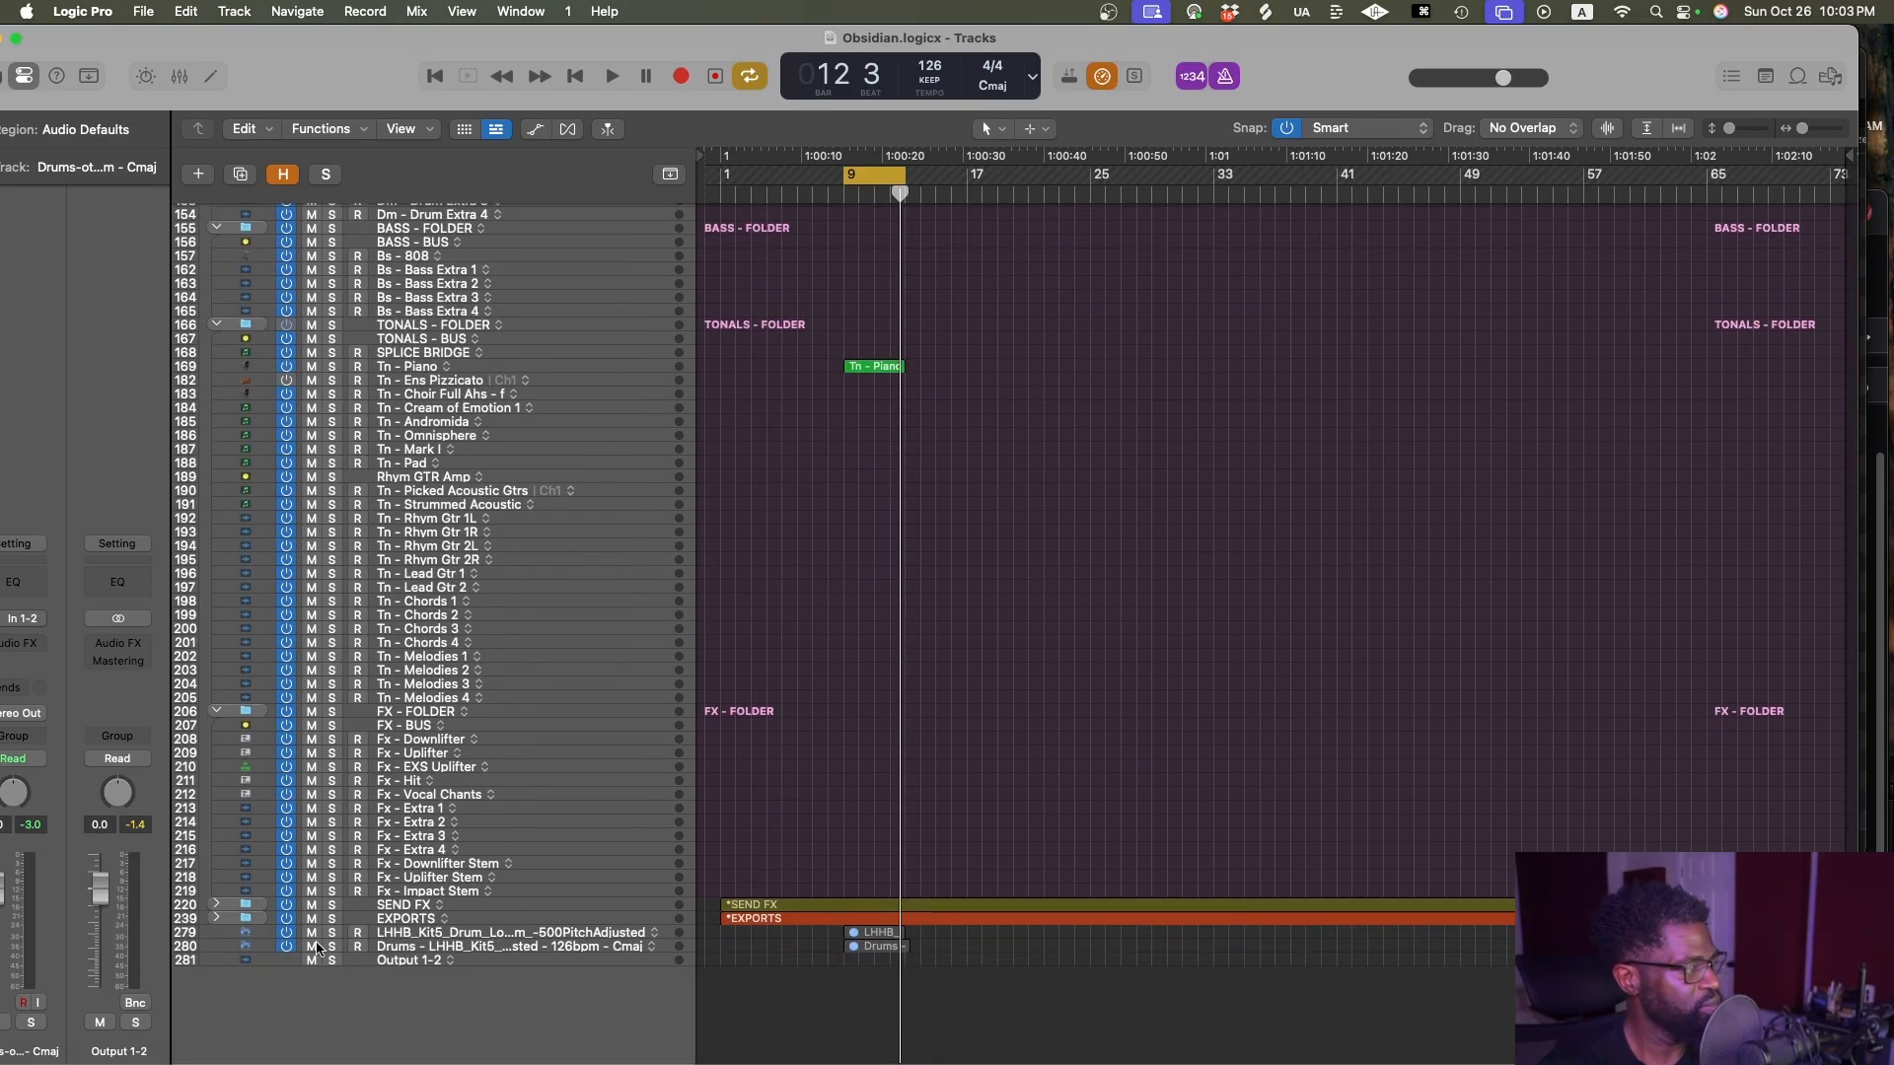
scroll(951, 766, "up", 8)
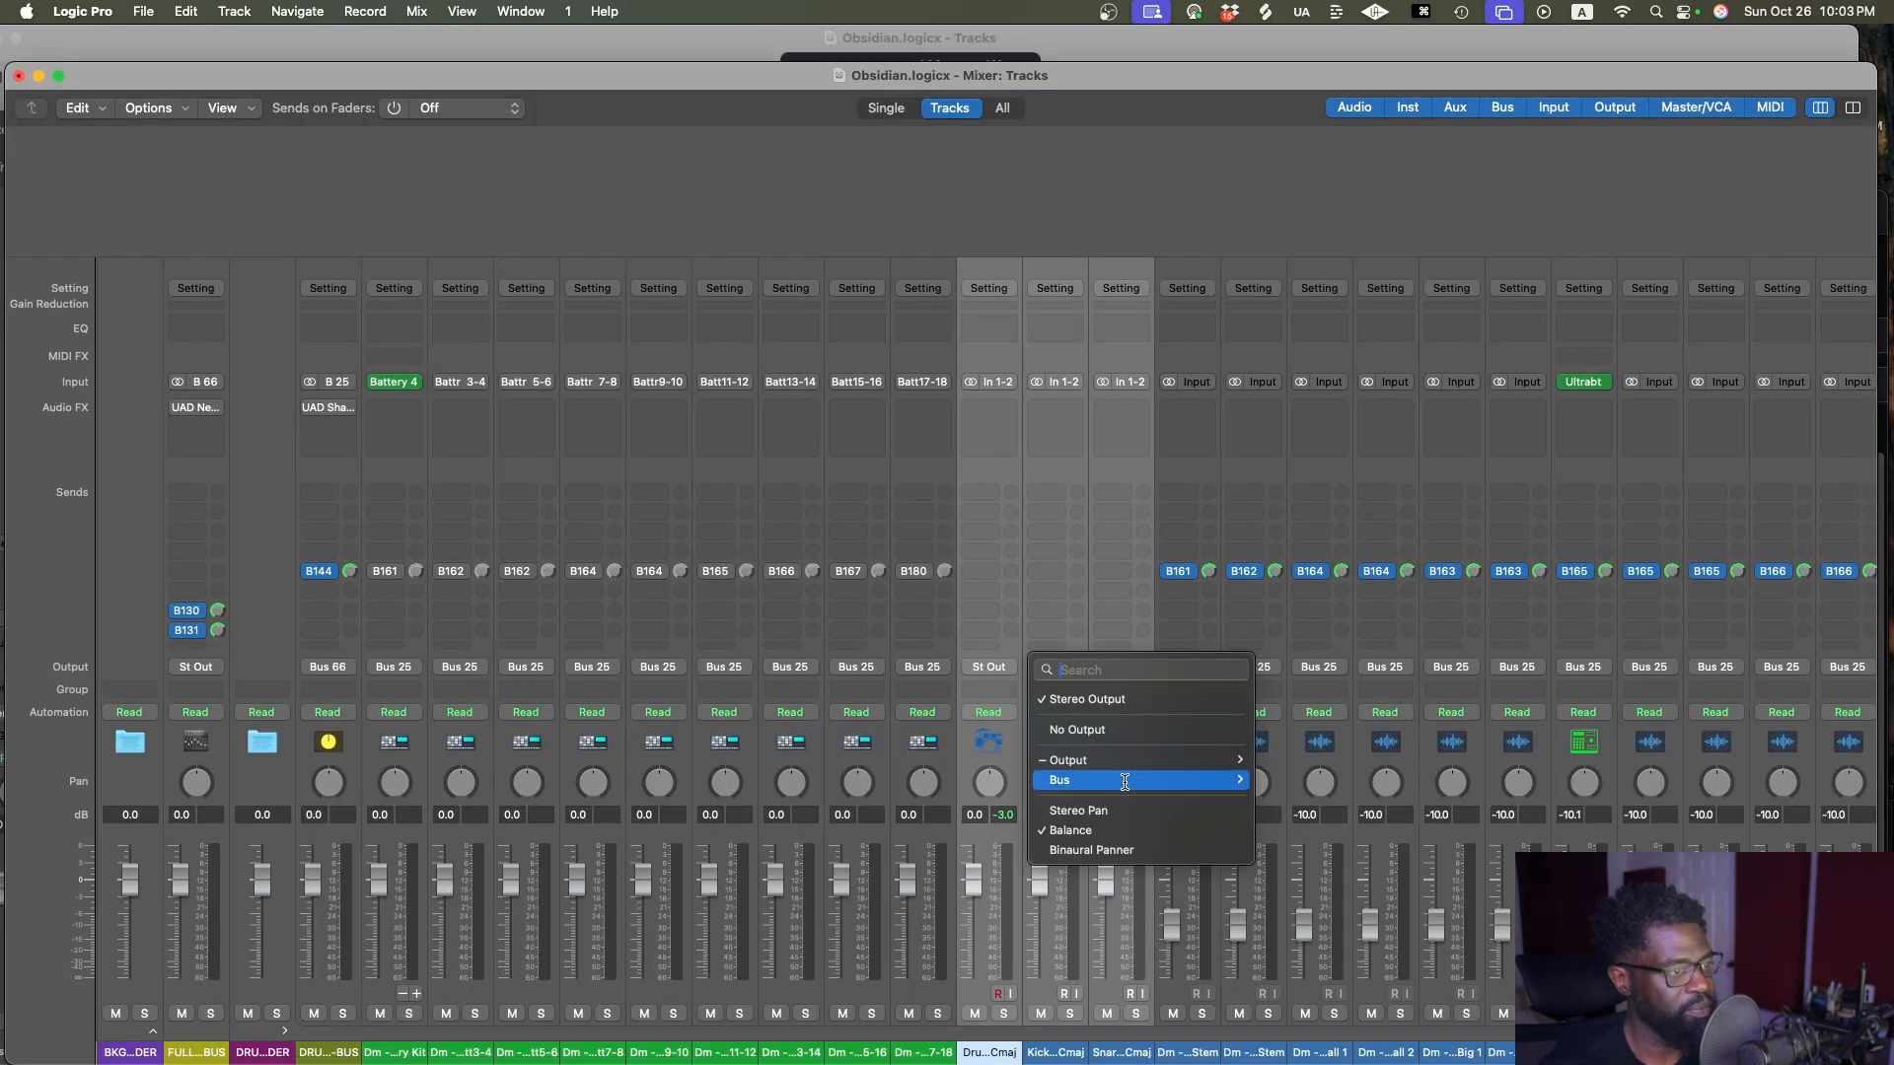
mouse_move(1125, 780)
left_click(1290, 757)
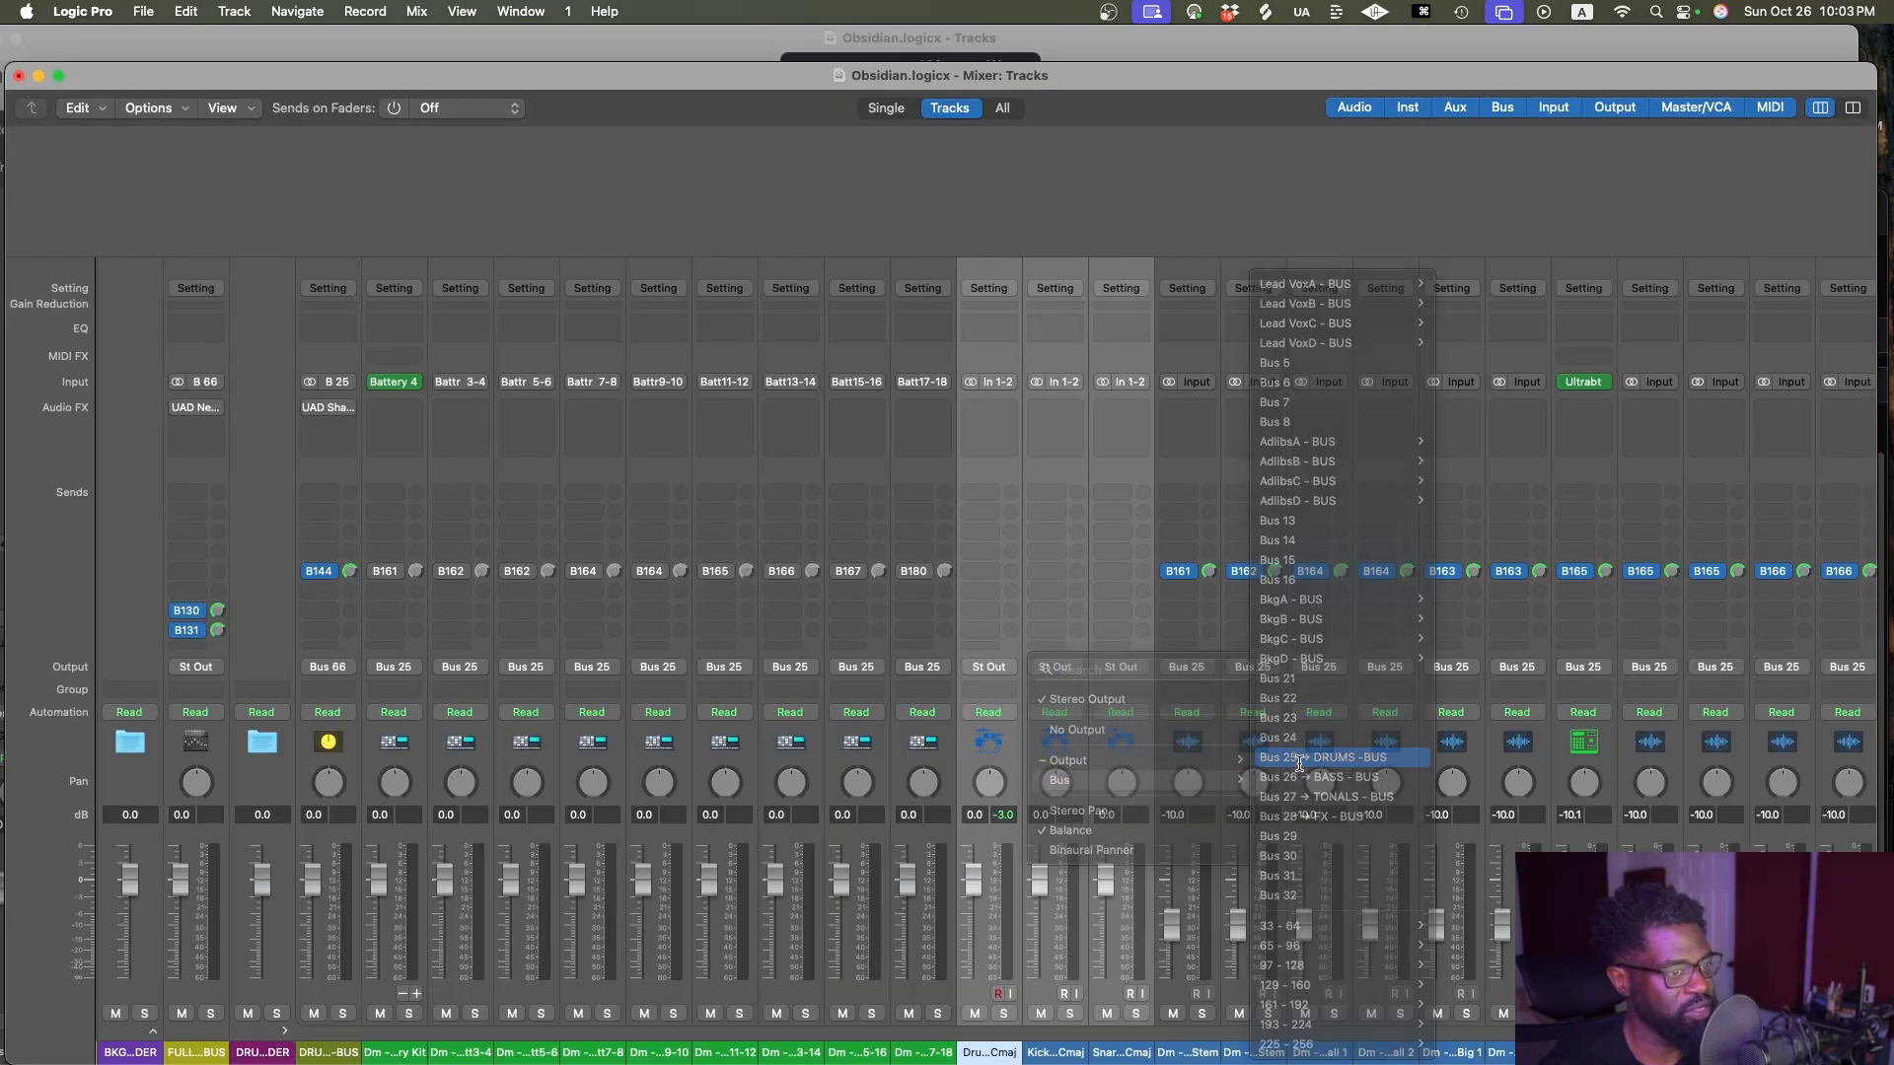
left_click(395, 44)
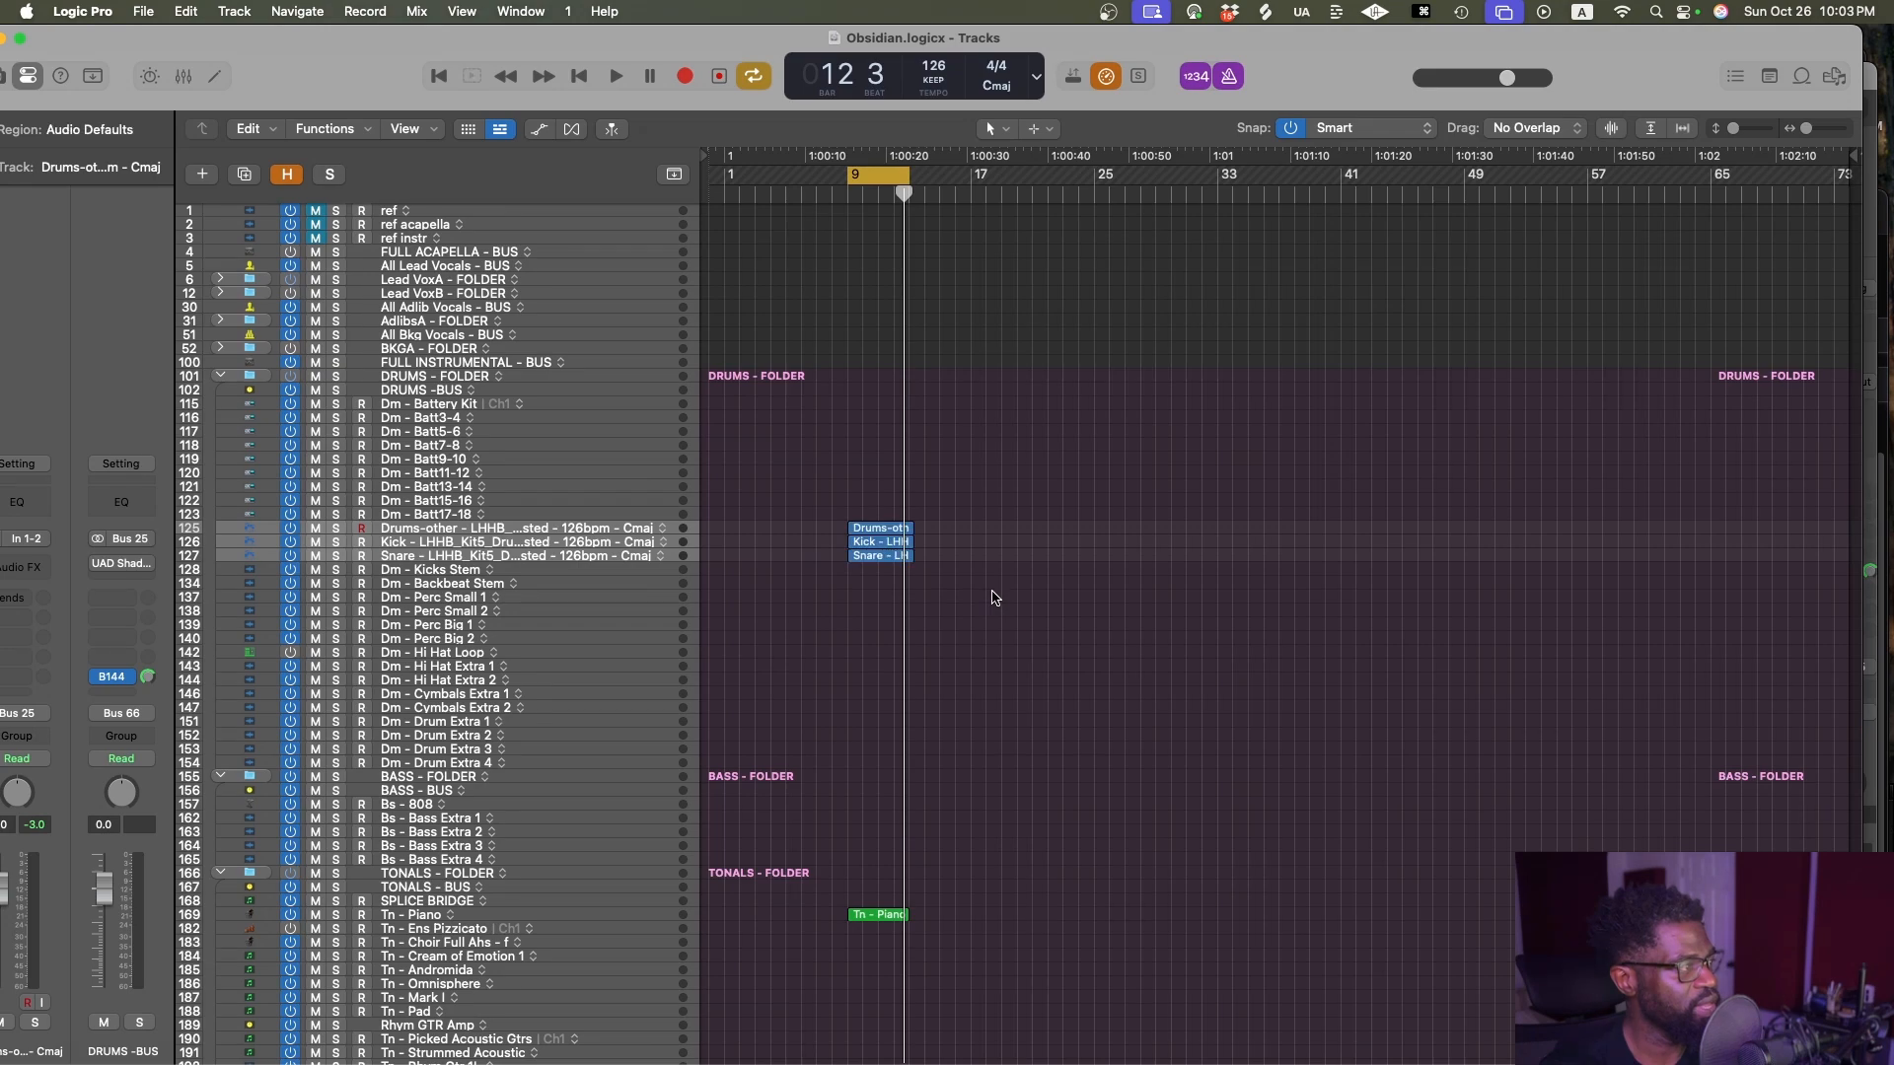
Move the Kick and Snare stem tracks out of the drums folder to just below the full Drums stem track
key("ctrl+alt+Down")
key("ctrl+alt+Down")
key("ctrl+alt+Down")
key("ctrl+alt+Down")
key("ctrl+alt+Down")
key("ctrl+alt+Down")
key("ctrl+alt+Down")
key("ctrl+alt+Down")
key("ctrl+alt+Down")
key("ctrl+alt+Down")
key("ctrl+alt+Down")
key("ctrl+alt+Down")
key("ctrl+alt+Down")
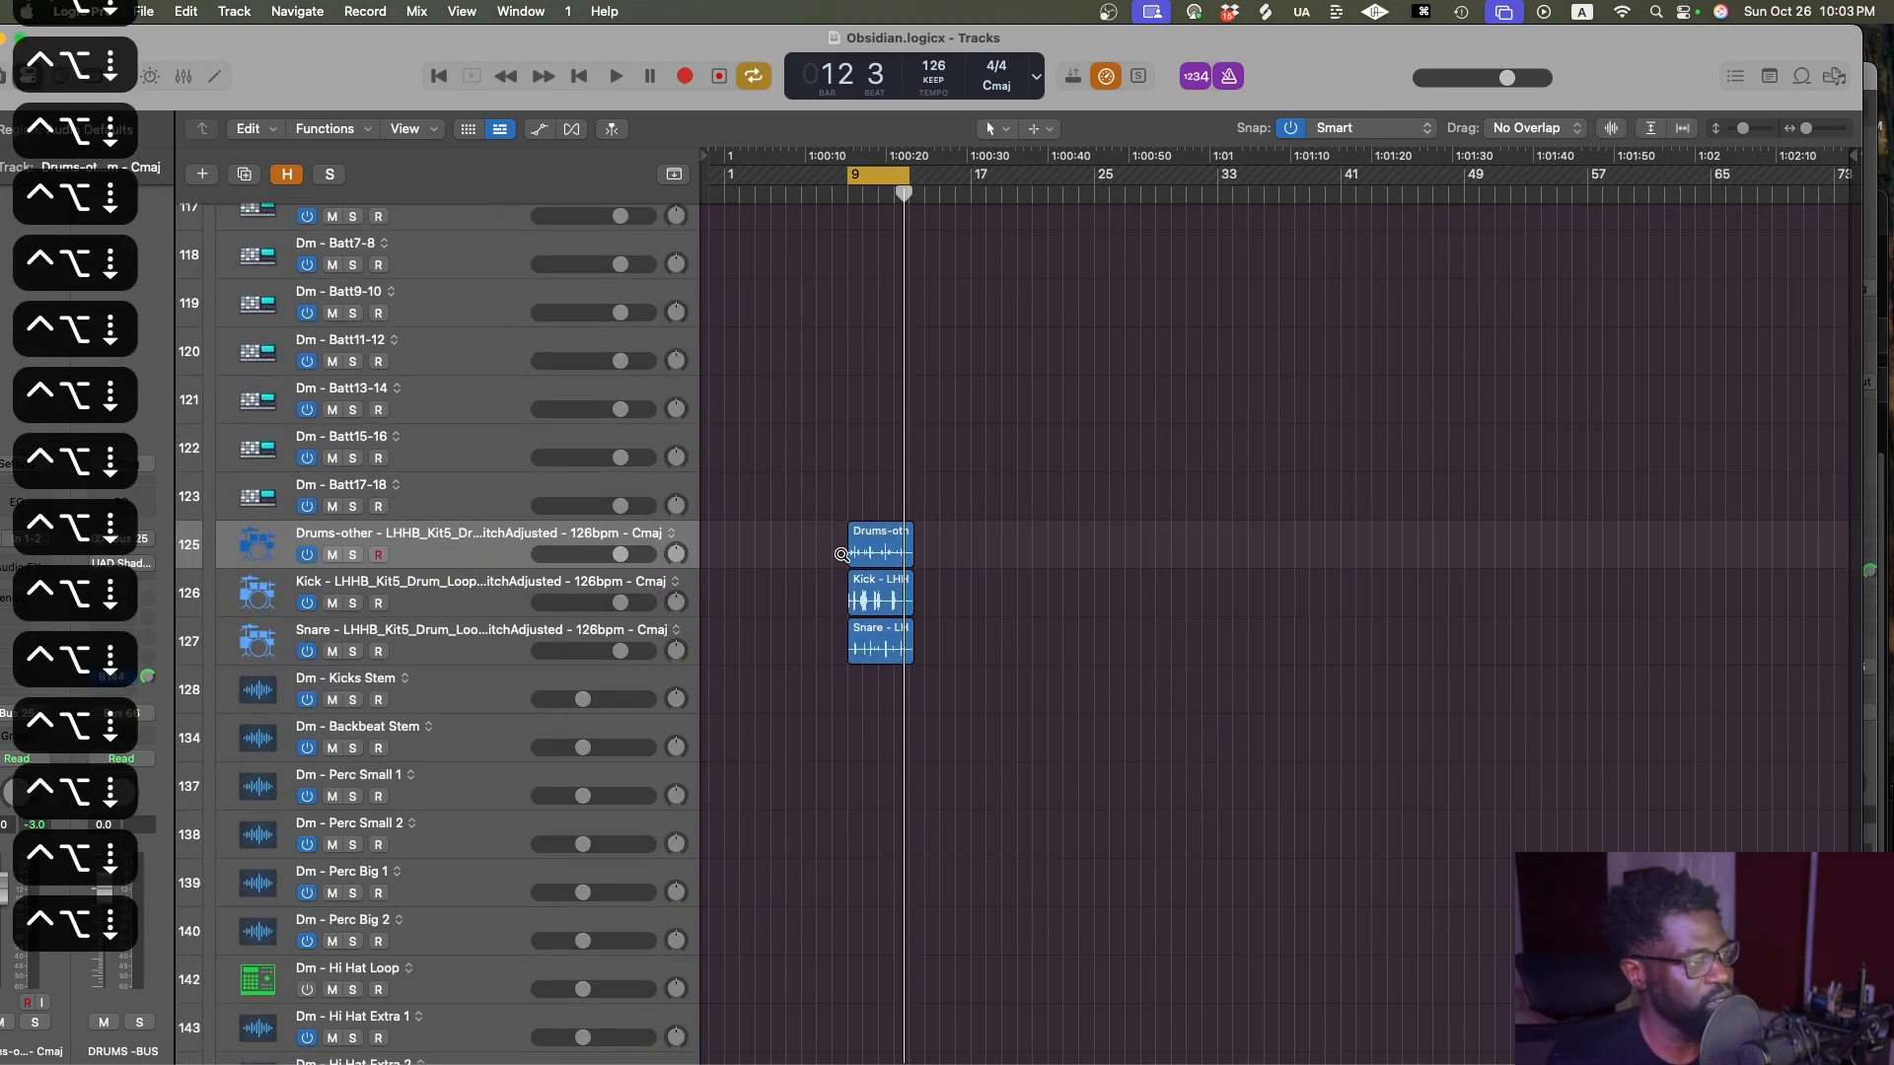
key("ctrl+alt+Right")
key("ctrl+alt+Right")
key("ctrl+alt+Right")
key("ctrl+alt+Right")
key("ctrl+alt+Down")
key("ctrl+alt+Down")
key("ctrl+alt+Down")
key("ctrl+alt+Down")
scroll(808, 564, "left", 1)
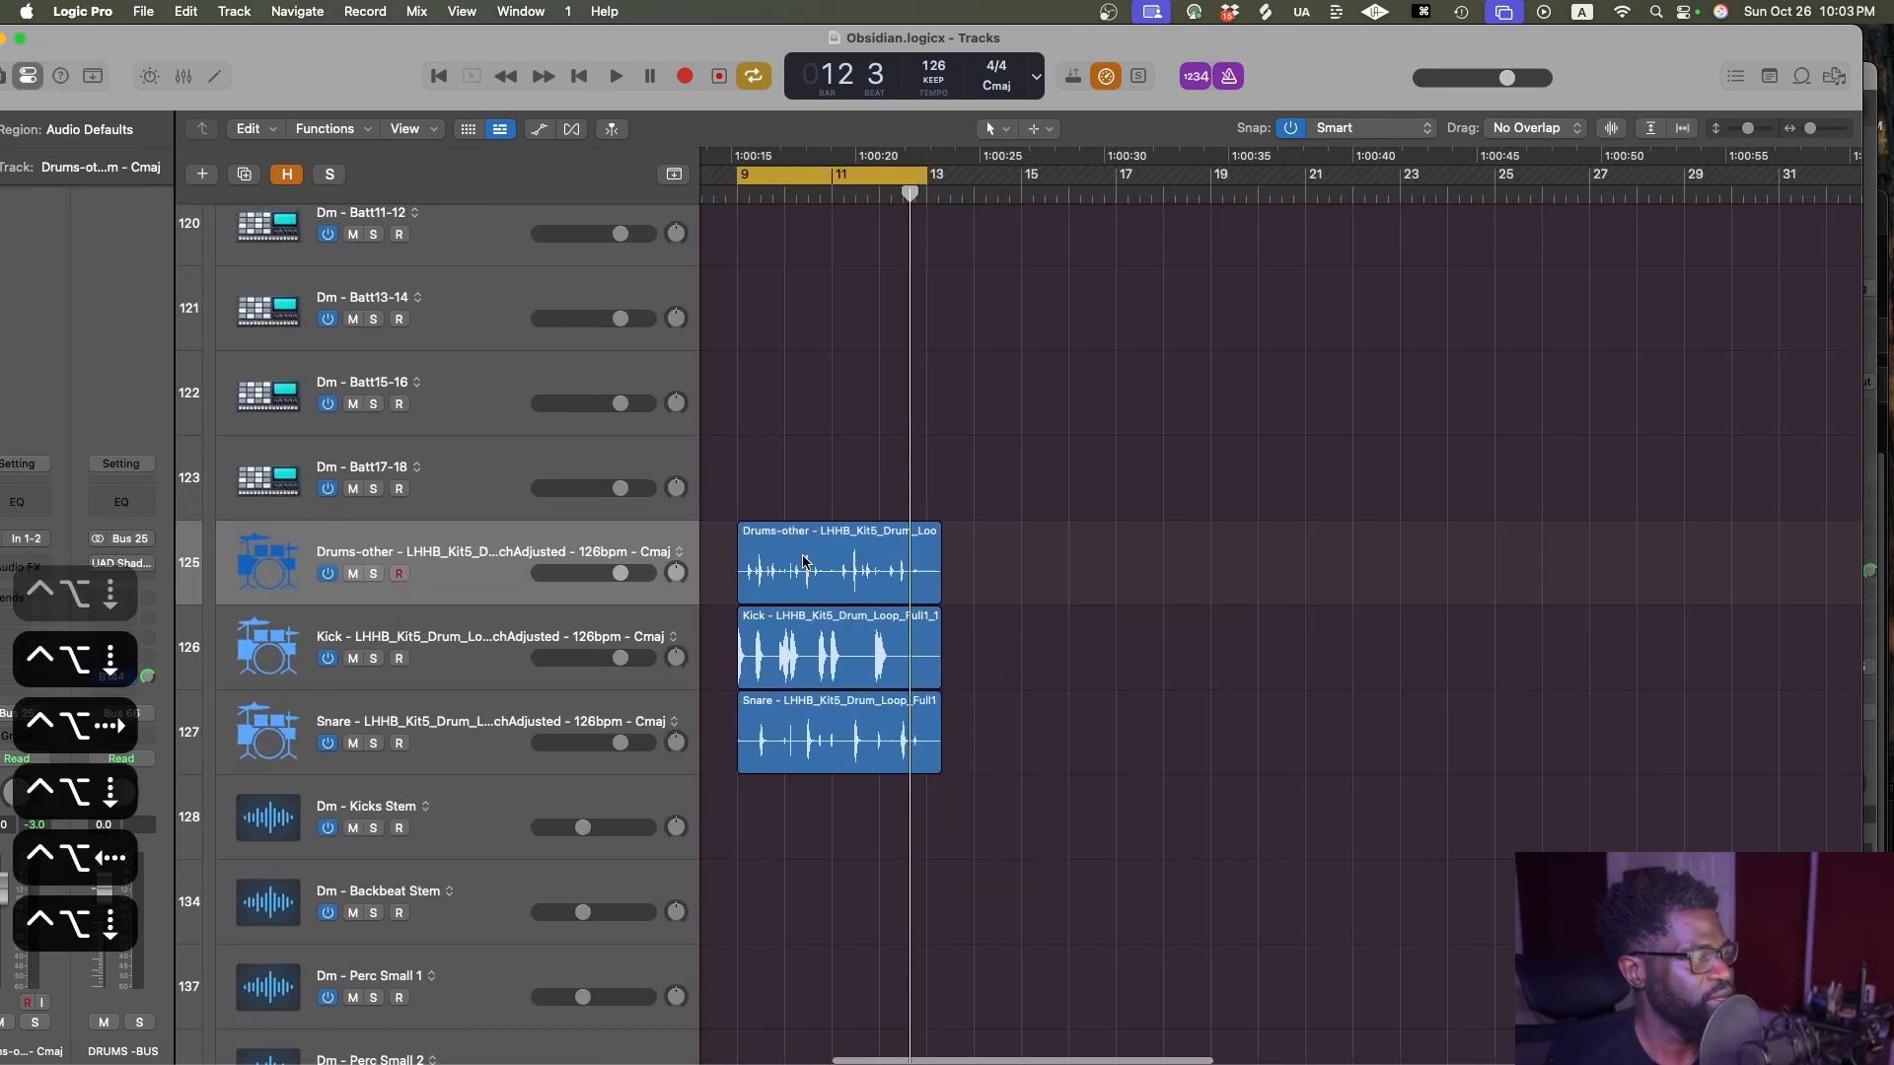
scroll(715, 506, "left", 1)
key("z")
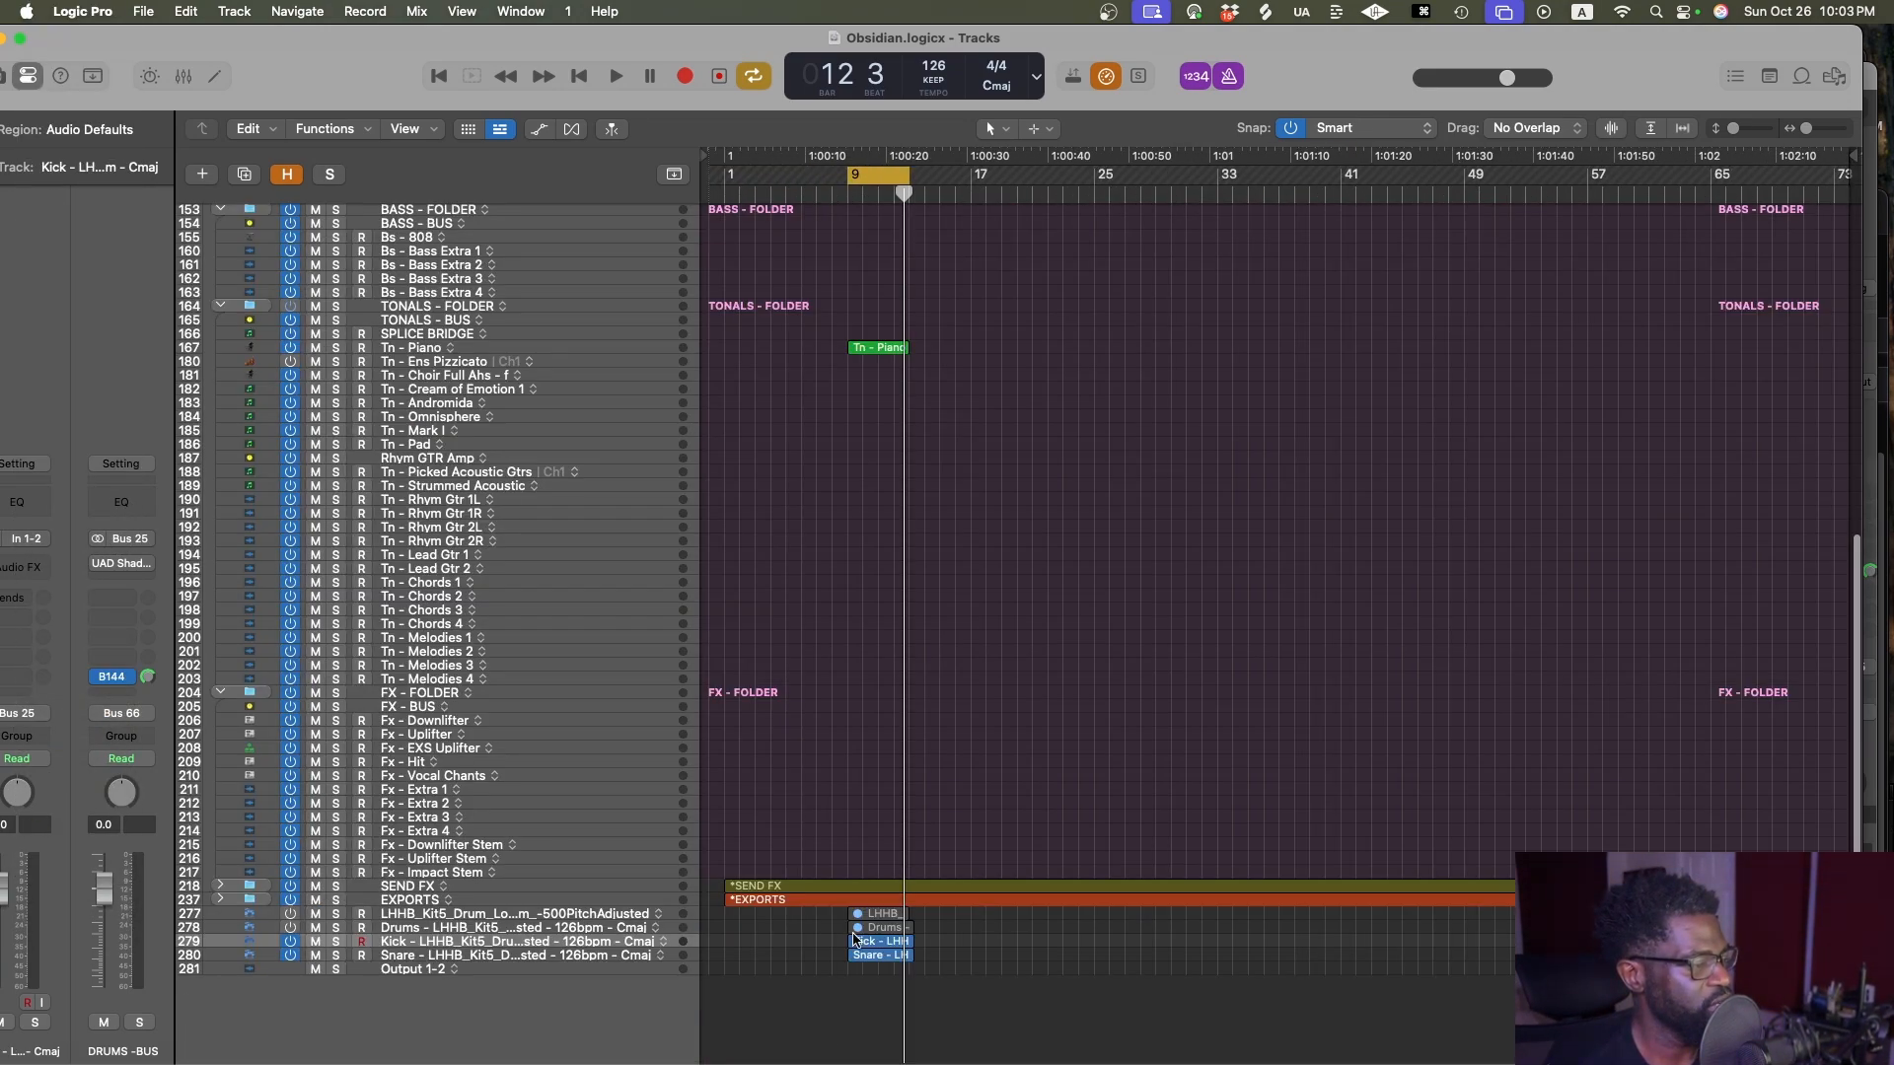
Create a Quick Sampler (Original) track from the Kick region, set it to One Shot, and trim the sample end to just the first hit
left_click_drag(874, 947, 434, 991)
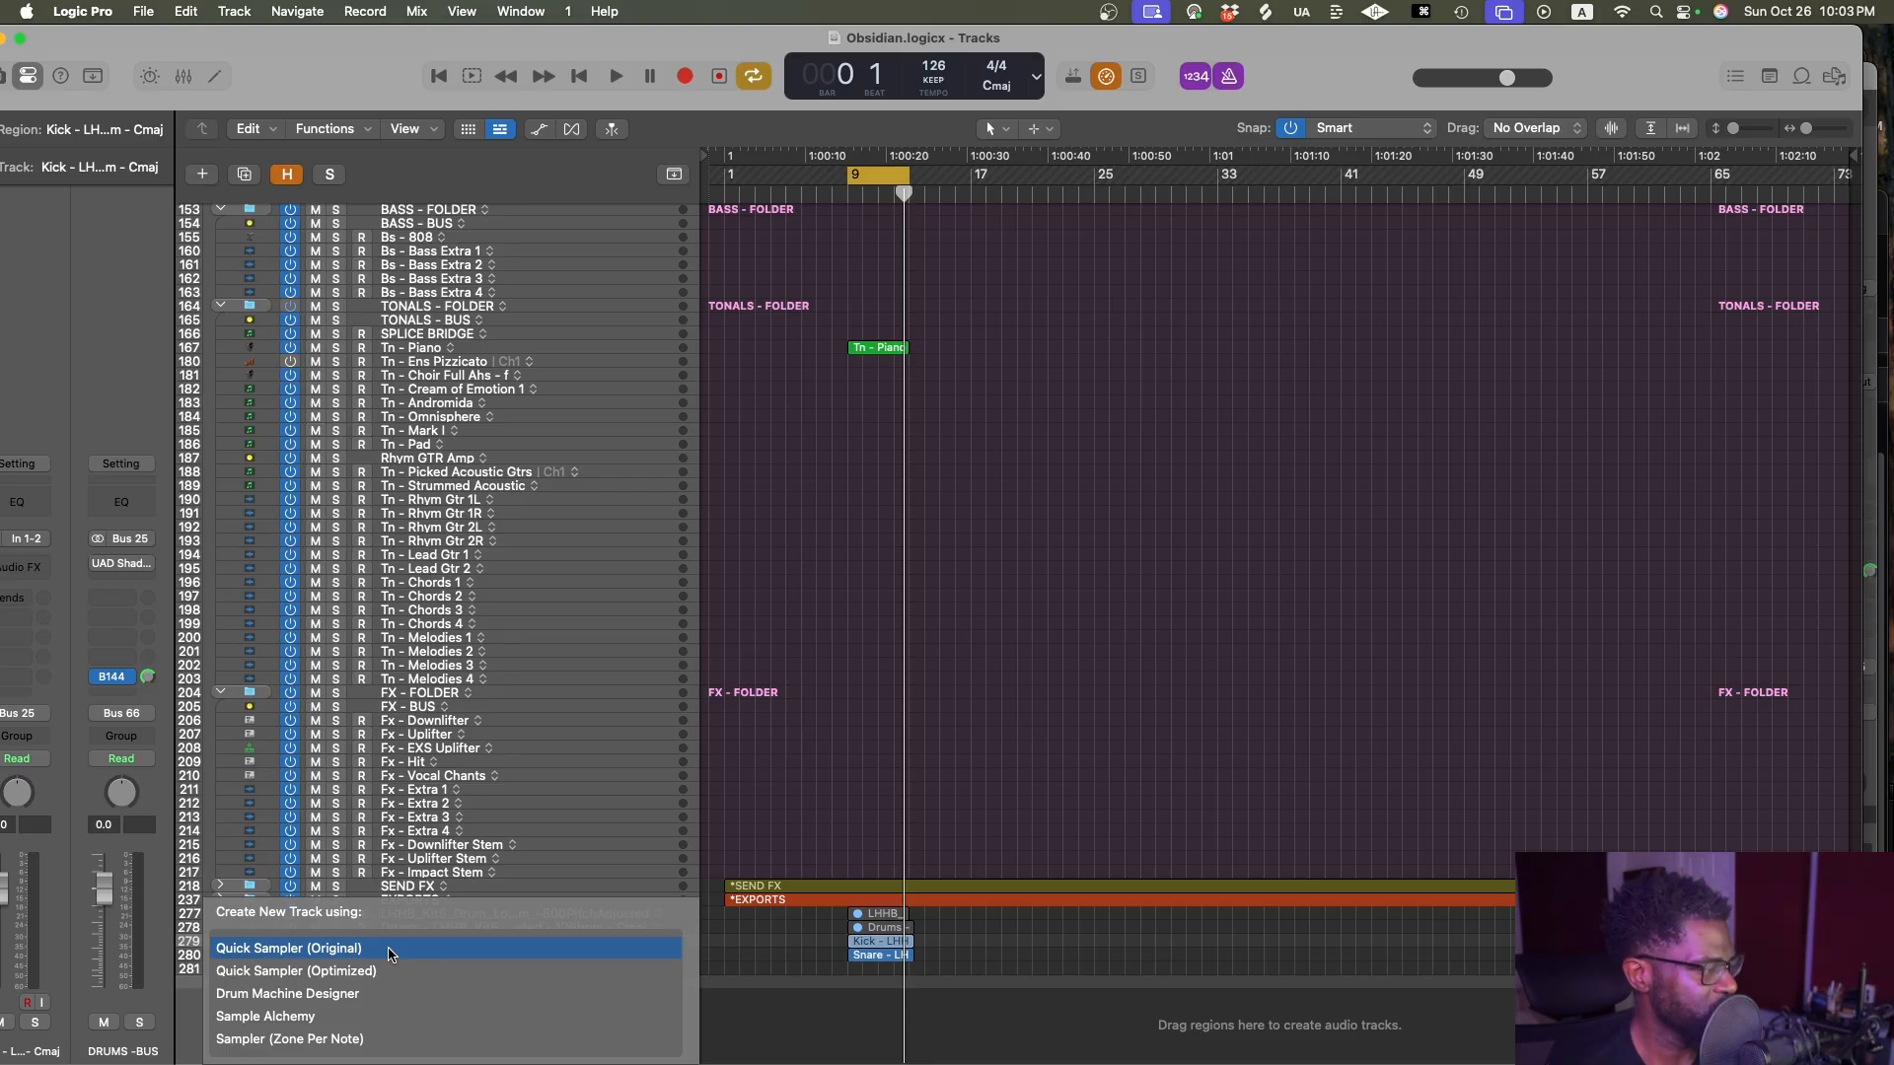
key("space")
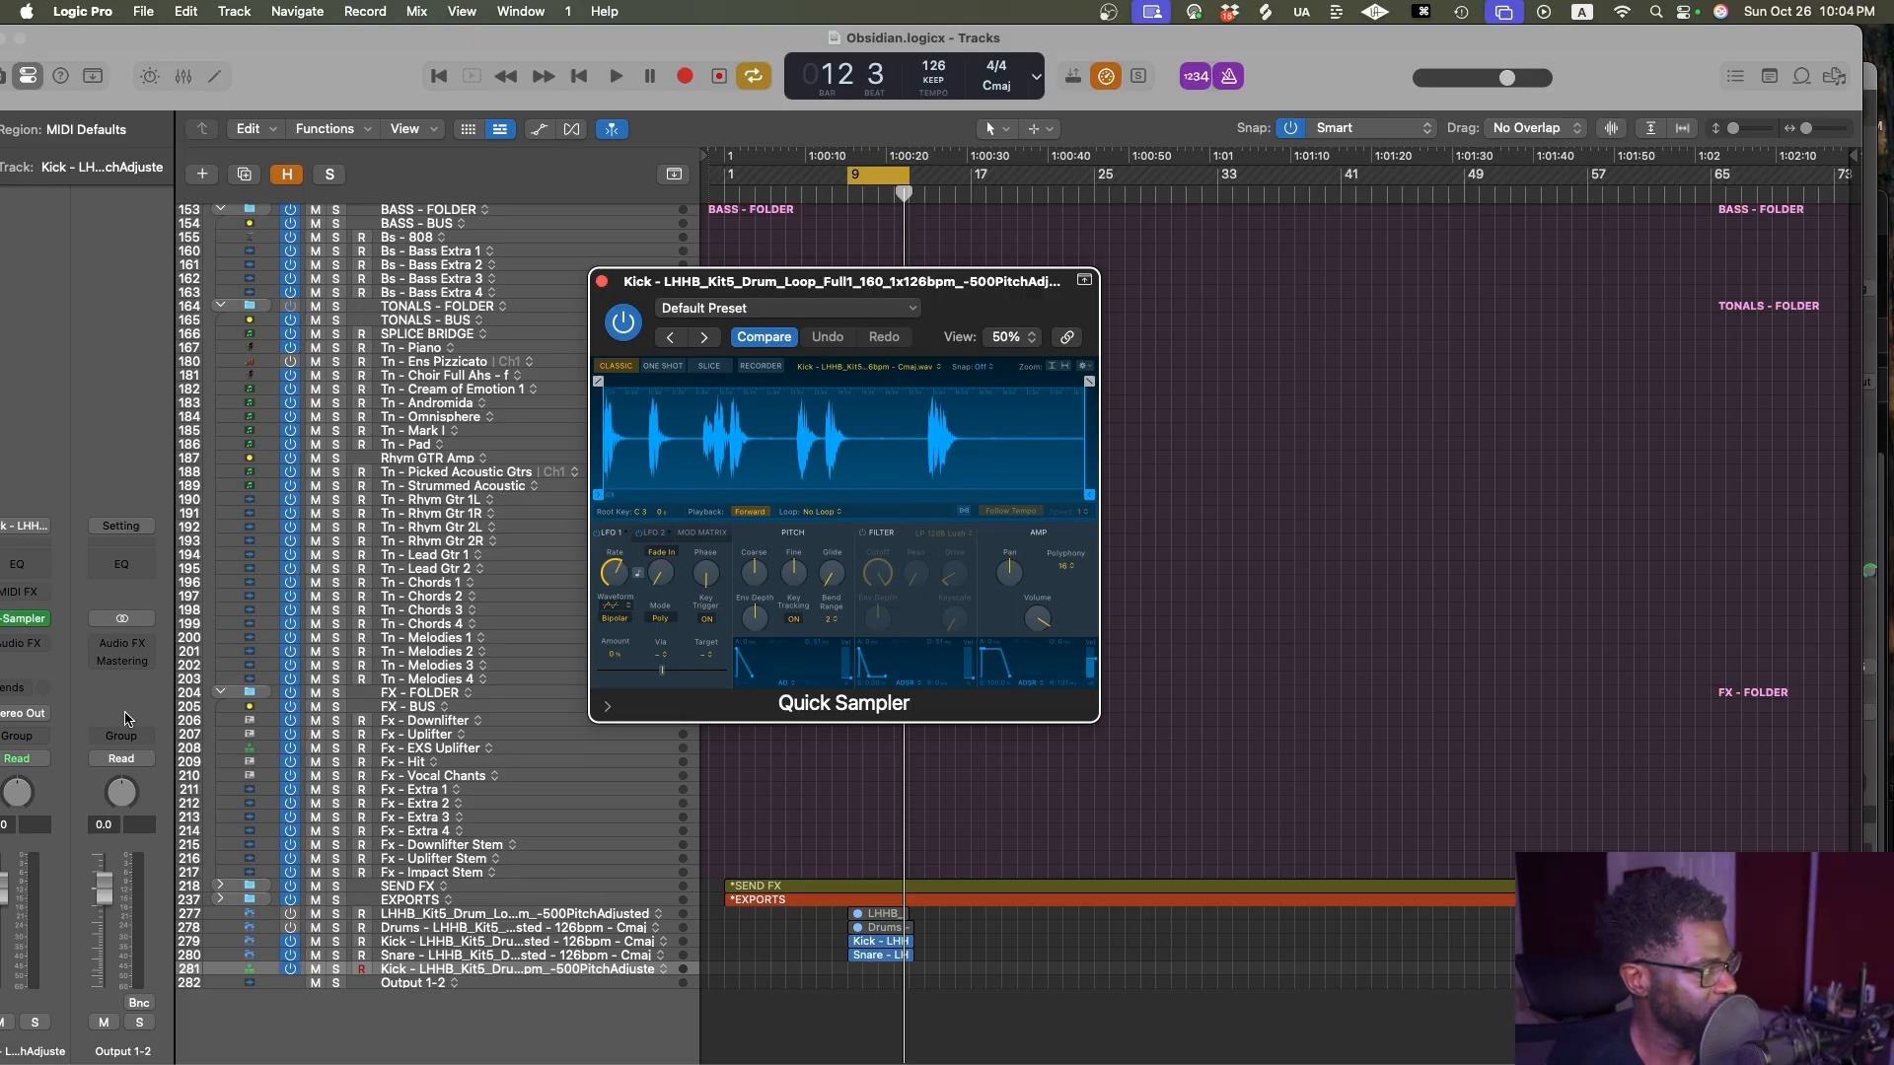
left_click_drag(112, 57, 205, 57)
left_click(663, 366)
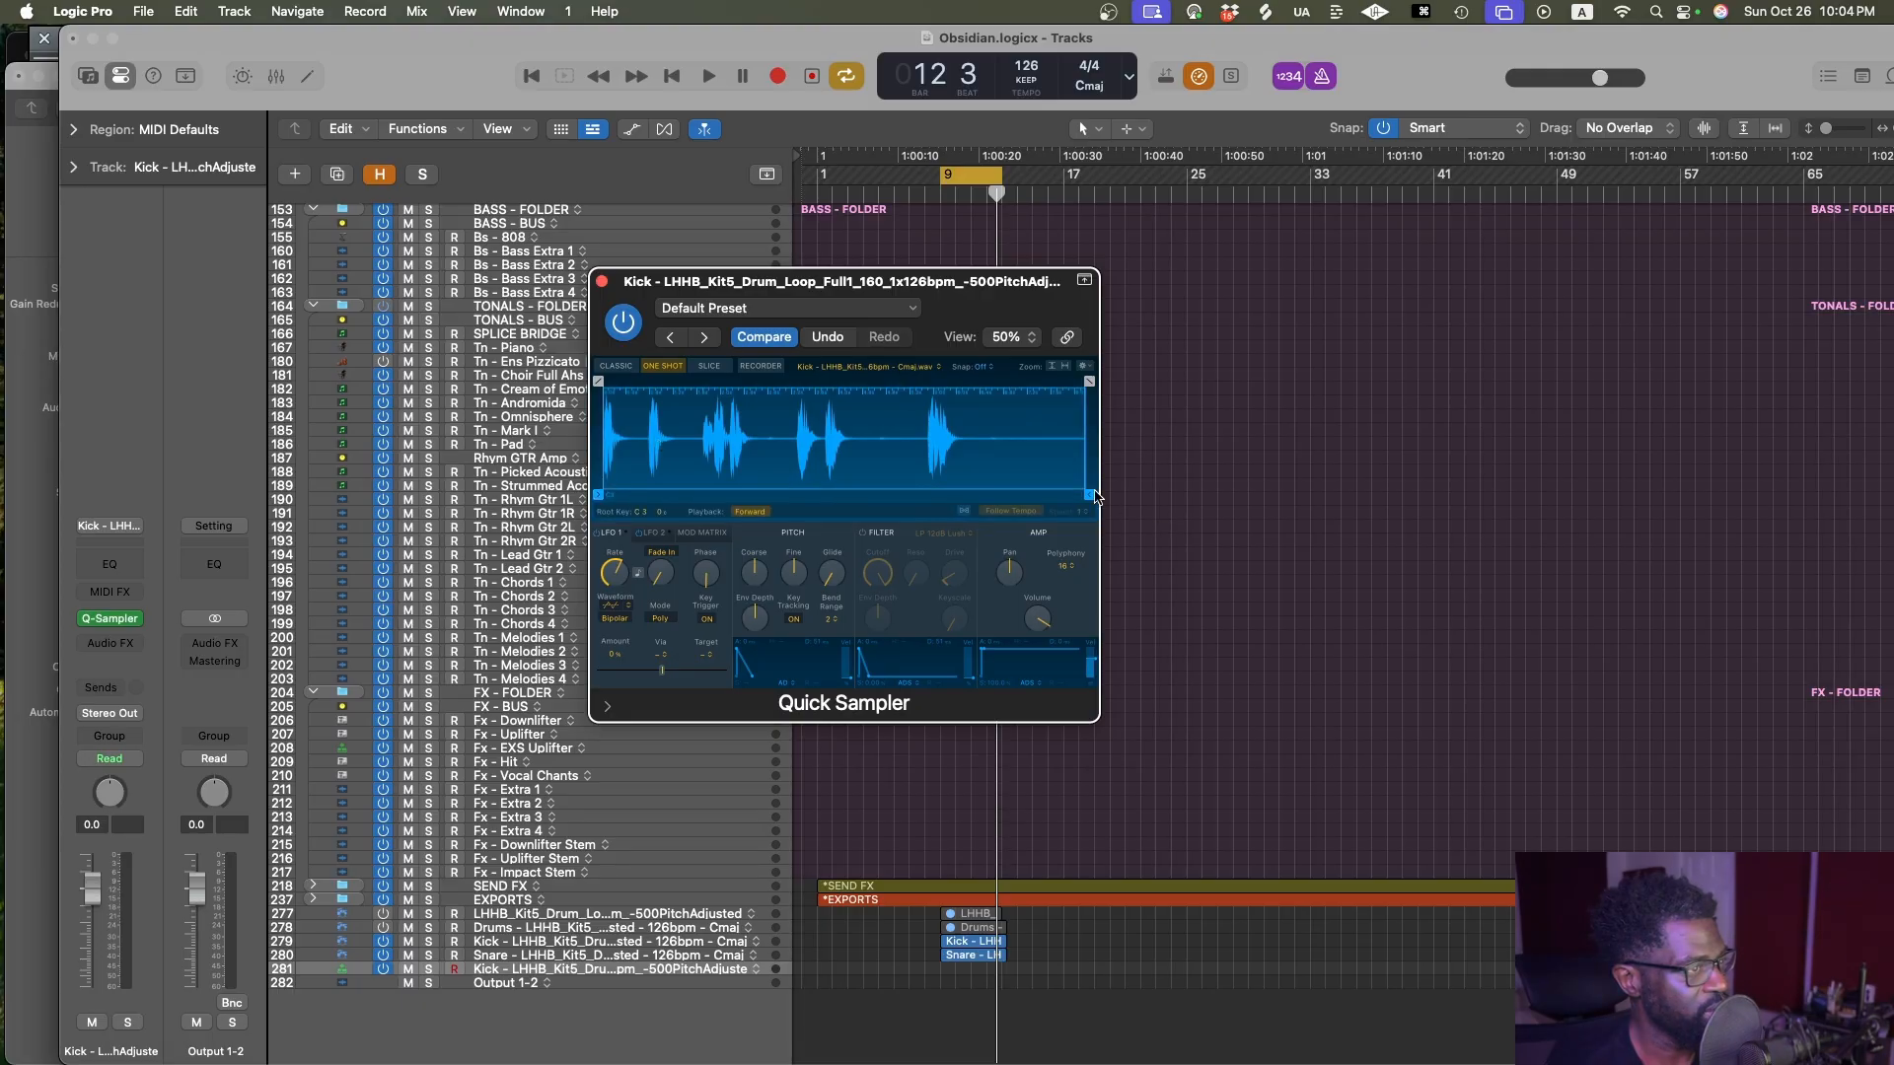
mouse_move(1088, 494)
left_mouse_down()
mouse_move(501, 503)
mouse_move(697, 496)
mouse_move(644, 498)
left_mouse_up()
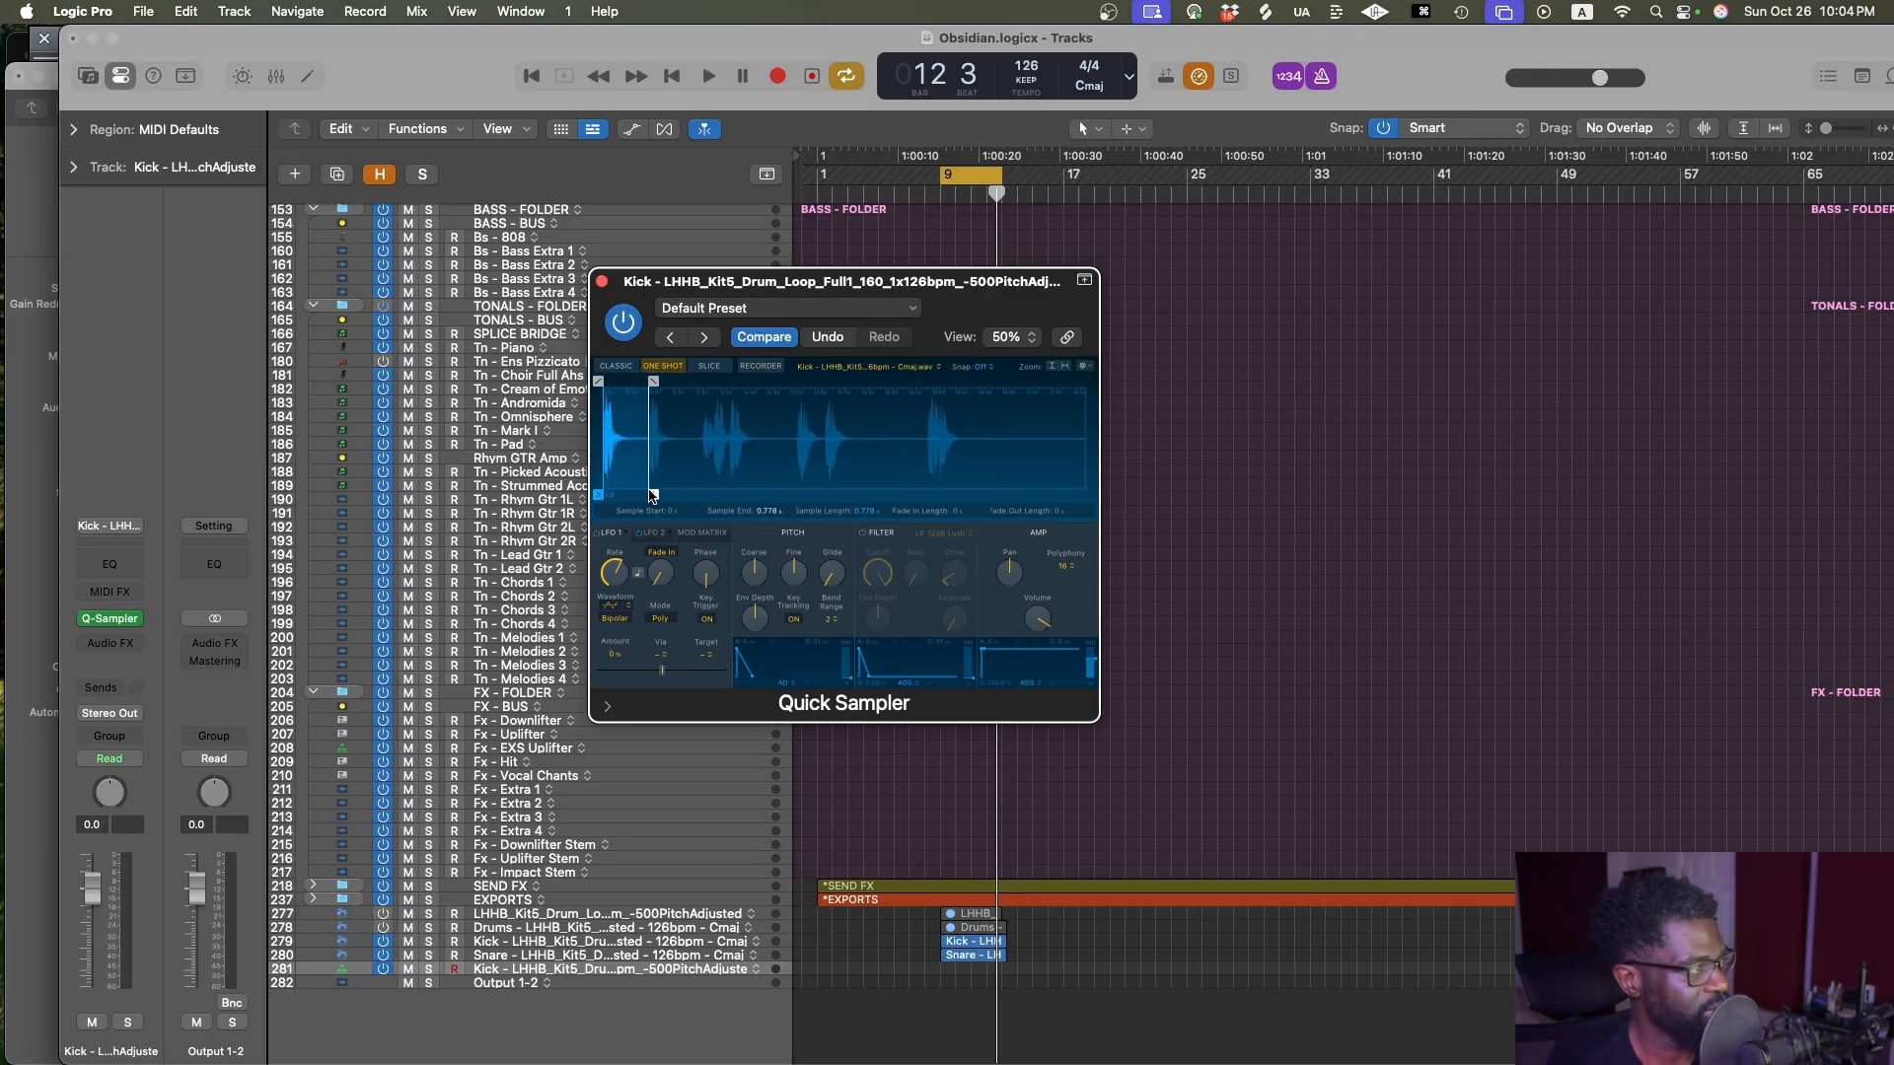
key("super+w")
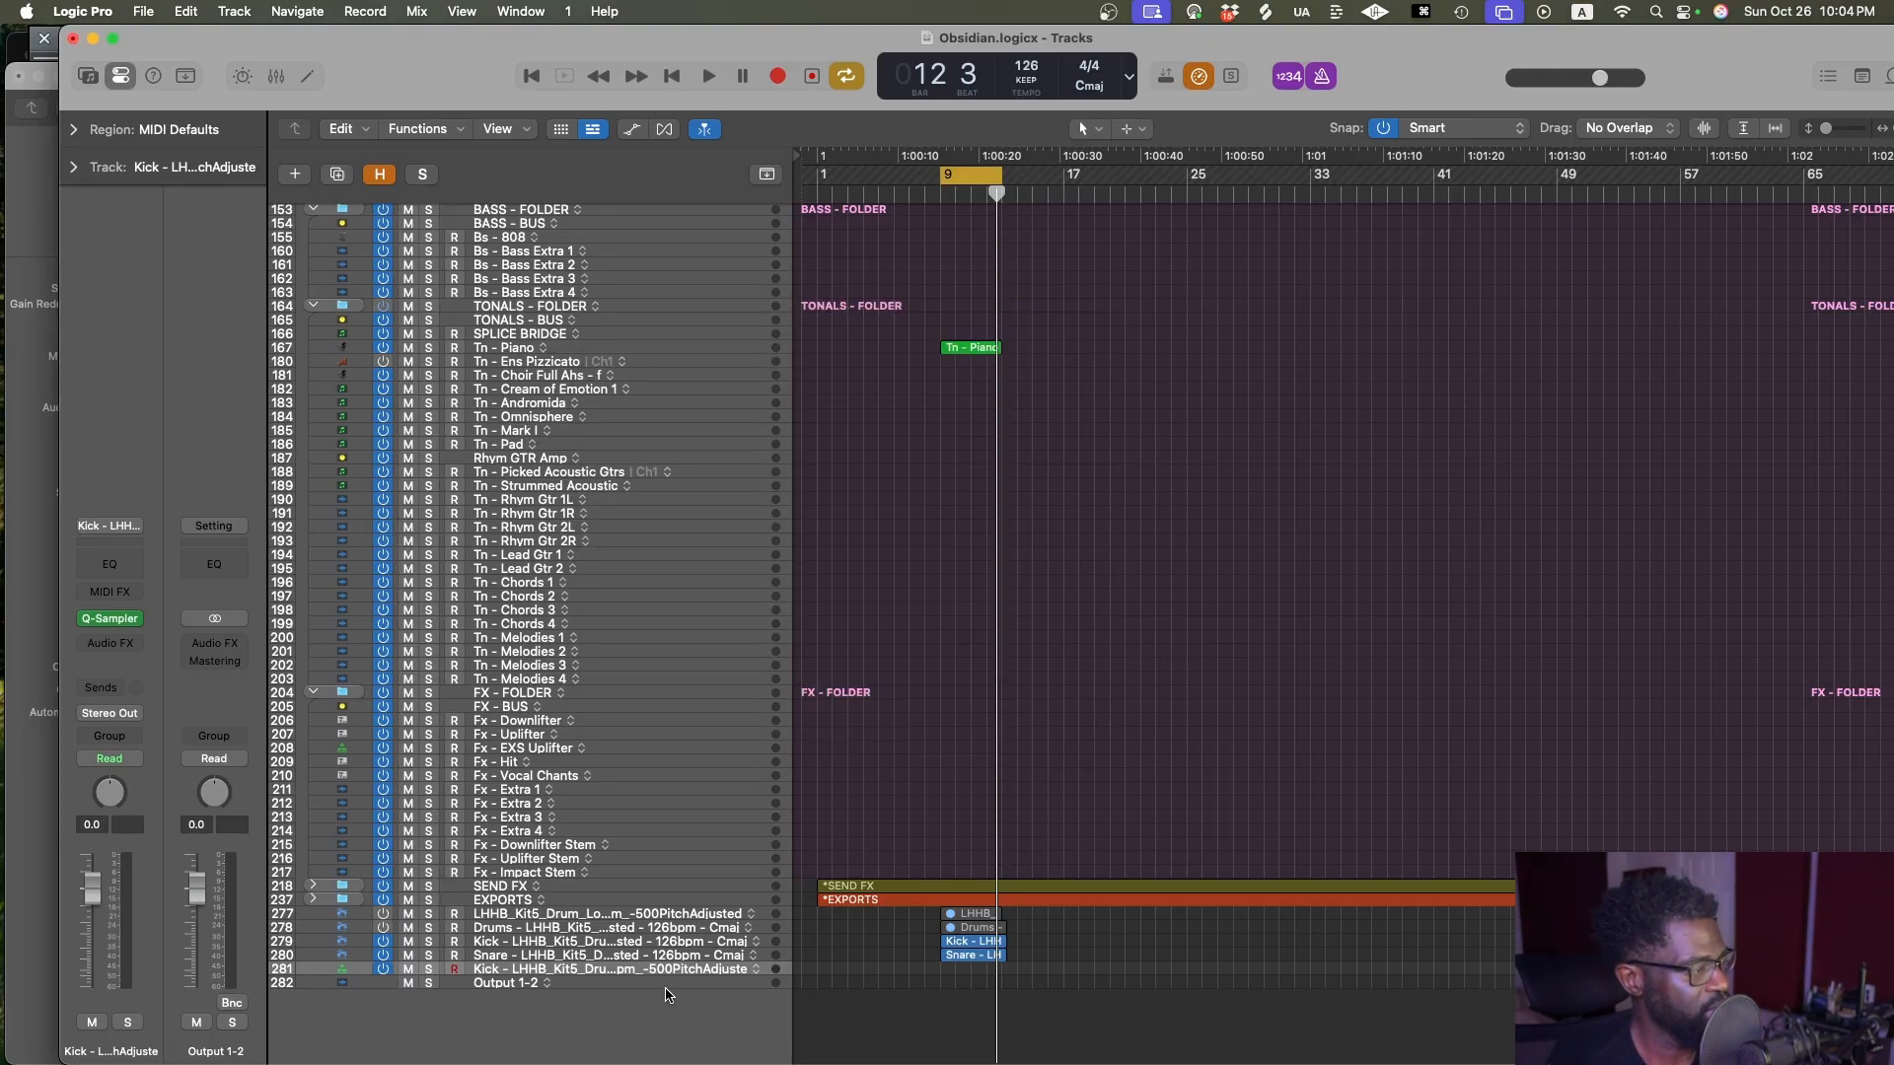
Create a Quick Sampler track from the Snare region in Slice mode, below the Kick sampler track
left_click(639, 962)
left_click_drag(966, 954, 549, 995)
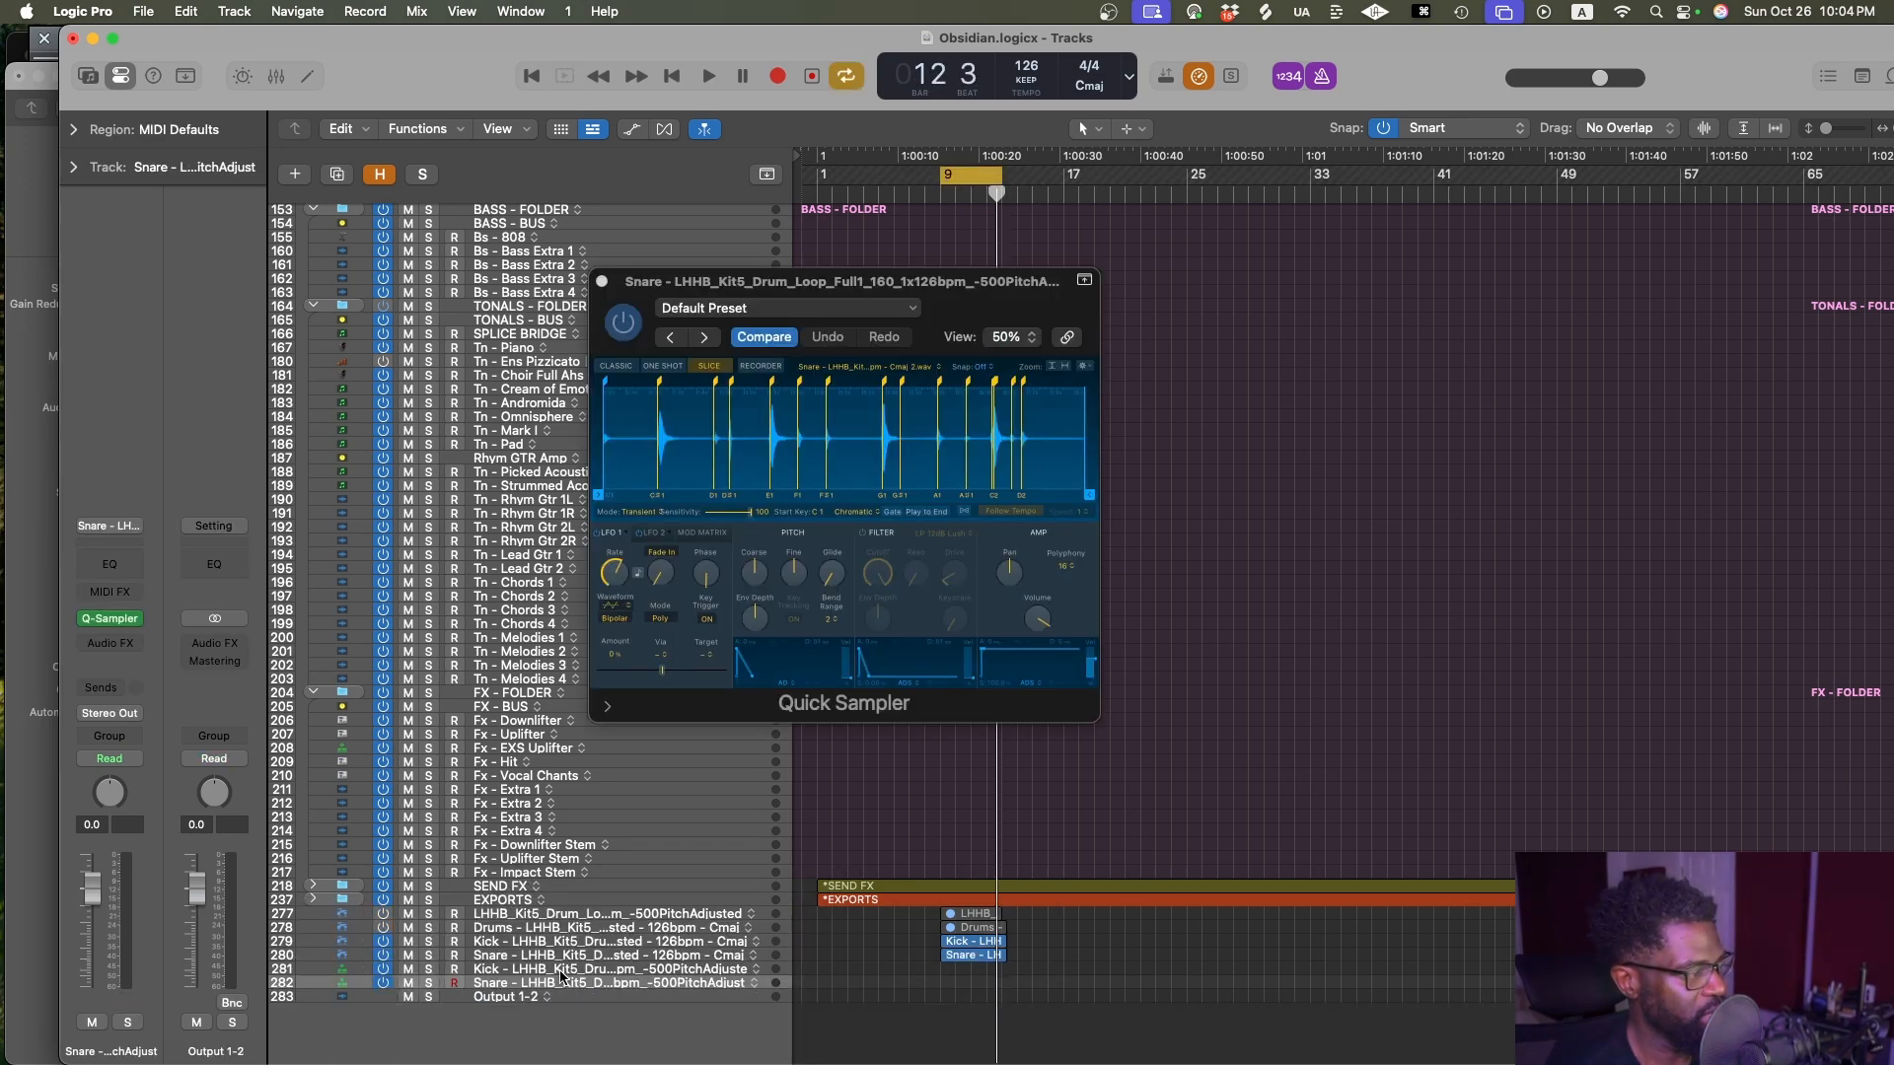
Try to move the Kick and Snare sampler tracks together up the track list, and close both Quick Sampler windows
left_click(561, 971, "shift")
left_click_drag(560, 971, 577, 554)
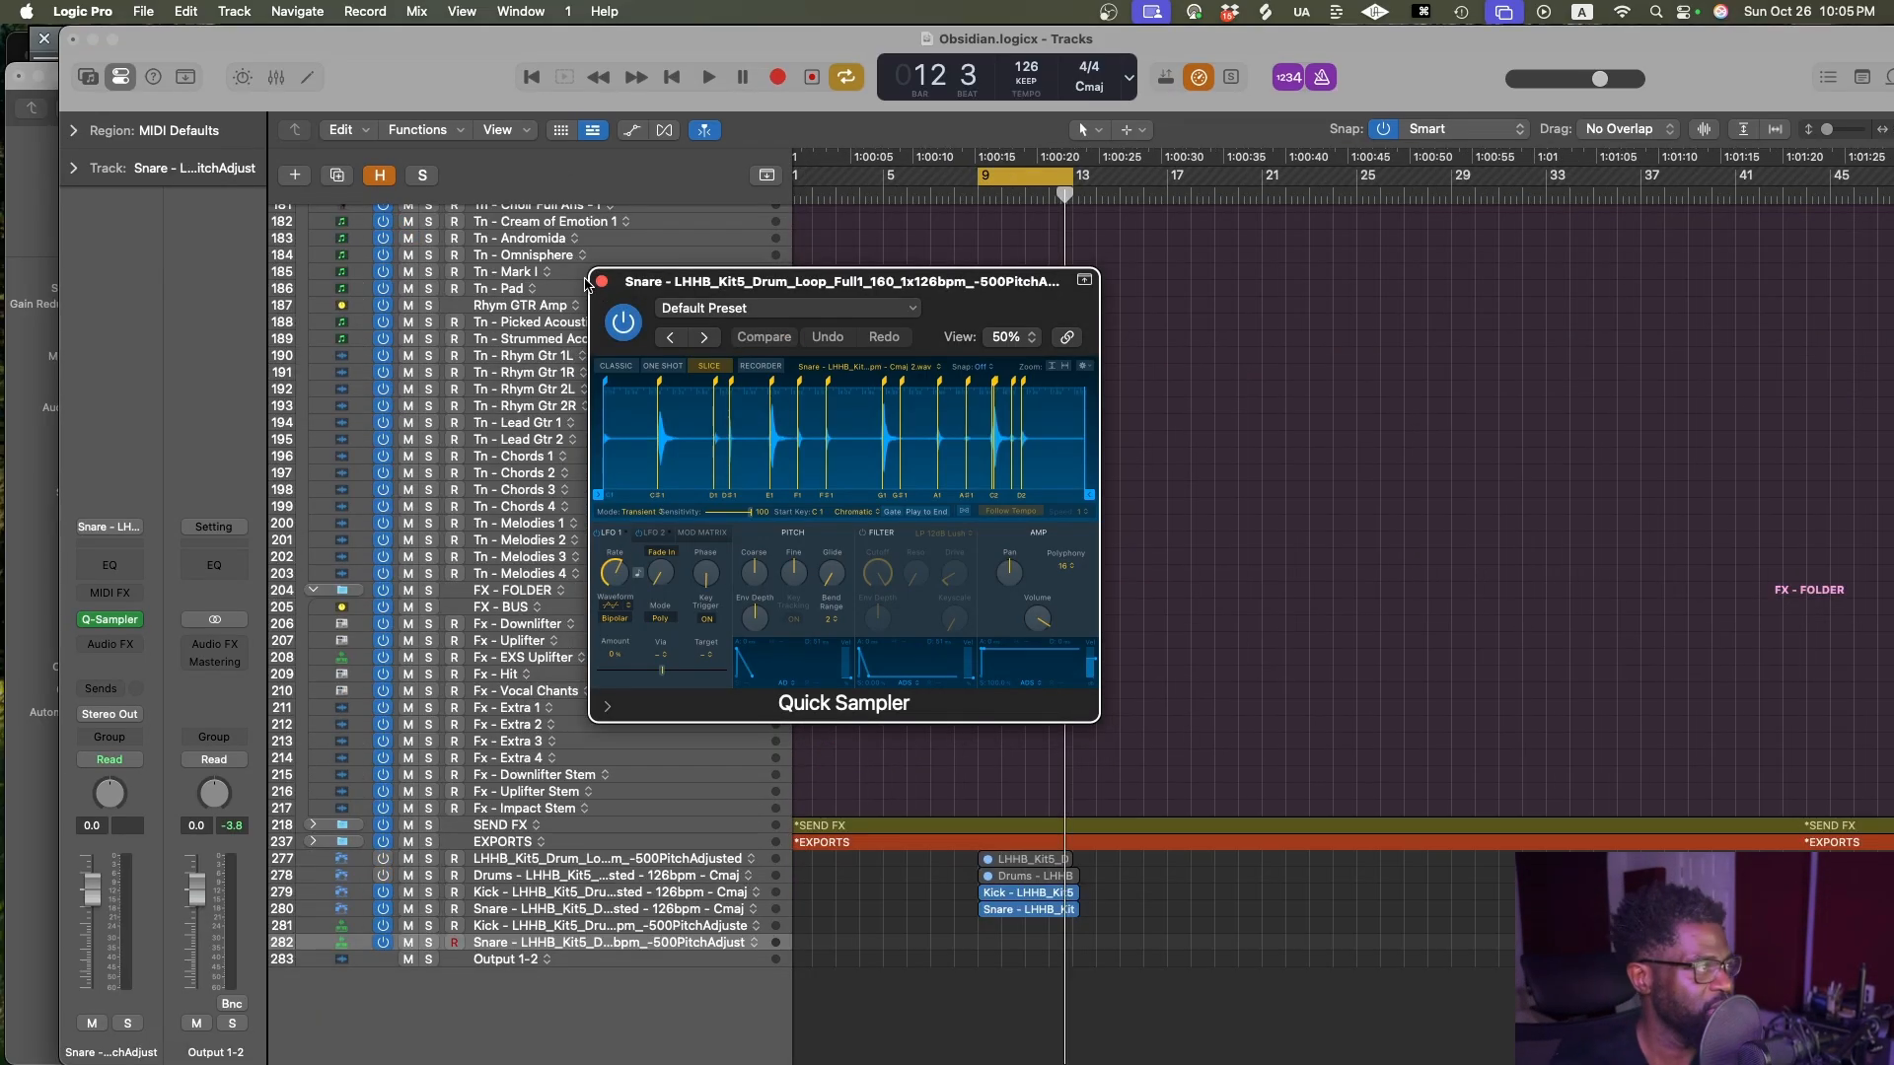
left_click(601, 283)
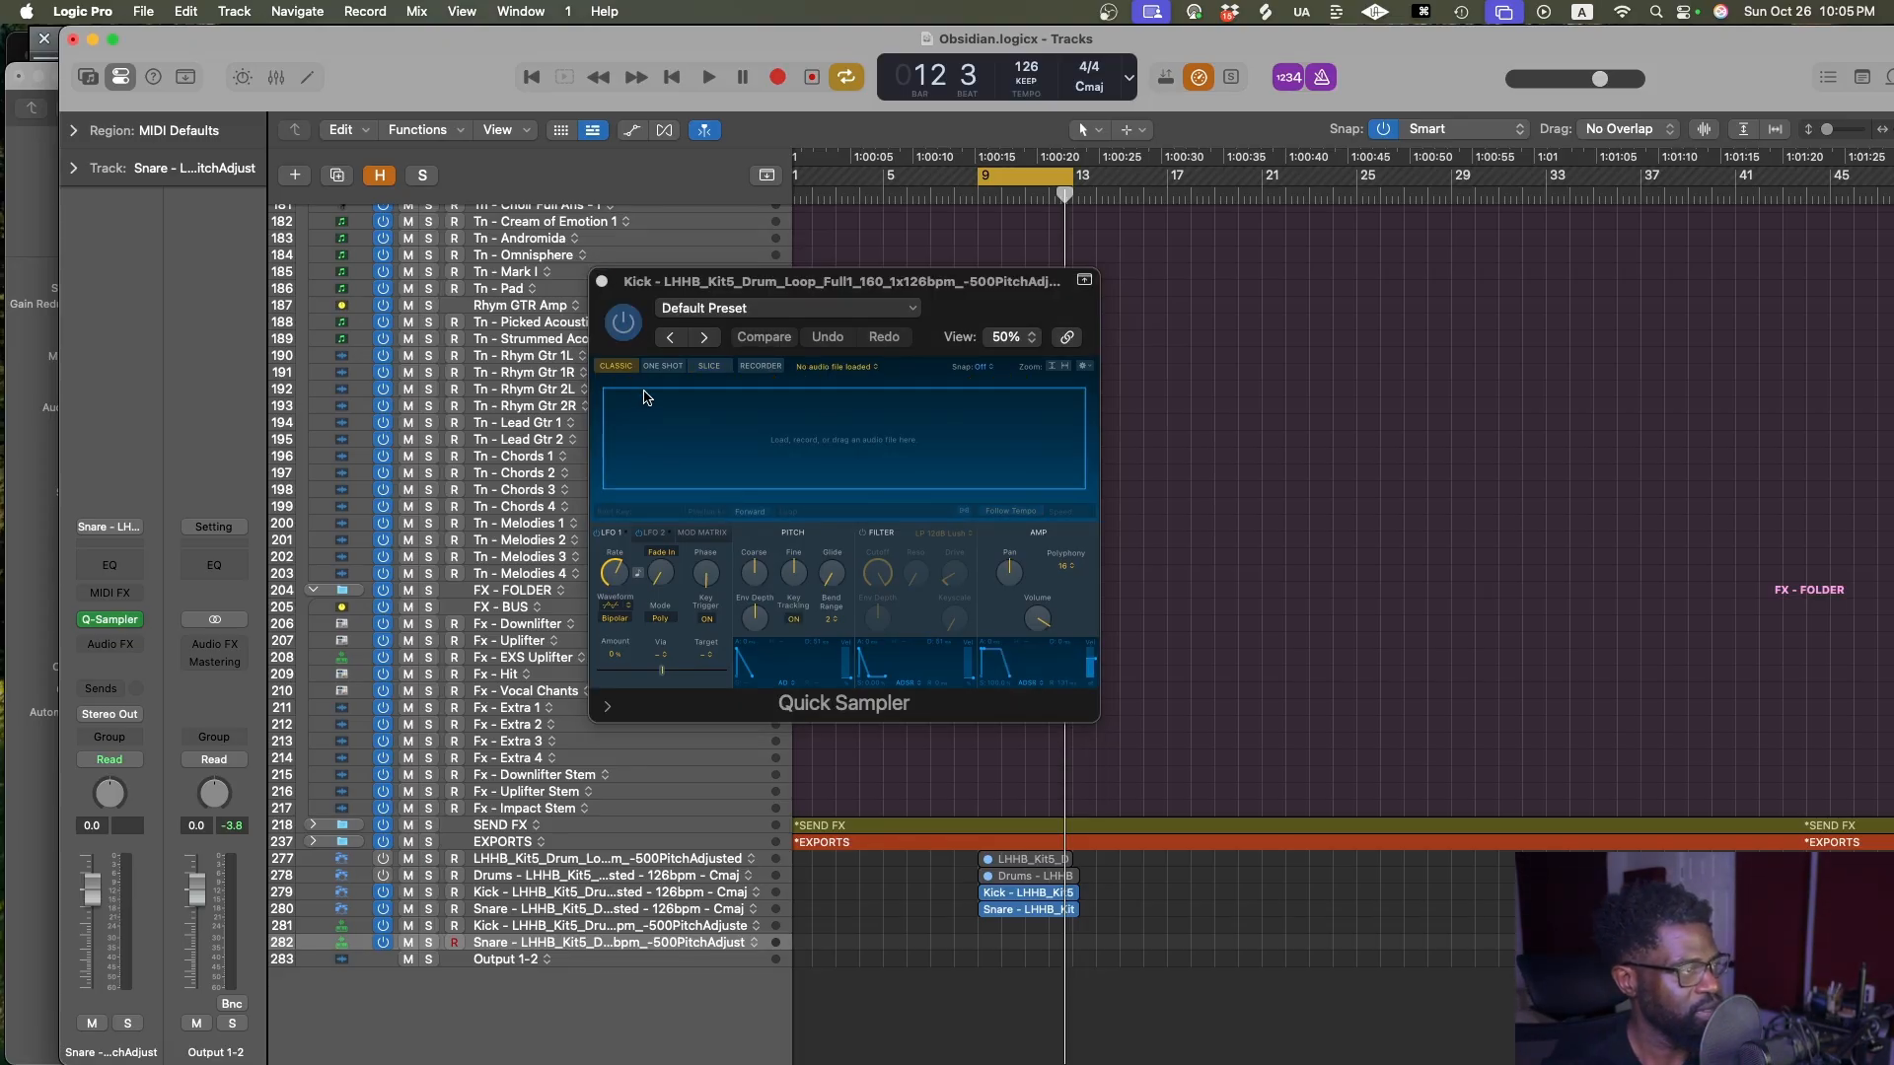
left_click(602, 283)
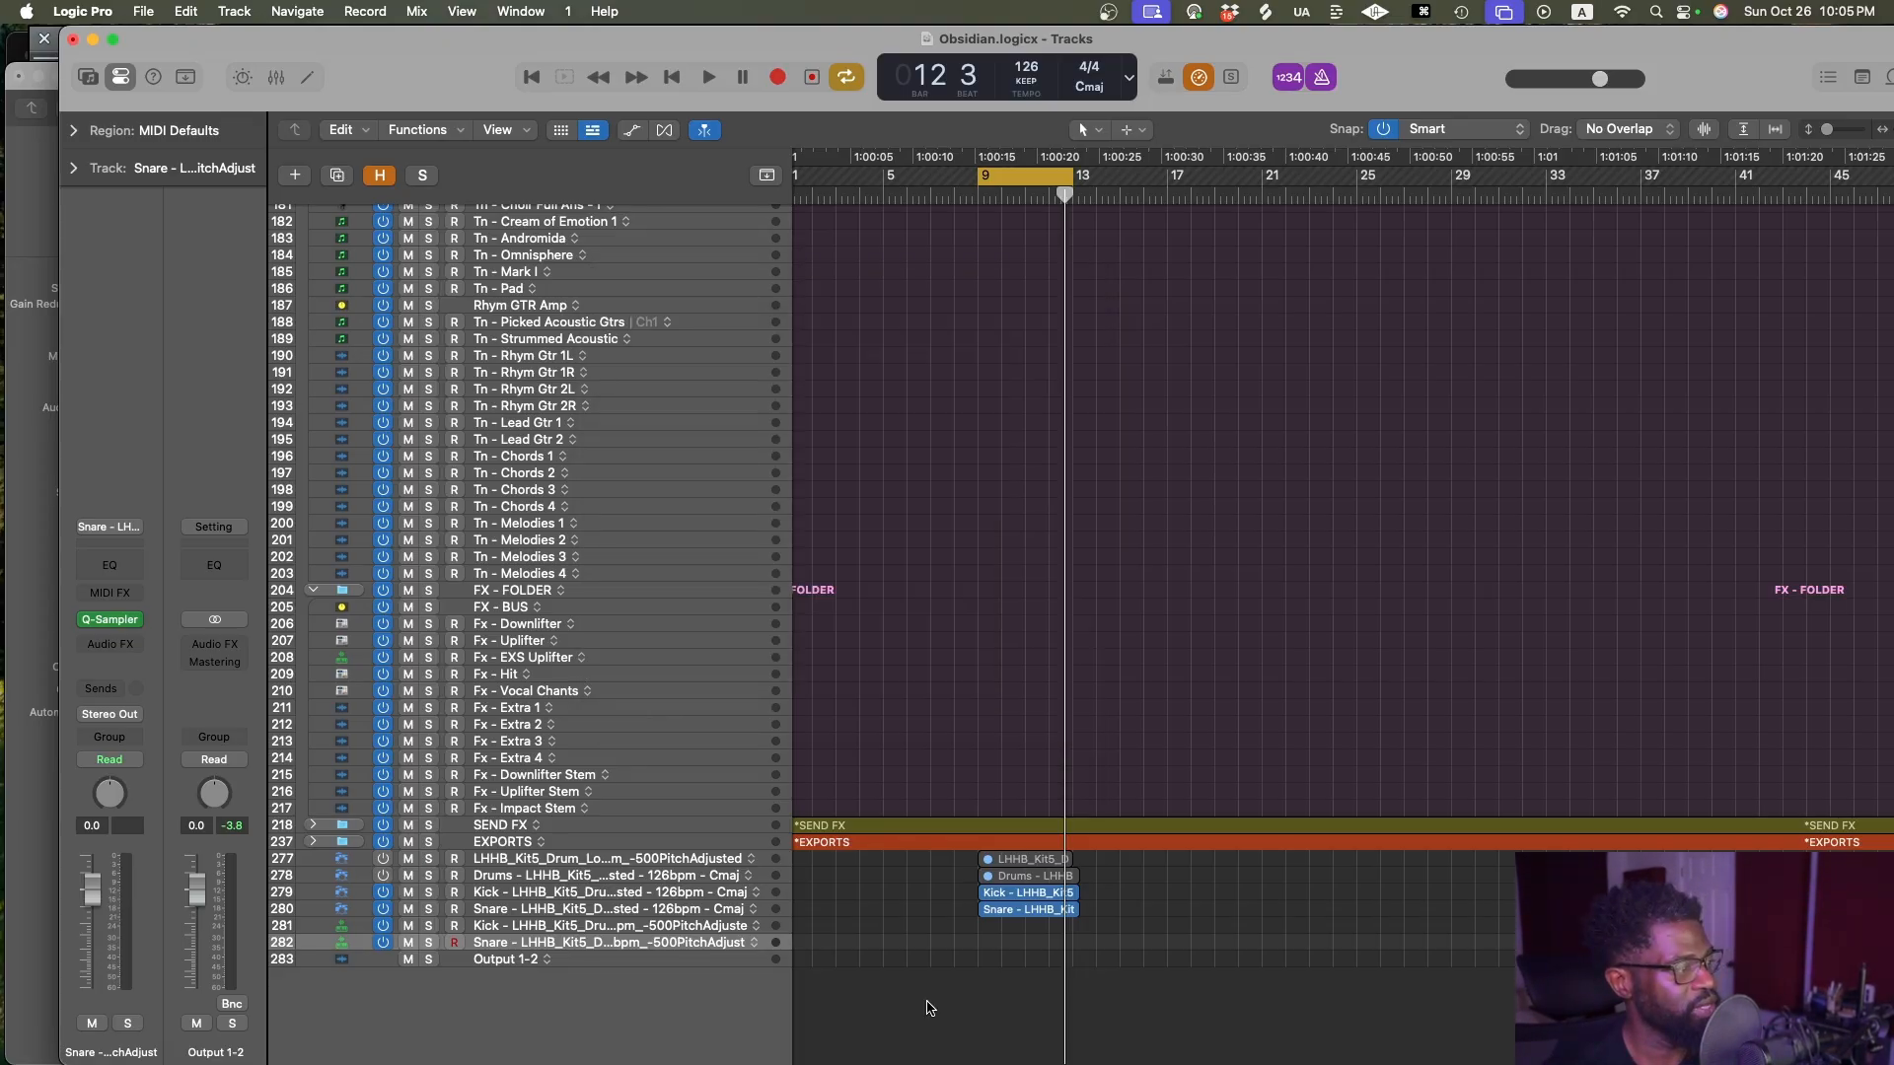
Create a new Quick Sampler track from the Kick region in Classic mode, play it, and close its window
left_click_drag(1005, 894, 549, 962)
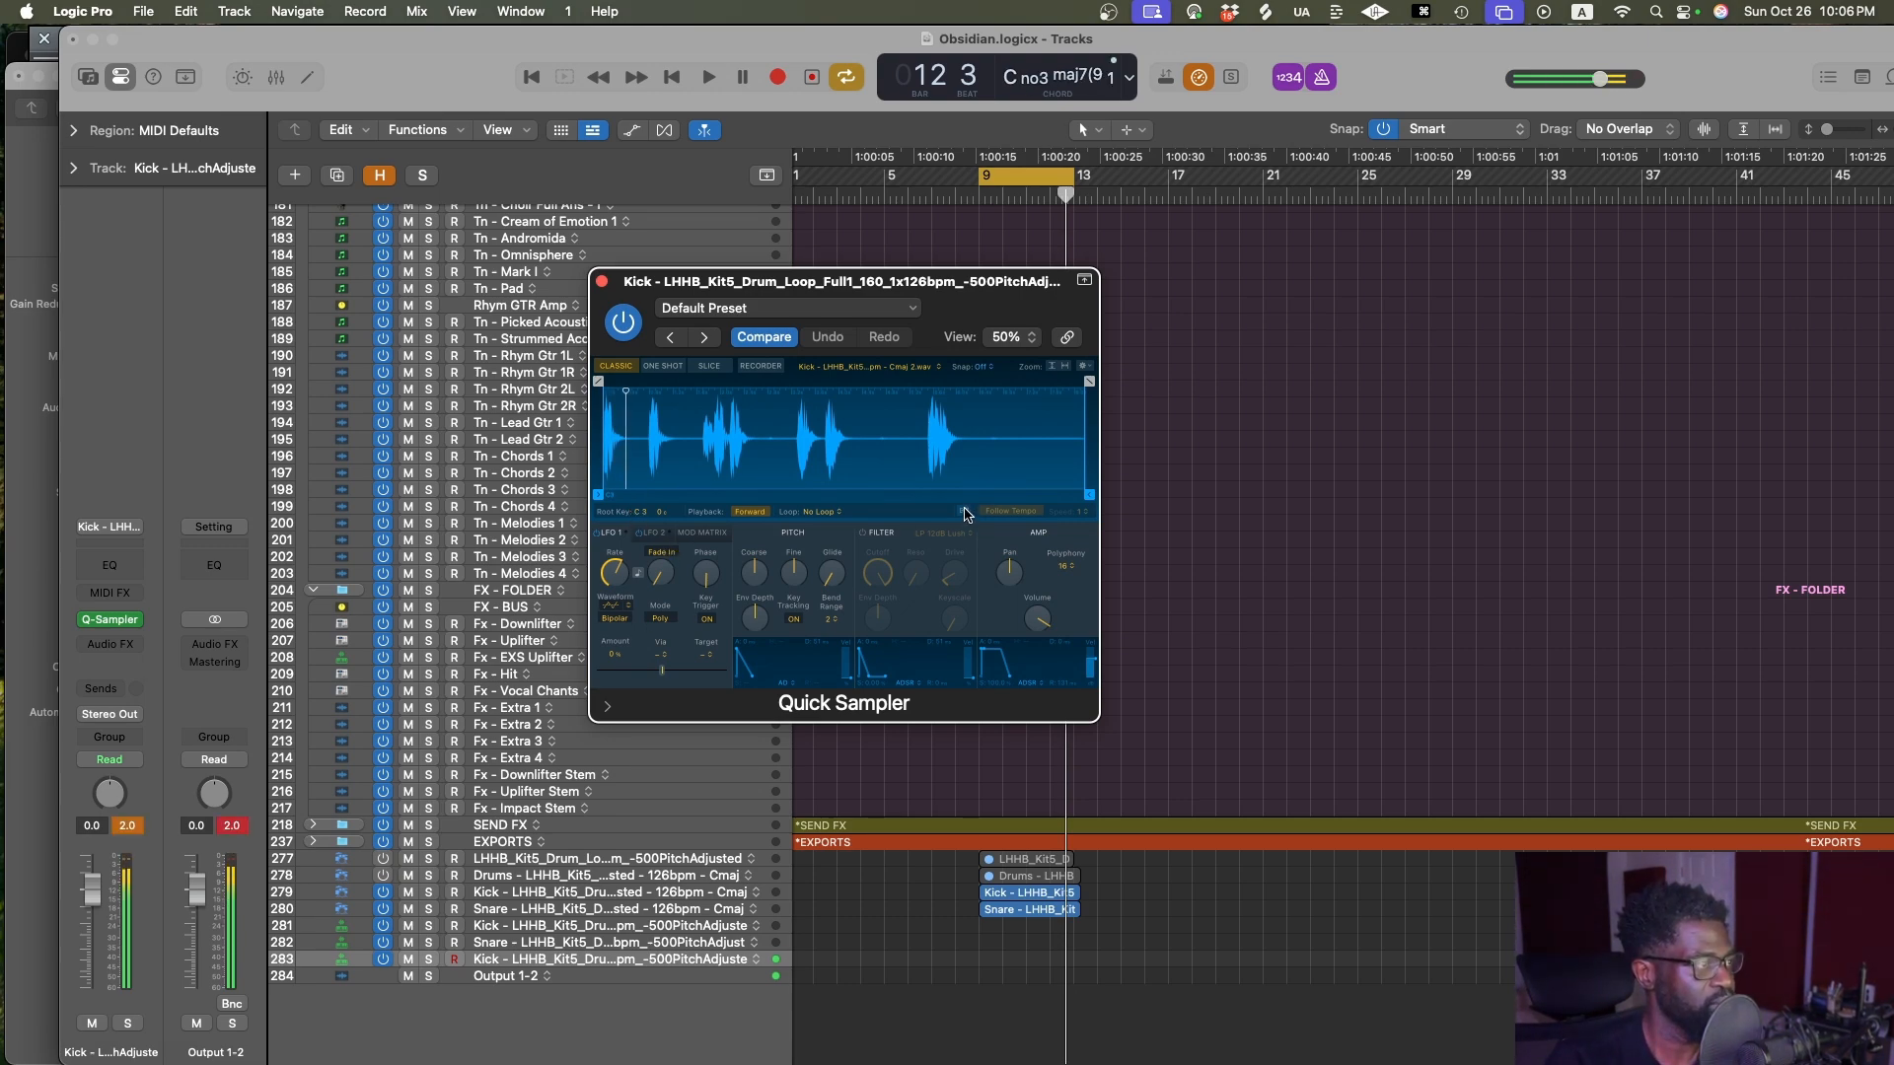
left_click(602, 282)
key("super+BackSpace")
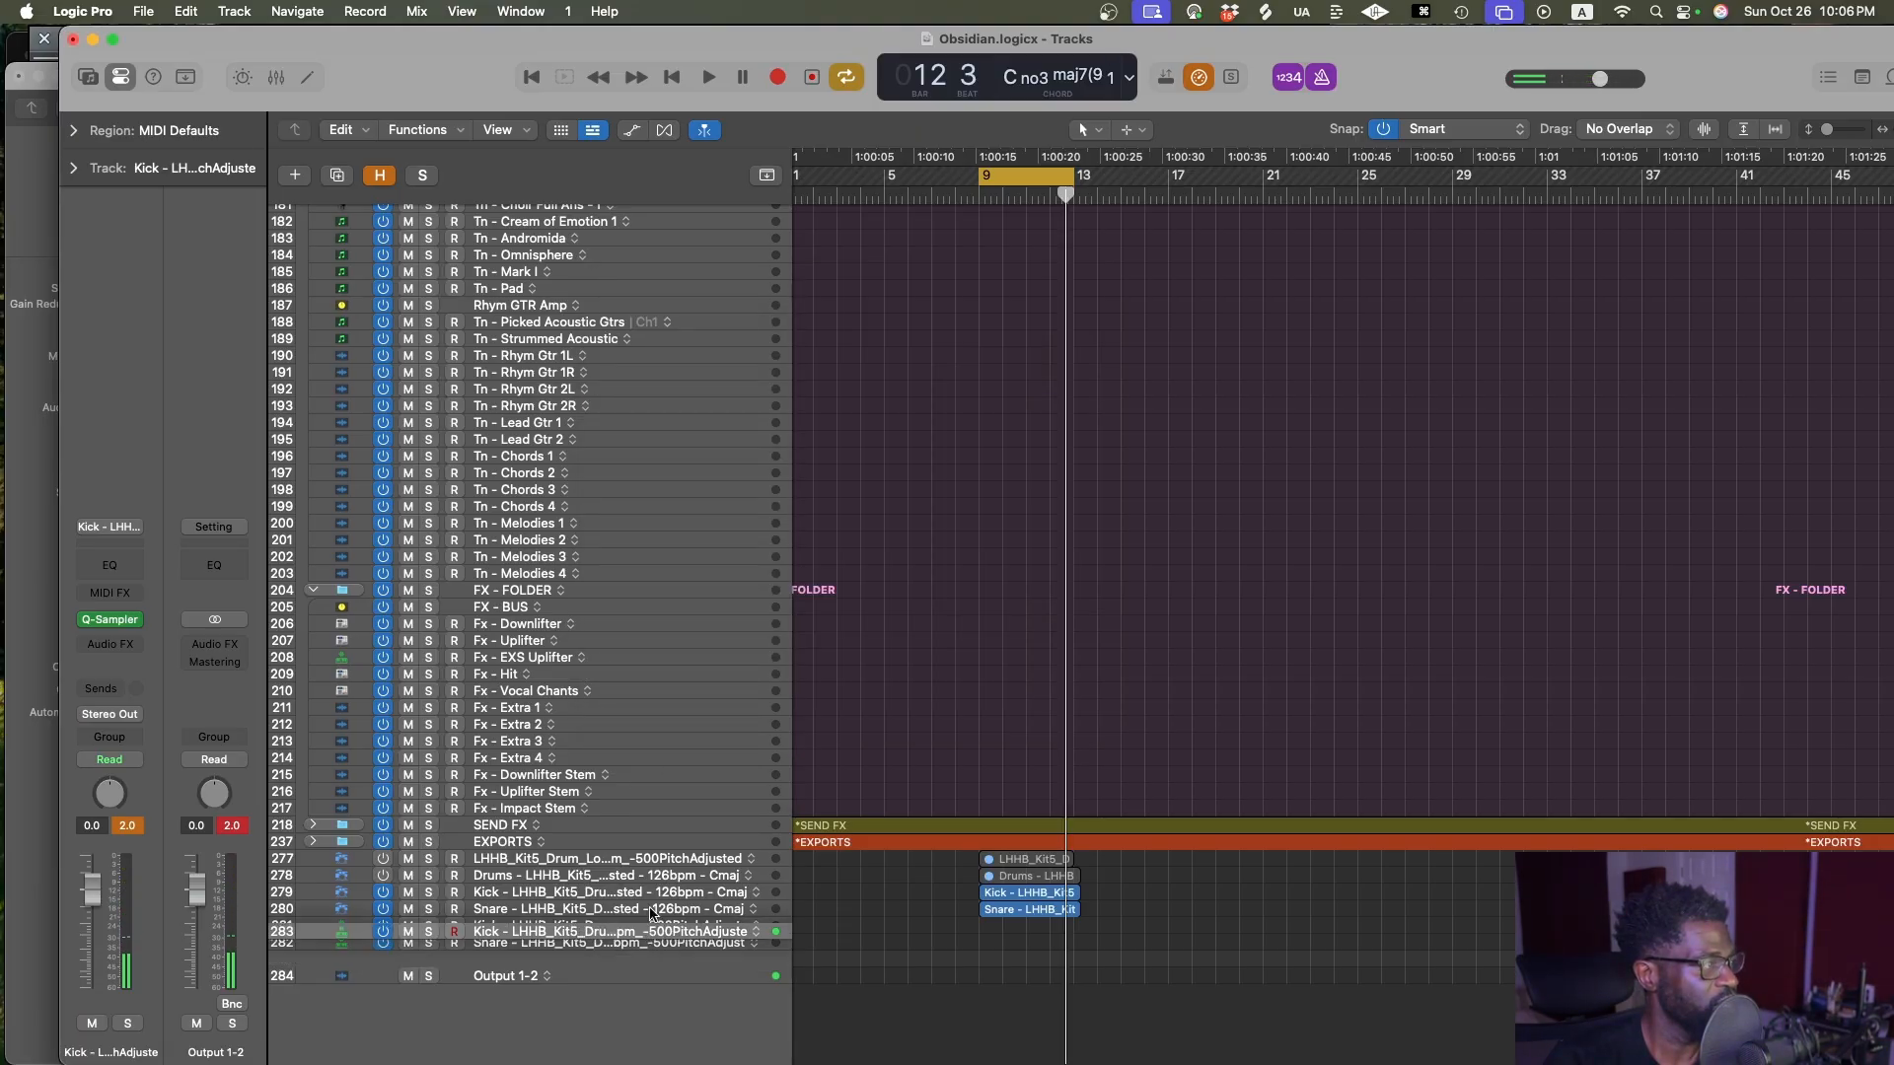
Move the new Kick and the Snare sampler tracks into the drums folder, between Dm - Cymbals Extra 2 and Dm - Drum Extra 1
scroll(636, 946, "up", 10)
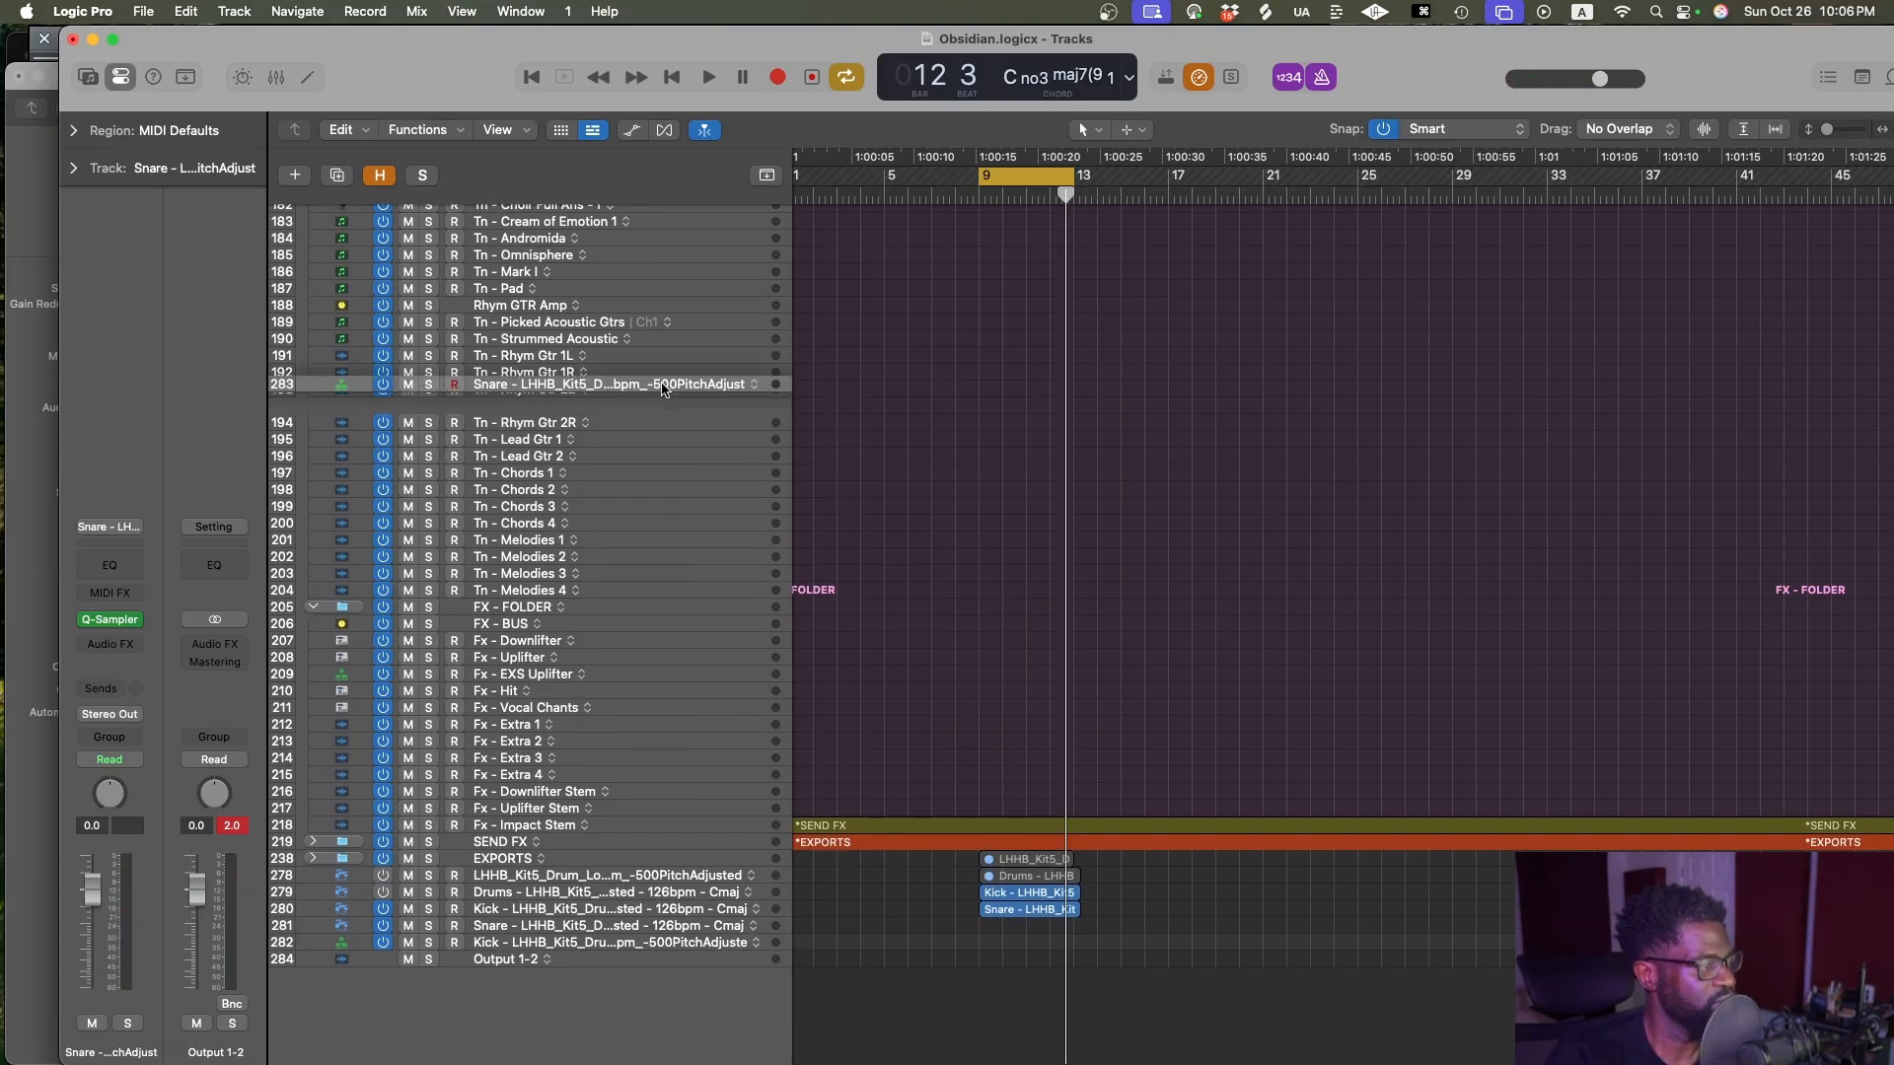
left_click_drag(656, 68, 794, 605)
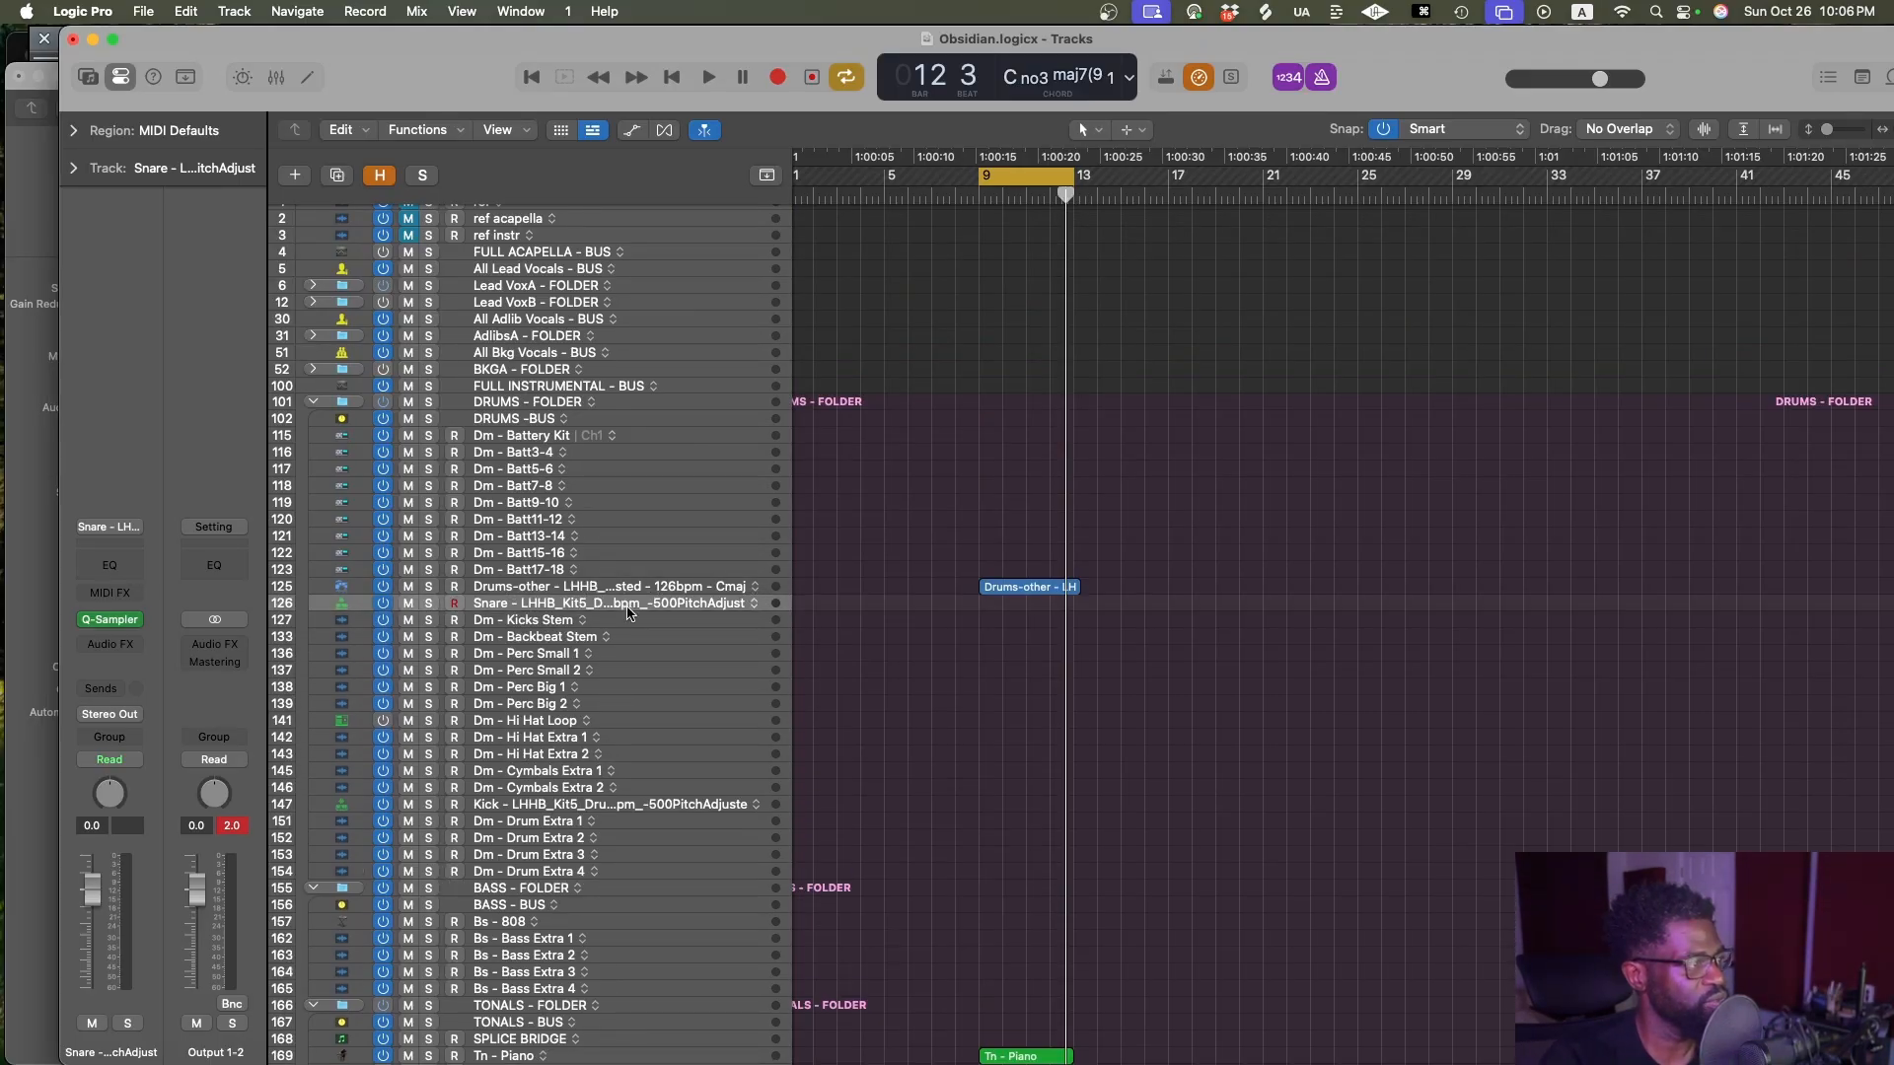
left_click_drag(628, 613, 506, 796)
left_click(507, 792, "shift")
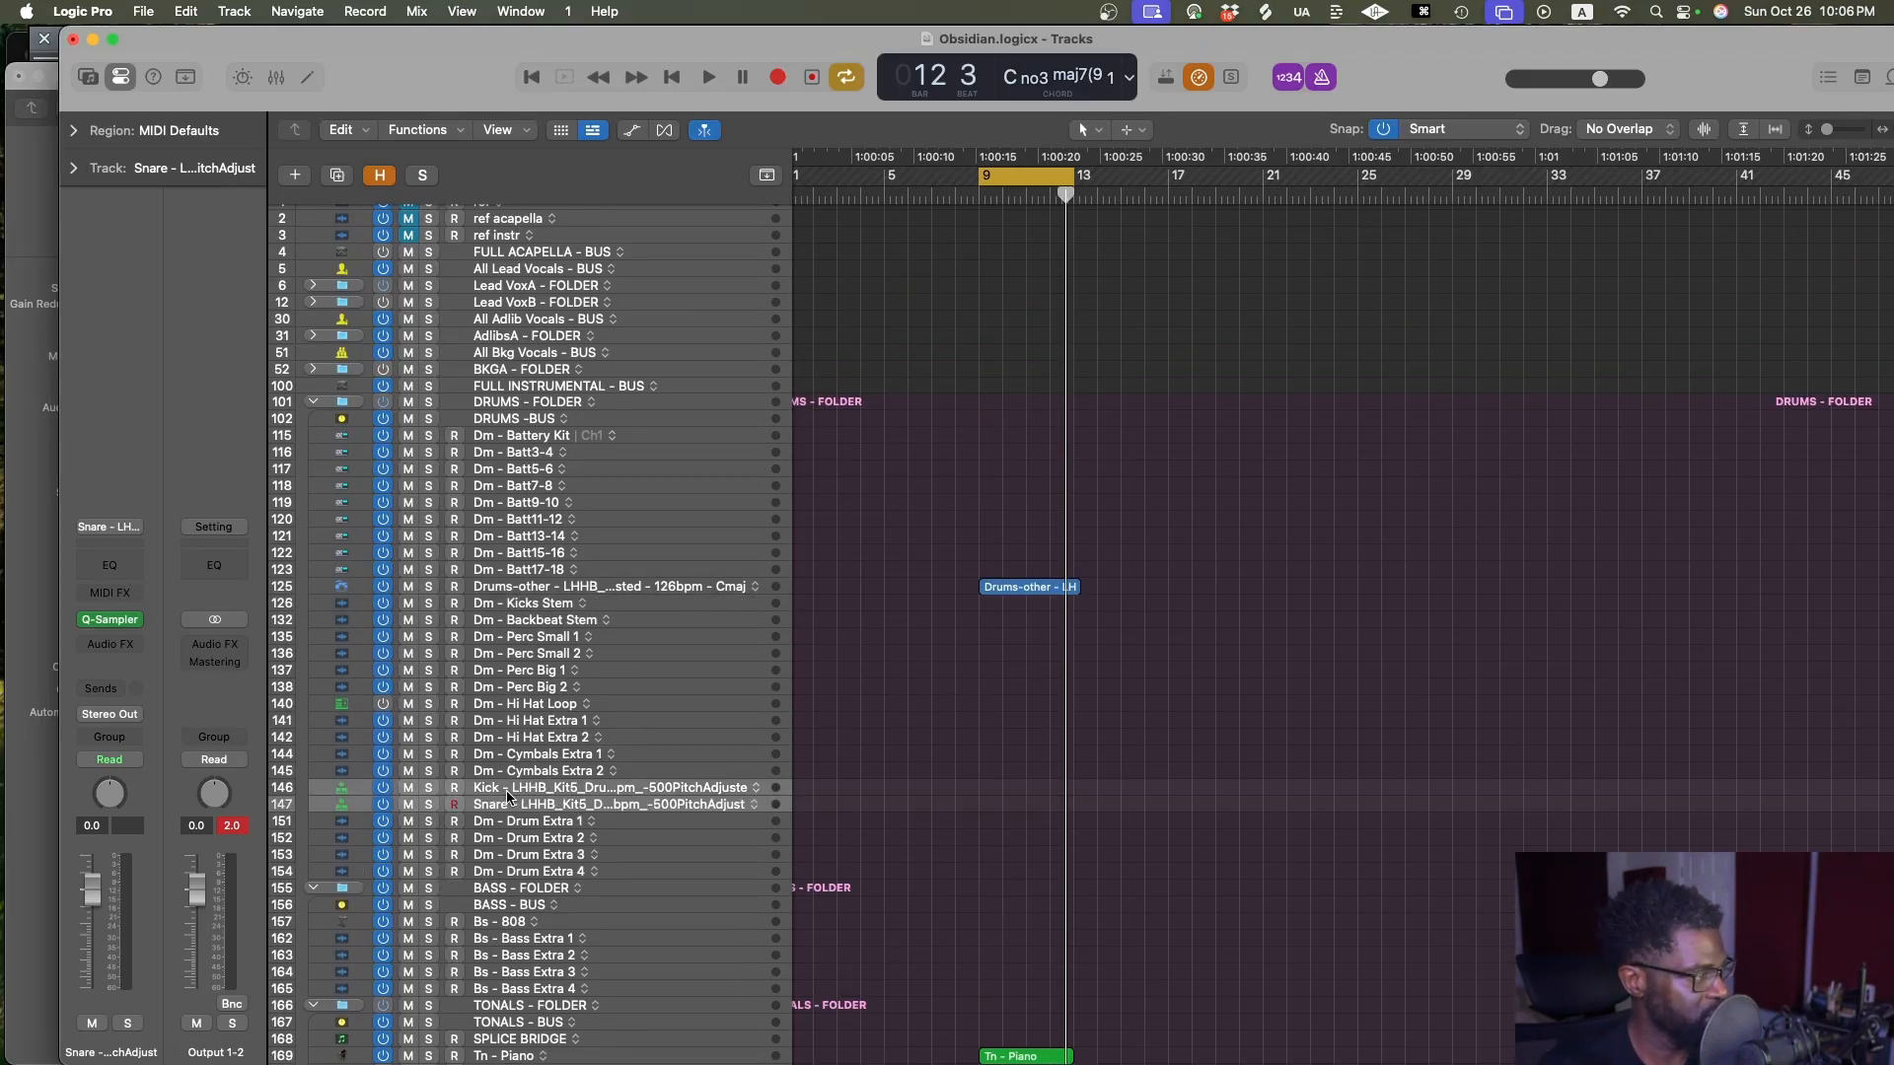
Route the outputs of the Kick and Snare sampler tracks to Bus 25 (DRUMS -BUS) in the mixer
key("cmd+2")
scroll(1213, 705, "right", 3)
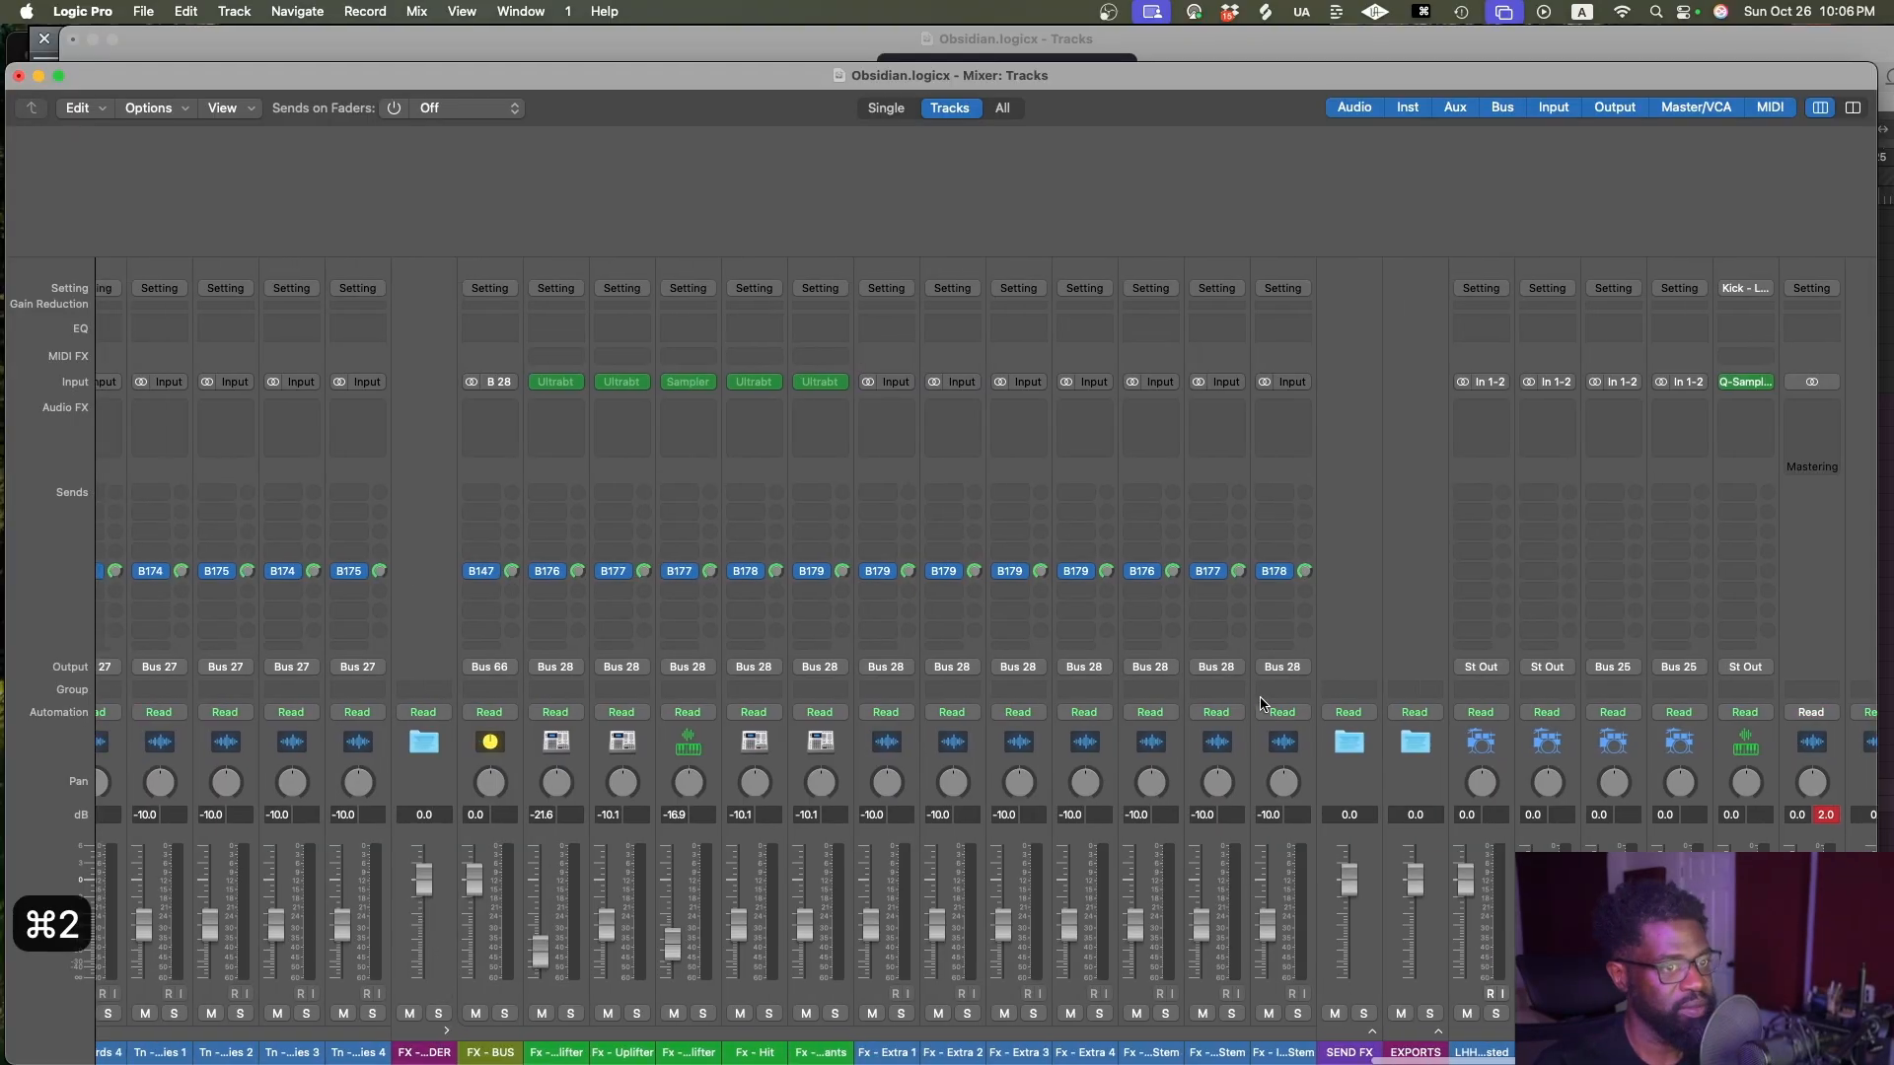
scroll(1219, 694, "left", 20)
scroll(1219, 697, "right", 2)
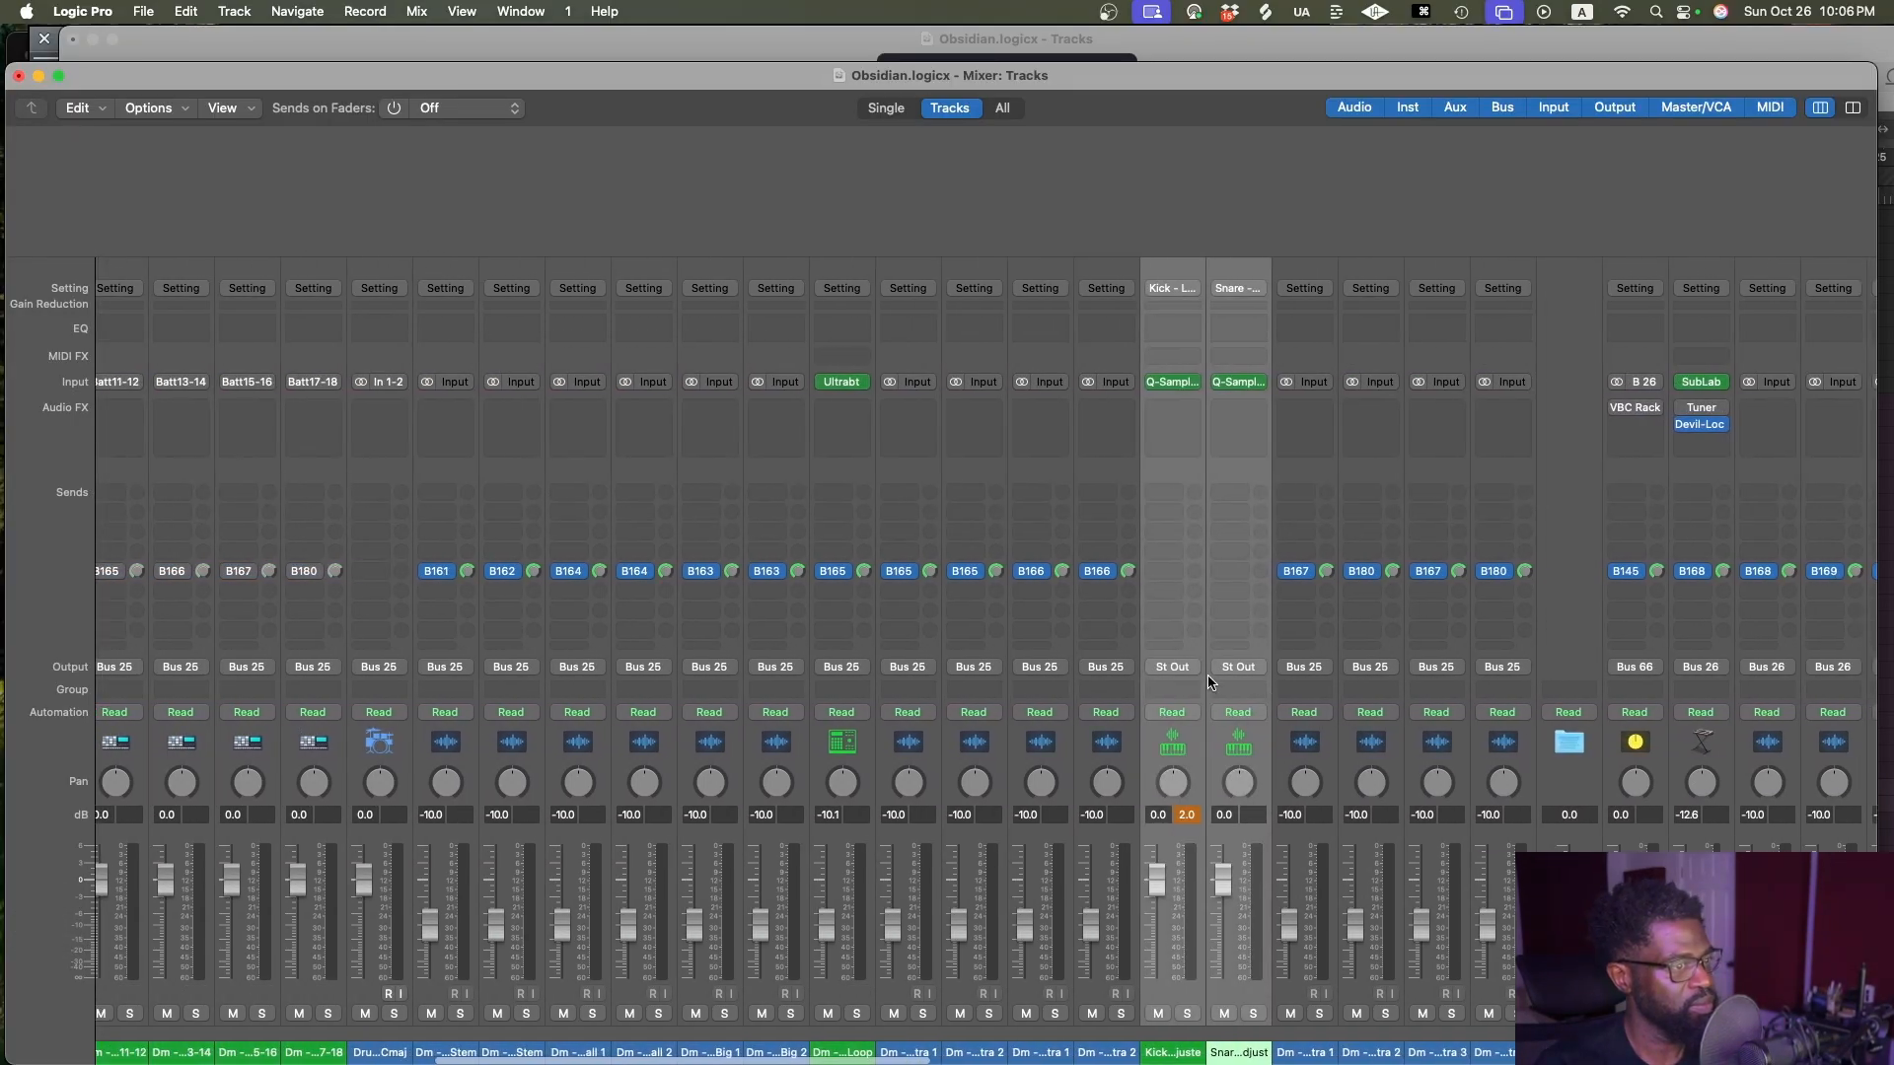
left_click(1172, 666)
mouse_move(1227, 779)
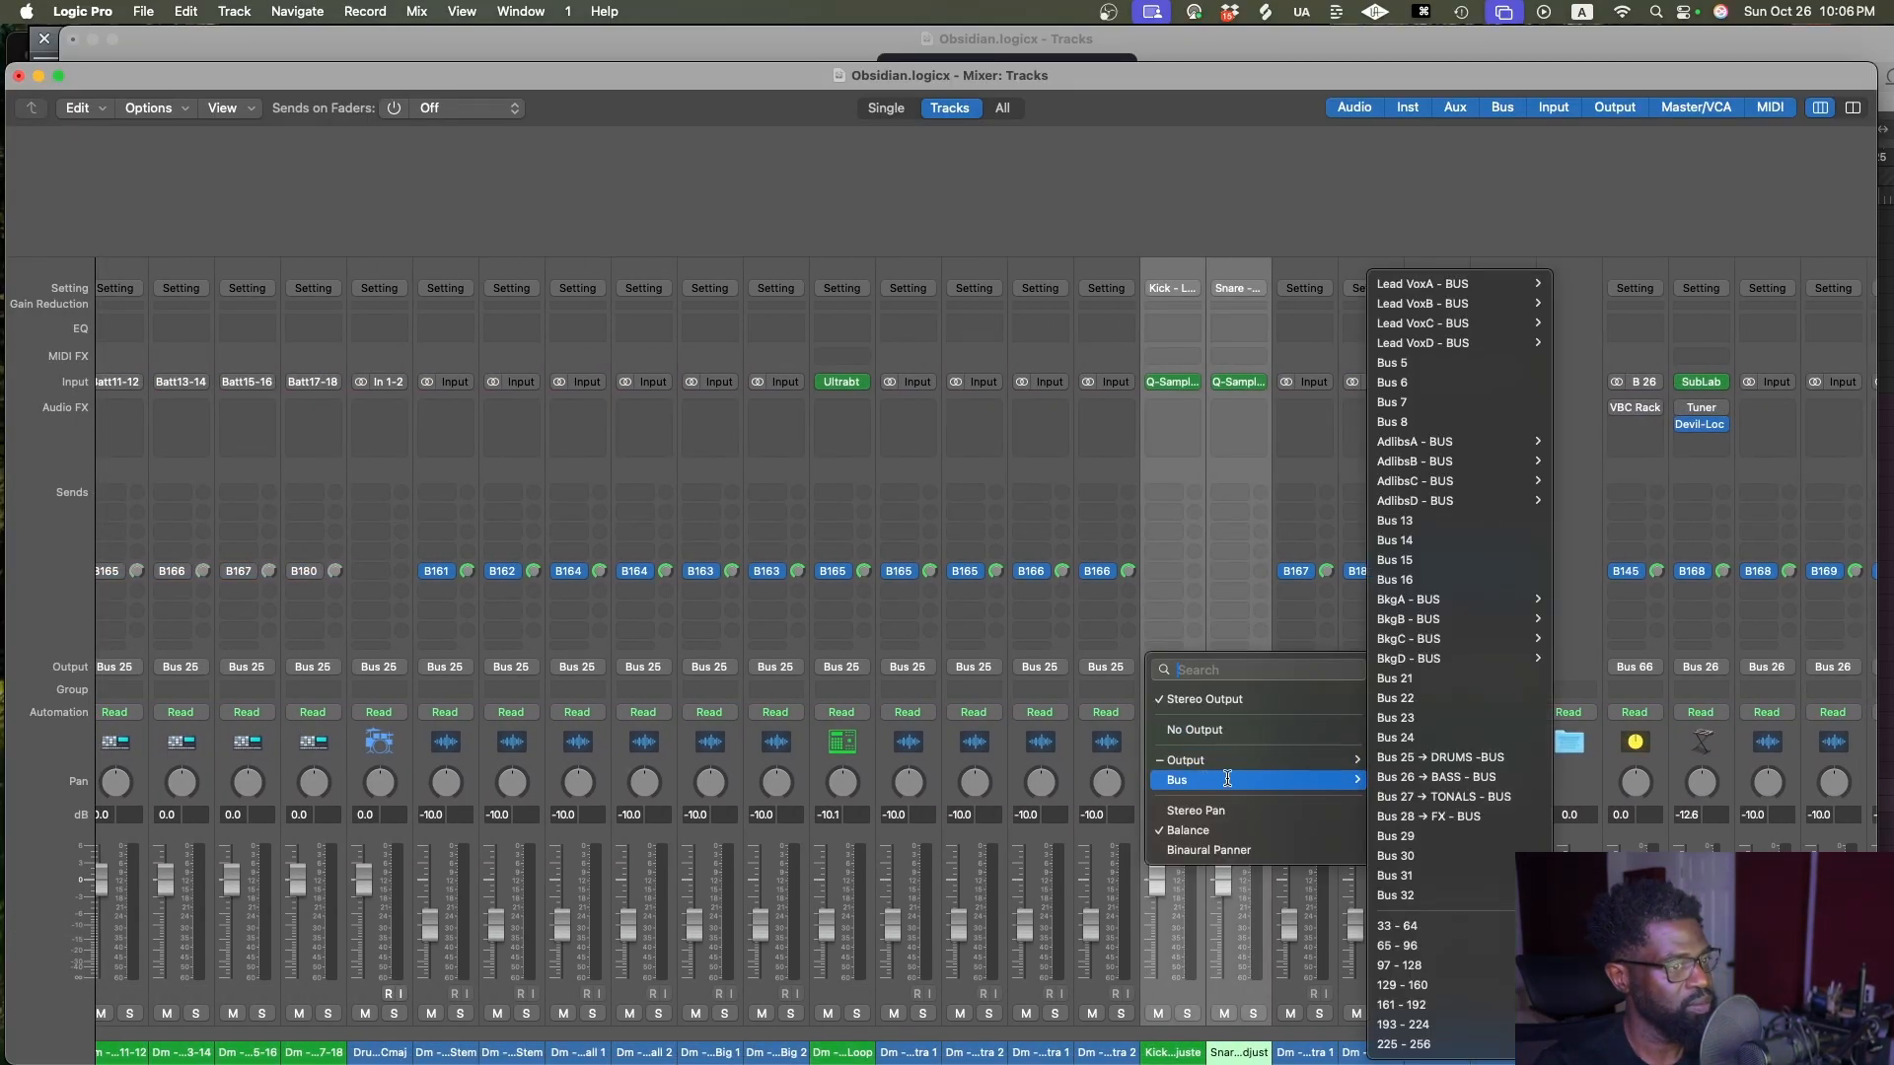
left_click(1452, 756)
left_click(772, 41)
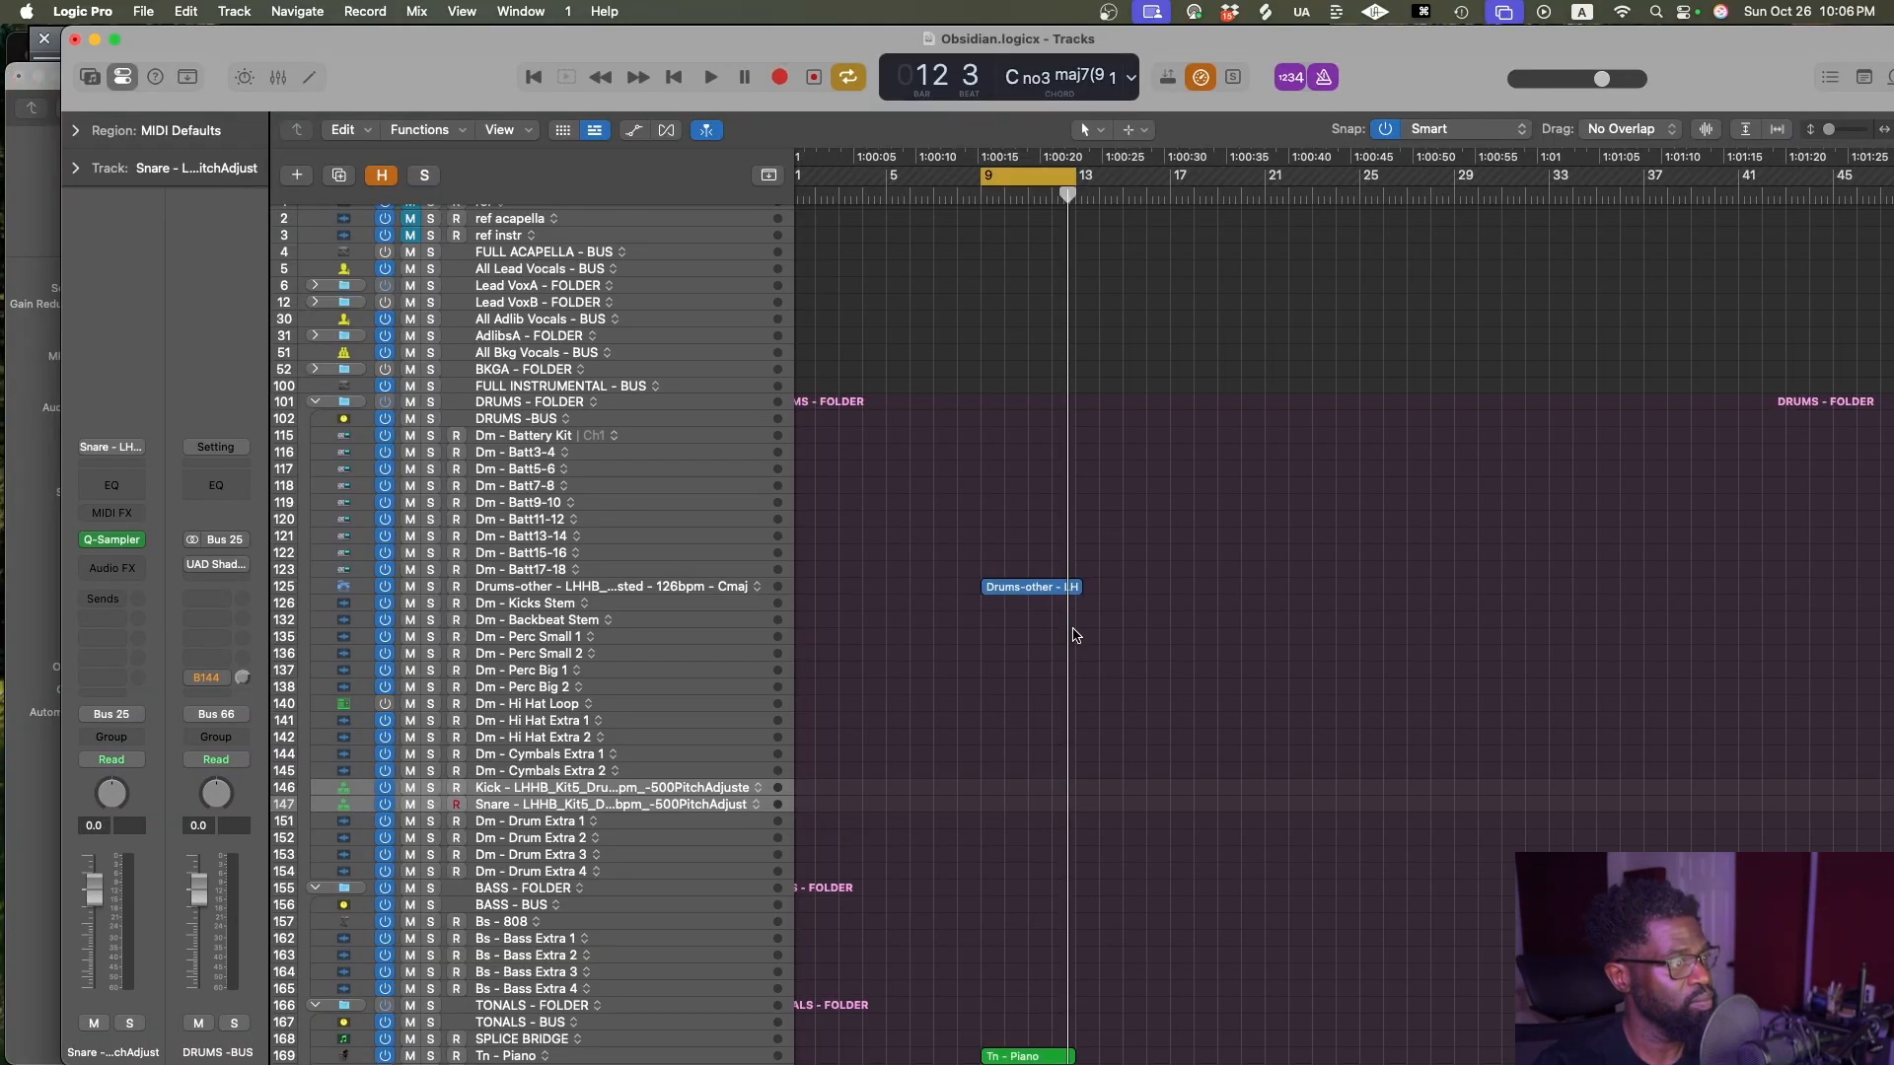
Save the project and record-enable the Kick sampler track in the drums folder
left_click(540, 789)
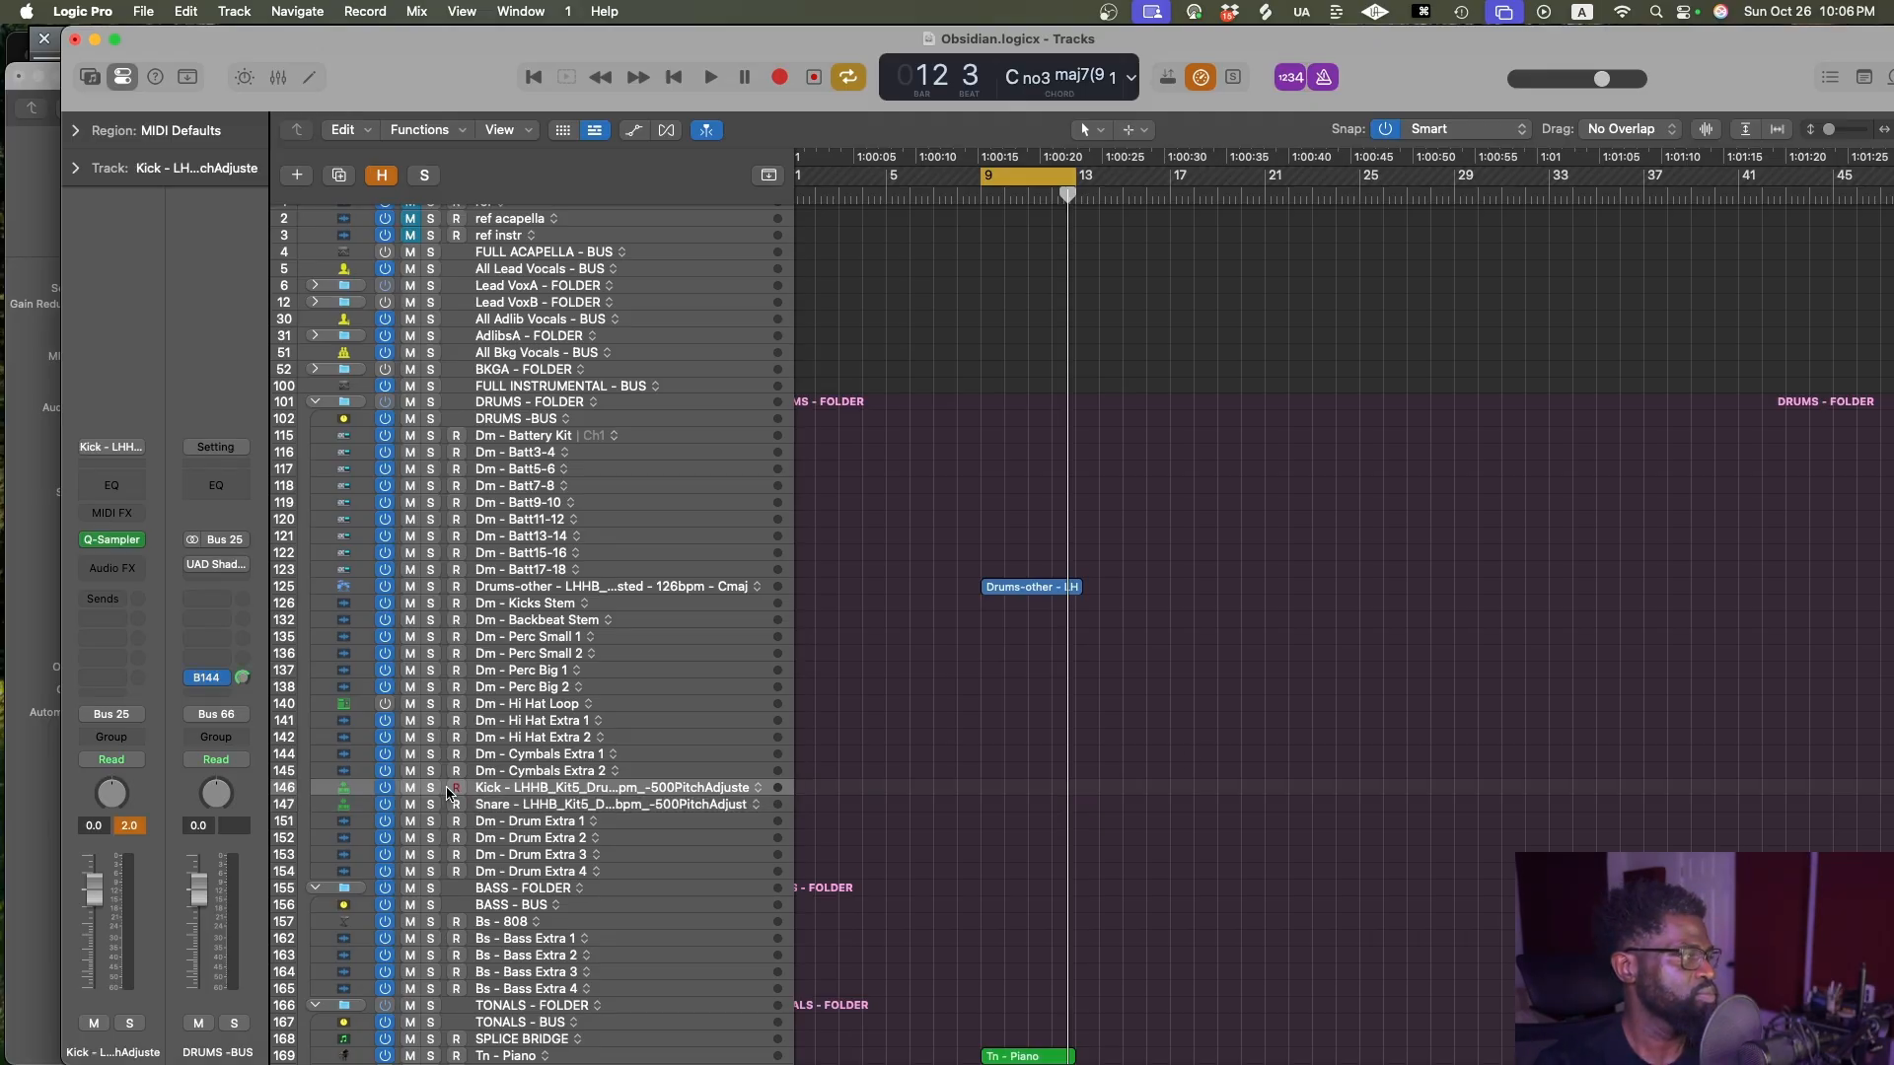
key("cmd+s")
key("ctrl+alt+Down")
key("ctrl+alt+Down")
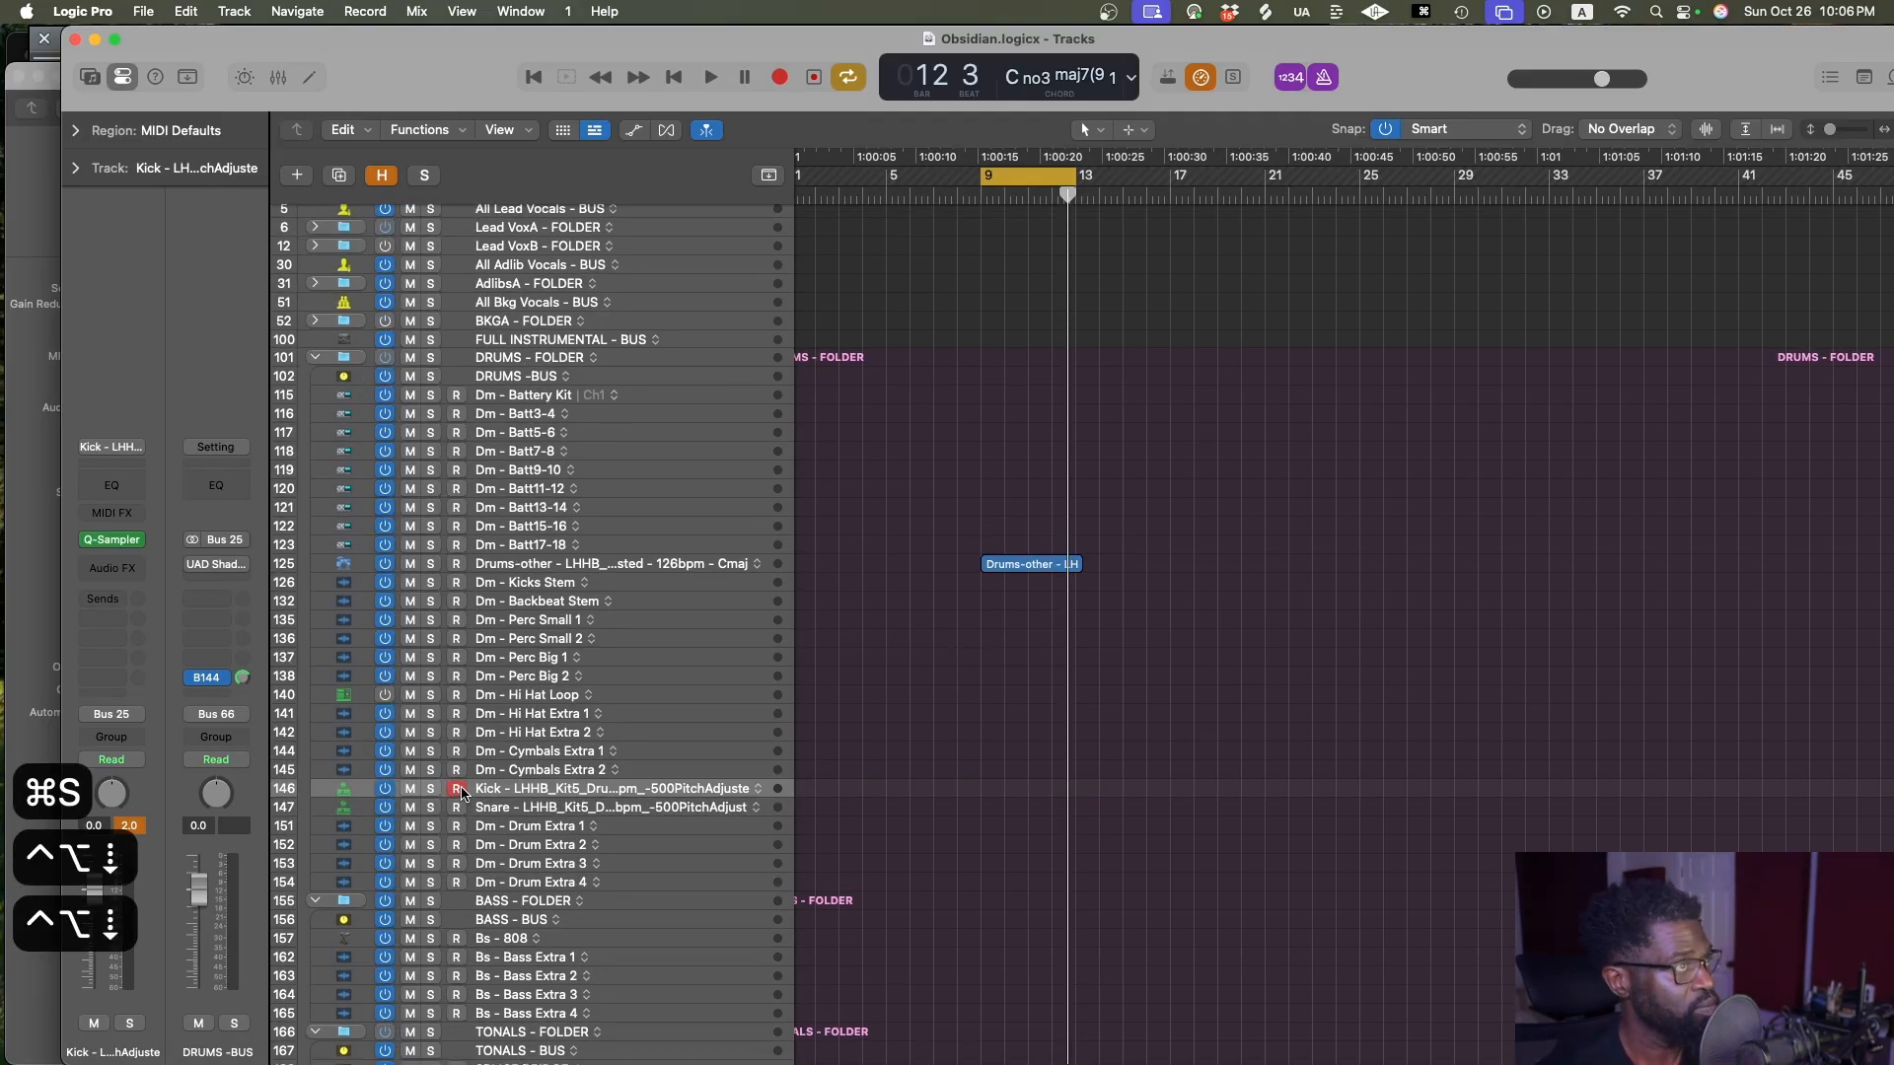
In the Kick track's Quick Sampler, trim the sample end to about 0.744 s after the first hit, switch to One Shot mode, and close it
key("ctrl+alt+Down")
key("ctrl+alt+Right")
key("ctrl+alt+Down")
key("ctrl+alt+Left")
key("ctrl+alt+Down")
left_click(456, 790)
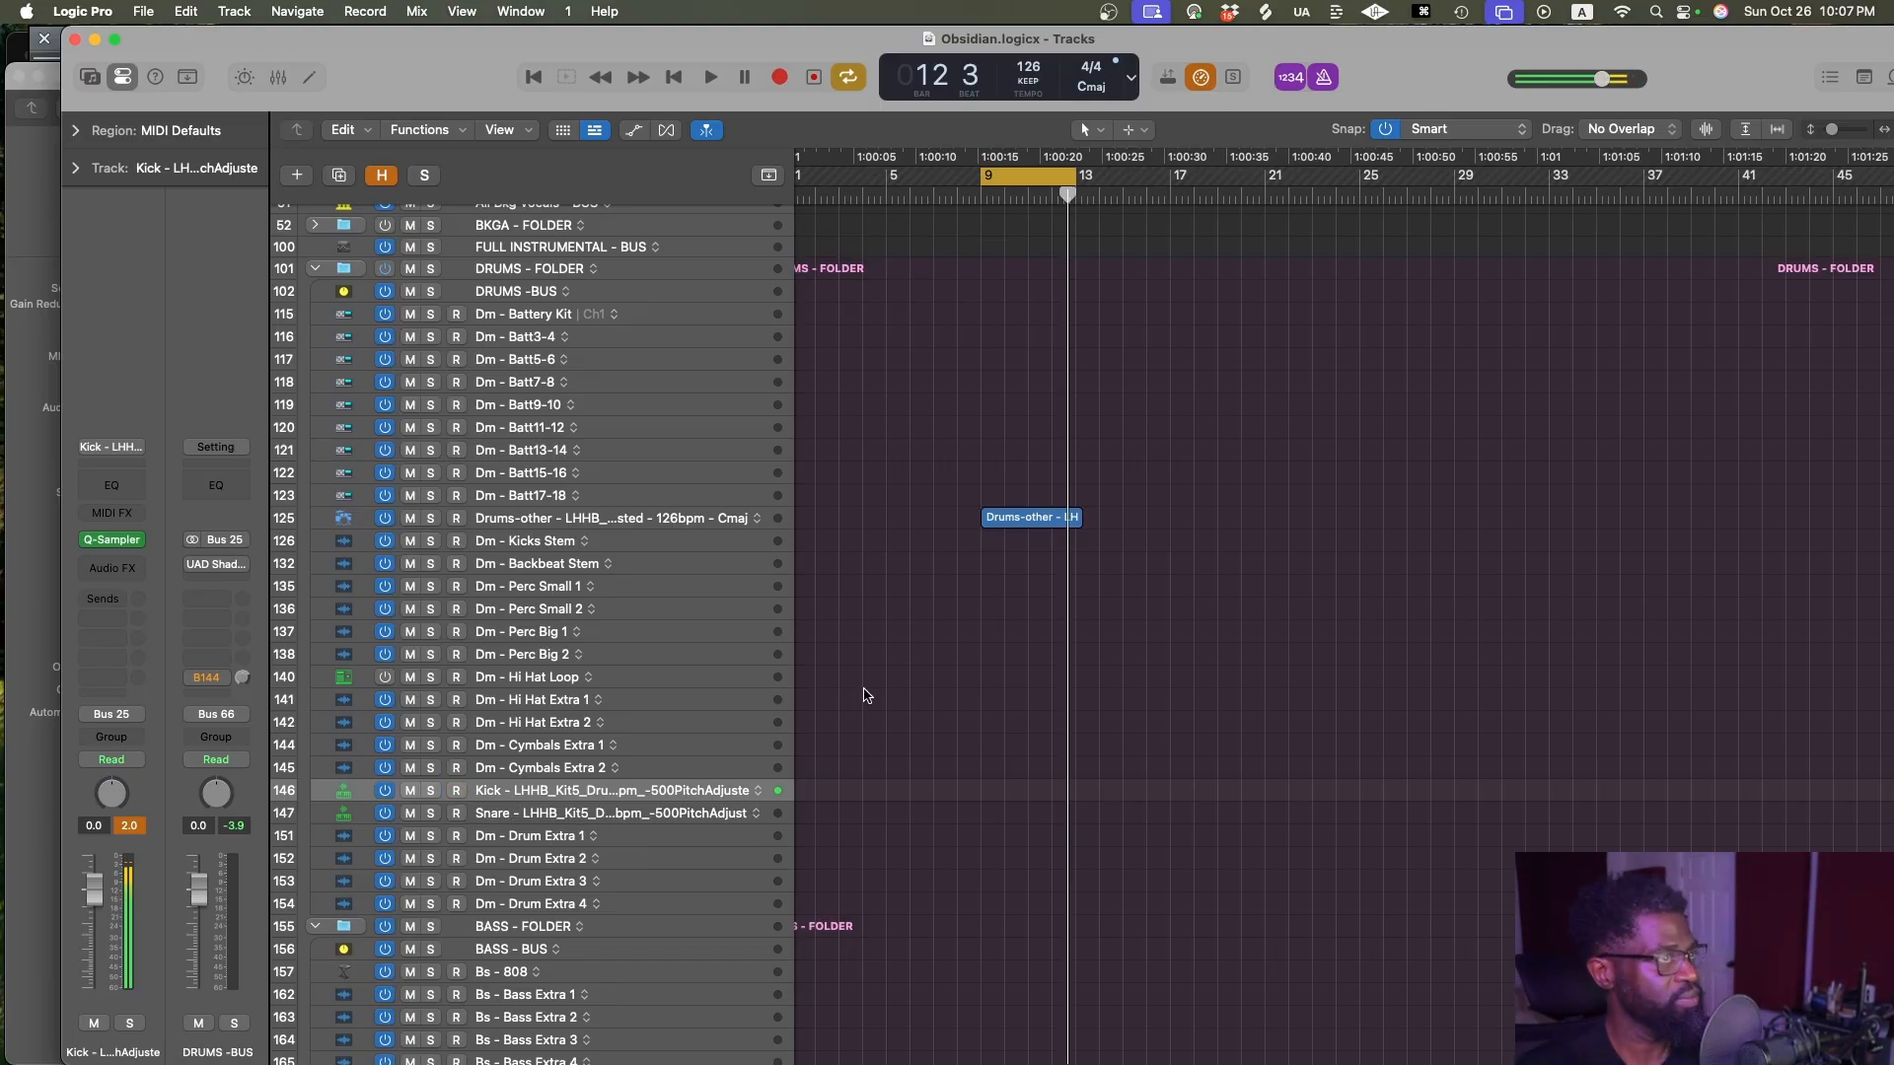
left_click(111, 539)
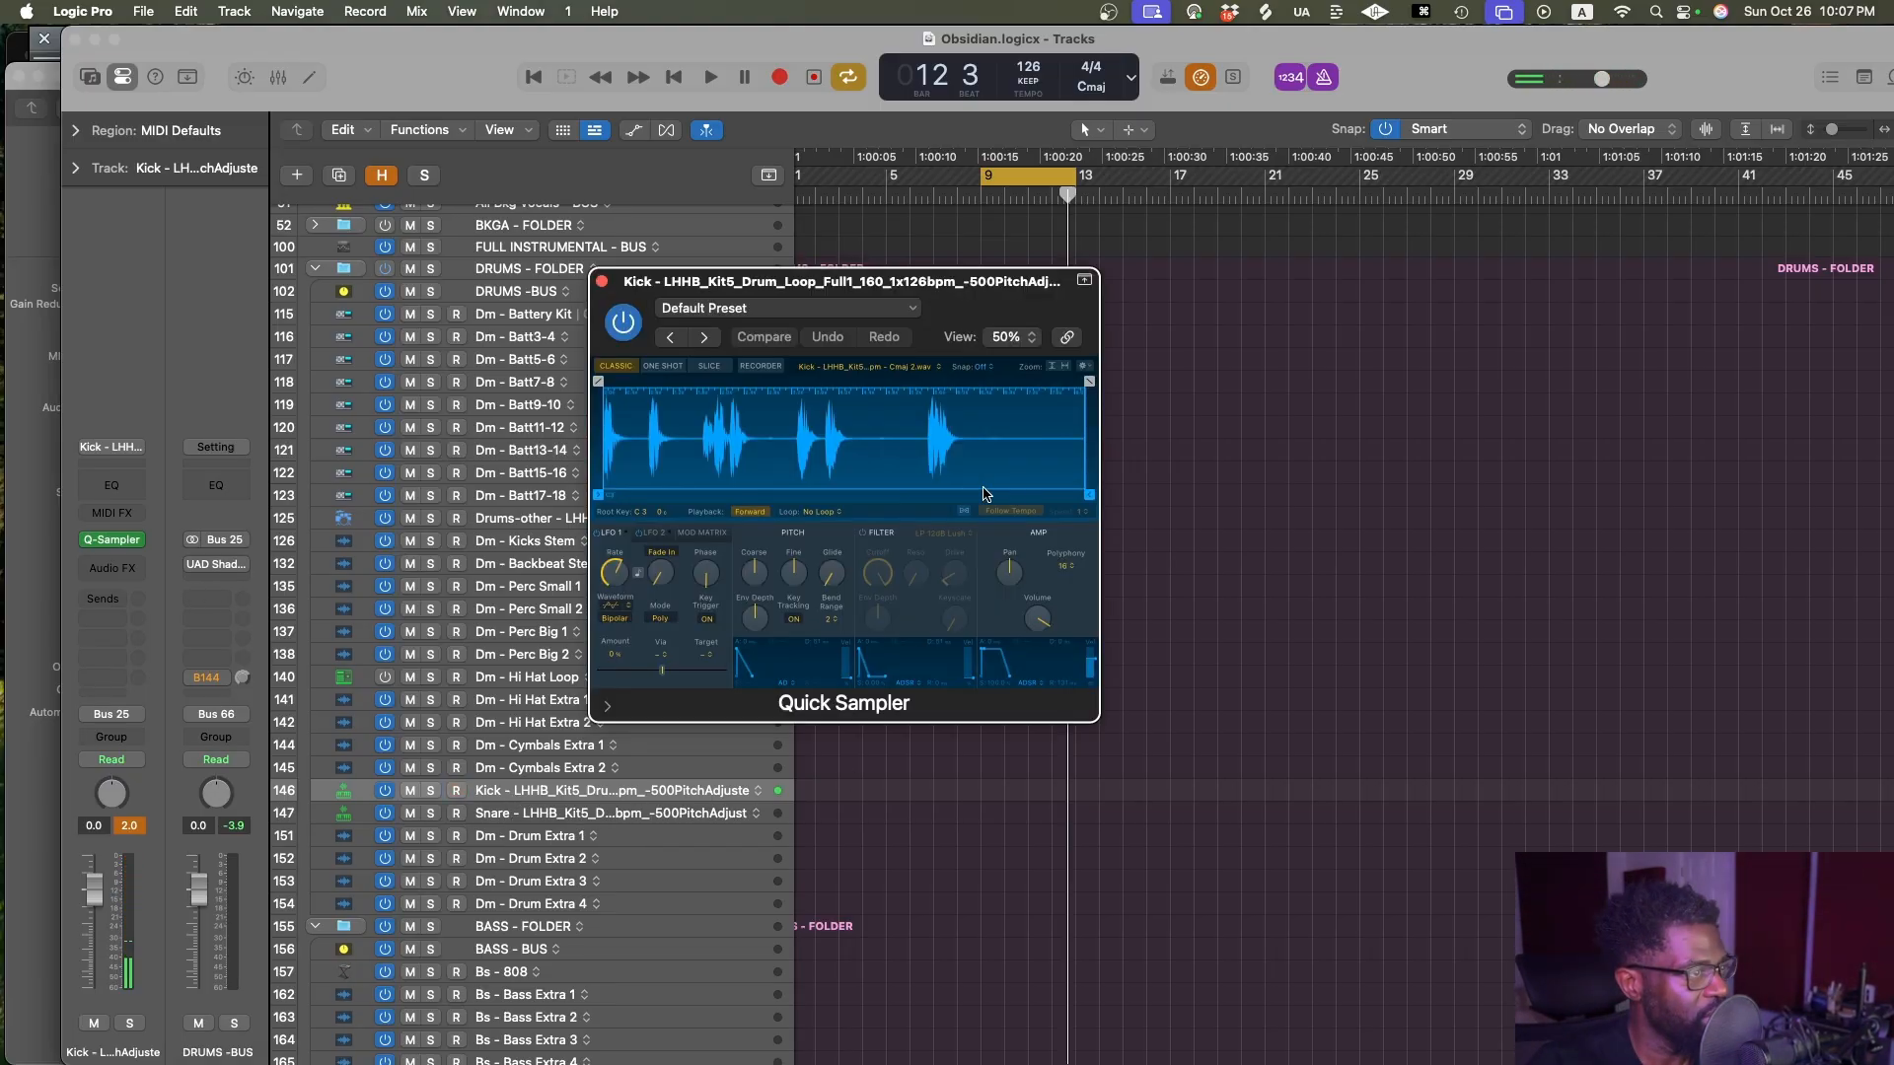
left_click_drag(1084, 496, 635, 488)
left_click(663, 366)
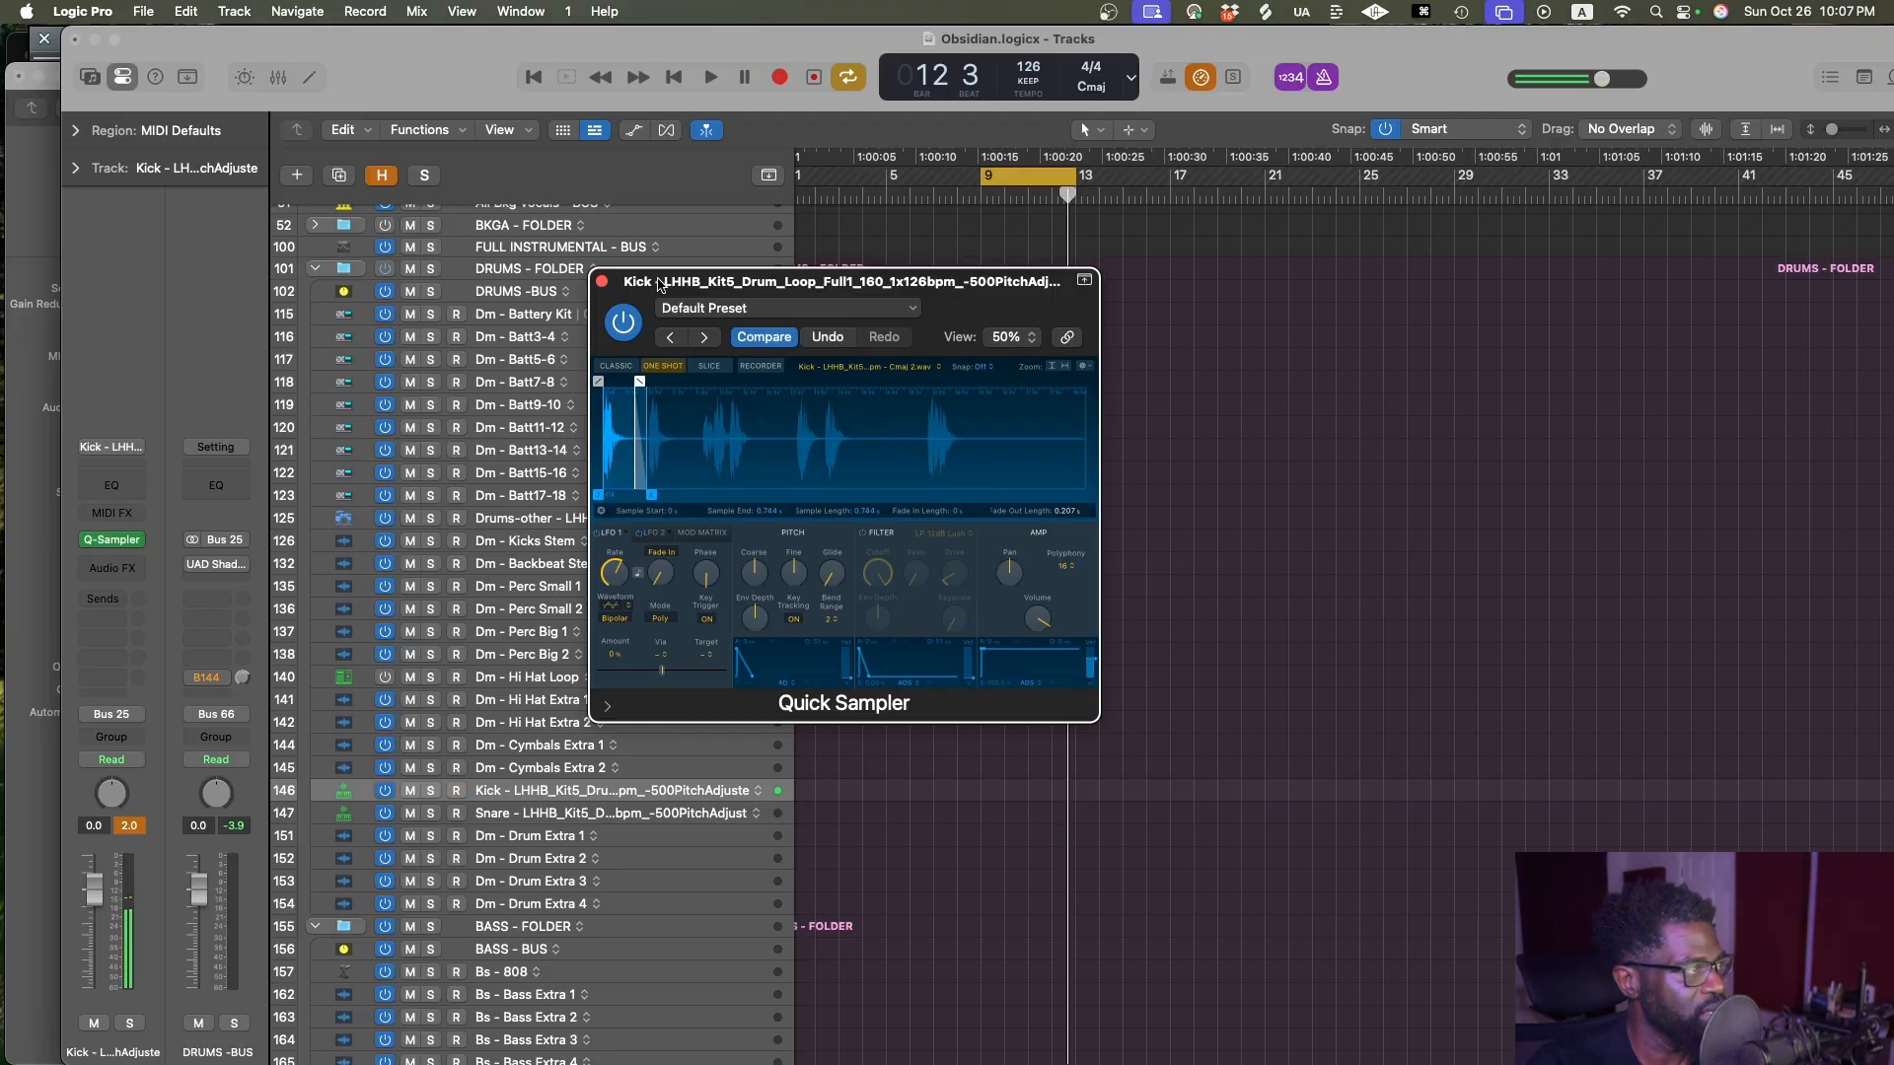
left_click(603, 282)
Open the Quick Sampler of the Snare sampler track and record-enable the track to play its slices
left_click(508, 815)
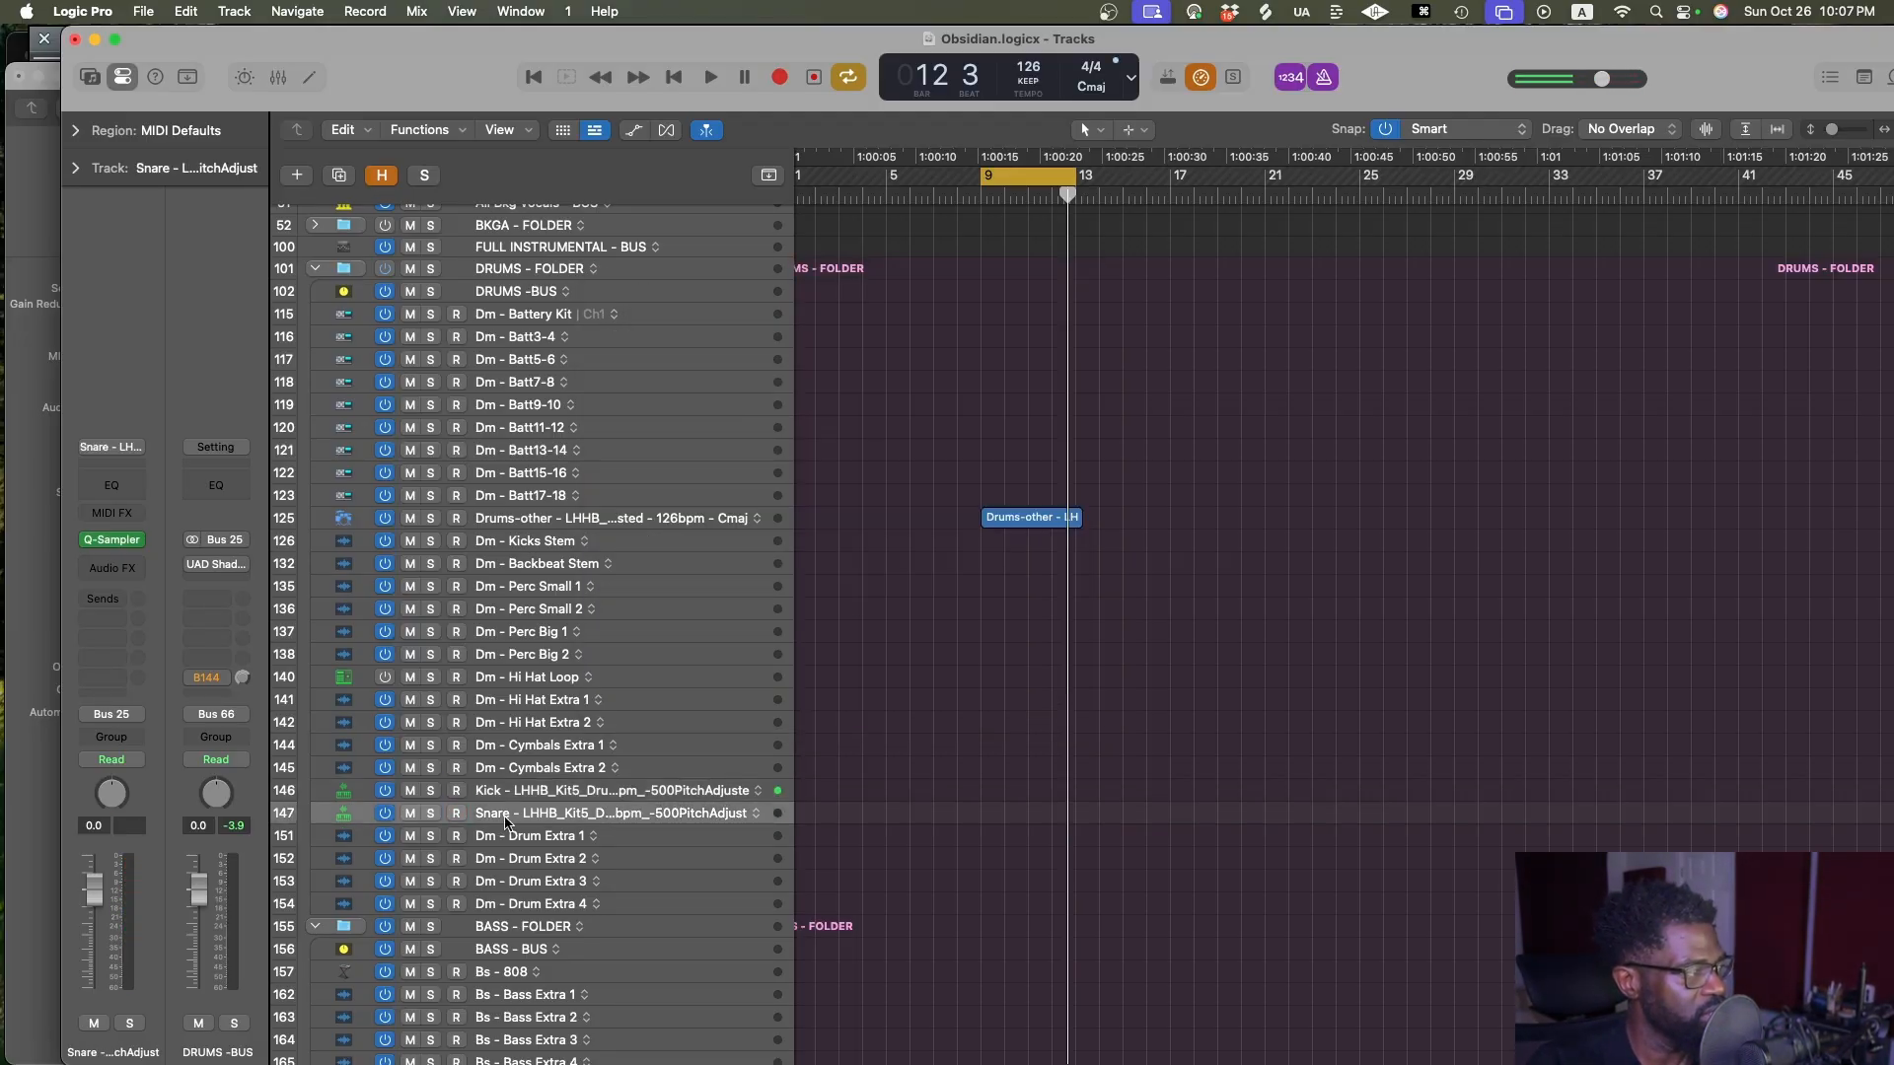
left_click(457, 791)
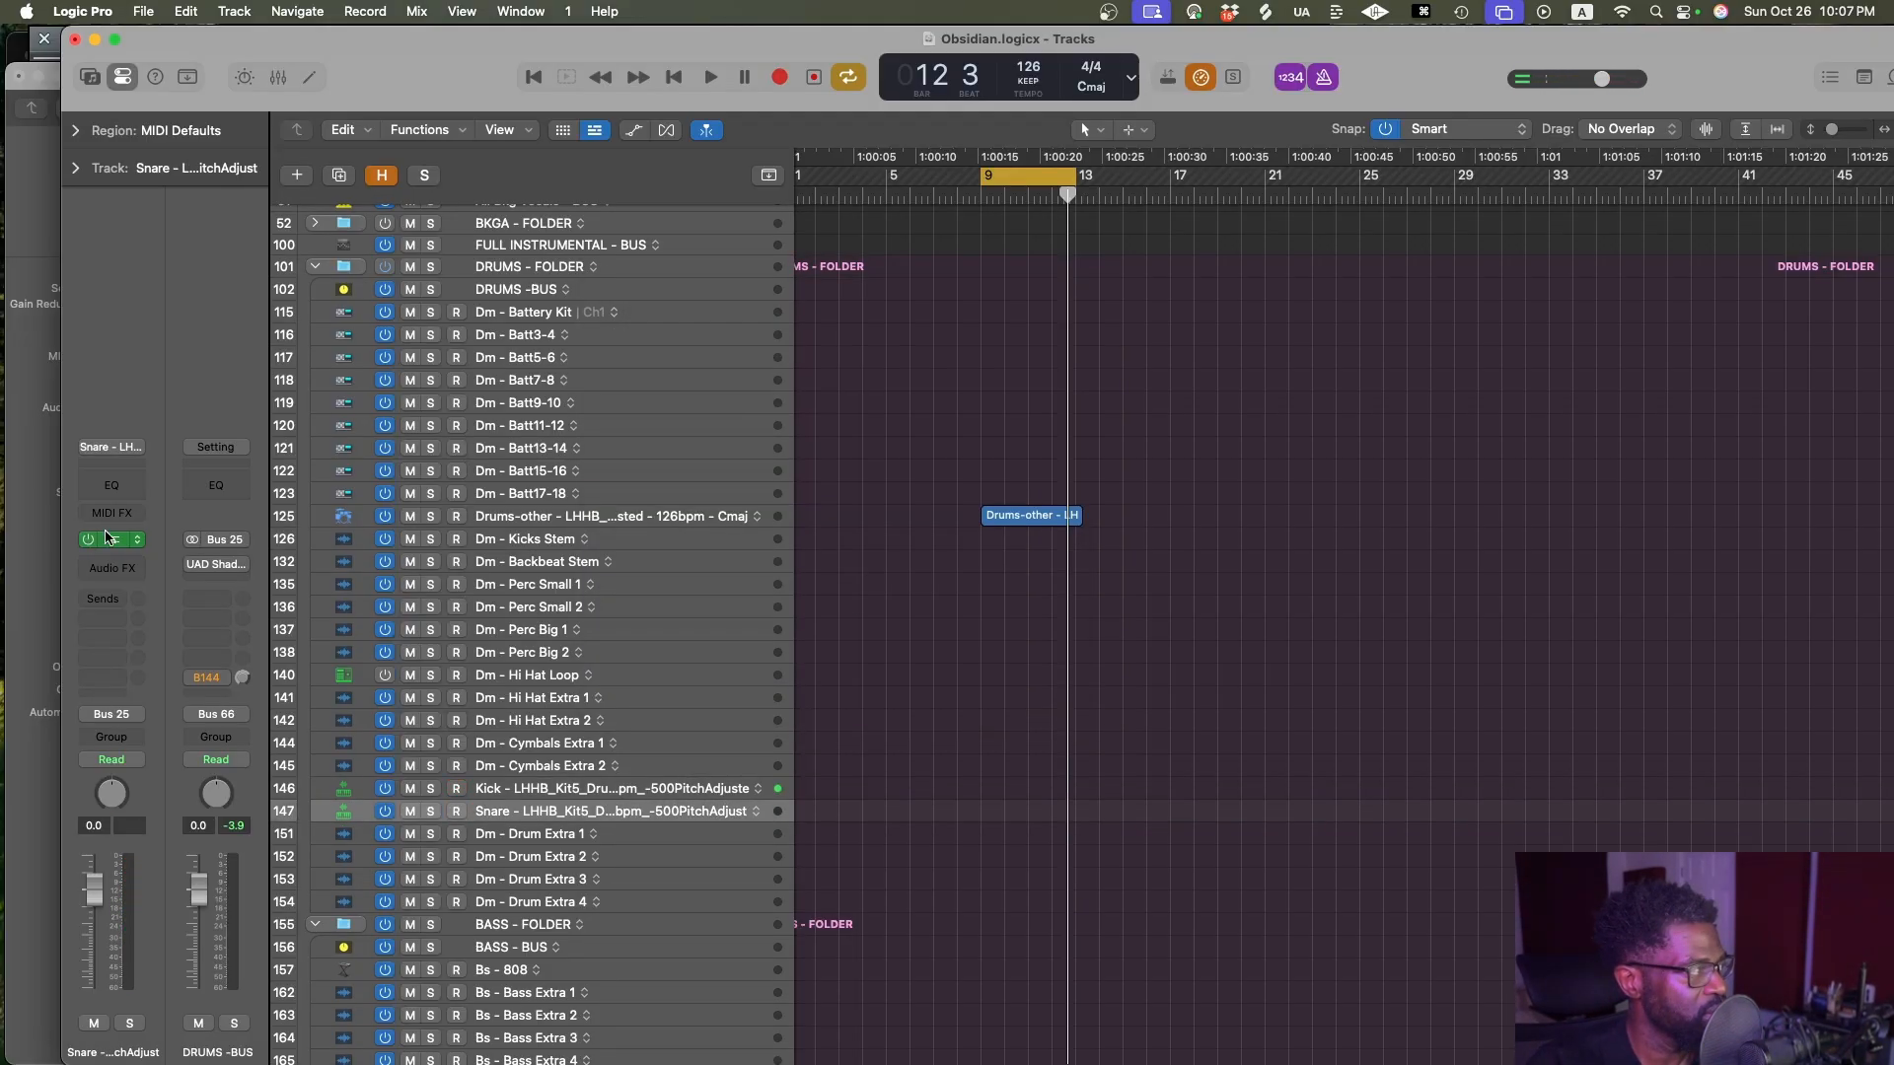
left_click(113, 539)
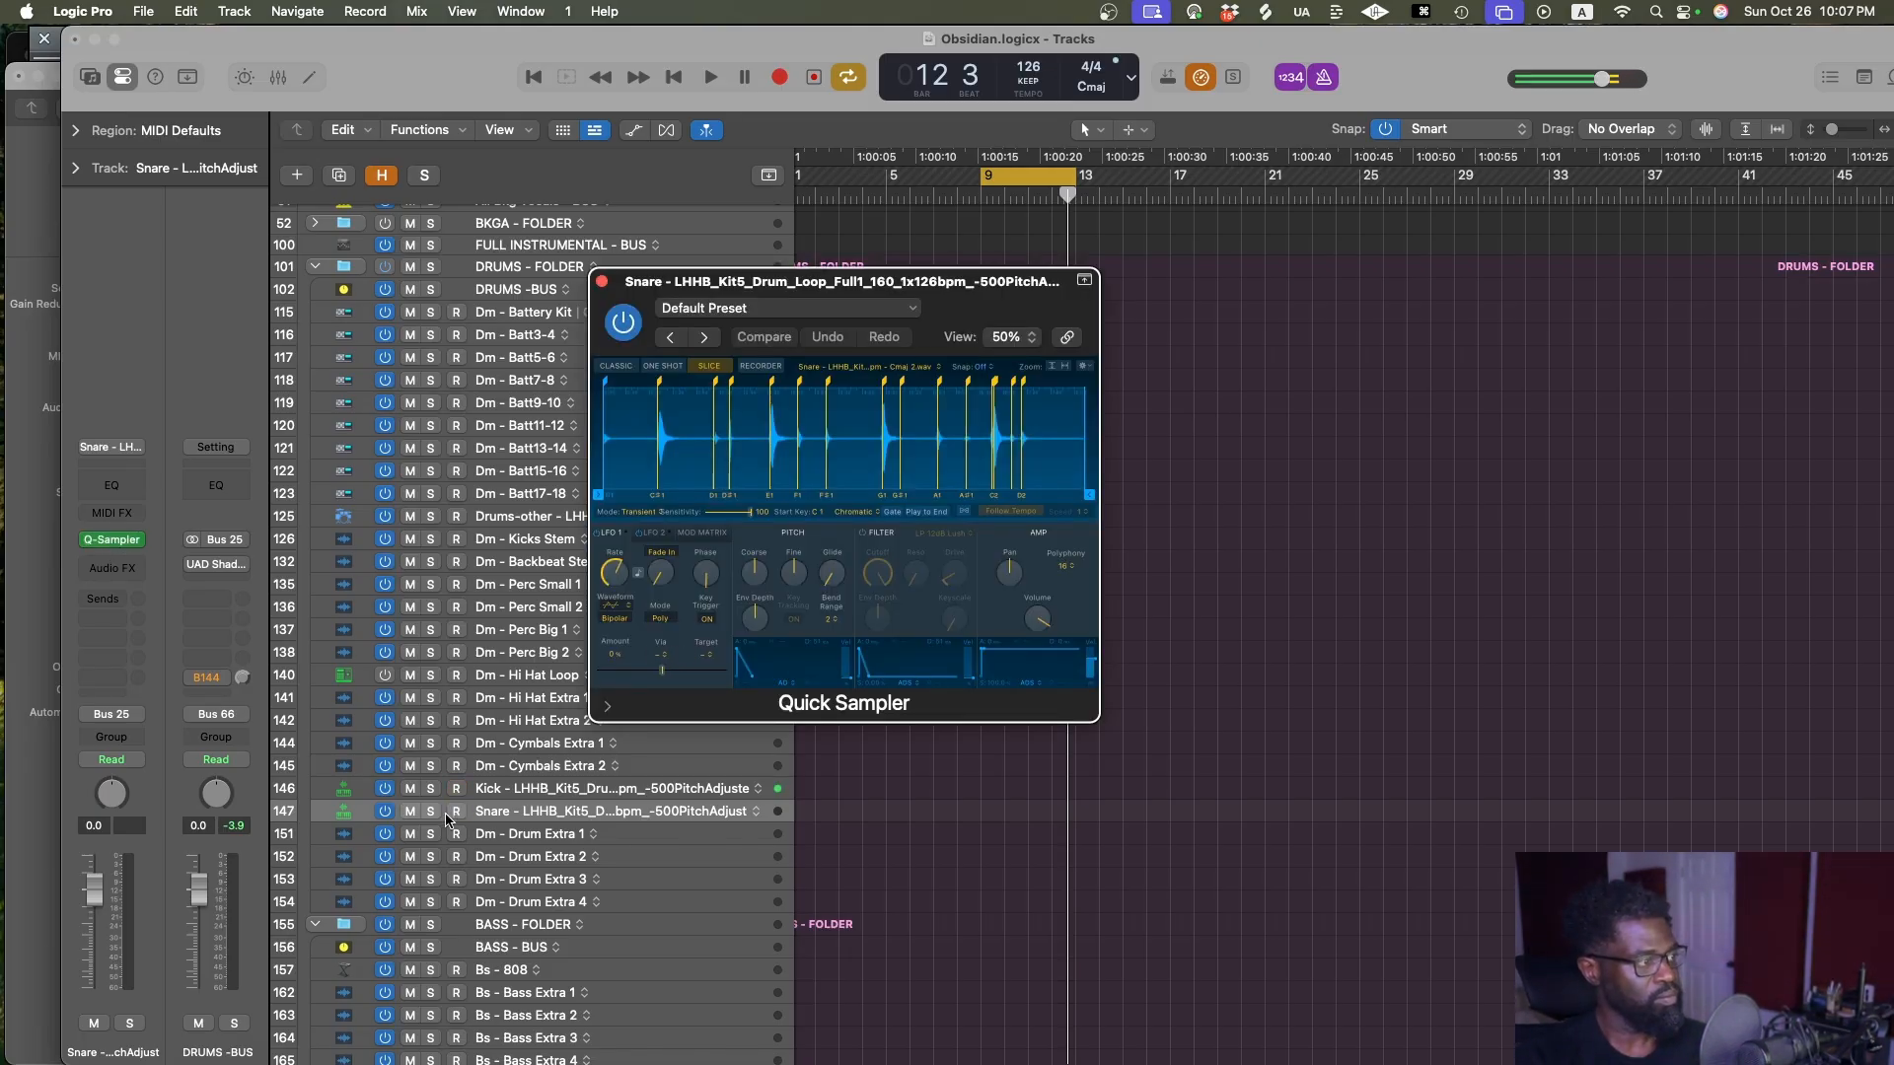
left_click(459, 789)
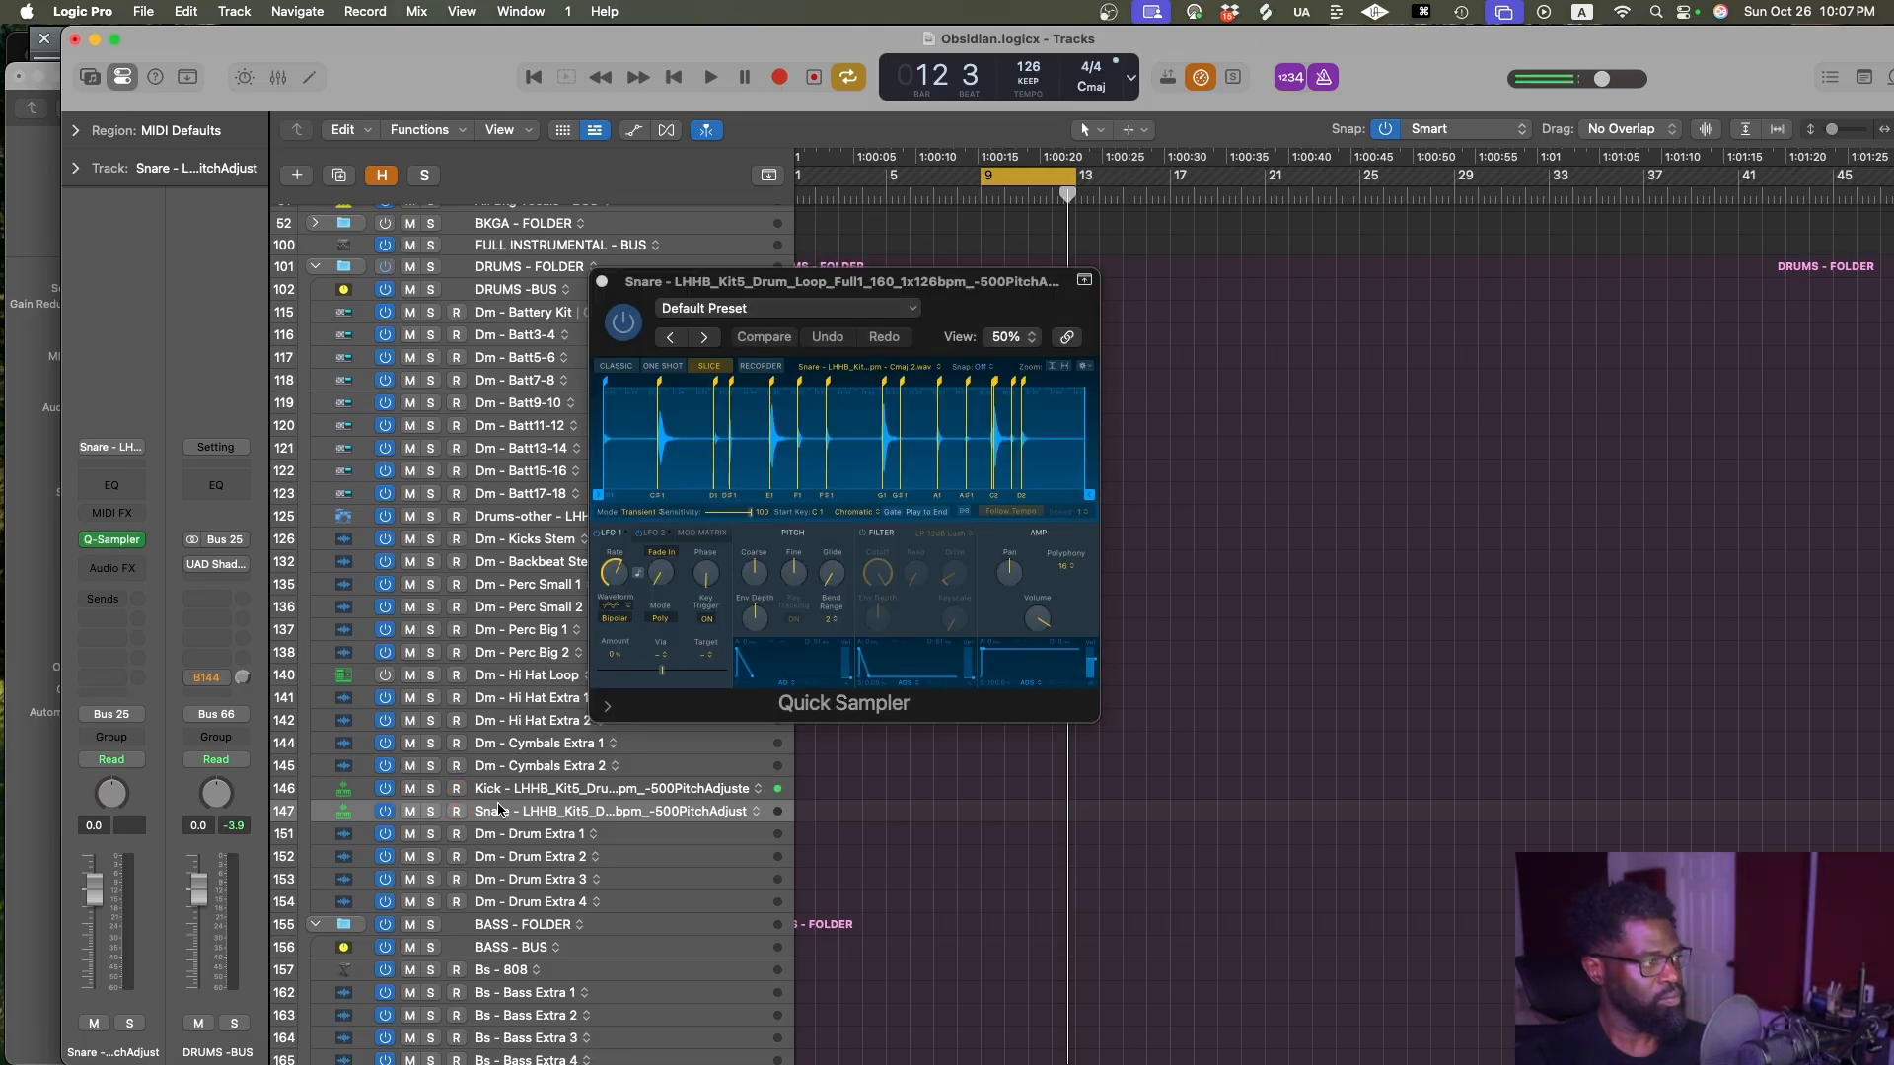
left_click(457, 812)
scroll(470, 806, "up", 1)
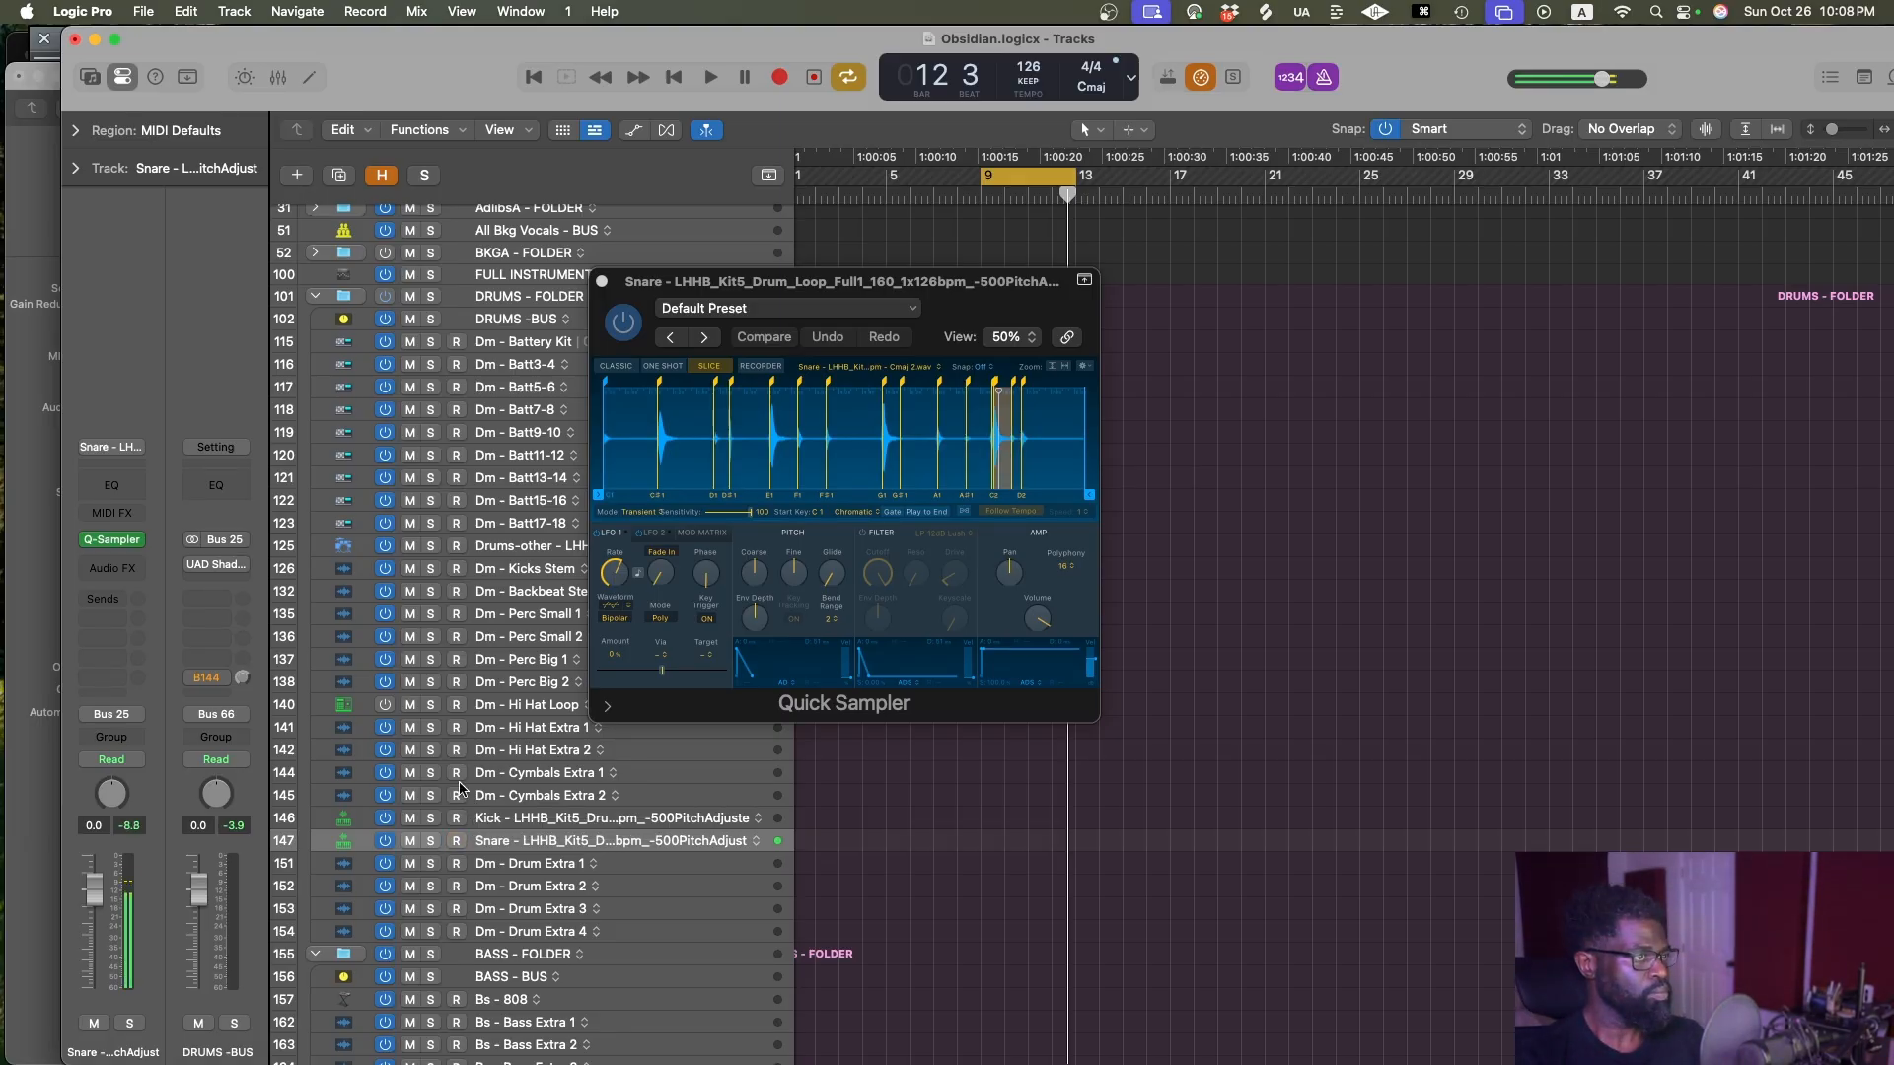
Switch the Snare sampler to One Shot mode with Transient+Note snapping and trim the sample end slightly closer to the first snare hit
left_click(662, 365)
left_click(972, 366)
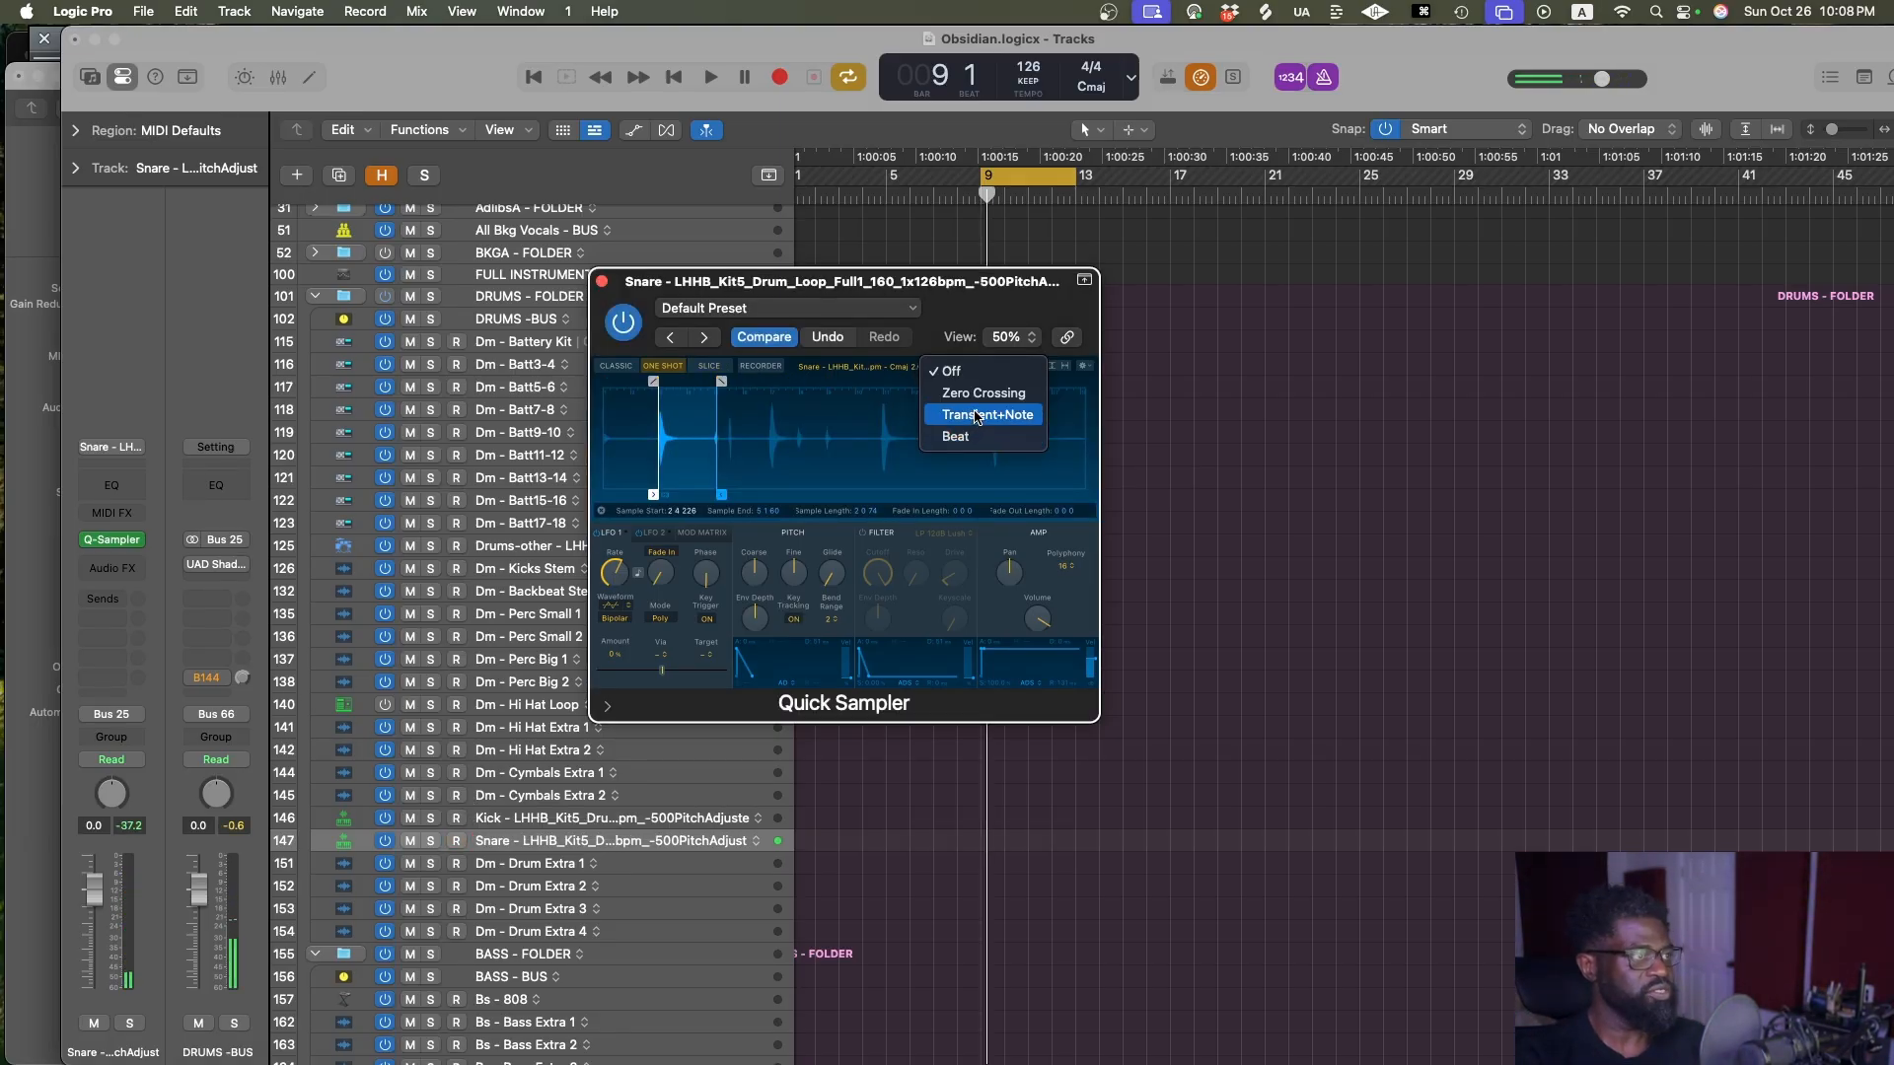
left_click(981, 415)
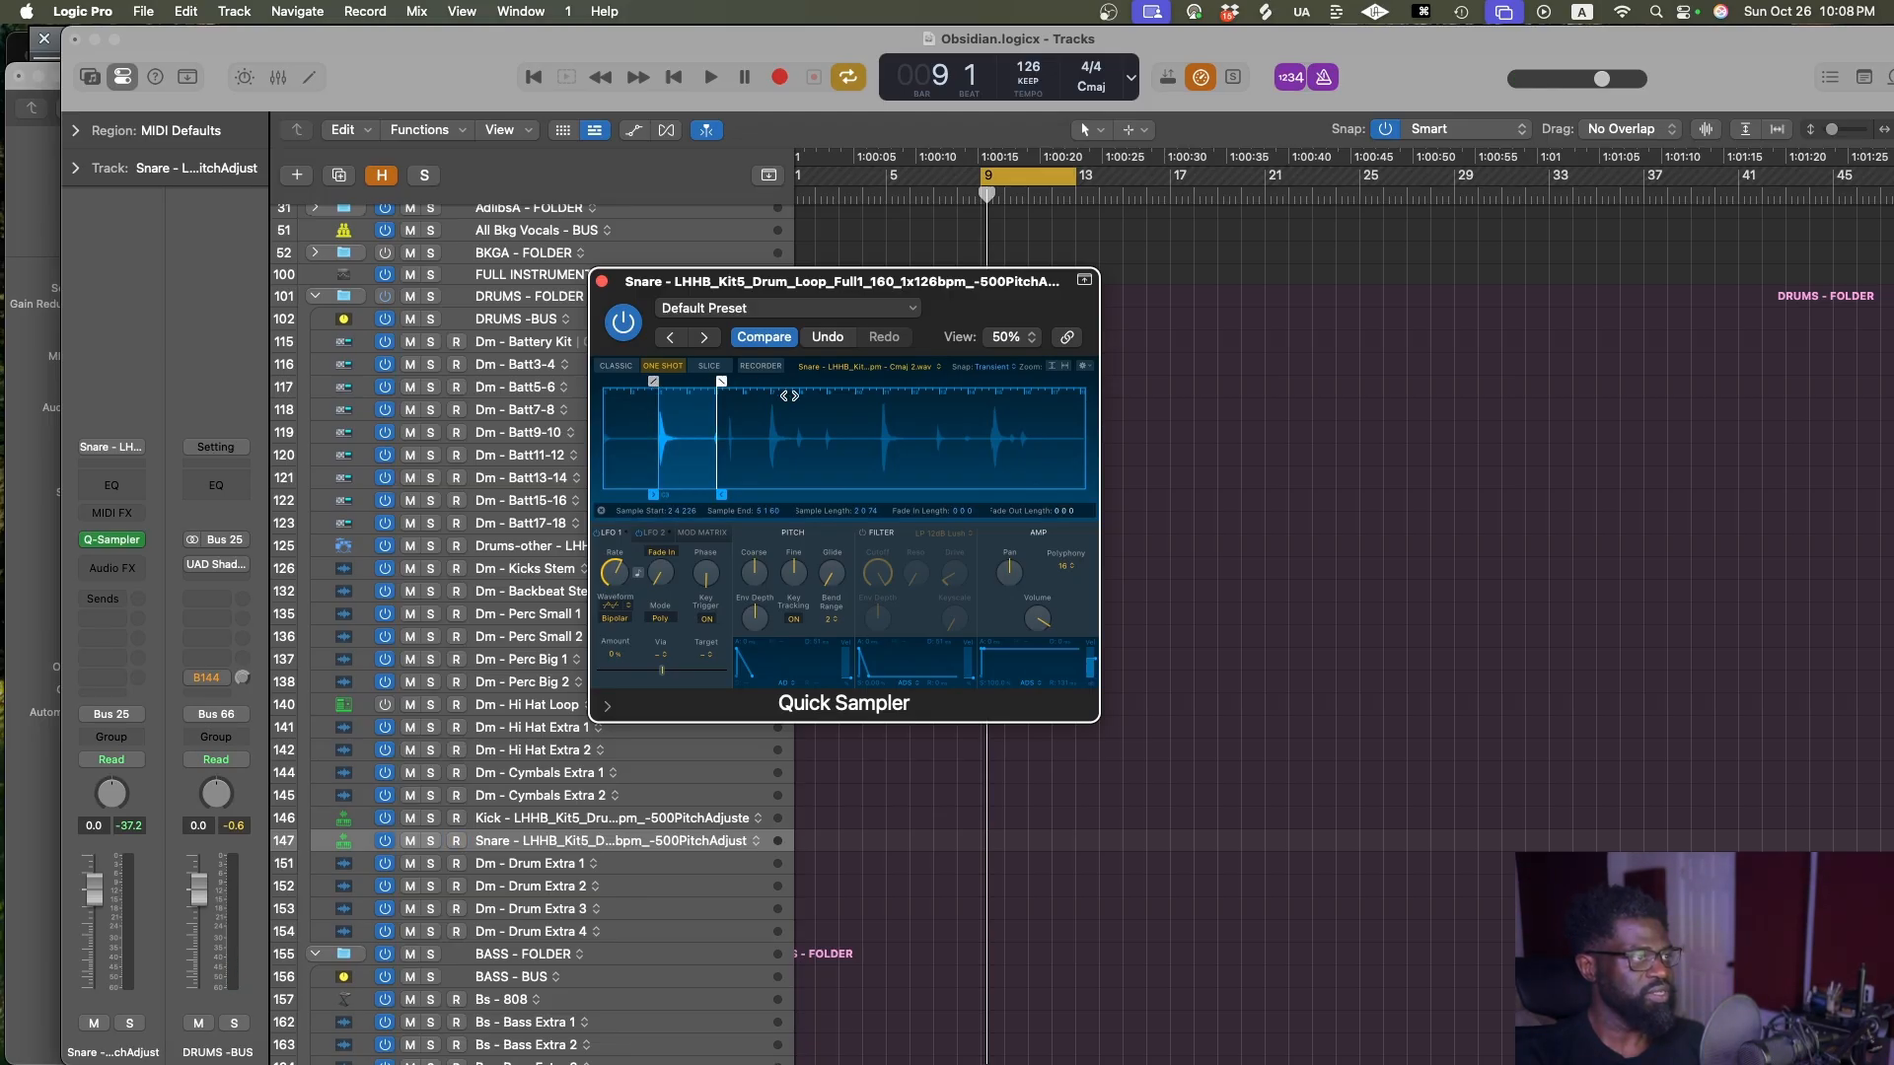
mouse_move(723, 494)
left_mouse_down()
mouse_move(803, 494)
mouse_move(714, 491)
left_mouse_up()
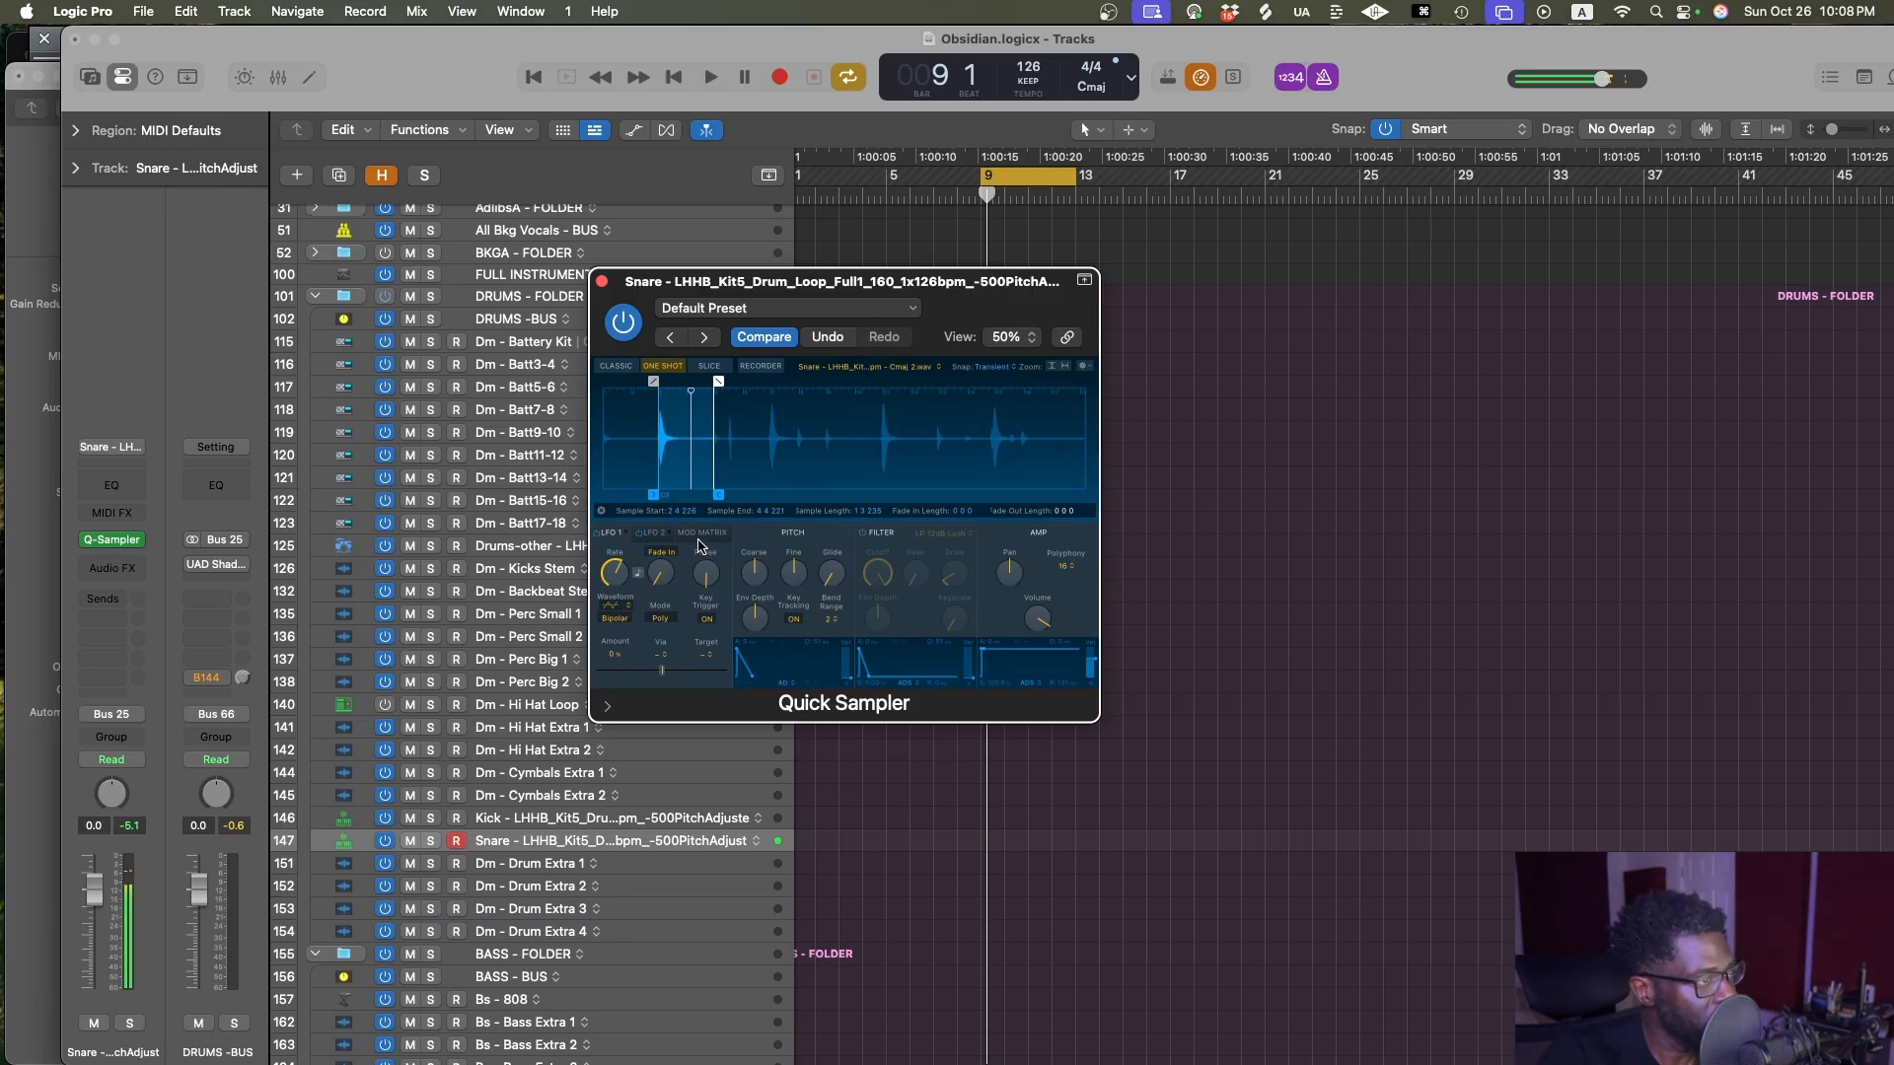
Switch to Splice, preview the LHHB_Kit5_Drum_Loop_Full1 loop for reference, and return to Logic Pro
mouse_move(1173, 1061)
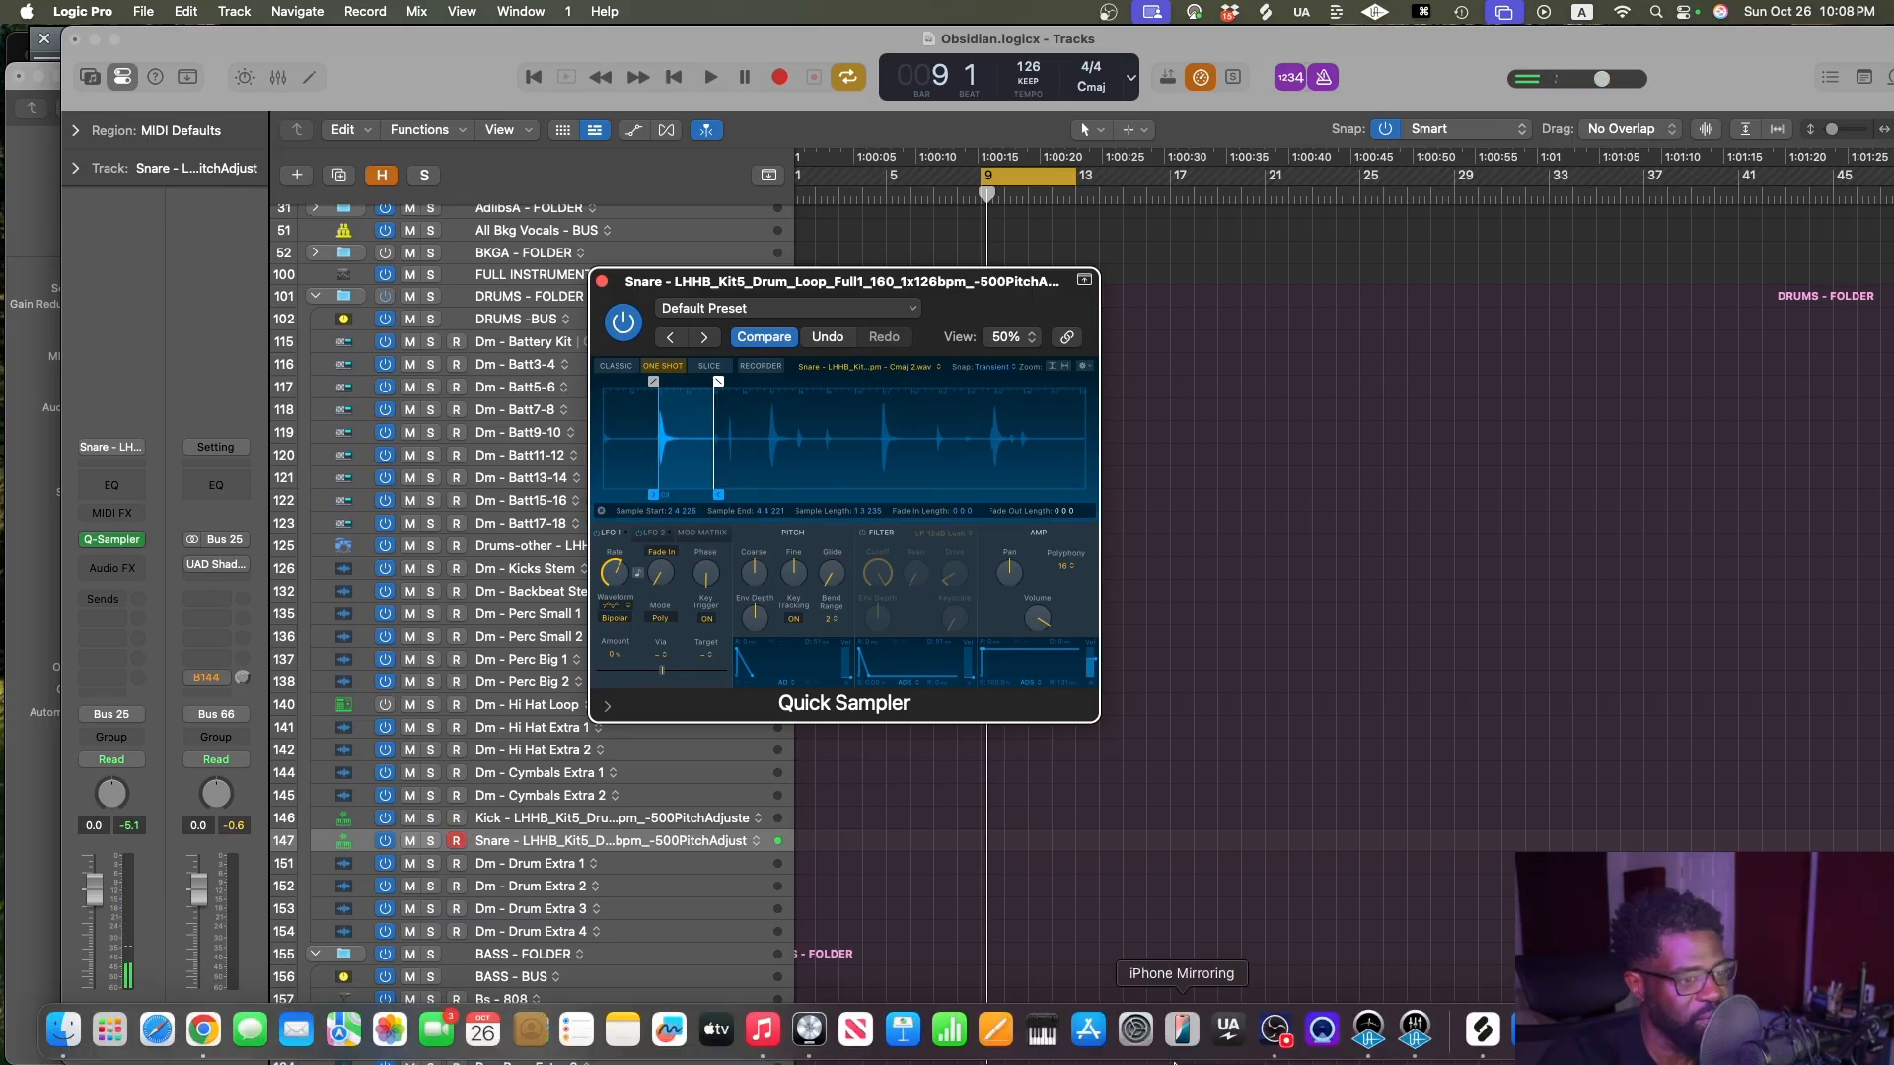
left_click(1483, 1029)
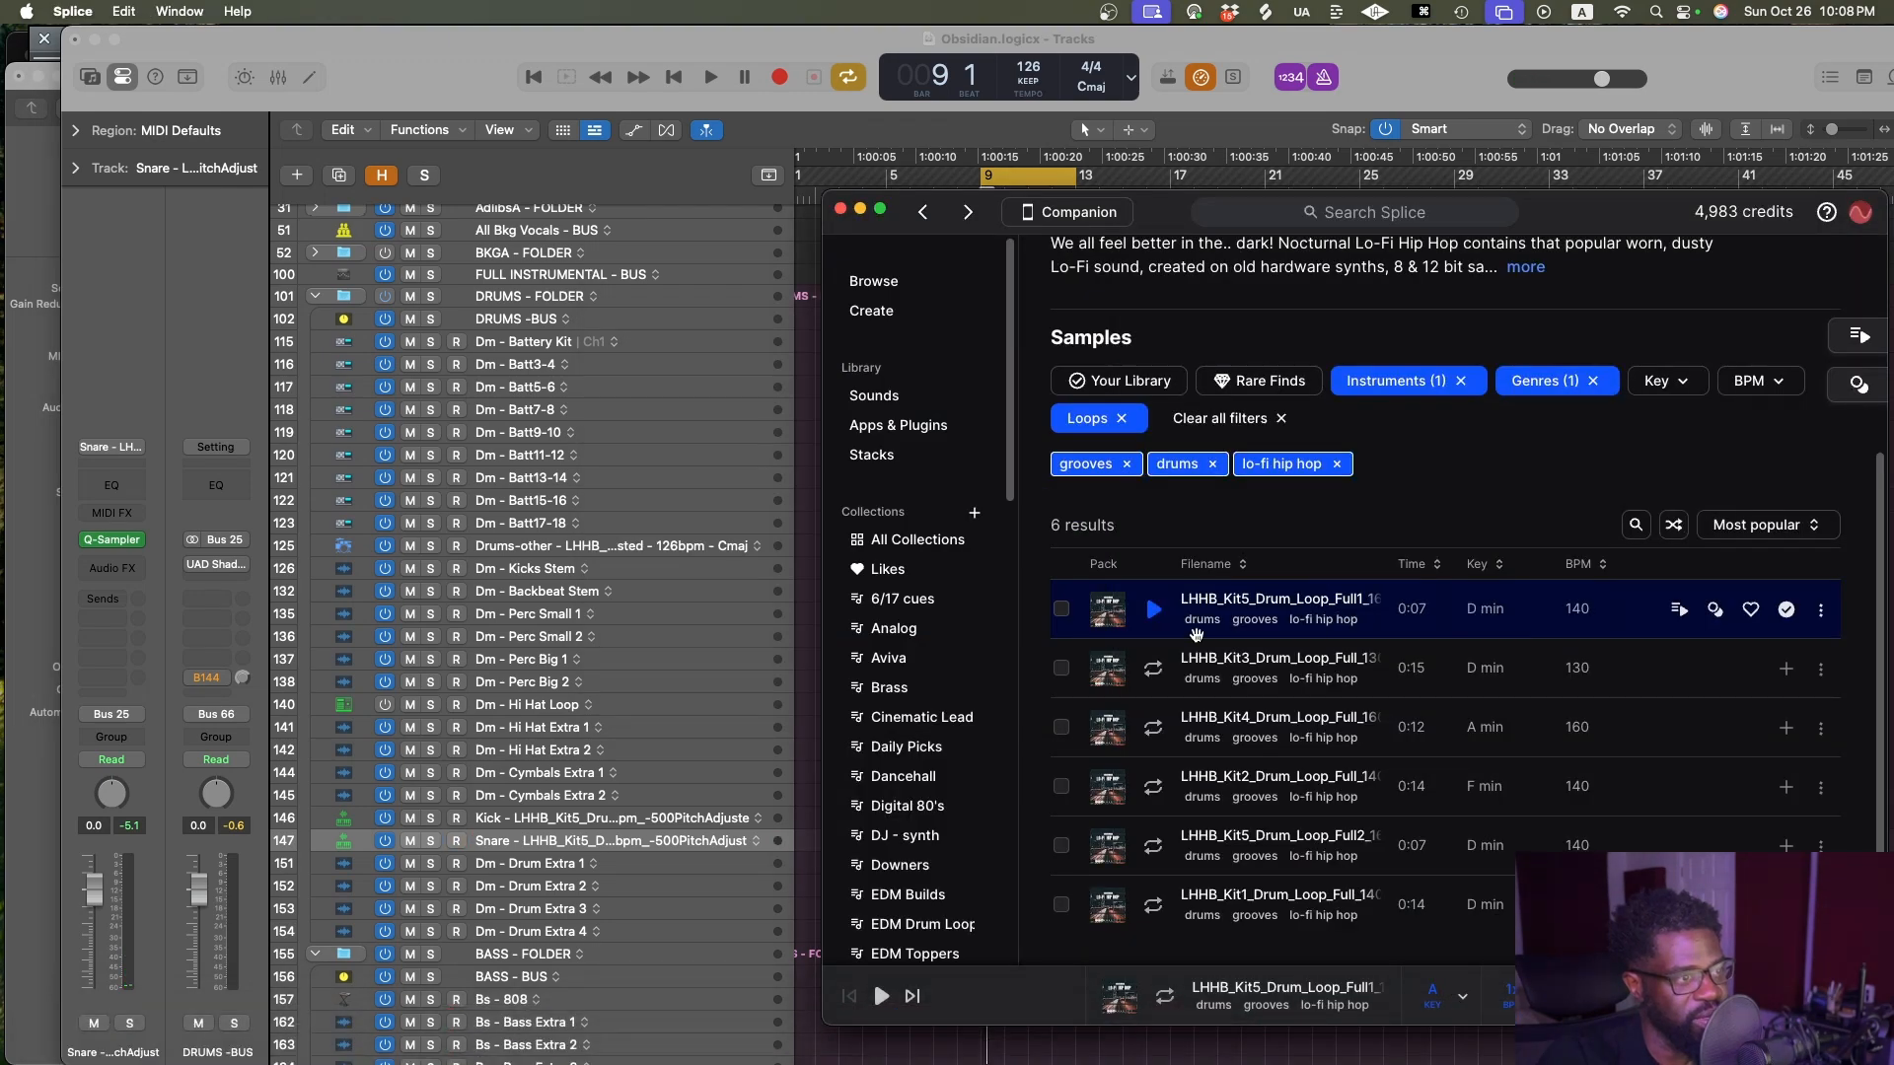
left_click(1154, 612)
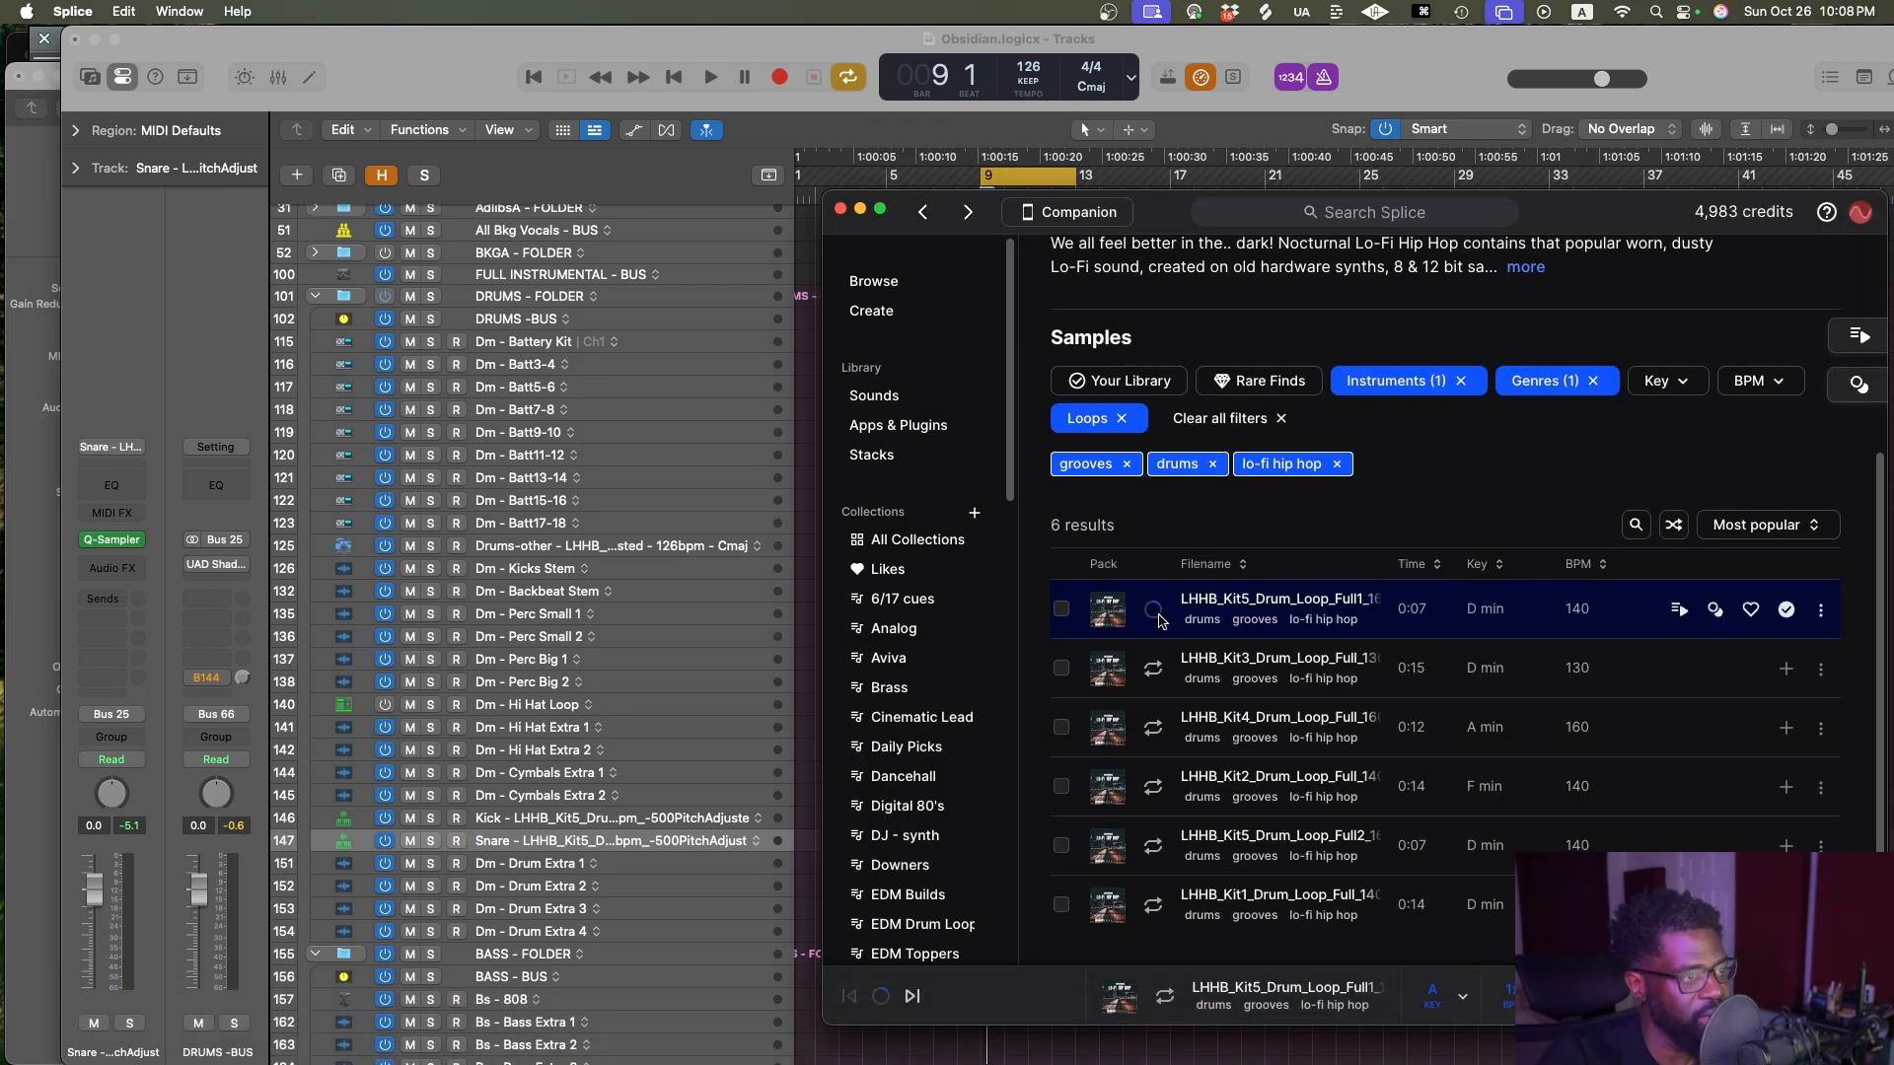
left_click(795, 609)
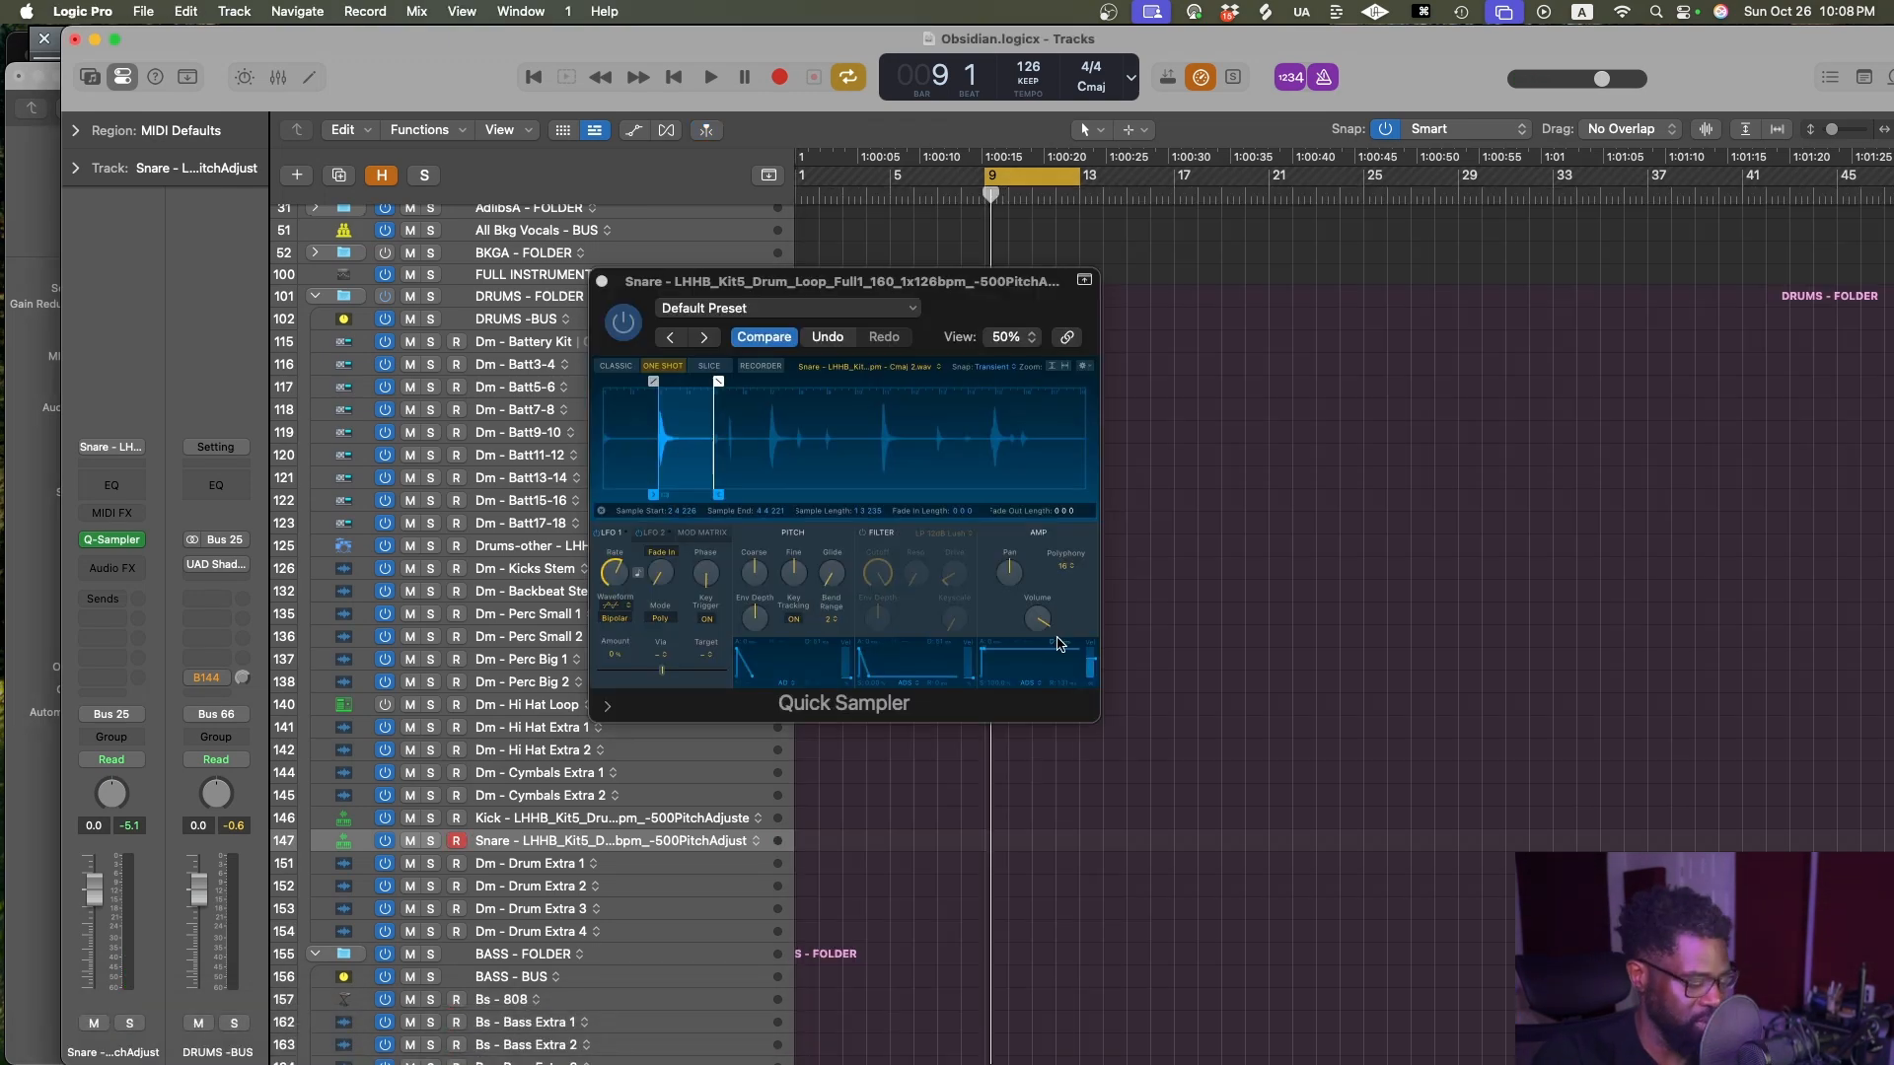
Start playback, close the Snare's Quick Sampler window, and turn off the Drums-other track
key("space")
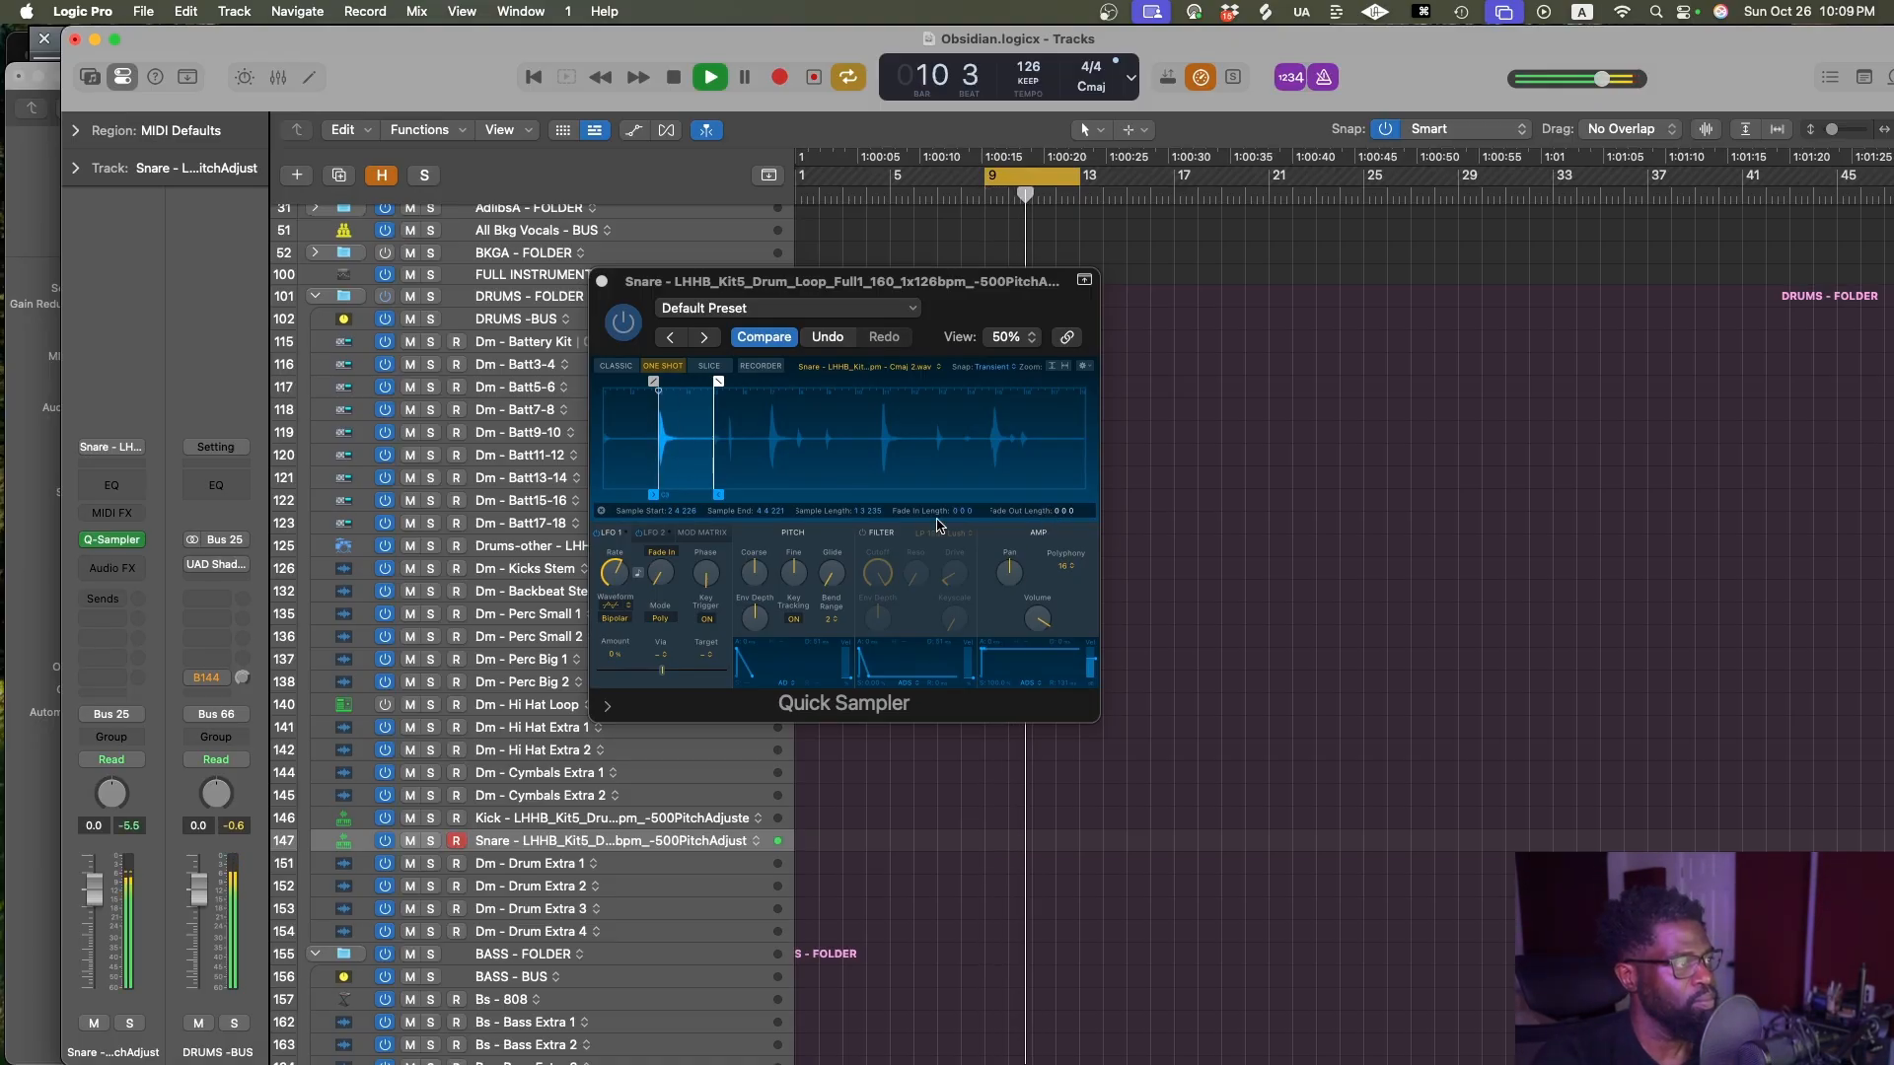
left_click(602, 281)
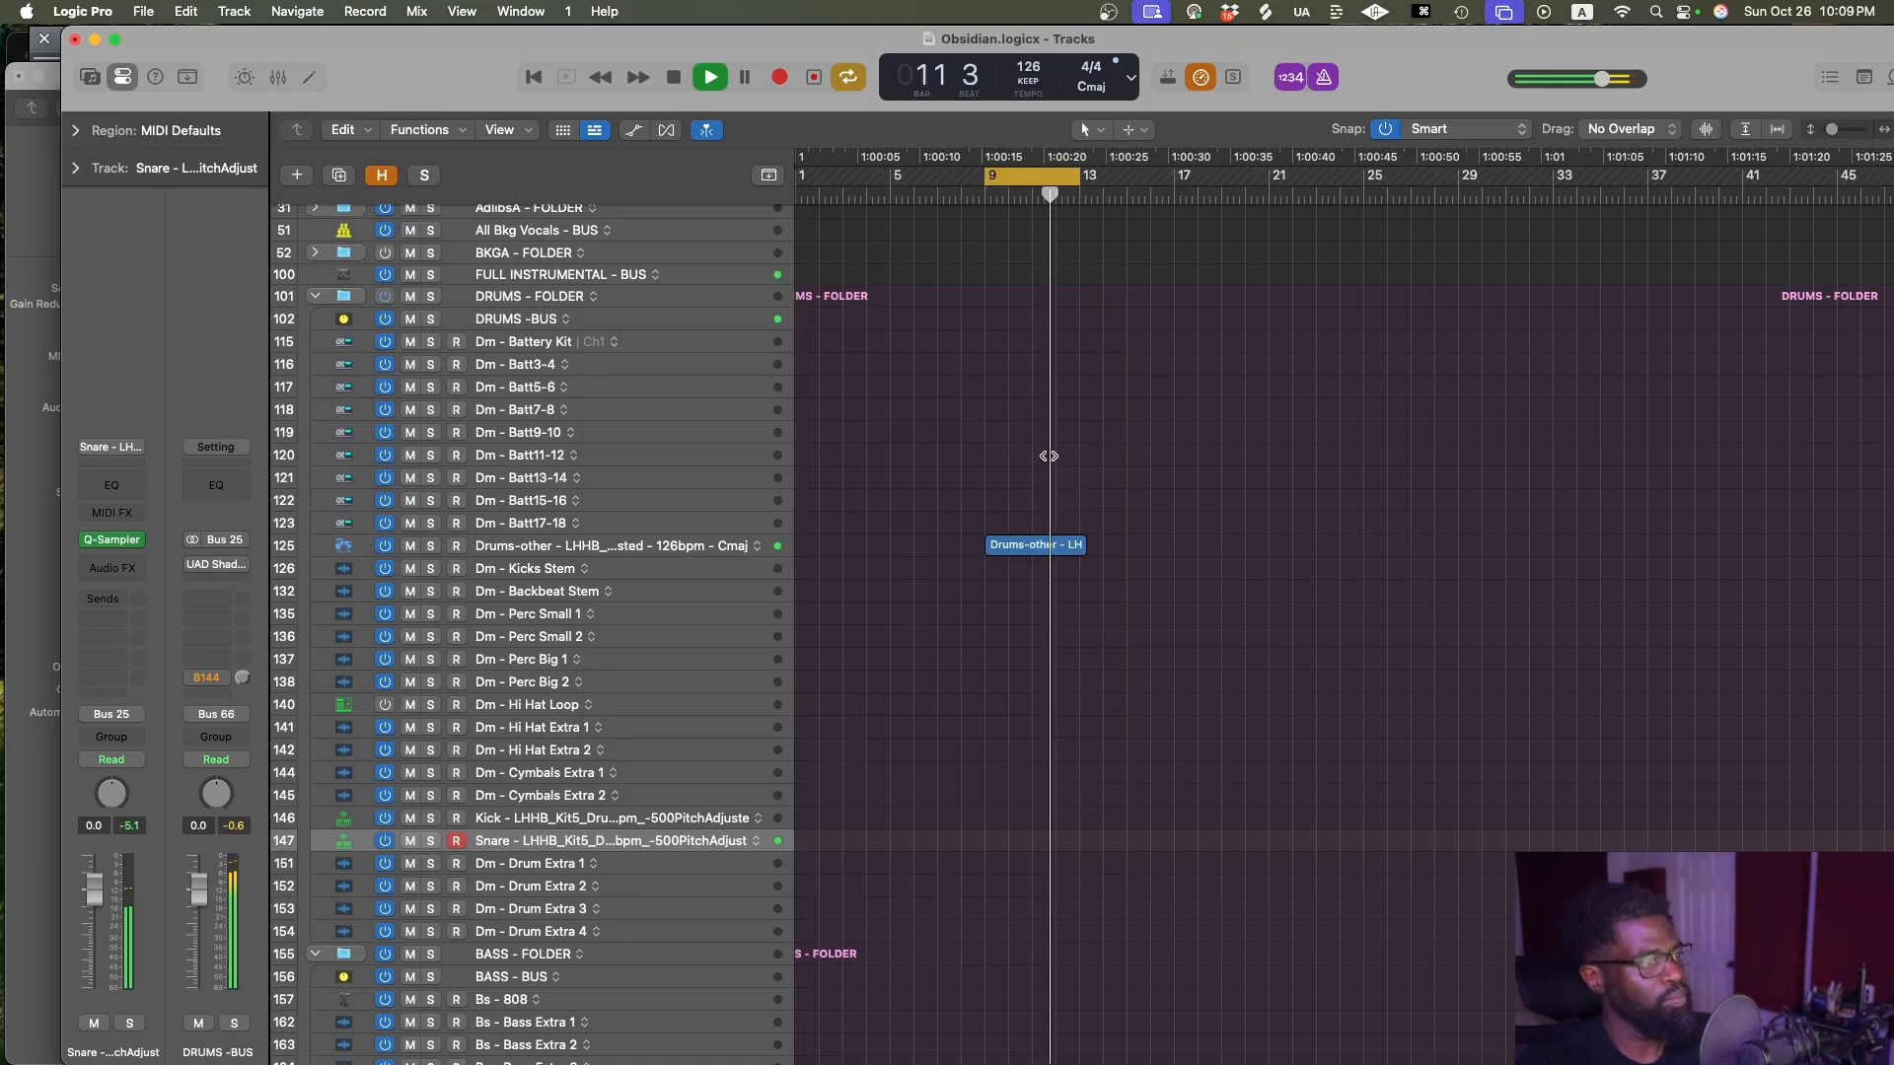
left_click(385, 545)
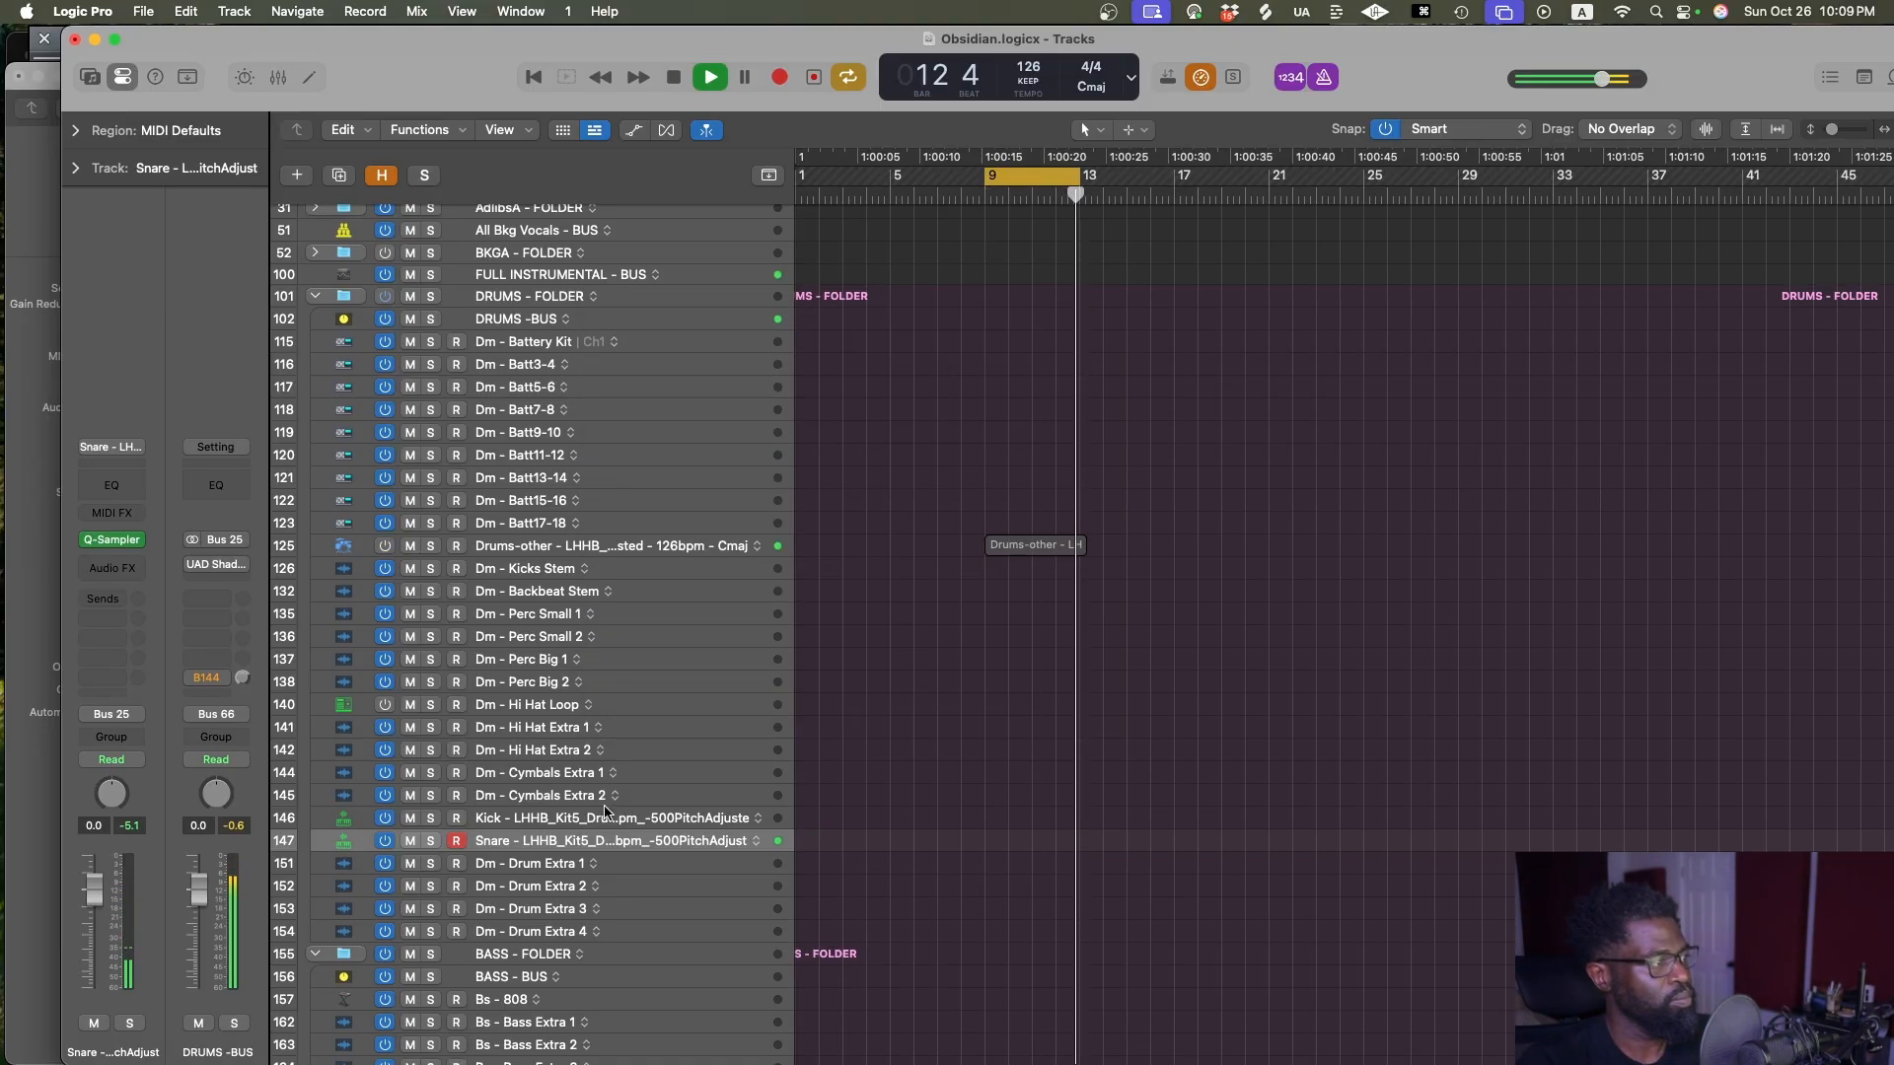
Look through the drum, tonal and source loop tracks during playback to check which regions are active
scroll(865, 782, "down", 5)
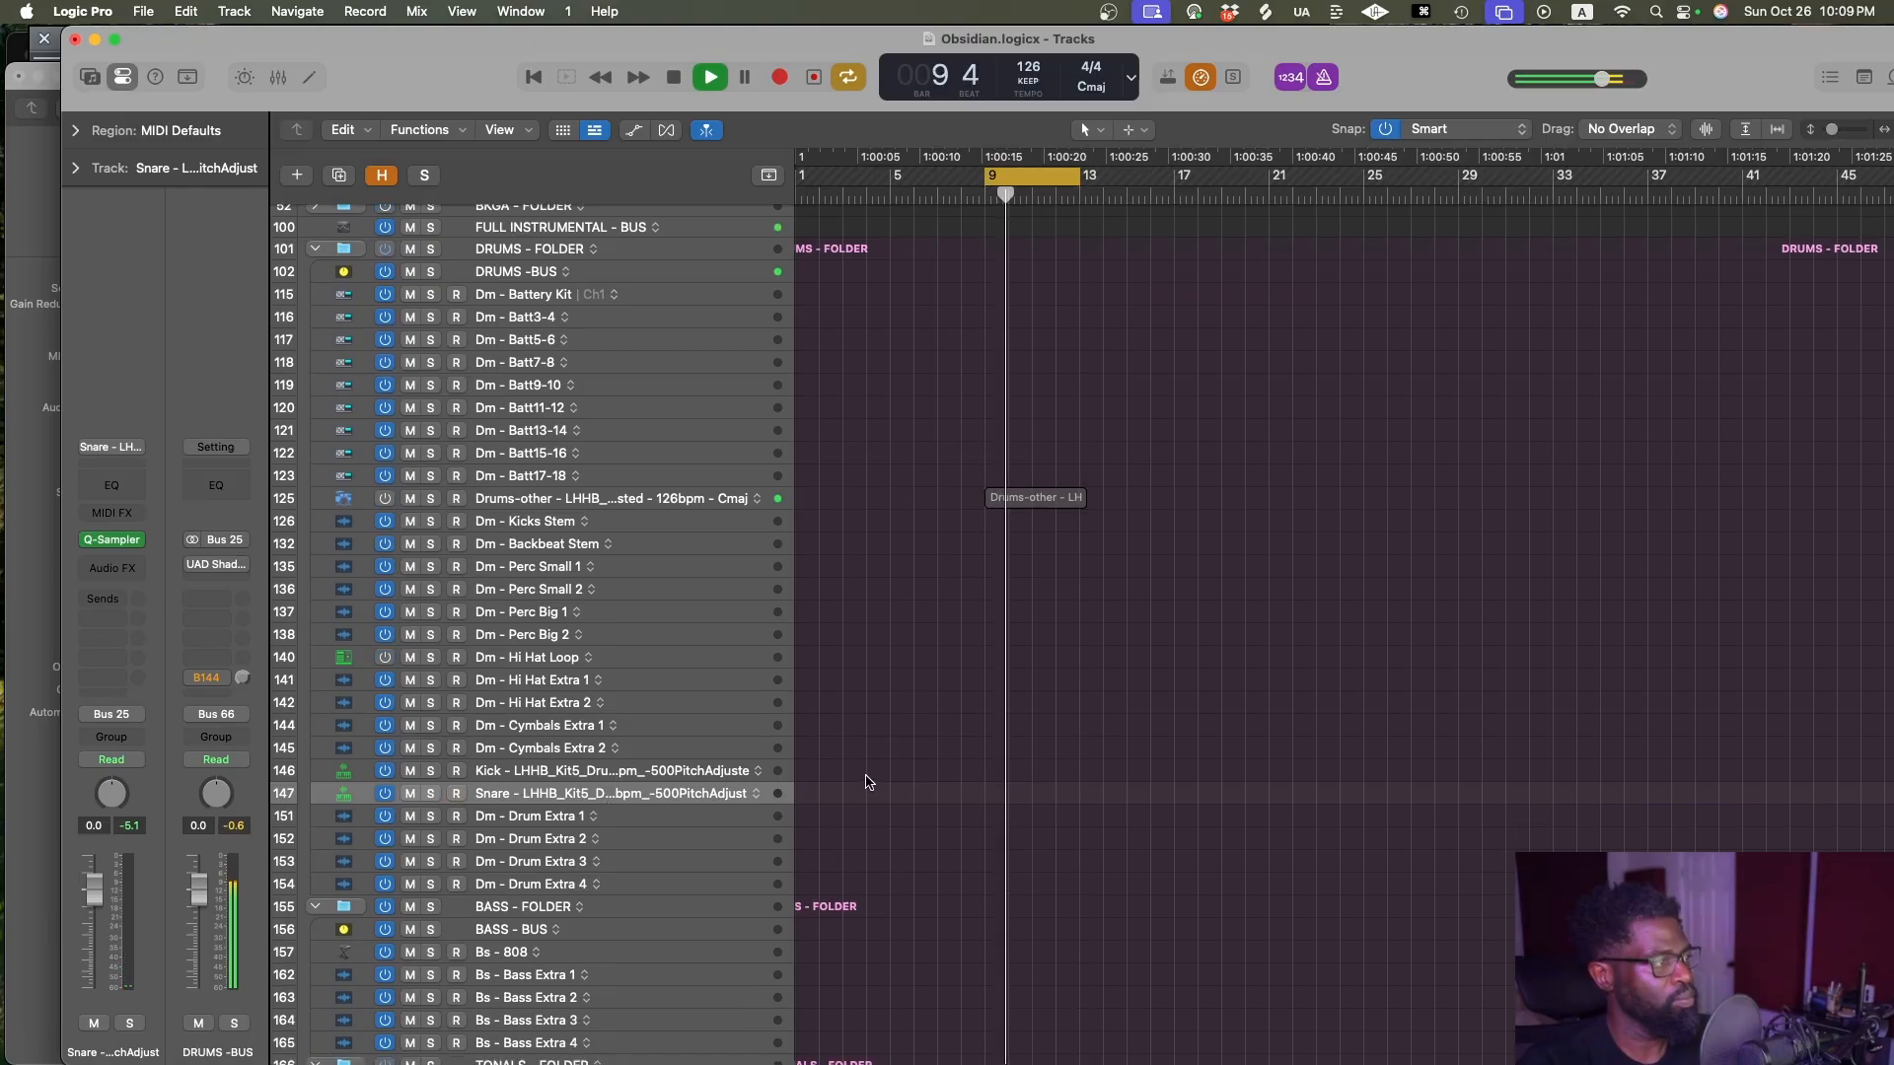
scroll(866, 782, "up", 3)
scroll(866, 782, "down", 10)
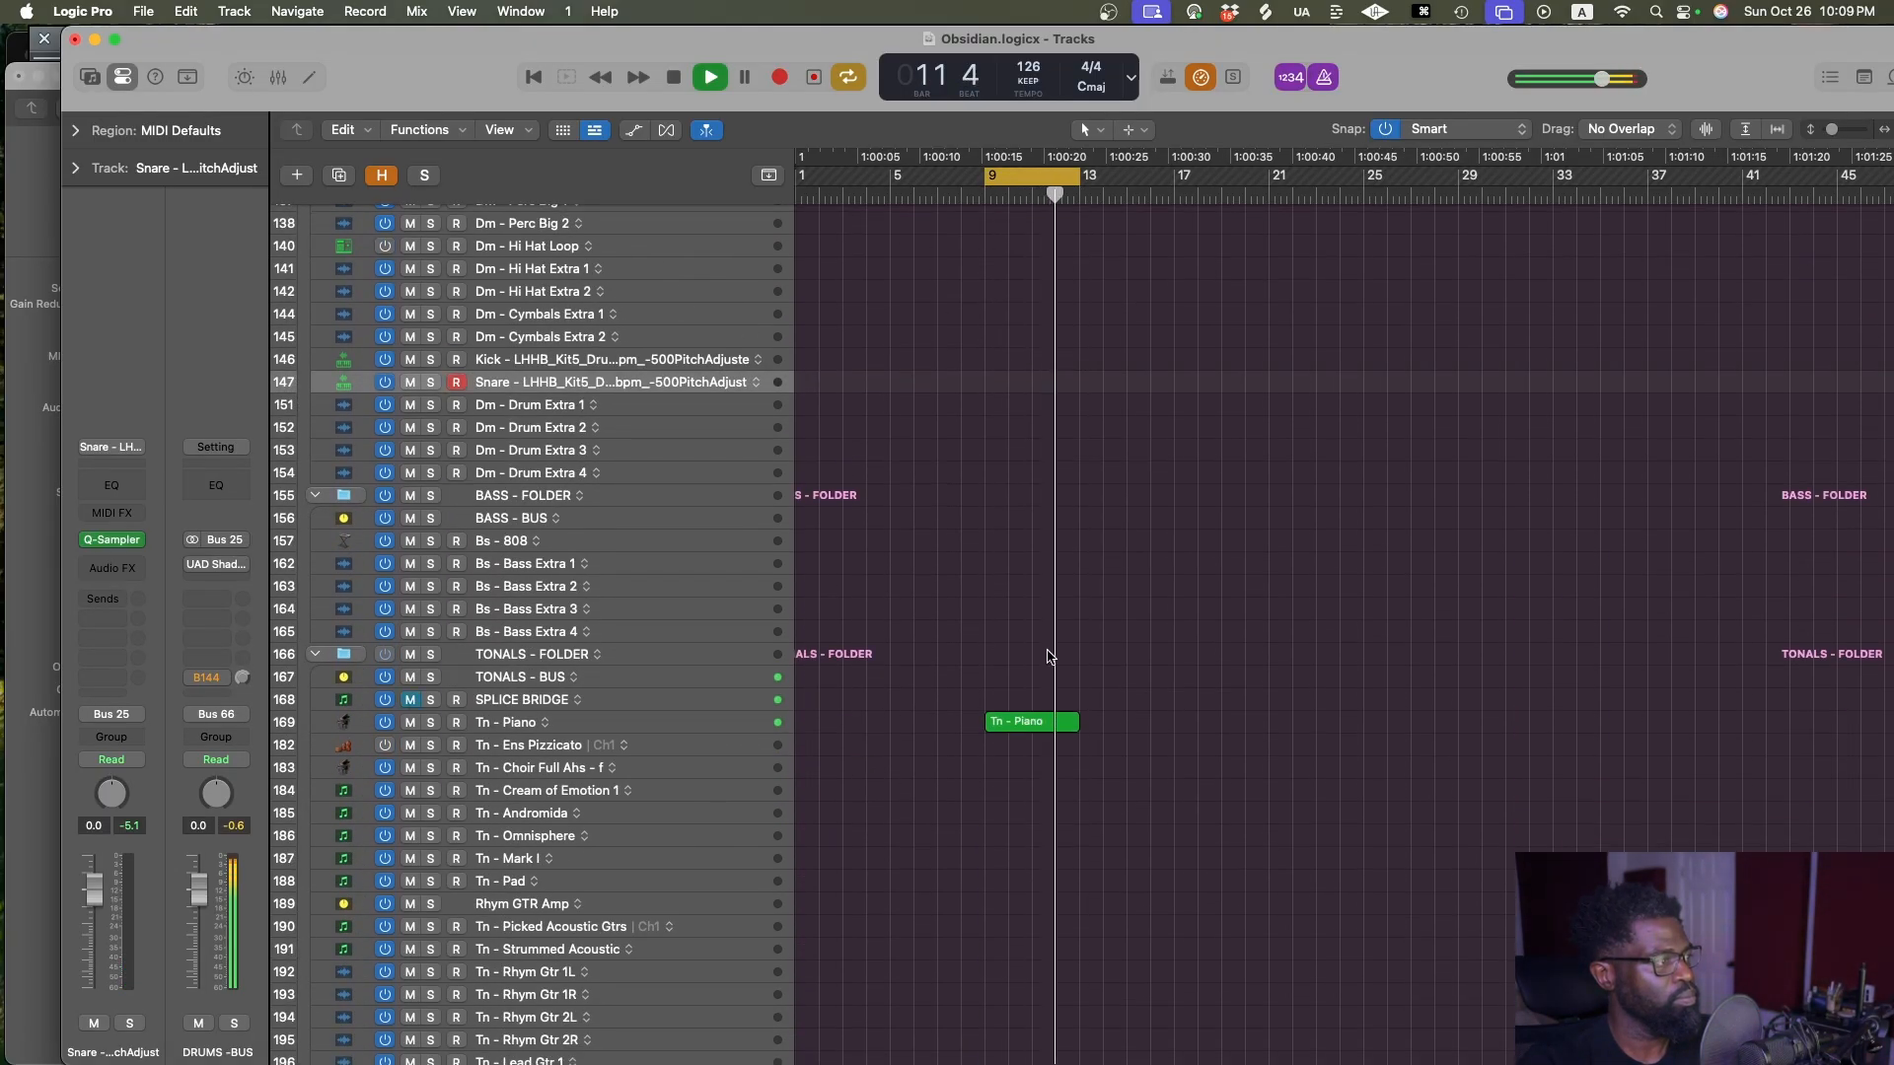
scroll(1057, 658, "up", 7)
scroll(1057, 657, "up", 2)
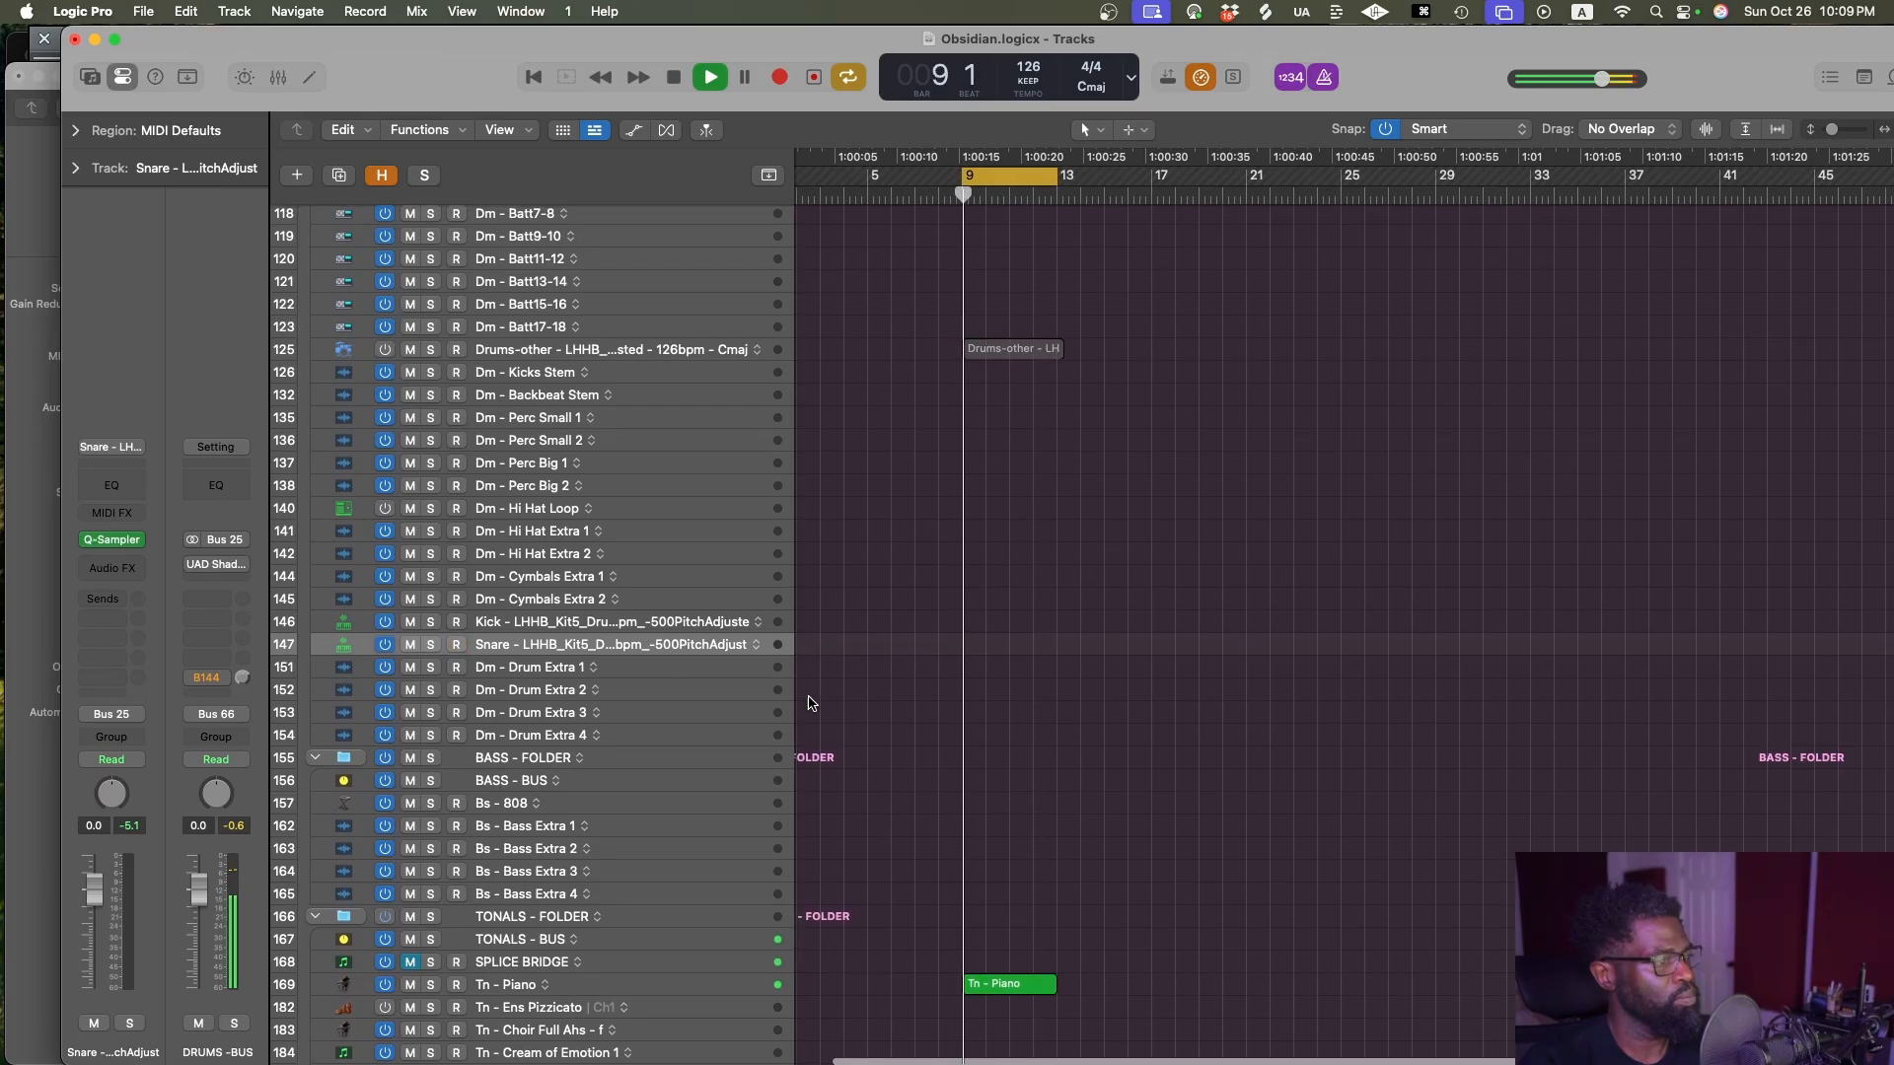
scroll(807, 701, "up", 3)
scroll(819, 769, "down", 20)
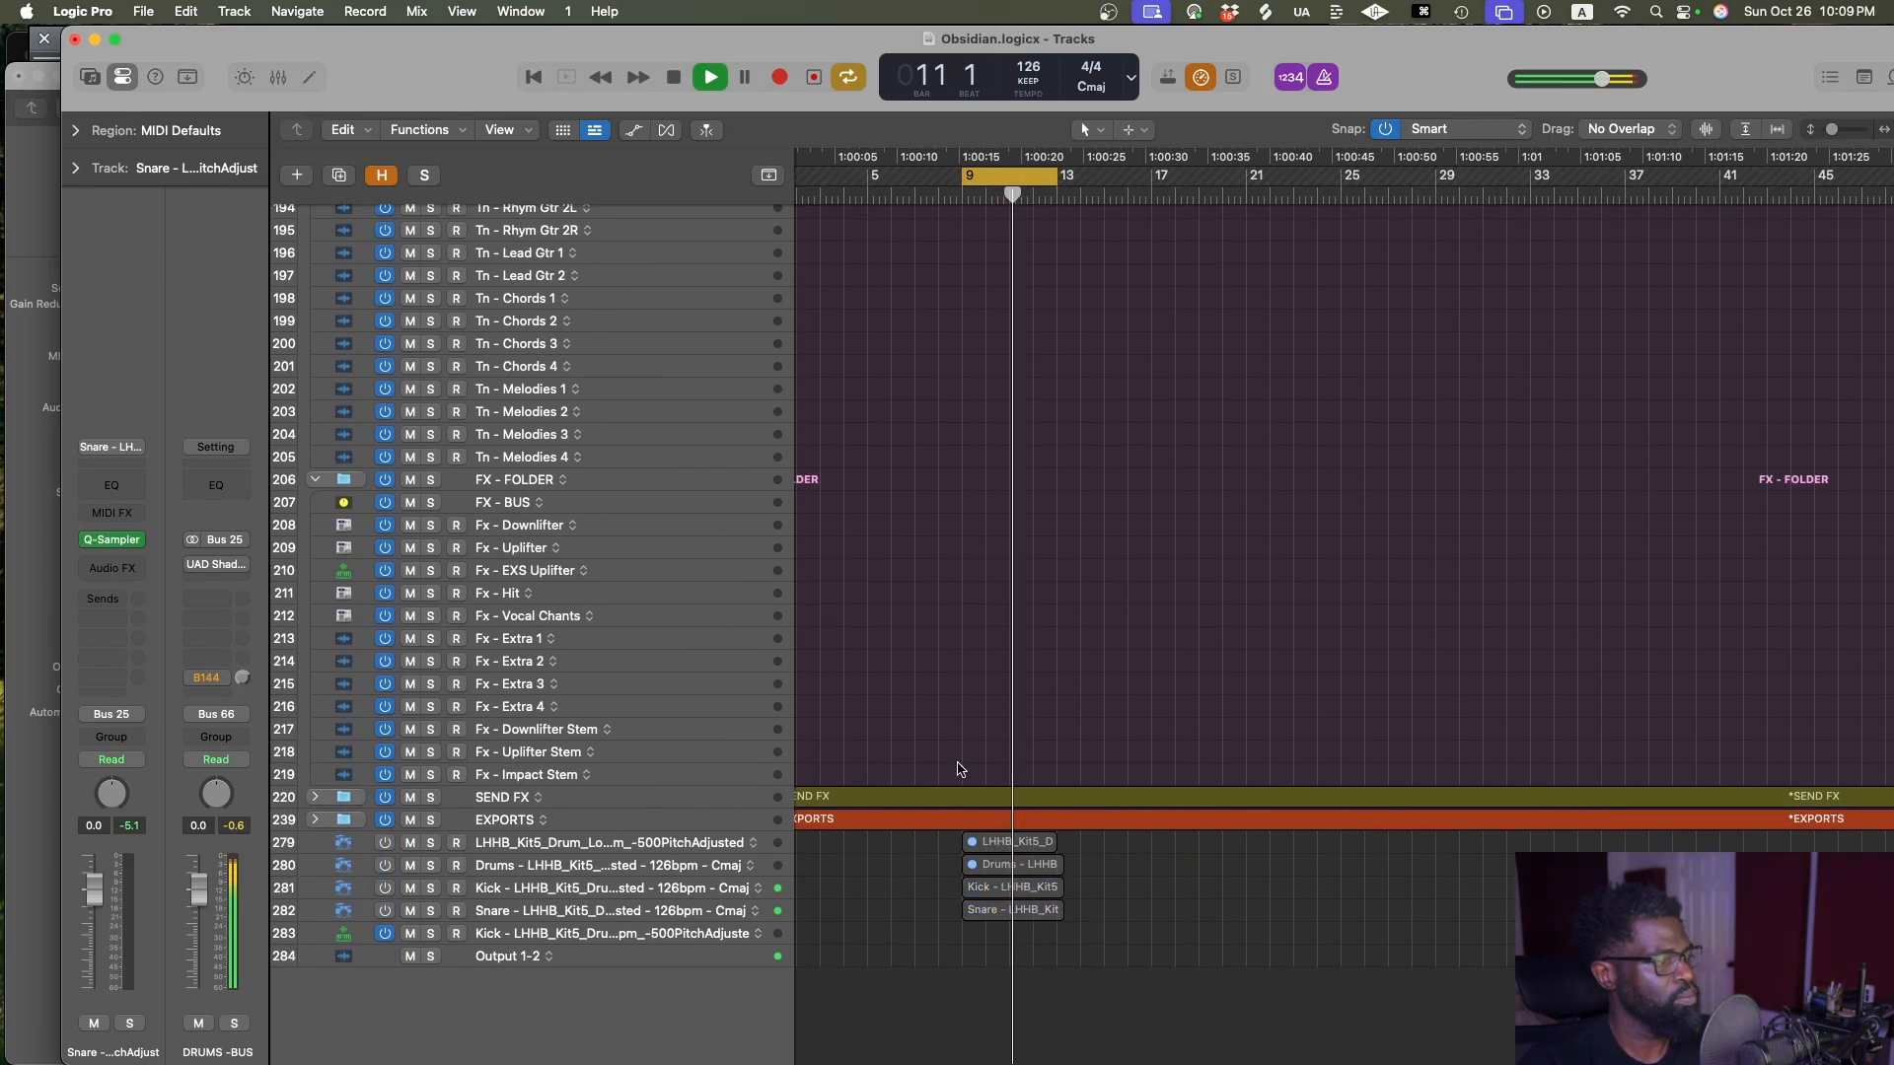
scroll(989, 759, "up", 12)
scroll(989, 759, "up", 5)
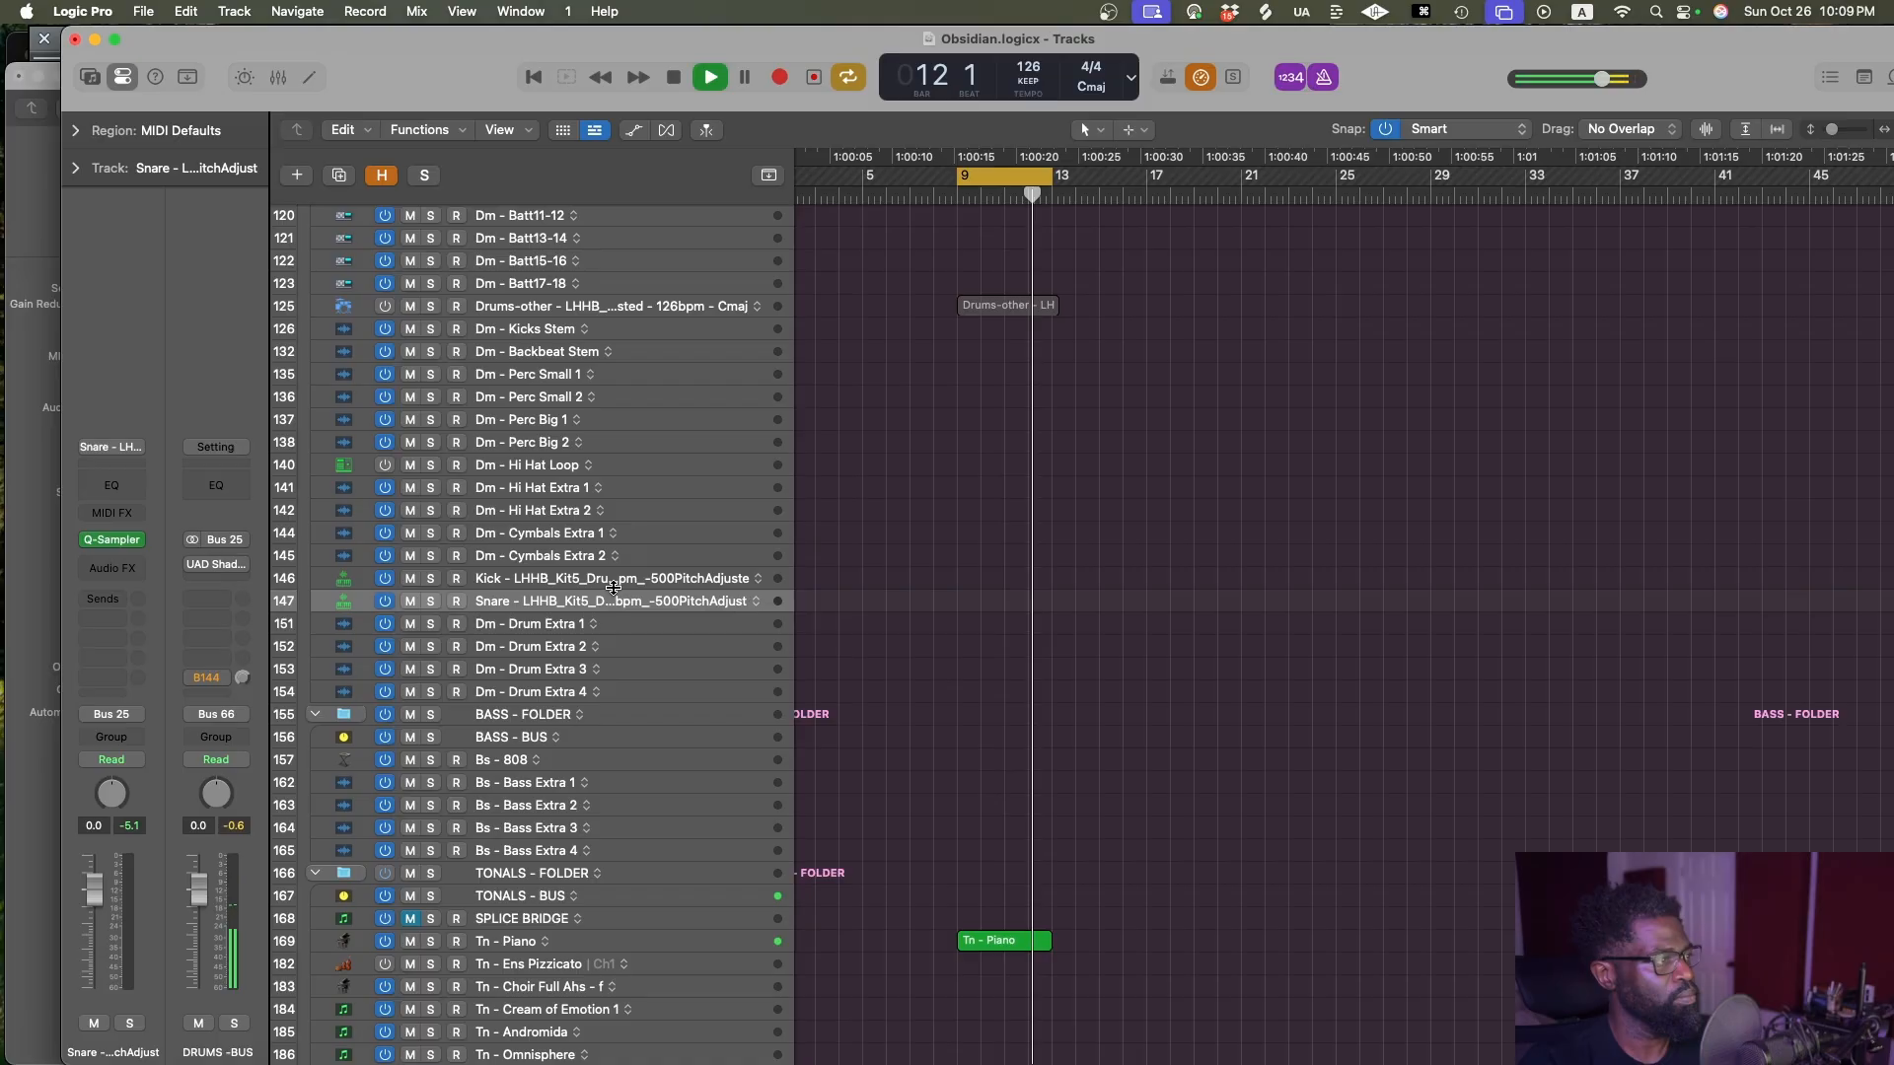
Record a four-note MIDI snare part on the Snare sampler track across the bar 9 to 13 cycle
left_click(528, 586)
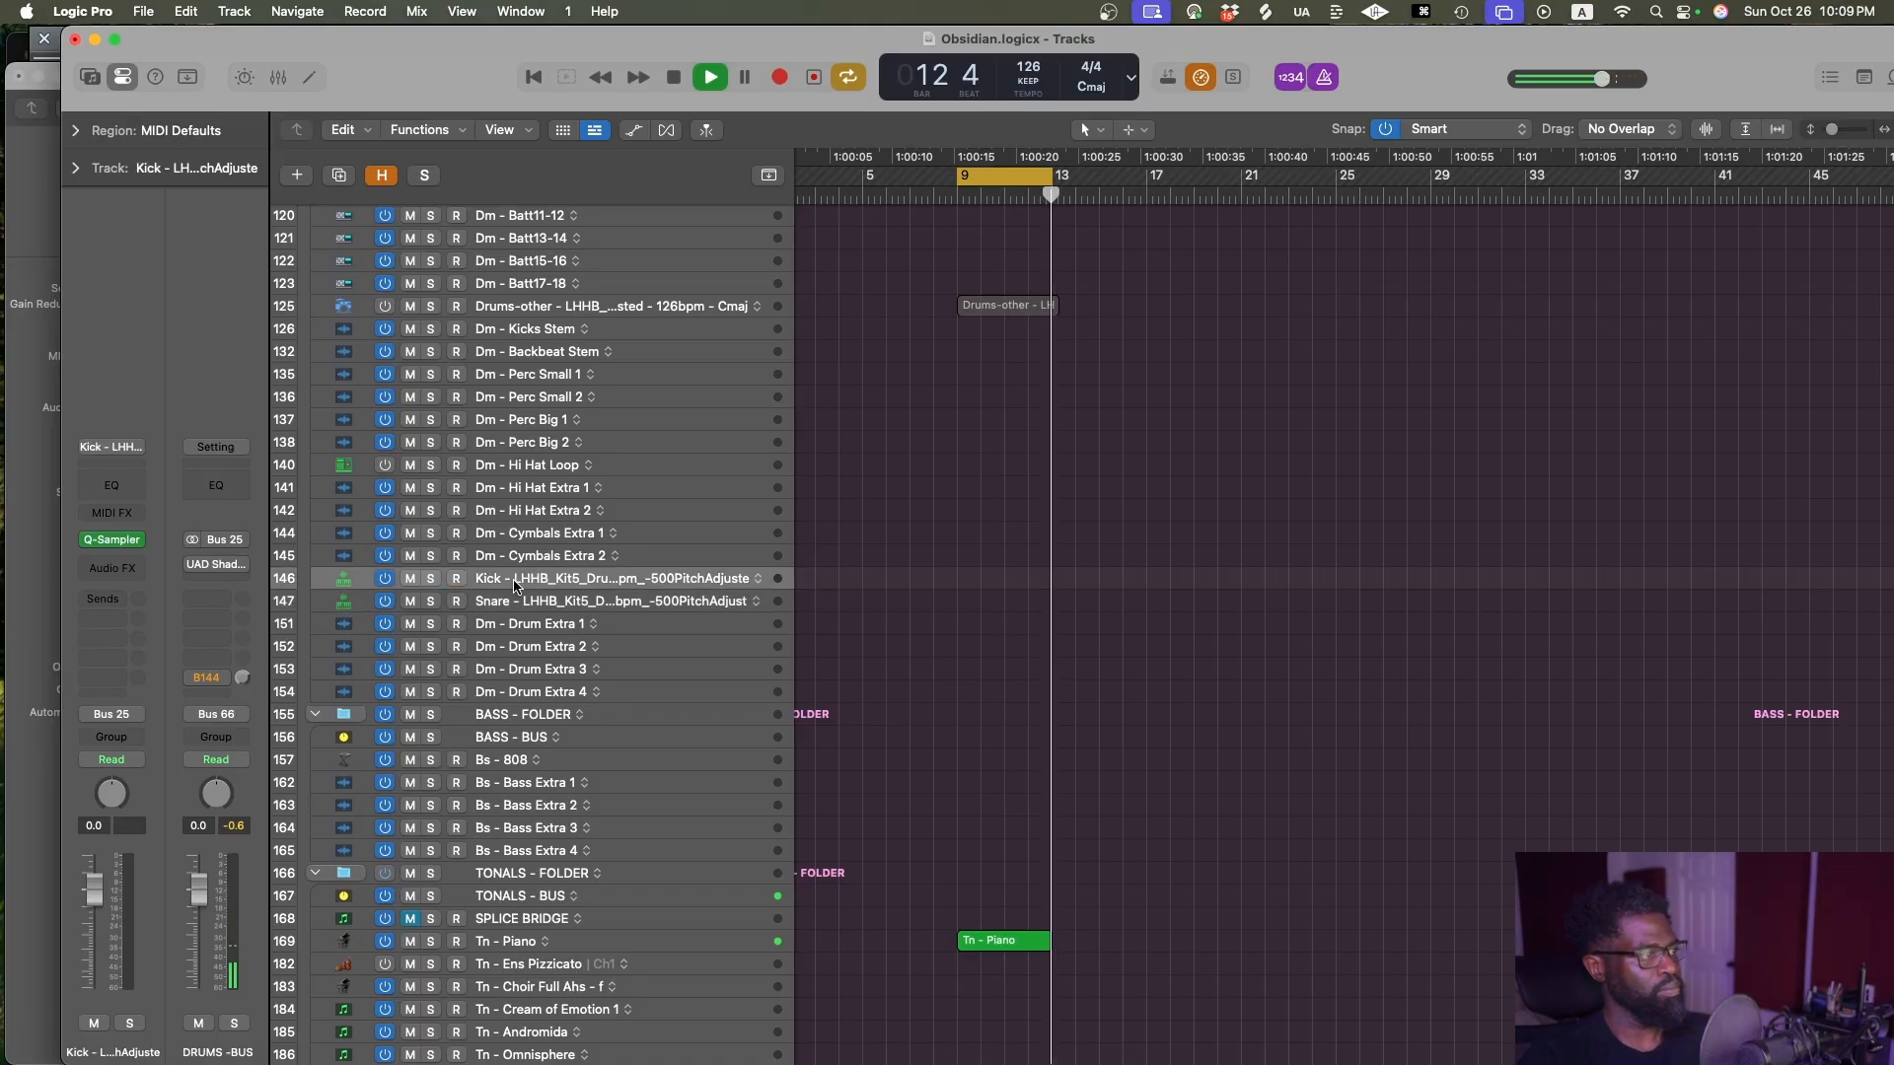
left_click(486, 597)
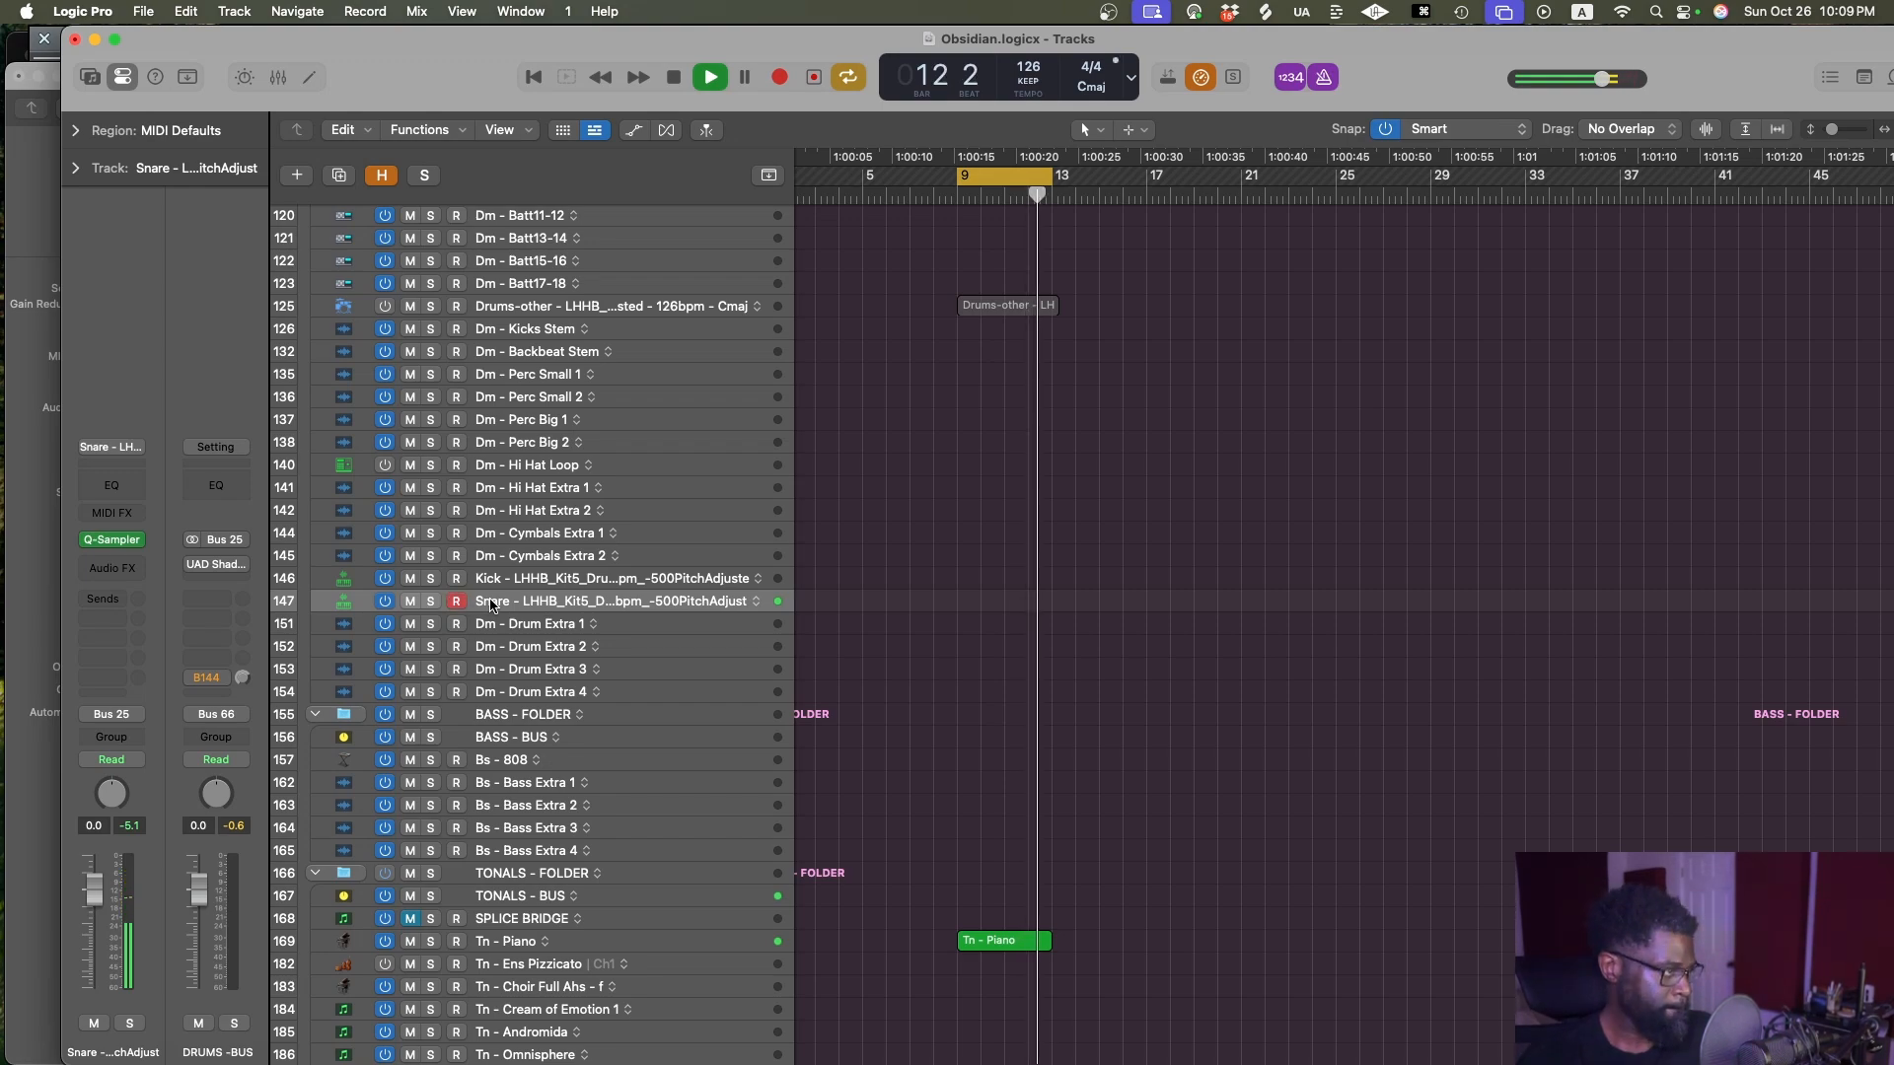
key("space")
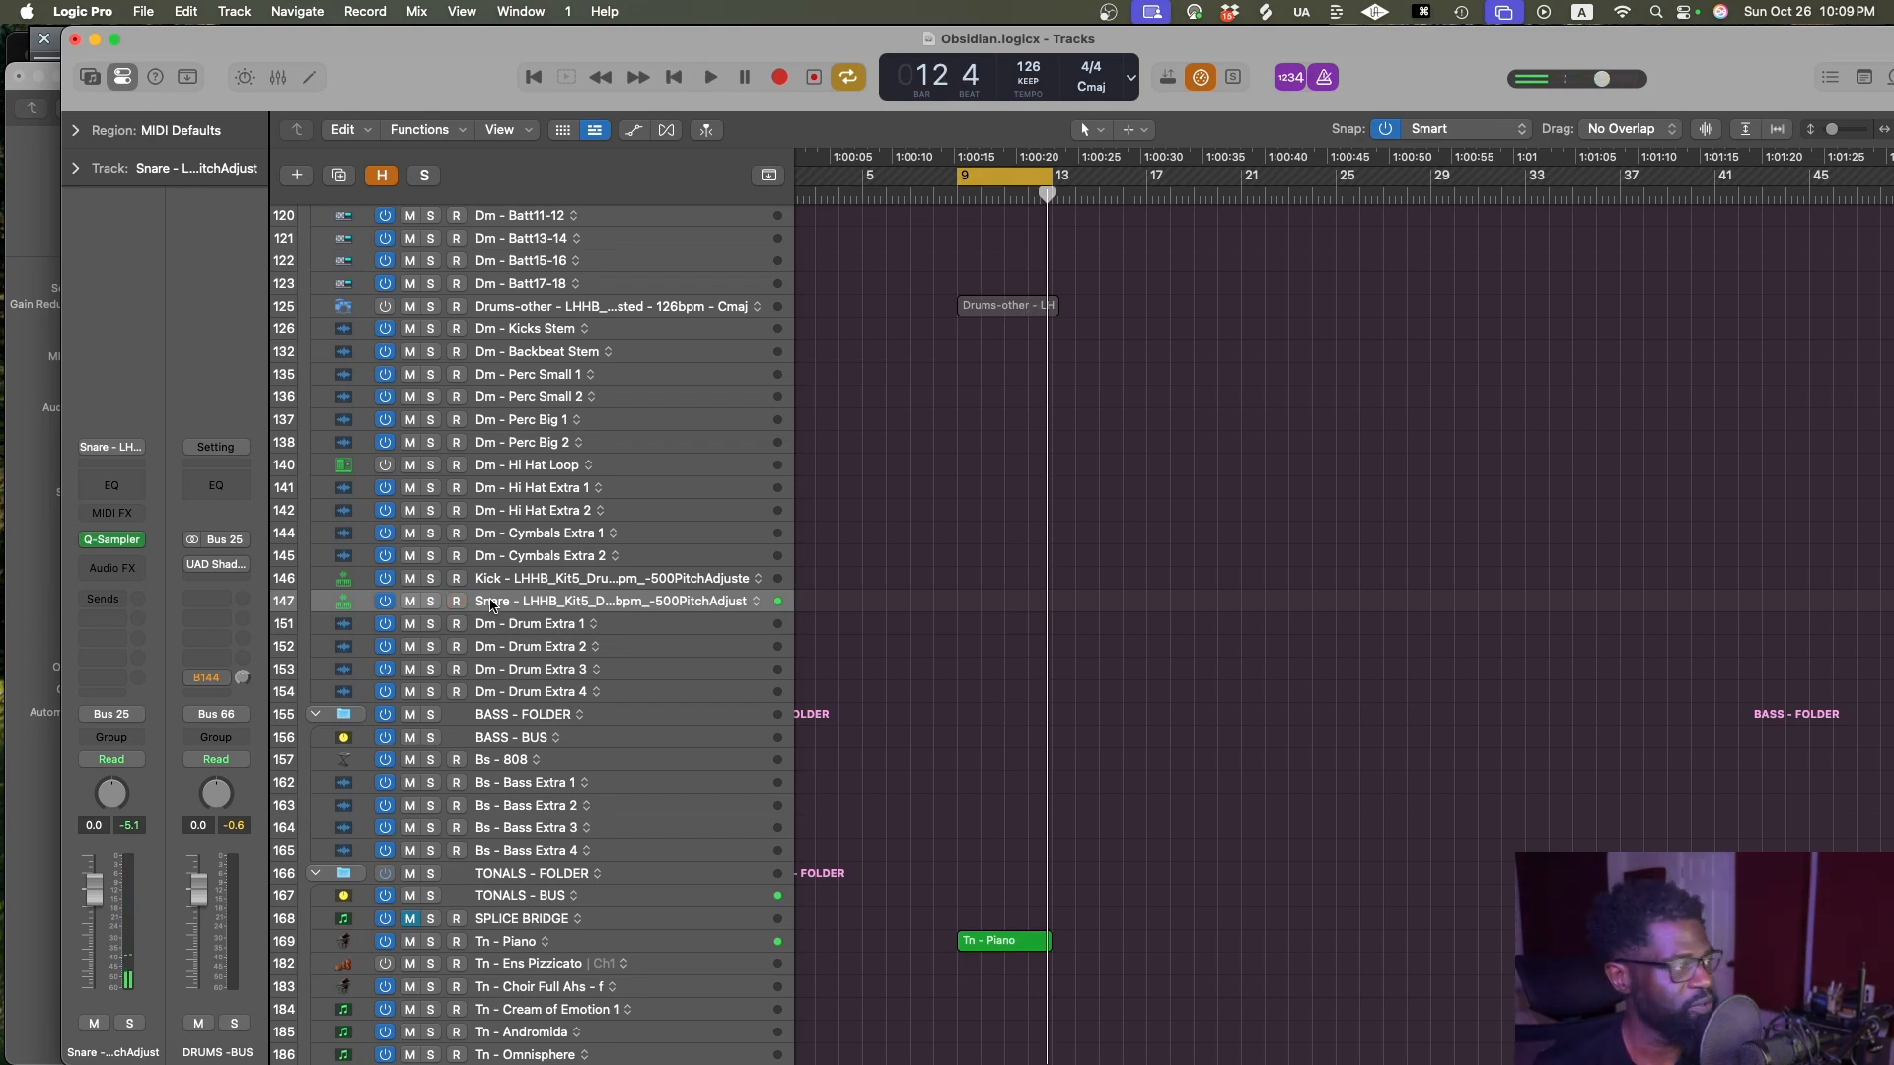
key("r")
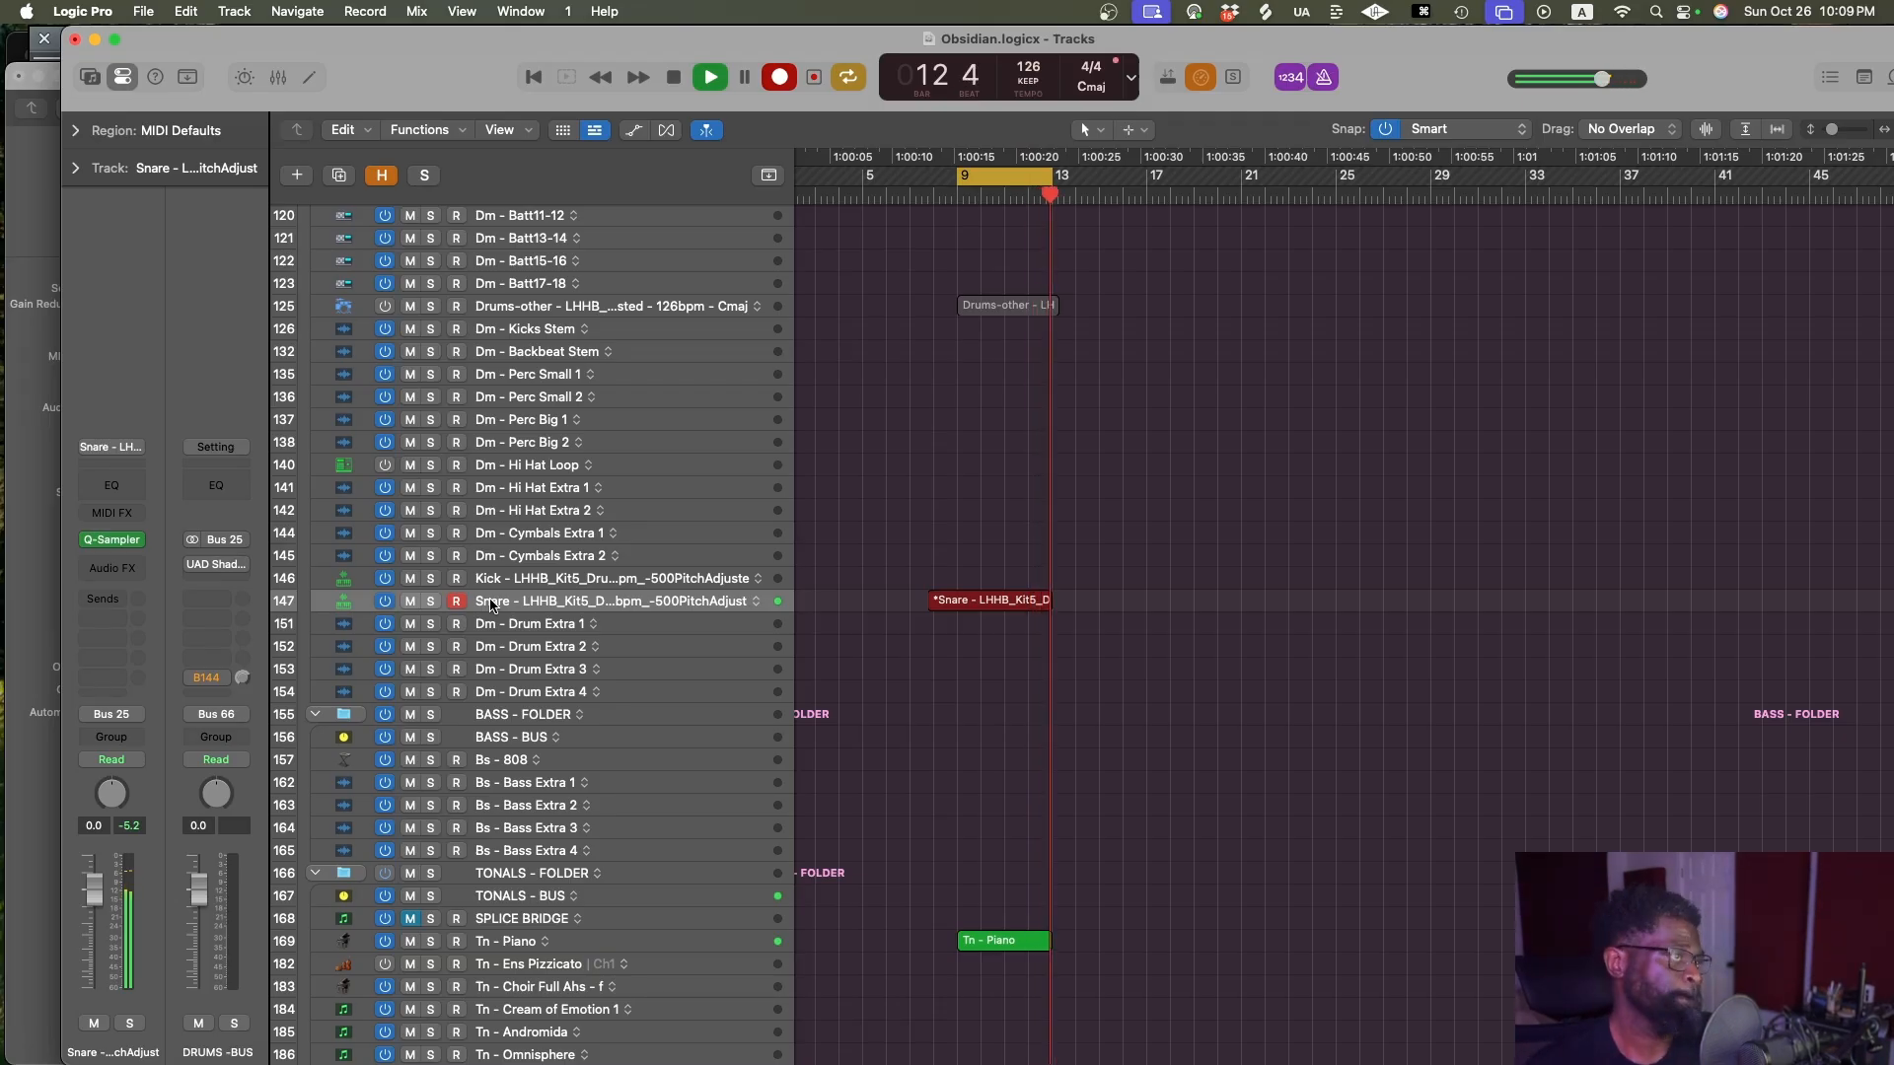
key("space")
Open the recorded snare region in the Piano Roll, select all its notes, and close the editor
left_click(1081, 598)
left_click(997, 603)
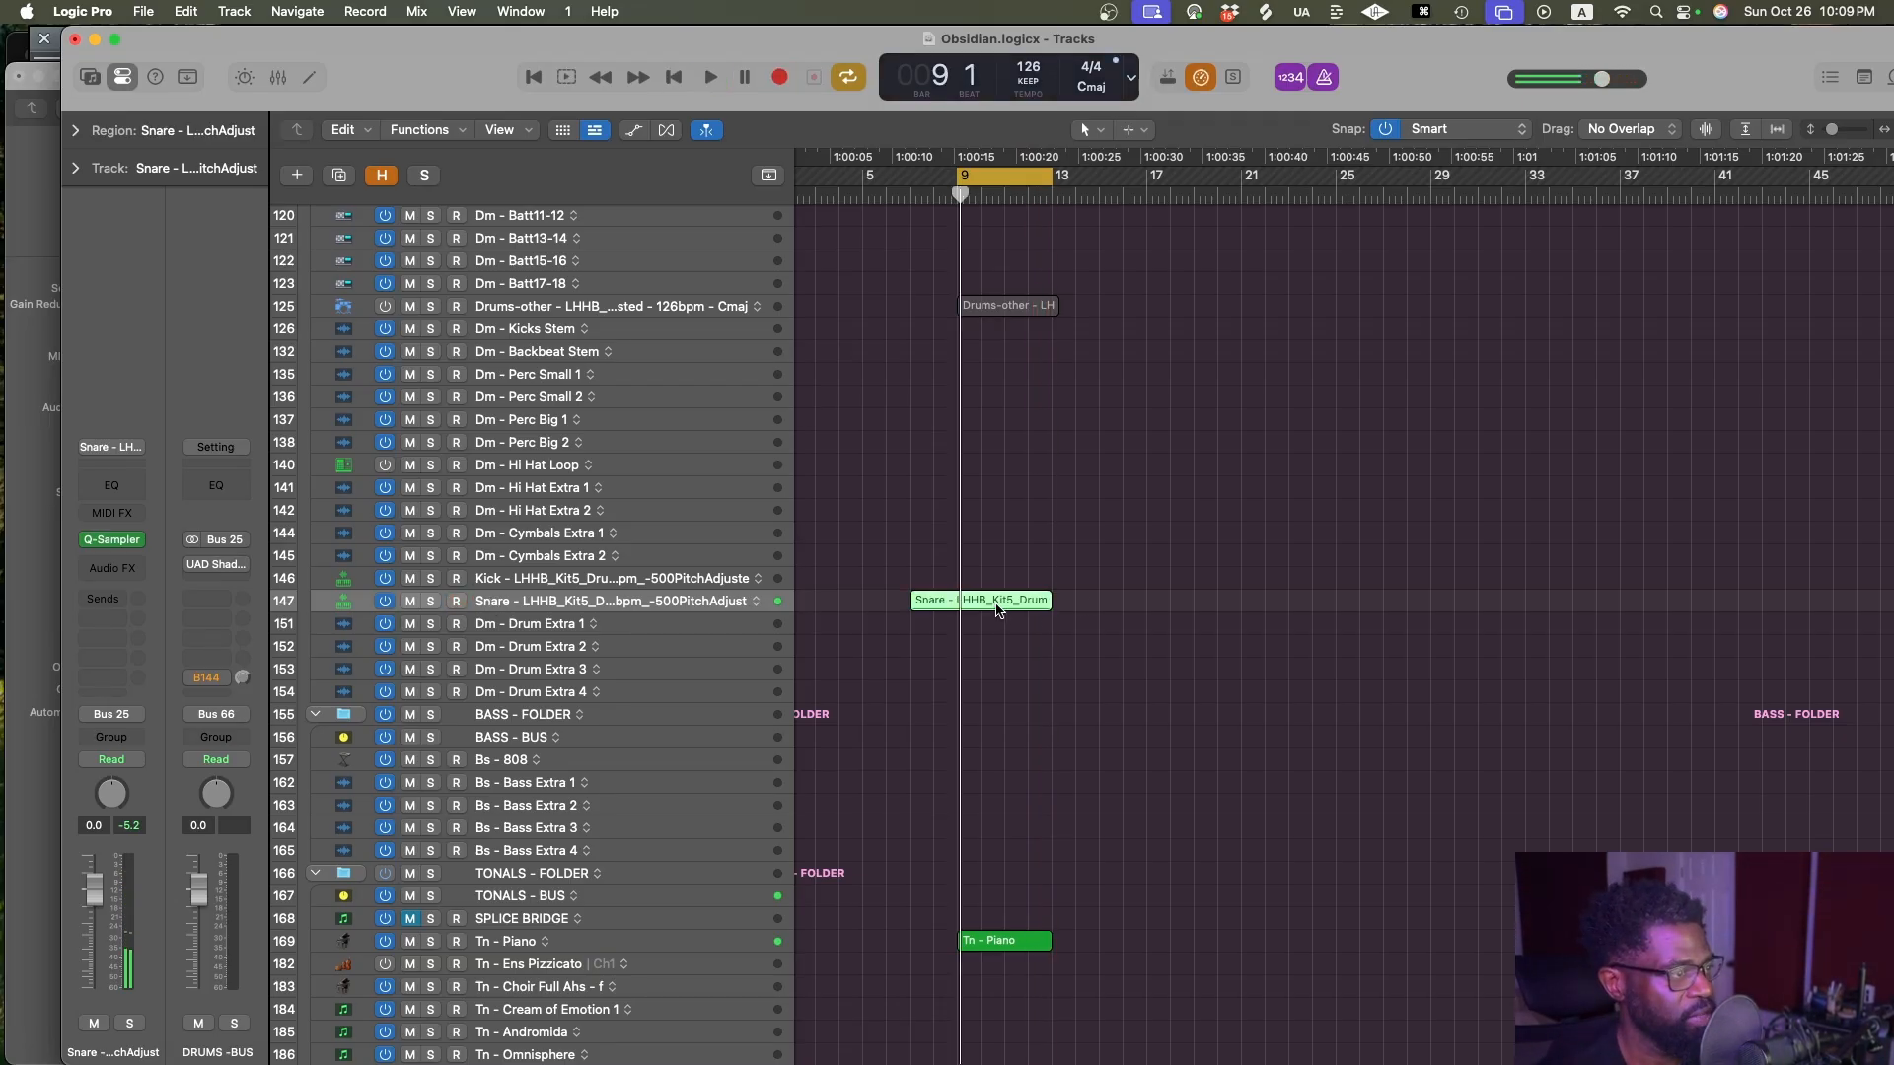
double_click(997, 599)
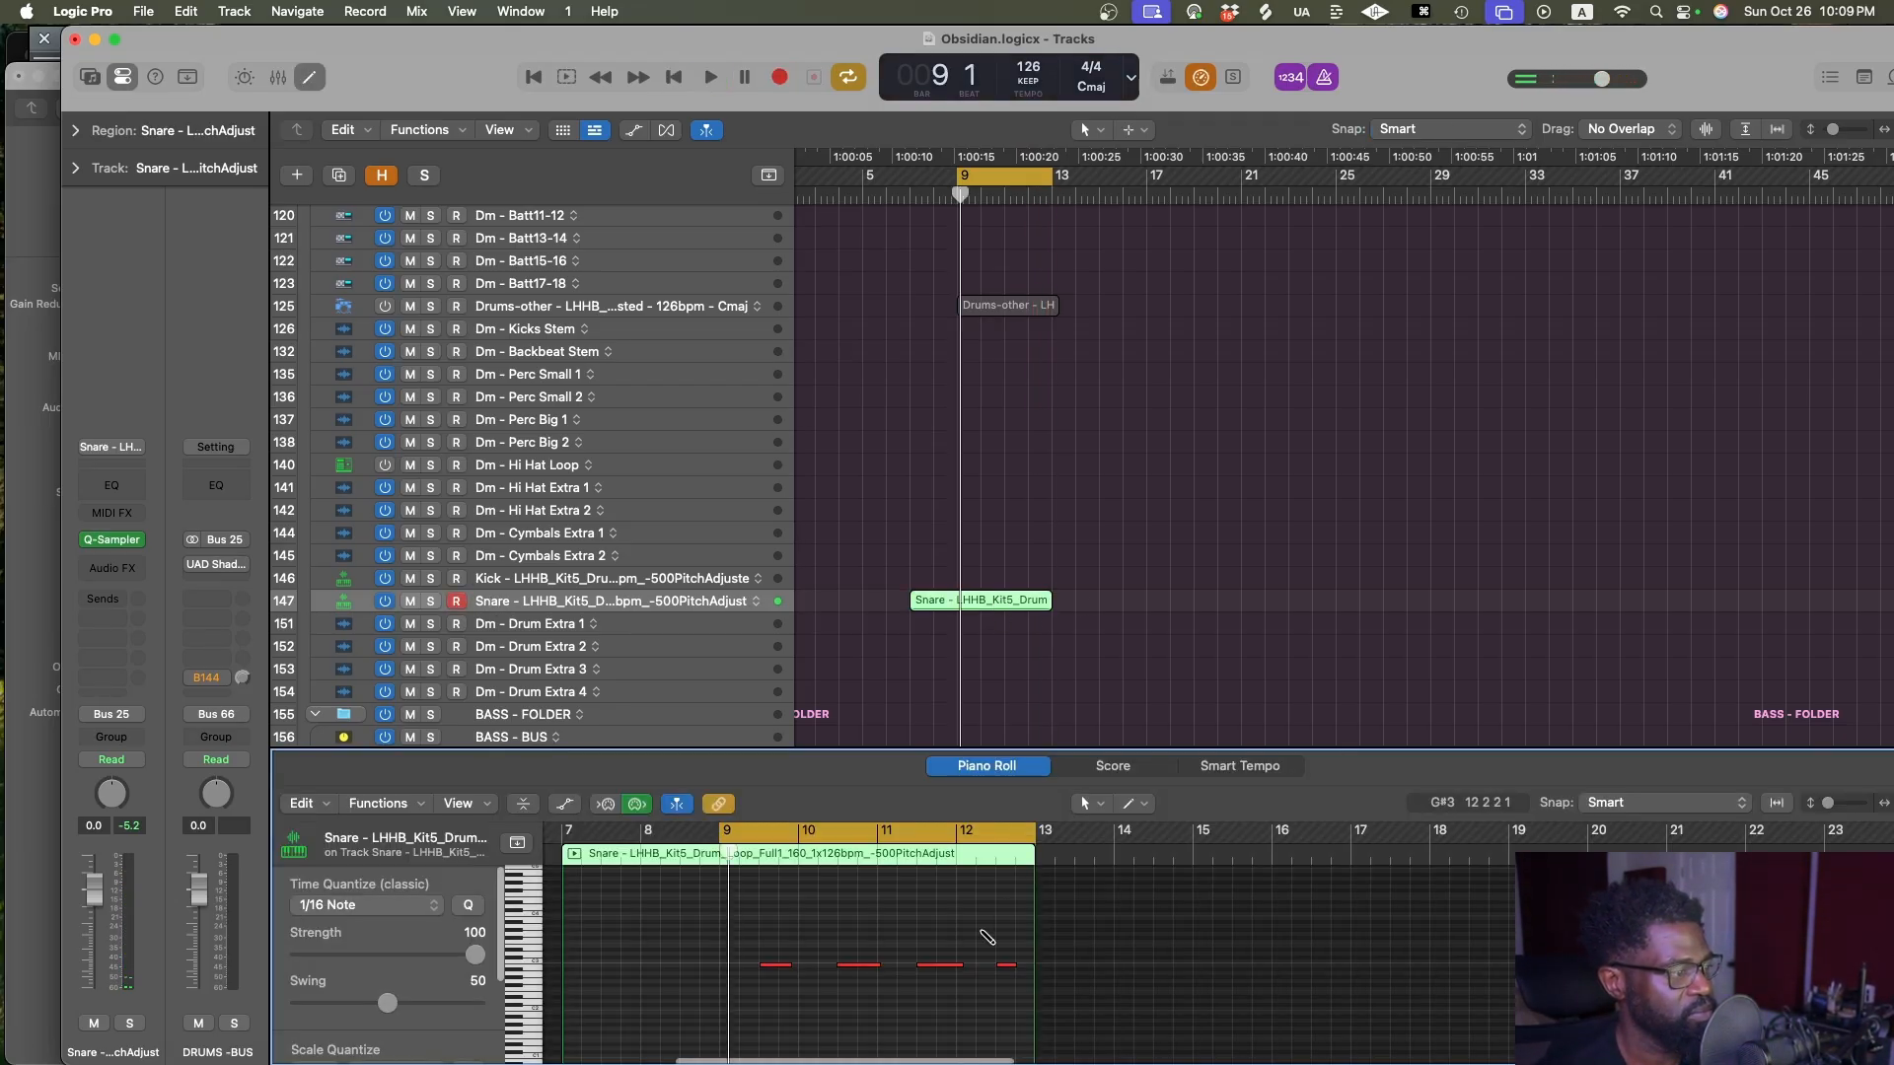
key("cmd+a")
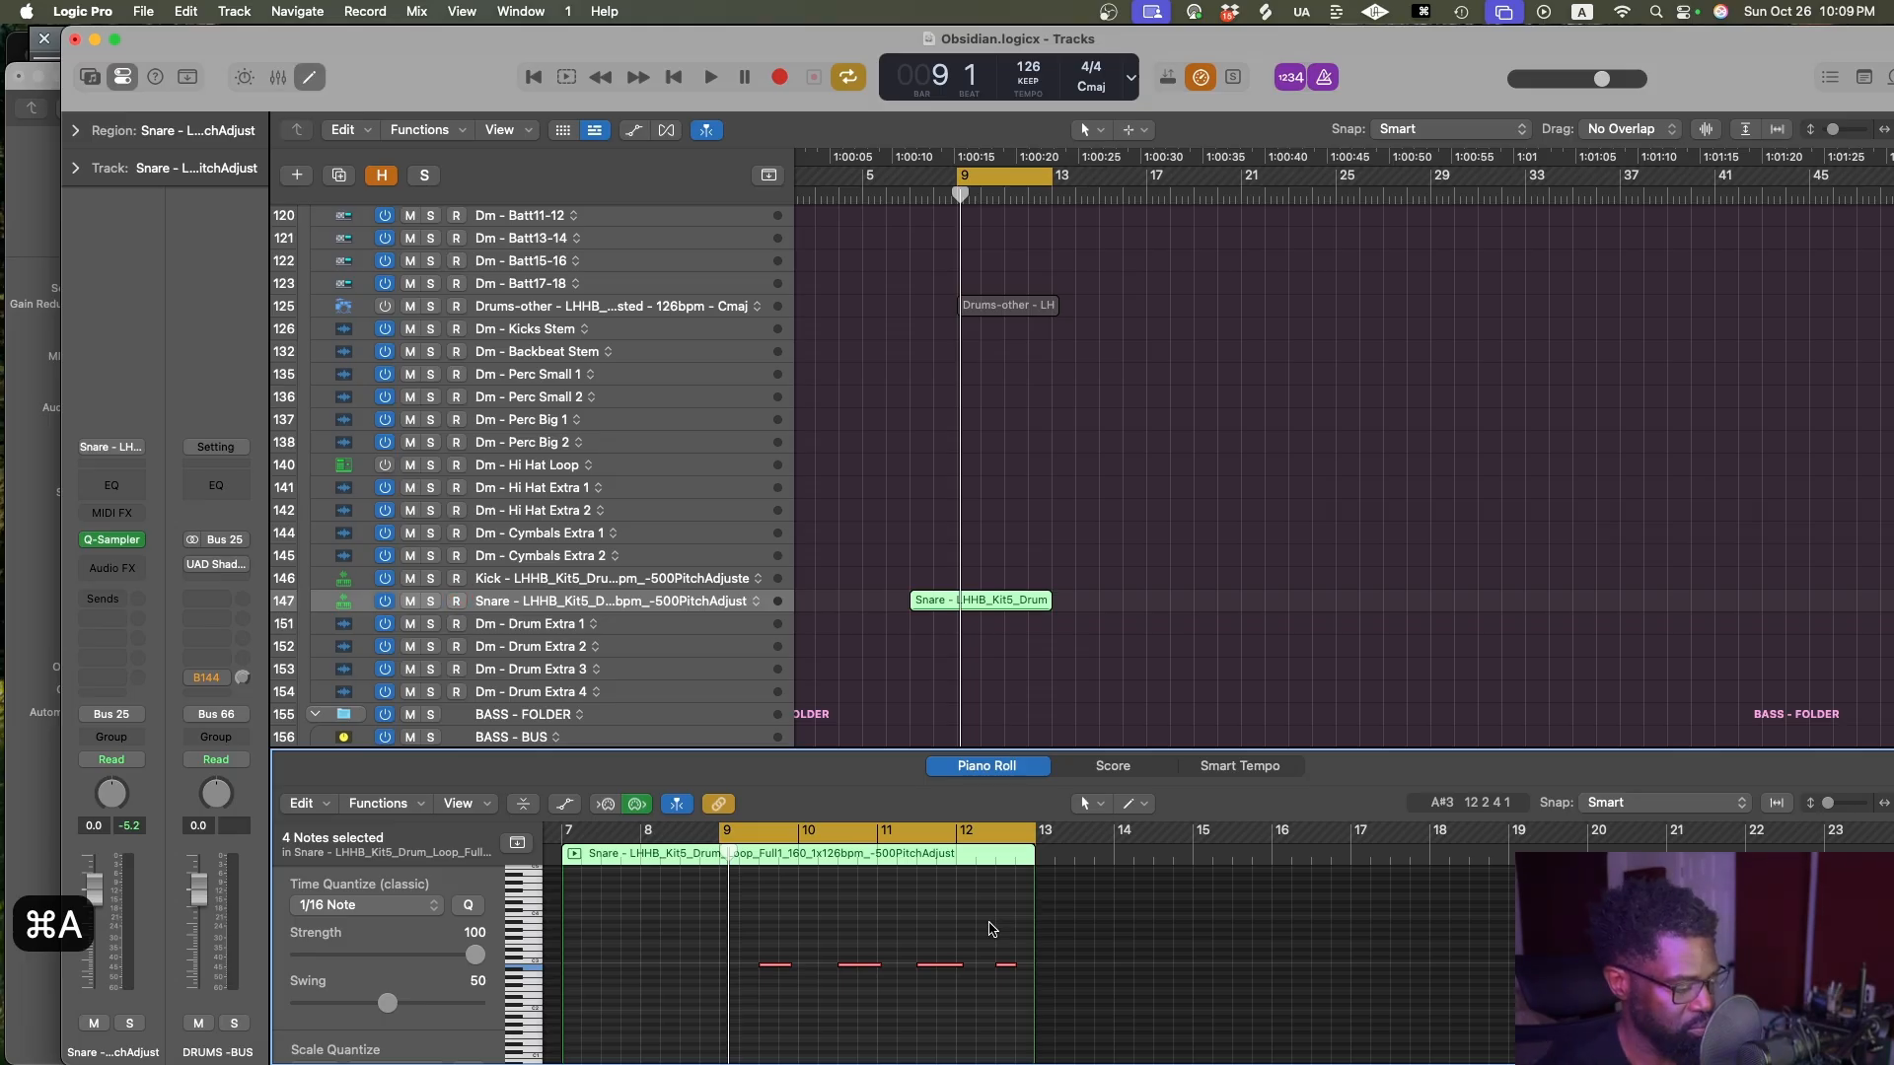
key("p")
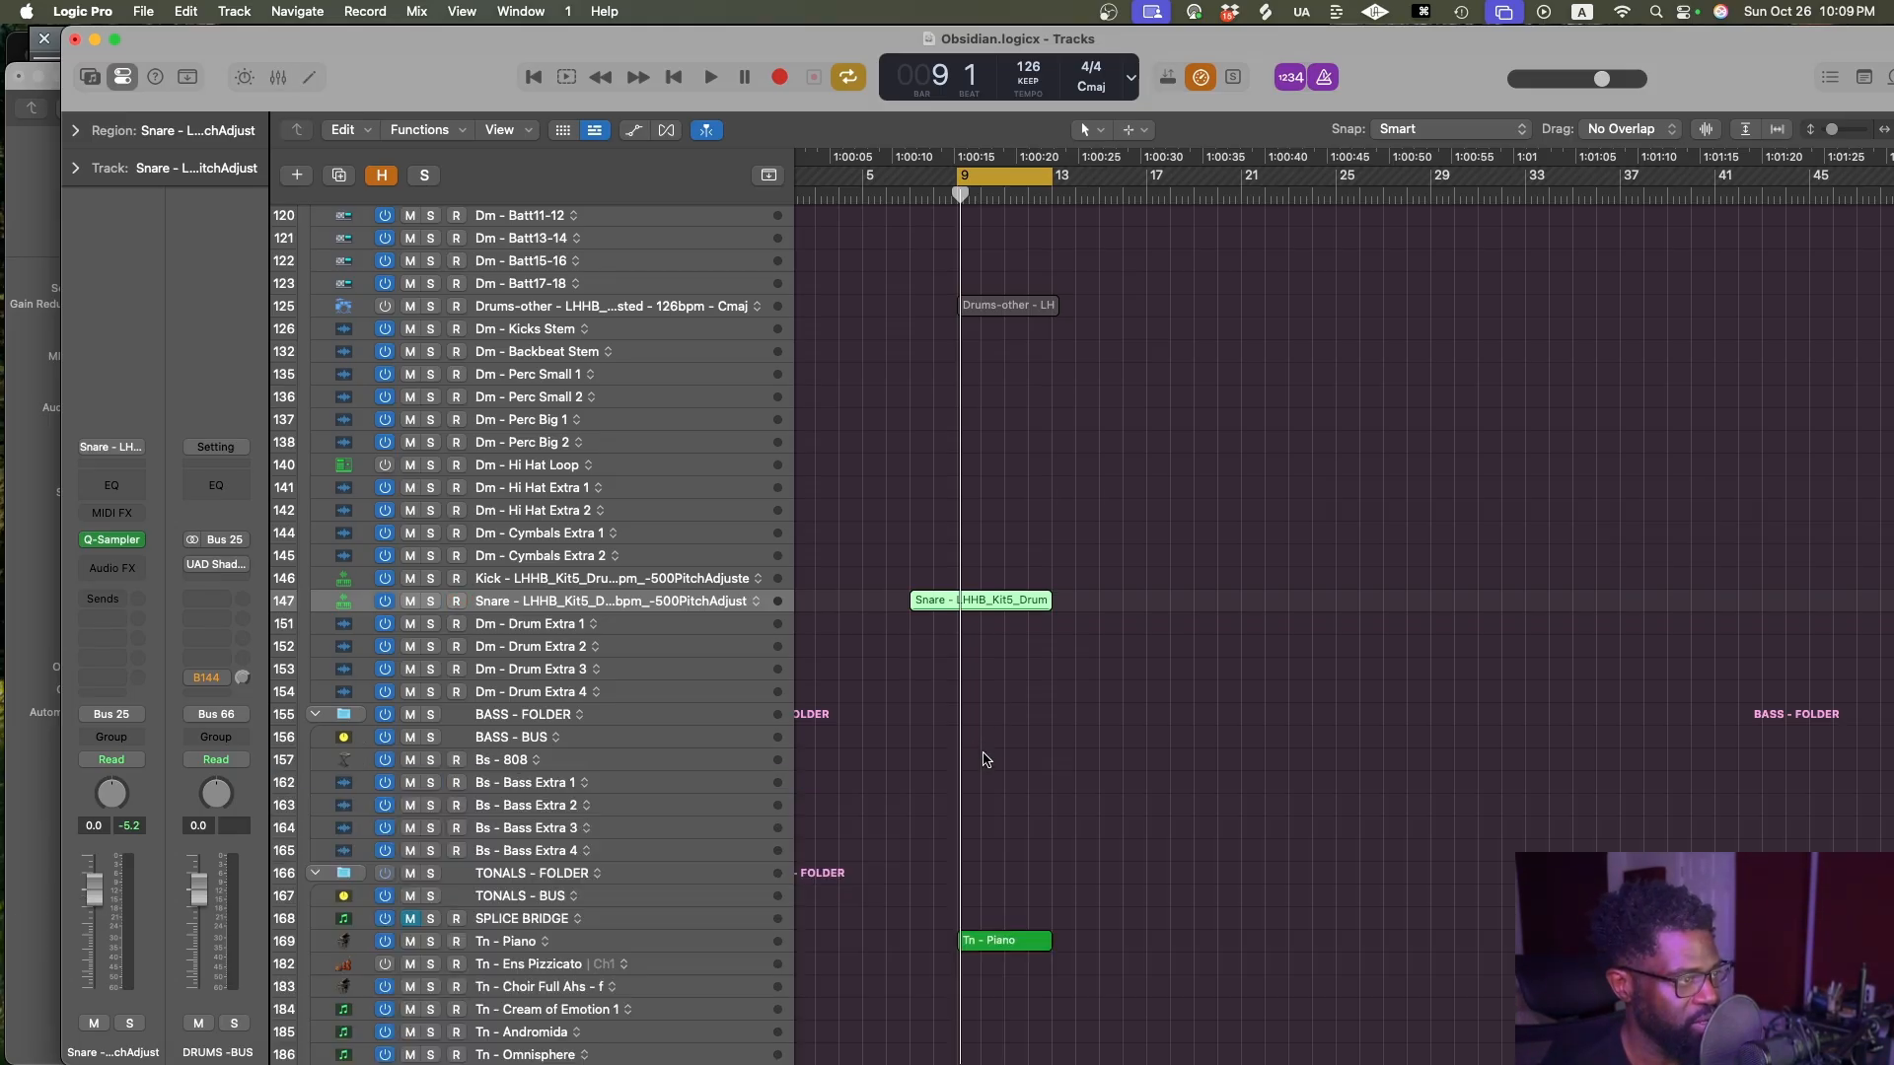
Split the snare region at bar 9 and delete the part before it
left_click(923, 660)
double_click(936, 607)
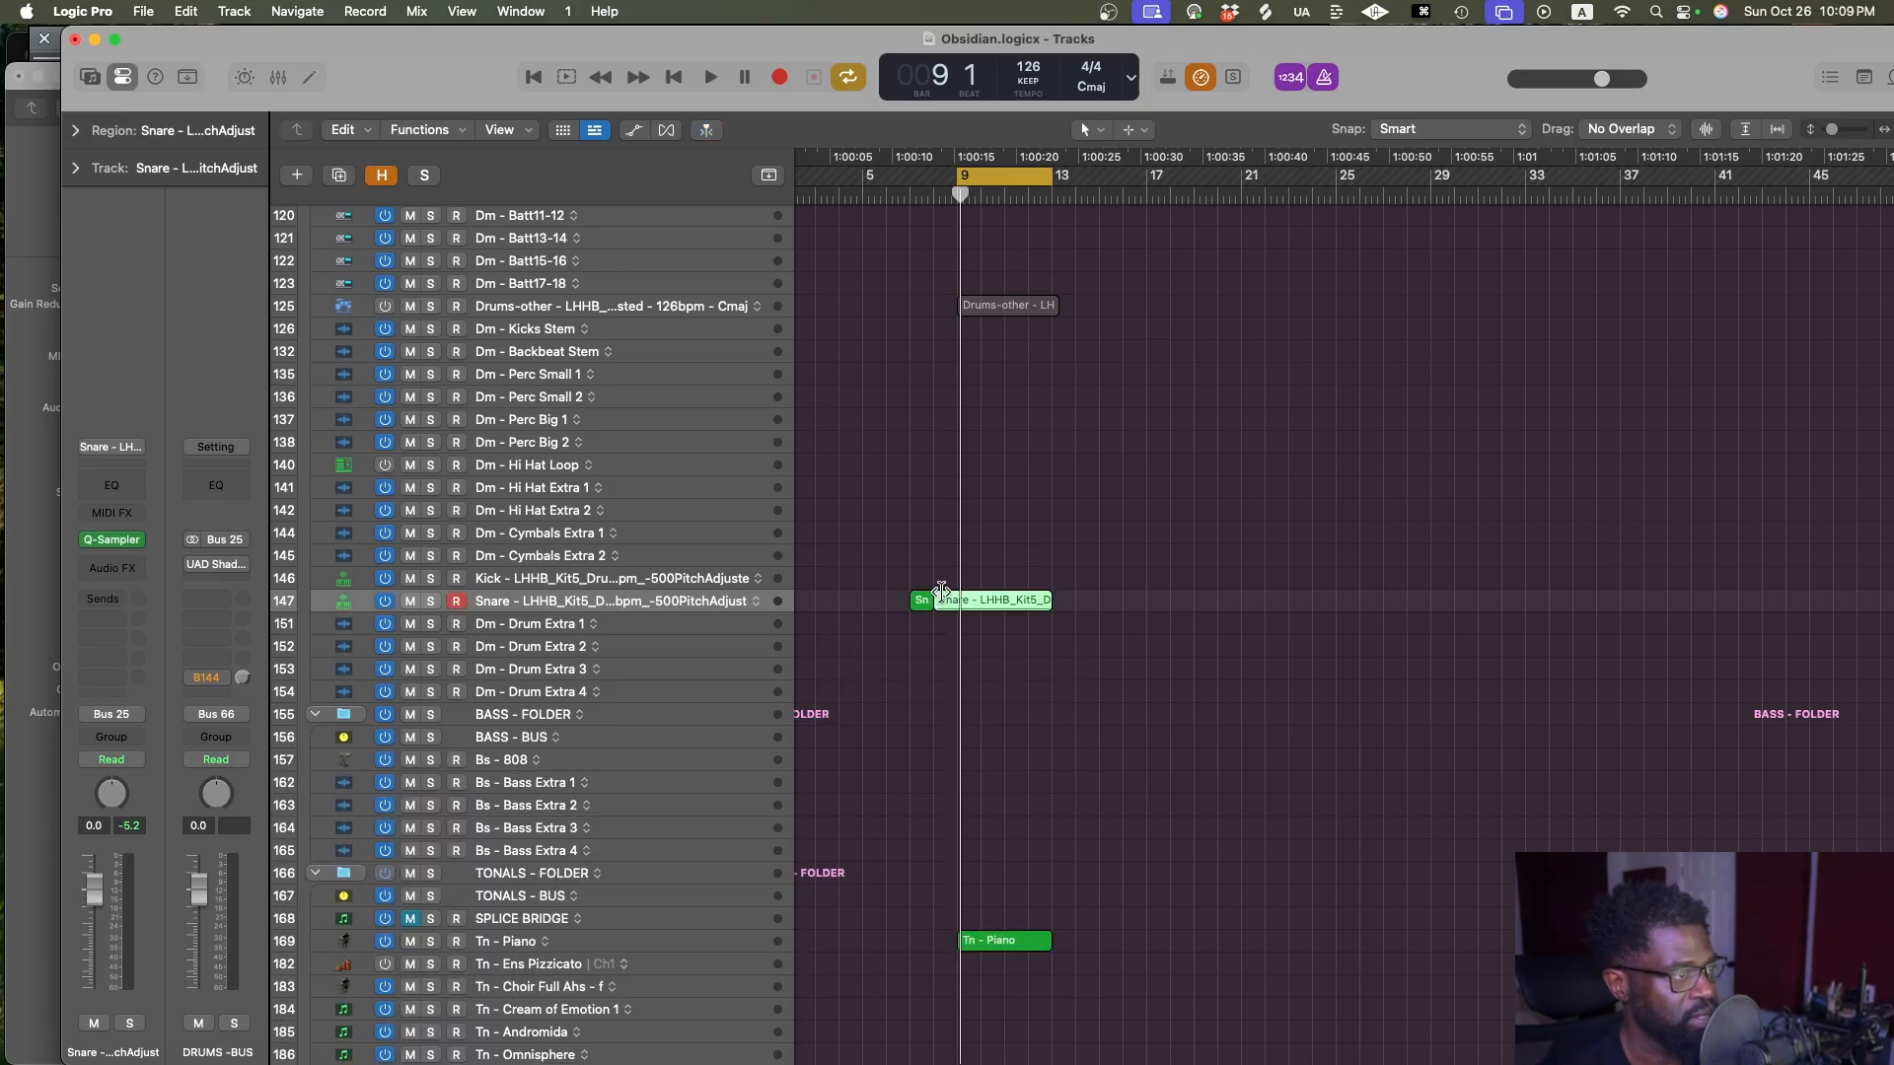
left_click(954, 597)
double_click(953, 597, "super")
left_click_drag(949, 585, 880, 632)
key("Delete")
Save the project, then record a MIDI kick part on the Kick sampler track over the bar 9 to 13 cycle
left_click(472, 585)
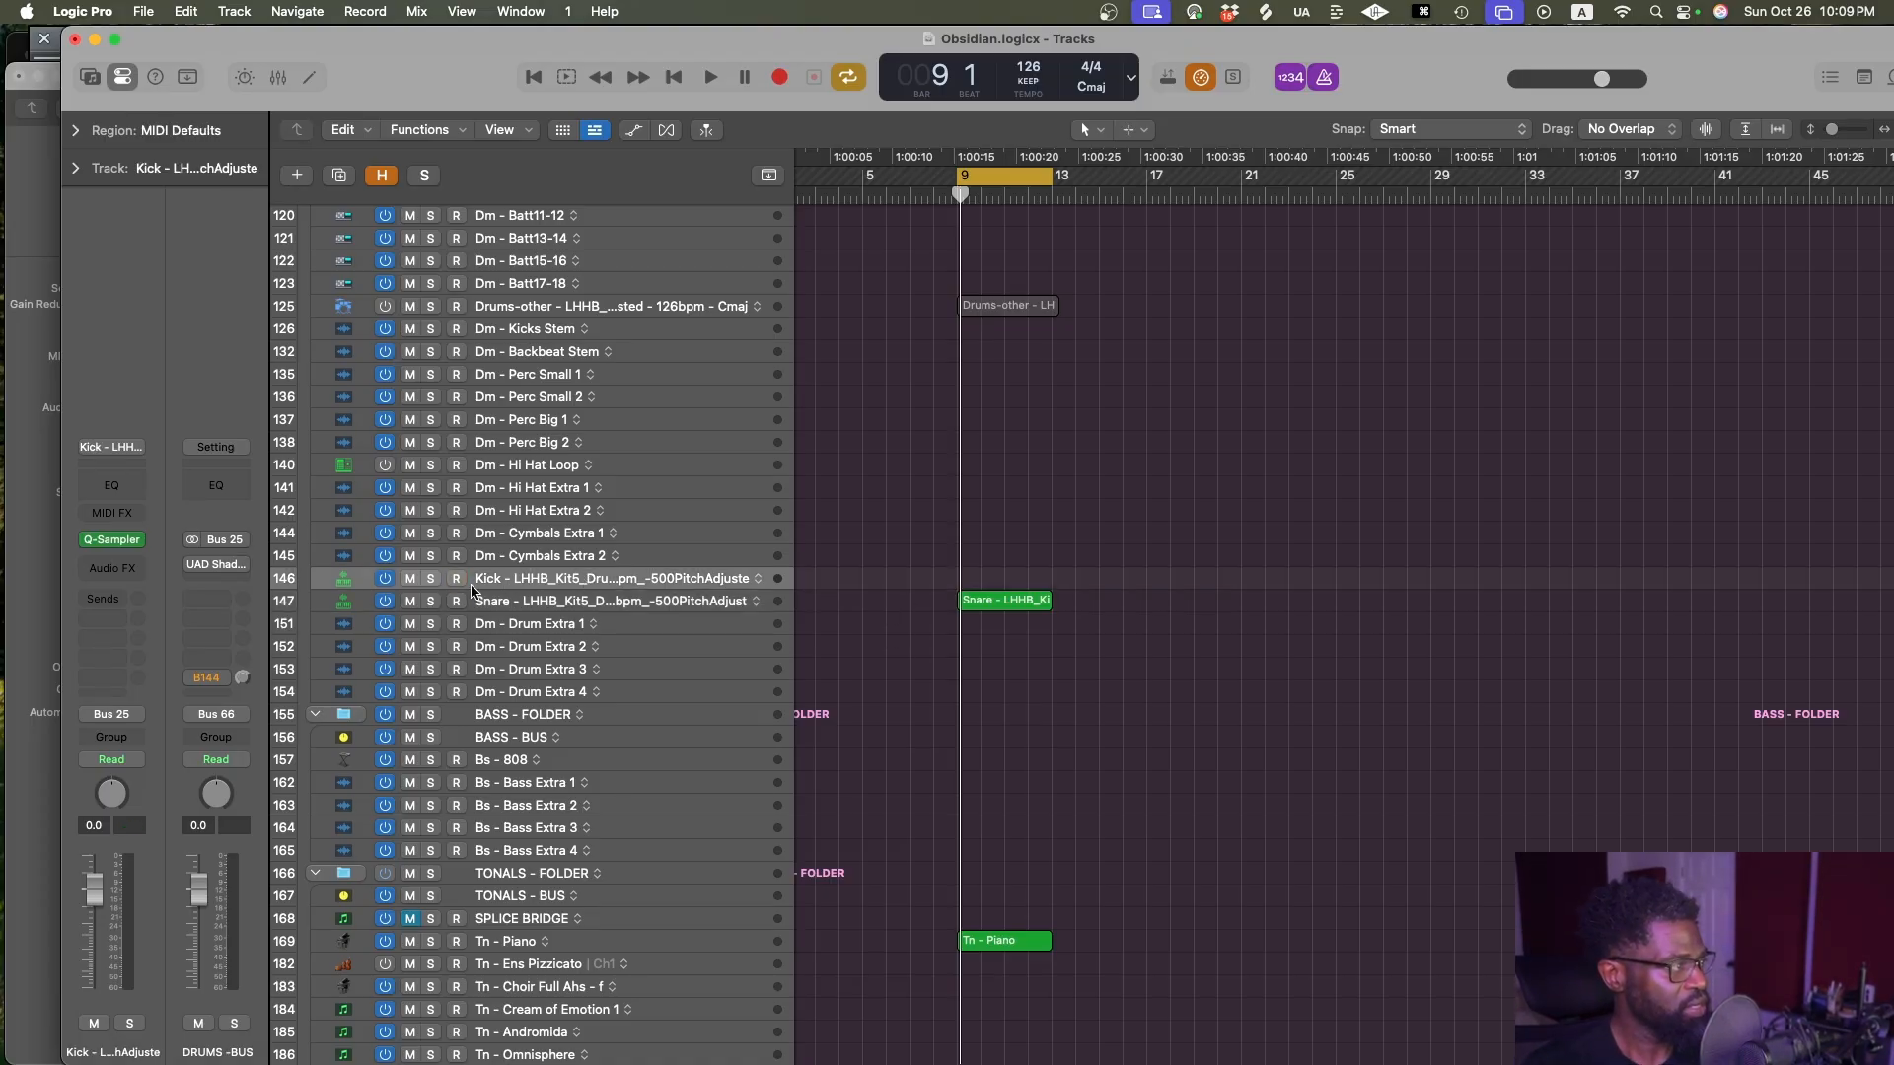
key("space")
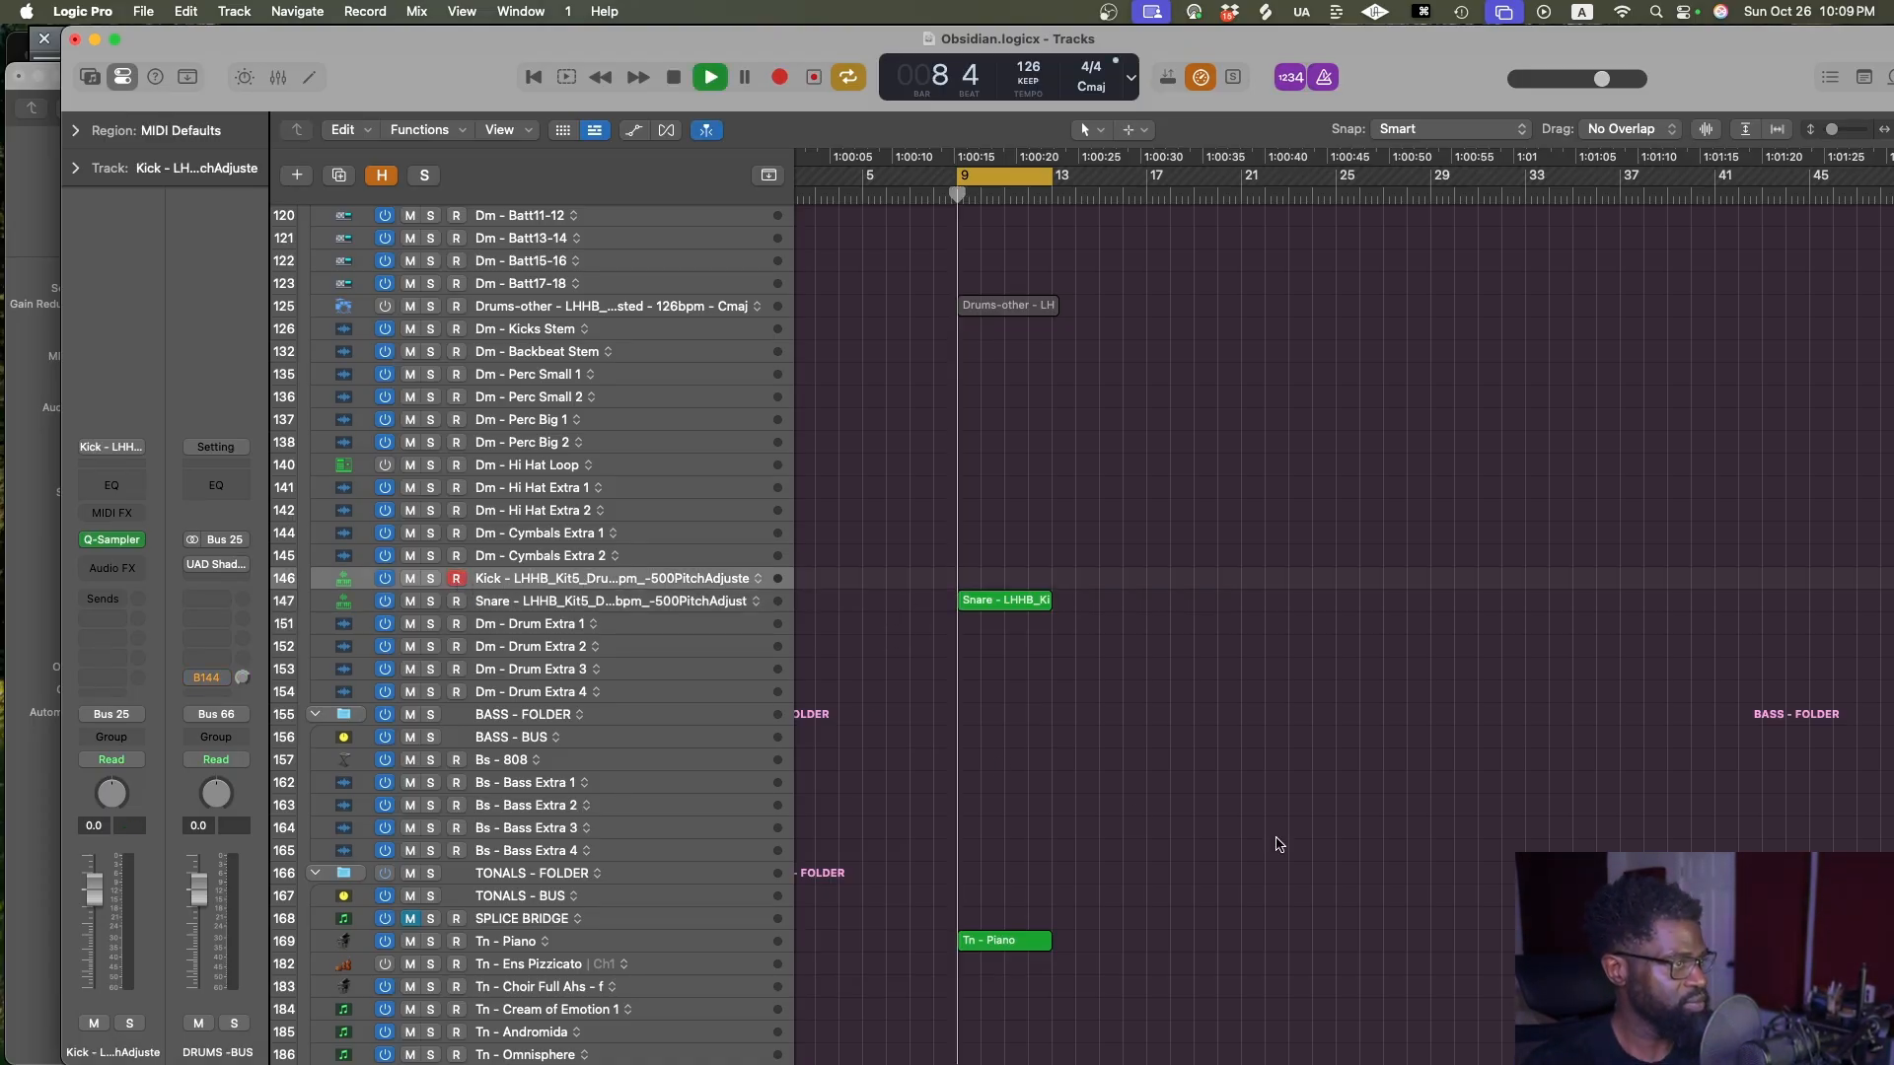
scroll(1264, 830, "down", 2)
scroll(1265, 831, "down", 2)
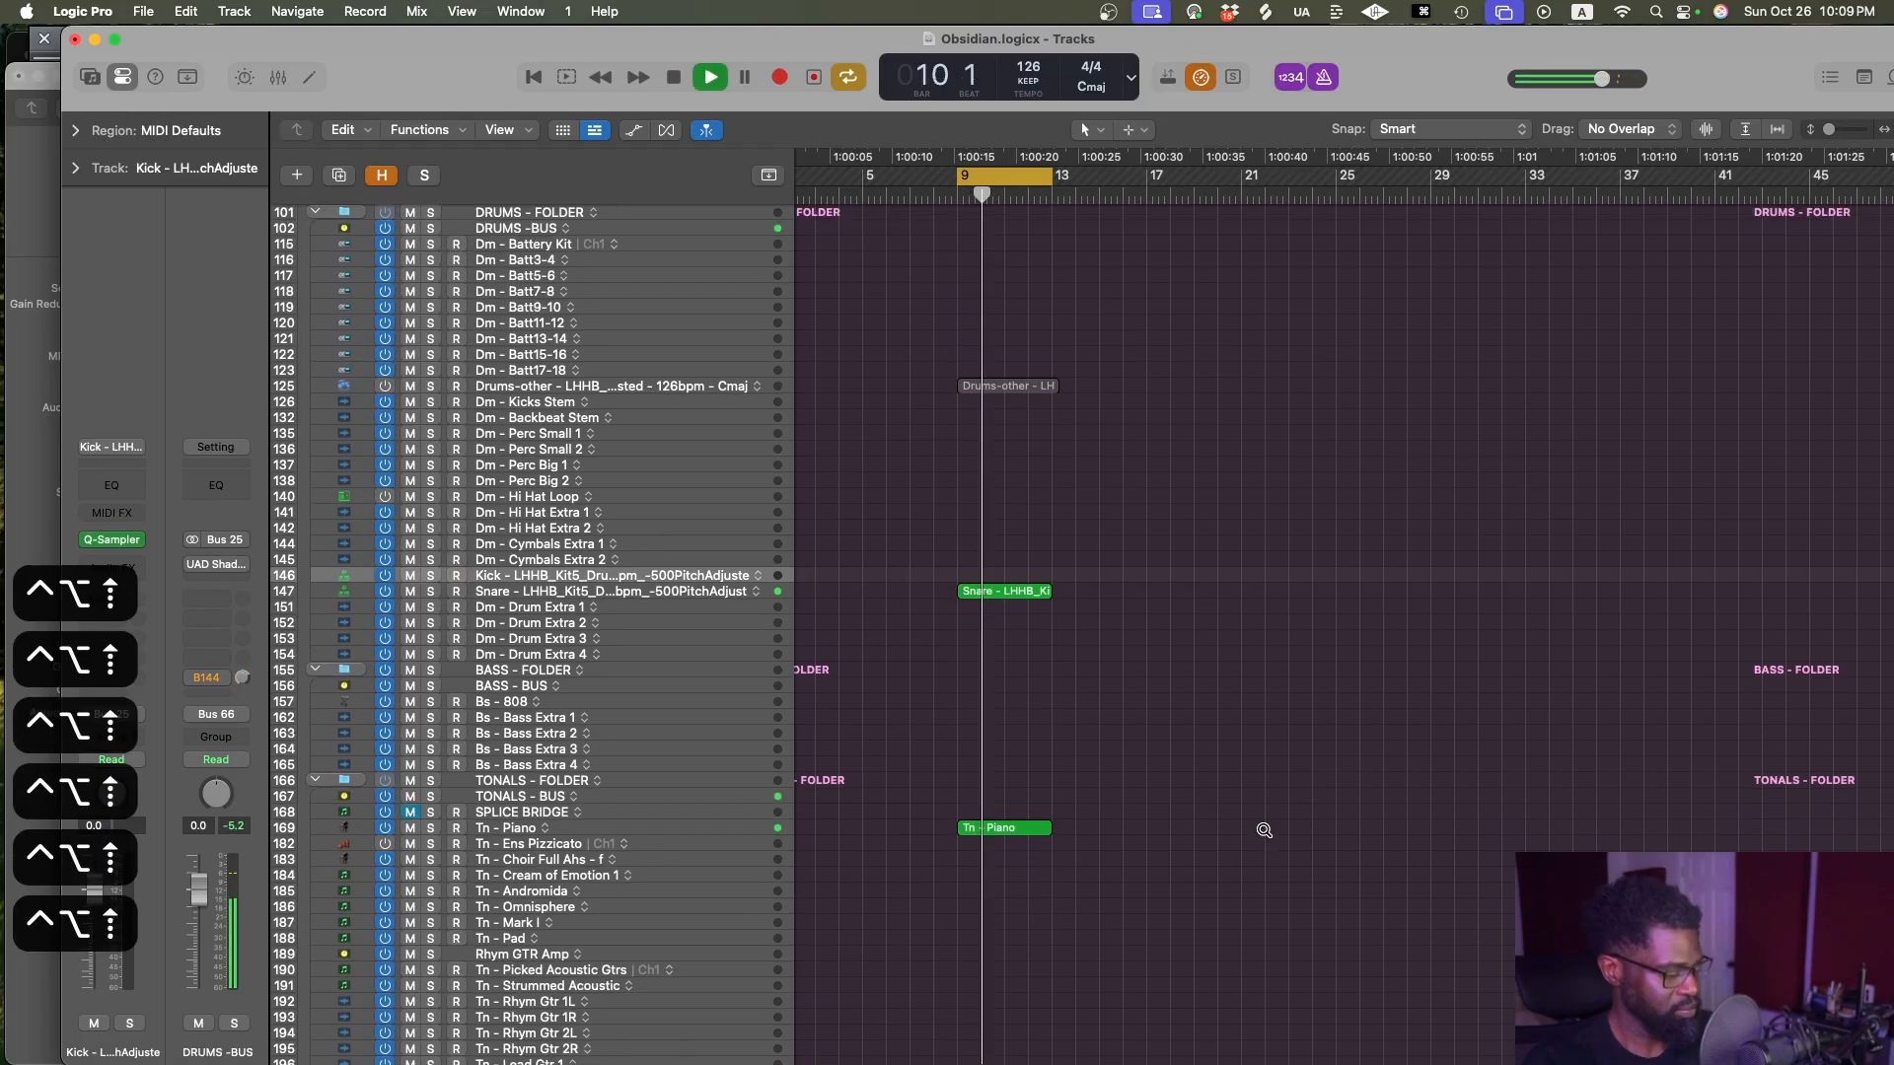
key("cmd+s")
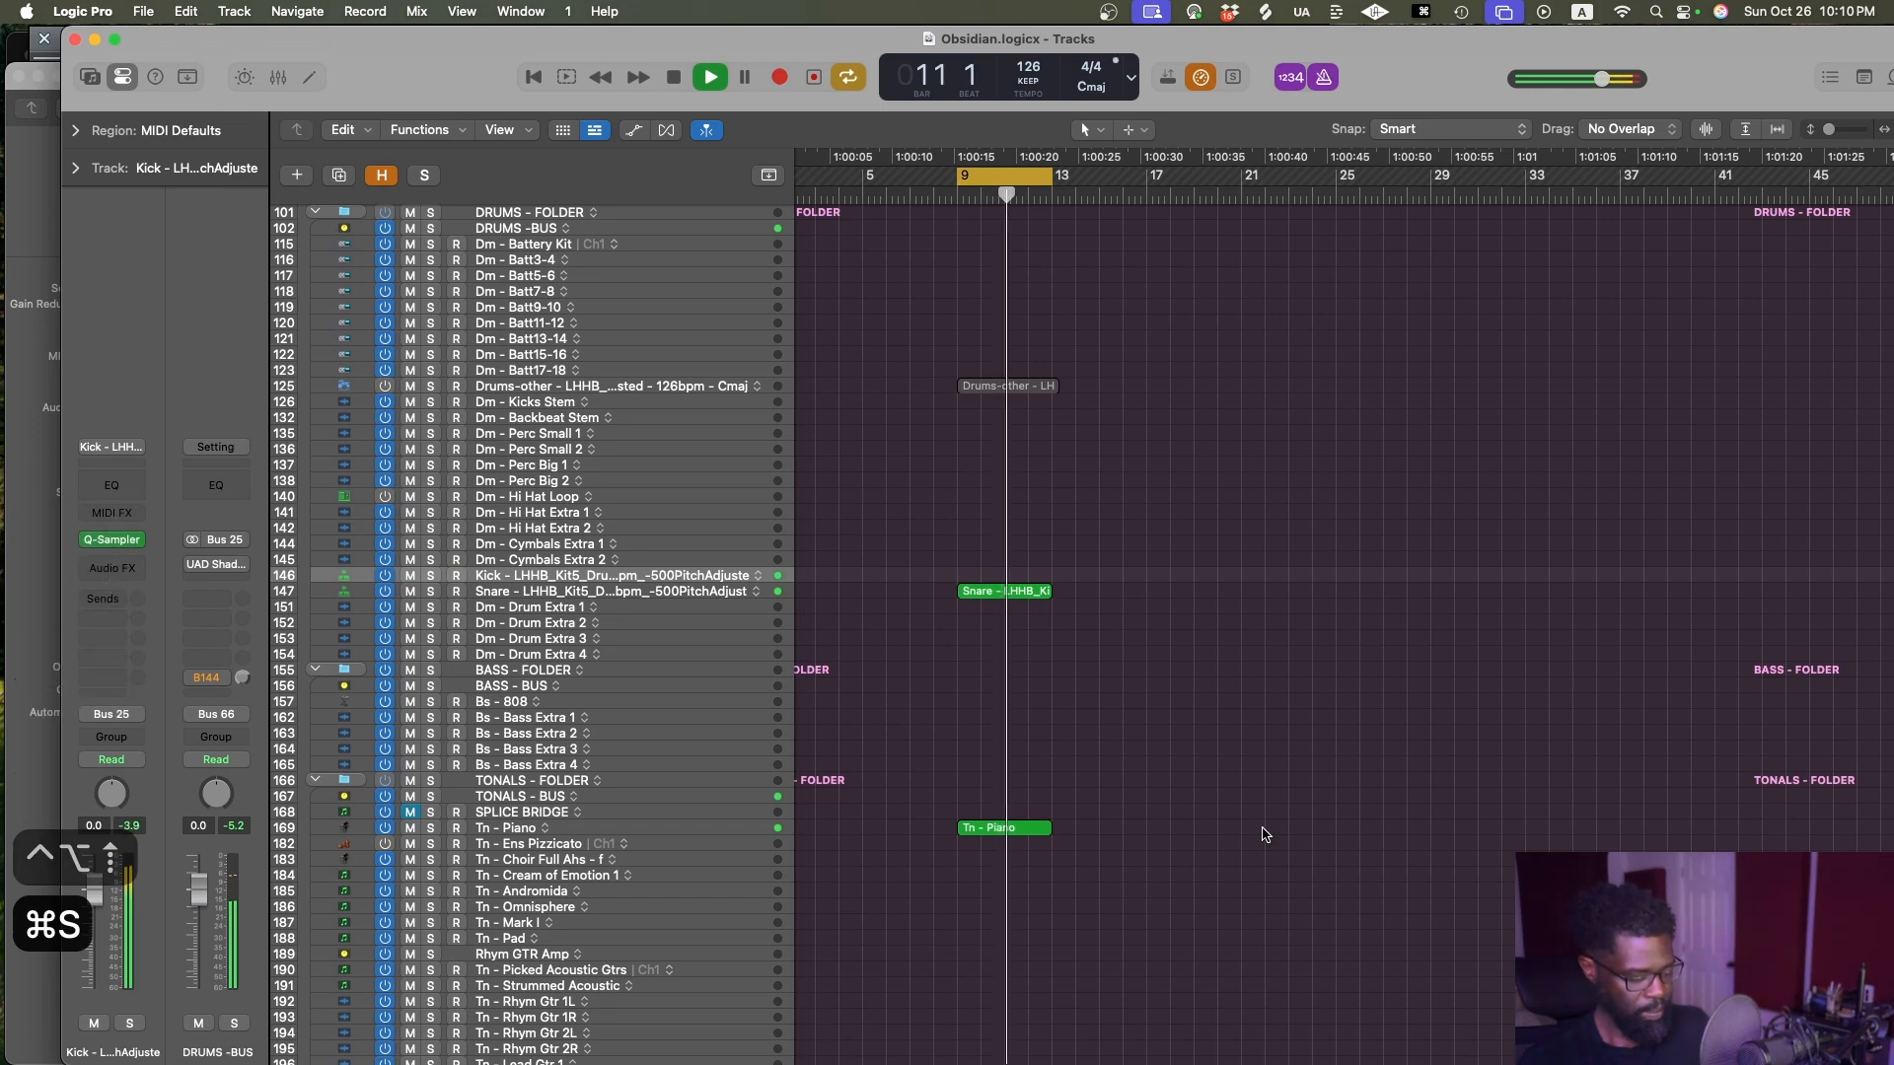
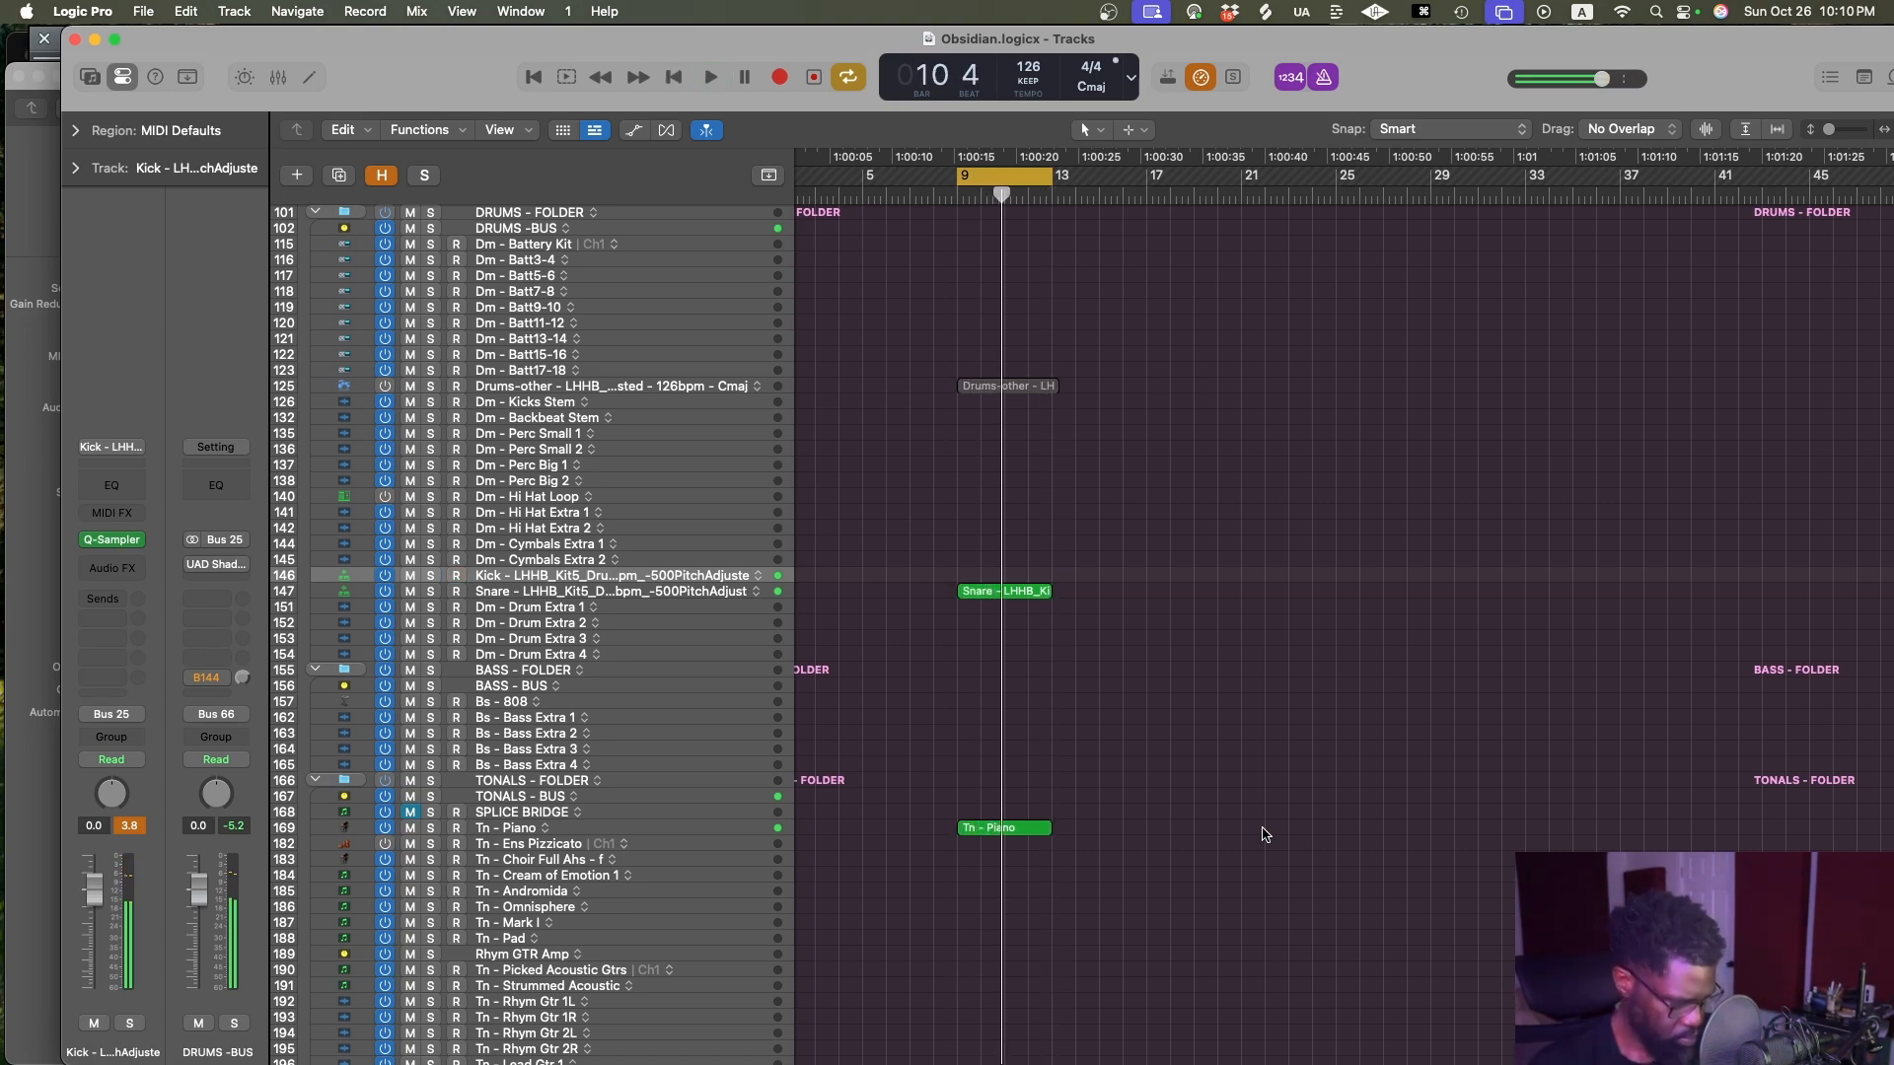
key("r")
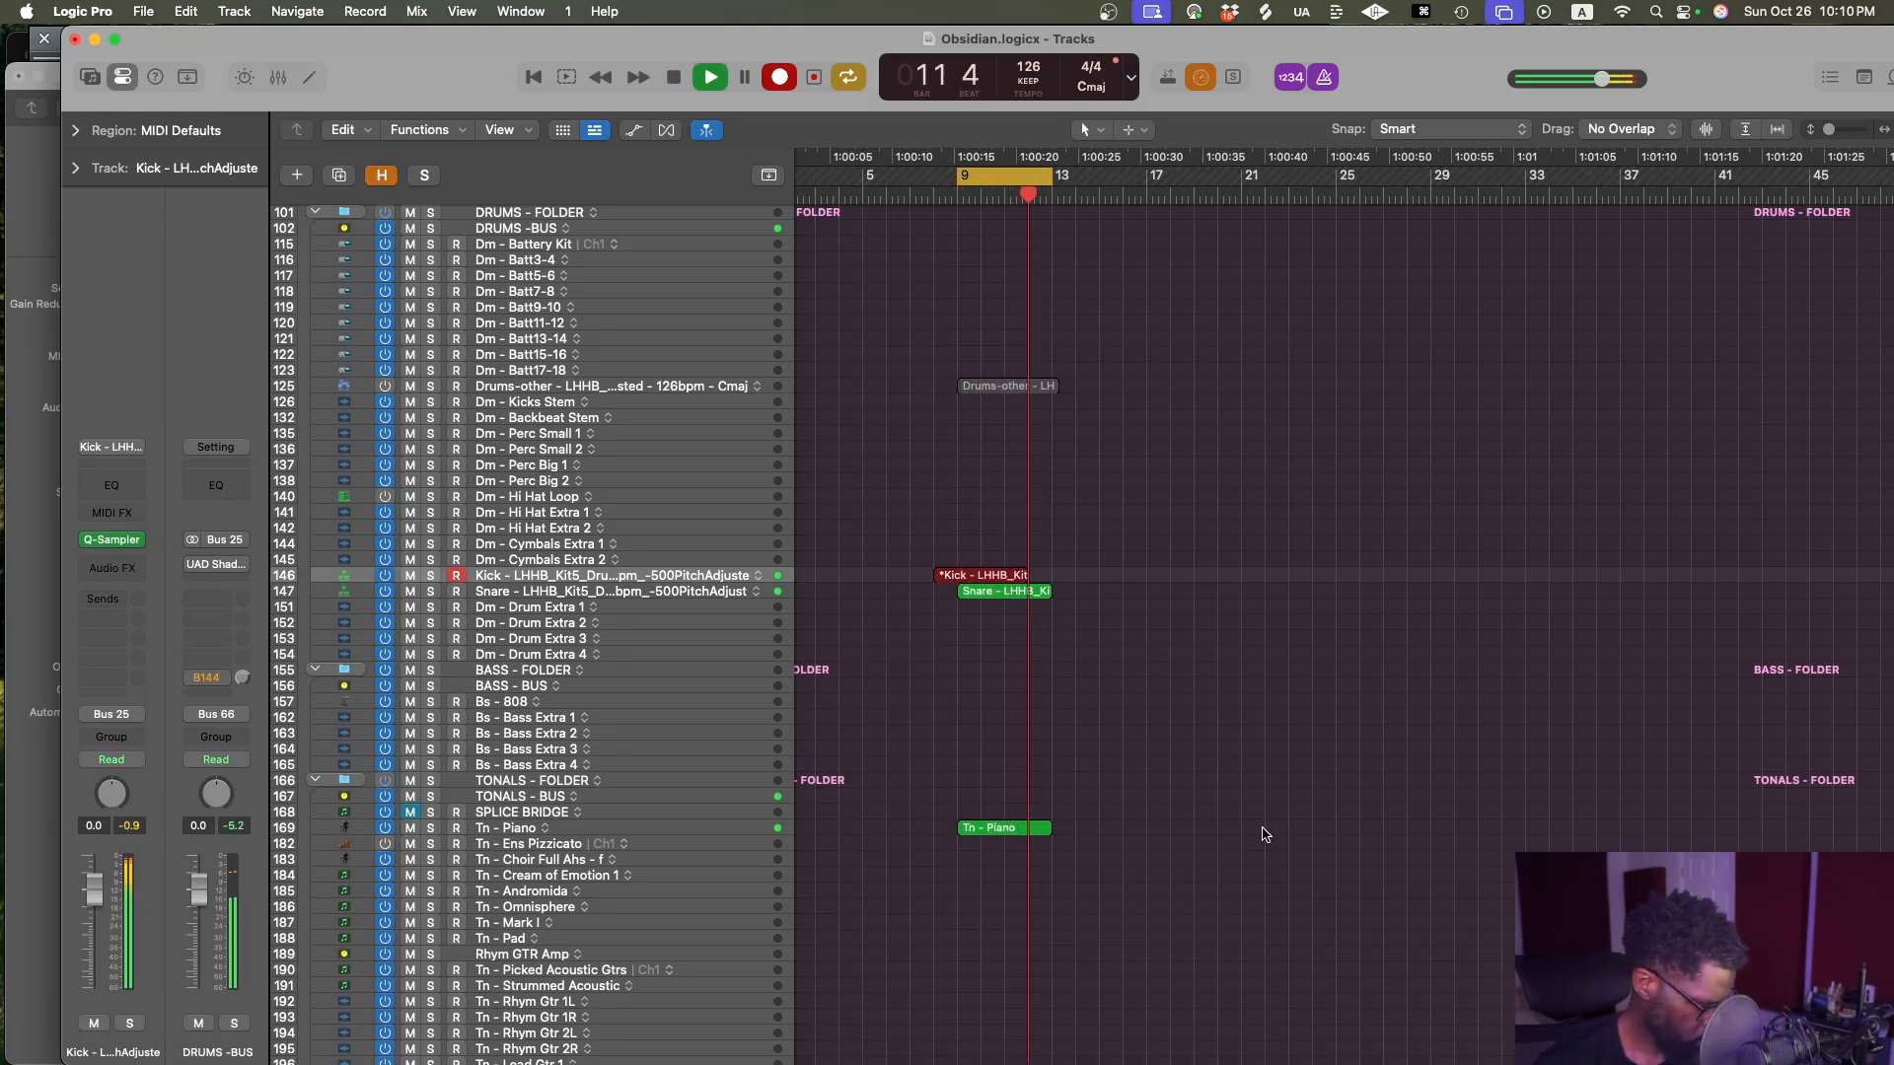
key("space")
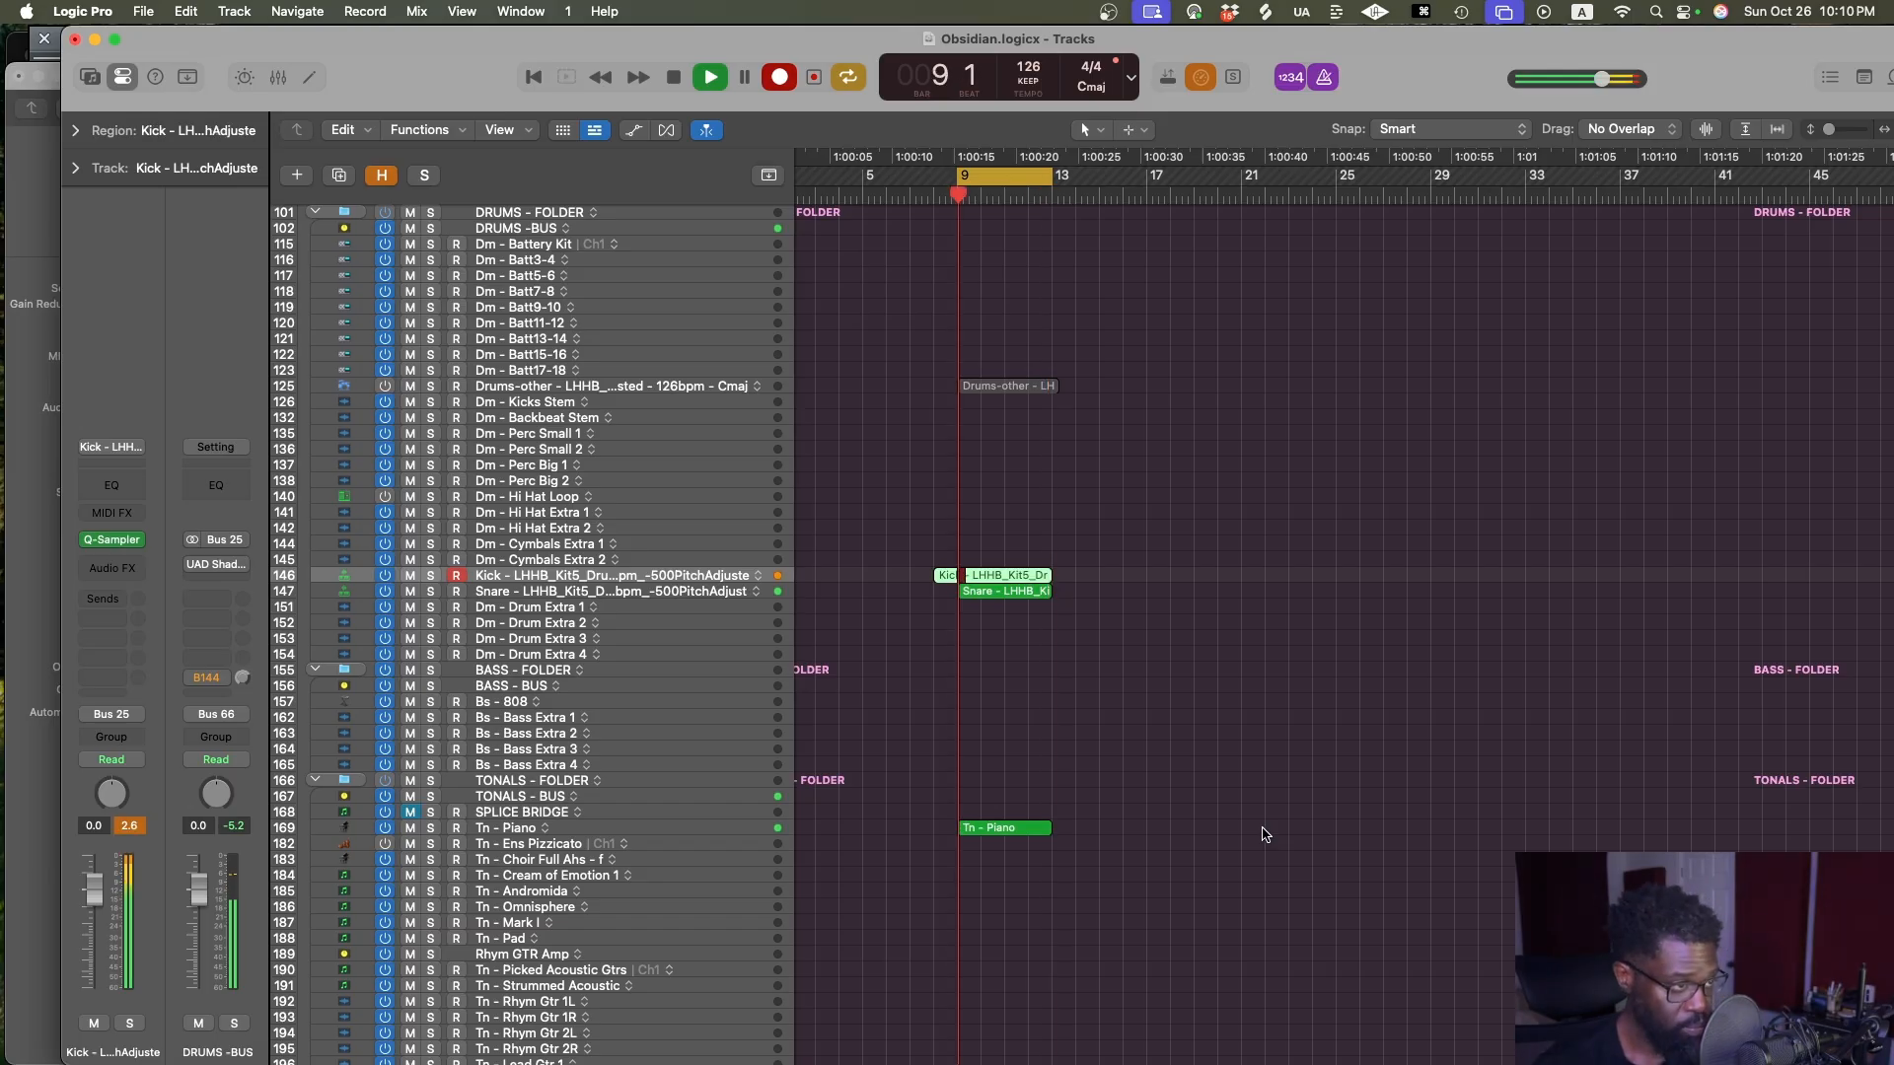
left_click(1346, 715)
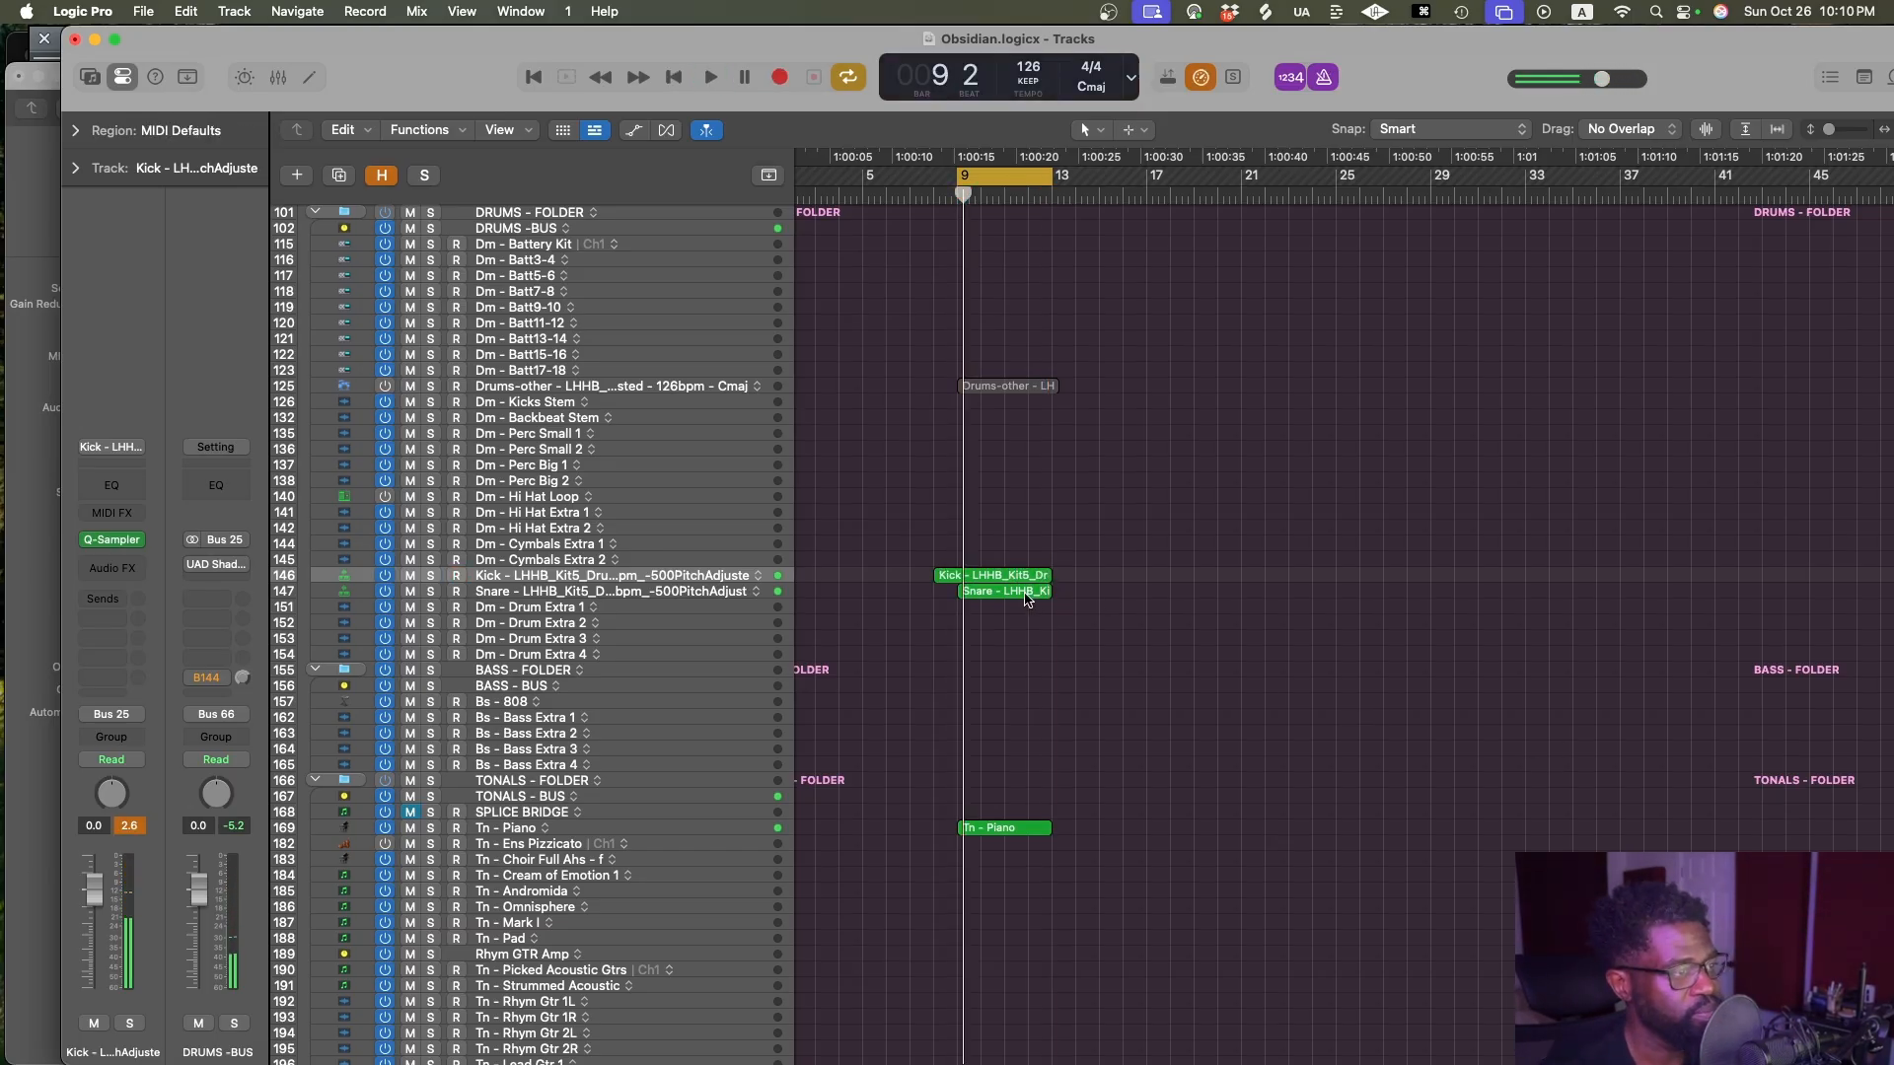
Open the recorded kick region in the Piano Roll and lengthen its first note at bar 9 to about one beat
double_click(991, 575)
key("super+a")
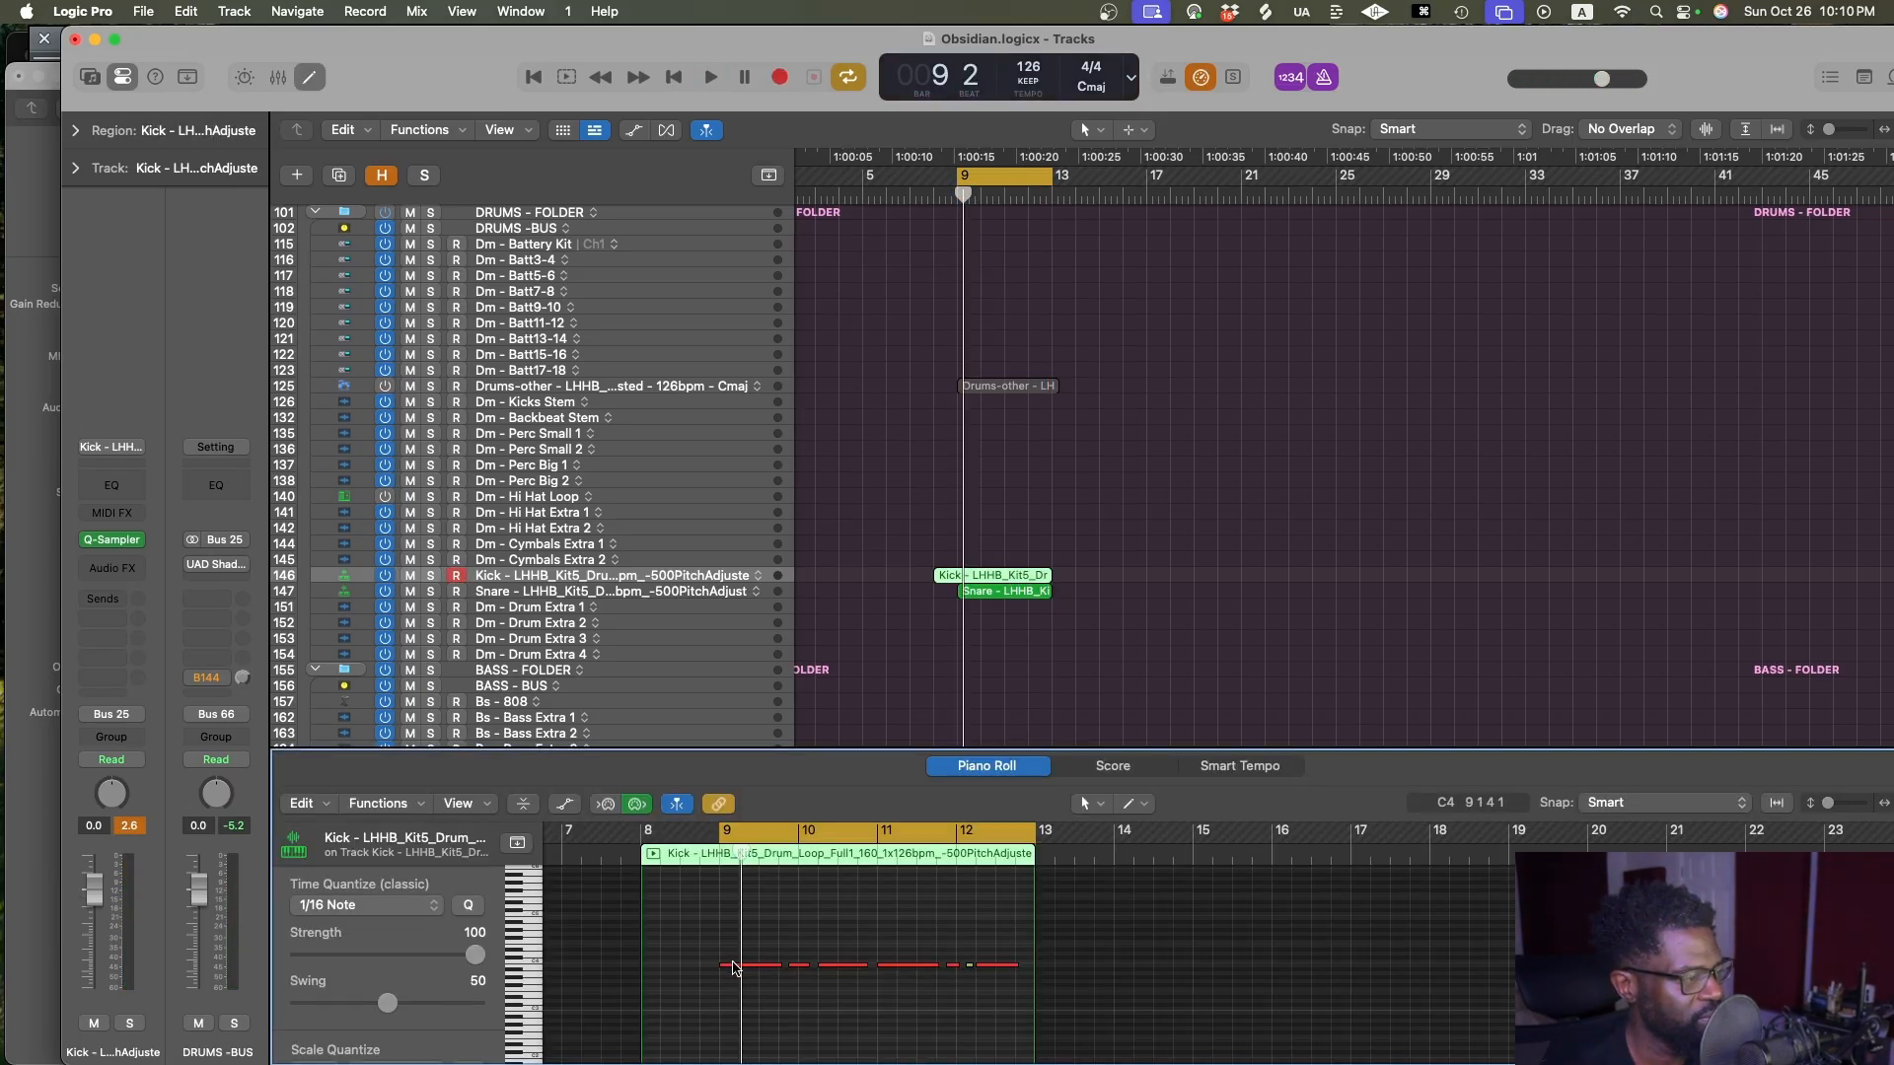
left_click(750, 965)
key("ctrl+alt+Right")
key("ctrl+alt+Right")
key("ctrl+alt+Down")
key("ctrl+alt+Down")
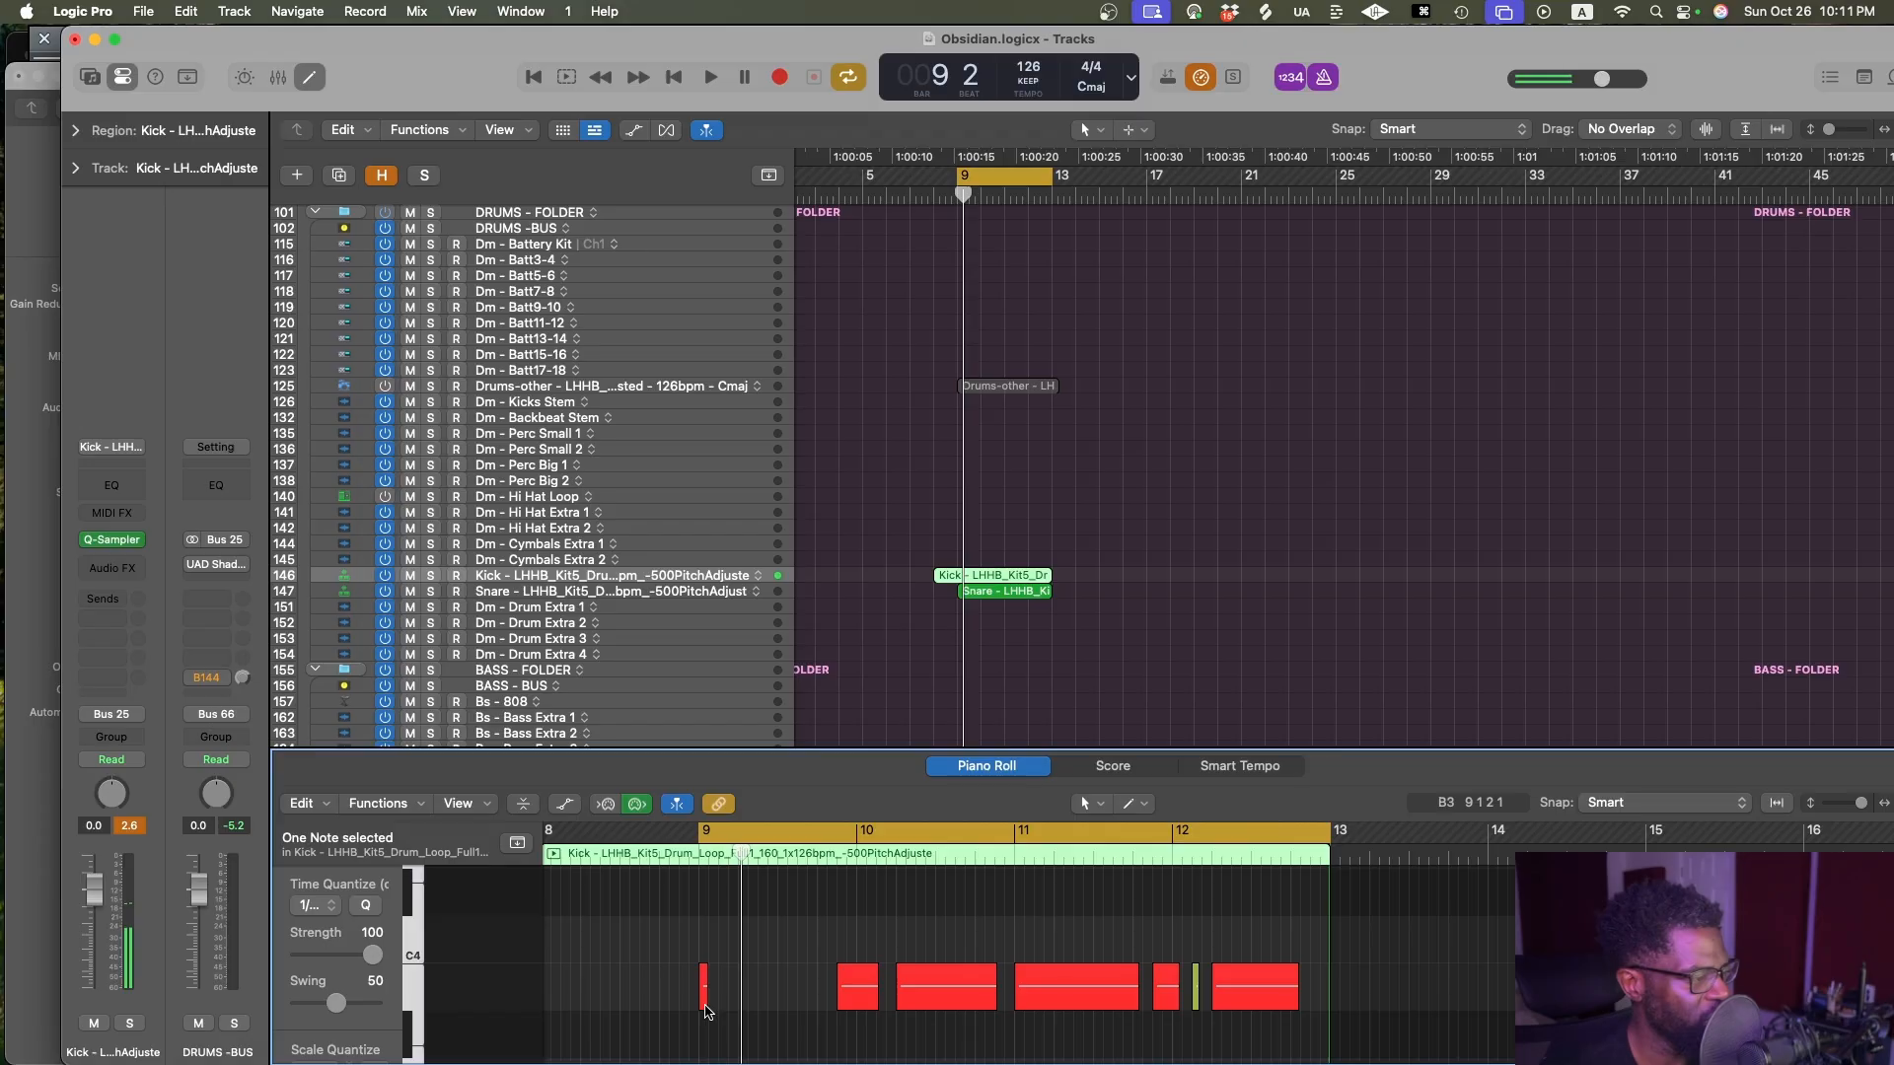
left_click_drag(706, 1012, 737, 1006)
key("super+z")
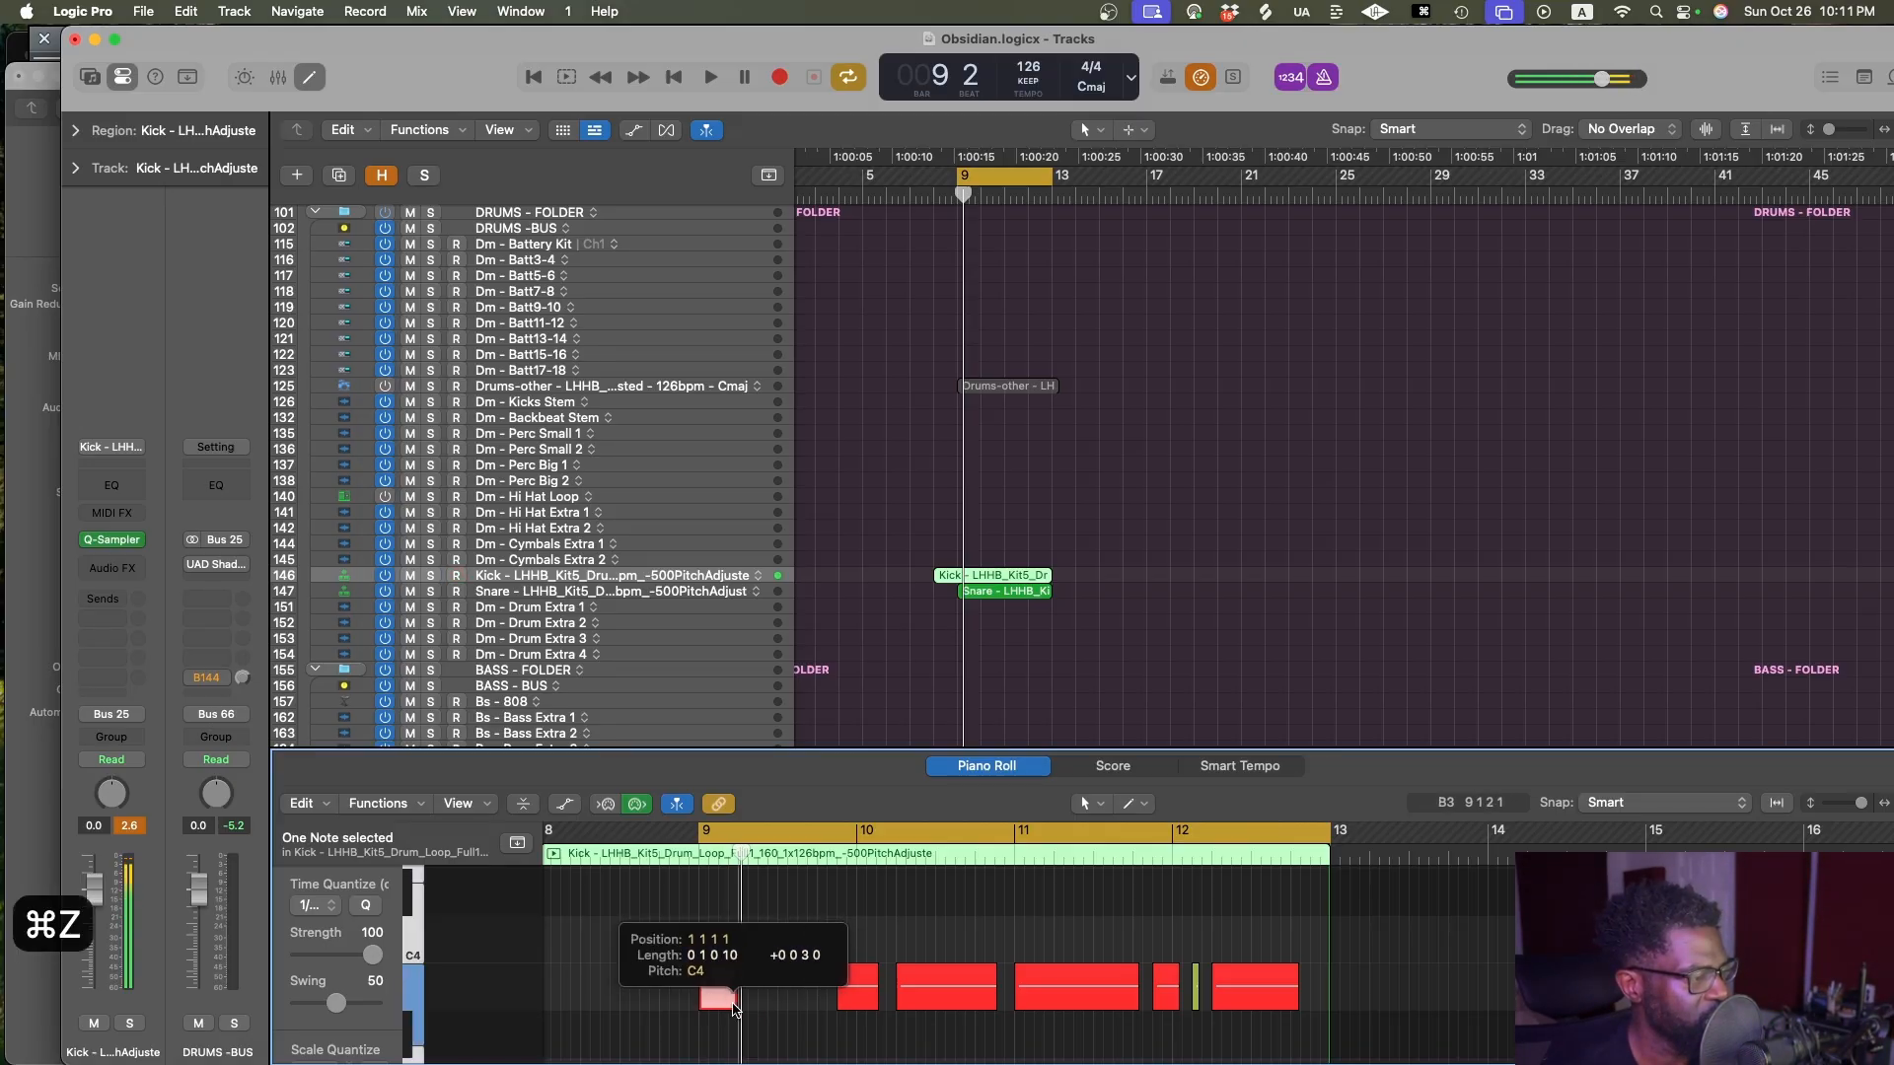
Split the kick region at bar 9 and delete the part before it
left_click(1164, 505)
key("space")
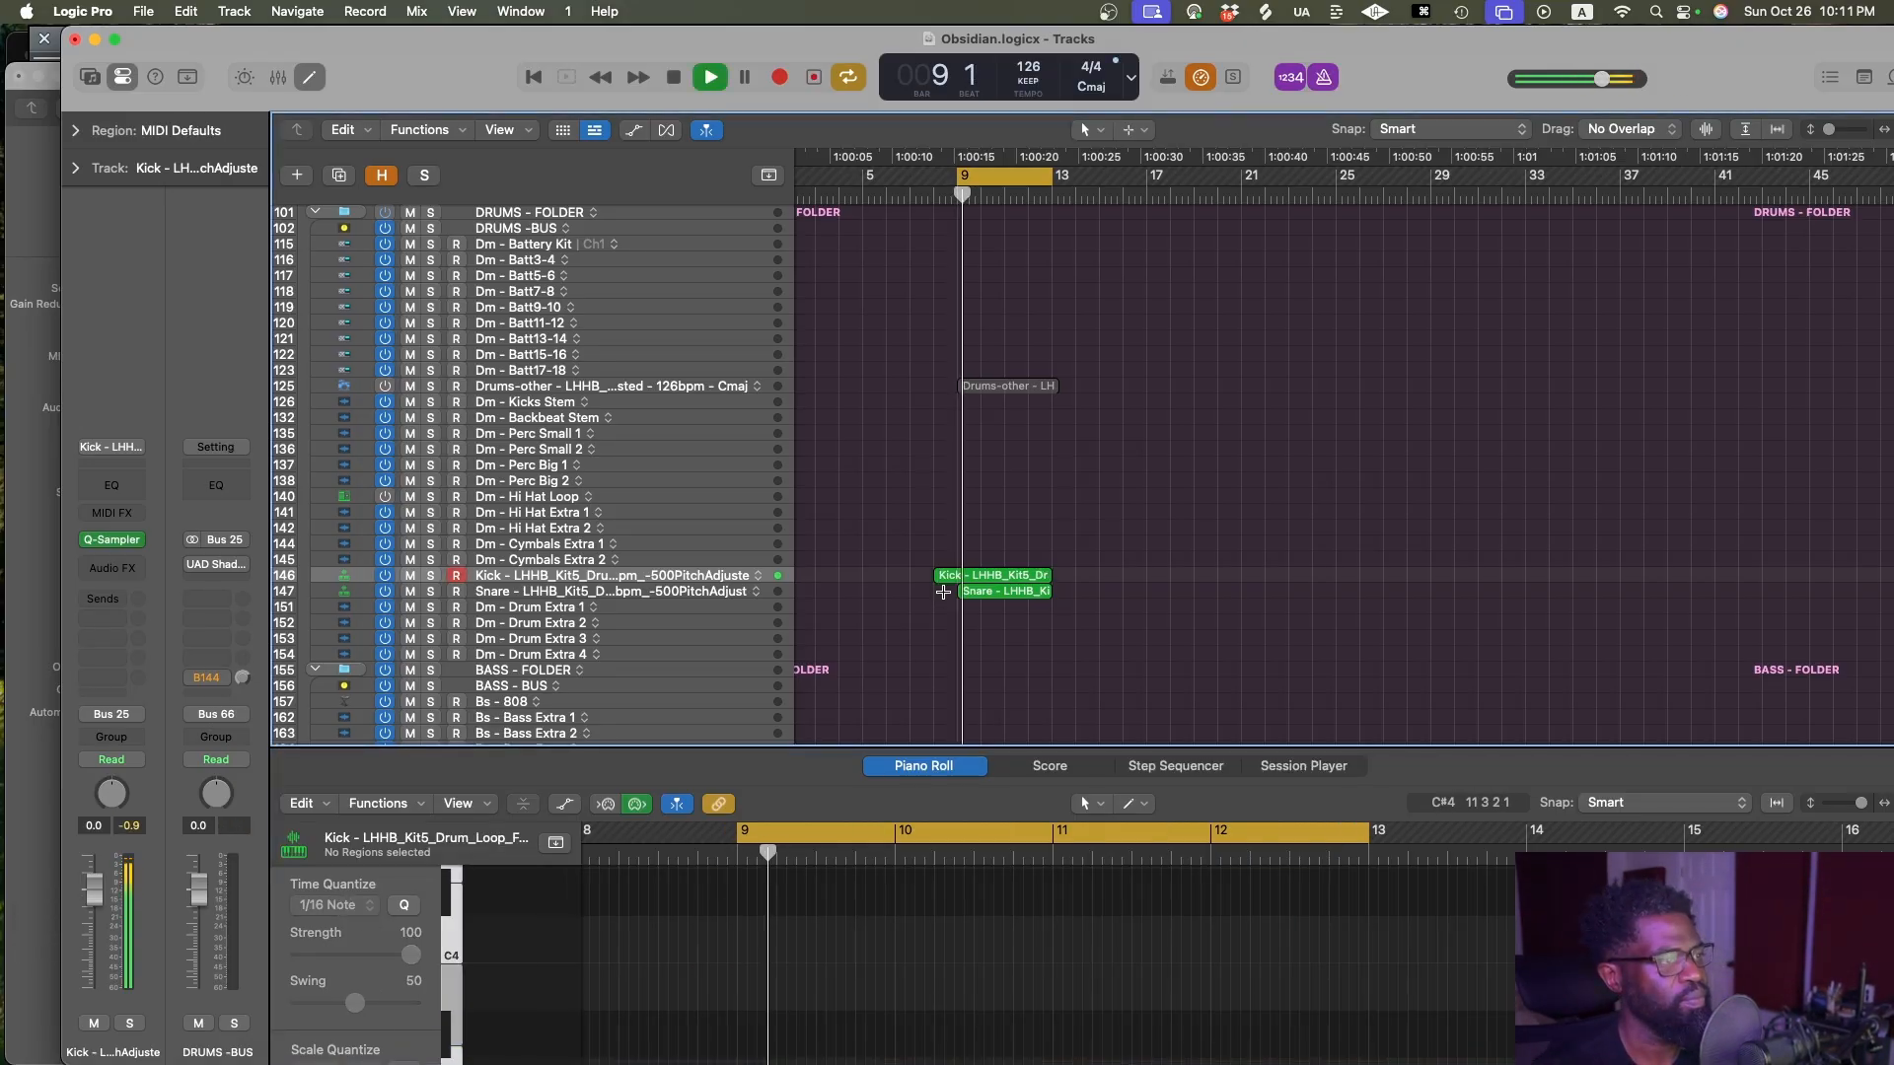
double_click(952, 574, "super")
left_click(944, 575)
key("Delete")
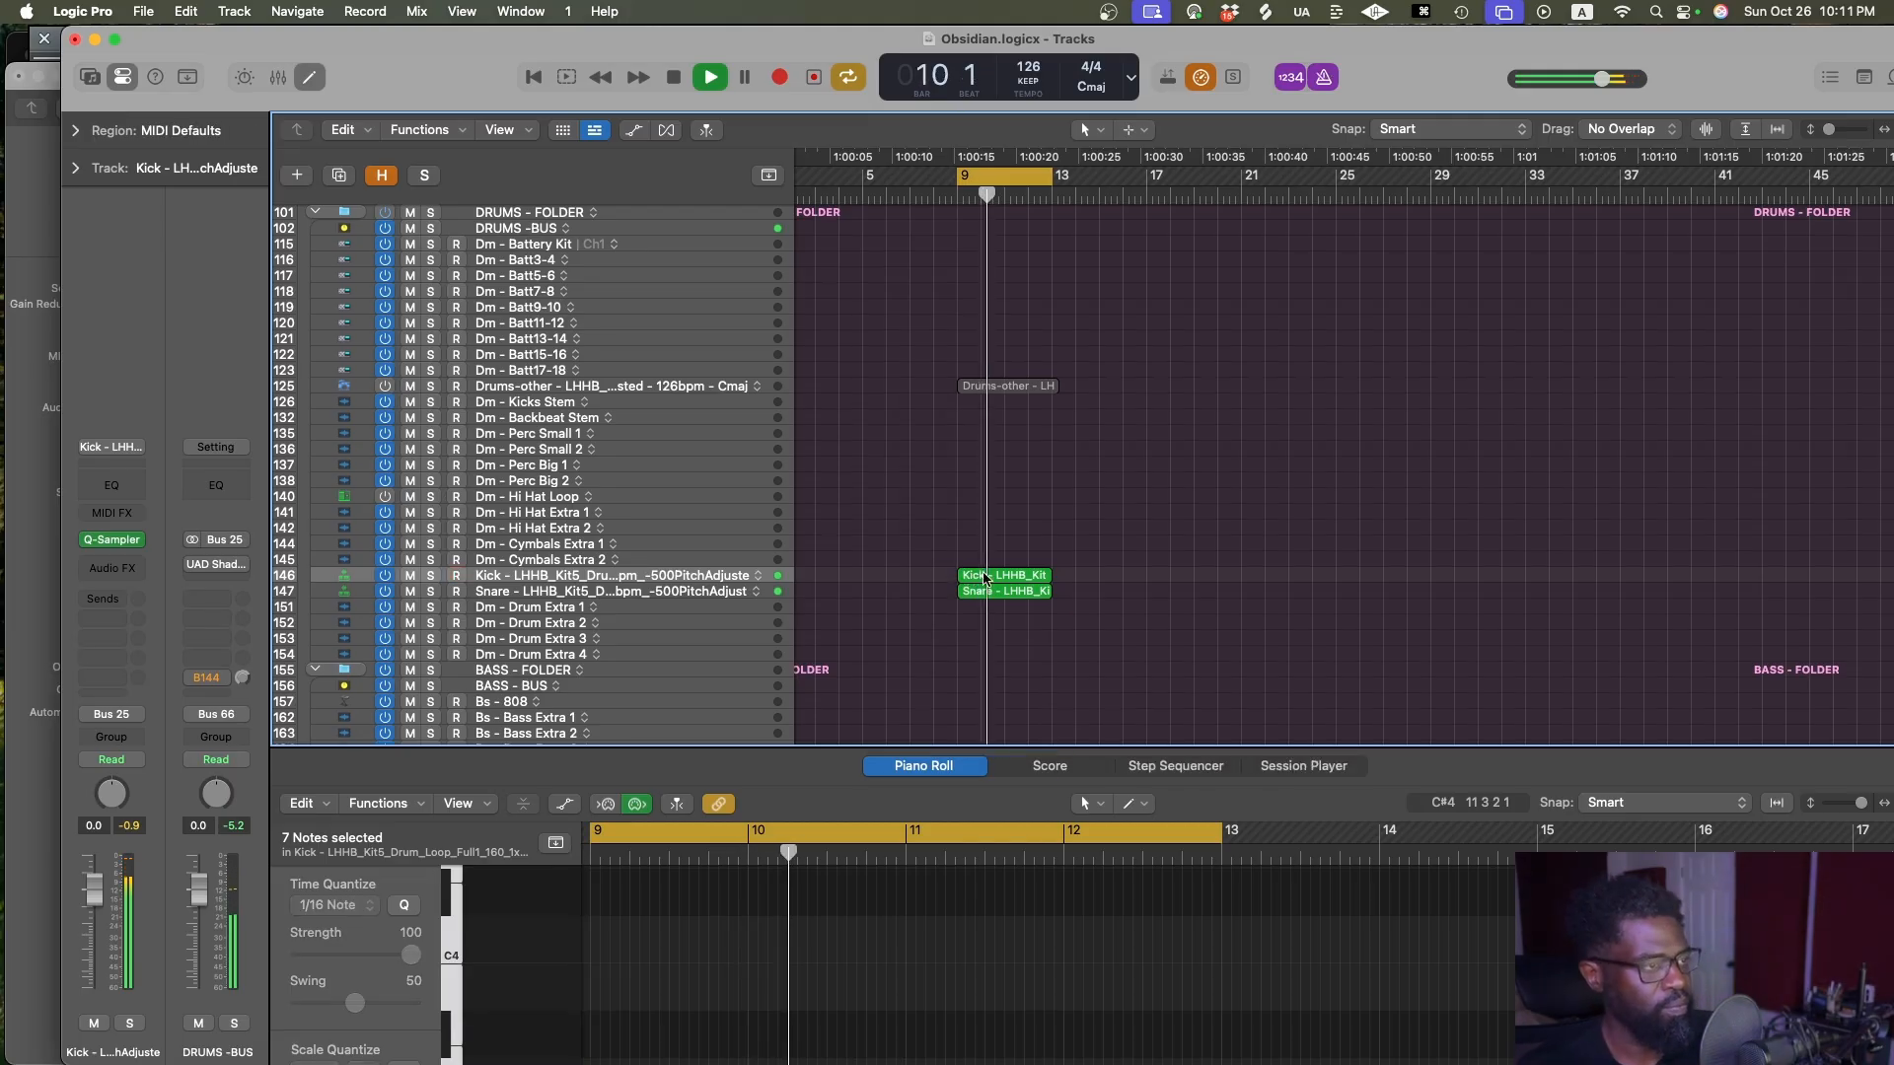
Repeat the kick and snare regions once up to bar 17 and set the cycle range to bars 9 to 17
mouse_move(1083, 560)
left_mouse_down()
mouse_move(1003, 608)
mouse_move(1100, 584)
mouse_move(989, 596)
left_mouse_up()
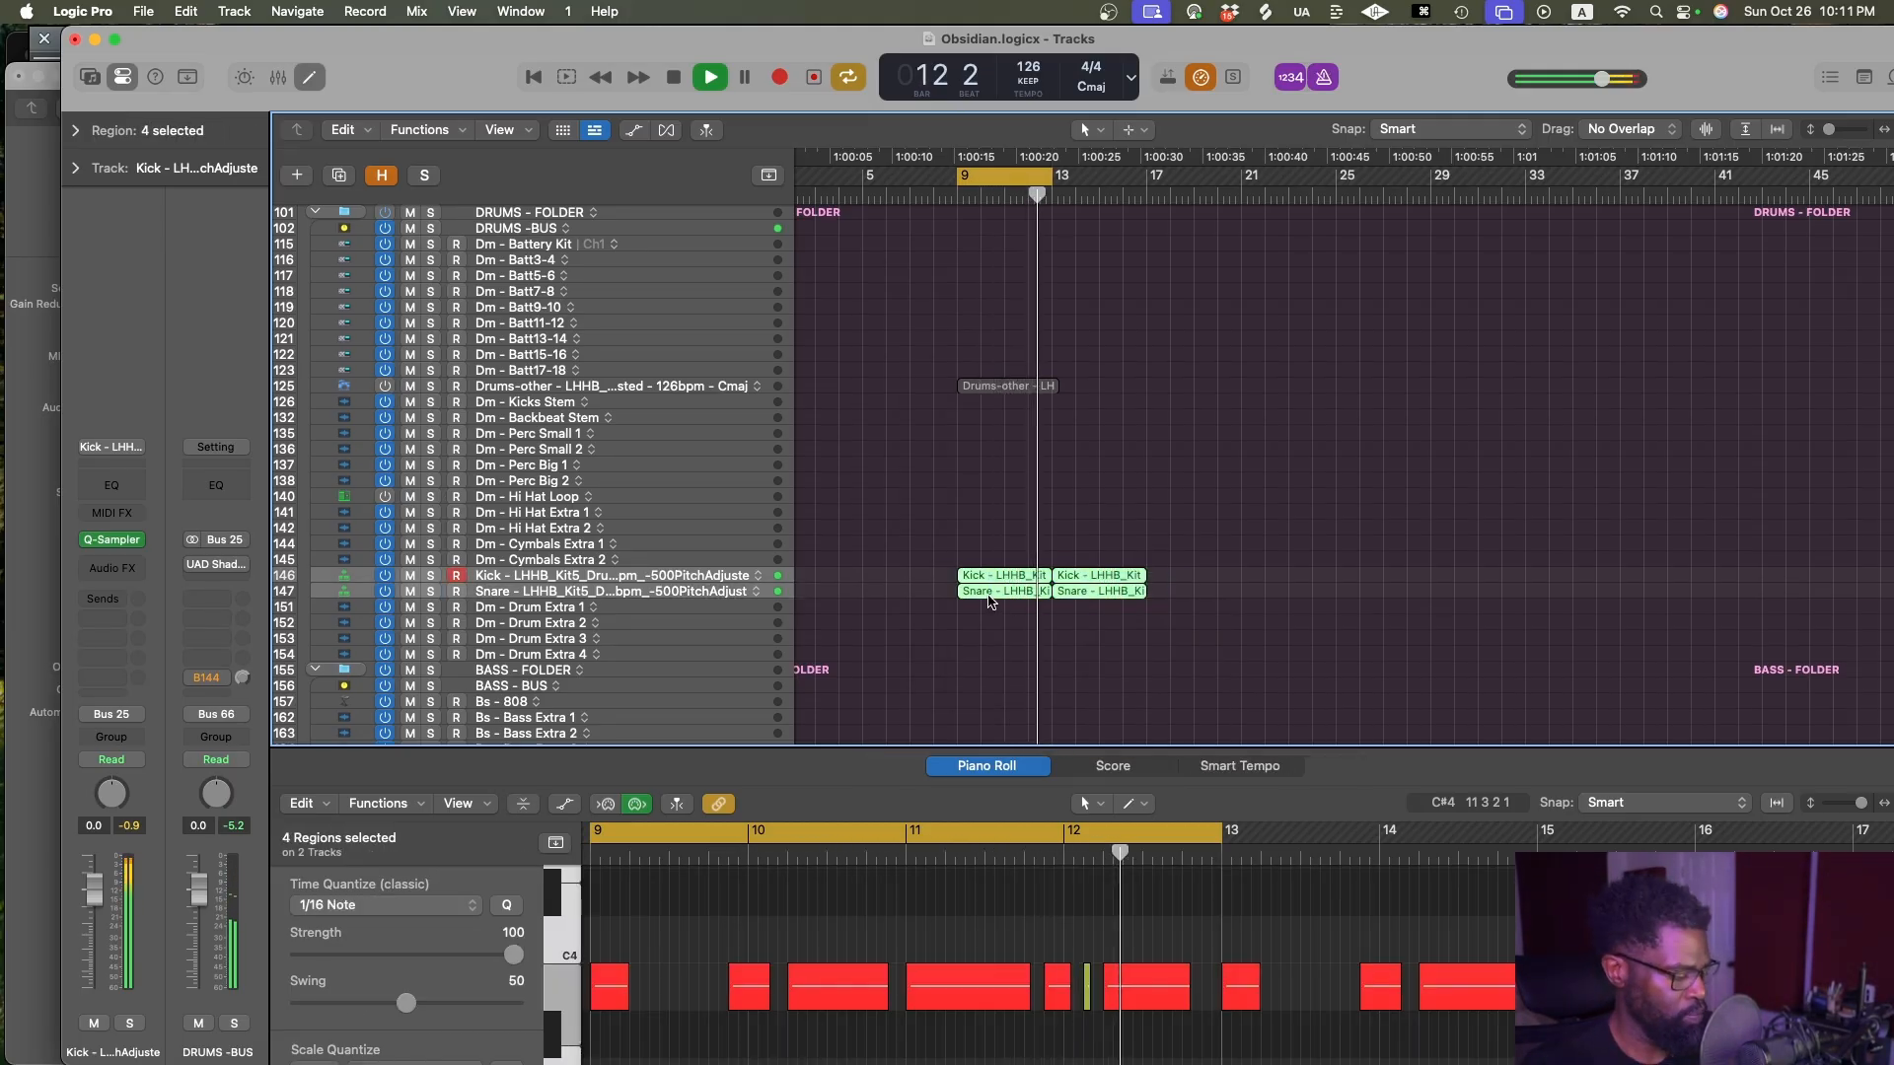
key("super+u")
key("ctrl+alt+z")
key("ctrl+alt+Left")
key("ctrl+alt+Up")
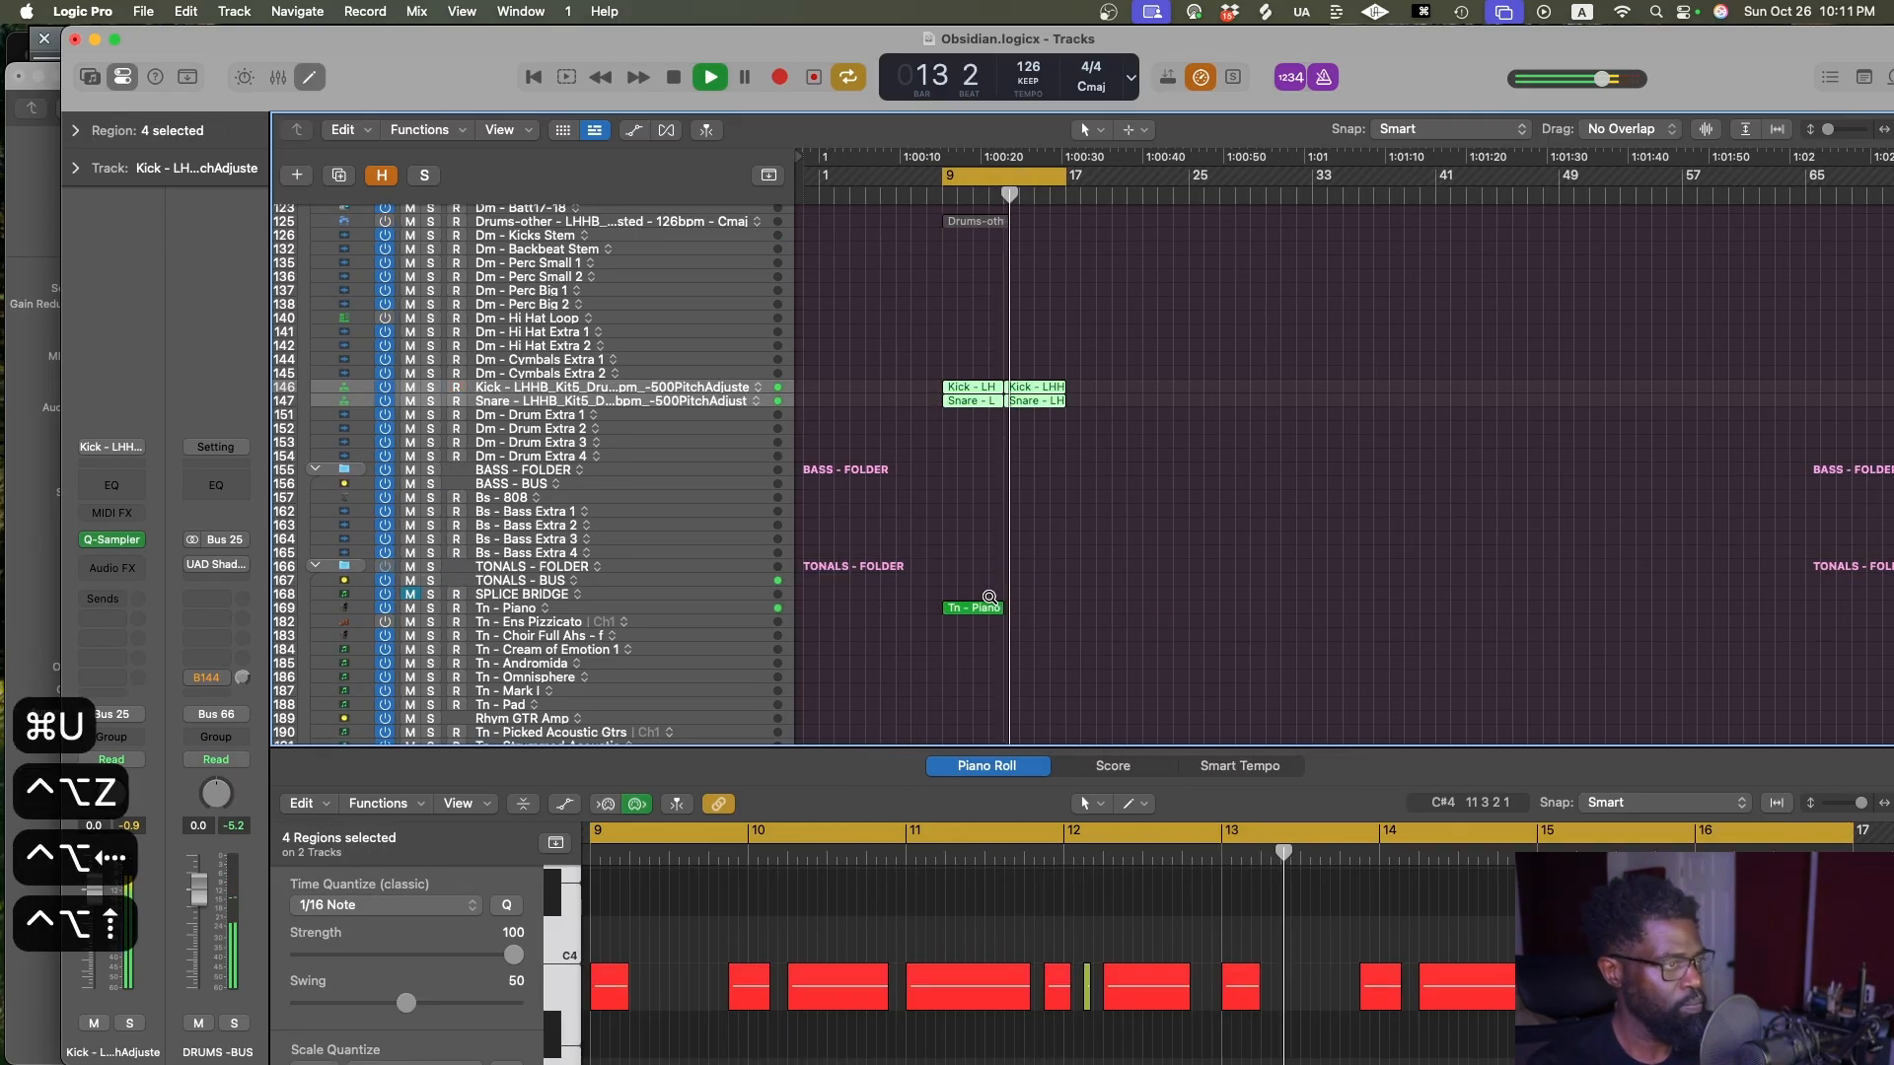
Repeat the Tn - Piano region once to fill bars 13 to 17, and save the project
key("ctrl+alt+Right")
key("ctrl+alt+Left")
mouse_move(977, 609)
left_mouse_down()
mouse_move(1037, 611)
mouse_move(998, 600)
left_mouse_up()
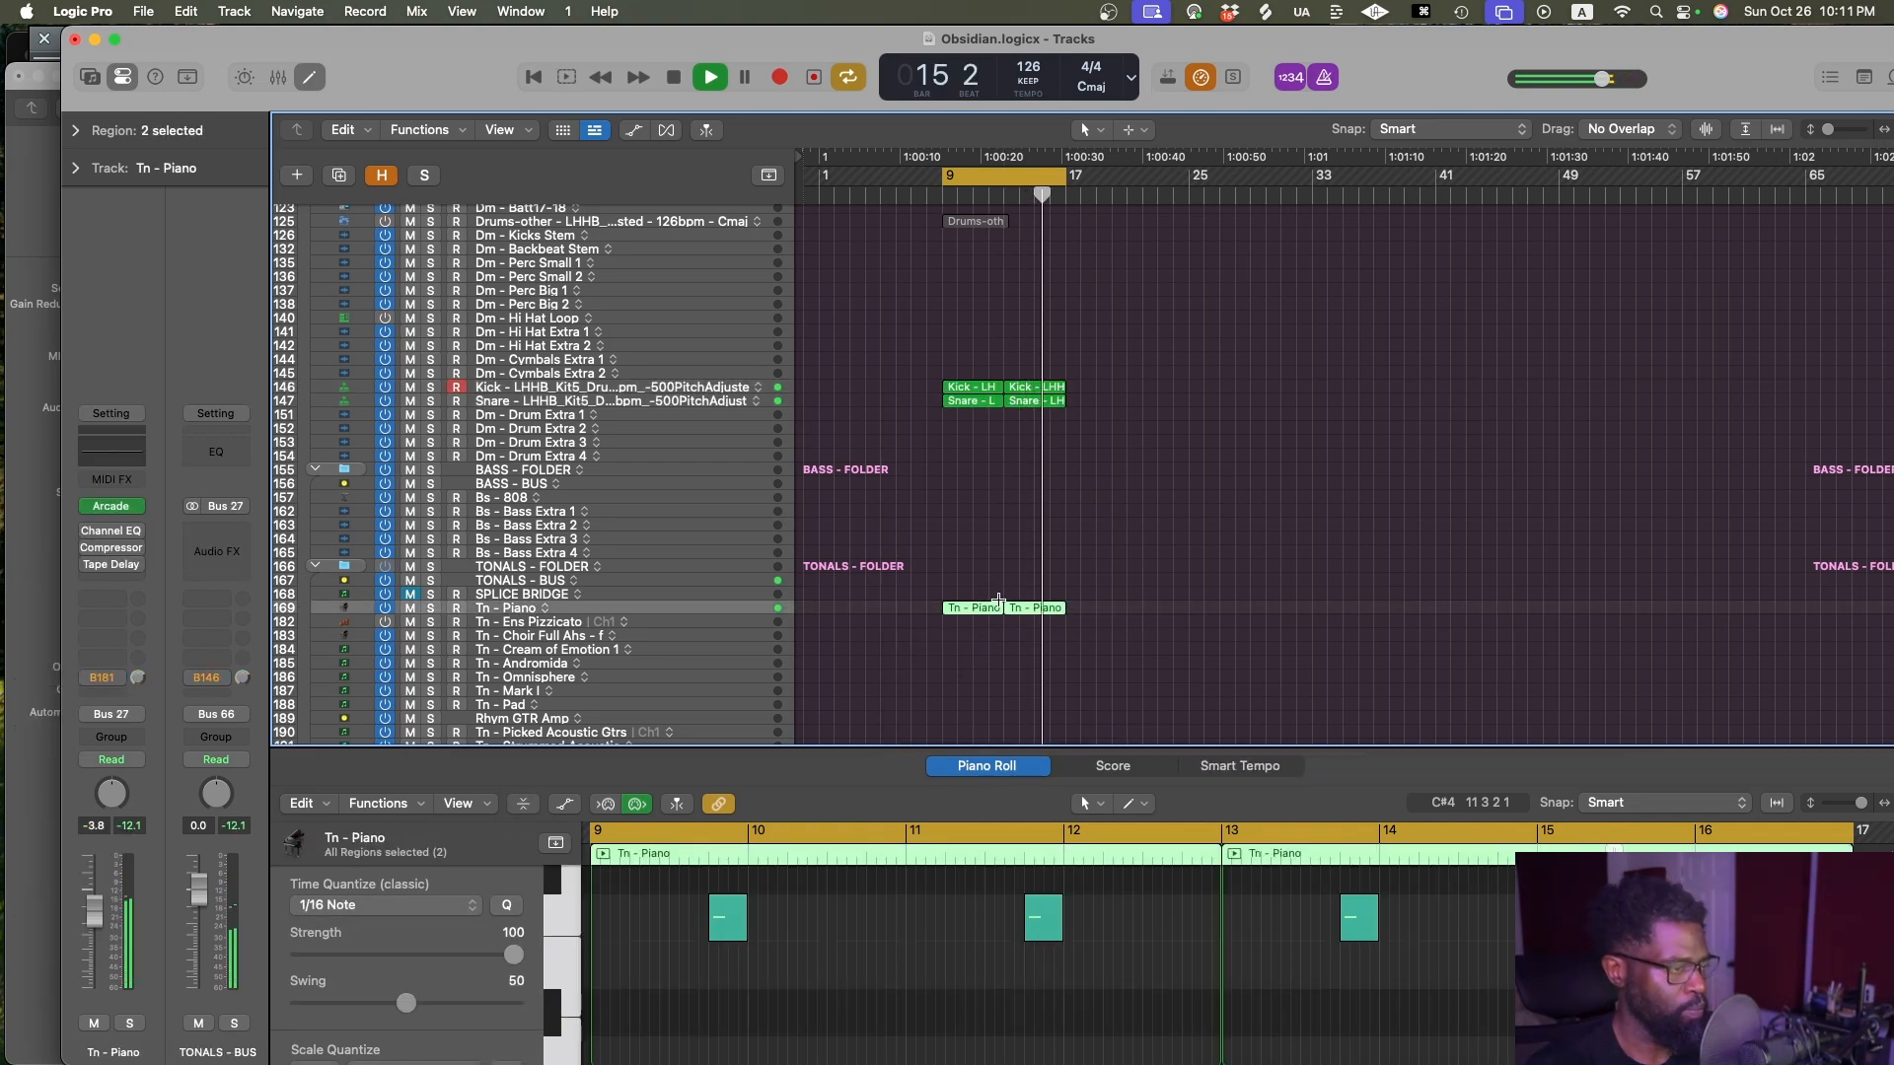
key("super+u")
key("super+s")
key("super+s")
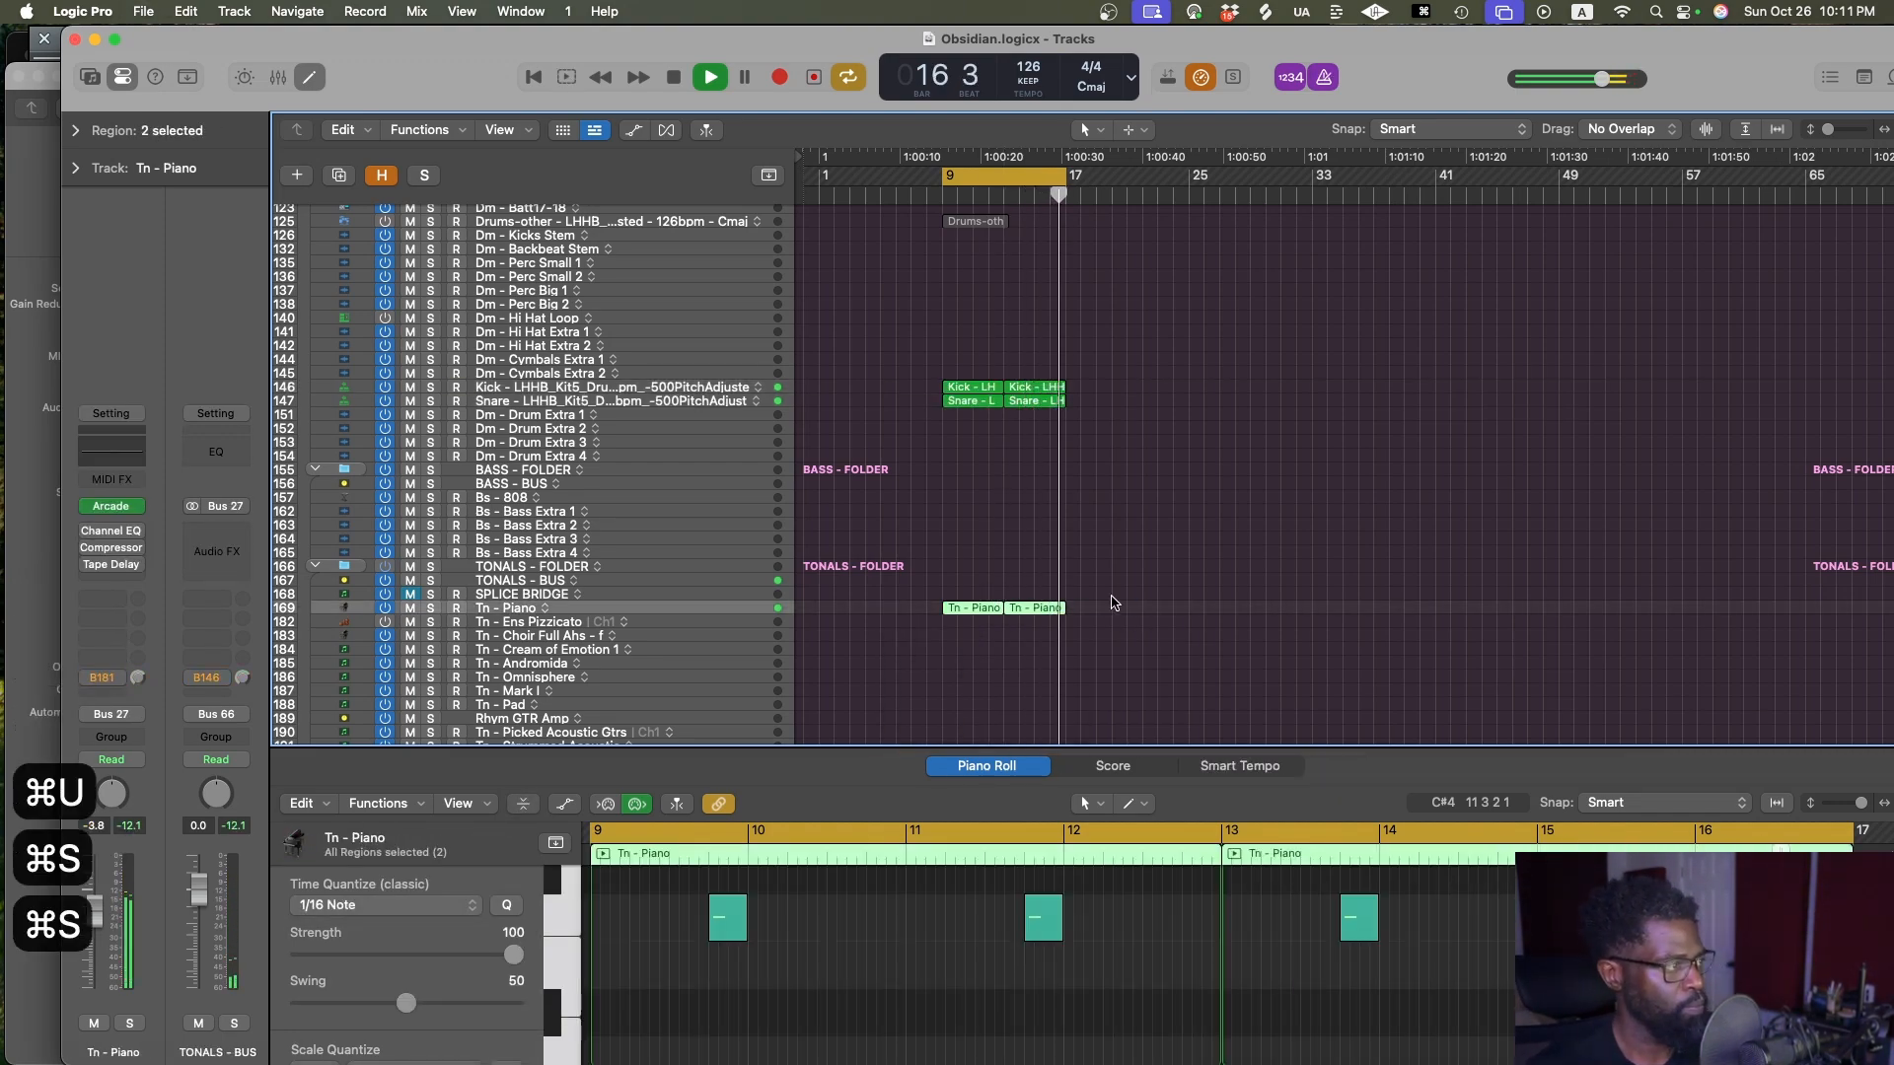
left_click(1115, 590)
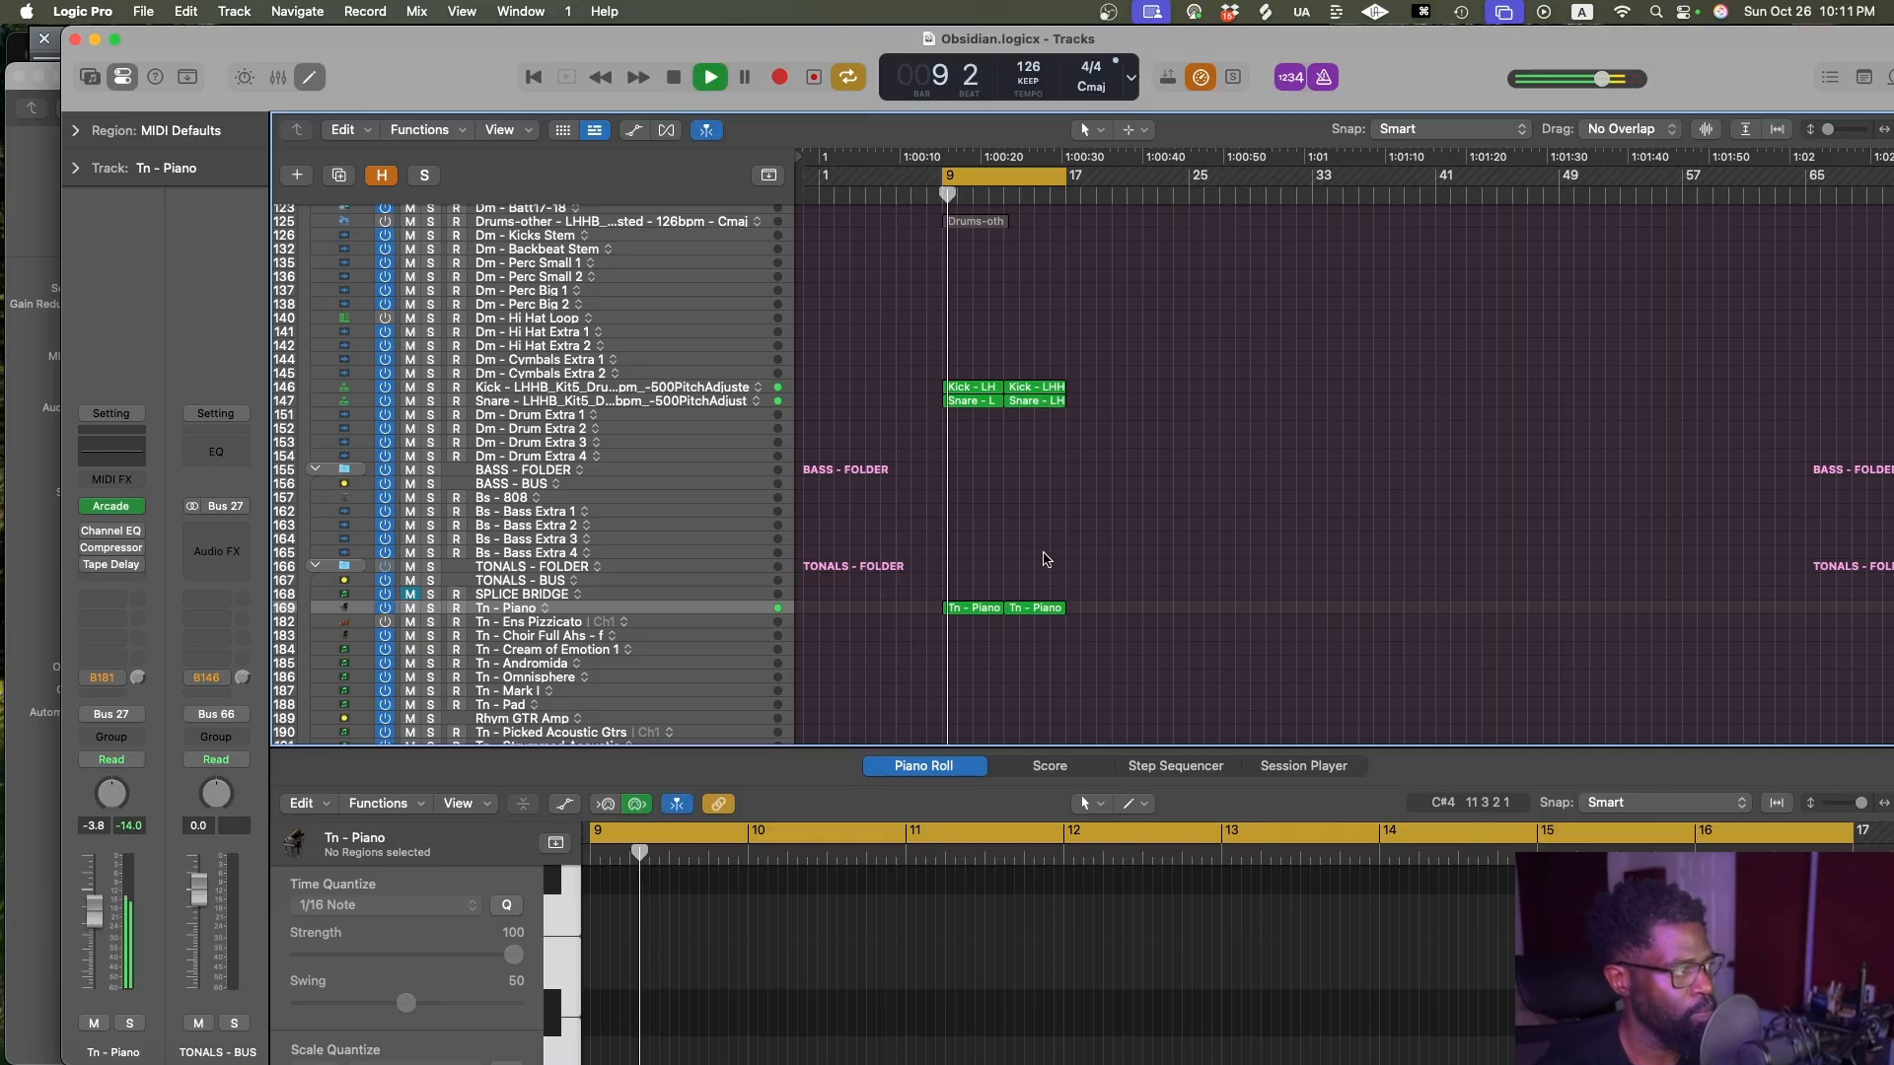
Stop playback, replace the Channel EQ on the Tn - Piano track with a stereo XLN Audio RC-20 Retro Color, and save
key("space")
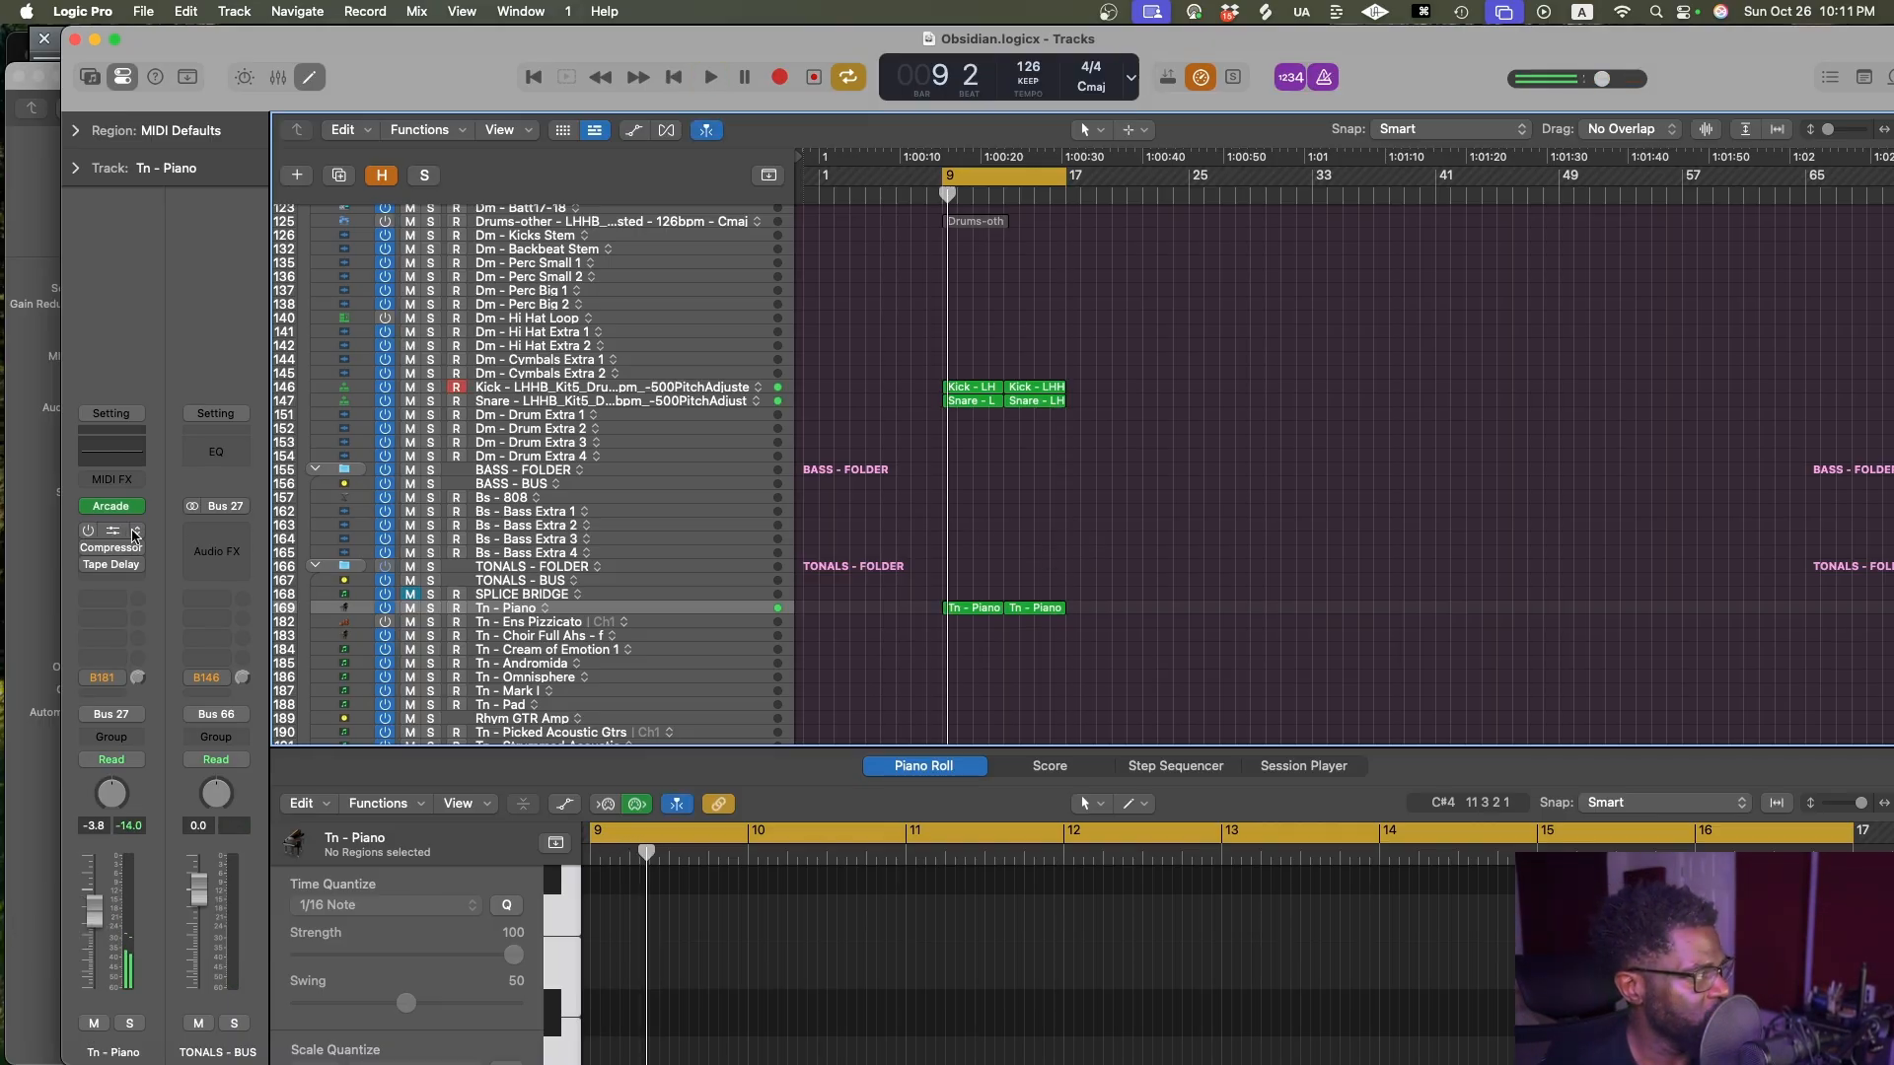
left_click(135, 536)
mouse_move(257, 1039)
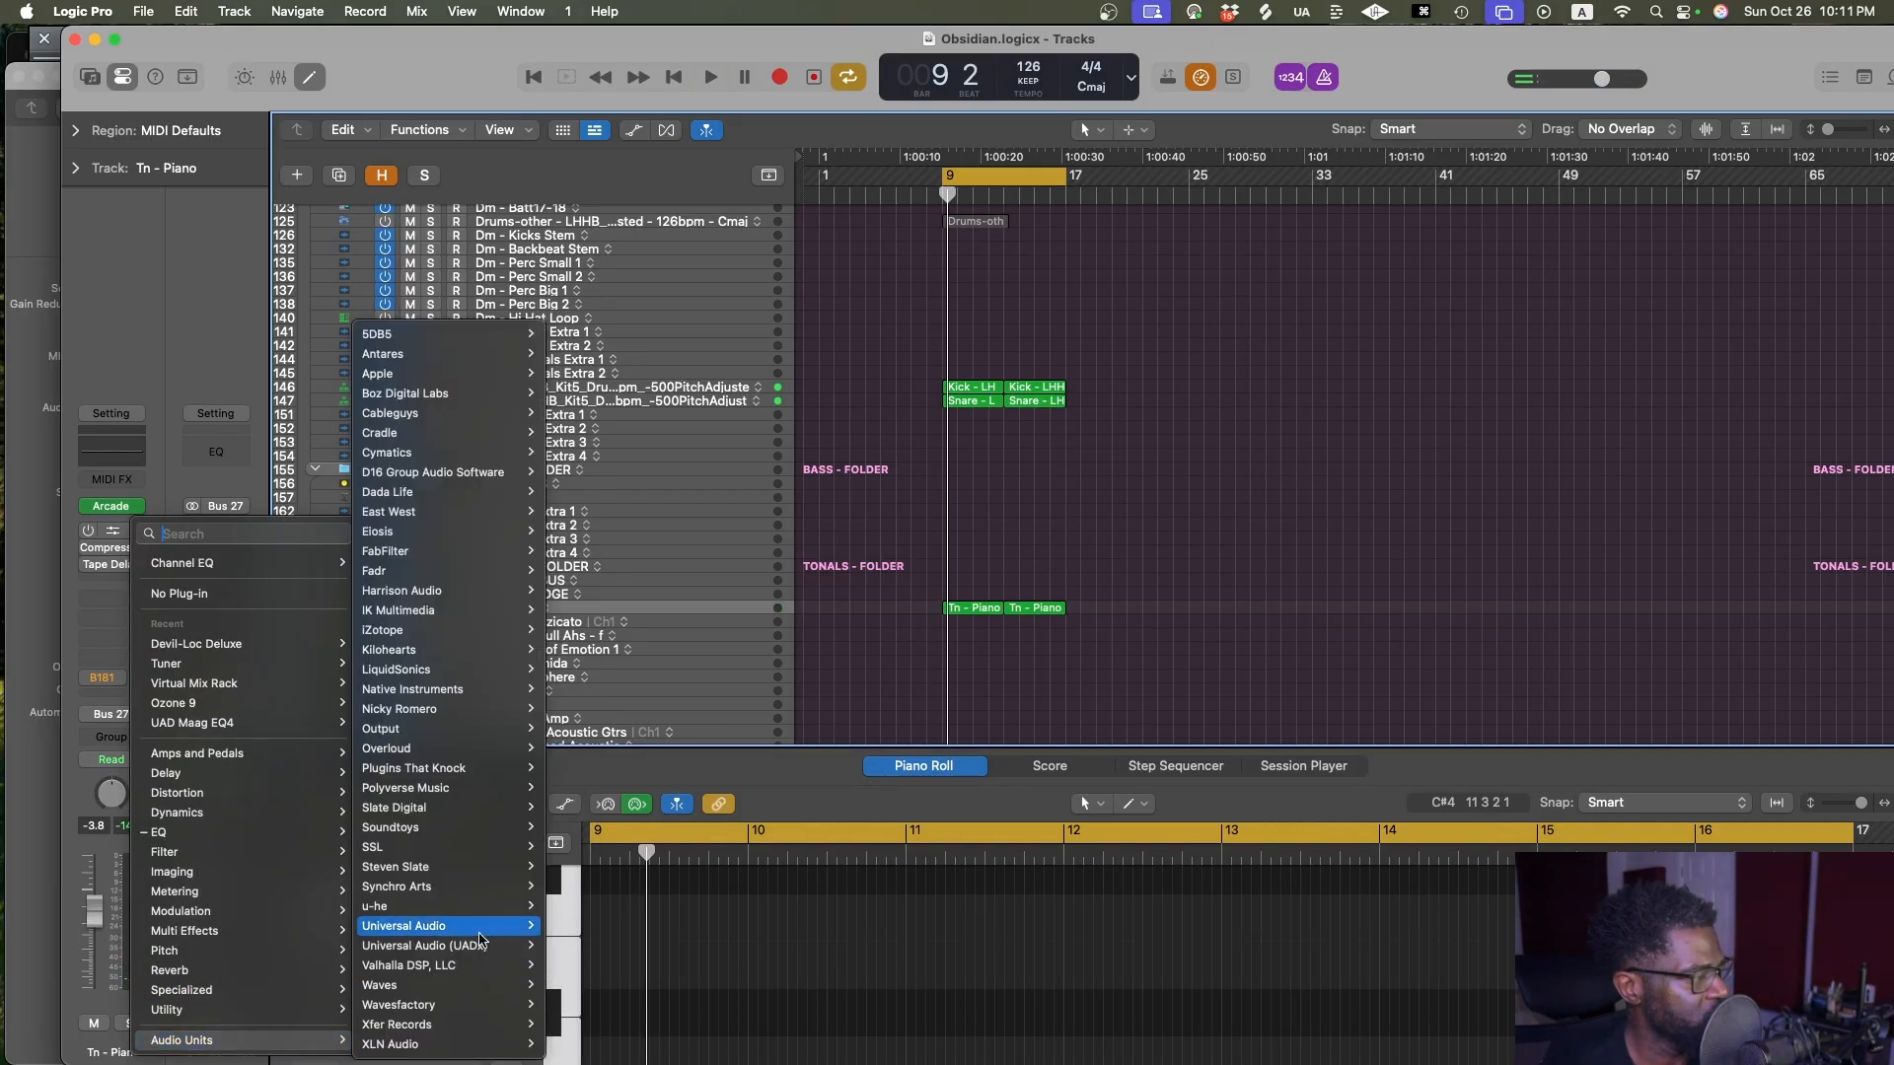
mouse_move(470, 1028)
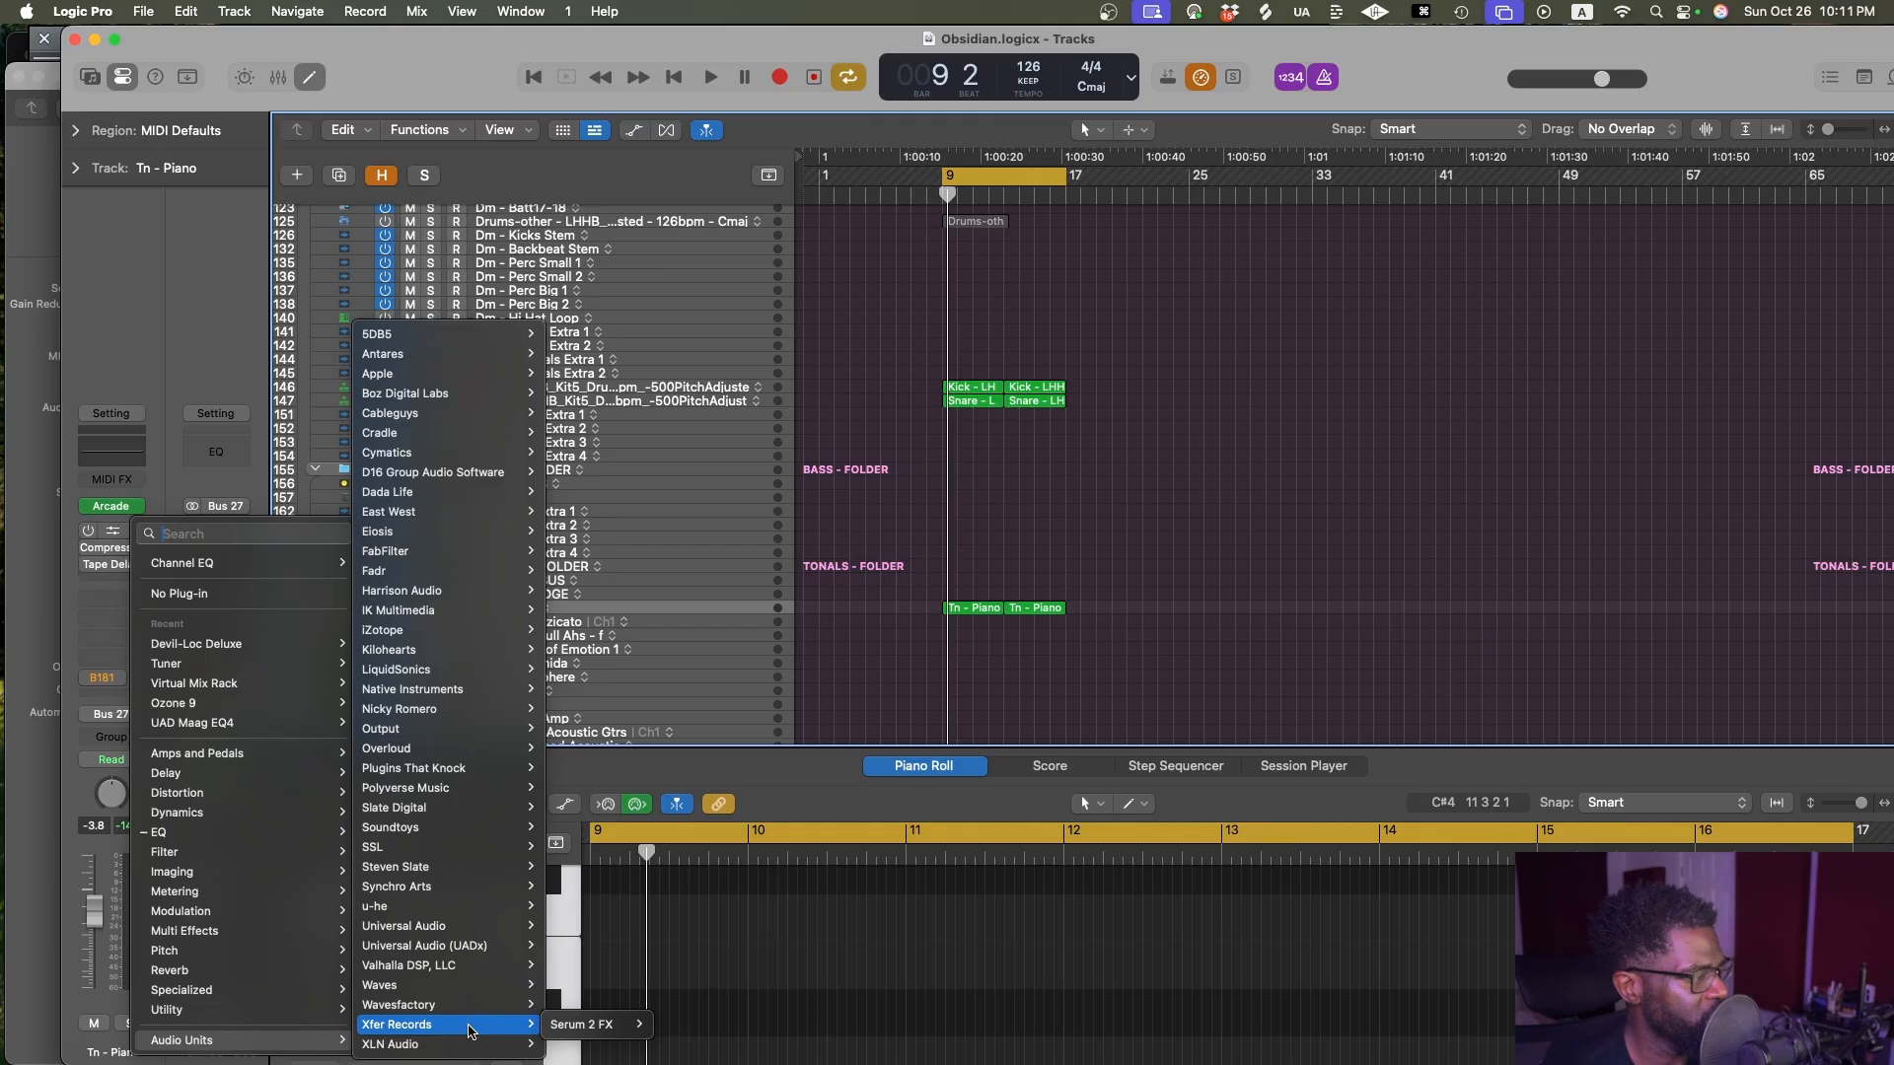
mouse_move(591, 1024)
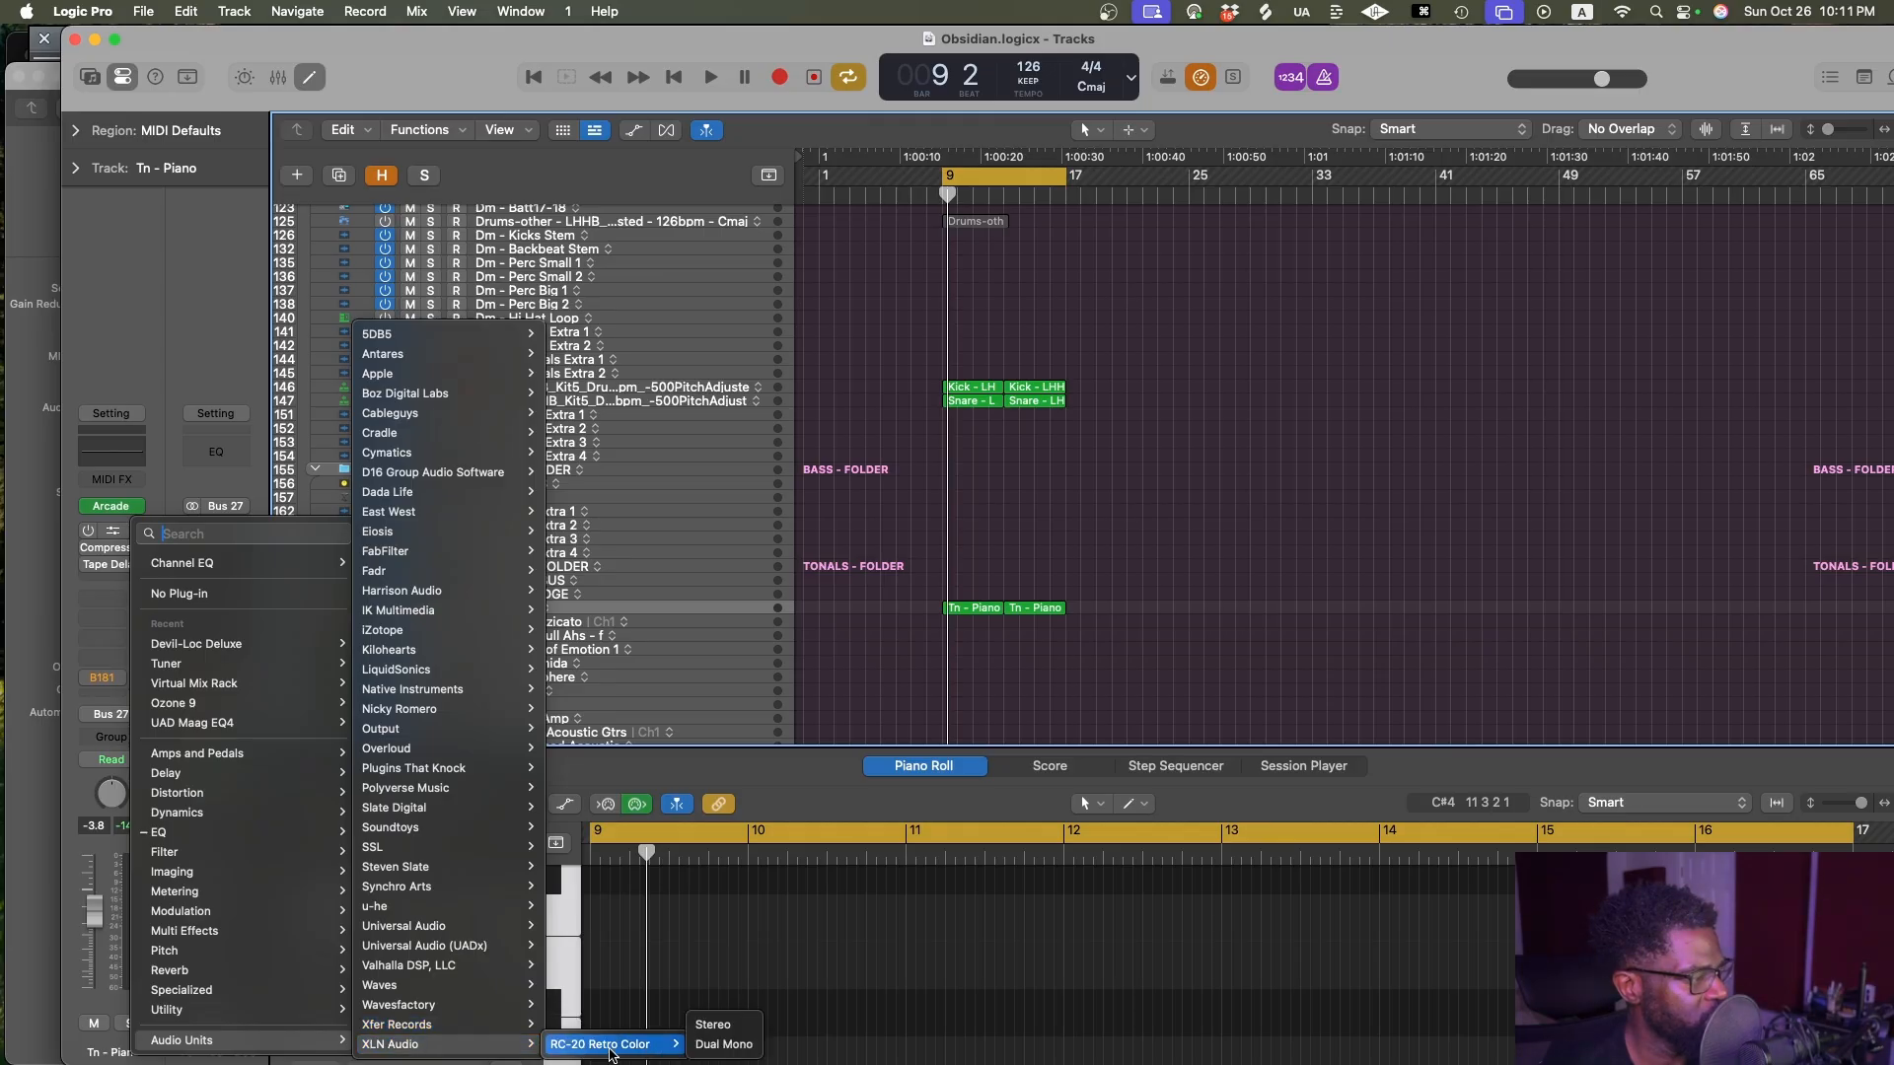
left_click(703, 1023)
key("super+s")
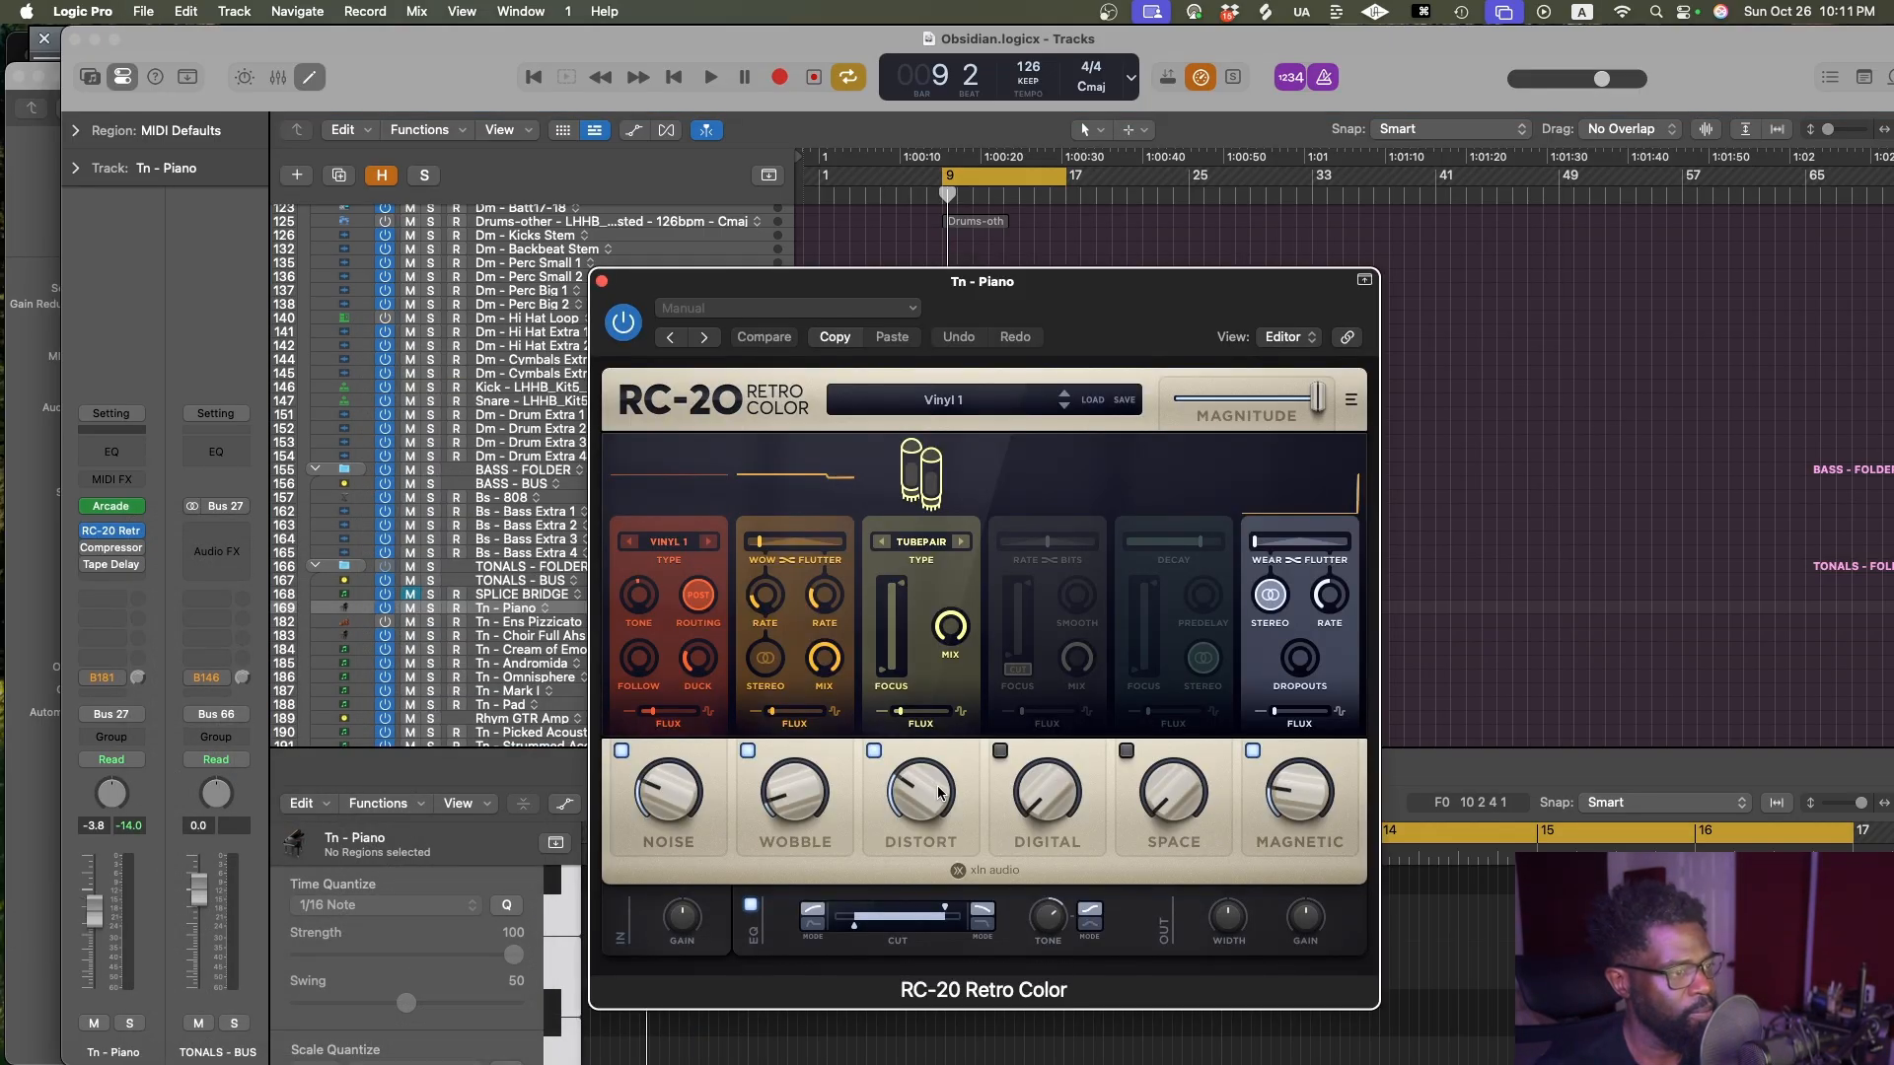
Lower the RC-20 Tone to -4.1 dB and turn off the Noise and Wobble modules during playback
left_click_drag(1051, 923, 1024, 999)
key("space")
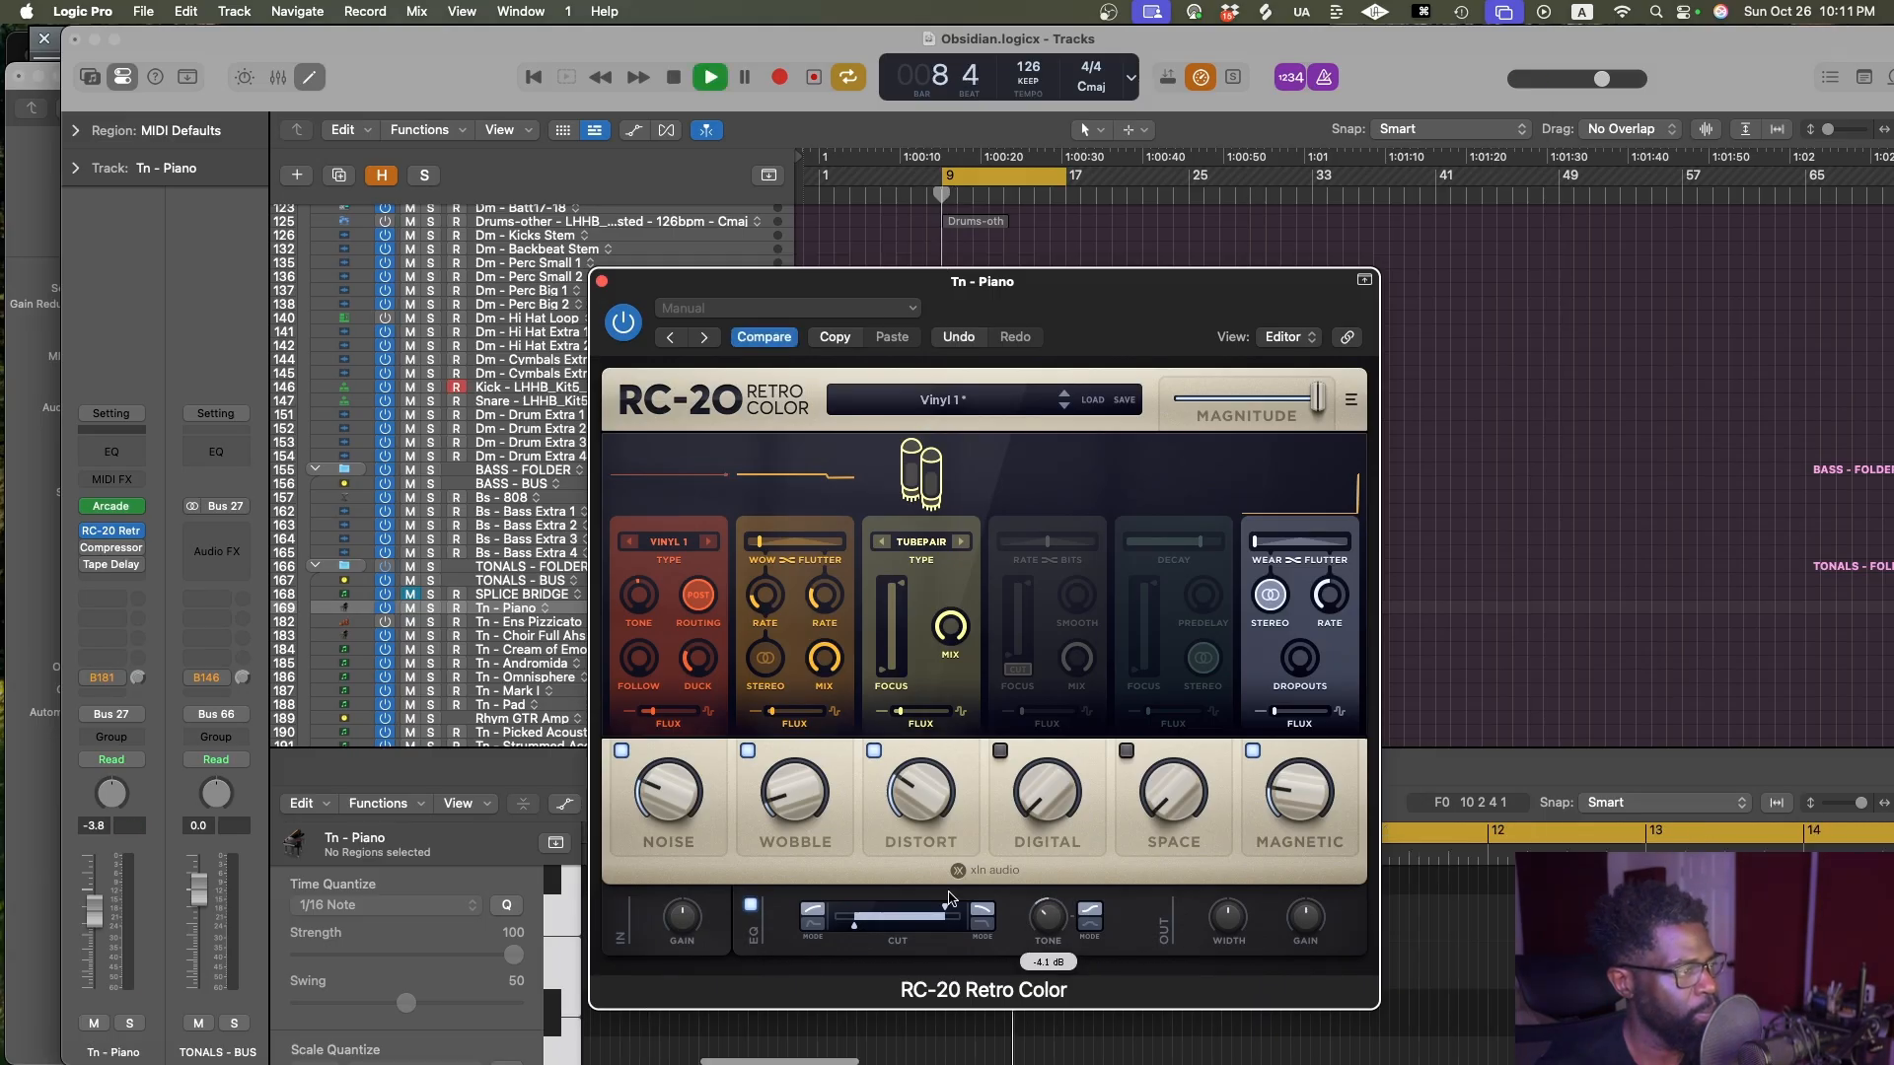
left_click(620, 751)
left_click(748, 750)
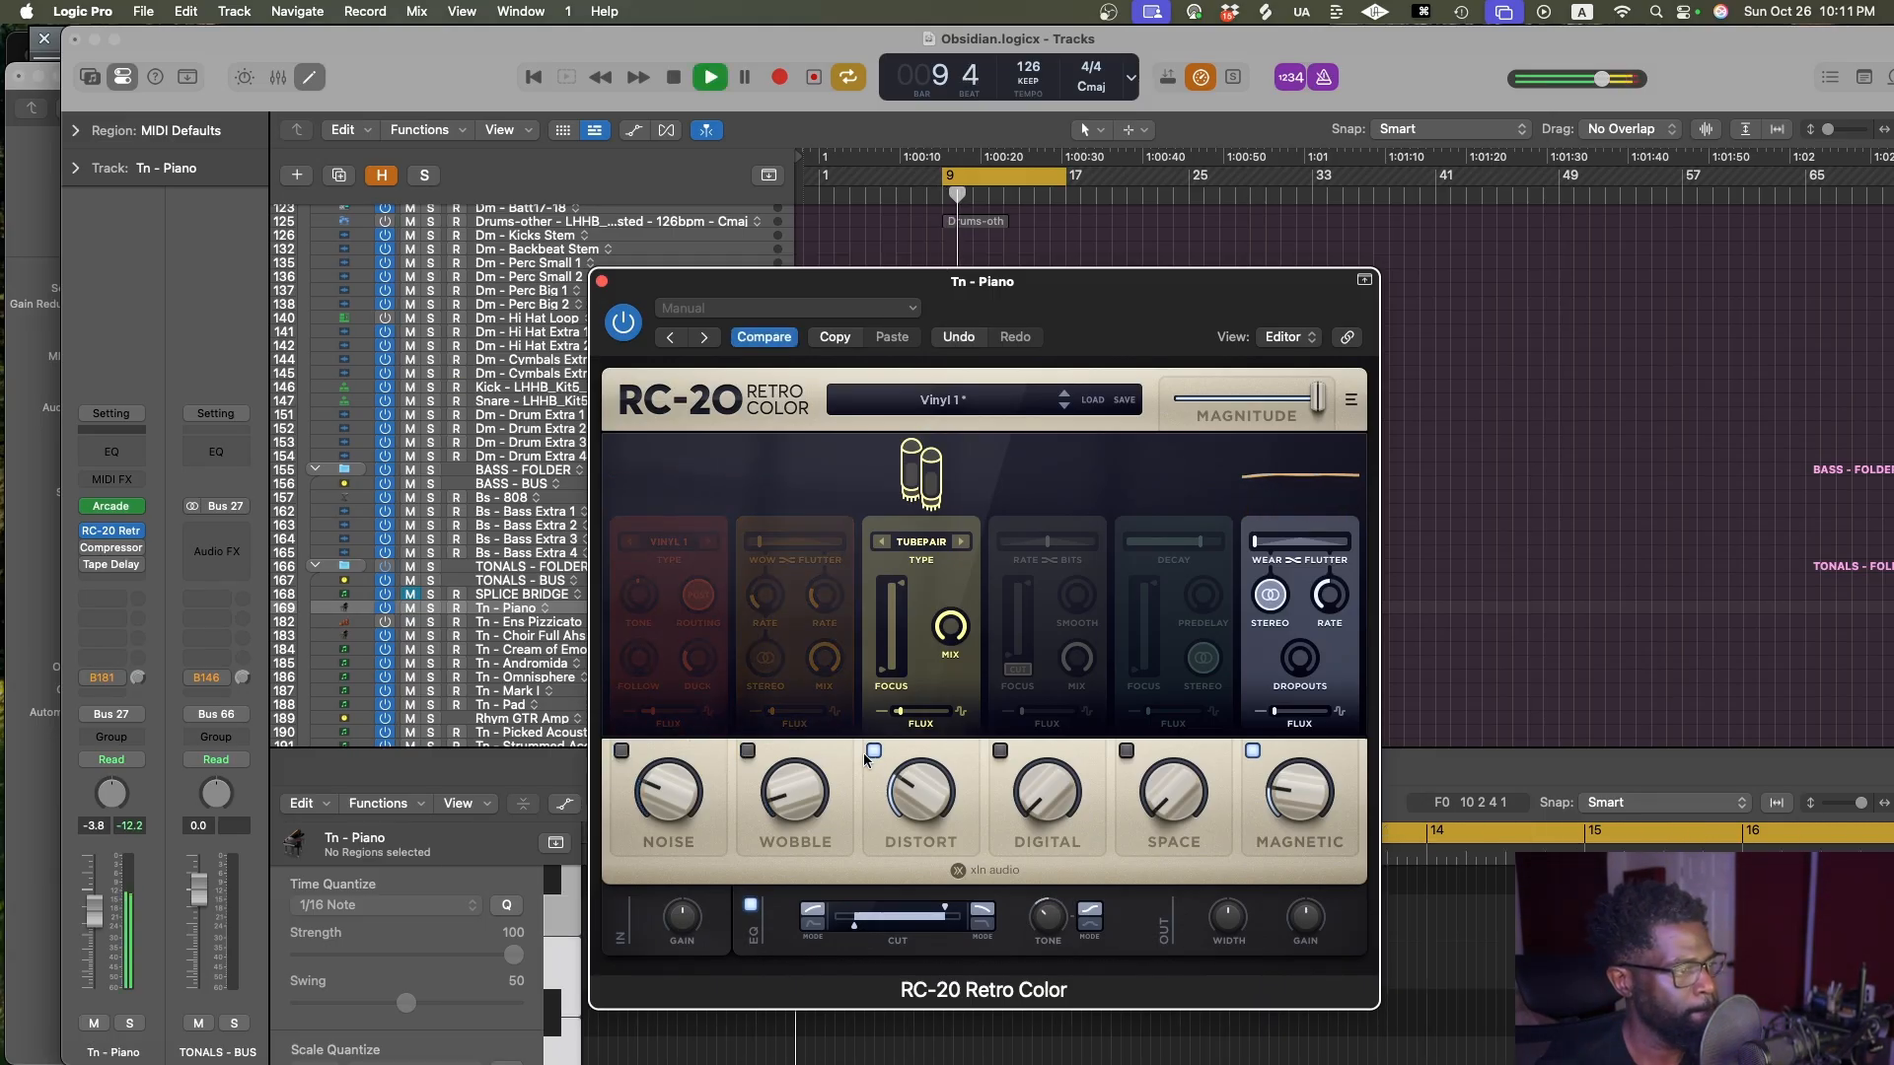
Darken the RC-20 Tone further, raise the EQ low cut to 173 Hz, and set Distort to 13 %
left_click_drag(1045, 917, 1046, 954)
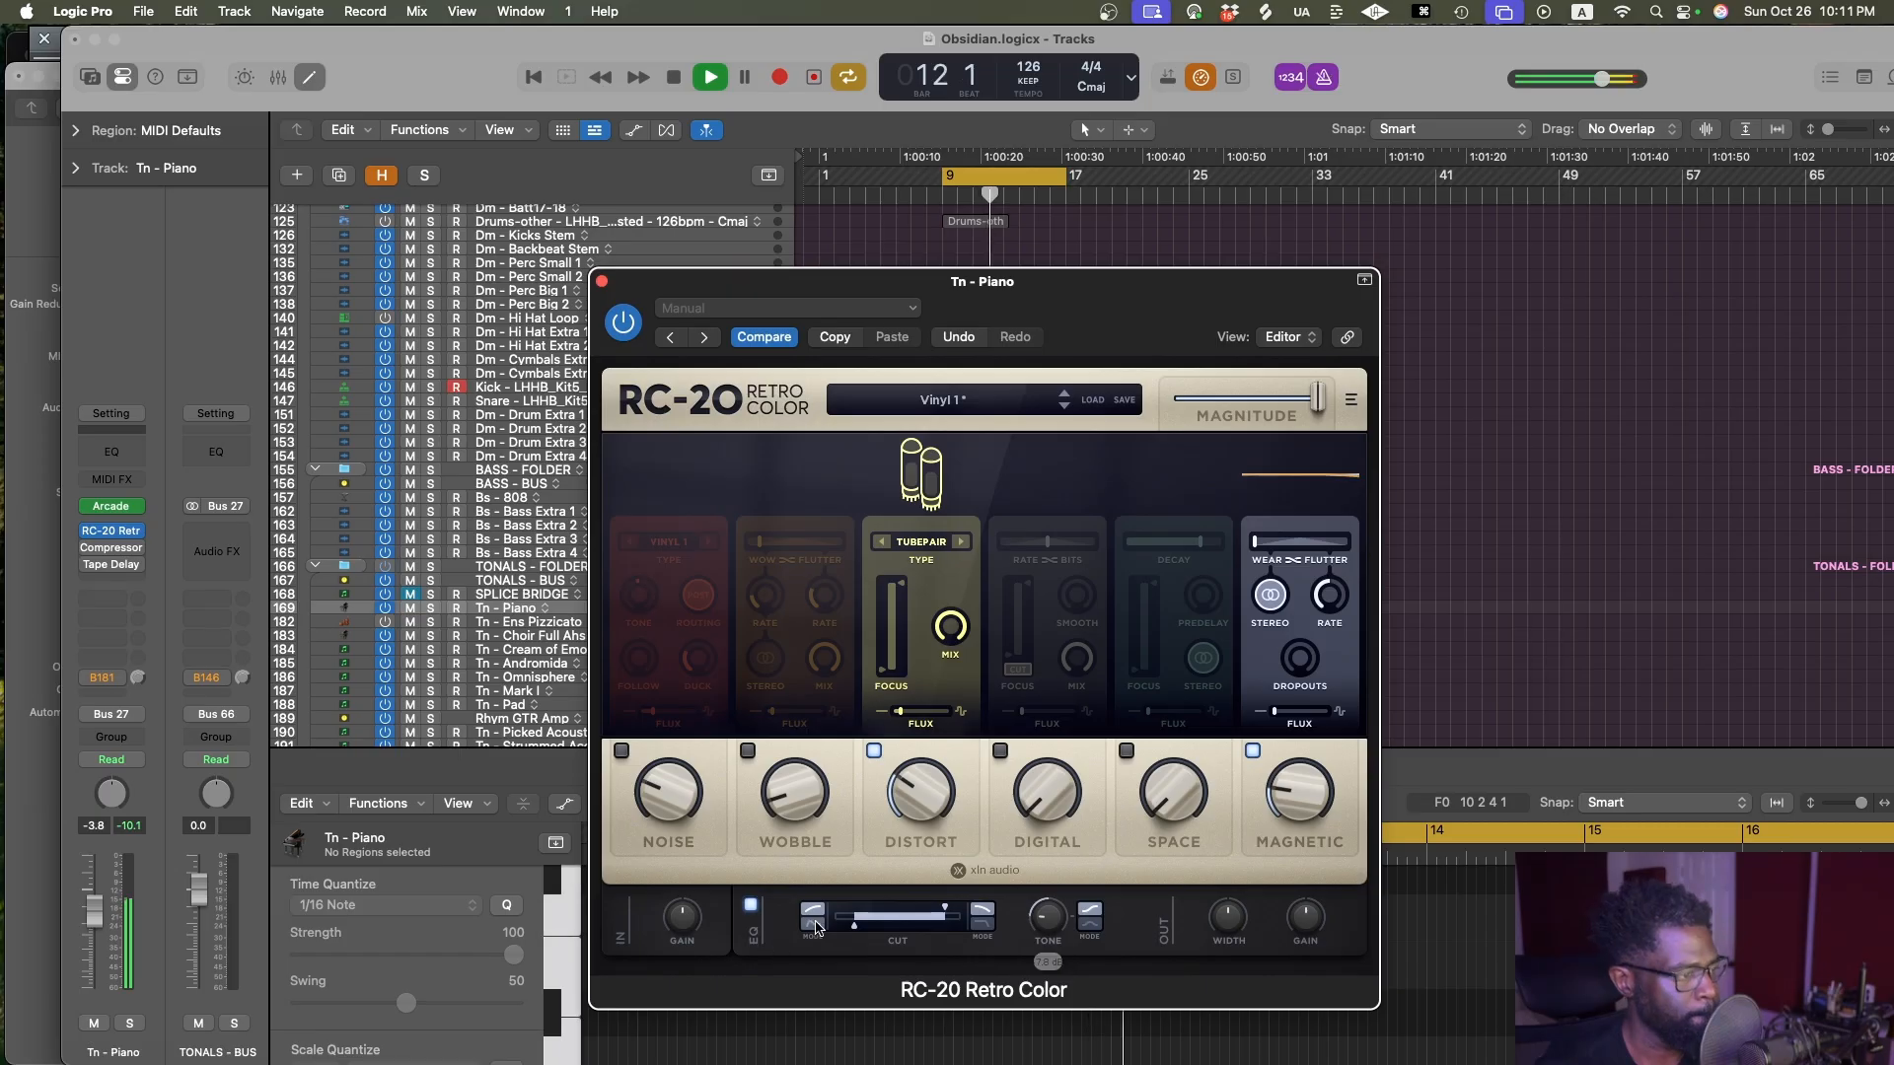
left_click_drag(854, 927, 873, 932)
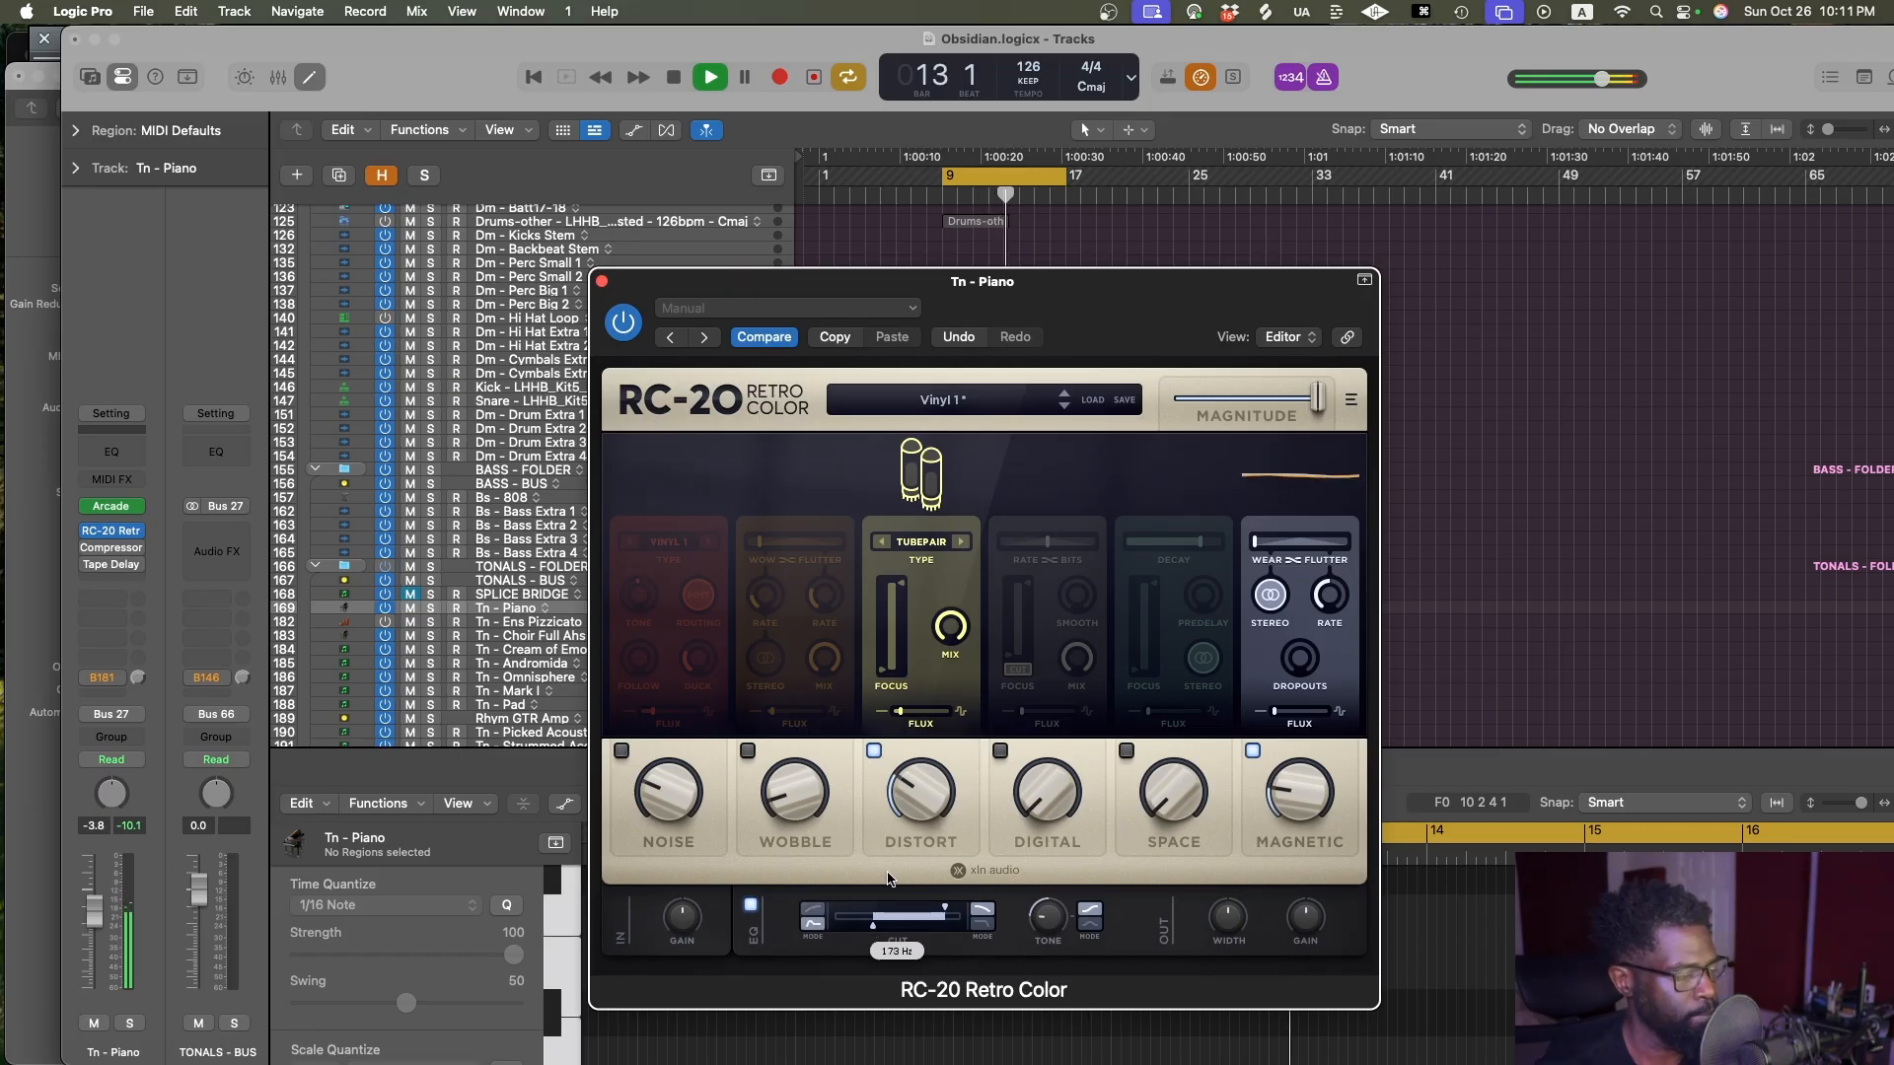
left_click_drag(909, 807, 907, 874)
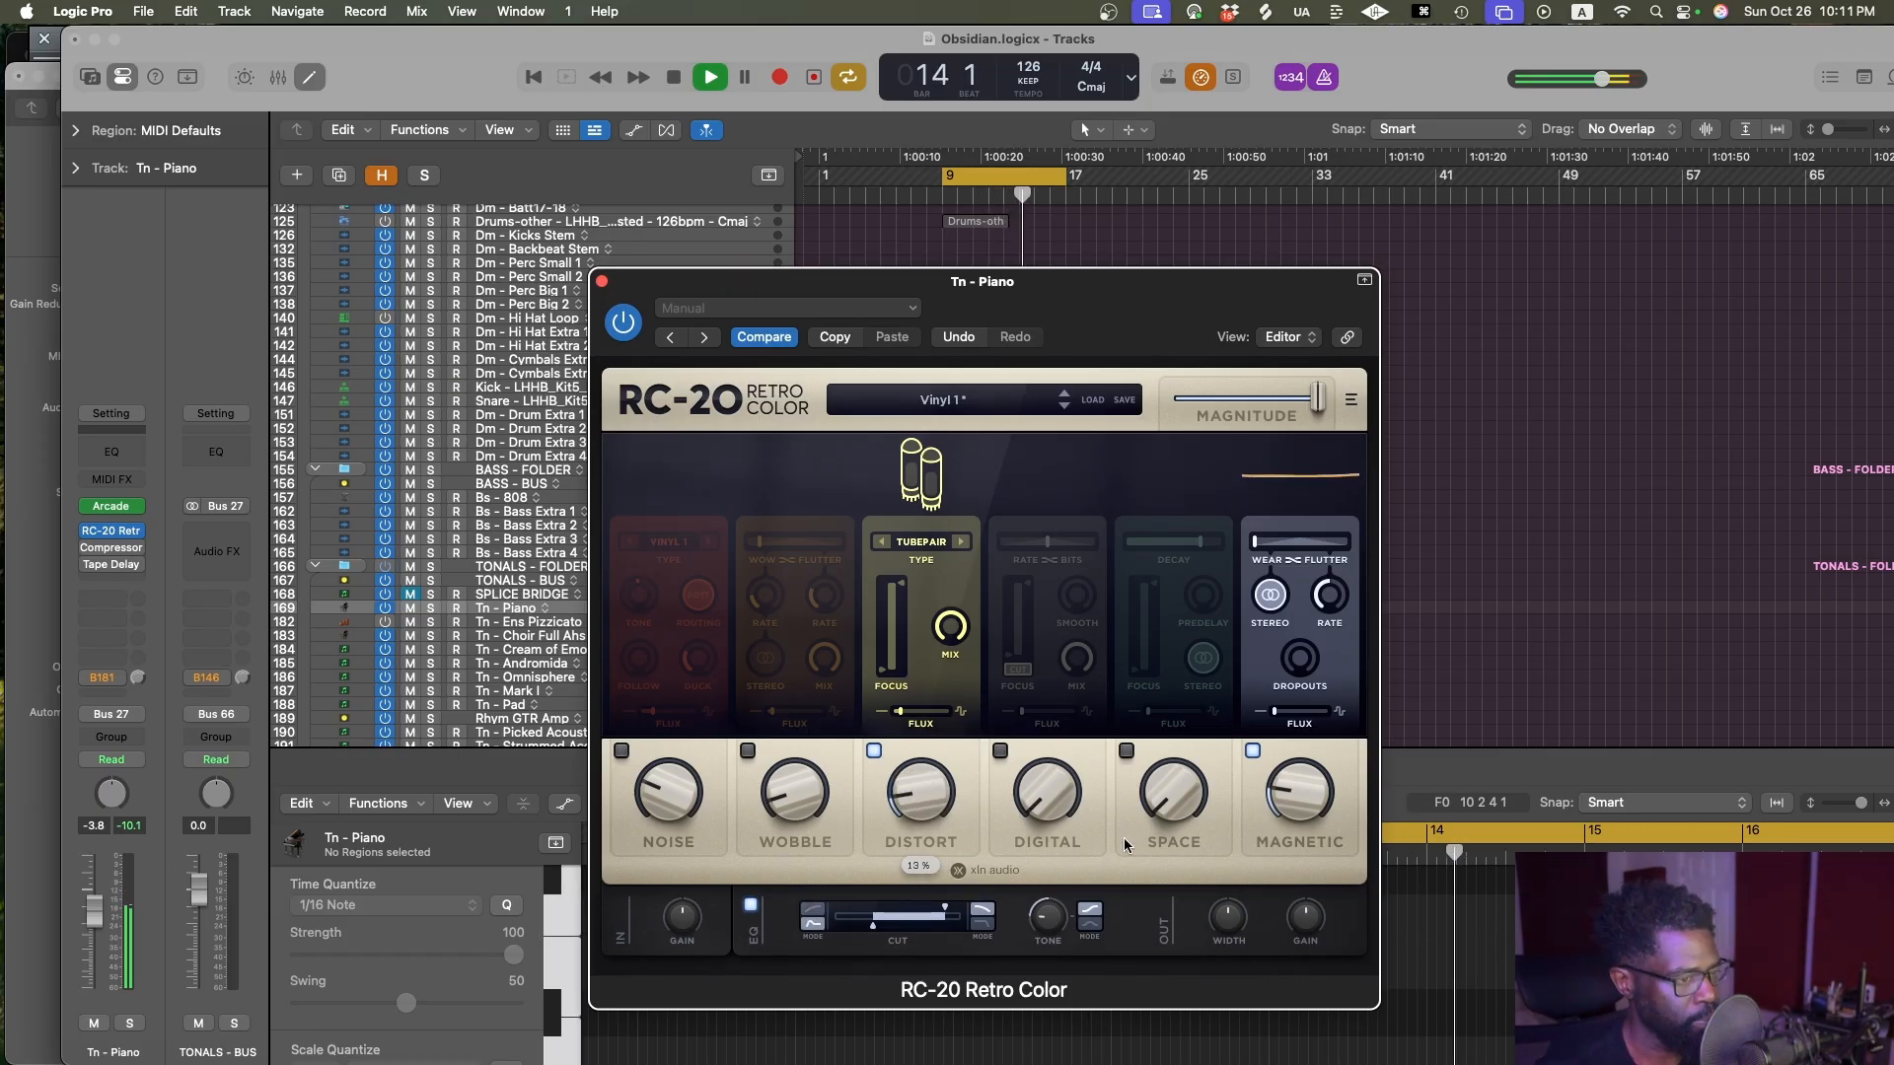
Set the RC-20 Space amount to 38 % with a shorter decay, and narrow the EQ cut range to 198–3414 Hz
left_click_drag(1184, 784, 1176, 646)
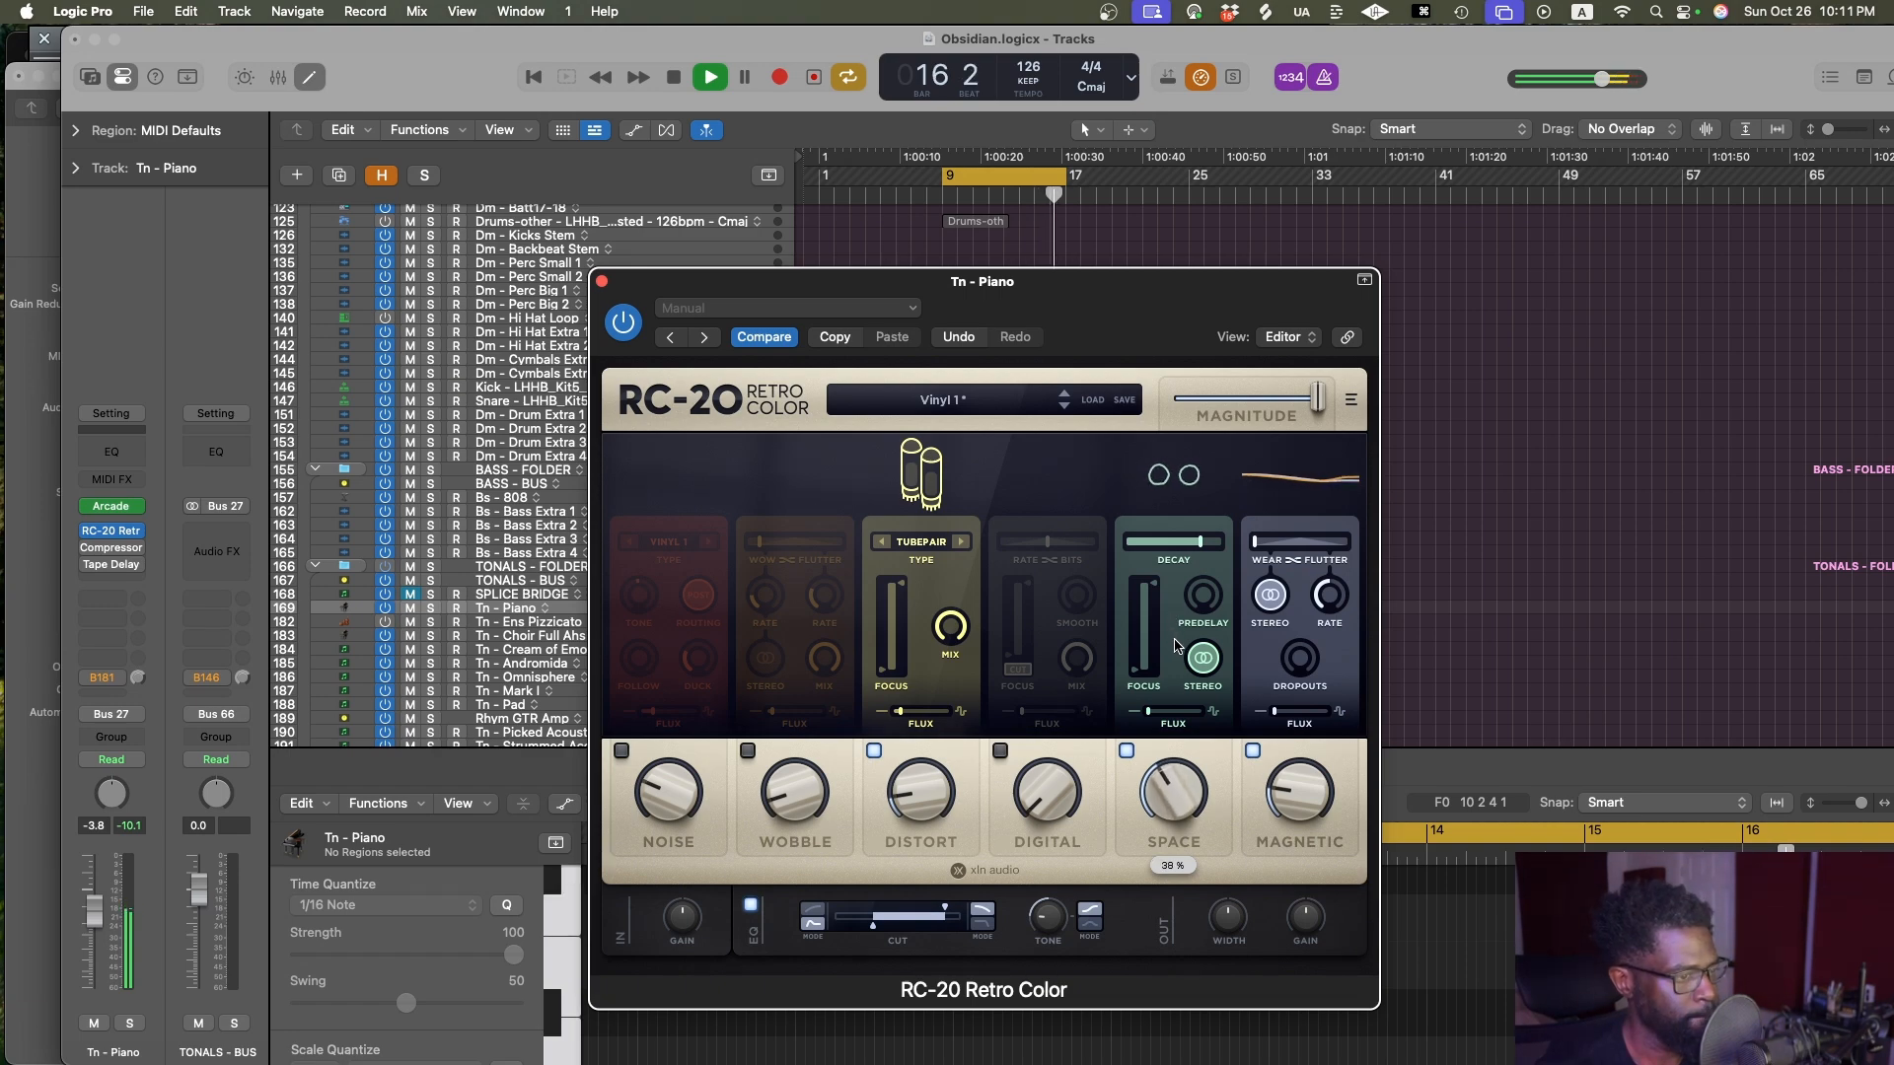
left_click_drag(1199, 542, 1172, 543)
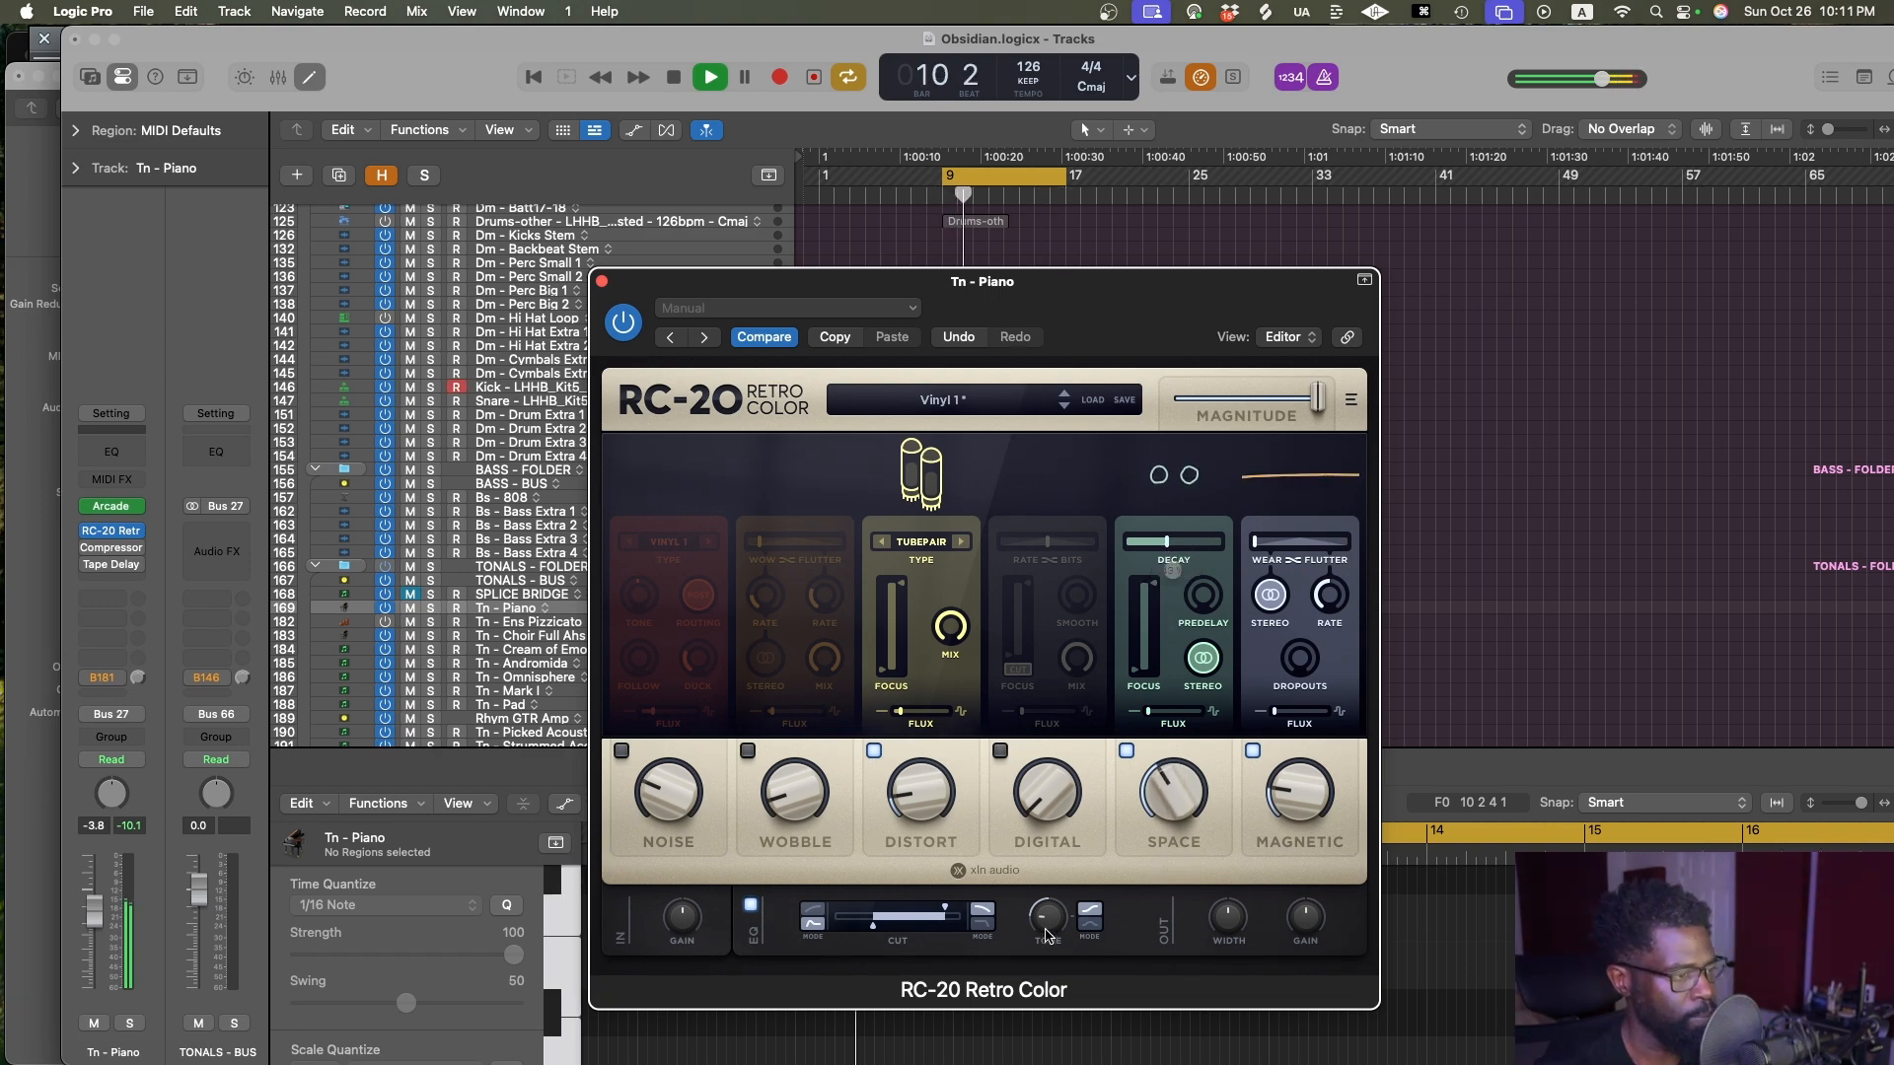
left_click_drag(945, 908, 928, 913)
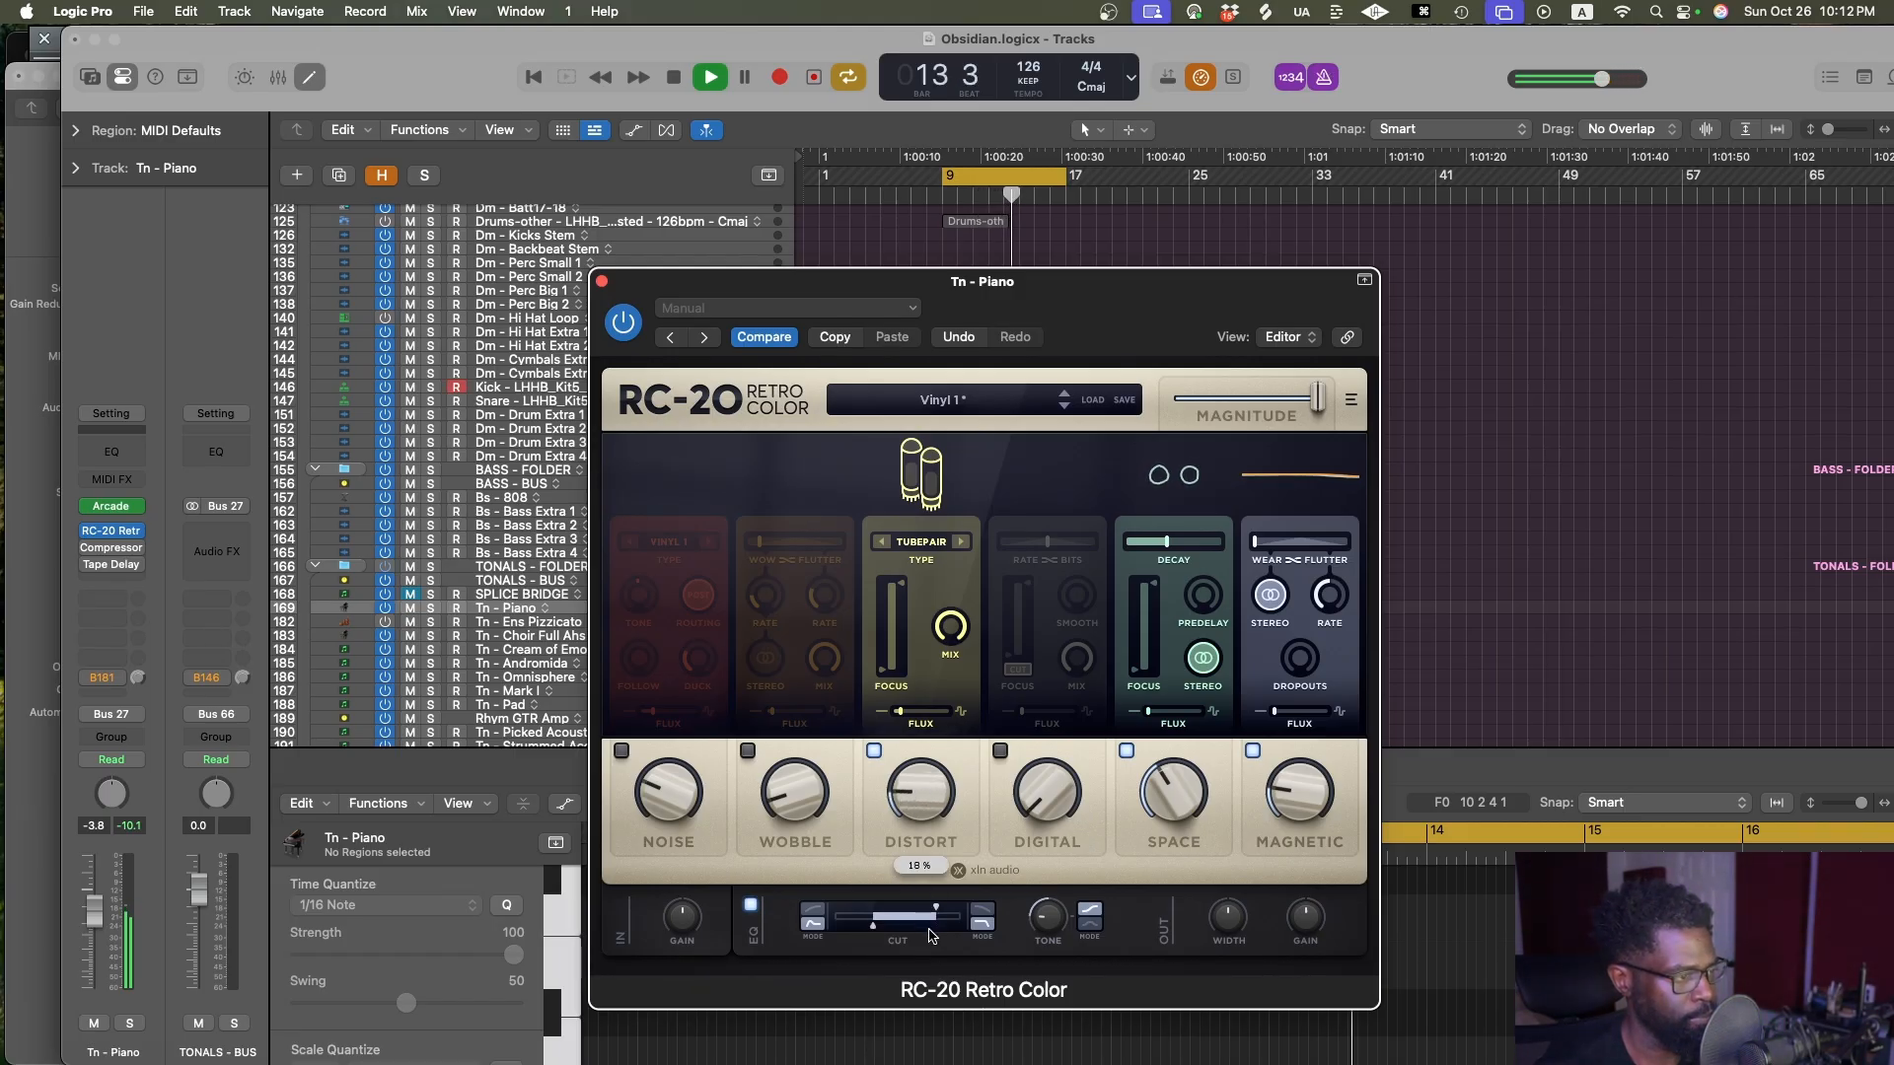
mouse_move(935, 915)
left_mouse_down()
mouse_move(861, 923)
mouse_move(919, 909)
left_mouse_up()
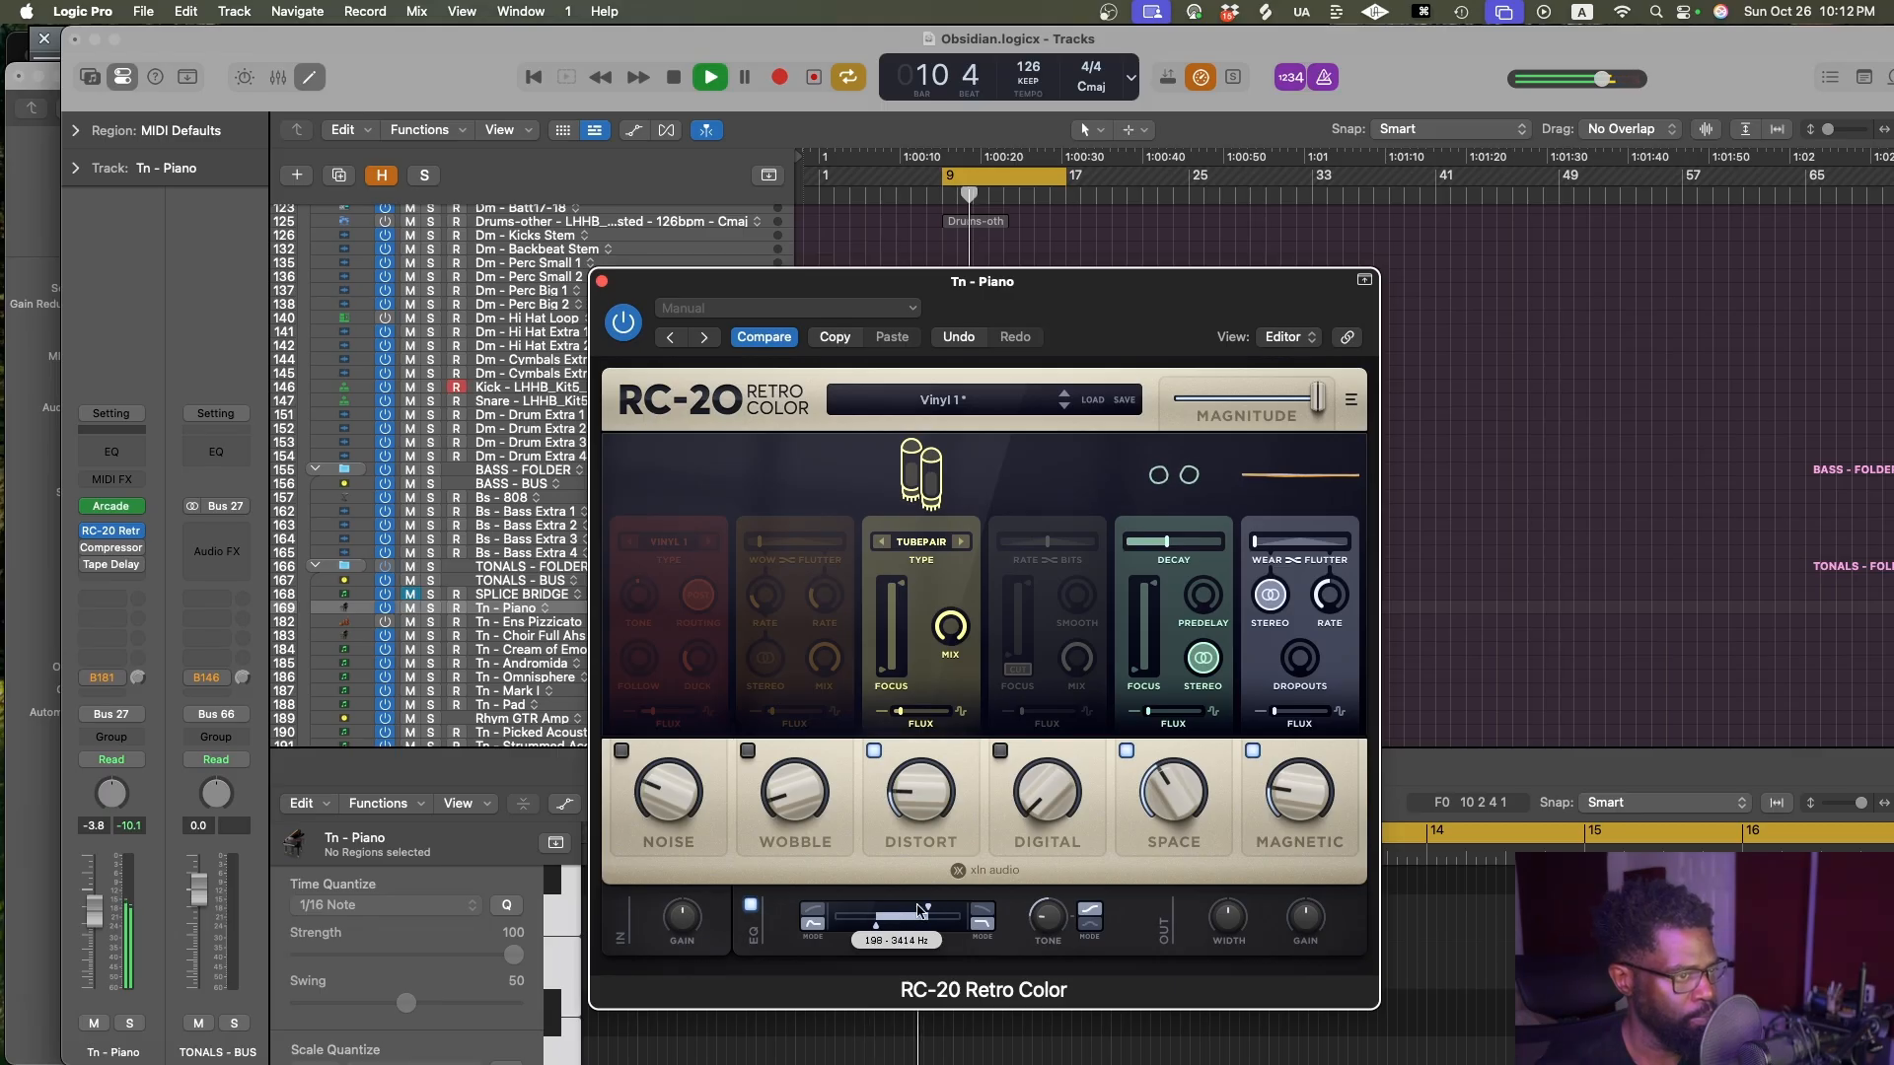
Raise the RC-20 Space and Magnetic amounts and widen the output's stereo width to 161 %
left_click_drag(1200, 786, 1201, 769)
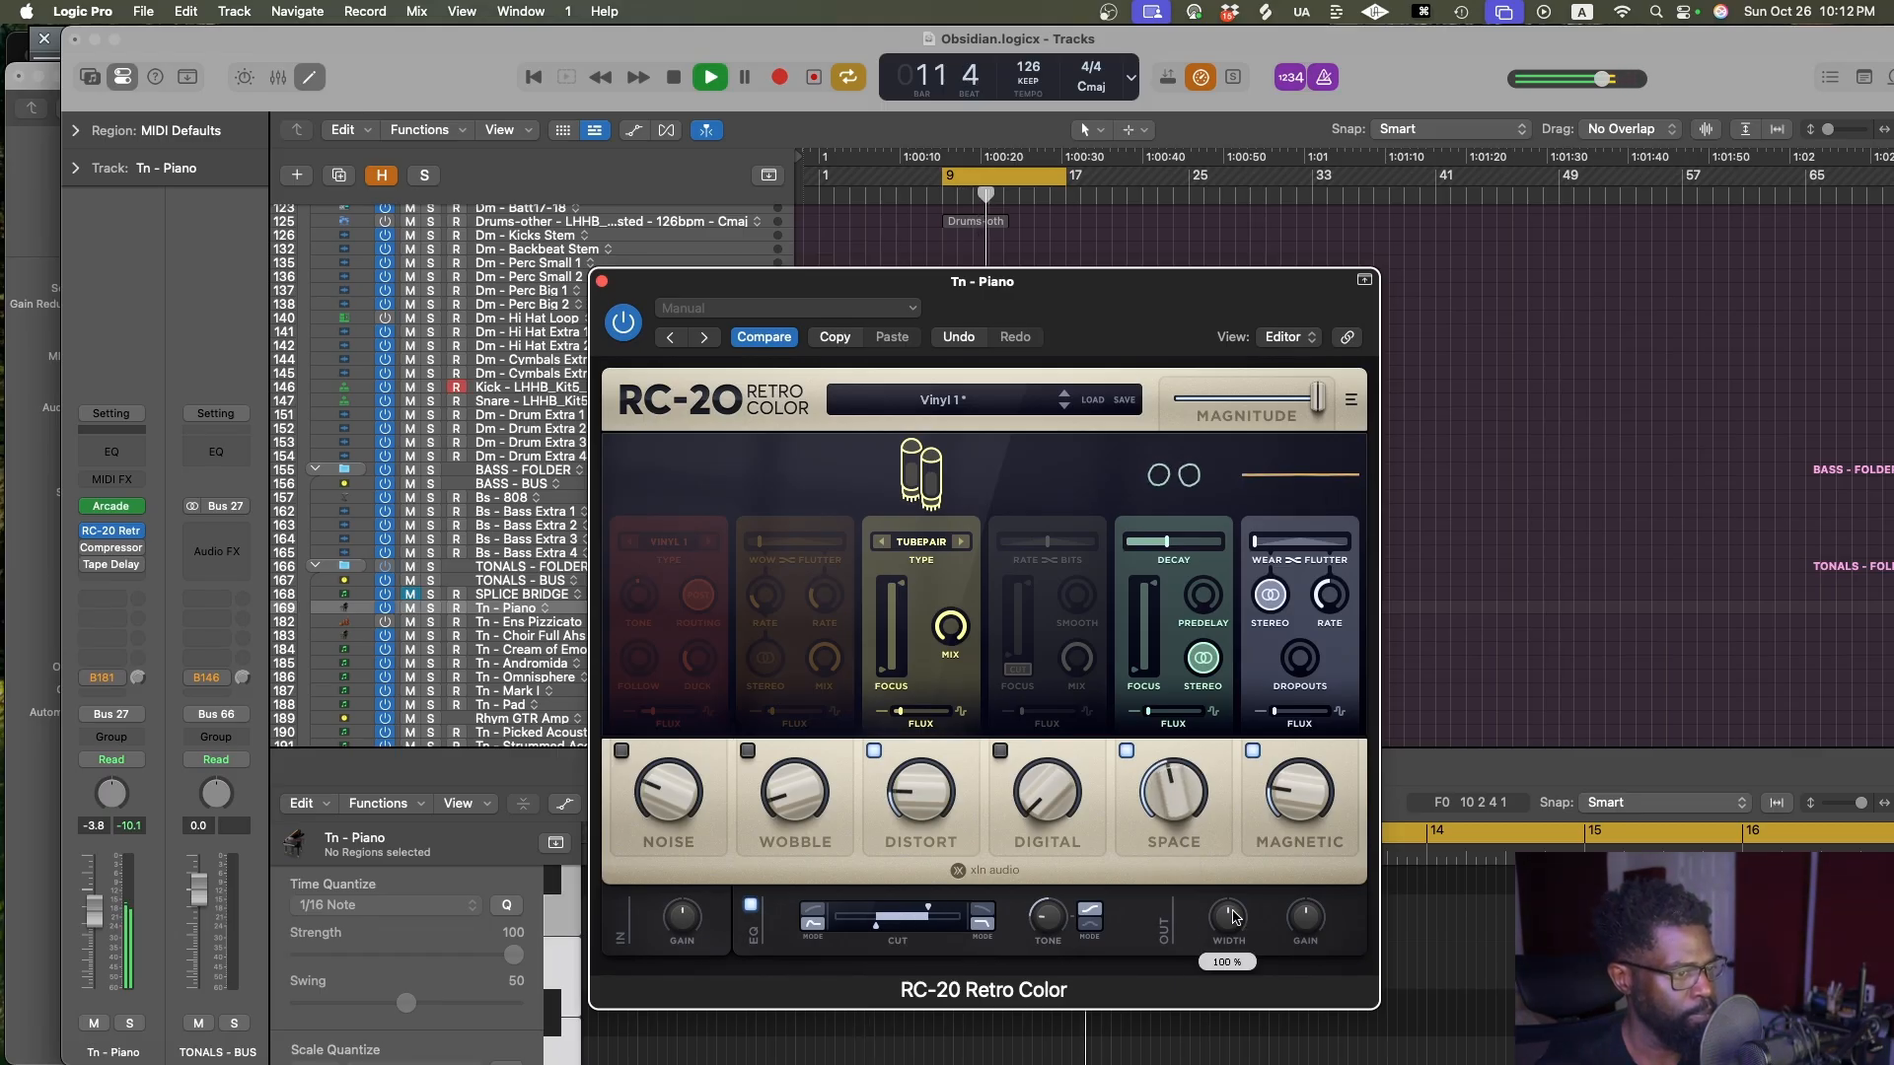
left_click_drag(1229, 918, 1232, 823)
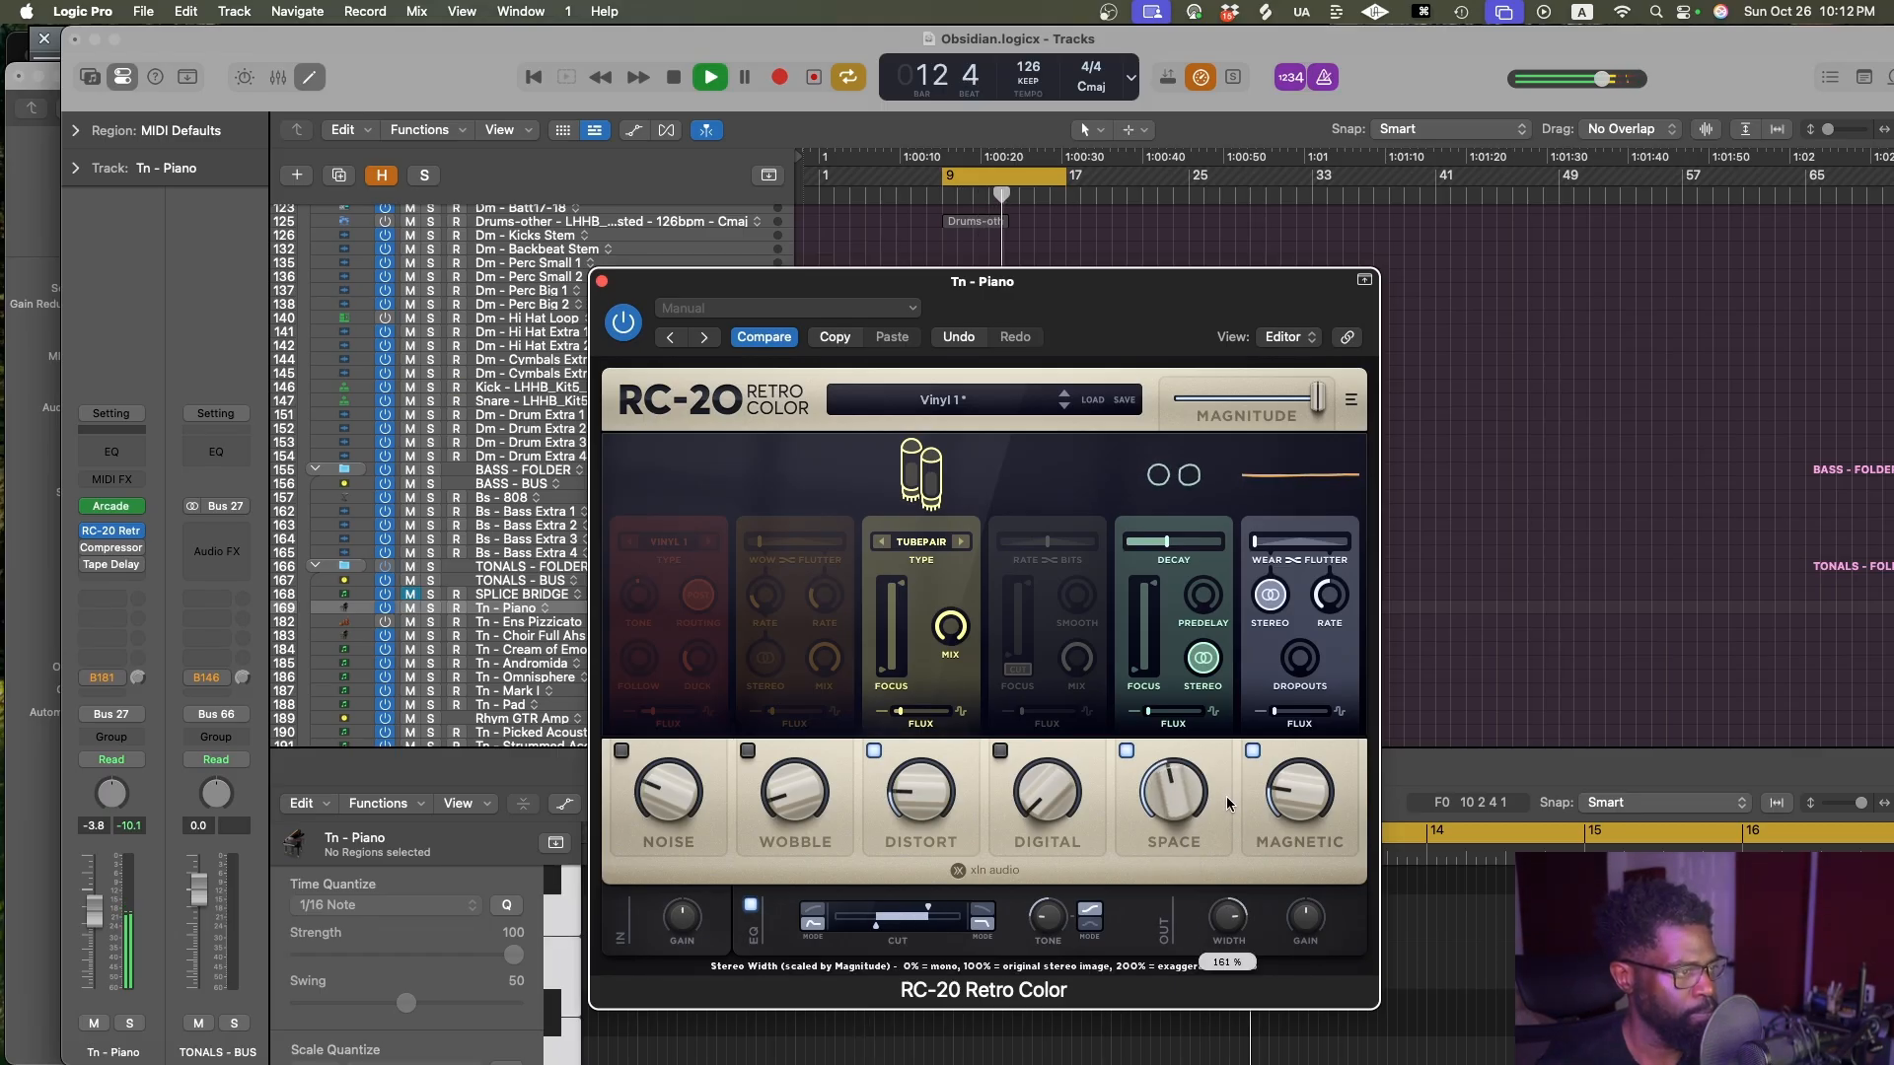
left_click_drag(1222, 807, 1160, 839)
left_click_drag(927, 907, 928, 910)
left_click_drag(1283, 802, 1323, 565)
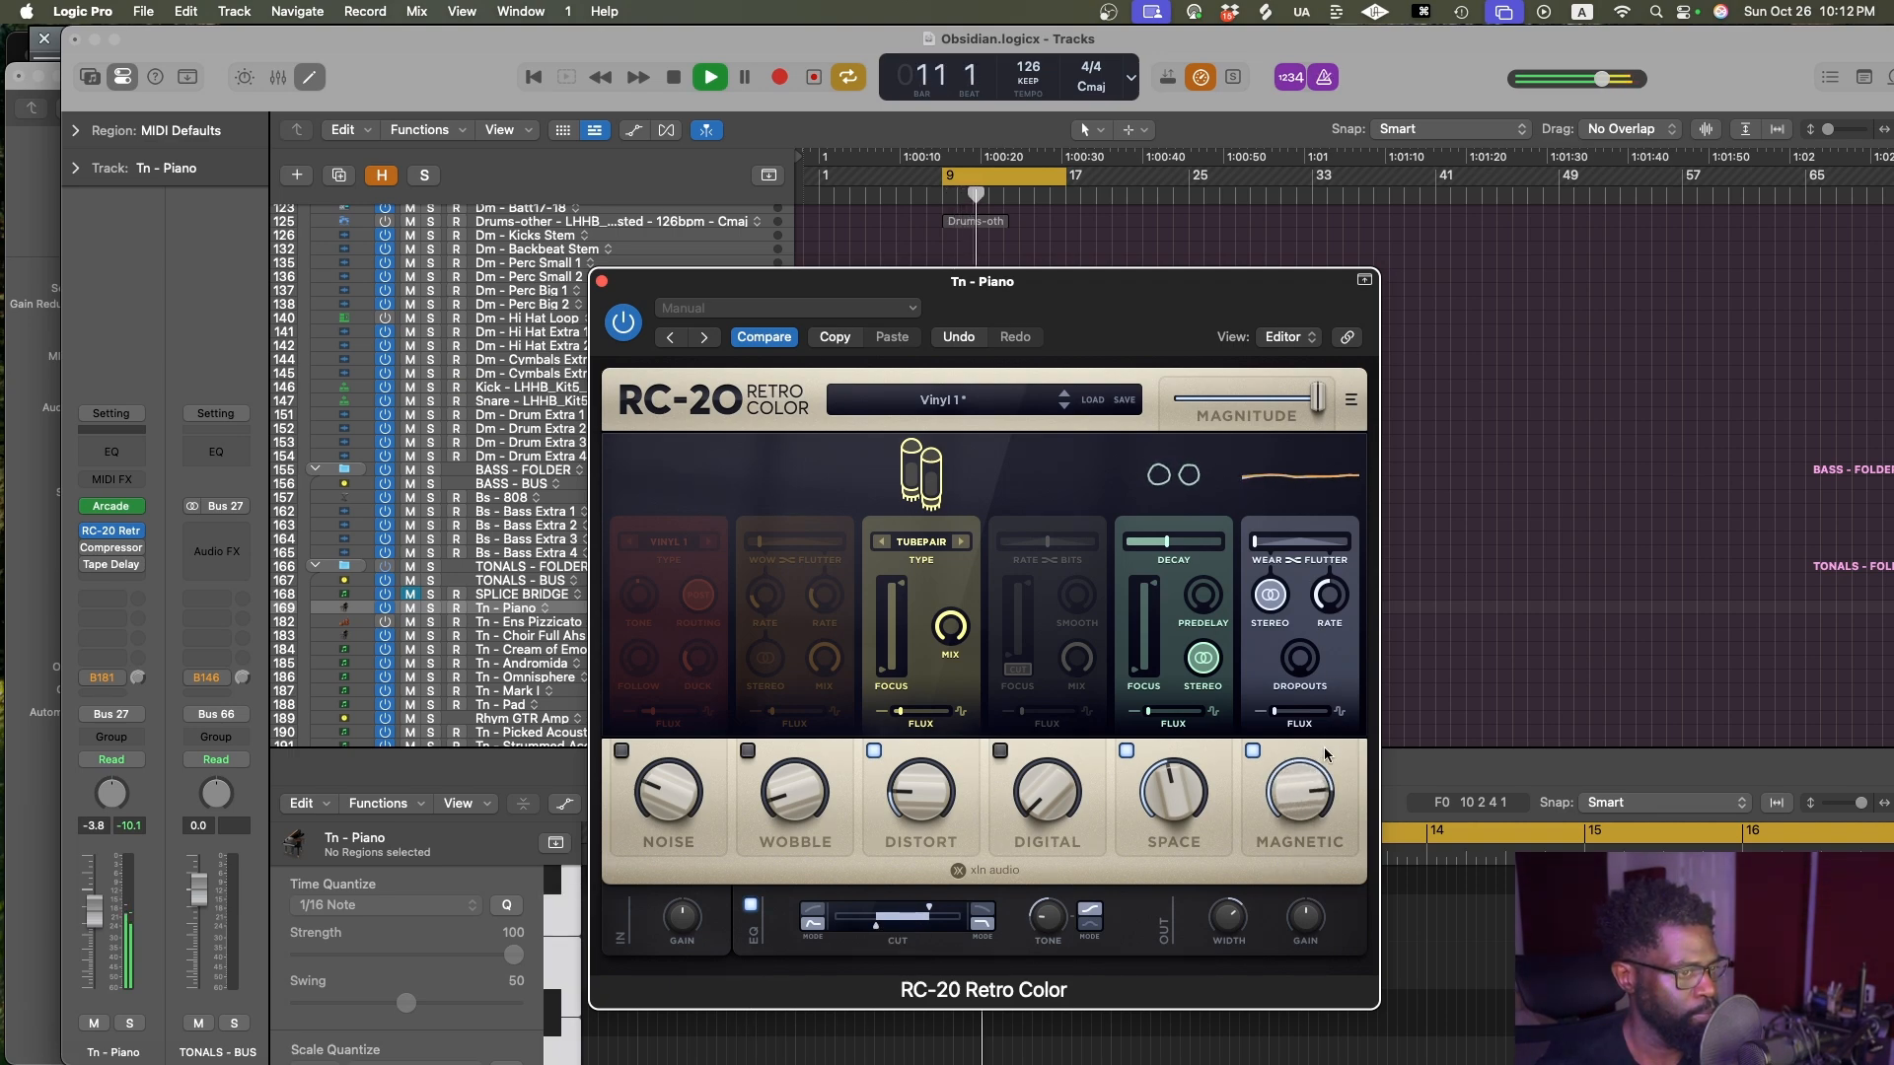
Set the RC-20 Magnetic balance to Wear 100 % and Flutter 95 %, lower the Magnetic amount, and turn the module off
left_click_drag(1267, 542, 1317, 548)
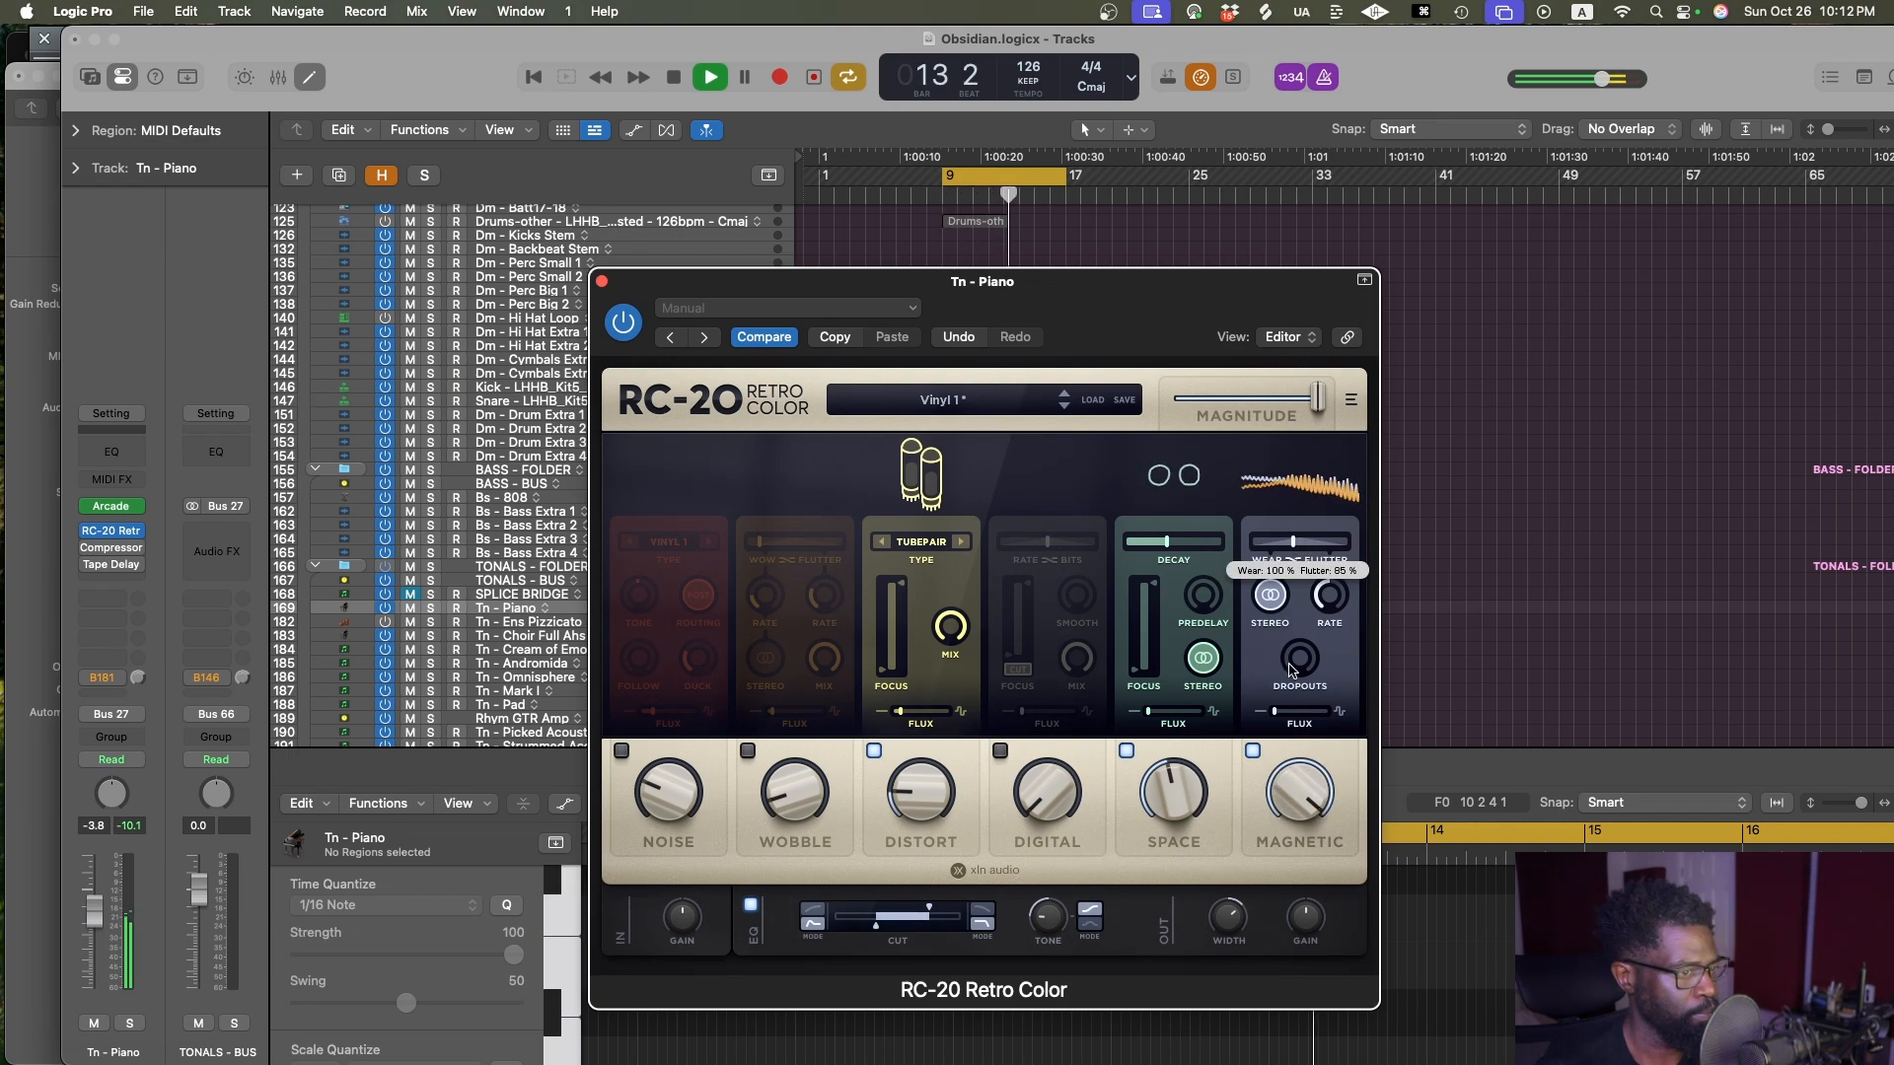
left_click_drag(1300, 798, 1285, 934)
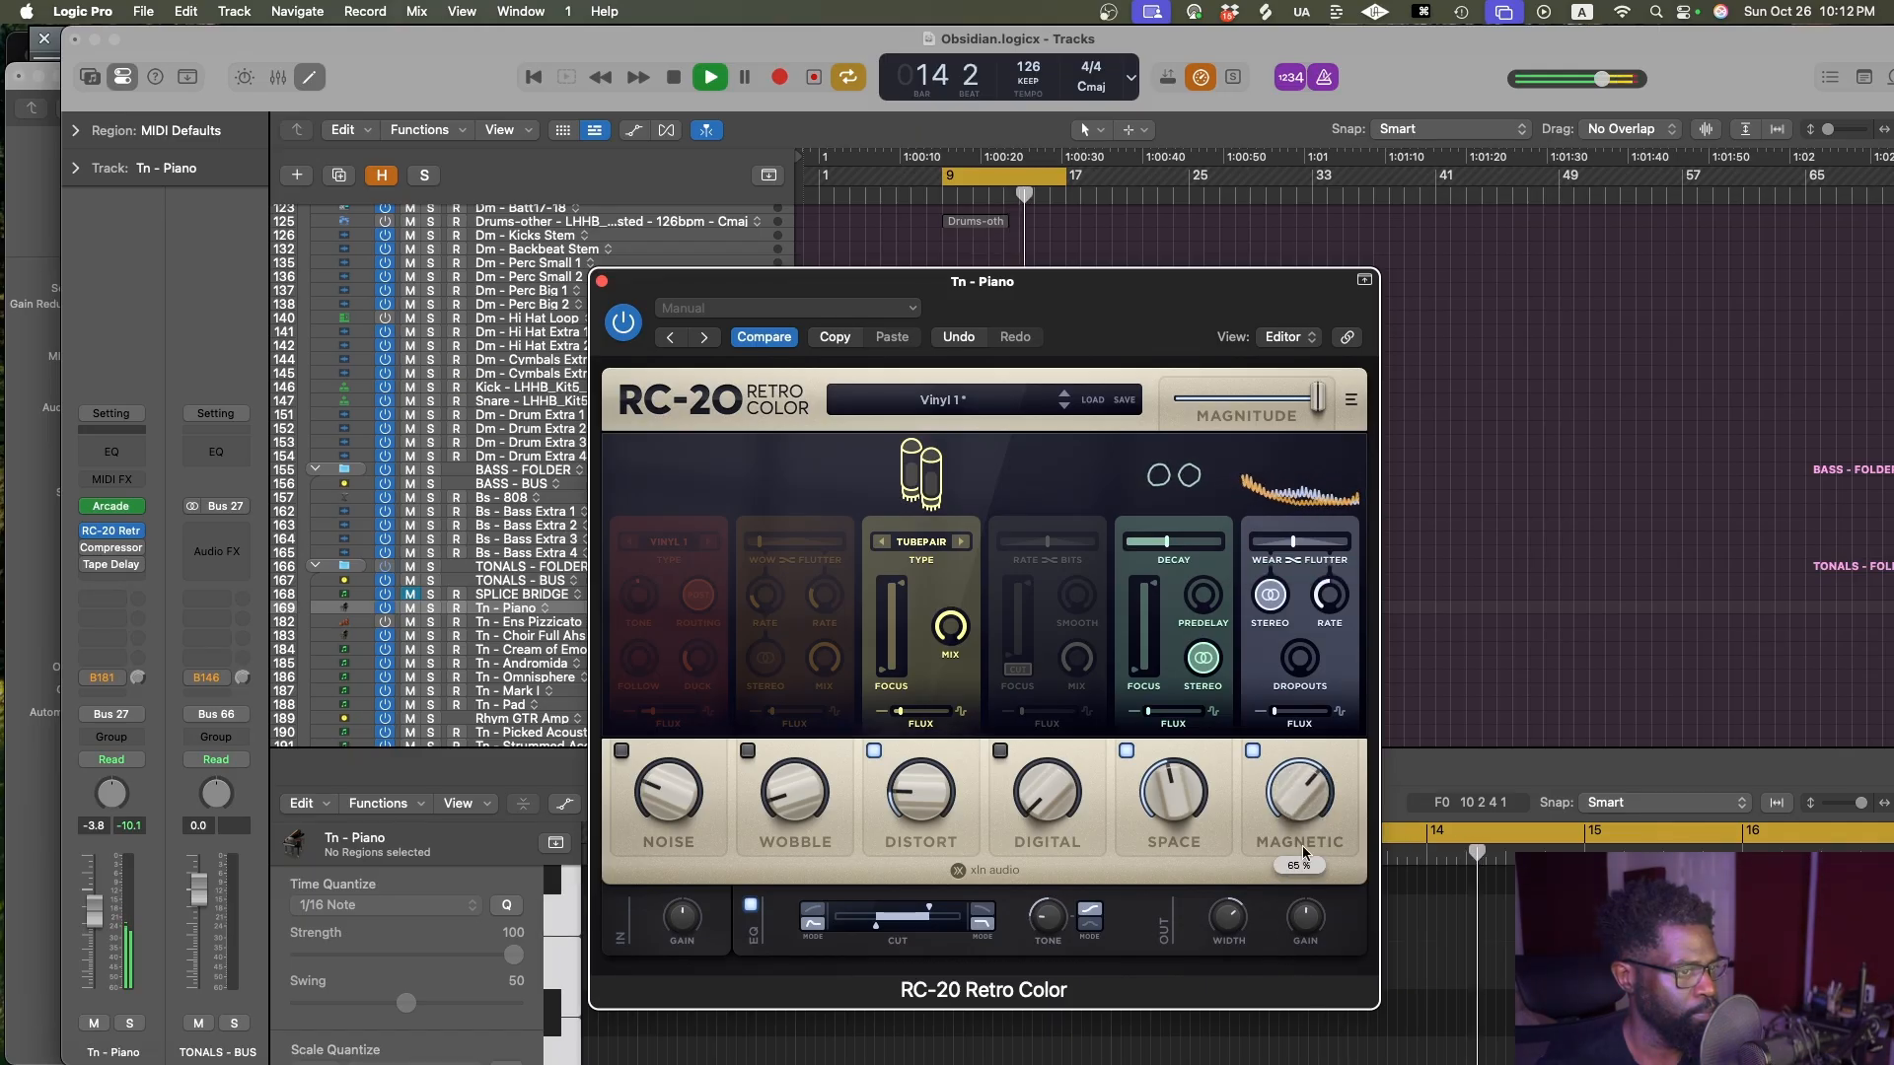
left_click_drag(1300, 795, 1296, 872)
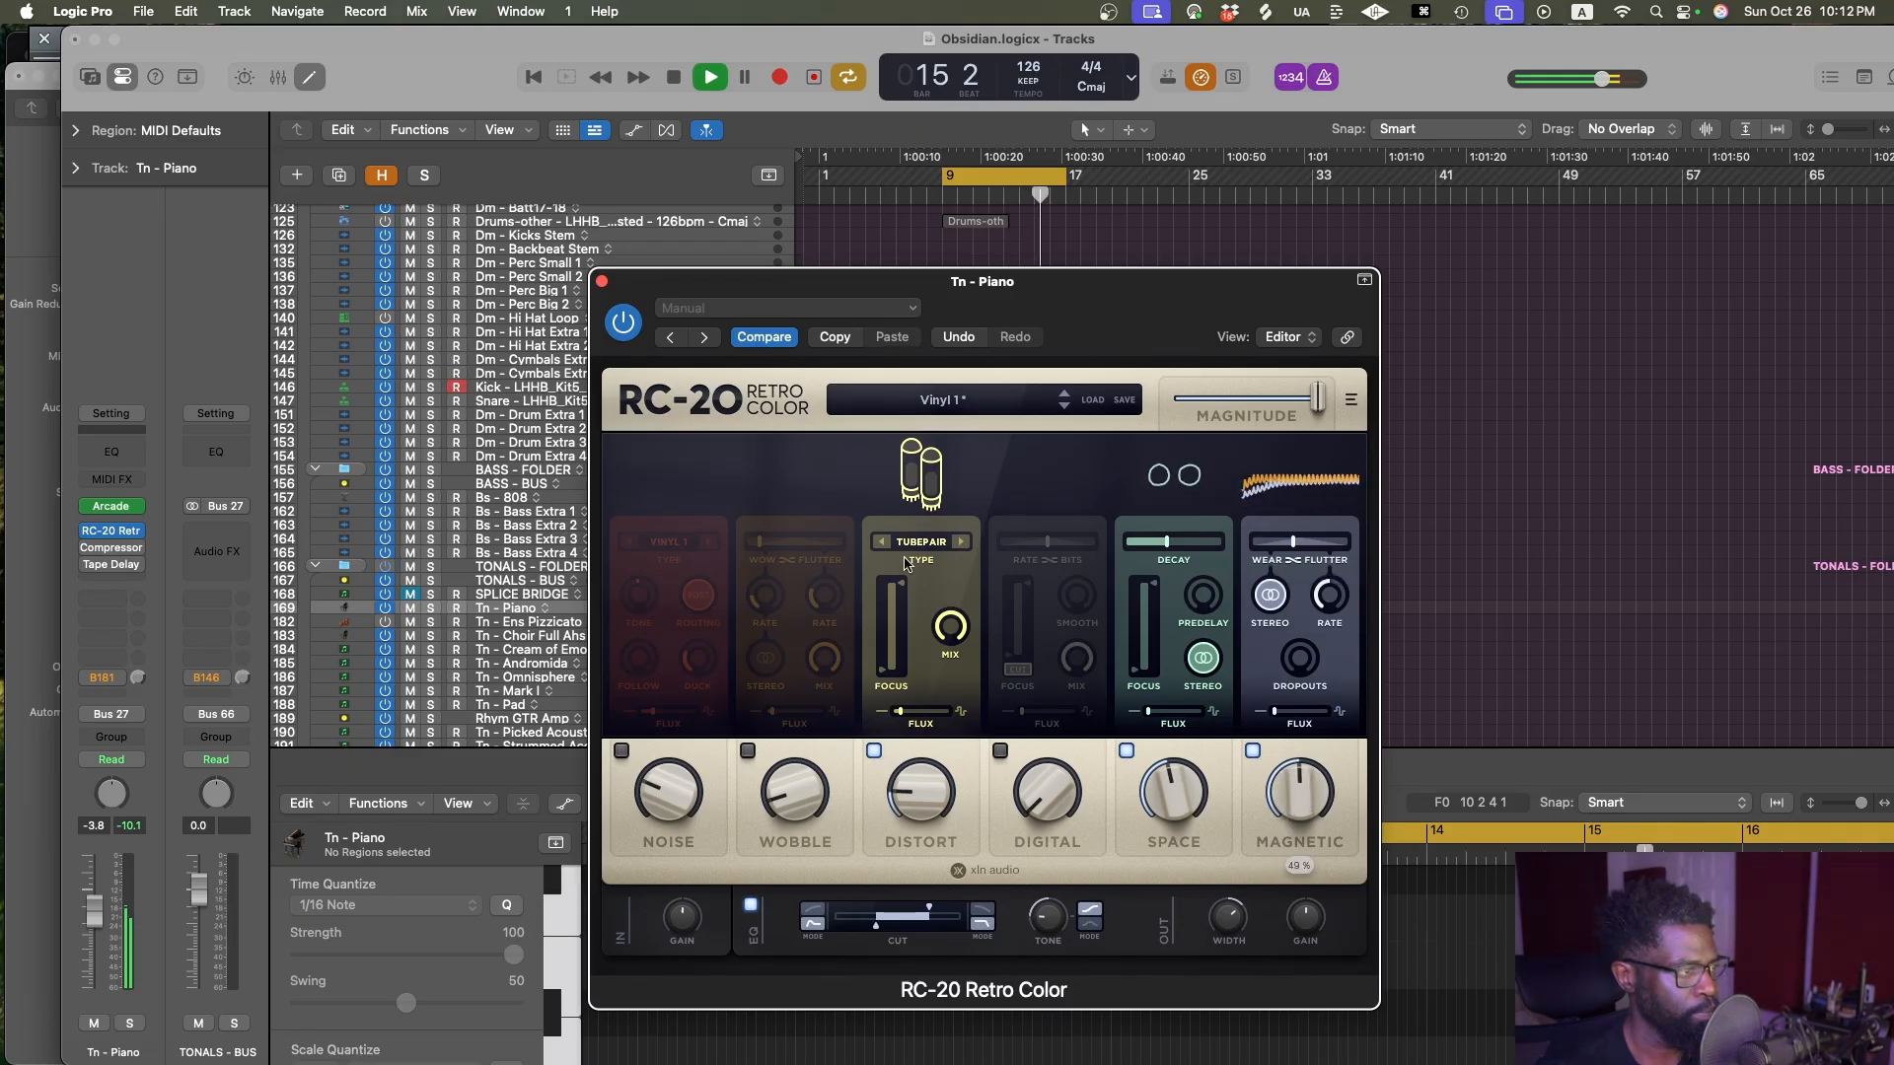
left_click(1253, 751)
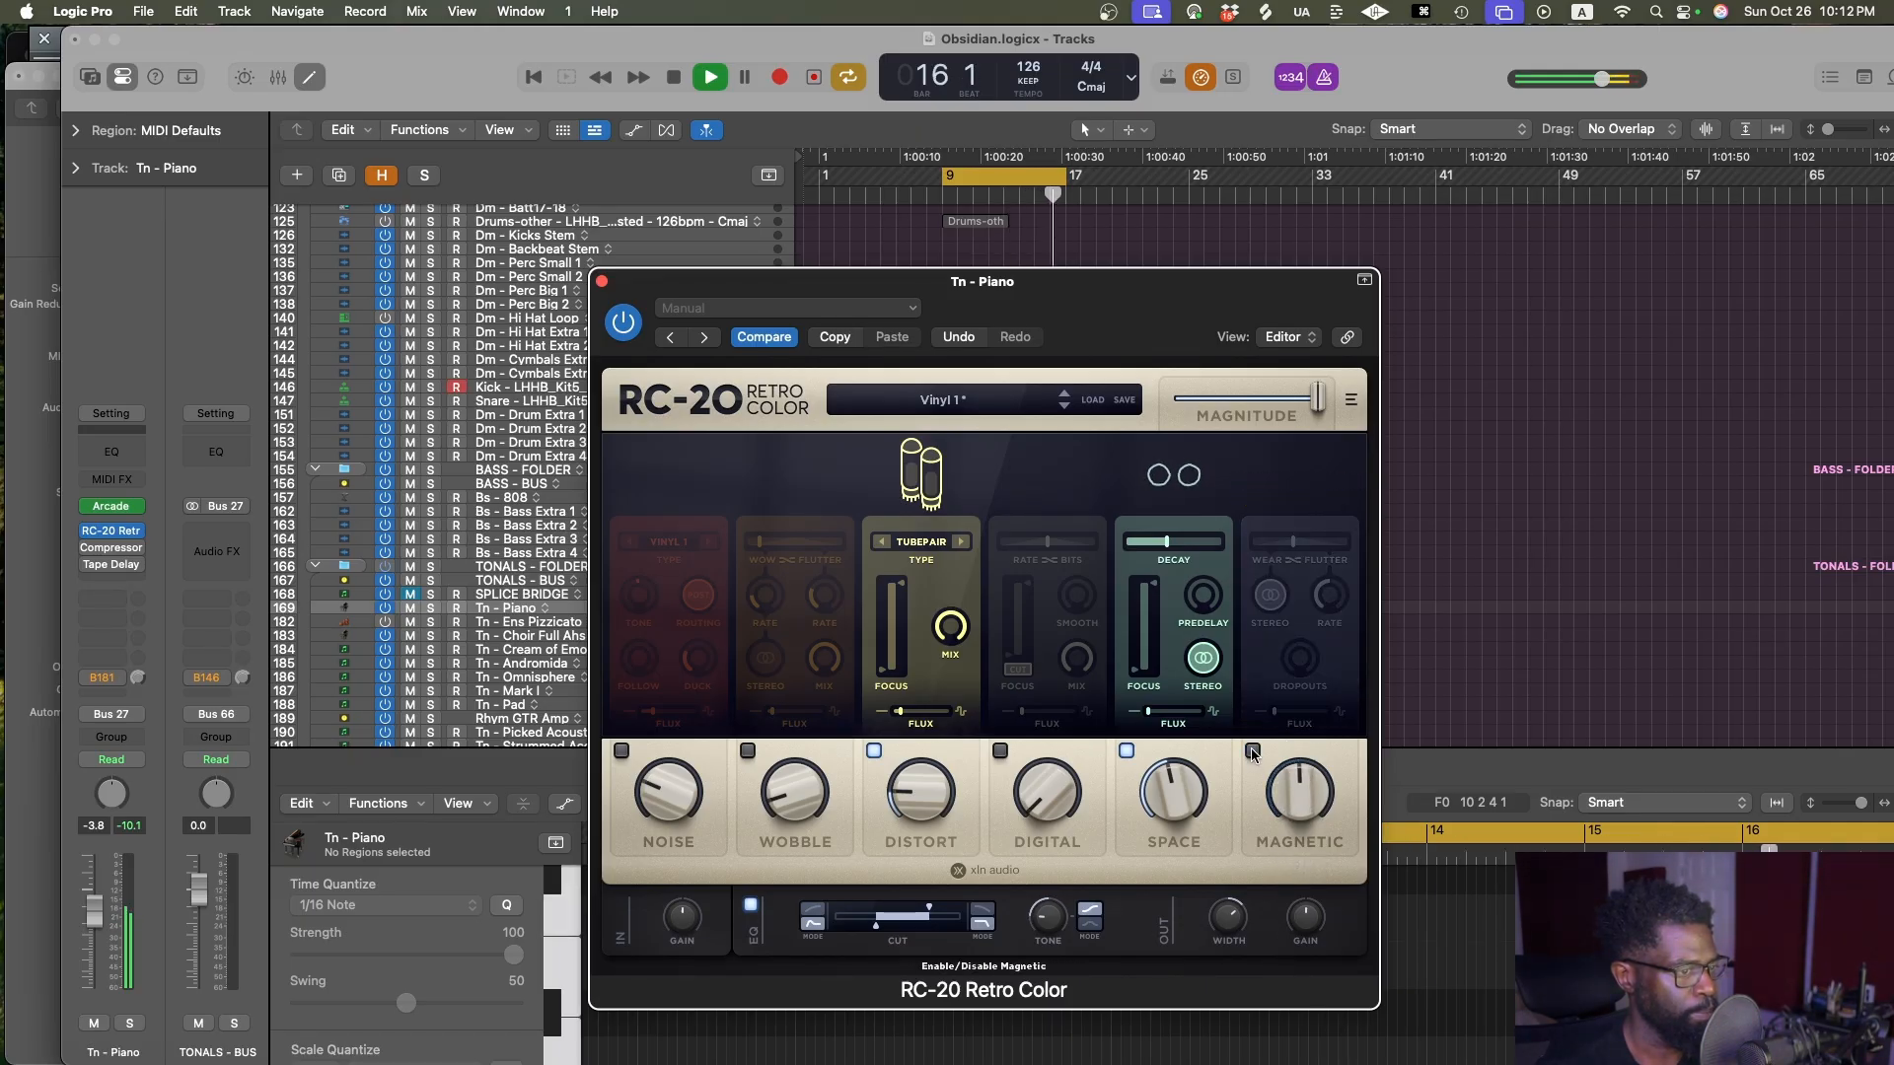
Turn on the RC-20 Wobble module in stereo at 19 %, with Wow at 100 % and Flutter at 61 %
left_click(747, 751)
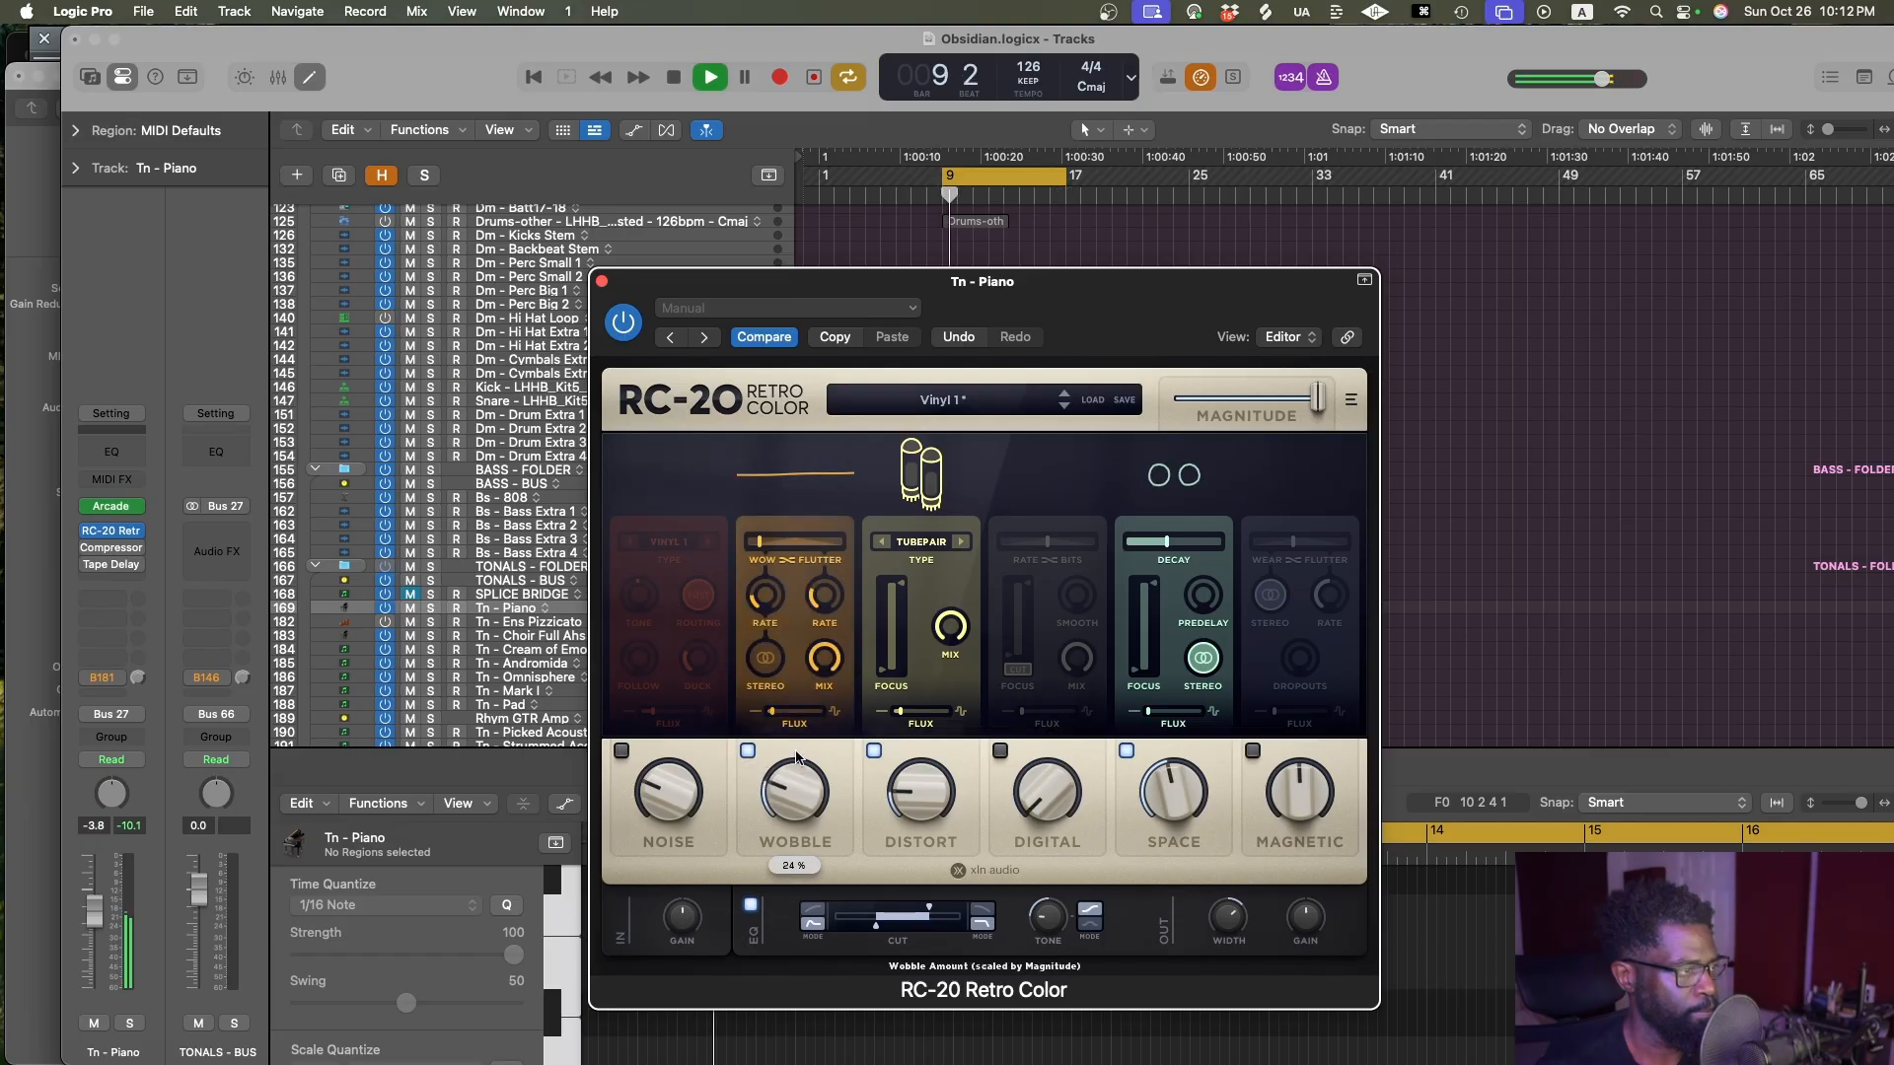
left_click_drag(795, 753, 791, 769)
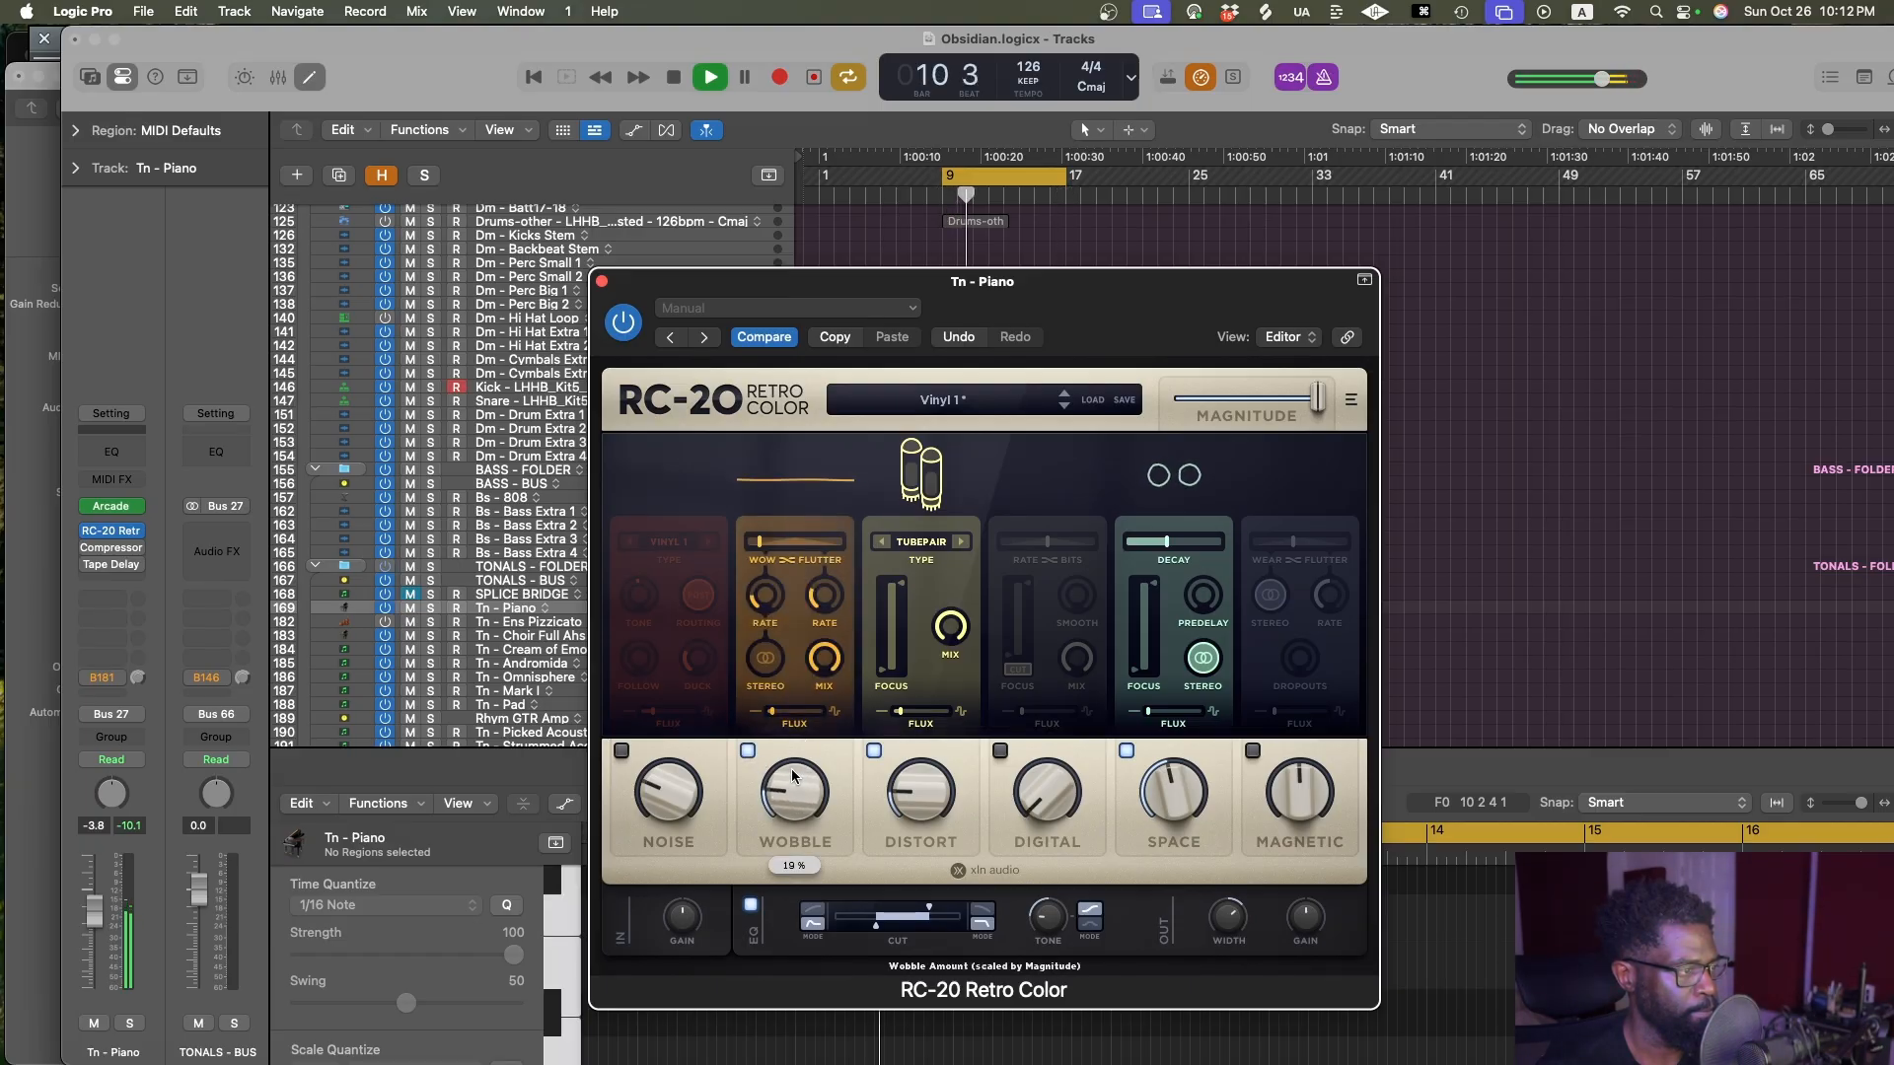
left_click(764, 658)
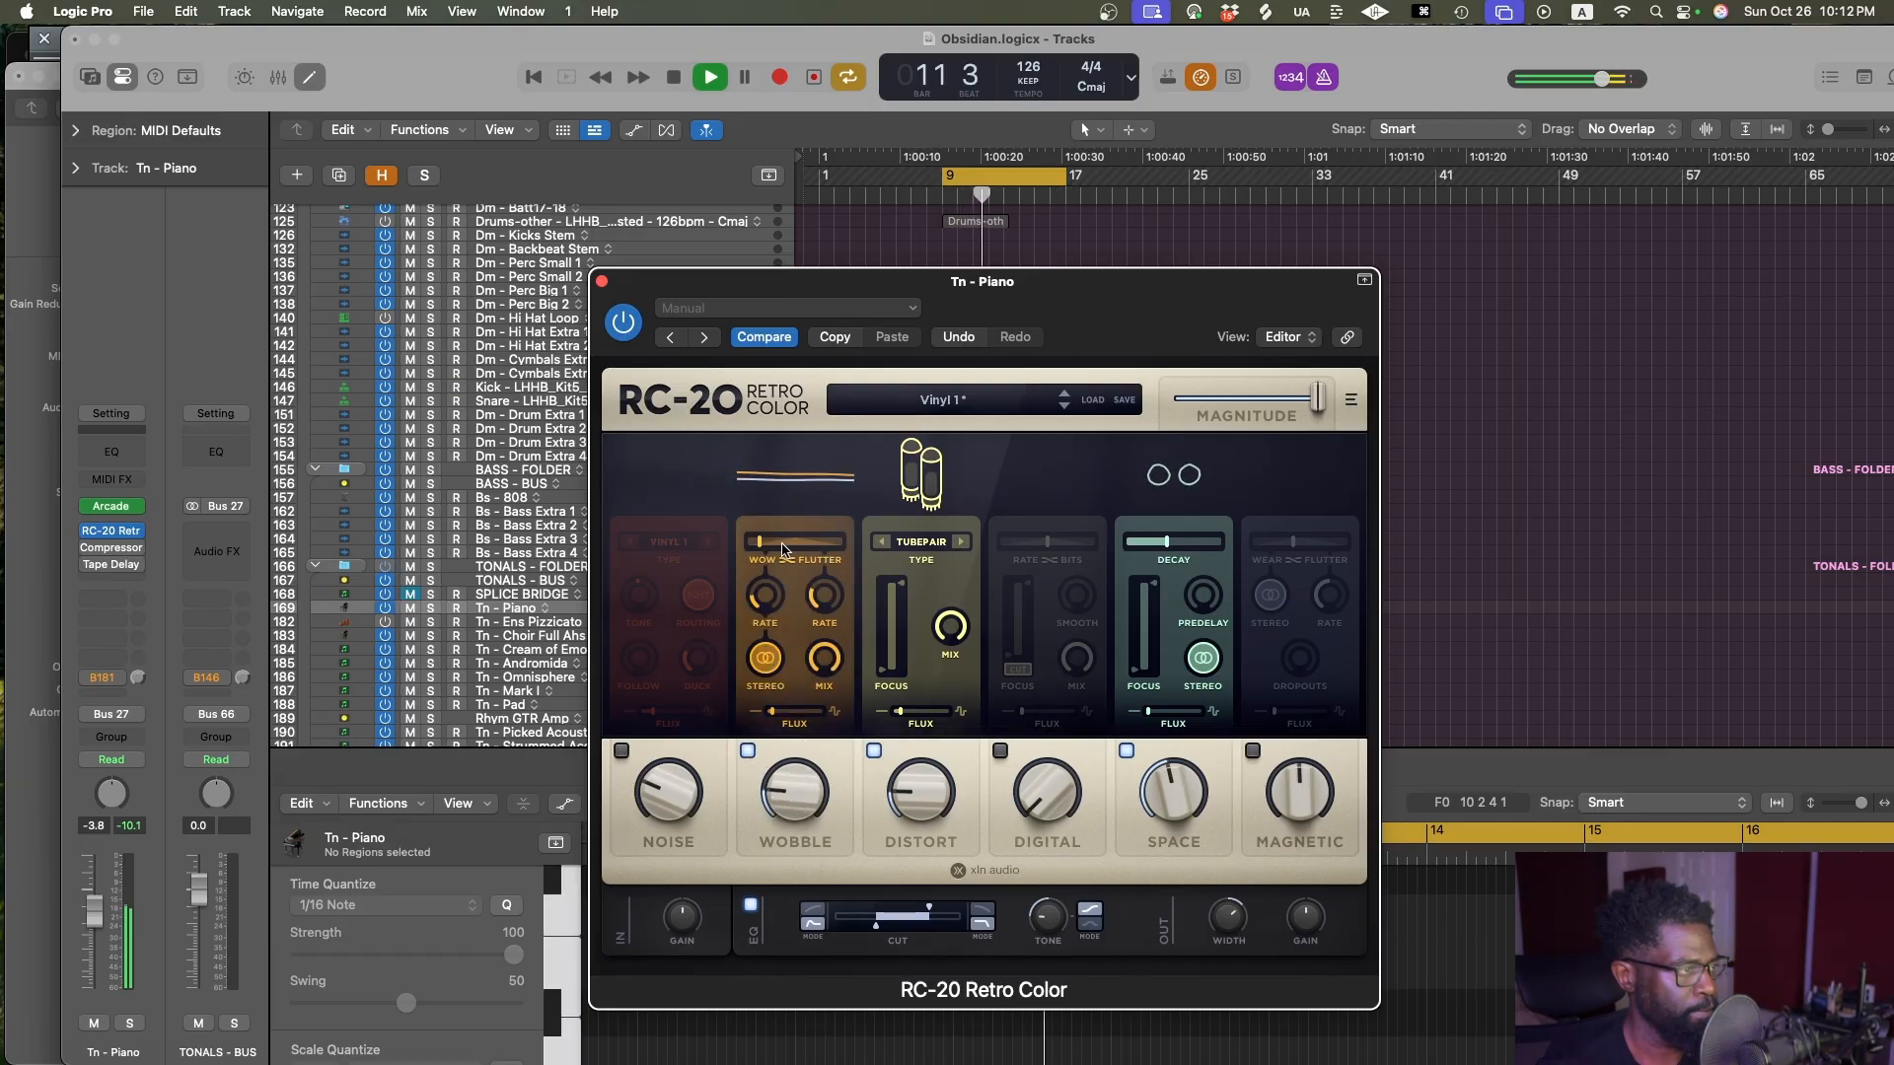
left_click_drag(783, 548, 783, 560)
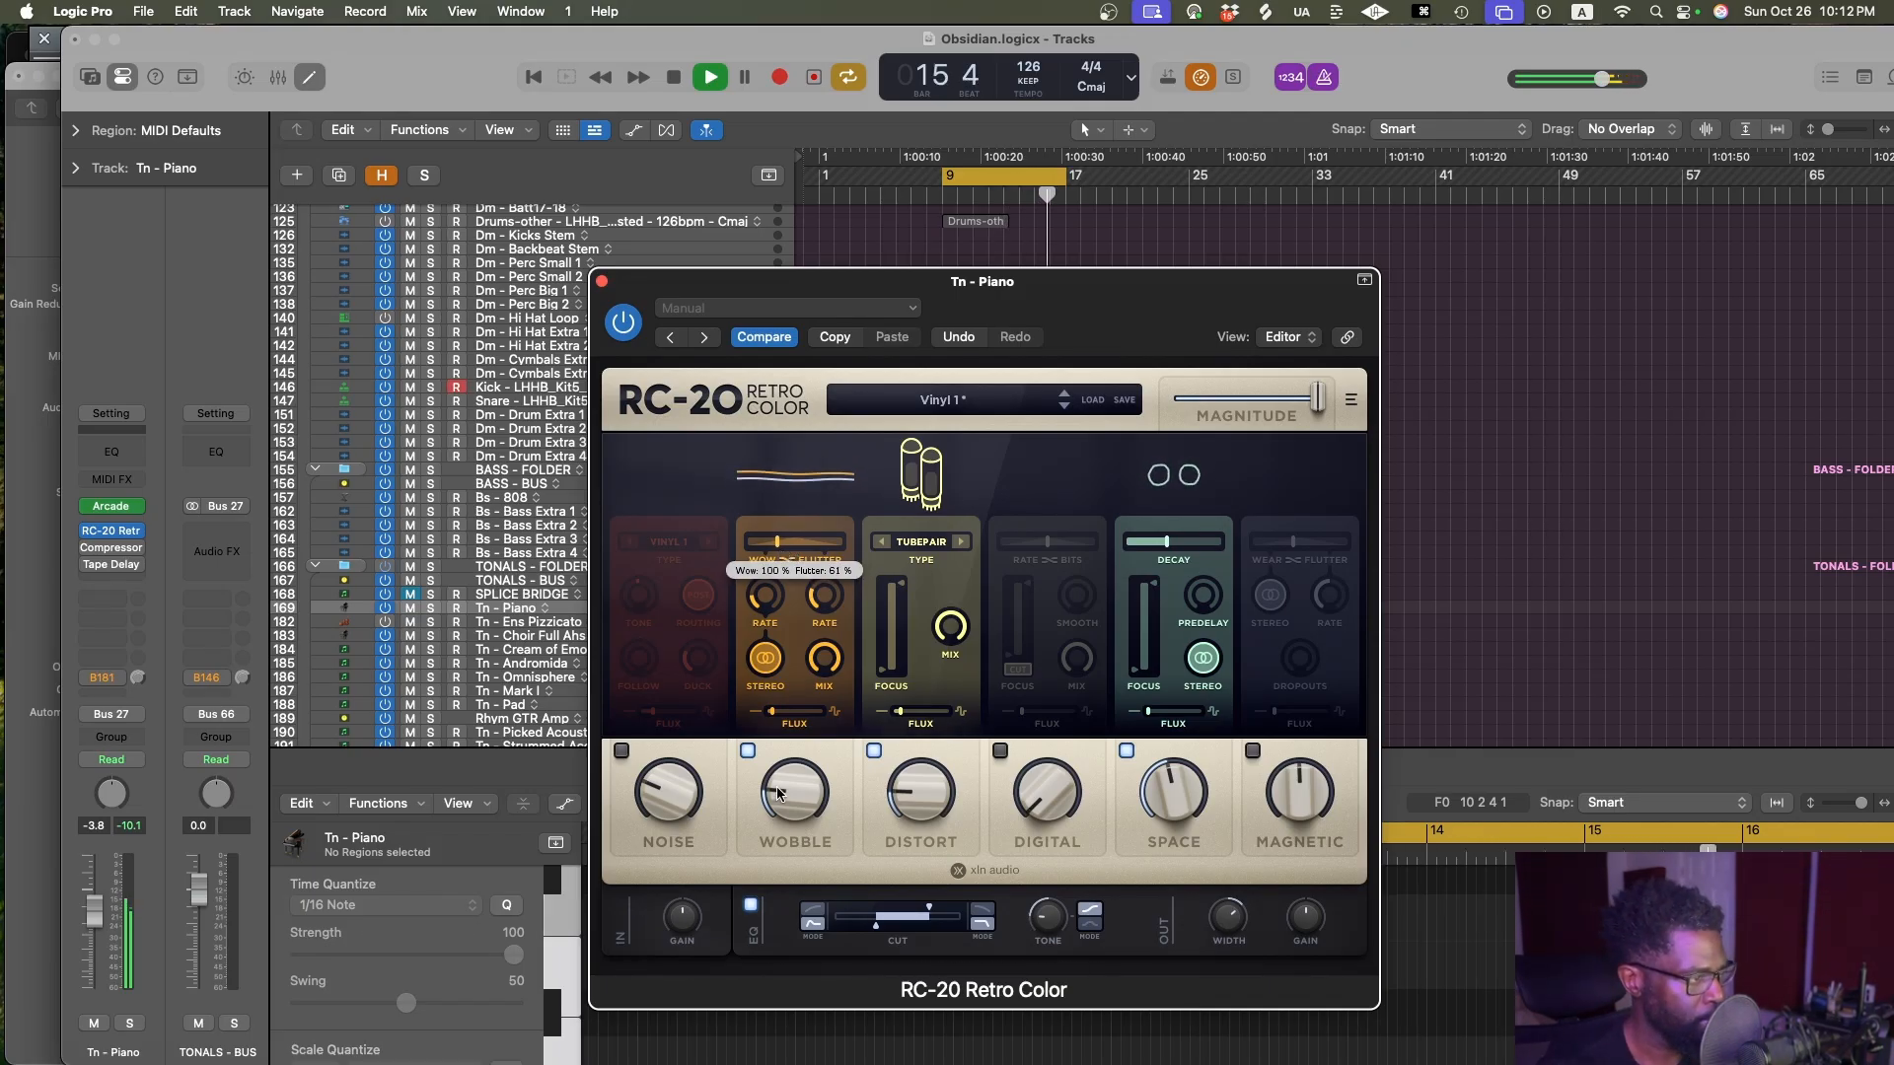
Reduce the RC-20 Wobble amount to 11 % and save the project
mouse_move(777, 802)
left_mouse_down()
mouse_move(775, 783)
mouse_move(766, 802)
left_mouse_up()
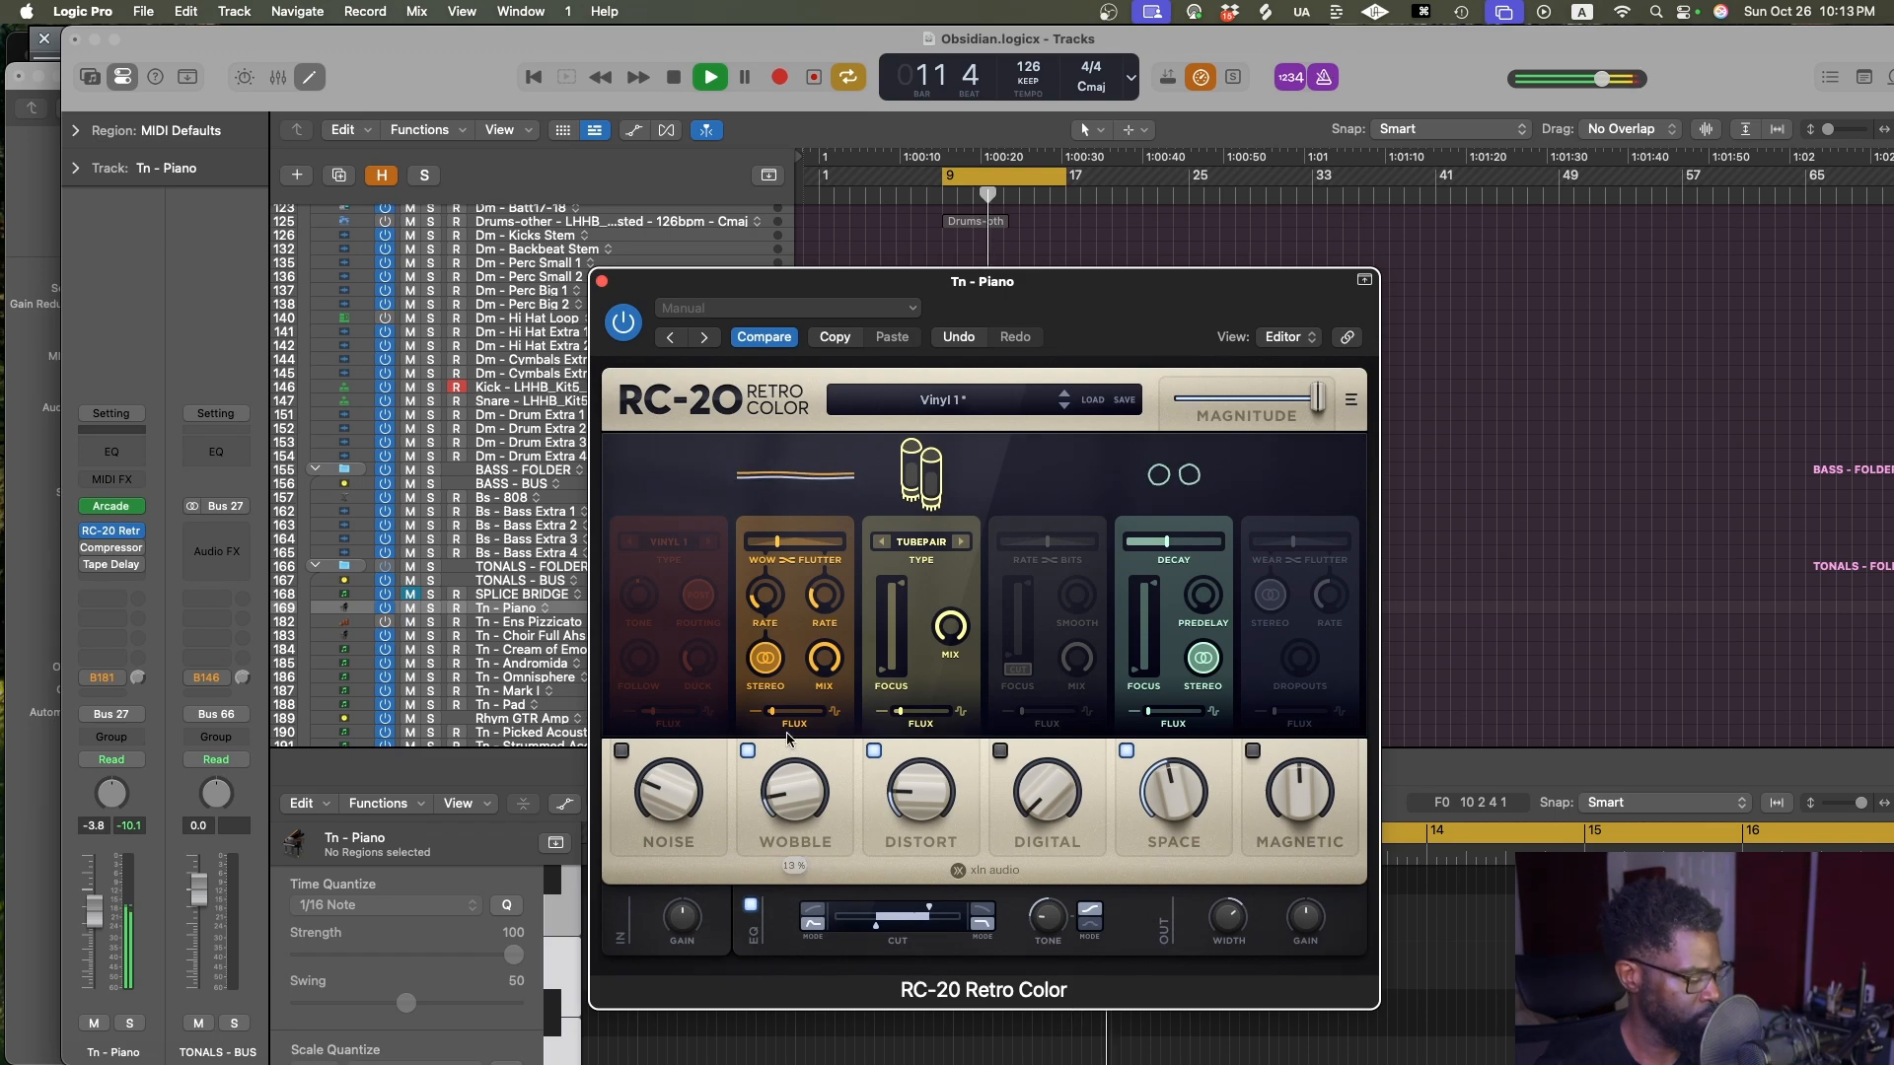
key("super+s")
left_click_drag(777, 768, 776, 775)
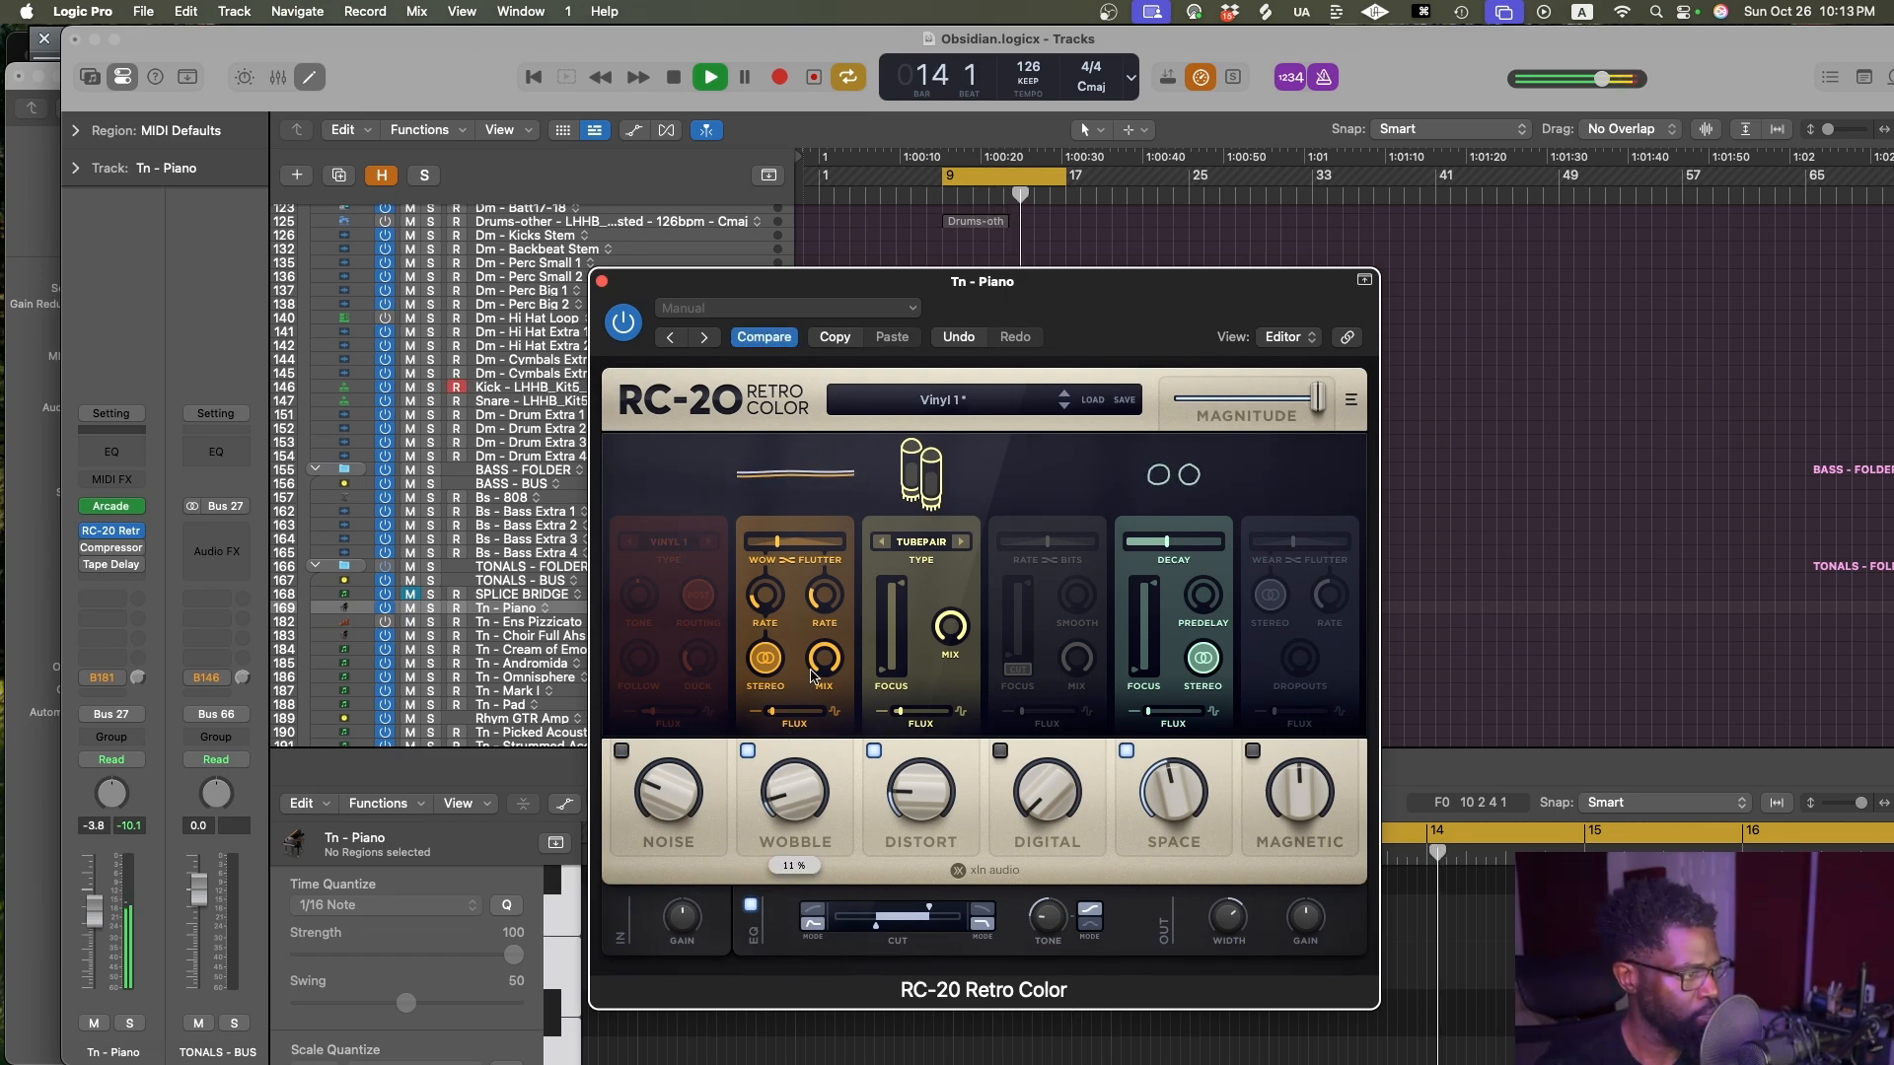
Lower the RC-20 EQ low cut, reduce the output width to 128 %, and save the project with playback stopped
mouse_move(877, 927)
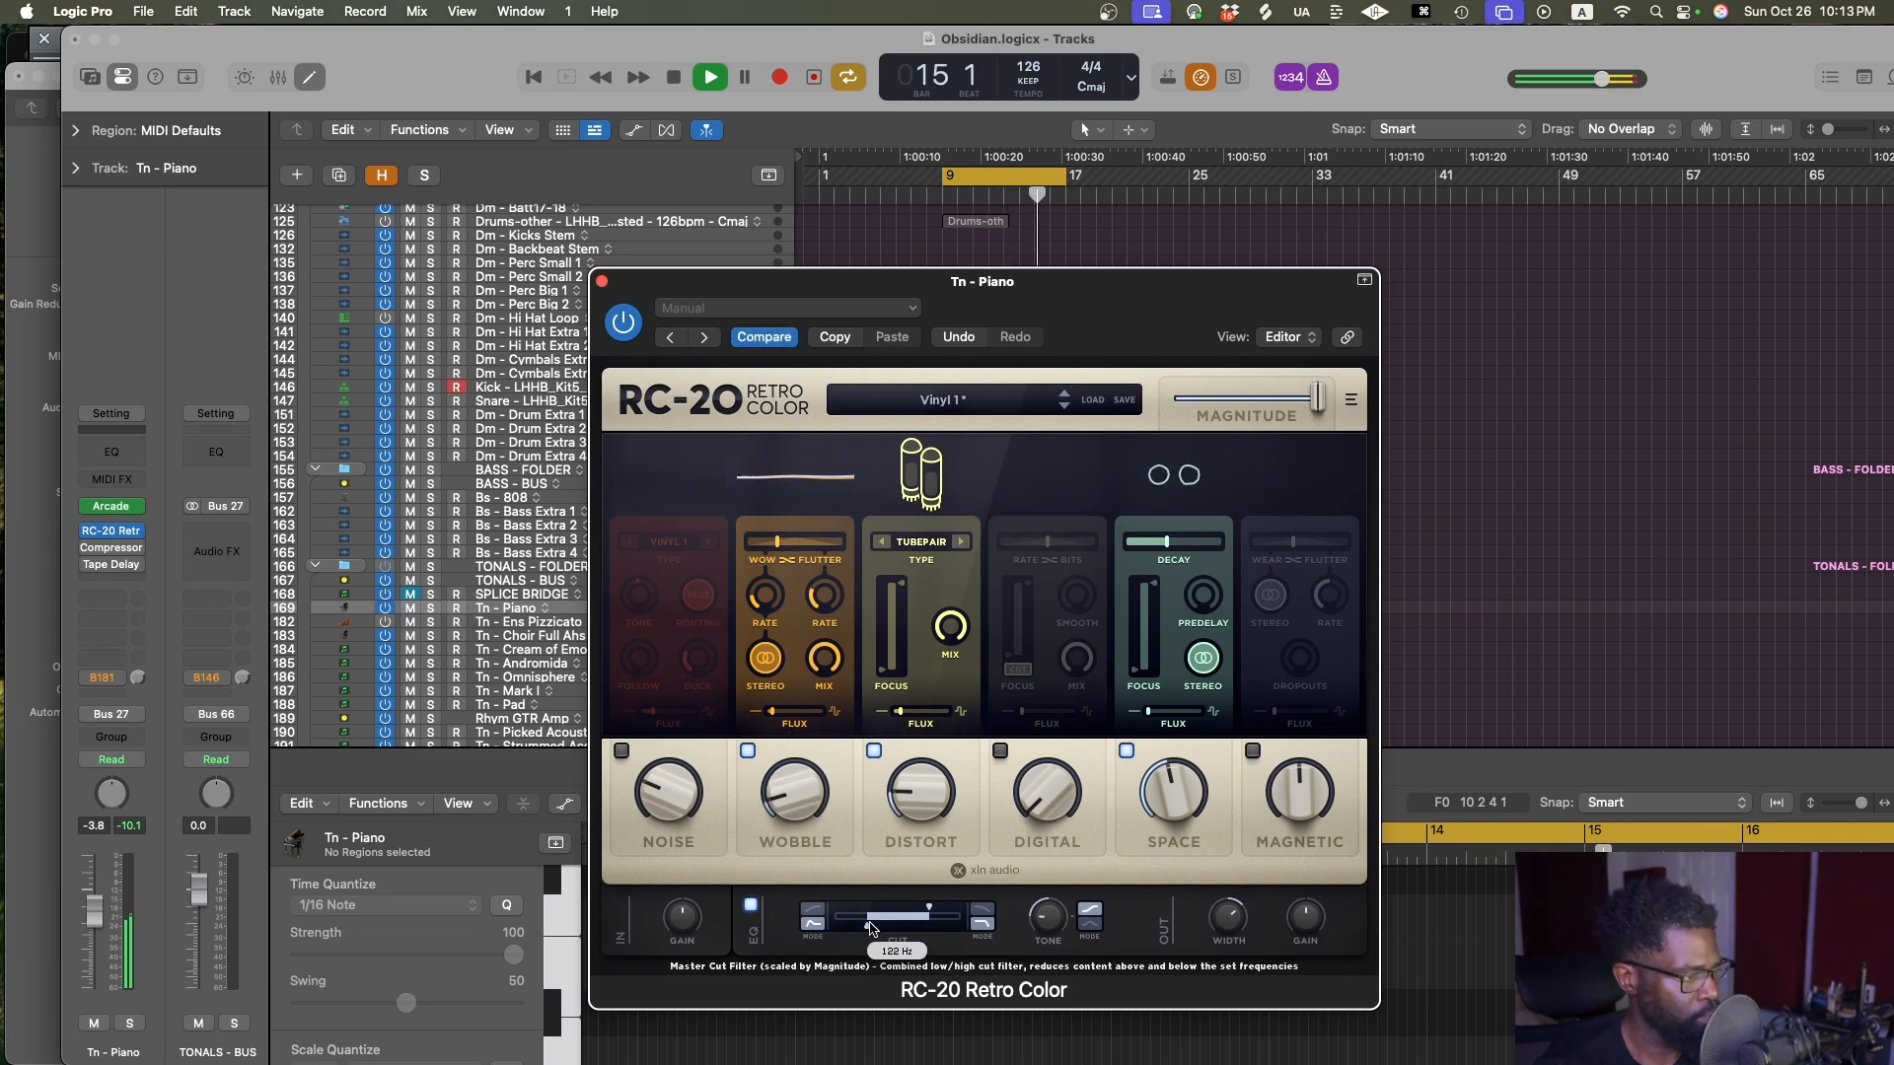
left_click_drag(872, 928, 861, 928)
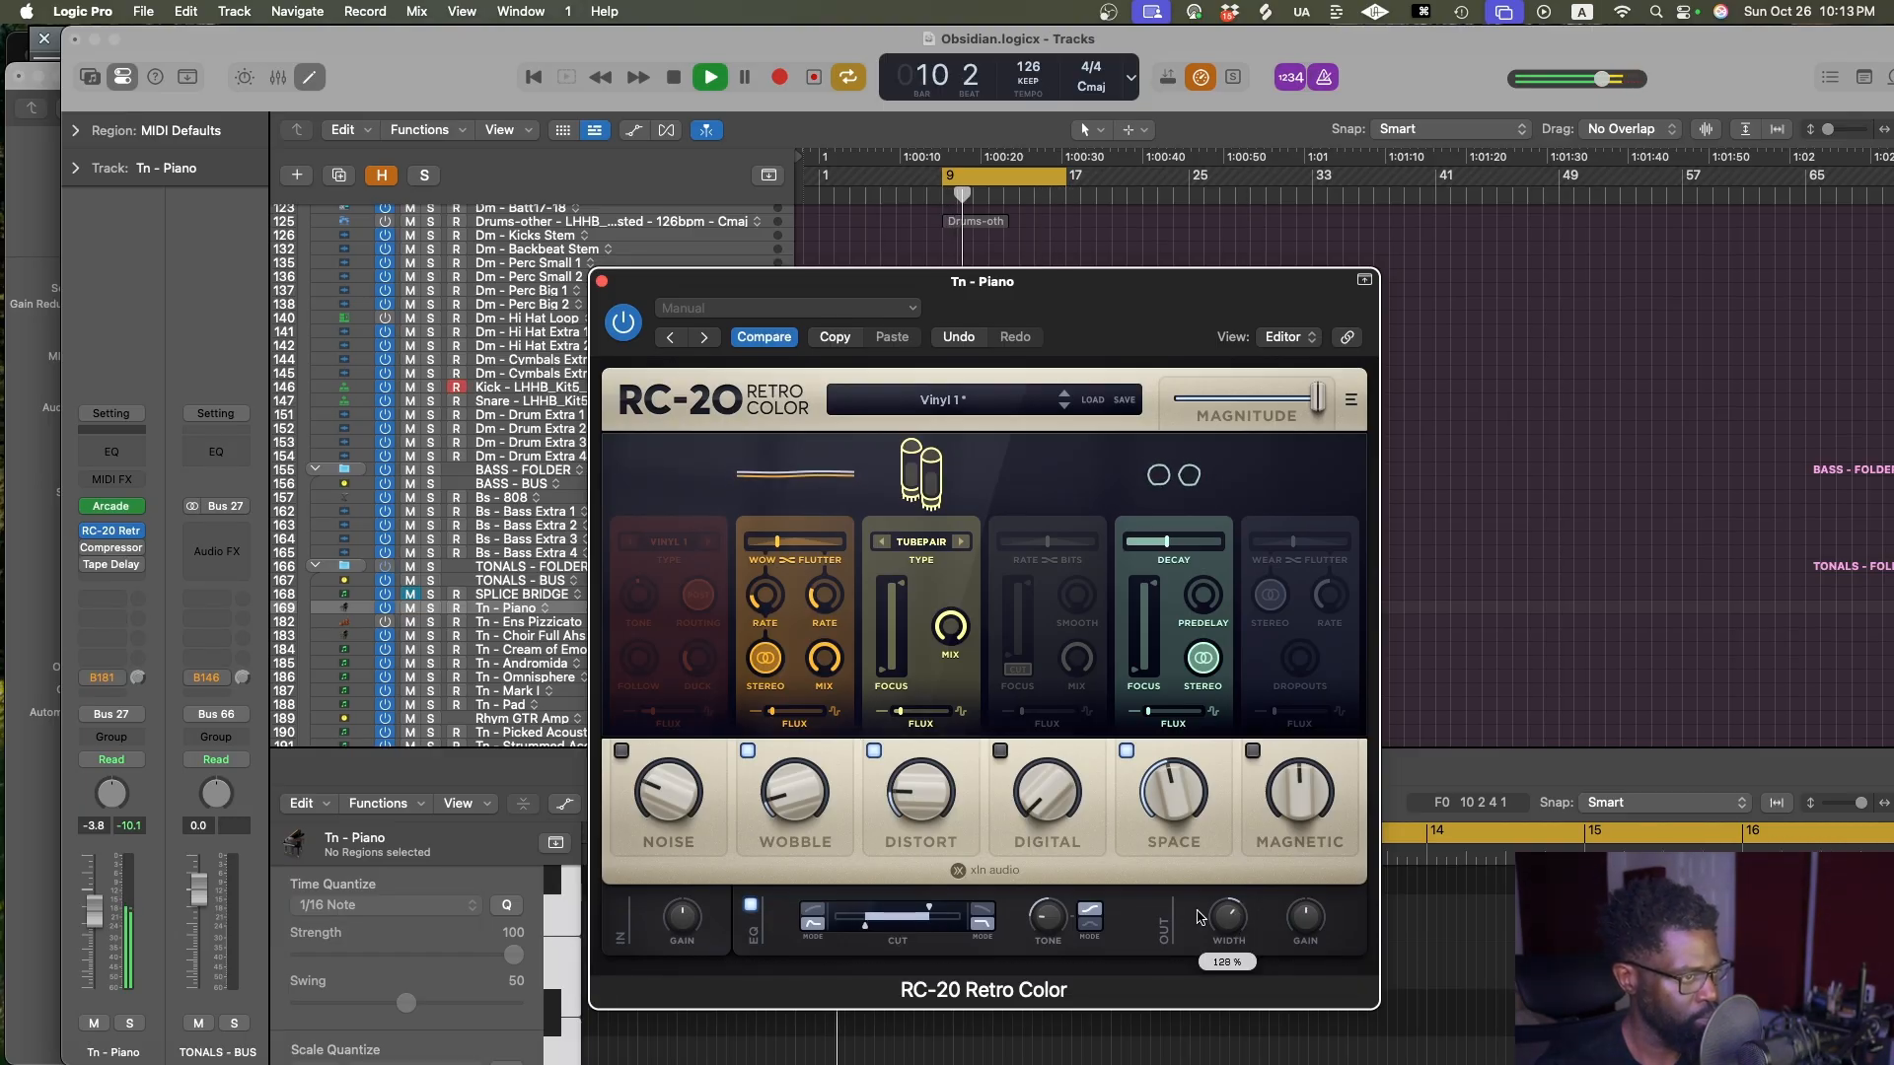
key("space")
key("super+s")
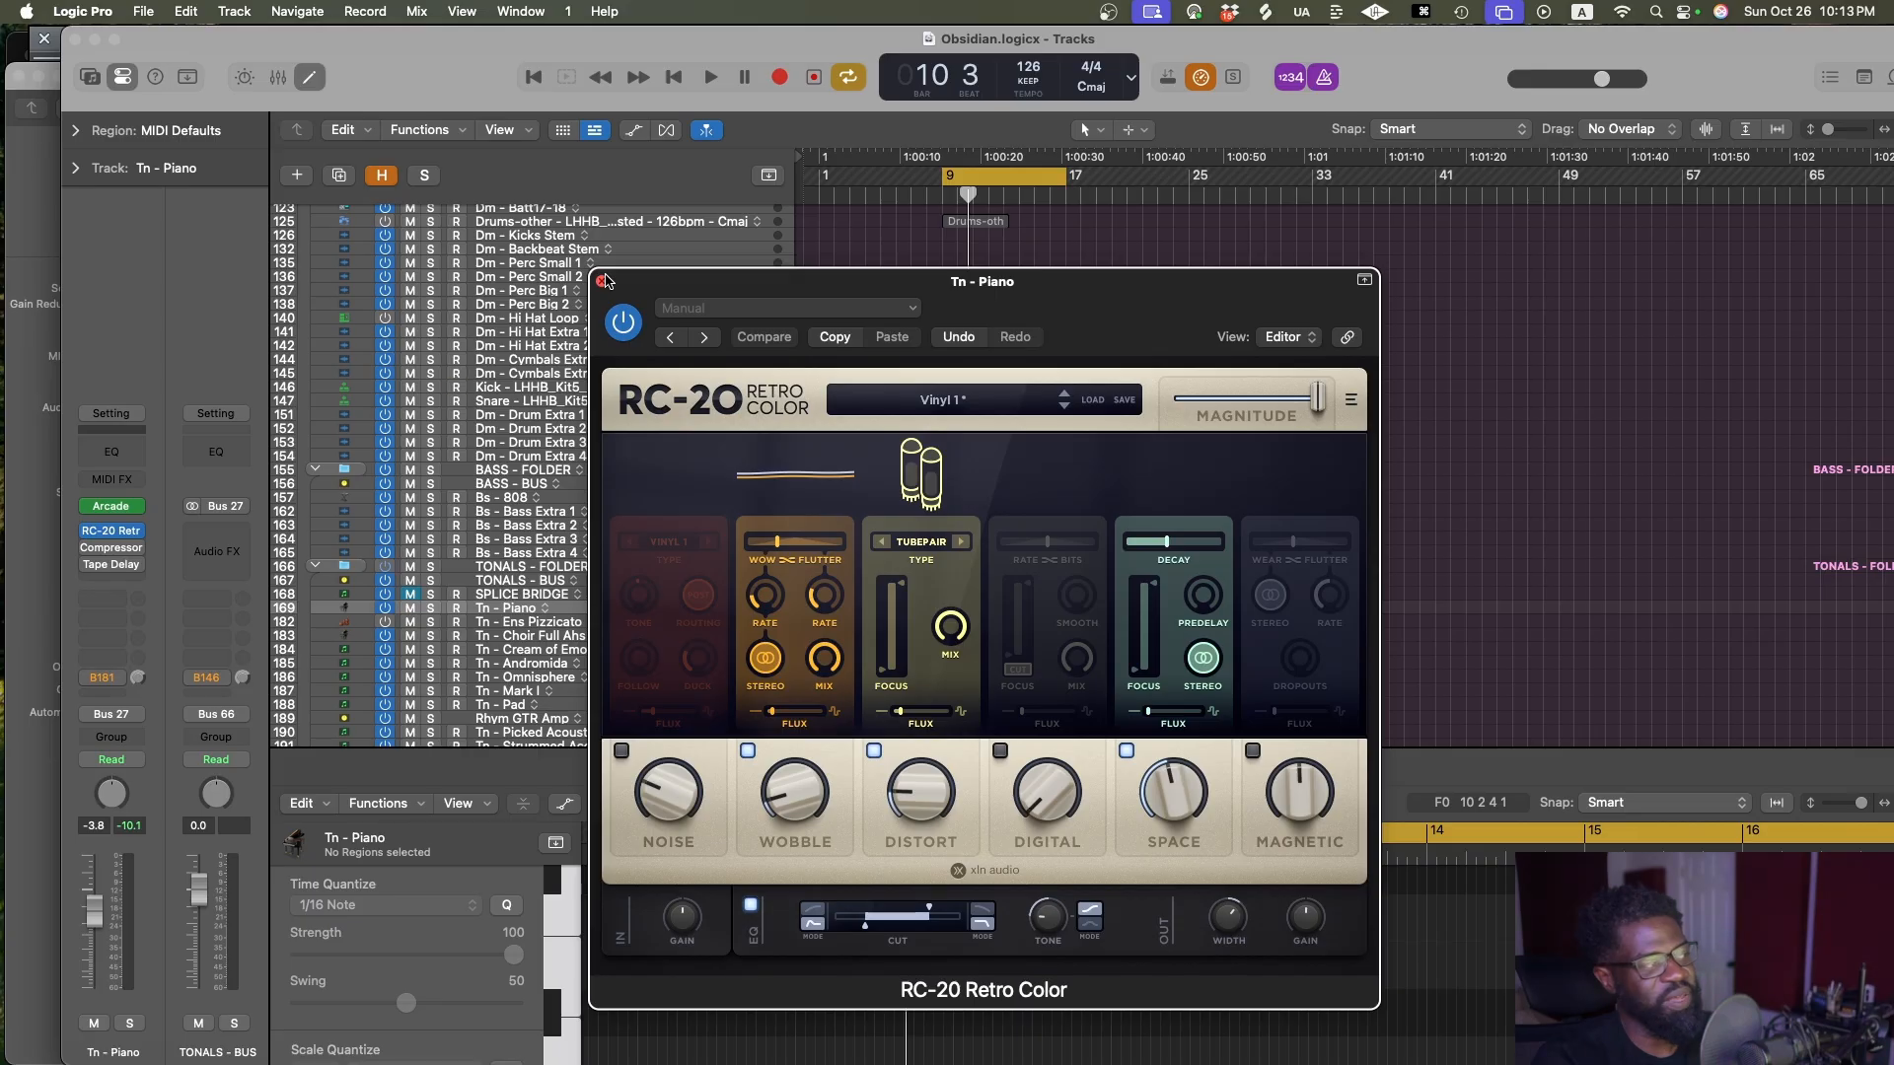
key("cmd+s")
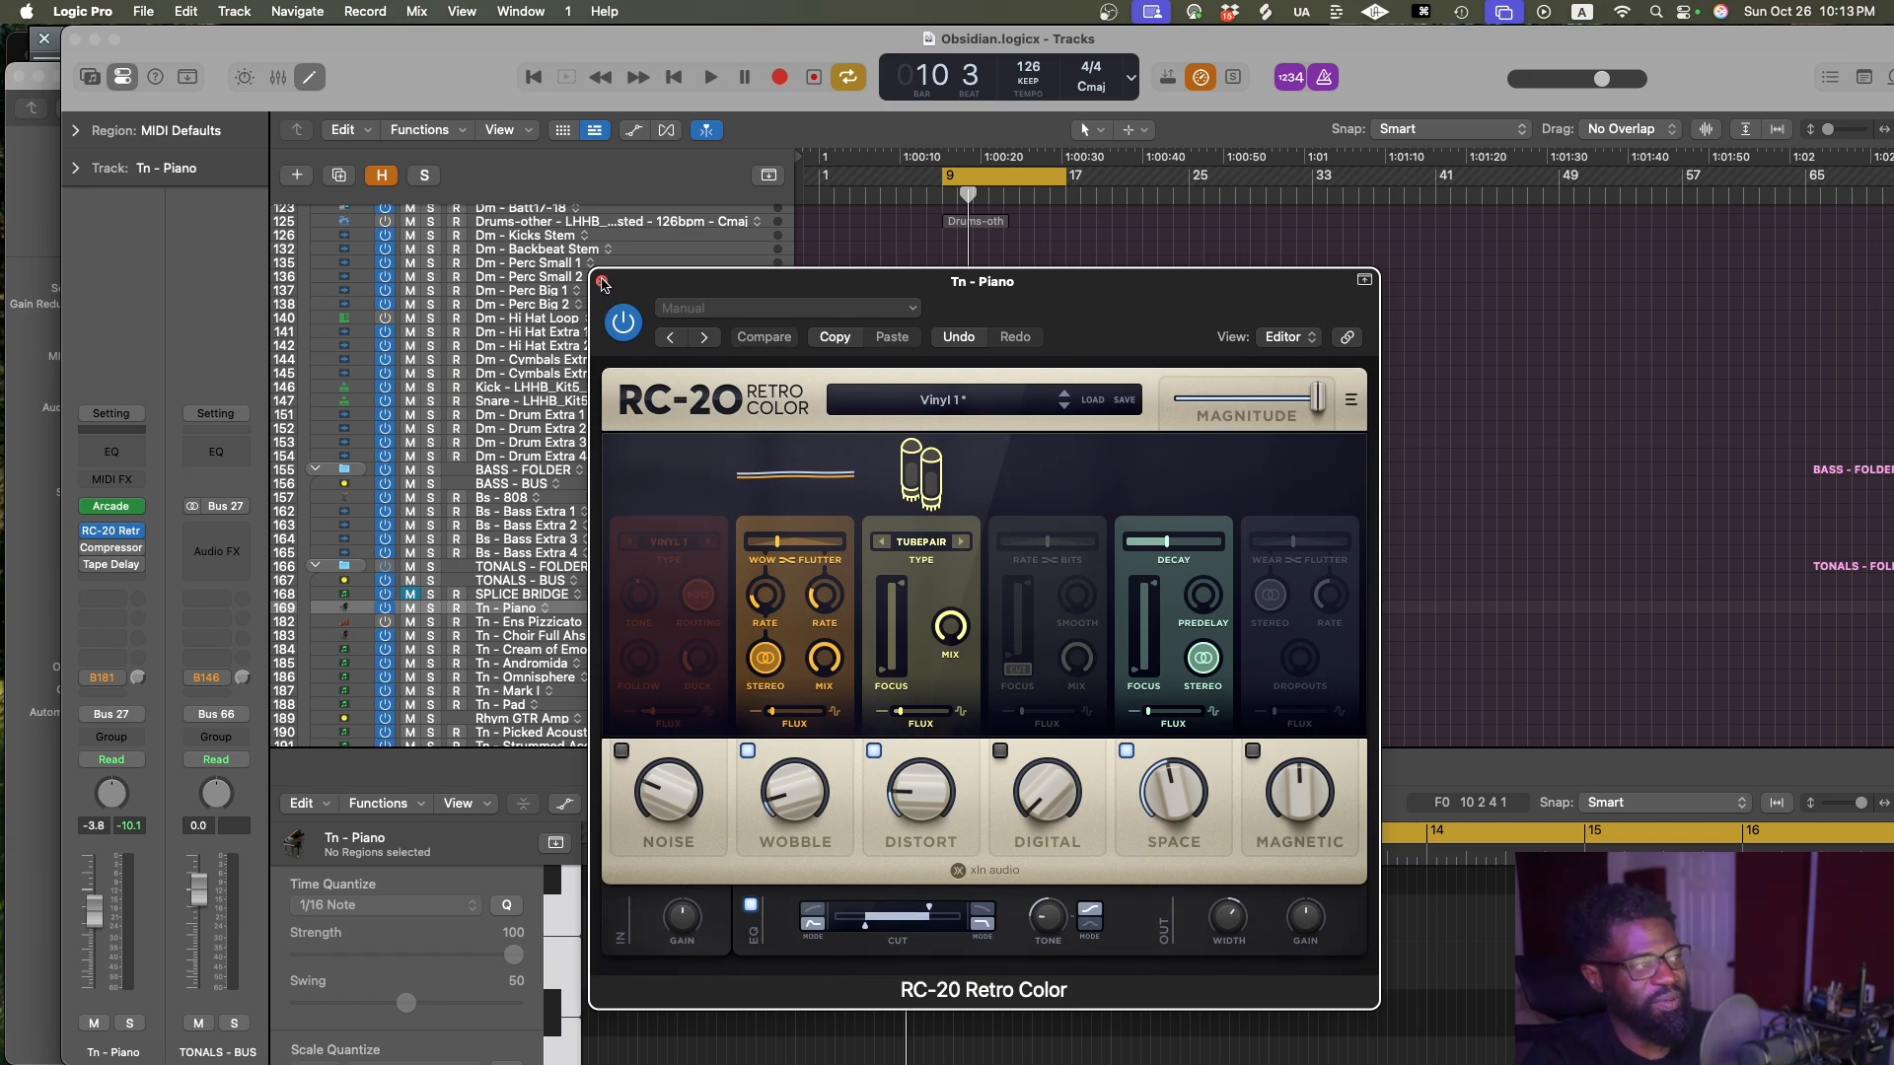
key("super+s")
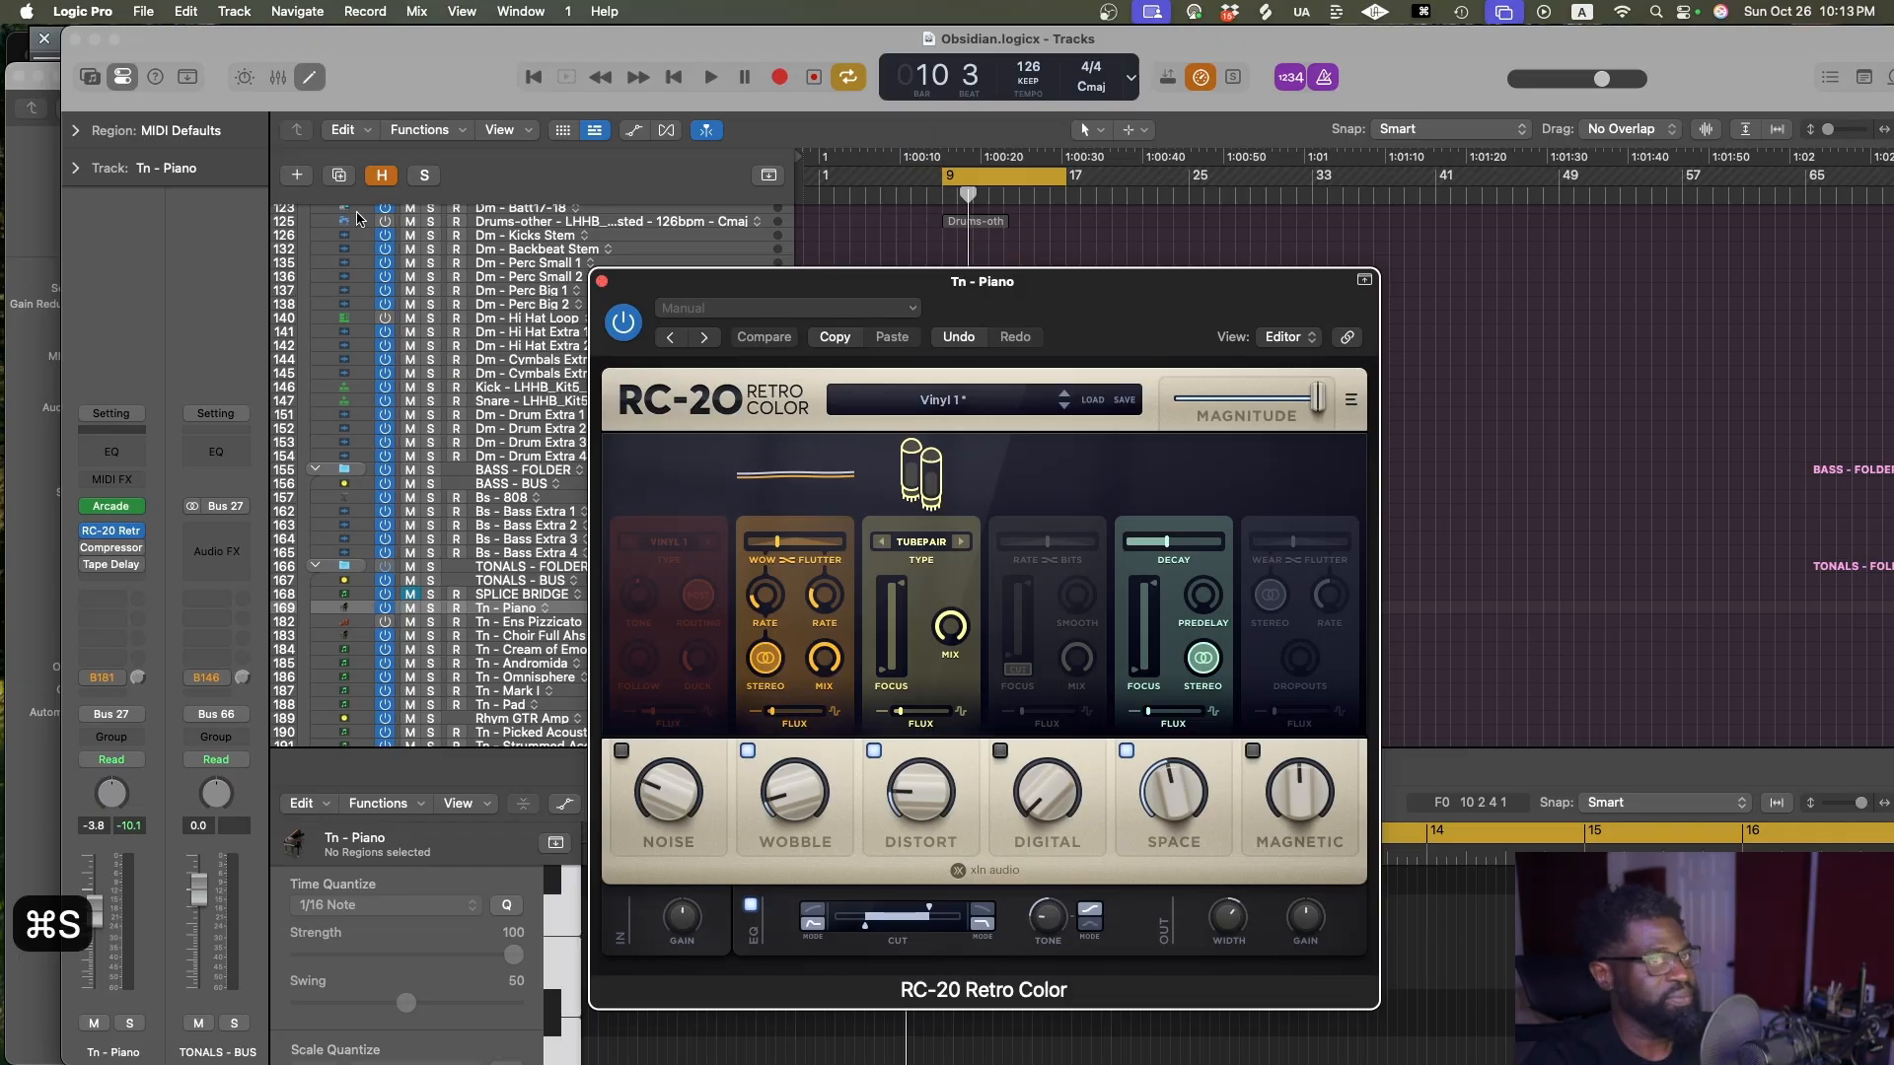
Trim the Wobble Flutter to 59 % during playback and close the piano's RC-20 window
key("space")
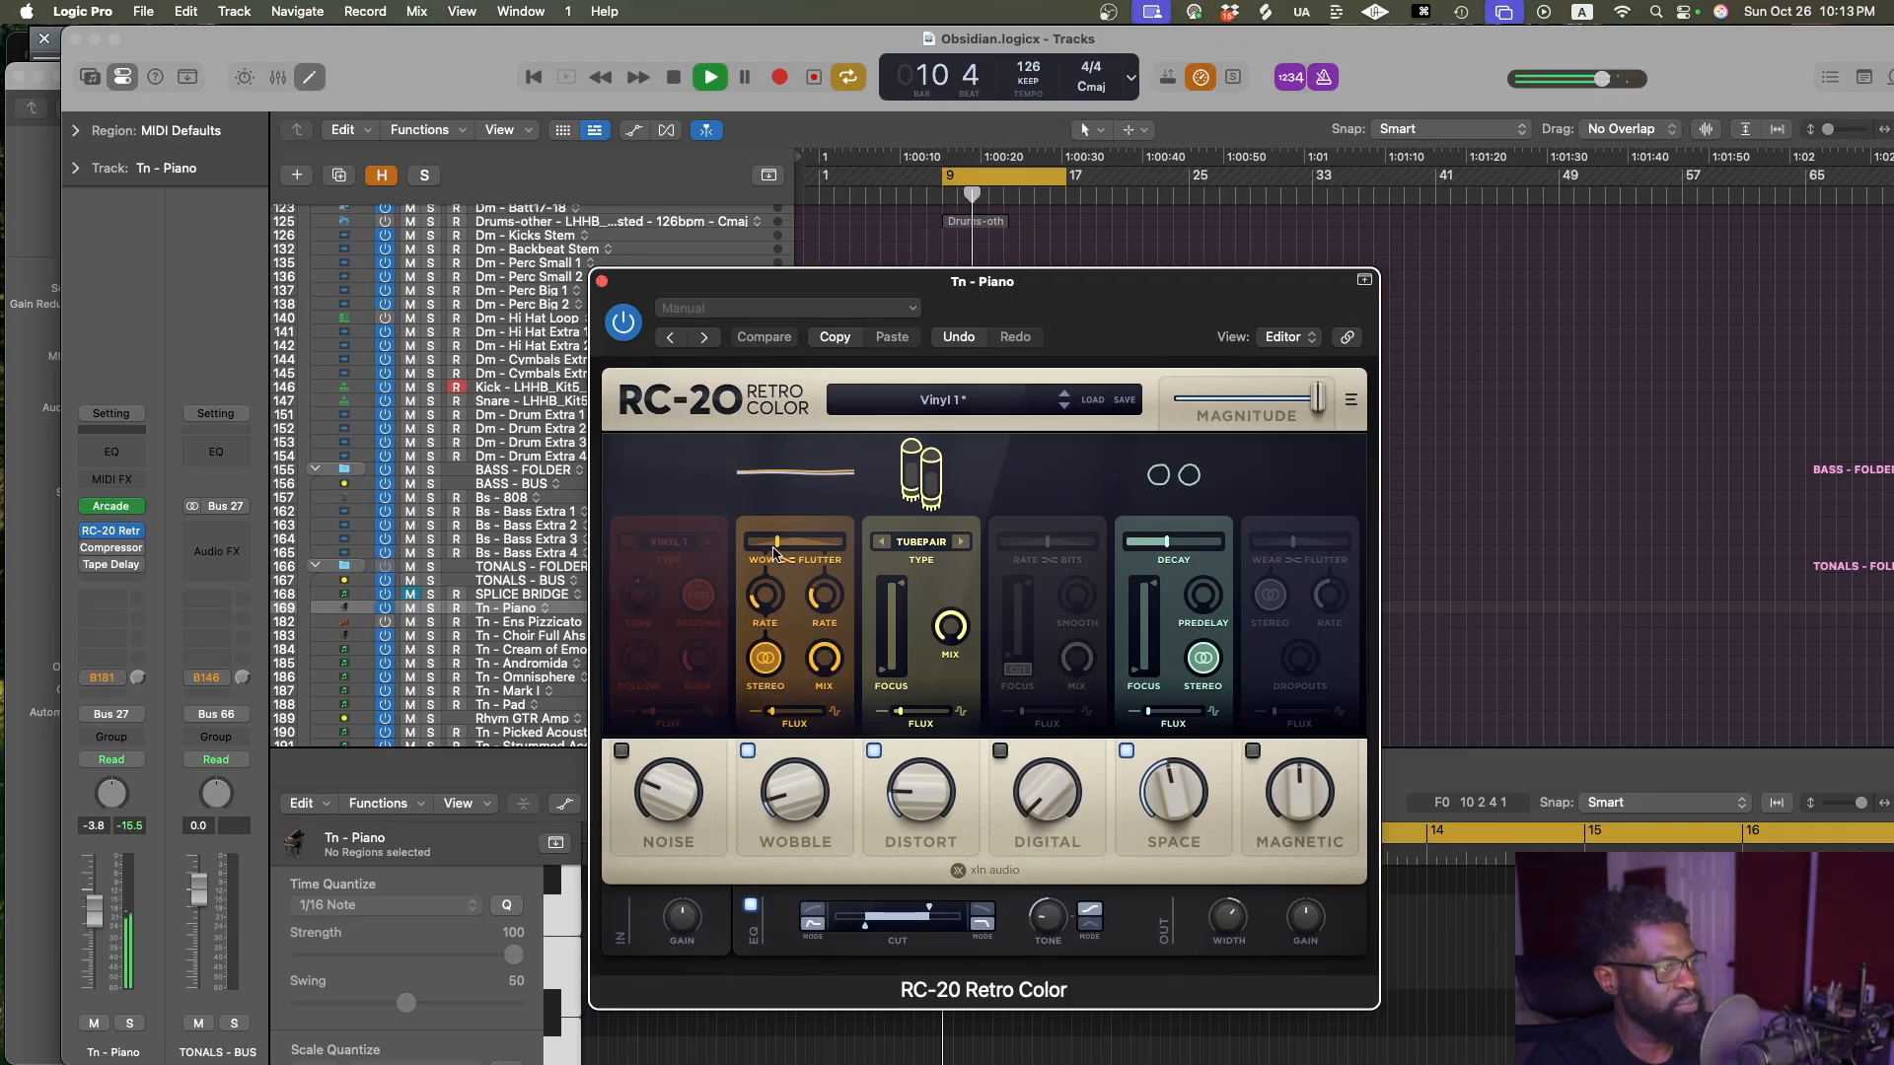
left_click_drag(776, 553, 775, 554)
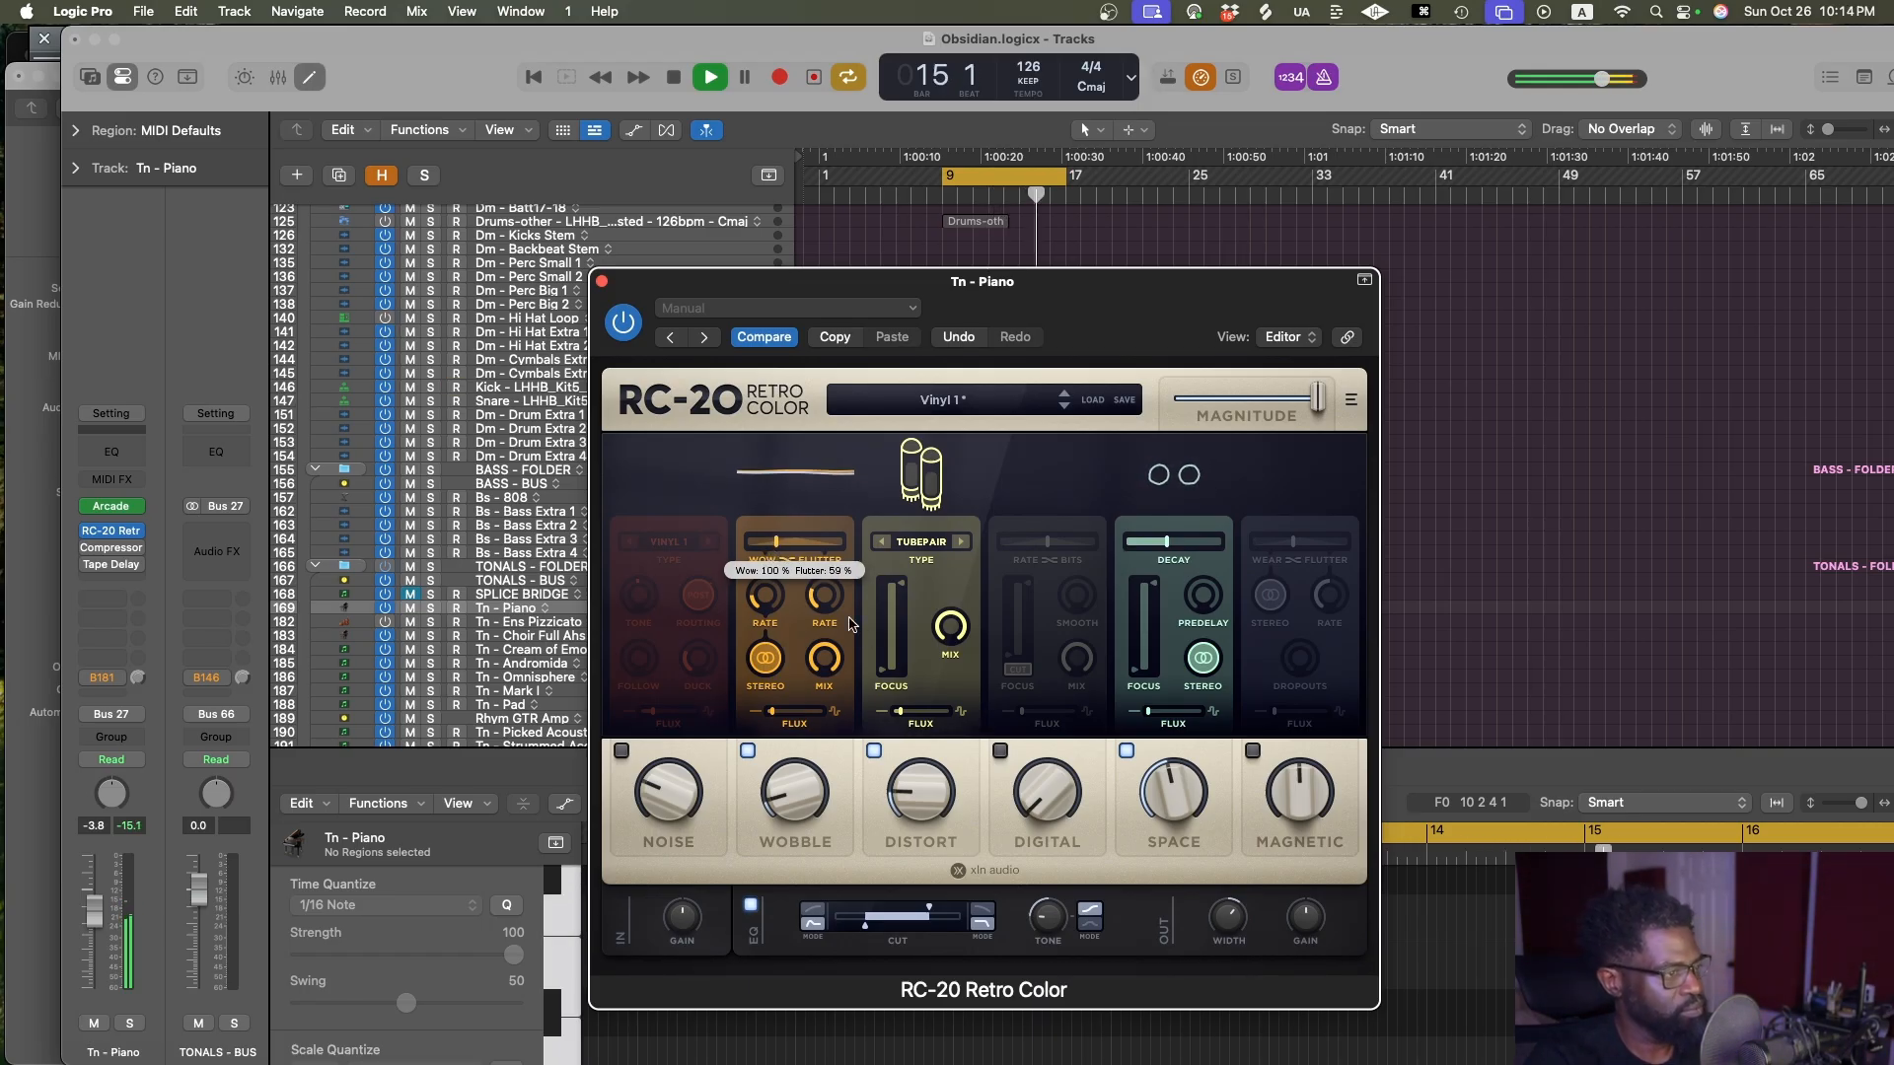
left_click(602, 281)
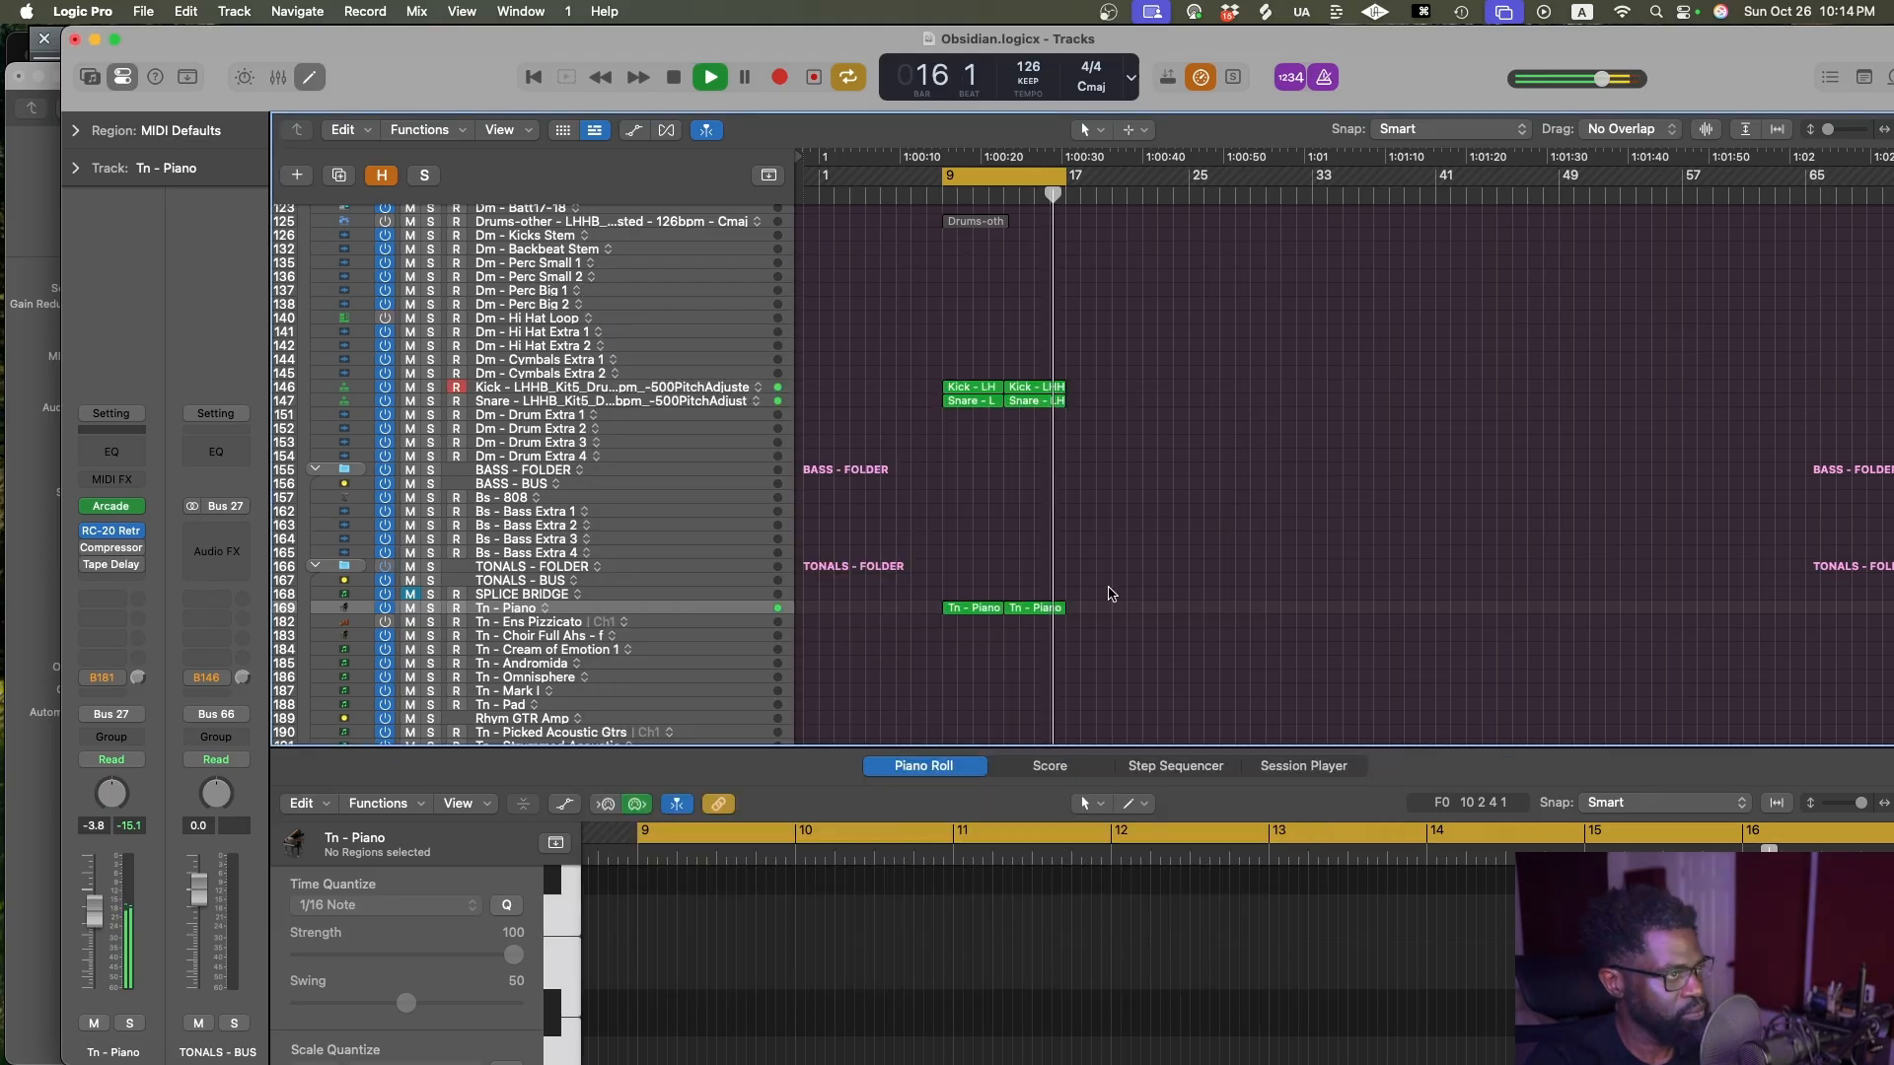
left_click(472, 387)
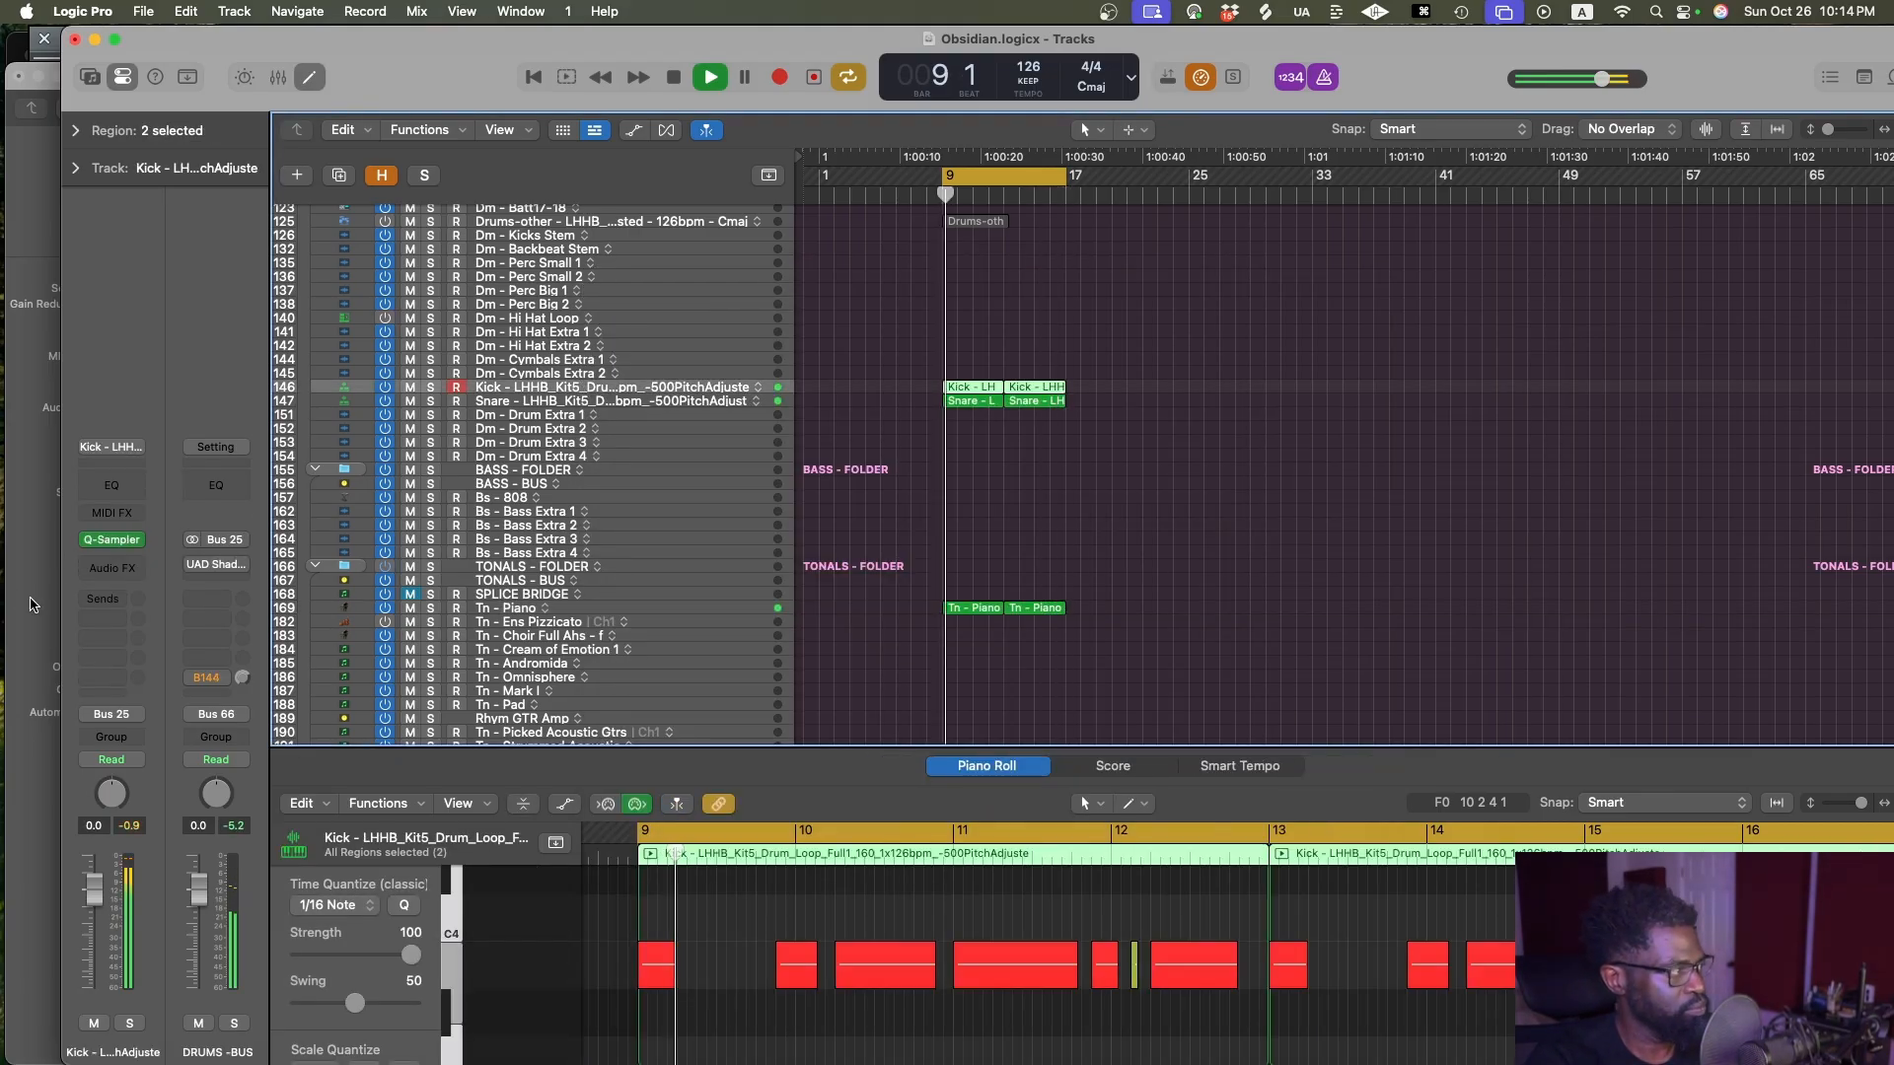
left_click(113, 569)
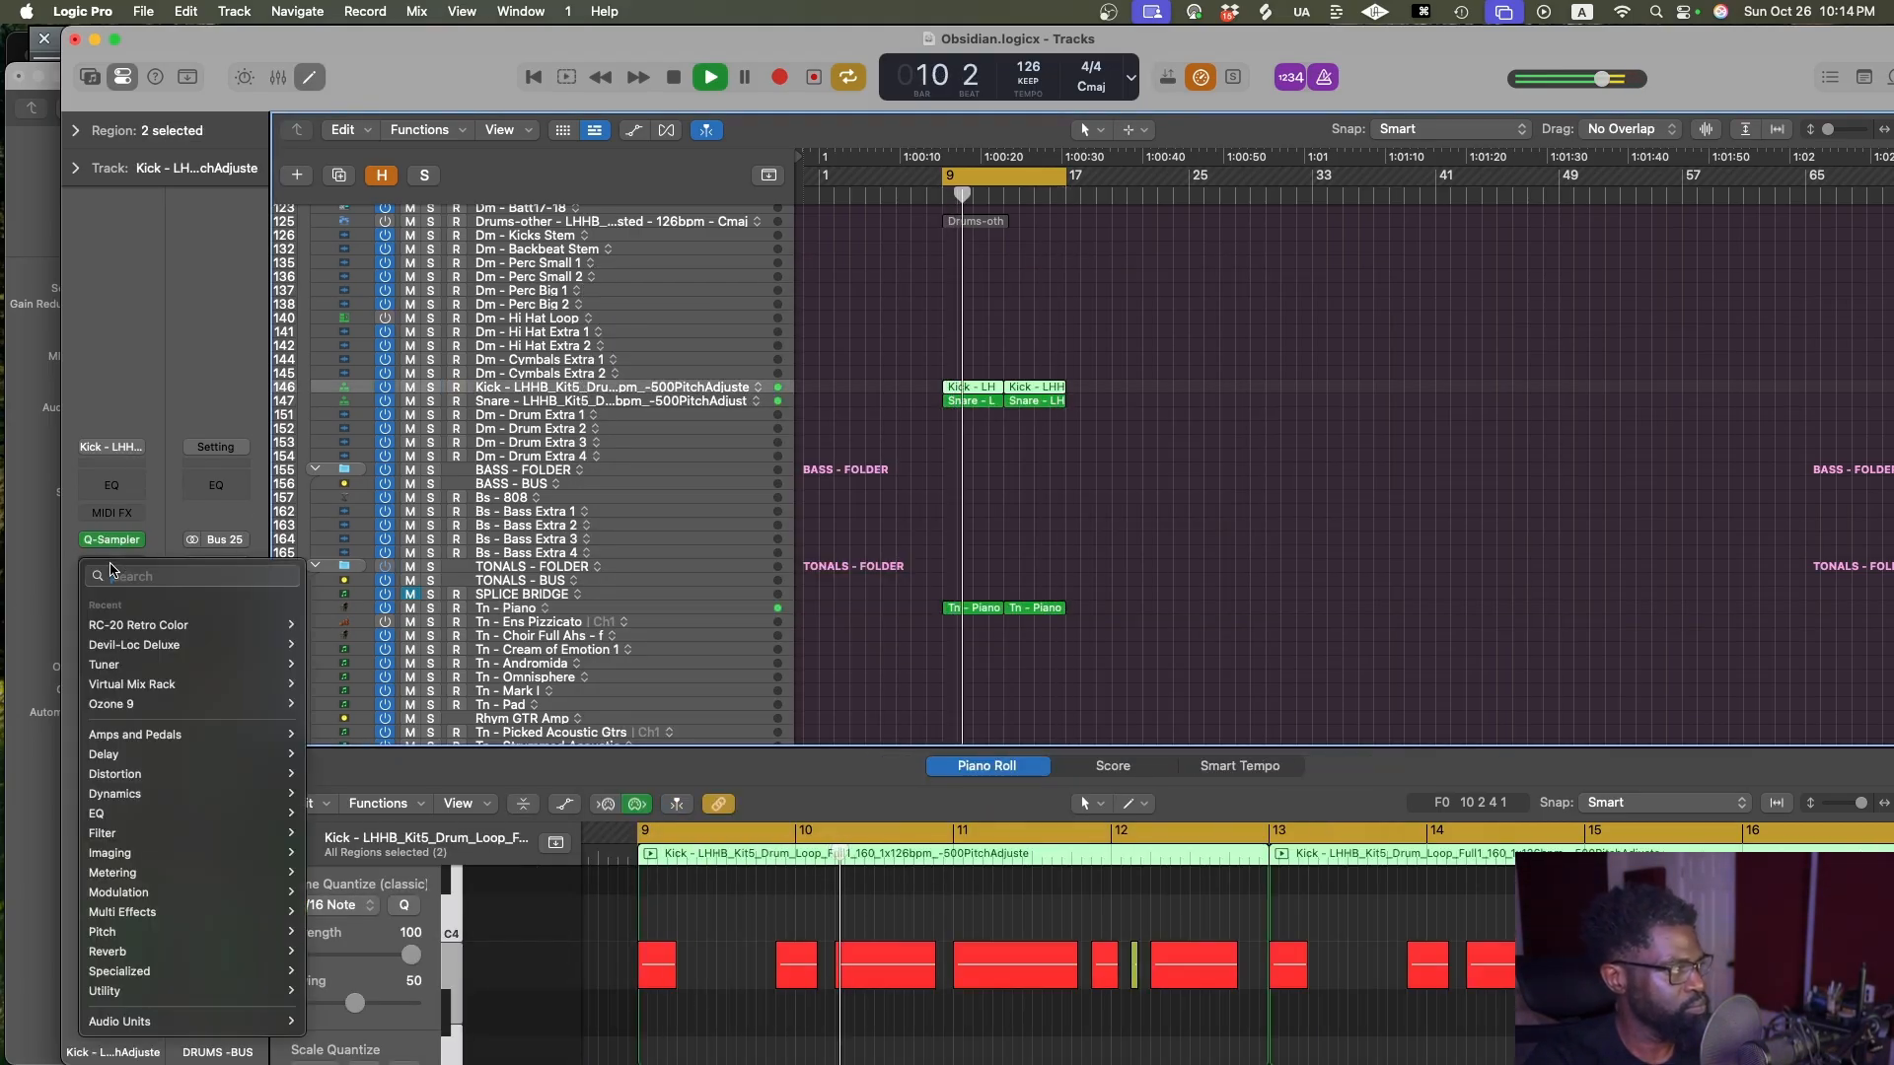
key("Escape")
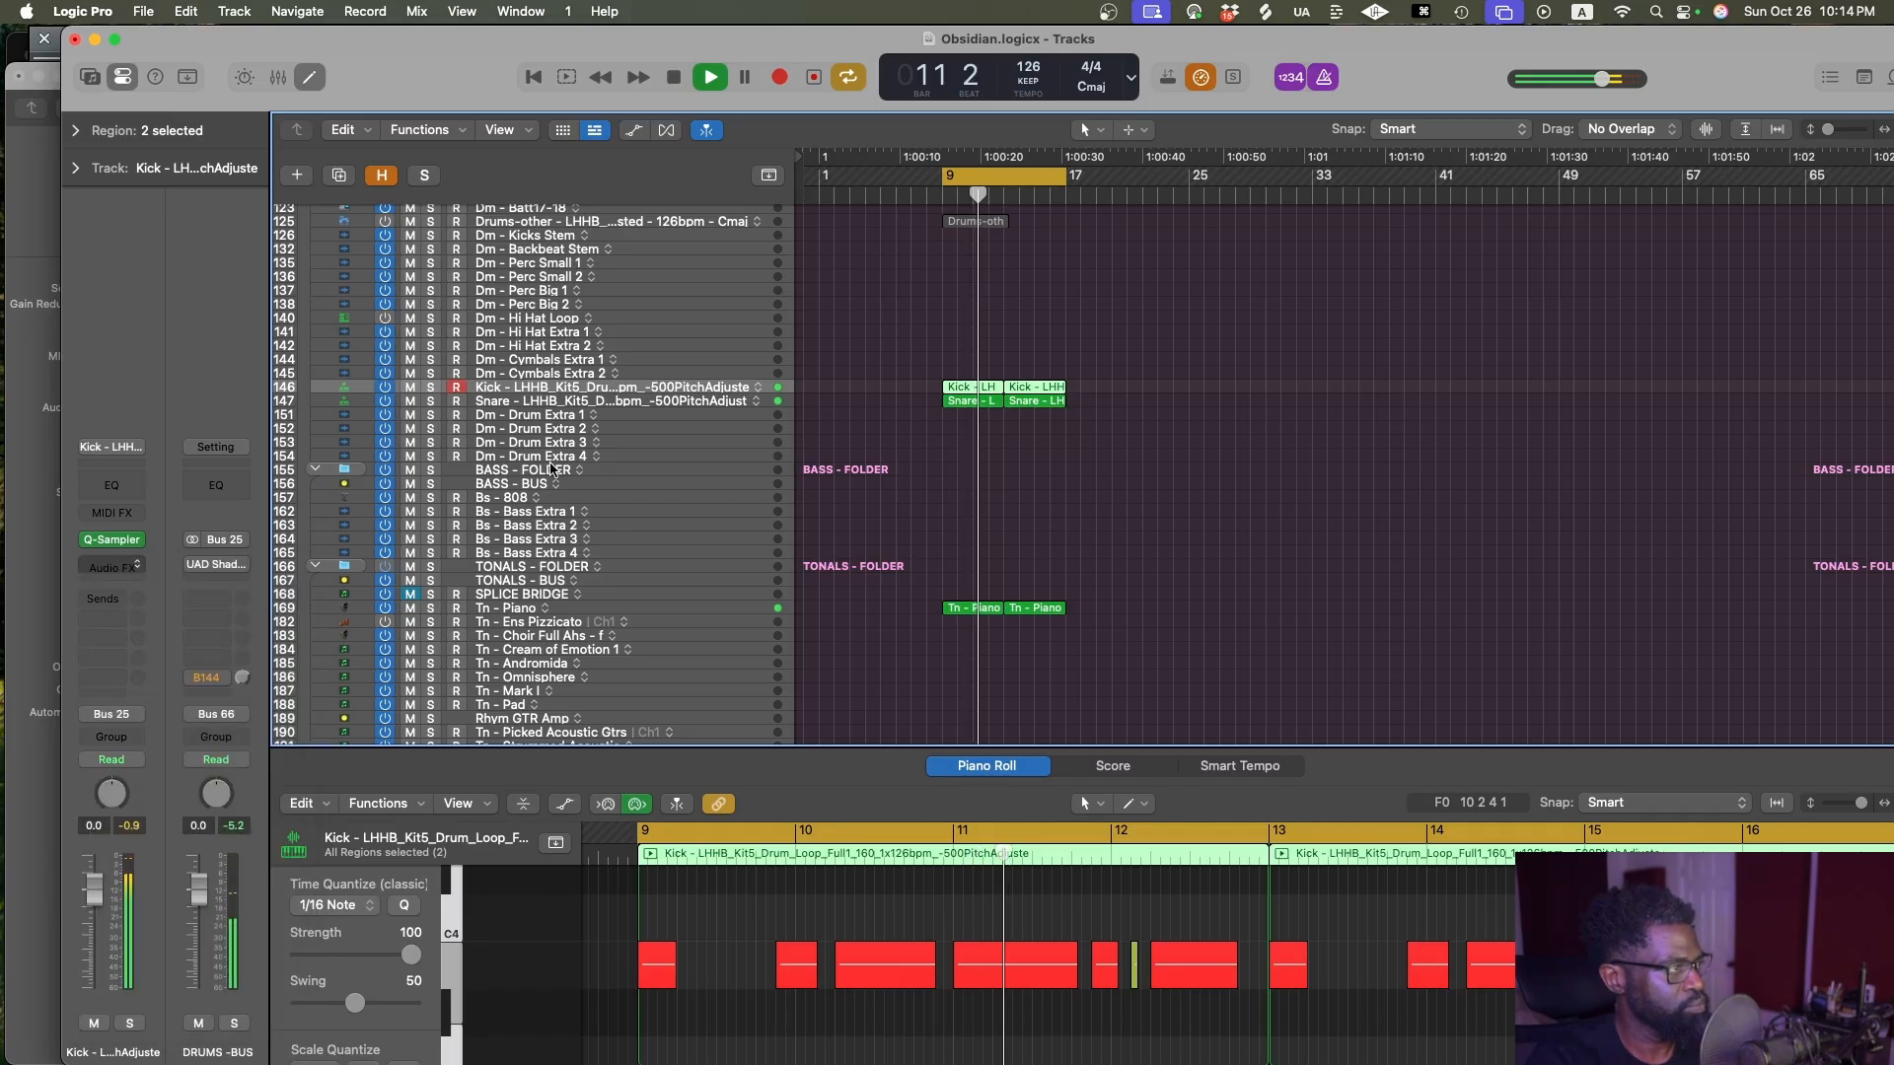
Insert a stereo ValhallaVintageVerb as an audio effect on the snare track
key("Down")
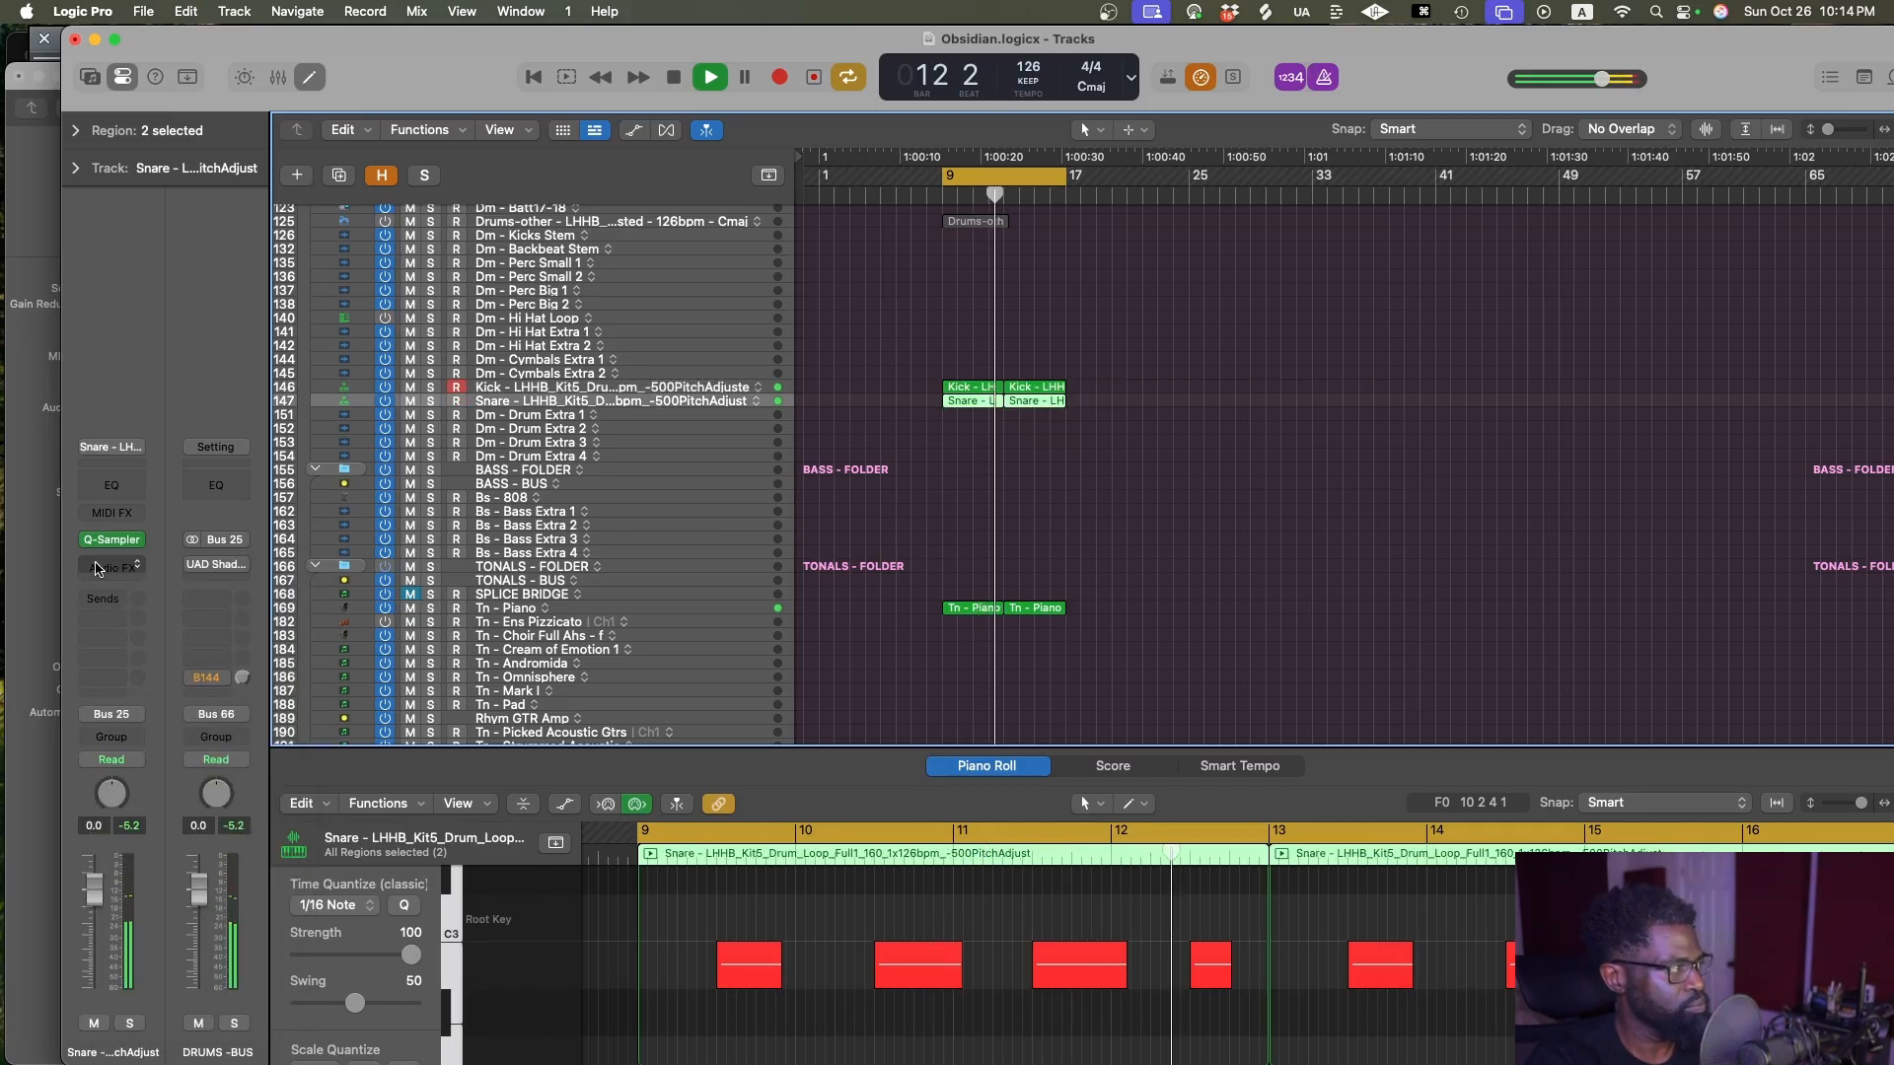
left_click(138, 569)
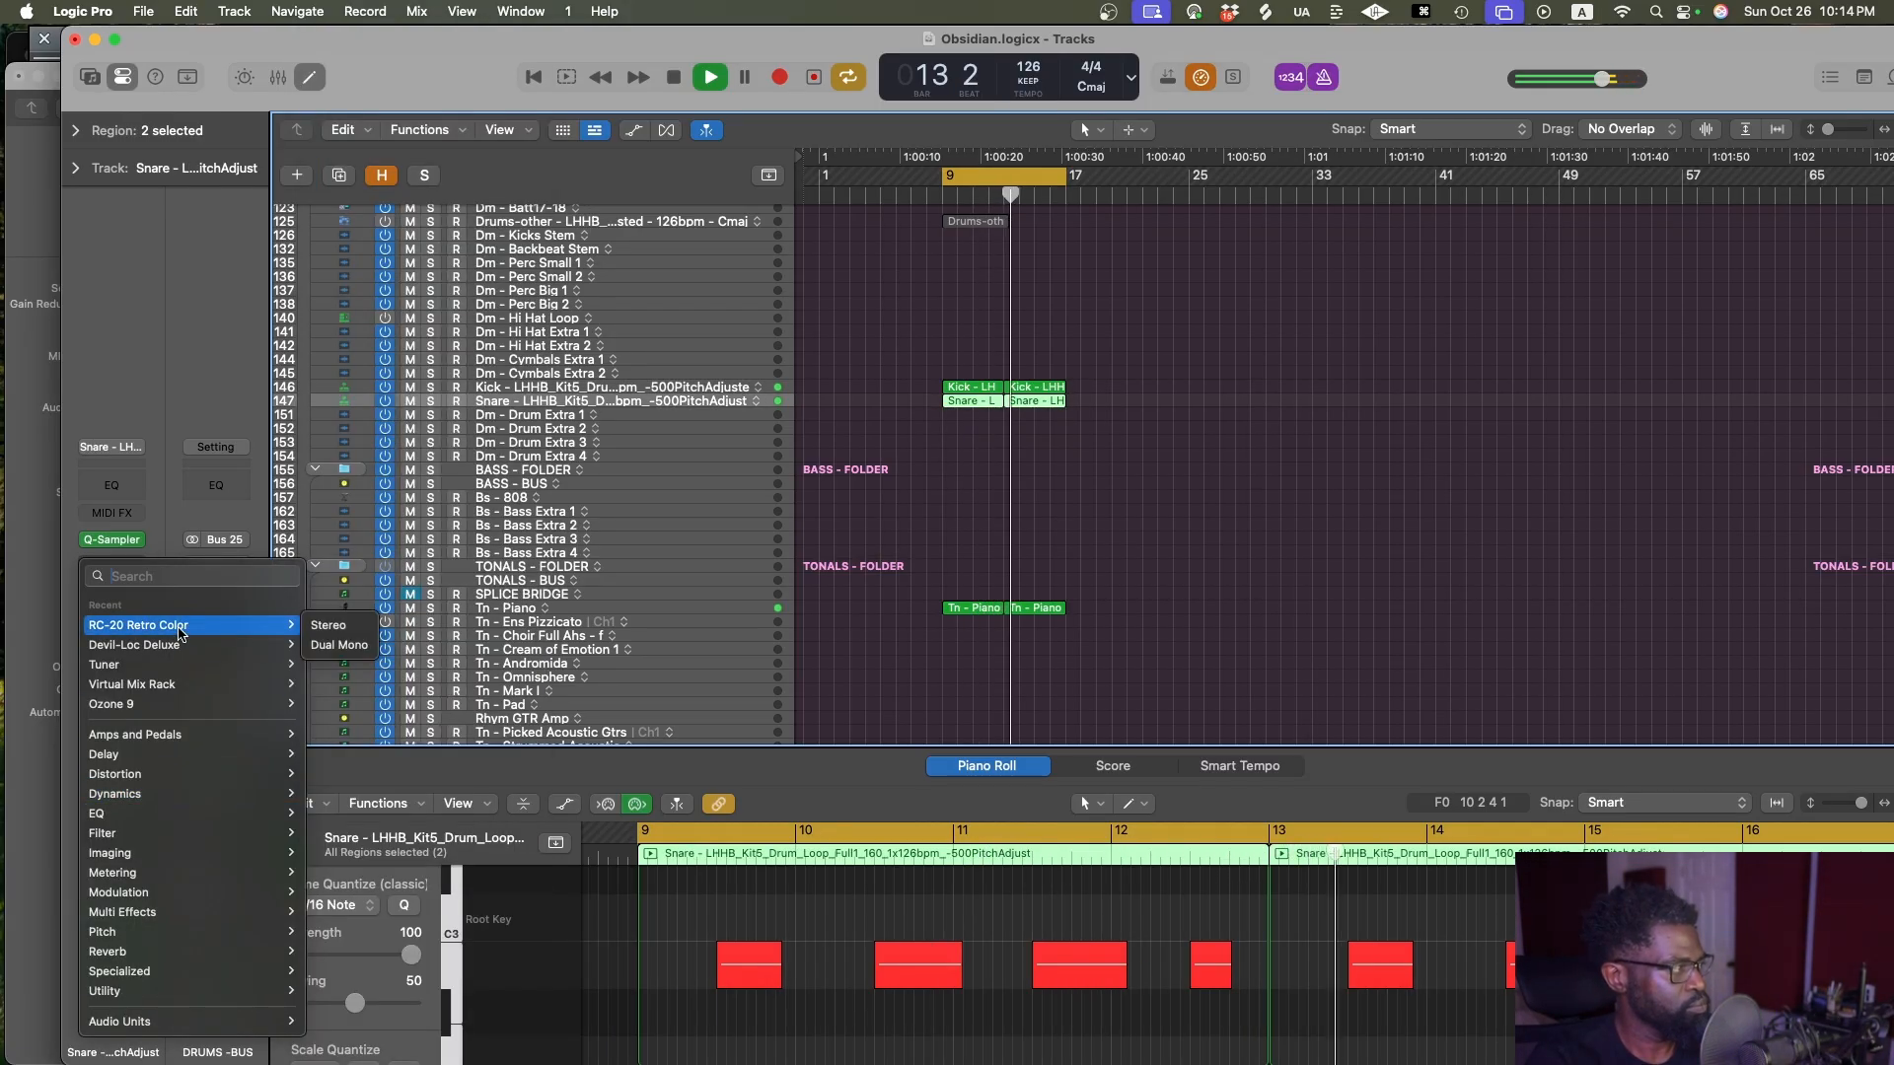
mouse_move(217, 1029)
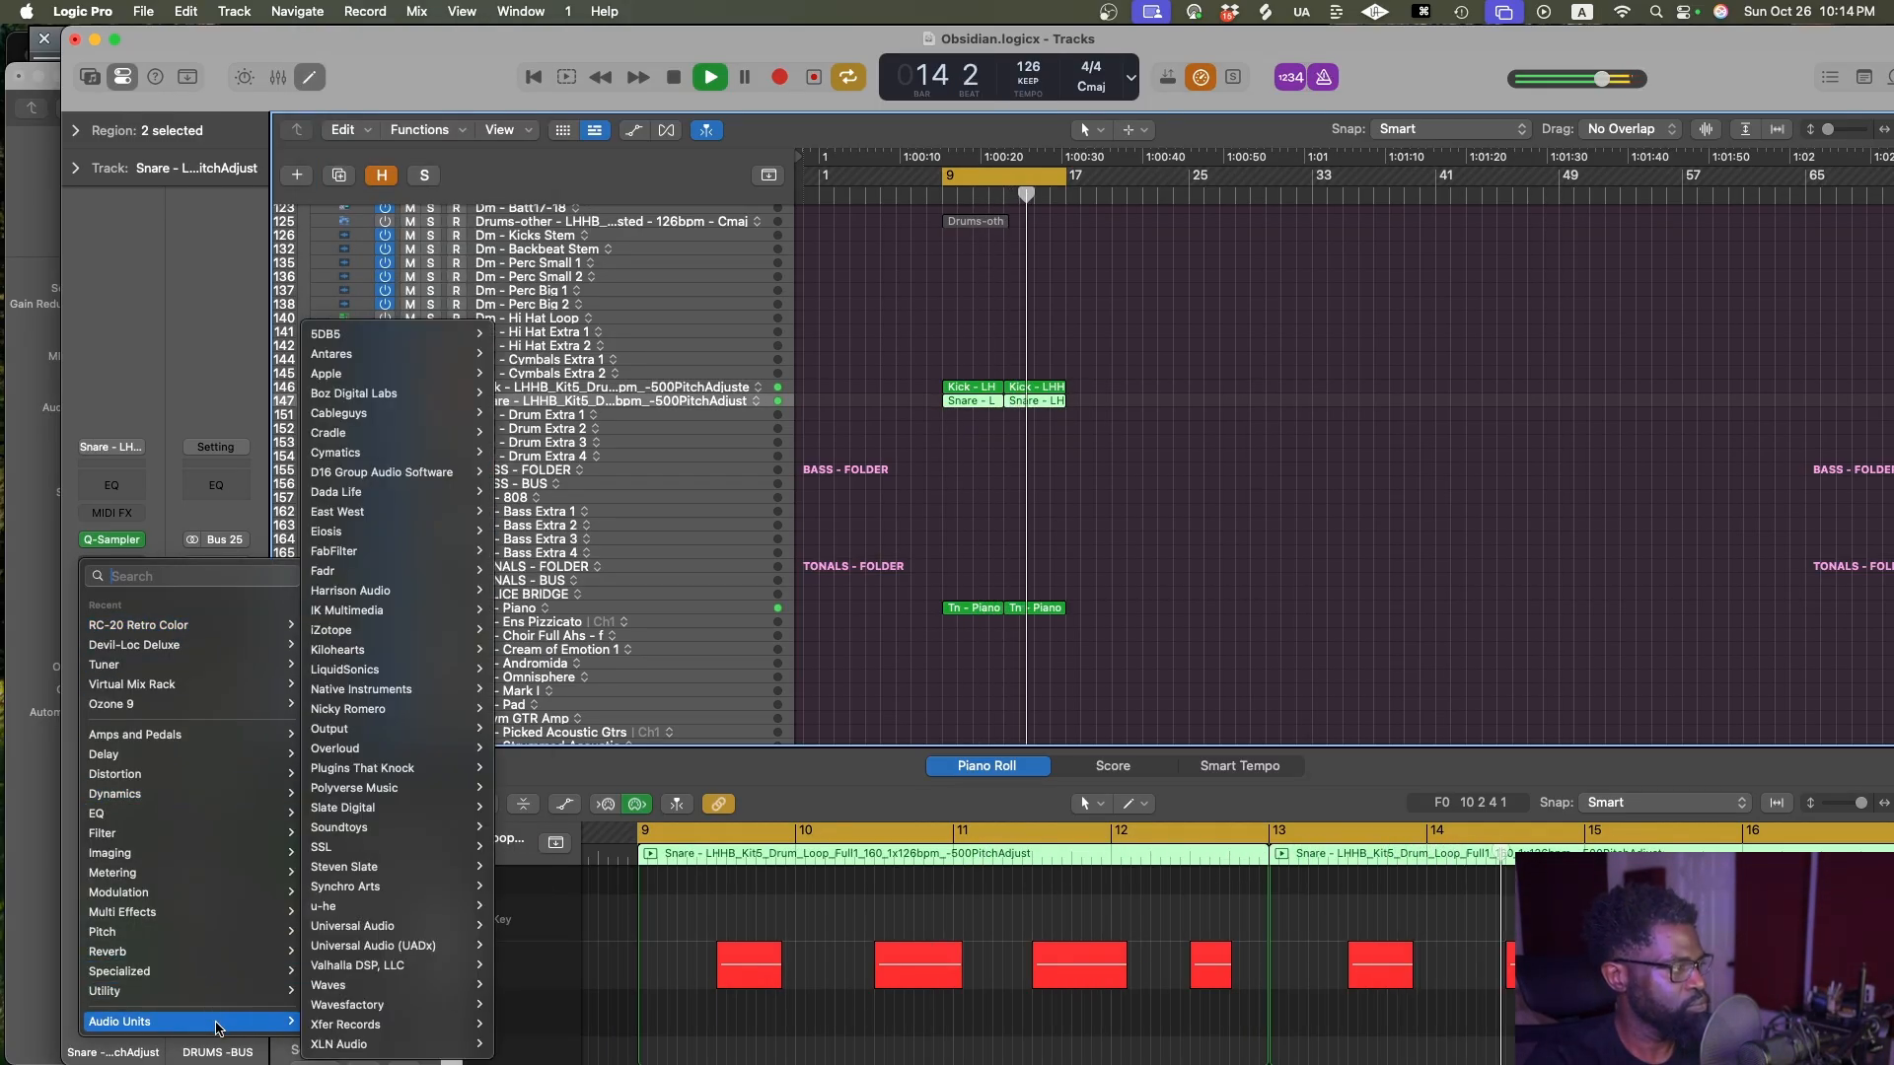
mouse_move(412, 977)
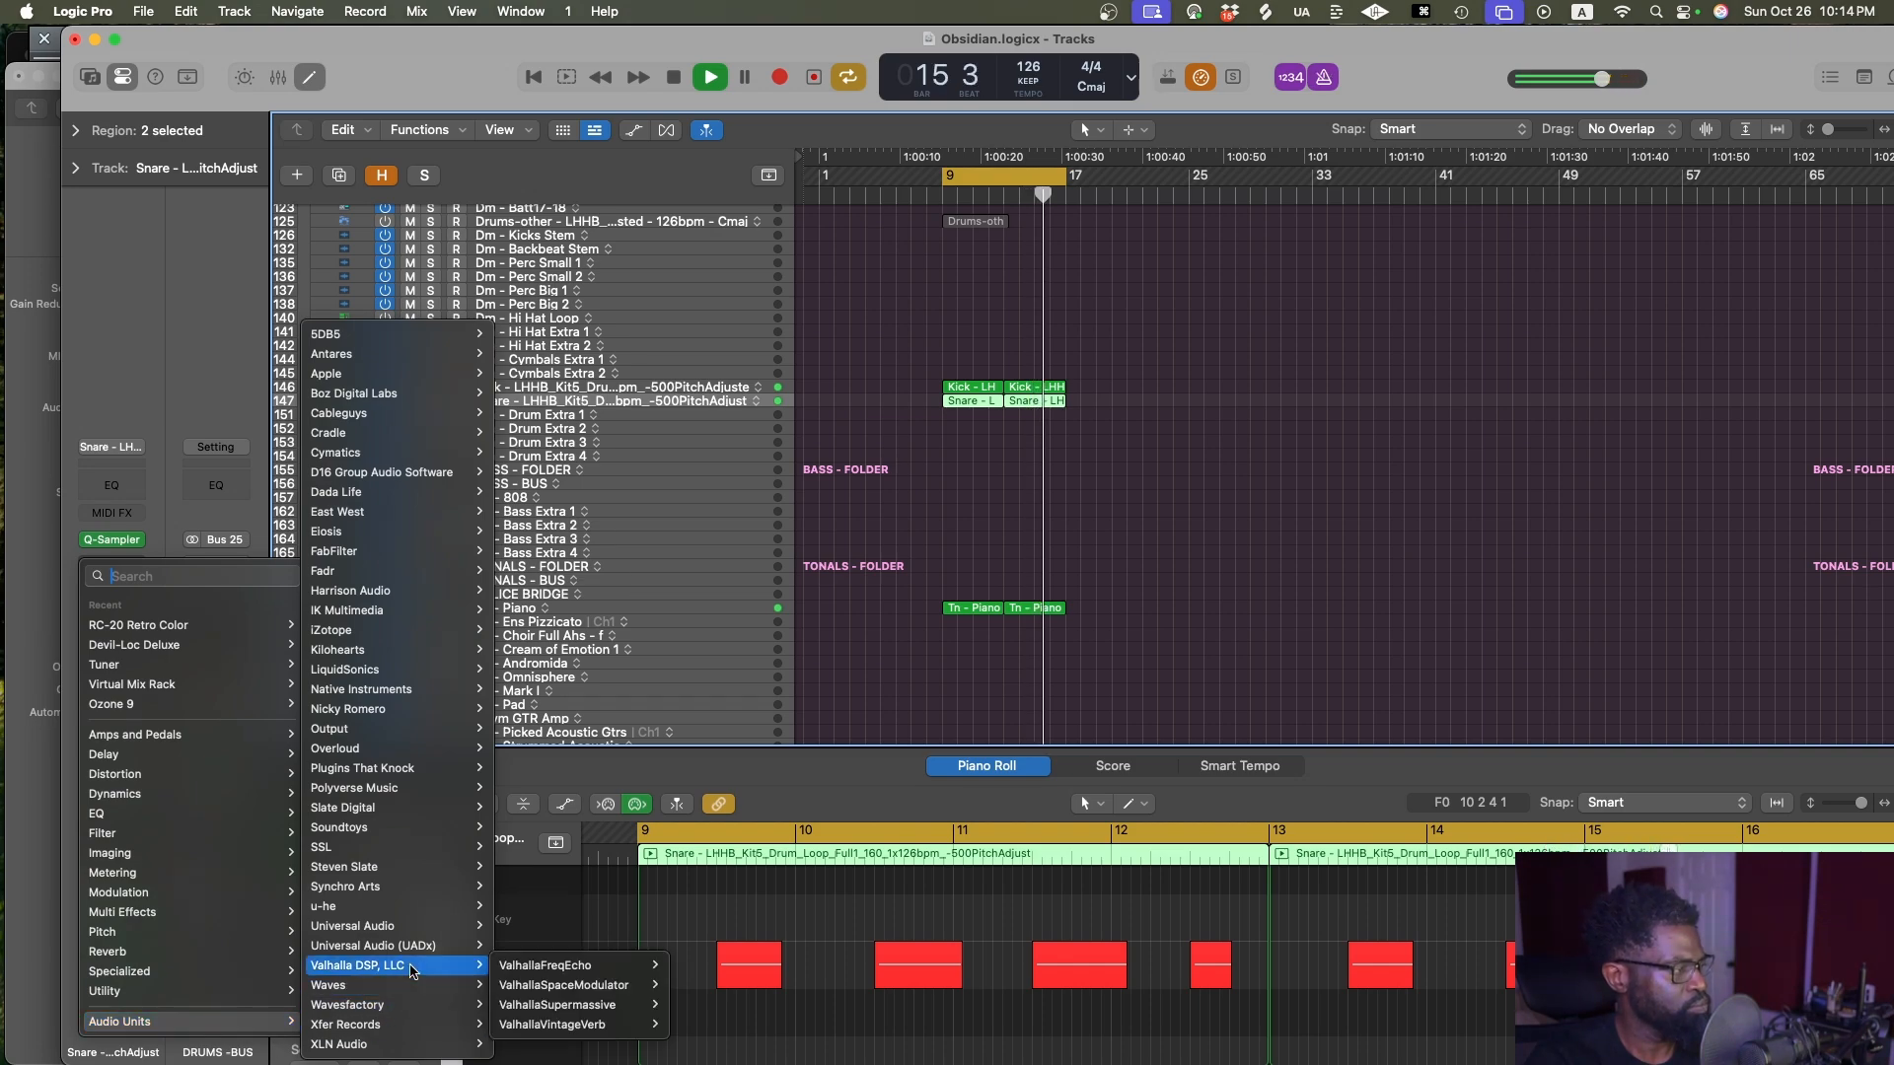
mouse_move(579, 1004)
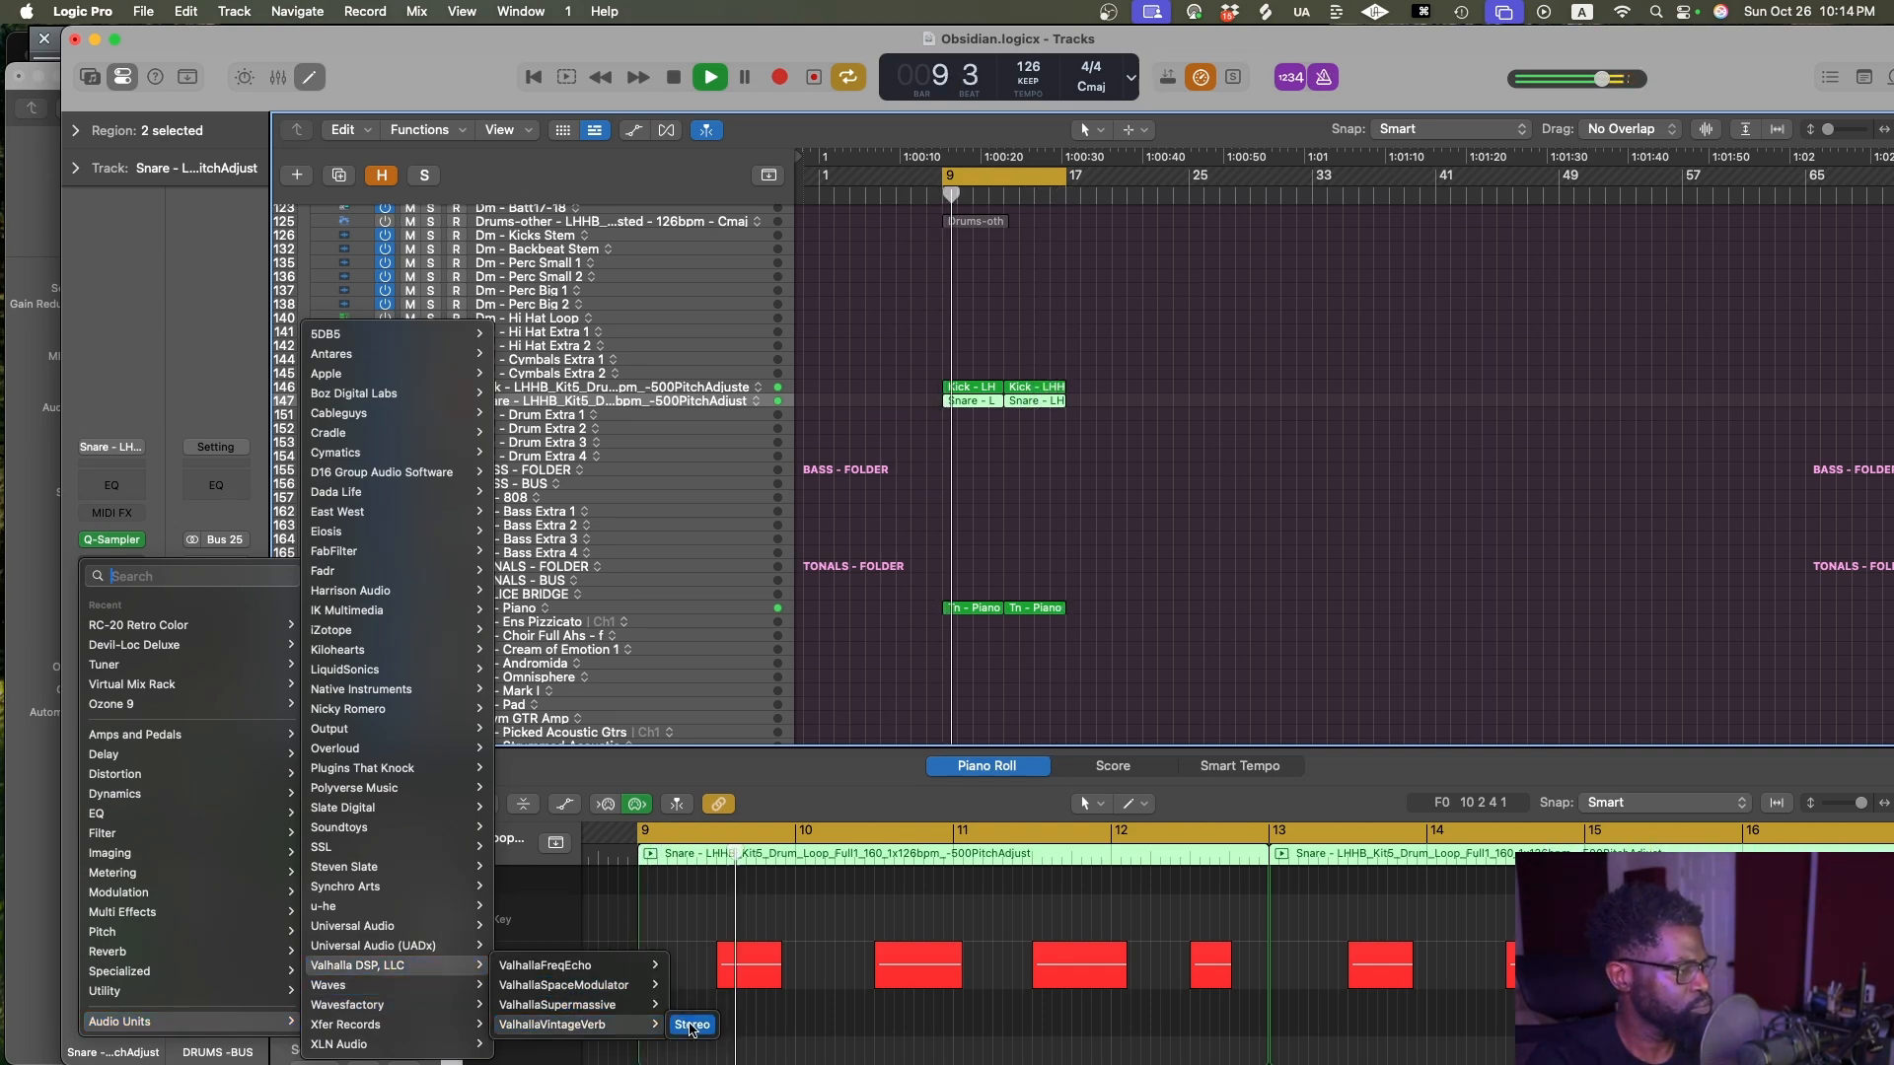
left_click(691, 1026)
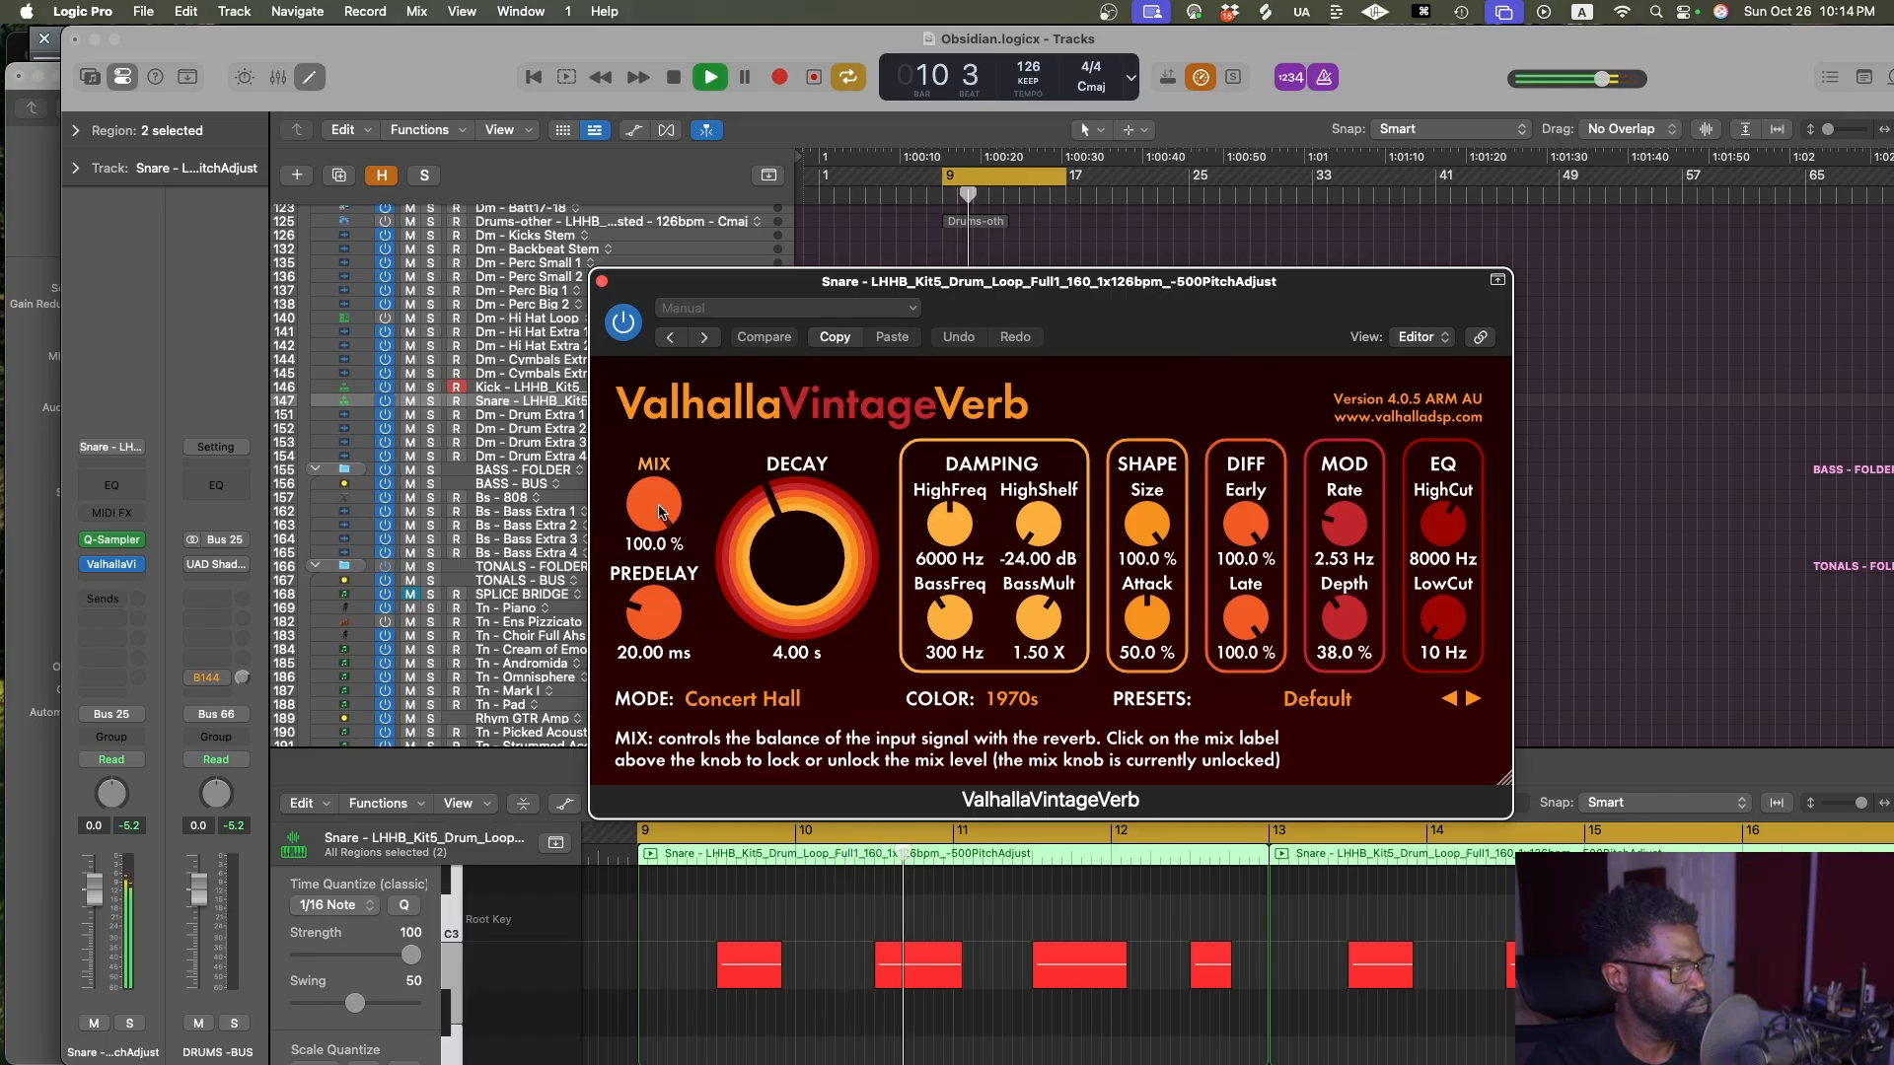
Set the snare reverb's mix to 22 % and decay to 1.46 s, stop playback, and save the project
left_click_drag(654, 504, 653, 567)
left_click_drag(673, 698, 675, 691)
left_click_drag(787, 595, 785, 621)
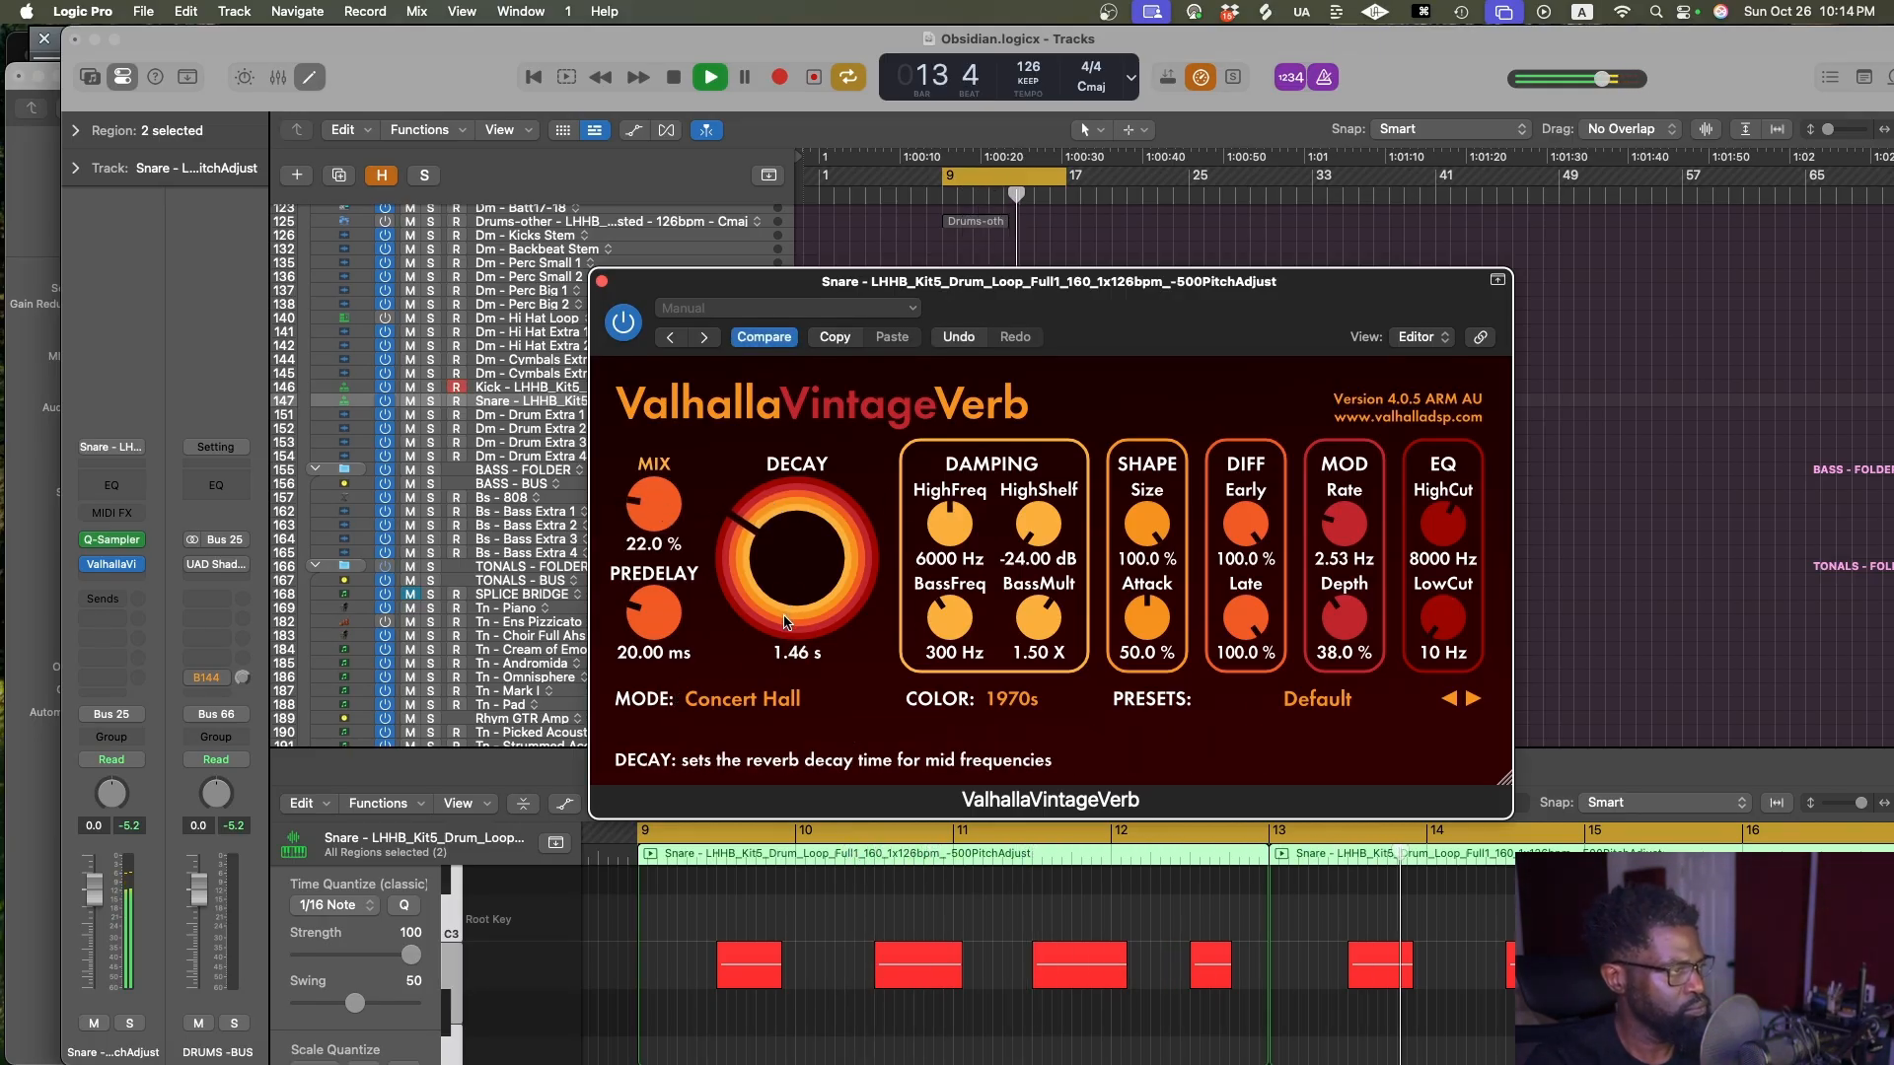
key("space")
key("super+s")
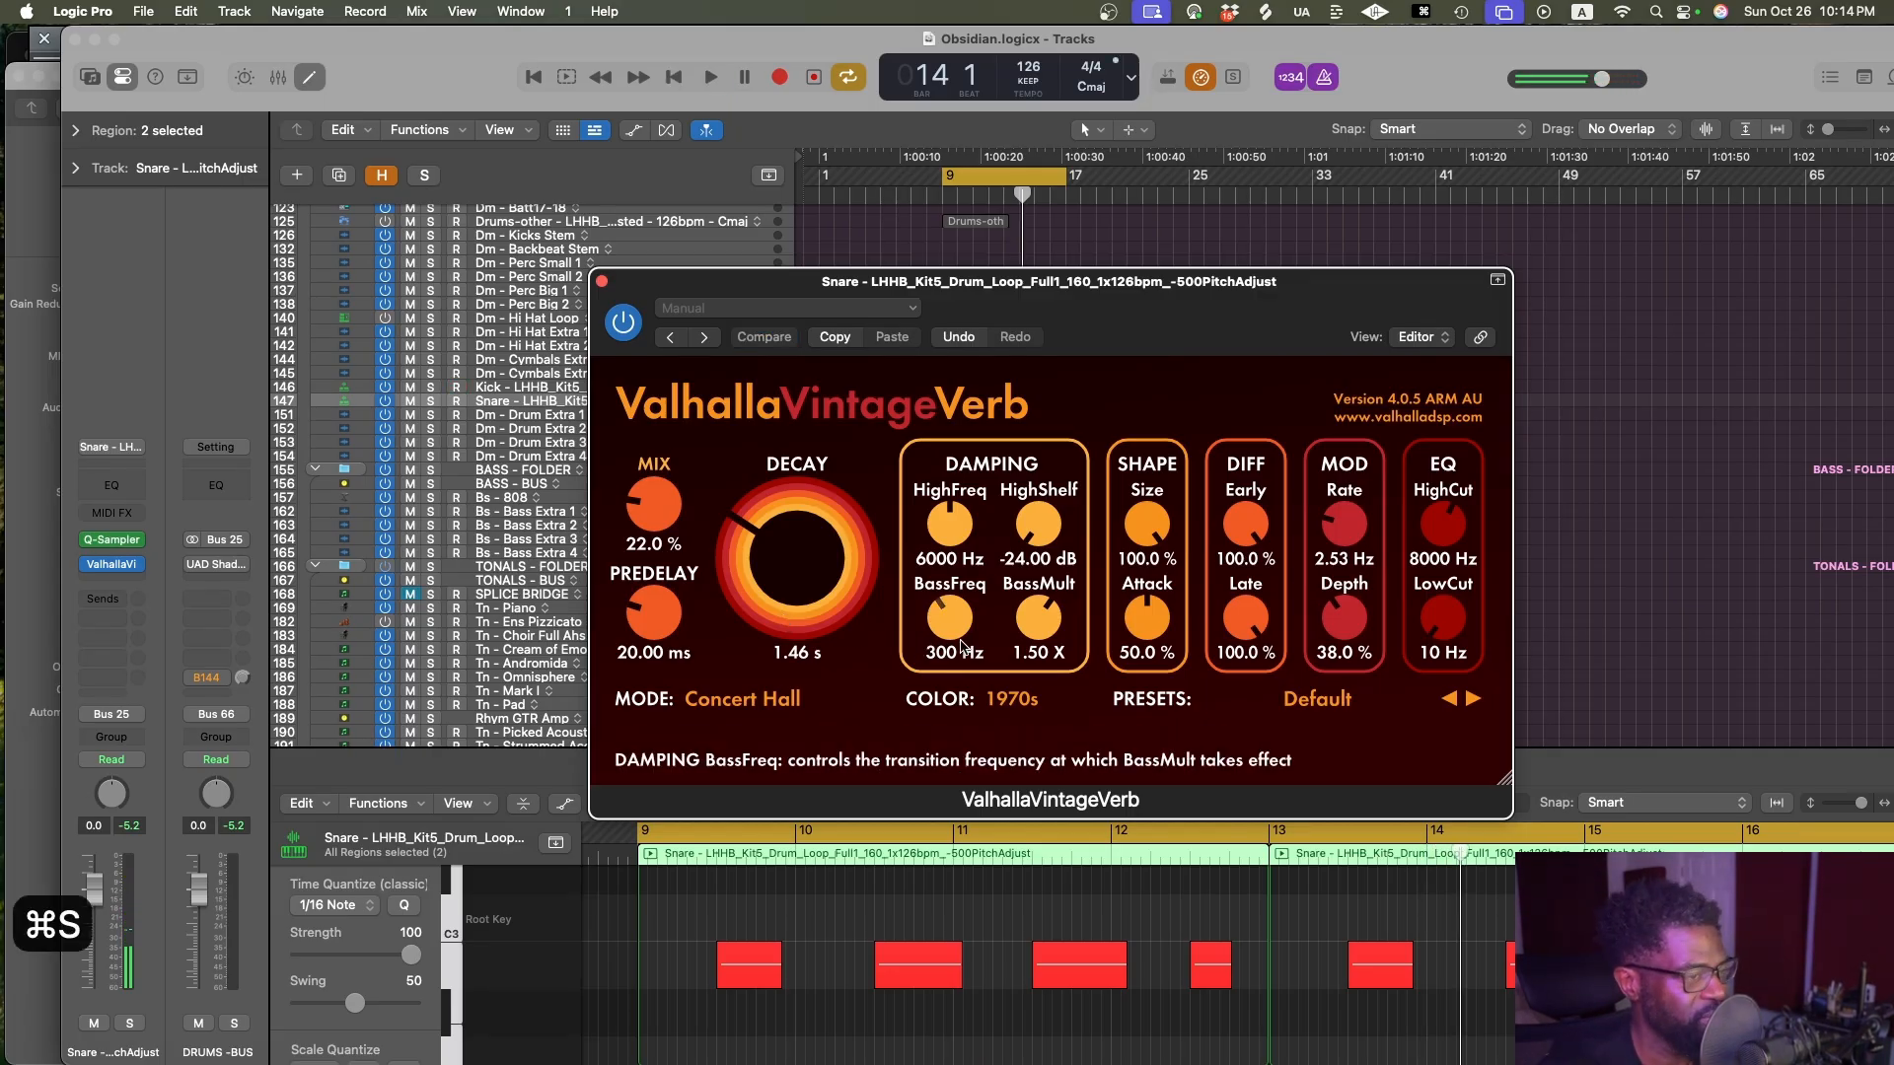
Set the snare reverb to 21.8 % mix, 62.01 ms predelay, 0.84 s decay and 140 Hz low cut, and save the project
left_click(1359, 706)
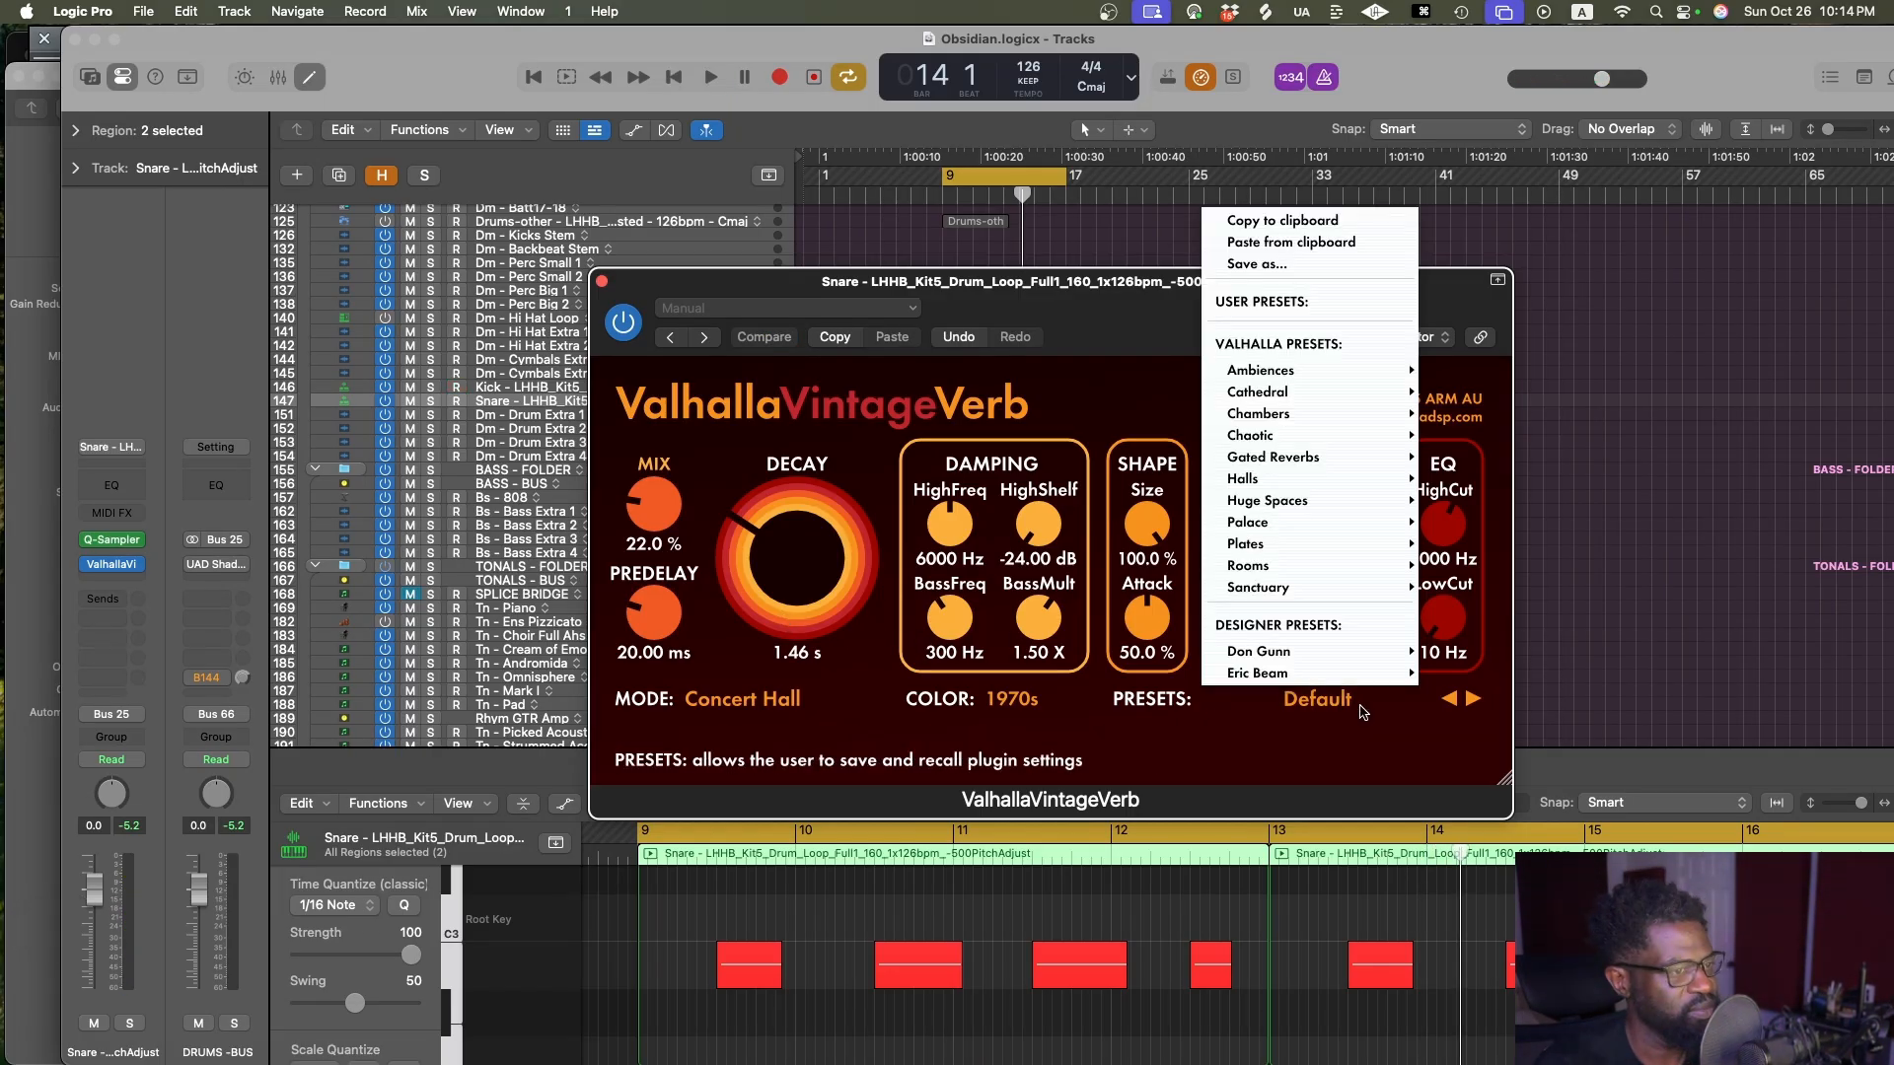
left_click(1330, 704)
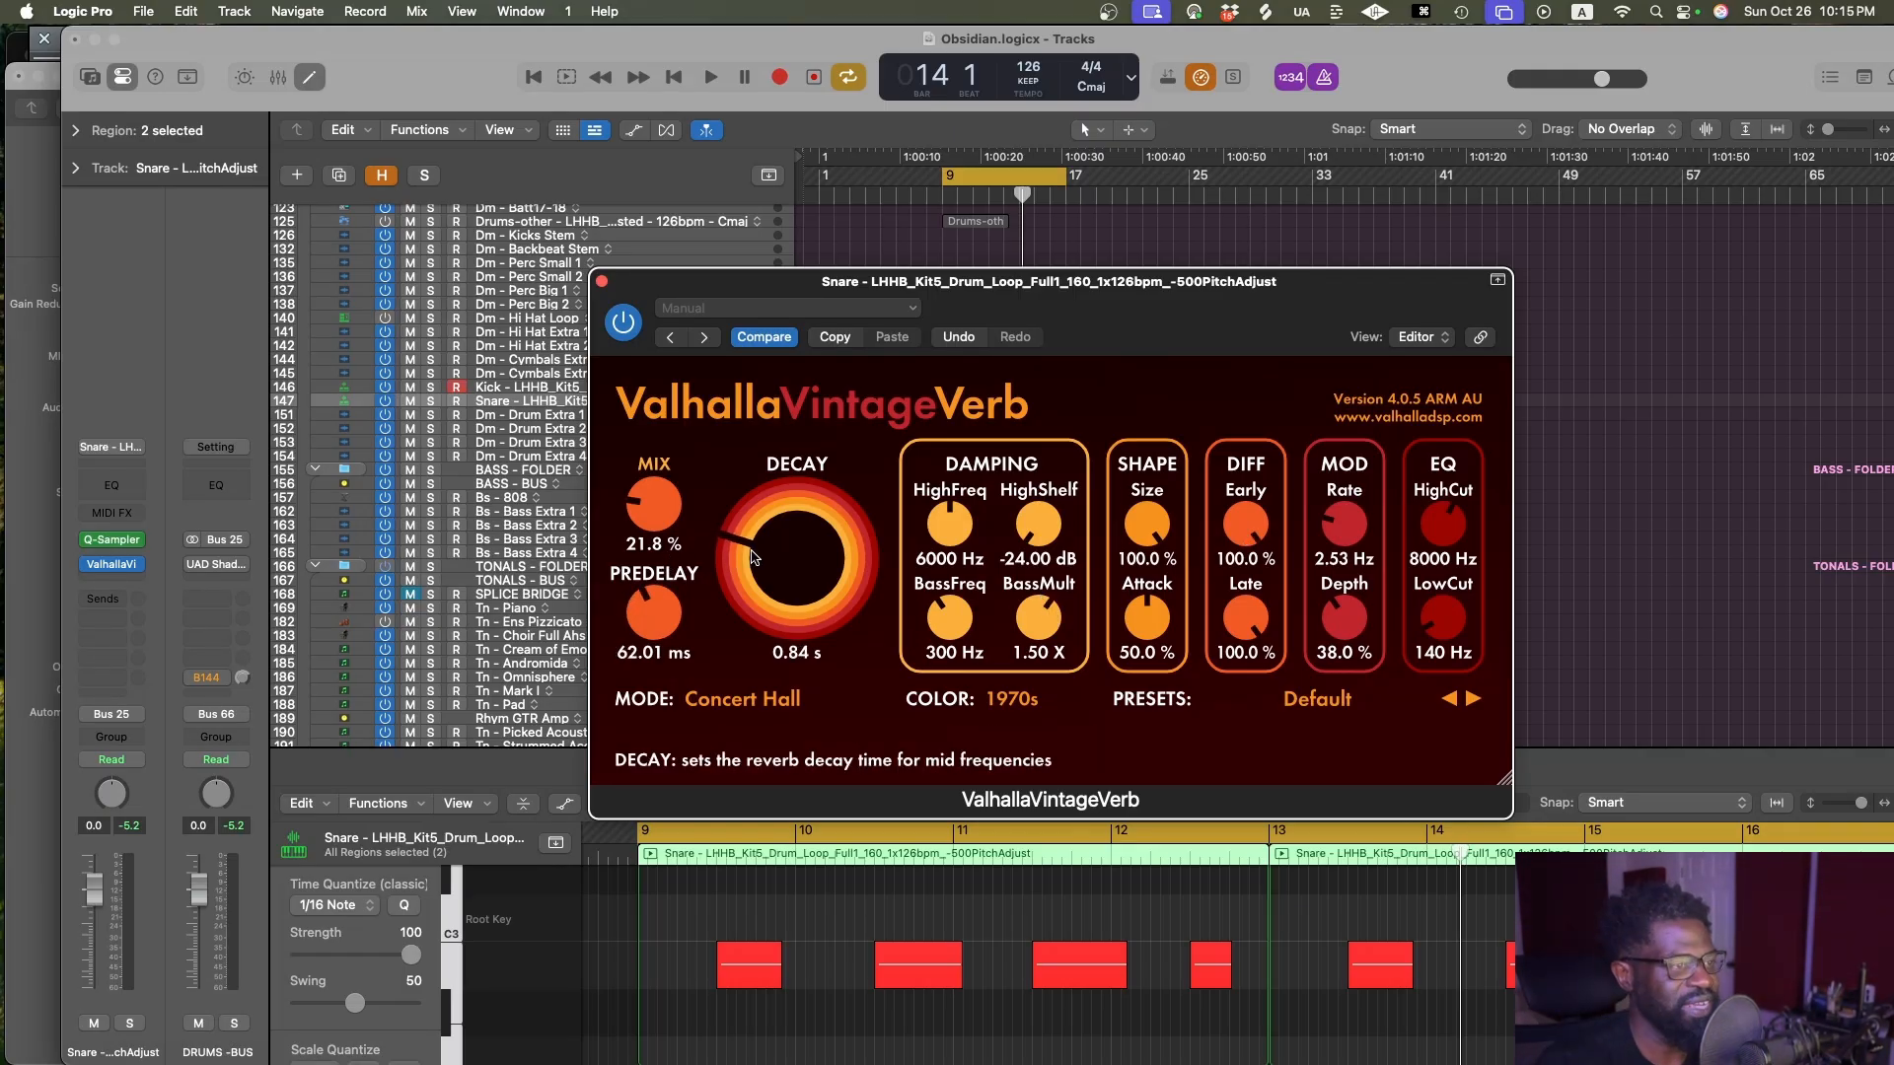
key("super+s")
Adjust the snare reverb during playback to 151.53 ms predelay, 0.97 s decay and 19.4 % mix
key("space")
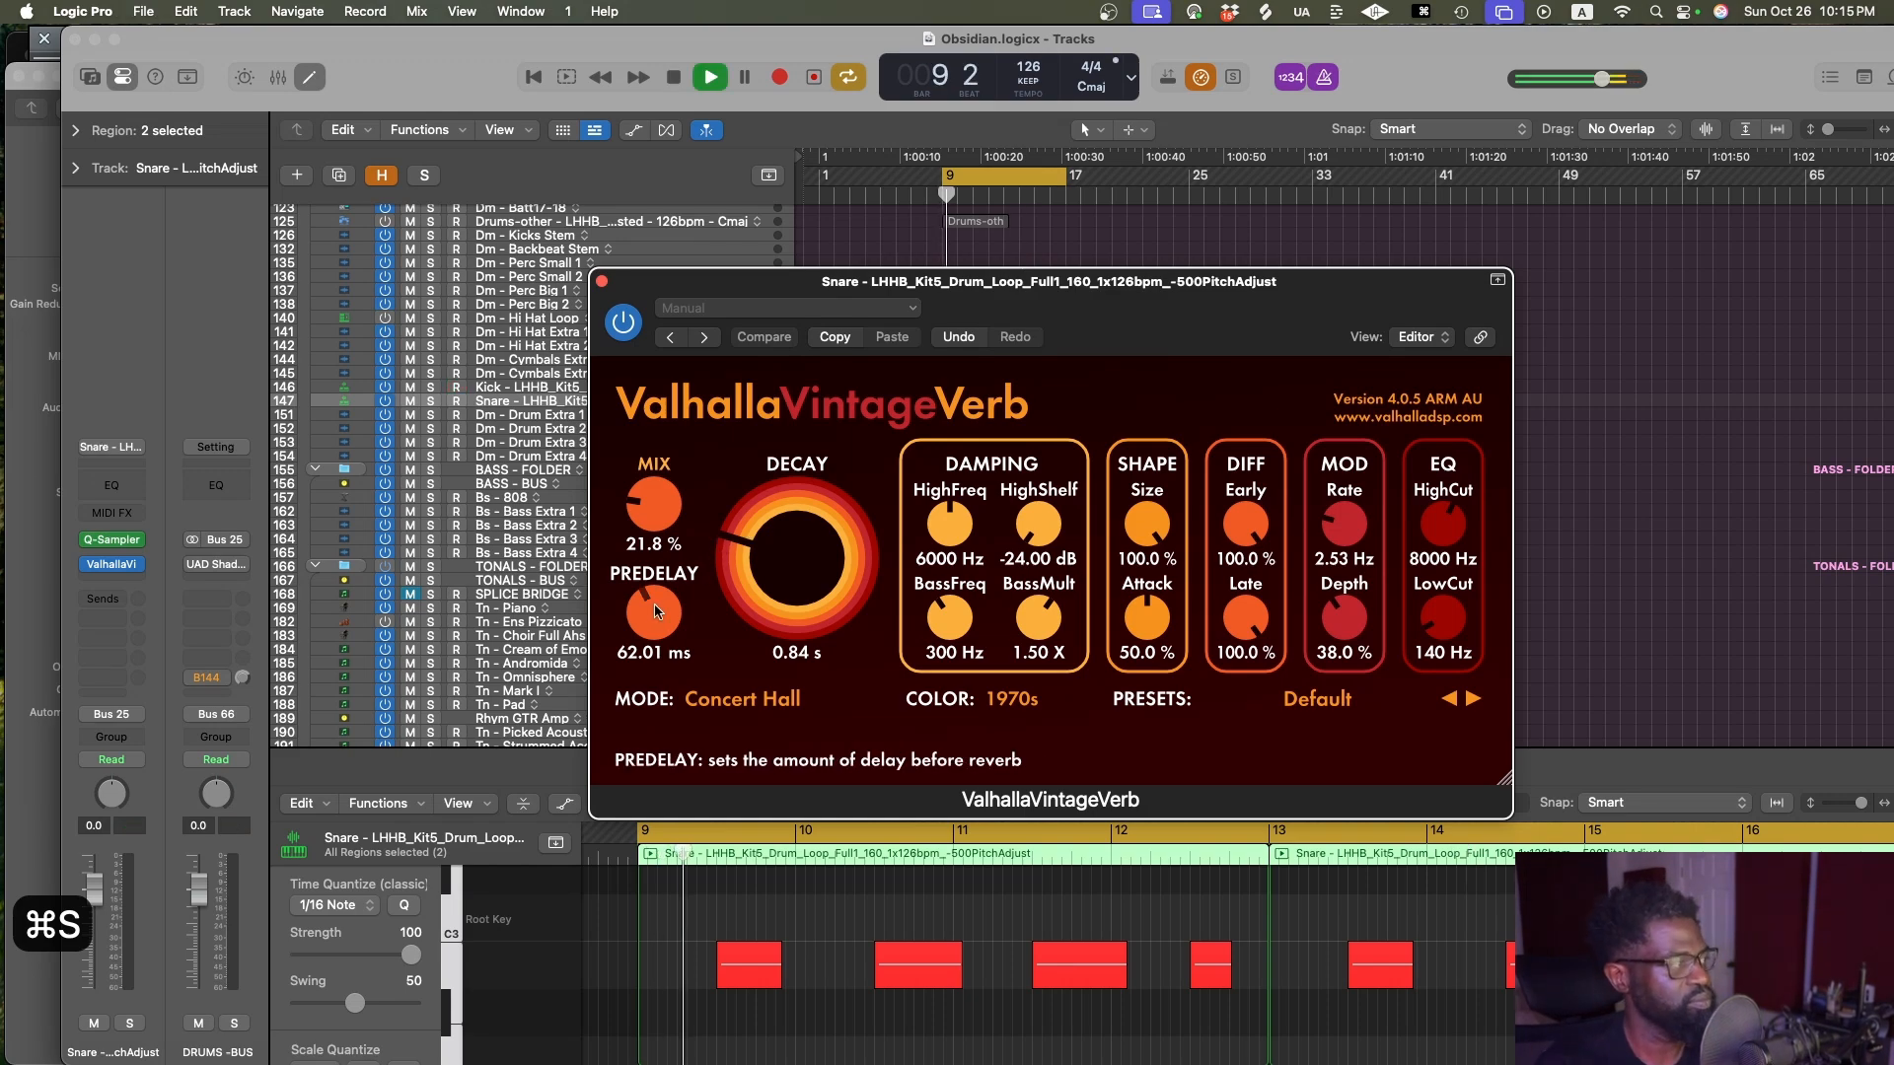
left_click_drag(641, 609, 671, 544)
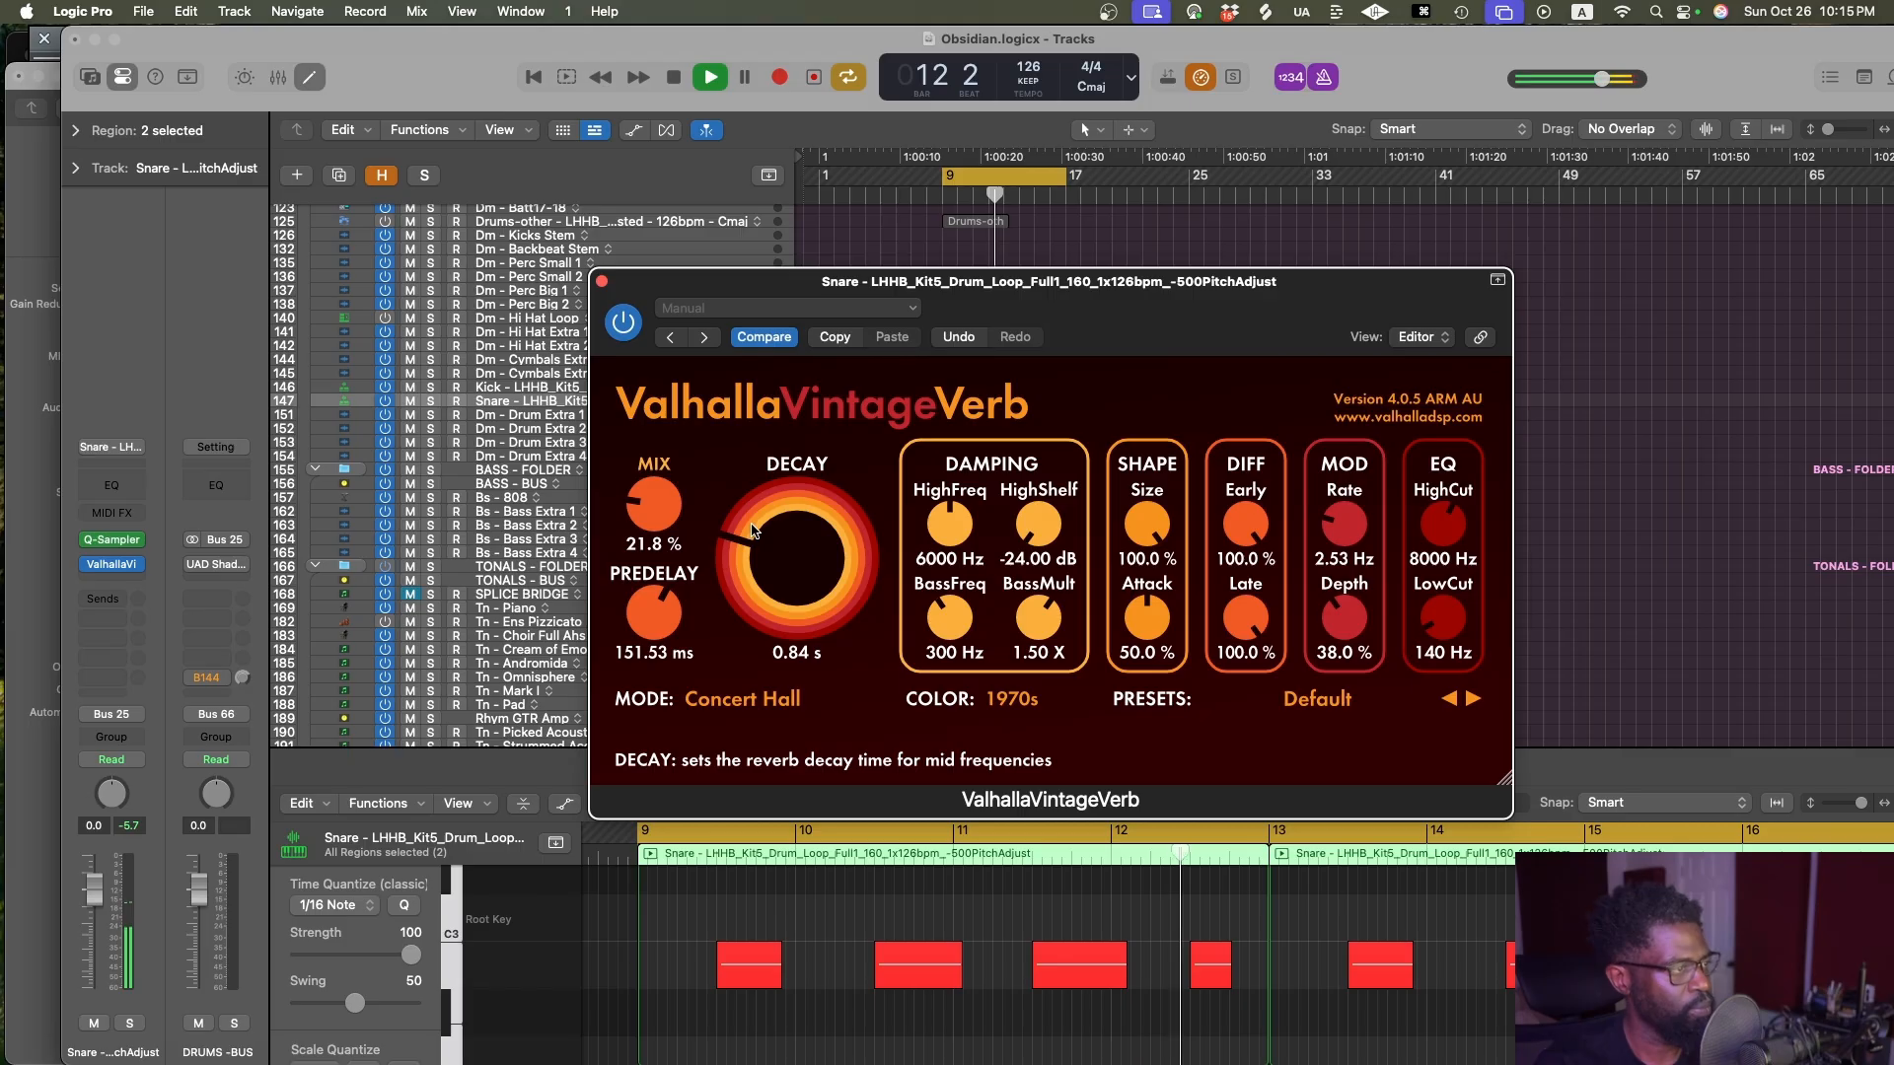
left_click_drag(760, 540, 760, 573)
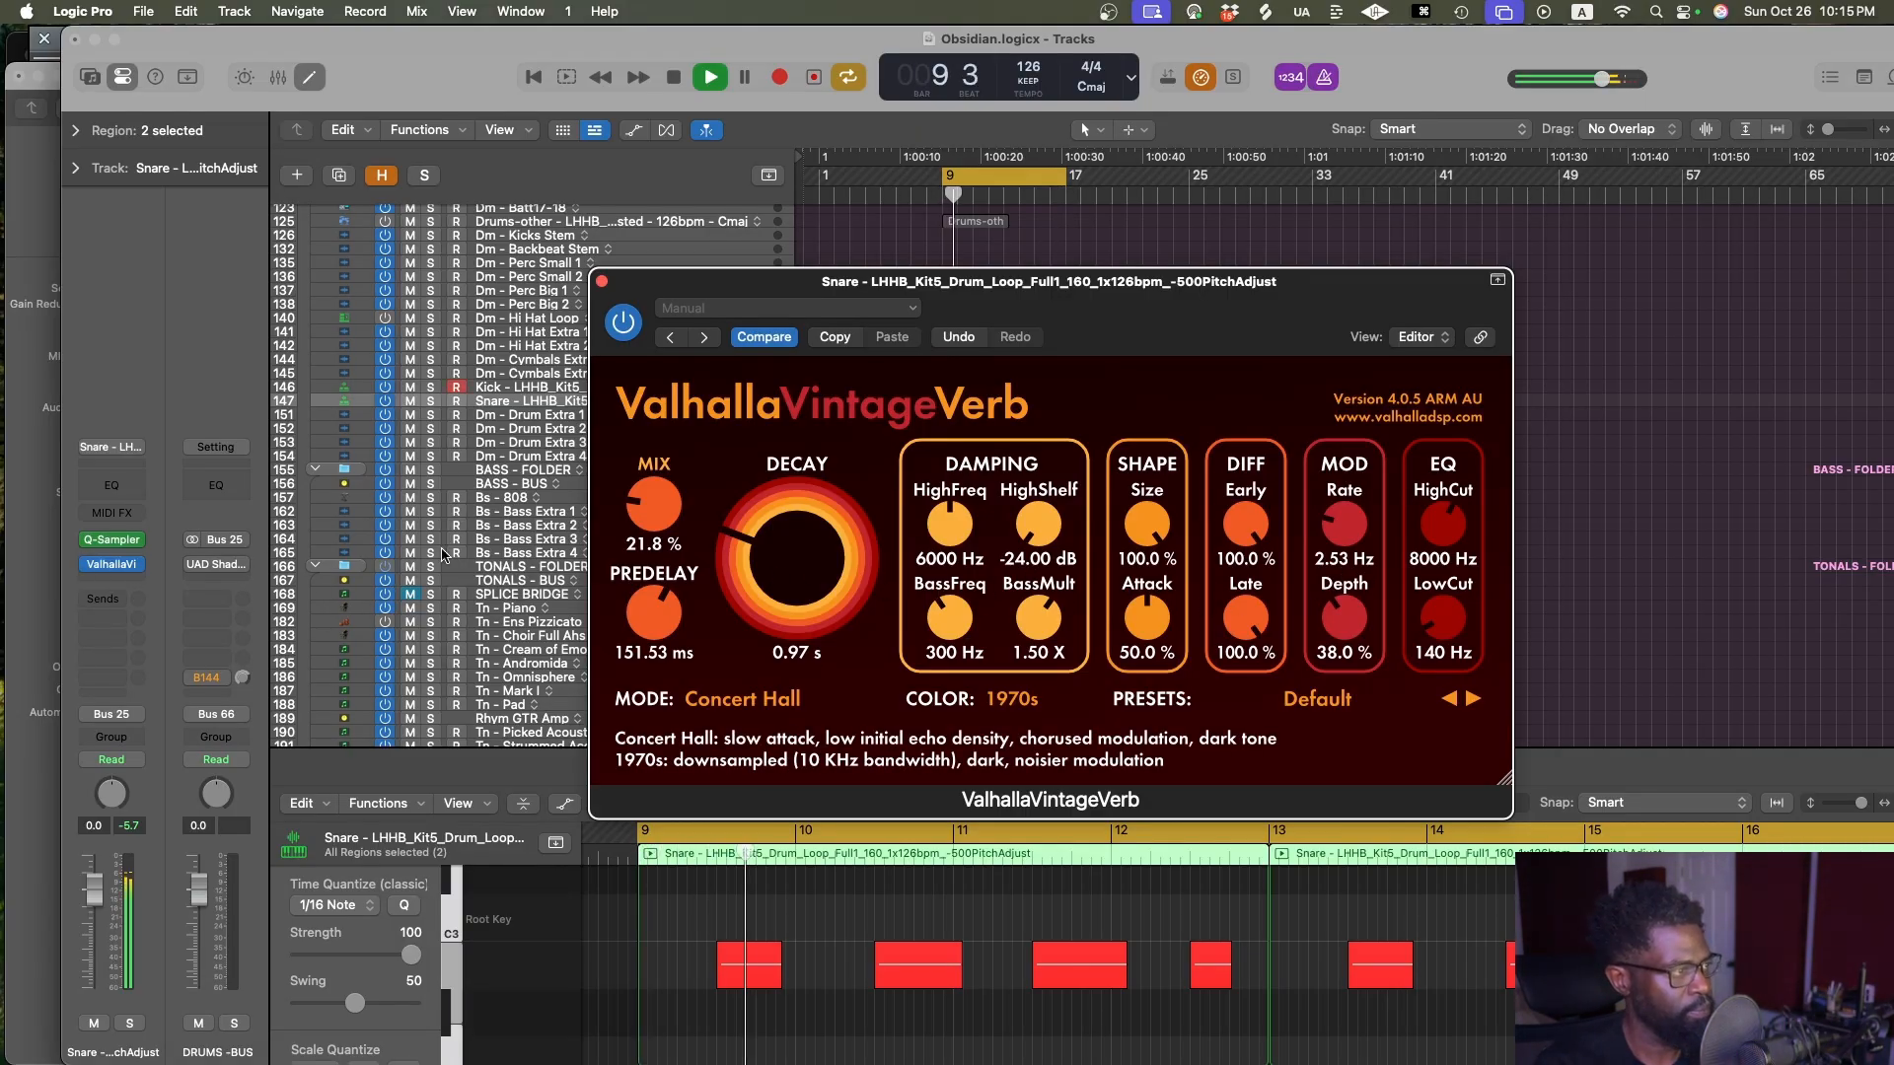
left_click_drag(625, 520, 636, 522)
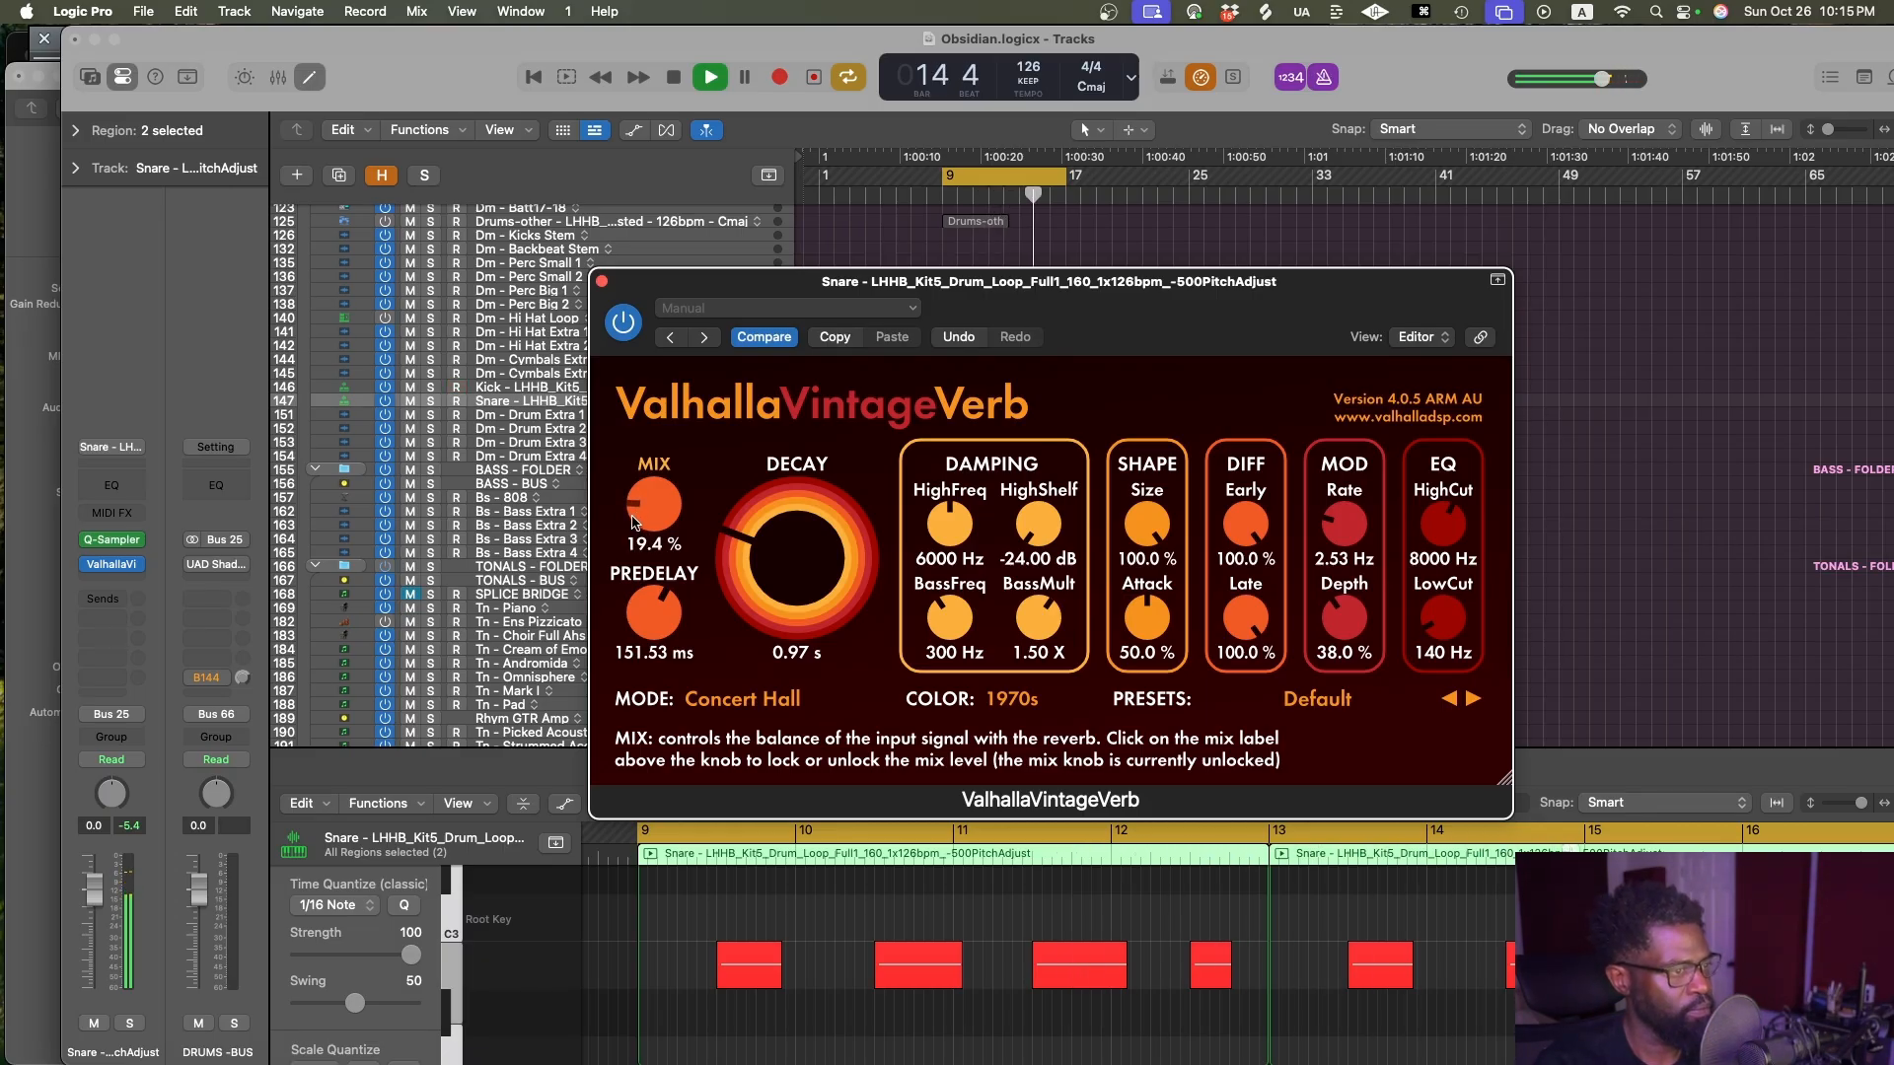
Save the project and close the snare reverb's window
key("super+s")
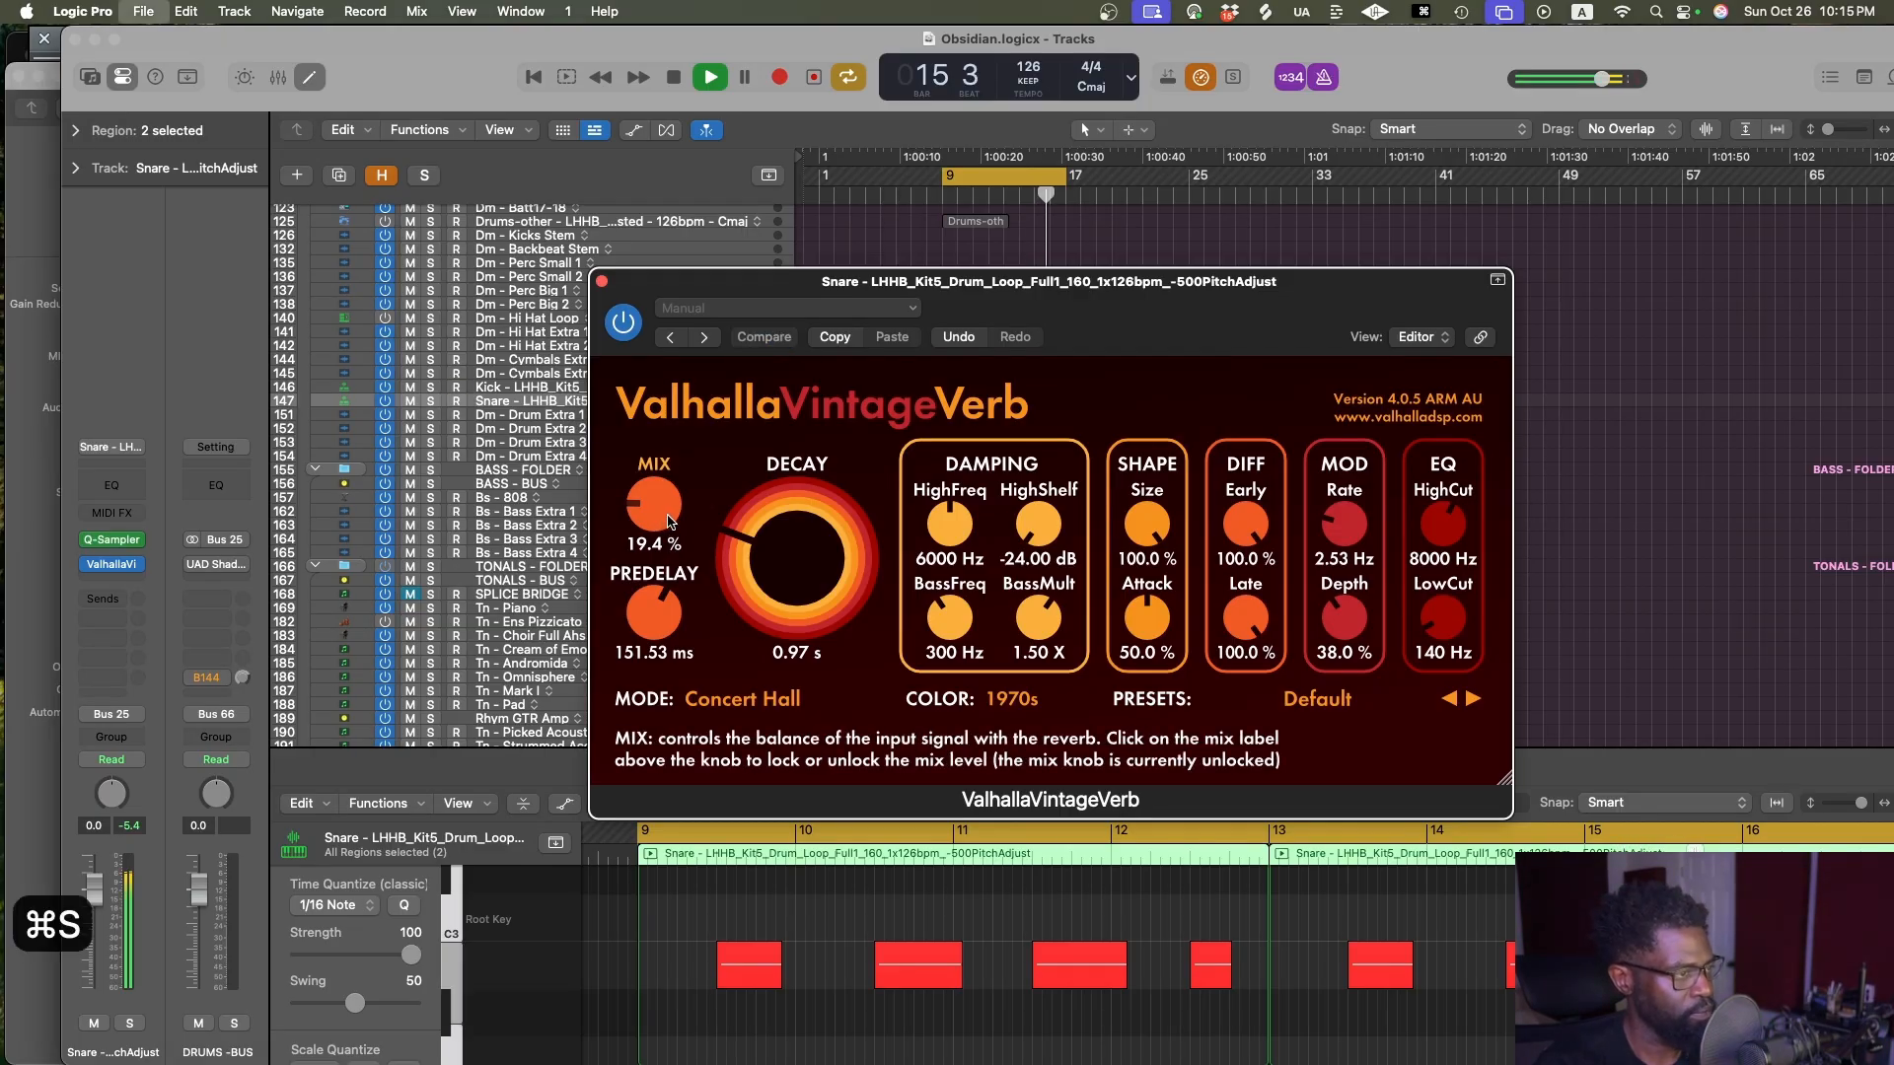
left_click(601, 281)
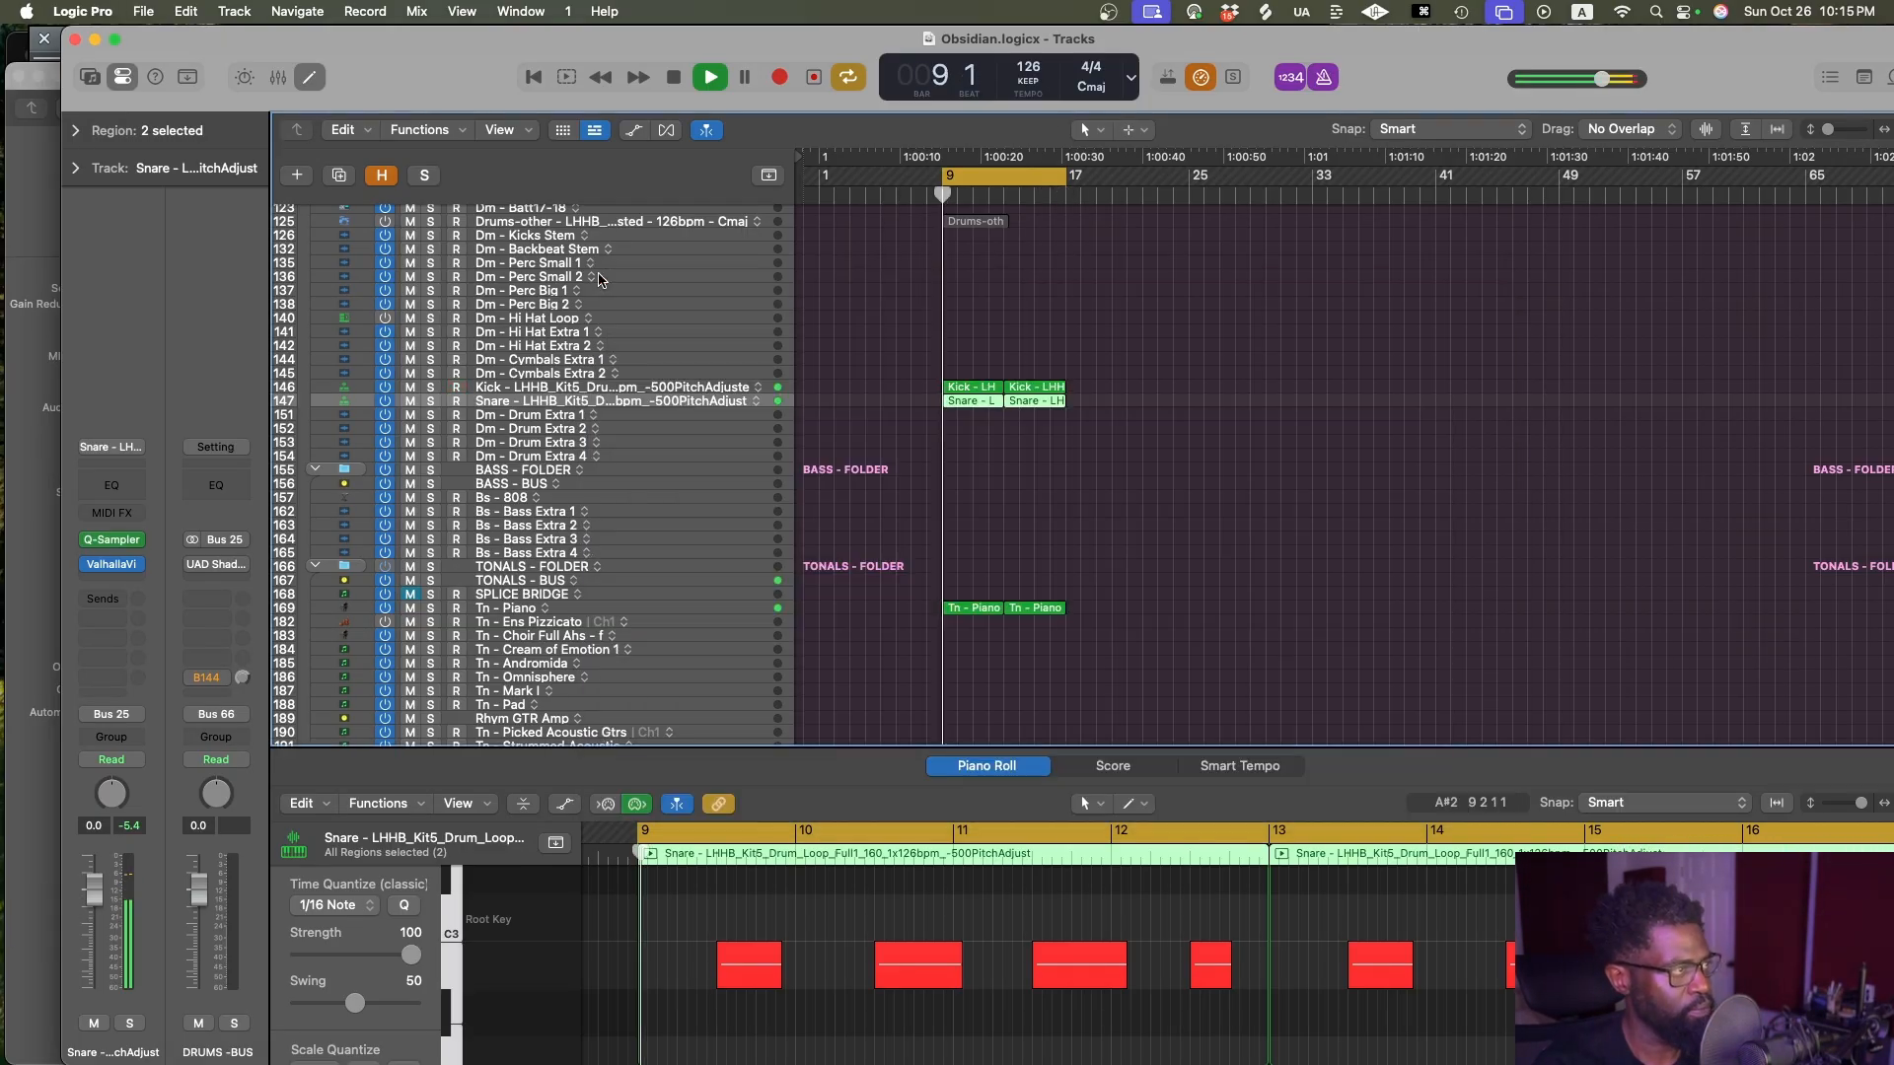
Insert Devil-Loc Deluxe ahead of the UAD Shadow Hills plug-in on the drums bus and save the project
left_click(631, 387)
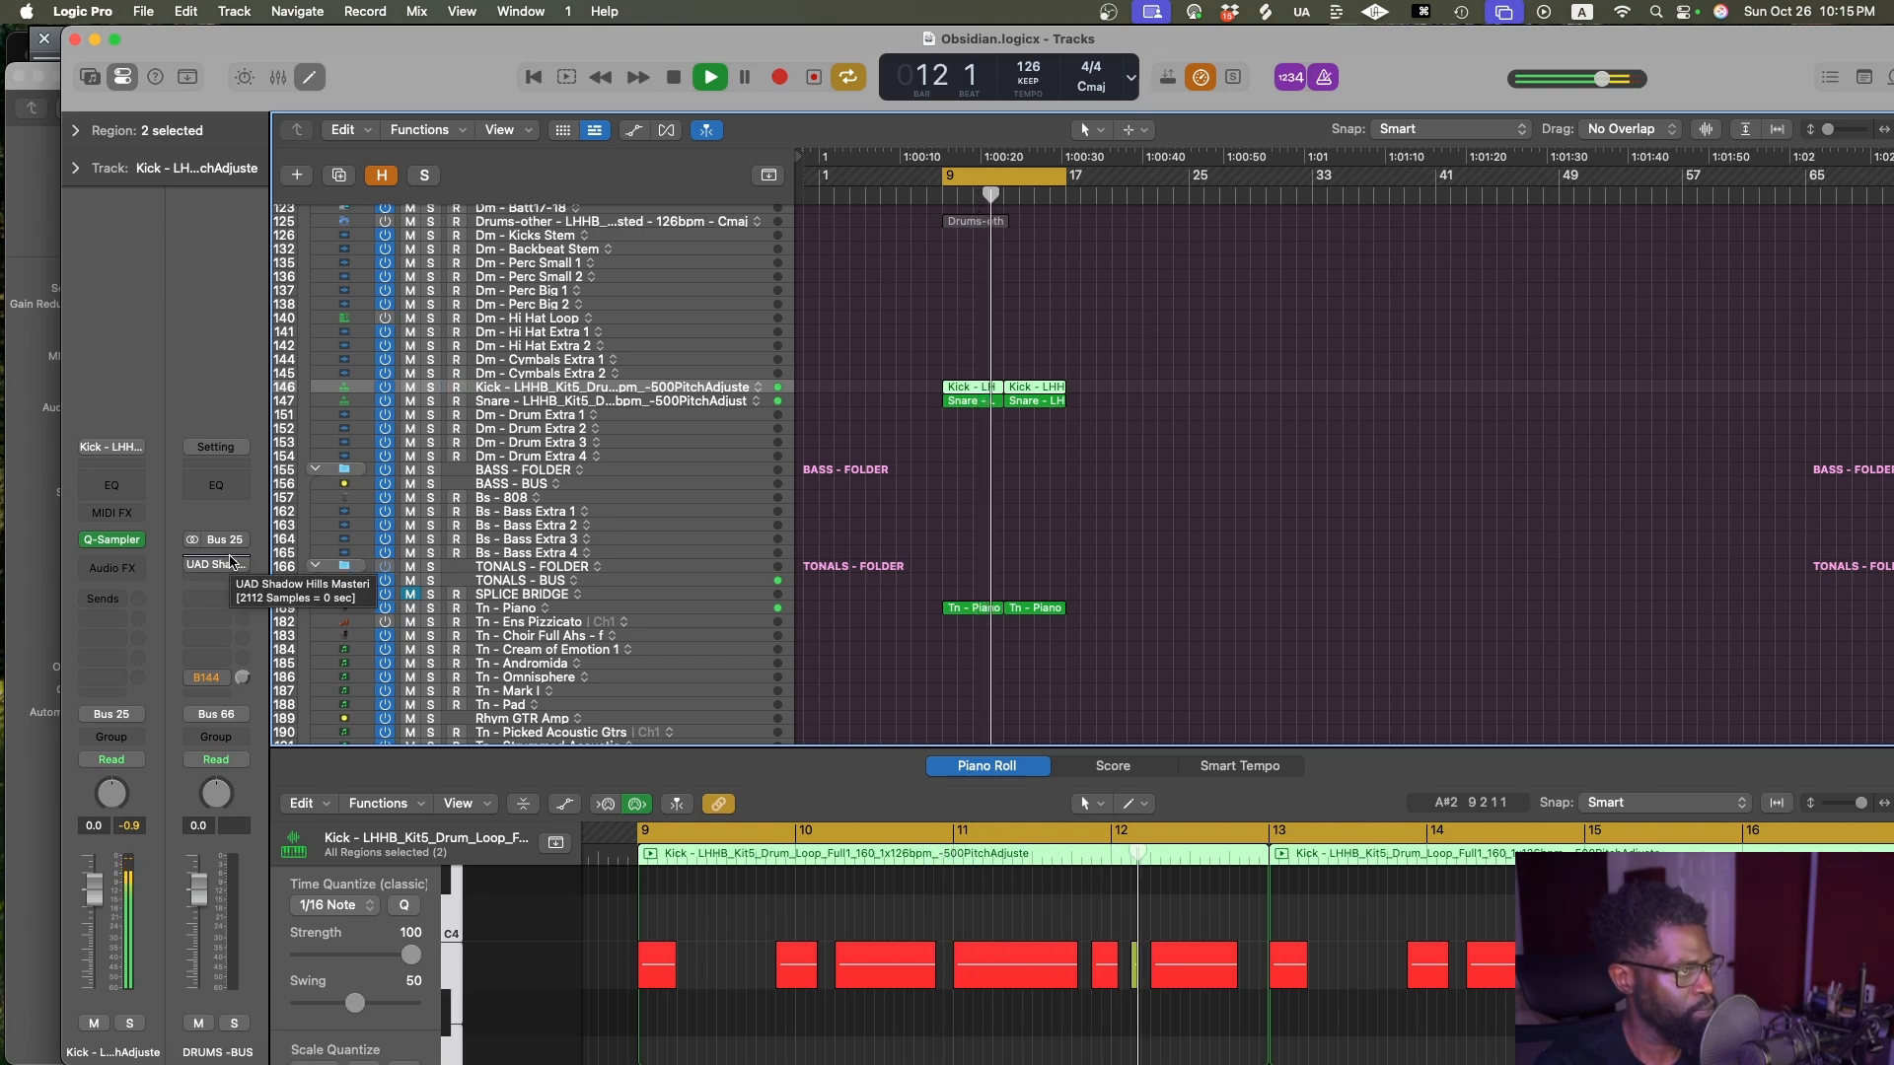
left_click(232, 564)
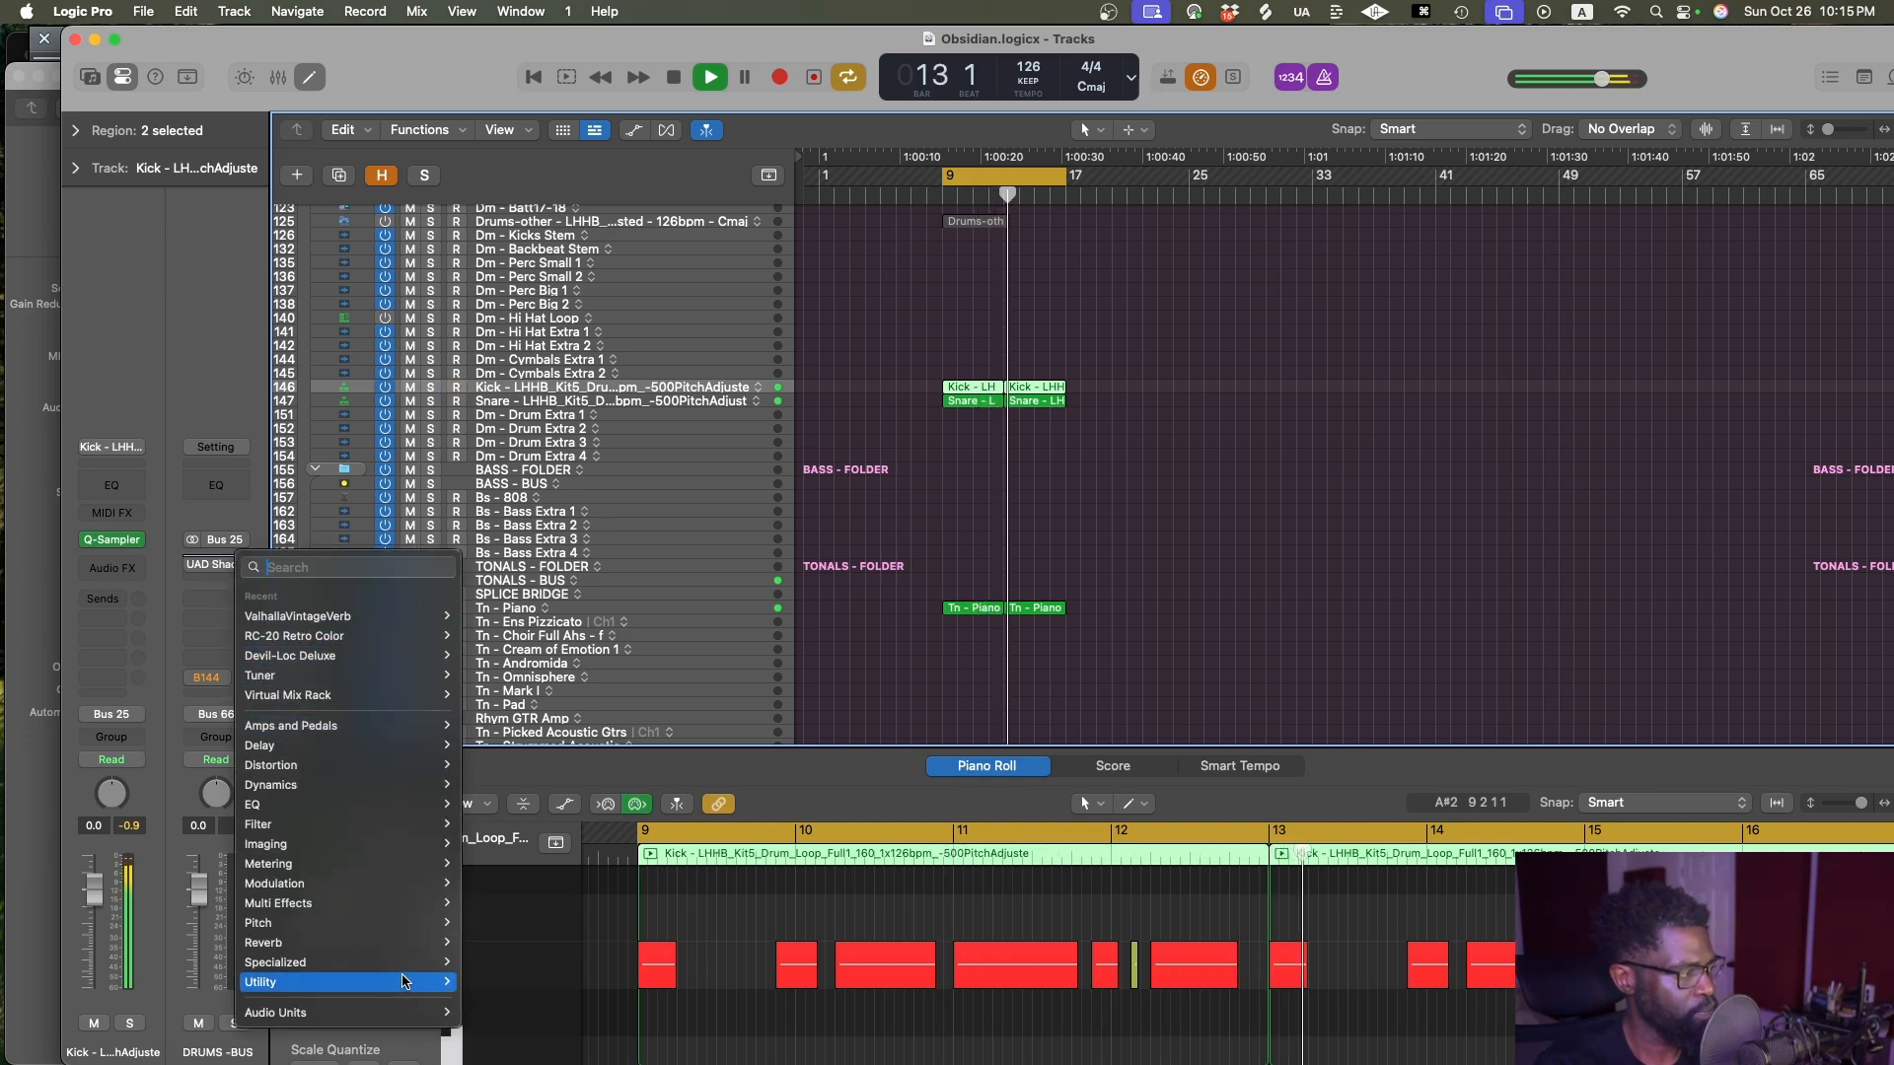
left_click(490, 656)
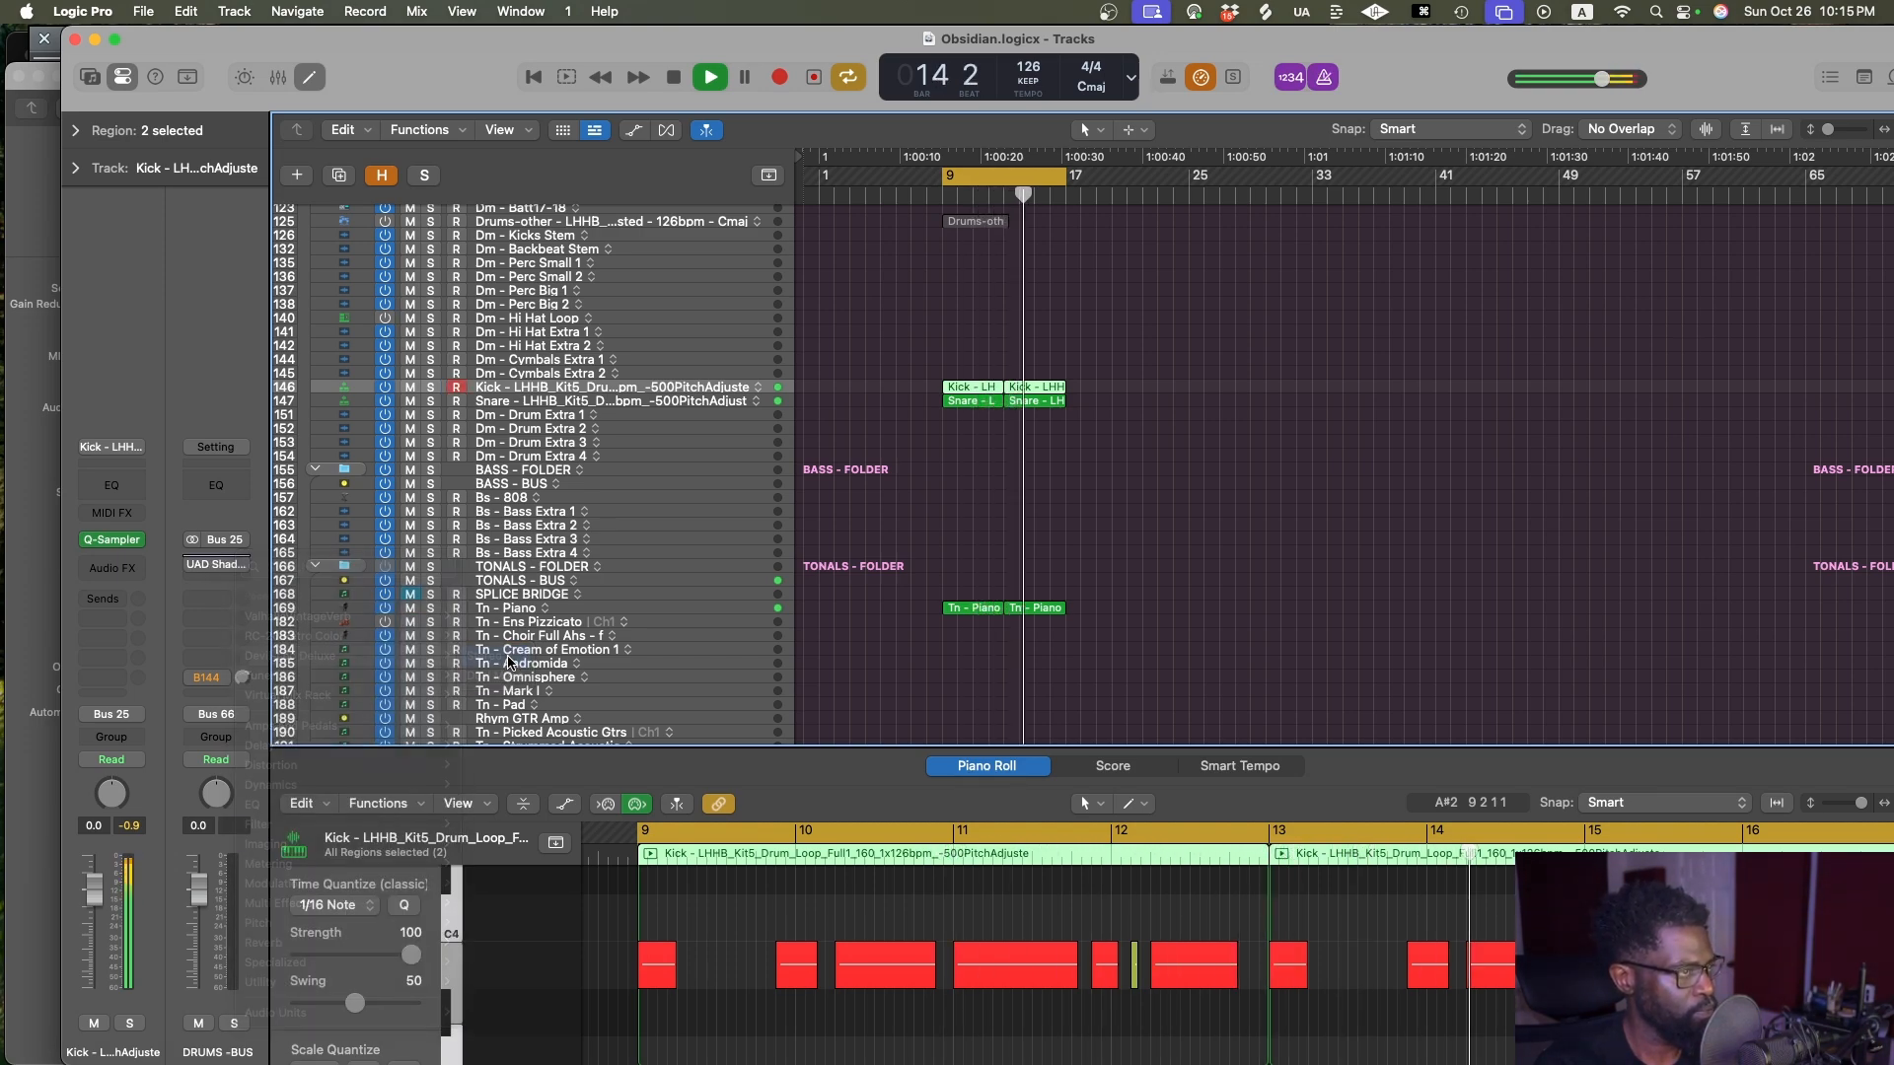
left_click(1285, 636)
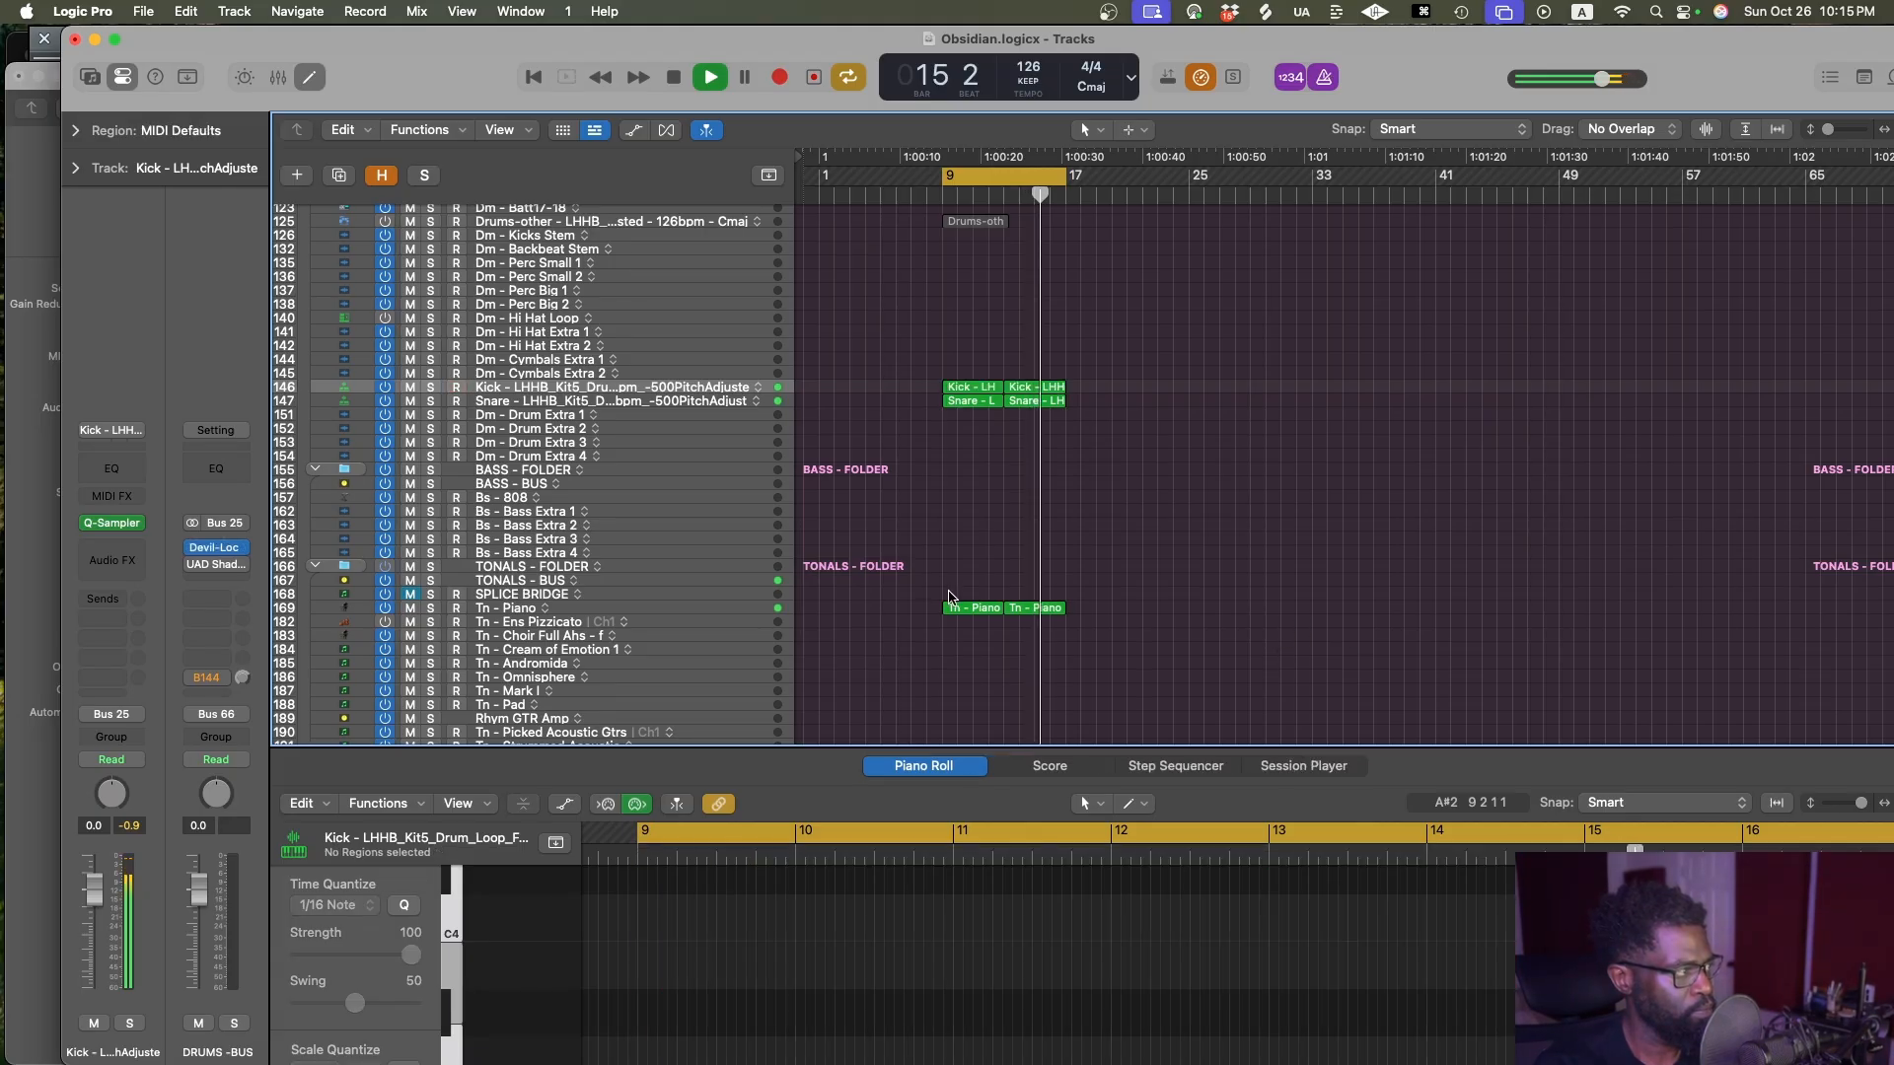
key("super+s")
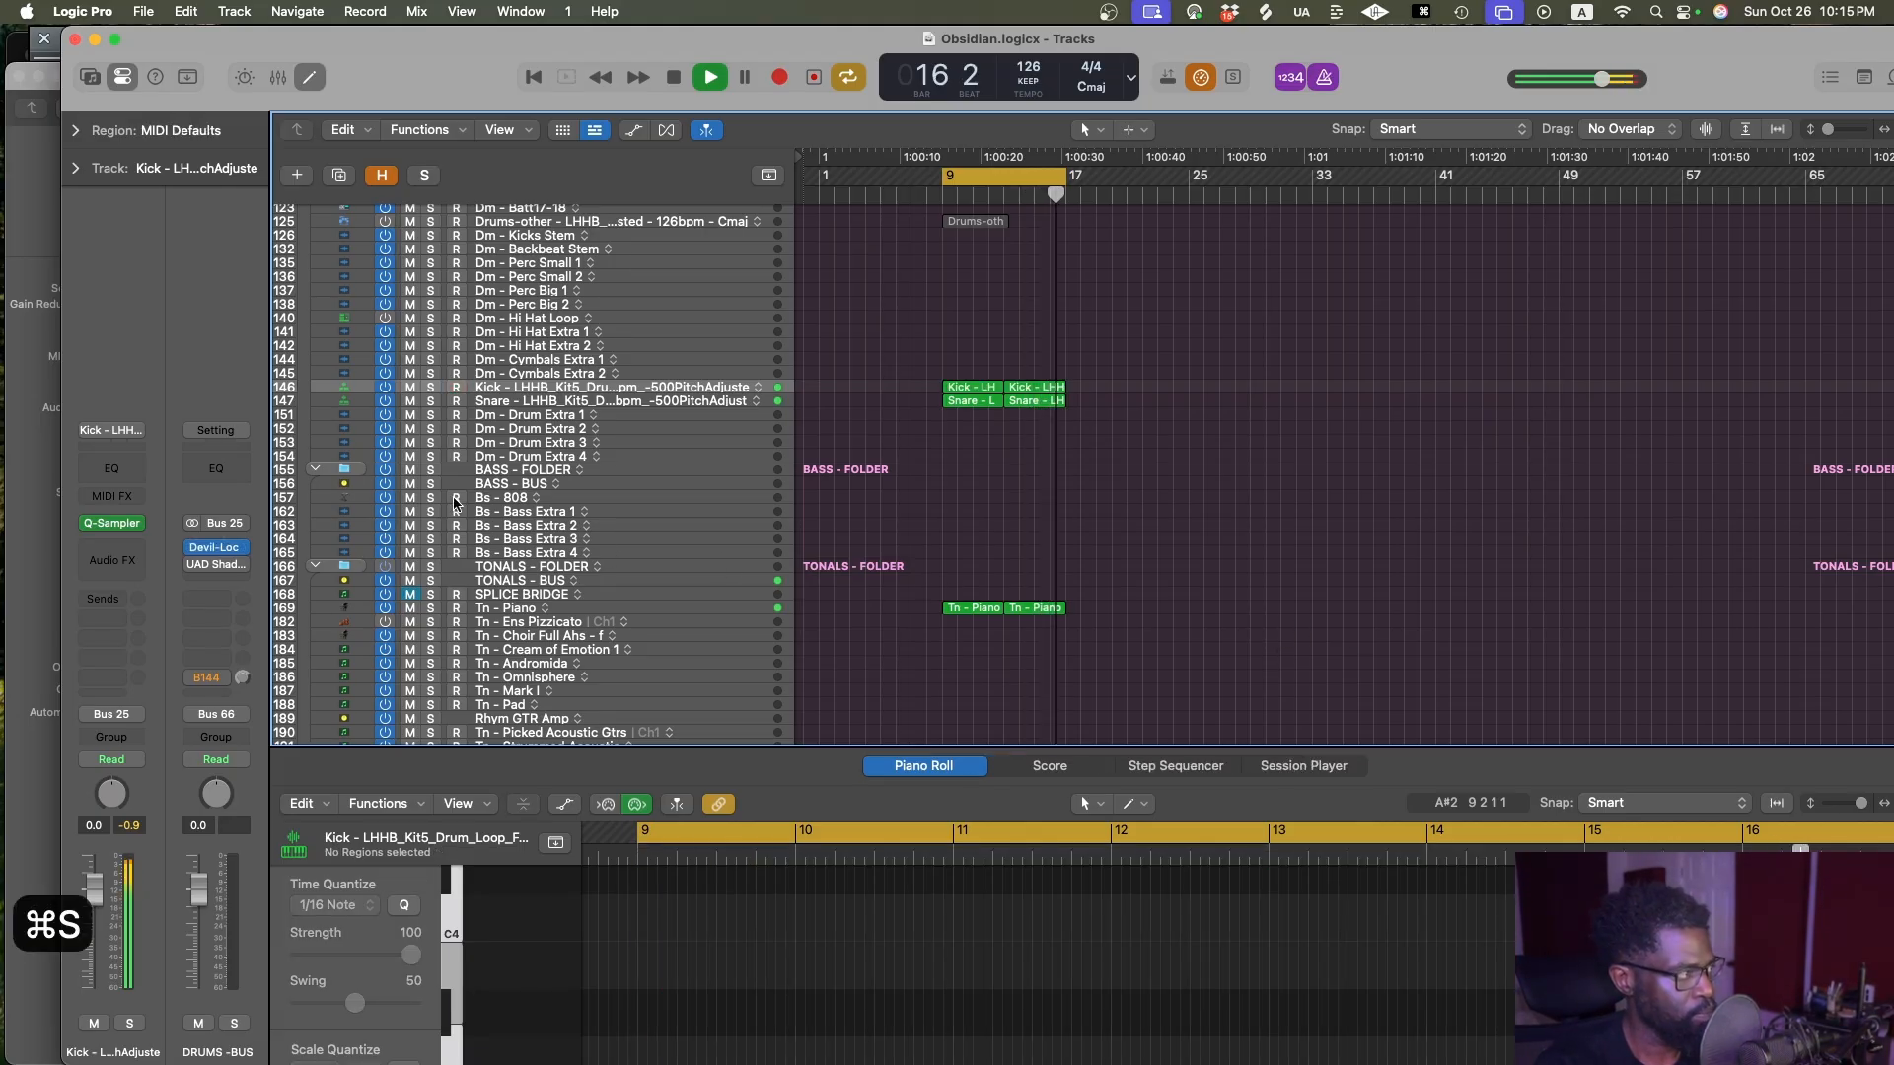
Open the drums bus Devil-Loc Deluxe and load its Bass EdgyMix preset
left_click(239, 550)
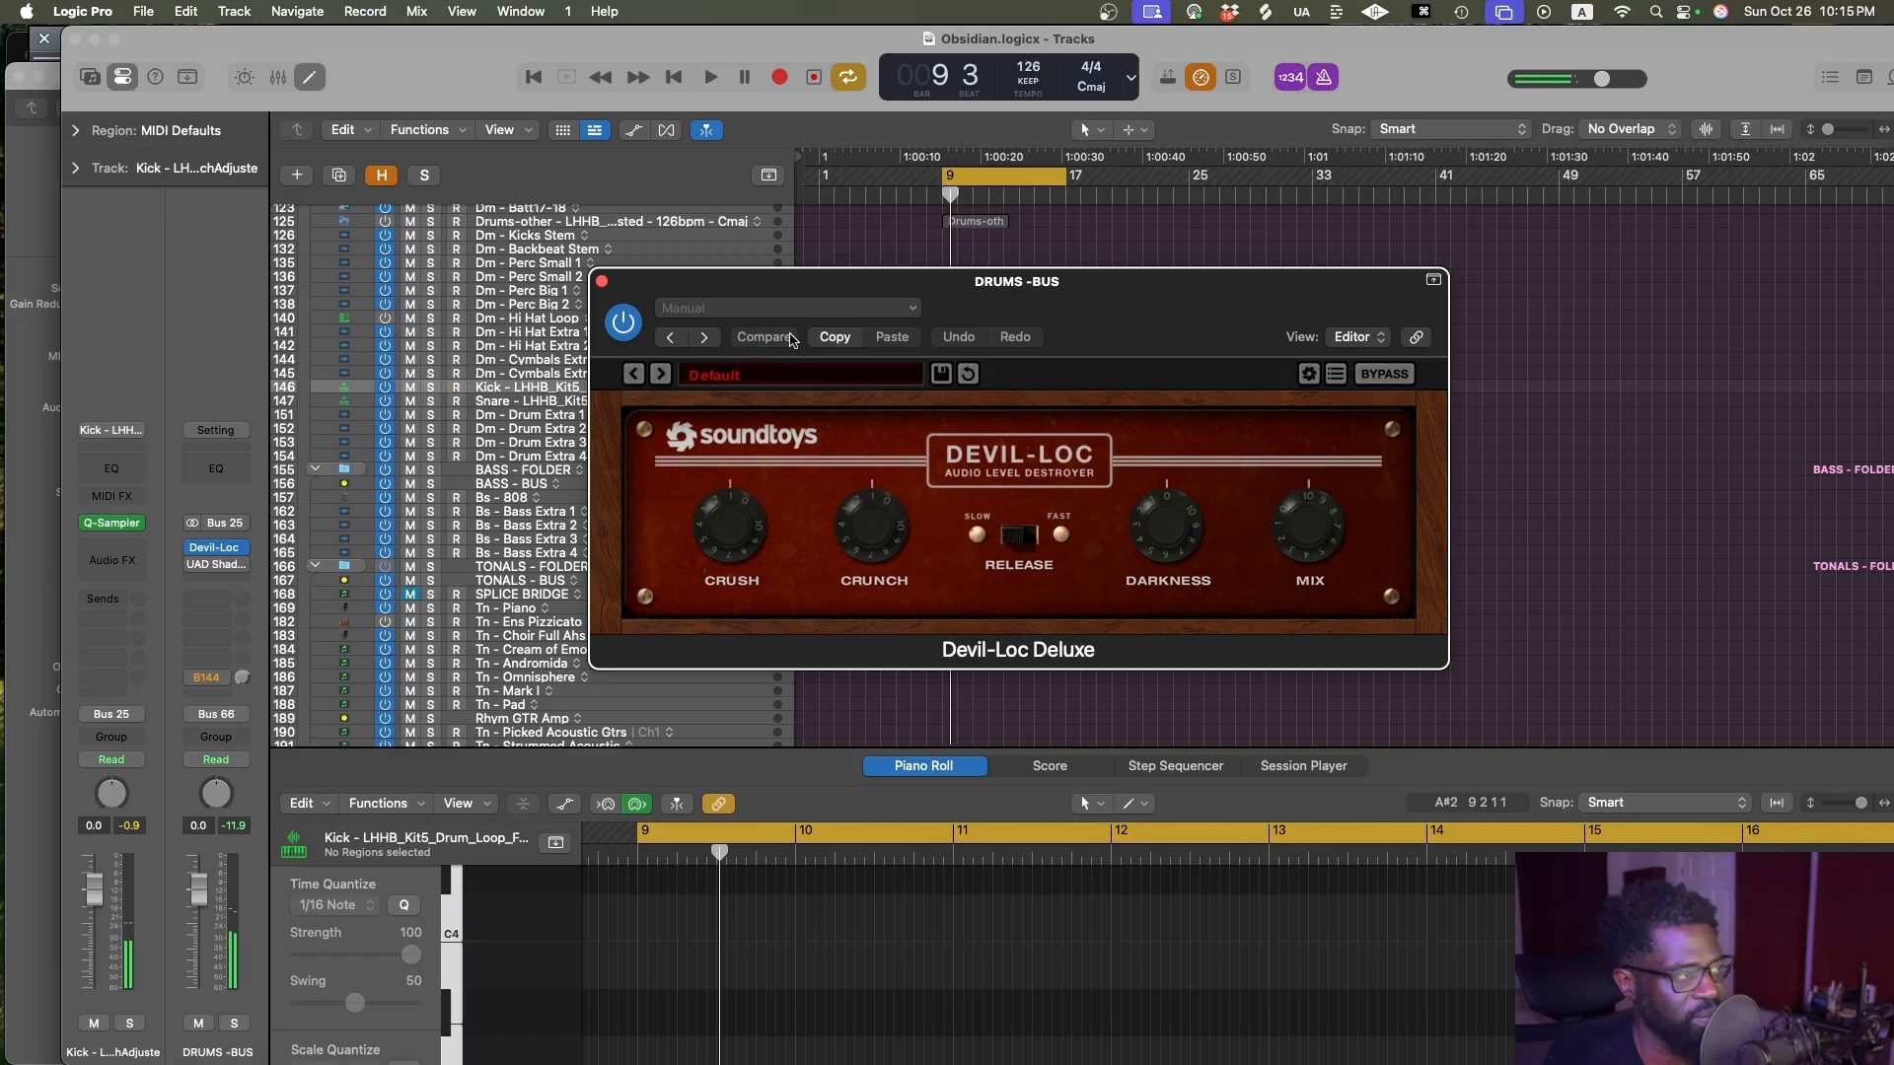
left_click_drag(735, 276, 851, 358)
left_click(843, 460)
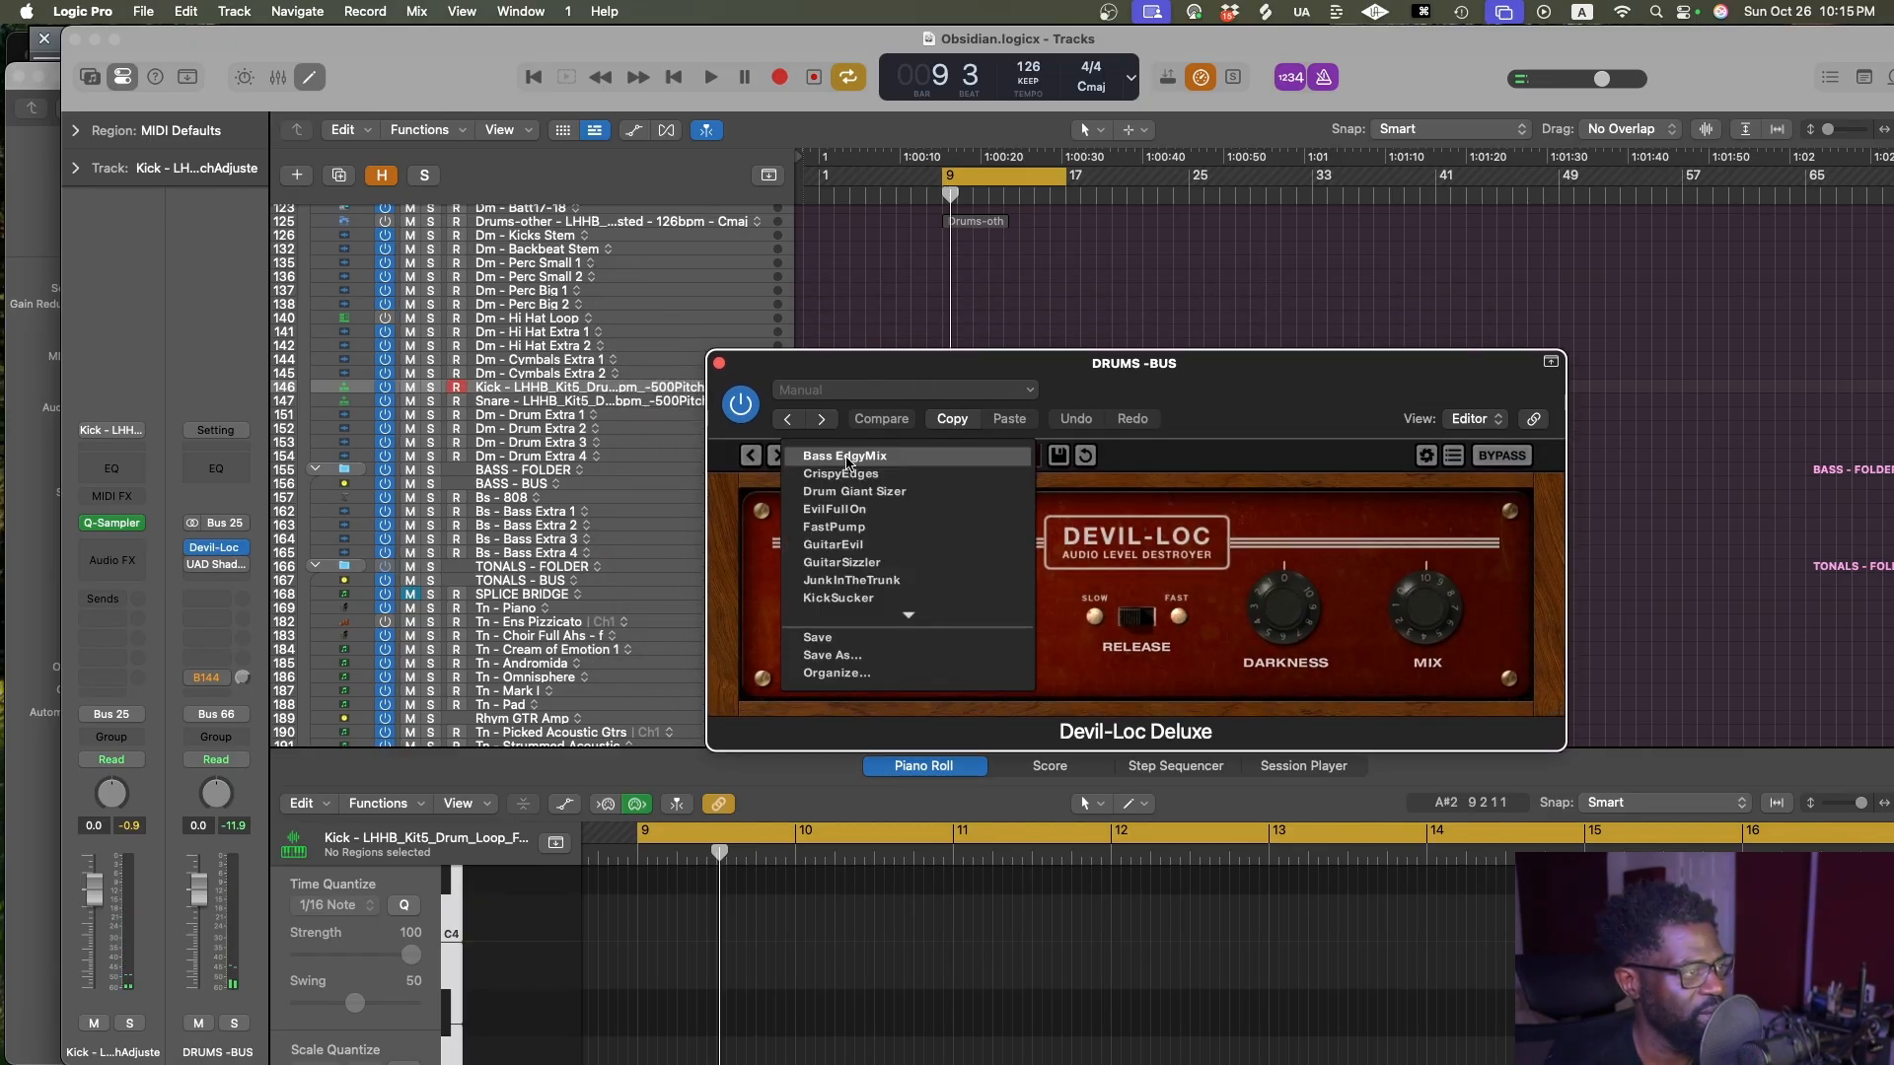
mouse_move(908, 614)
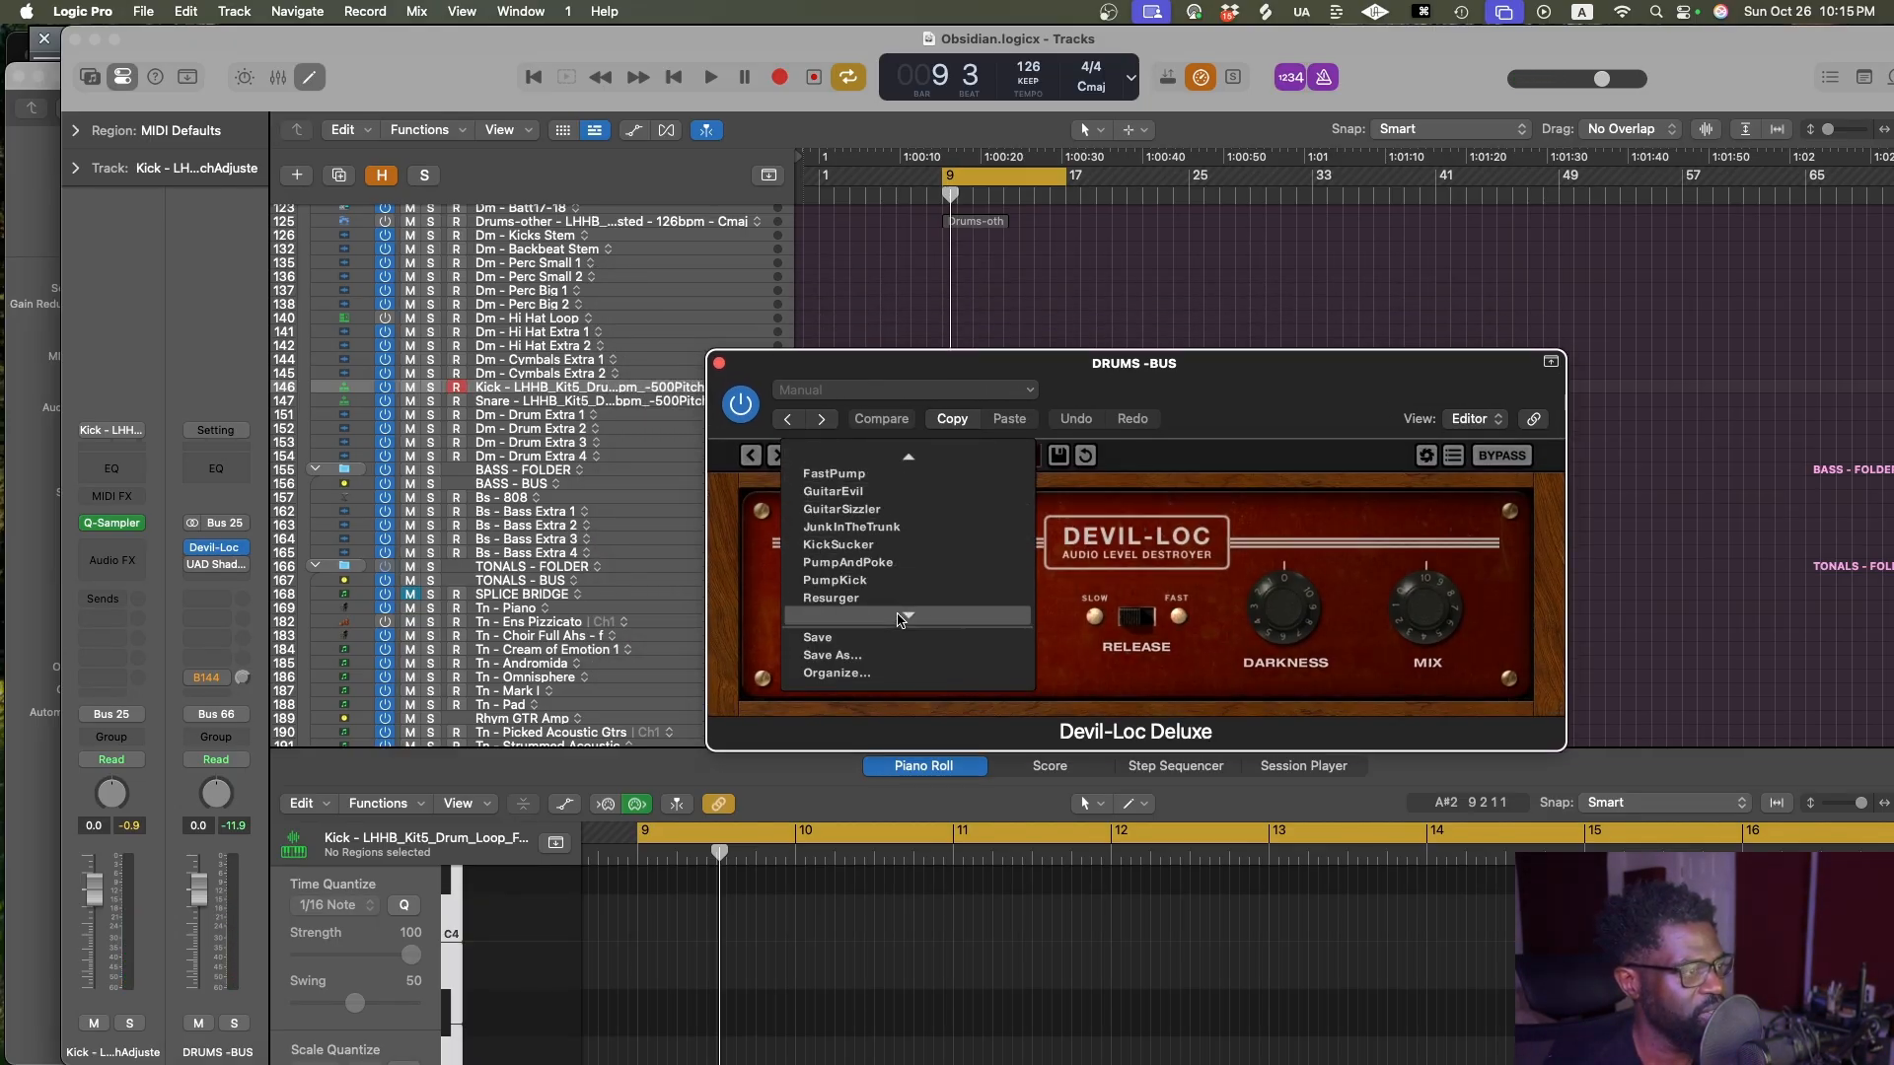
mouse_move(925, 450)
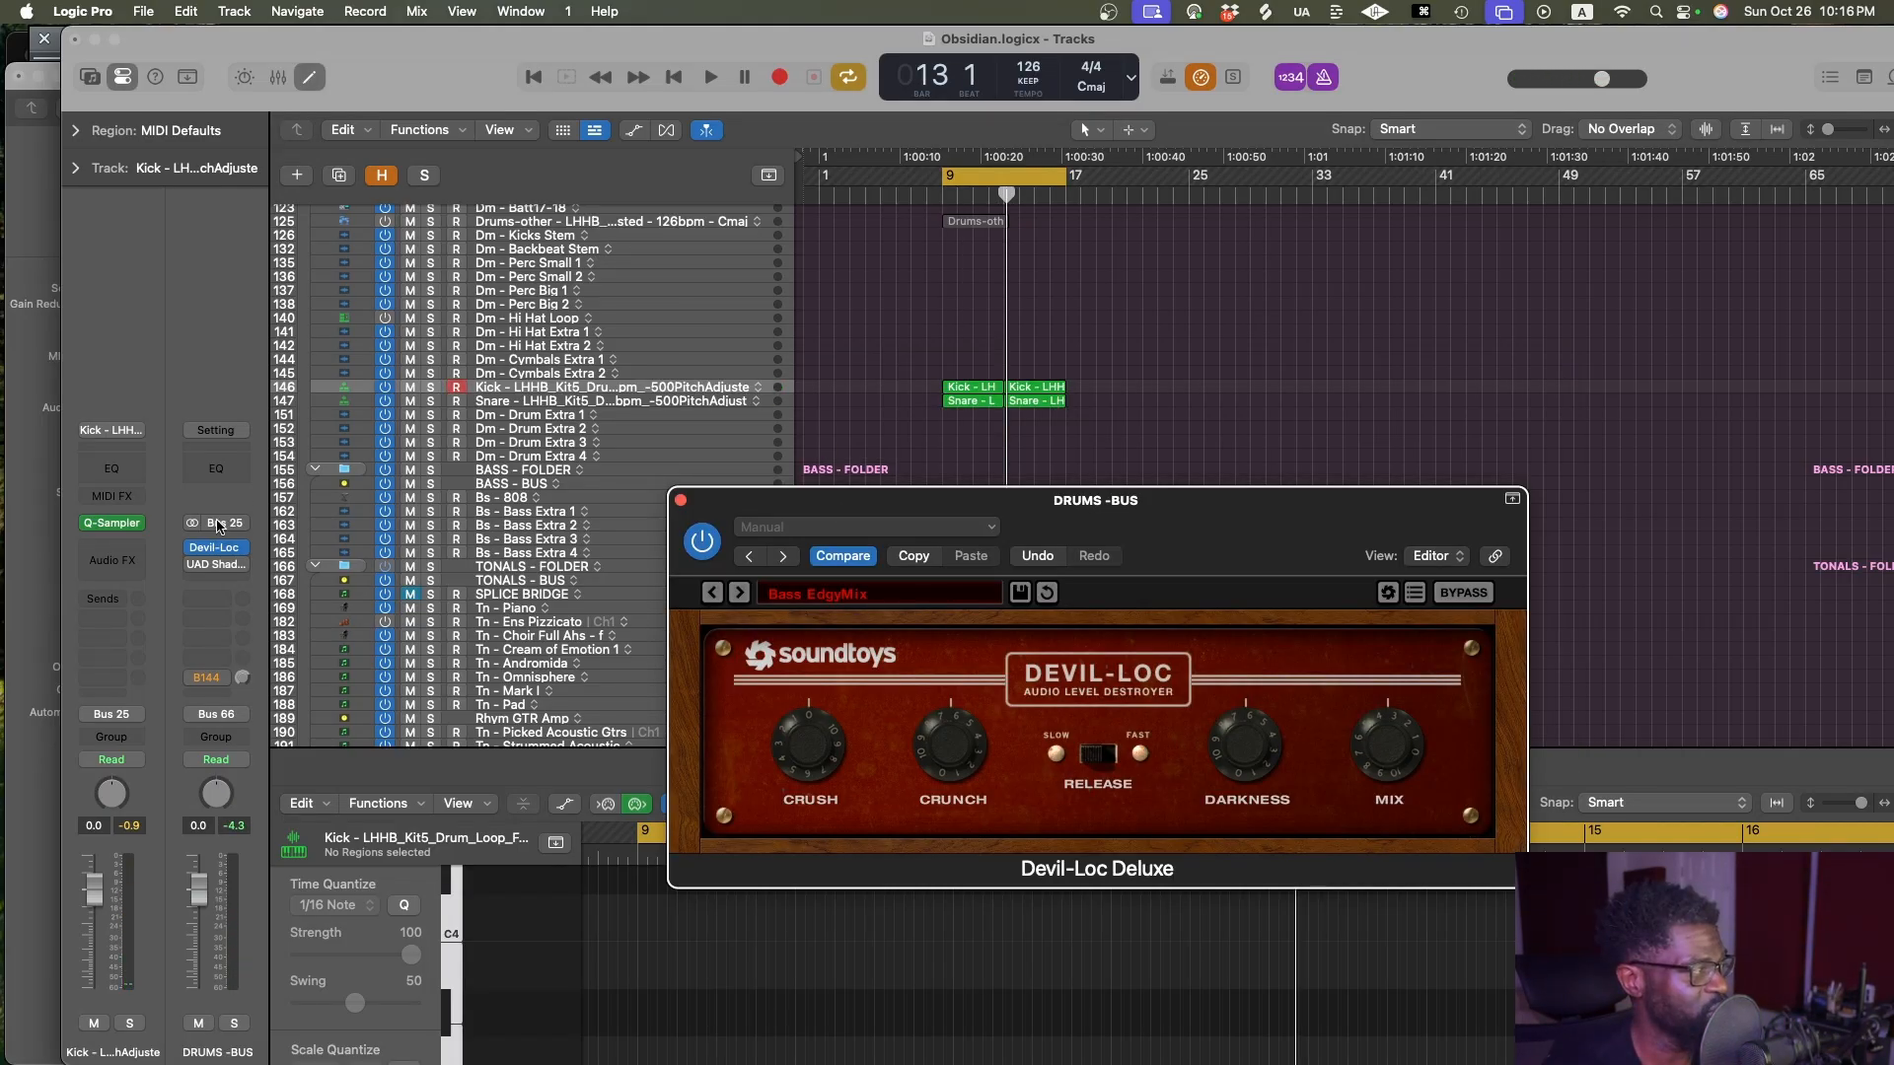
Move the Devil-Loc Deluxe from the drums bus to the kick track's audio effects and open it there
left_click(244, 555)
left_click(216, 548)
left_click(117, 548)
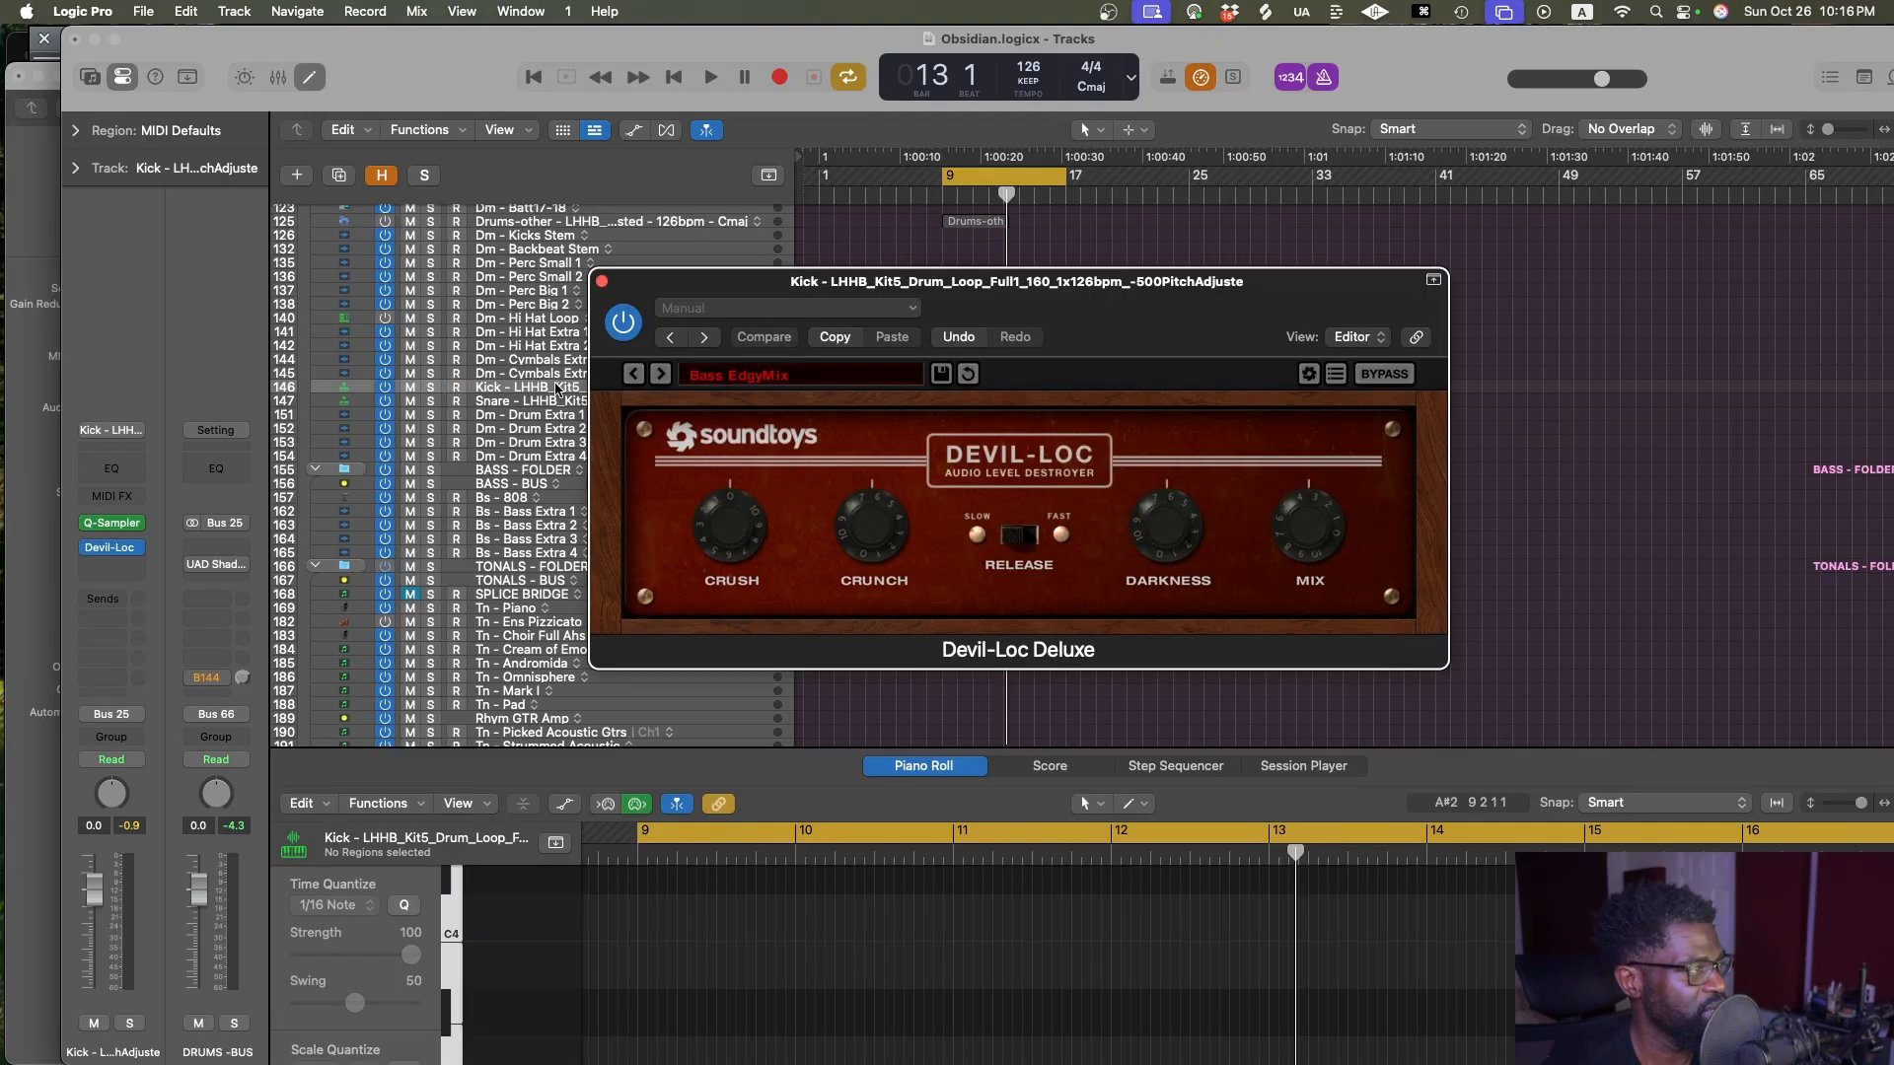
Copy the kick's Devil-Loc Deluxe in the Mixer to the snare channel after ValhallaVintageVerb, and close both plug-in windows
left_click(532, 403, "shift")
key("super+2")
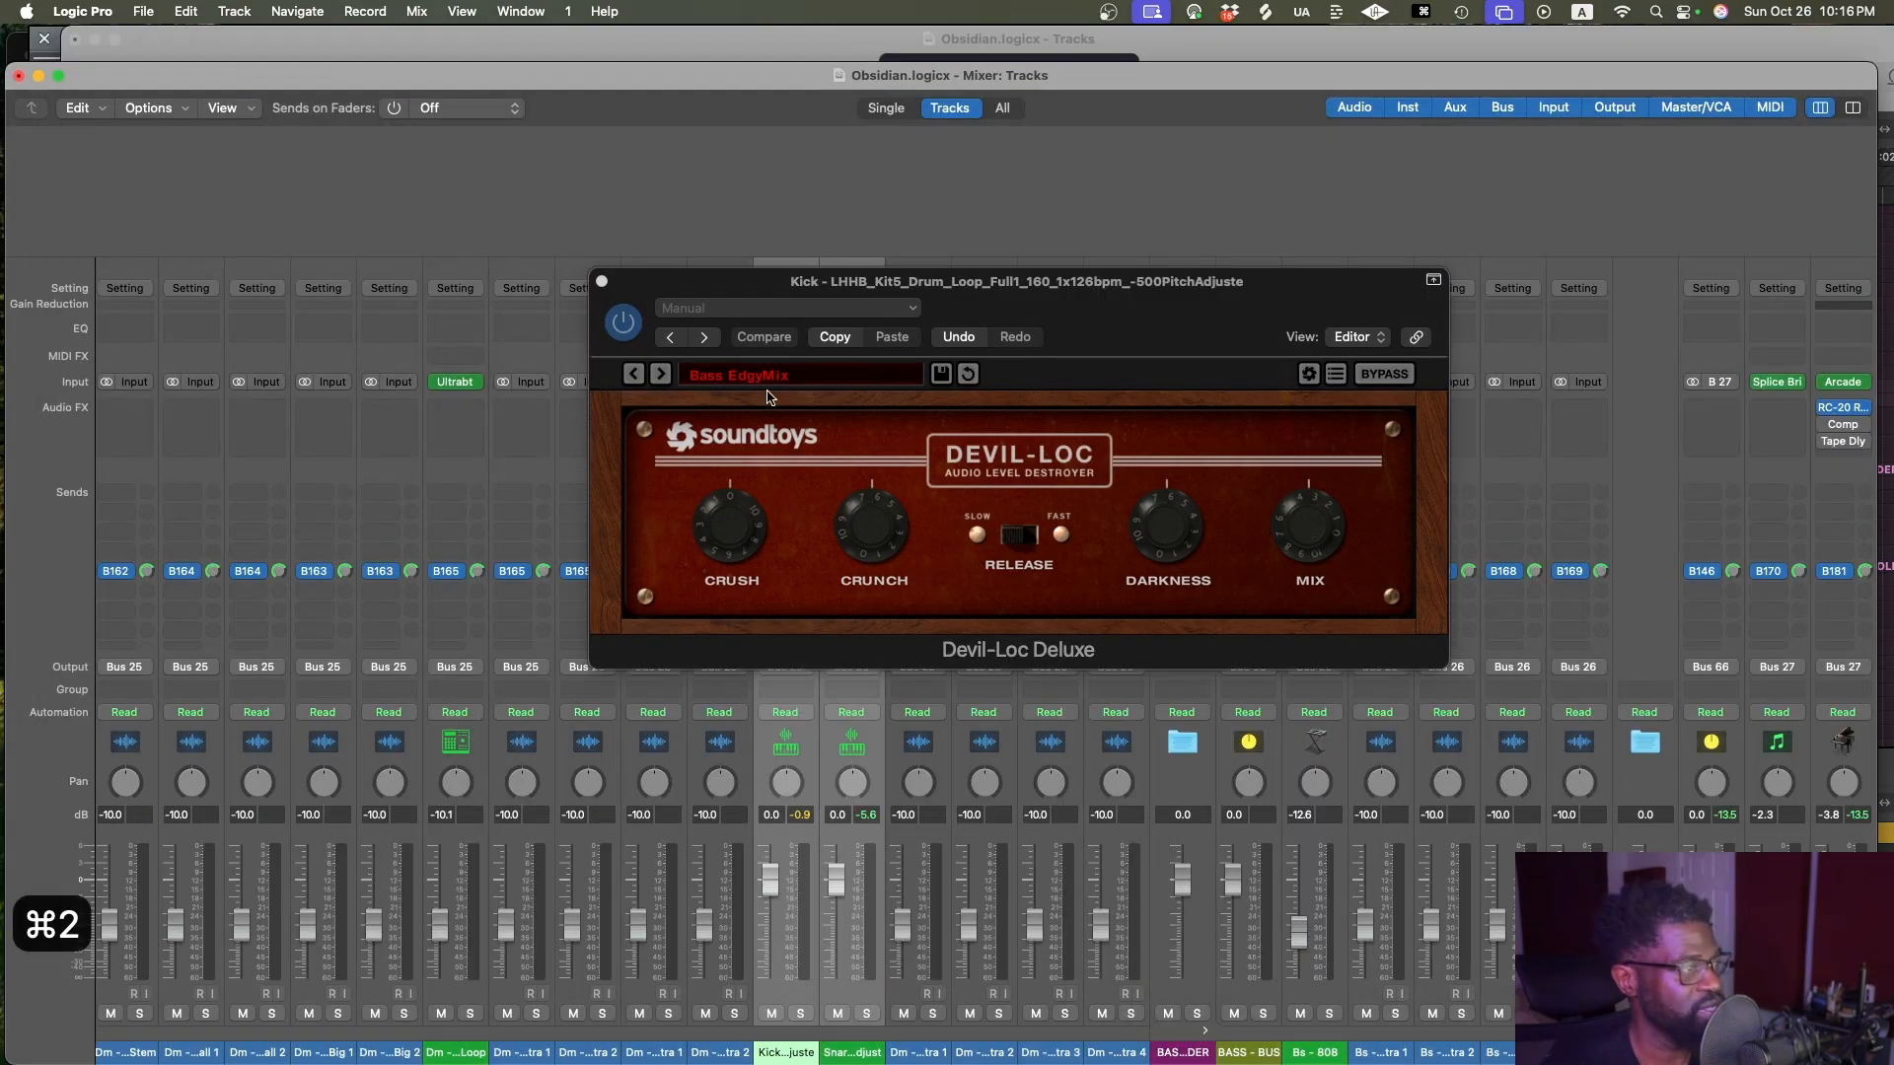
left_click_drag(749, 289, 1067, 486)
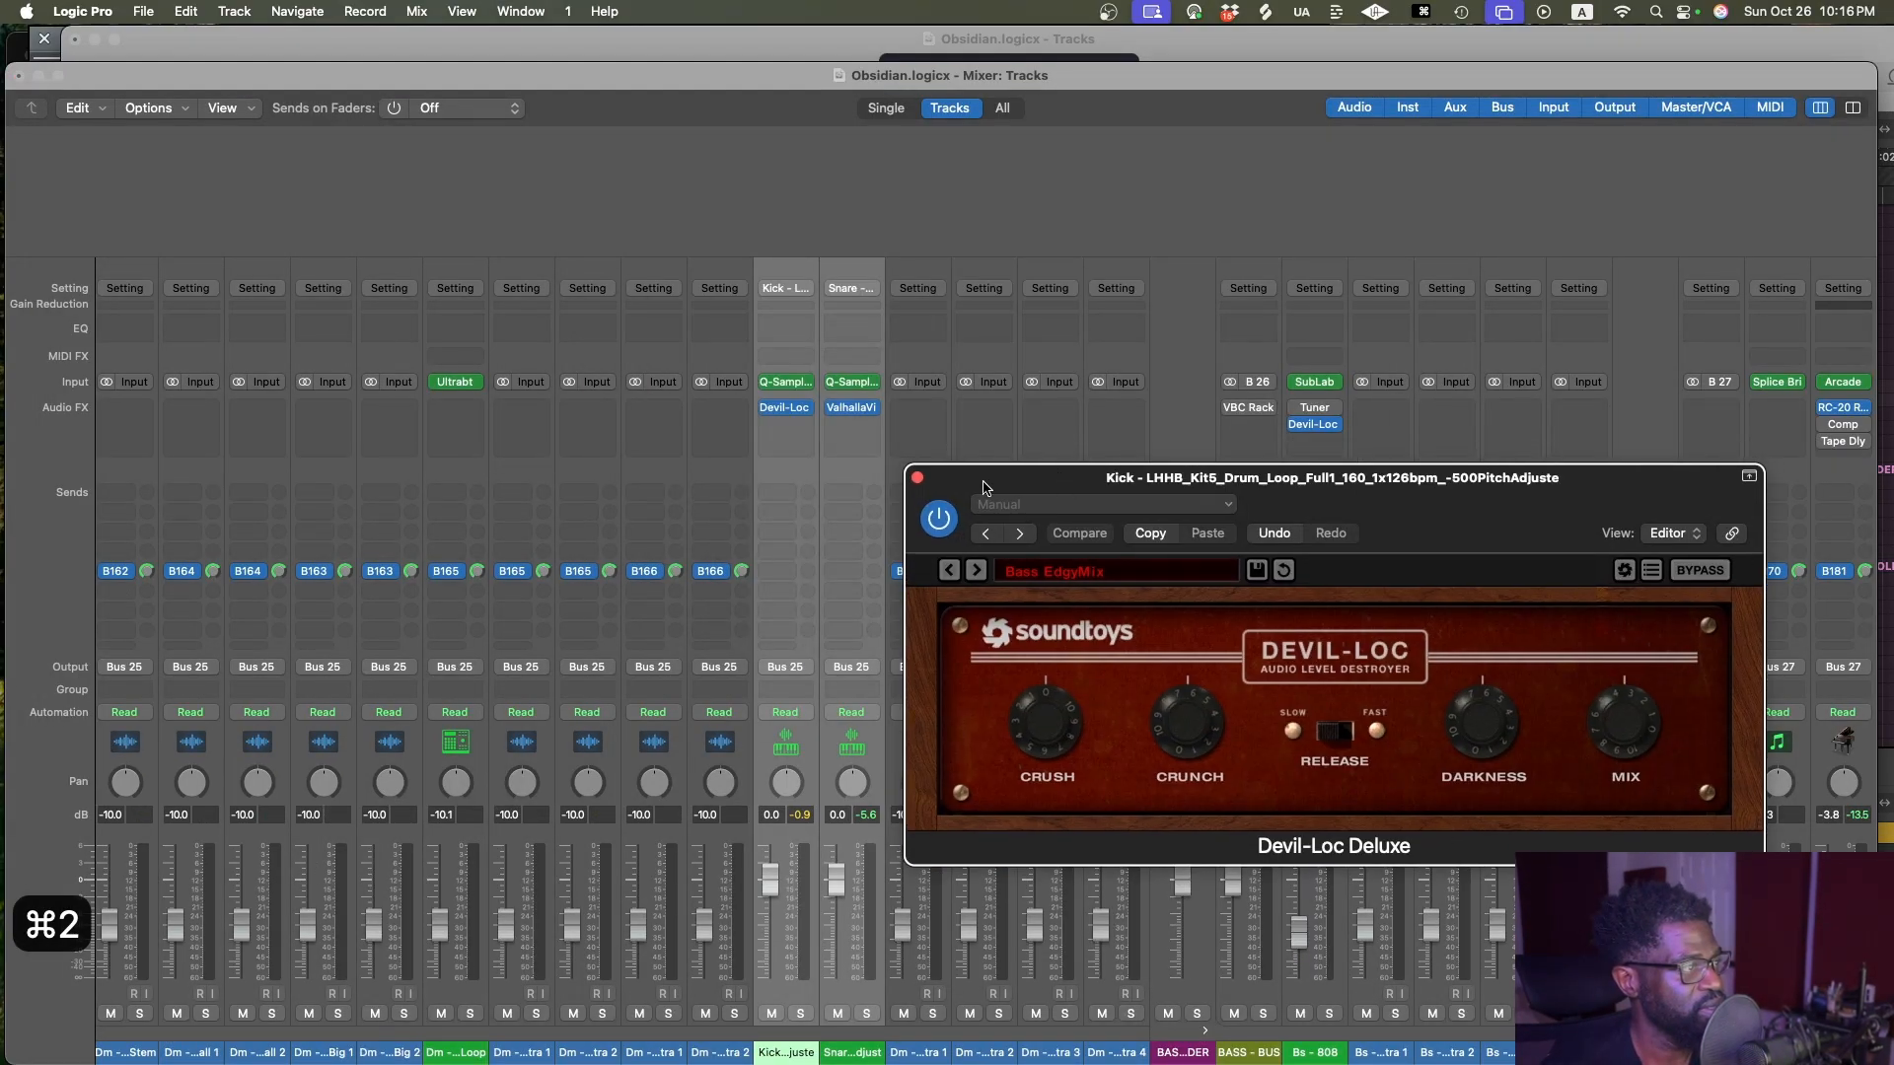
left_click(836, 419)
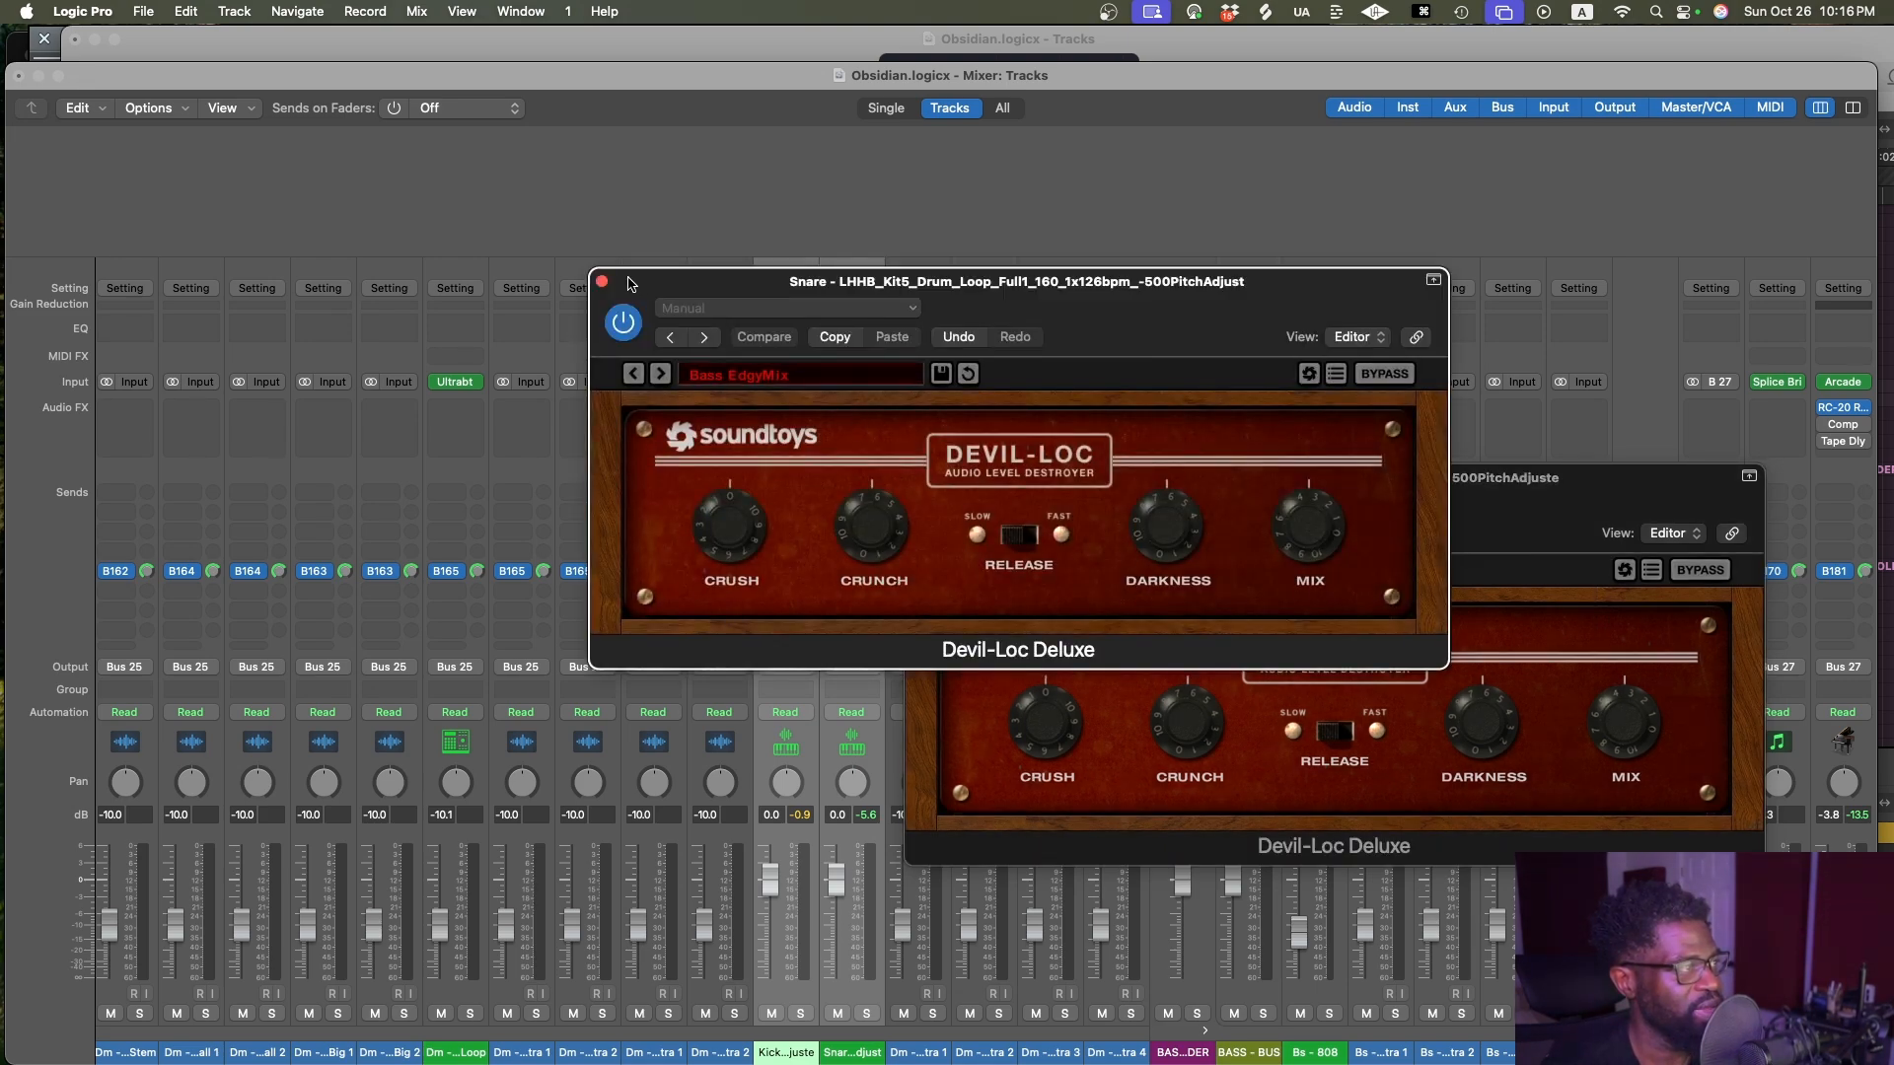
left_click(602, 283)
left_click(917, 478)
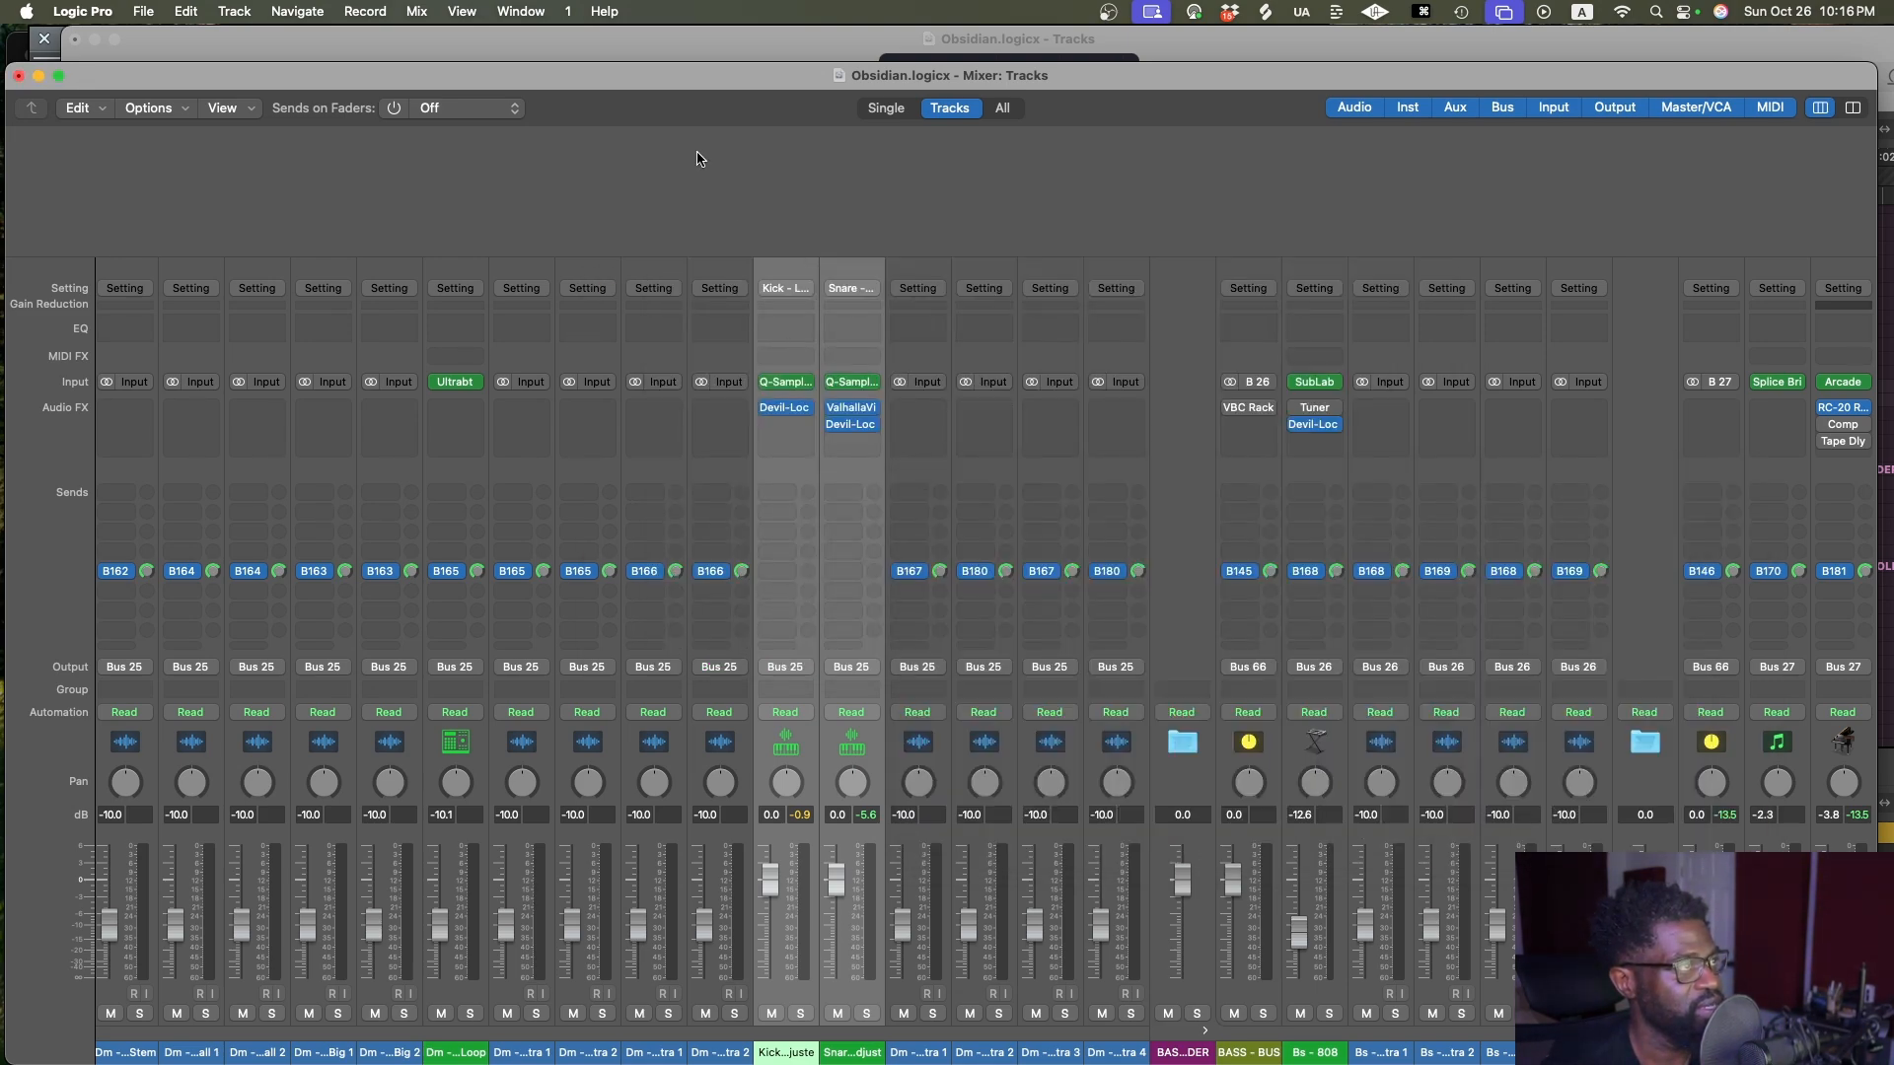
Return to the Tracks window, open the snare track's ValhallaVintageVerb and Devil-Loc Deluxe, save the project, and start playback
left_click(706, 55)
left_click(1111, 491)
left_click(634, 402)
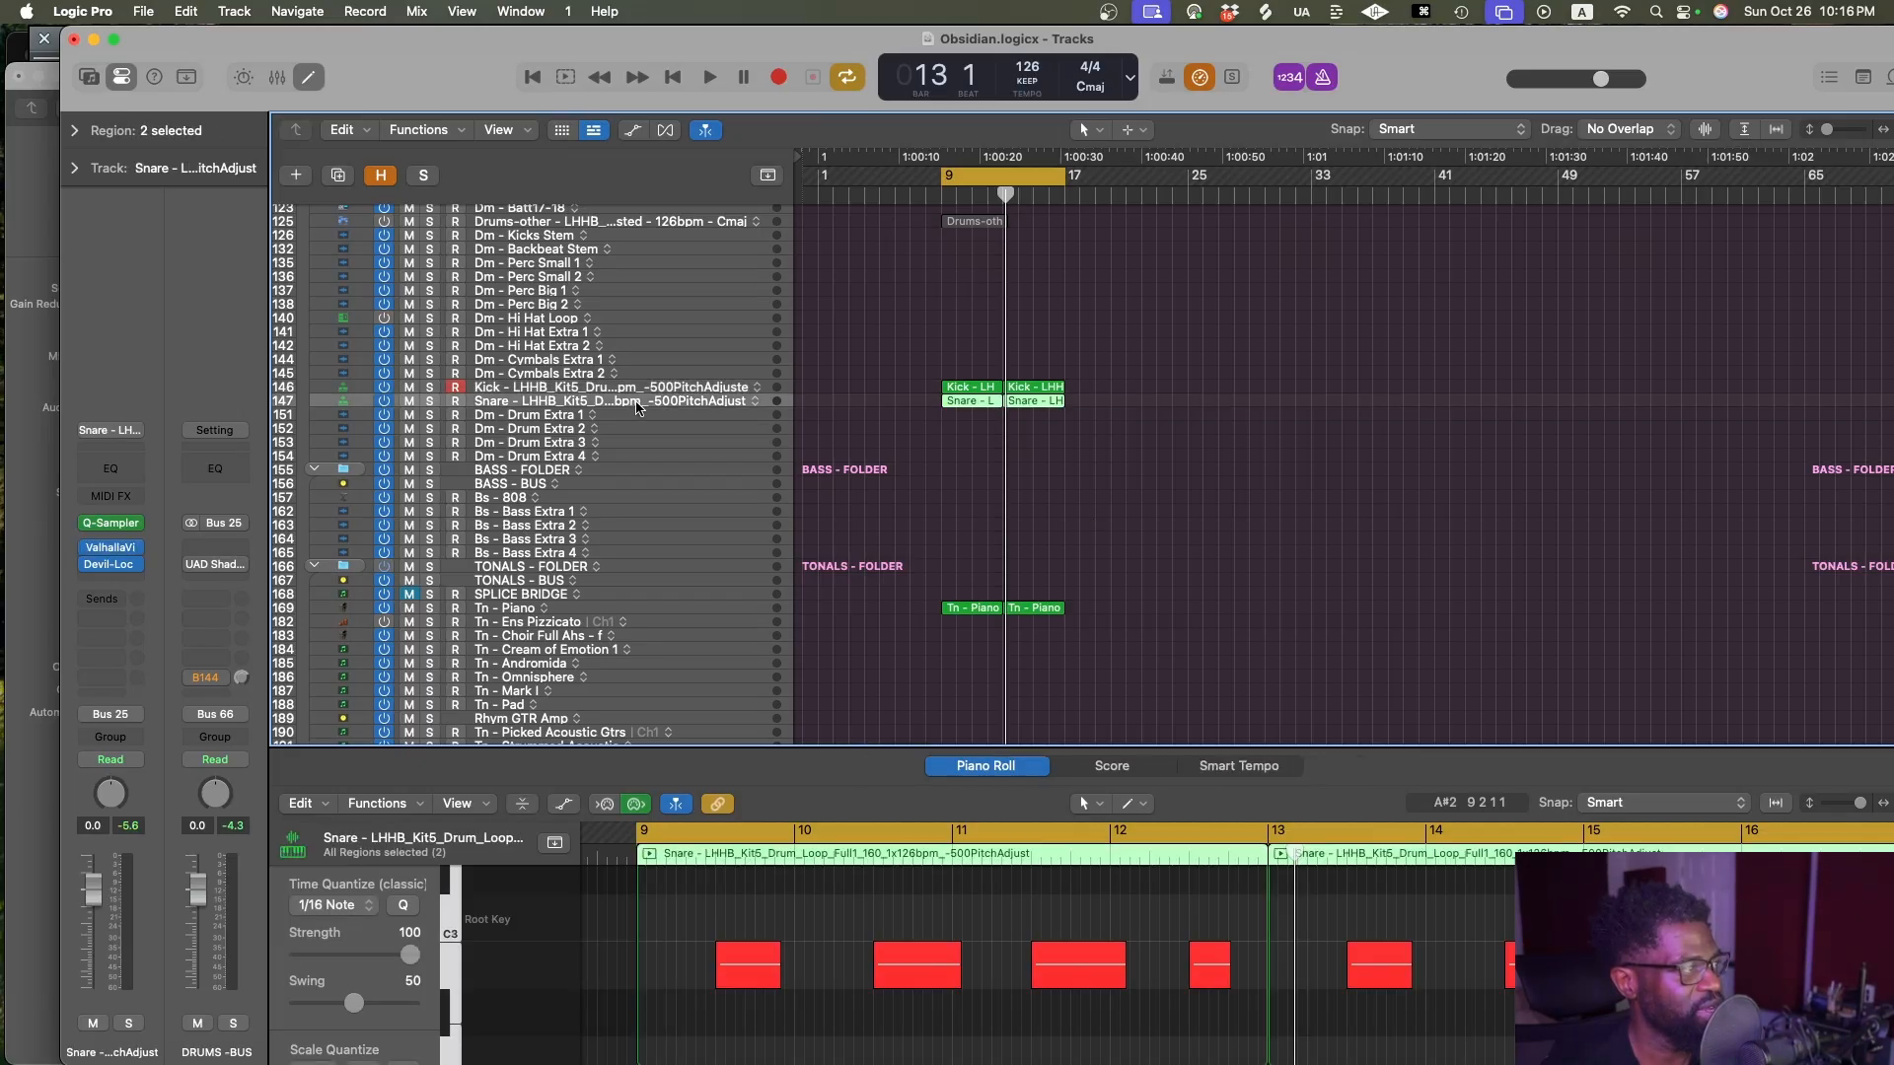
left_click(105, 547)
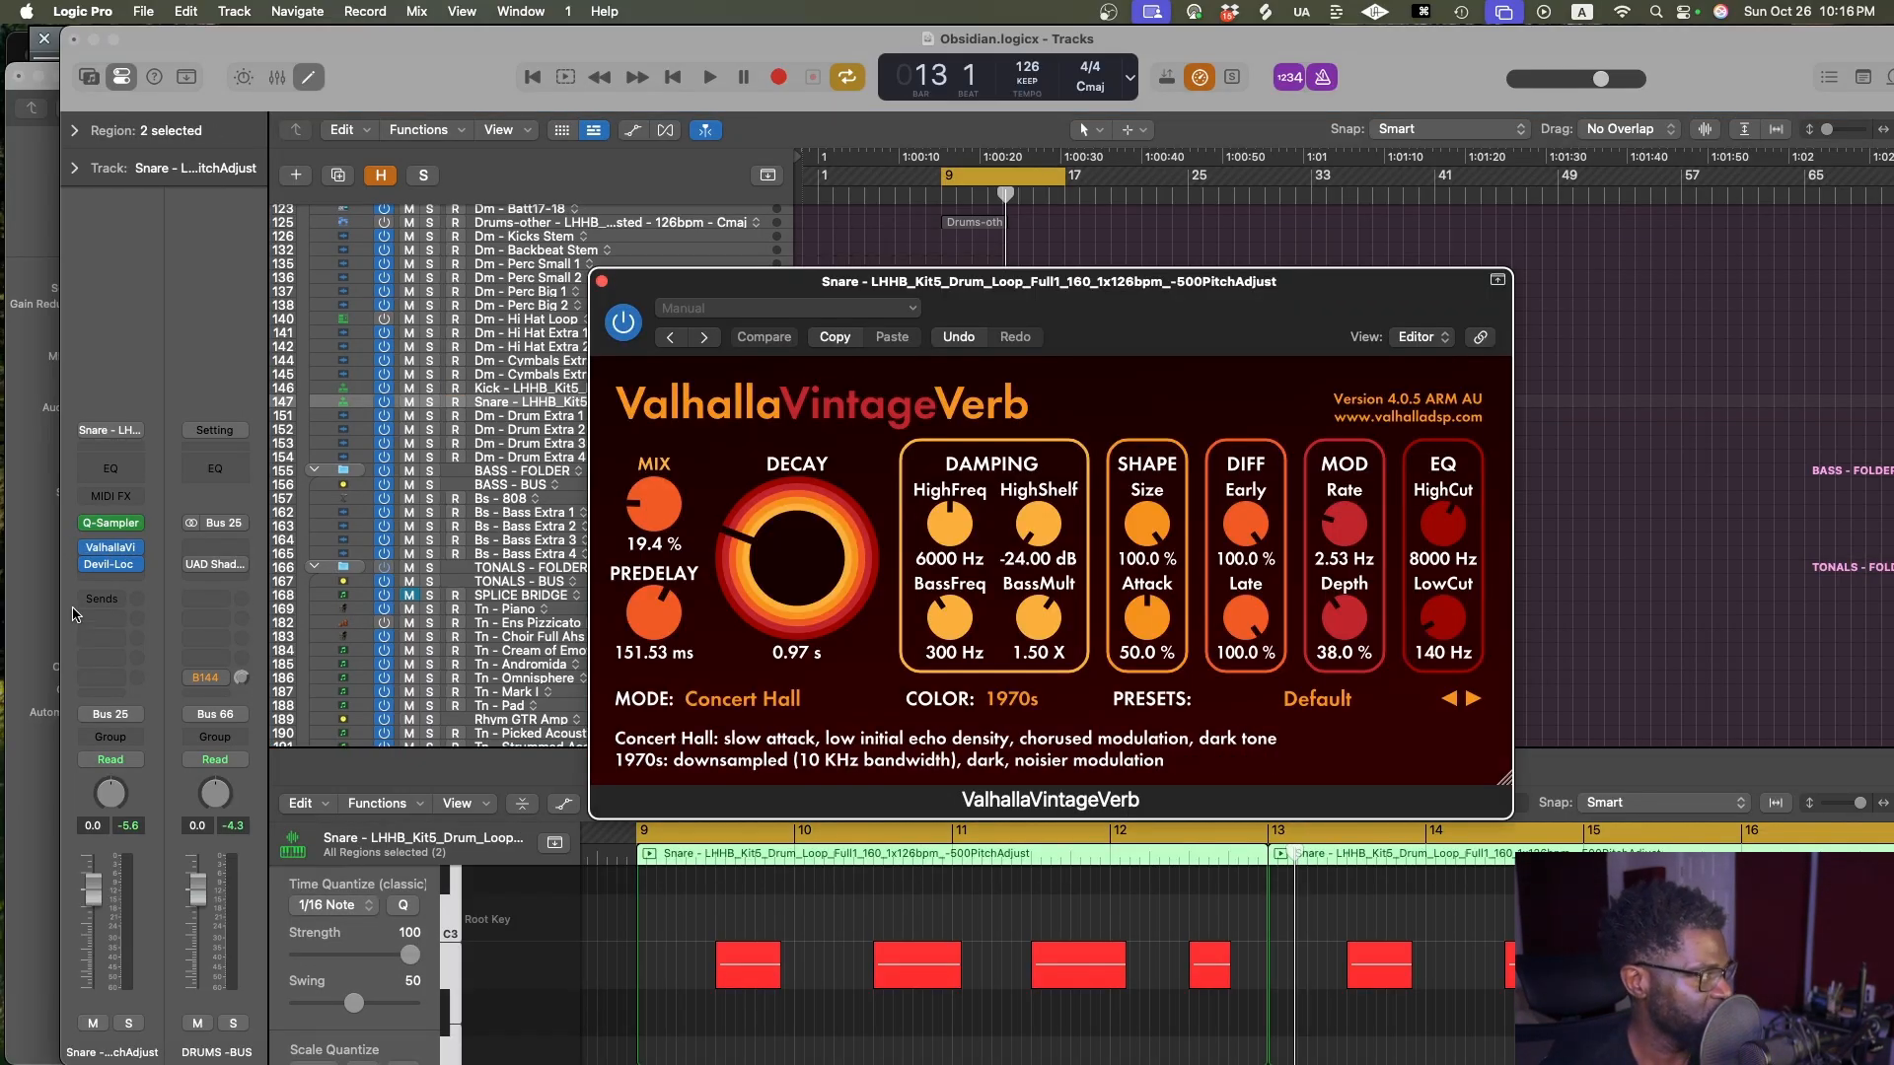
left_click(121, 563)
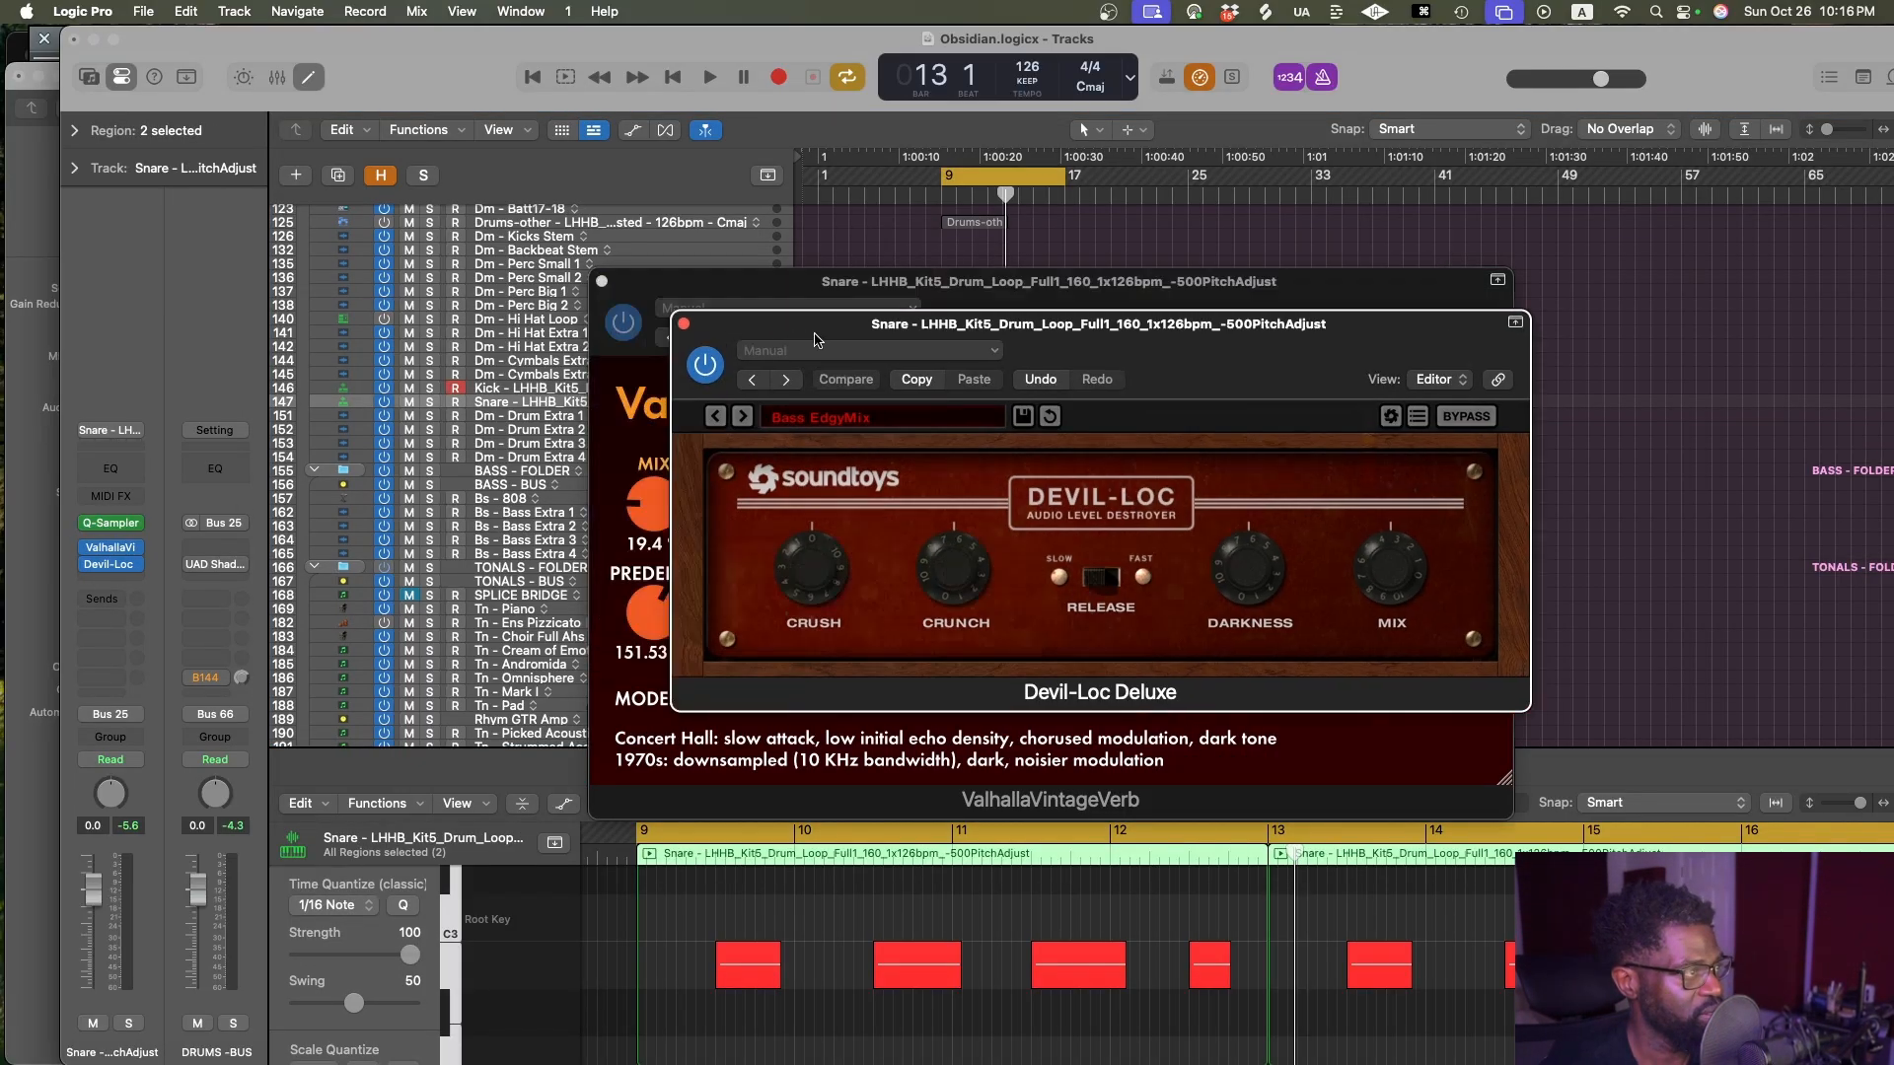
key("super+s")
key("space")
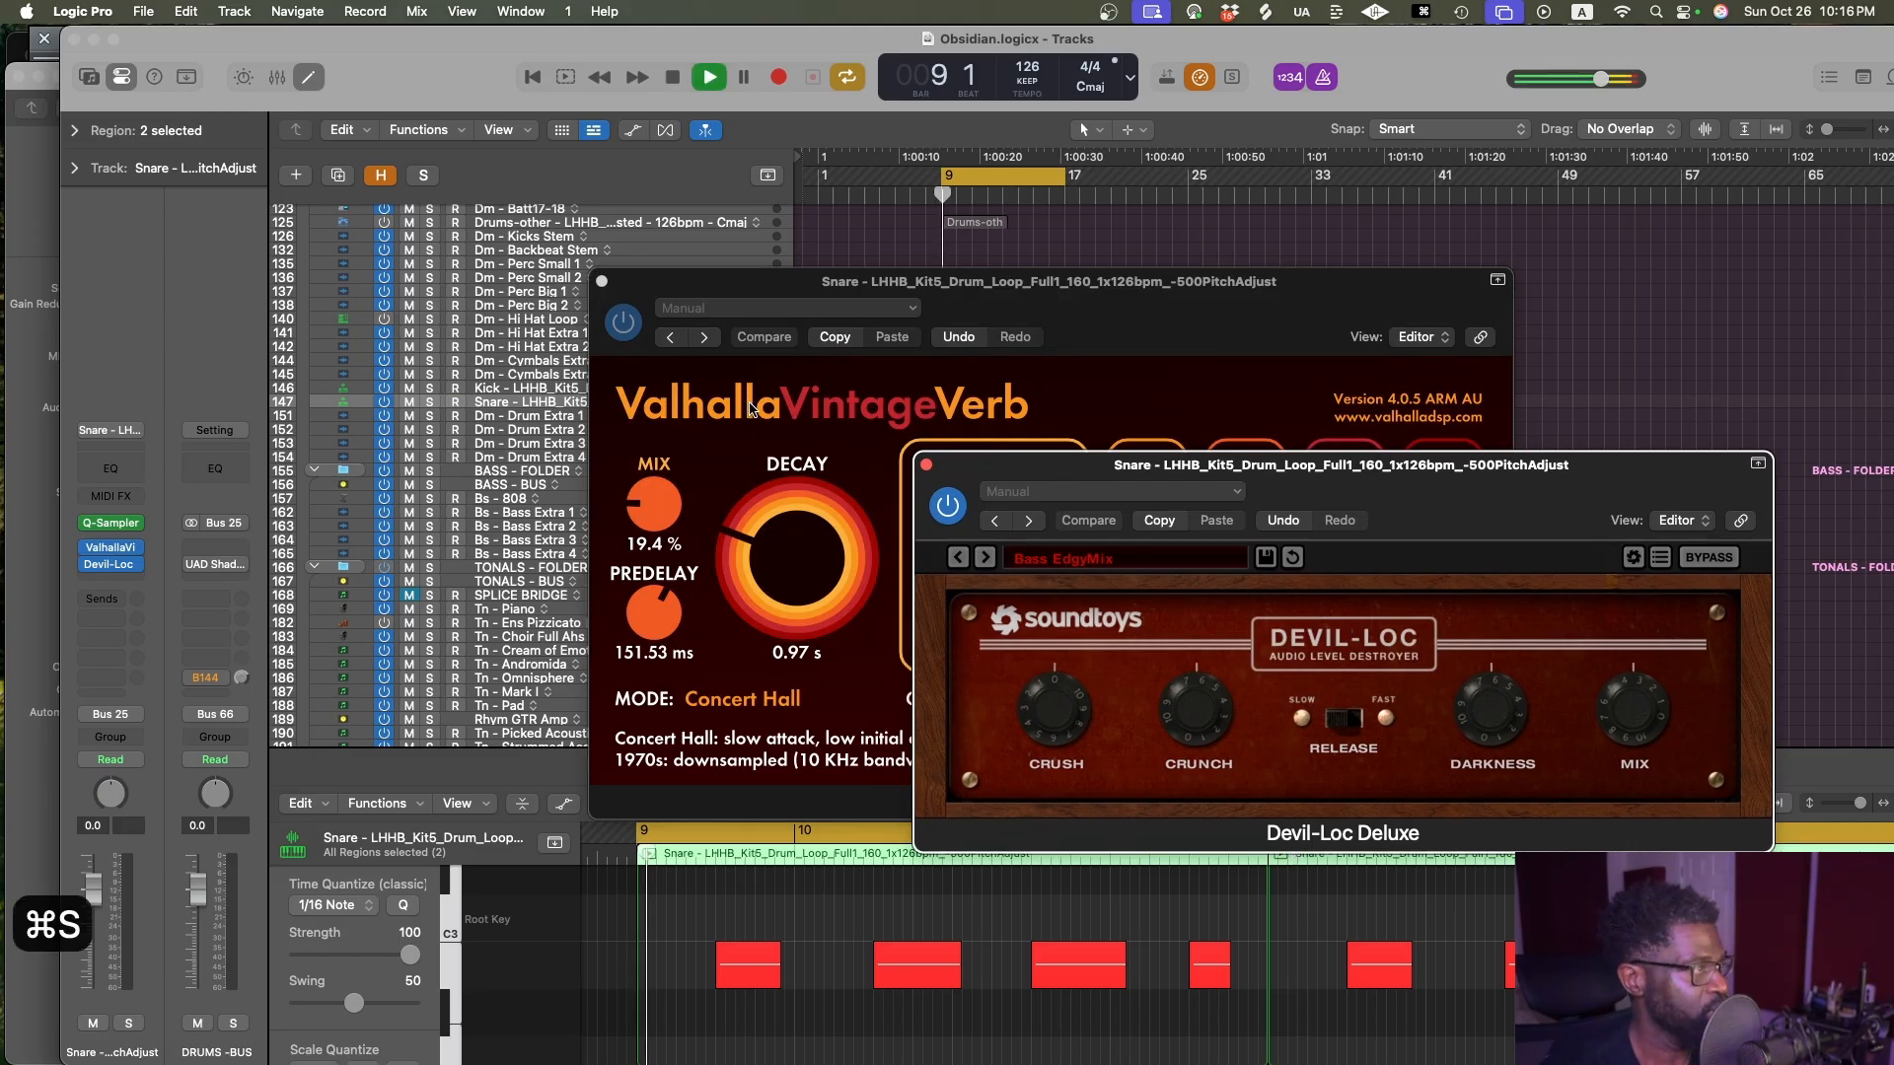
Set the snare reverb to 10.7 % mix, 0.61 s decay and 460 Hz low cut, close both plug-ins, and save
left_click_drag(670, 487, 658, 537)
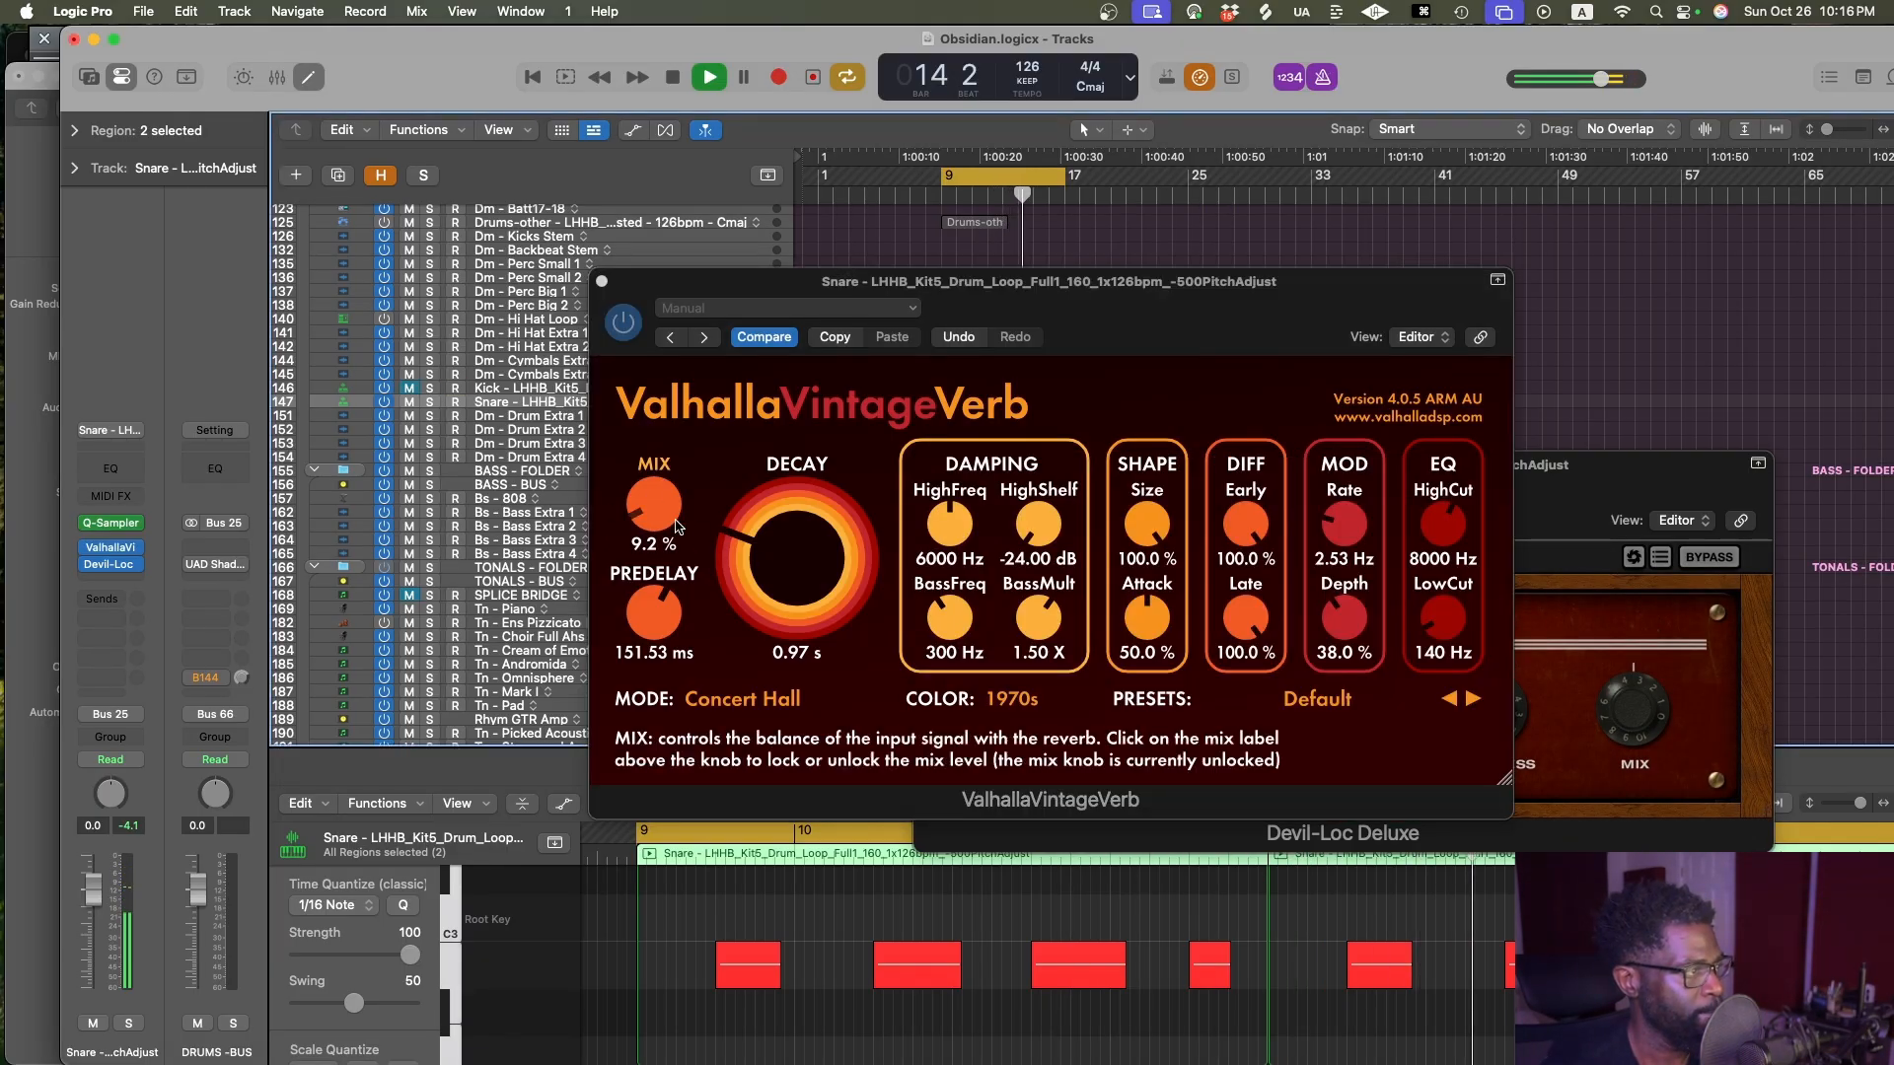
left_click_drag(658, 516, 657, 520)
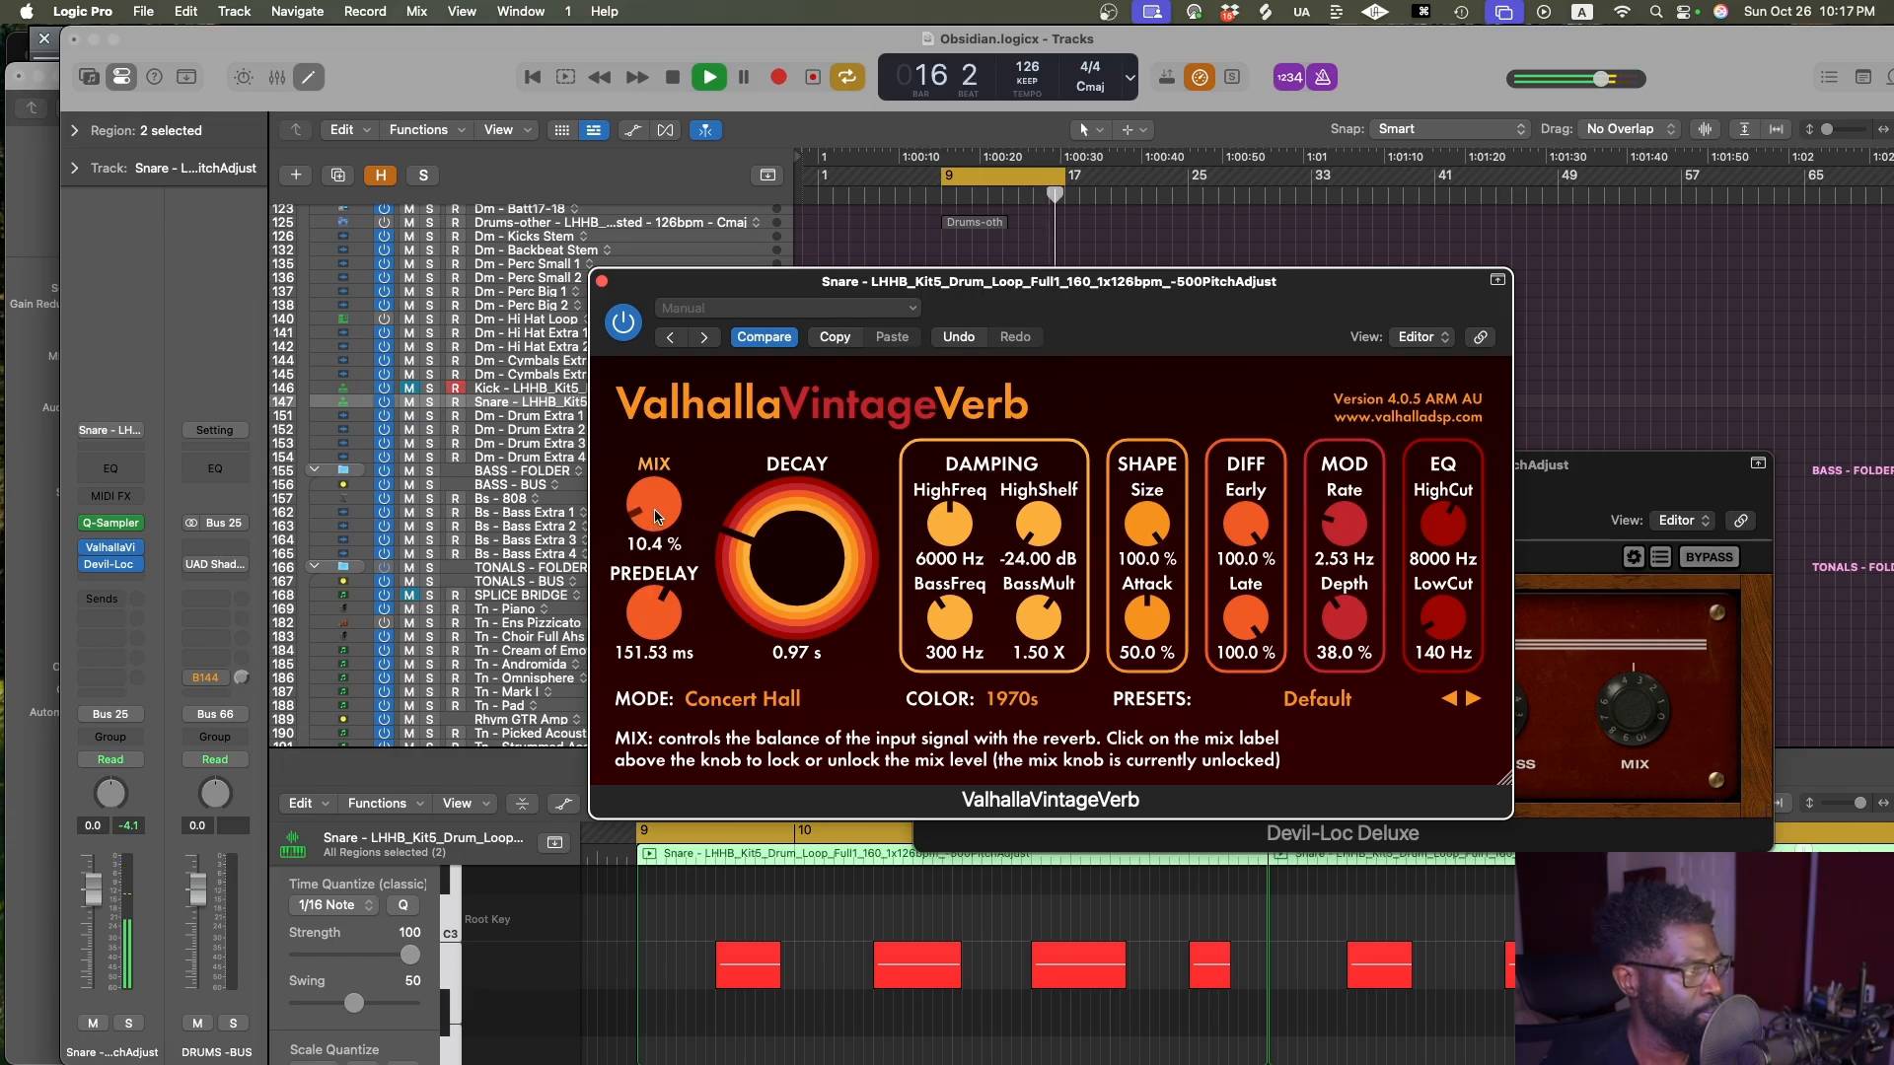
left_click_drag(765, 558, 768, 576)
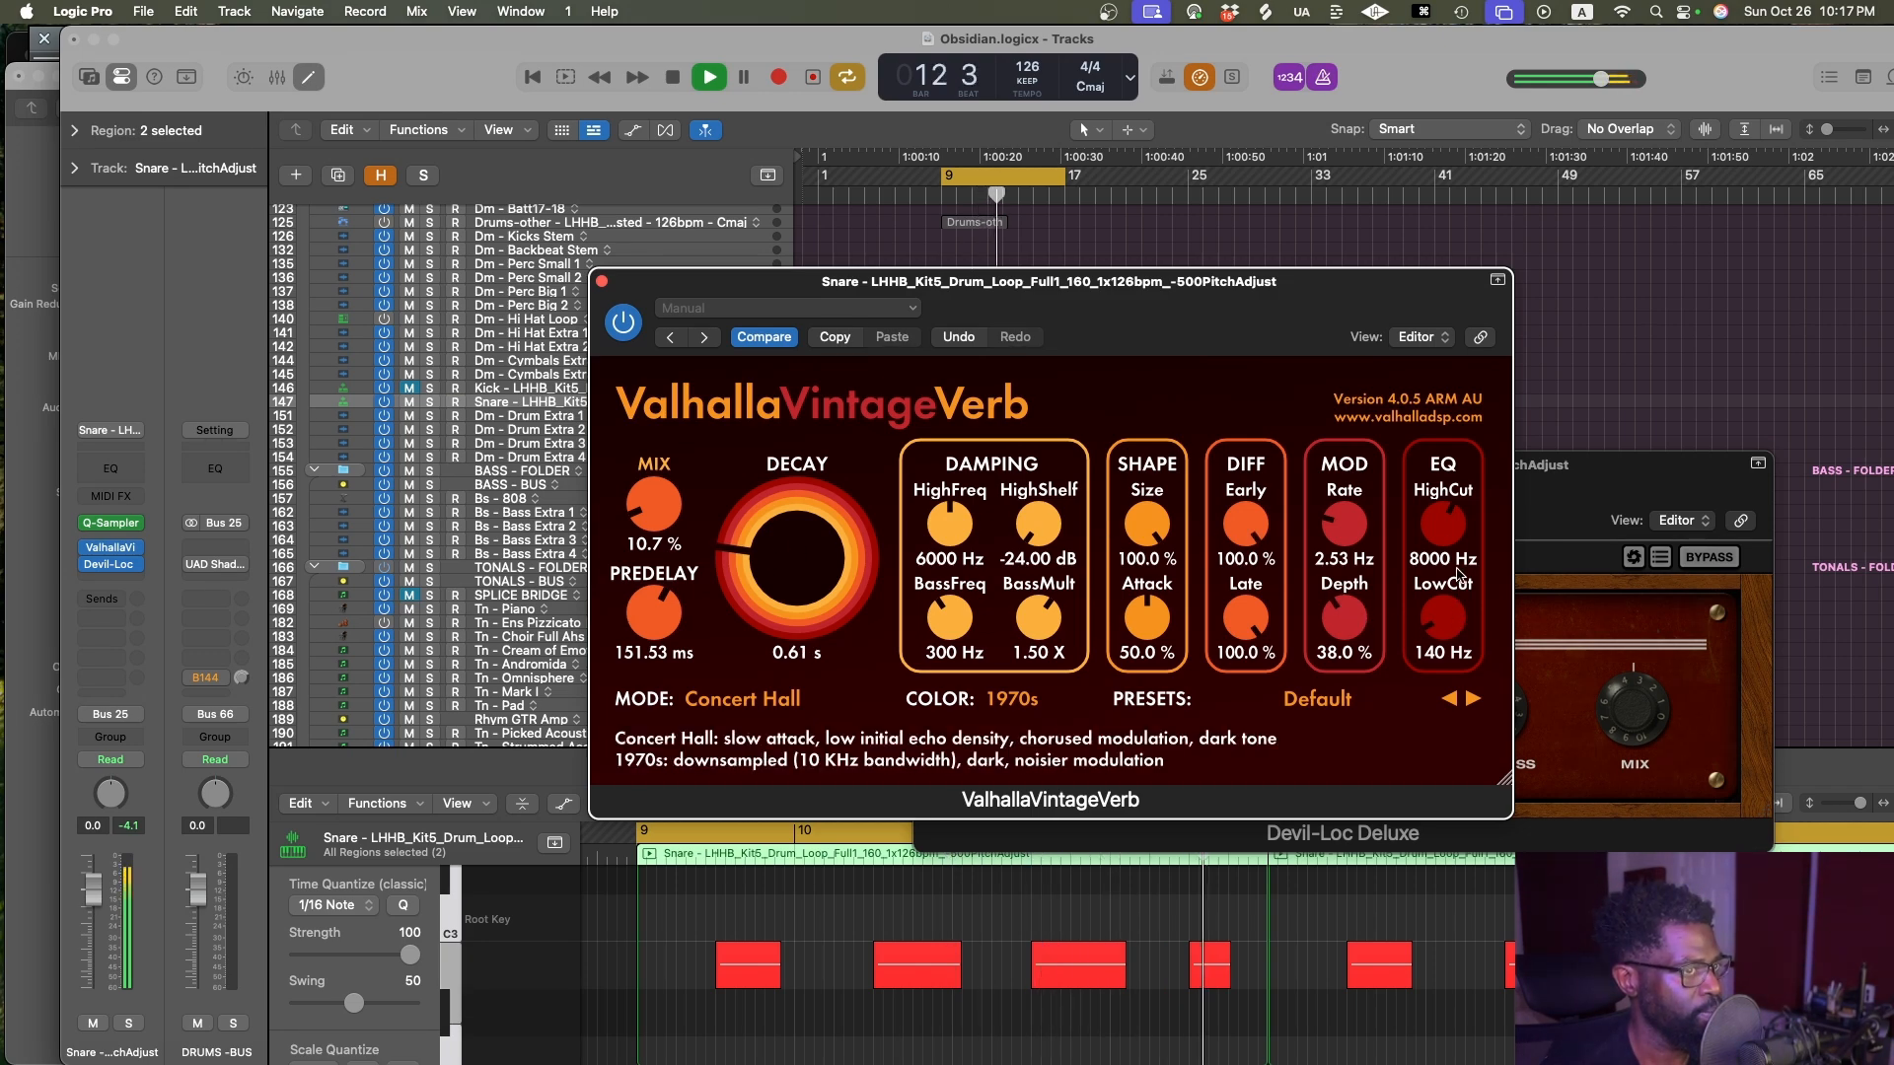
left_click_drag(1445, 601, 1446, 573)
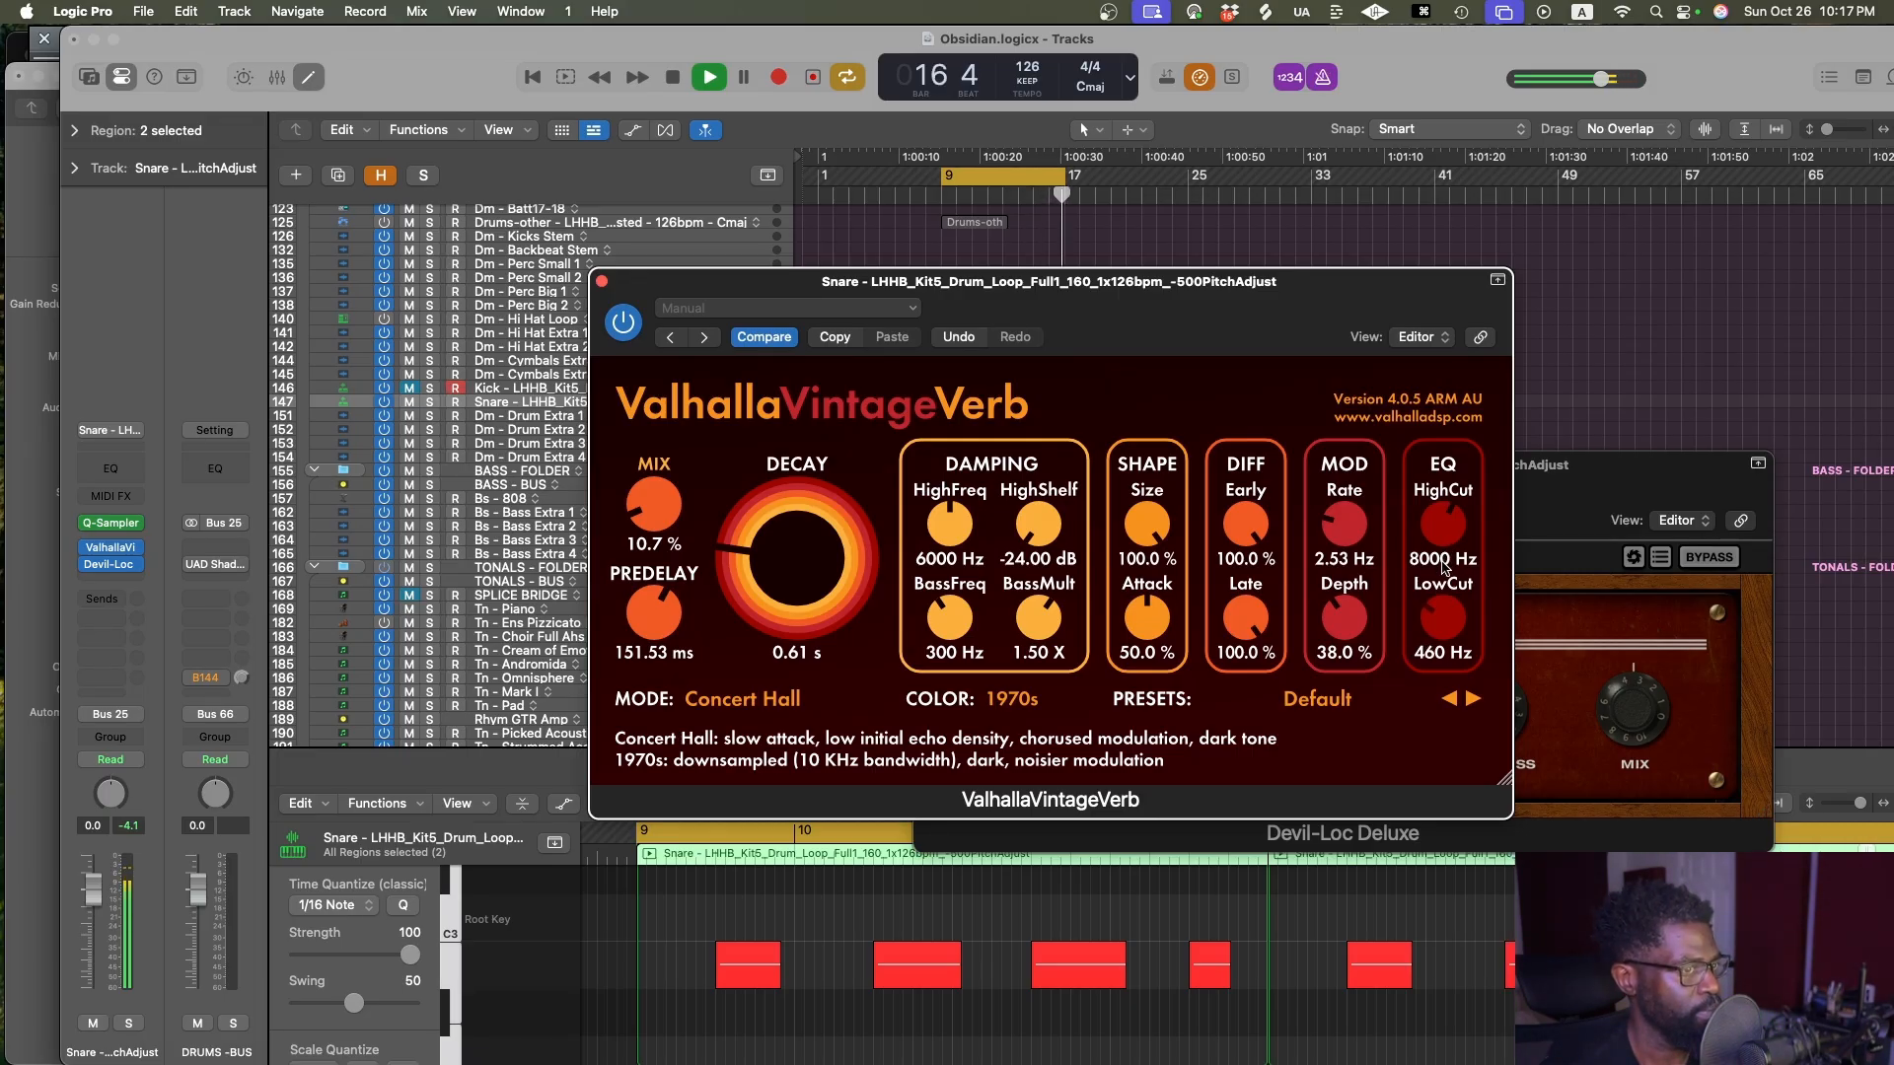
left_click(598, 279)
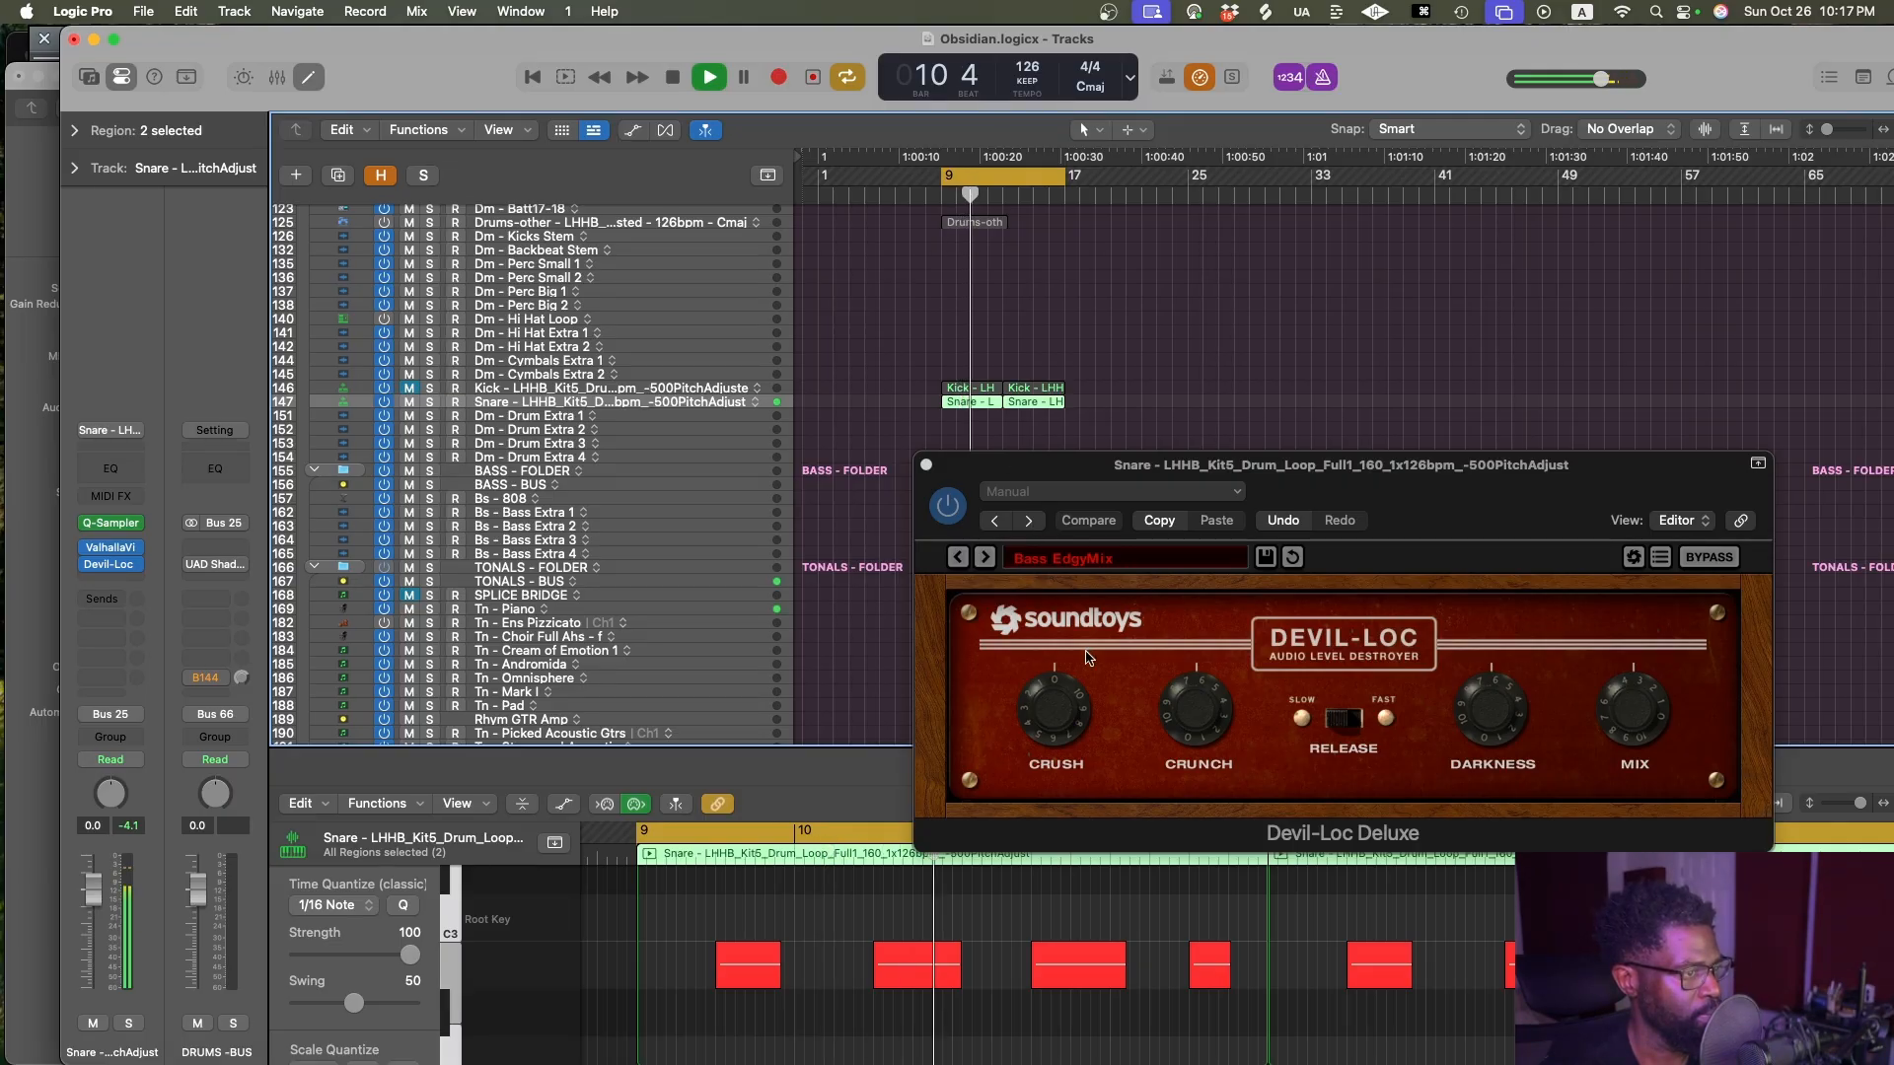
left_click(925, 465)
key("super+s")
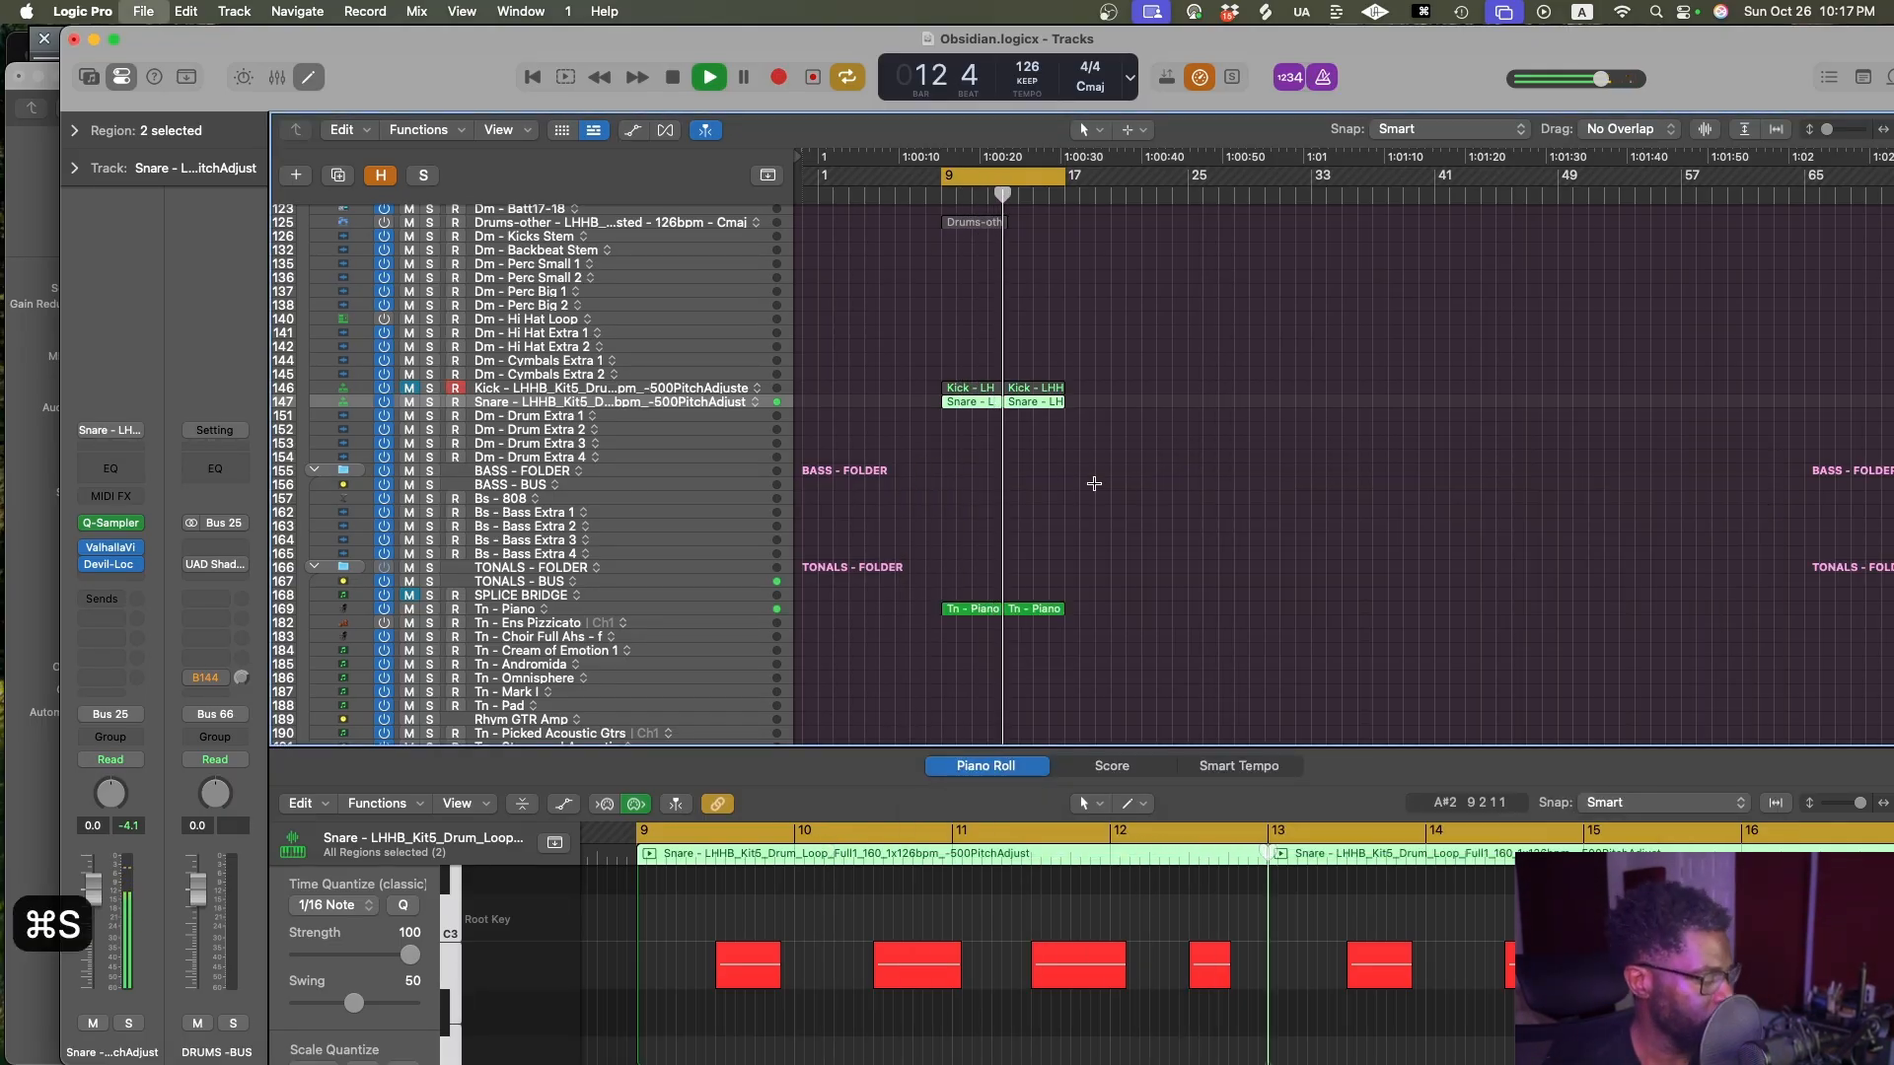
Reopen the snare's ValhallaVintageVerb and fine-tune its decay during playback
left_click(1162, 499)
left_click(109, 548)
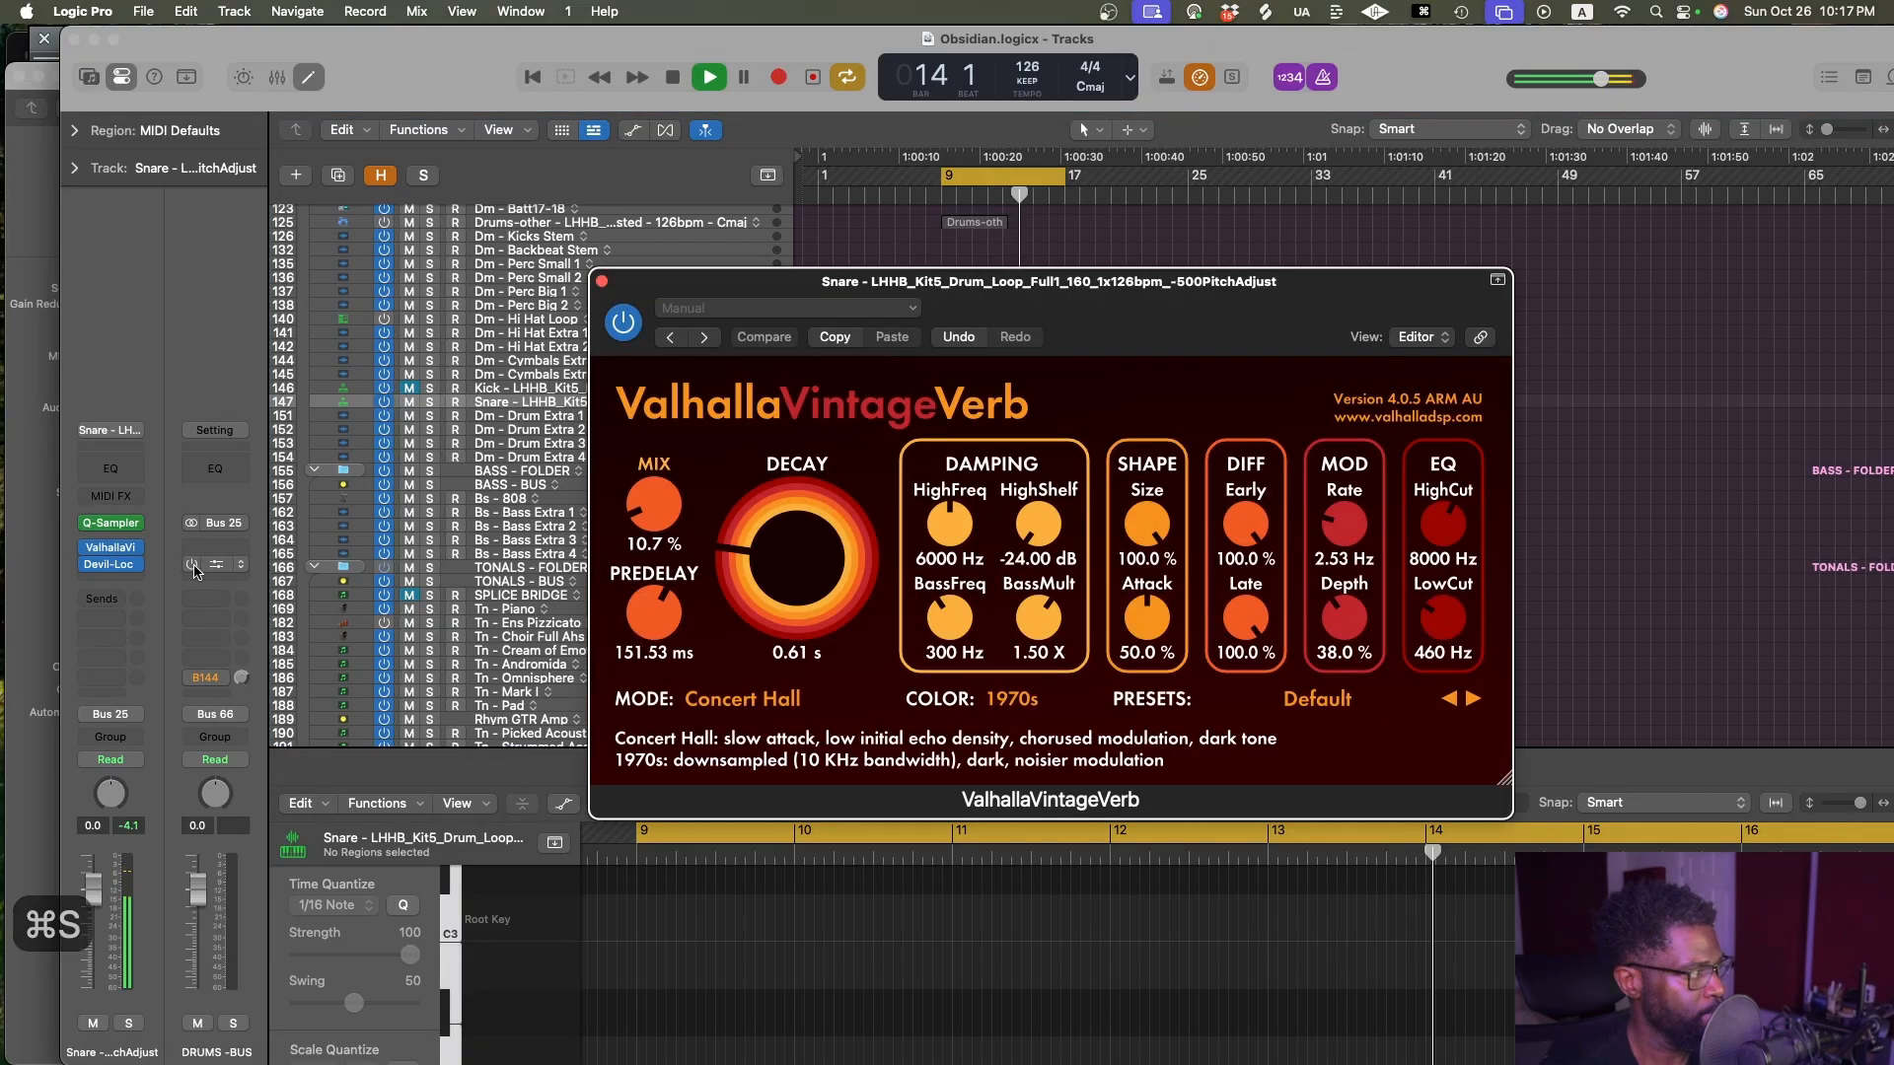
mouse_move(797, 592)
left_mouse_down()
mouse_move(794, 655)
mouse_move(792, 590)
left_mouse_up()
Open the snare's Quick Sampler and shorten the sample to end at 4 1 151 with an earlier fade-out
left_click(110, 523)
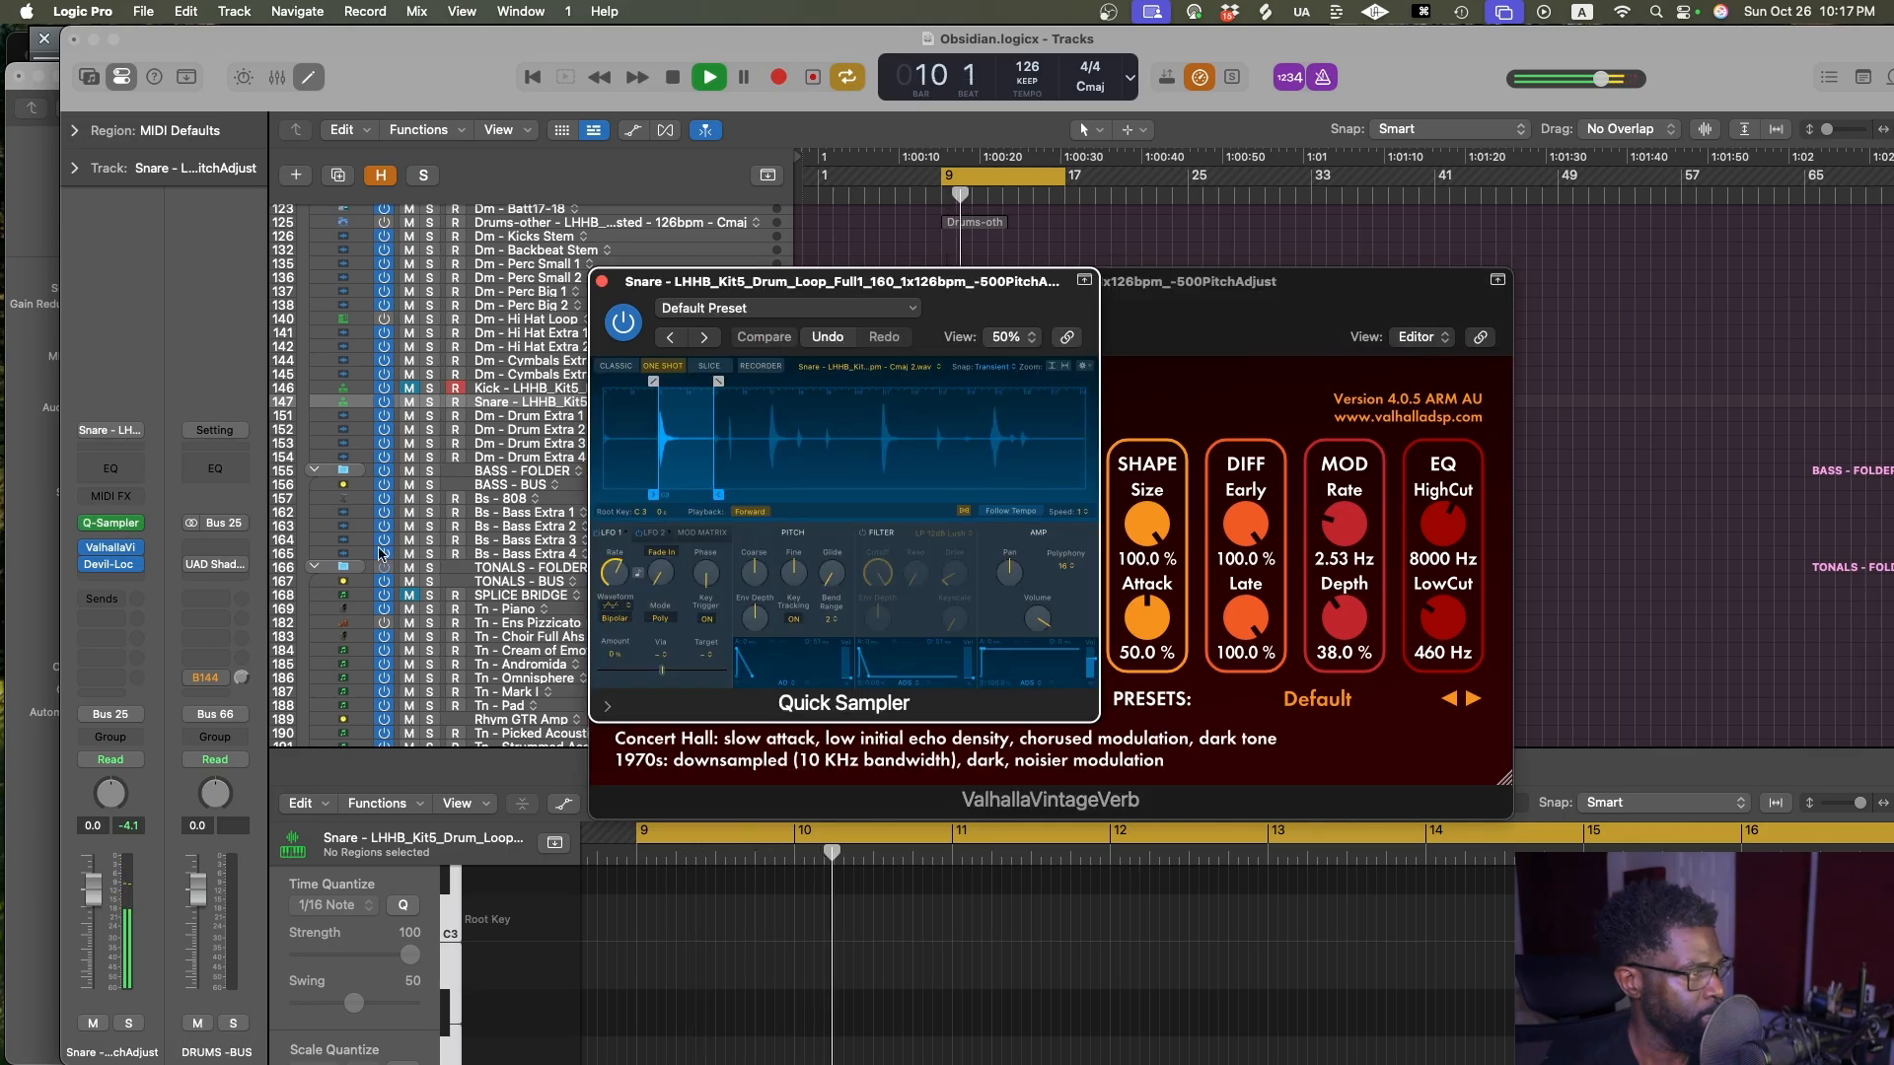
left_click_drag(718, 381, 695, 381)
left_click_drag(718, 493, 690, 491)
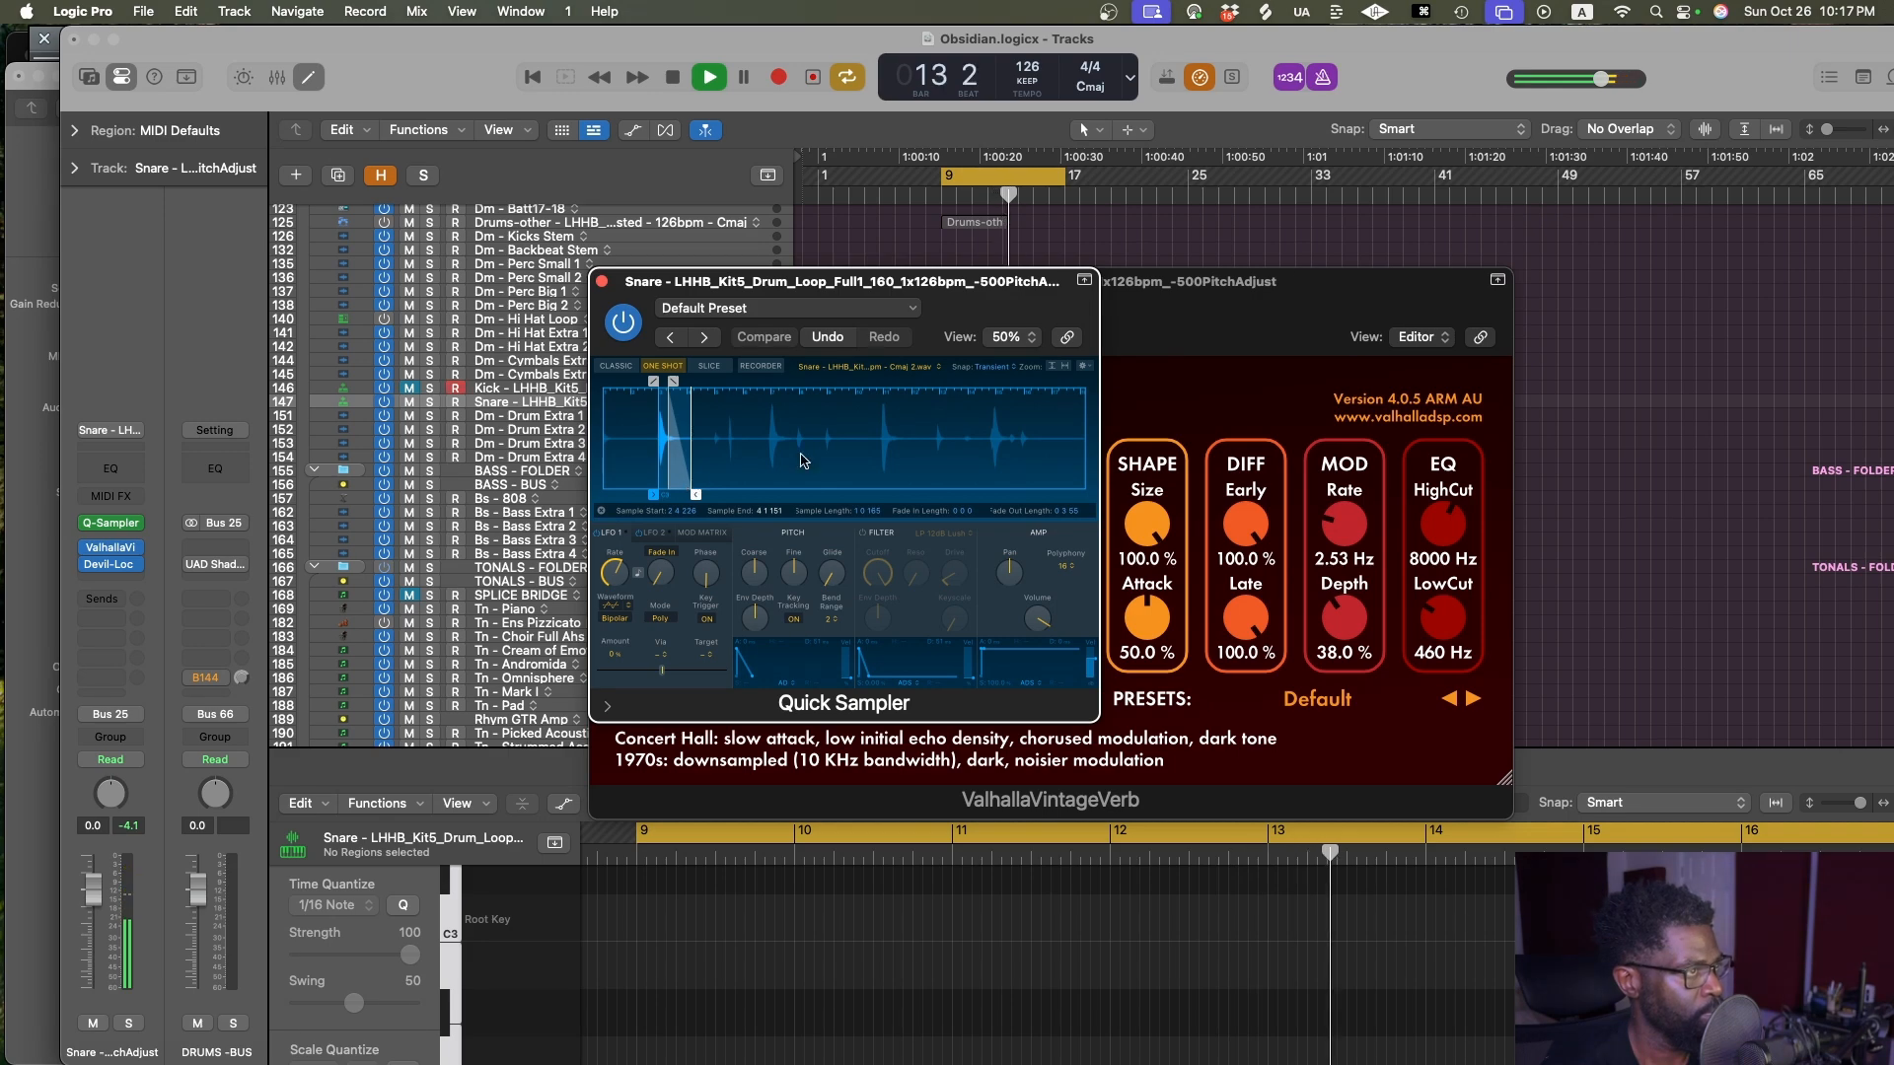
Turn sample snapping off, set the snare's sample end to 3 3 153 and fade-out to 0 0 214, stop playback, and save
left_click(1003, 367)
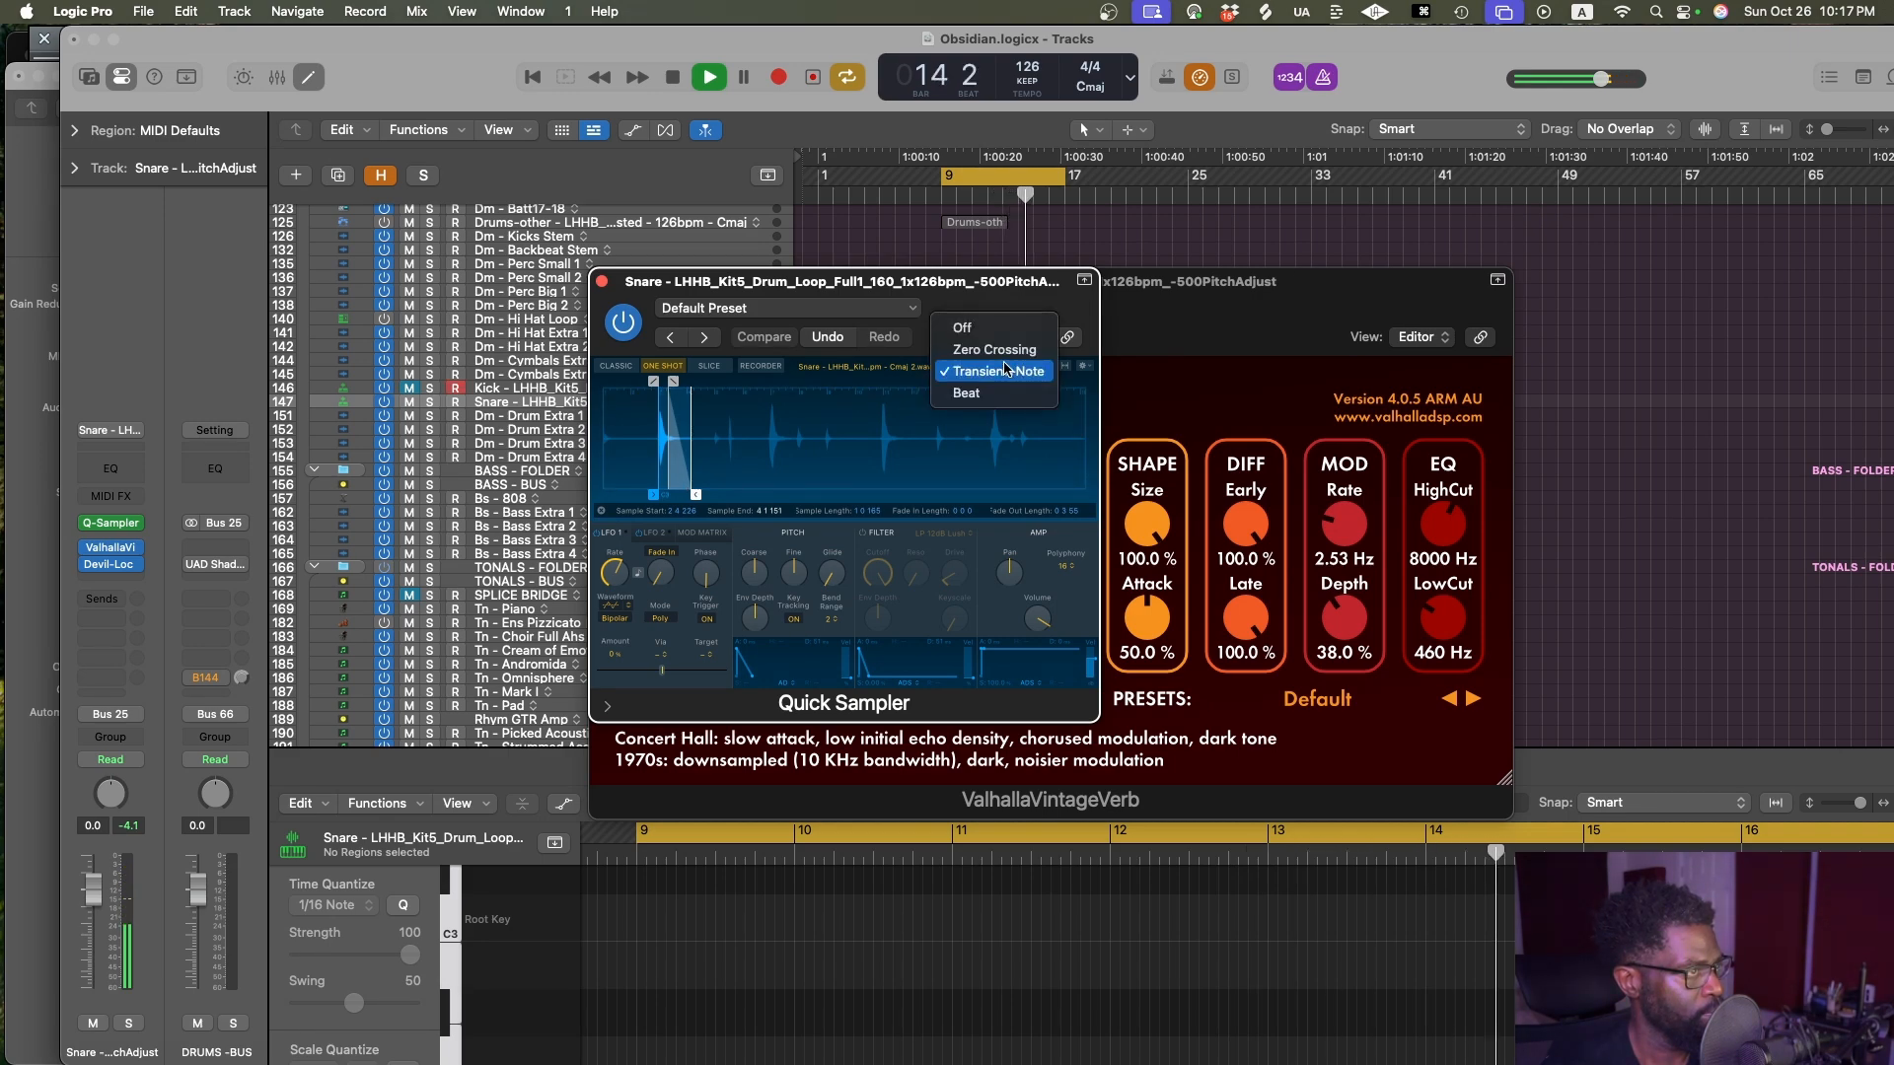
left_click(962, 327)
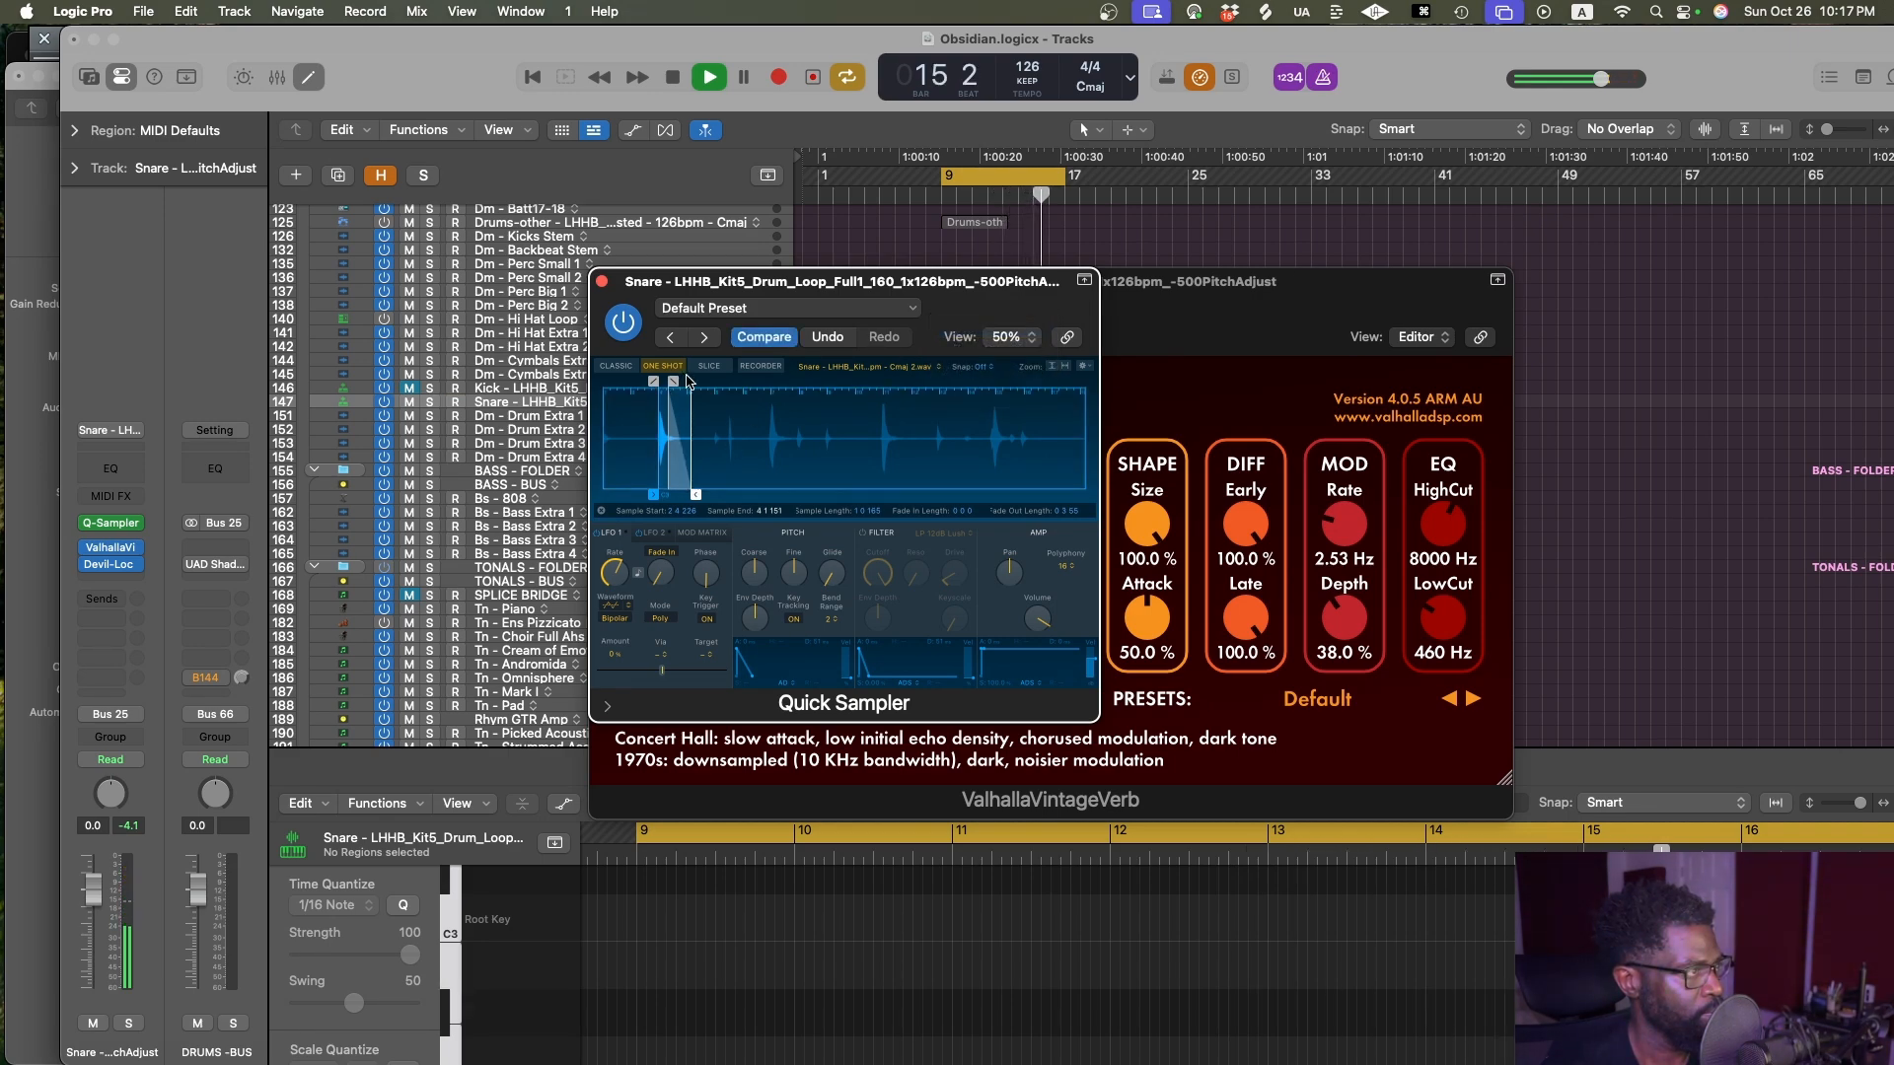
left_click_drag(673, 382, 687, 382)
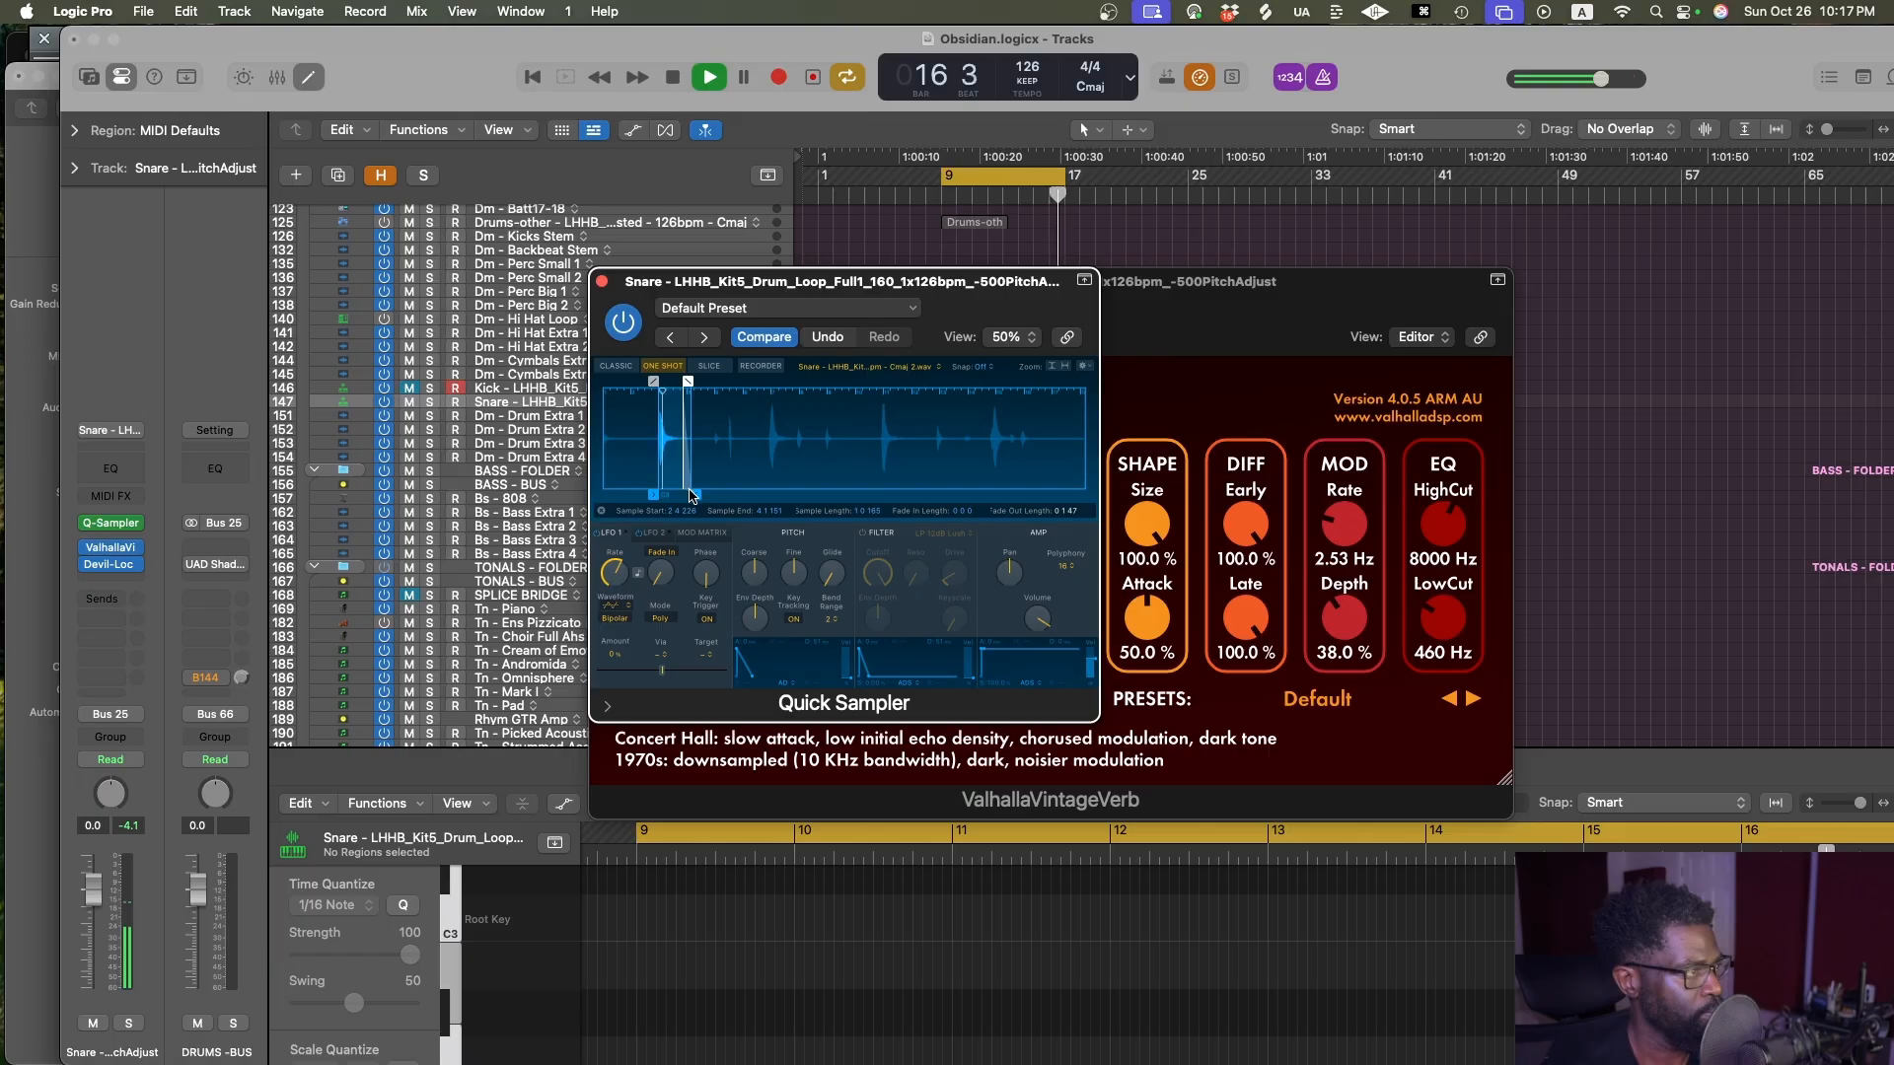
left_click_drag(695, 494, 680, 495)
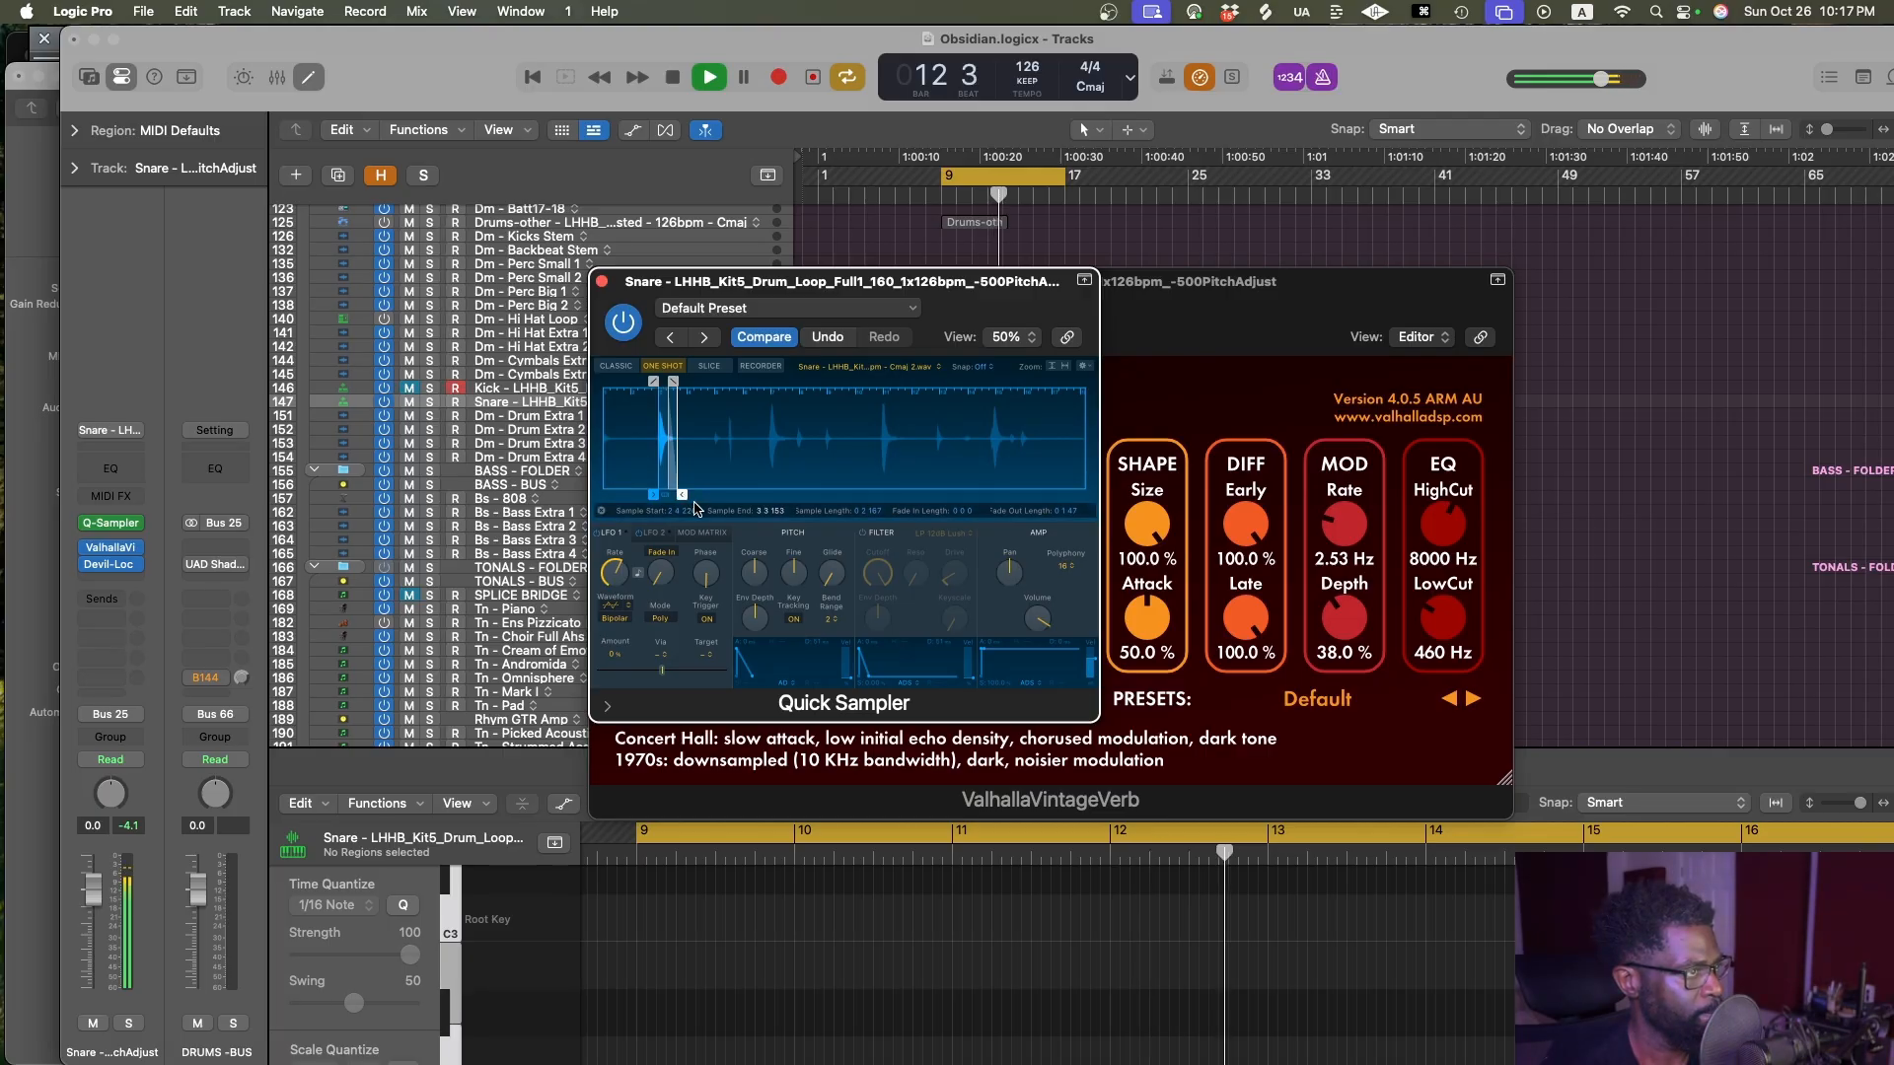
key("space")
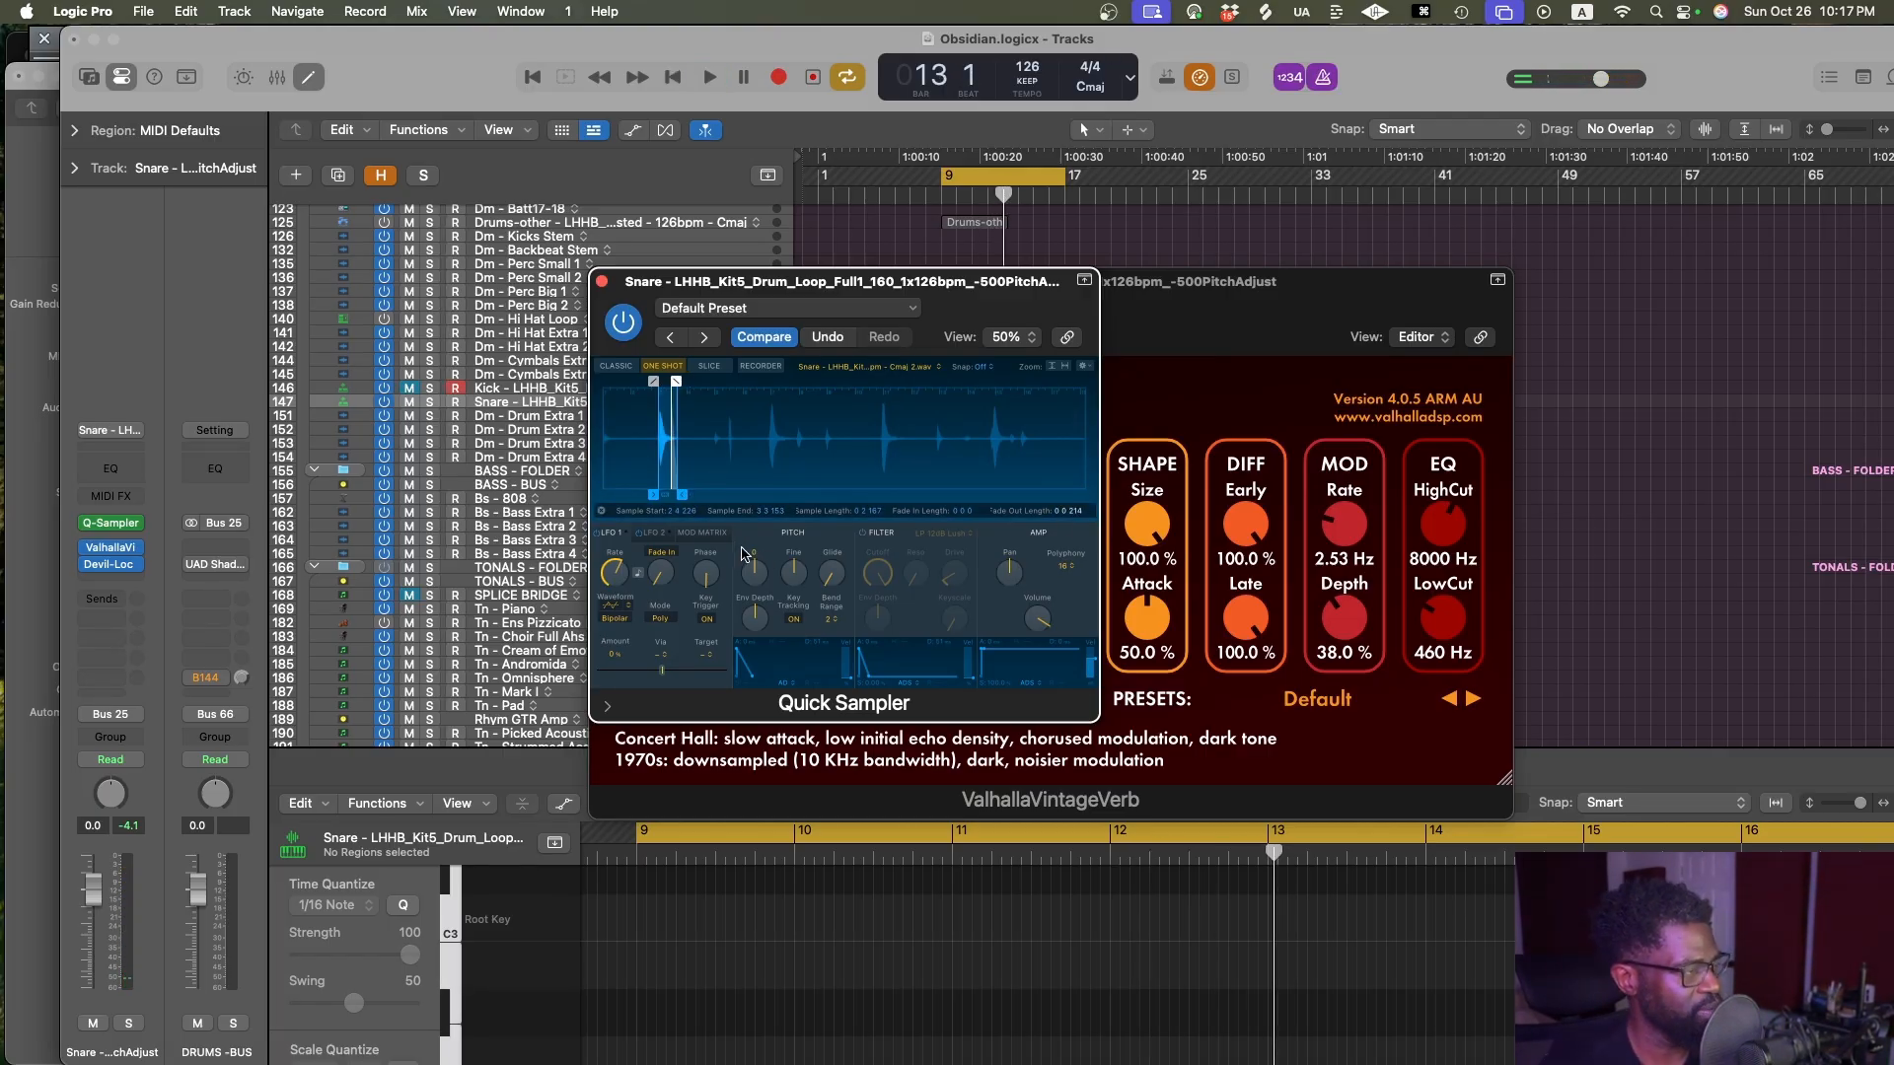
key("cmd+s")
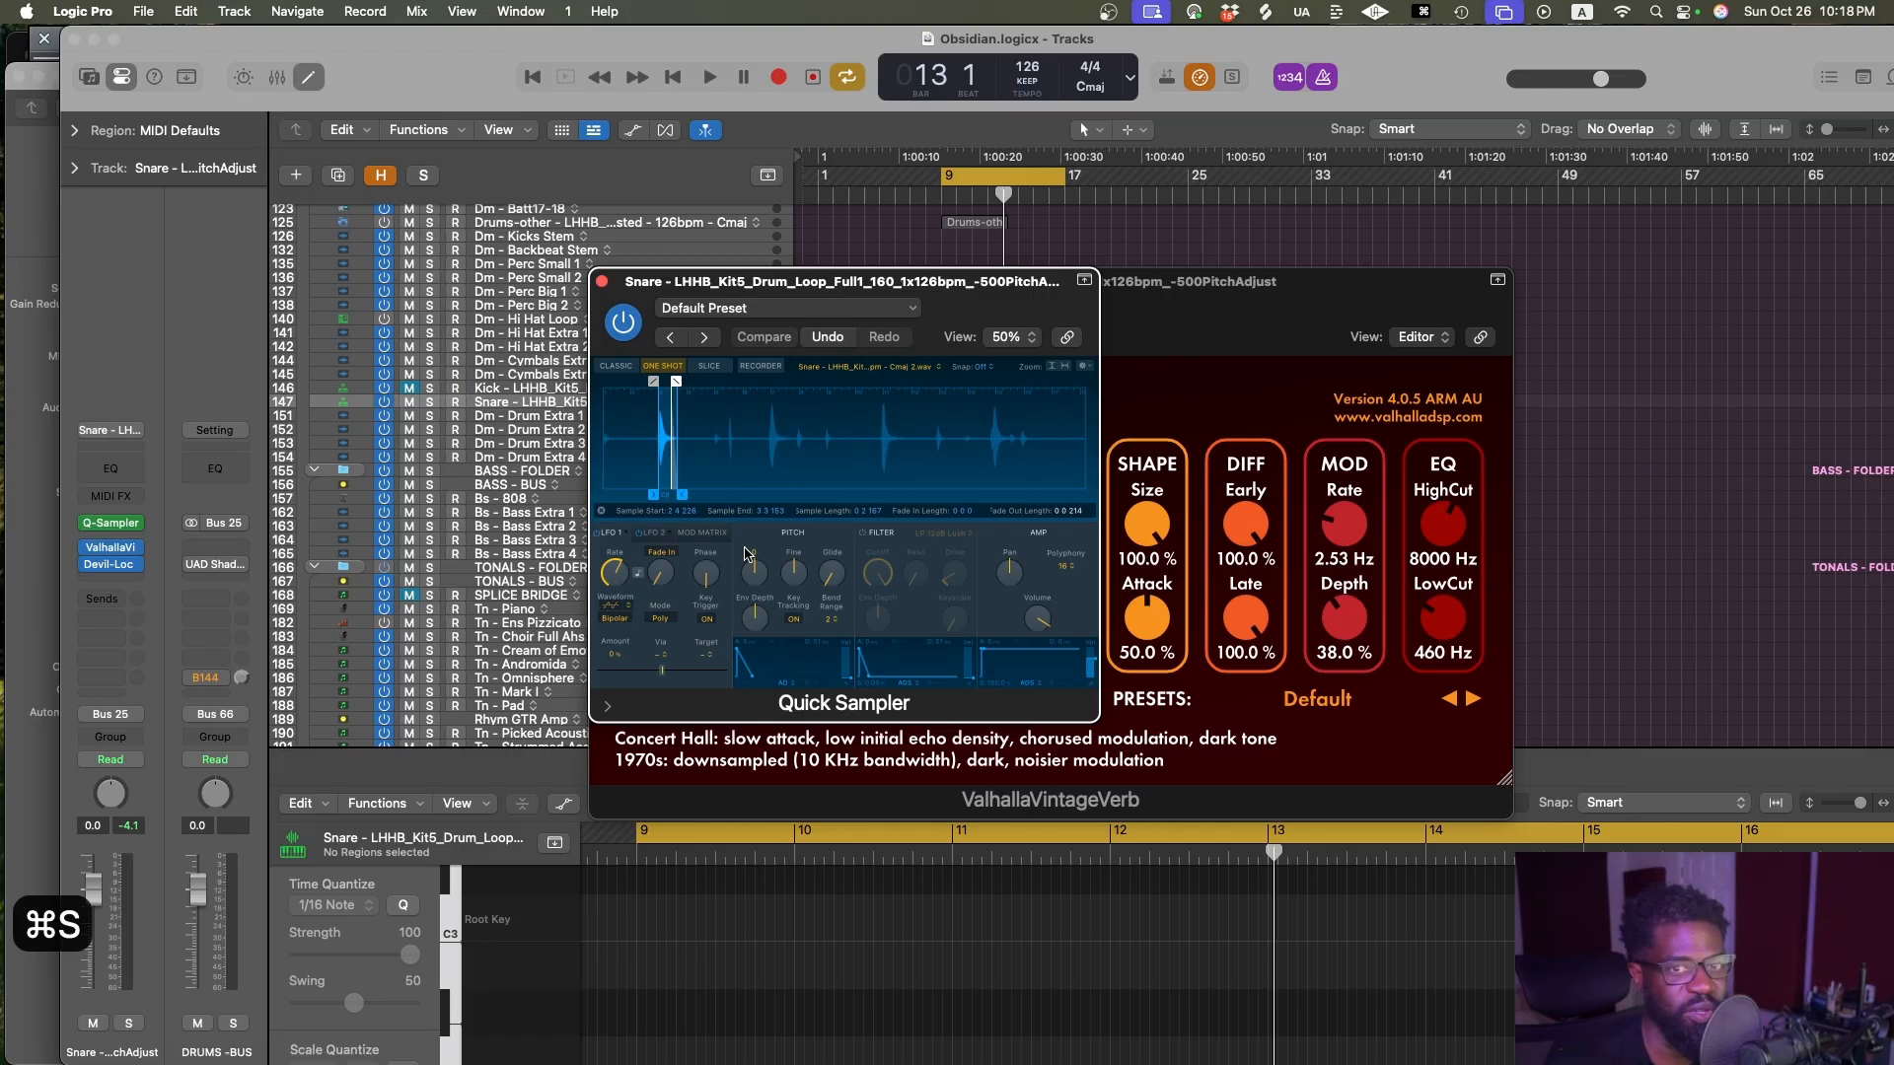
Play the loop, reopen the snare's ValhallaVintageVerb, and set its reverb mix to 4.9 %
key("space")
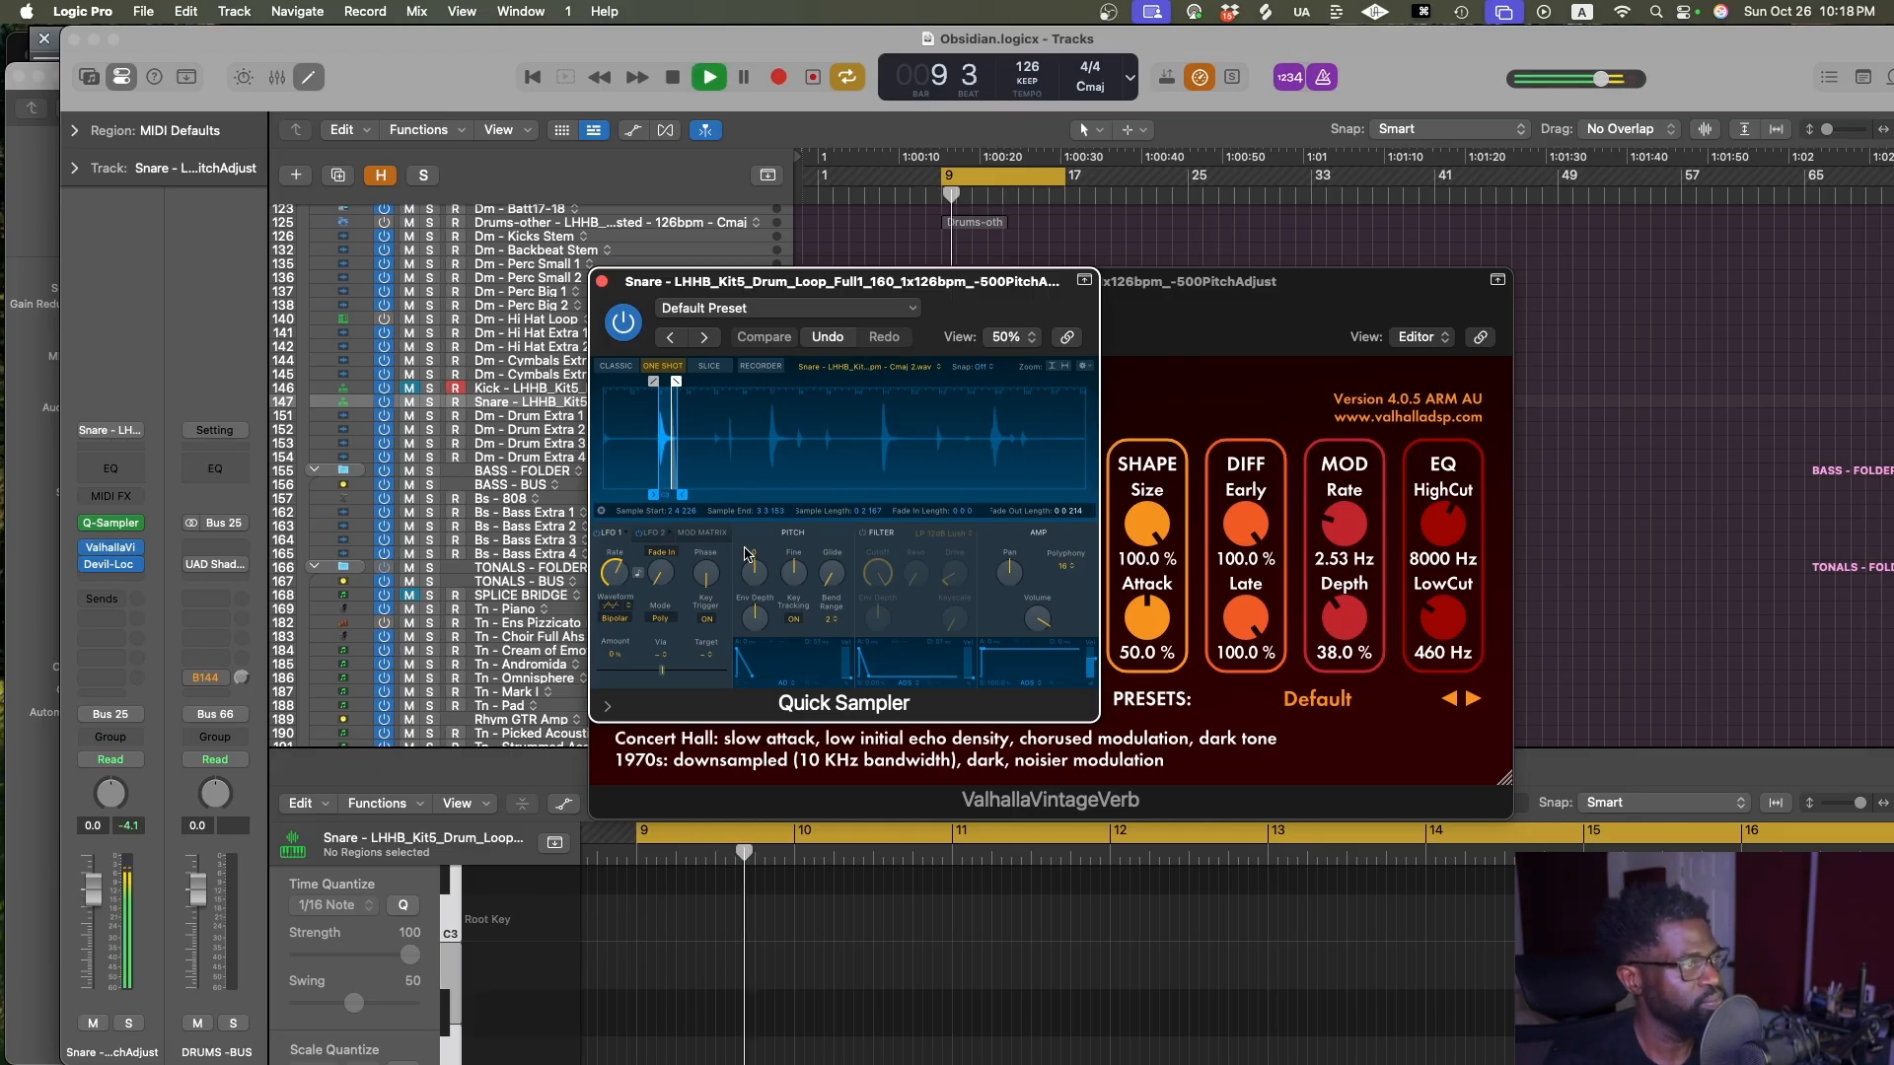
left_click(112, 549)
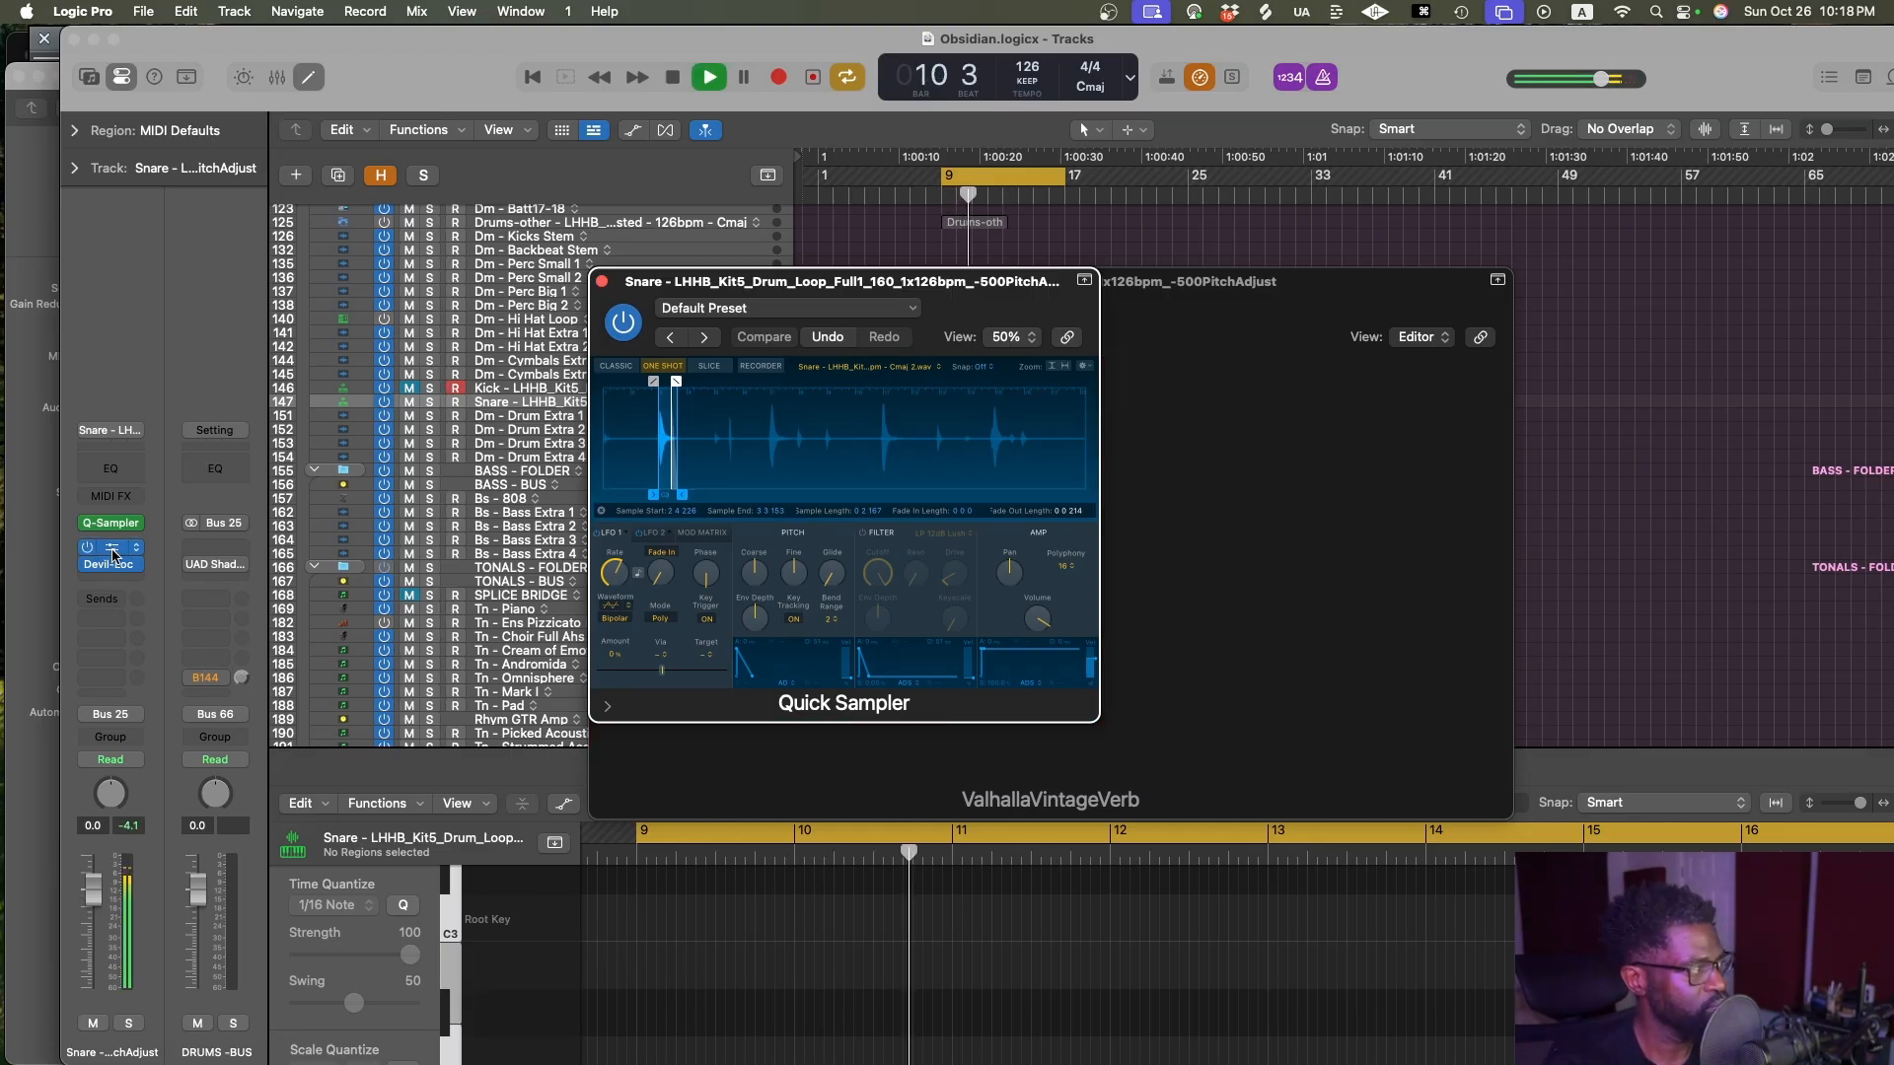
left_click(124, 550)
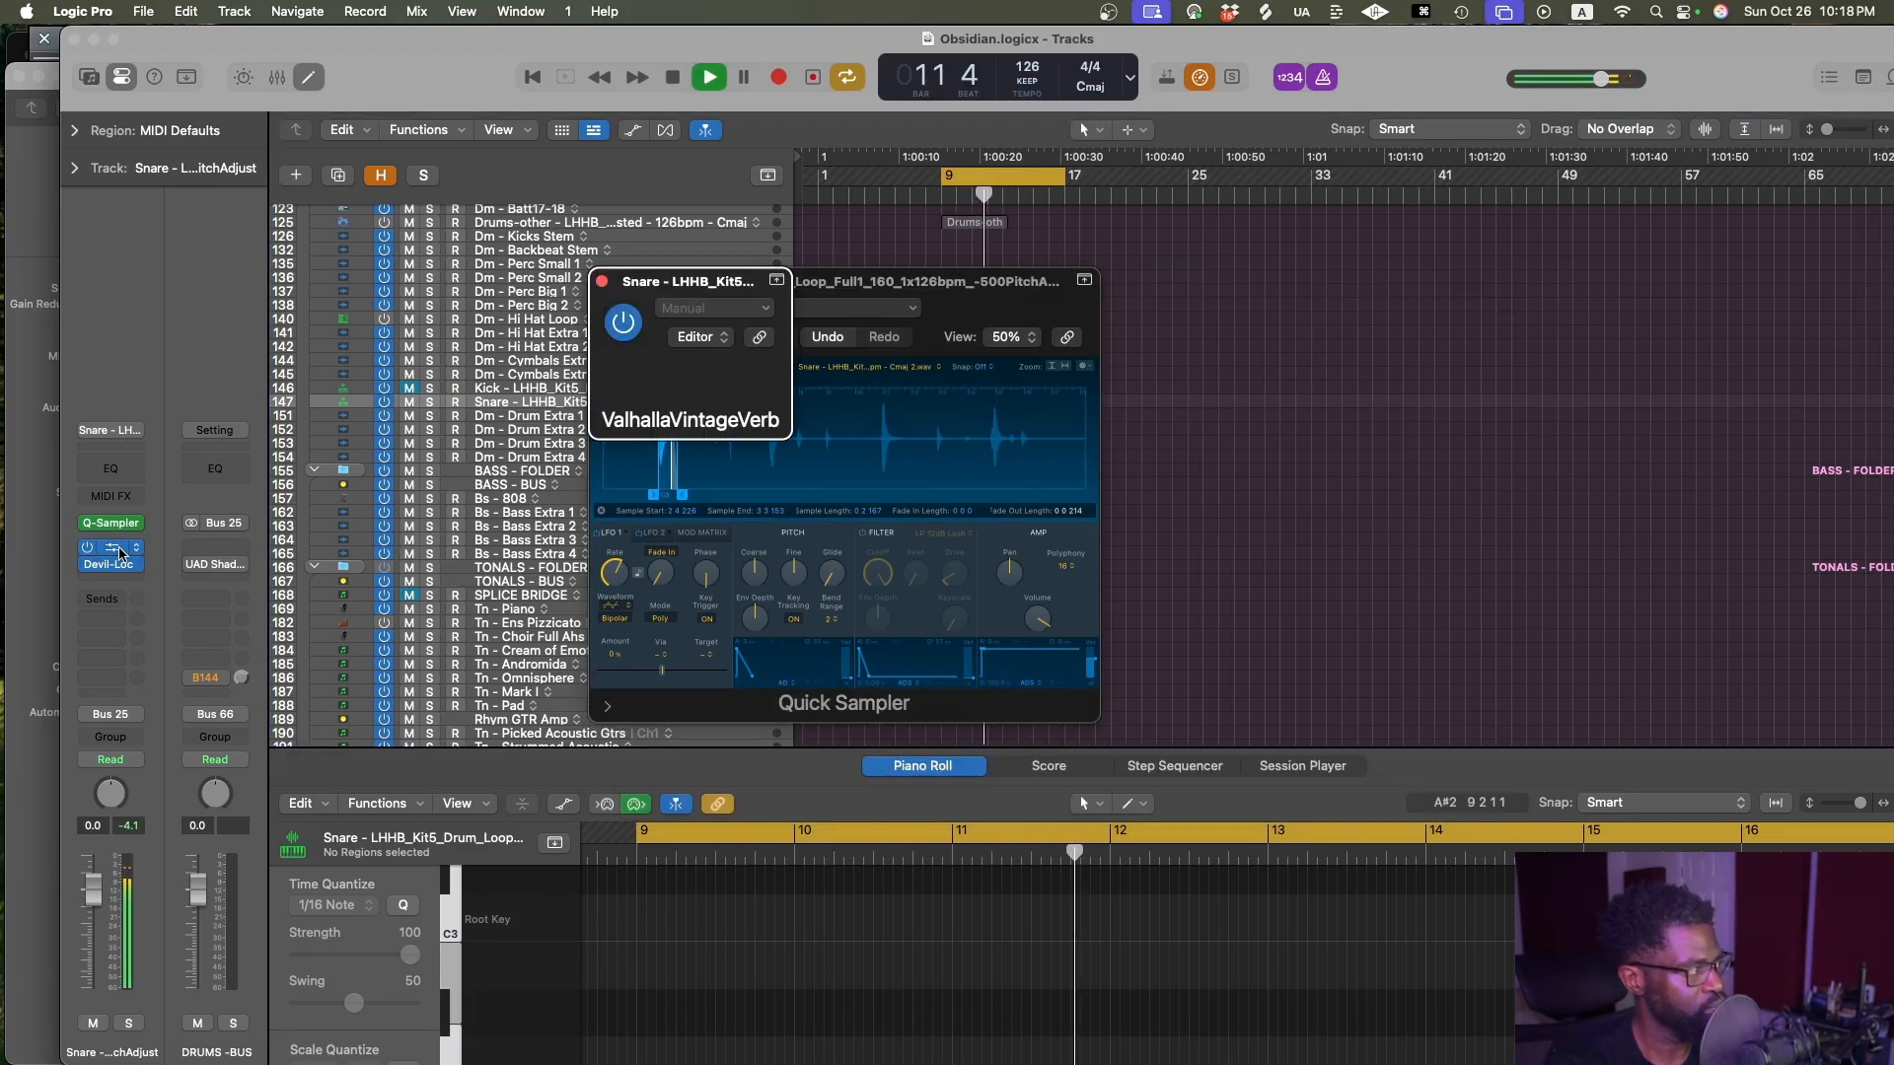
left_click_drag(657, 523, 656, 523)
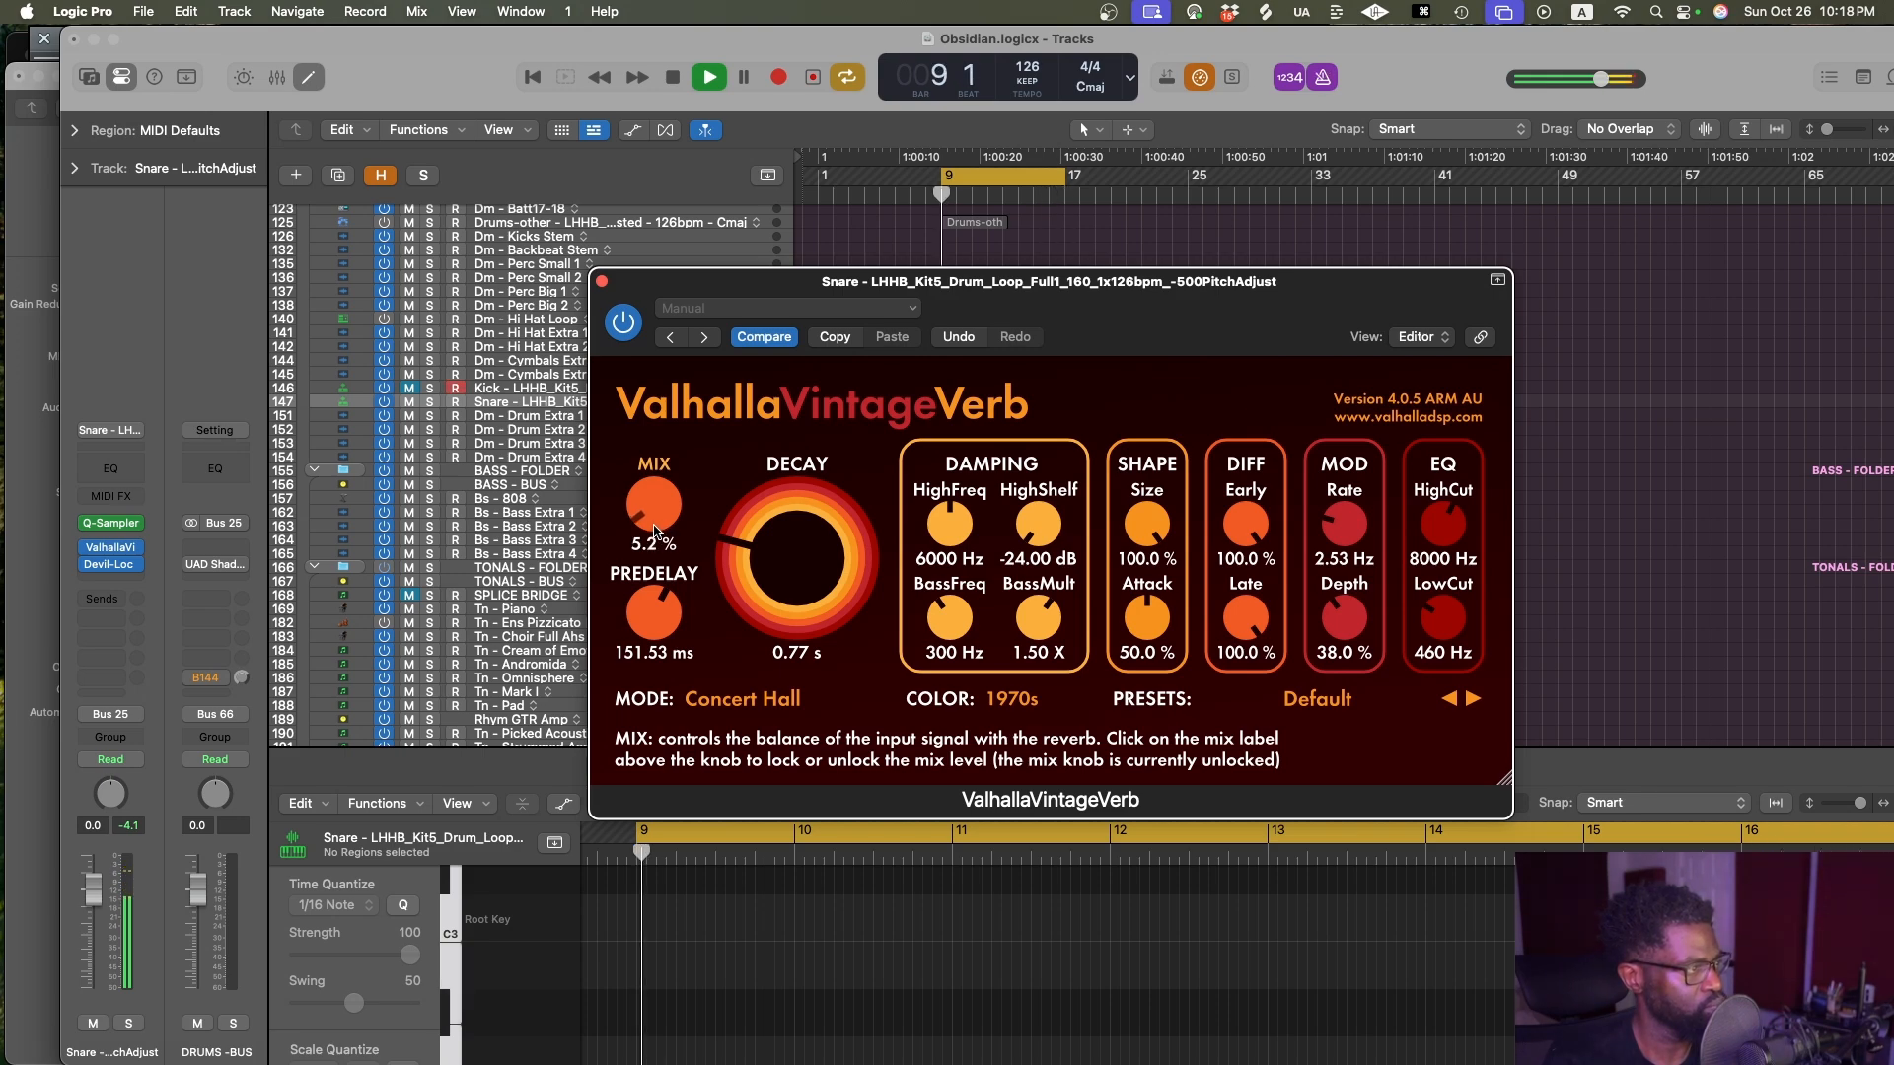
left_click_drag(654, 534, 654, 536)
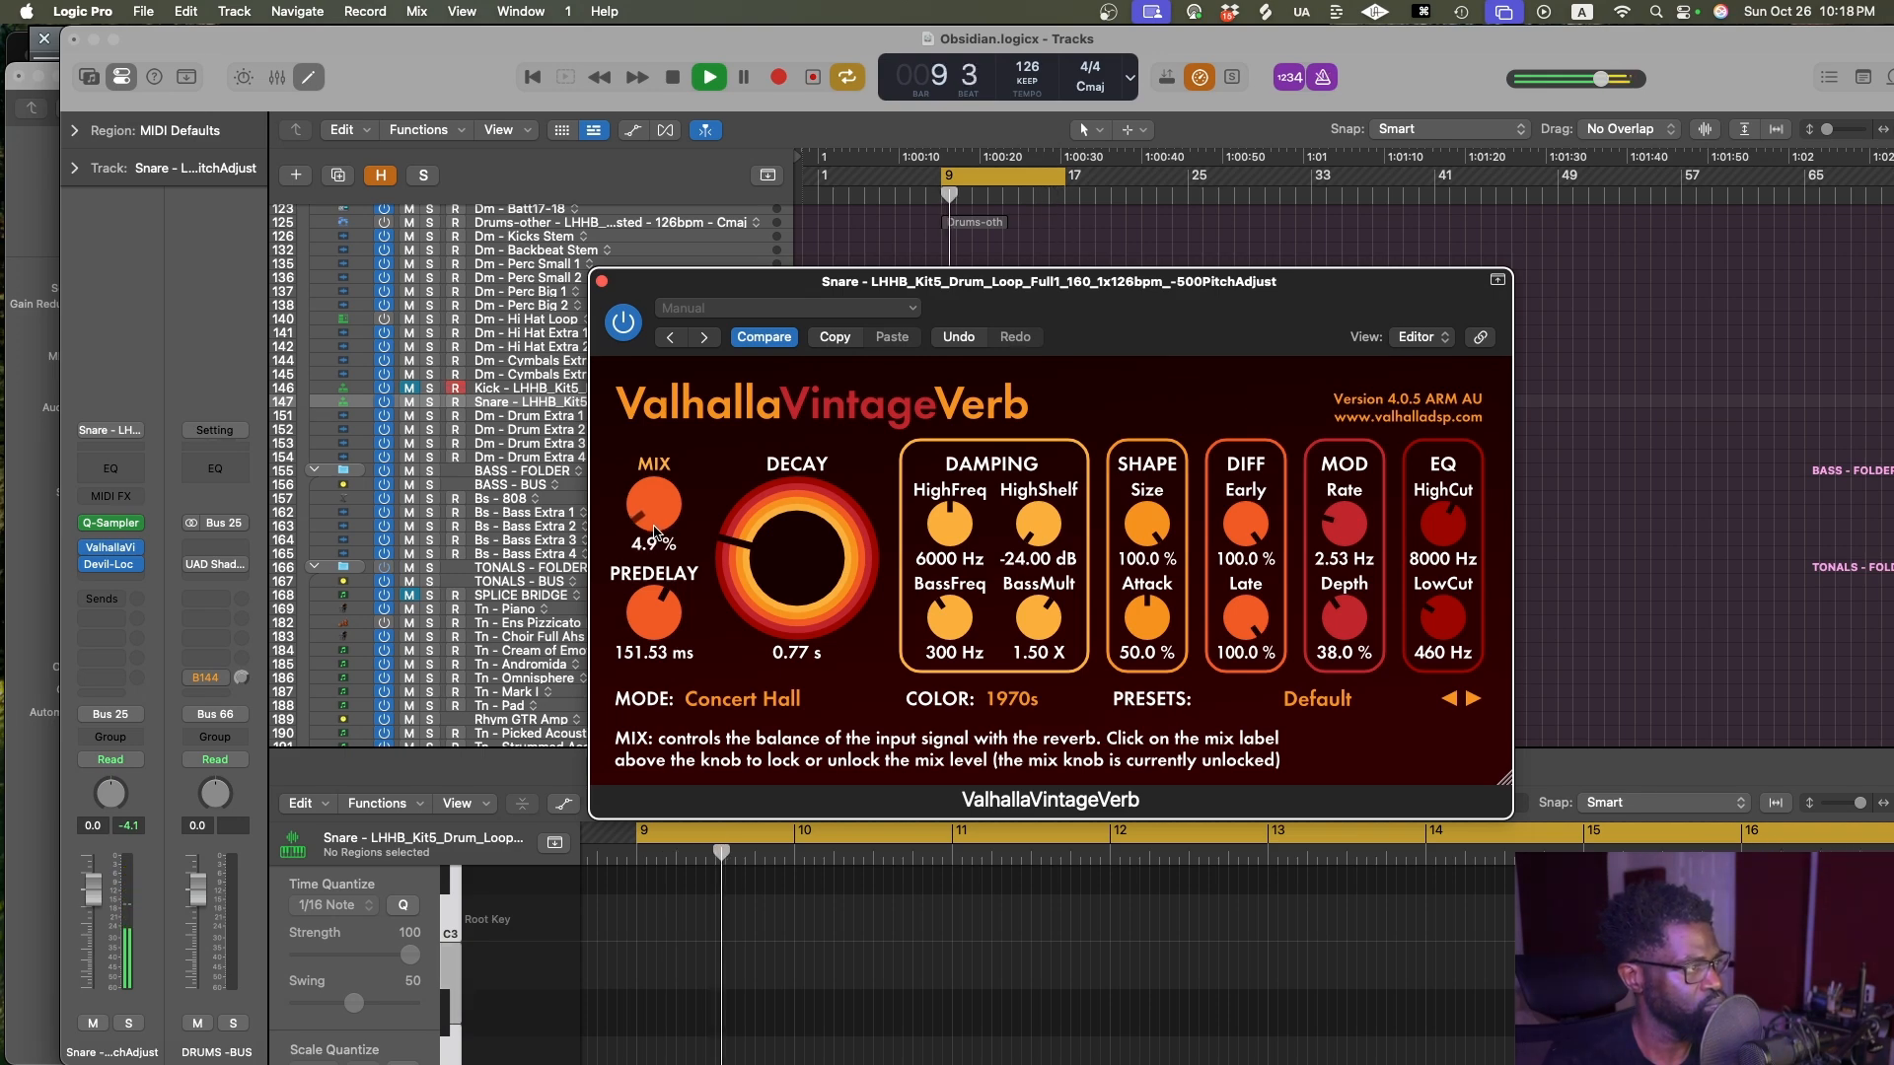
Bring up the snare's Quick Sampler and extend the sample end to 4 1 312 during playback
left_click(117, 525)
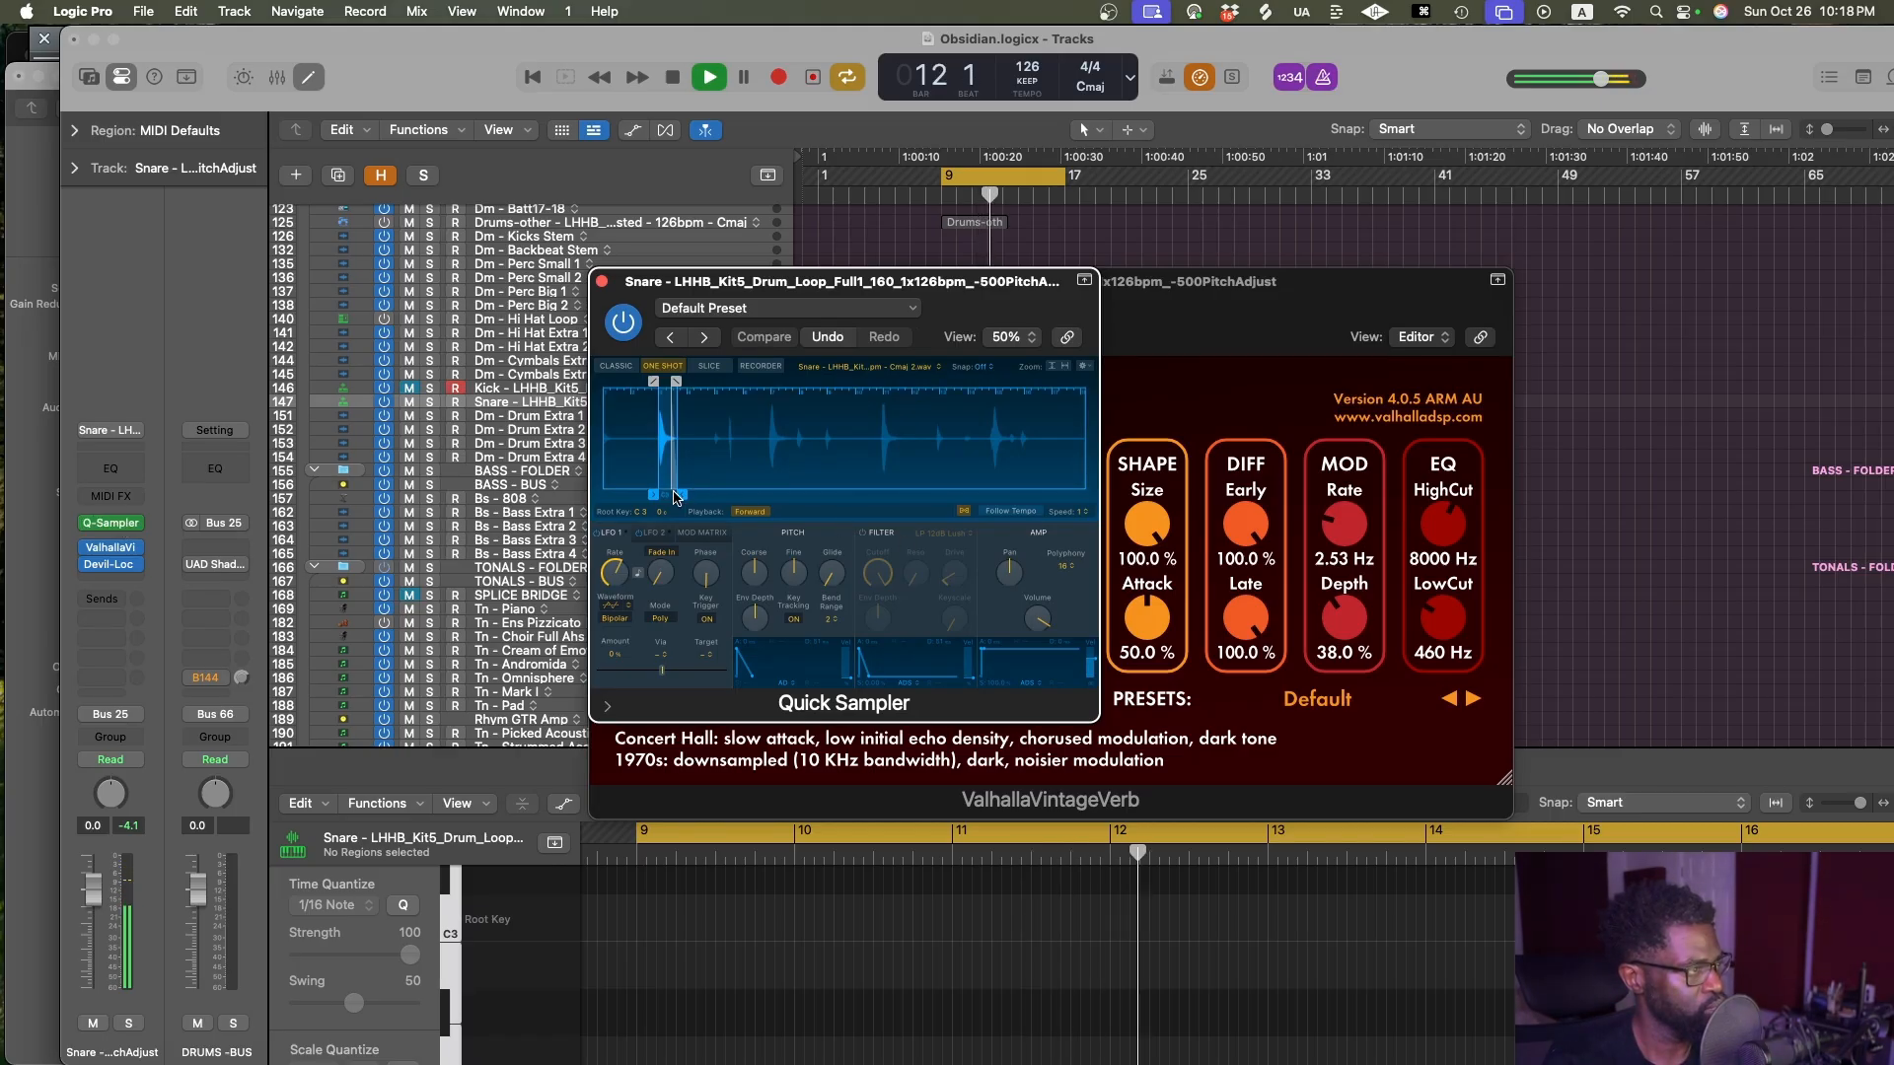
left_click_drag(687, 493, 695, 493)
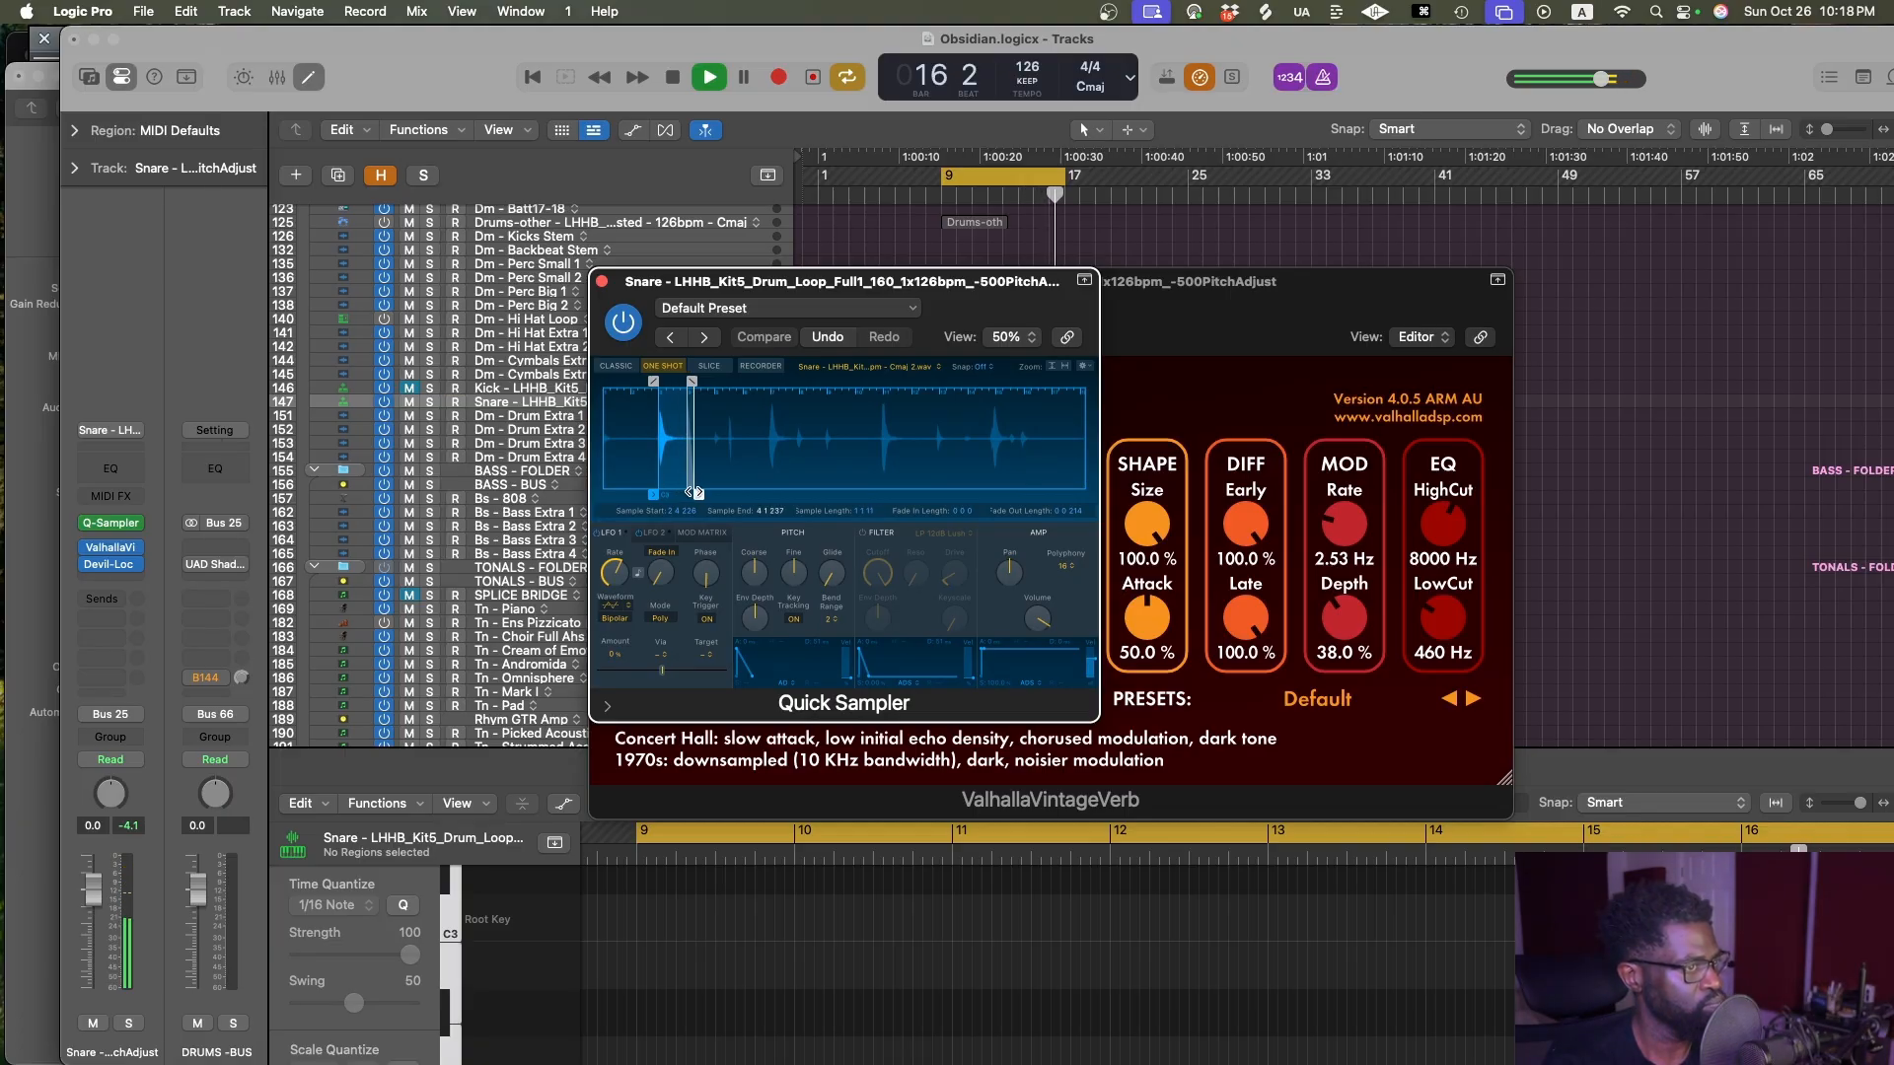
left_click_drag(694, 493, 696, 492)
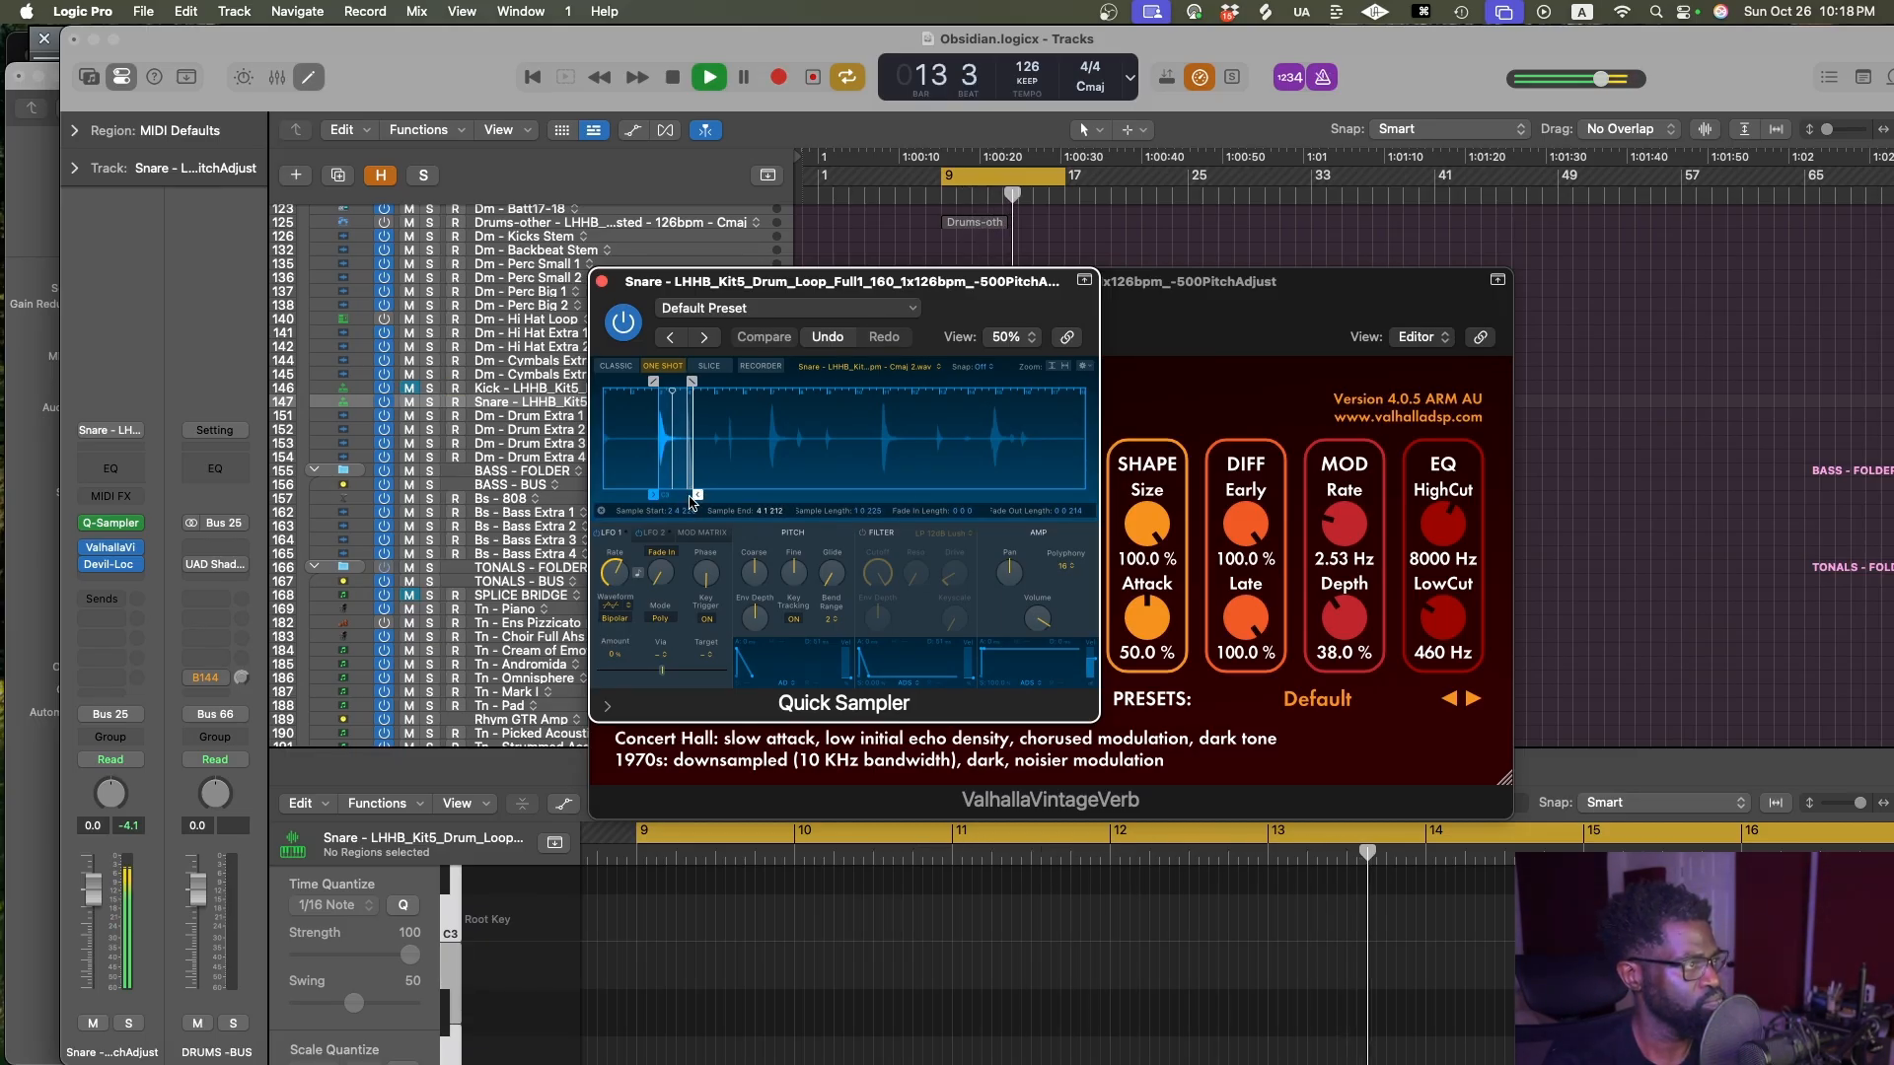
Close the snare's Quick Sampler and ValhallaVintageVerb windows and hide the piano roll editor
left_click(600, 281)
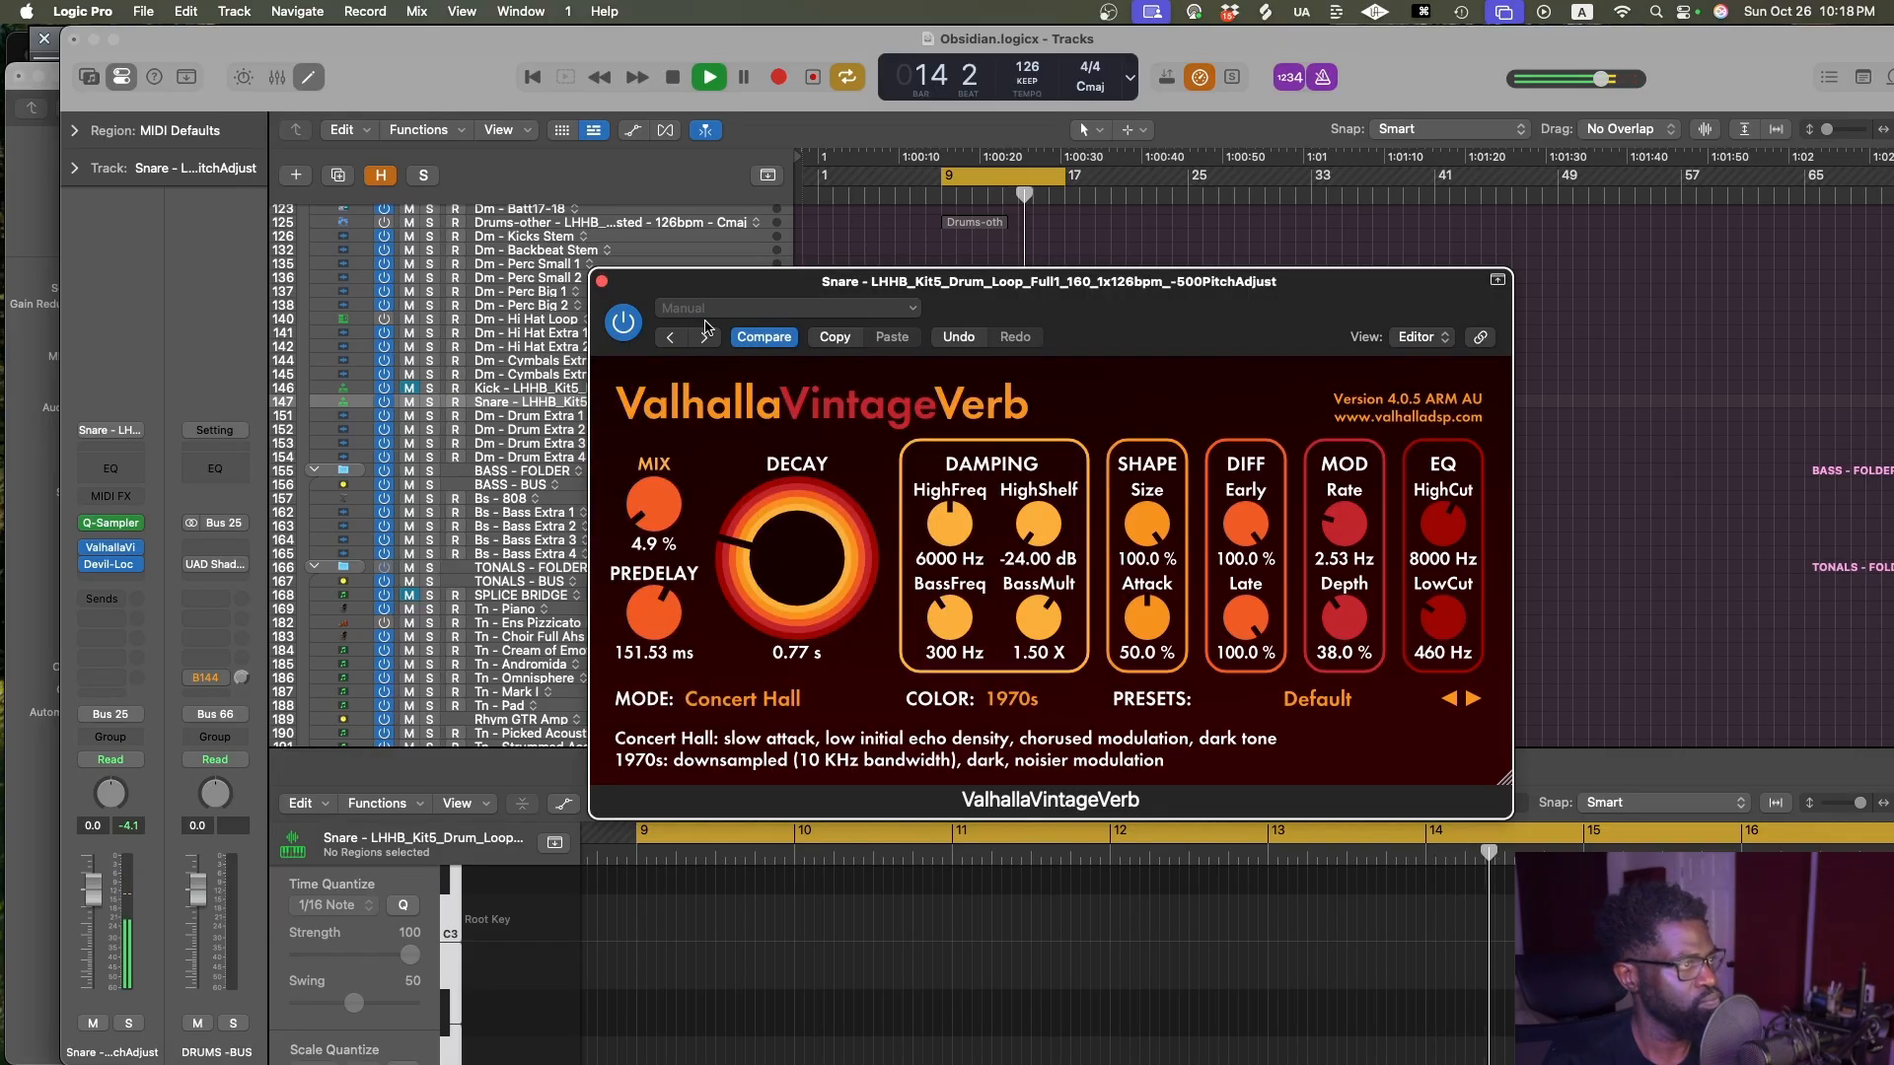
left_click(601, 281)
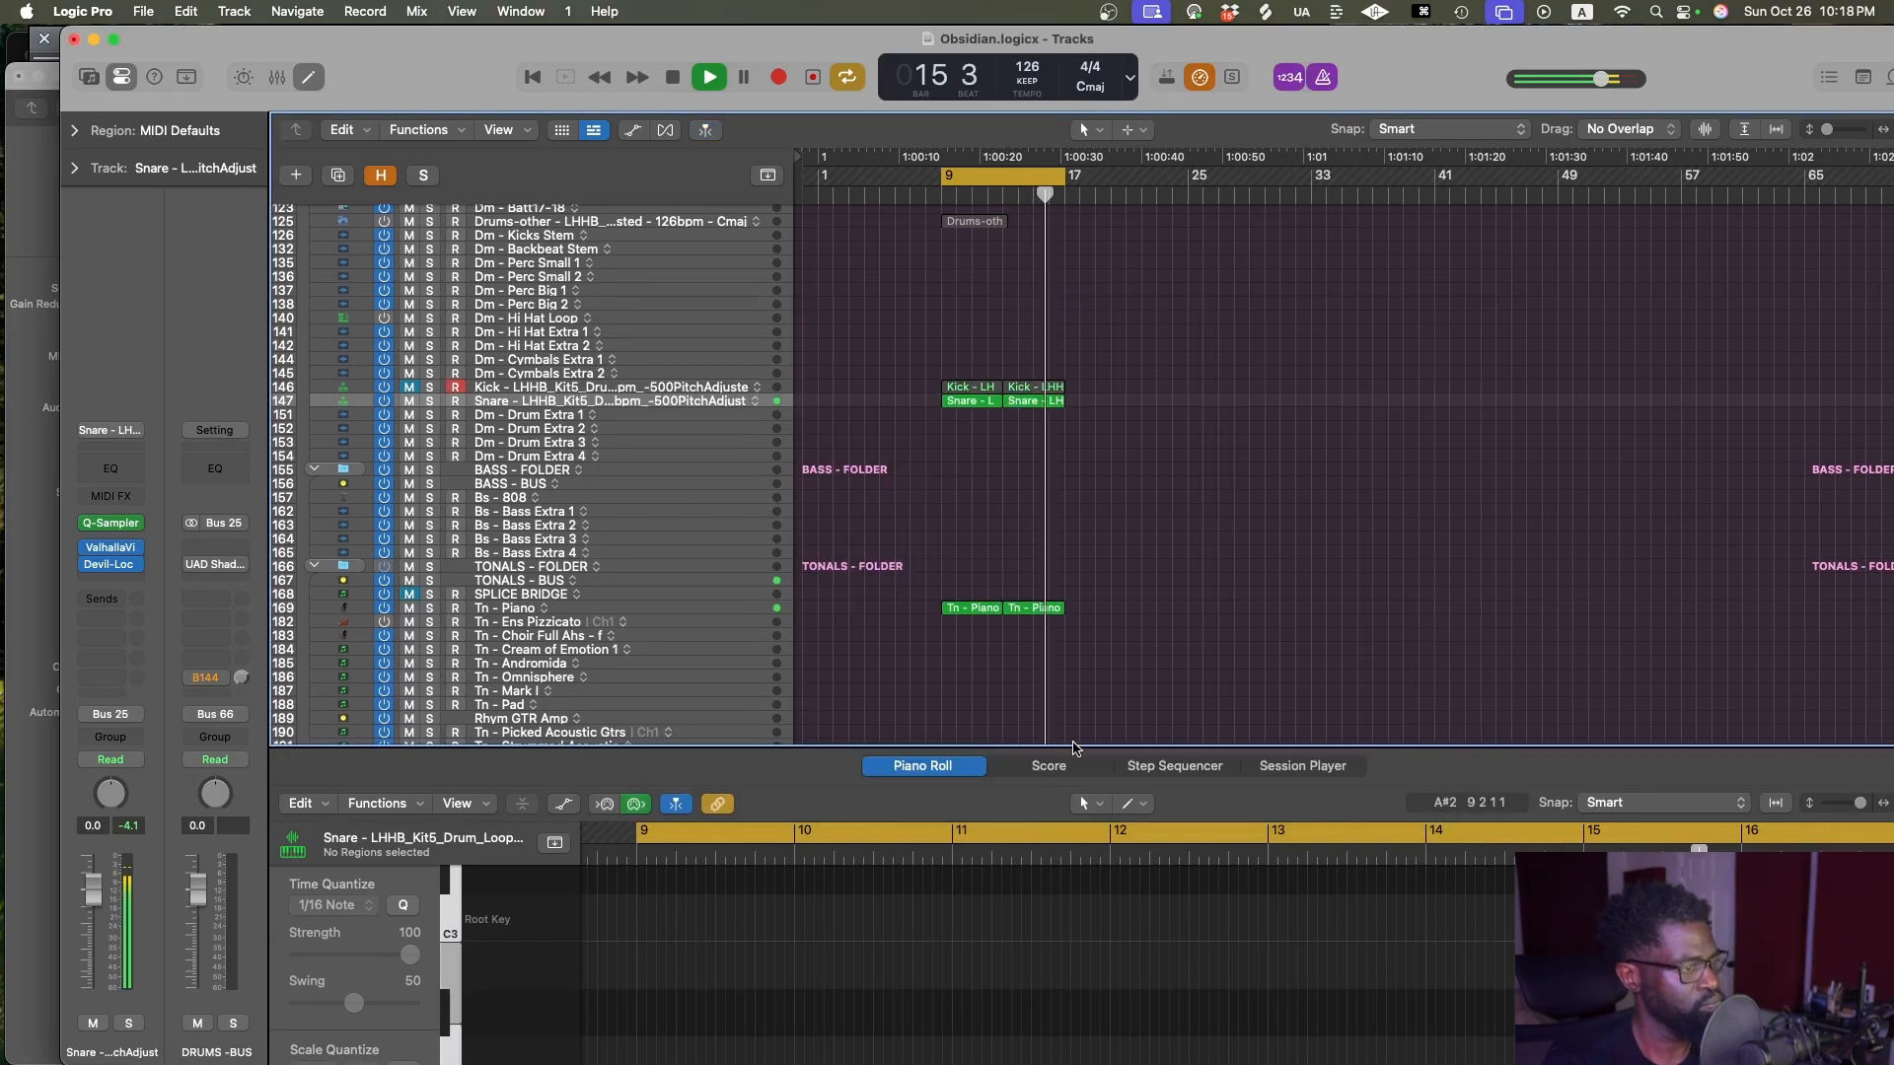
key("e")
scroll(1037, 755, "up", 3)
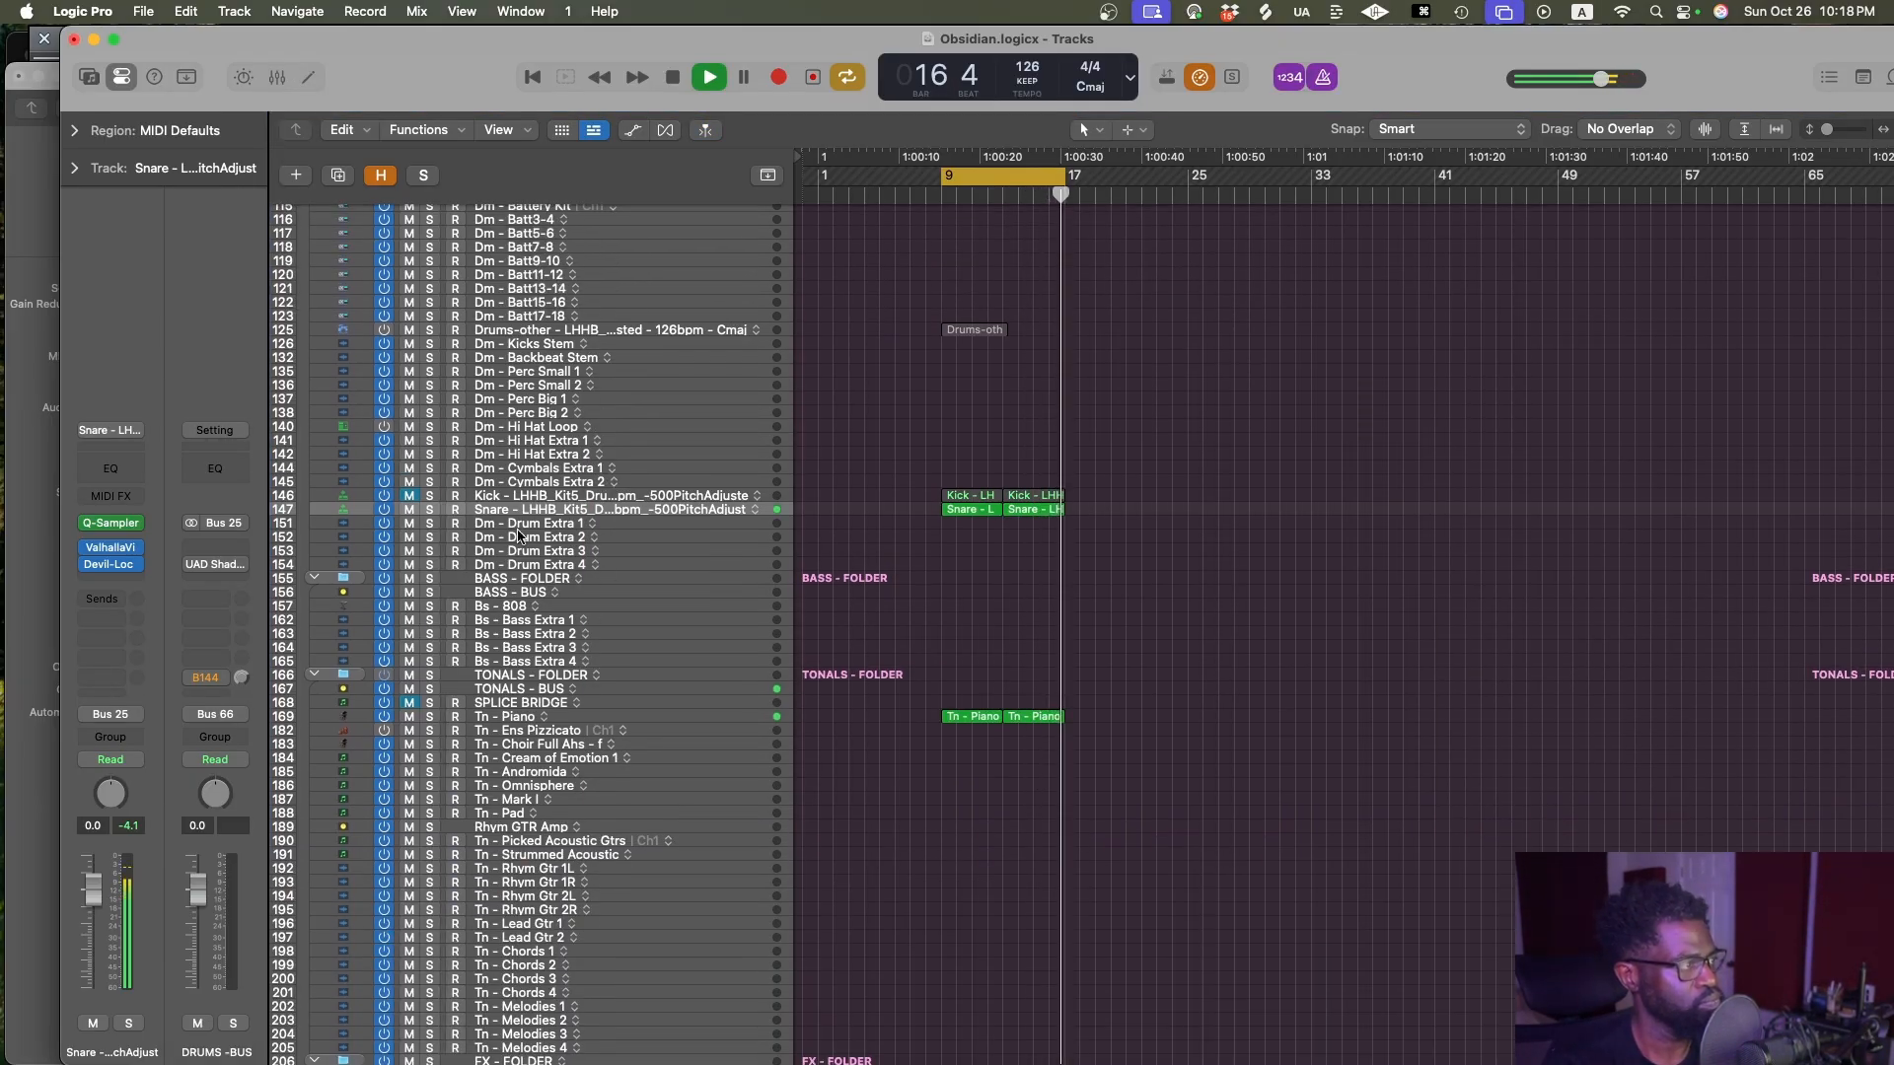
Unmute the kick track, save the project, and try the kick with Devil-Loc bypassed and its volume at -2.4 dB
left_click(530, 495)
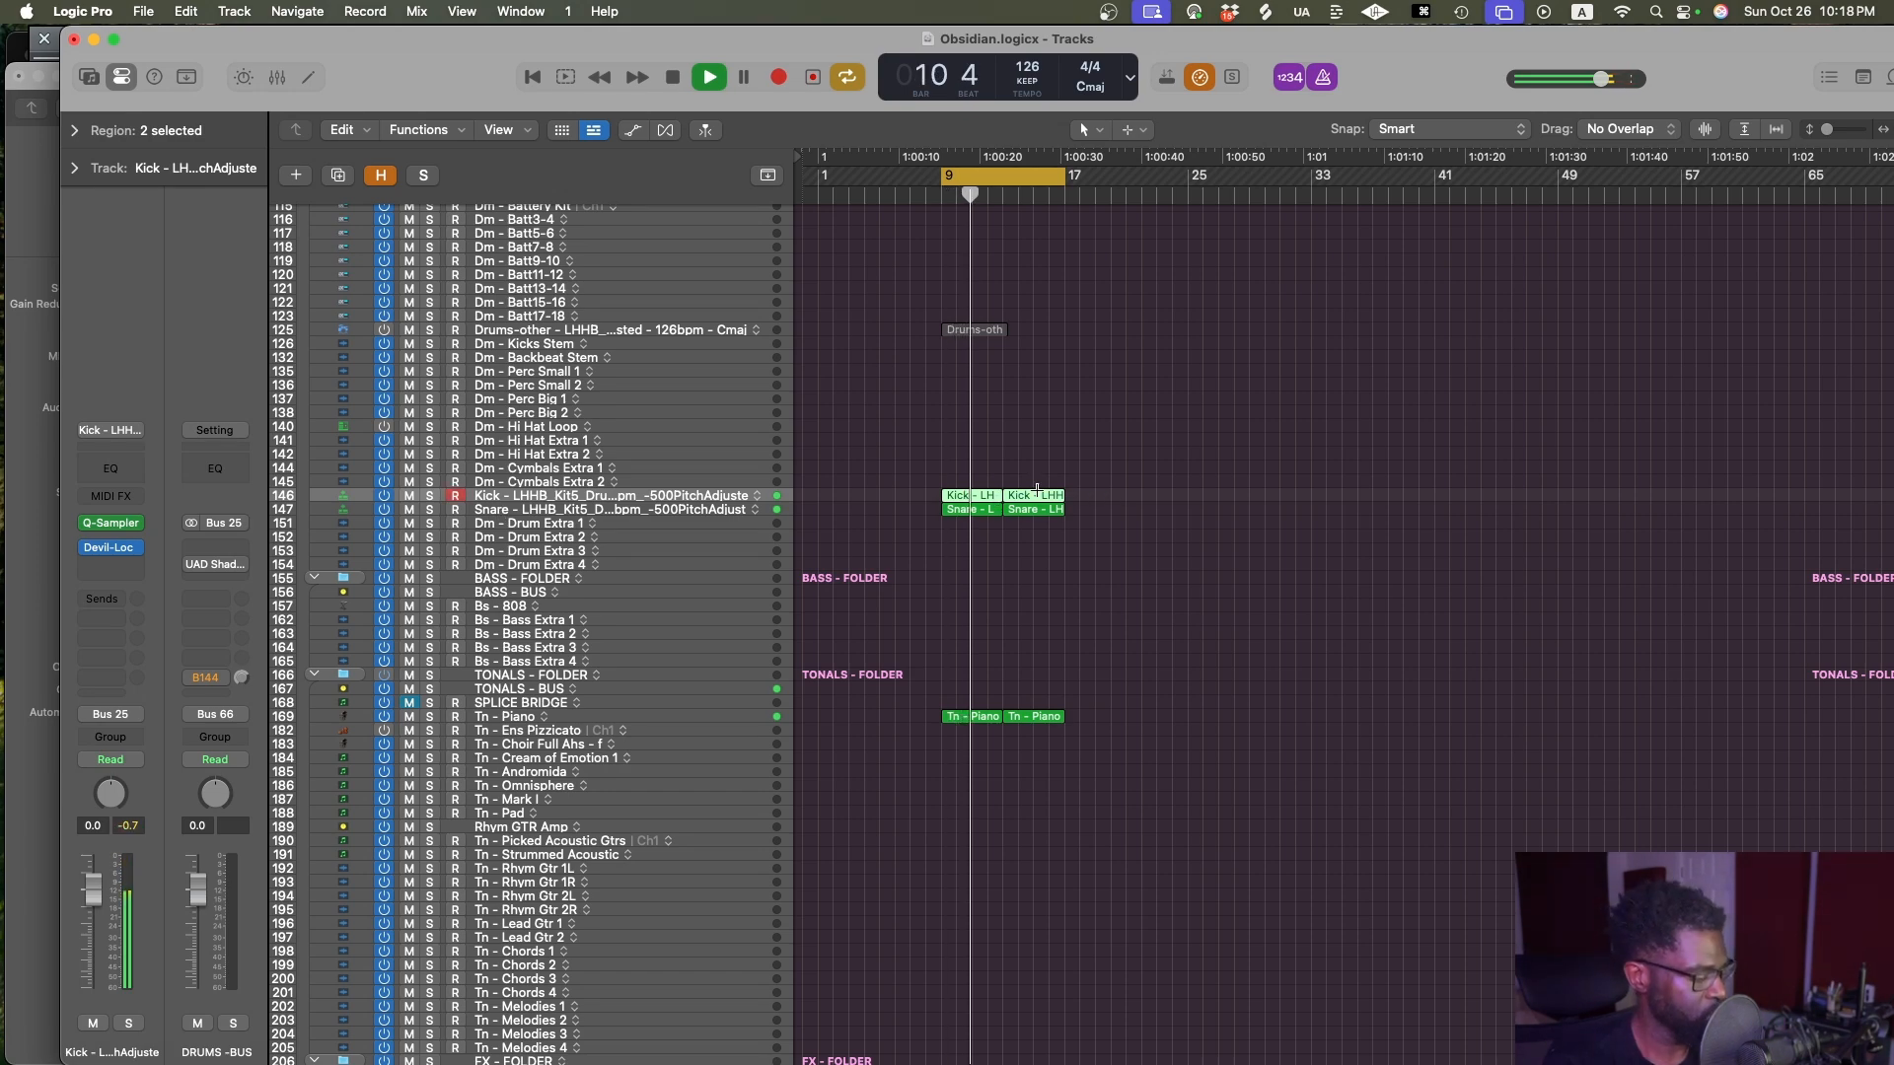
key("super+s")
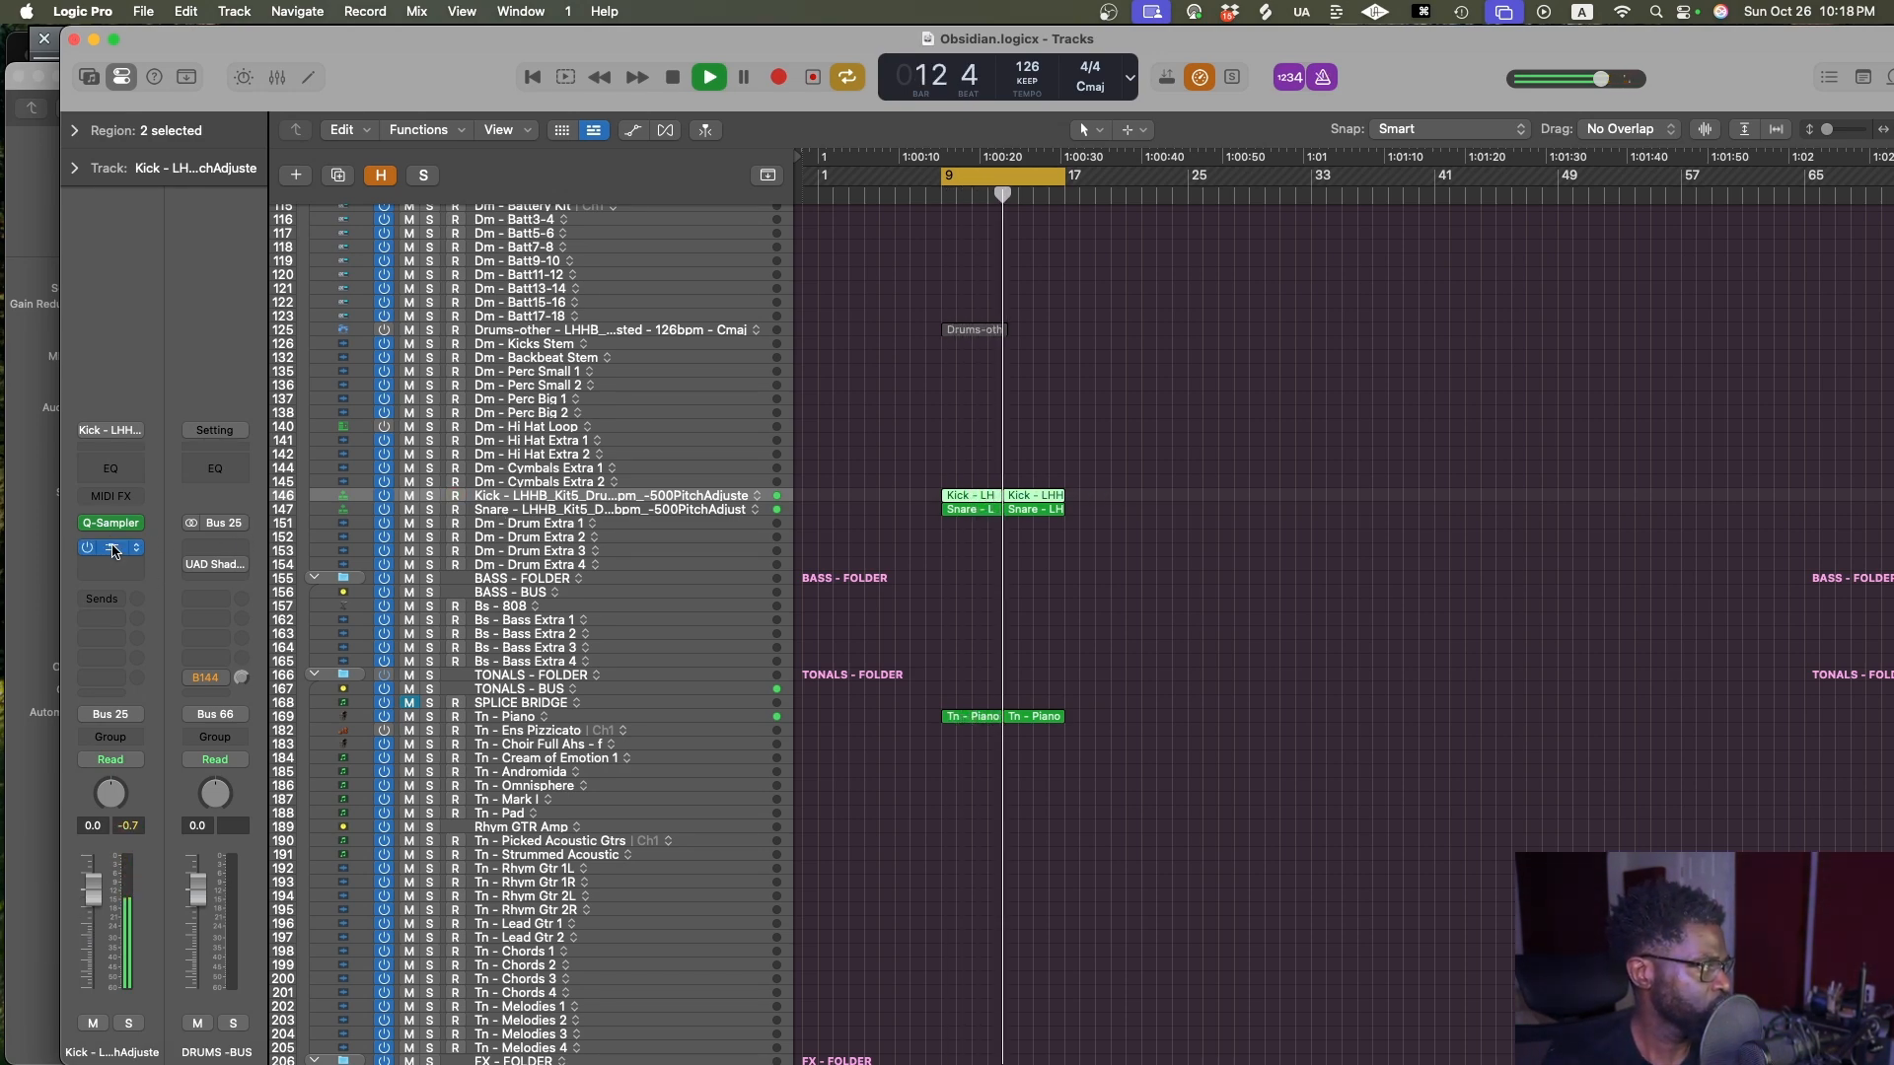
left_click(86, 550)
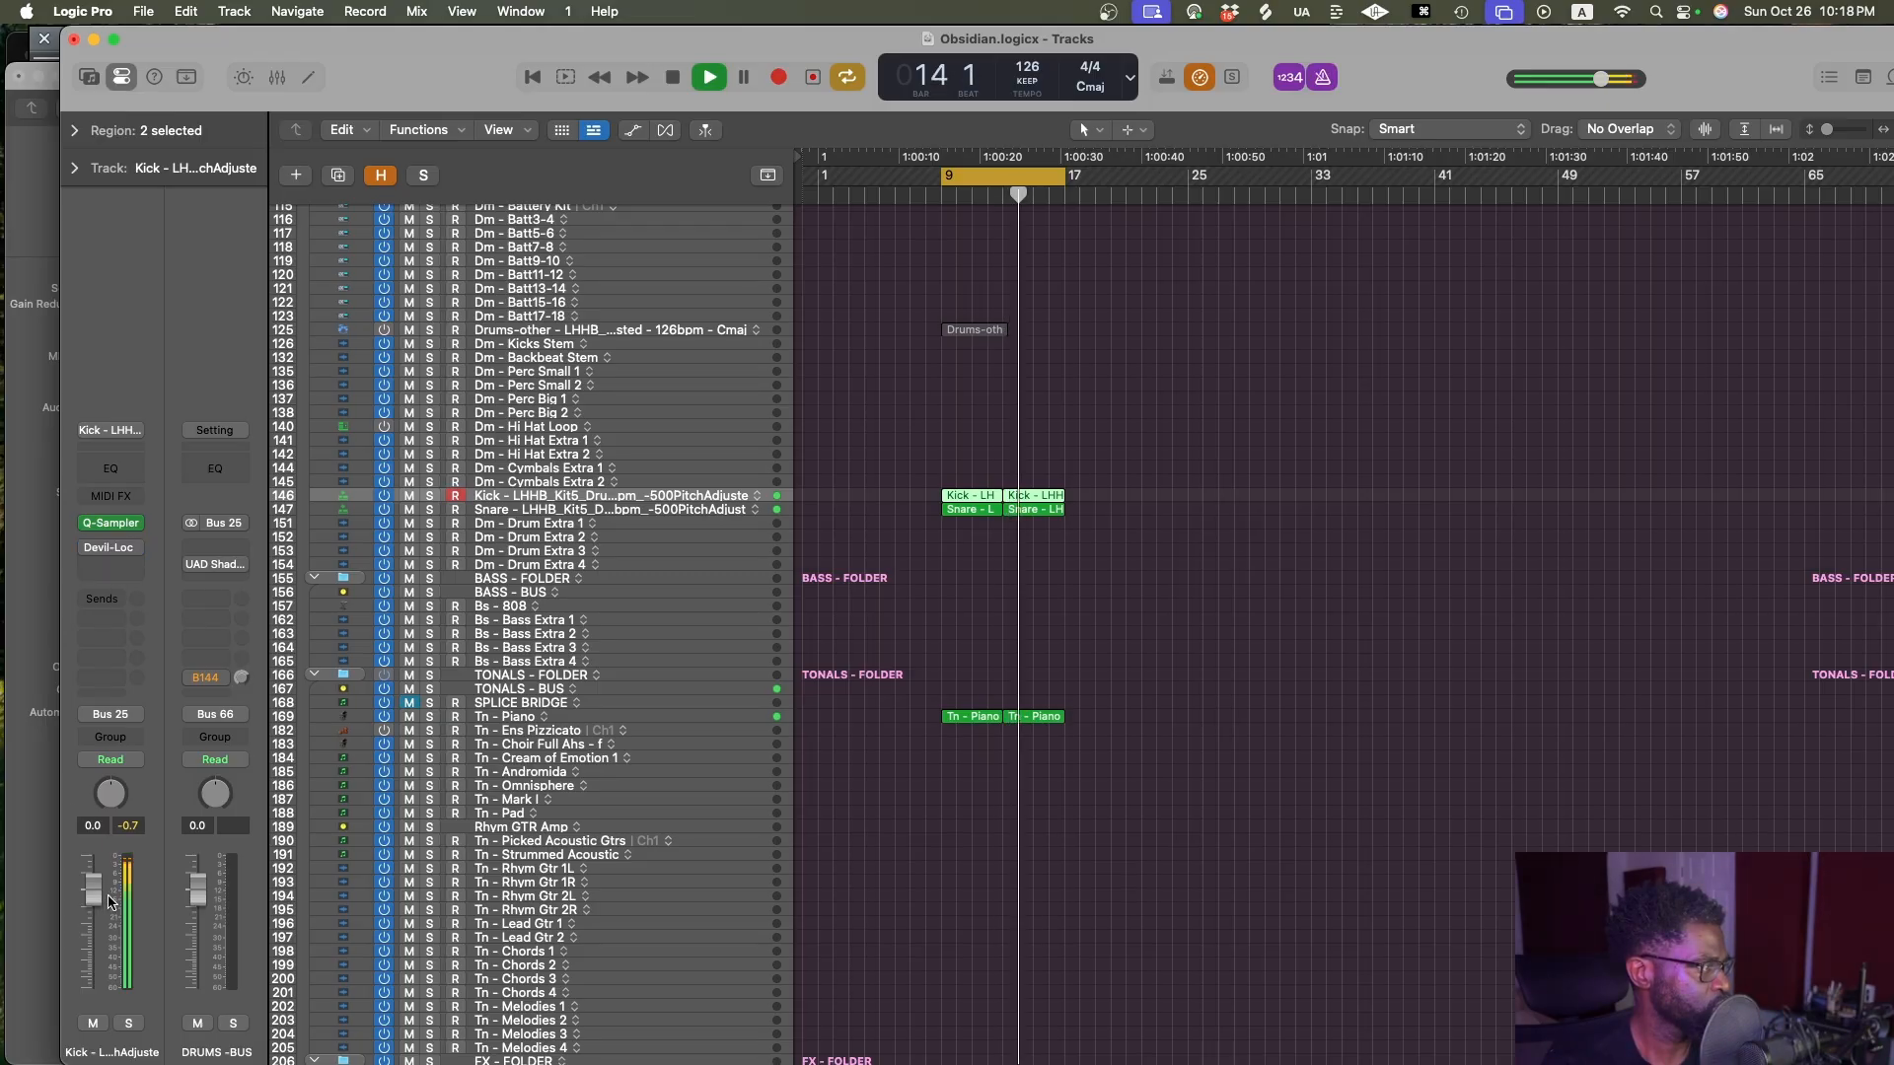
left_click_drag(92, 891, 92, 903)
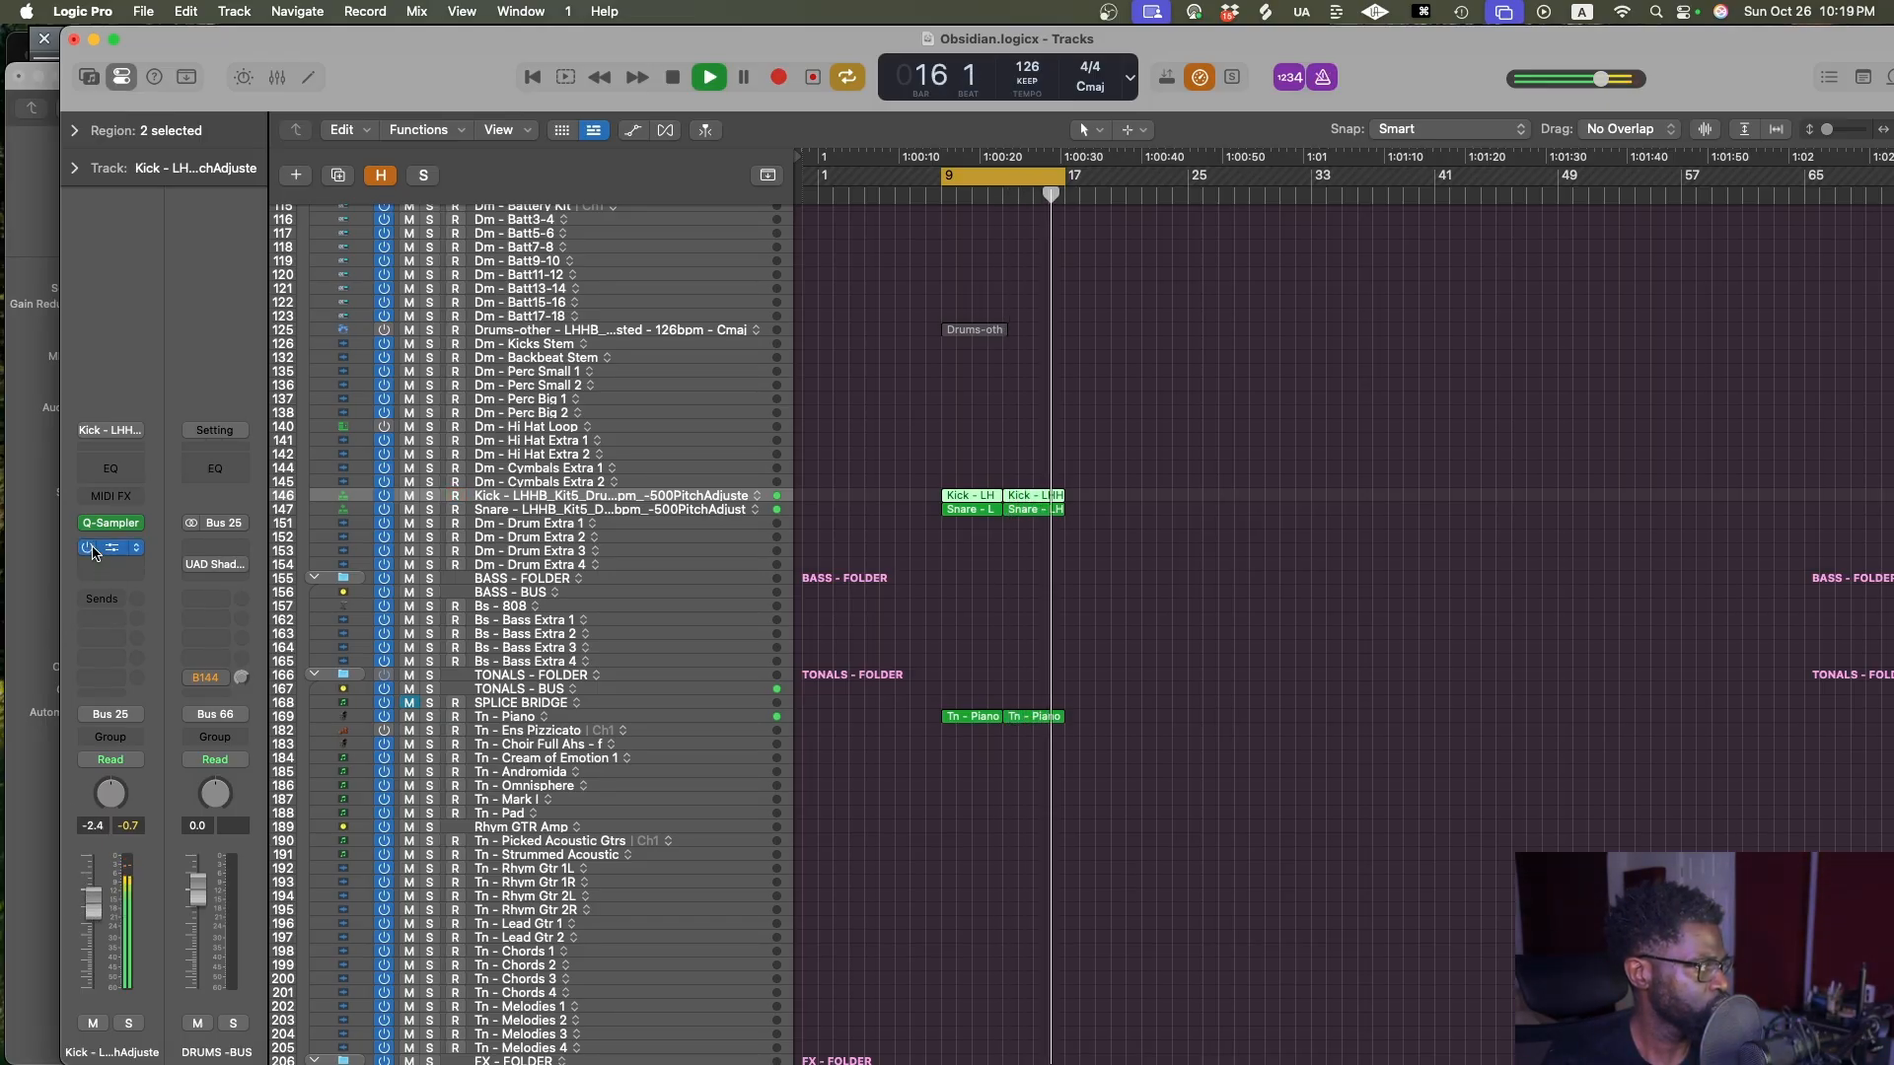
Re-enable Devil-Loc on the kick, audition presets CrispyEdges and Drum Giant Sizer, settle on EvilFullOn, and reset the kick volume to 0.0 dB
left_click(103, 549)
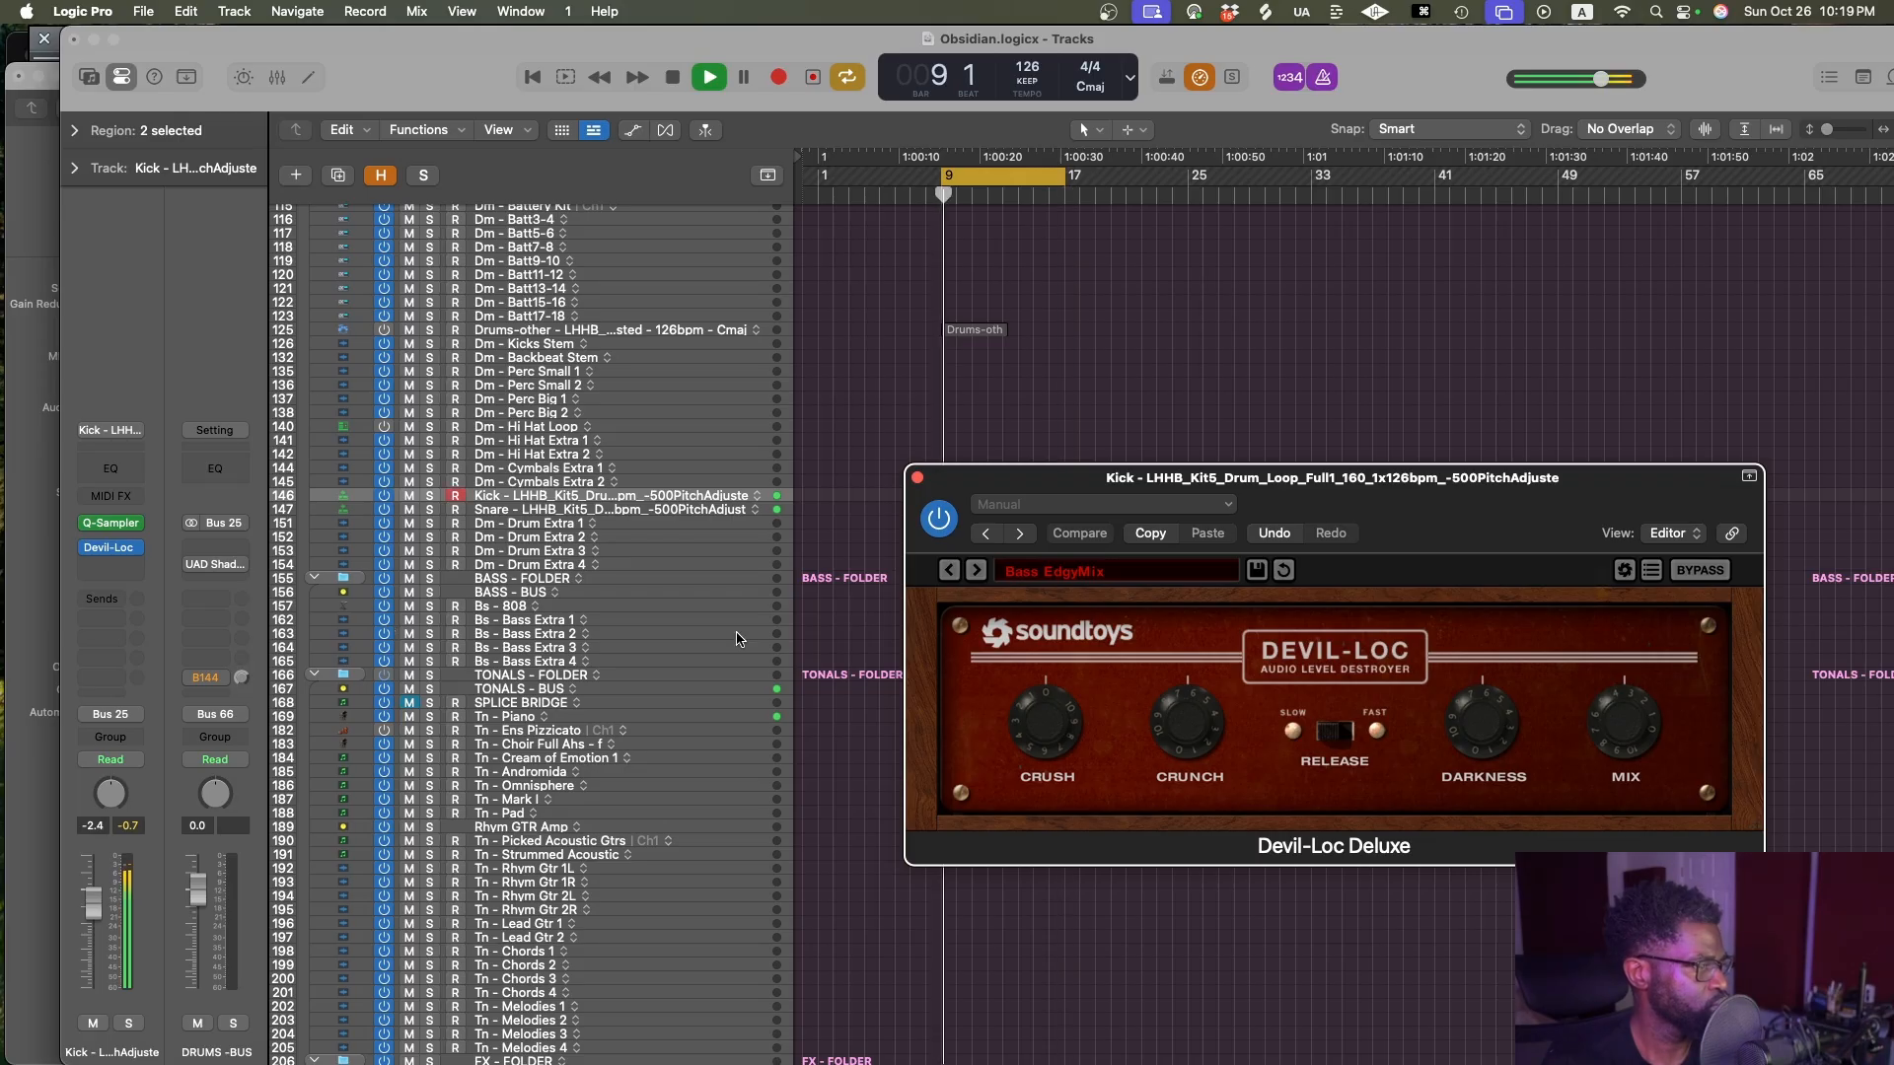
left_click(975, 571)
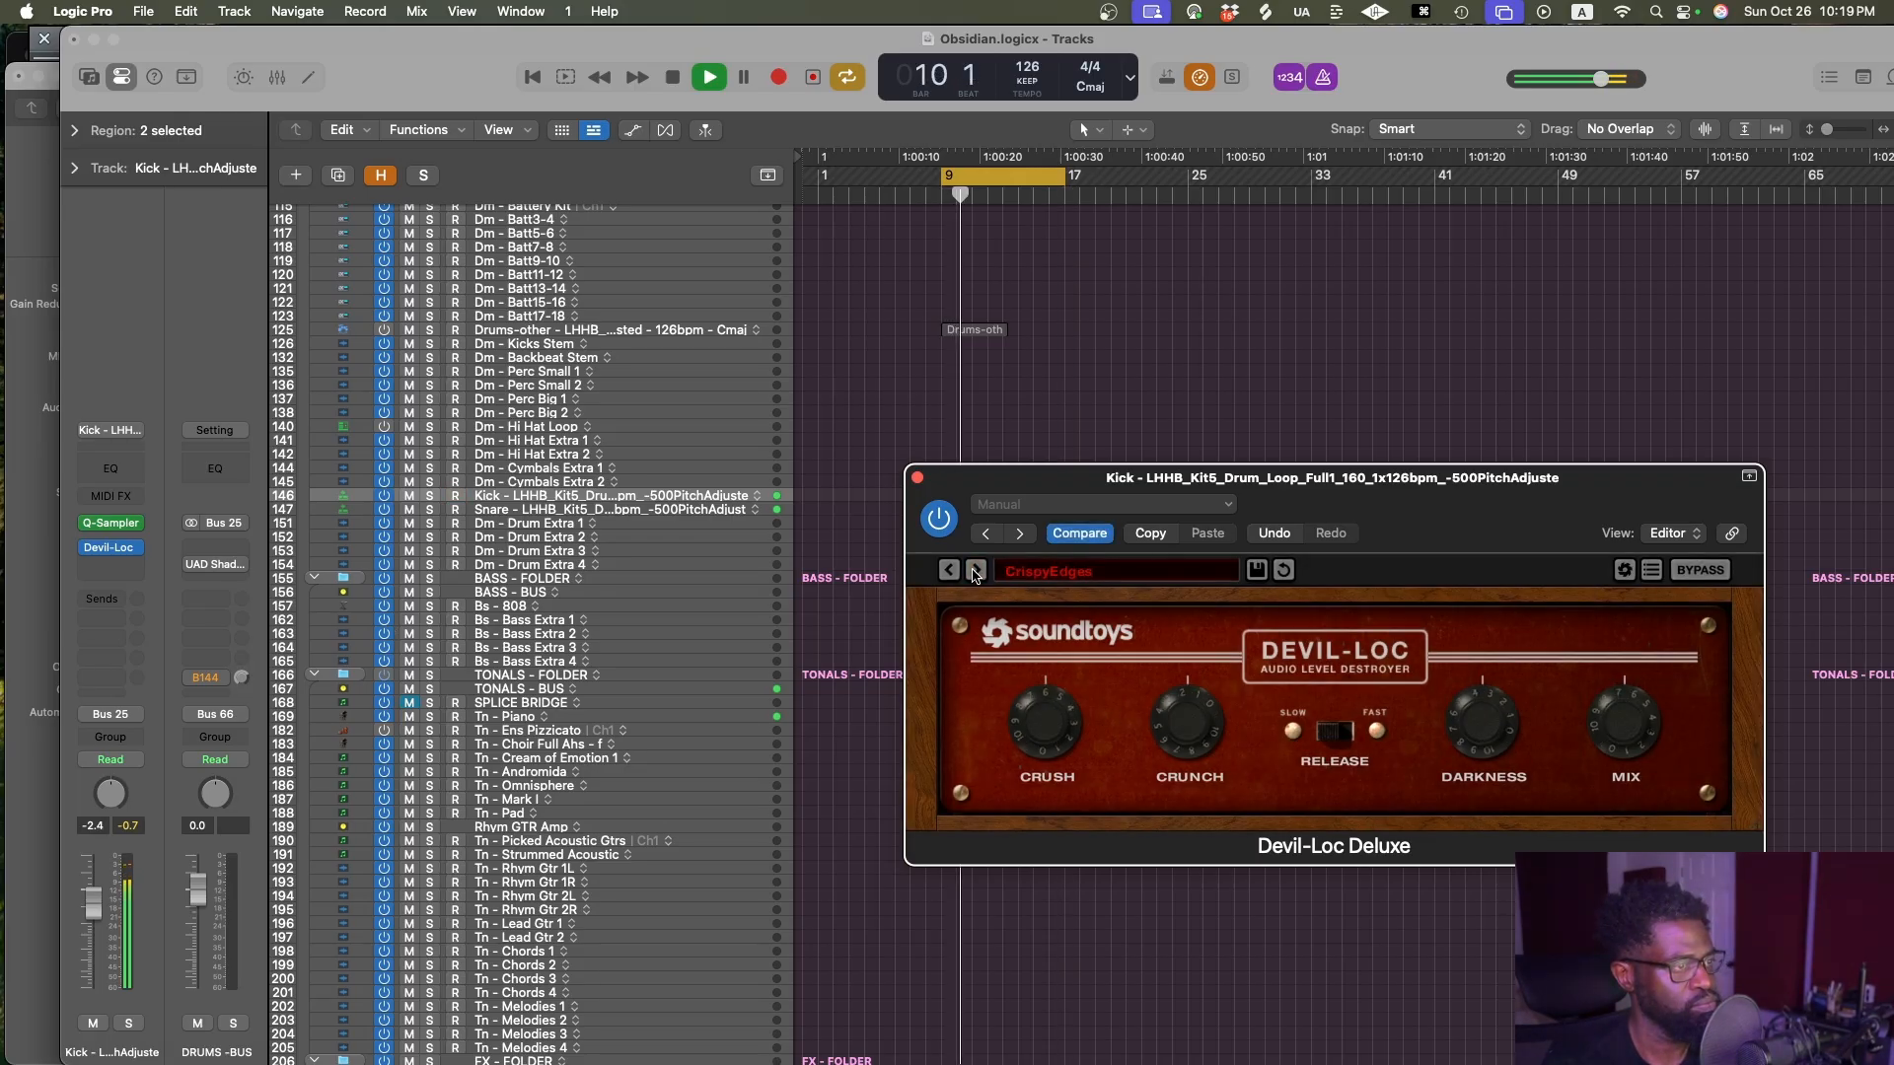
left_click(1058, 580)
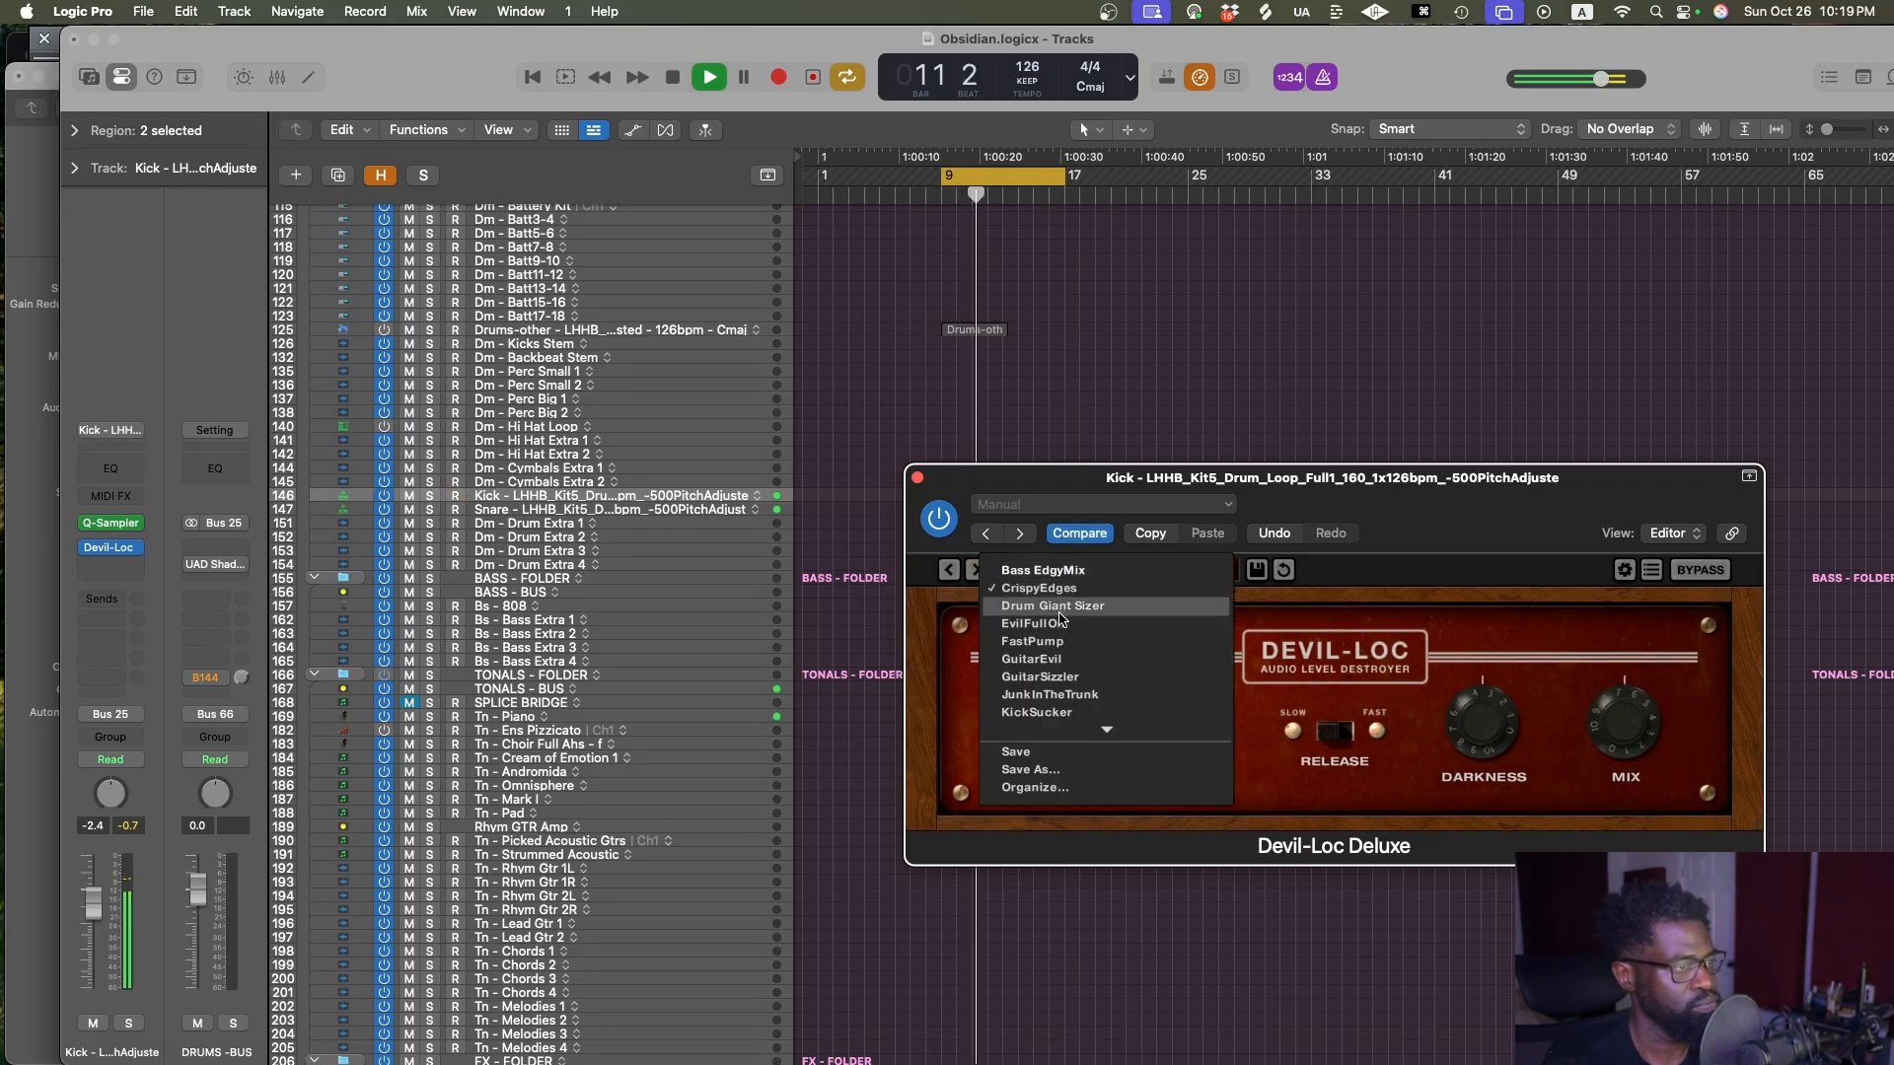
left_click(1052, 605)
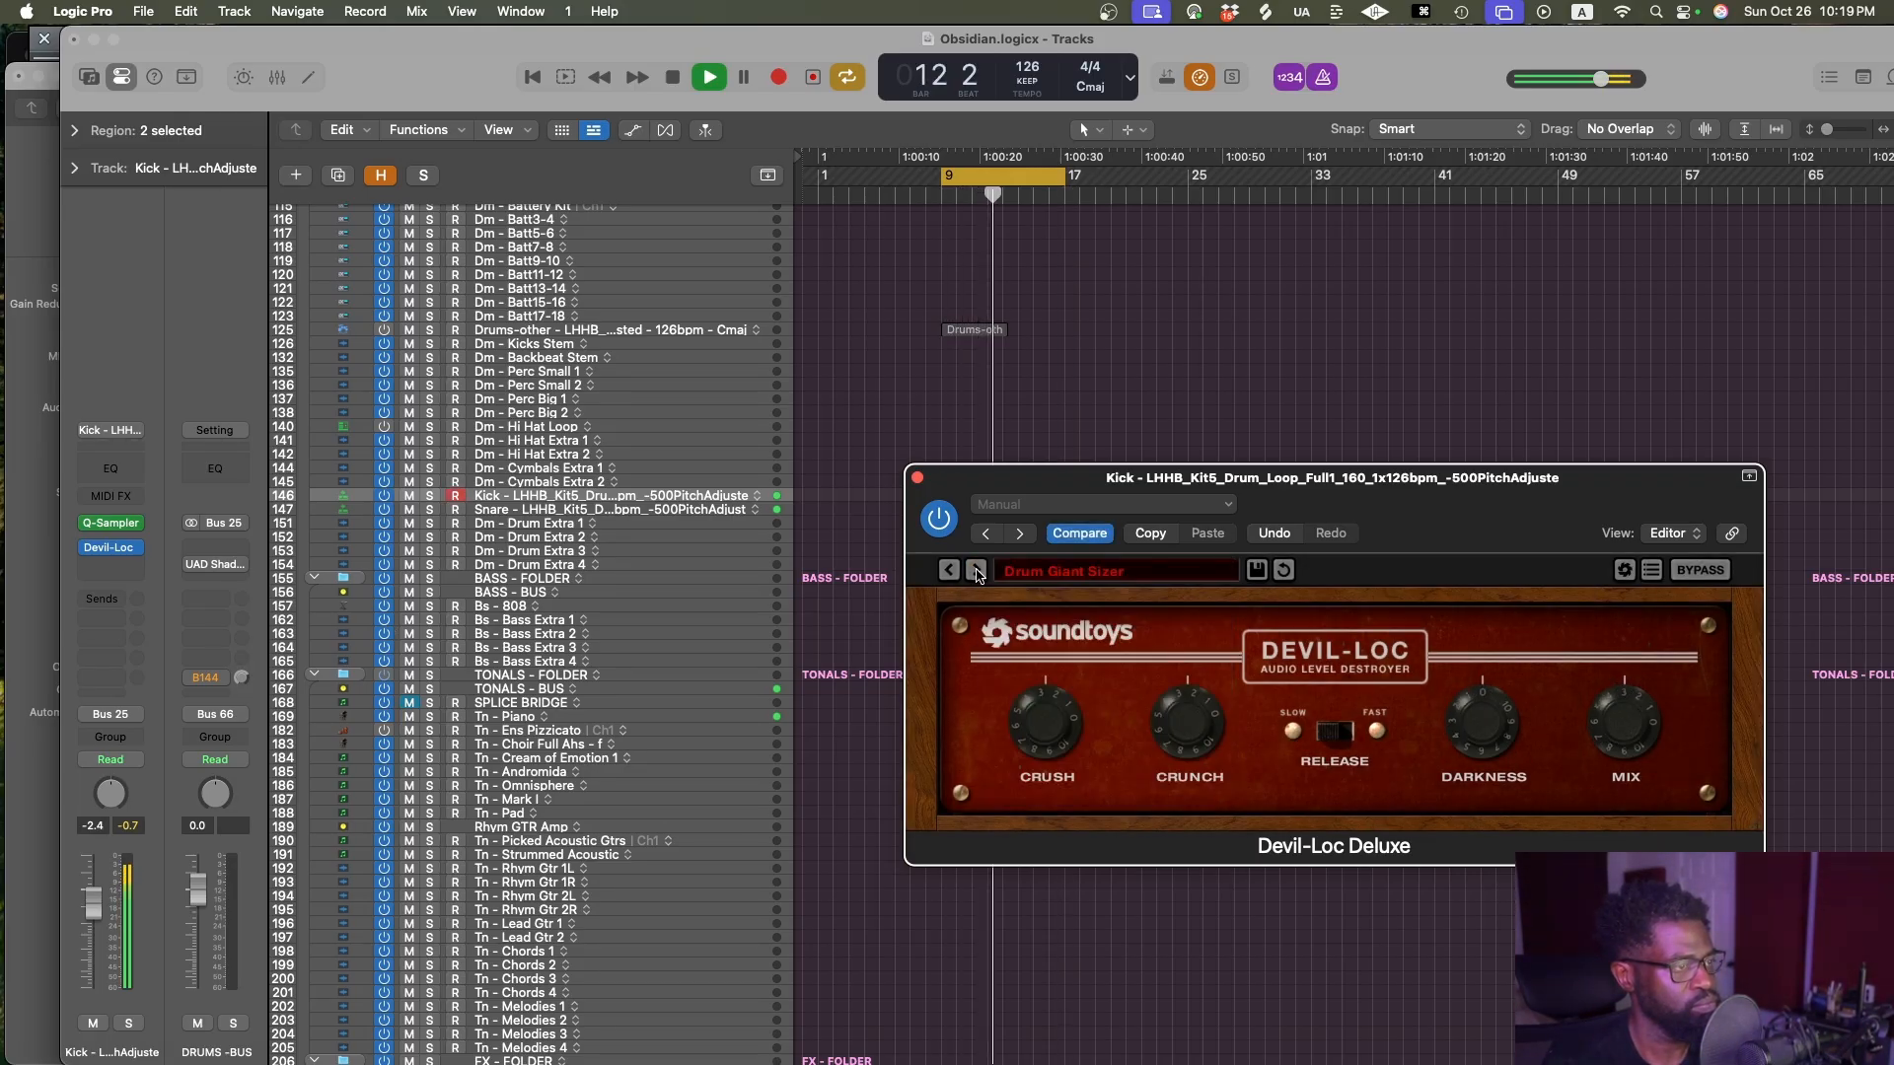
left_click(977, 572)
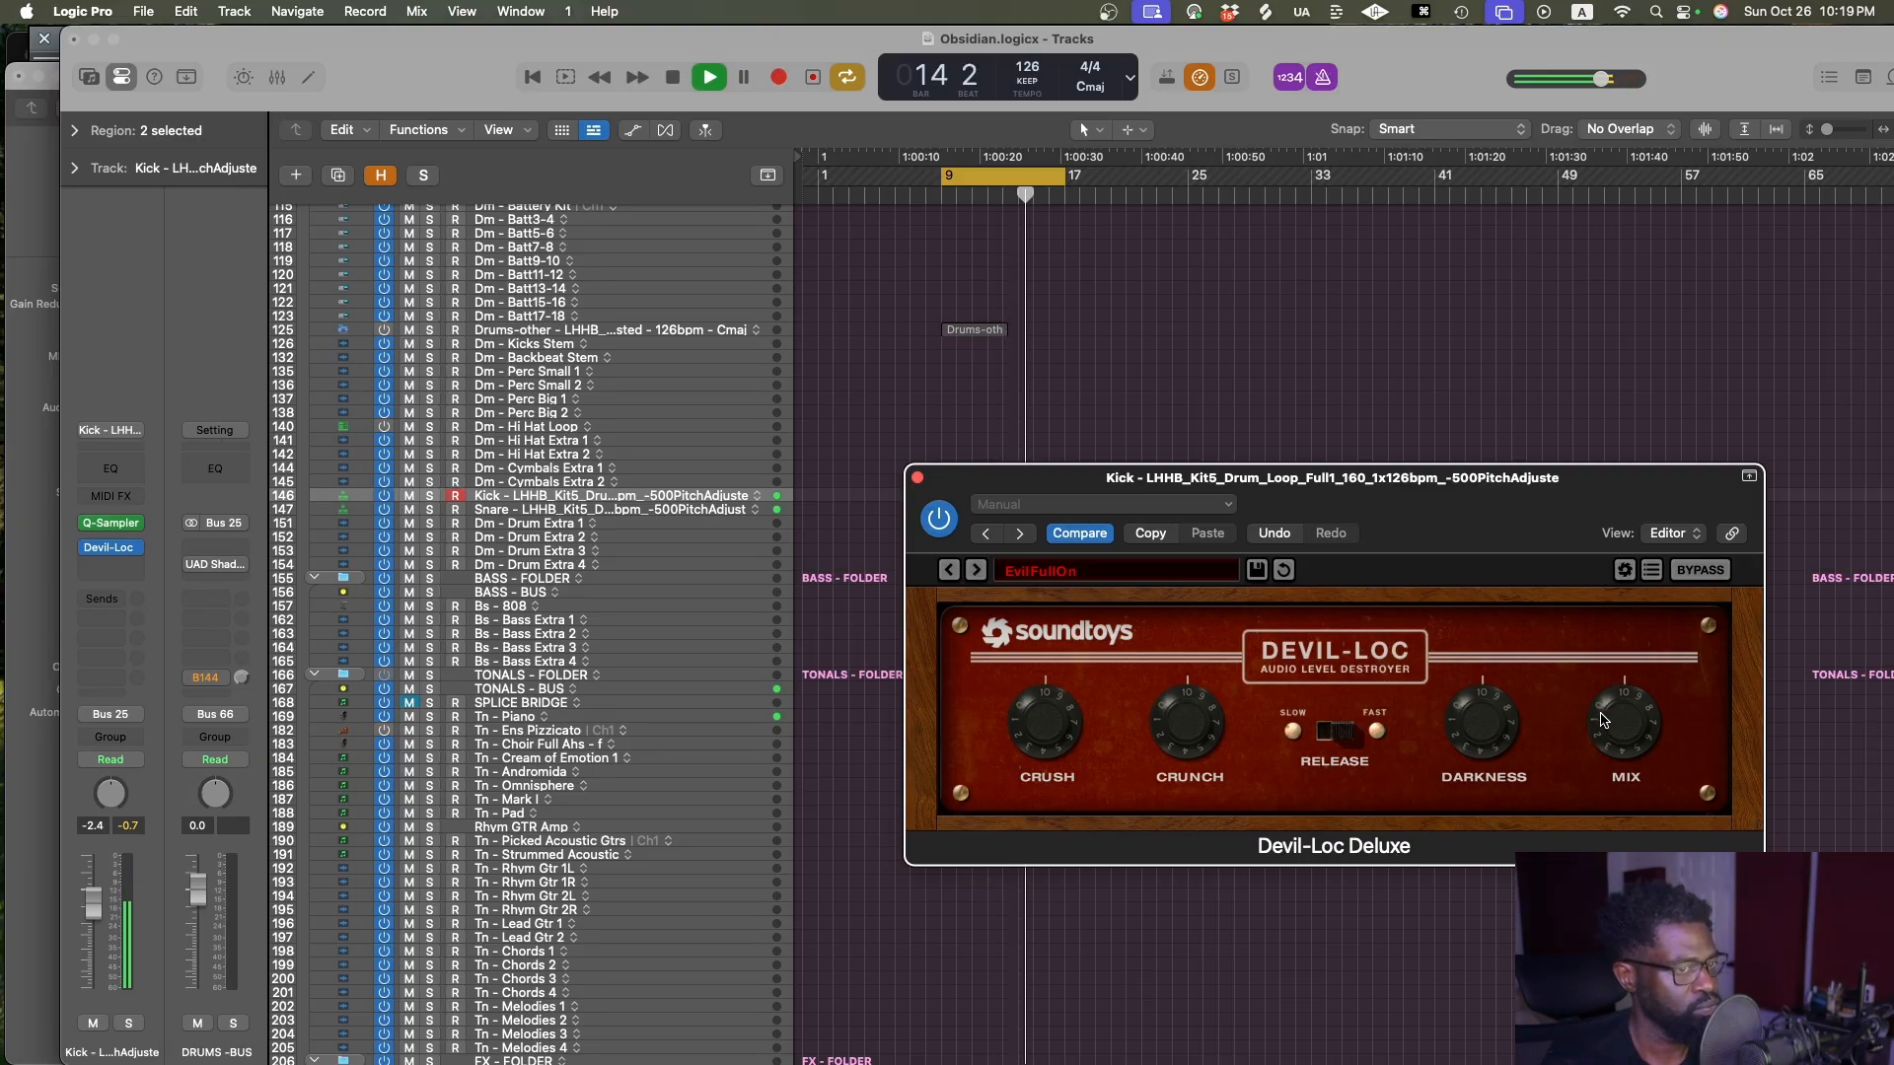
left_click(97, 903, "alt")
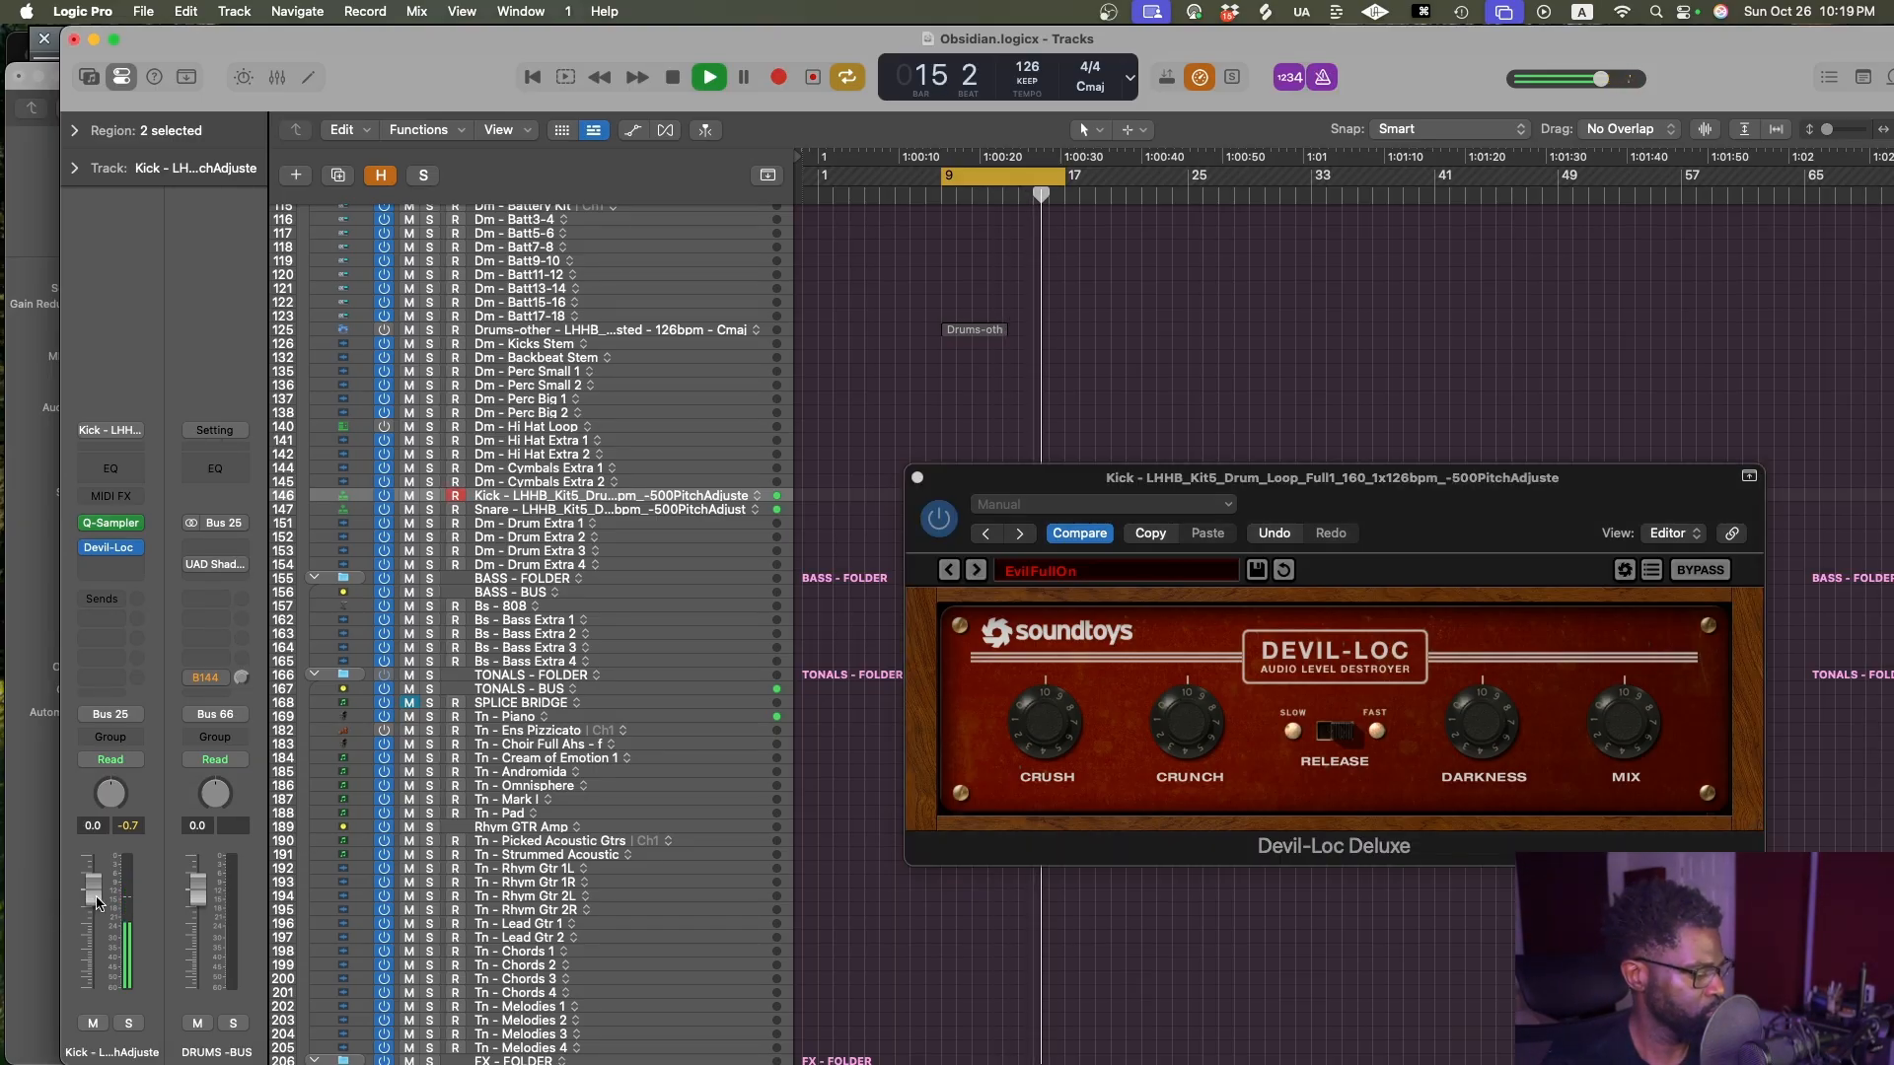
left_click(916, 477)
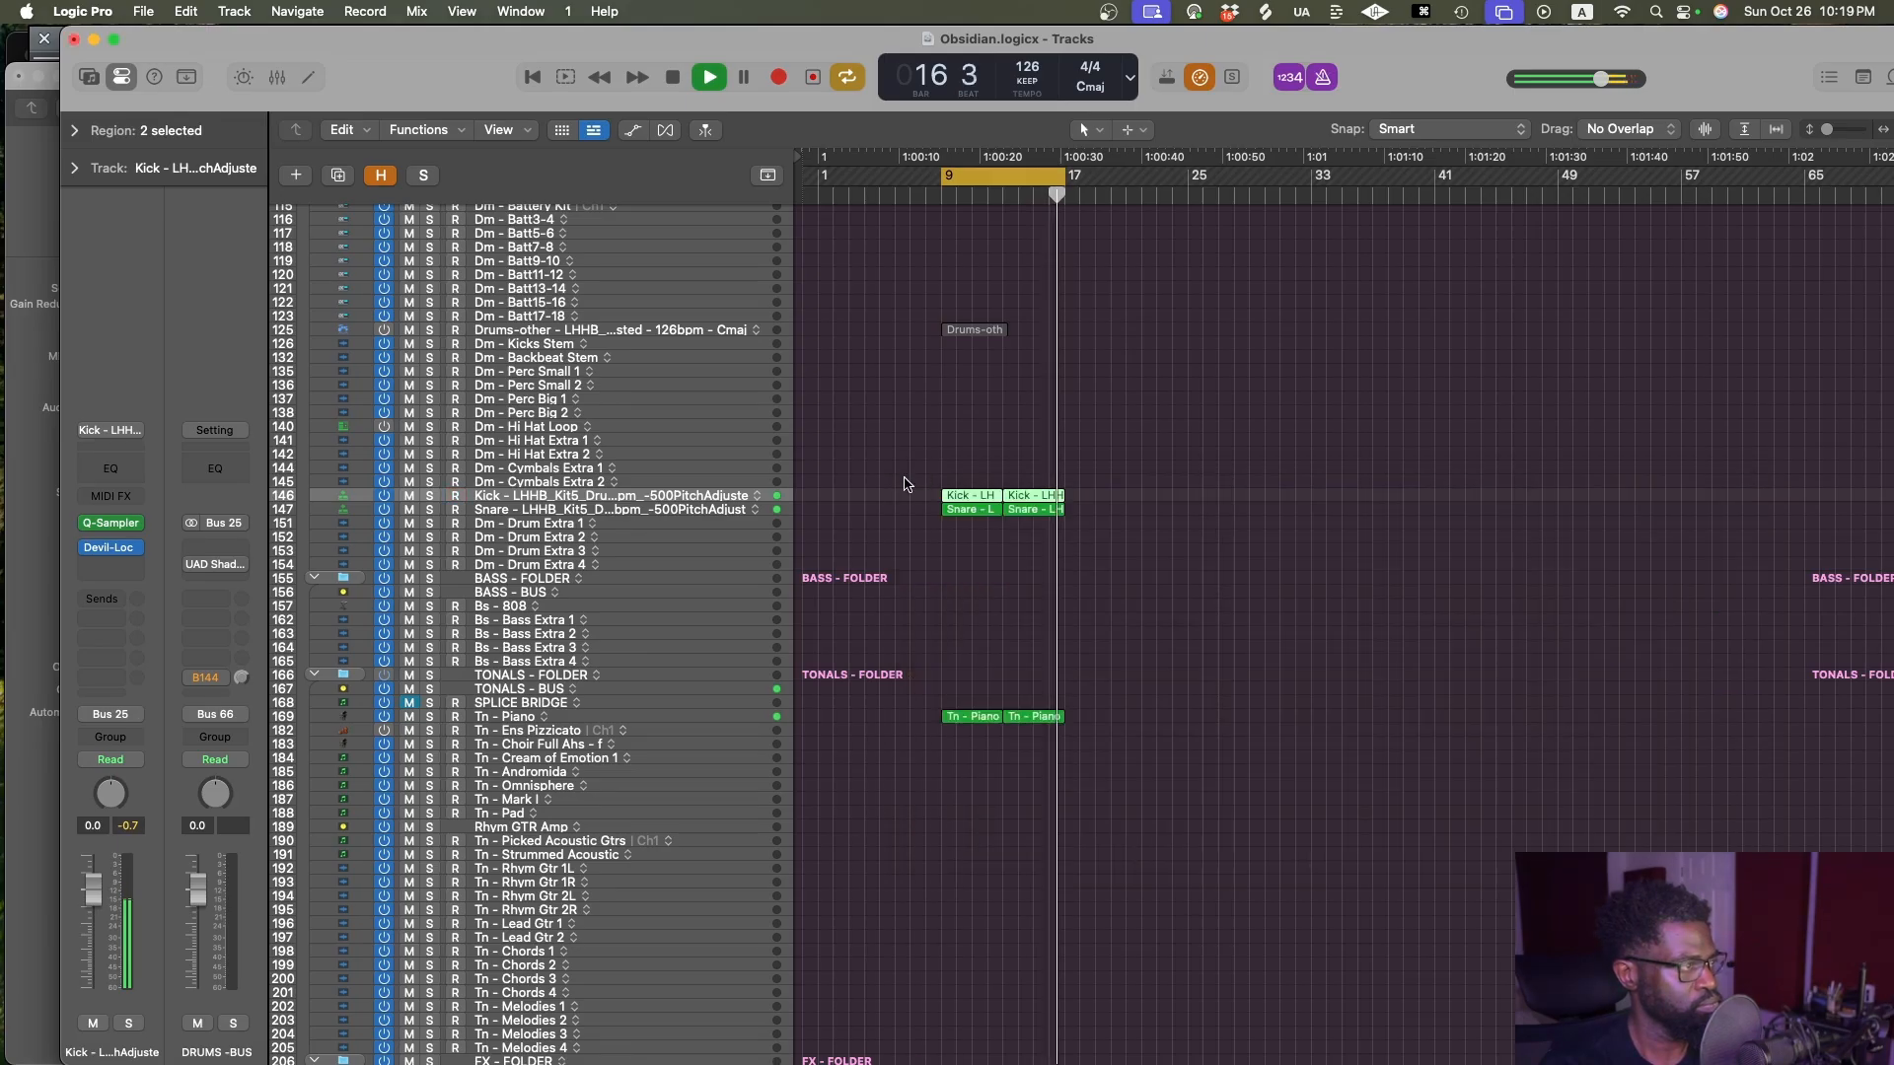
Lower the snare track's volume to -2.0 dB
left_click(679, 510)
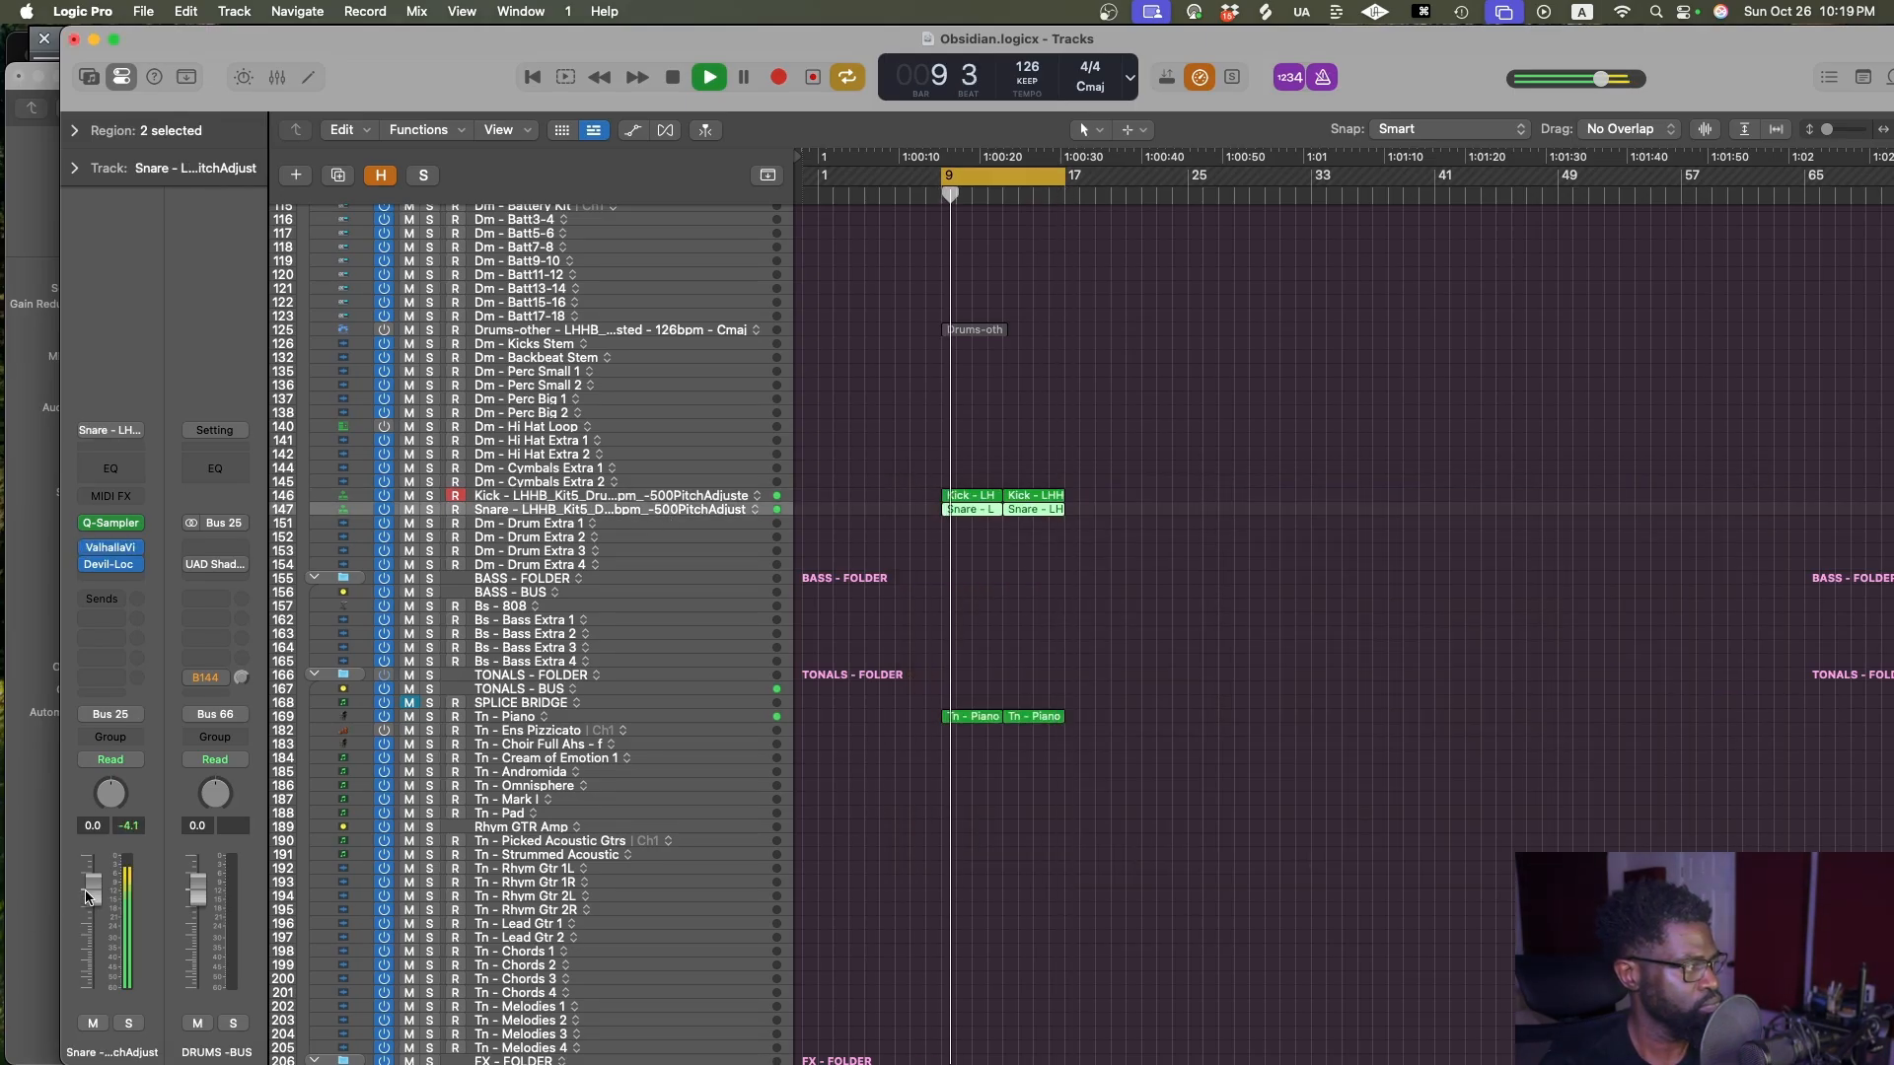
left_click_drag(89, 898, 91, 902)
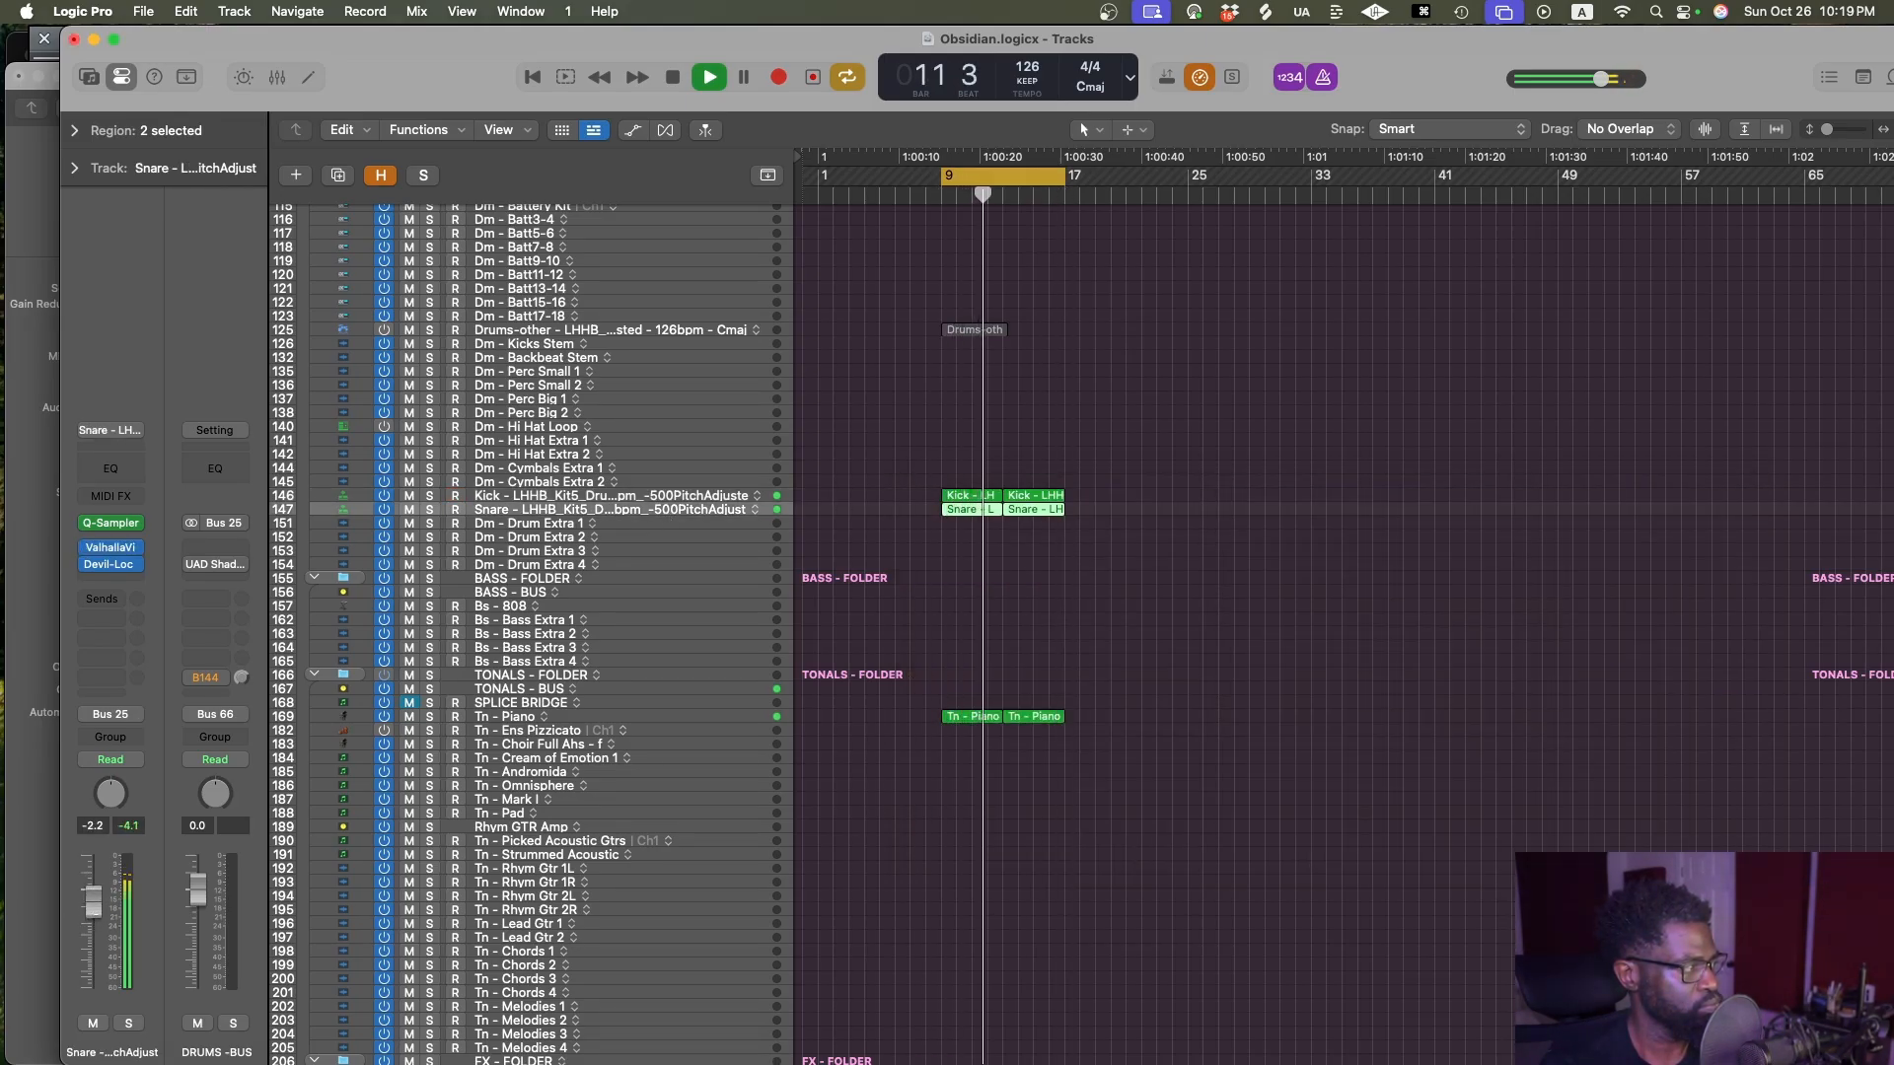
left_click_drag(91, 903, 91, 901)
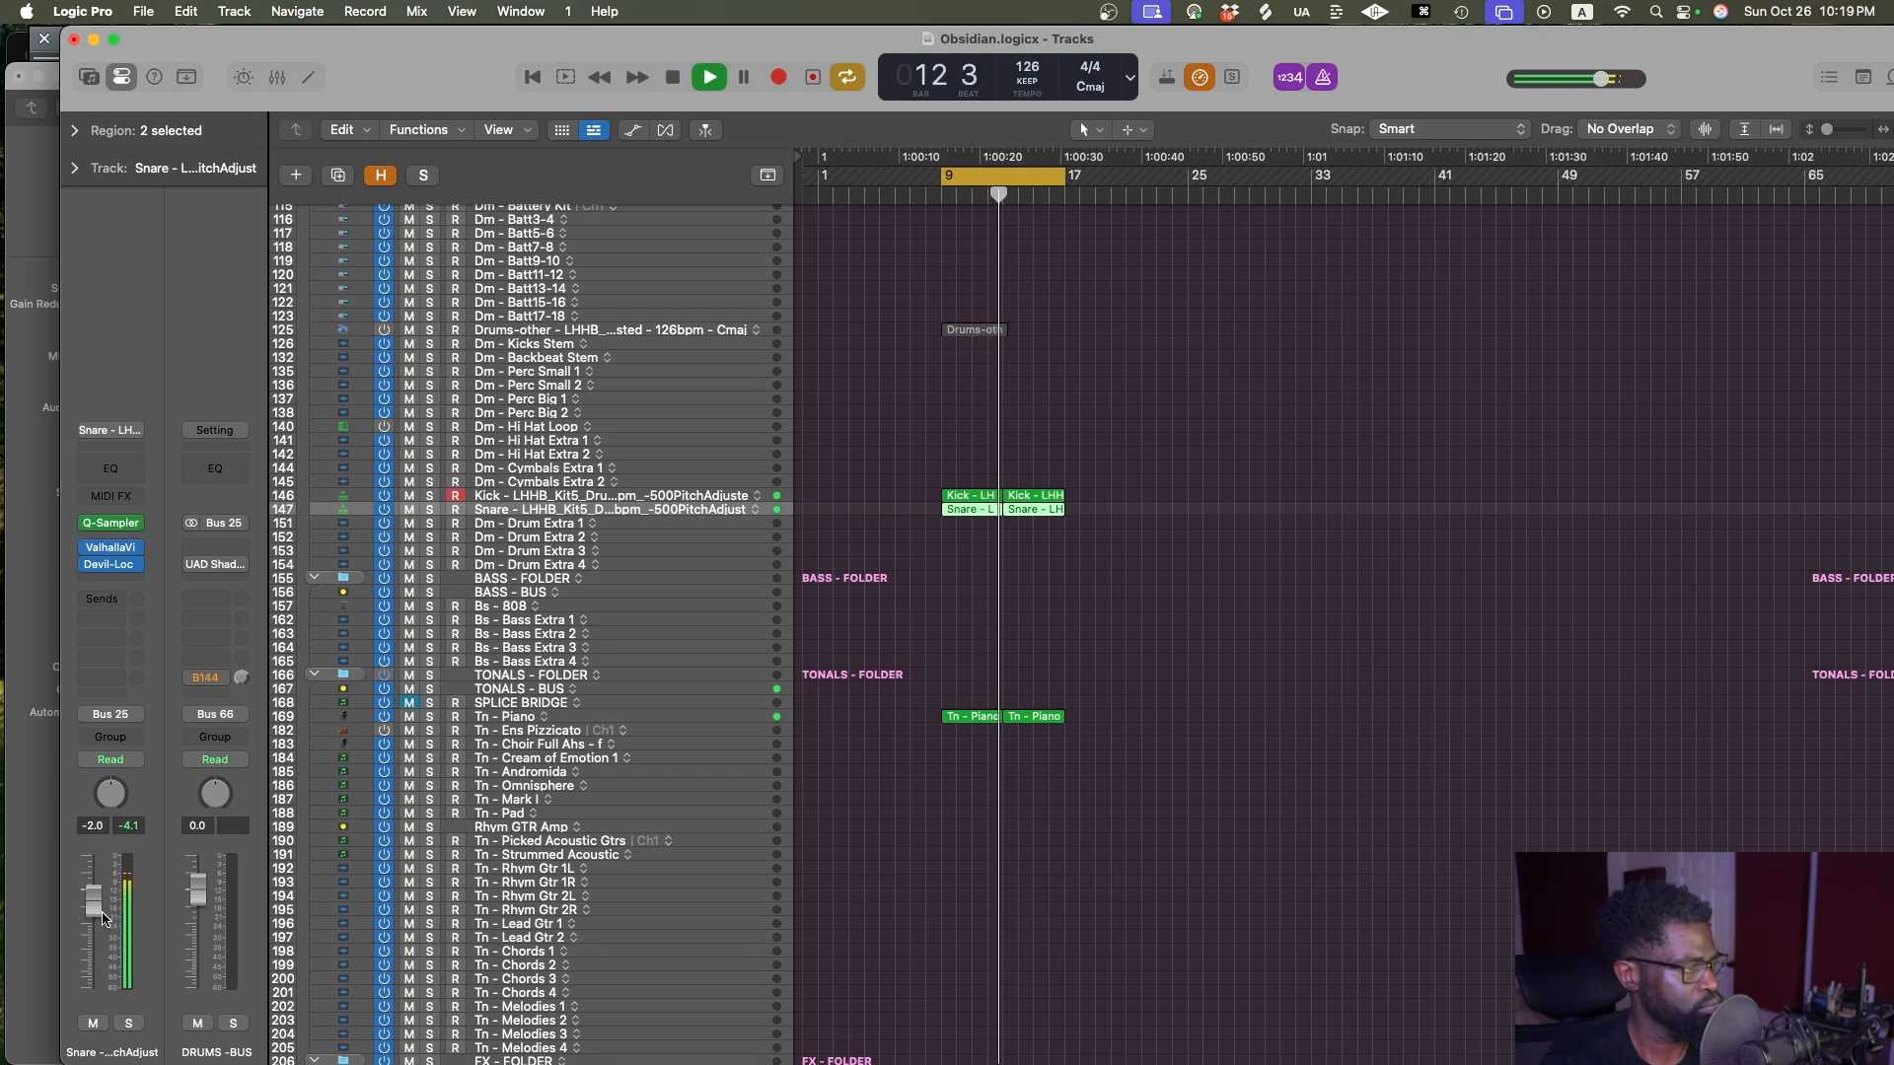
Stop playback, bypass Devil-Loc on the kick track, and save the project
scroll(1069, 631, "up", 4)
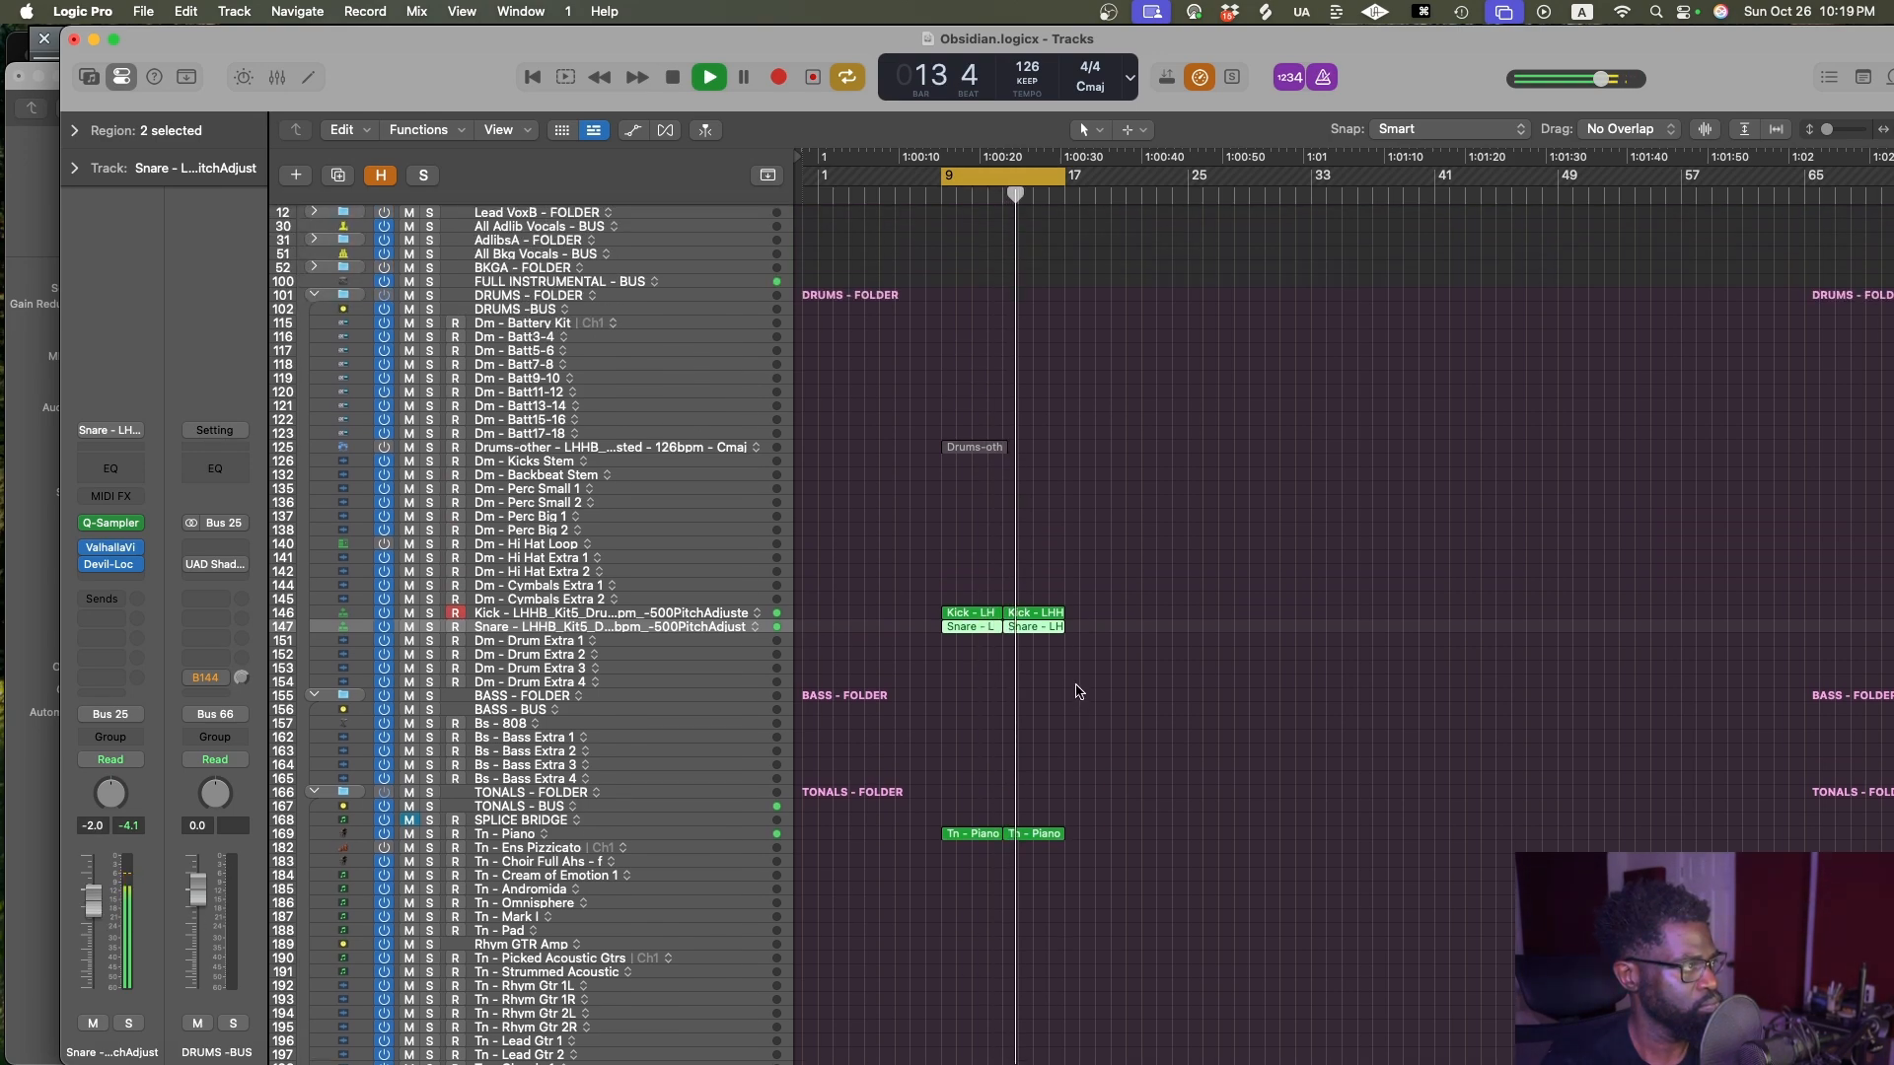
scroll(1085, 681, "up", 1)
left_click(954, 648)
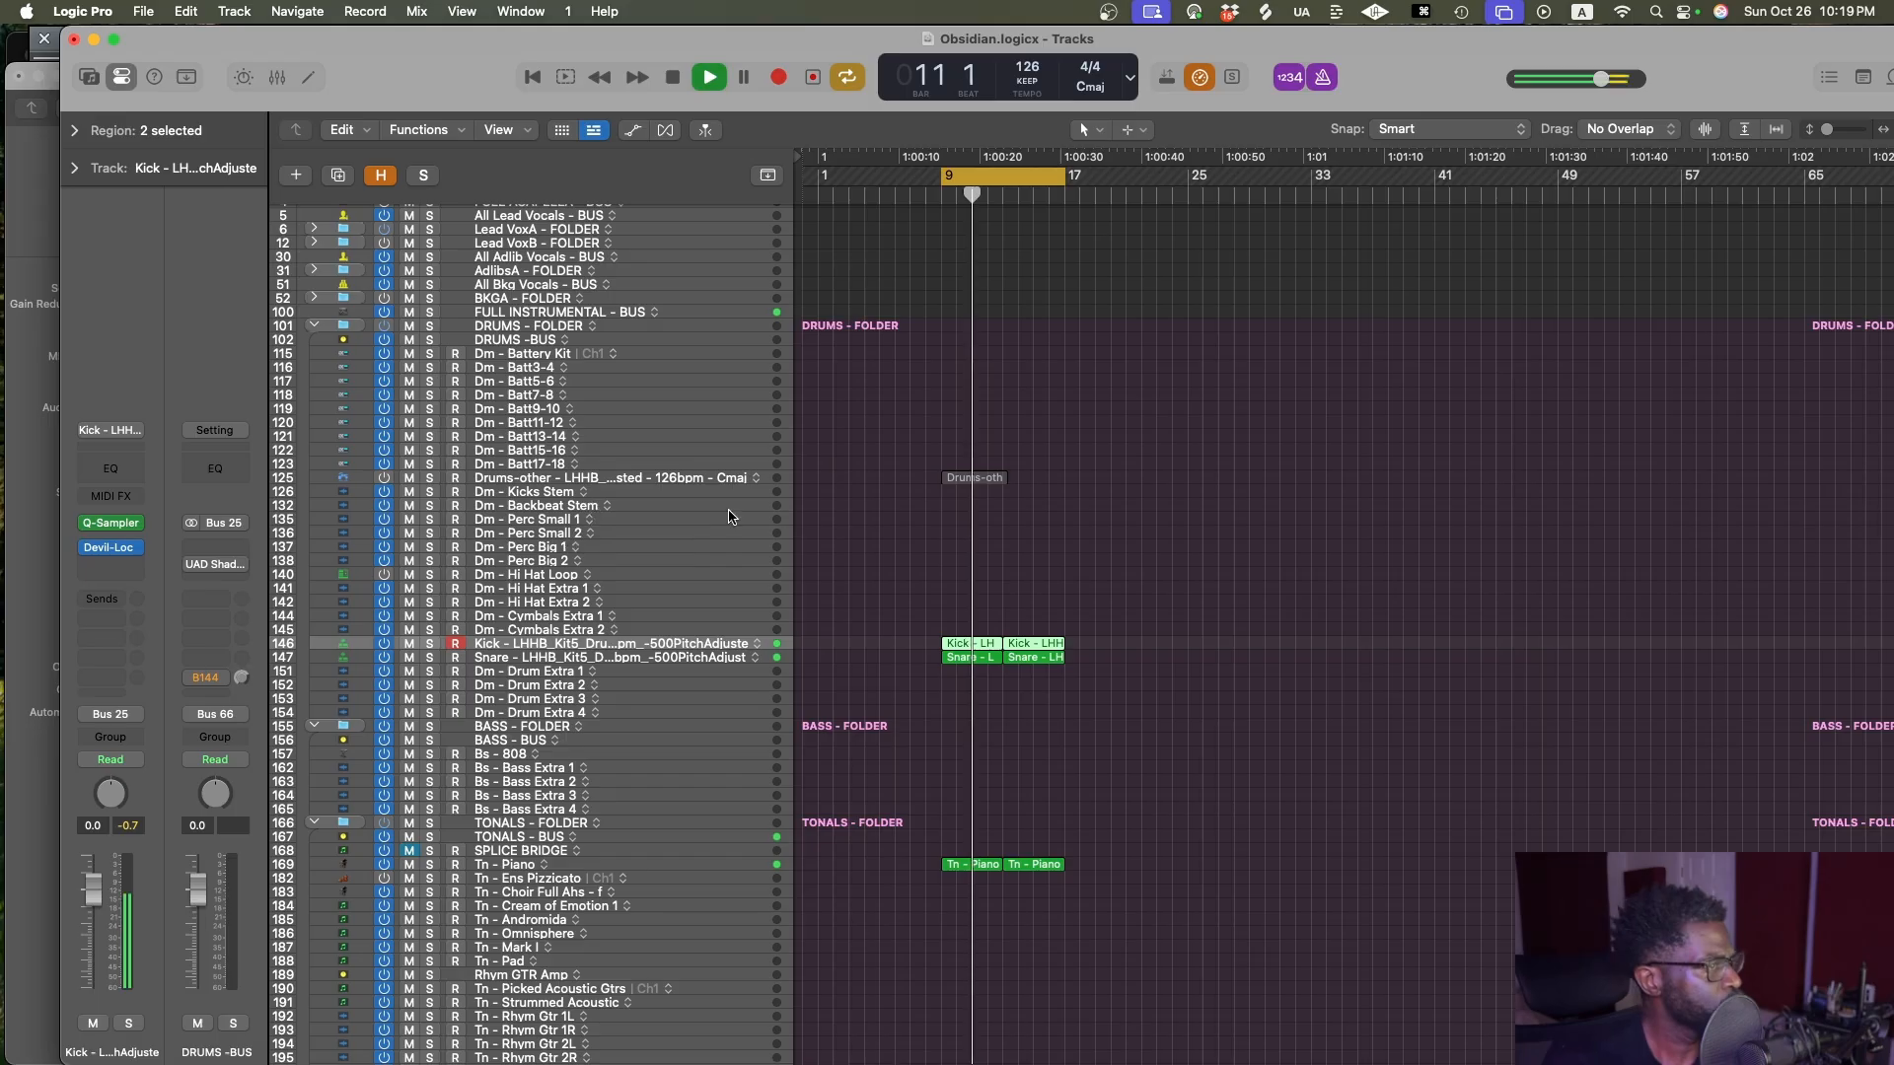
key("space")
left_click(1066, 578)
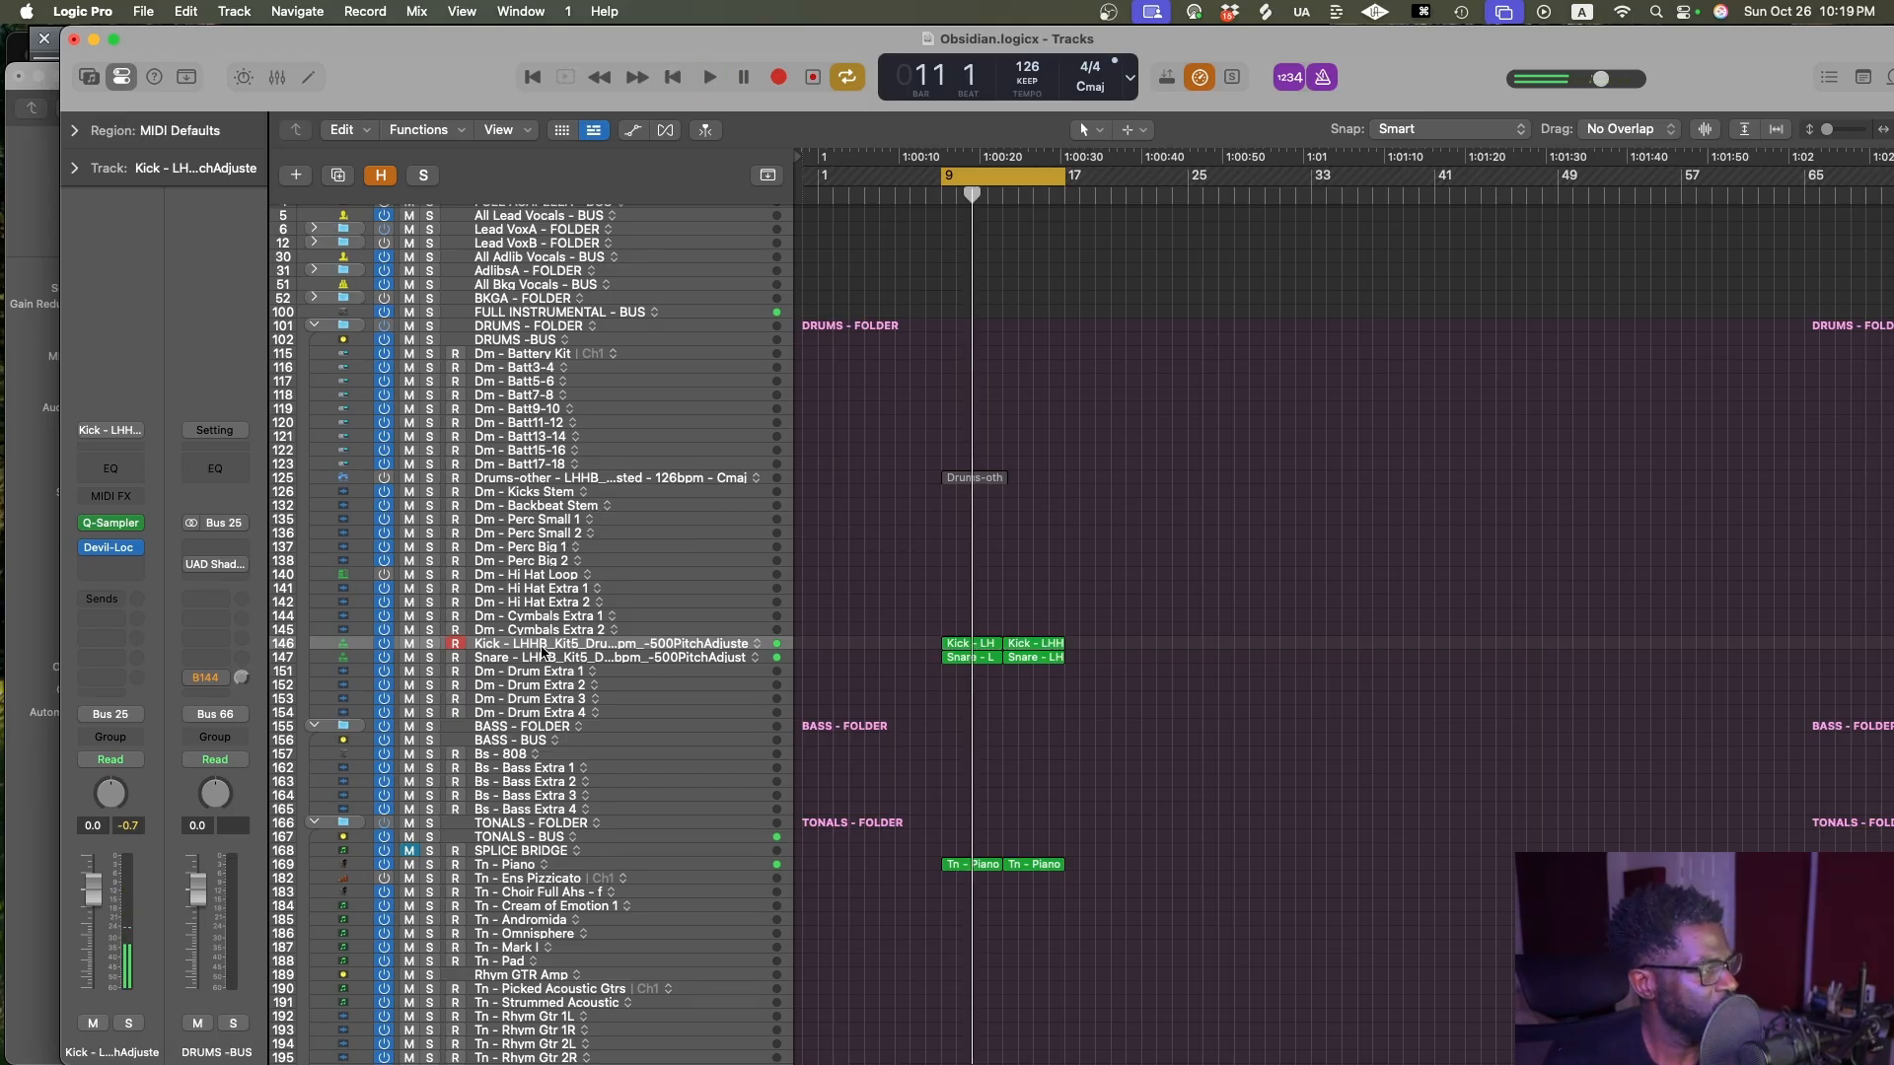
key("super+s")
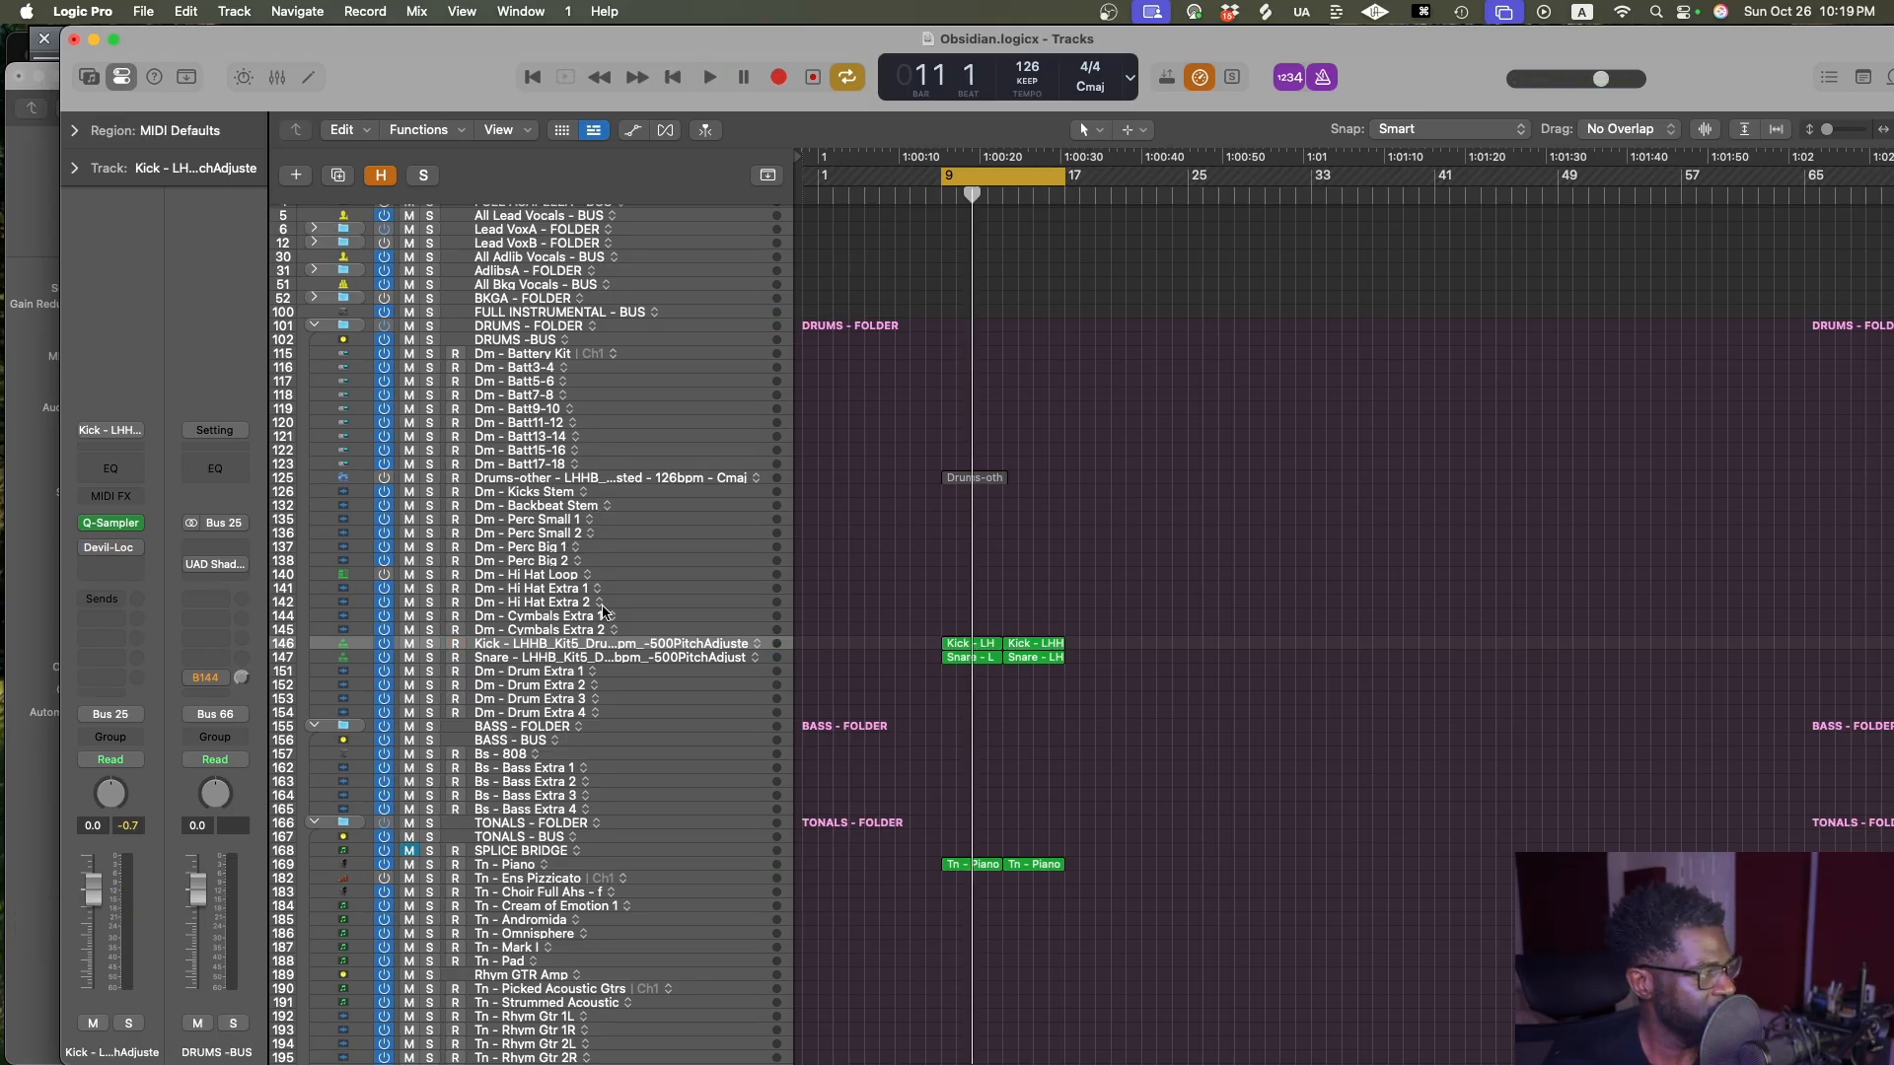
Play the loop with the kick track selected, lower the kick's volume to -2.5 dB, and save the project
left_click(552, 477)
scroll(562, 512, "down", 3)
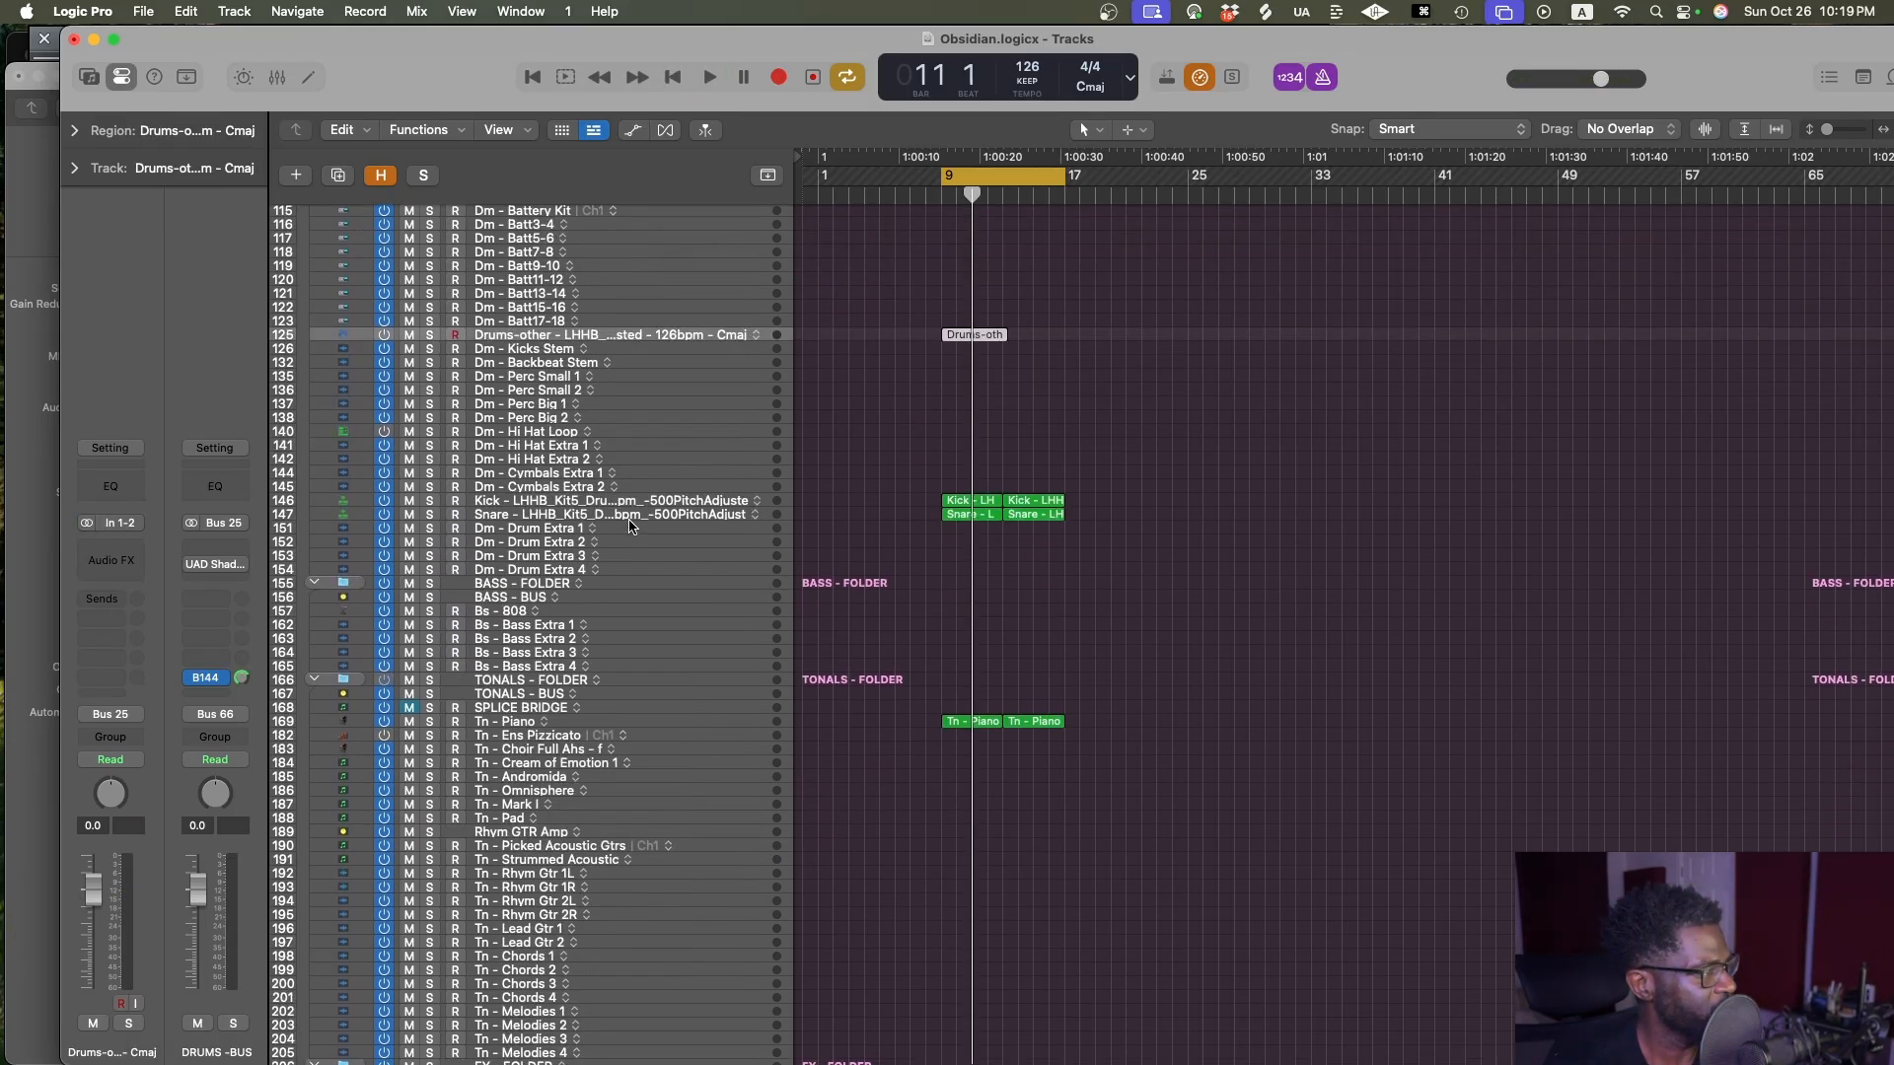
scroll(565, 526, "up", 4)
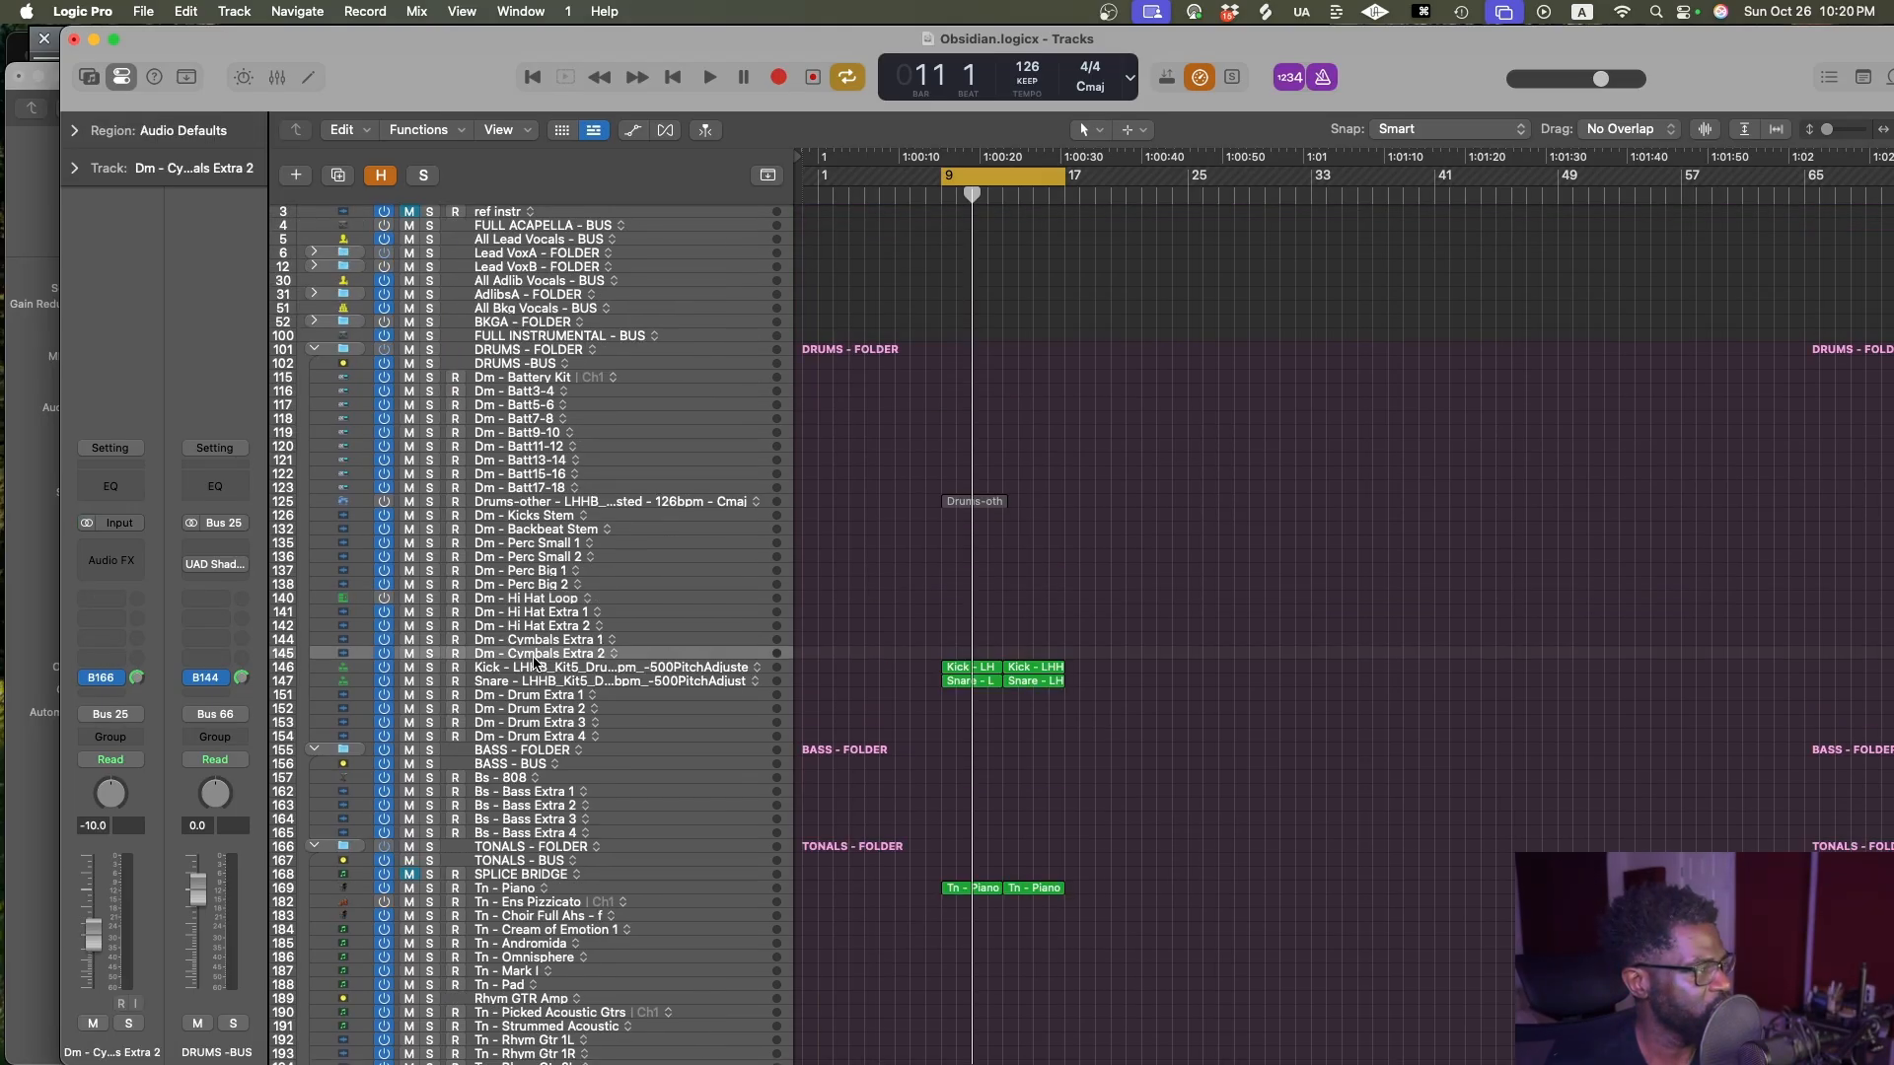
left_click(535, 668)
key("space")
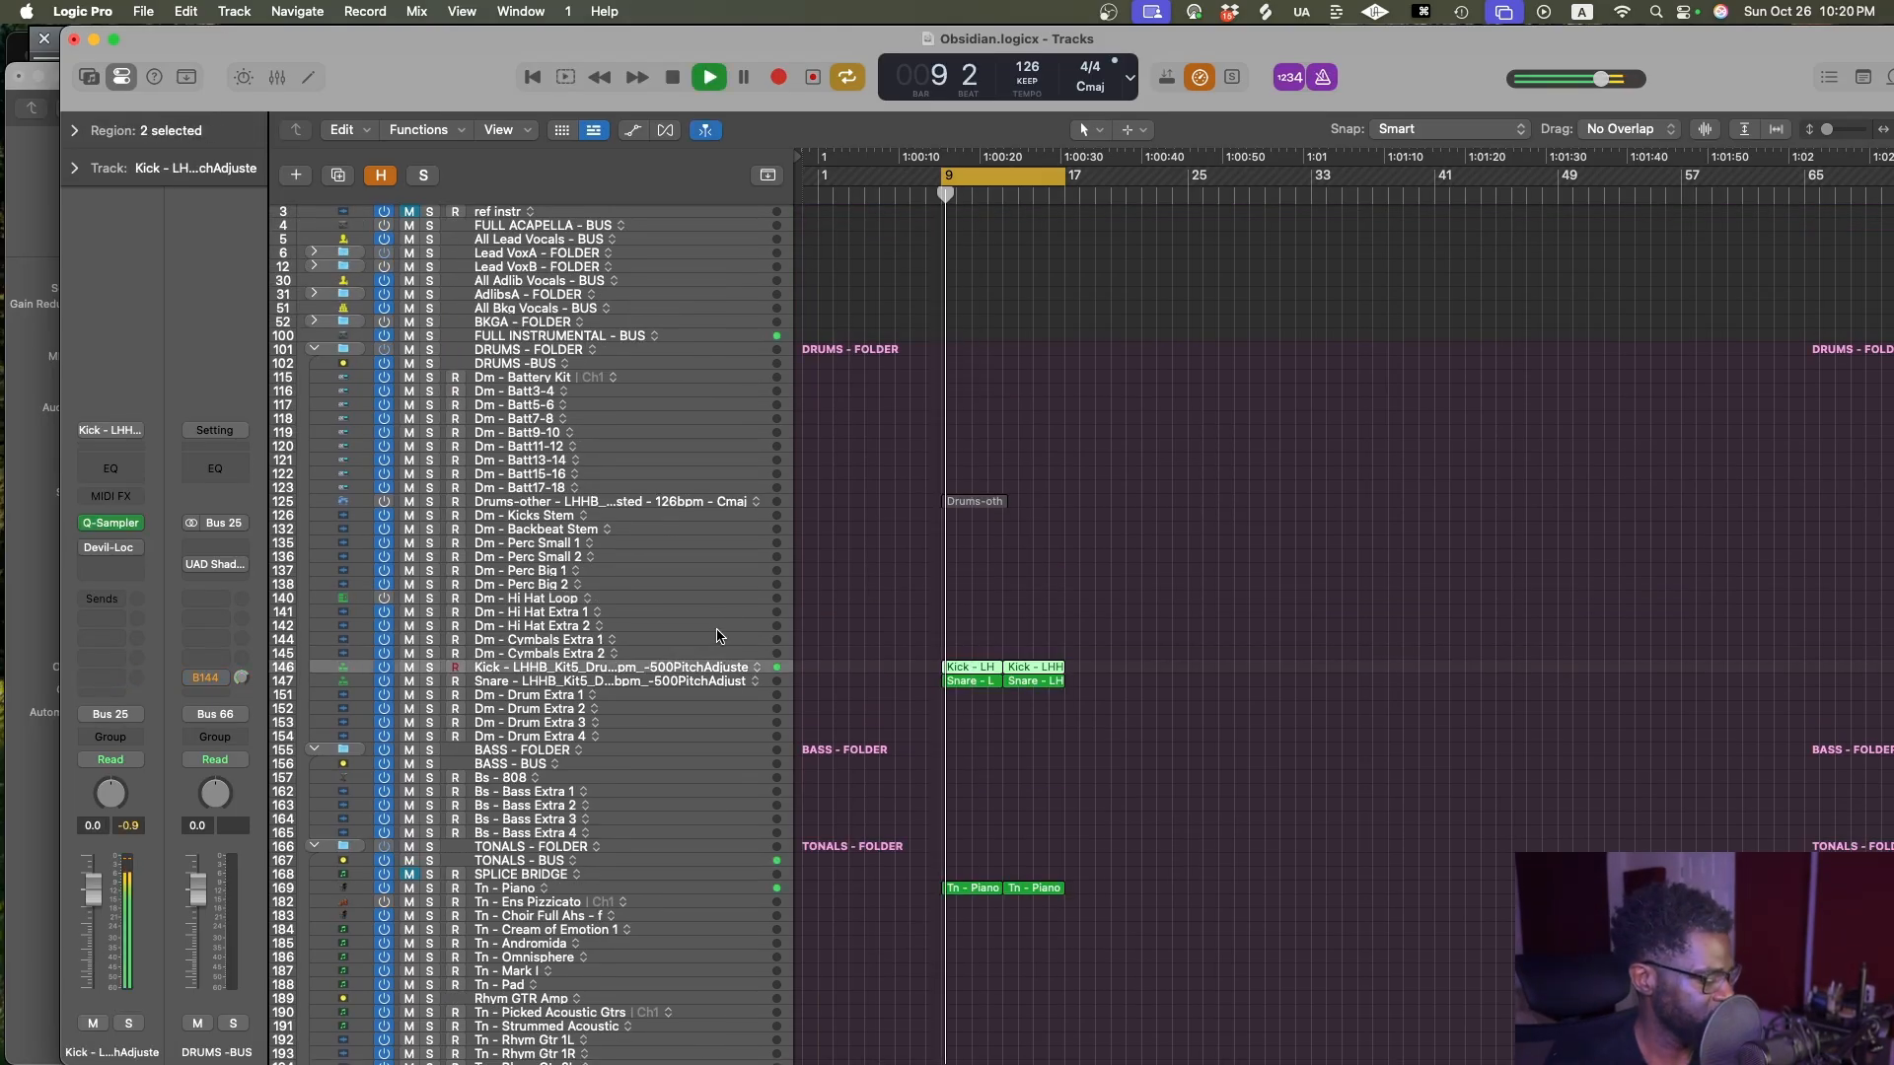
key("super+s")
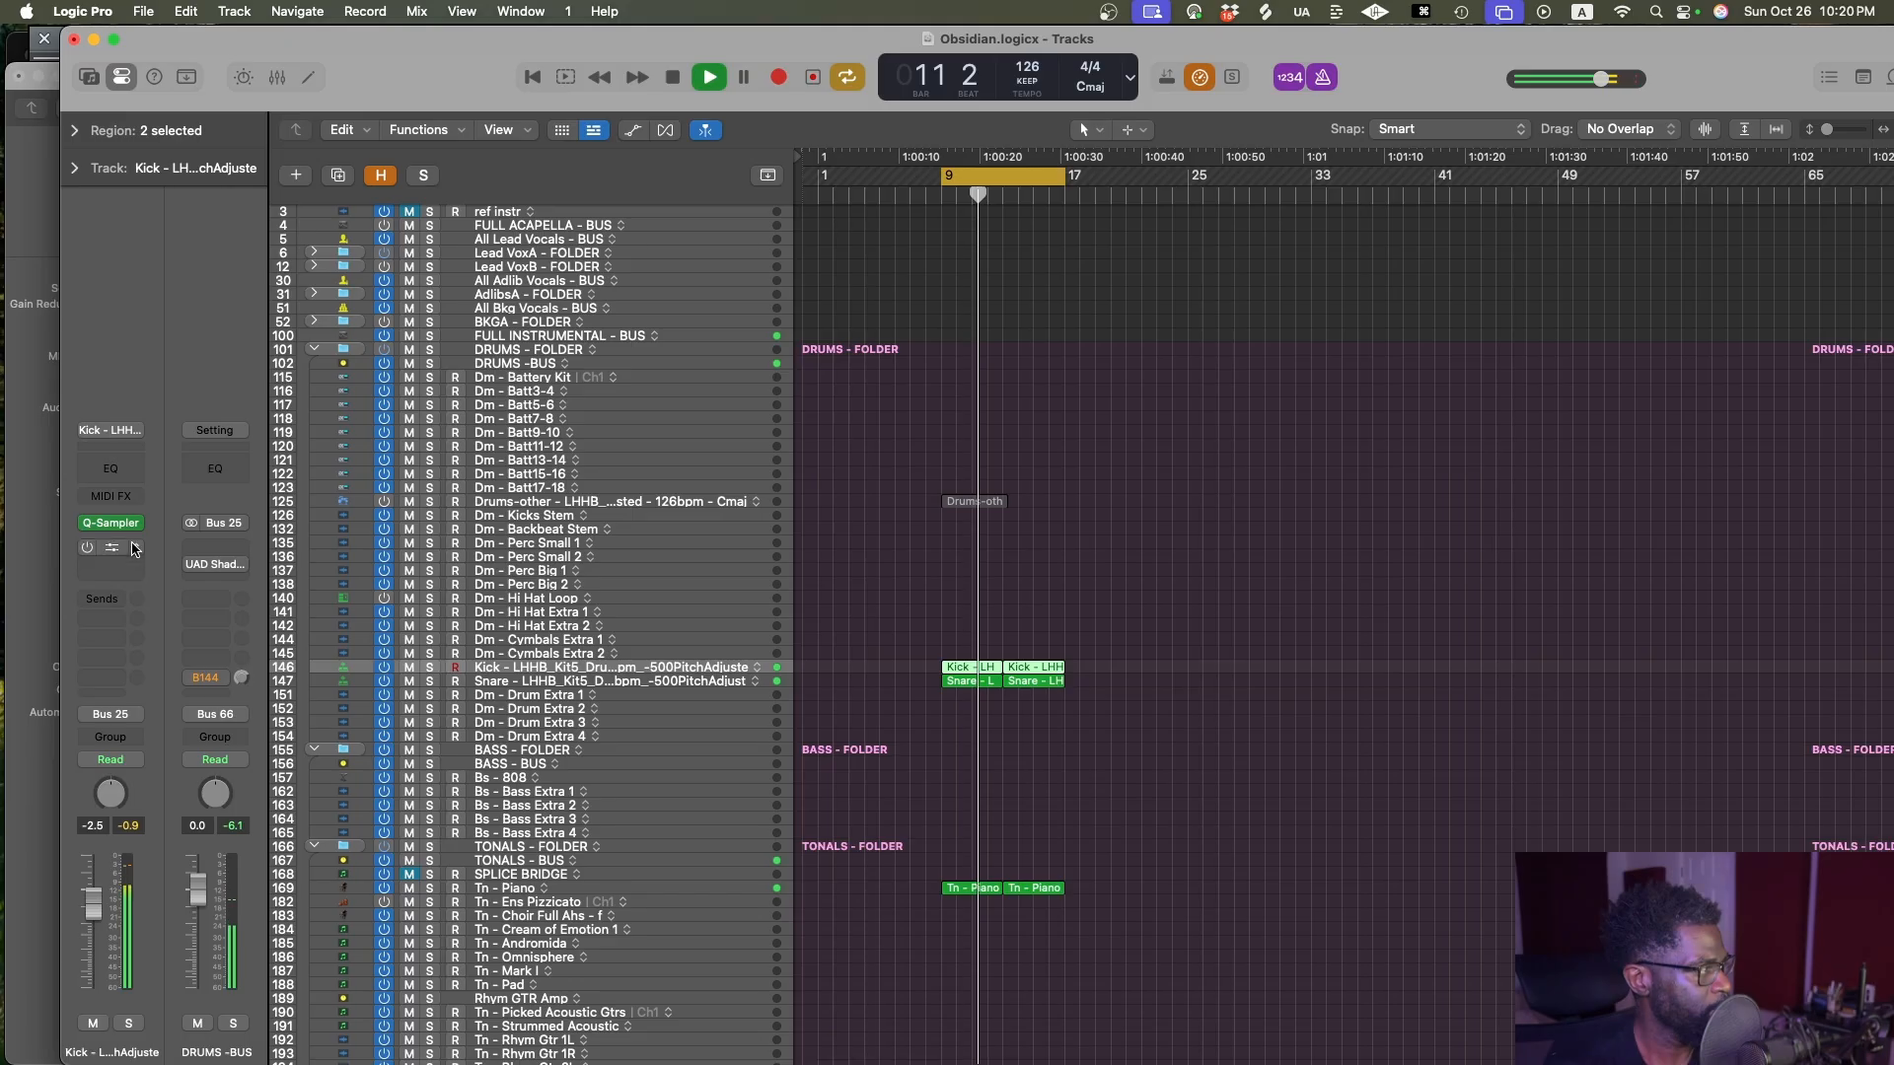
Insert the KNOCK plug-in by Plugins That Knock on the kick track, ahead of Devil-Loc
left_click(139, 548)
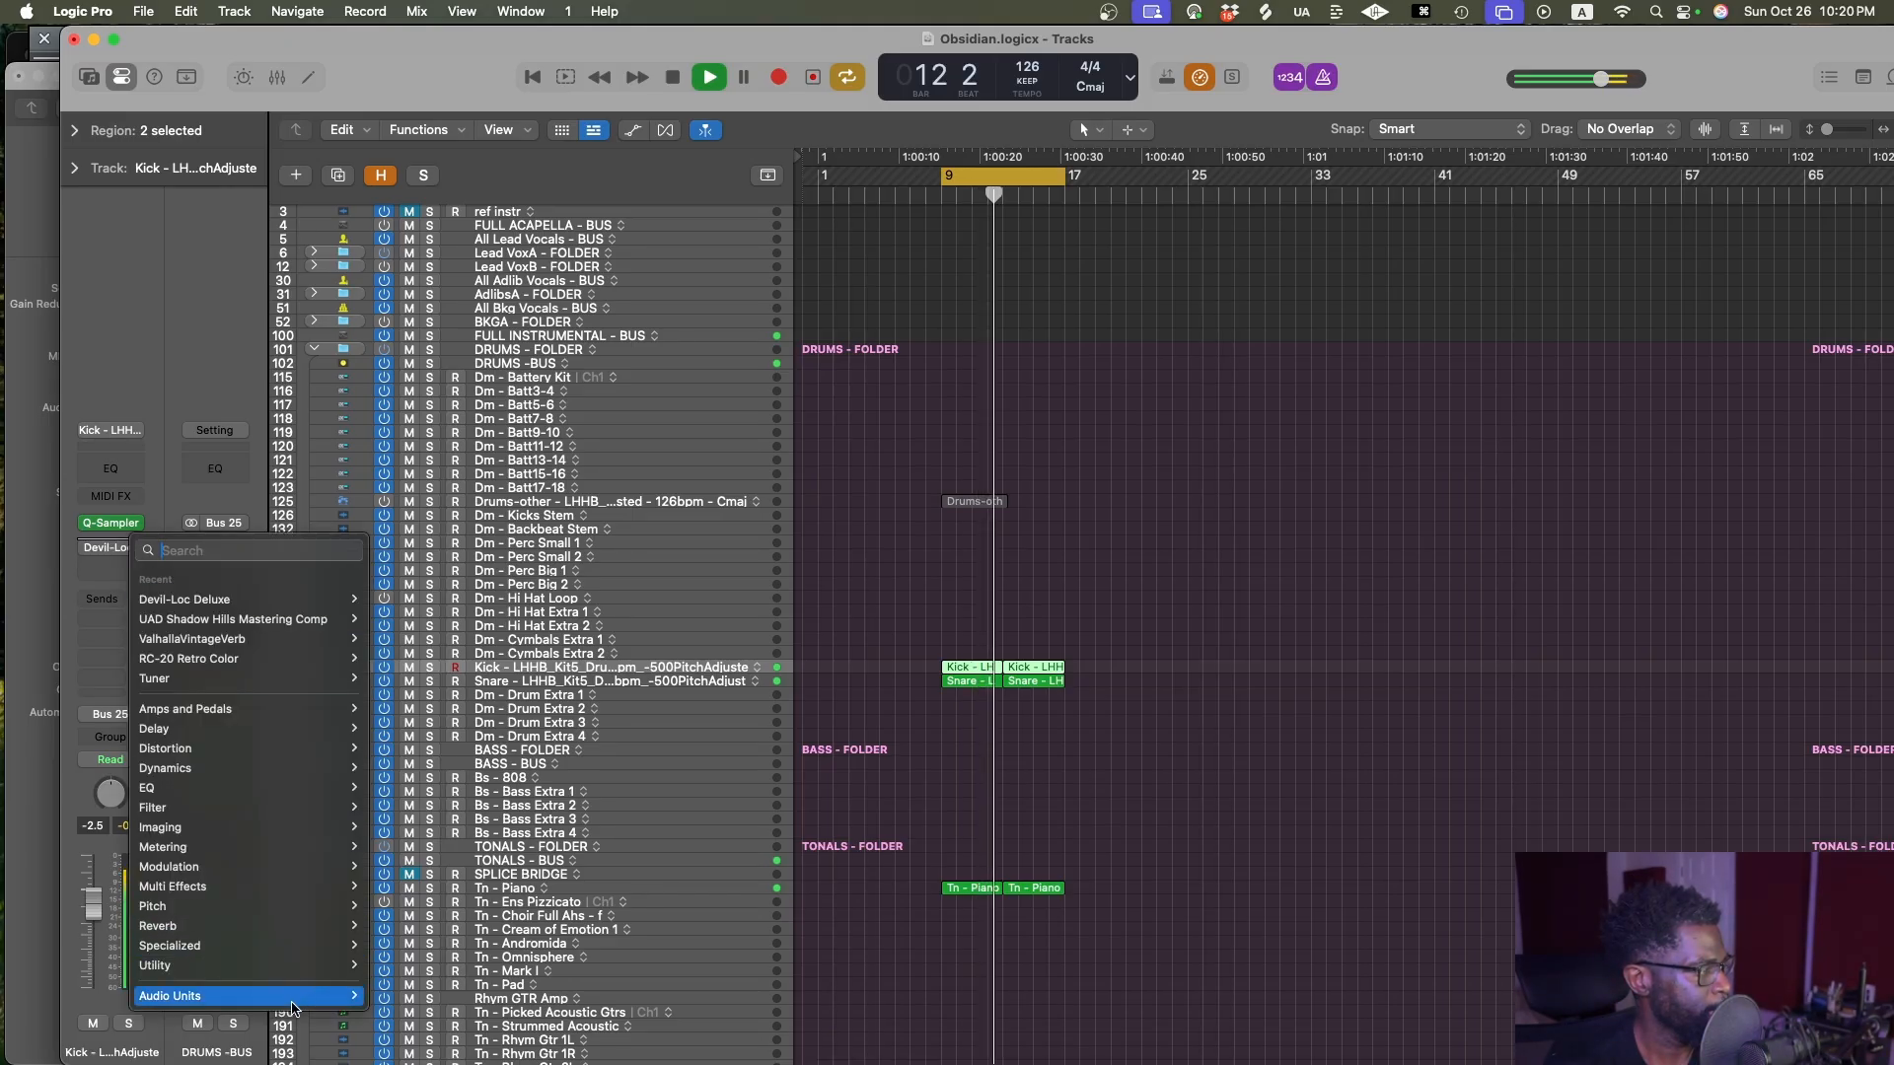
mouse_move(296, 995)
mouse_move(512, 776)
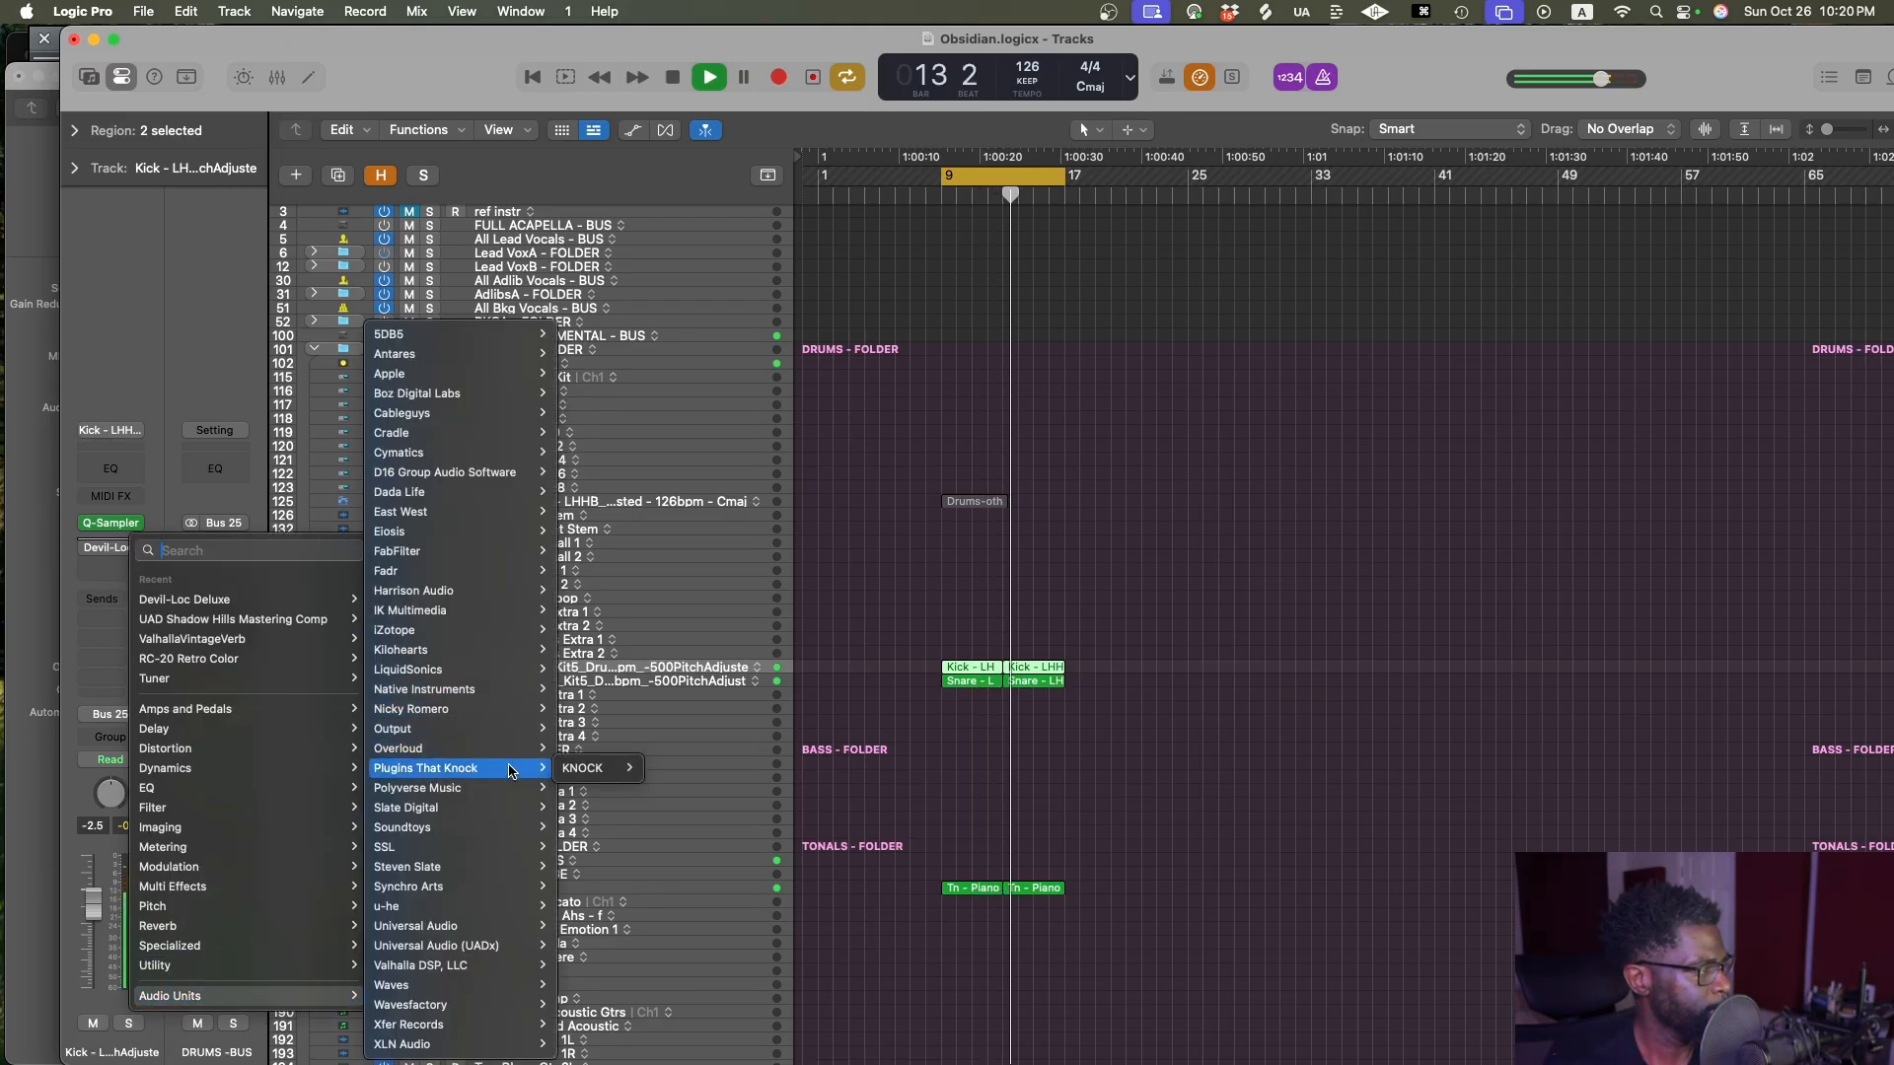
mouse_move(592, 768)
left_click(665, 770)
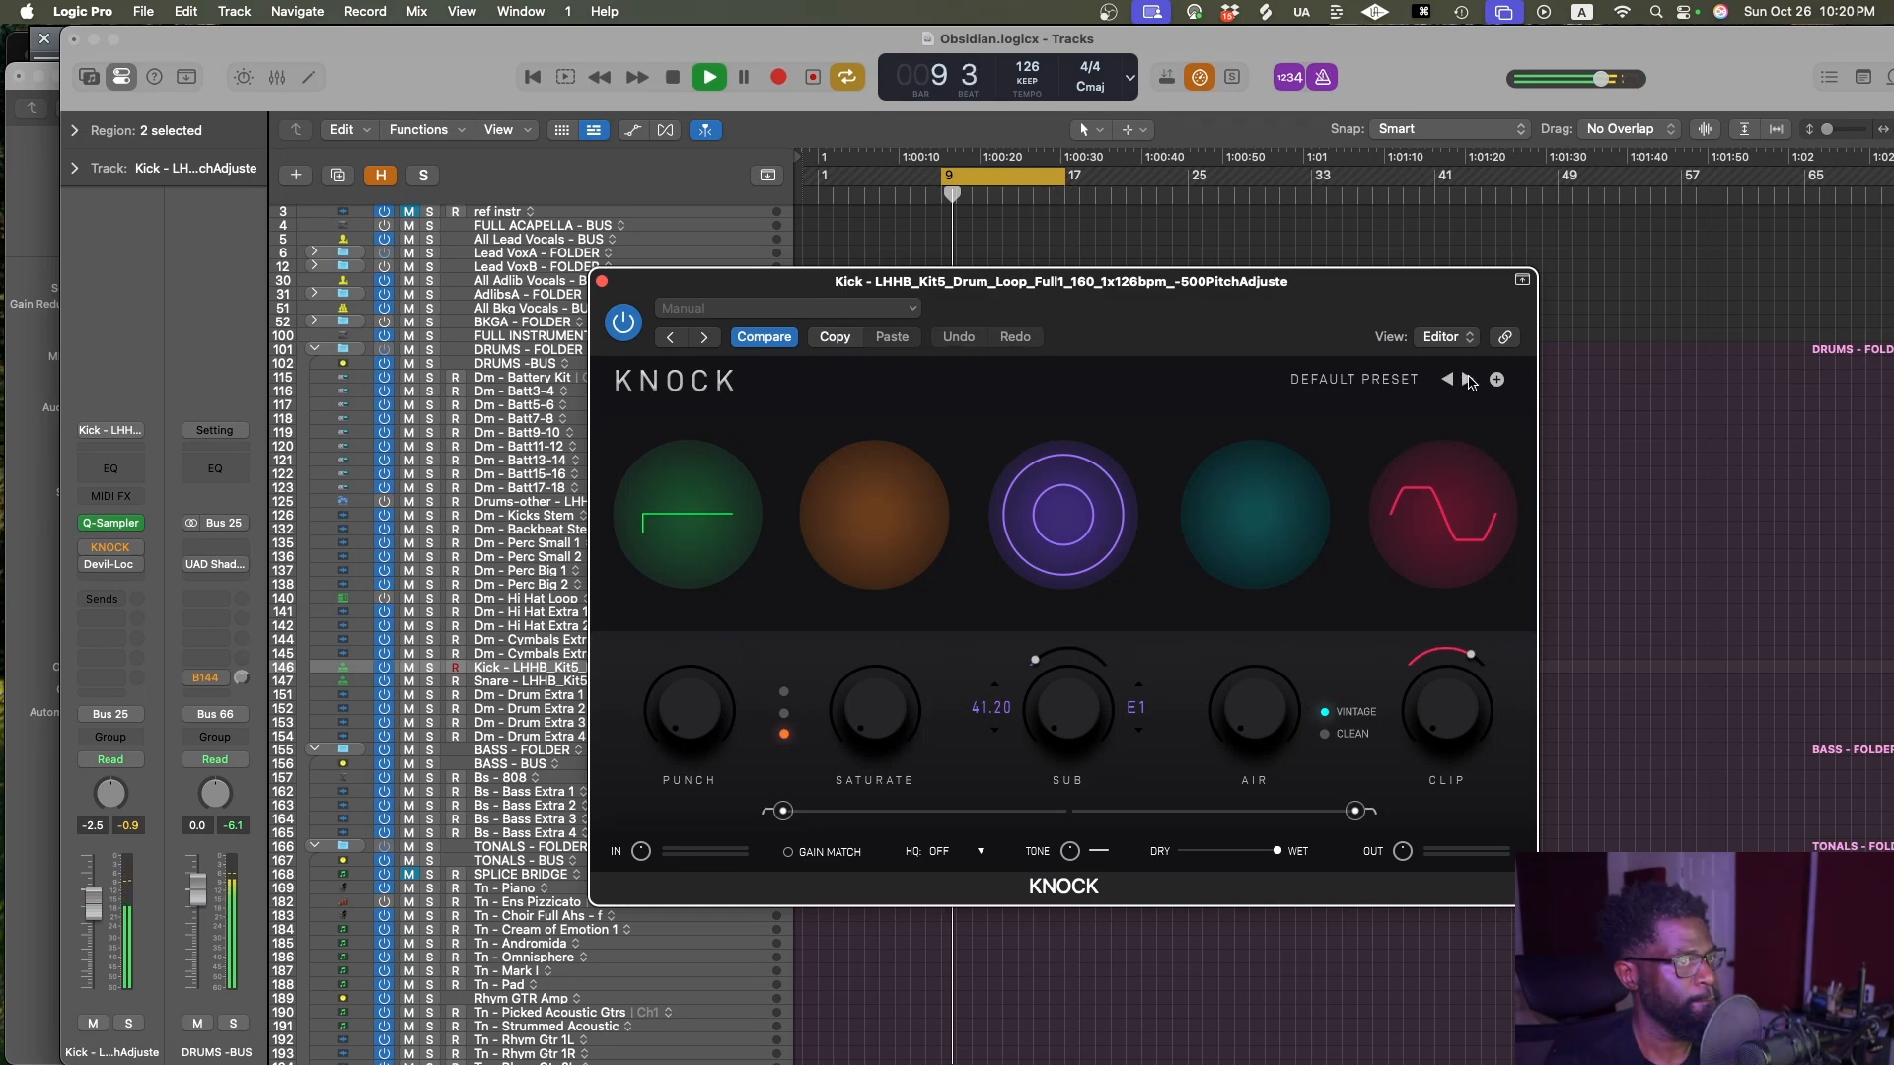
Check KNOCK's preset list, close it, and add a small amount of Punch to the kick
left_click(1371, 381)
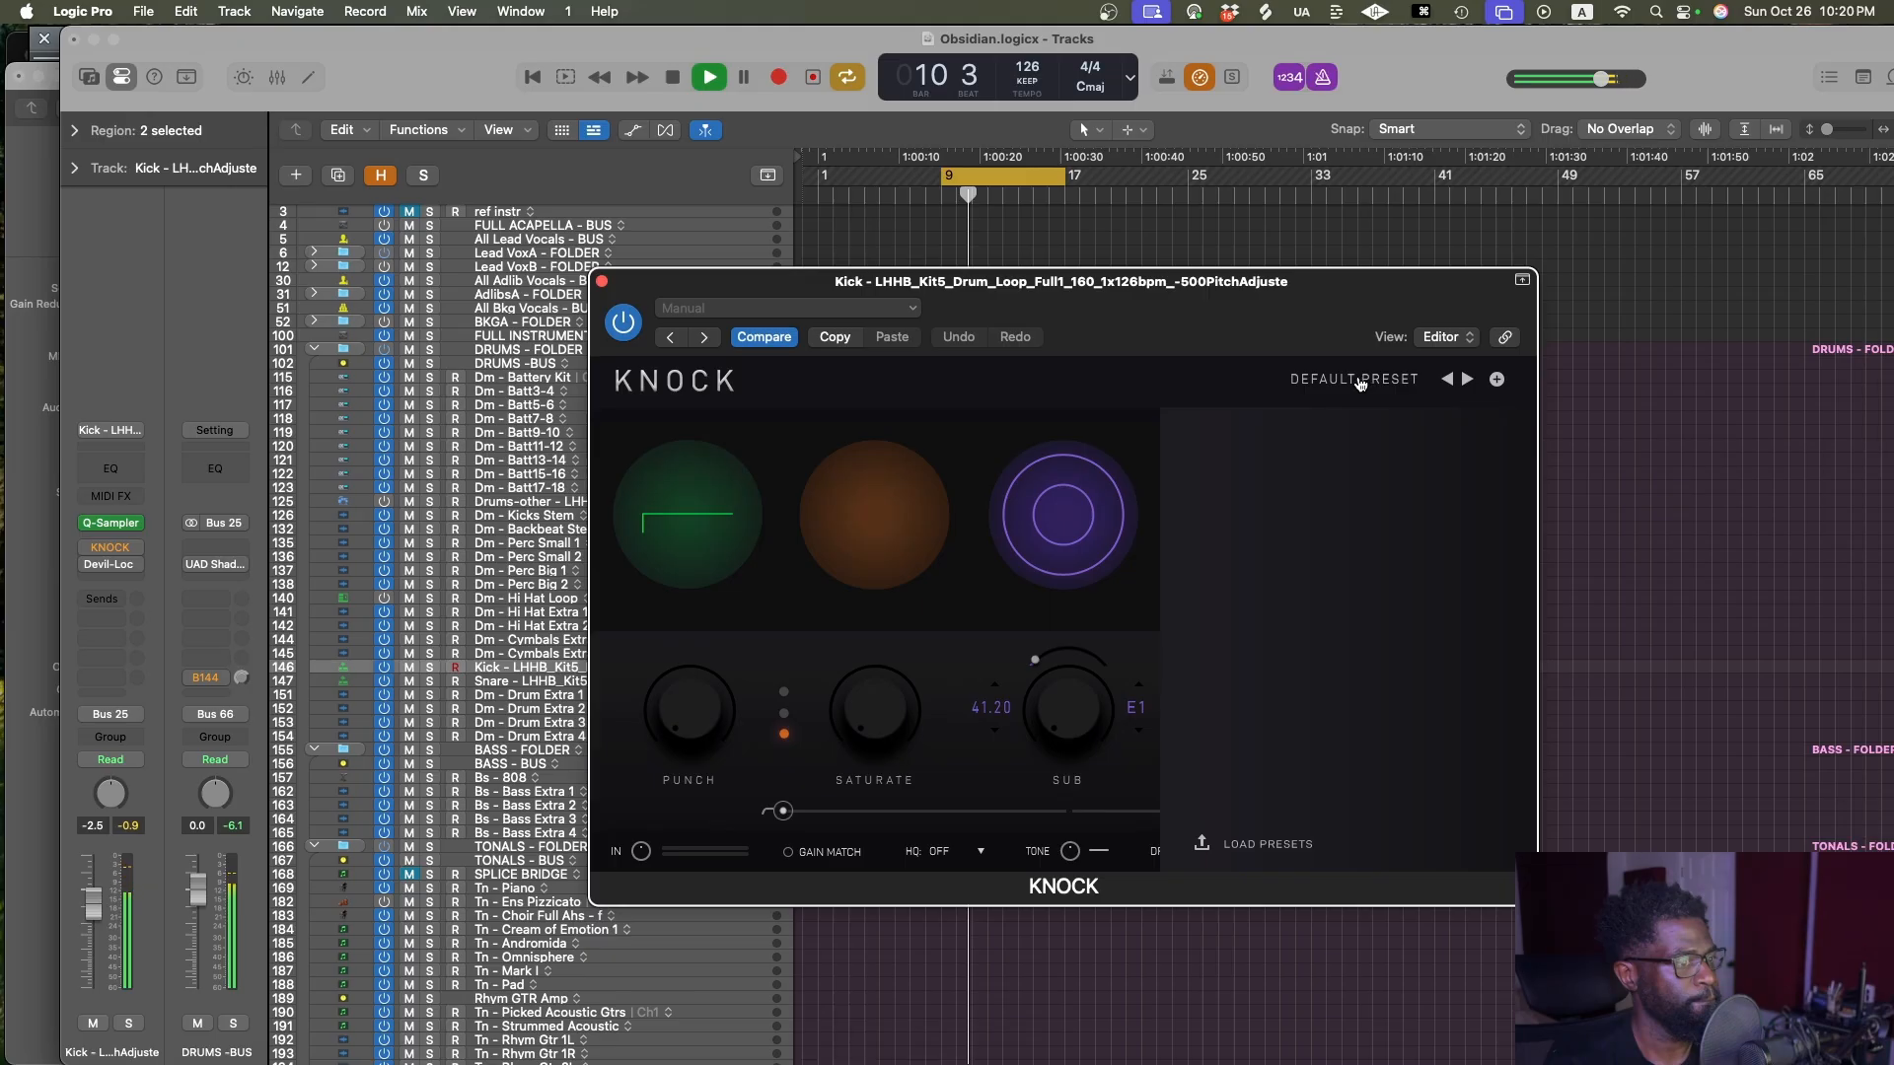
left_click(1371, 381)
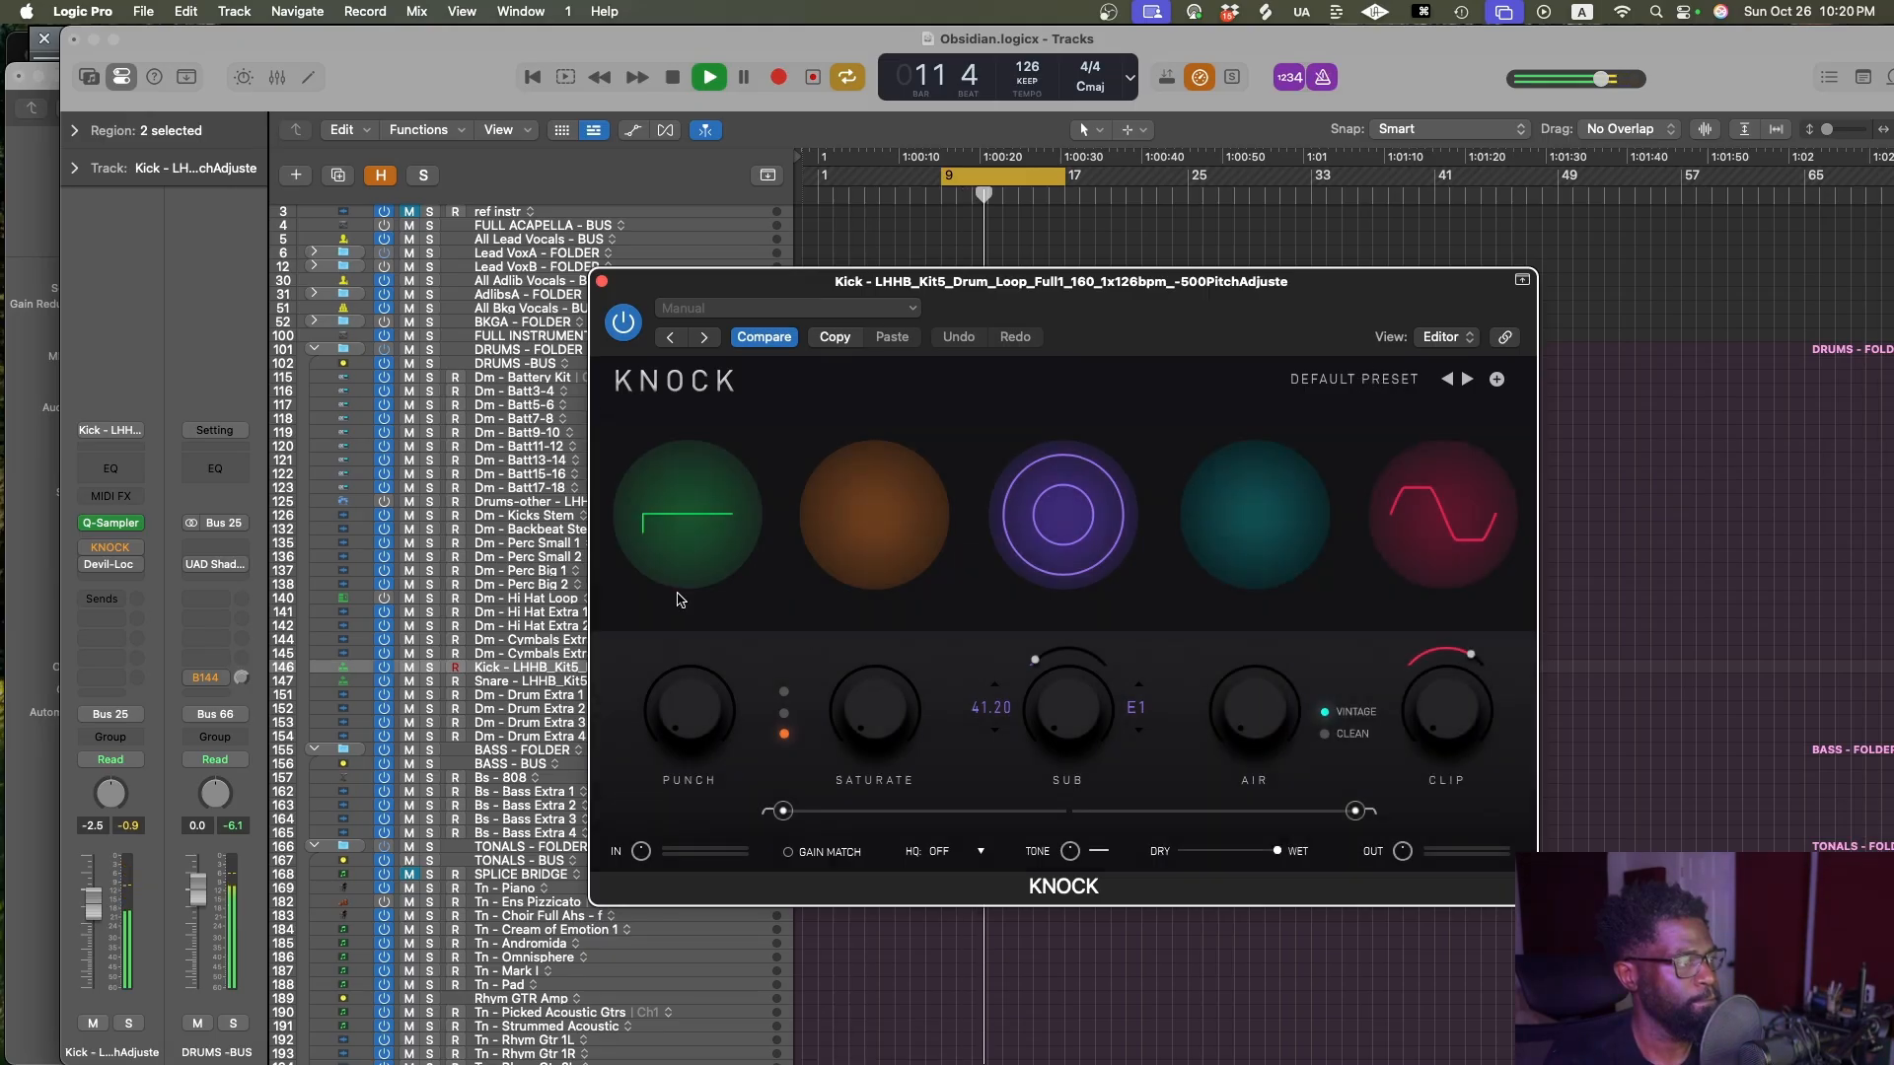
left_click_drag(677, 699, 684, 677)
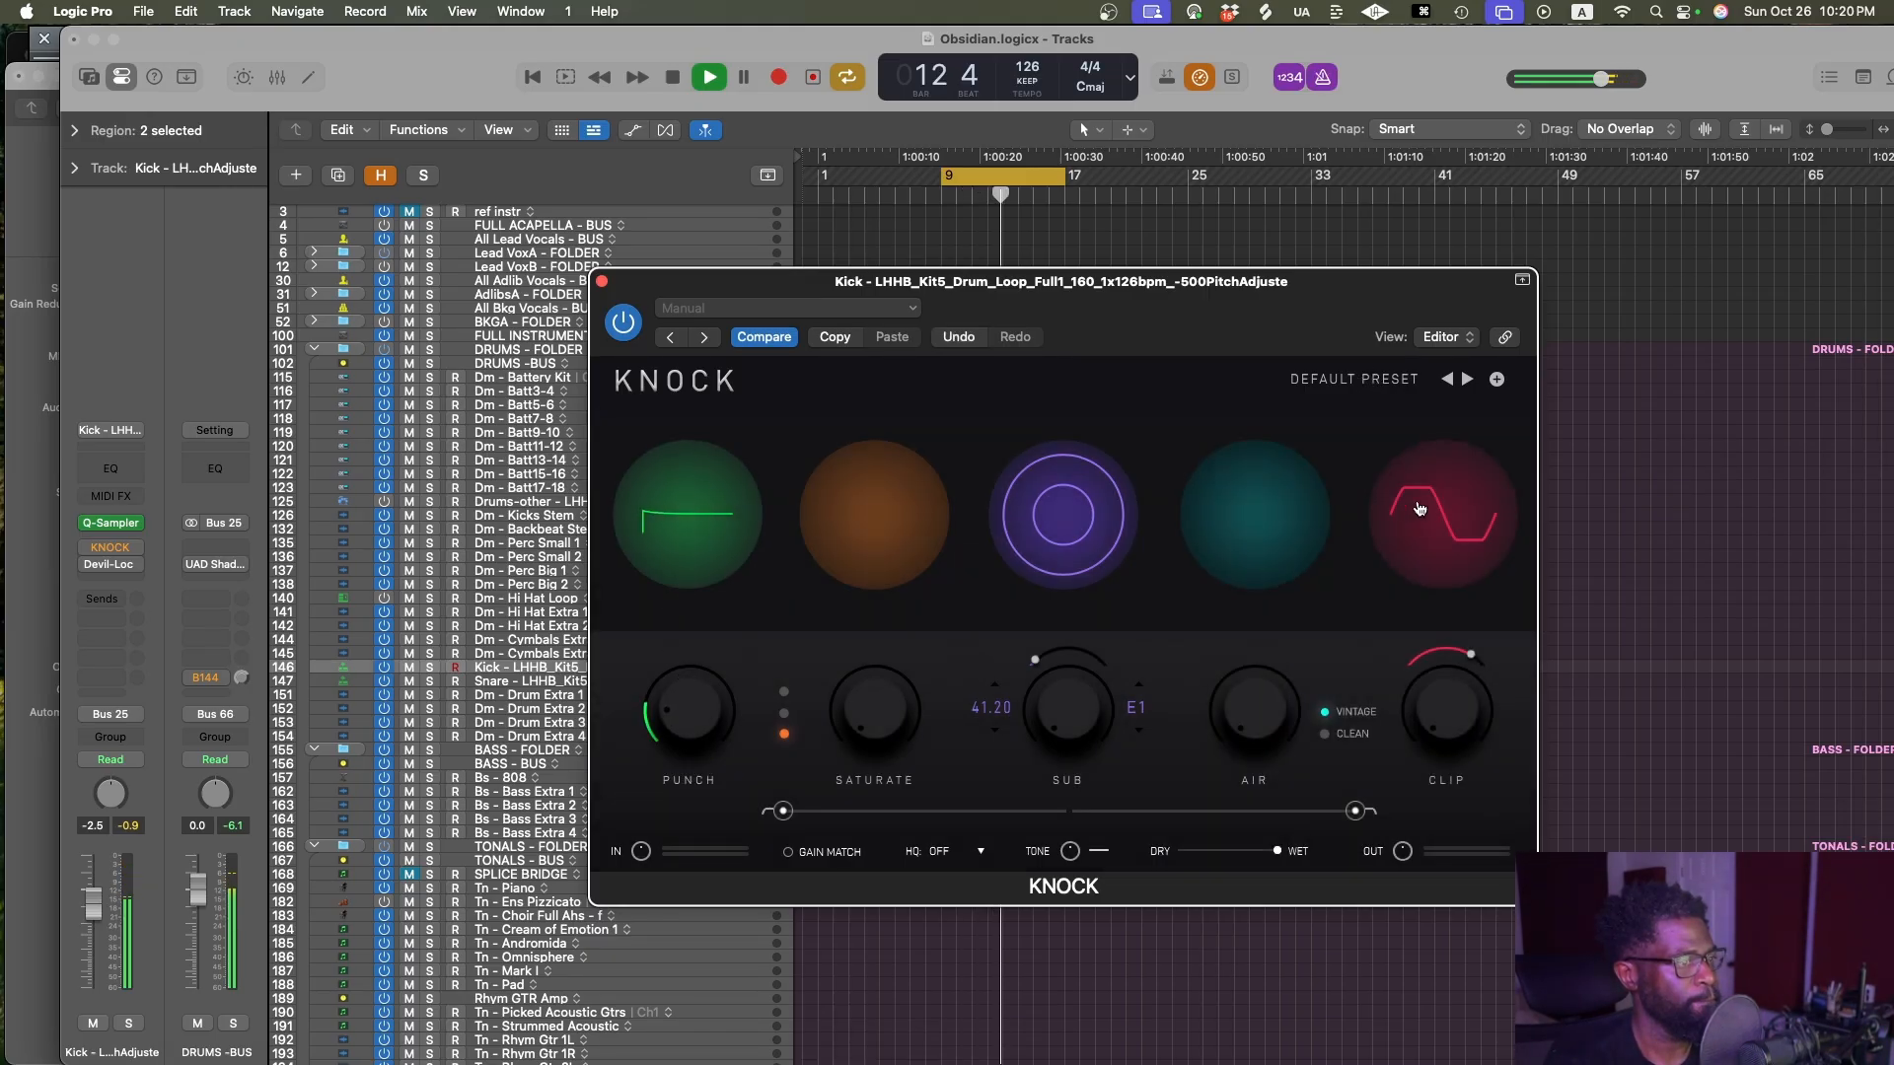
left_click(1338, 381)
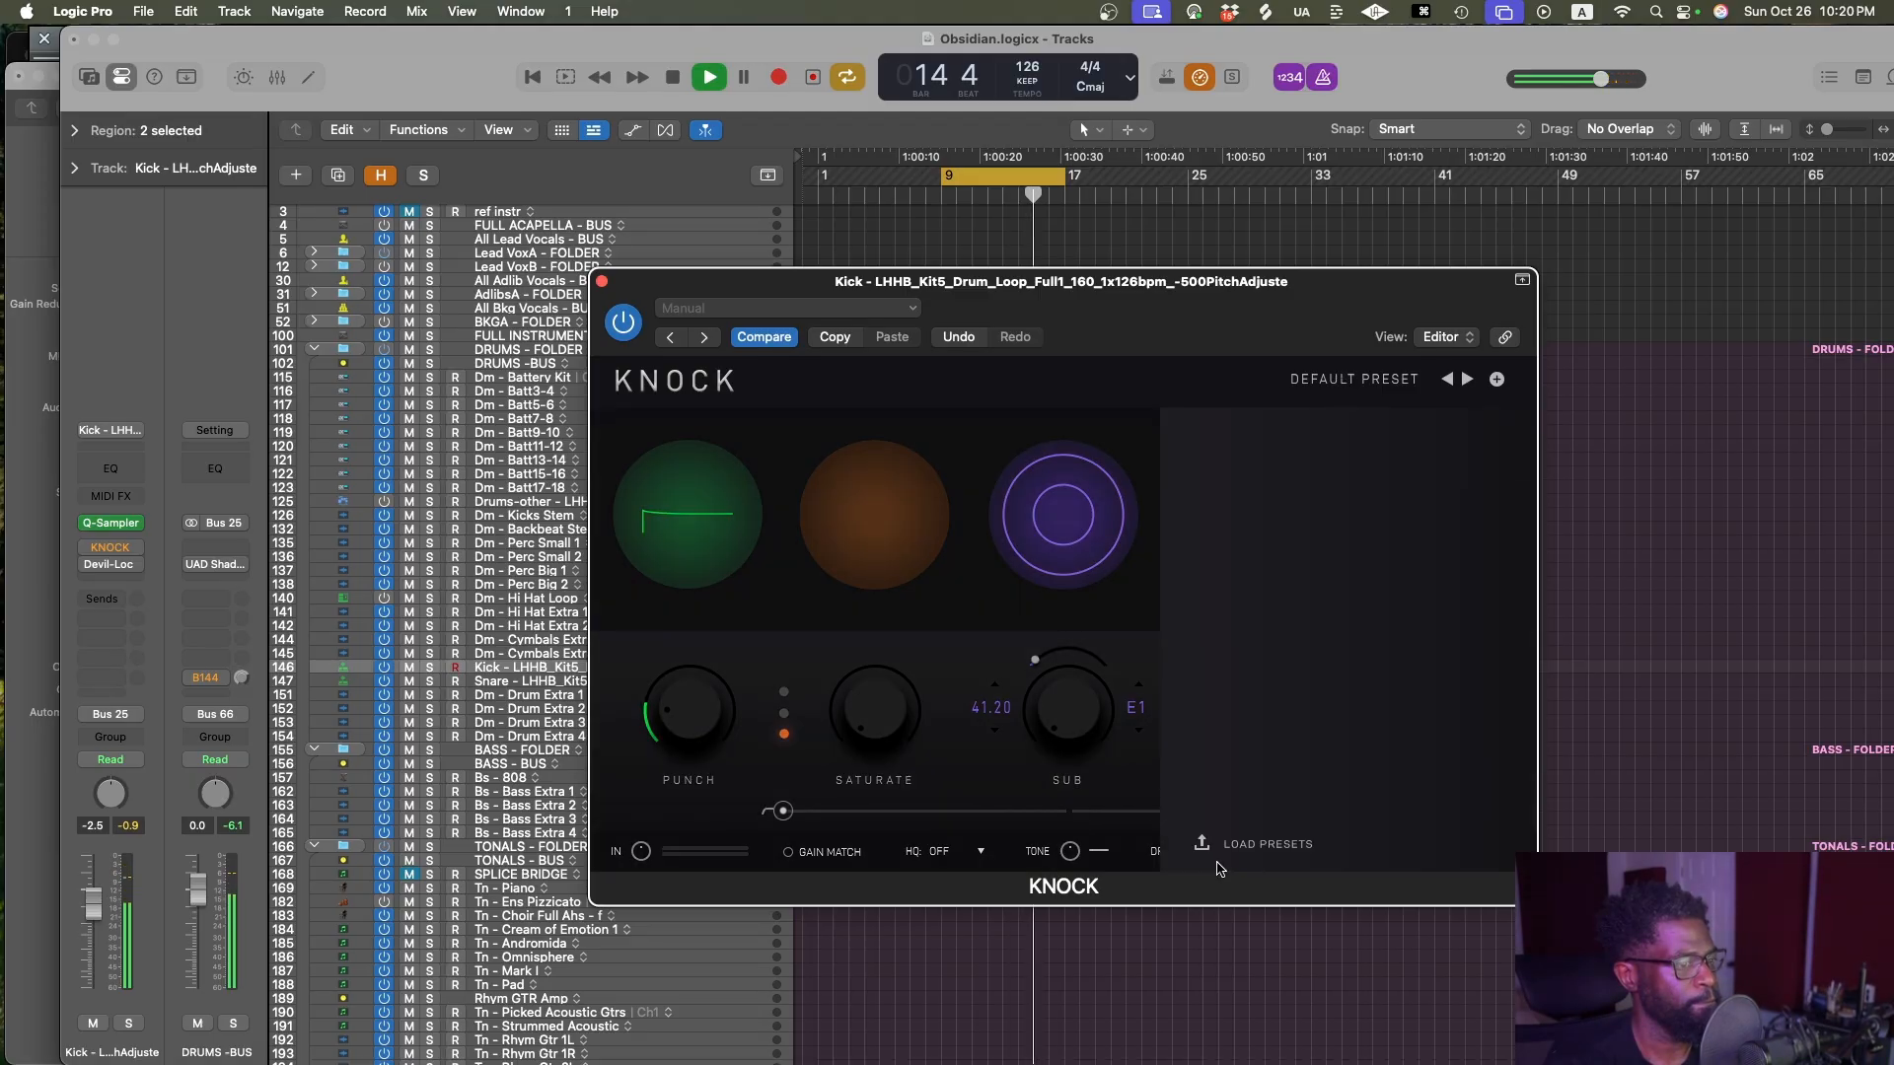
left_click(1204, 845)
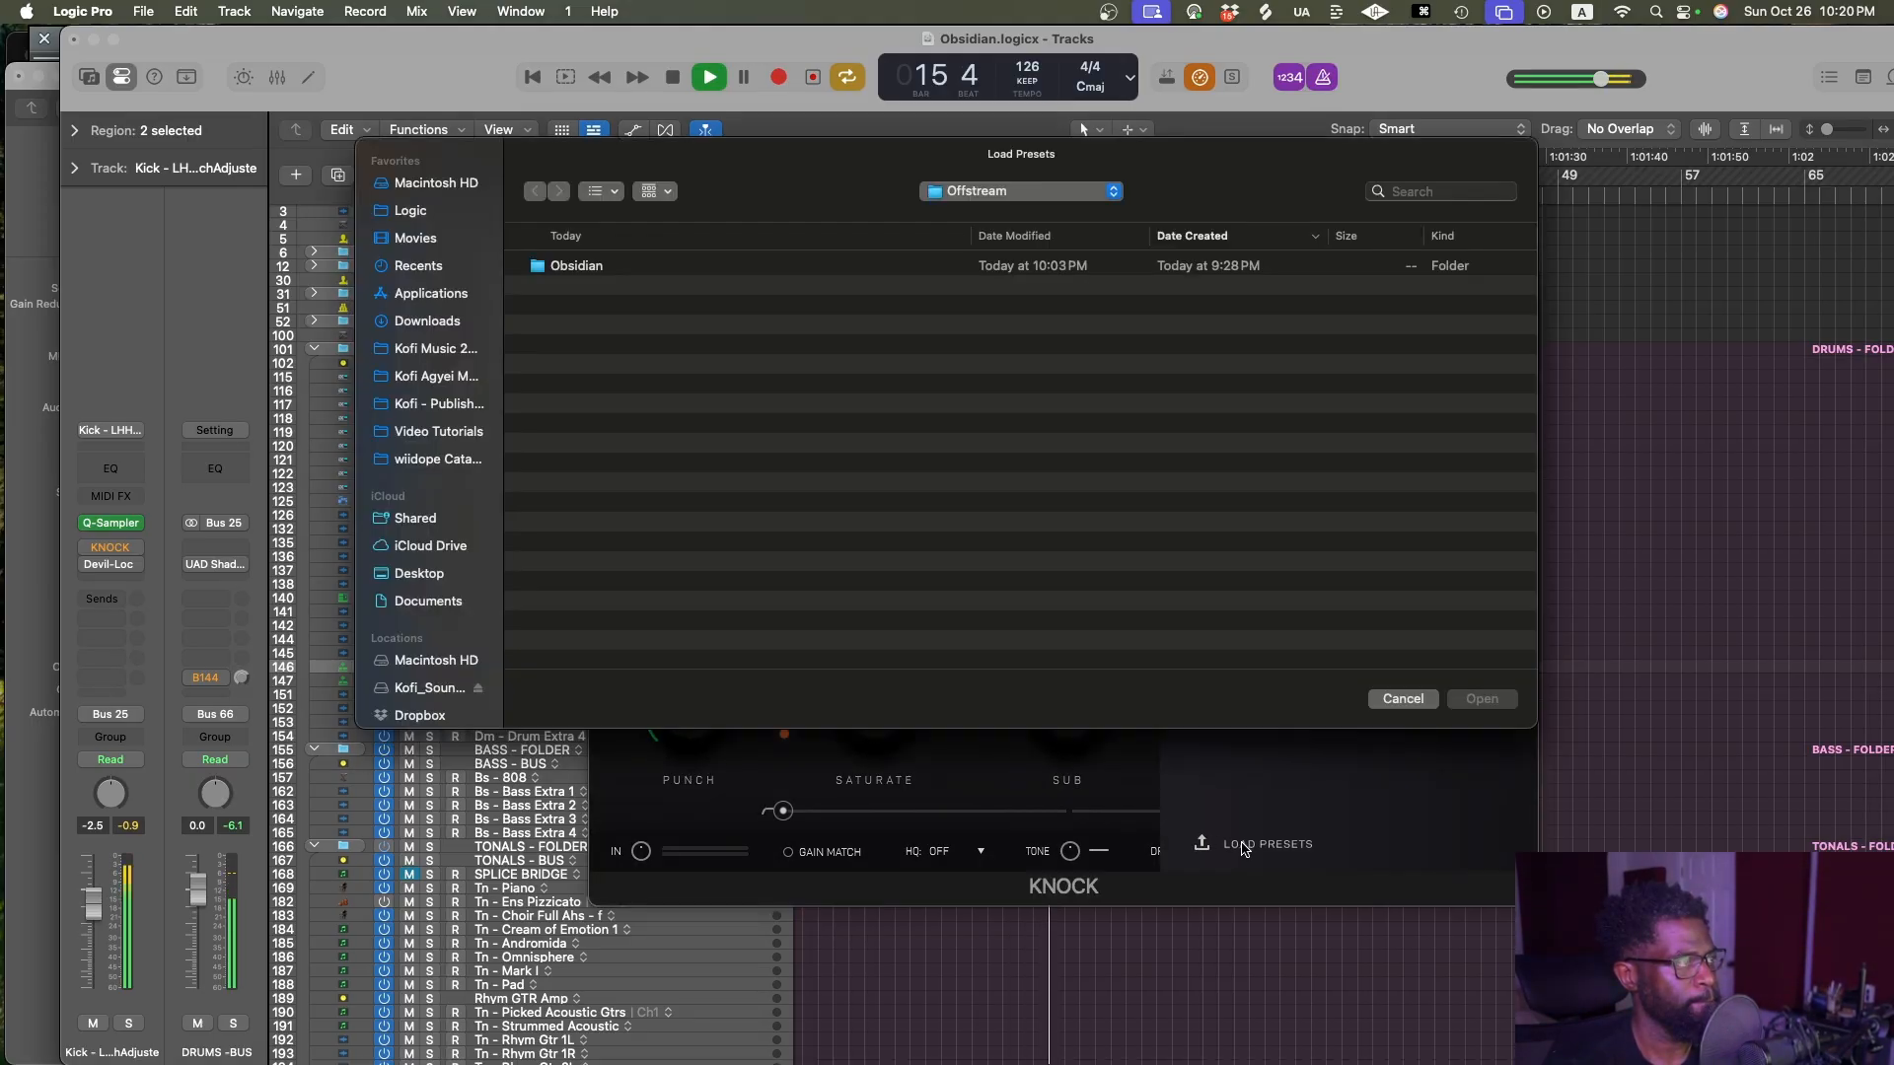
left_click(1404, 699)
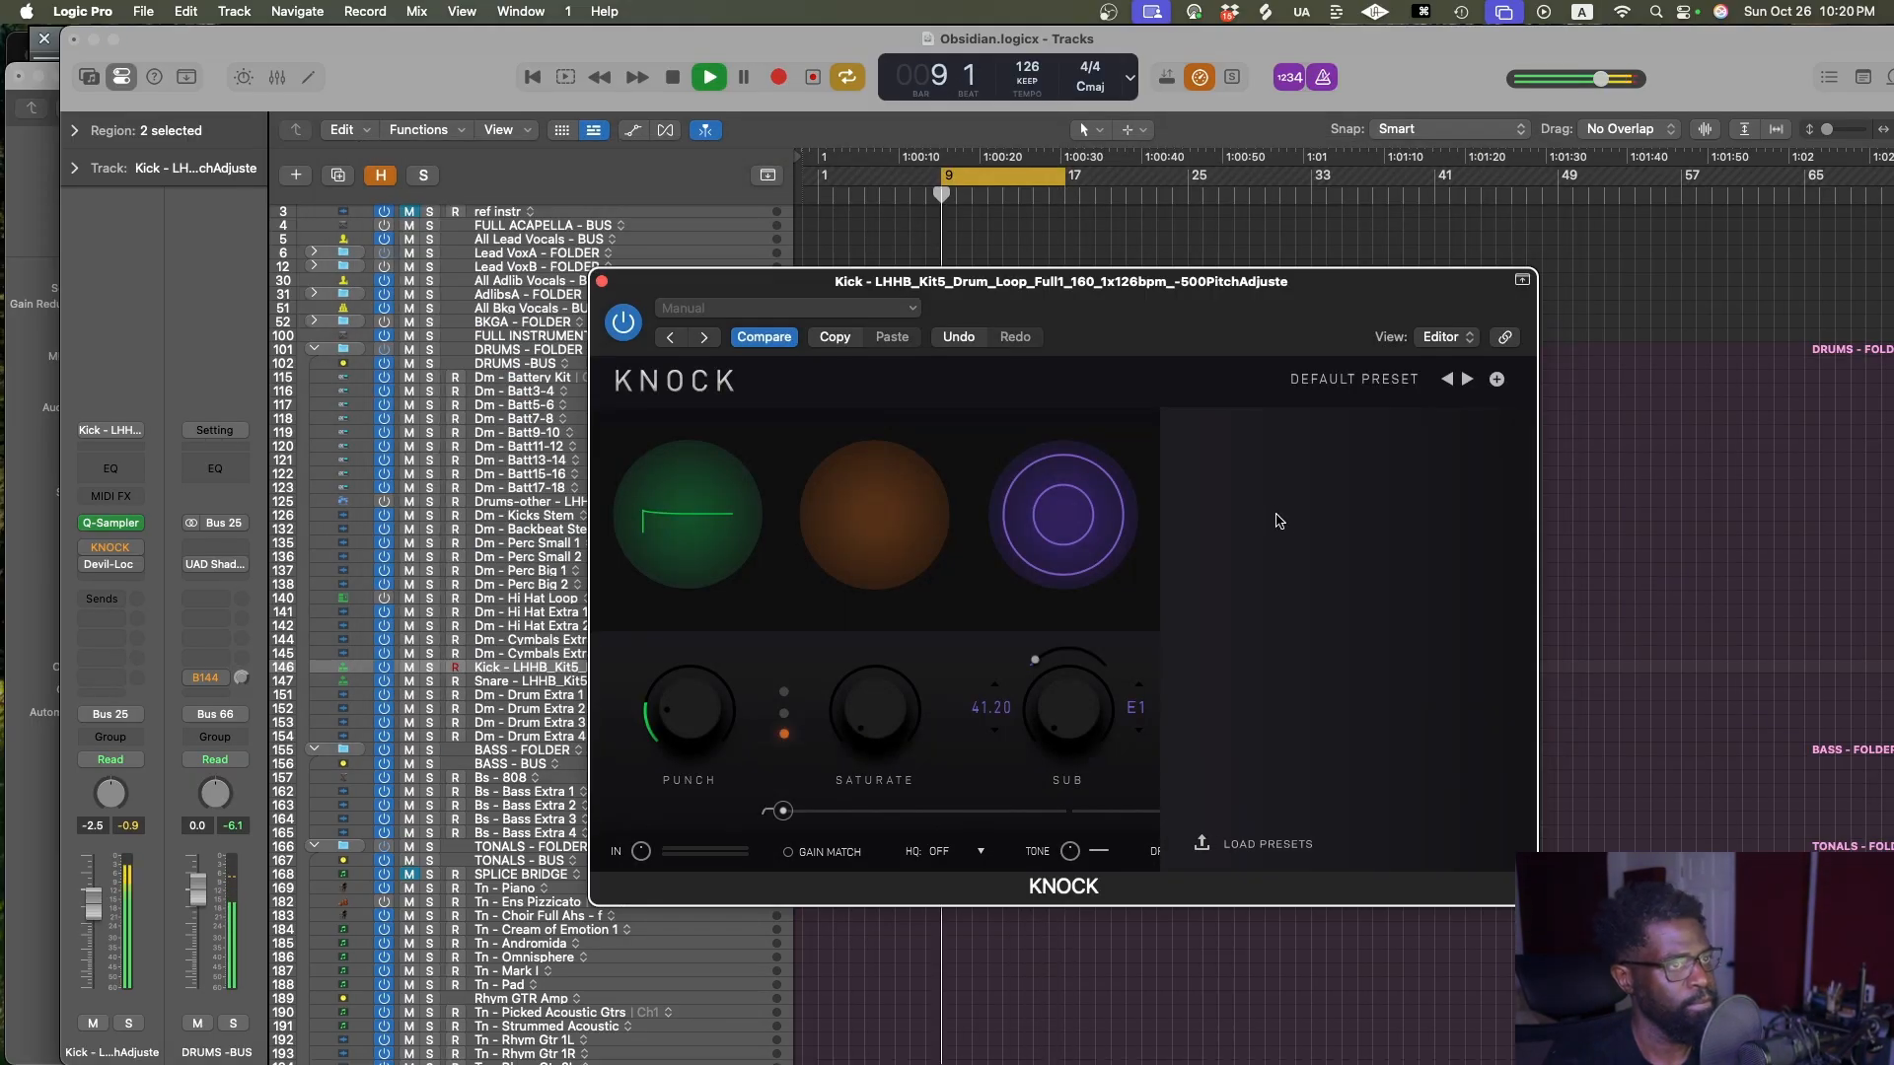
left_click(1382, 383)
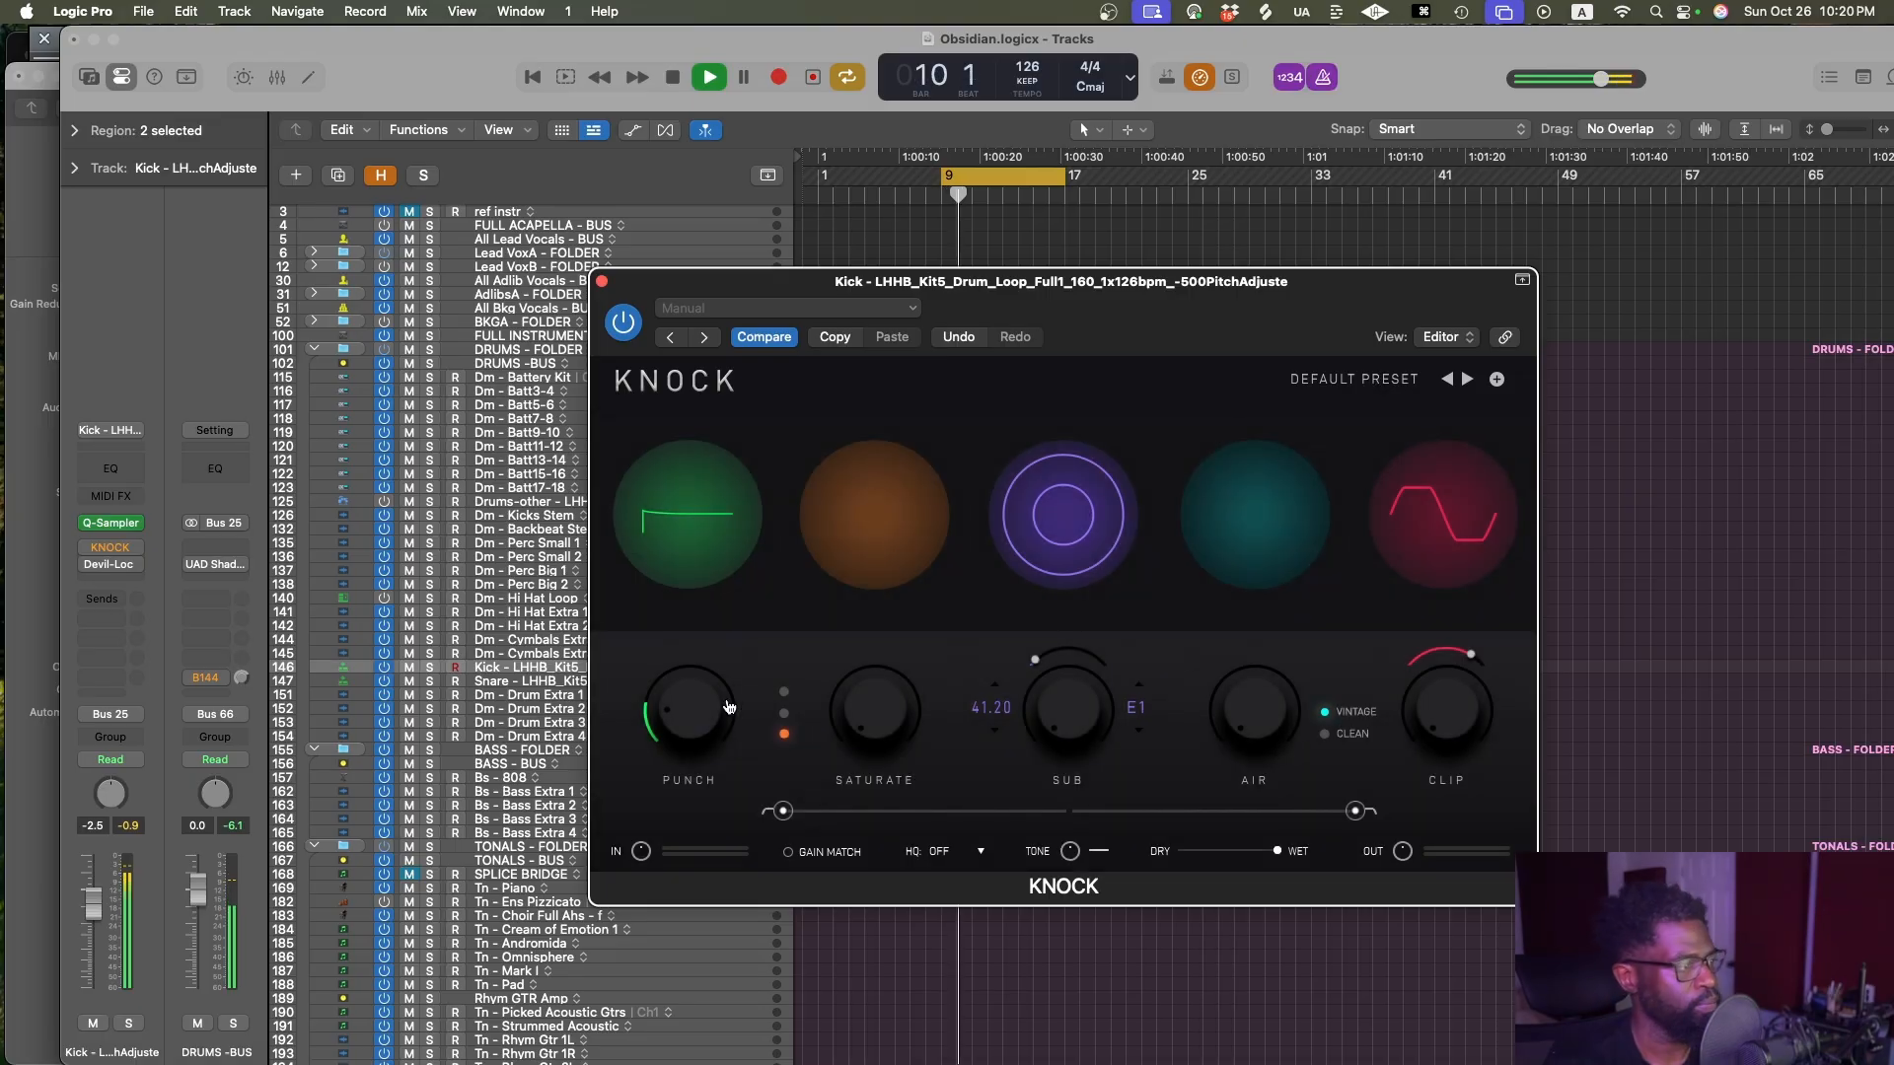
Try stronger Saturate, Punch and Clip amounts in the kick's KNOCK plug-in during playback, then stop the loop
left_click_drag(892, 693, 892, 665)
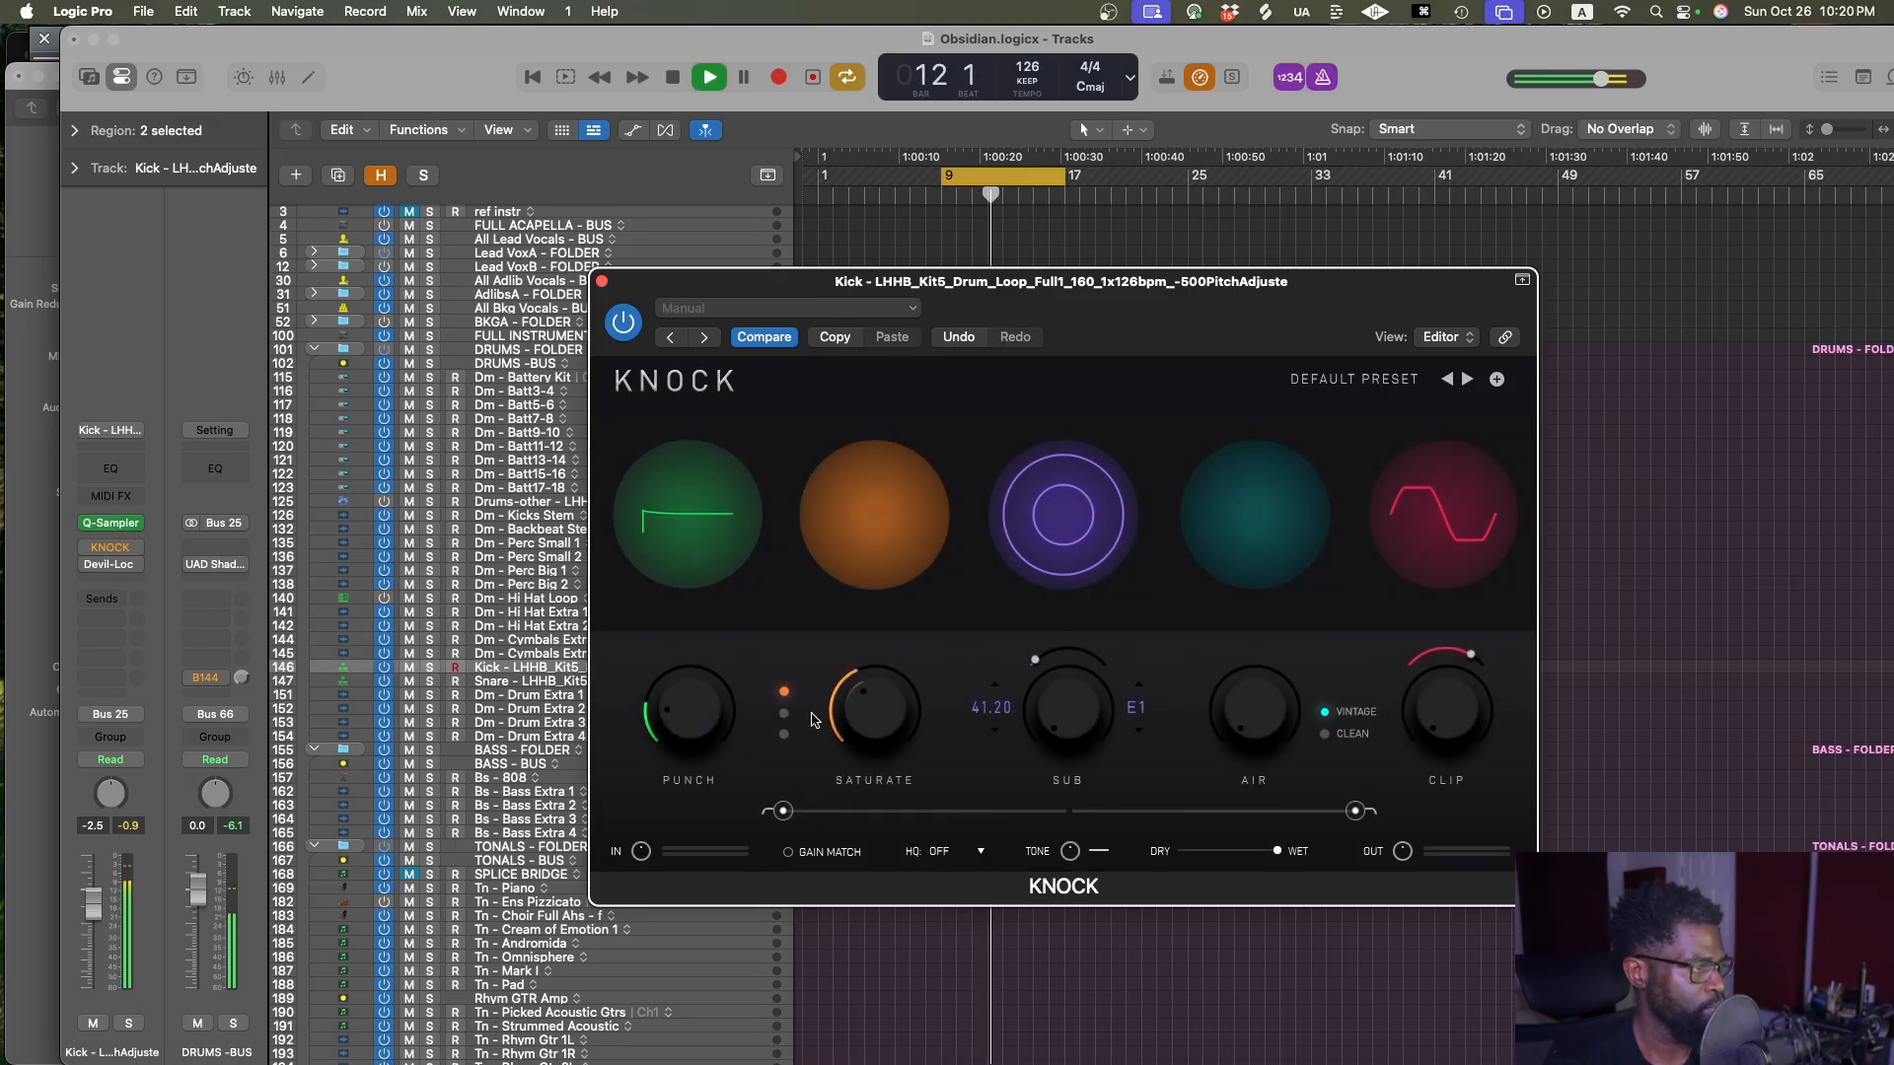
left_click_drag(708, 727, 738, 596)
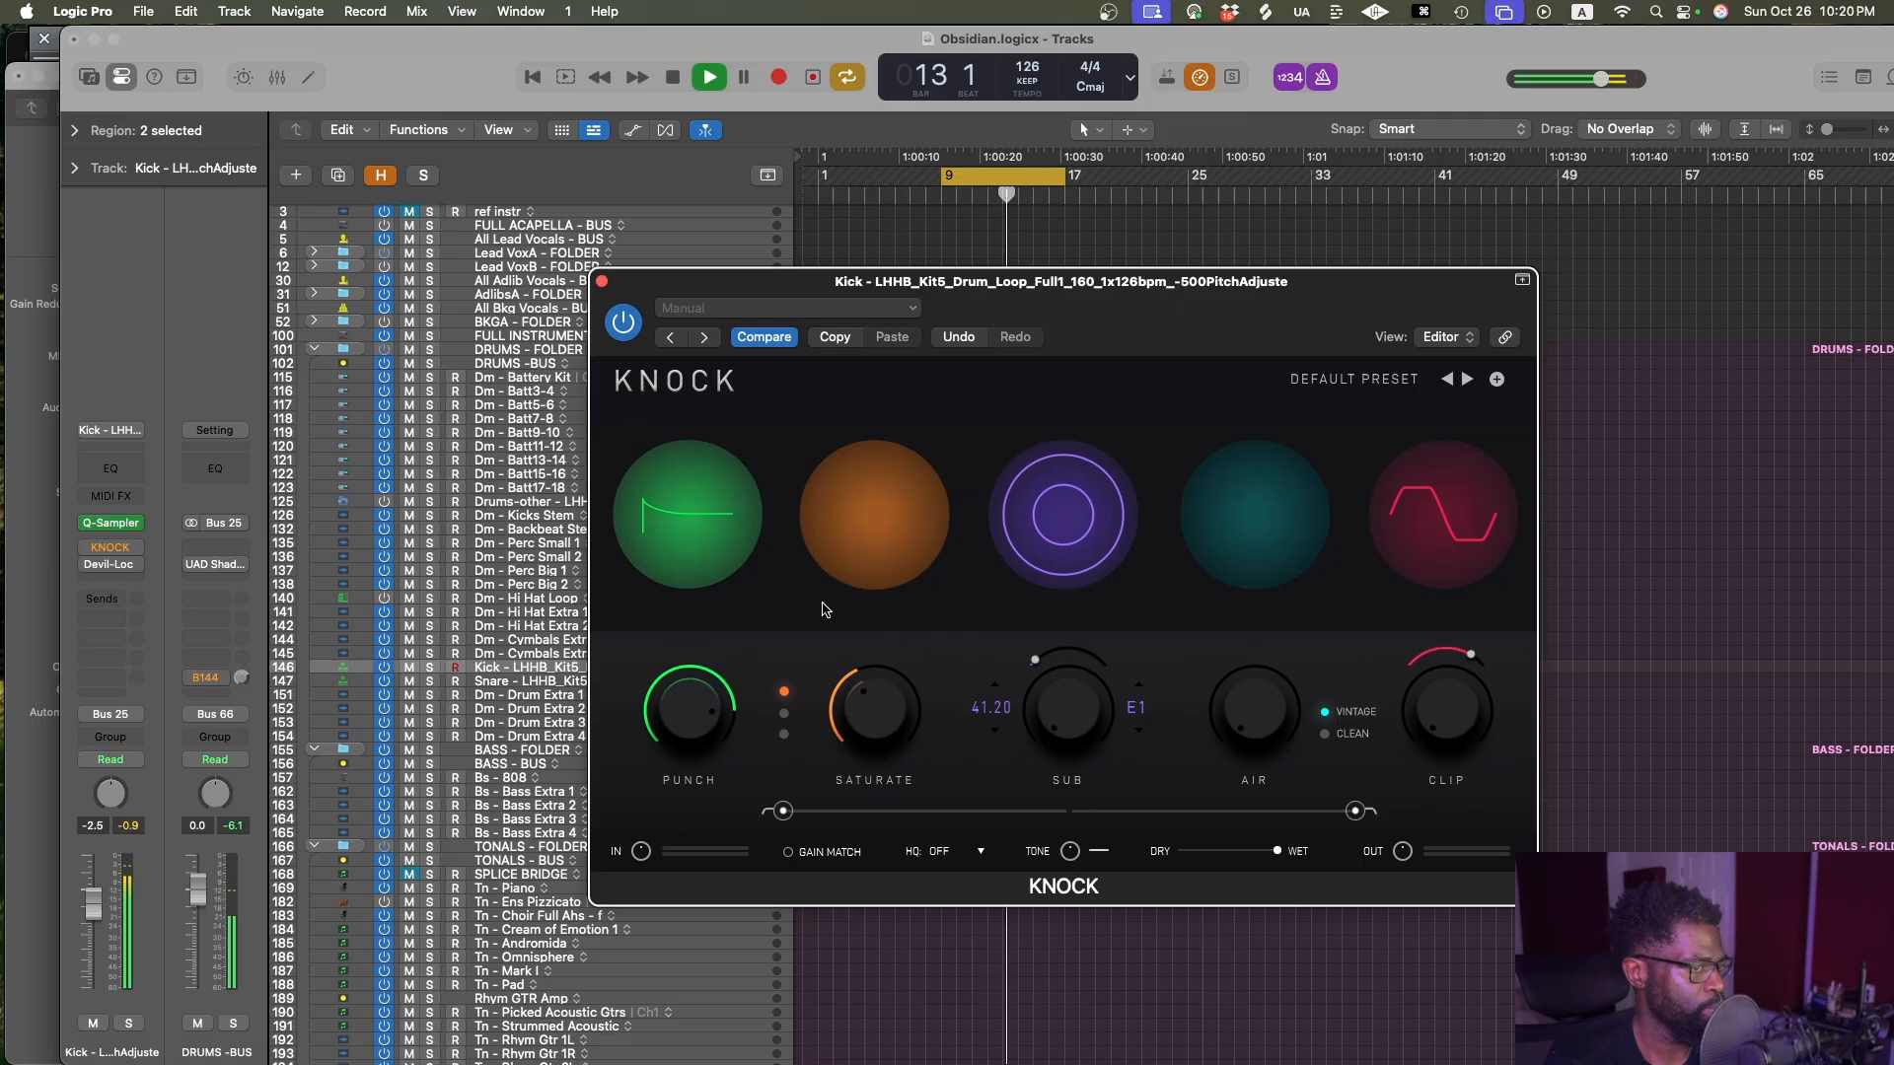
left_click_drag(1442, 730, 1442, 598)
key("space")
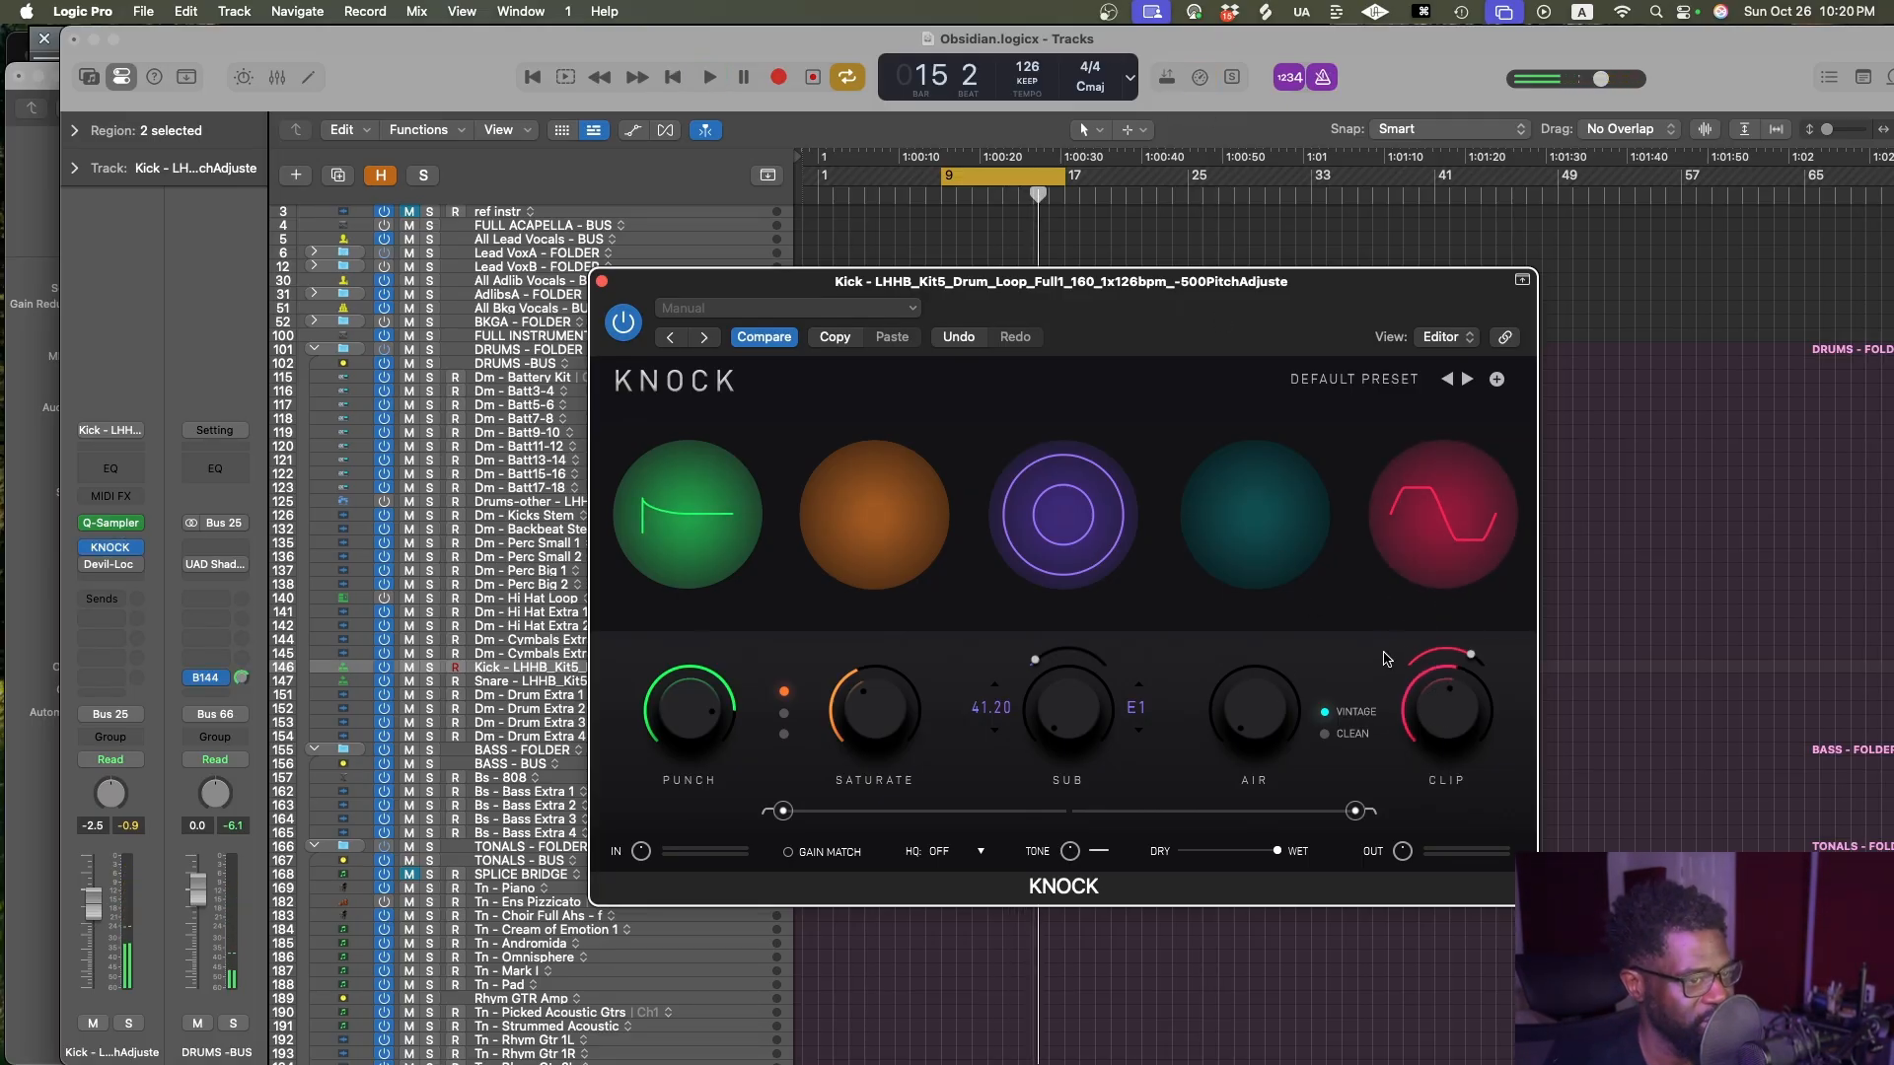
Replay the loop and set the kick's KNOCK to Punch 27, Clip 9.7 and light Saturate in its third mode
left_click_drag(1045, 281, 1109, 287)
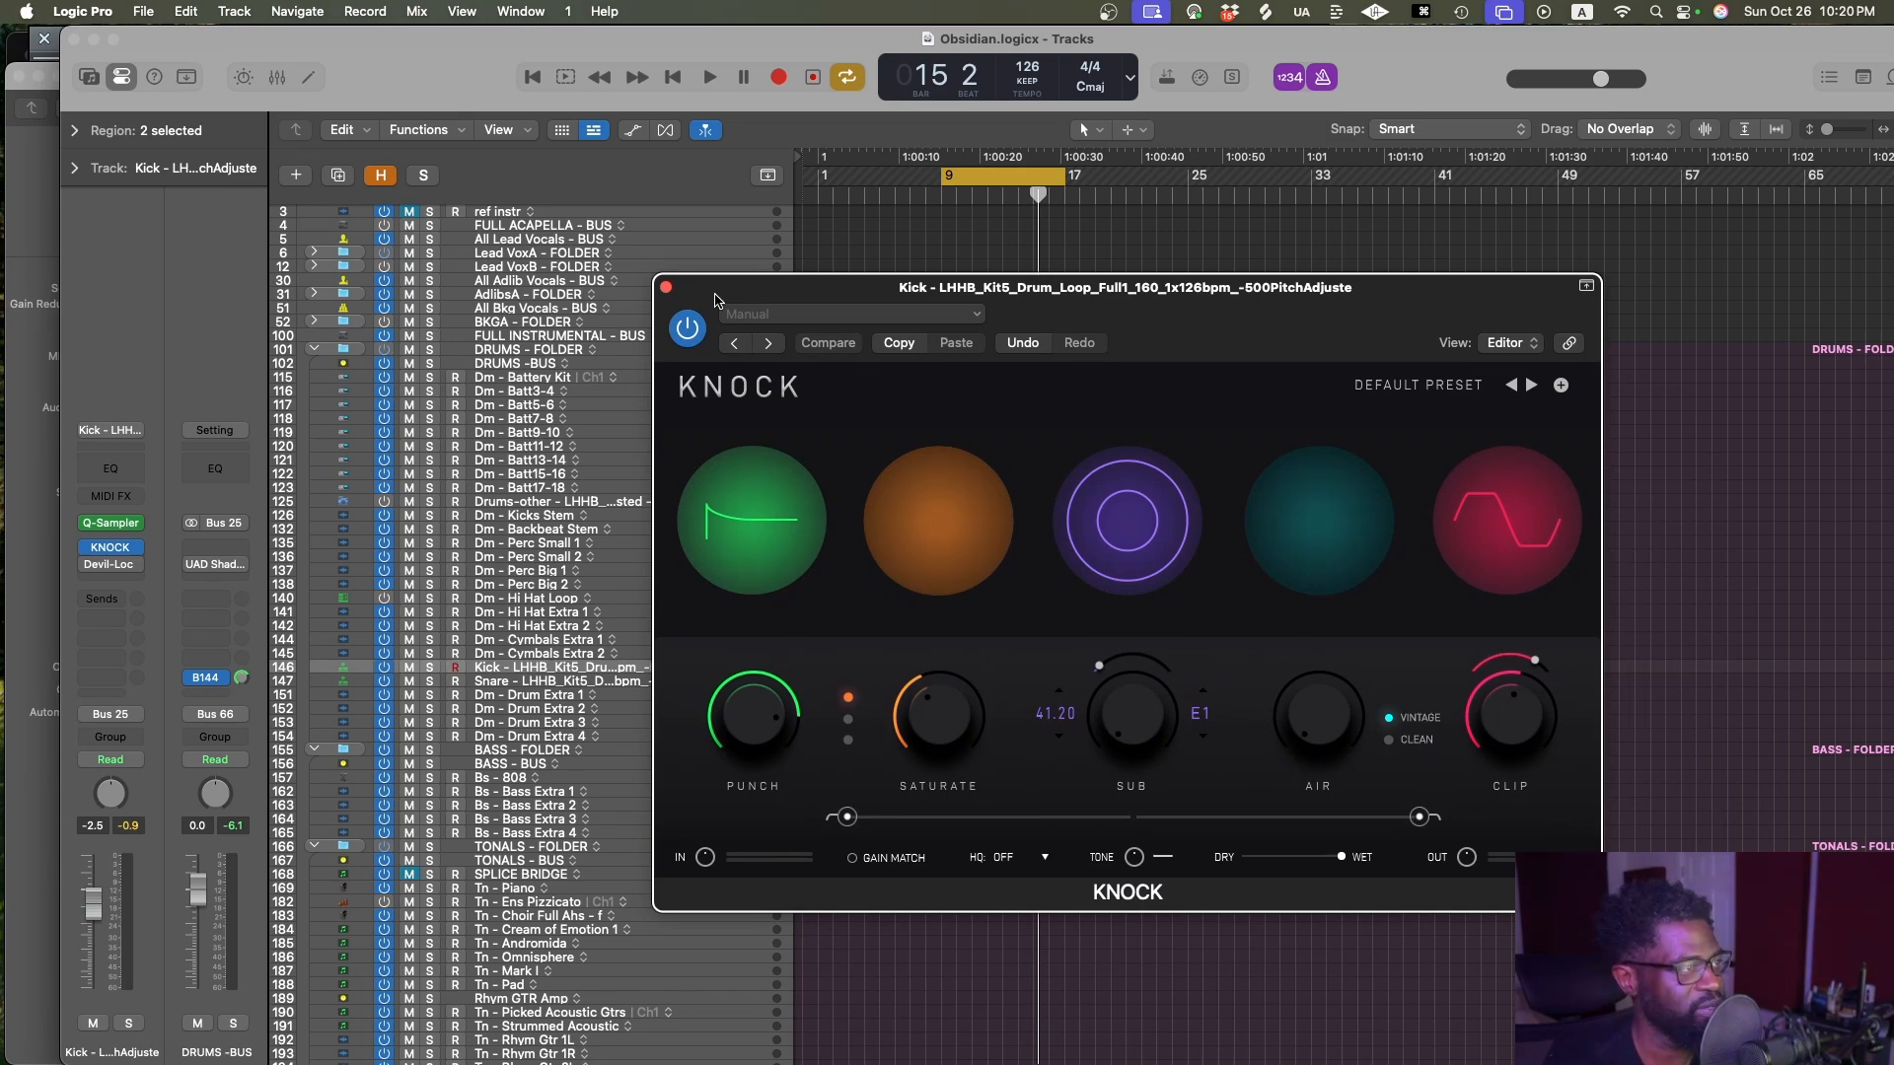
key("space")
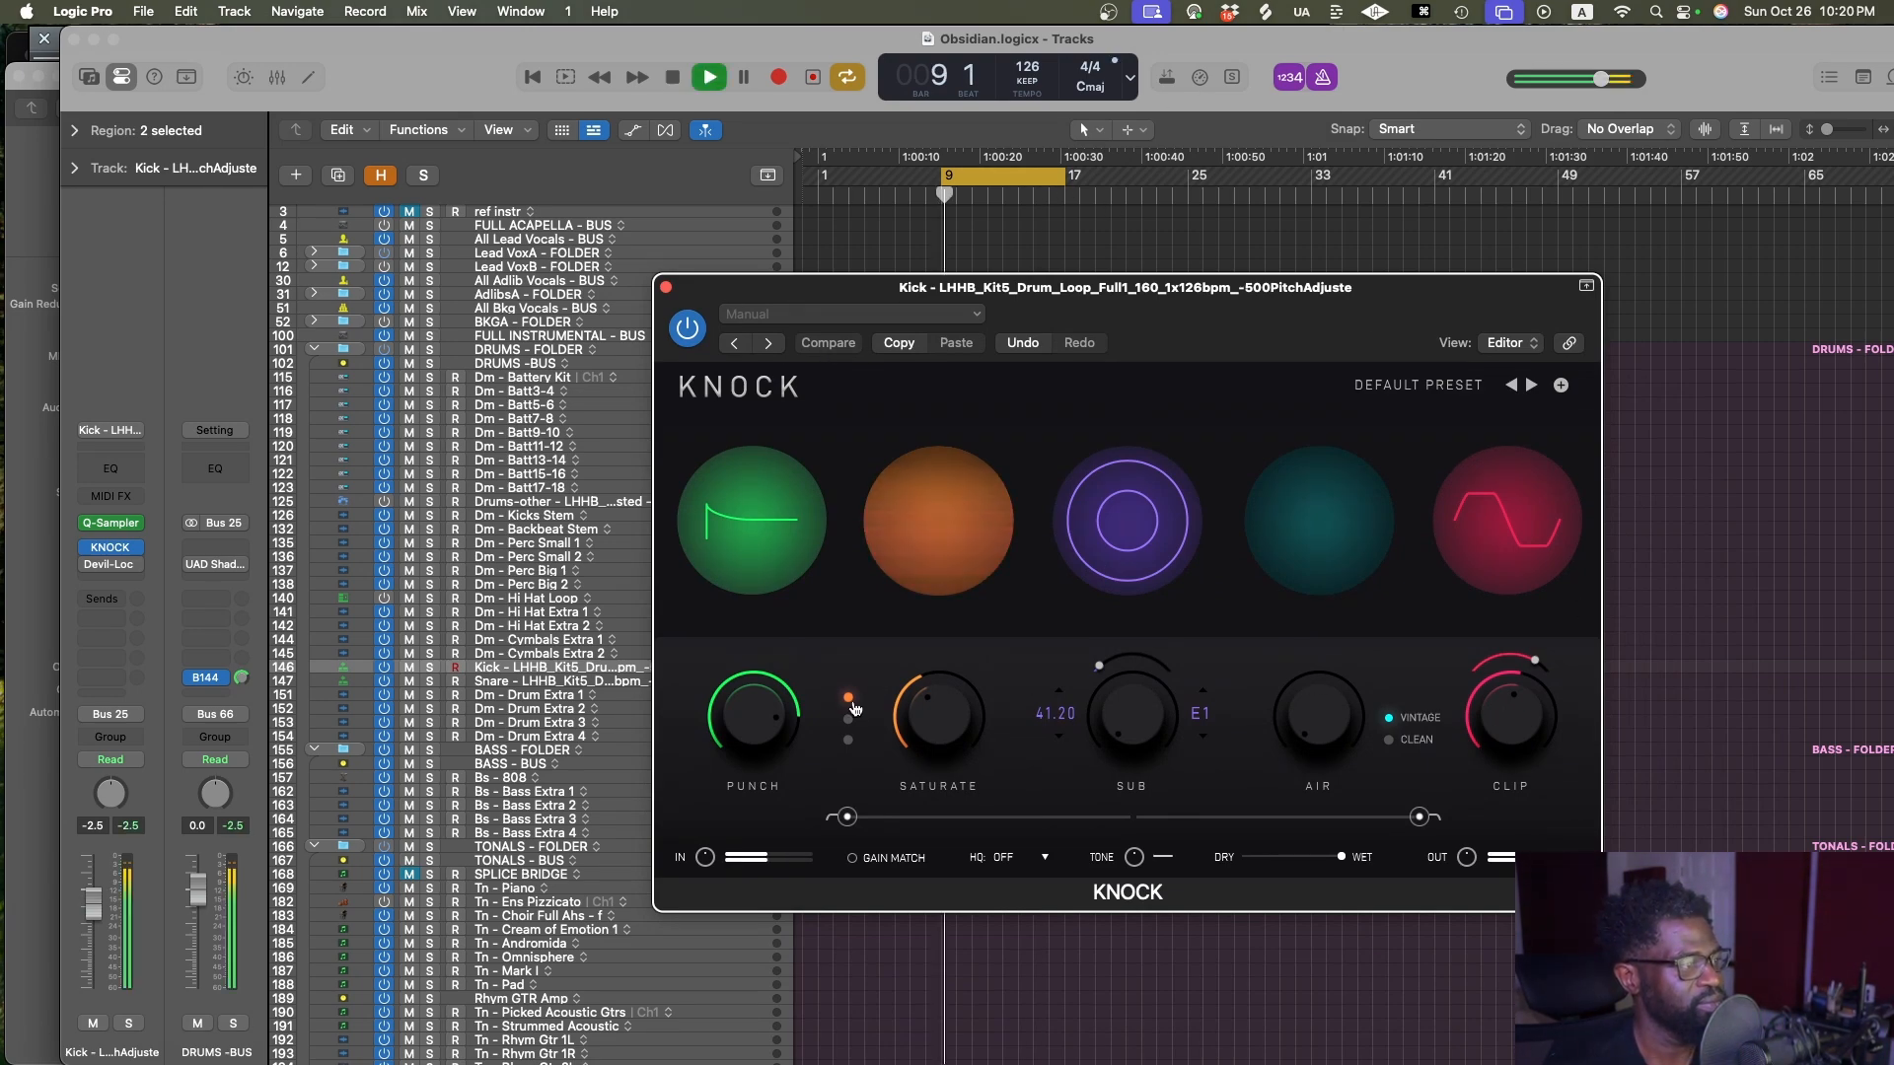
left_click_drag(936, 715, 934, 740)
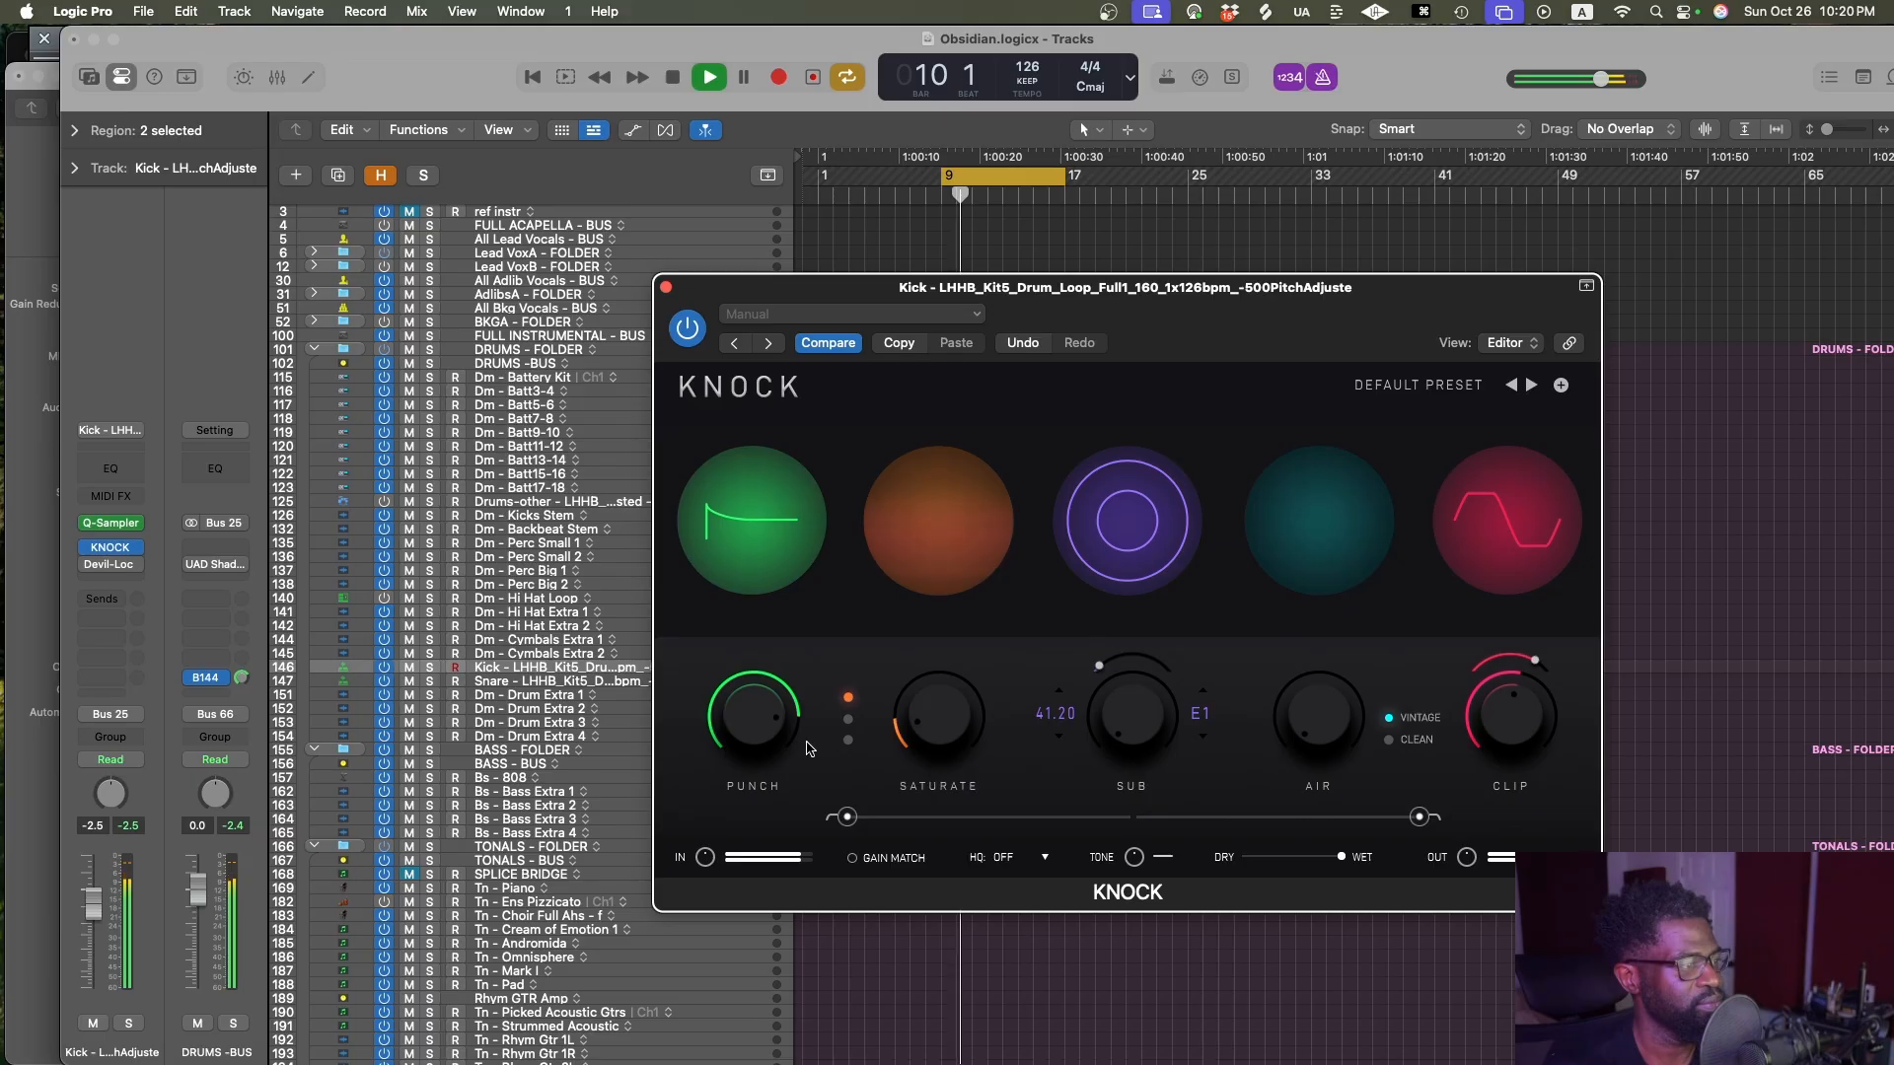
left_click_drag(758, 720, 776, 852)
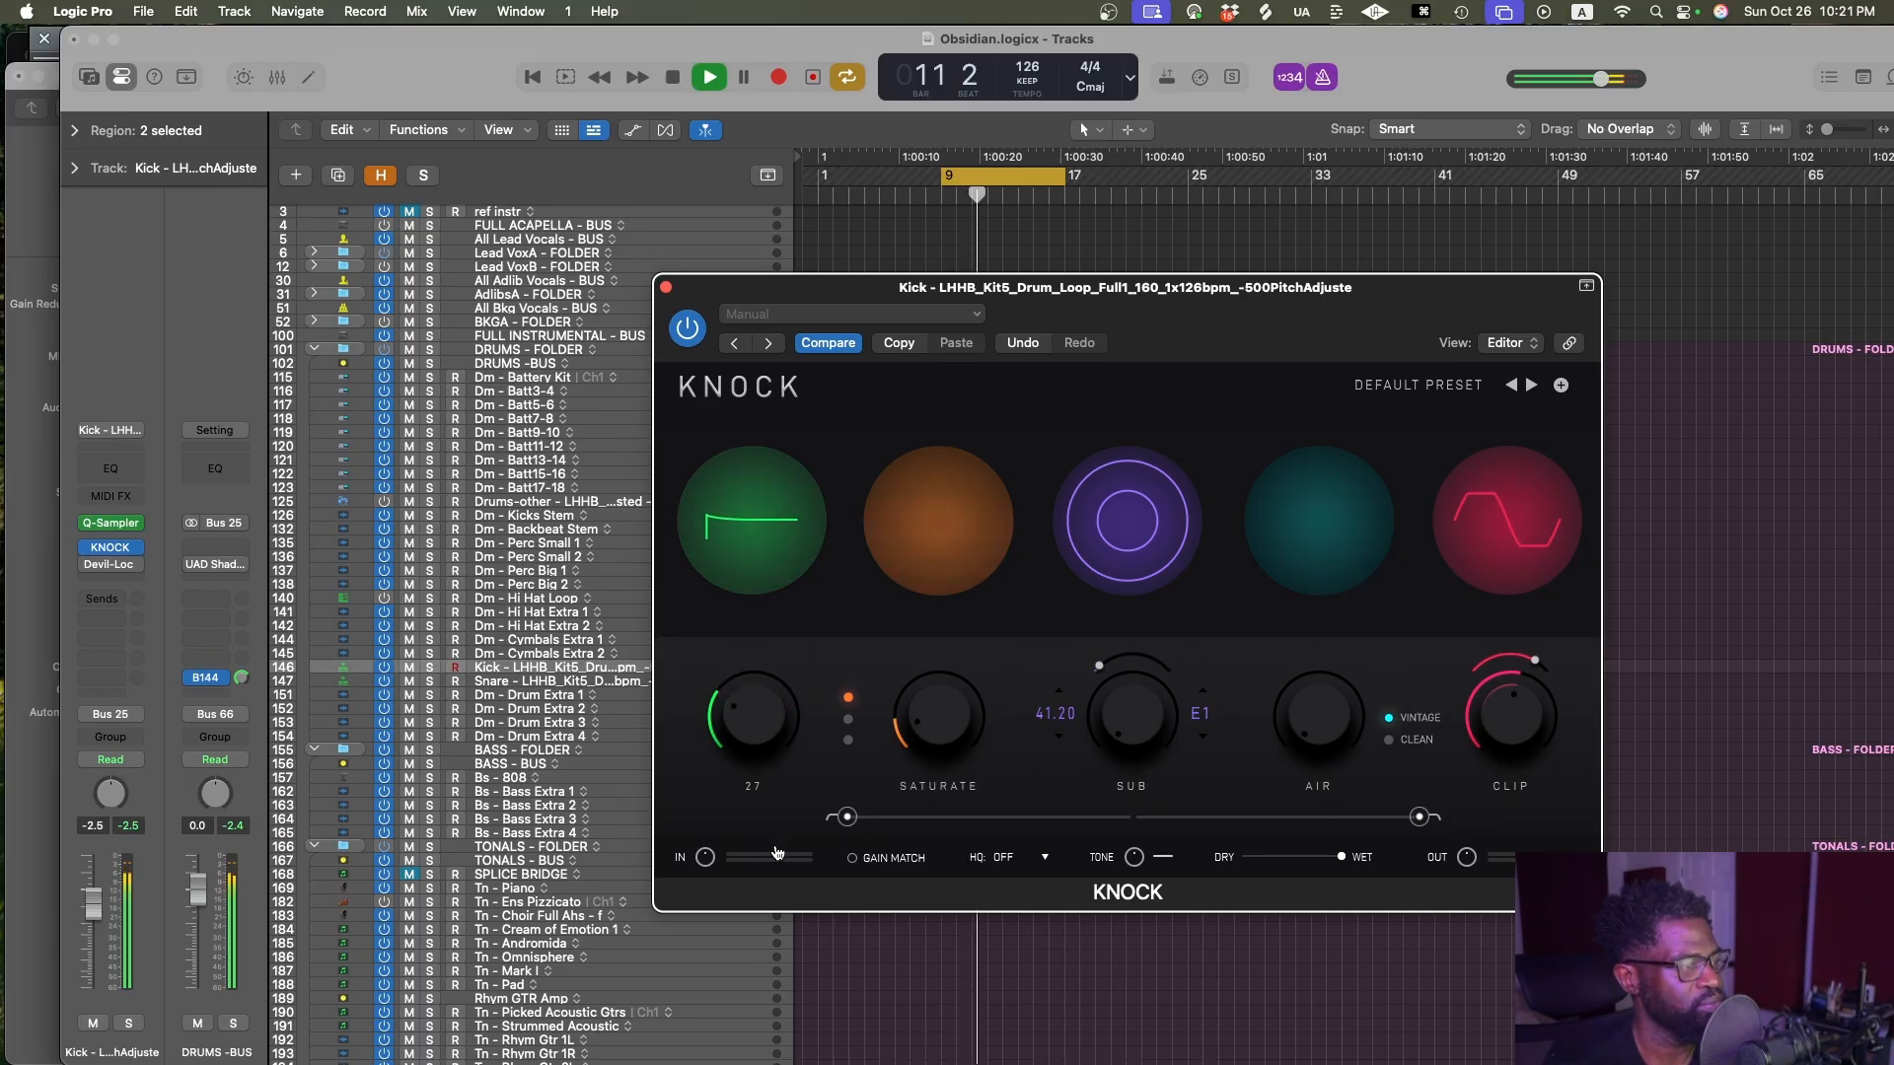
left_click_drag(1491, 735, 1475, 791)
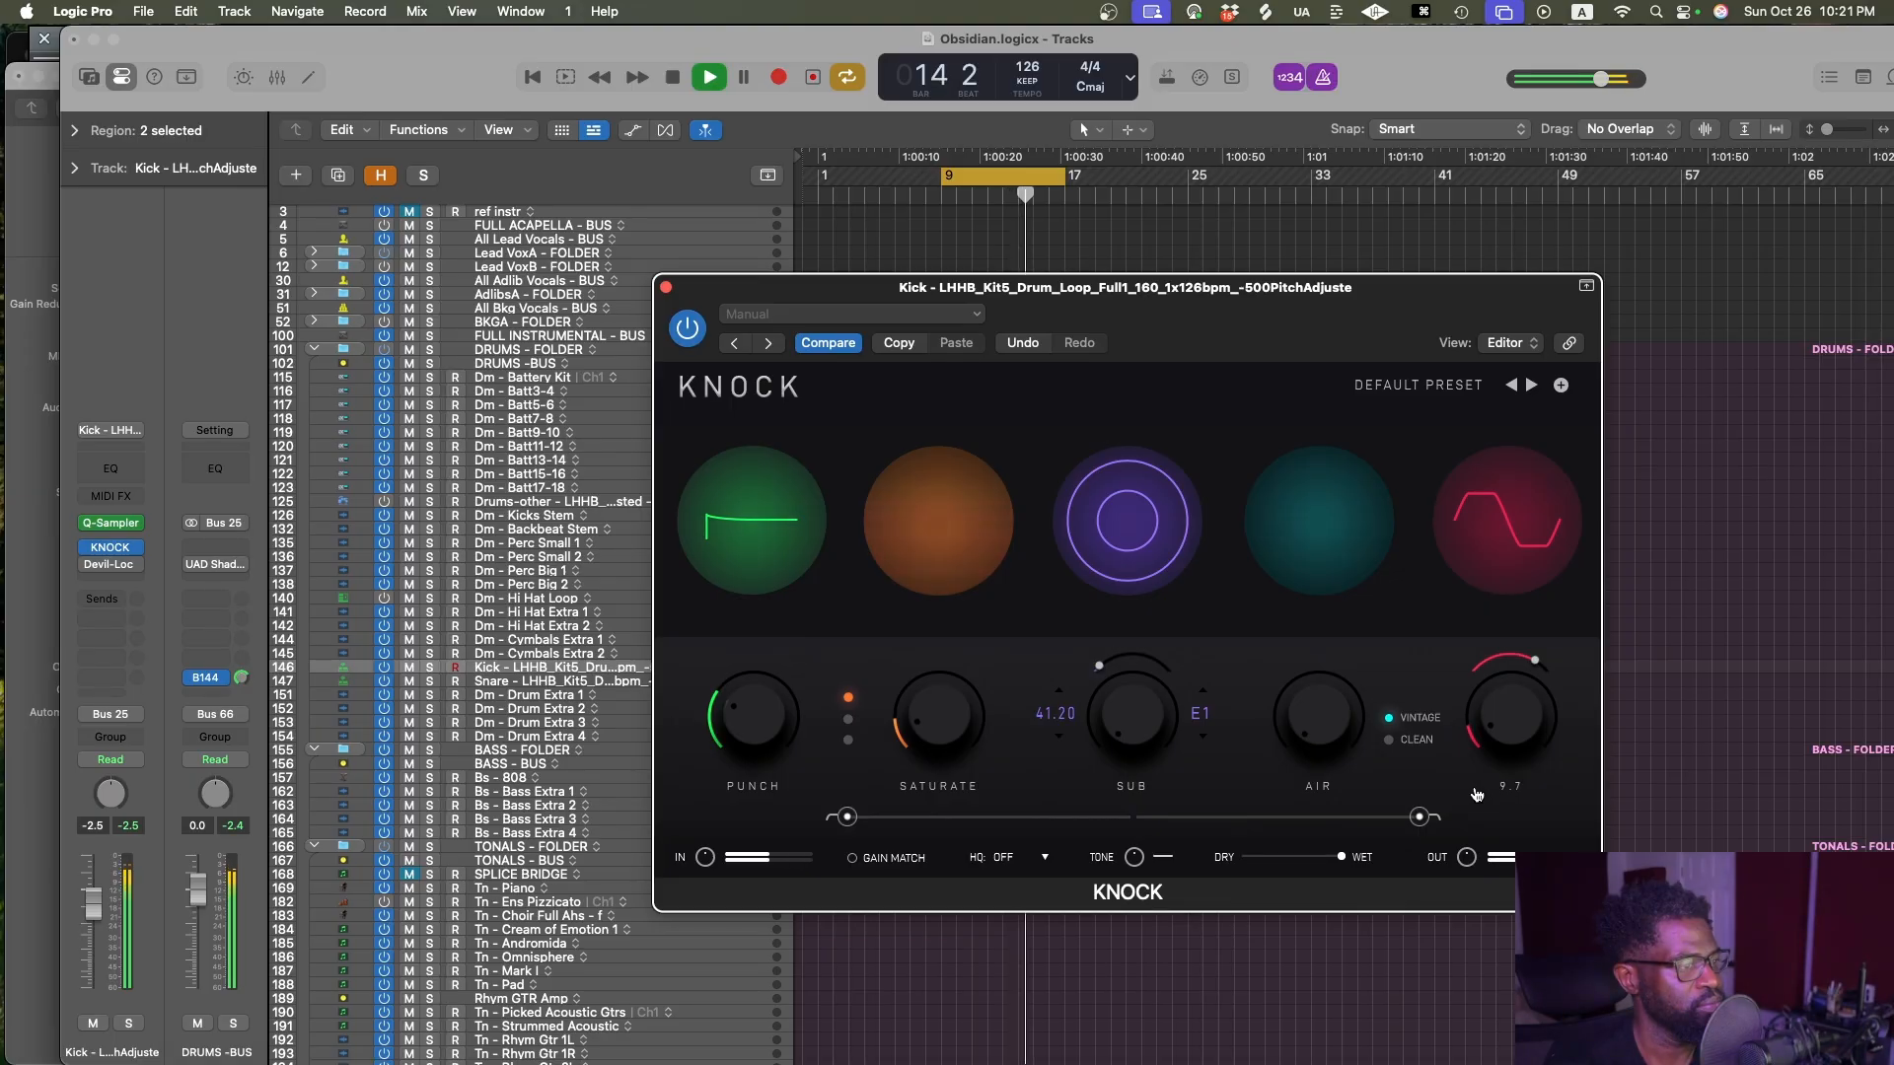
left_click_drag(925, 729, 925, 736)
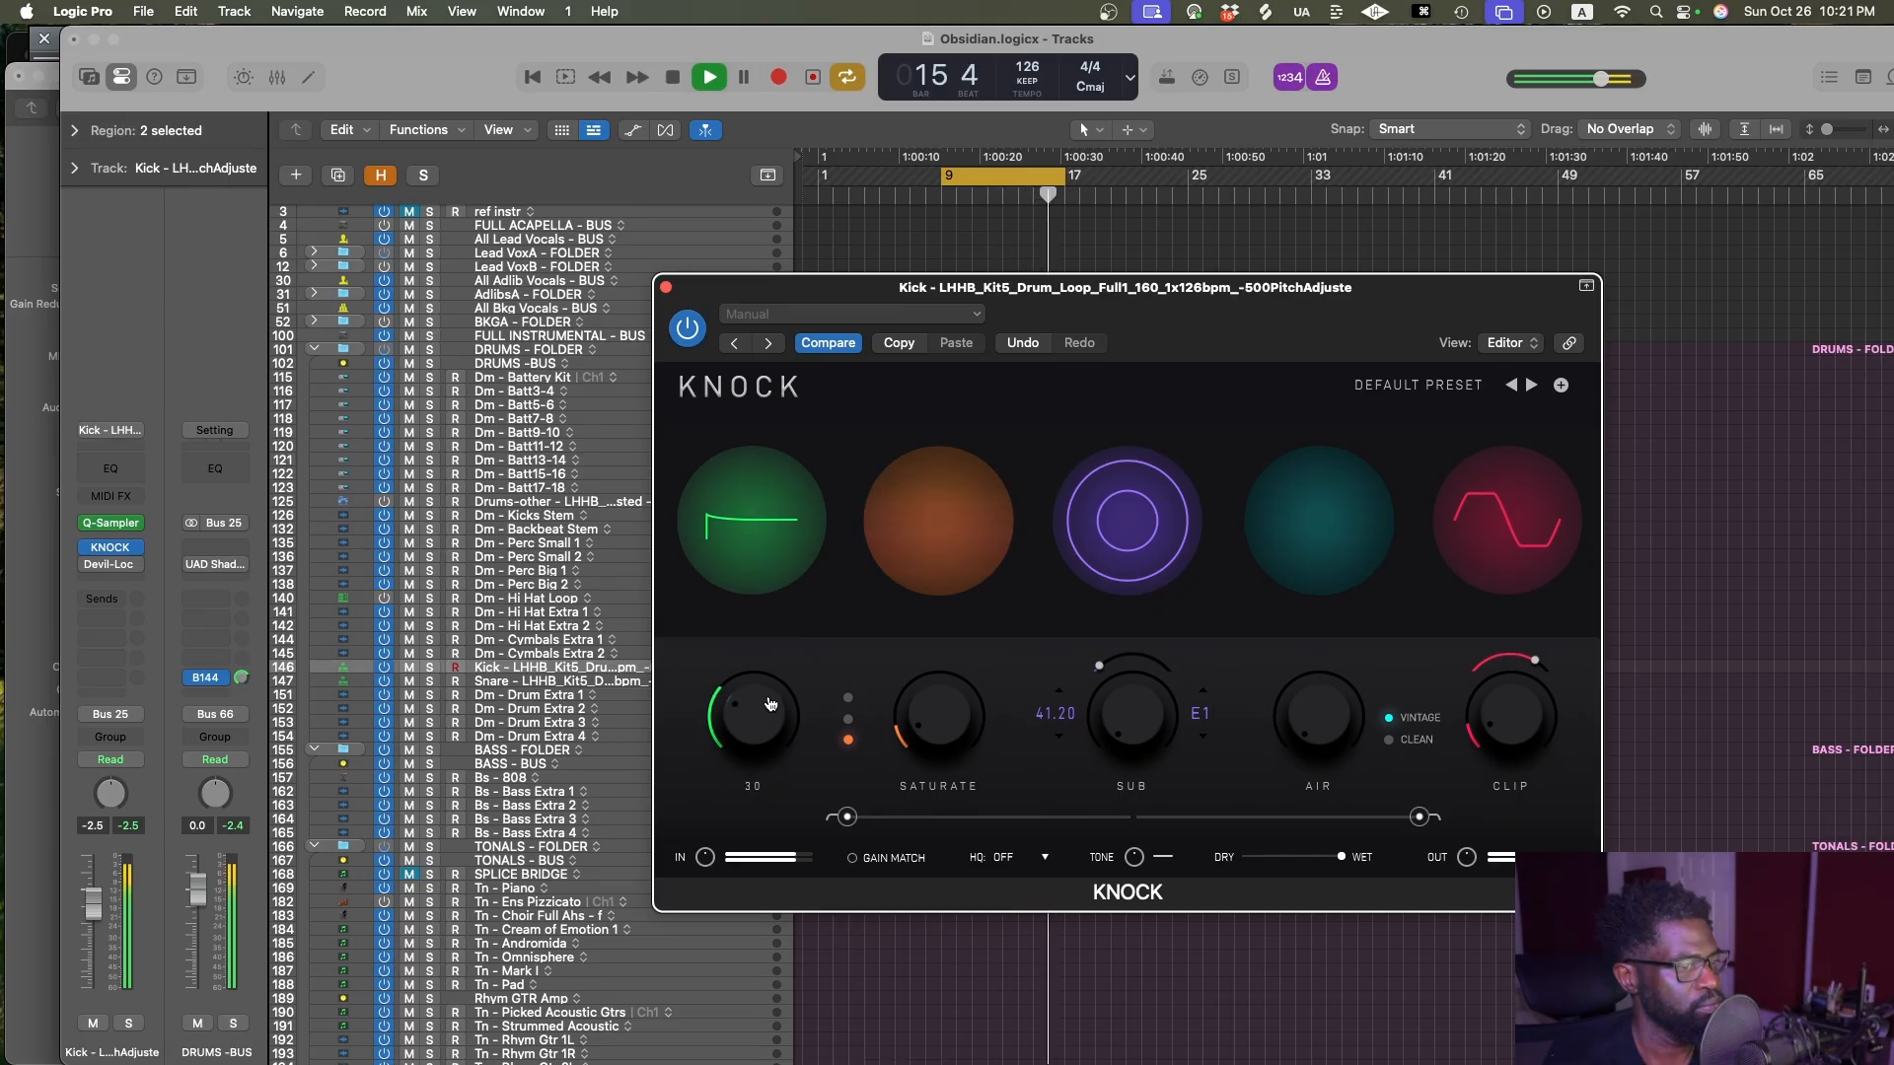
Trim the kick's KNOCK Punch slightly below 30, close the plug-in, and save the project
mouse_move(1539, 712)
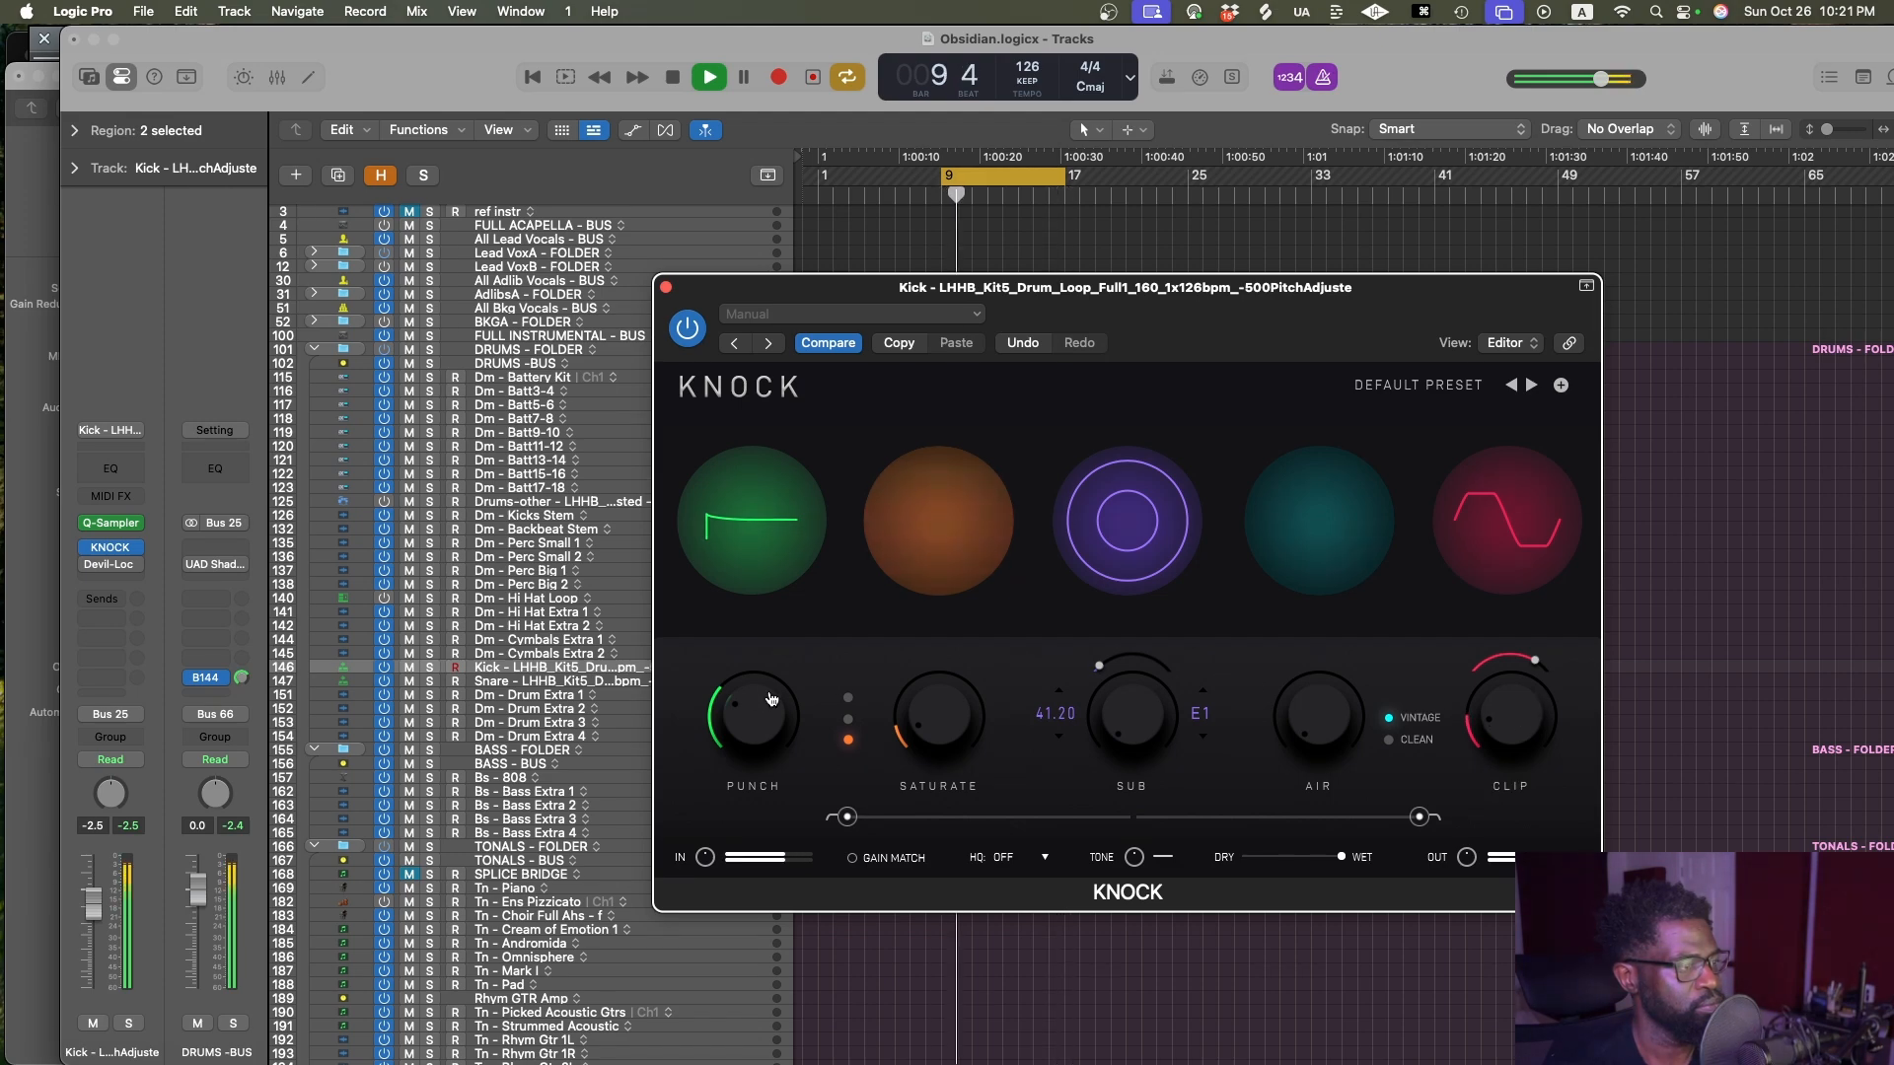
mouse_move(745, 714)
left_click_drag(743, 719, 741, 723)
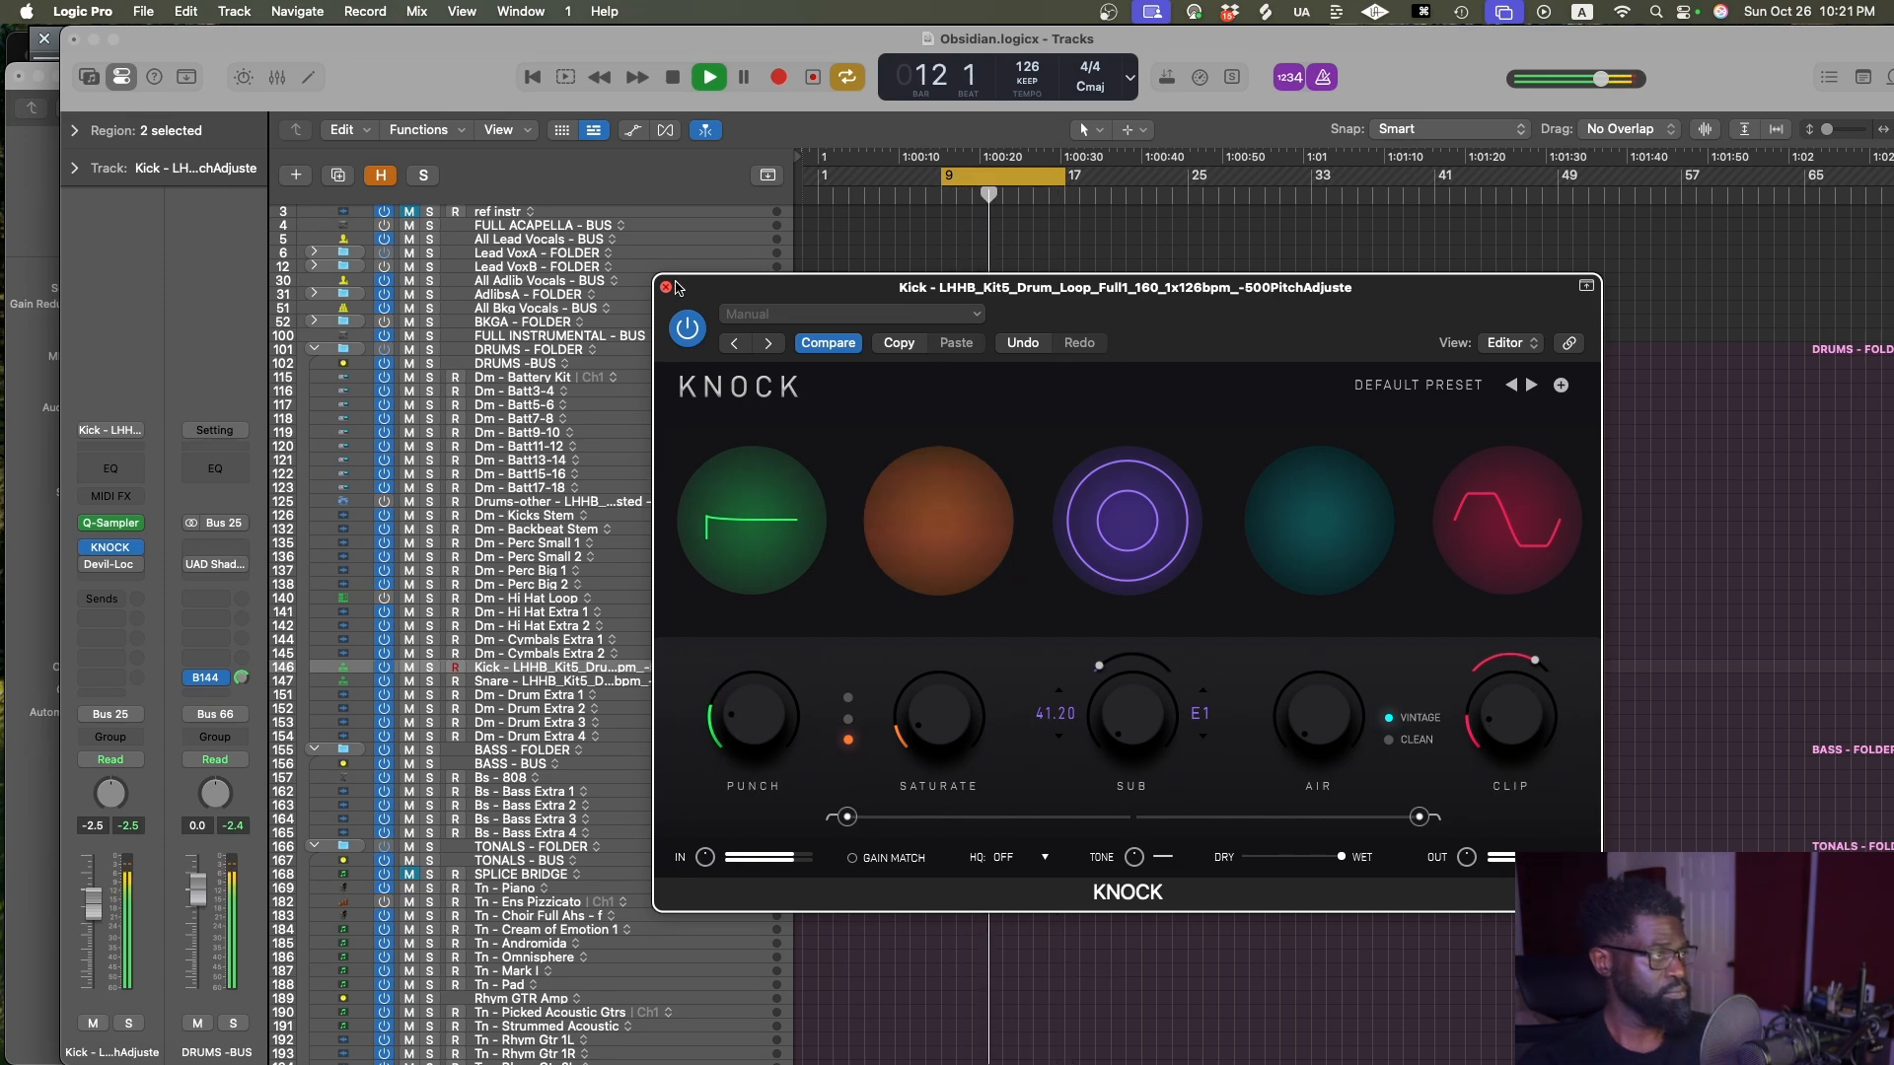
key("super+w")
key("super+s")
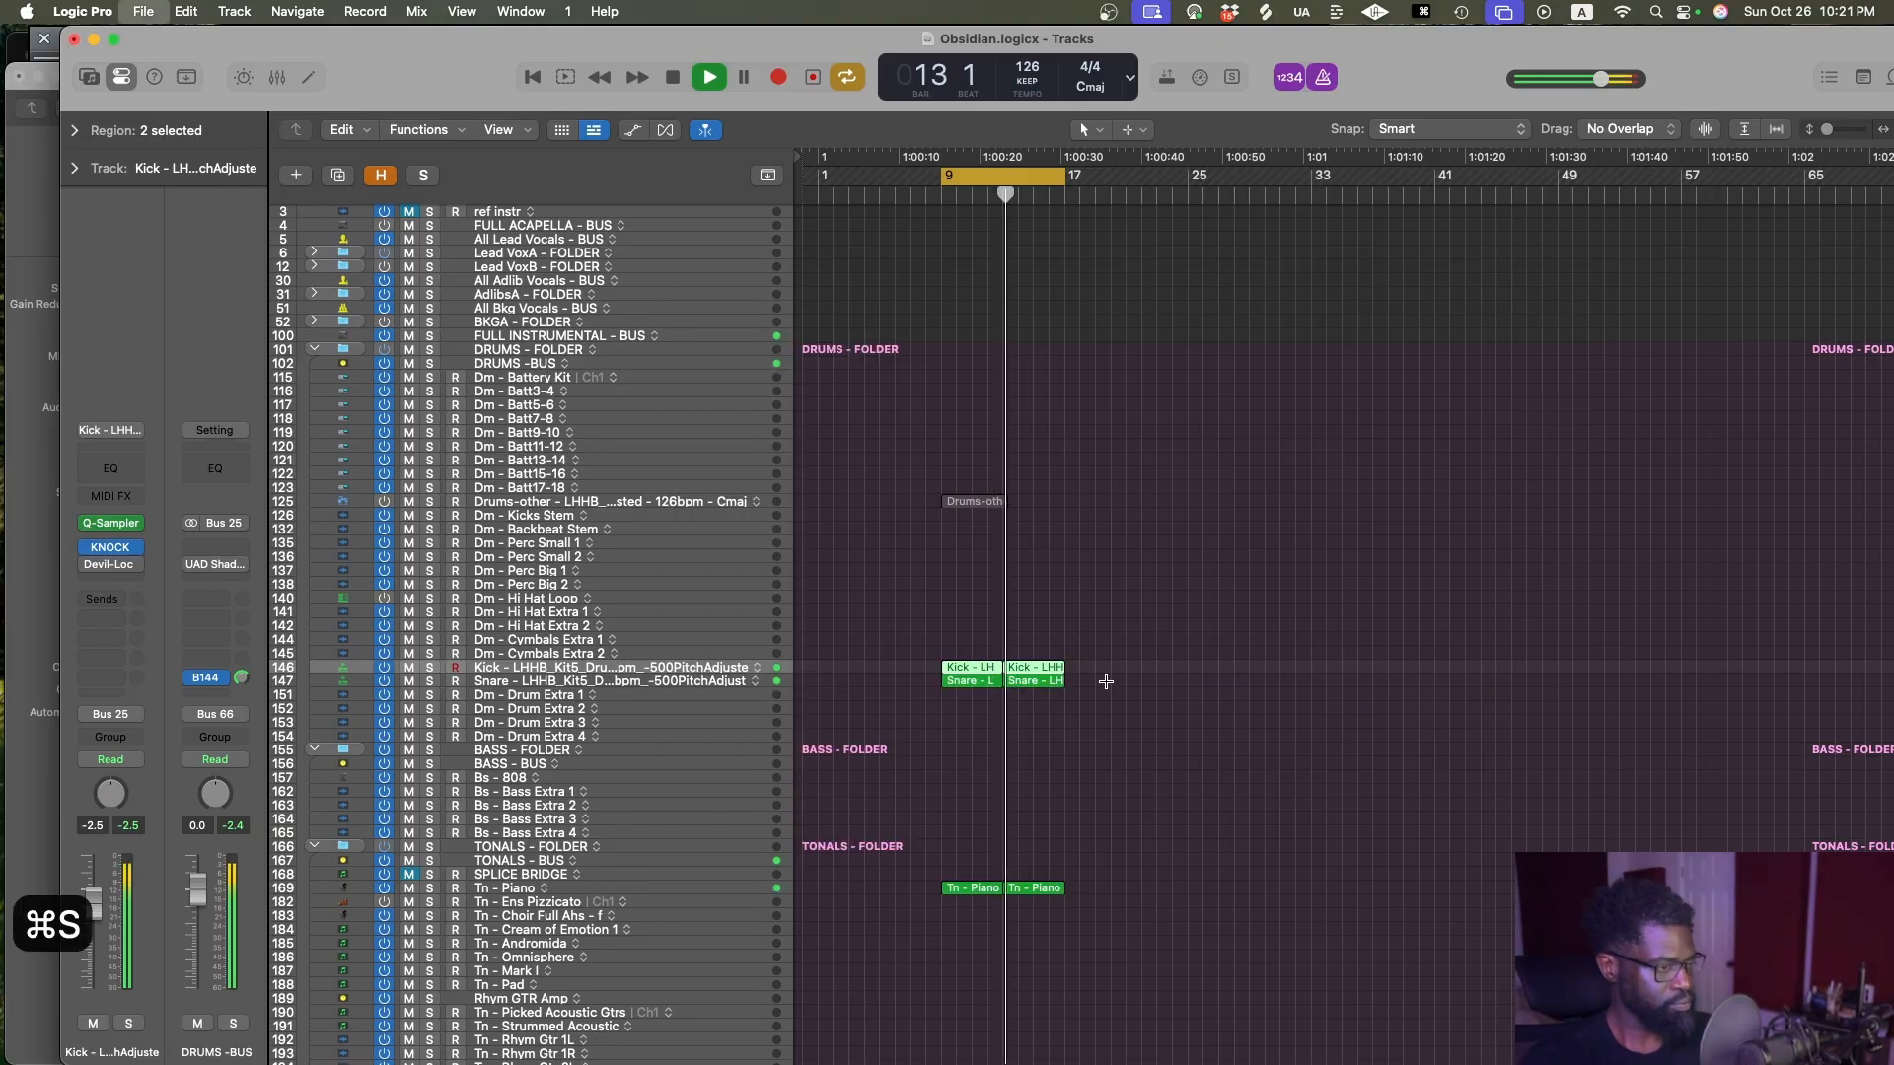
Clear the region selection, select the snare track directly below the kick, and save the project
left_click(1104, 680)
scroll(1146, 659, "down", 1)
scroll(1146, 658, "down", 4)
left_click(631, 511)
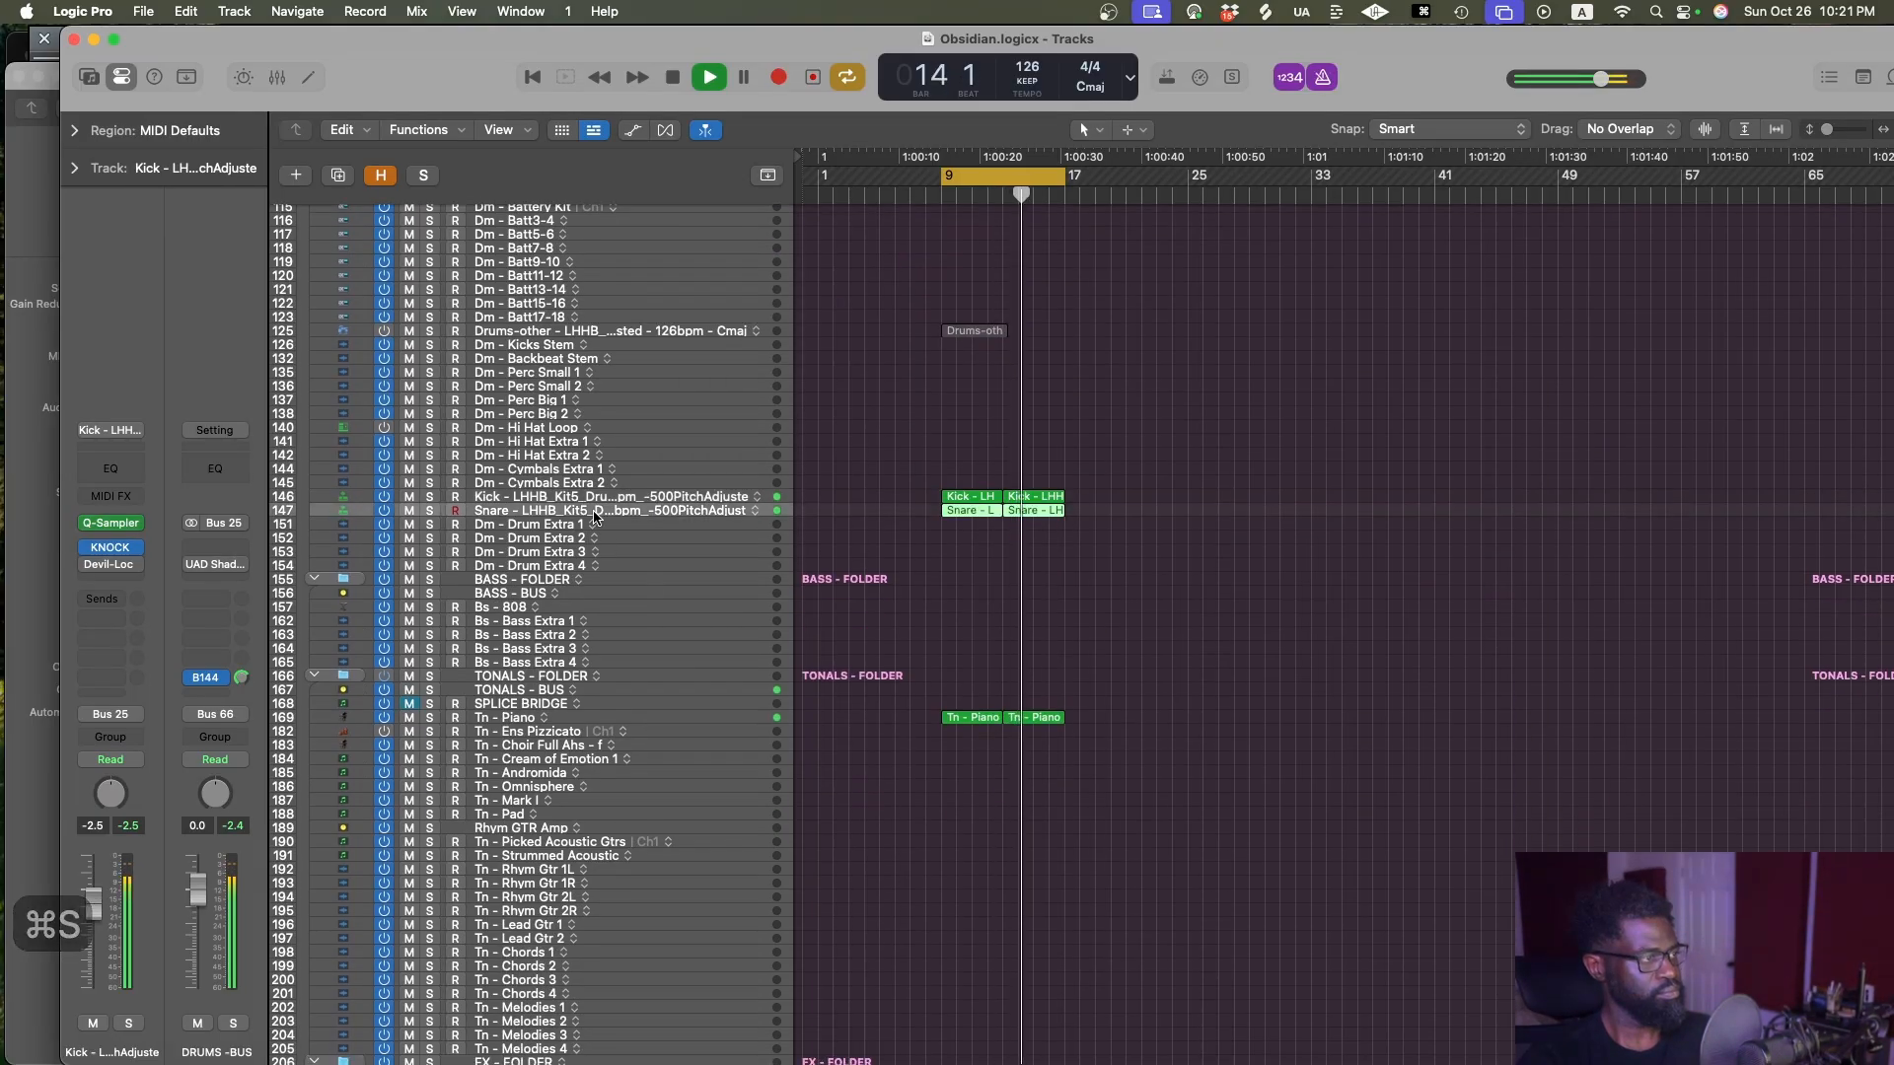
key("super+s")
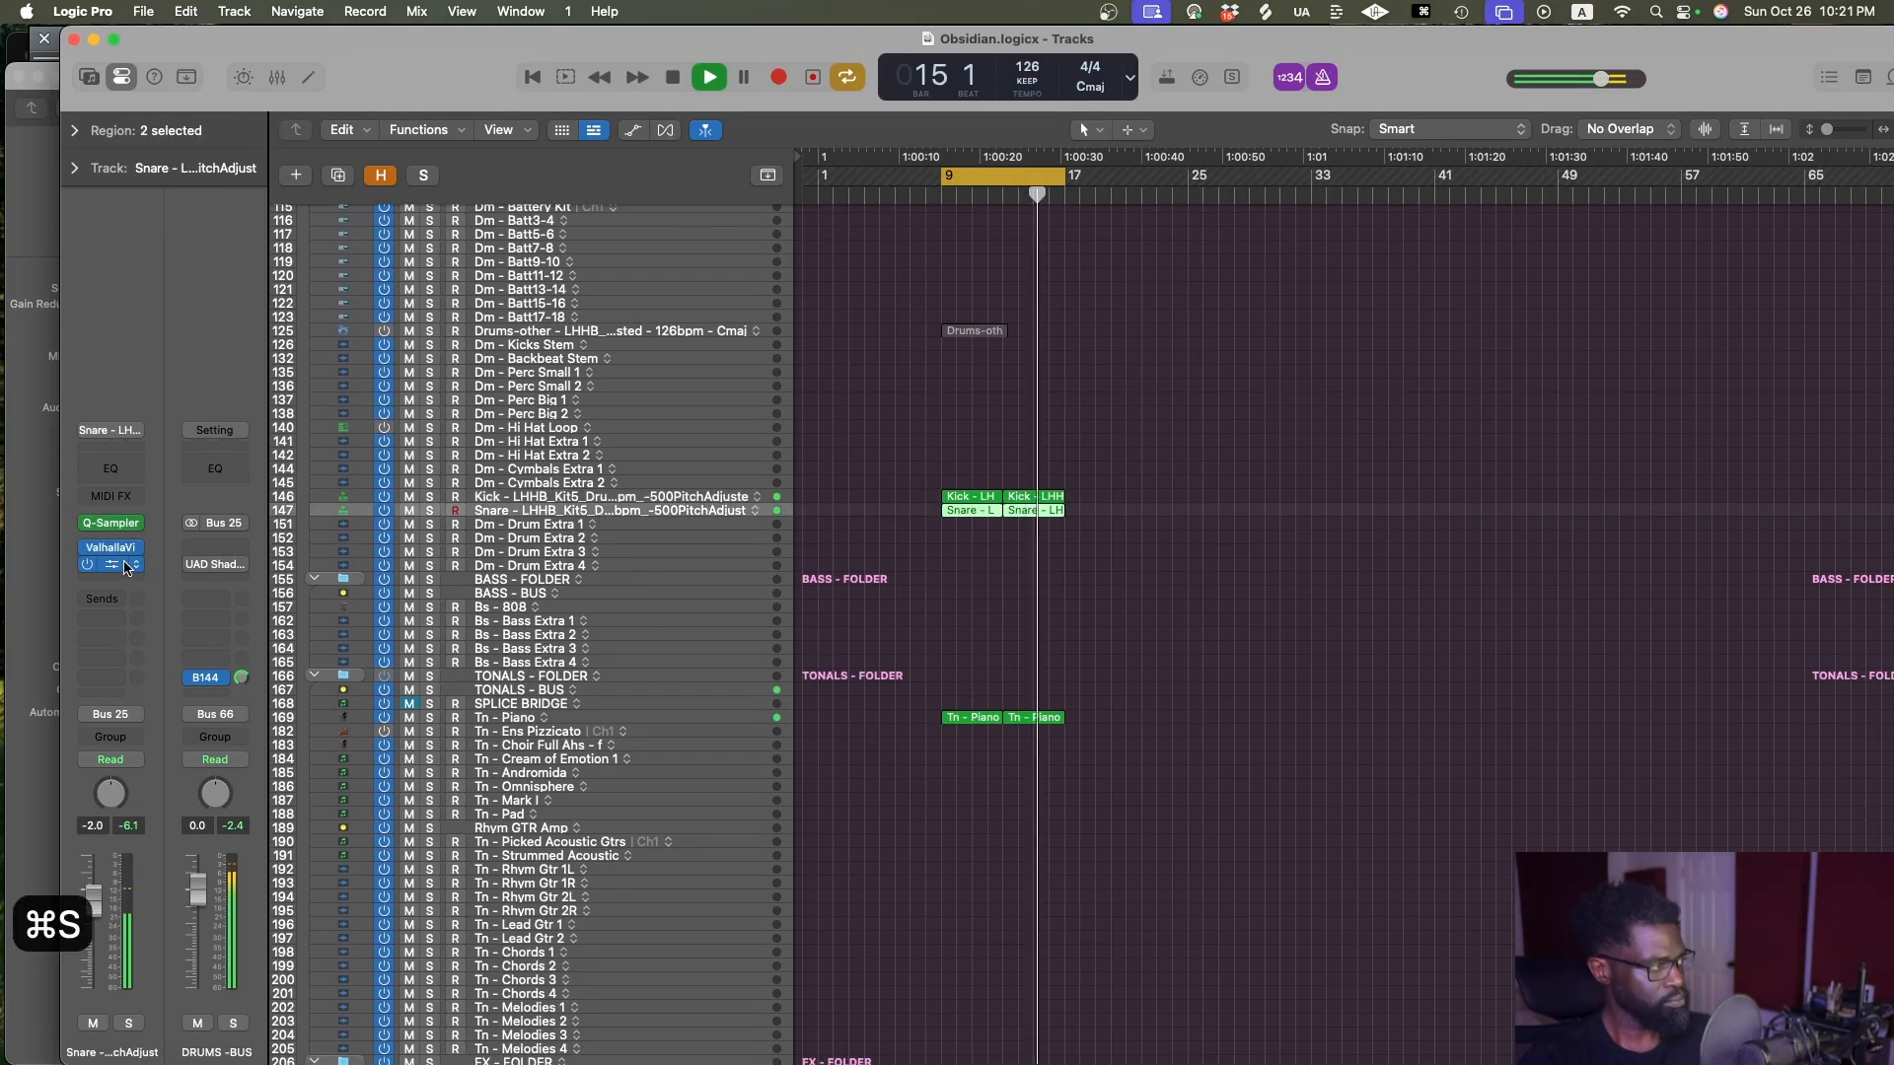
In the mixer, copy KNOCK with its settings from the kick to the snare, ahead of ValhallaVintageVerb
key("super+2")
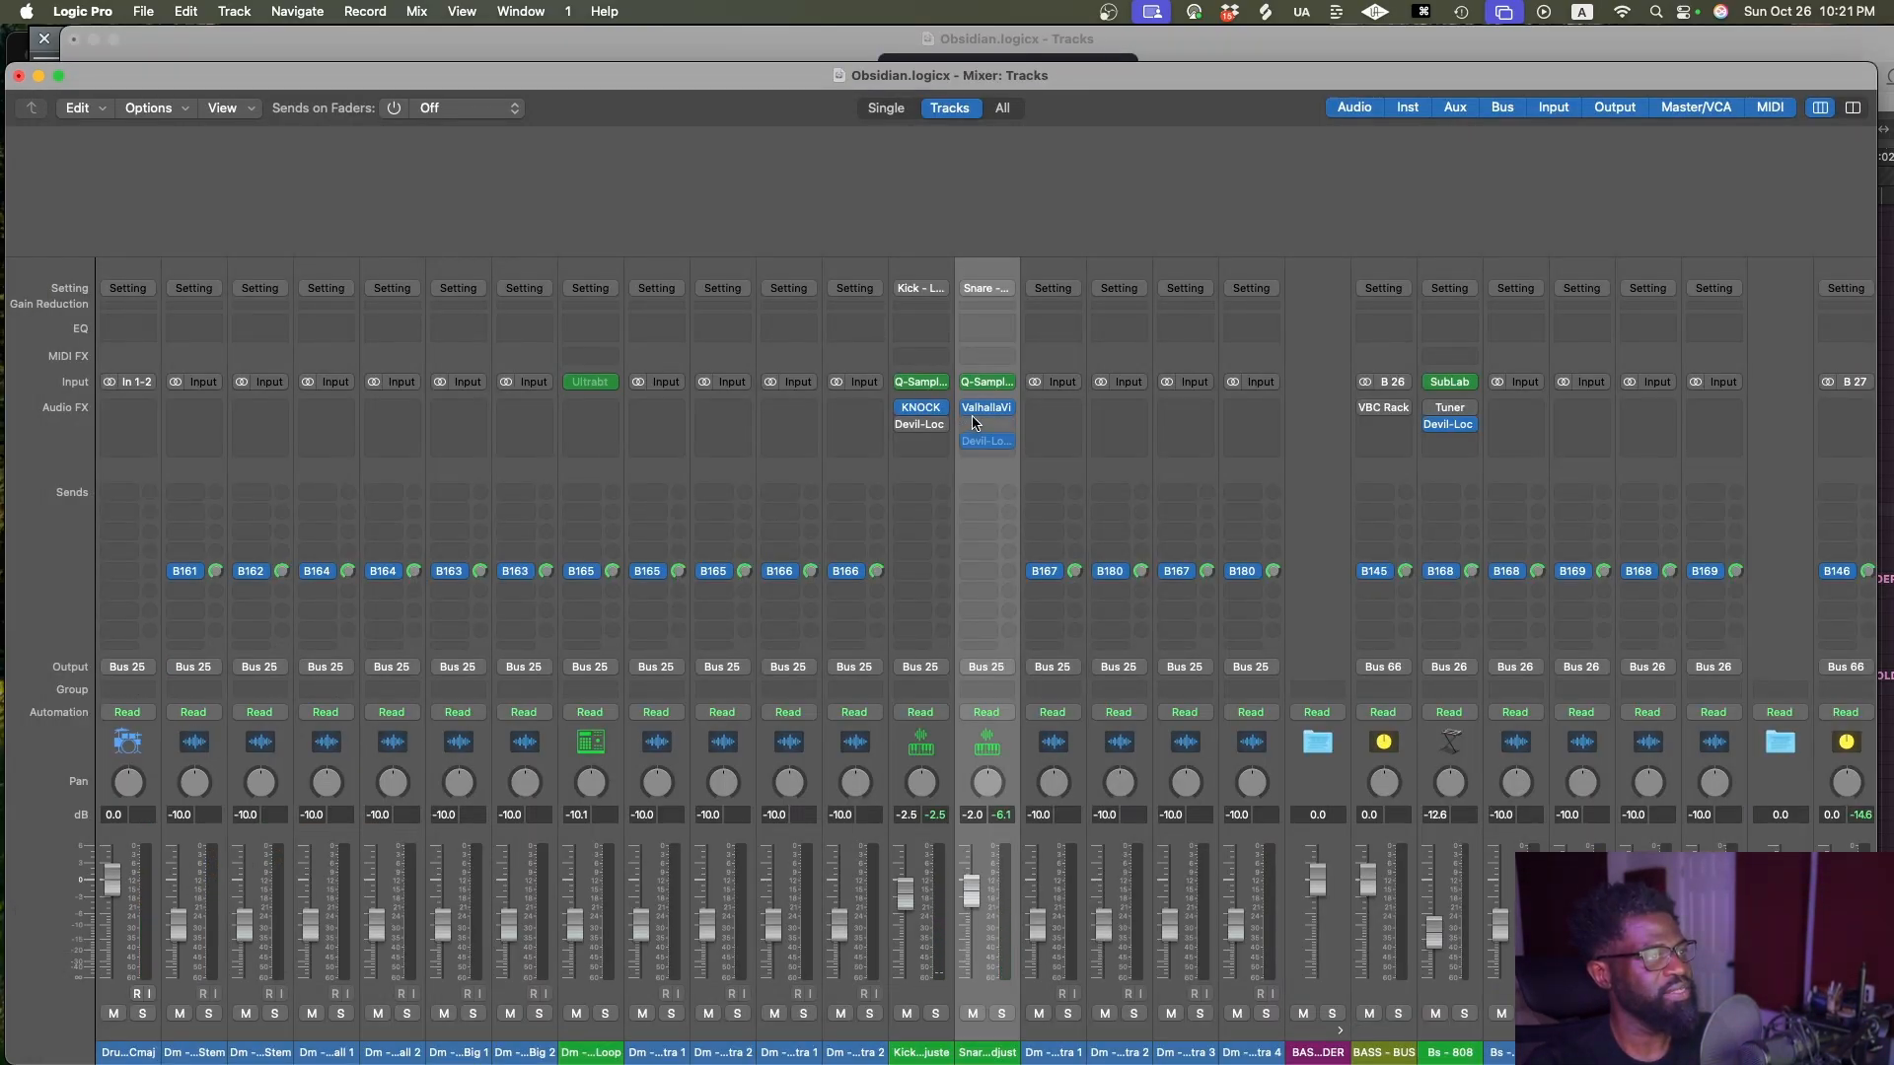
left_click(980, 423)
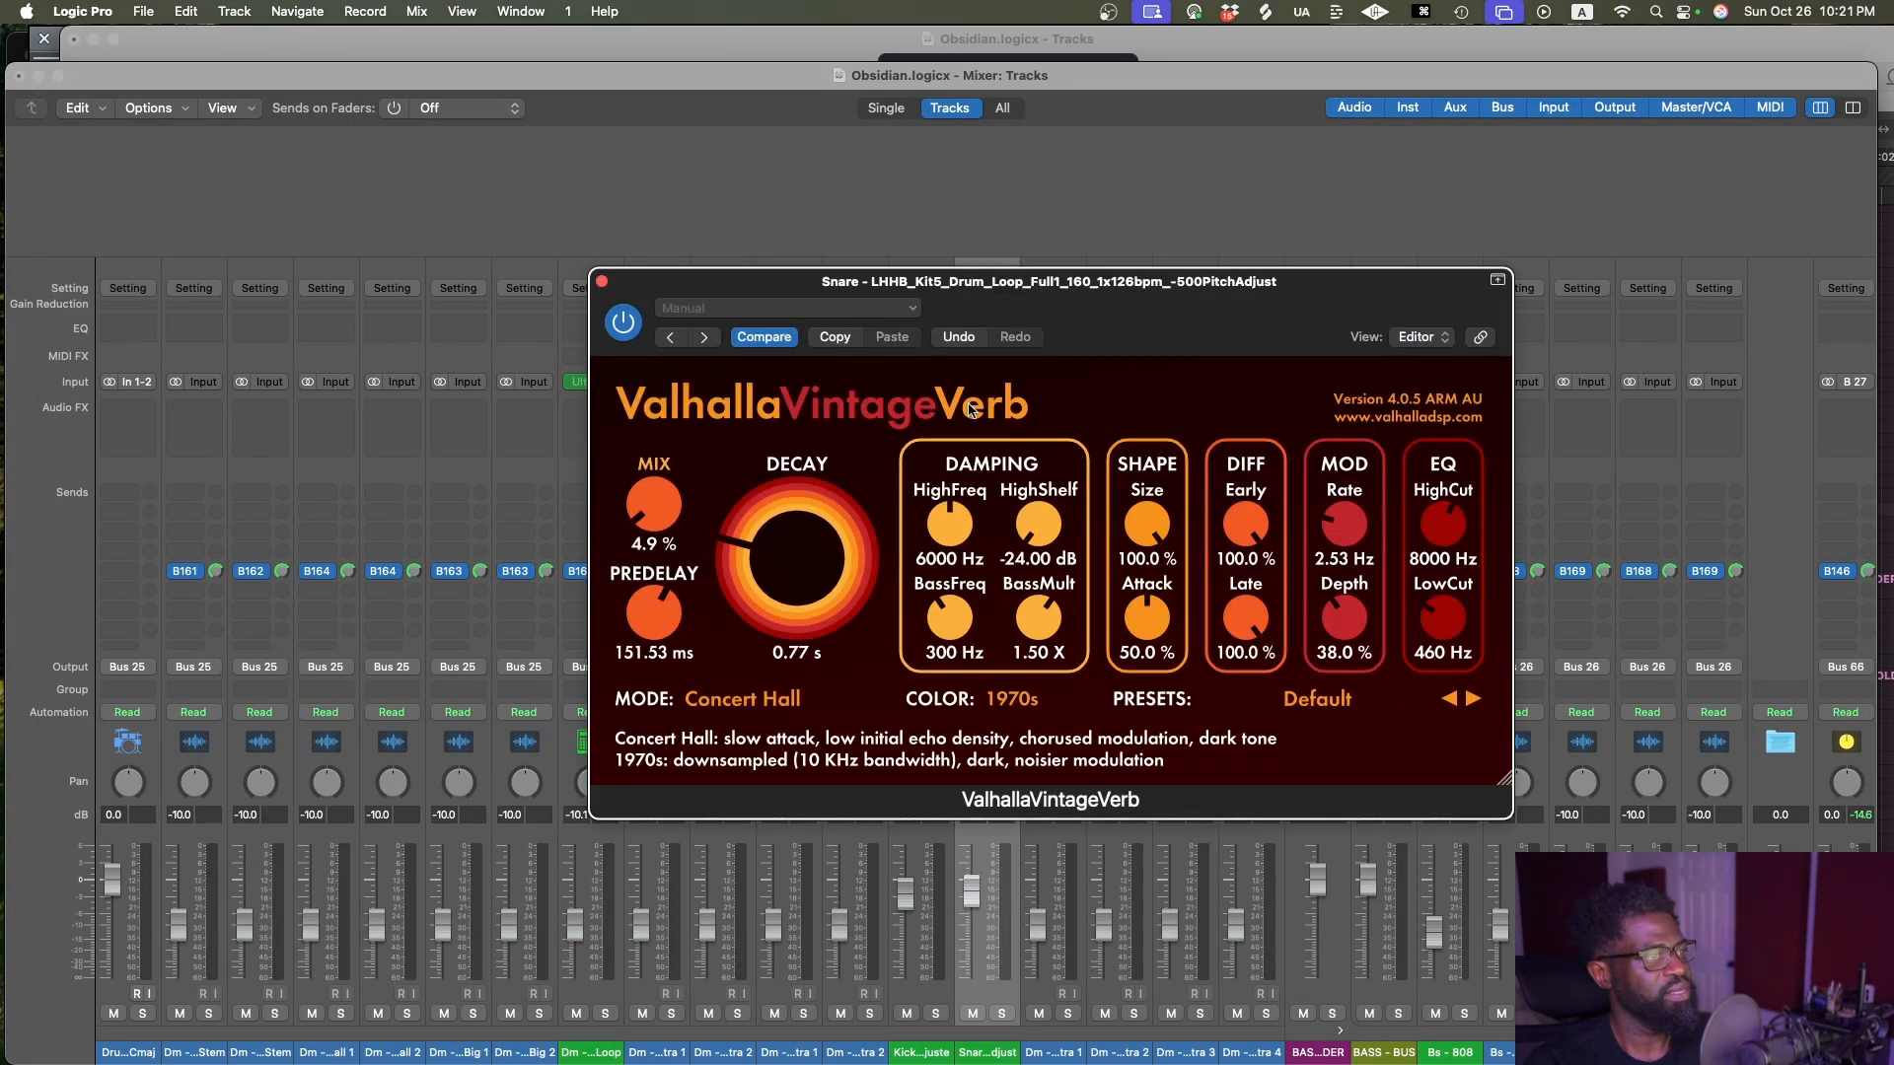
left_click(601, 282)
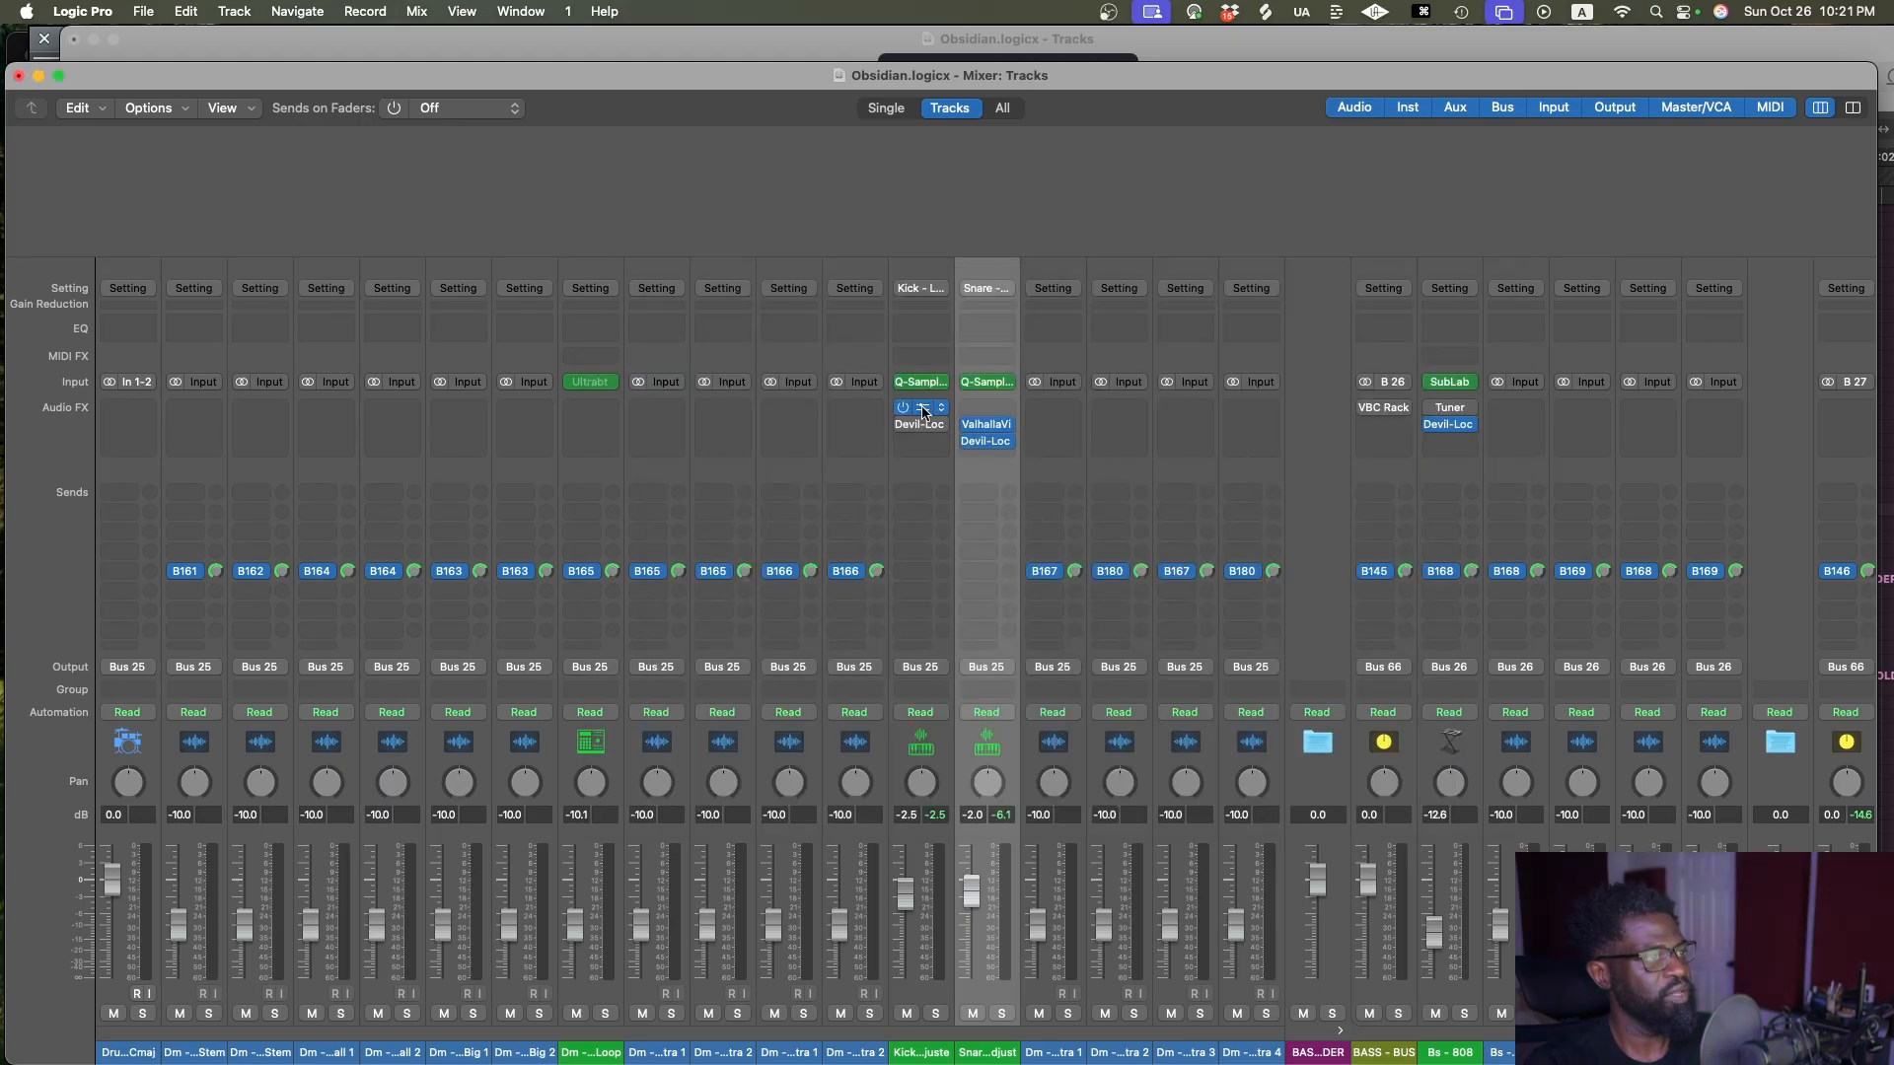
left_click(973, 410)
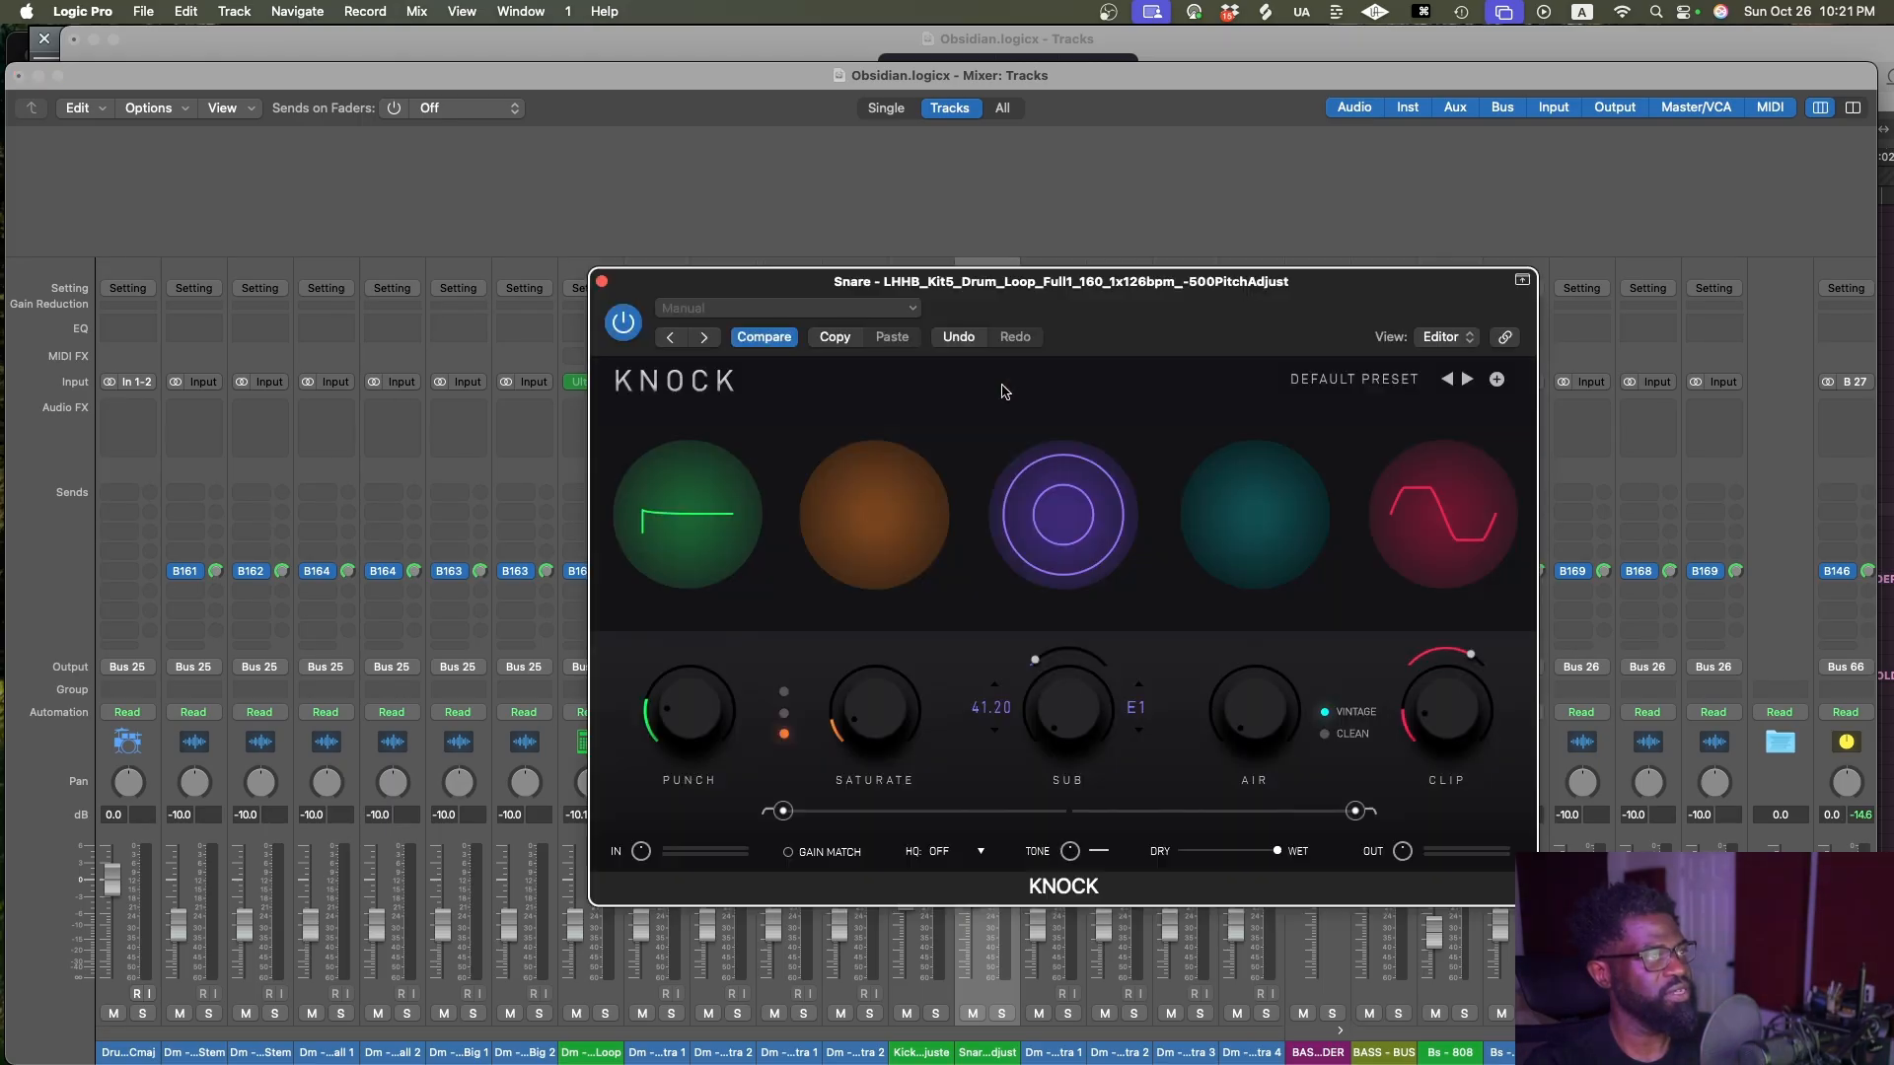
Return to the Tracks window, reopen KNOCK on the snare, play the loop, and save the project
left_click(794, 57)
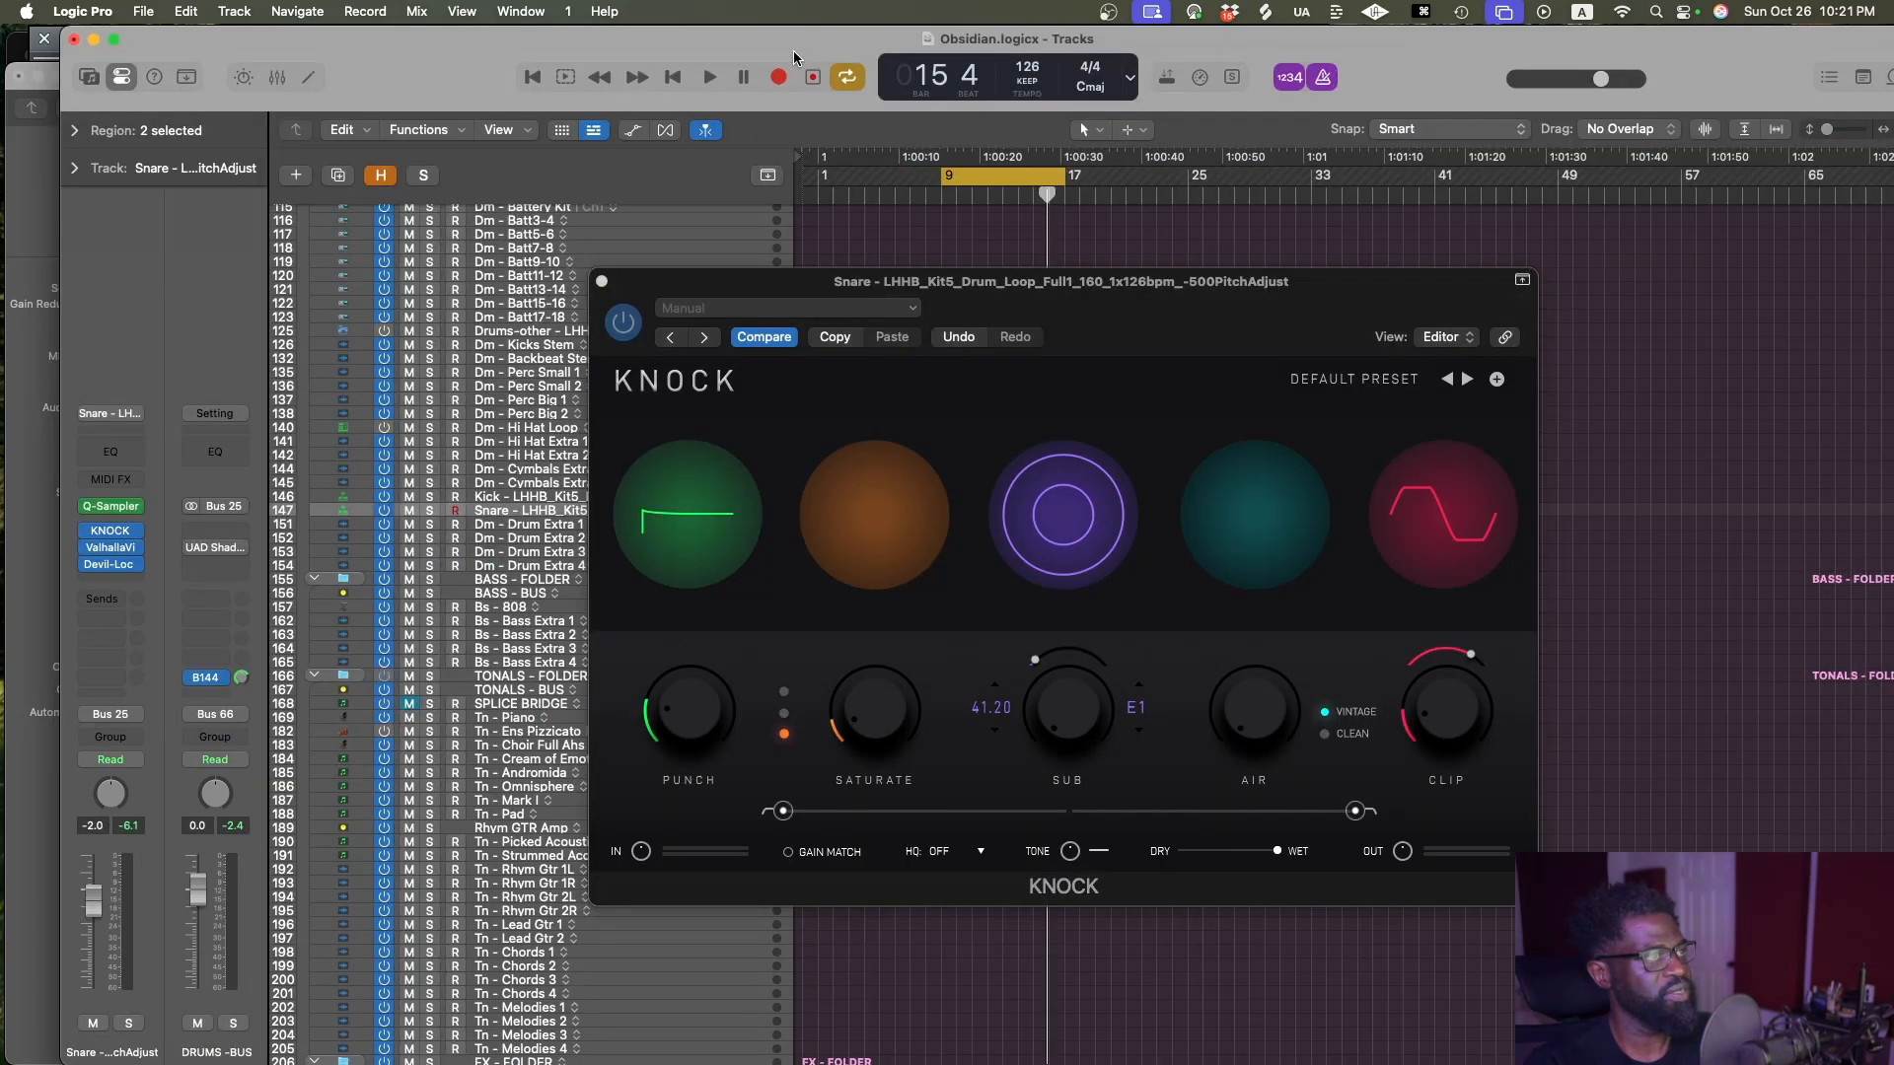
left_click(602, 282)
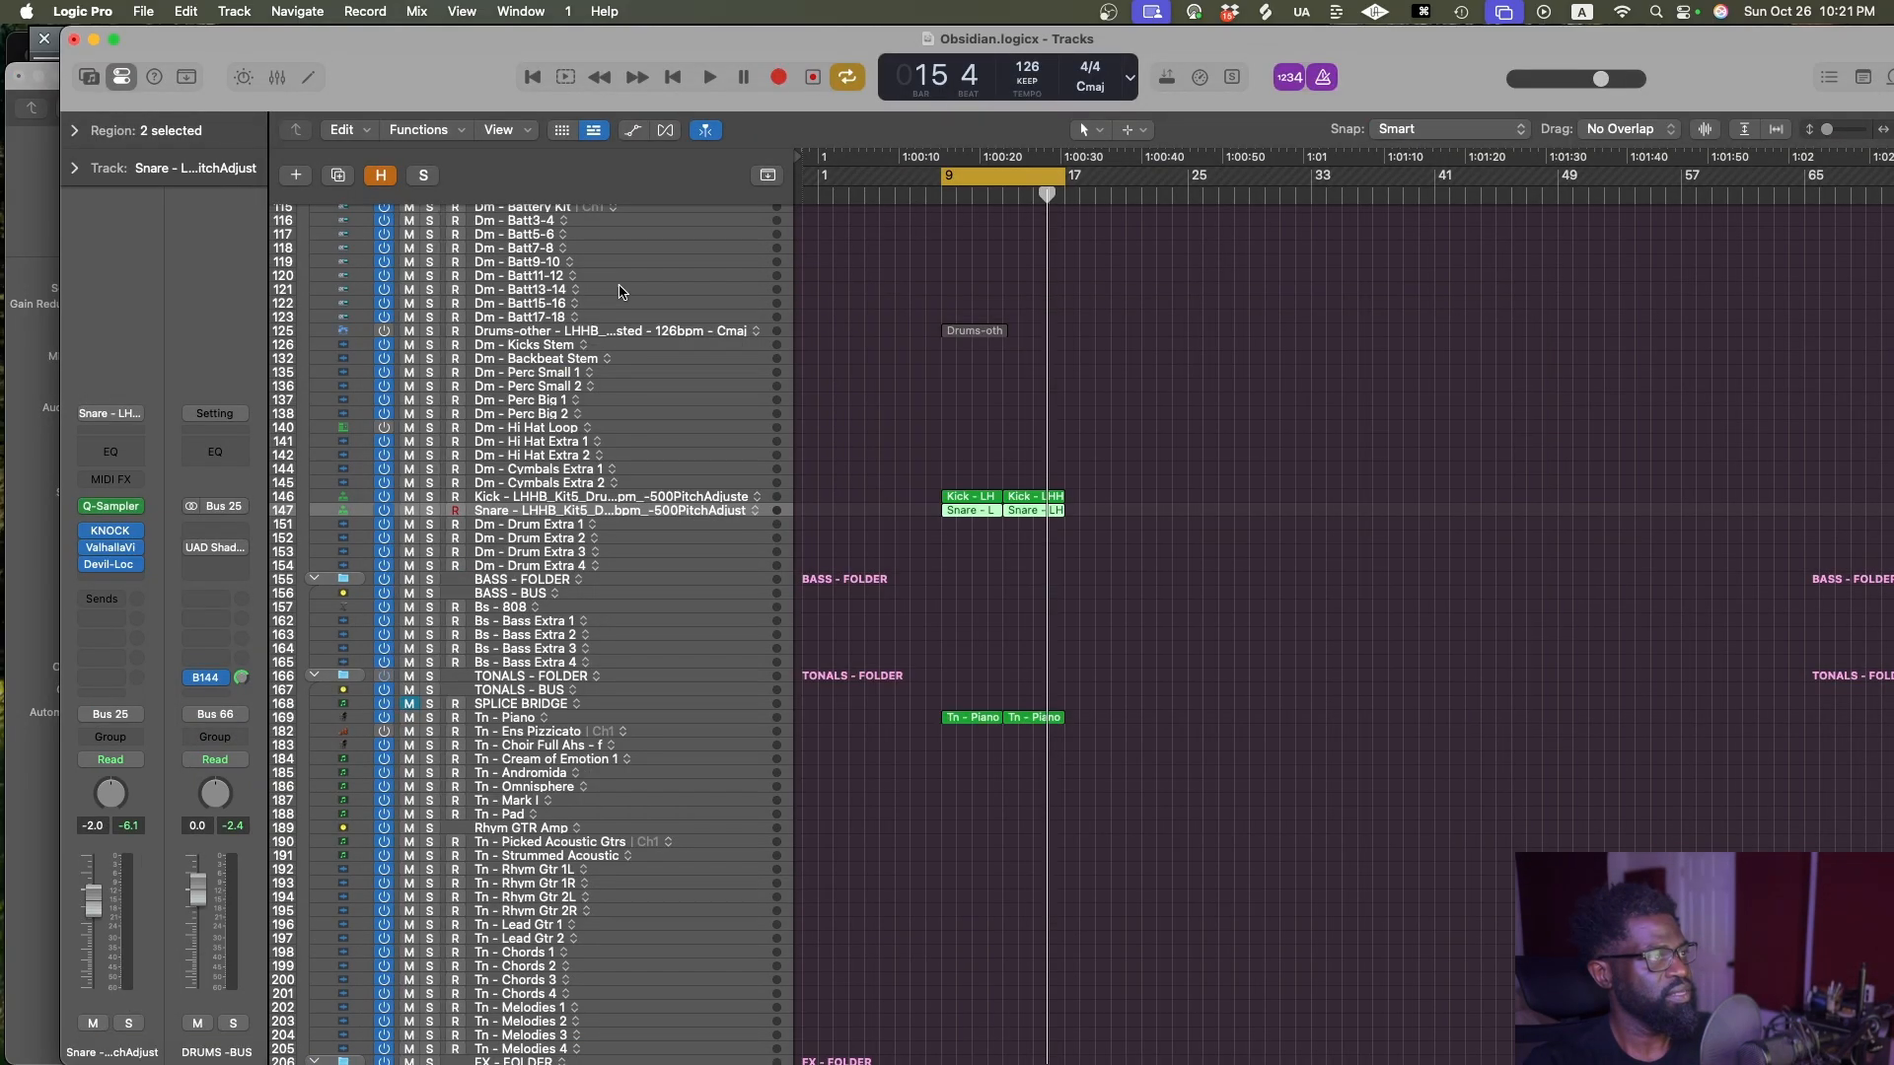
left_click(114, 533)
key("space")
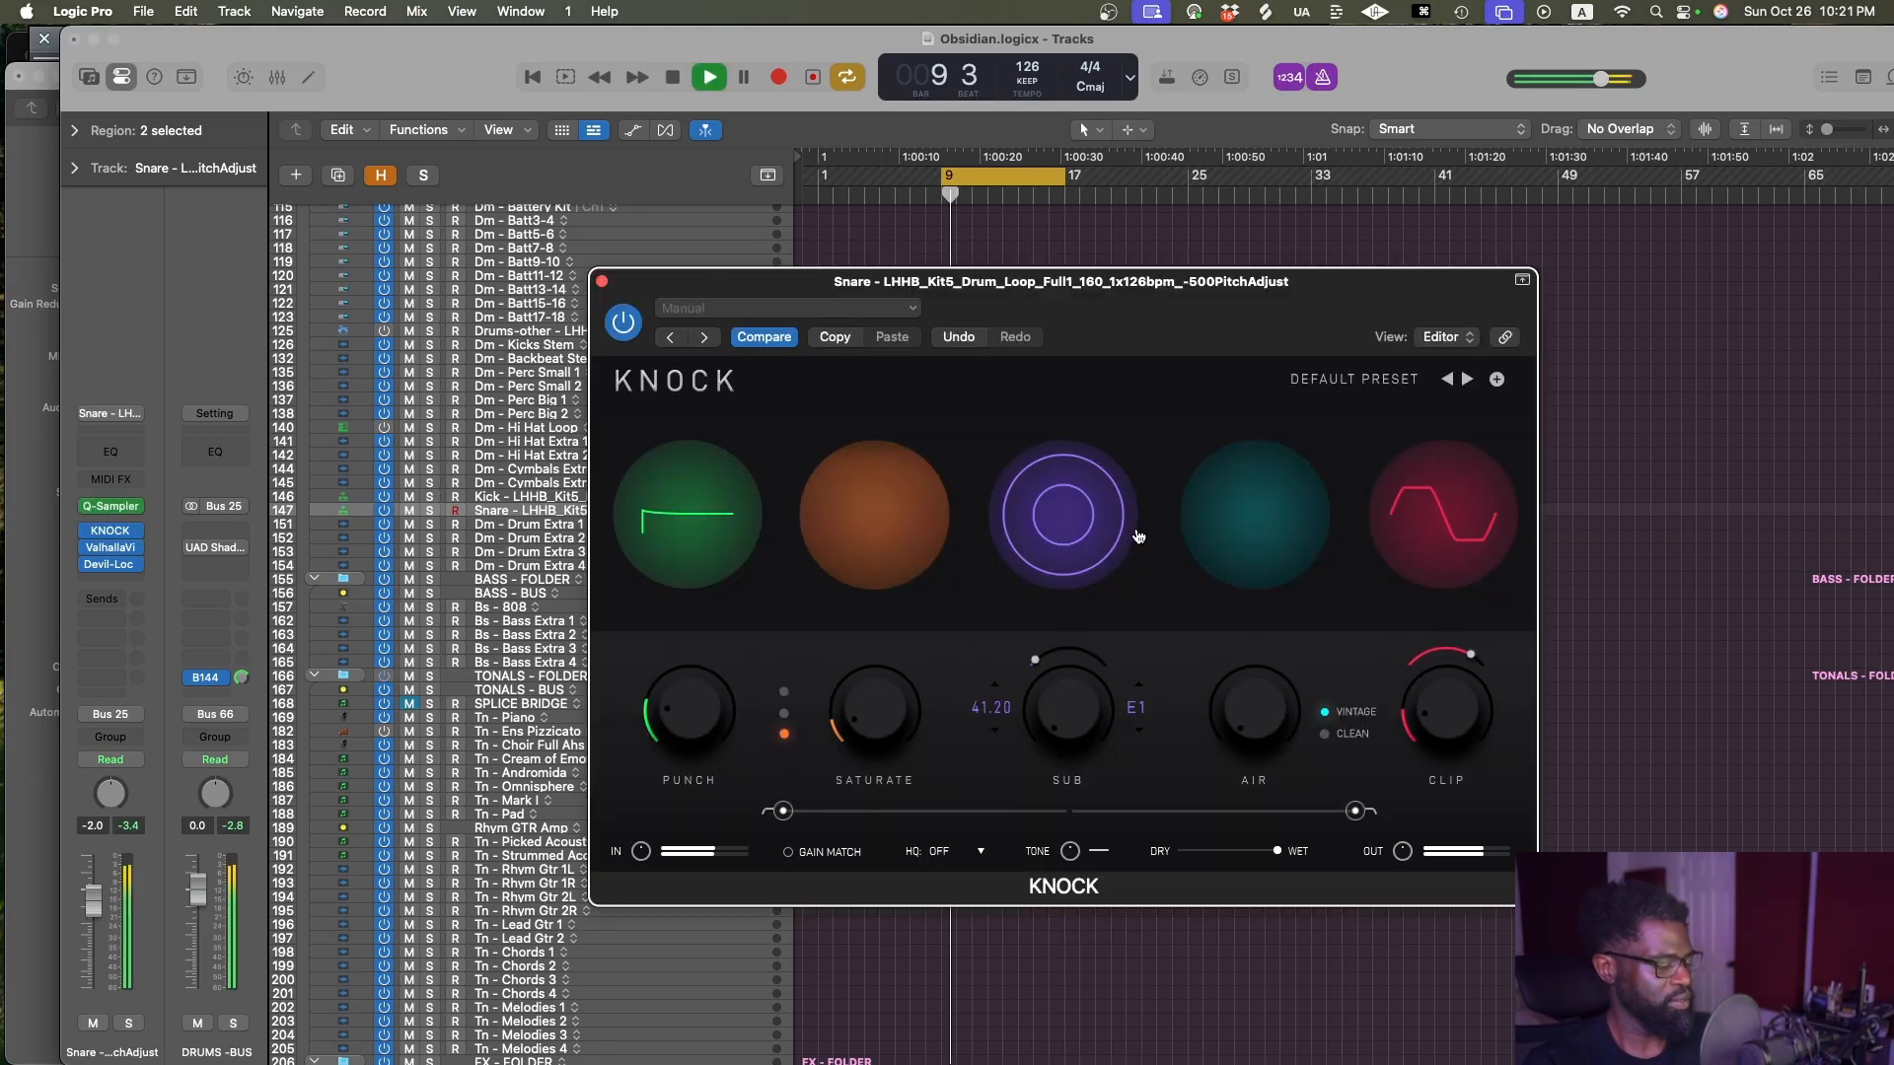
key("super+s")
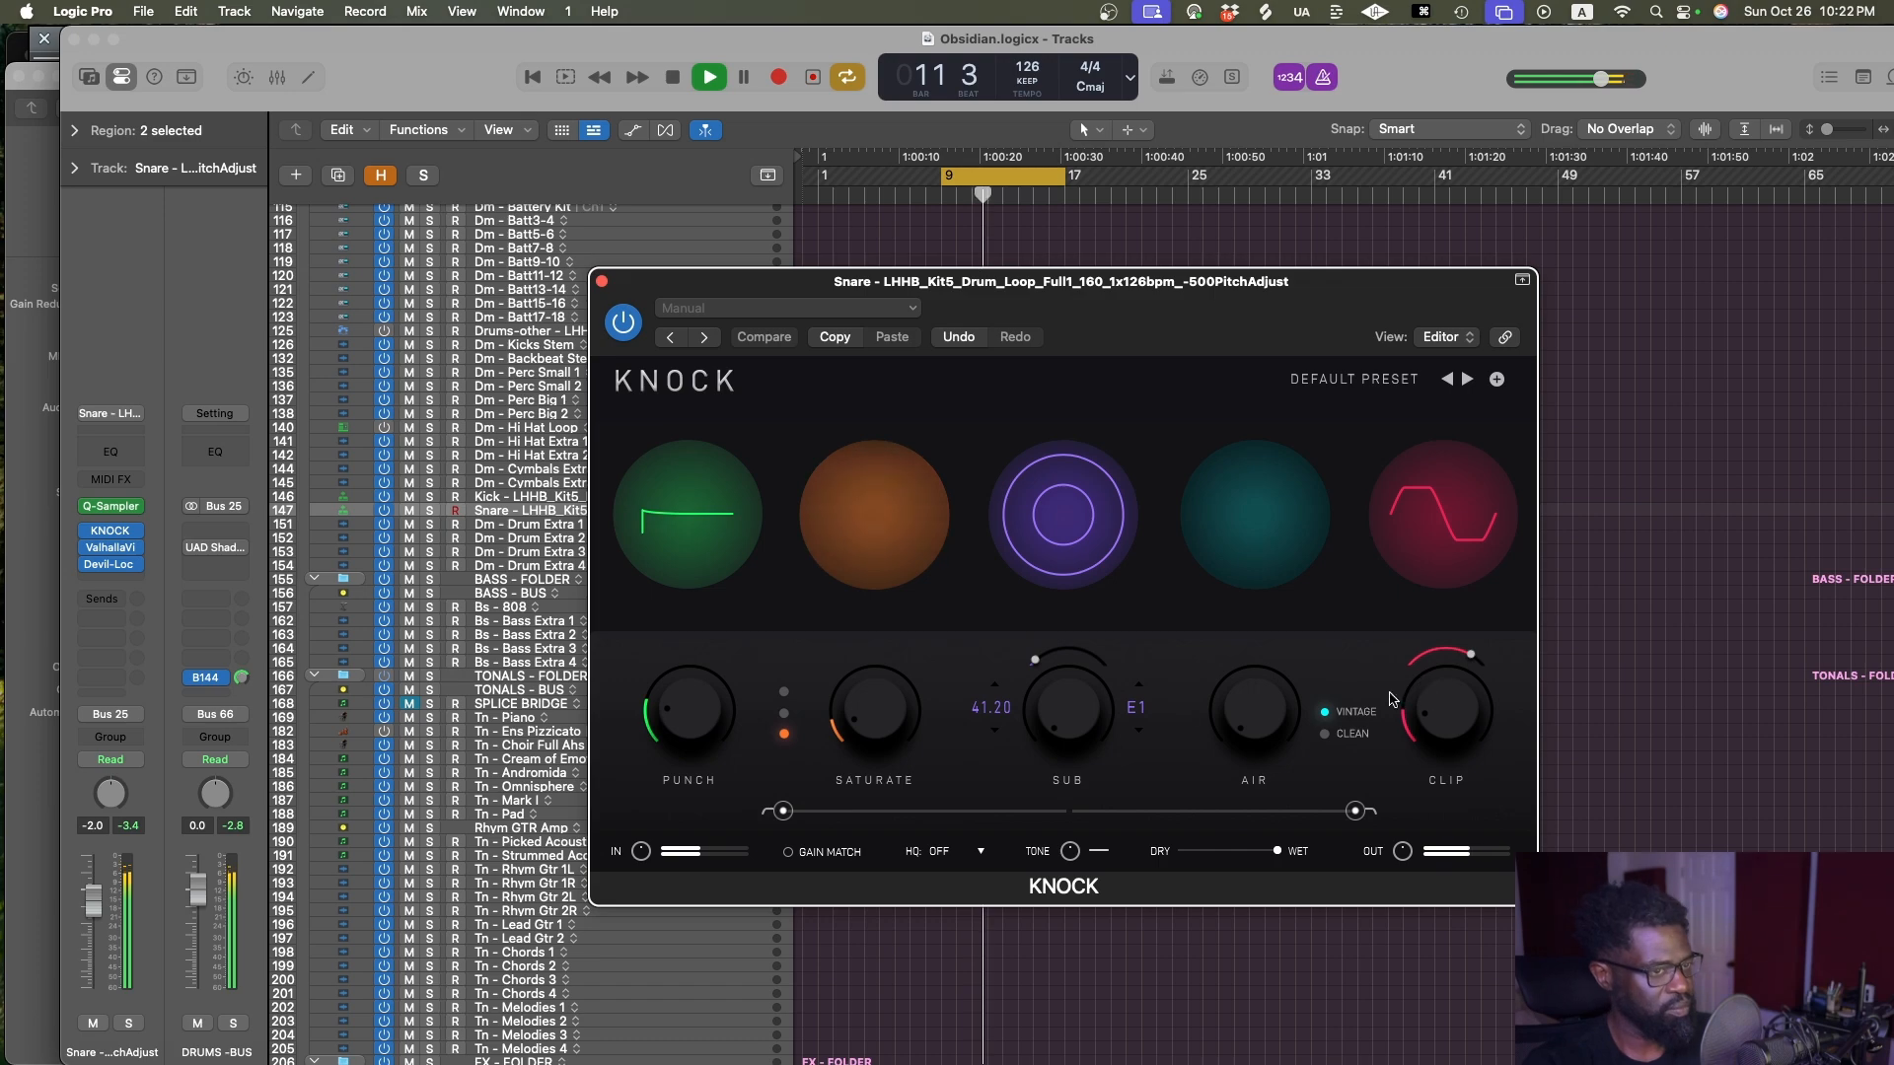
Fine-tune KNOCK's Punch and Clip on the snare during playback, trying a little Sub and removing it
mouse_move(698, 728)
left_mouse_down()
mouse_move(731, 679)
mouse_move(730, 719)
left_mouse_up()
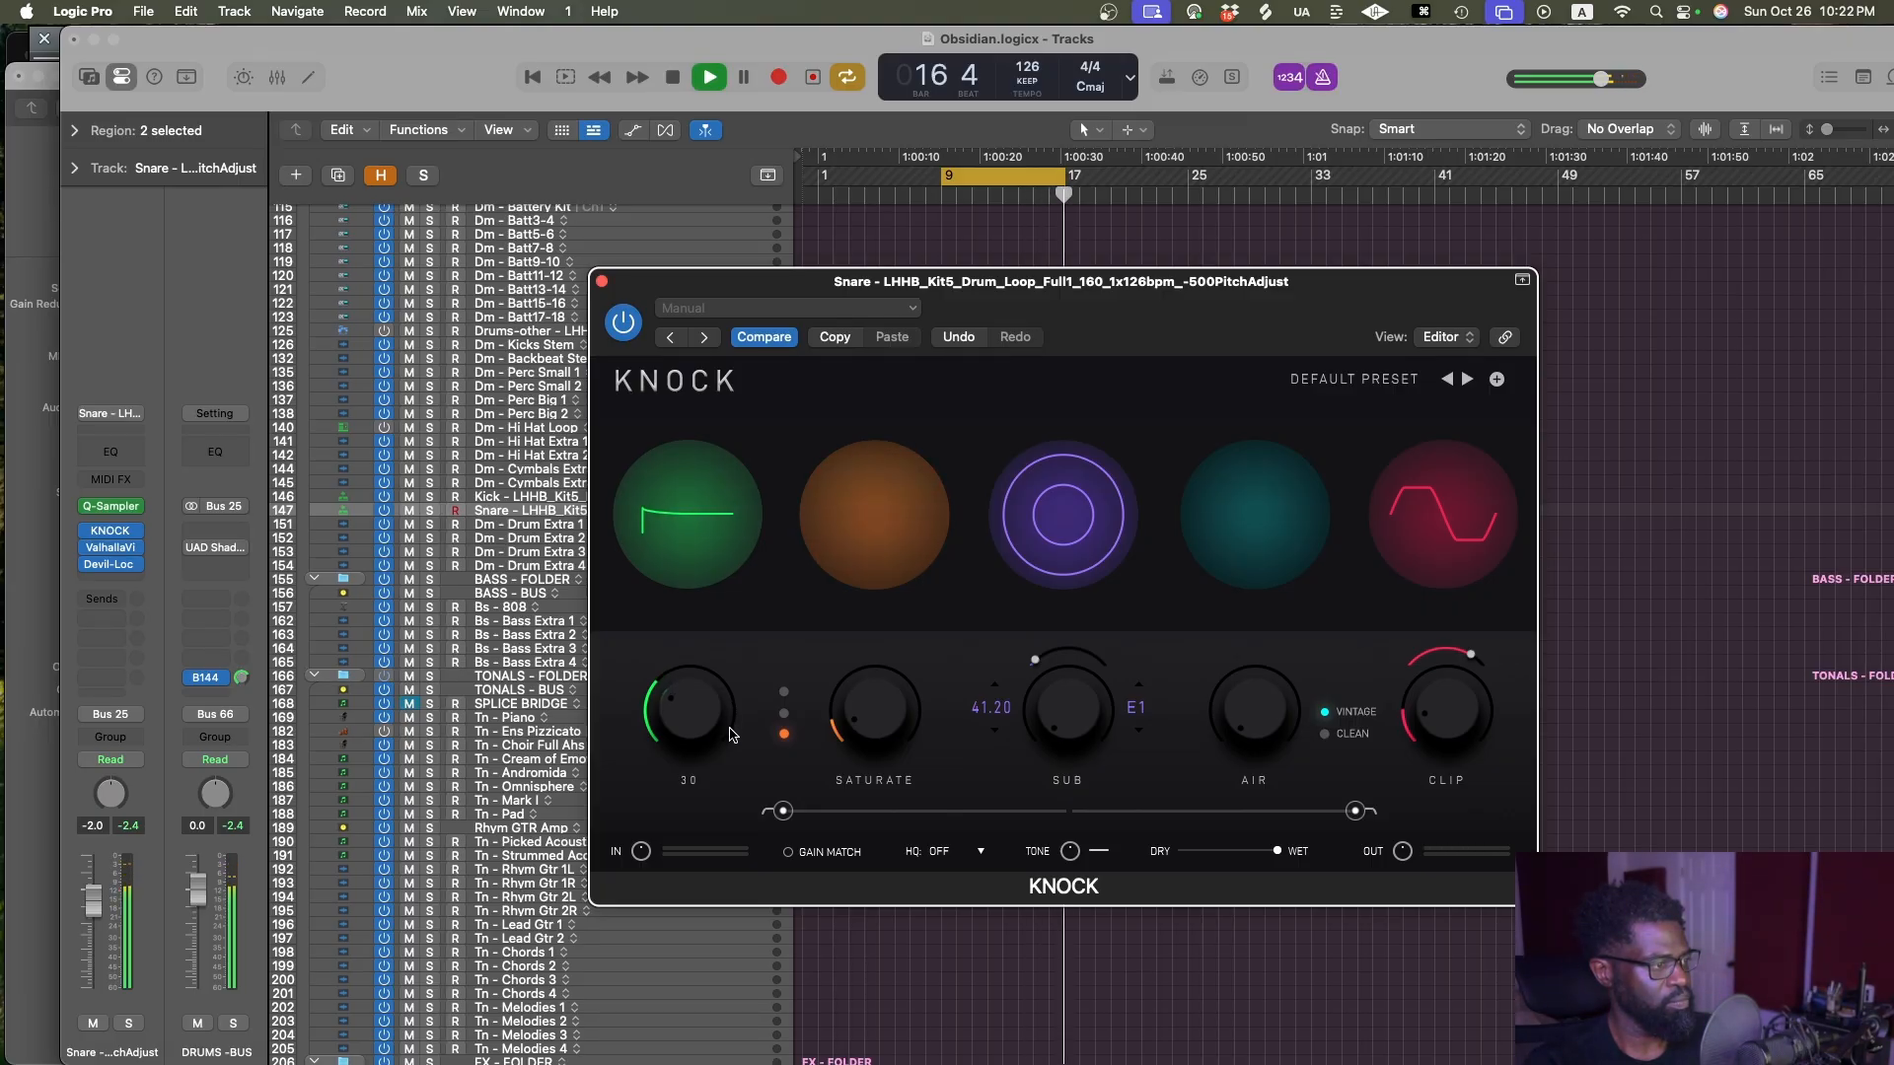
left_click_drag(729, 727, 703, 719)
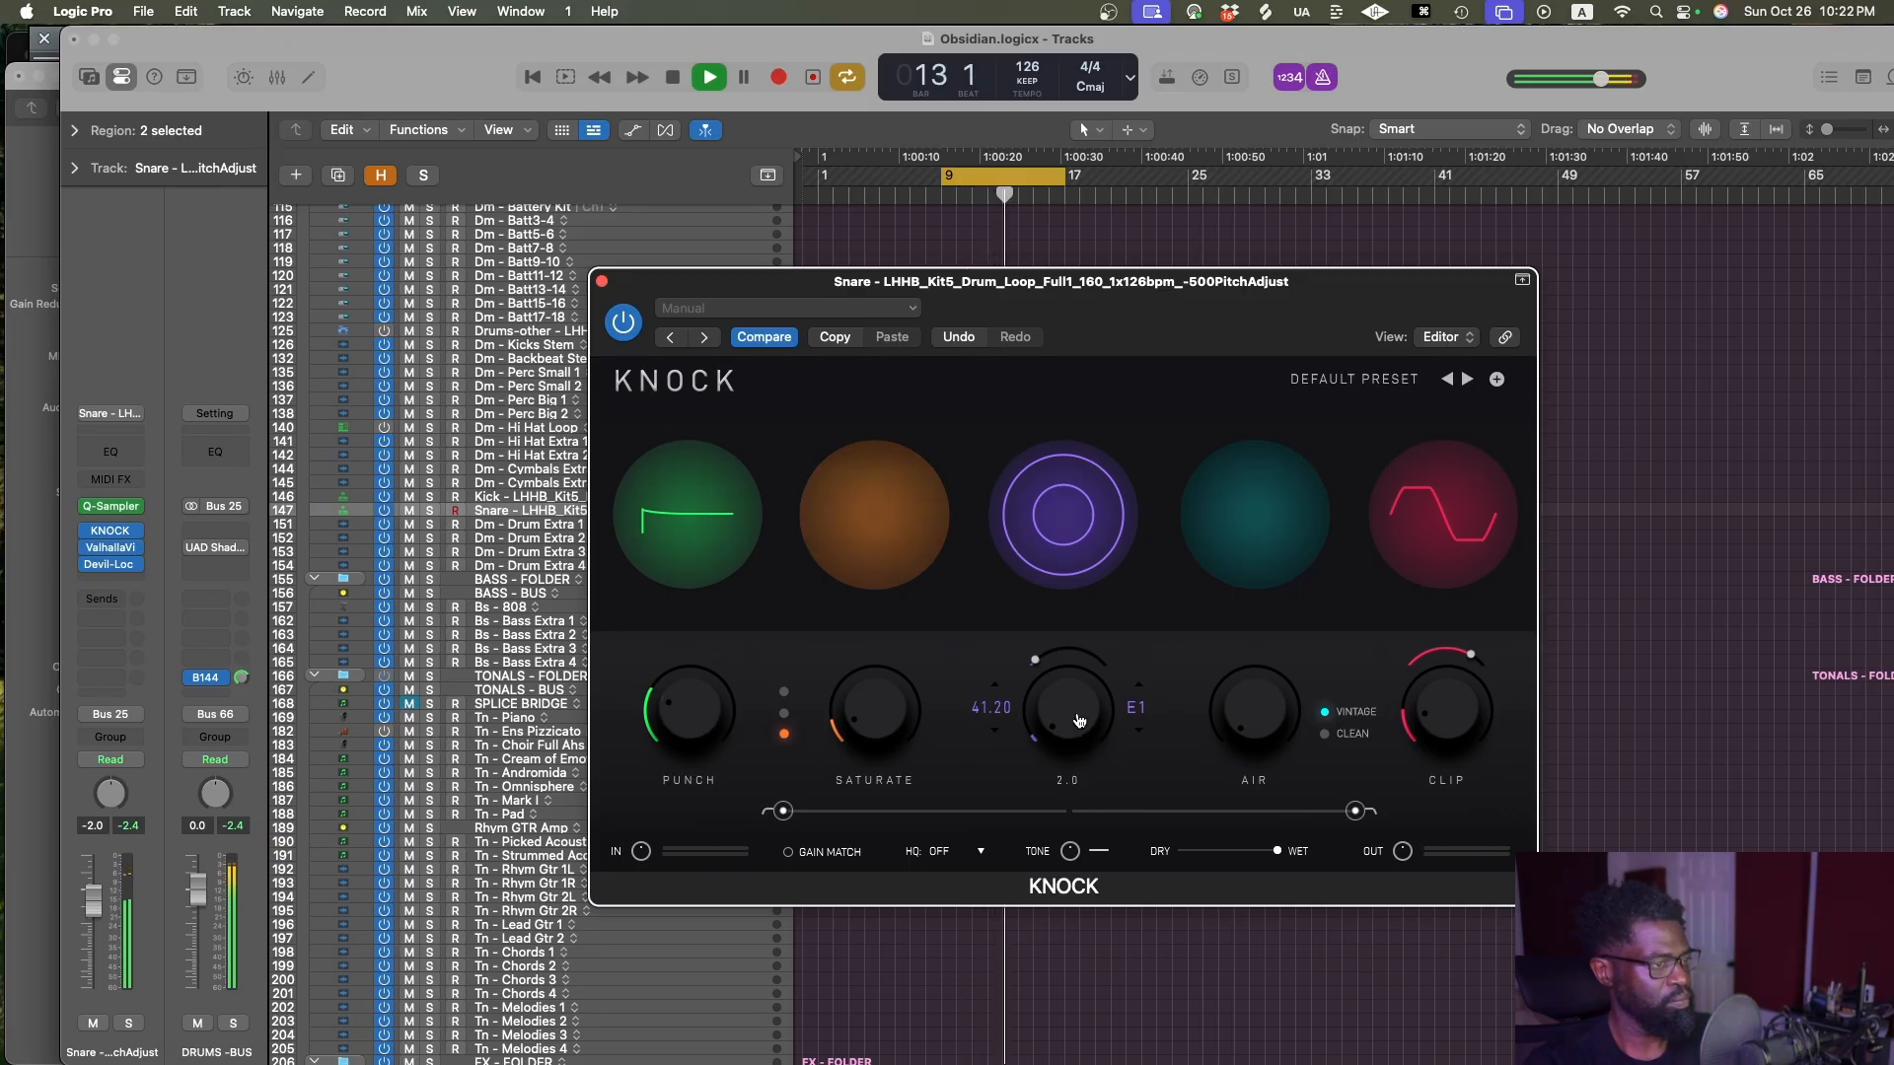
mouse_move(1079, 720)
left_mouse_down()
mouse_move(1086, 668)
mouse_move(1081, 694)
left_mouse_up()
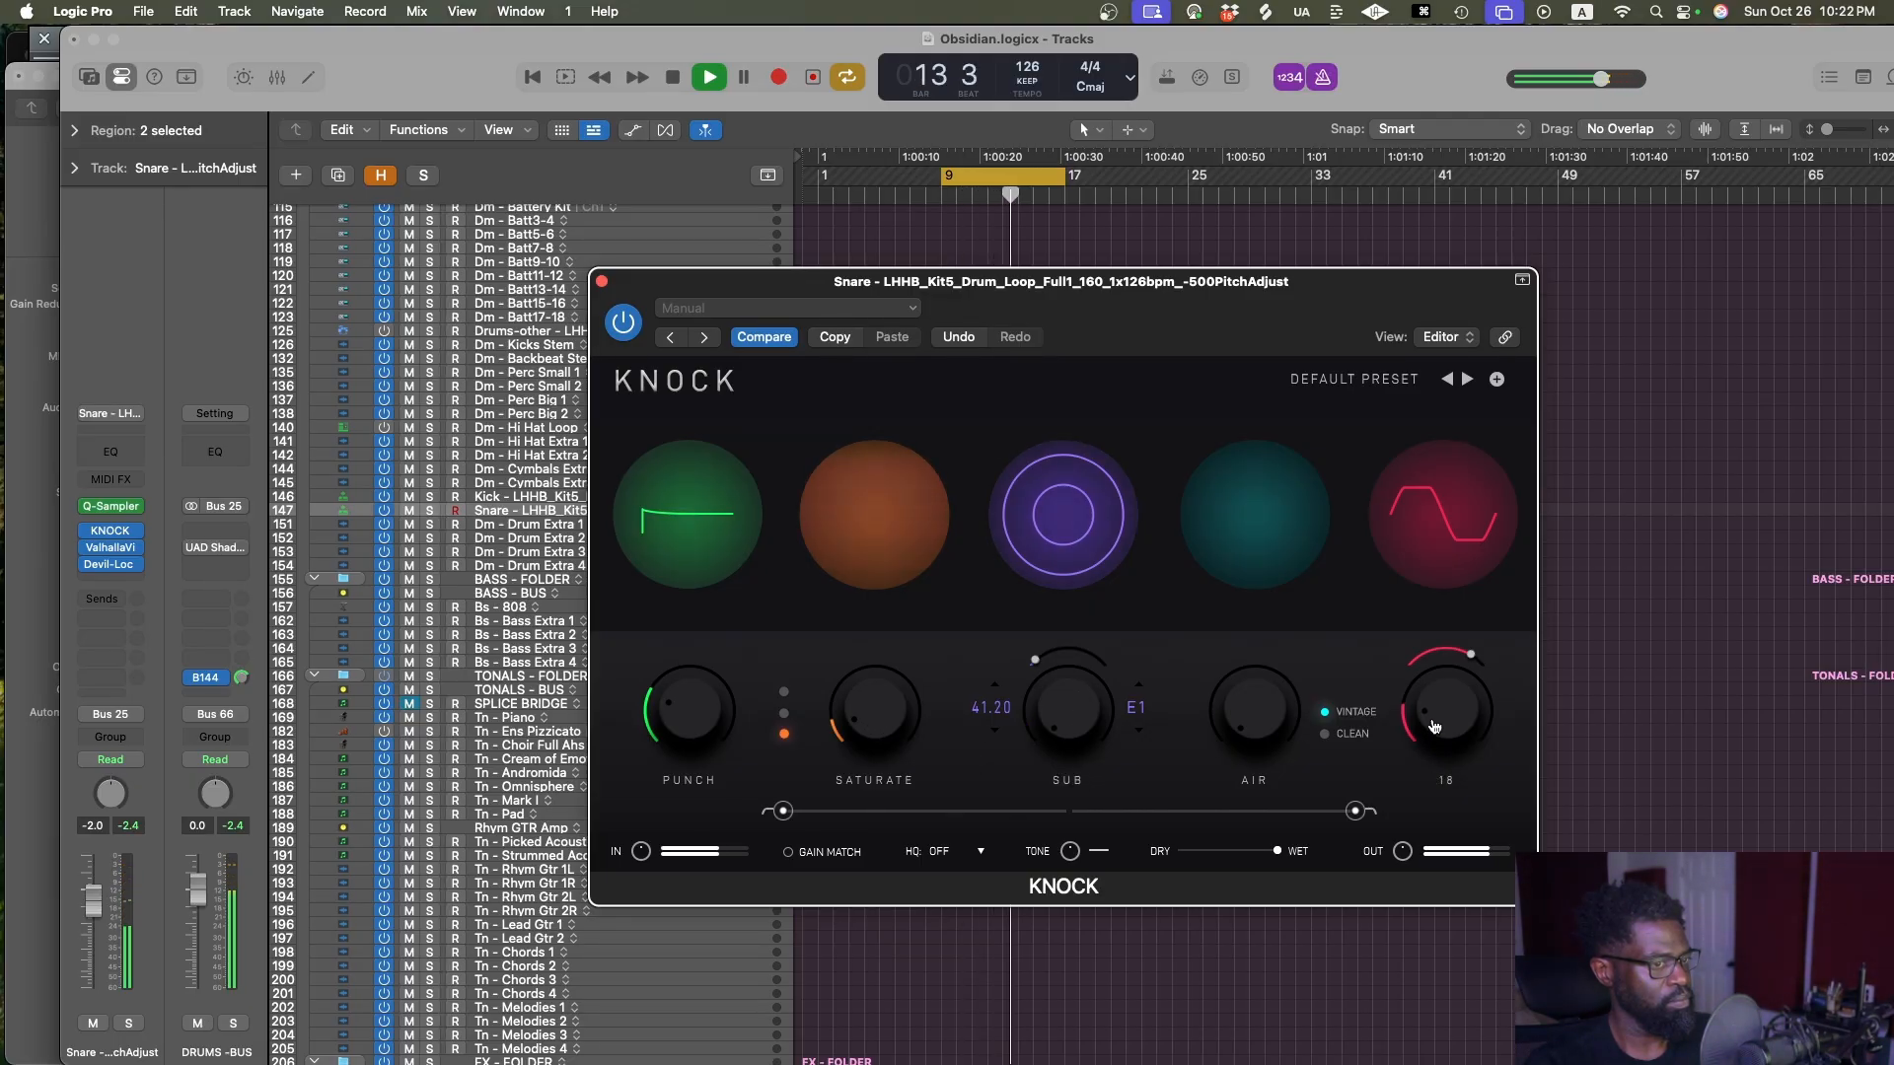
left_click_drag(1435, 725, 1435, 728)
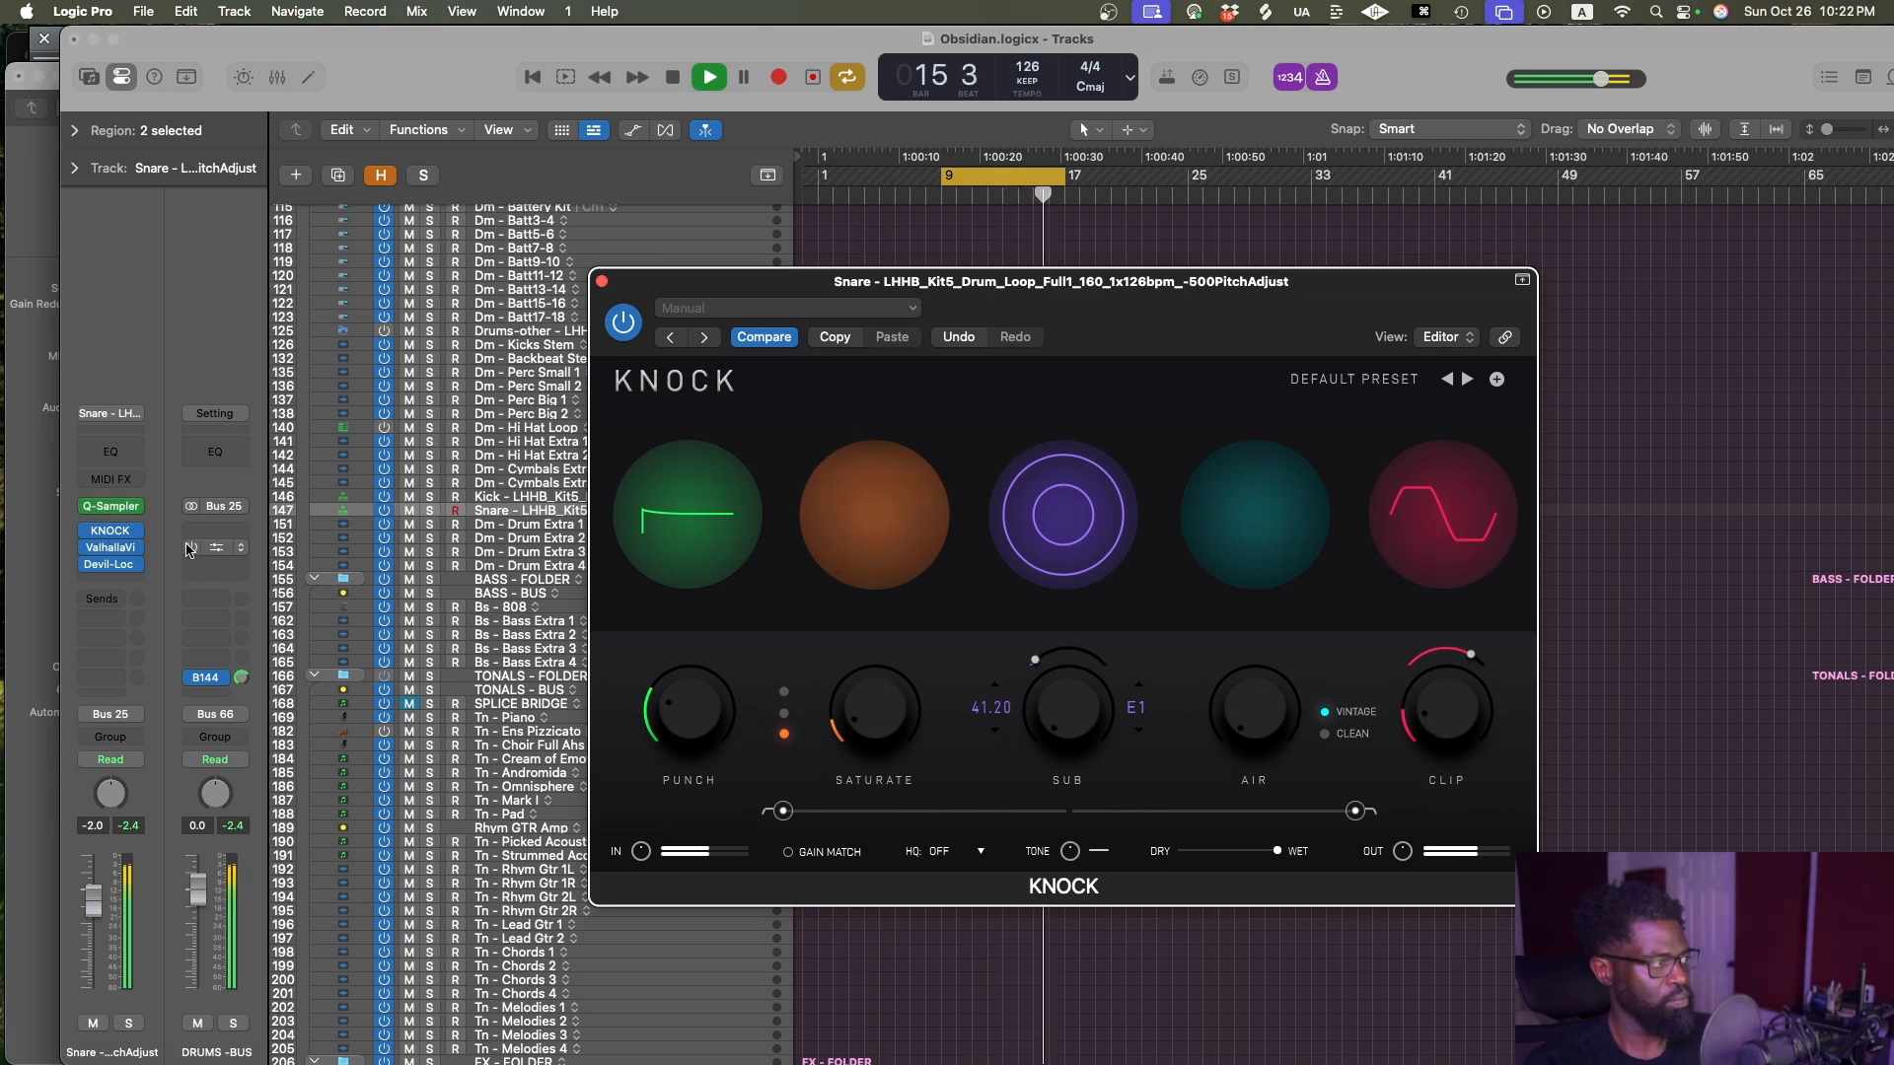
Enable the UAD Shadow Hills Mastering Compressor on the DRUMS bus and adjust its discrete attack and optical threshold
left_click(218, 548)
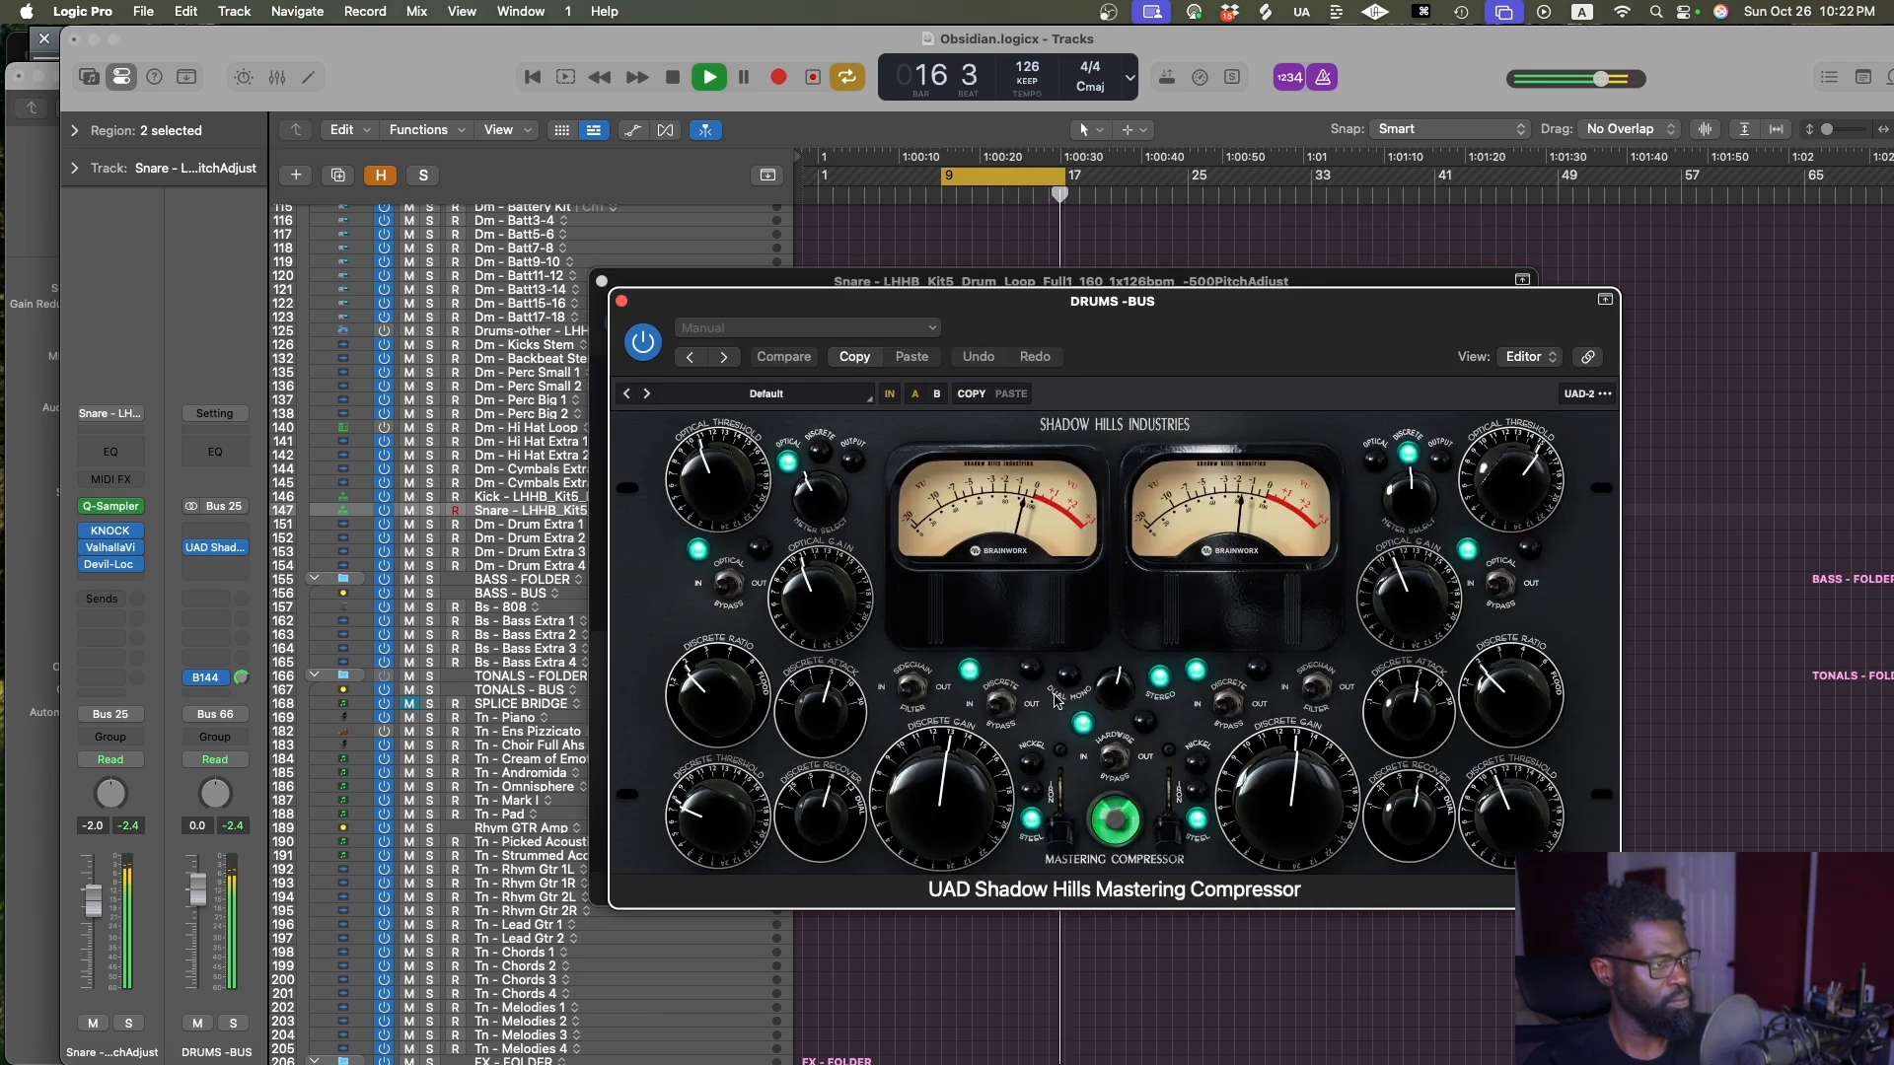
left_click_drag(867, 718, 868, 702)
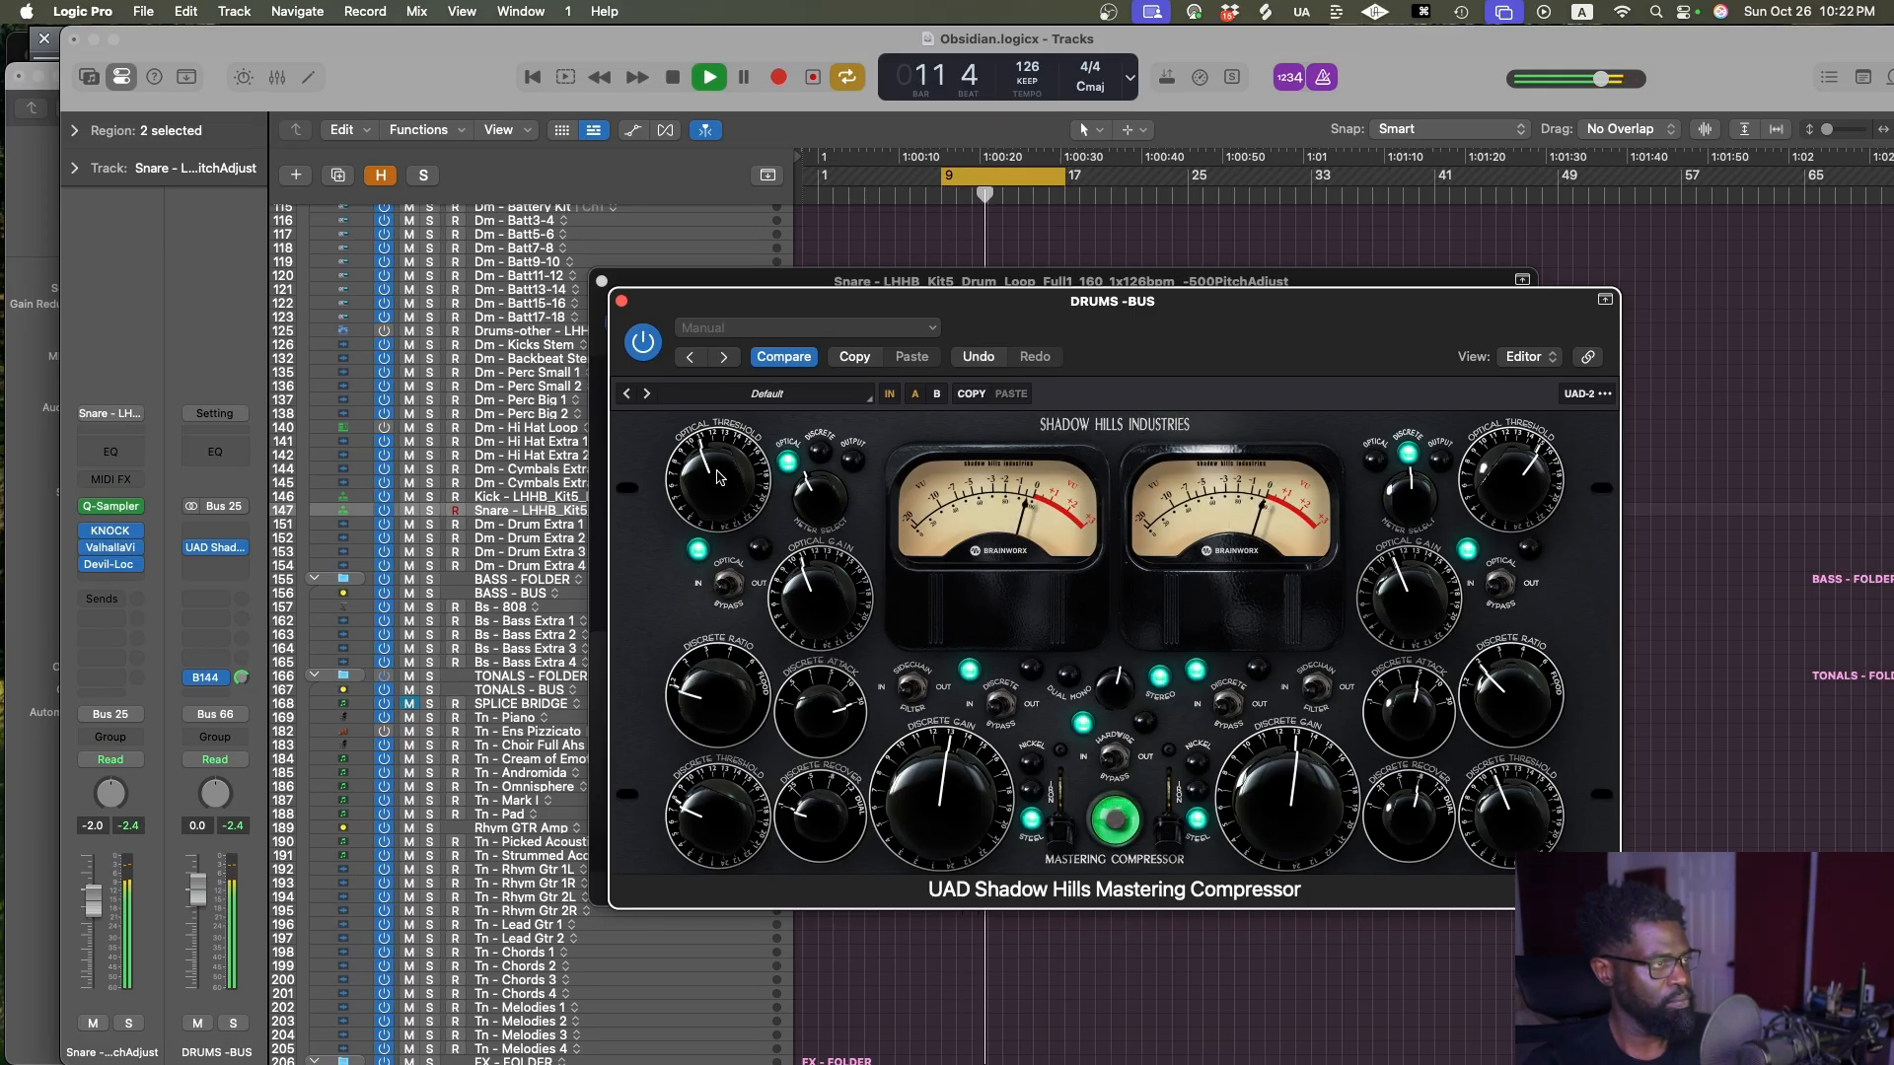
left_click_drag(717, 478, 716, 498)
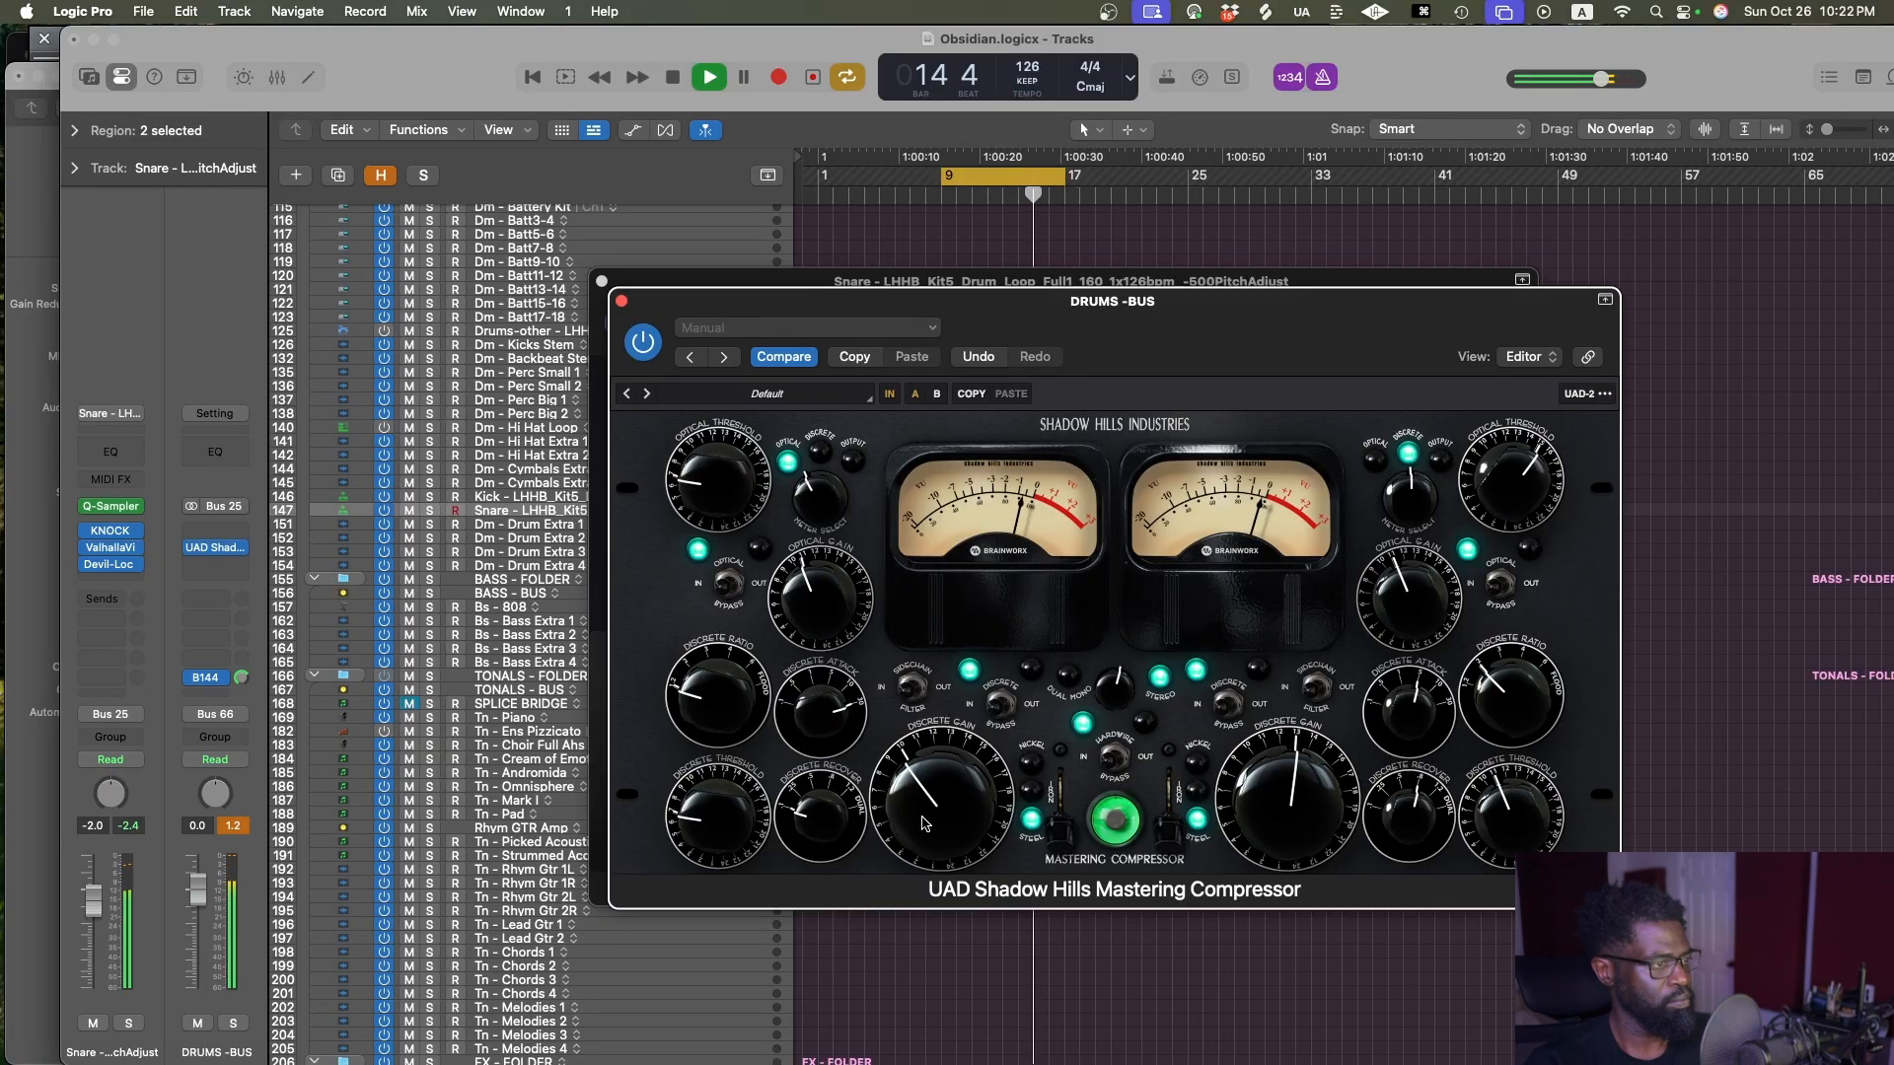
Reduce the Shadow Hills compressor's discrete gain, check its optical gain, and reset the DRUMS bus peak reading
left_click_drag(924, 823, 927, 821)
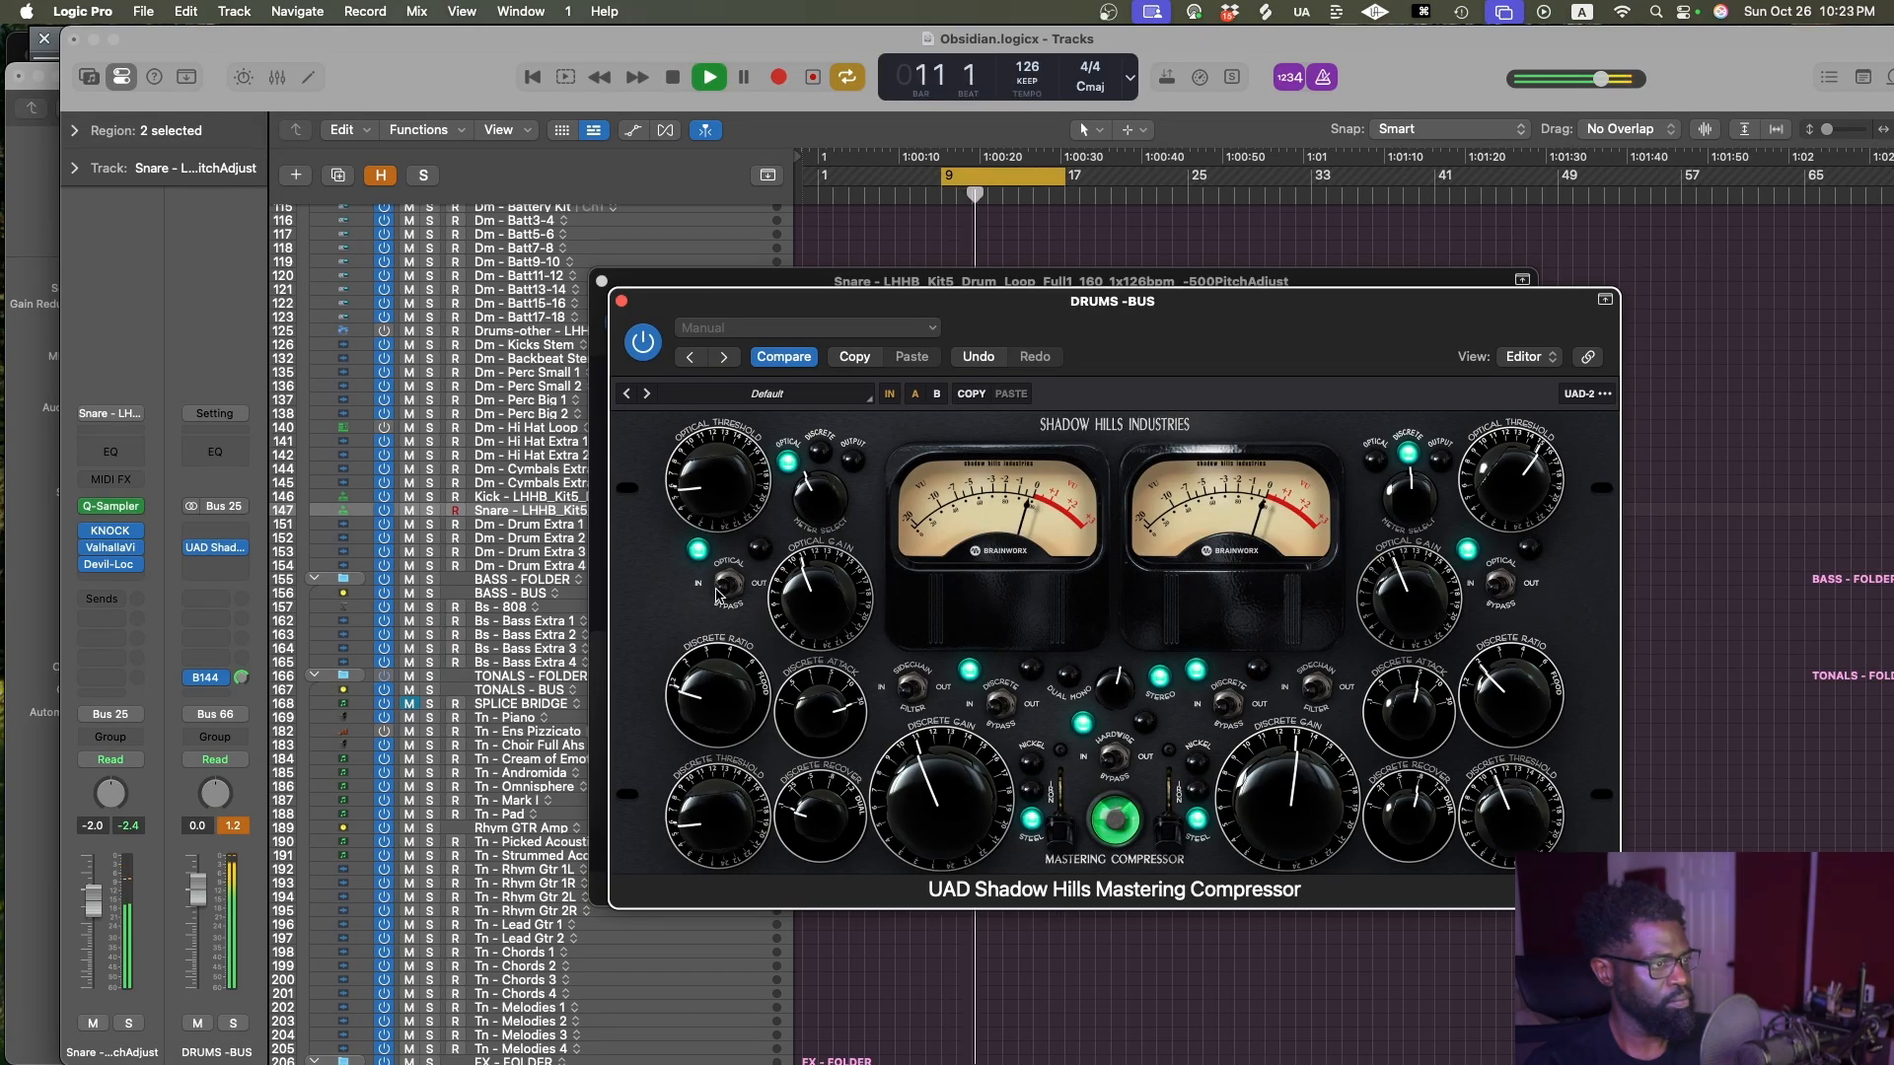
left_click_drag(937, 785, 930, 795)
left_click_drag(836, 597, 834, 609)
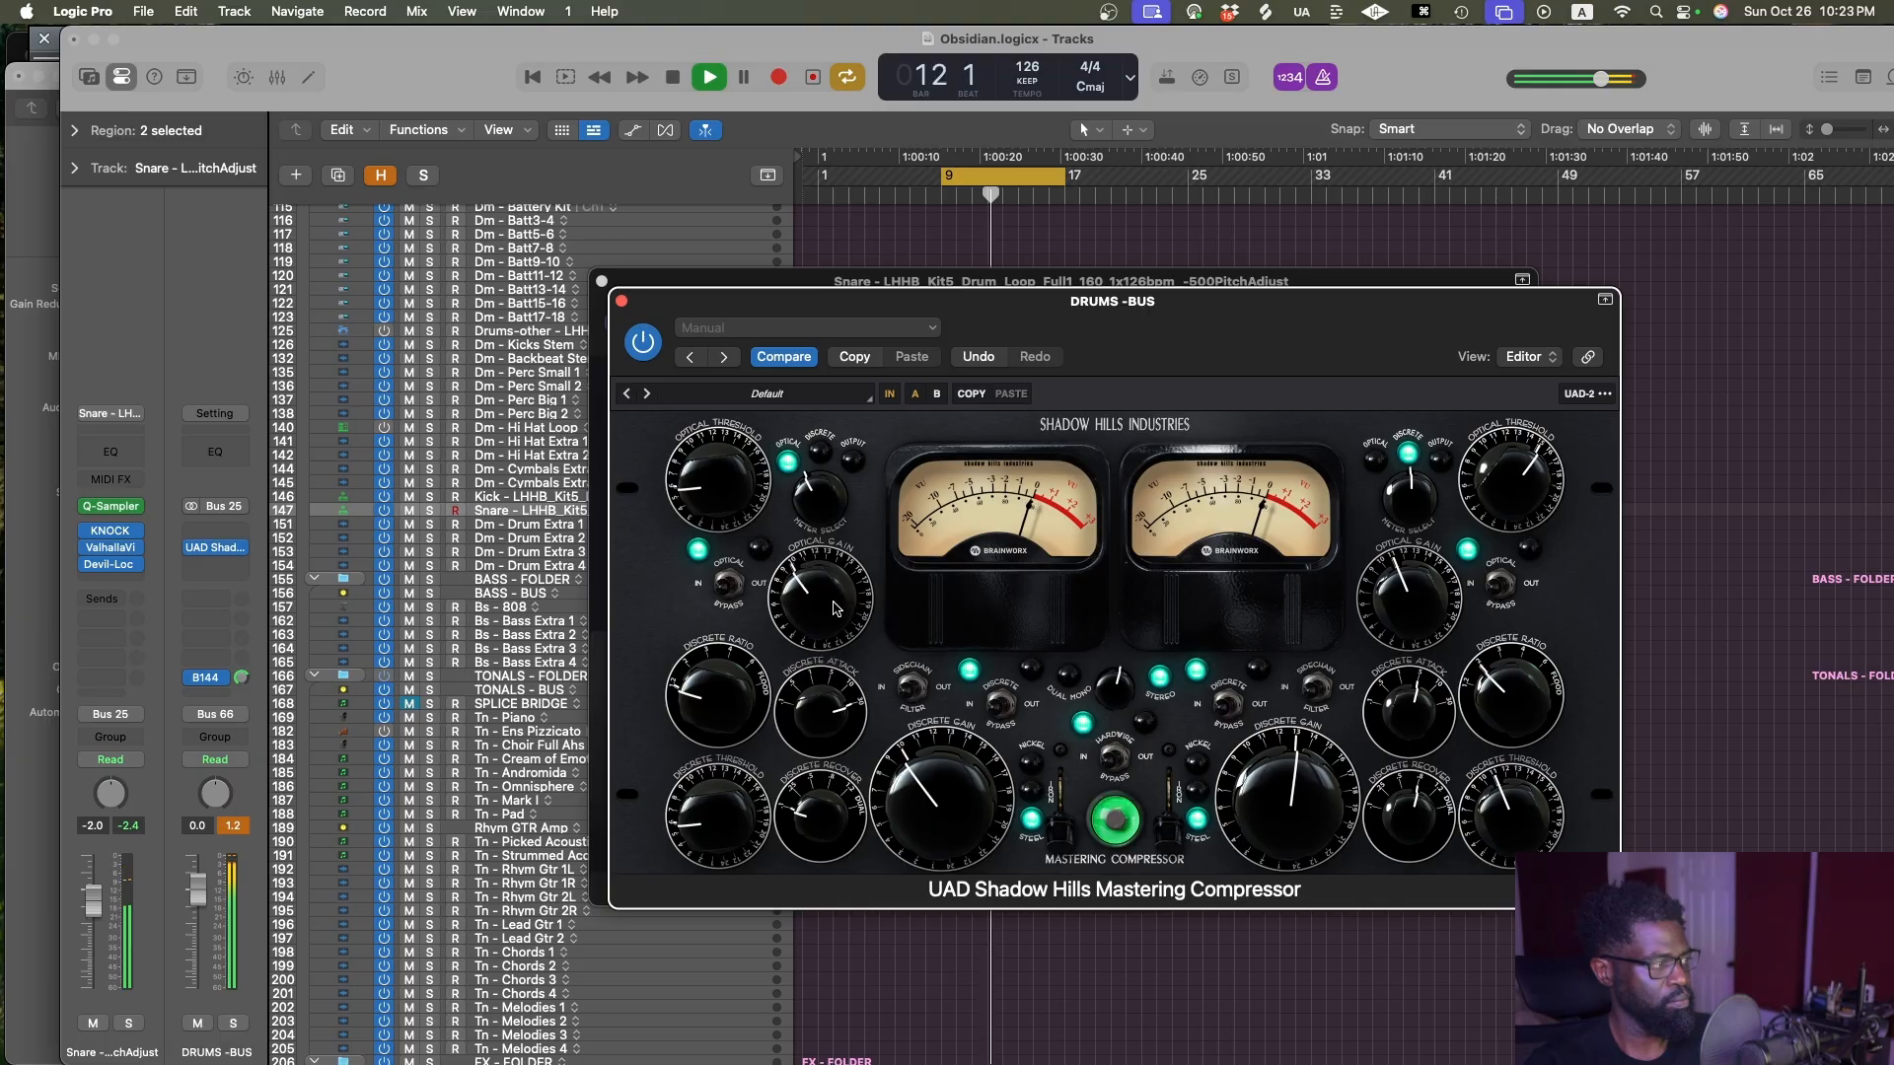
left_click(242, 825)
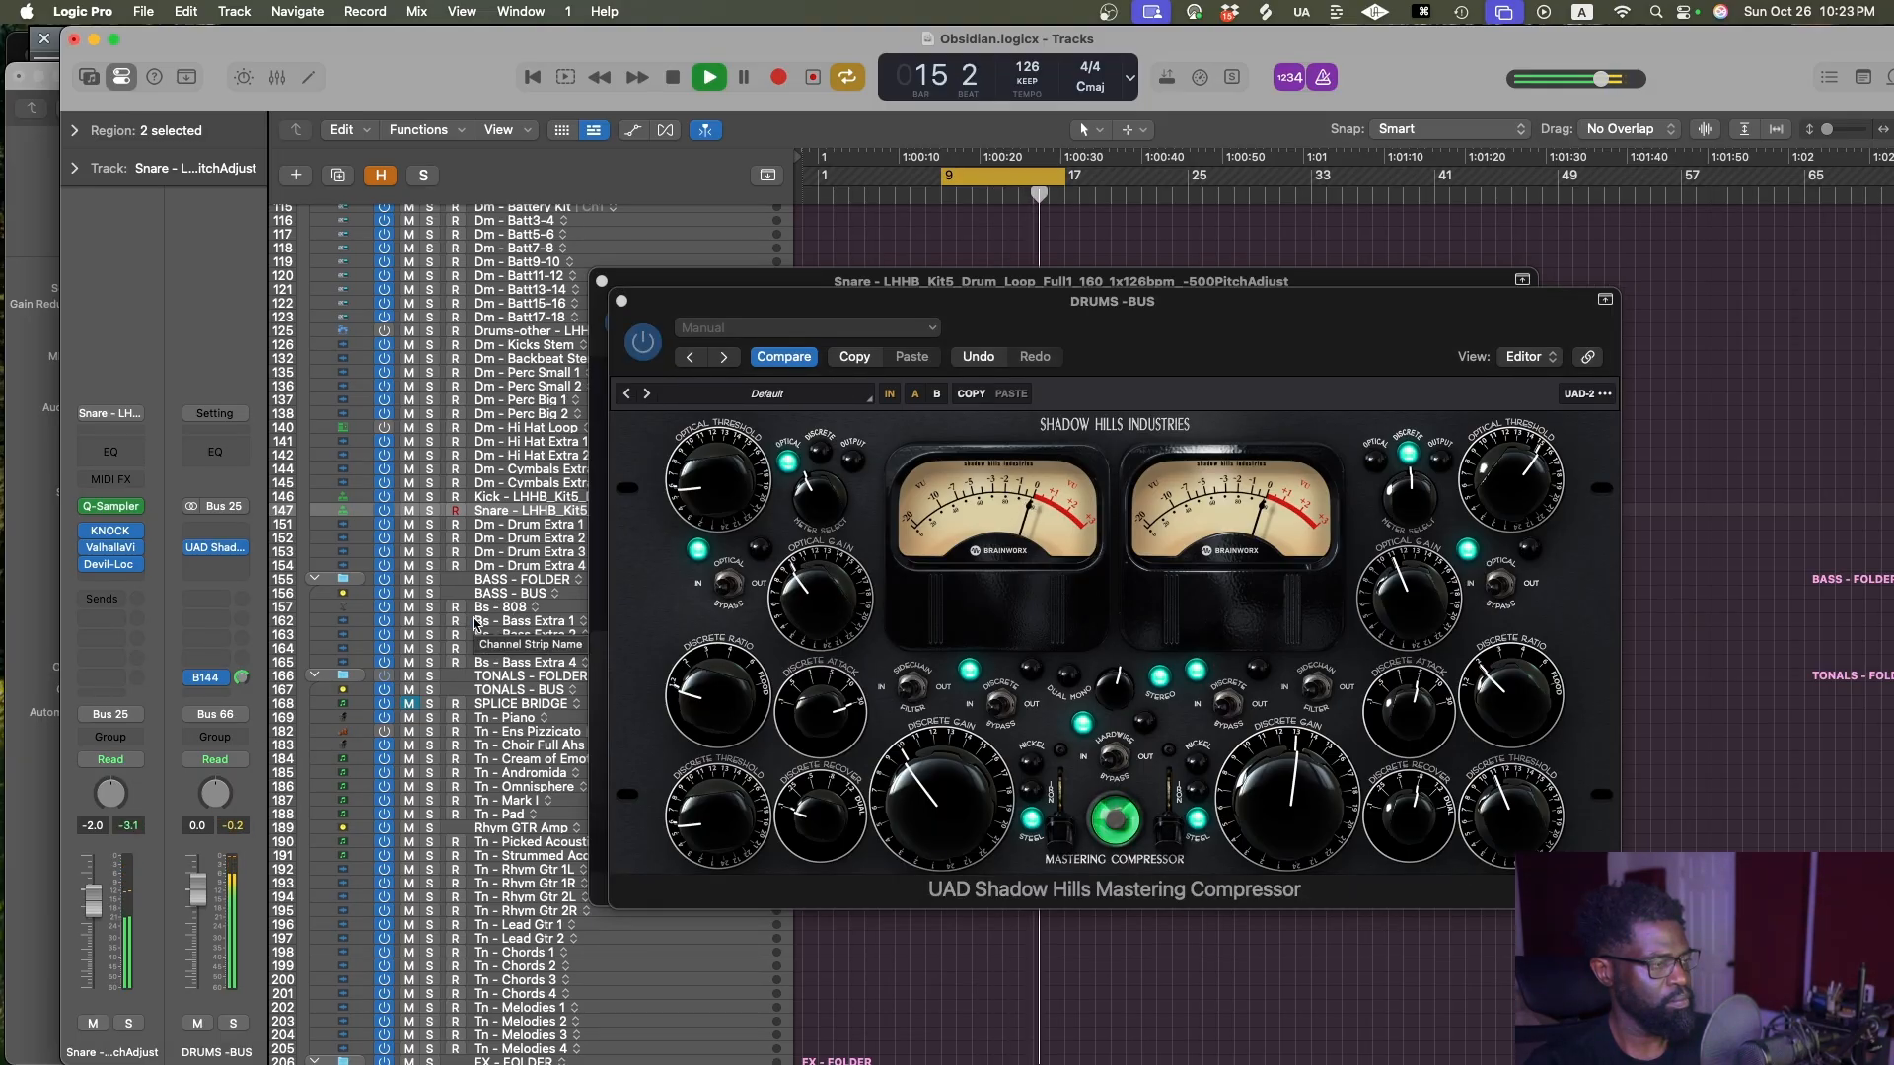
left_click_drag(939, 781, 942, 790)
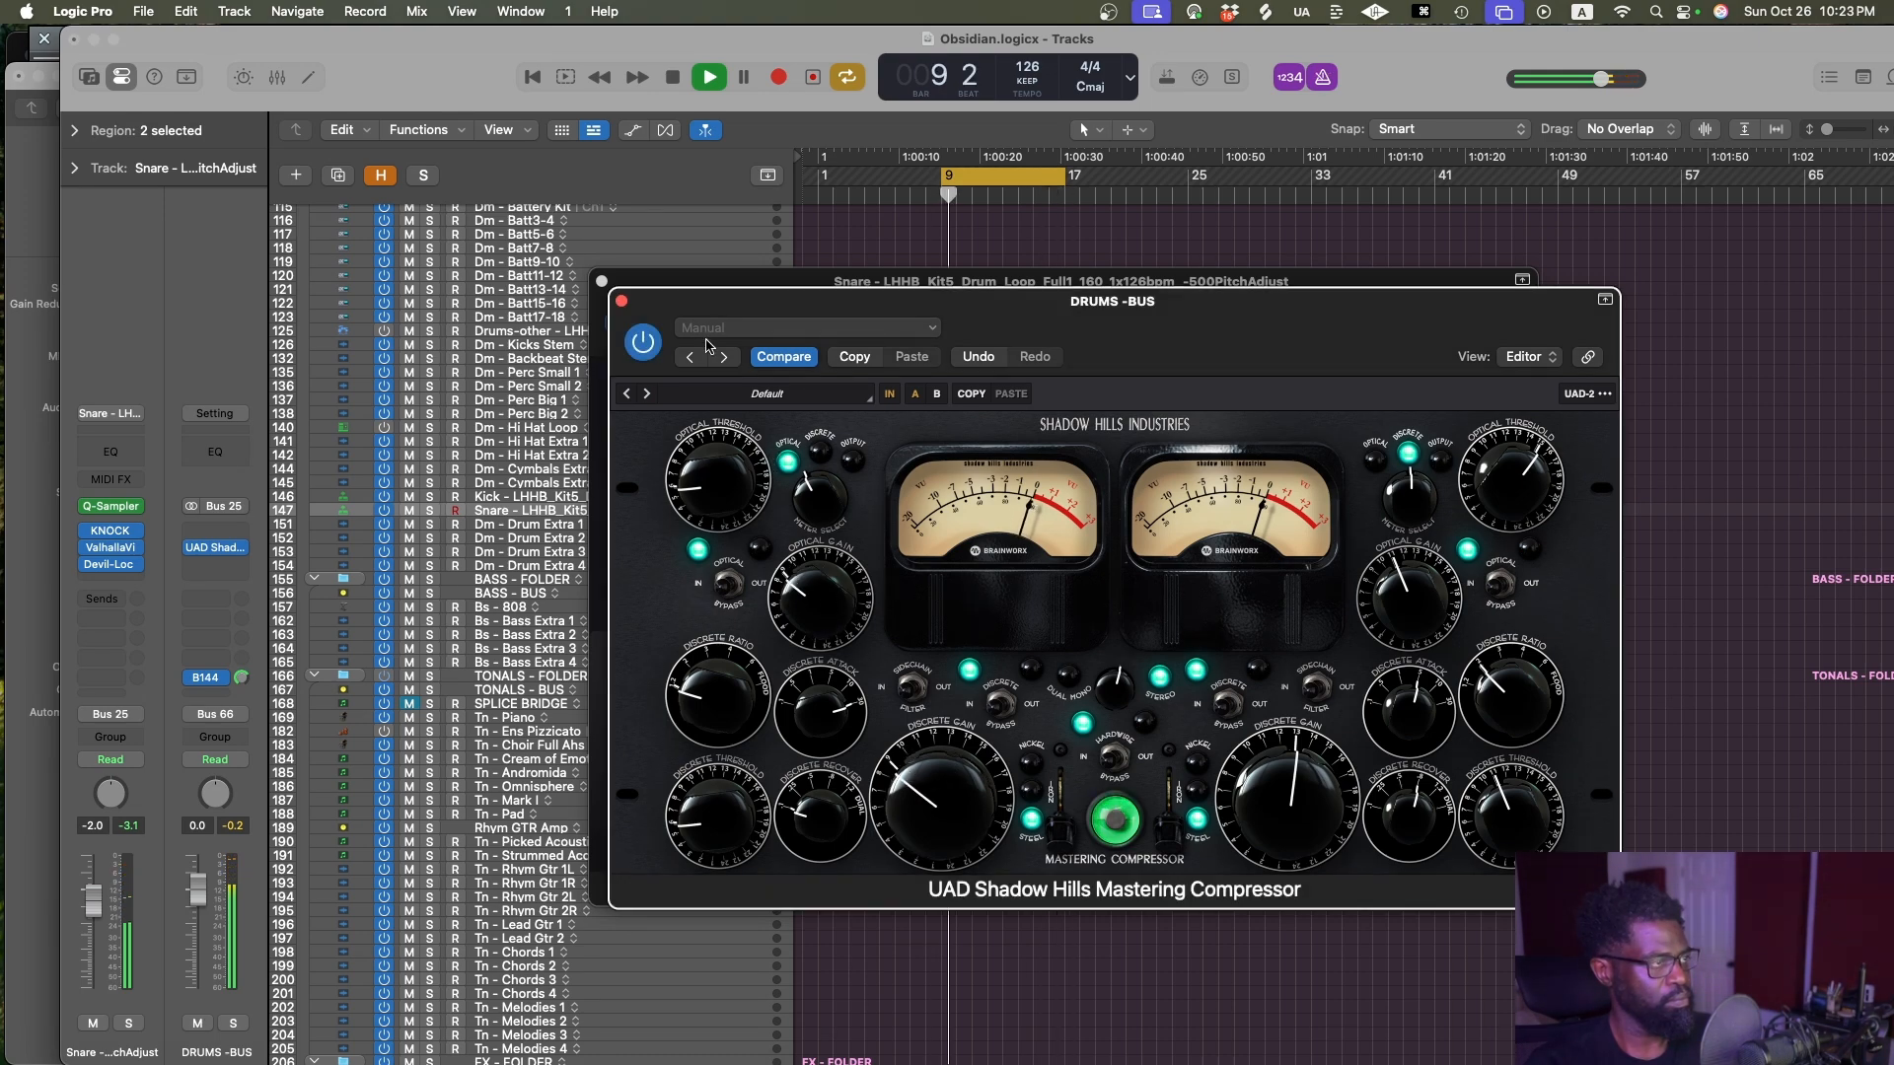
Close both plug-in windows, select the kick track, and lower its volume to -3.0 dB
left_click(622, 301)
left_click(602, 282)
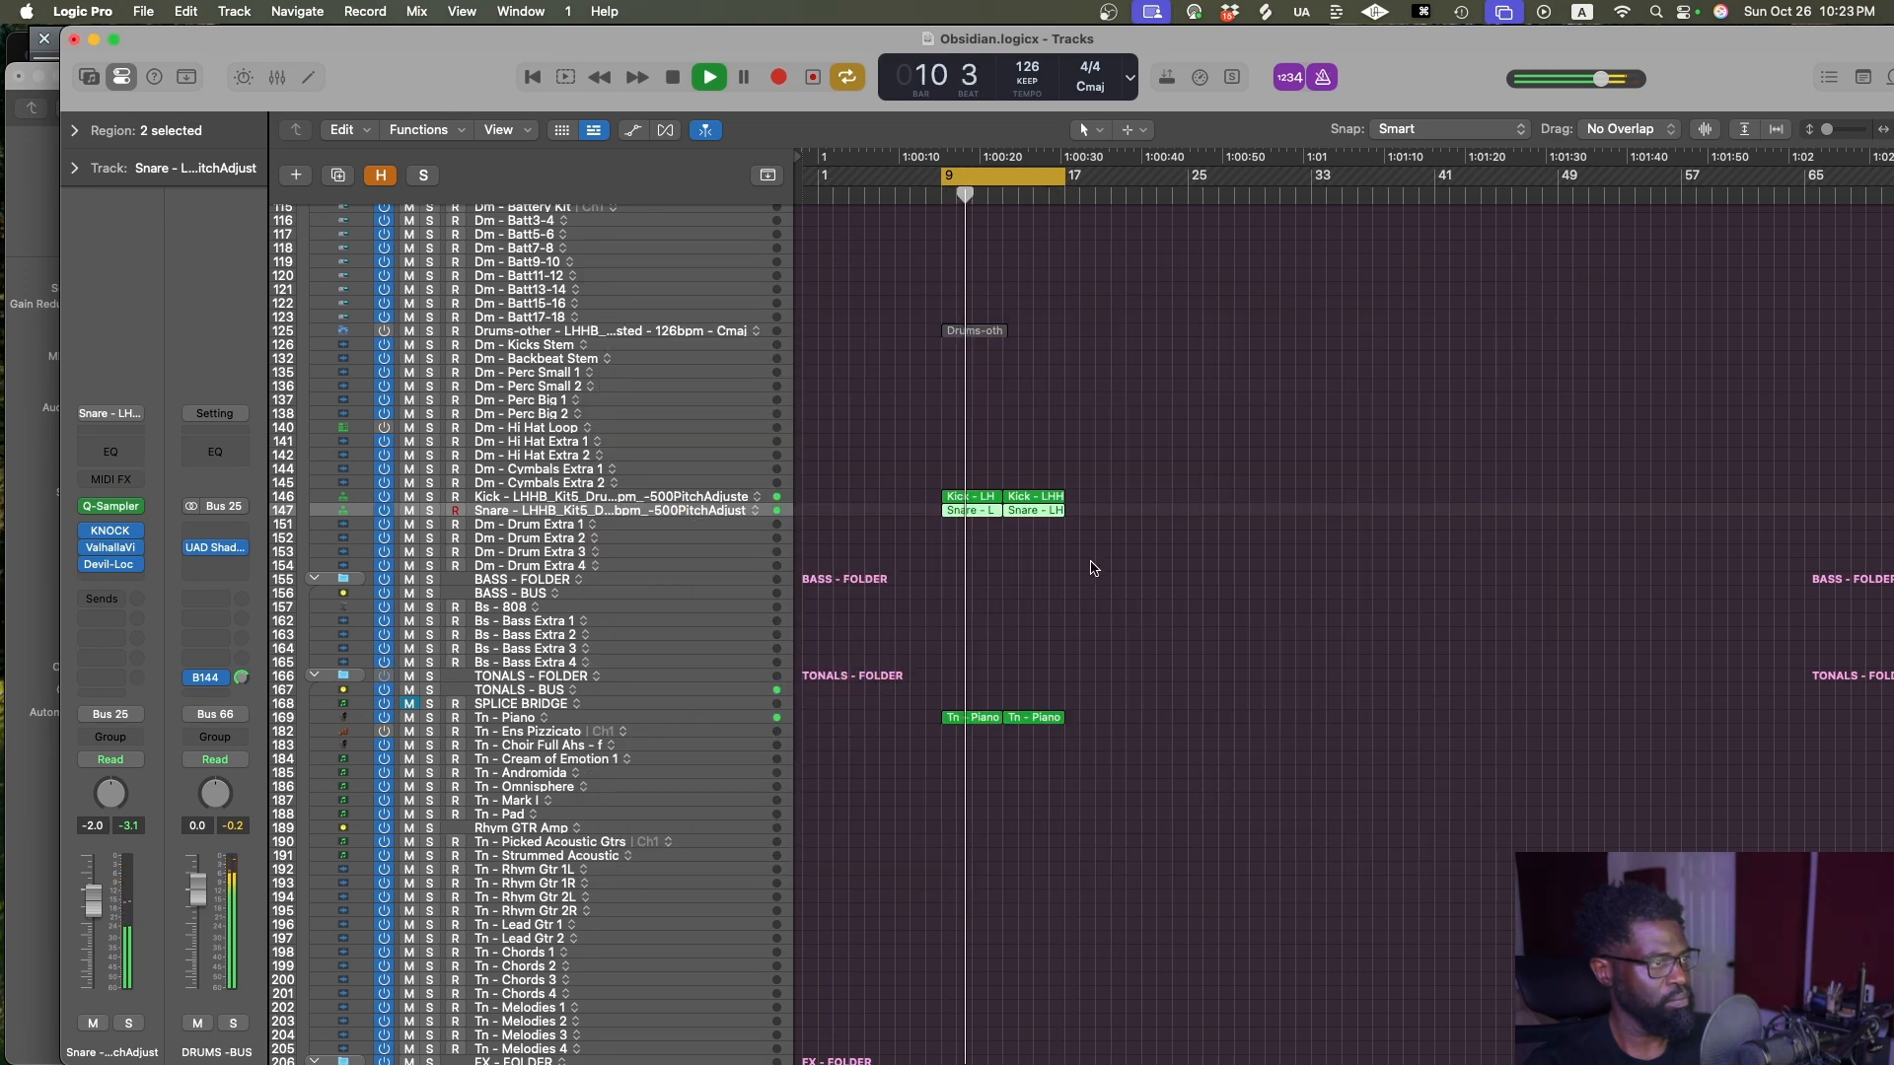
left_click(1090, 567)
key("Up")
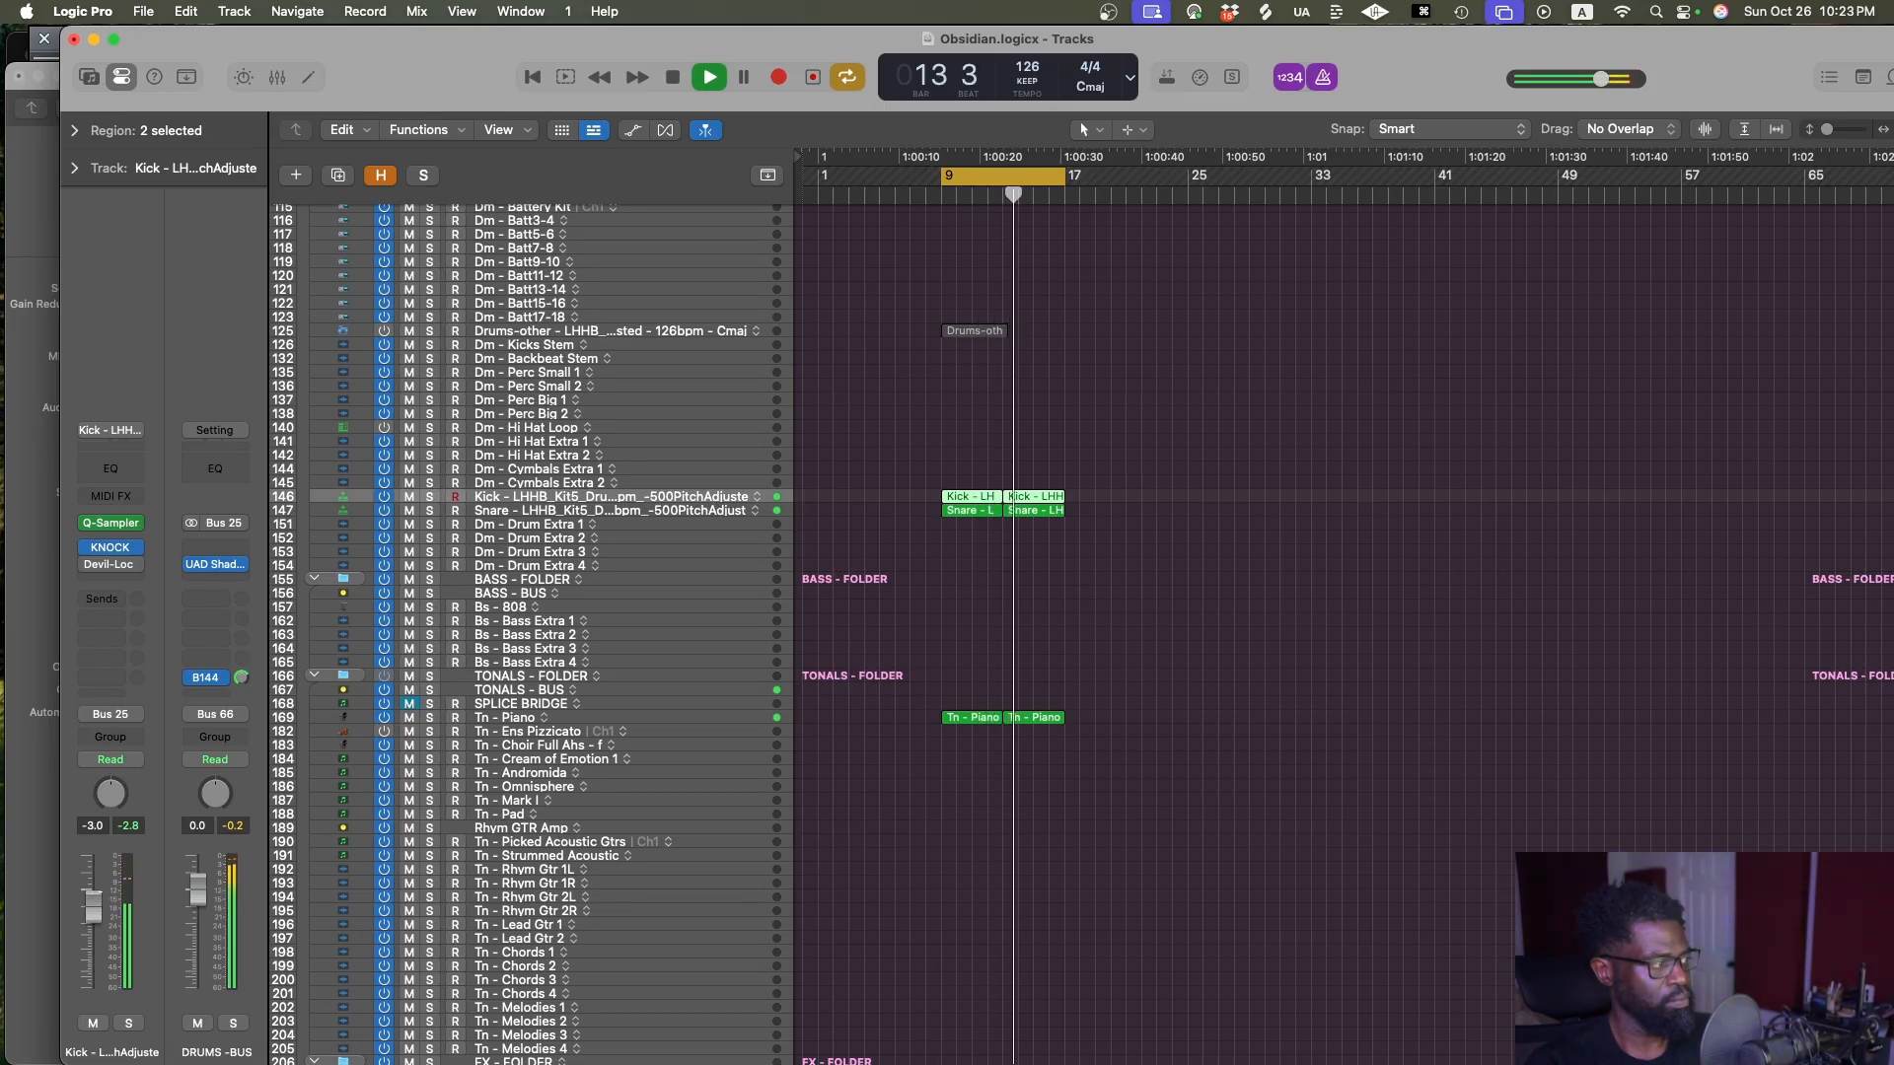
Select the snare track and lower its volume to about -4.4 dB while the loop plays
left_click_drag(92, 904, 102, 898)
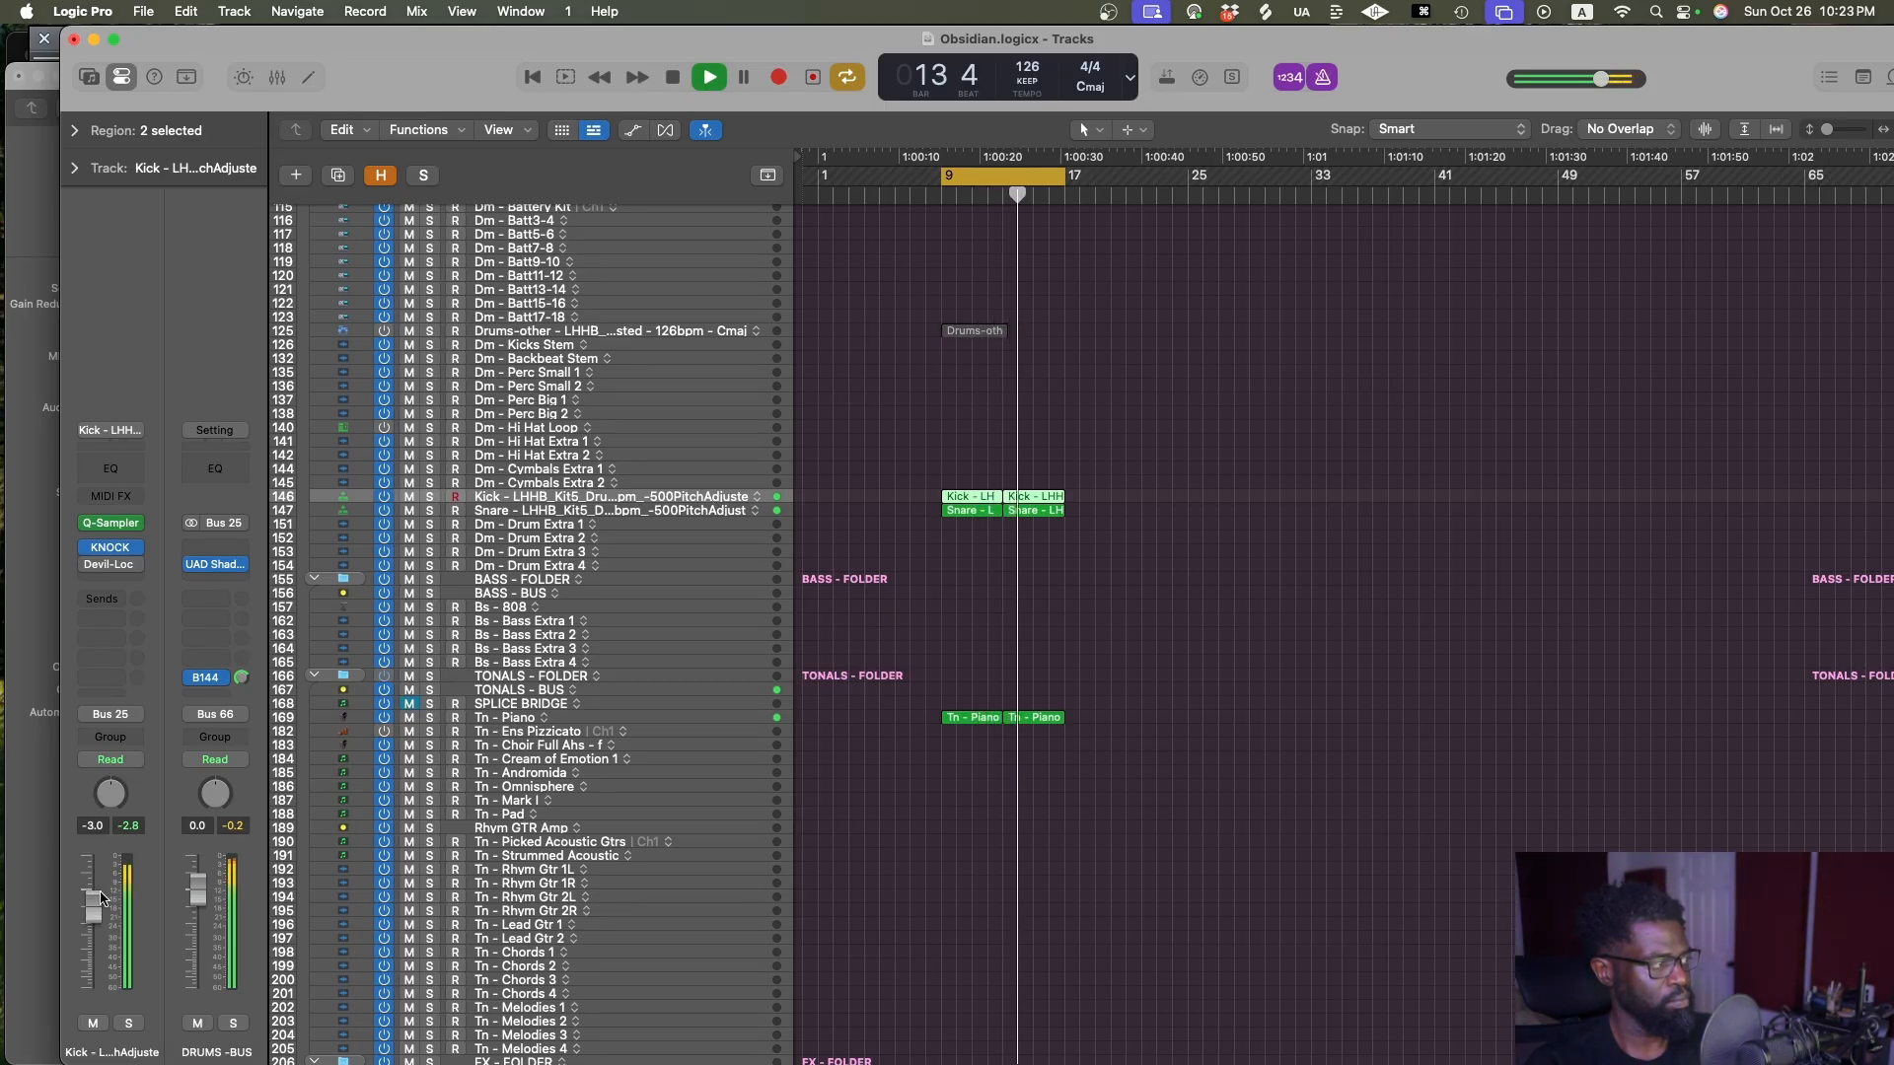
left_click(522, 508)
left_click_drag(93, 899, 92, 911)
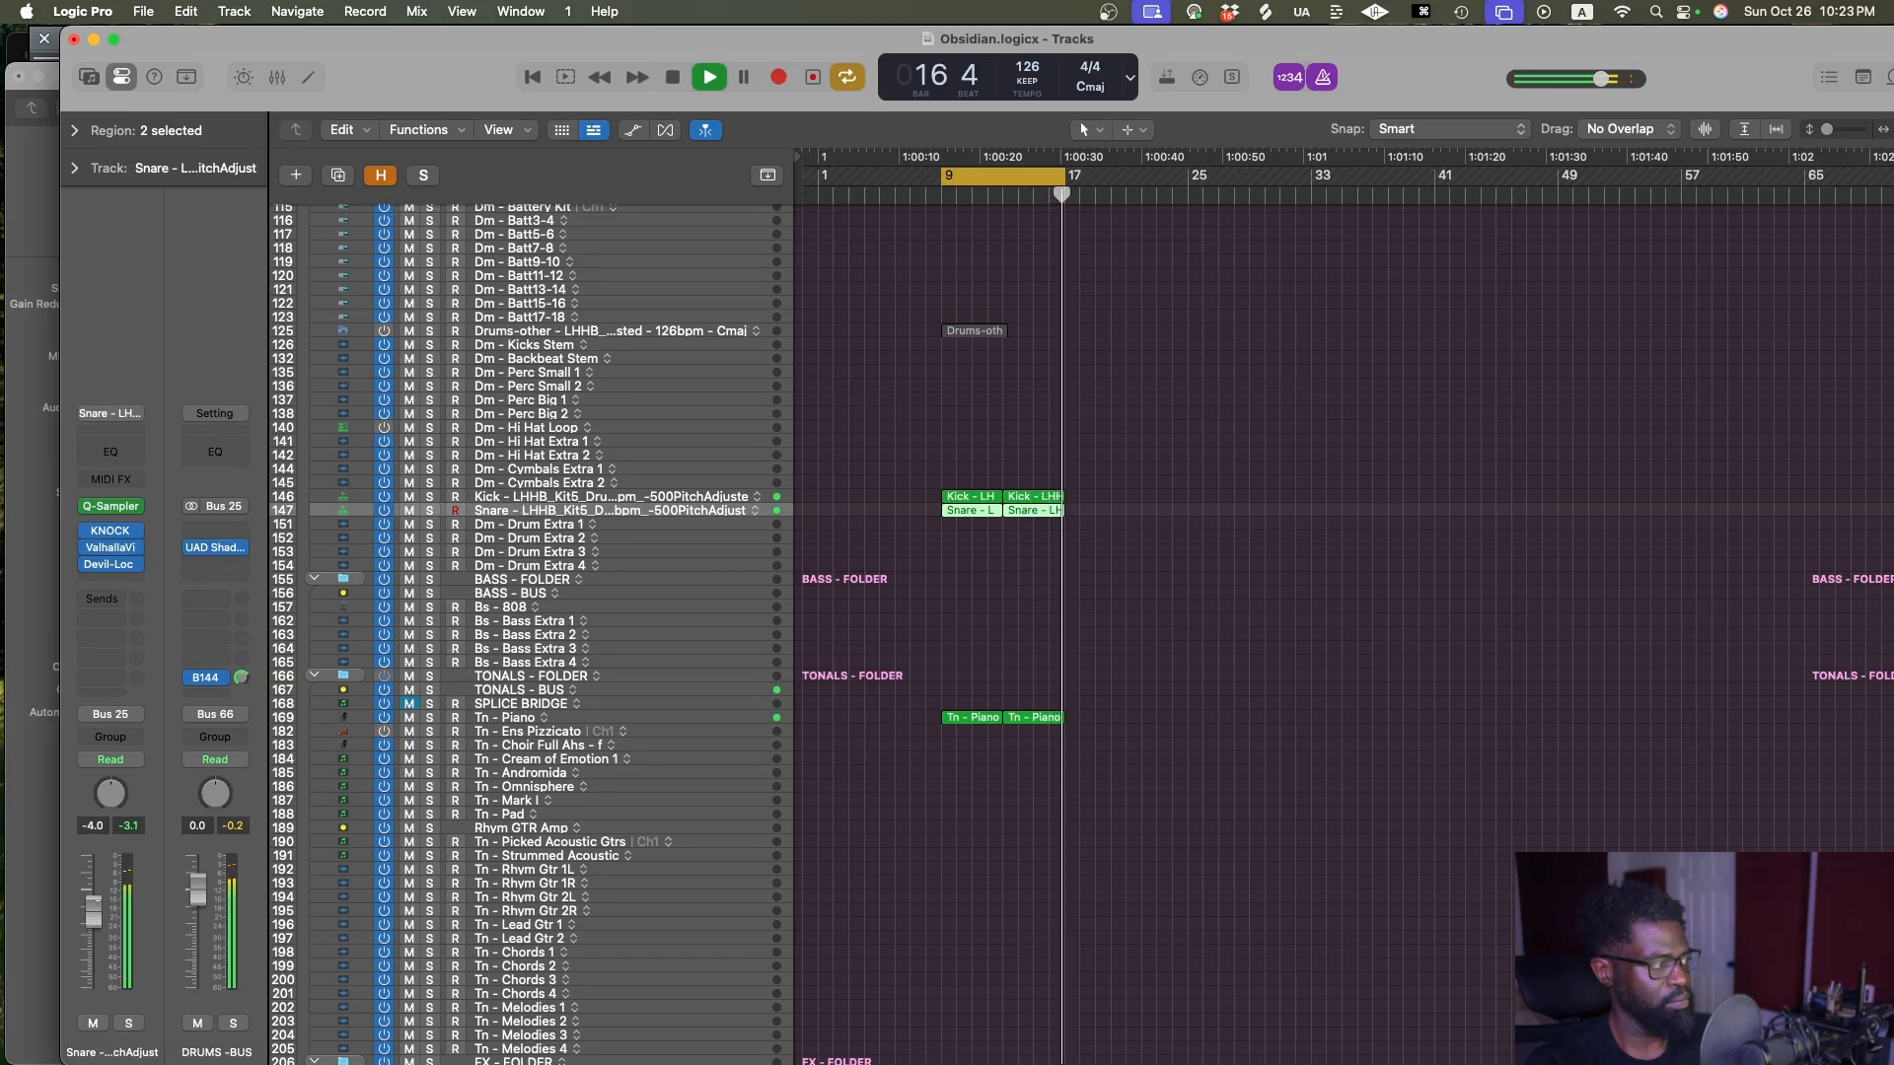
left_click_drag(93, 911, 93, 915)
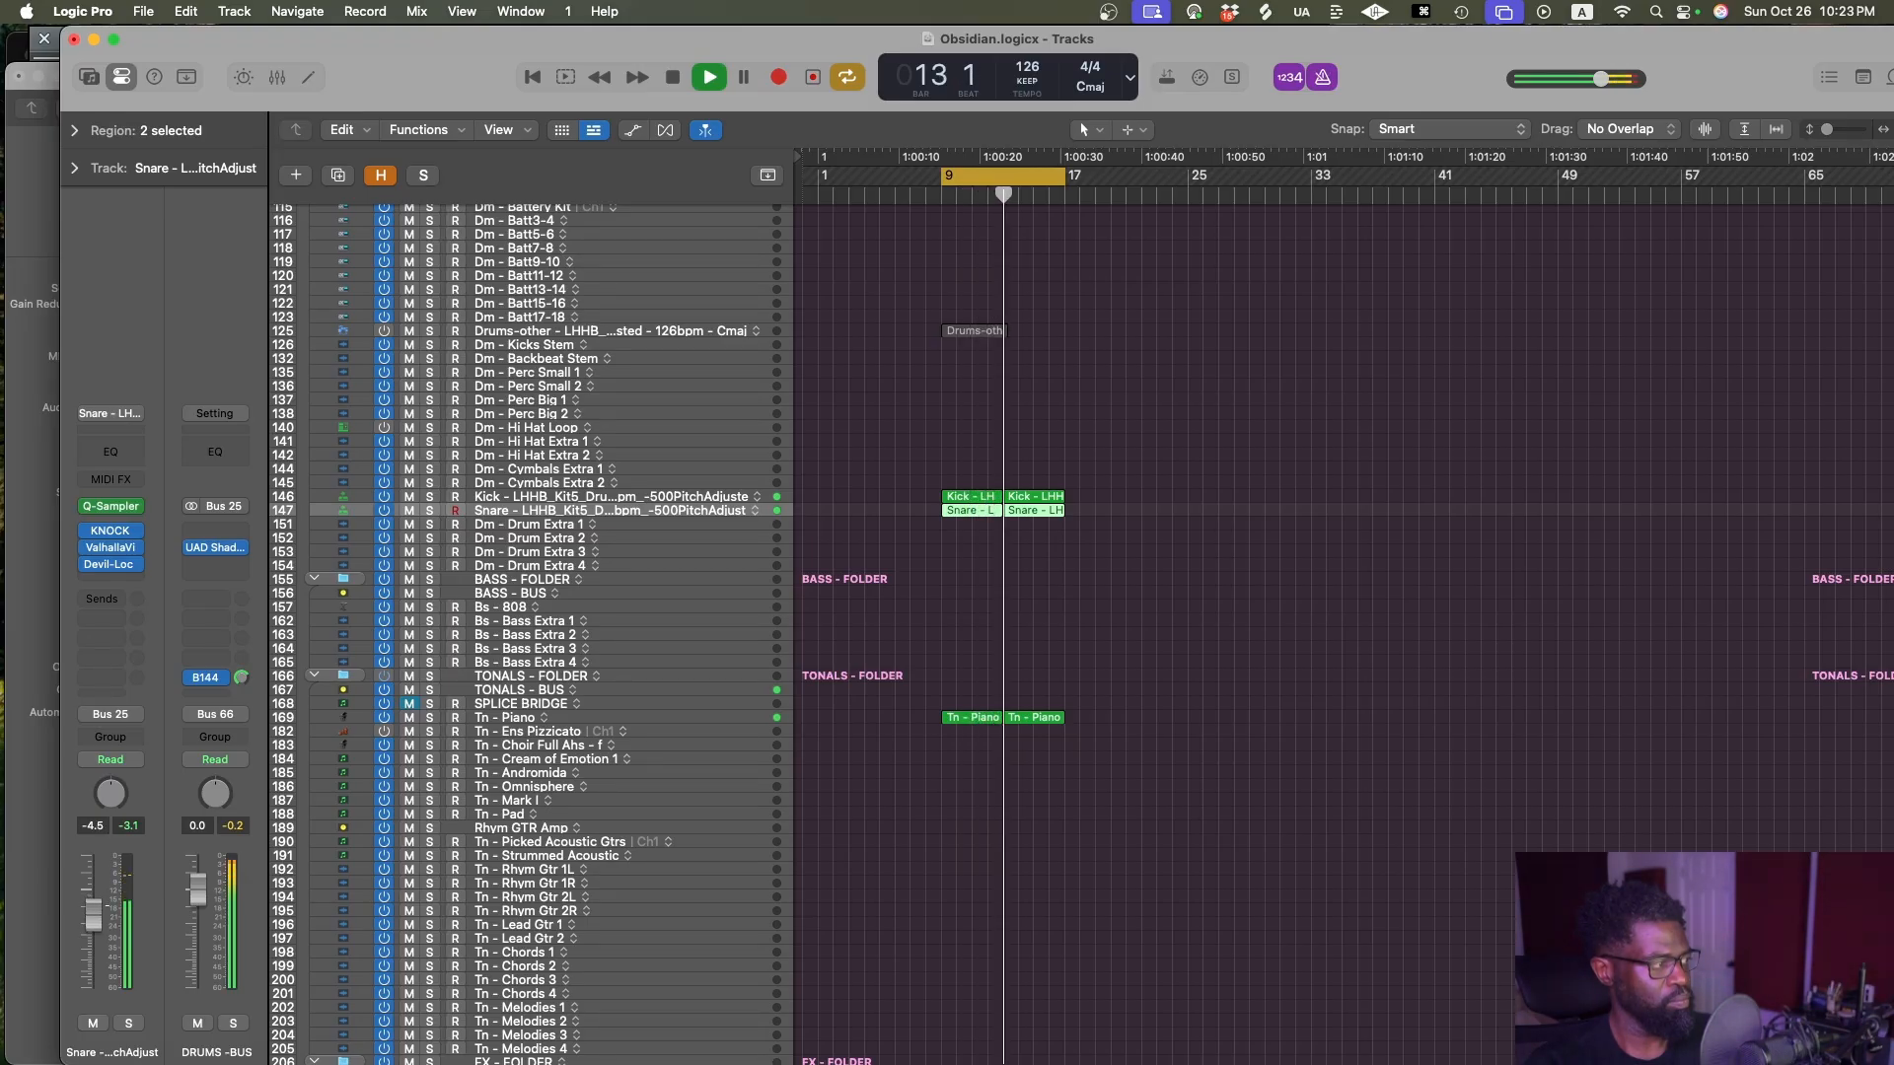
Set the snare's ValhallaVintageVerb mix to 2.0% and decay to 0.91 s, and save the project
left_click(112, 548)
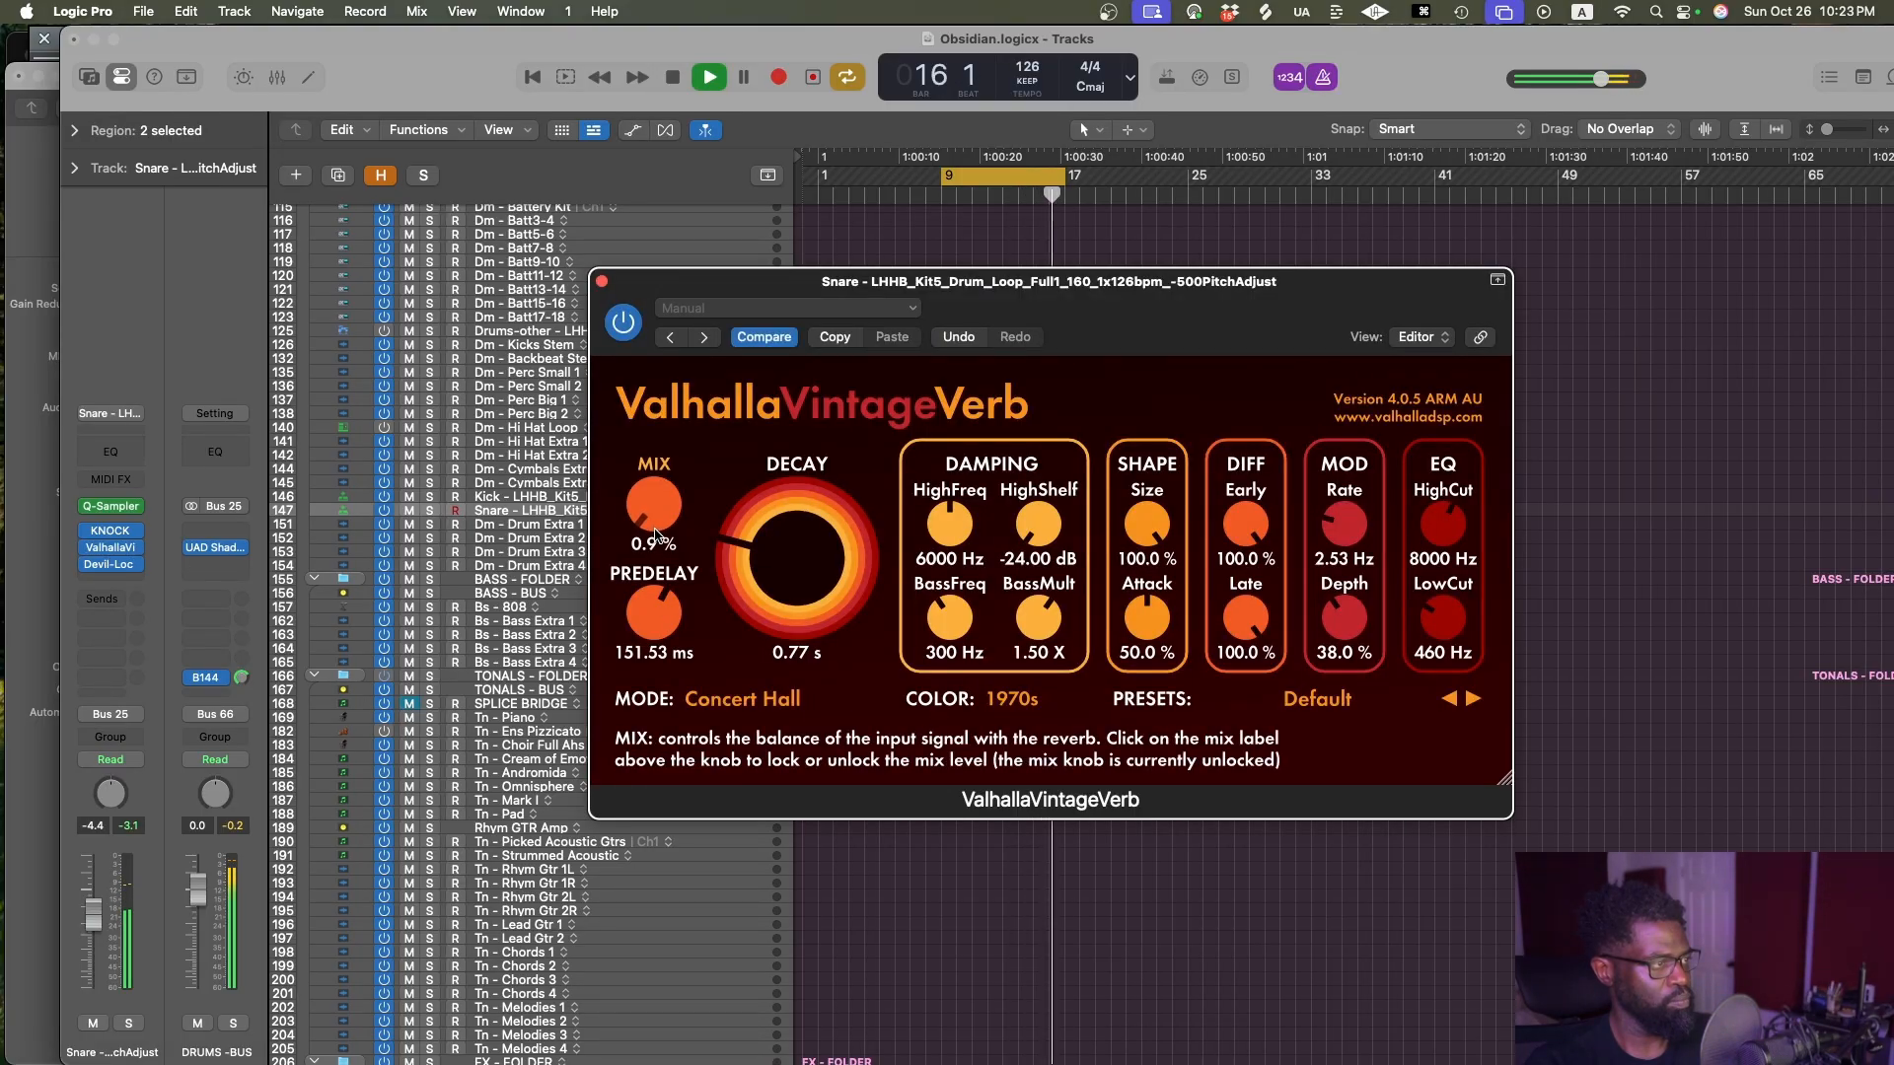
left_click_drag(654, 530, 654, 530)
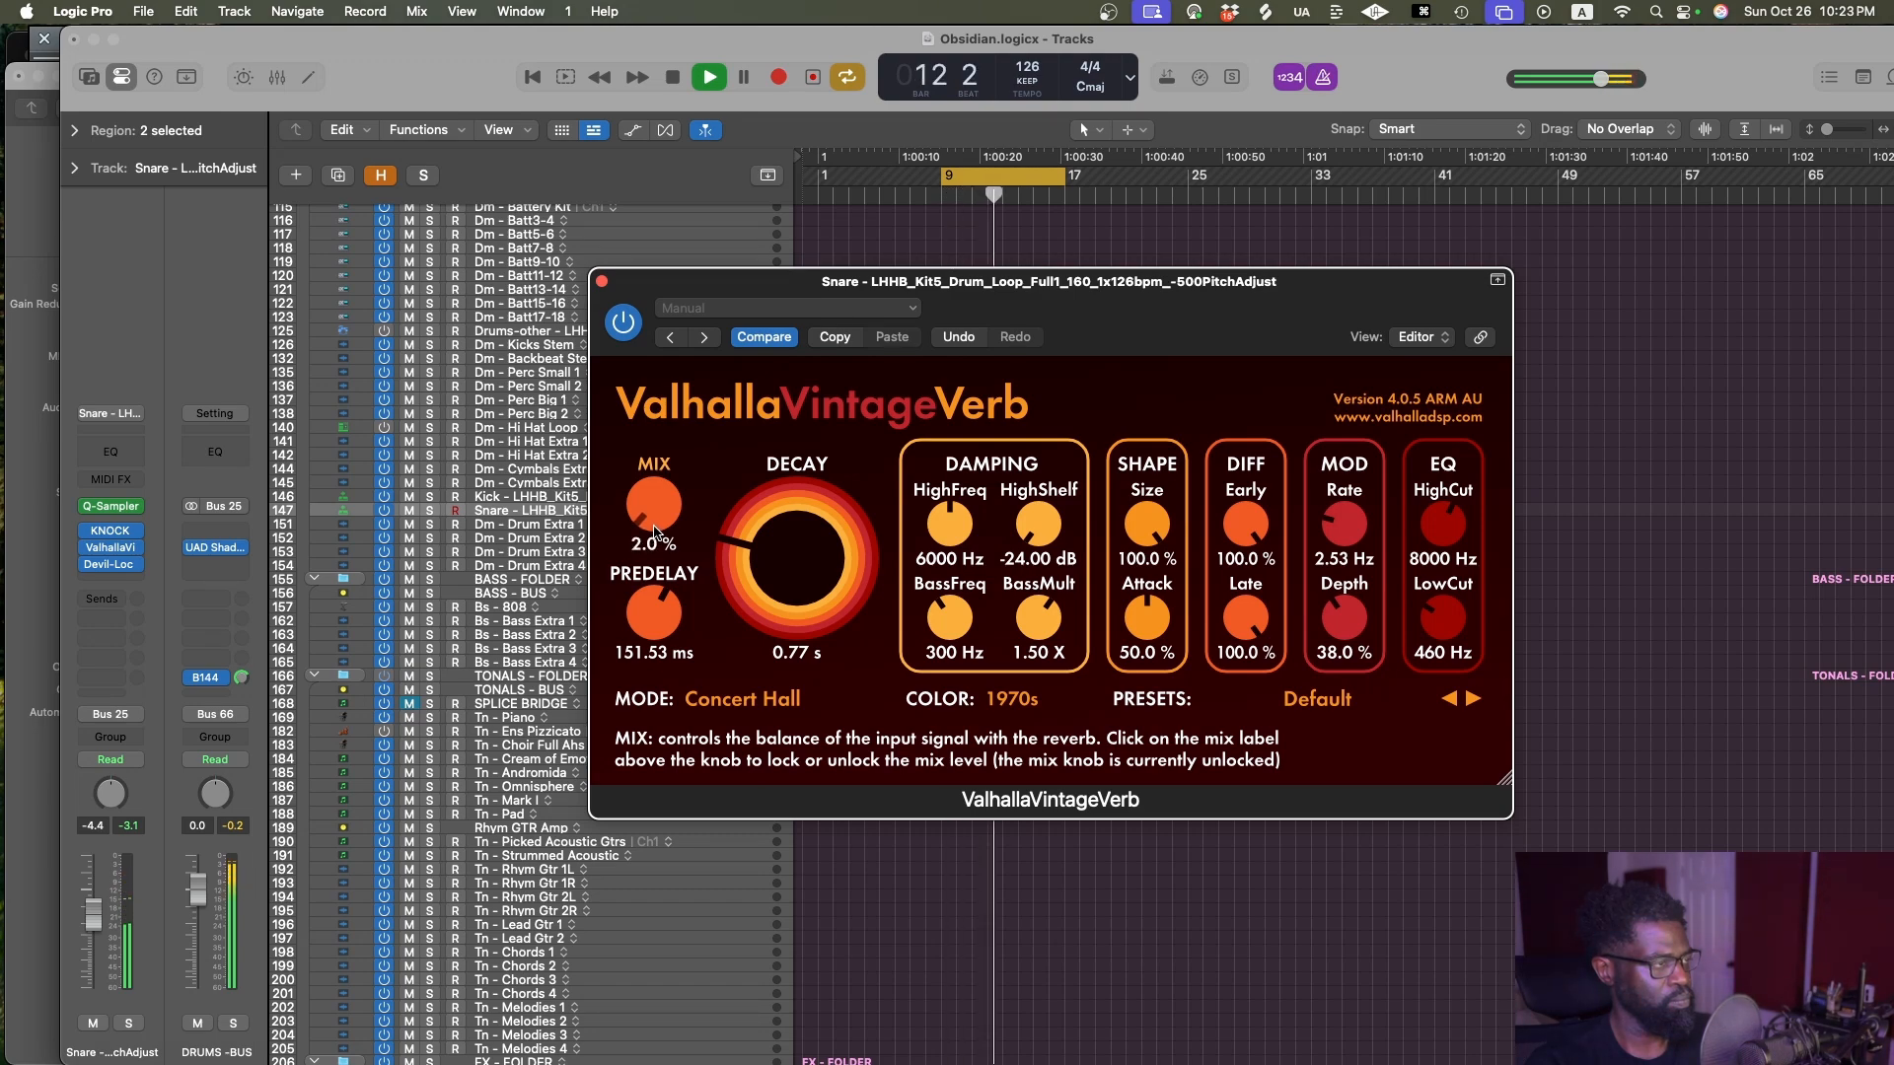
left_click_drag(740, 551, 731, 546)
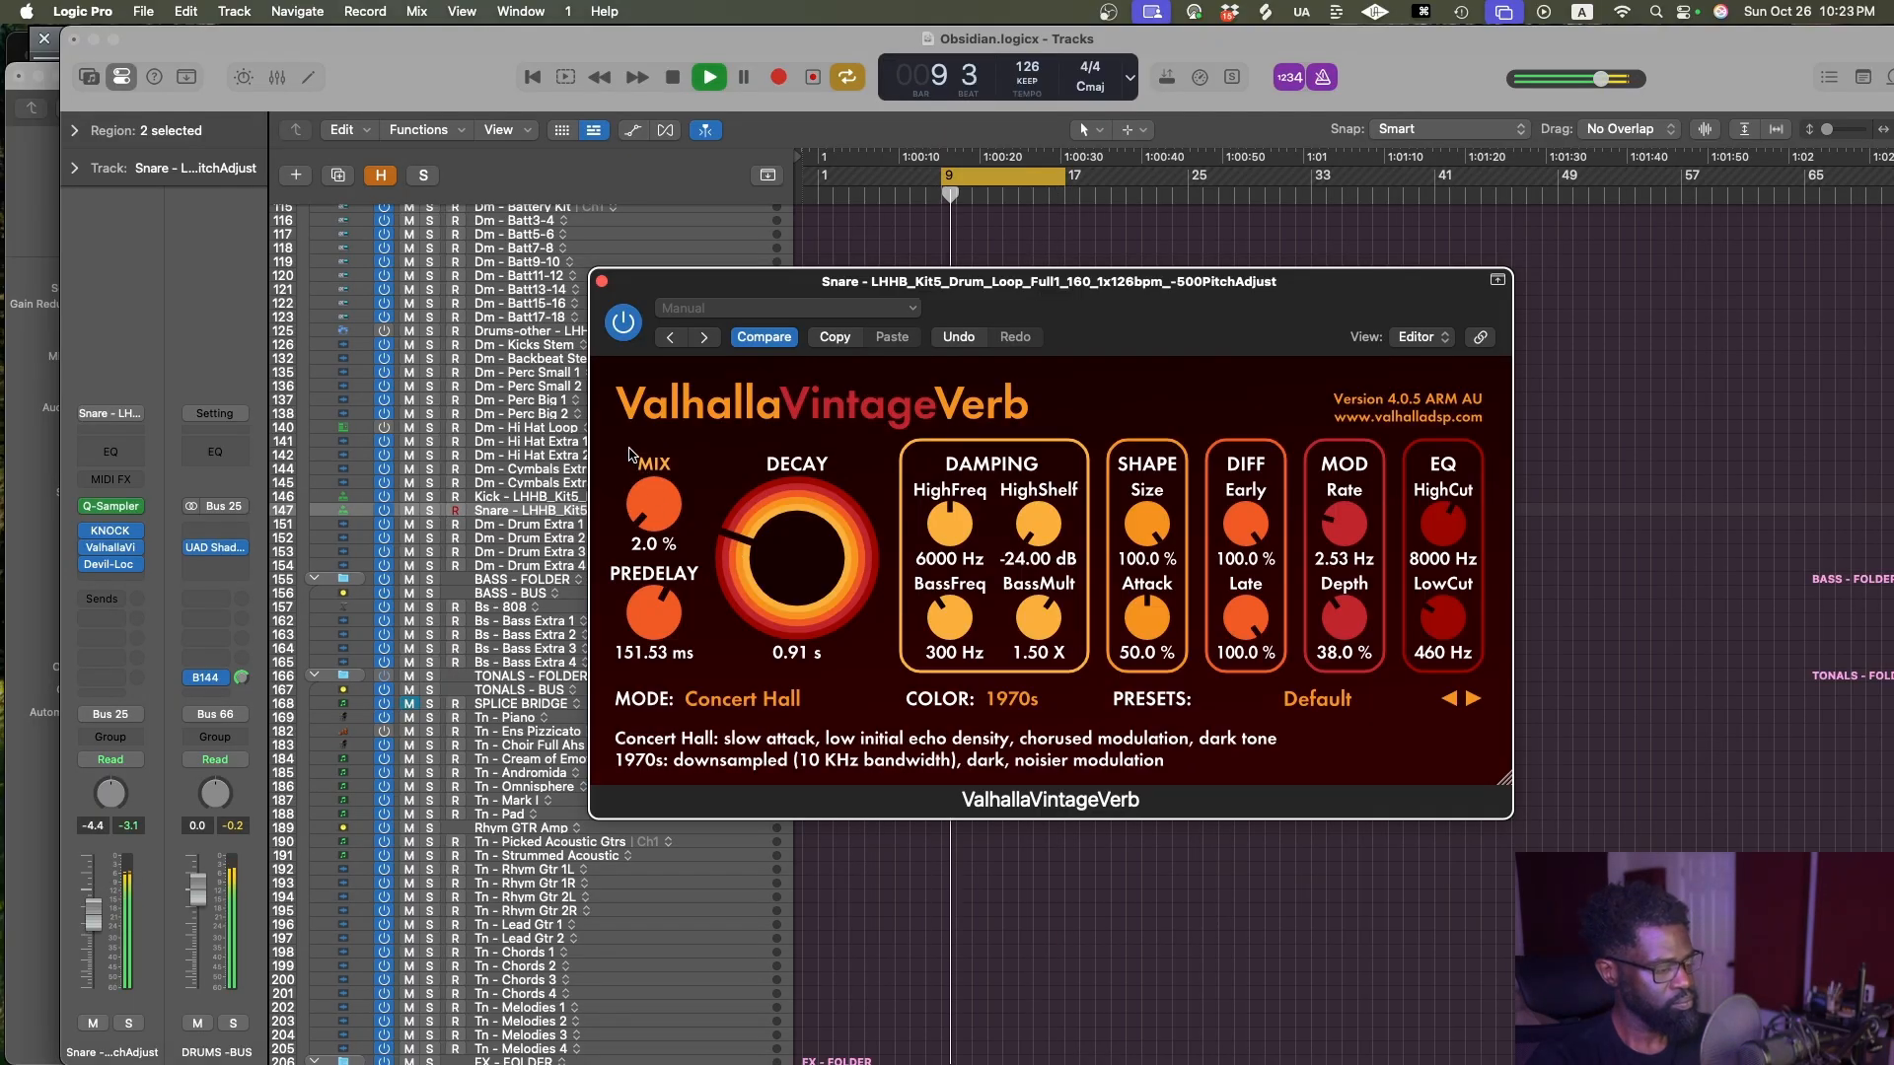
key("cmd+s")
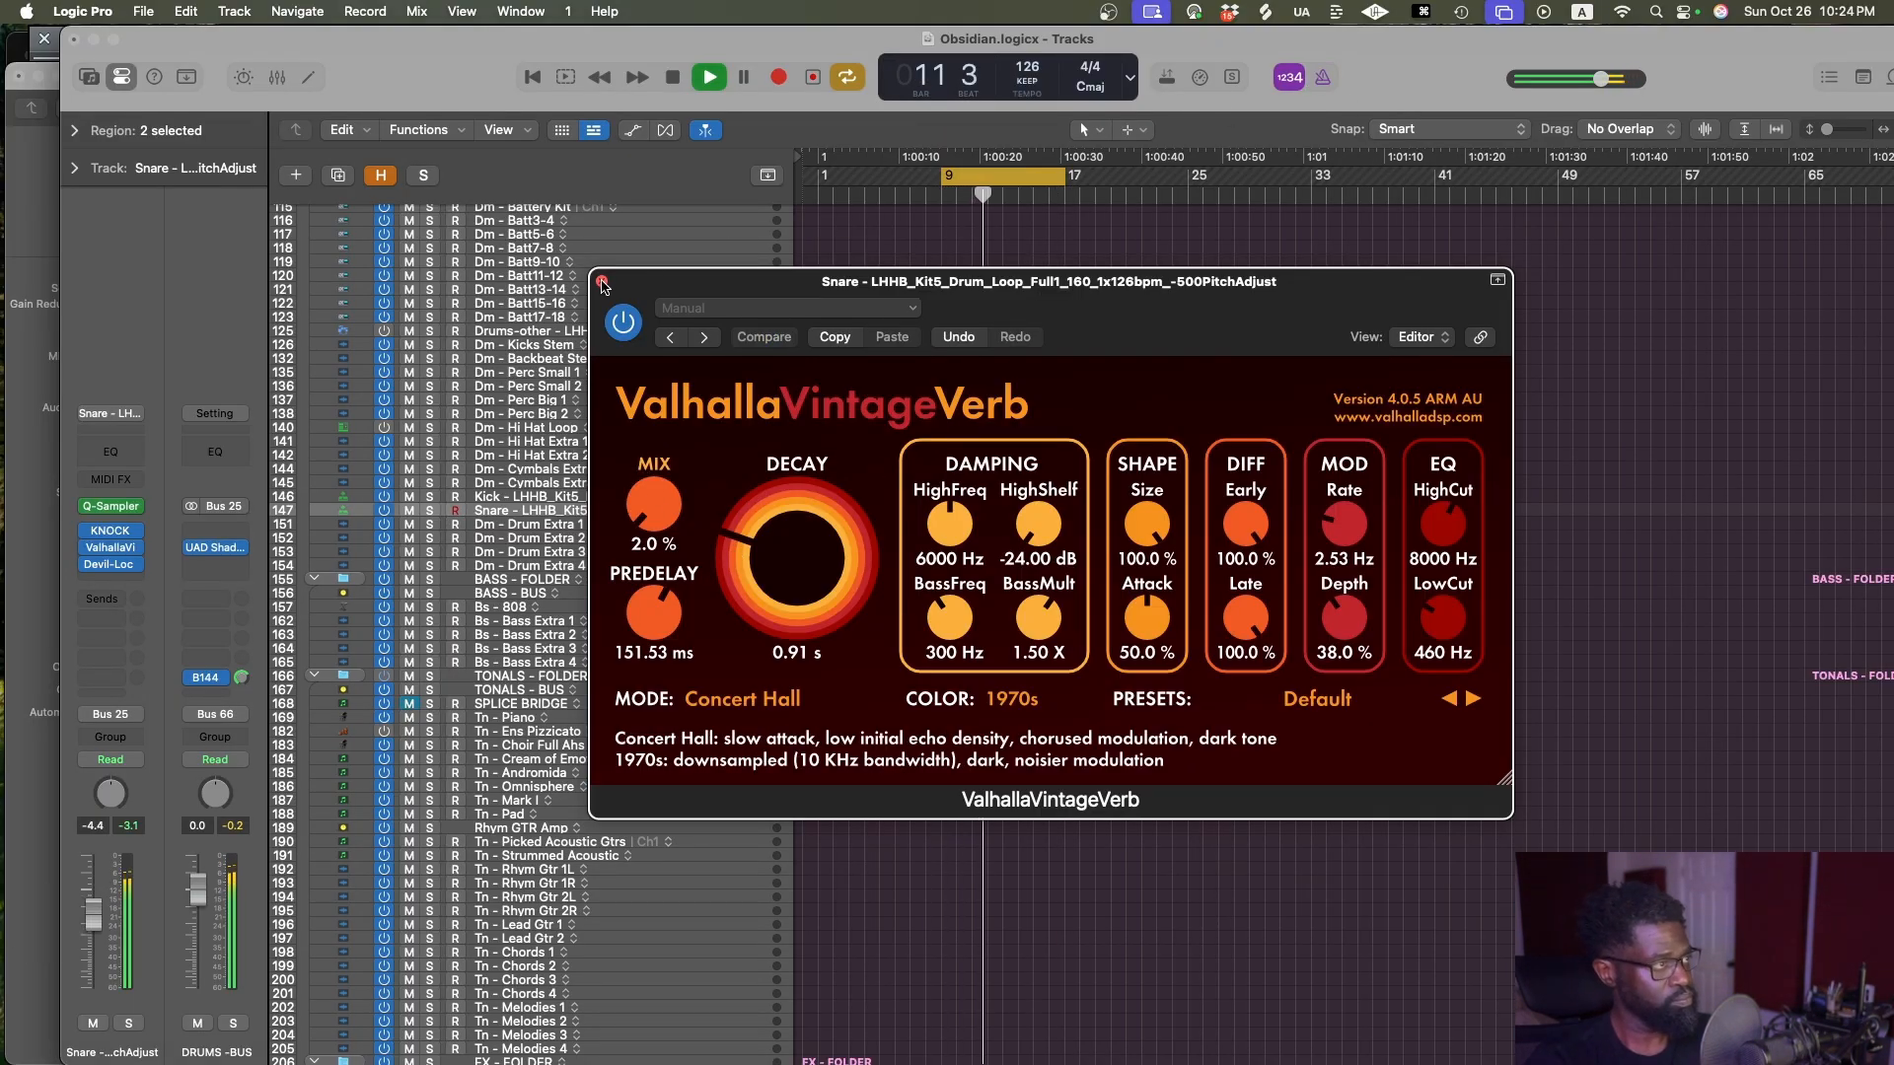
Turn off the metronome and clear the region selection
left_click(1323, 77)
left_click(824, 441)
scroll(1134, 685, "down", 10)
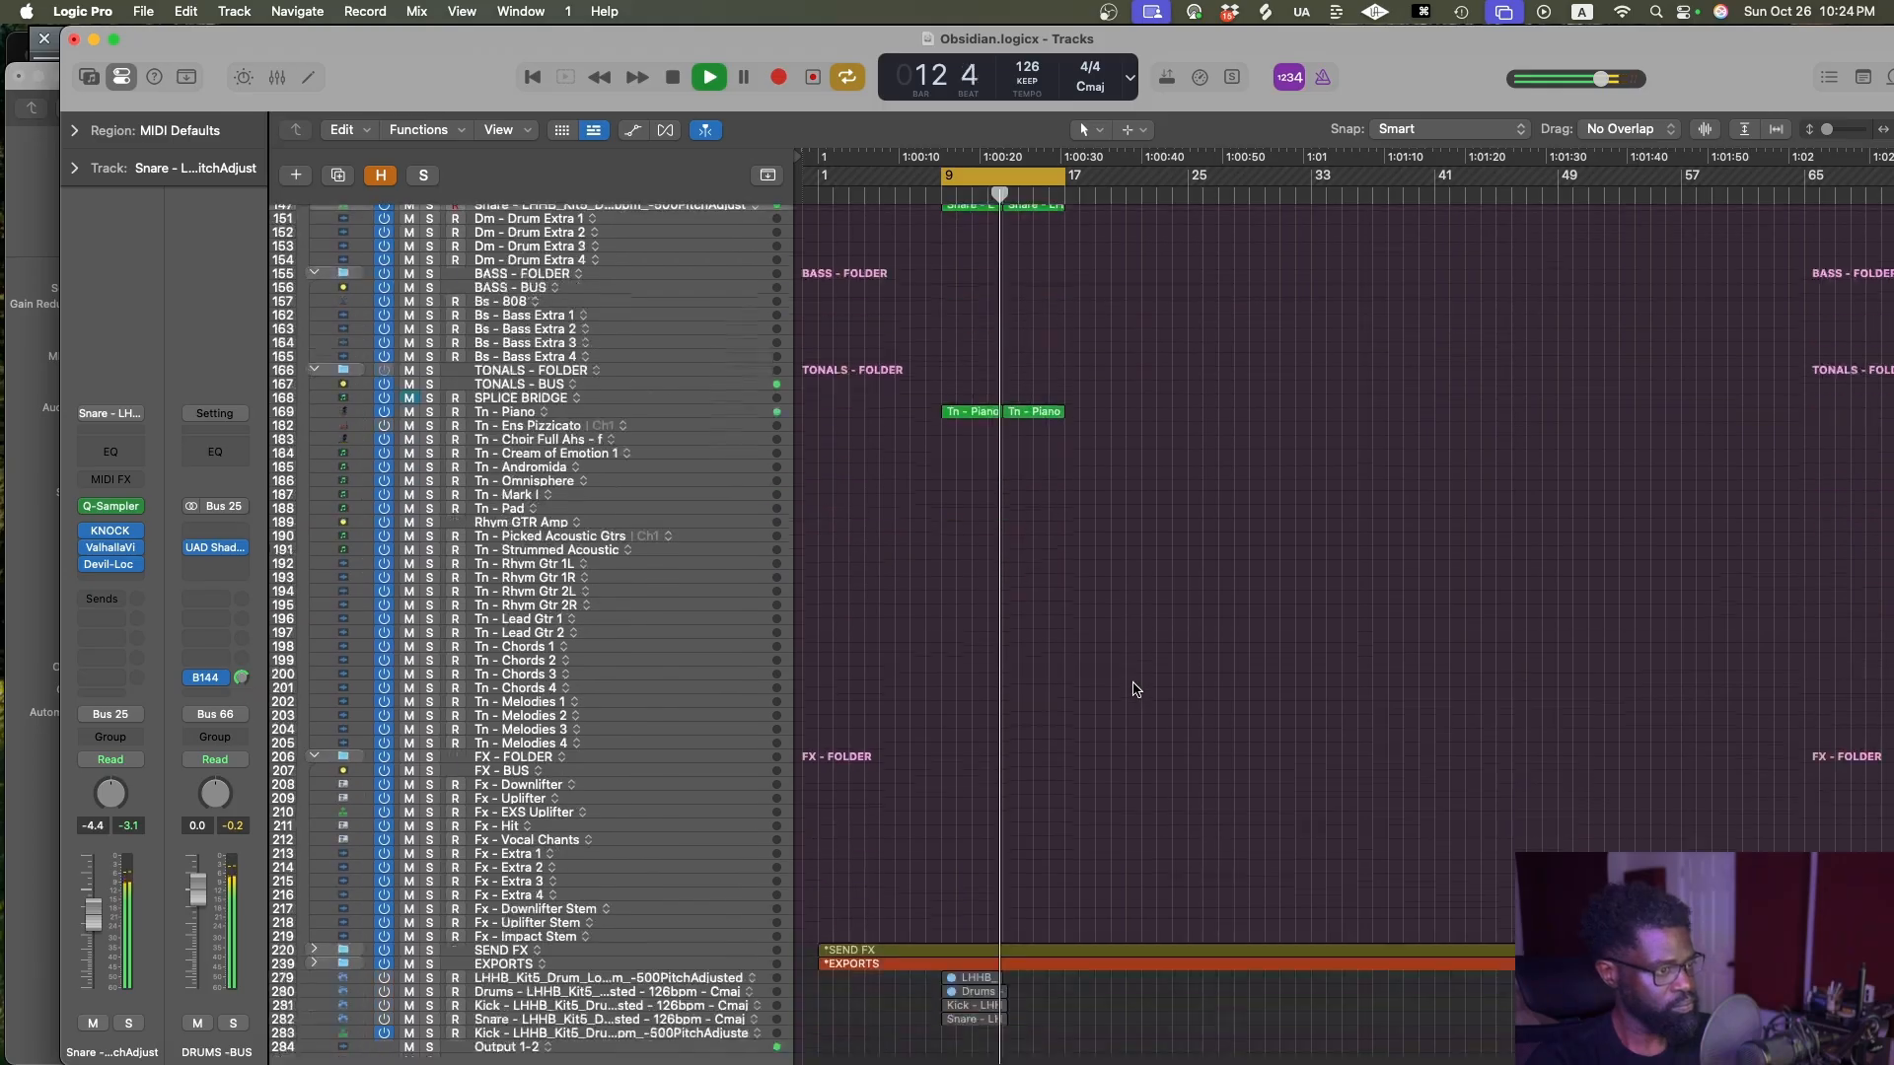
Select the Bs - 808 track, save the project and stop playback
key("ctrl+alt+z")
key("ctrl+alt+Right")
key("ctrl+alt+Left")
key("ctrl+alt+Left")
key("ctrl+alt+Left")
key("ctrl+alt+Up")
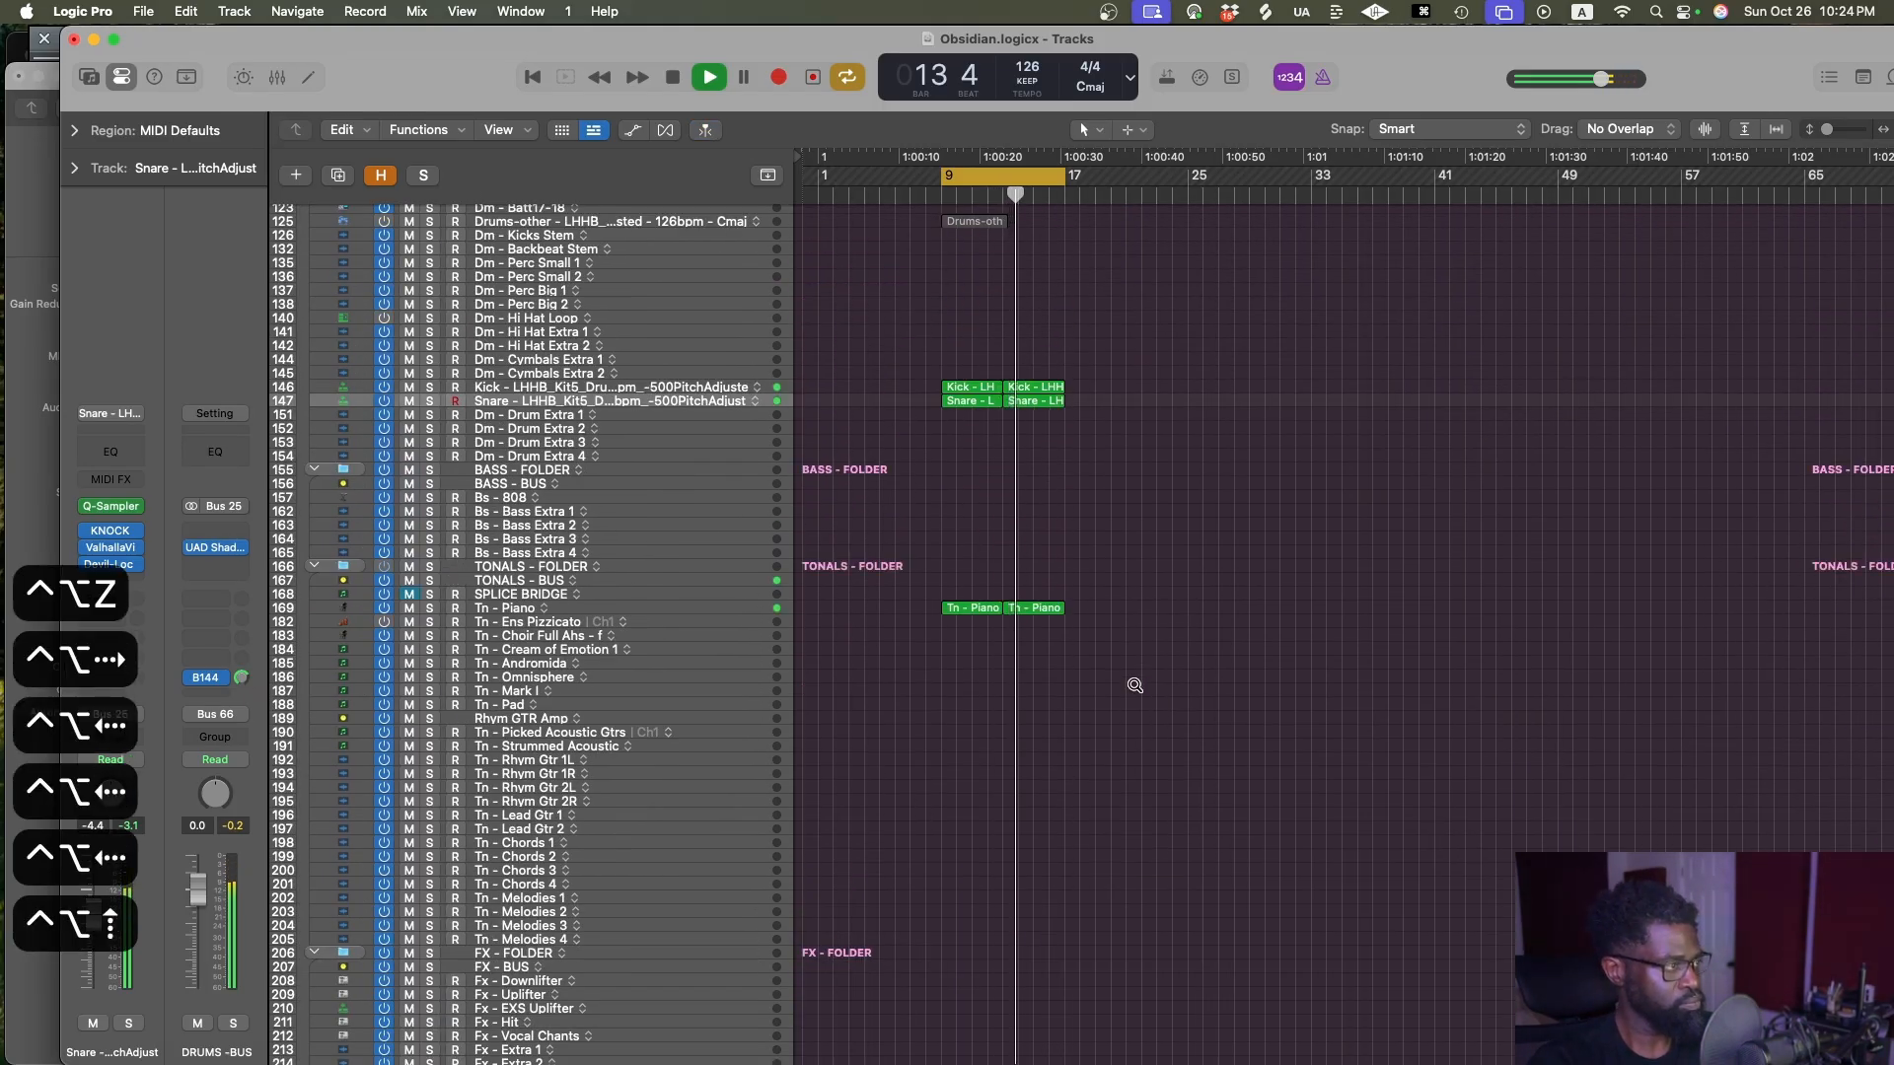
key("ctrl+alt+Right")
key("ctrl+alt+Left")
key("ctrl+alt+Left")
key("super+s")
scroll(1221, 669, "up", 5)
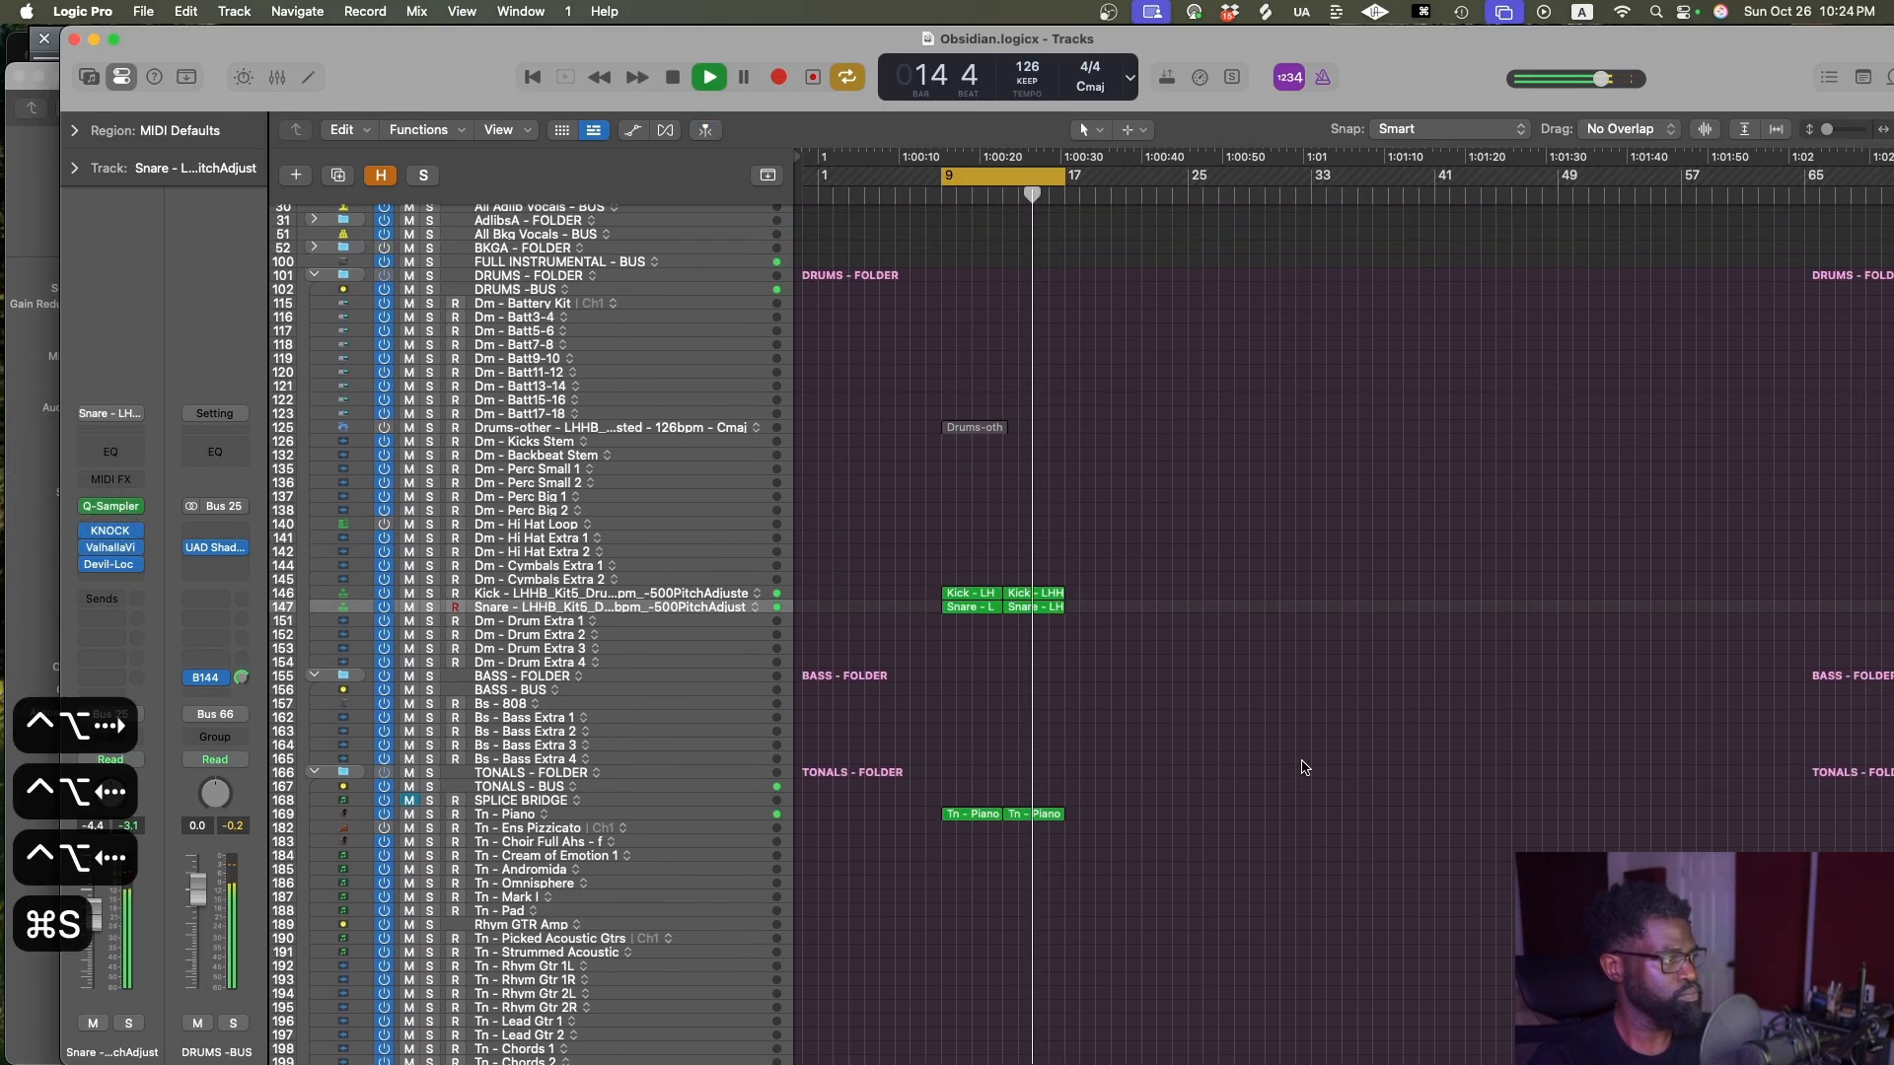
scroll(1002, 809, "up", 3)
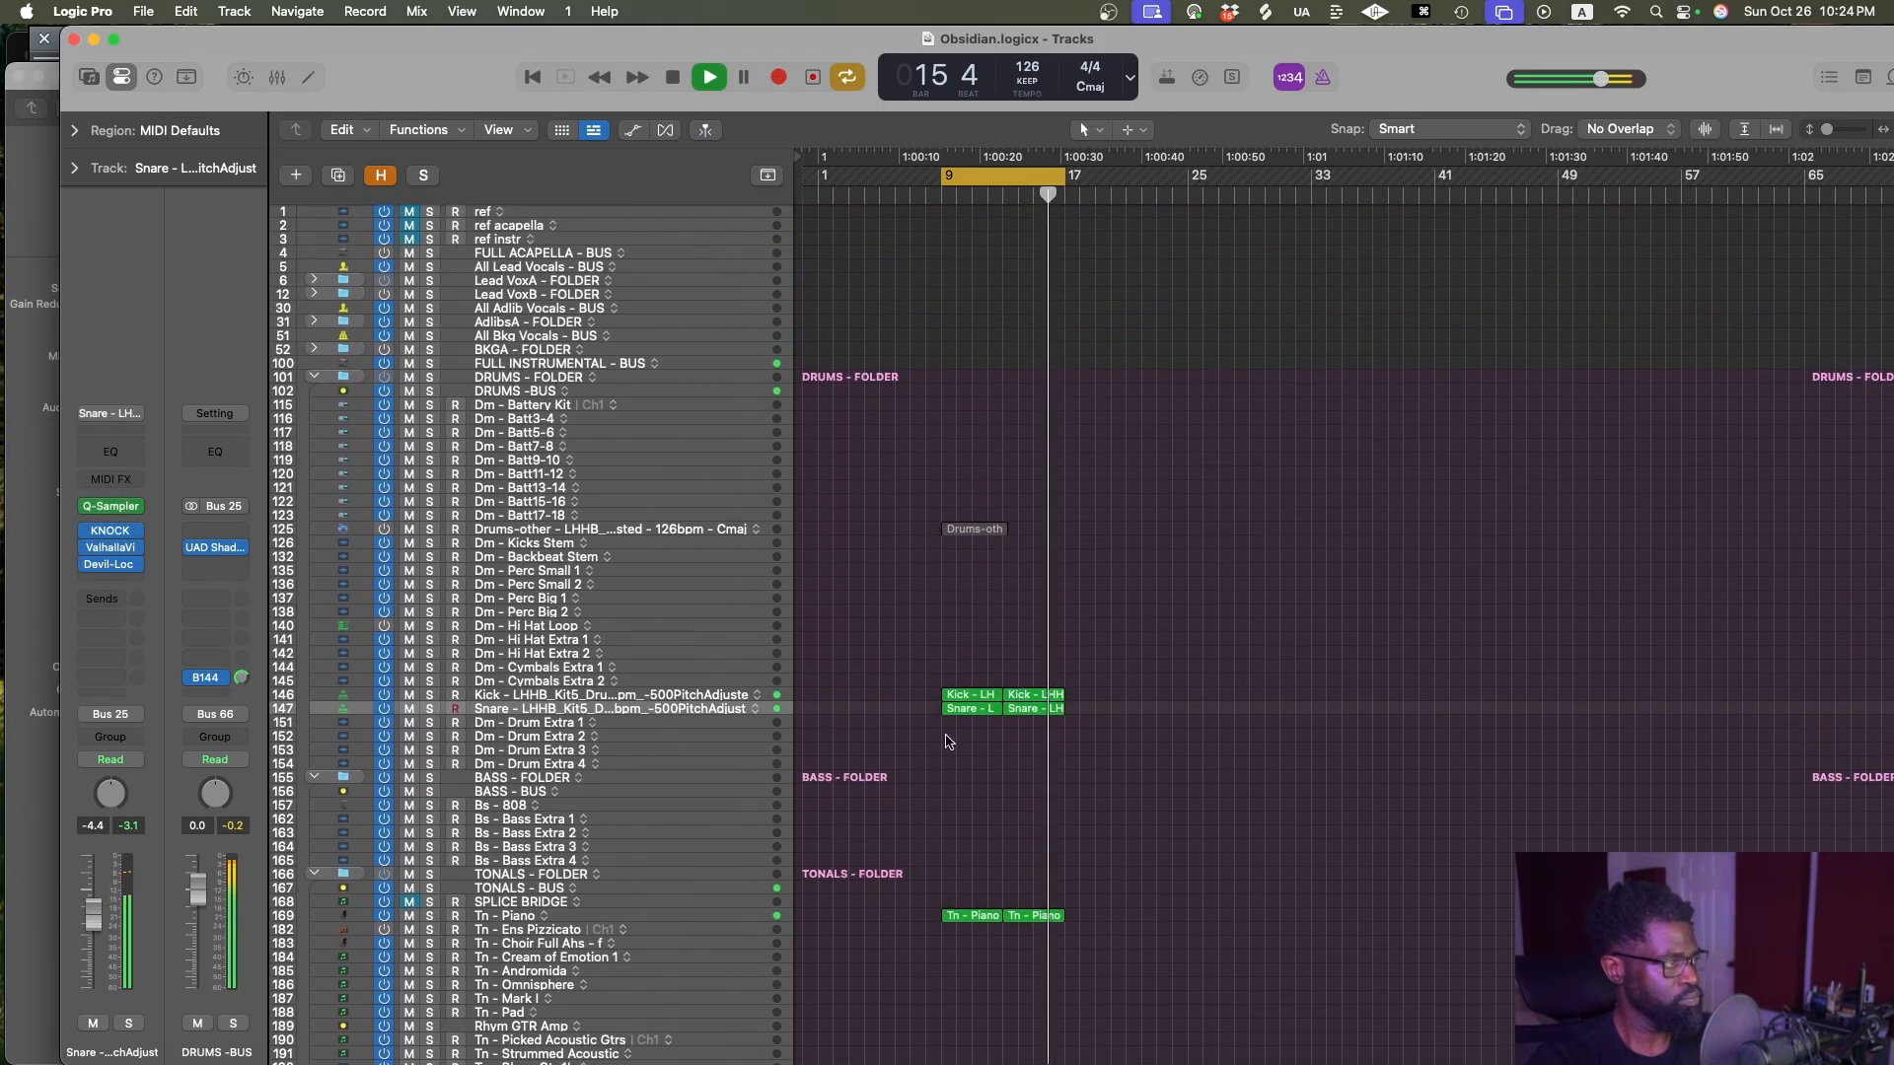
scroll(959, 694, "down", 7)
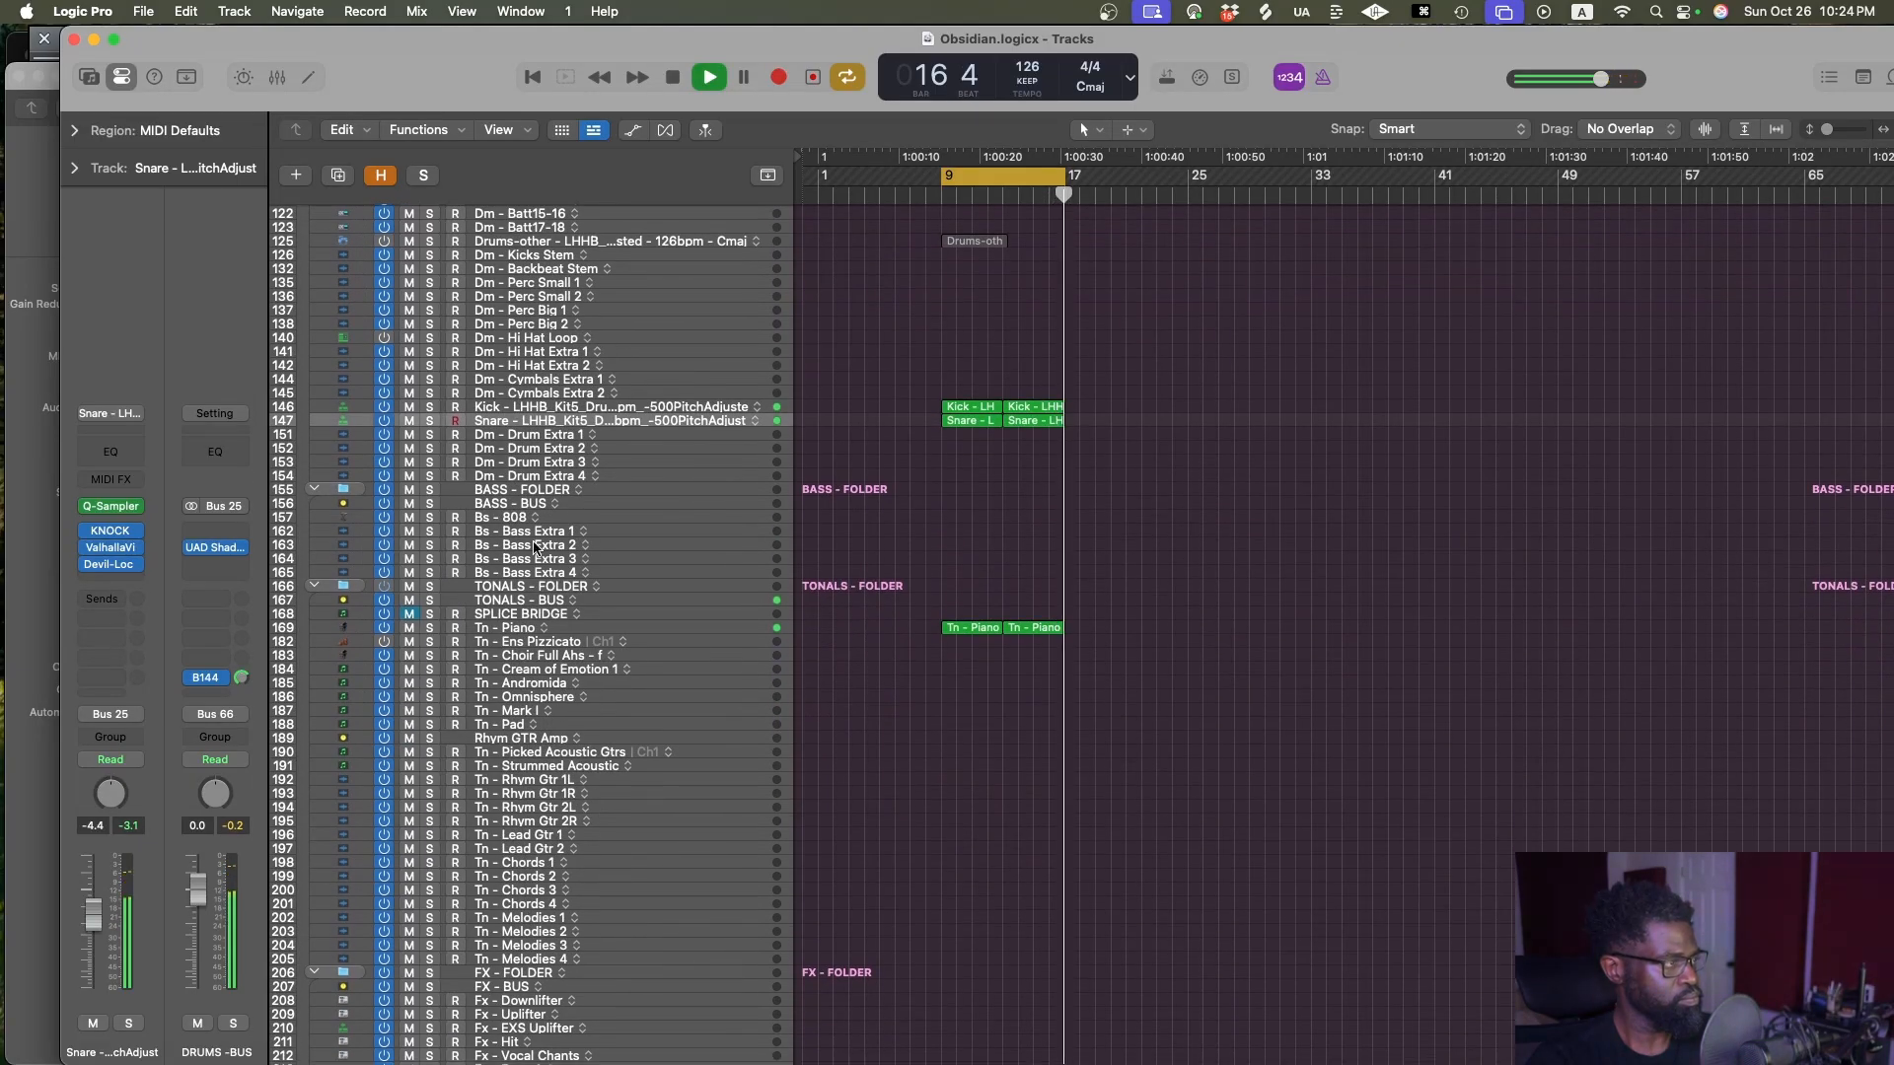
left_click(506, 516)
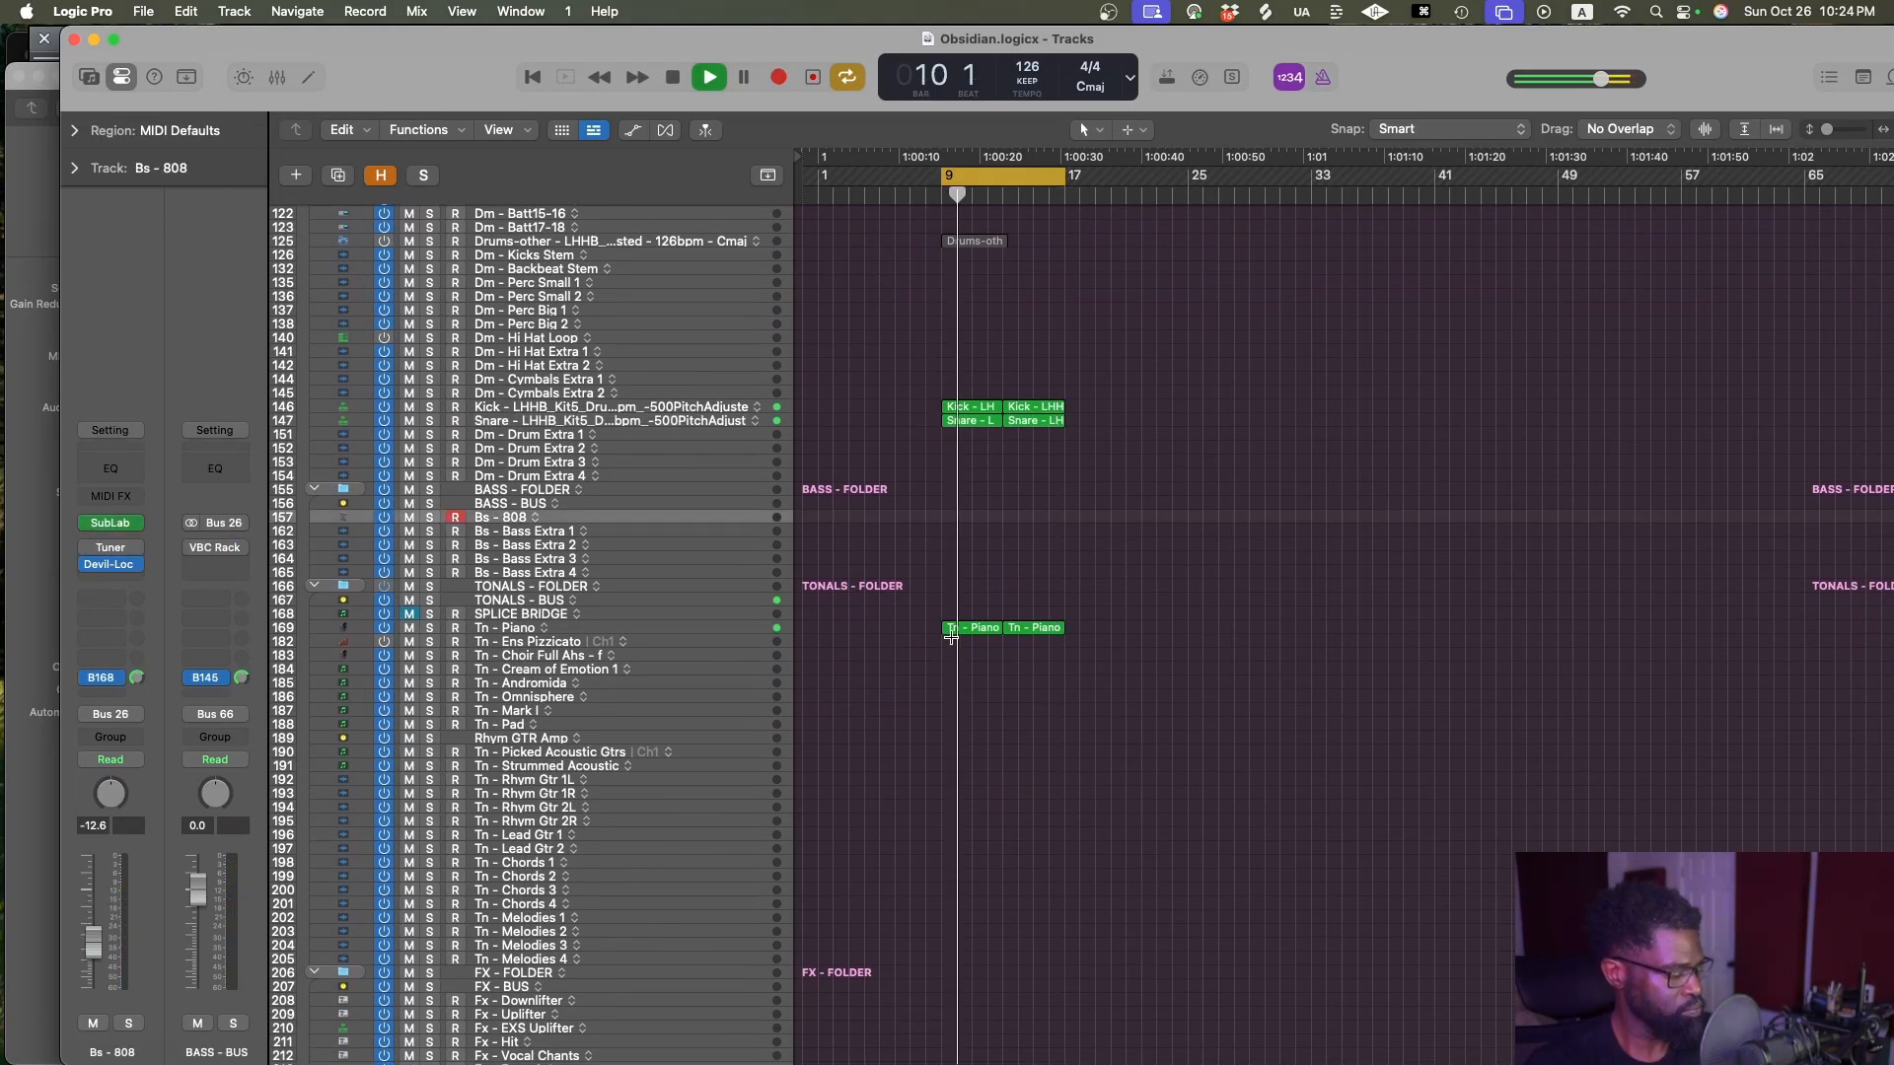
key("super+s")
key("space")
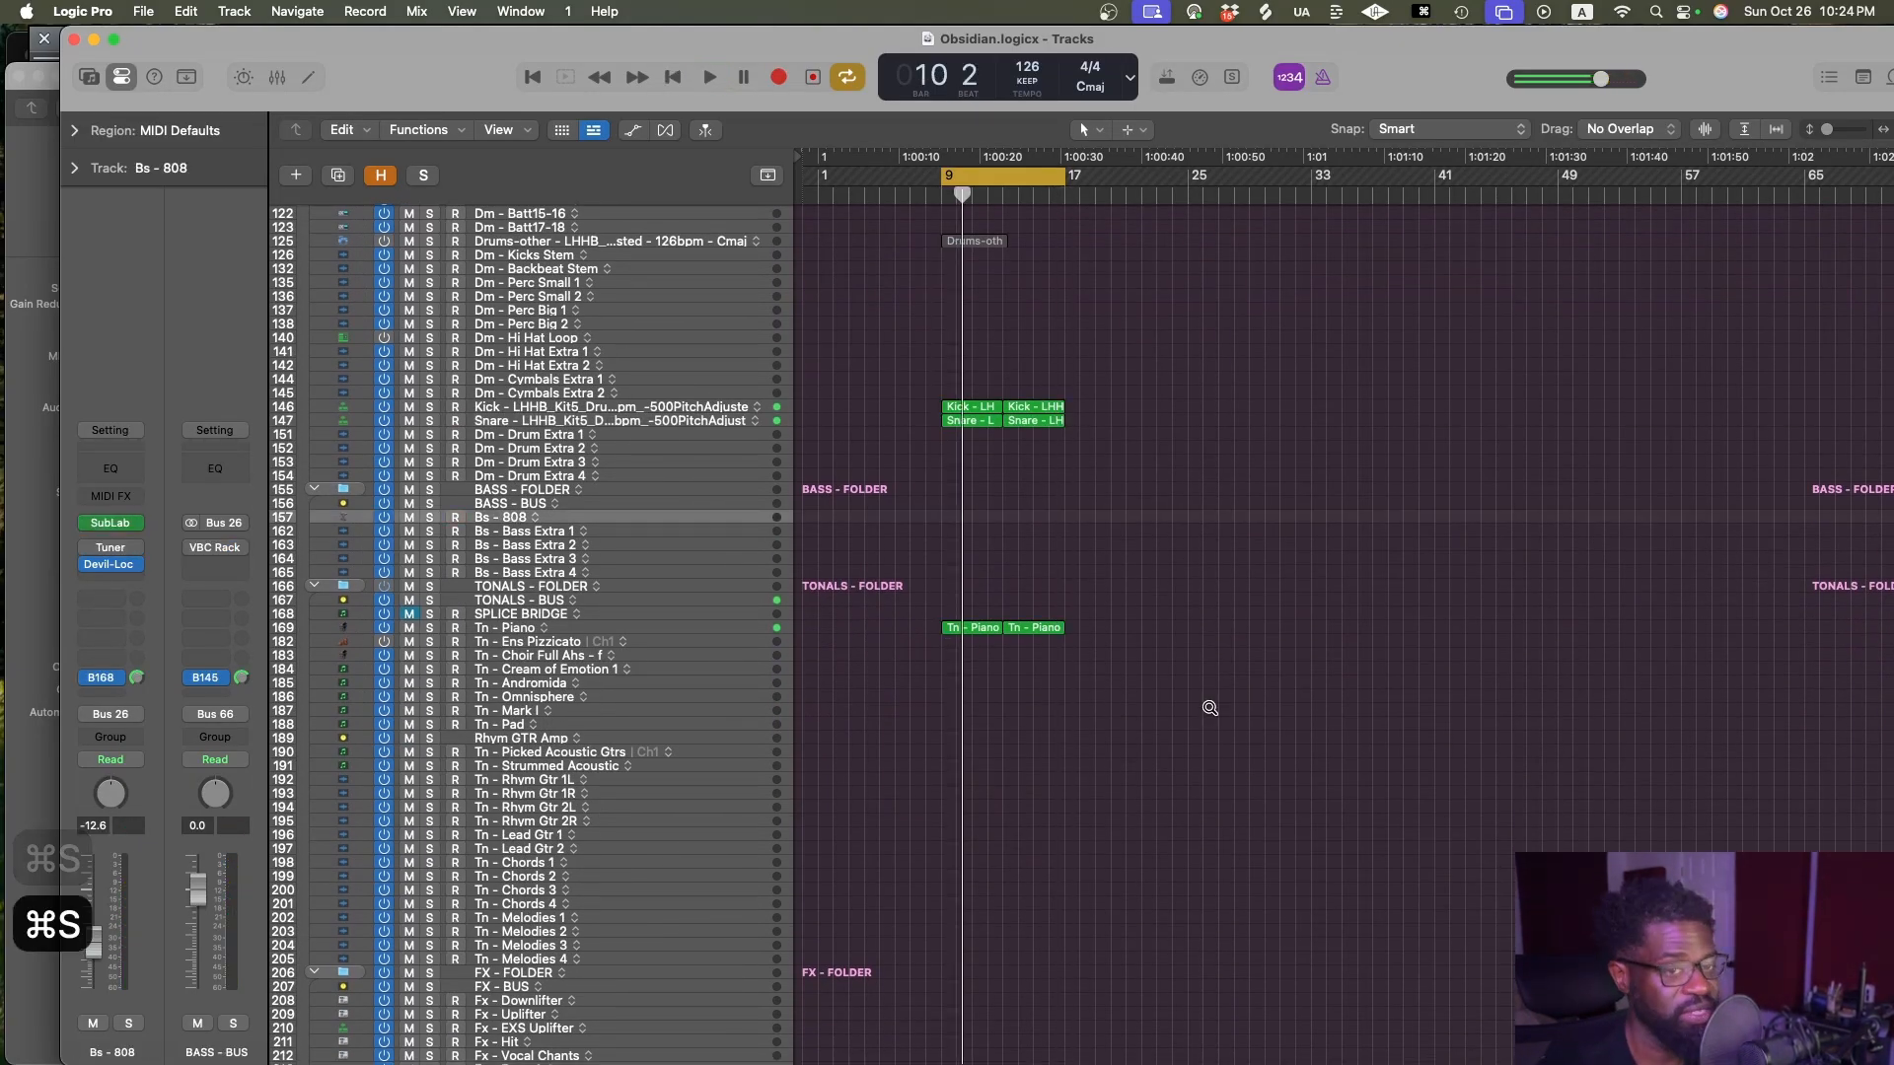
Save the project again and play the cycled beat to rehearse a bass part on the Bs - 808 track
key("ctrl+alt+z")
key("ctrl+alt+Left")
key("ctrl+alt+Left")
key("ctrl+alt+Left")
key("ctrl+alt+Right")
key("ctrl+alt+Left")
key("ctrl+alt+Right")
key("ctrl+alt+Left")
key("ctrl+alt+Left")
key("ctrl+alt+Up")
key("super+s")
scroll(1210, 713, "up", 1)
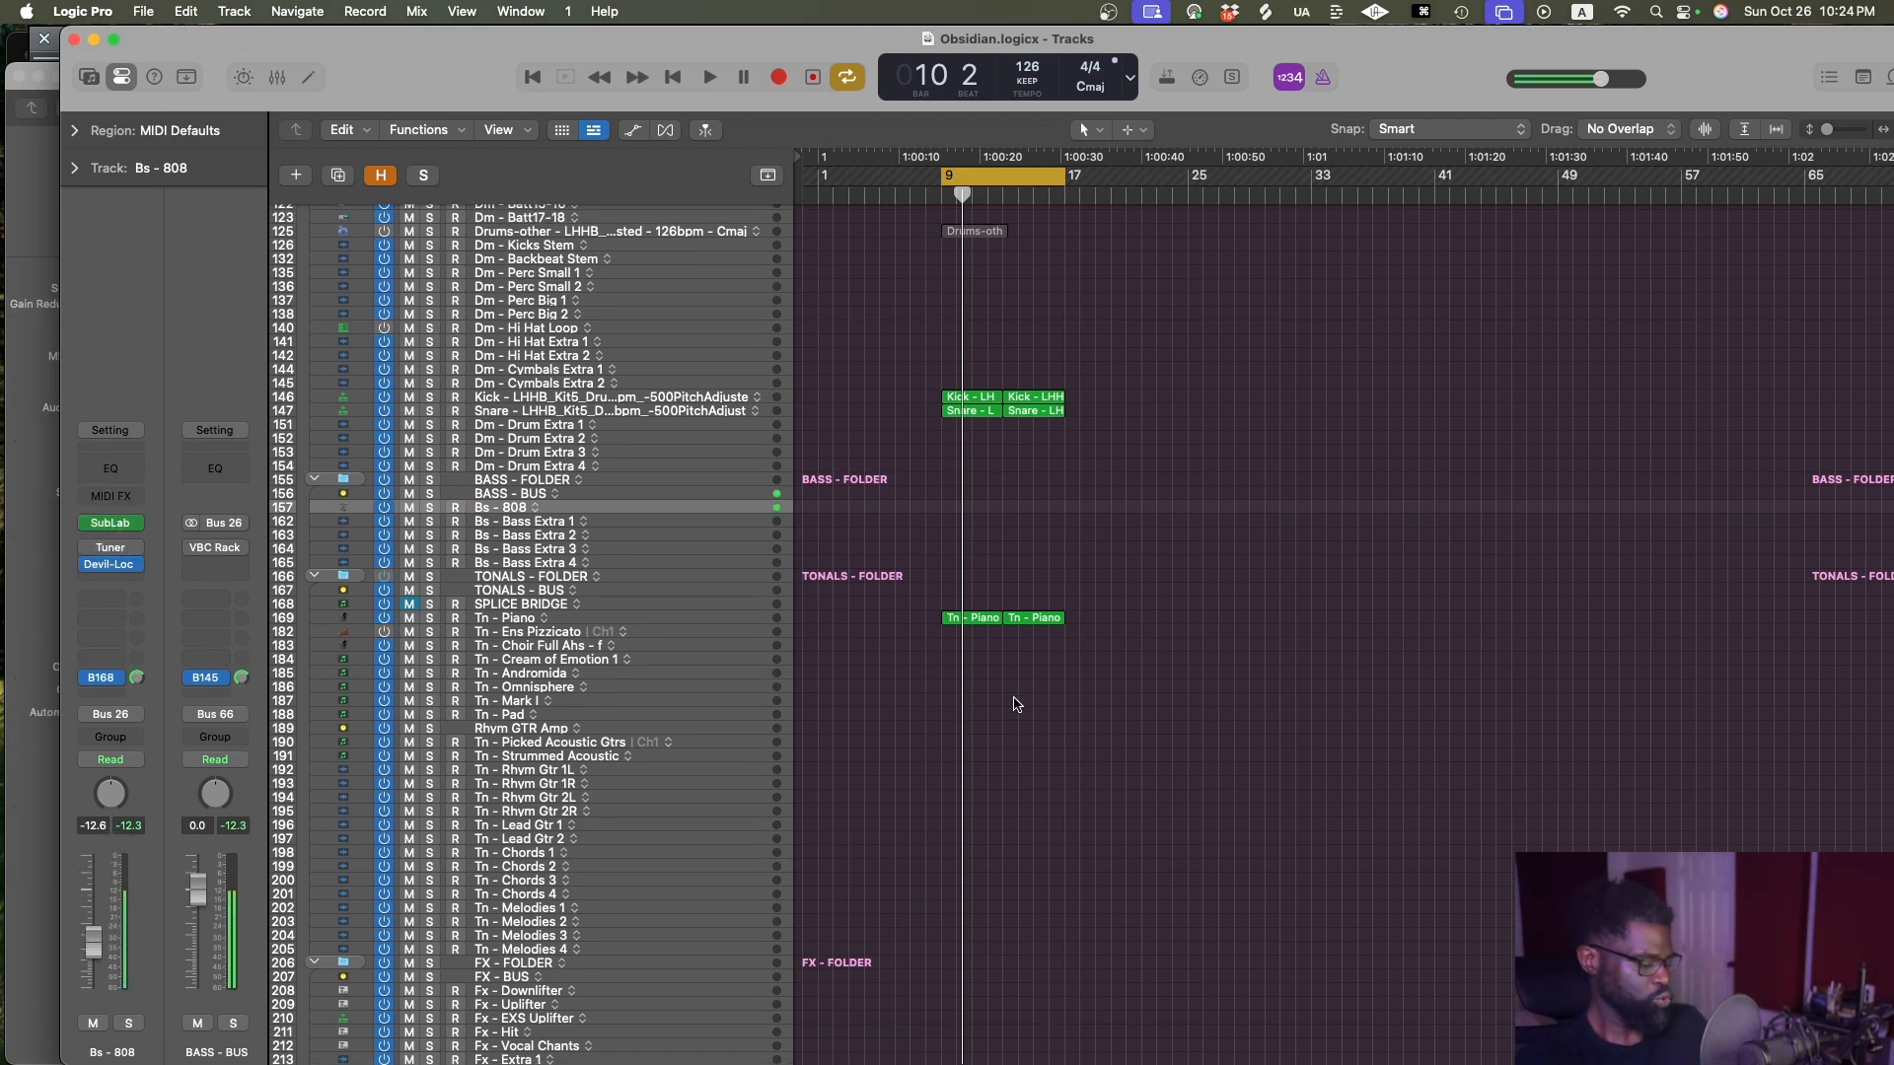
key("space")
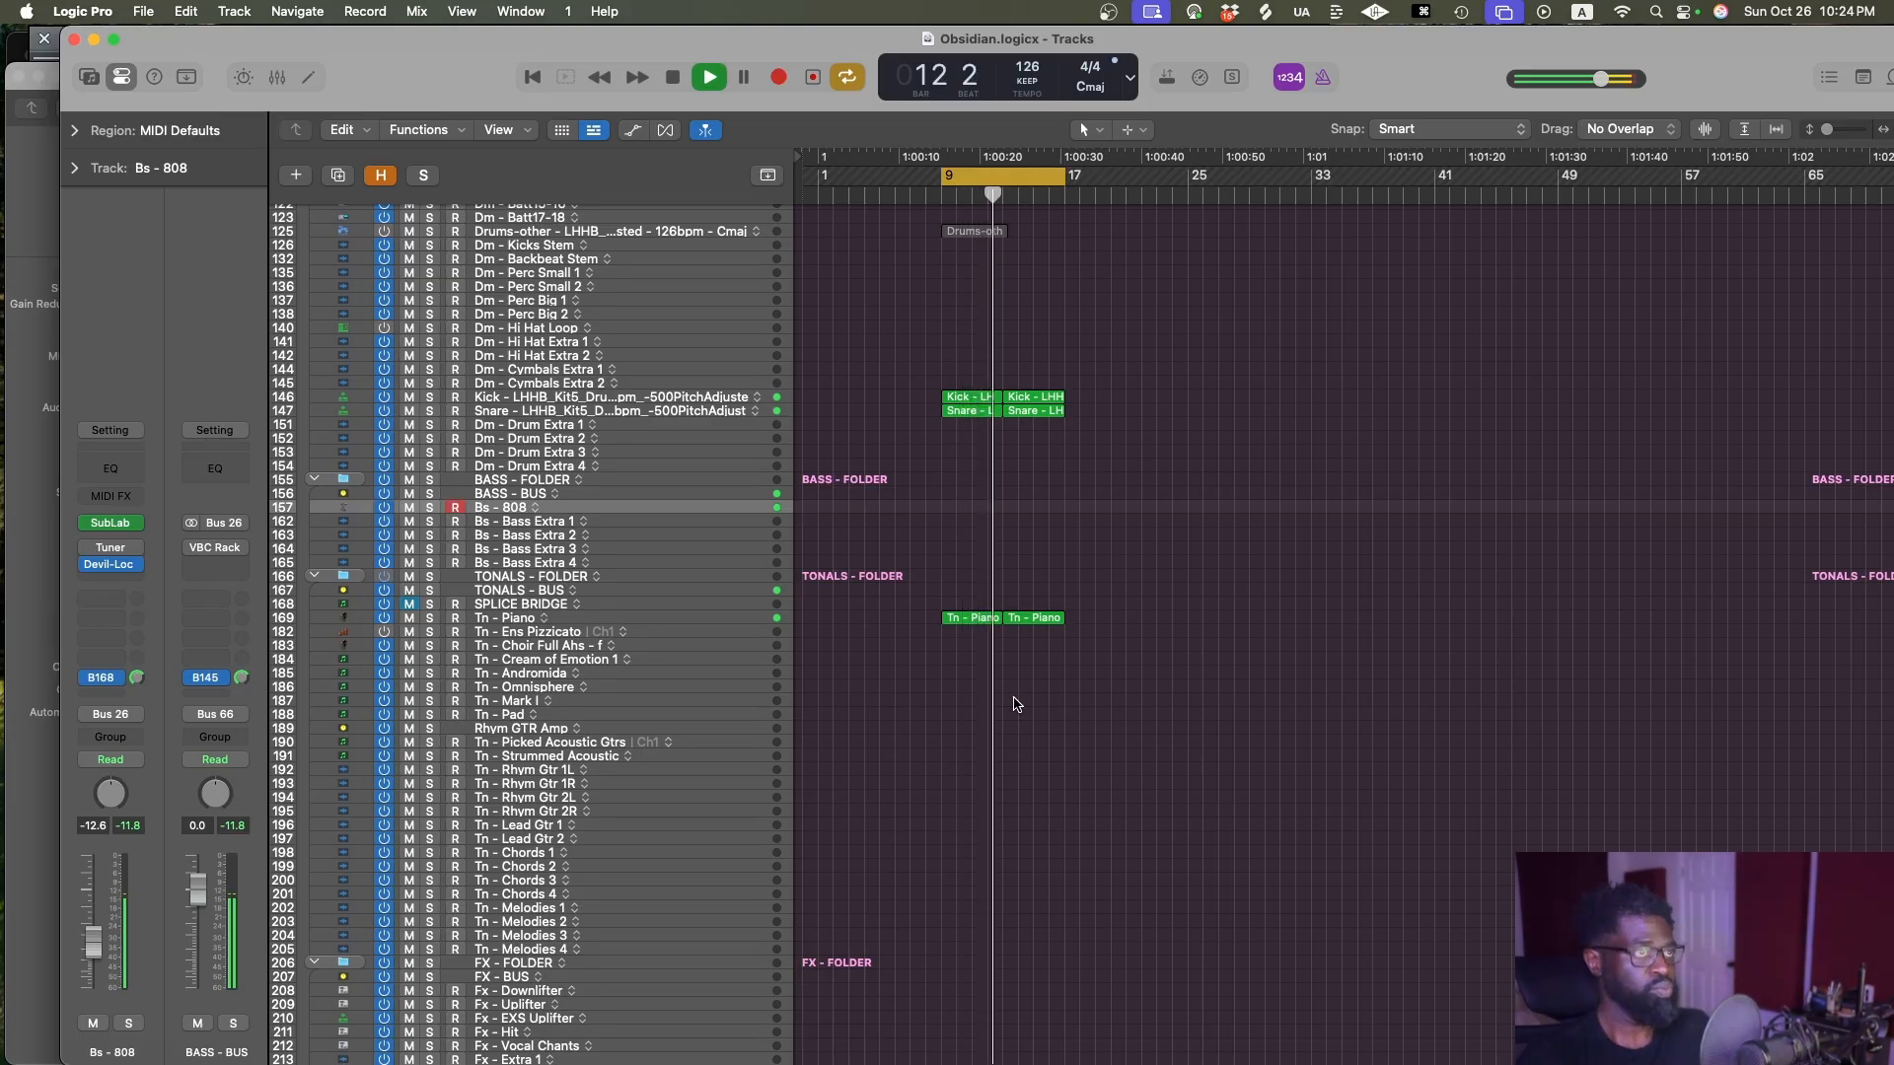
Turn on Low Latency Mode, stop the rehearsal playback and save the project
left_click(1202, 78)
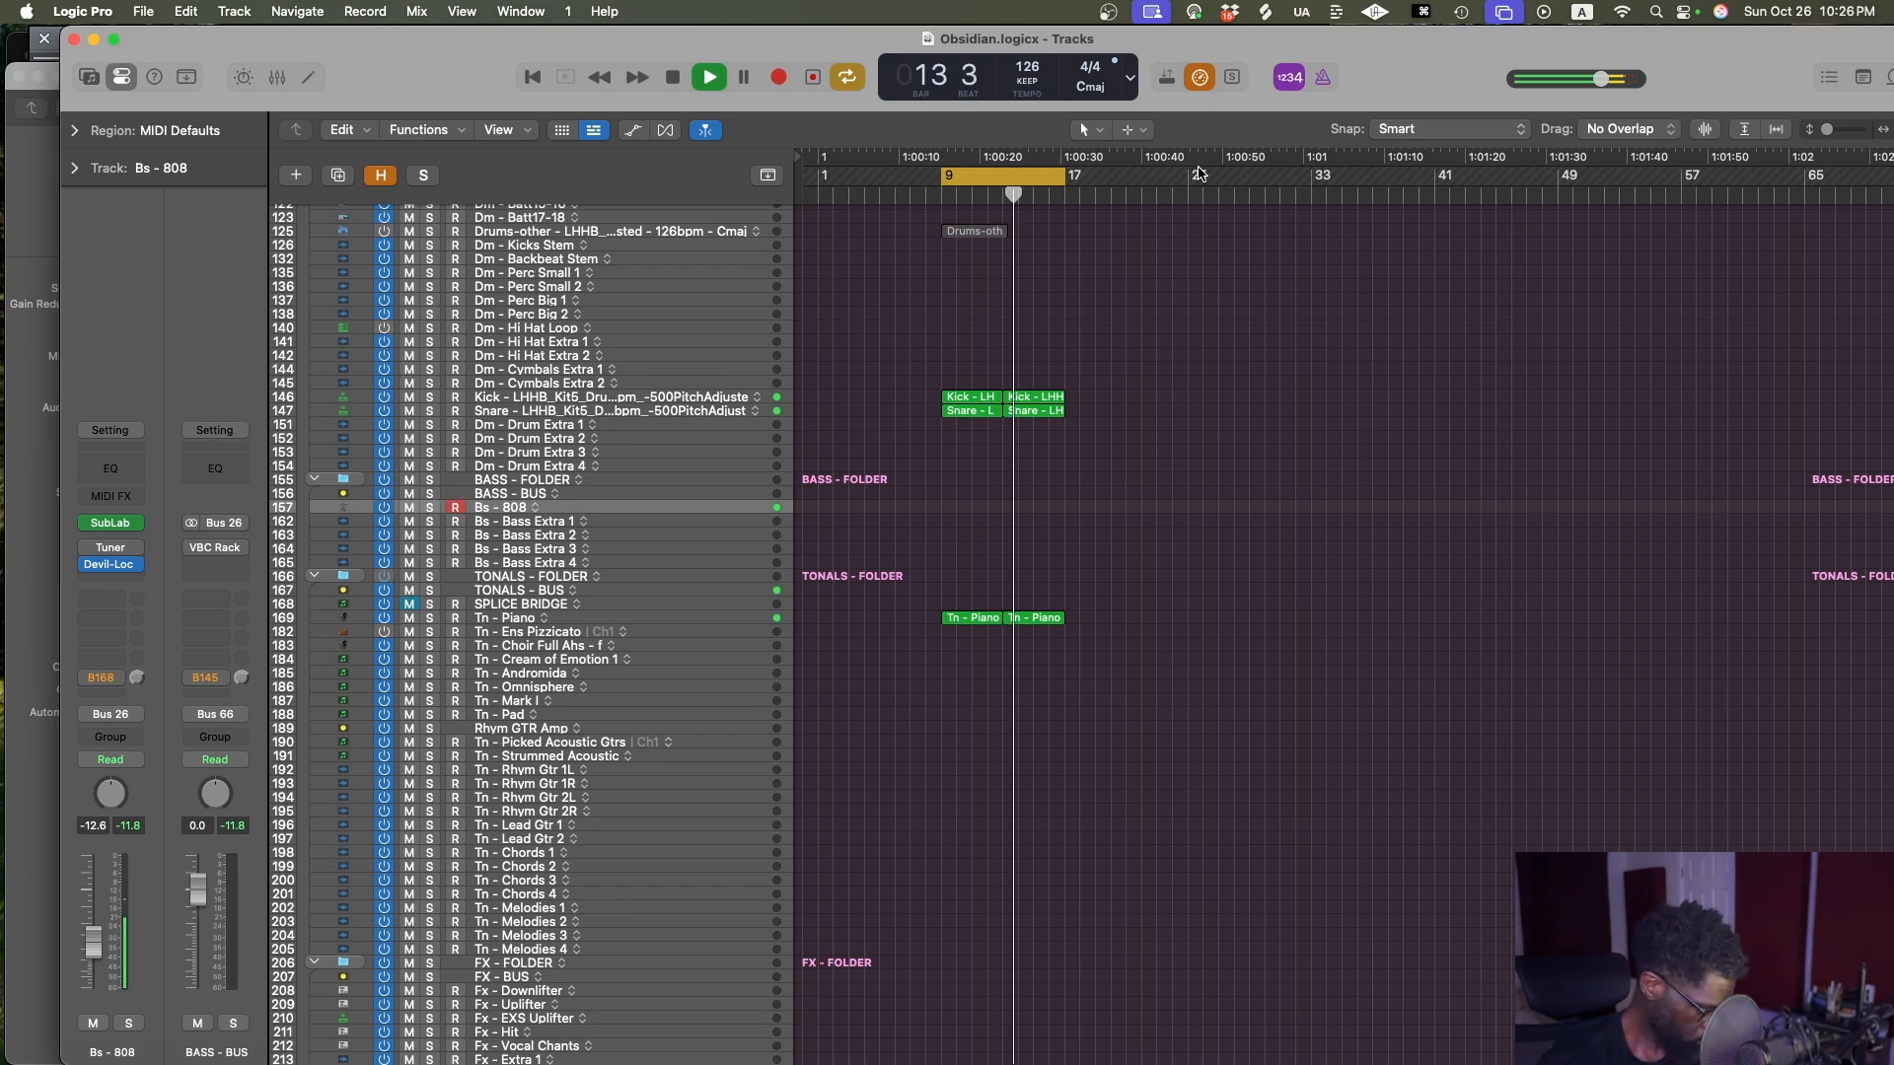
key("space")
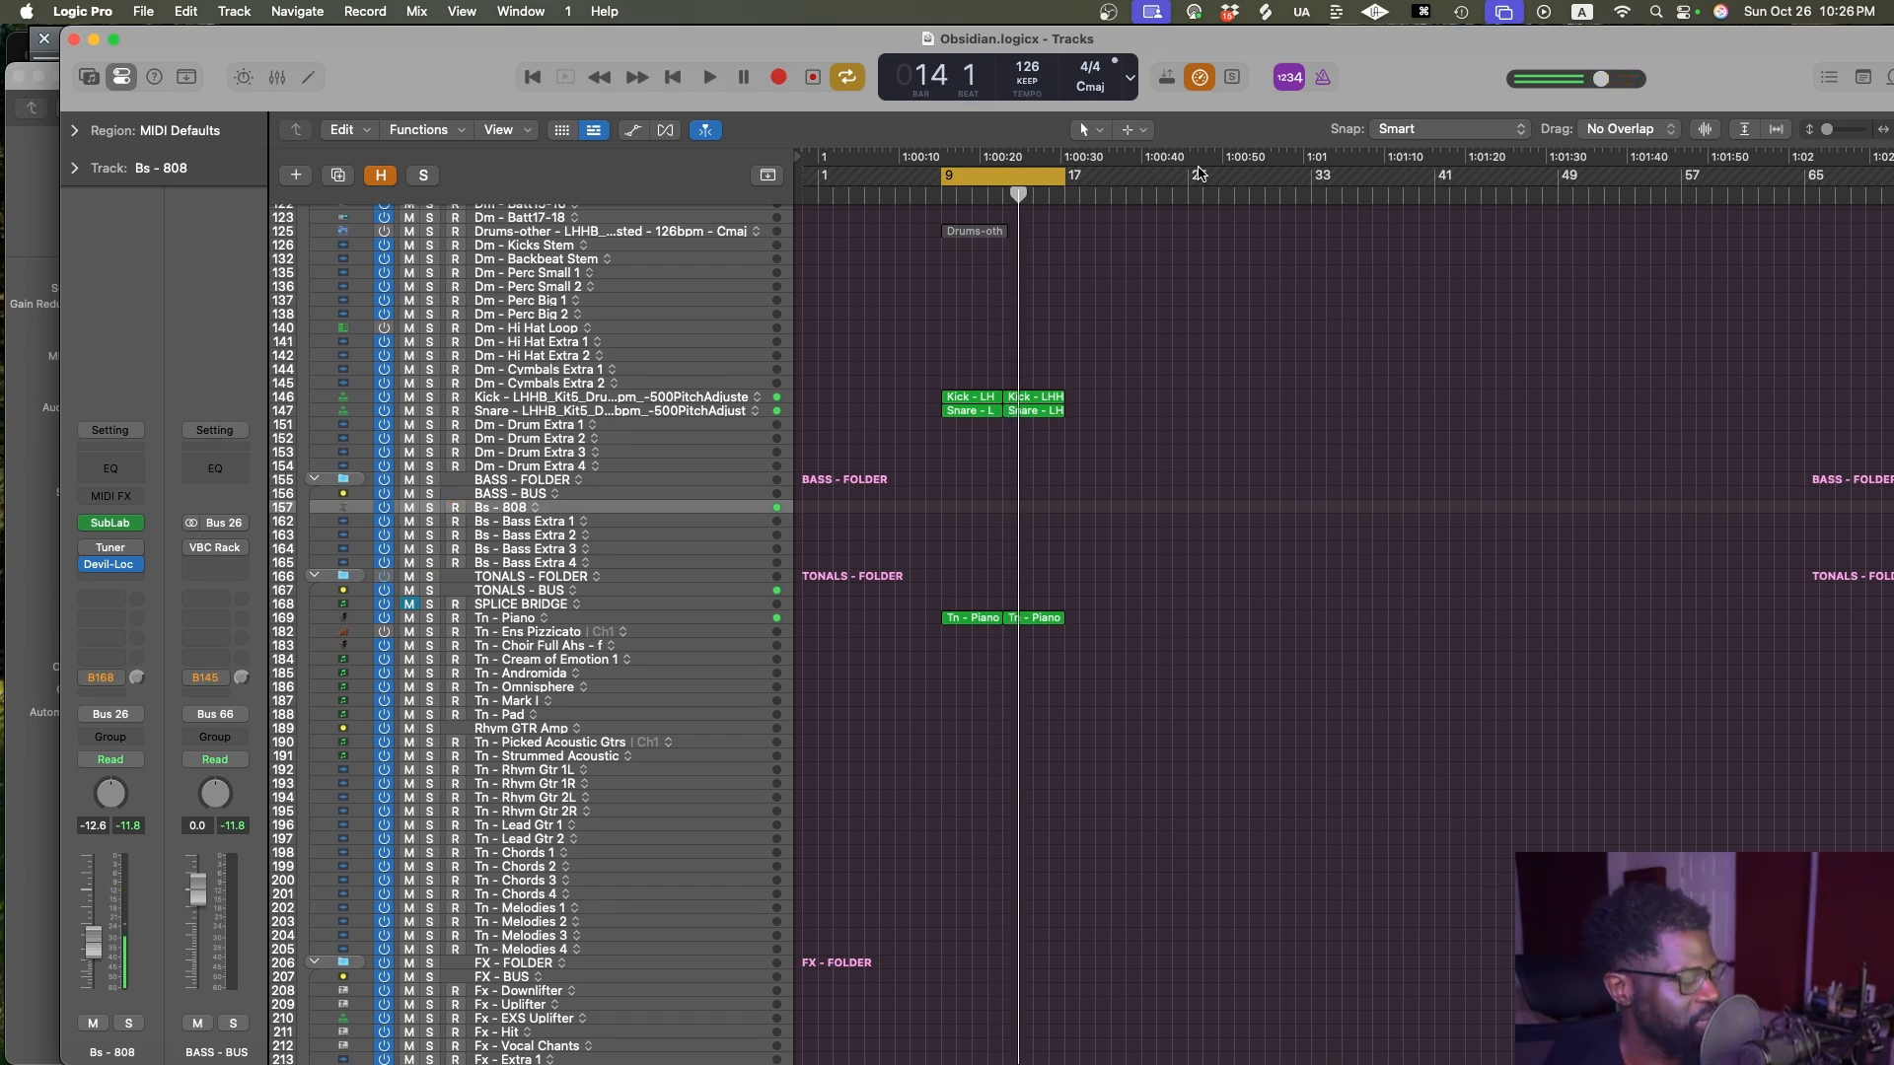
key("super+s")
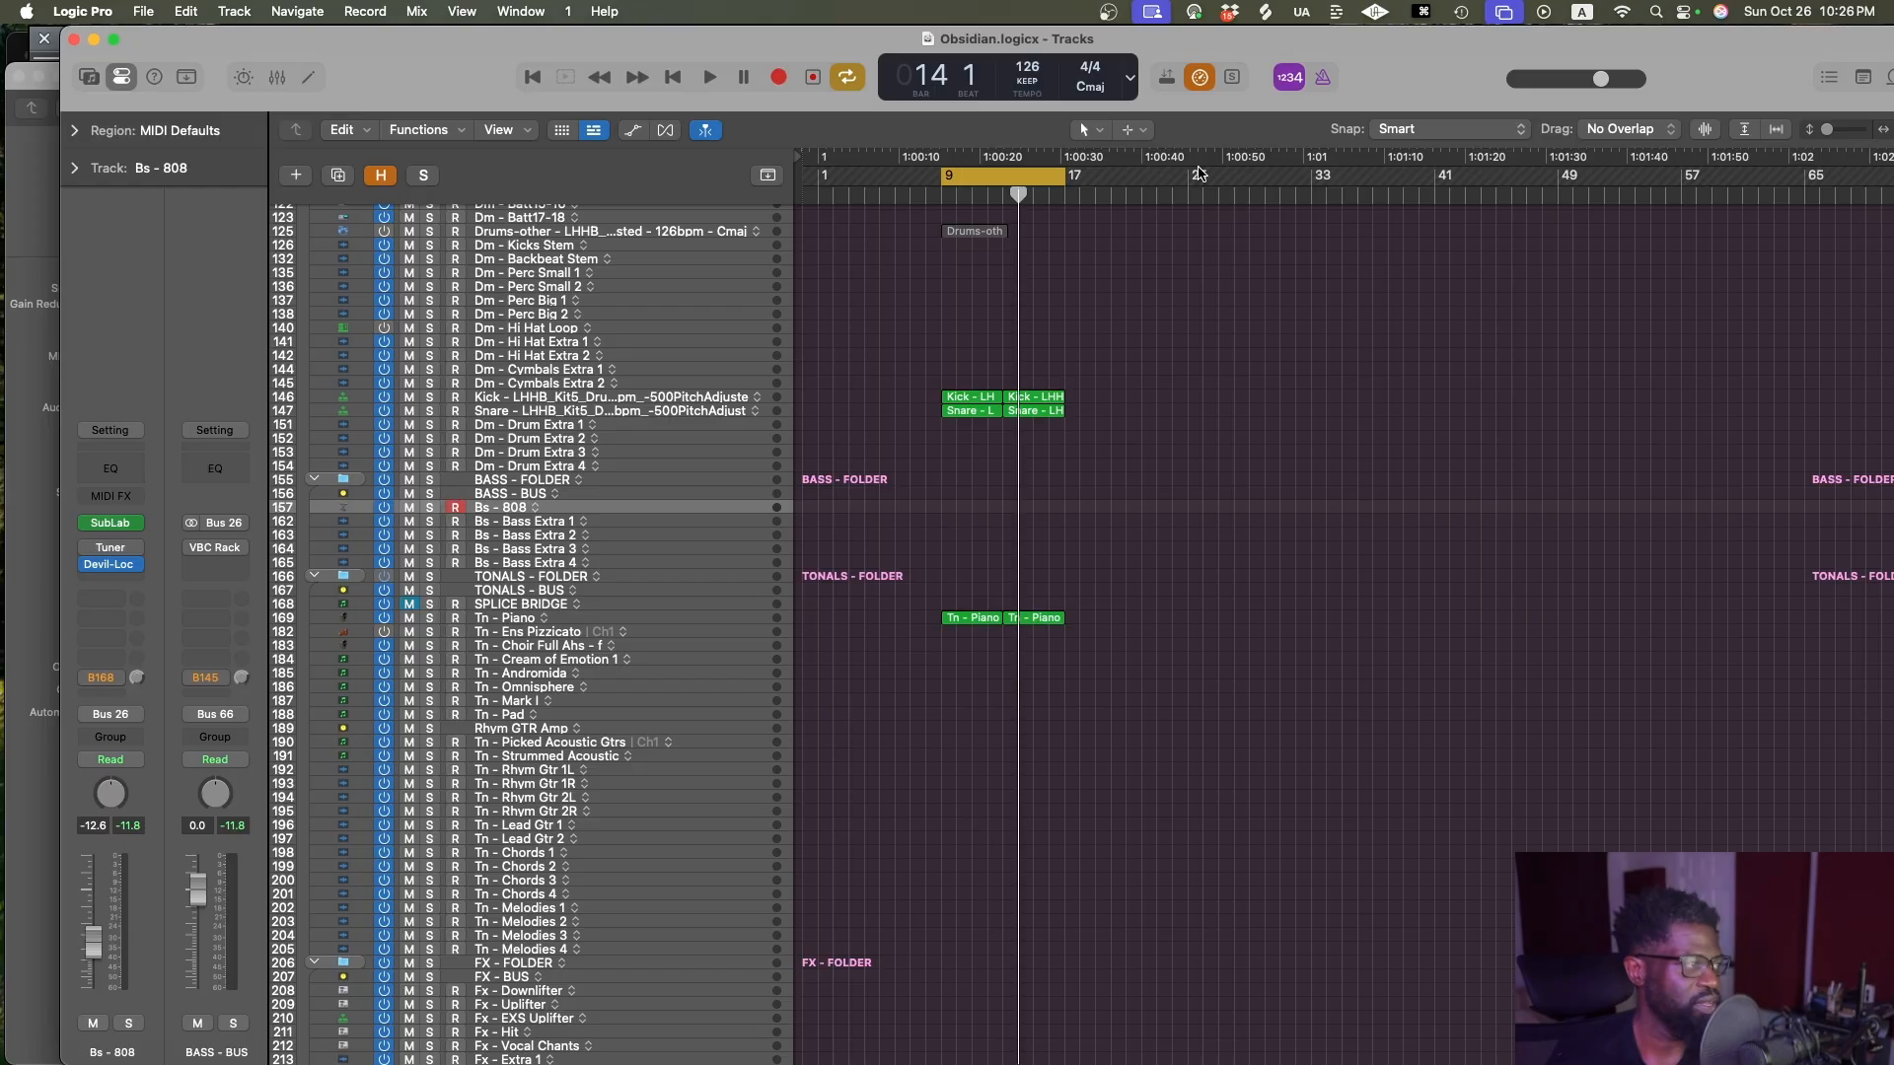
key("super+s")
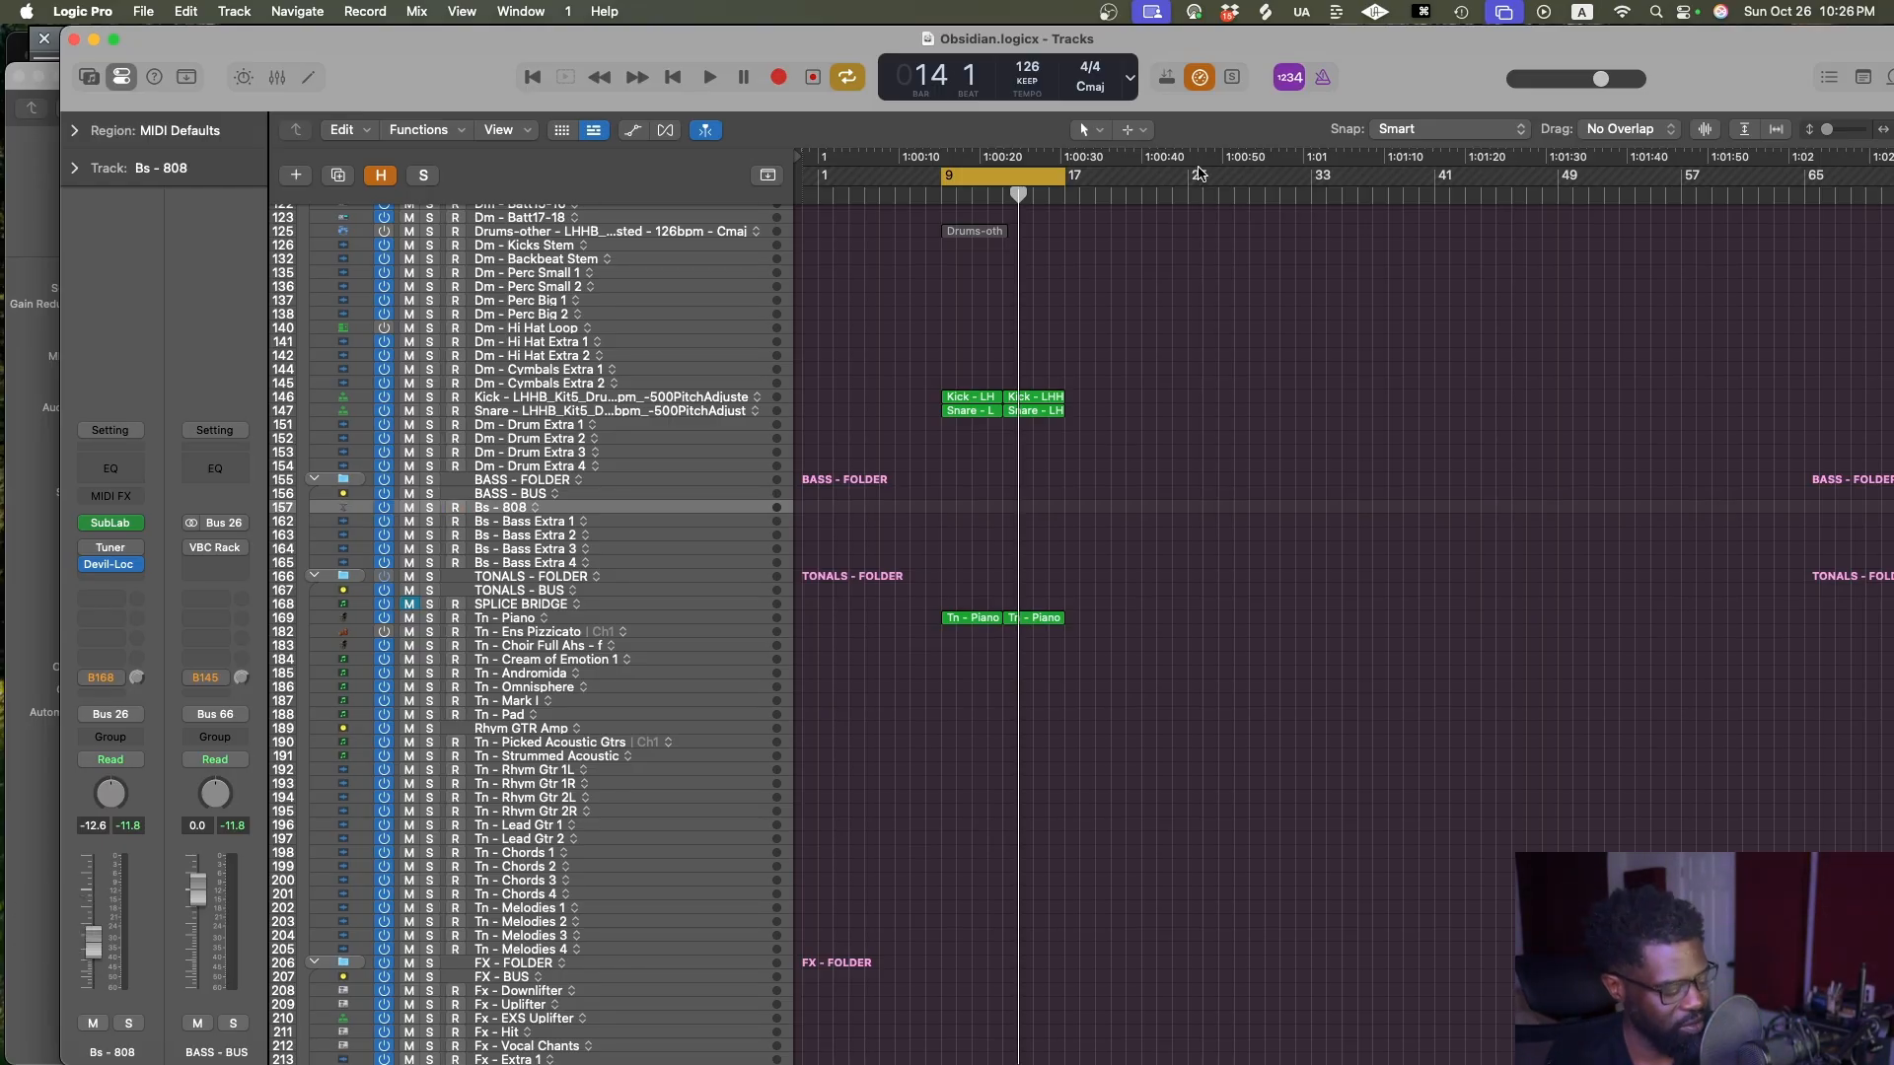
key("super+s")
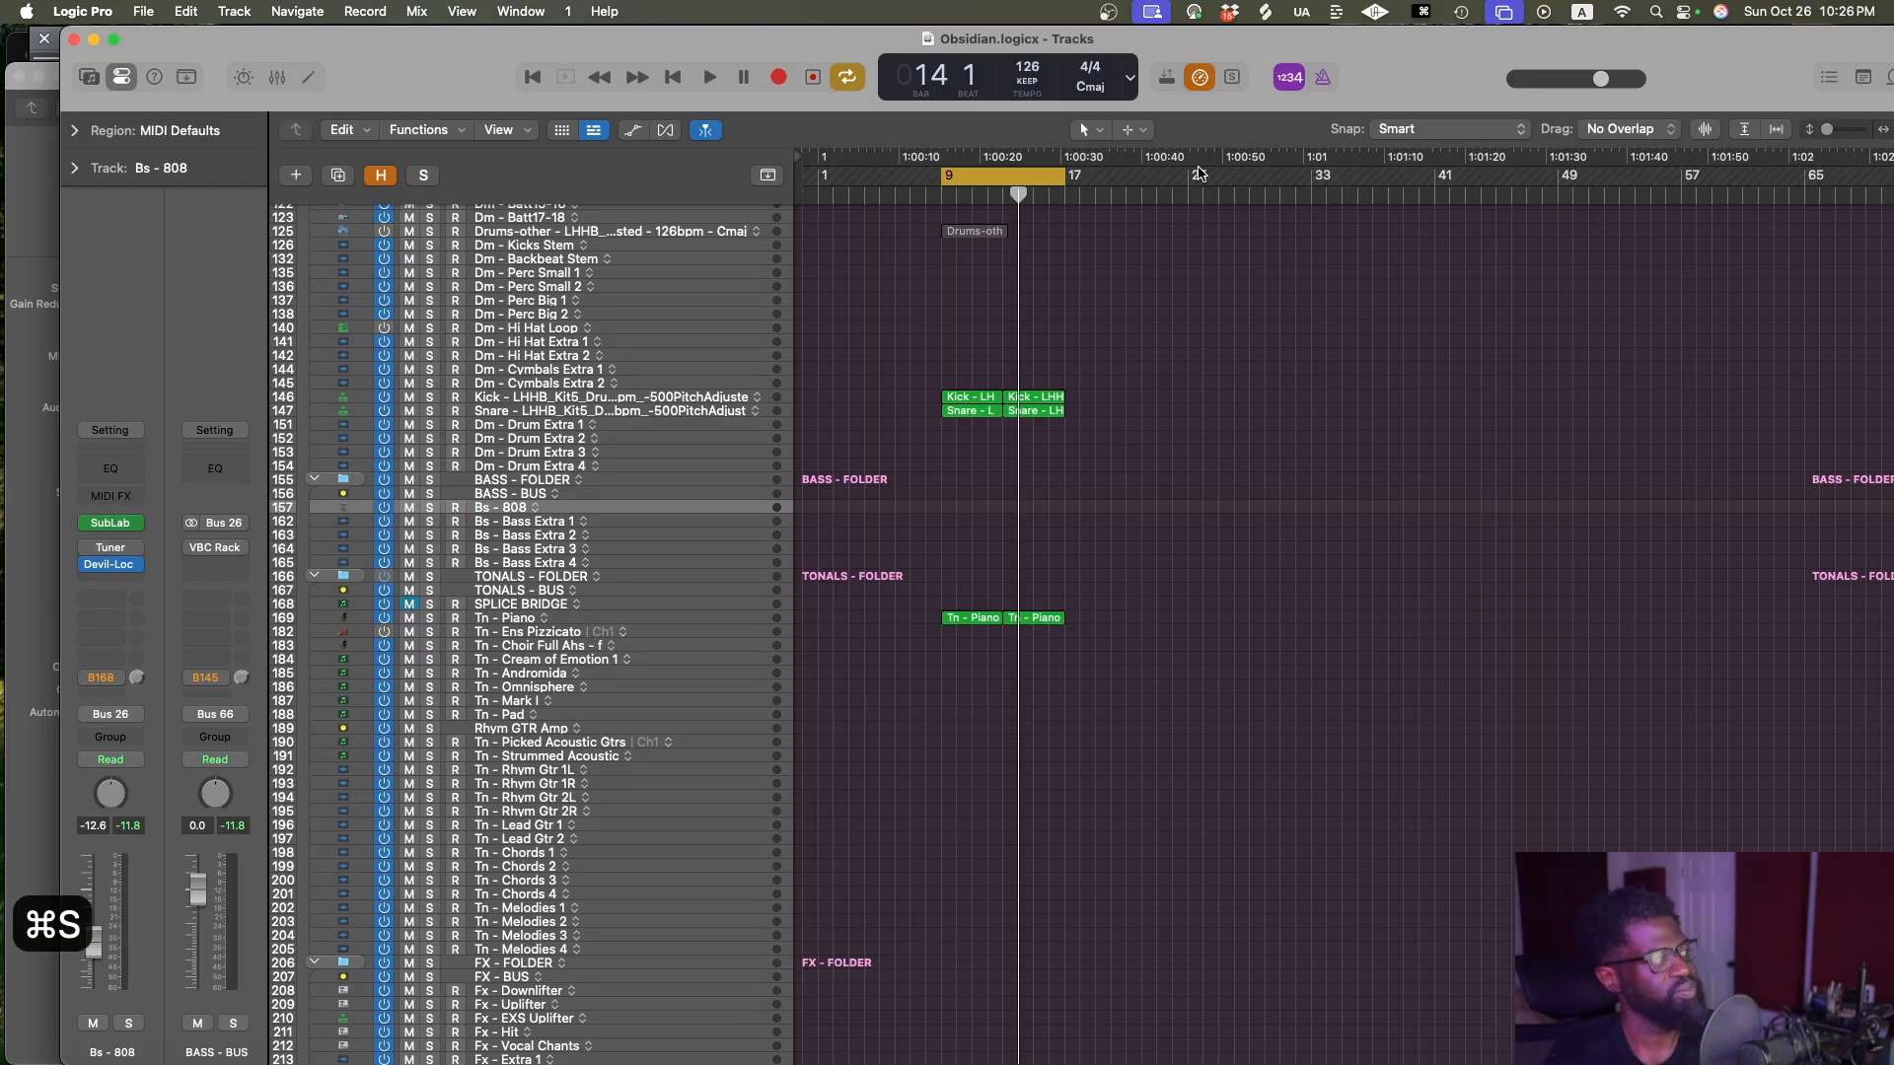
Record a MIDI bass part on the Bs - 808 track up to bar 17 and open its region for note editing
key("r")
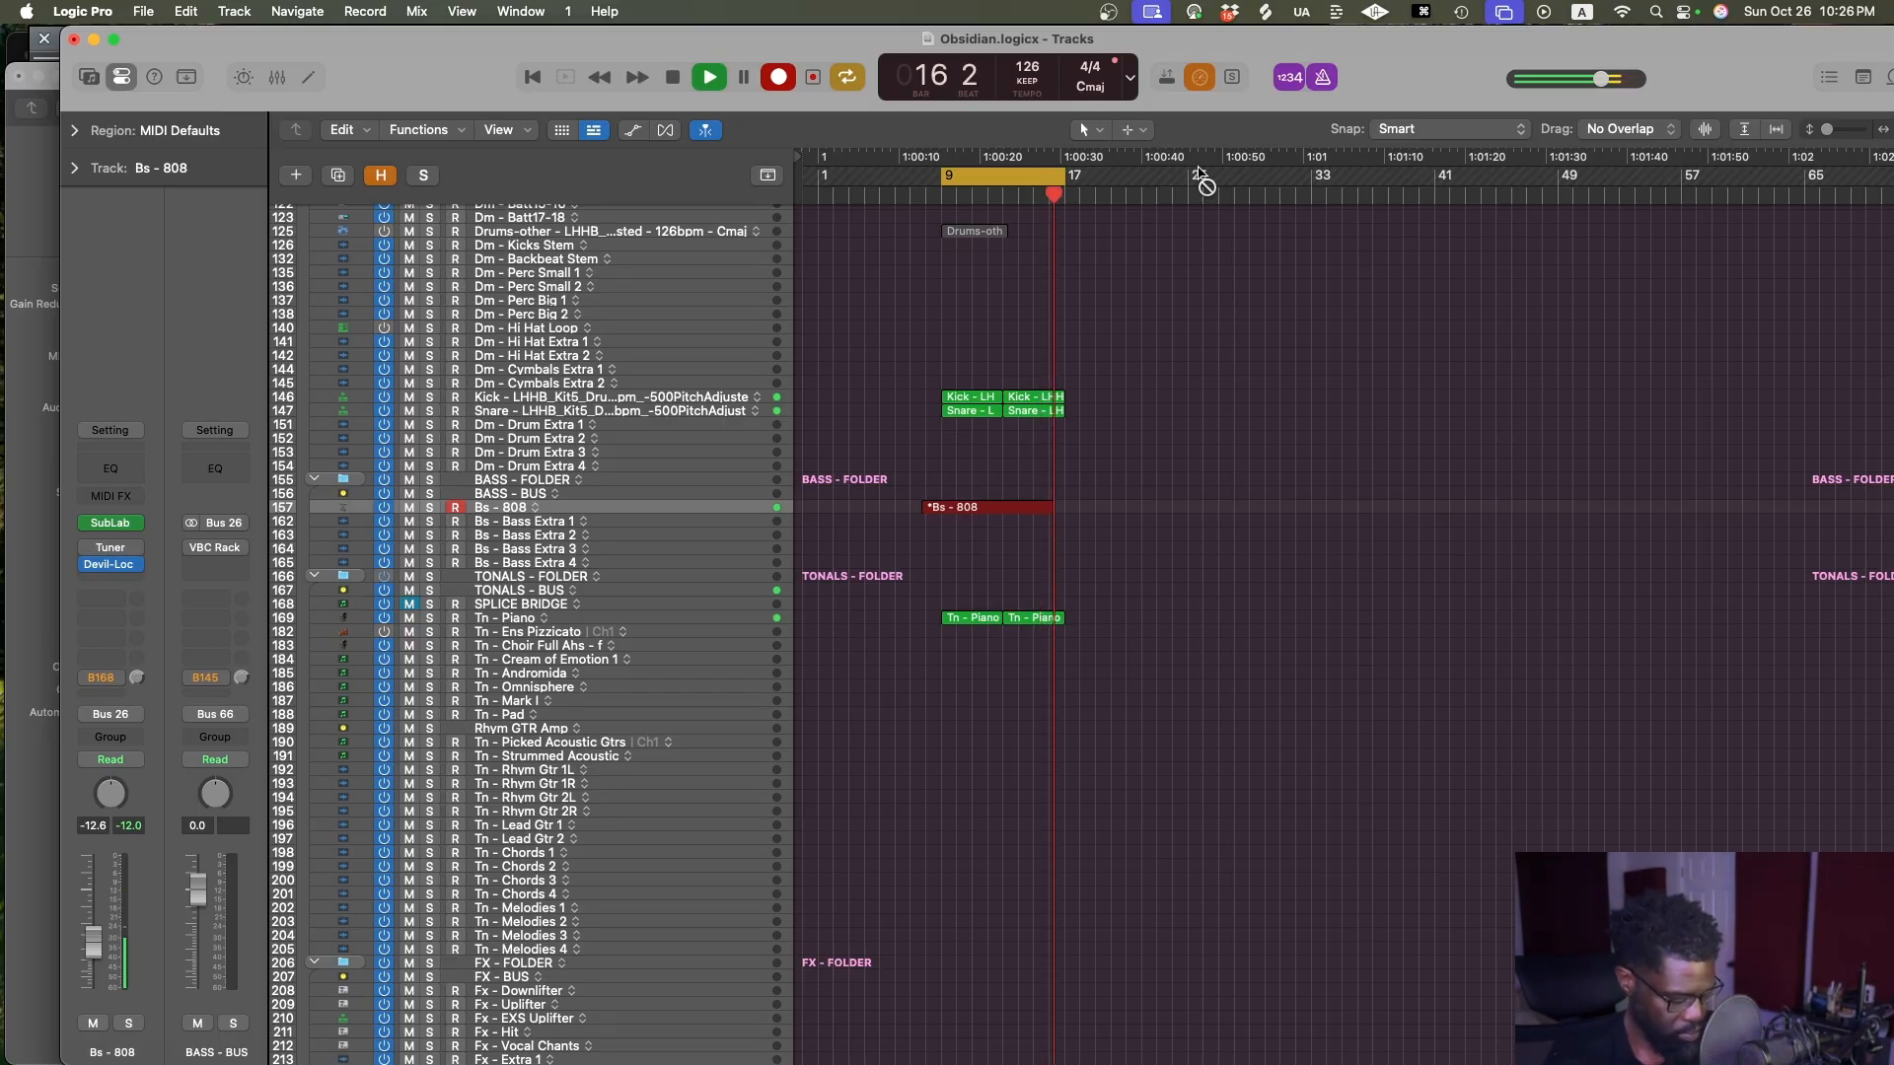
key("space")
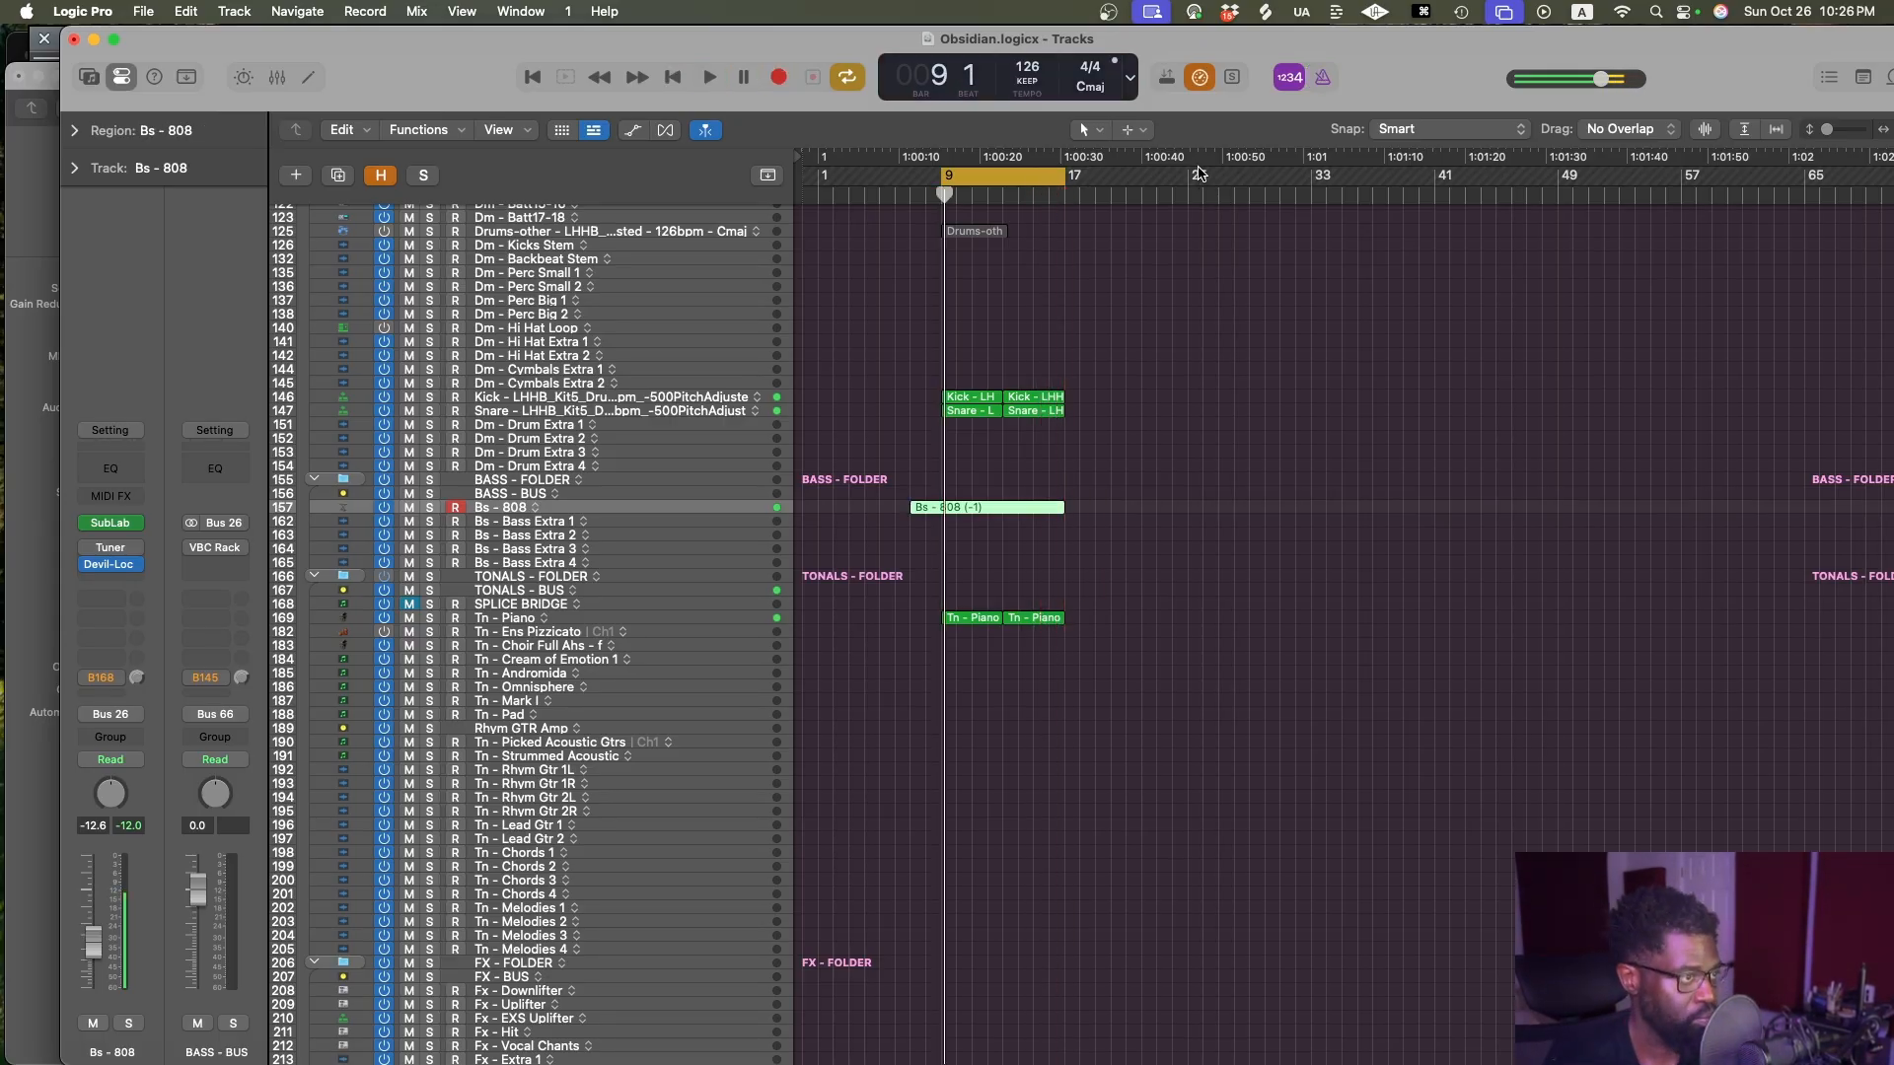
double_click(1042, 512)
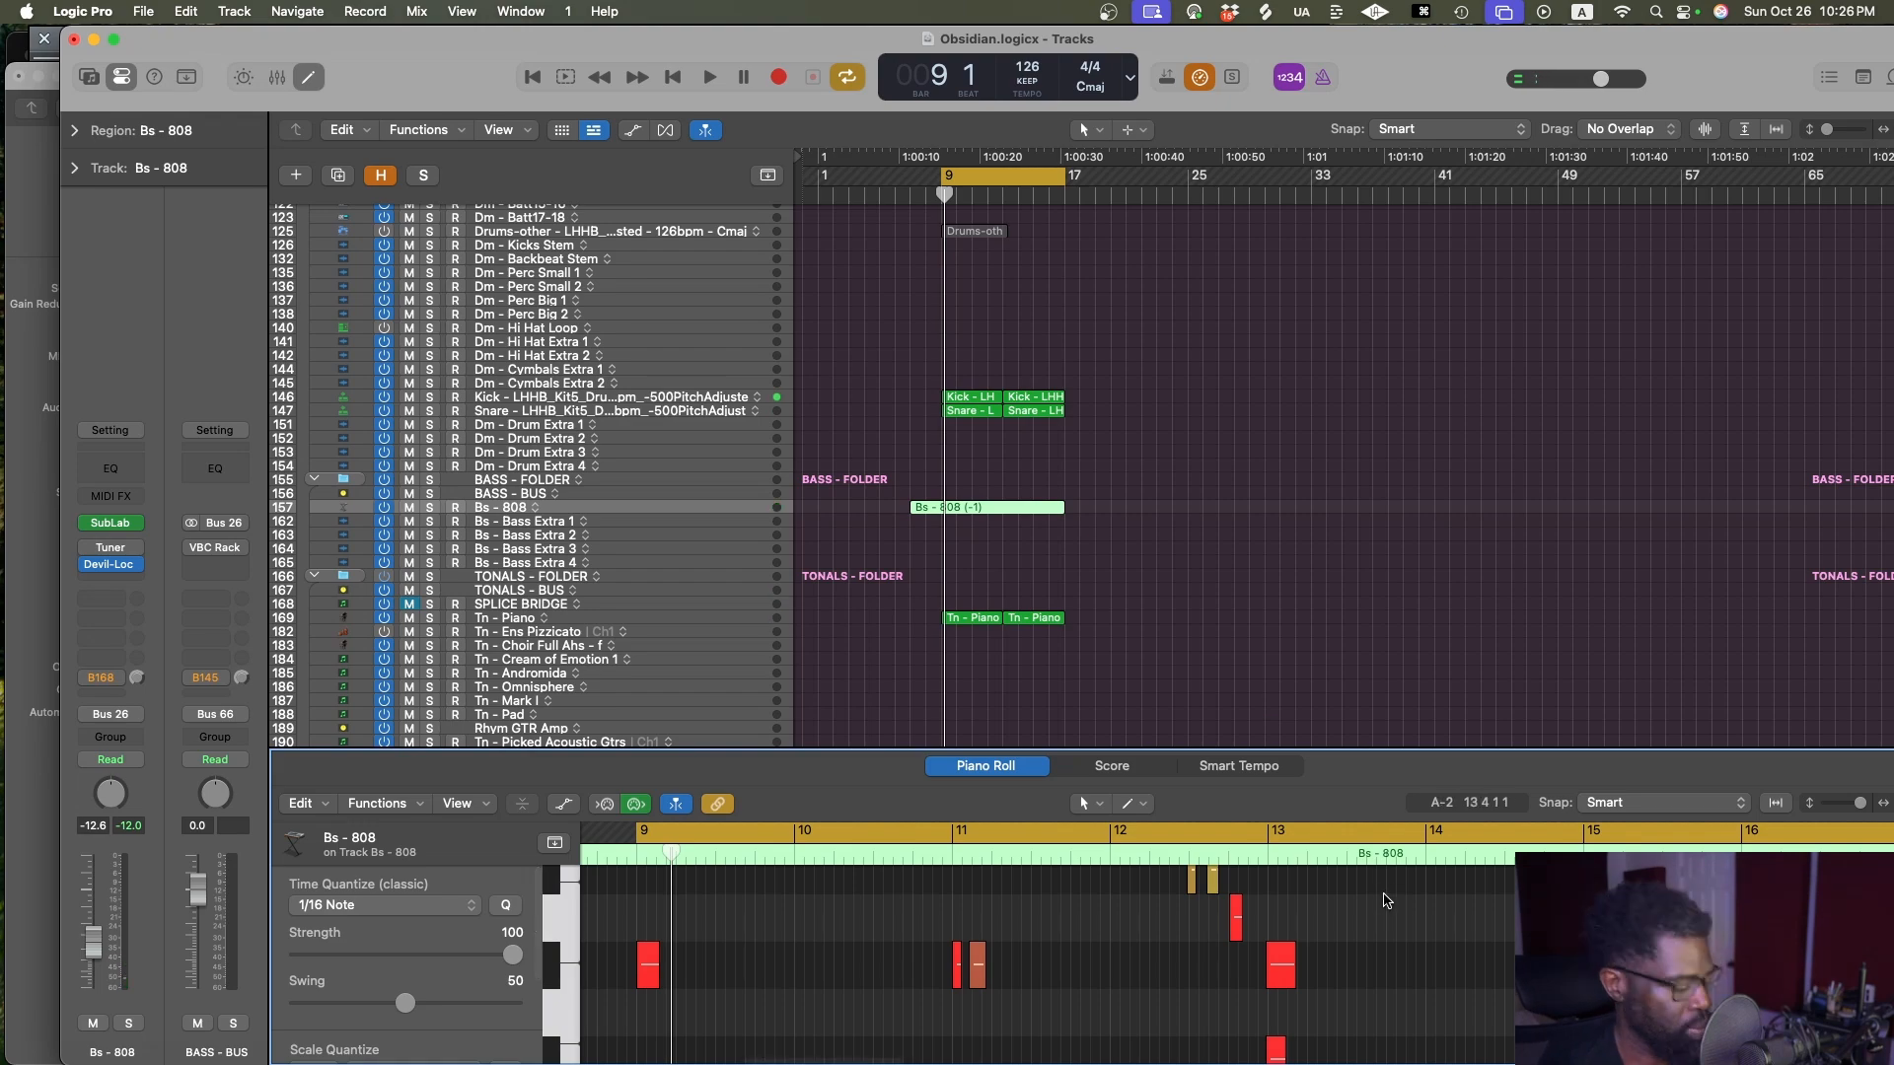
Move the 808 region's closing notes in bar 16 up one octave
key("super+a")
key("ctrl+alt+Left")
key("ctrl+alt+Up")
key("ctrl+alt+Up")
key("ctrl+alt+Up")
key("ctrl+alt+Up")
key("ctrl+alt+Up")
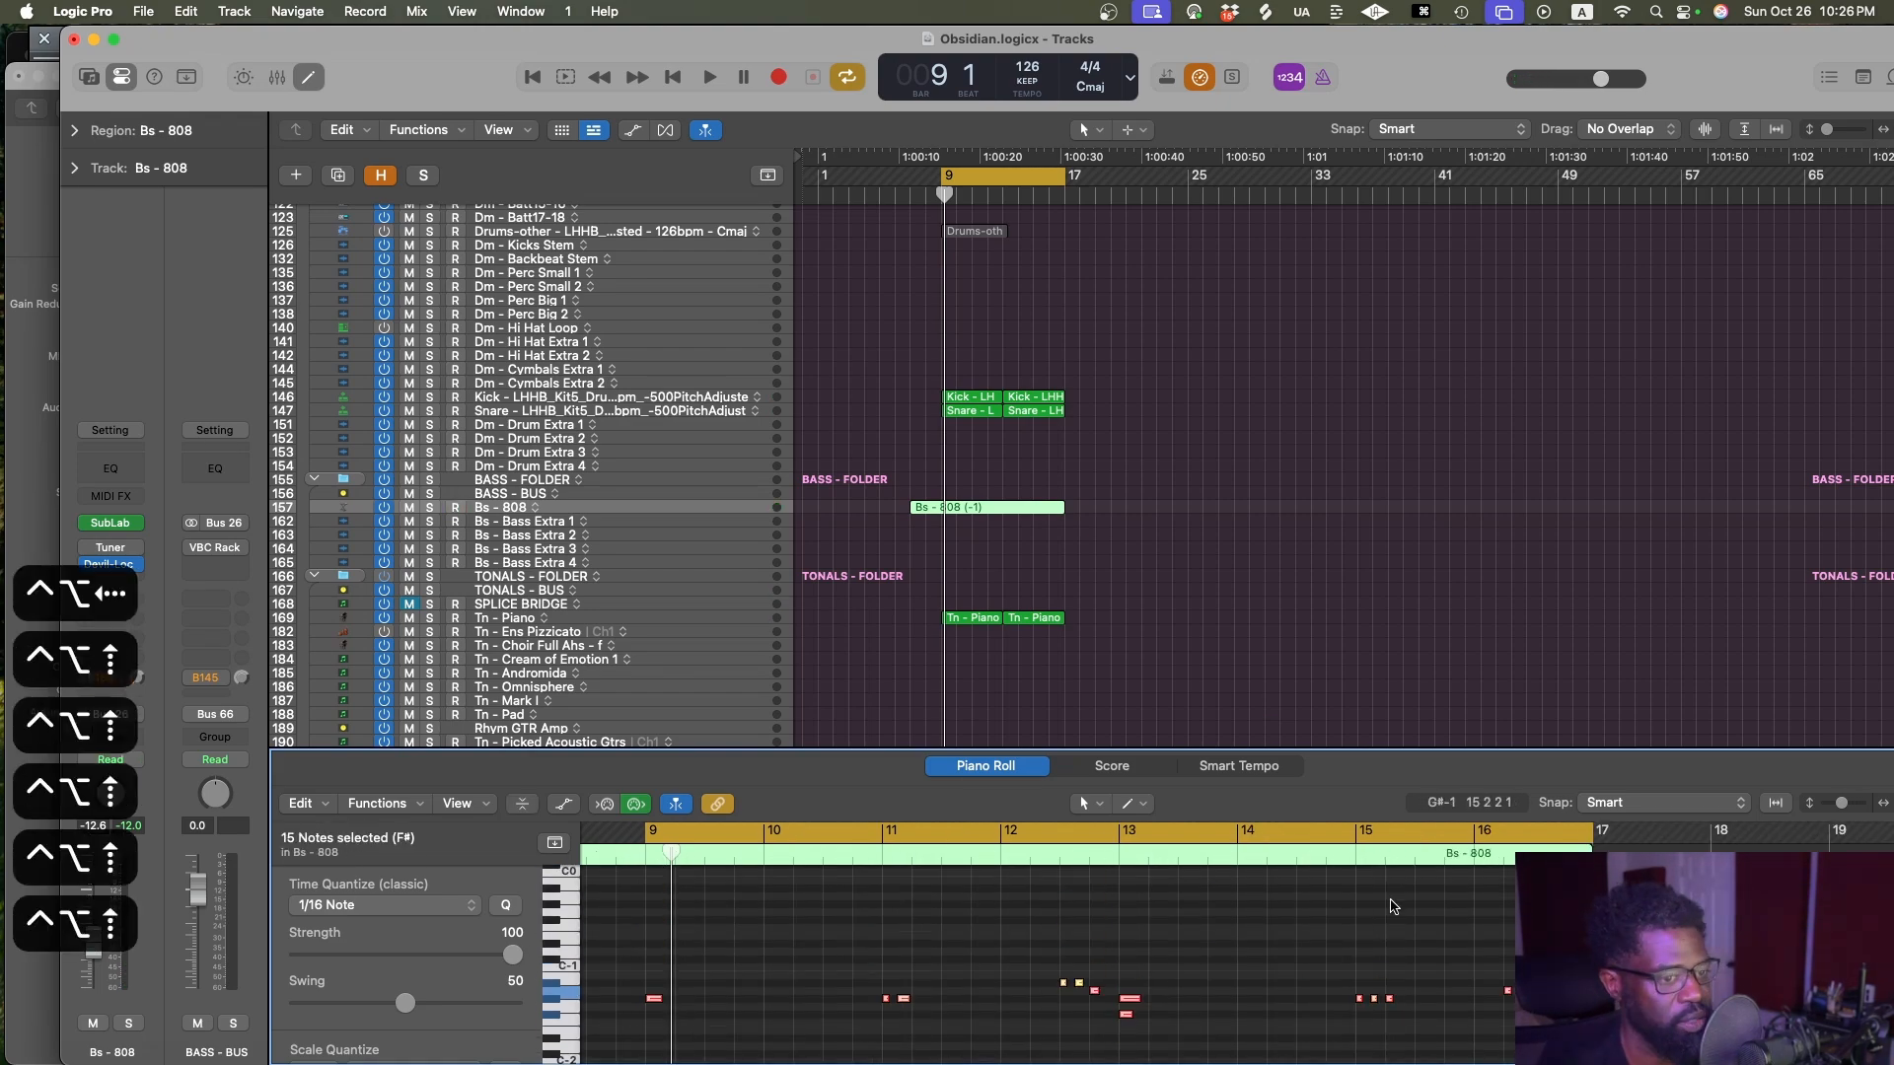
left_click_drag(1476, 963, 1519, 1010)
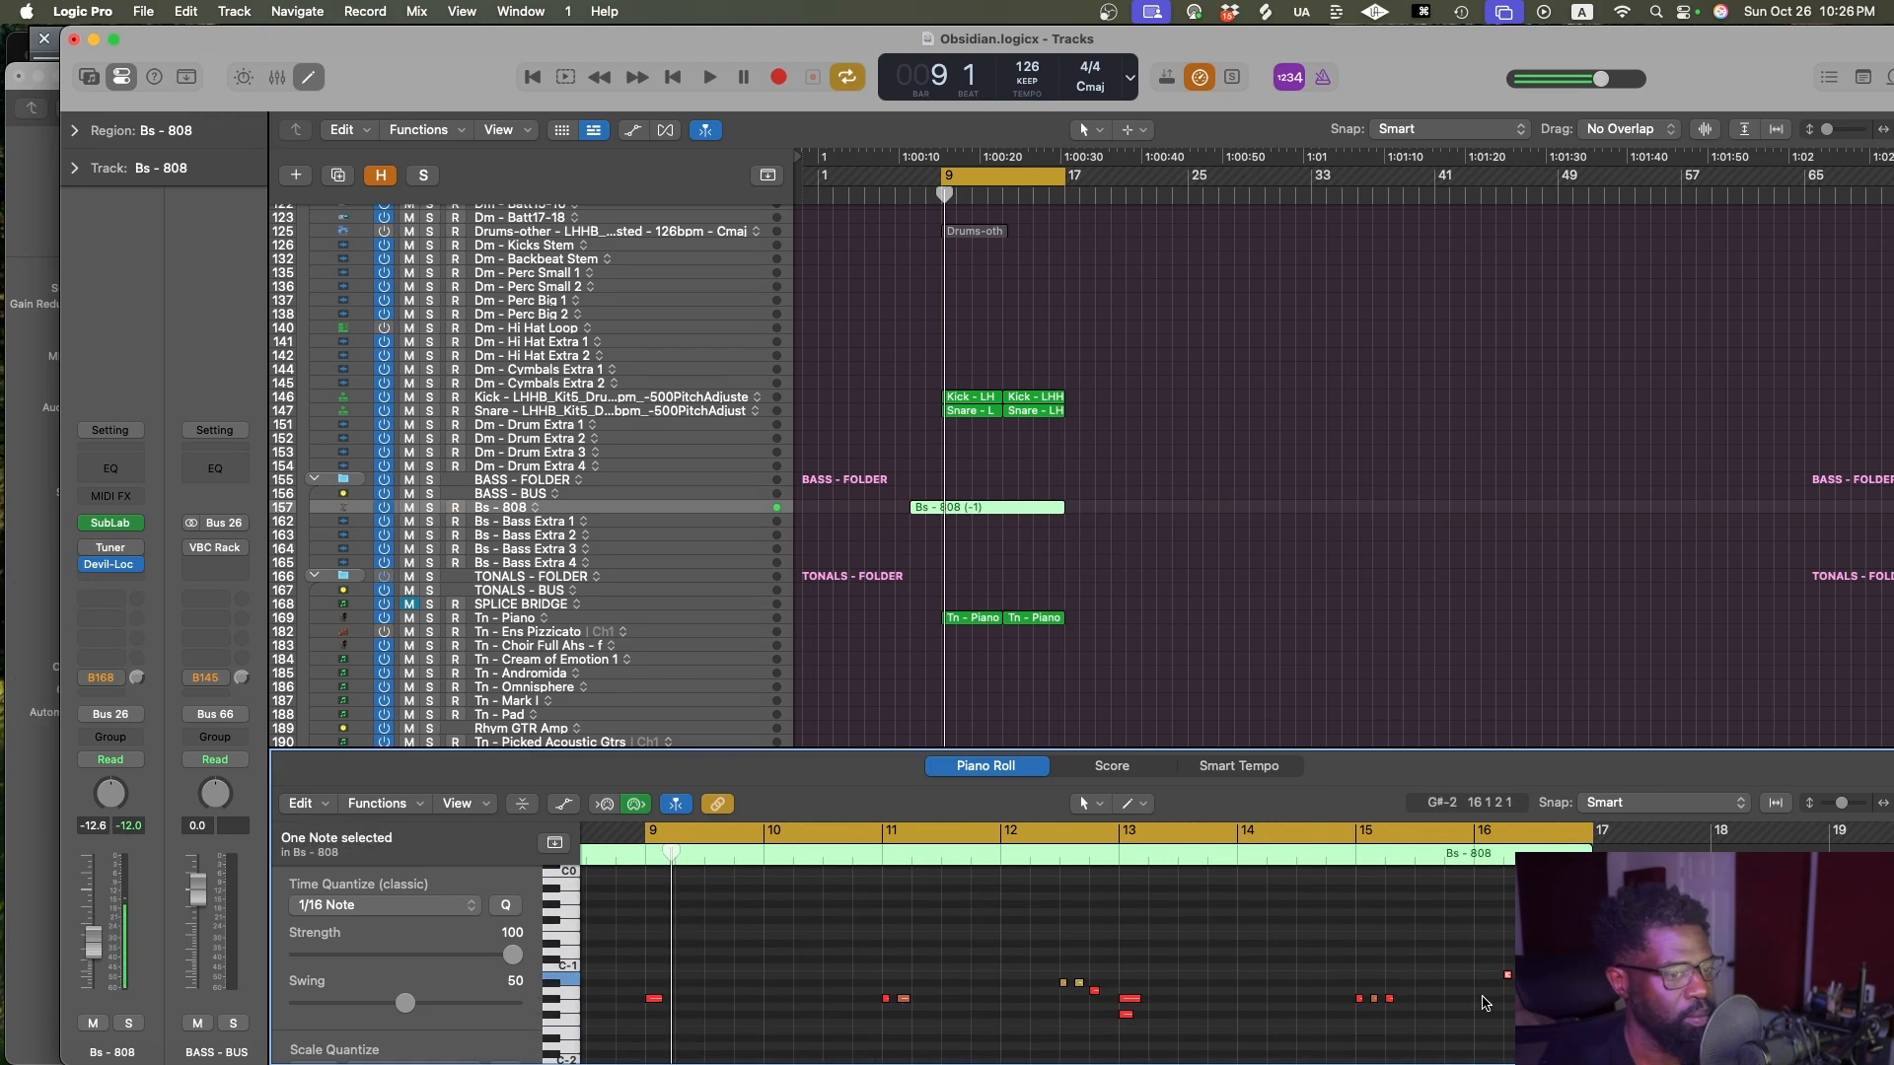
scroll(1535, 983, "up", 1)
scroll(1534, 984, "right", 1)
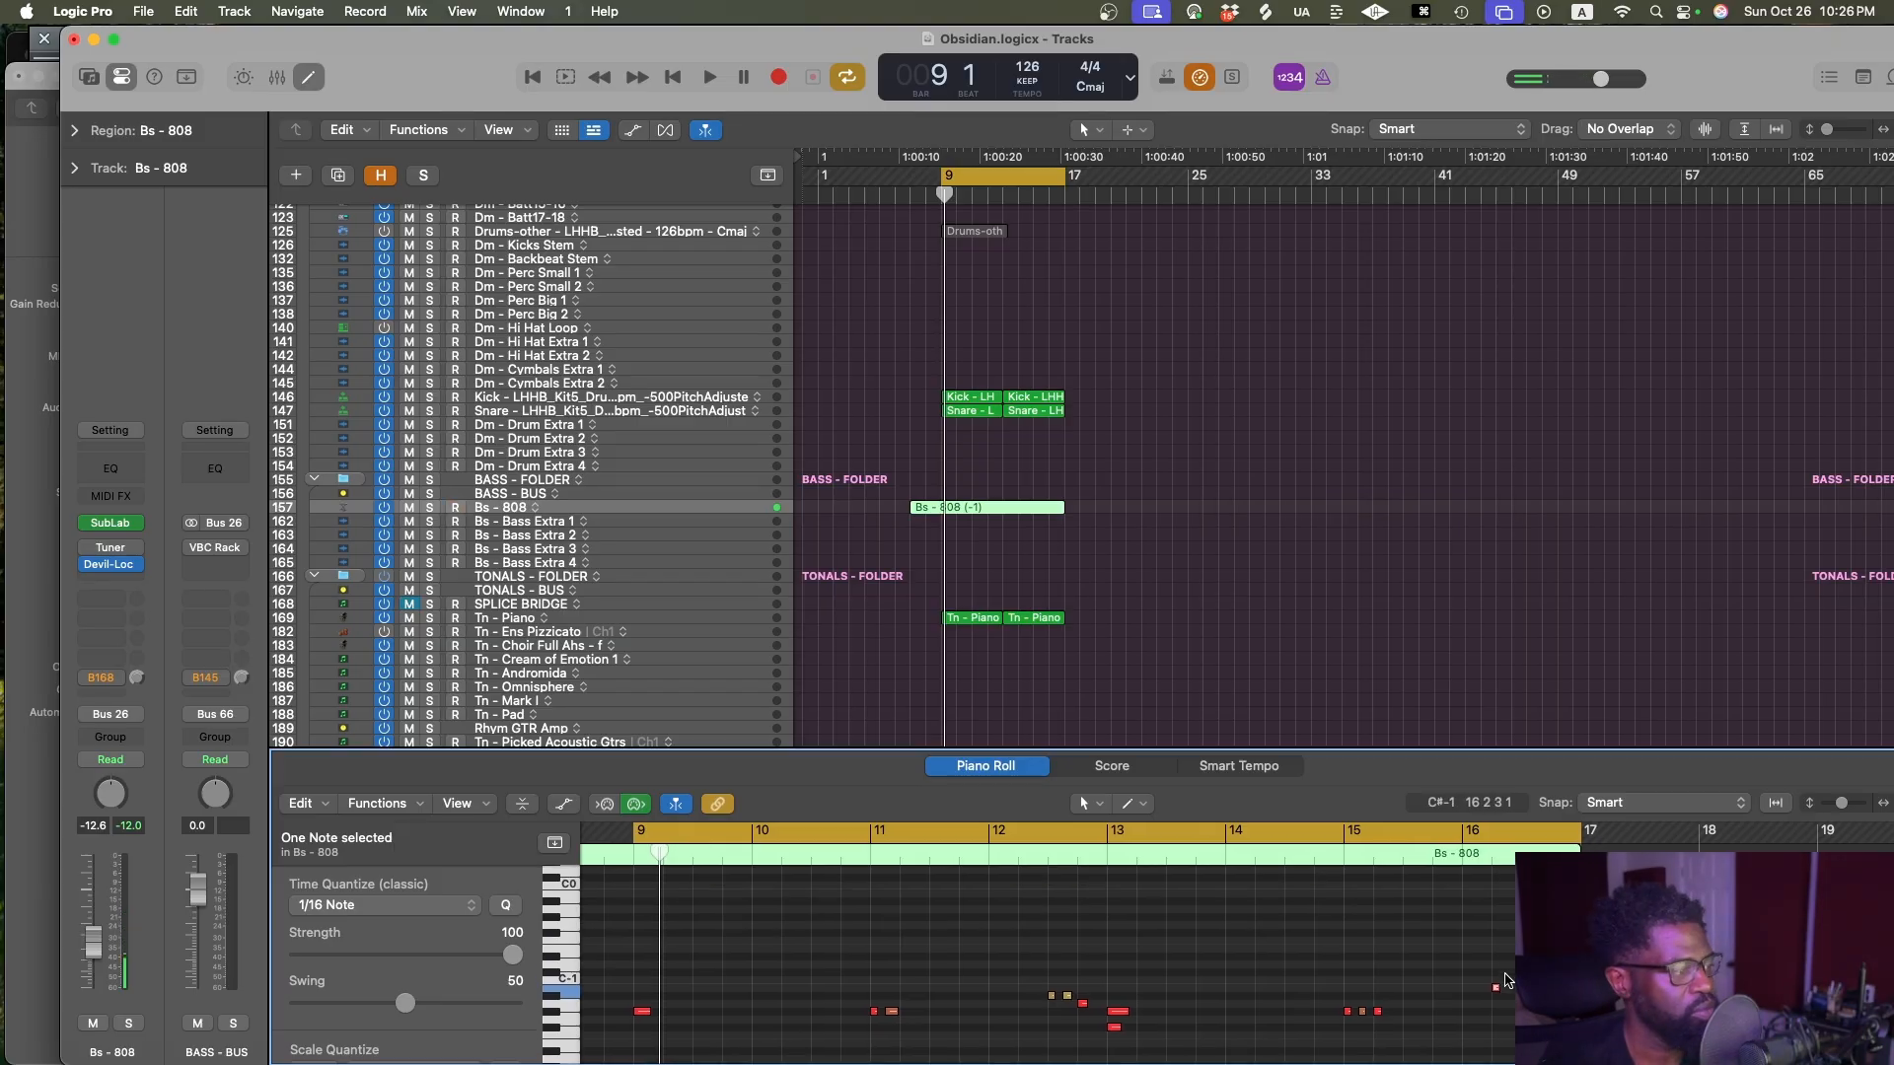
left_click_drag(1515, 978, 1545, 1020)
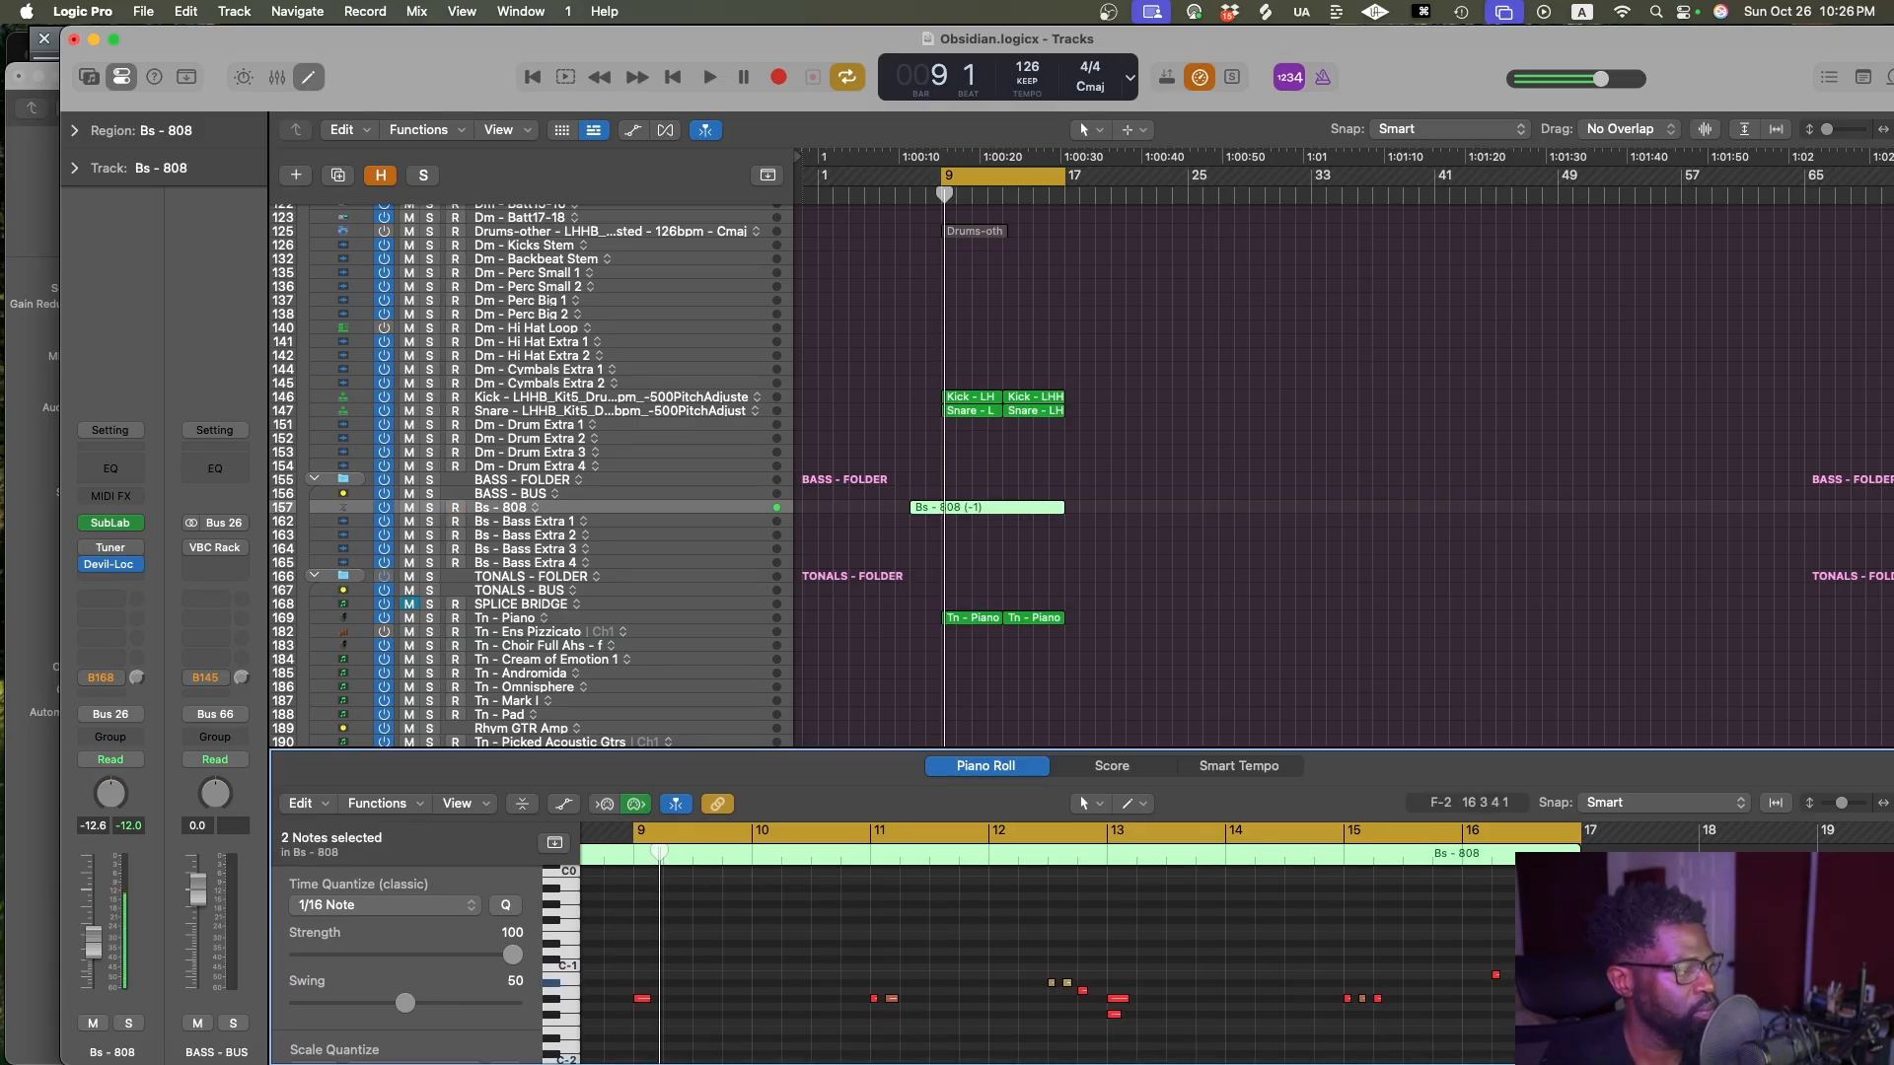
scroll(1046, 957, "right", 1)
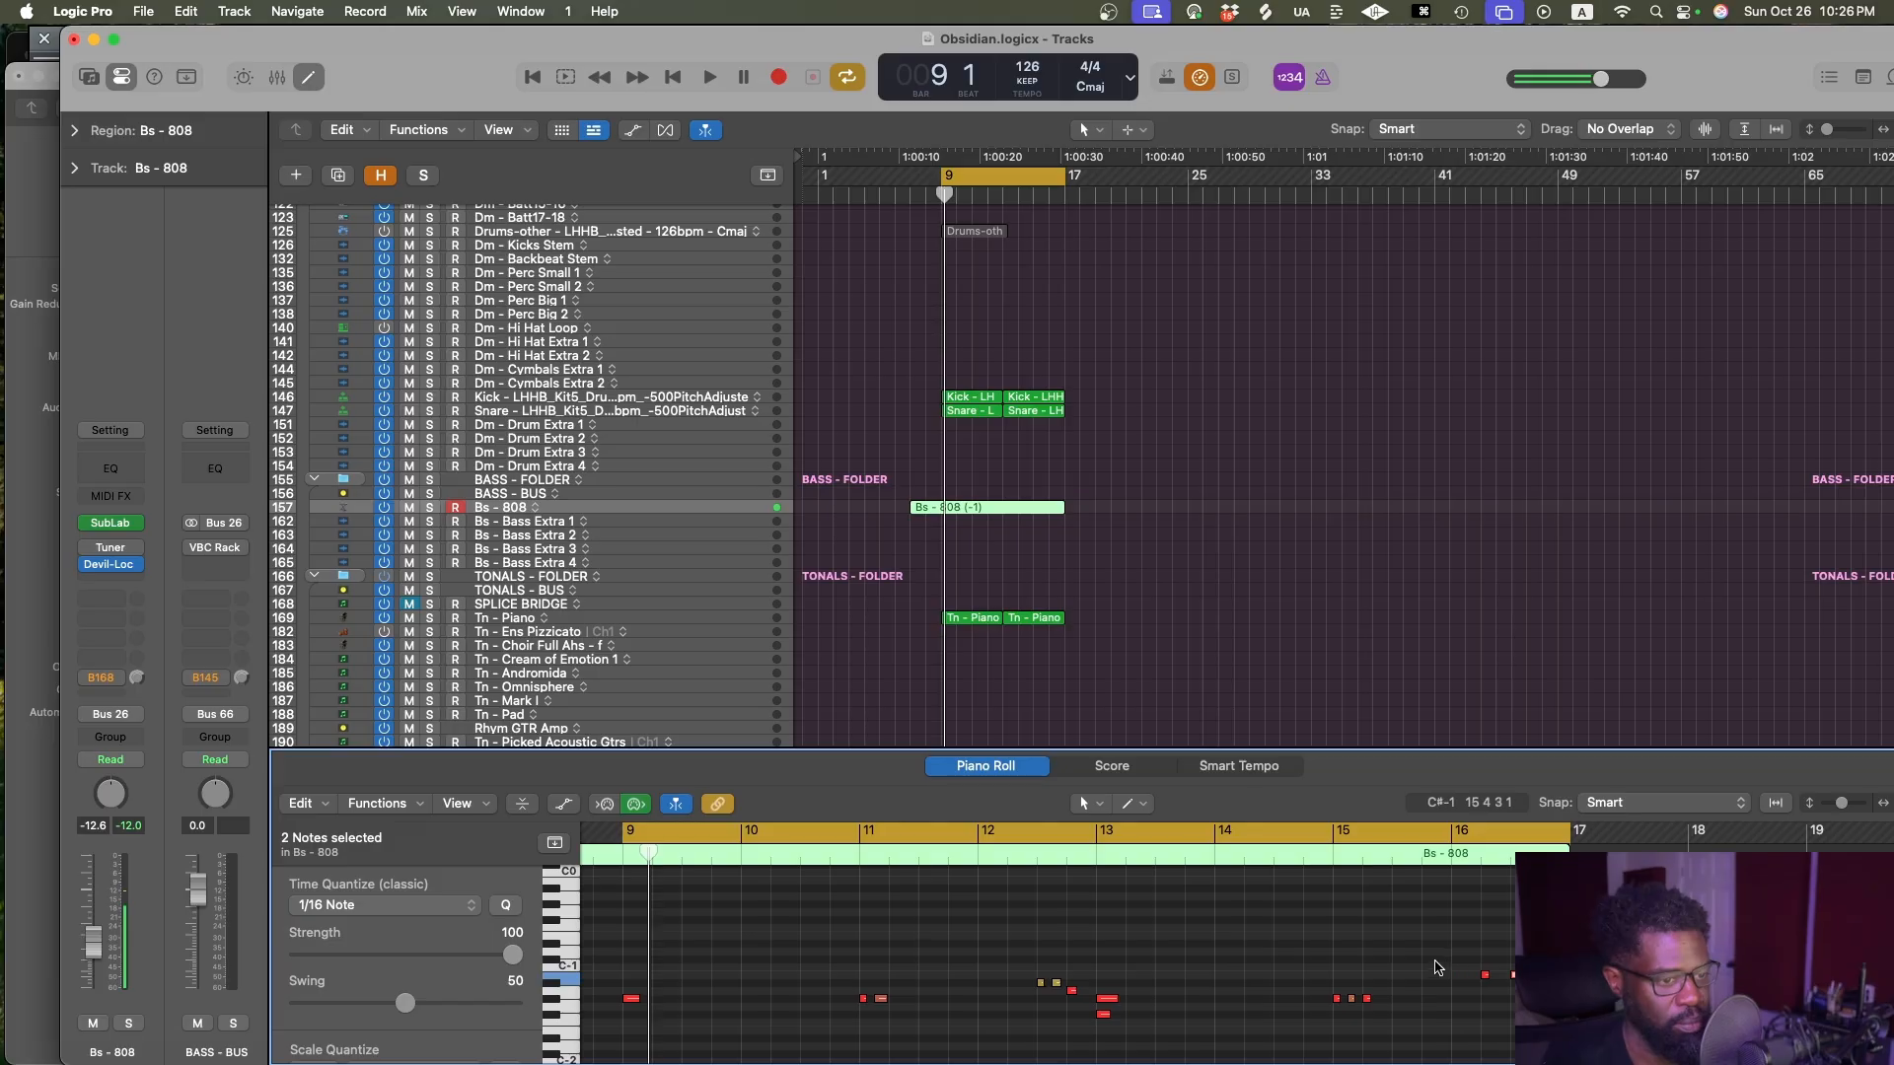
left_click_drag(1506, 989, 1524, 990)
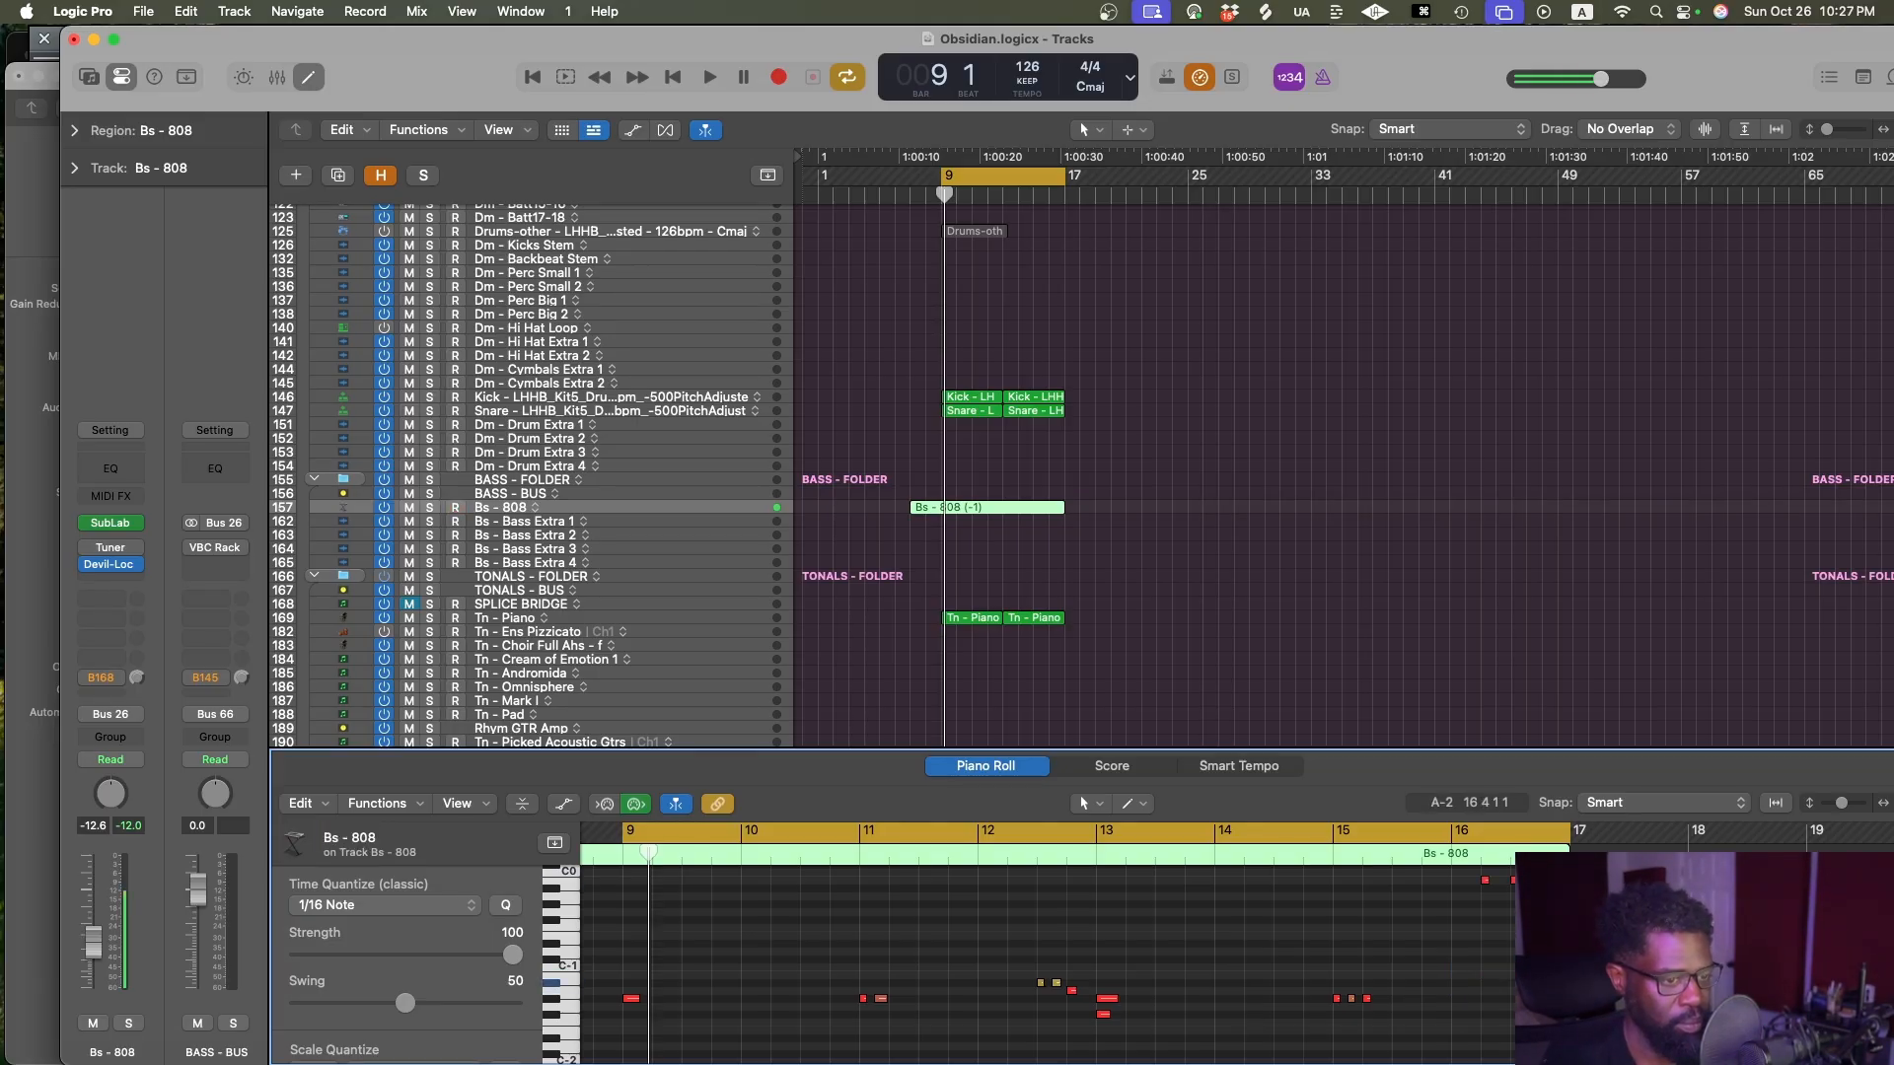
Play back the 808 part and delete the stray lower note at bar 13
key("space")
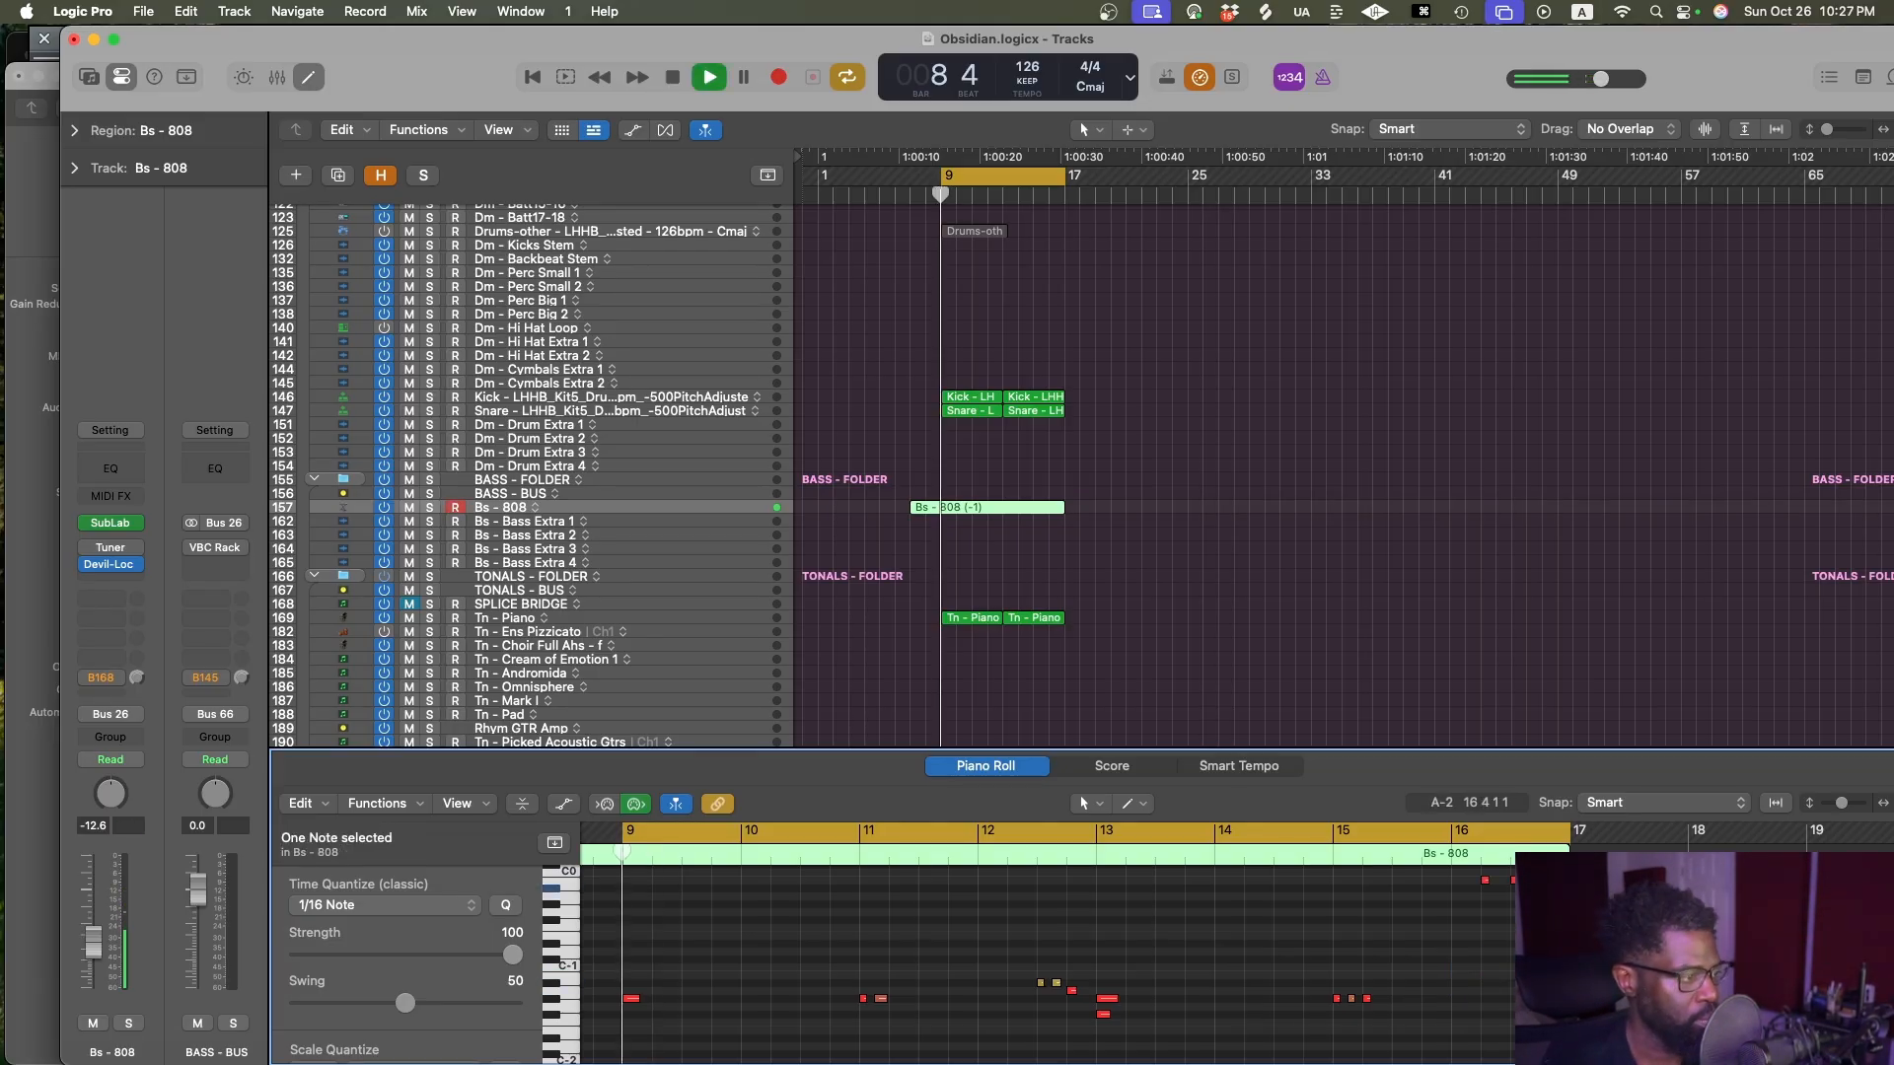
key("ctrl+alt+Left")
key("ctrl+alt+Up")
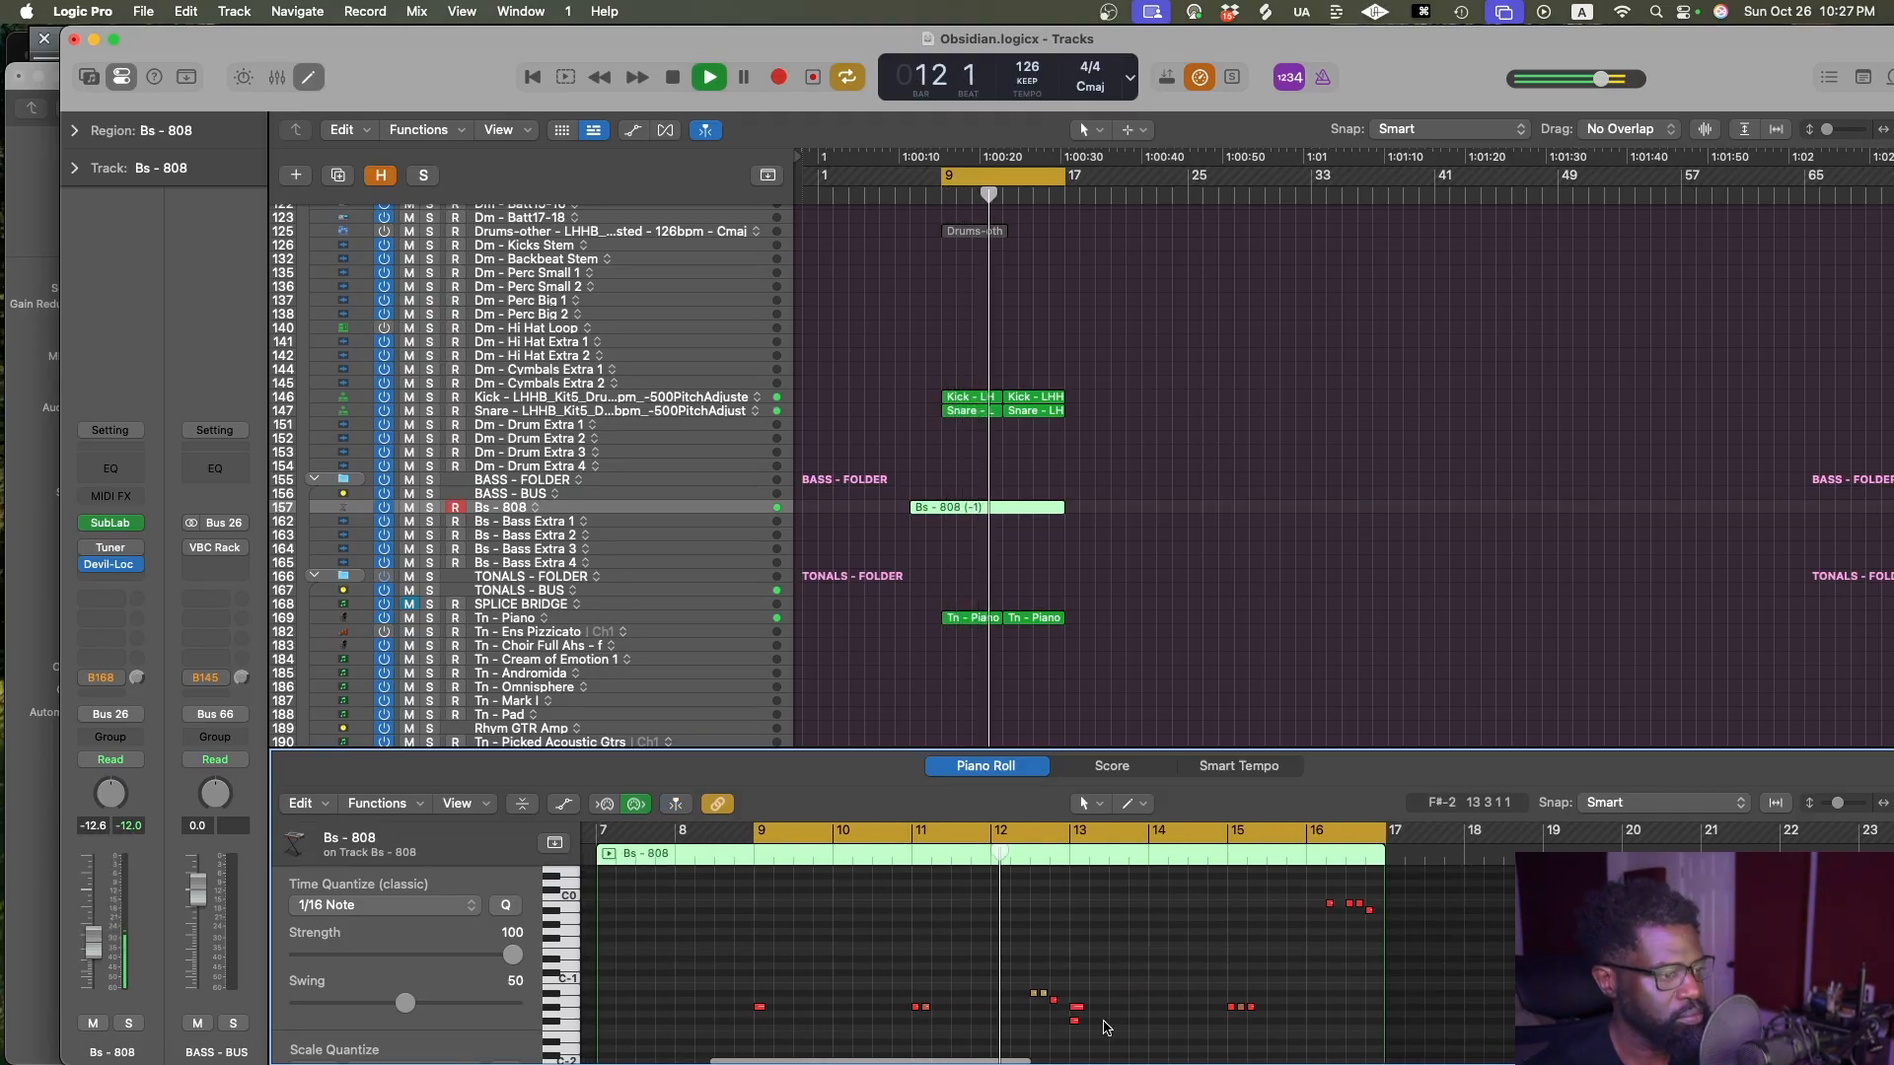
left_click_drag(1104, 1020, 1054, 1027)
key("BackSpace")
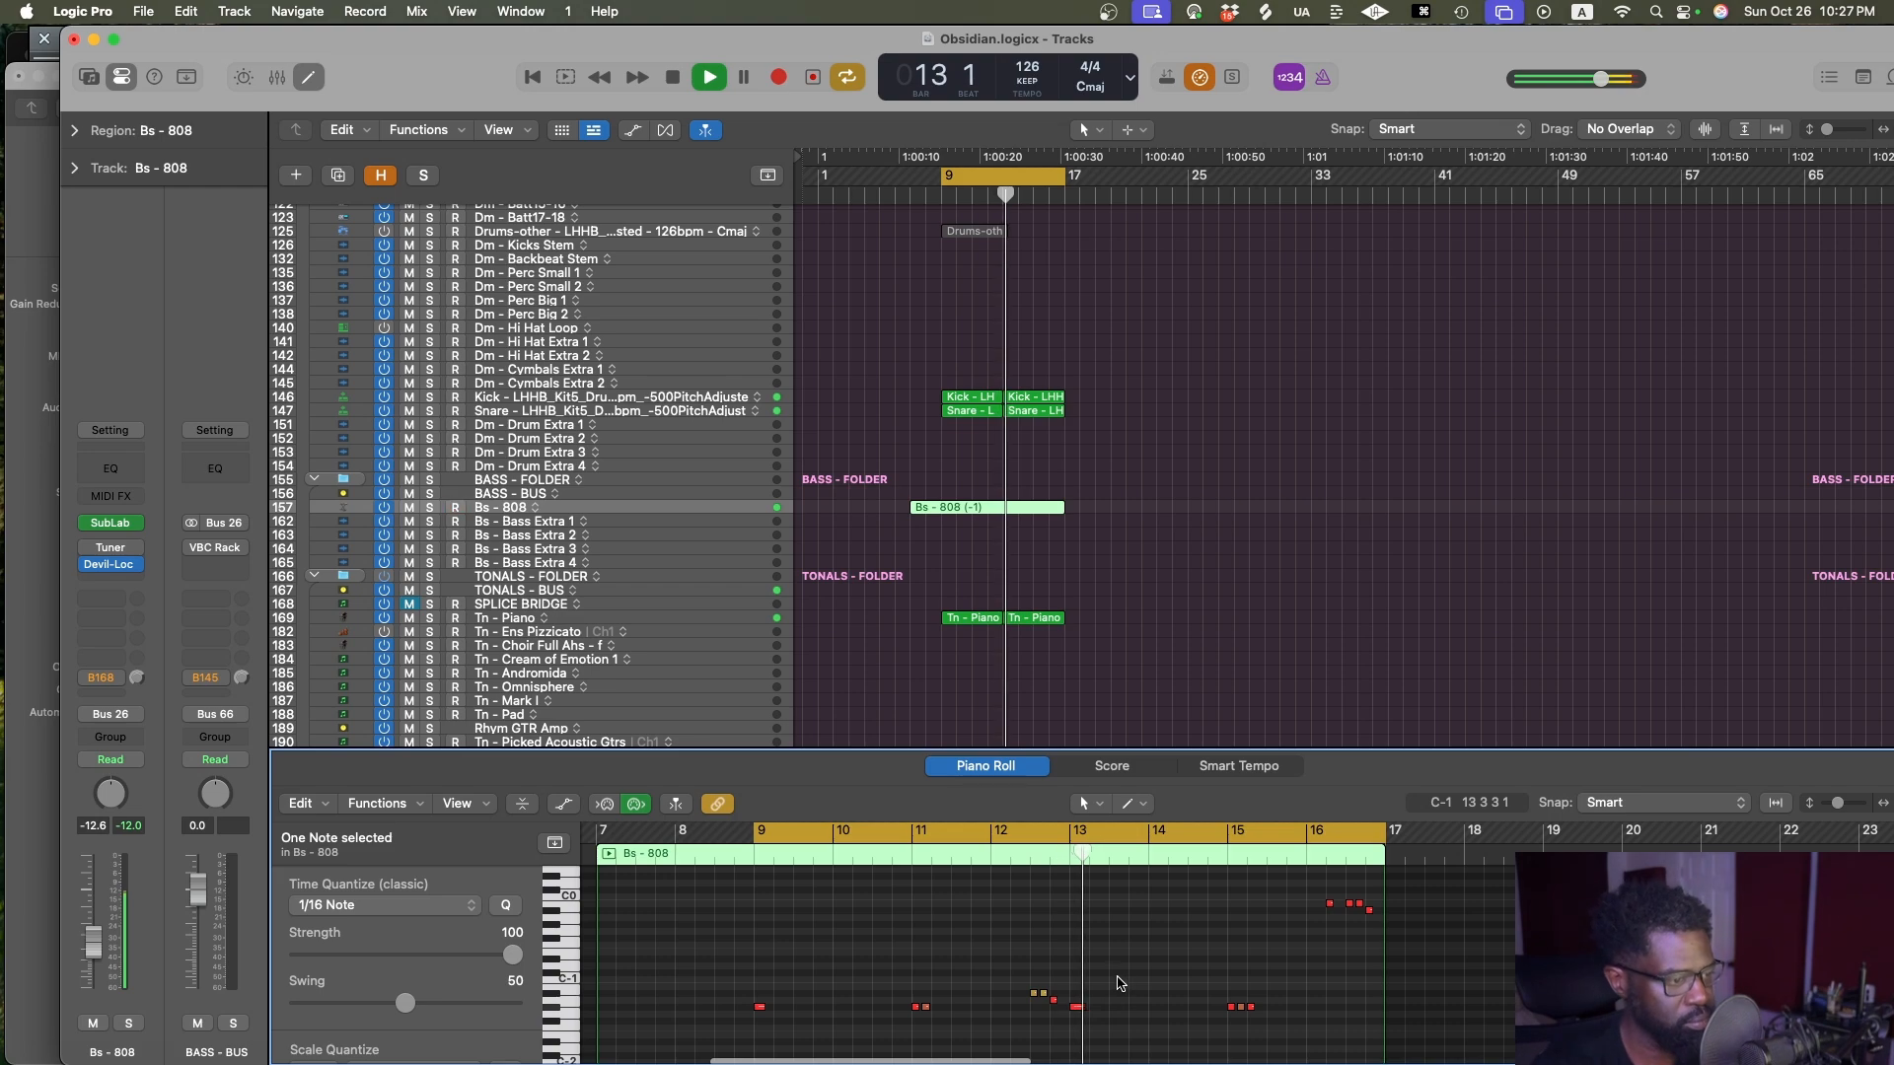
Set all notes in the Bs - 808 region to a fixed velocity of 127 with the Fixed Velocity MIDI transform, and save the project
key("super+a")
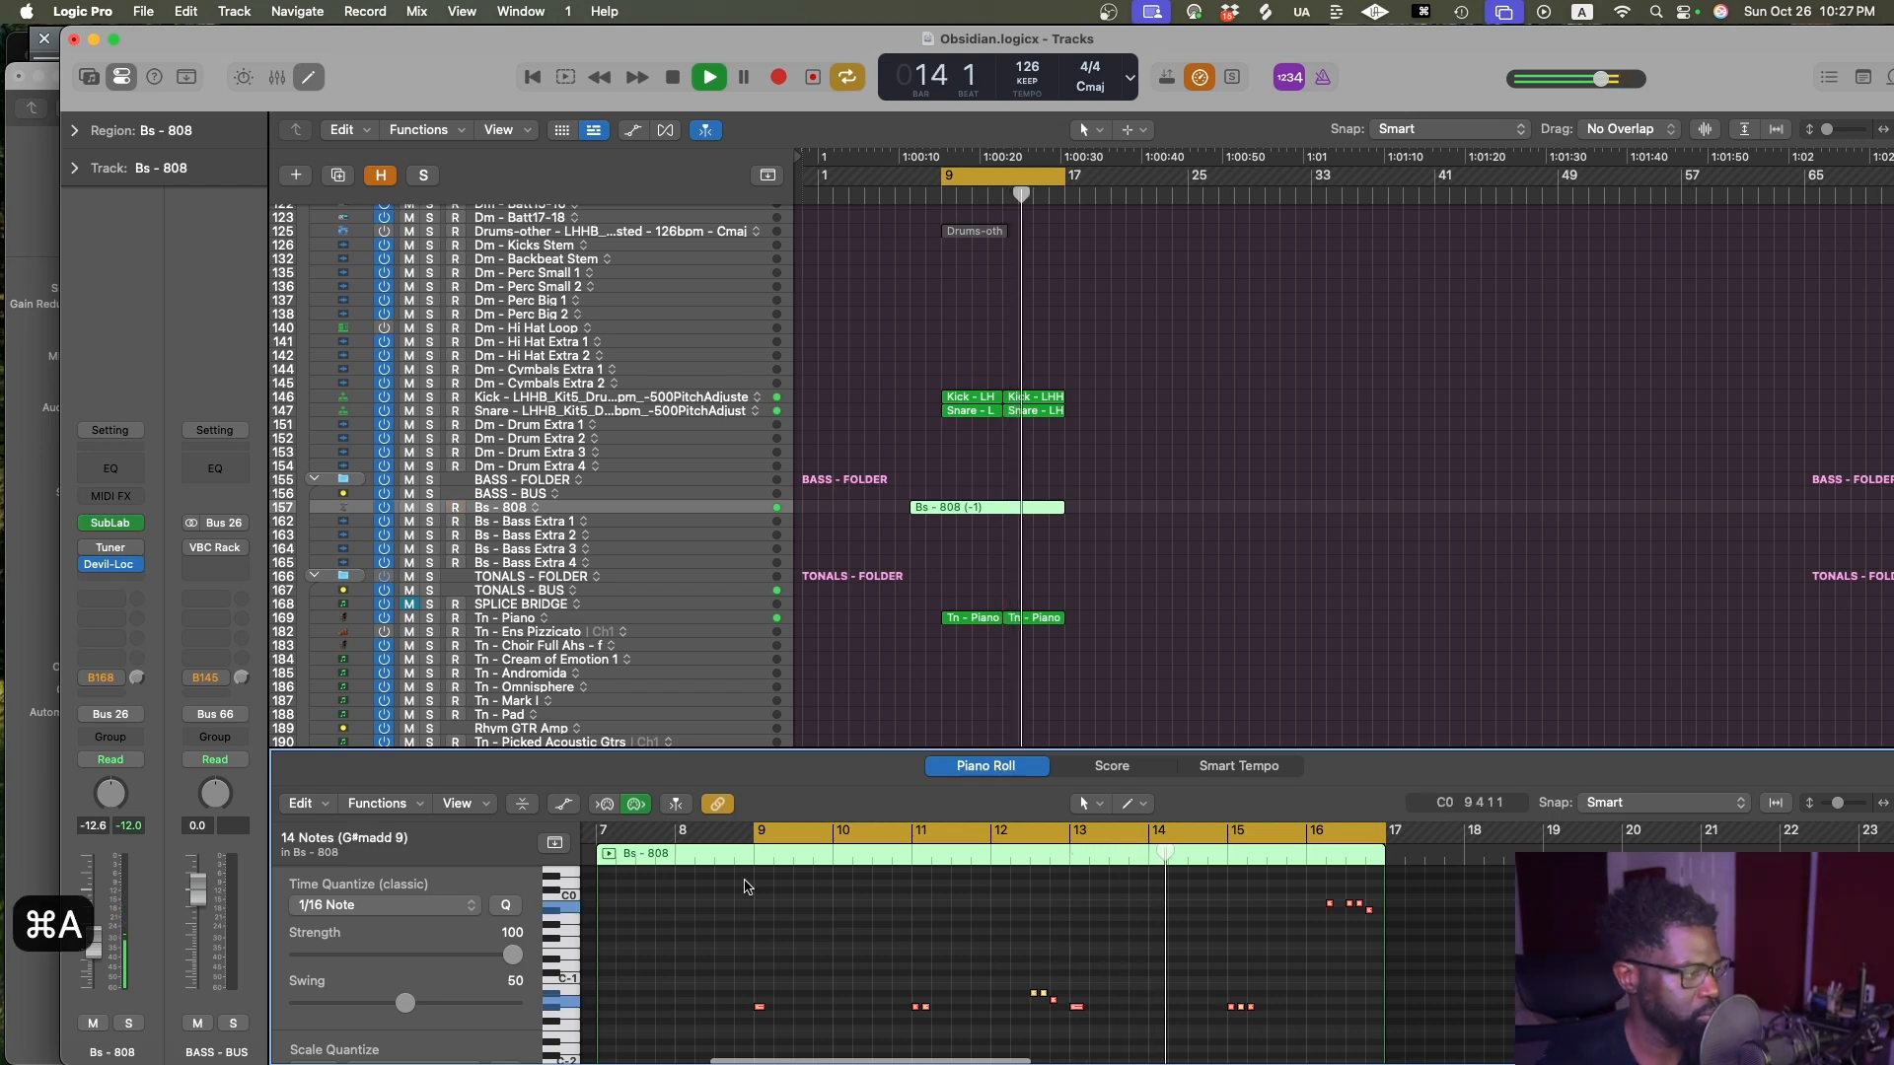
left_click(377, 802)
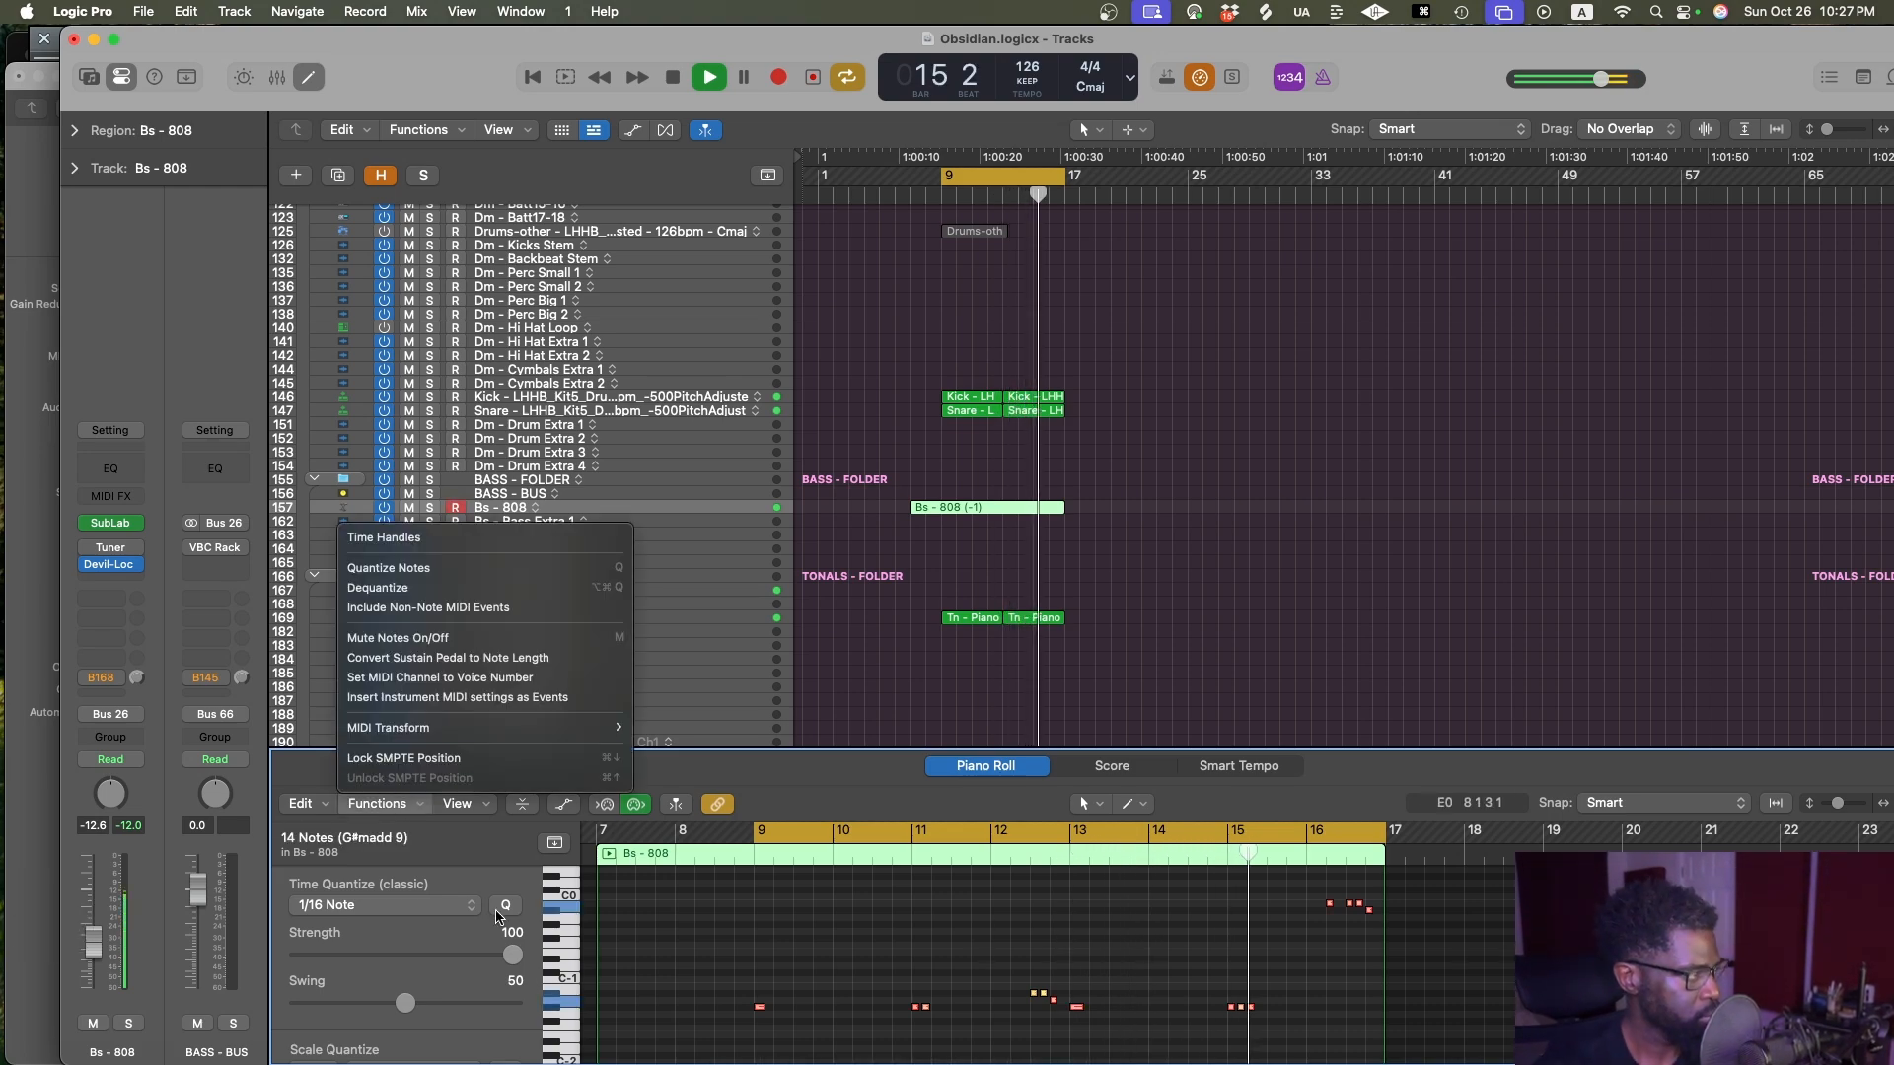
mouse_move(493, 727)
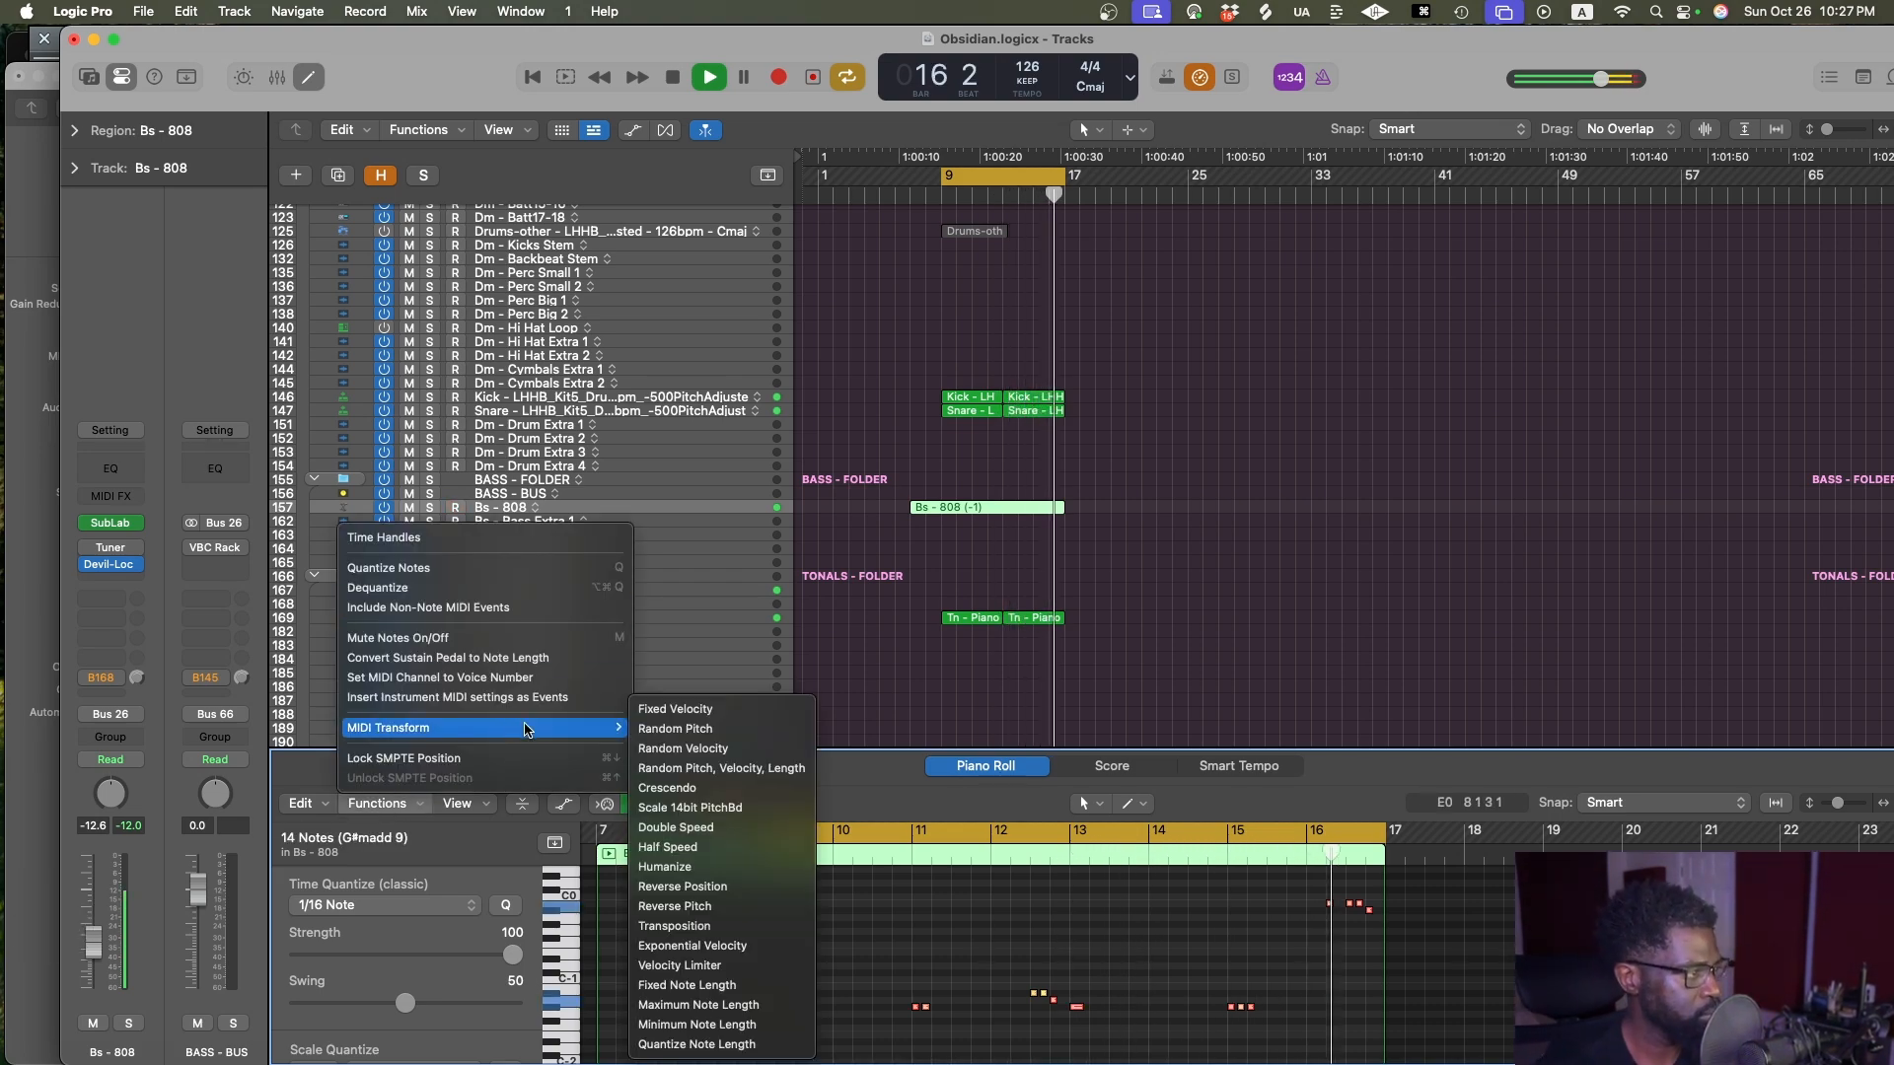
left_click(681, 713)
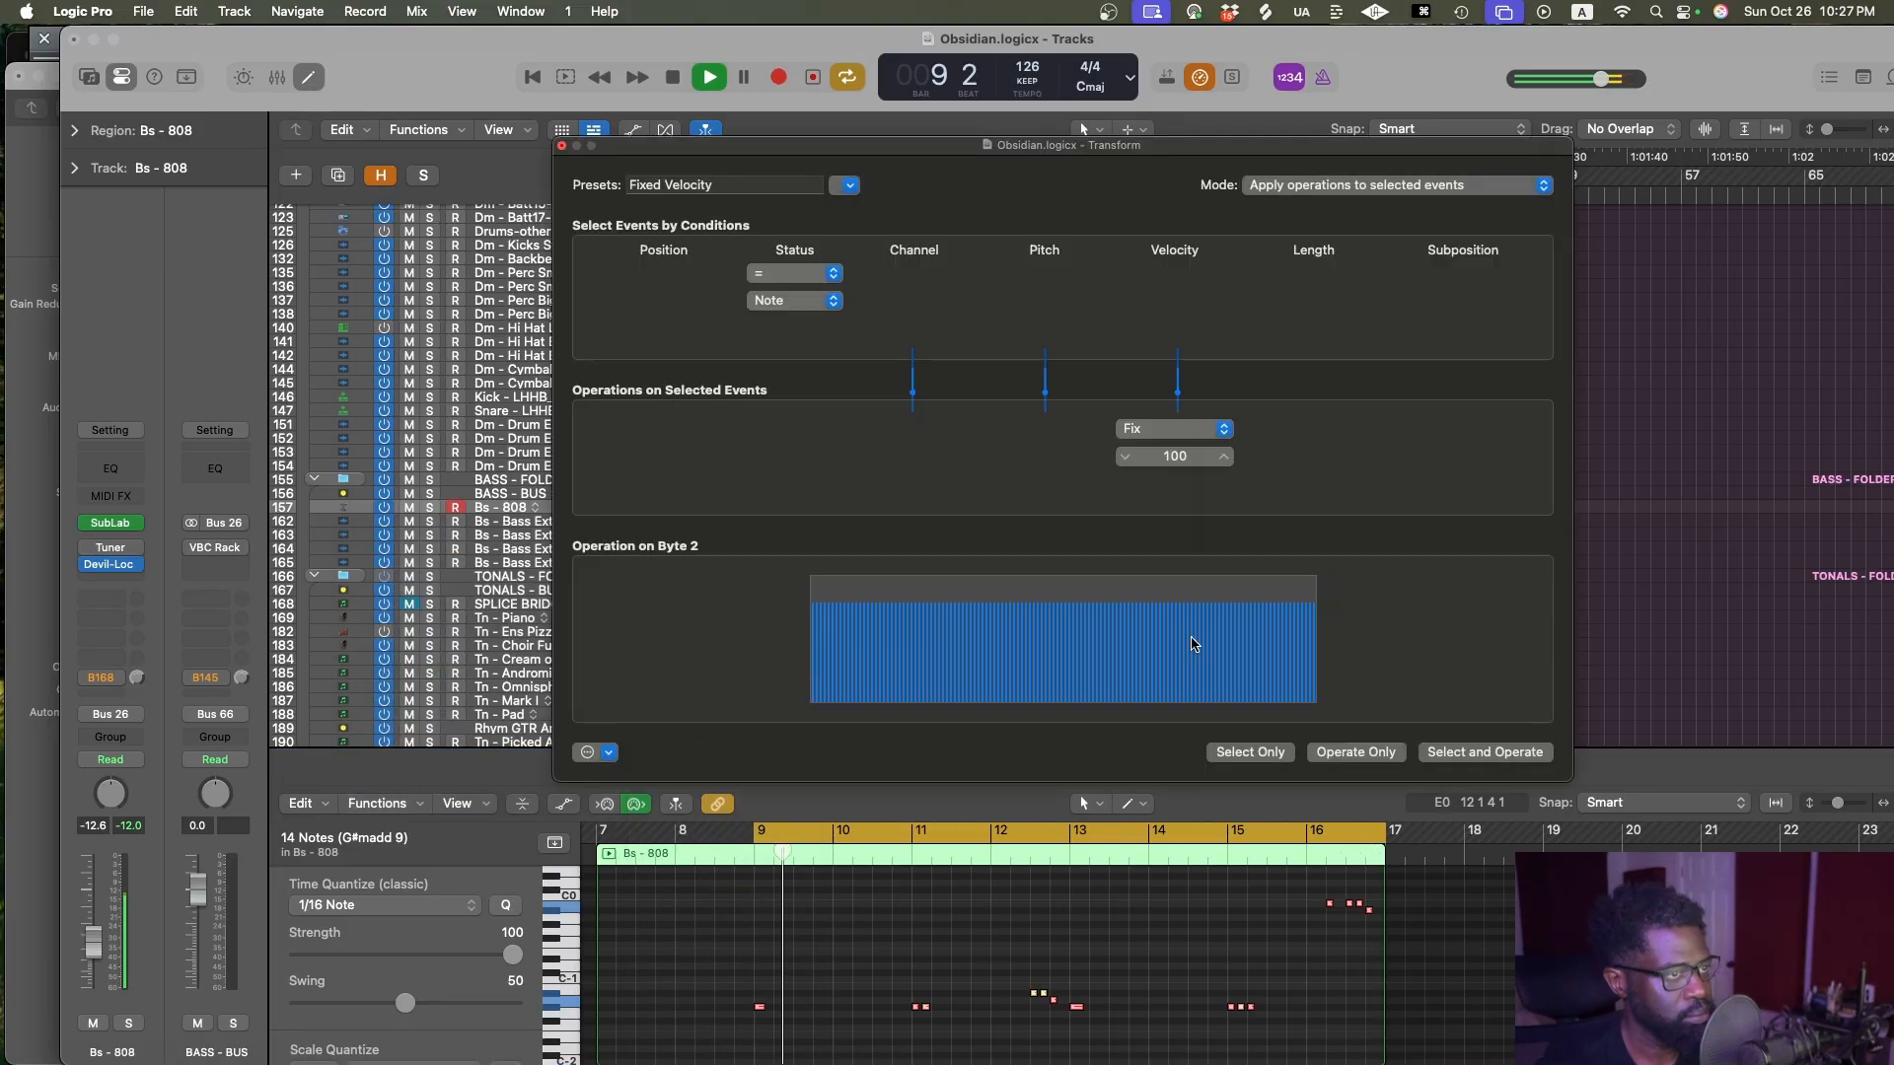
left_click_drag(1191, 465, 1192, 434)
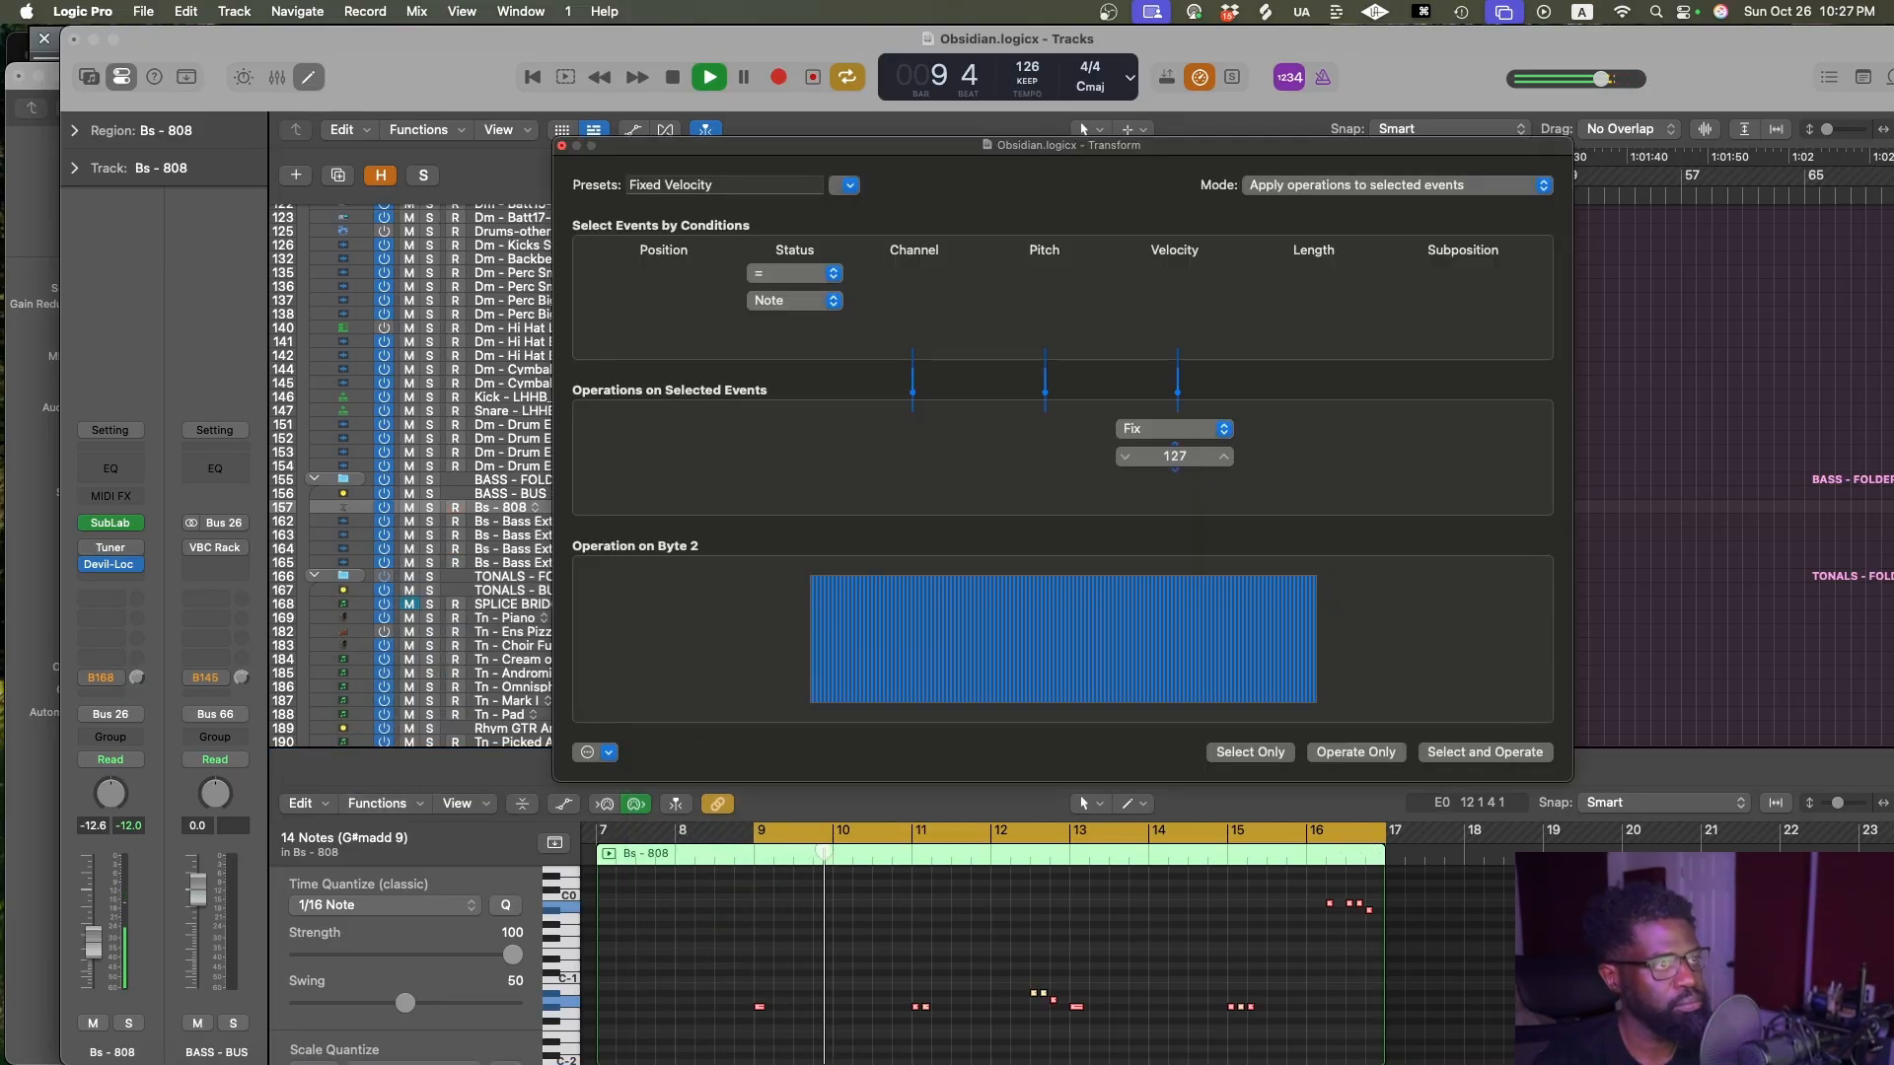
left_click(1349, 750)
left_click(1086, 985)
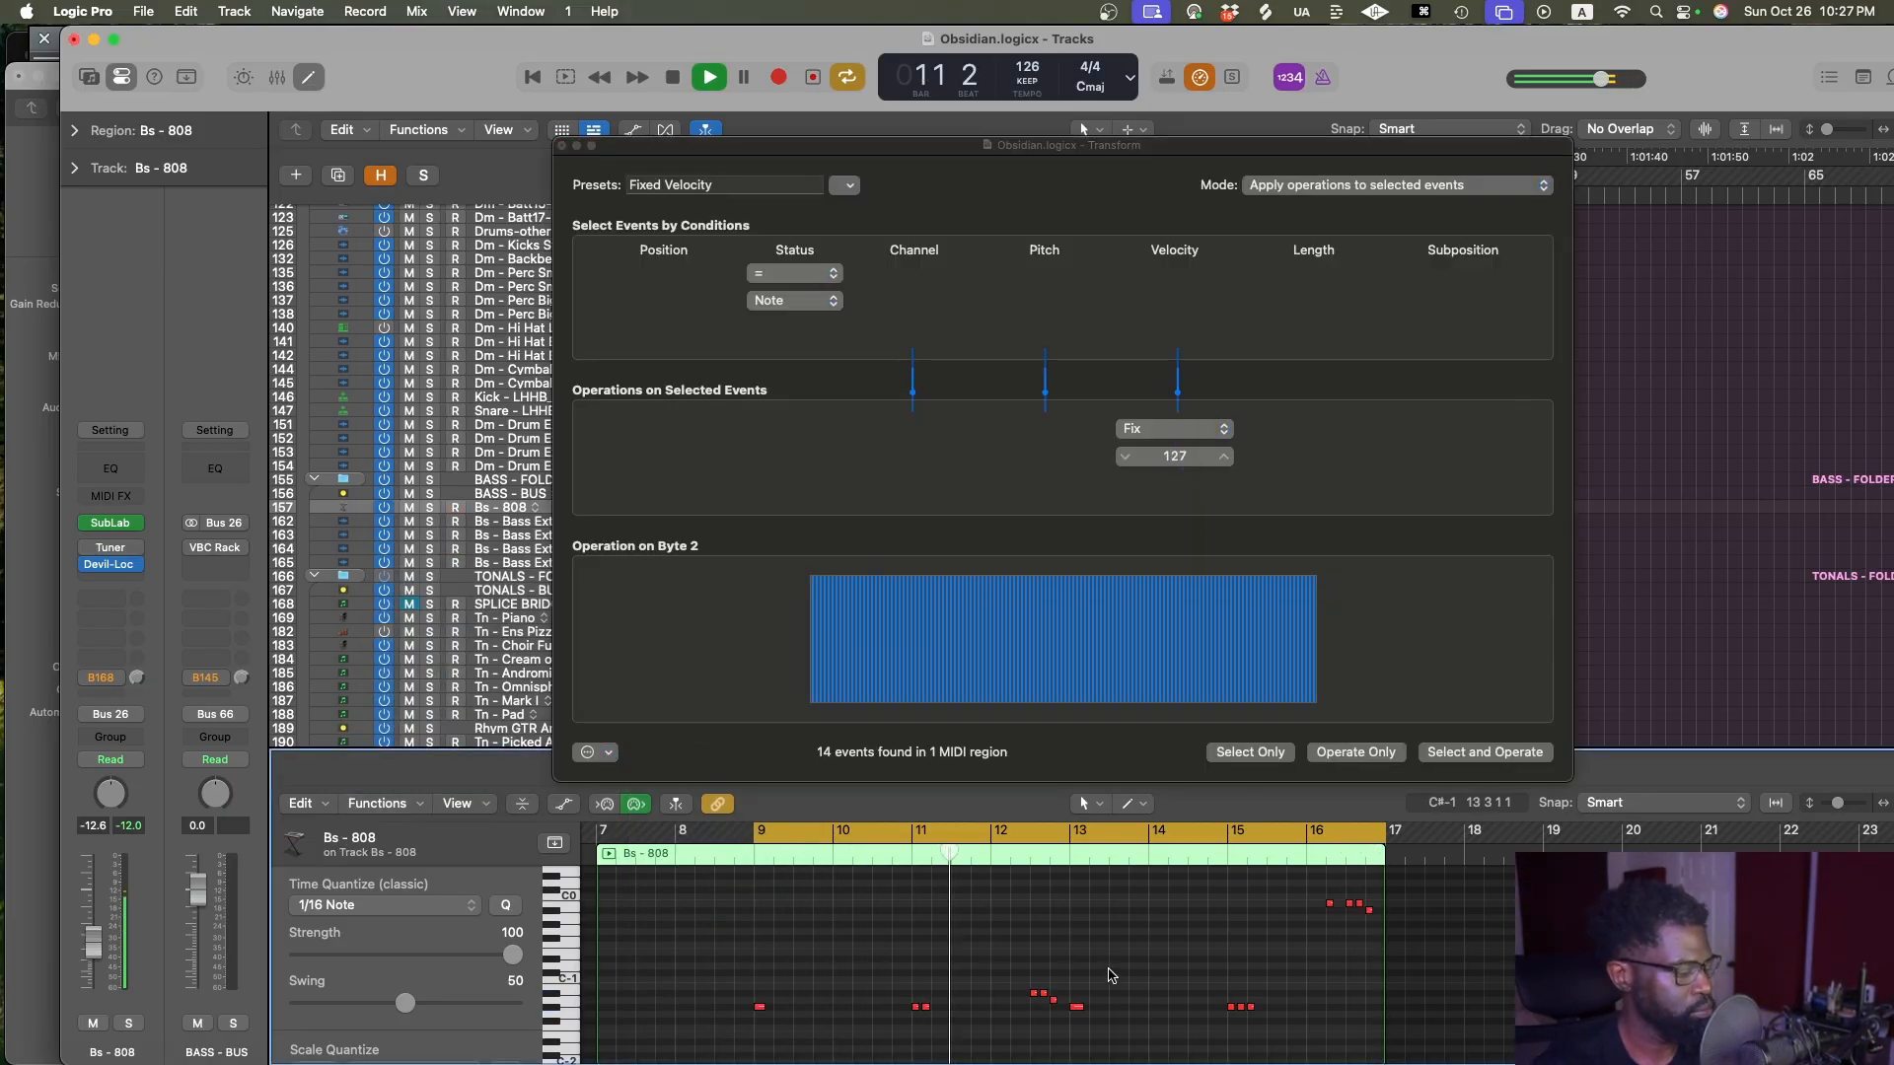
key("super+a")
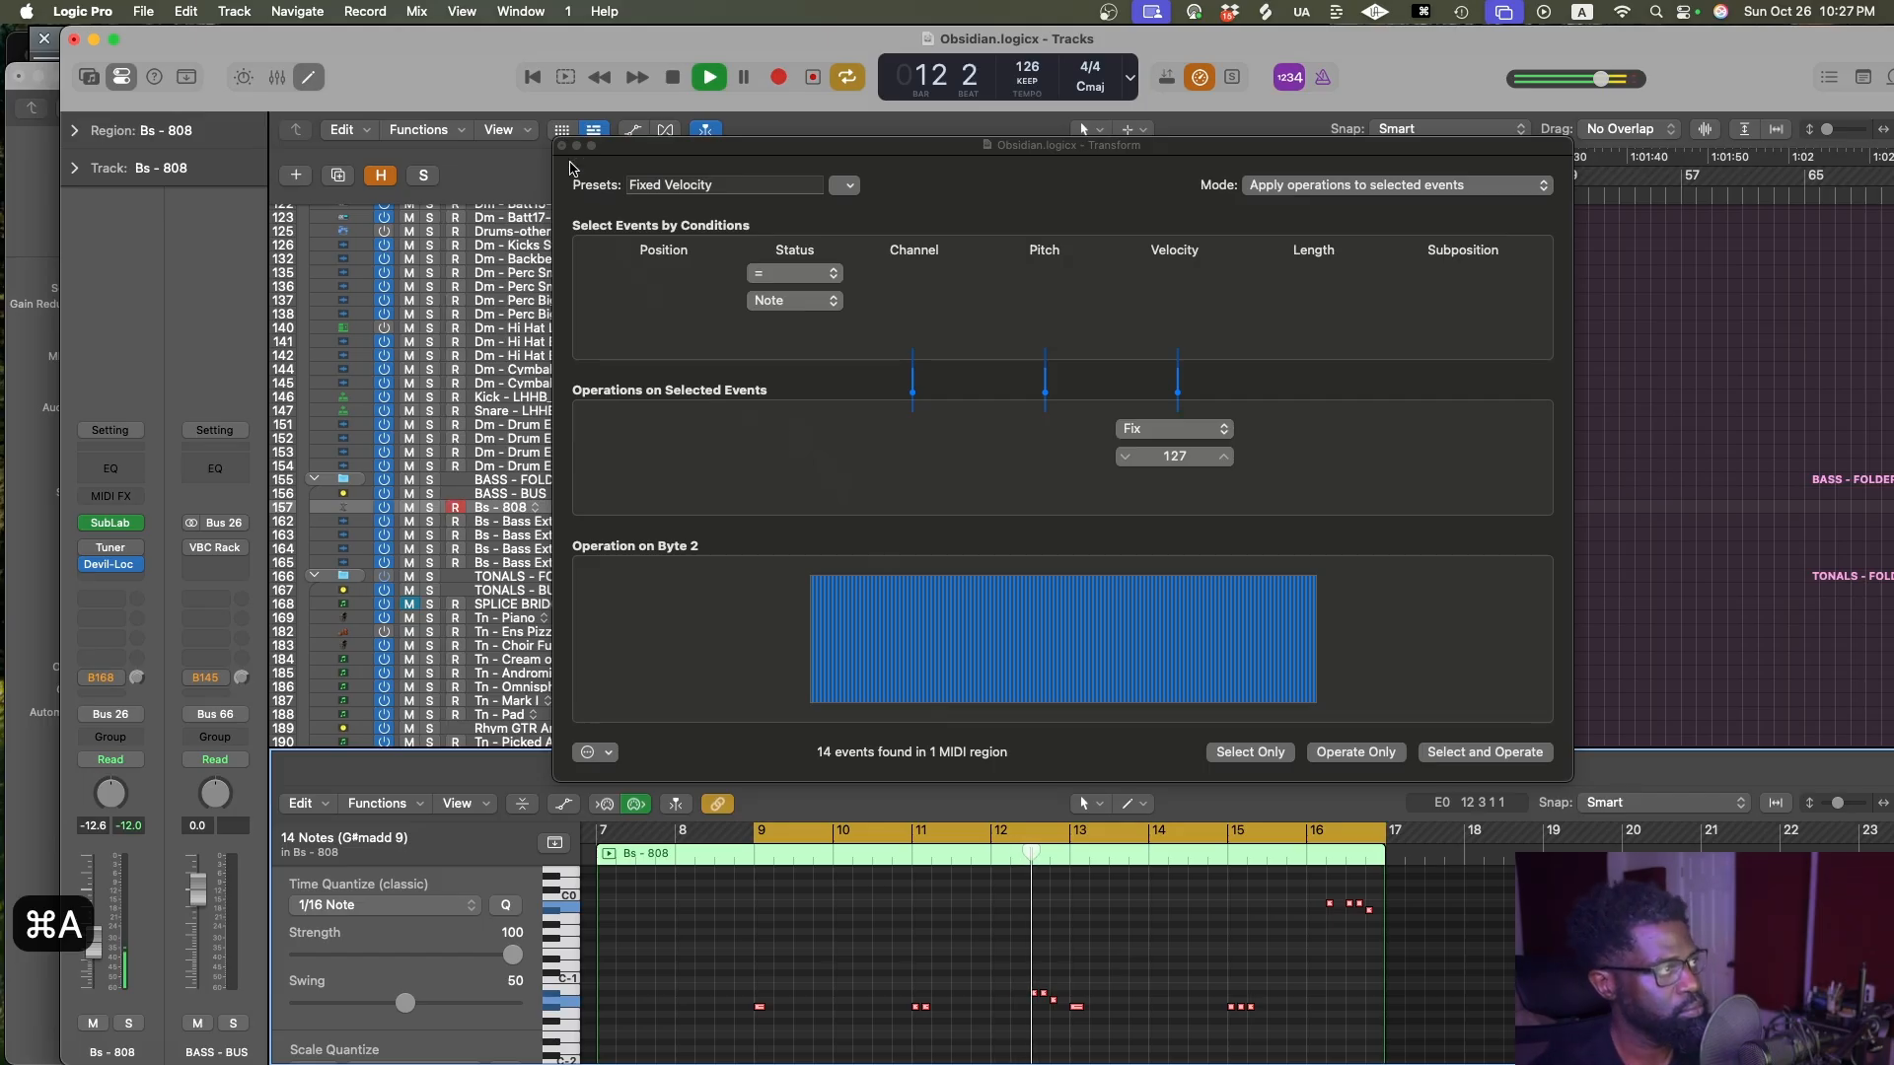
left_click(565, 149)
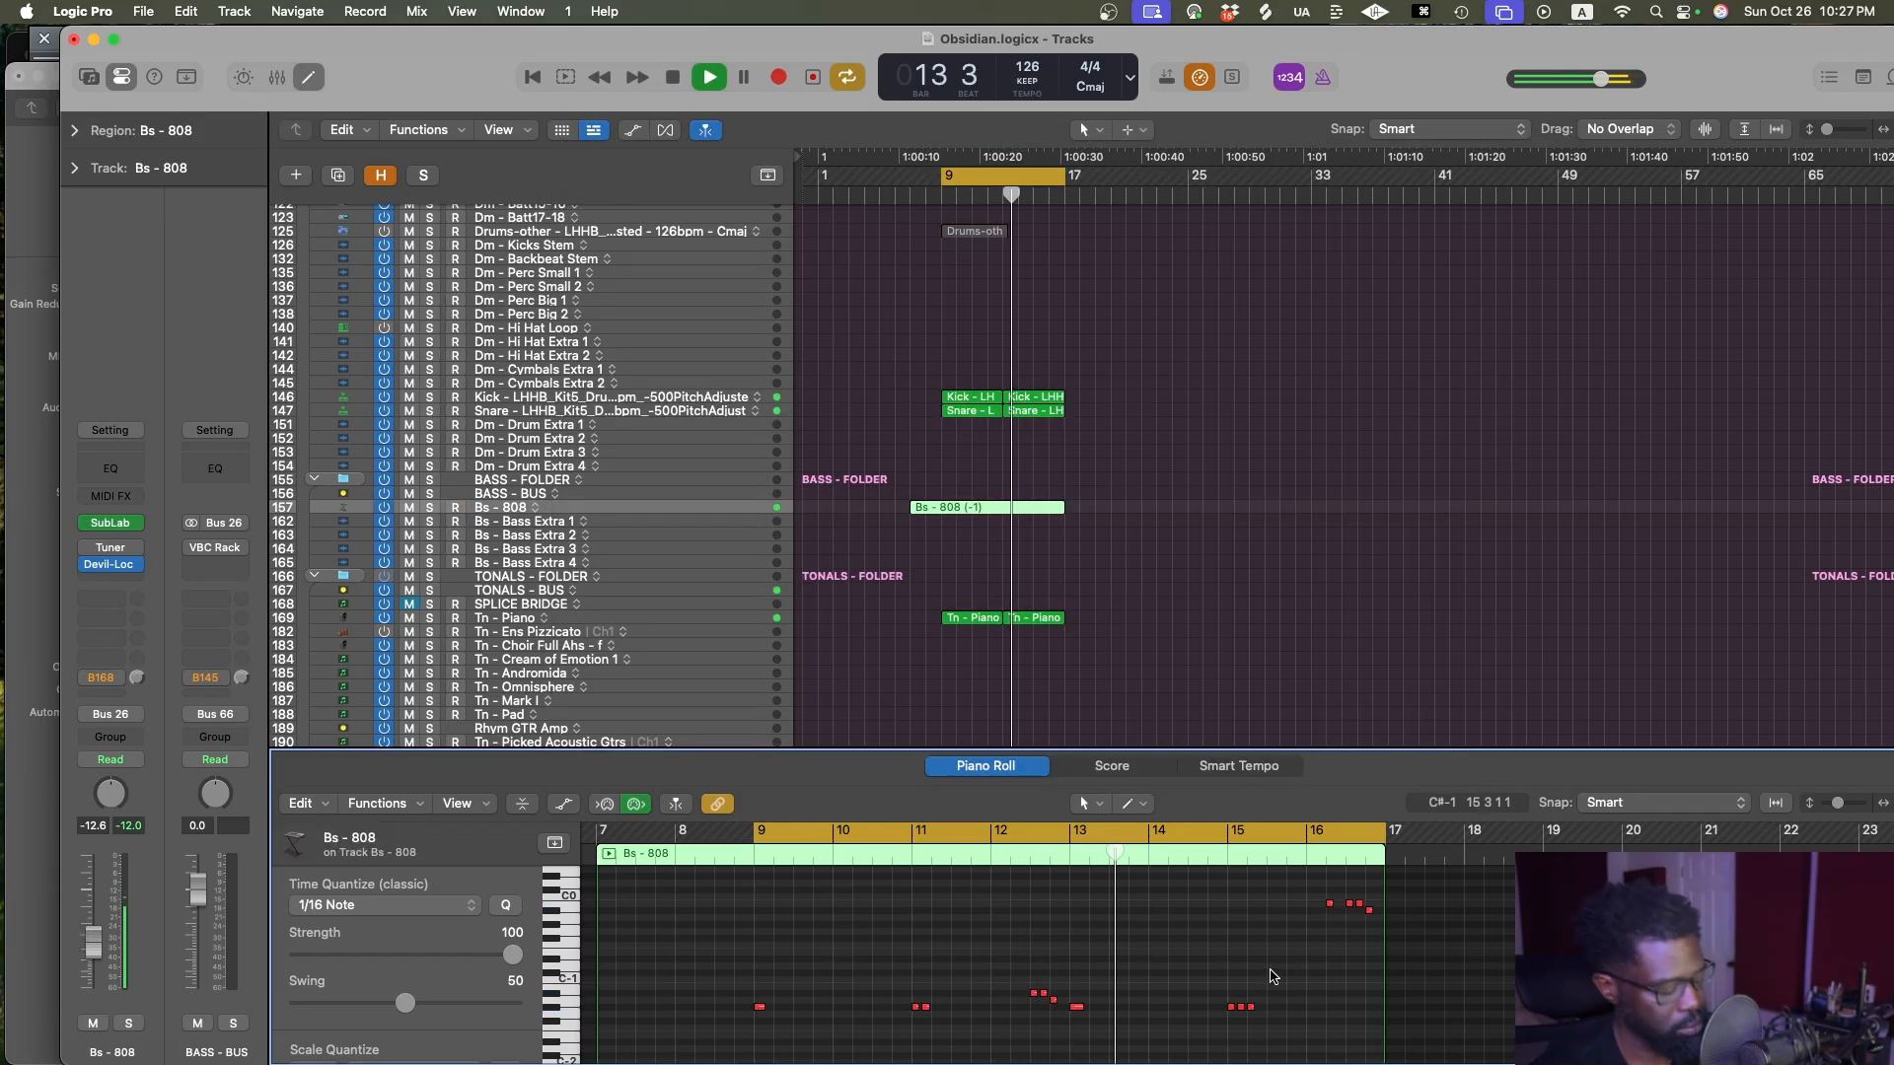
left_click(1272, 976)
key("super+s")
Move the 808 region's closing notes in bar 16 down one octave
scroll(1272, 977, "down", 5)
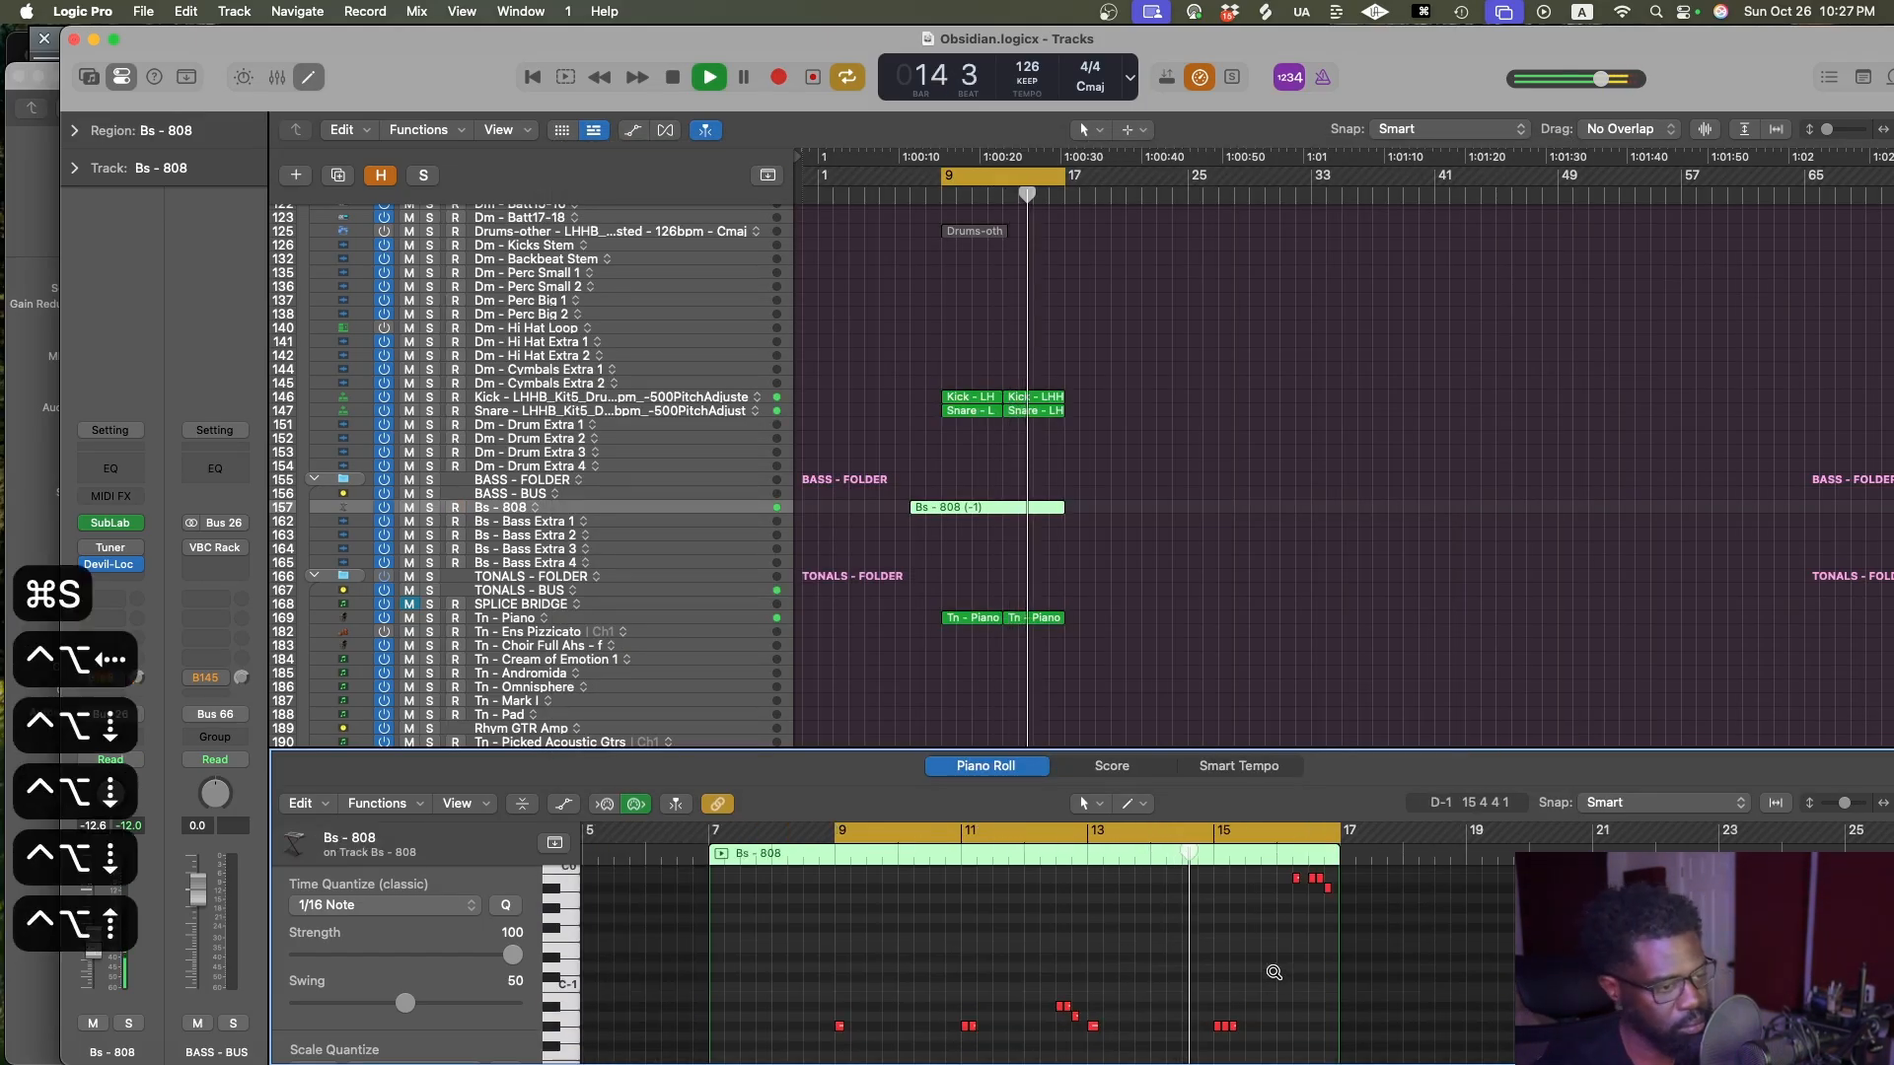
scroll(1273, 972, "up", 5)
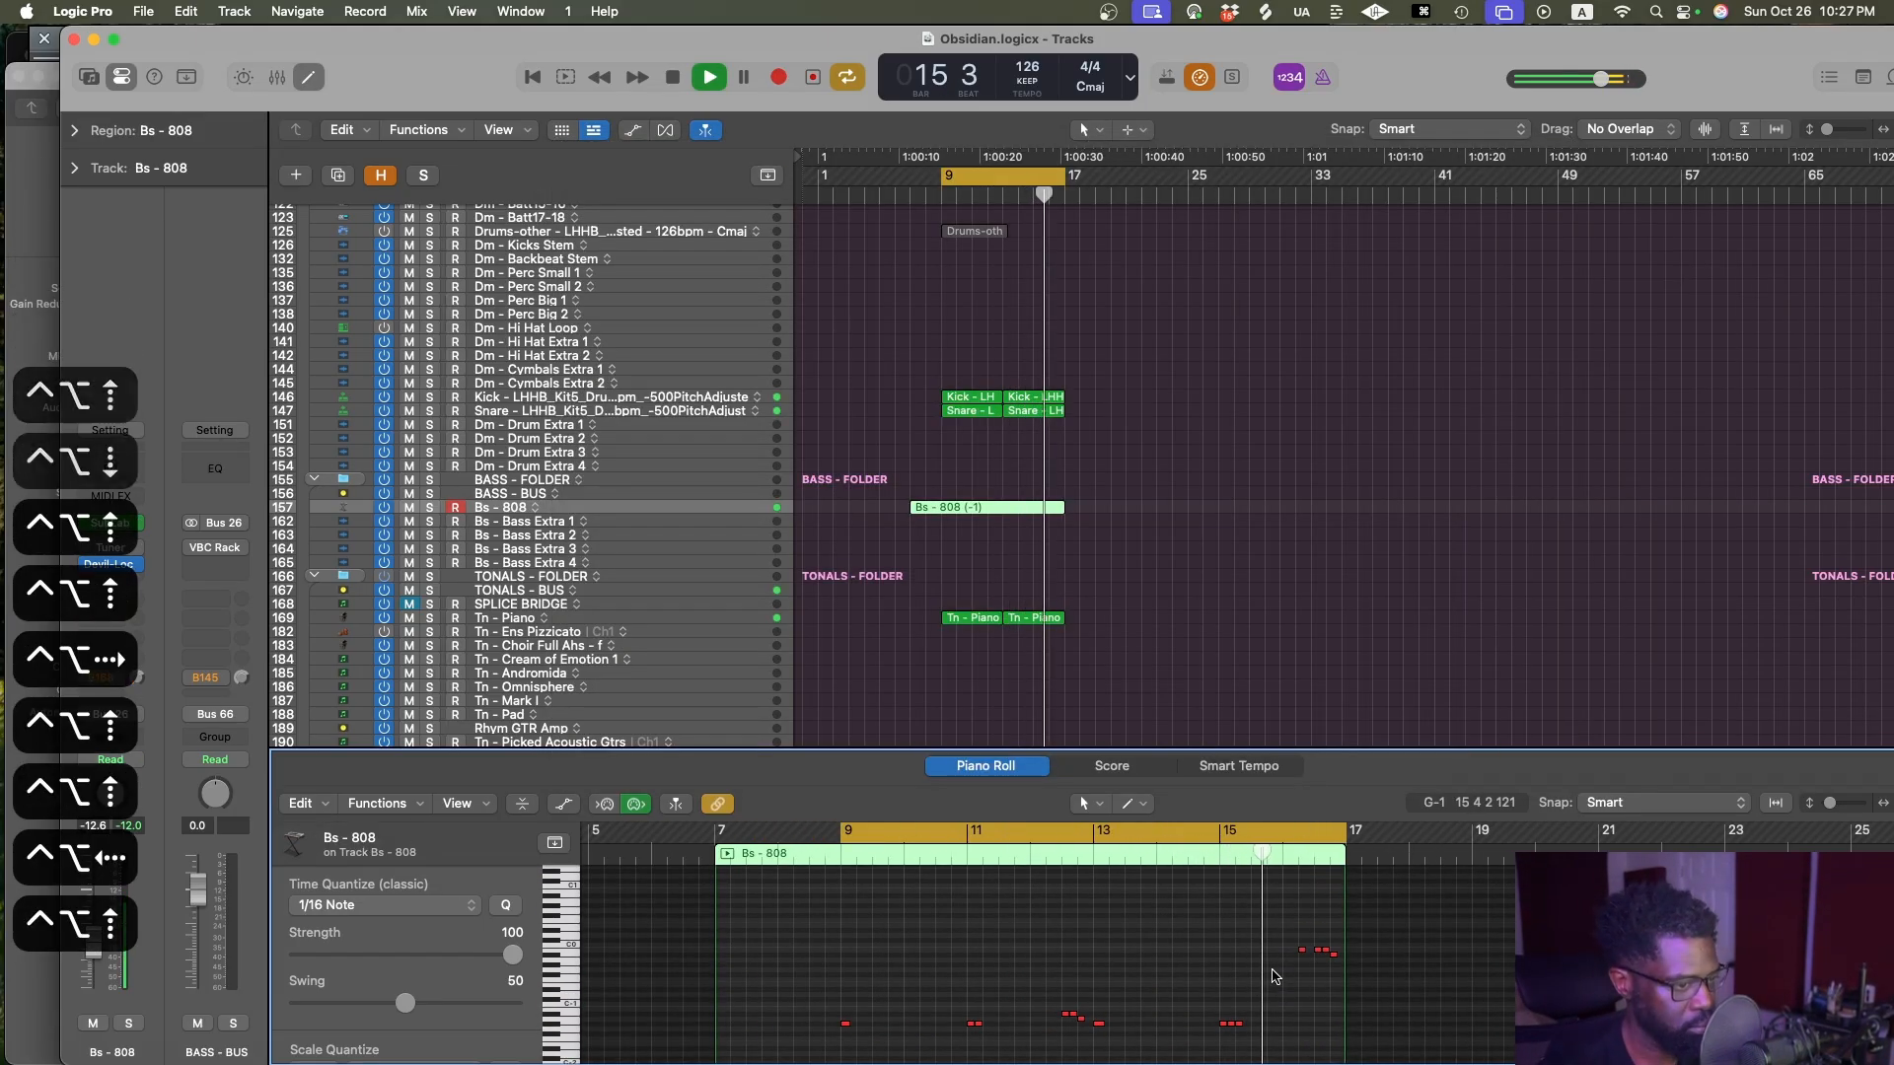
scroll(1273, 973, "up", 5)
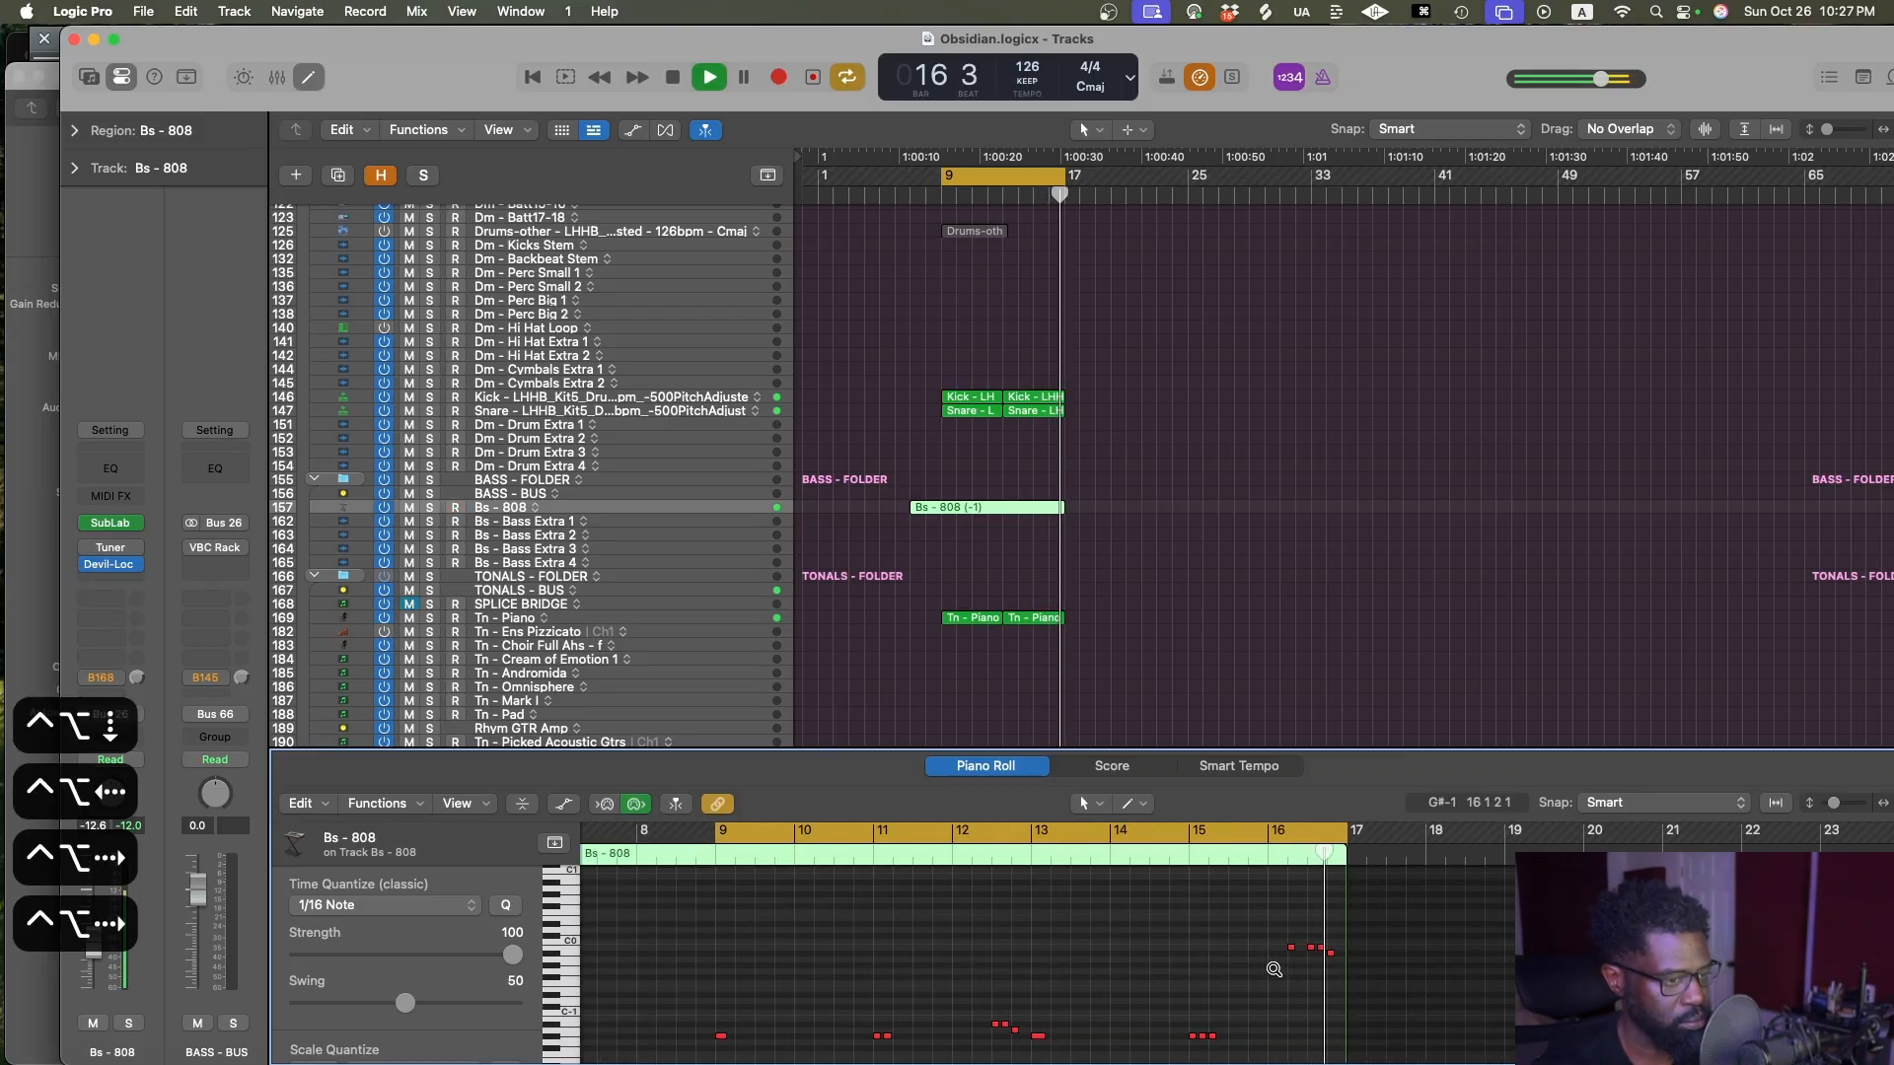
scroll(1273, 969, "left", 1)
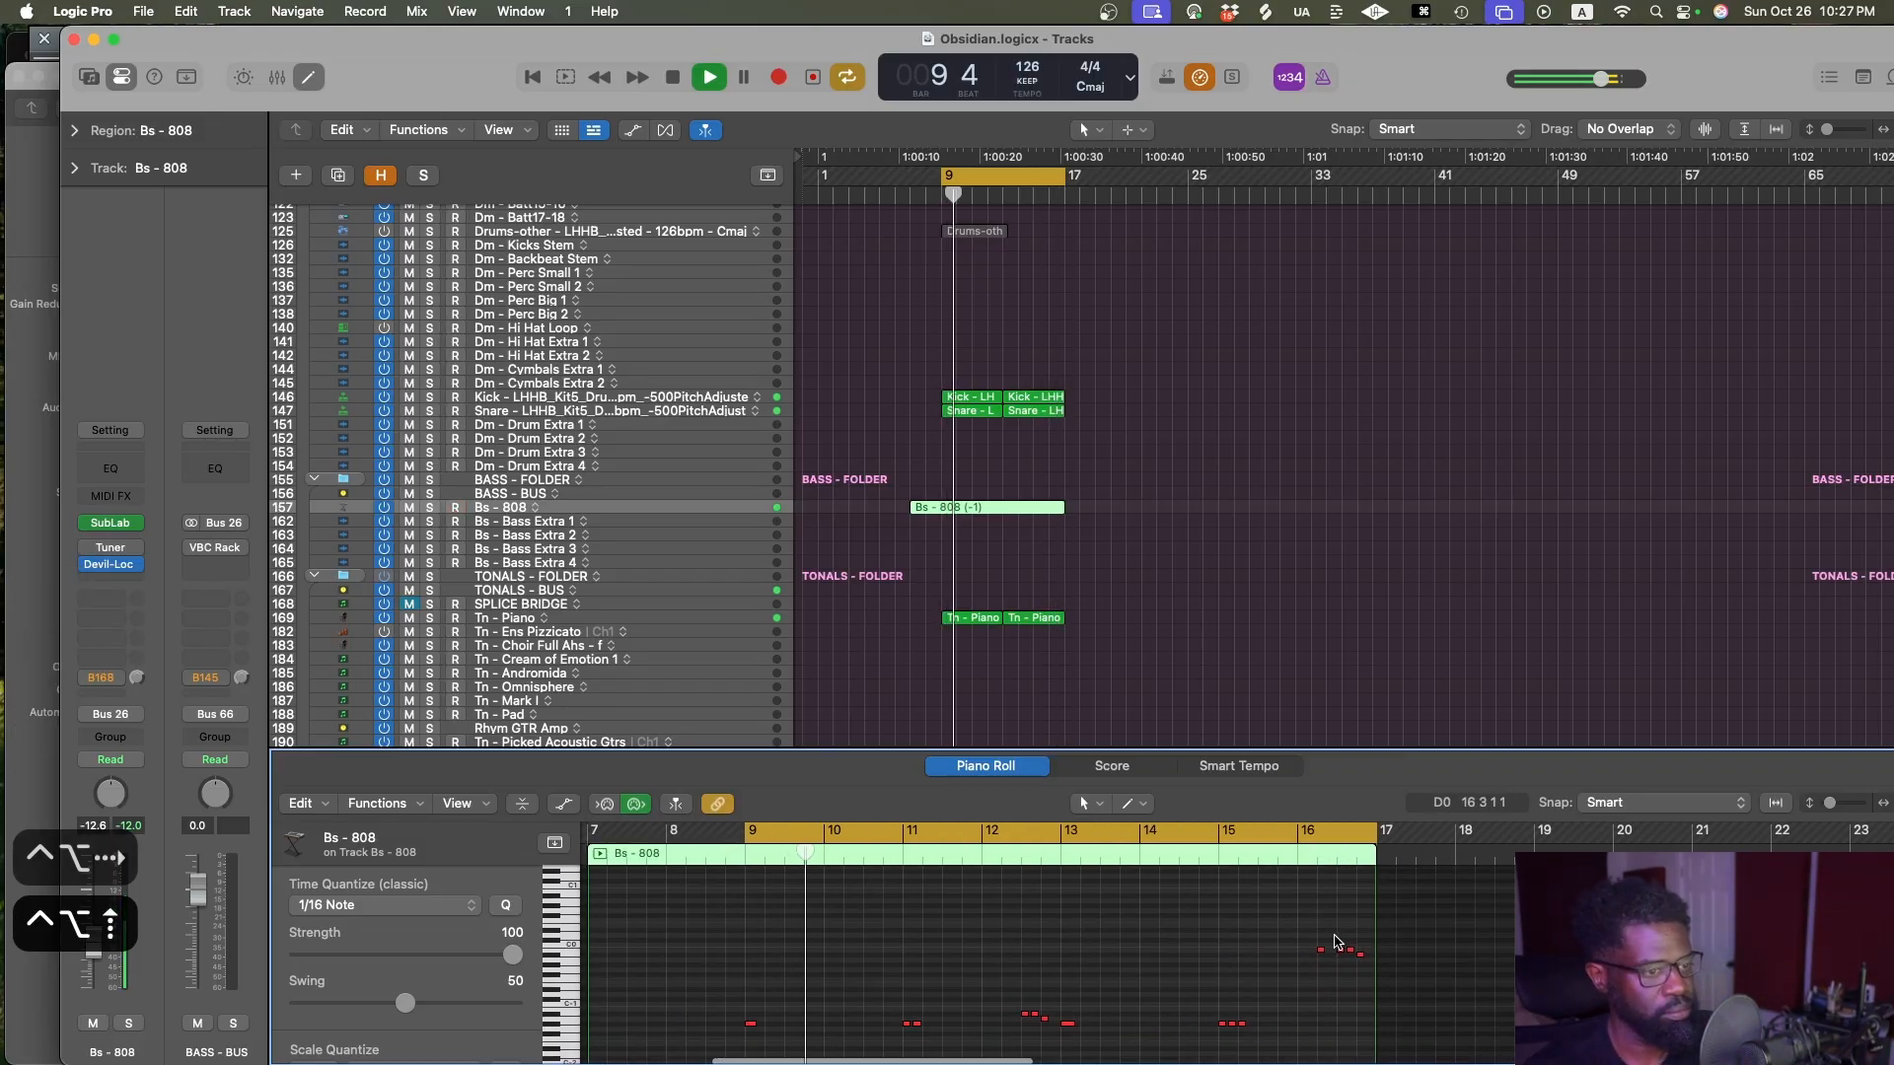
left_click_drag(1336, 937, 1404, 954)
key("alt+shift+Down")
scroll(1367, 964, "left", 2)
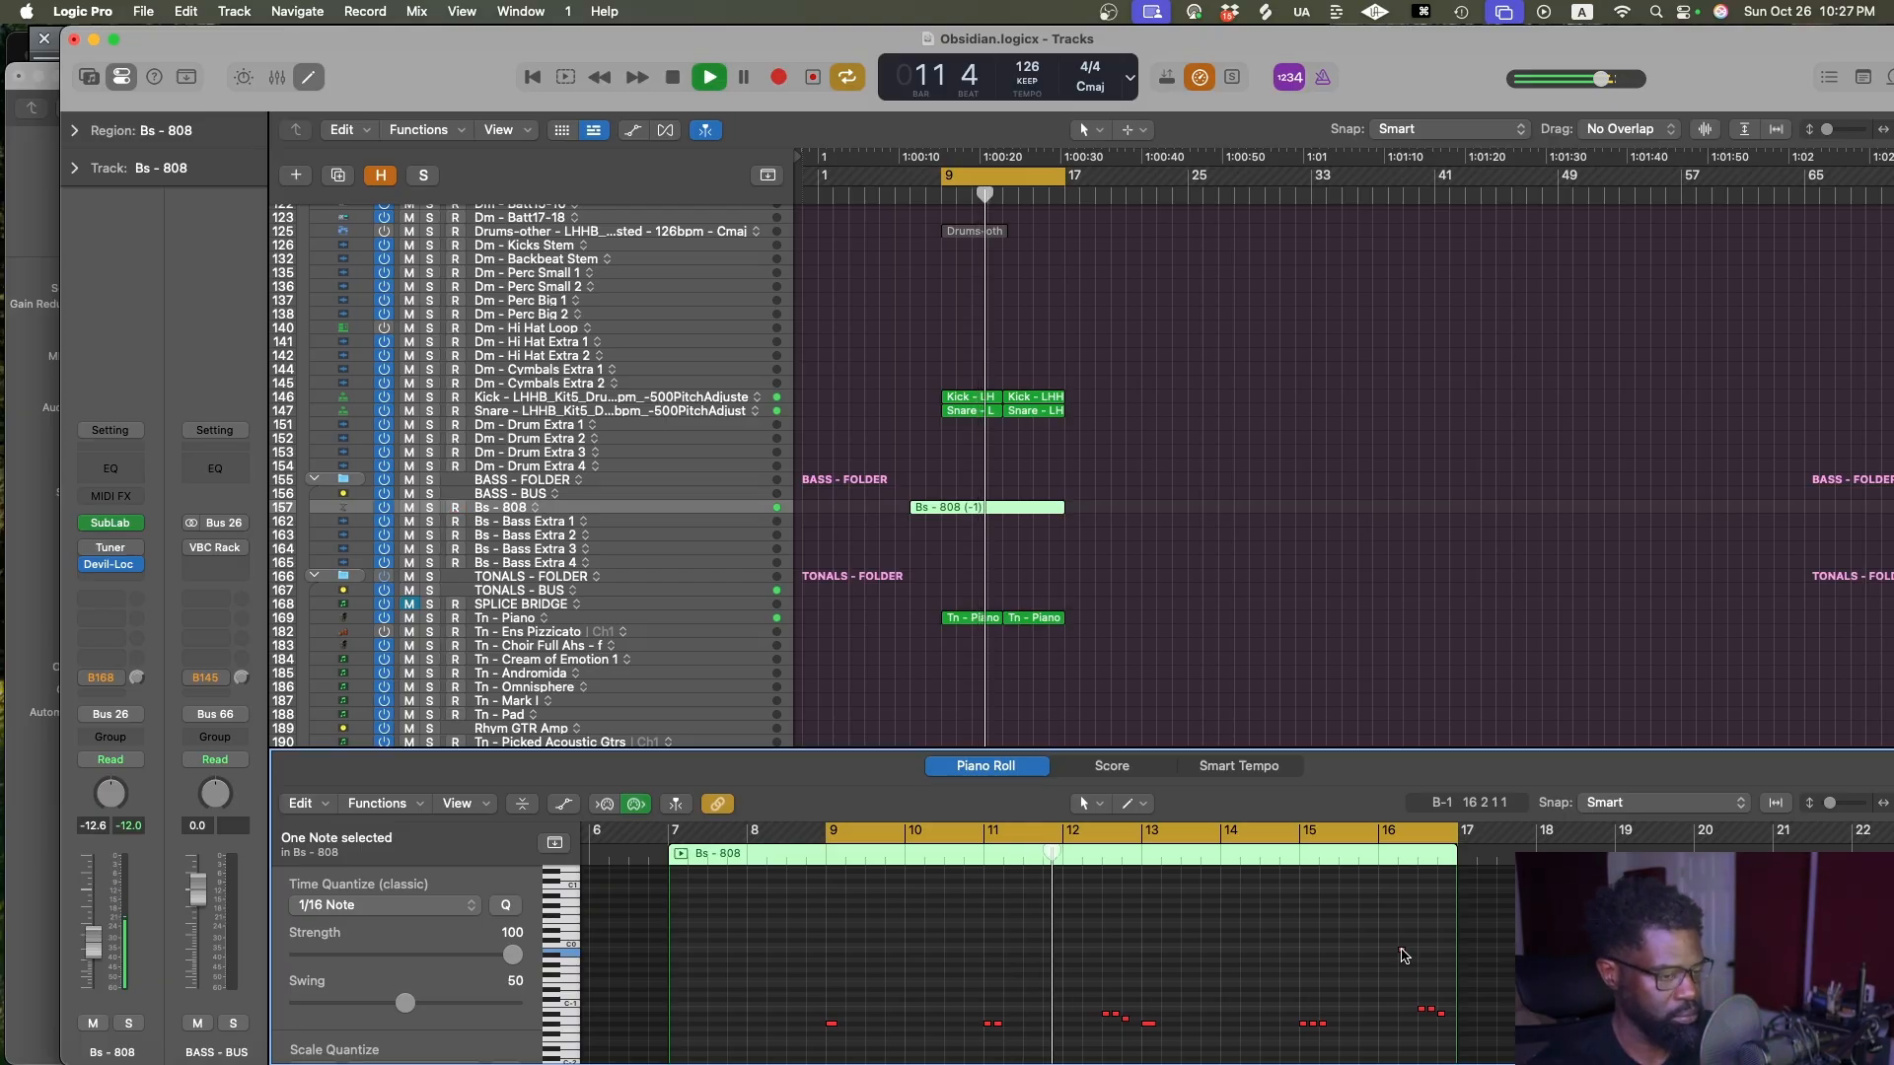
key("ctrl+alt+Right")
key("ctrl+alt+Left")
key("ctrl+alt+Up")
key("ctrl+alt+Up")
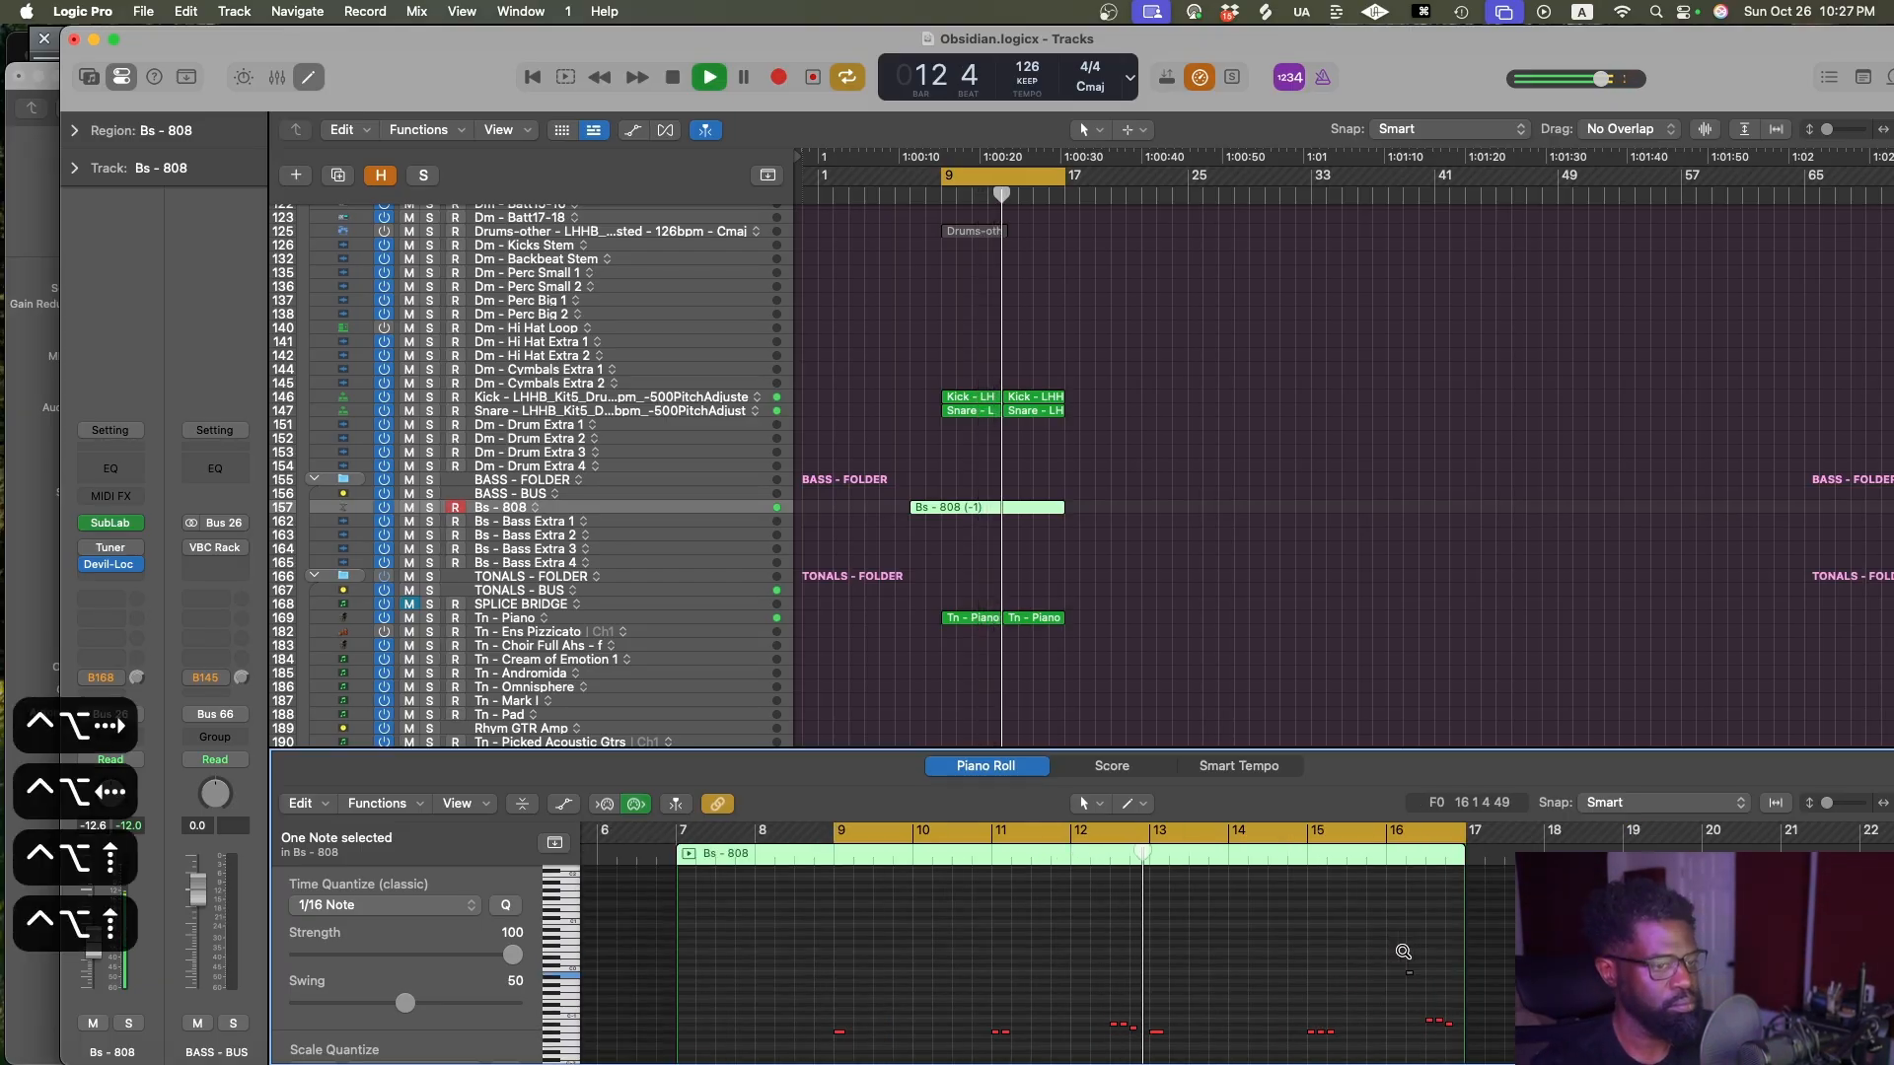
Undo the last edit, then bring the first of bar 16's closing notes down to the lower octave and raise the last one an octave
key("super+z")
key("ctrl+alt+Right")
key("ctrl+alt+Left")
key("ctrl+alt+Up")
key("ctrl+alt+Right")
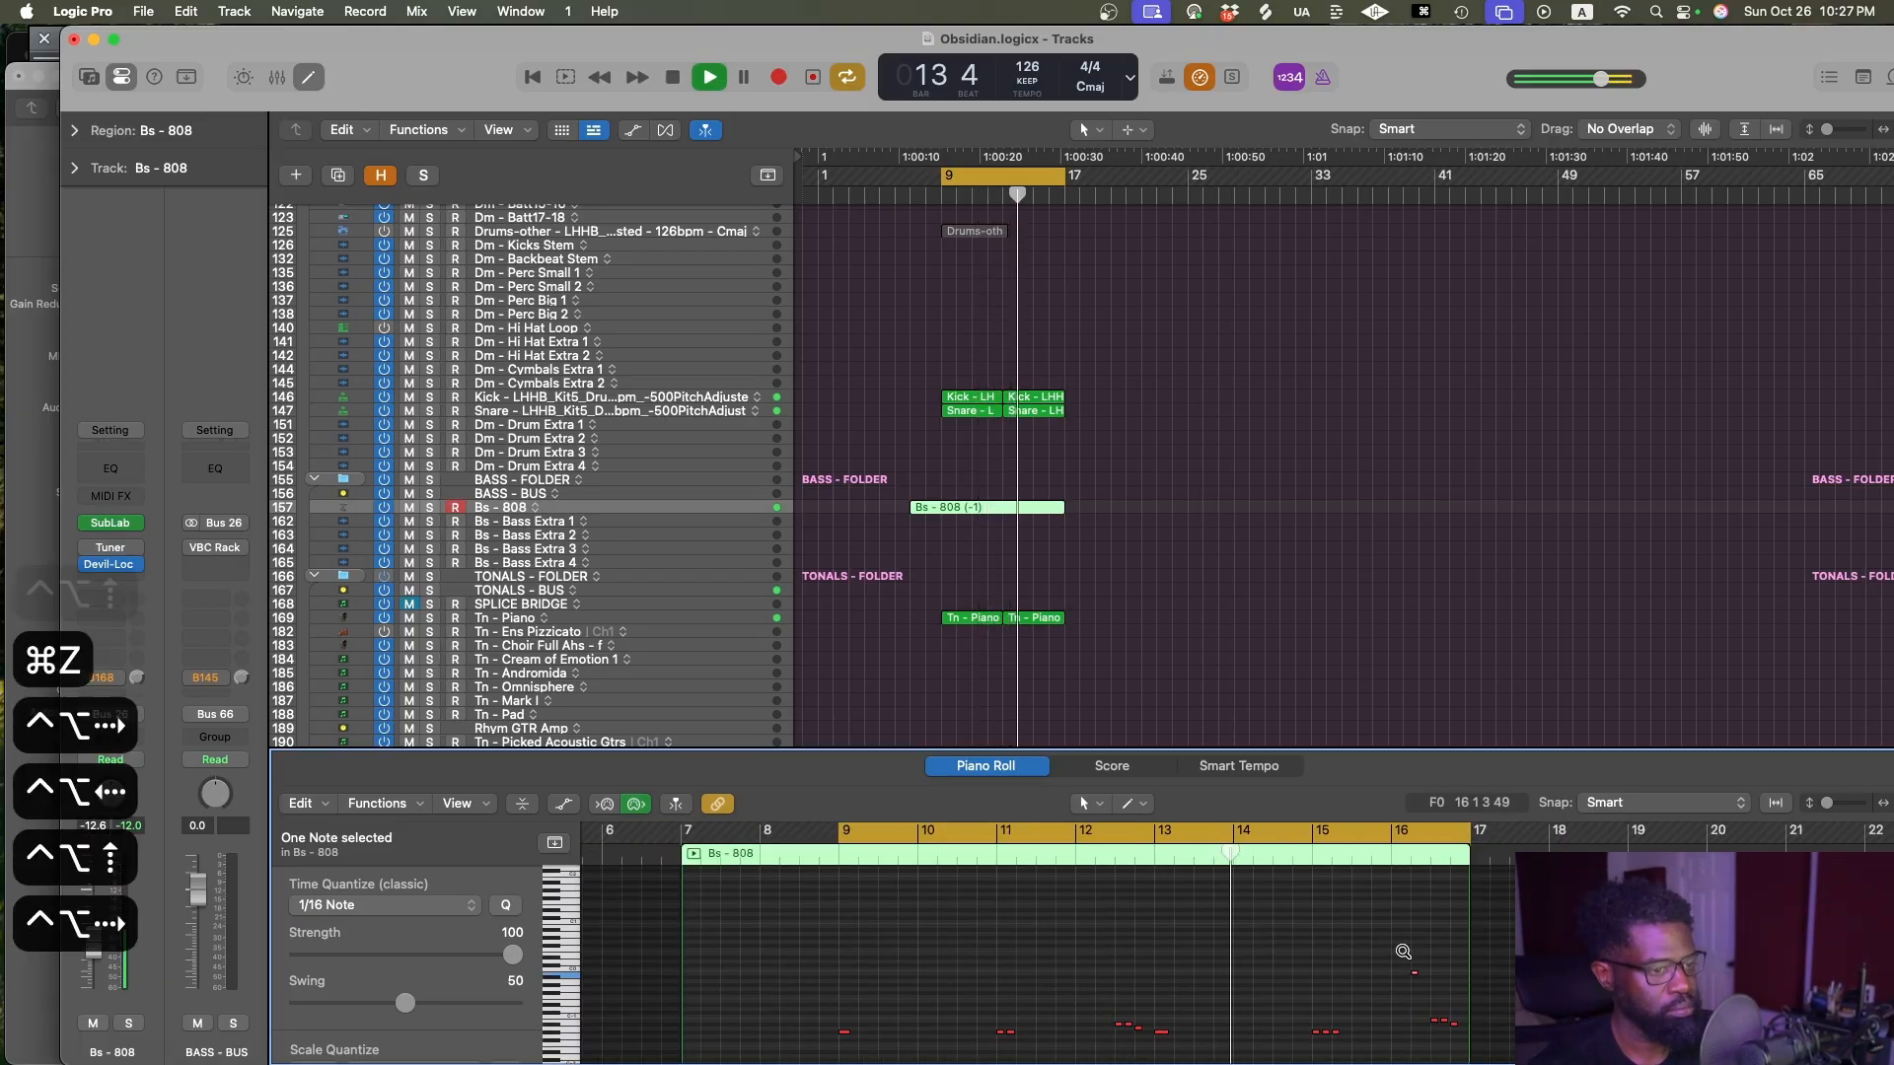
key("ctrl+alt+Down")
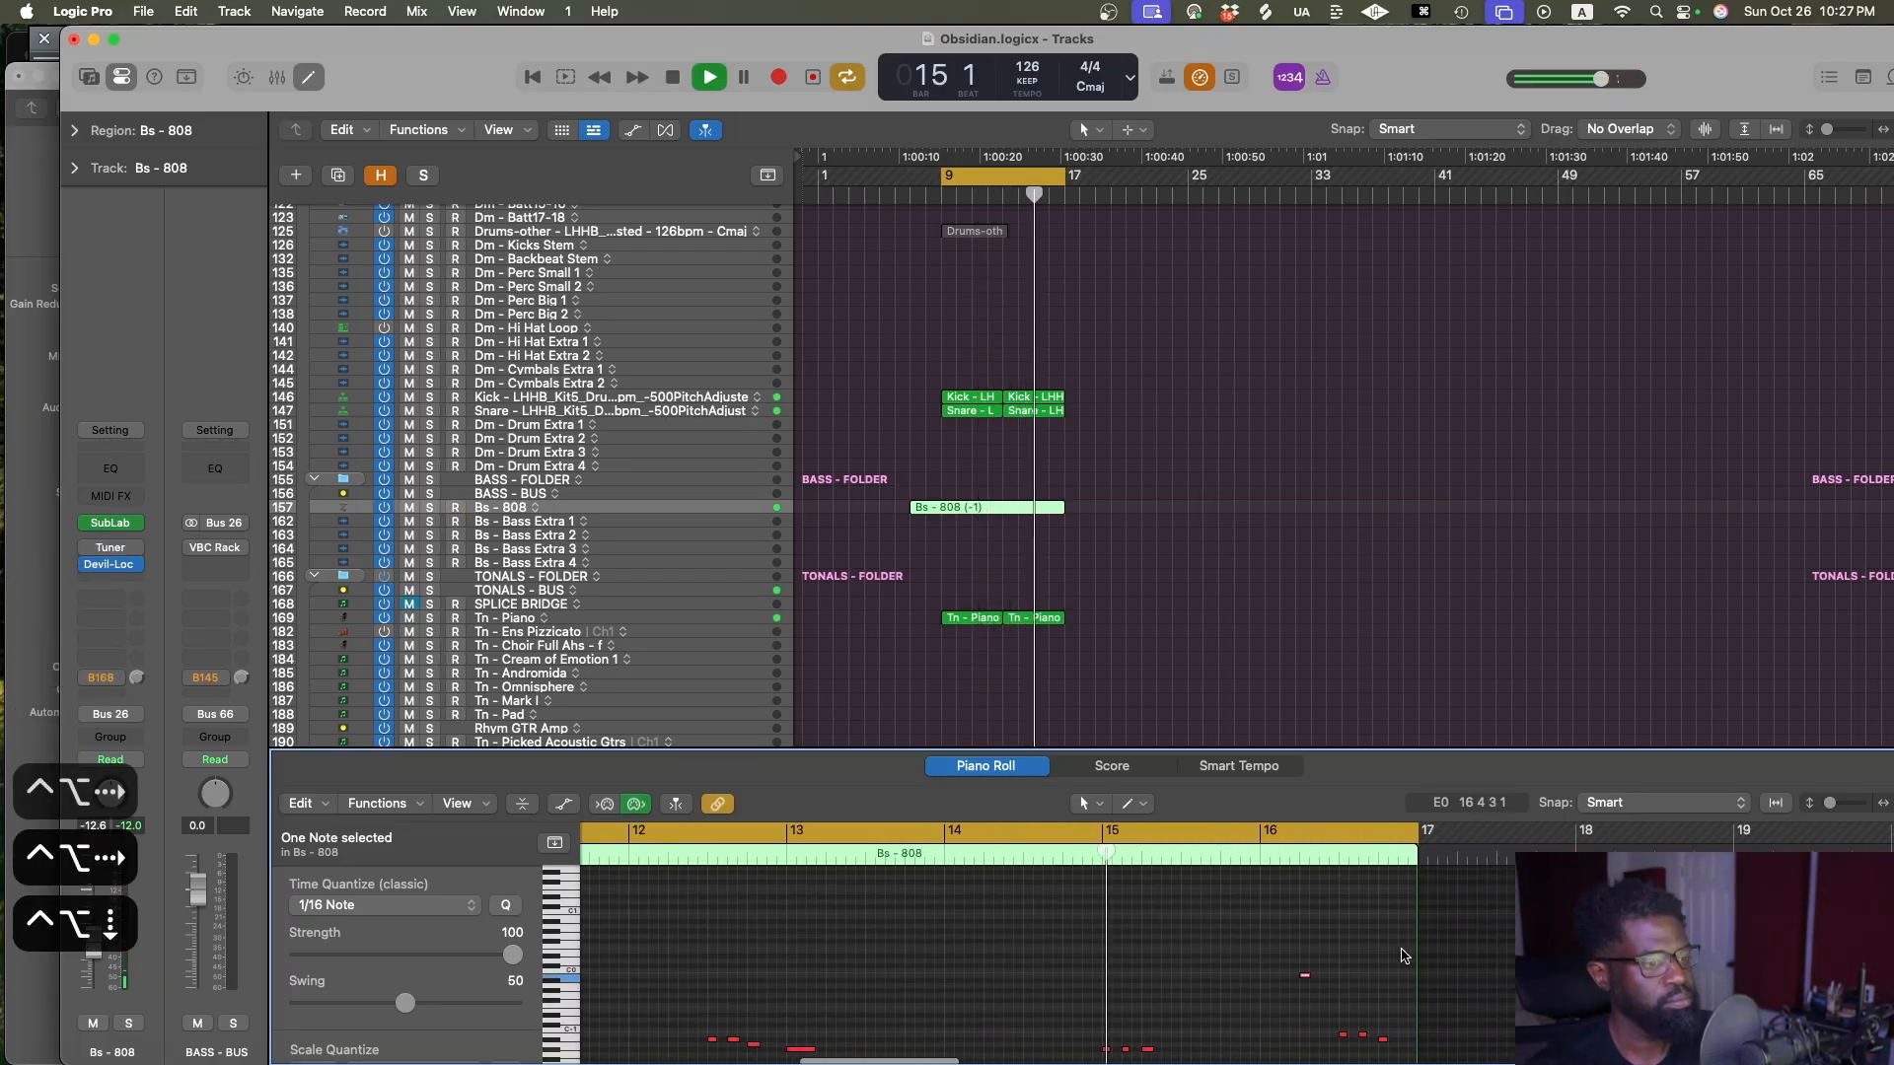
scroll(1403, 956, "down", 1)
scroll(1403, 956, "left", 3)
scroll(1403, 956, "right", 3)
scroll(1403, 956, "left", 2)
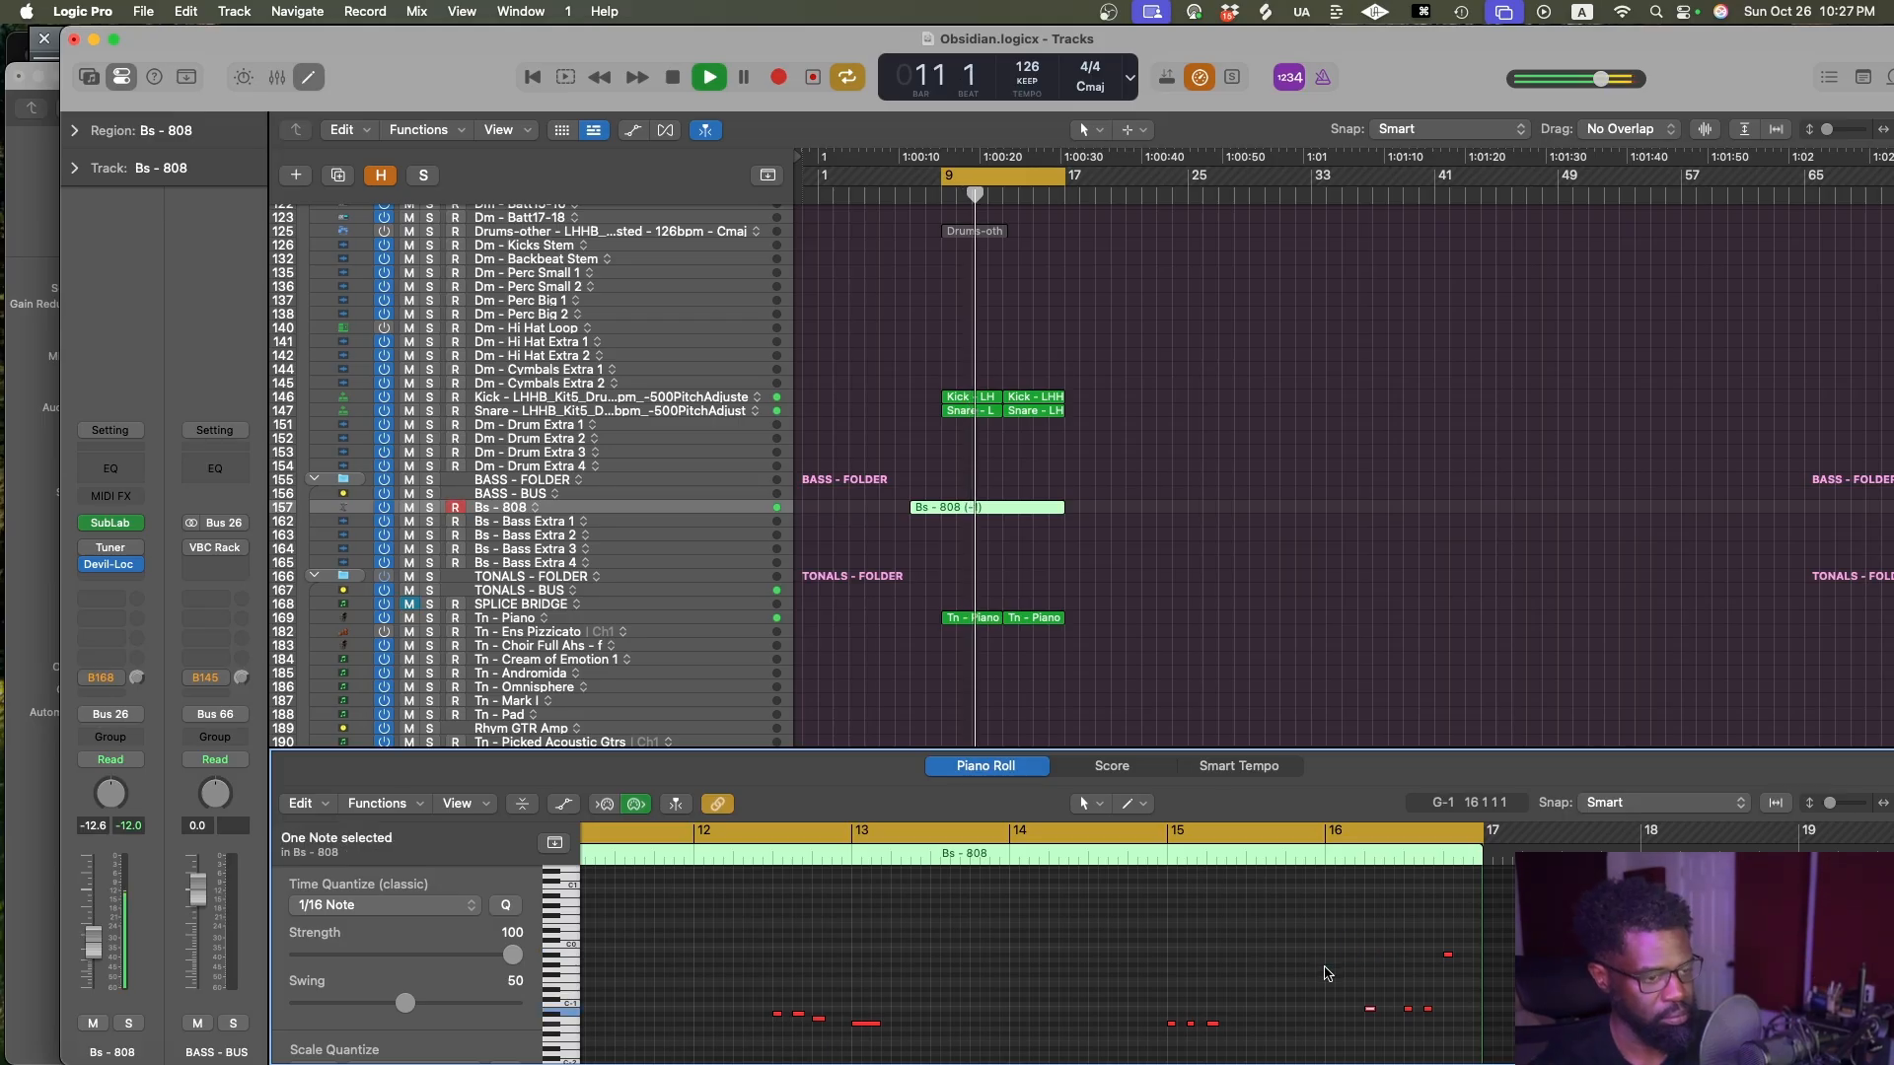
scroll(1401, 947, "left", 2)
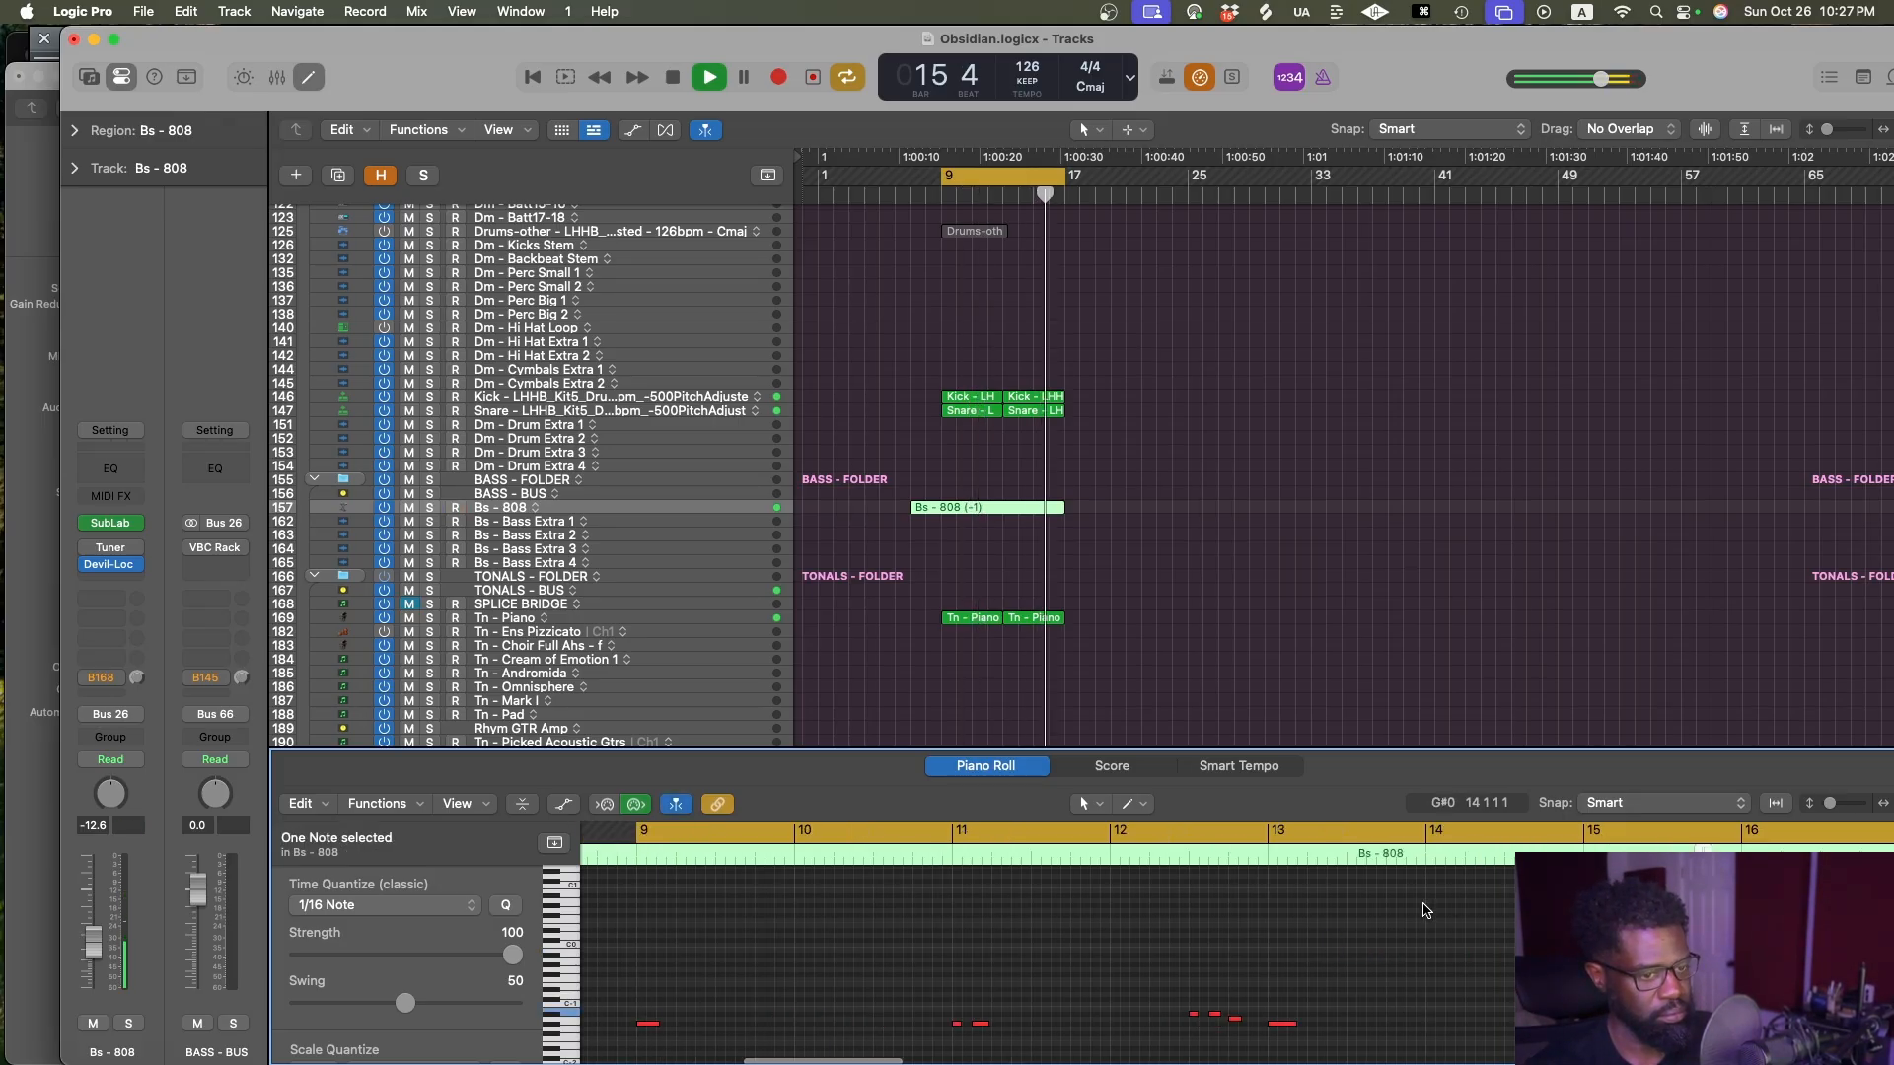
scroll(1420, 907, "right", 2)
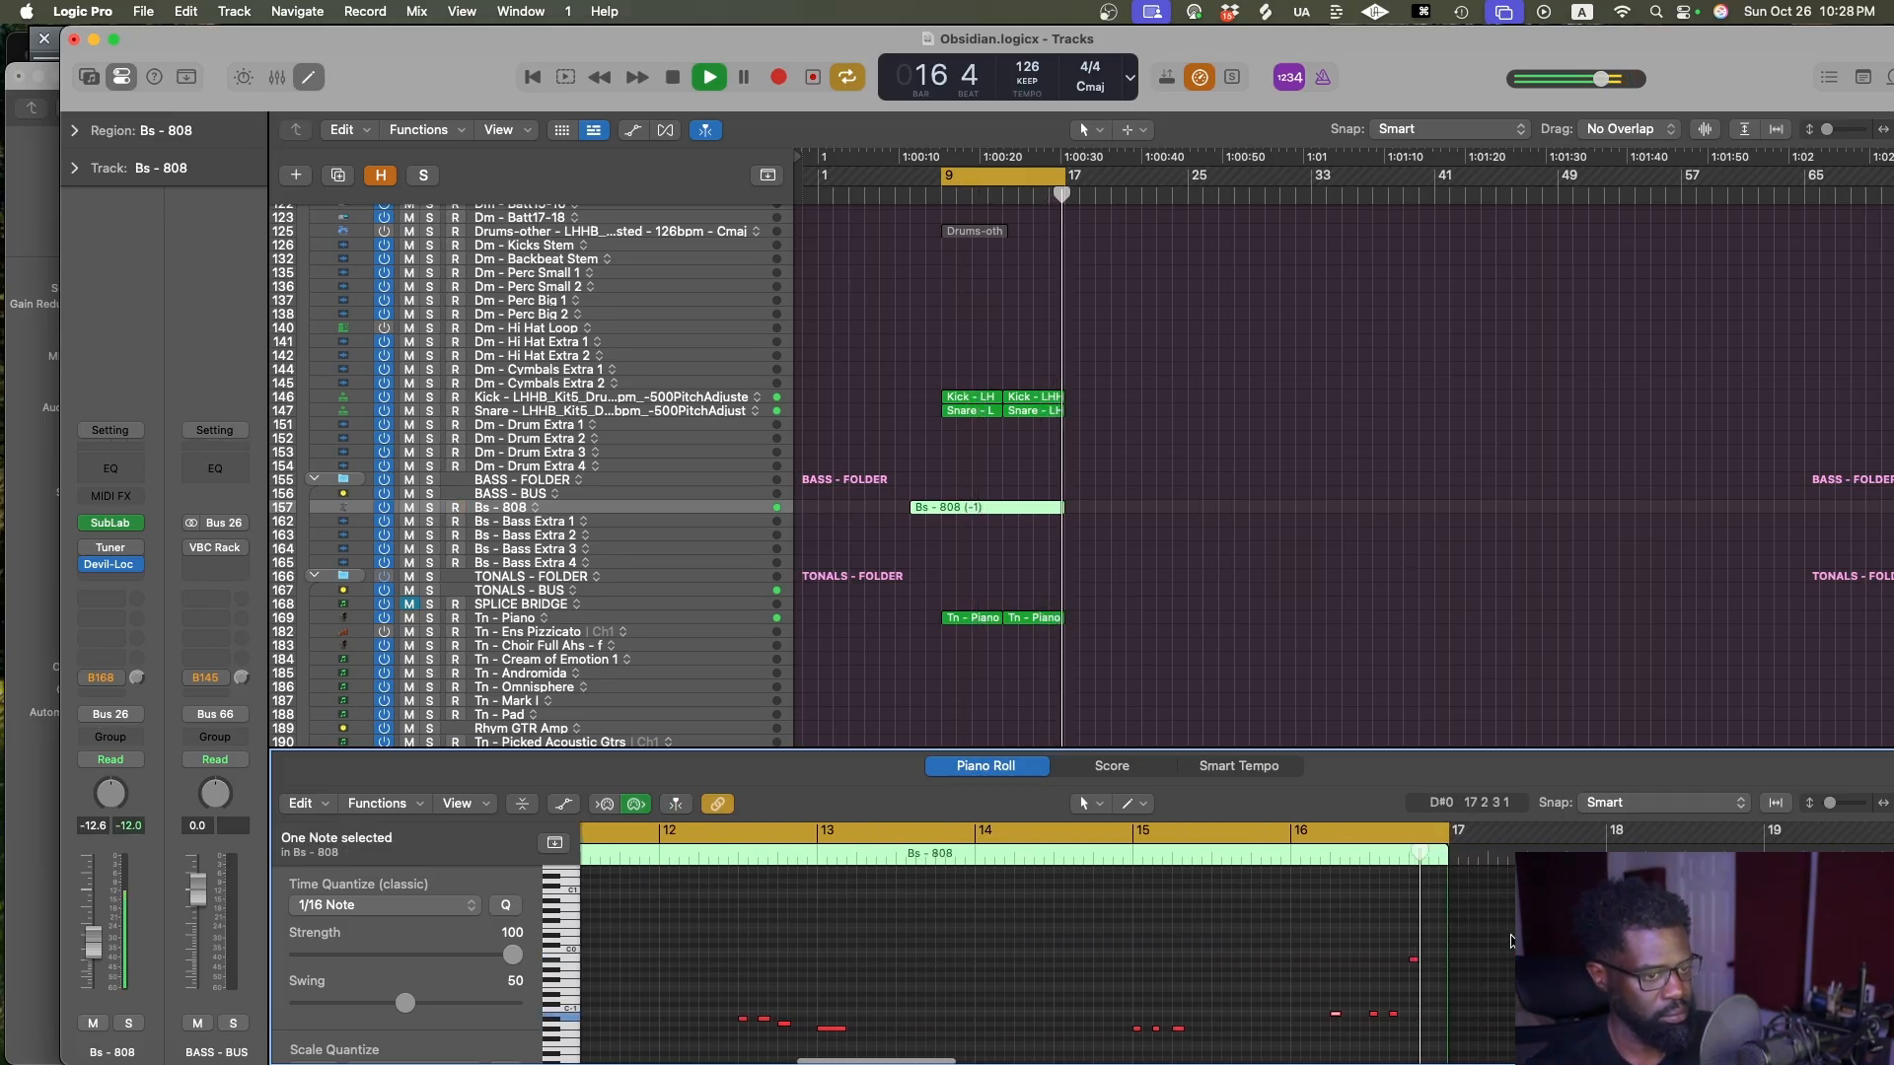
Set the cycle range to bar 16 and move the 808's last note down one octave
left_click(1306, 833)
left_click_drag(1293, 834, 1443, 850)
left_click_drag(1390, 929, 1416, 1006)
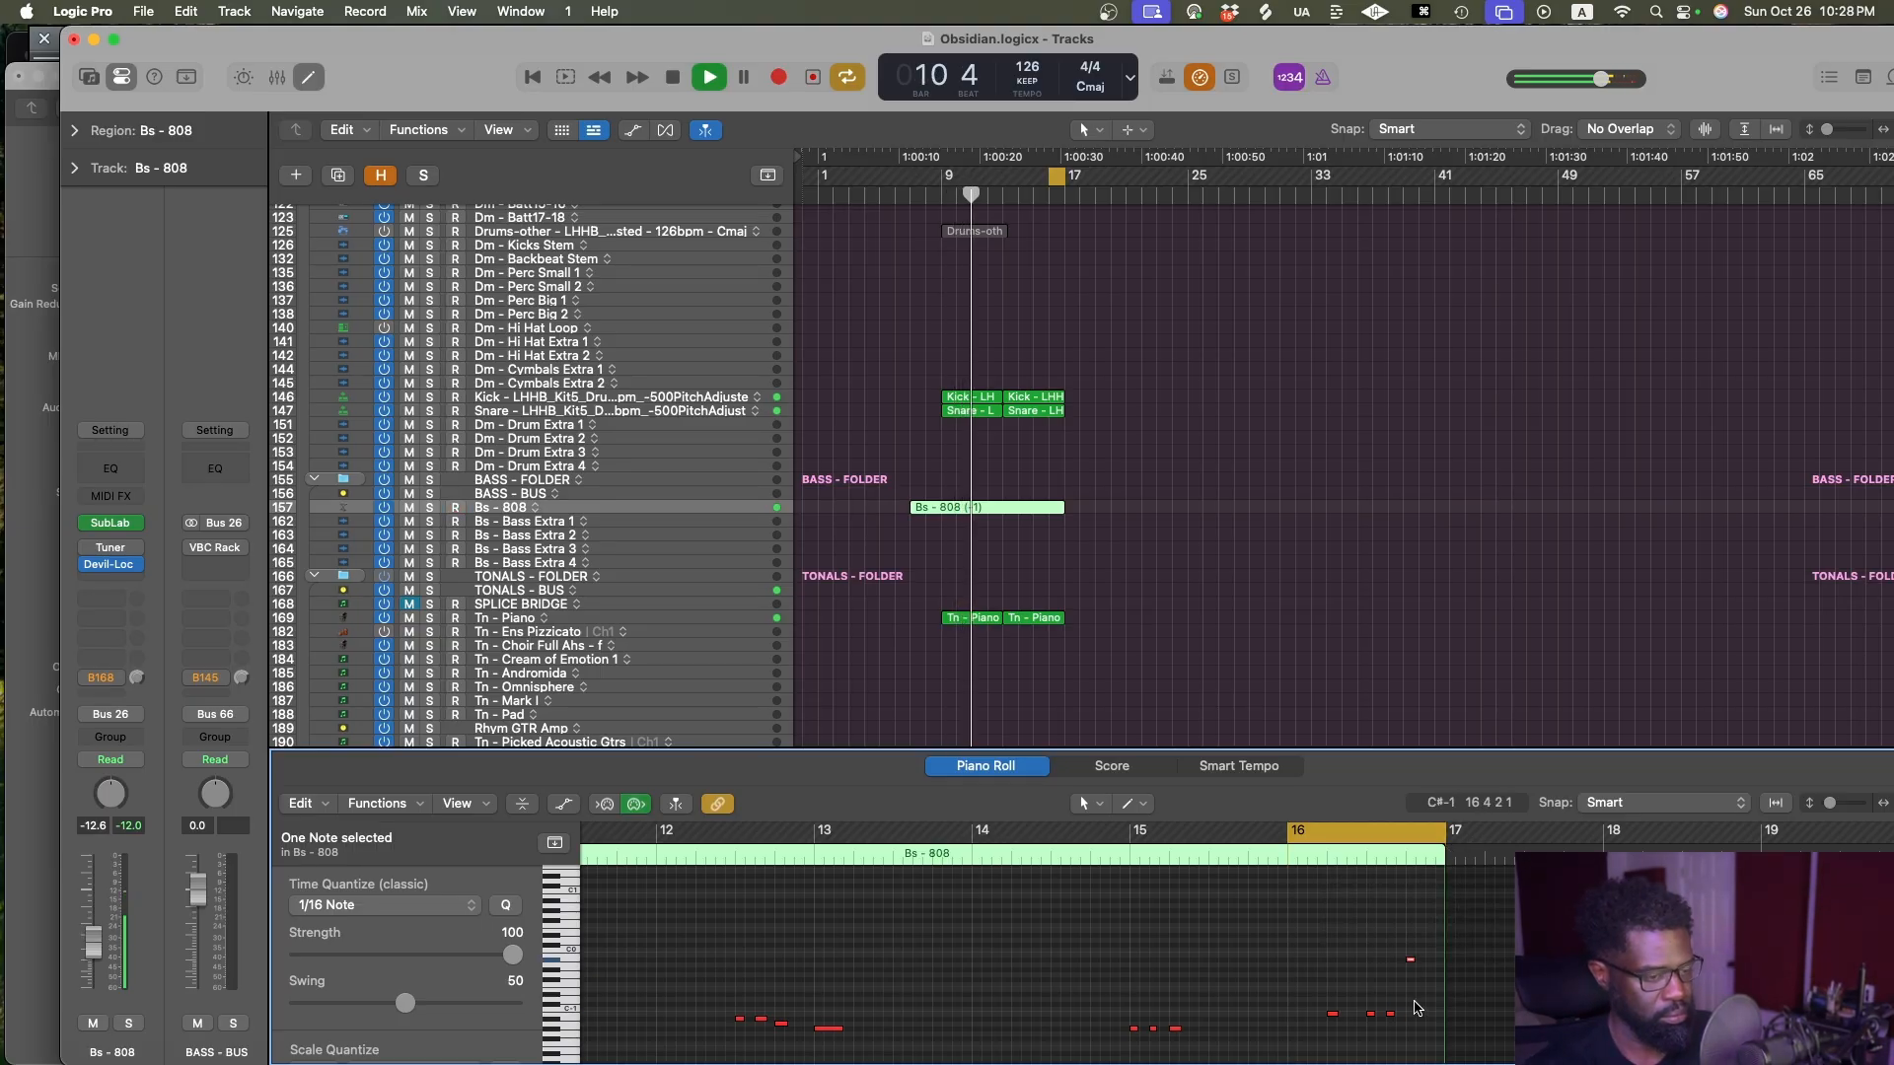
key("ctrl+alt+Up")
key("ctrl+alt+Up")
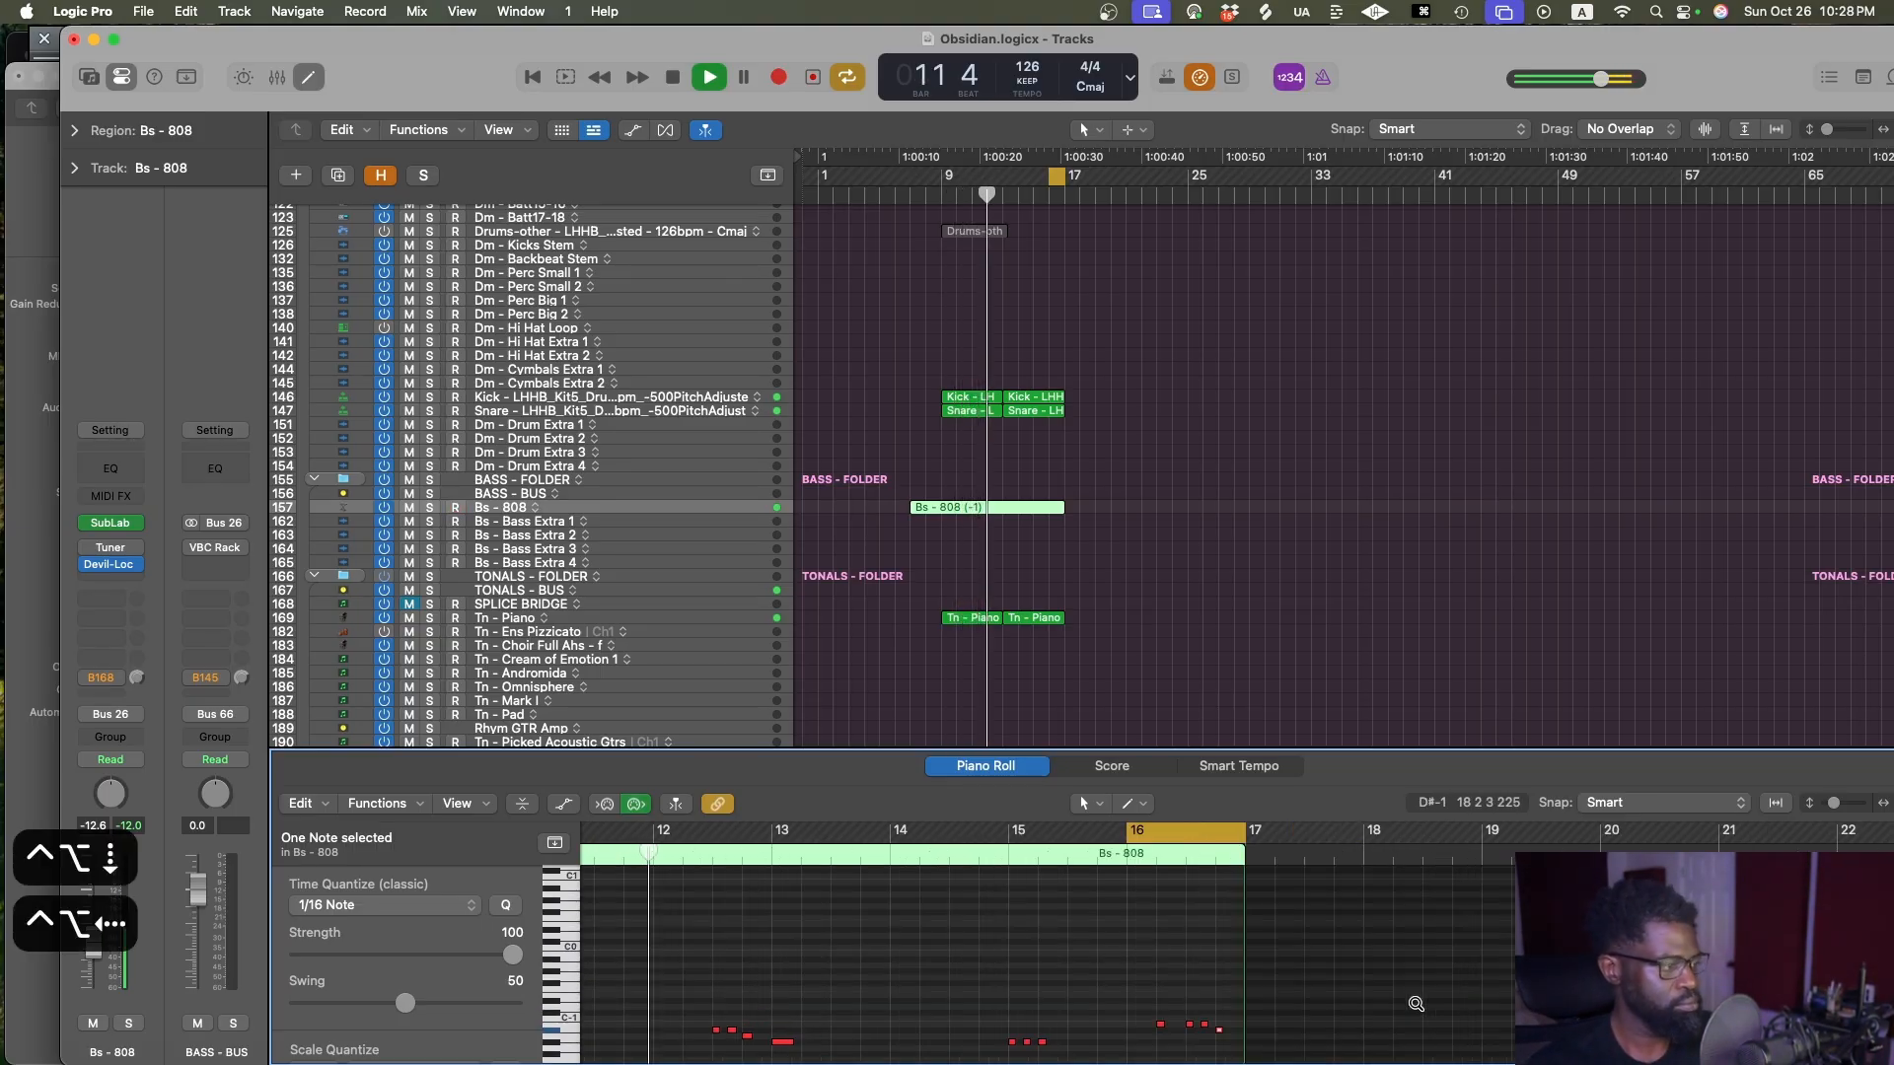
key("ctrl+alt+Left")
key("ctrl+alt+Down")
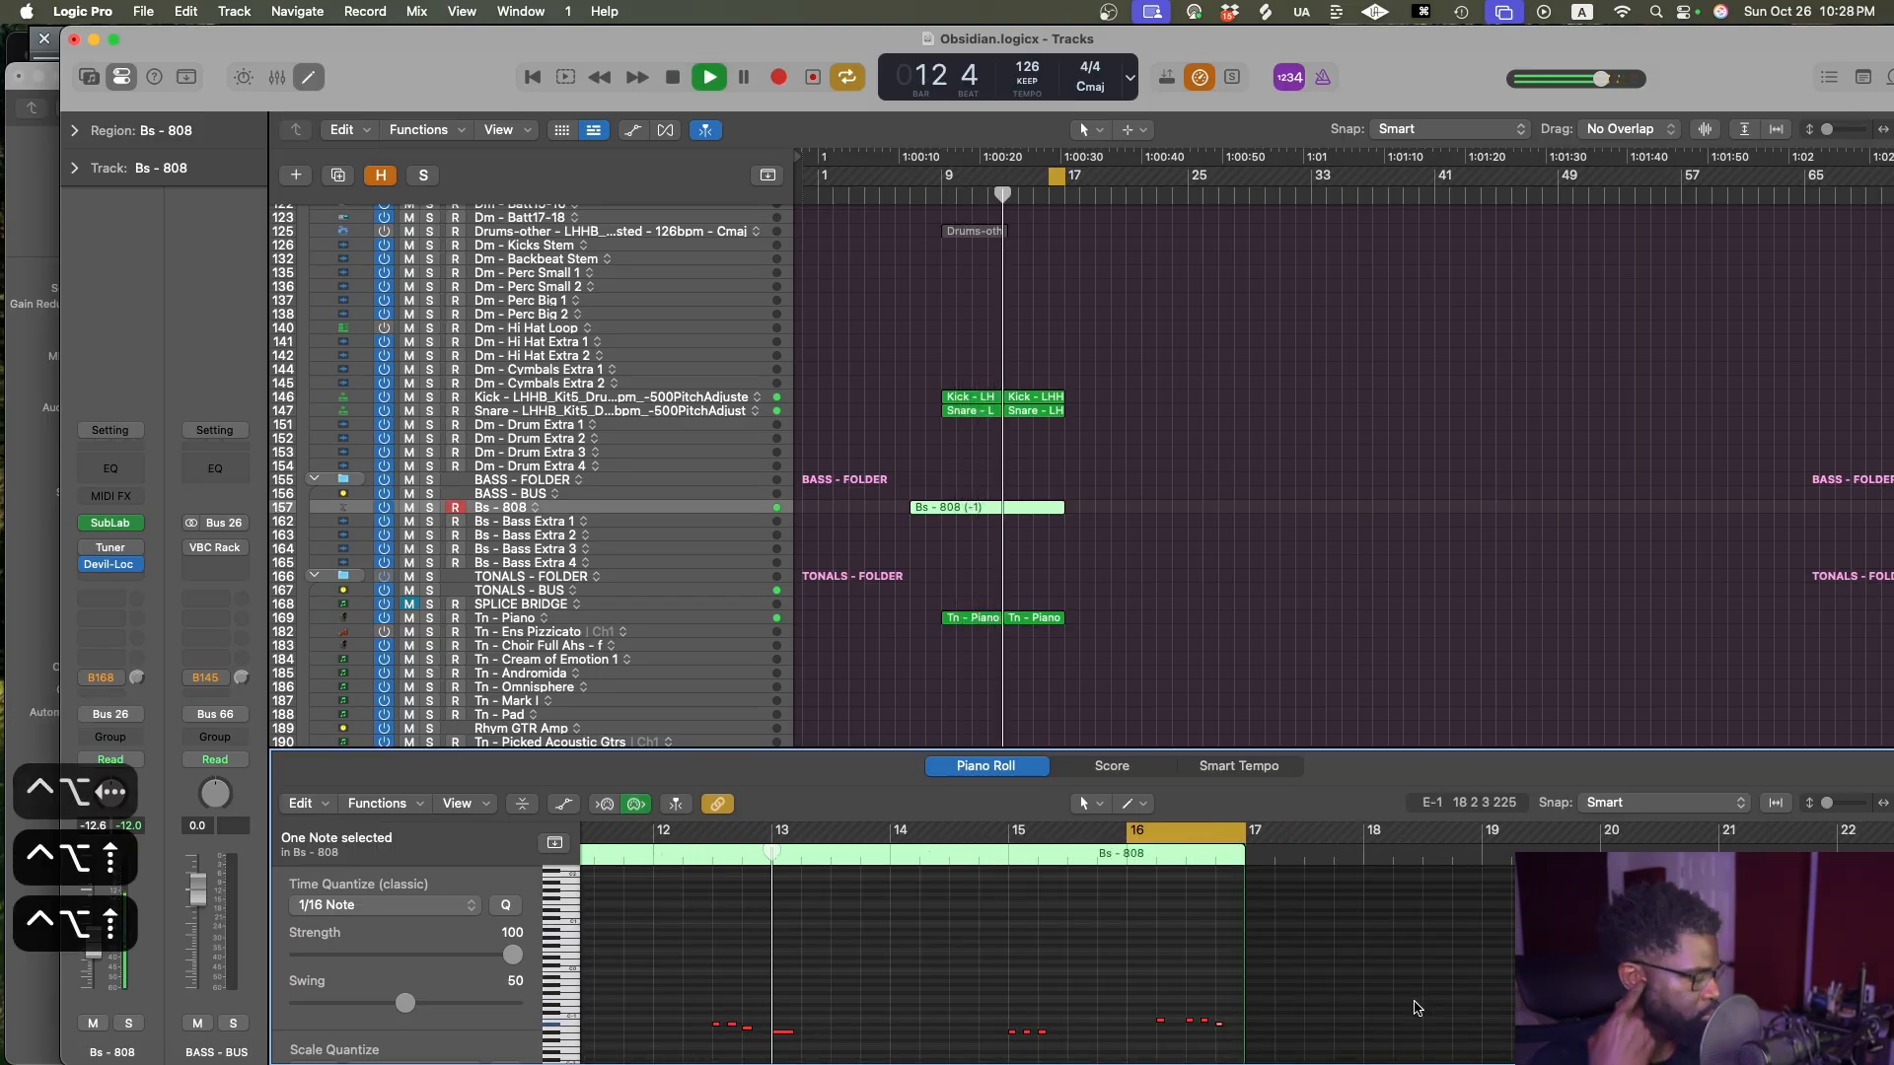
key("ctrl+alt+Left")
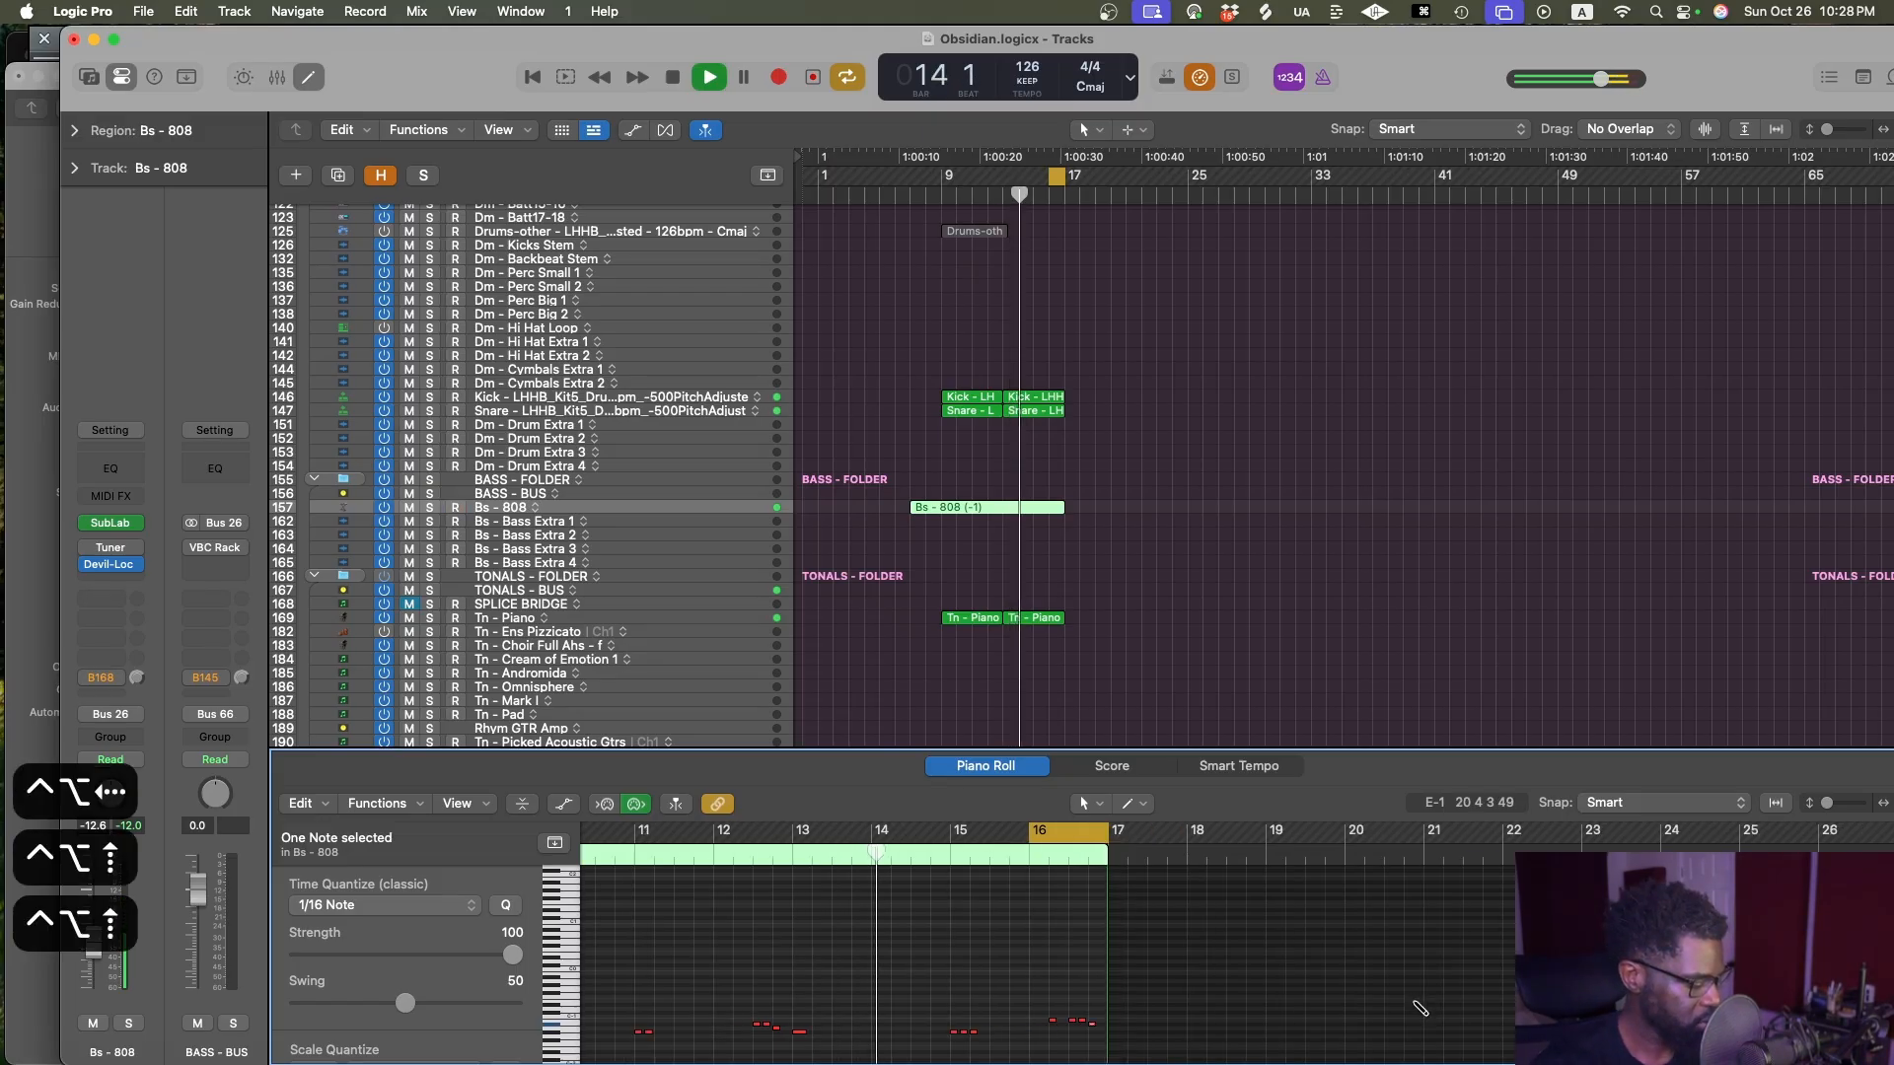
Save the project with the revised 808 notes and stop playback
key("super+s")
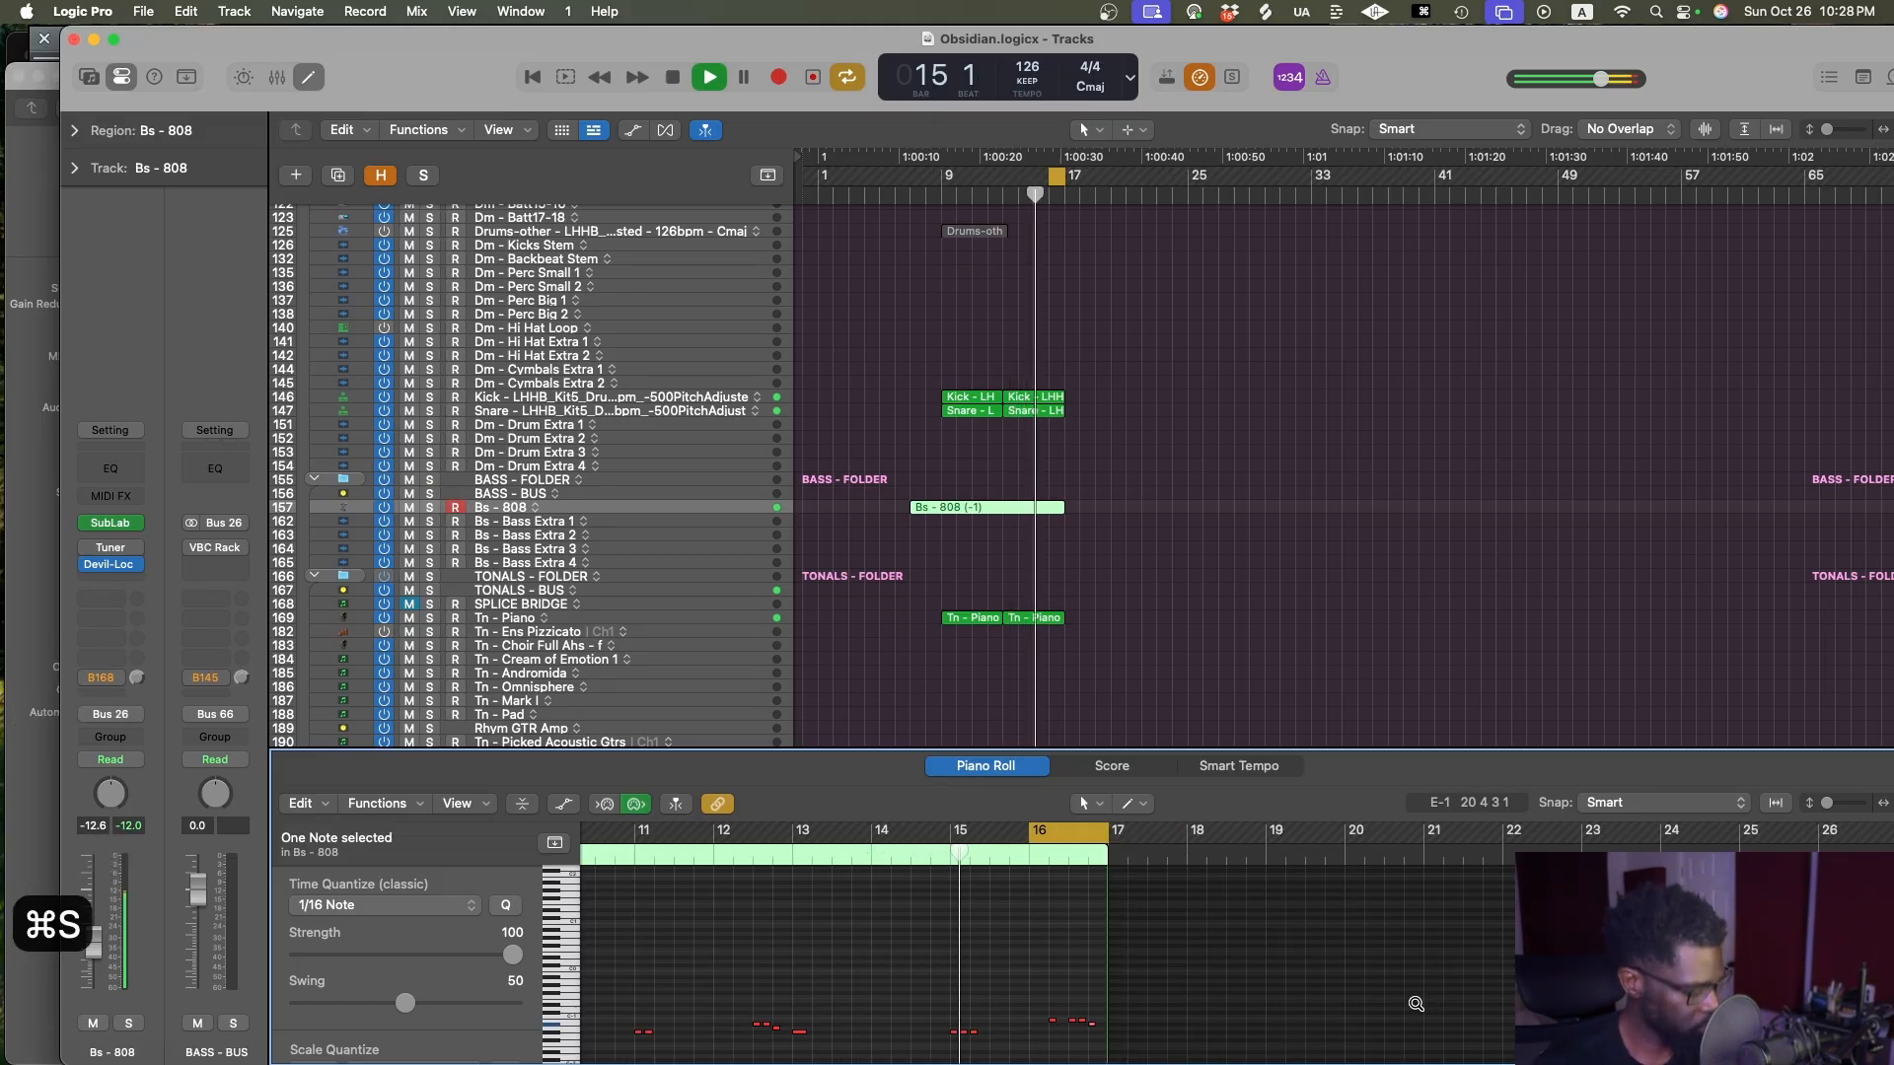
key("ctrl+alt+Right")
key("ctrl+alt+Left")
key("ctrl+alt+Up")
key("ctrl+alt+Right")
key("ctrl+alt+Left")
key("ctrl+alt+Up")
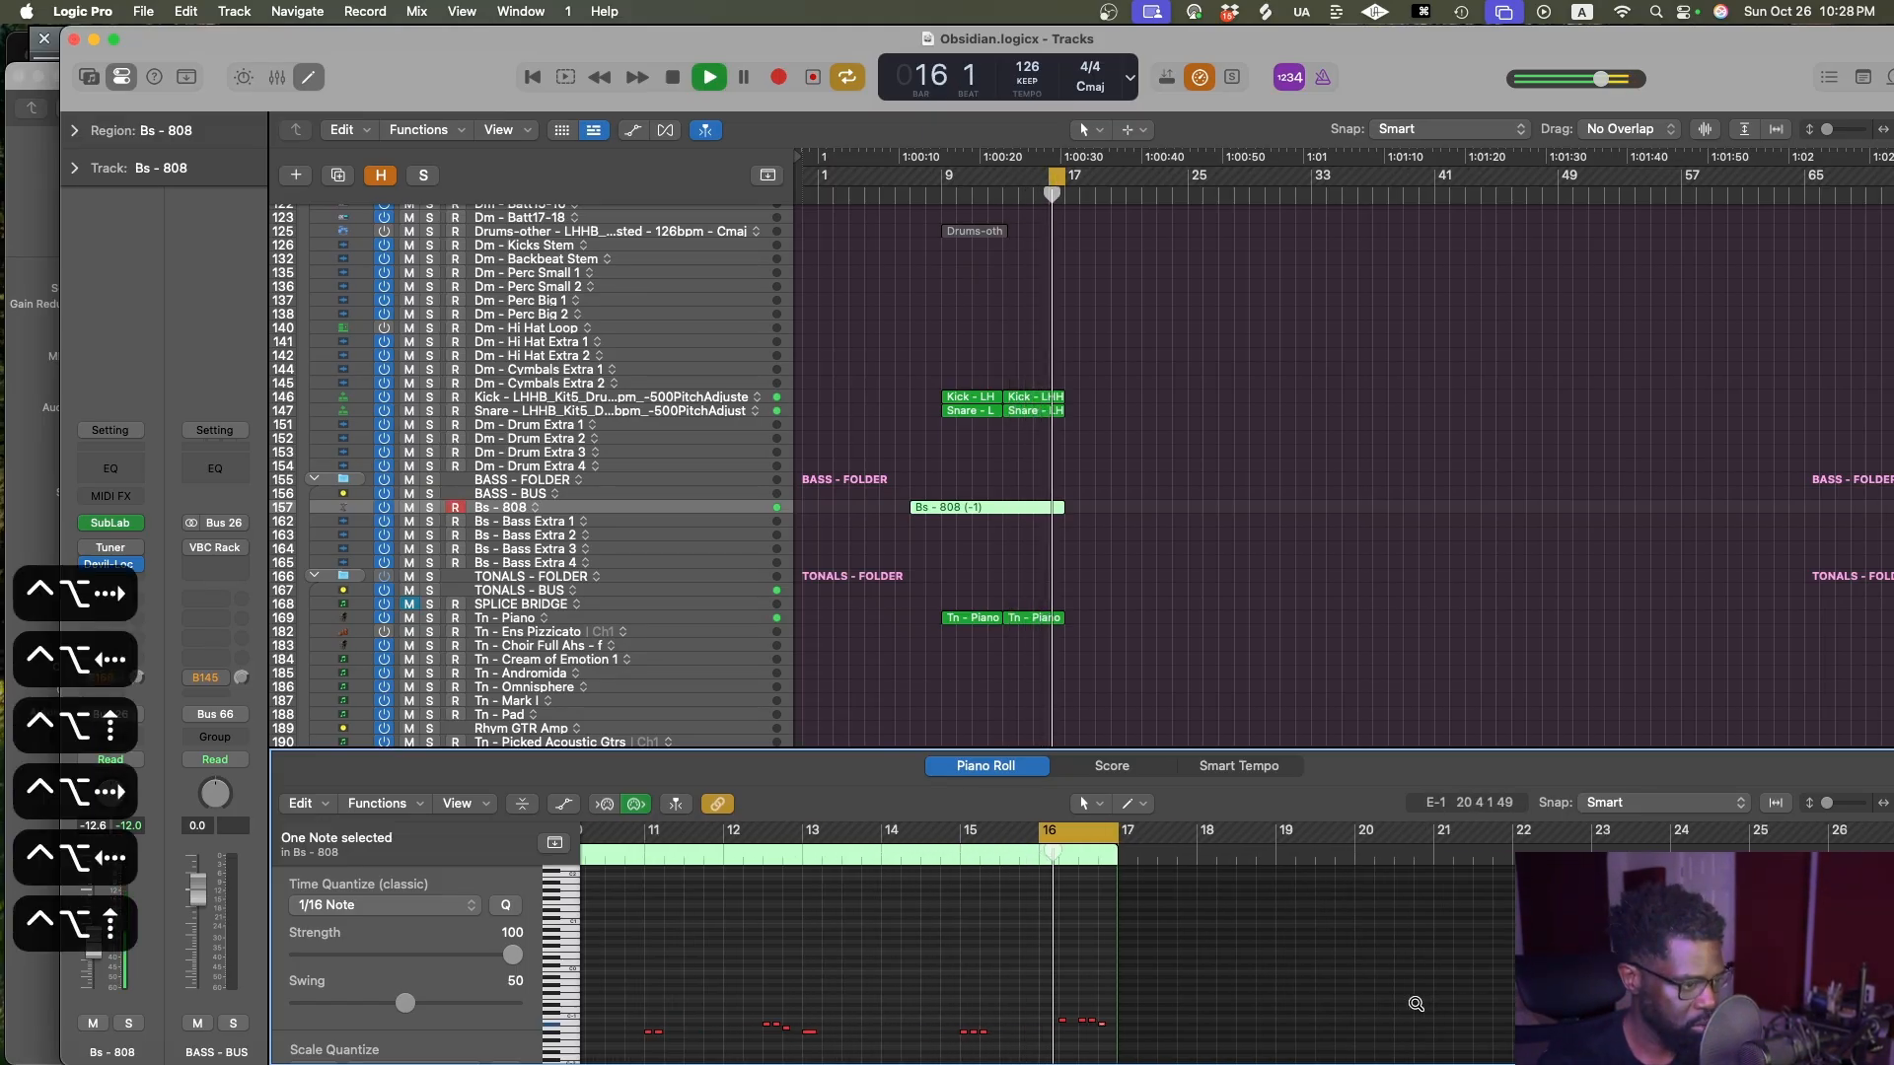
key("ctrl+alt+Right")
key("ctrl+alt+Left")
key("ctrl+alt+Up")
key("ctrl+alt+Right")
key("ctrl+alt+Left")
key("ctrl+alt+Up")
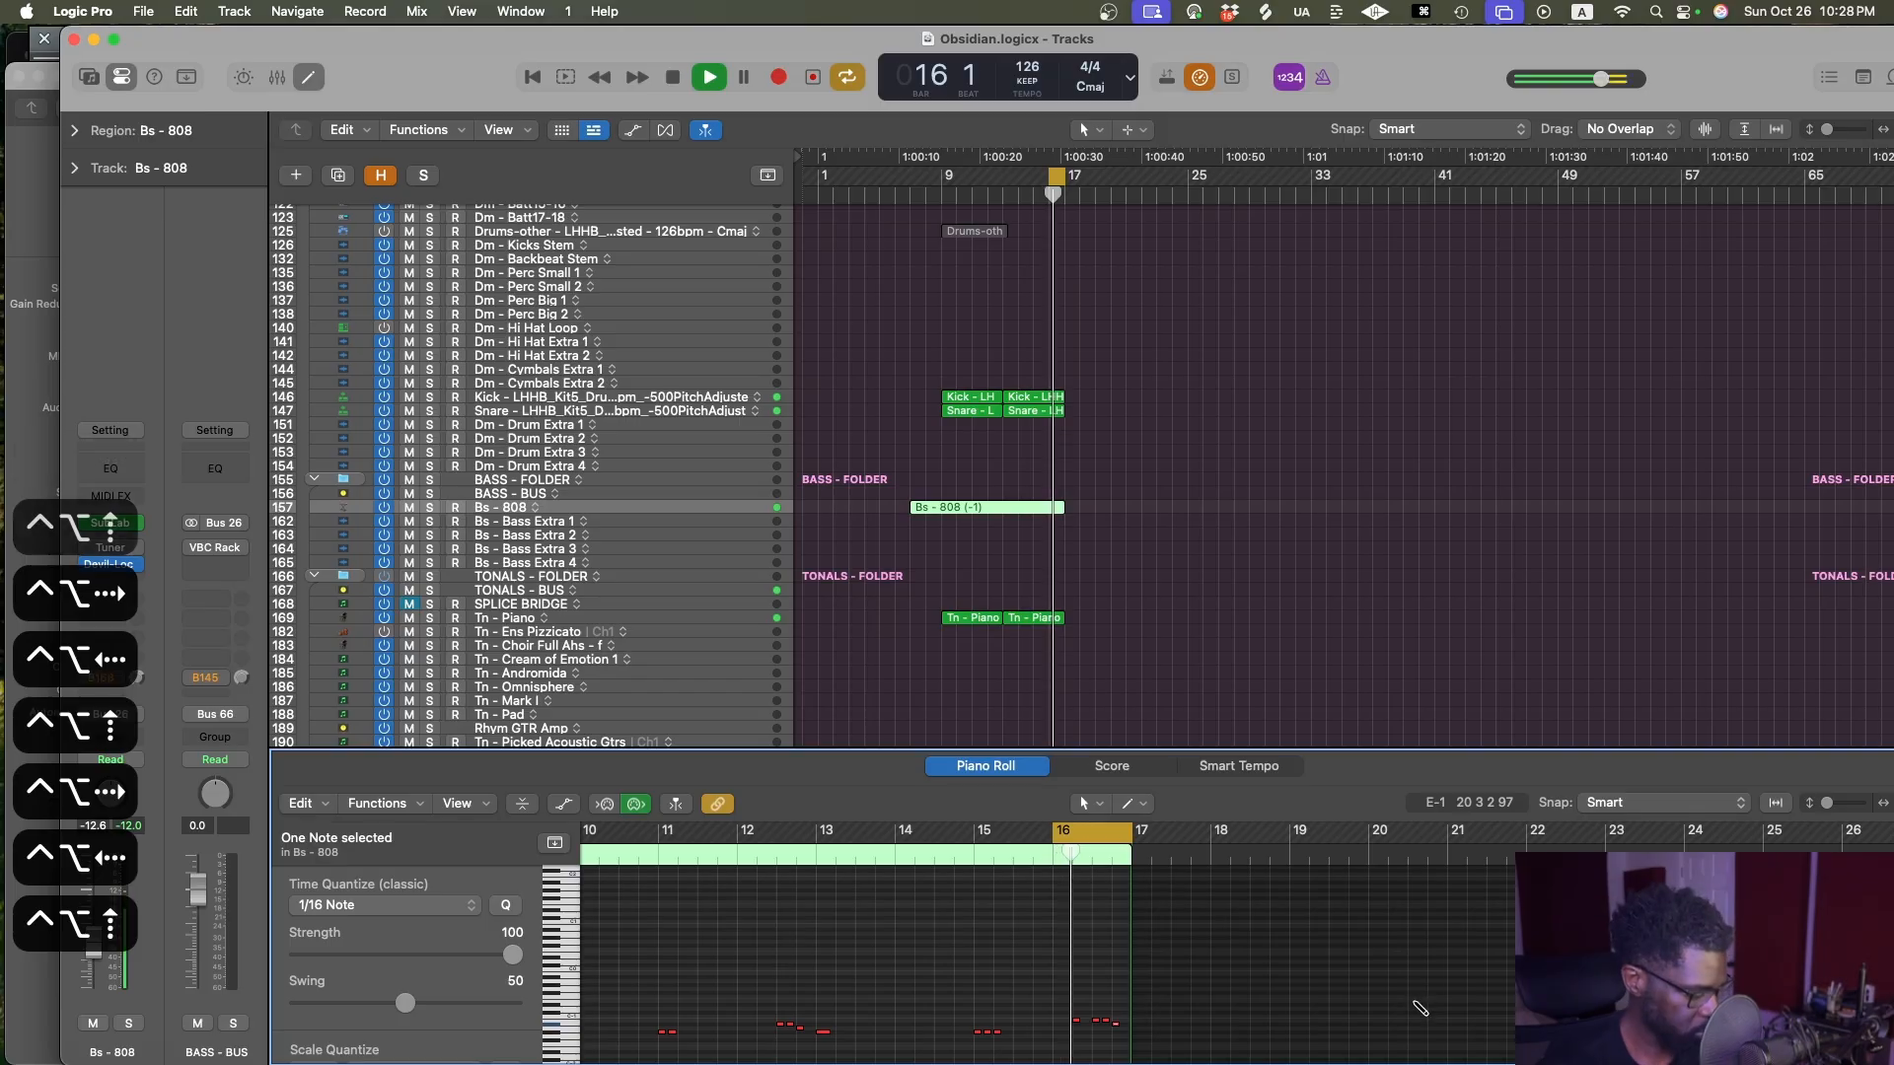
key("super+s")
key("space")
Close the note editor and trim the Bs - 808 region so it starts at bar 9
left_click(1243, 727)
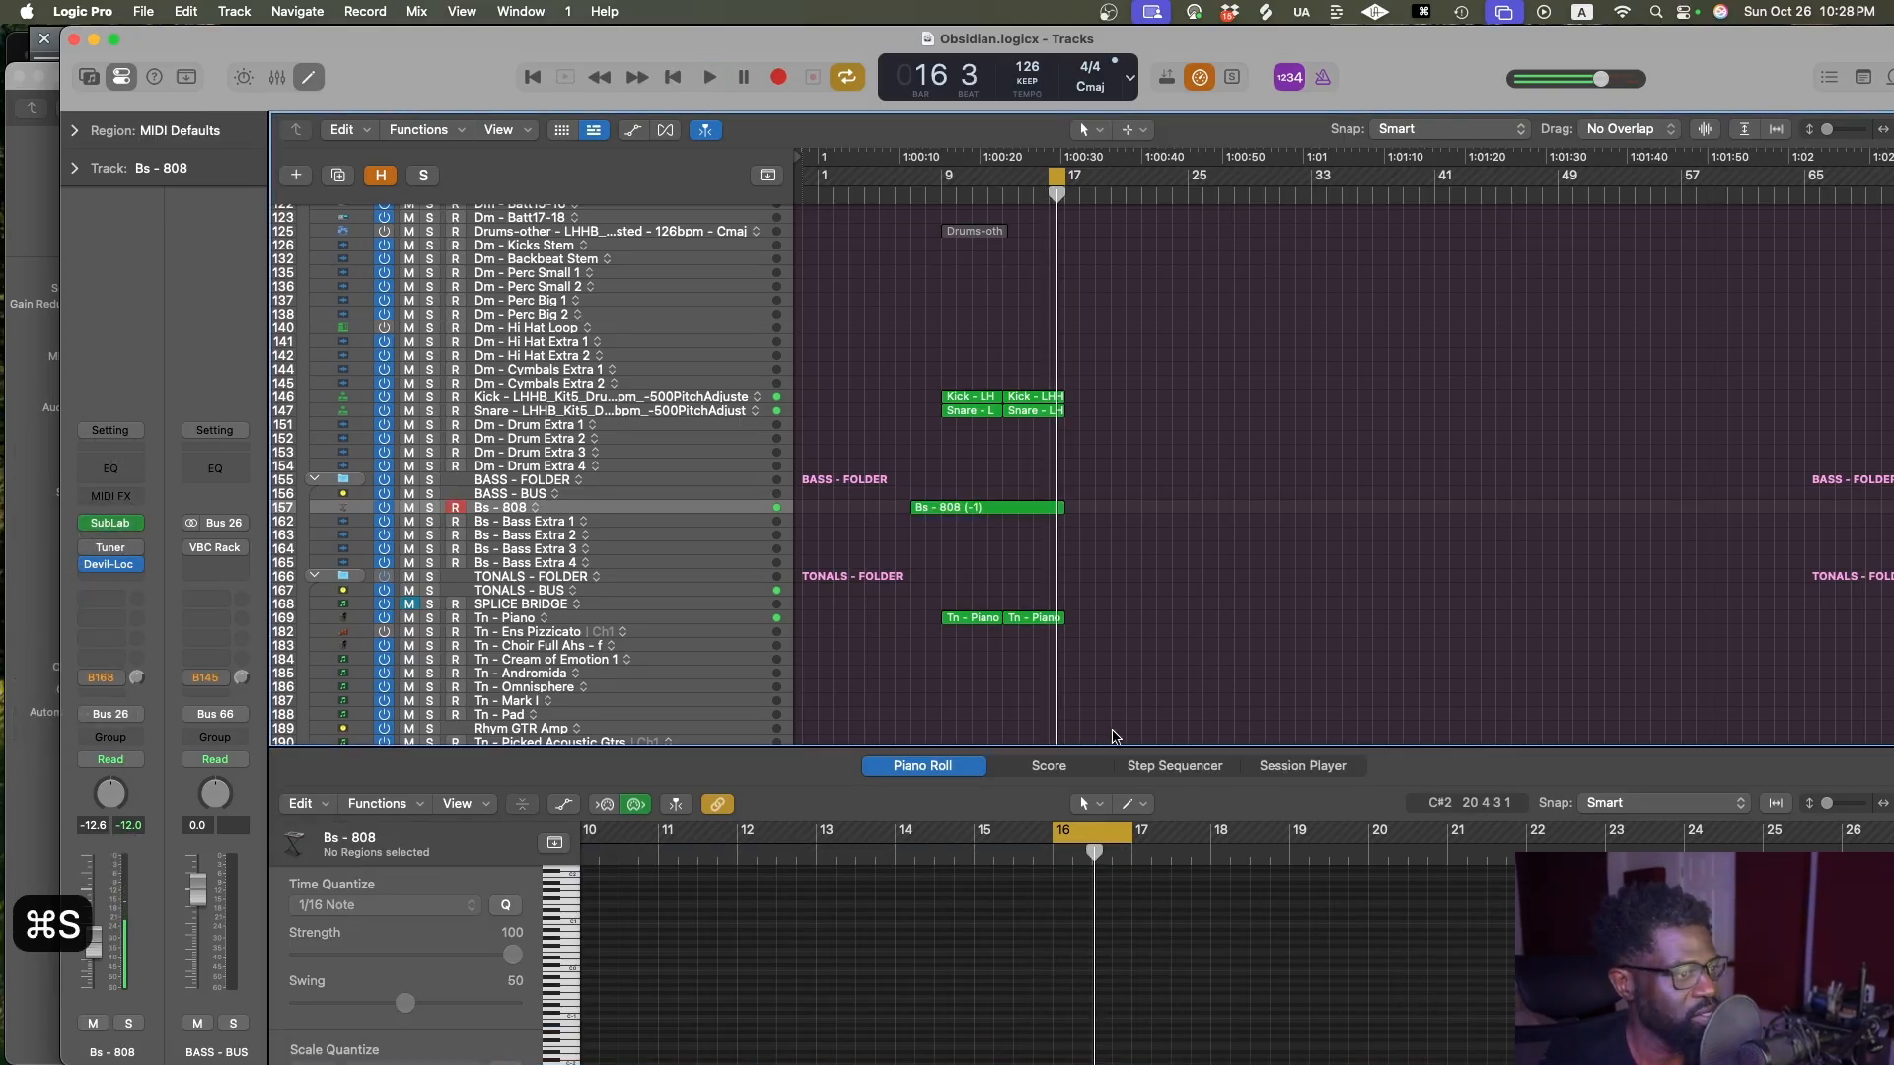
key("e")
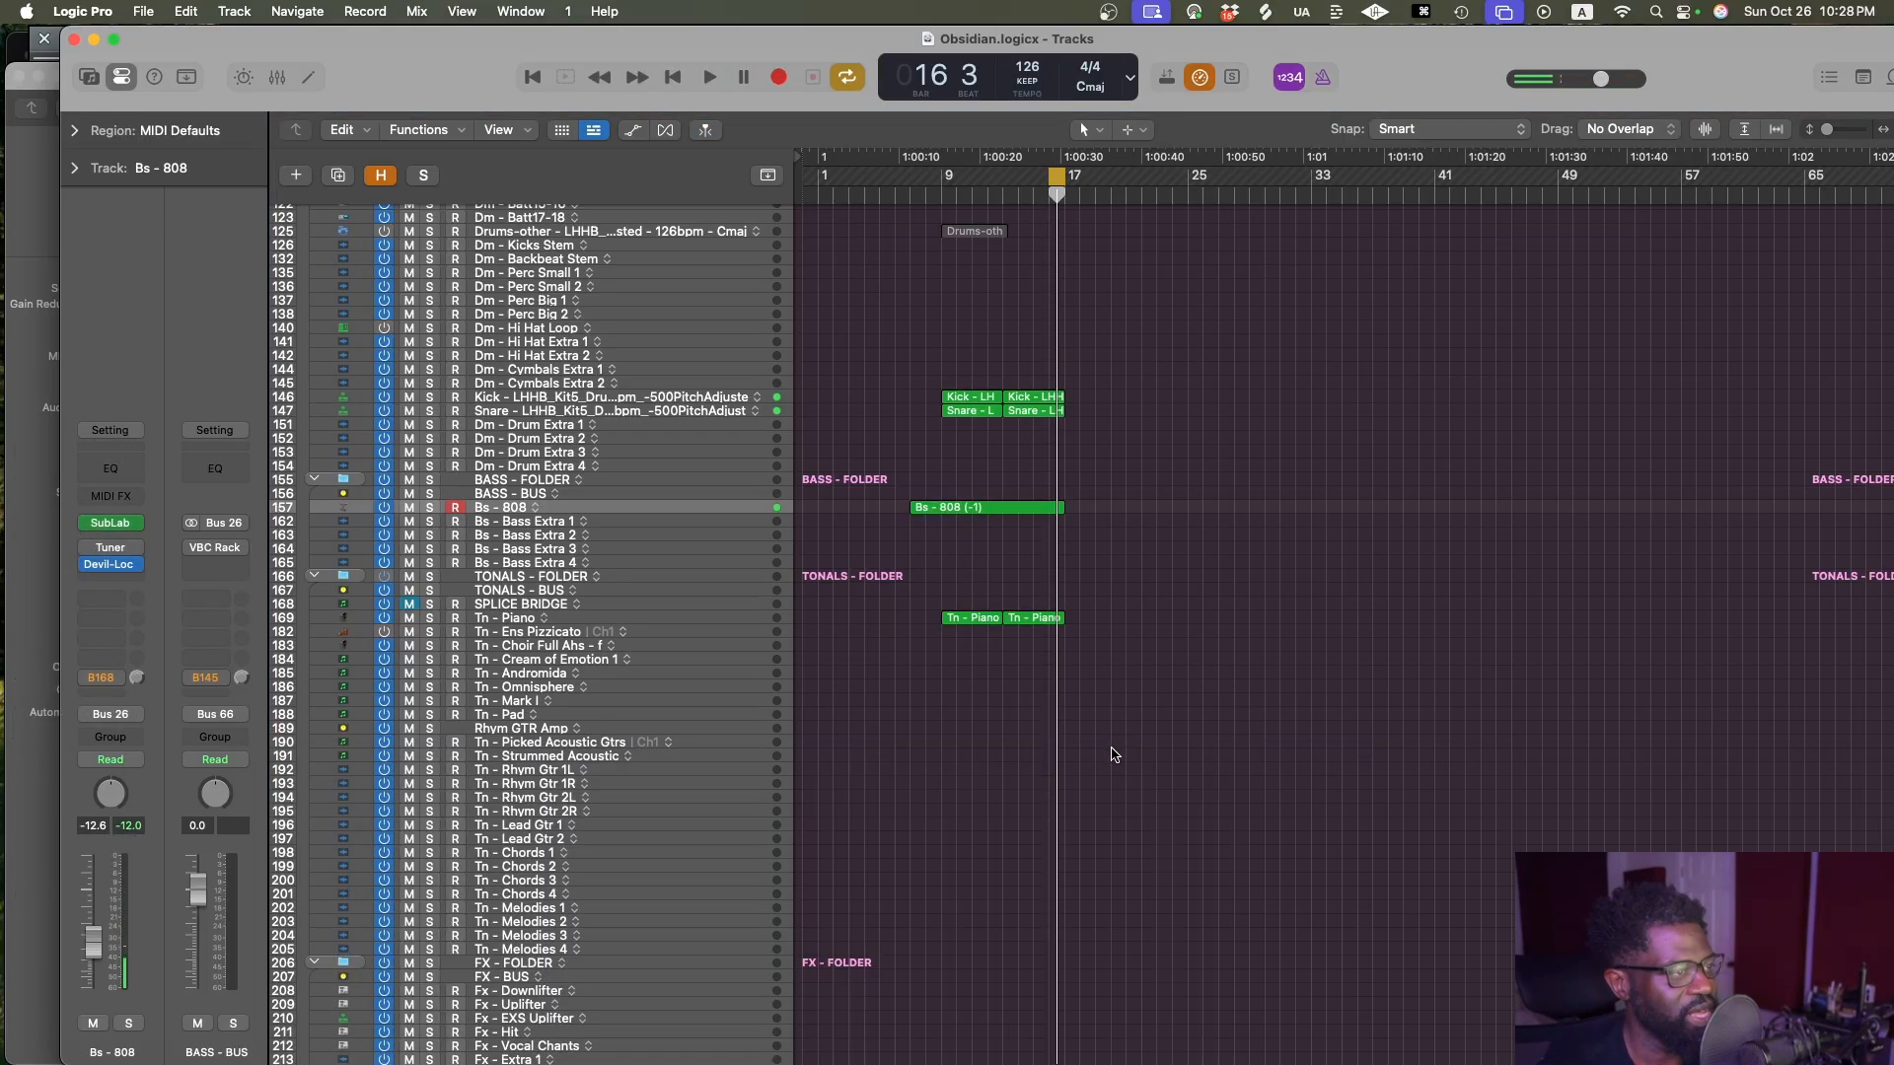
double_click(941, 508, "super")
left_click(926, 509)
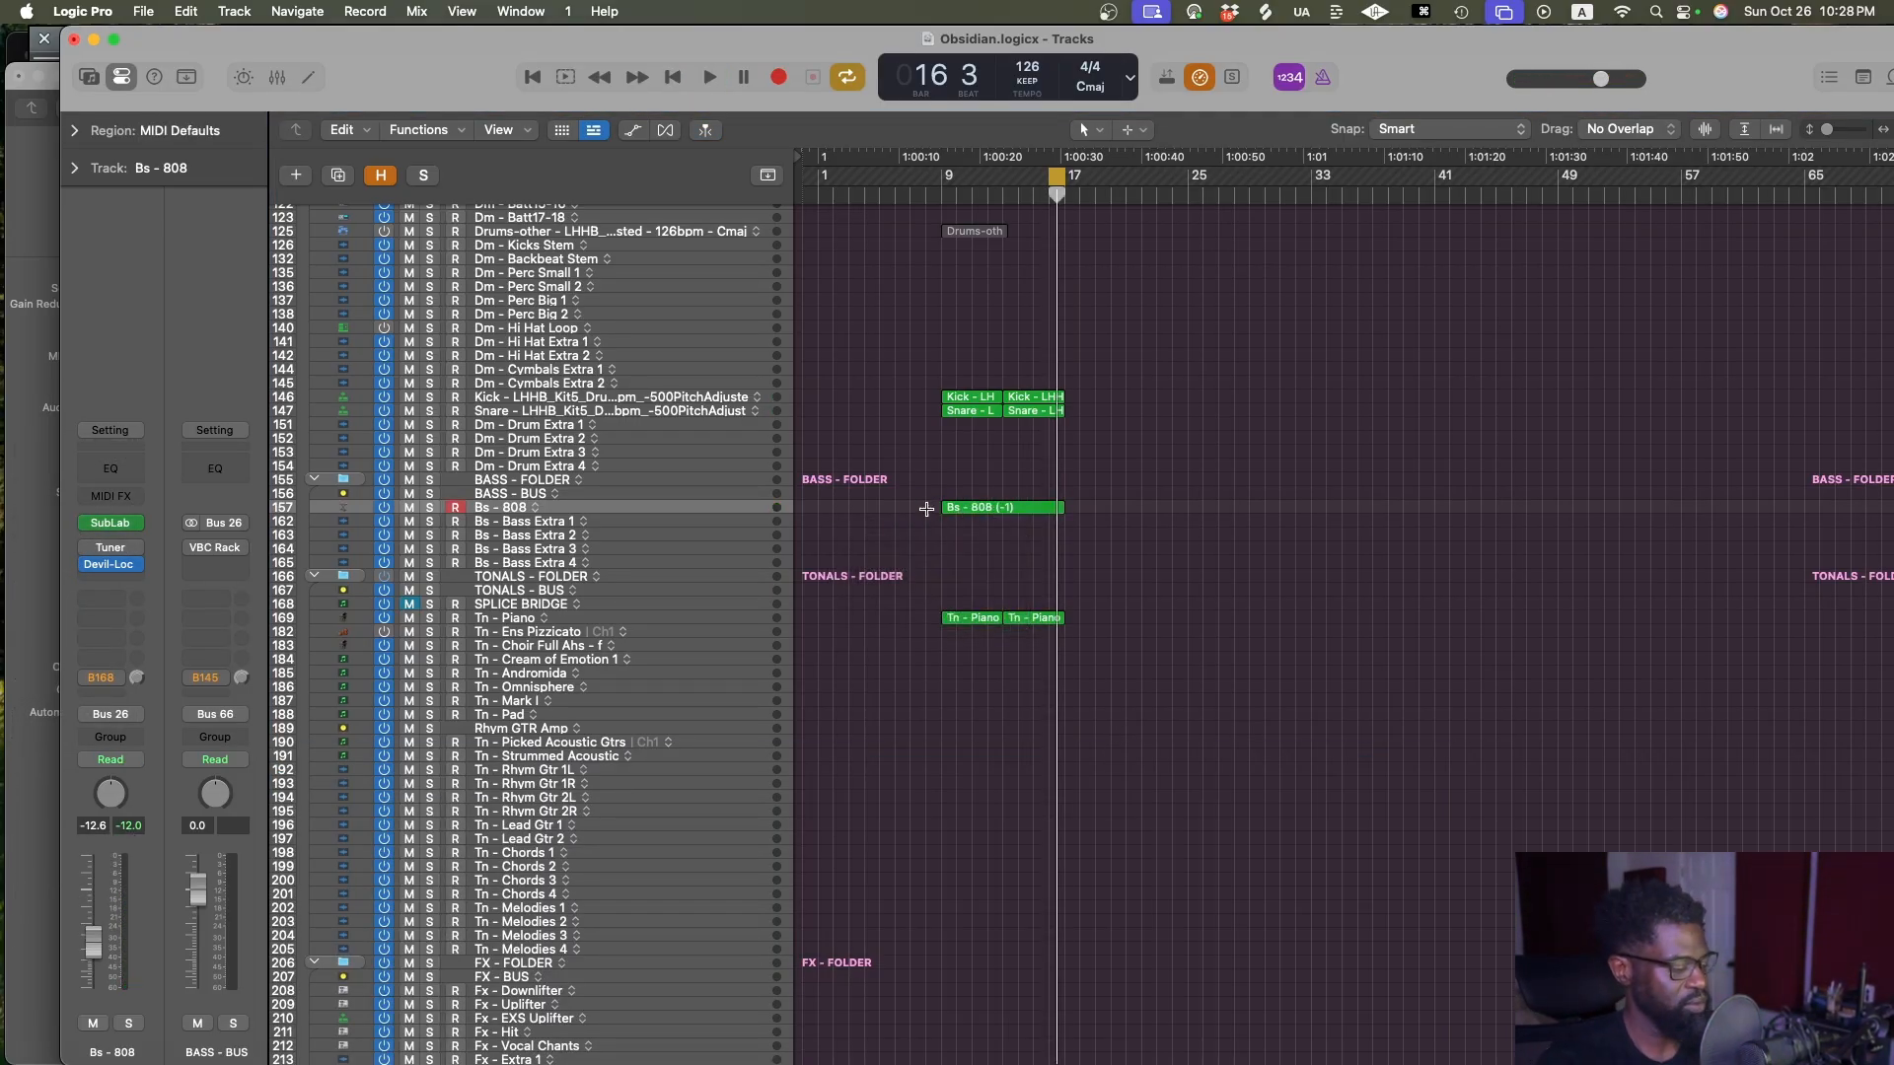
Set the cycle range to bars 9–17 from the kick and snare regions, enlarge the track rows and save the project
left_click_drag(1260, 429, 923, 387)
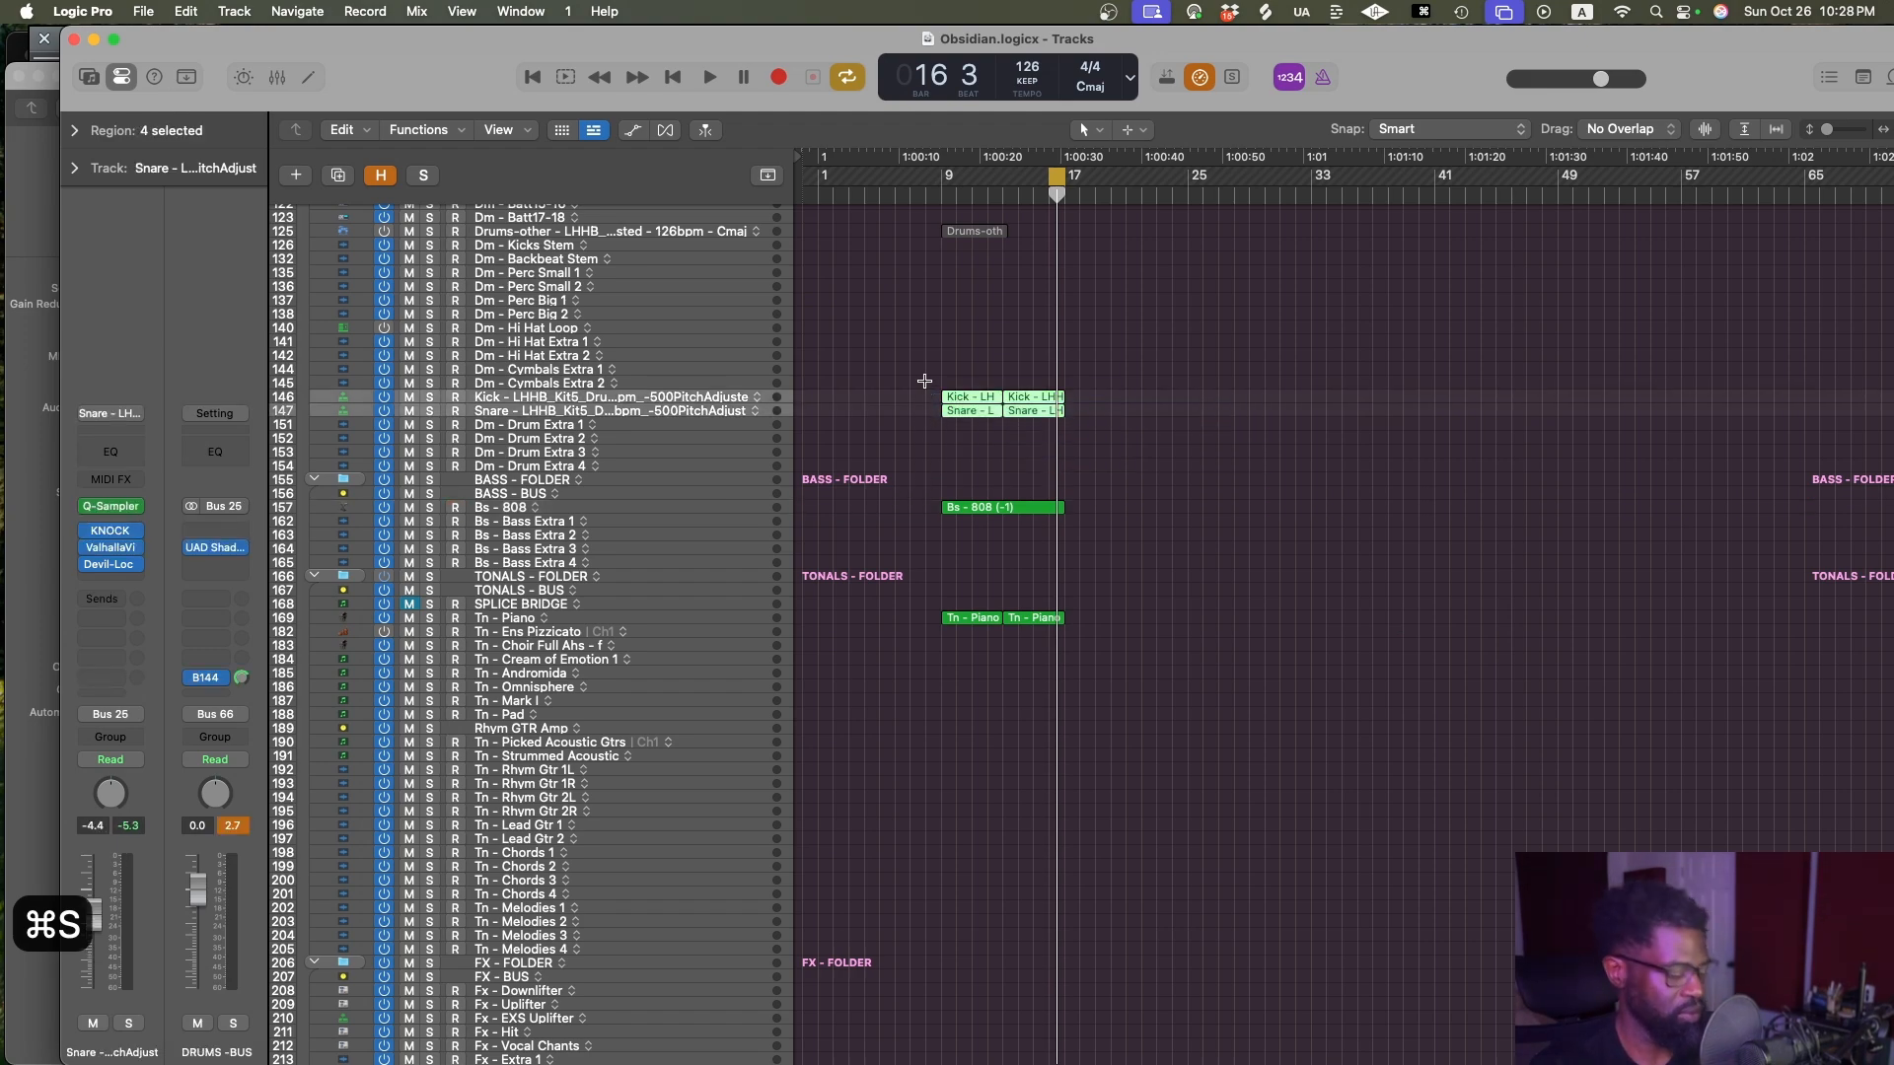
key("super+u")
key("ctrl+alt+Down")
key("ctrl+alt+Down")
key("ctrl+alt+Down")
key("ctrl+alt+Down")
key("ctrl+alt+Down")
key("ctrl+alt+Down")
key("ctrl+alt+Down")
key("ctrl+alt+Down")
key("ctrl+alt+Down")
key("ctrl+alt+Down")
key("ctrl+alt+Down")
key("ctrl+alt+Down")
key("ctrl+alt+Down")
key("ctrl+alt+Down")
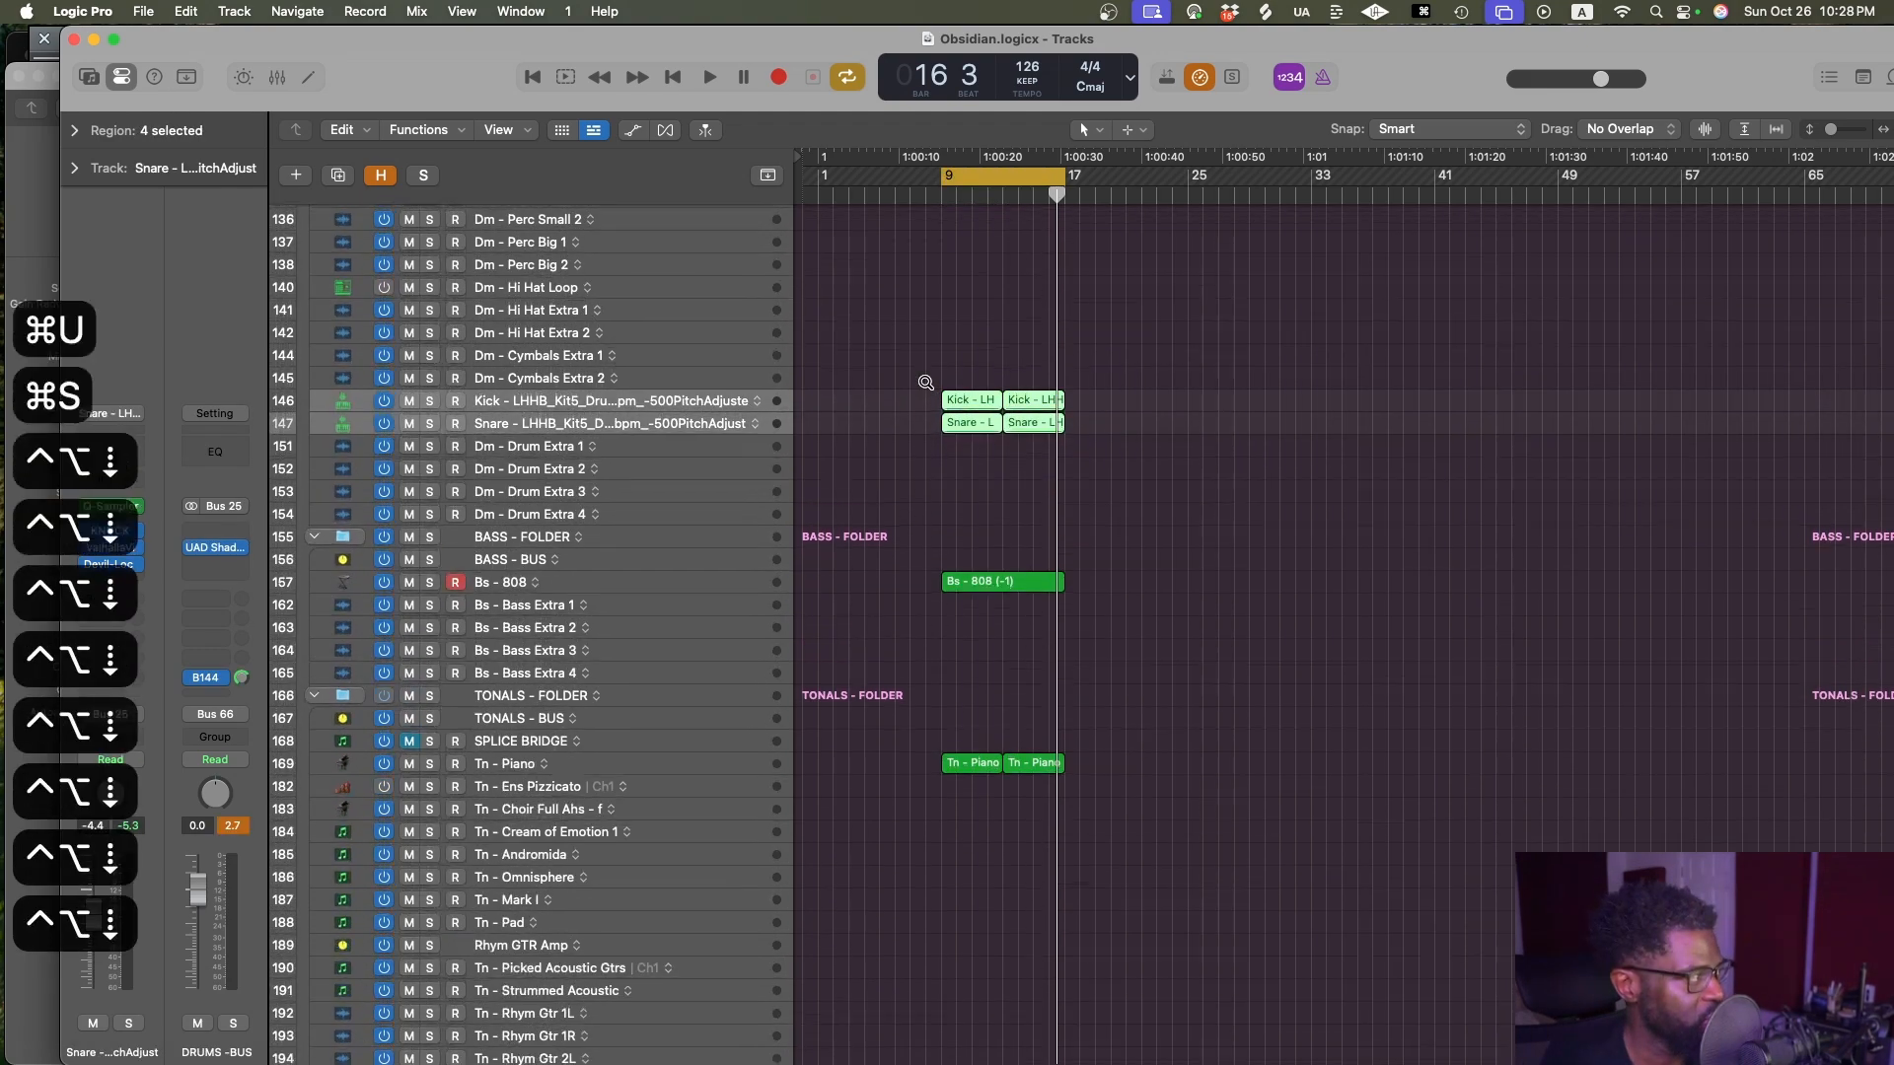
key("super+s")
left_click(1187, 858)
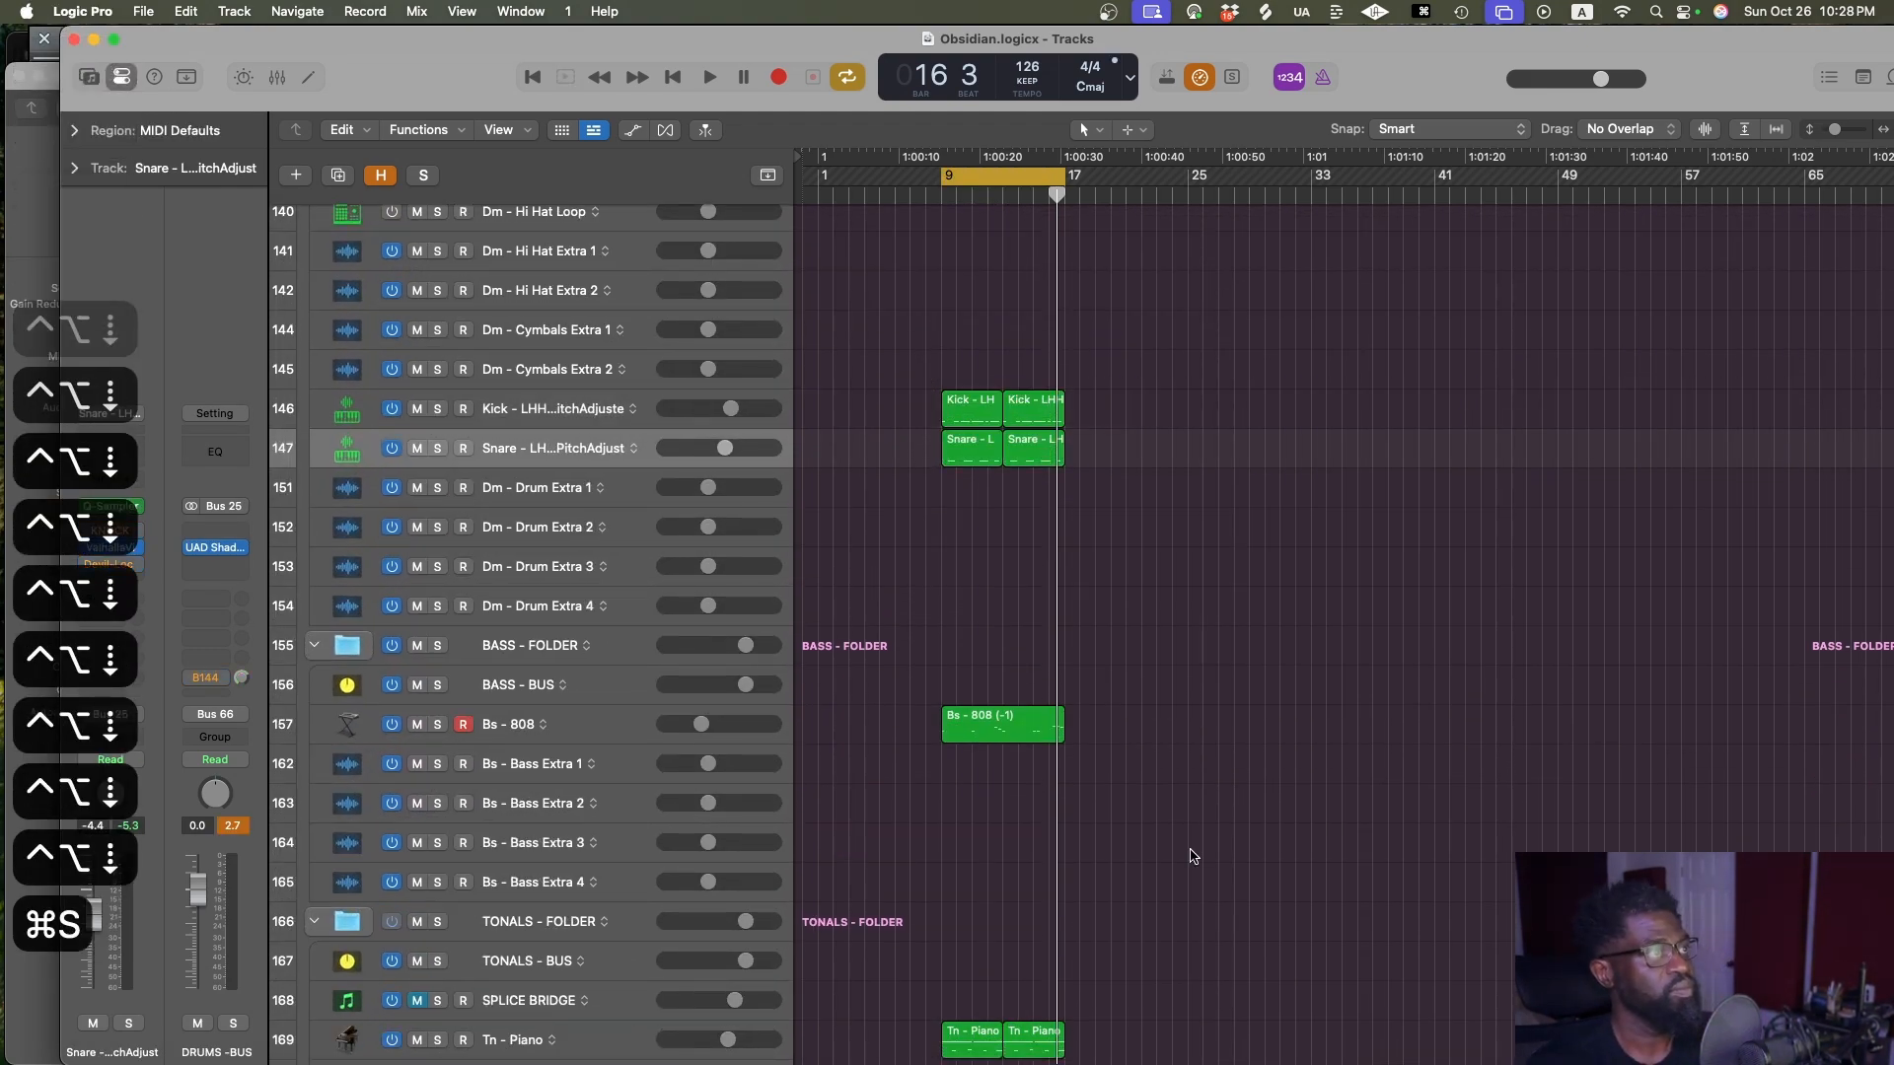
Turn off Low Latency Mode, save the project and select the Bs - 808 track while playing the loop from bar 9
key("space")
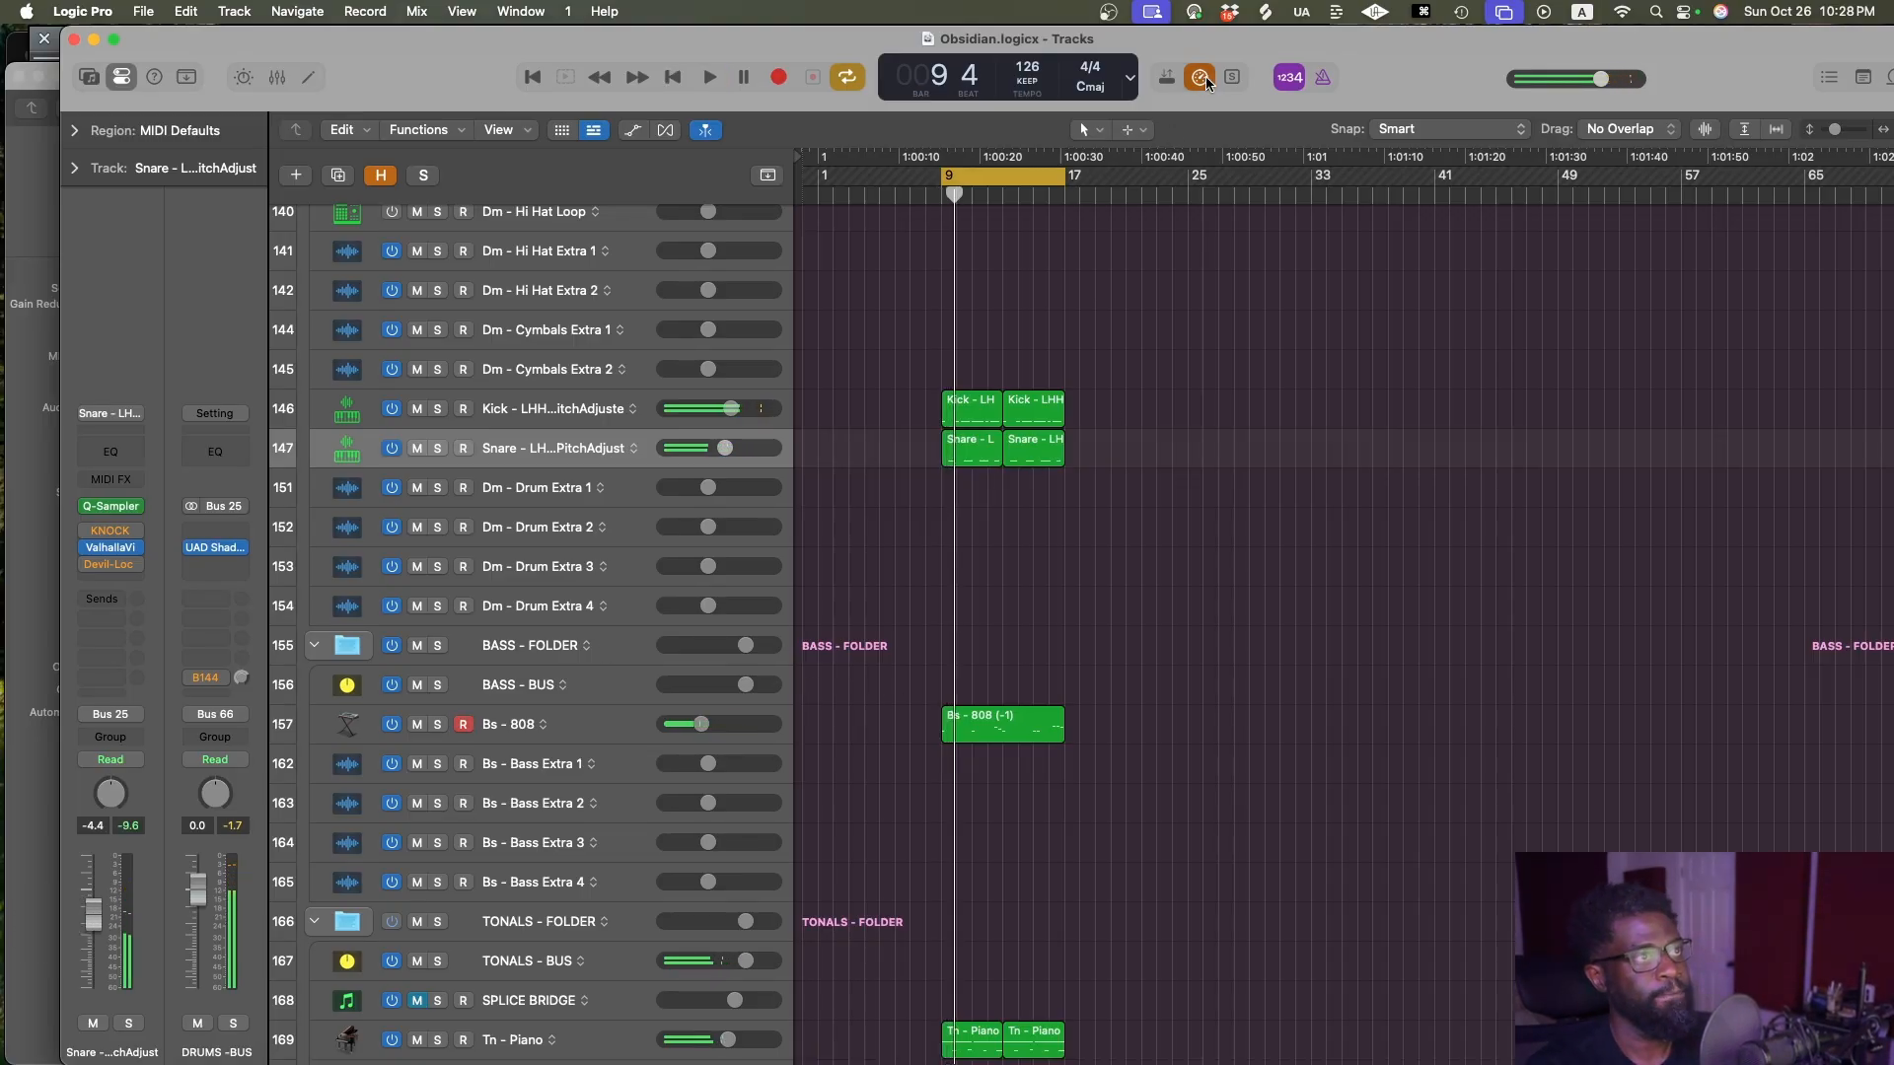
key("super+s")
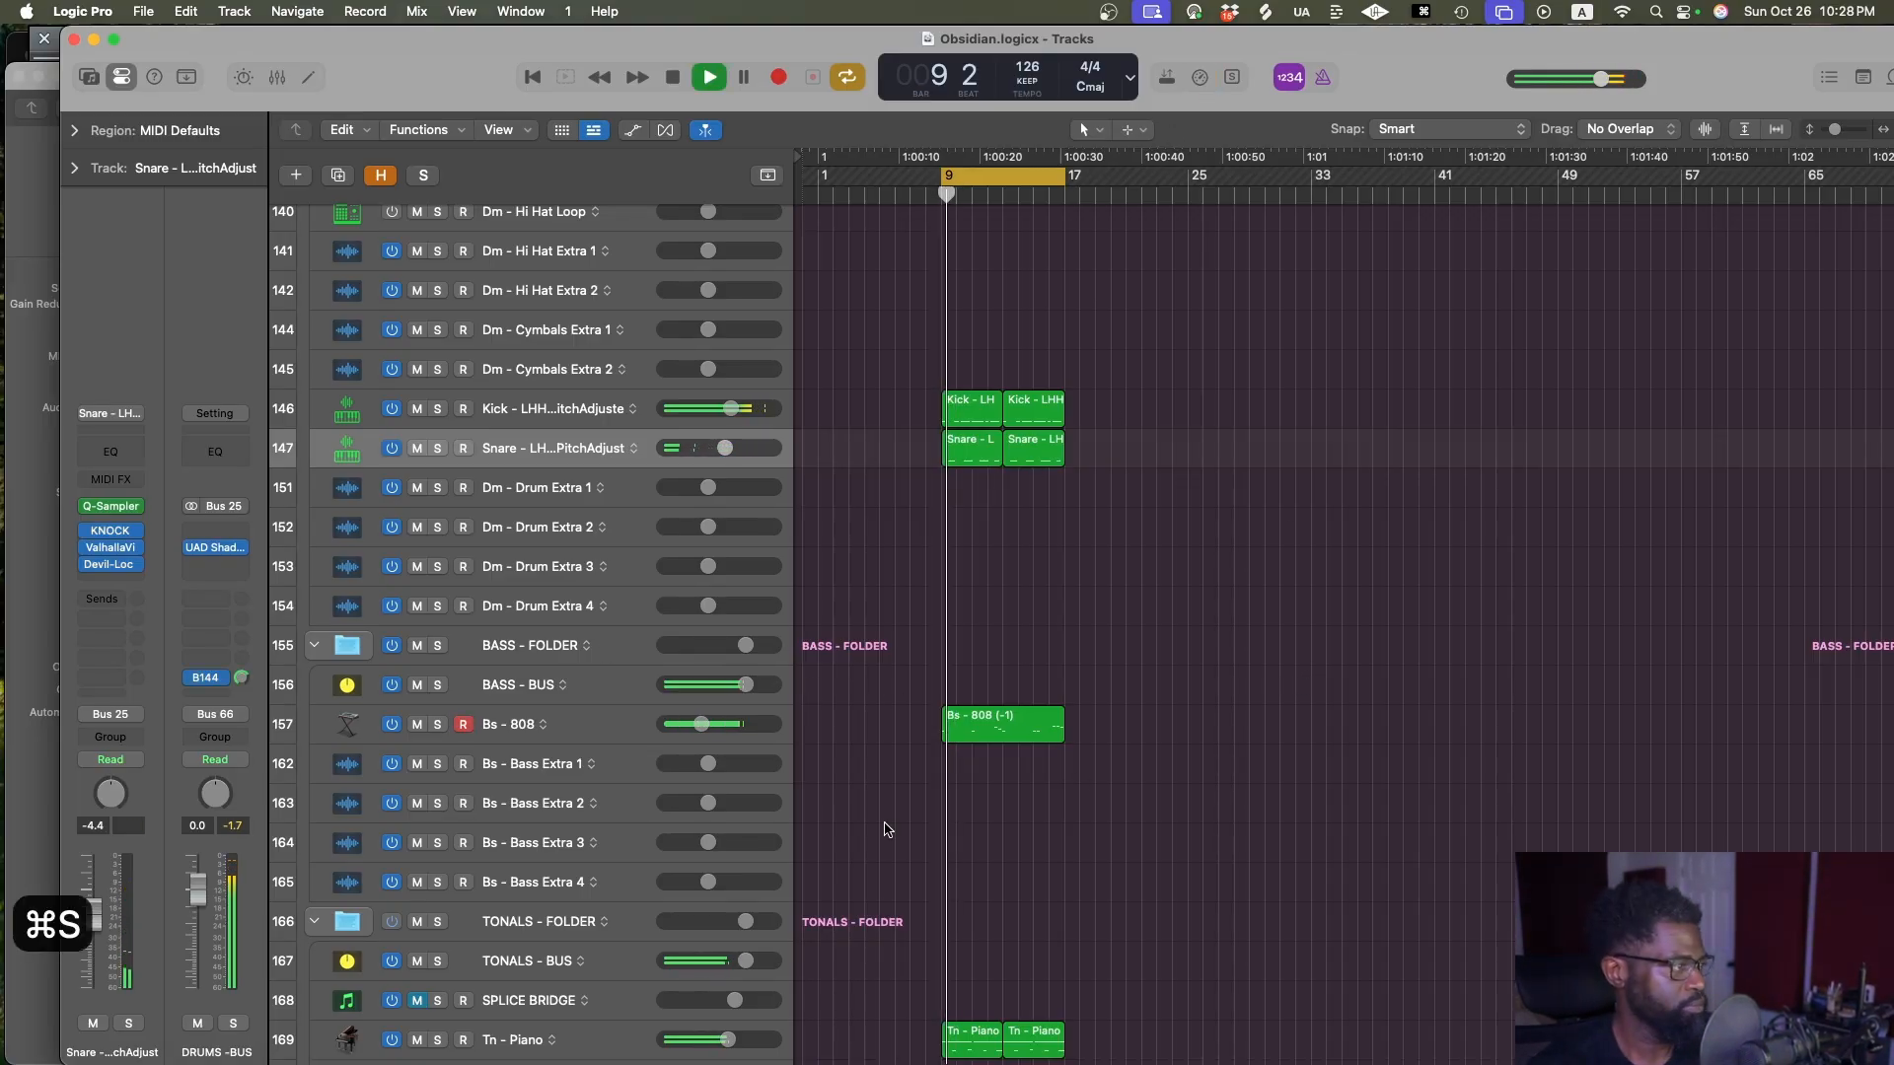
left_click(587, 726)
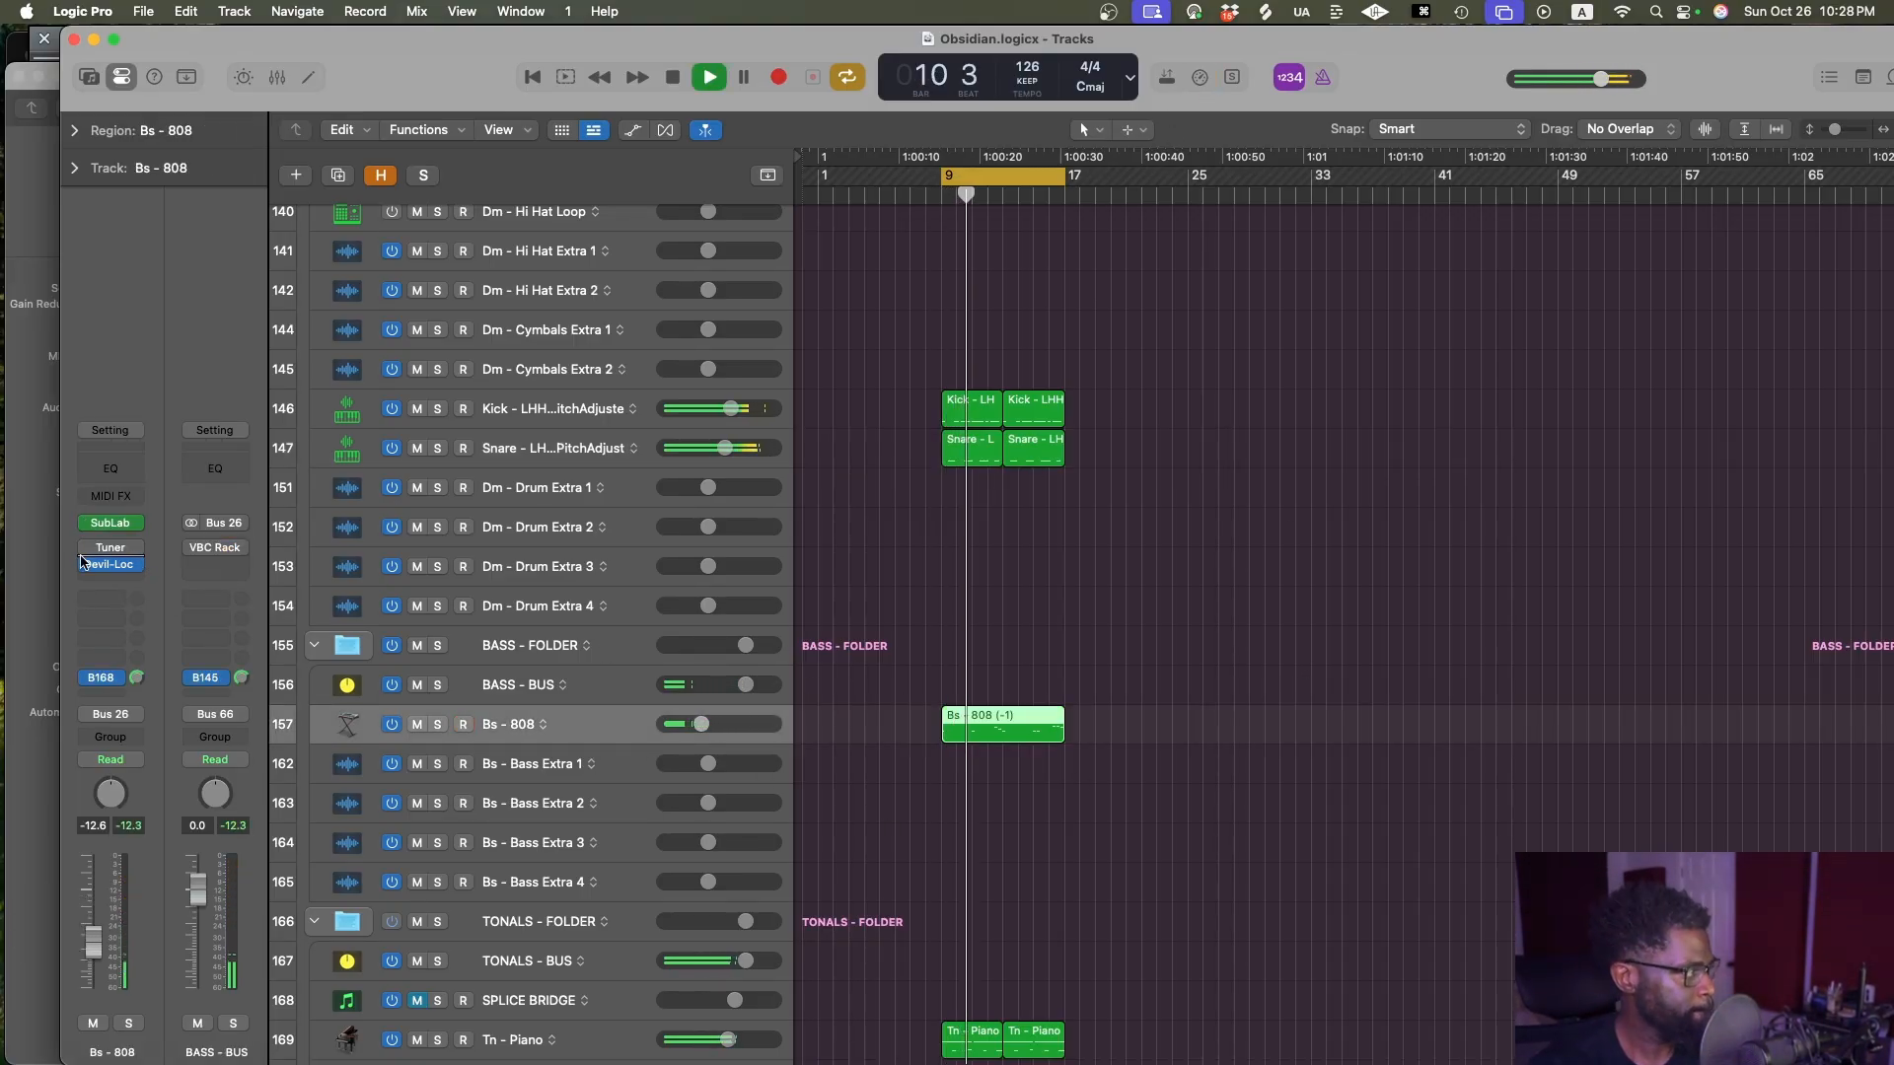
Insert Soundtoys Decapitator above the Tuner on the Bs - 808 channel and open its settings
left_click(132, 550)
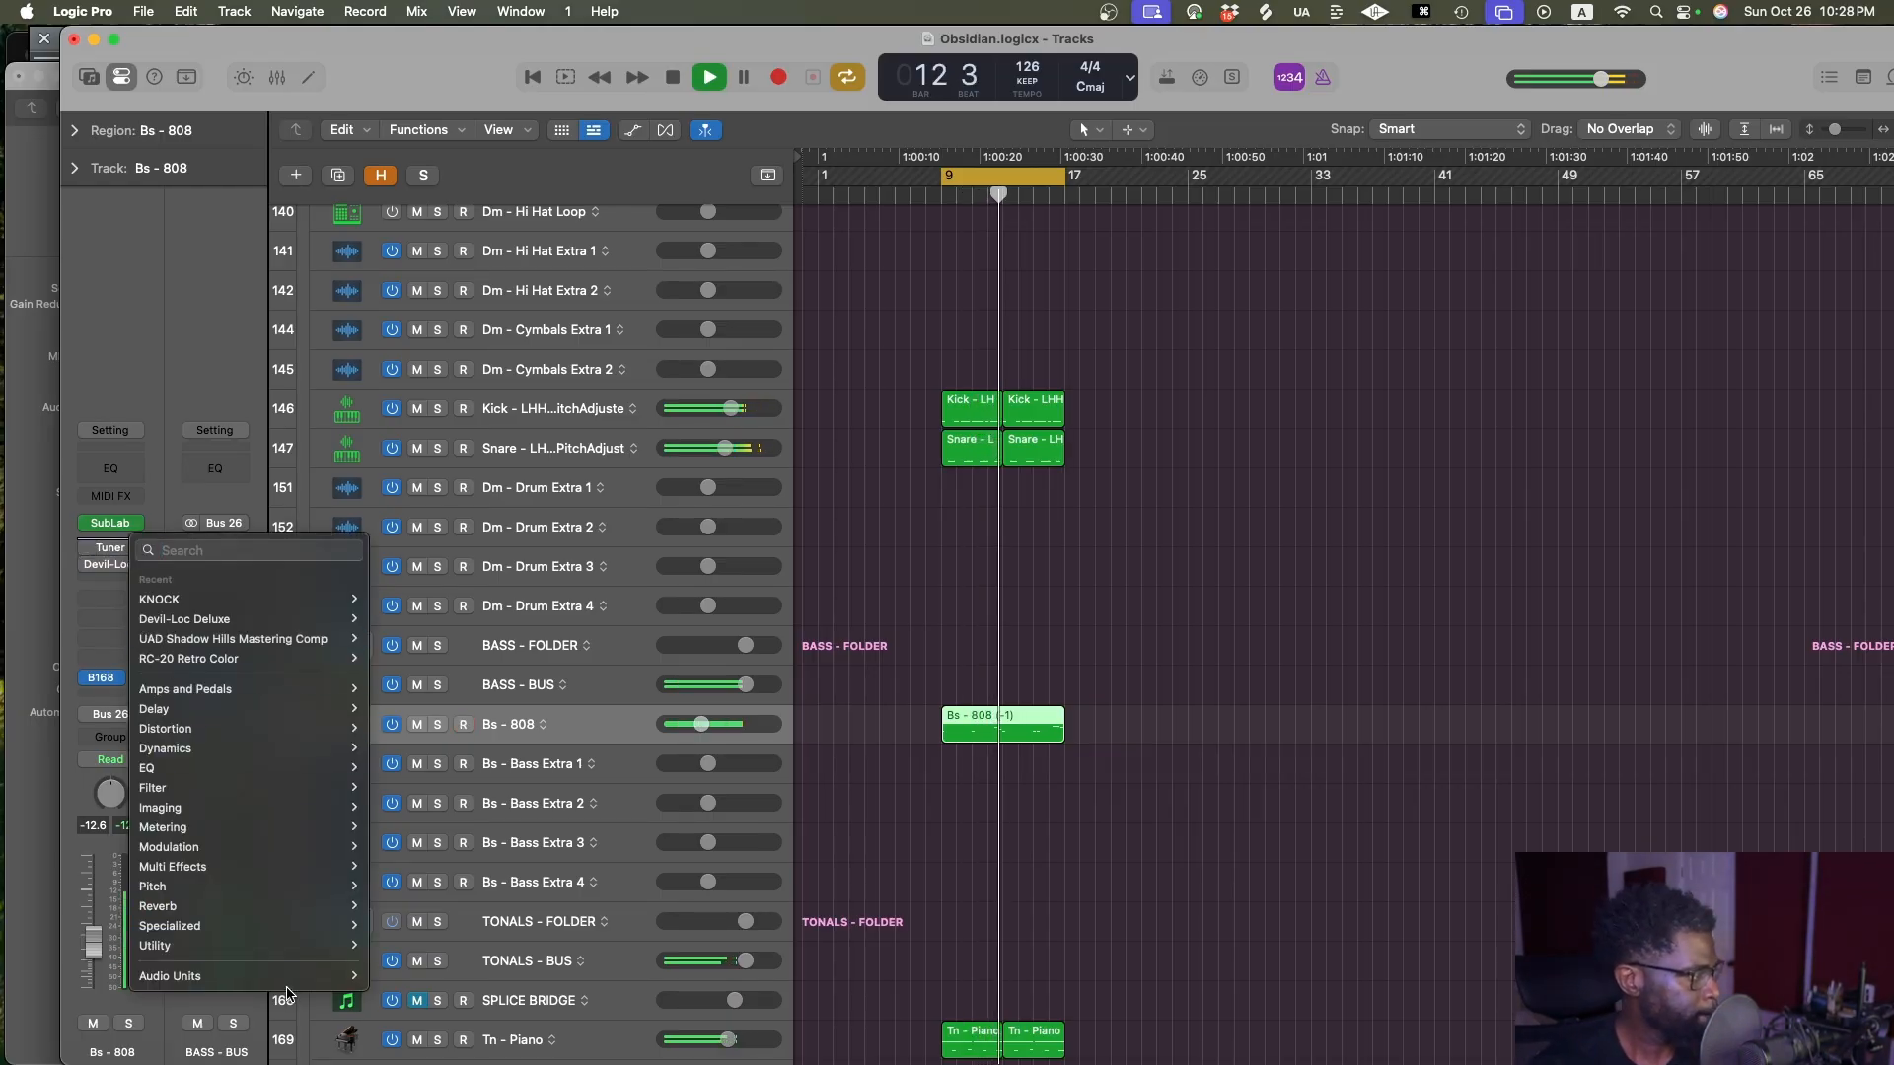
mouse_move(227, 975)
mouse_move(439, 925)
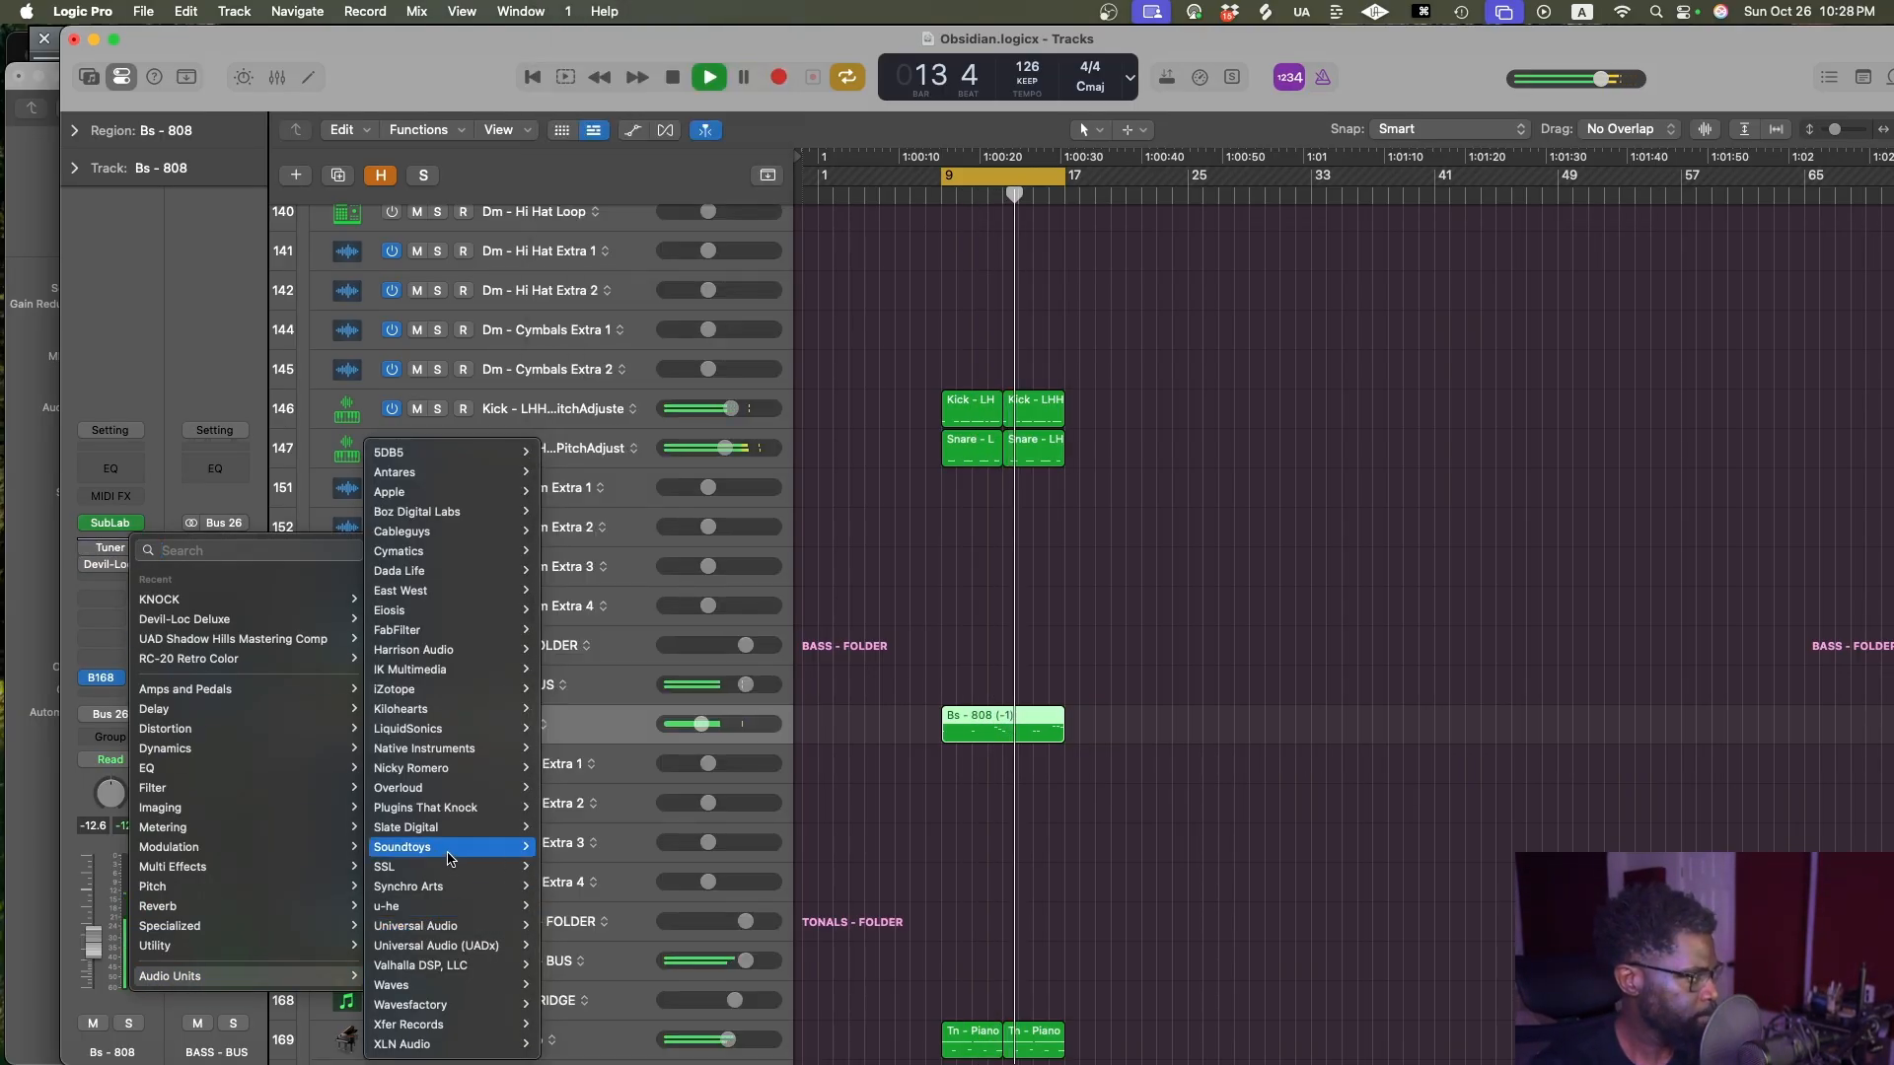
mouse_move(453, 846)
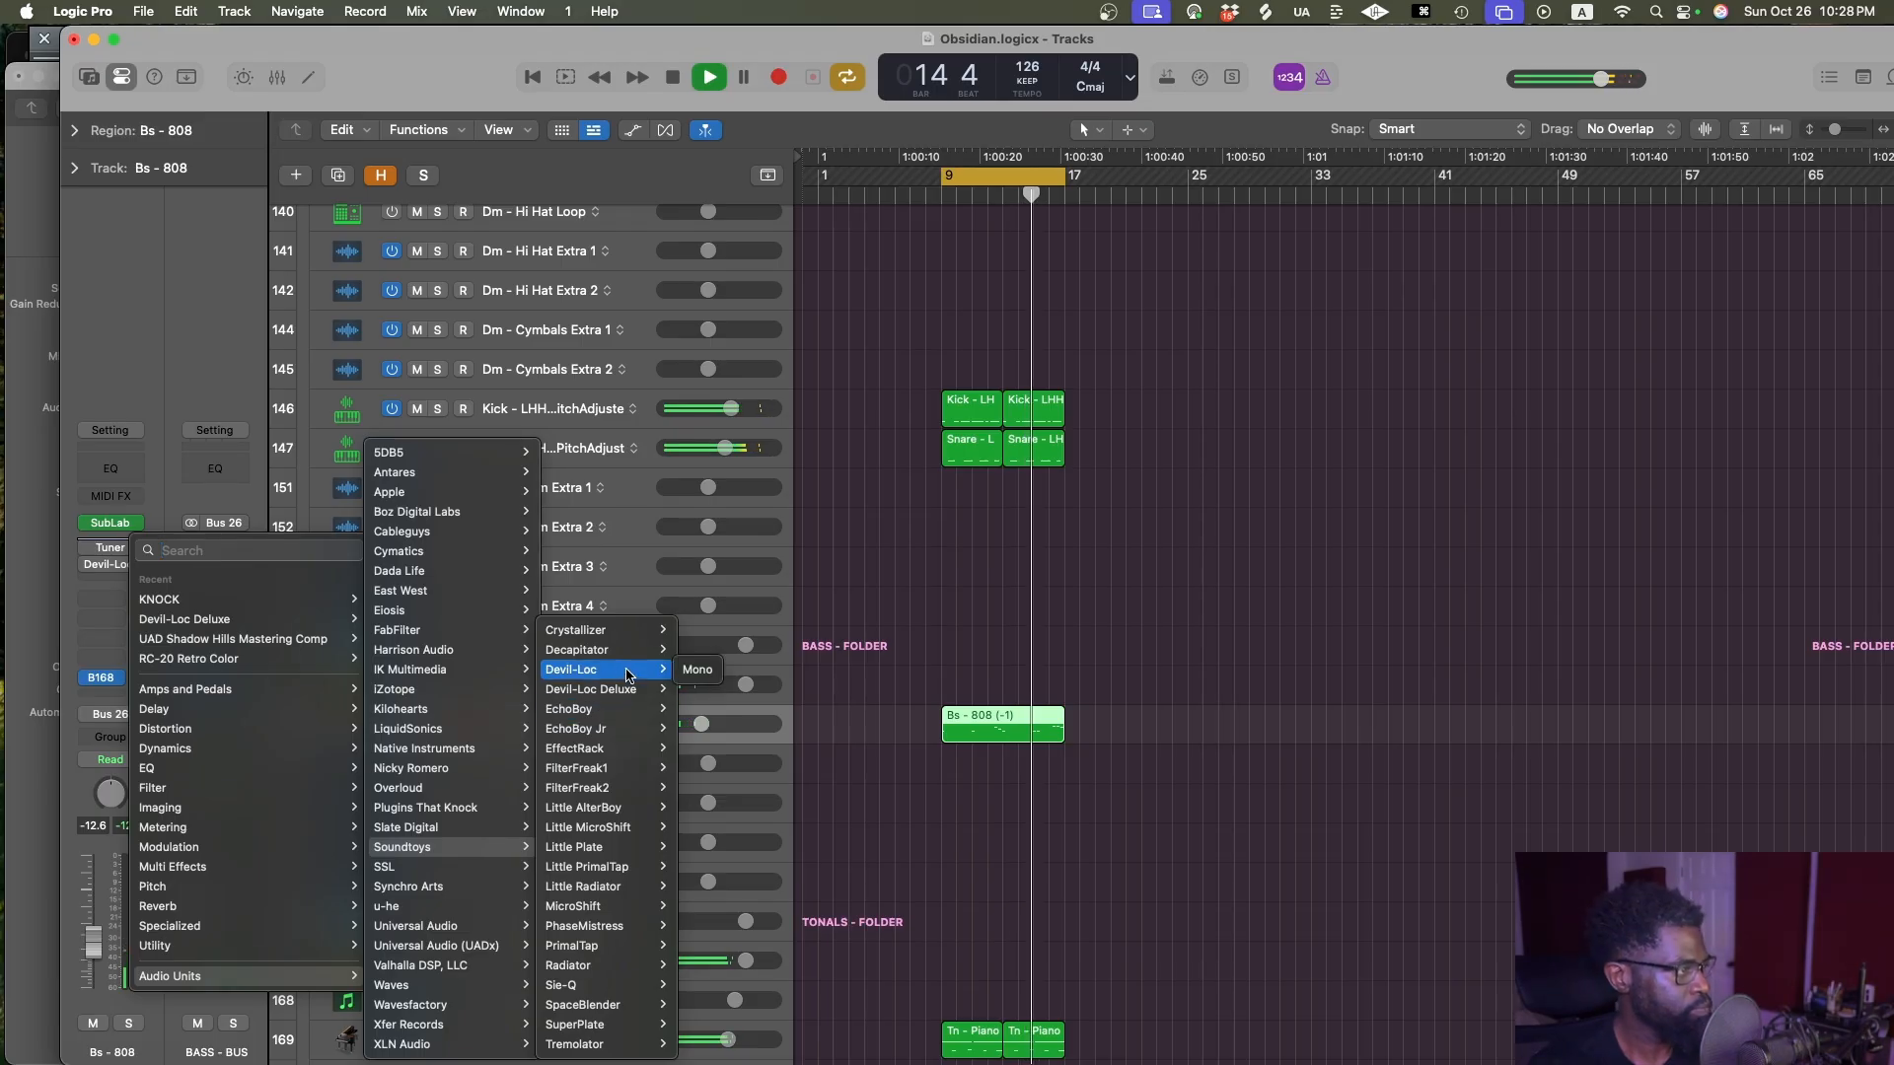
left_click(702, 653)
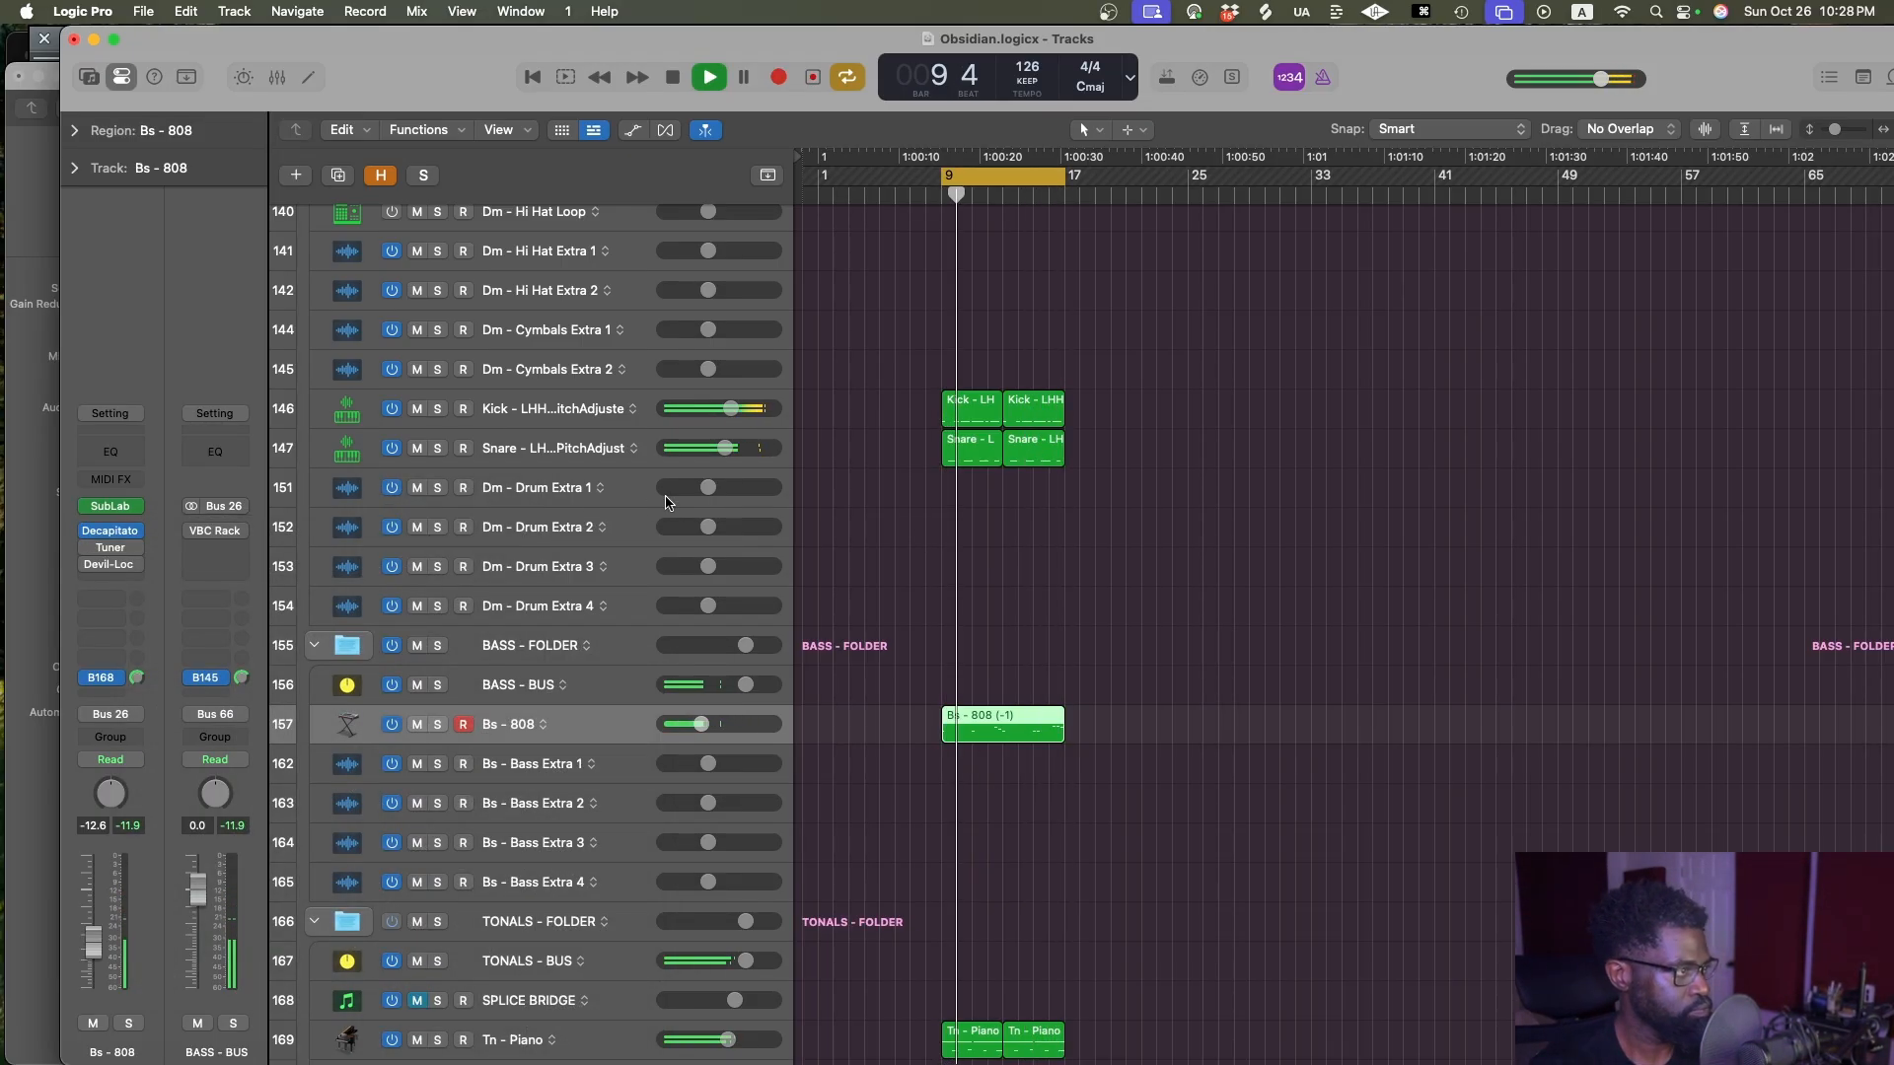
left_click(109, 531)
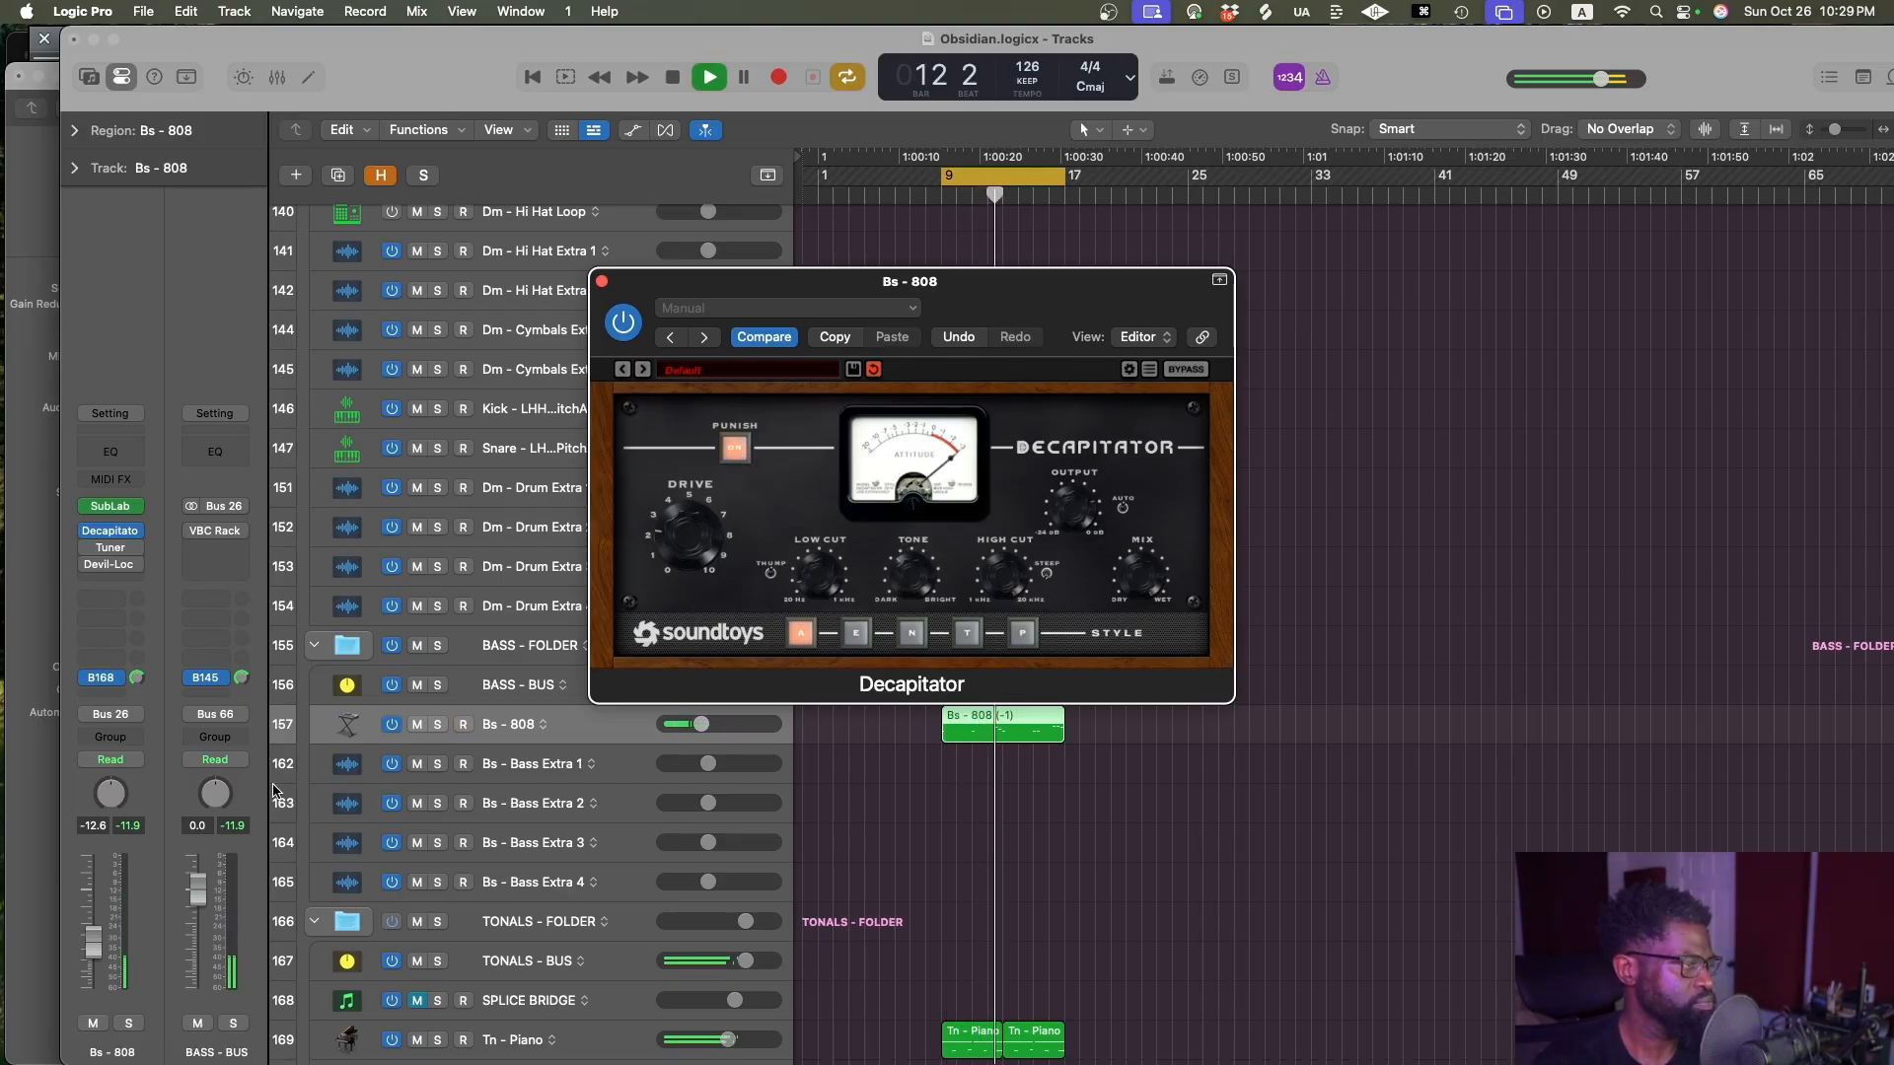
Raise the Bs - 808 volume to -3.5 dB, switch off Punish in Decapitator and save the project
left_click(97, 931, "alt")
left_click_drag(99, 917, 103, 936)
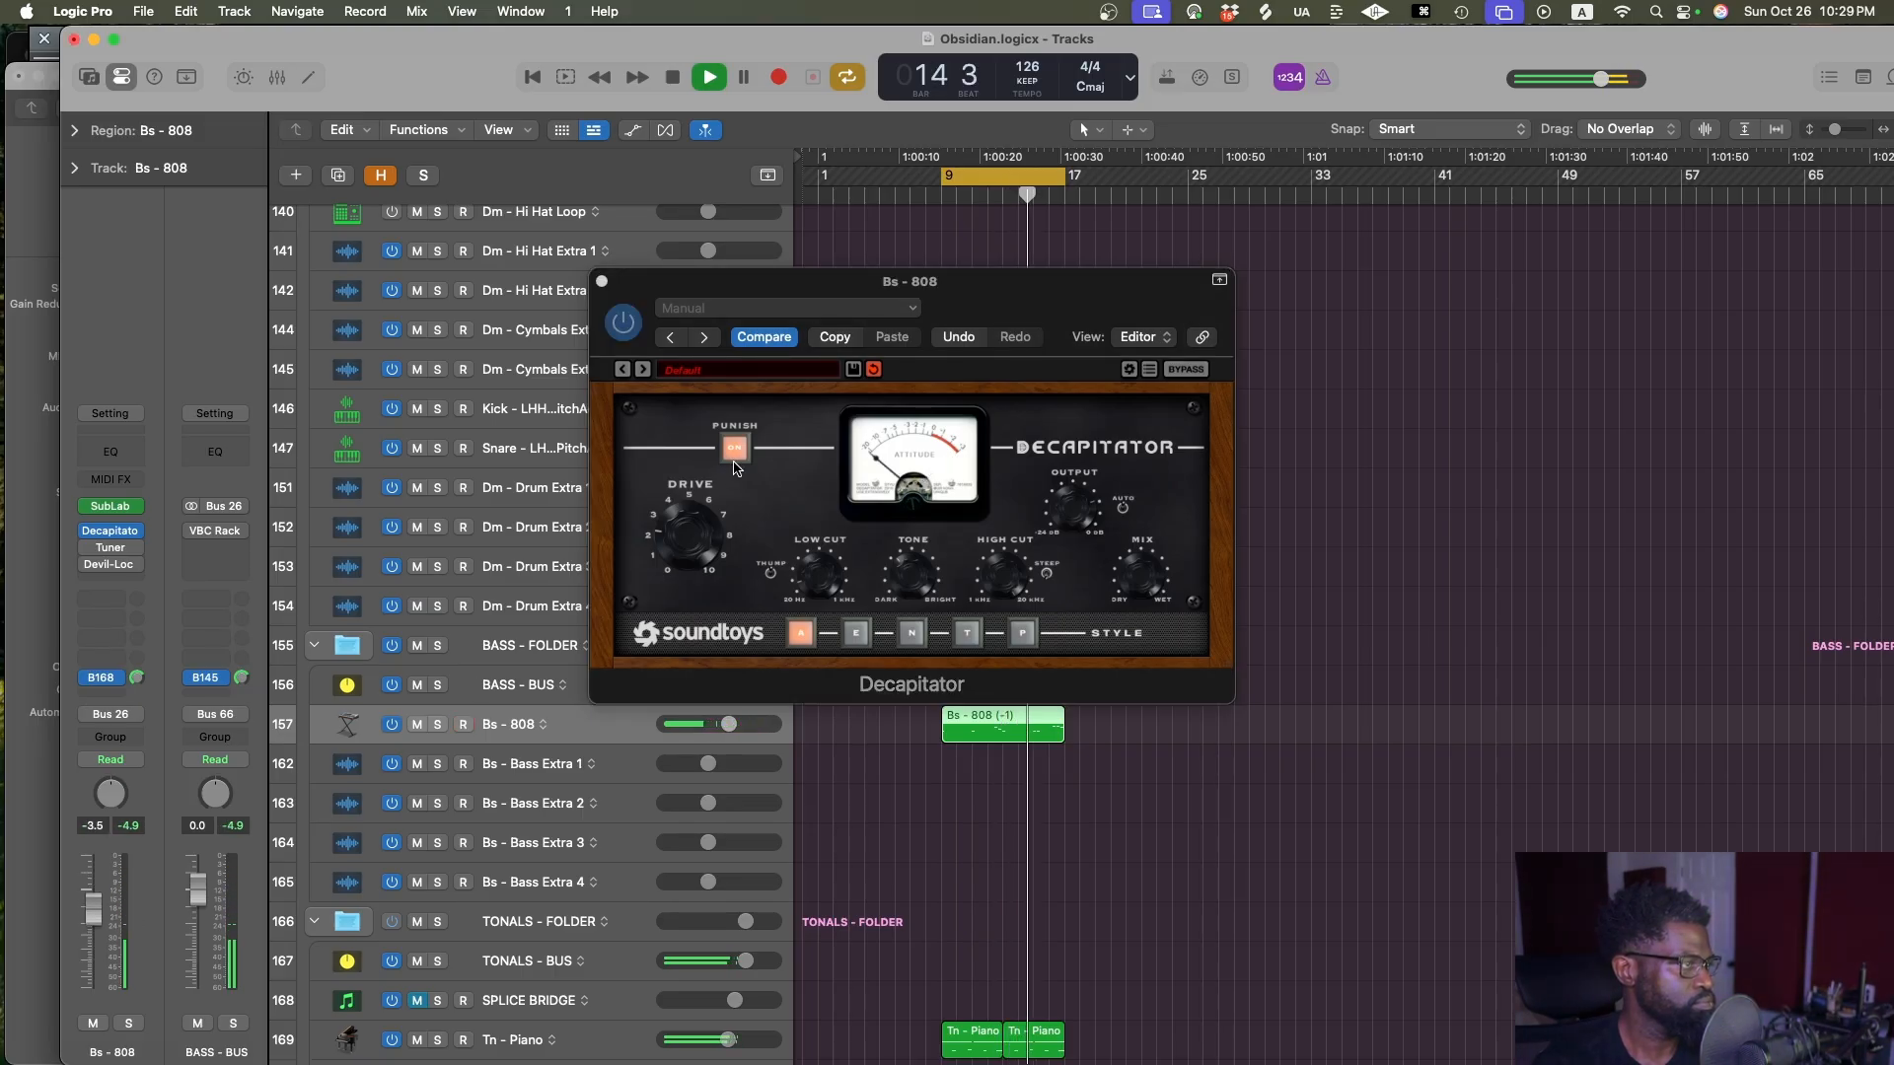
left_click(734, 460)
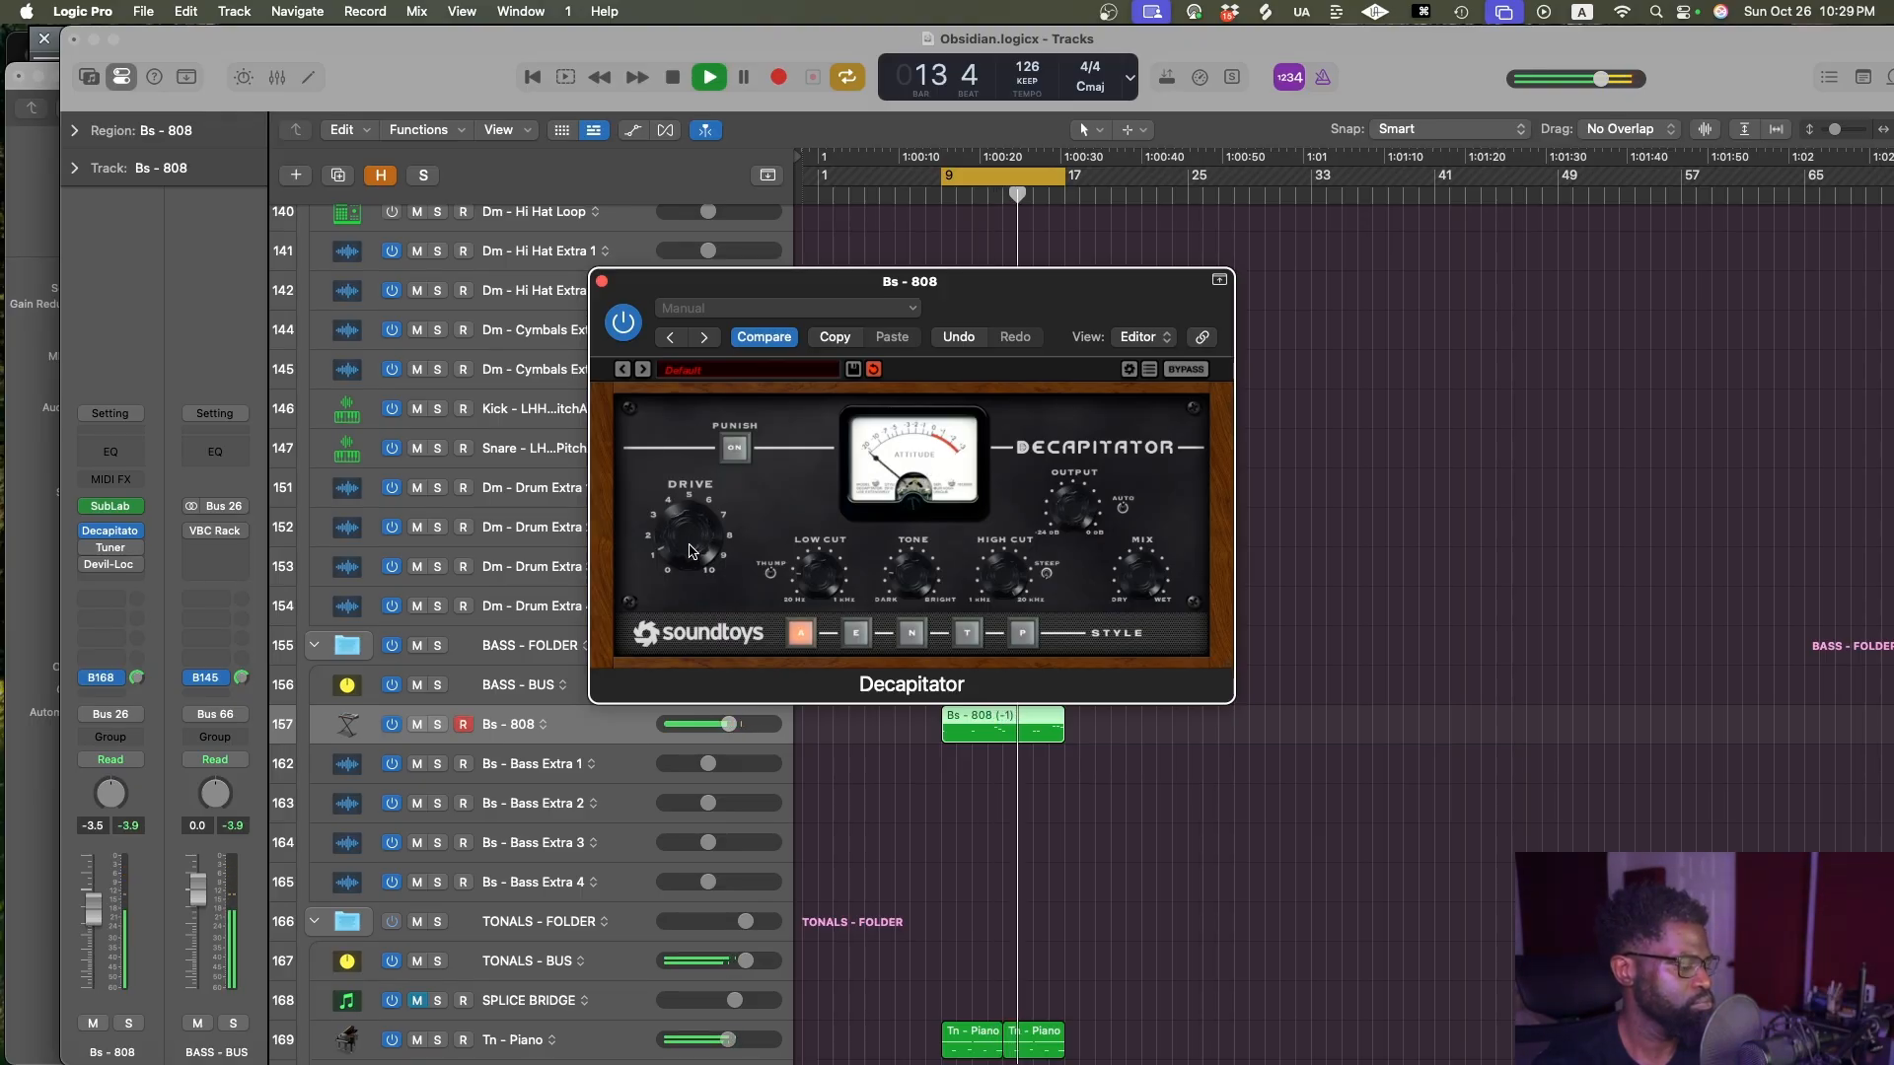
key("super+s")
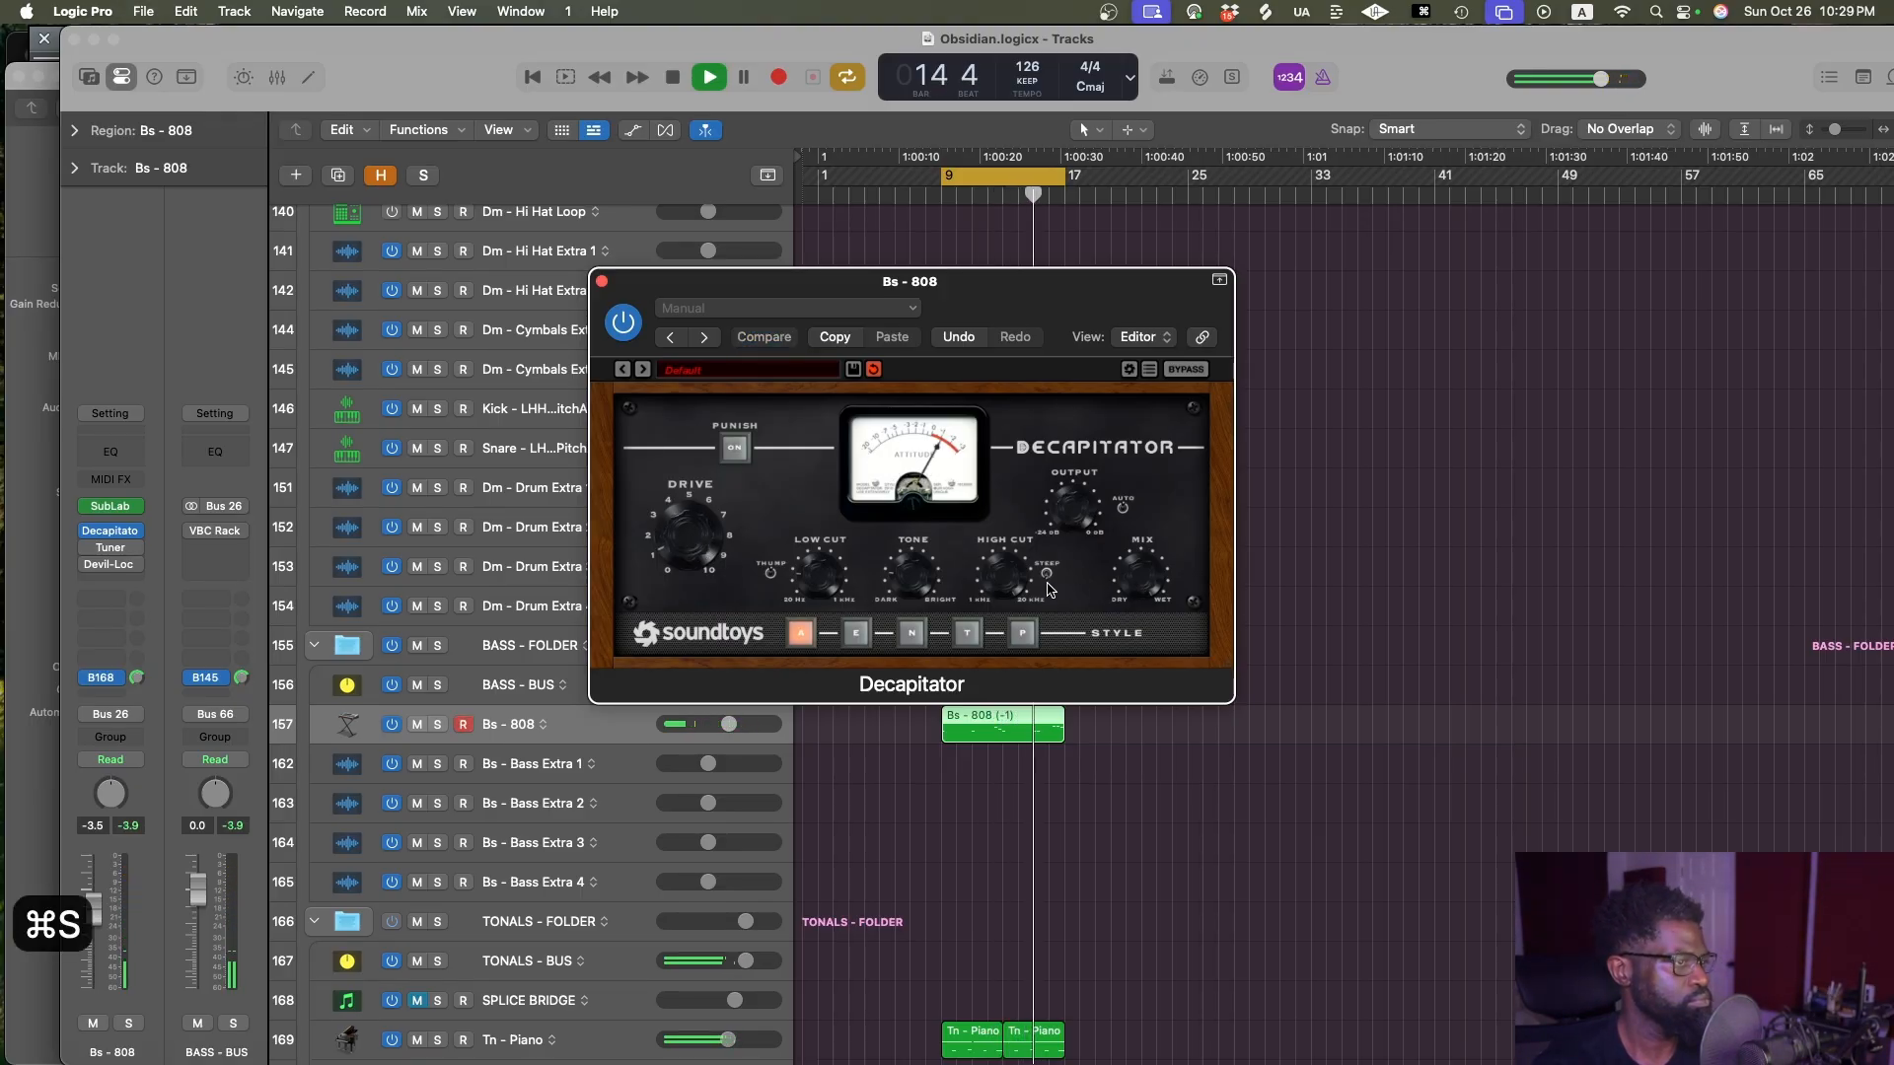
Adjust Decapitator's Drive on the 808, lower the Bs - 808 volume to -4.0 dB and save the project
left_click_drag(694, 549, 695, 552)
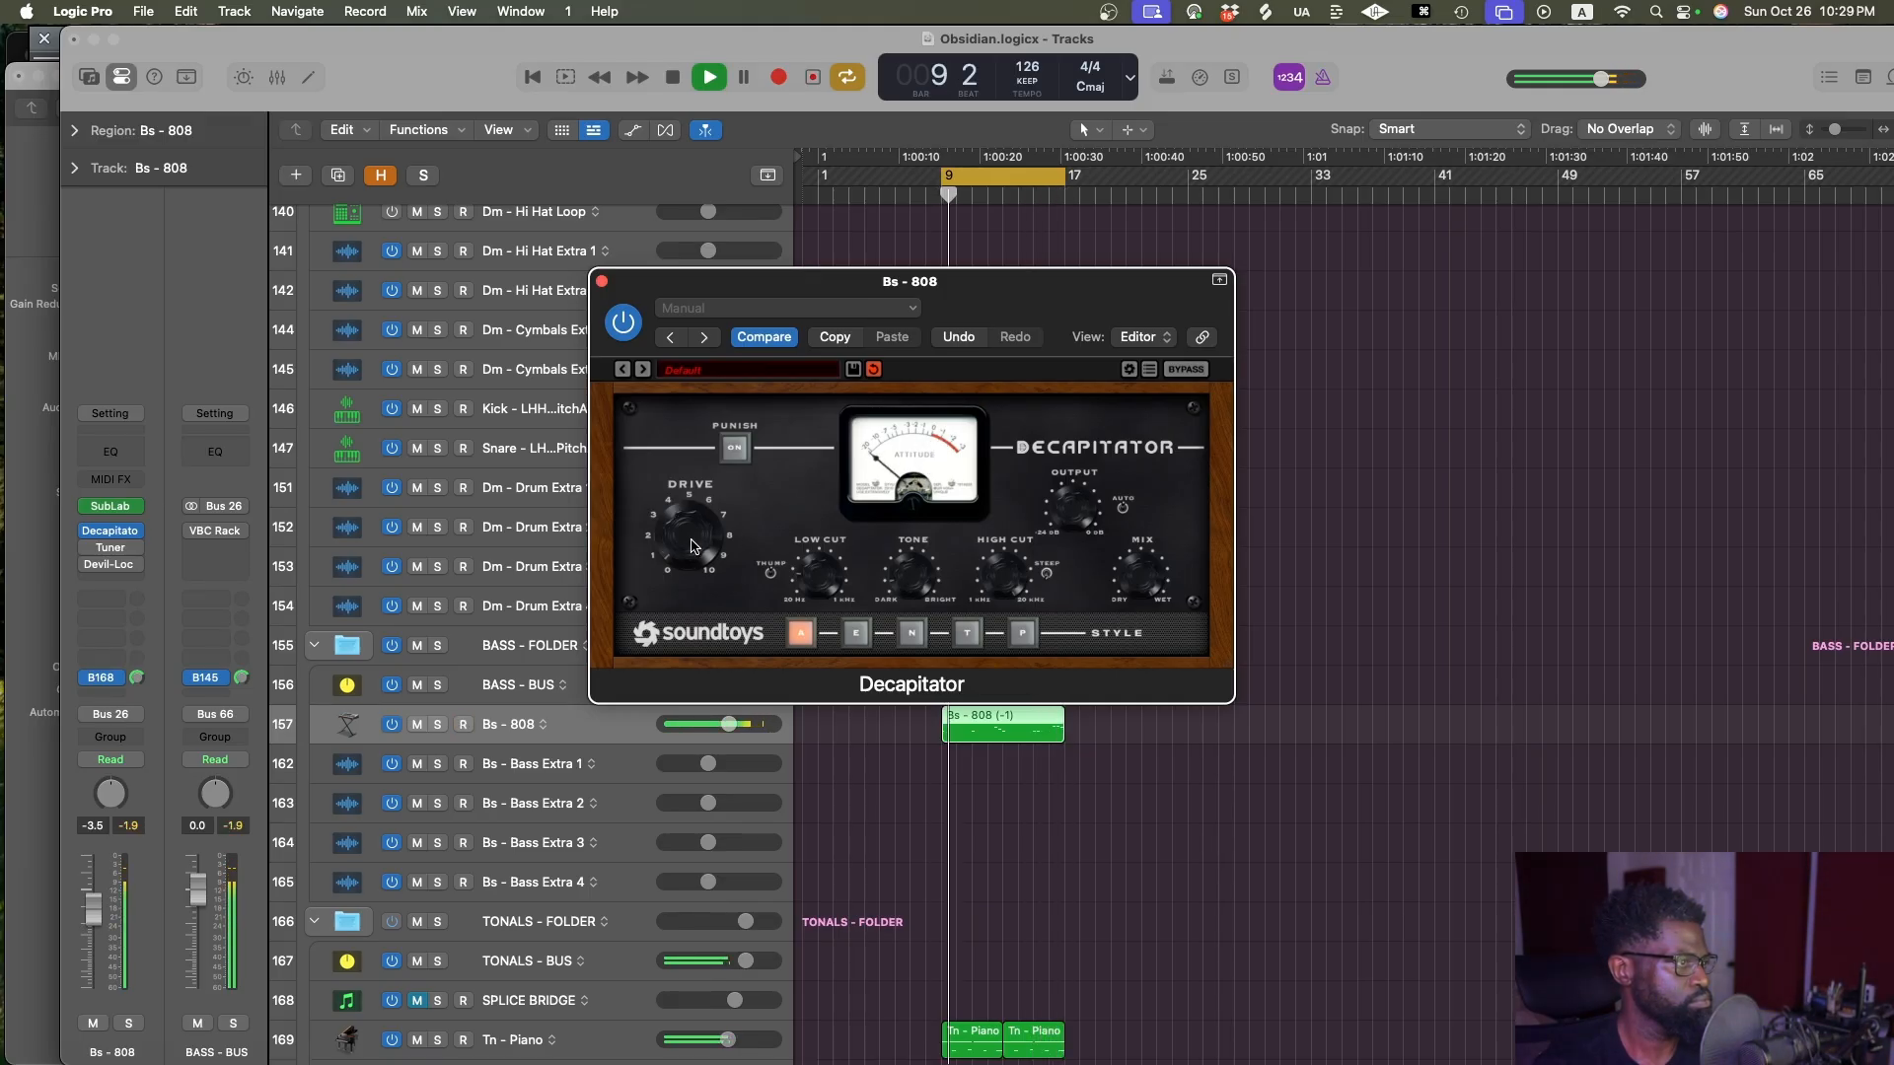
left_click_drag(104, 903, 104, 912)
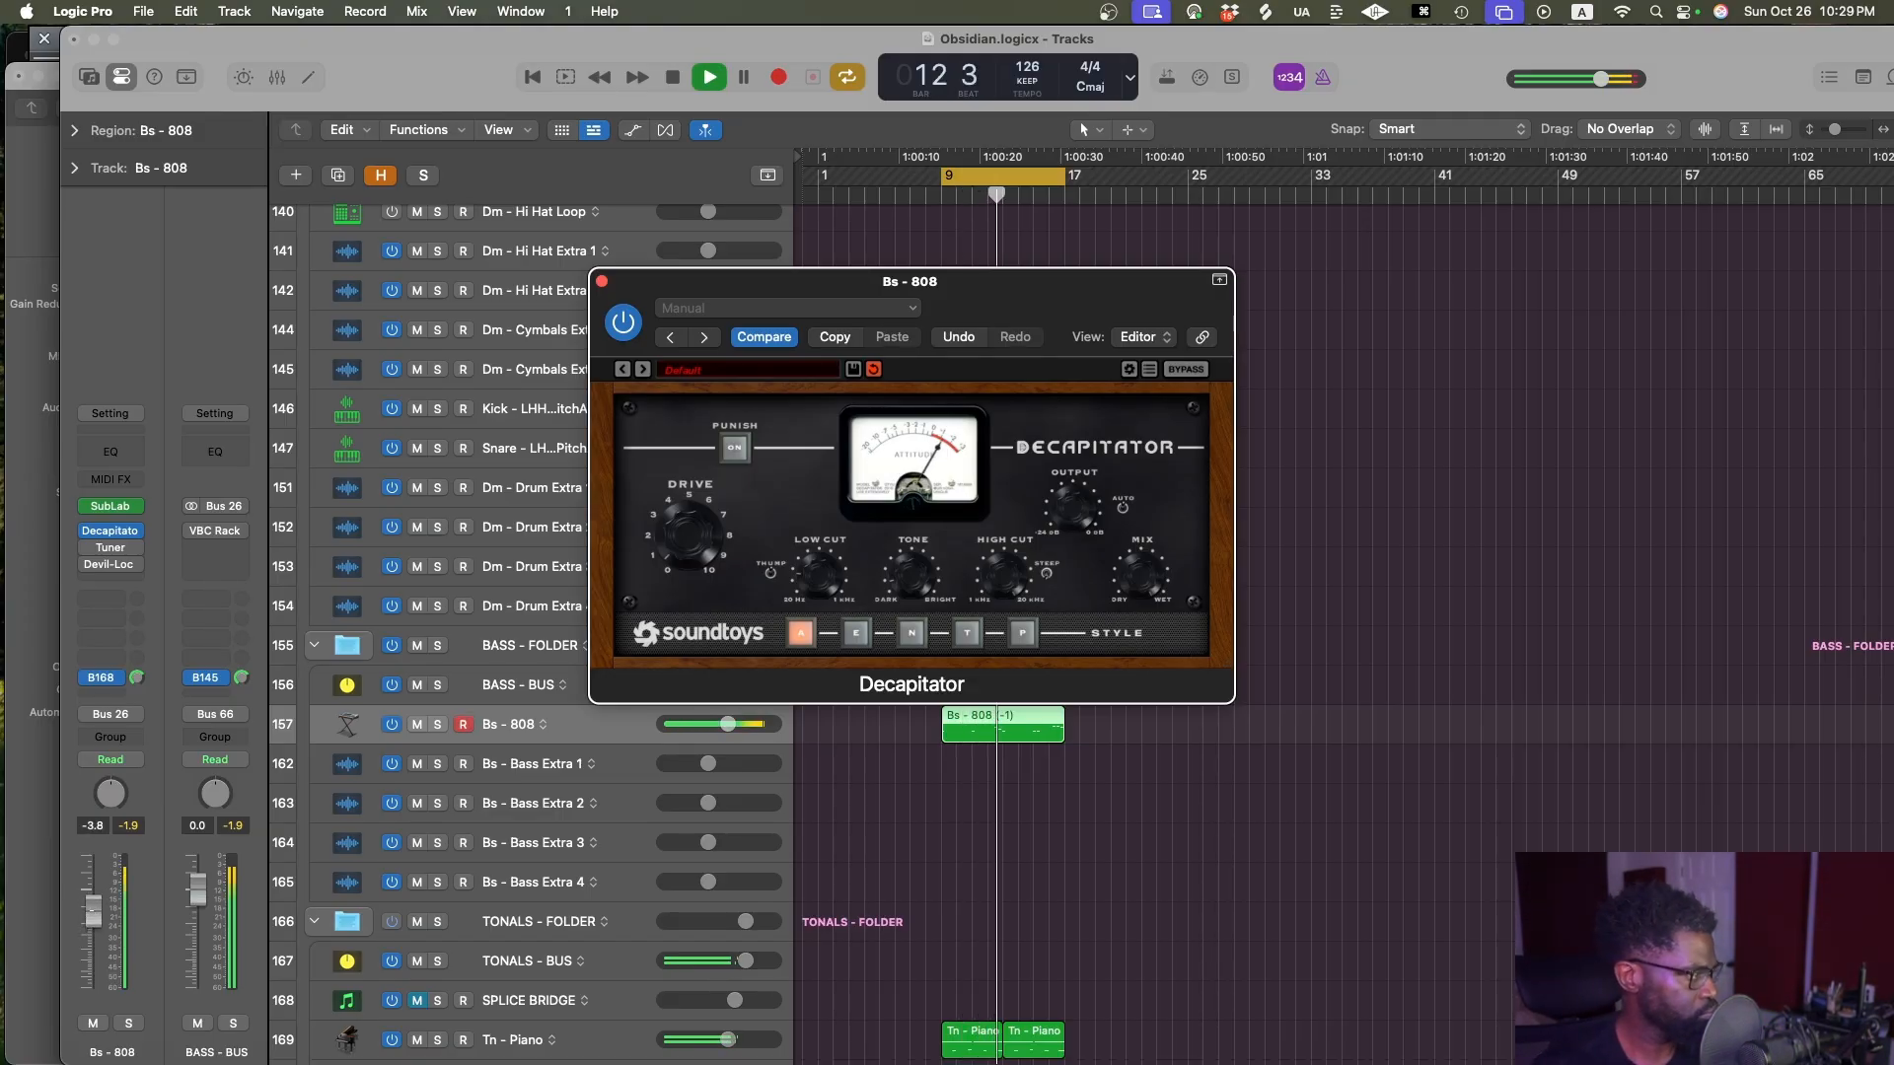
left_click(535, 721)
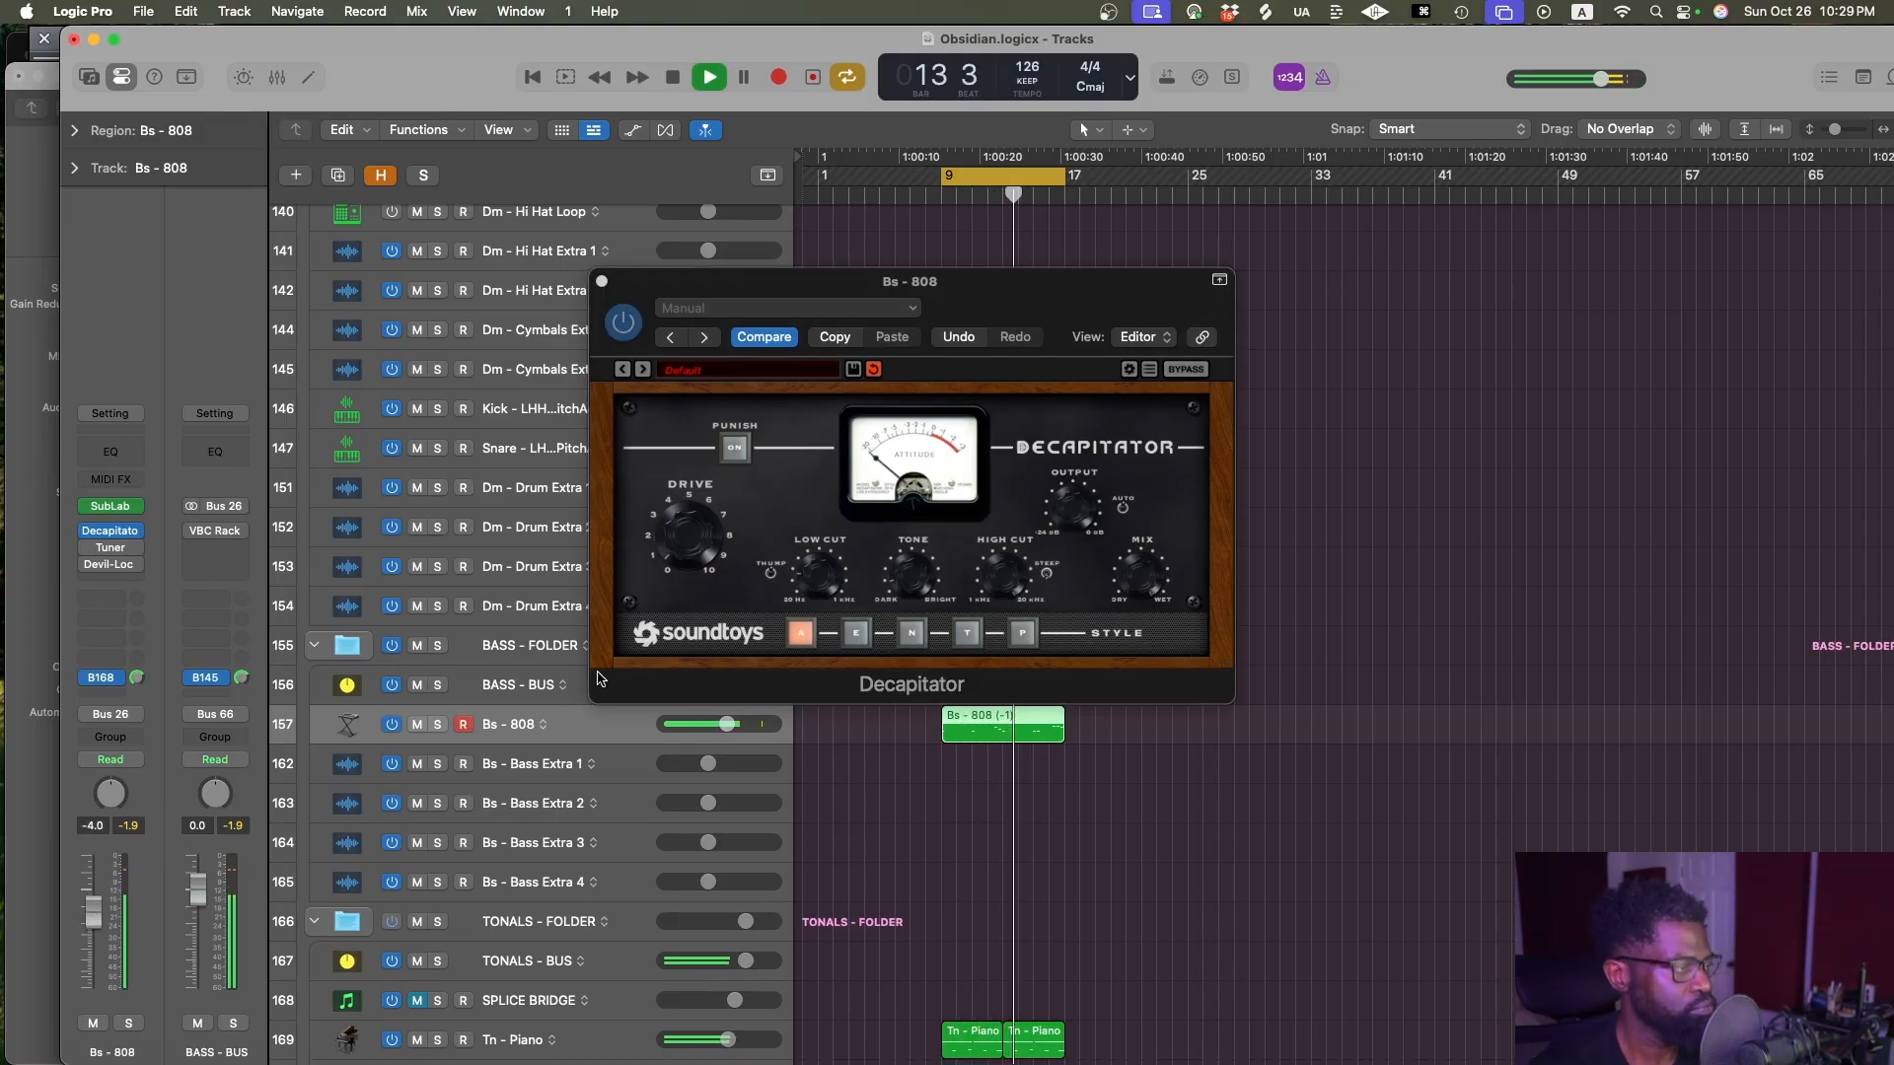
key("super+s")
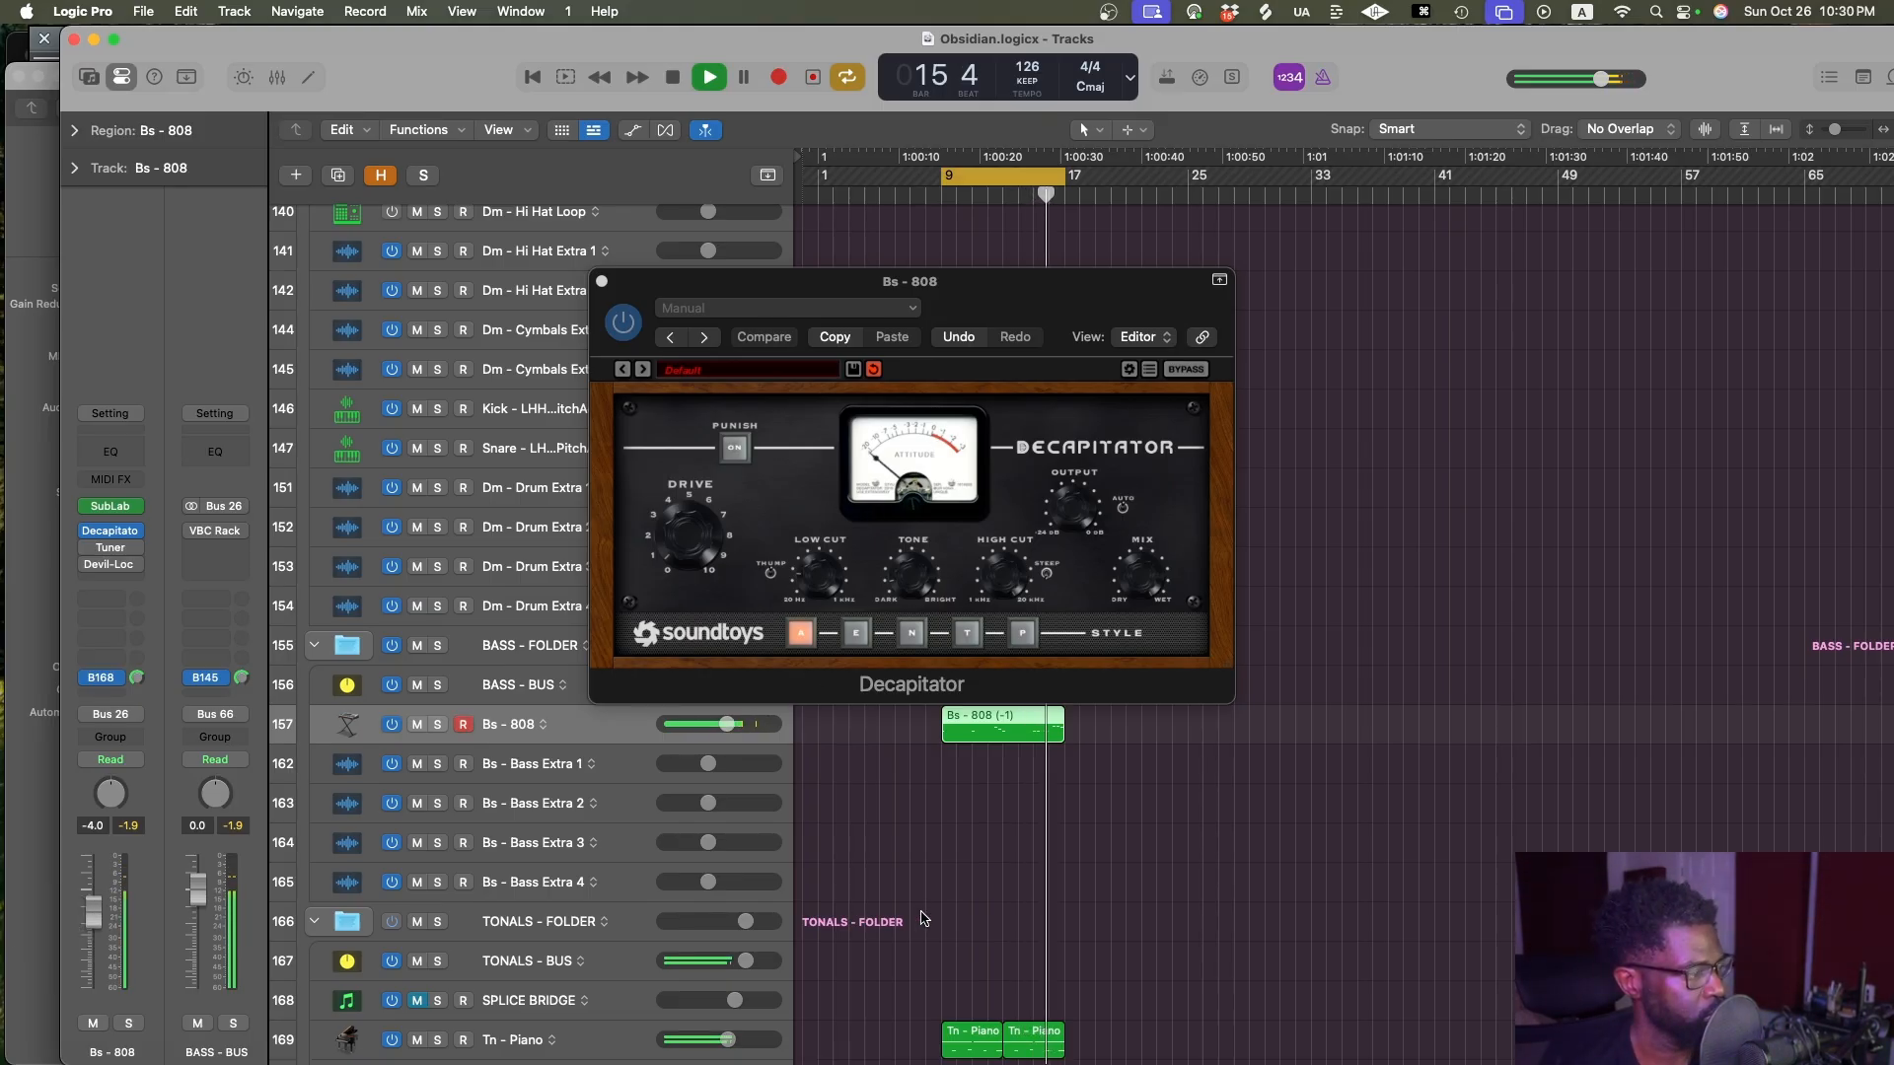
Select the Tn - Piano track, save, and insert a stereo UAD MXR Flanger-Doubler between its RC-20 Retro Color and Compressor
scroll(921, 919, "down", 2)
left_click(582, 966)
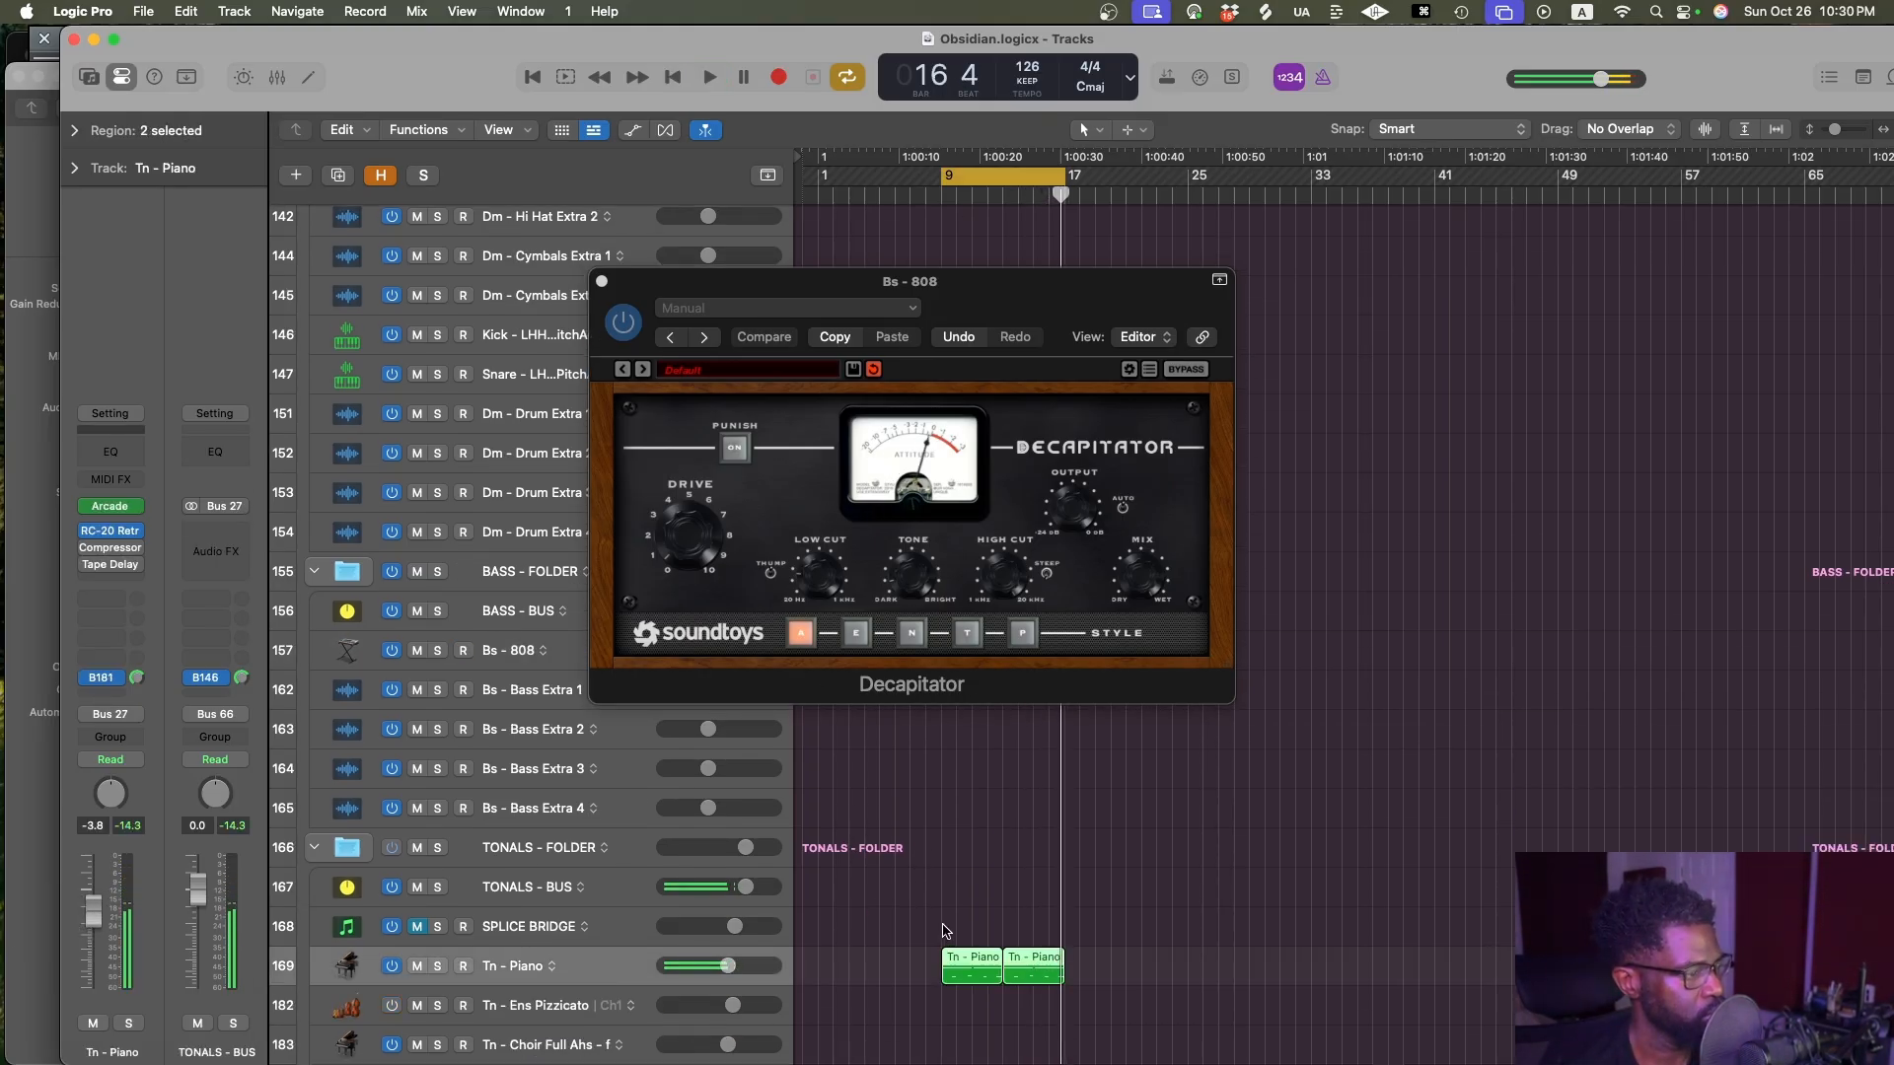
key("super+s")
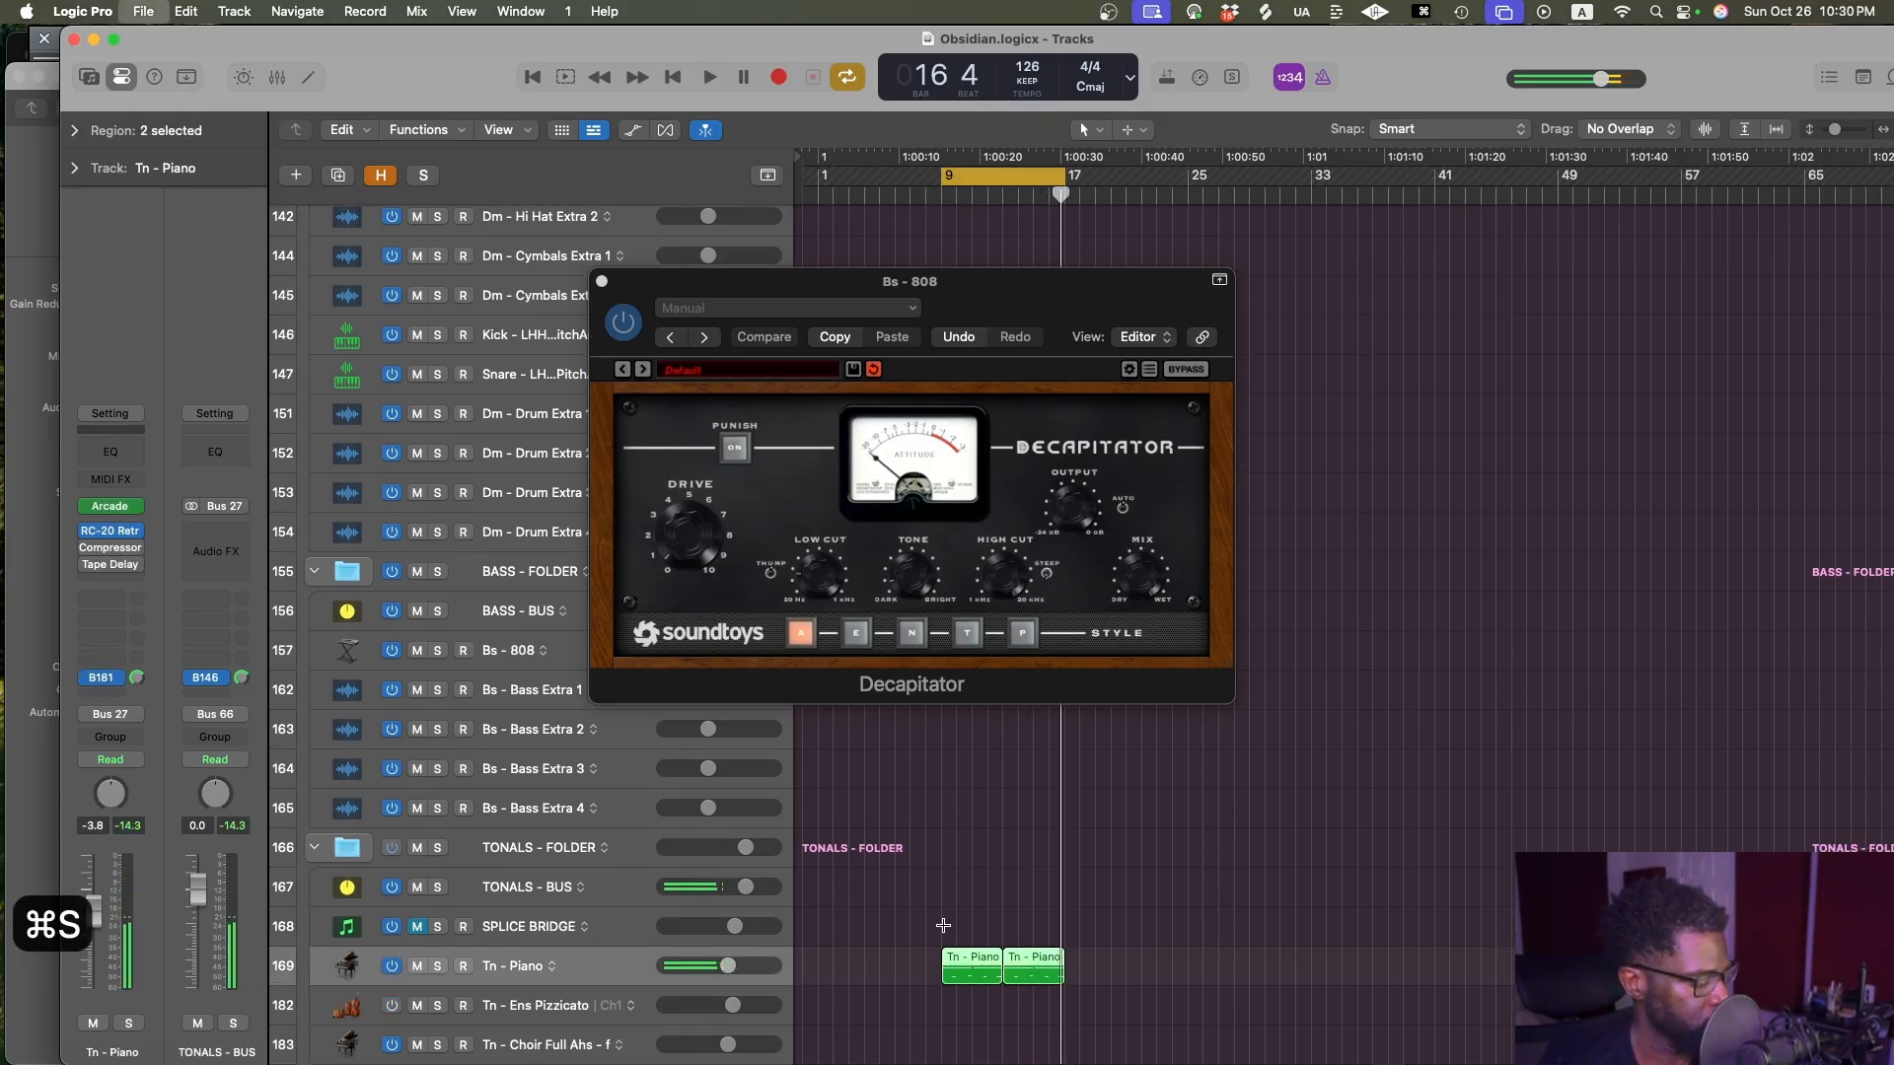
left_click(128, 548)
mouse_move(209, 950)
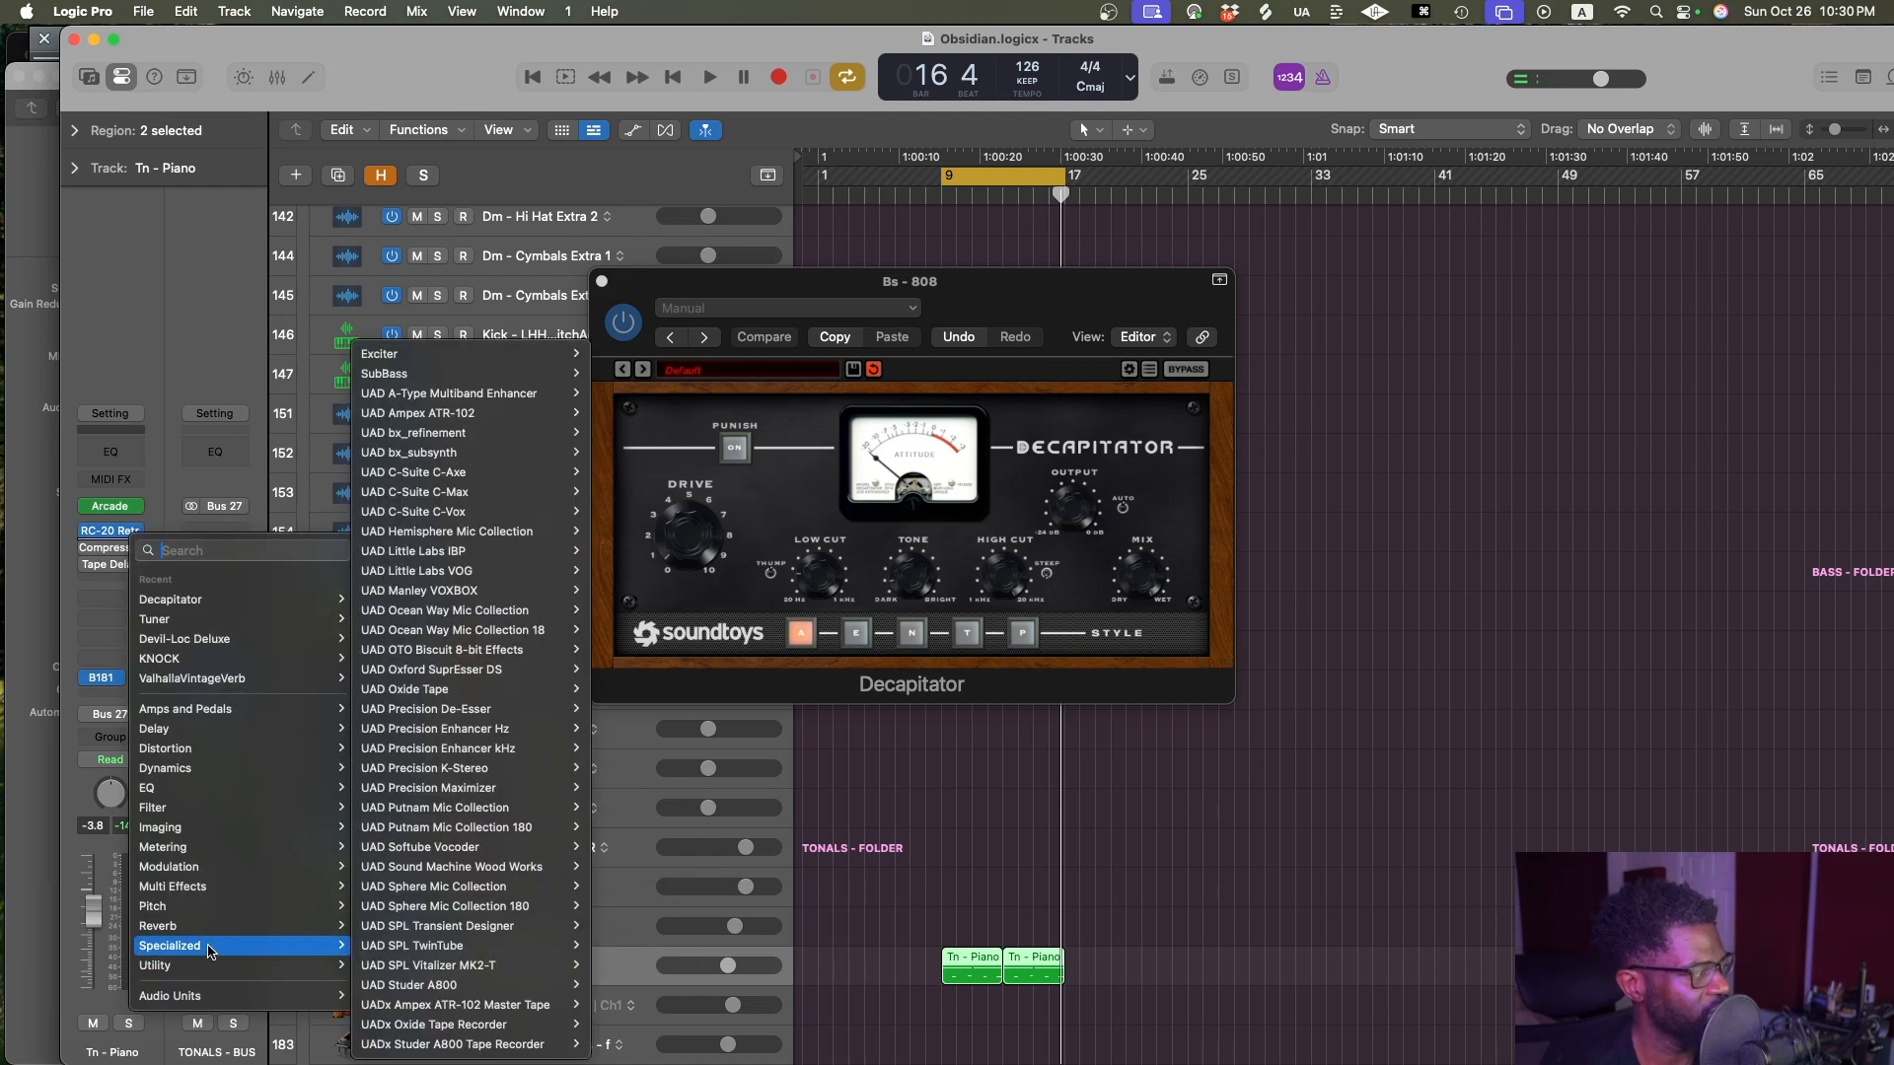
mouse_move(202, 995)
mouse_move(386, 957)
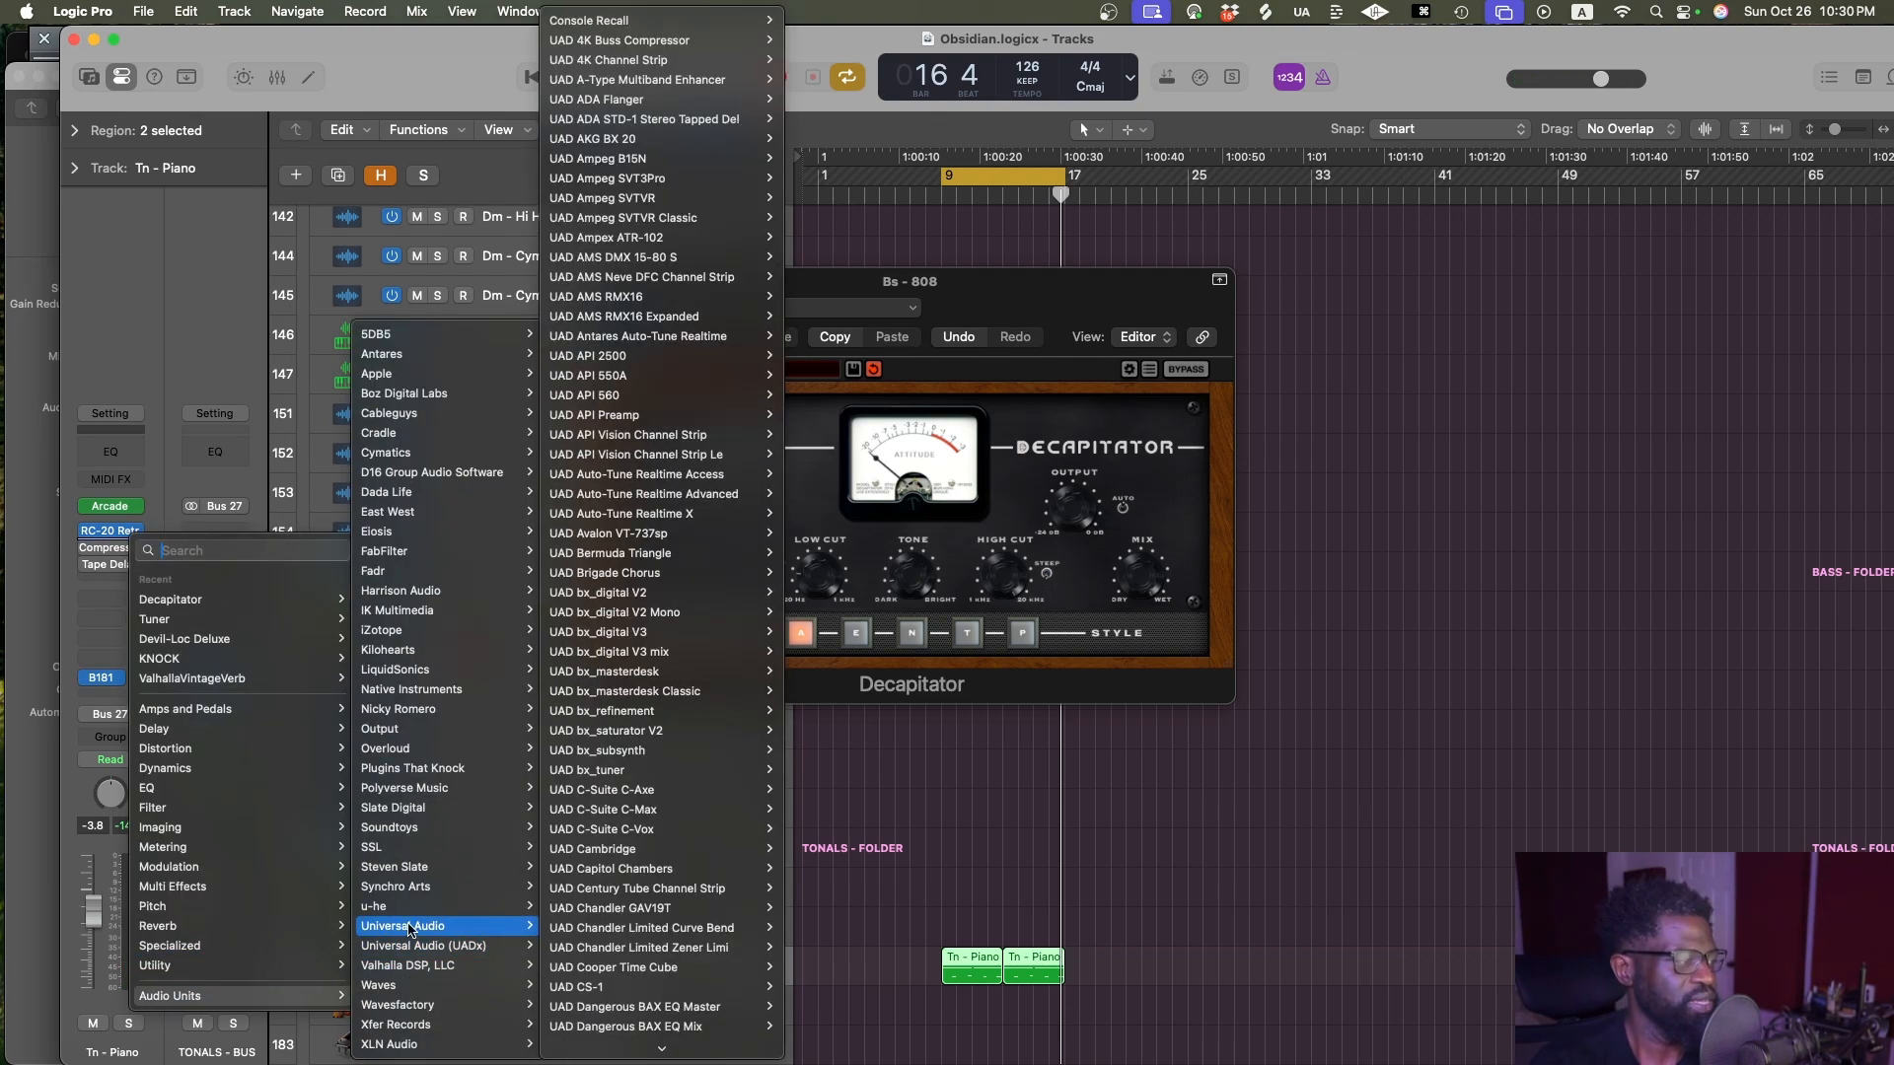
mouse_move(721, 1062)
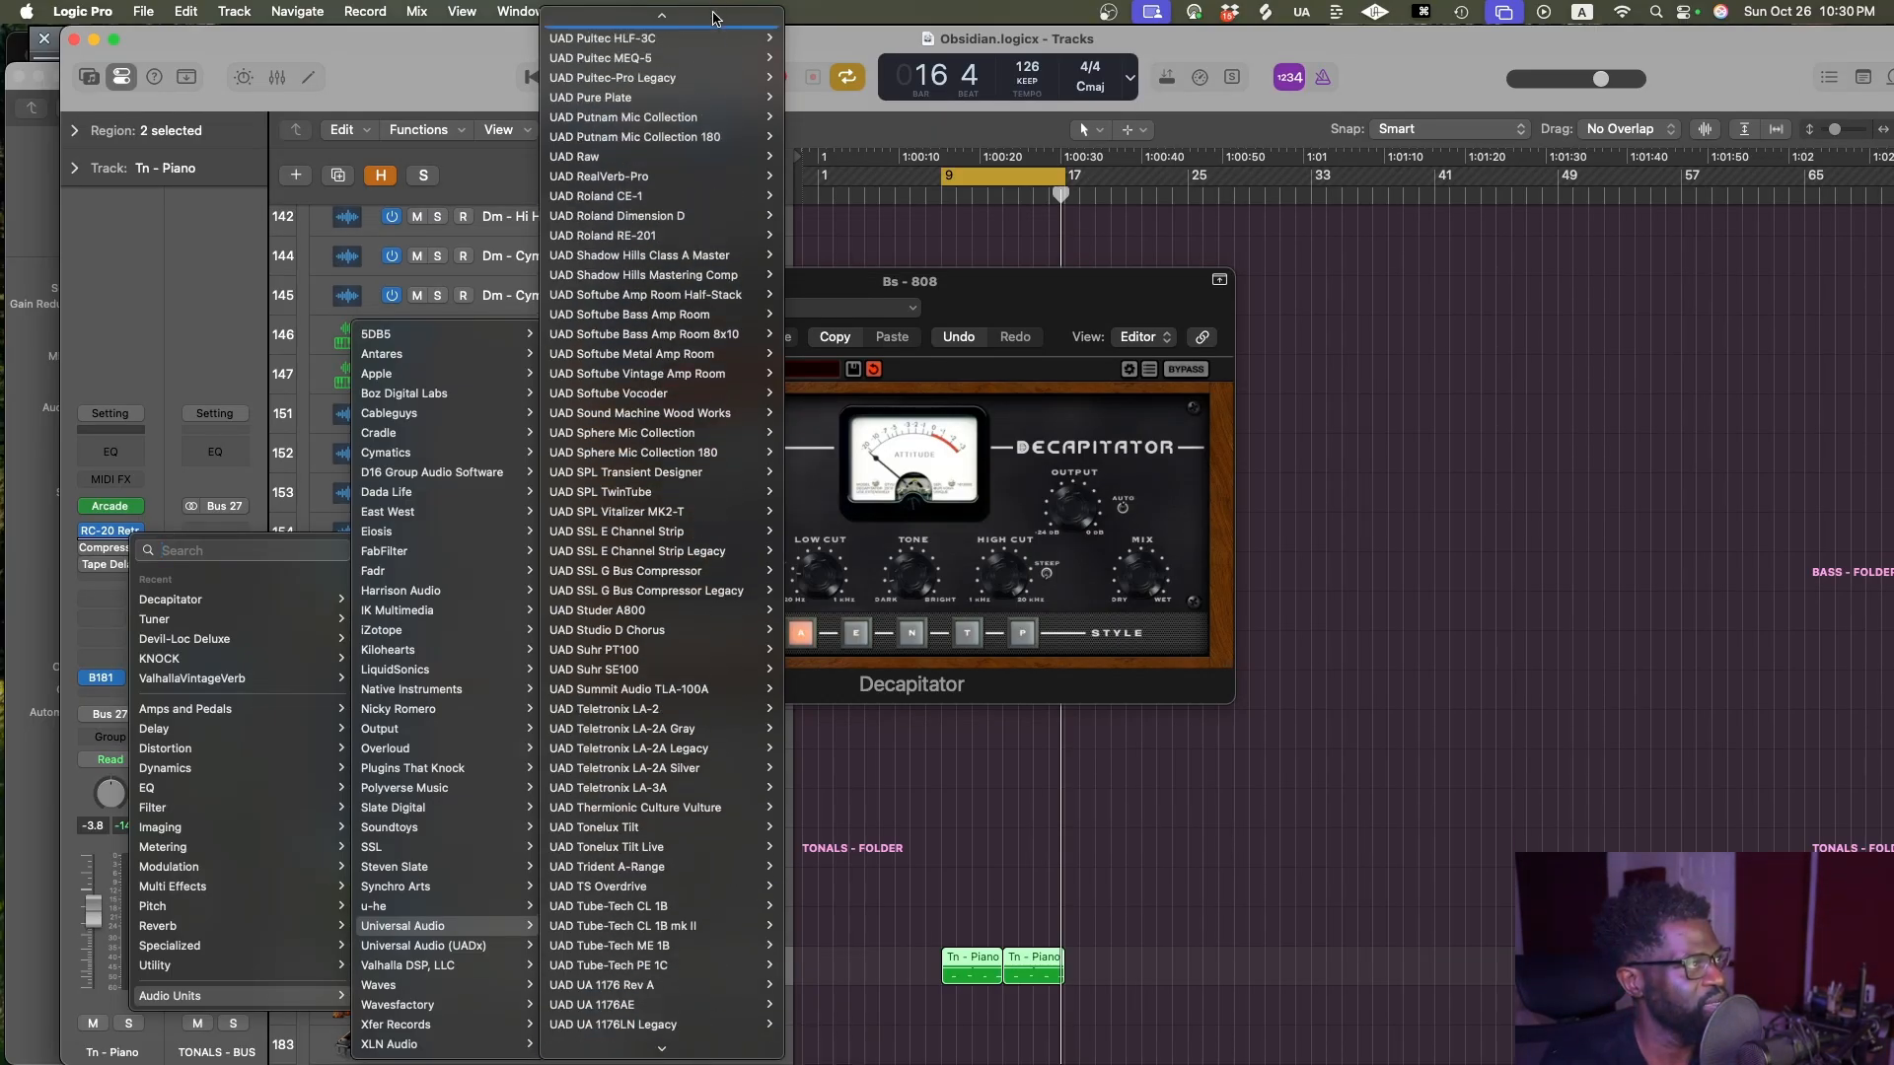
mouse_move(681, 373)
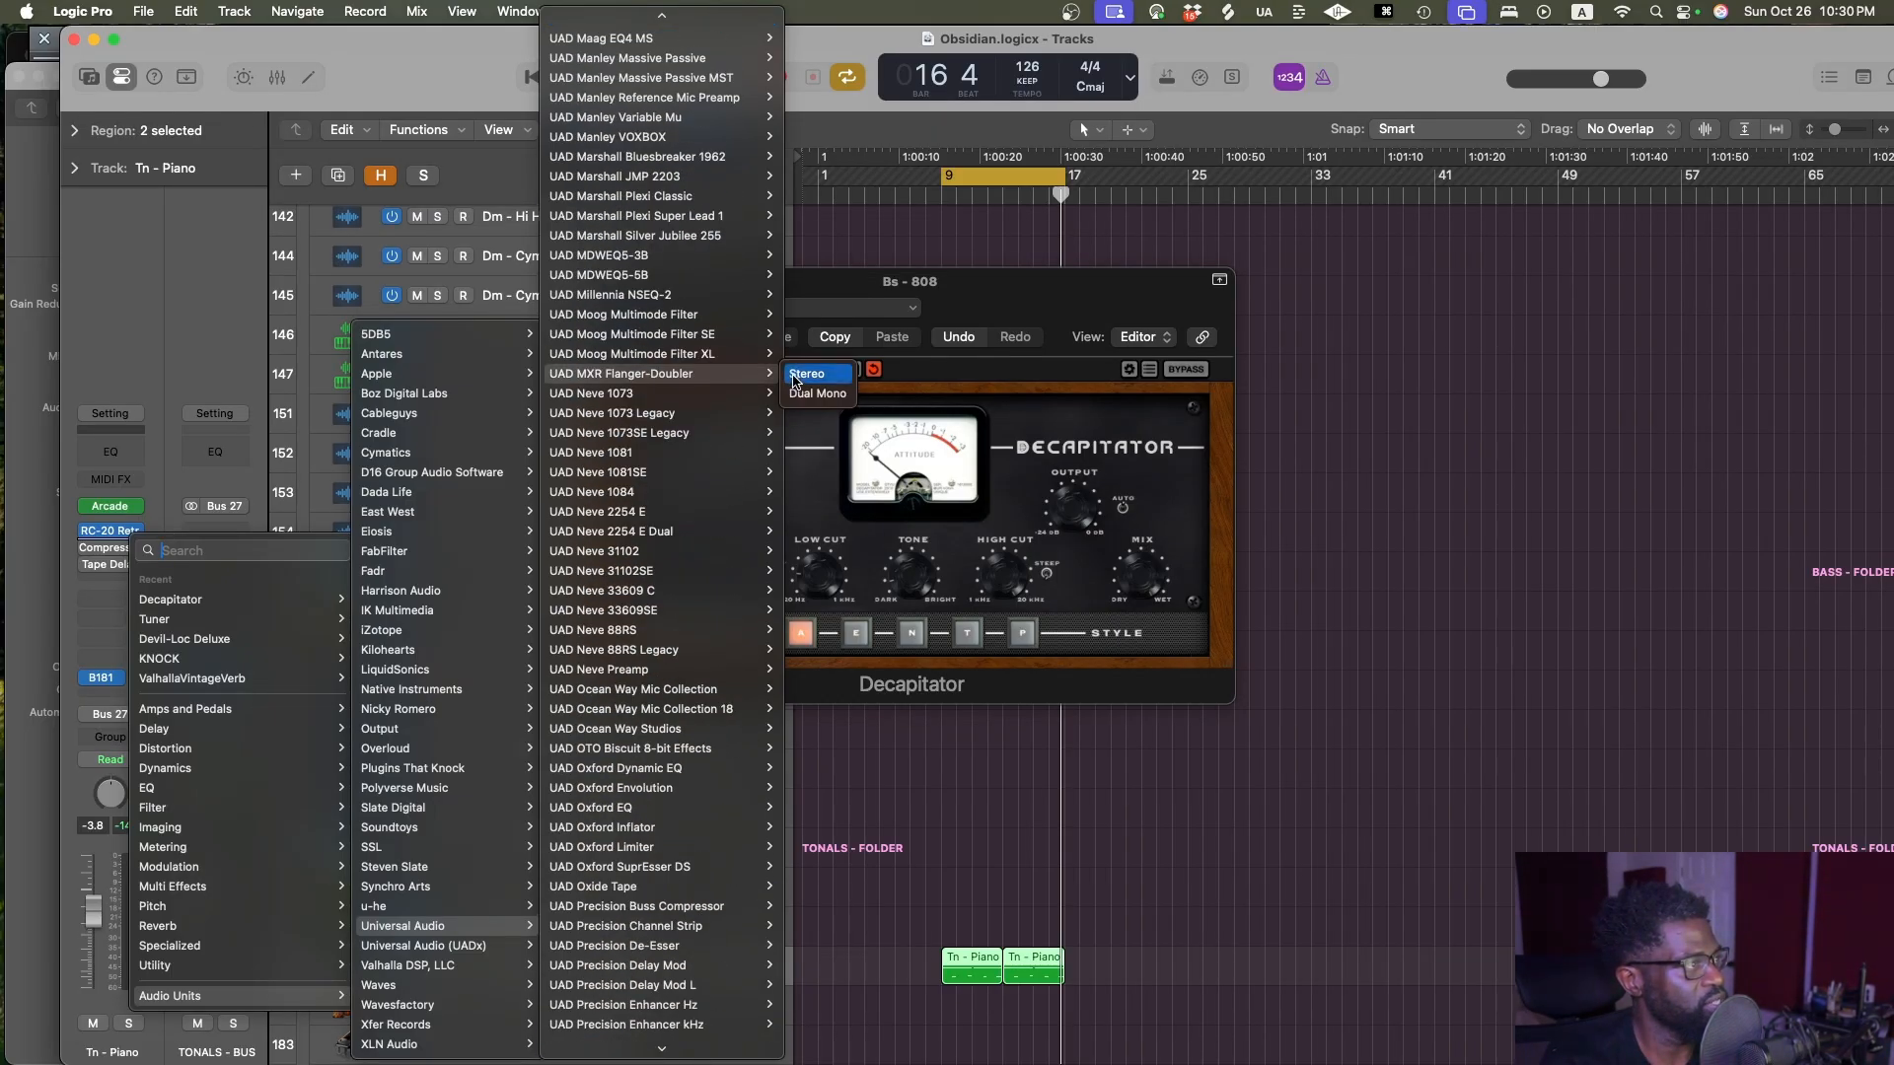
left_click(808, 374)
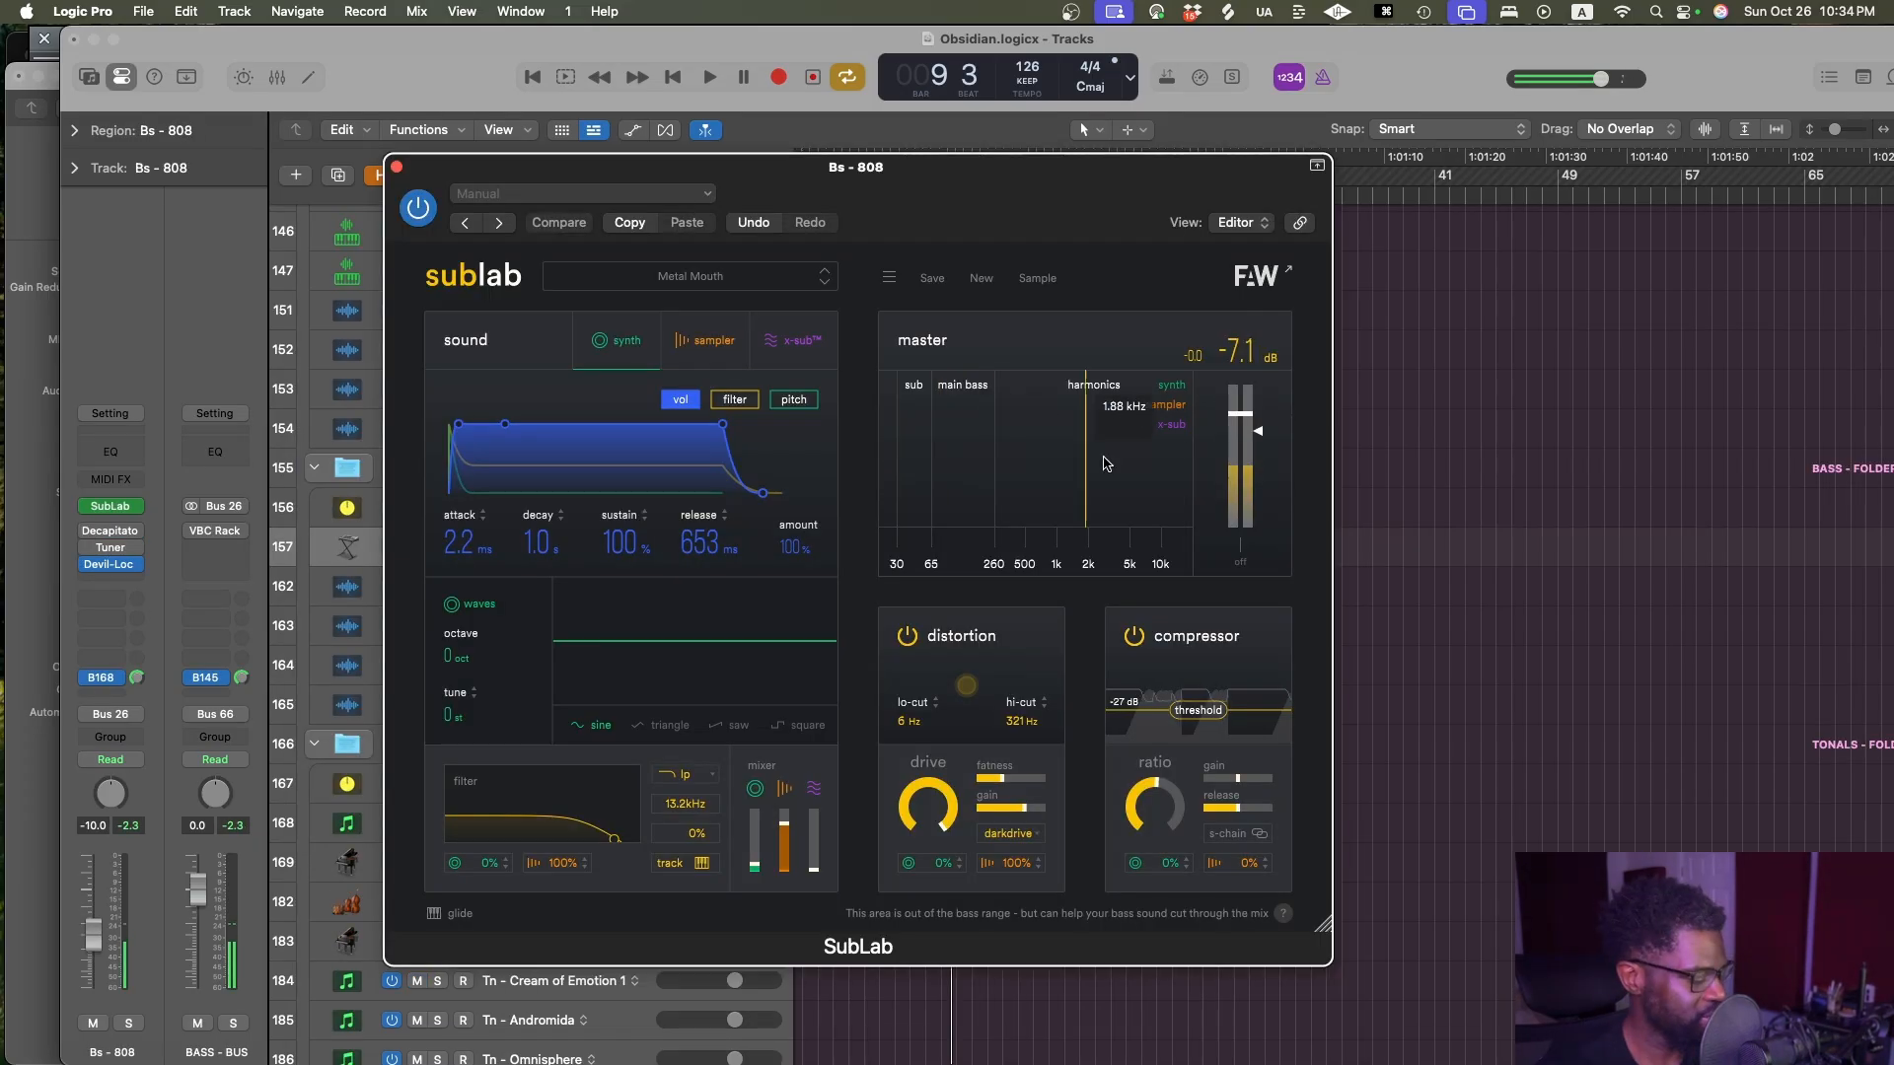
Save the project, close the SubLab window, deselect the regions and play the loop from bar 9
key("super+s")
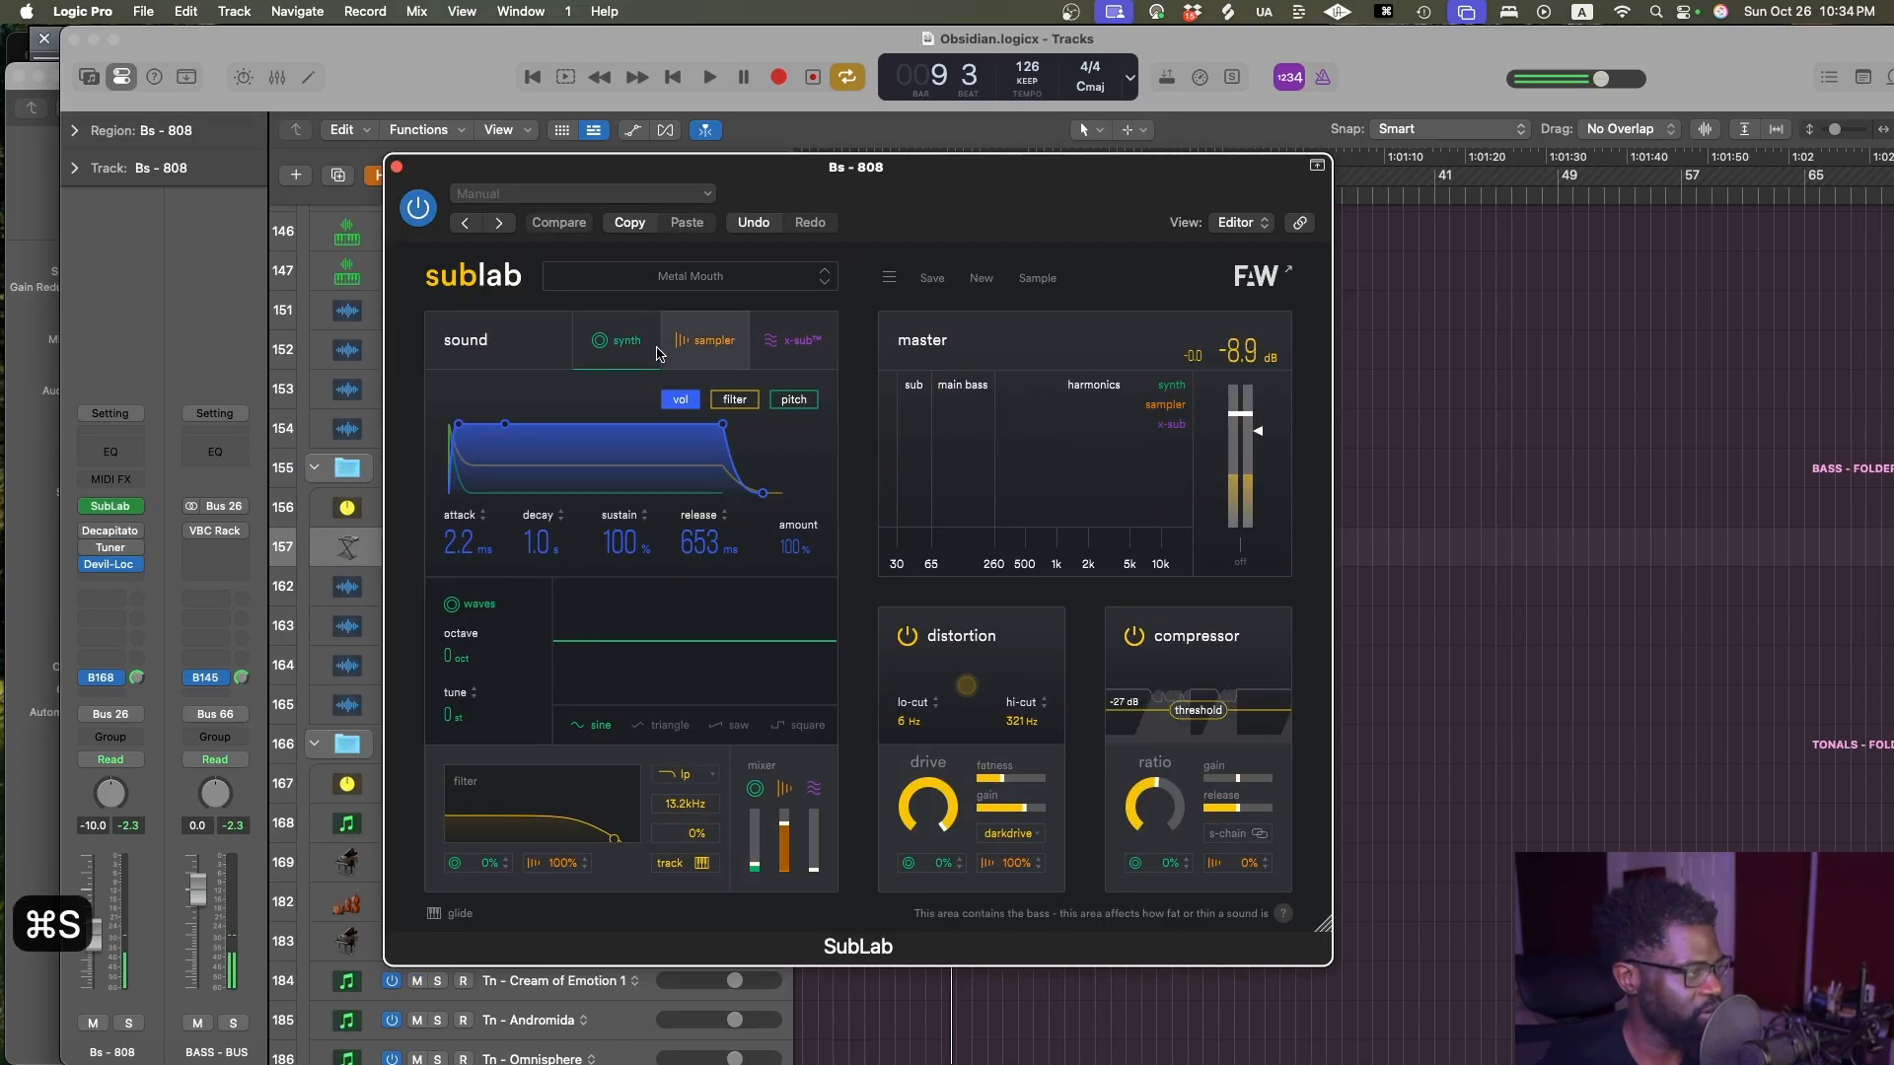
left_click(395, 166)
left_click(1207, 732)
key("space")
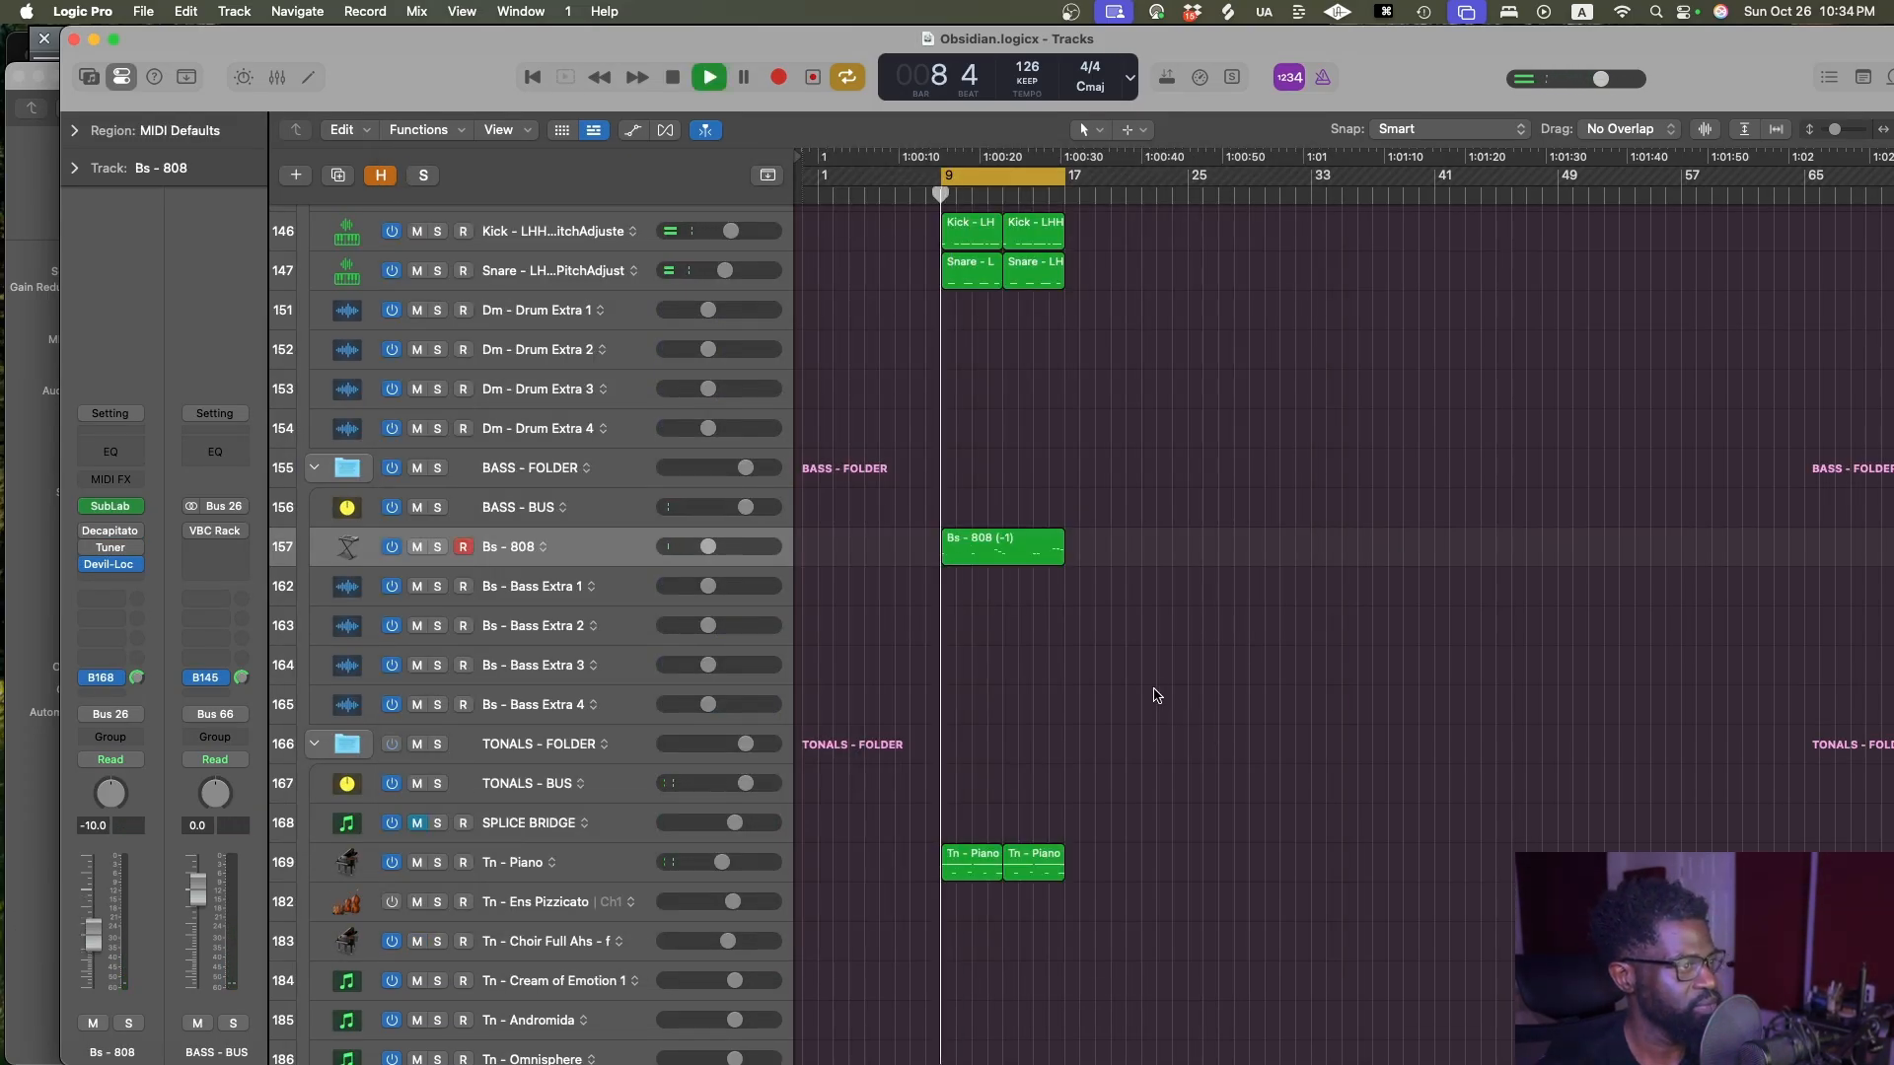
Shrink the track rows to show more of the arrangement at once and save the project
key("ctrl+alt+z")
key("ctrl+alt+Up")
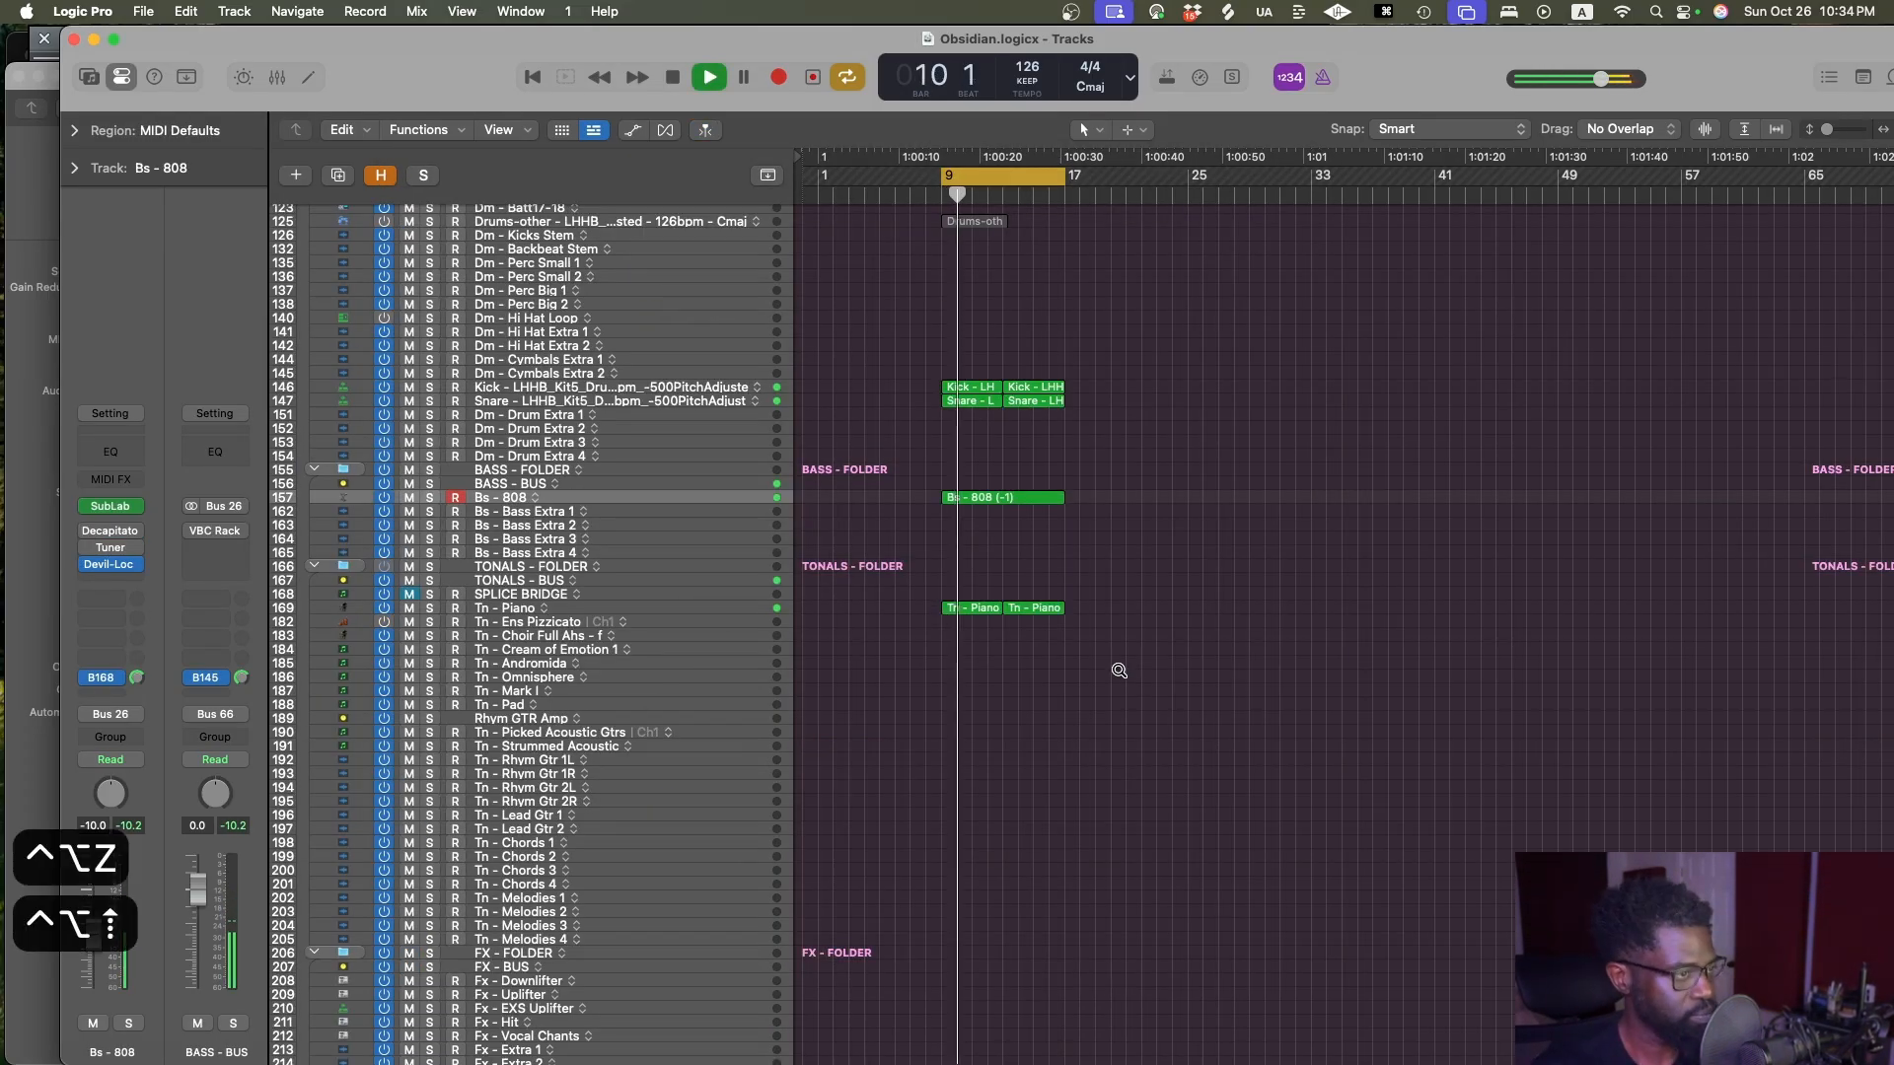
key("ctrl+alt+Right")
key("ctrl+alt+Left")
key("ctrl+alt+Left")
key("ctrl+alt+Down")
key("super+s")
scroll(1109, 686, "up", 3)
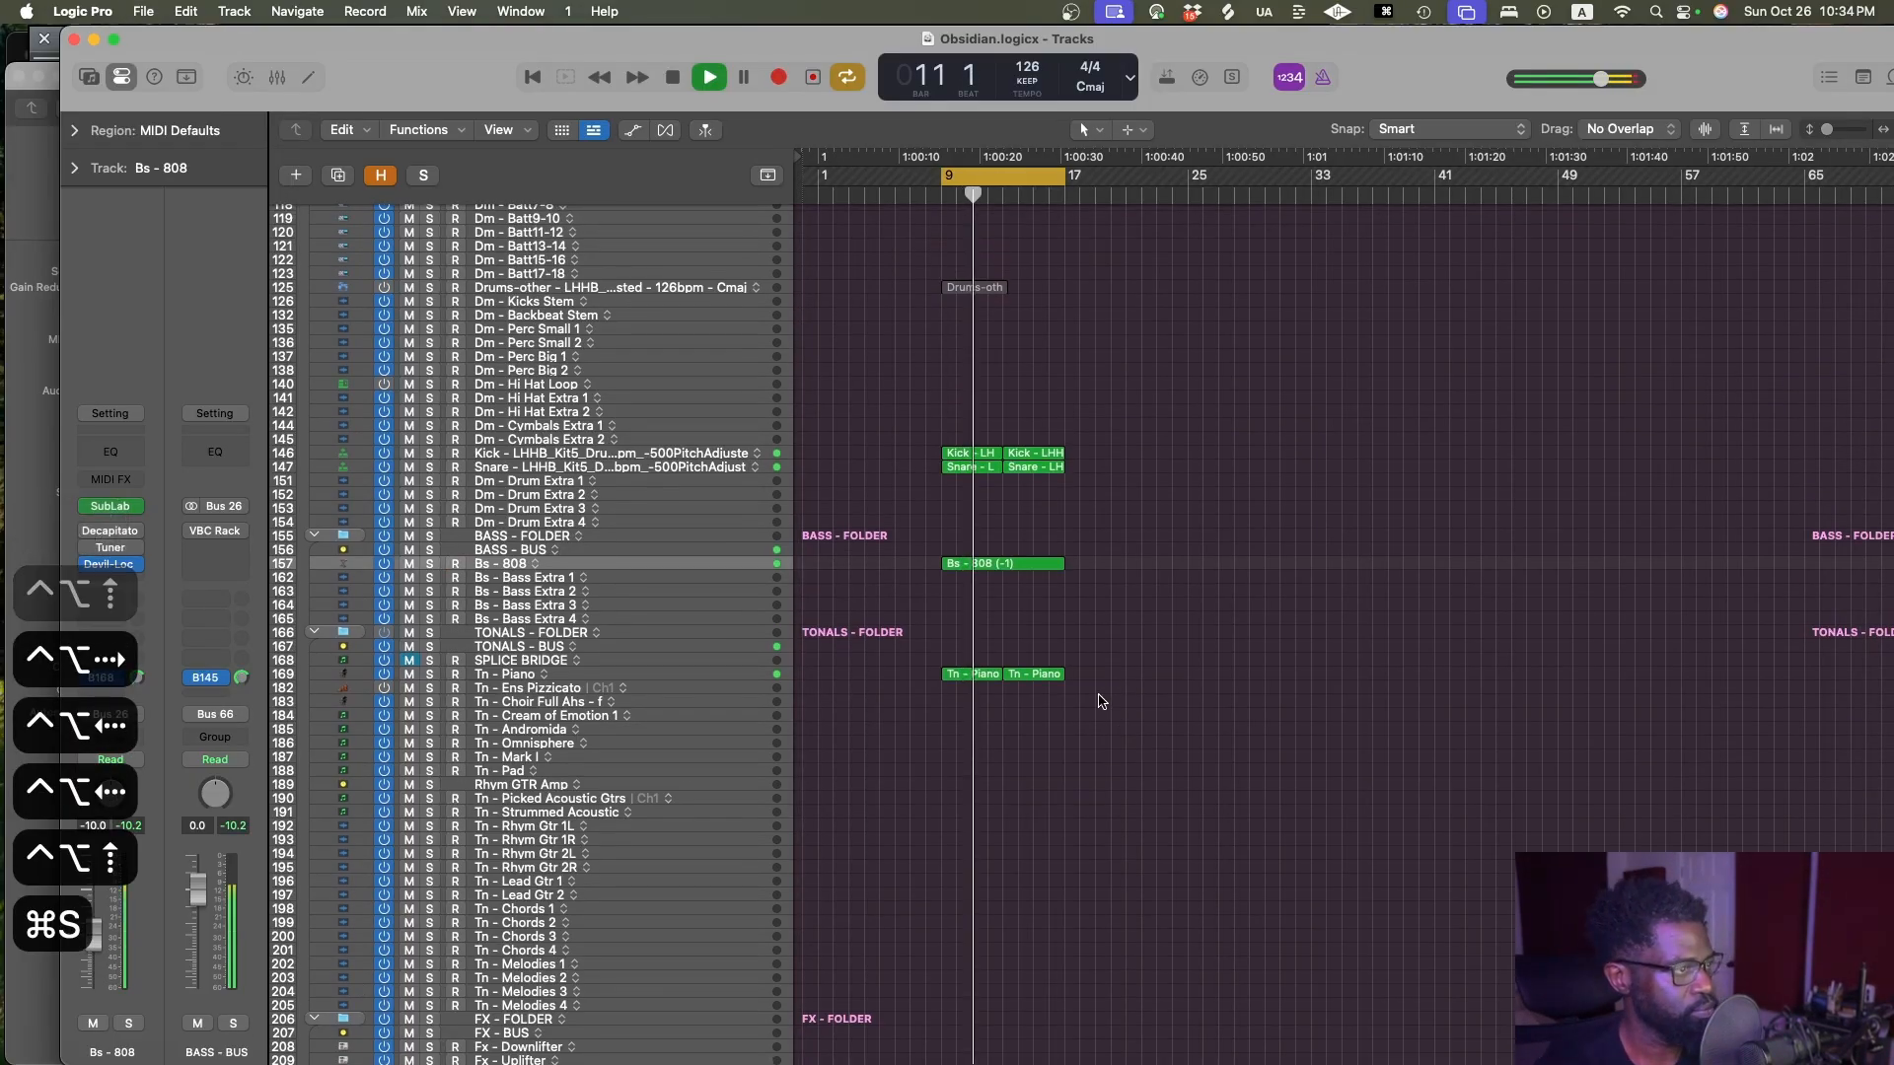
Stop playback, bypass the snare track's Channel EQ, insert Decapitator between Devil-Loc and Channel EQ, and save the project
left_click(592, 466)
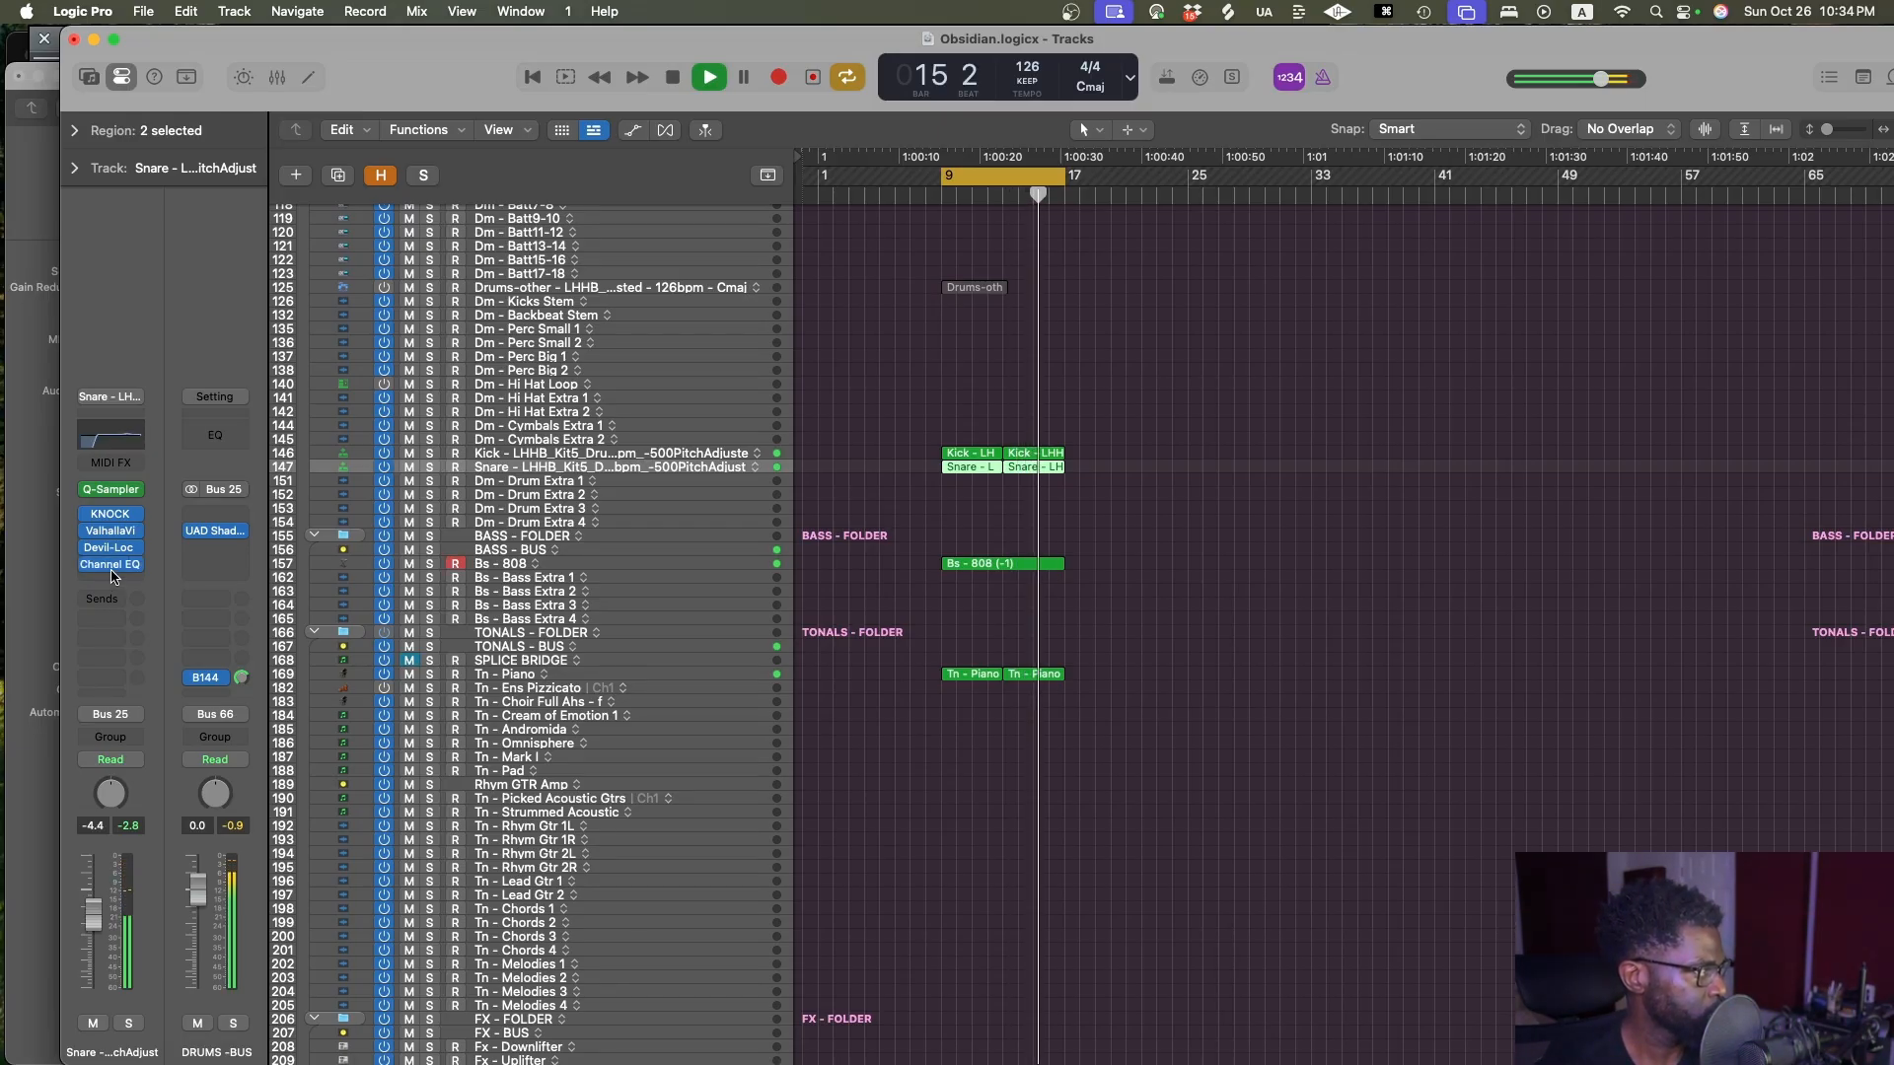
key("space")
left_click(105, 563)
left_click(110, 556)
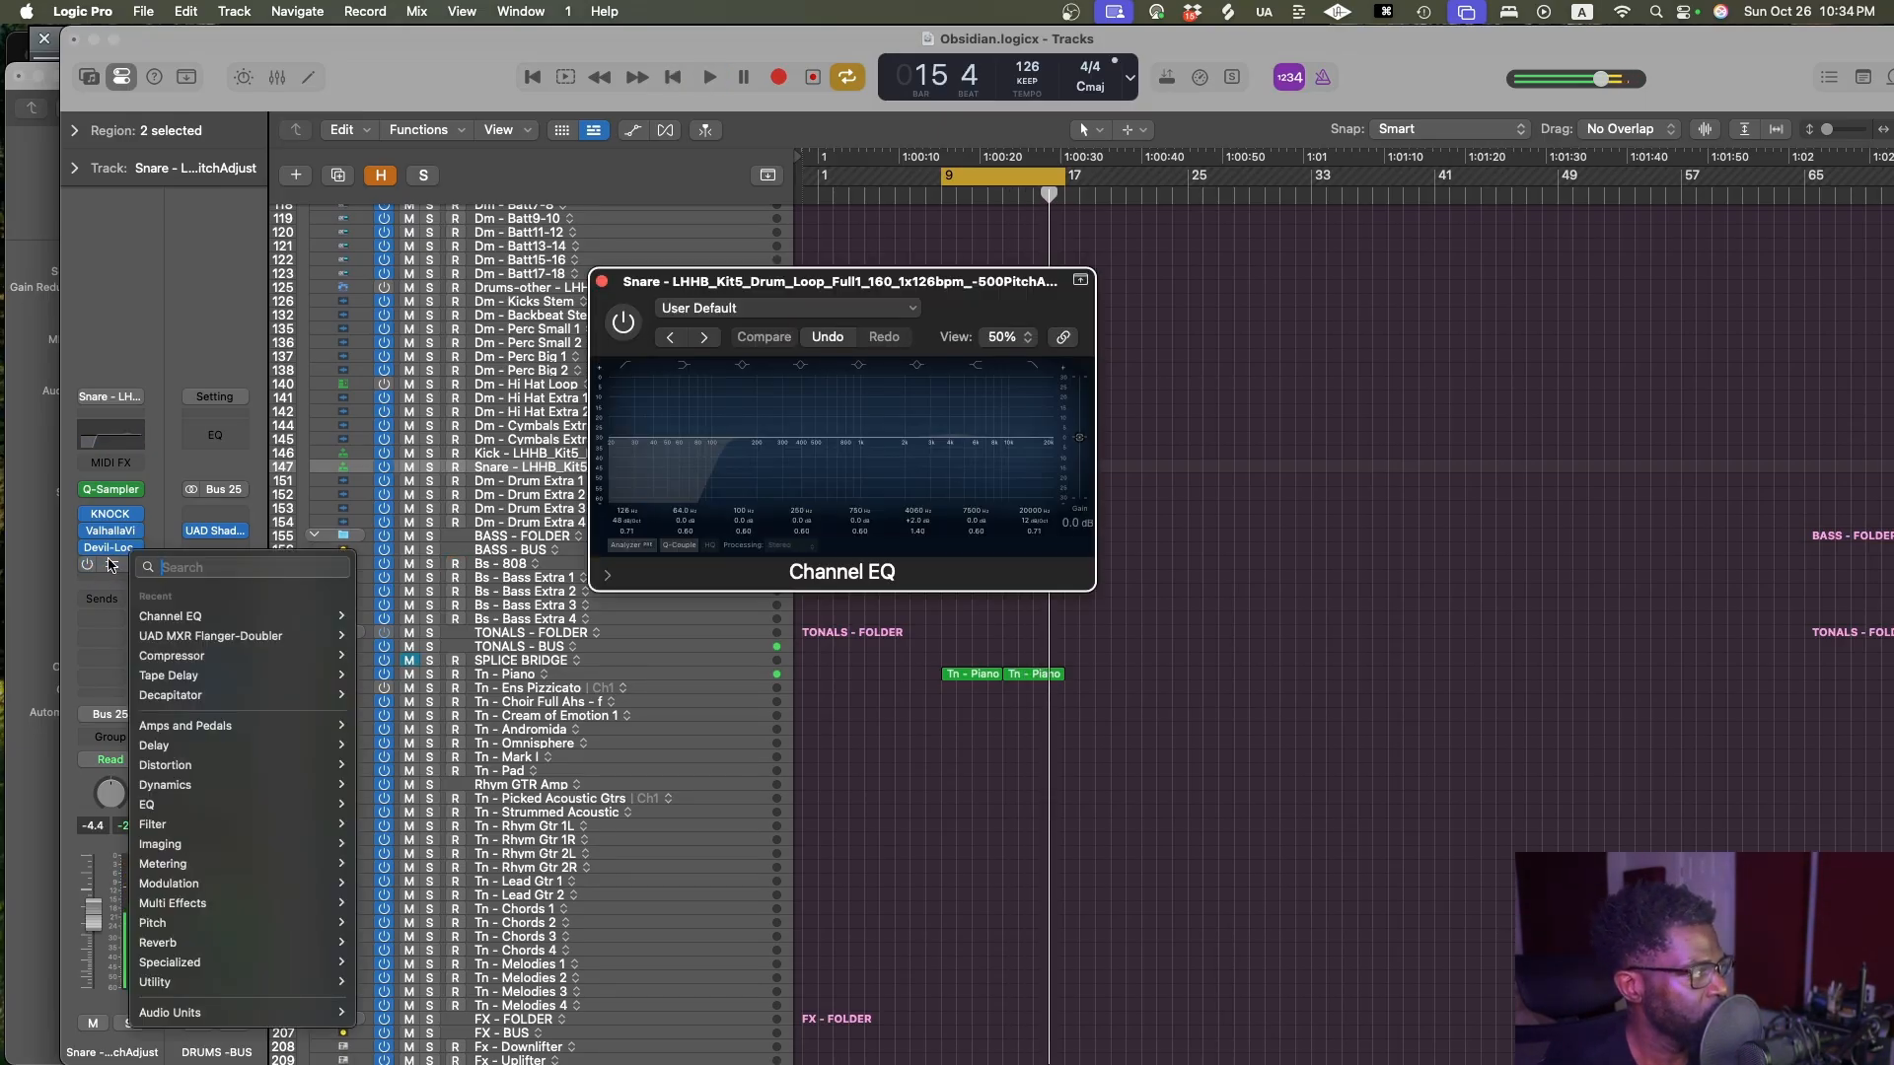
left_click(109, 555)
left_click(116, 560)
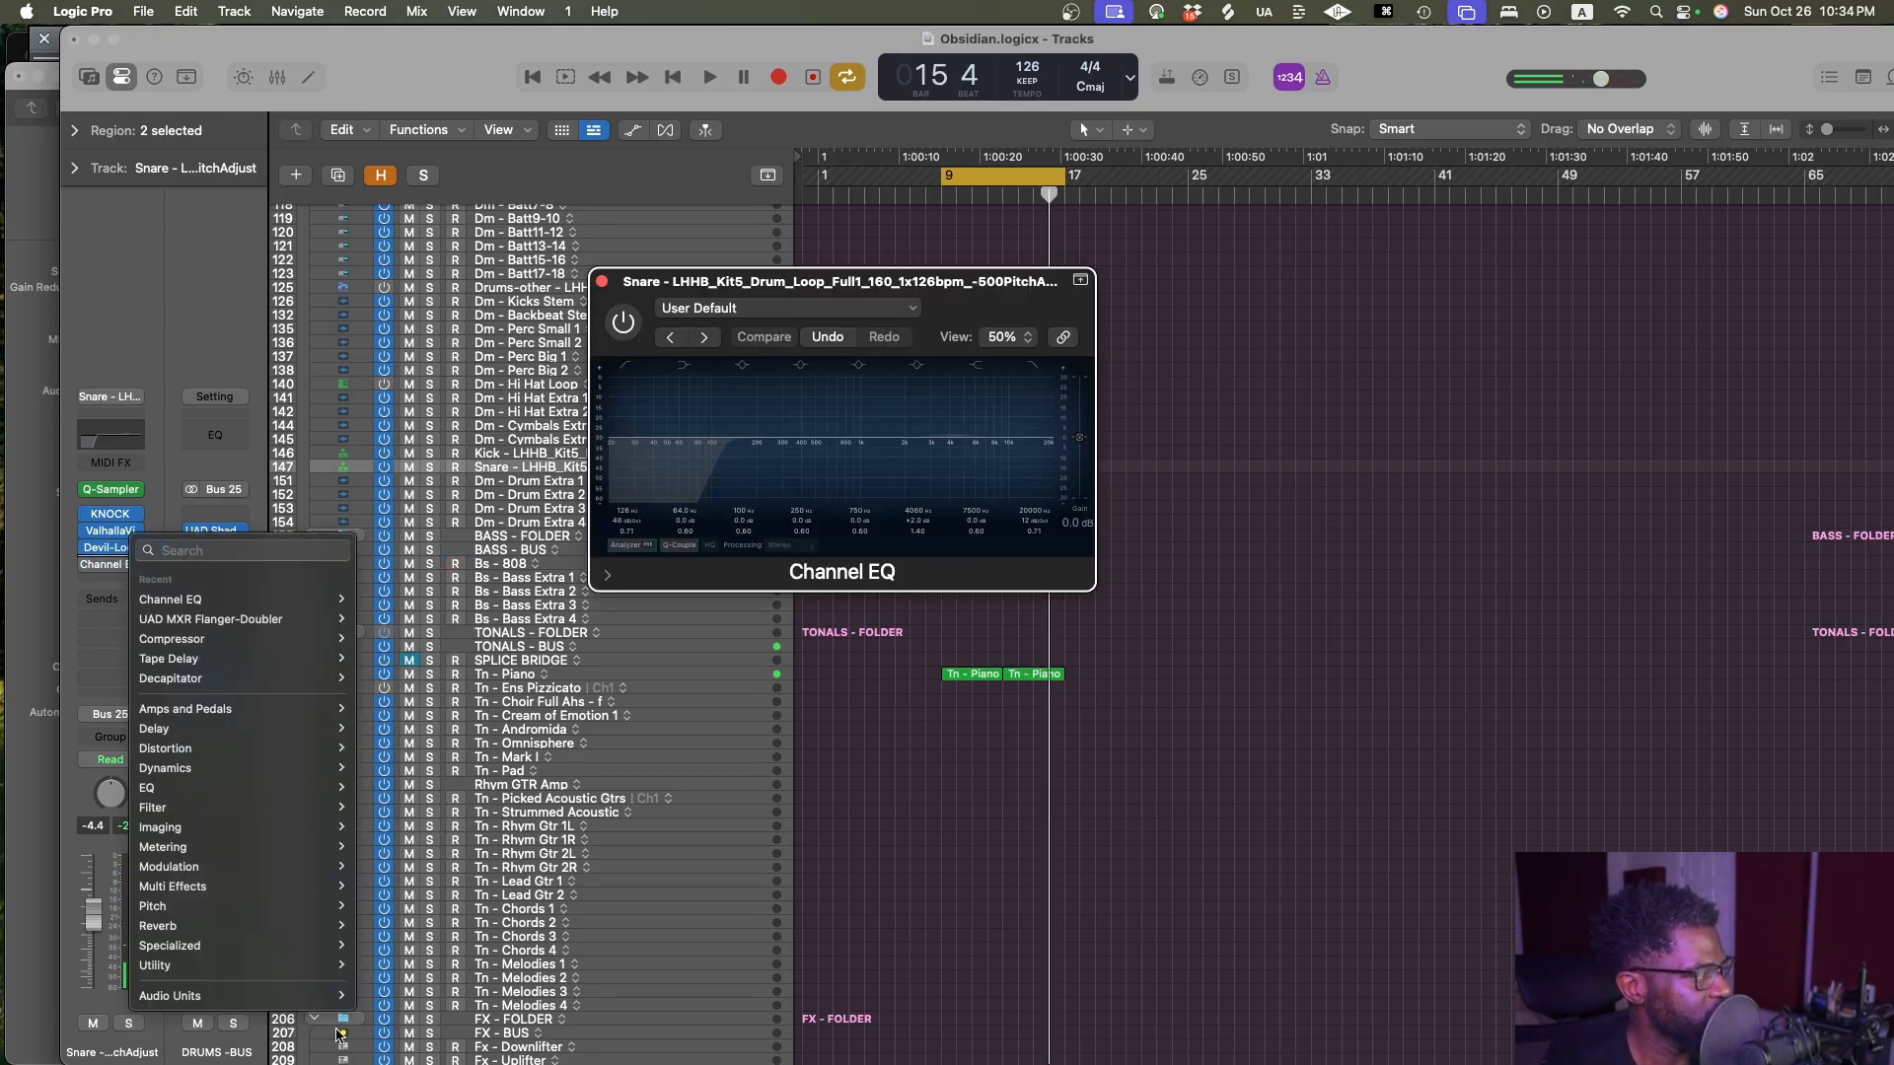
mouse_move(314, 687)
left_click(379, 678)
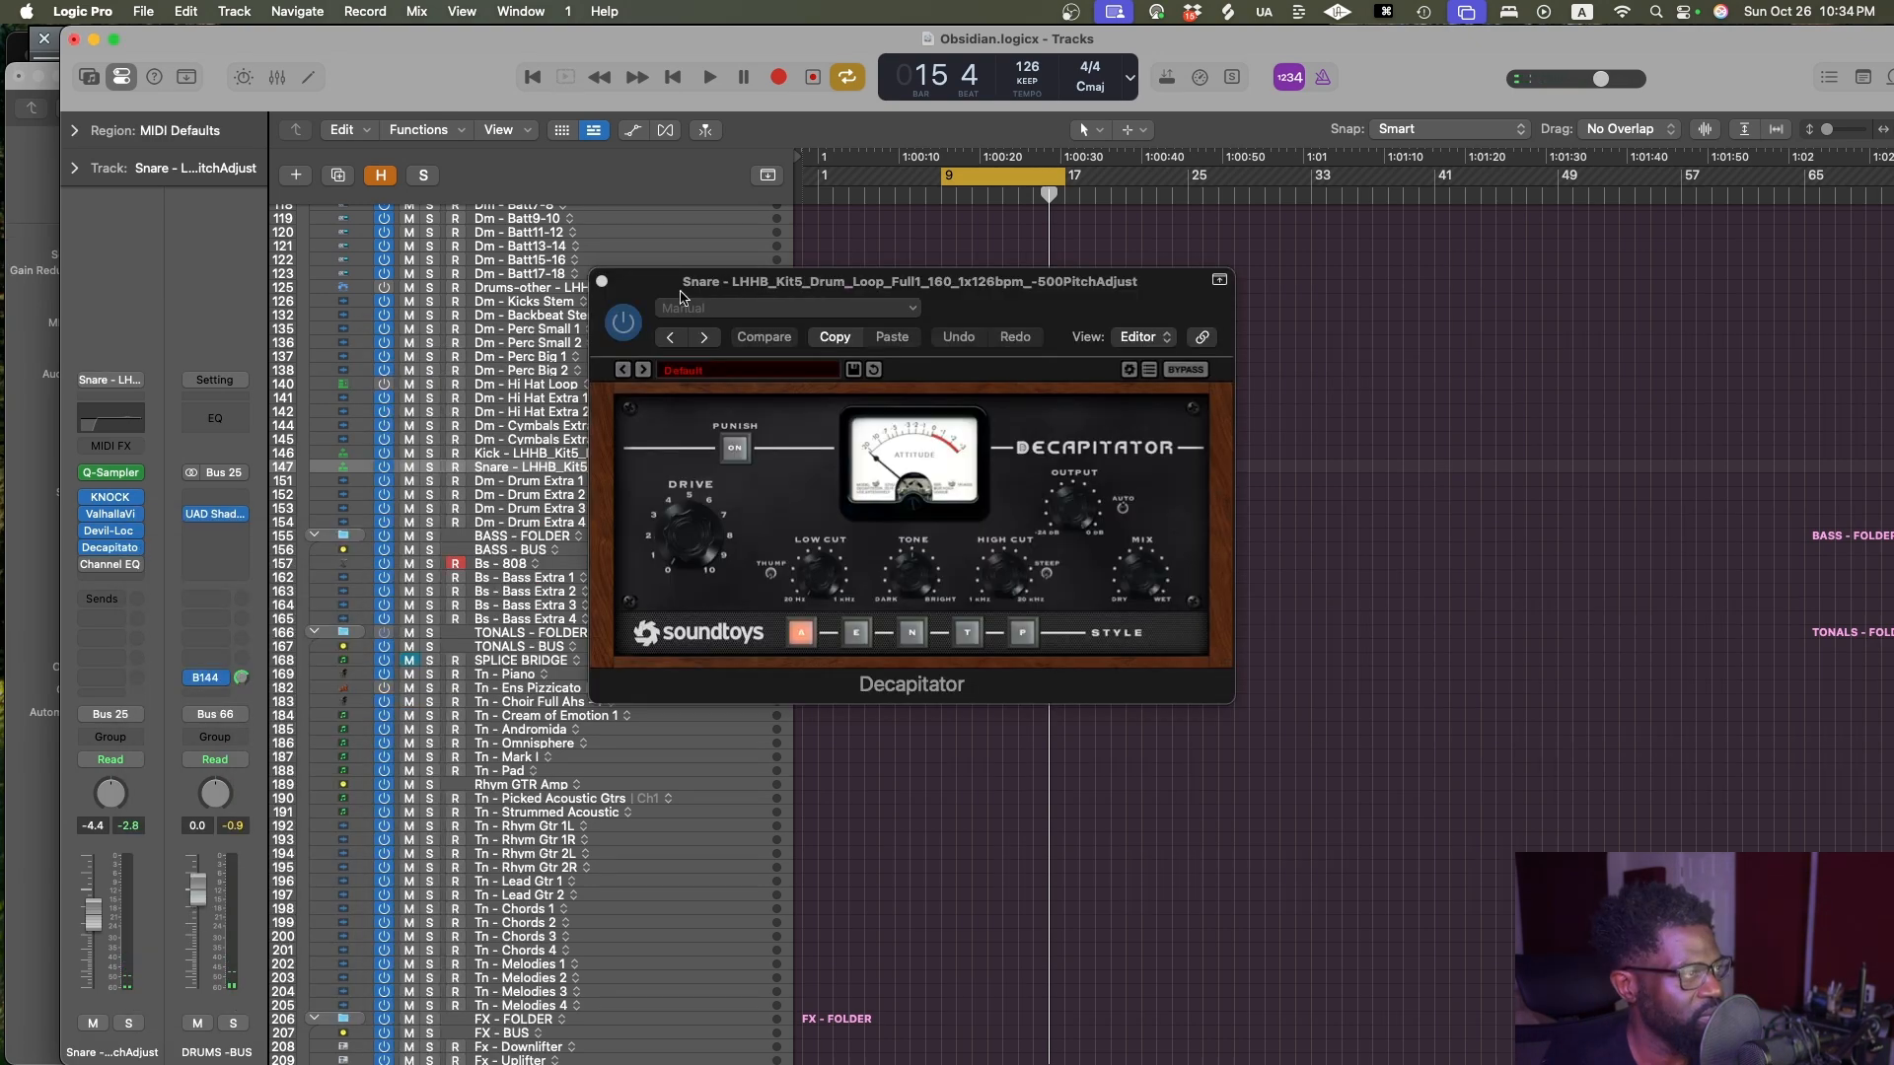
left_click_drag(780, 270, 824, 392)
key("super+s")
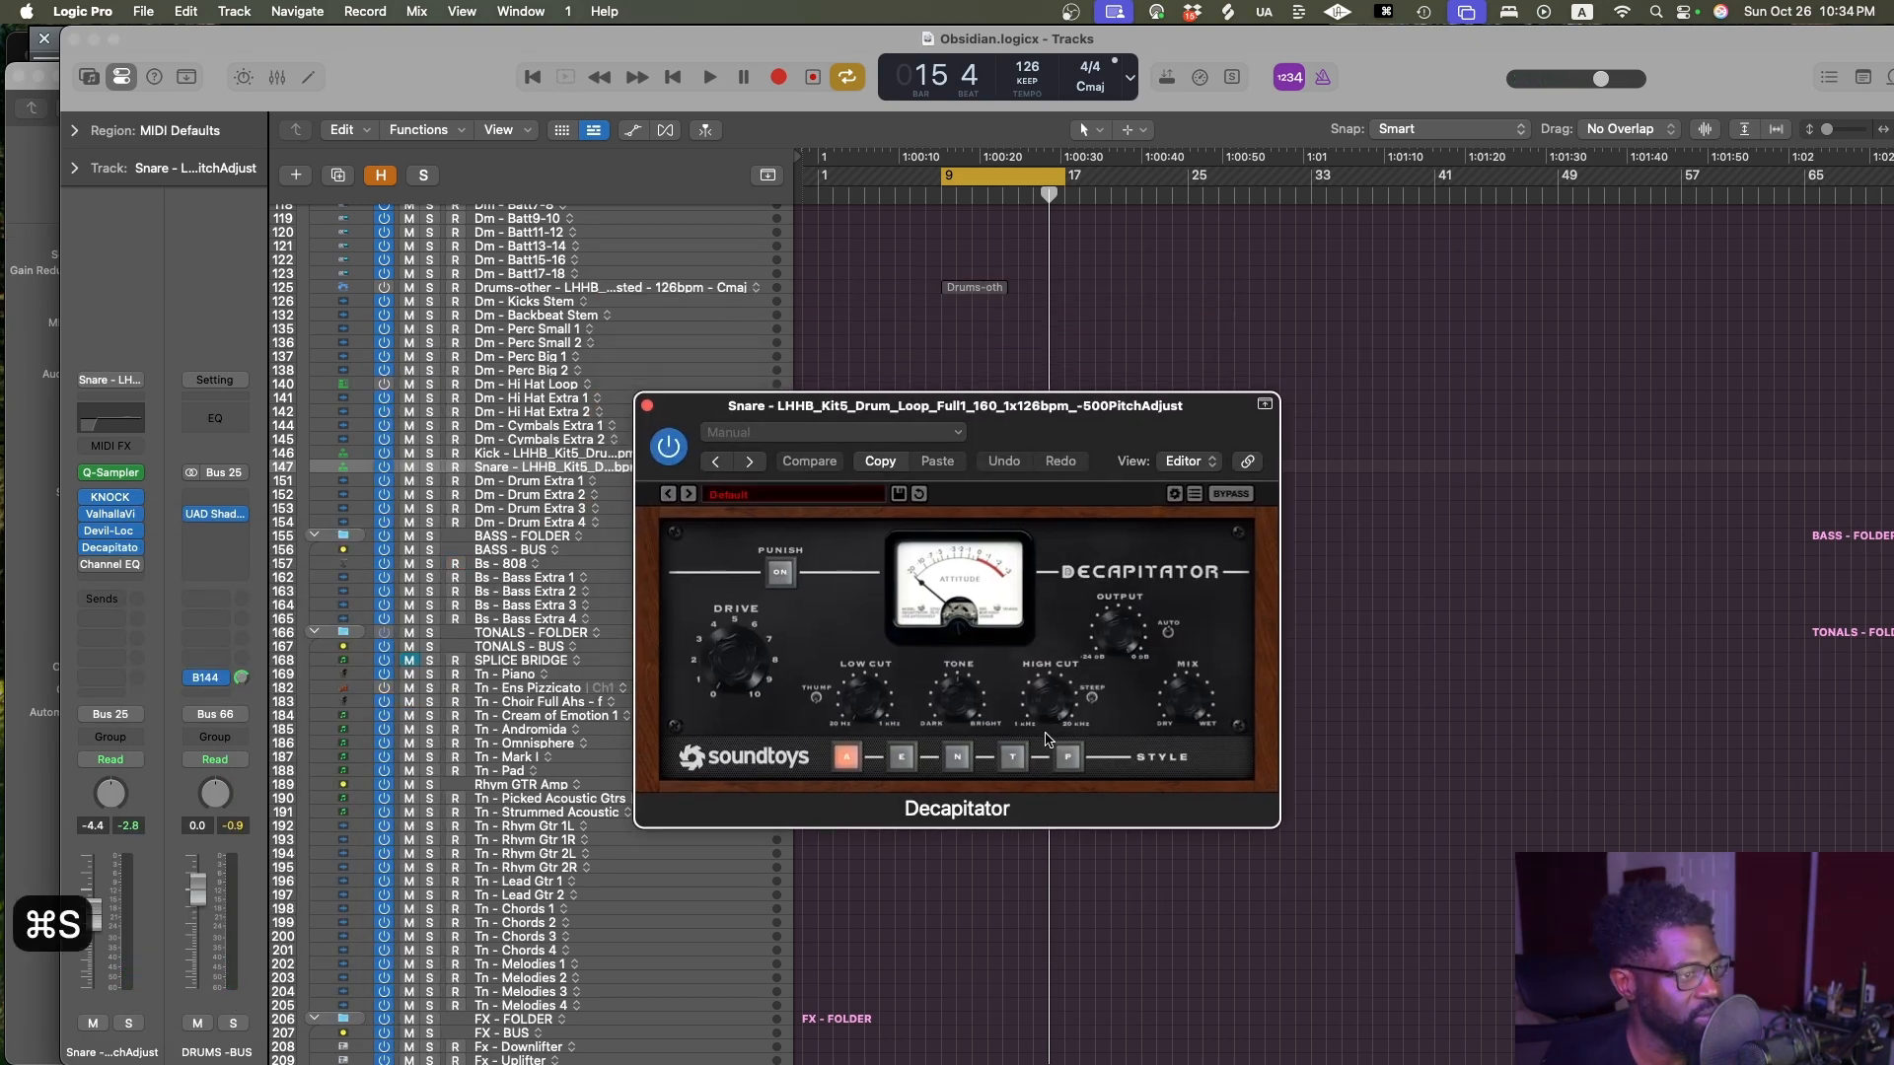
Play the loop to audition the snare with Decapitator's Punish on and off, and close the plug-in window
key("space")
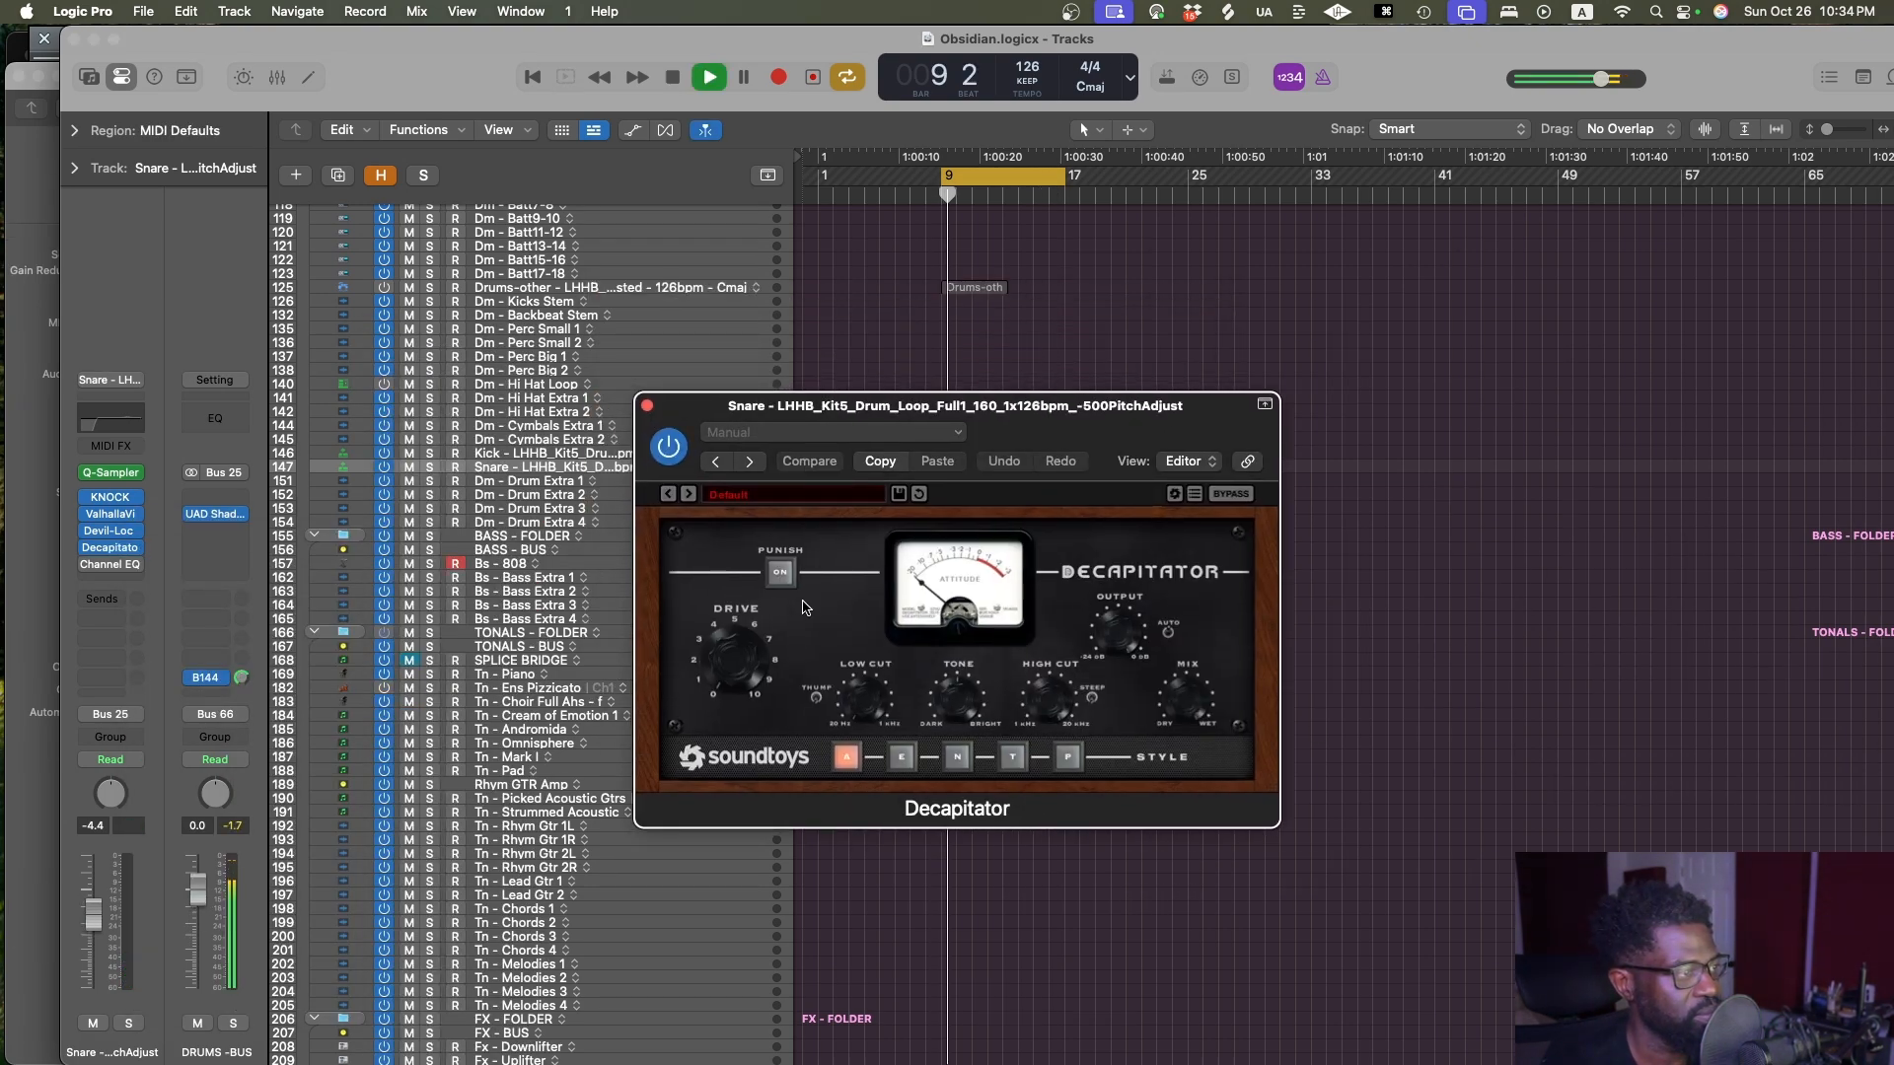
left_click(780, 572)
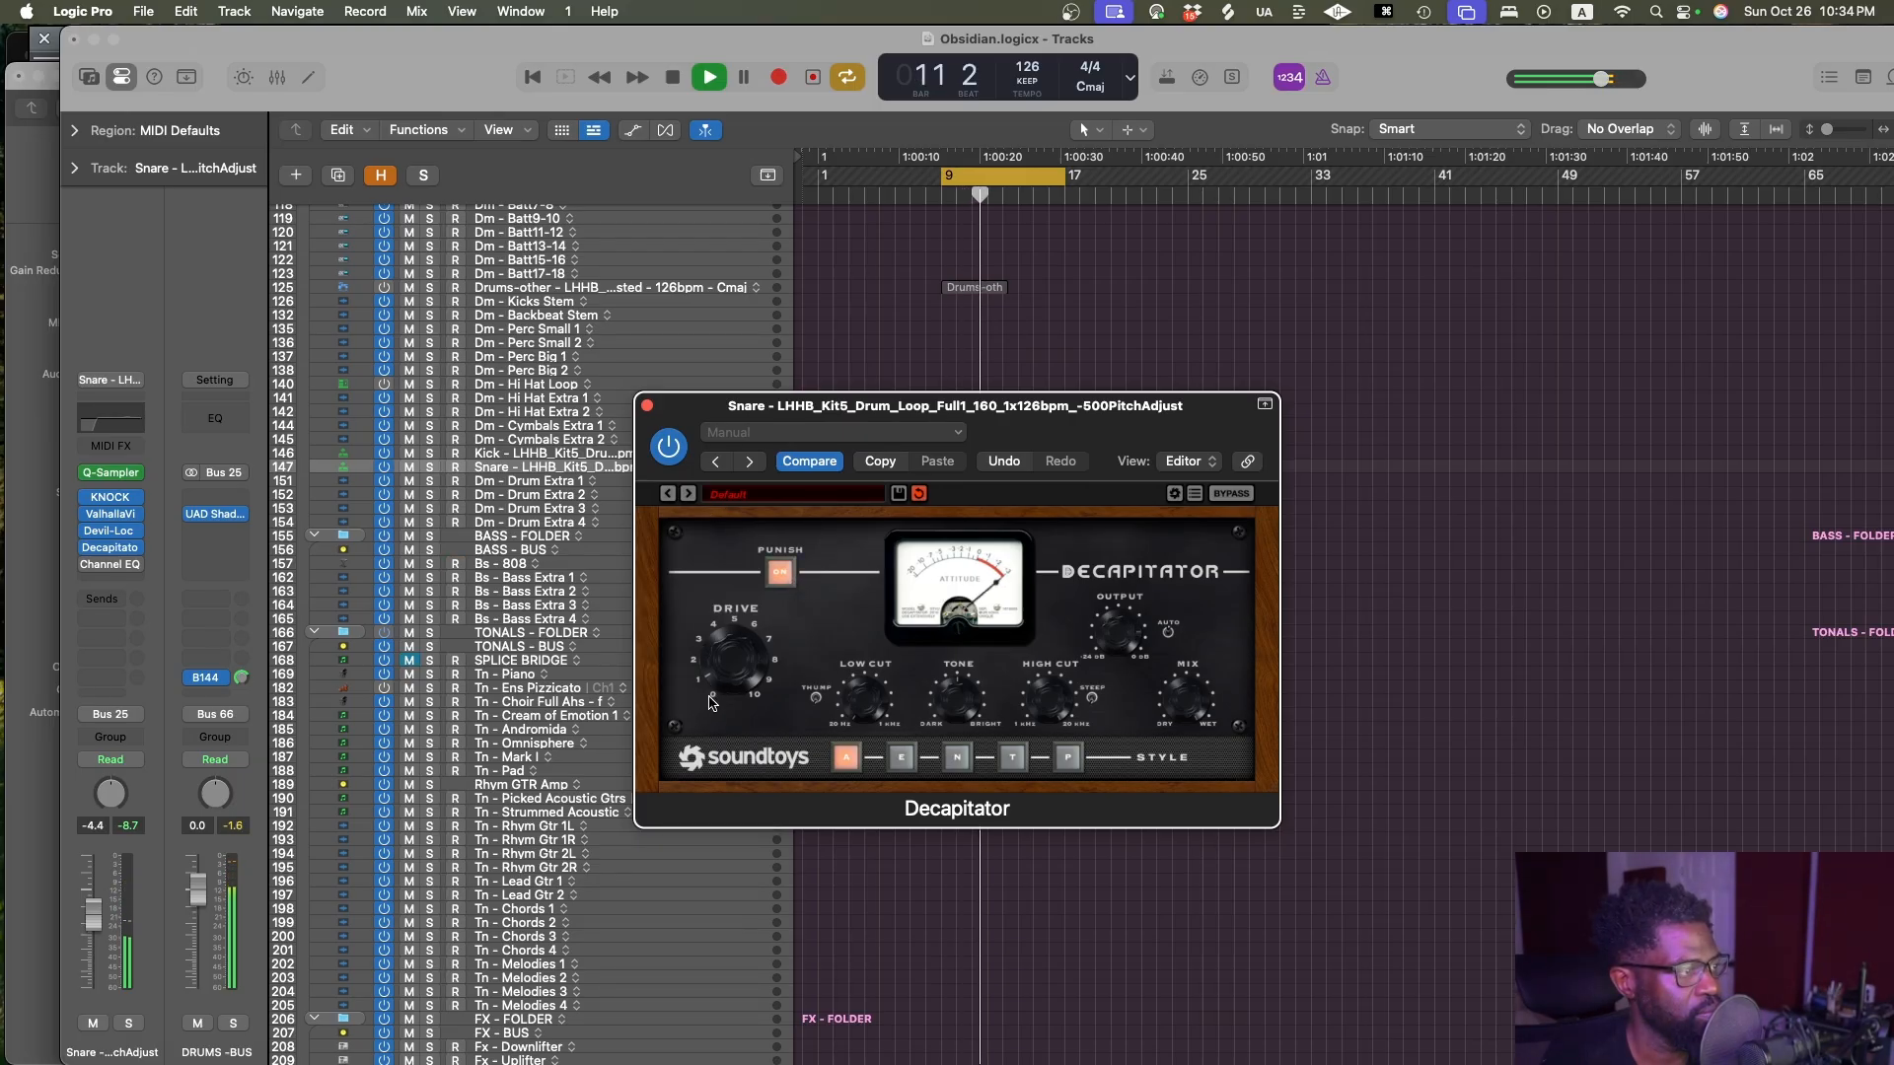
left_click(779, 574)
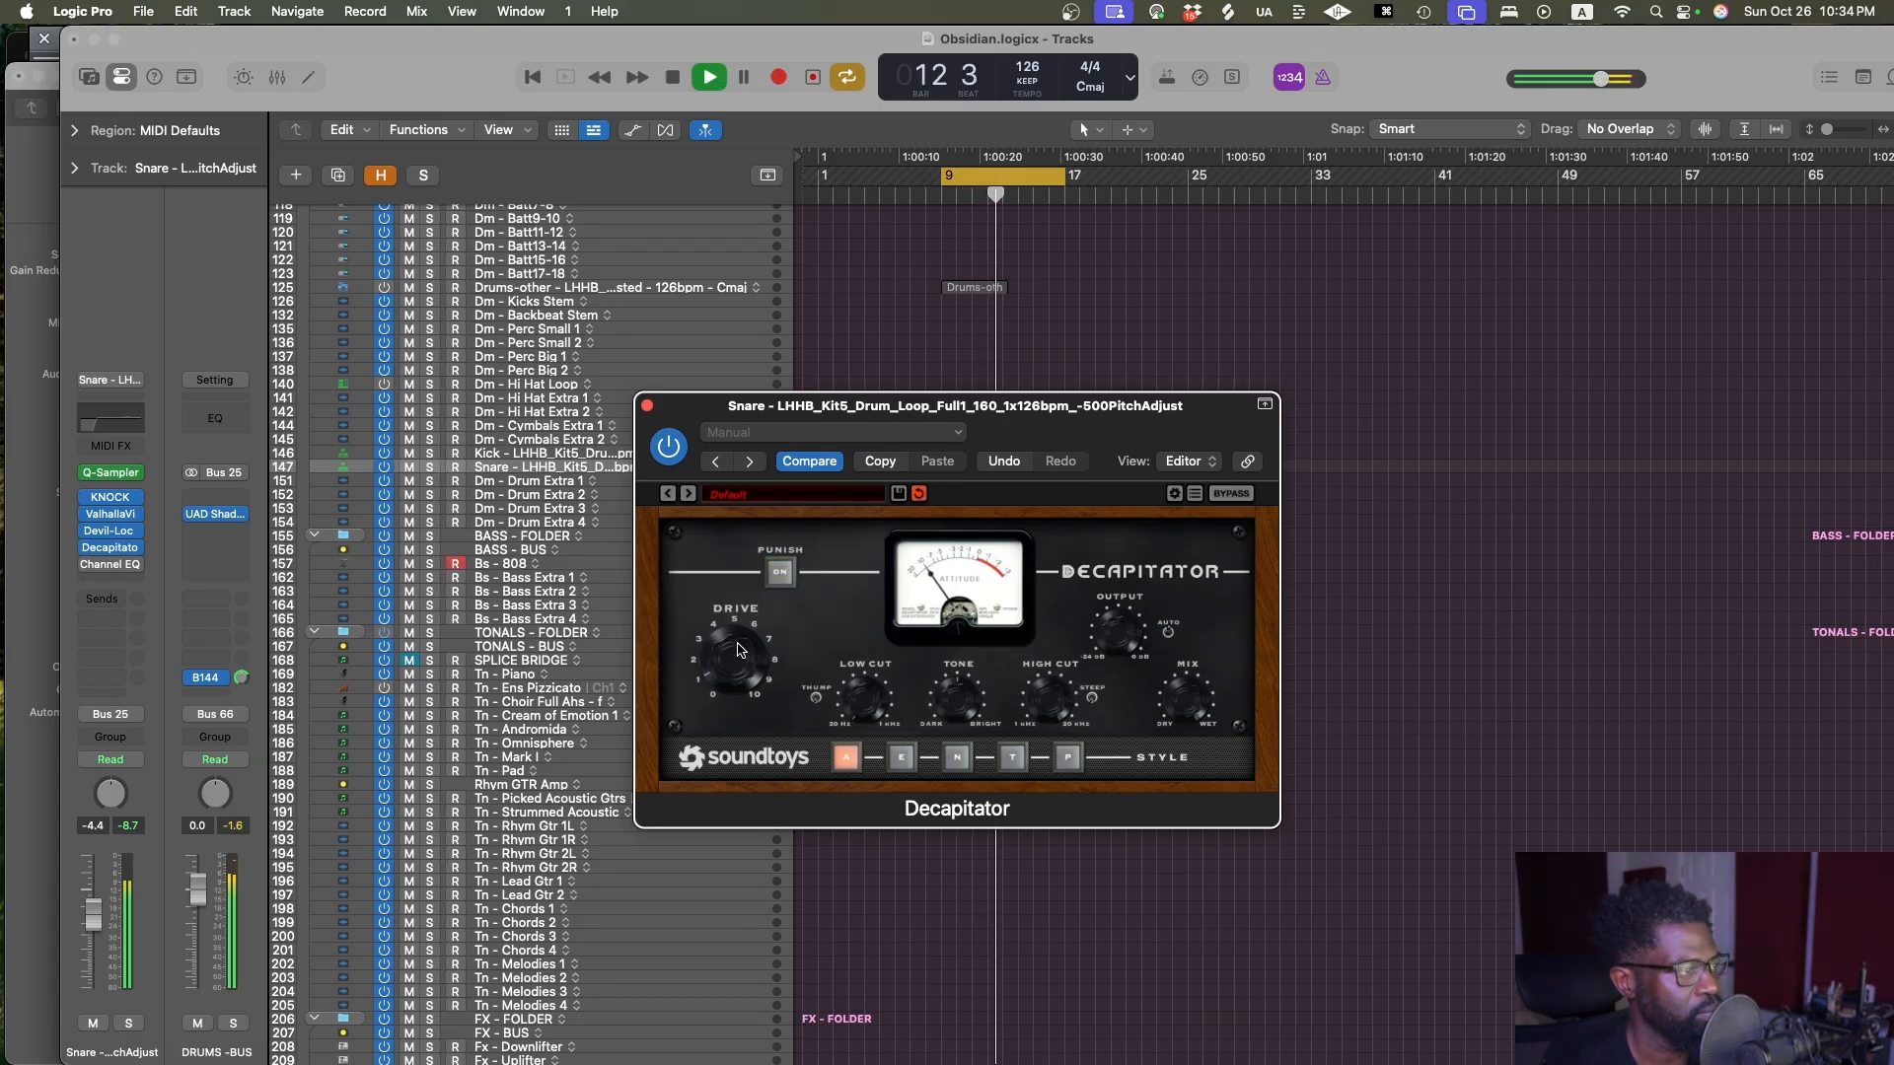
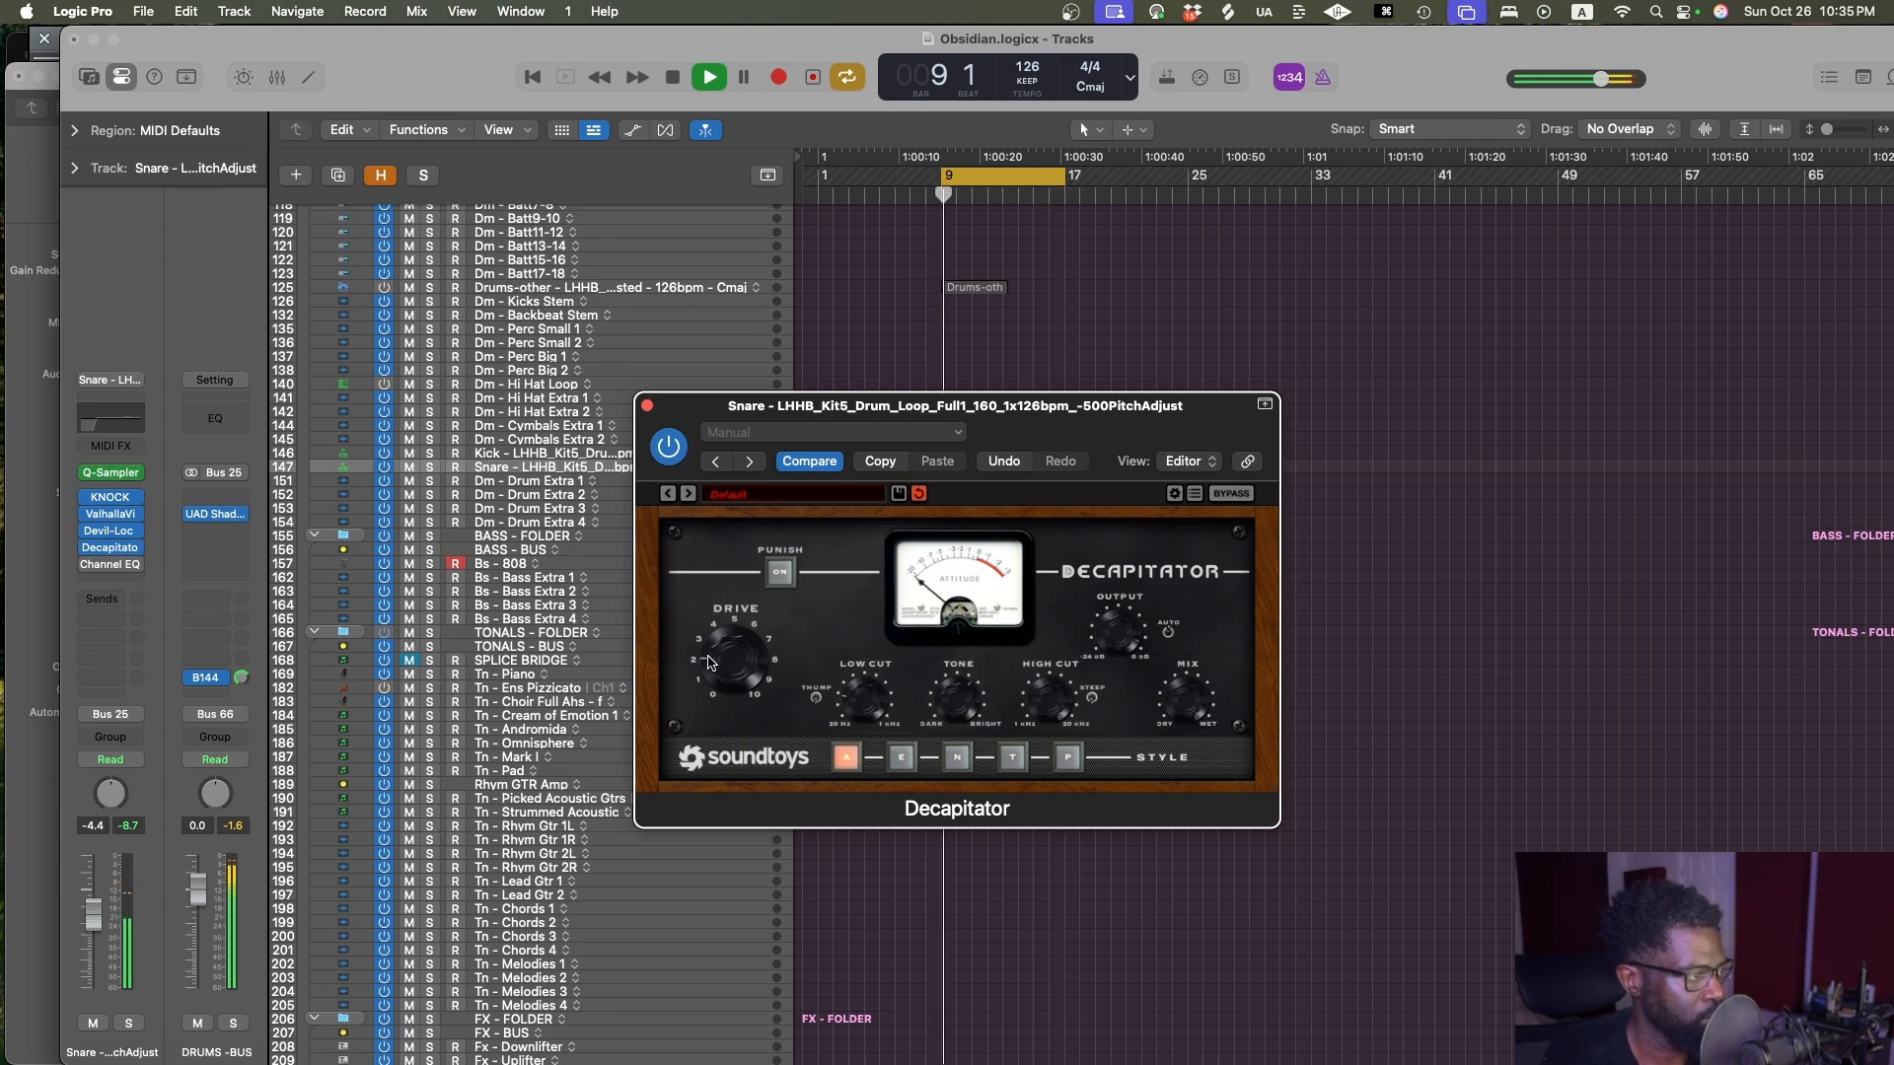
left_click(647, 406)
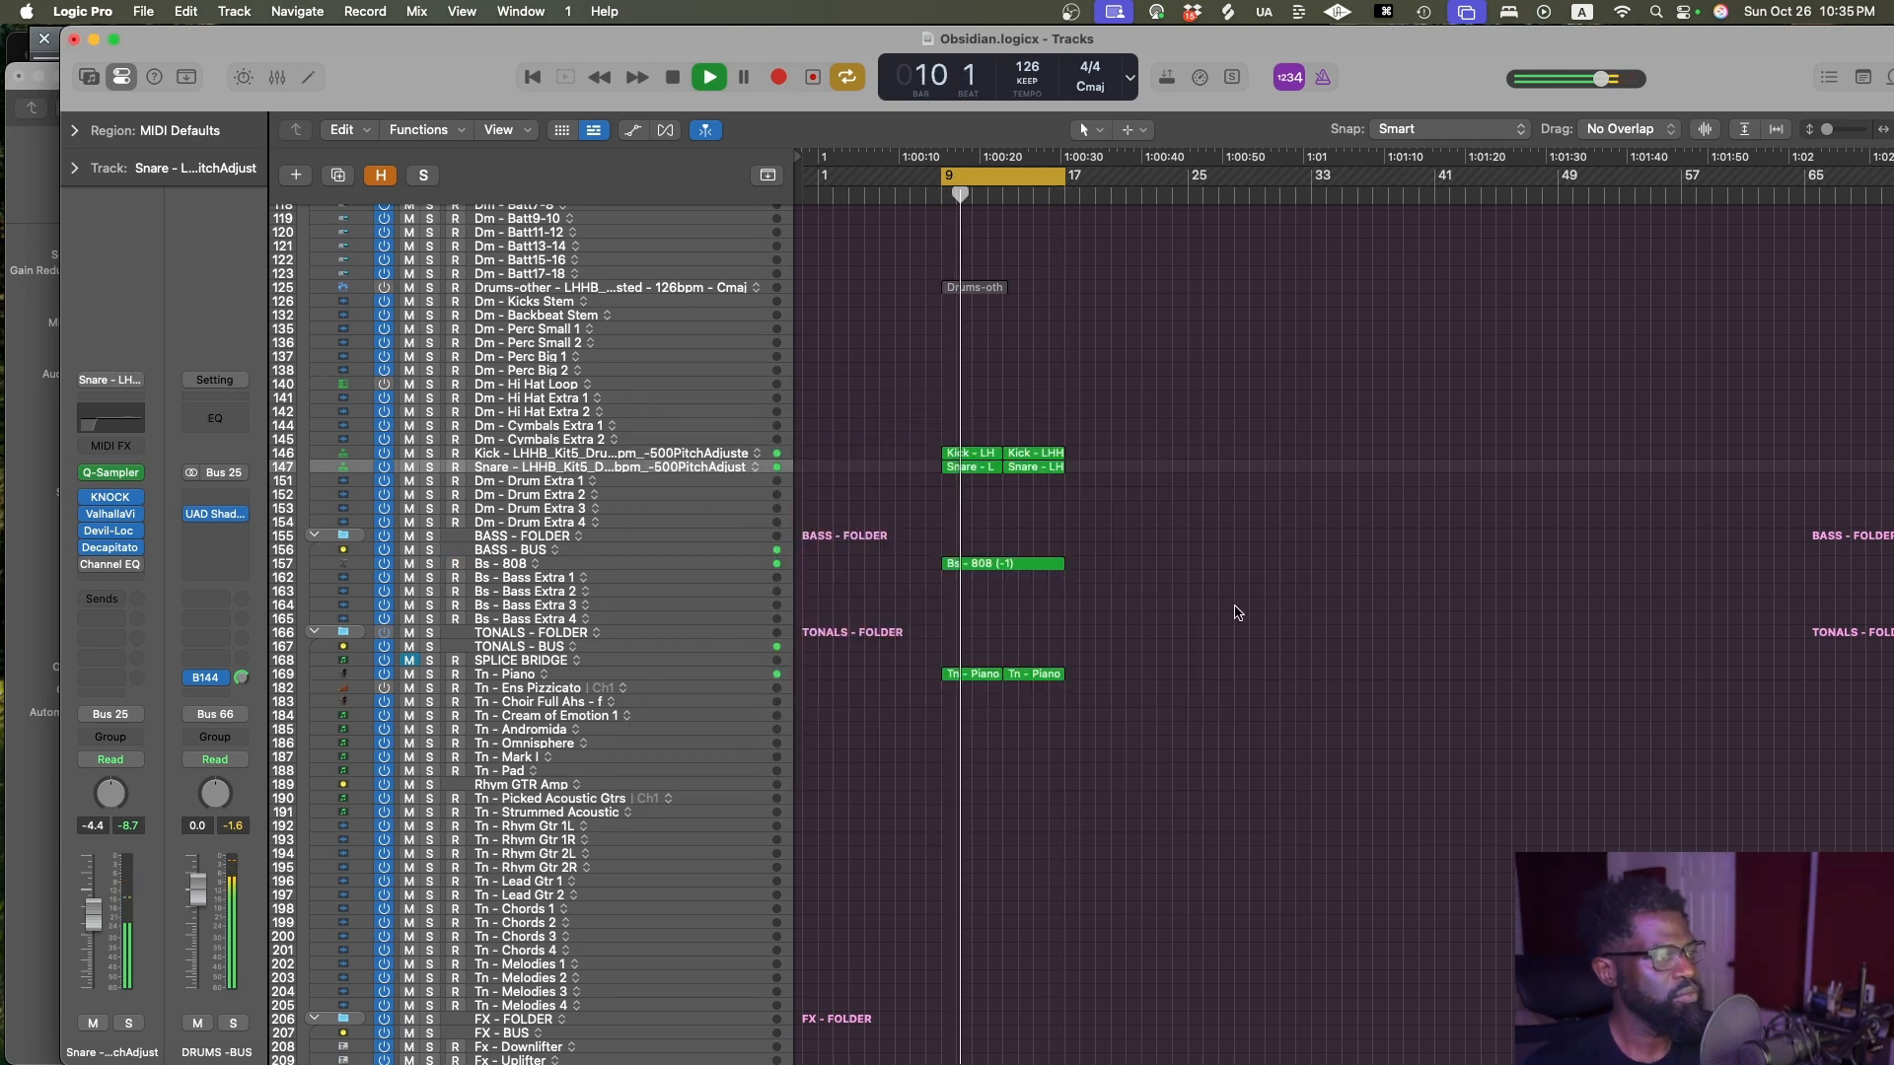
Select the Bs - 808 and Tn - Piano regions, save the project and set the cycle range from the selection
left_click_drag(1136, 555, 954, 718)
key("super+s")
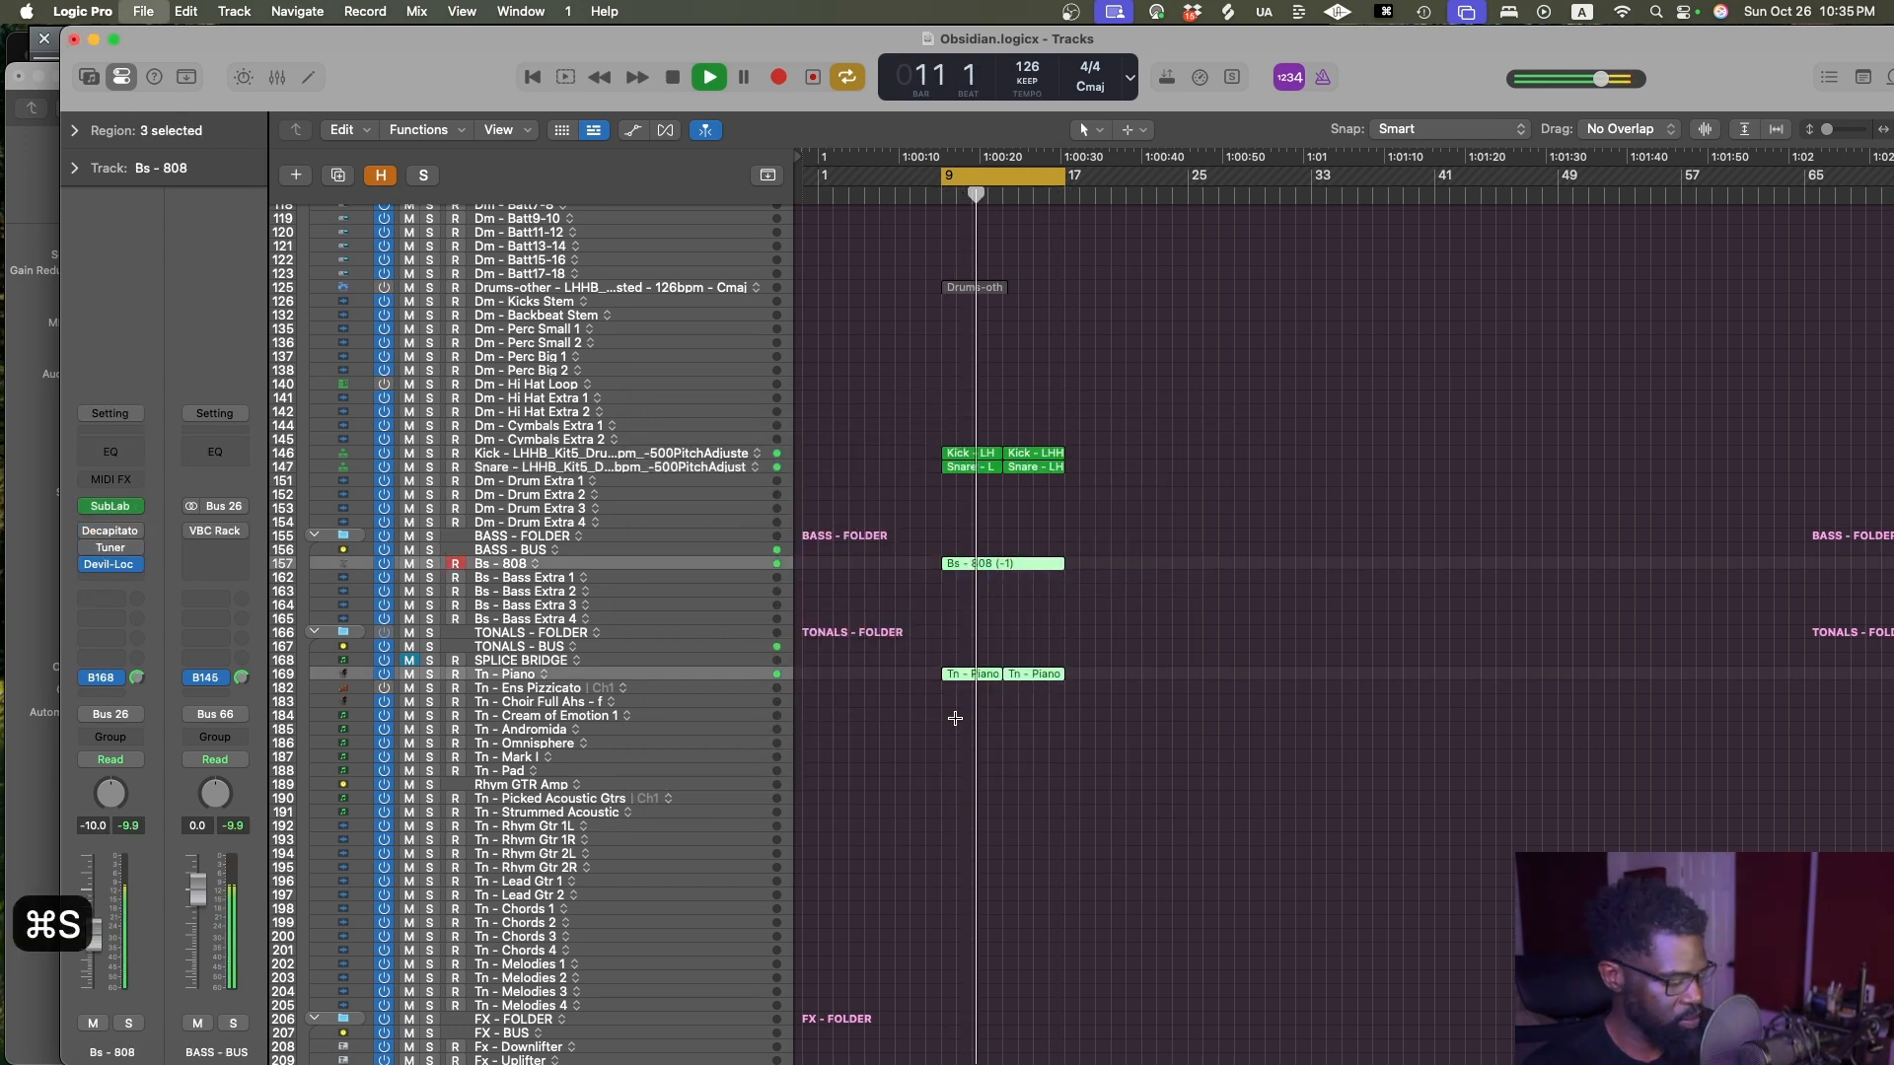
key("super+u")
key("ctrl+alt+z")
key("ctrl+alt+Right")
key("ctrl+alt+Left")
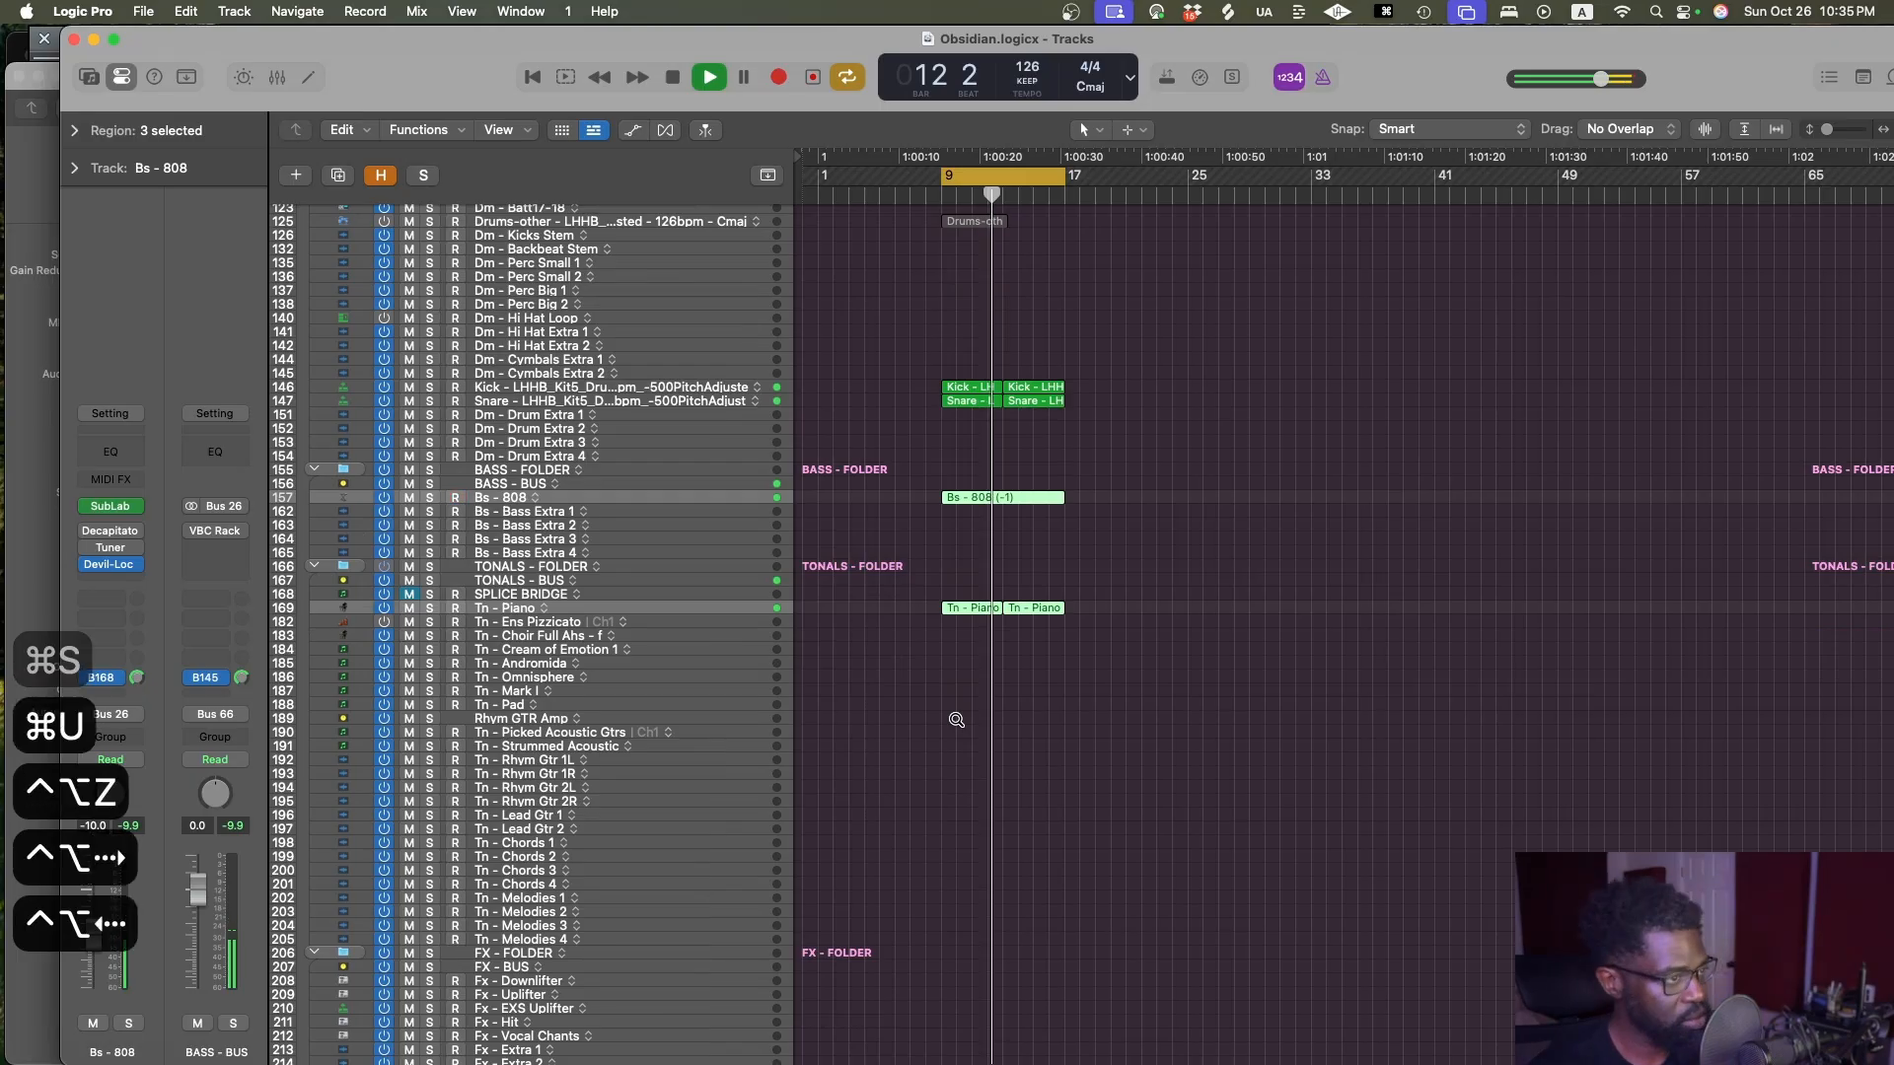
Adjust the arrangement zoom around the bars 9–17 loop, save the project and clear the region selection
key("ctrl+alt+Left")
key("ctrl+alt+Up")
key("ctrl+alt+Right")
key("ctrl+alt+Left")
key("ctrl+alt+Left")
key("ctrl+alt+Up")
key("ctrl+alt+Up")
key("ctrl+alt+Right")
key("super+s")
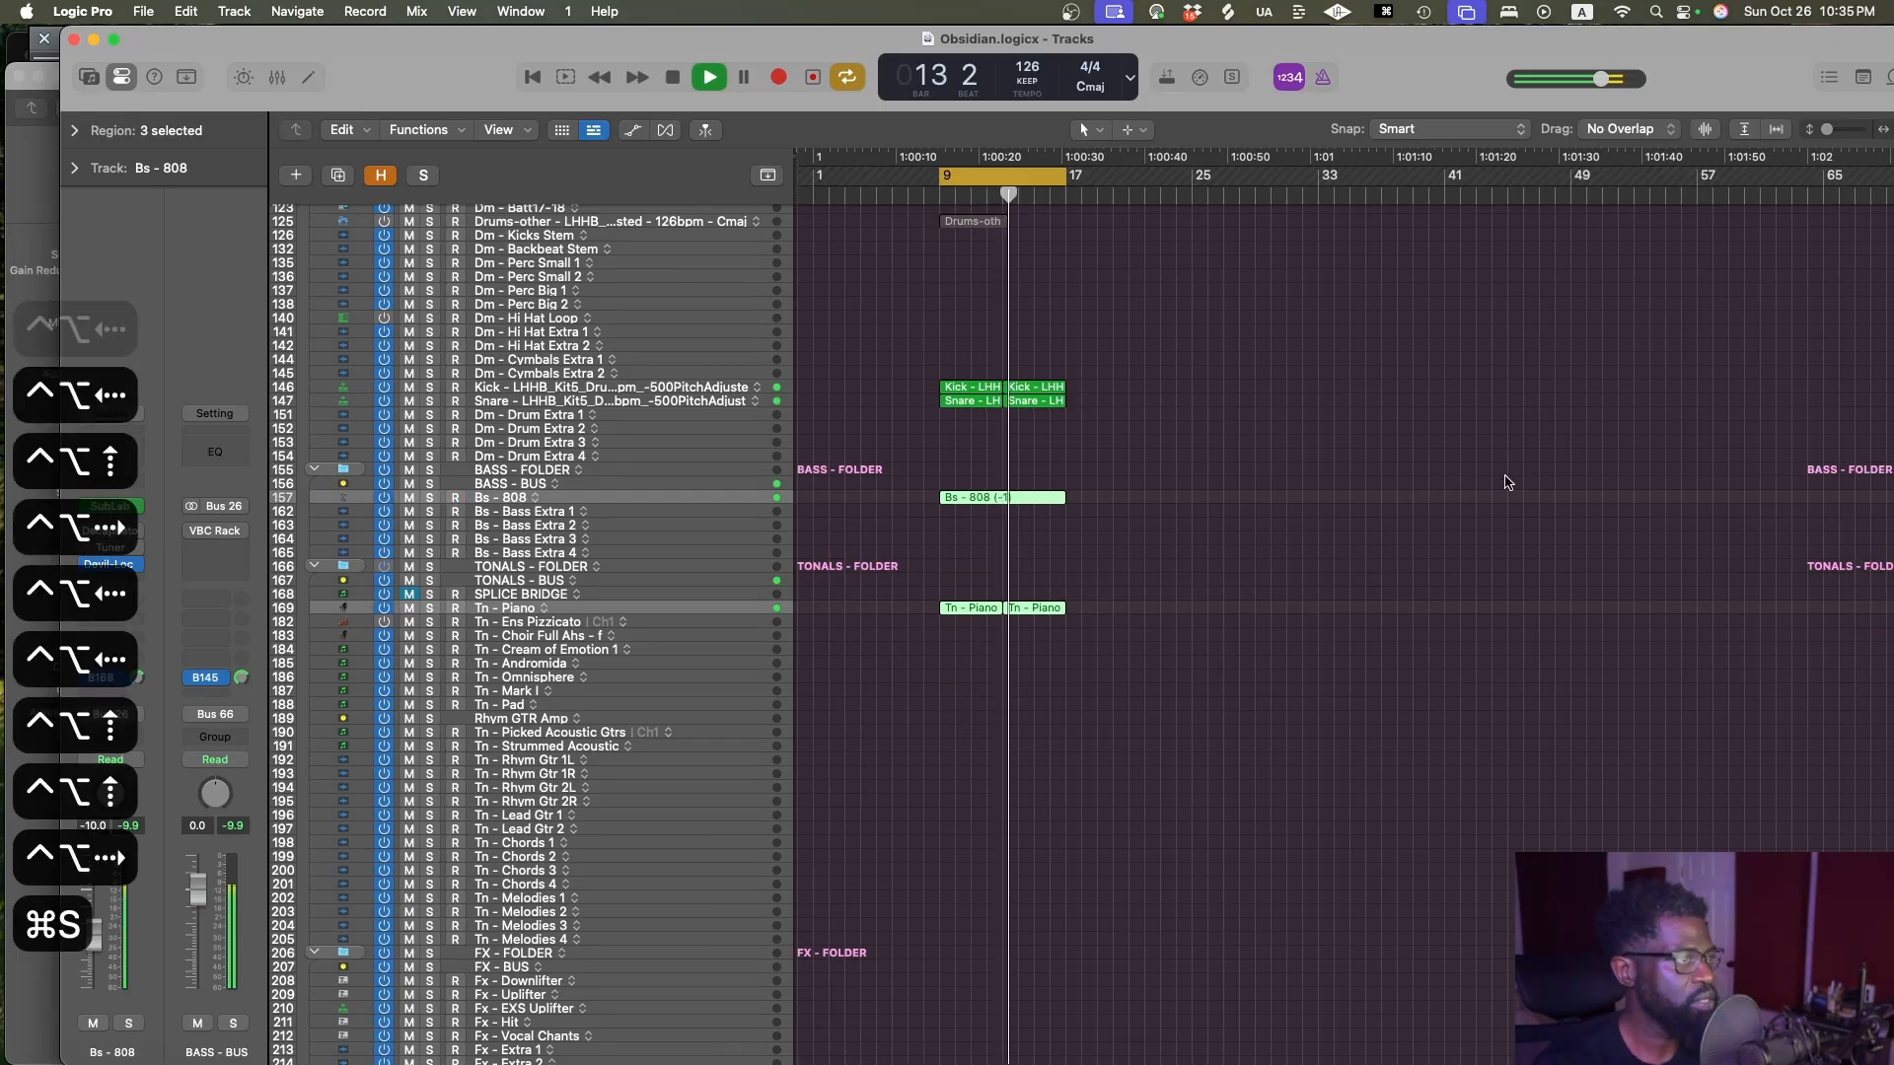
scroll(1433, 496, "down", 4)
scroll(1420, 498, "down", 2)
scroll(1387, 503, "up", 5)
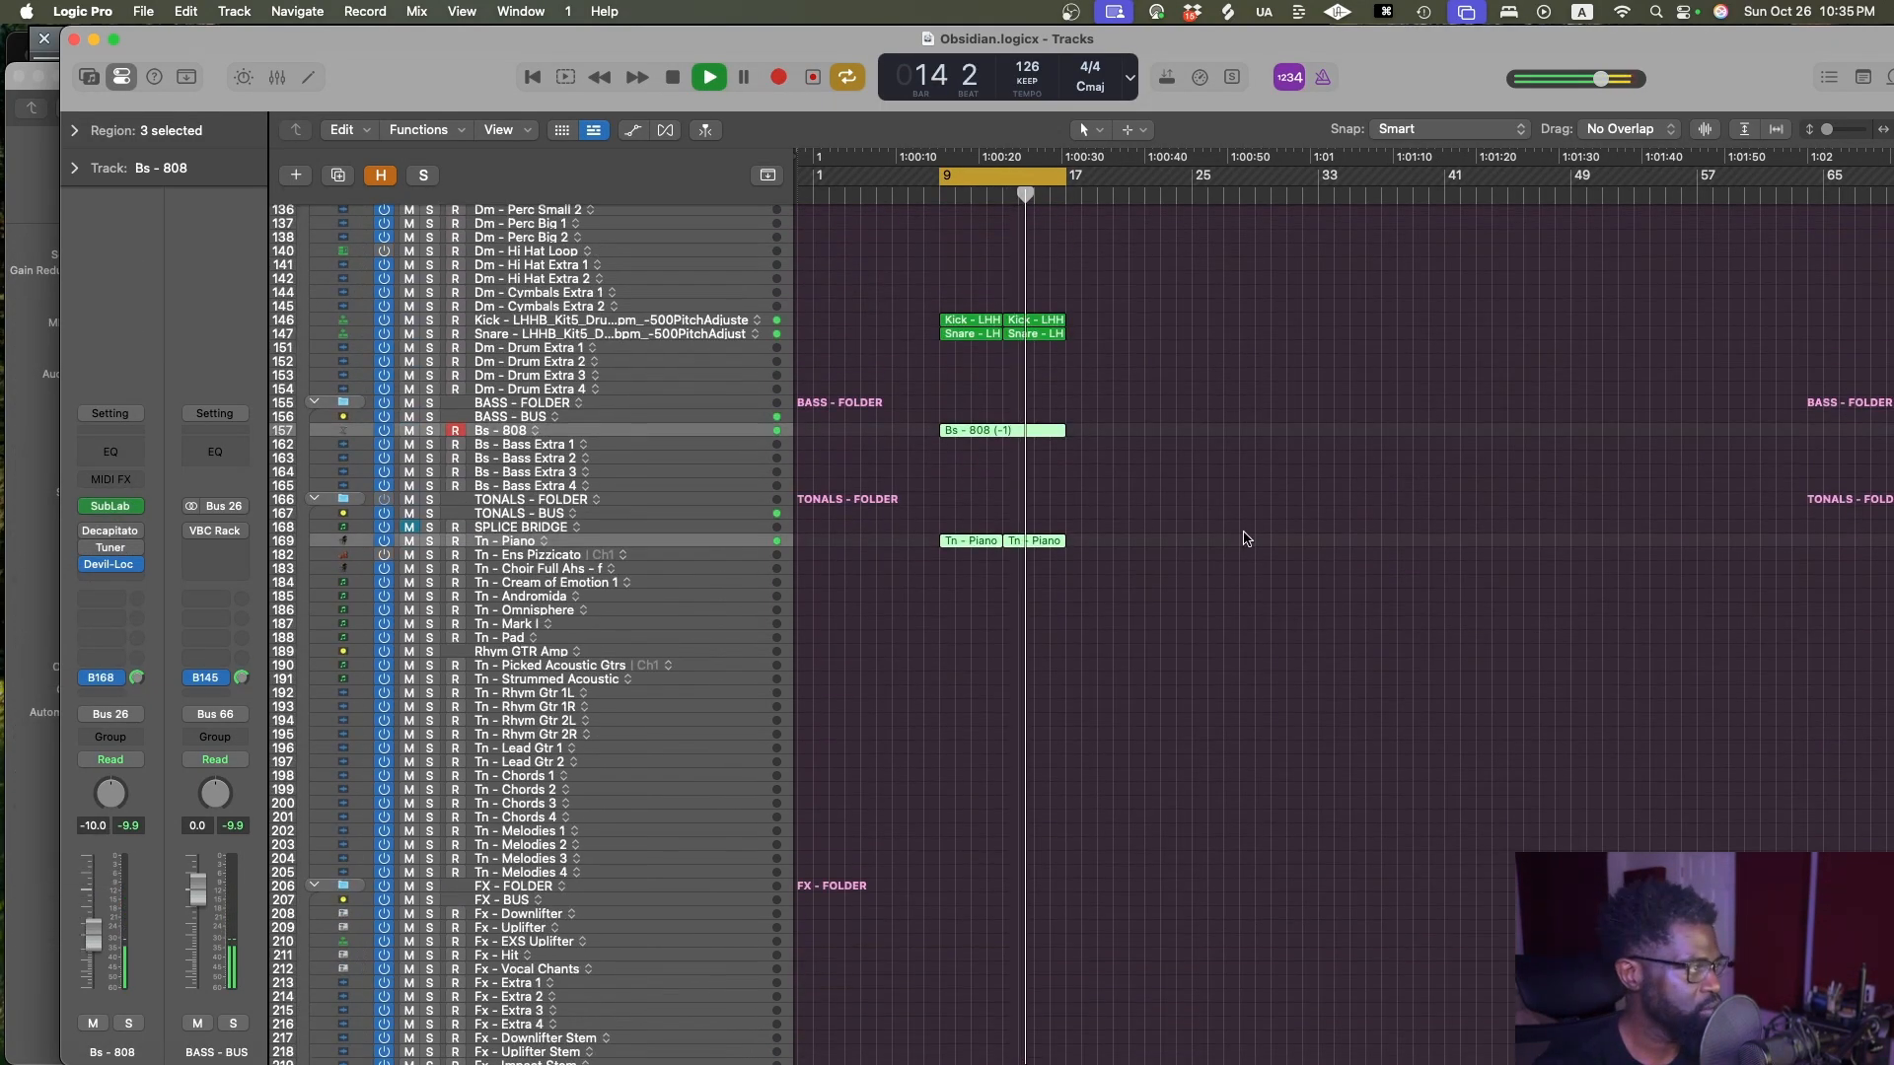
left_click(1282, 546)
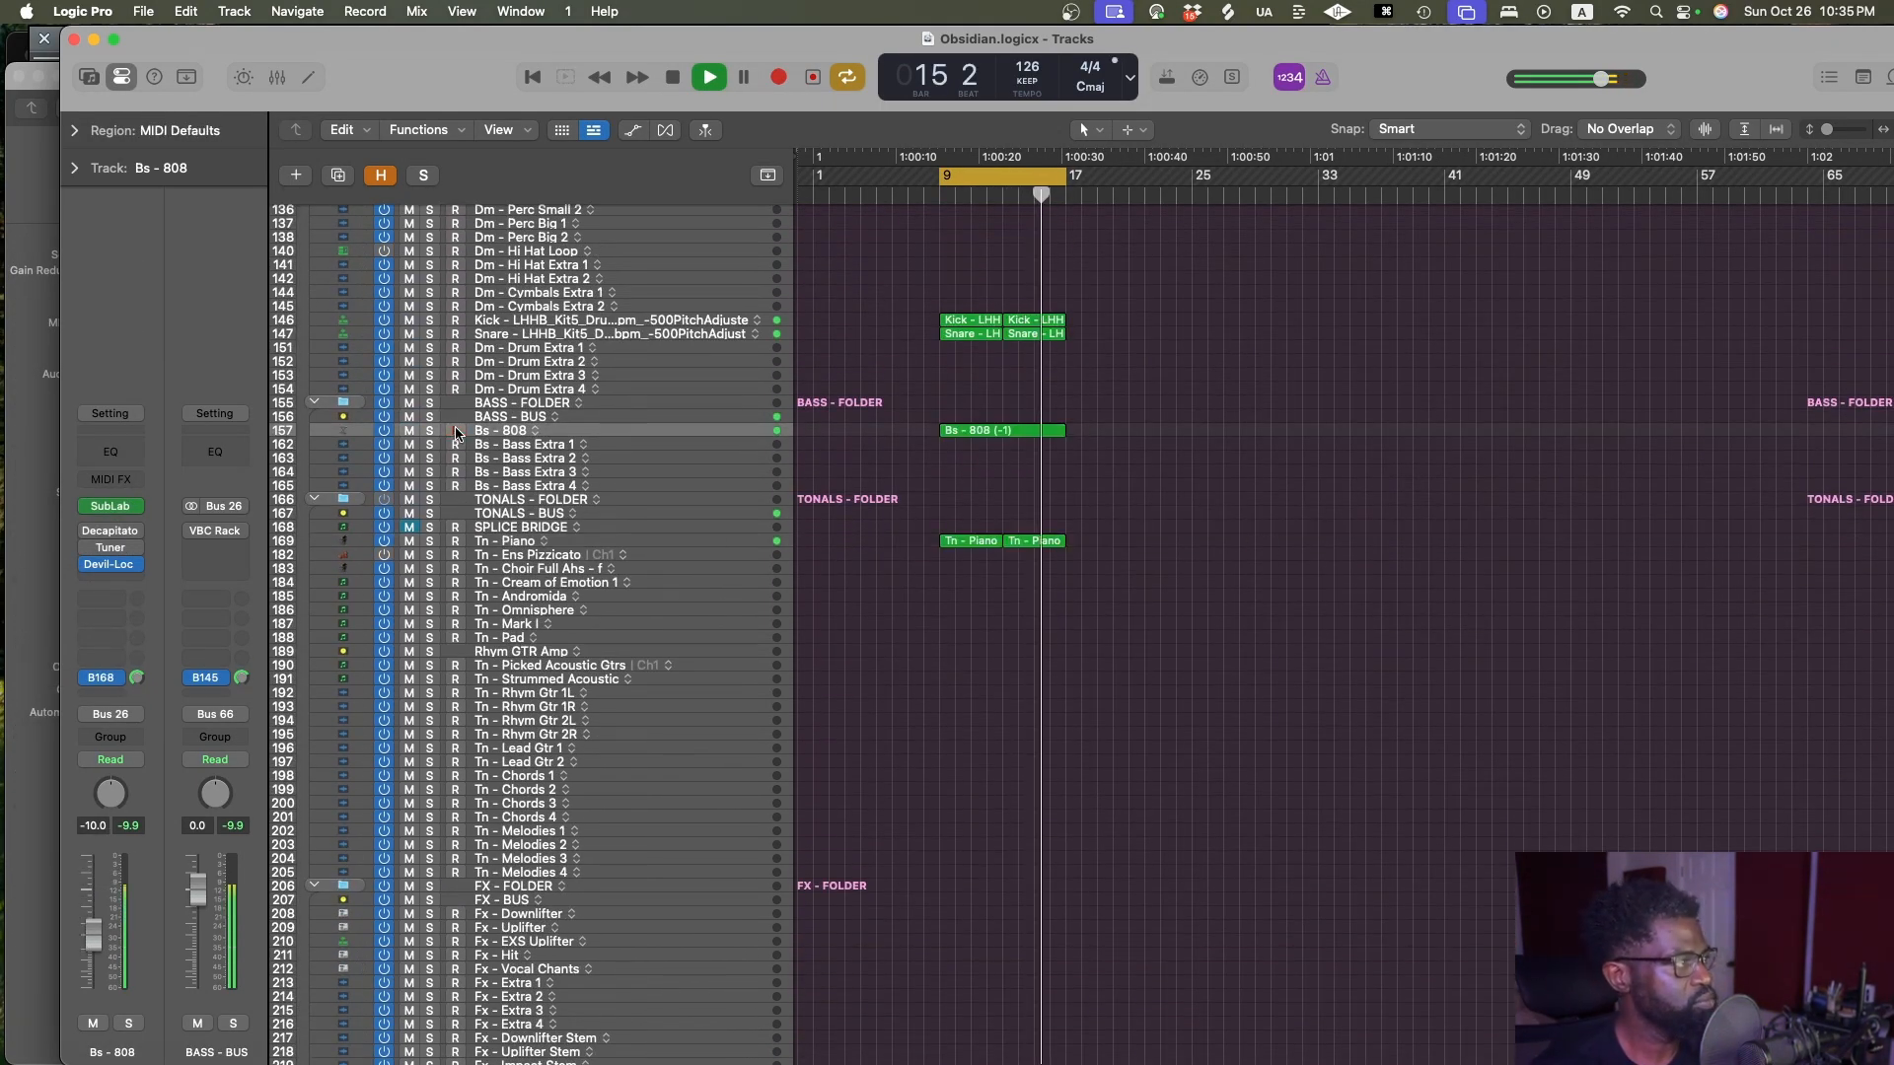
Select both Tn - Piano regions, set the cycle range from them and save the project
key("ctrl+alt+z")
key("ctrl+alt+Down")
key("ctrl+alt+Down")
key("ctrl+alt+Right")
key("ctrl+alt+Right")
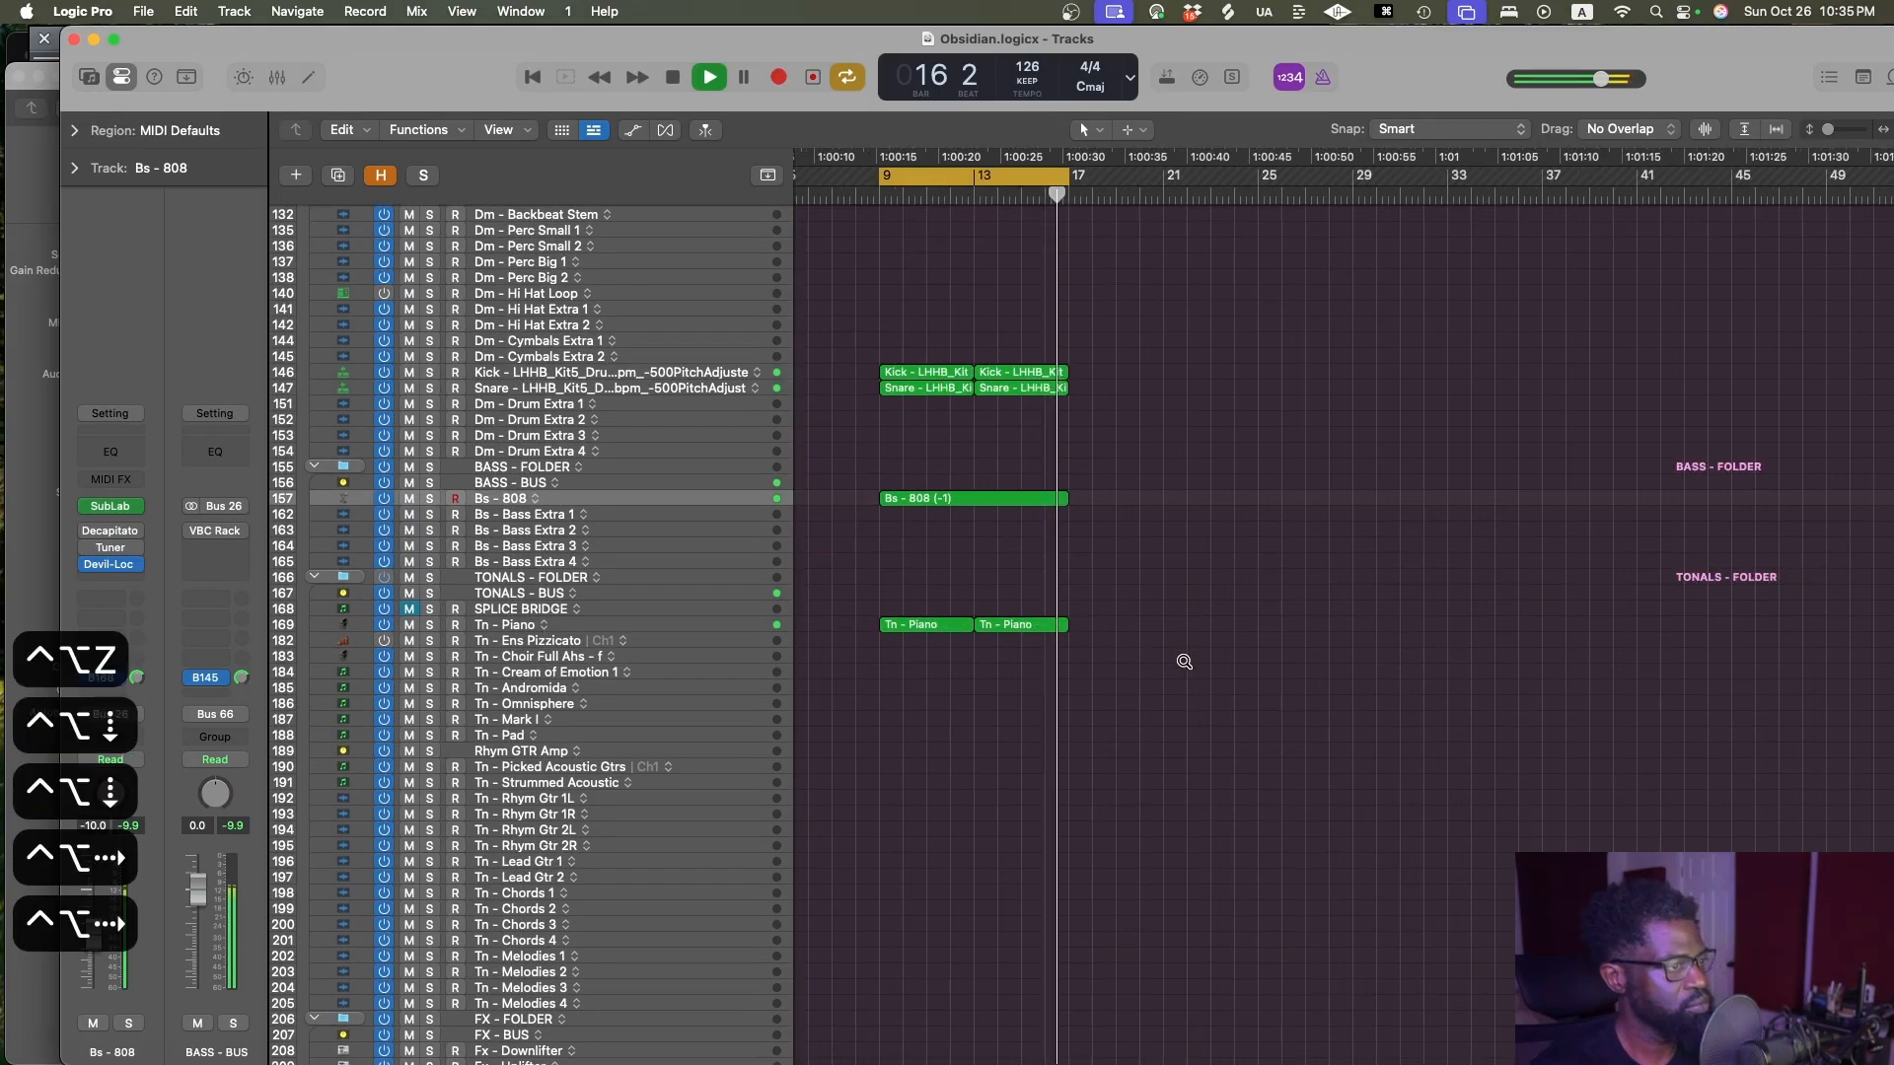
key("ctrl+alt+Left")
key("ctrl+alt+Left")
key("ctrl+alt+Up")
key("ctrl+alt+Up")
key("ctrl+alt+Up")
key("super+s")
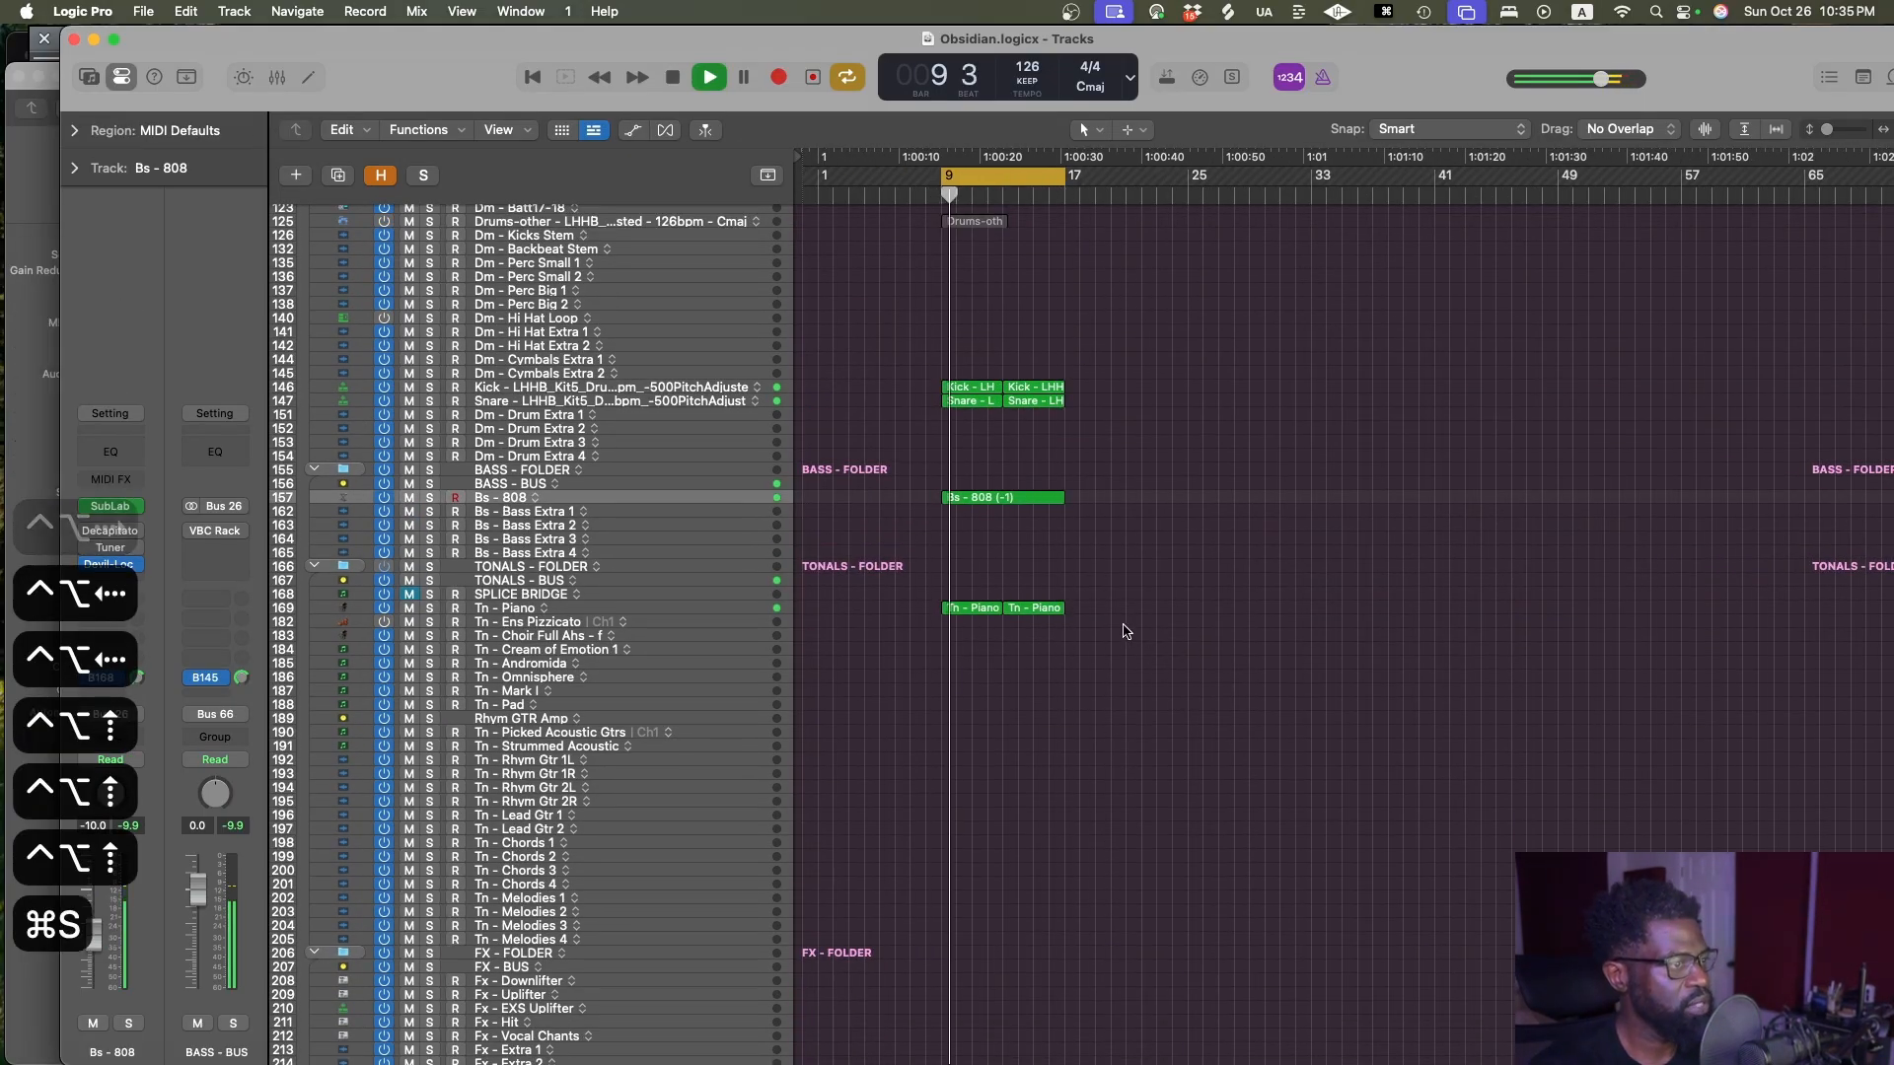
left_click_drag(1132, 616, 960, 614)
key("super+u")
key("super+s")
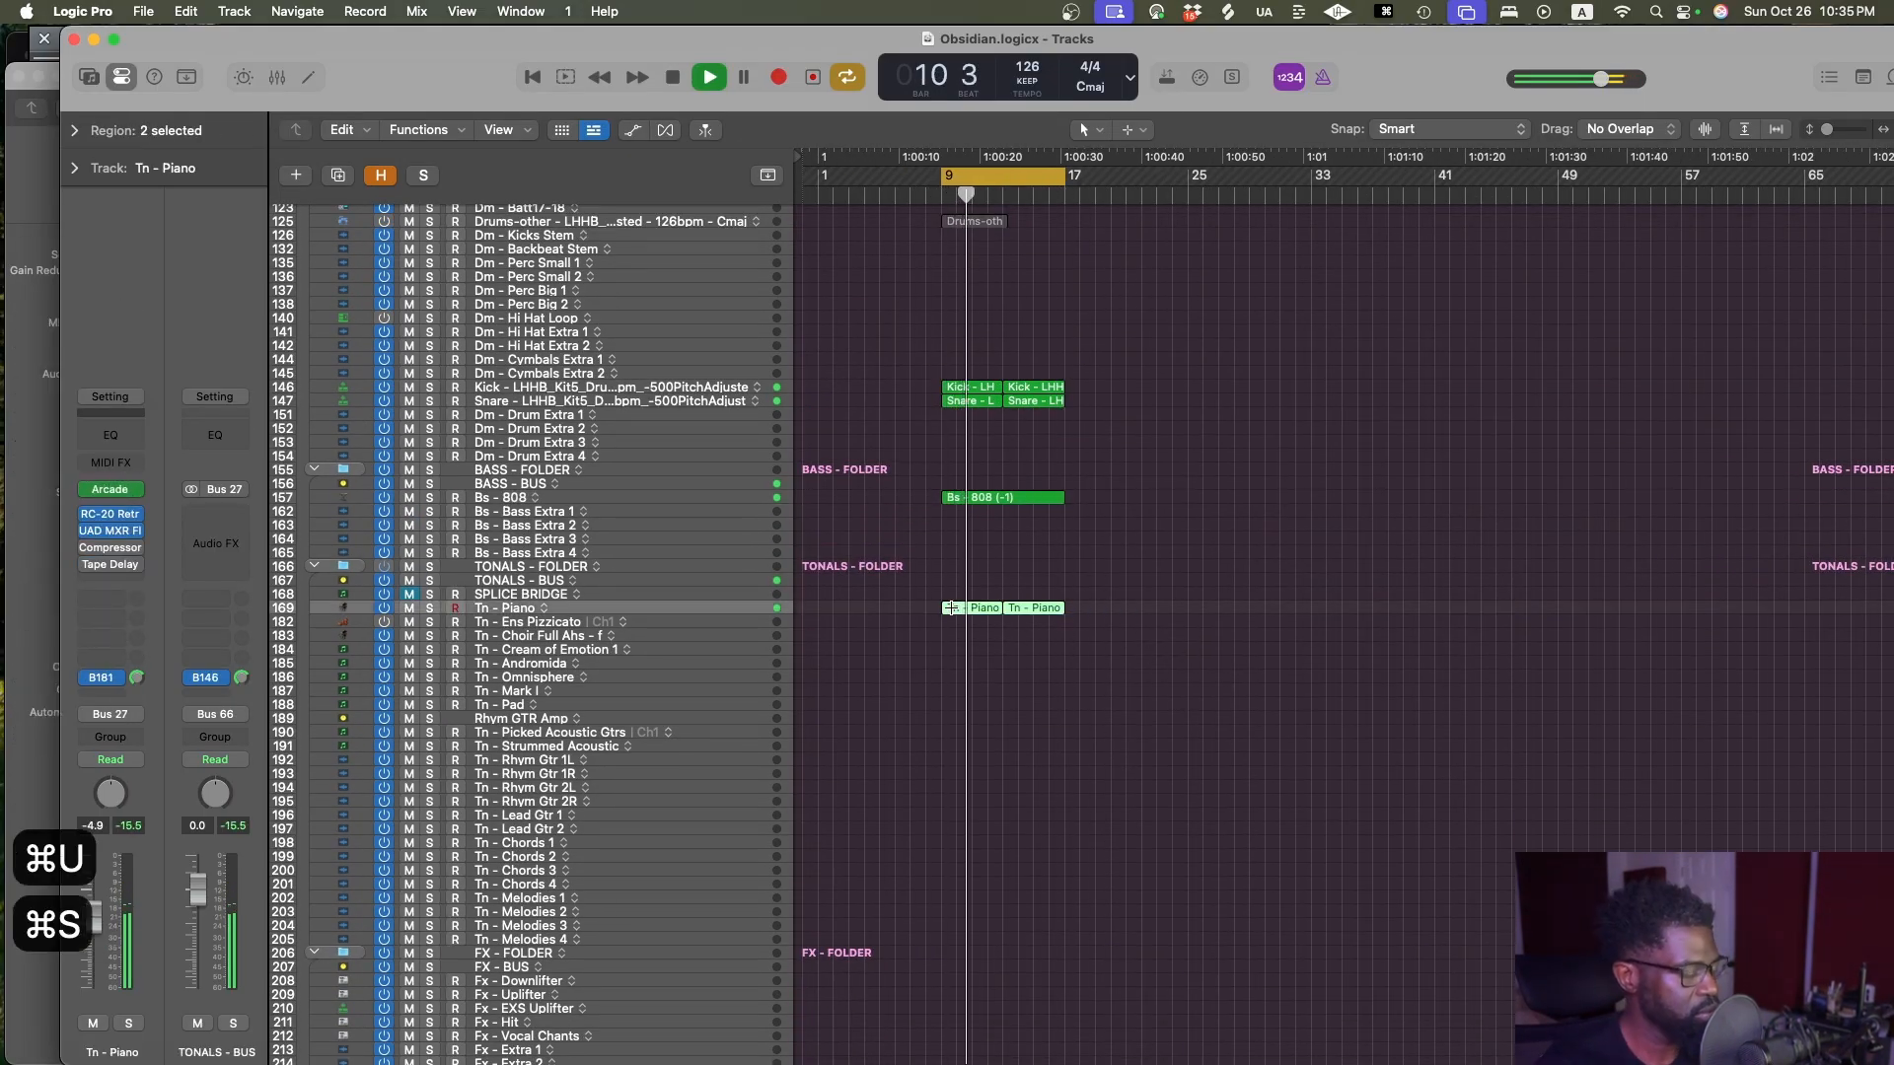
Save the project, clear the Tn - Piano region selection and stop playback
key("ctrl+alt+Up")
key("ctrl+alt+Down")
key("ctrl+alt+Right")
key("ctrl+alt+Right")
key("ctrl+alt+Left")
key("ctrl+alt+Up")
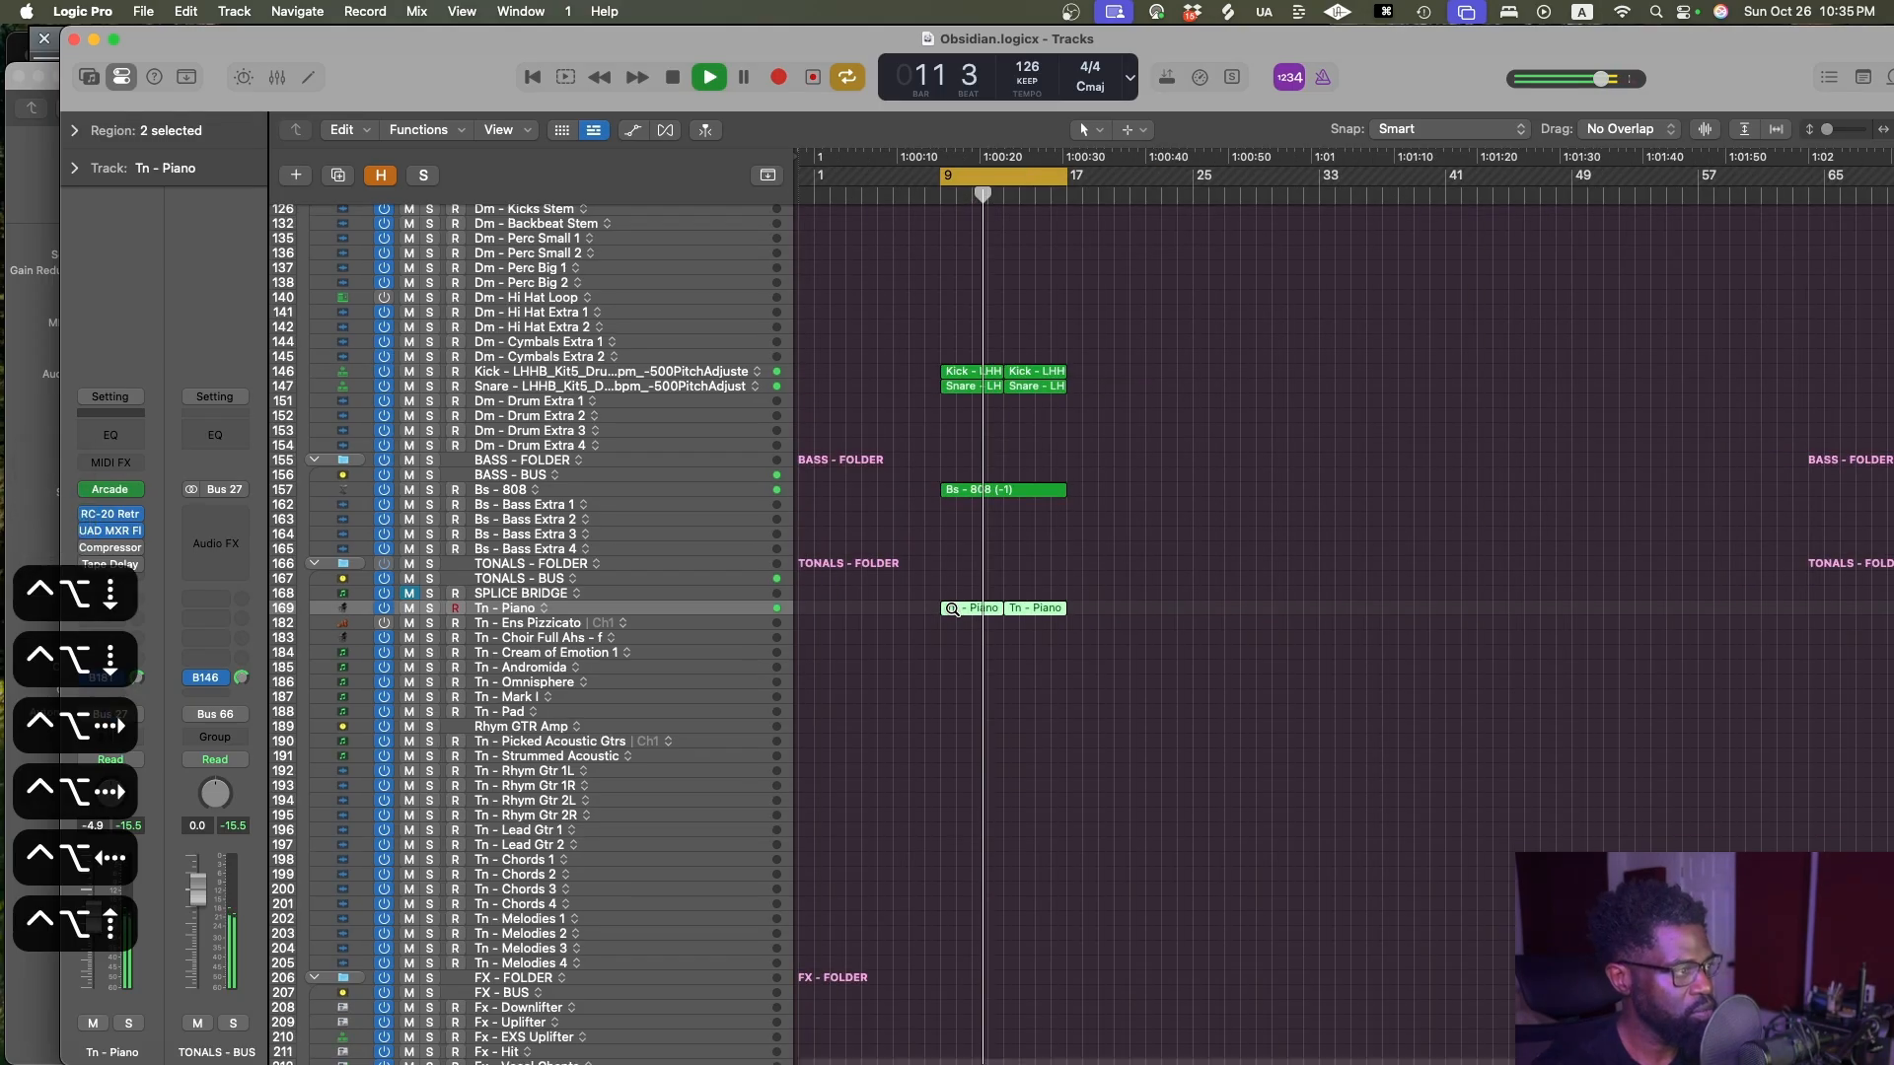
key("ctrl+alt+Right")
key("ctrl+alt+Left")
key("ctrl+alt+Up")
key("super+s")
left_click(1122, 646)
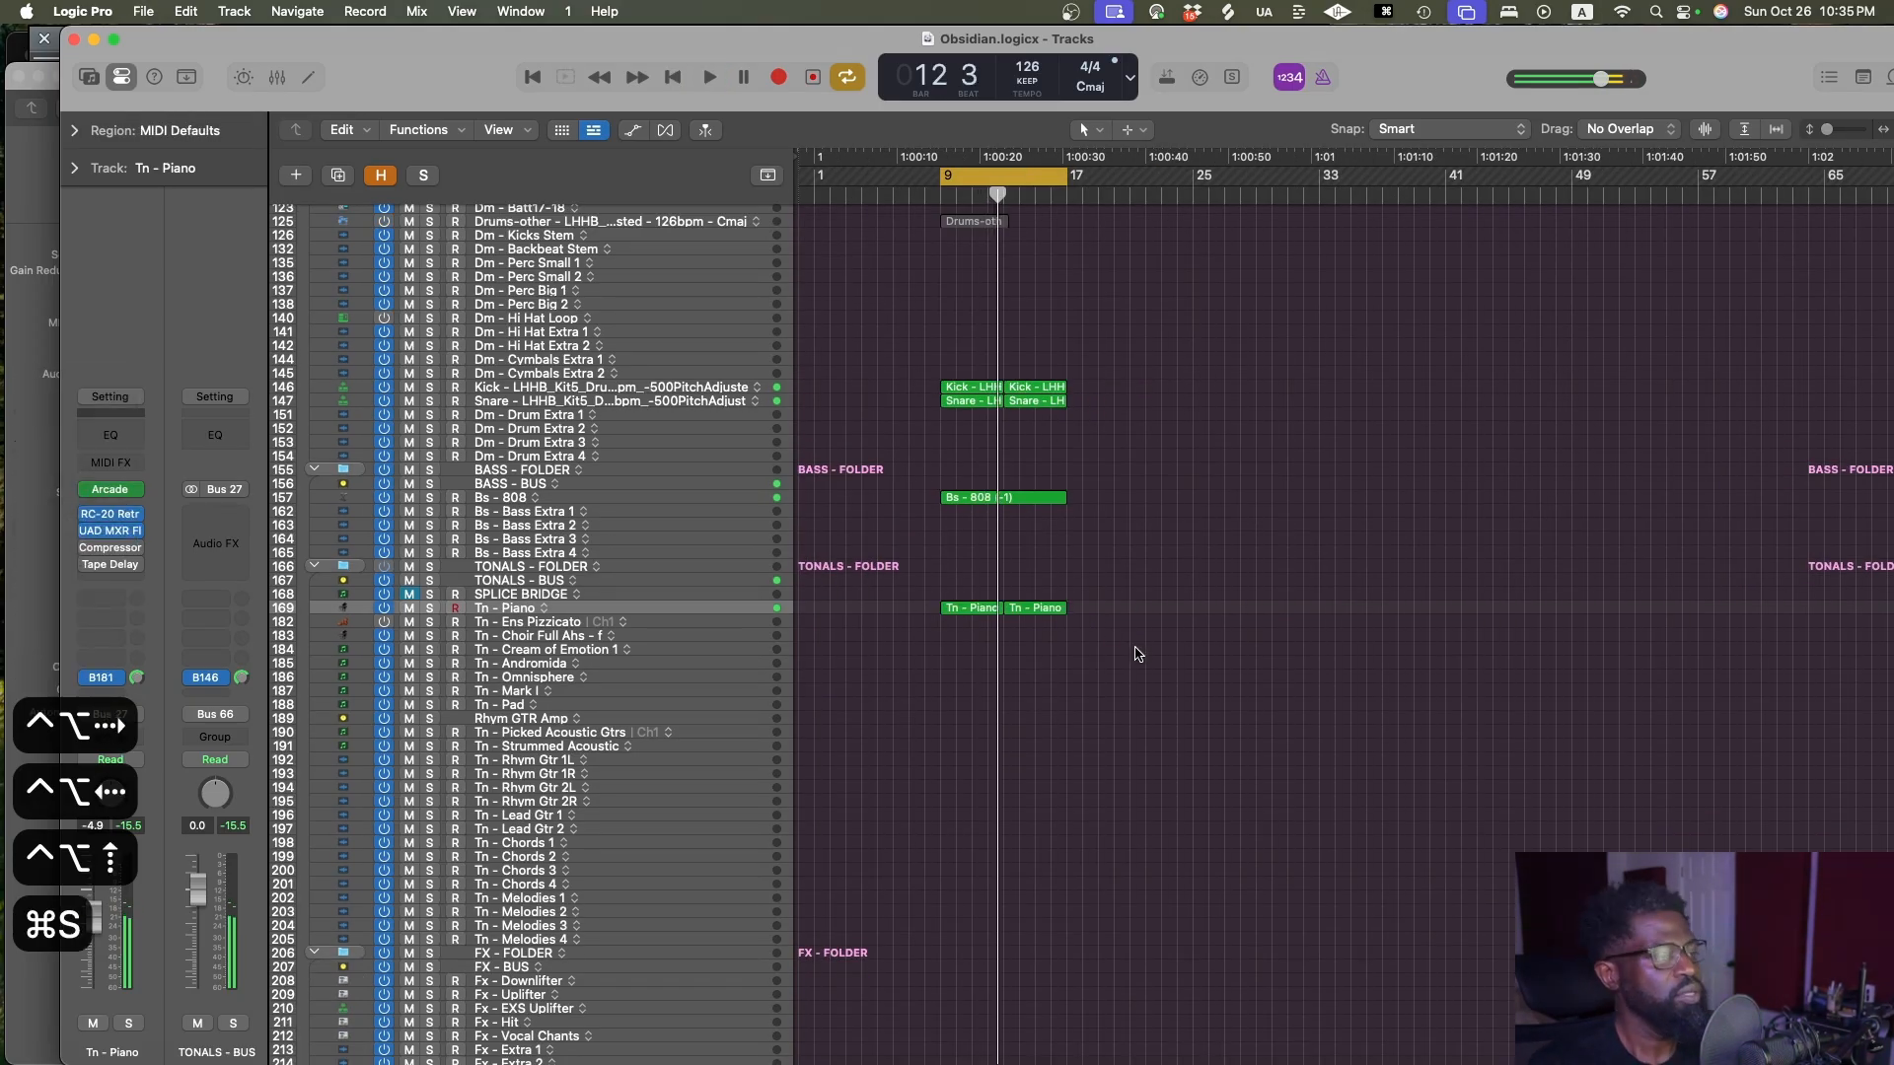
key("space")
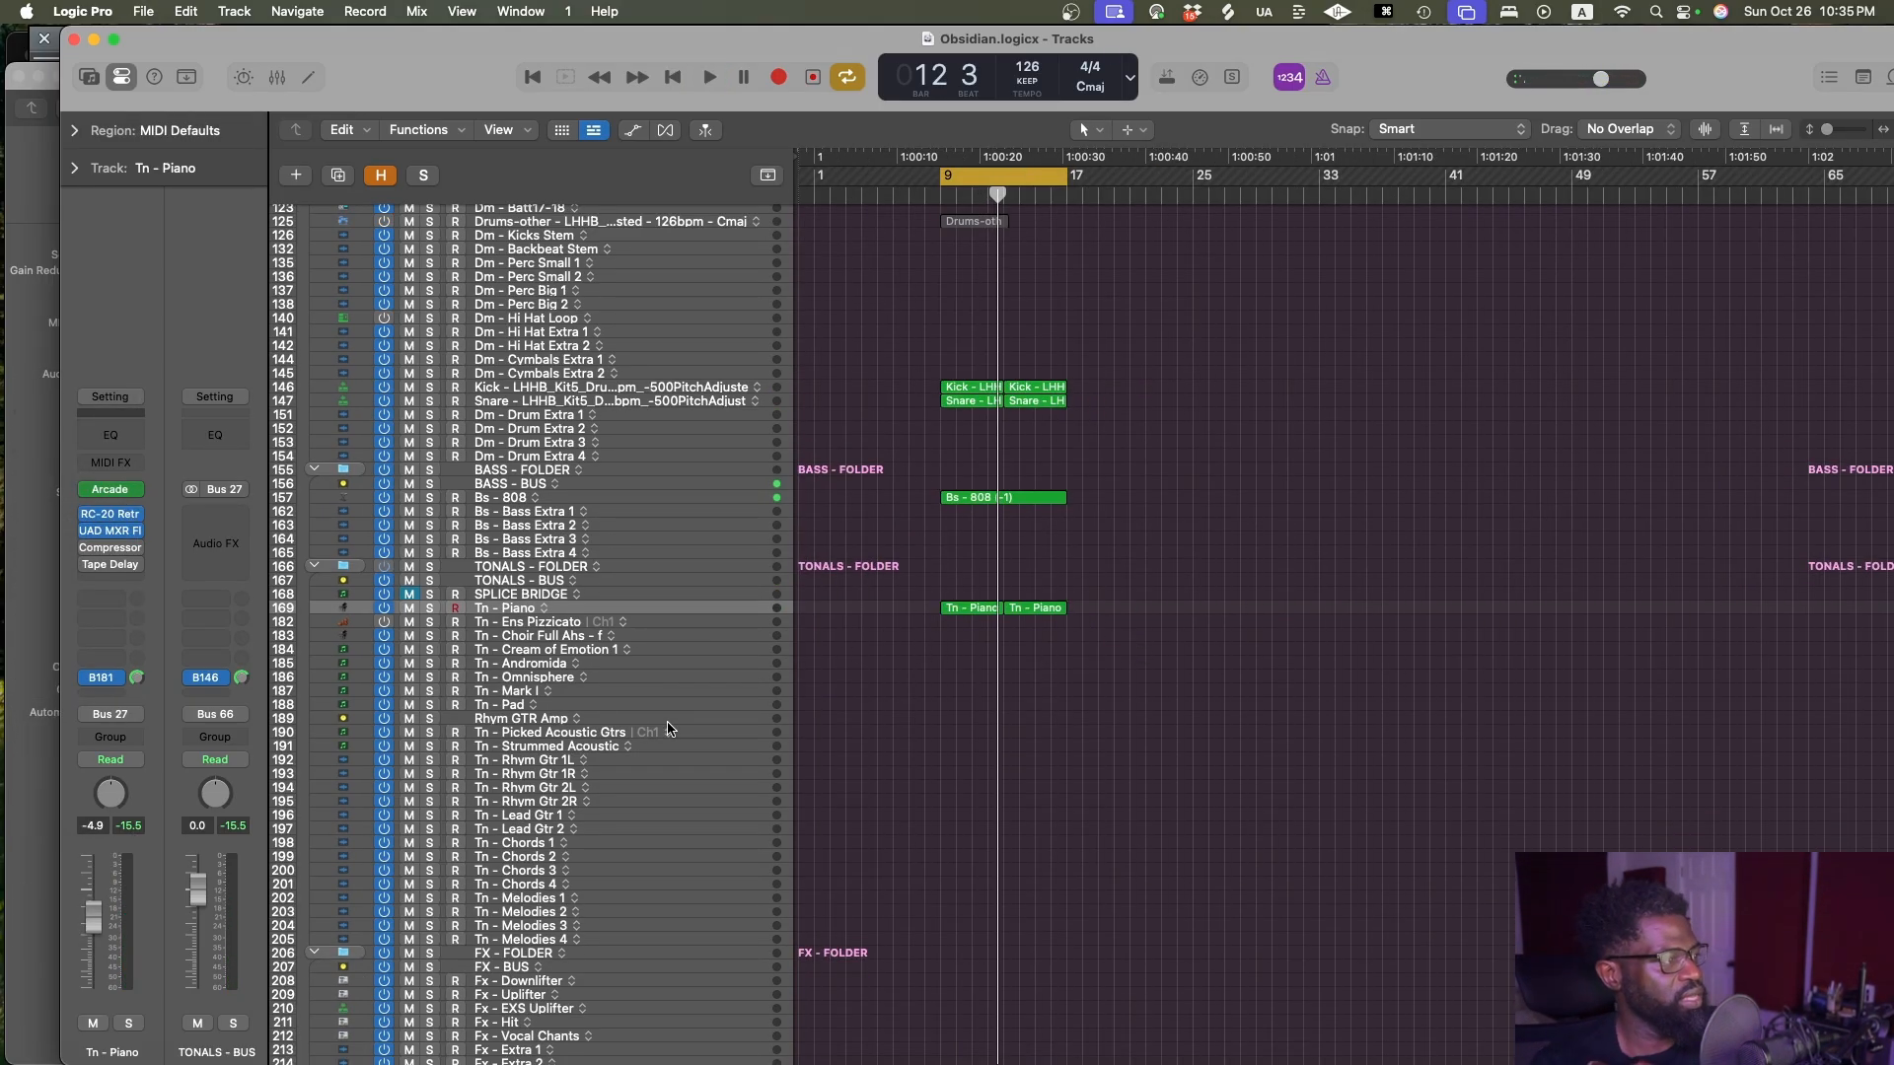
Switch to Splice, search for "choir stab", filter the results by the choir tag and expand the full tag list
mouse_move(1033, 1061)
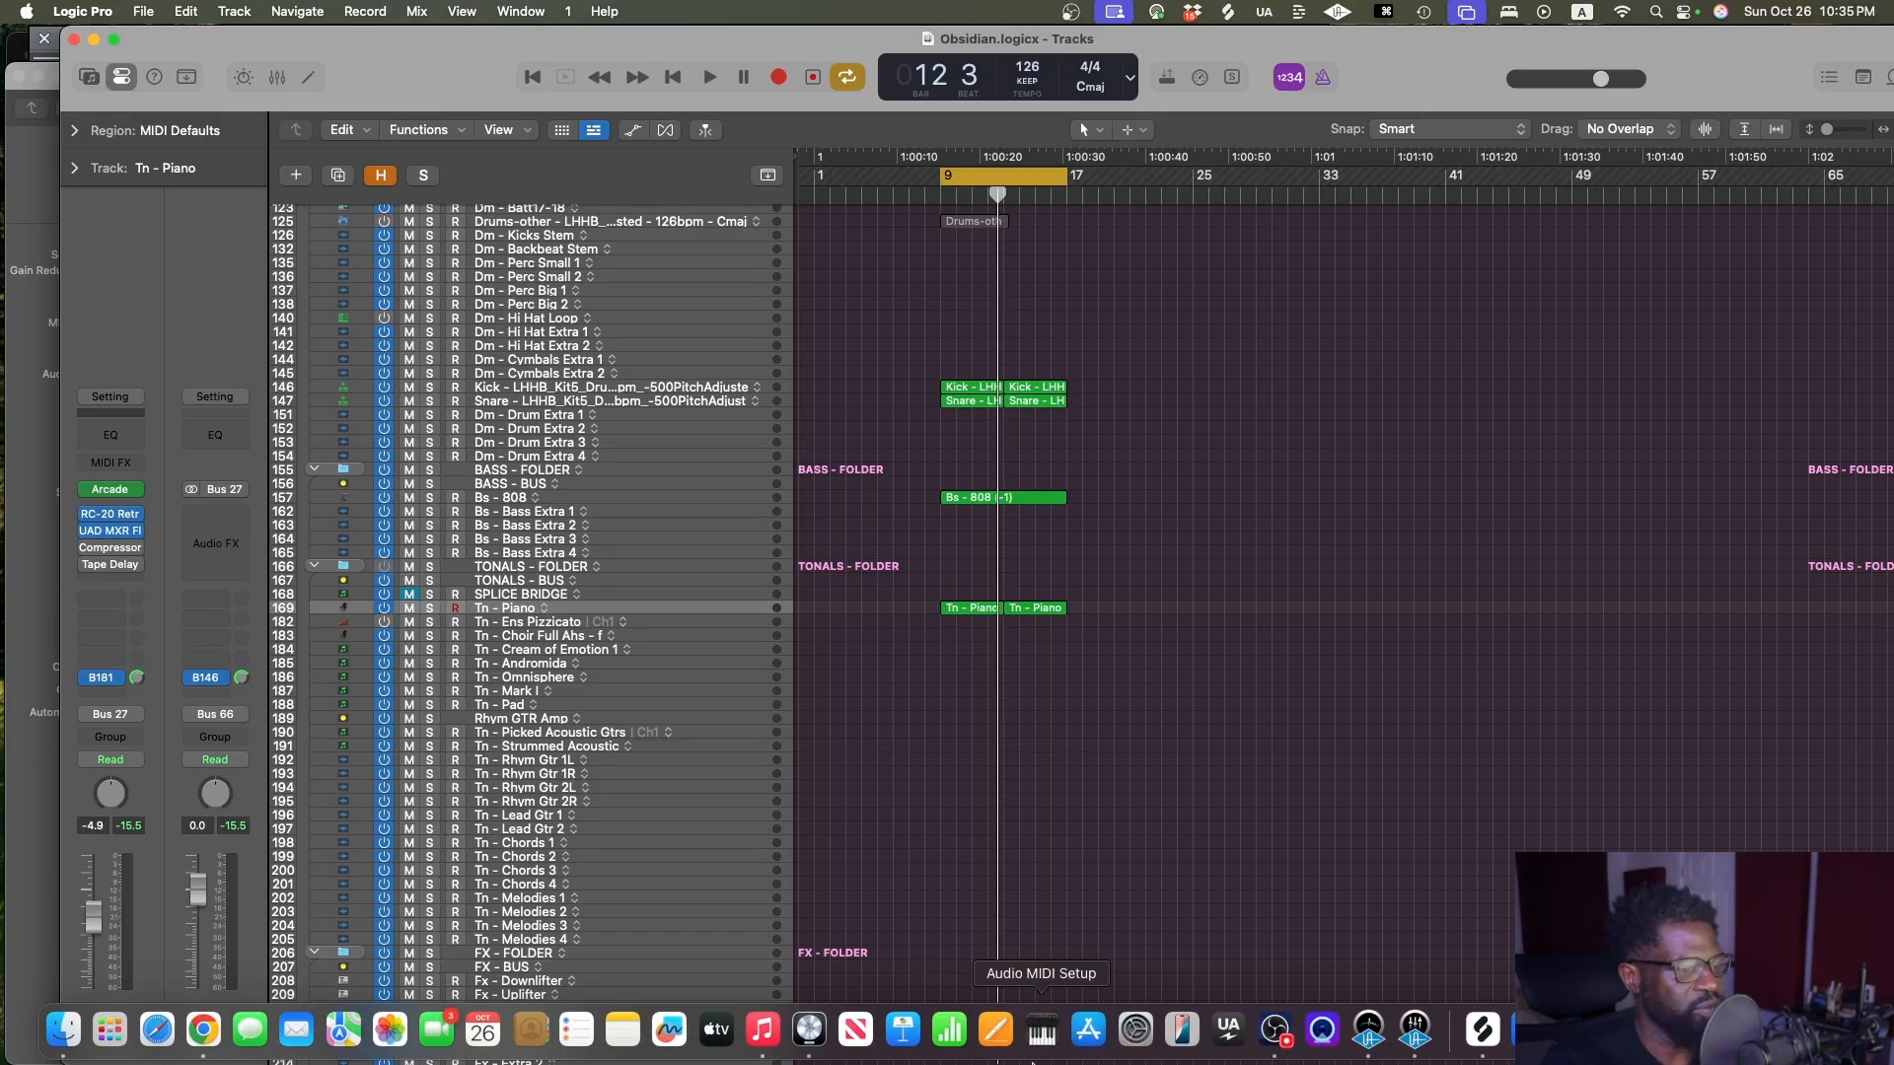
left_click(1487, 1030)
left_click(1328, 215)
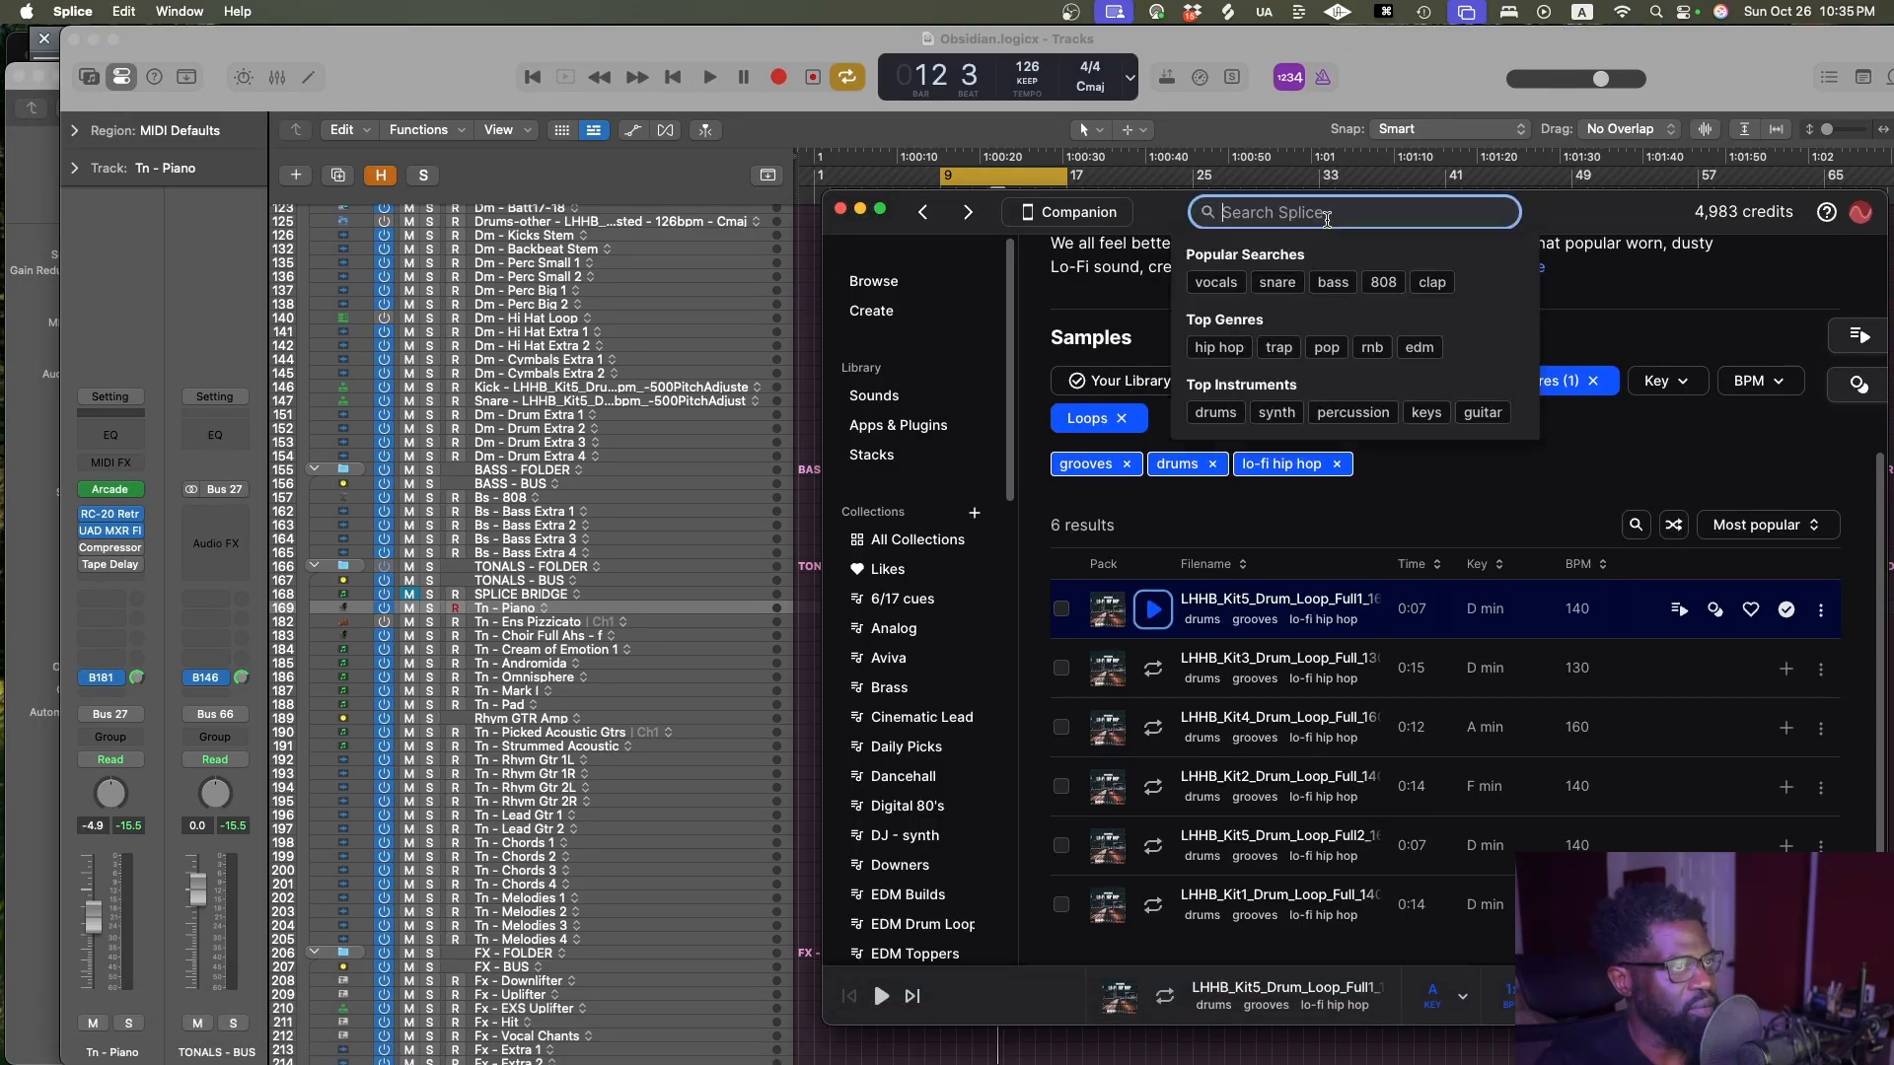
type("cho")
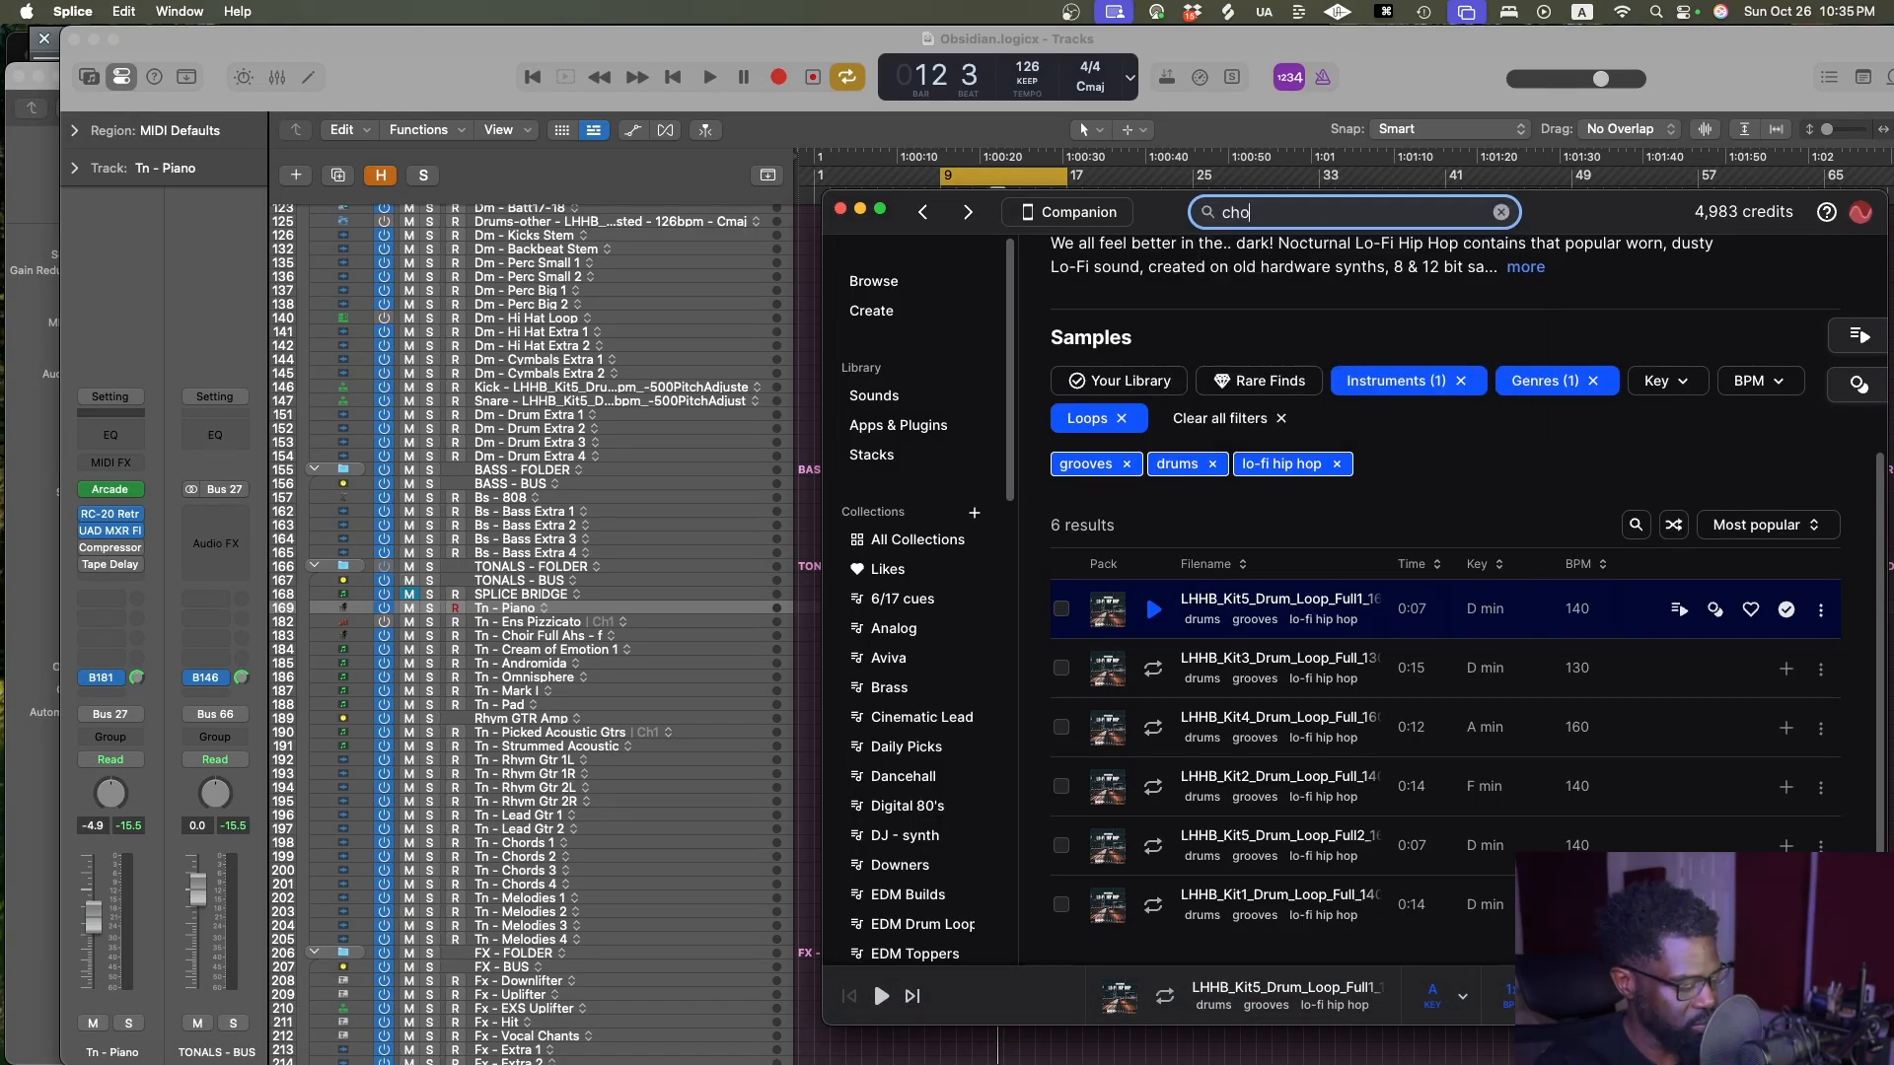
type("ir a")
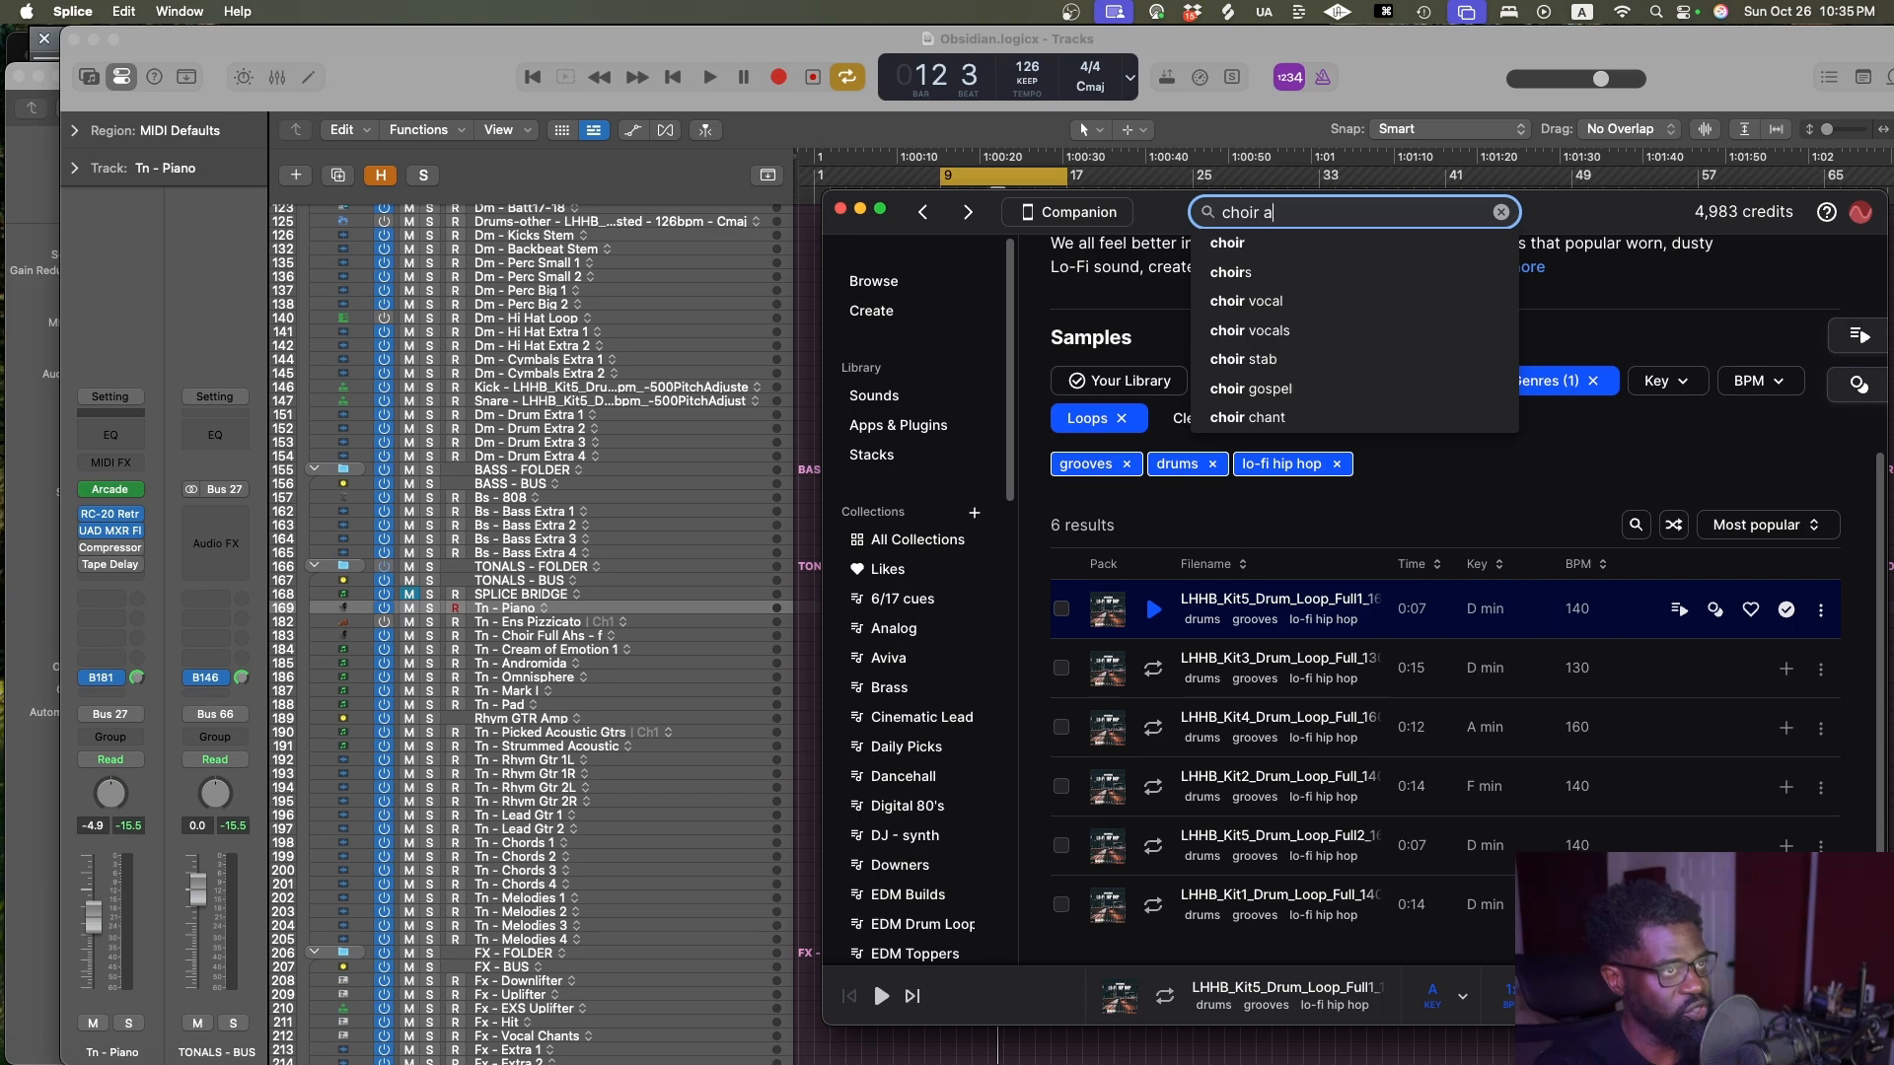
type("n")
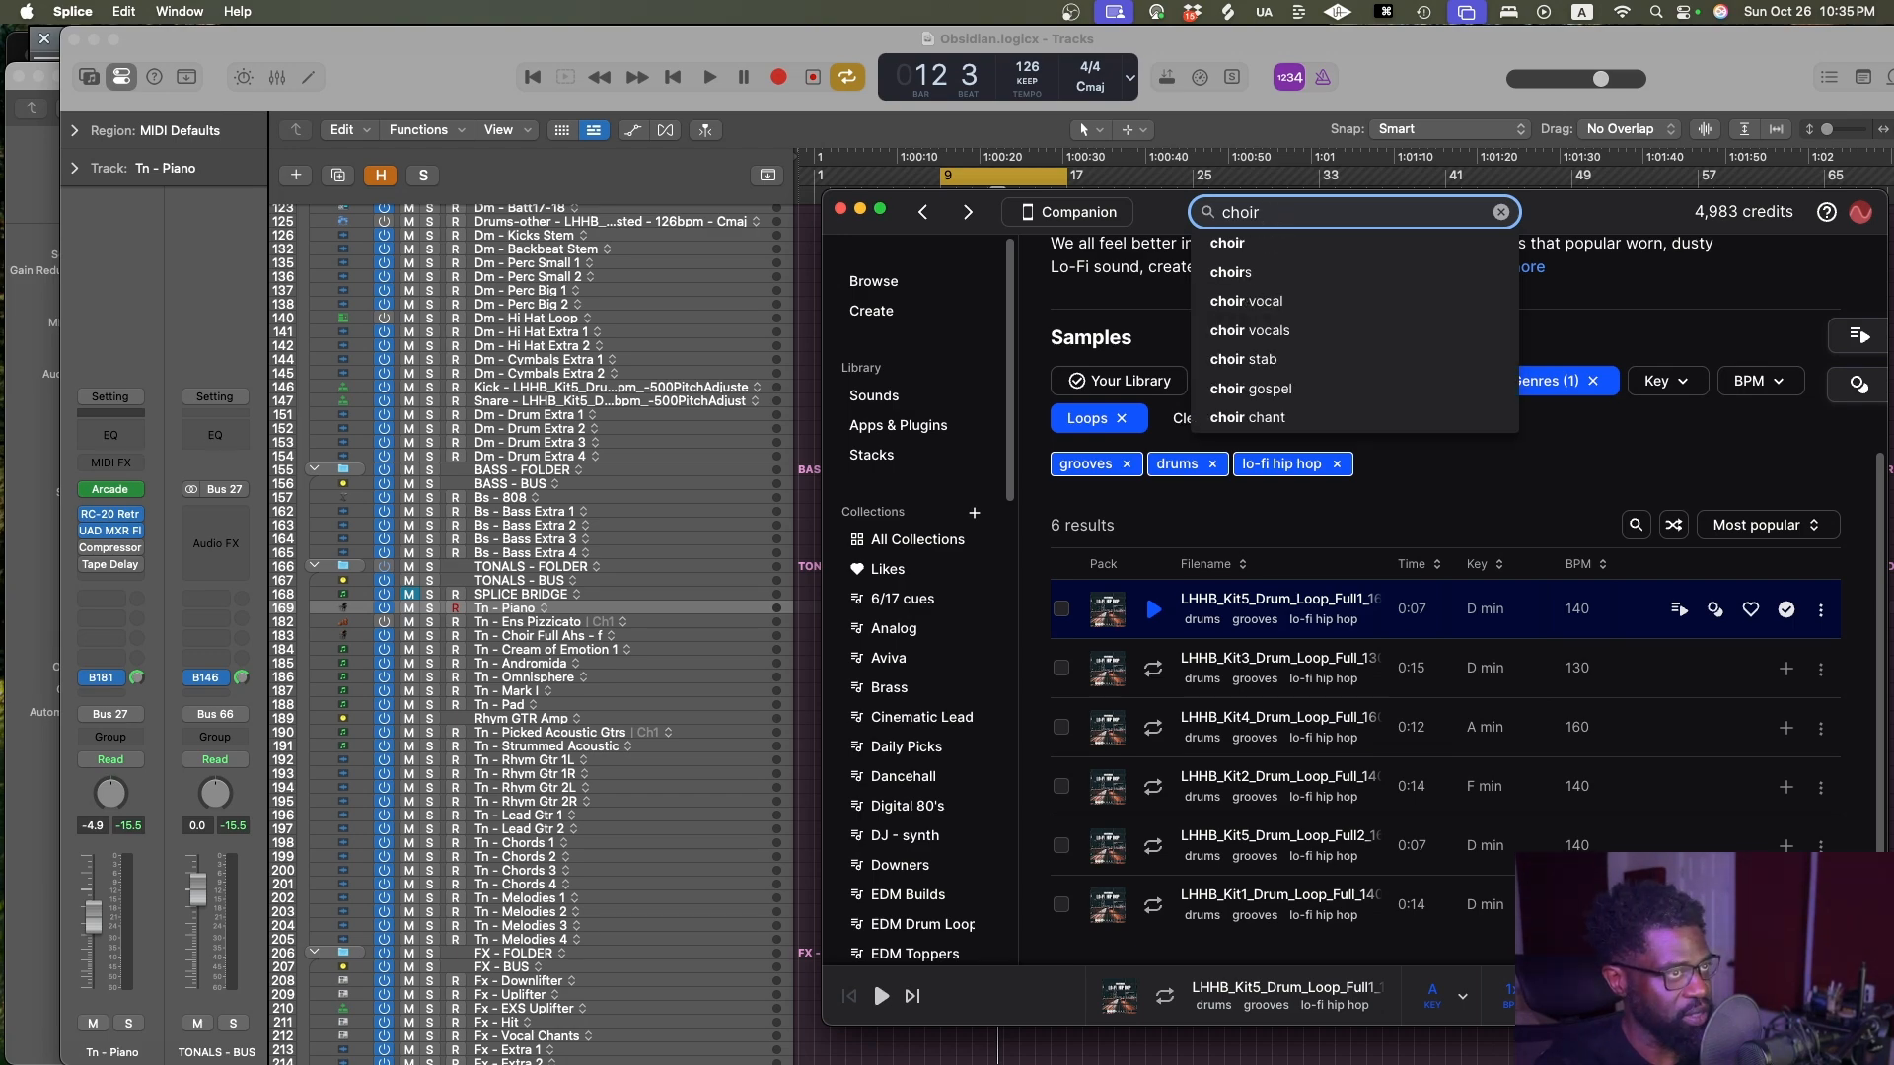
key("Down")
key("Down")
key("Down")
key("Down")
key("Down")
key("Return")
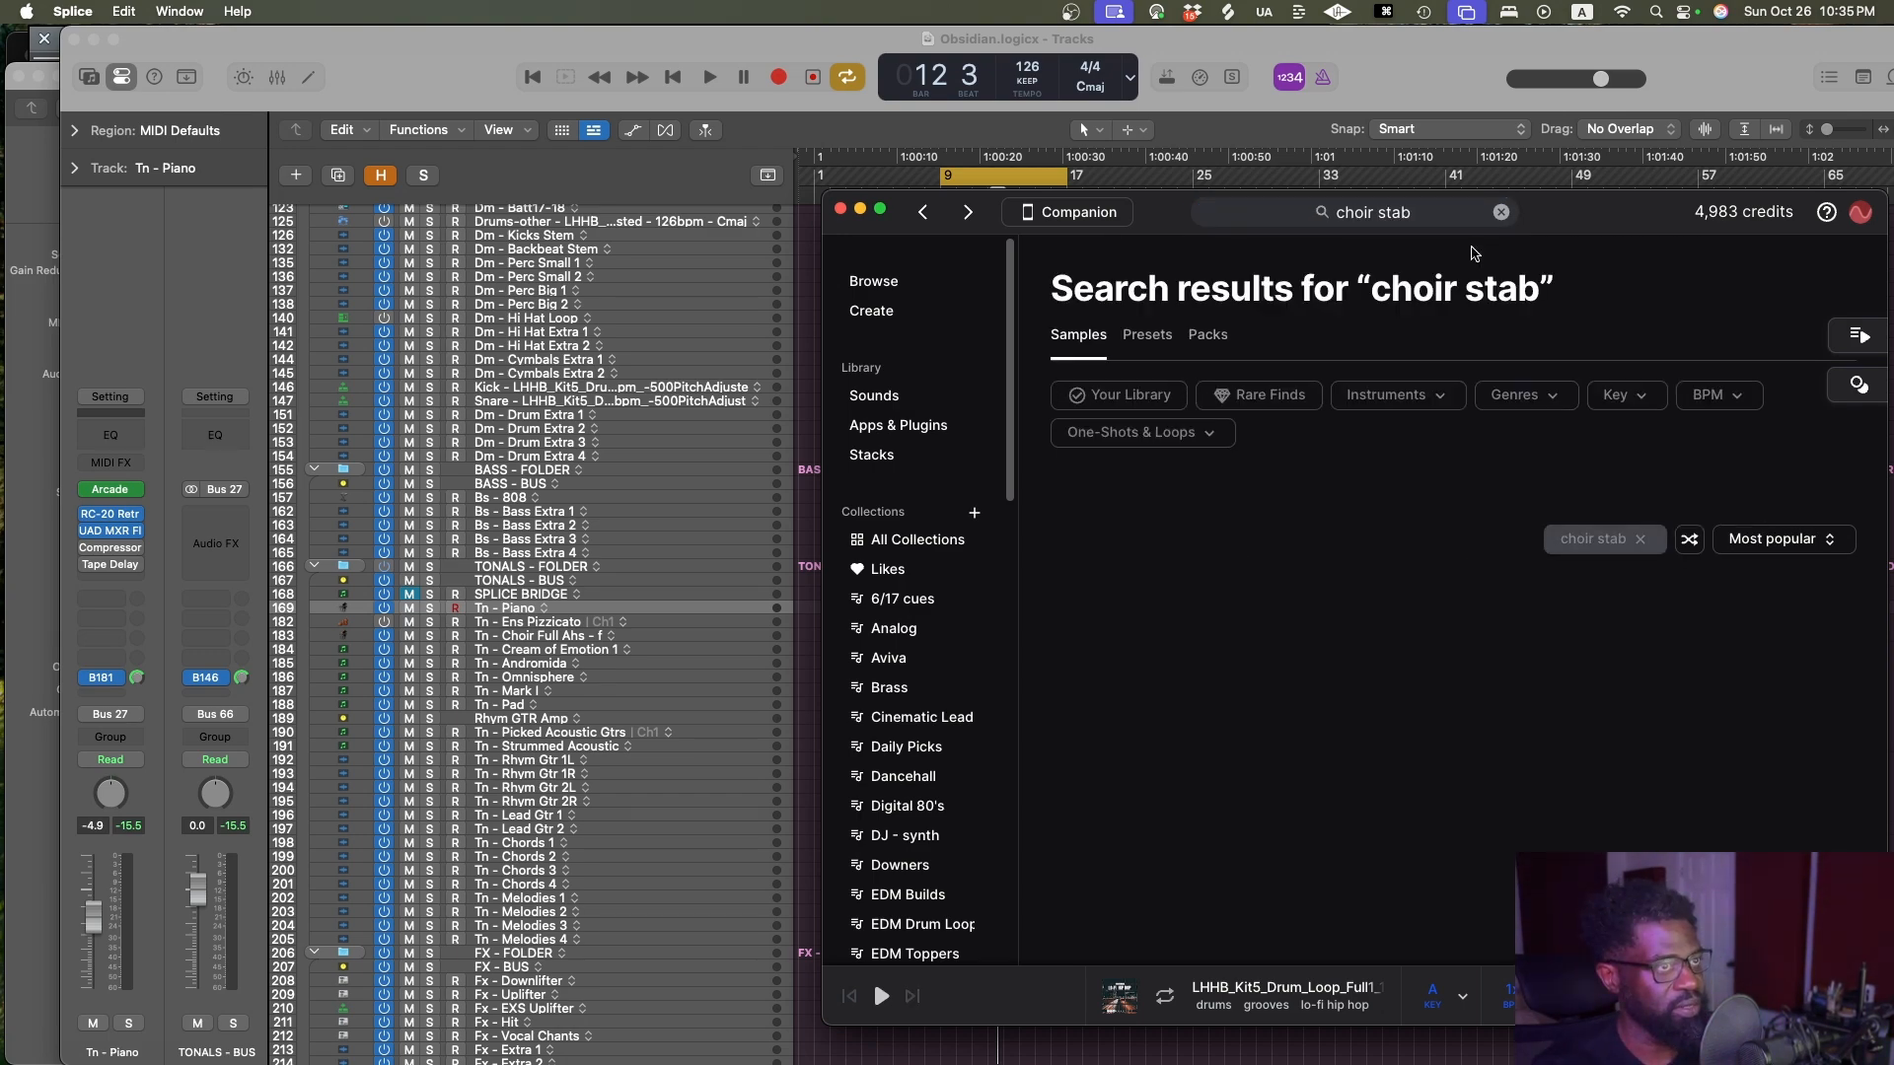
left_click(1223, 481)
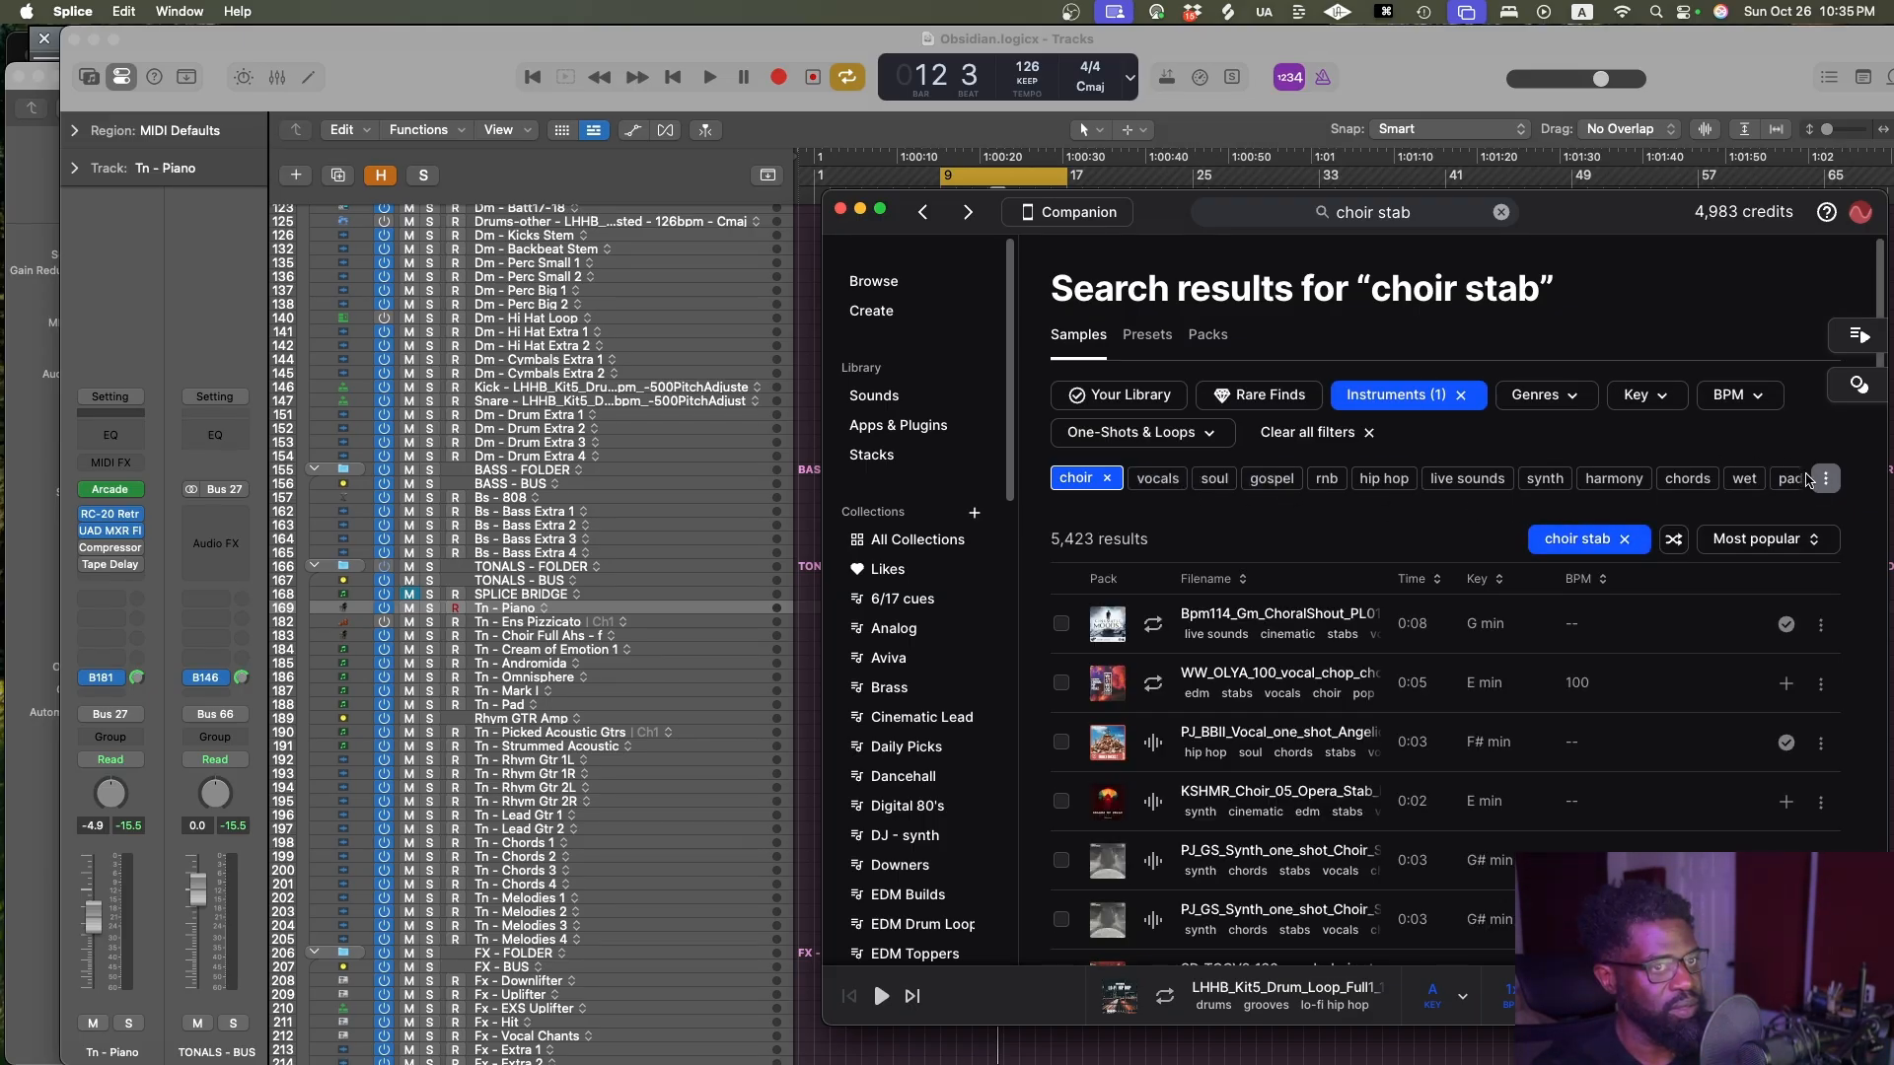
left_click(1822, 480)
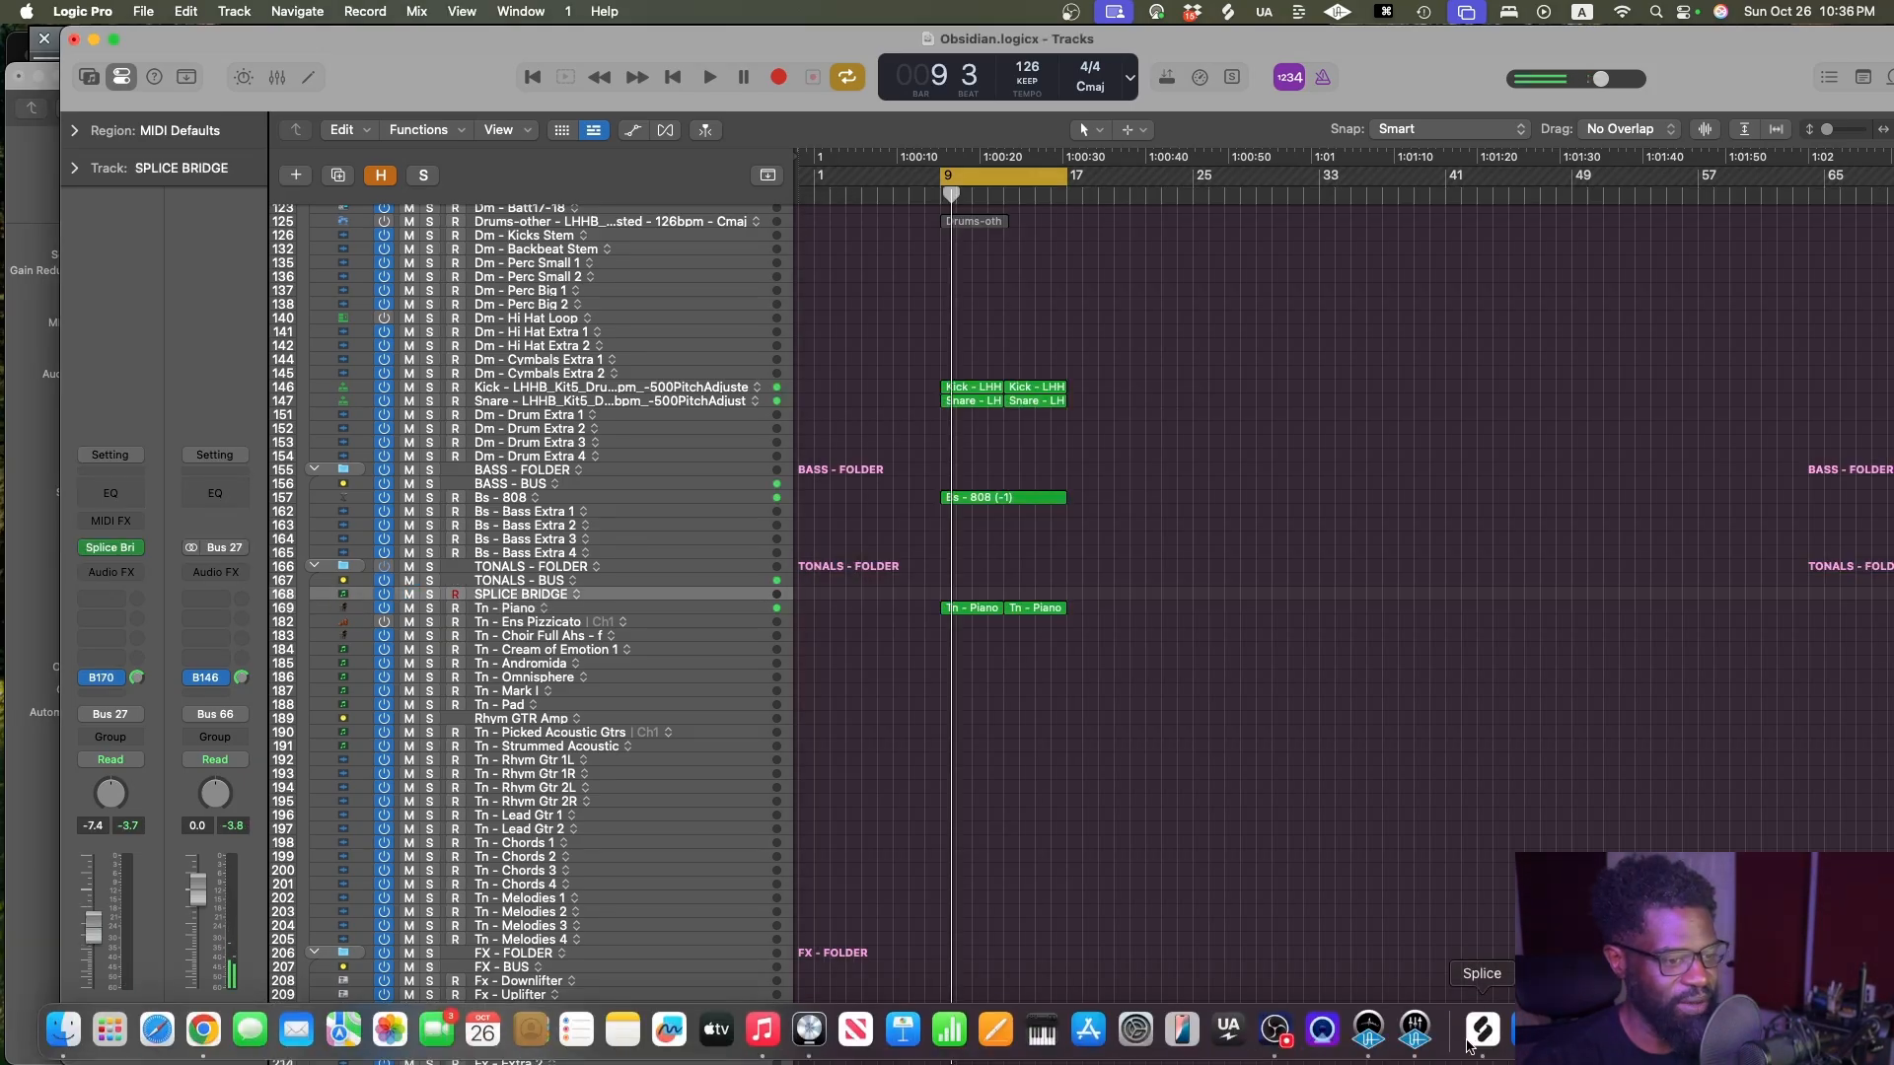
Move and narrow the Logic Pro Tracks window so the Splice choir stab results stay accessible beside the Tn - Melodies tracks
left_click(1468, 1043)
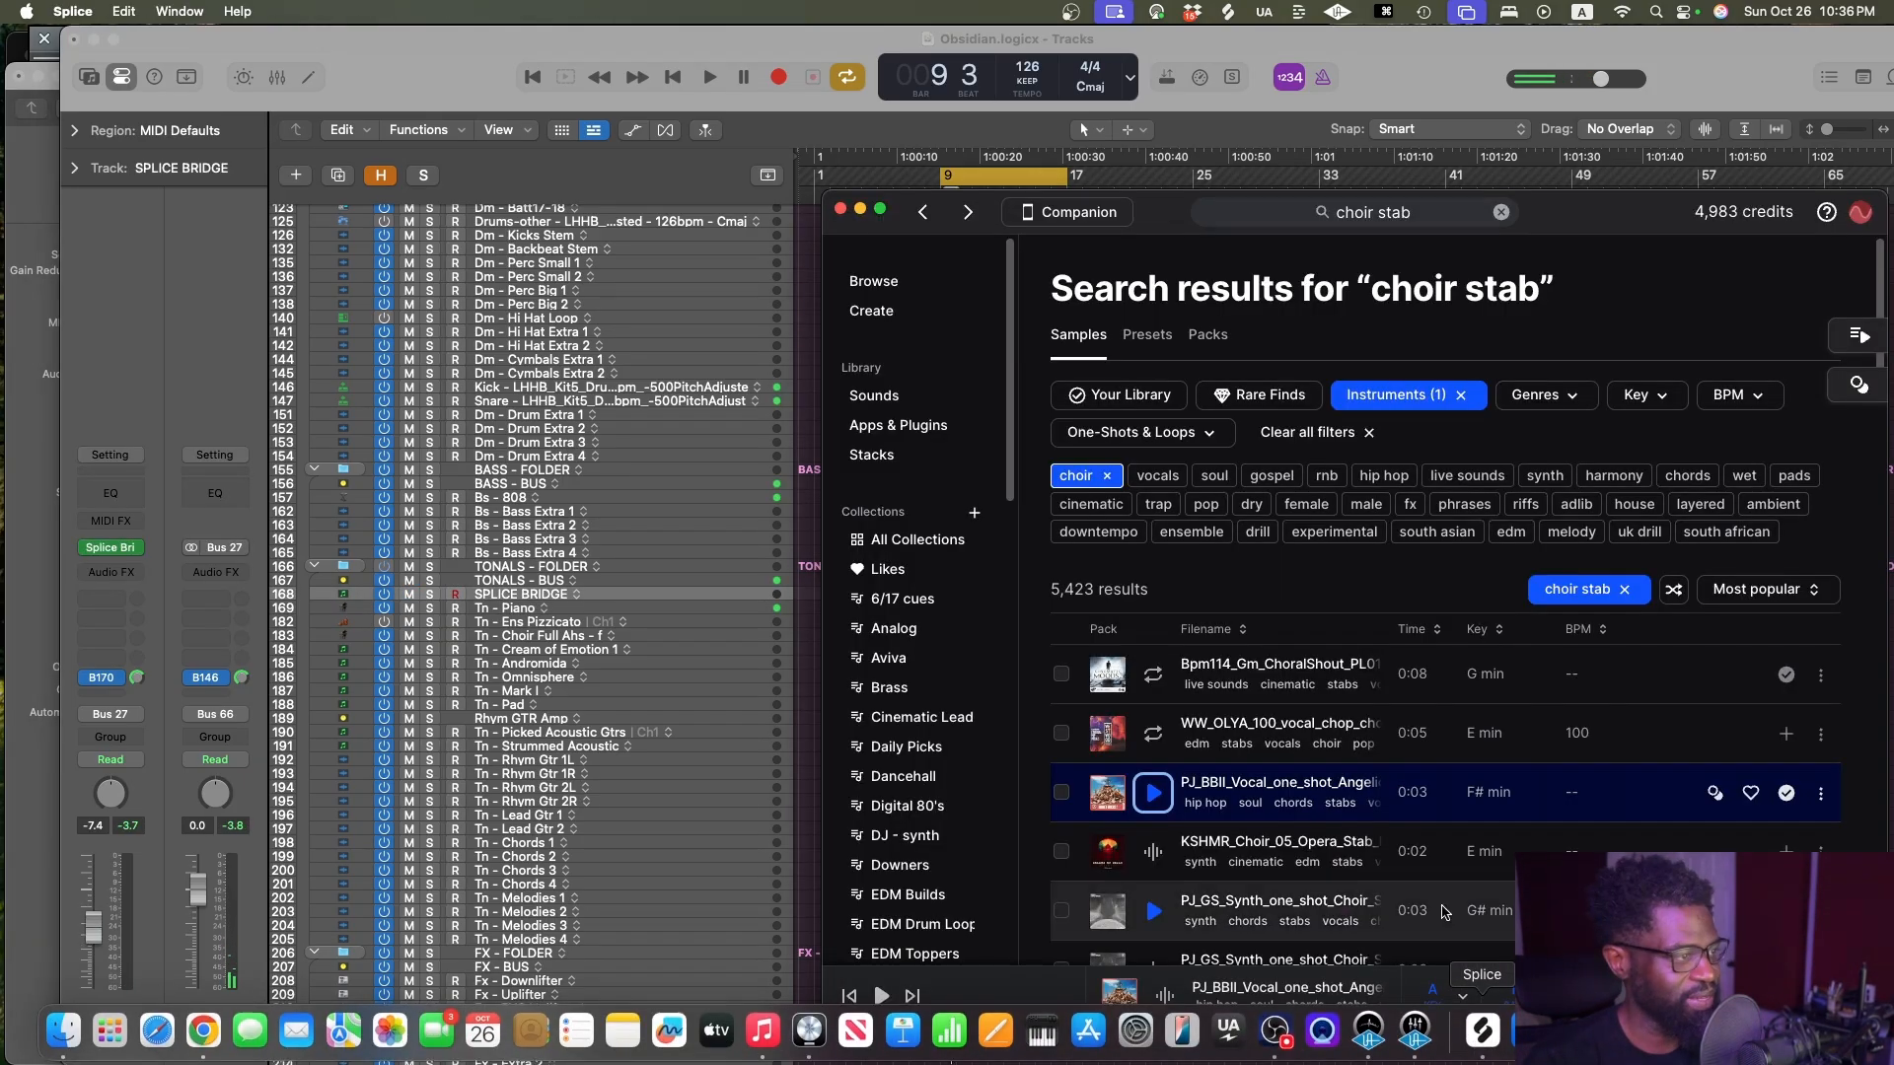
left_click_drag(874, 61, 783, 60)
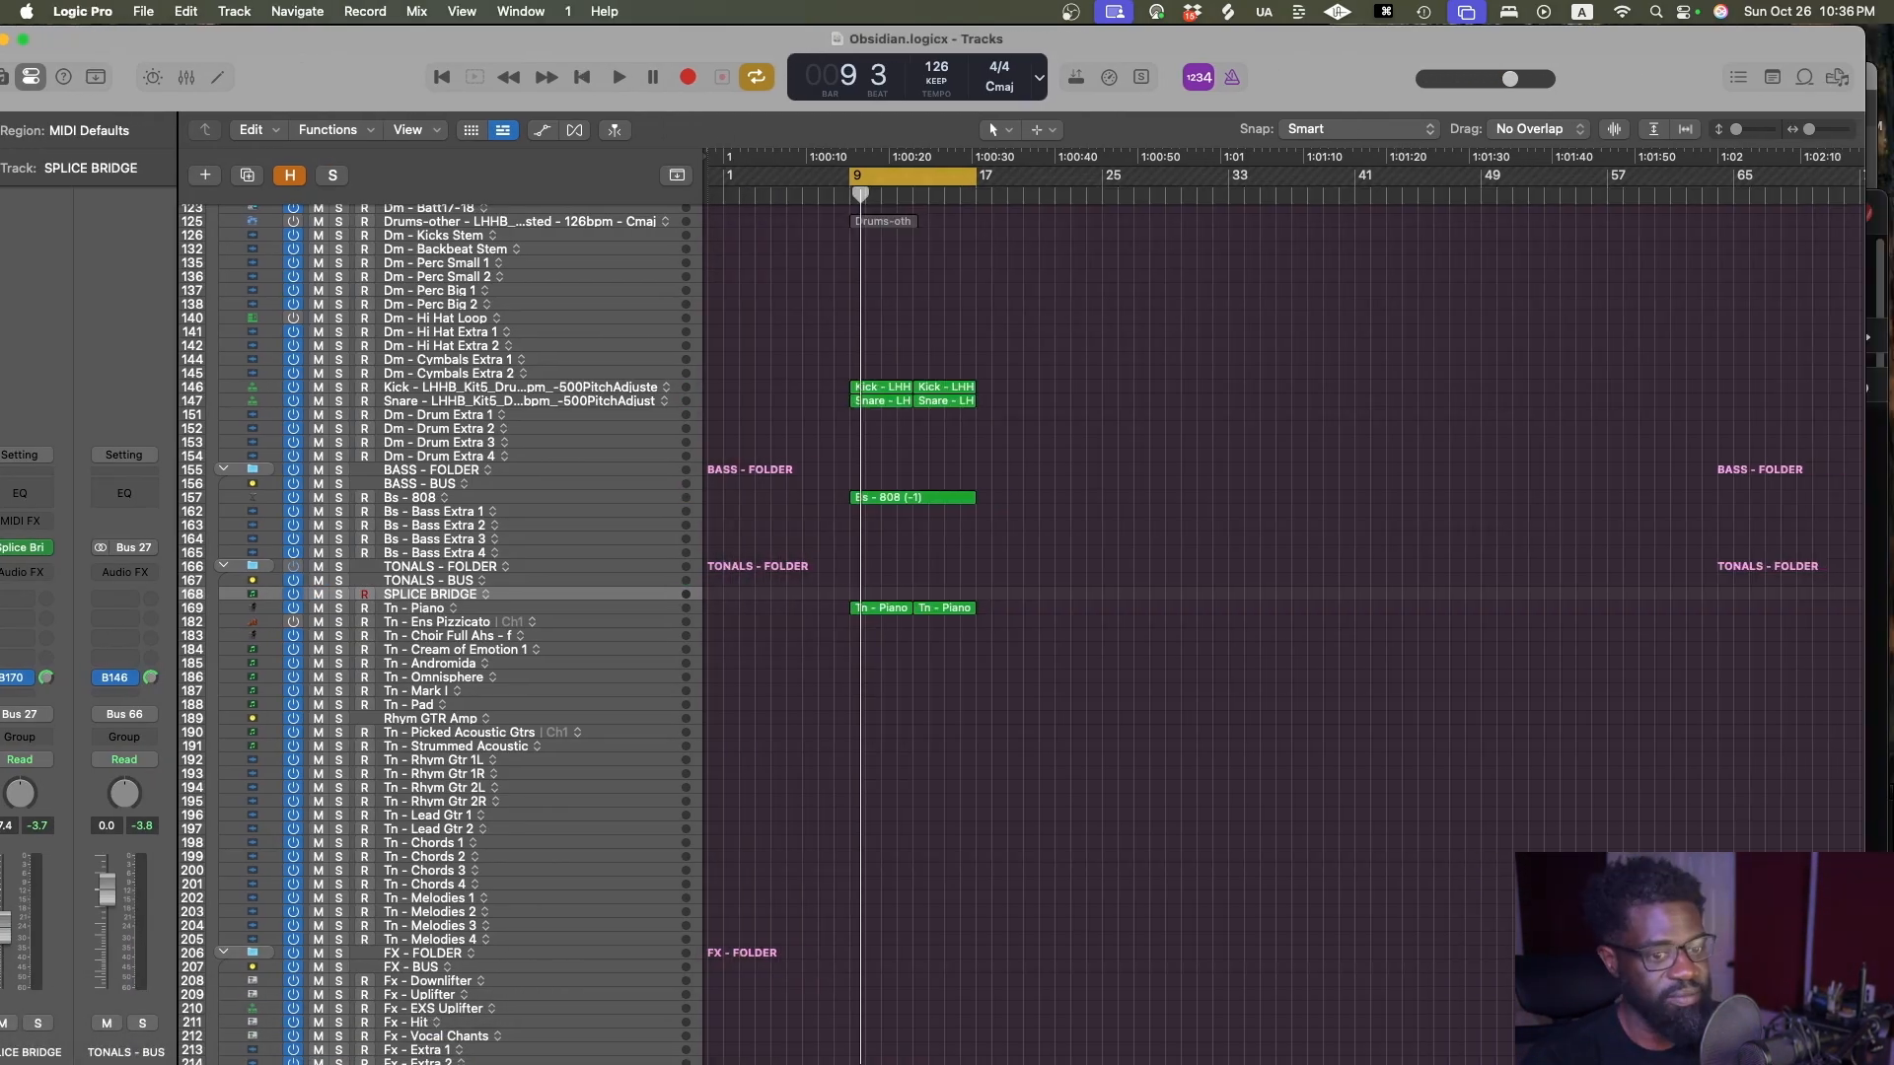
left_click_drag(1864, 1062, 1303, 1061)
scroll(944, 714, "down", 3)
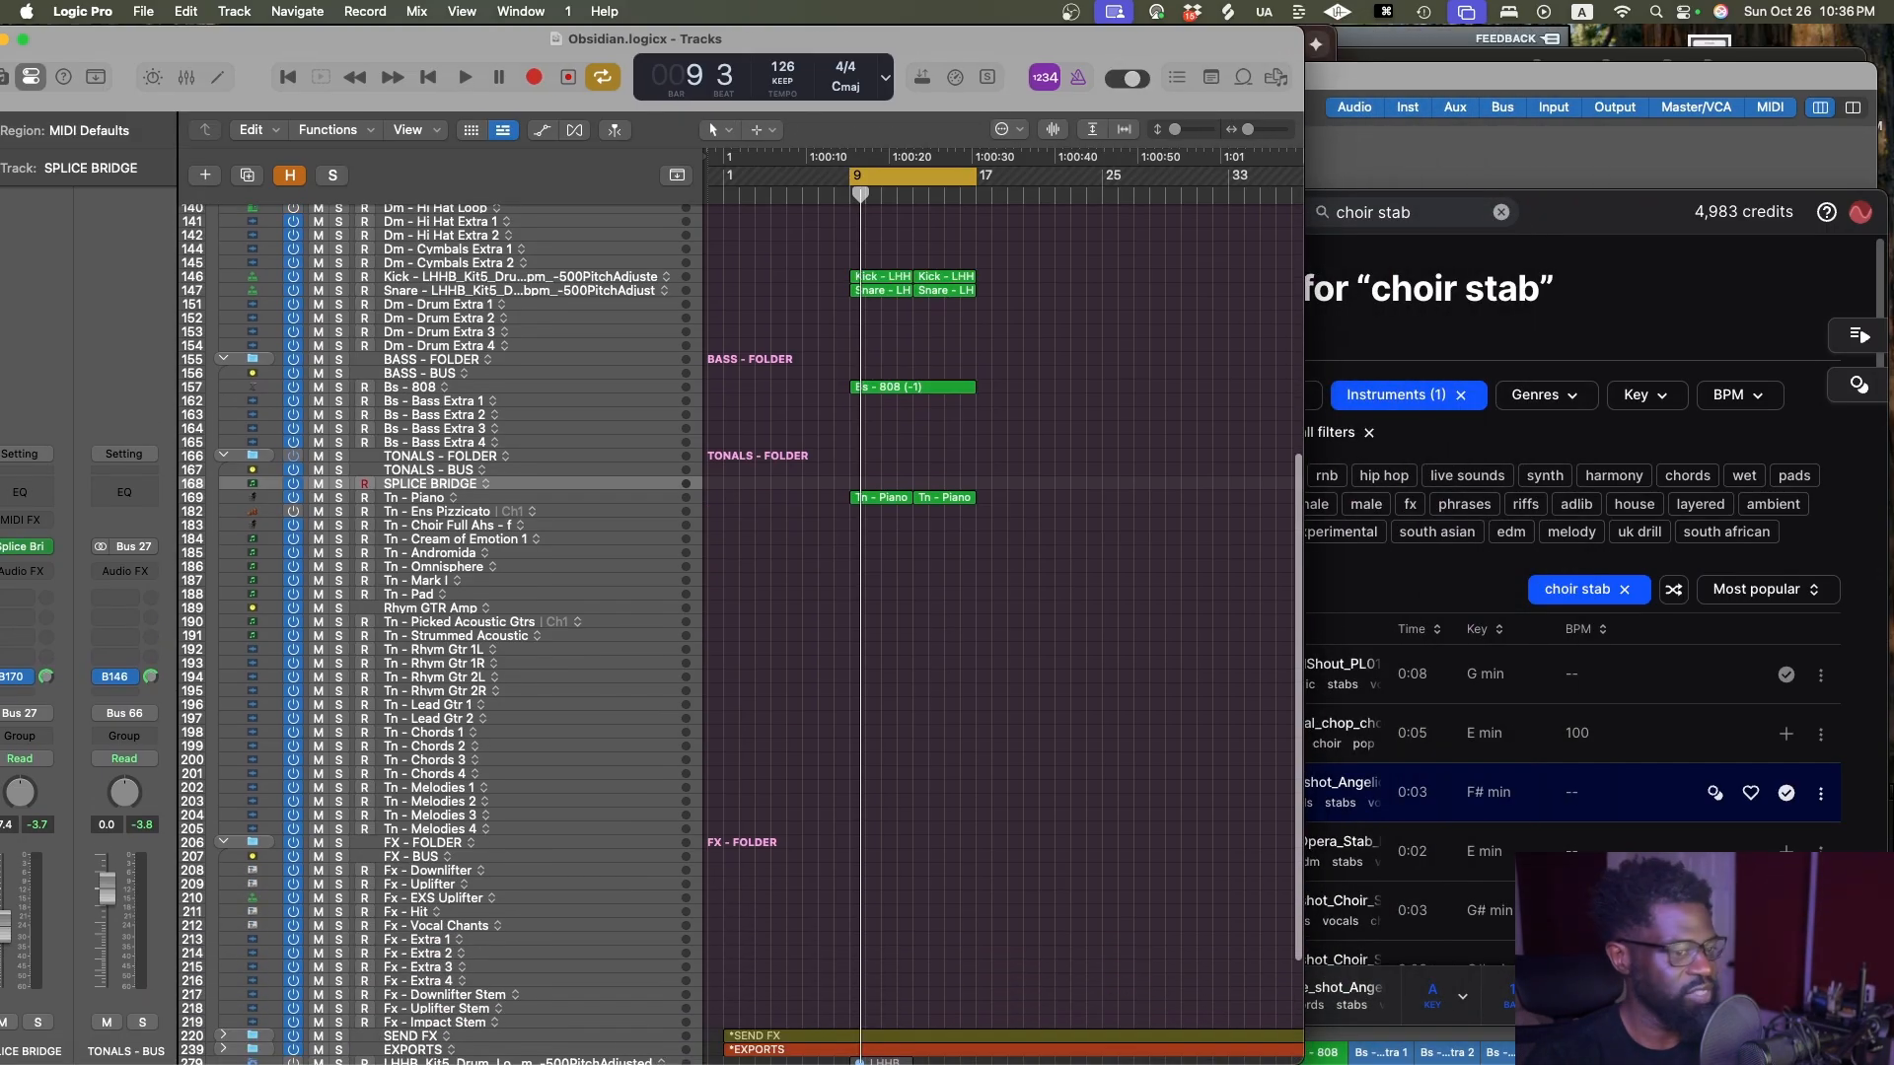
Place the PJ_BBII vocal one-shot from Splice at bar 9 on the Tn - Melodies 1 track and save the project
left_click_drag(1342, 792, 861, 786)
key("super+z")
key("ctrl+alt+Left")
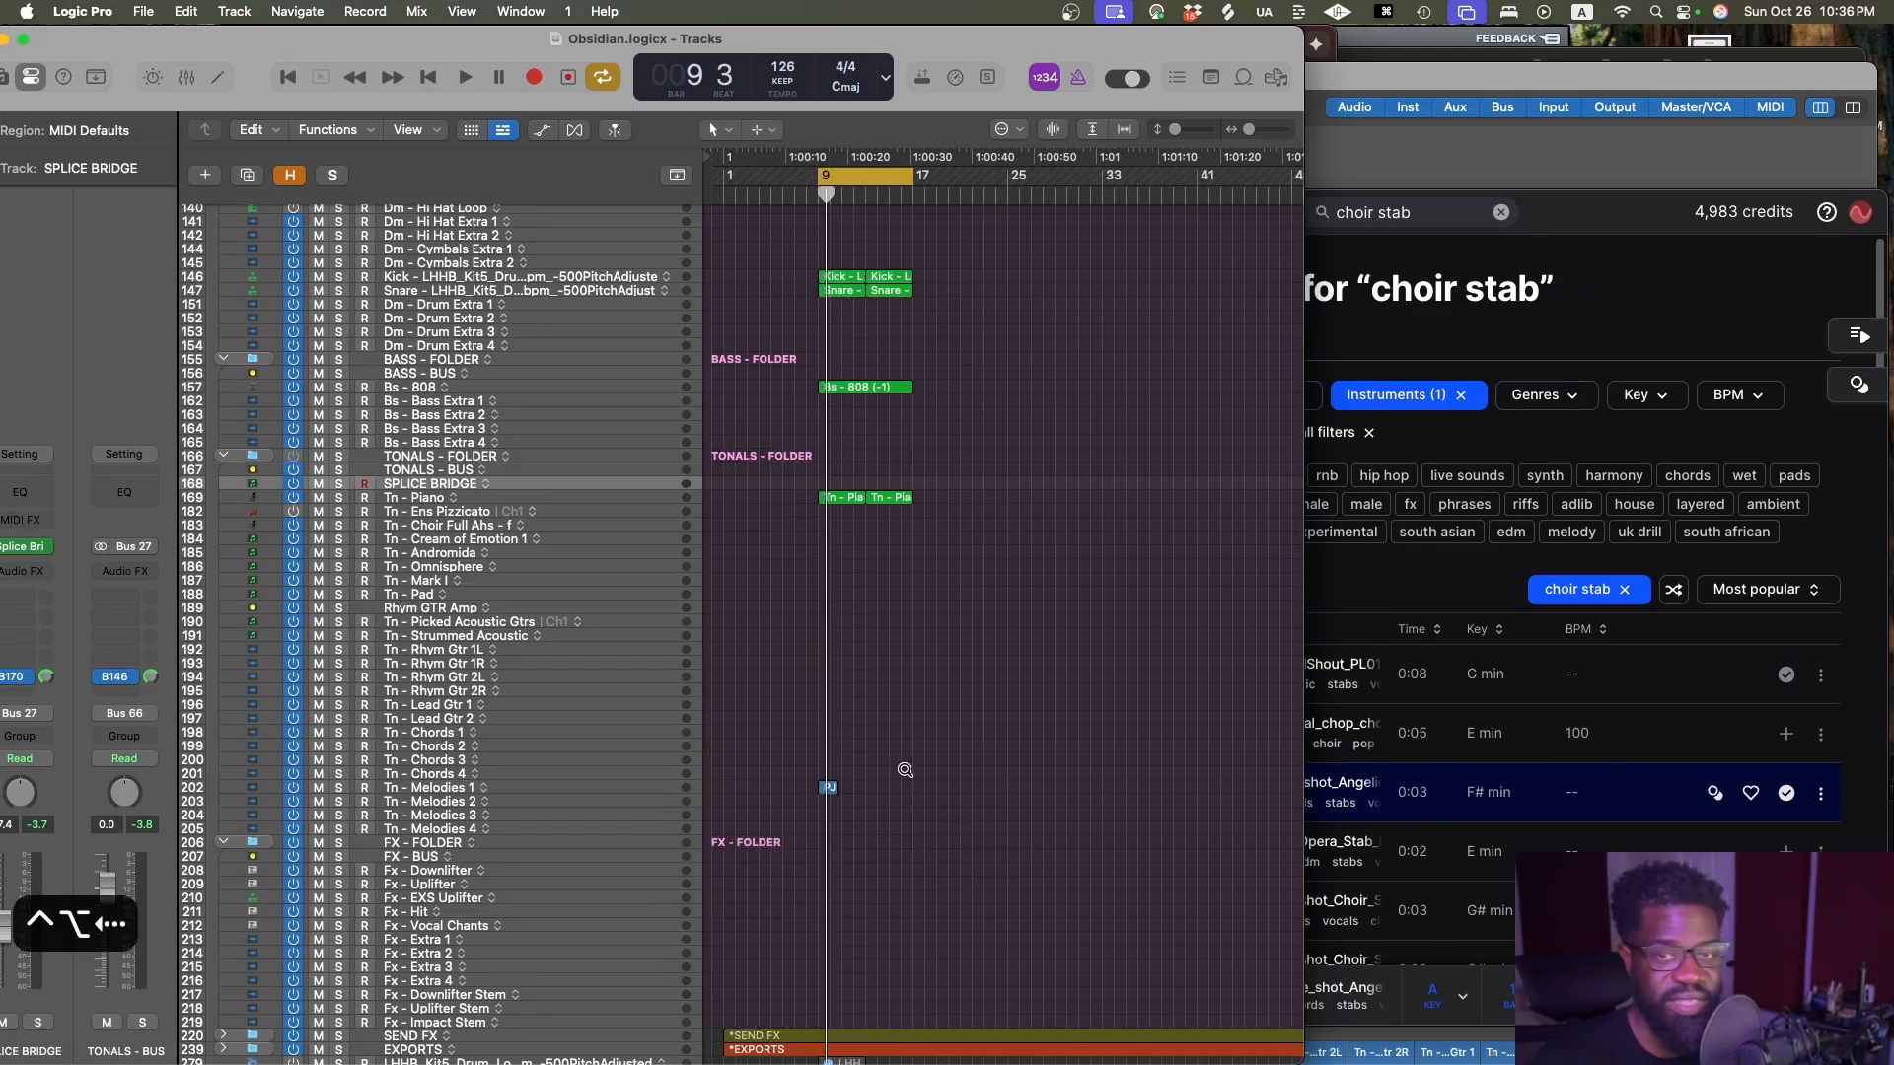
key("ctrl+alt+Up")
key("ctrl+alt+Up")
key("ctrl+alt+Up")
key("ctrl+alt+Up")
key("ctrl+alt+Right")
key("ctrl+alt+Right")
key("ctrl+alt+Left")
key("ctrl+alt+Left")
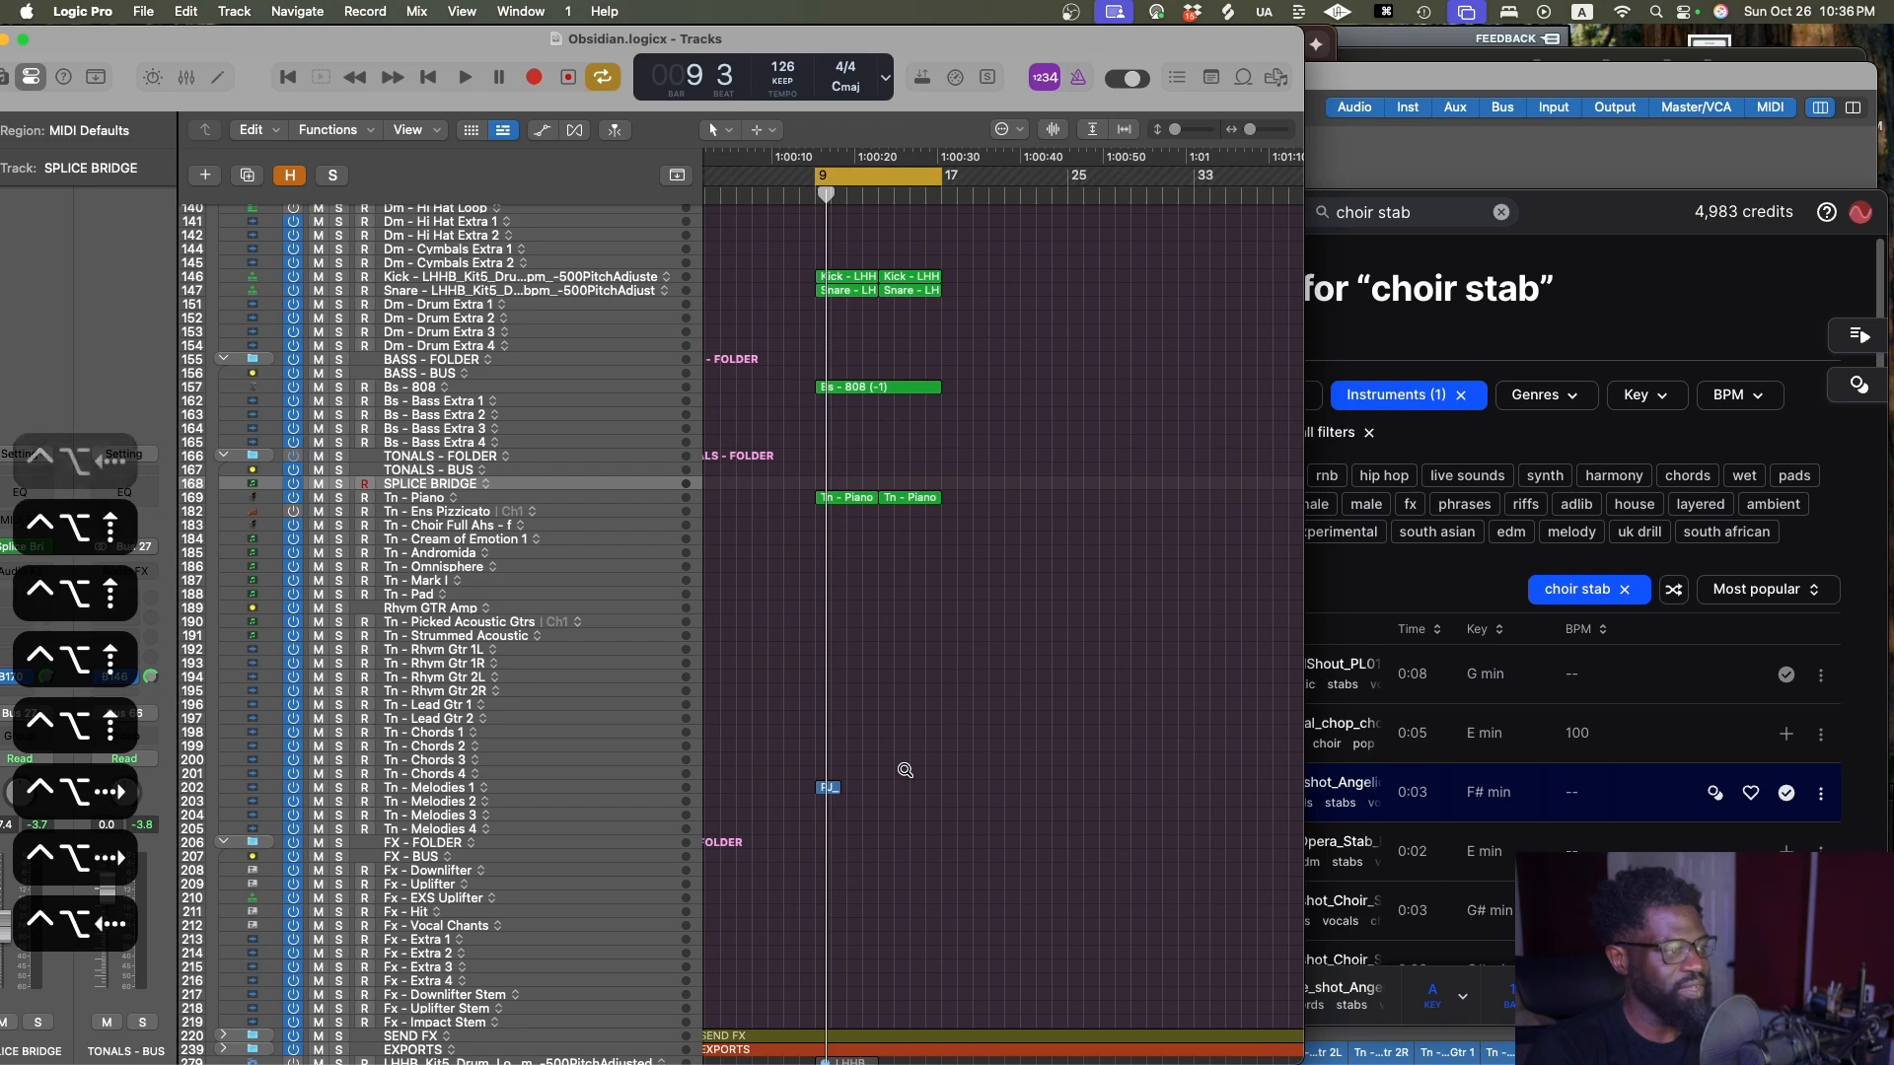
key("ctrl+alt+Up")
key("super+s")
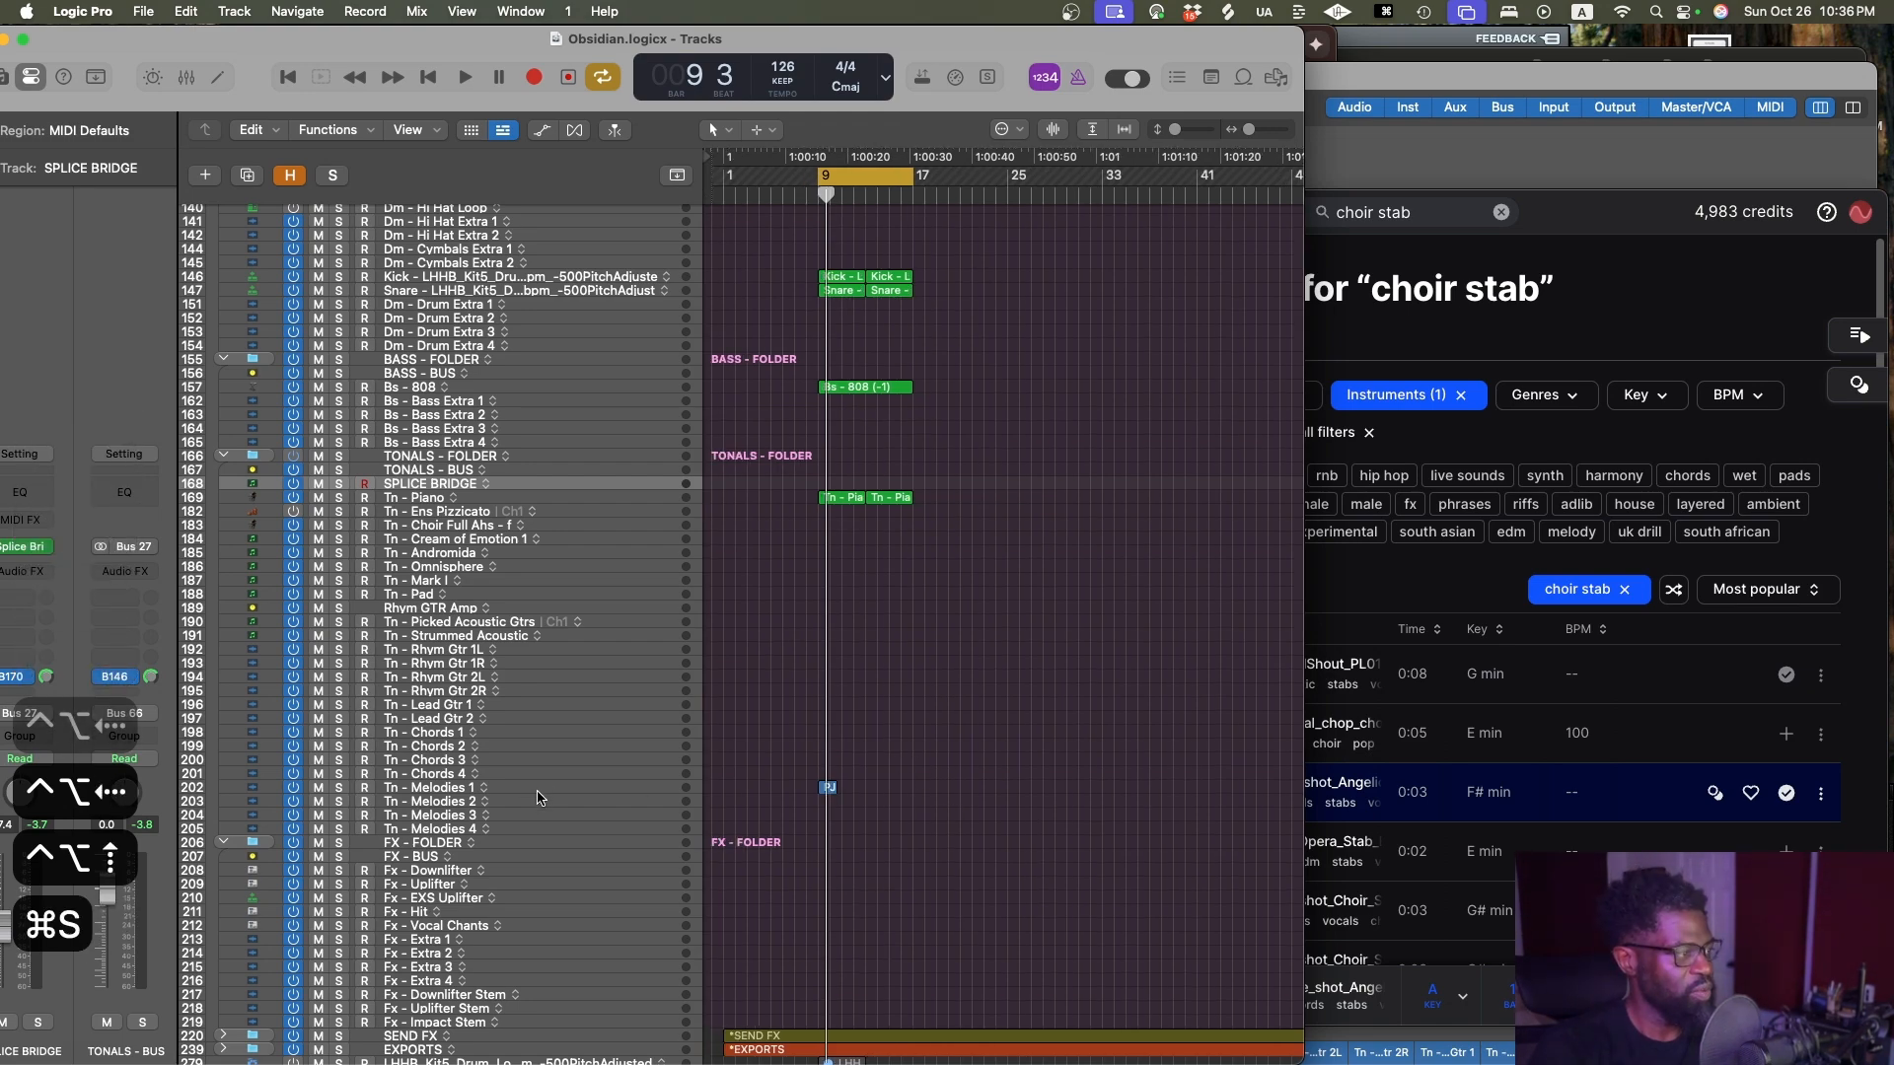
Select the Tn - Melodies 1 track, reposition the Tracks window, play the loop and save the project
left_click(827, 786)
left_click_drag(341, 44, 378, 44)
key("super+s")
left_click(1050, 704)
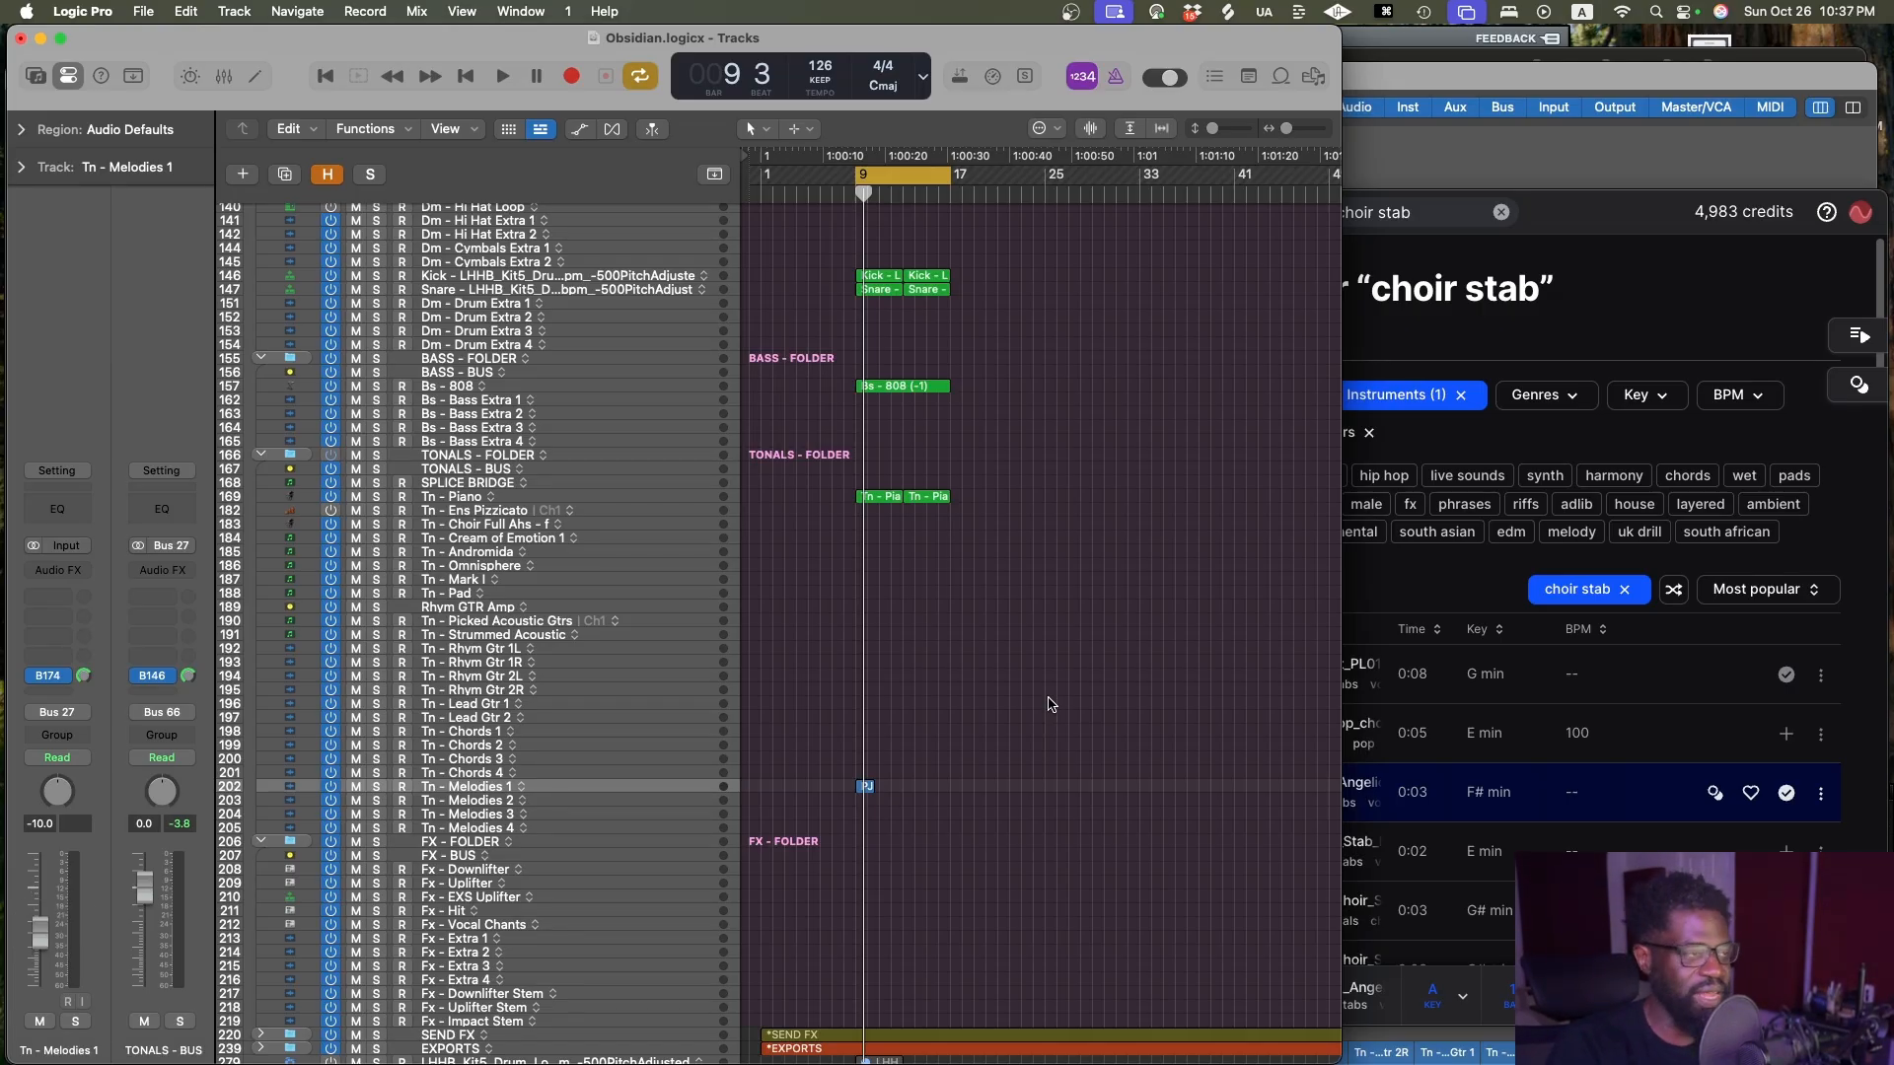
key("space")
key("super+s")
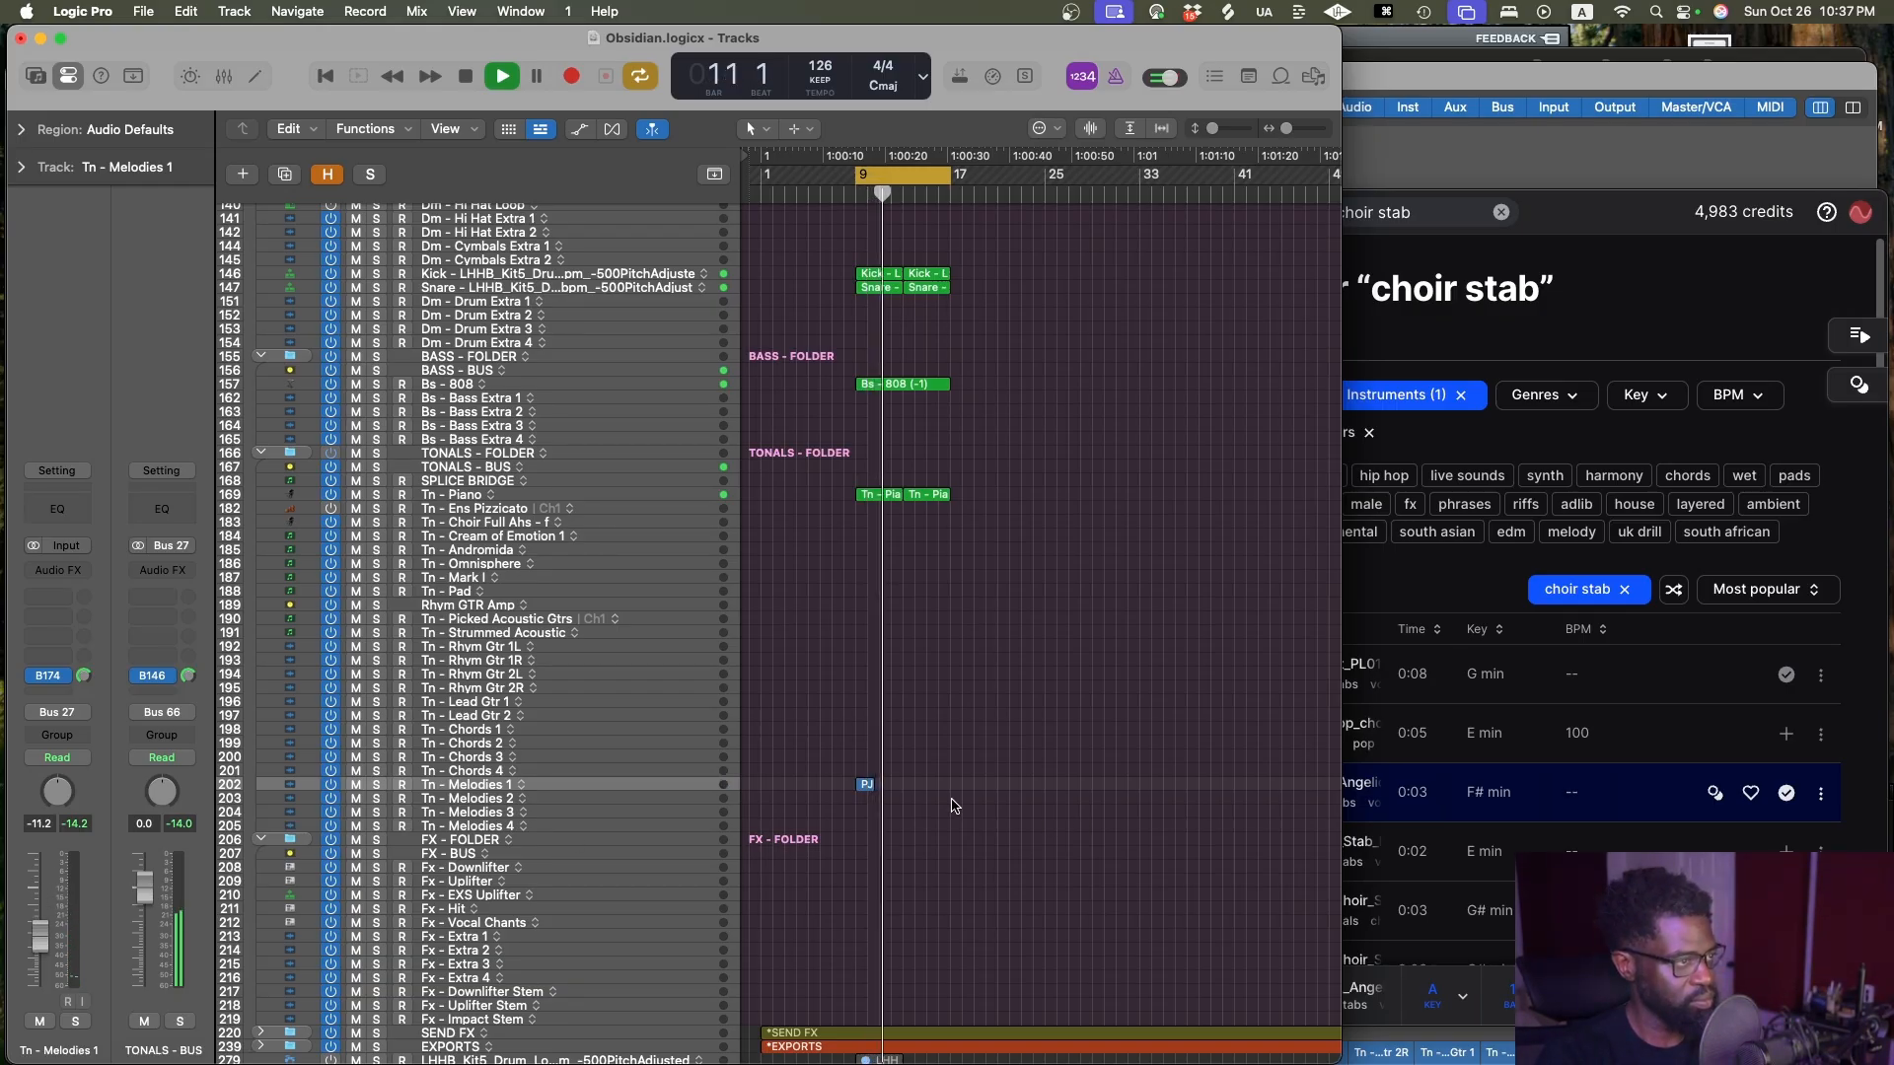
Try a copy of the vocal one-shot at bar 13 on Tn - Melodies 1, and delete the copy
left_click_drag(858, 784, 912, 787)
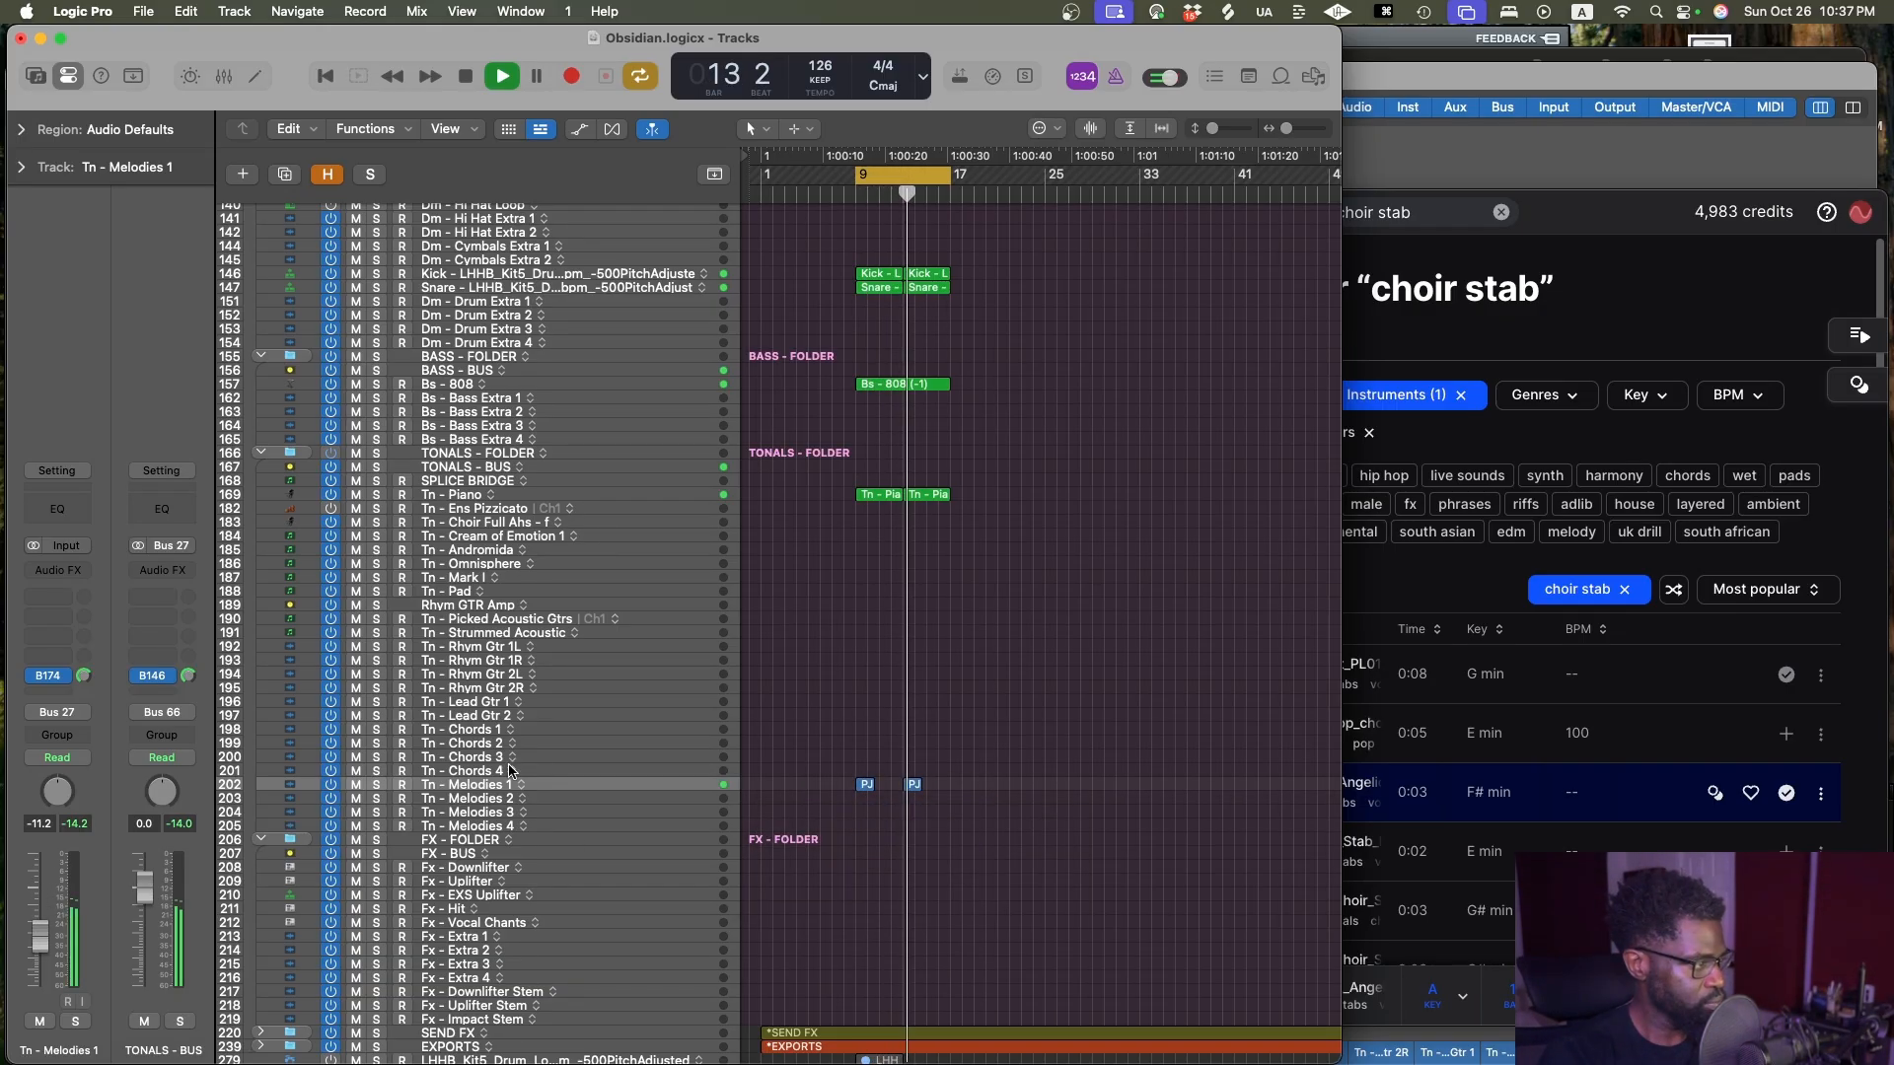
left_click(912, 785)
key("Delete")
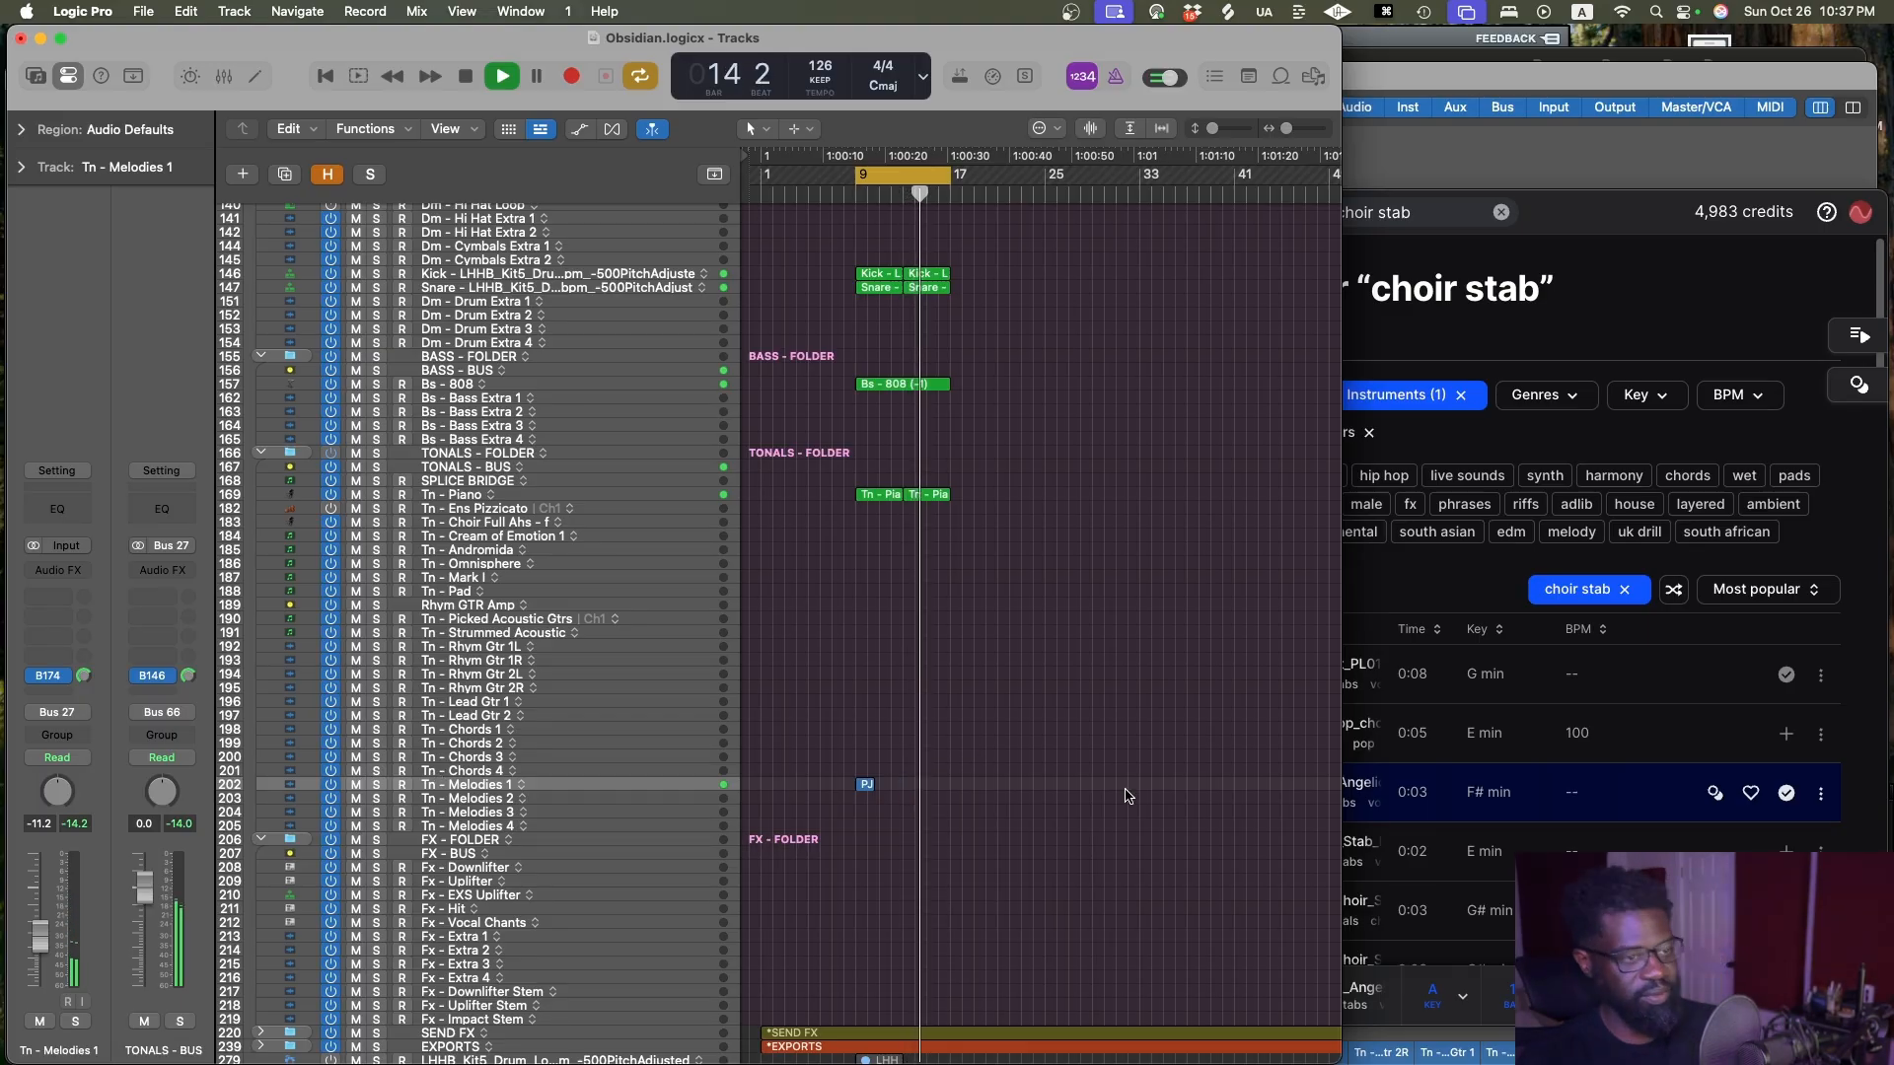
Preview the KSHMR_Choir_05_Opera_Stab sample in Splice and select the Tn - Melodies 2 track in Logic Pro
left_click(1366, 703)
key("Down")
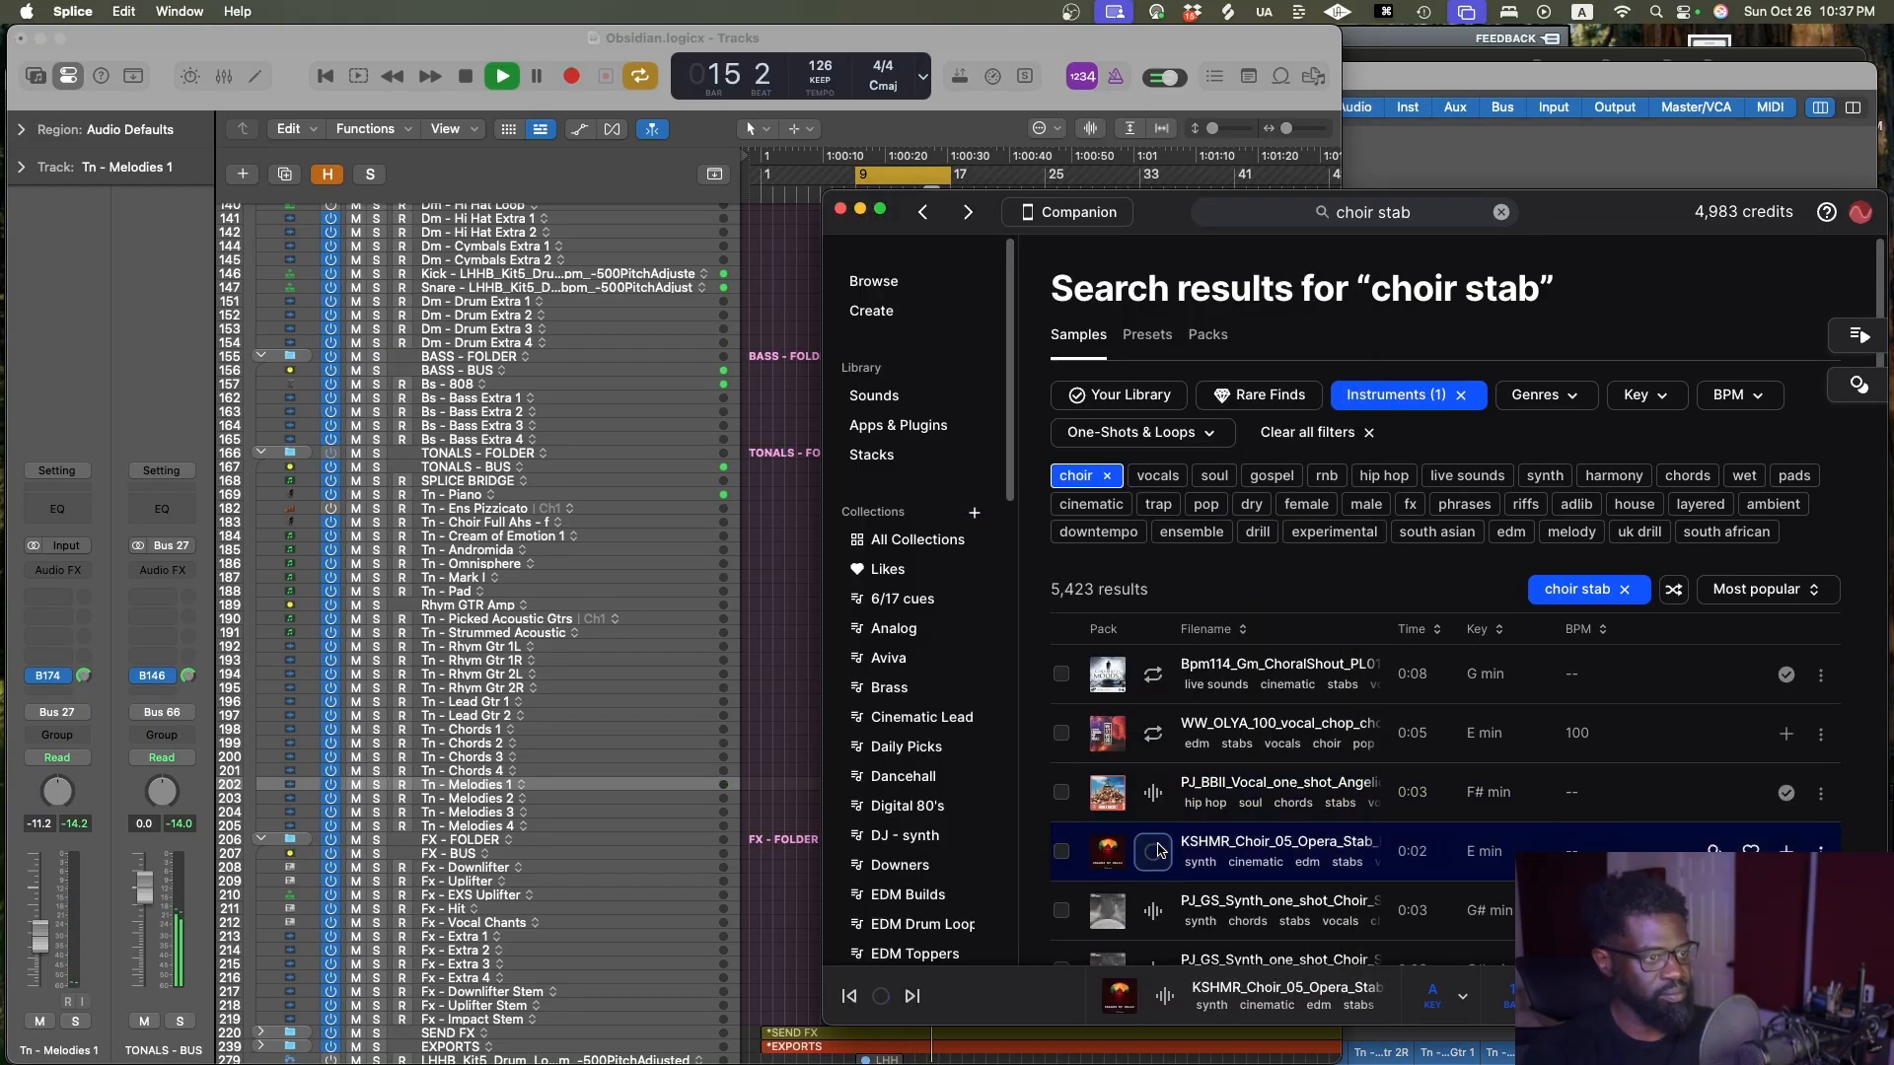
left_click(799, 636)
scroll(809, 651, "down", 5)
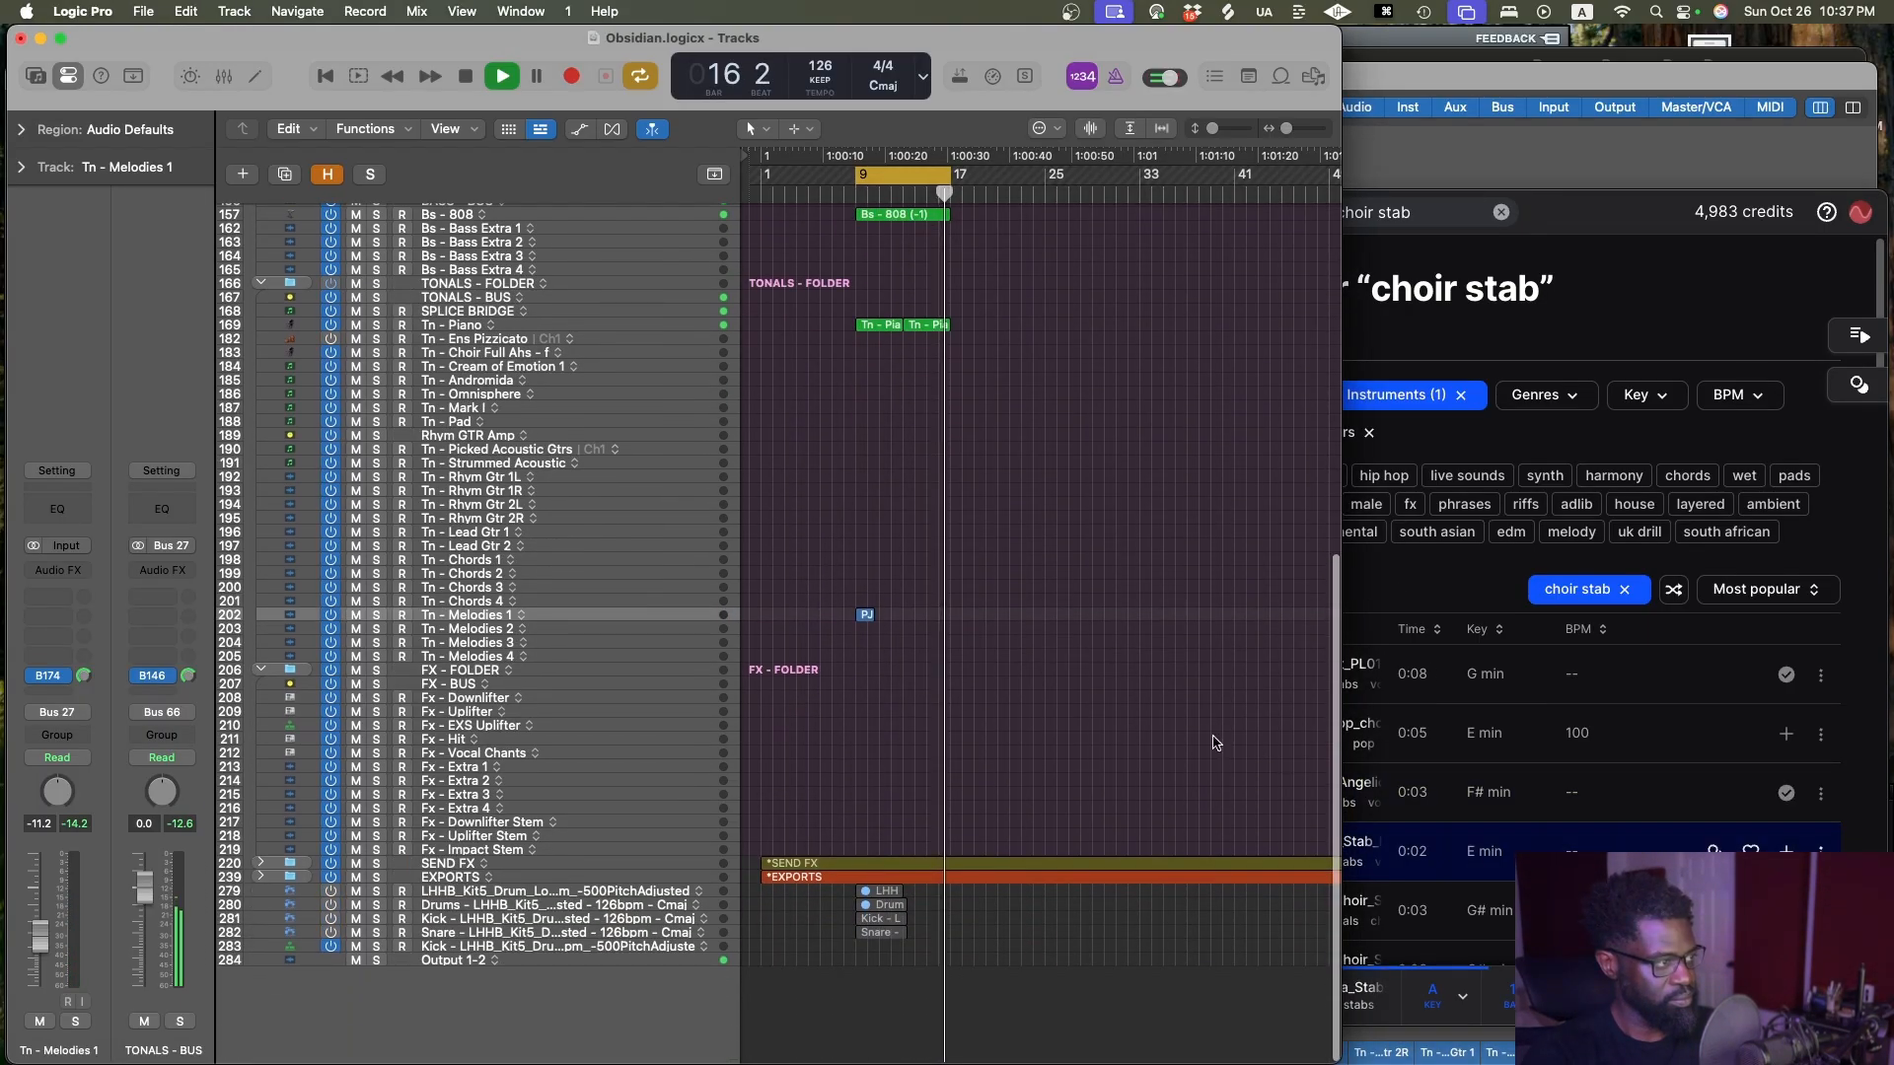
key("Down")
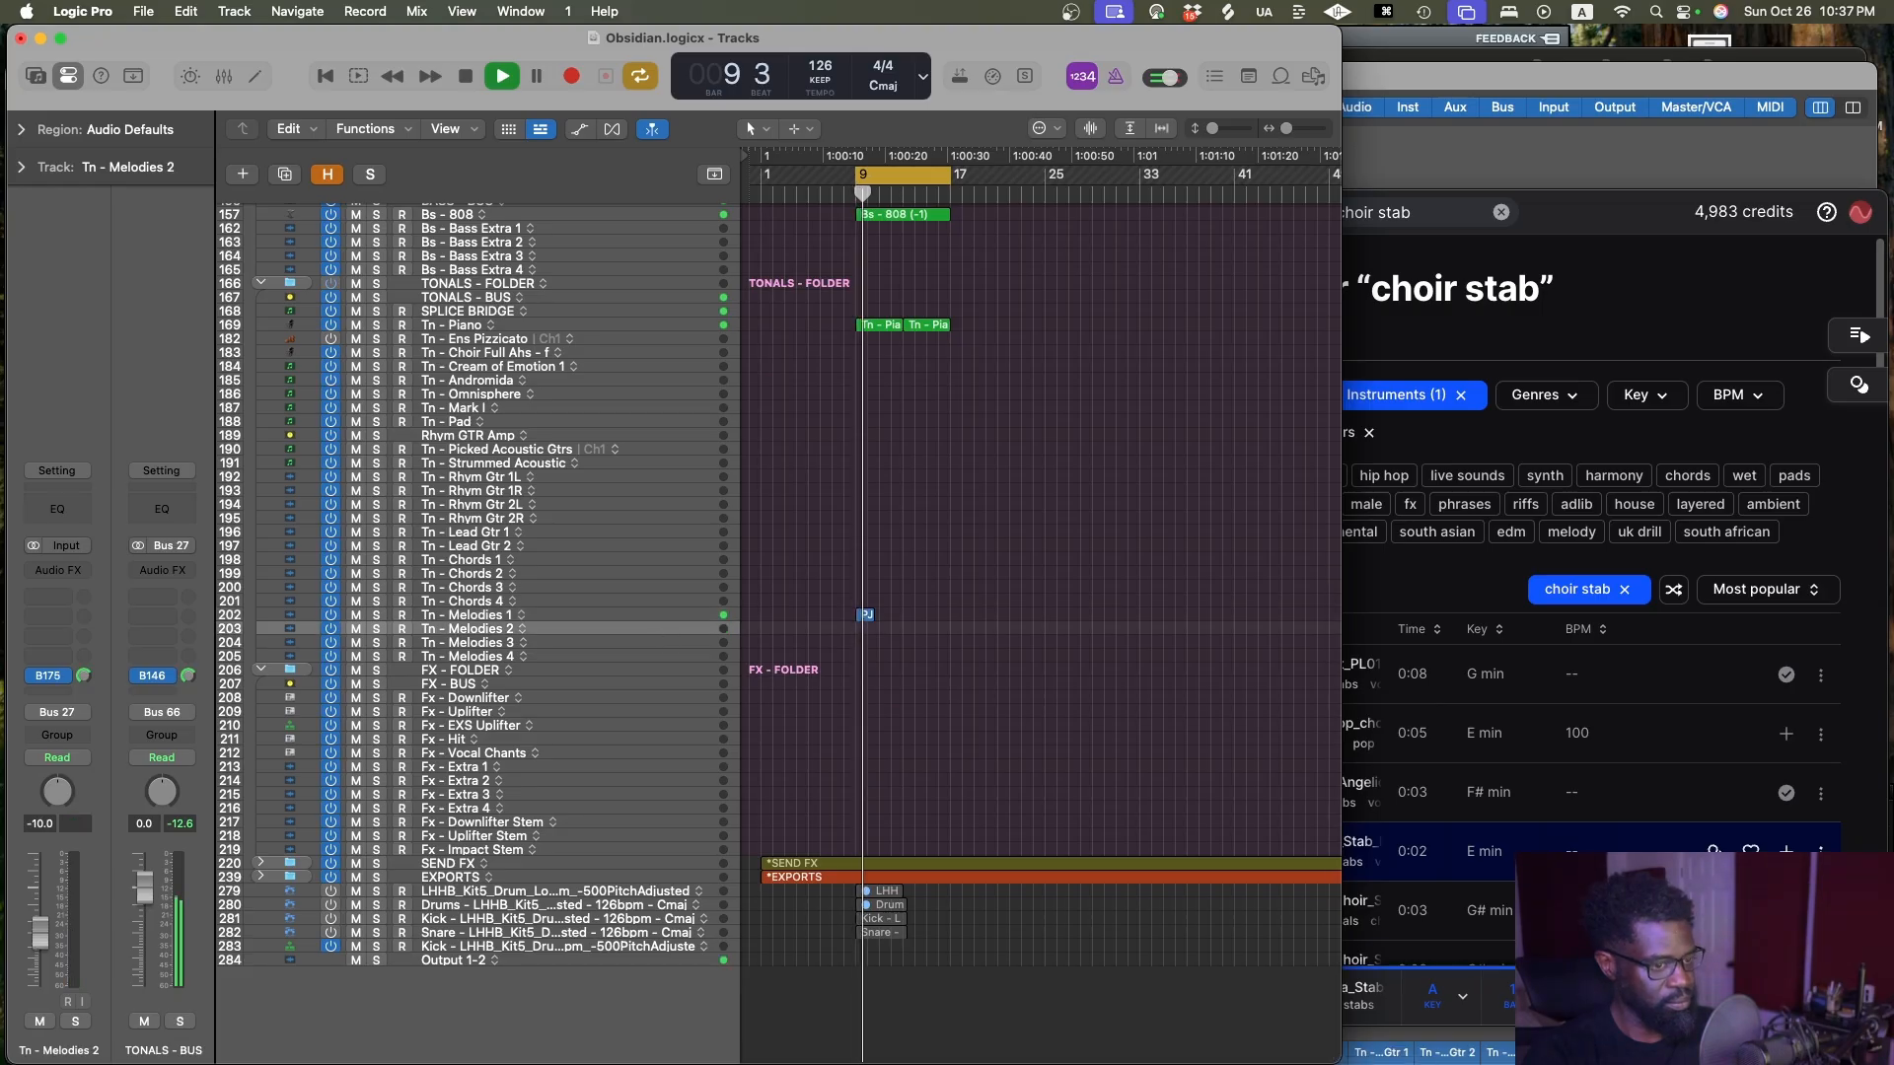
Preview the PJ_GS_Synth_one_shot_Choir samples in Splice against the playing loop
left_click(1479, 893)
key("Down")
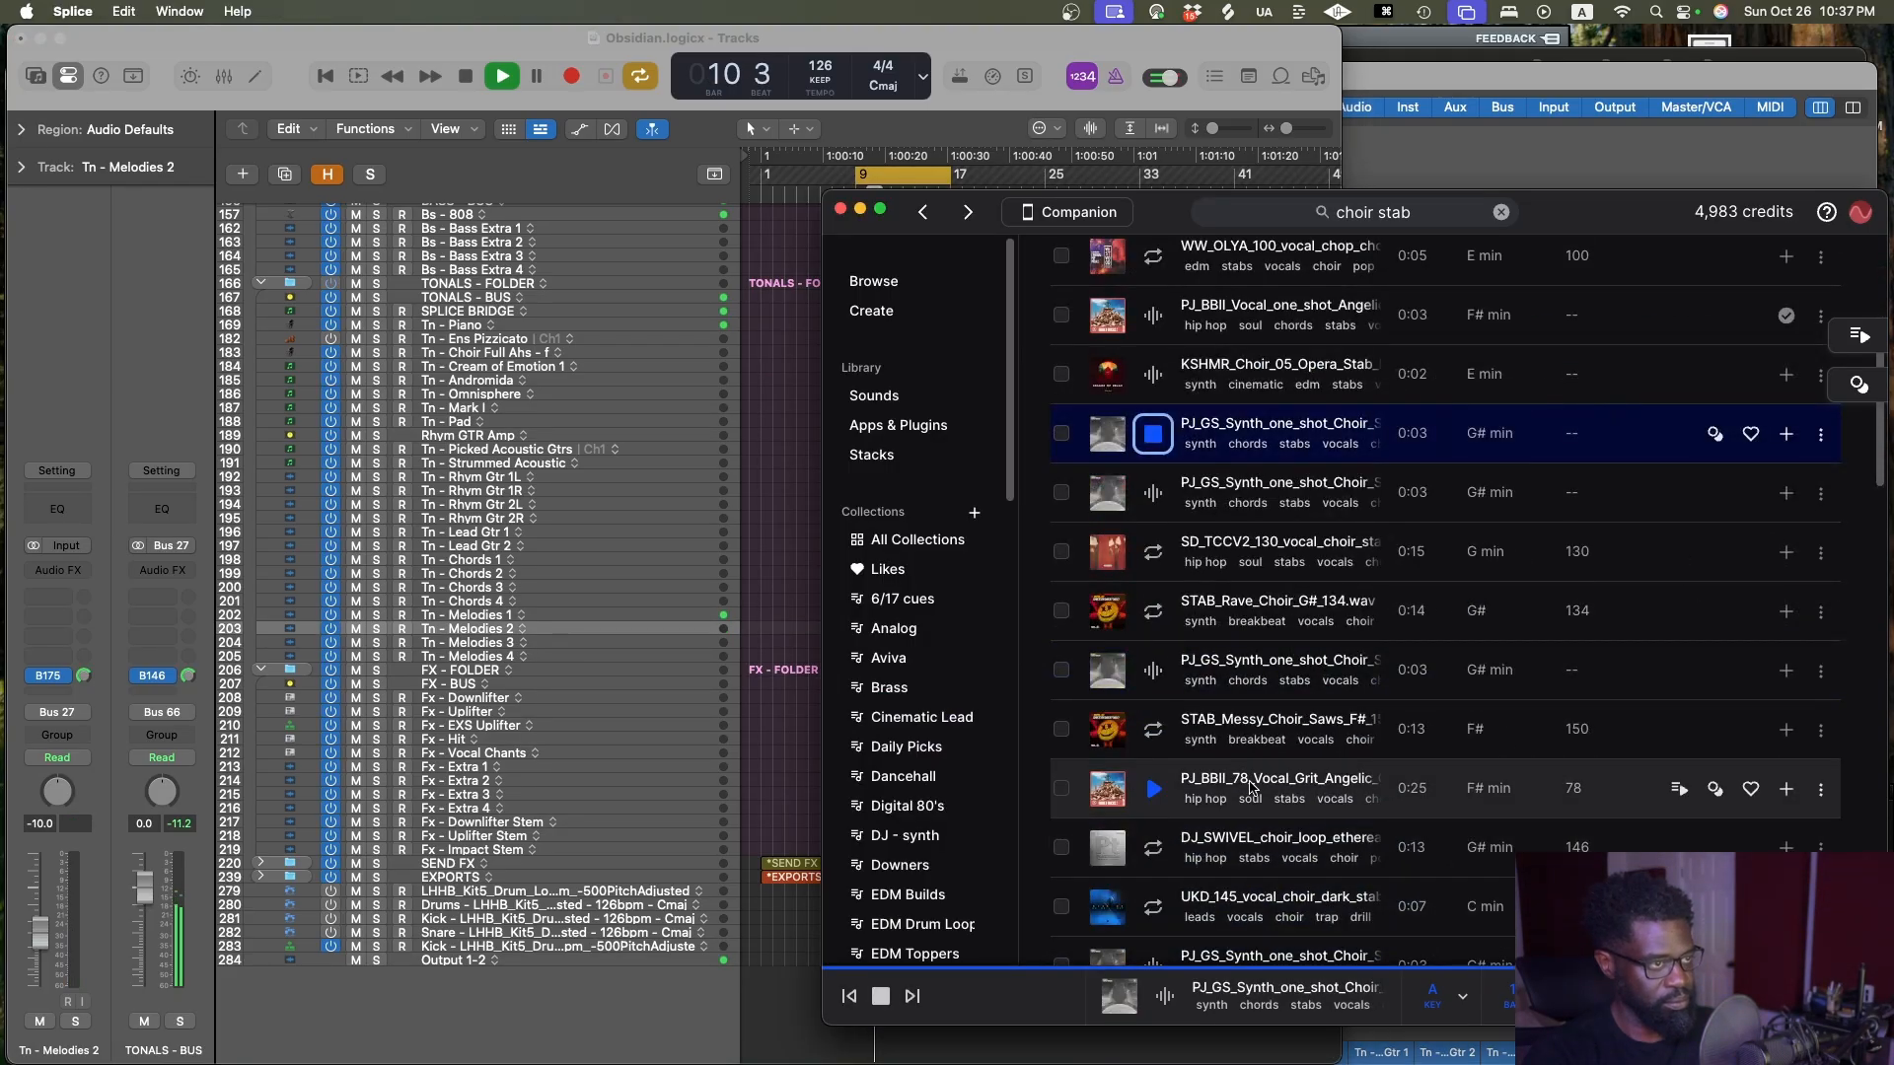
scroll(1262, 485, "up", 3)
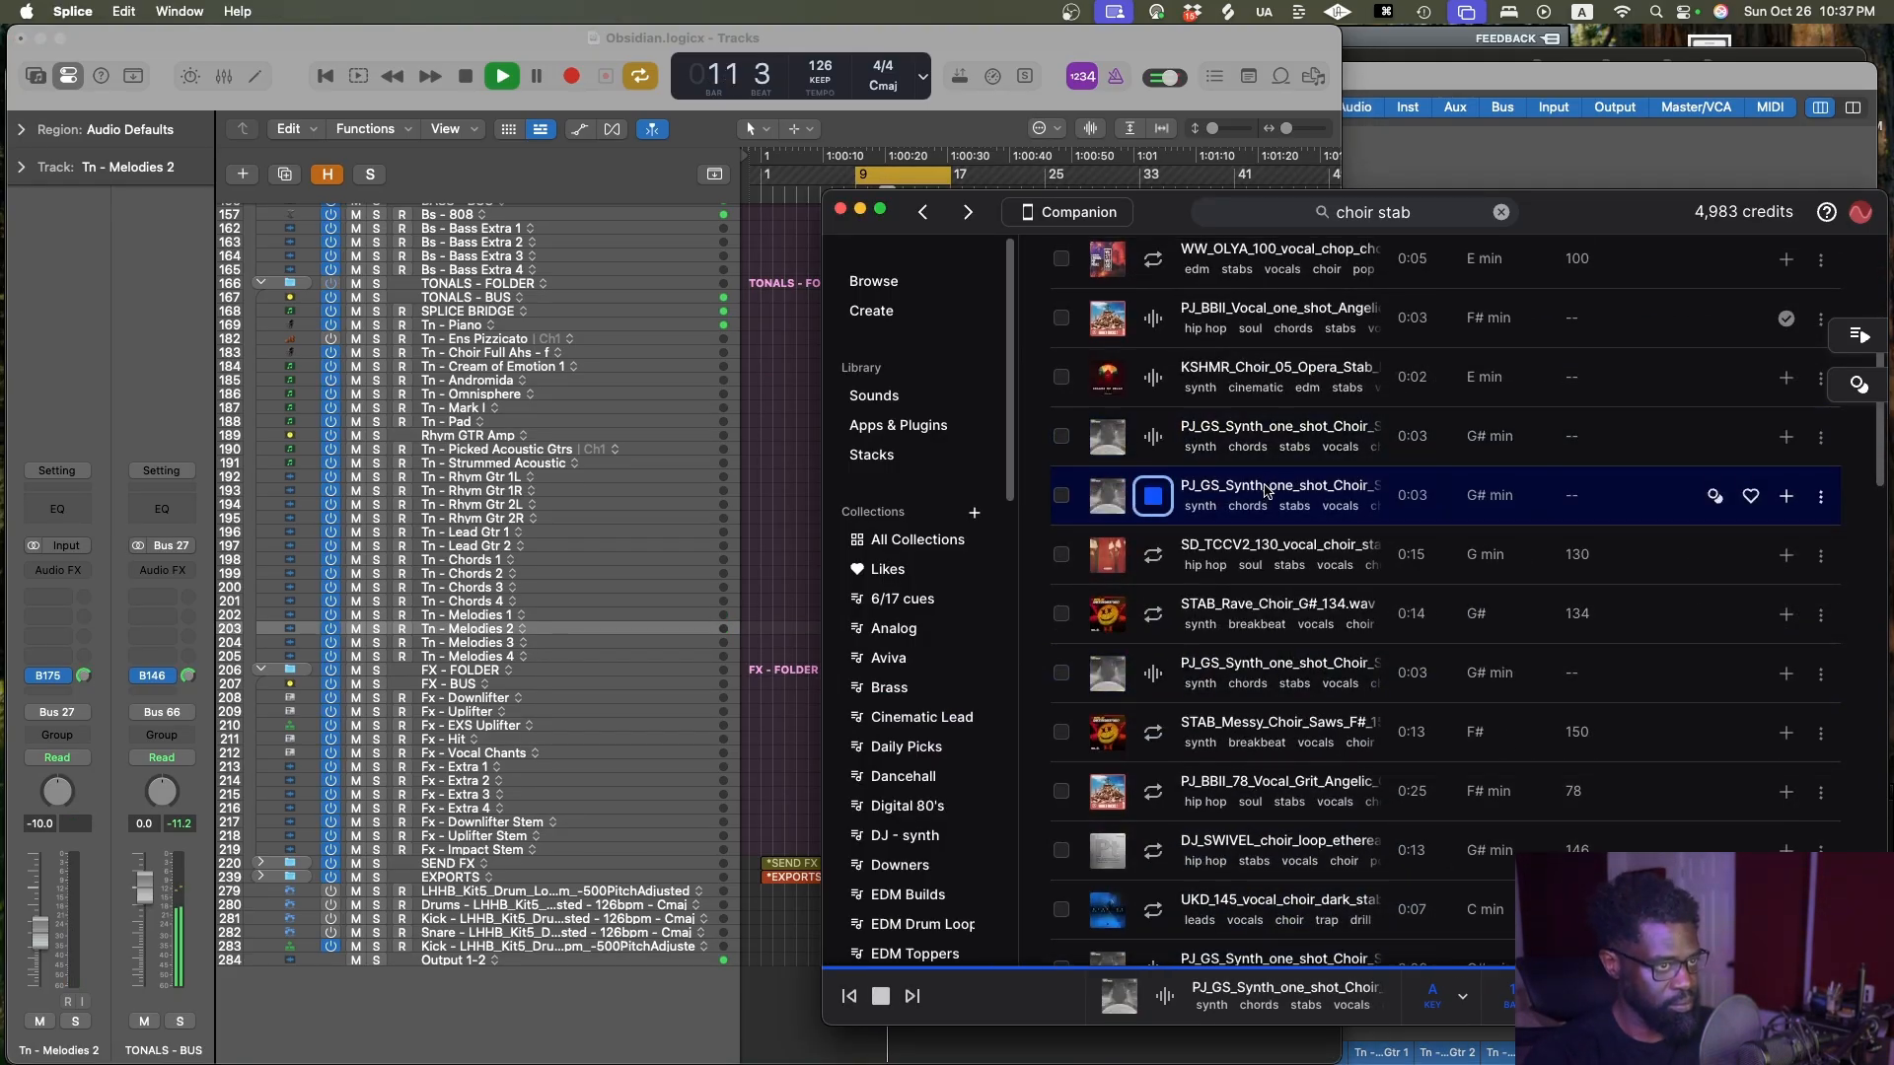
scroll(1260, 485, "up", 2)
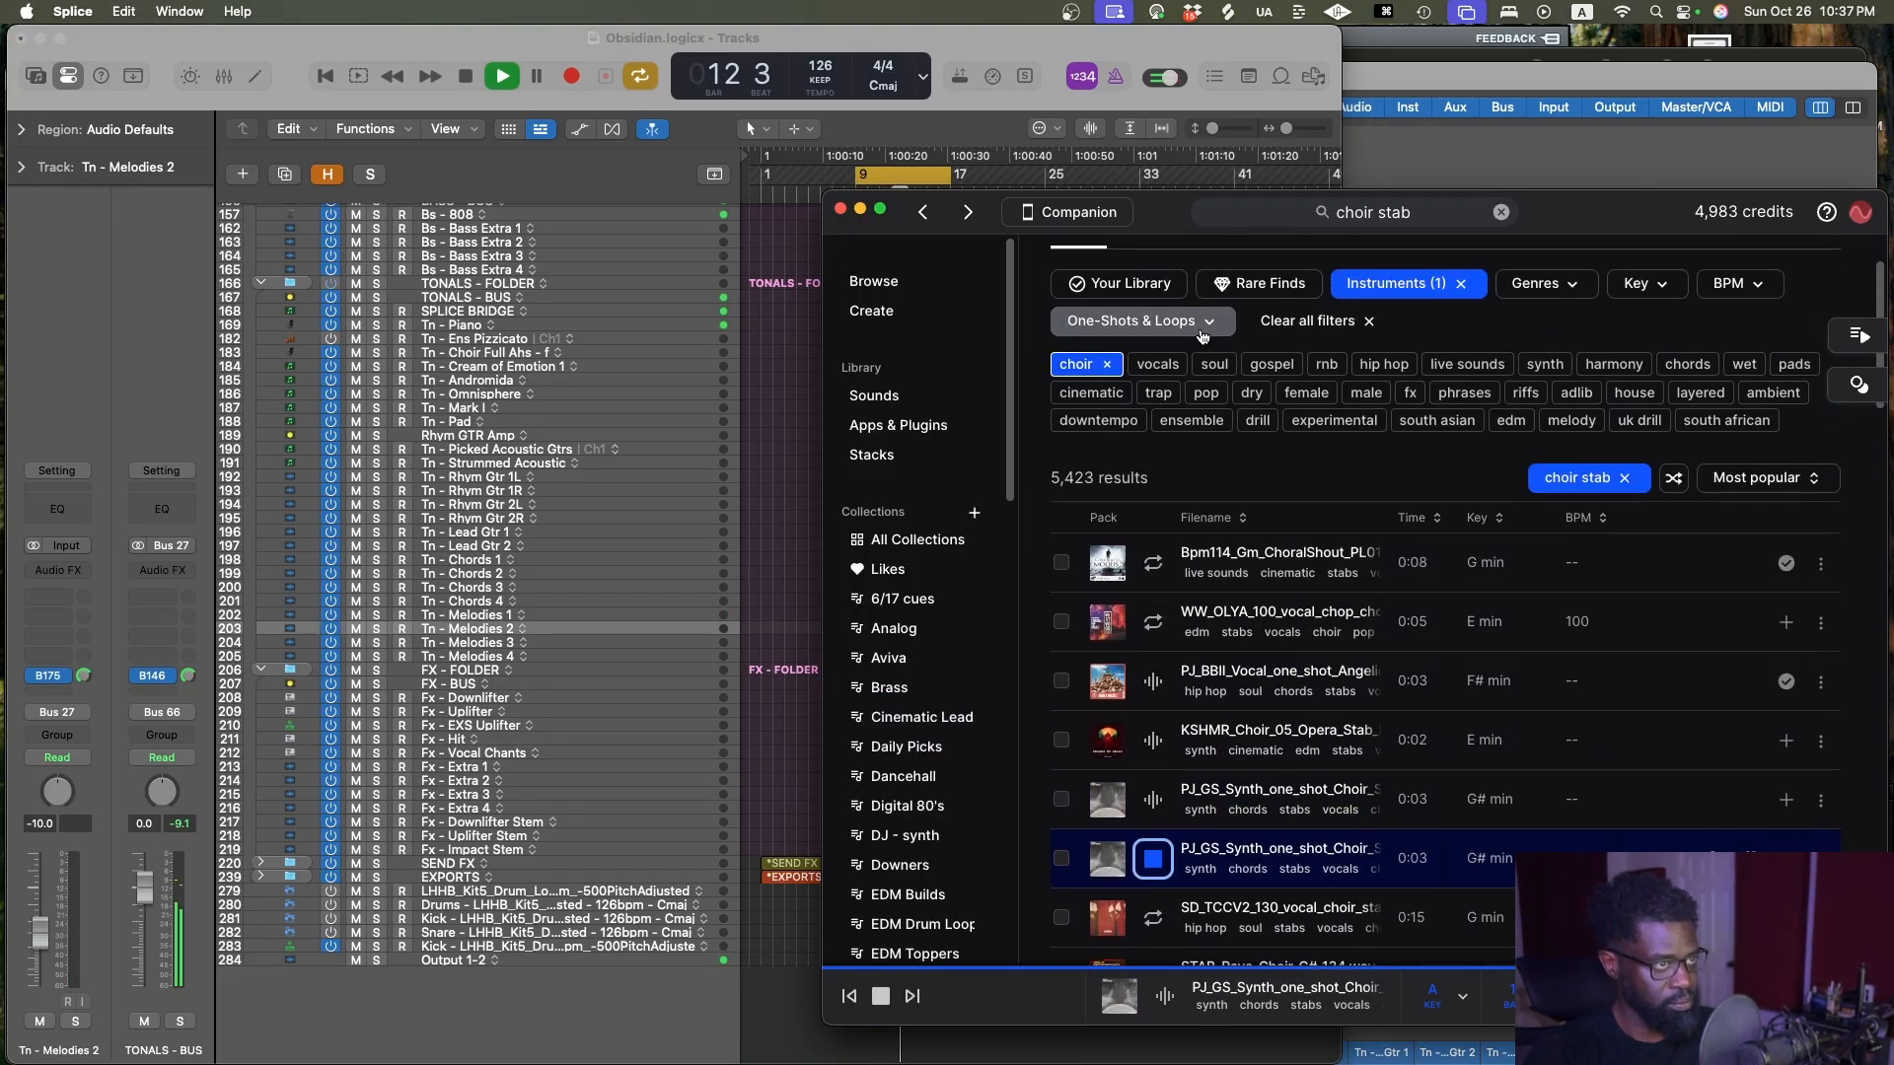
Remove the "choir stab" search term and limit the choir samples to loops
left_click(1624, 478)
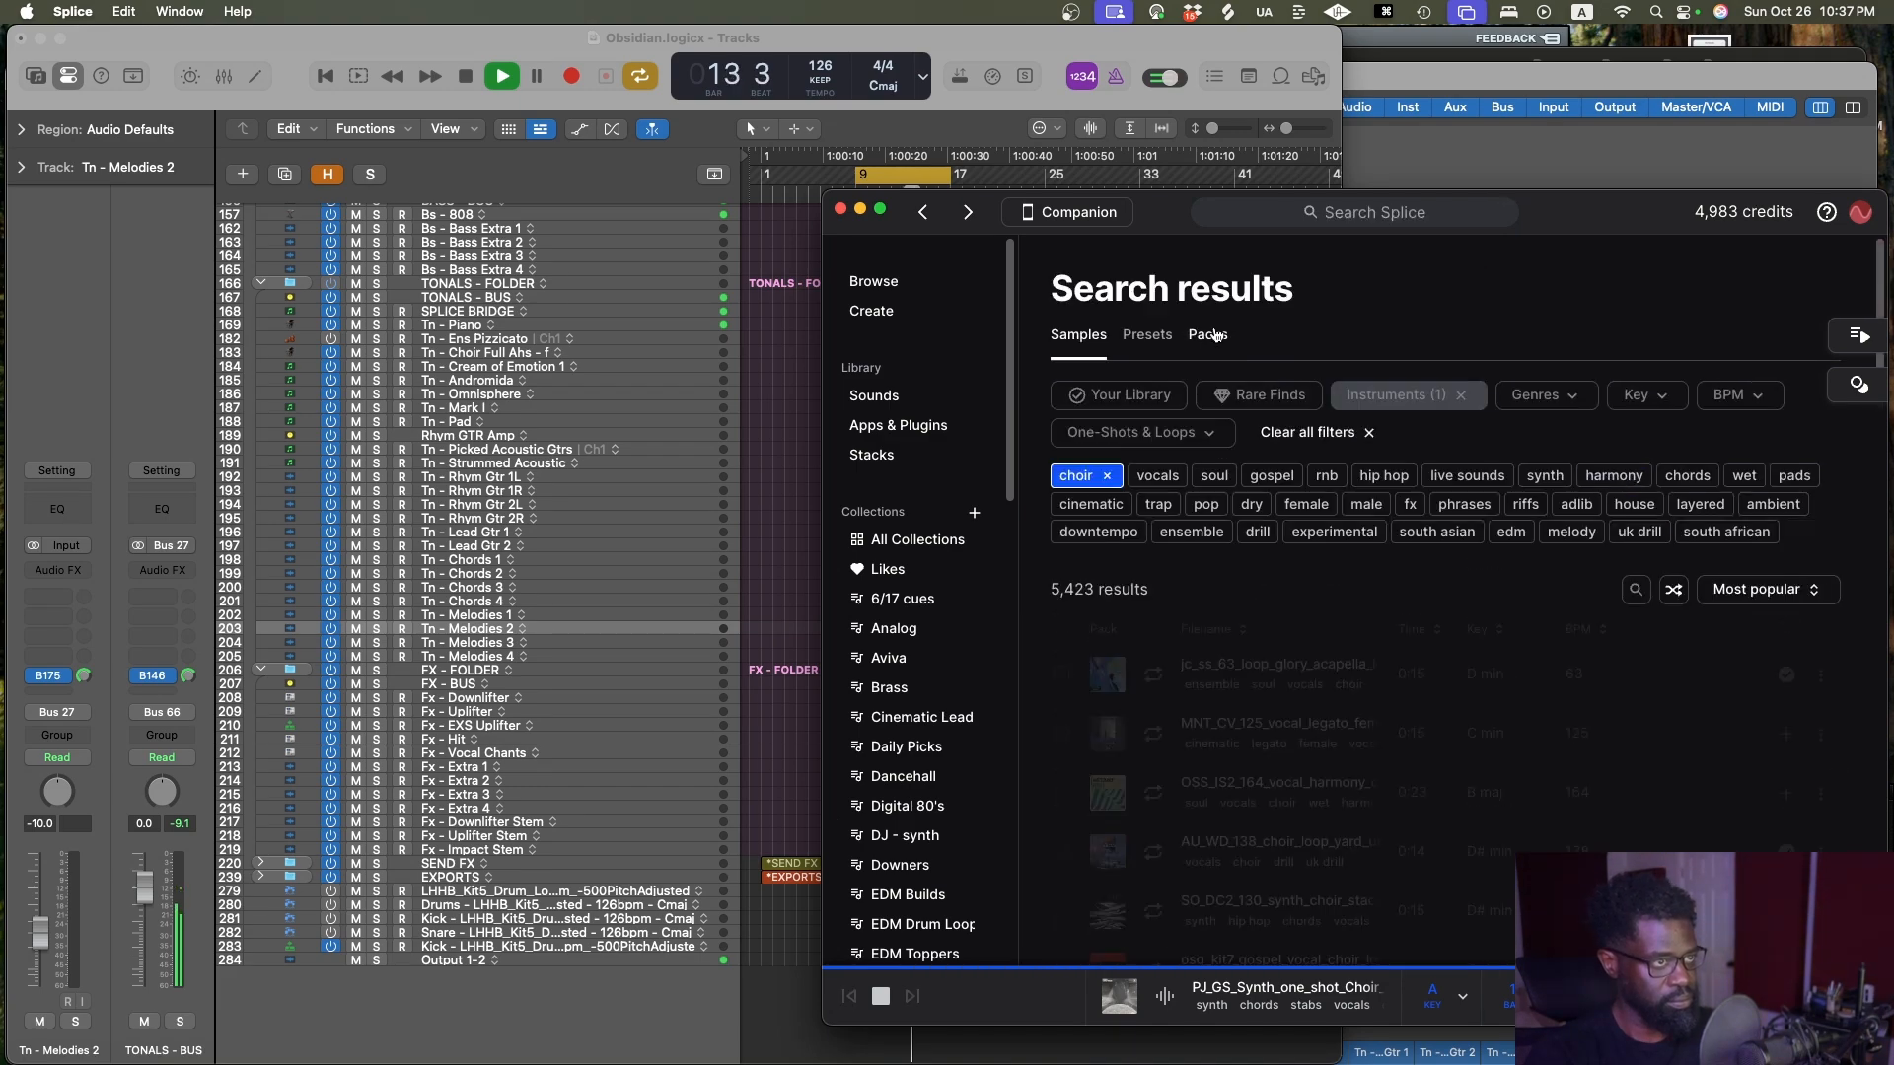
left_click(1169, 441)
left_click(1080, 496)
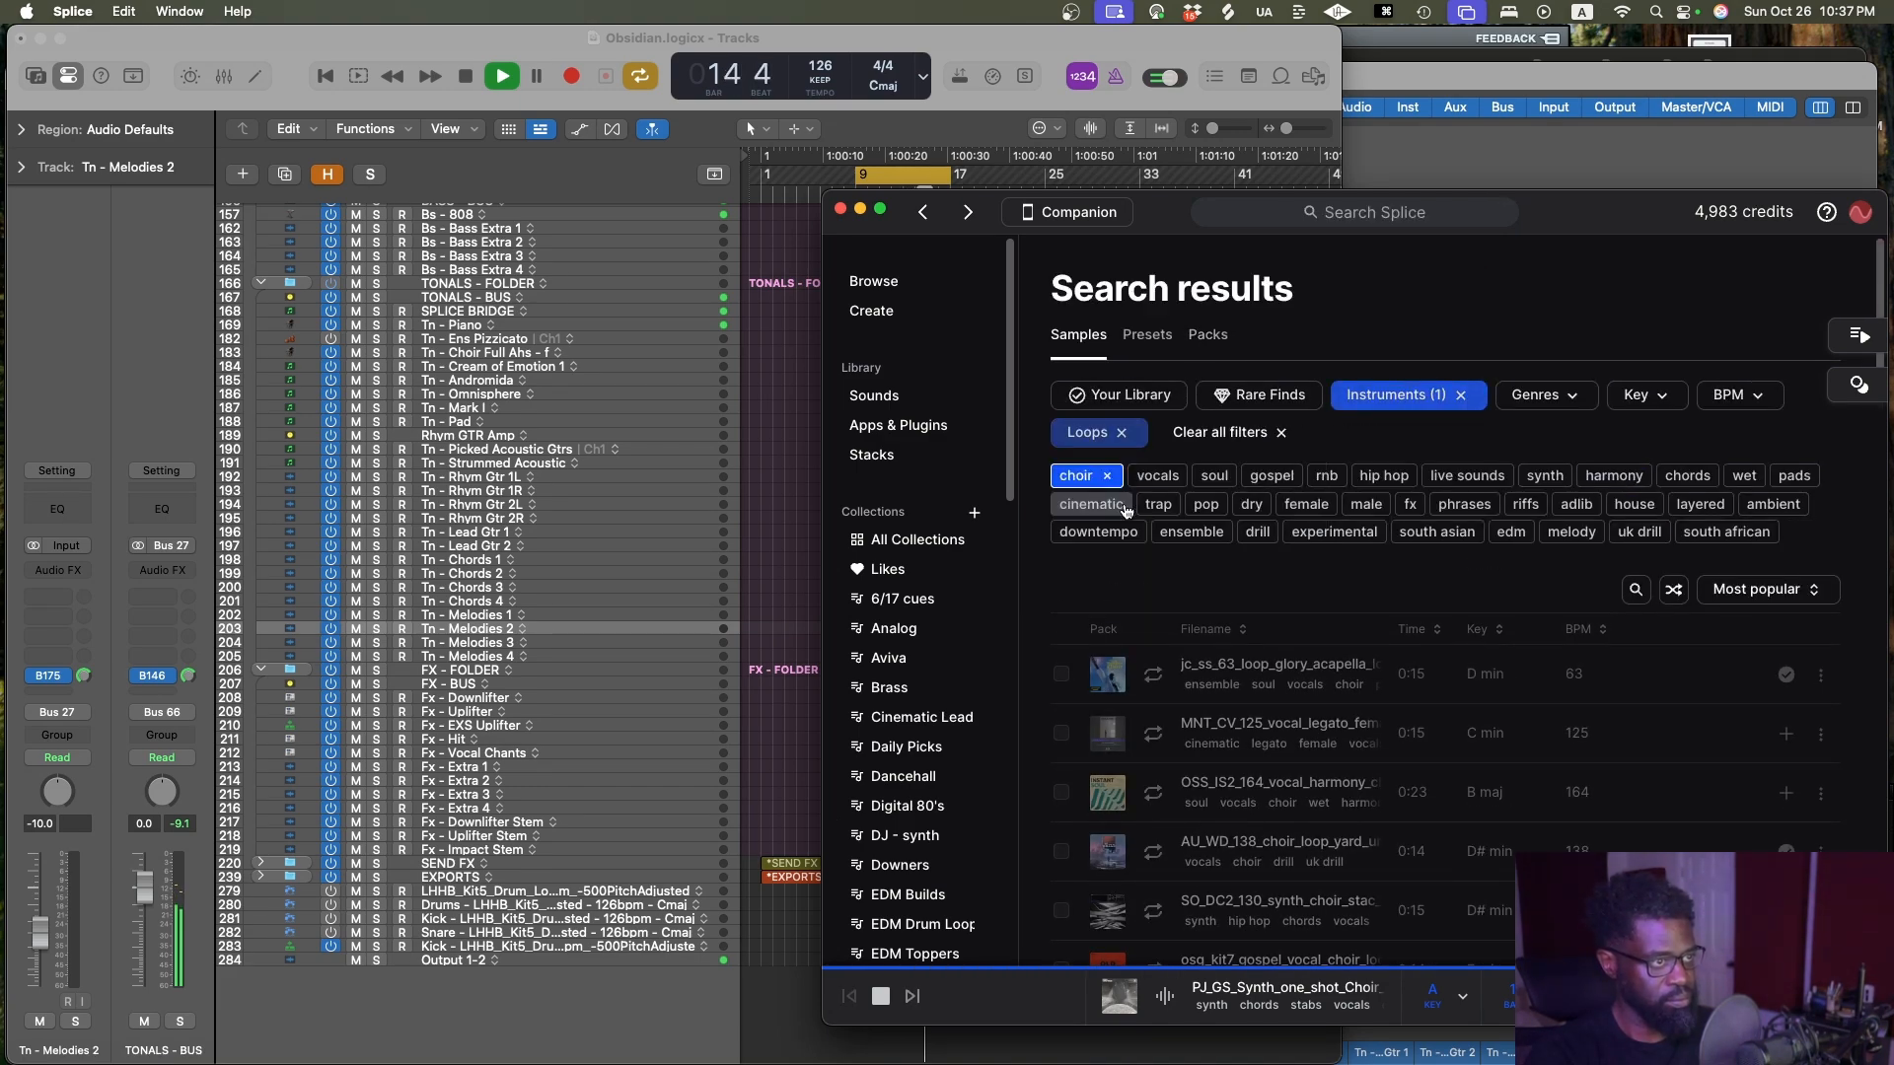
Preview the jc_ss_63_loop_glory_acapella and AU_WD_138_choir_loop_yard choir loops in Splice against the playing beat
left_click(1150, 674)
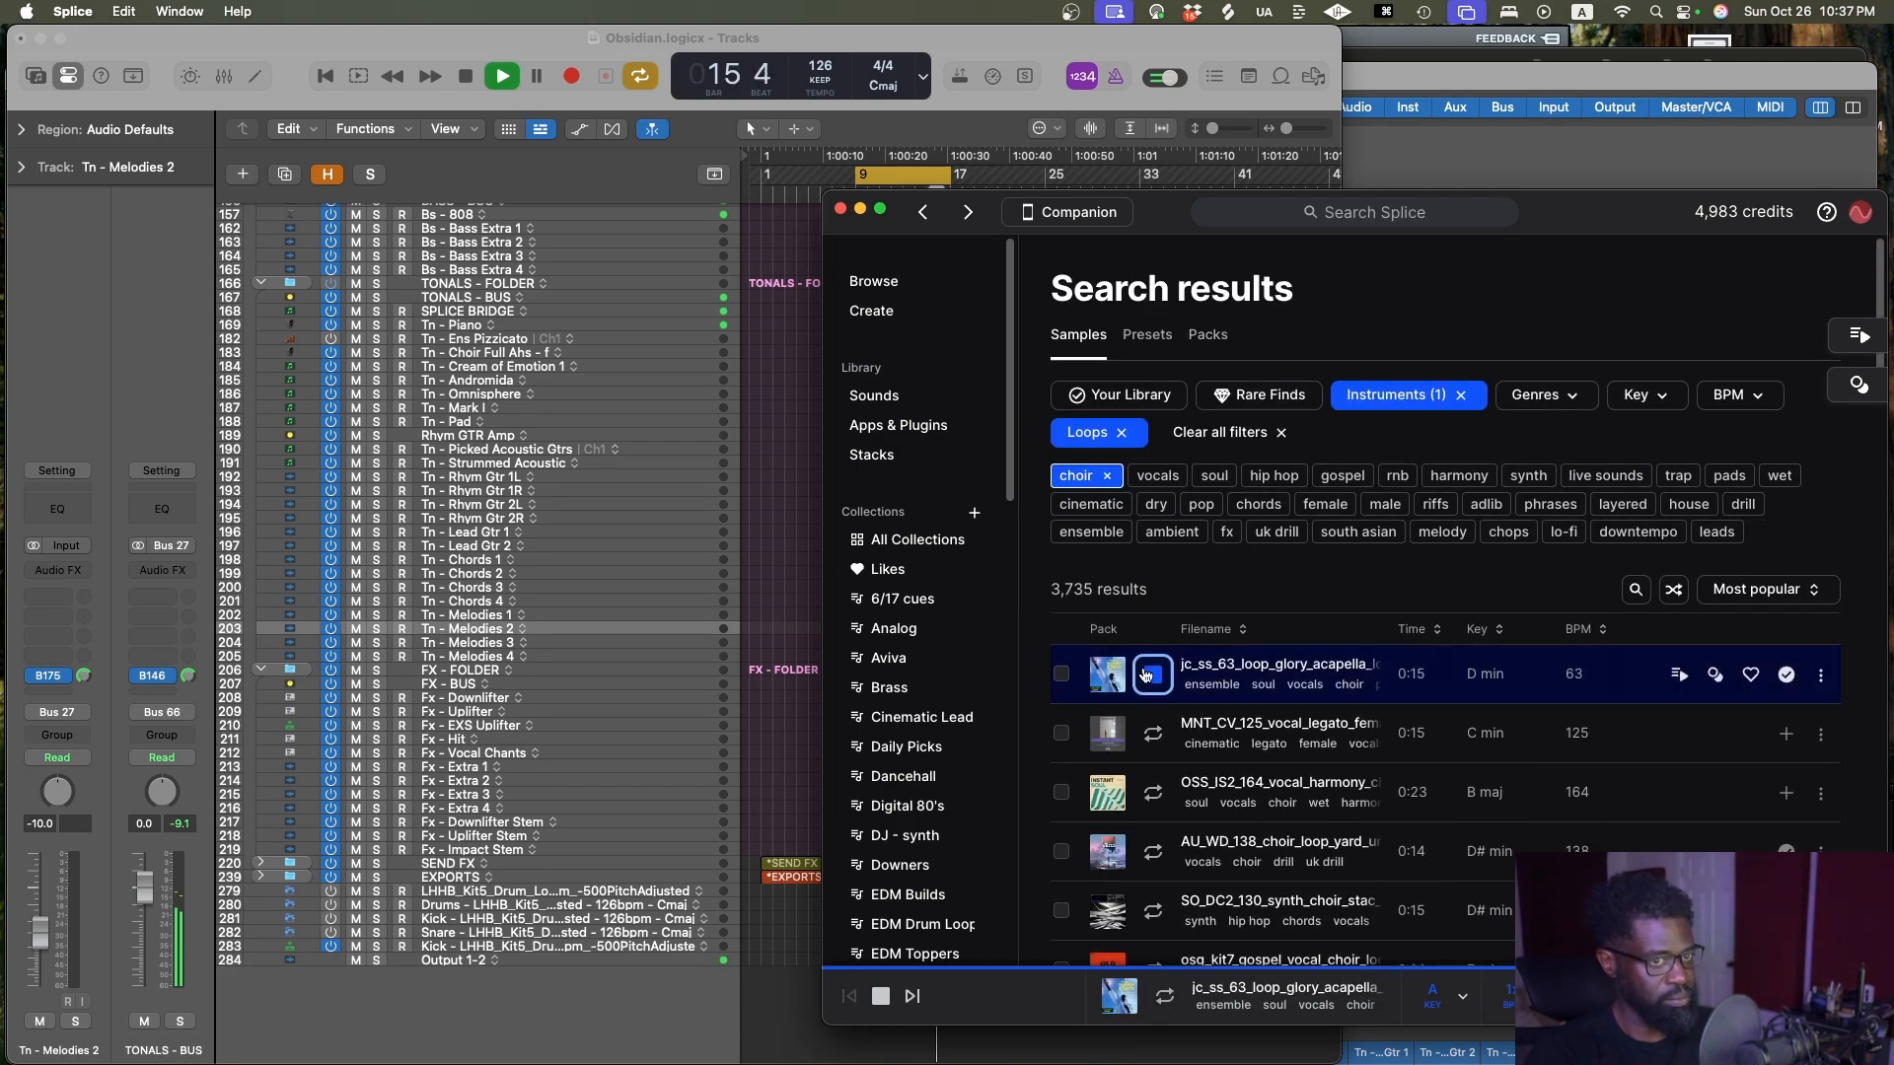
scroll(1258, 651, "down", 1)
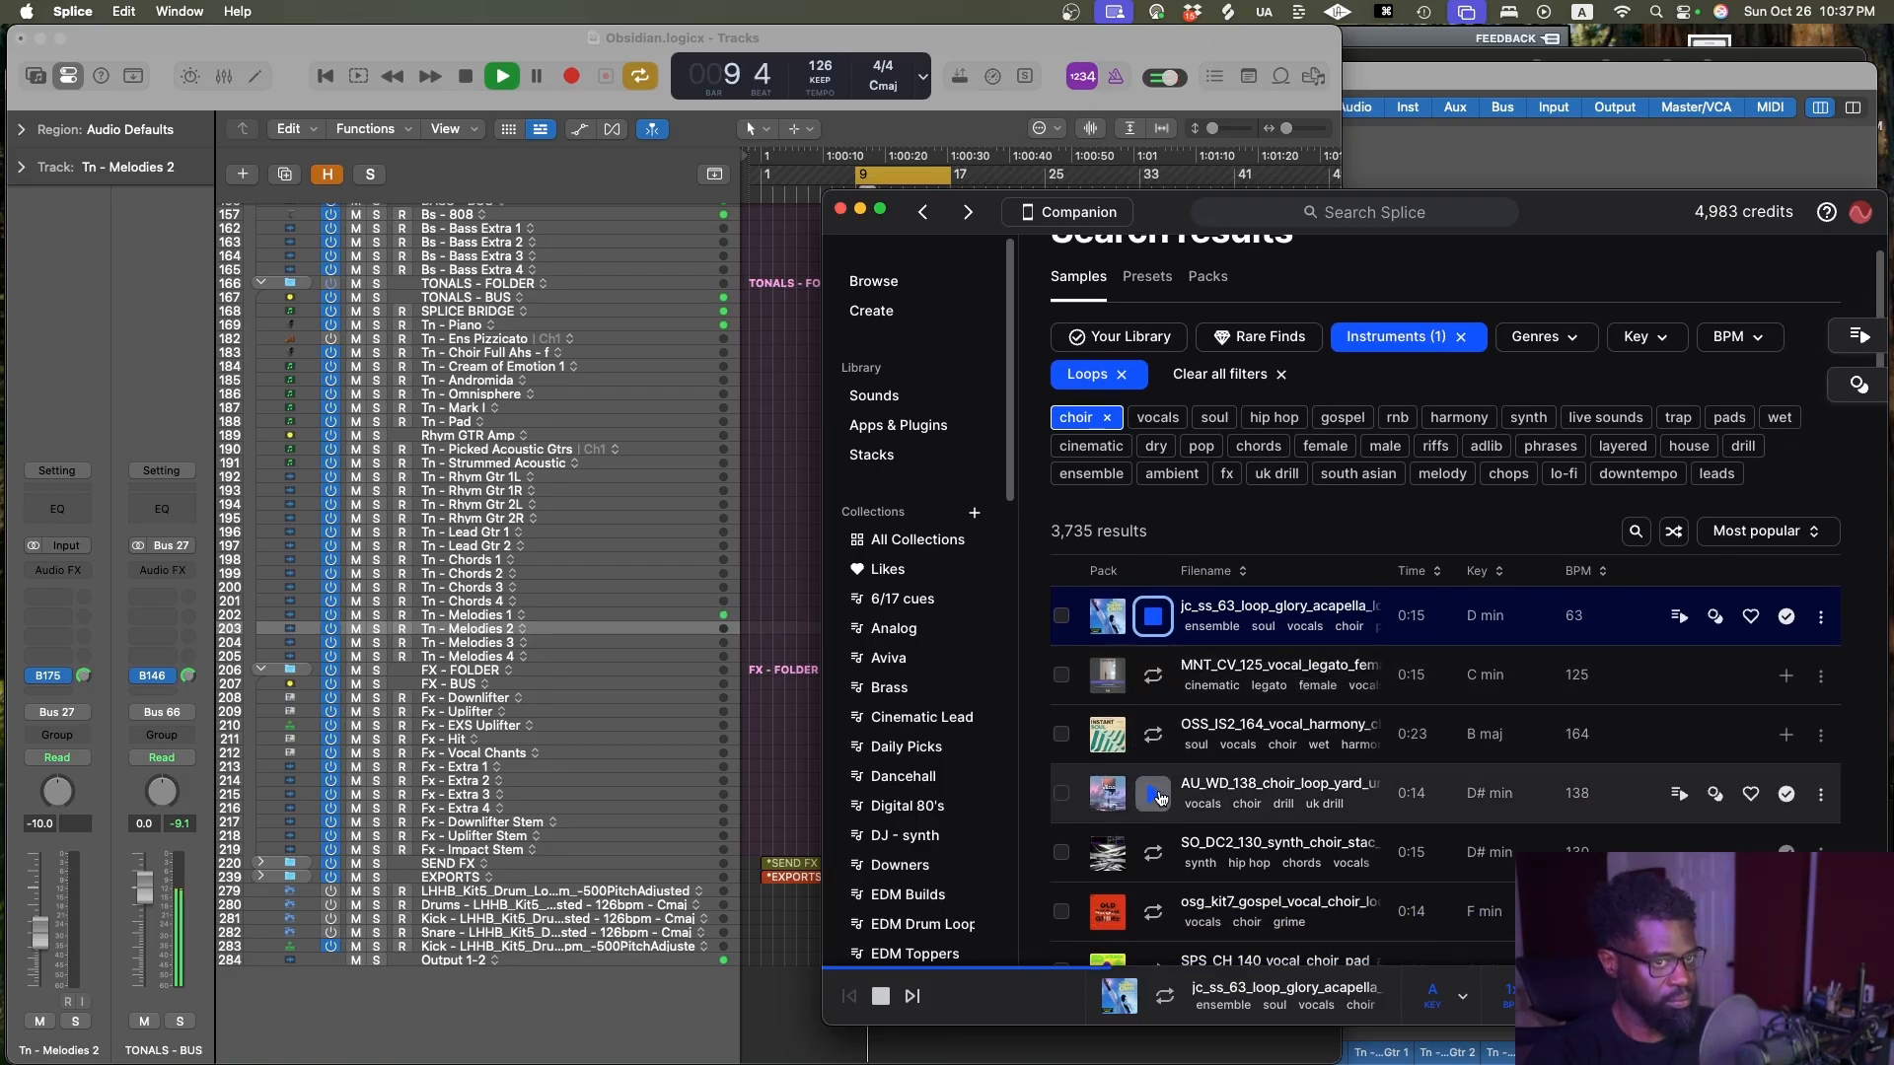
left_click(1154, 794)
scroll(1316, 680, "down", 1)
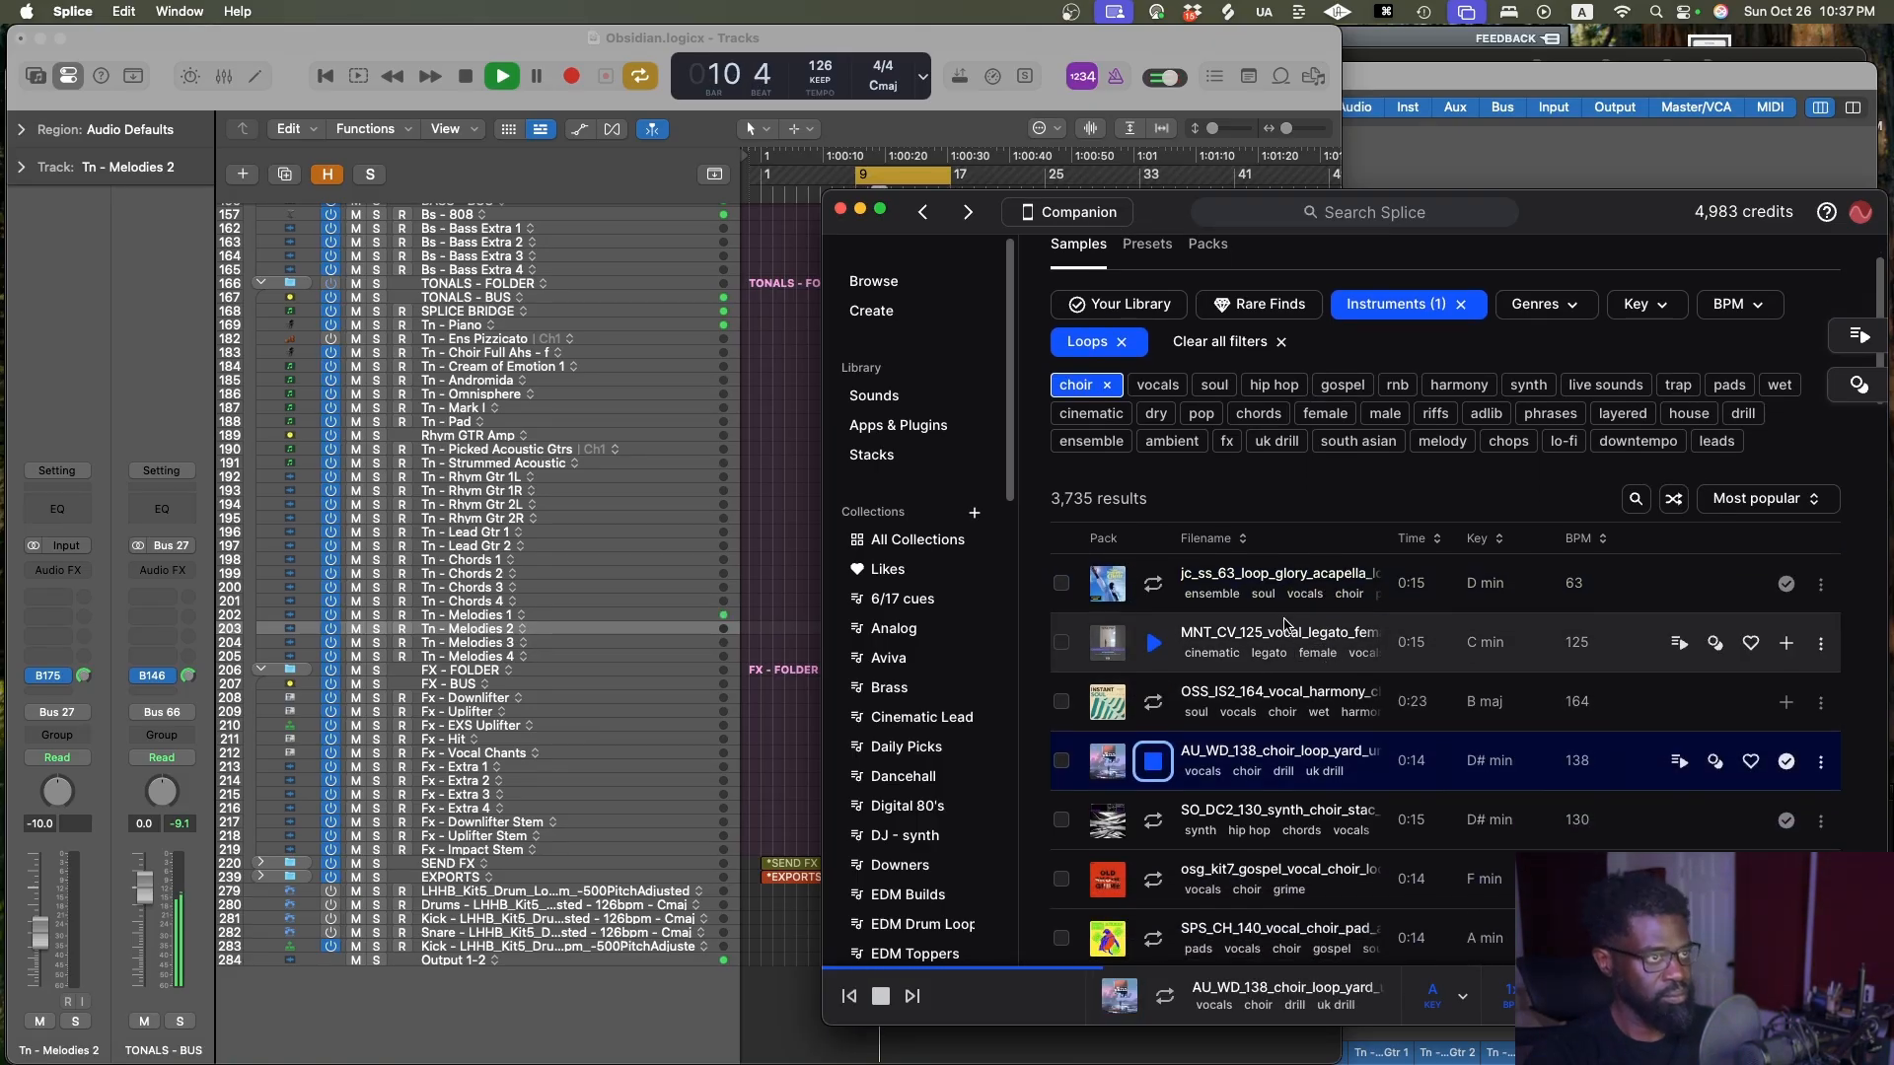
Narrow the choir loops to cinematic and preview the MNT_CV_125 female legato vocal and the 70 BPM F minor vocal phrase
left_click(1075, 417)
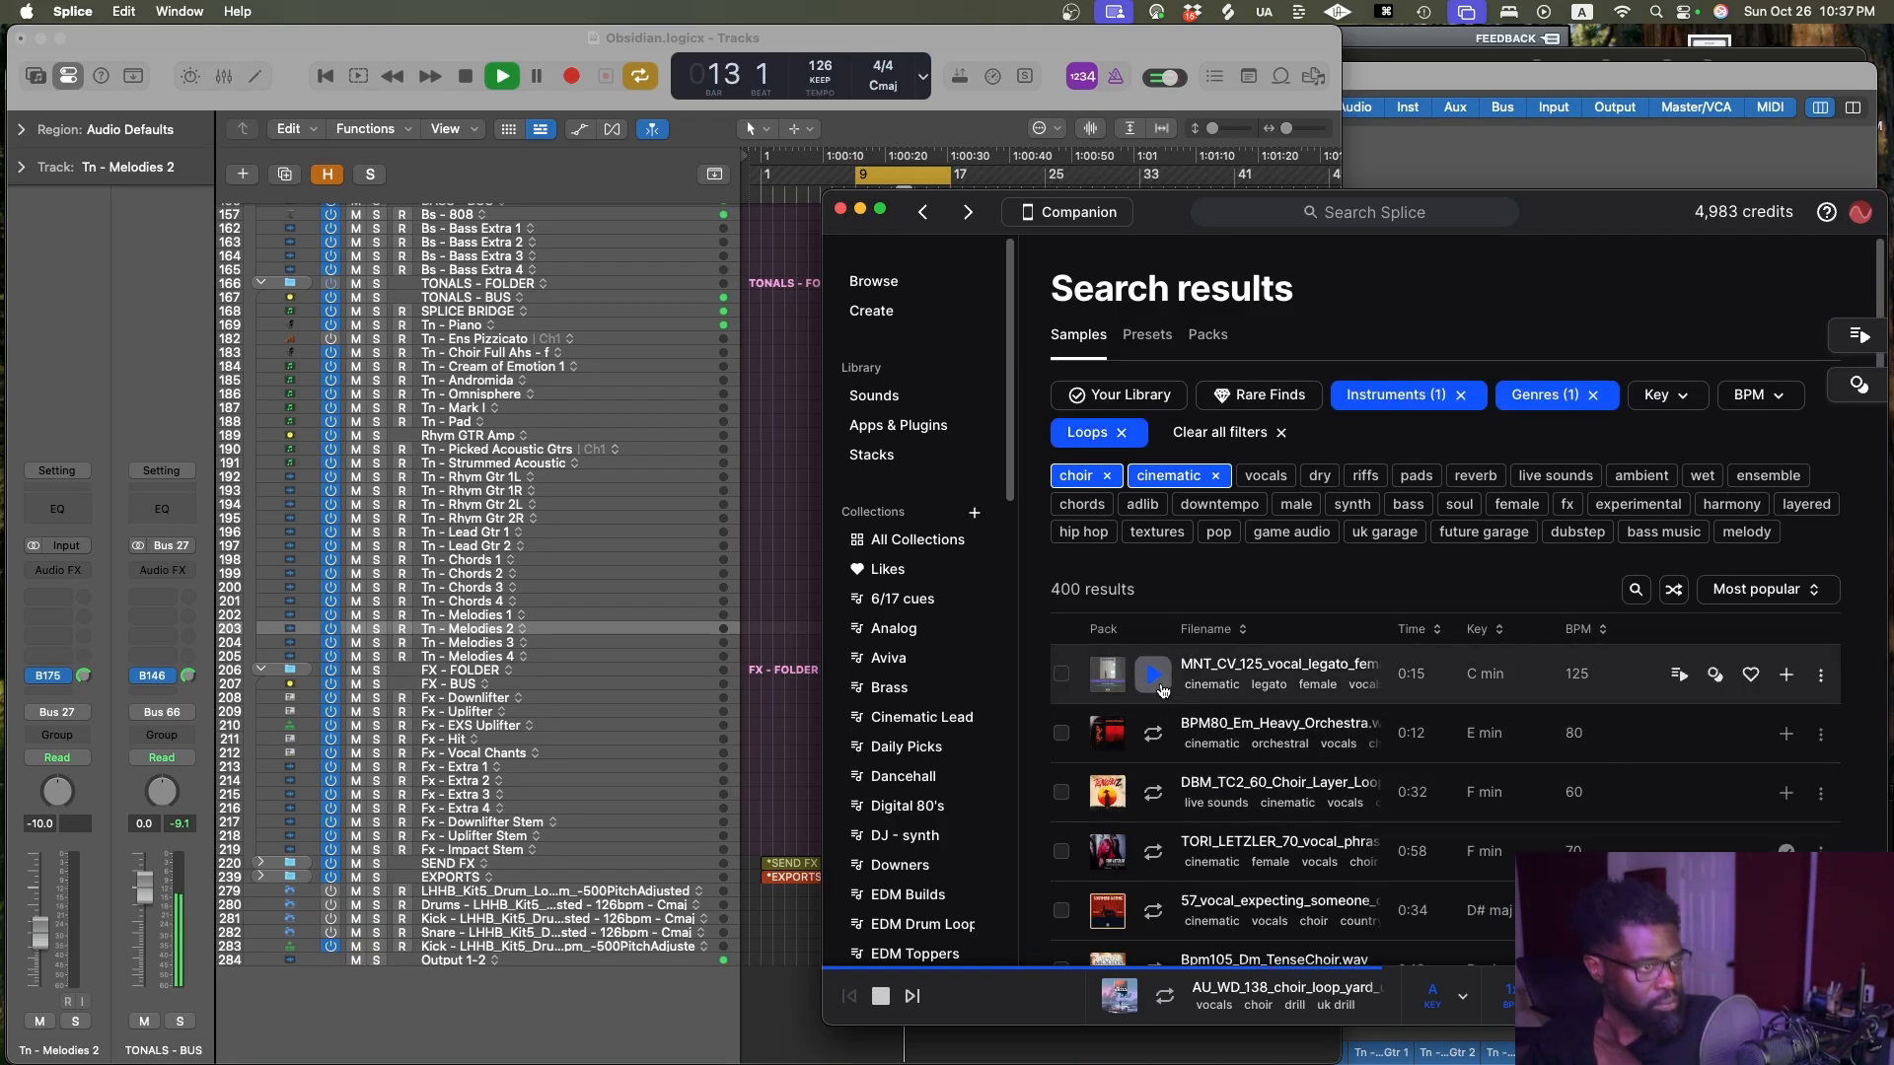
left_click(1161, 688)
scroll(1154, 730, "down", 1)
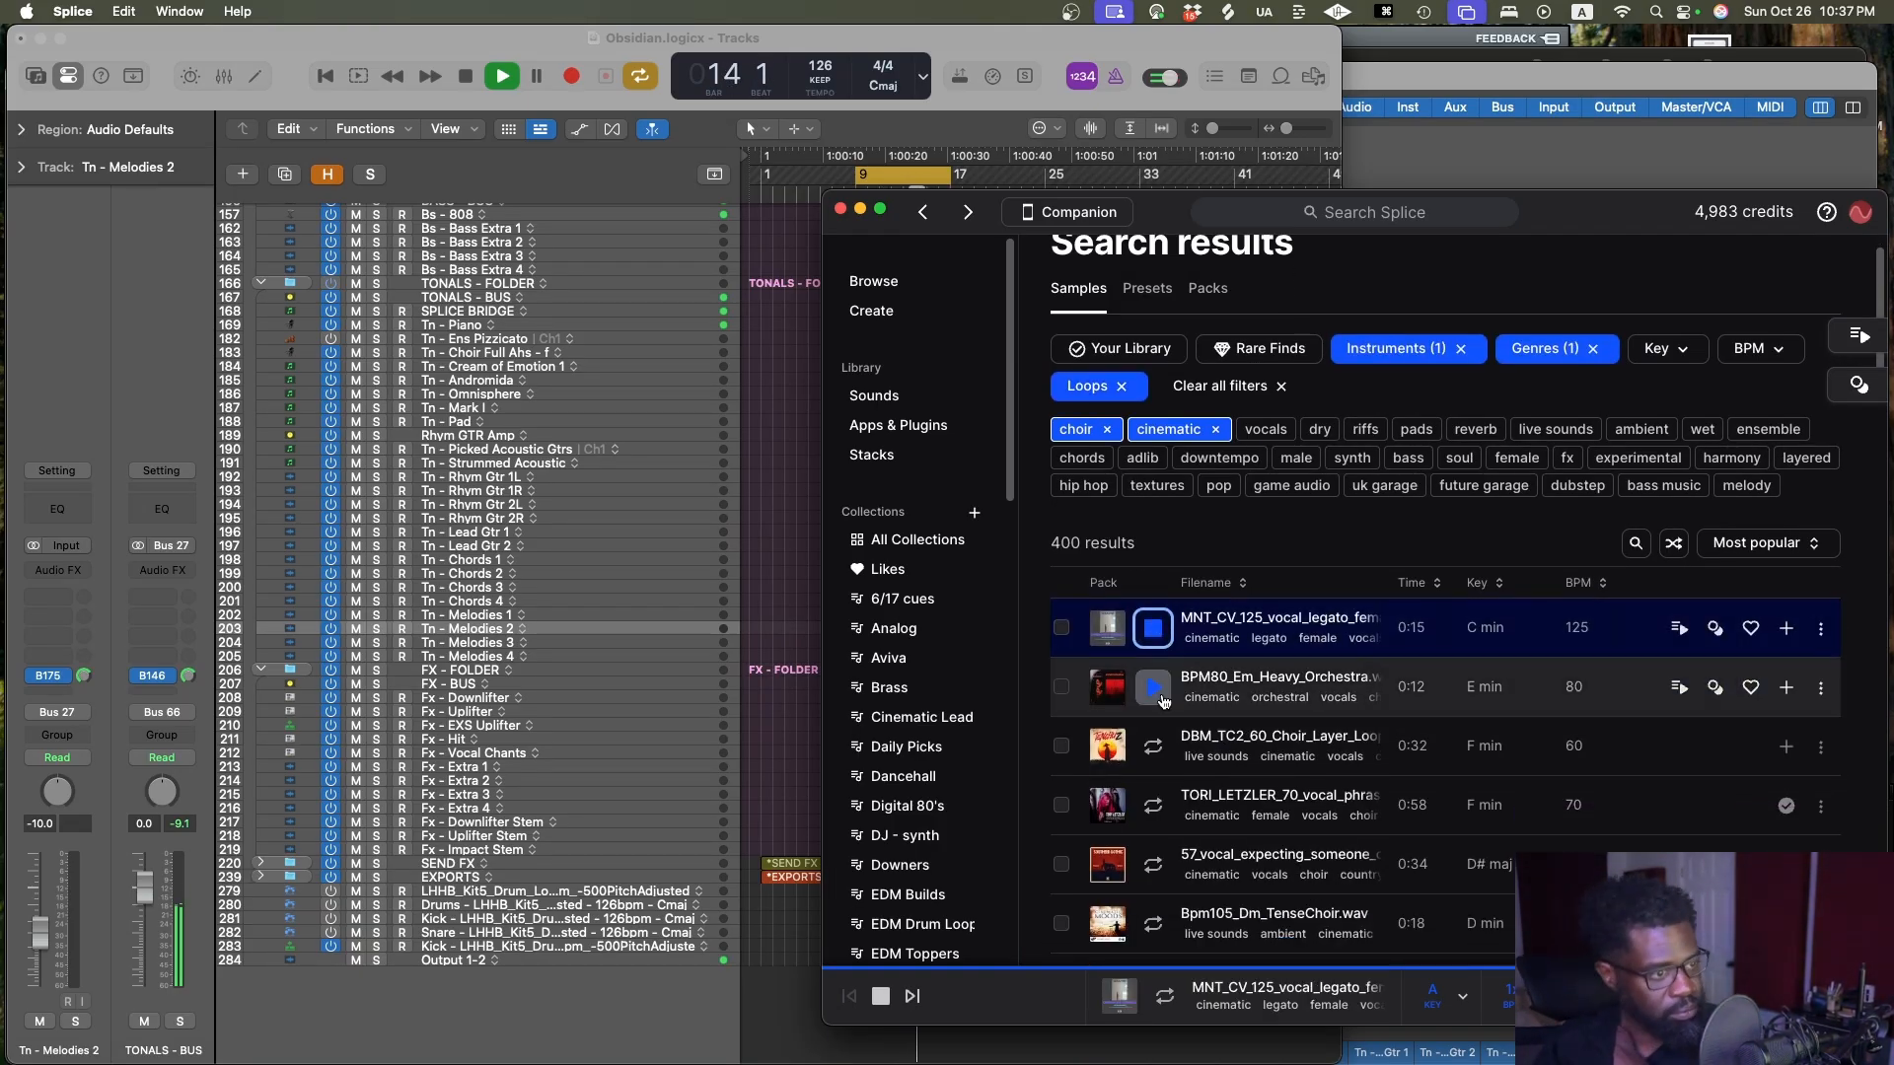
left_click(1149, 805)
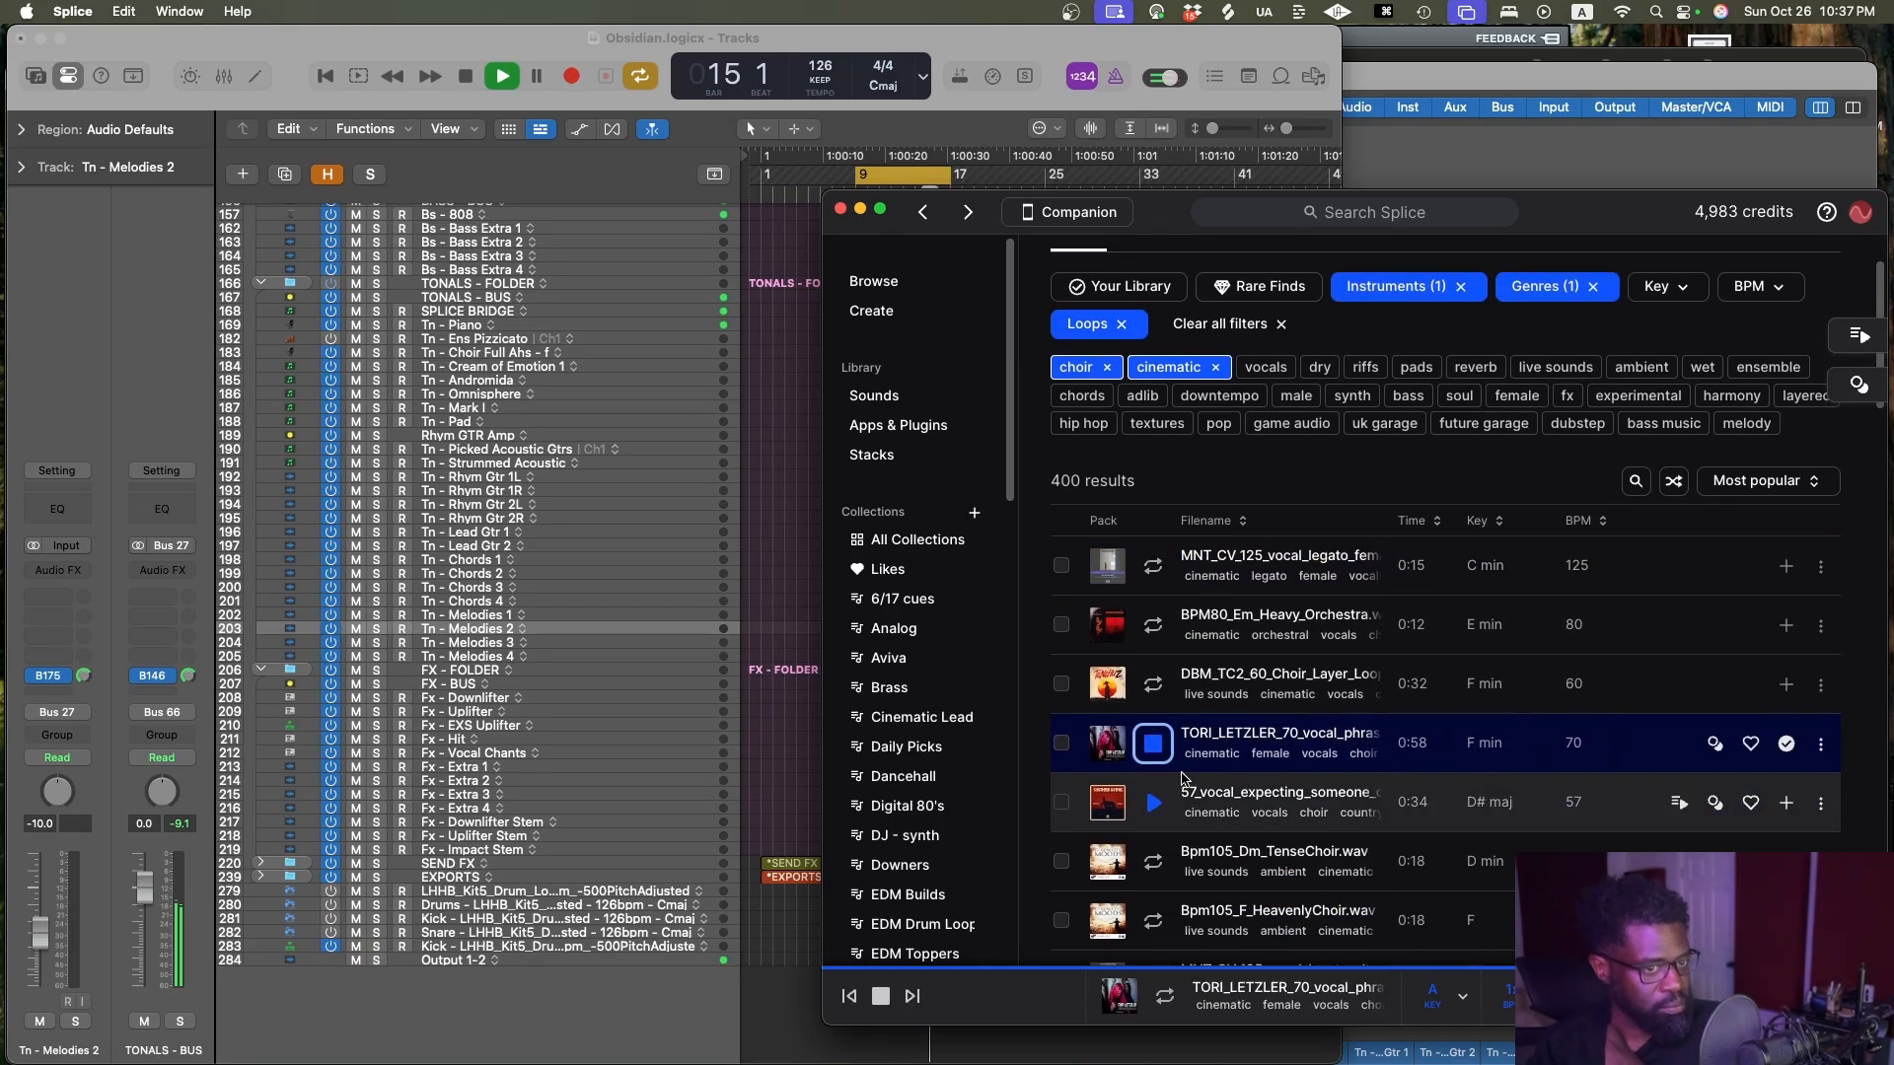
scroll(1184, 789, "down", 2)
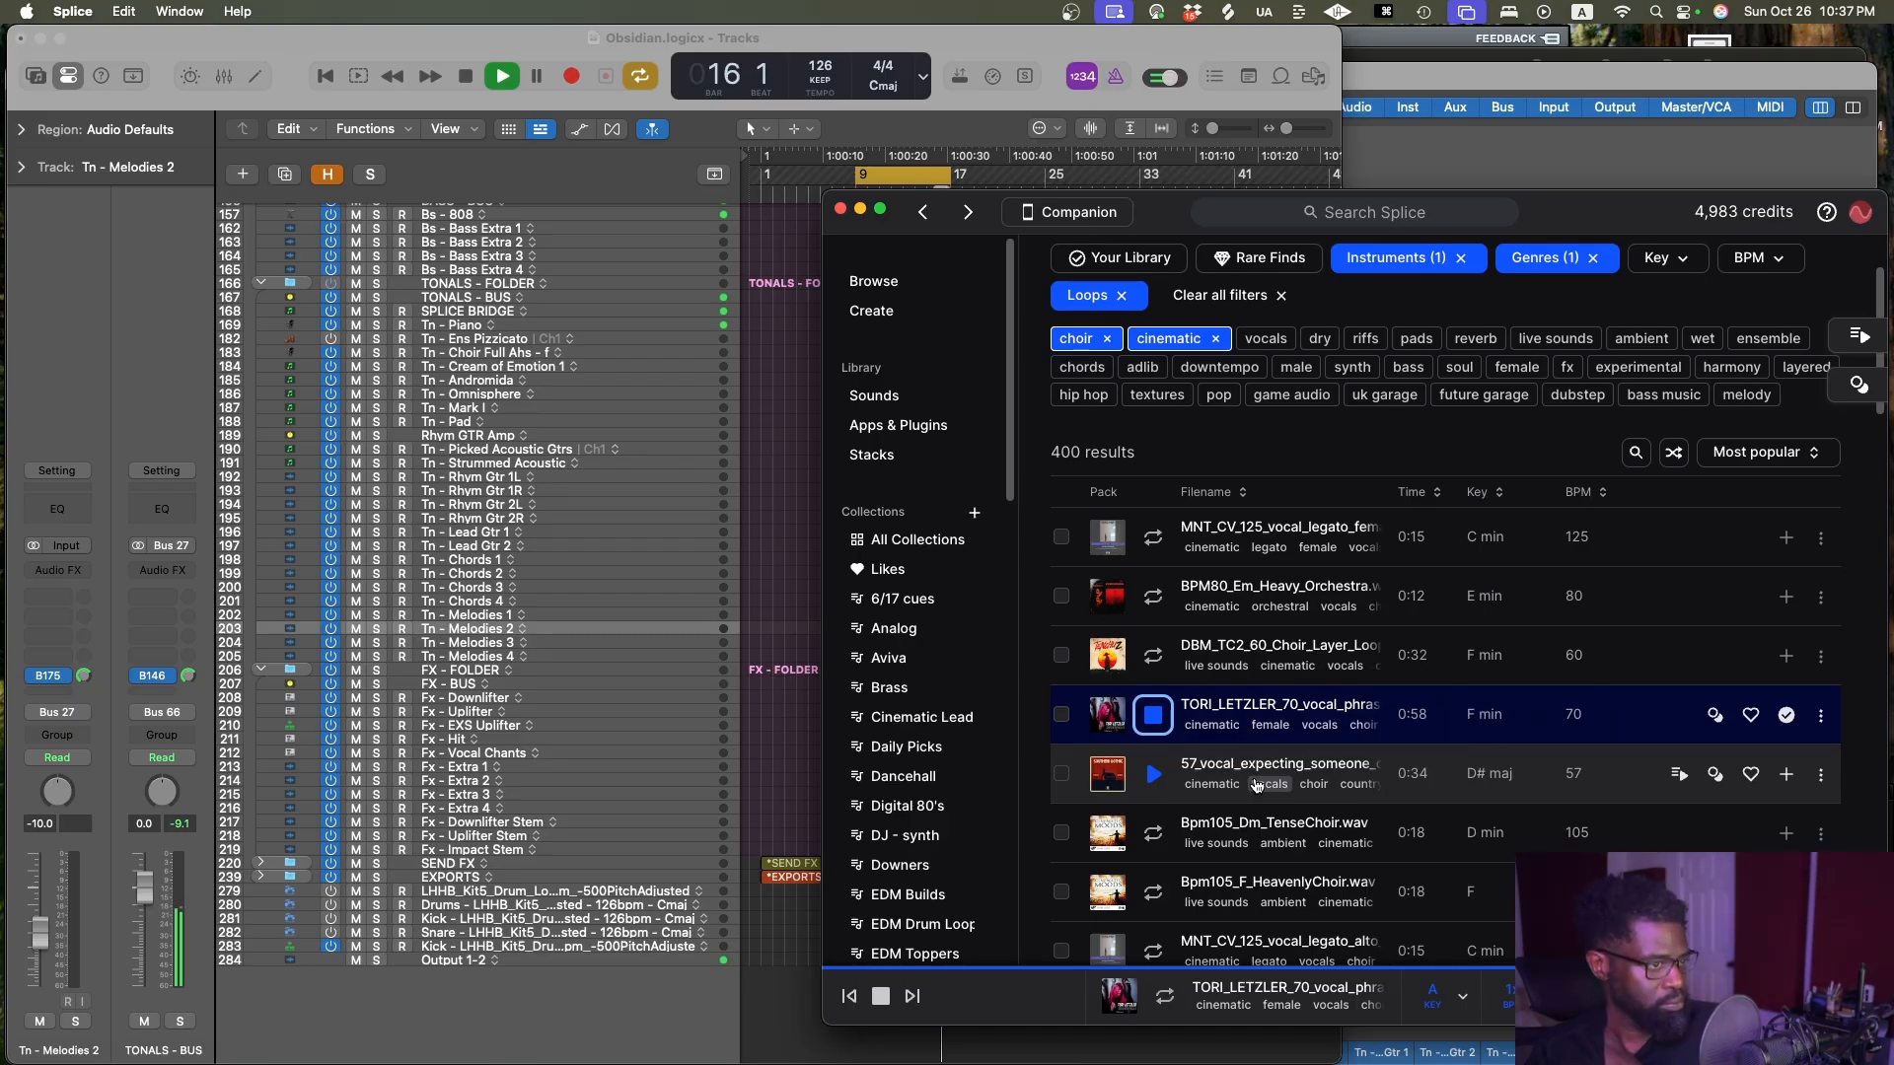
scroll(1223, 774, "down", 1)
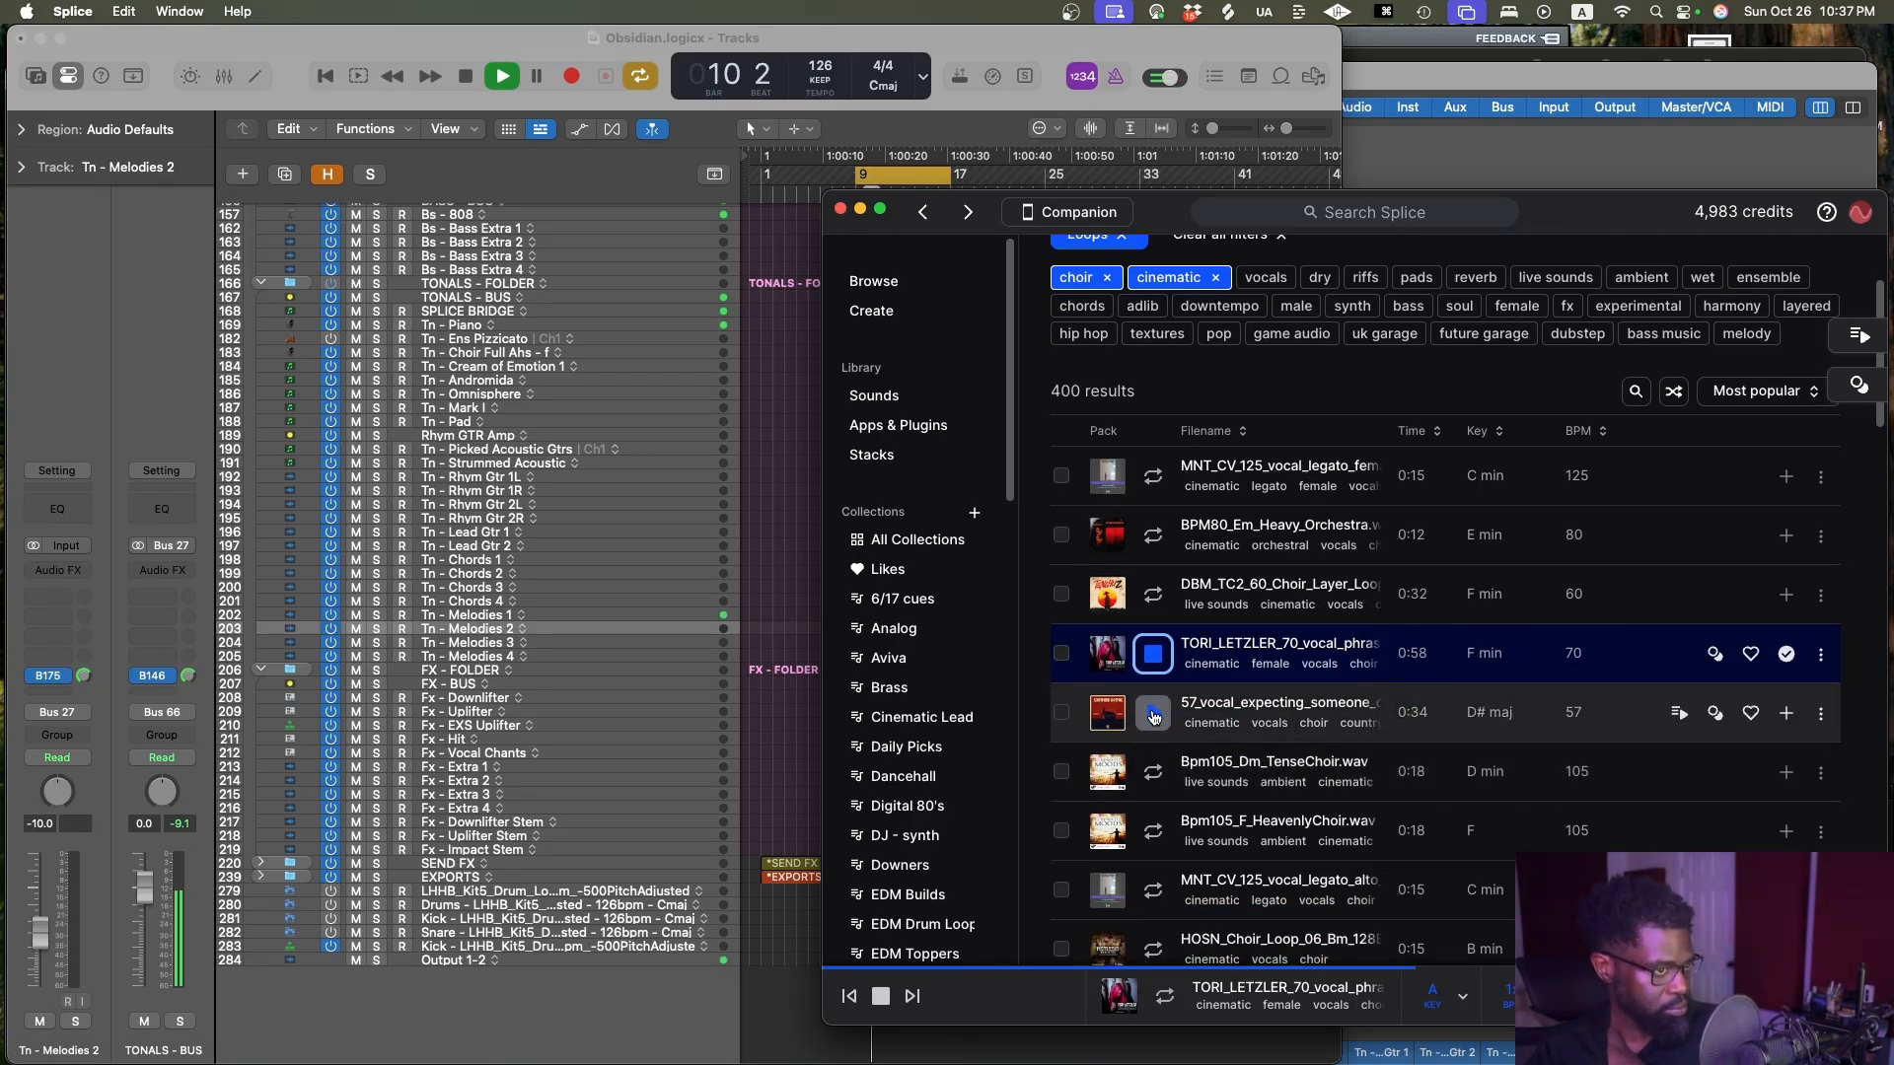
Preview the 57_vocal_expecting_someone, Bpm105_Dm_TenseChoir, Bpm105_F_HeavenlyChoir and MNT_CV_125_vocal_legato_alto loops against the beat
left_click(1153, 714)
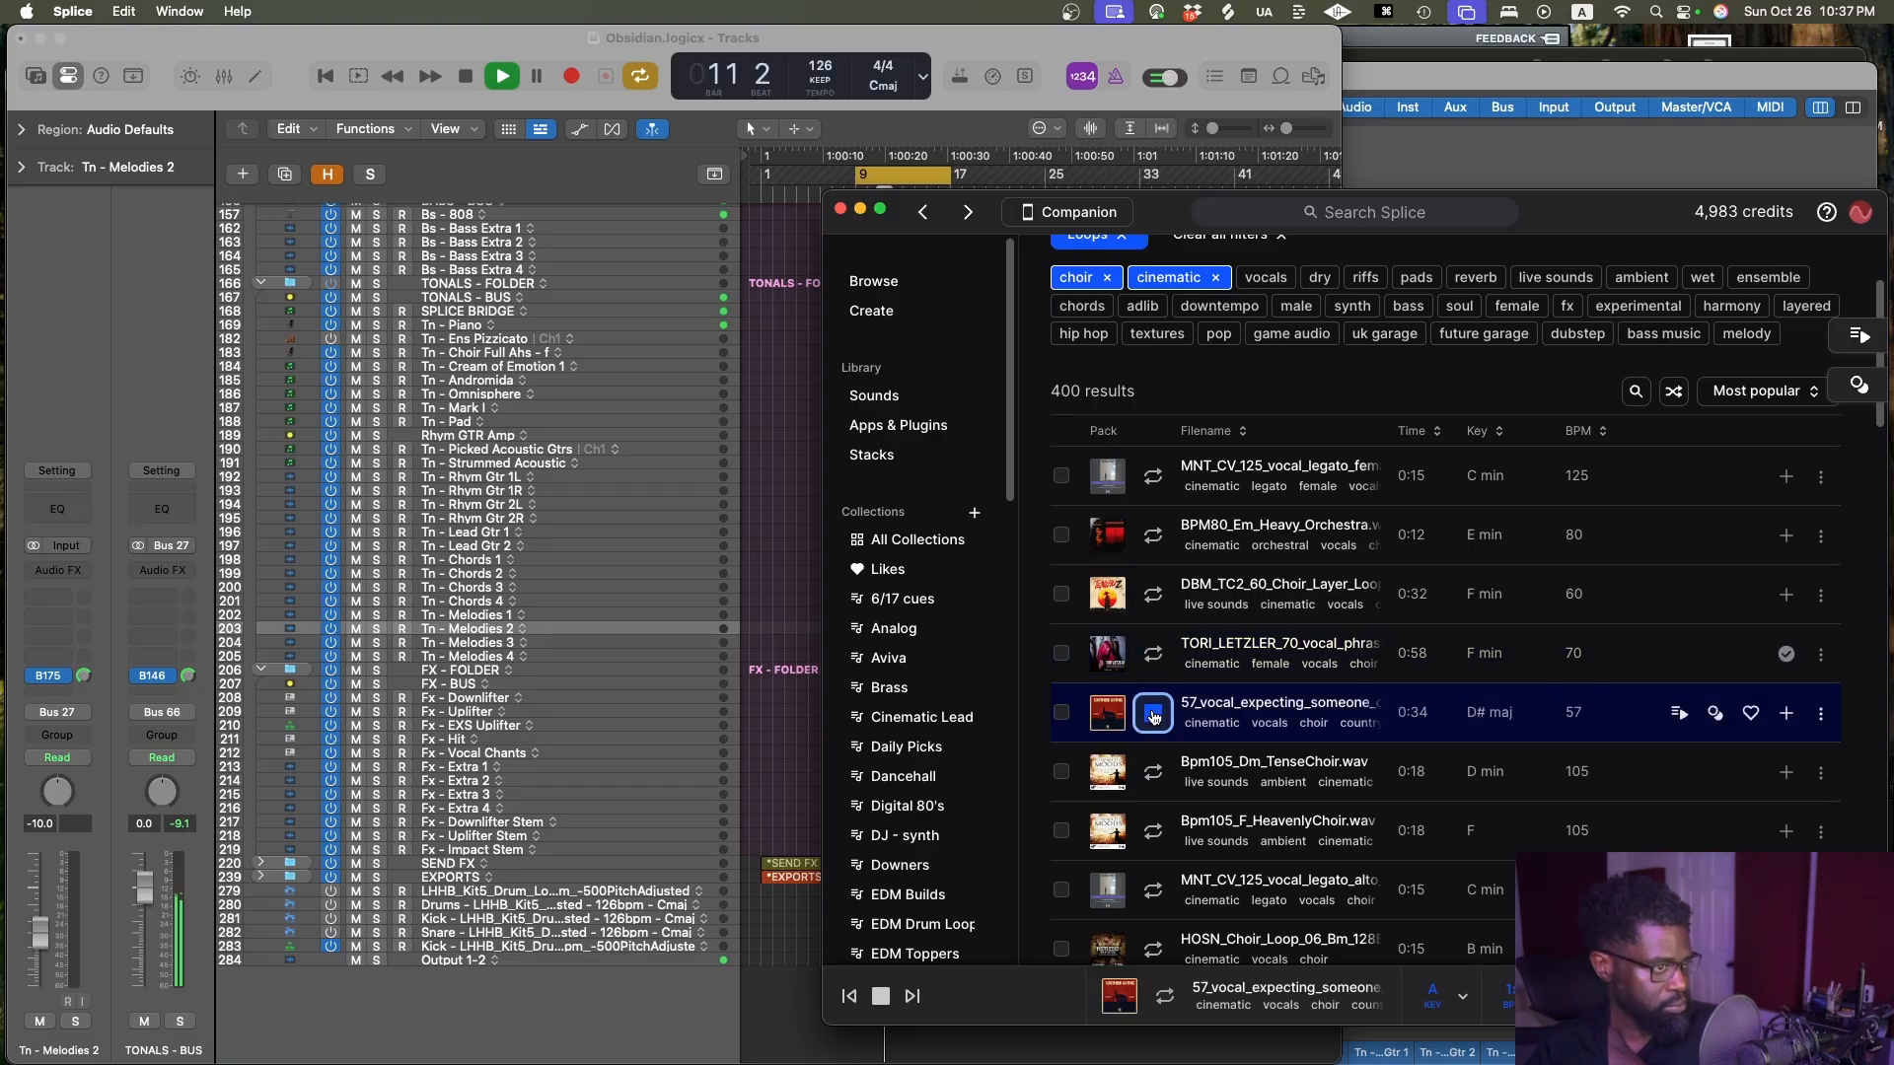
scroll(1166, 720, "down", 1)
left_click(1150, 706)
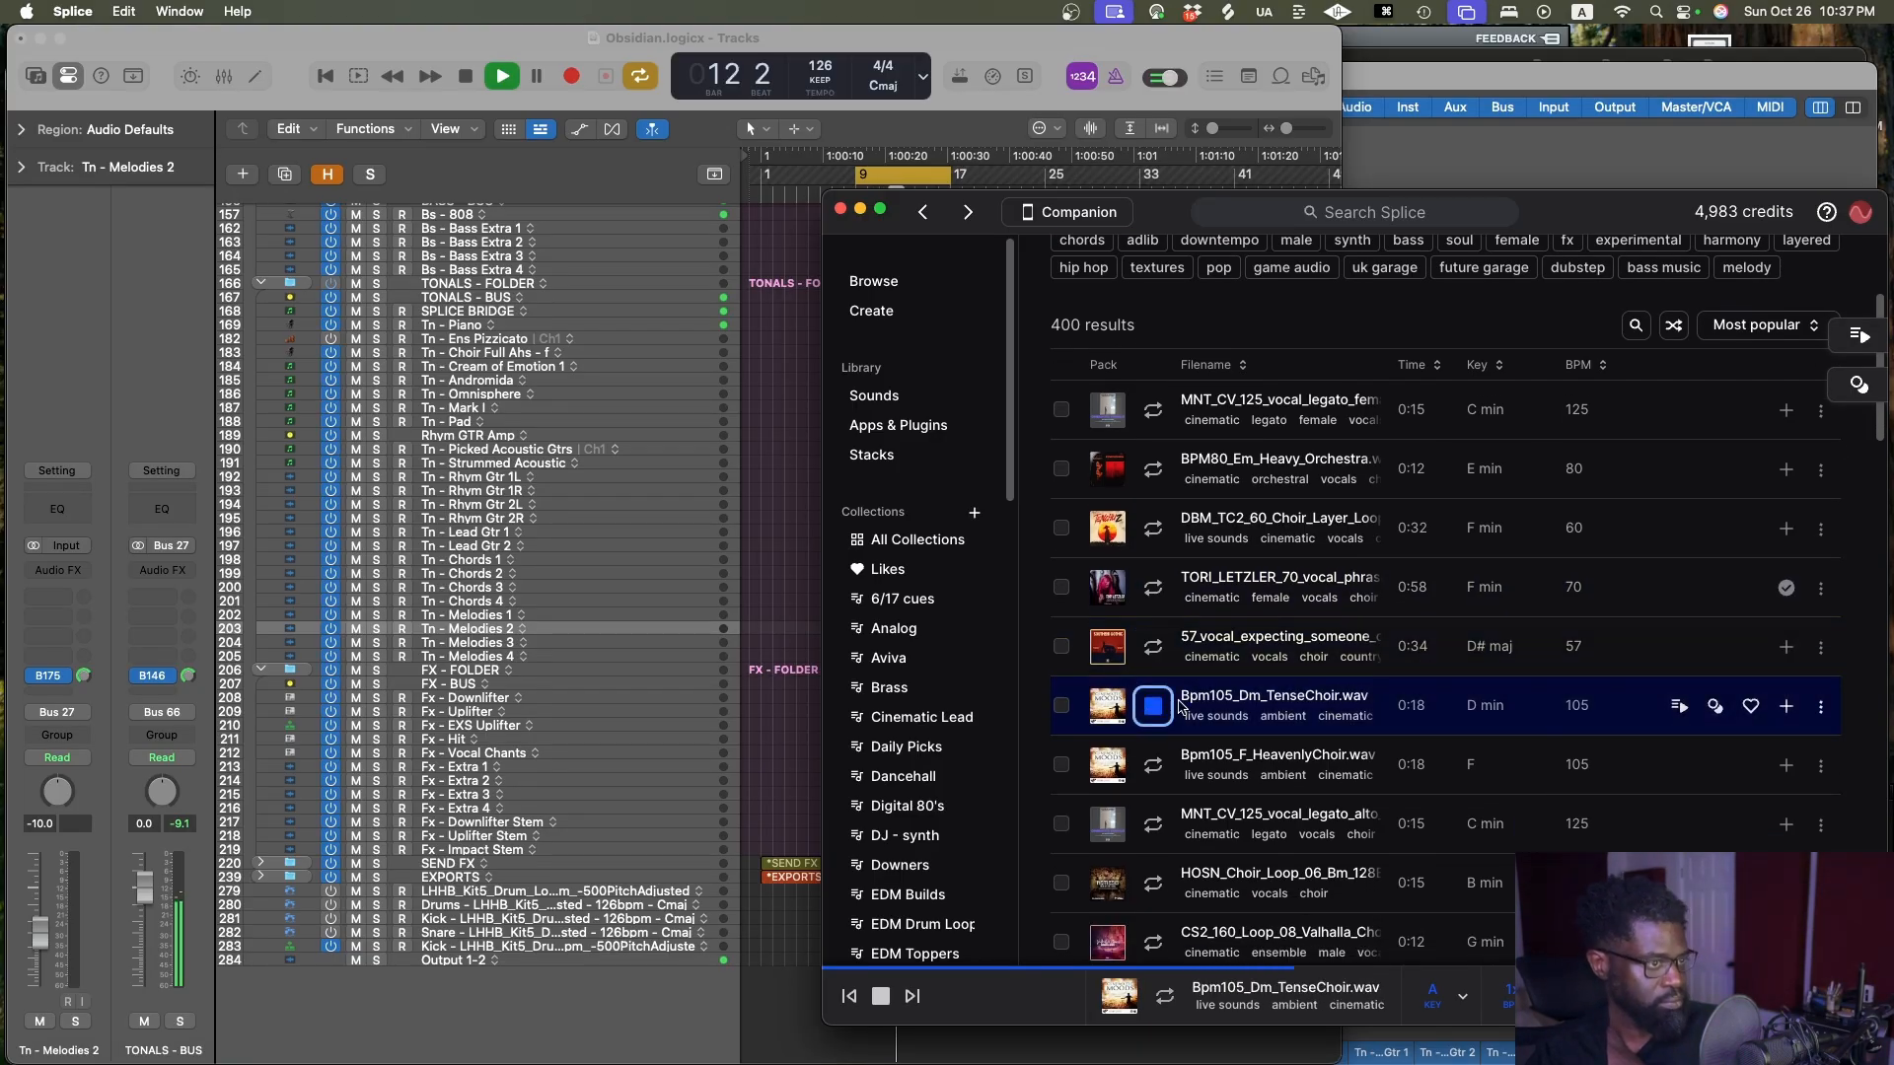
scroll(1183, 710, "down", 4)
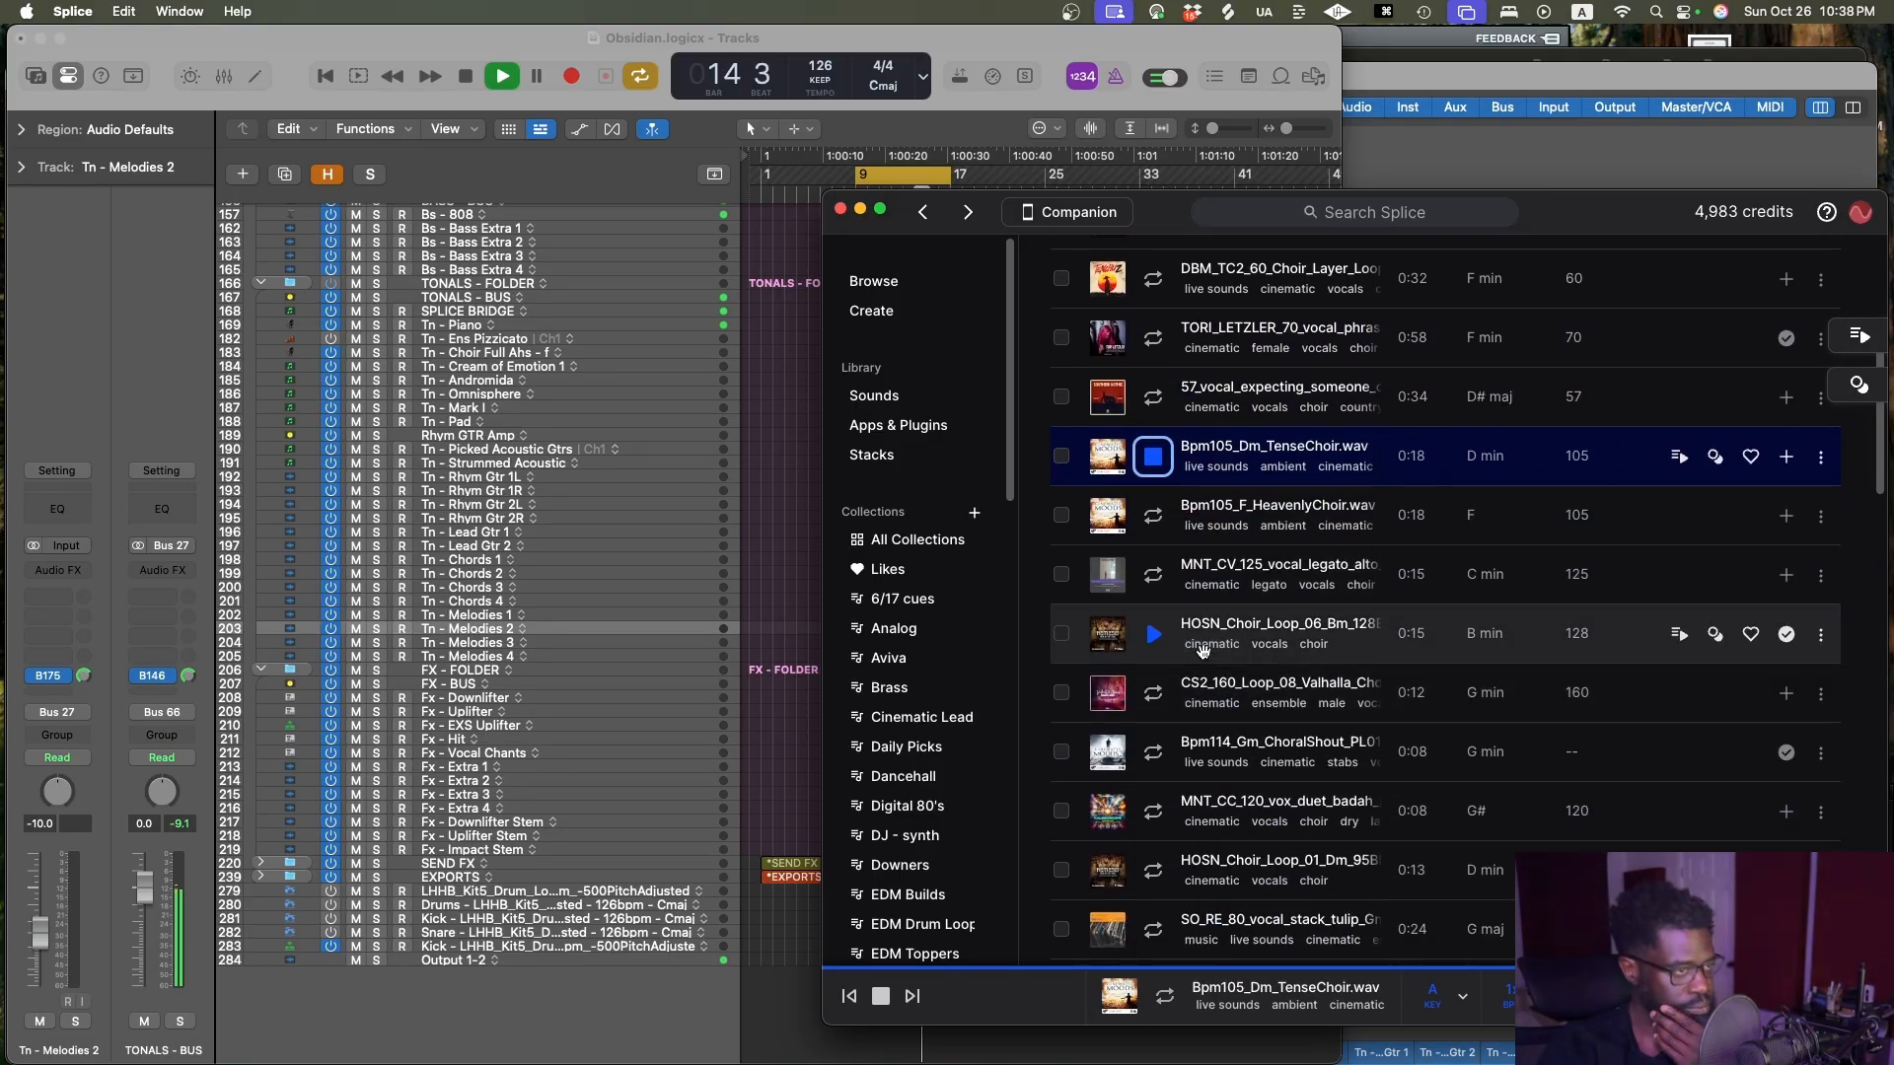
left_click(1159, 510)
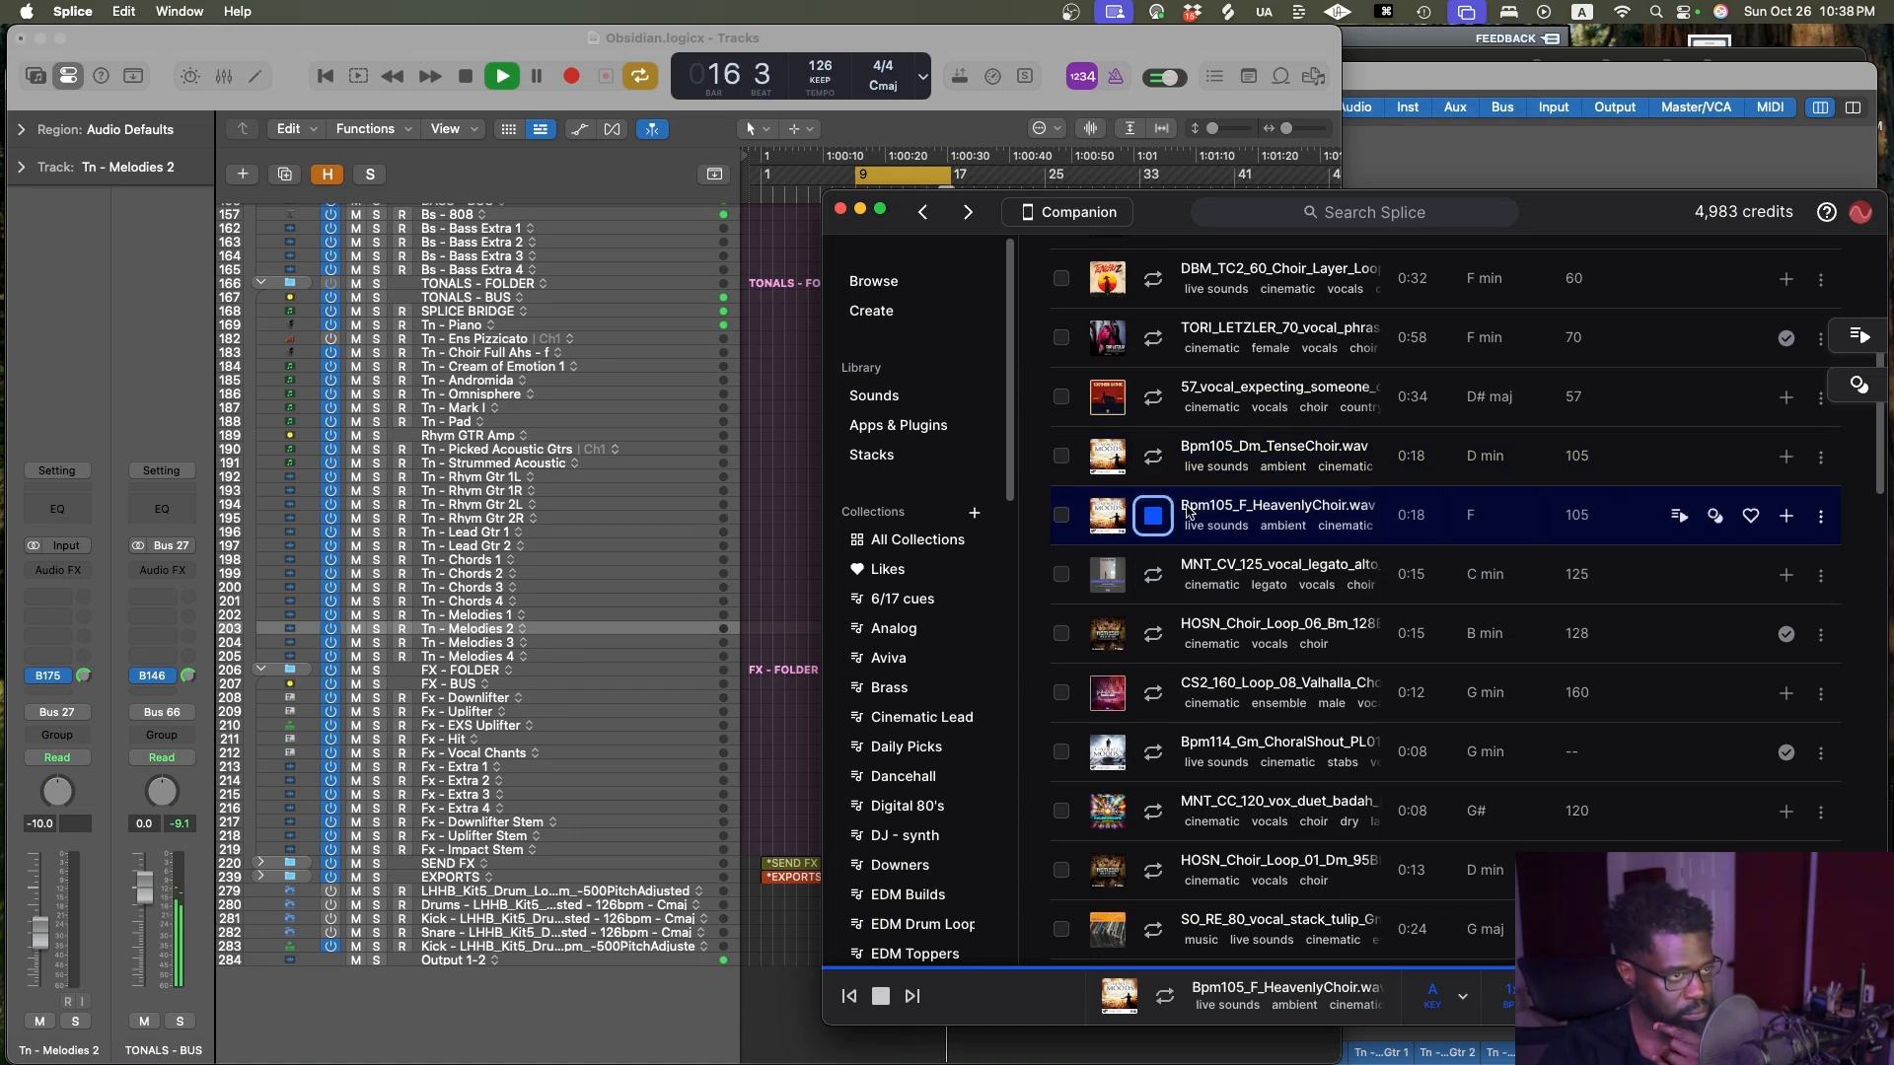
scroll(1160, 512, "down", 1)
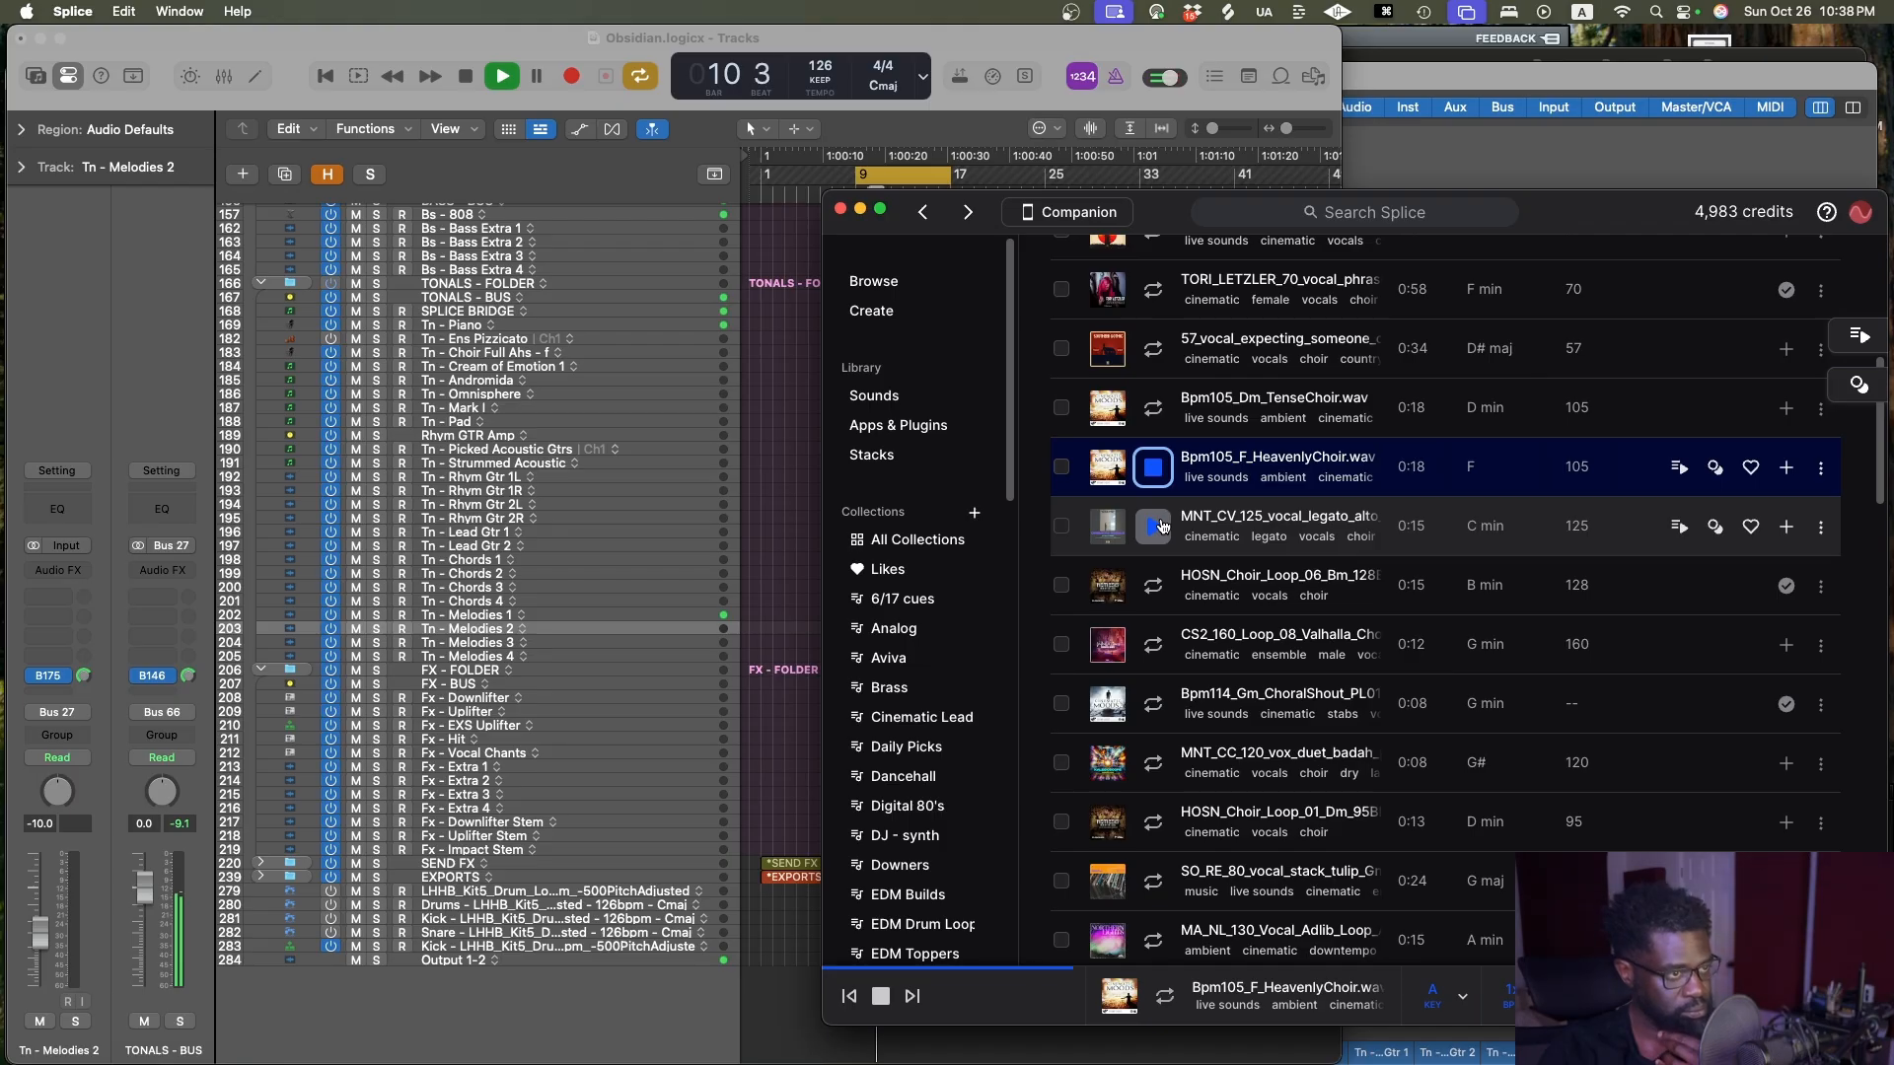
left_click(1160, 526)
scroll(1134, 508, "down", 2)
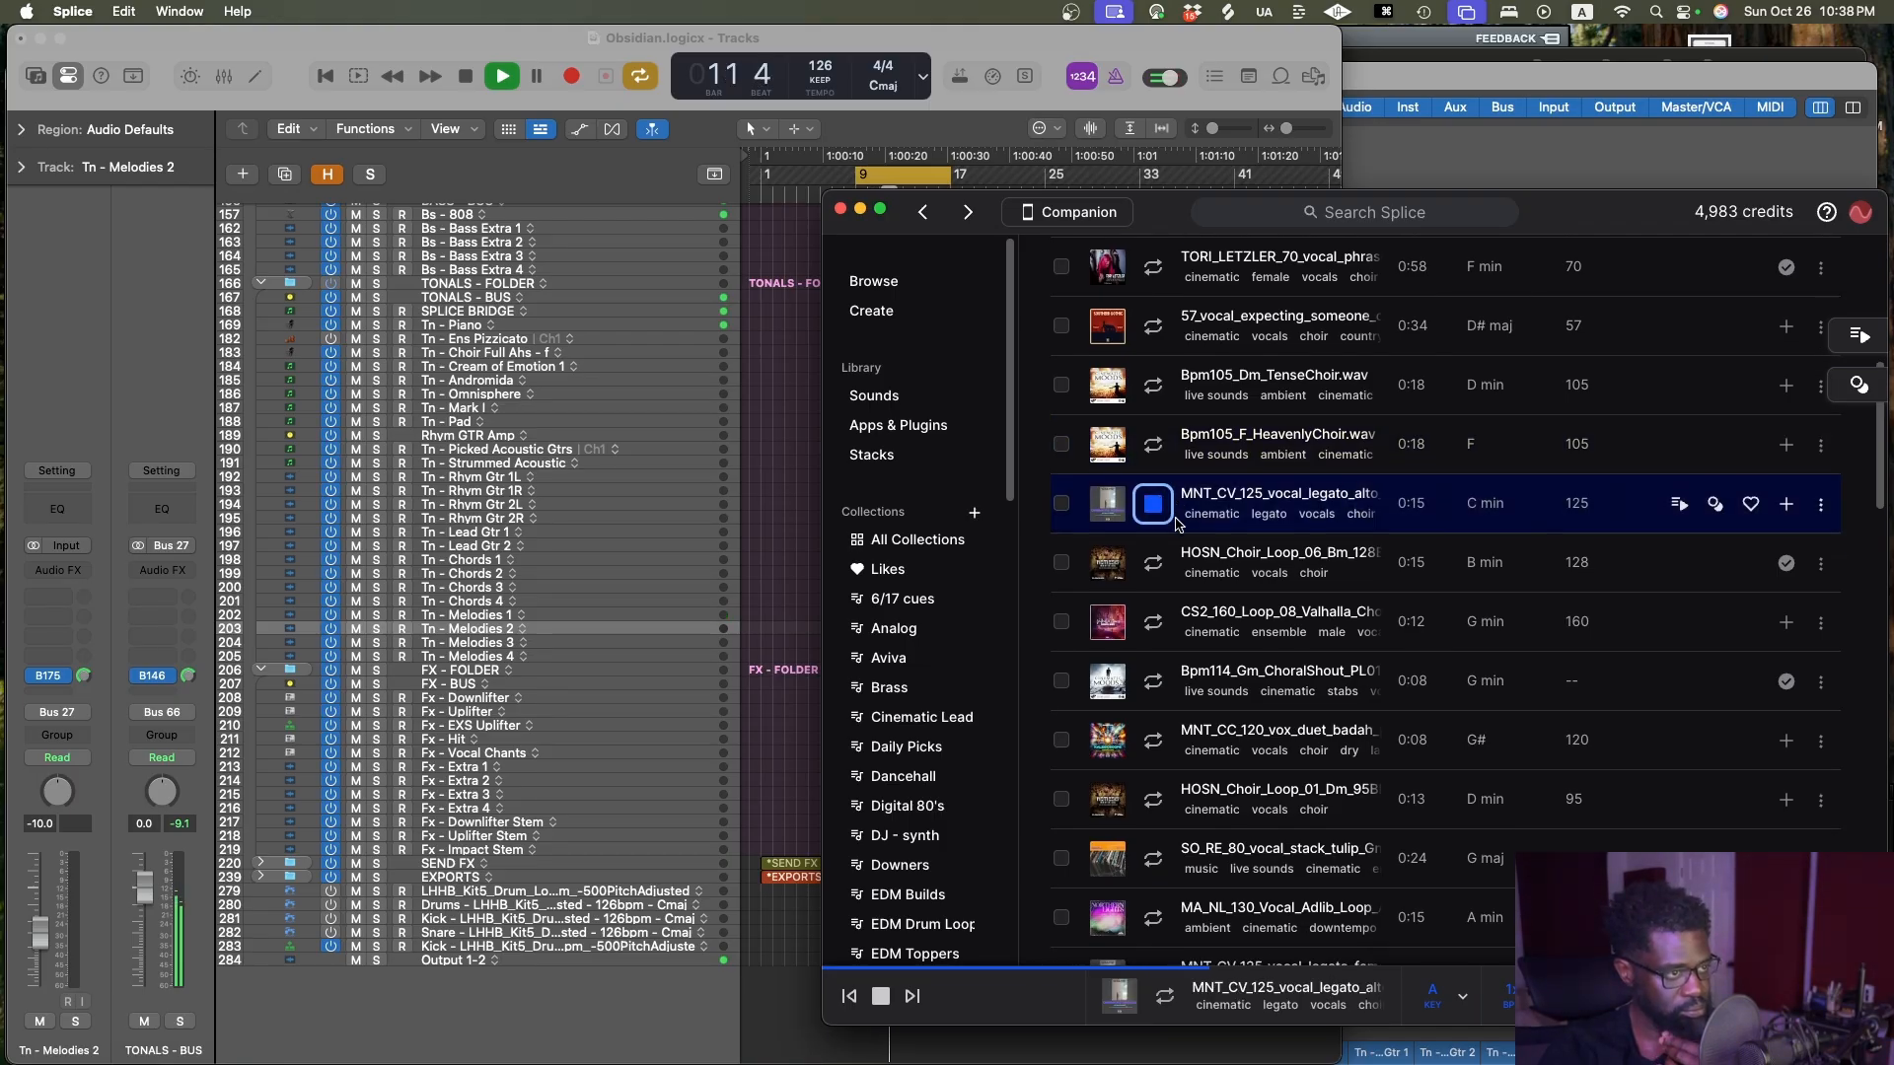
Preview the HOSN_Choir_Loop_06, CS2_160_Loop_08_Valhalla and Bpm114_Gm_ChoralShout loops, and stop the sample preview
left_click(1134, 494)
scroll(1183, 513, "down", 1)
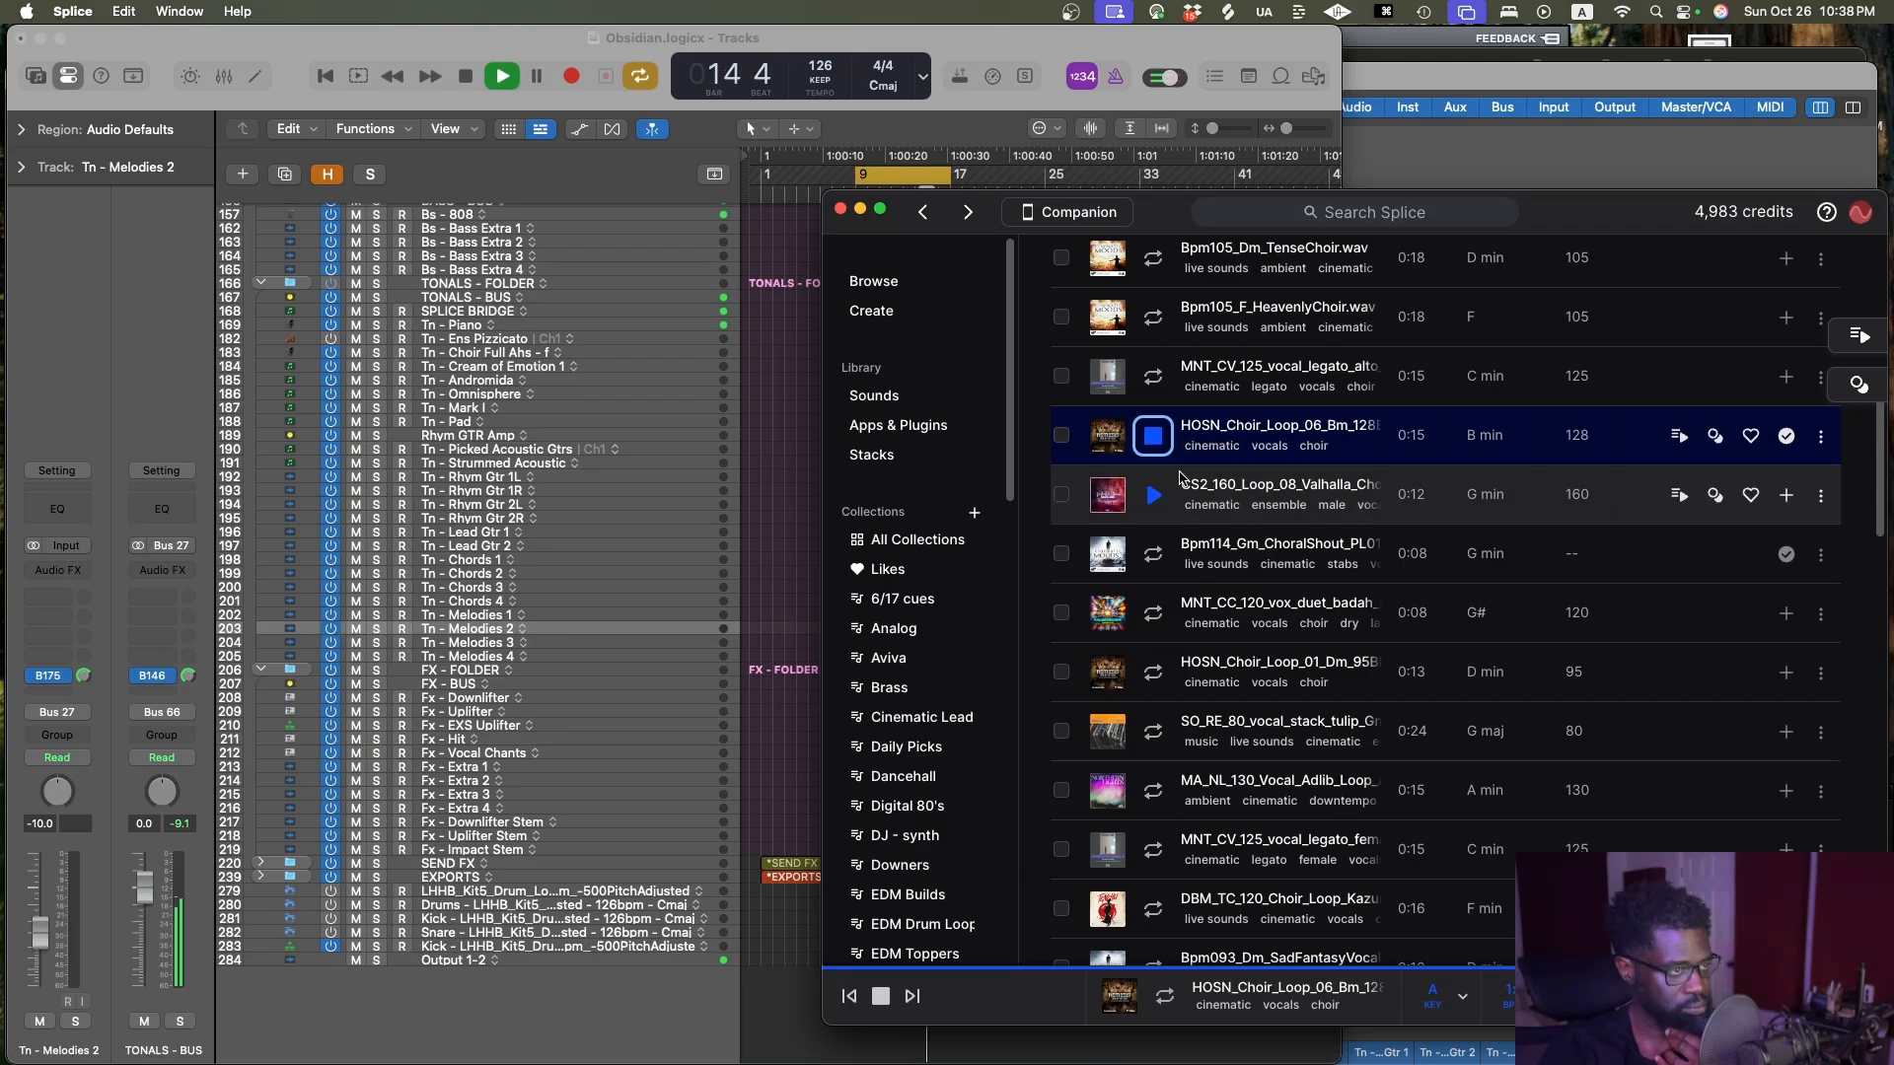
left_click(1154, 503)
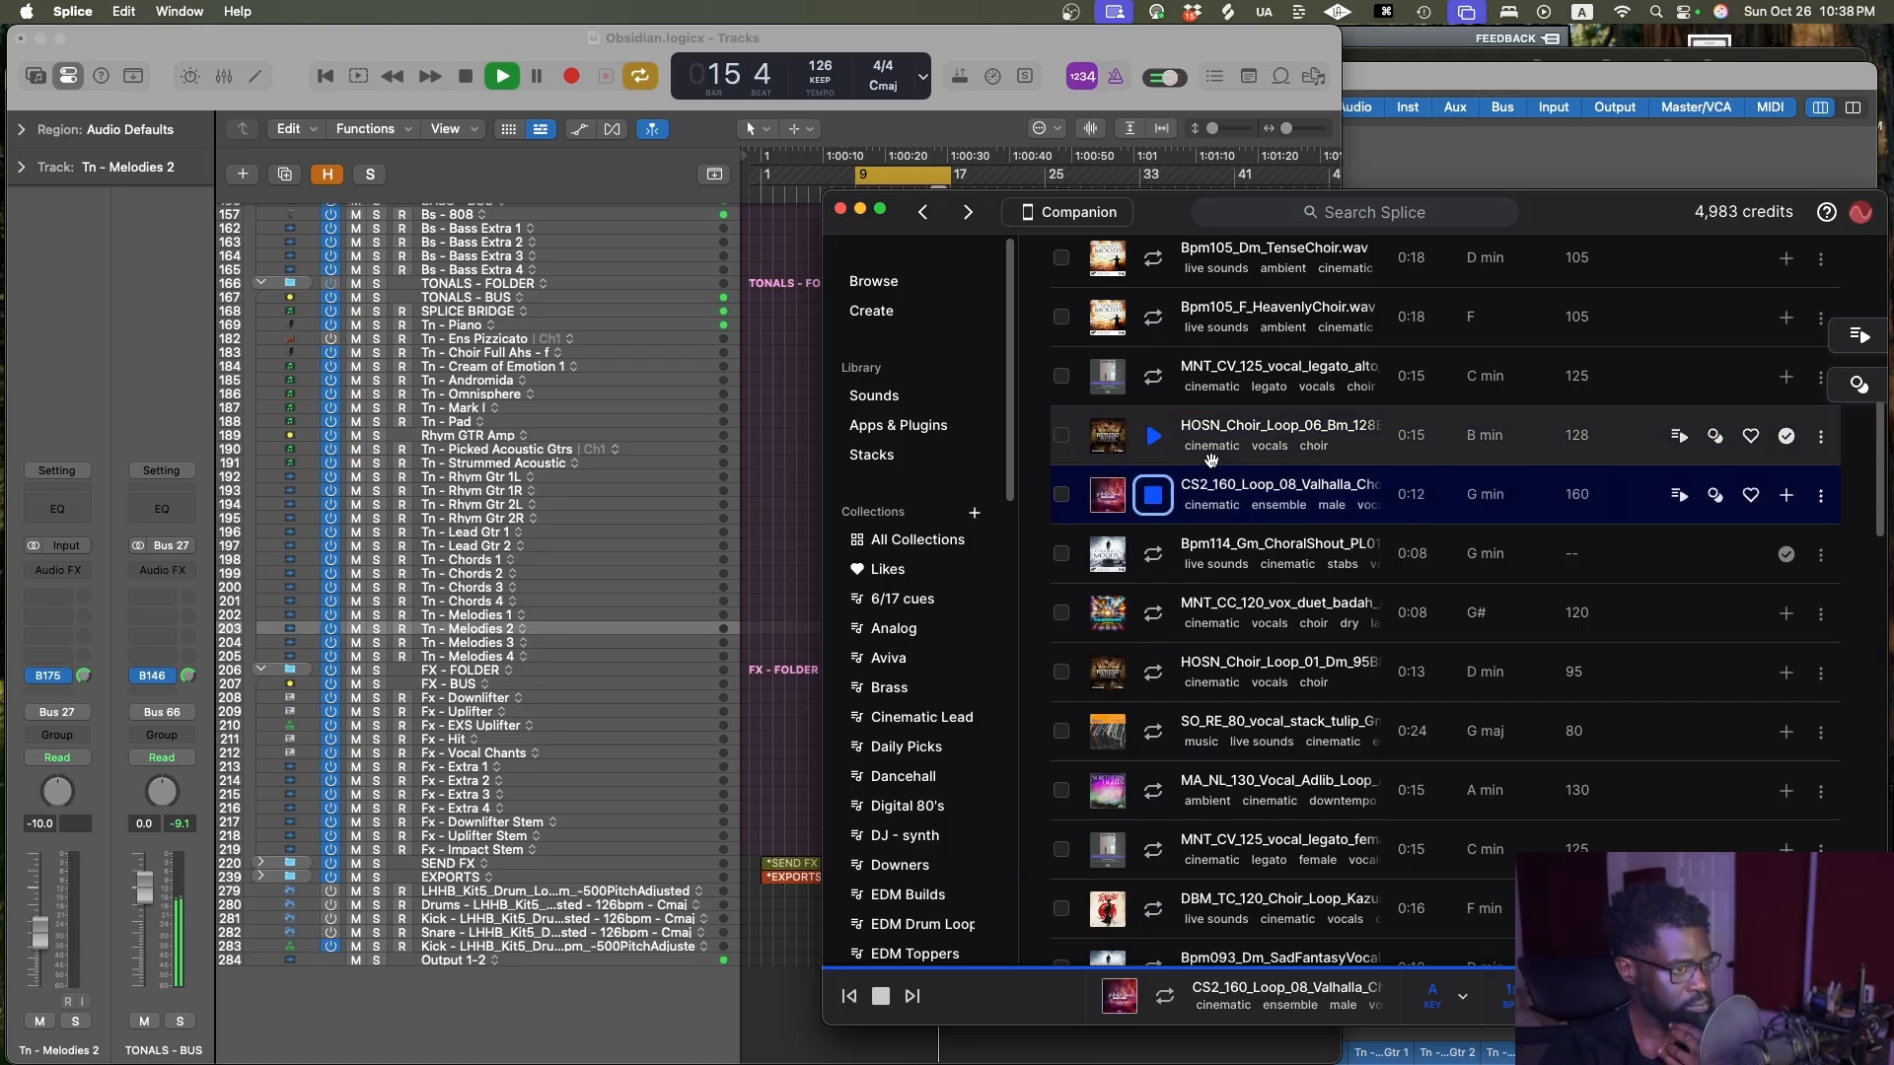
scroll(1155, 513, "down", 1)
left_click(1155, 518)
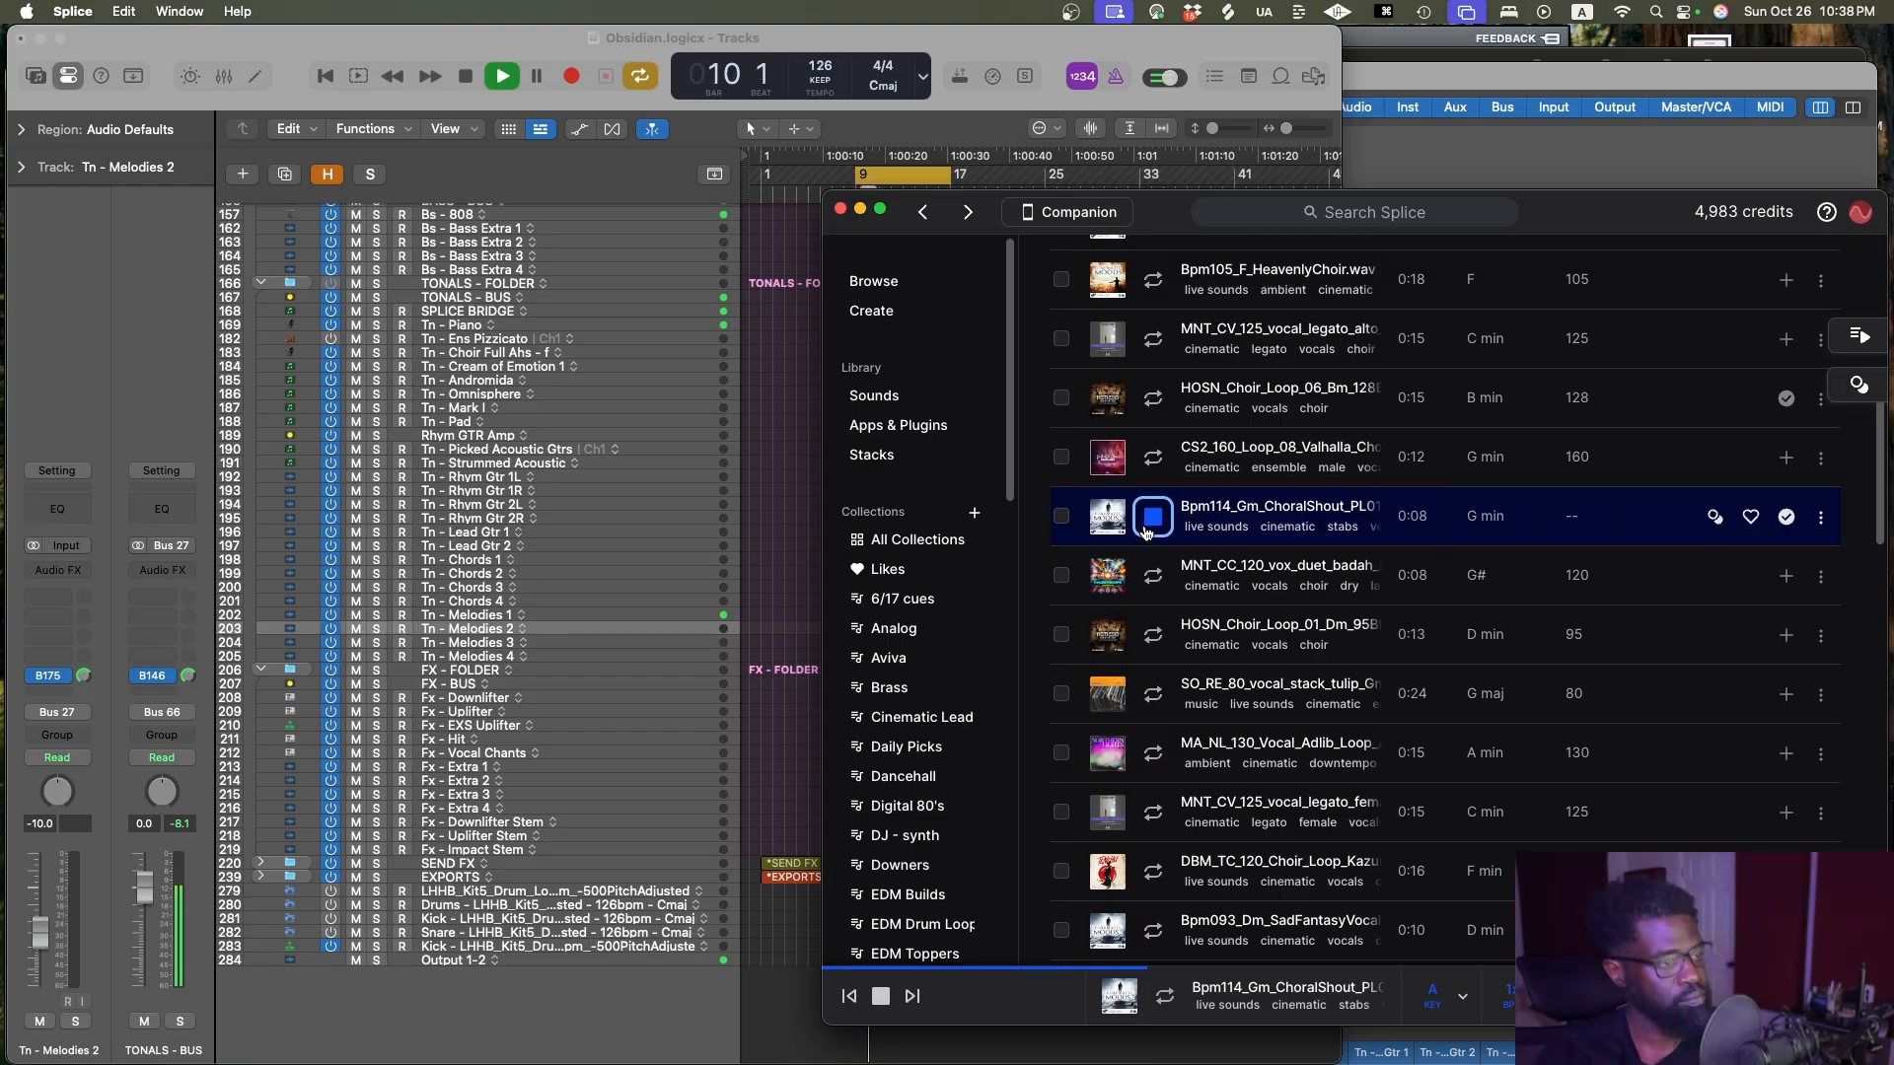
left_click(1147, 529)
scroll(1578, 563, "up", 8)
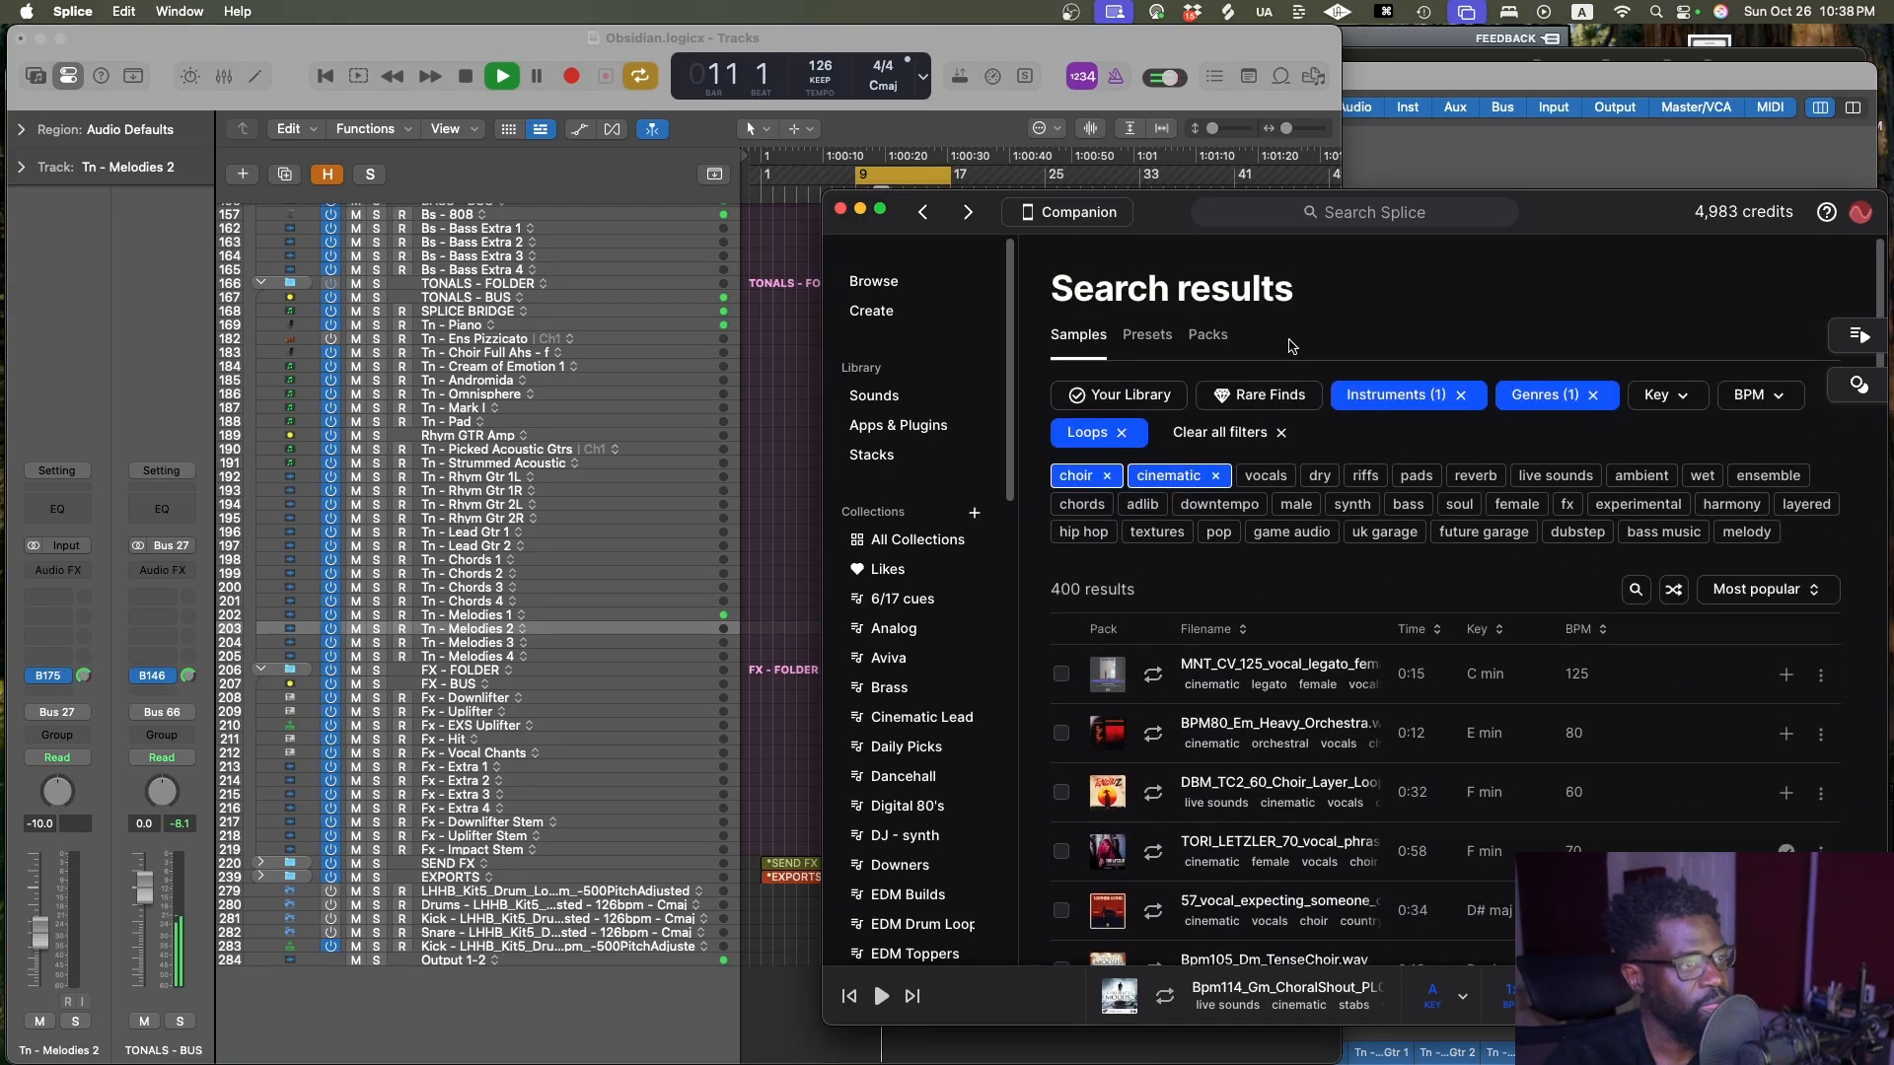
Replace the choir filter with a "brass" search tagged brass & woodwinds, and preview the NW_OSHRS_80_kit_loop_kraken sample
left_click(1106, 475)
left_click(1634, 591)
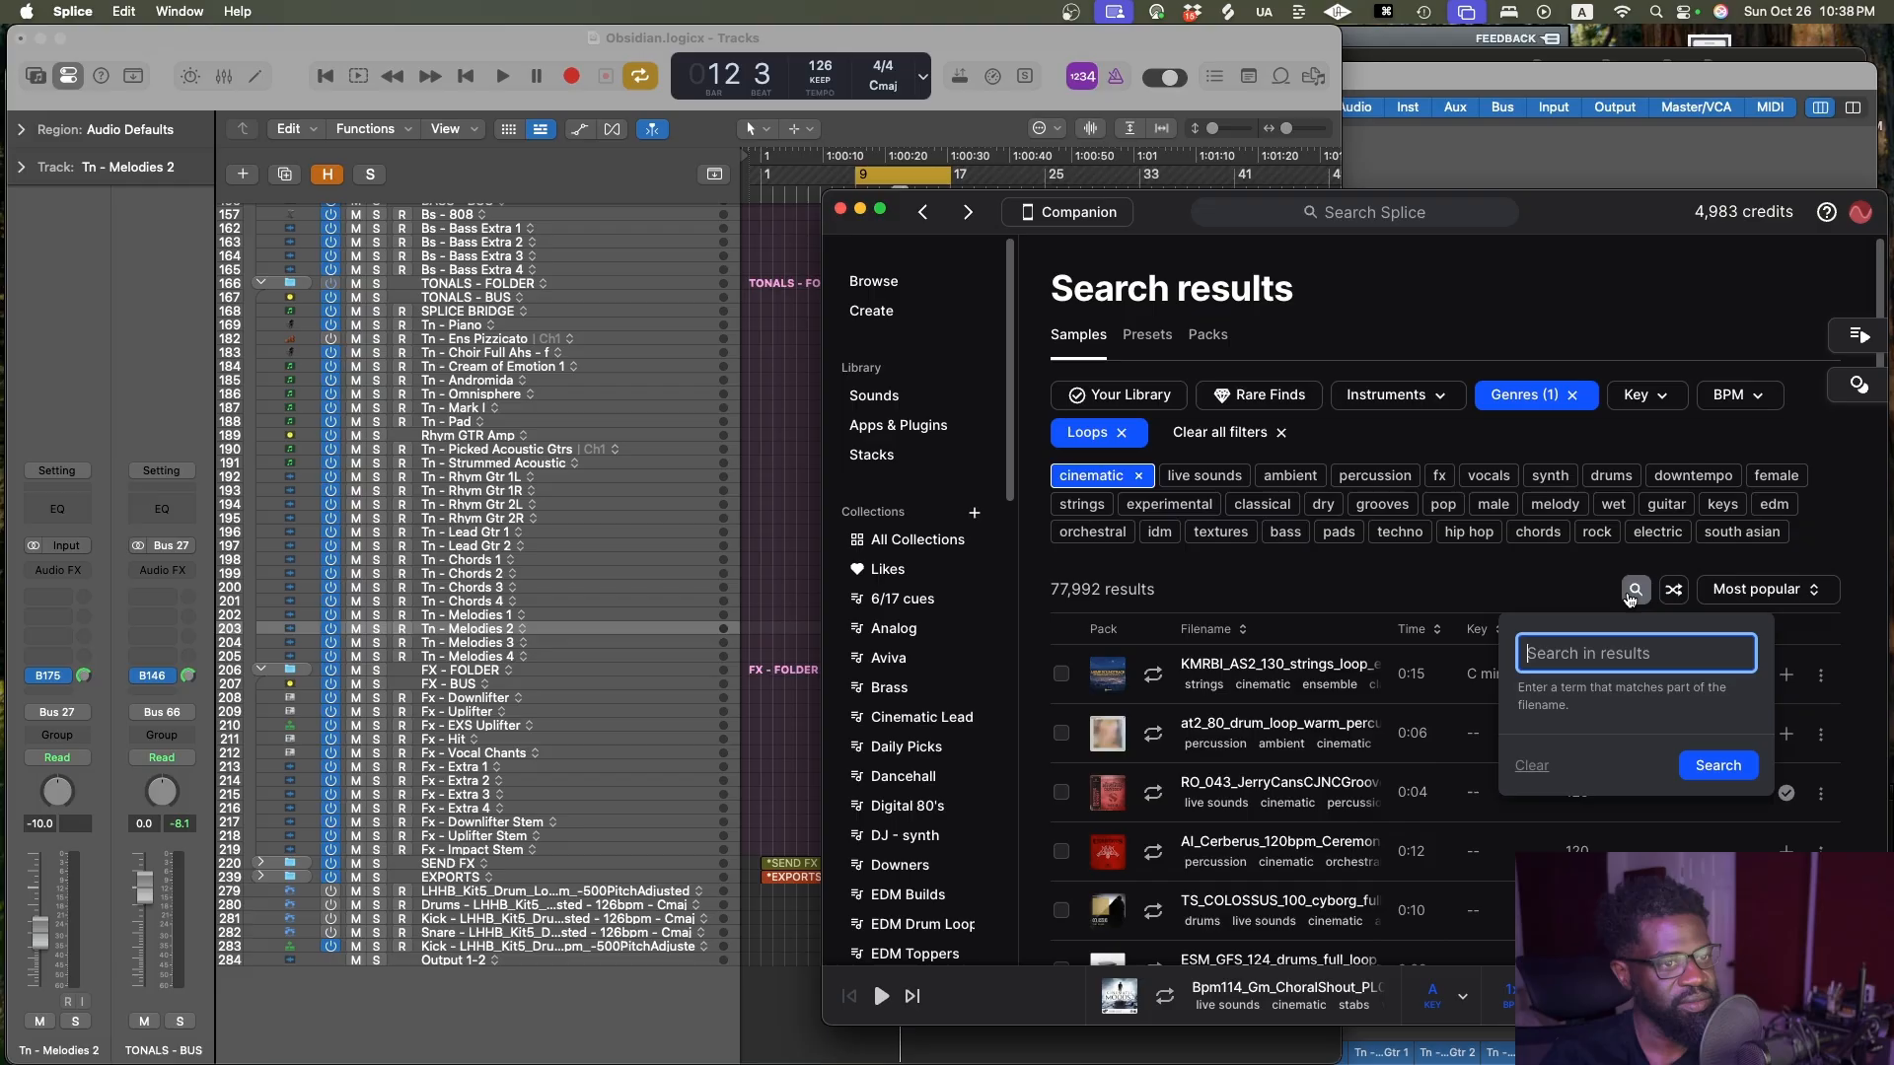
type("brass")
key("Return")
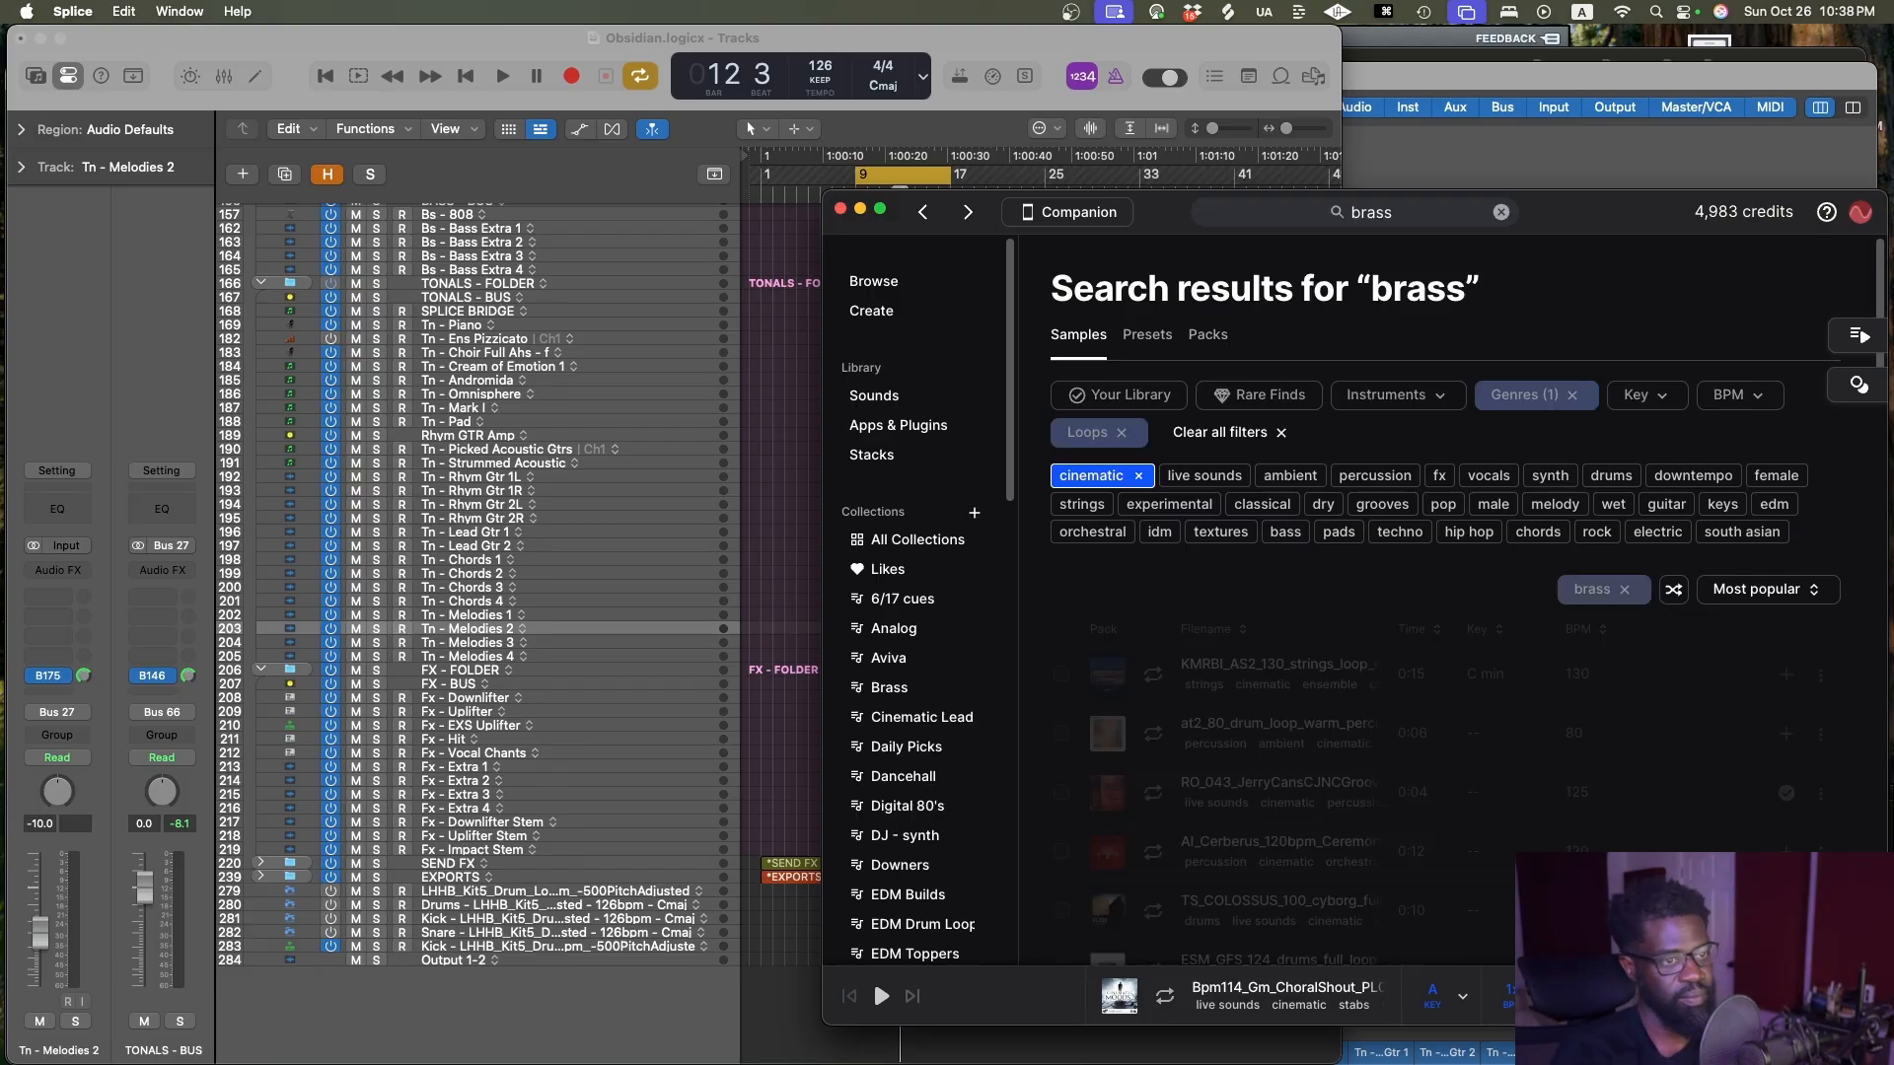
left_click(1181, 480)
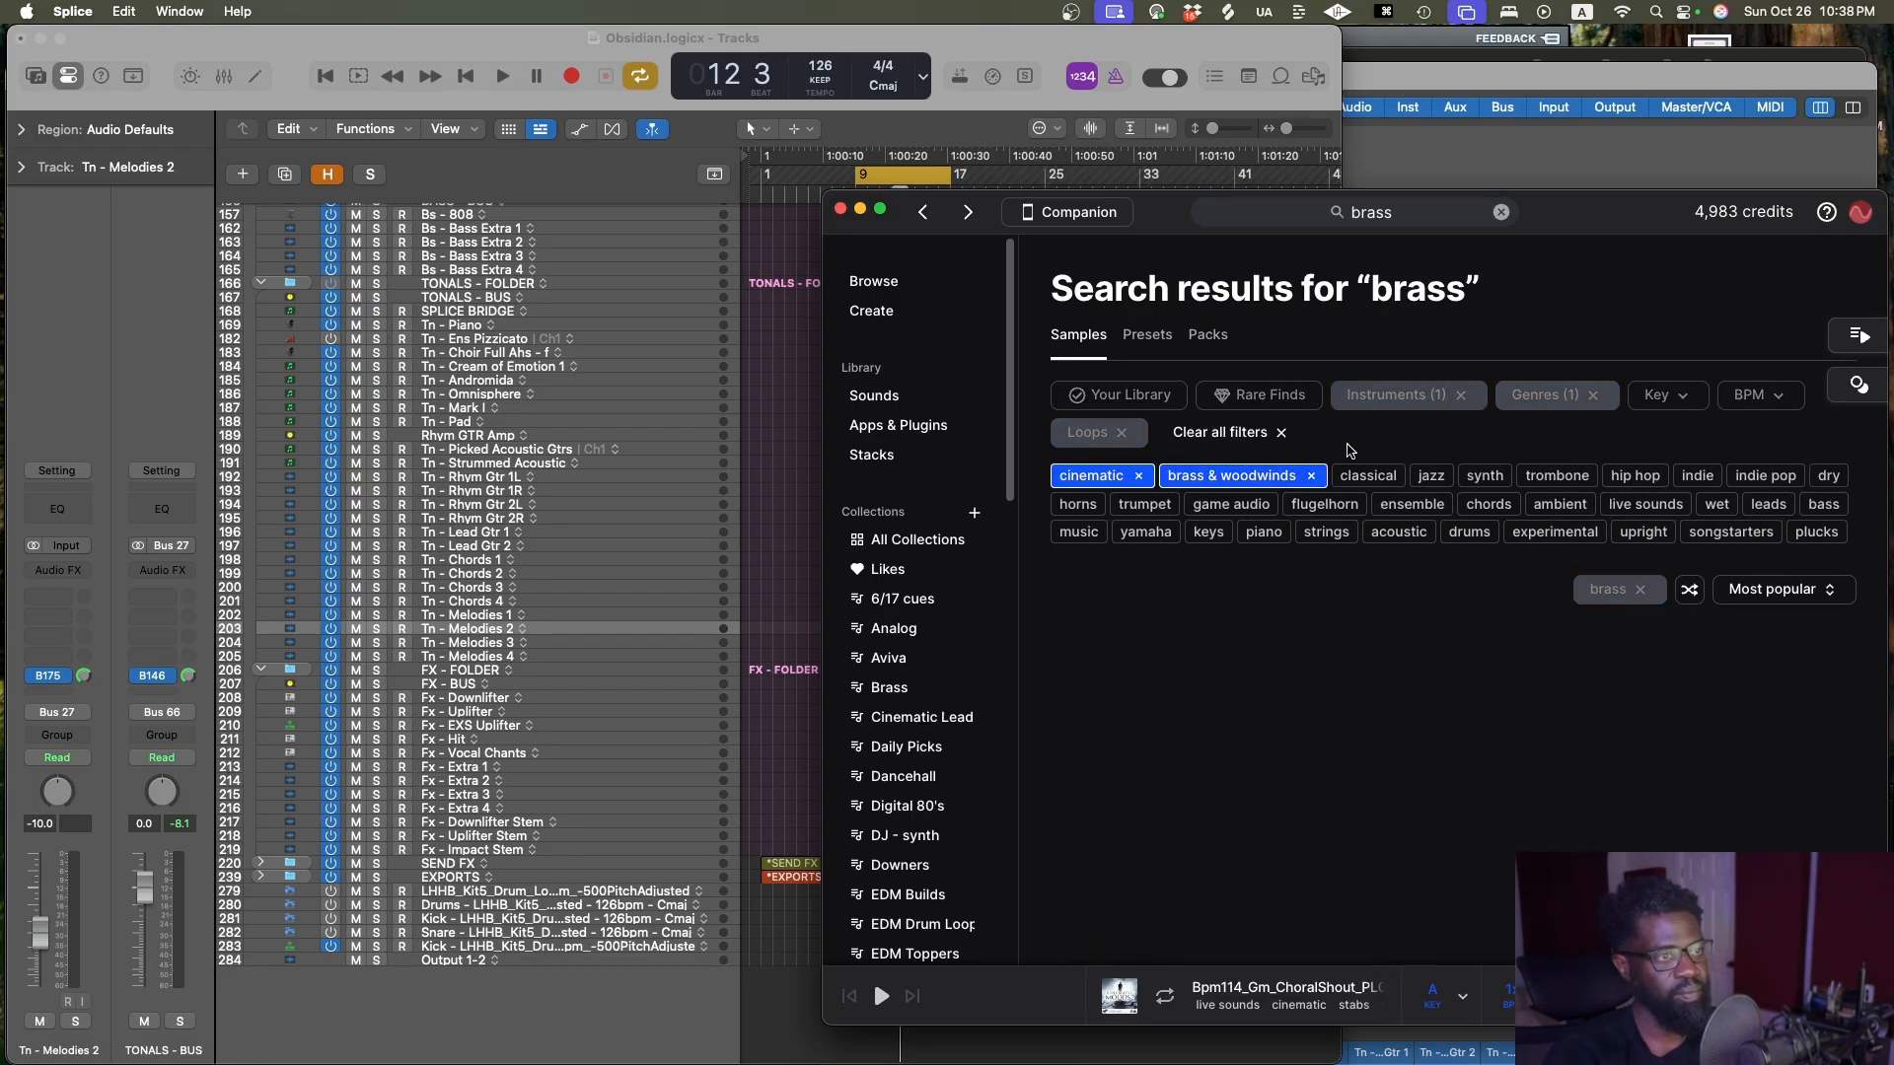
left_click(1097, 673)
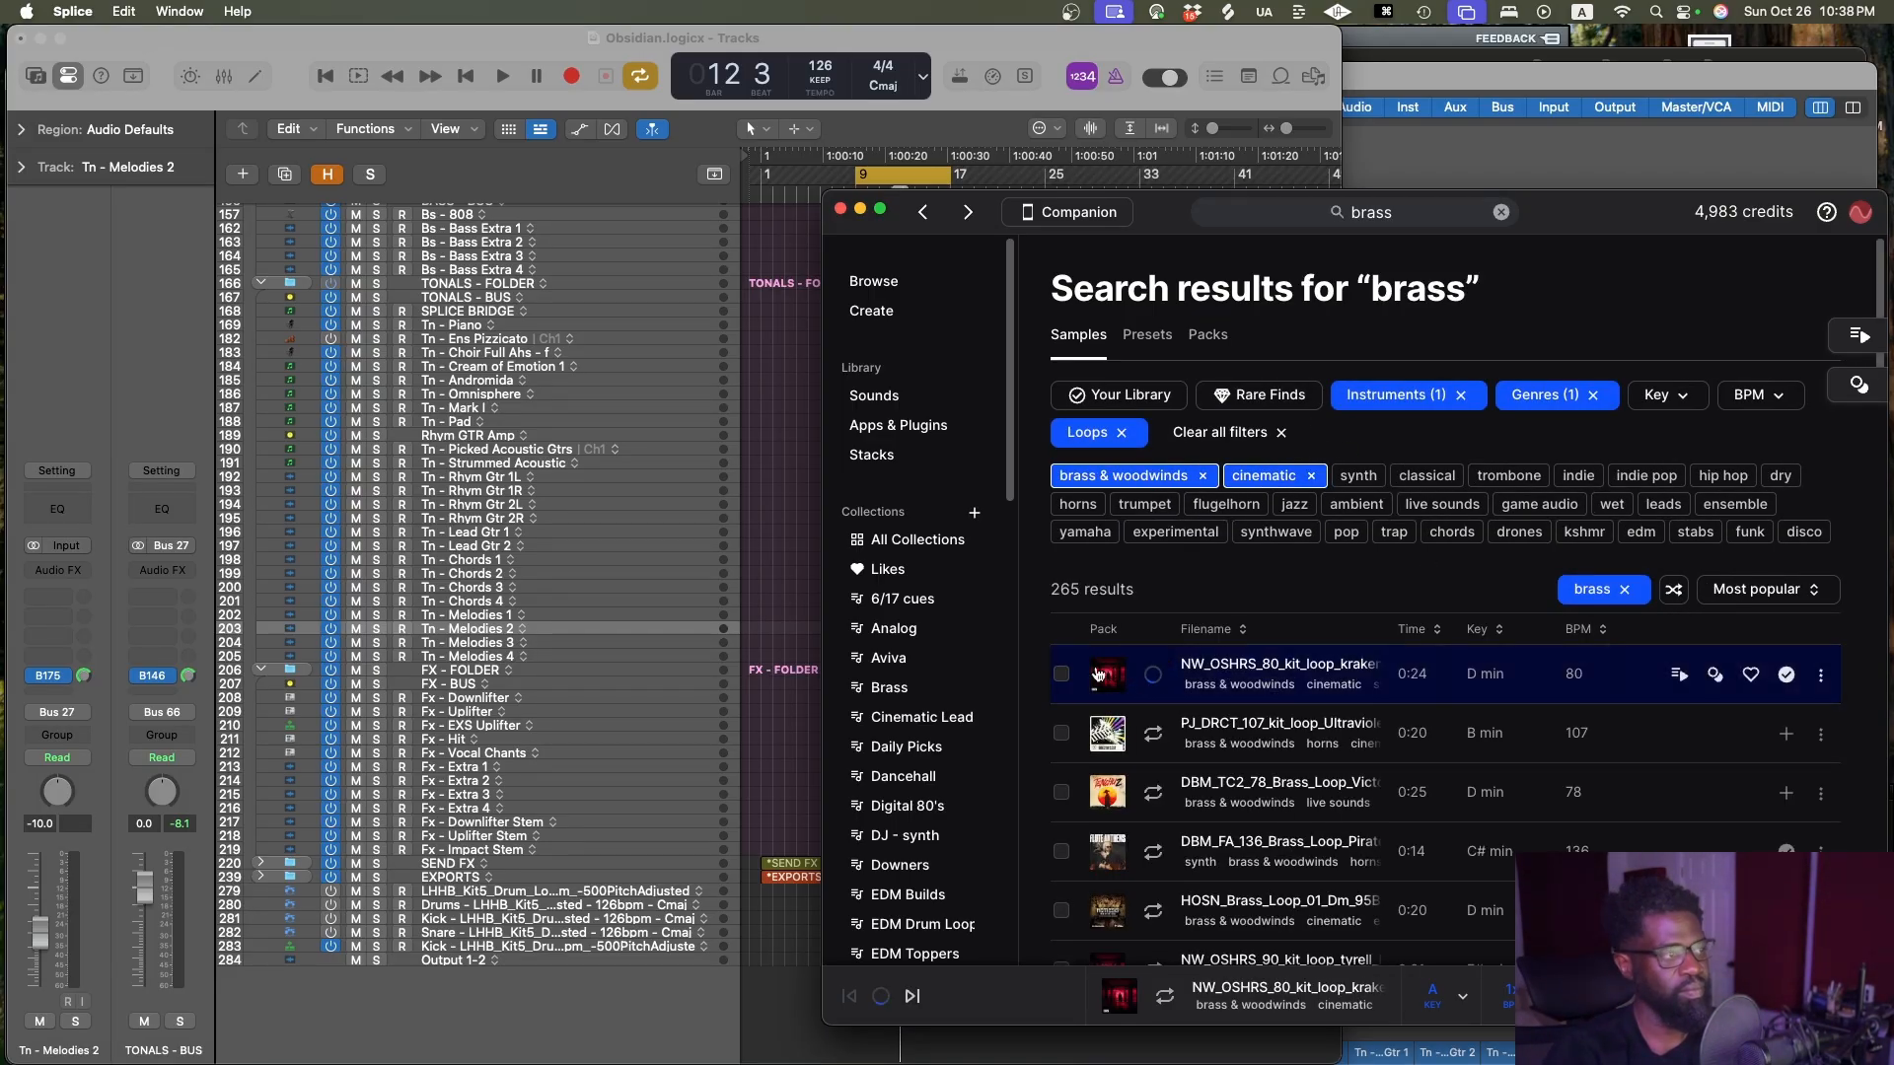
Switch to Logic Pro and save the Obsidian project
left_click(789, 606)
key("super+s")
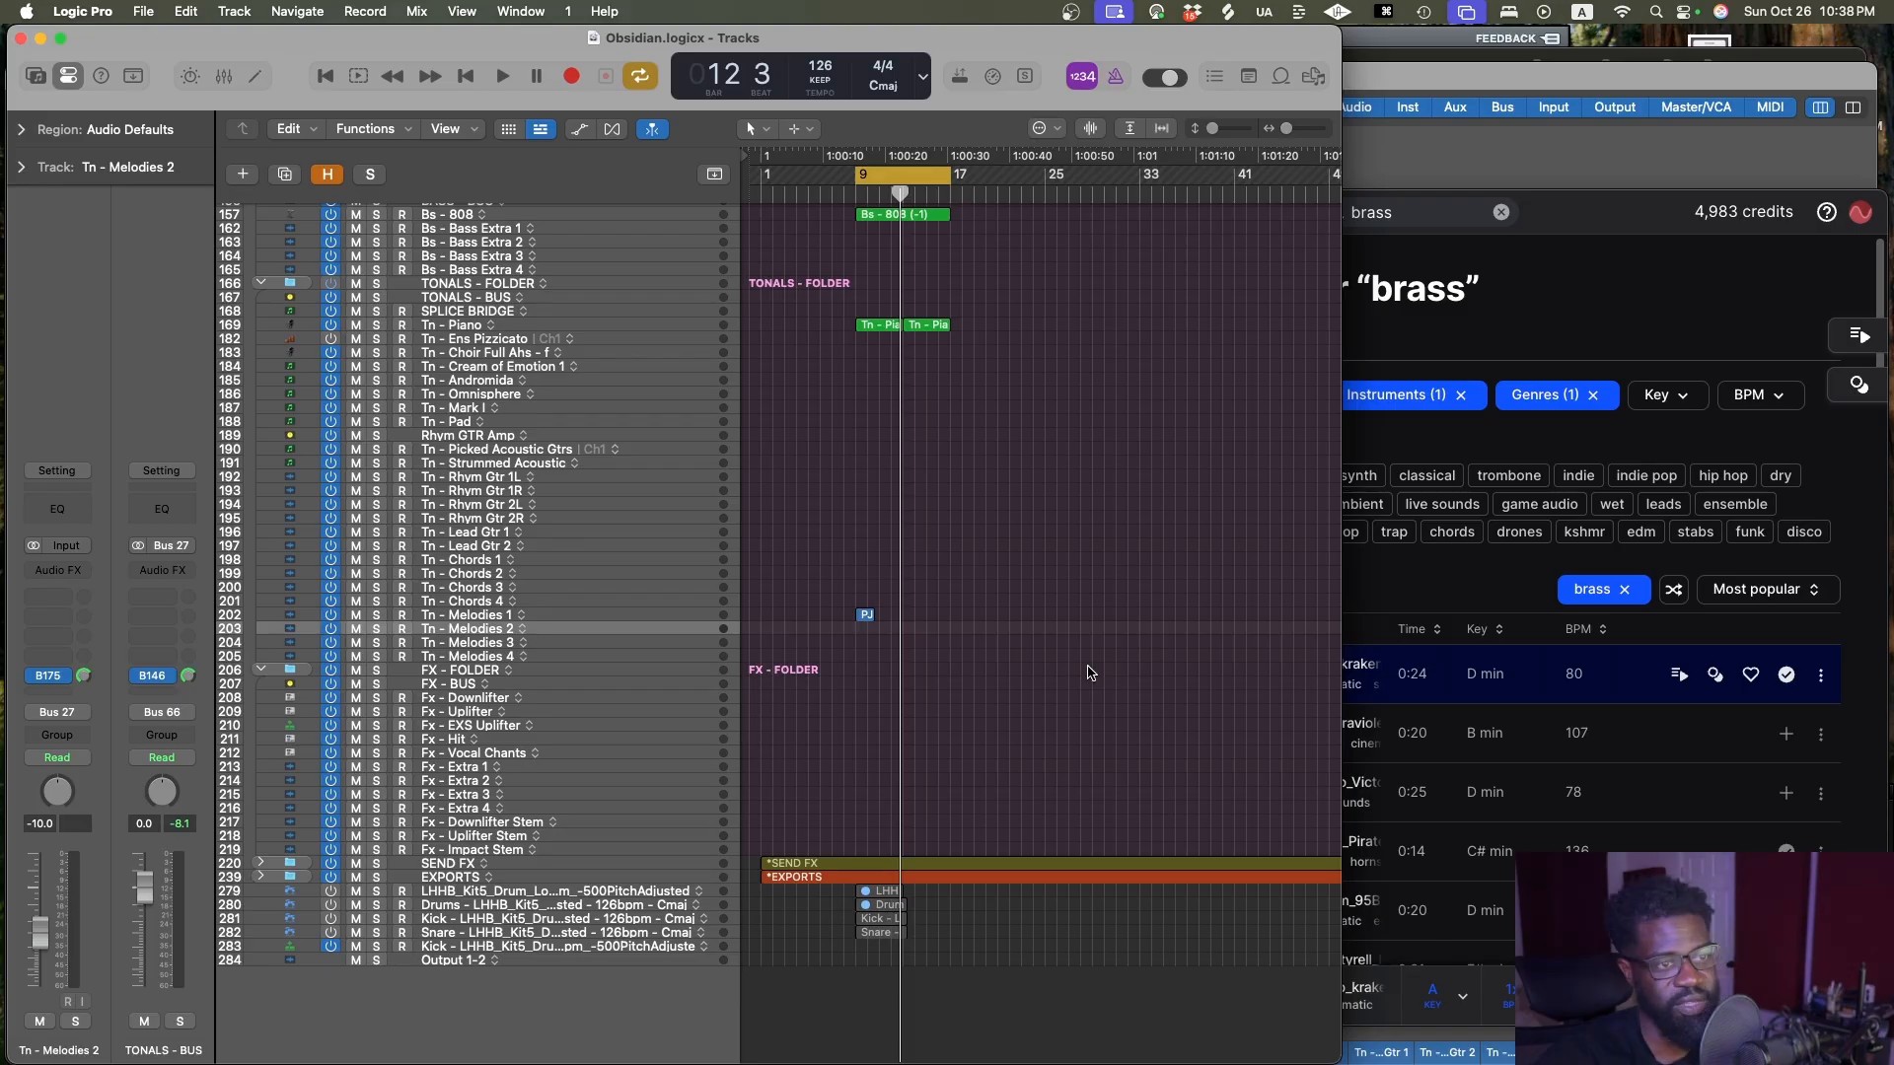
key("super+s")
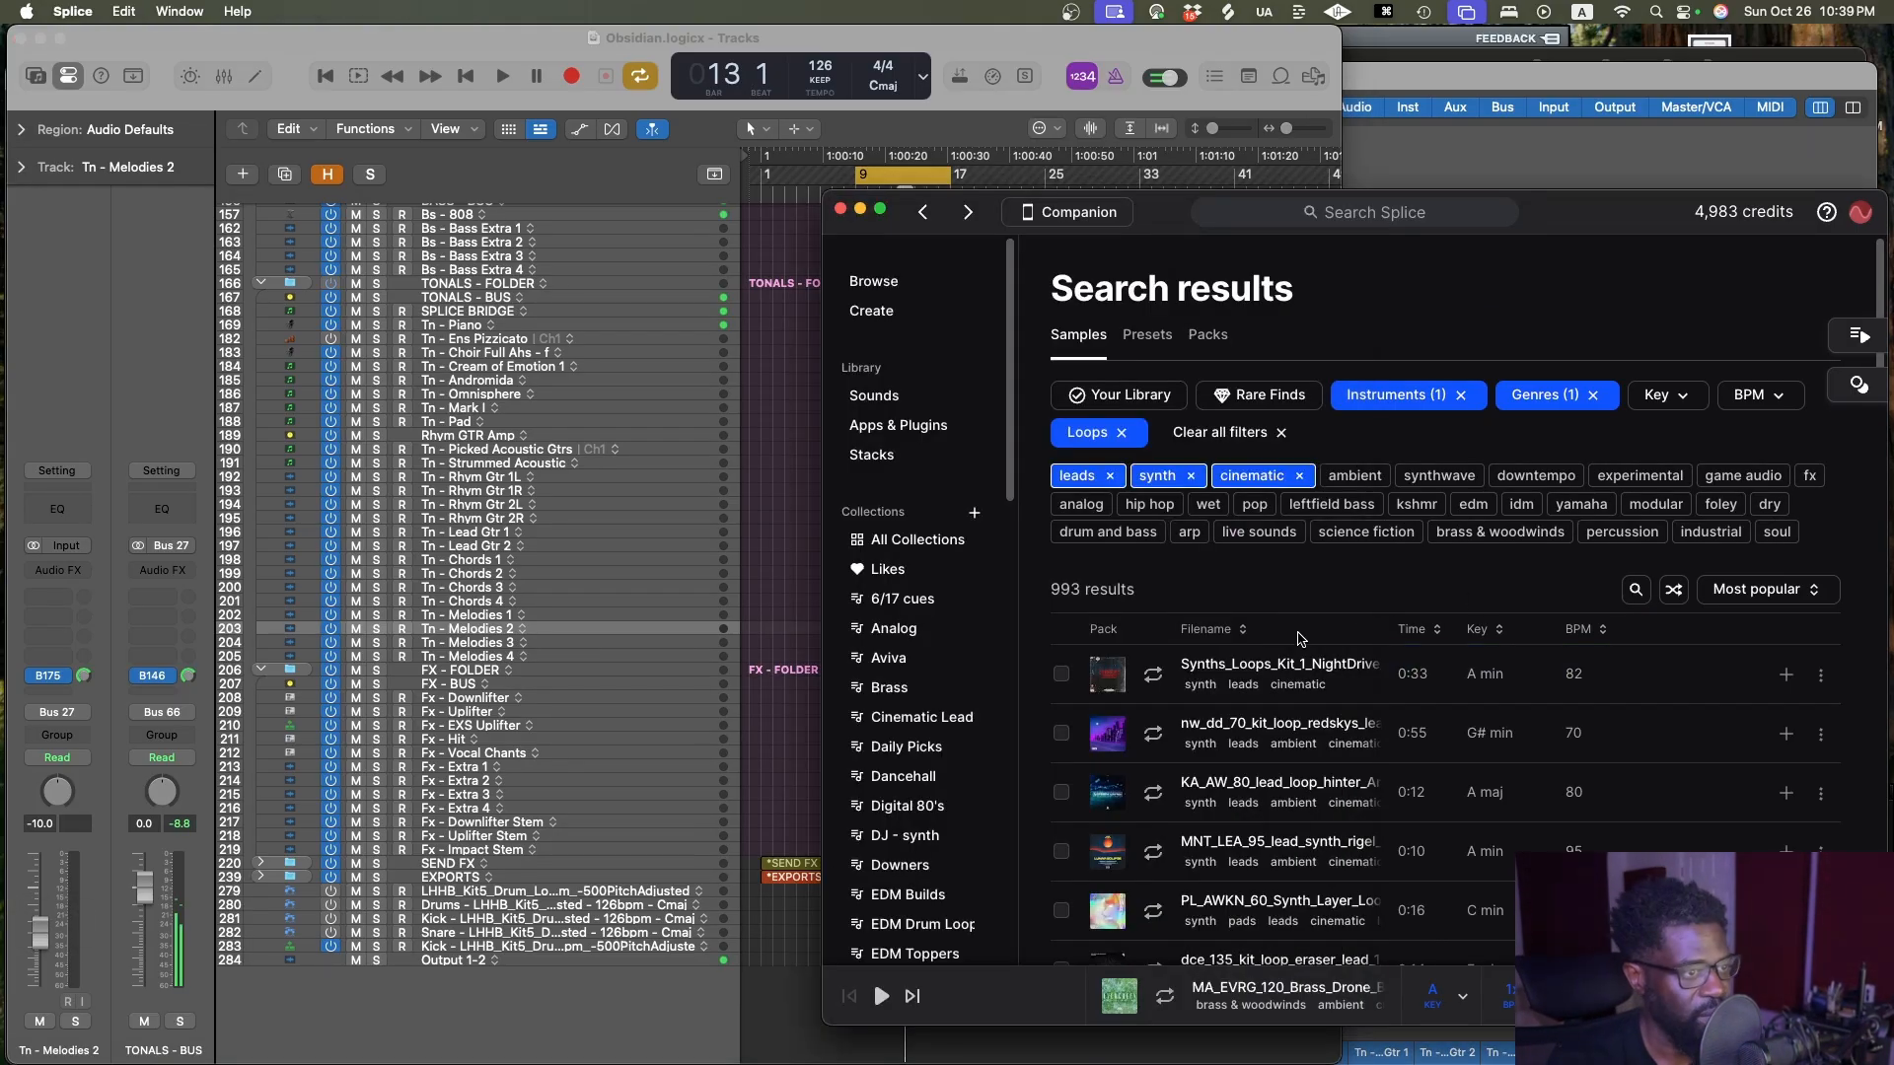
Restart the Logic Pro loop from bar 9 and preview the NightDrive and nw_dd_70_kit_loop_redskys synth leads in Splice
left_click(1154, 678)
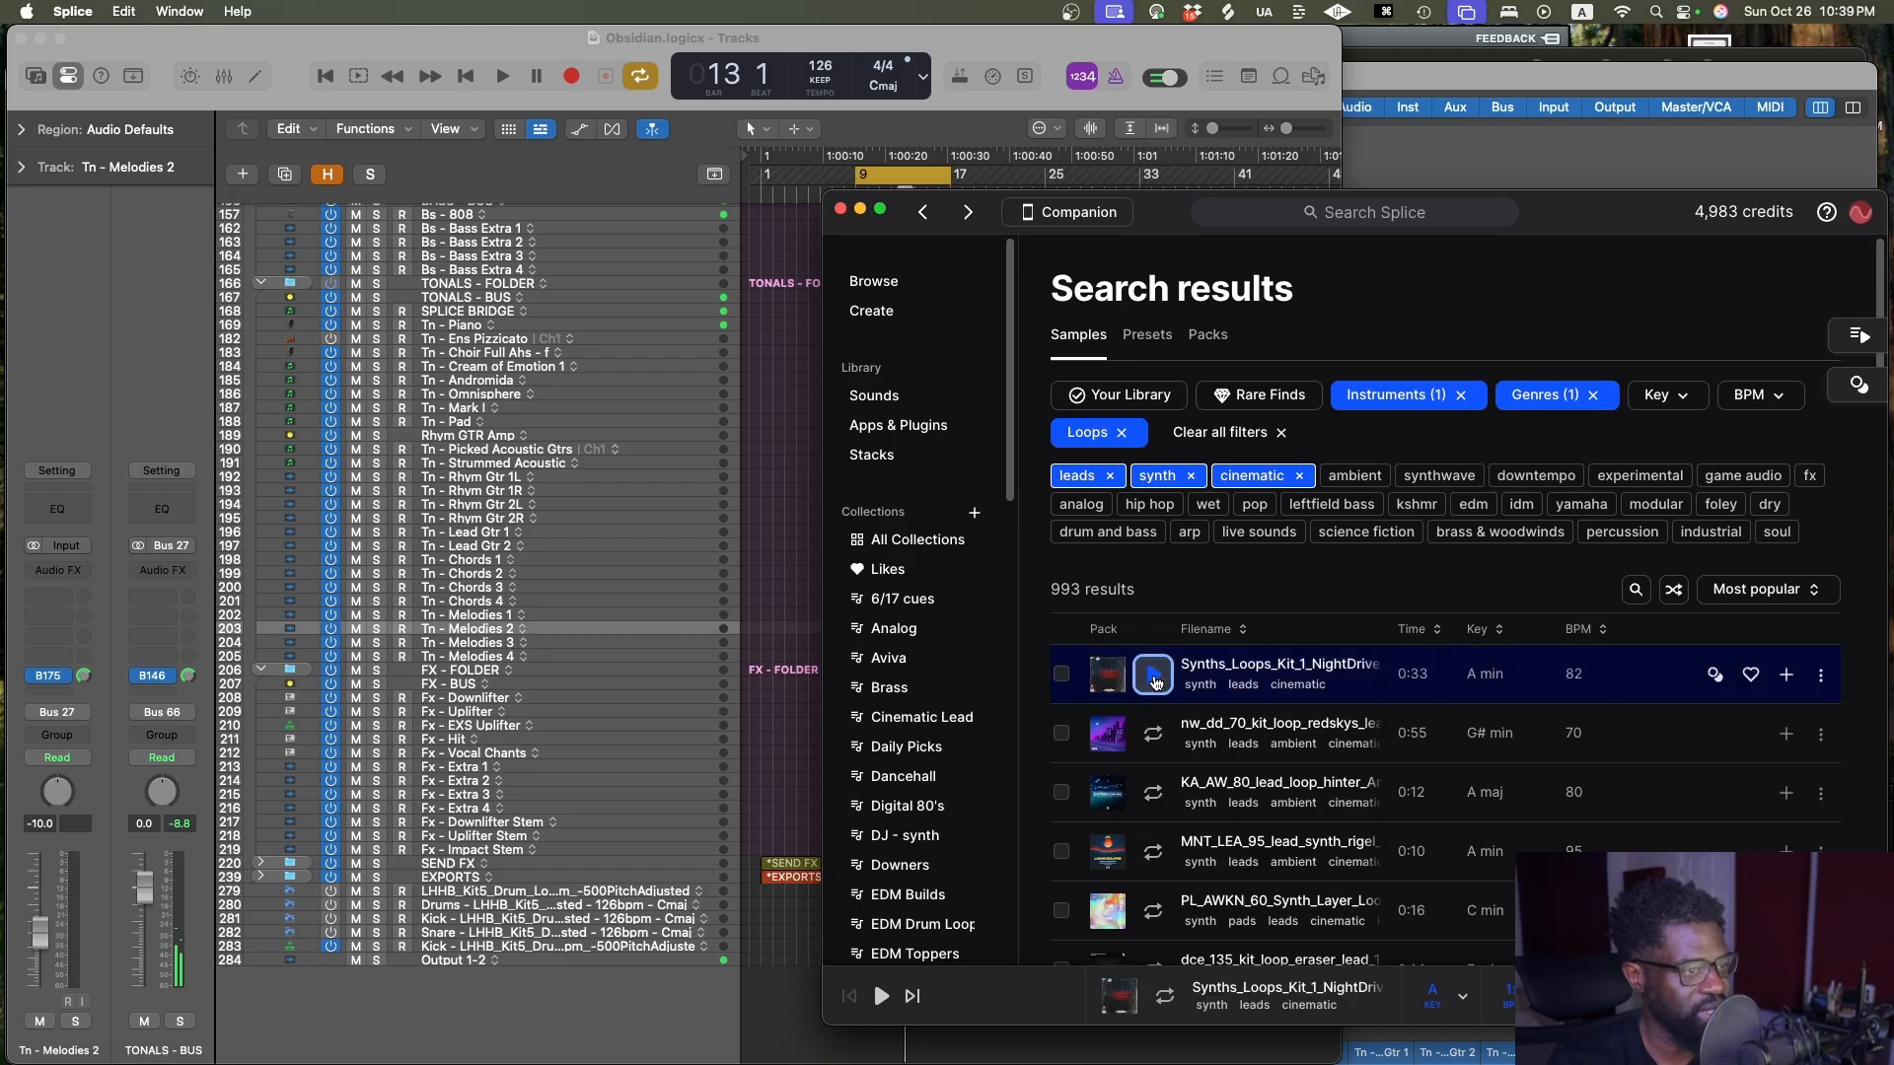
left_click(781, 599)
key("space")
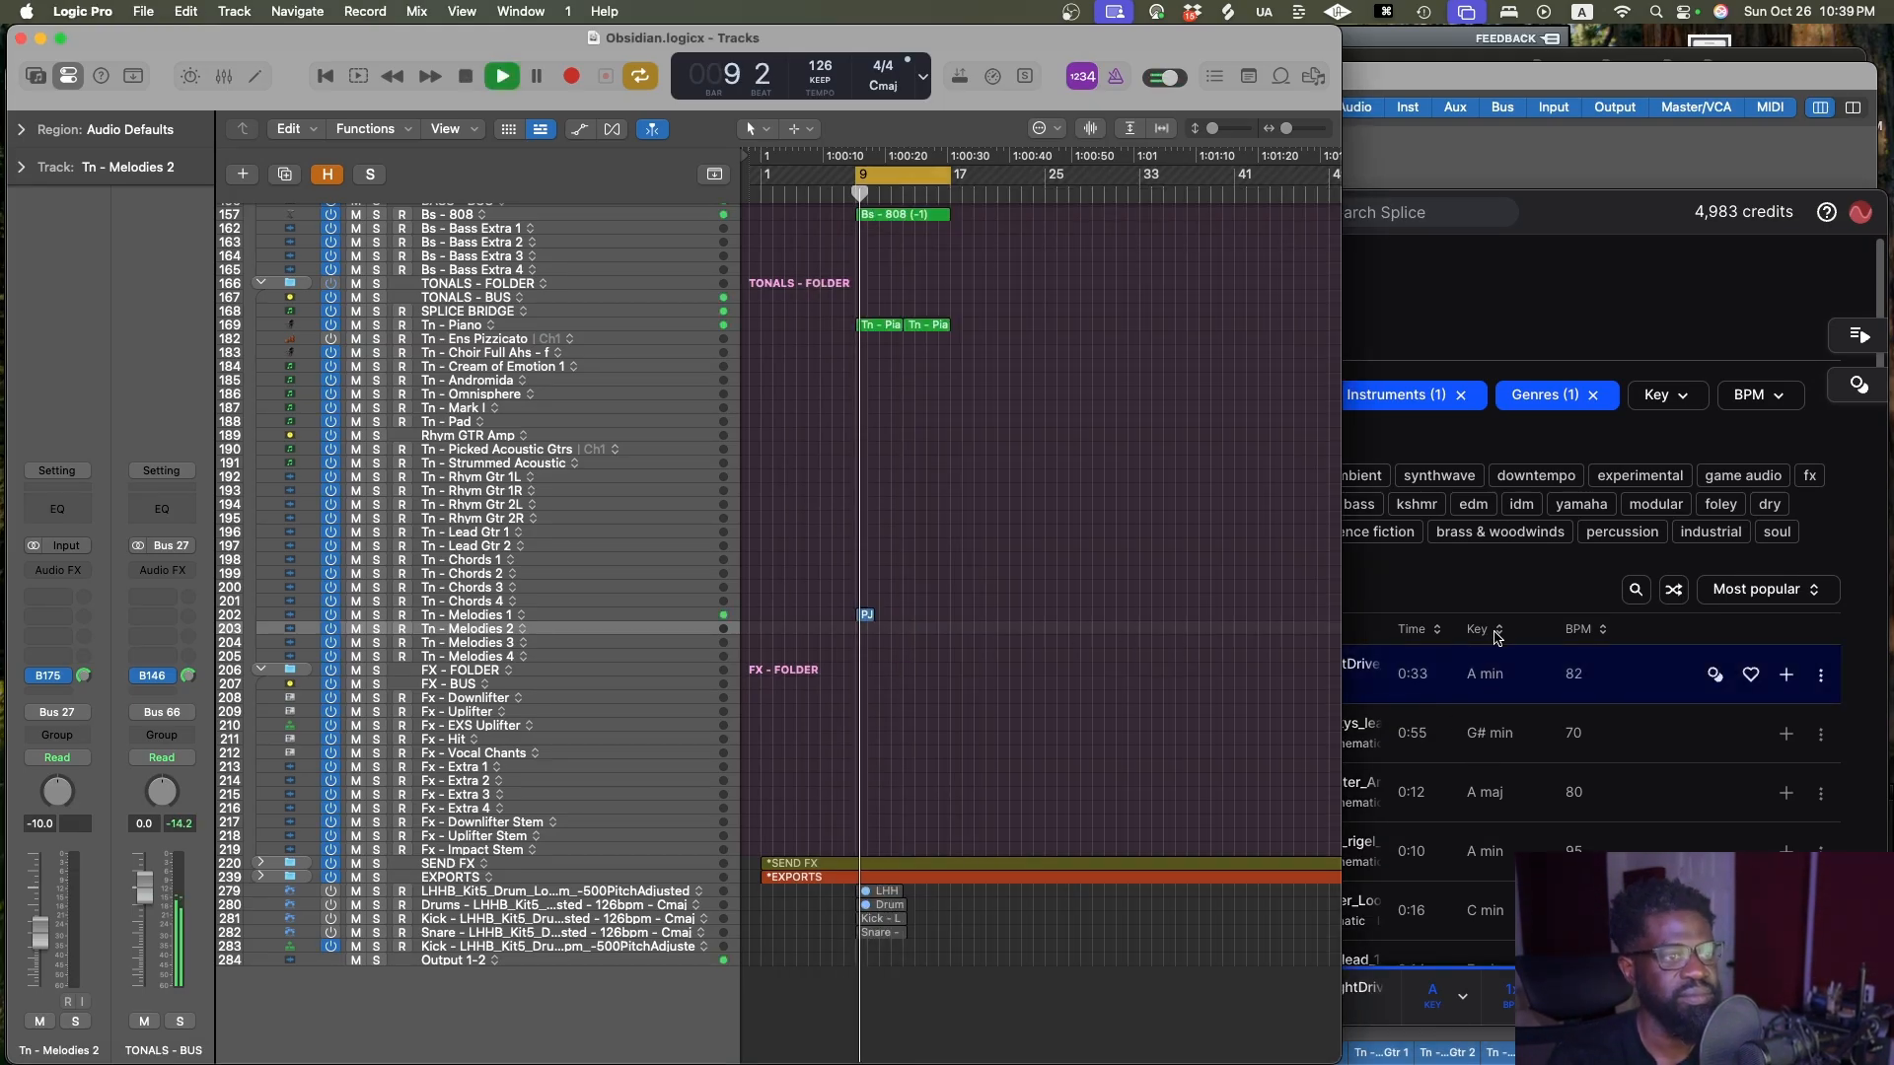
left_click(1424, 618)
key("Down")
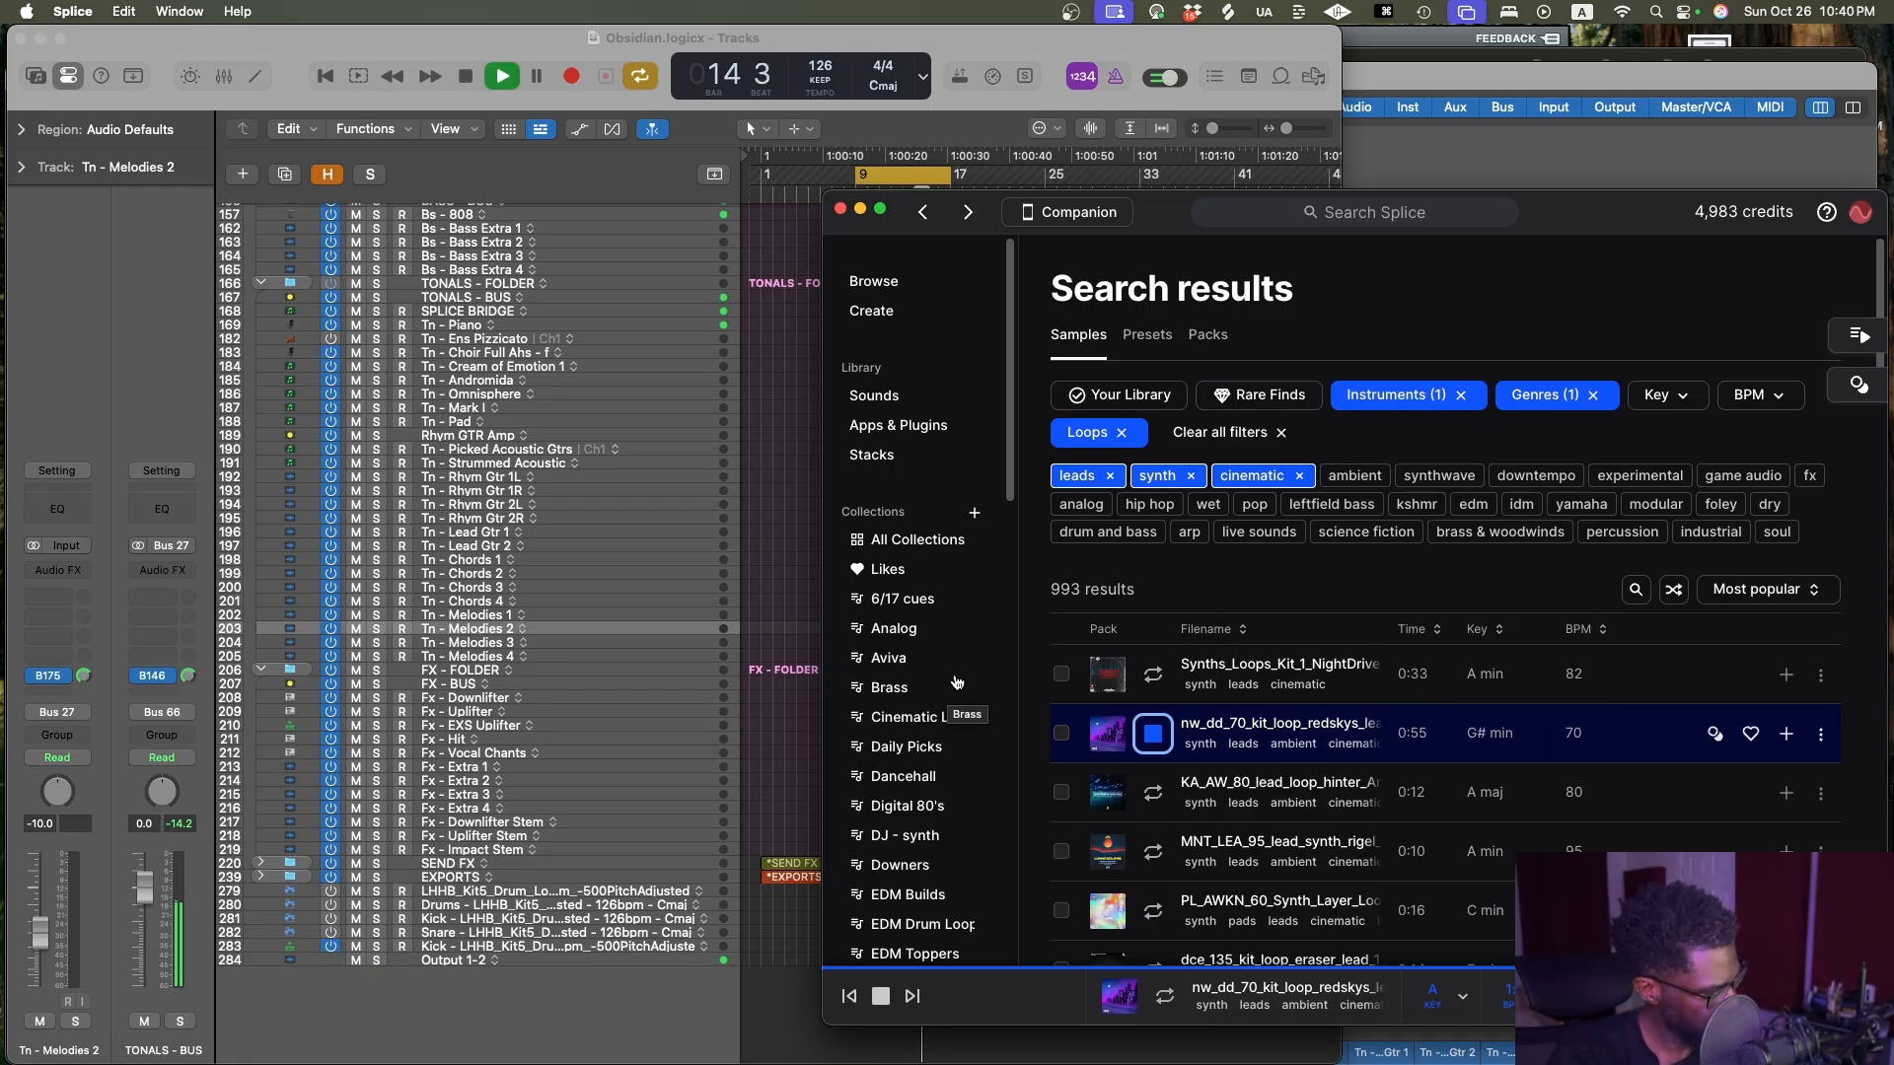
Preview the KA_AW_80_lead_loop_hinter, MNT_LEA_95_lead_synth_rigel and PL_AWKN_60_Synth_Layer loops against the beat
left_click(1153, 797)
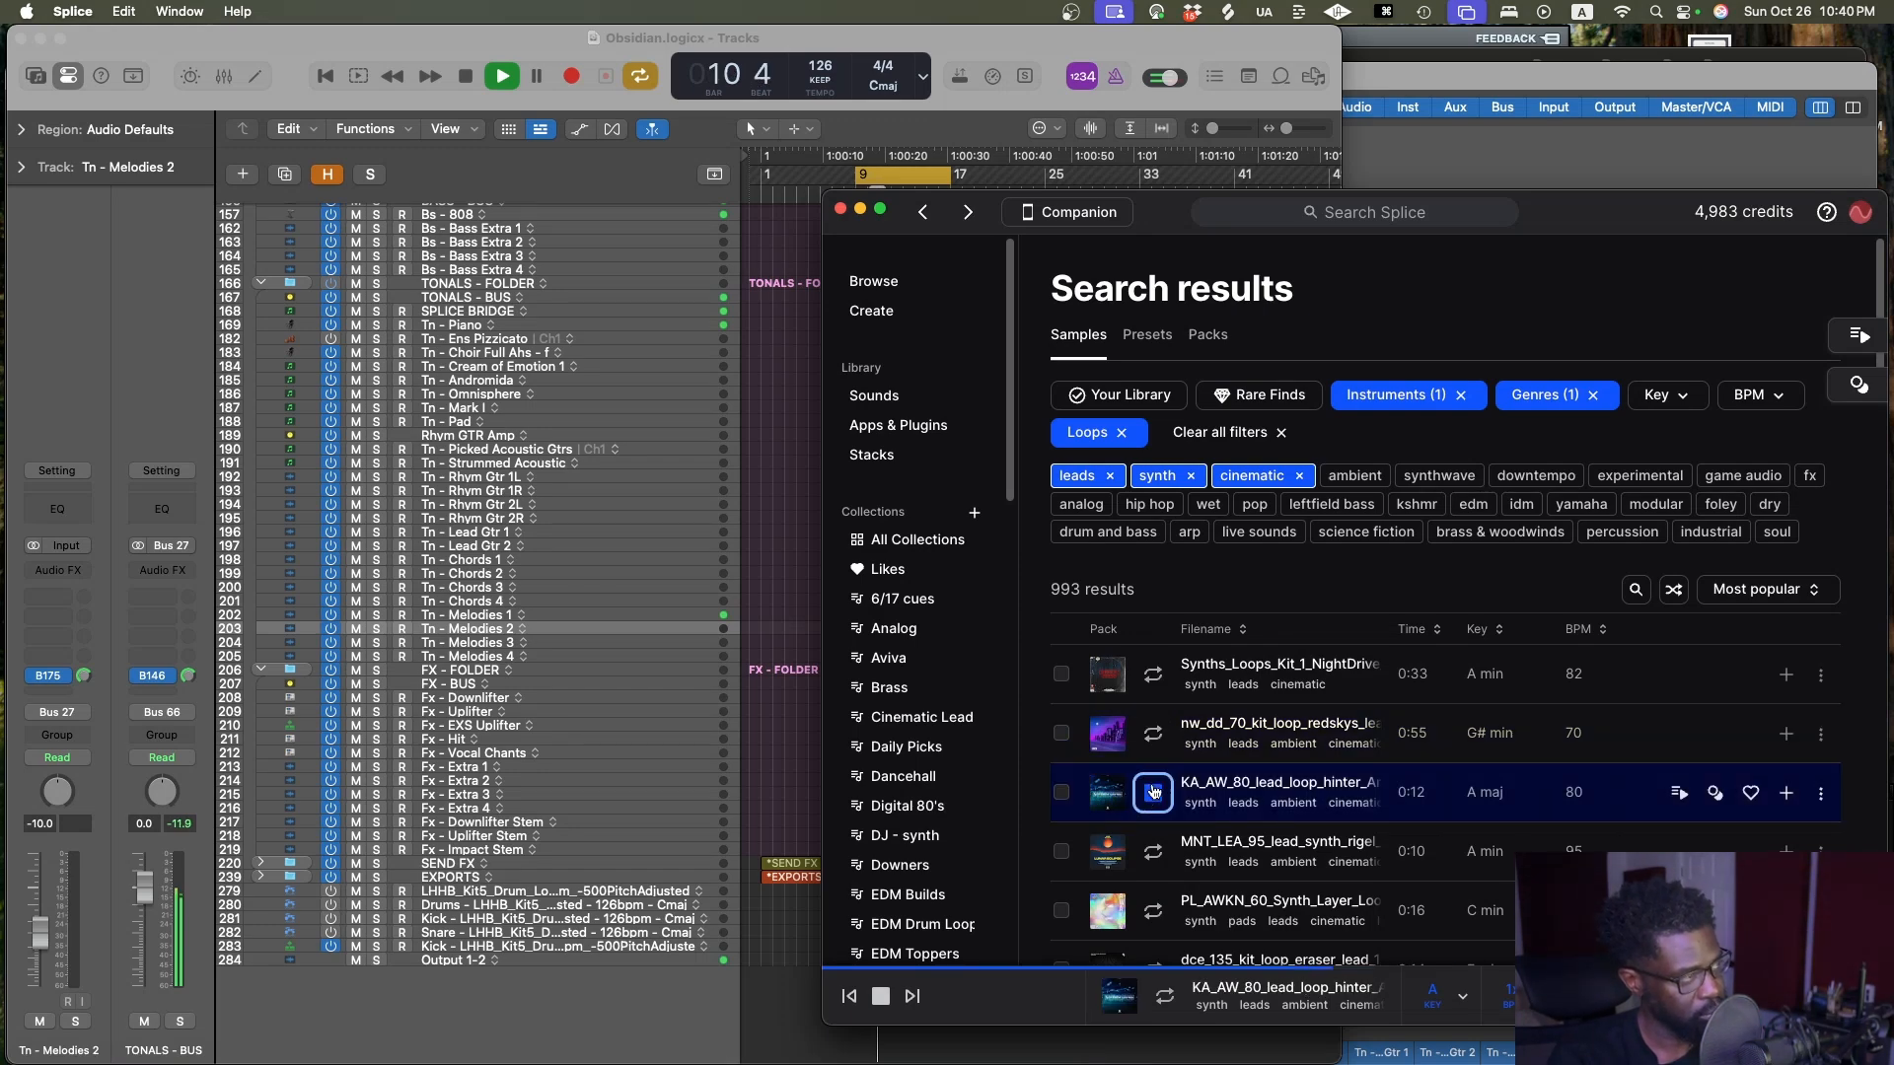
left_click(1152, 852)
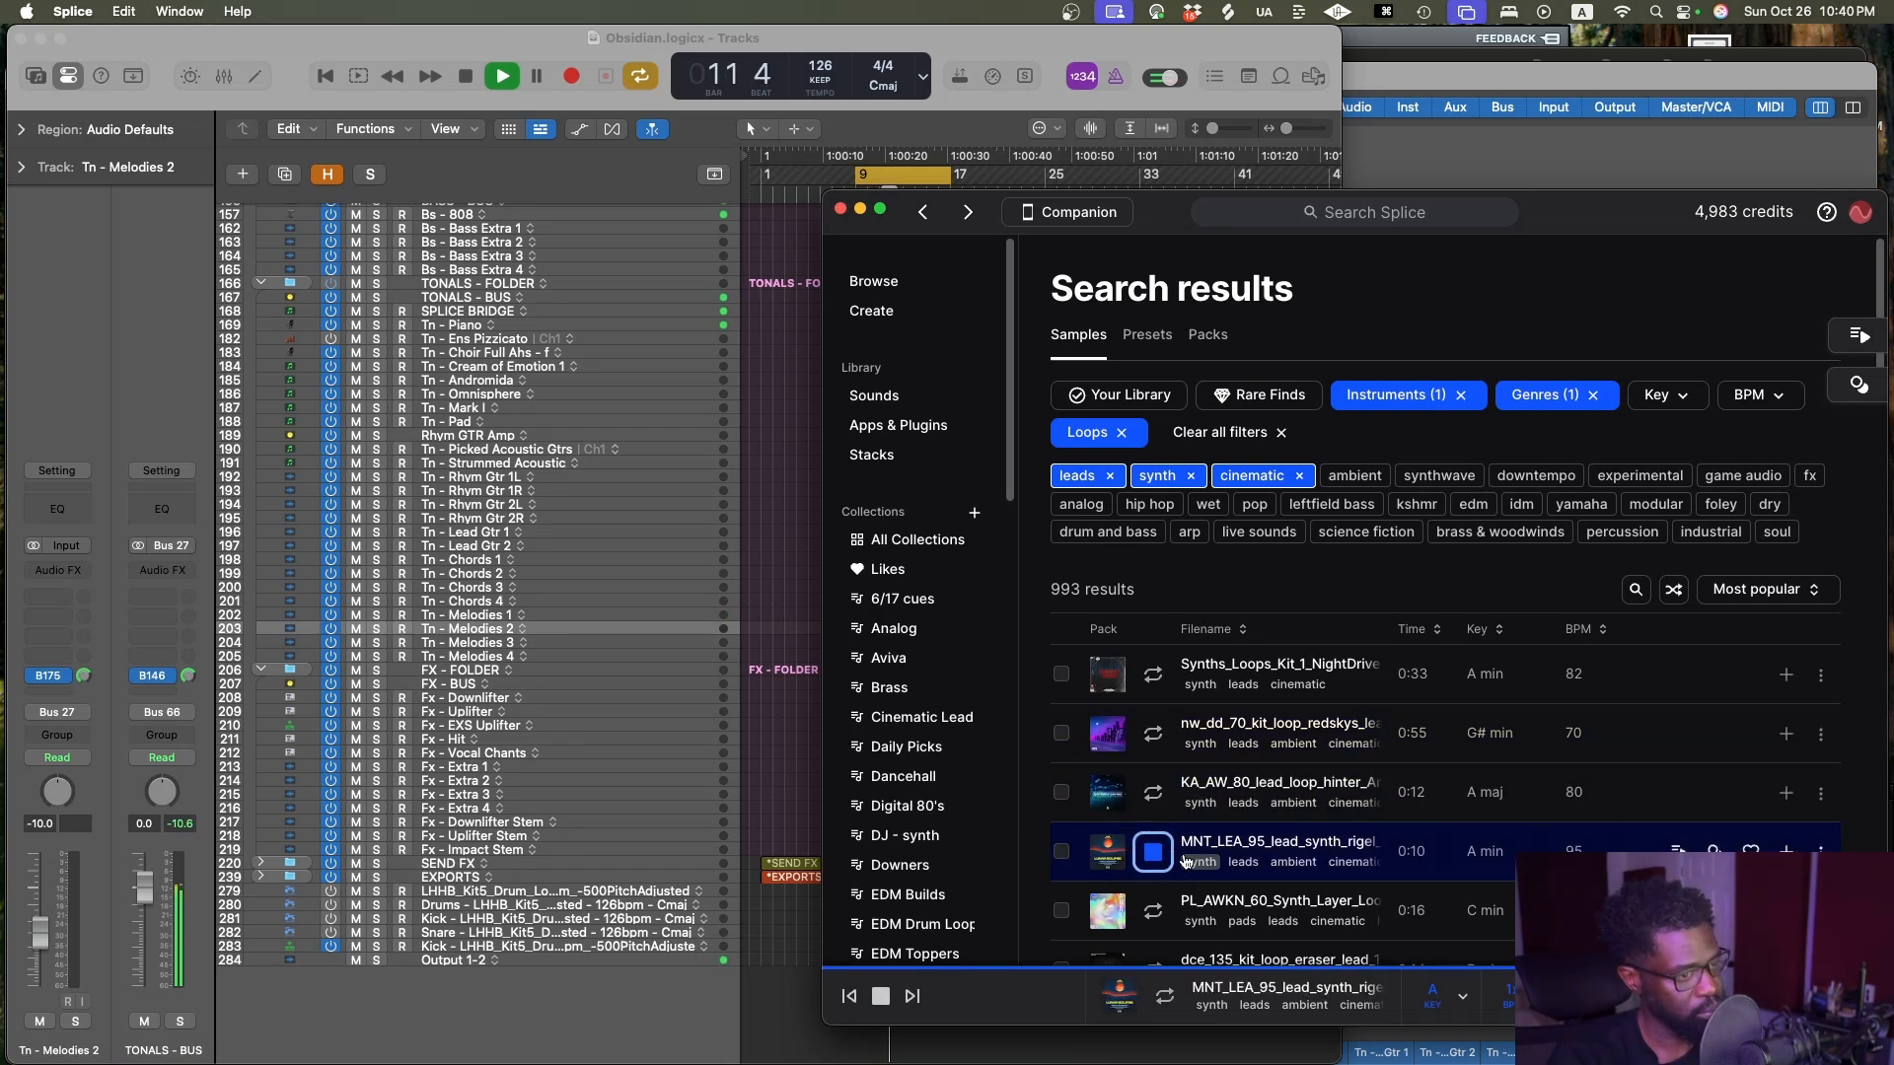
left_click(1150, 912)
scroll(1135, 591, "down", 5)
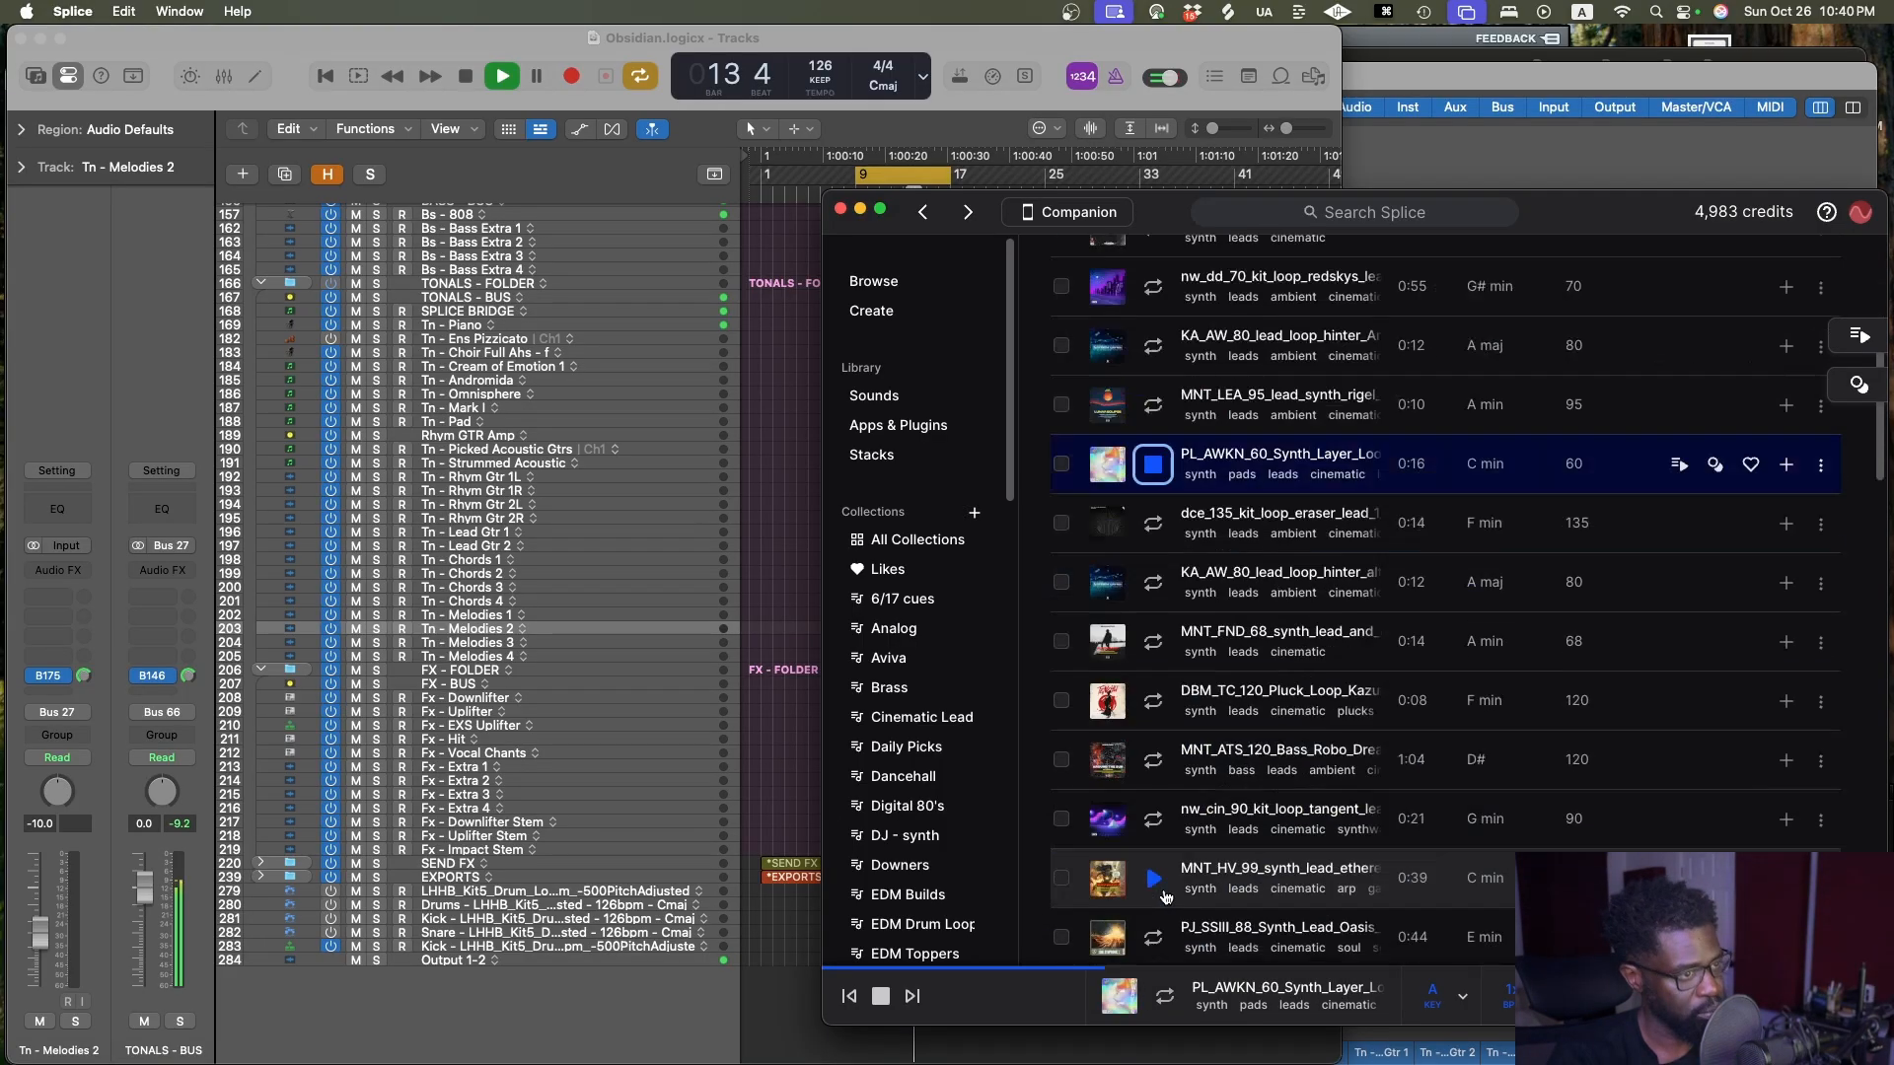
Preview the cinematic lead loops from dce_135_kit_loop_eraser_lead through MNT_ATS_120_Bass_Robo against the beat
left_click(1150, 493)
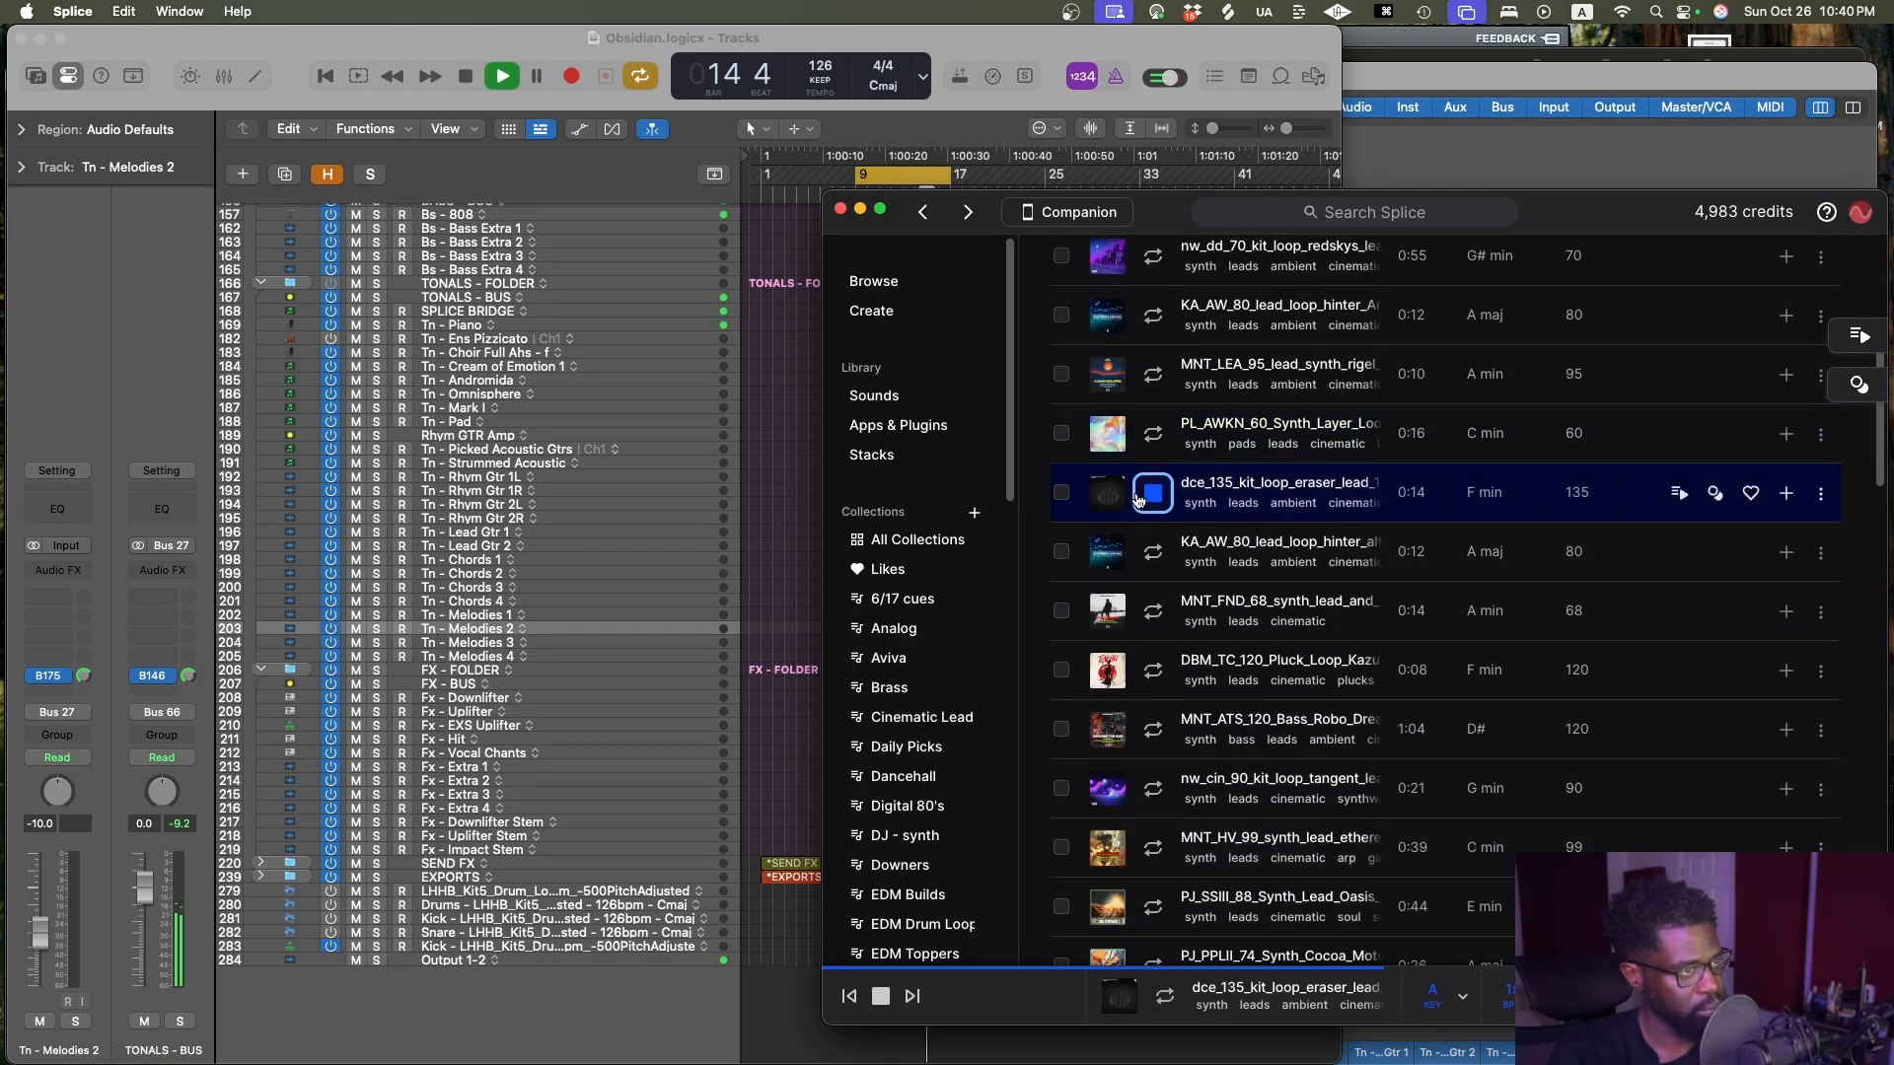
left_click(1156, 555)
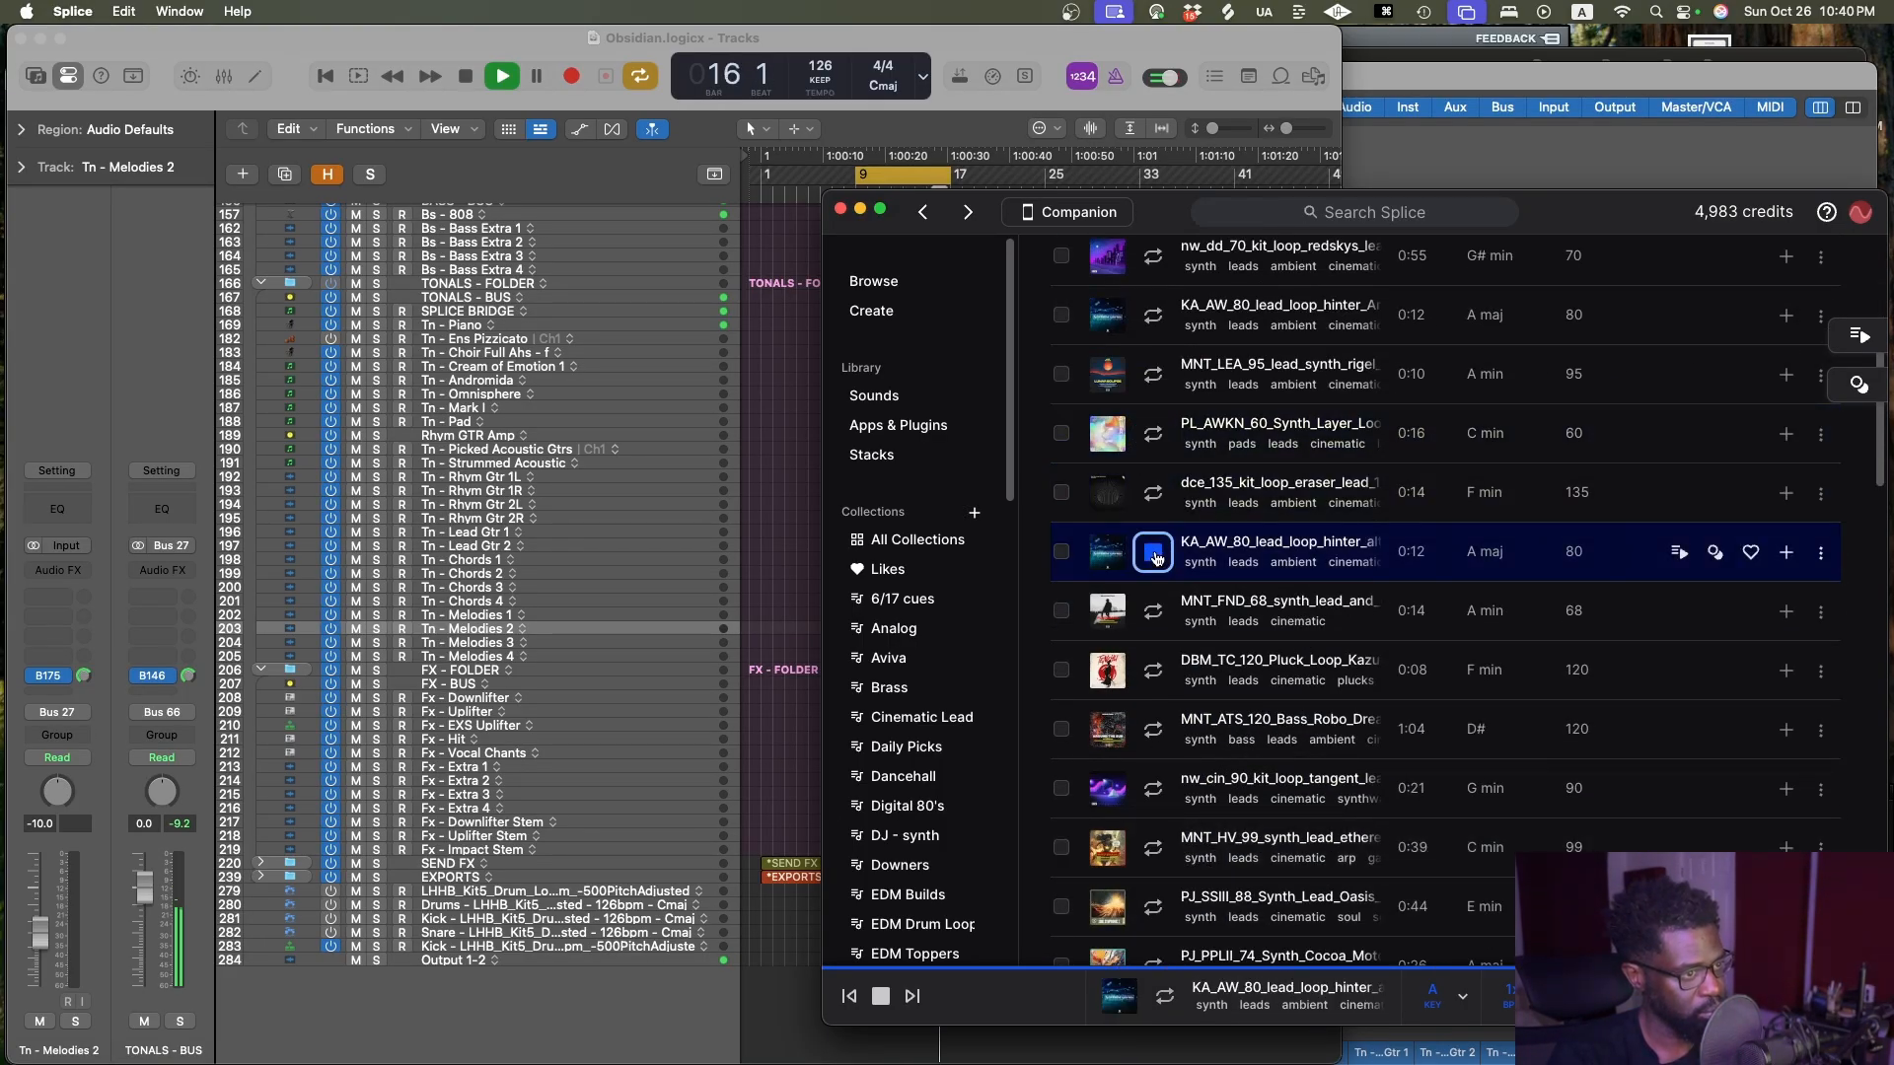
left_click(1162, 617)
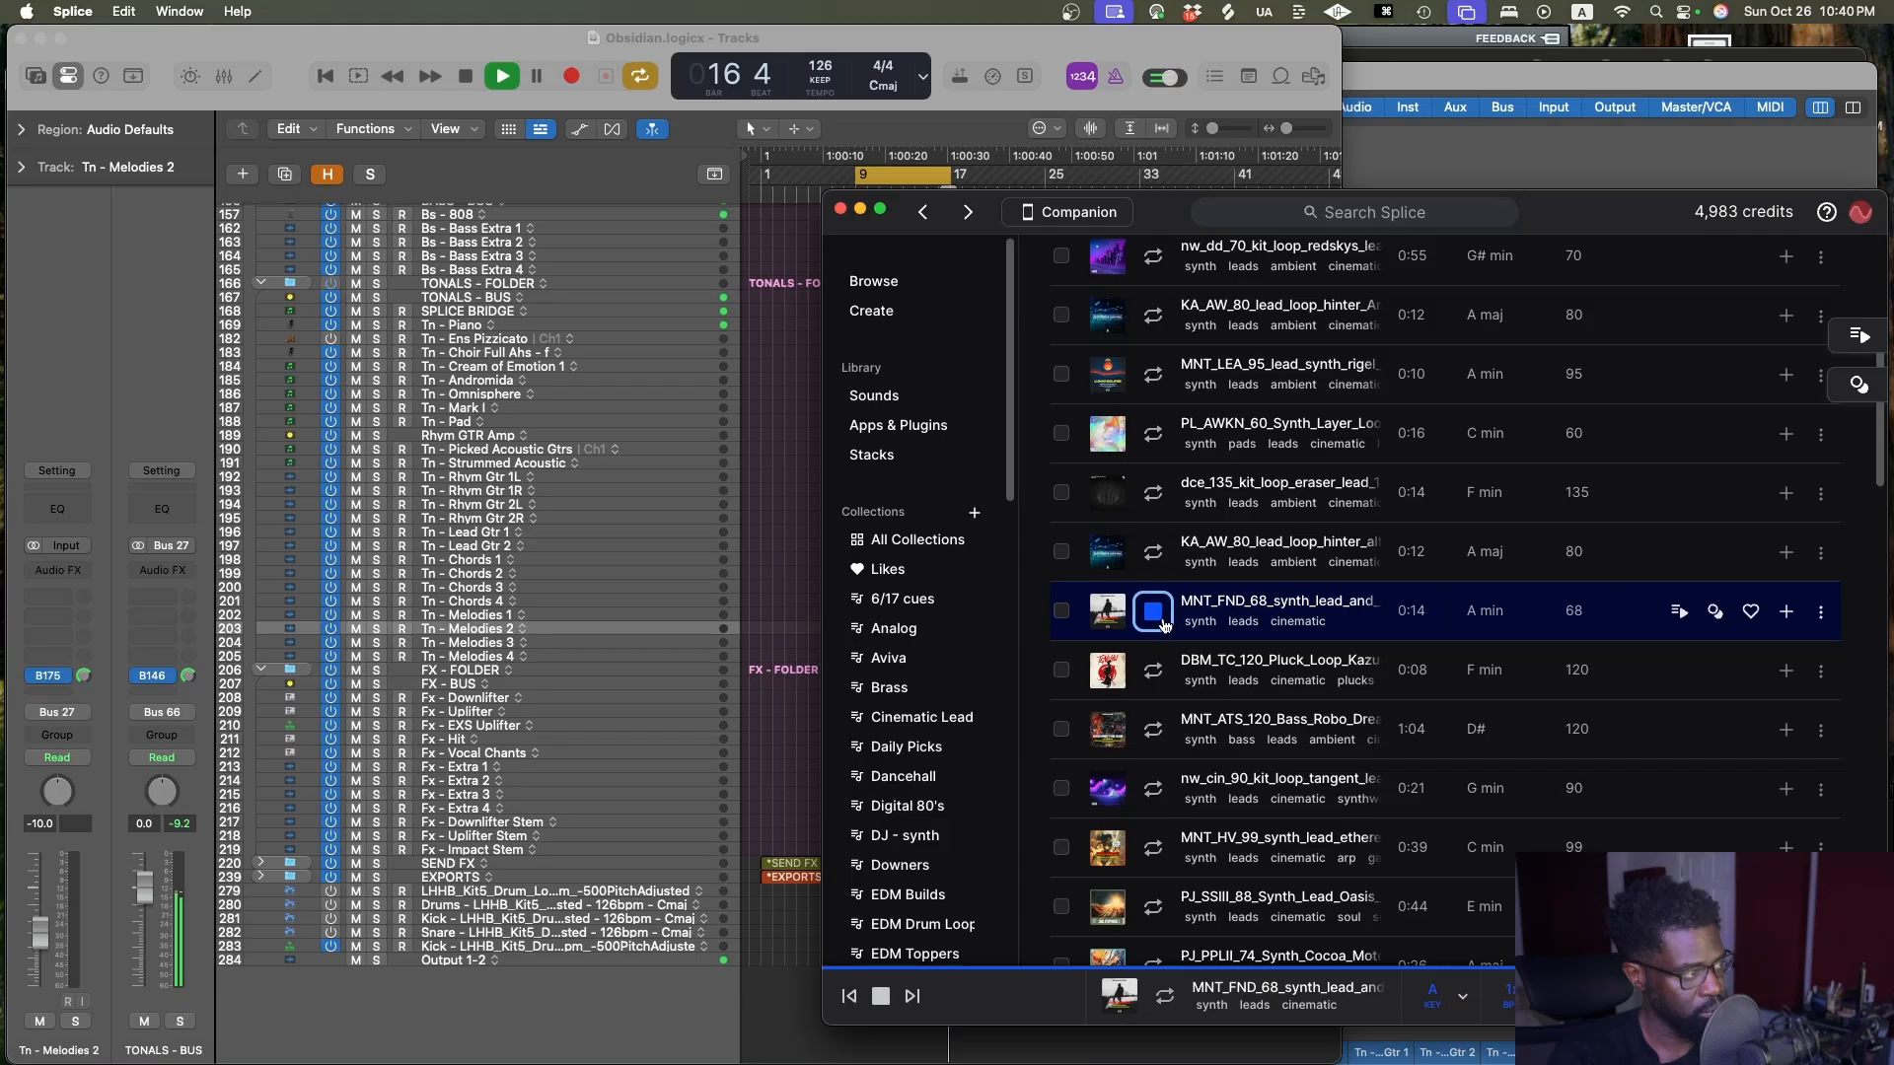
left_click(1154, 675)
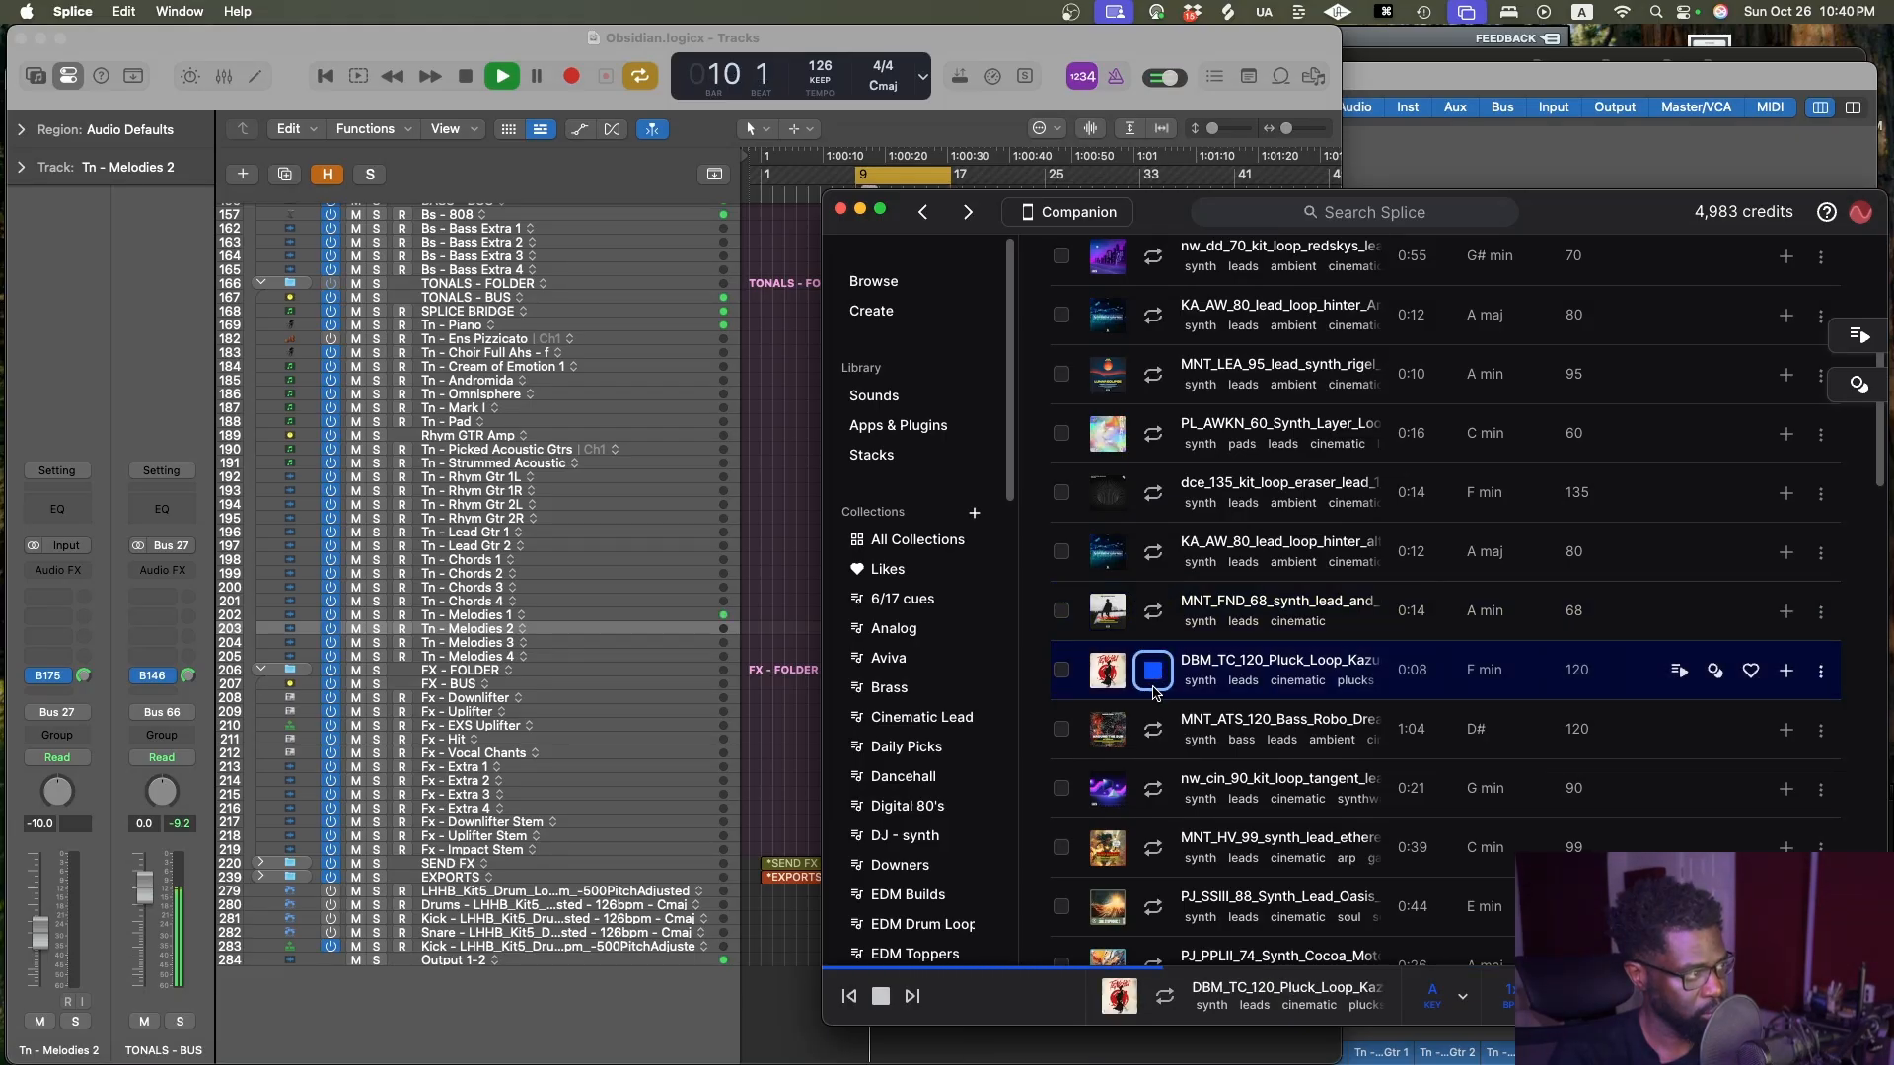
left_click(1153, 730)
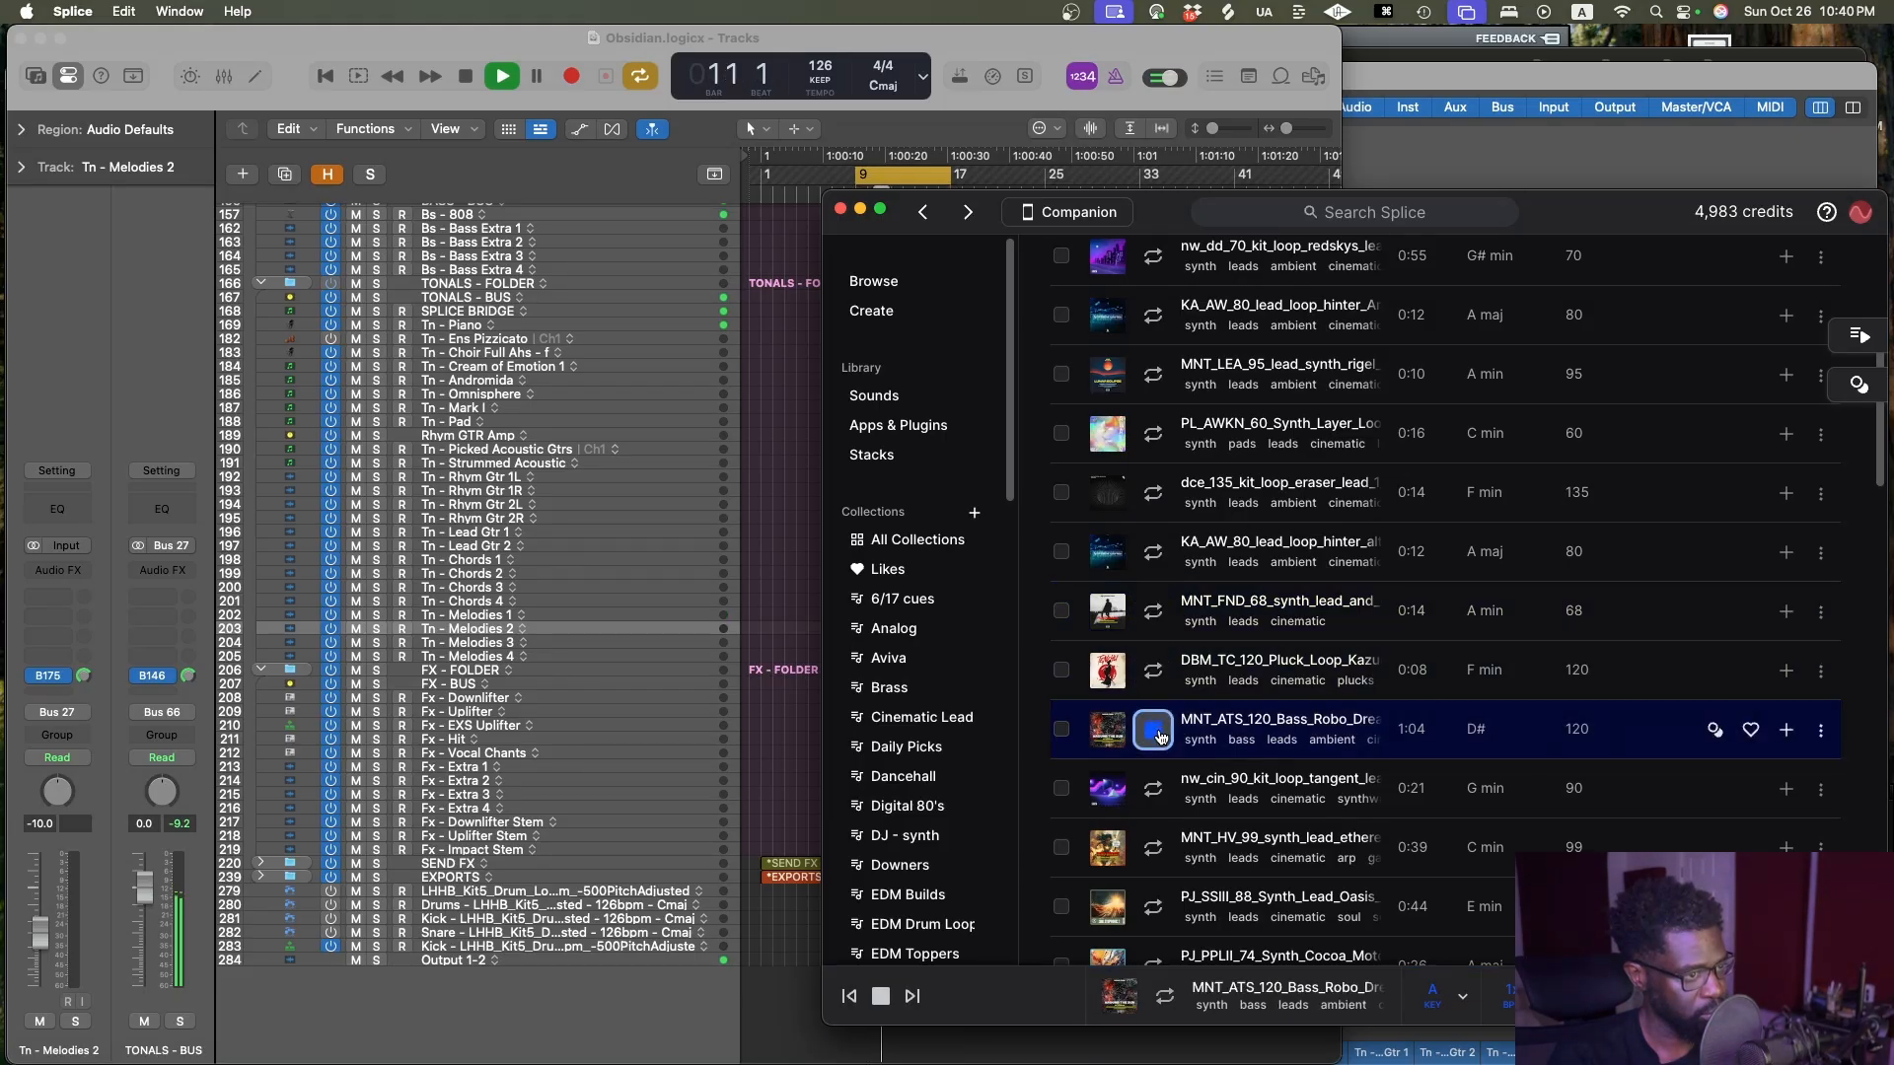
Stop the Splice preview, select the Tn - Mark I track in Logic Pro, save the project and stop playback
left_click(885, 996)
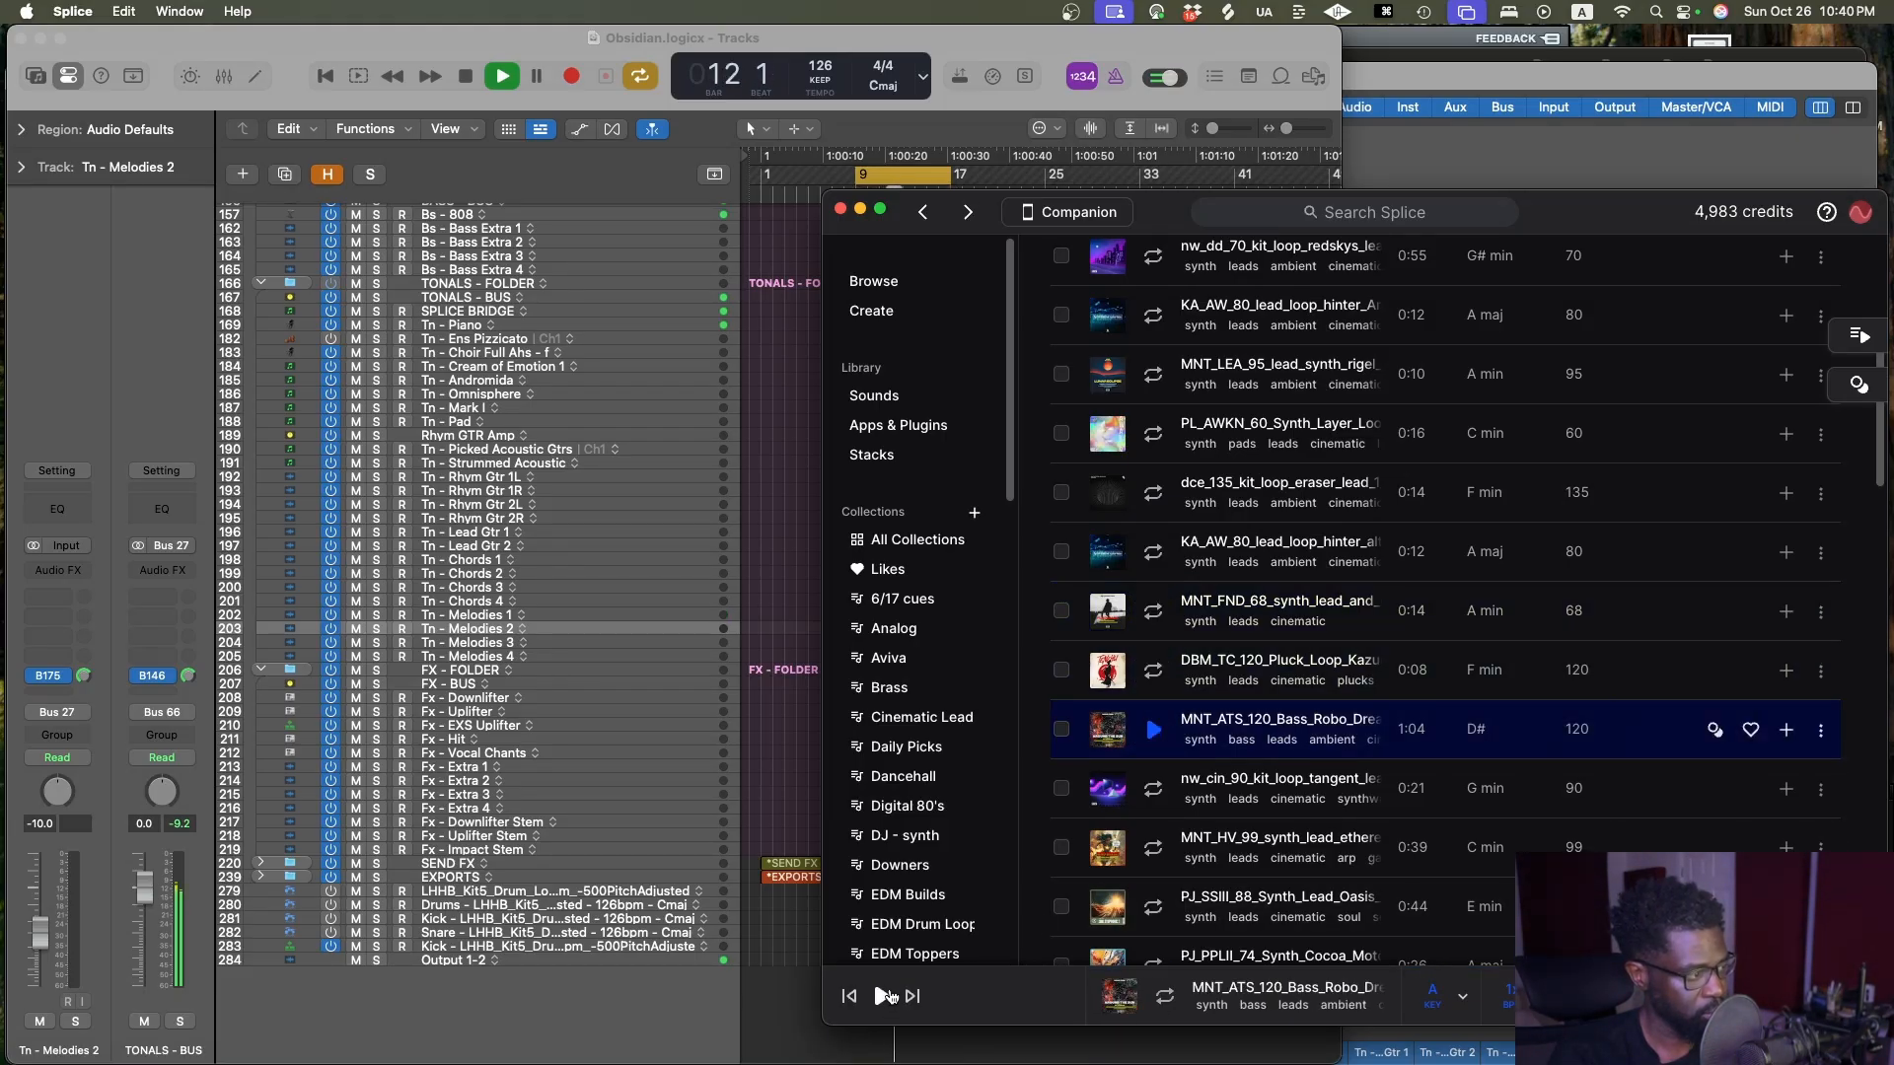
left_click(801, 699)
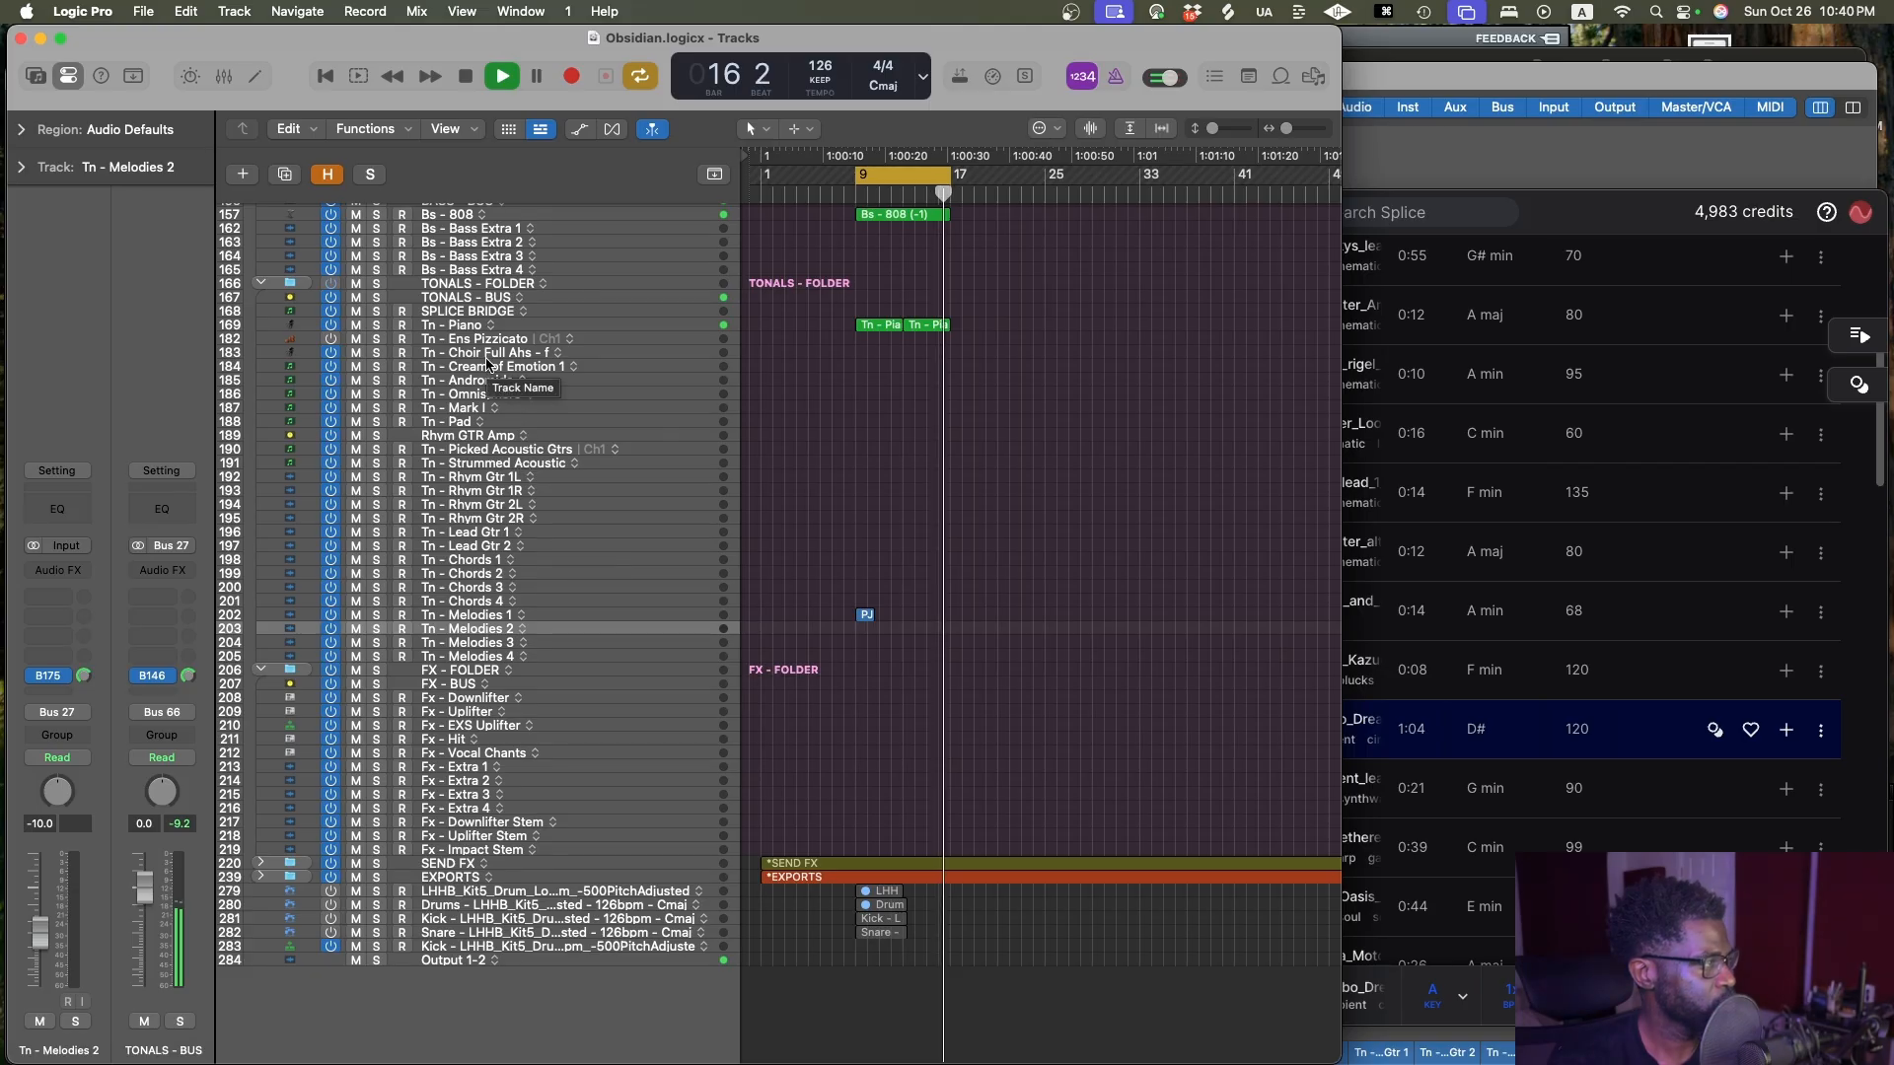
left_click(565, 311)
left_click(572, 325)
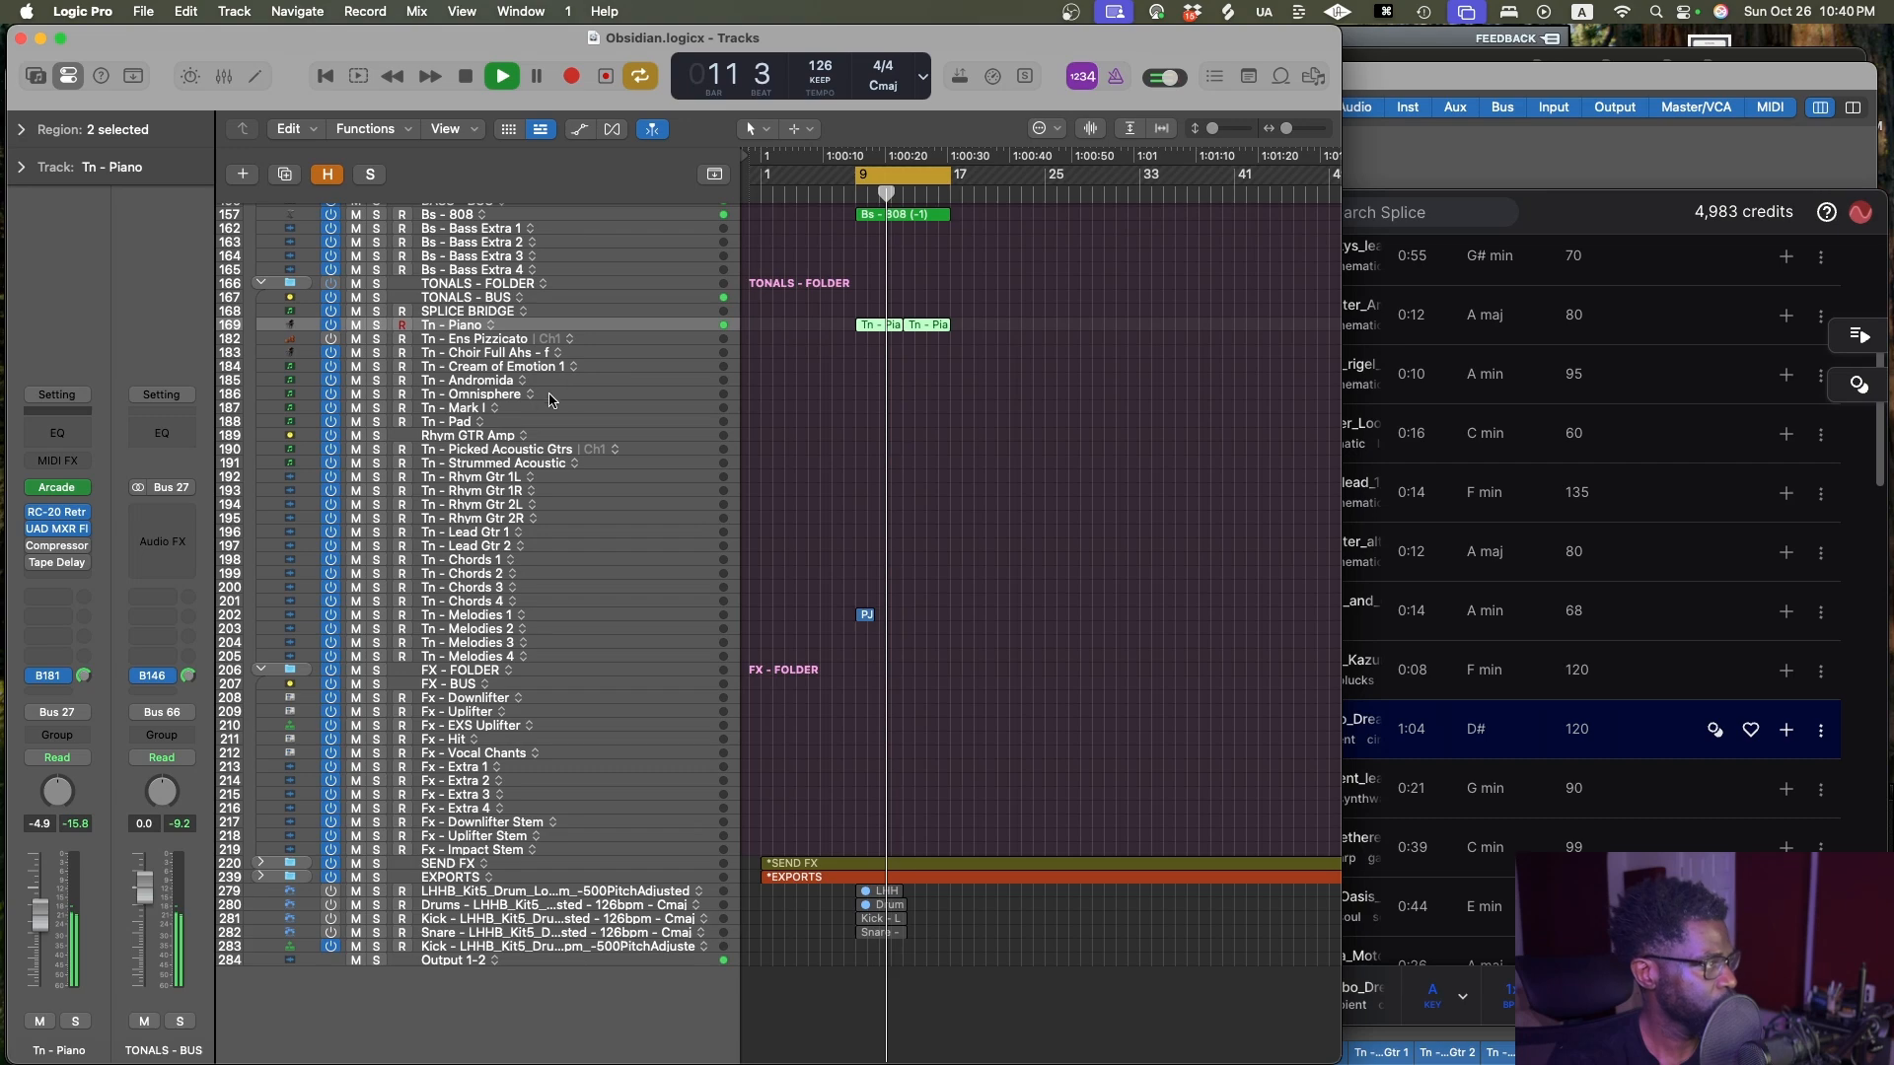
left_click(490, 409)
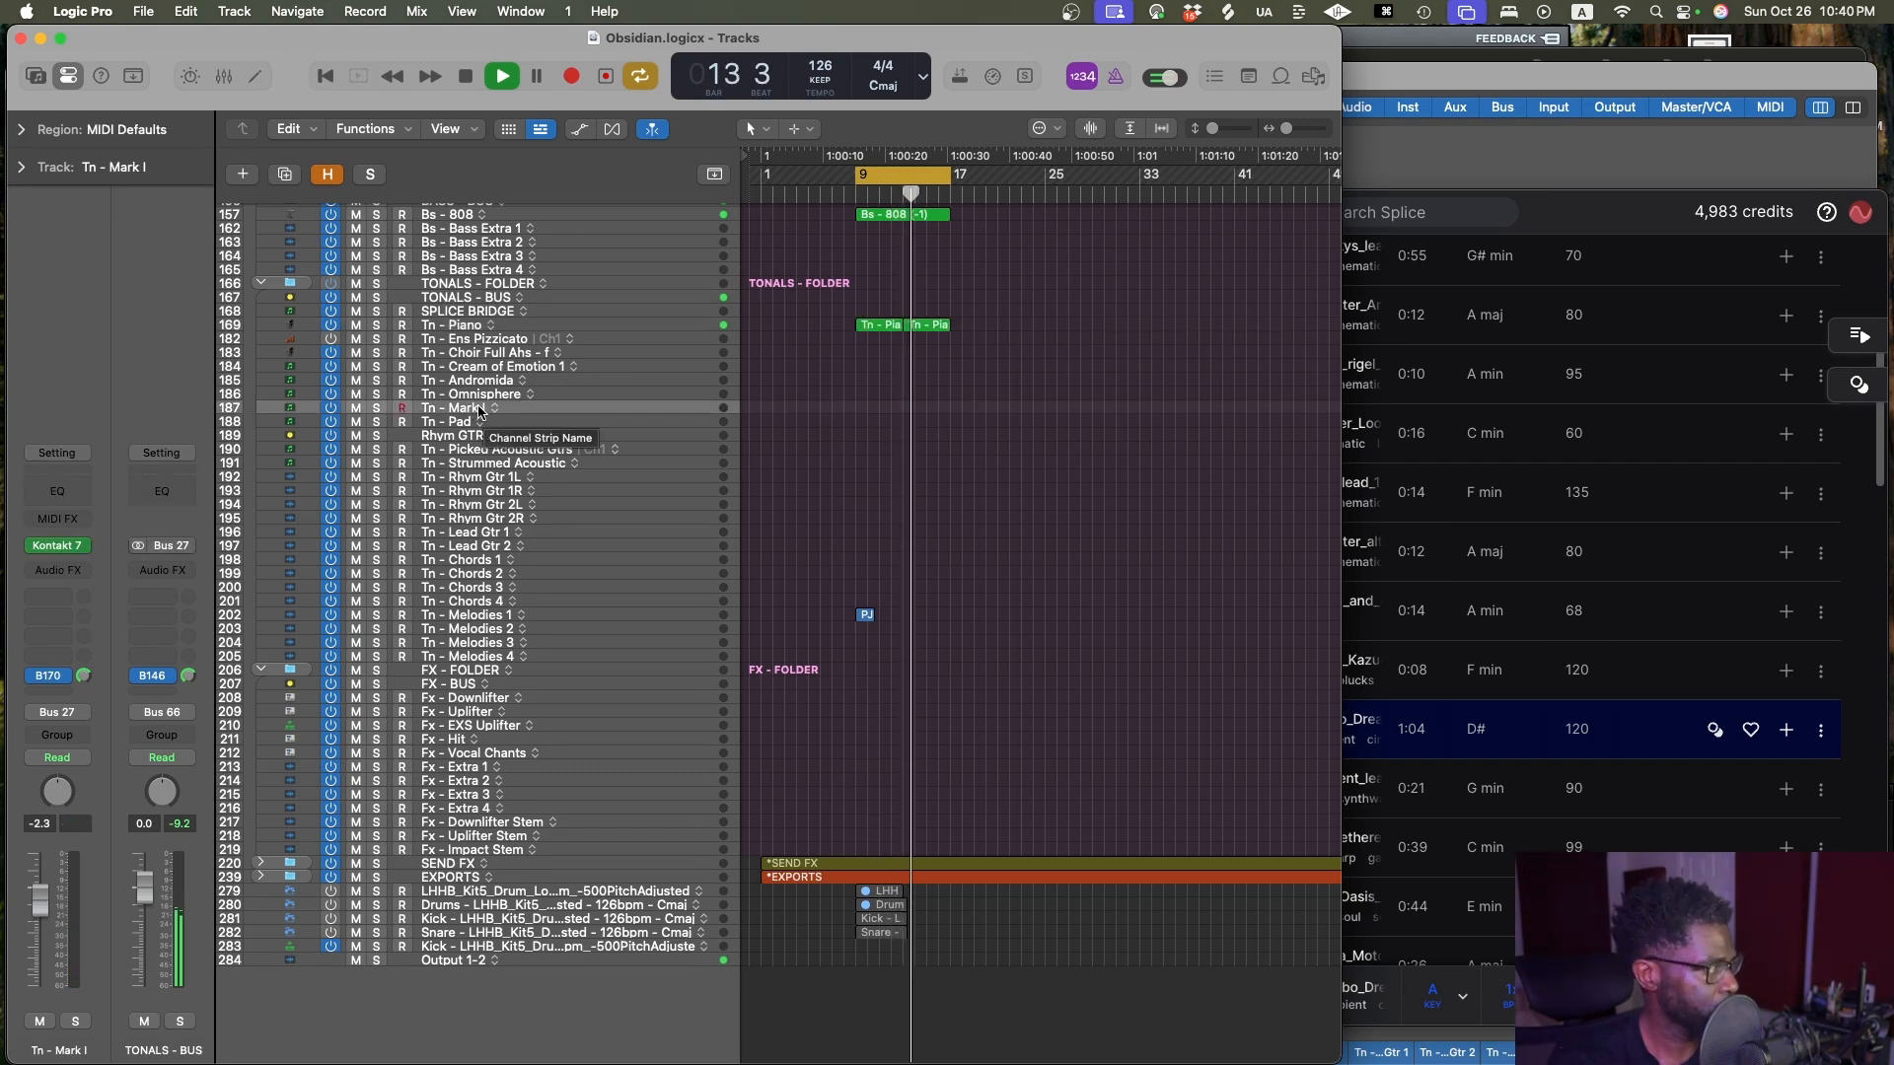
key("super+s")
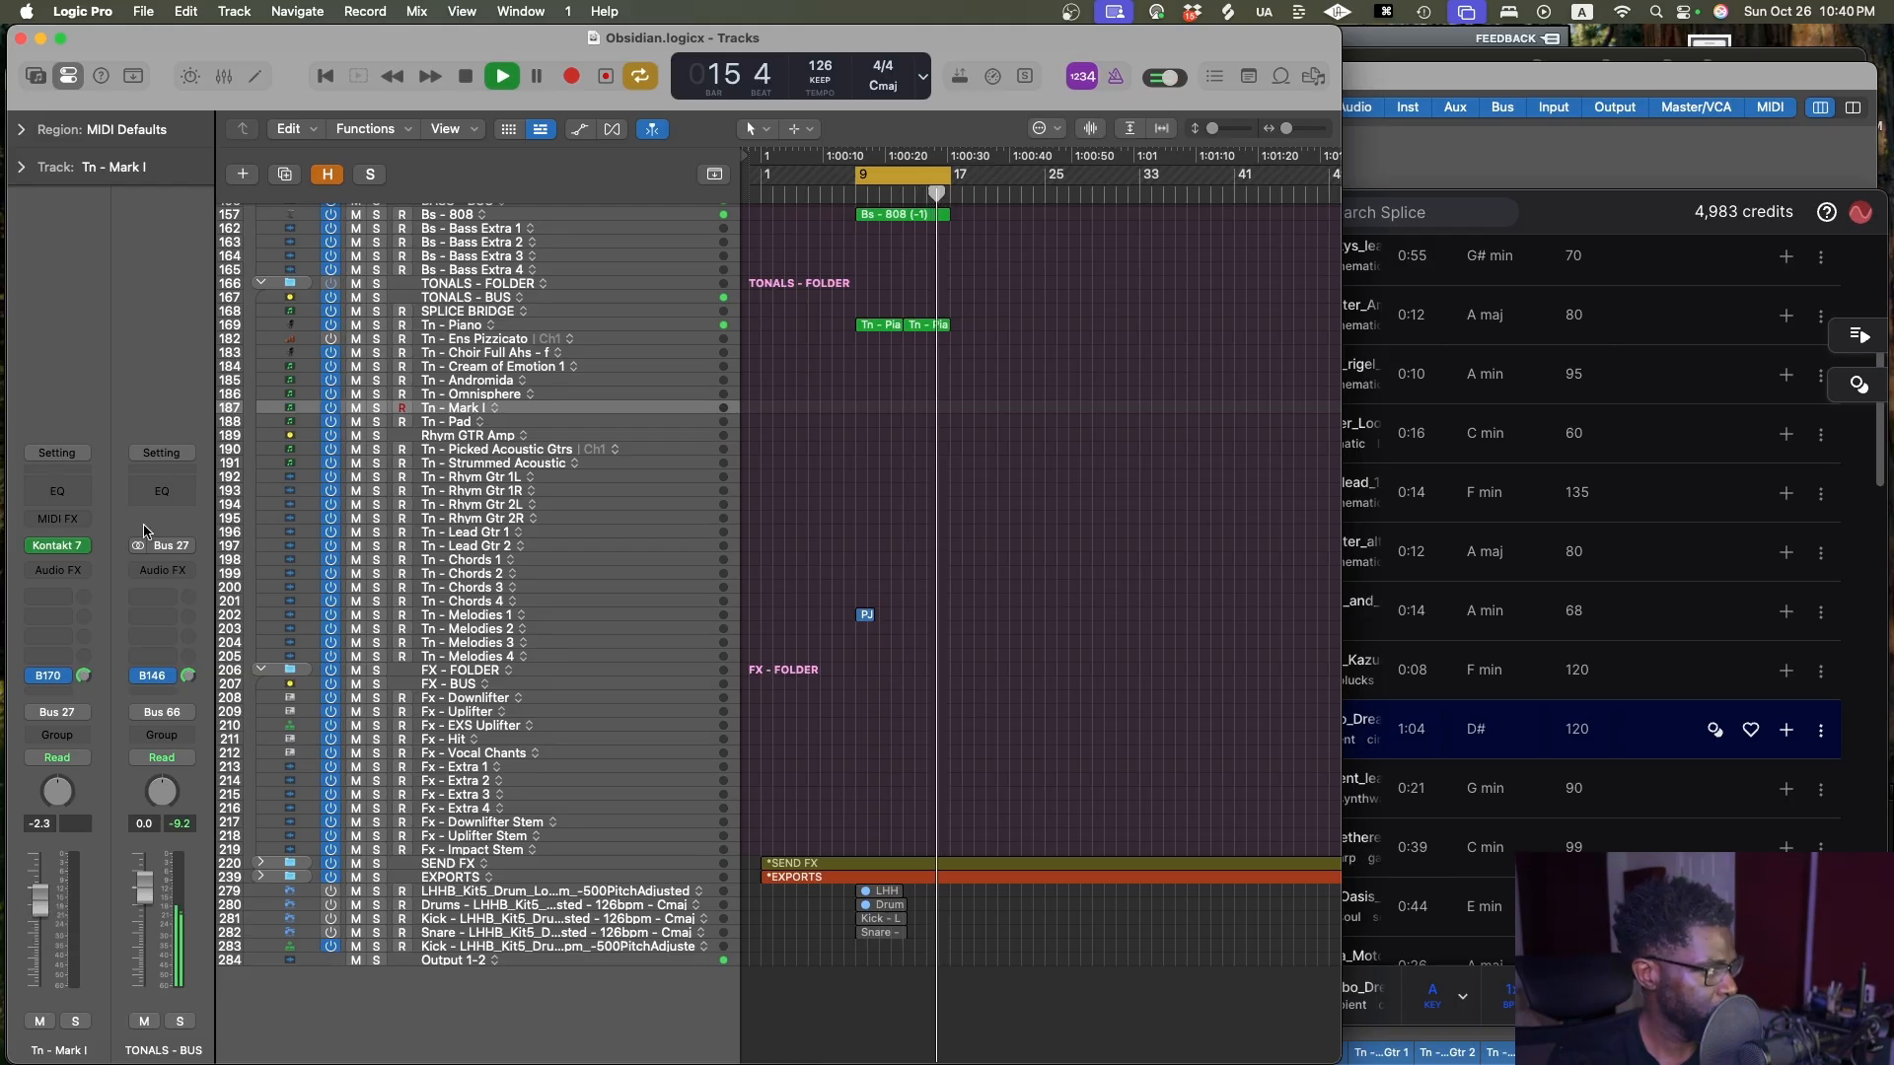
key("space")
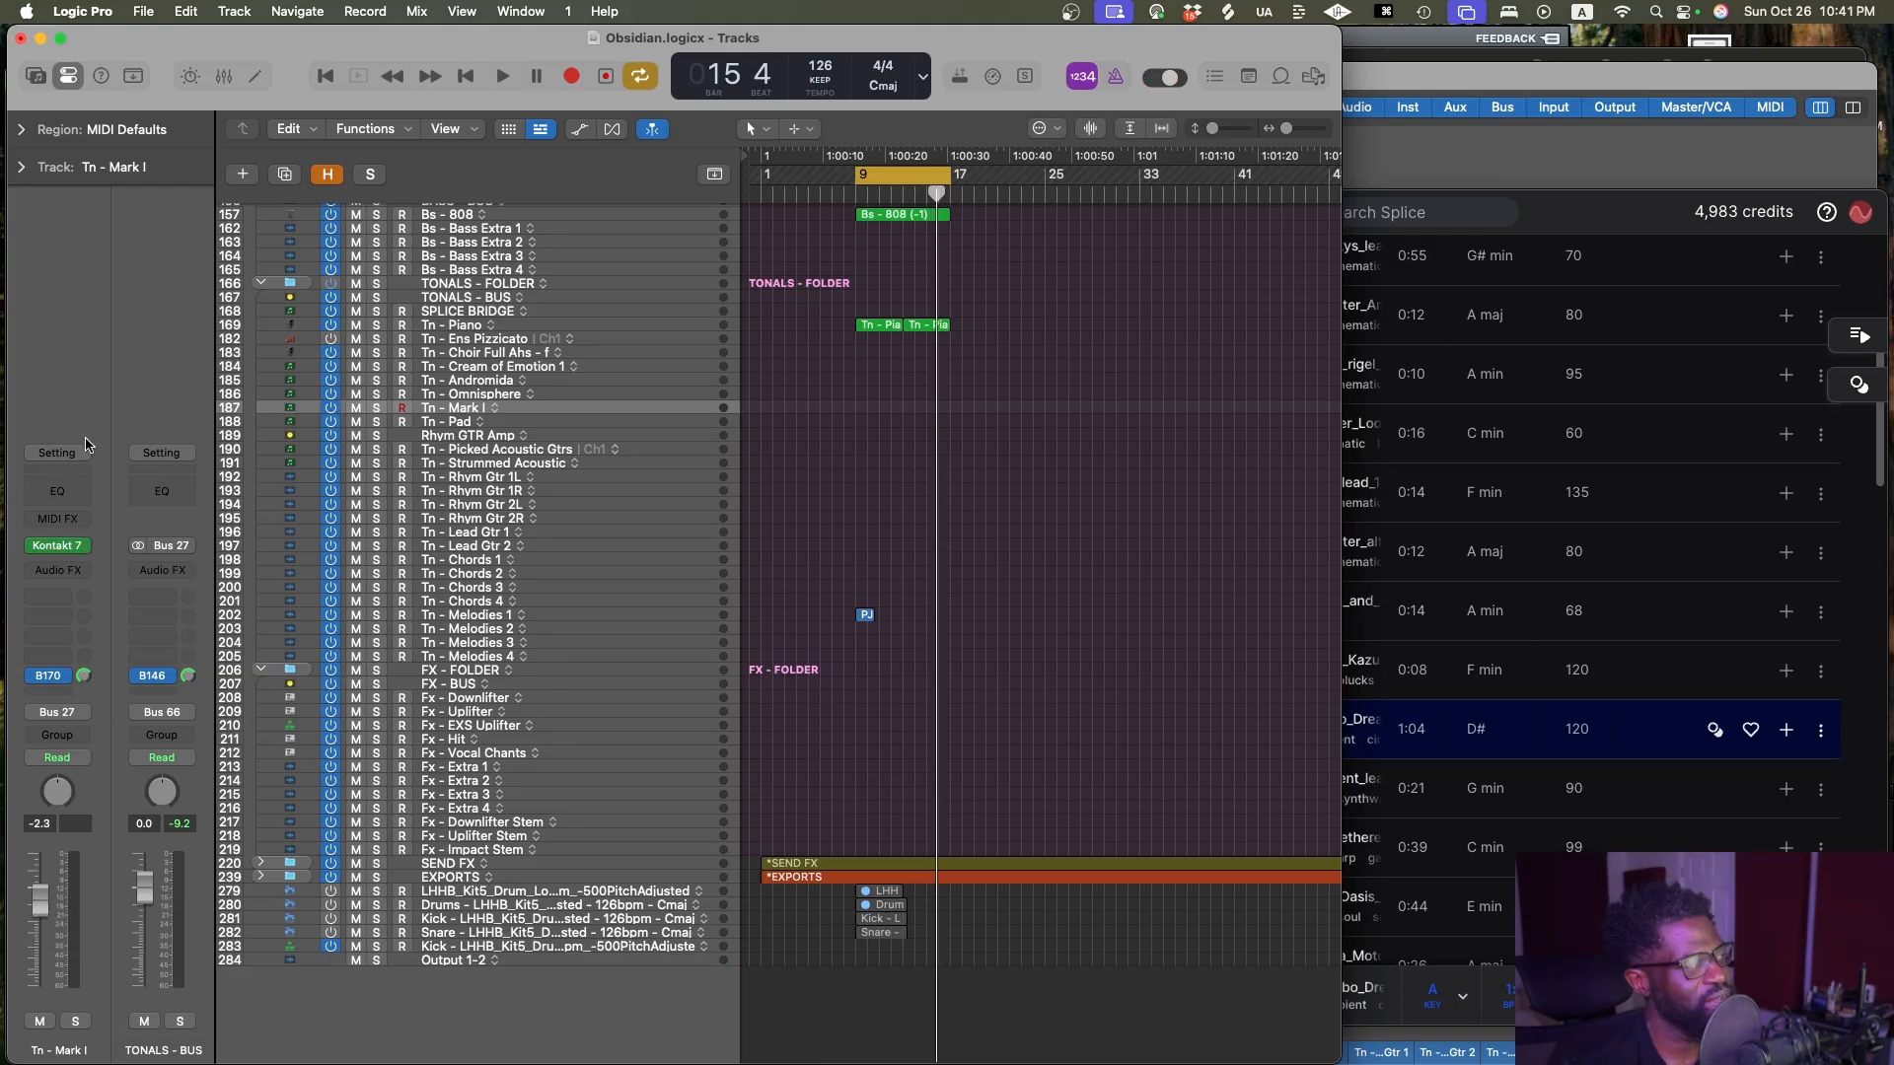
Load the Bs - Euphoria Bass channel strip setting on the Tn - Mark I track and open its Kontakt 8 instrument
left_click(79, 453)
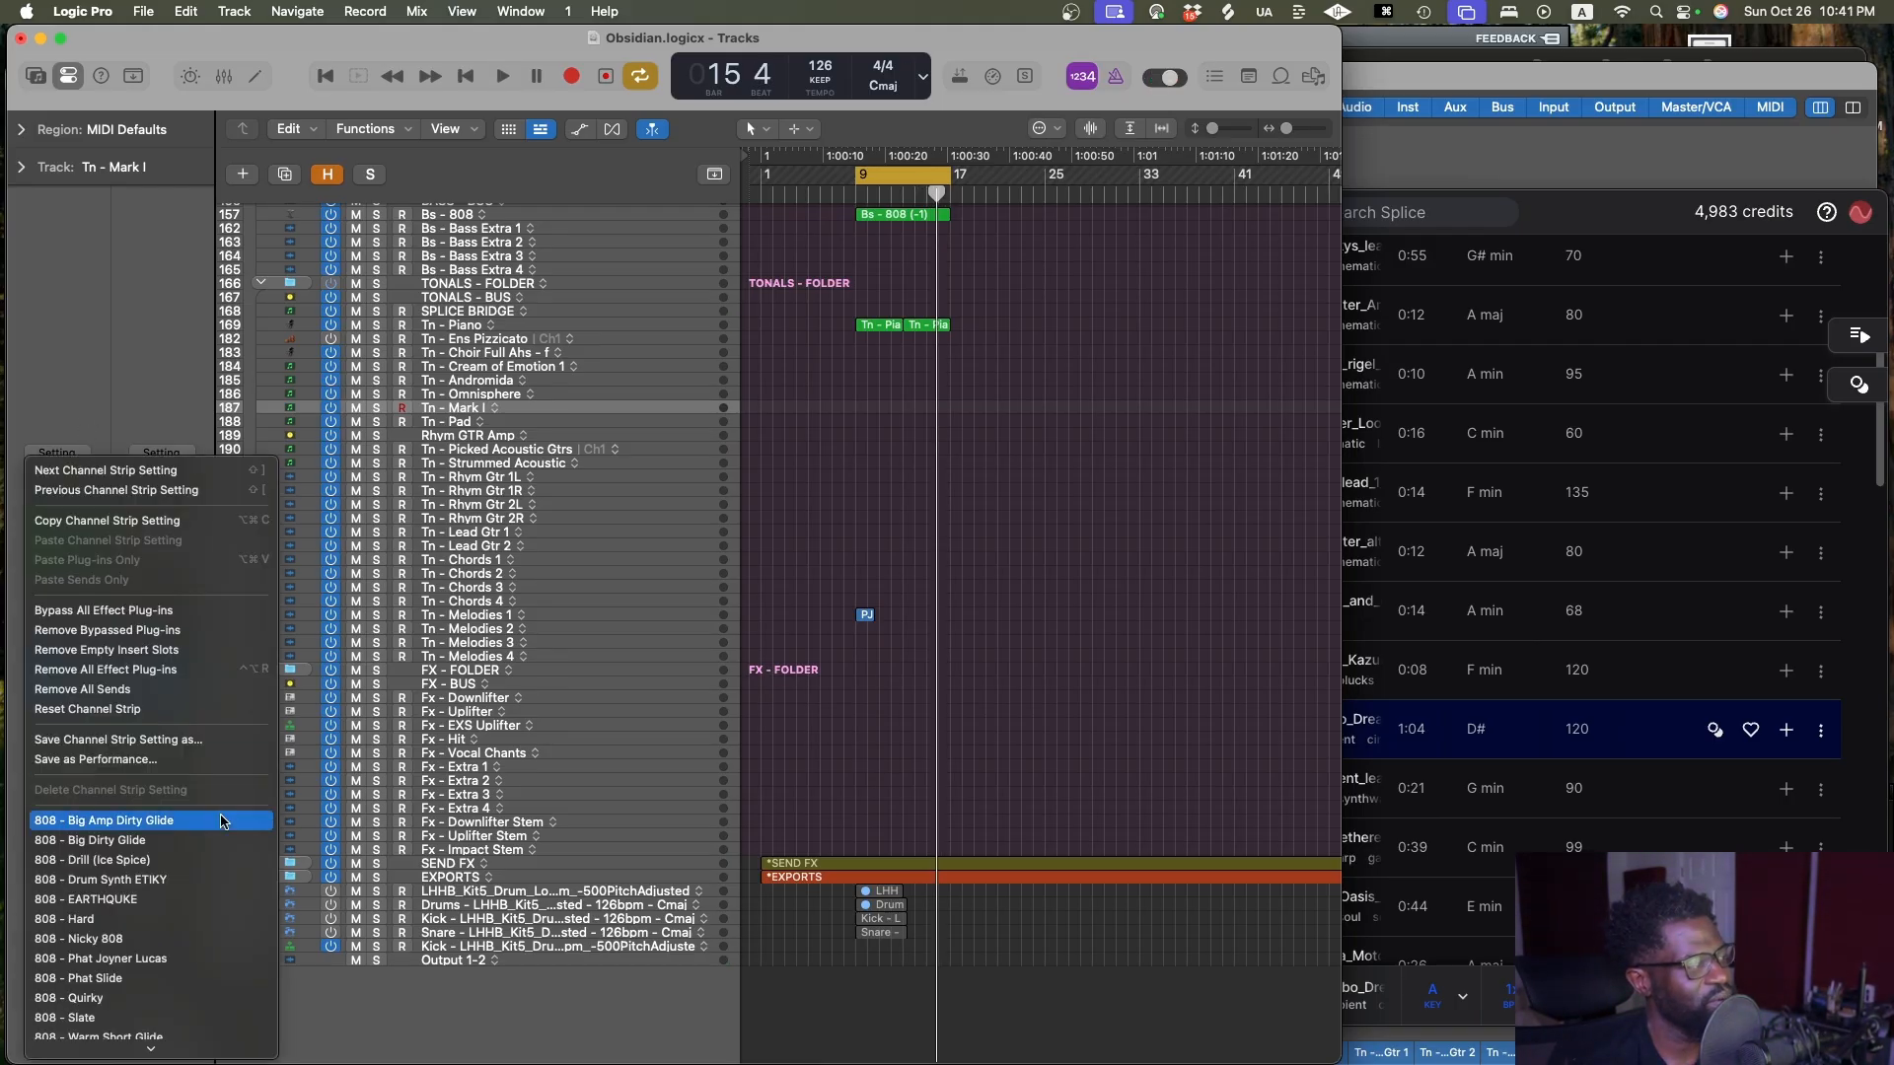
mouse_move(184, 1057)
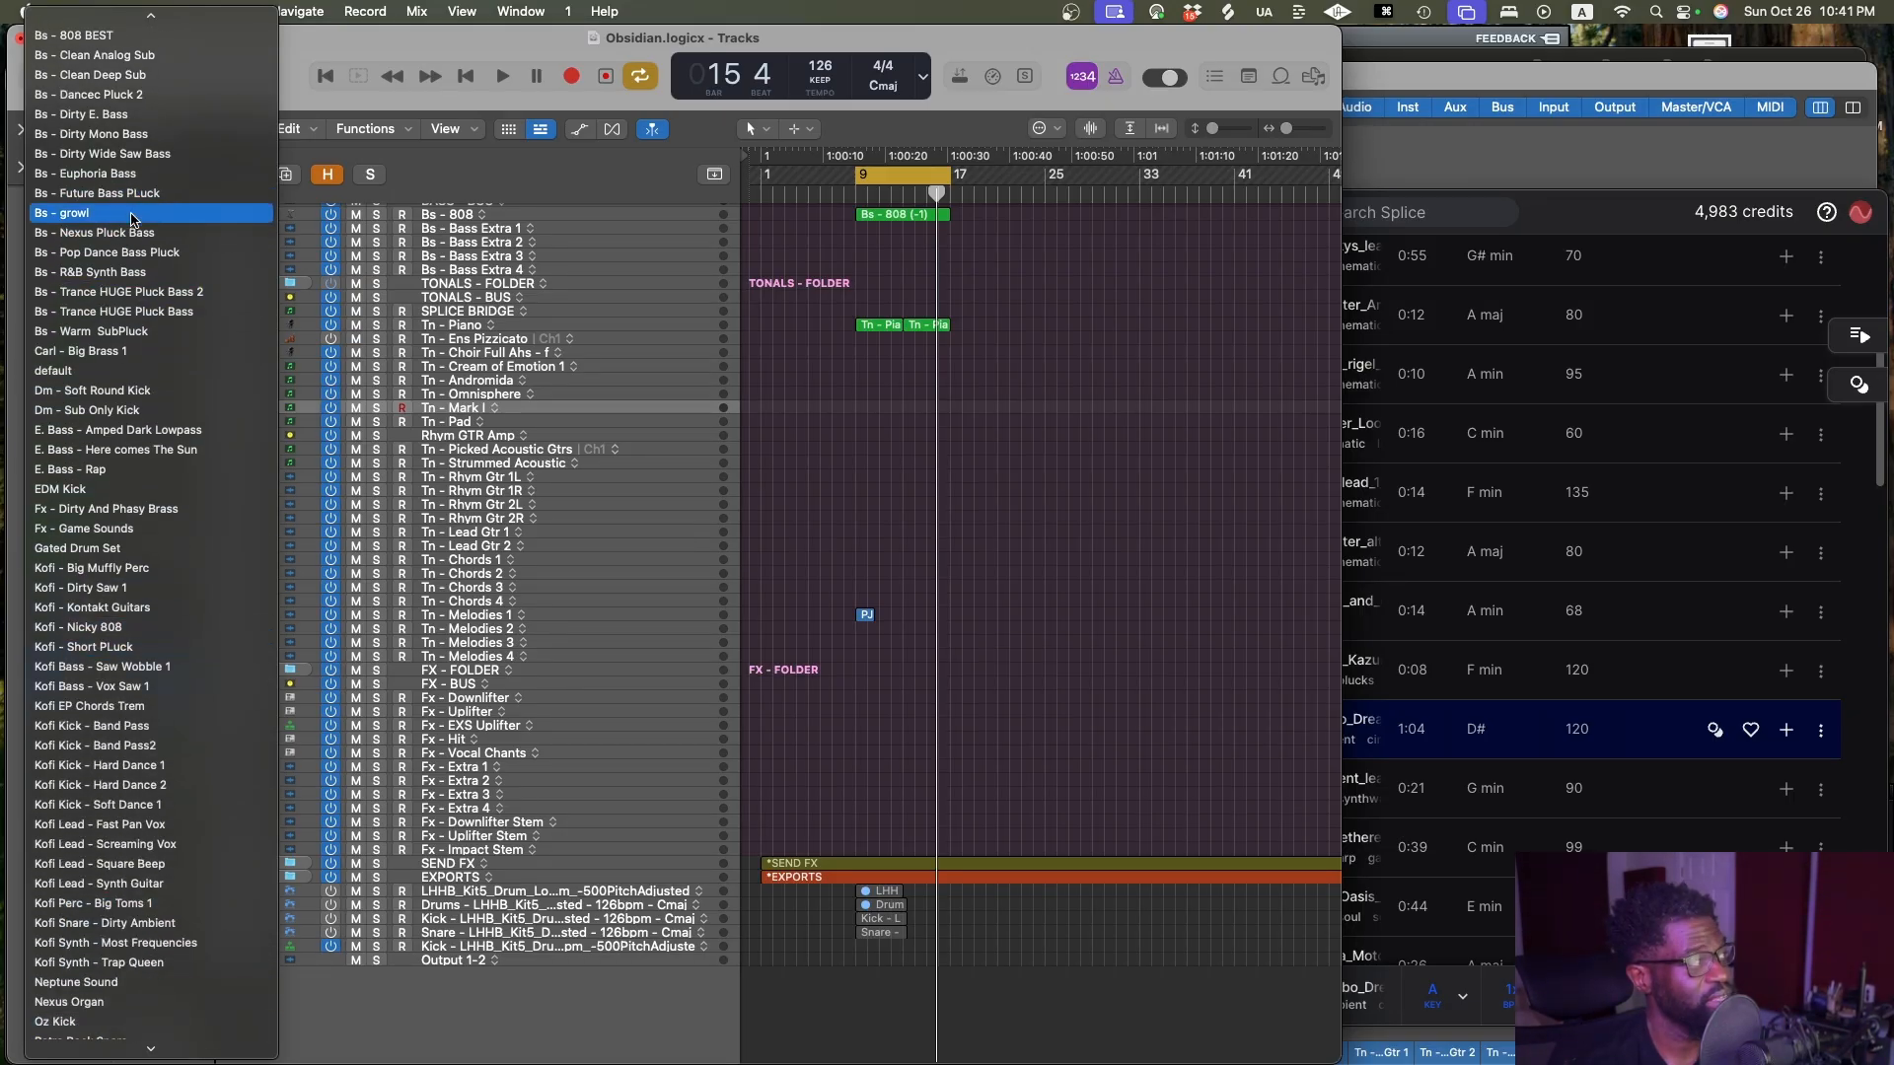
scroll(138, 209, "up", 3)
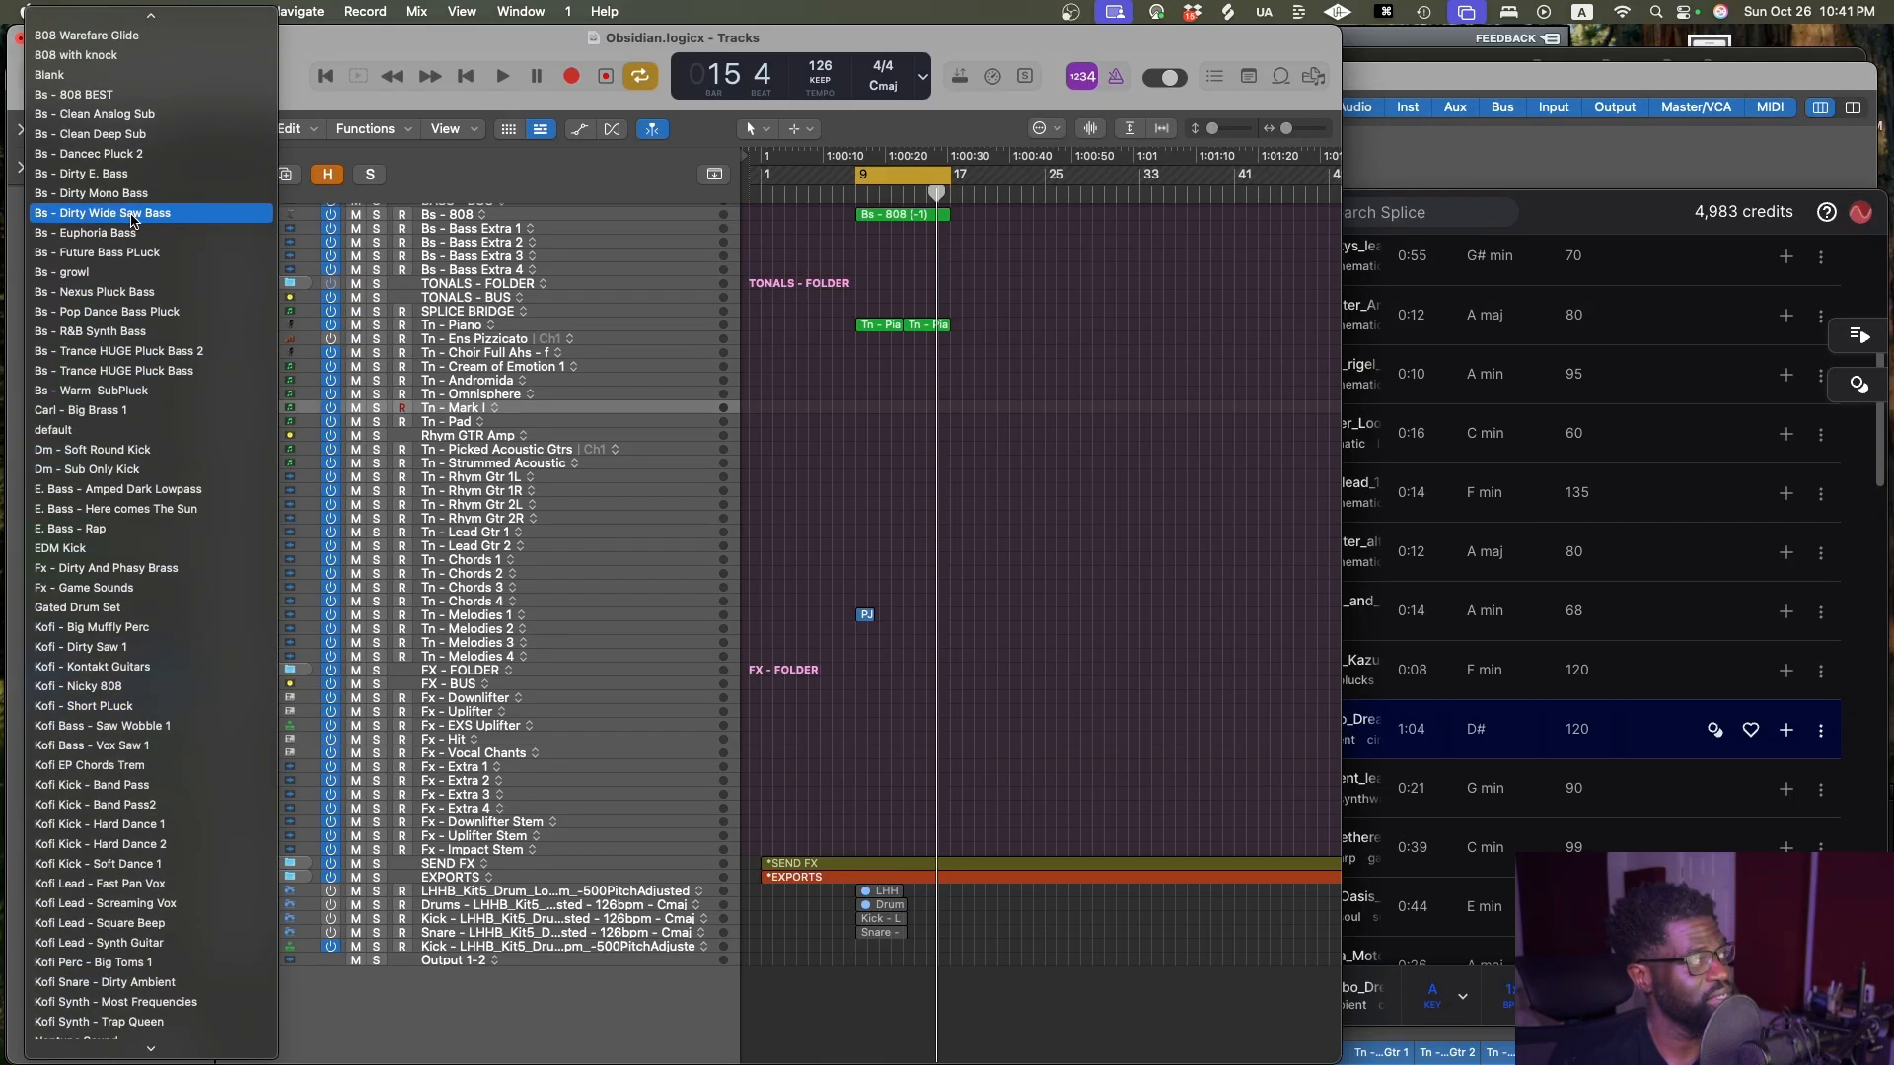
scroll(150, 297, "up", 3)
left_click(148, 298)
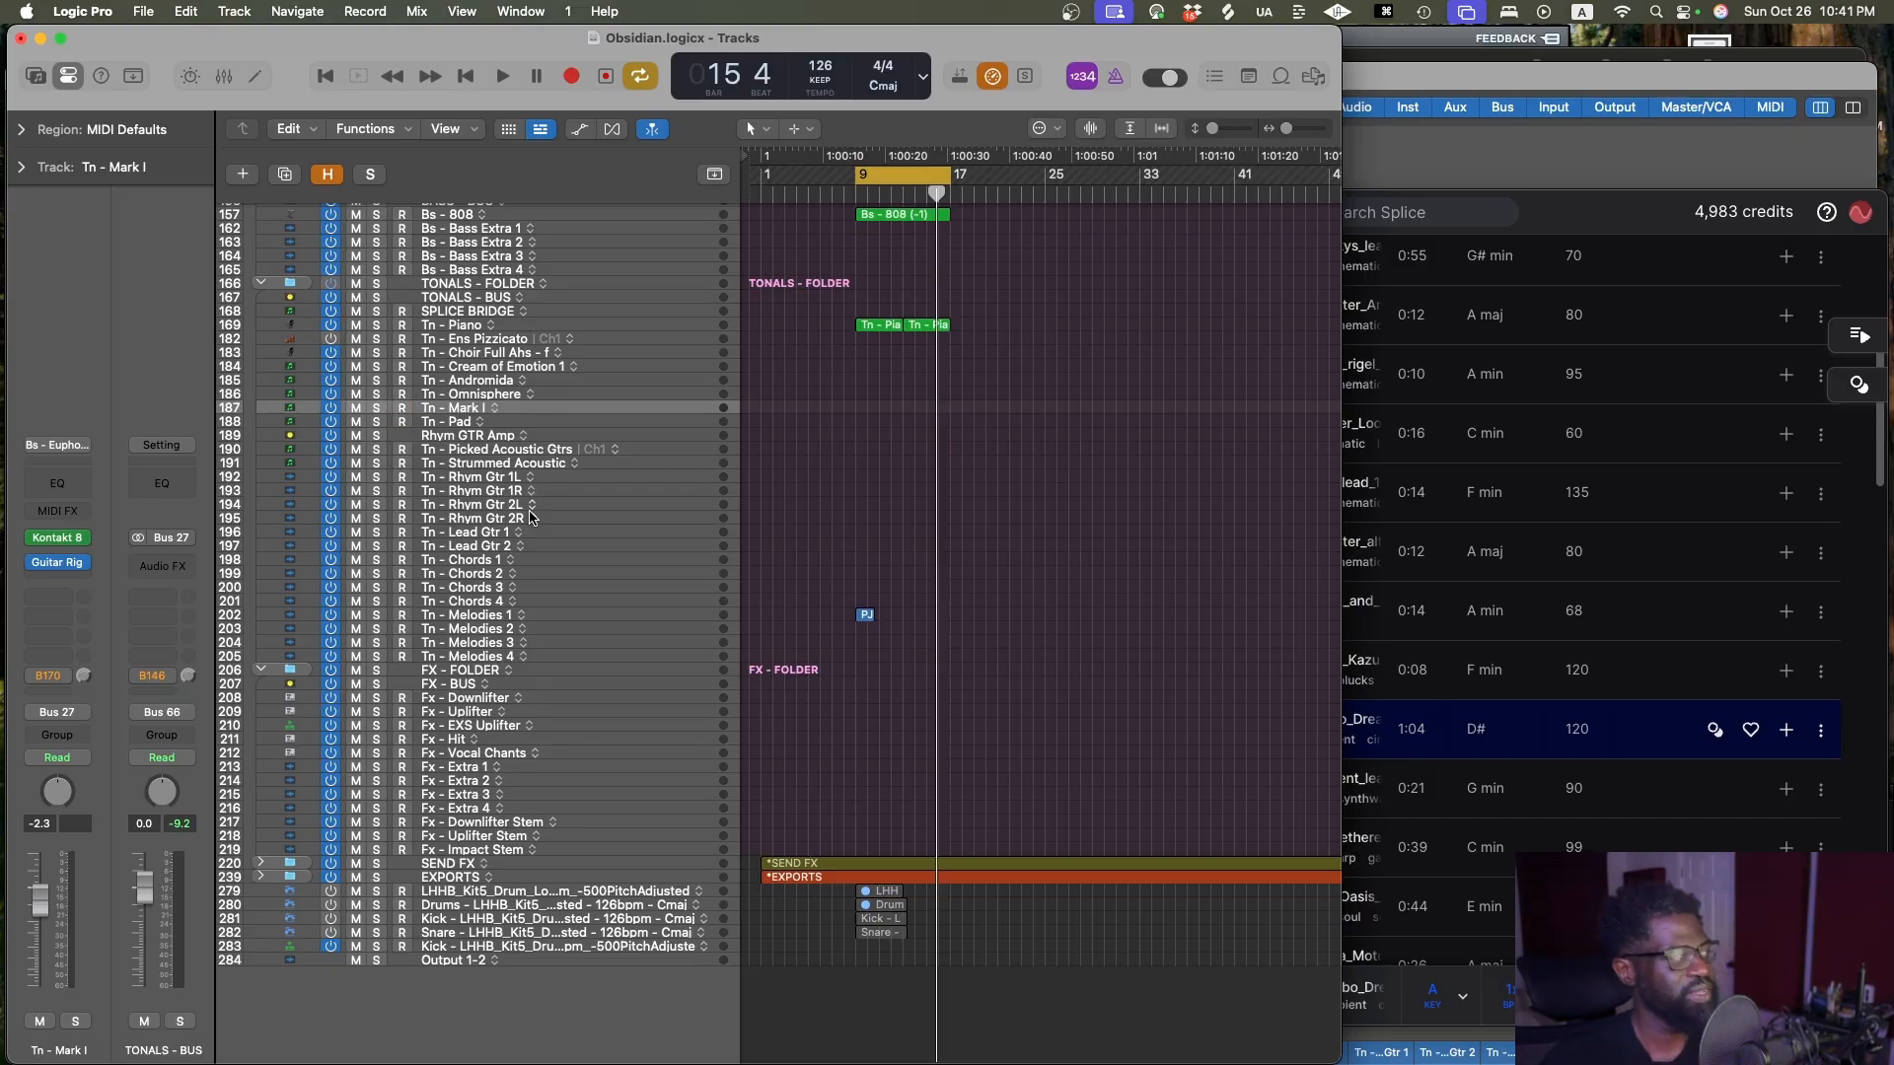
left_click(57, 537)
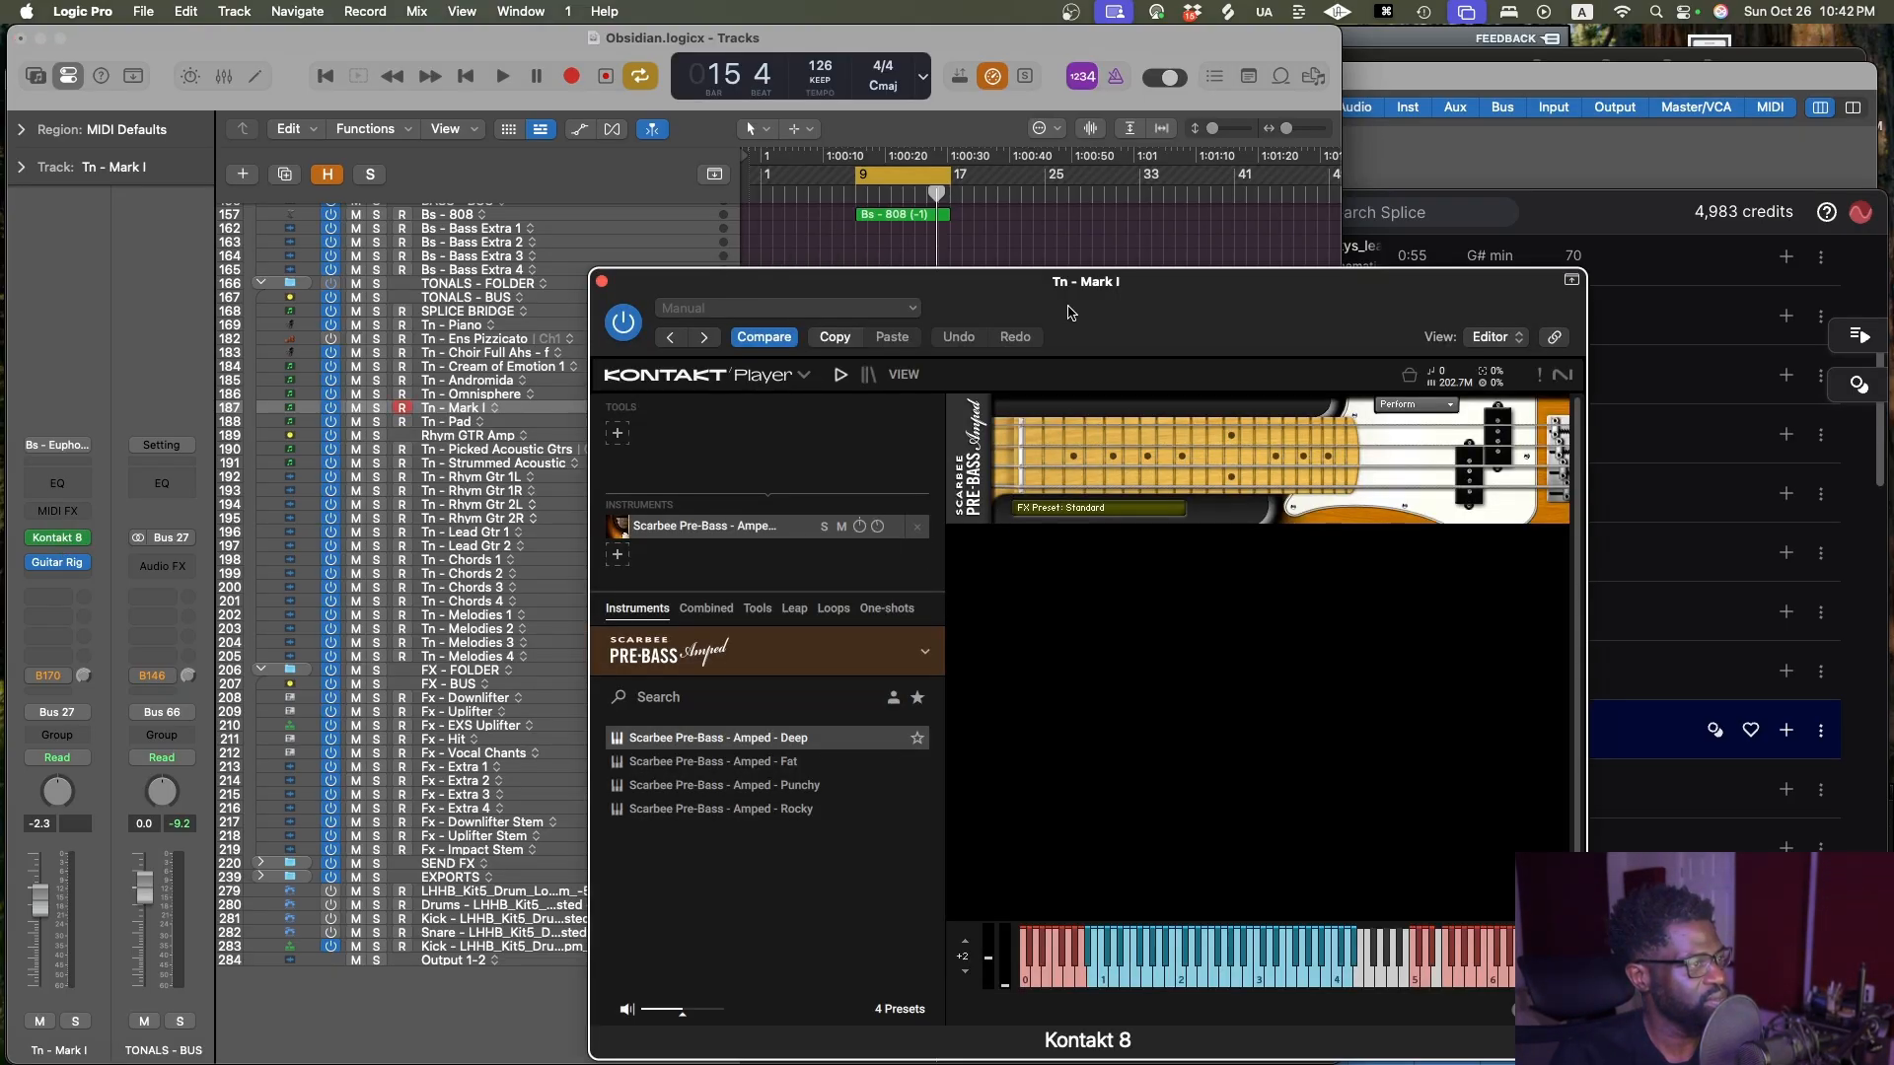
left_click_drag(1088, 289, 894, 267)
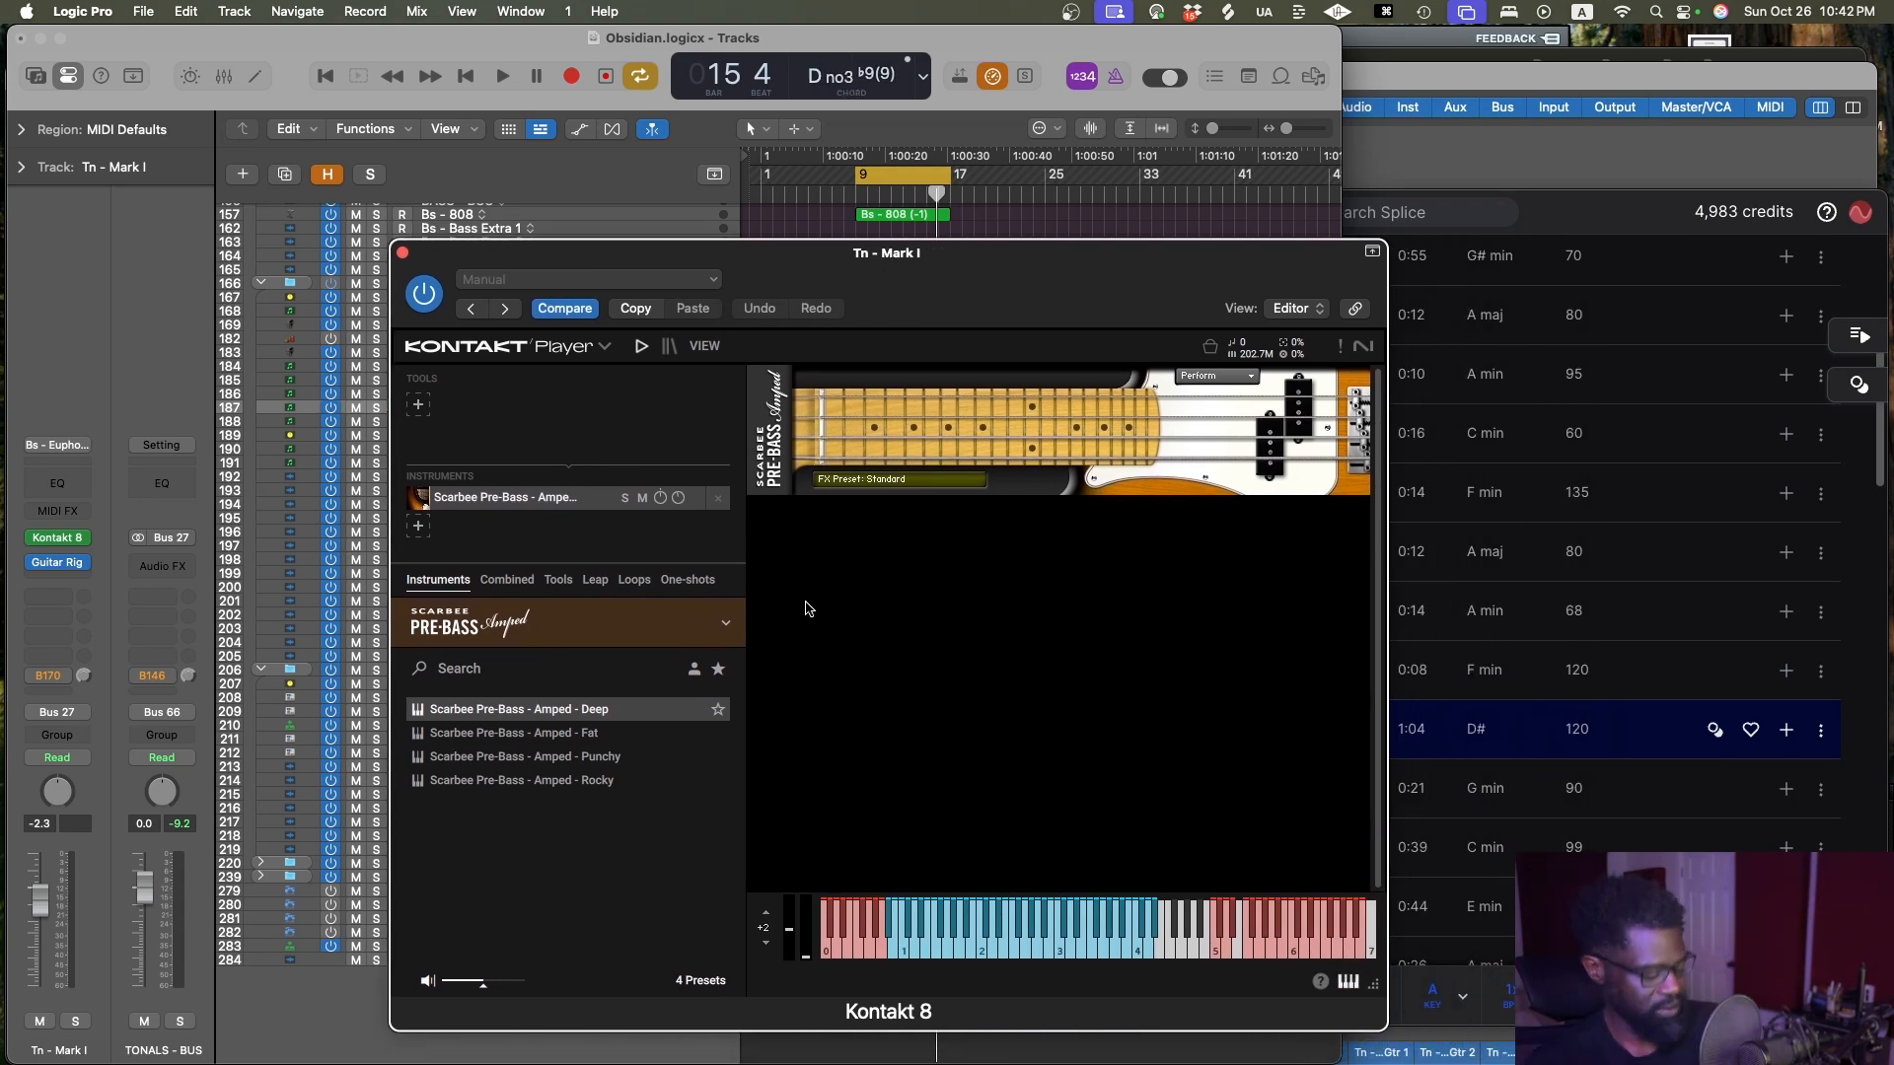
Audition the Scarbee Pre-Bass Amped sound alone and over the beat, raising the Tn - Mark I volume to 1.1 dB
left_click(1081, 954)
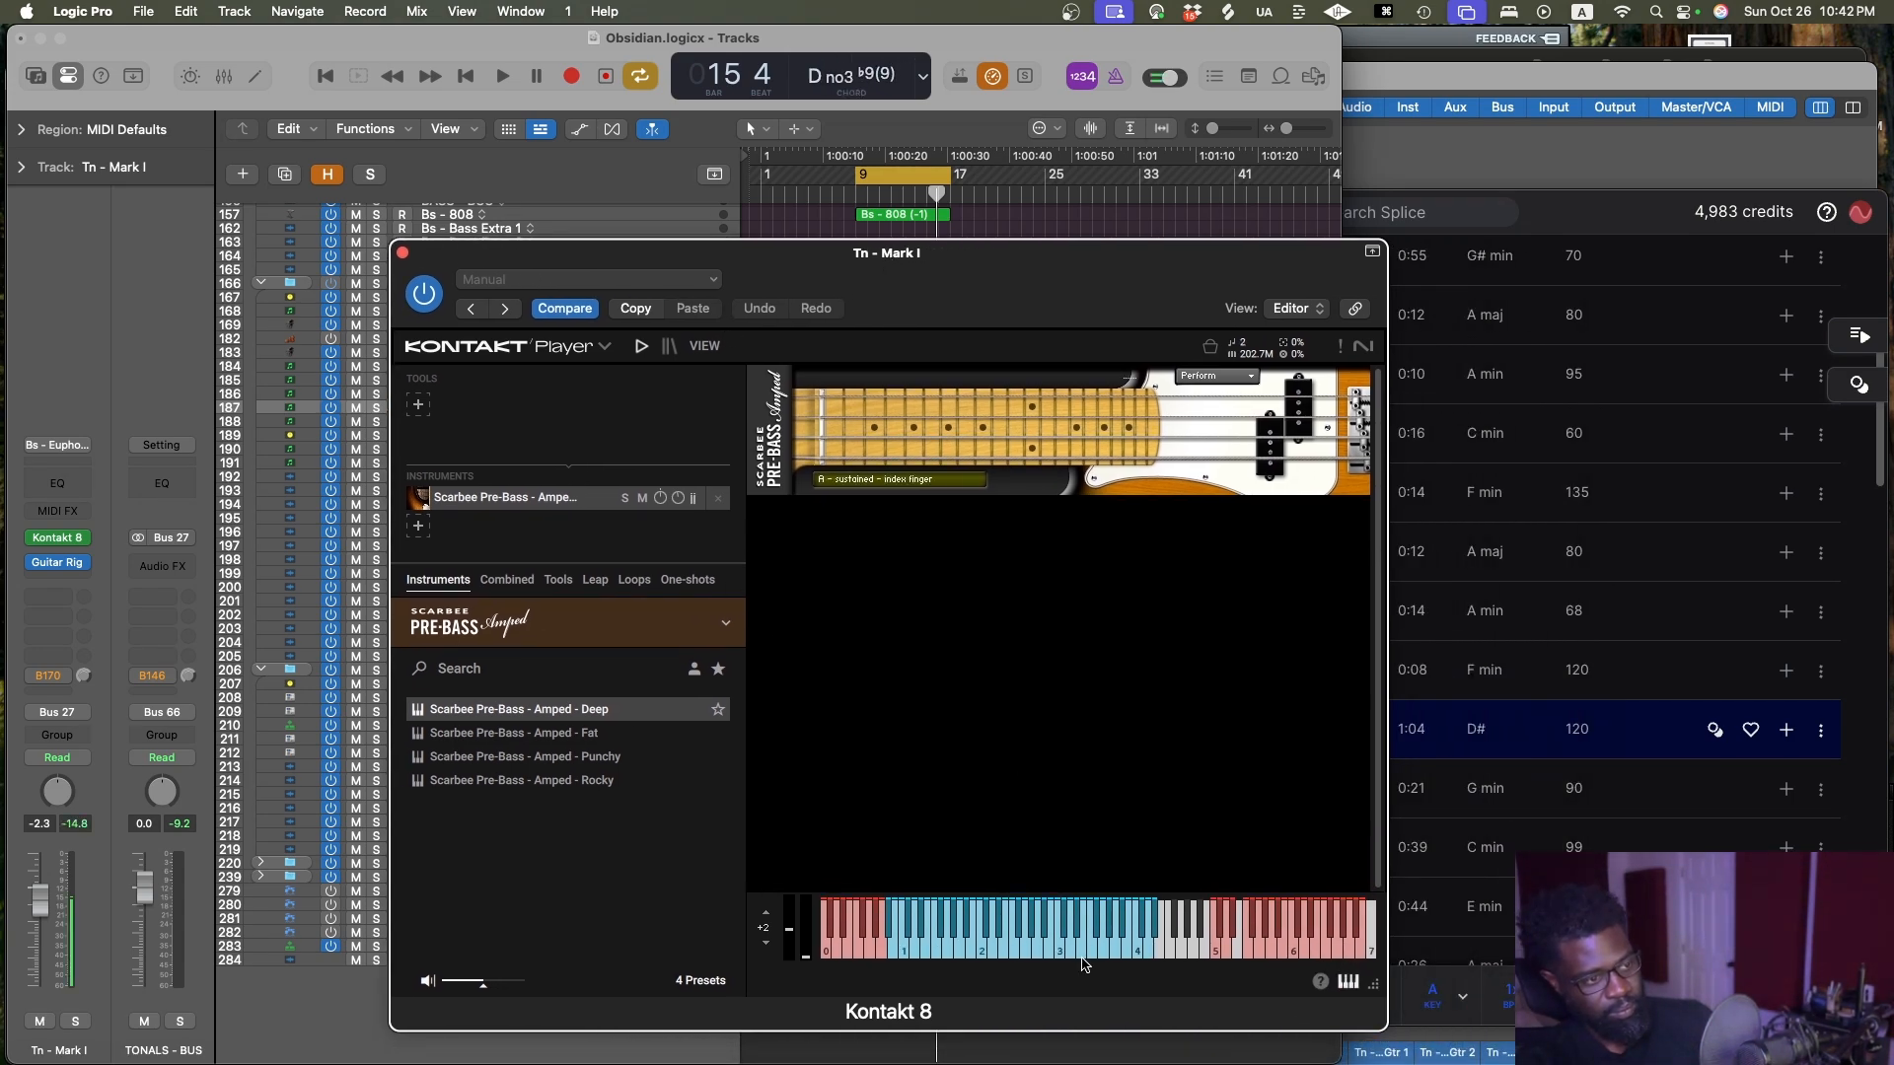
left_click(1103, 951)
left_click(1126, 949)
left_click(1136, 950)
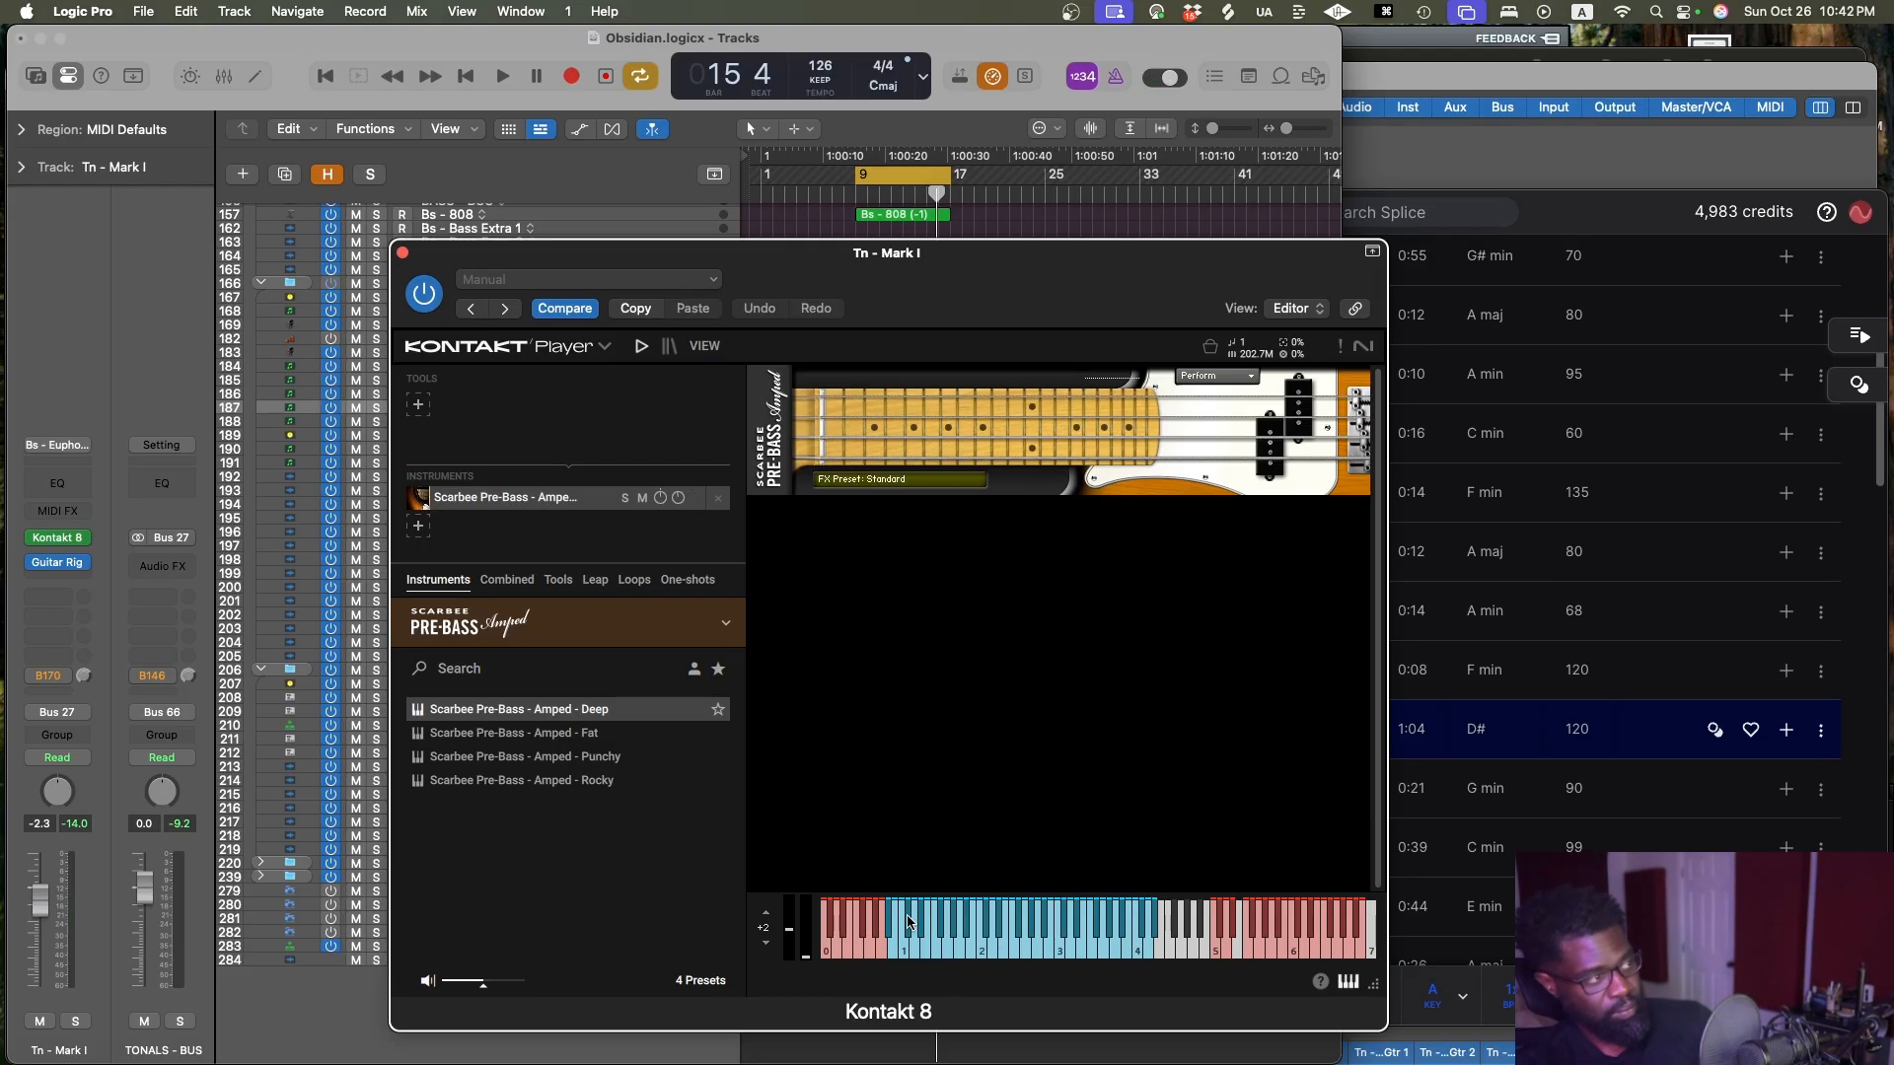
left_click_drag(450, 266, 787, 296)
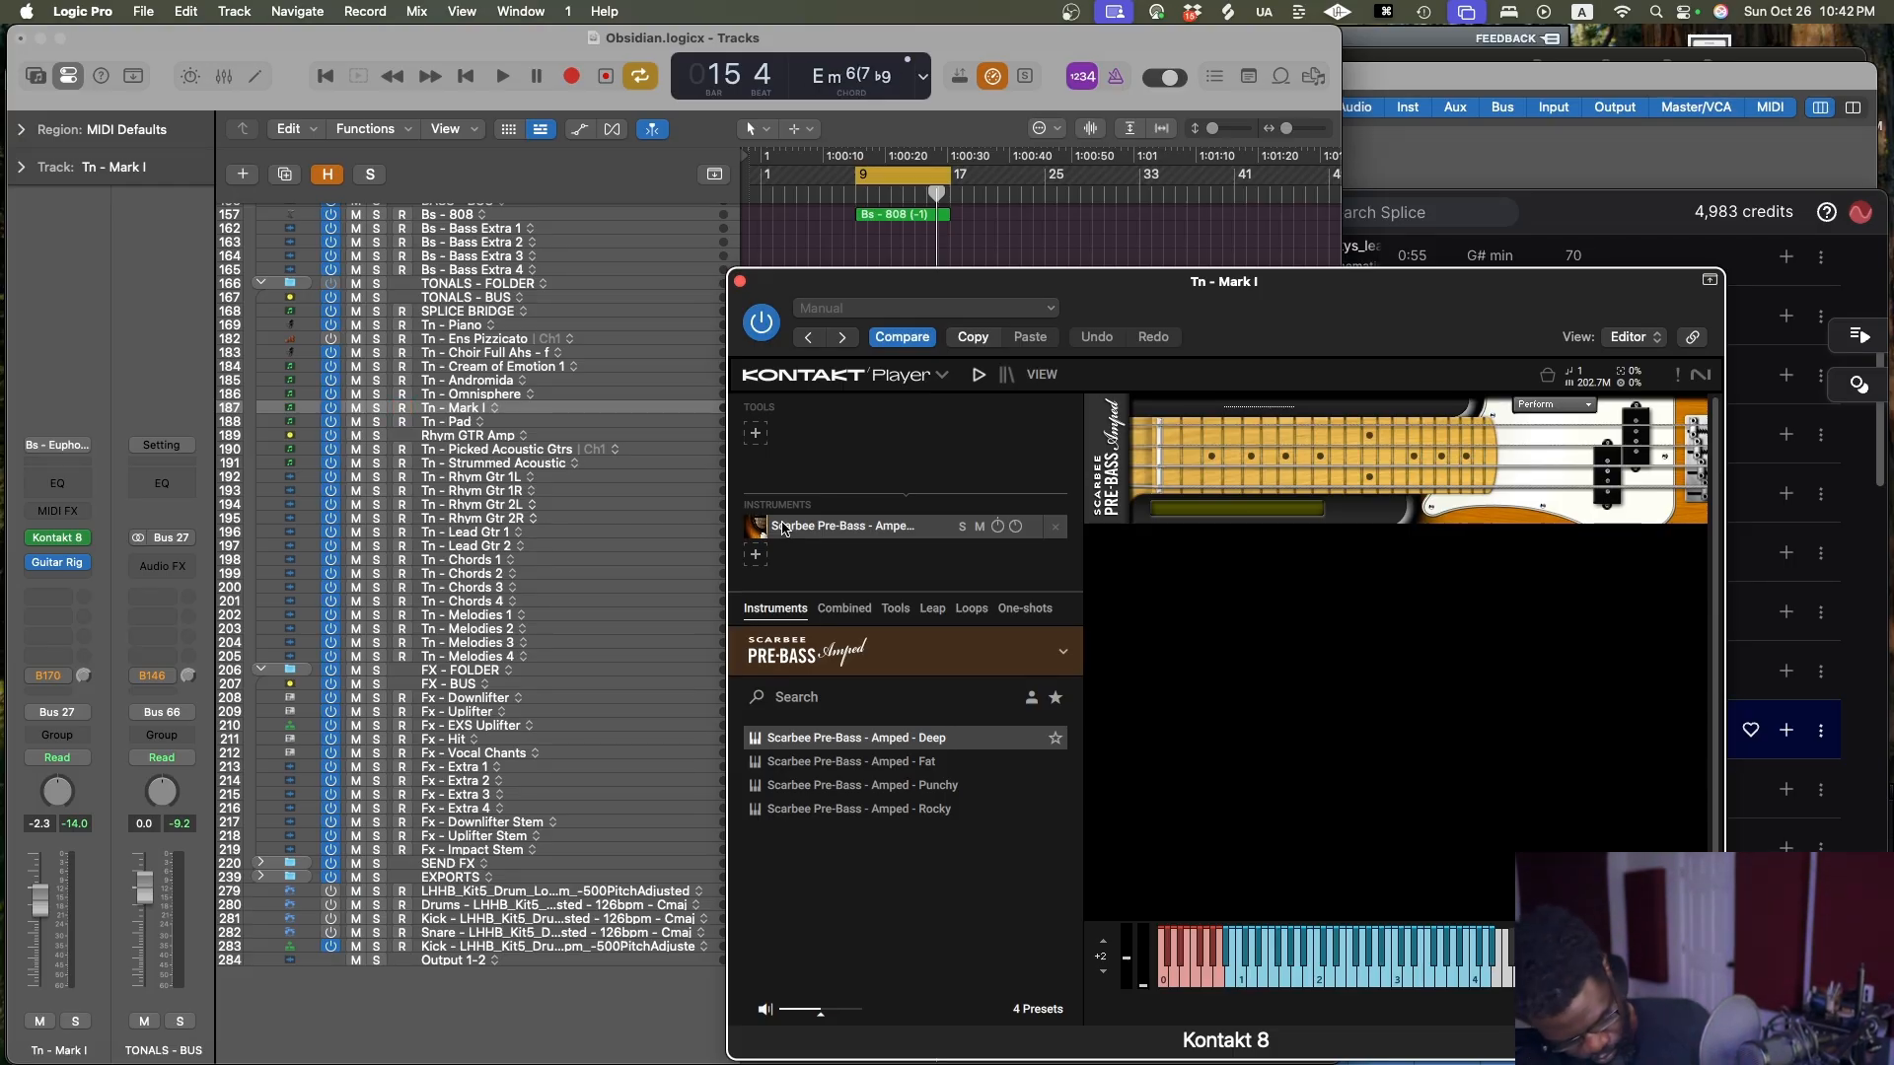
key("space")
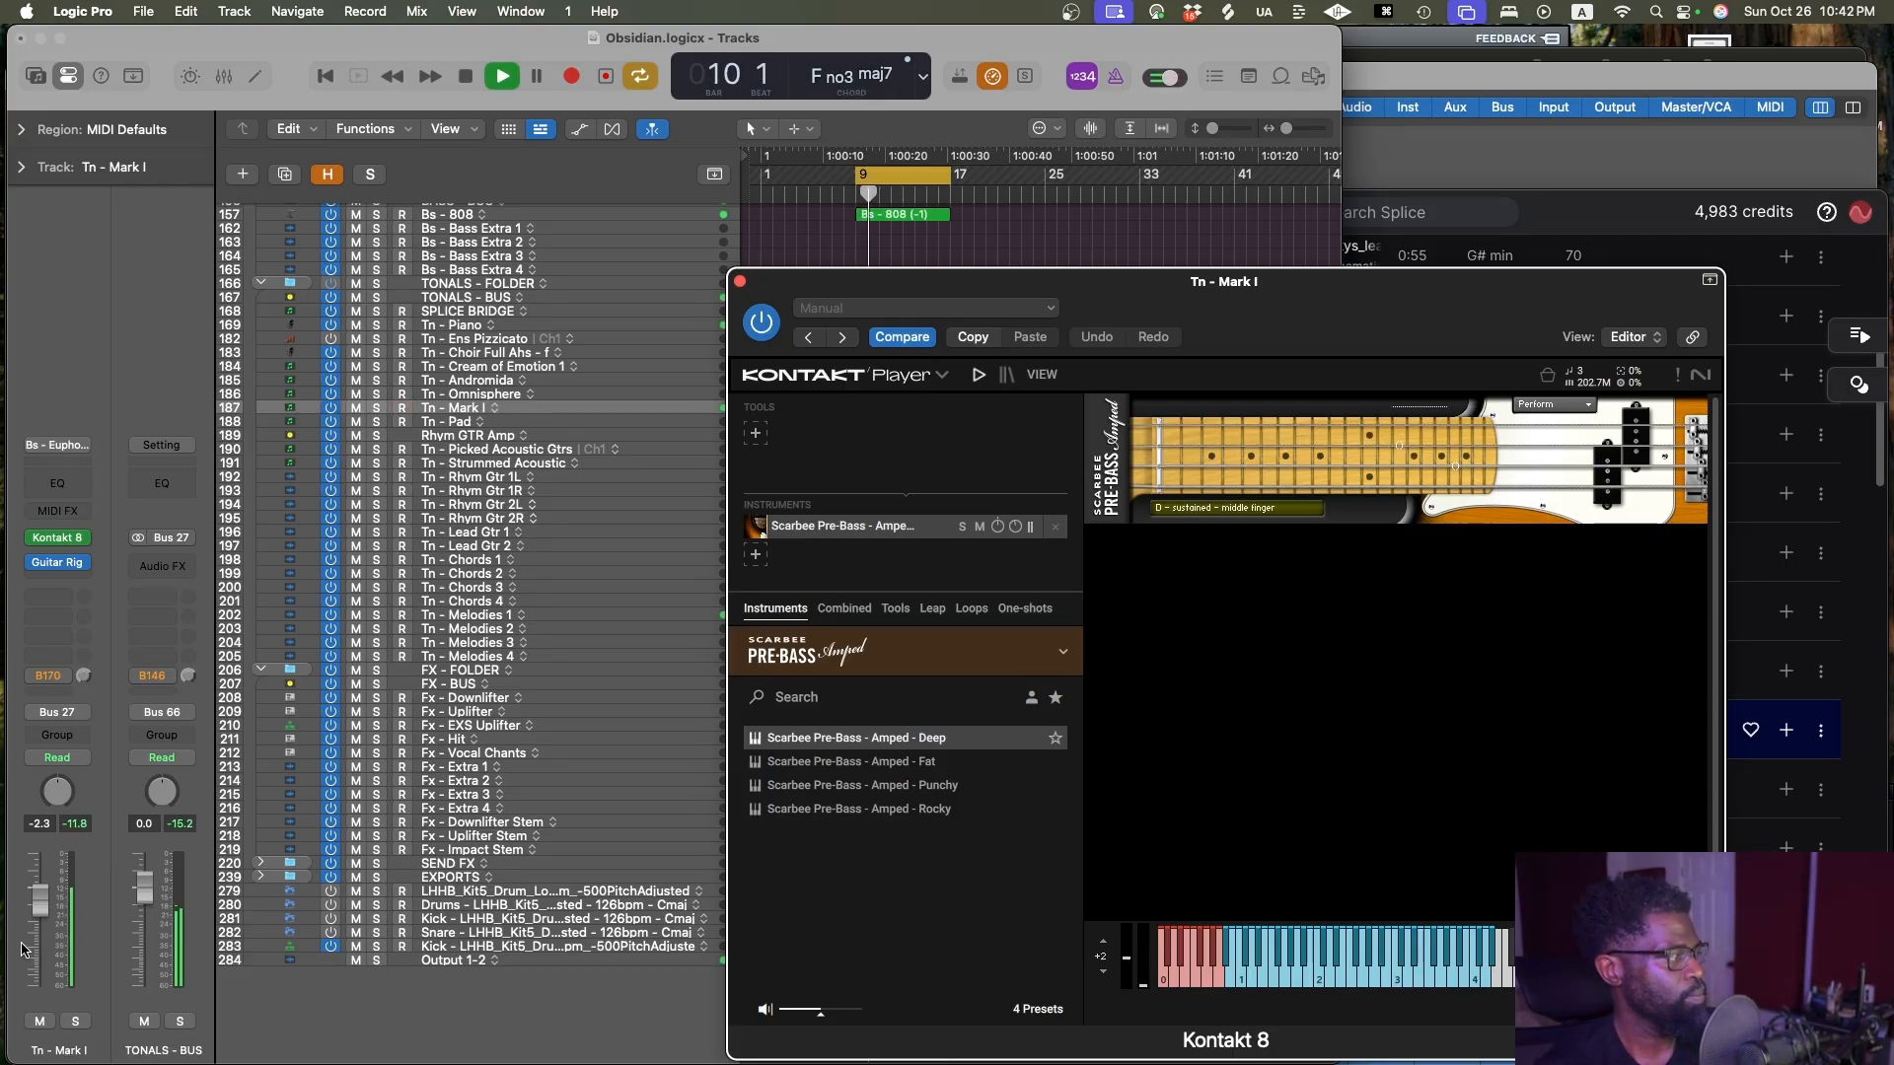
left_click_drag(39, 864, 49, 870)
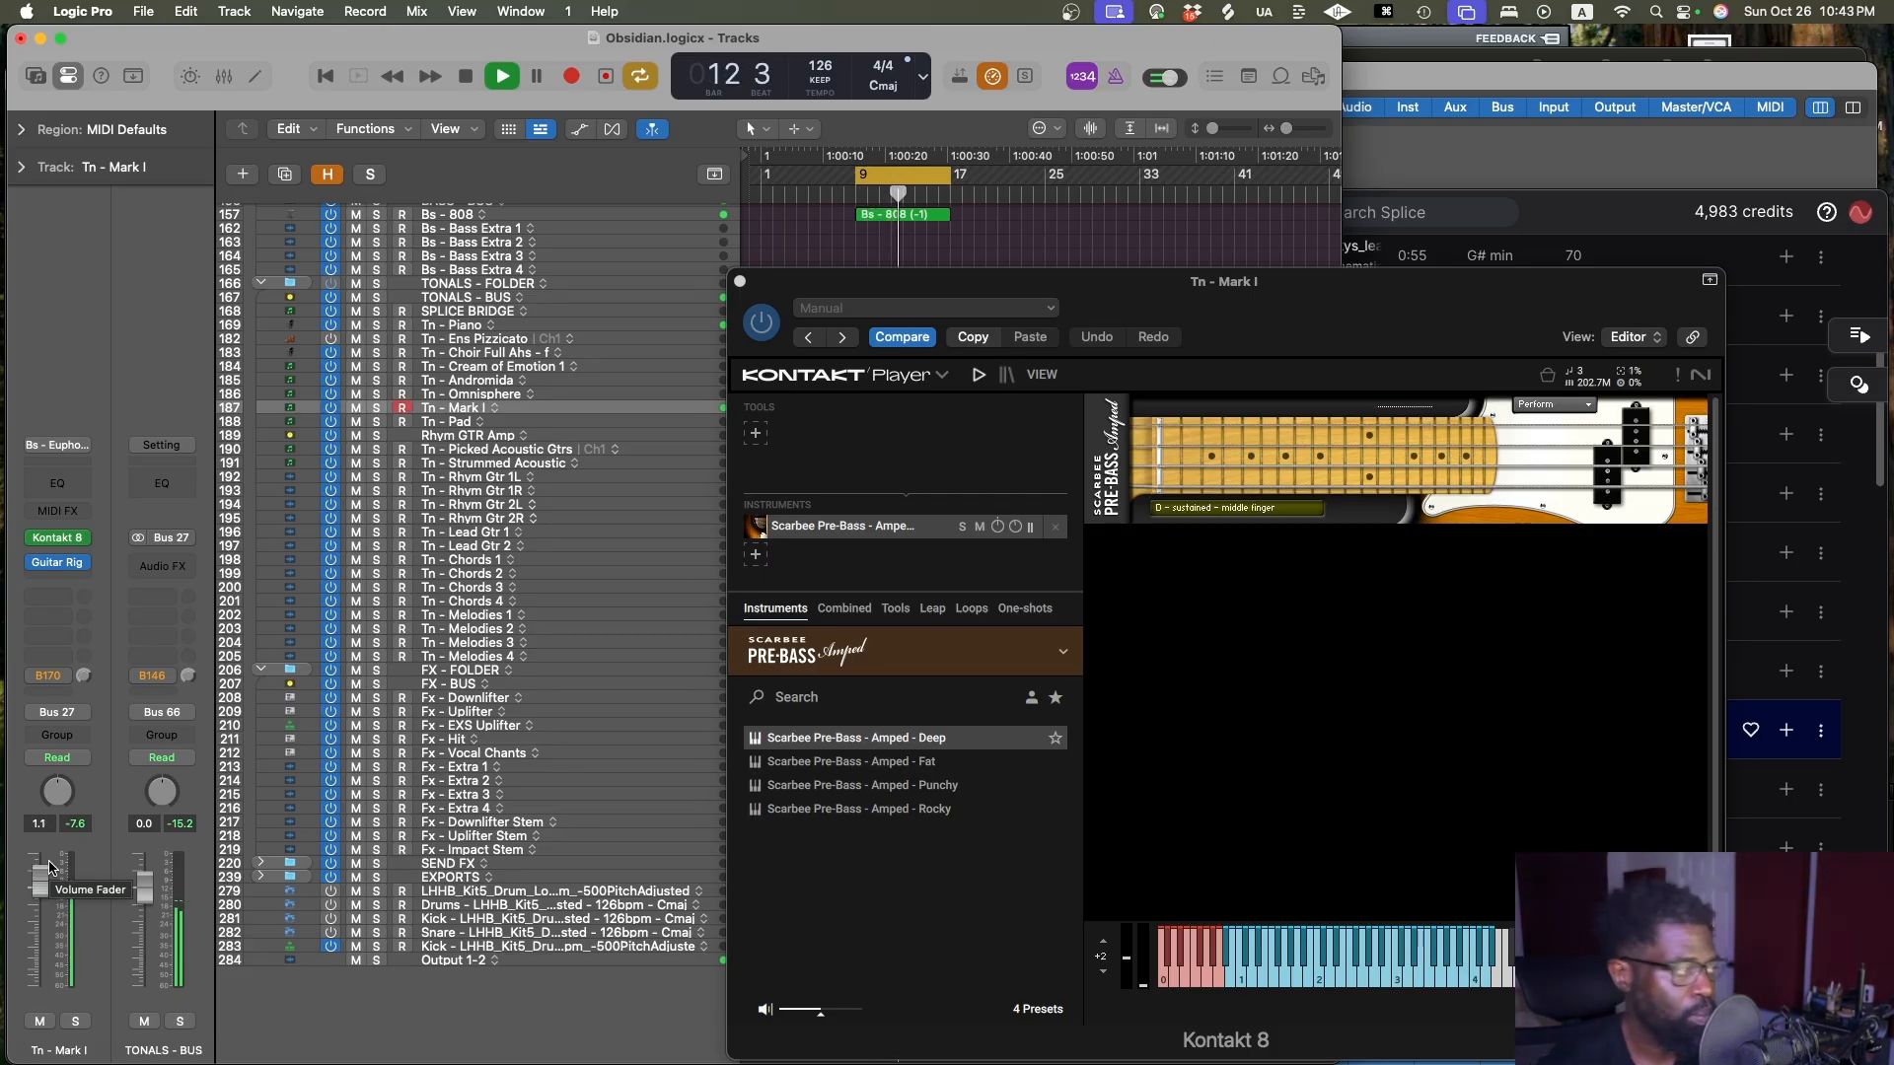
key("space")
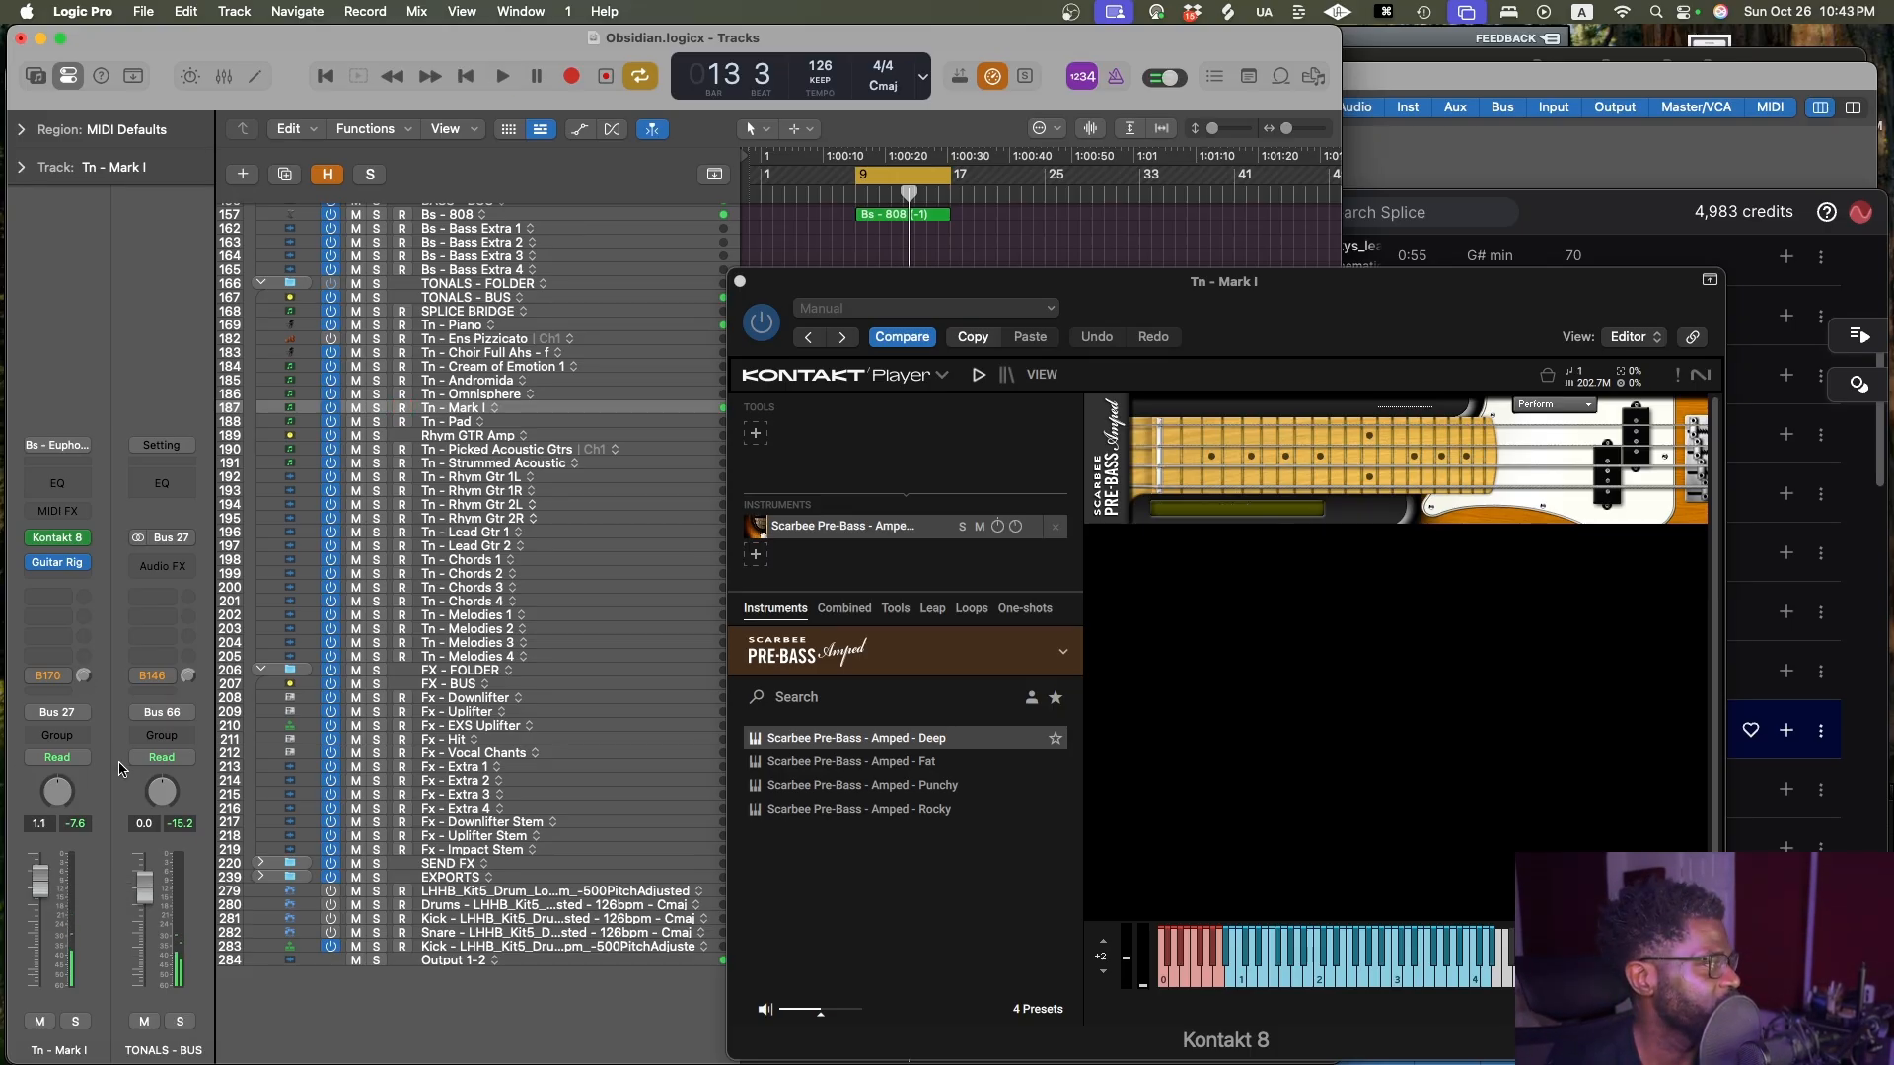
Load the Tn - Eupho... channel strip setting on Tn - Mark I and resolve its missing Dugong Jr 8bit sample with a Spotlight search
left_click(73, 446)
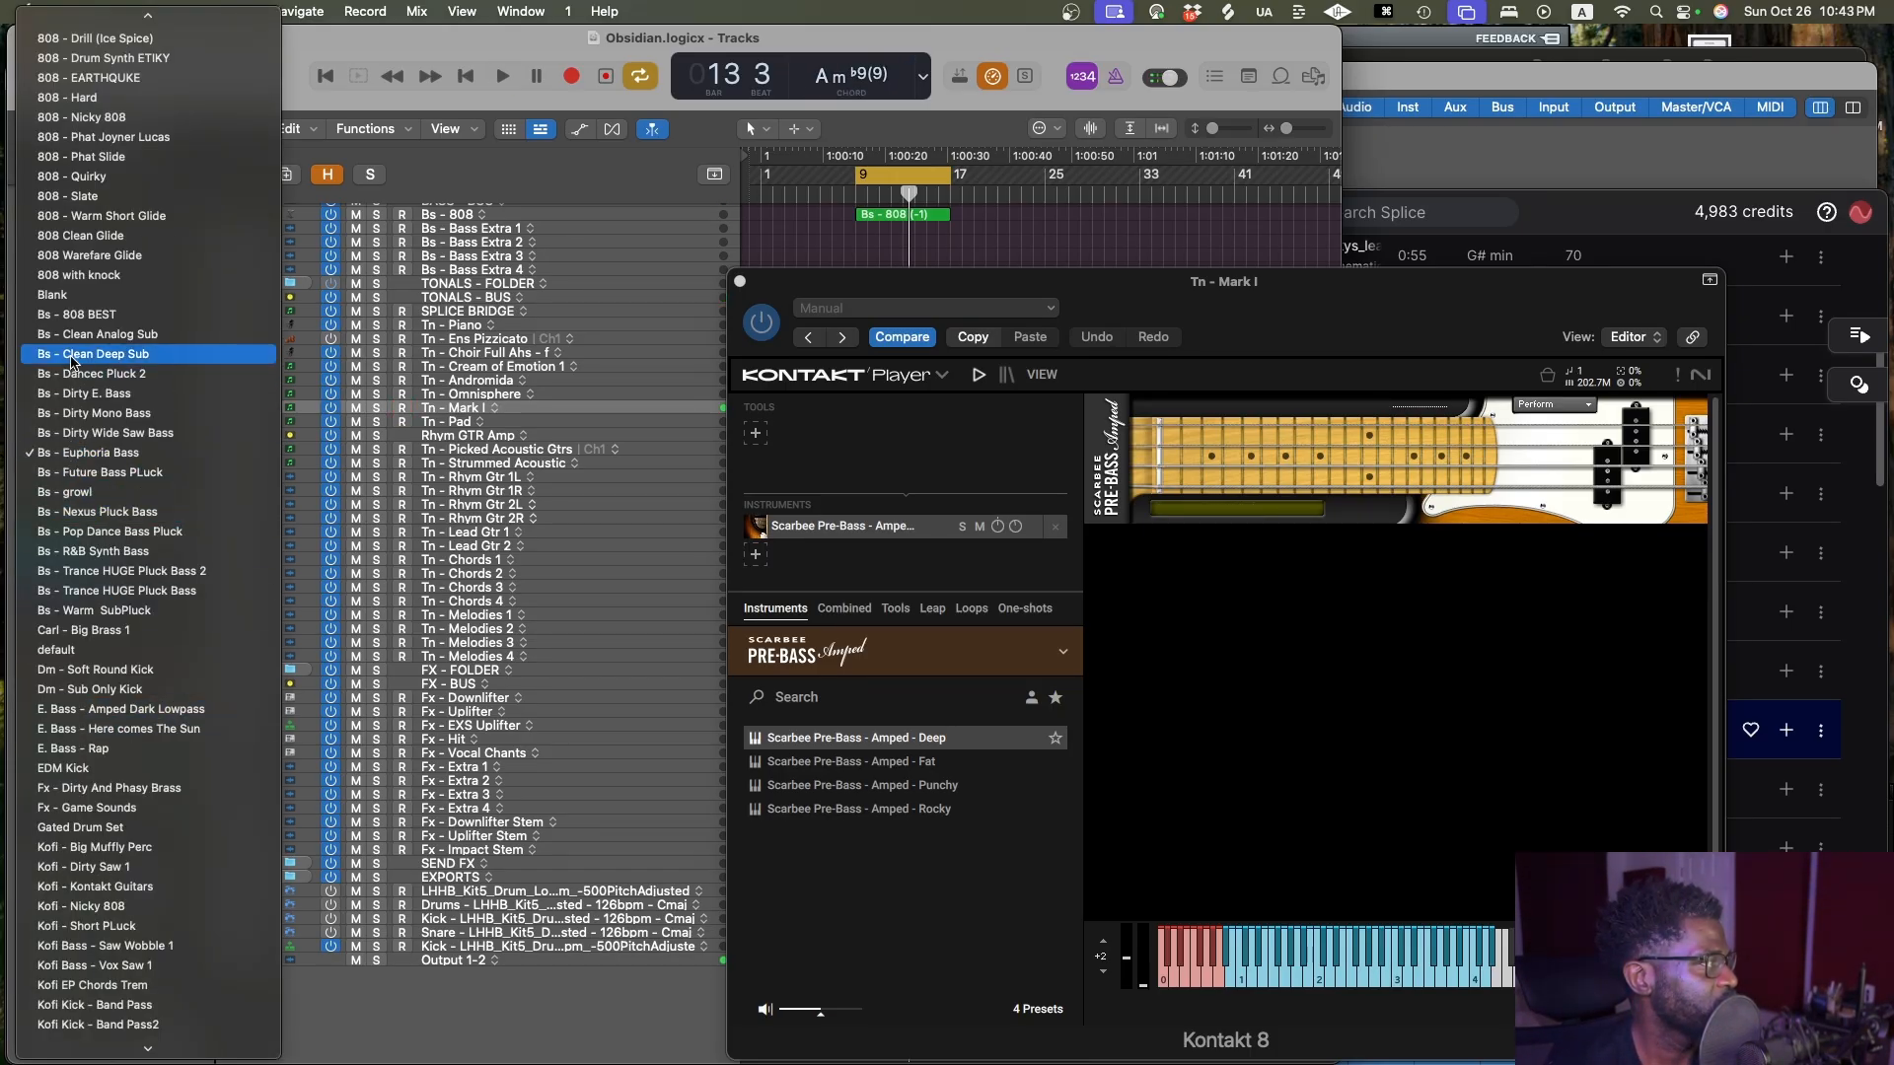
left_click(110, 905)
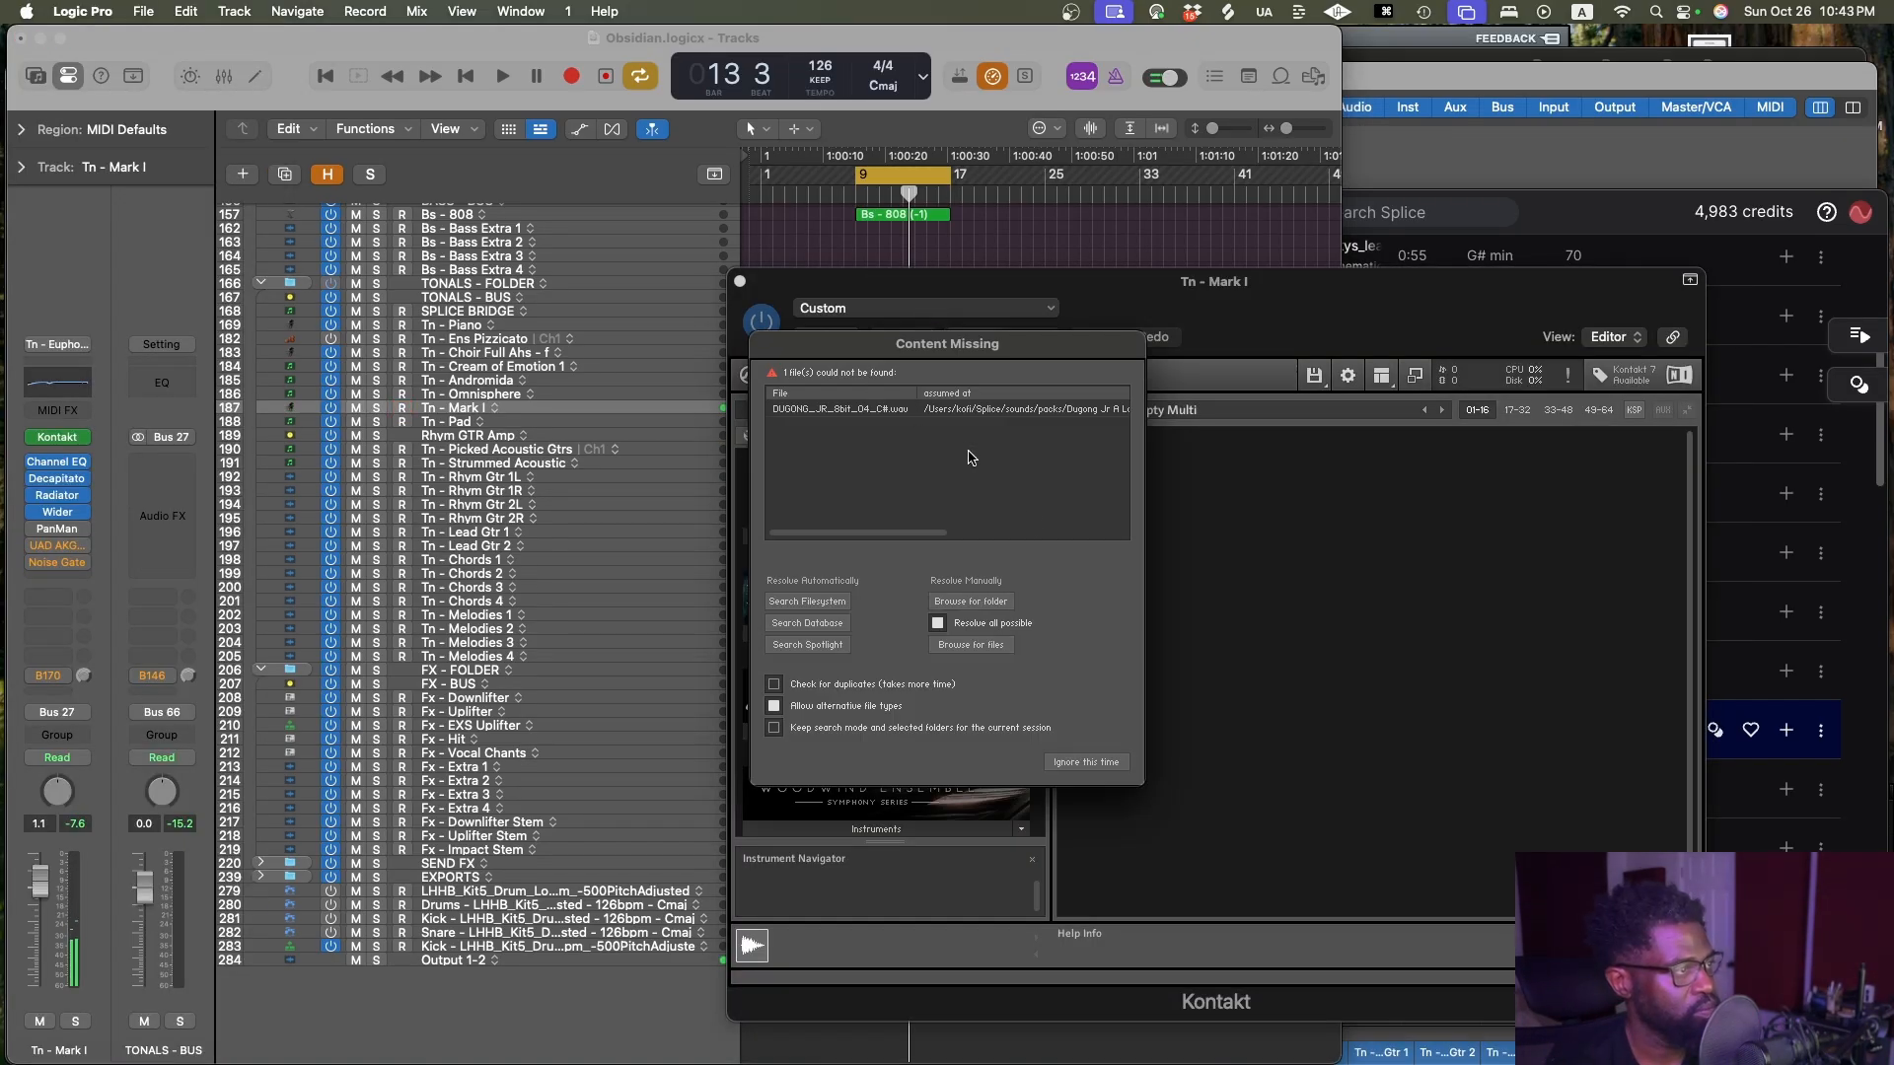
left_click(834, 644)
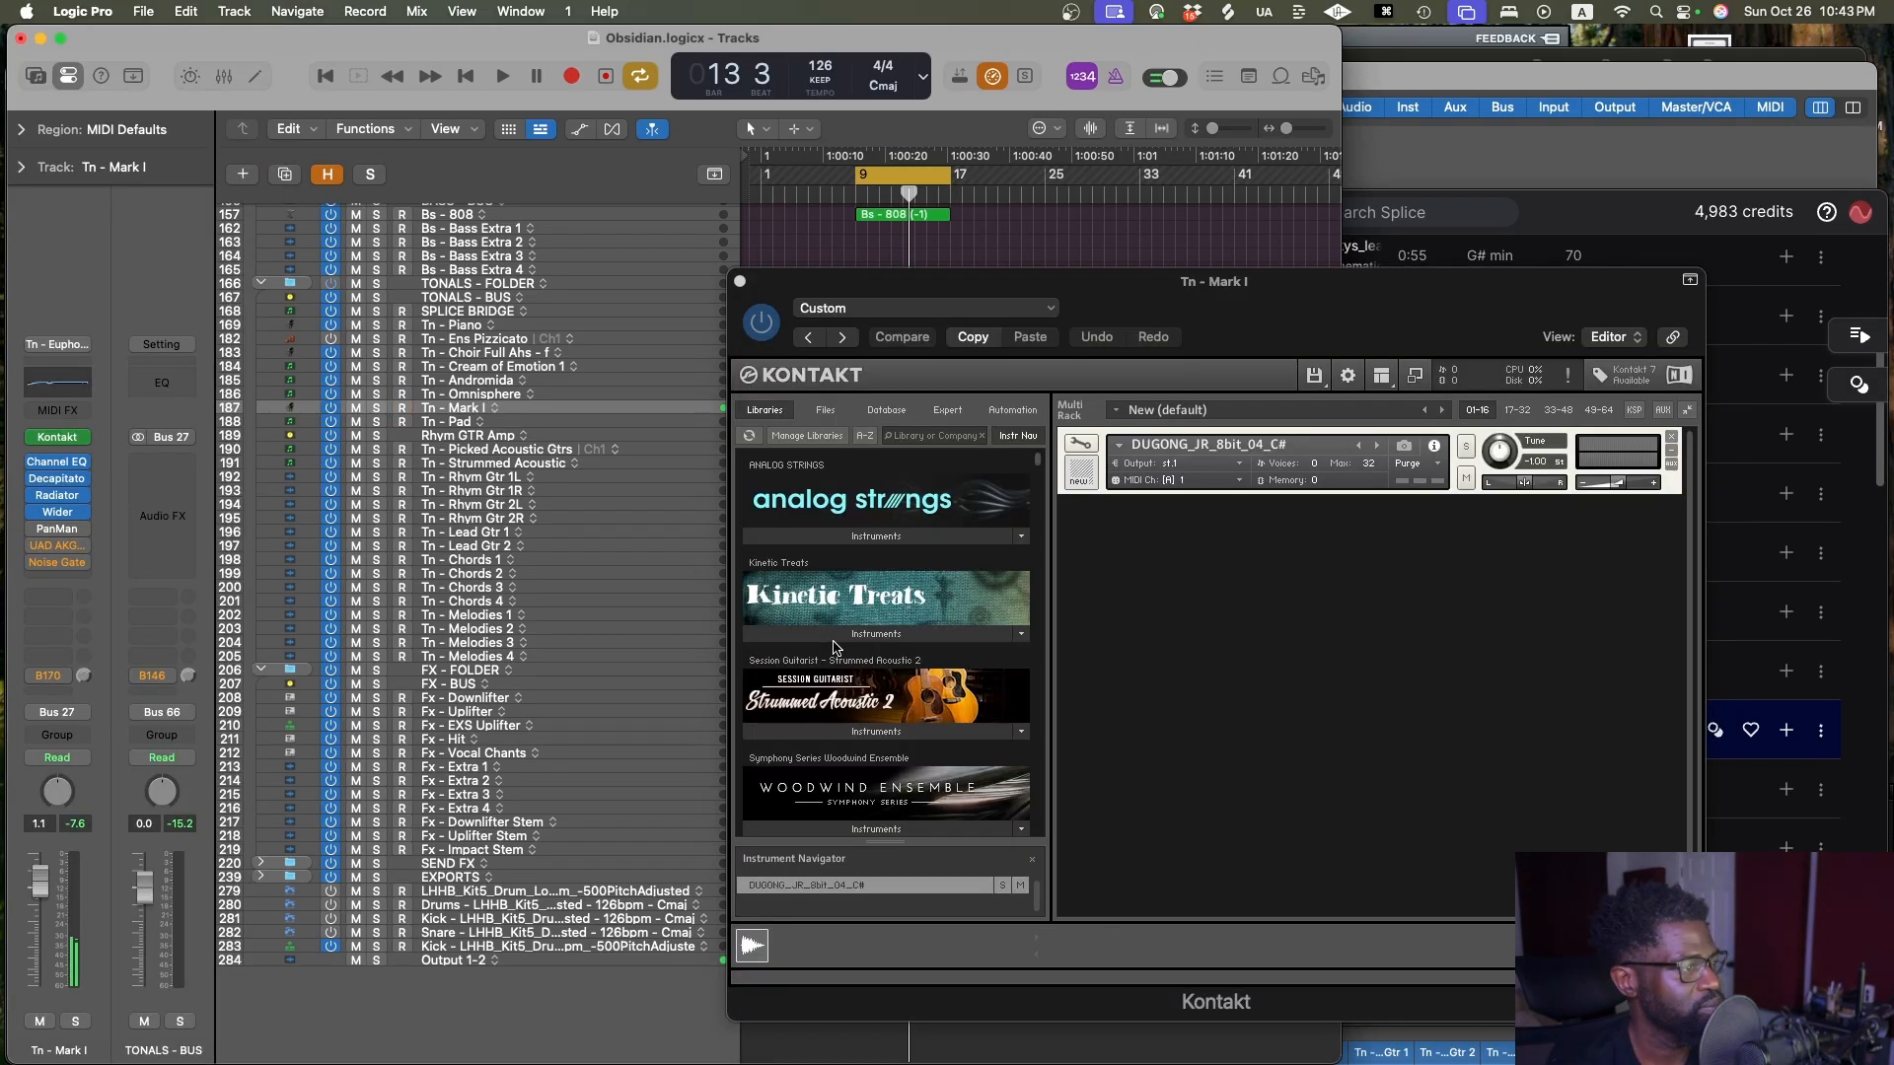
left_click(741, 283)
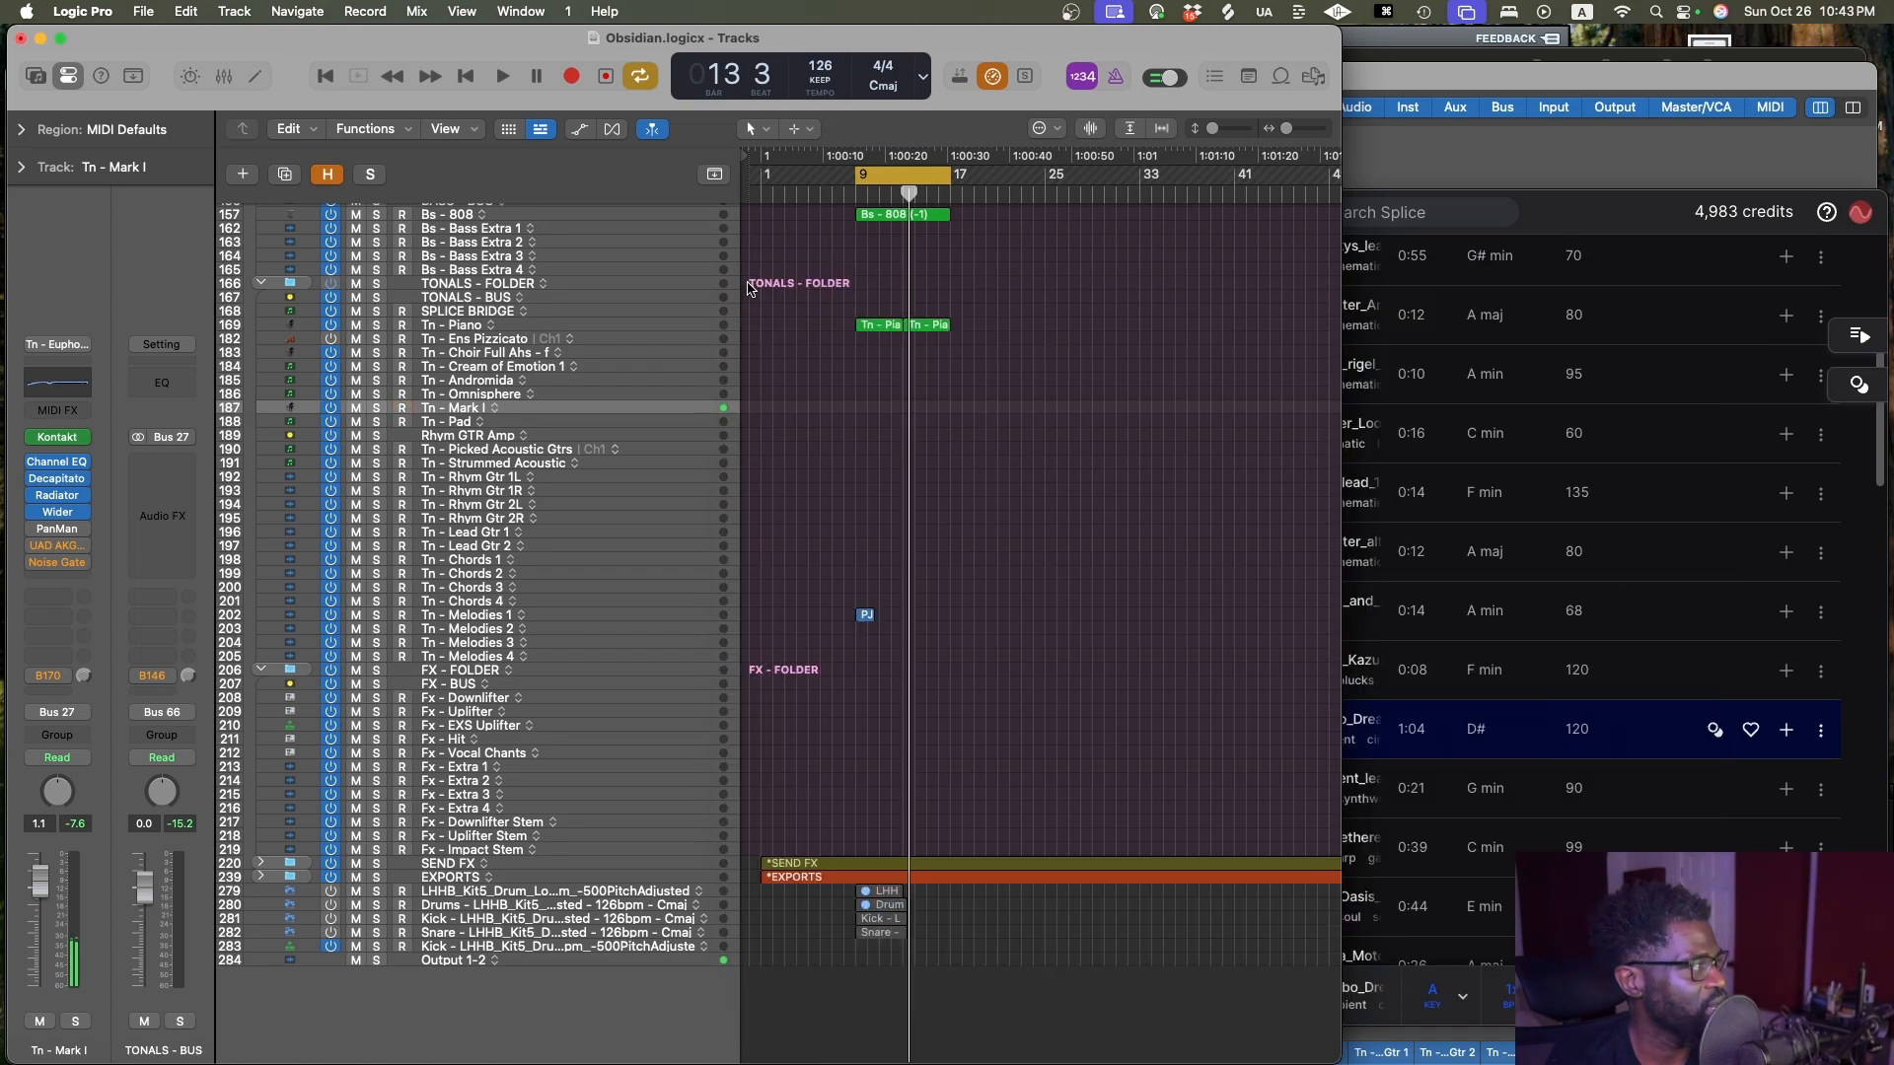
Set the noise switch of the Radiator plug-in on the Tn - Mark I track to Clean
left_click(57, 495)
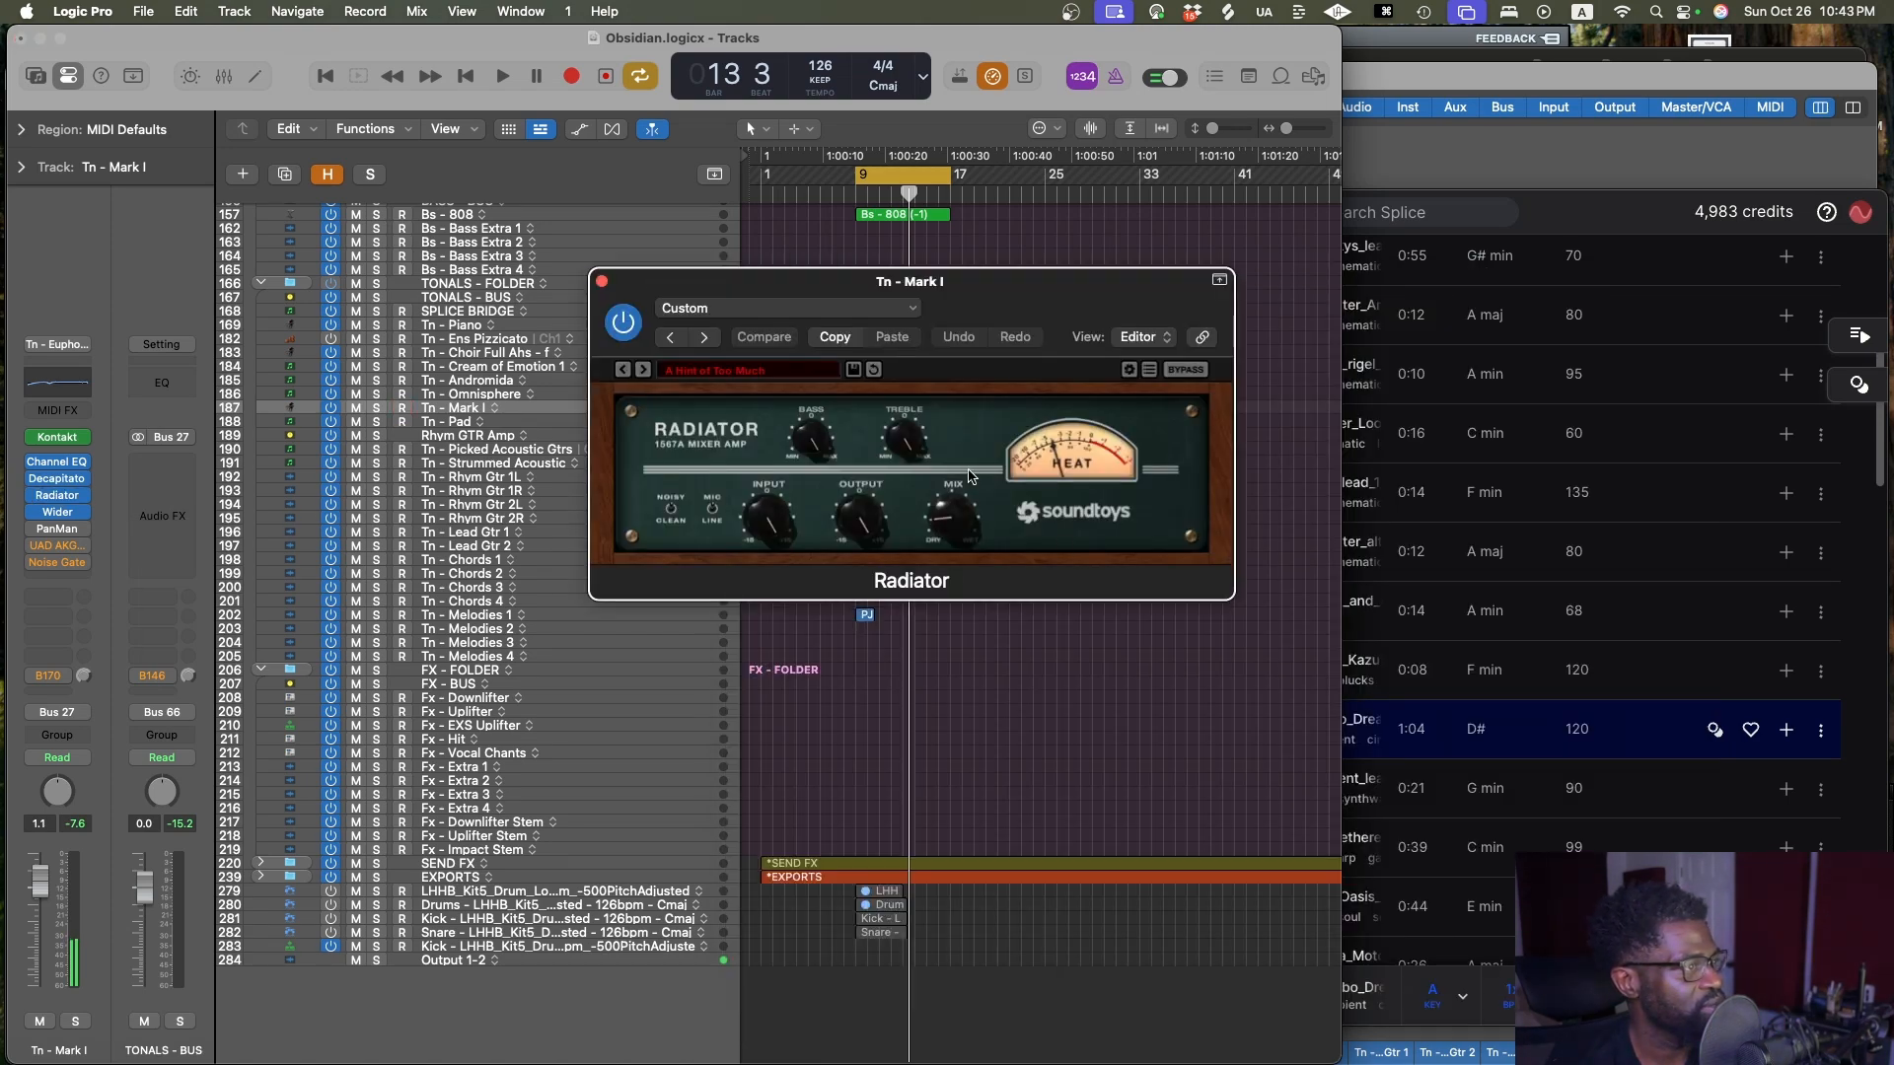
left_click(671, 511)
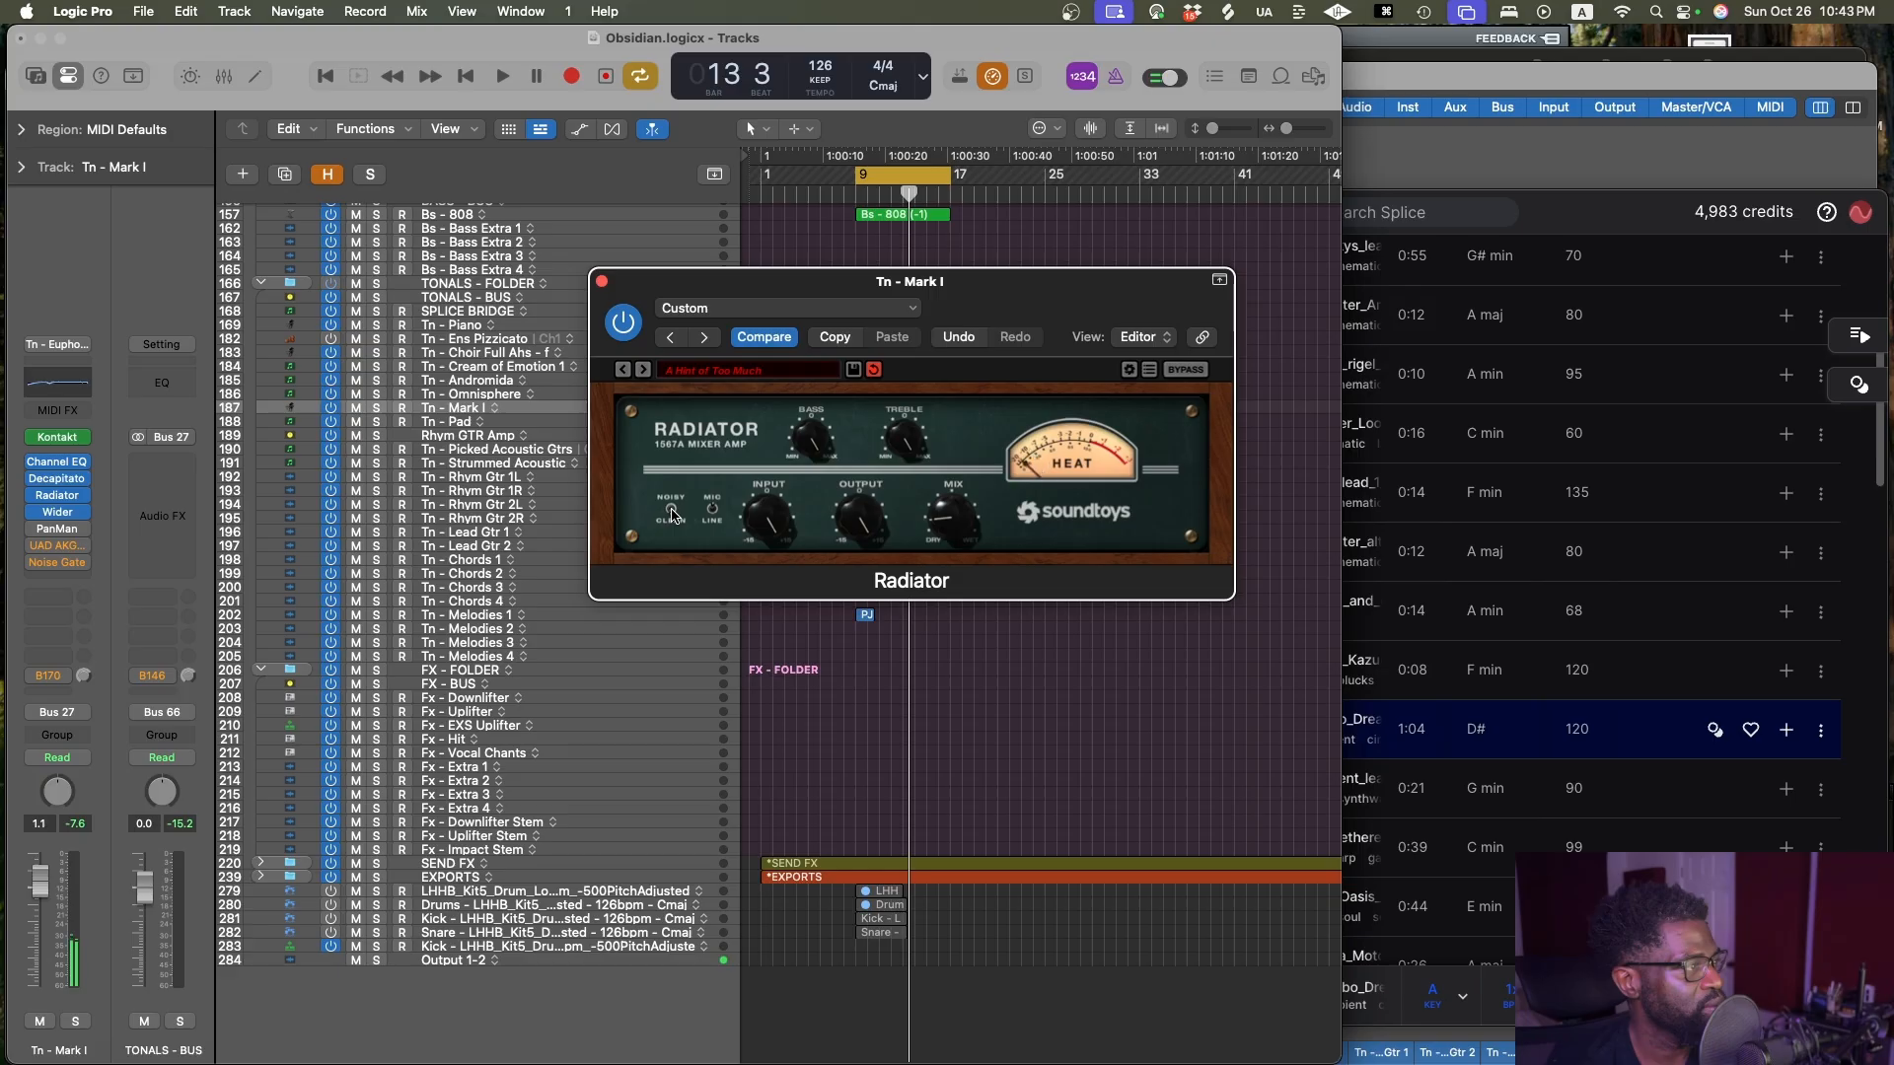
left_click(602, 283)
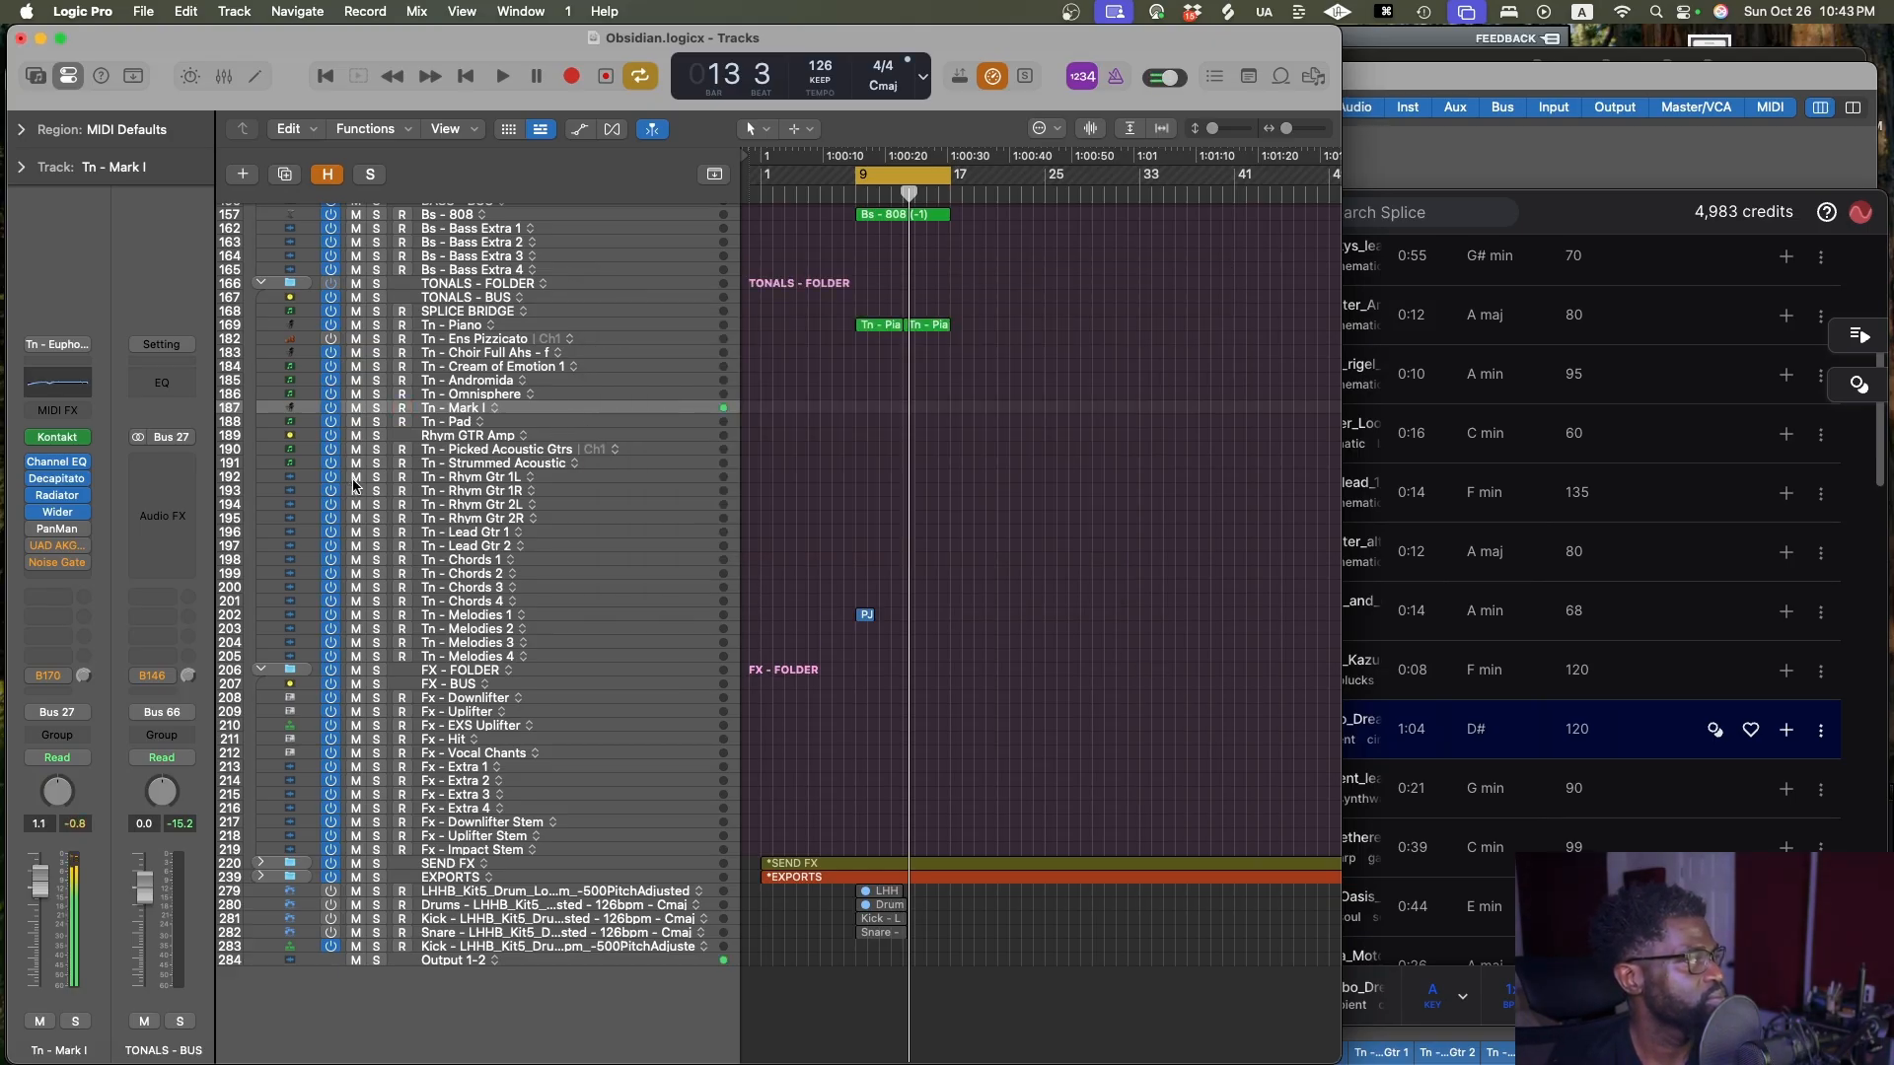
Lower the Tn - Mark I track volume to -11.0 dB while auditioning the sound over the beat
left_click_drag(39, 891, 51, 963)
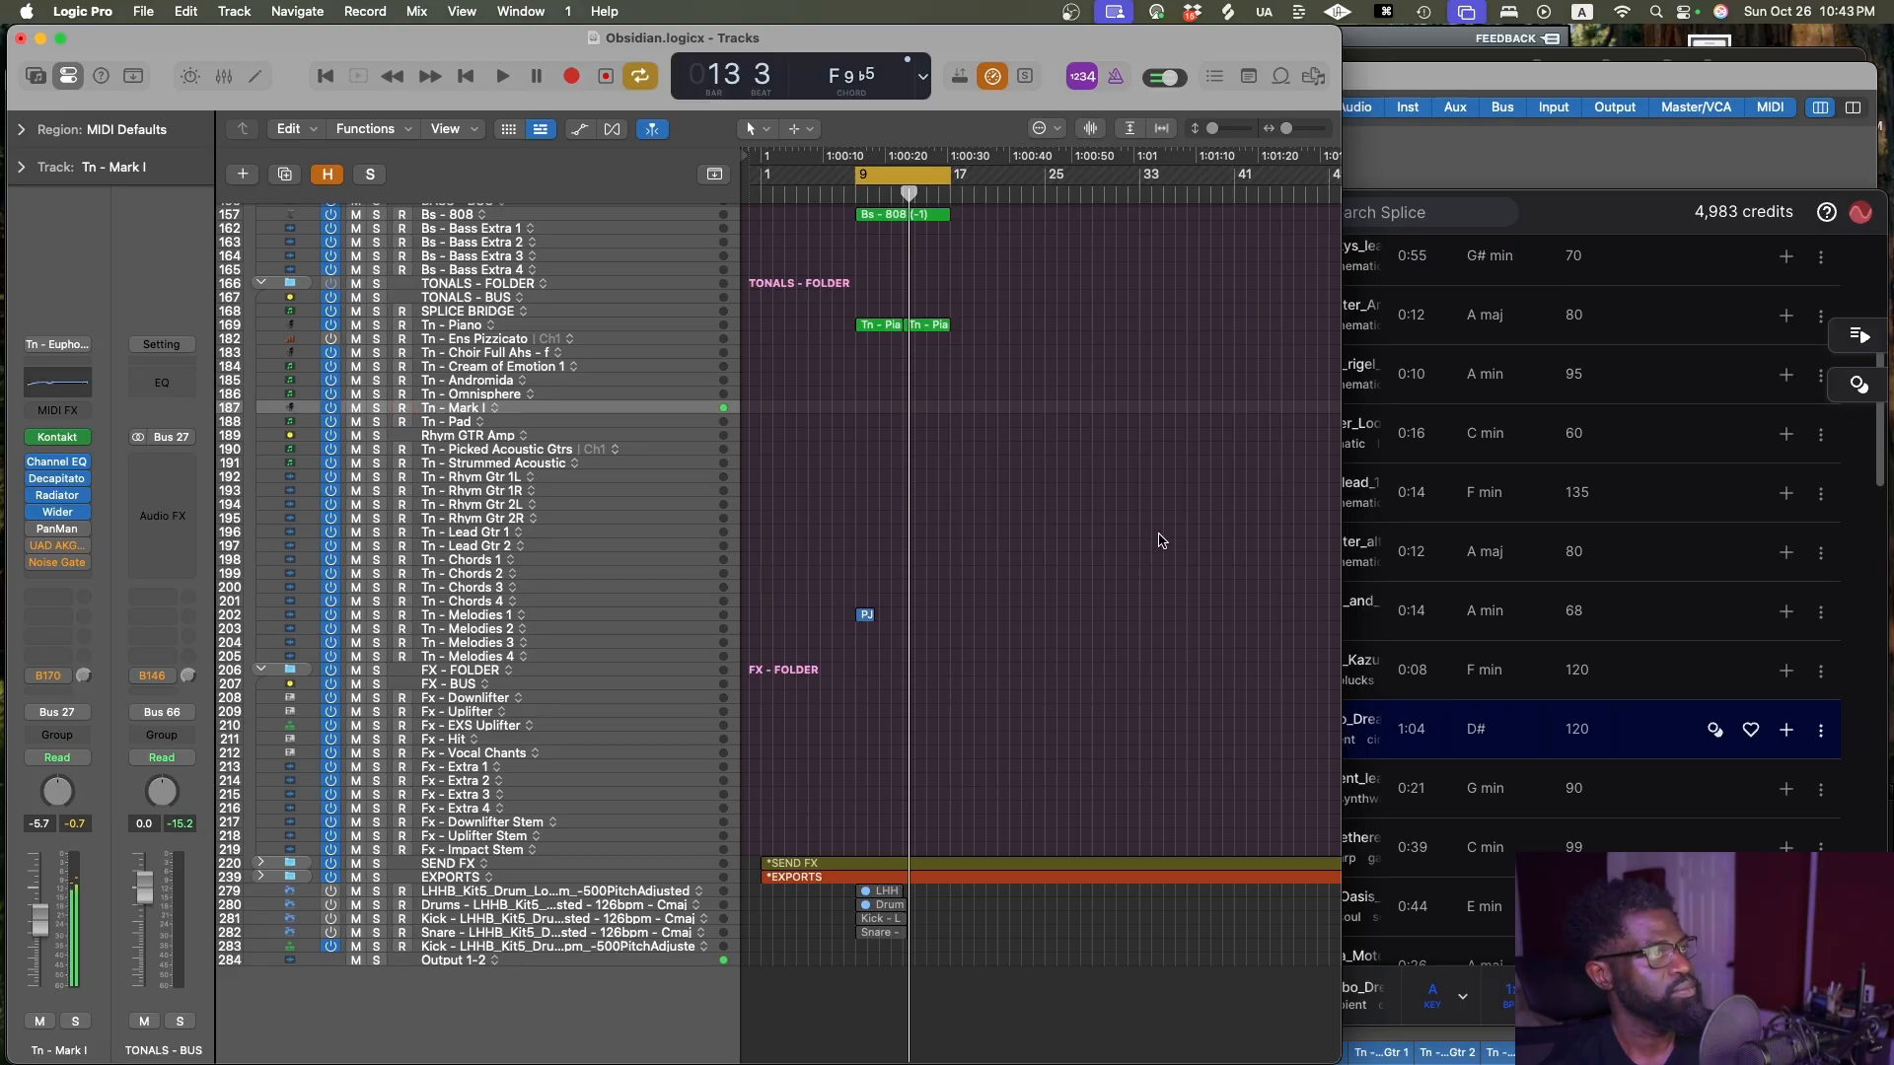
key("space")
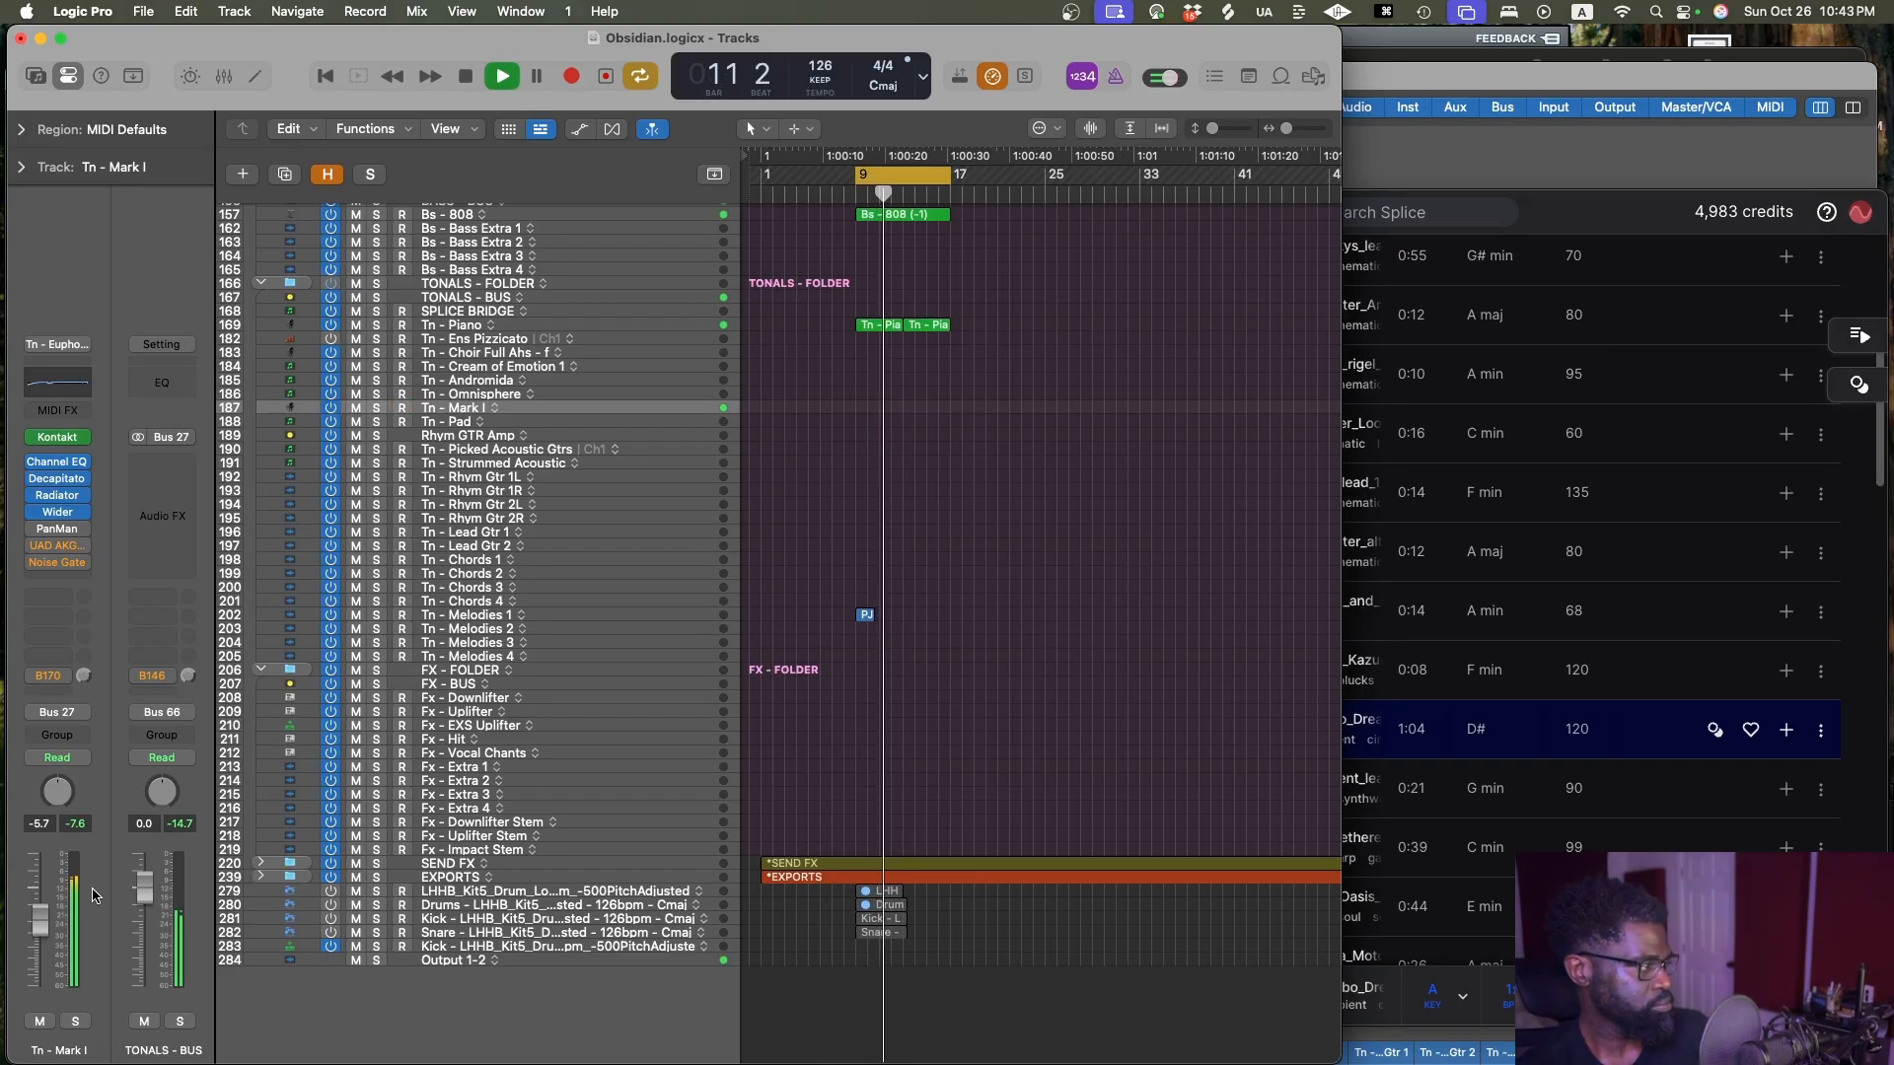
left_click_drag(39, 920, 39, 947)
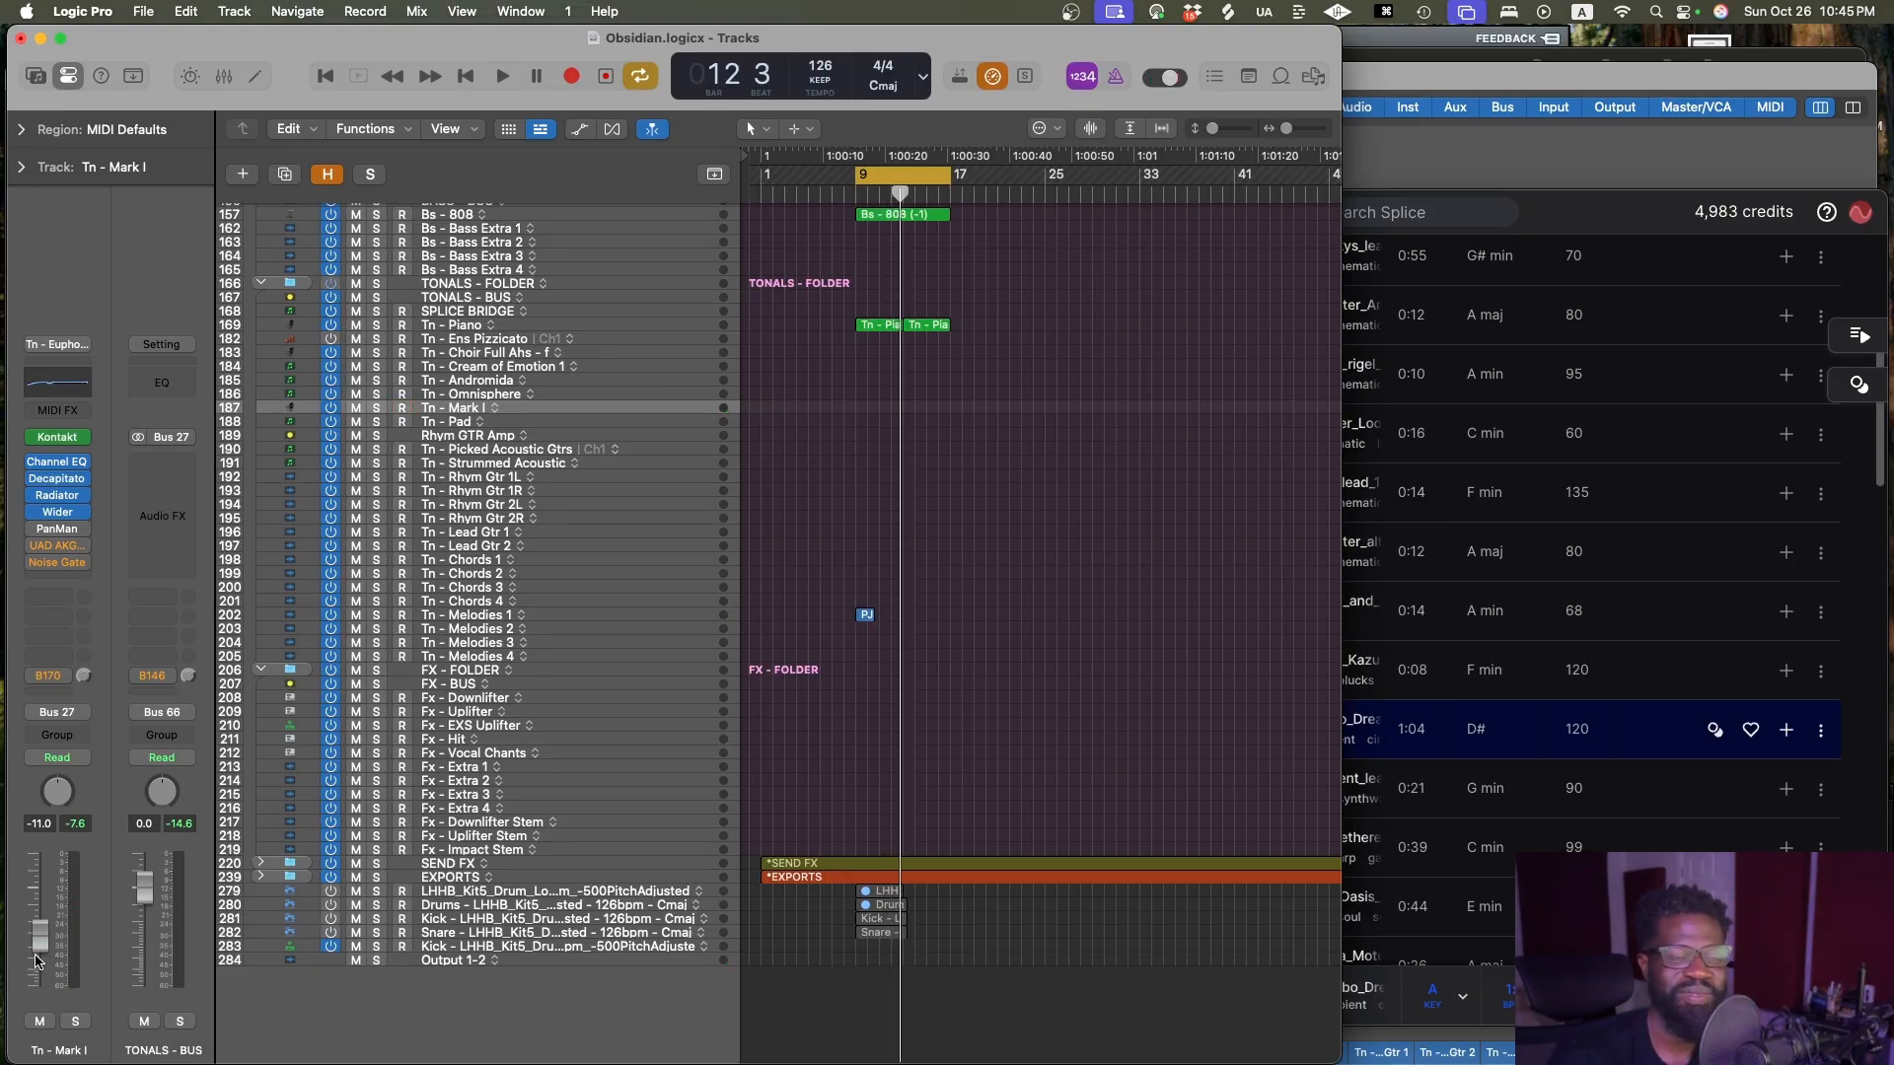
Save the project and record a MIDI part on the Tn - Mark I track over the bar 9 to 17 loop
key("cmd+s")
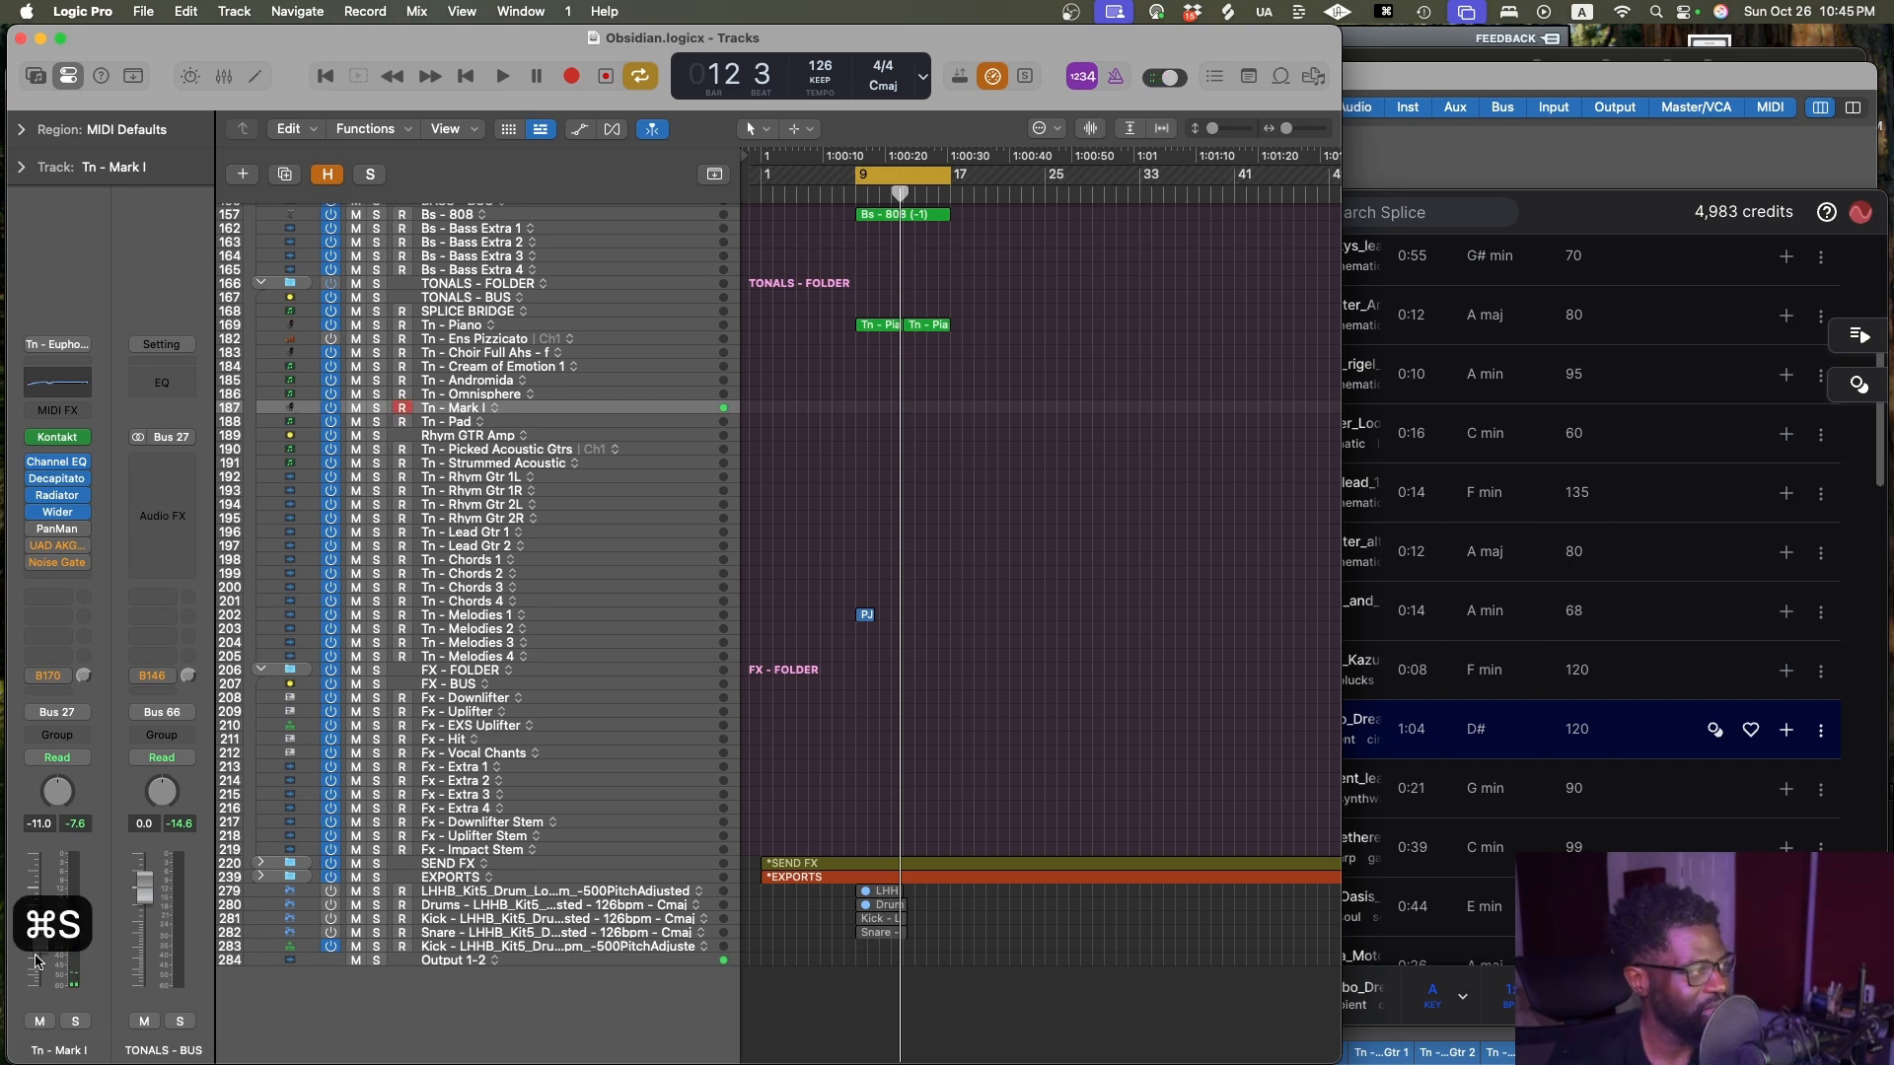
key("r")
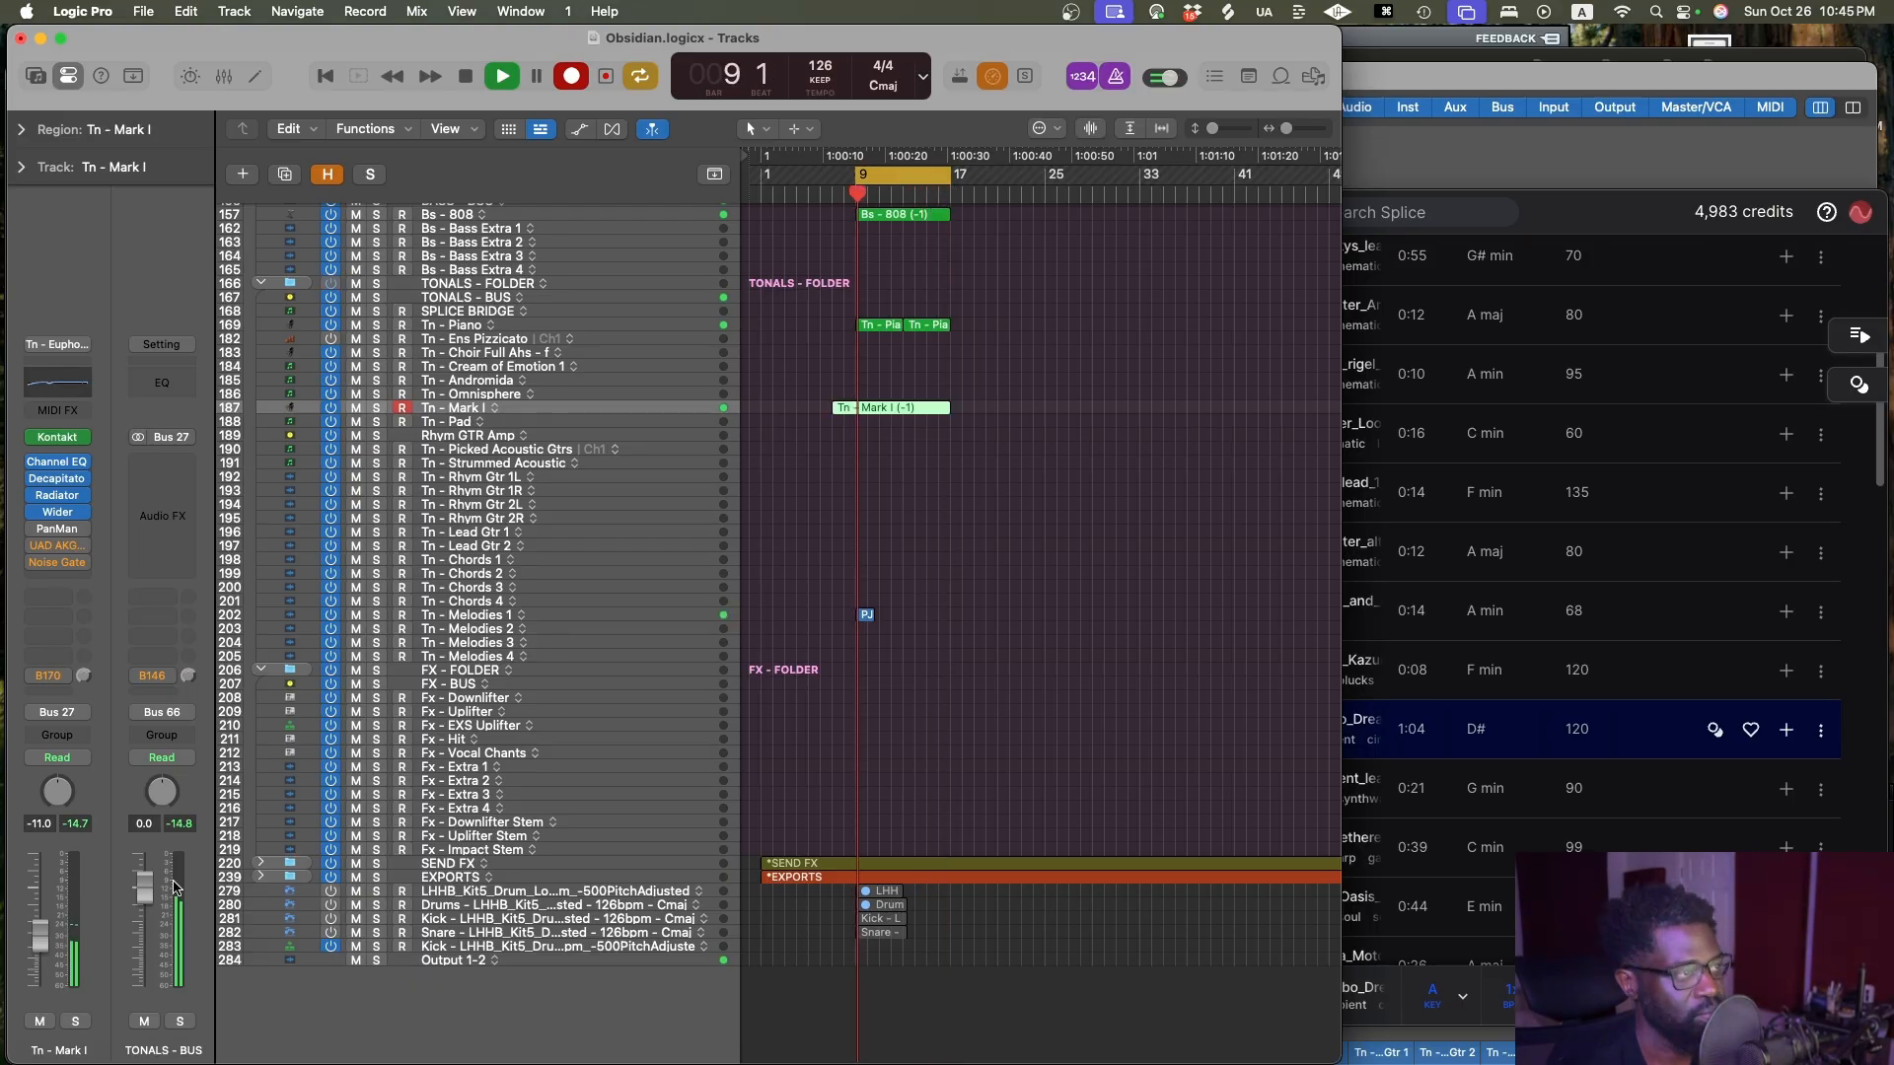
key("space")
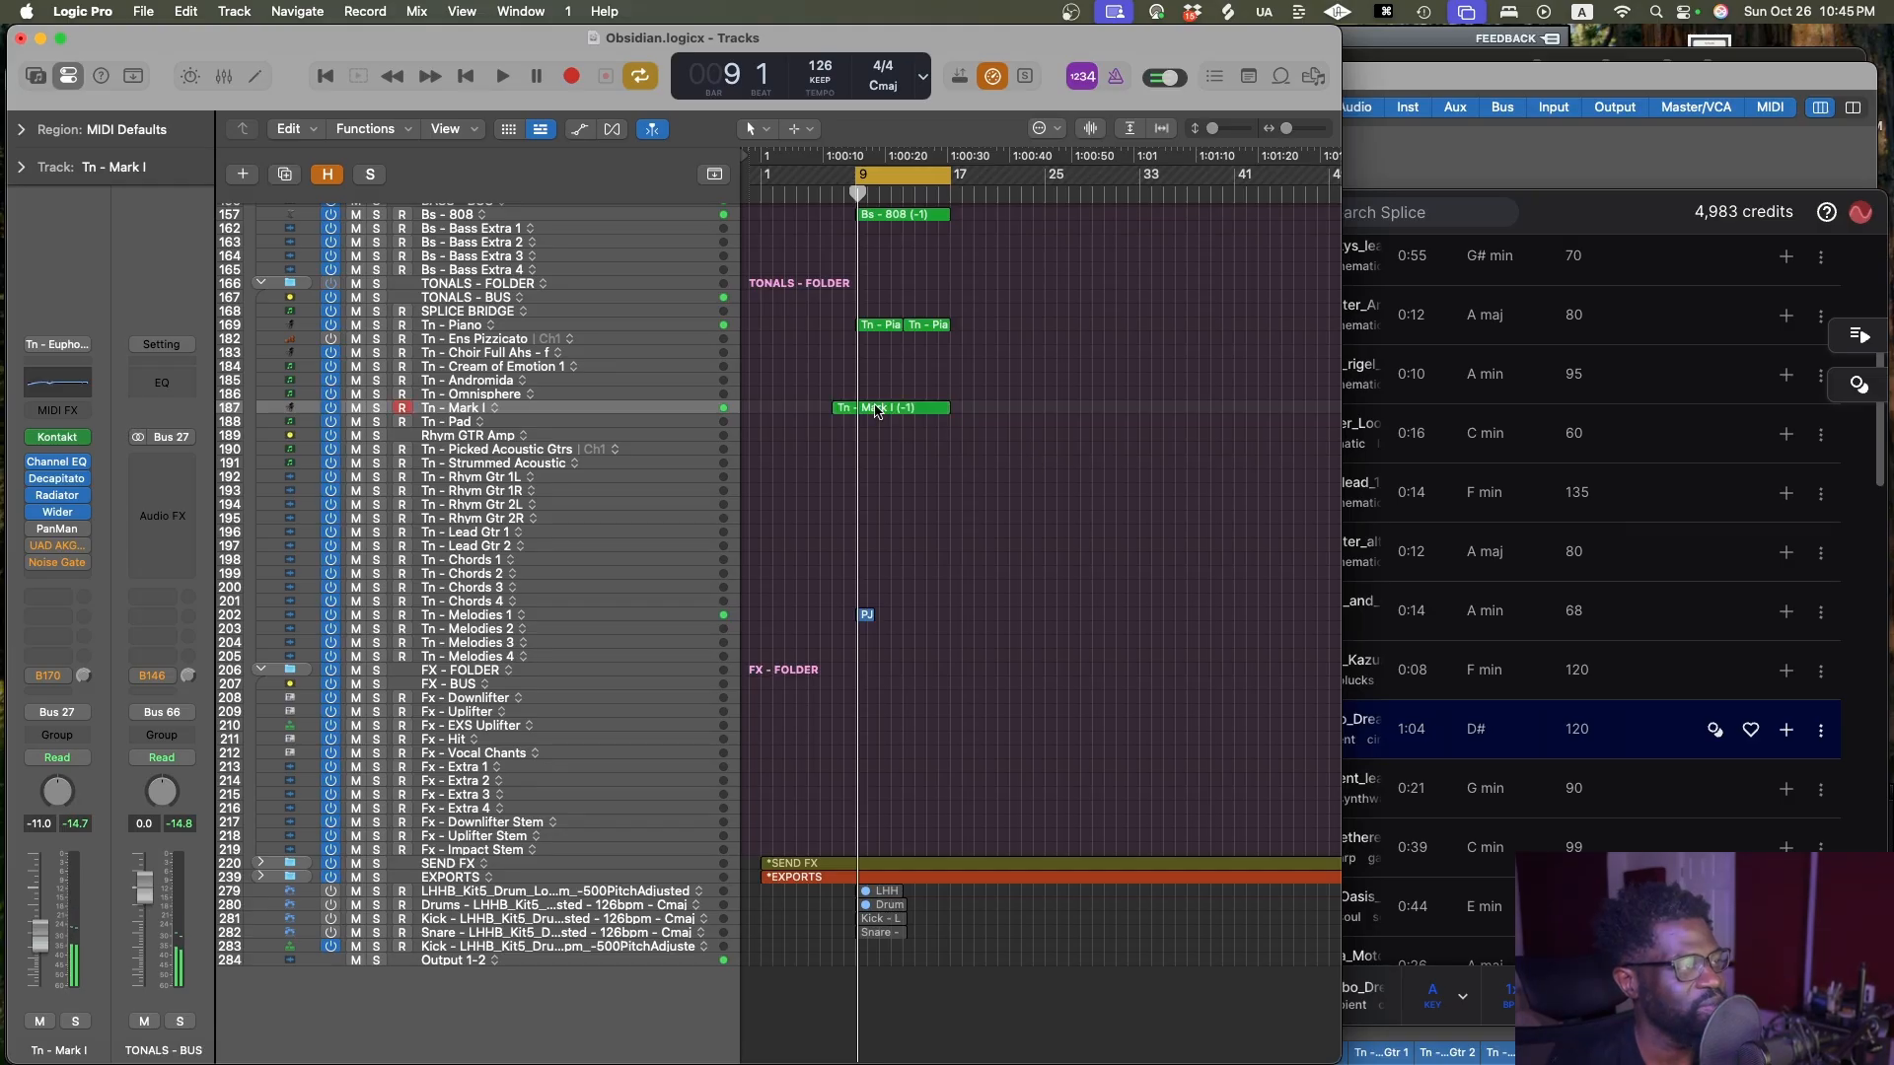
Mute the notes in bars 10, 12, 14 and 16 of the Tn - Mark I region in the Piano Roll, and play the loop
double_click(867, 407)
key("super+a")
left_click(942, 933)
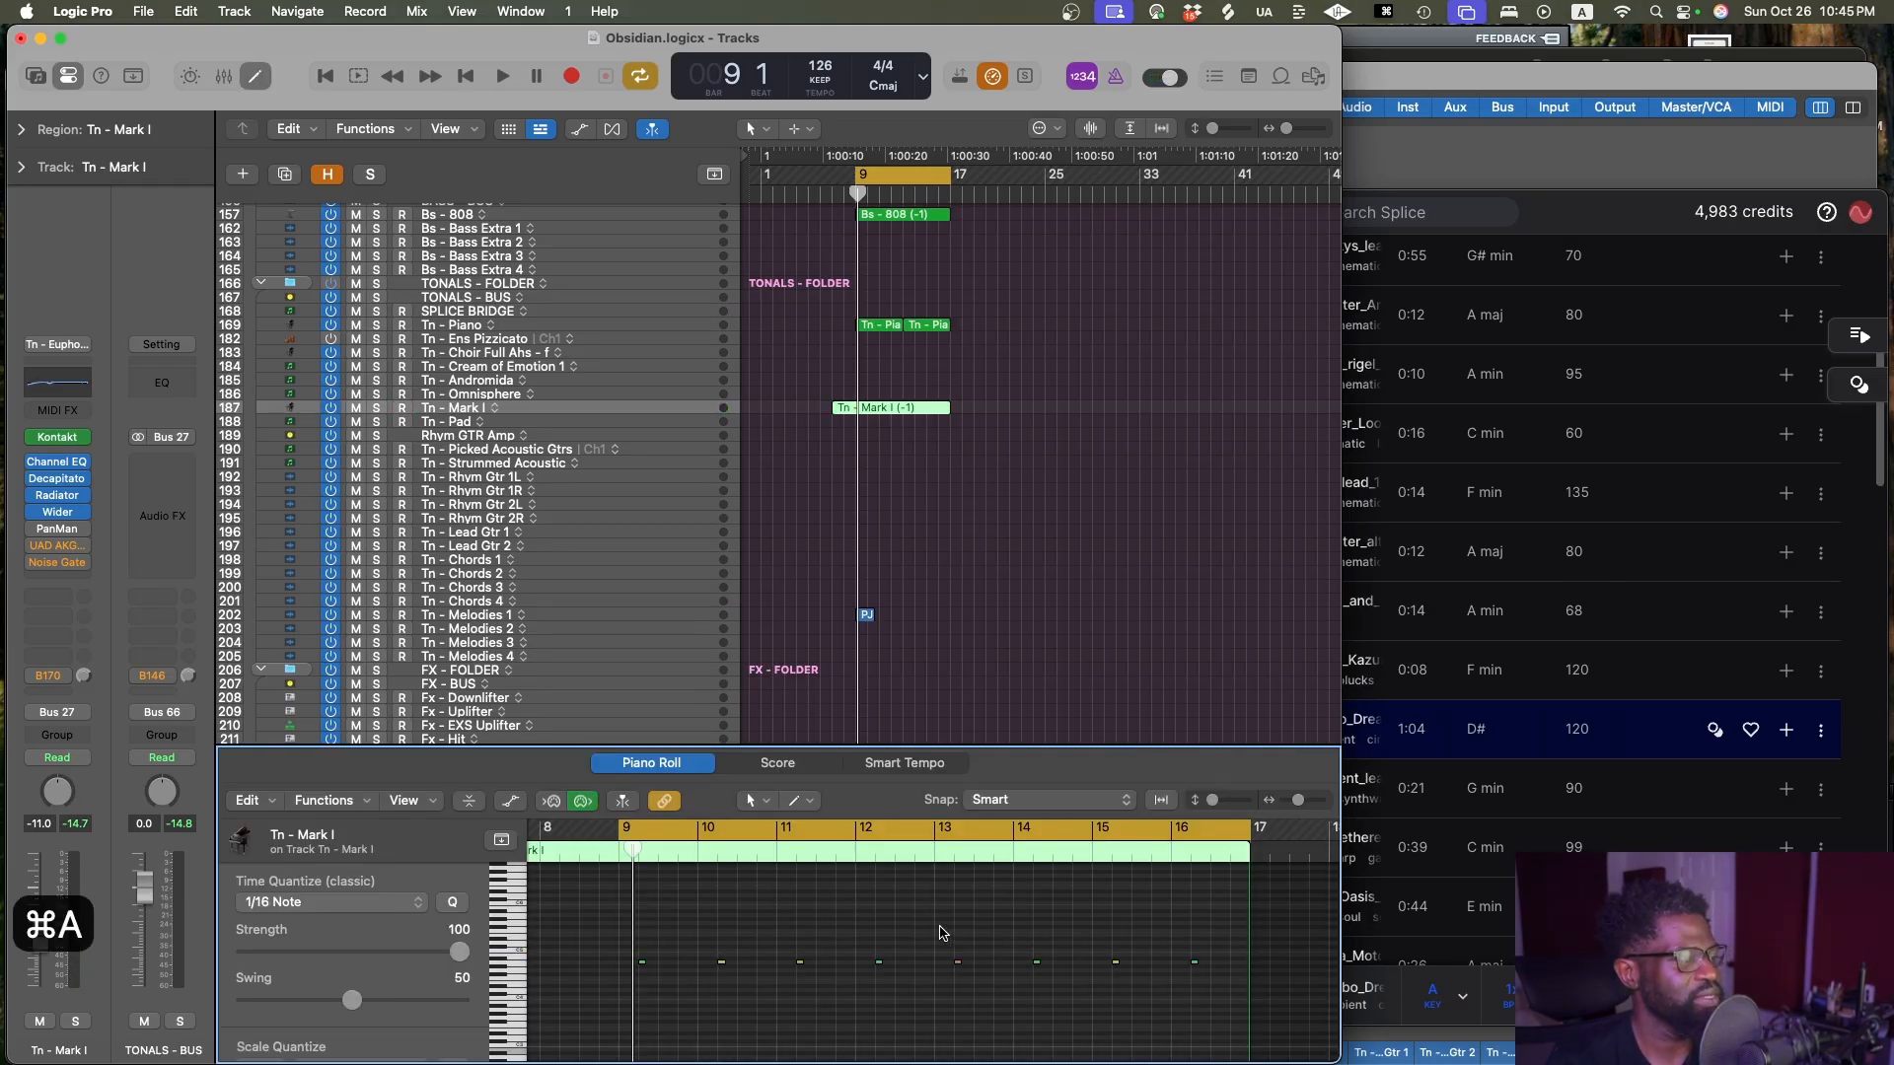
left_click_drag(755, 935, 720, 992)
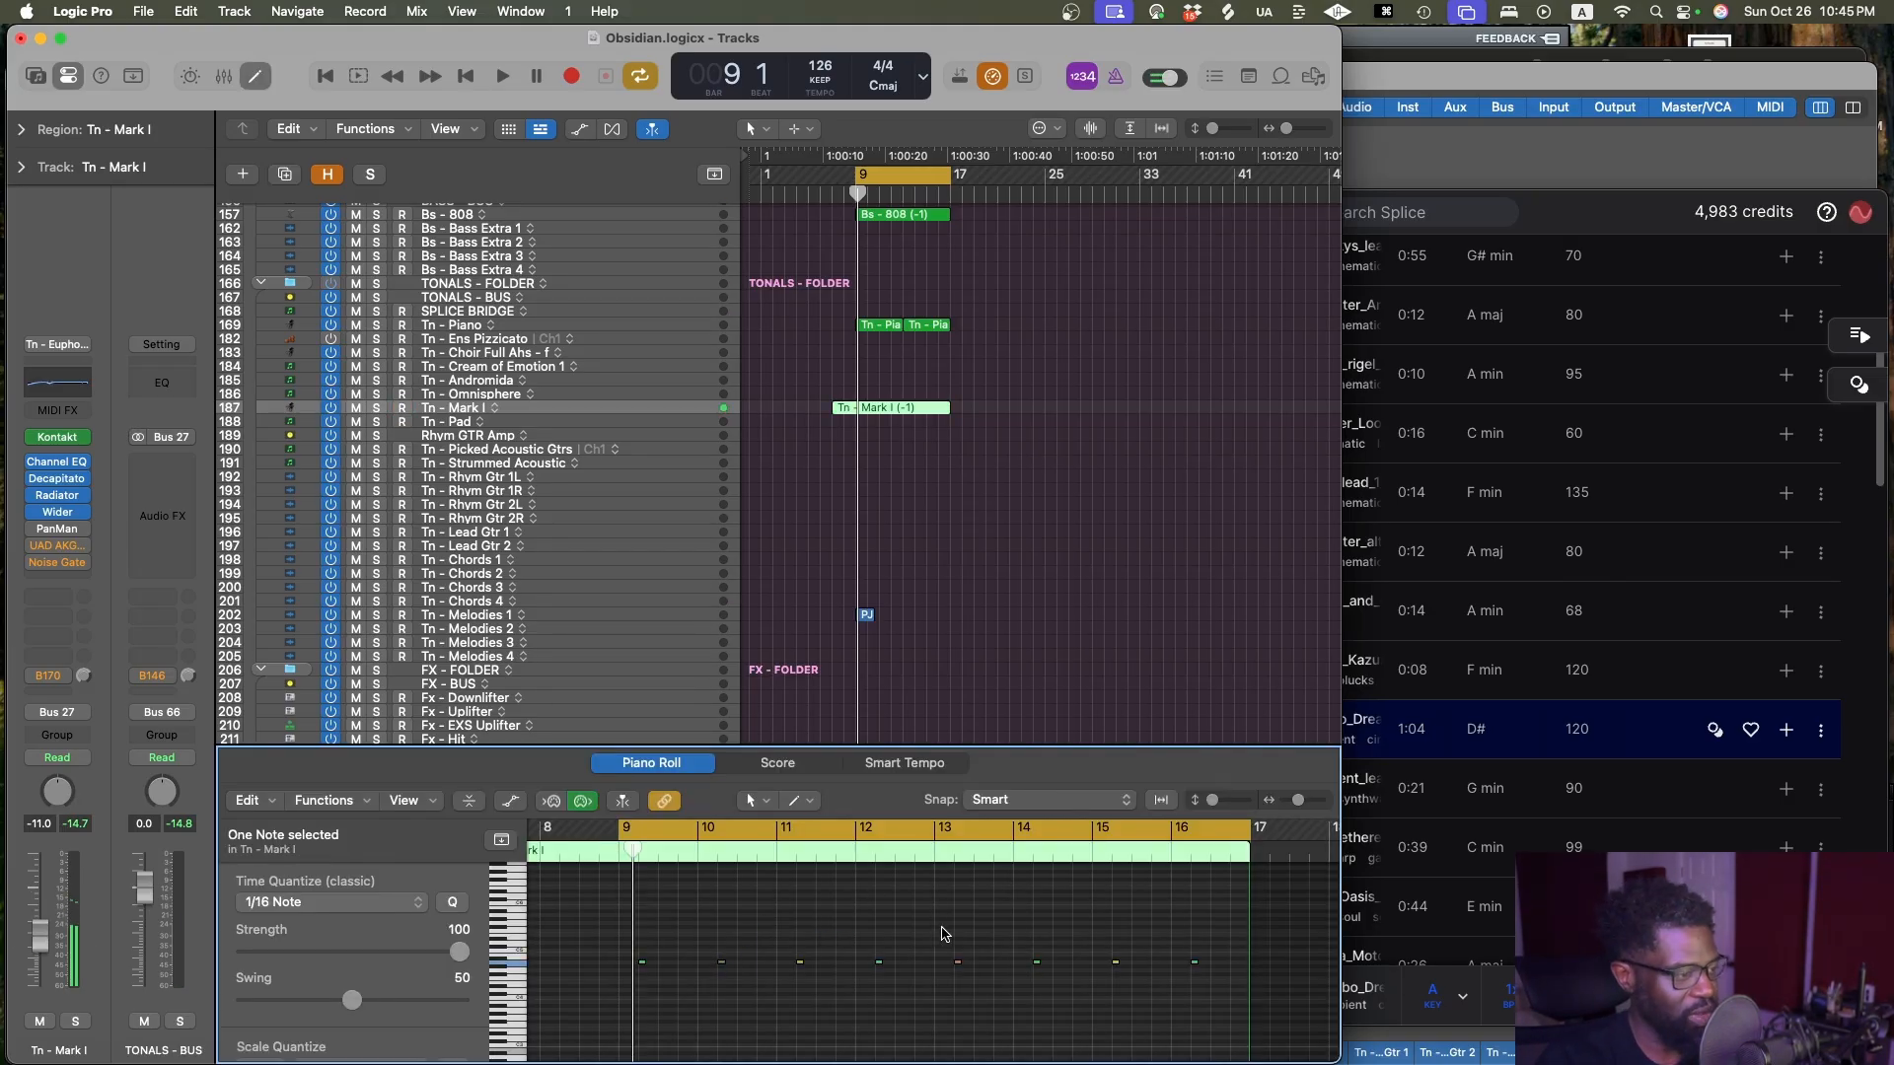
left_click_drag(899, 935, 865, 1000)
key("ctrl+m")
left_click_drag(999, 928, 1071, 998)
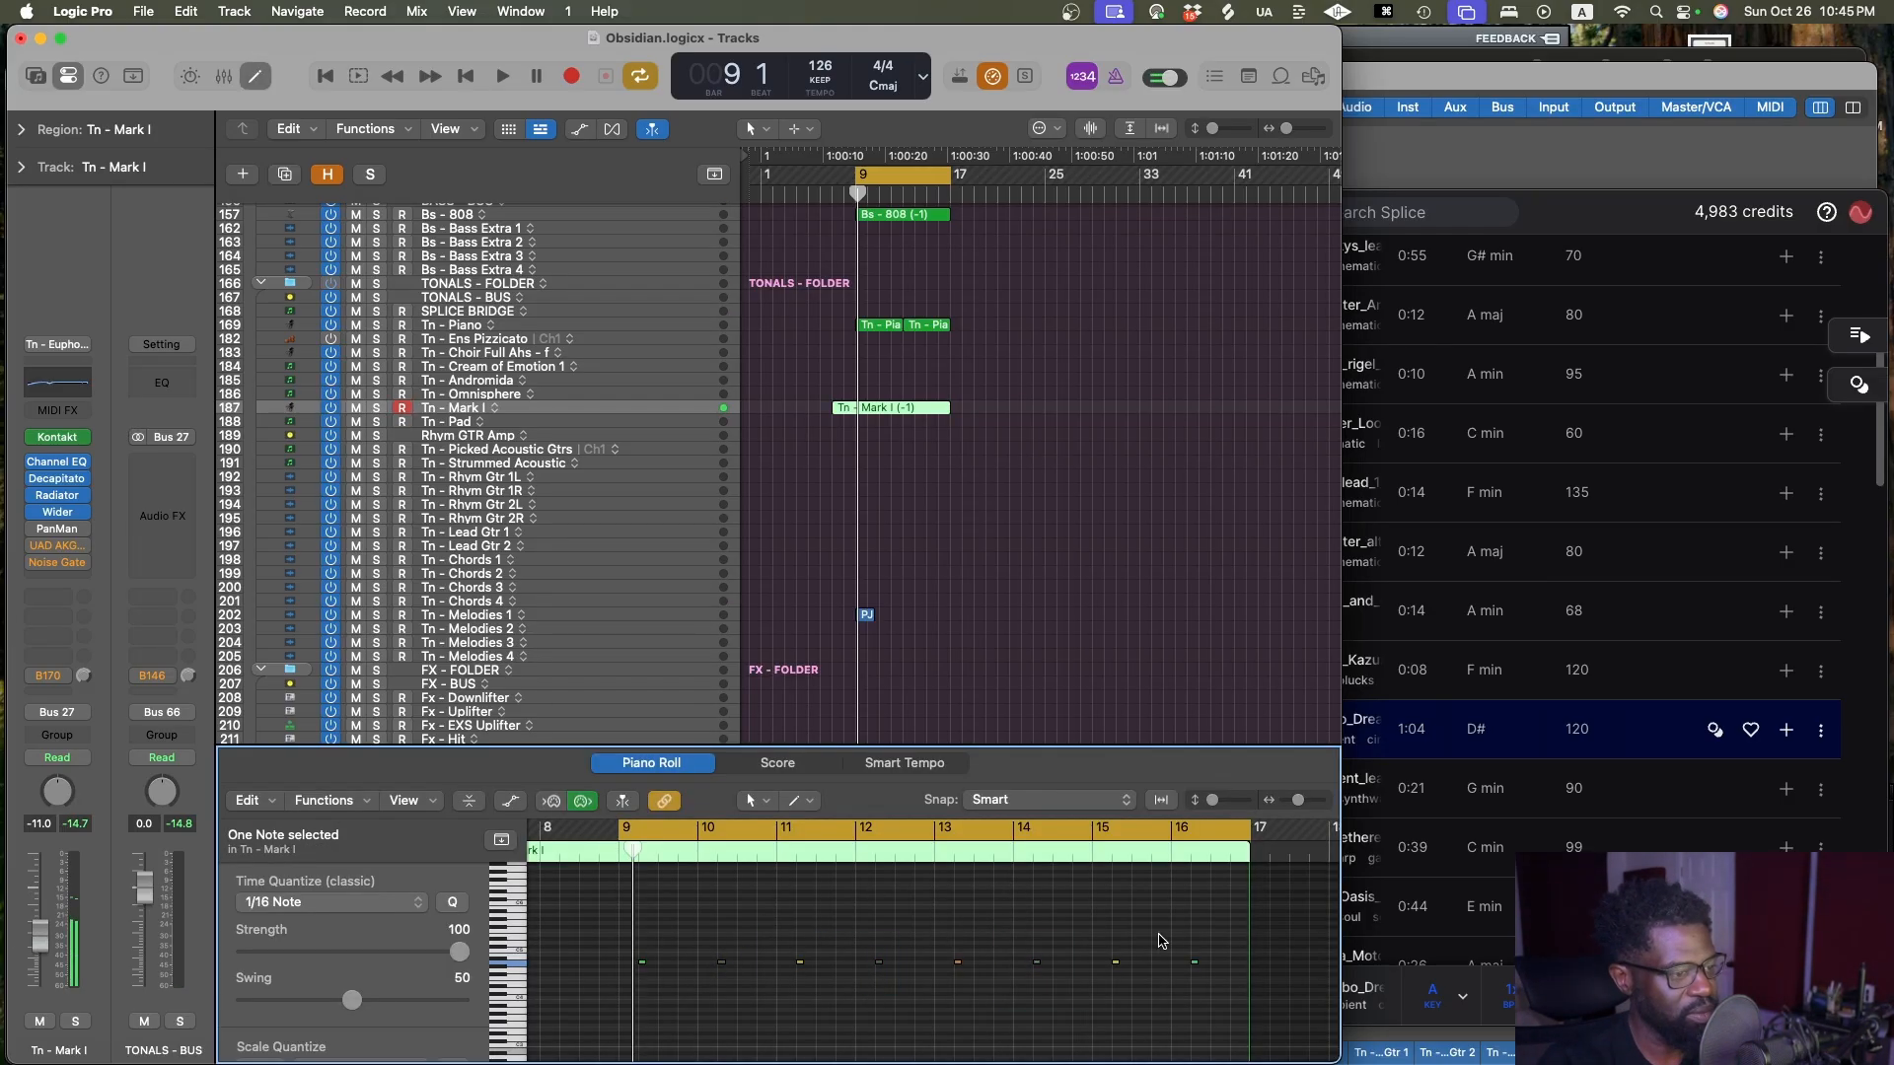
left_click_drag(1159, 939, 1238, 1006)
key("ctrl+m")
key("space")
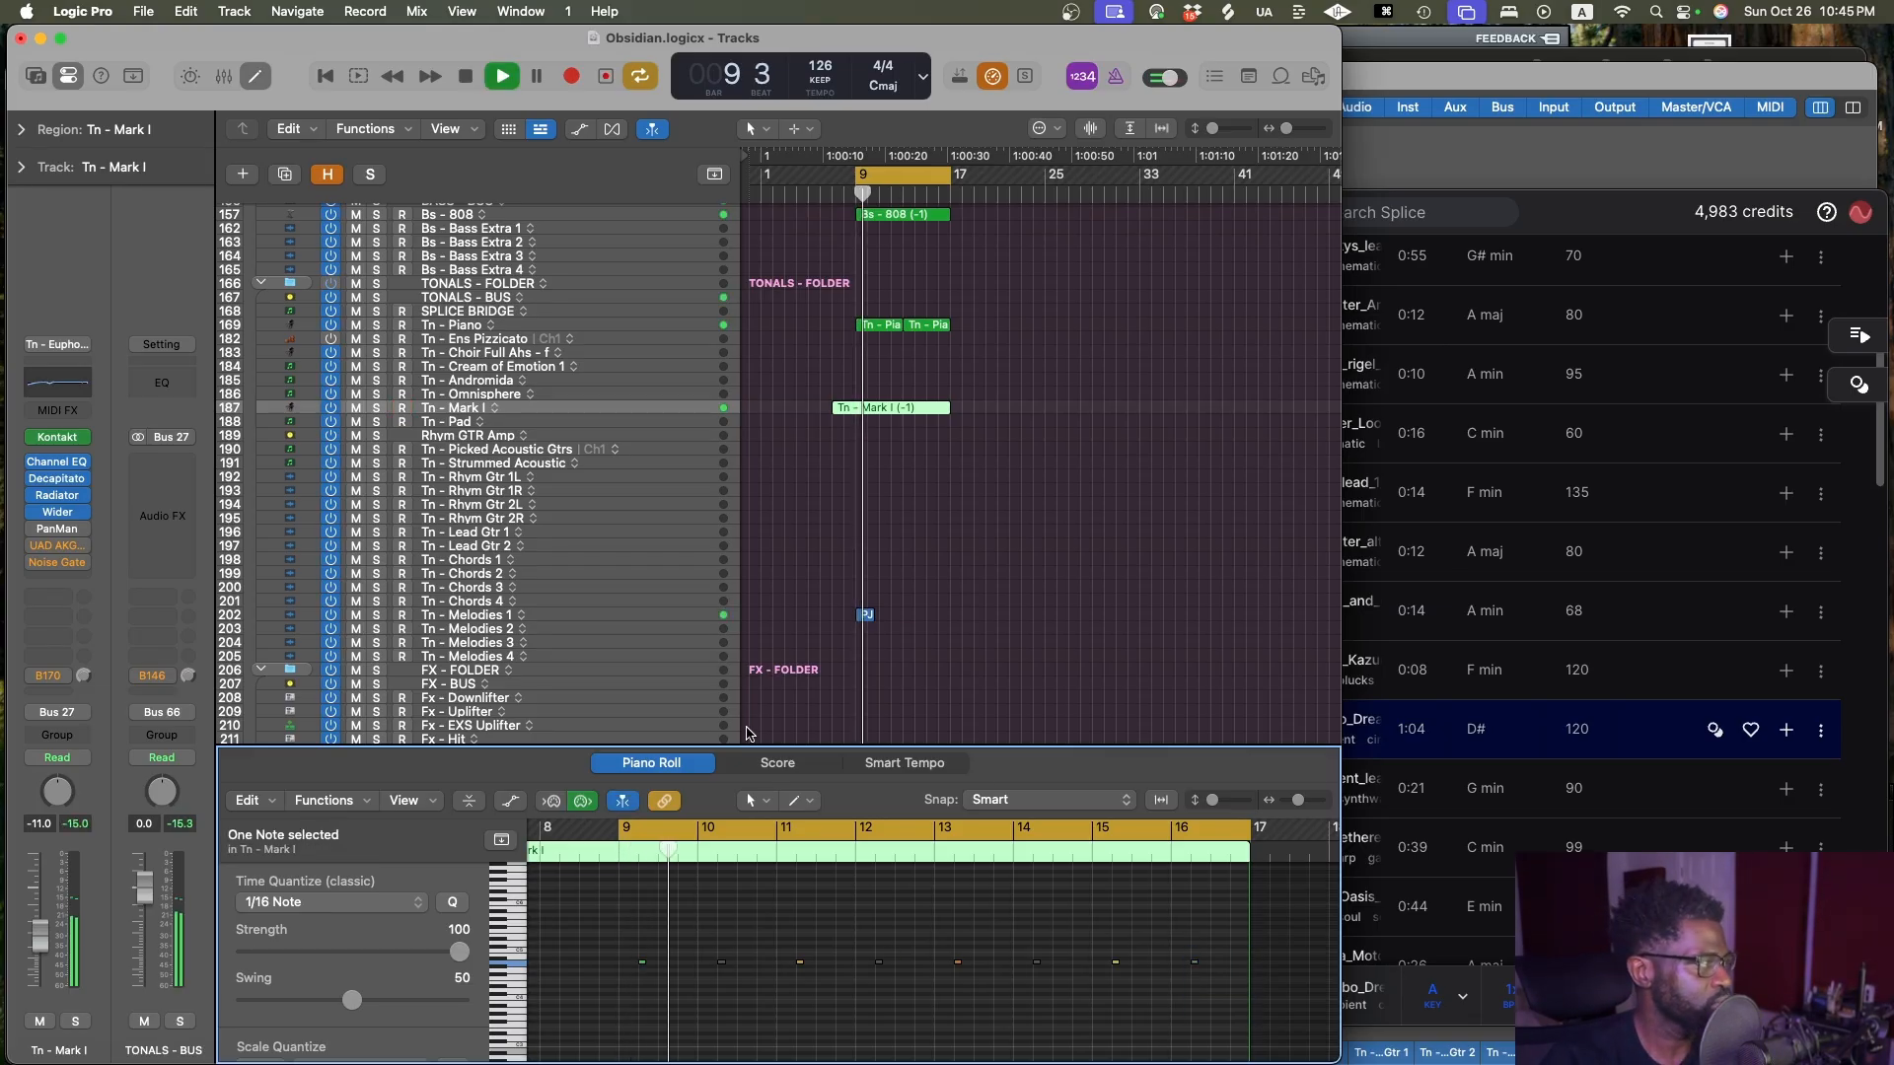
Close the Piano Roll, rename the Tn - Mark I track as Tn - Beep, and save the project
key("p")
left_click(903, 733)
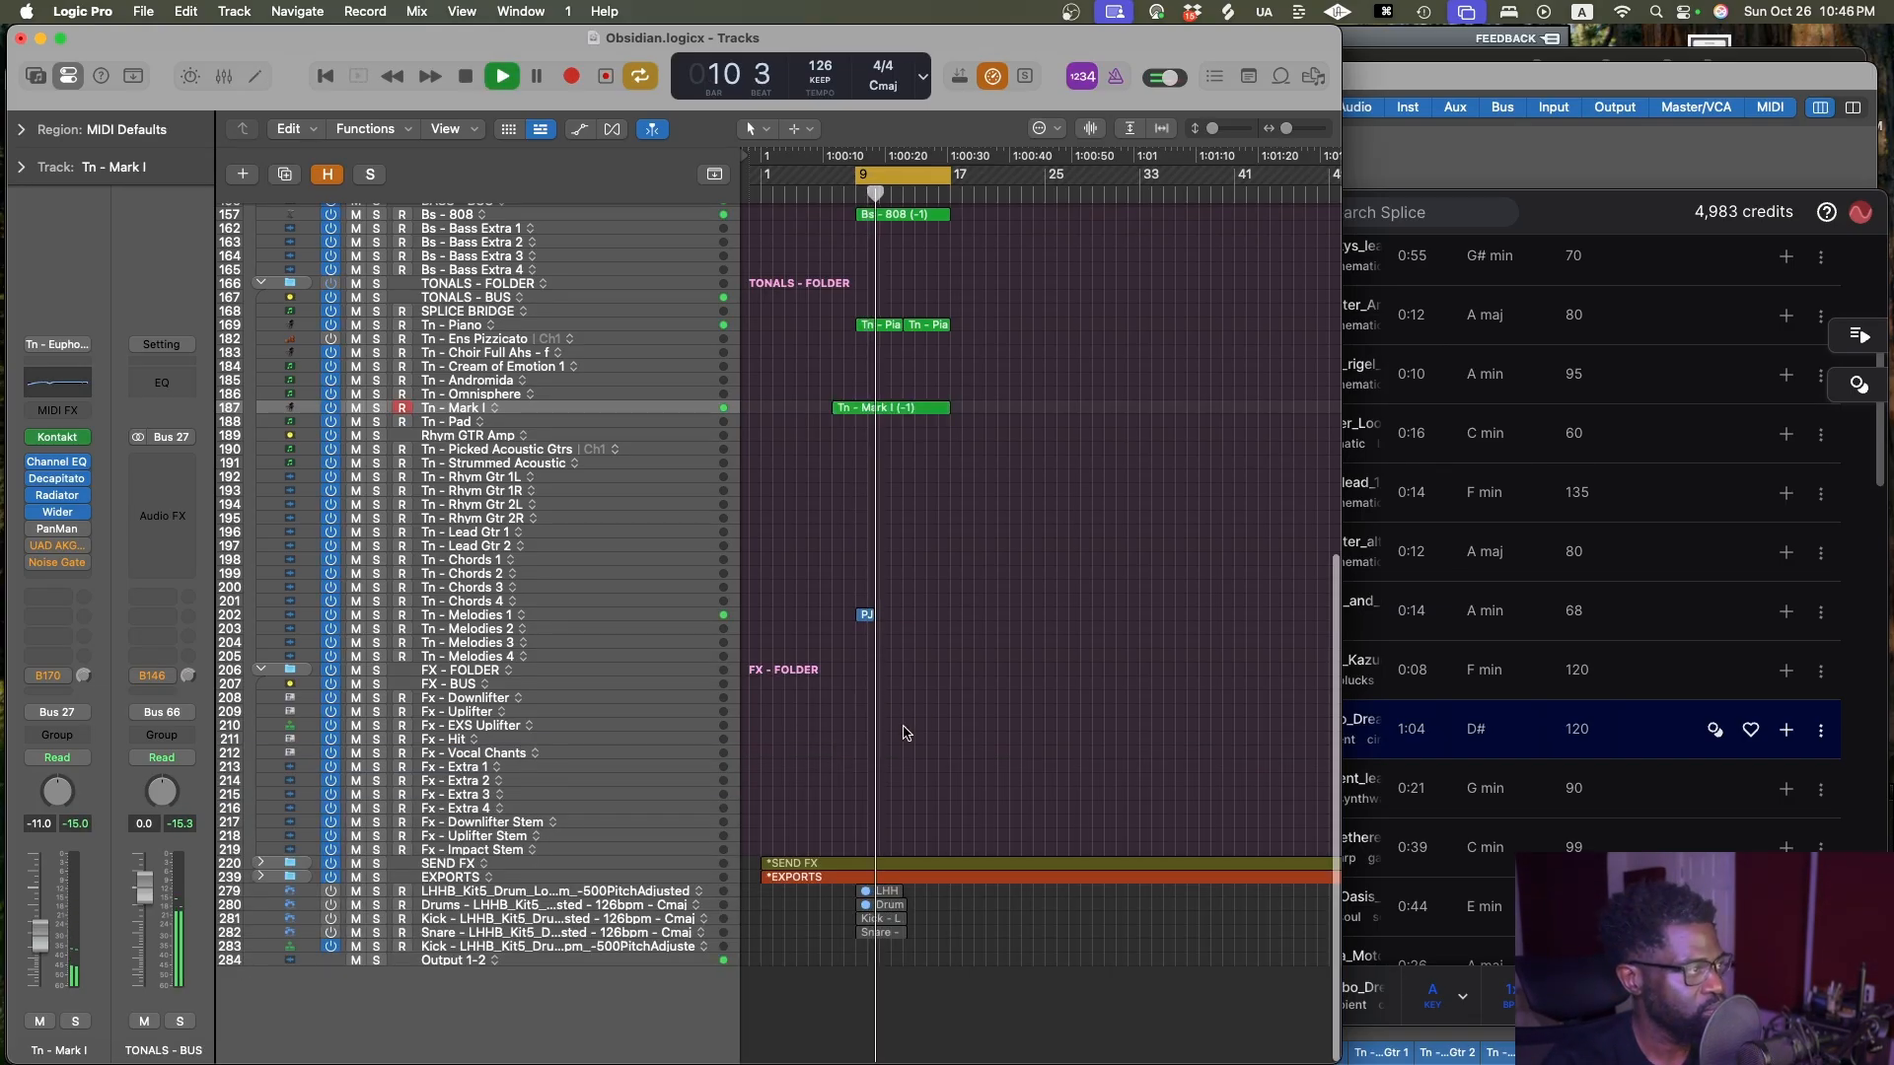
double_click(451, 407)
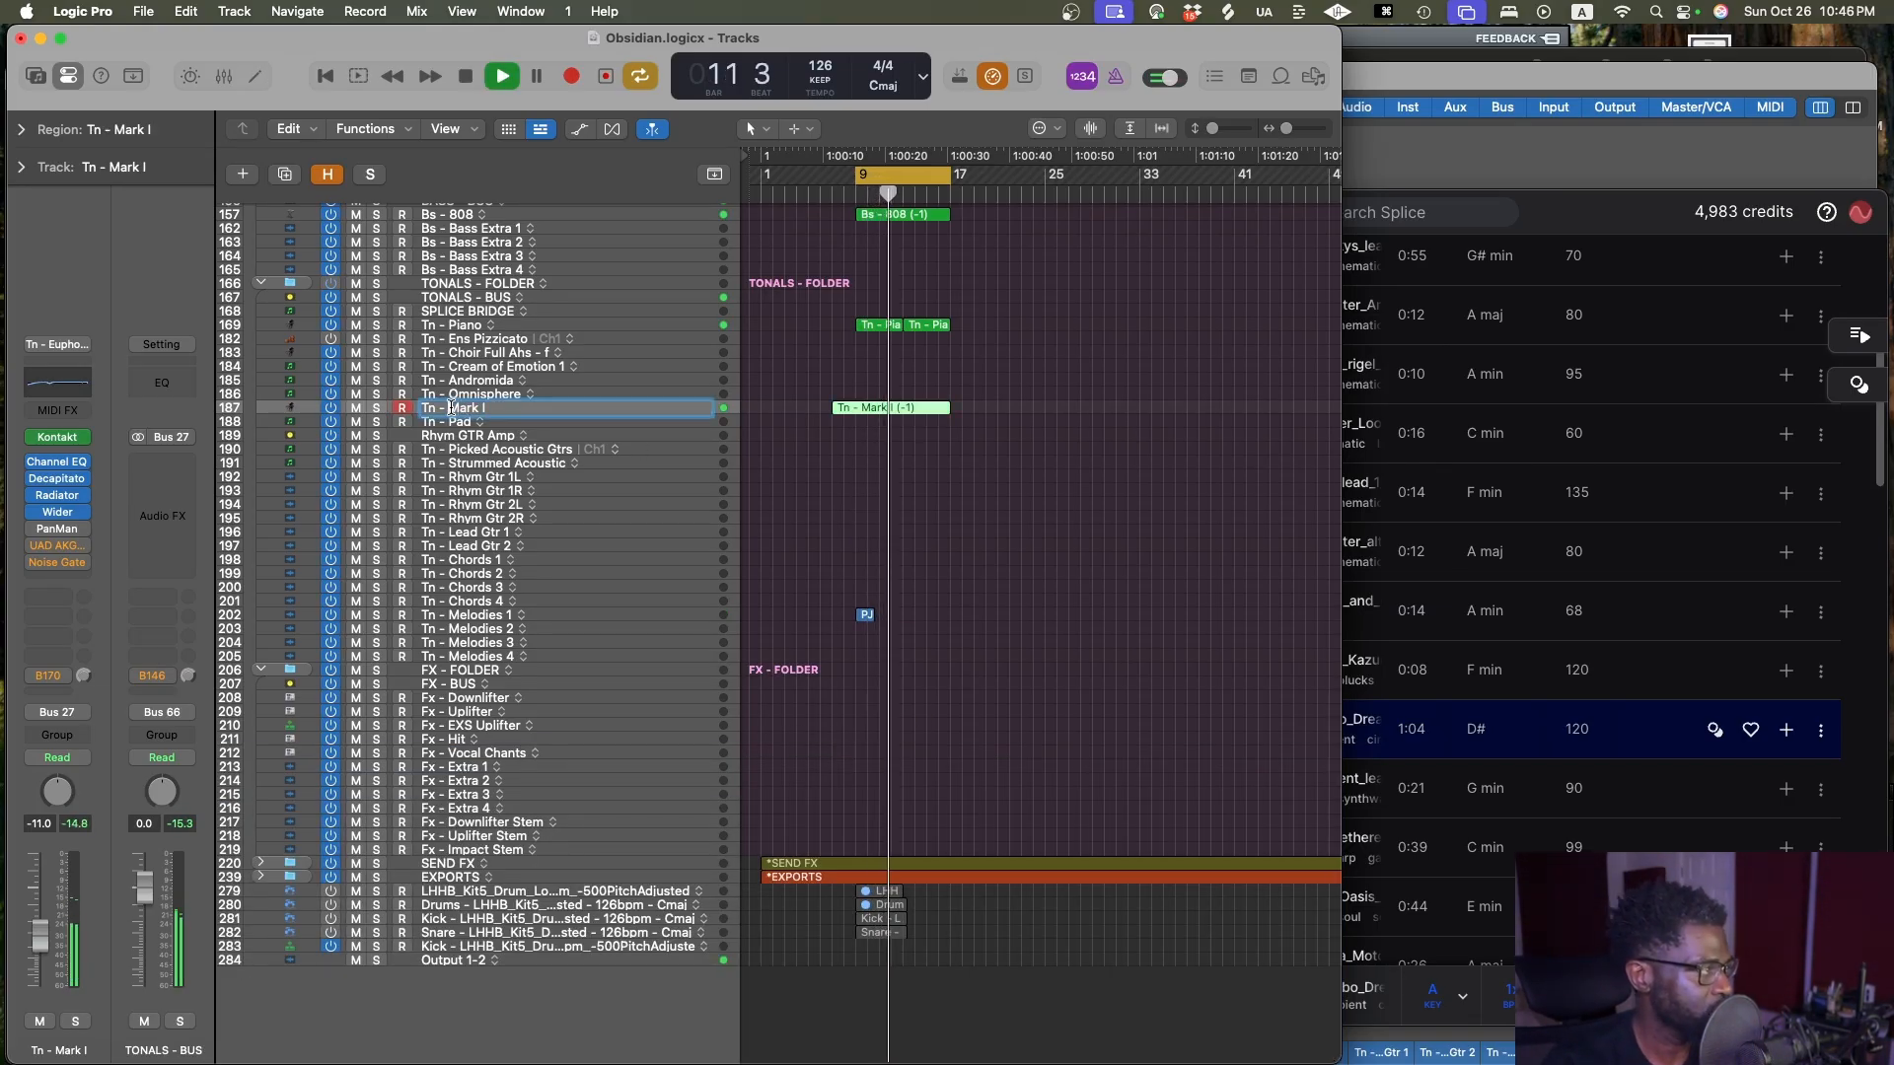
type("Bee")
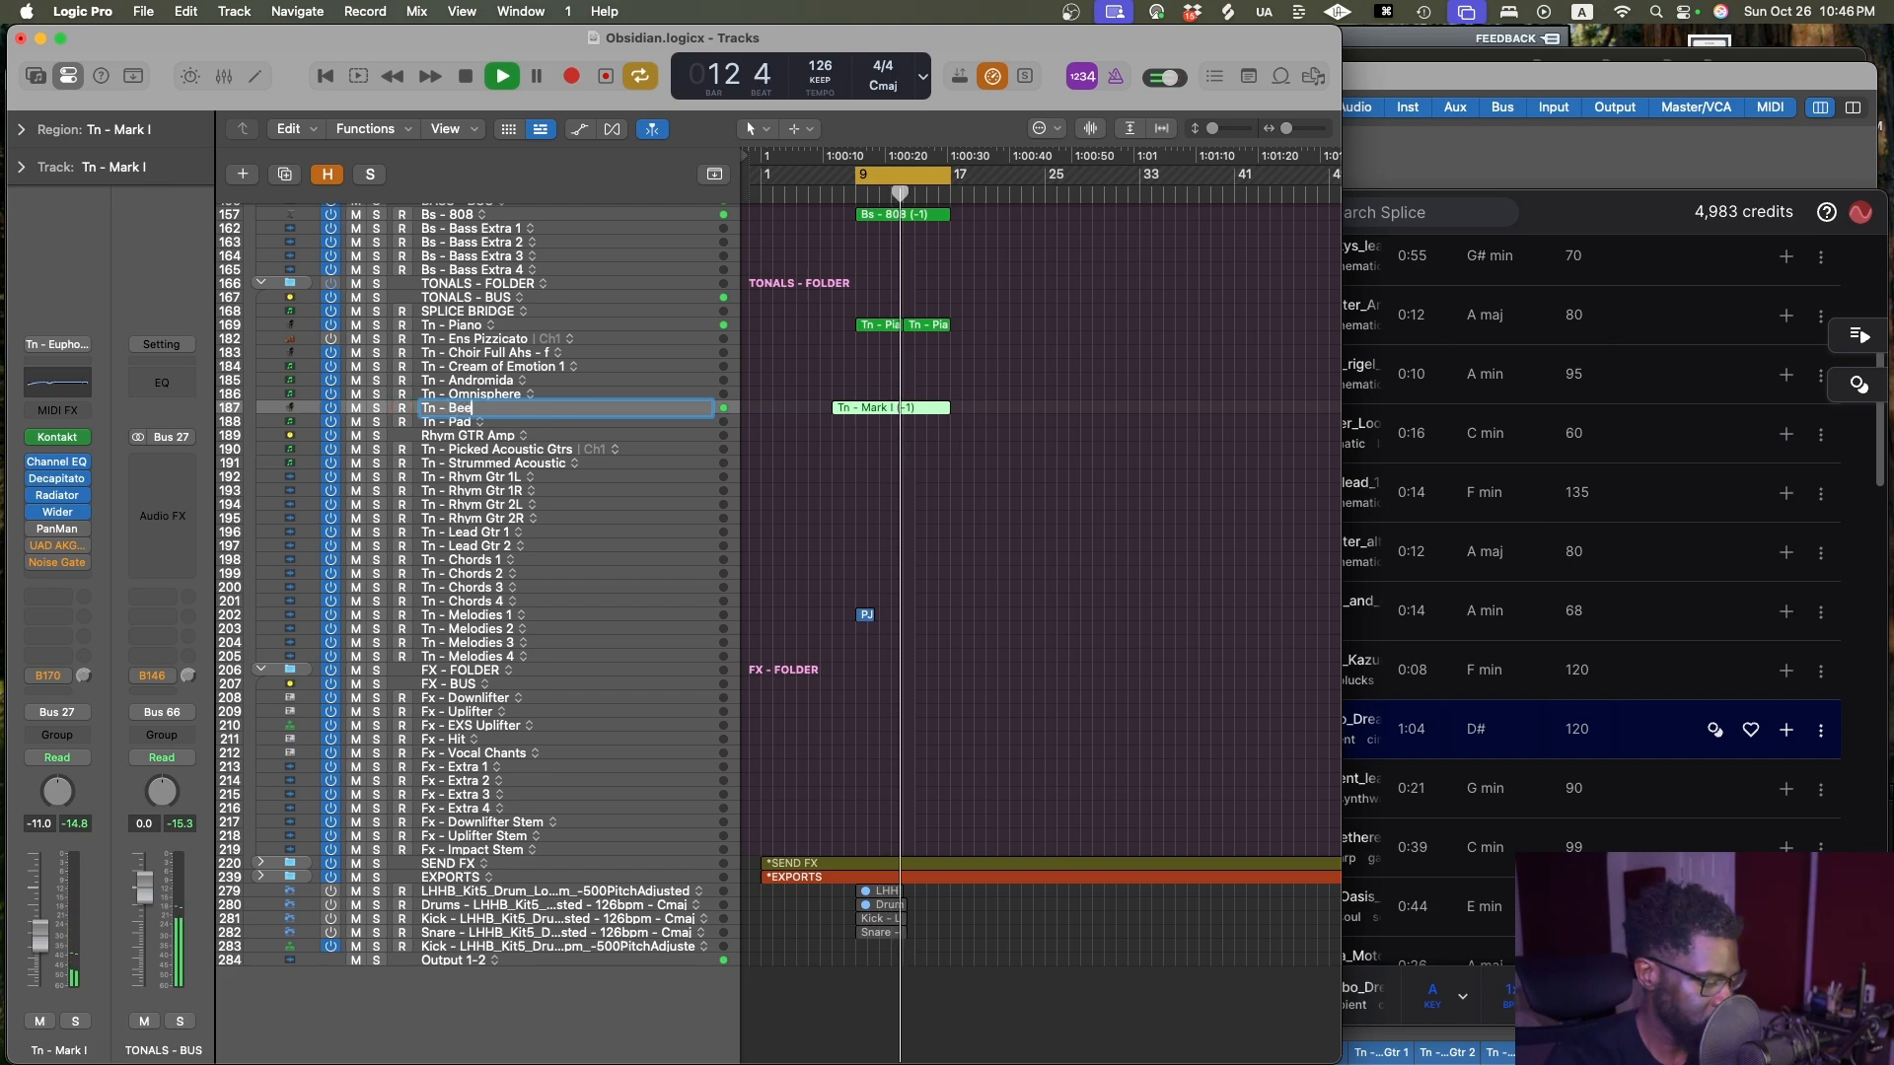
type("p")
key("Return")
left_click(1005, 498)
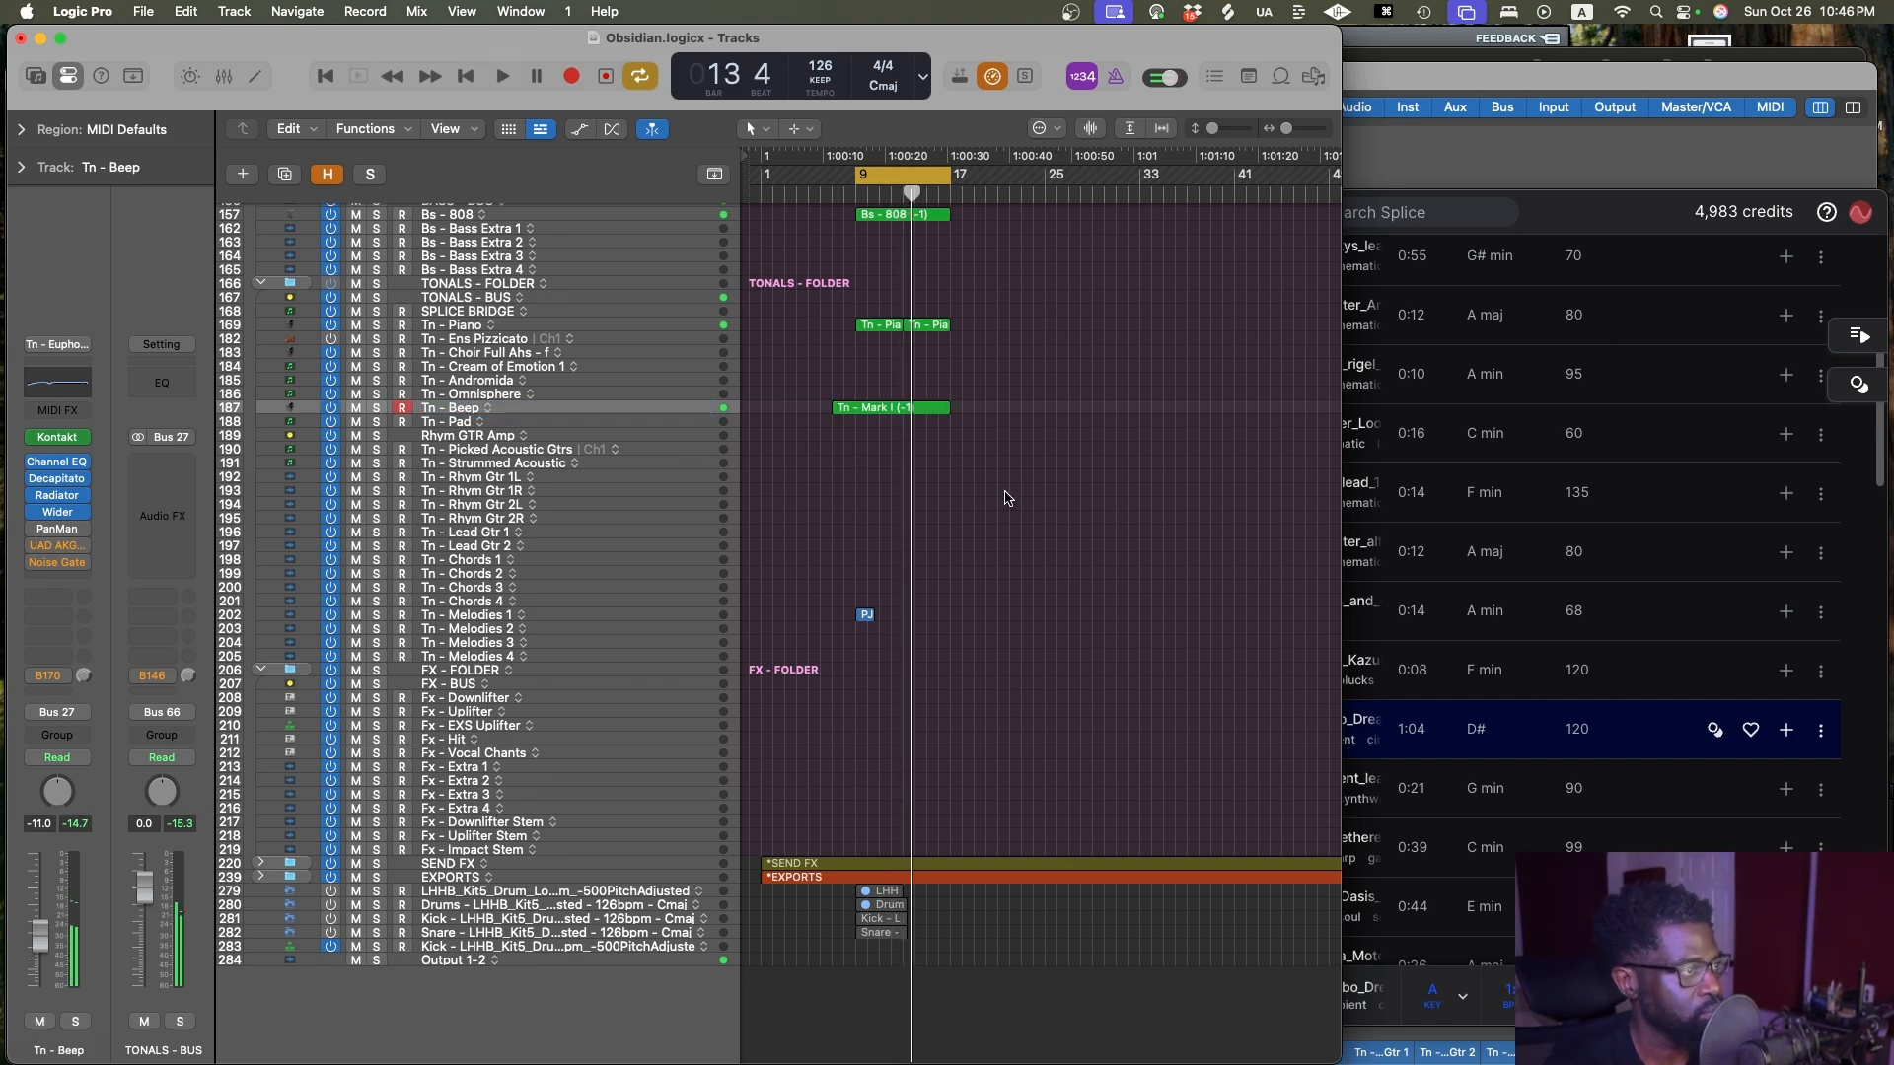
key("super+s")
Trim the start of the region on the Tn - Beep track to bar 9 and play the loop
left_click(852, 407)
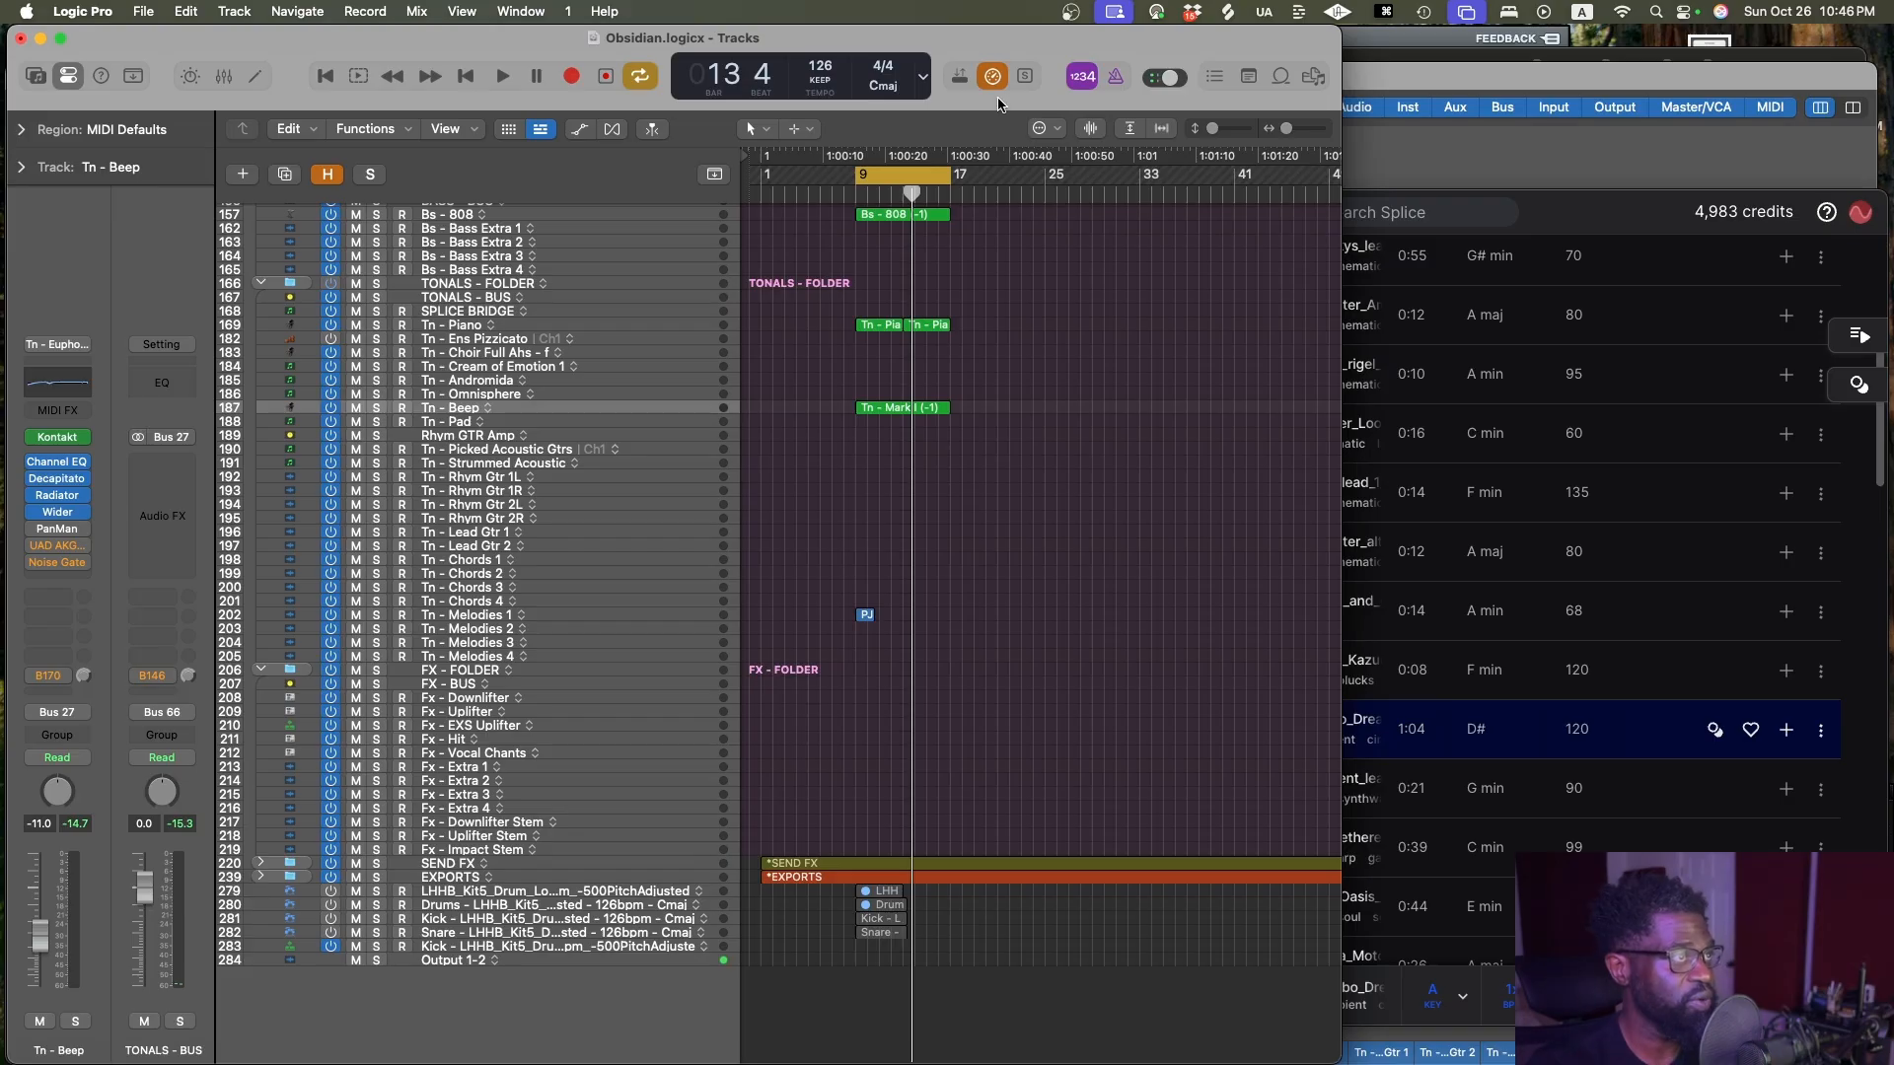
key("space")
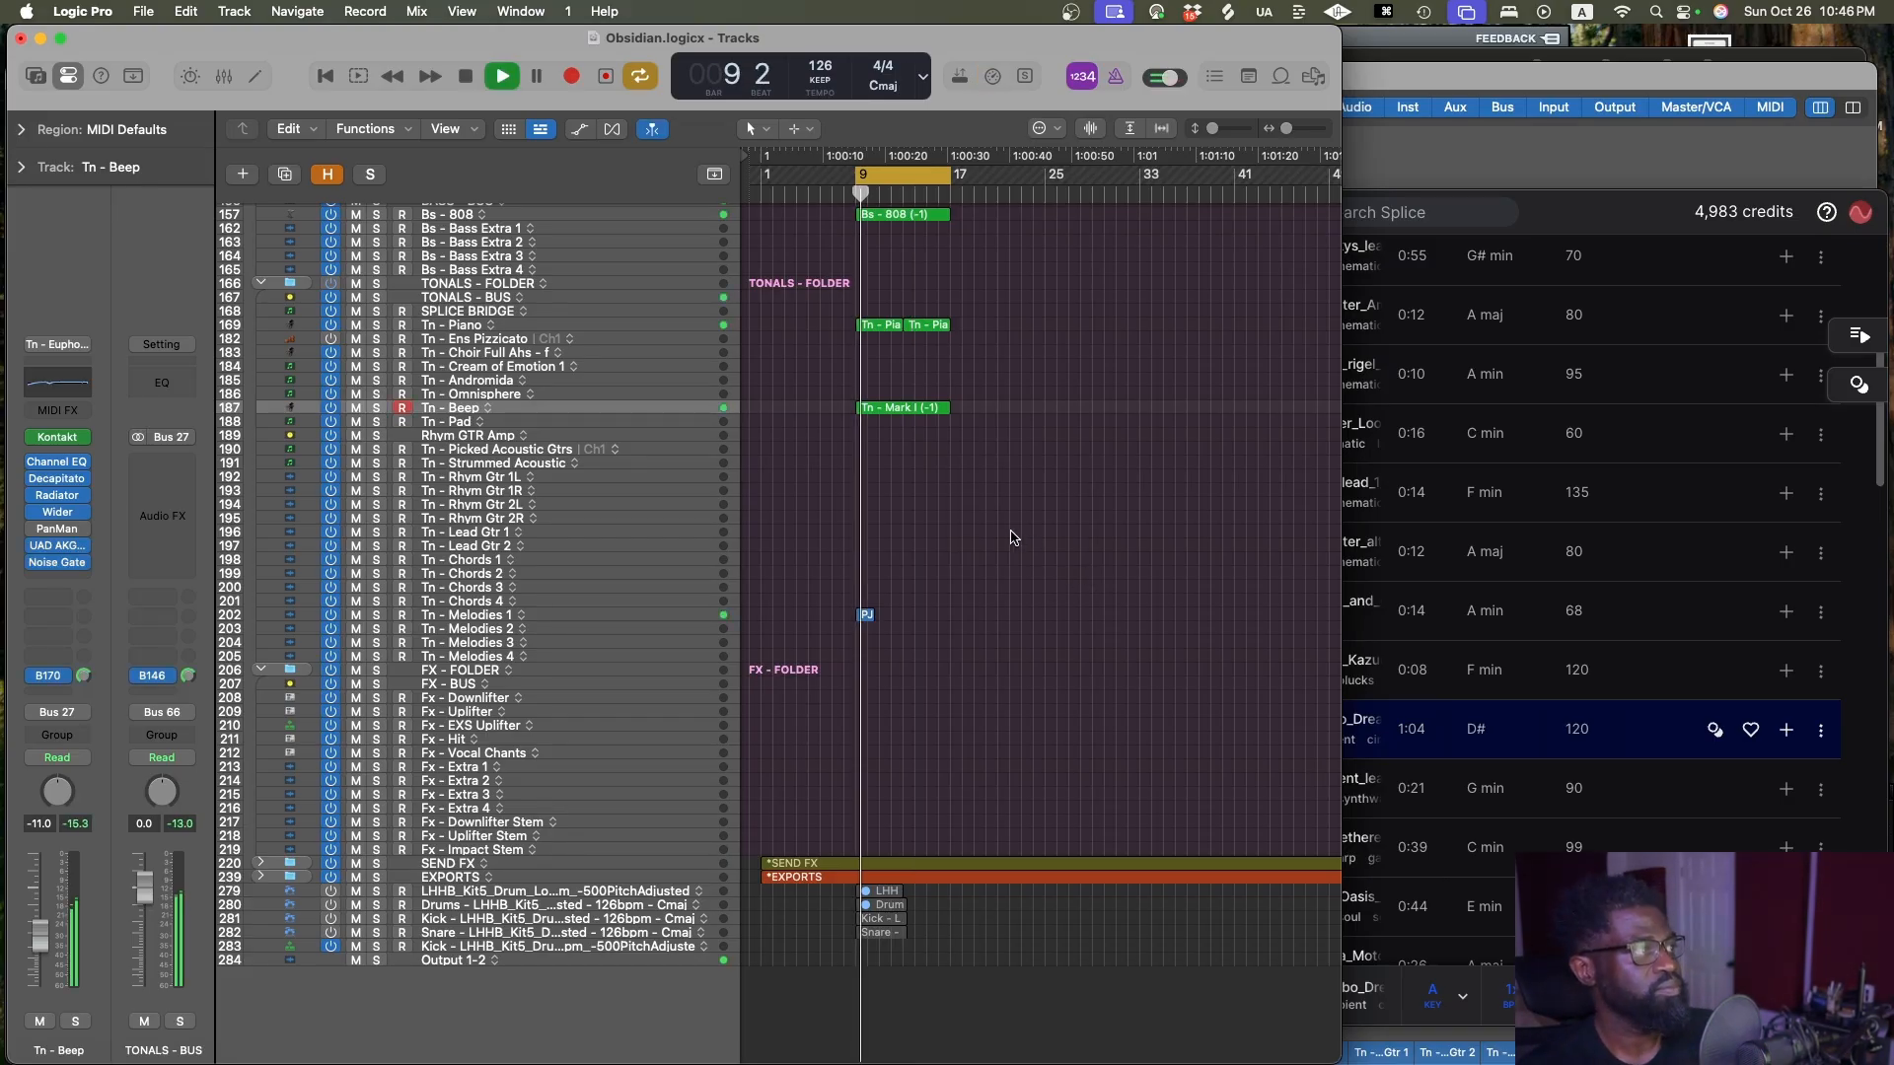
Open the UAD AKG BX 20 plug-in on the Tn - Beep track during playback, stop the loop and save the project
left_click(59, 548)
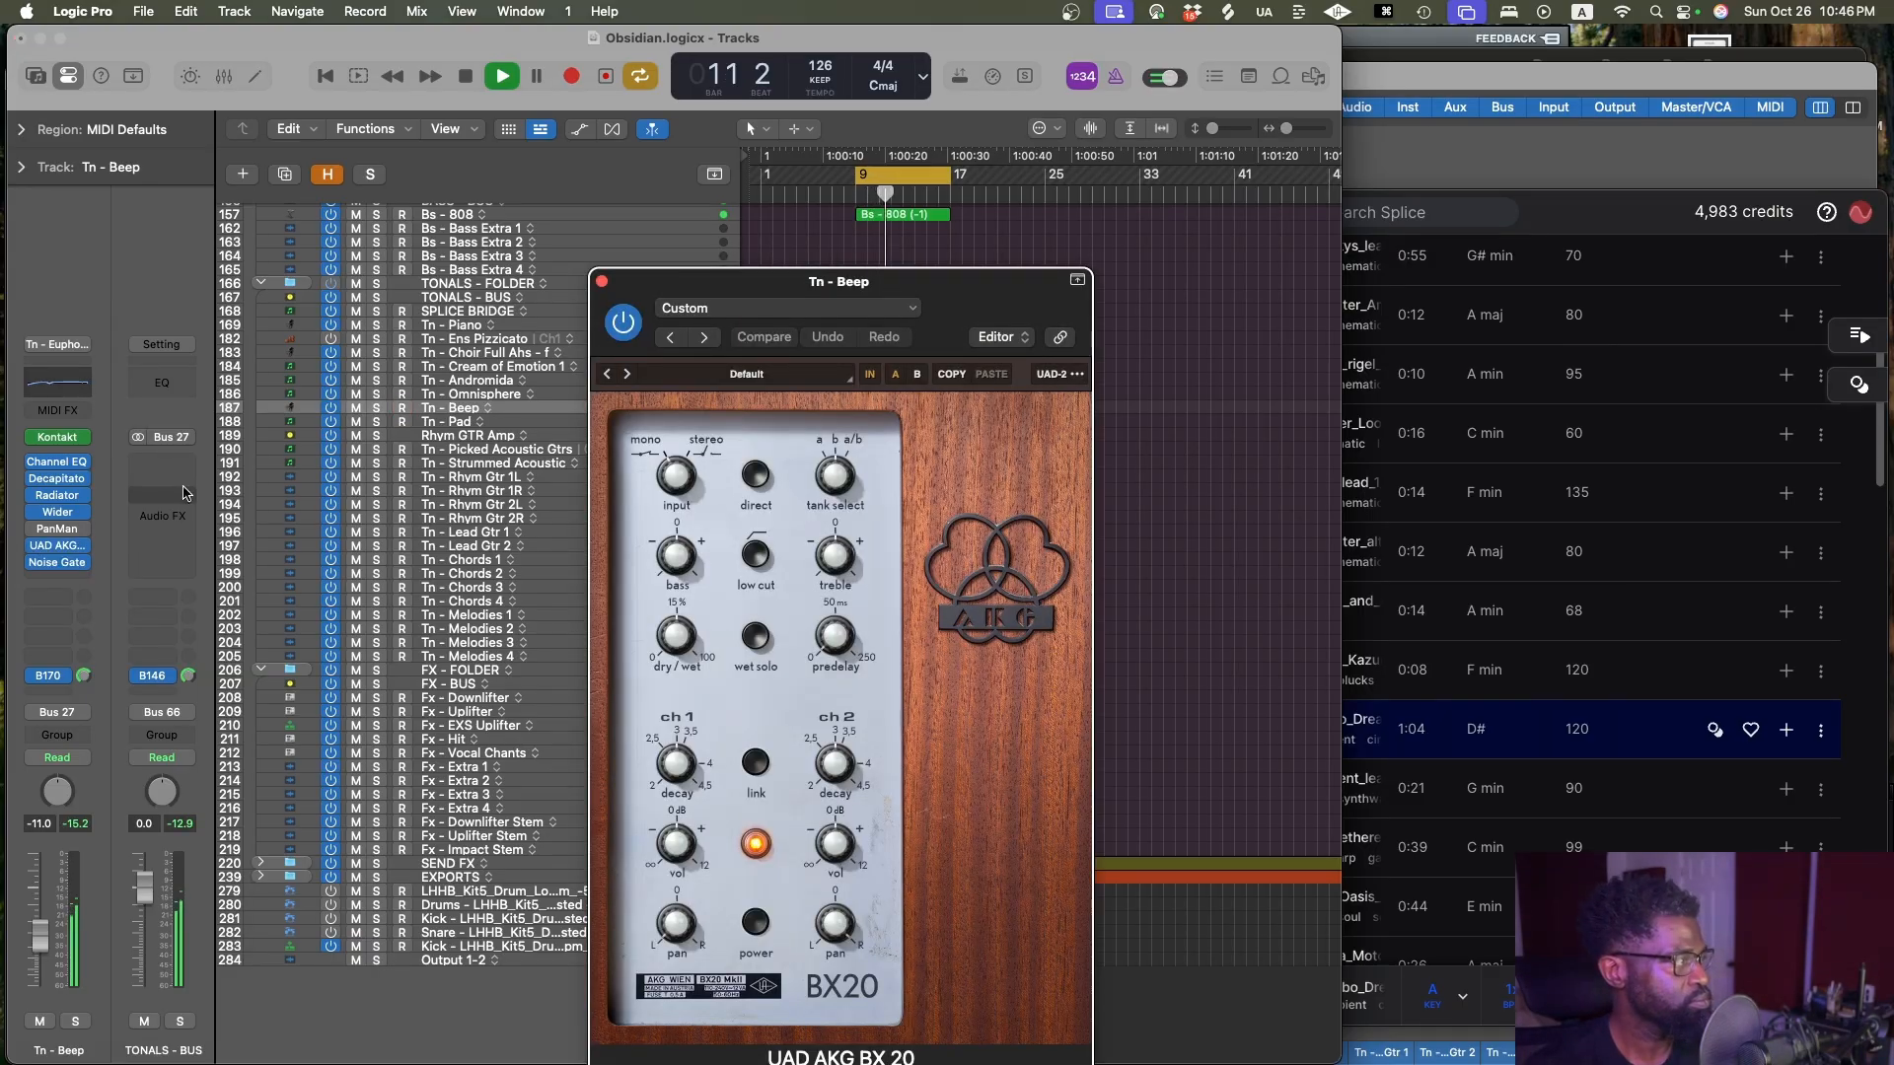
left_click(59, 548)
left_click(67, 545)
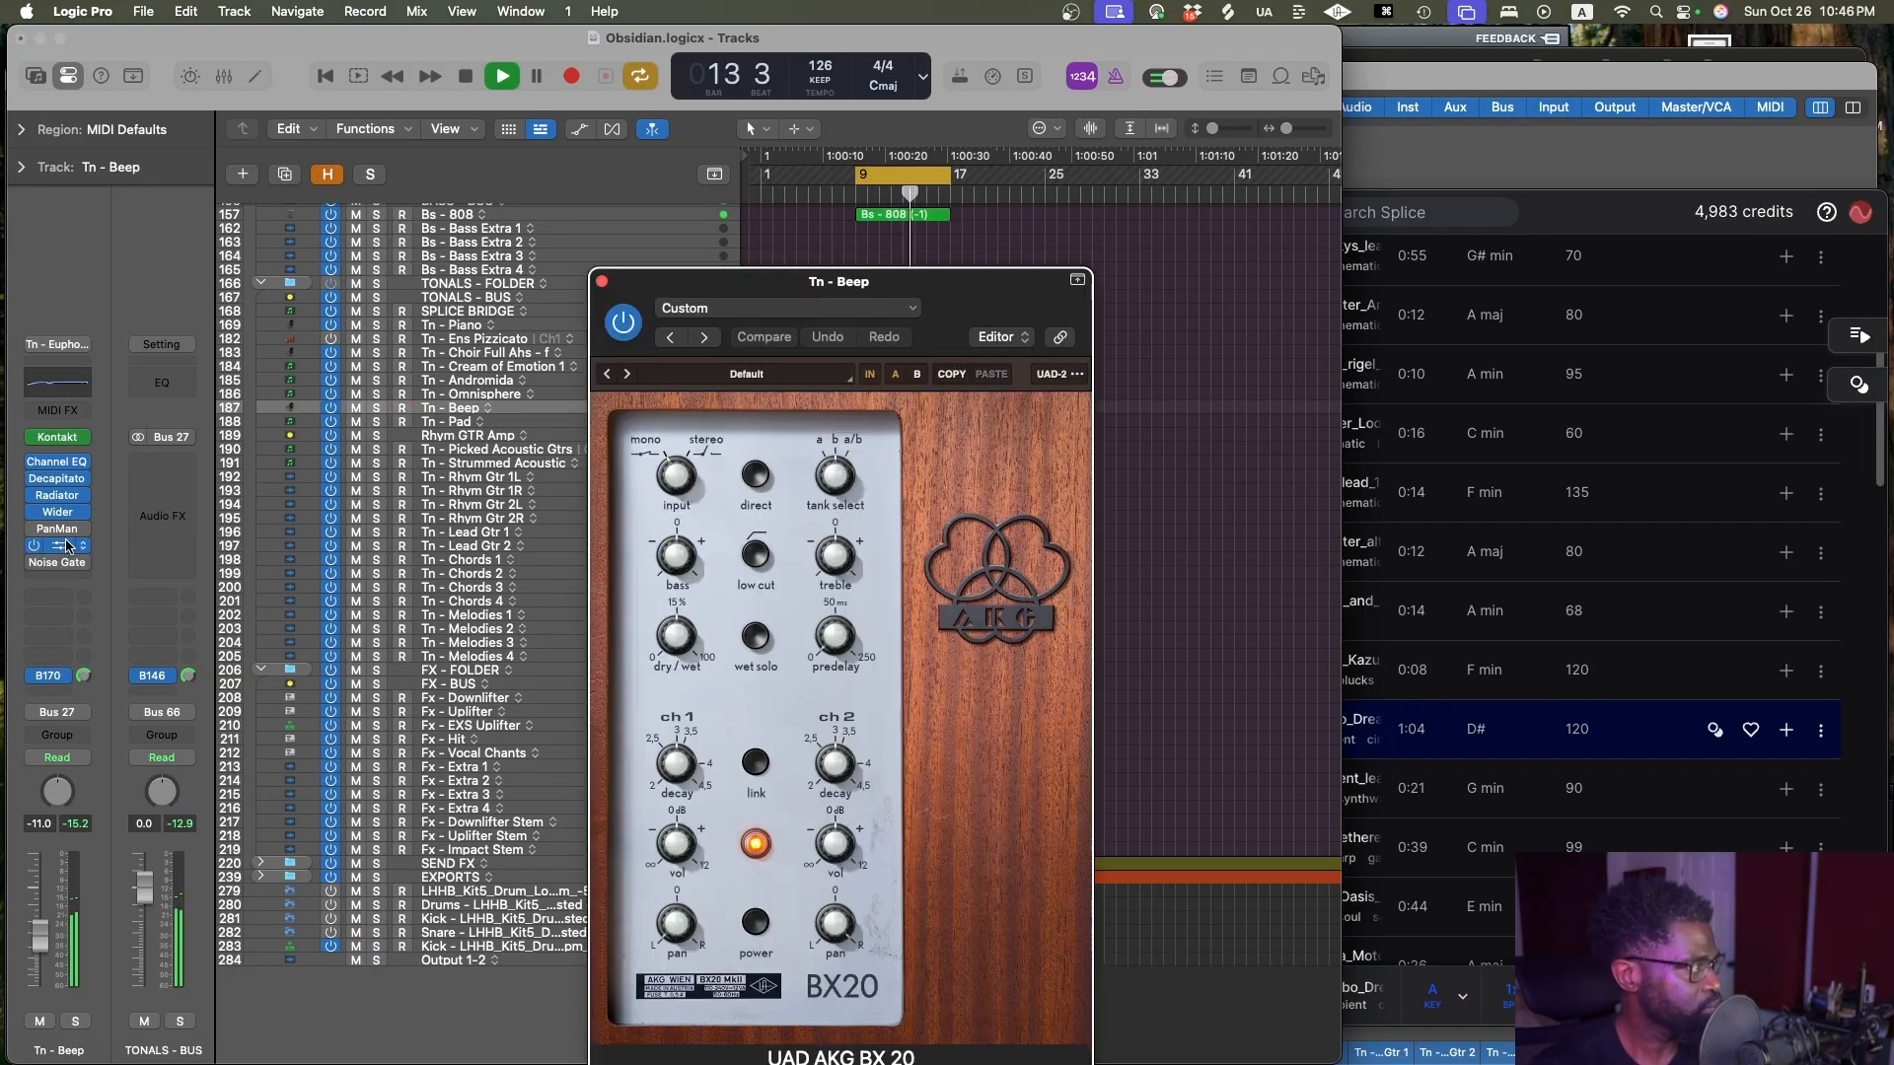
key("space")
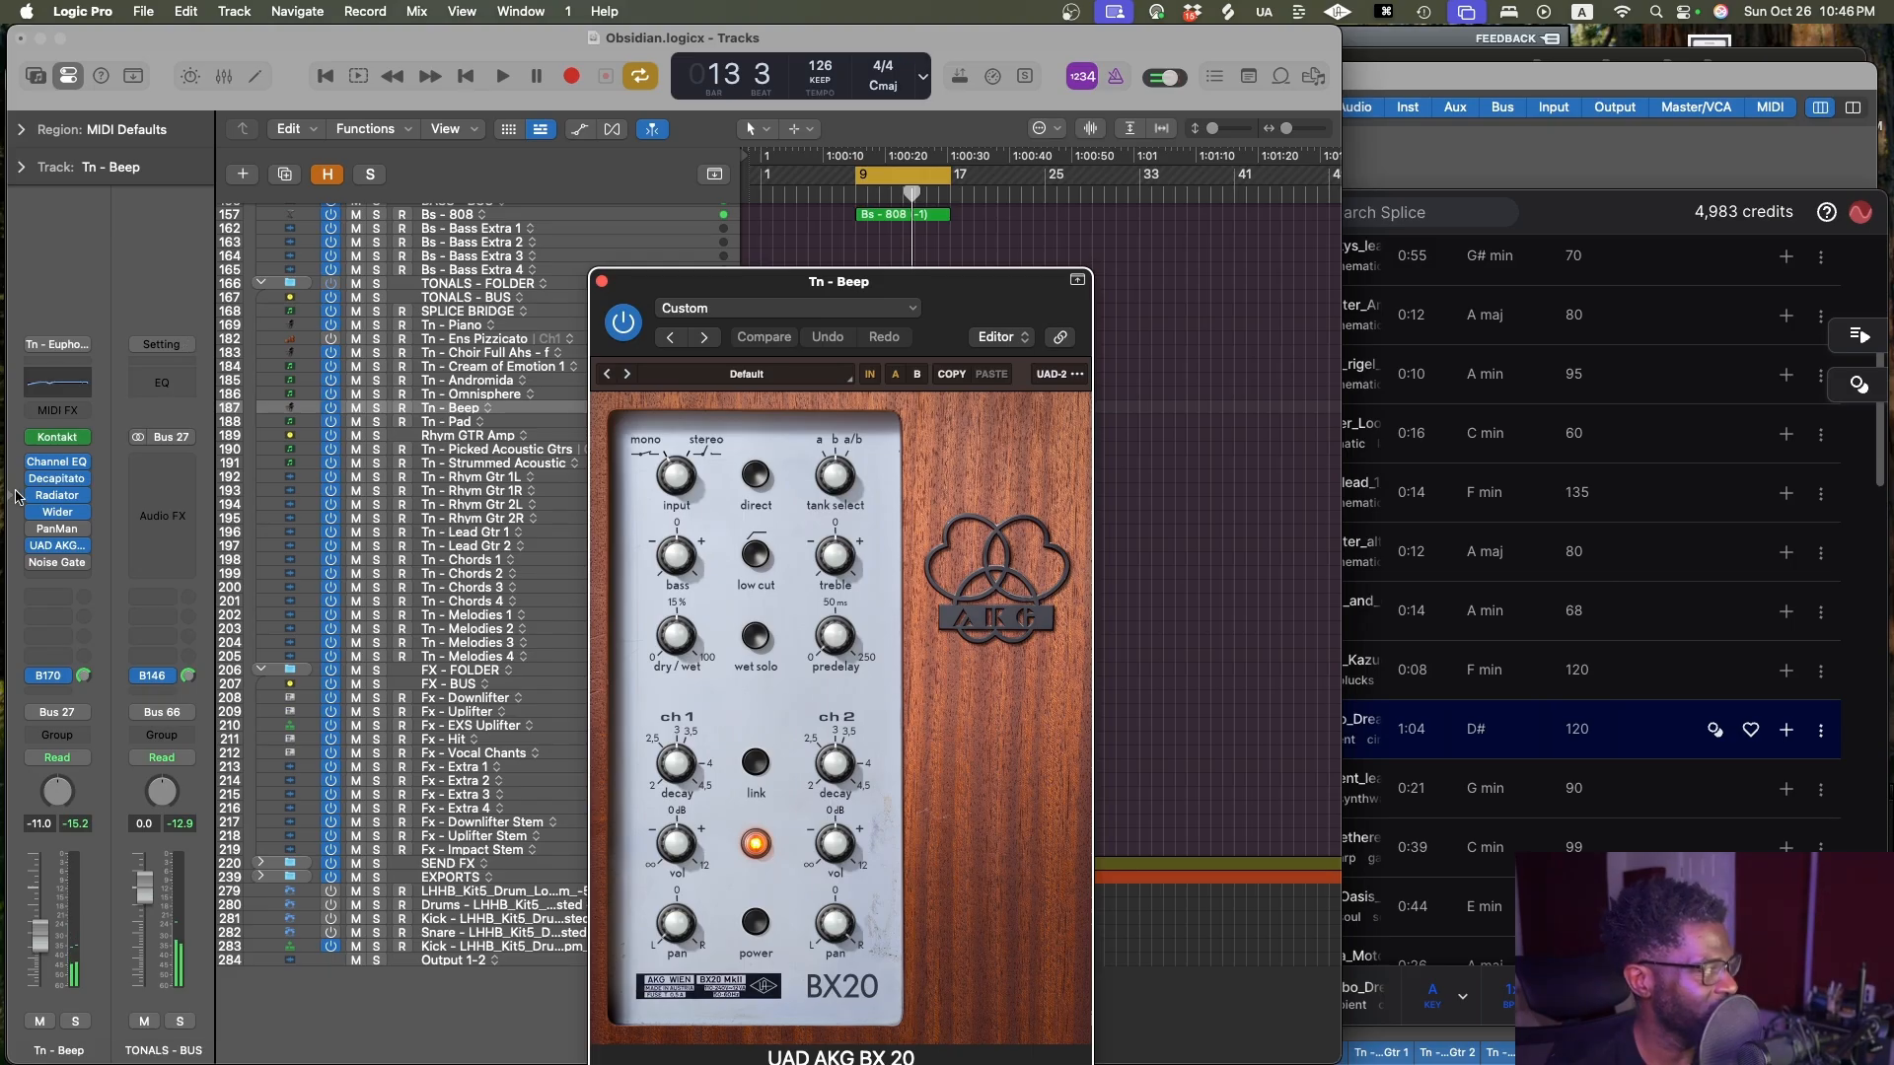
key("super+s")
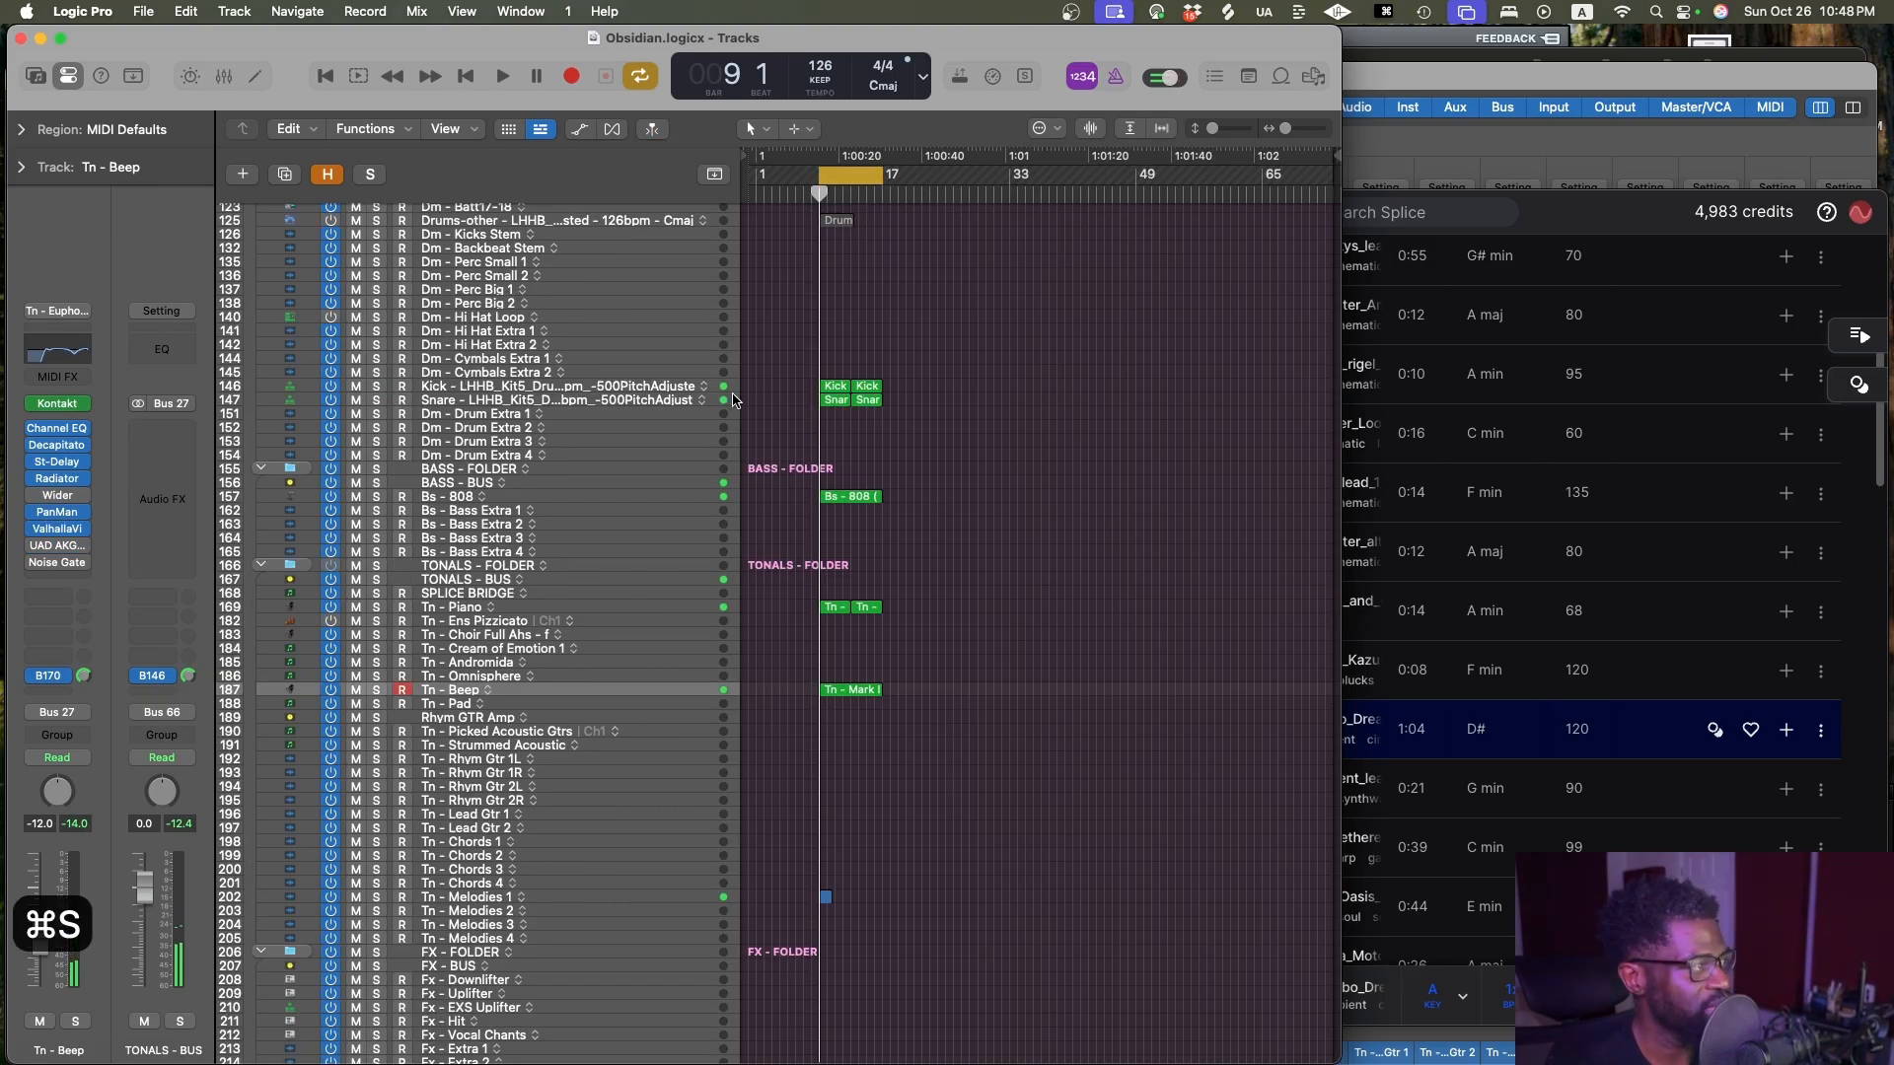
Select the SPLICE BRIDGE track and save the project
scroll(875, 422, "up", 5)
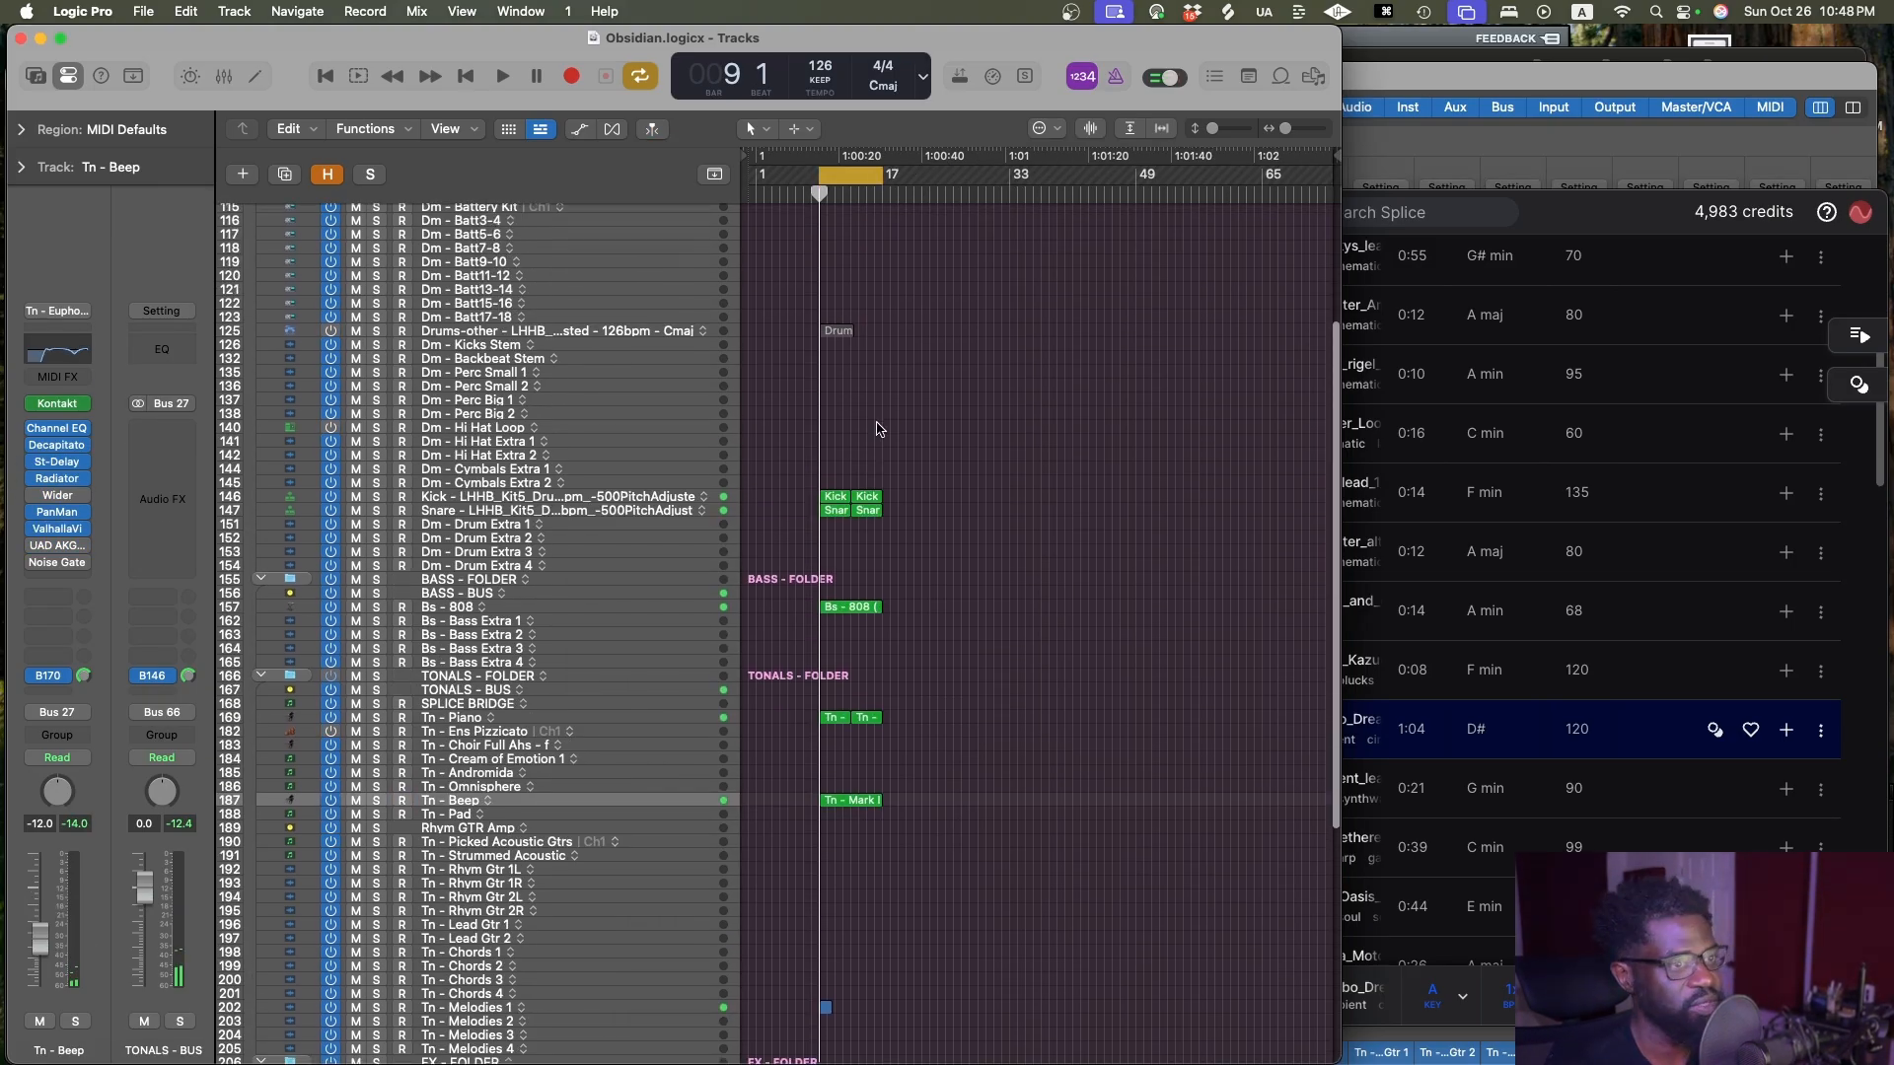
left_click(495, 457)
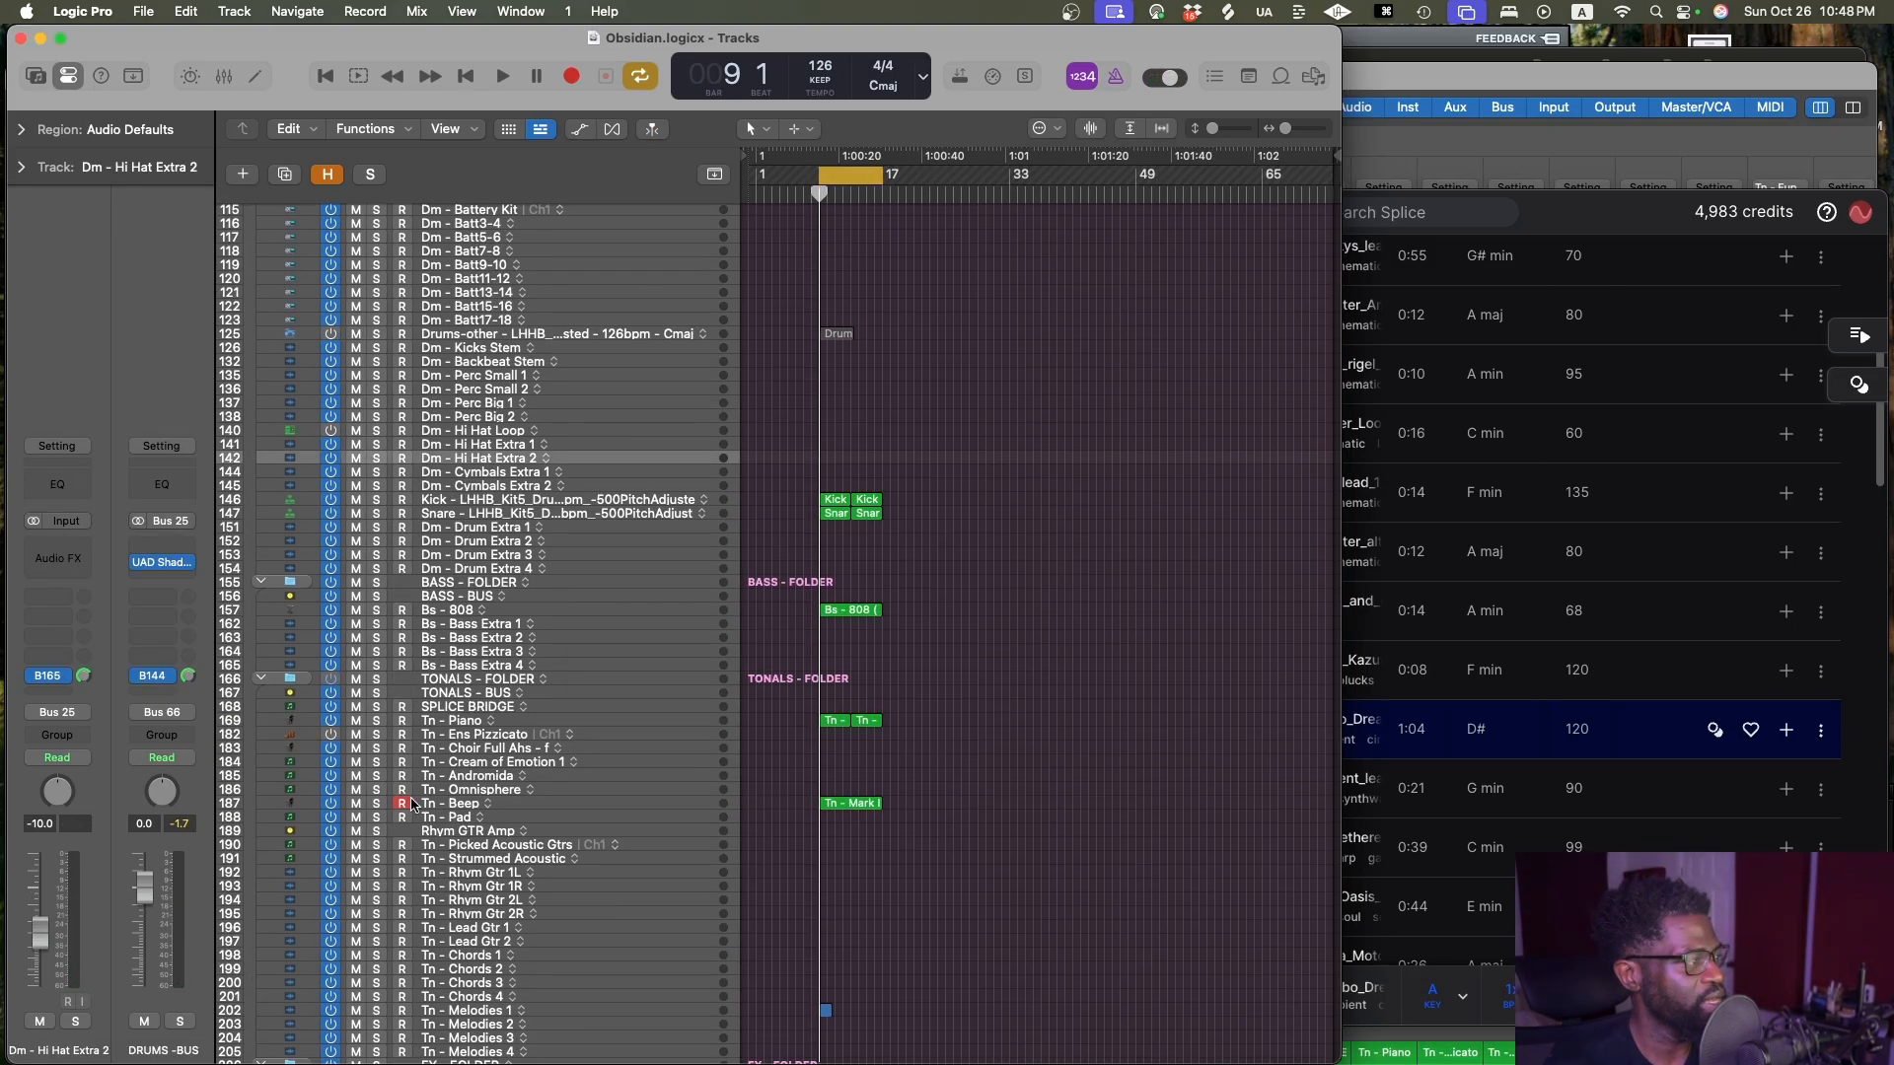
left_click(474, 707)
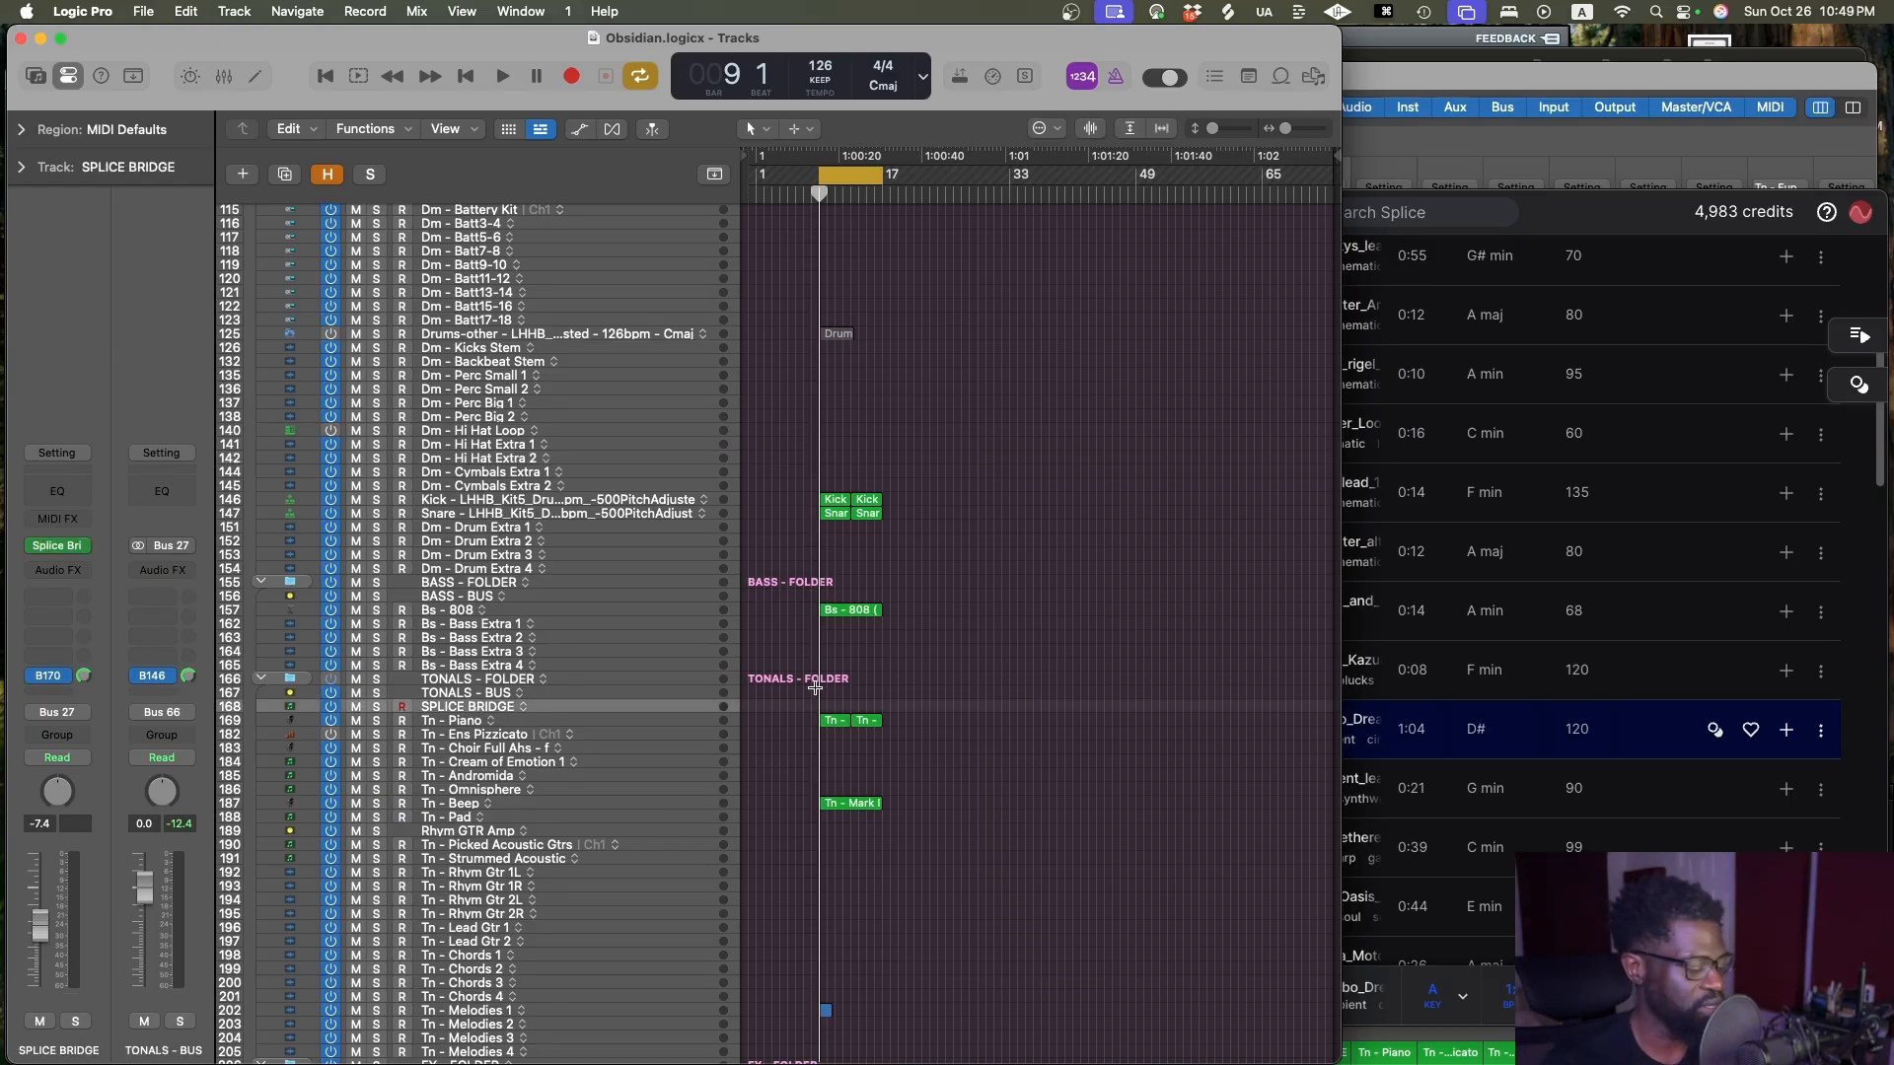
key("cmd+s")
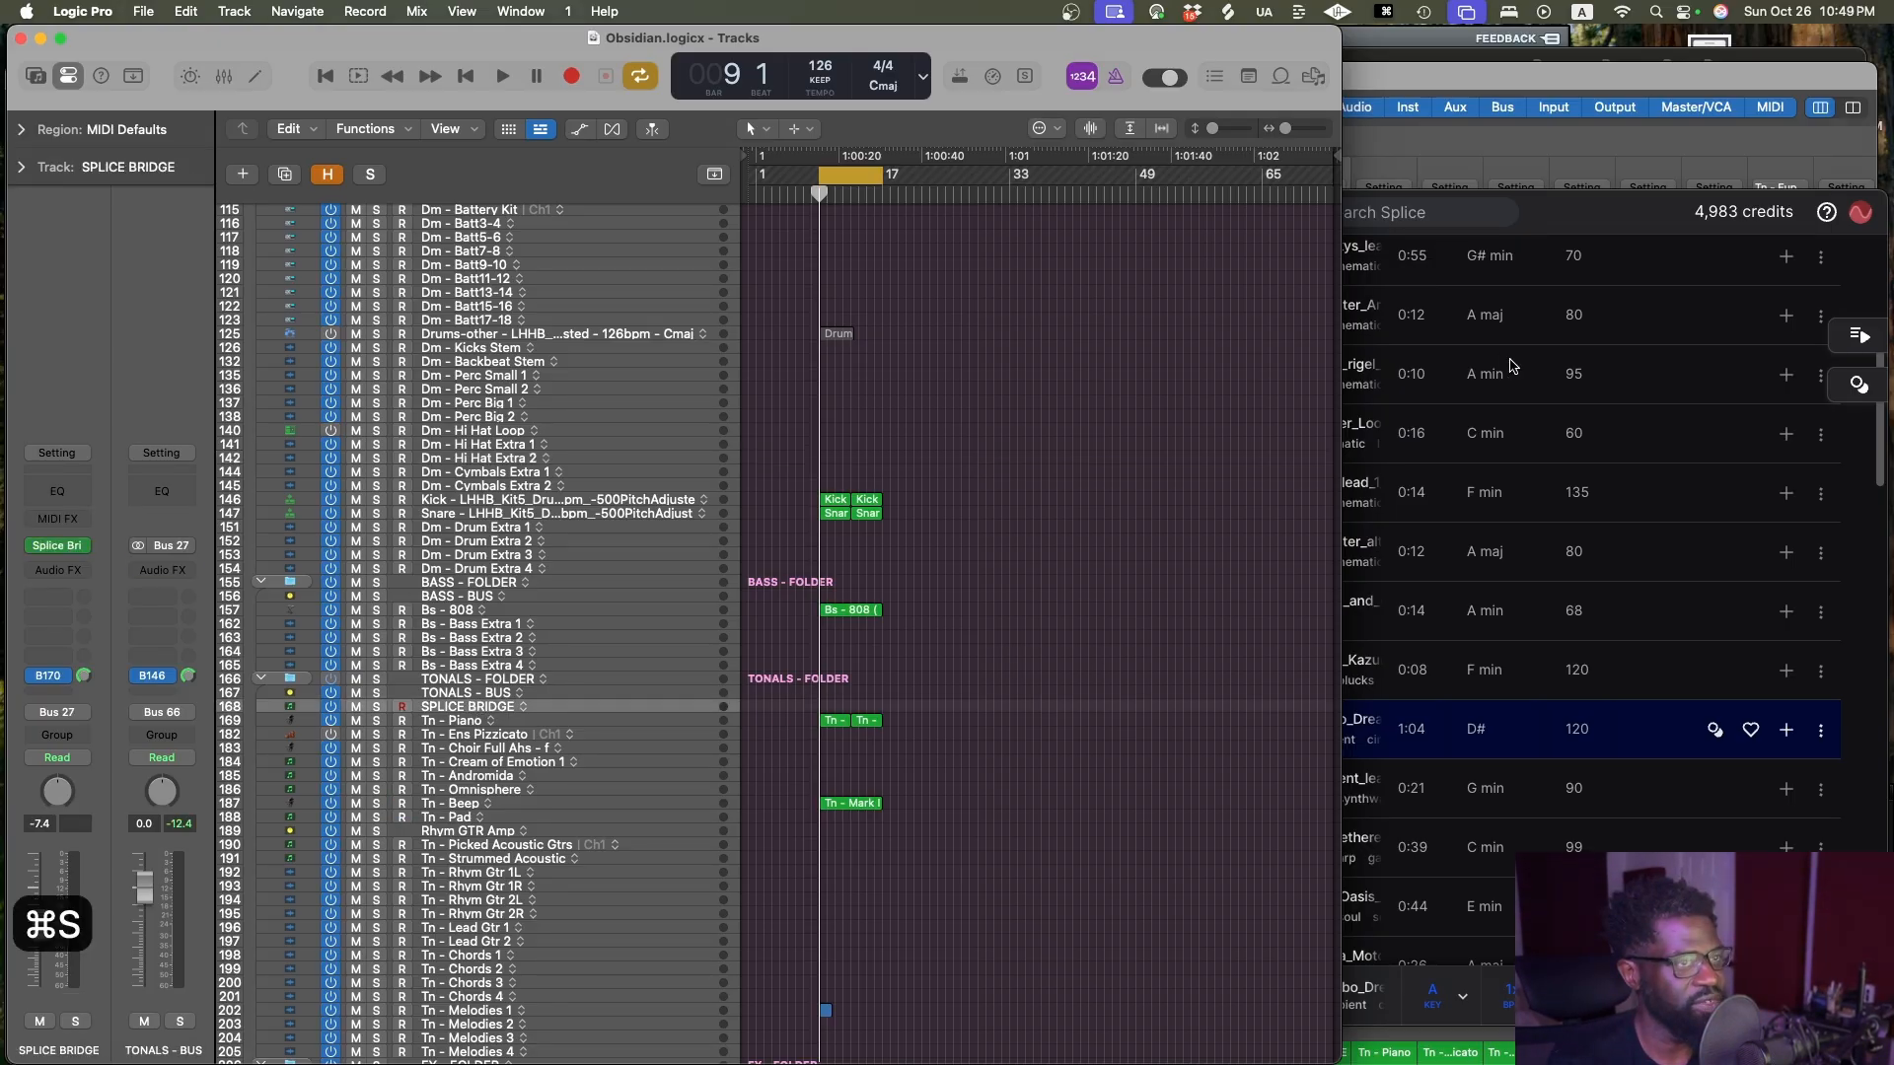
Switch to Splice, search for "hat loop" and filter the samples by the hats tag
left_click(1548, 217)
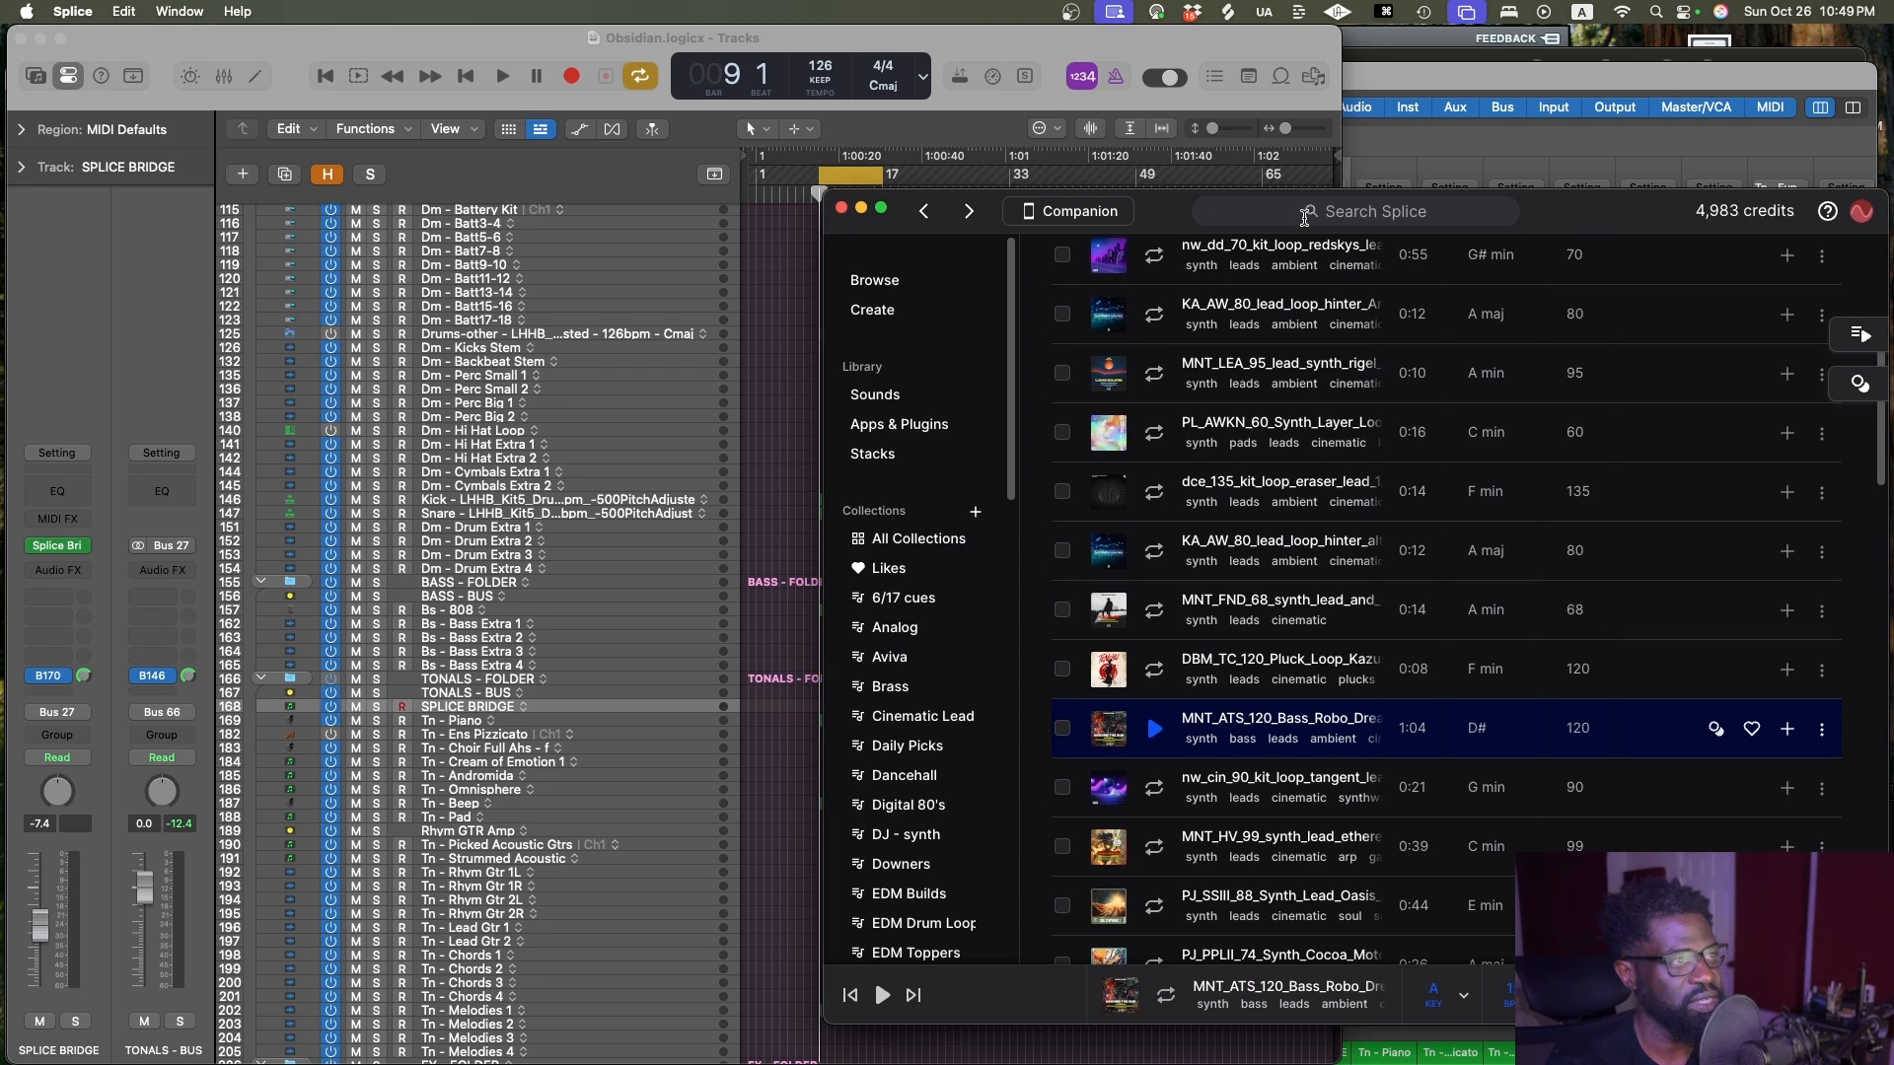
left_click(1265, 225)
type("hat")
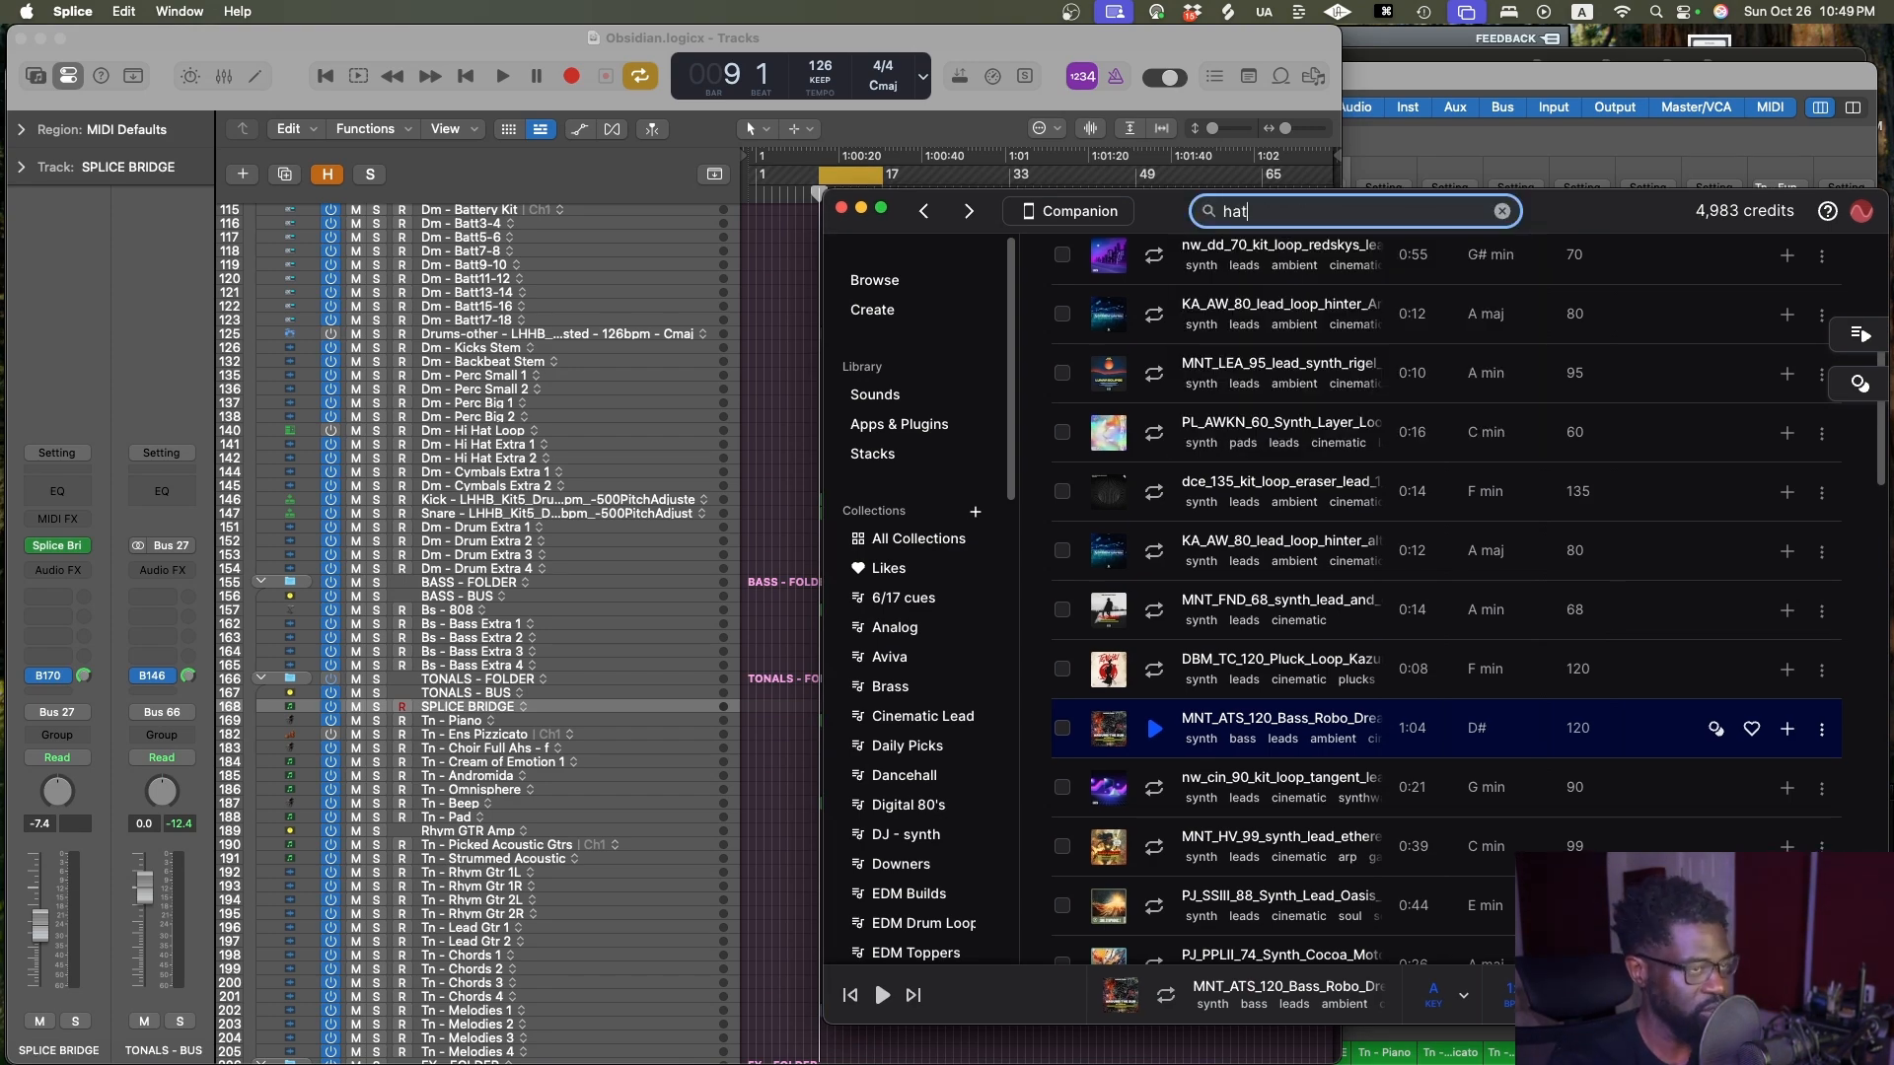
type(" loop")
key("Return")
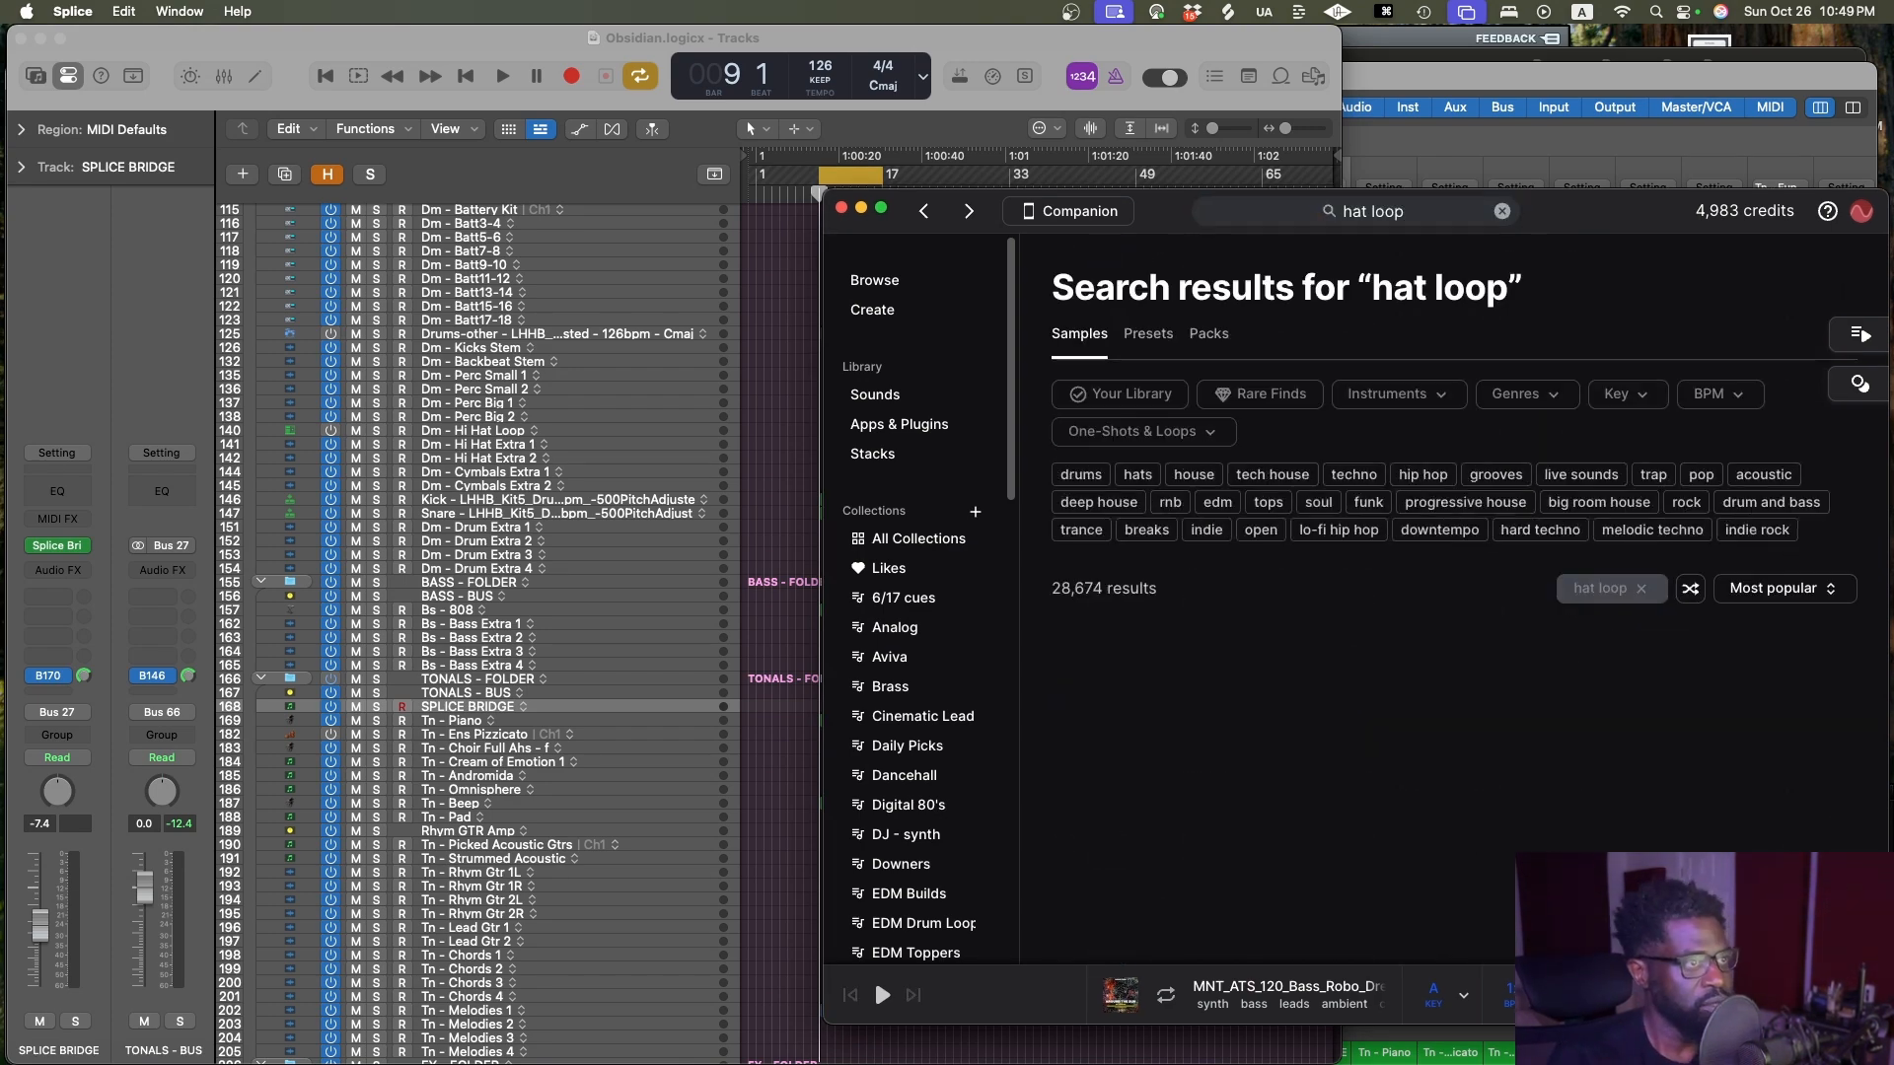
left_click(1139, 475)
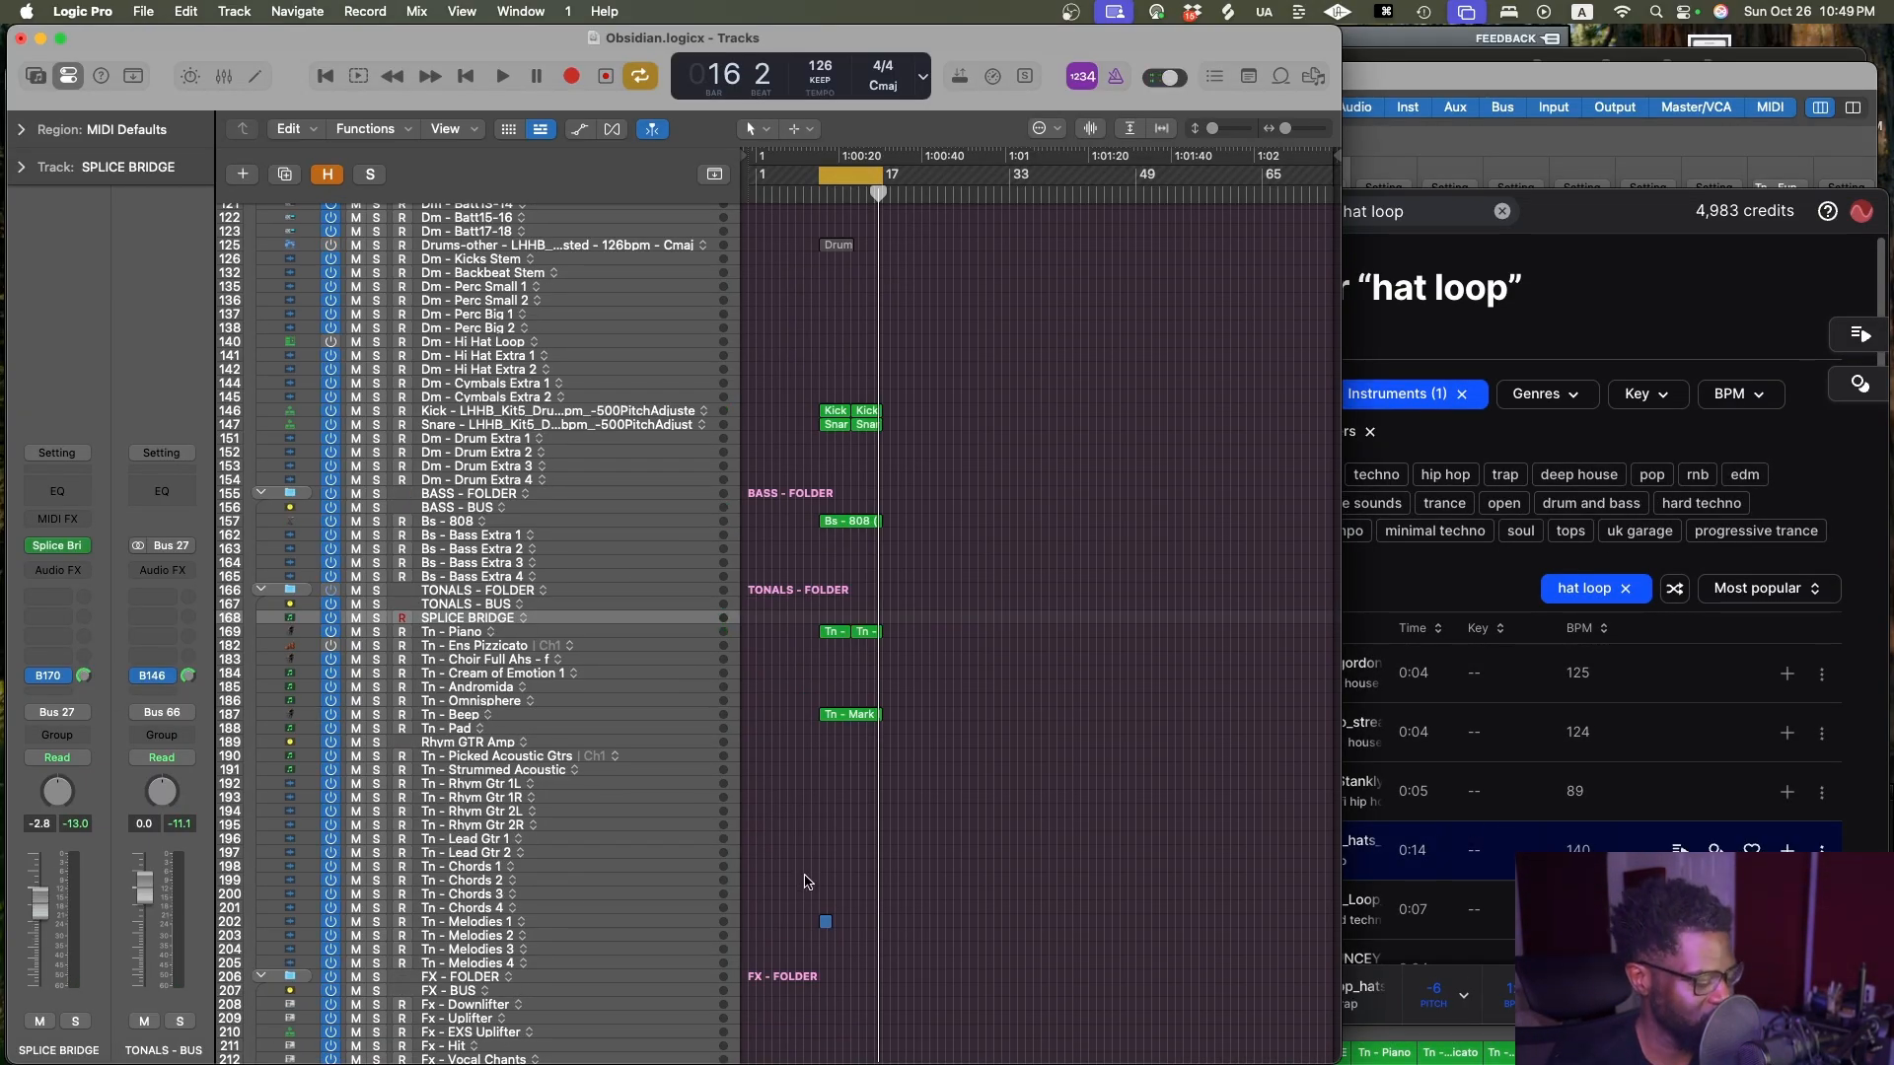
Save the Logic project and audition the RKU_BLC_140 hat loop from Splice with the beat playing
key("cmd+s")
left_click(1366, 833)
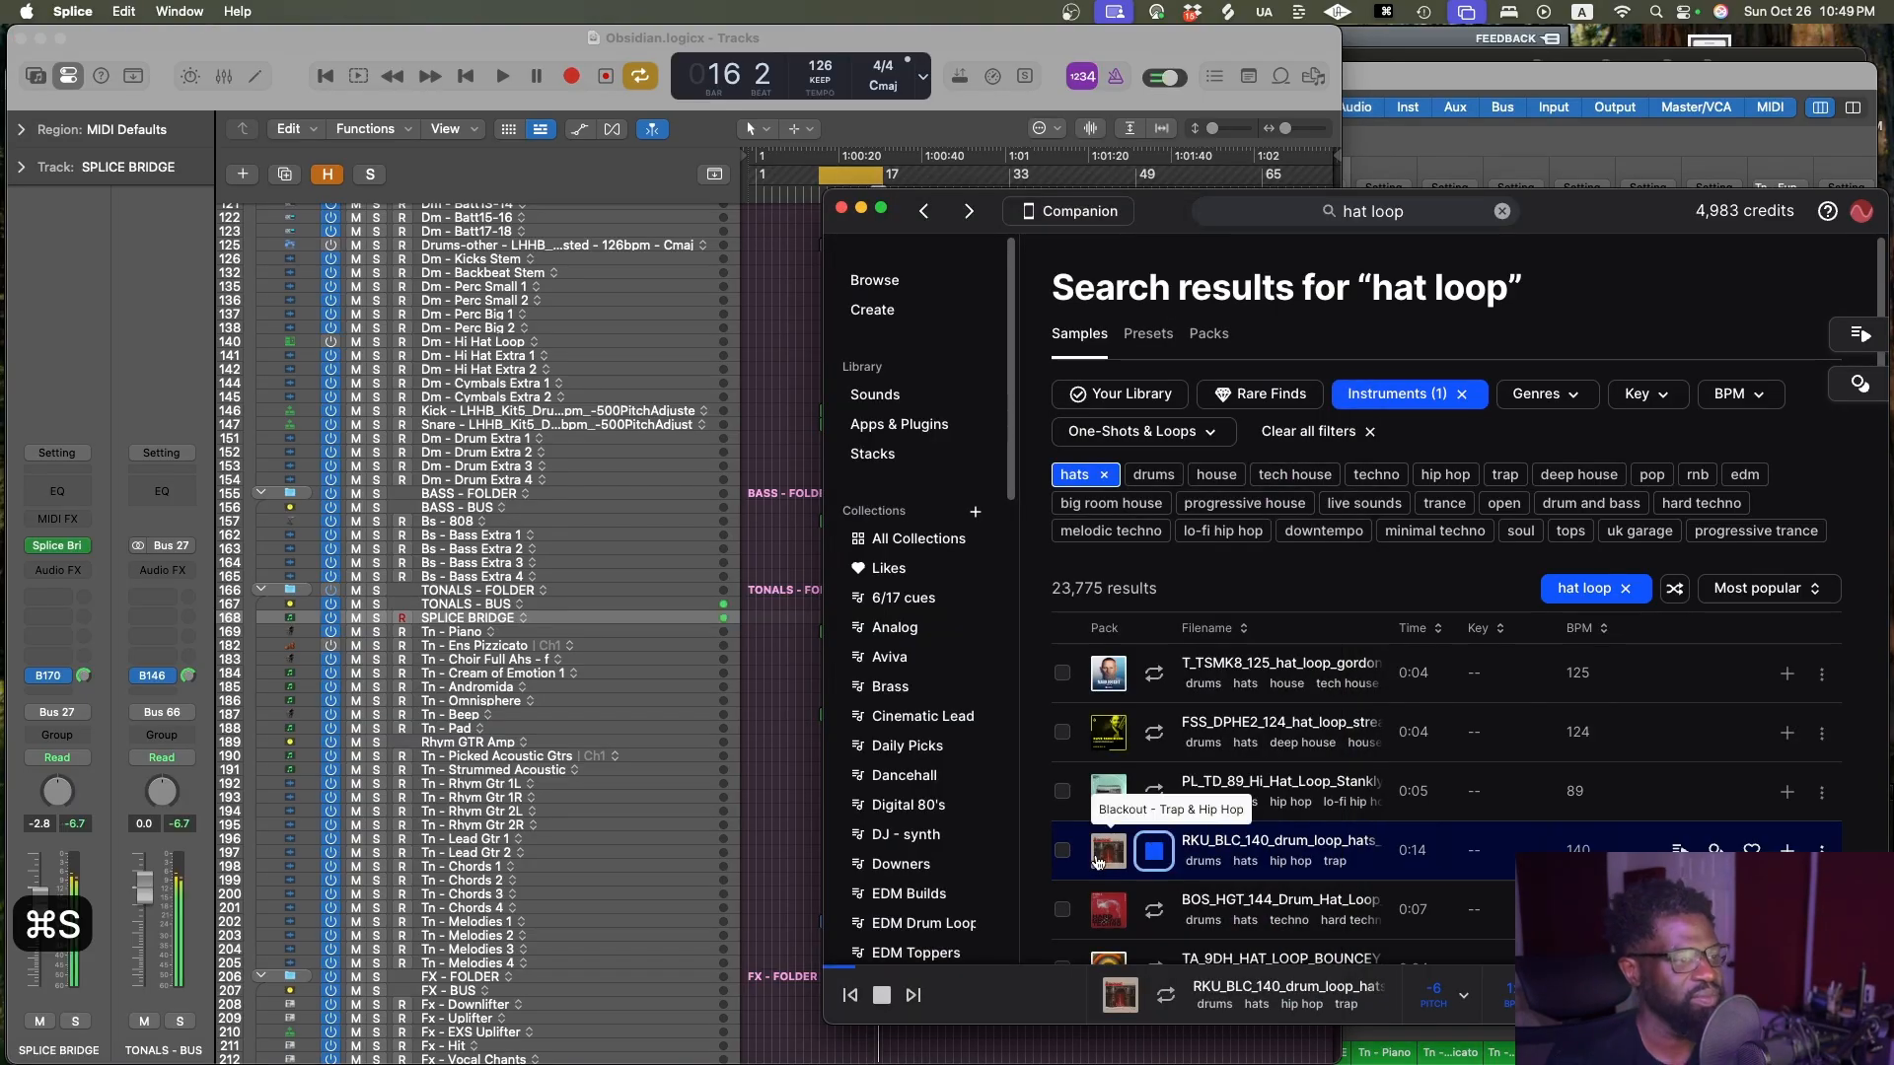
left_click(799, 868)
key("space")
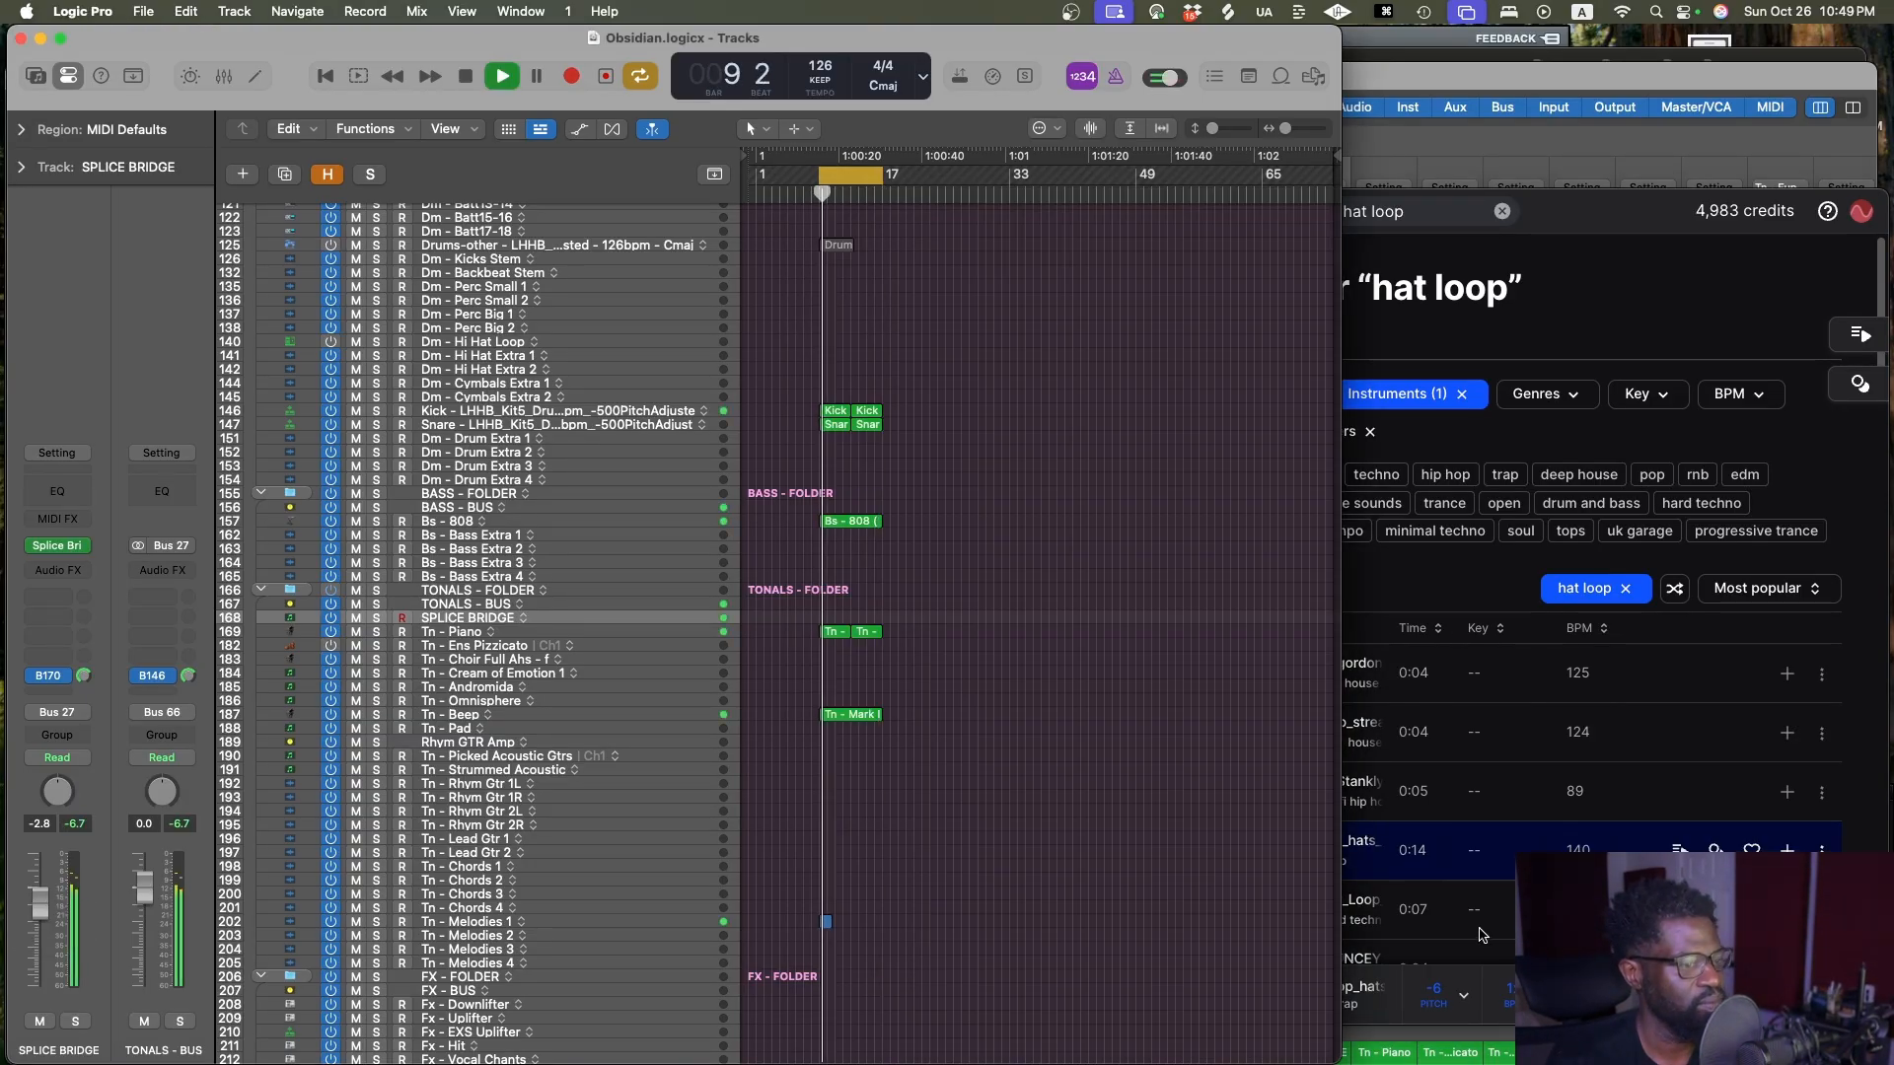
key("super+s")
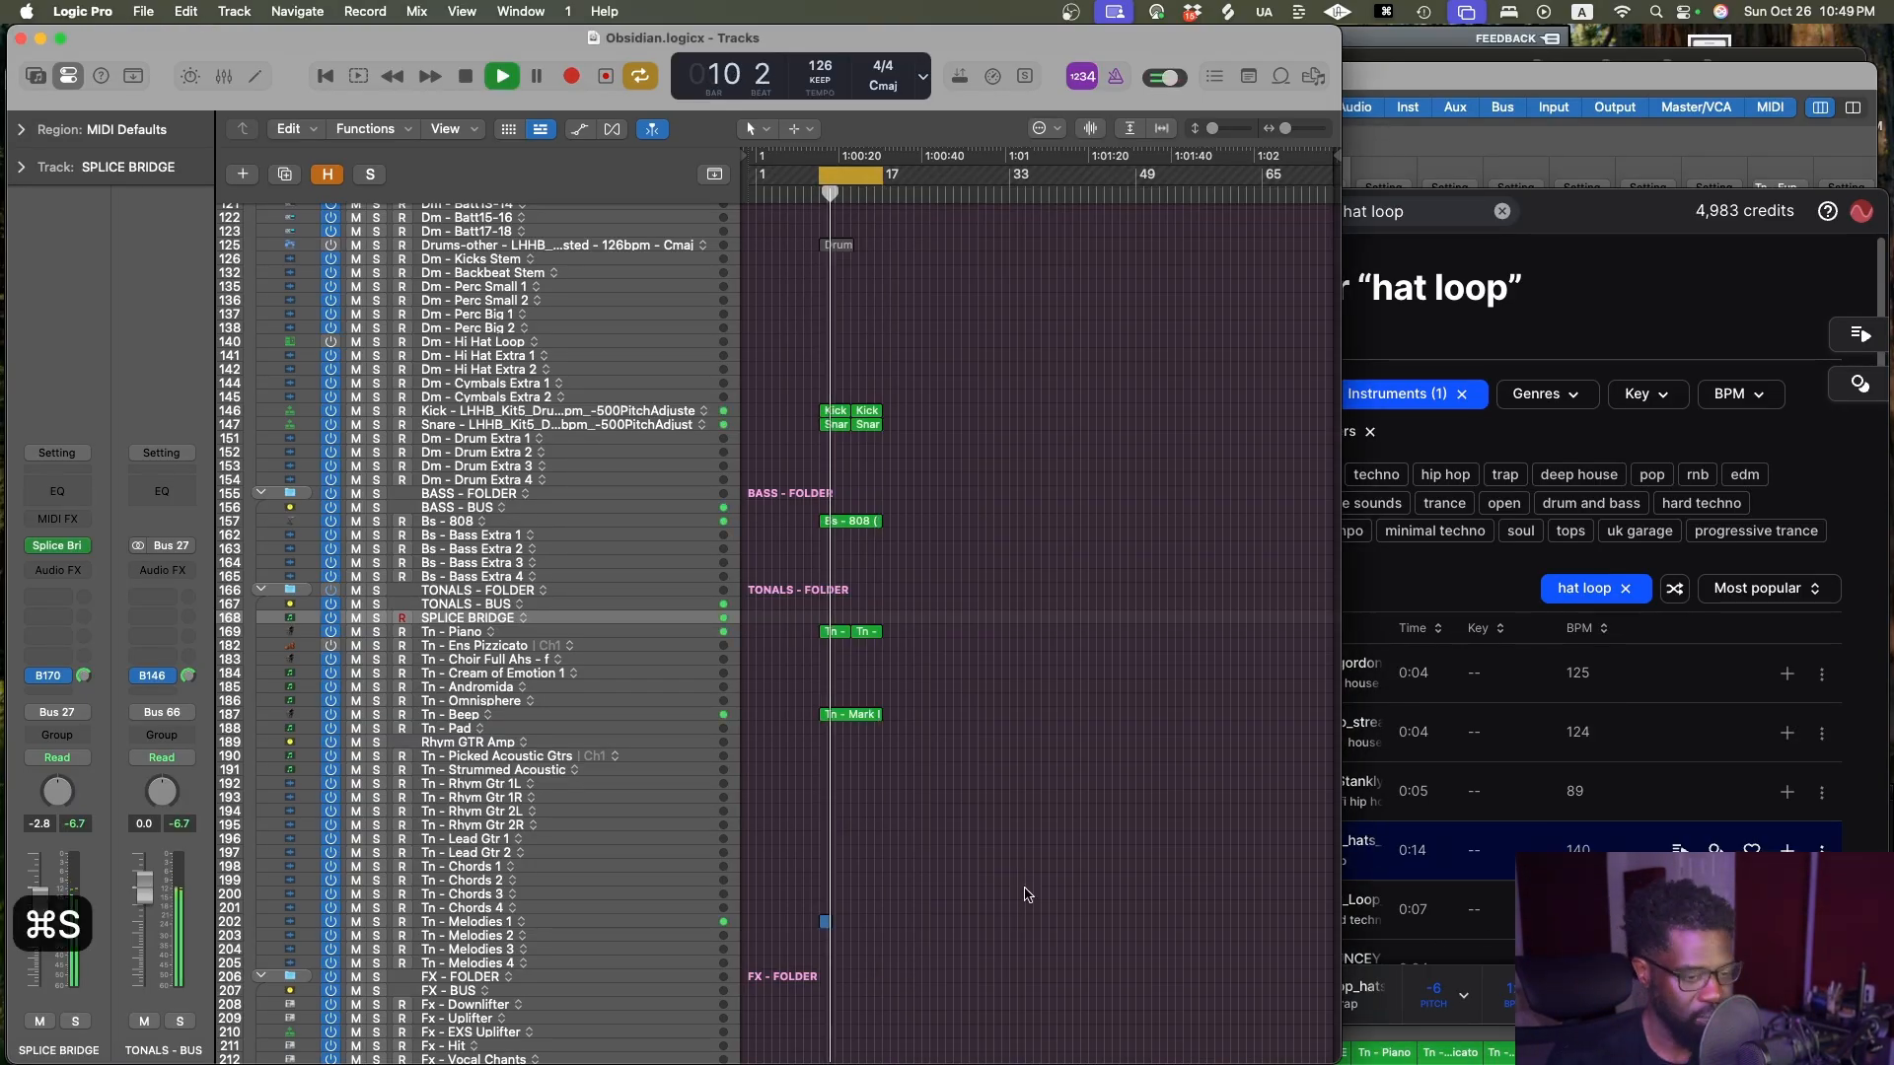
Audition the BOS_HGT_144, TA_9DH bouncey and STCR2_DLZ_140 hat loops in Splice over the playing beat
left_click(1387, 891)
scroll(1460, 890, "down", 5)
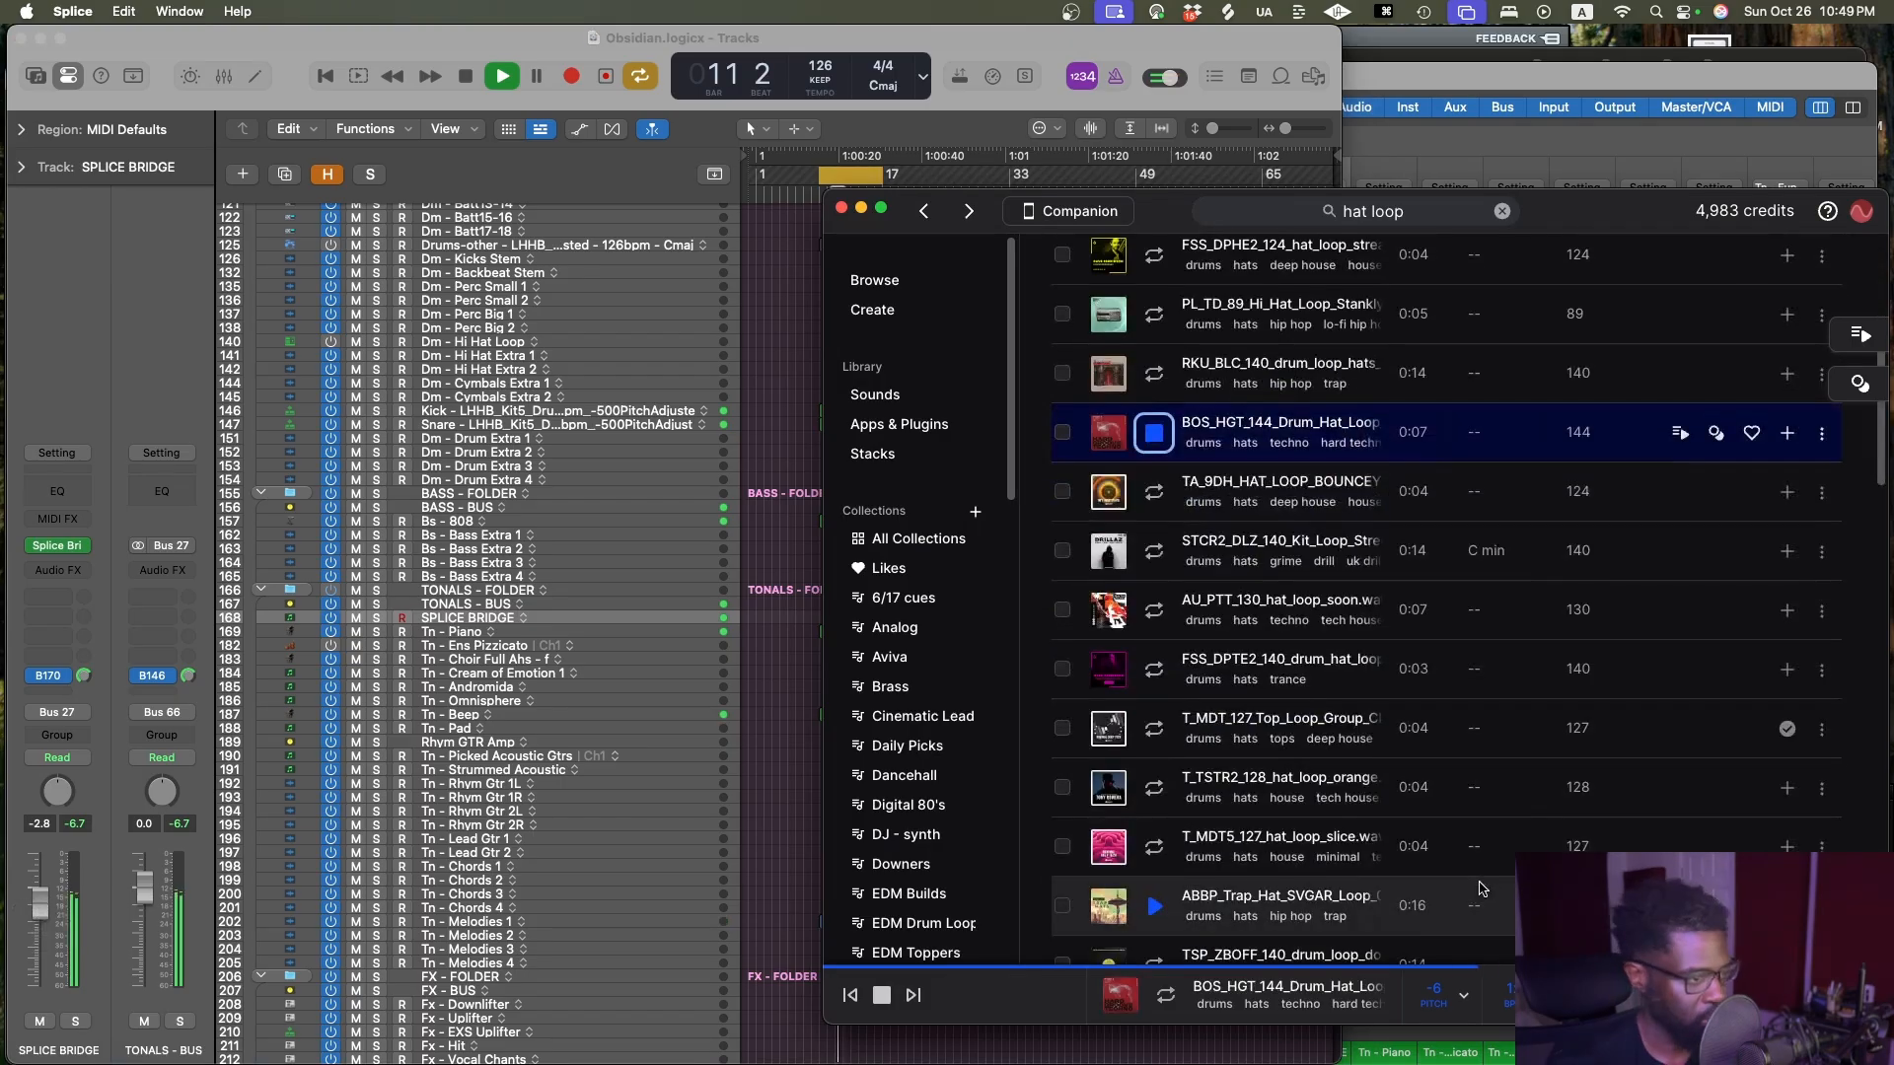
left_click(1155, 501)
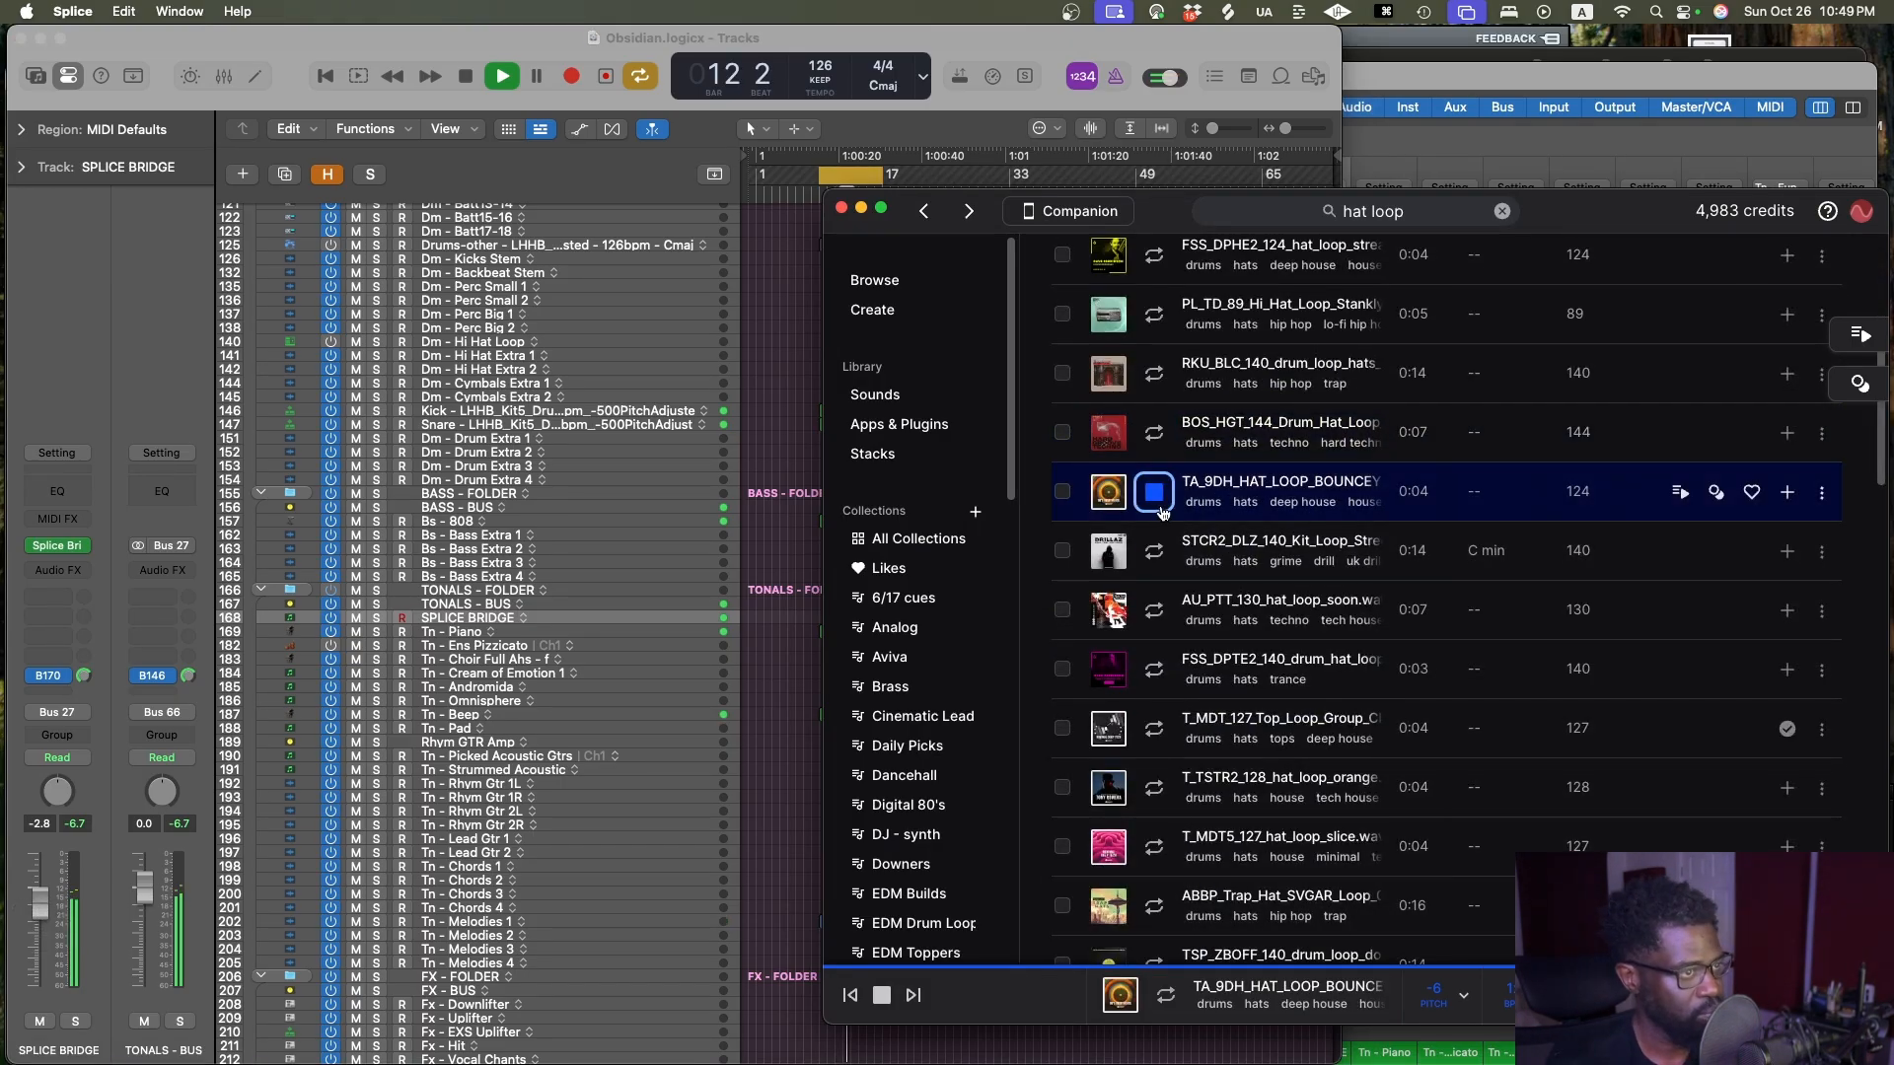
left_click(1154, 550)
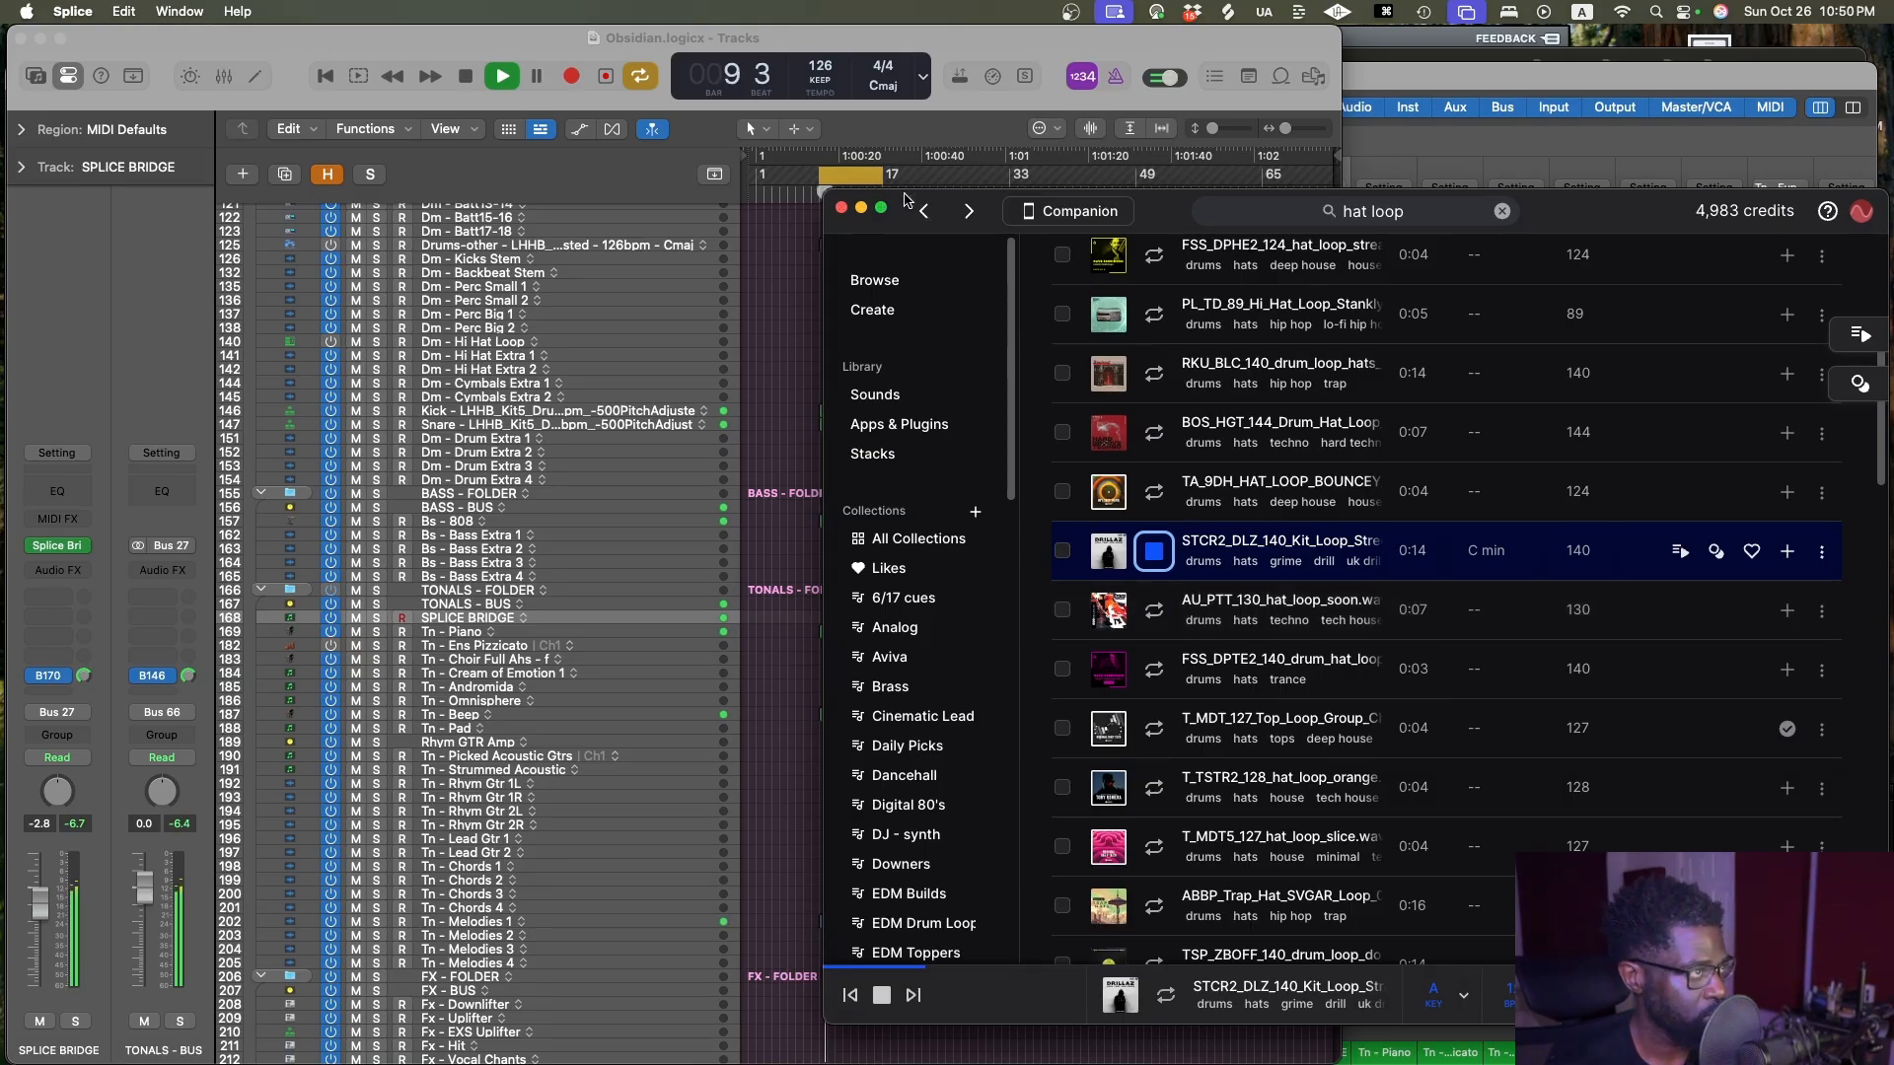
Reposition the Splice window over the Logic Pro arrangement and stop the beat's playback
left_click_drag(905, 199, 1012, 160)
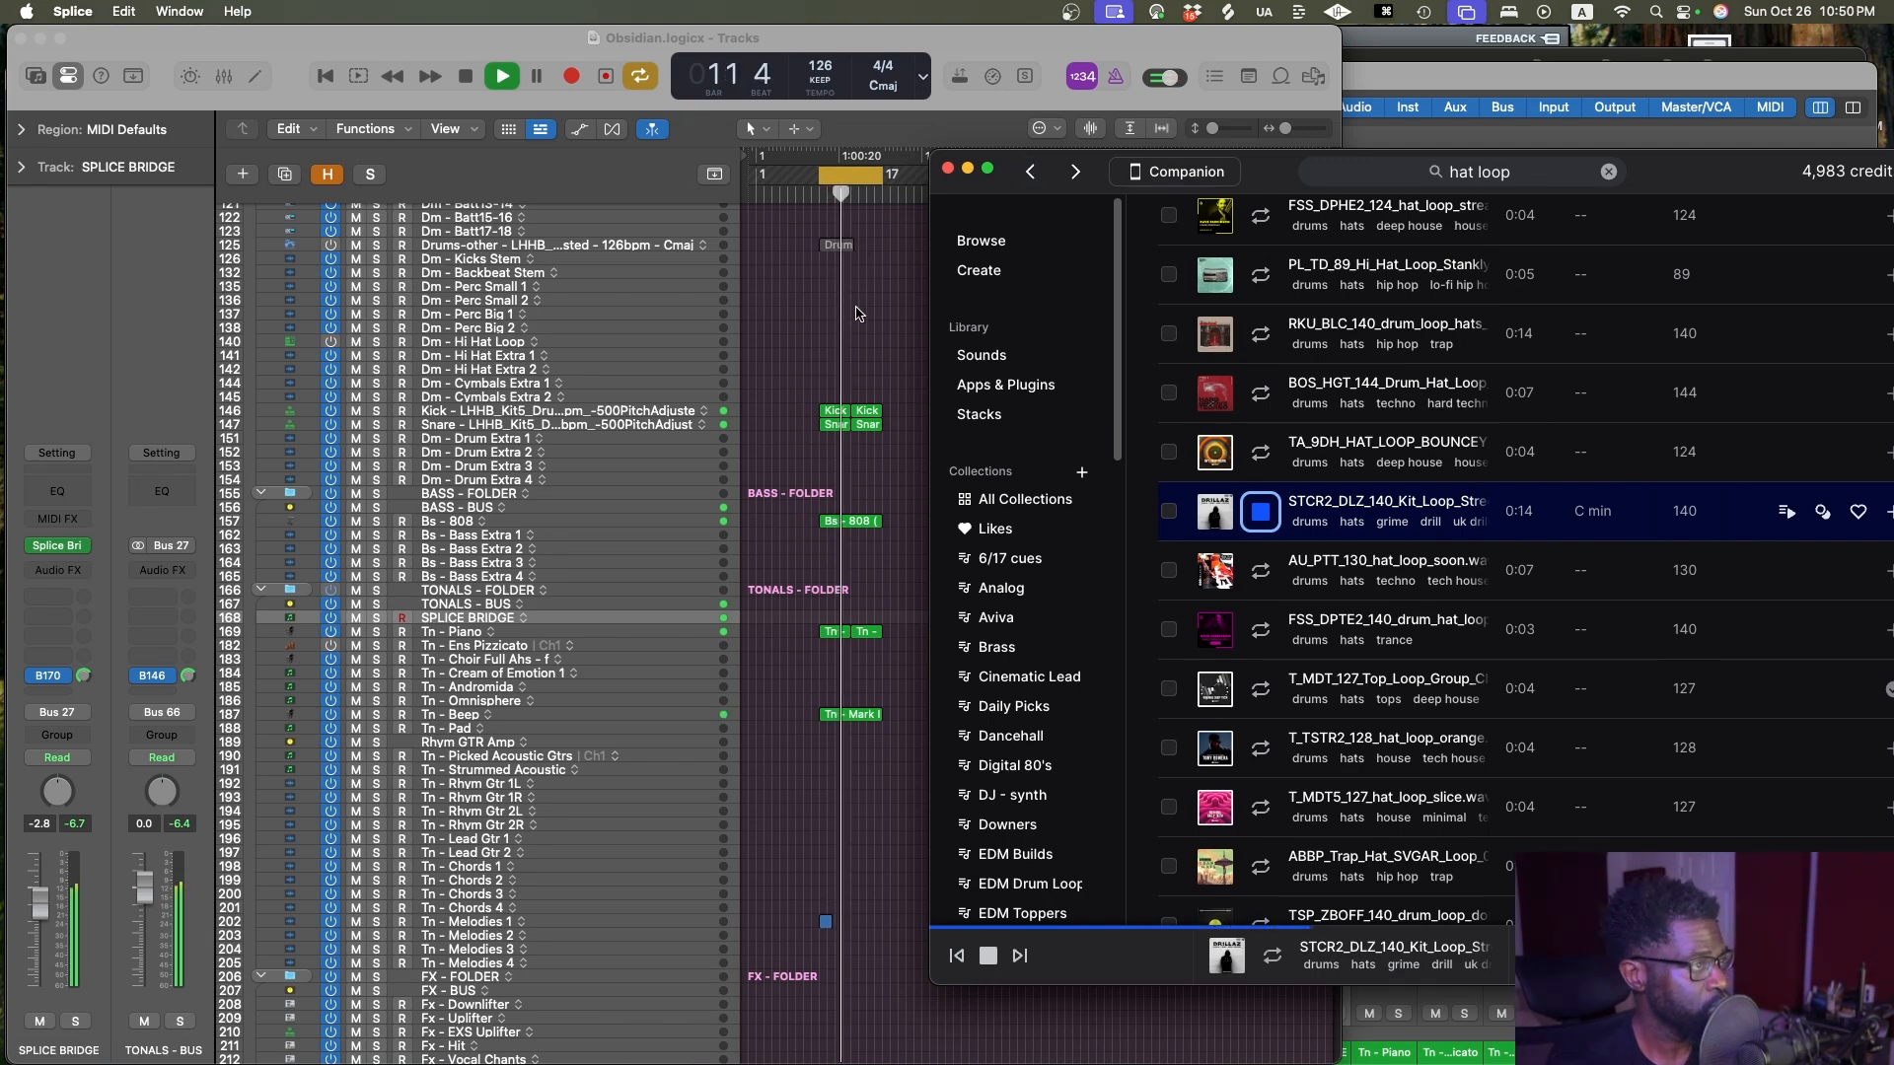
left_click(917, 329)
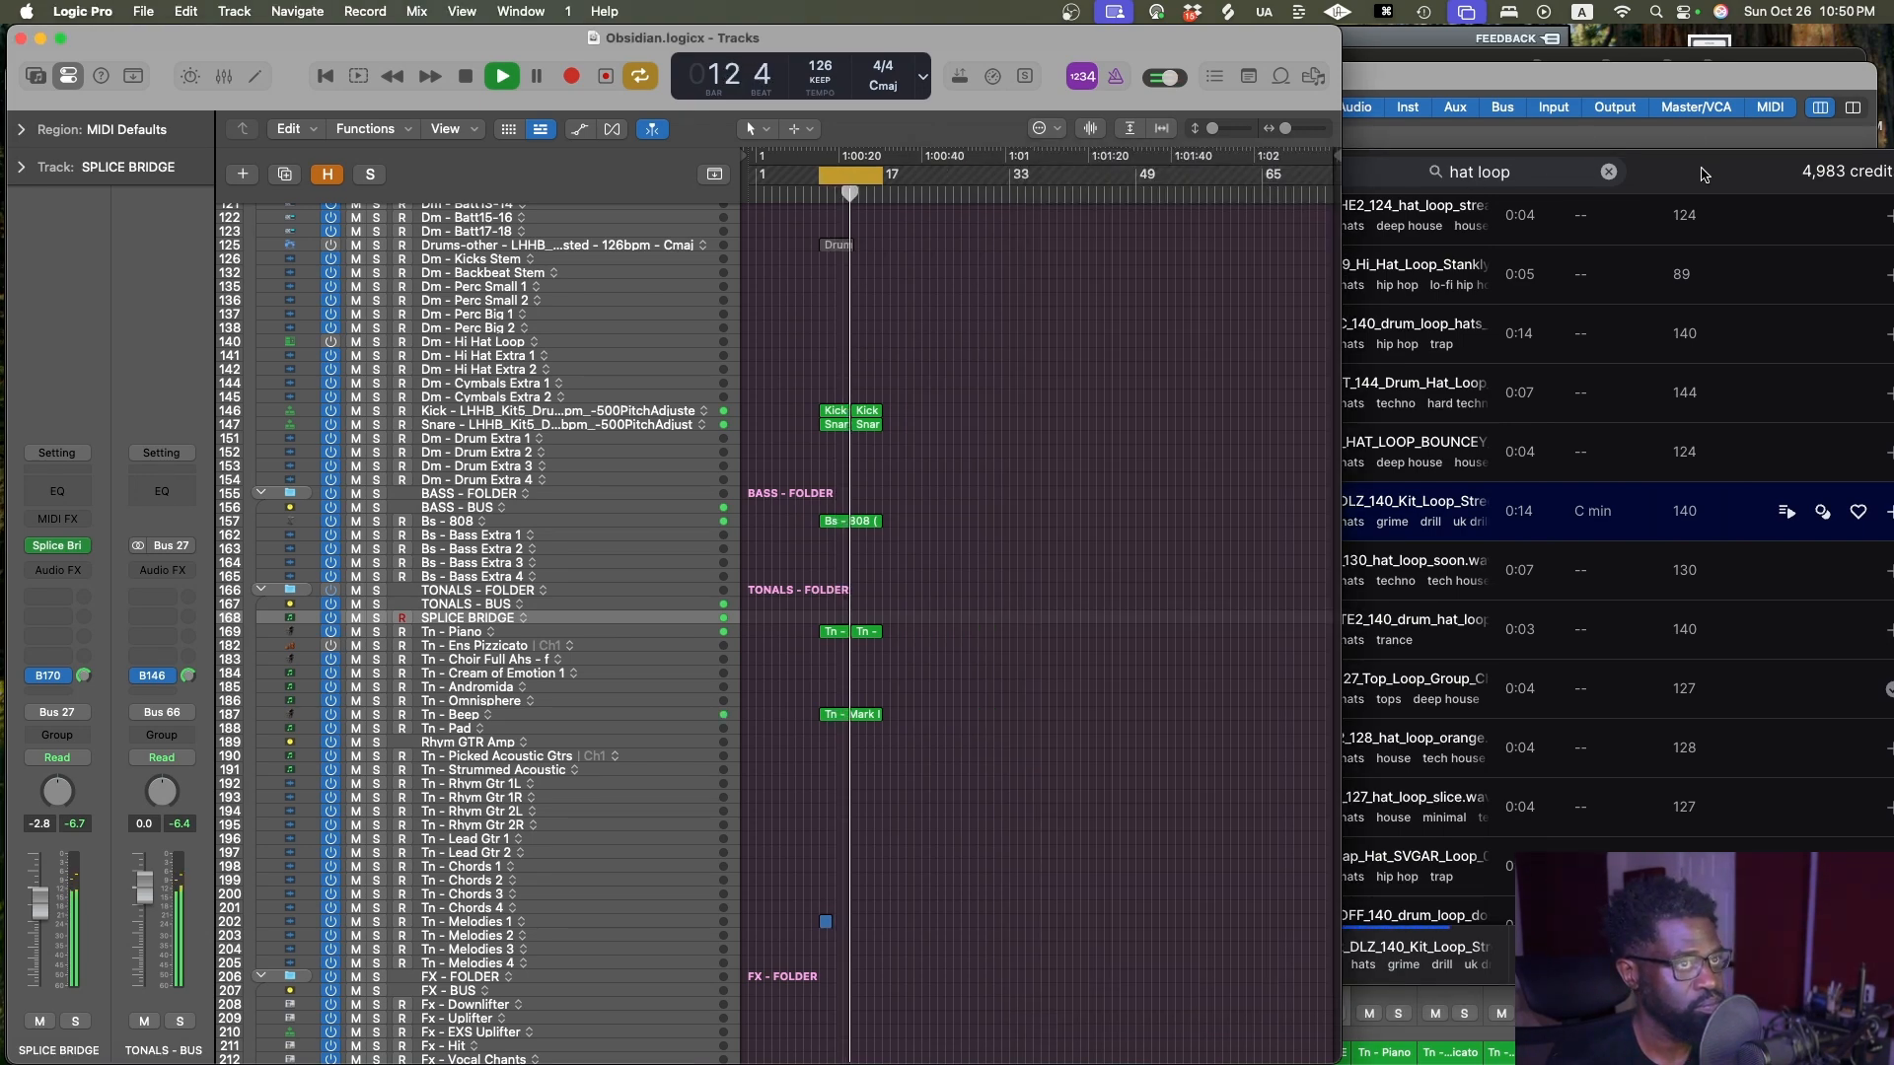
left_click_drag(1703, 174, 1434, 174)
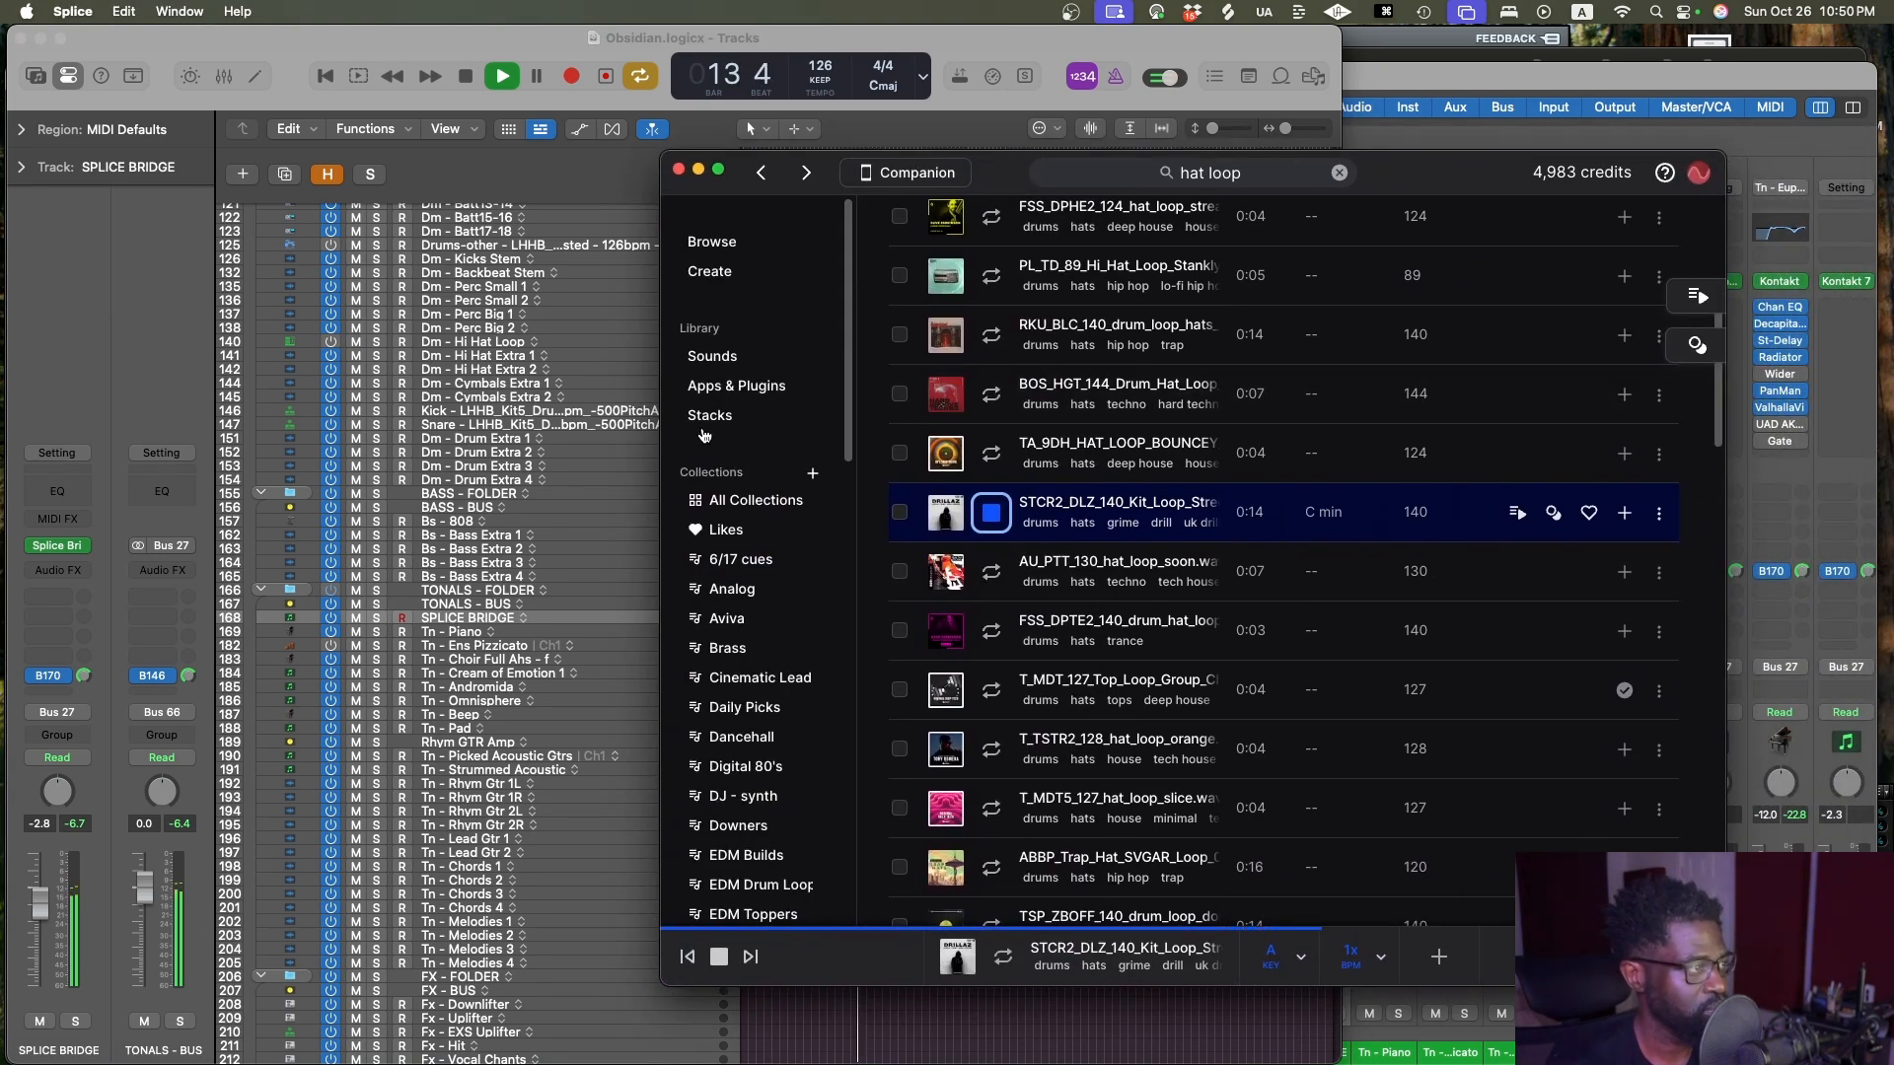
left_click(595, 36)
key("space")
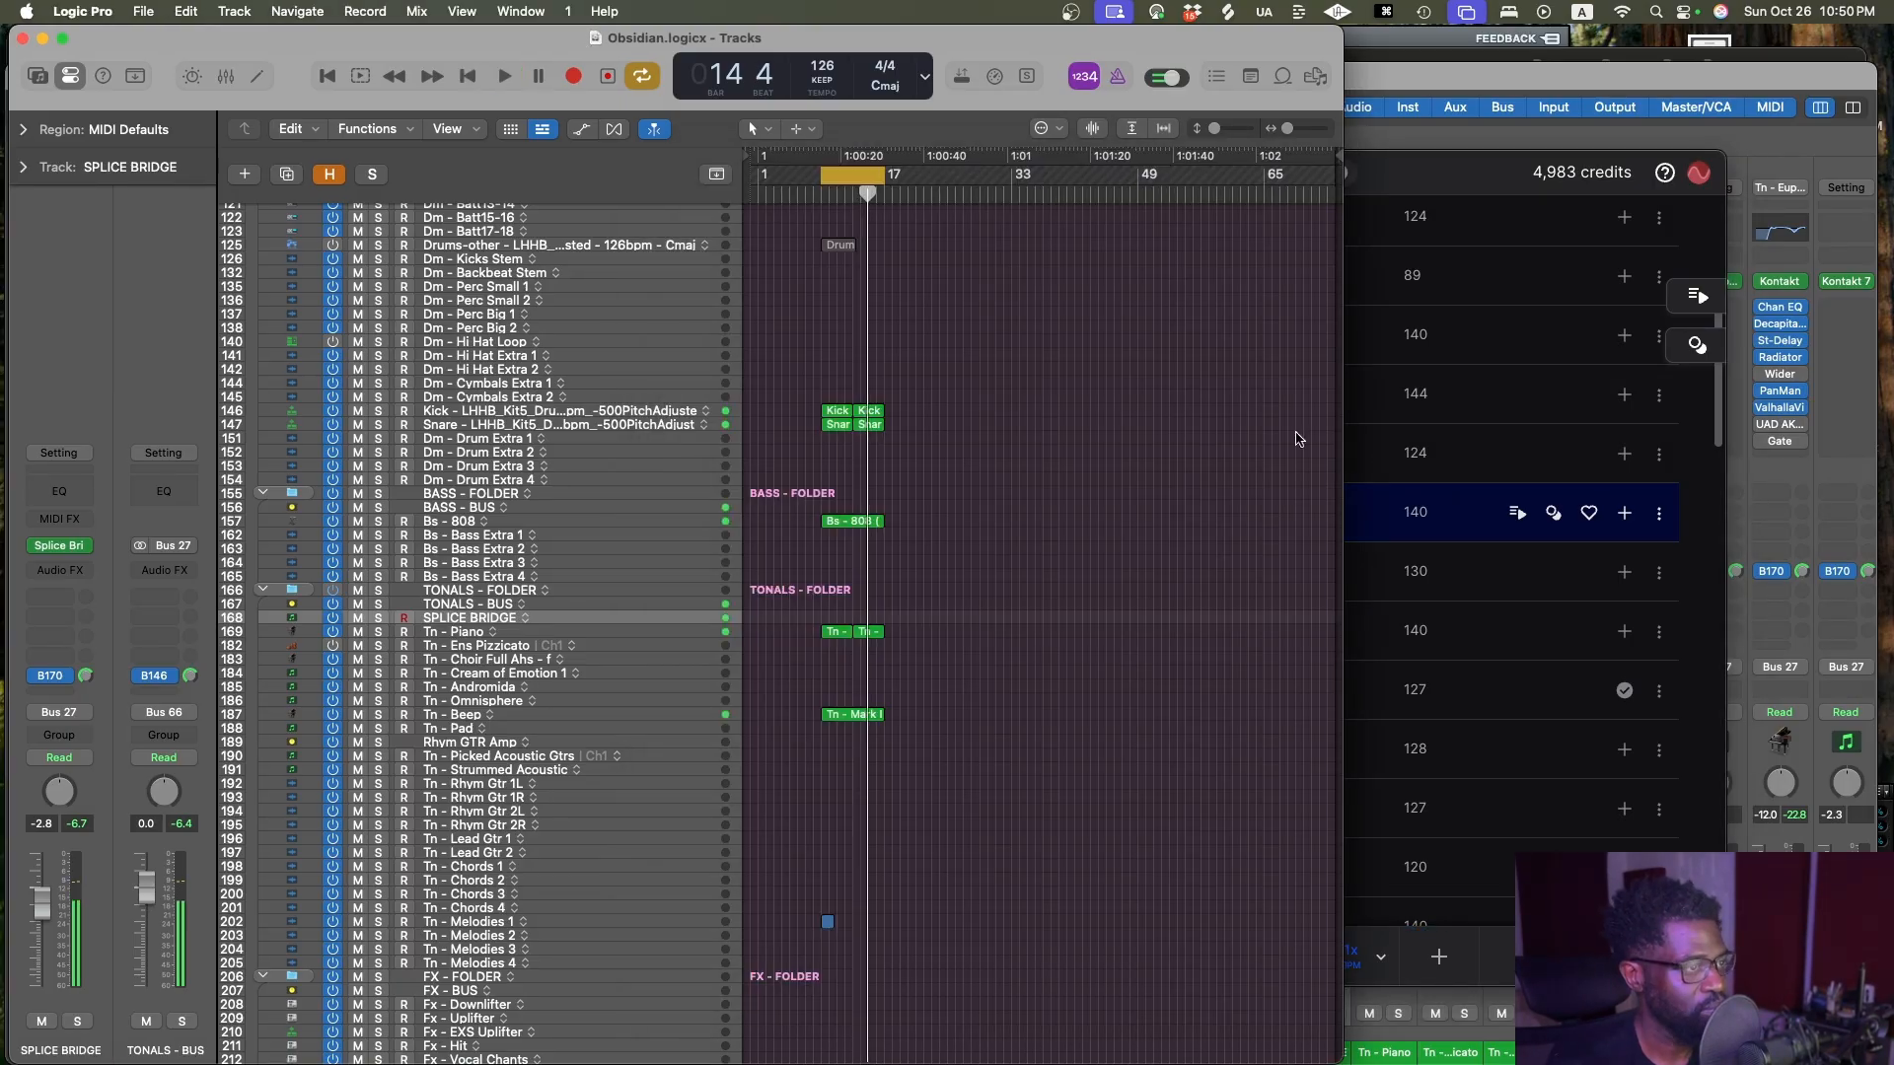
Download the STCR2_DLZ_140 kit loop from Splice and place it at bar 9 on the Dm - Hi Hat Extra 1 track
left_click(1469, 510)
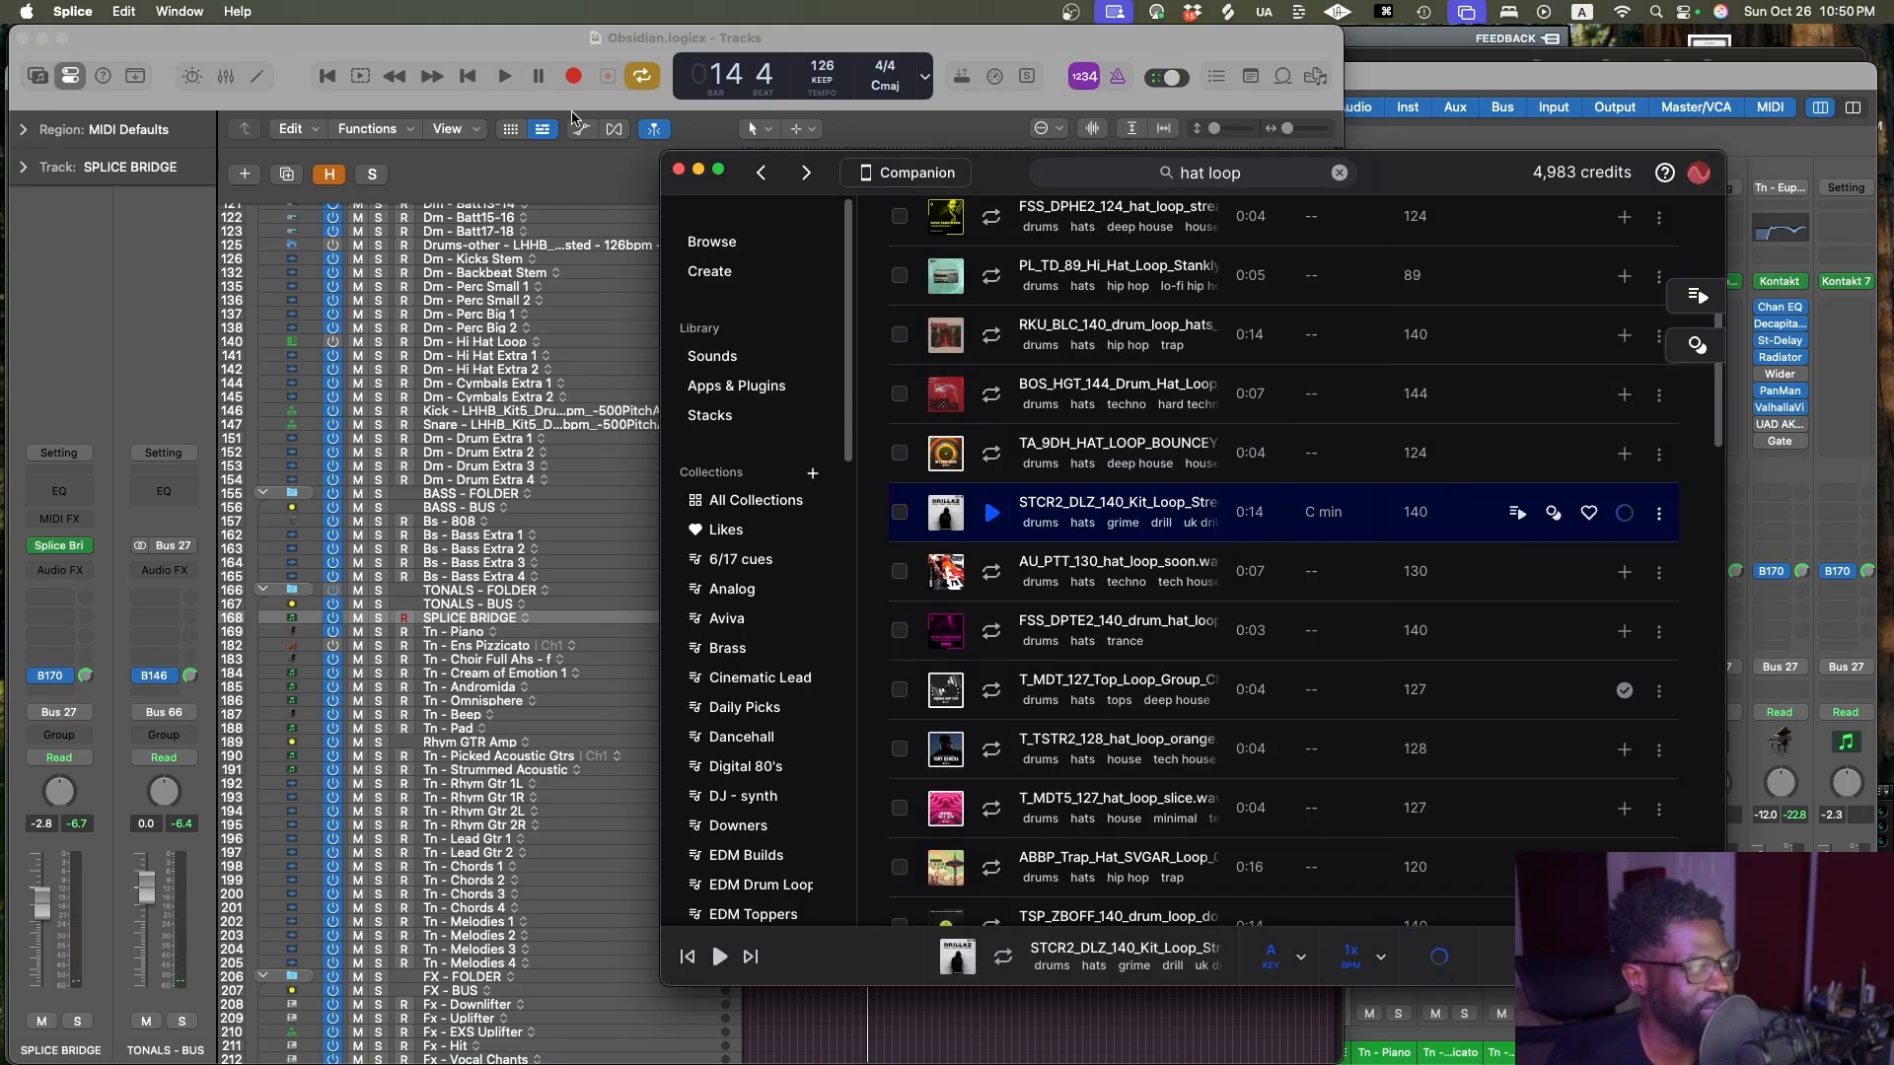
left_click_drag(575, 66, 462, 17)
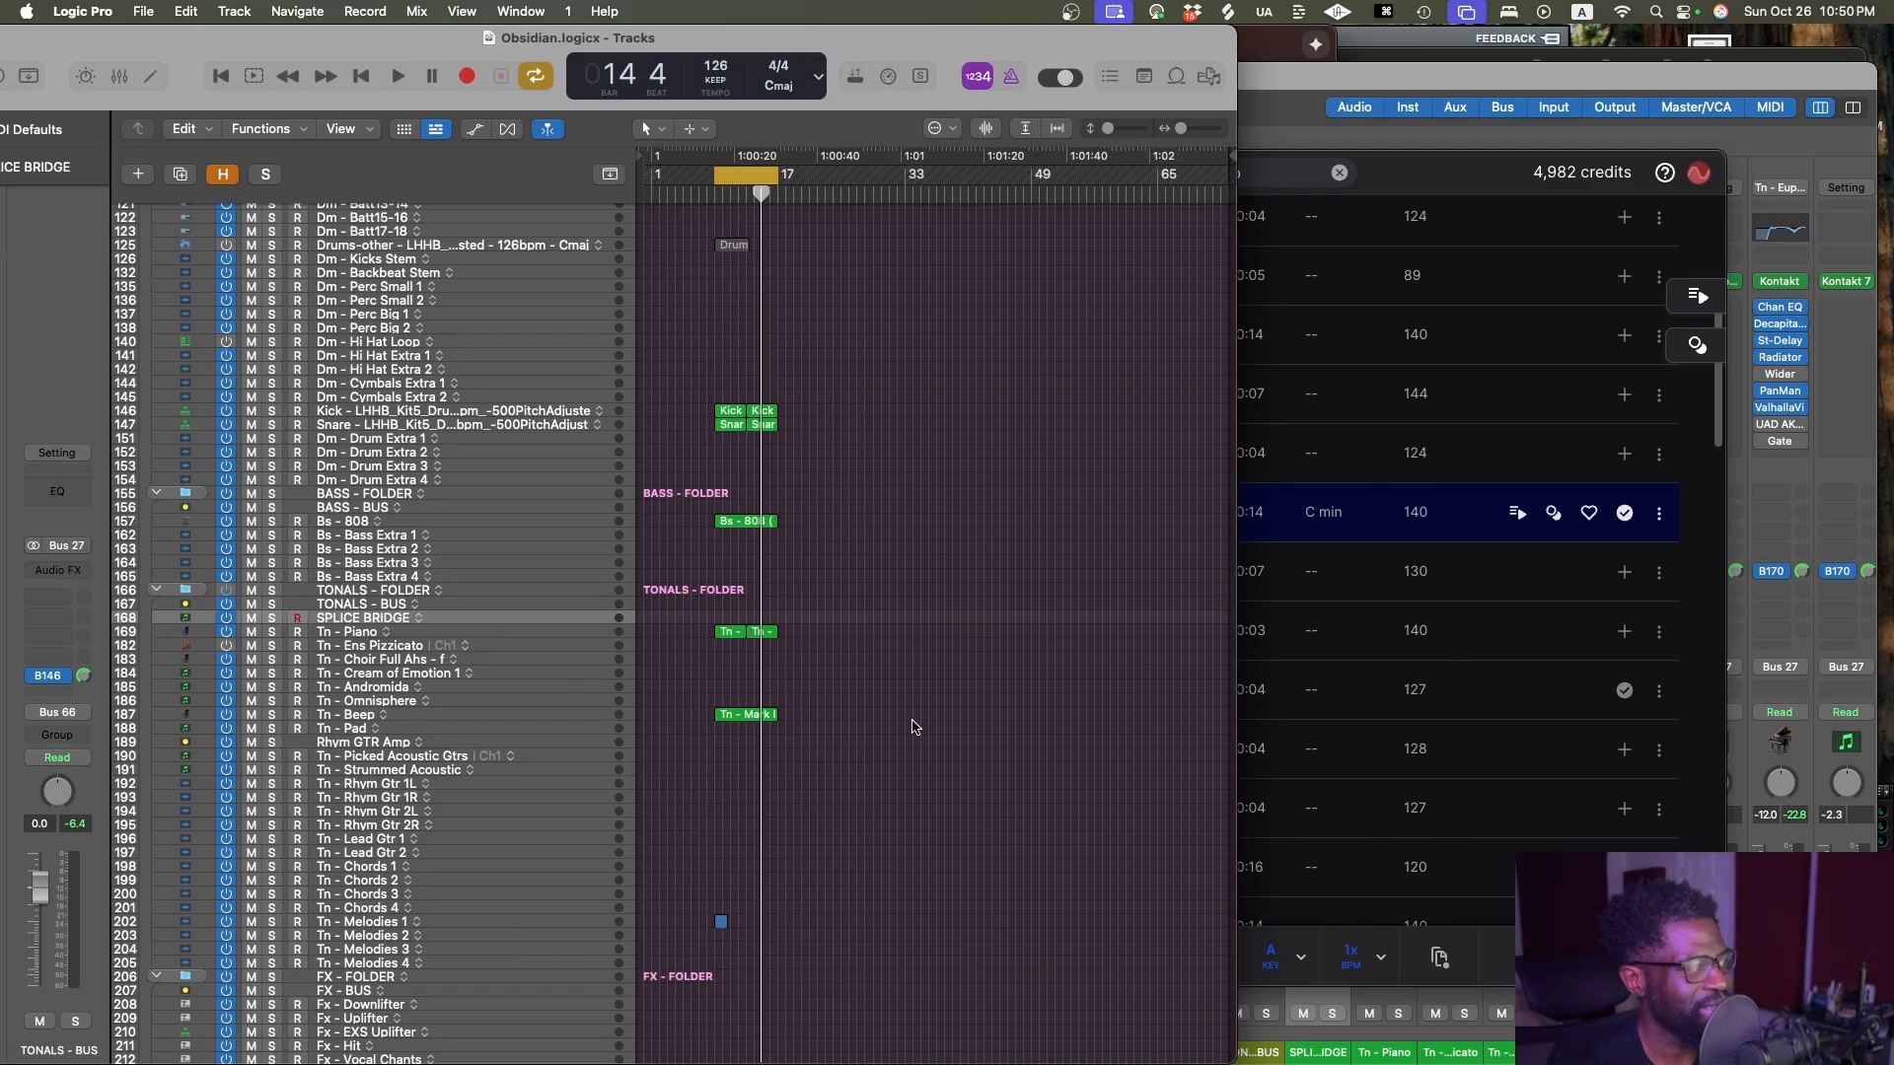
left_click_drag(1445, 971, 742, 356)
Play the beat with the new hat loop, move the arrangement window back into view, and save the project
key("space")
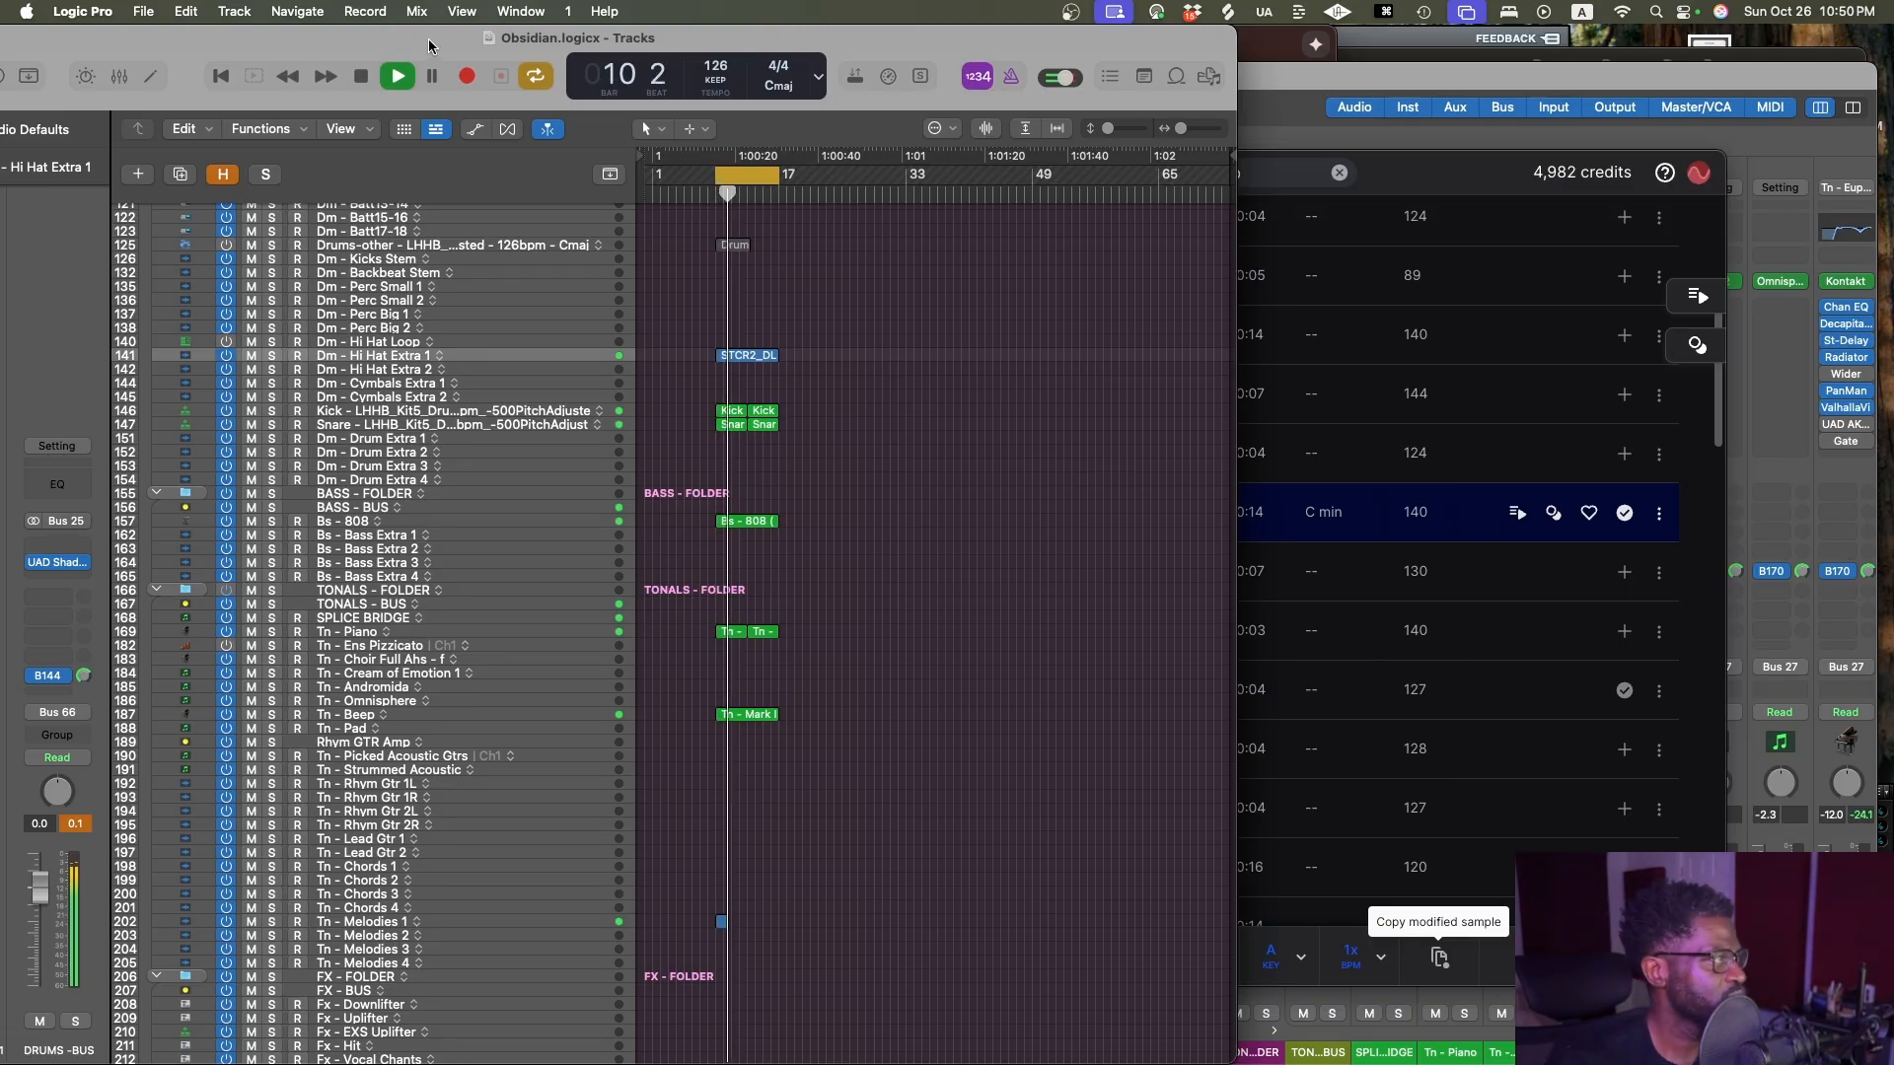
left_click_drag(431, 40, 546, 44)
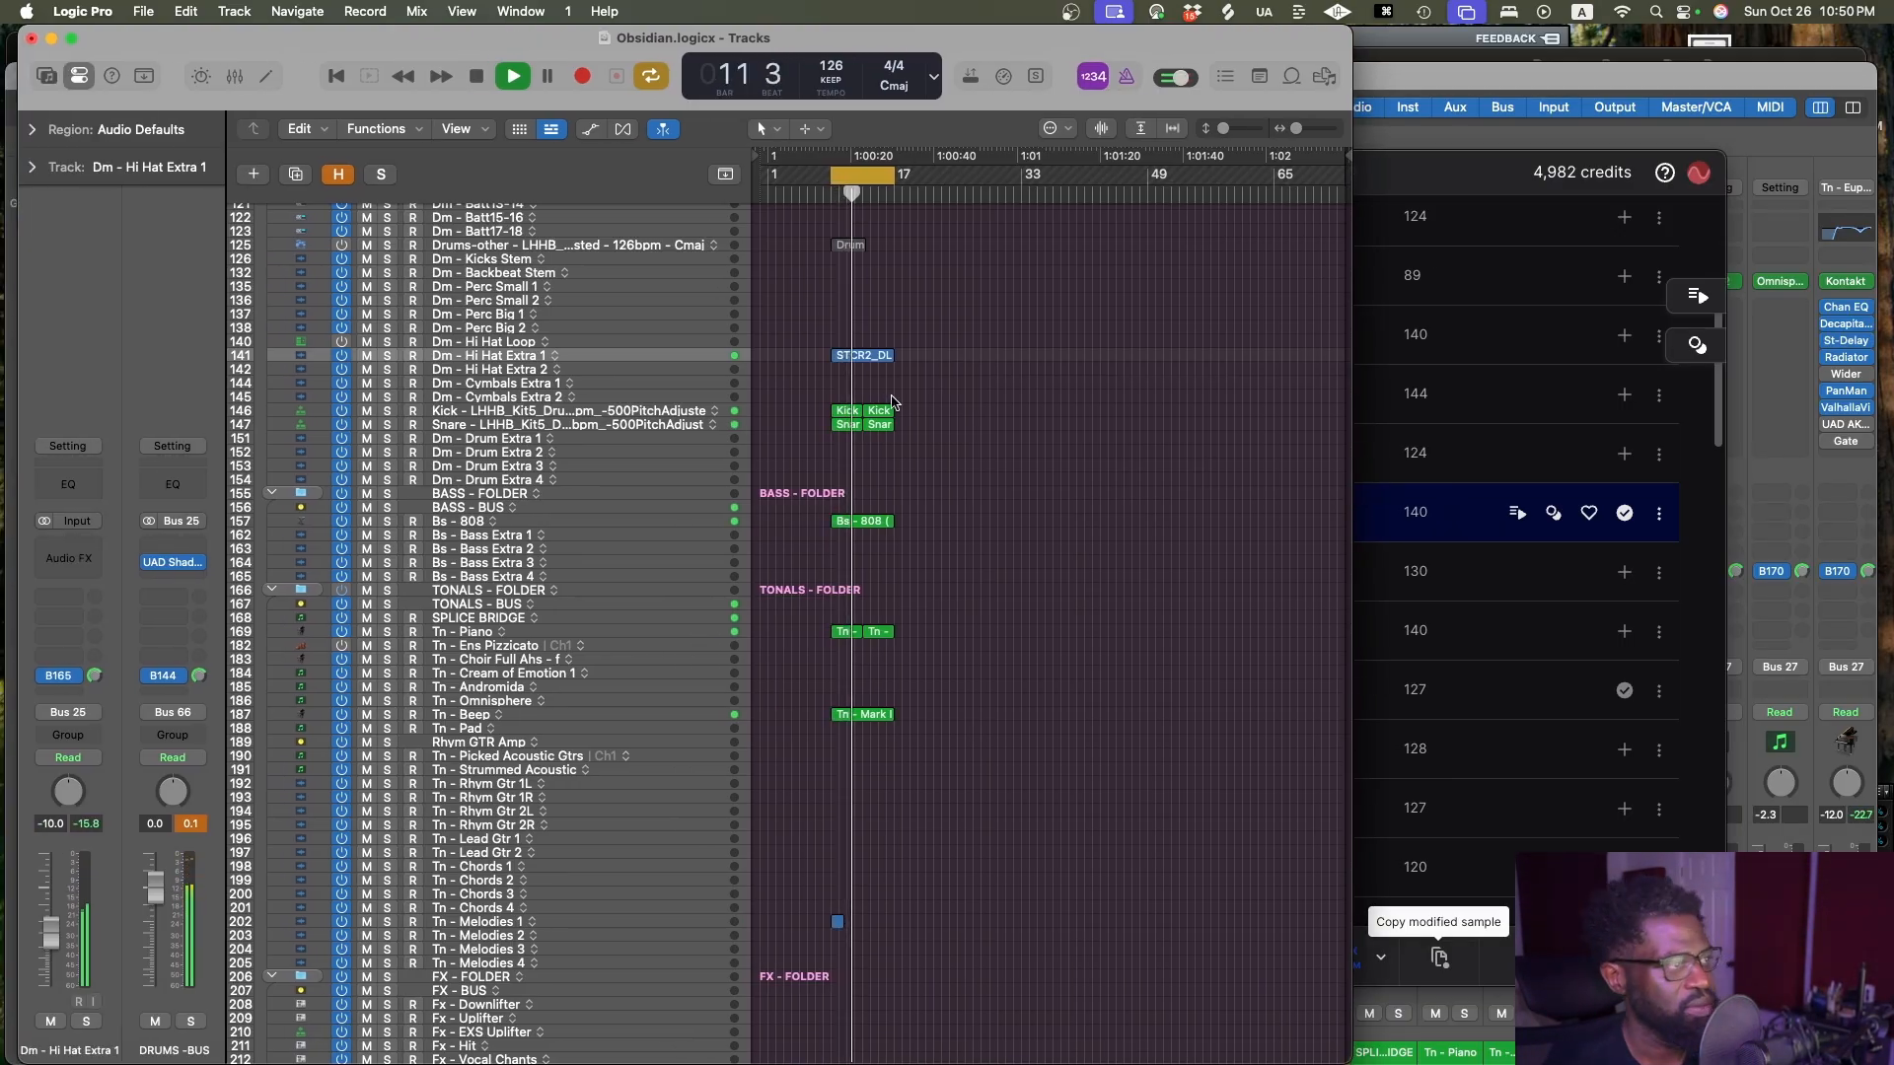
key("super+s")
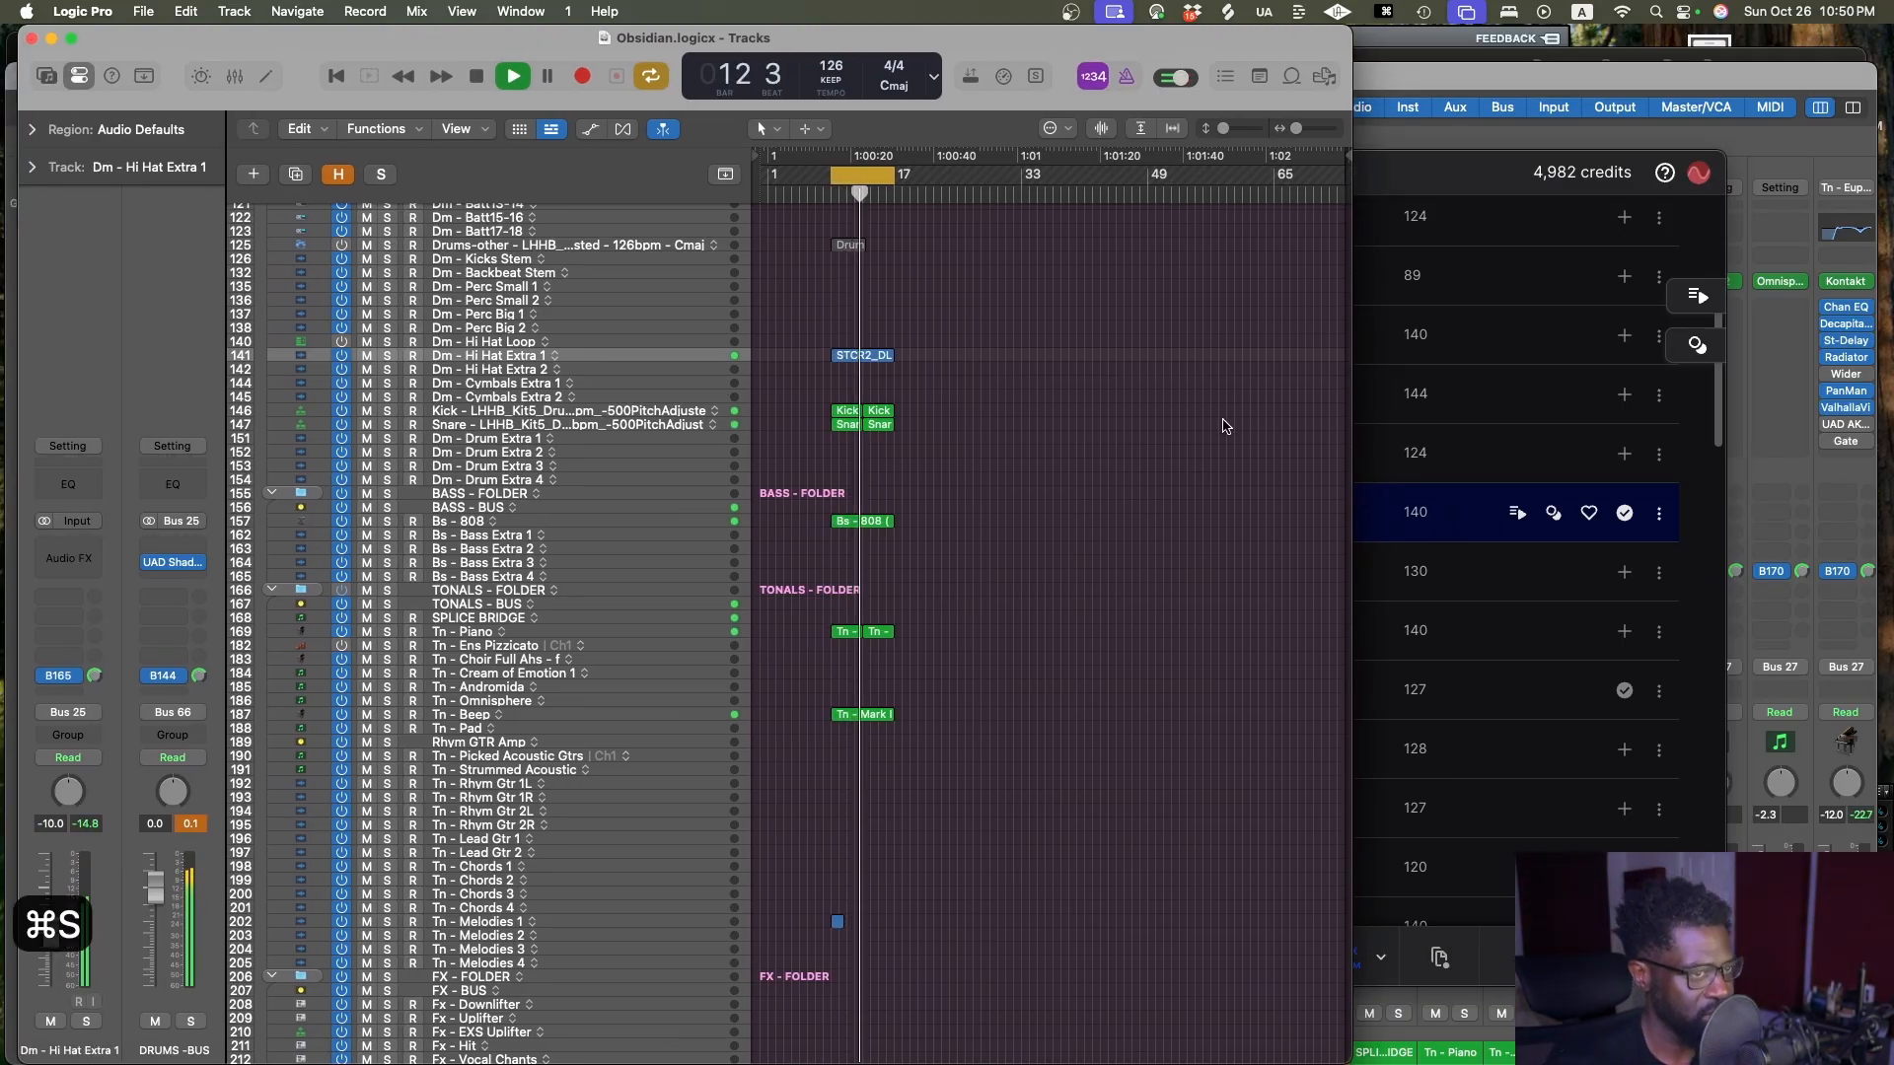
Return to Splice and audition the AU_PTT_130 hat loop over the playing beat
left_click(1476, 510)
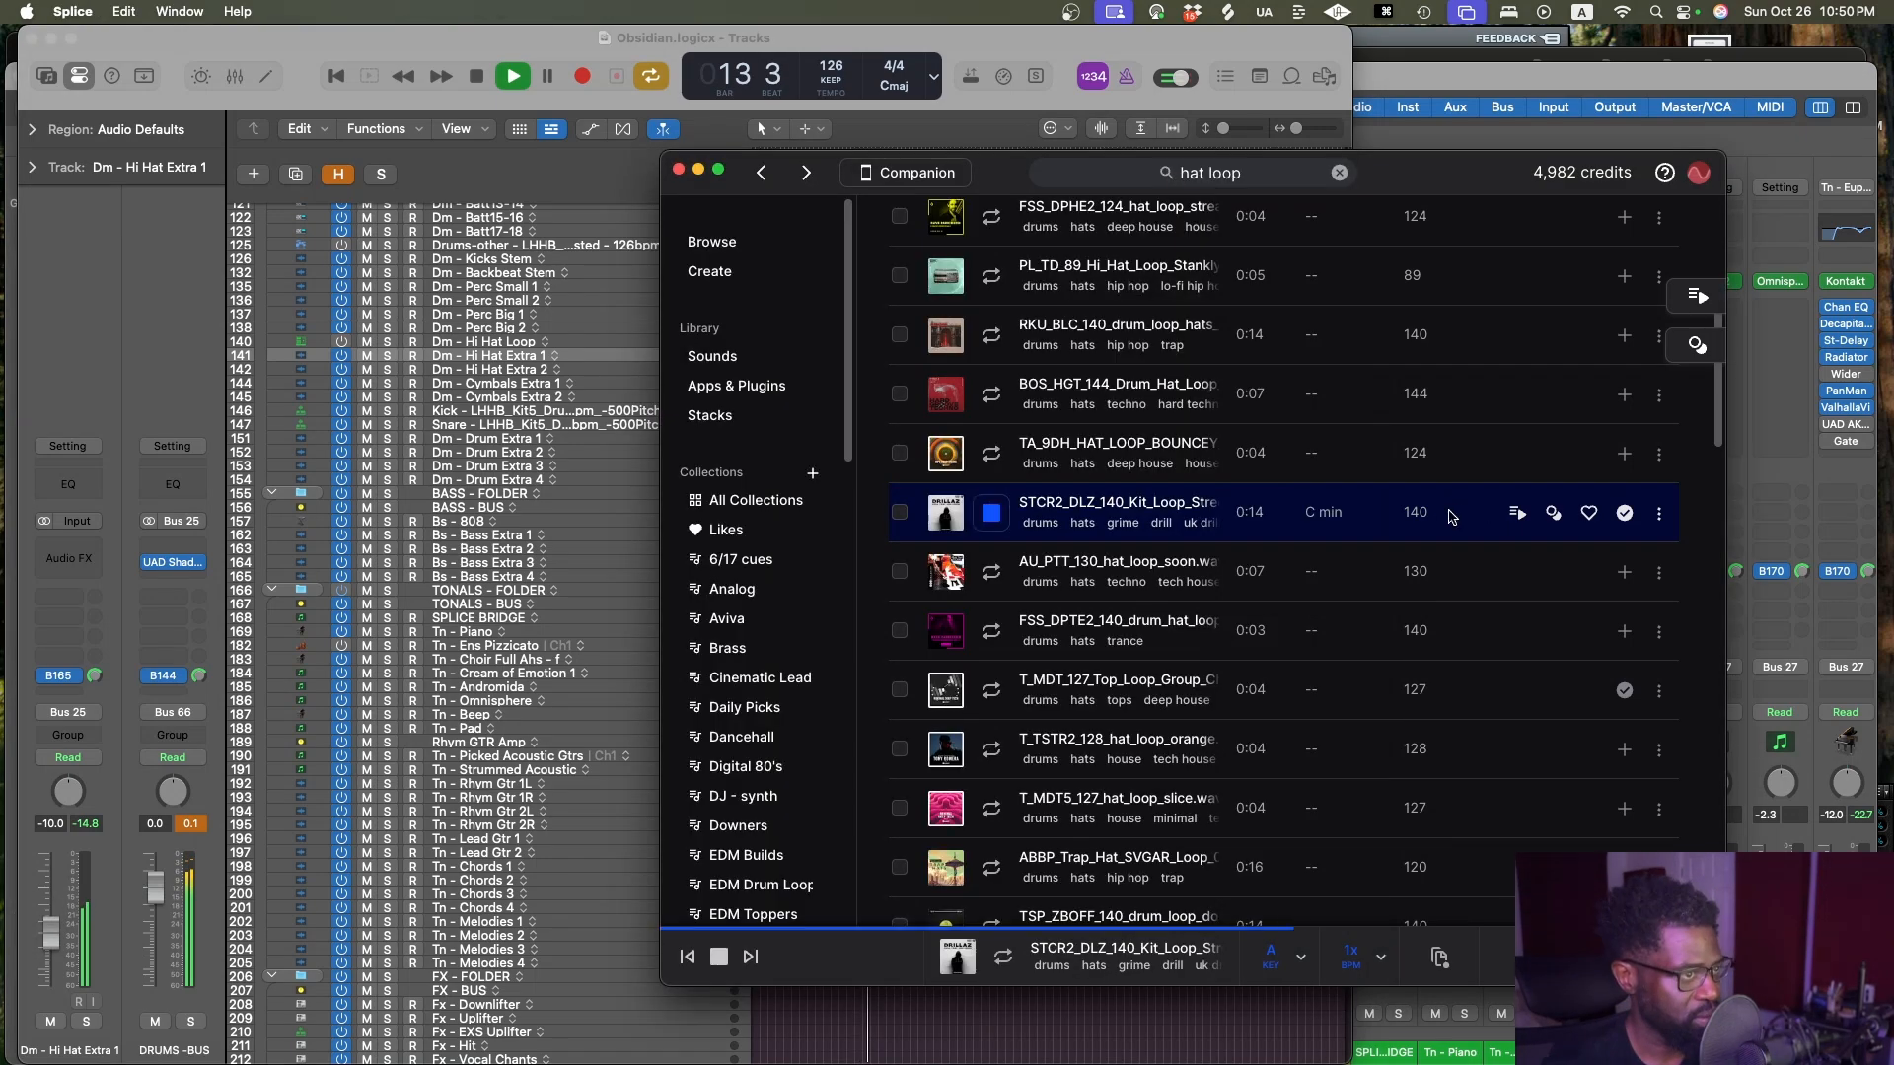
left_click(991, 571)
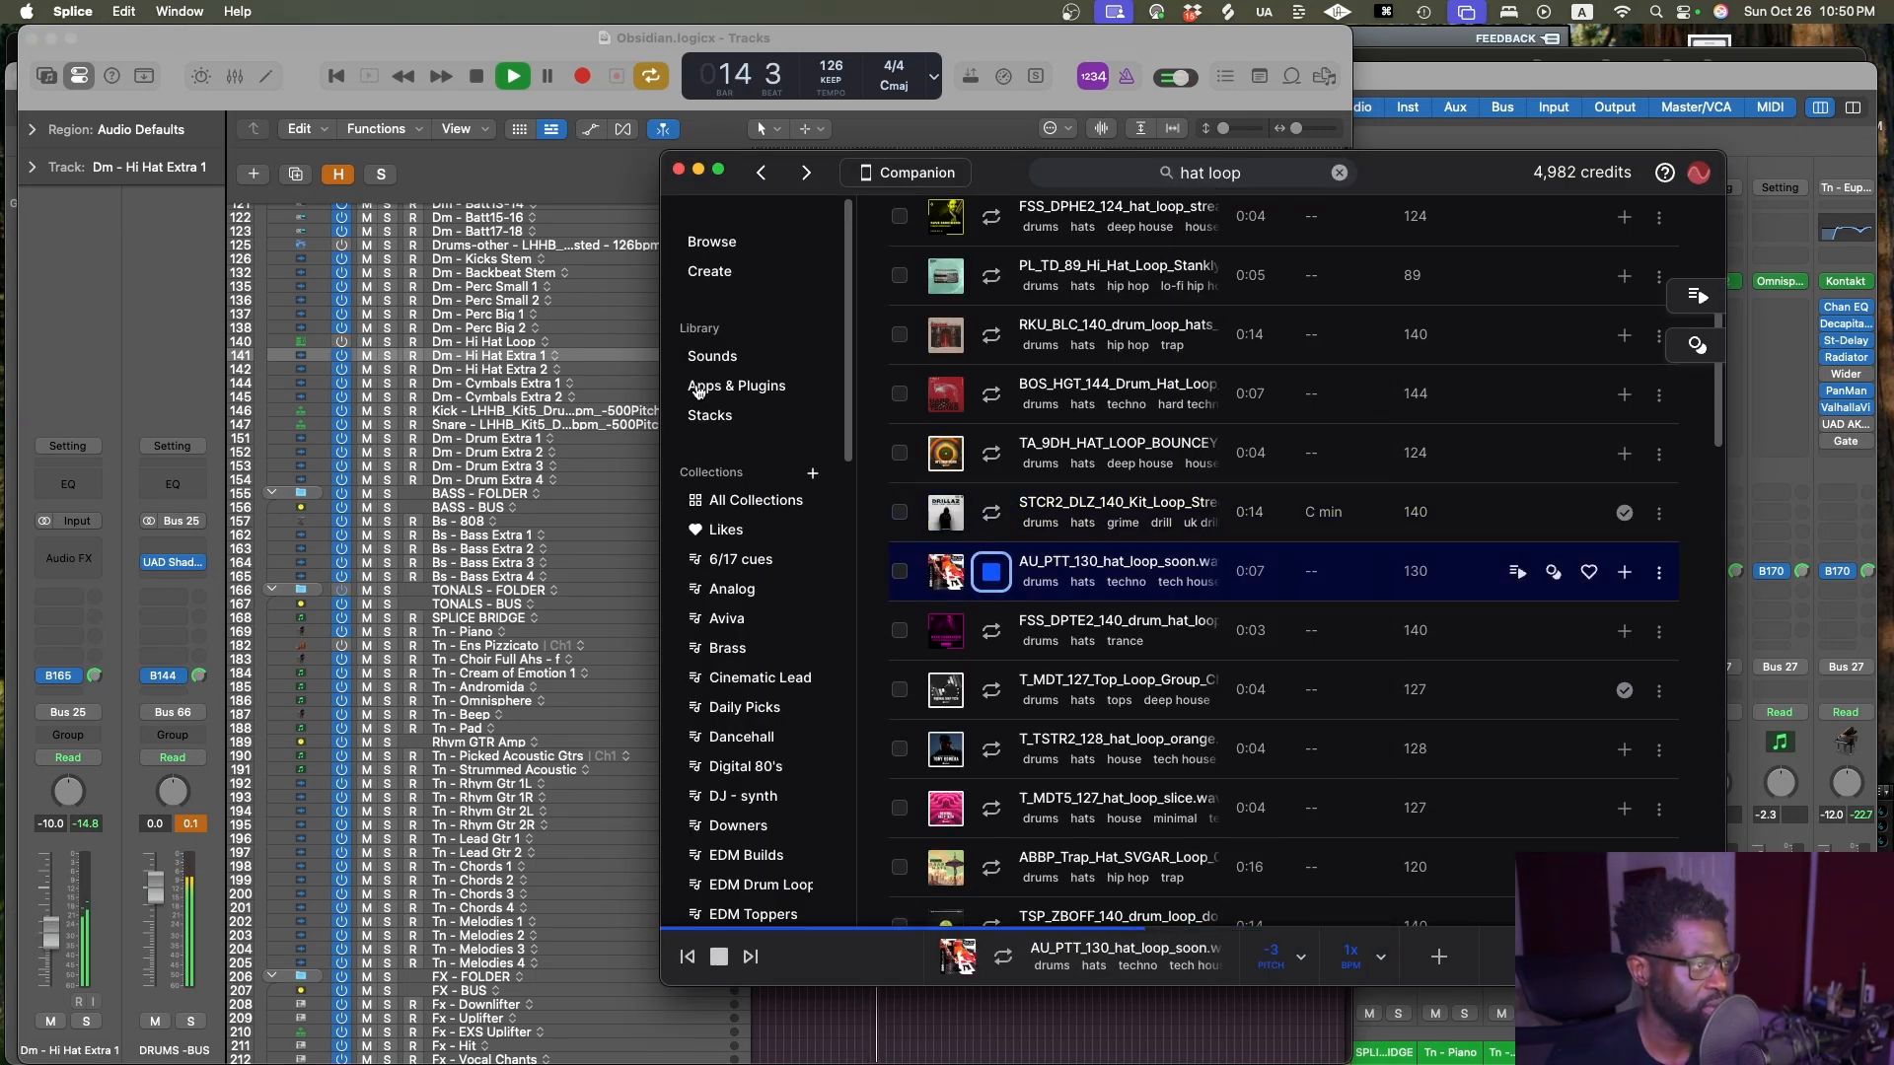
Audition the FSS_DPTE2_140, T_MDT_127, T_TSTR2_128 and T_MDT5_127 hat loops in turn over the playing beat
left_click(991, 631)
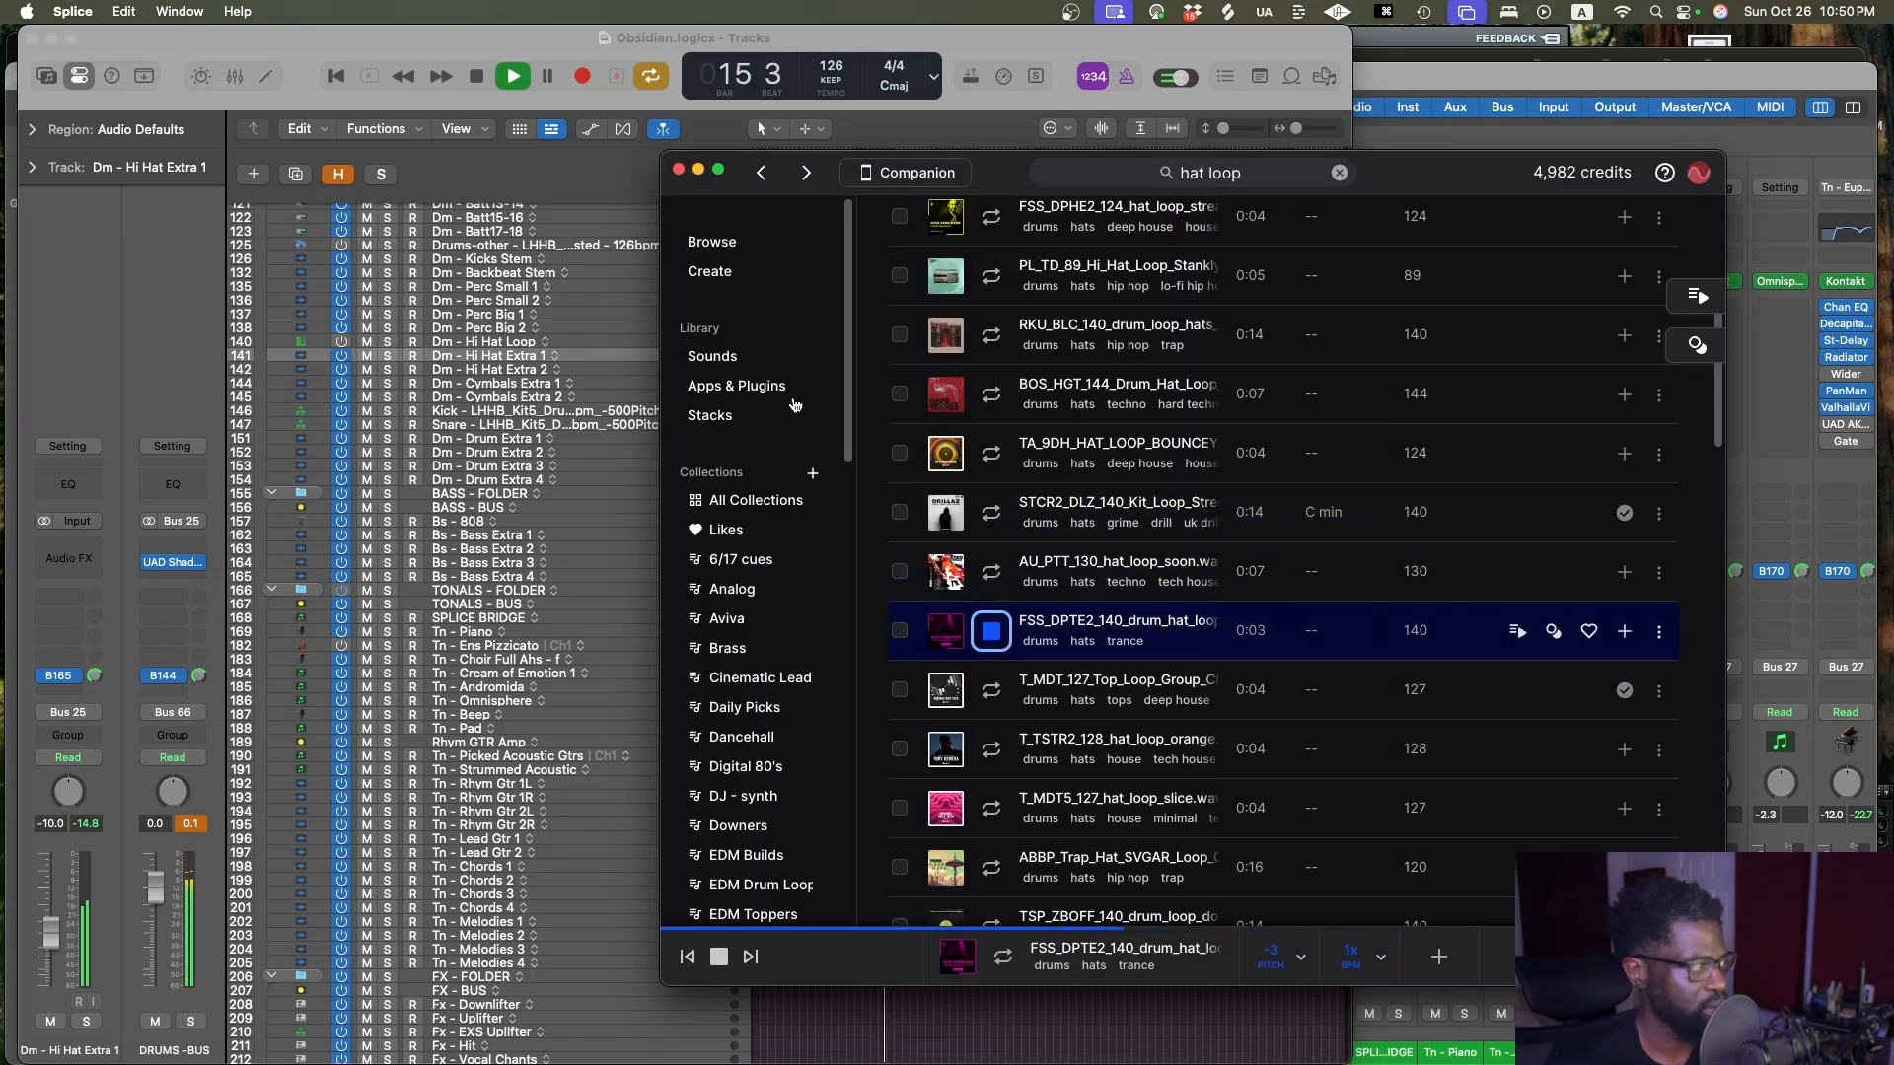
left_click(991, 695)
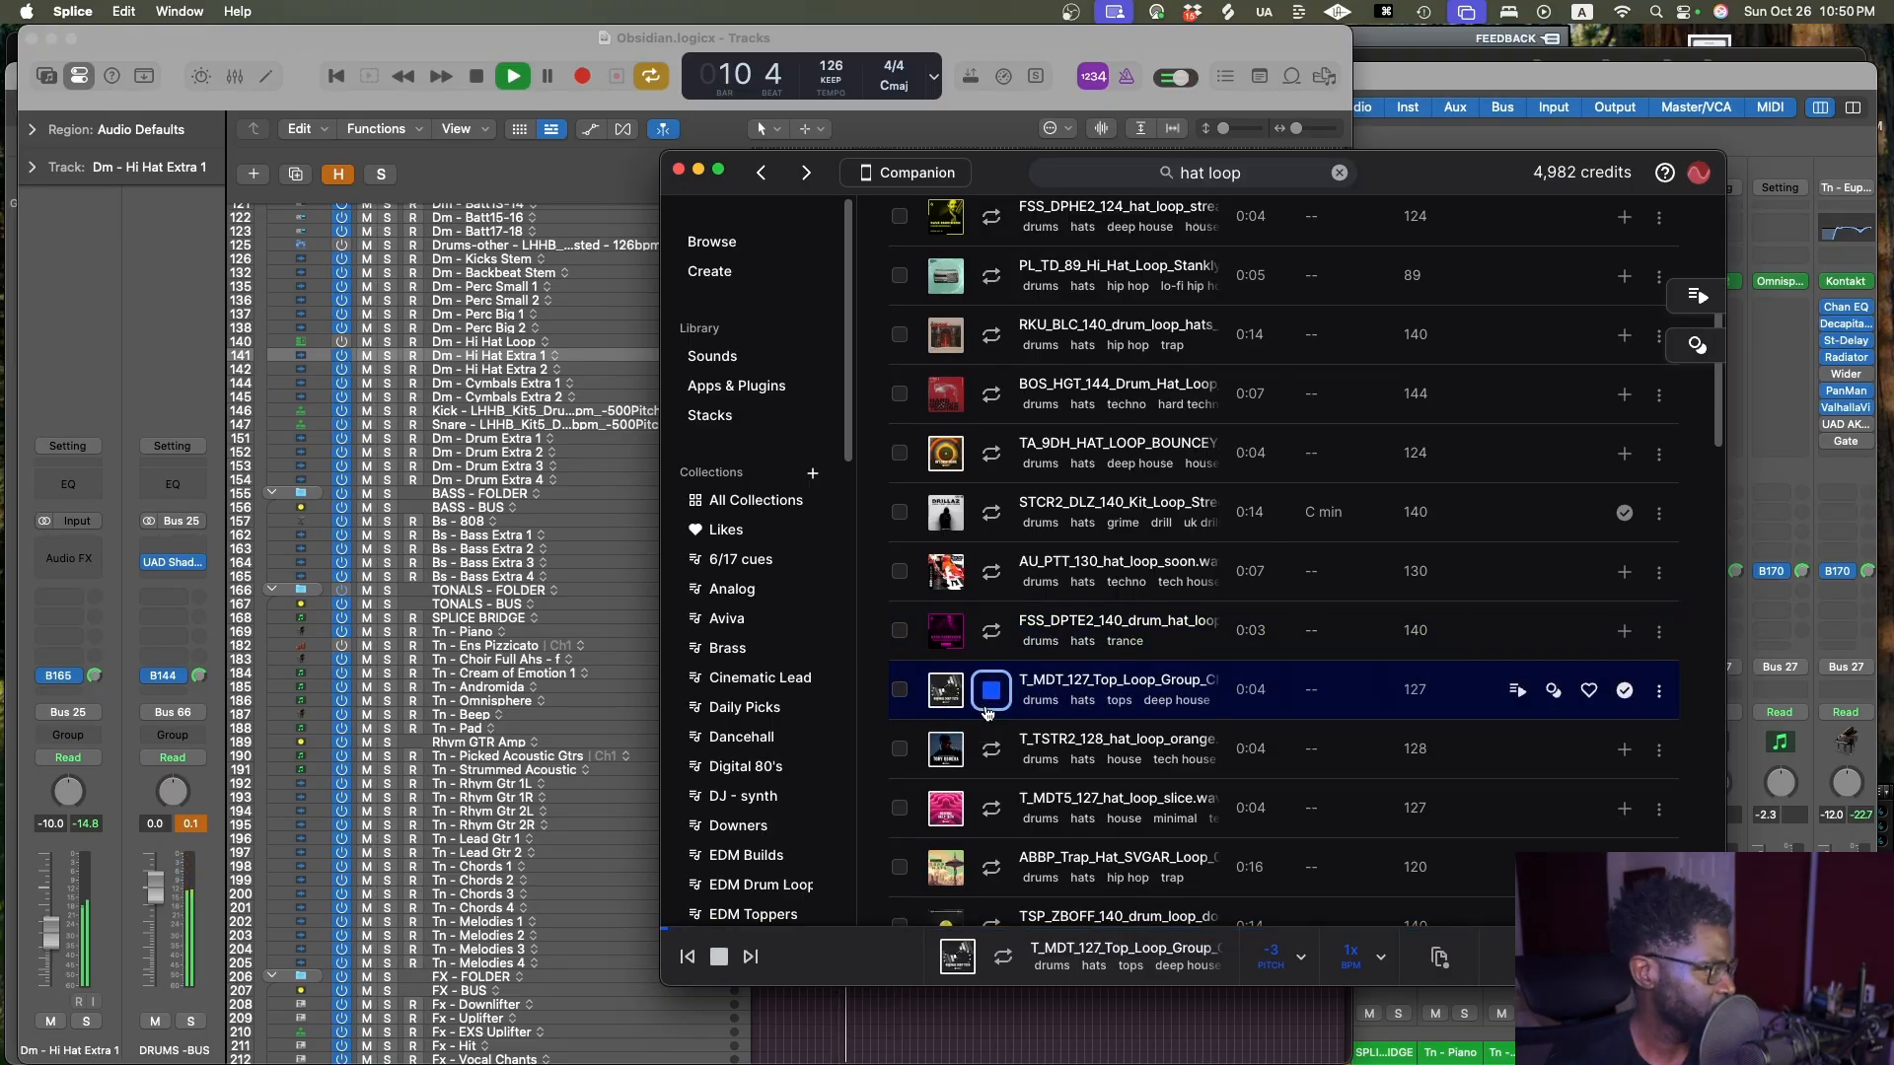
left_click(990, 750)
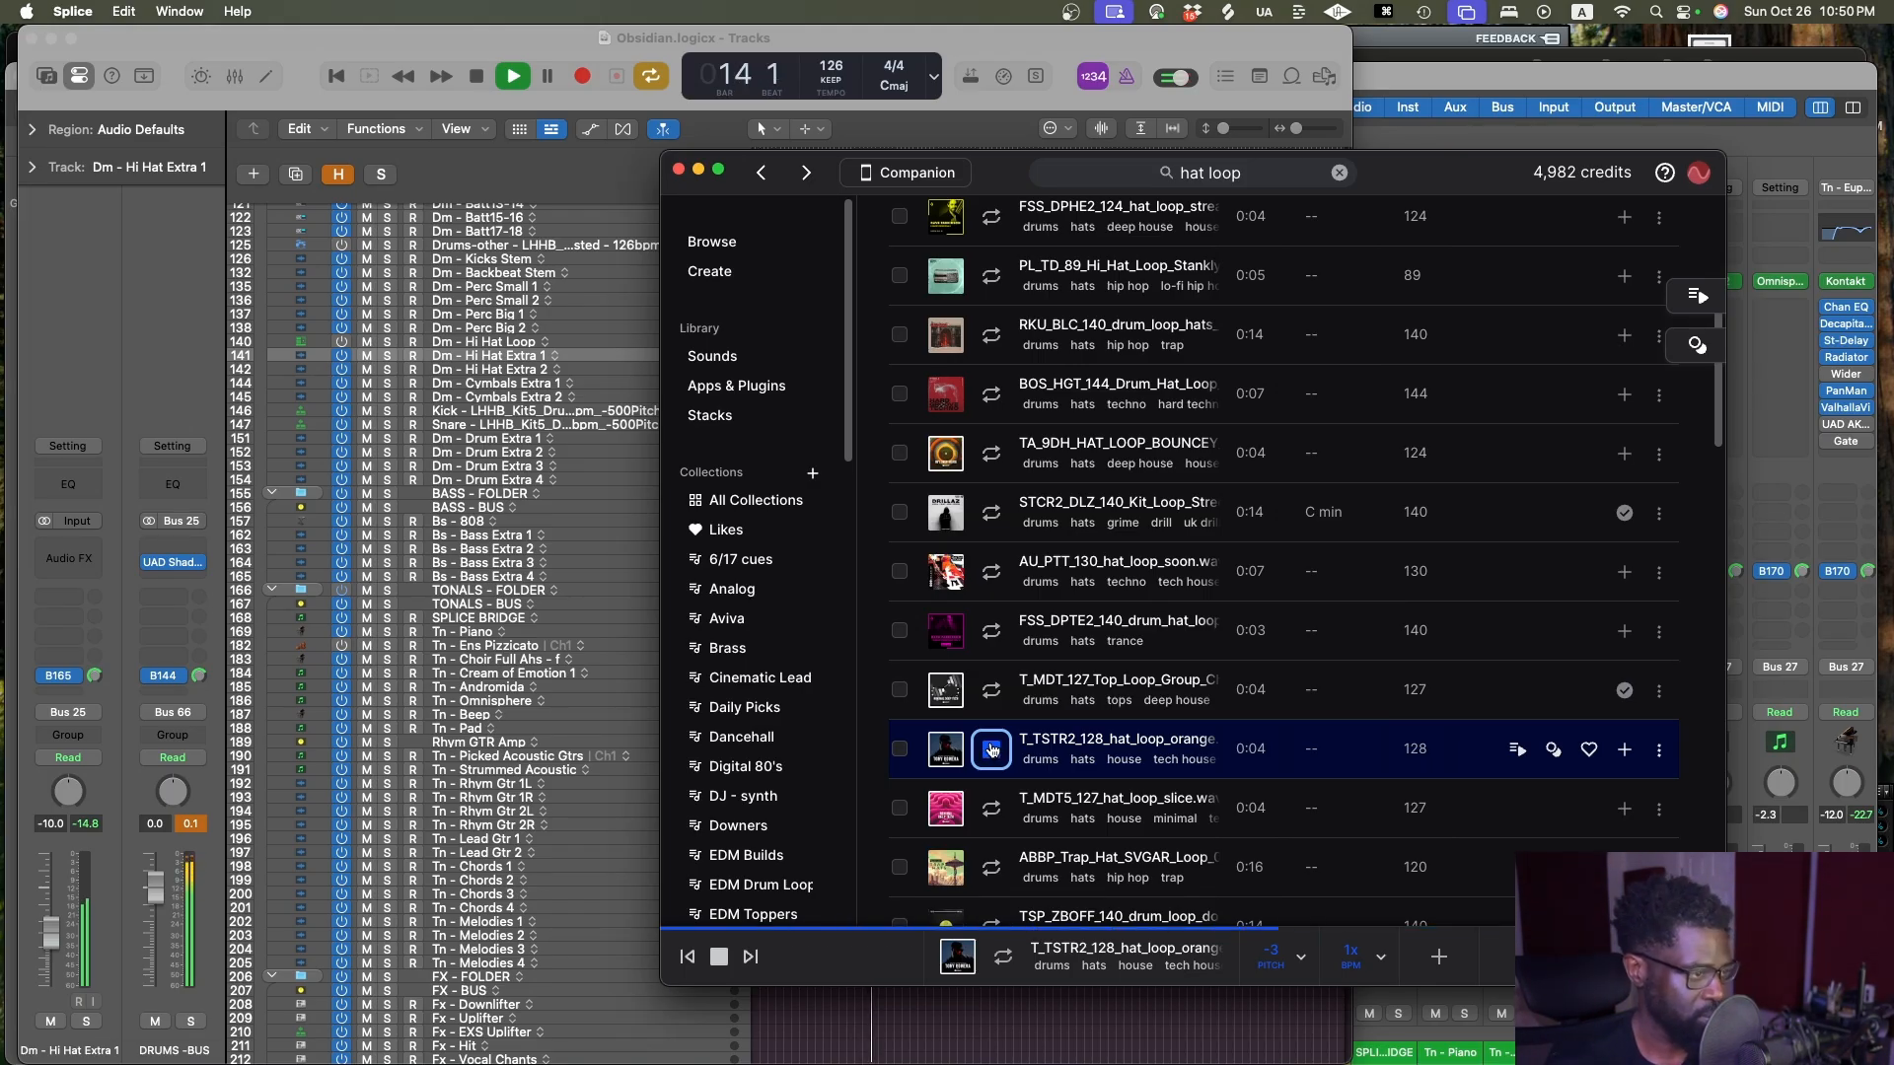
left_click(988, 805)
Narrow the hat loop results to the lo-fi hip hop genre and audition the PL_TD_89 hi-hat loop
scroll(1183, 678, "up", 5)
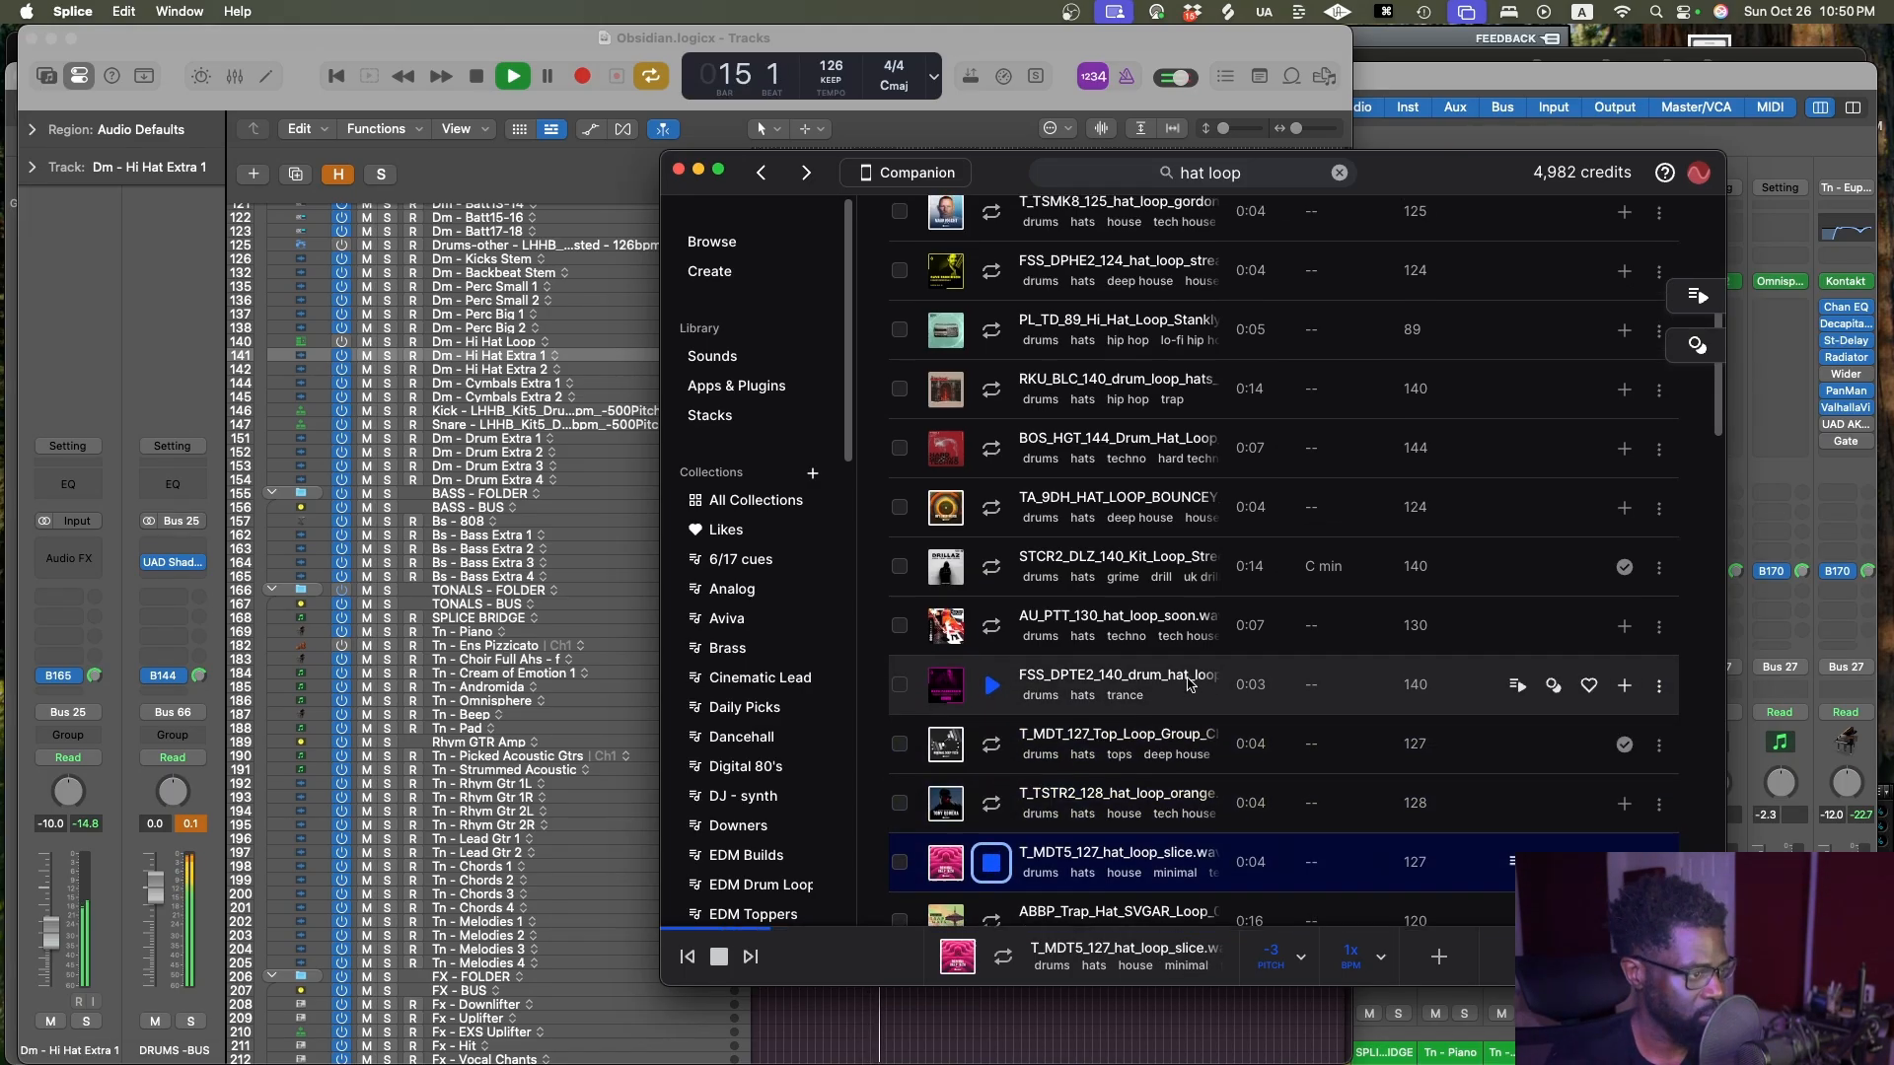
scroll(1183, 678, "up", 3)
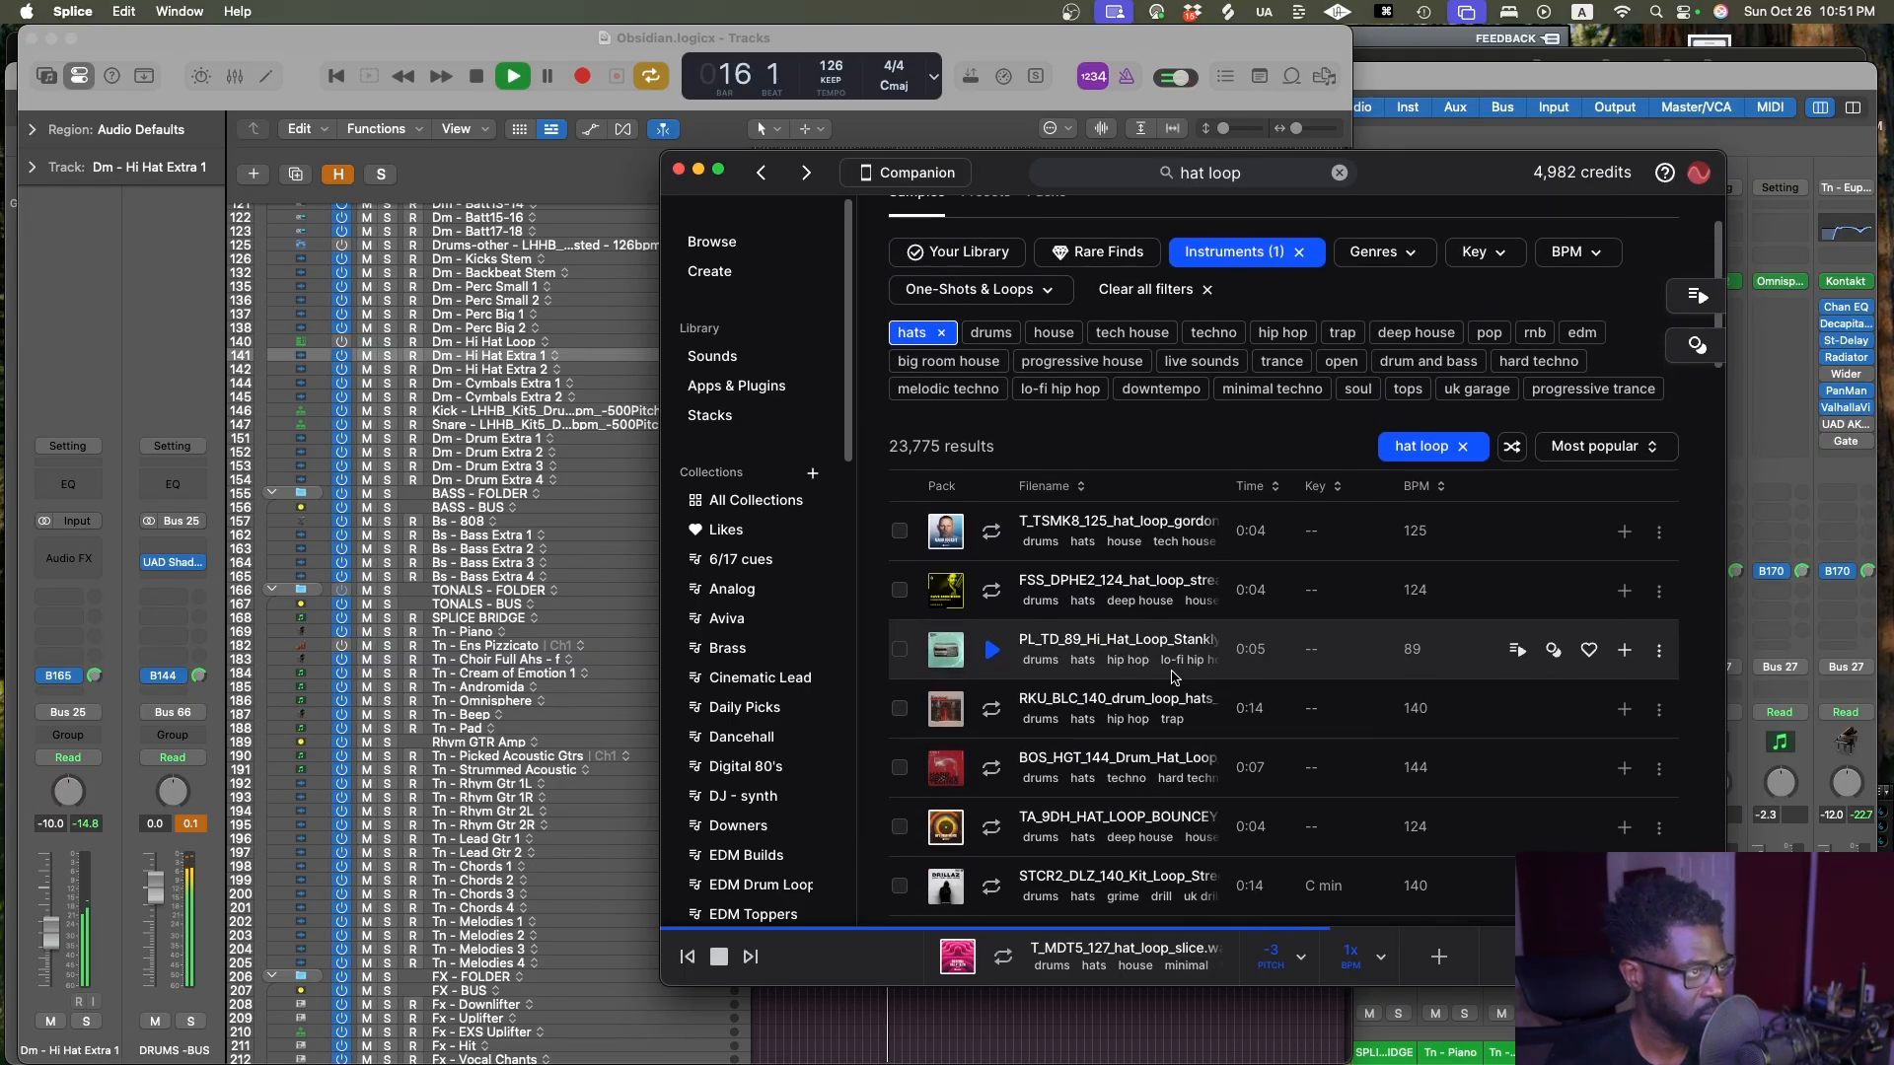
left_click(1058, 388)
scroll(1025, 474, "up", 2)
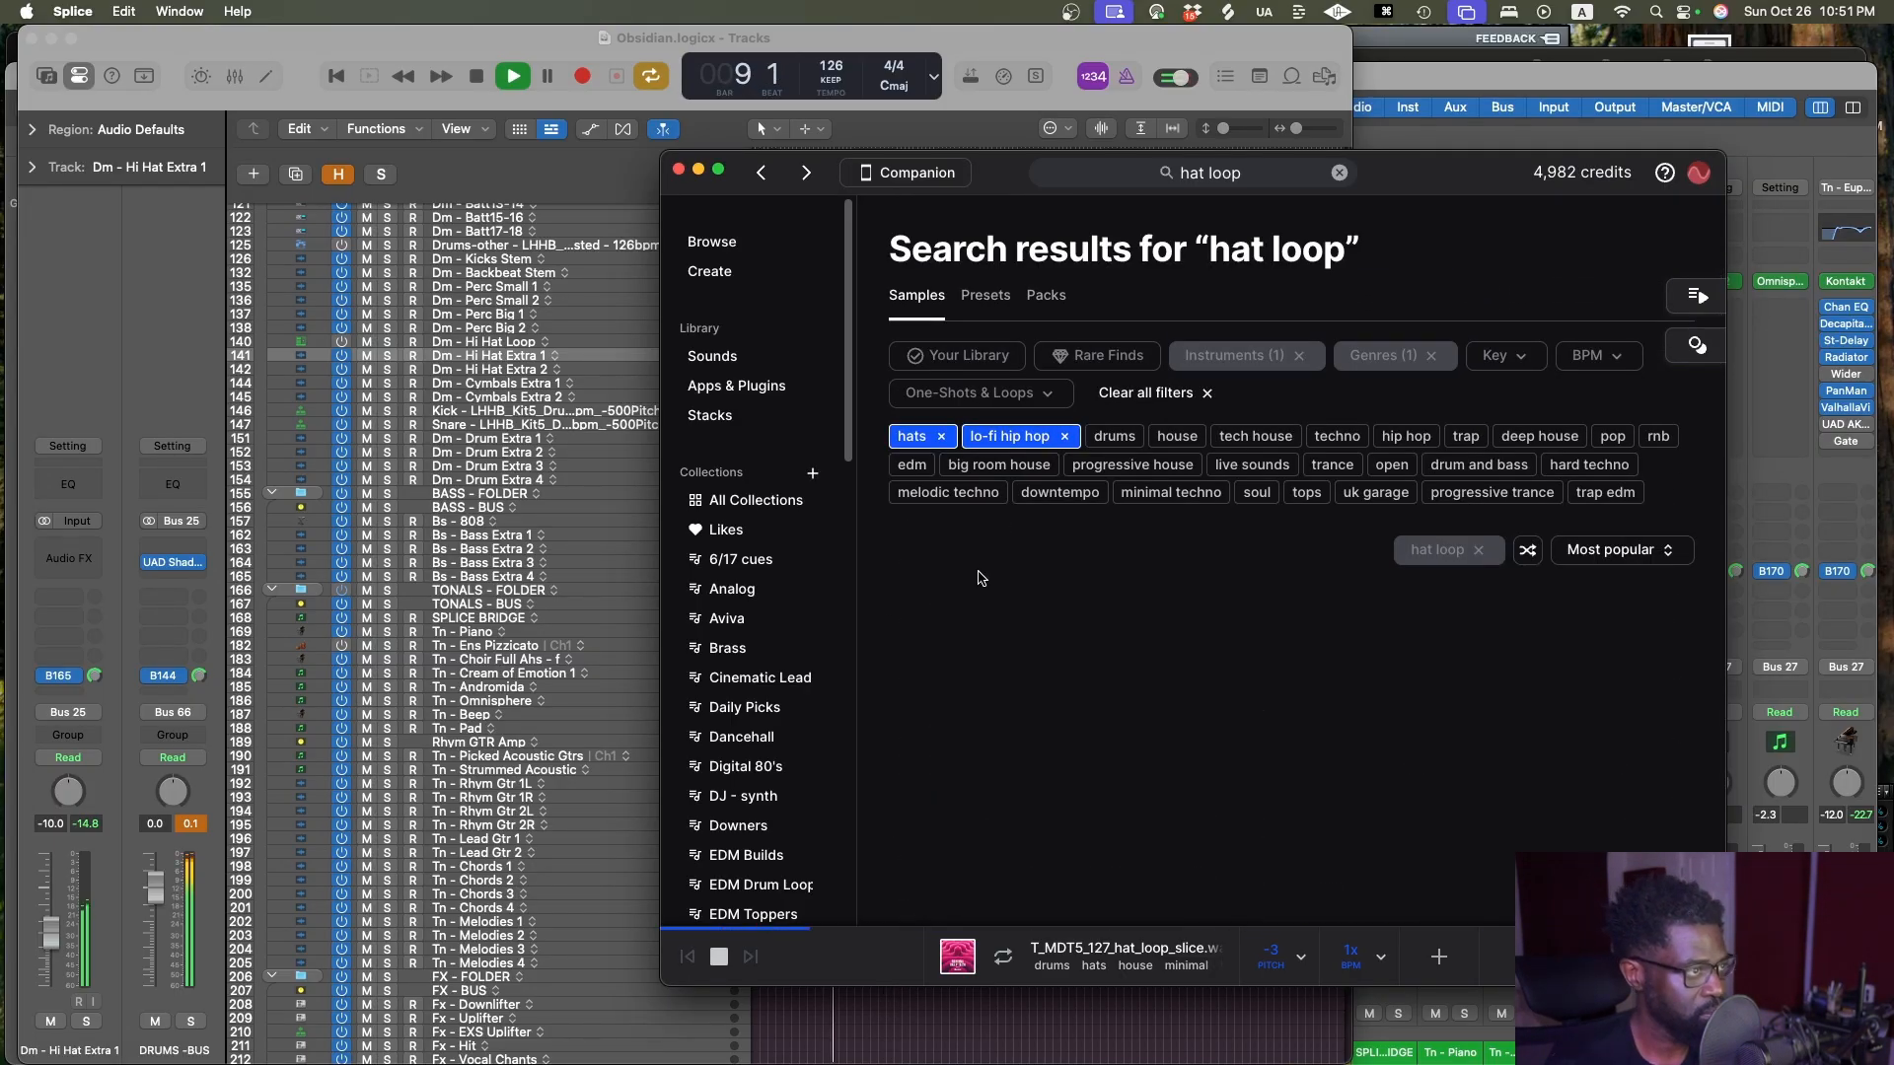
left_click(991, 636)
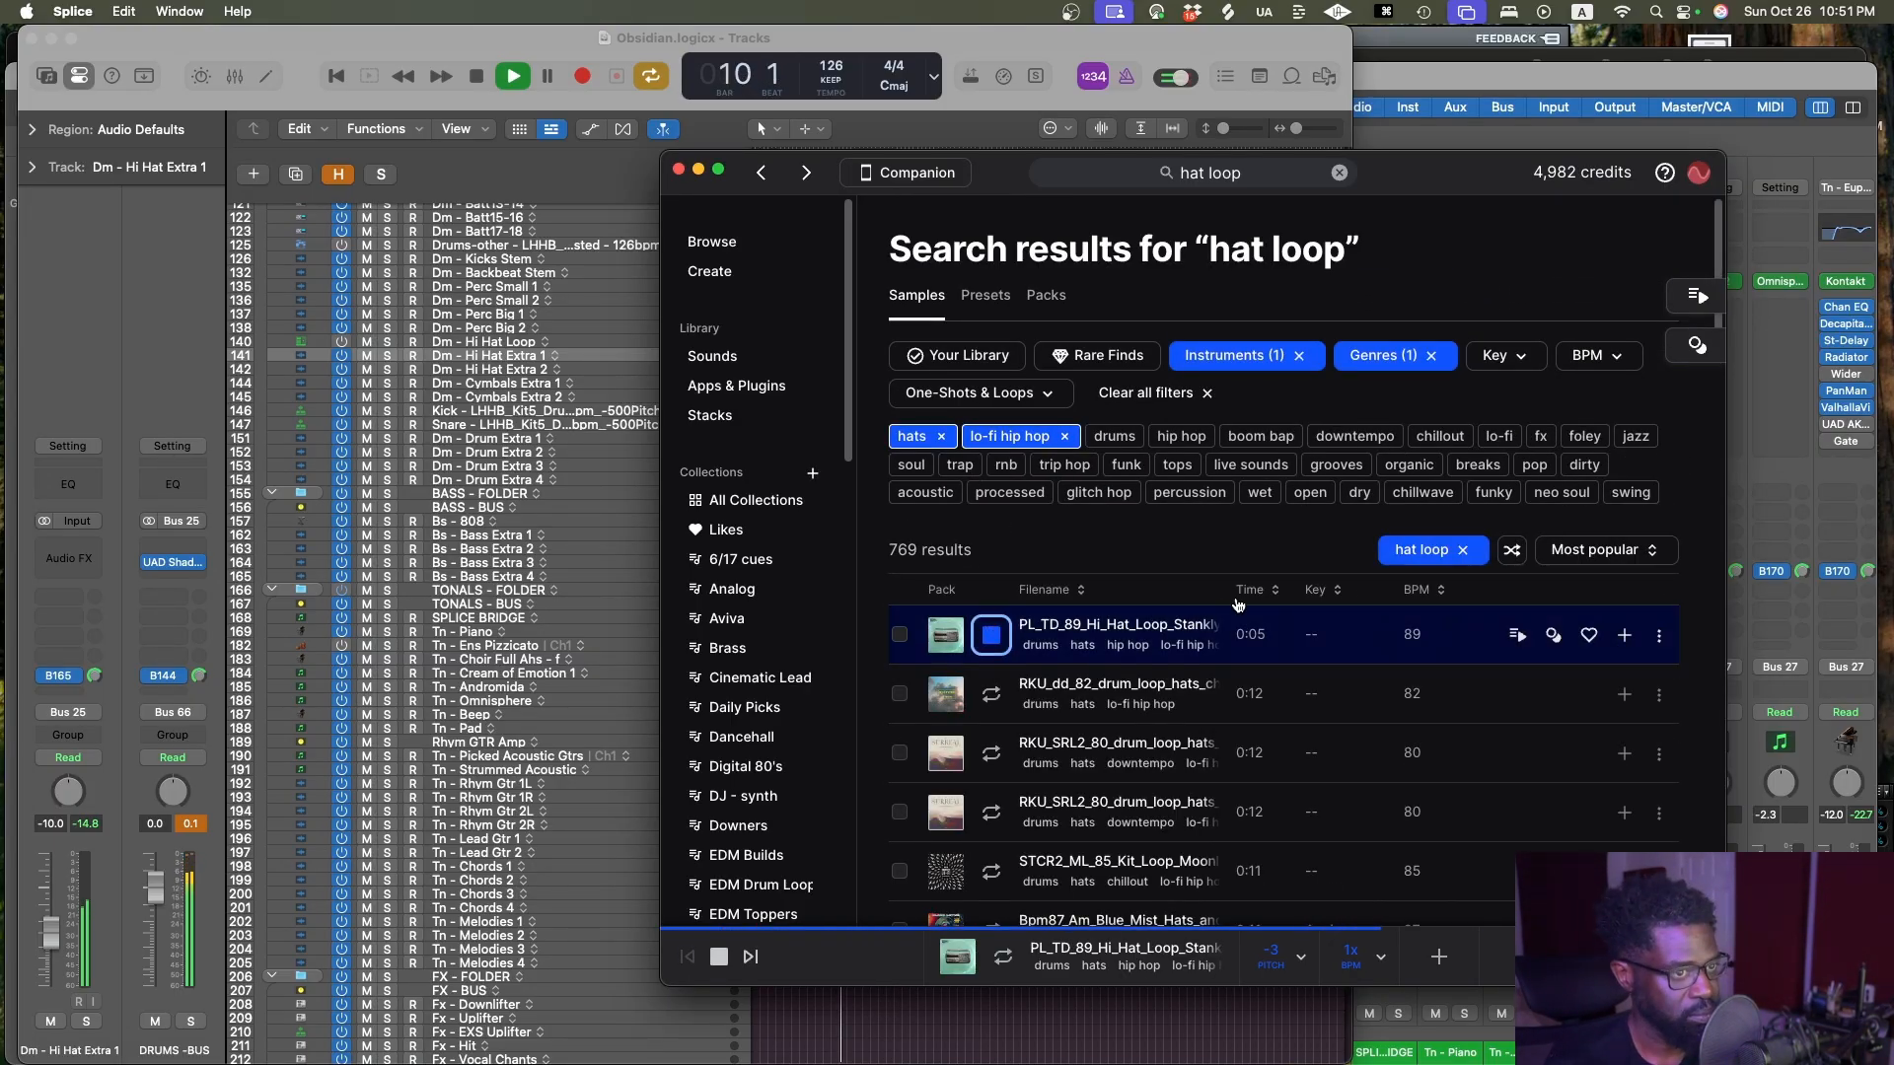
Preview the RKU_dd_82 drum loop hats sample against the playing project
scroll(1236, 602, "down", 2)
left_click(992, 617)
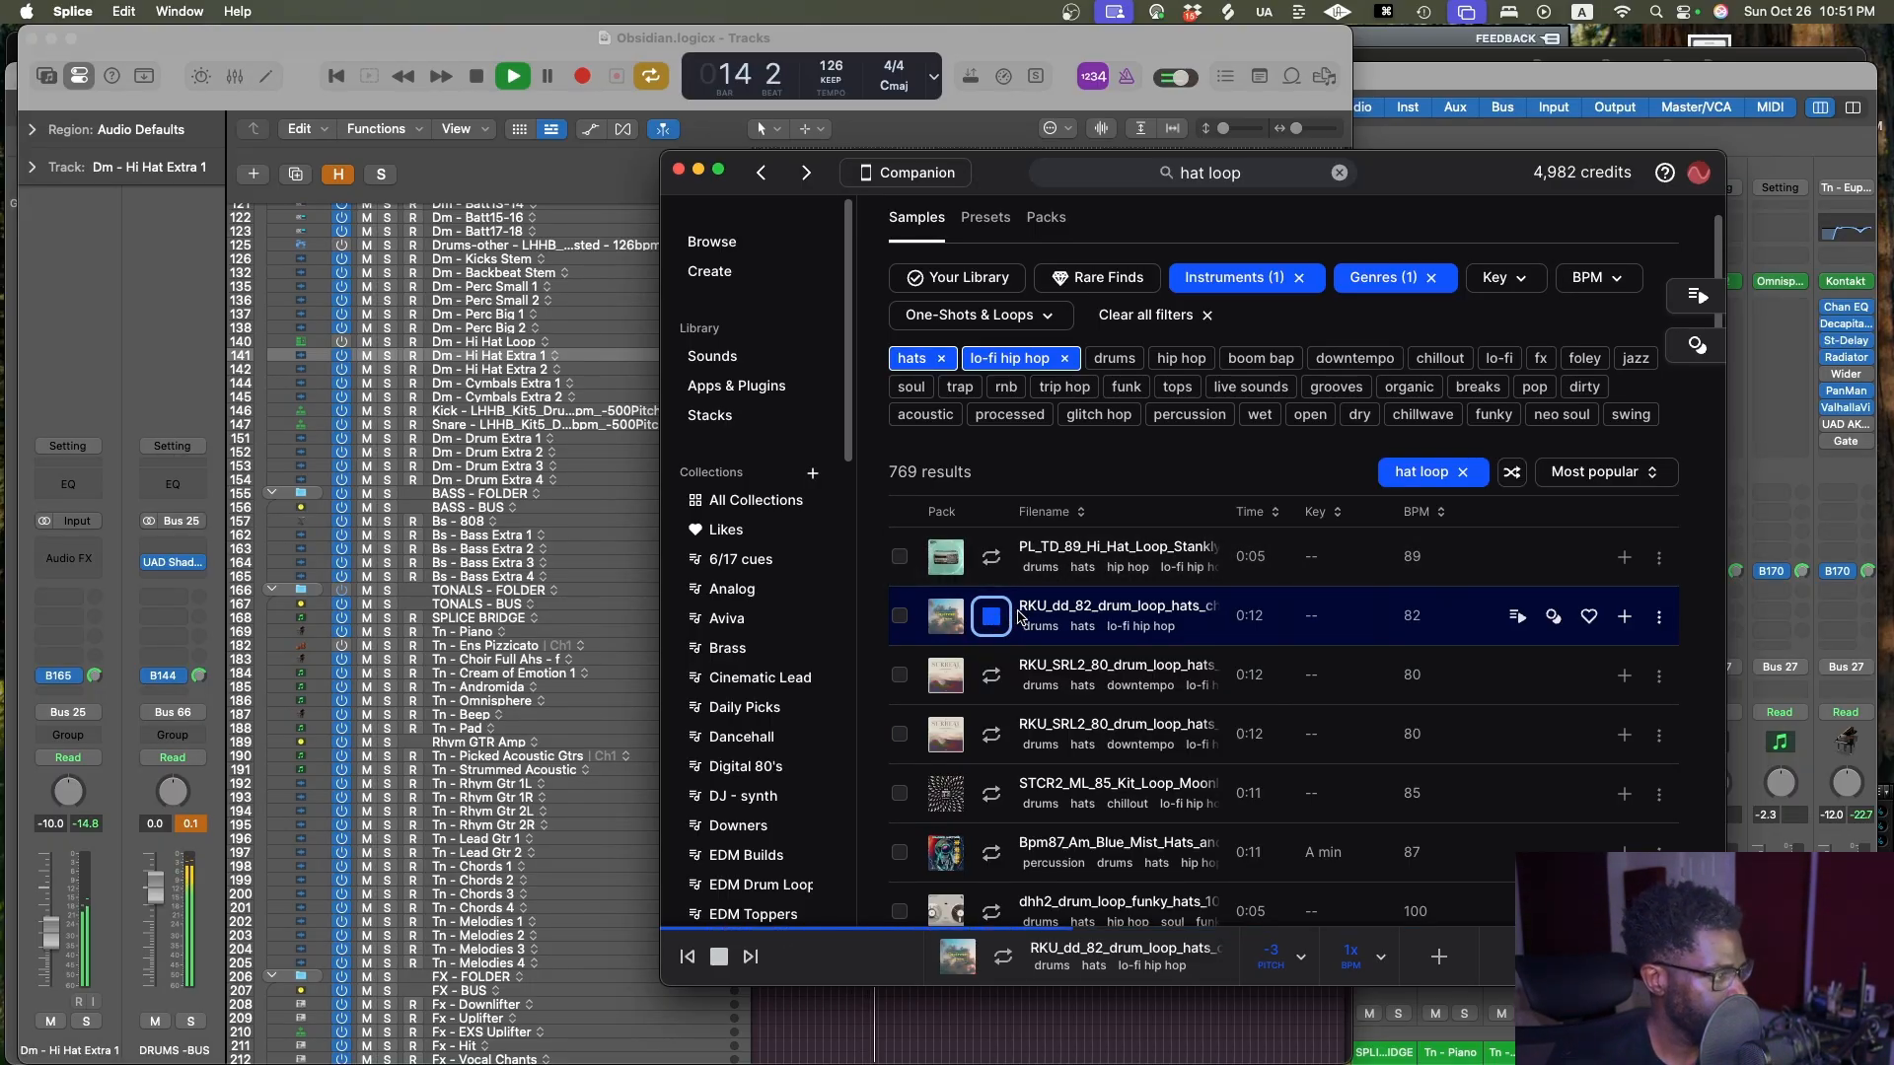
left_click(493, 66)
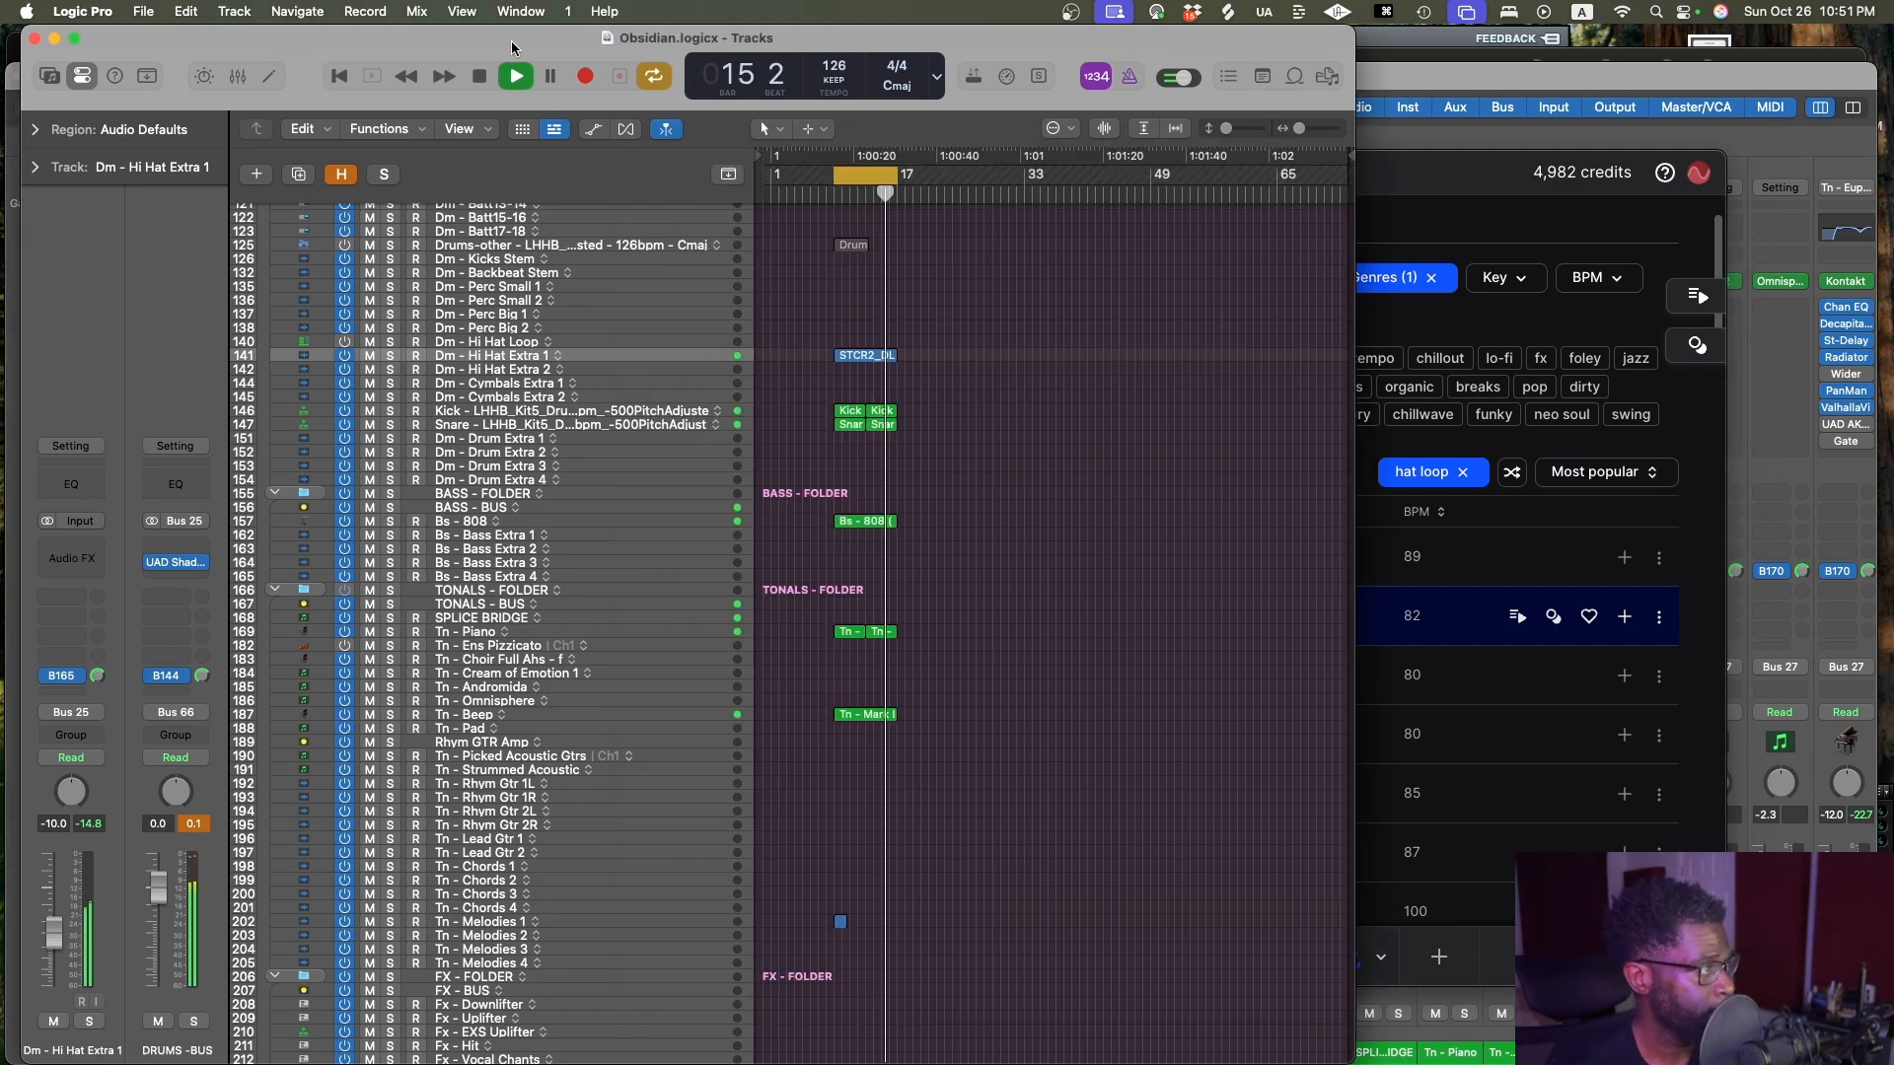
left_click(1460, 609)
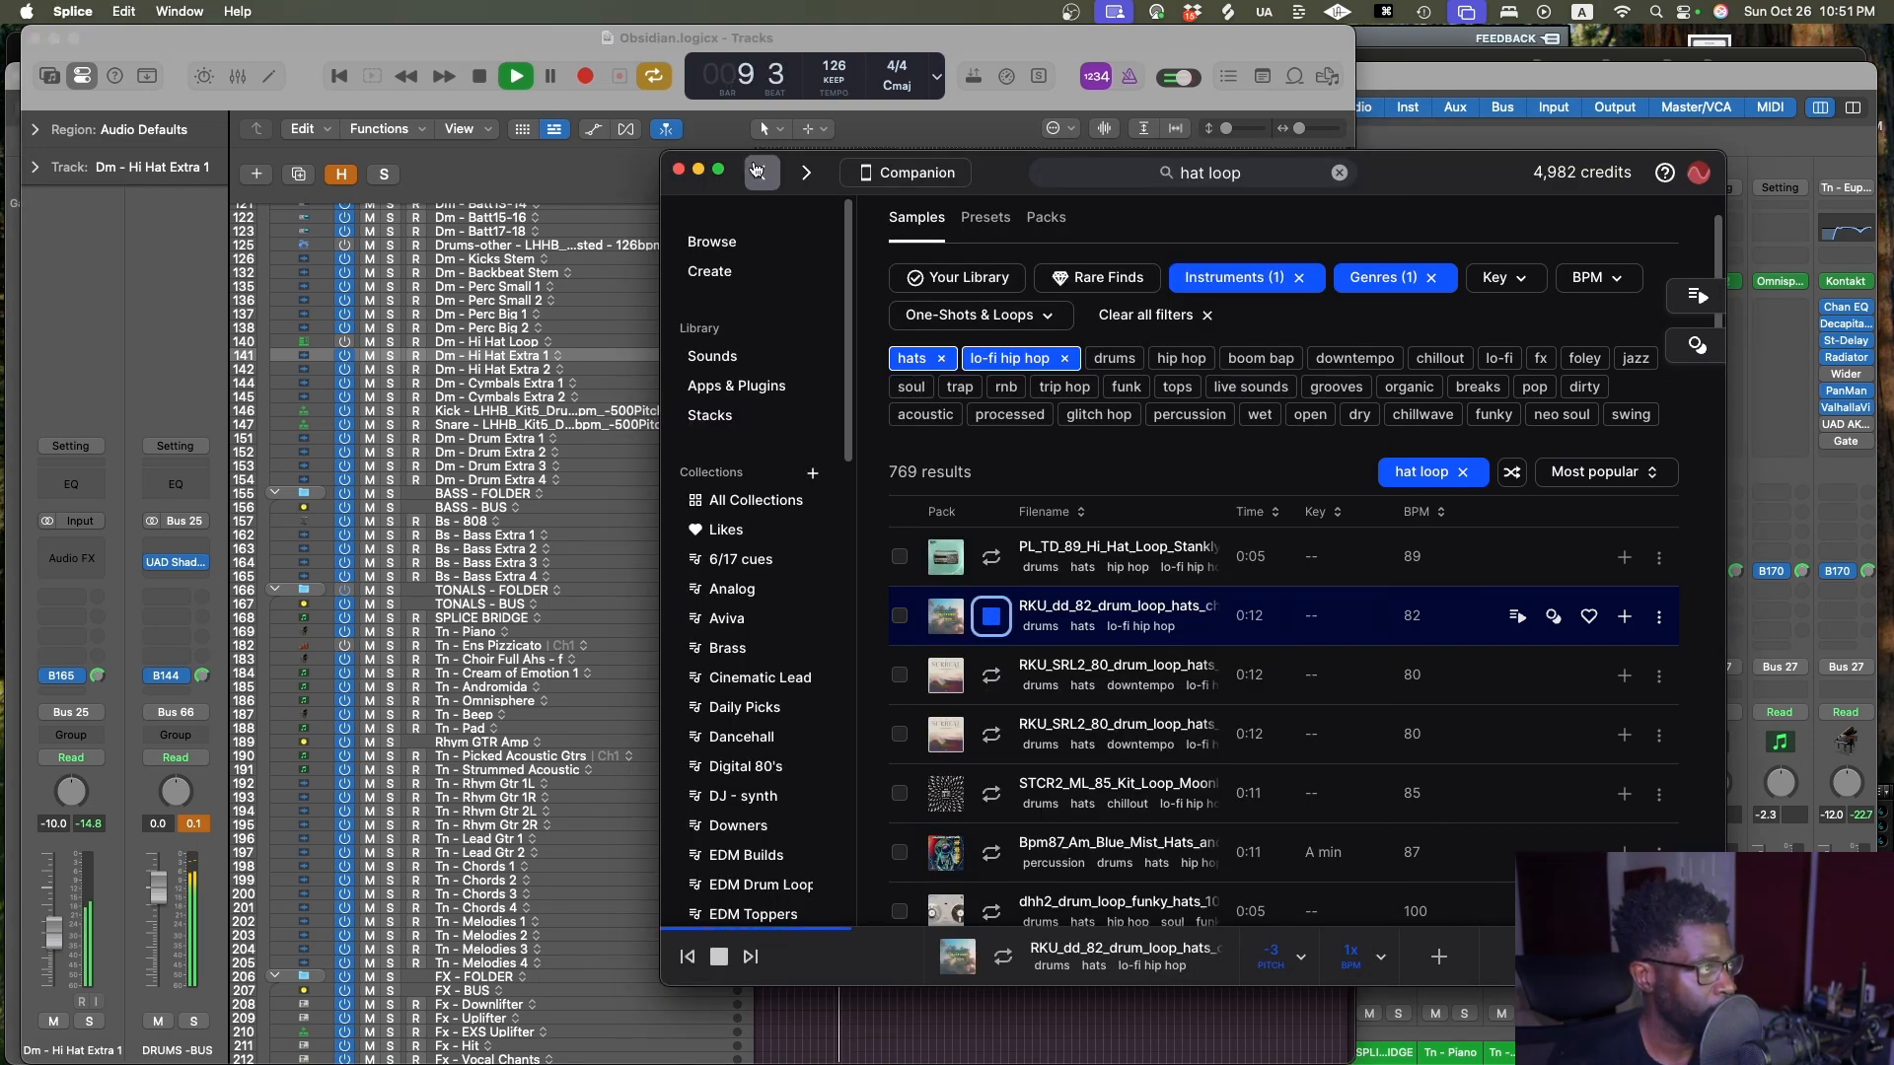
Move the Splice window clear of the timeline and place the RKU_dd_82 hat loop on Dm - Perc Small 1 at bar 9
left_click_drag(828, 164, 1171, 174)
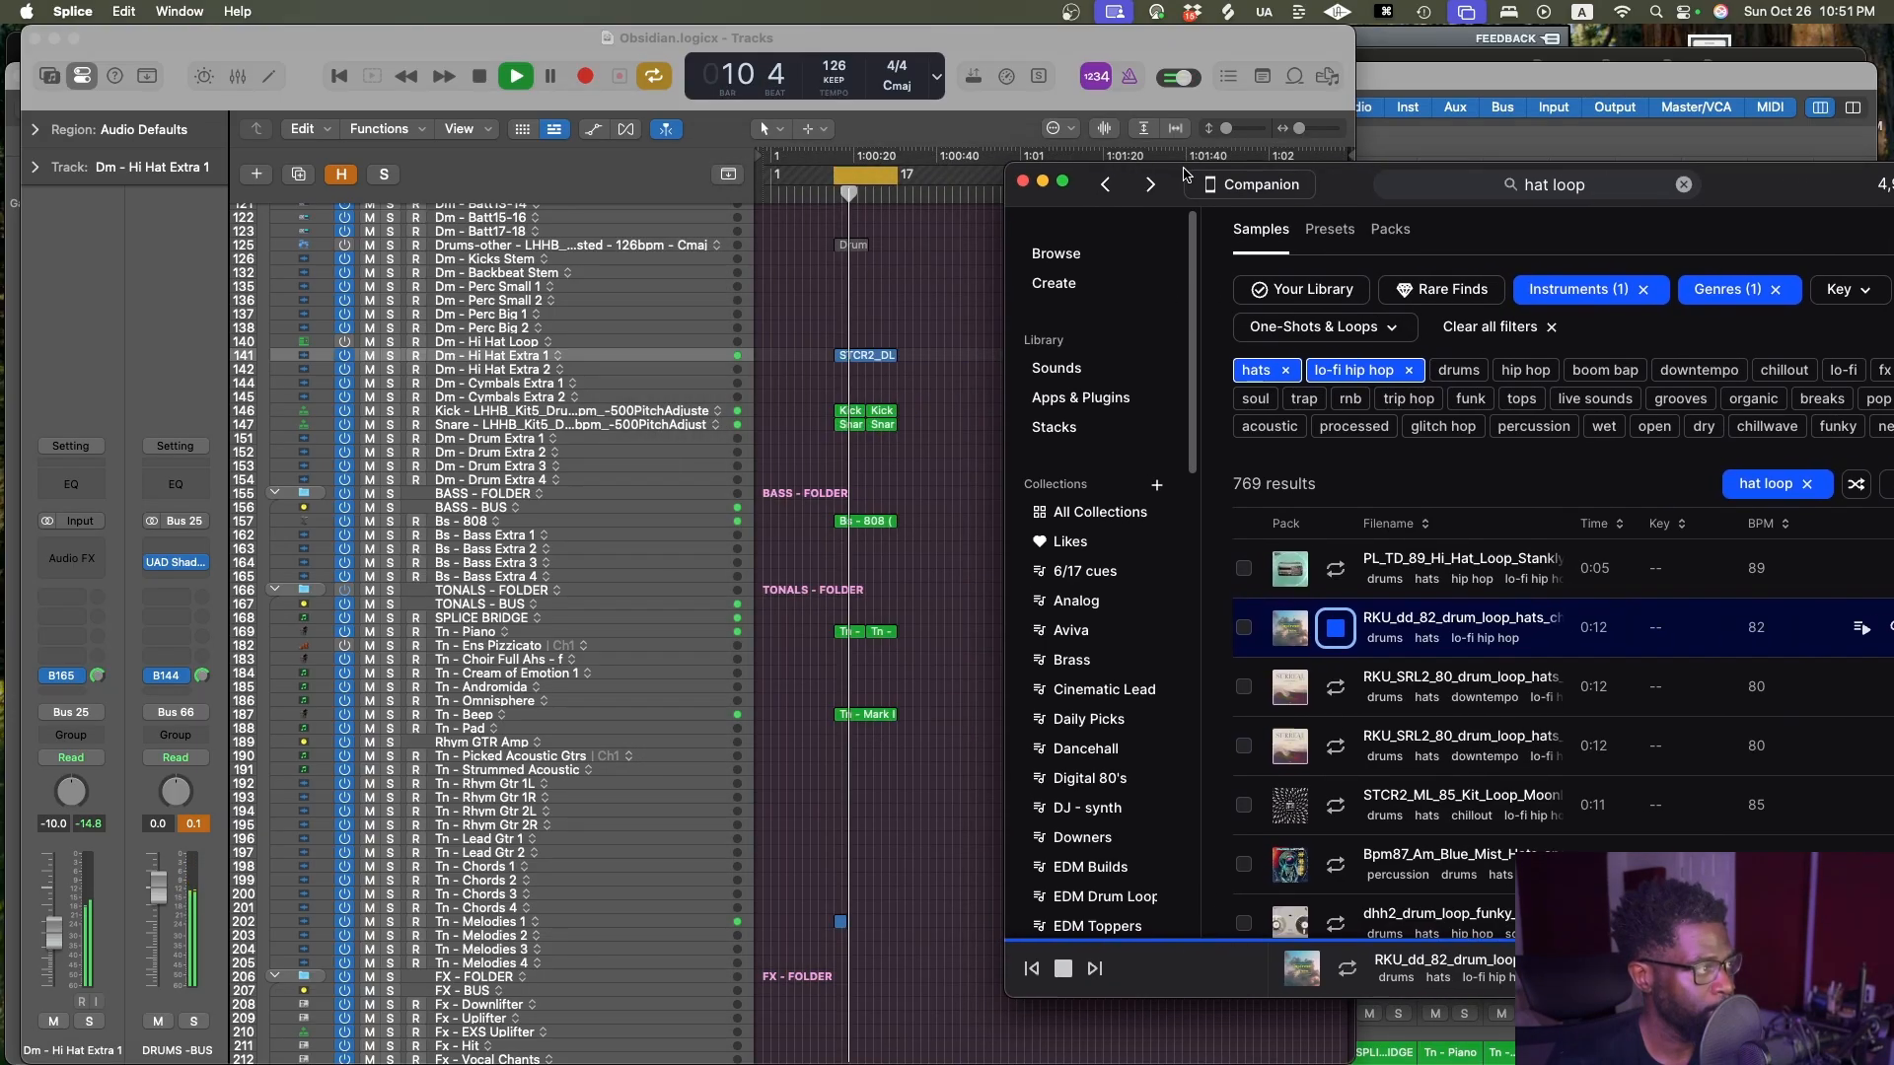
left_click(859, 624)
key("super+Tab")
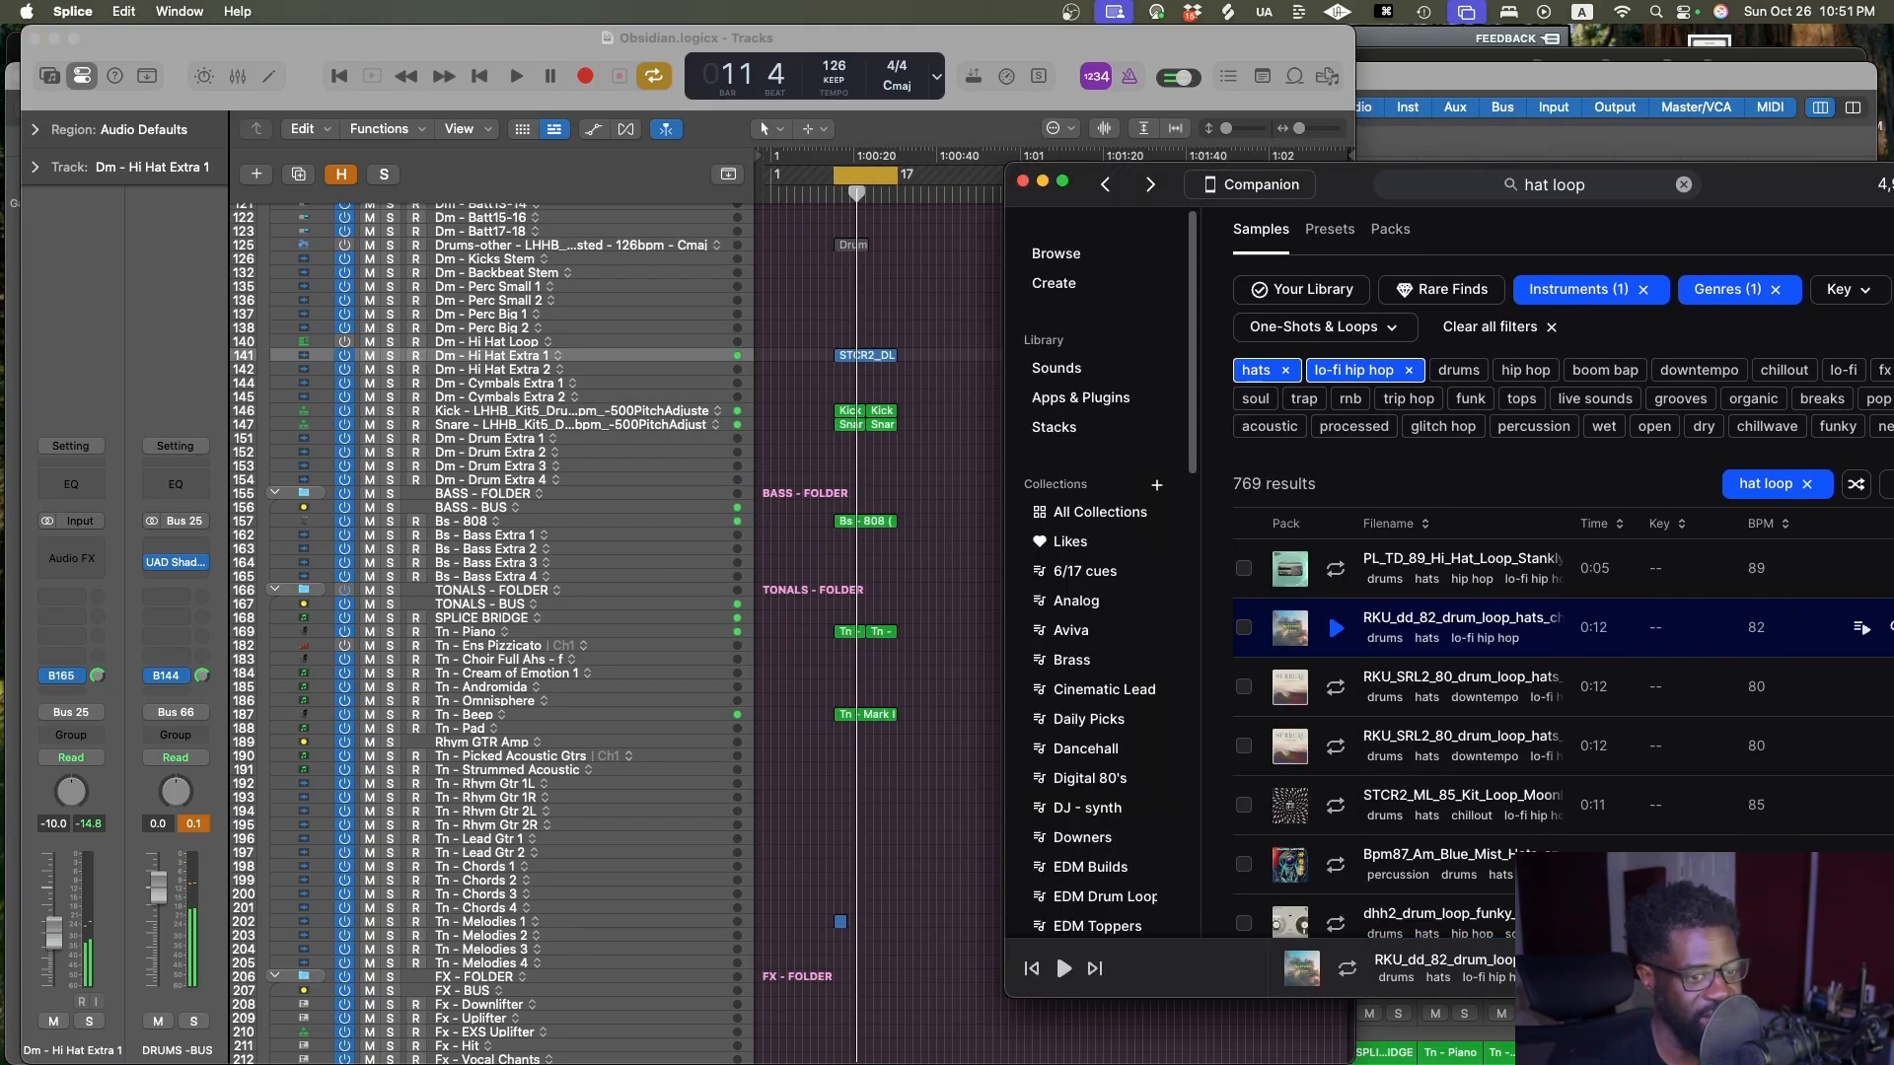
left_click_drag(1289, 628, 881, 288)
Insert a stereo Soundtoys Decapitator on the Dm - Hi Hat Extra 1 track and save the project
left_click(557, 356)
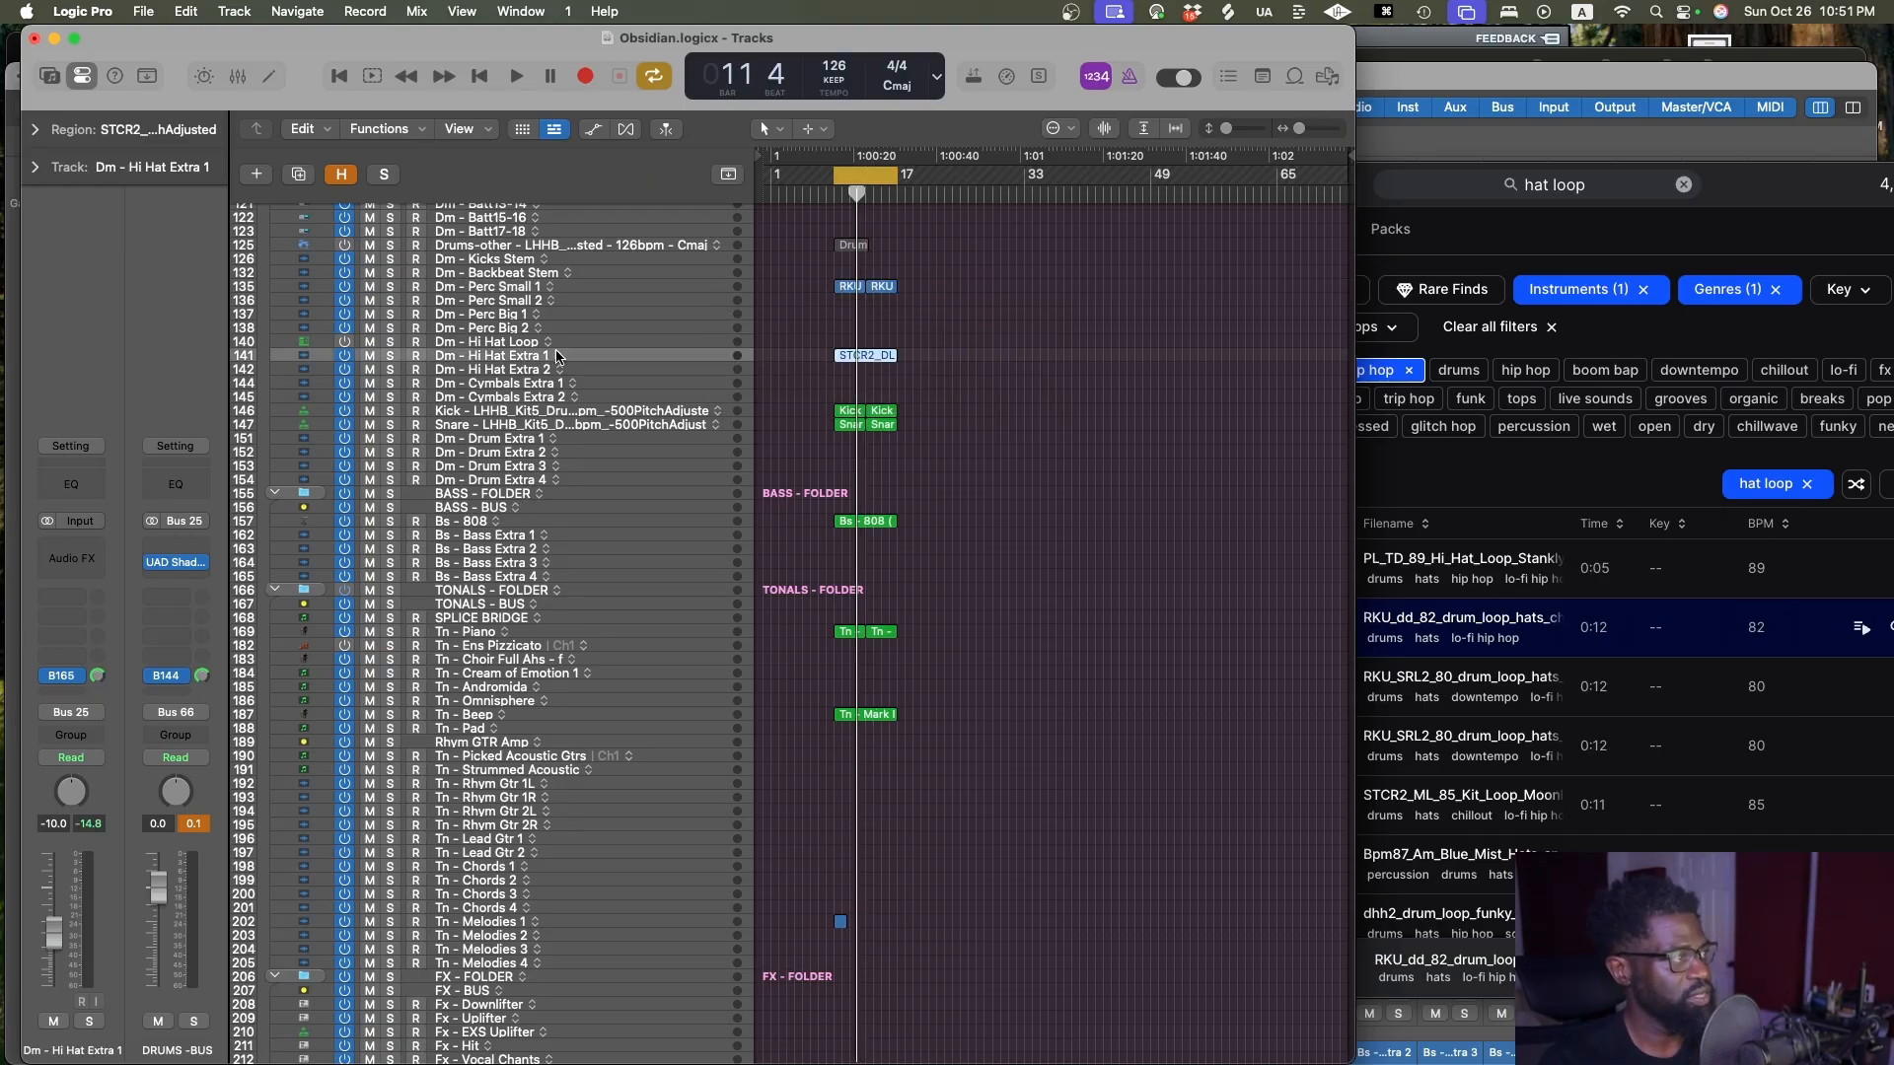
key("super+s")
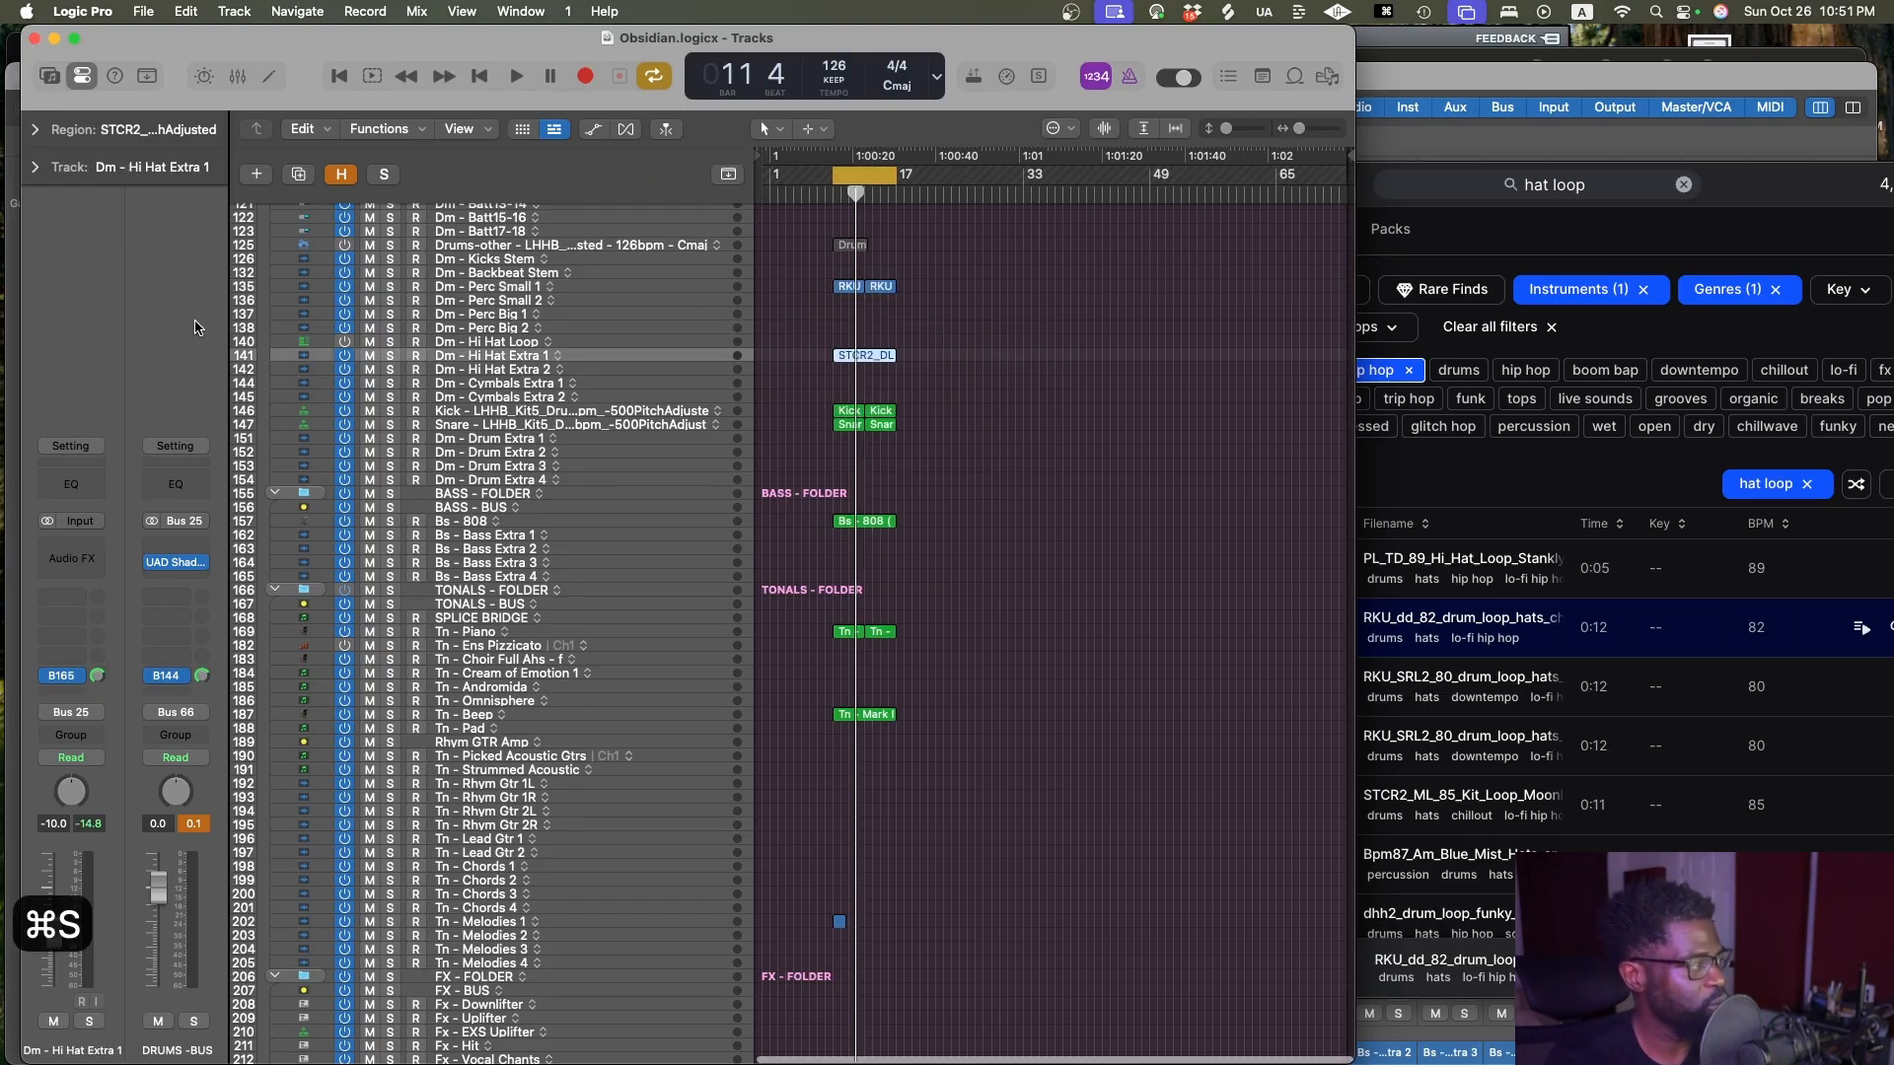
left_click(61, 560)
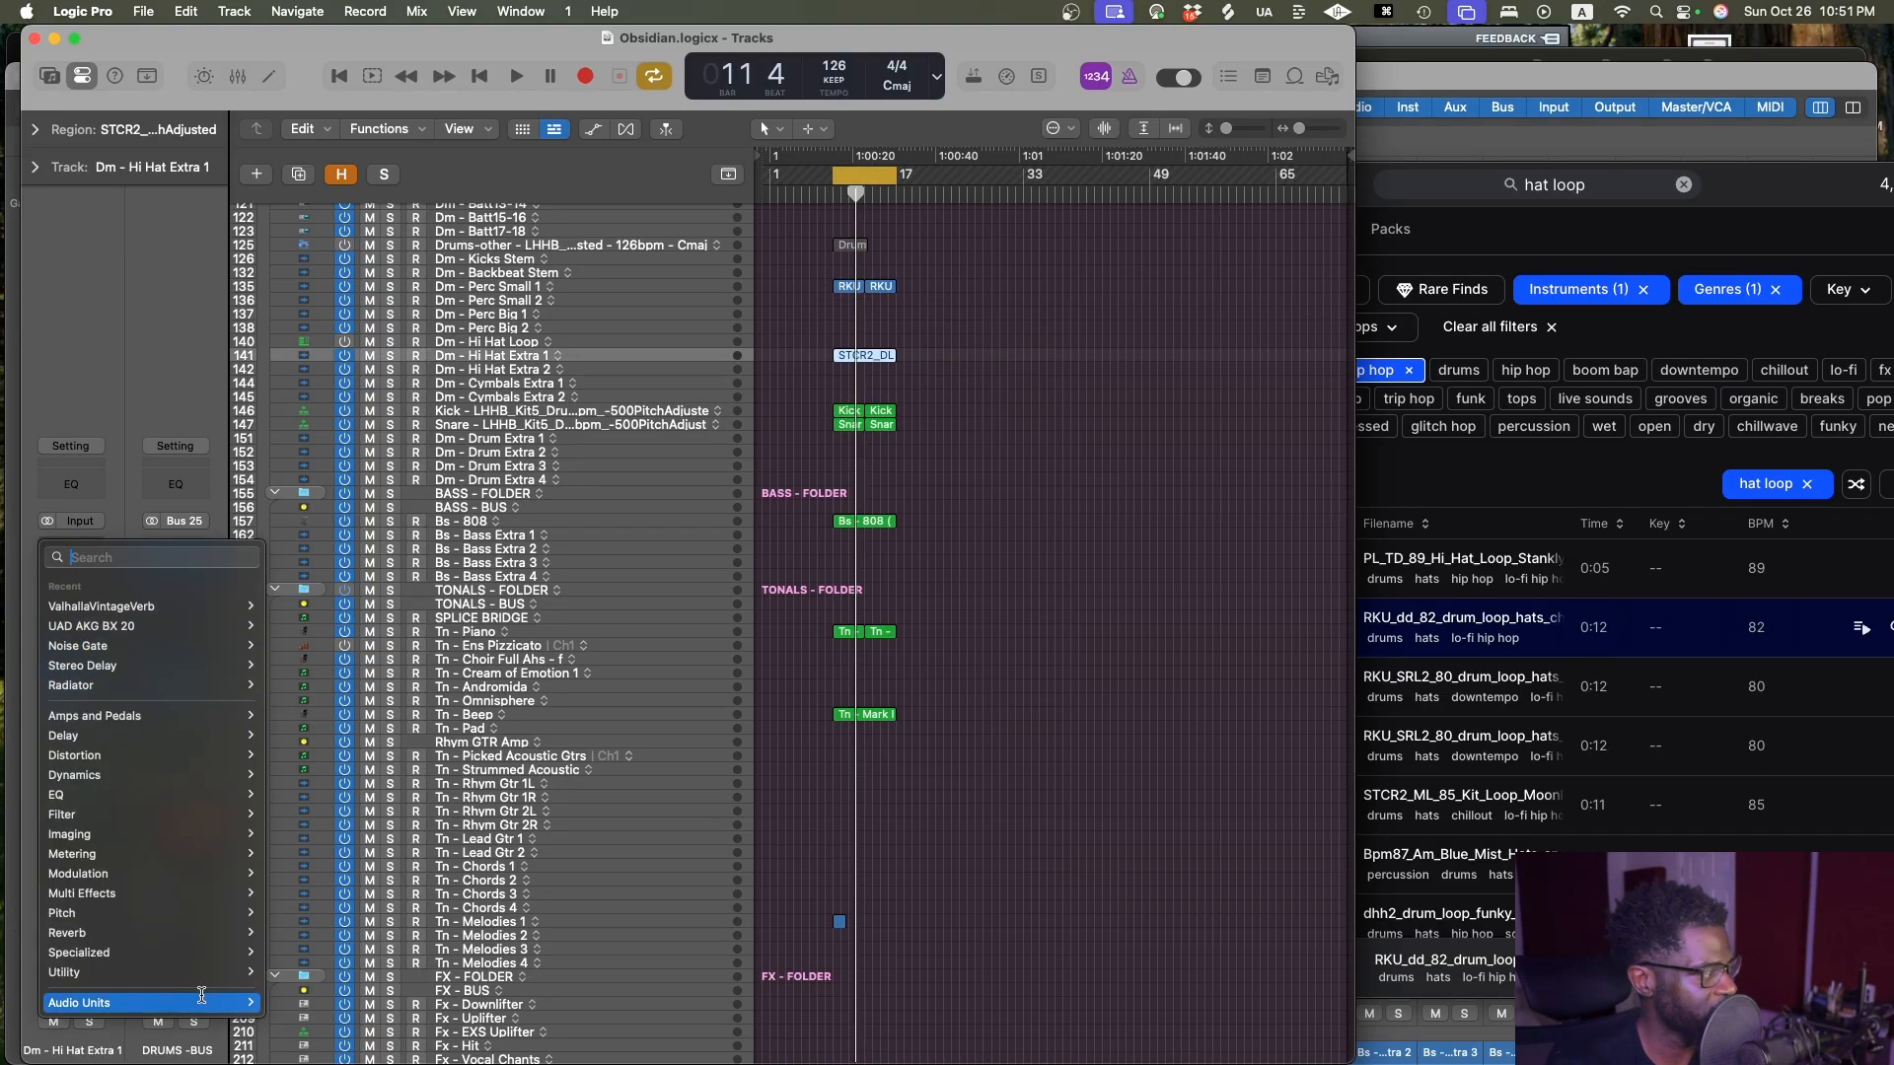
mouse_move(202, 998)
mouse_move(414, 827)
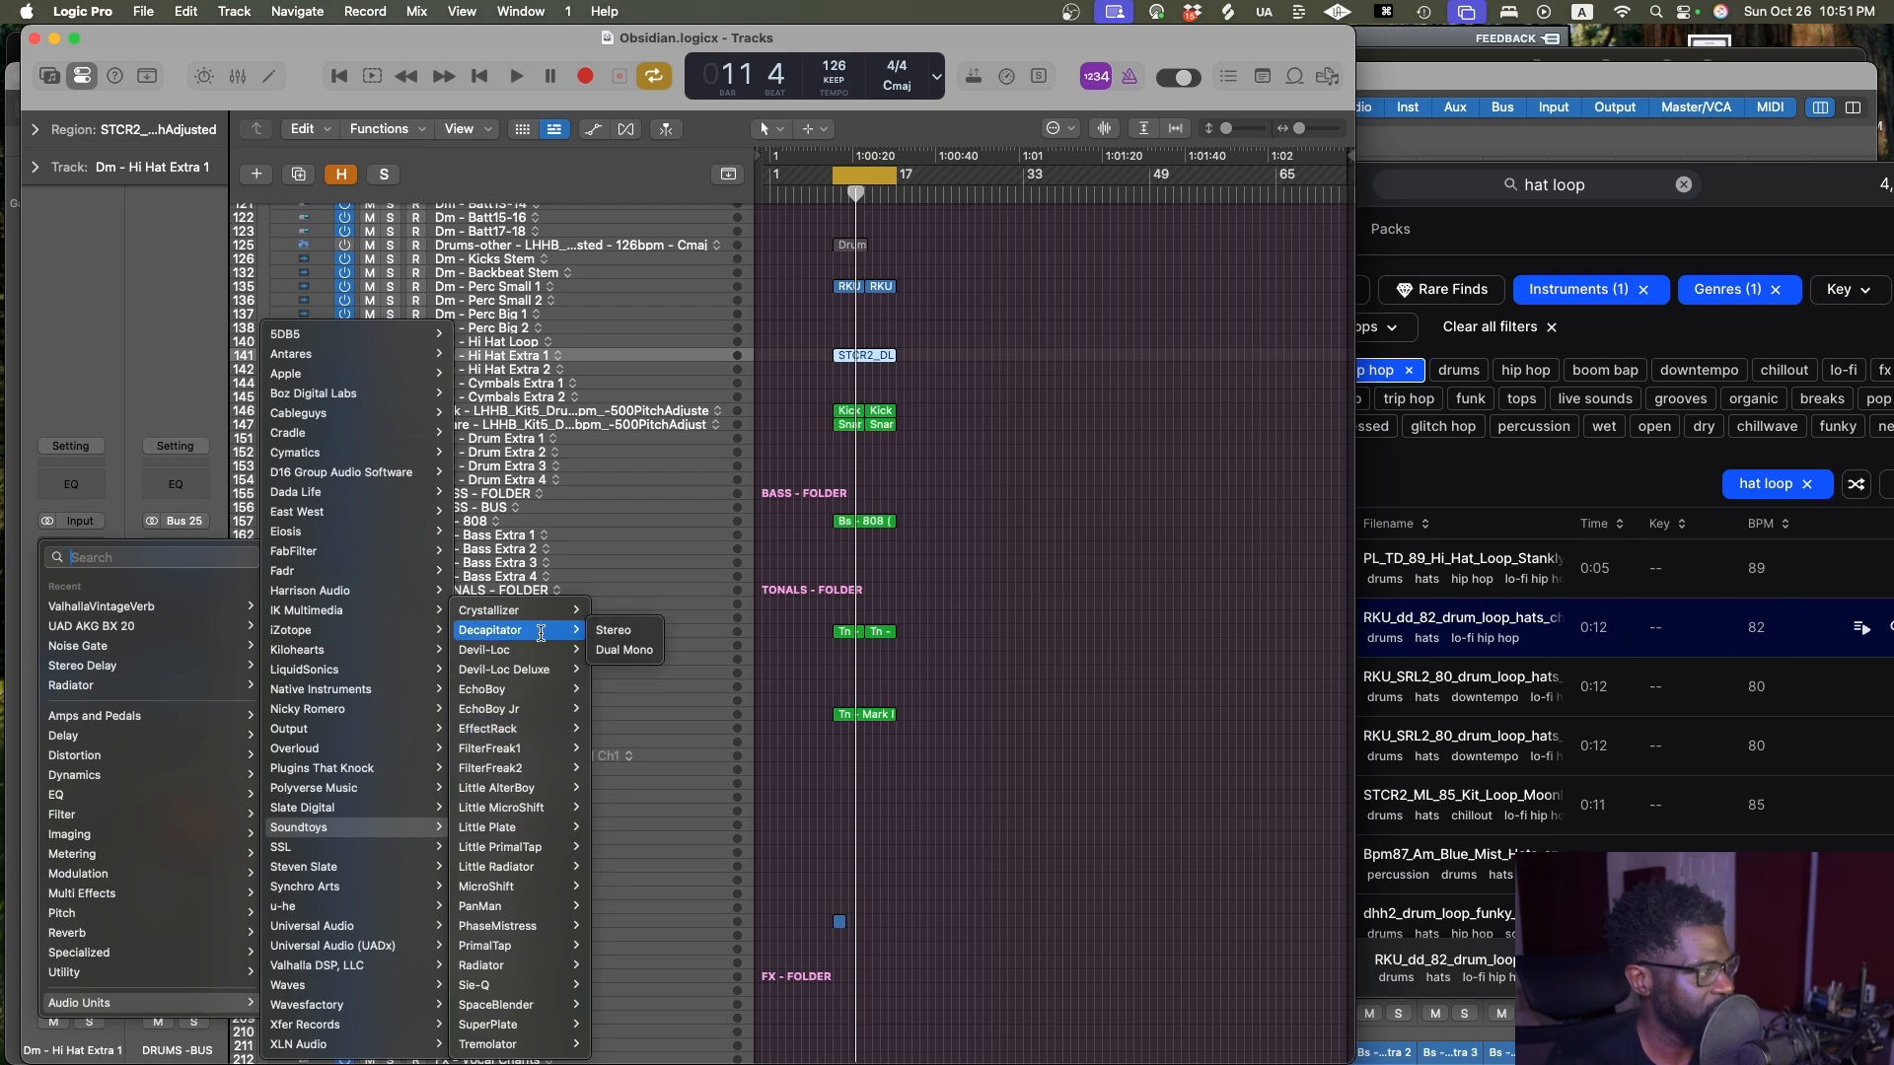
left_click(611, 631)
key("super+s")
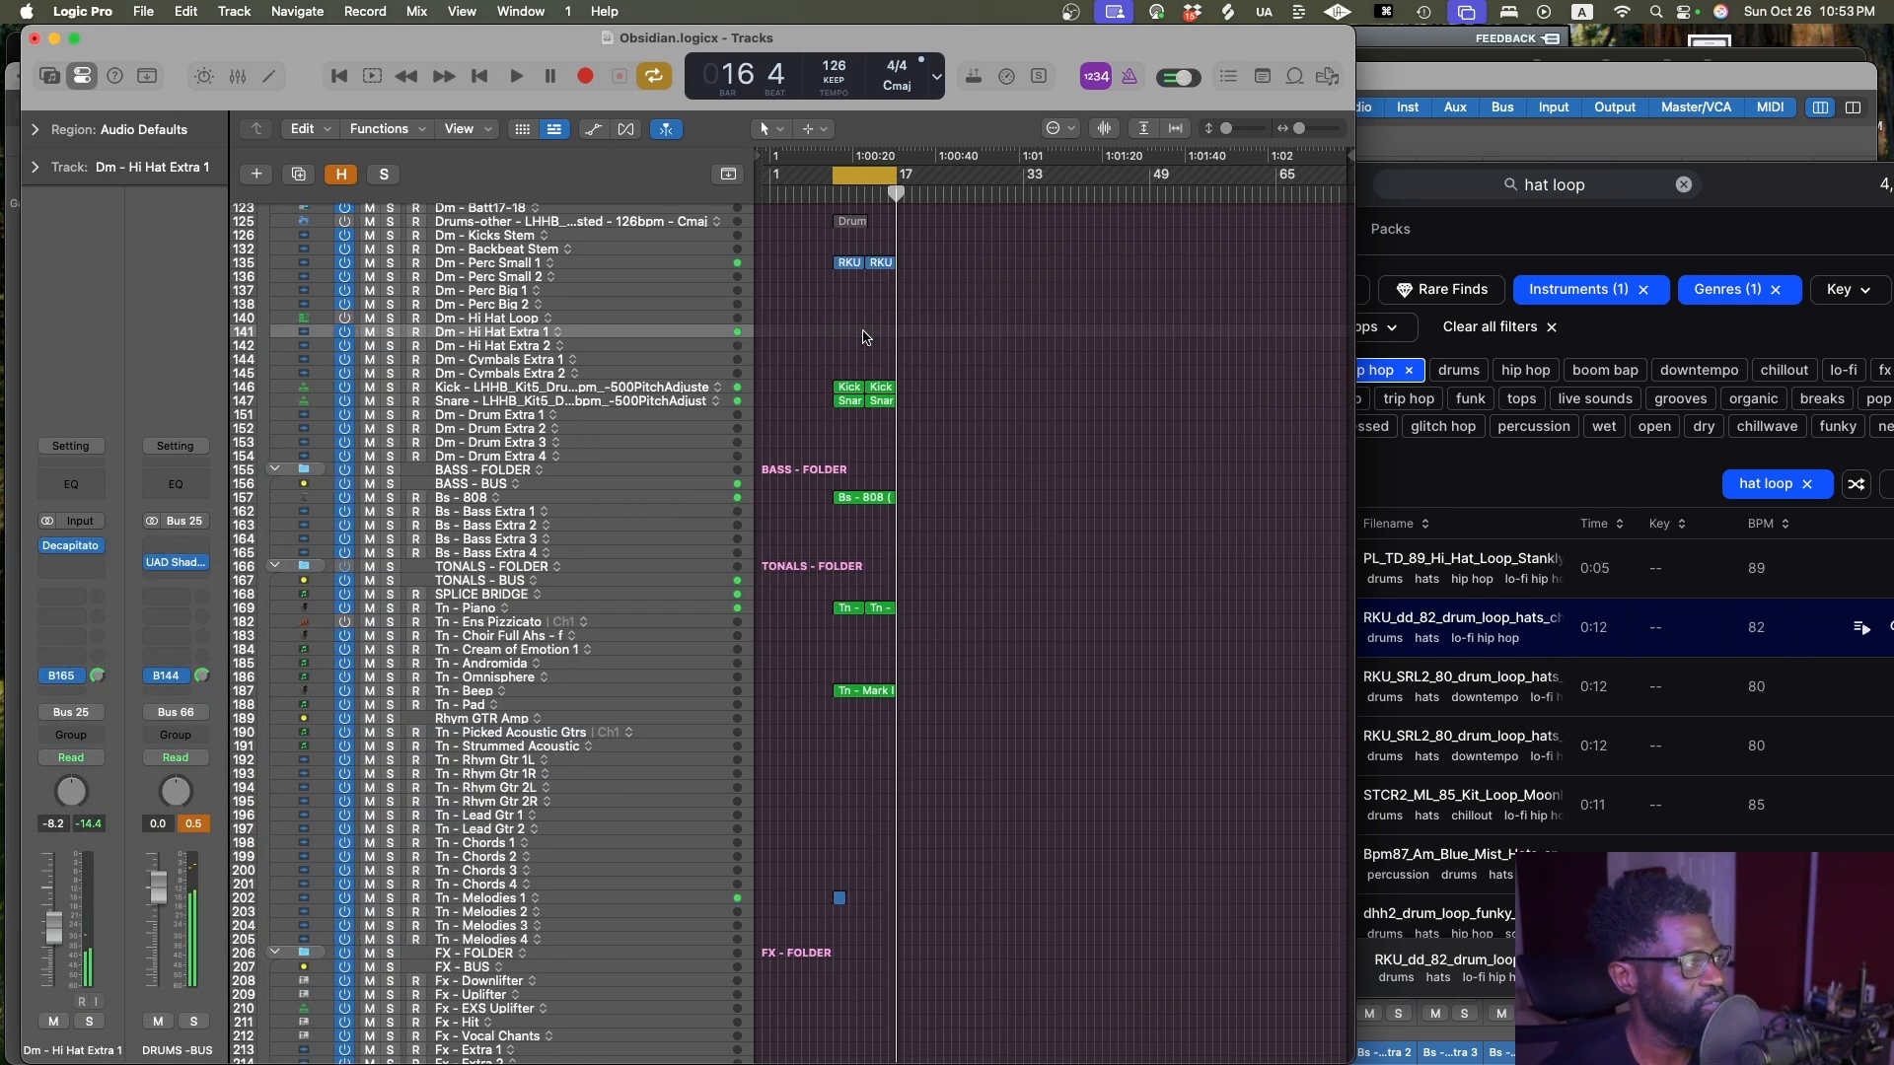
Mute the STCR2 region on the Dm - Hi Hat Extra 1 track and play the cycled section
scroll(863, 332, "up", 1)
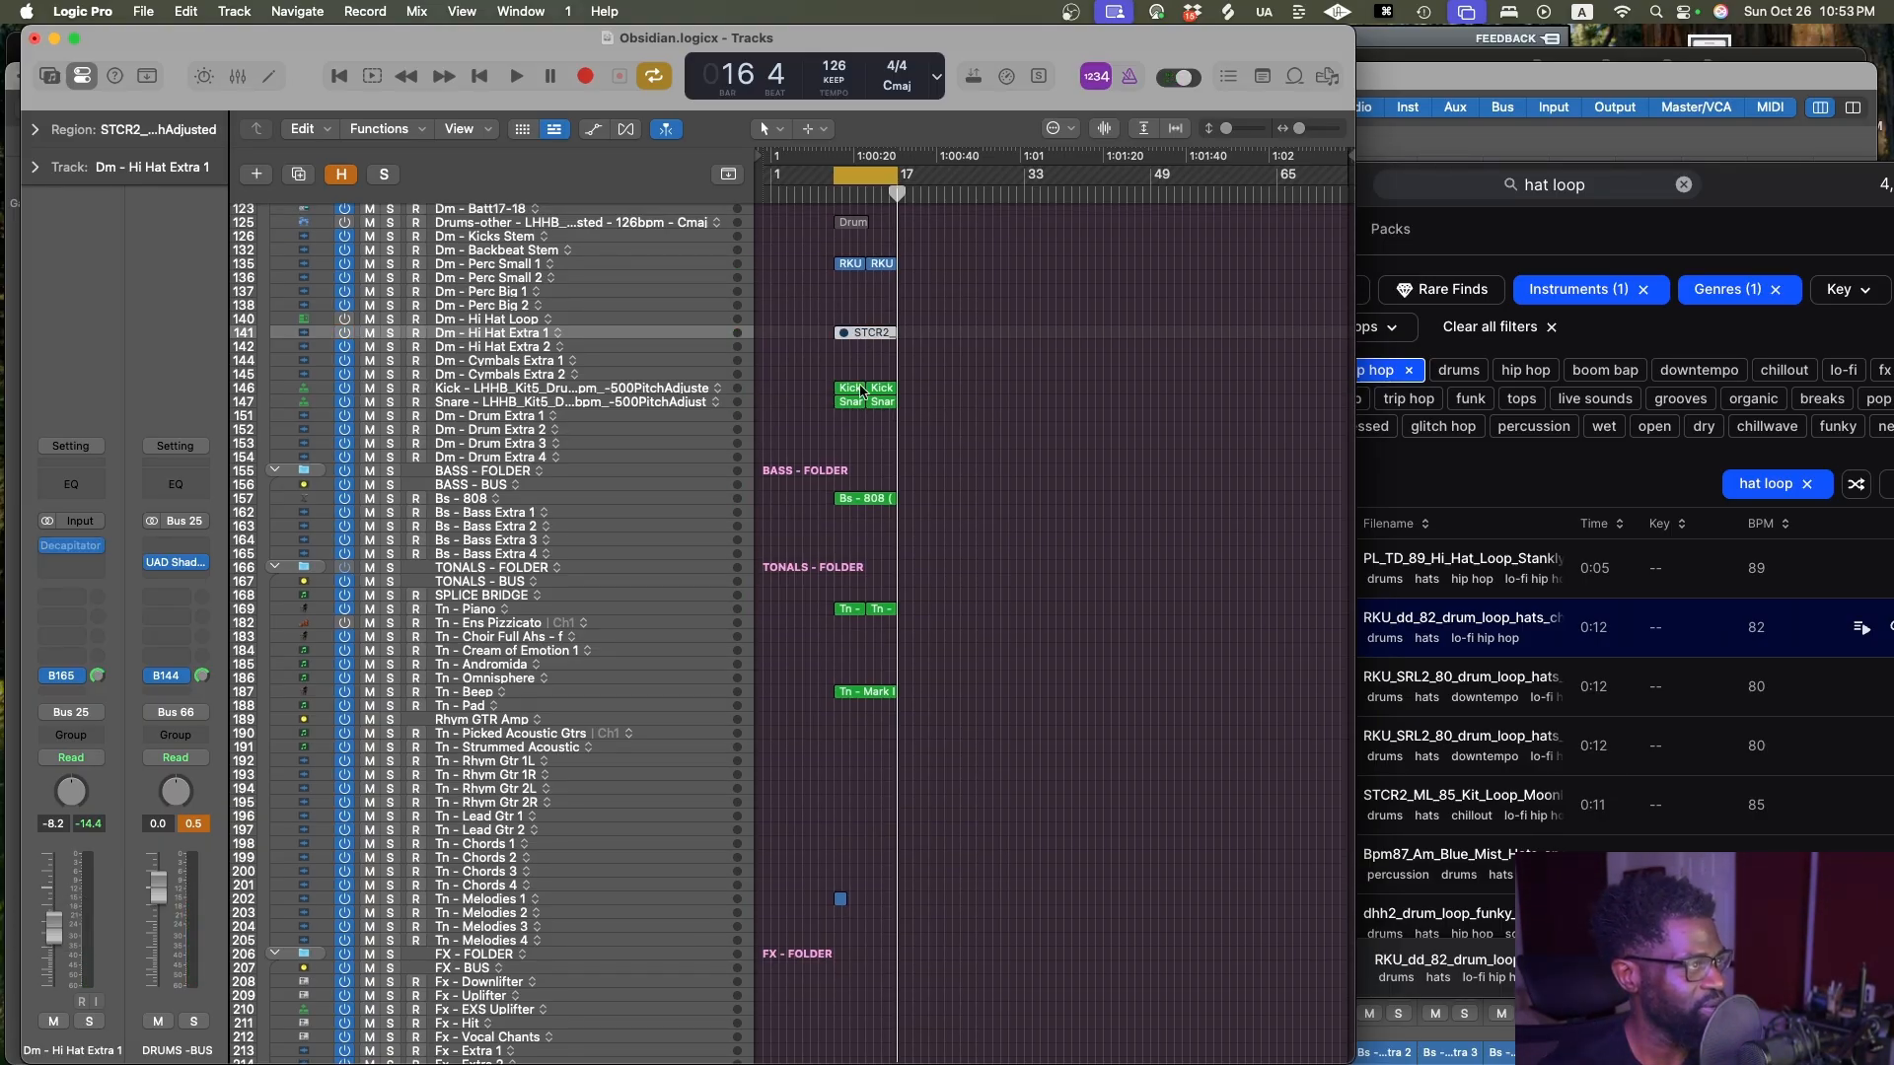
left_click(1042, 371)
key("space")
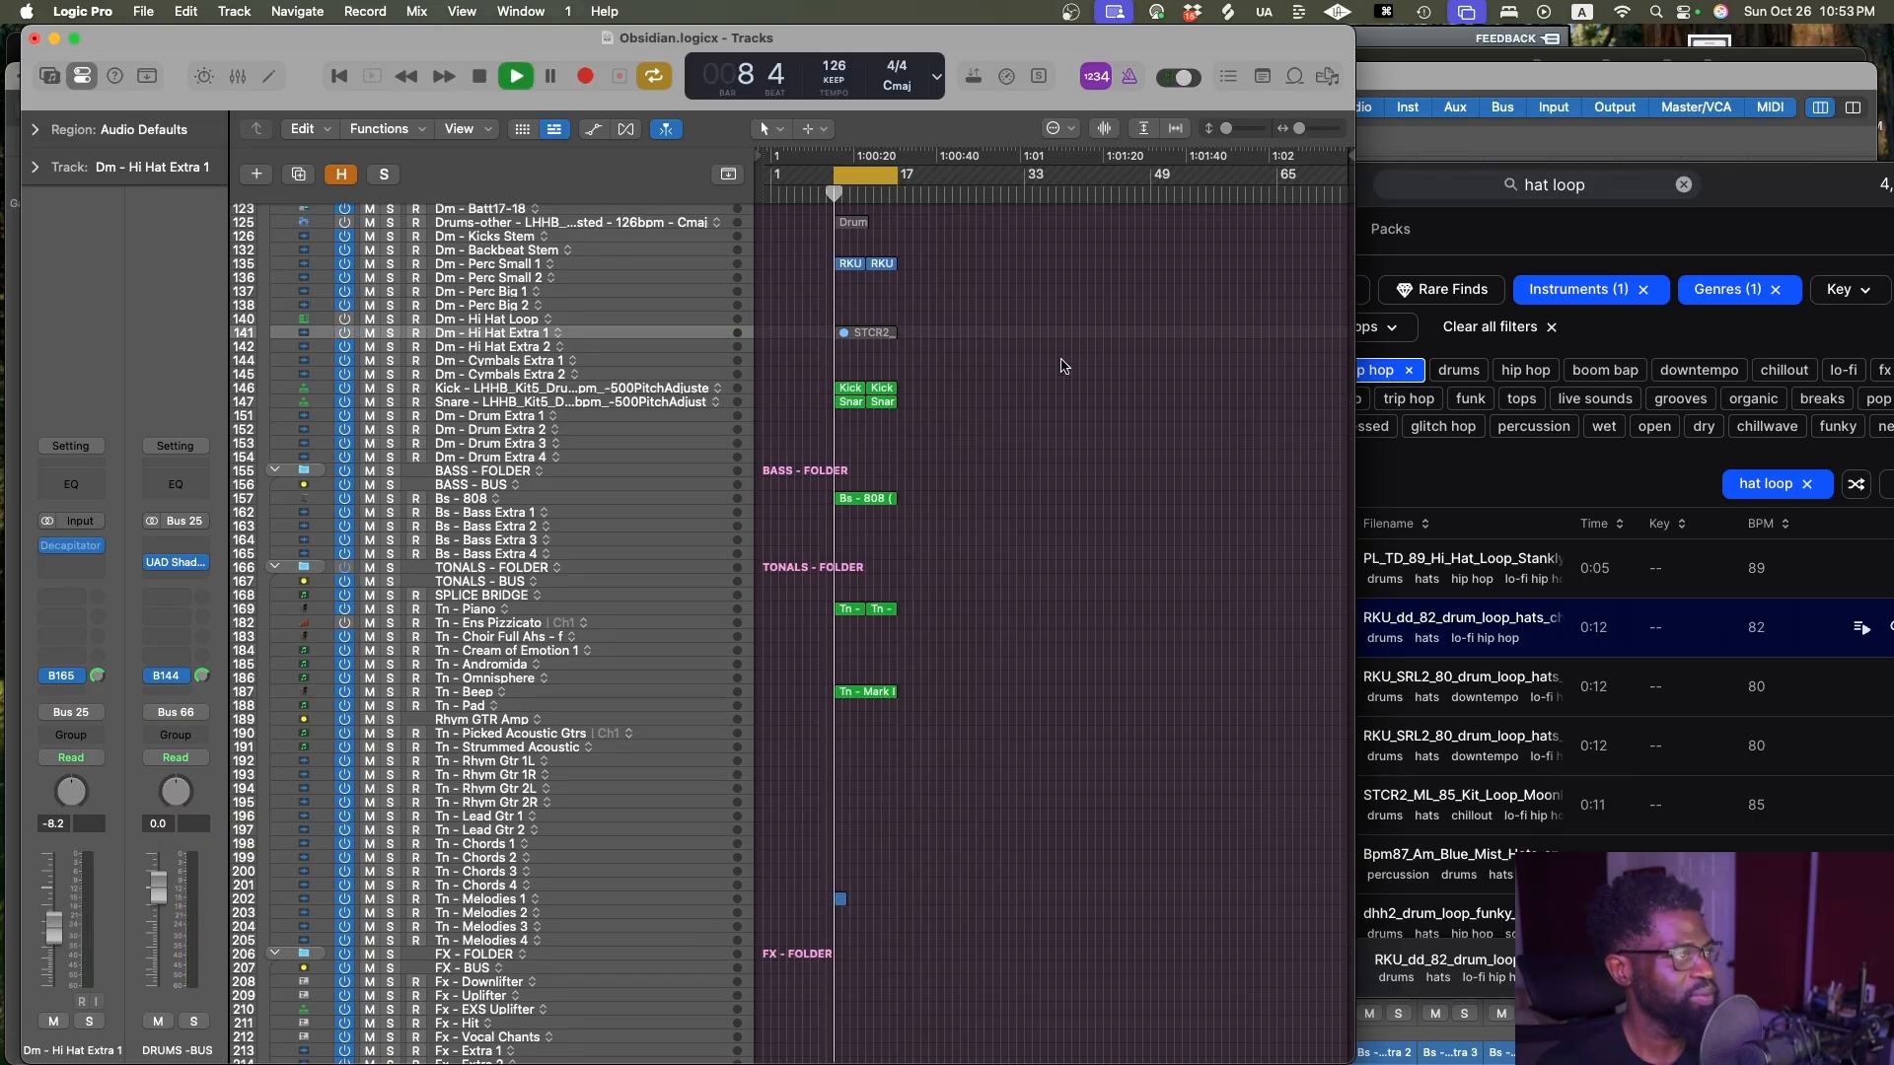
Select the Dm - Perc Small 1 track, check its Decapitator settings and save the project
left_click(628, 263)
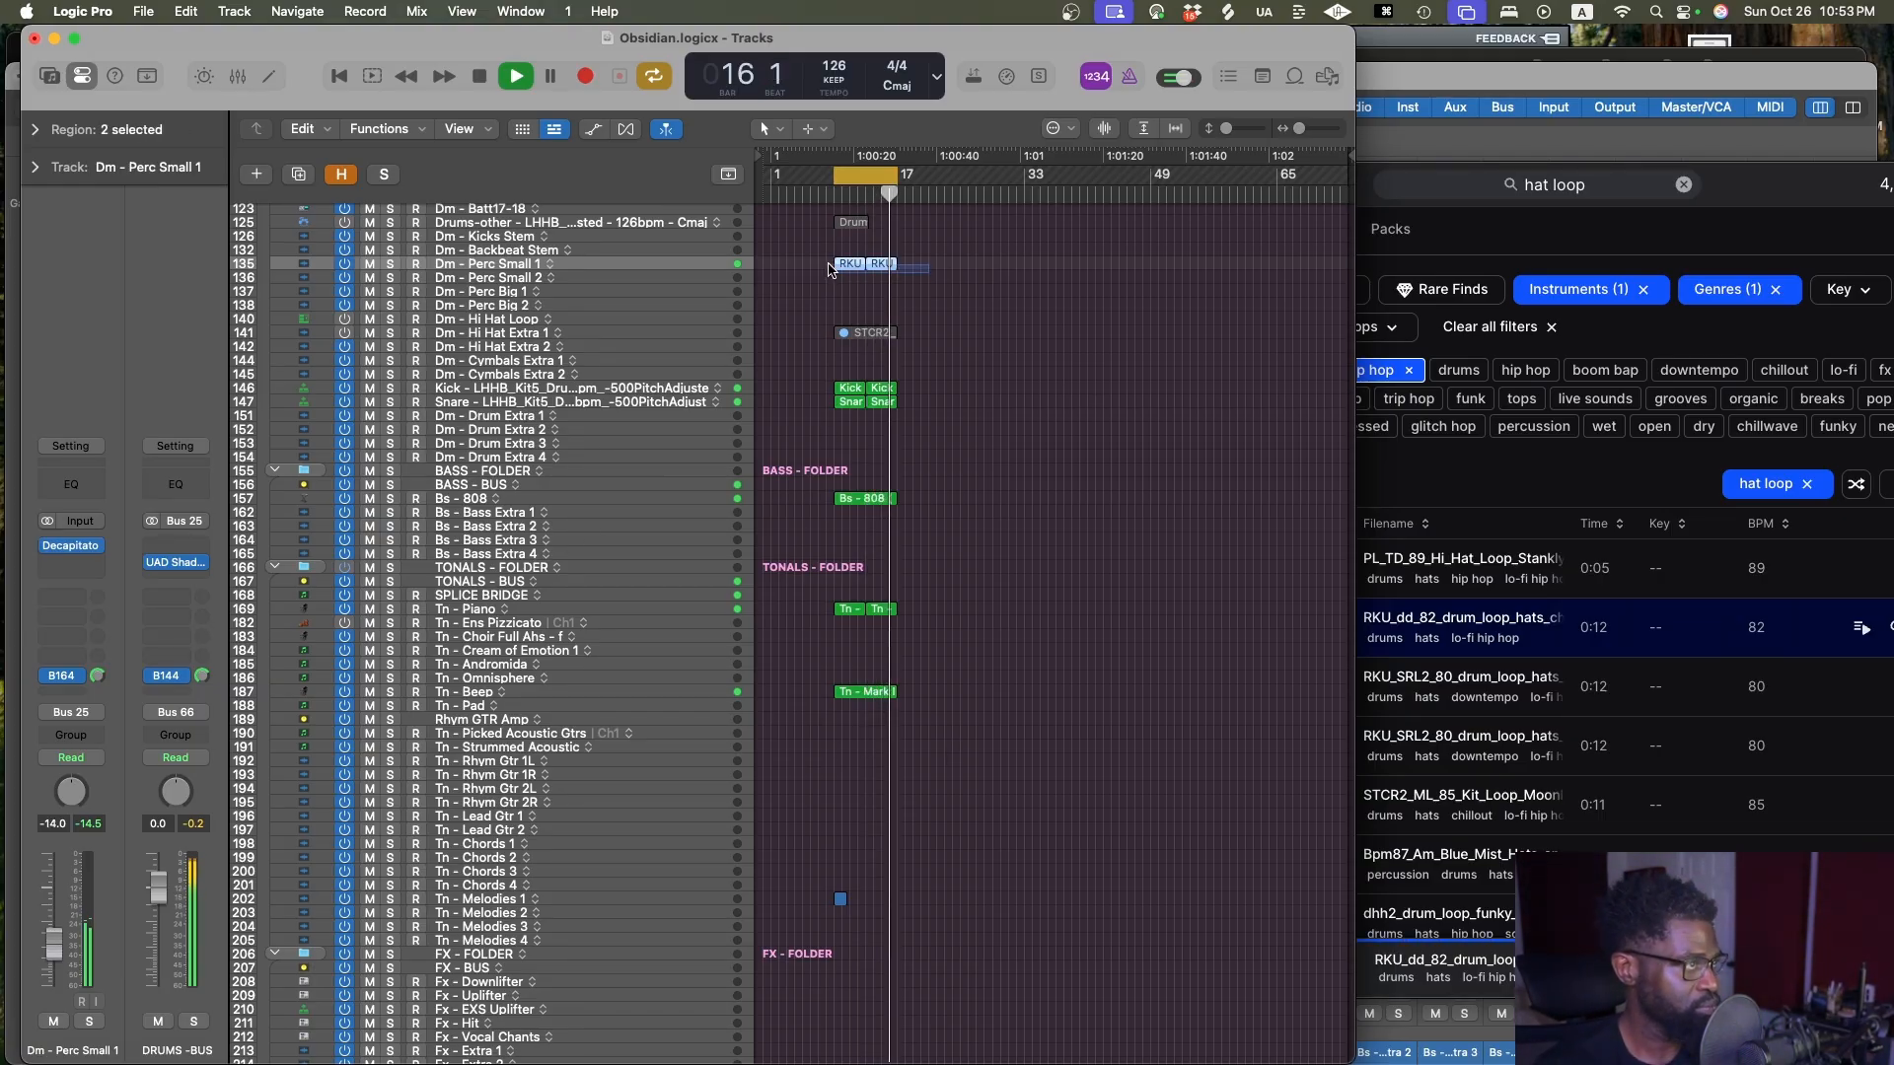
scroll(828, 264, "down", 13, "ctrl+alt")
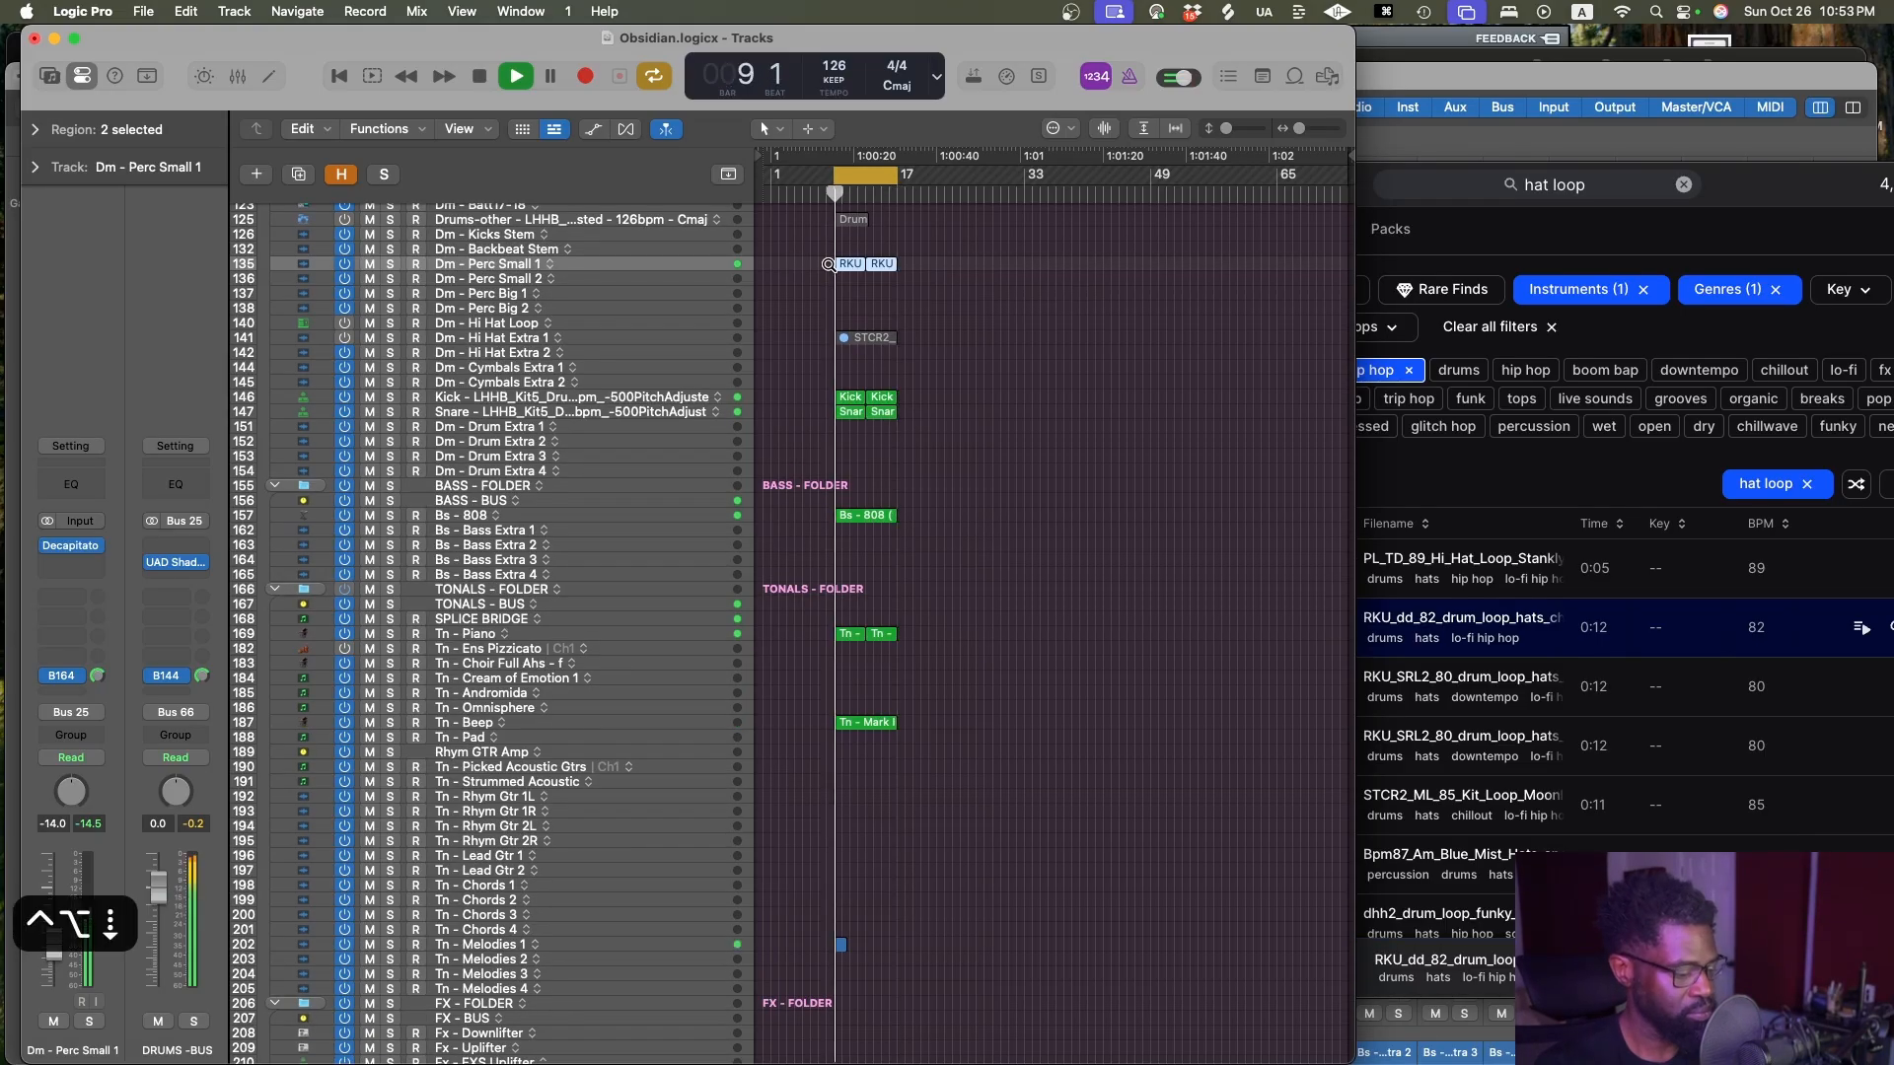
scroll(828, 264, "right", 1, "ctrl+alt")
scroll(829, 265, "down", 10, "ctrl+alt")
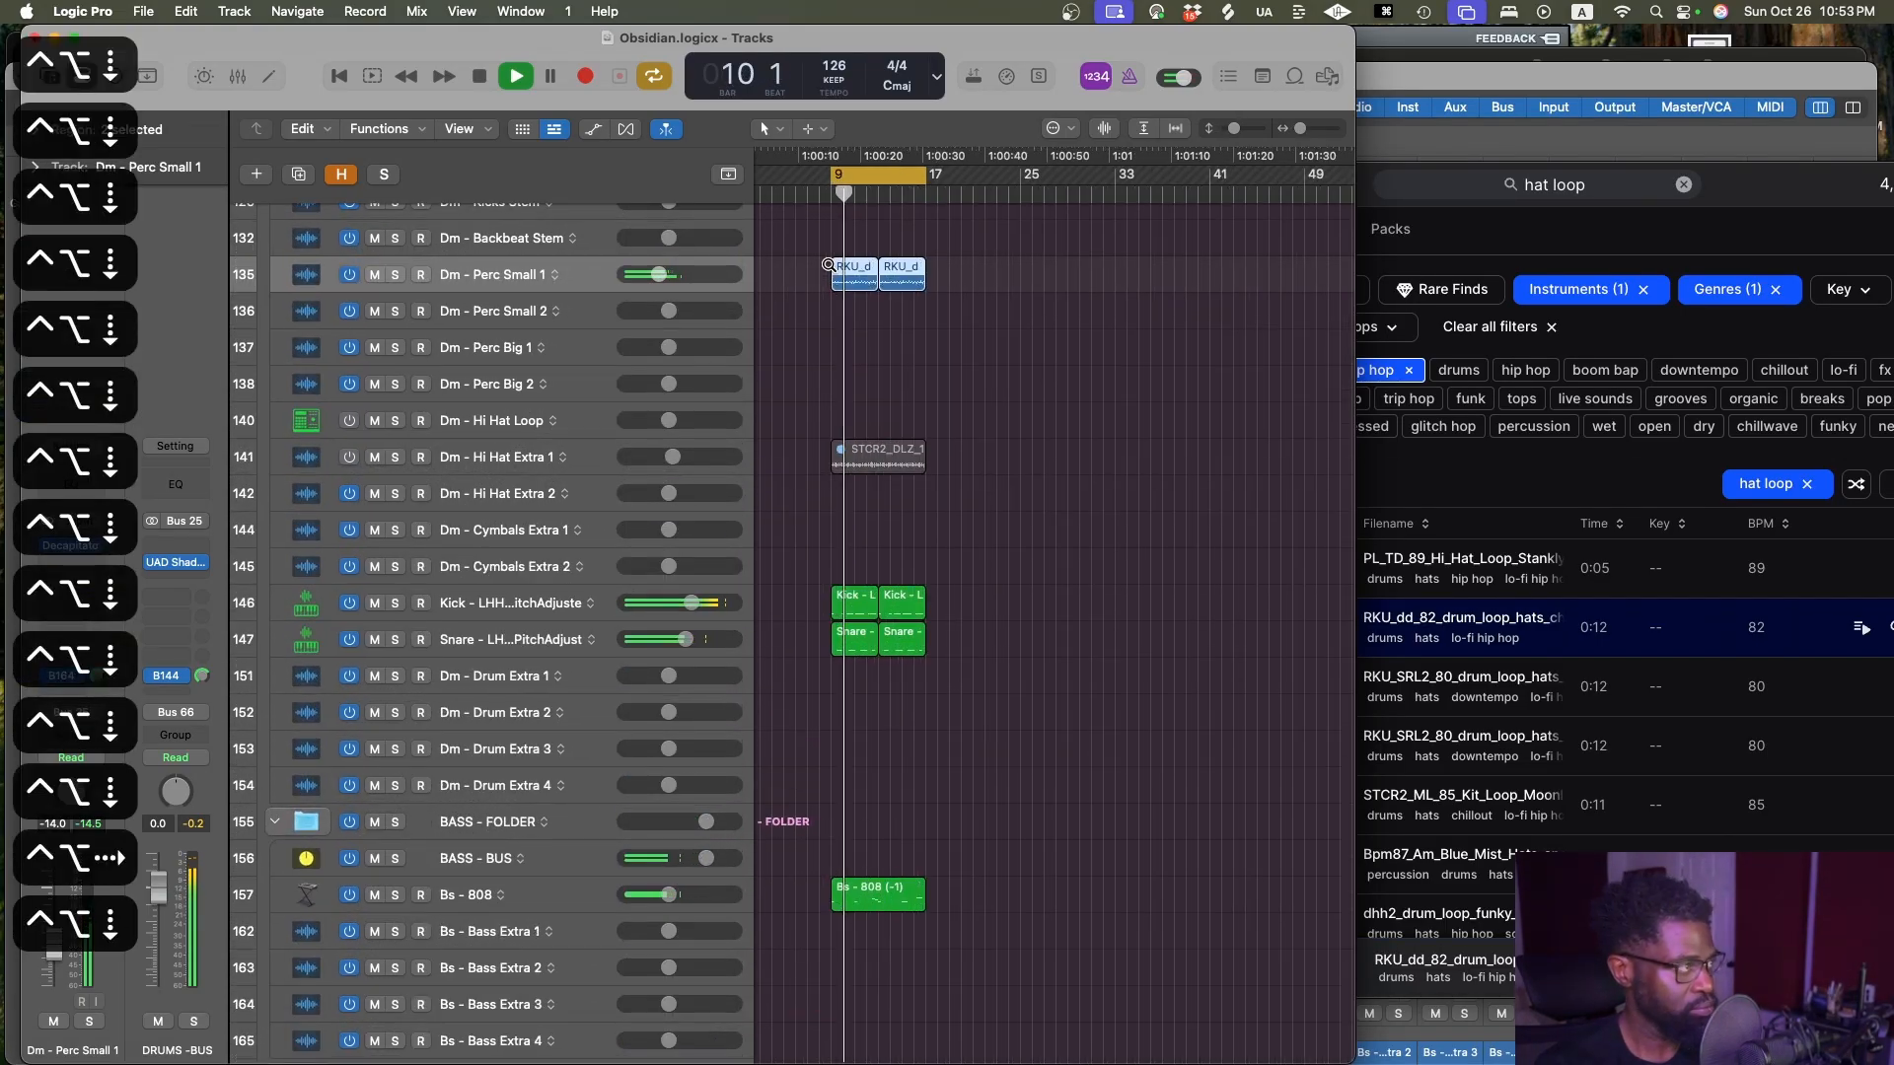
scroll(828, 265, "right", 3, "ctrl+alt")
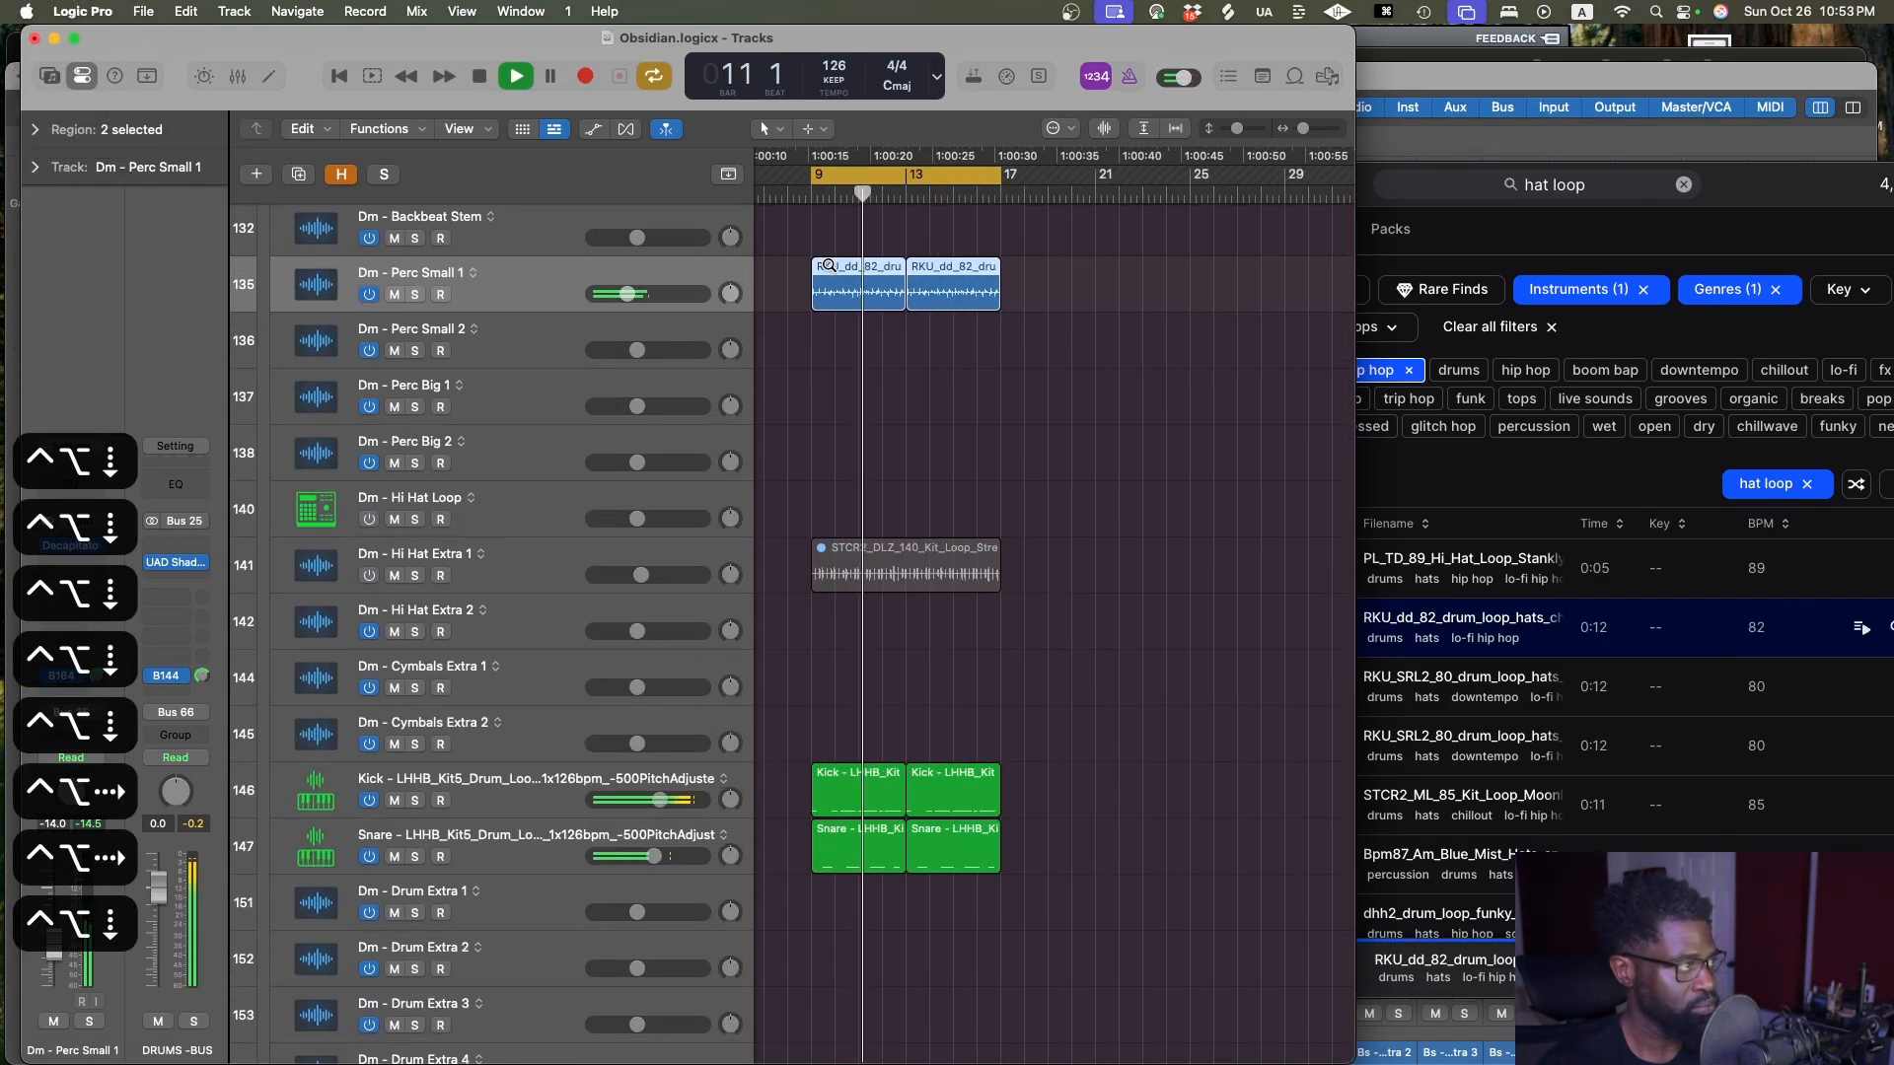
left_click(1055, 372)
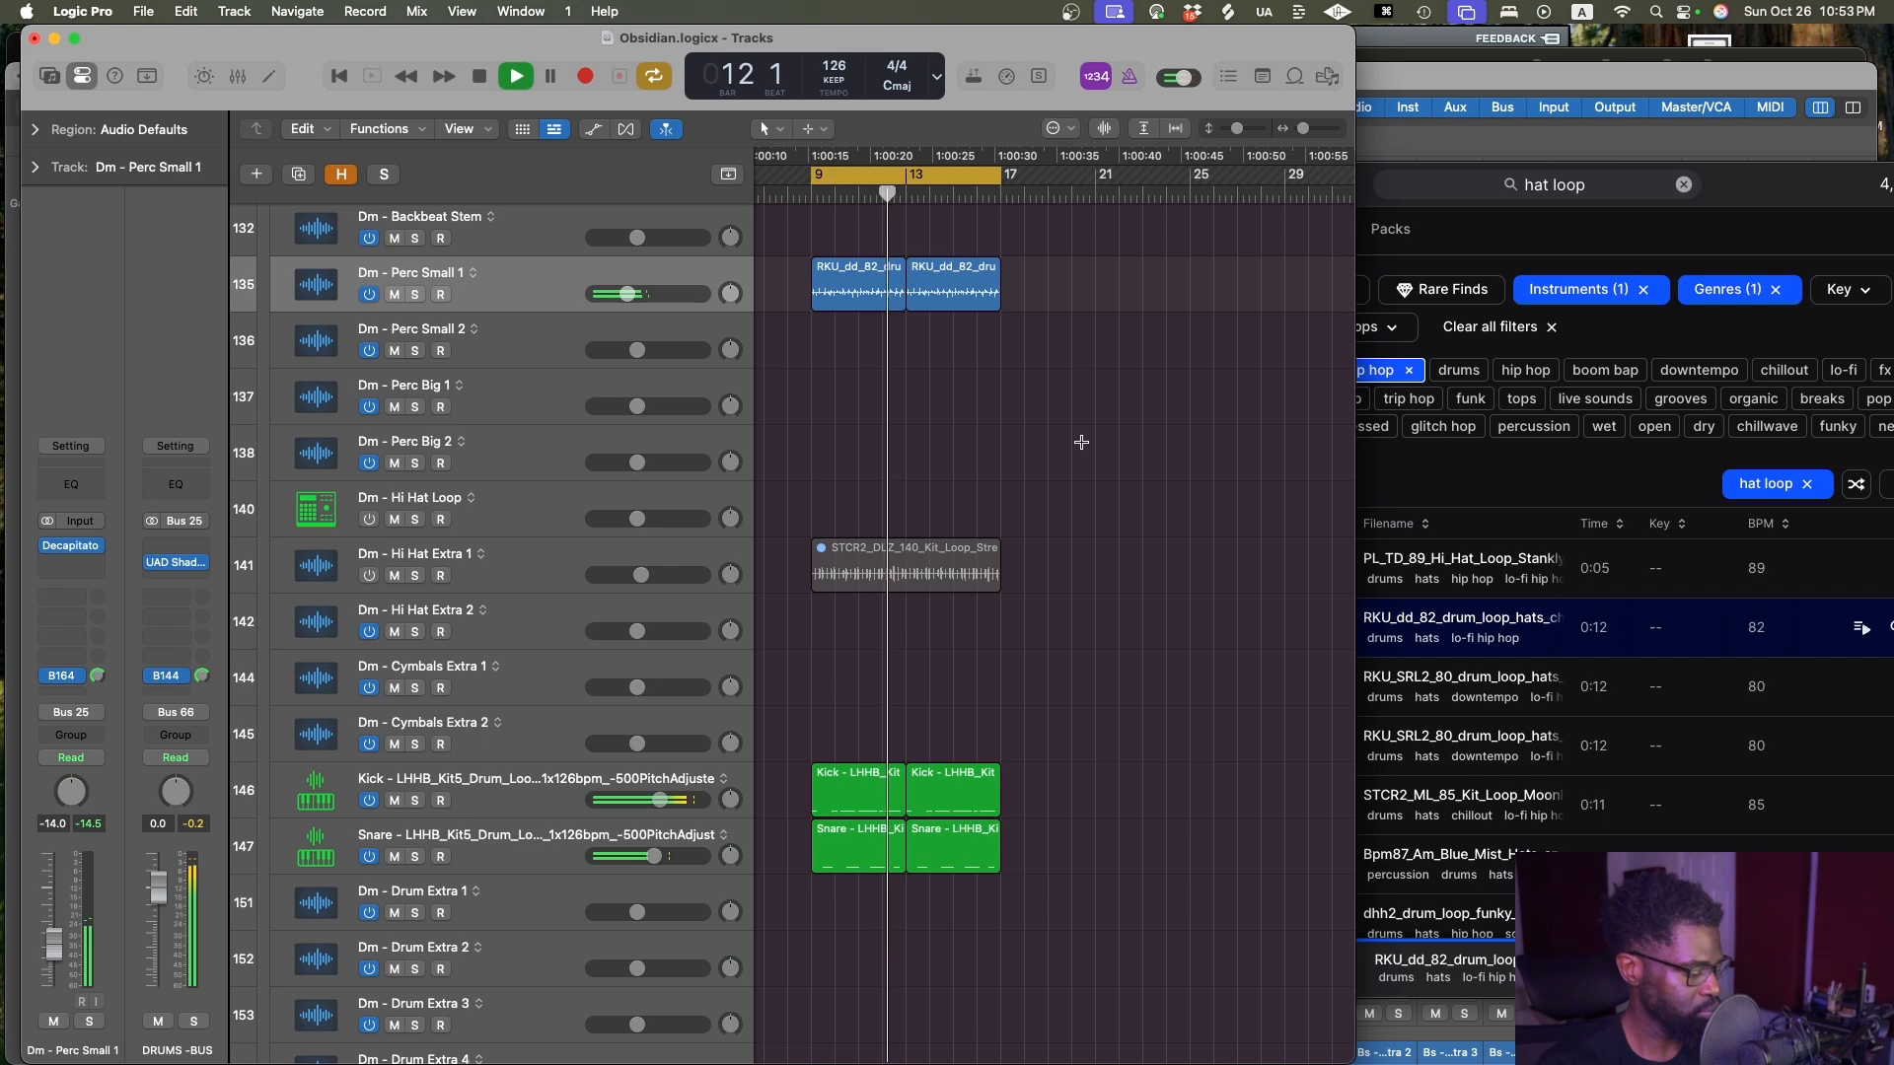
left_click(75, 545)
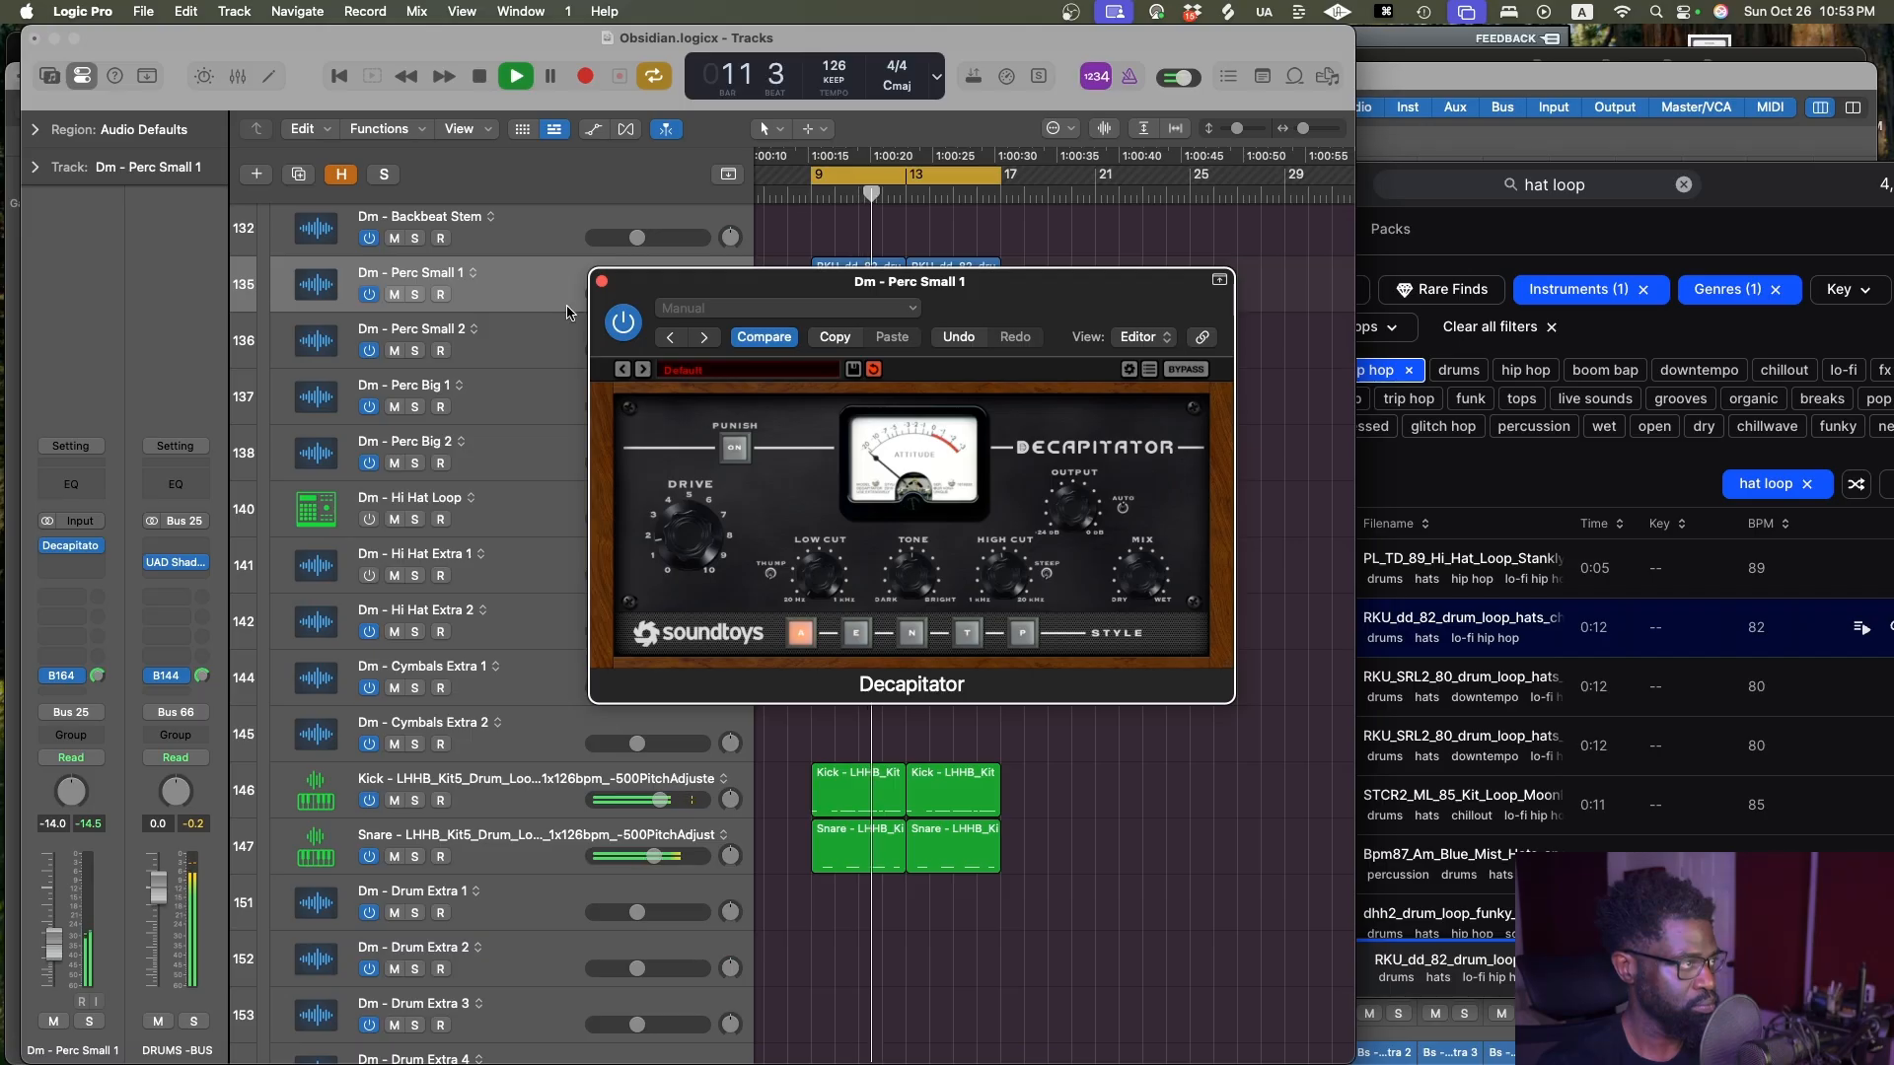
left_click(599, 280)
key("super+s")
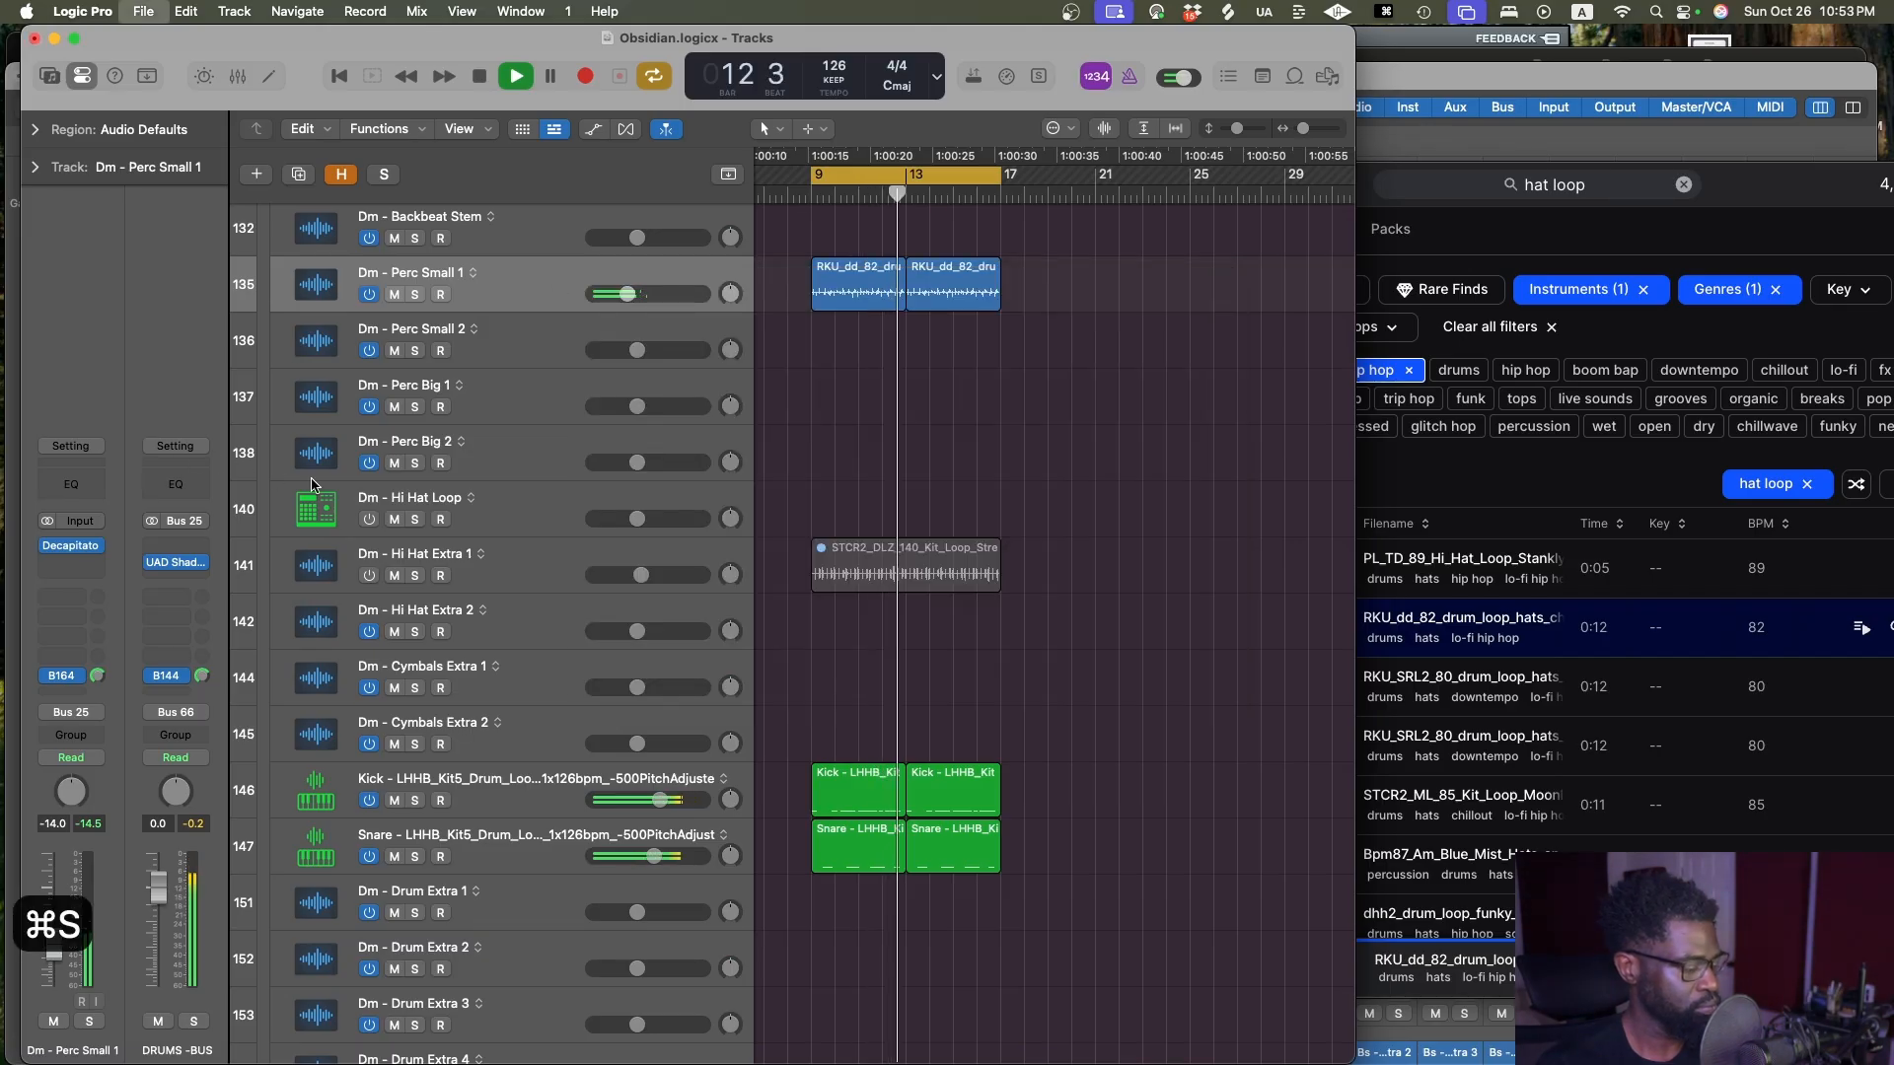
Insert a stereo Nicky Romero Kickstart 2 after Decapitator on the Dm - Perc Small 1 track
left_click(77, 568)
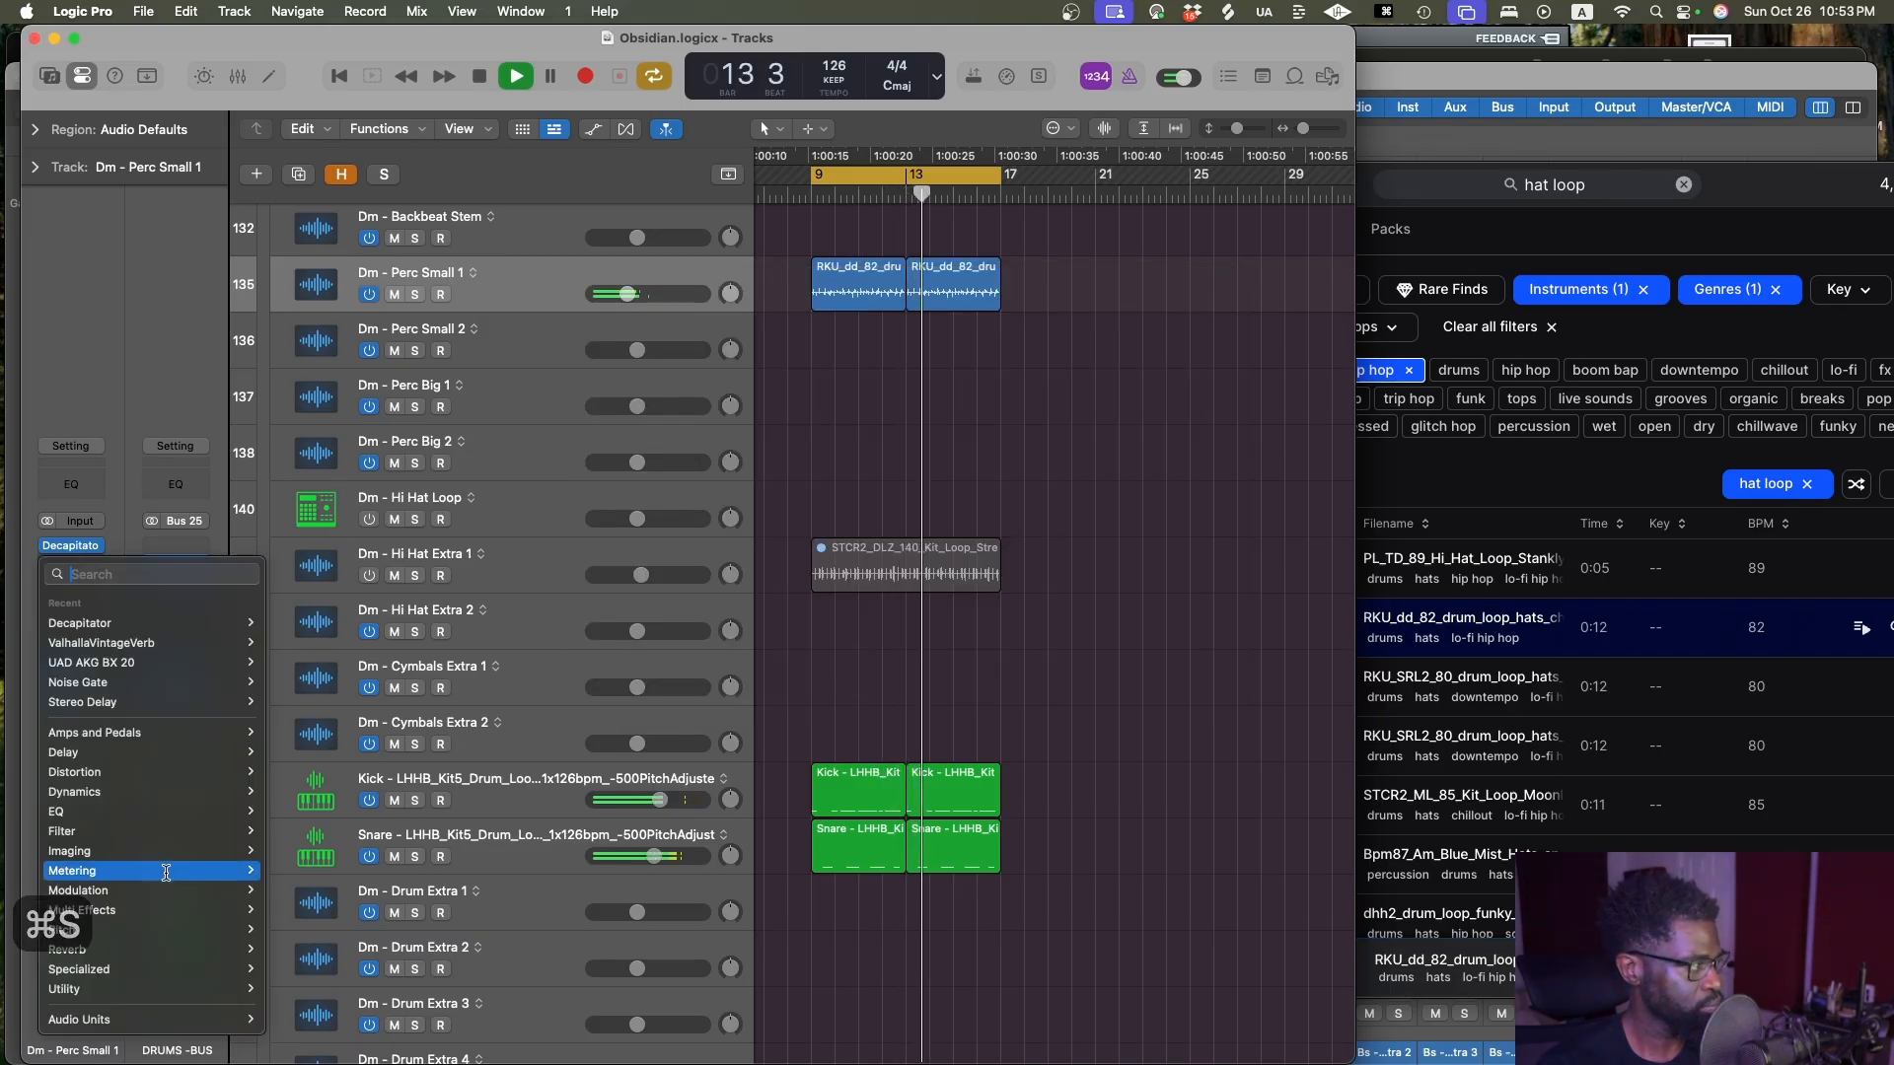
mouse_move(164, 891)
mouse_move(148, 1019)
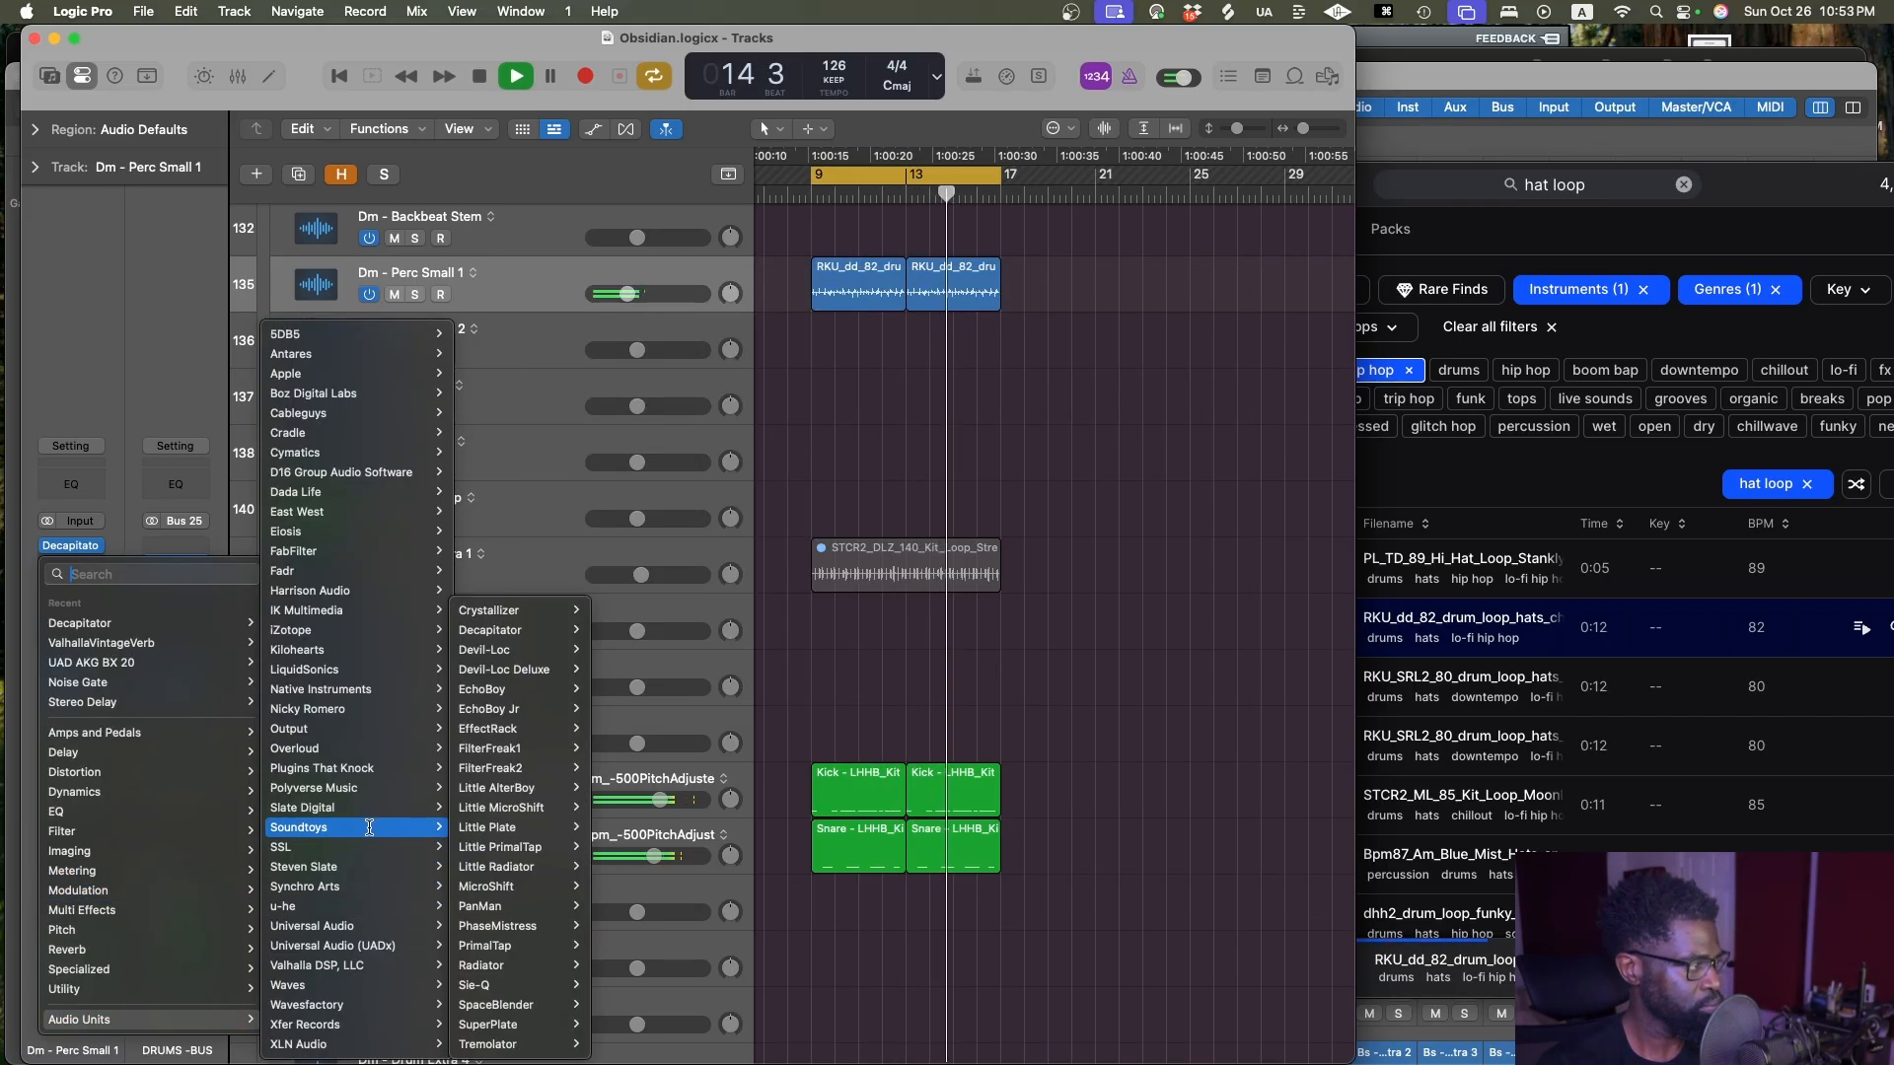
mouse_move(364, 708)
mouse_move(498, 727)
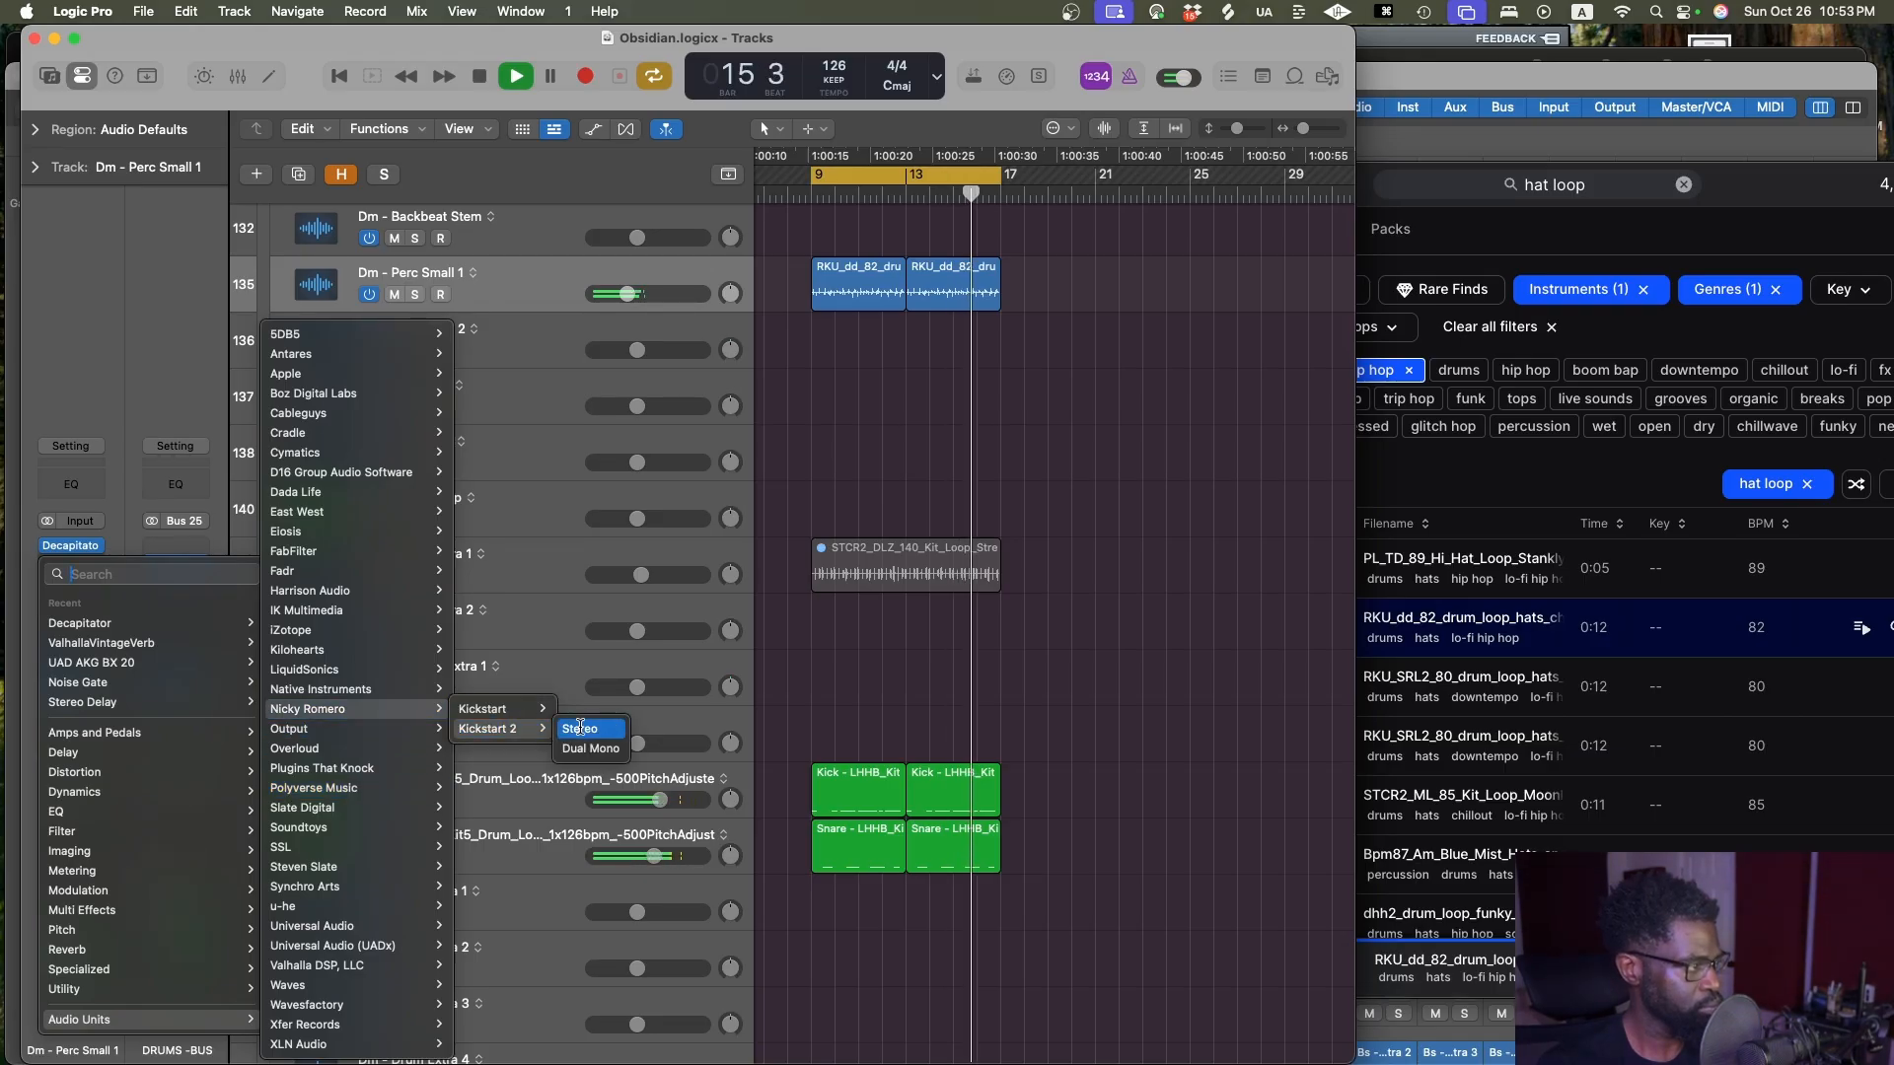
left_click(589, 737)
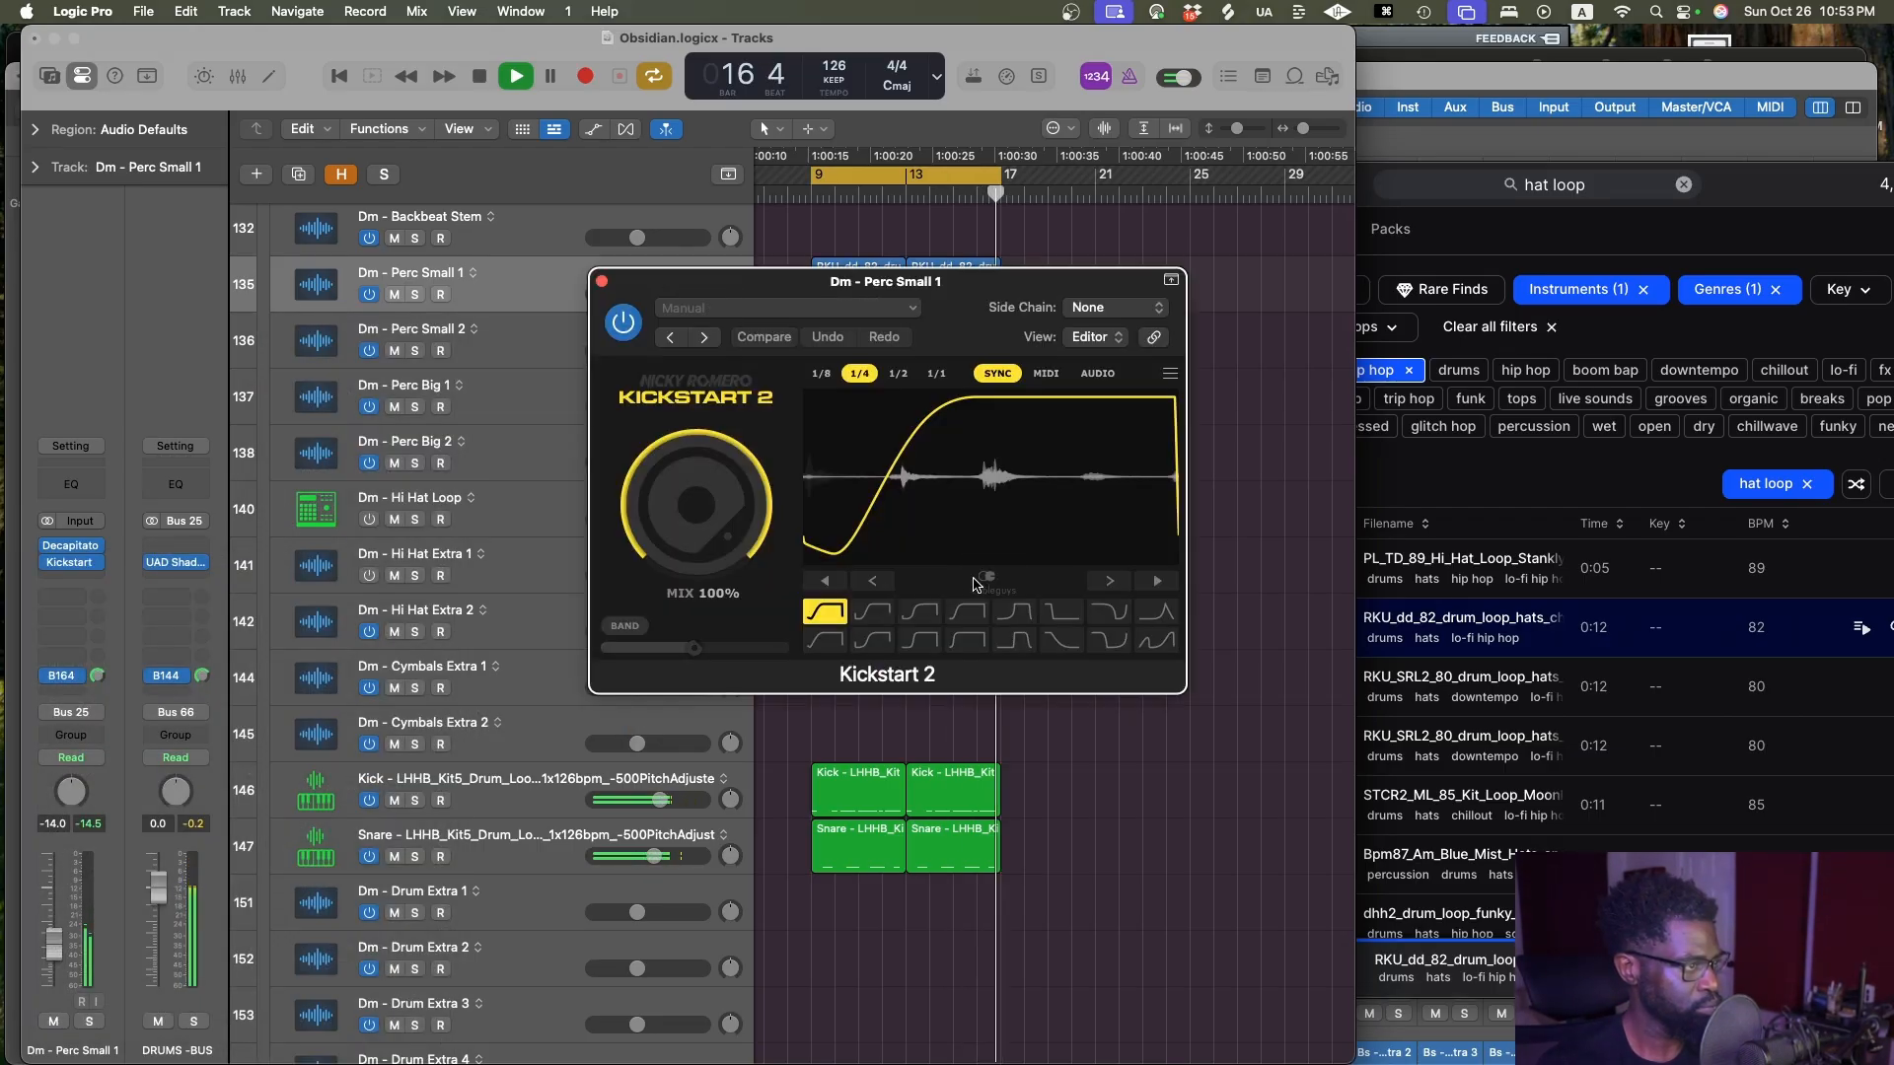
Audition several Kickstart 2 ducking curves on Dm - Perc Small 1 and settle on the sharp single-peak curve
left_click(1012, 614)
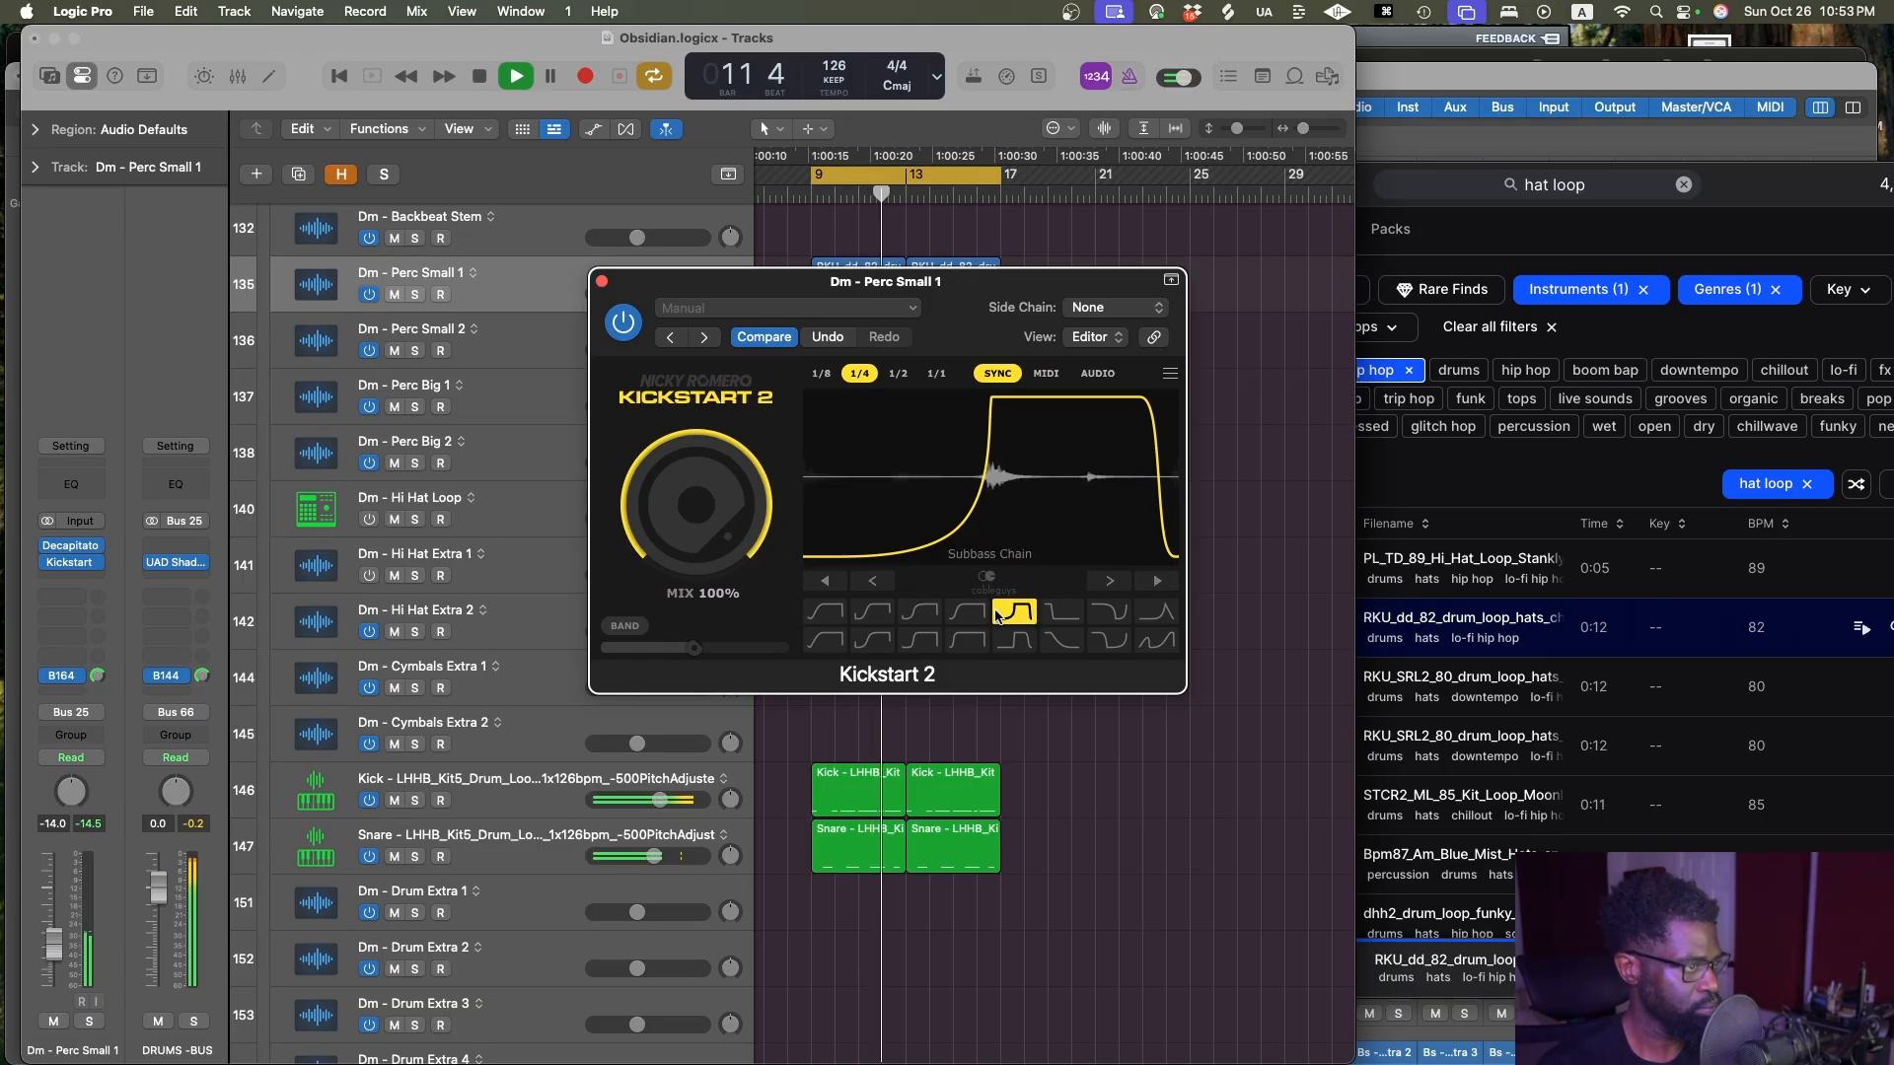
left_click(962, 614)
left_click(912, 616)
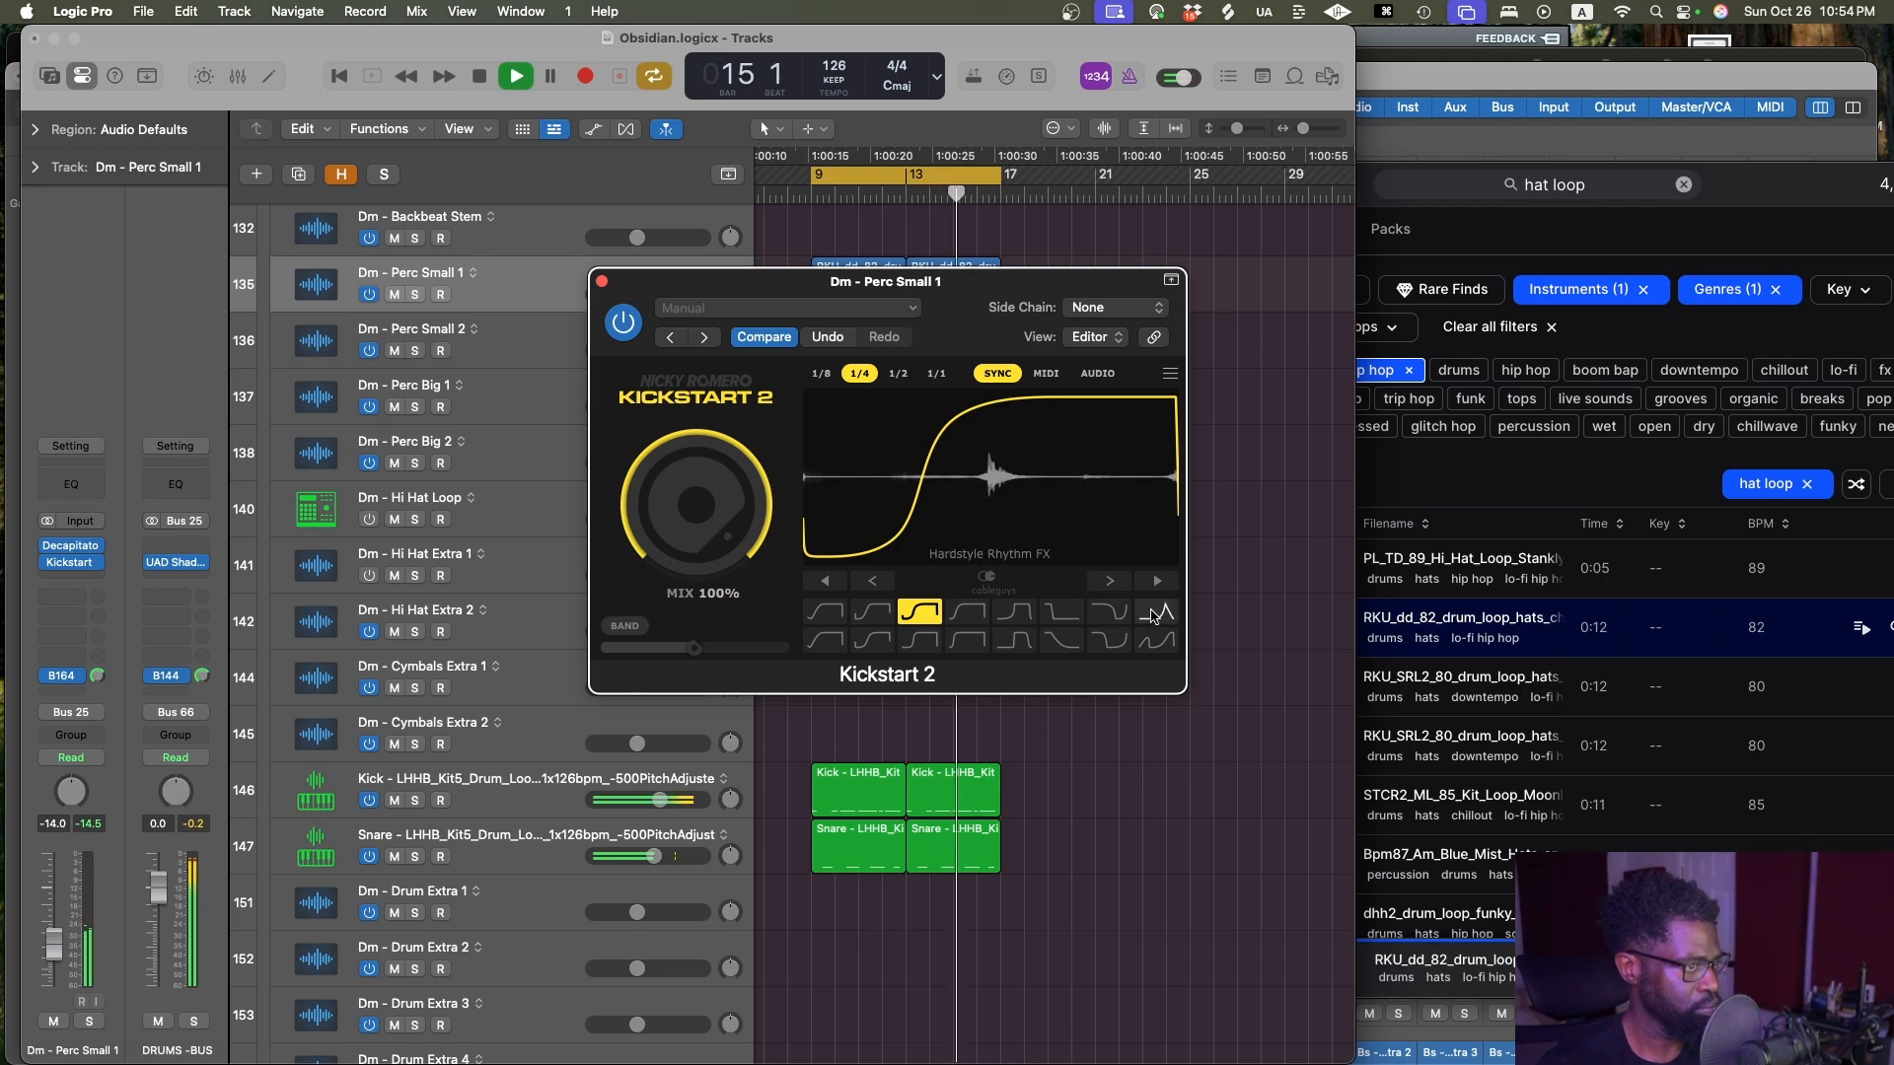
left_click(1154, 616)
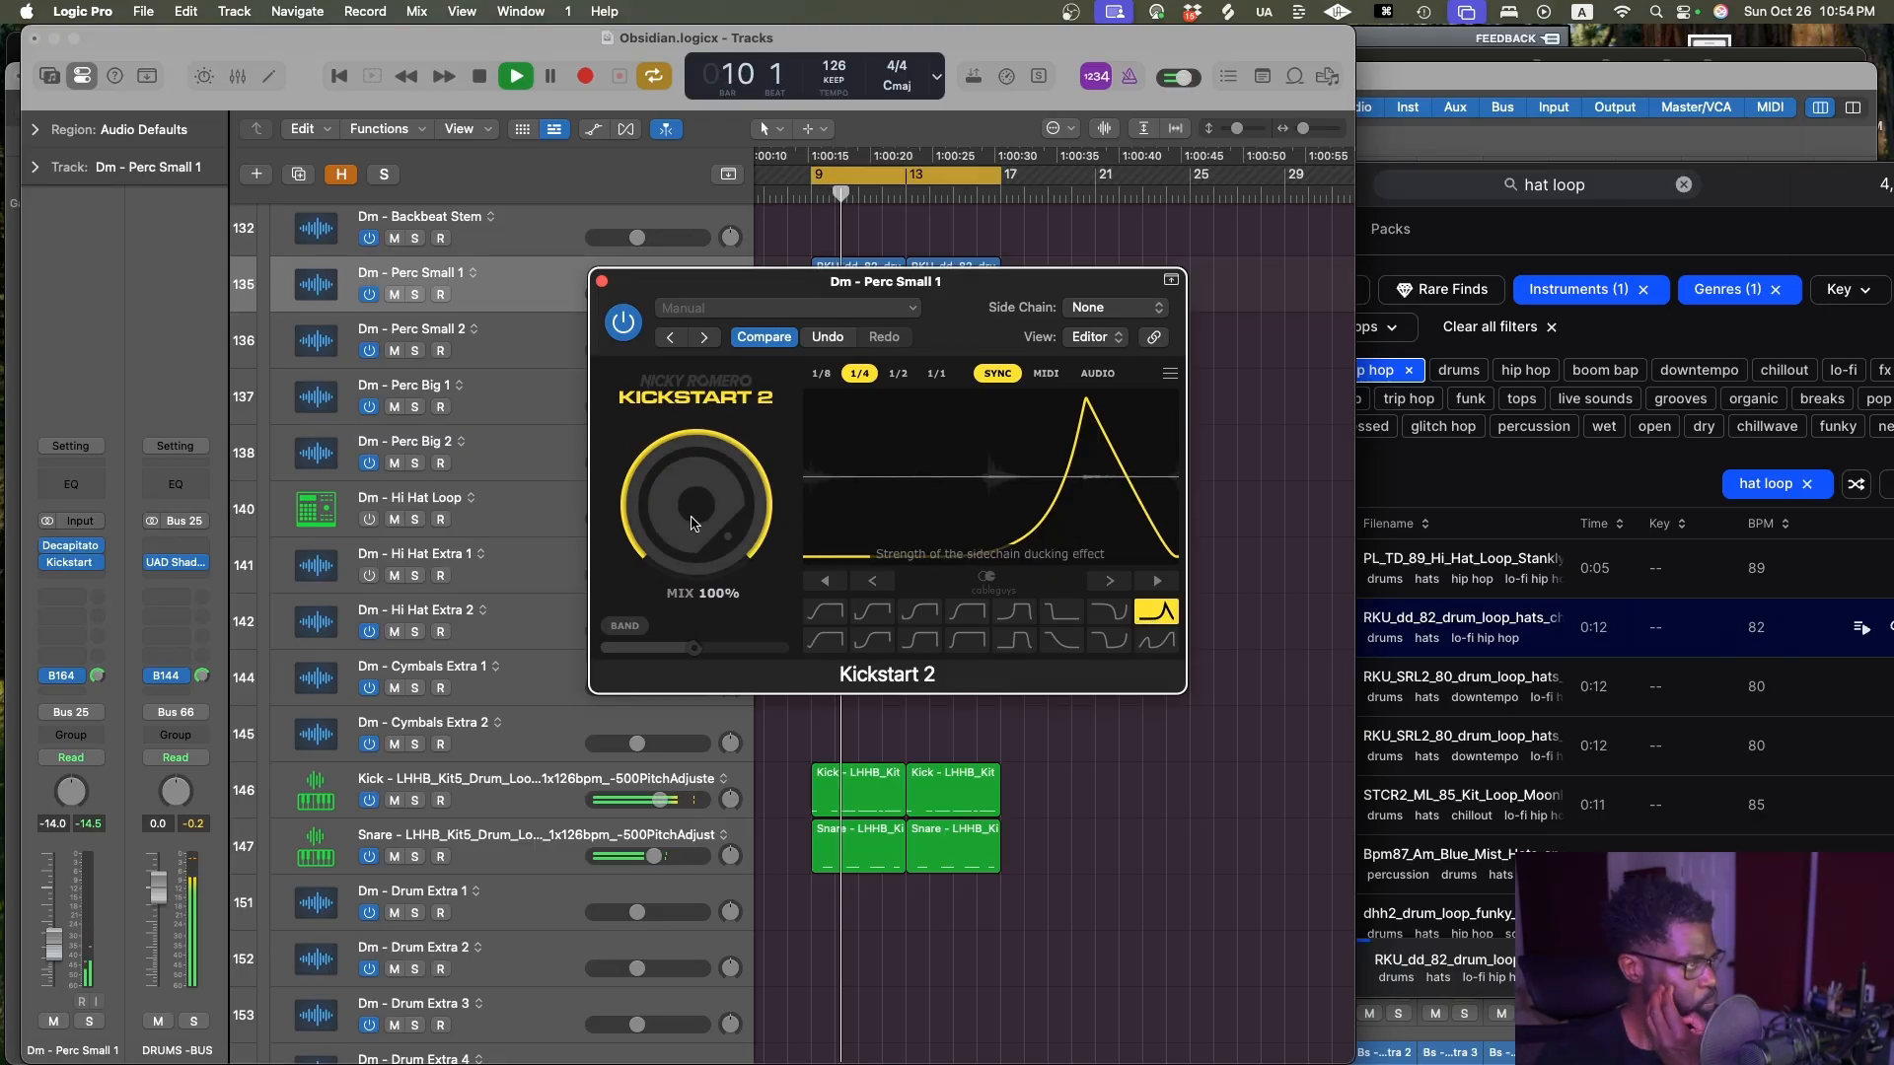
left_click(601, 282)
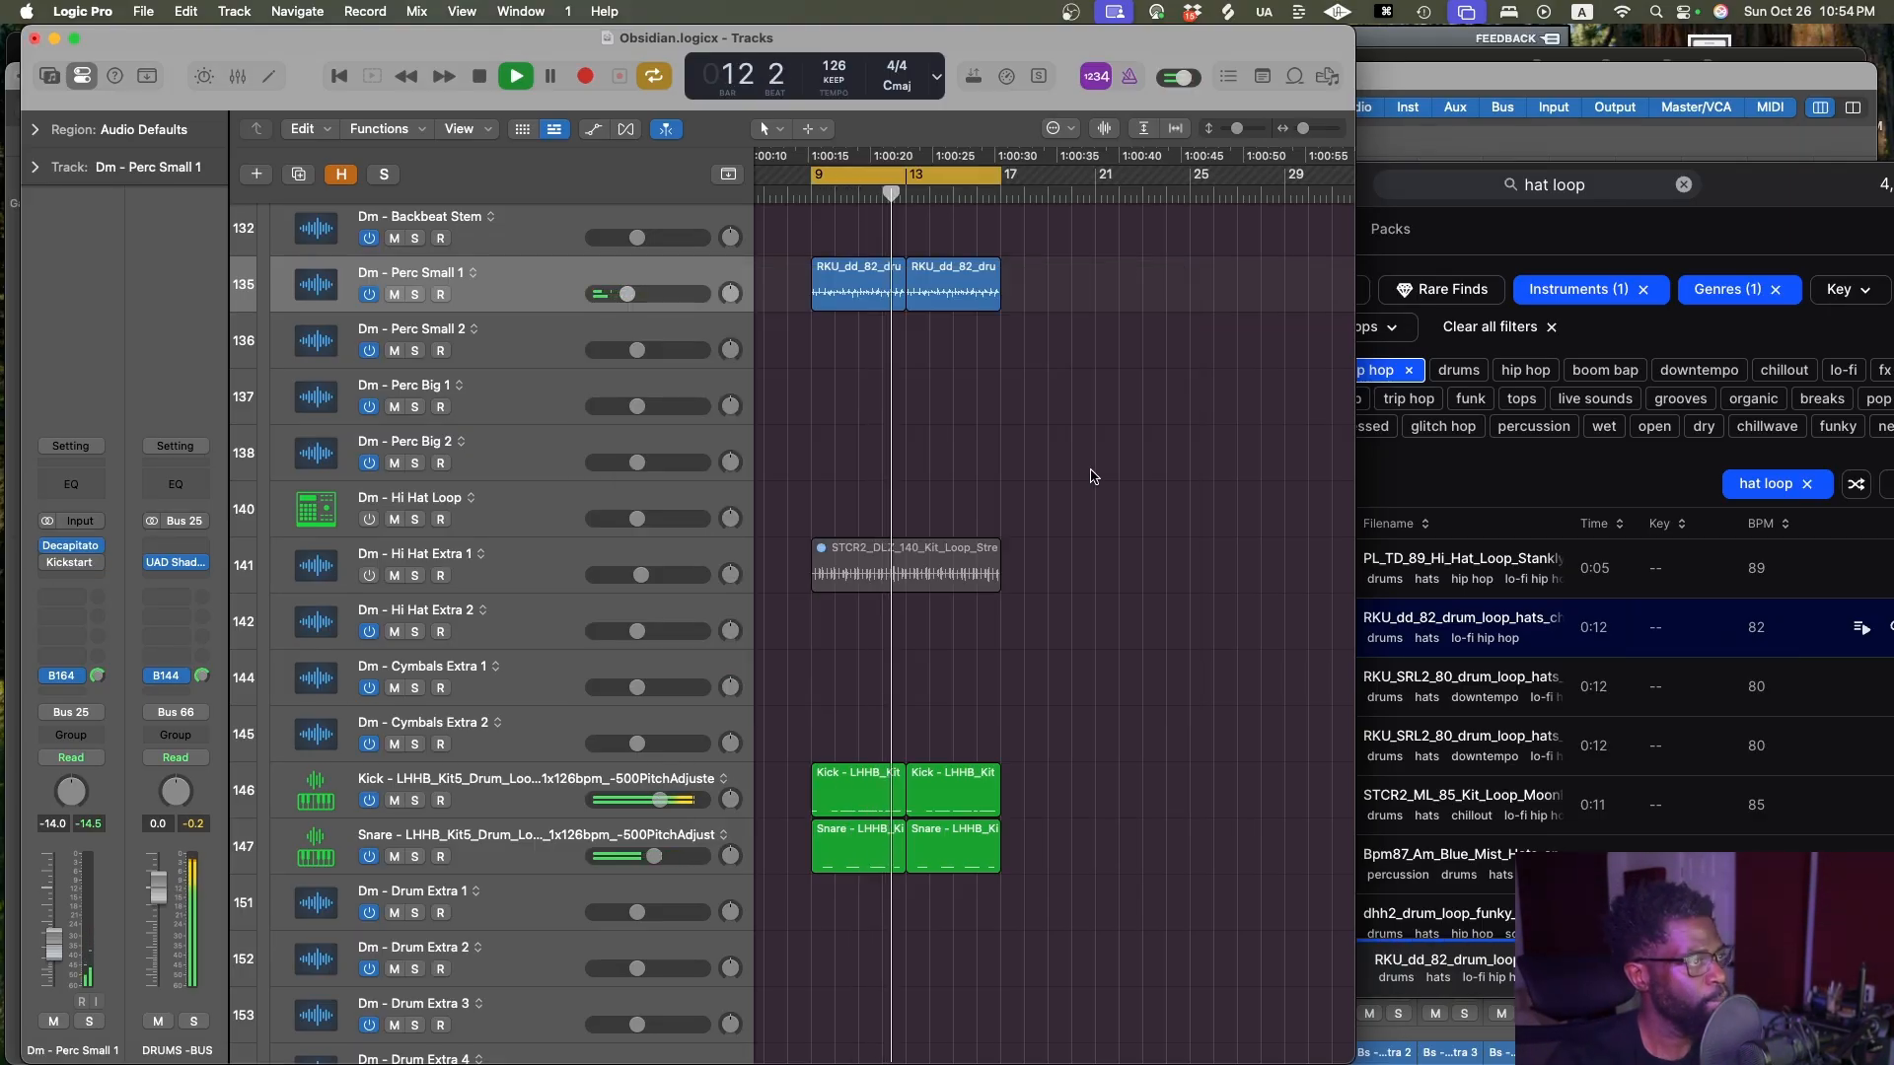
Solo Dm - Perc Small 1, set the cycle range to its first RKU region at bars 9 to 13, and save
key("space")
left_click(412, 294)
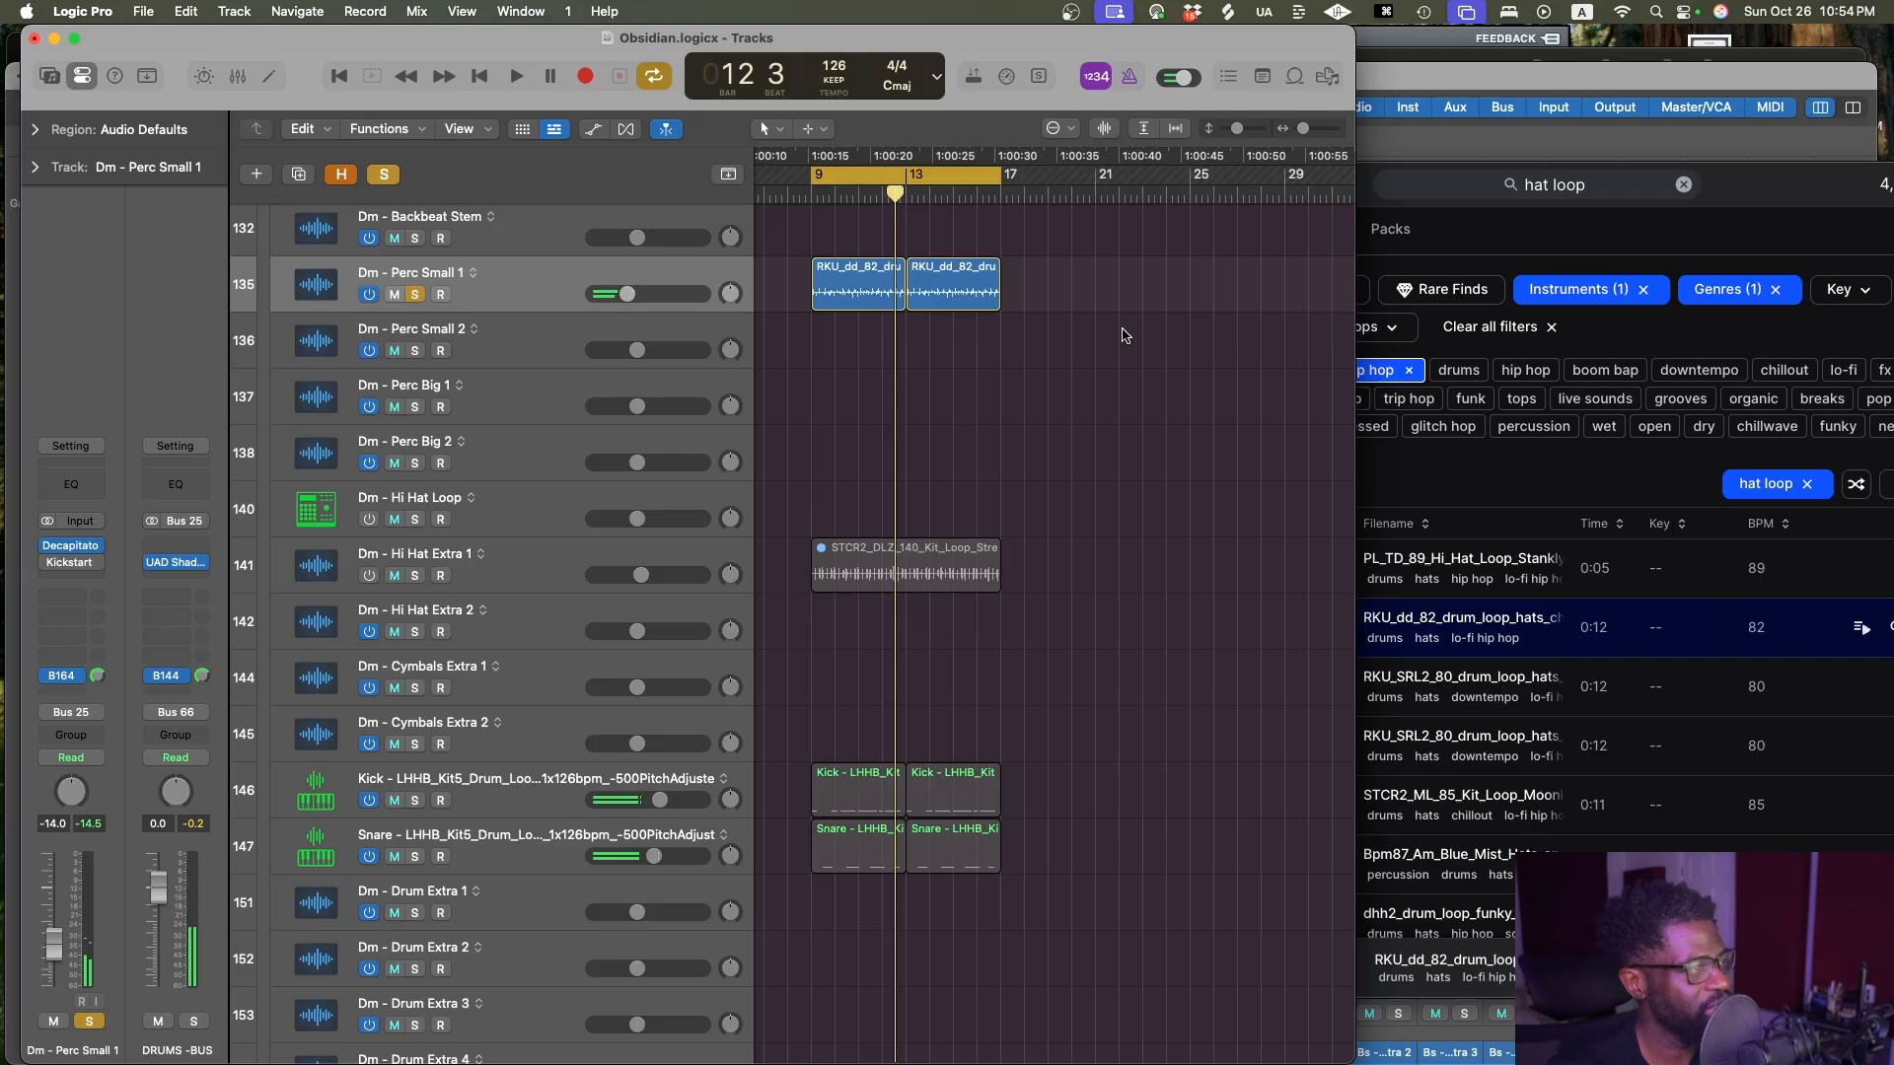
key("cmd+u")
key("cmd+s")
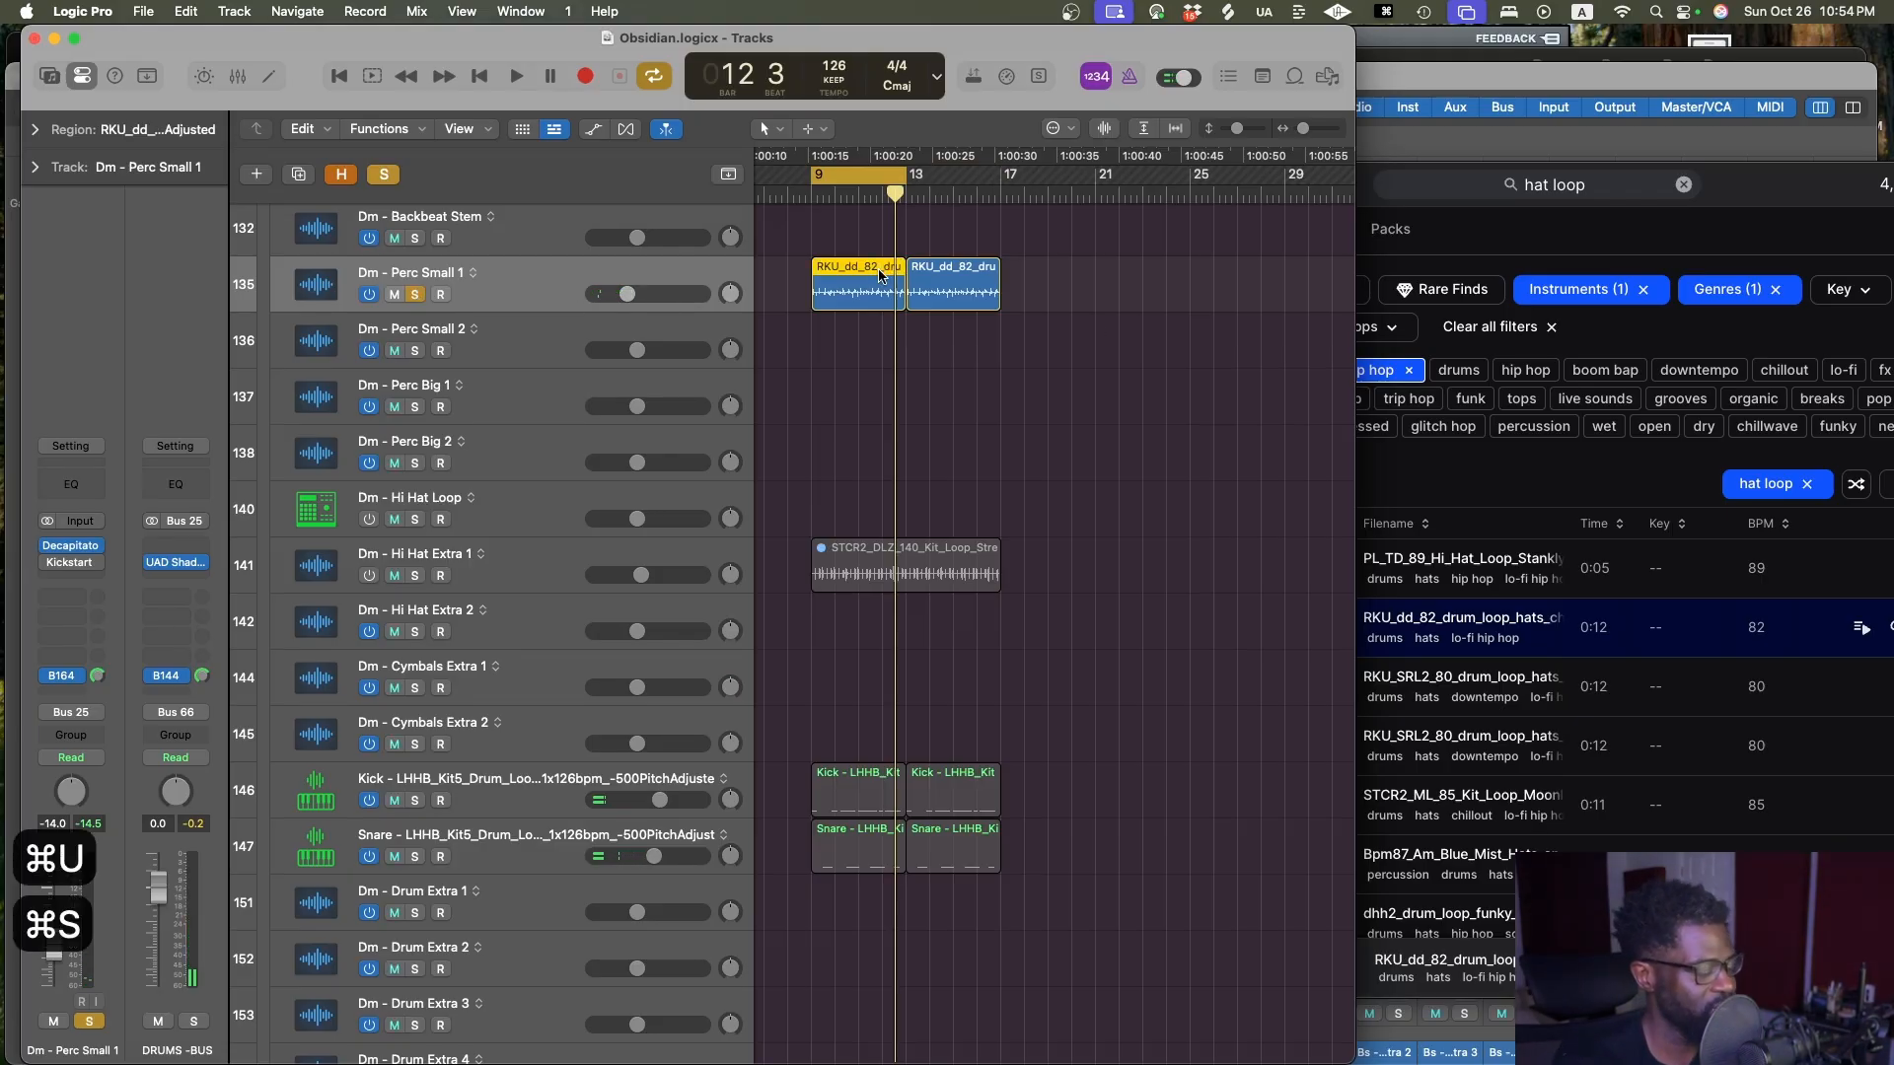
Split off a short slice at the start of the RKU region at bar 9 and mute it
scroll(1091, 243, "right", 2)
scroll(1091, 242, "down", 12)
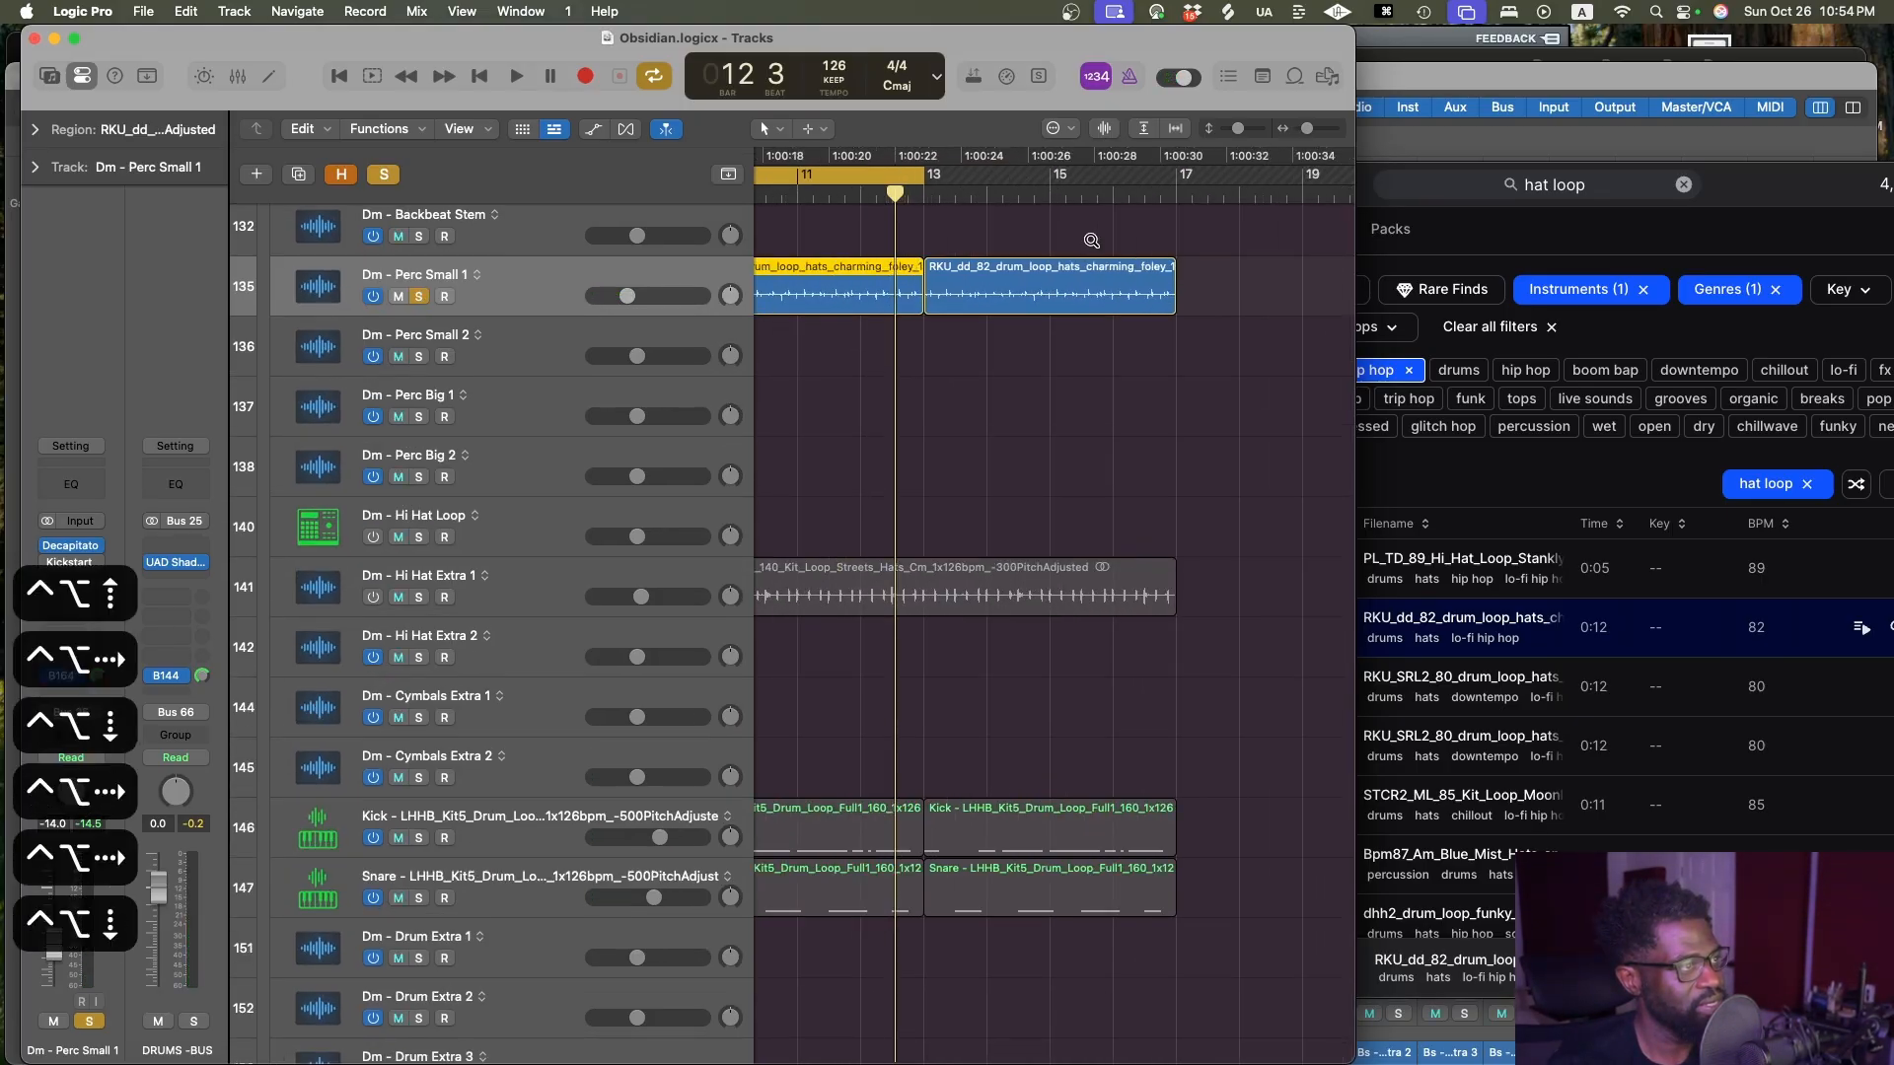
scroll(1090, 241, "down", 5)
scroll(892, 326, "right", 4)
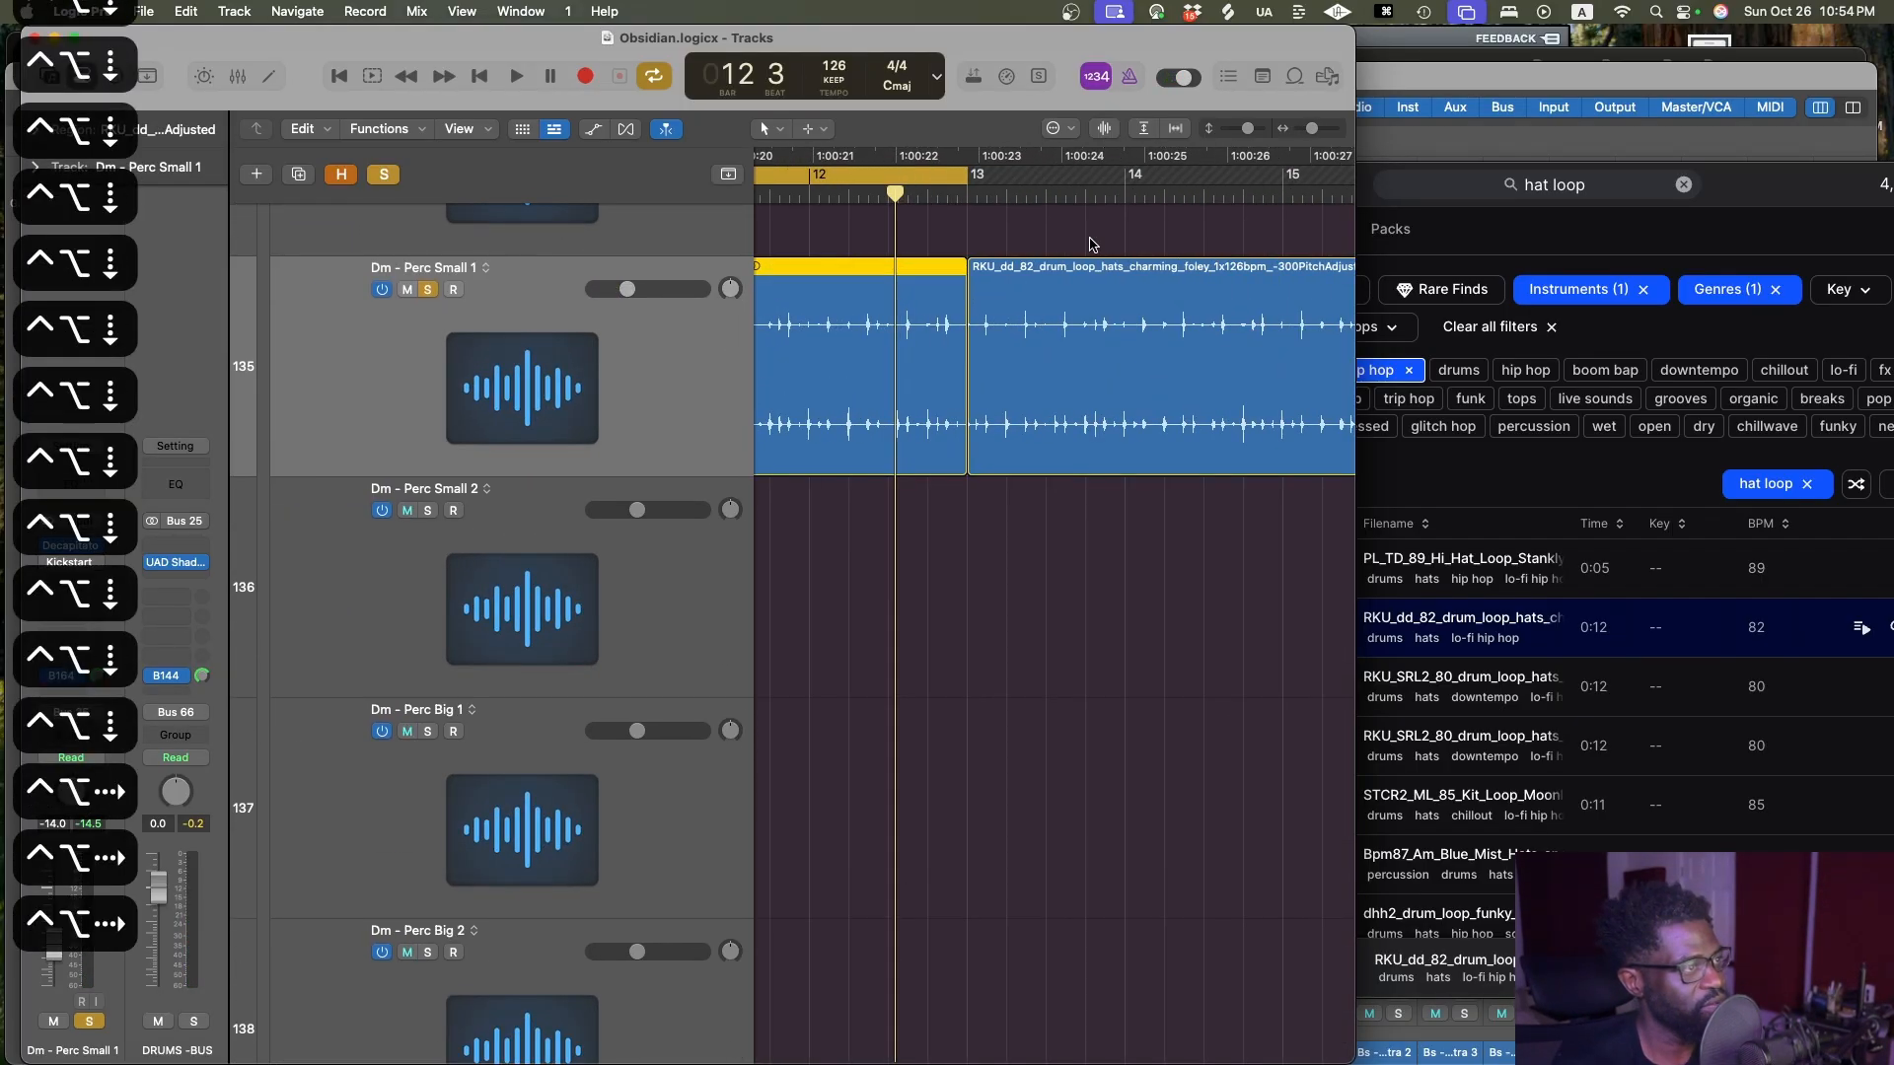
scroll(892, 327, "right", 2)
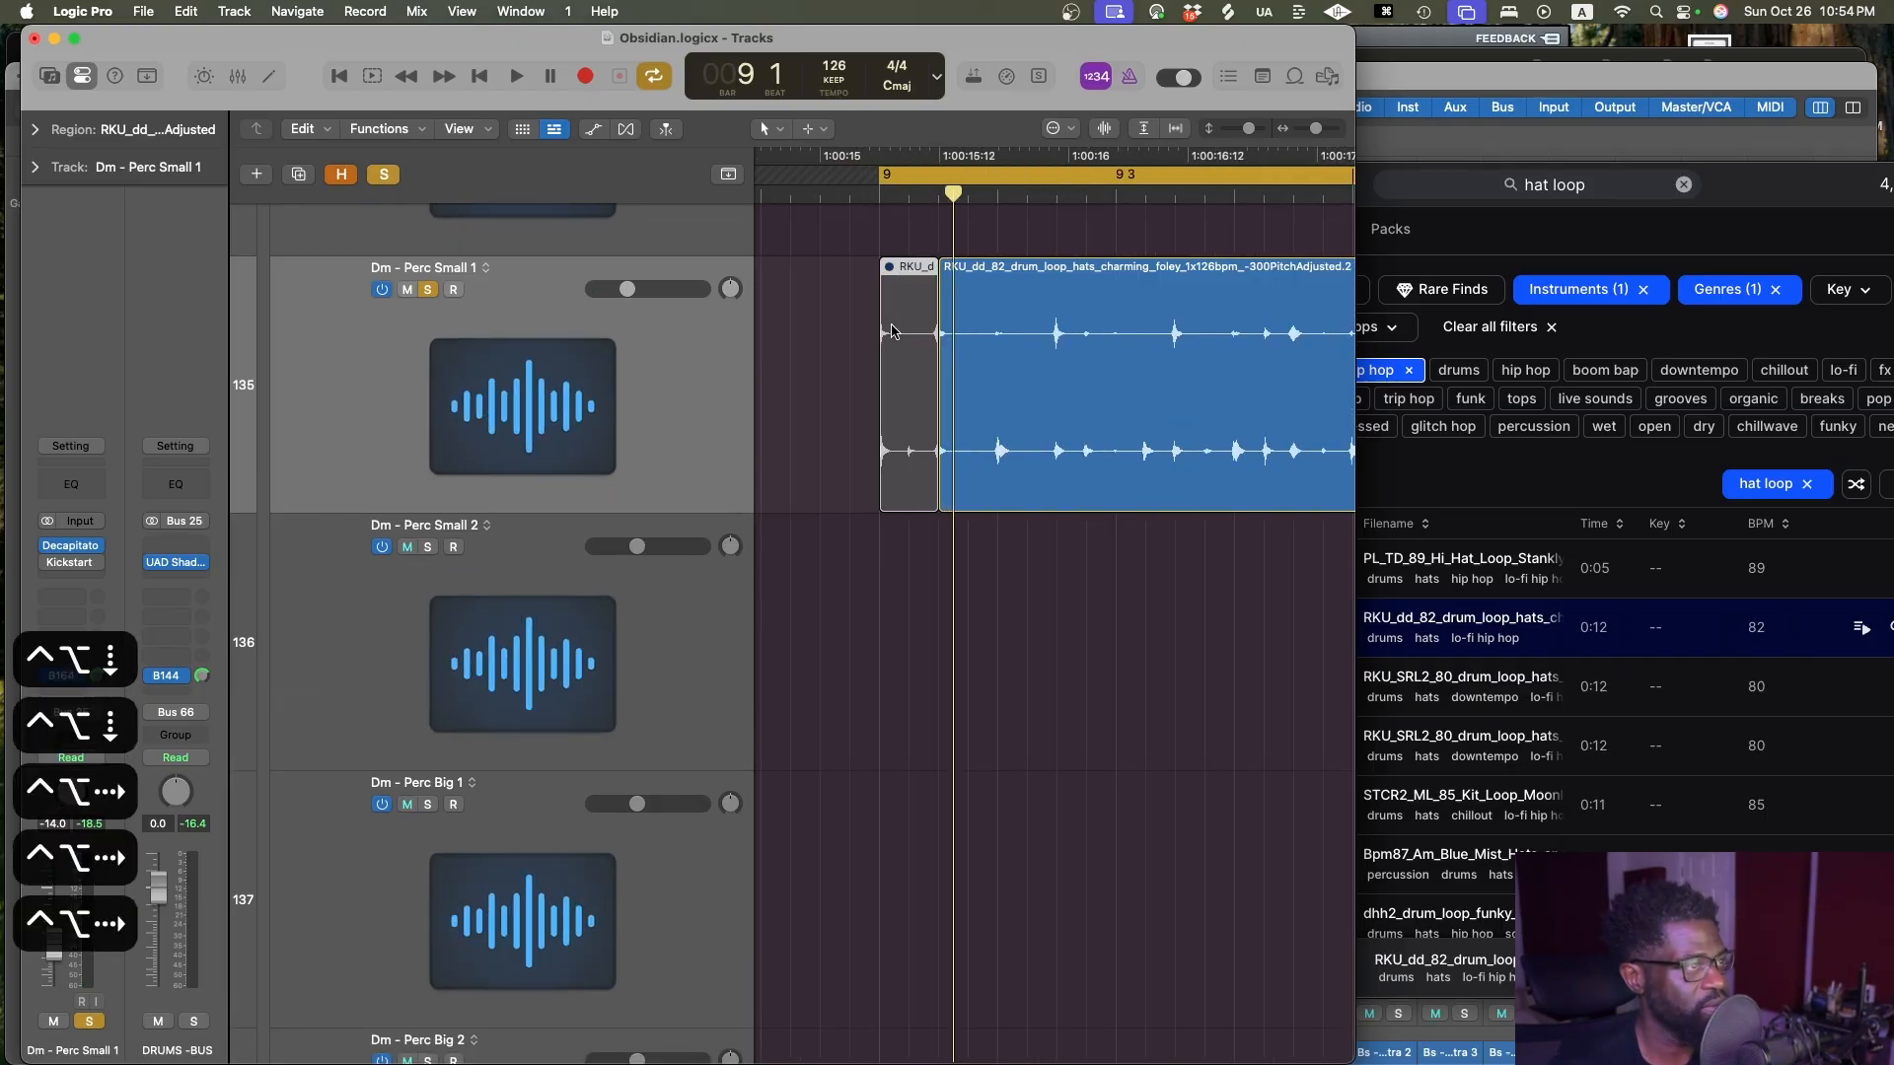
Play the soloed RKU loop, then isolate and mute a short slice at beat 3 of bar 9
key("space")
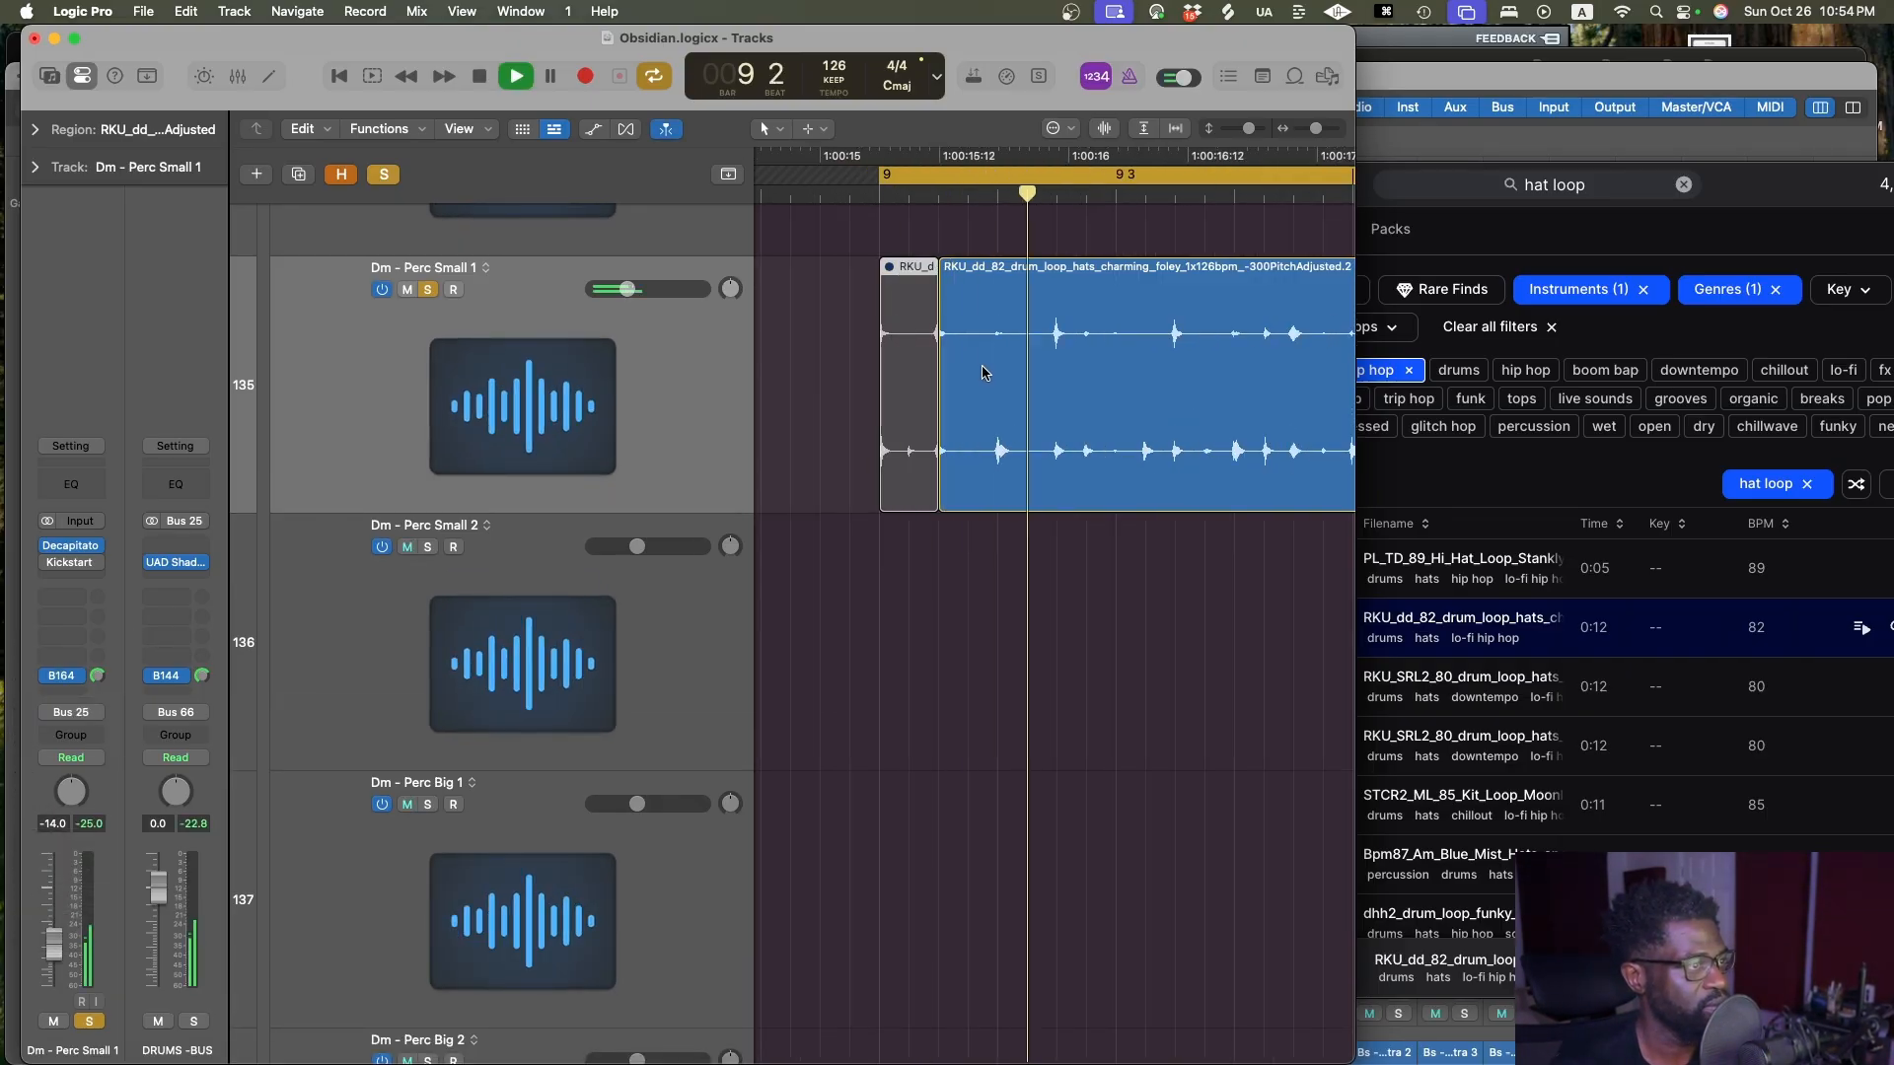
scroll(989, 374, "right", 1)
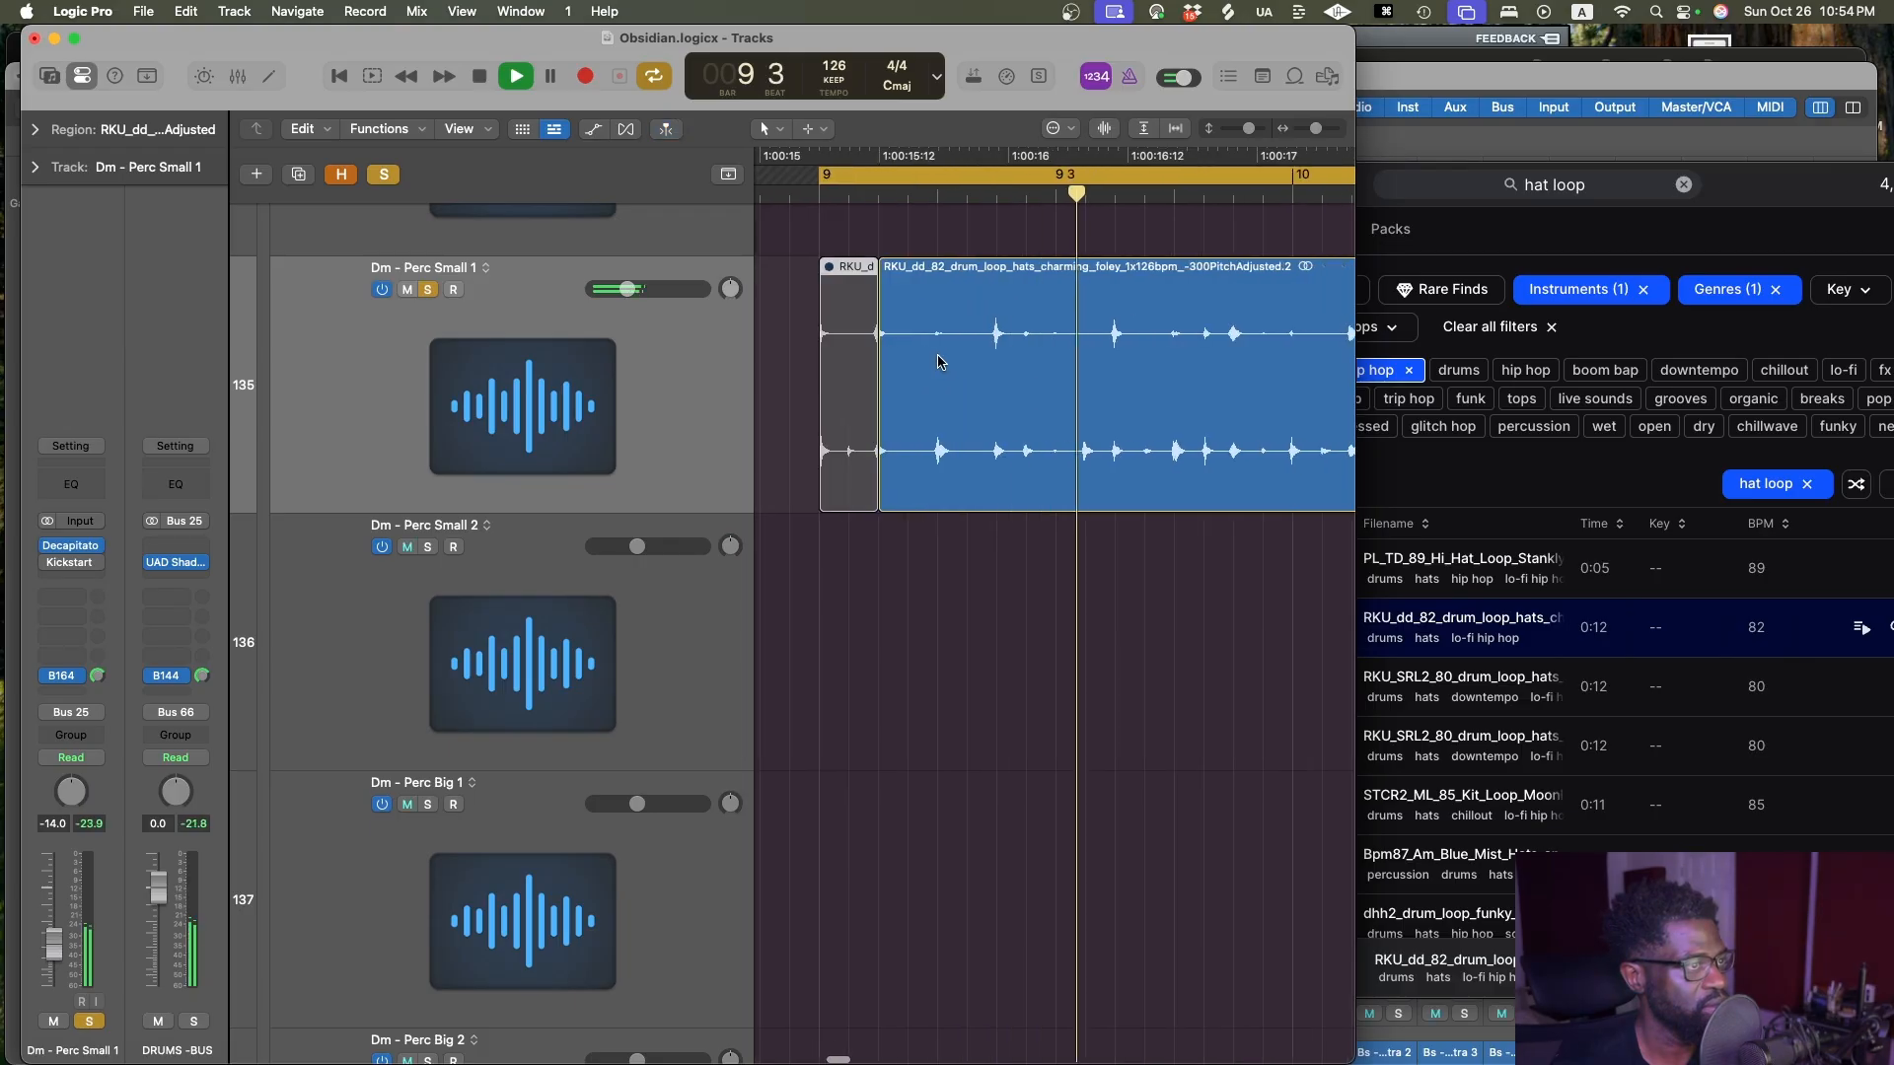
left_click_drag(980, 286, 1014, 297)
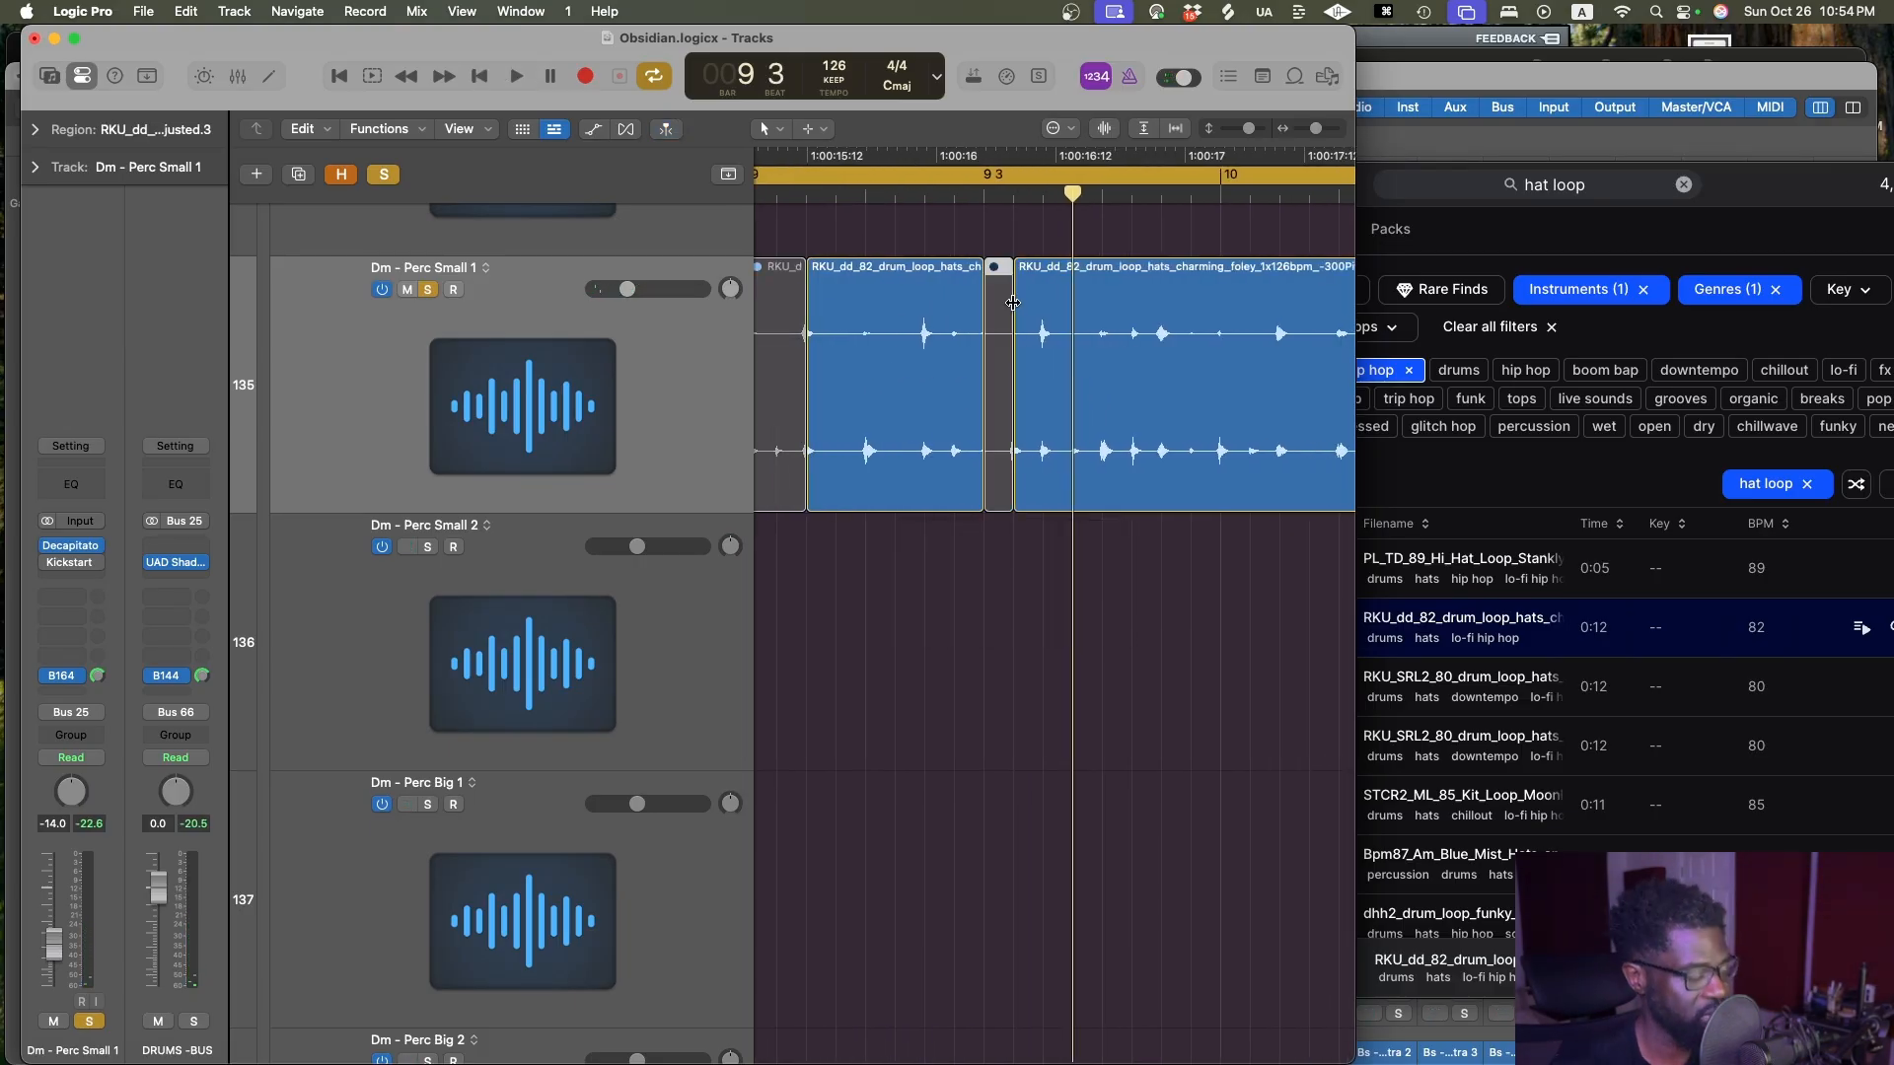
Play the soloed loop, then isolate and mute a short slice at the start of bar 10
key("ctrl+m")
key("space")
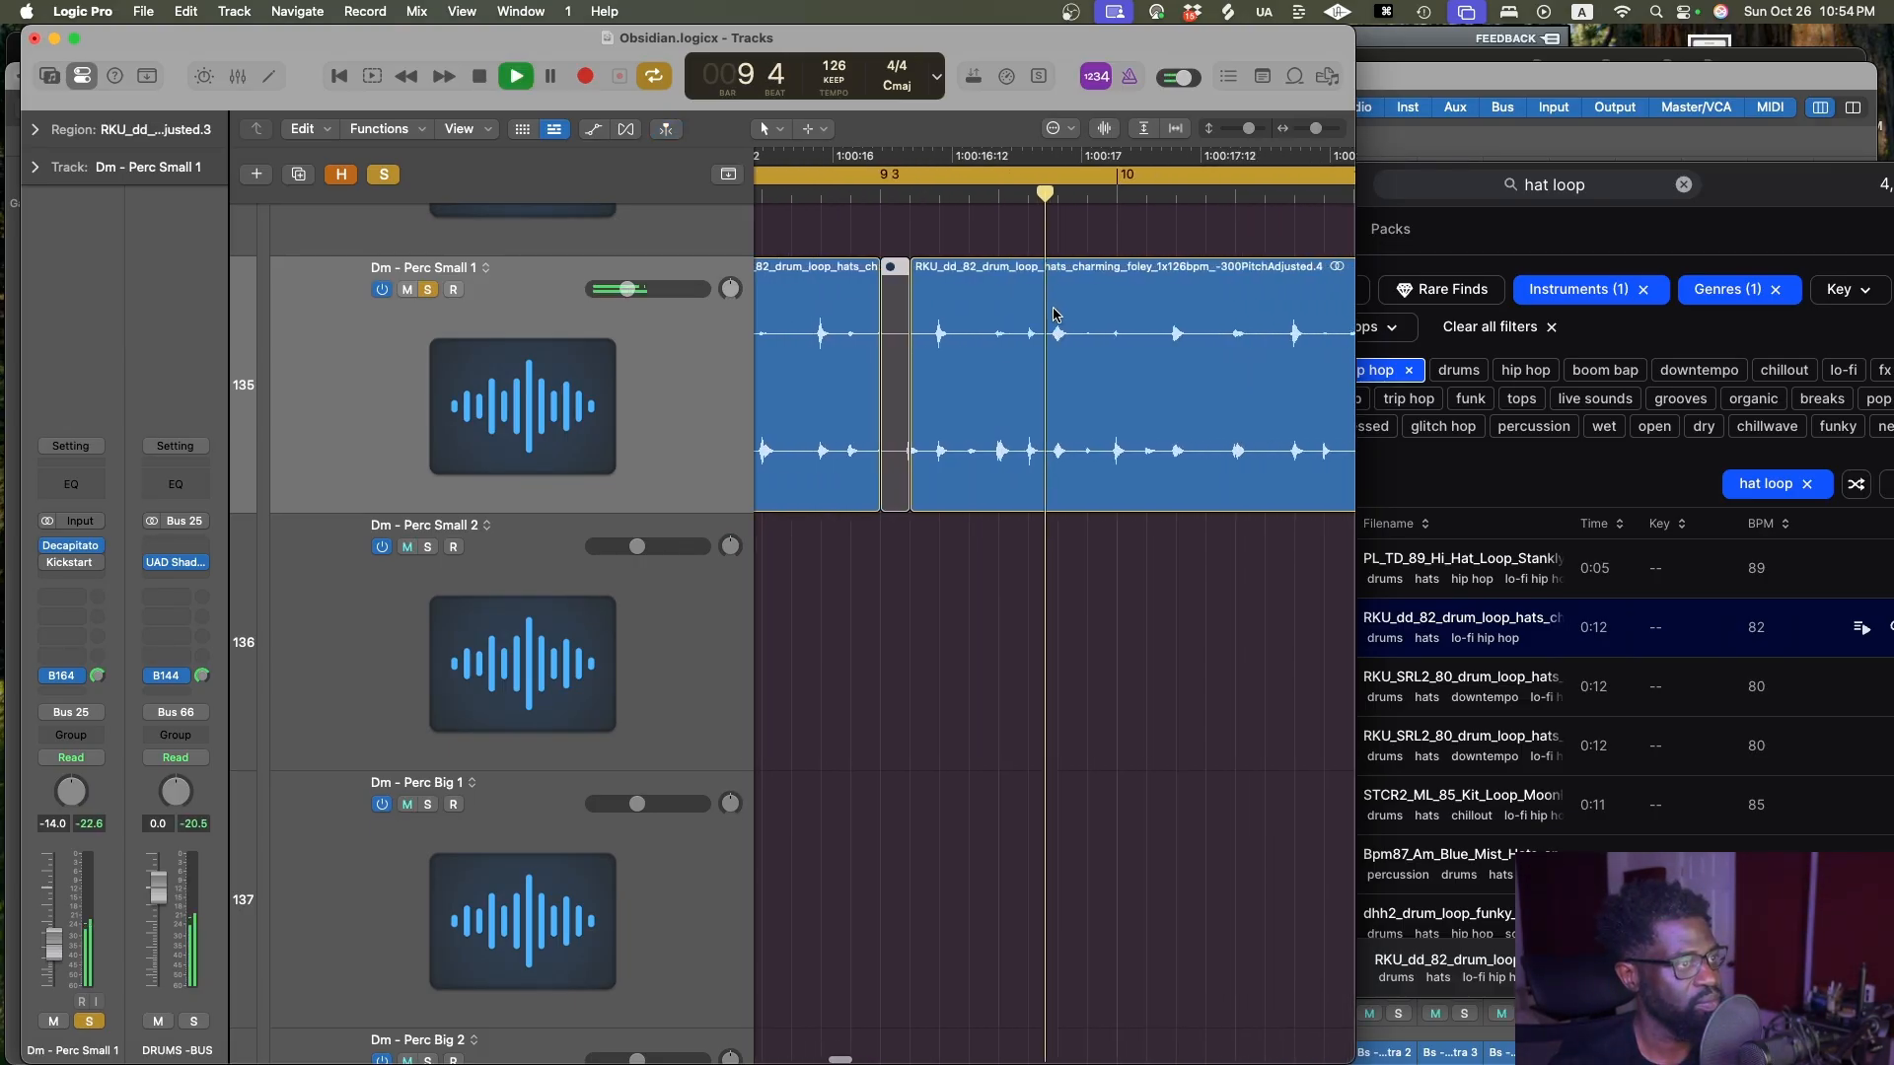
scroll(1012, 490, "right", 4)
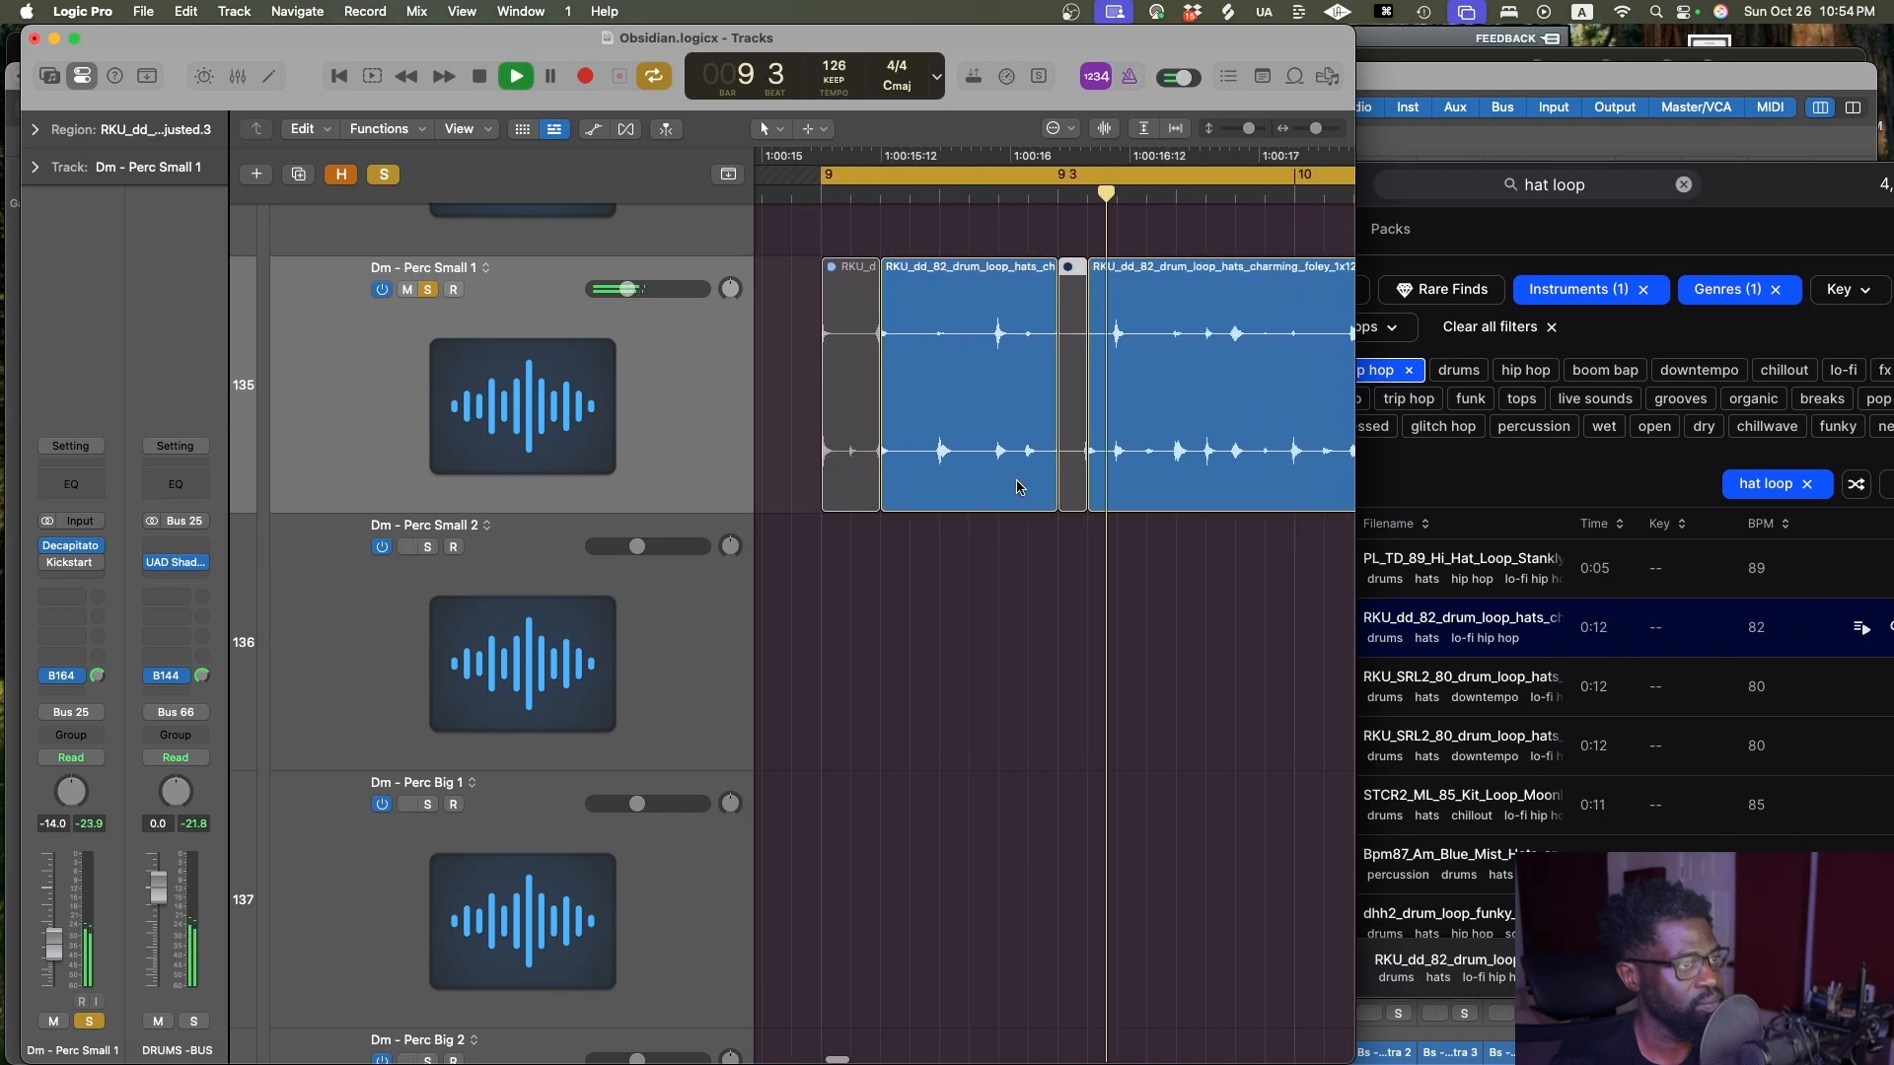
scroll(1073, 498, "right", 3)
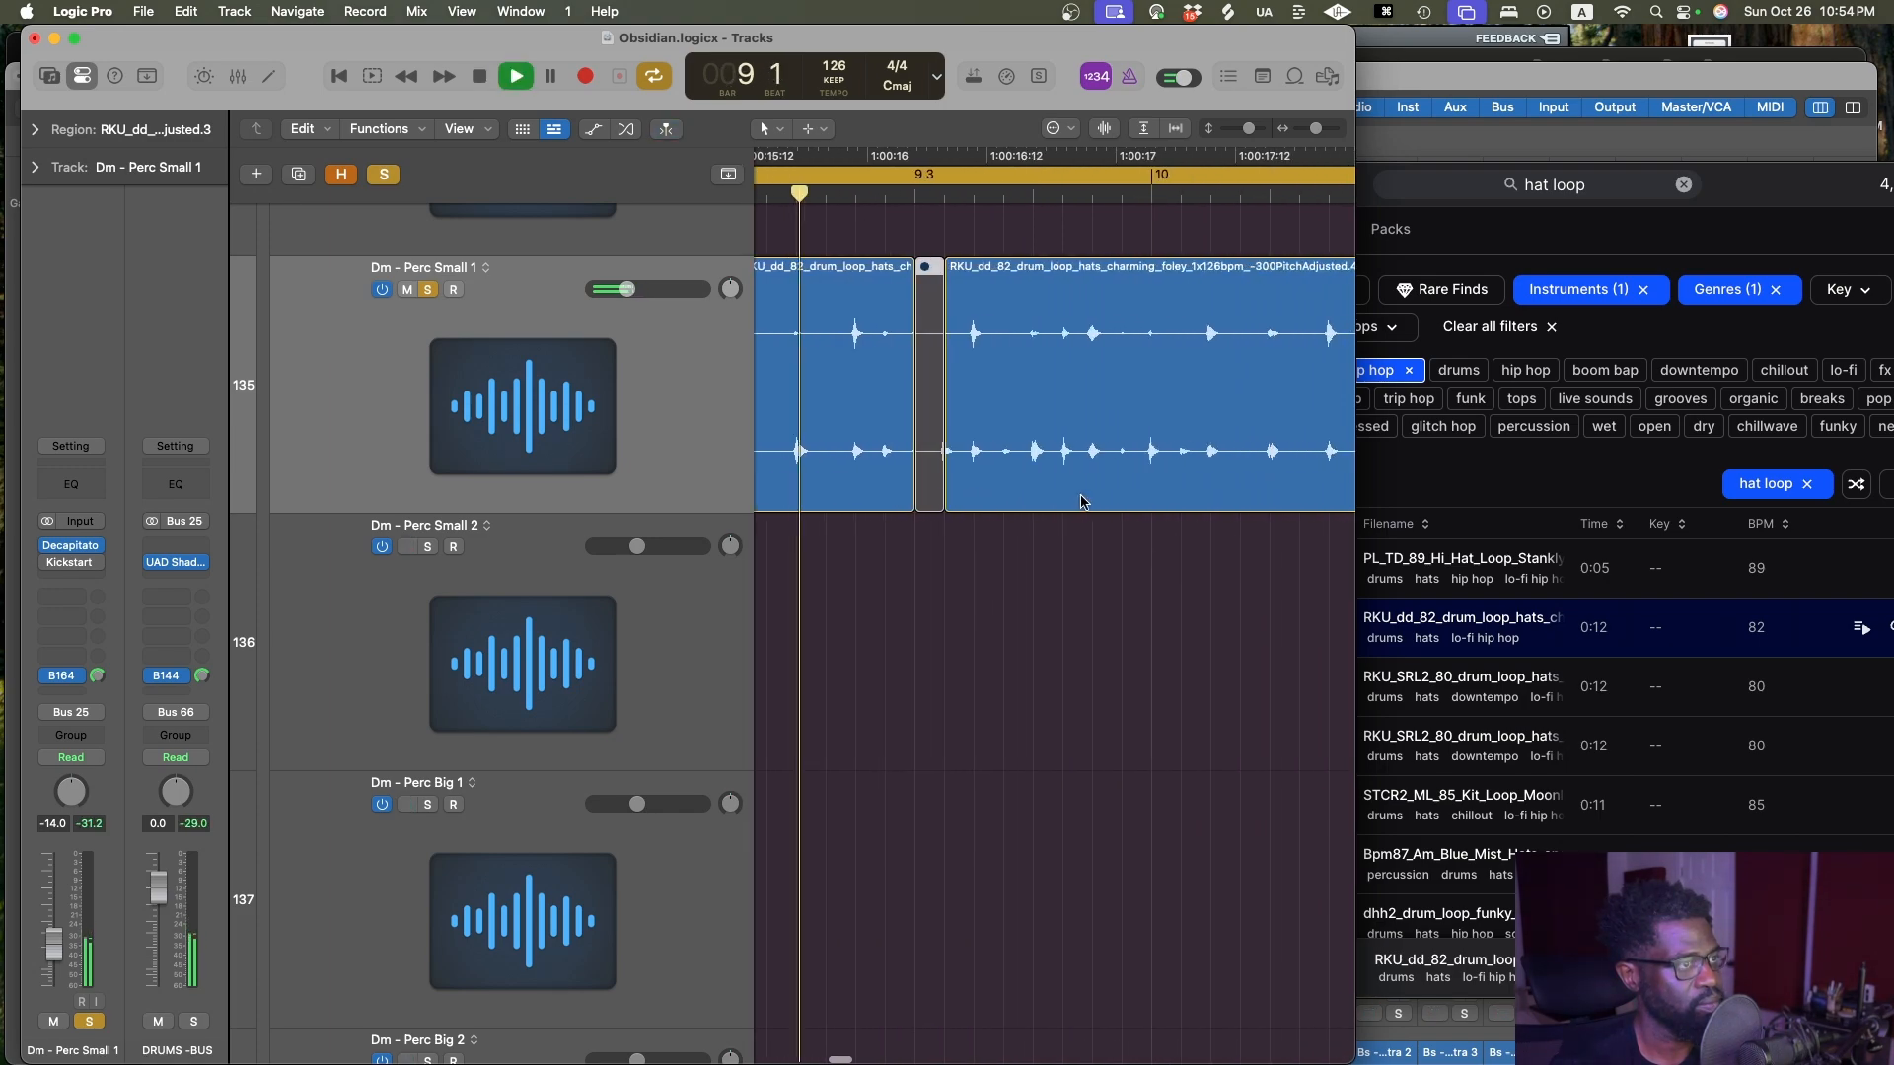
scroll(1075, 385, "right", 3)
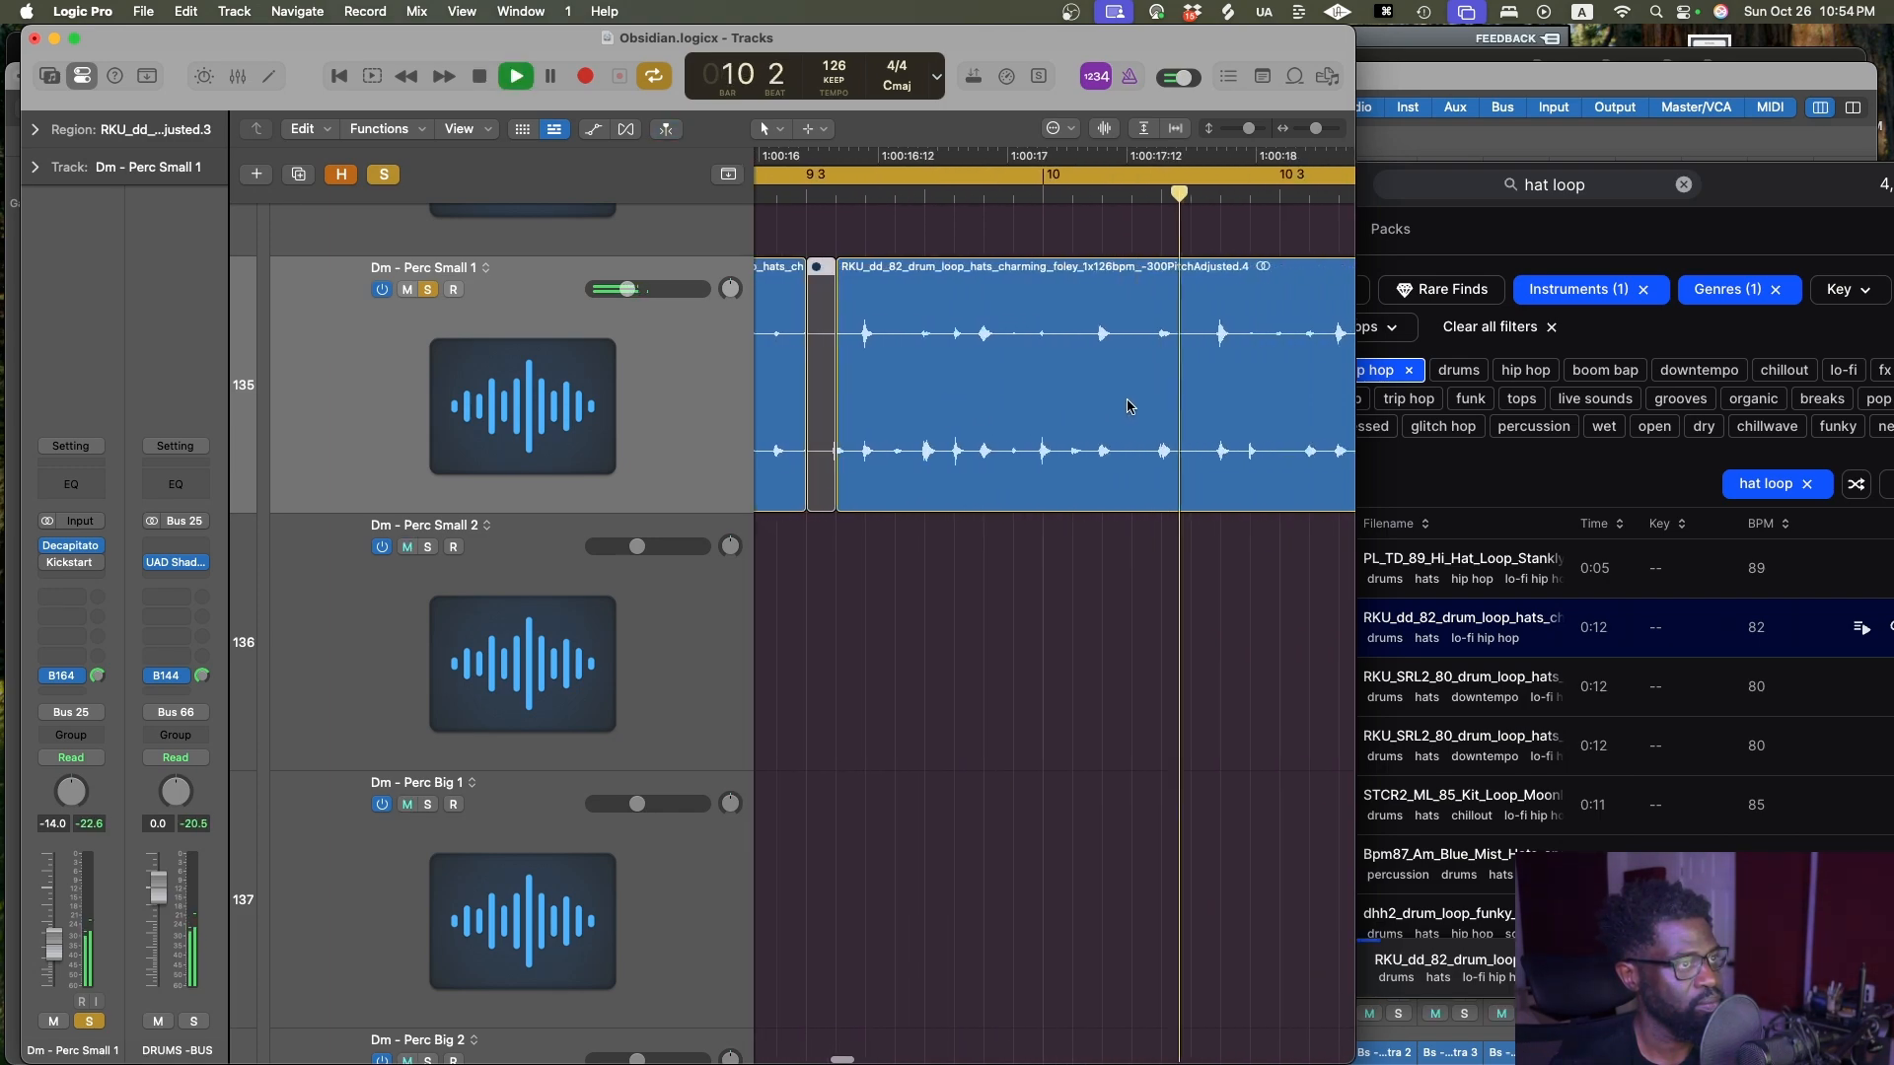
key("space")
left_click_drag(1028, 338, 1091, 351)
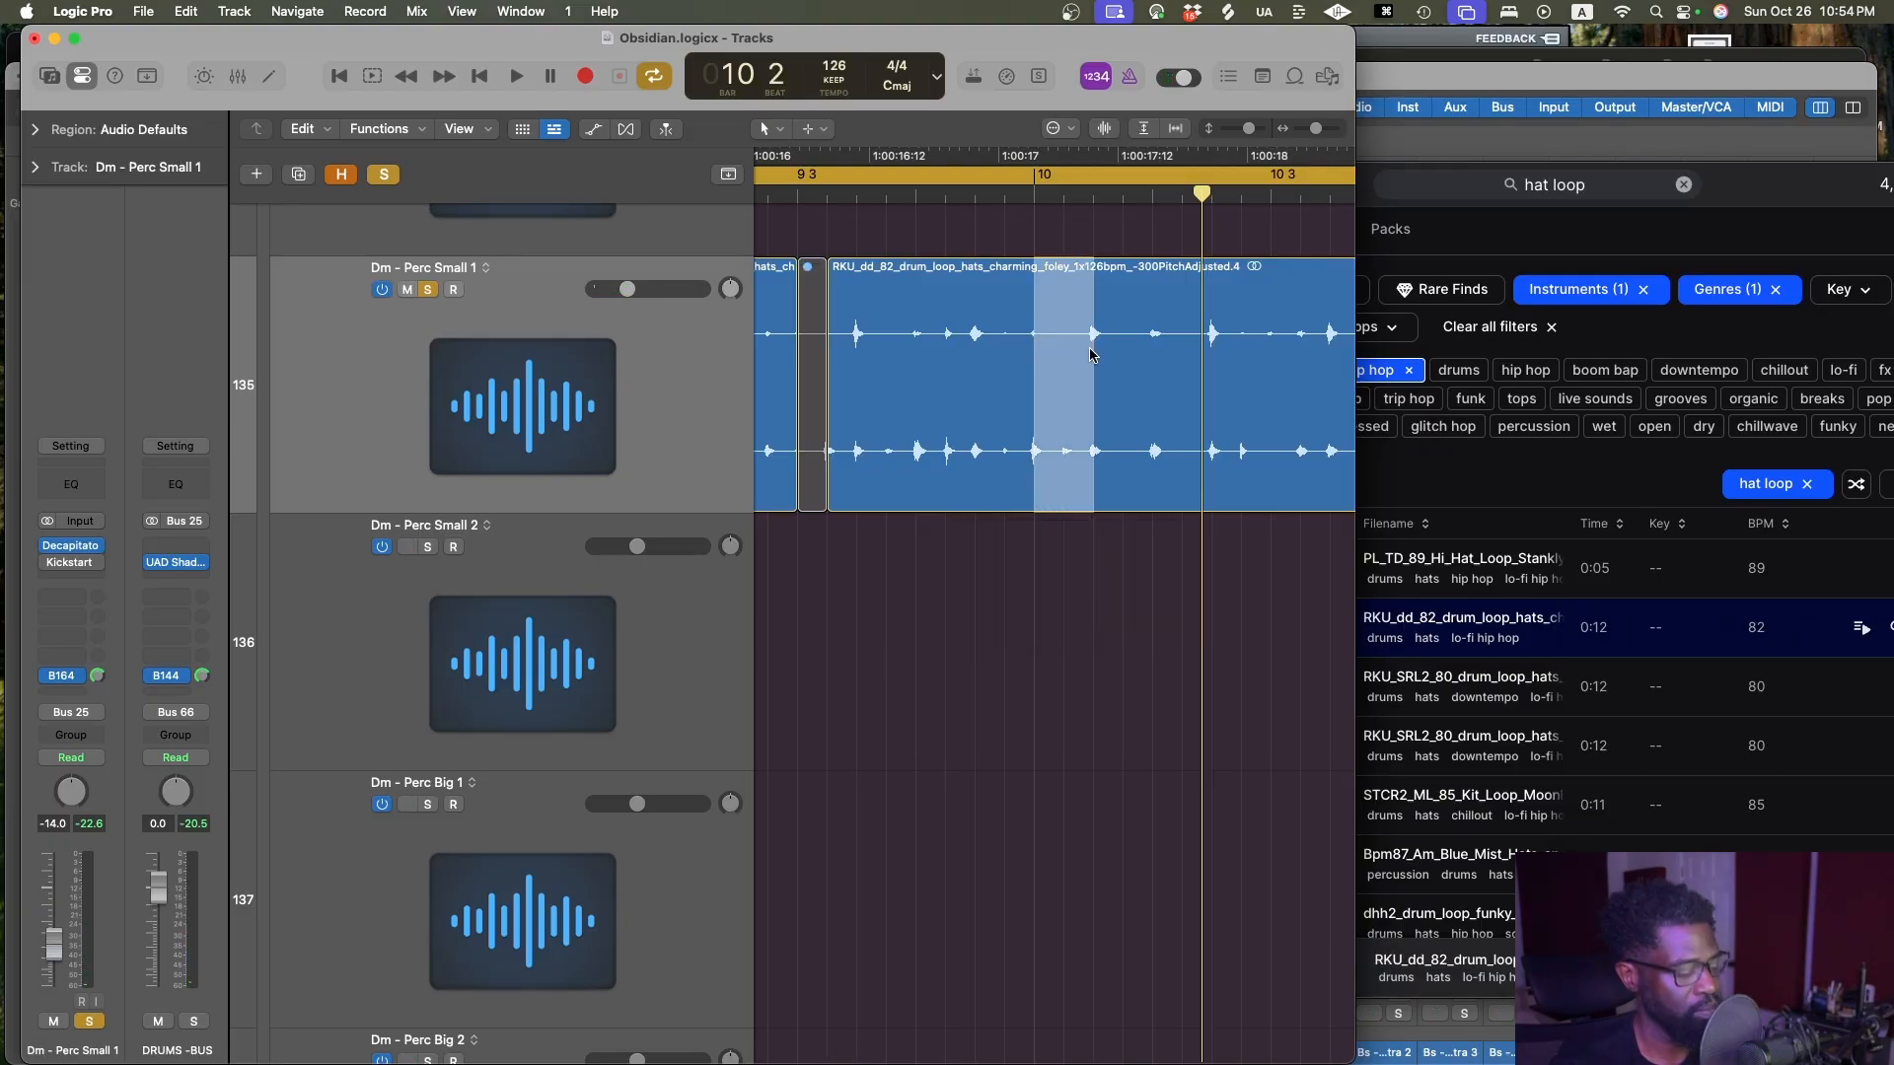
key("ctrl+m")
Audition the loop with its muted slices and shorten the cycle range to bars 9 to 11
key("space")
scroll(1092, 356, "left", 3)
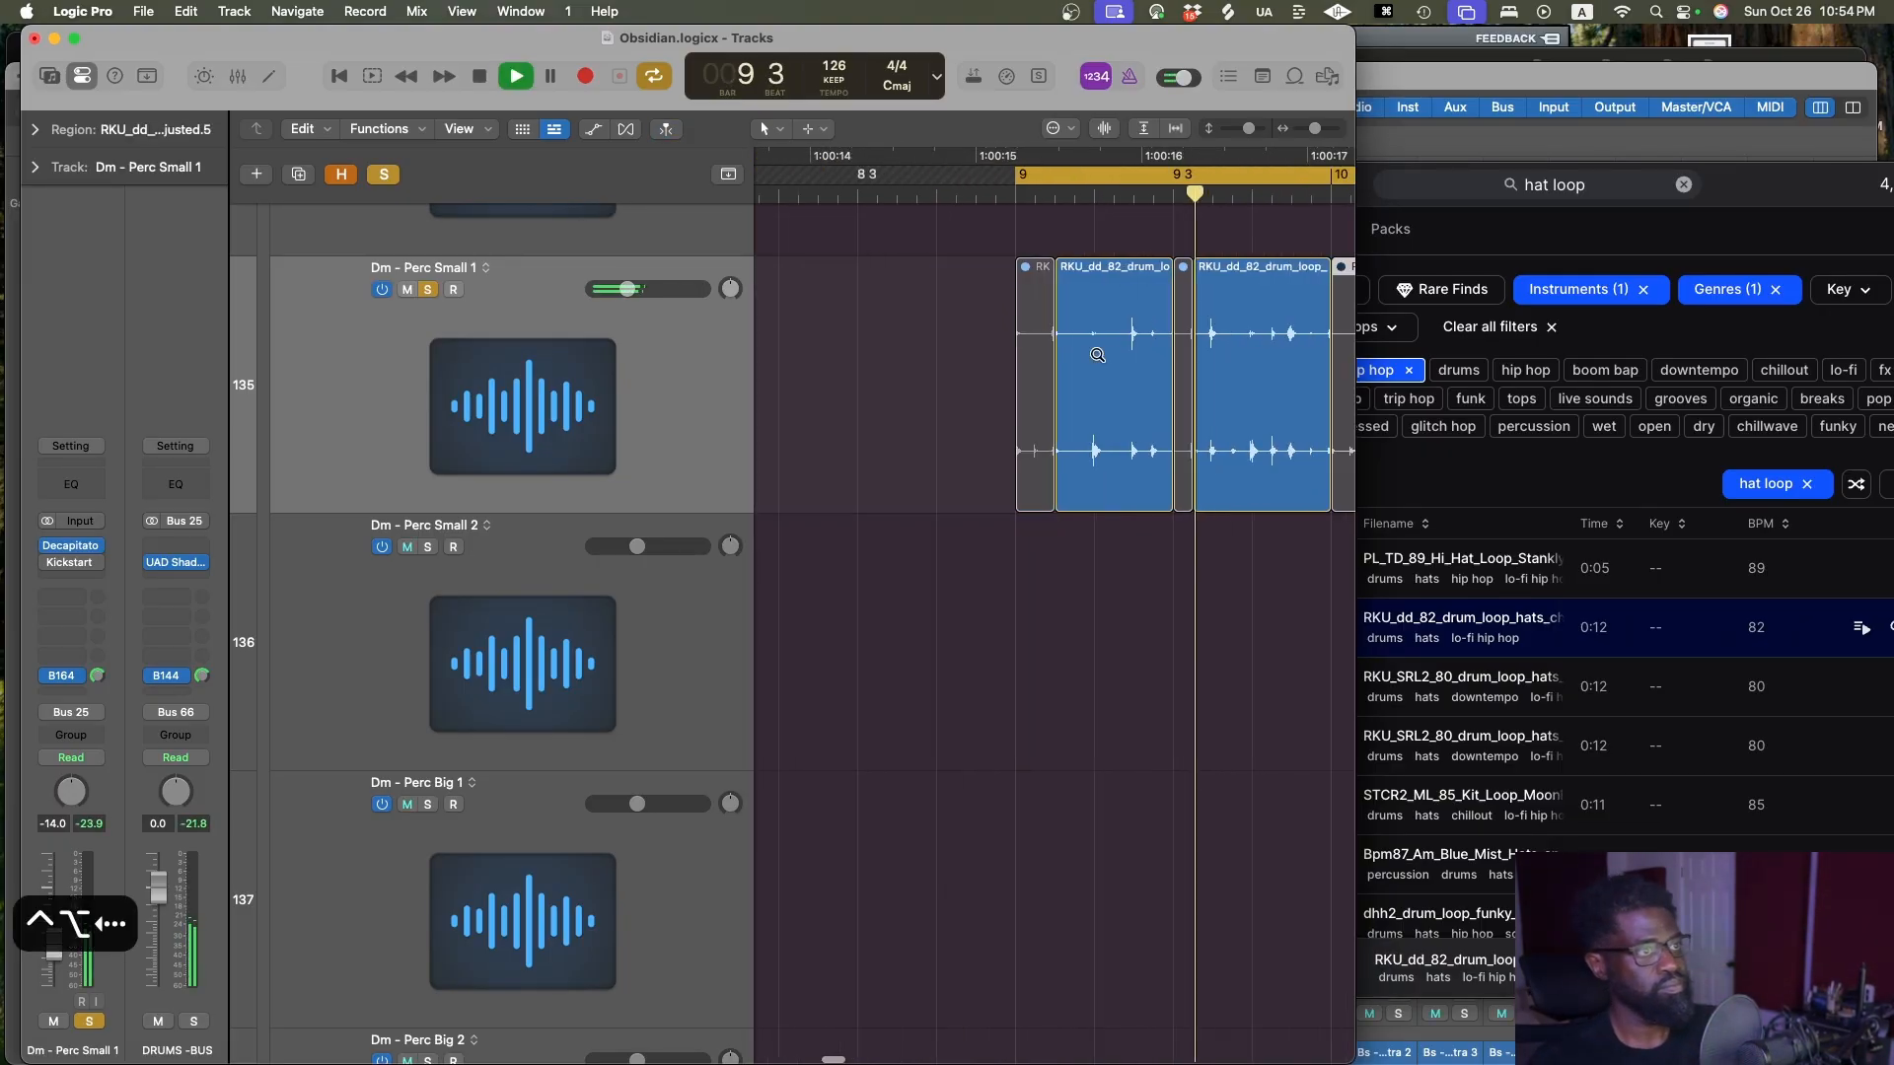
scroll(1098, 355, "up", 2)
scroll(1098, 355, "up", 3)
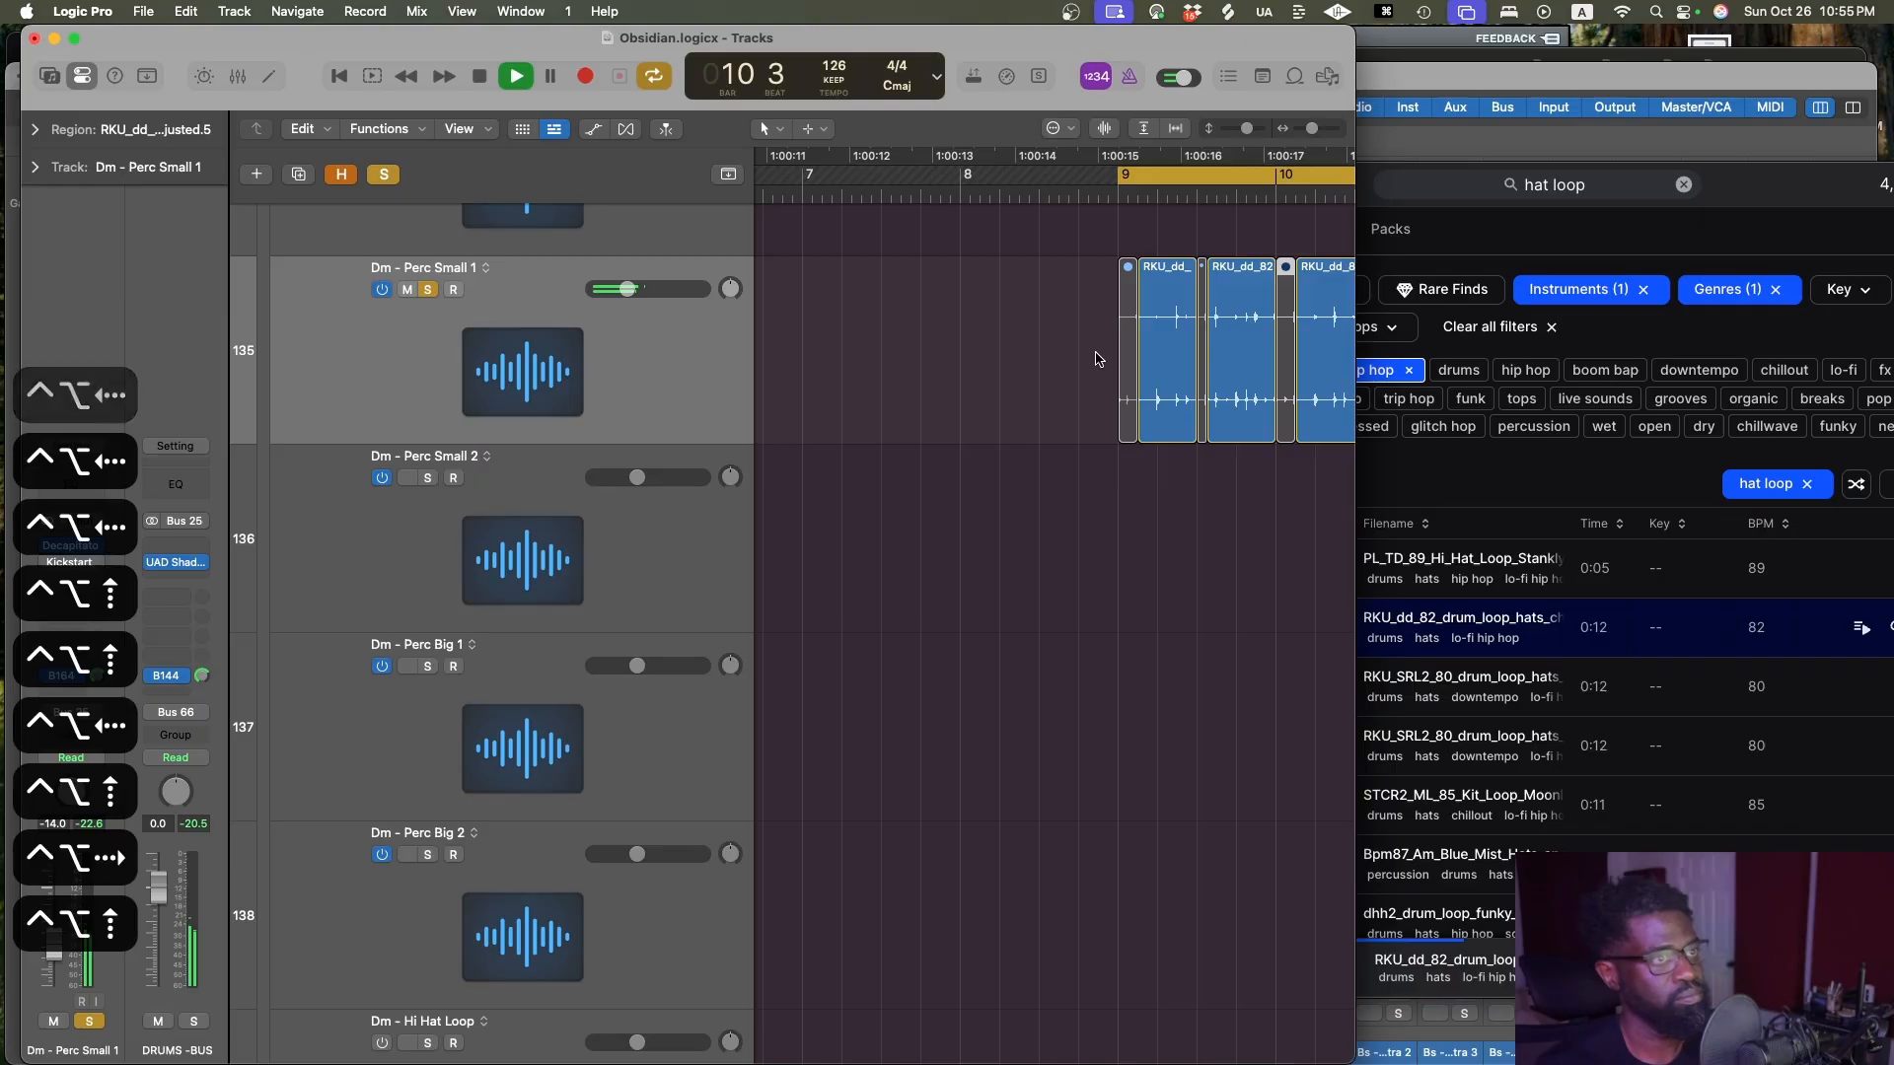
key("space")
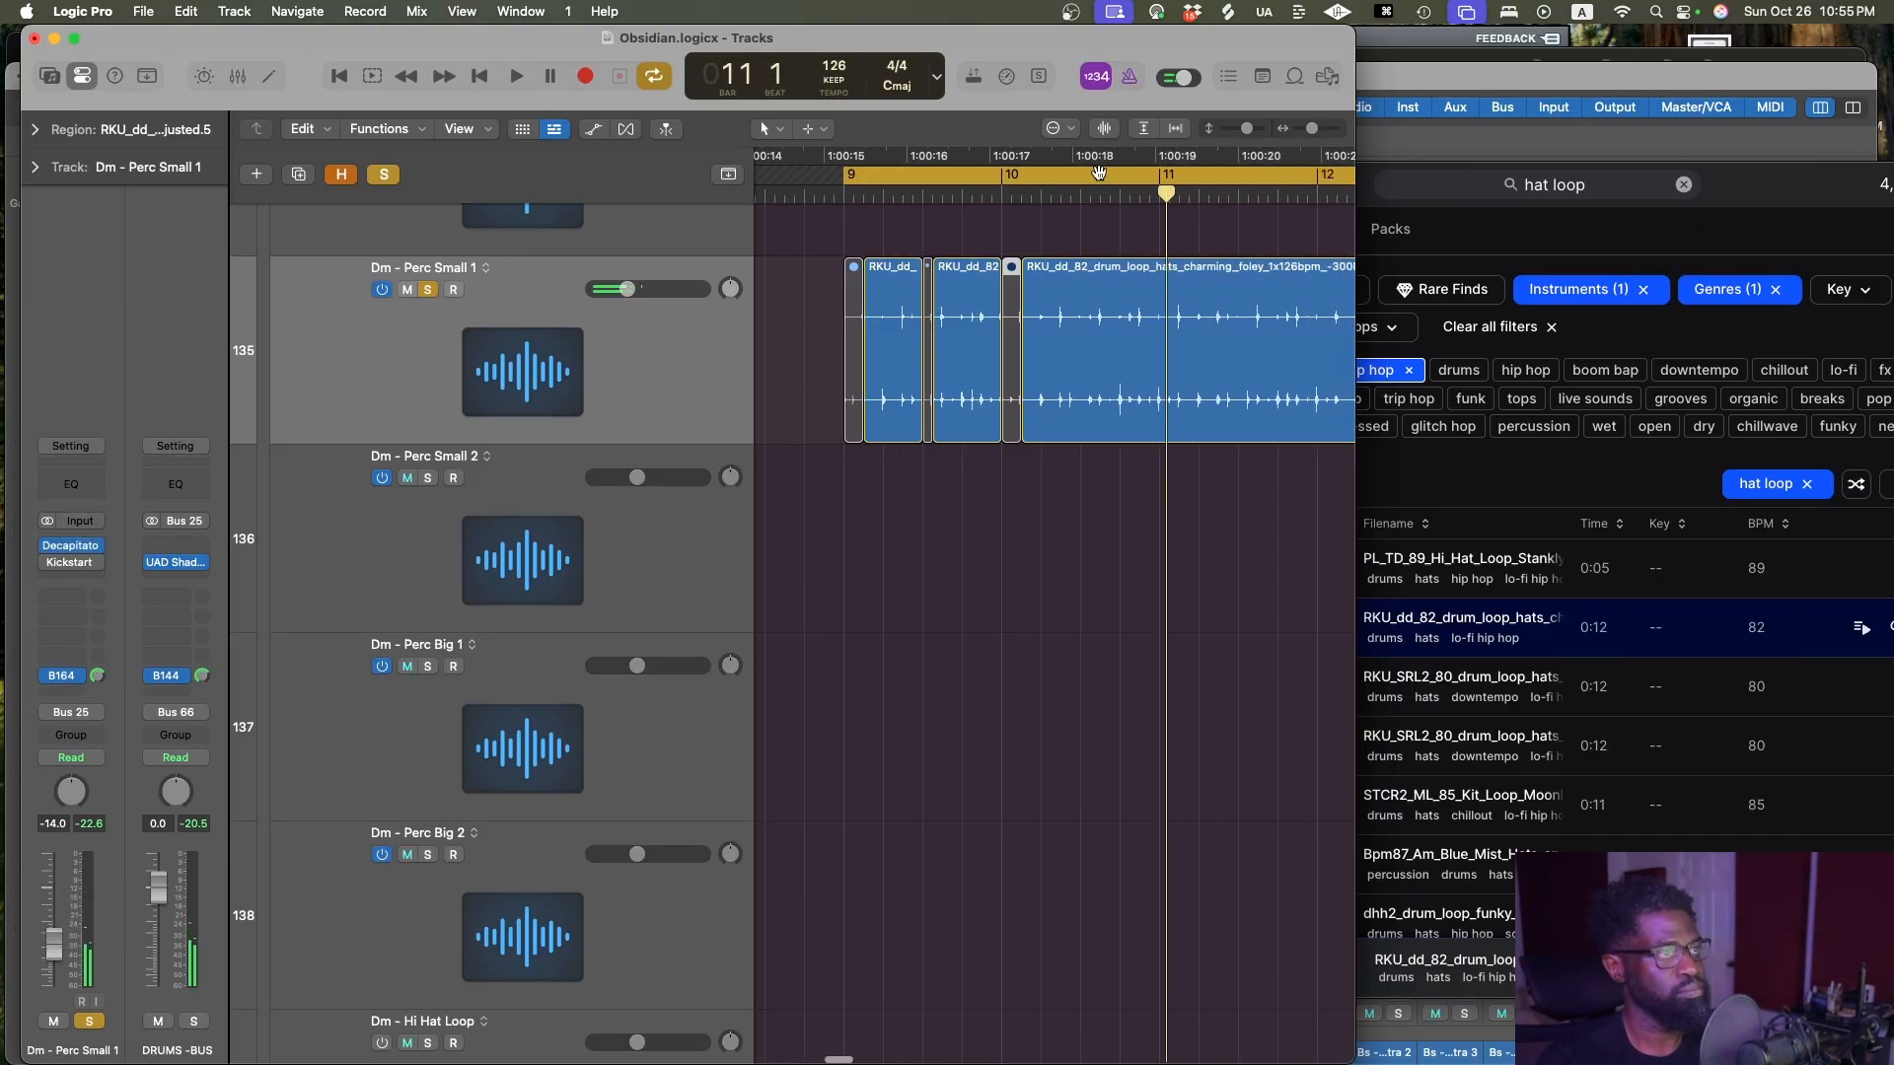
left_click_drag(859, 176, 1179, 175)
key("c")
left_click_drag(860, 158, 1167, 176)
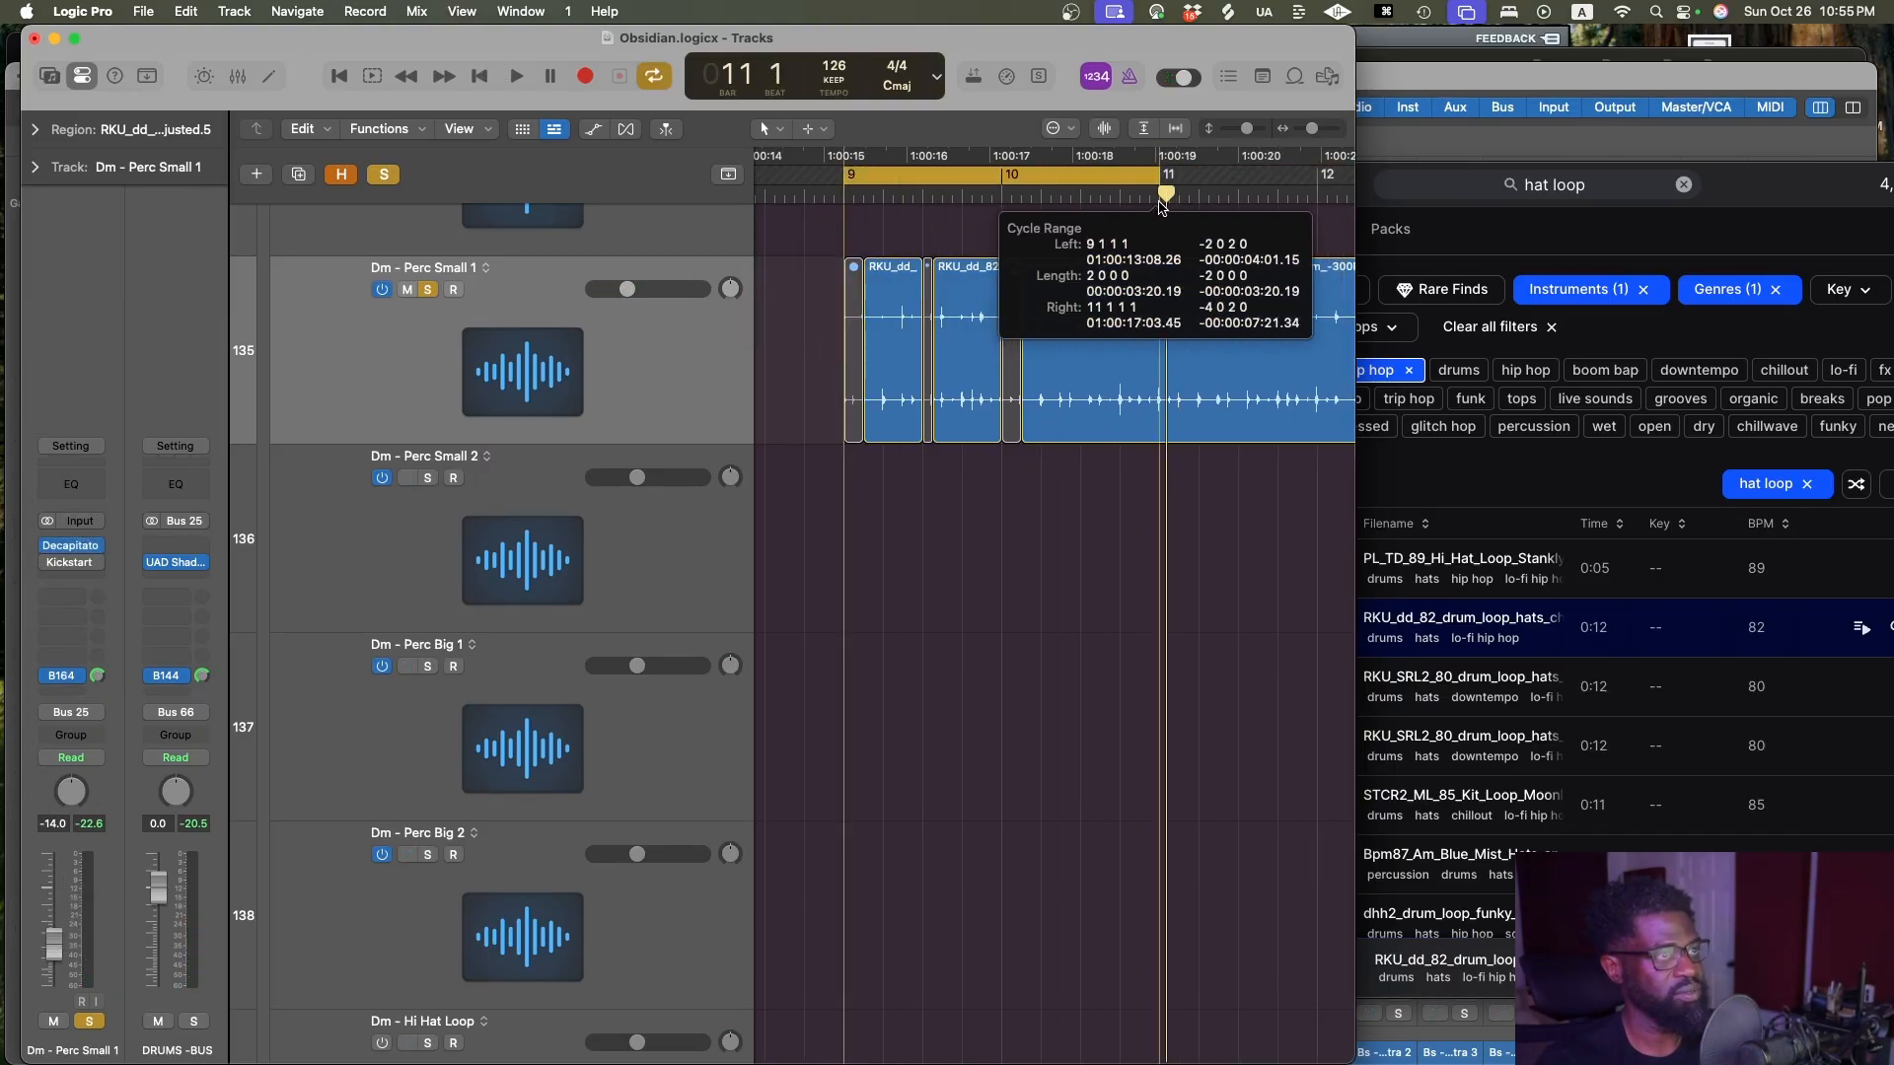
Solo the DRUMS -BUS alongside Dm - Perc Small 1 and play the cycle range
key("ctrl+alt+z")
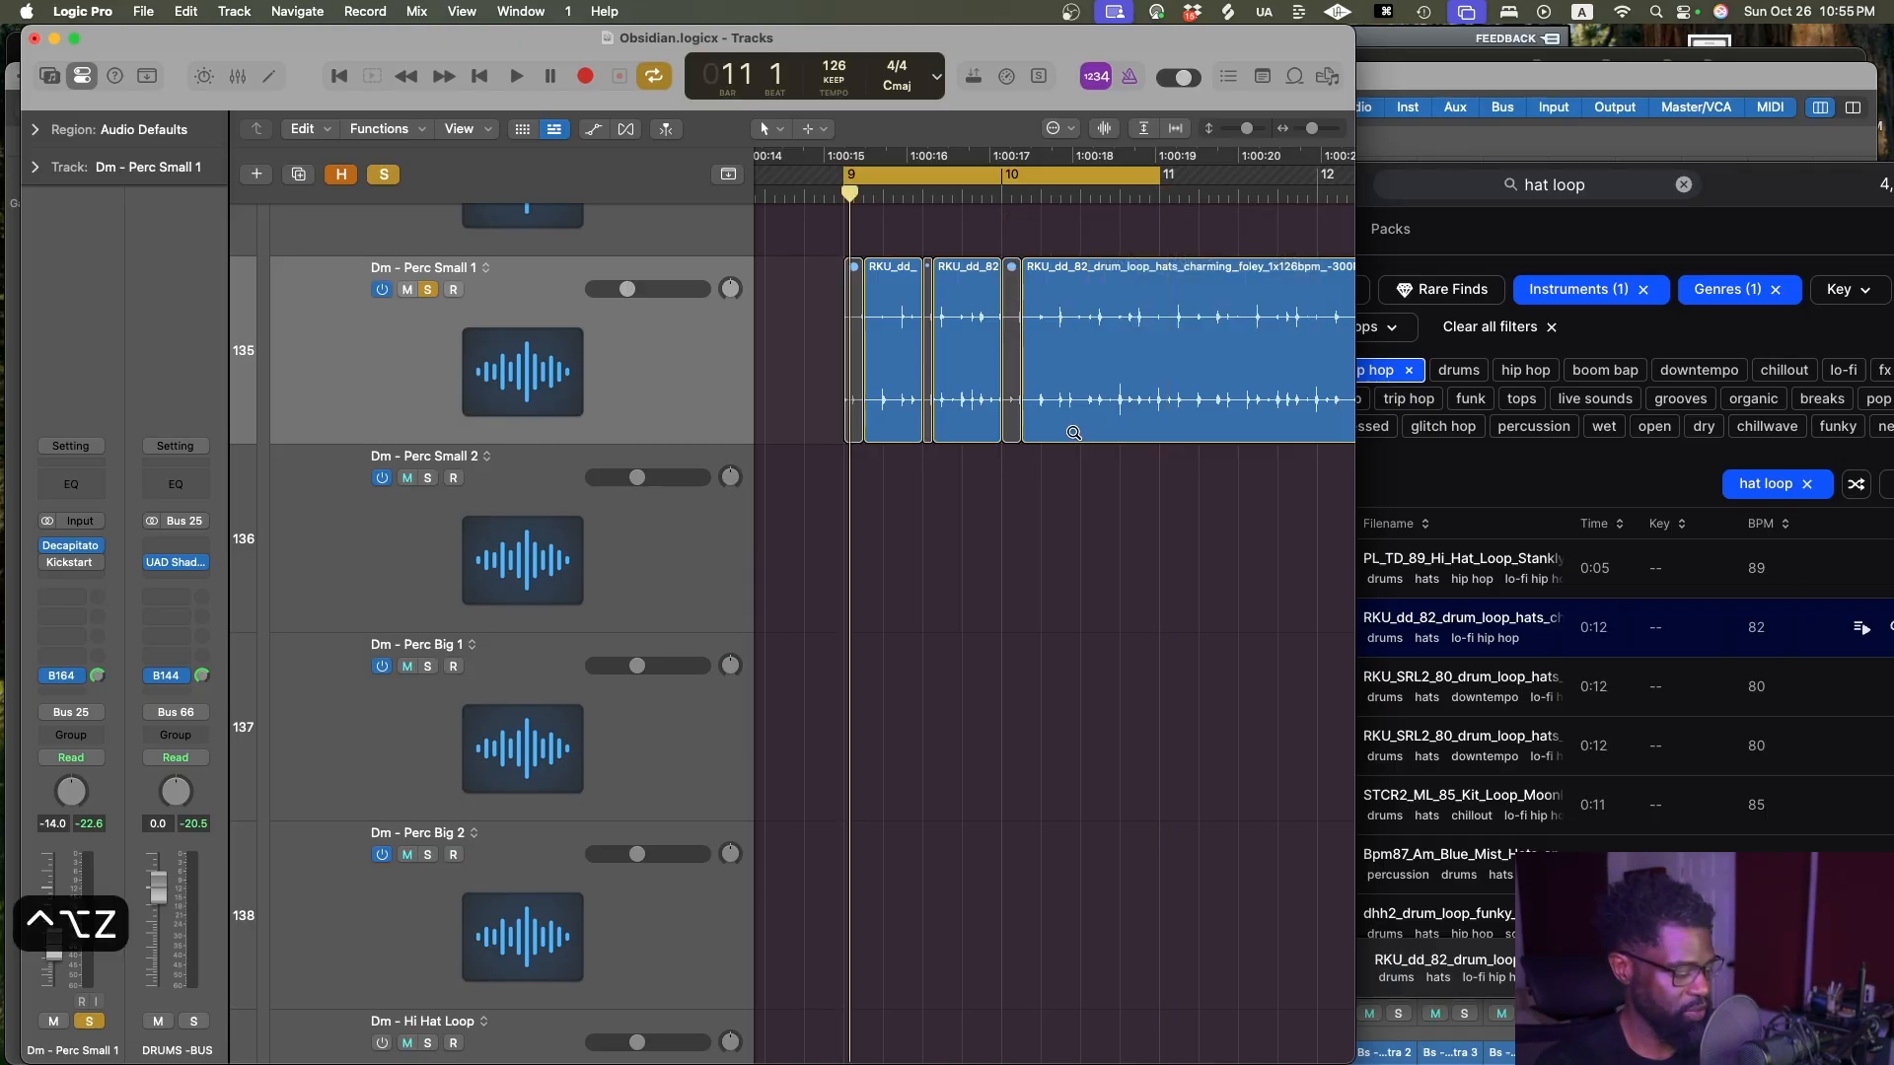
key("ctrl+alt+up")
key("ctrl+alt+left")
key("ctrl+alt+up")
key("ctrl+alt+left")
key("ctrl+alt+left")
scroll(1074, 437, "up", 7)
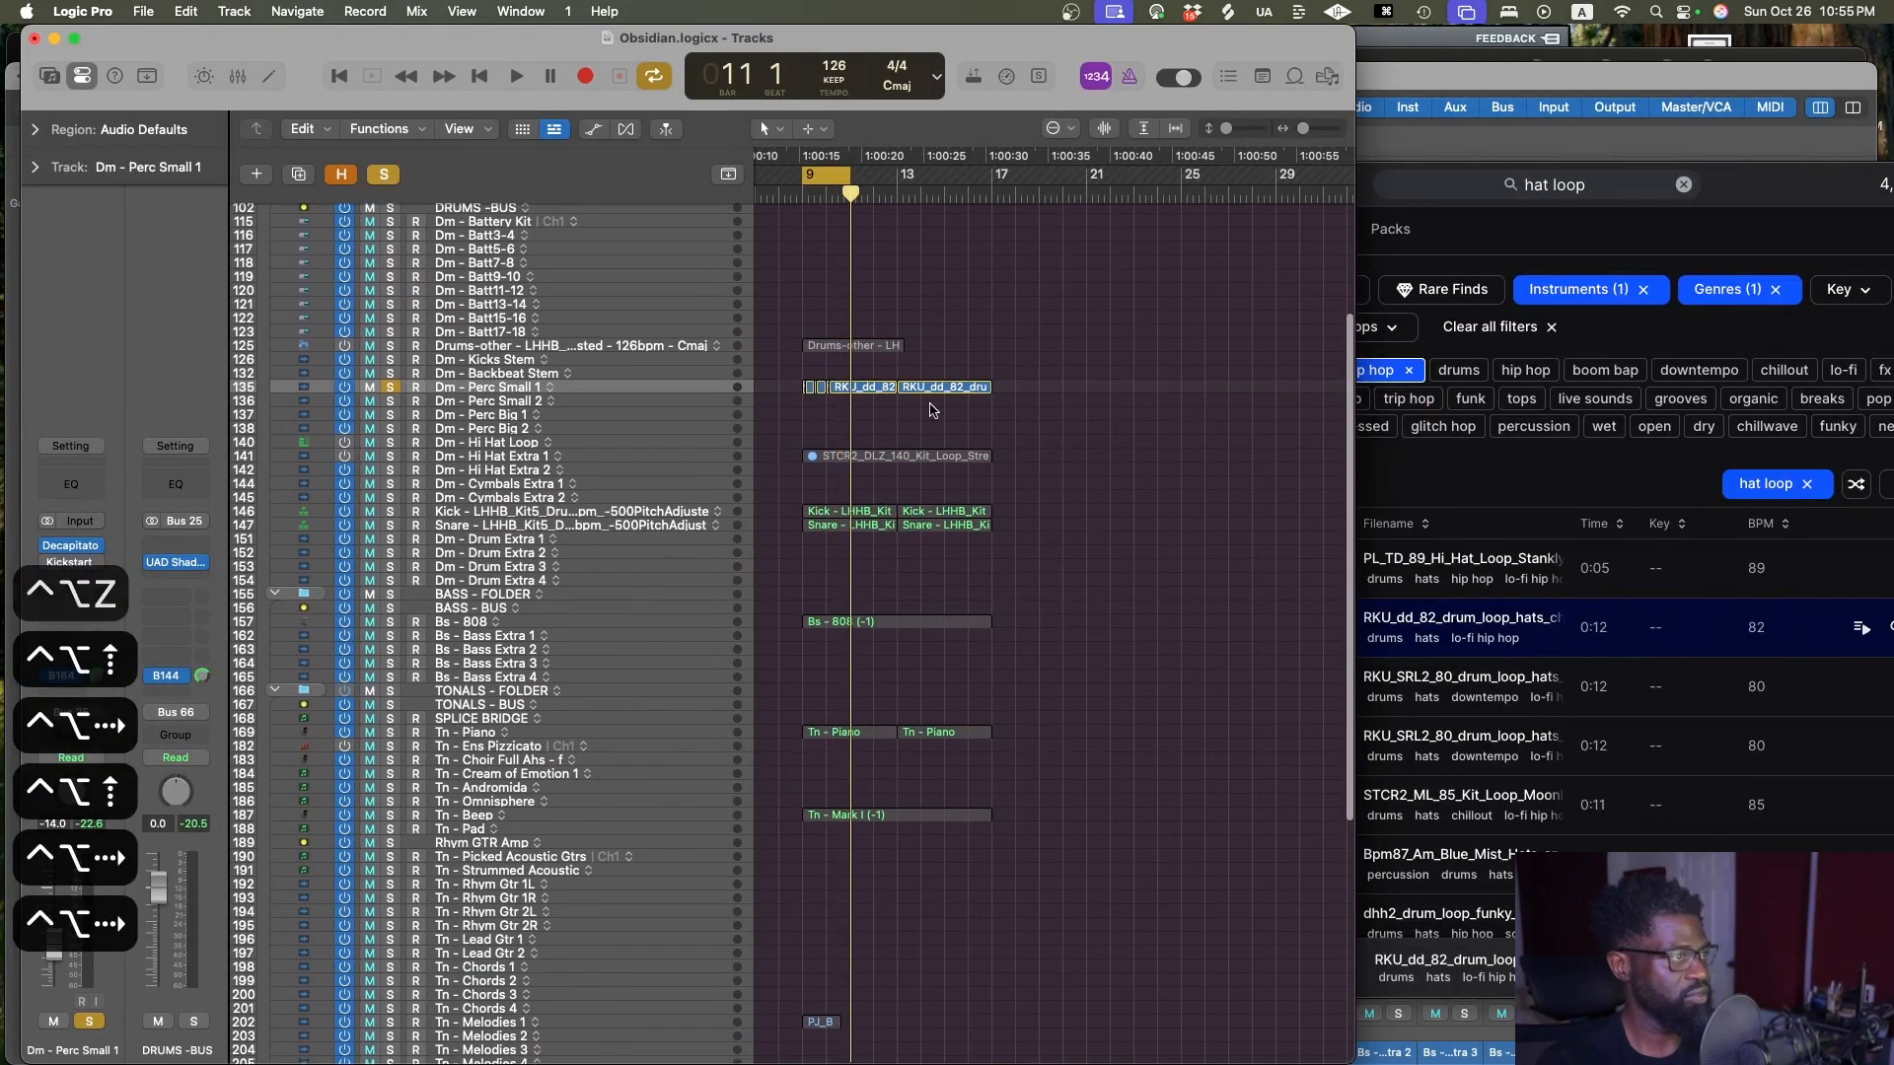
left_click(389, 353)
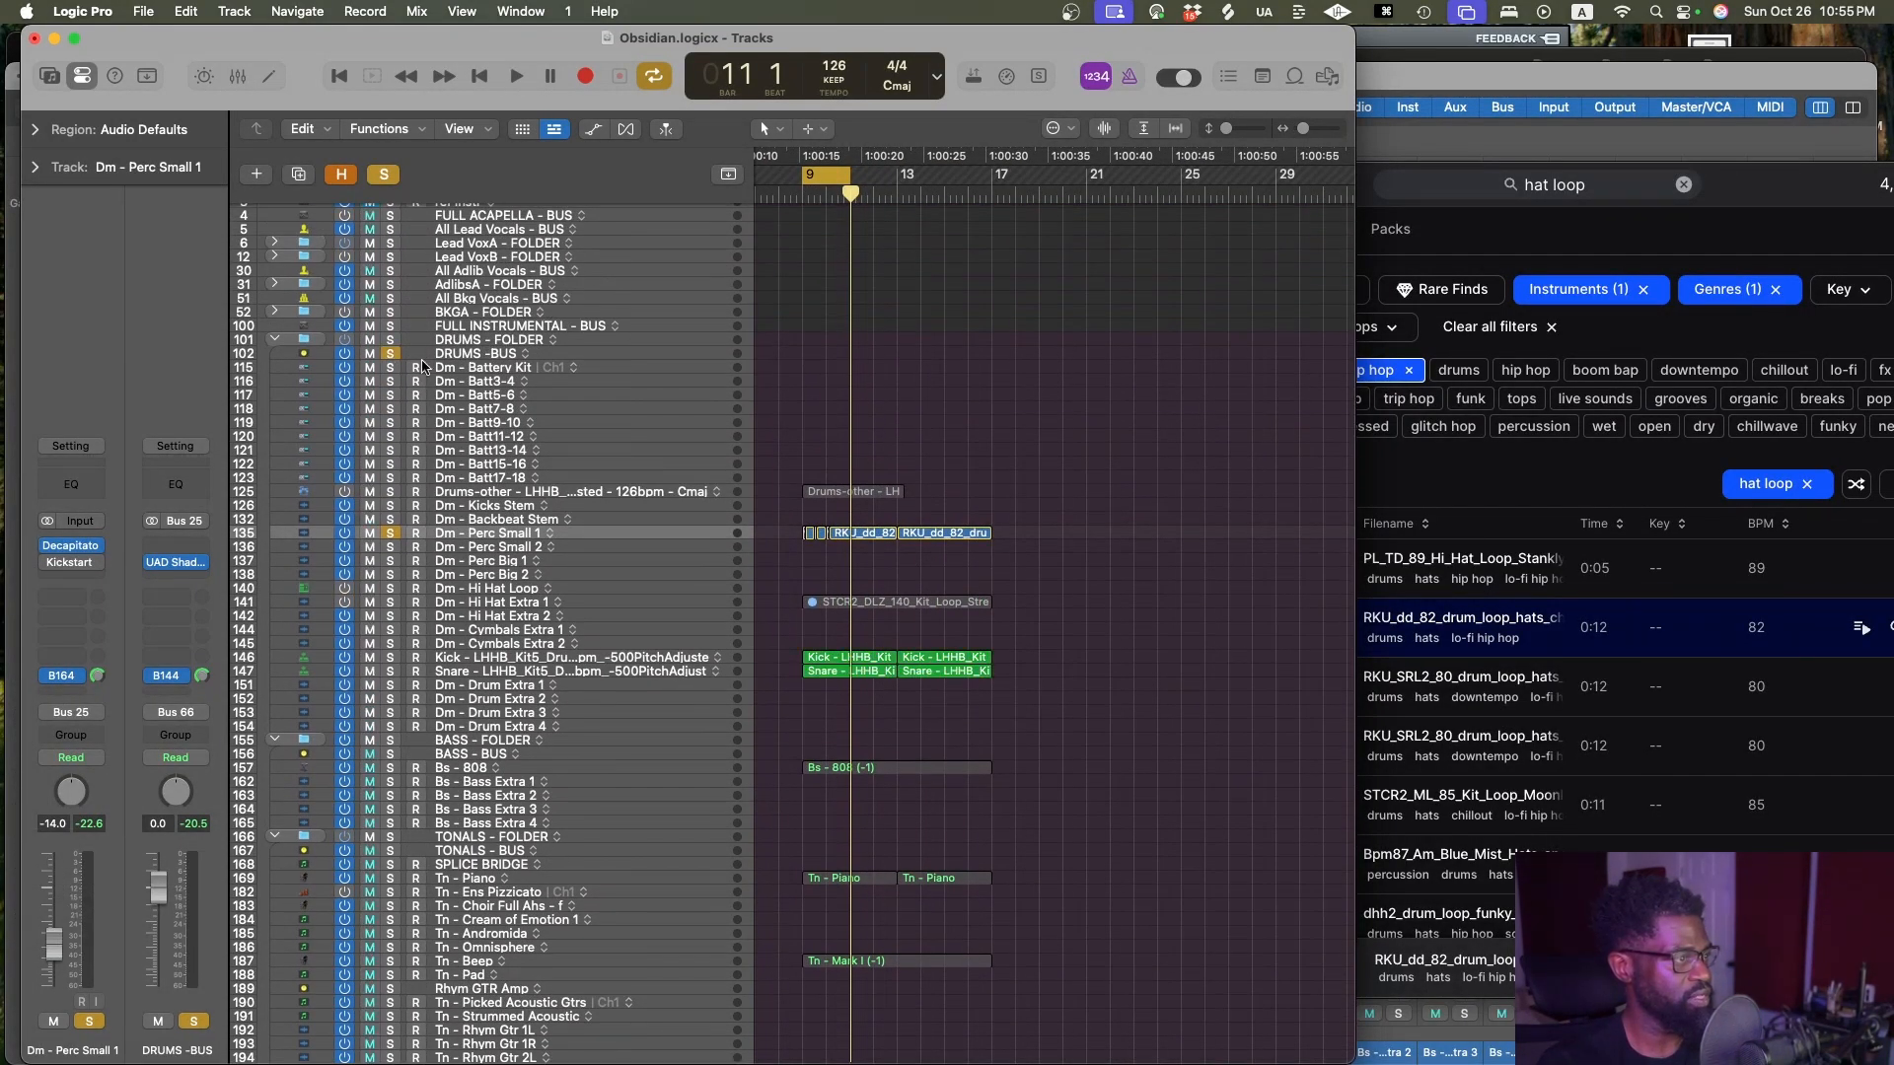
scroll(913, 443, "down", 3)
key("space")
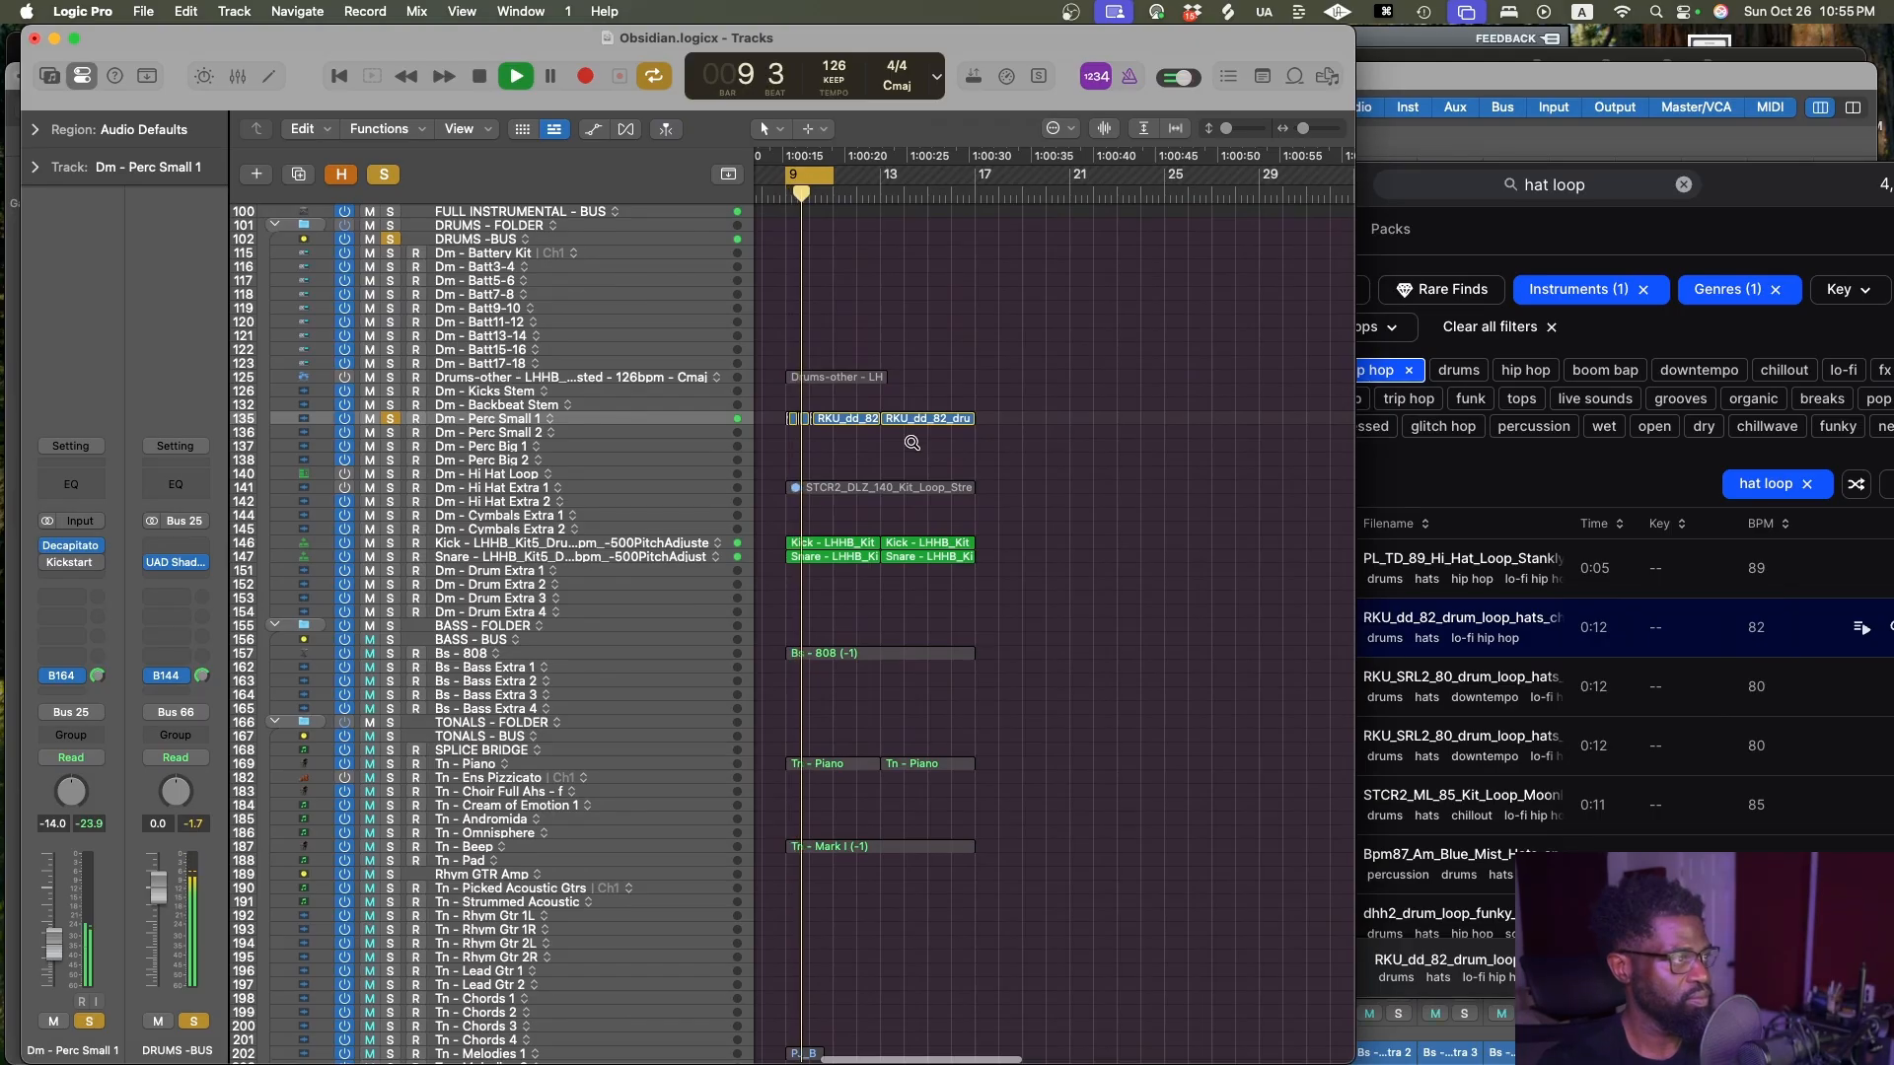
Set the volume of Dm - Perc Small 1 to -2.5 dB while listening to it with the kick and snare
key("ctrl+alt+right")
key("ctrl+alt+down")
key("ctrl+alt+down")
key("ctrl+alt+down")
key("ctrl+alt+down")
key("ctrl+alt+down")
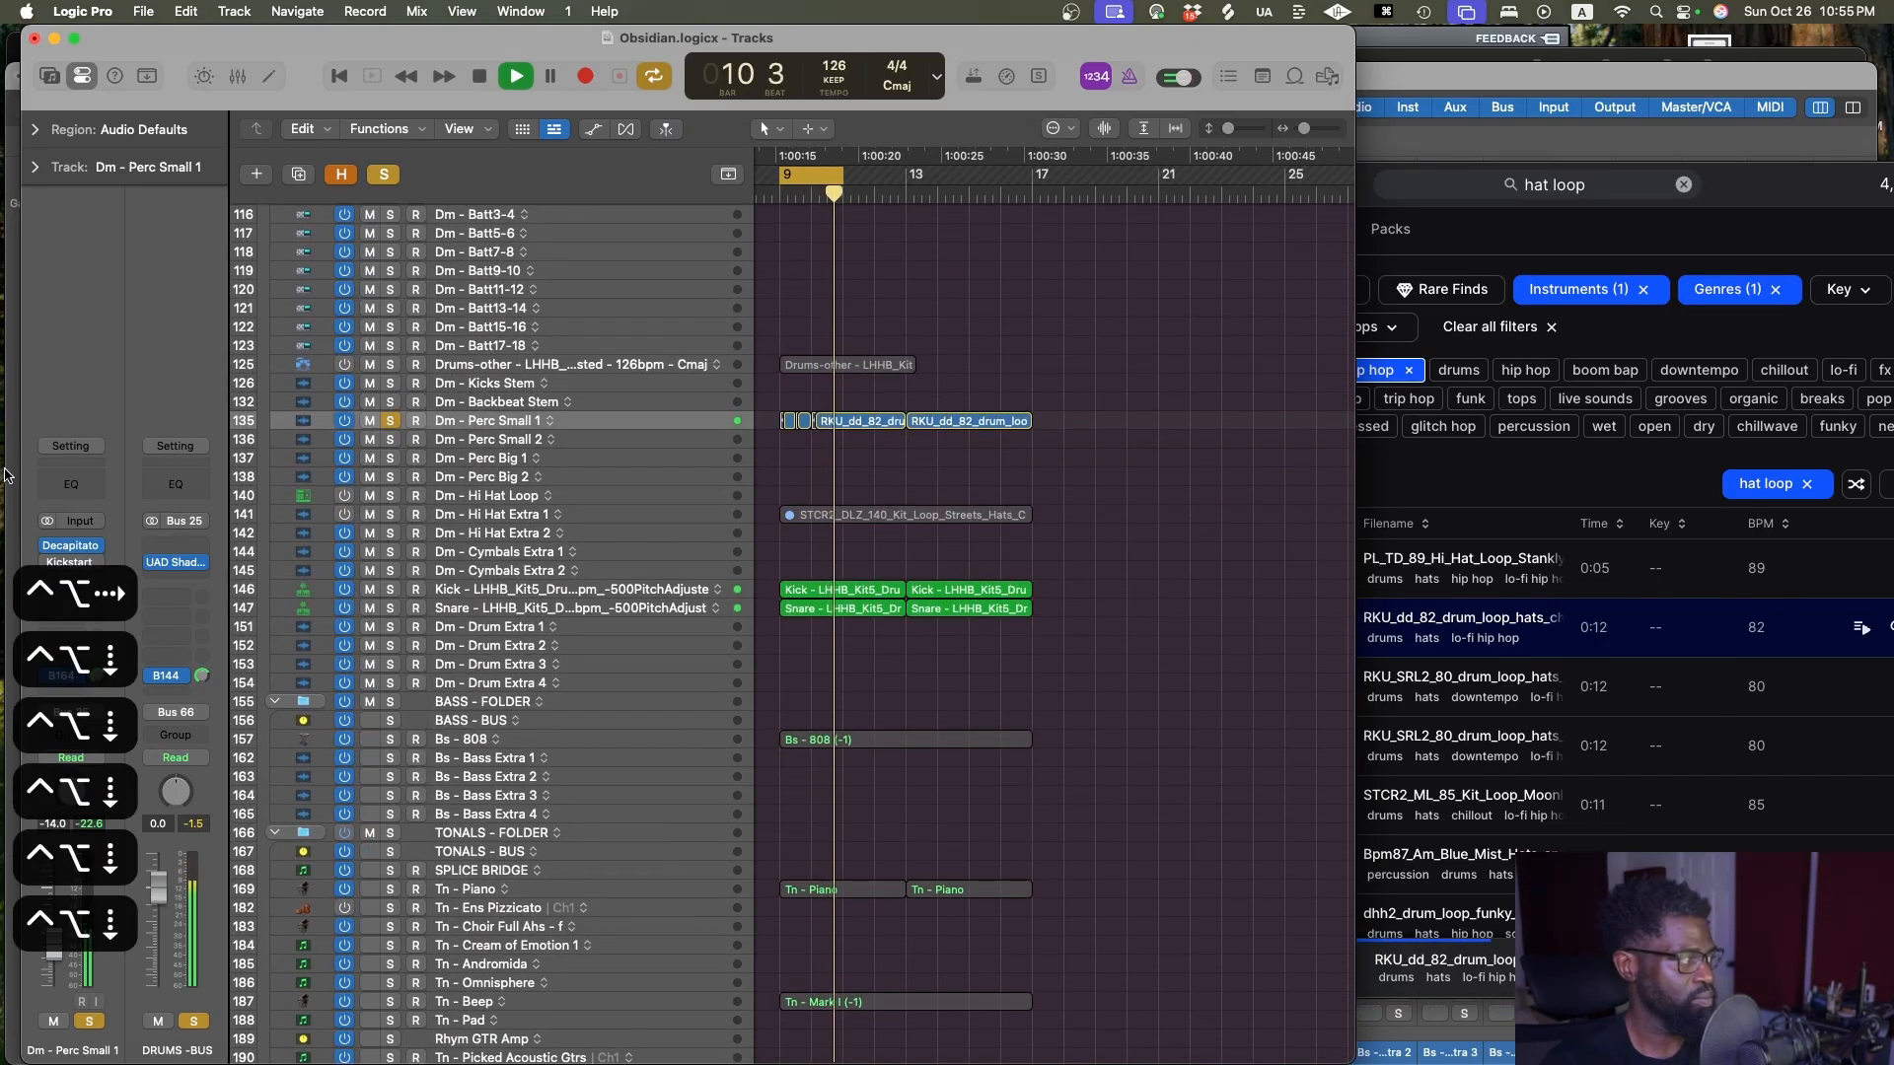
key("space")
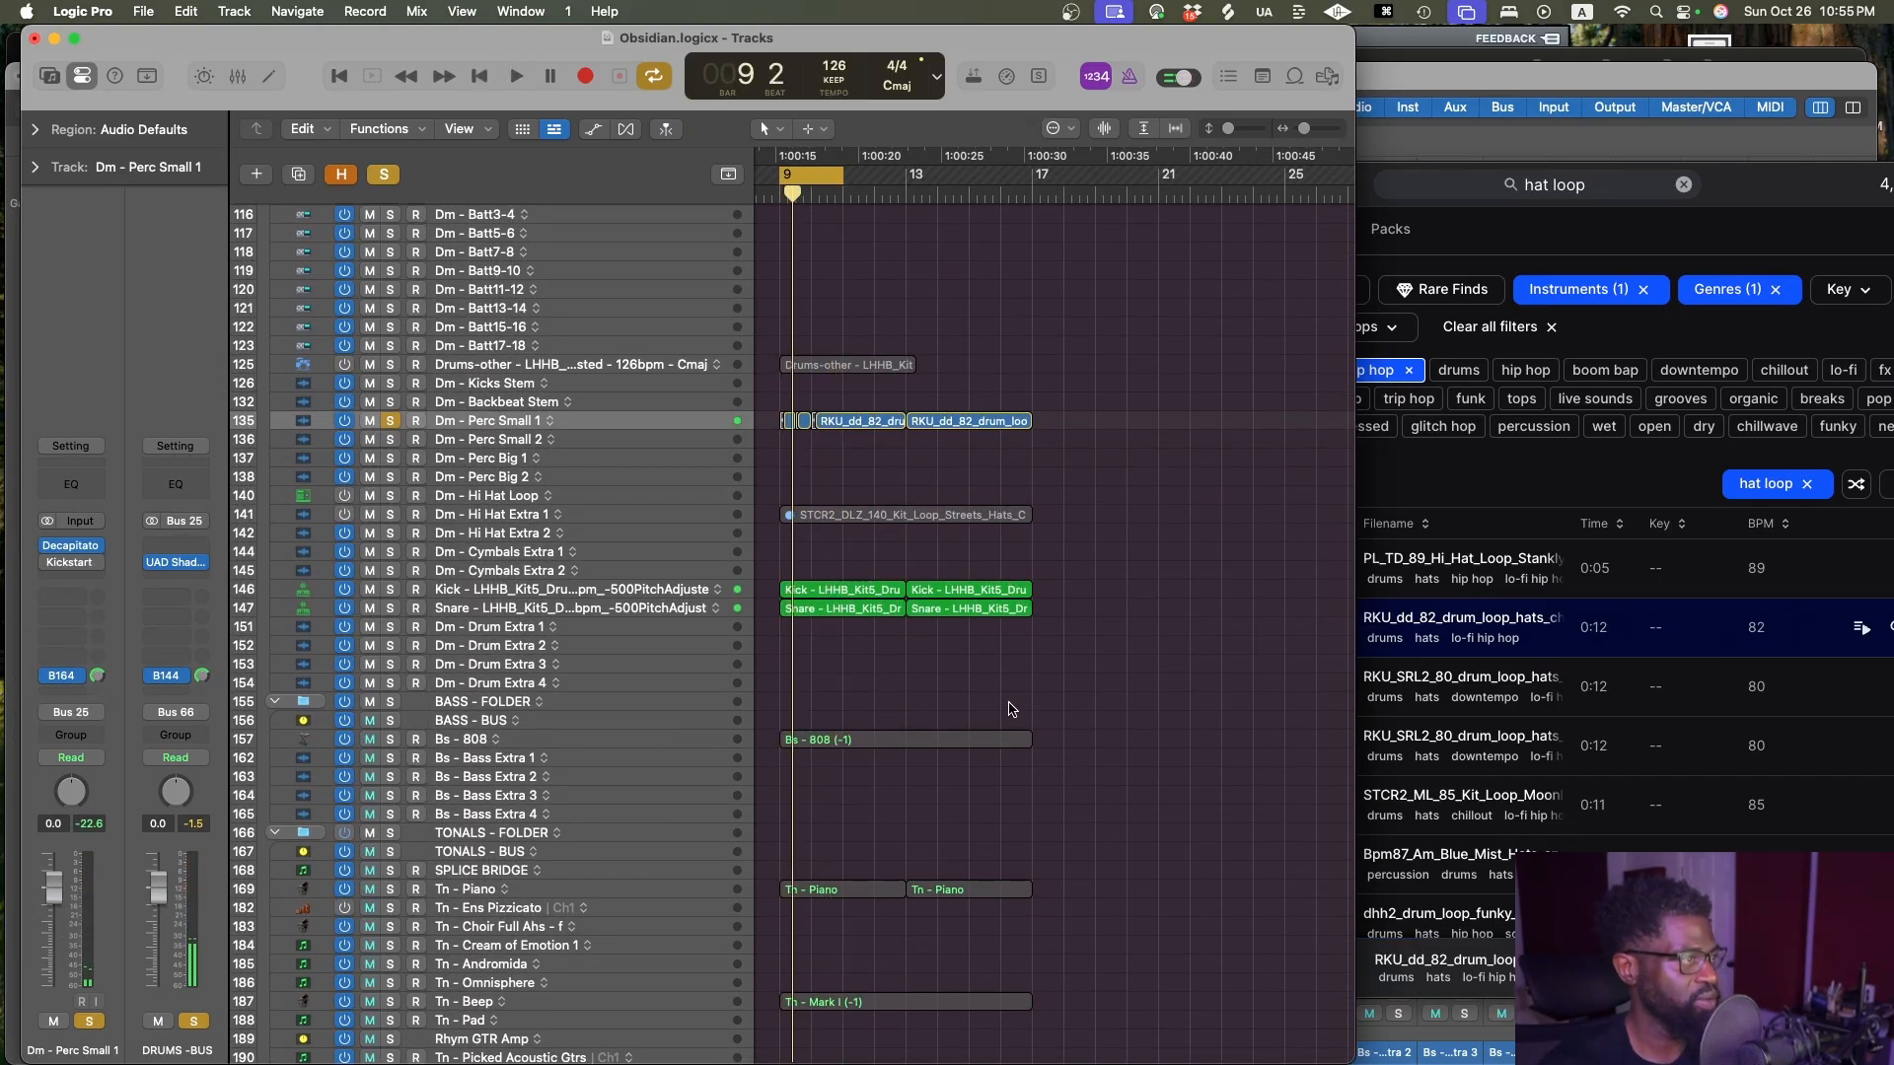
key("space")
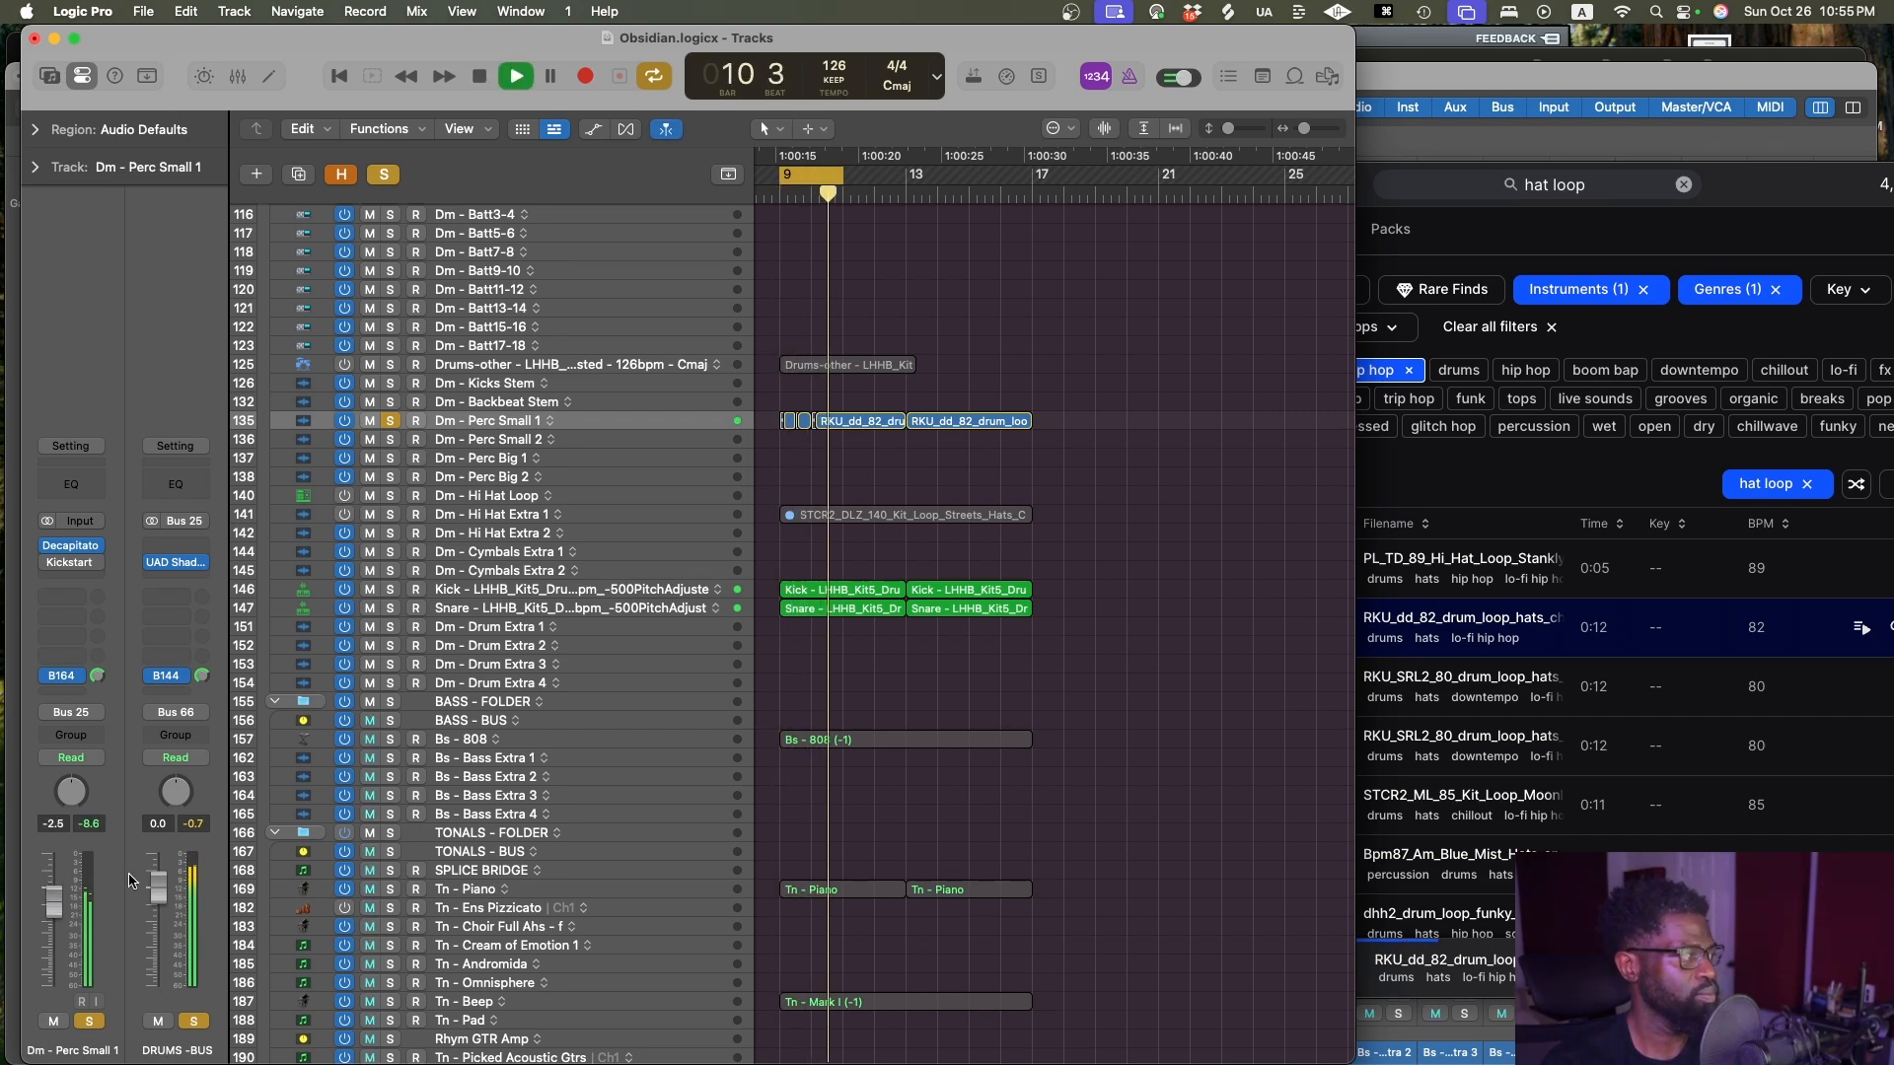
Isolate and mute a short slice of the RKU loop at beat 3 of bar 10
key("ctrl+alt+Down")
key("ctrl+alt+Down")
key("ctrl+alt+Down")
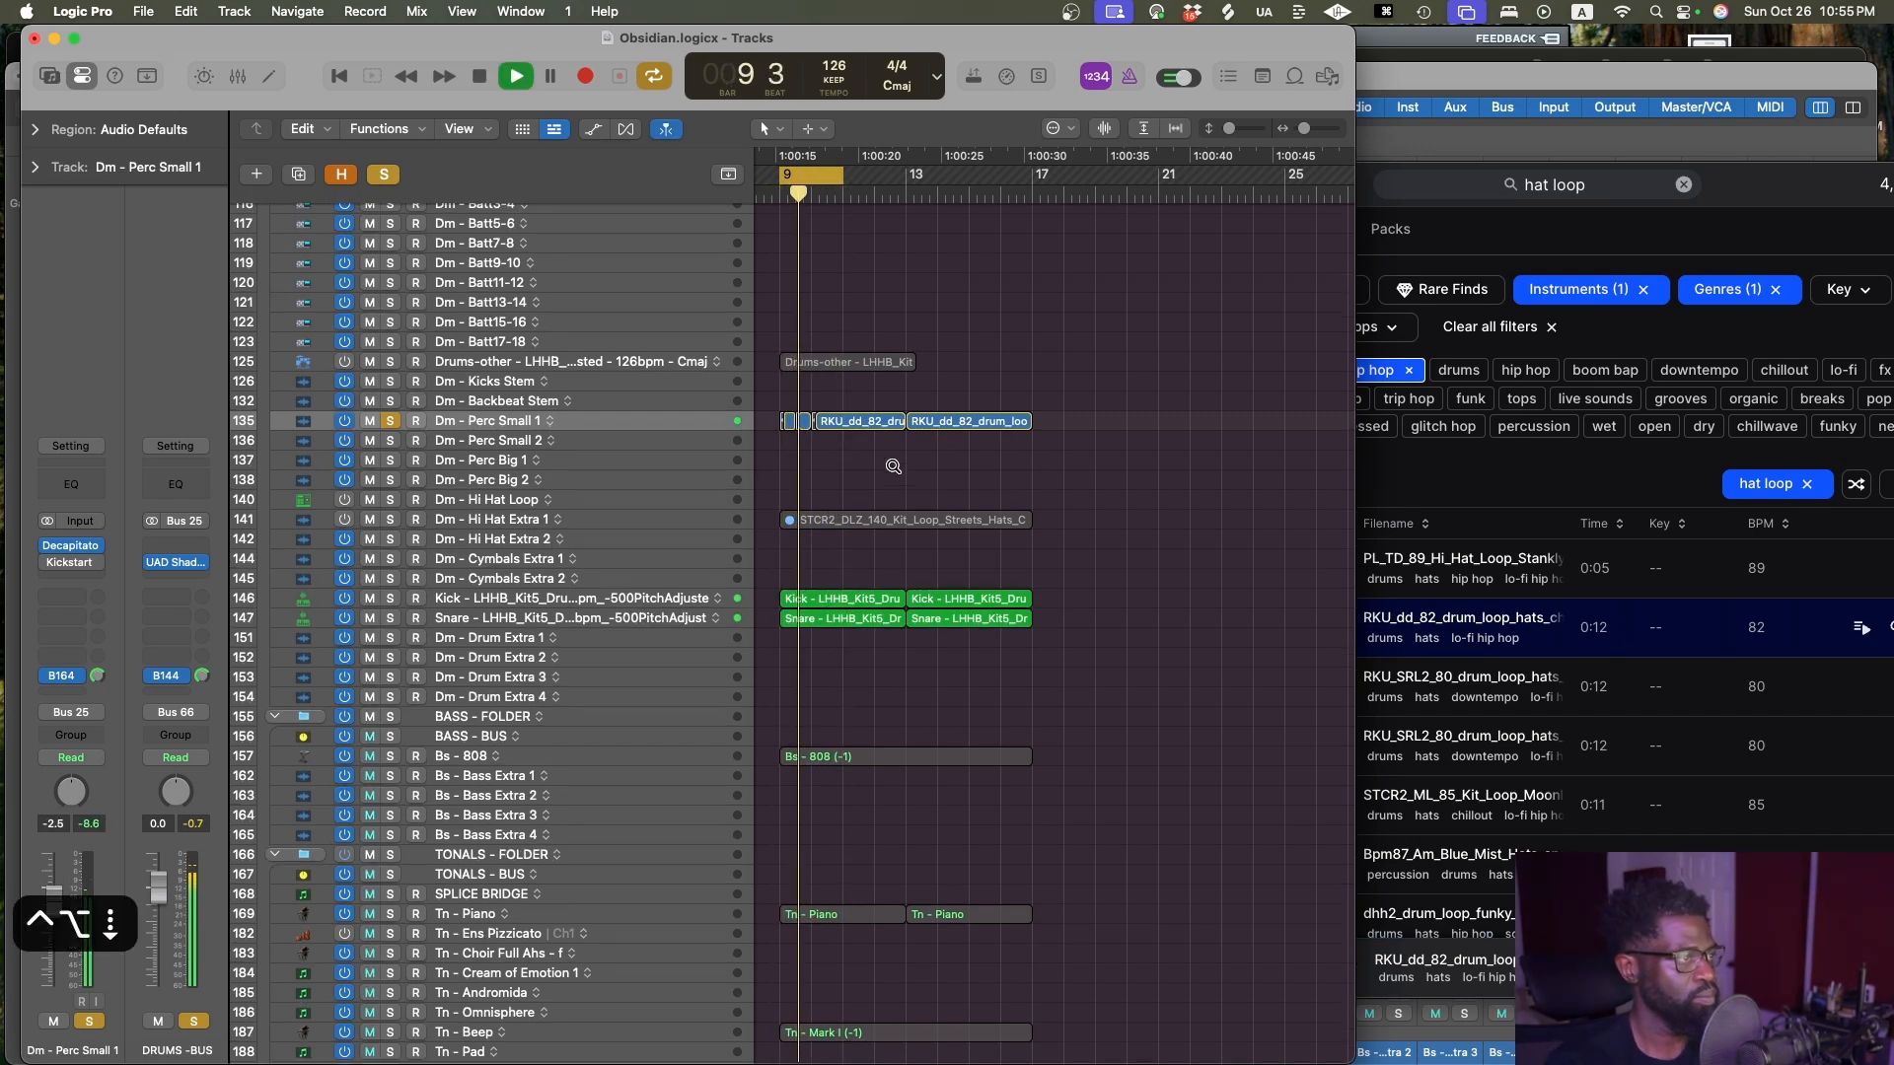
key("ctrl+alt+Left")
key("ctrl+alt+Left")
key("ctrl+alt+Right")
key("ctrl+alt+Right")
key("ctrl+alt+Right")
key("ctrl+alt+Down")
key("ctrl+alt+Down")
key("ctrl+alt+Down")
key("ctrl+alt+Down")
key("ctrl+alt+Down")
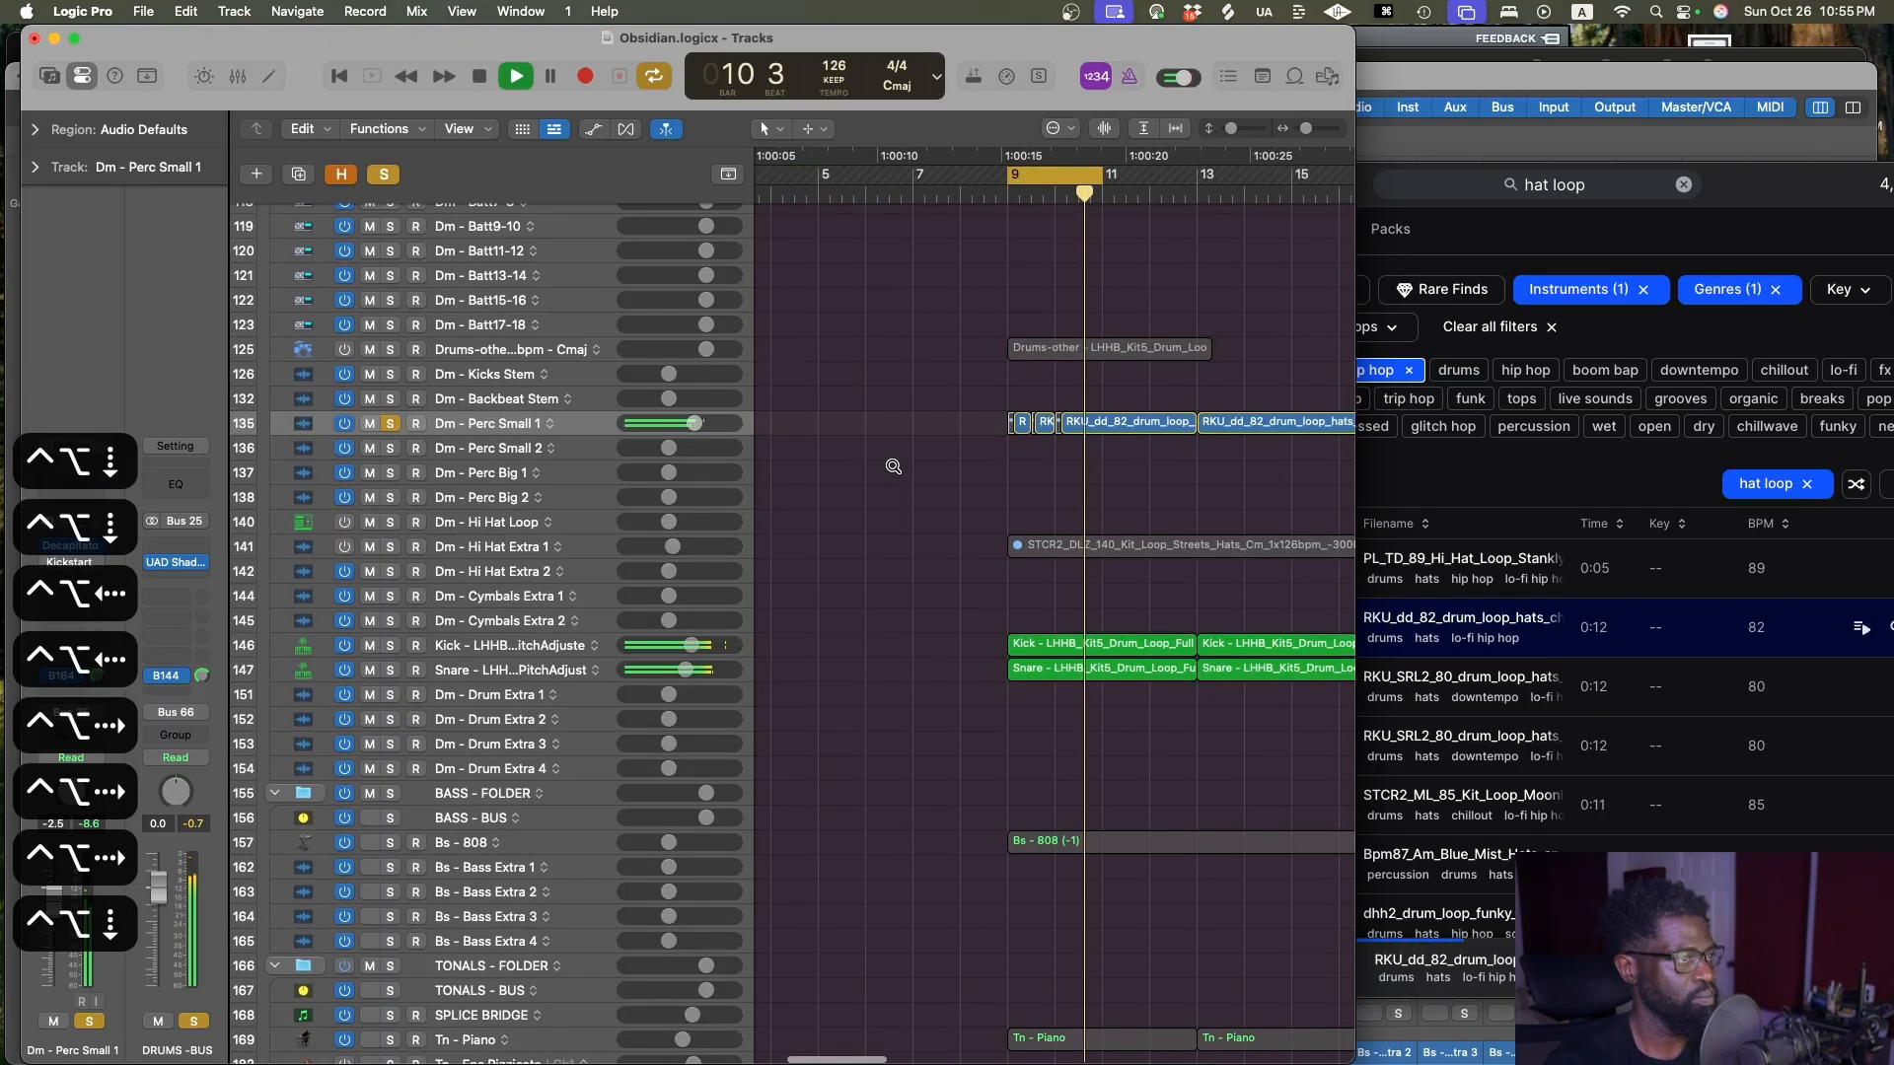
key("ctrl+alt+Down")
key("ctrl+alt+Down")
key("ctrl+alt+Down")
key("ctrl+alt+Down")
key("ctrl+alt+Down")
key("ctrl+alt+Right")
key("ctrl+alt+Right")
key("ctrl+alt+Right")
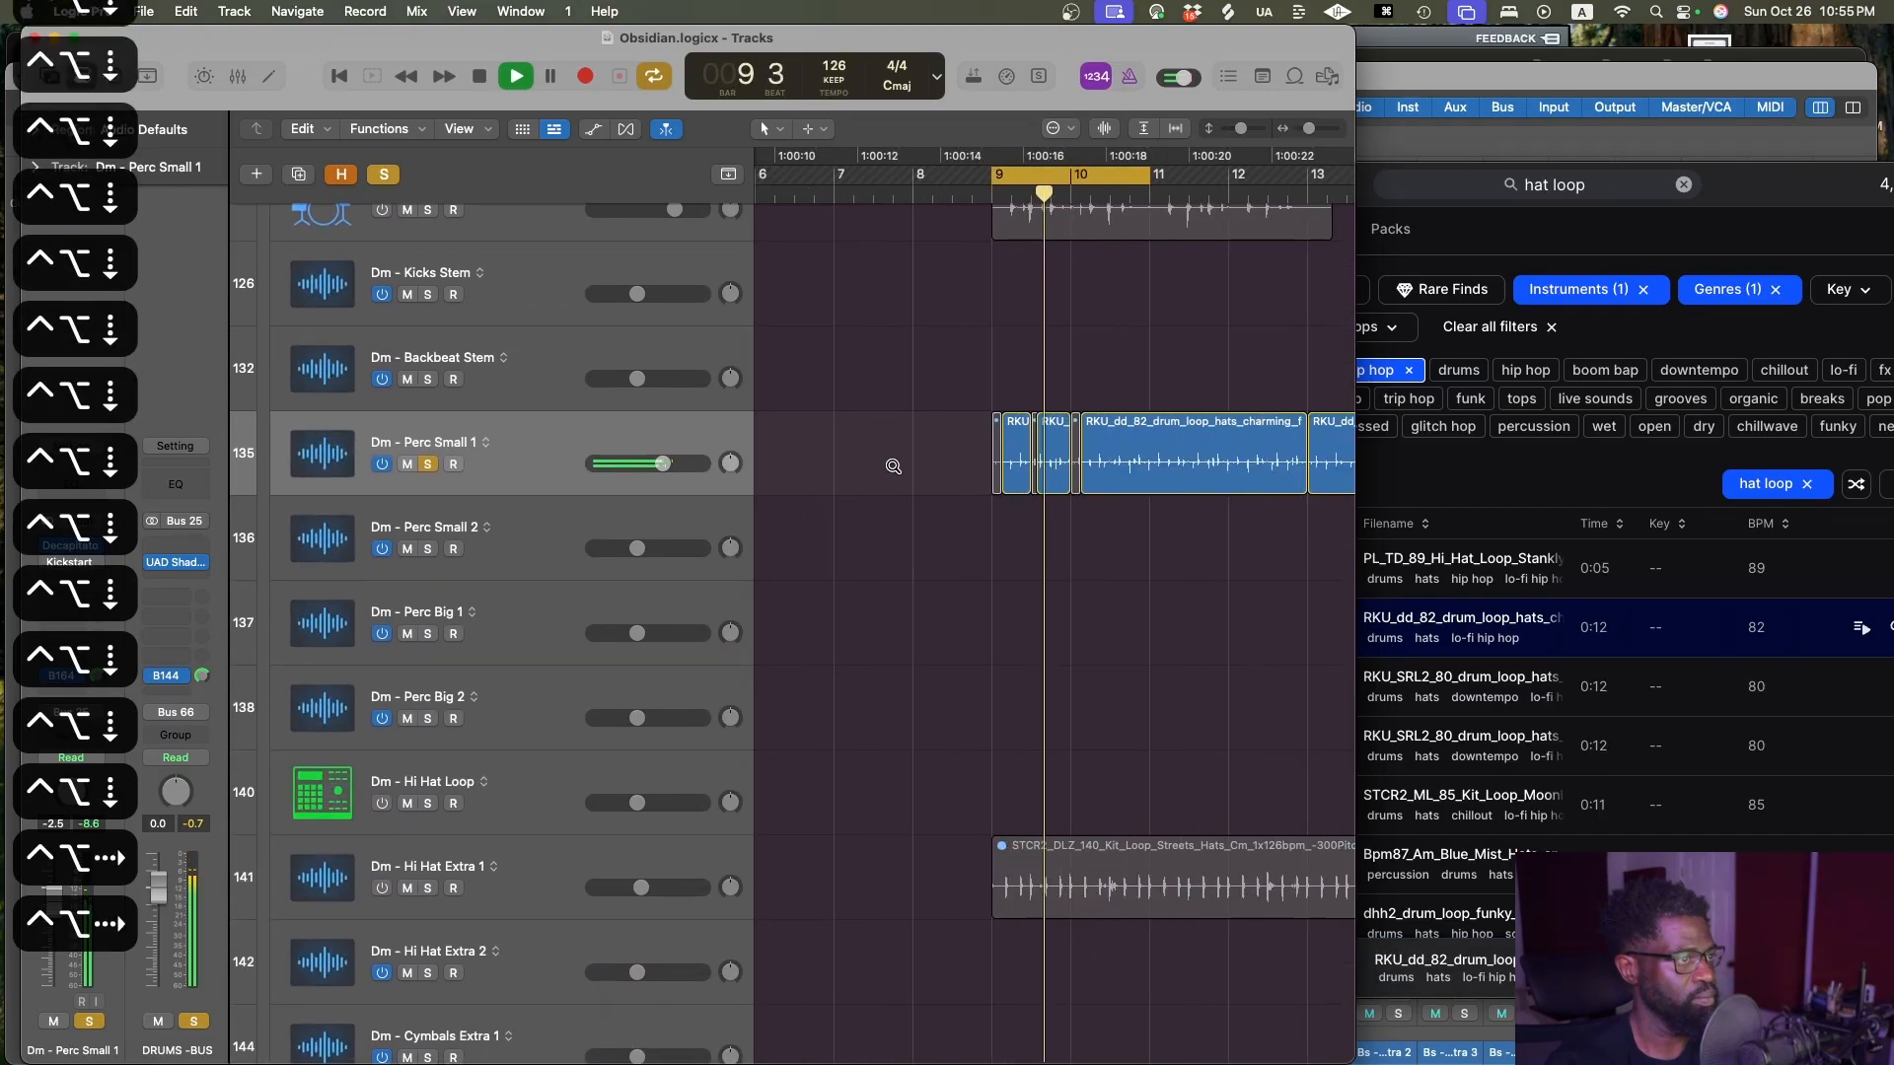
key("ctrl+alt+Down")
key("ctrl+alt+Down")
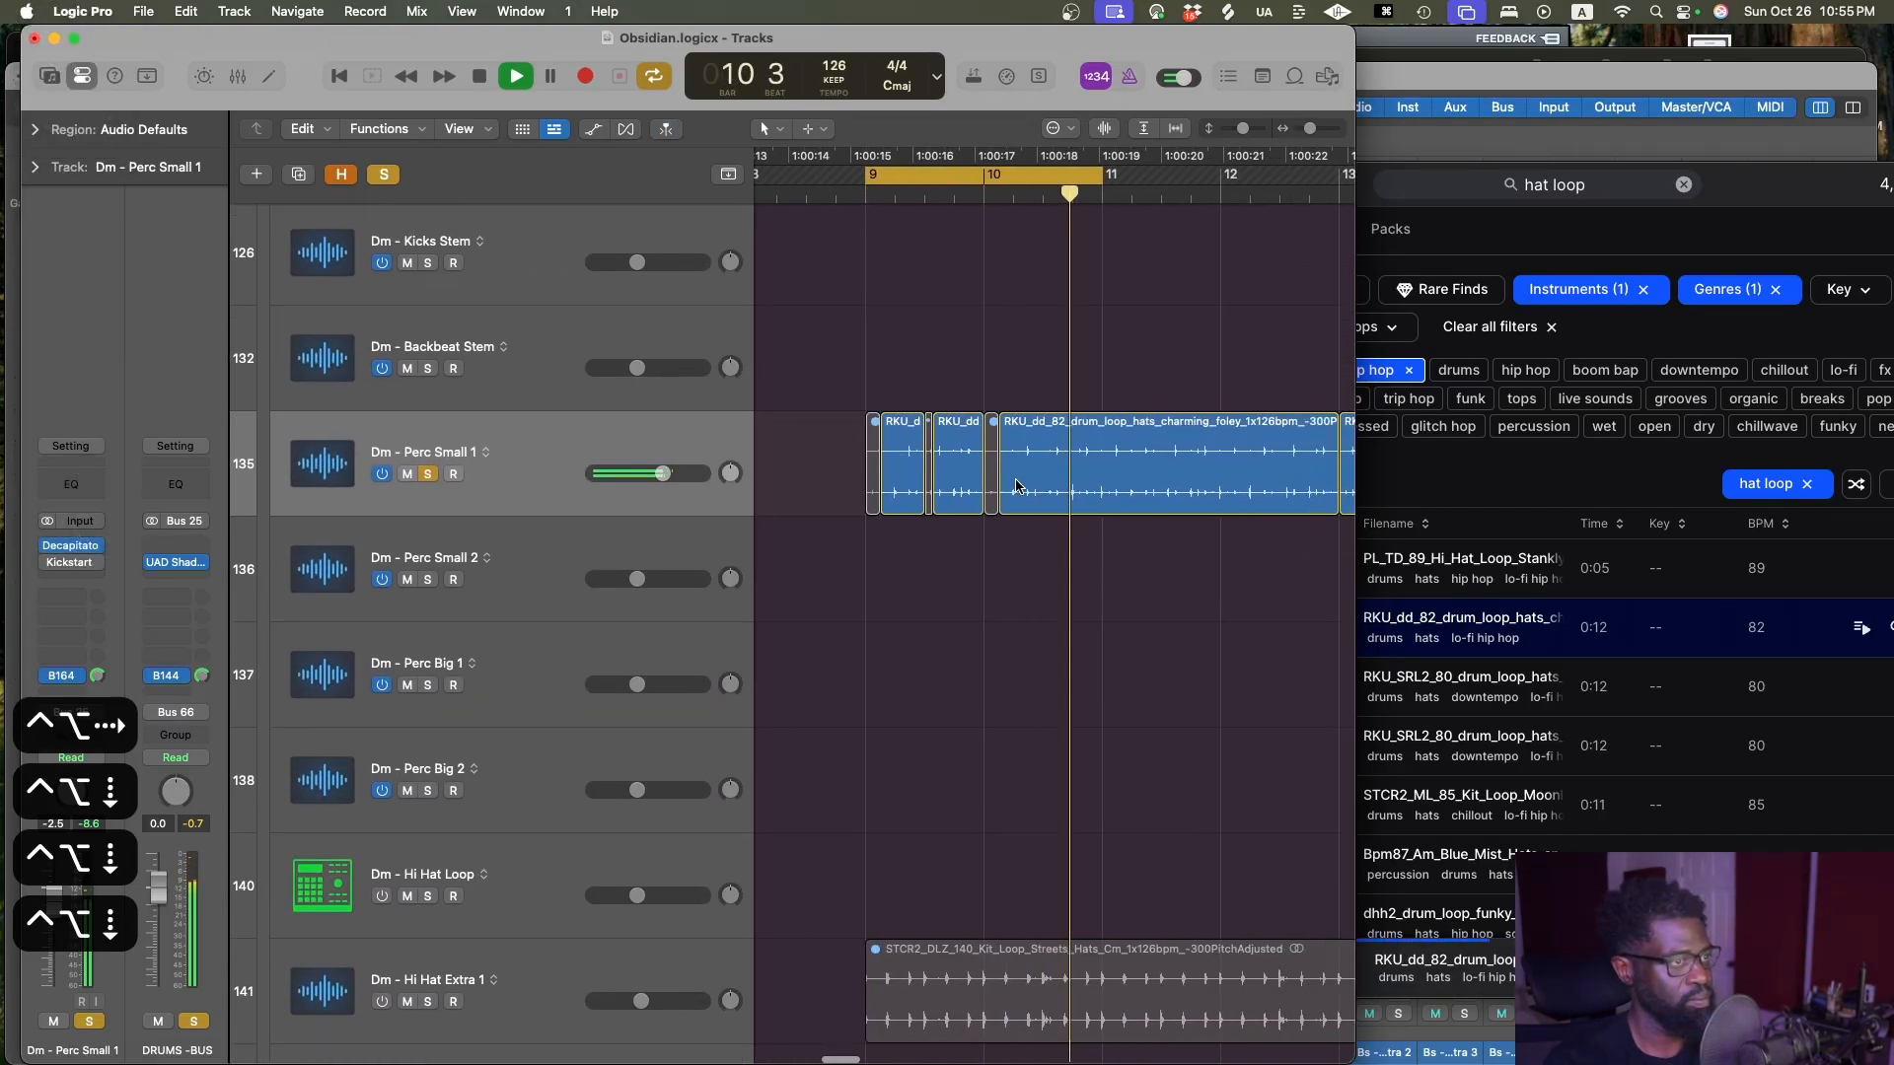
key("ctrl+alt+Right")
key("ctrl+alt+Right")
key("ctrl+alt+Right")
key("ctrl+alt+Right")
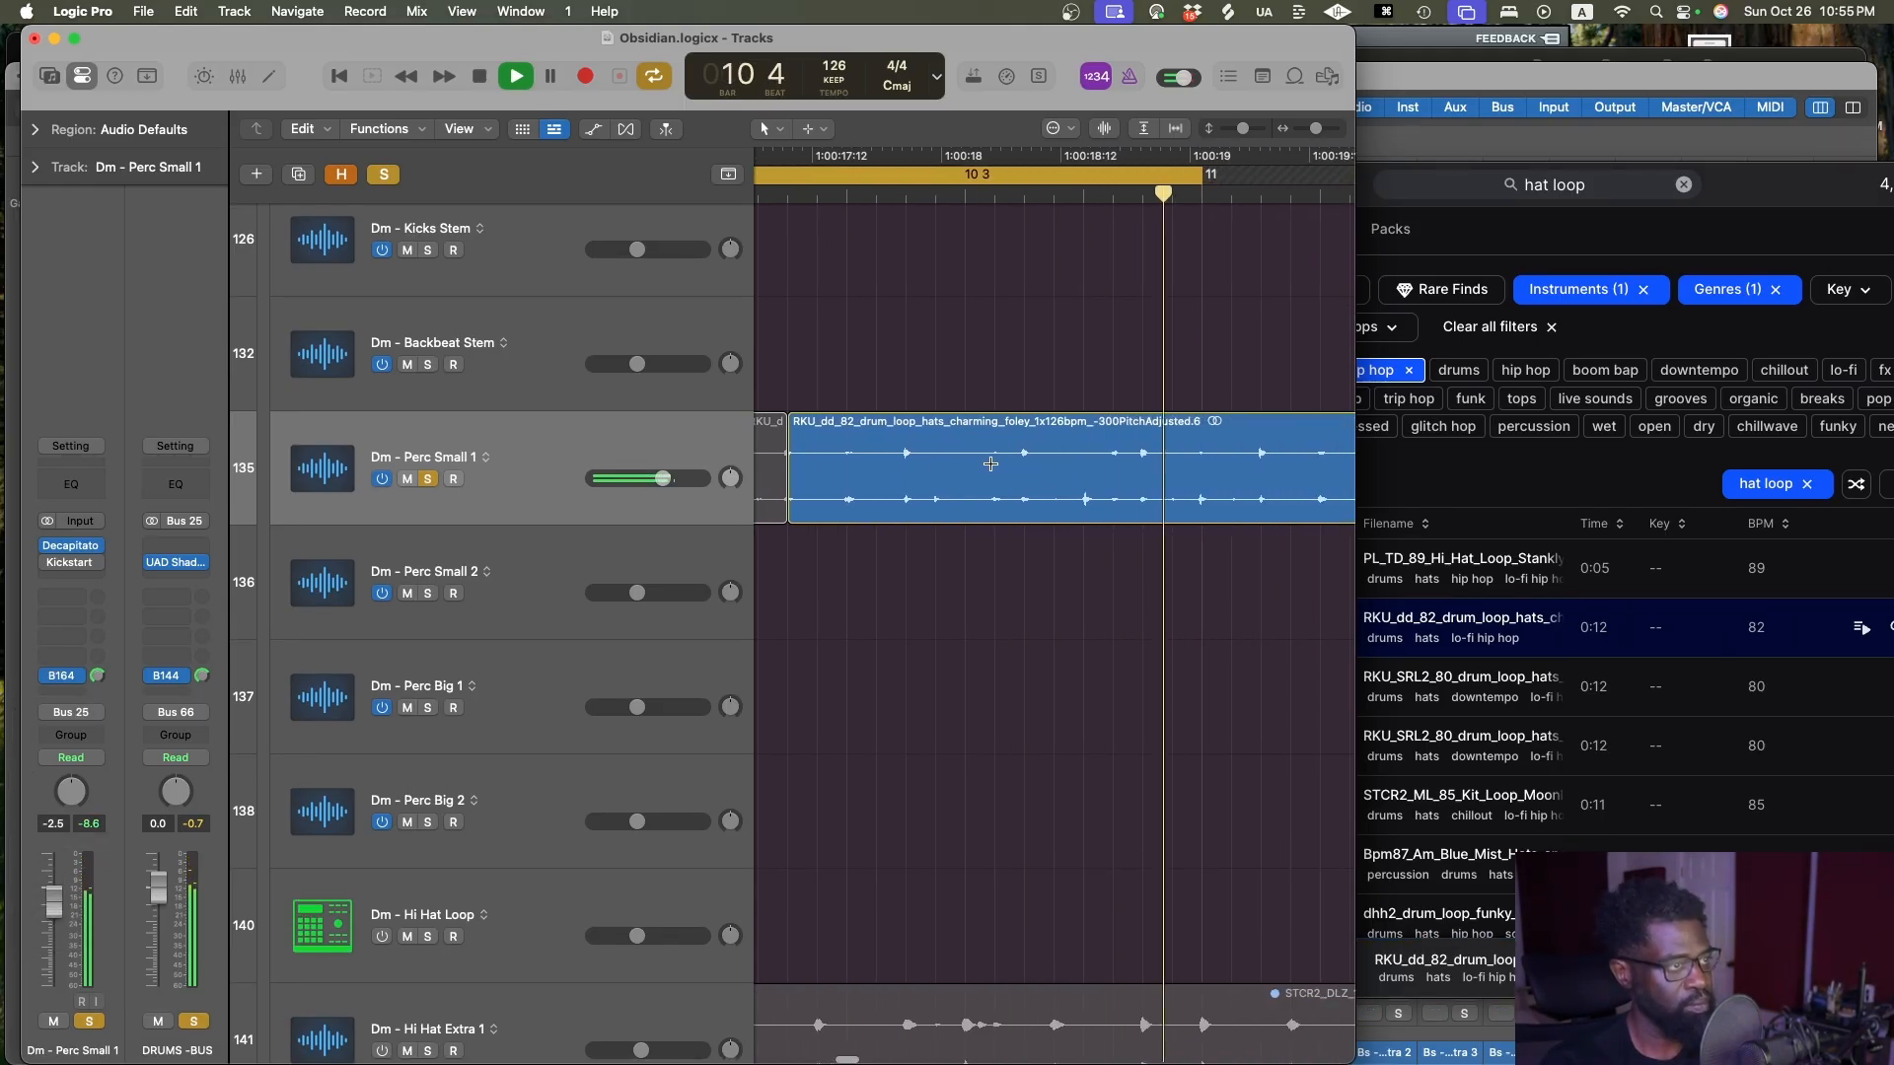
left_click_drag(990, 464, 995, 446)
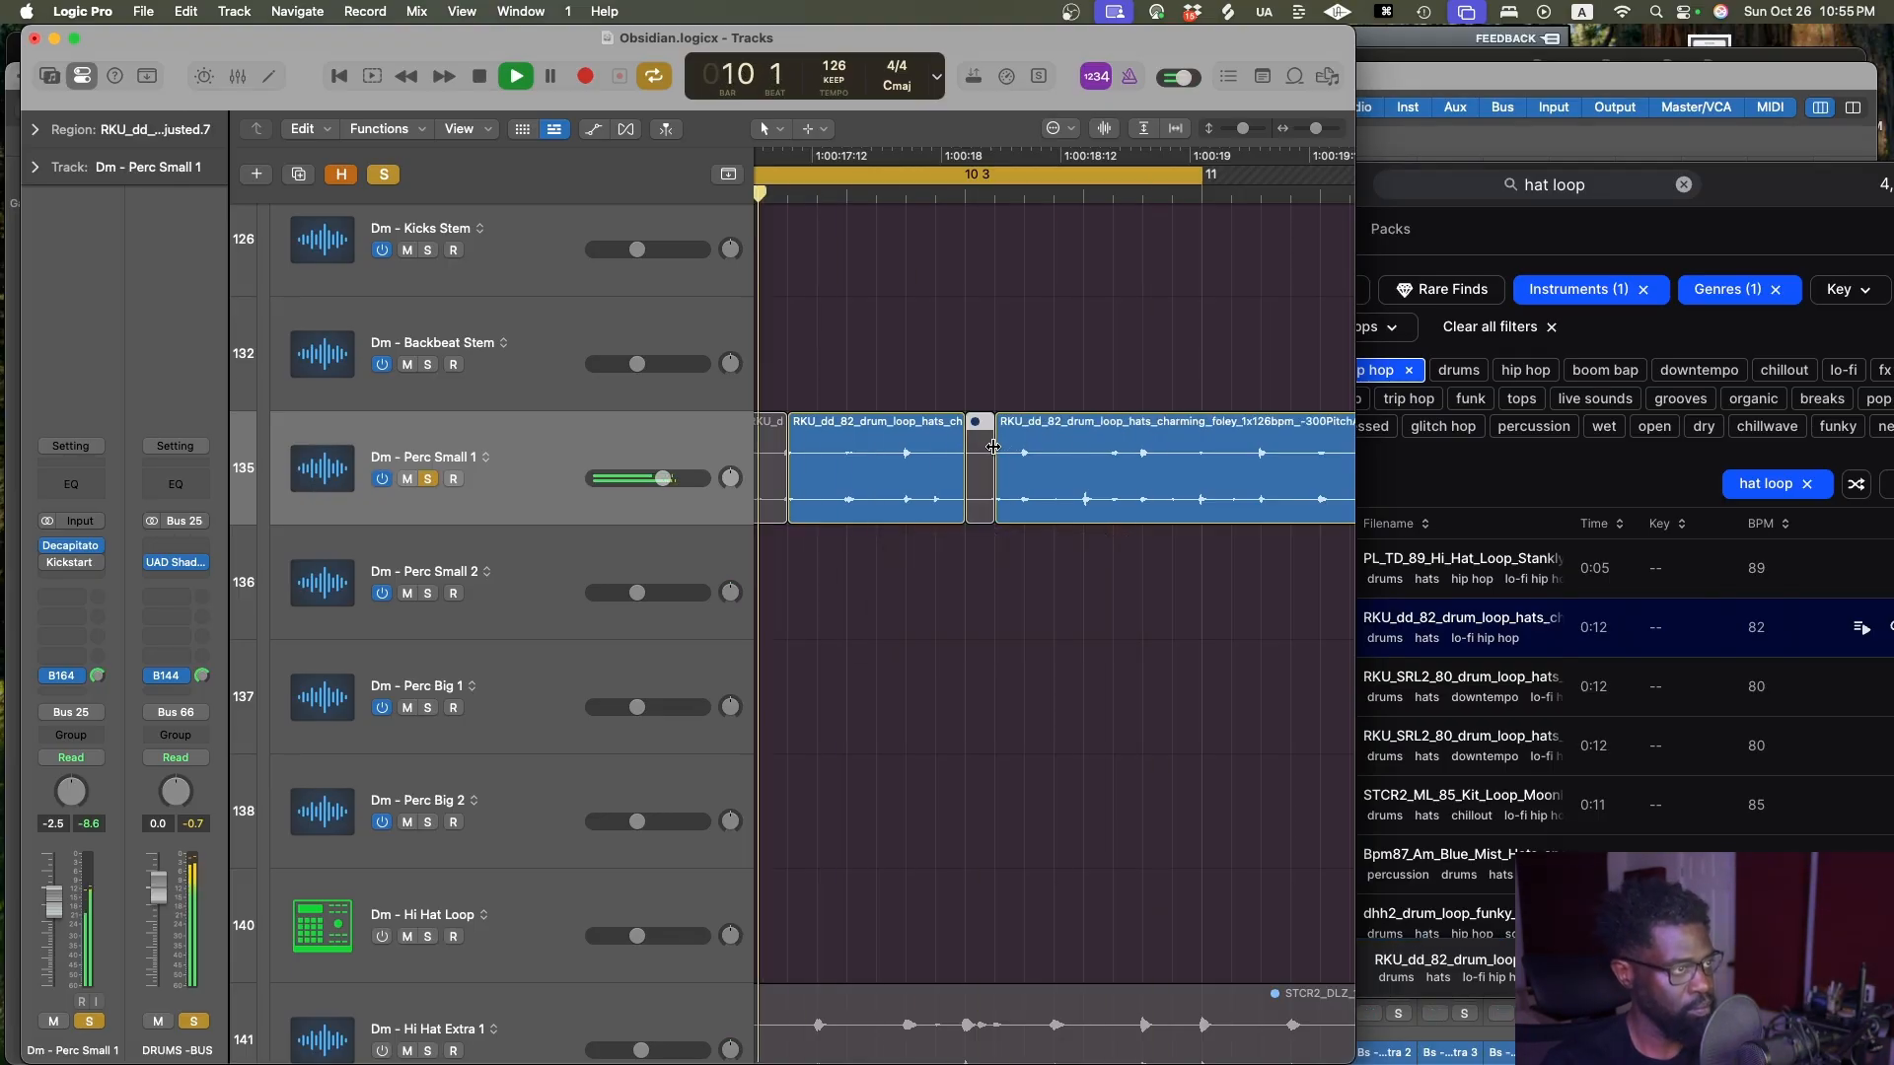
Split the remaining part of the first RKU region at bar 11
scroll(1180, 488, "right", 2)
double_click(1162, 474, "super")
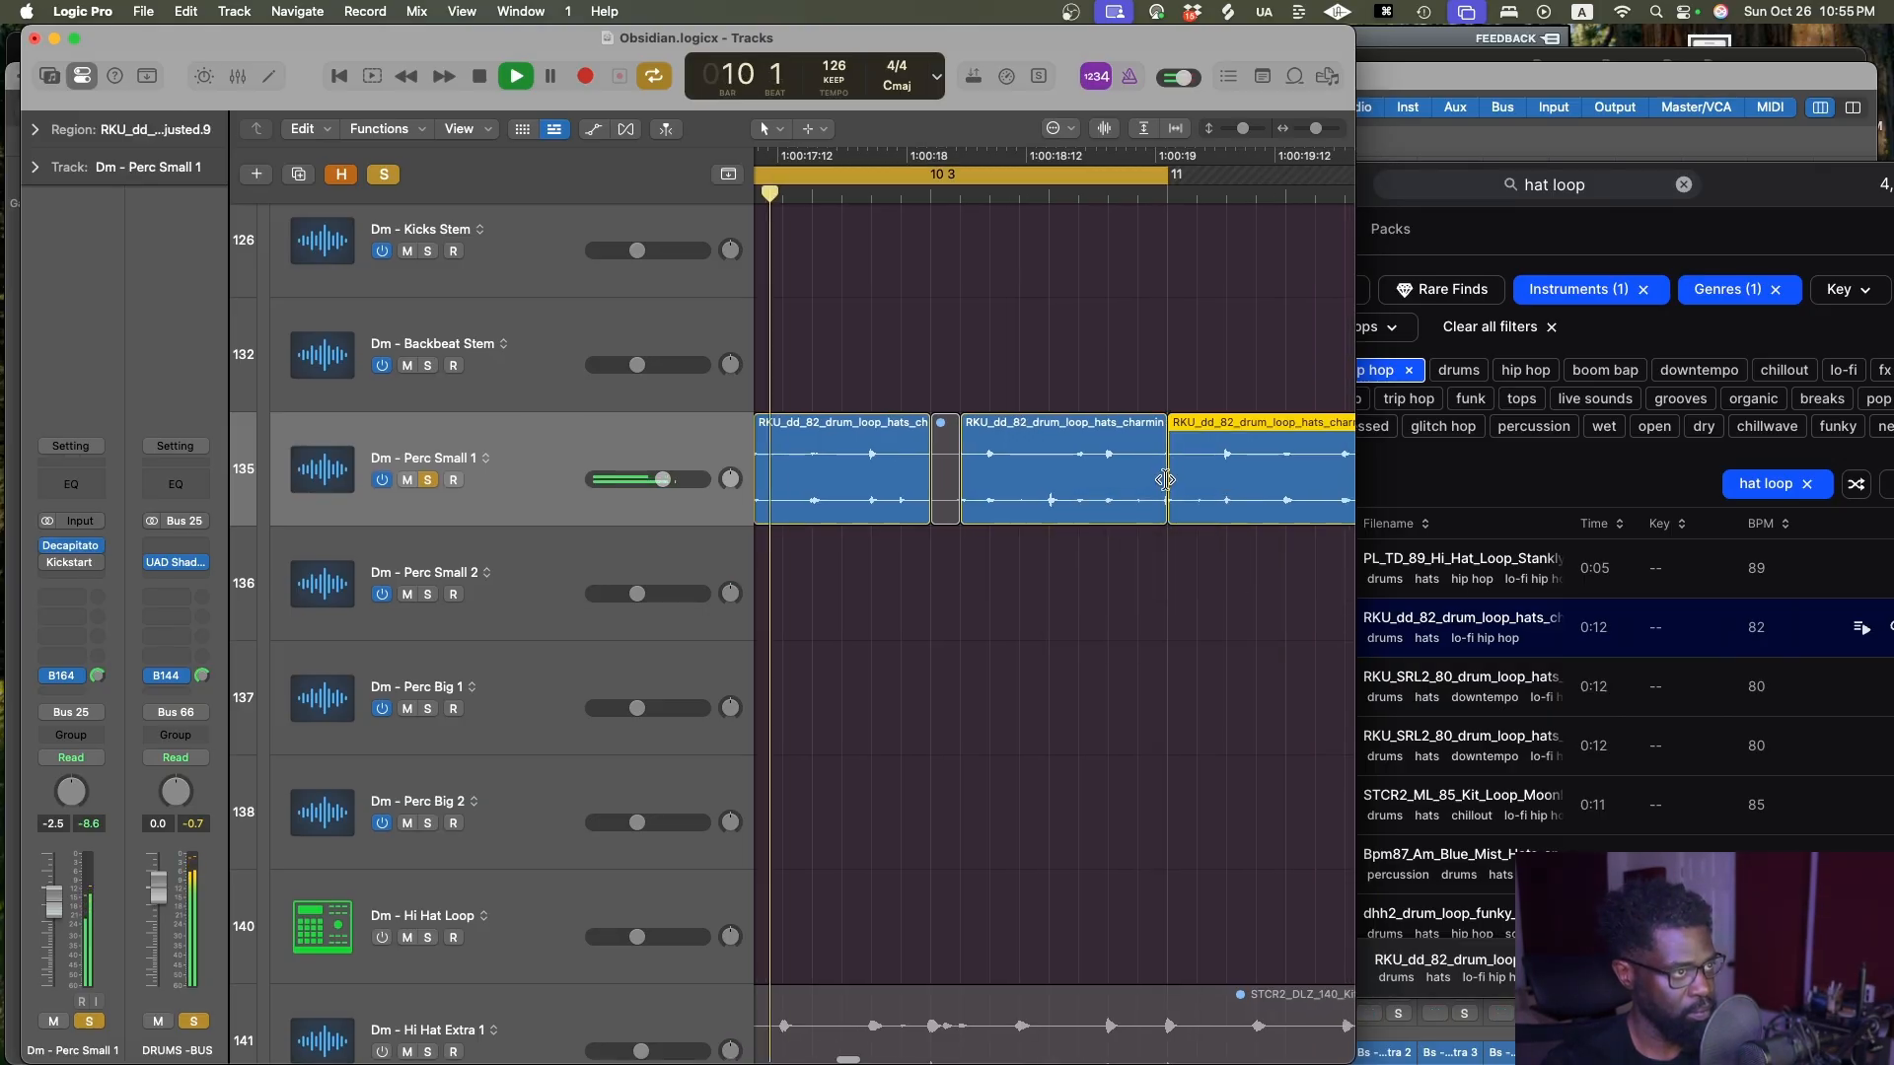
left_click(1087, 563)
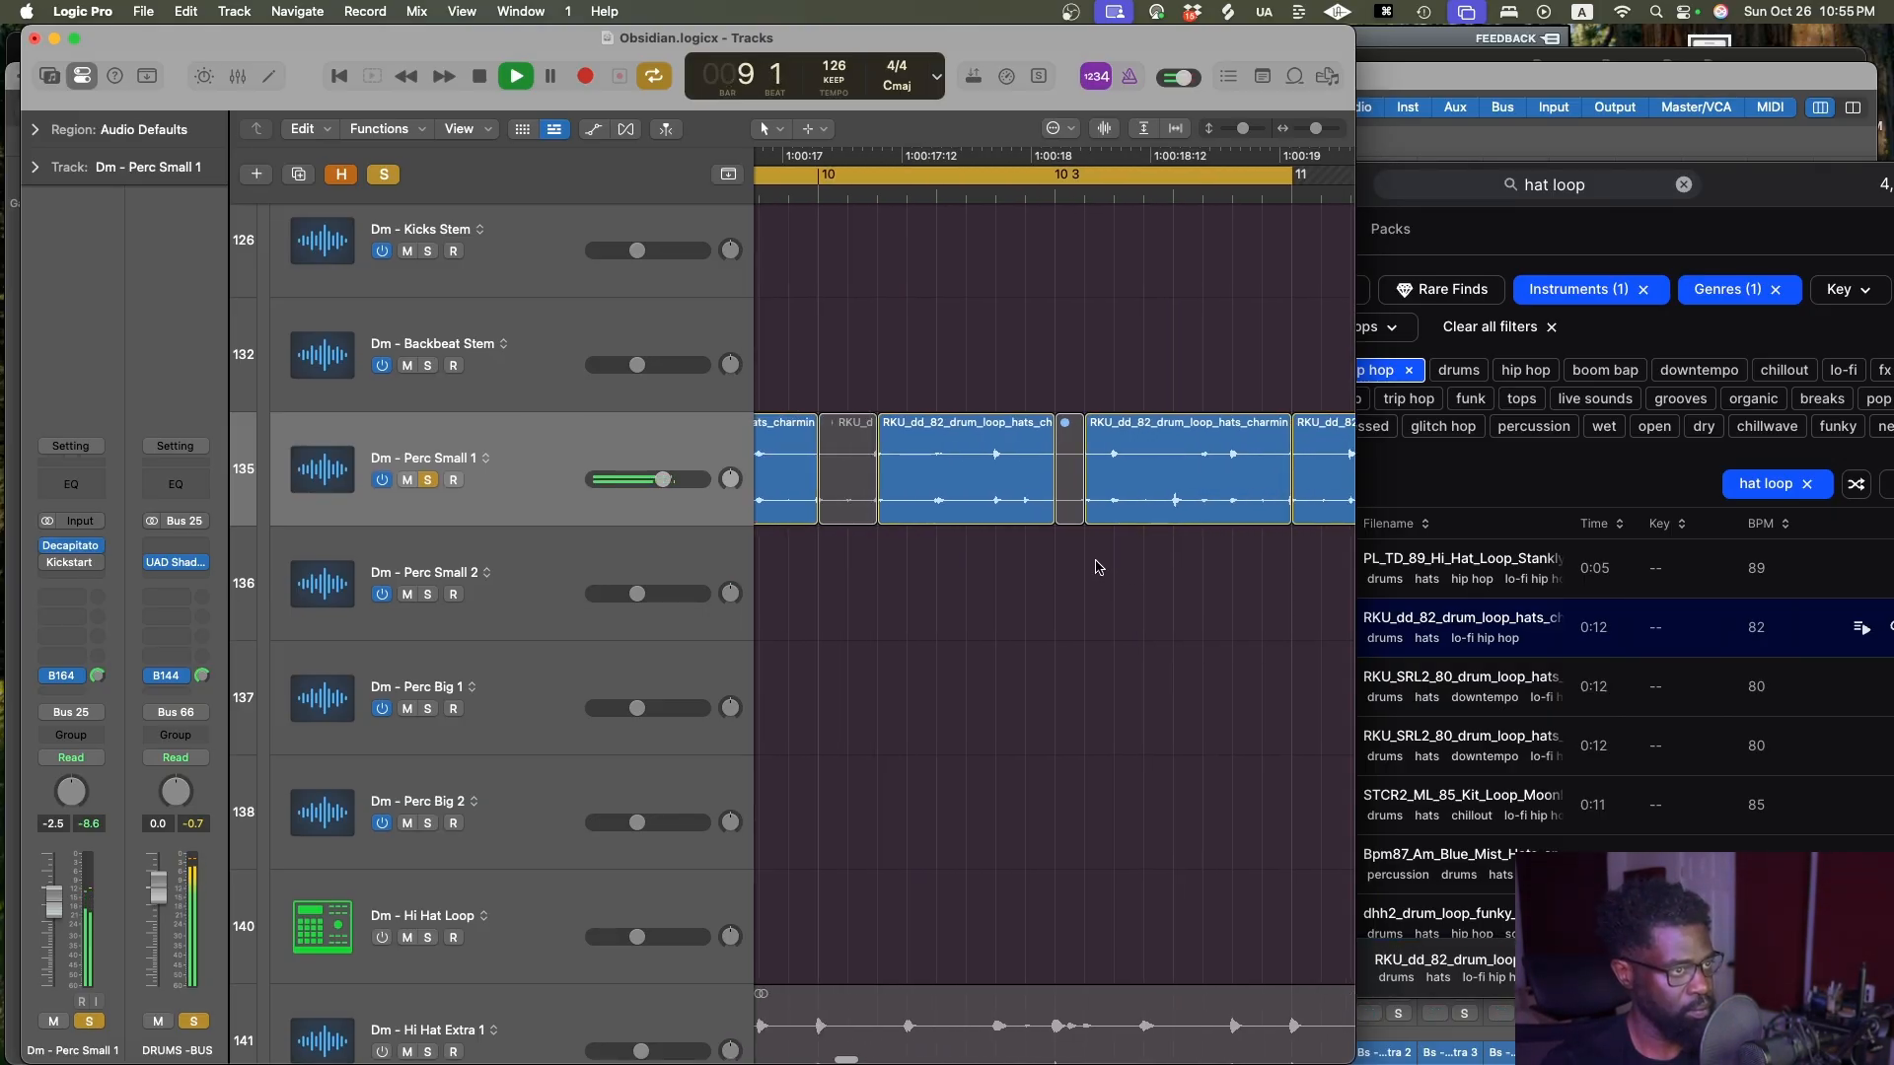
Select the eight RKU slices between bars 9 and 11 and trim all their ends slightly shorter together
key("ctrl+alt+Left")
key("ctrl+alt+Left")
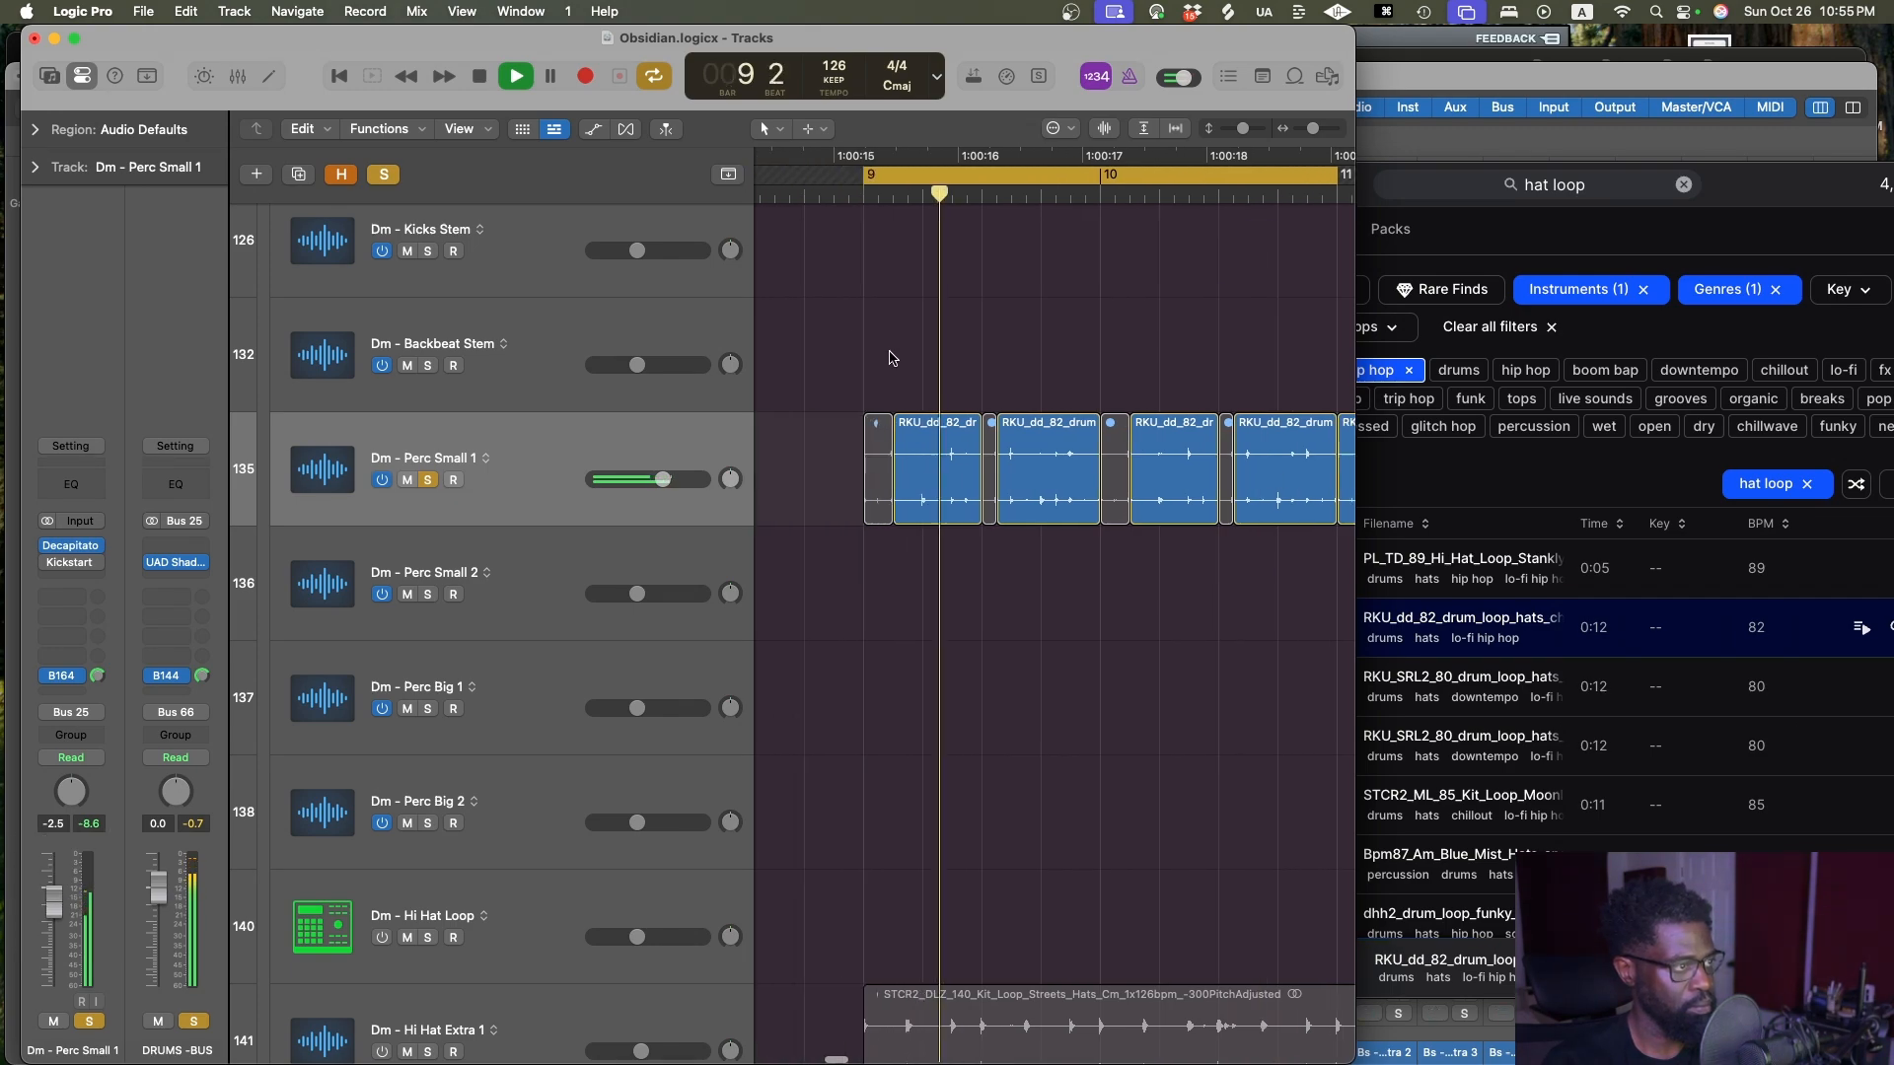
key("ctrl+alt+Left")
key("ctrl+alt+Left")
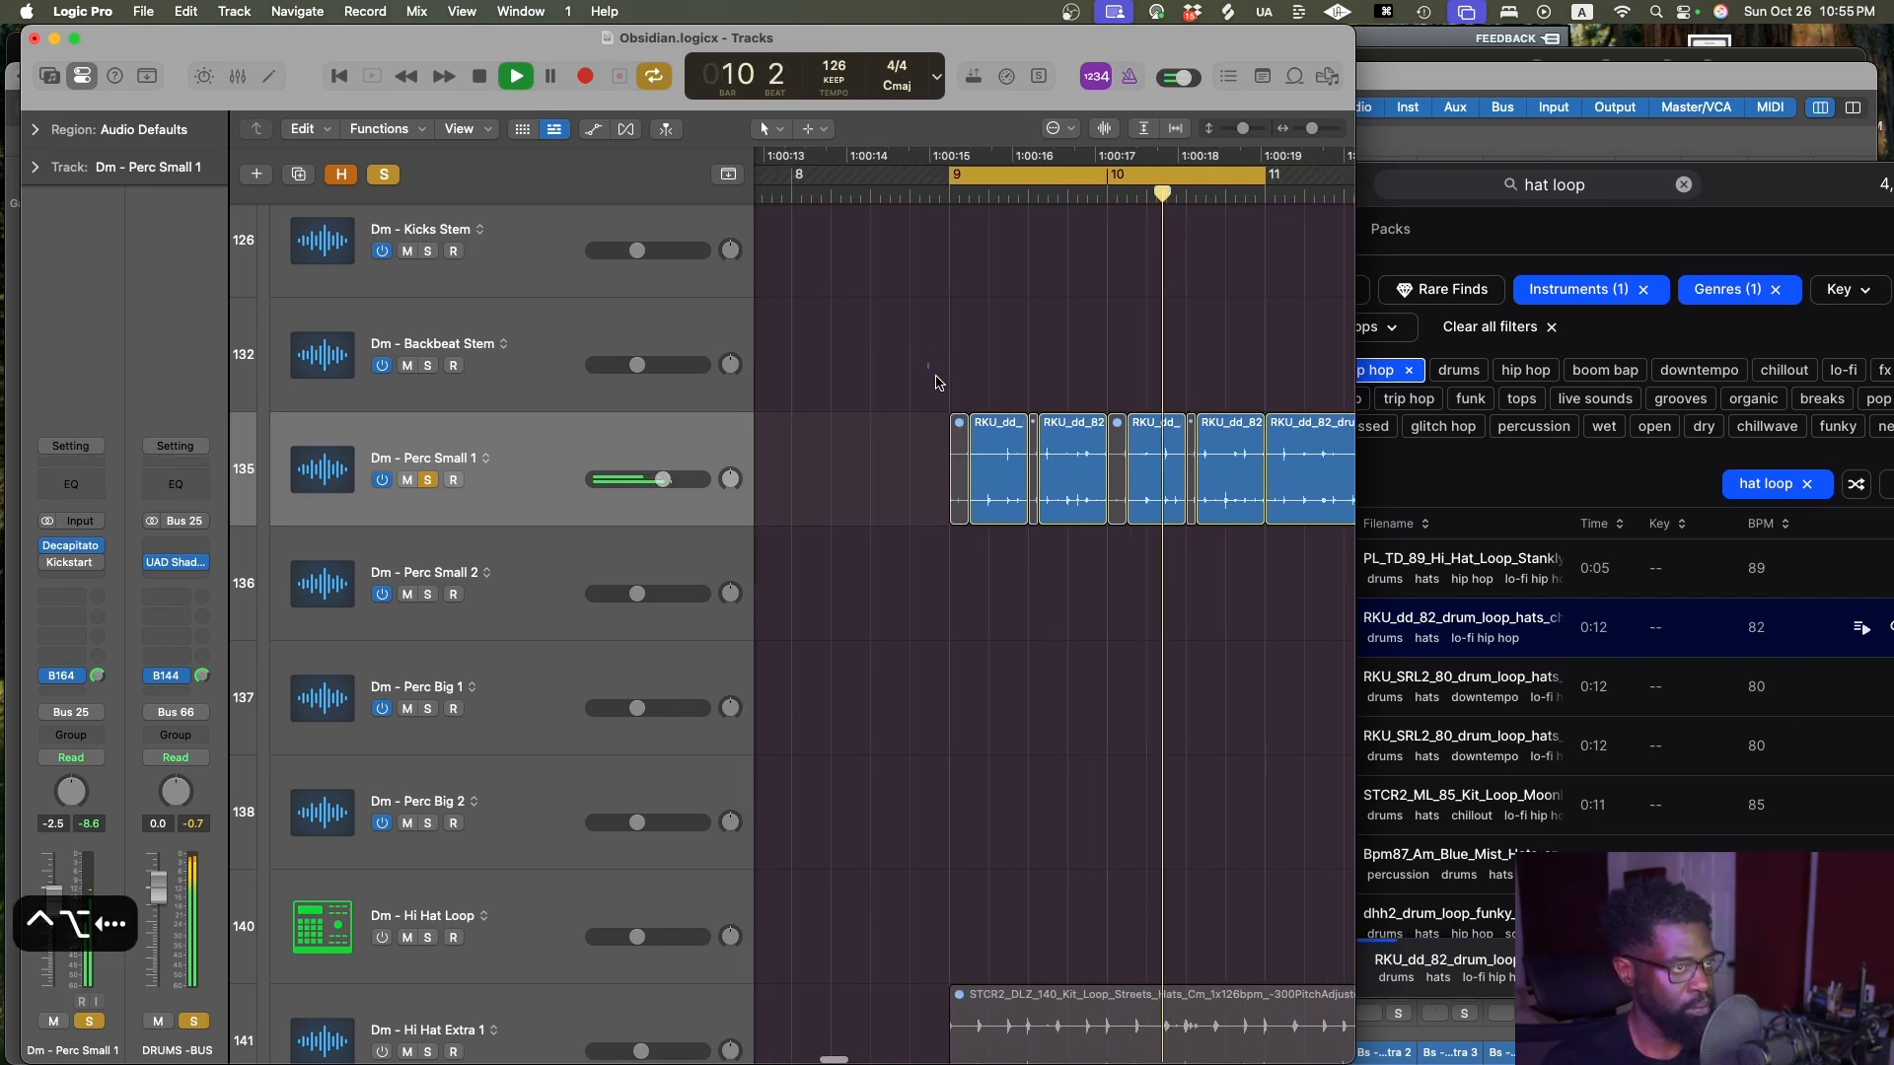
left_click_drag(936, 383, 1236, 619)
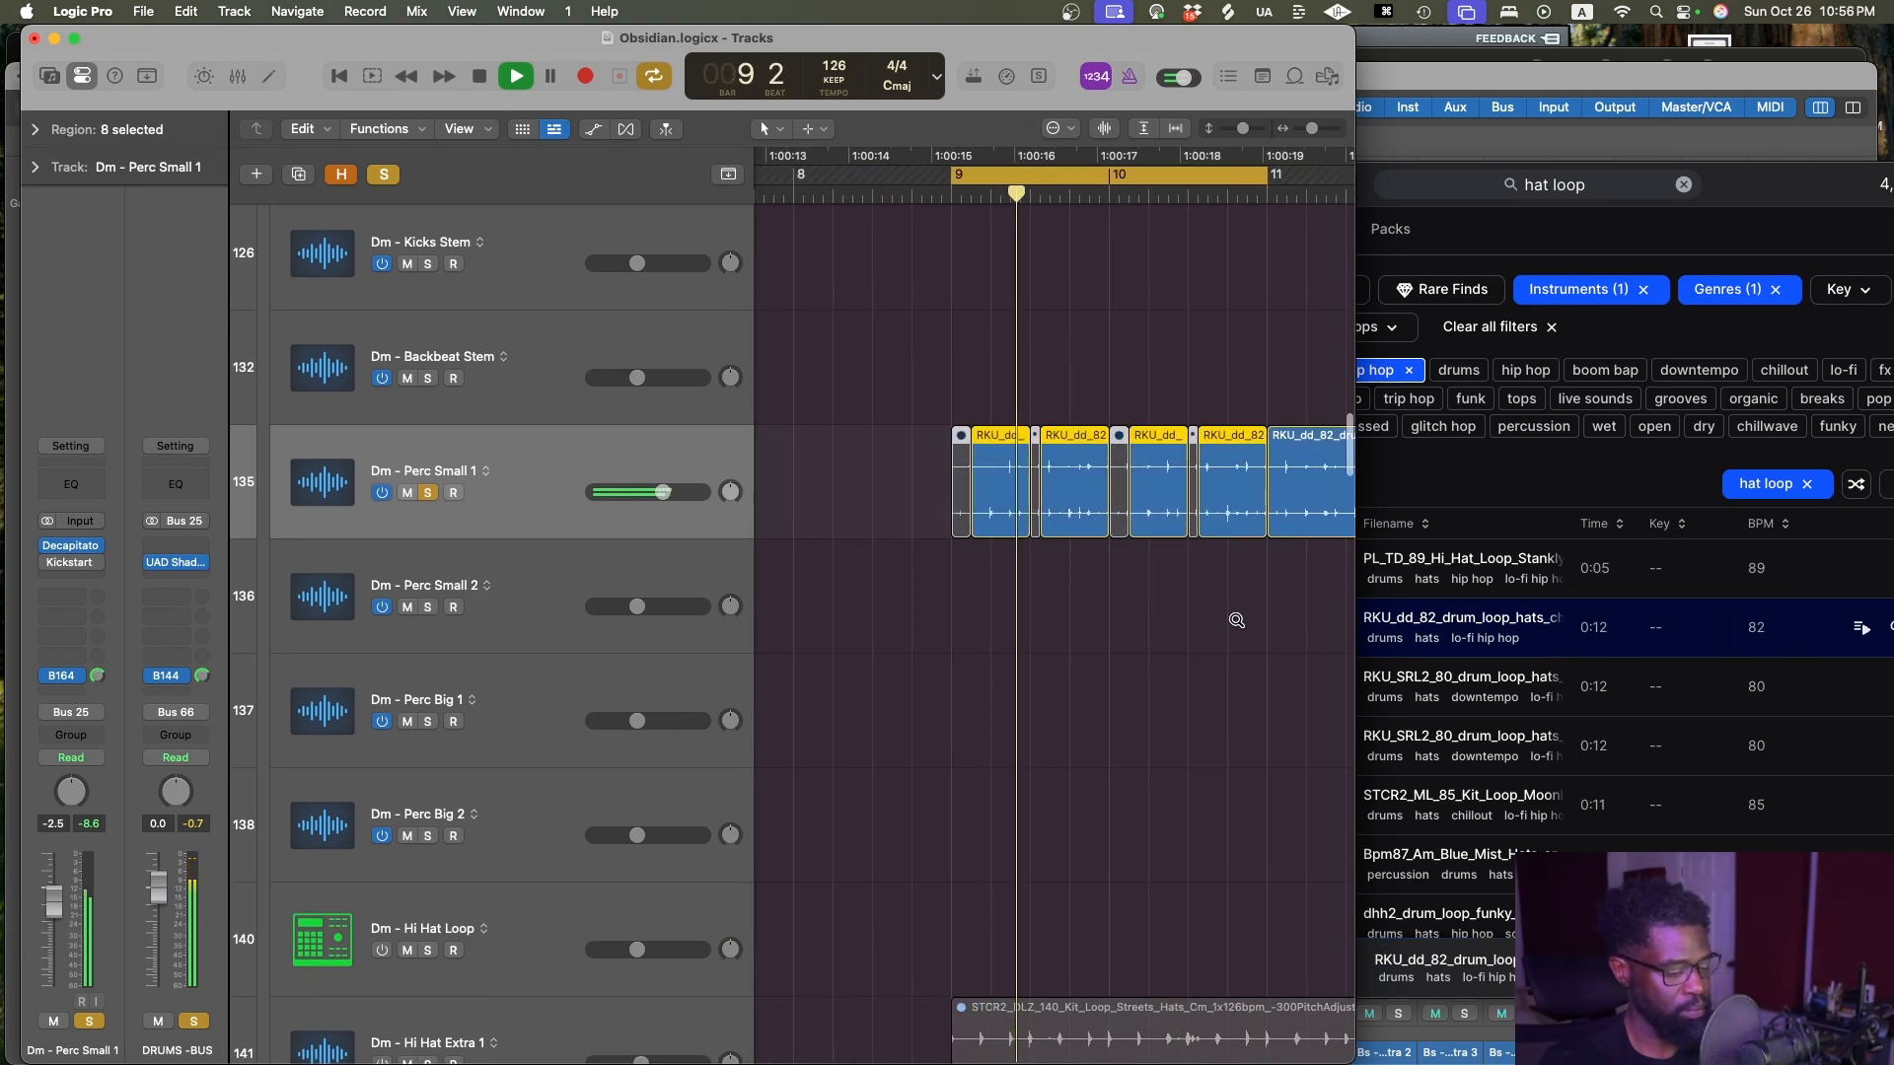
key("ctrl+alt+Right")
key("ctrl+alt+Right")
key("ctrl+alt+Right")
key("ctrl+alt+Right")
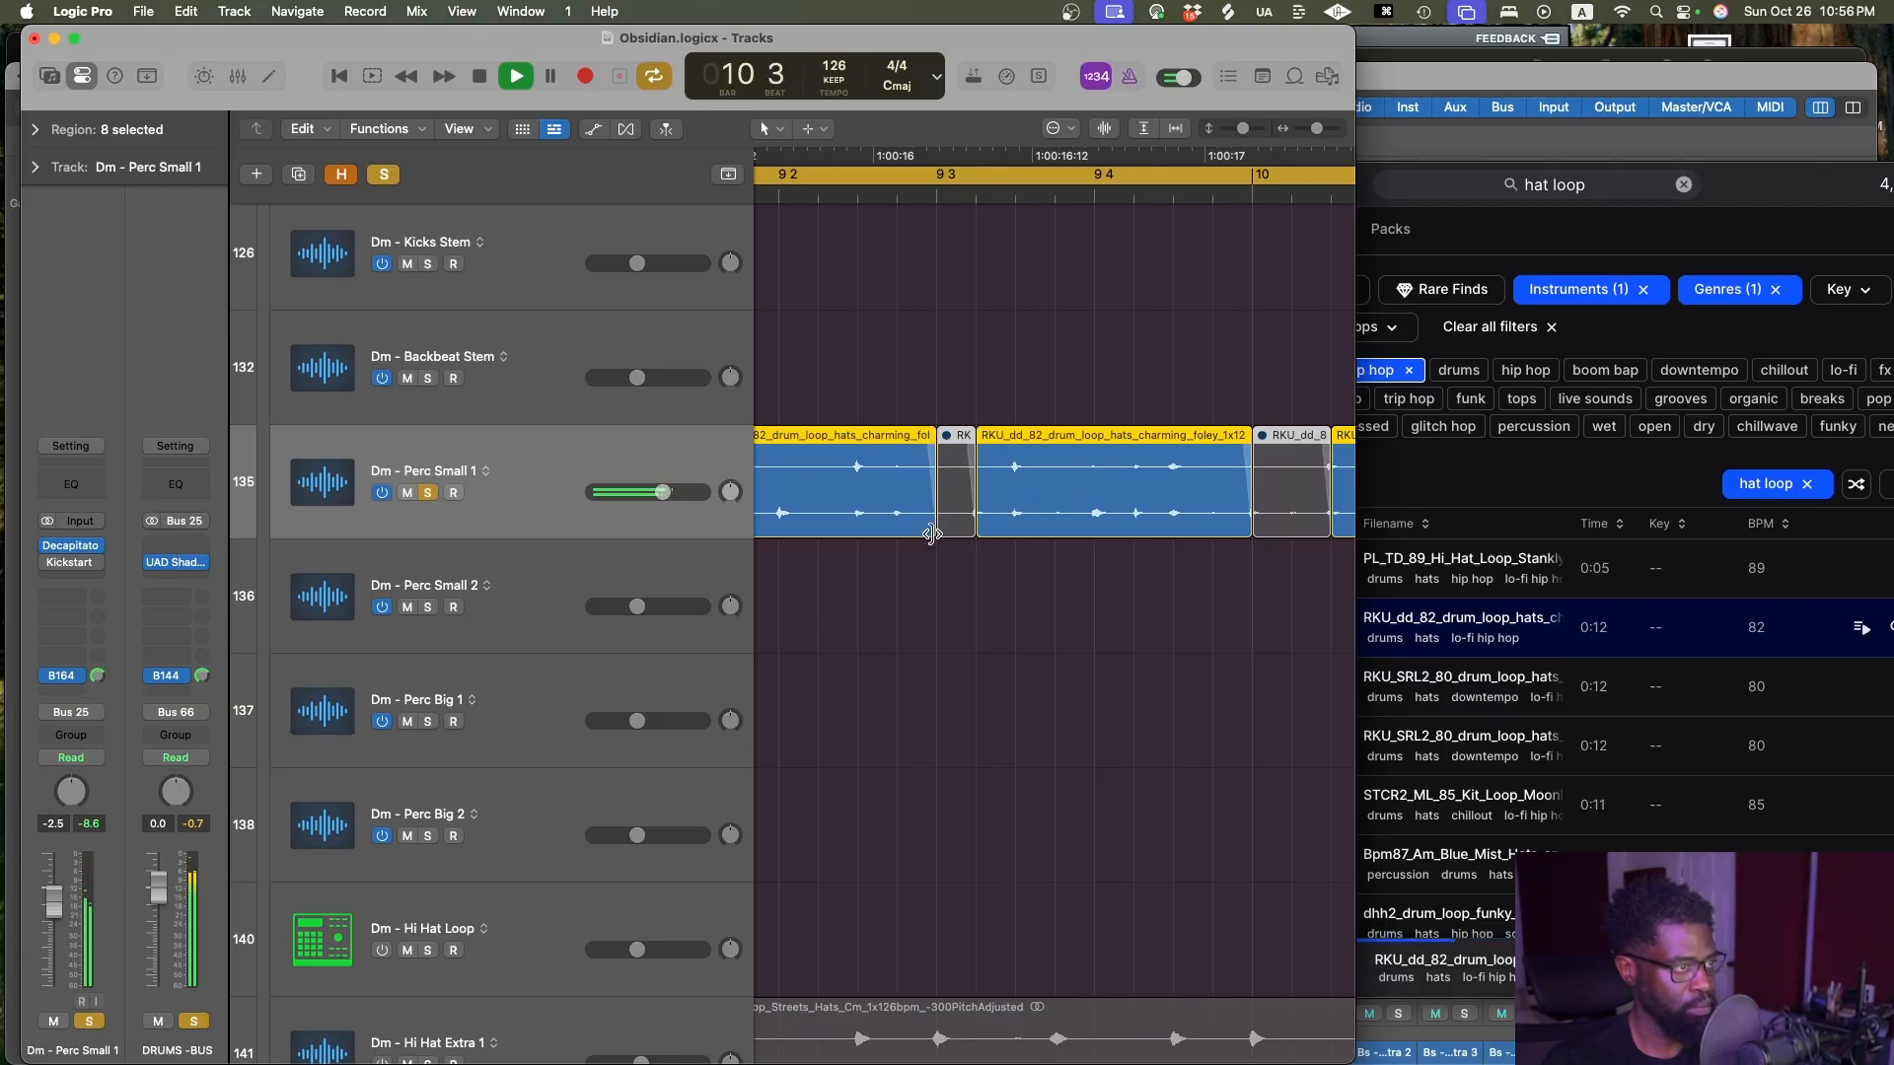
left_click_drag(932, 533, 924, 534)
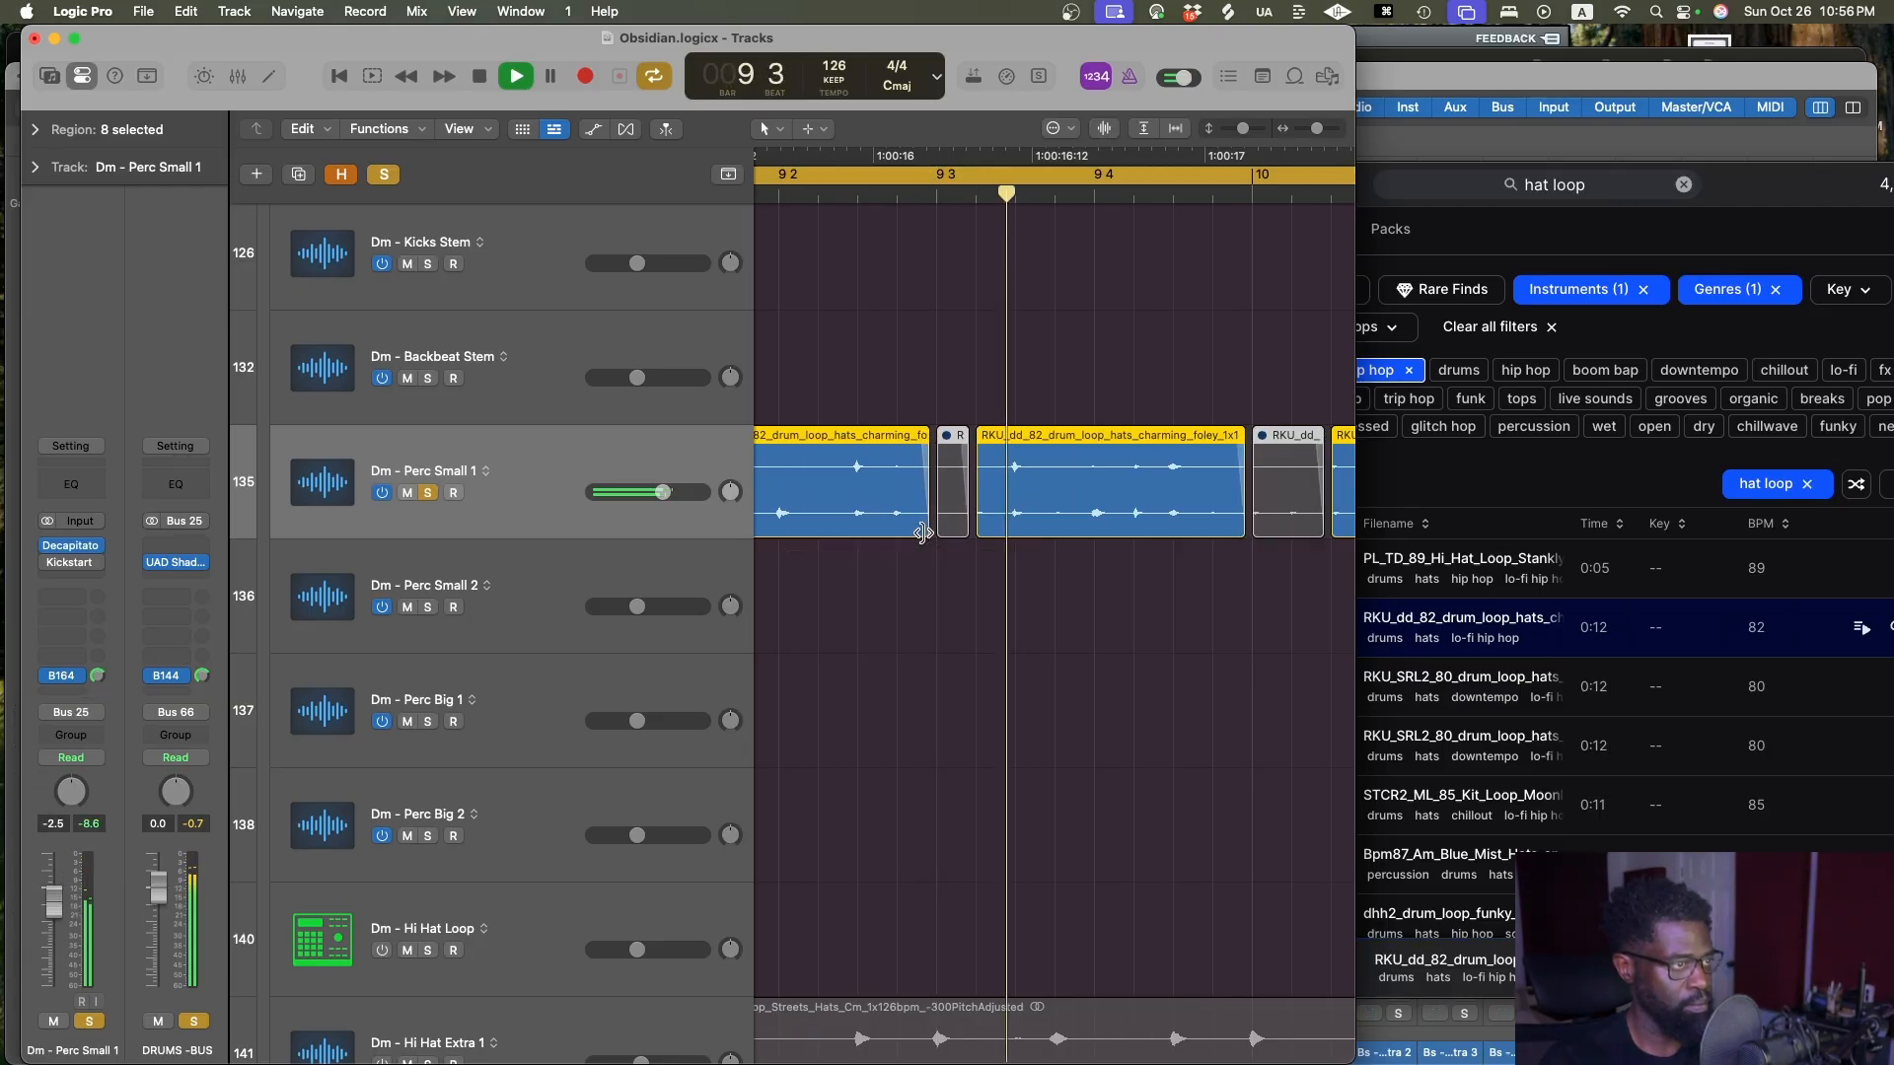
Listen to the trimmed slices together with the kick and snare across the wider drum arrangement
left_click(924, 534, "ctrl+alt")
left_click(924, 534, "ctrl+alt")
left_click(924, 534, "ctrl+alt")
left_click(924, 533, "ctrl+alt")
left_click(924, 533, "ctrl+alt")
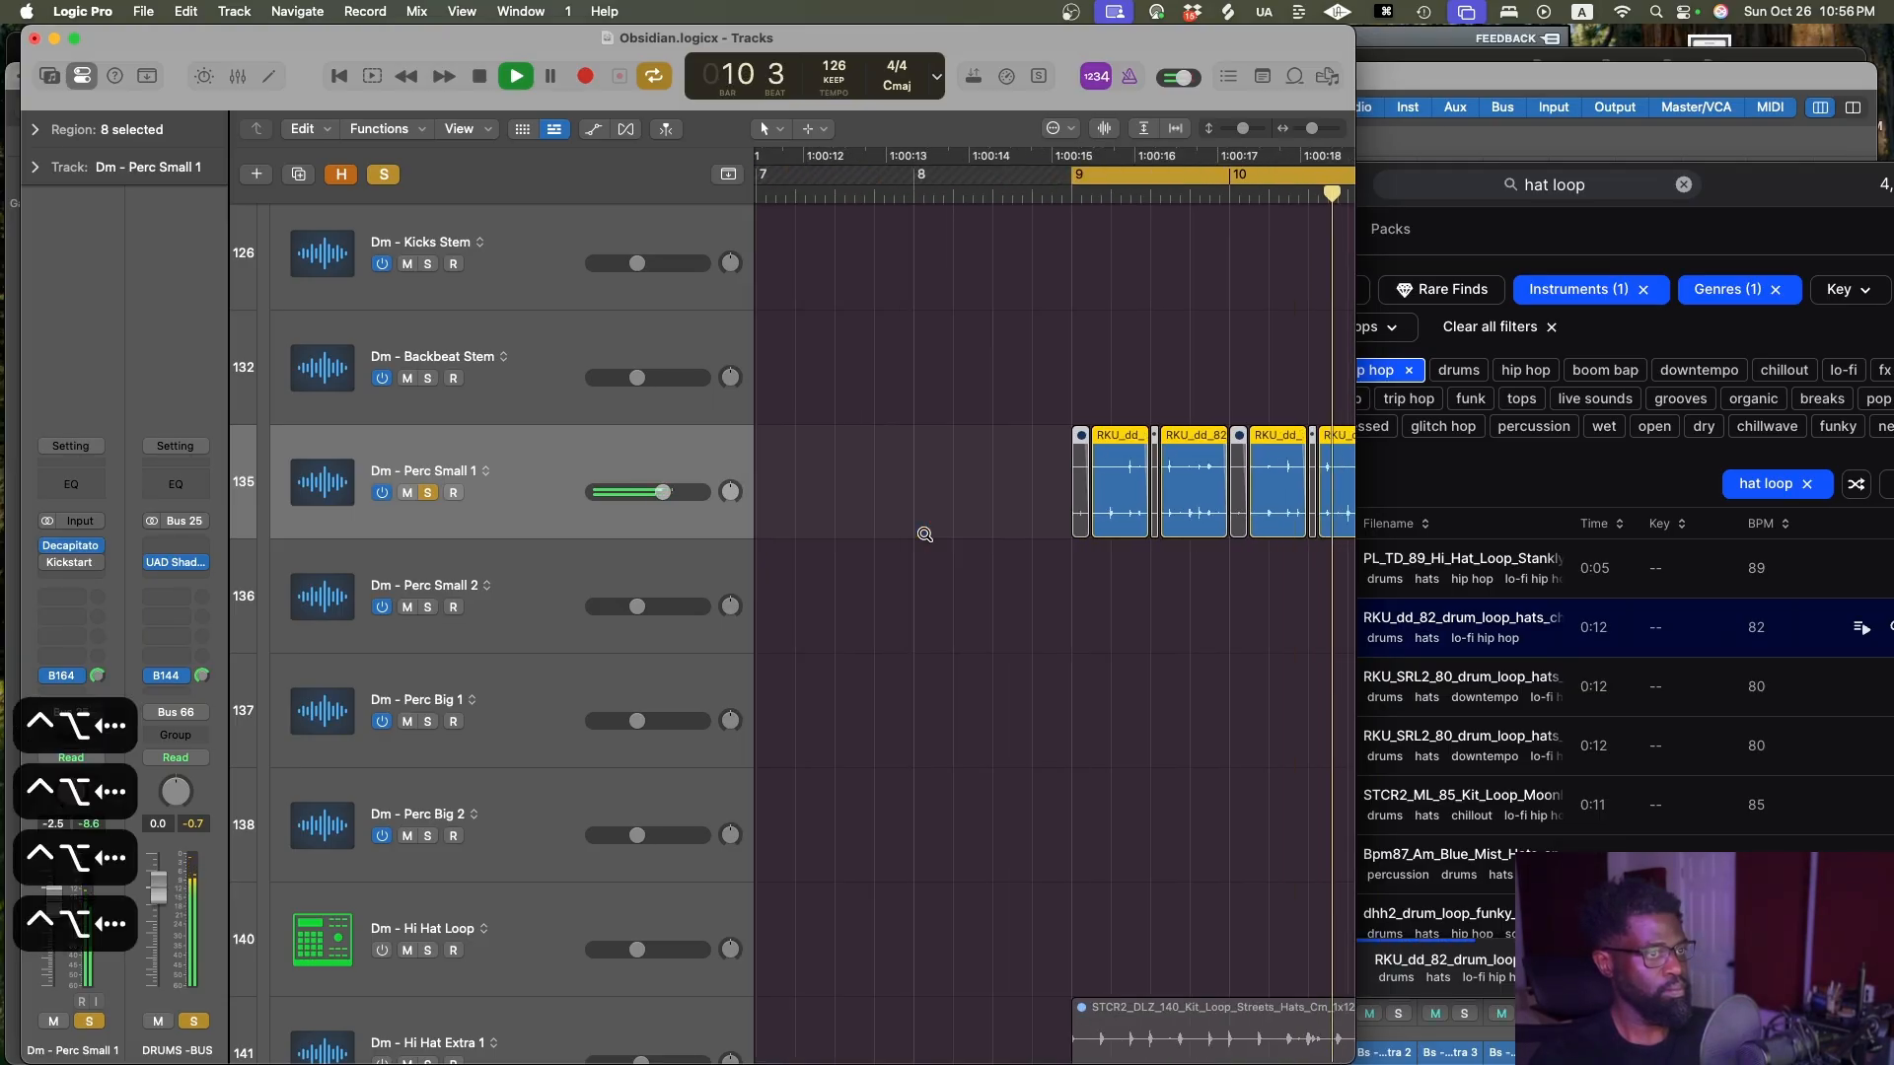
left_click(924, 534, "ctrl+alt")
left_click(924, 534, "ctrl+alt")
left_click(924, 534, "ctrl+alt")
left_click(924, 533, "ctrl+alt")
left_click(925, 534, "ctrl+alt")
left_click(924, 533, "ctrl+alt")
key("ctrl+alt+Up")
key("ctrl+alt+Up")
key("ctrl+alt+Up")
key("ctrl+alt+Up")
key("ctrl+alt+Up")
key("ctrl+alt+Up")
key("ctrl+alt+Up")
key("ctrl+alt+Up")
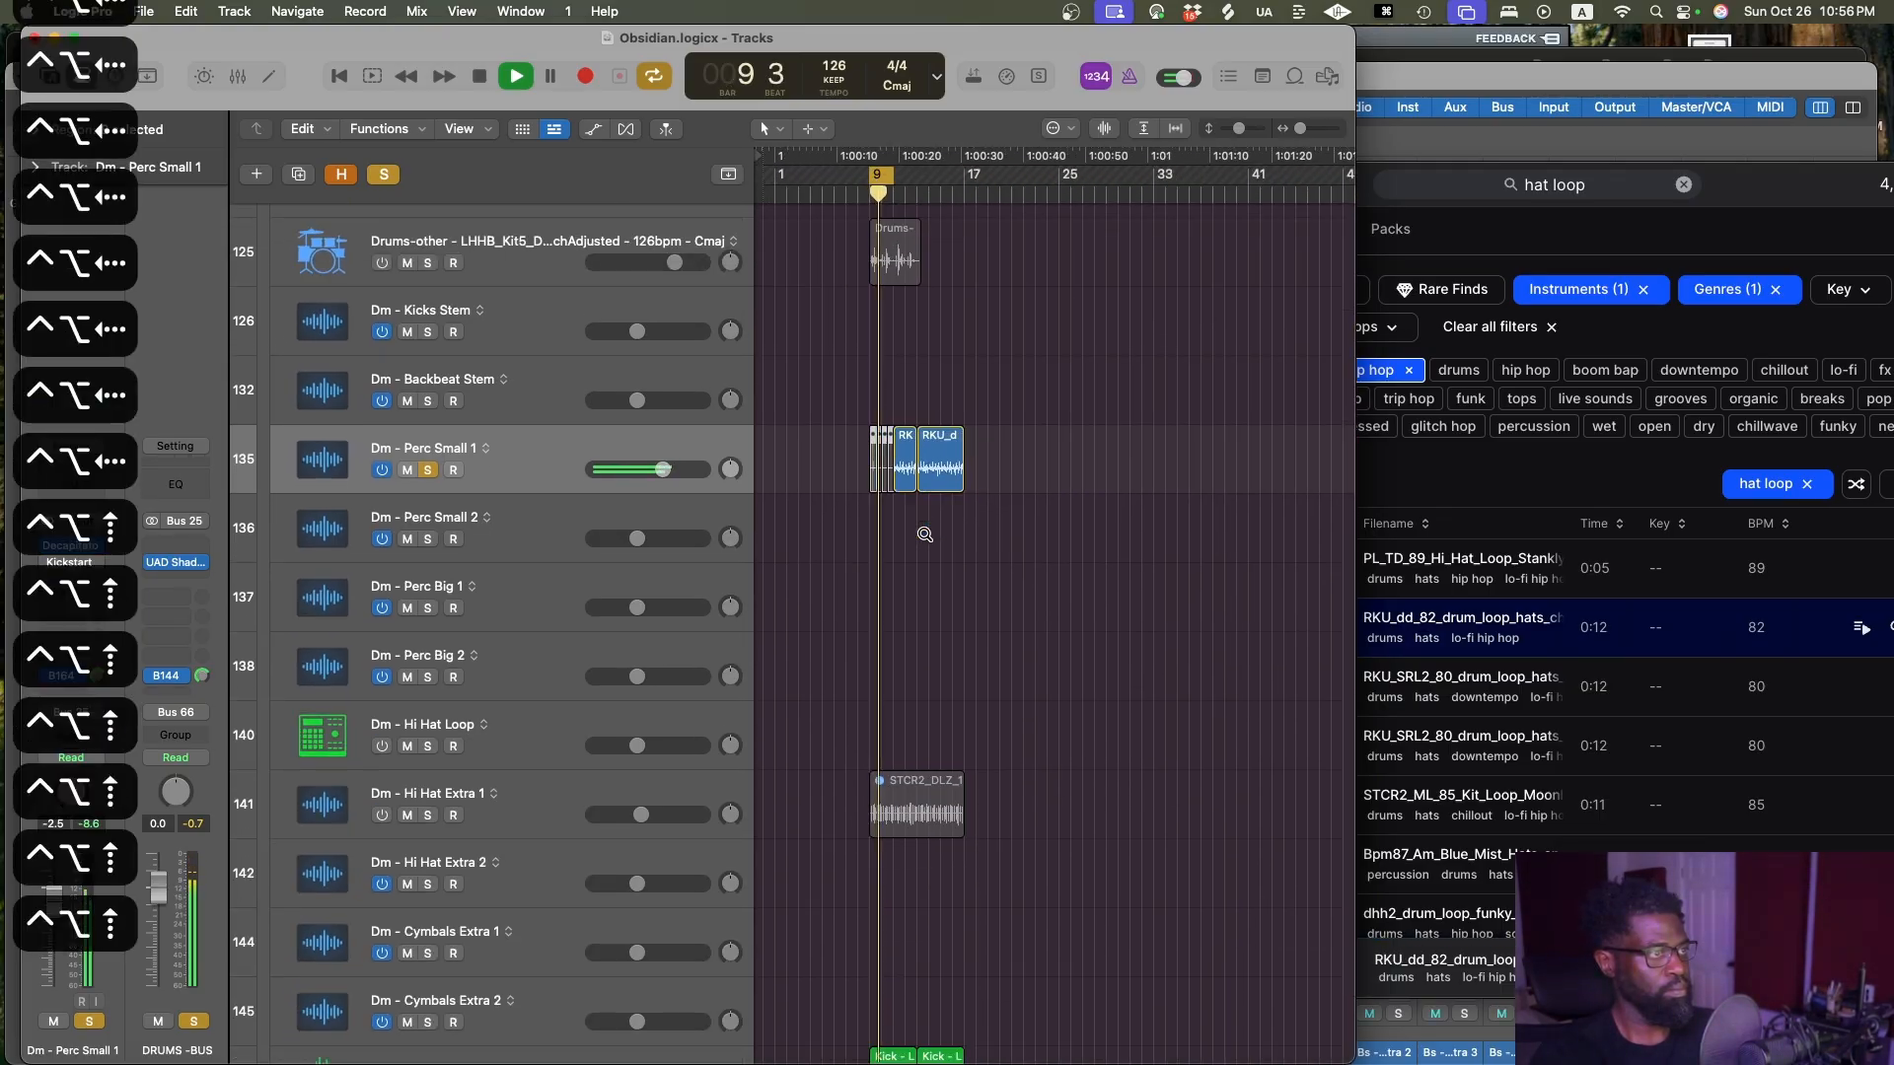
key("ctrl+alt+Right")
key("ctrl+alt+Right")
key("ctrl+alt+Right")
key("ctrl+alt+Up")
key("ctrl+alt+Up")
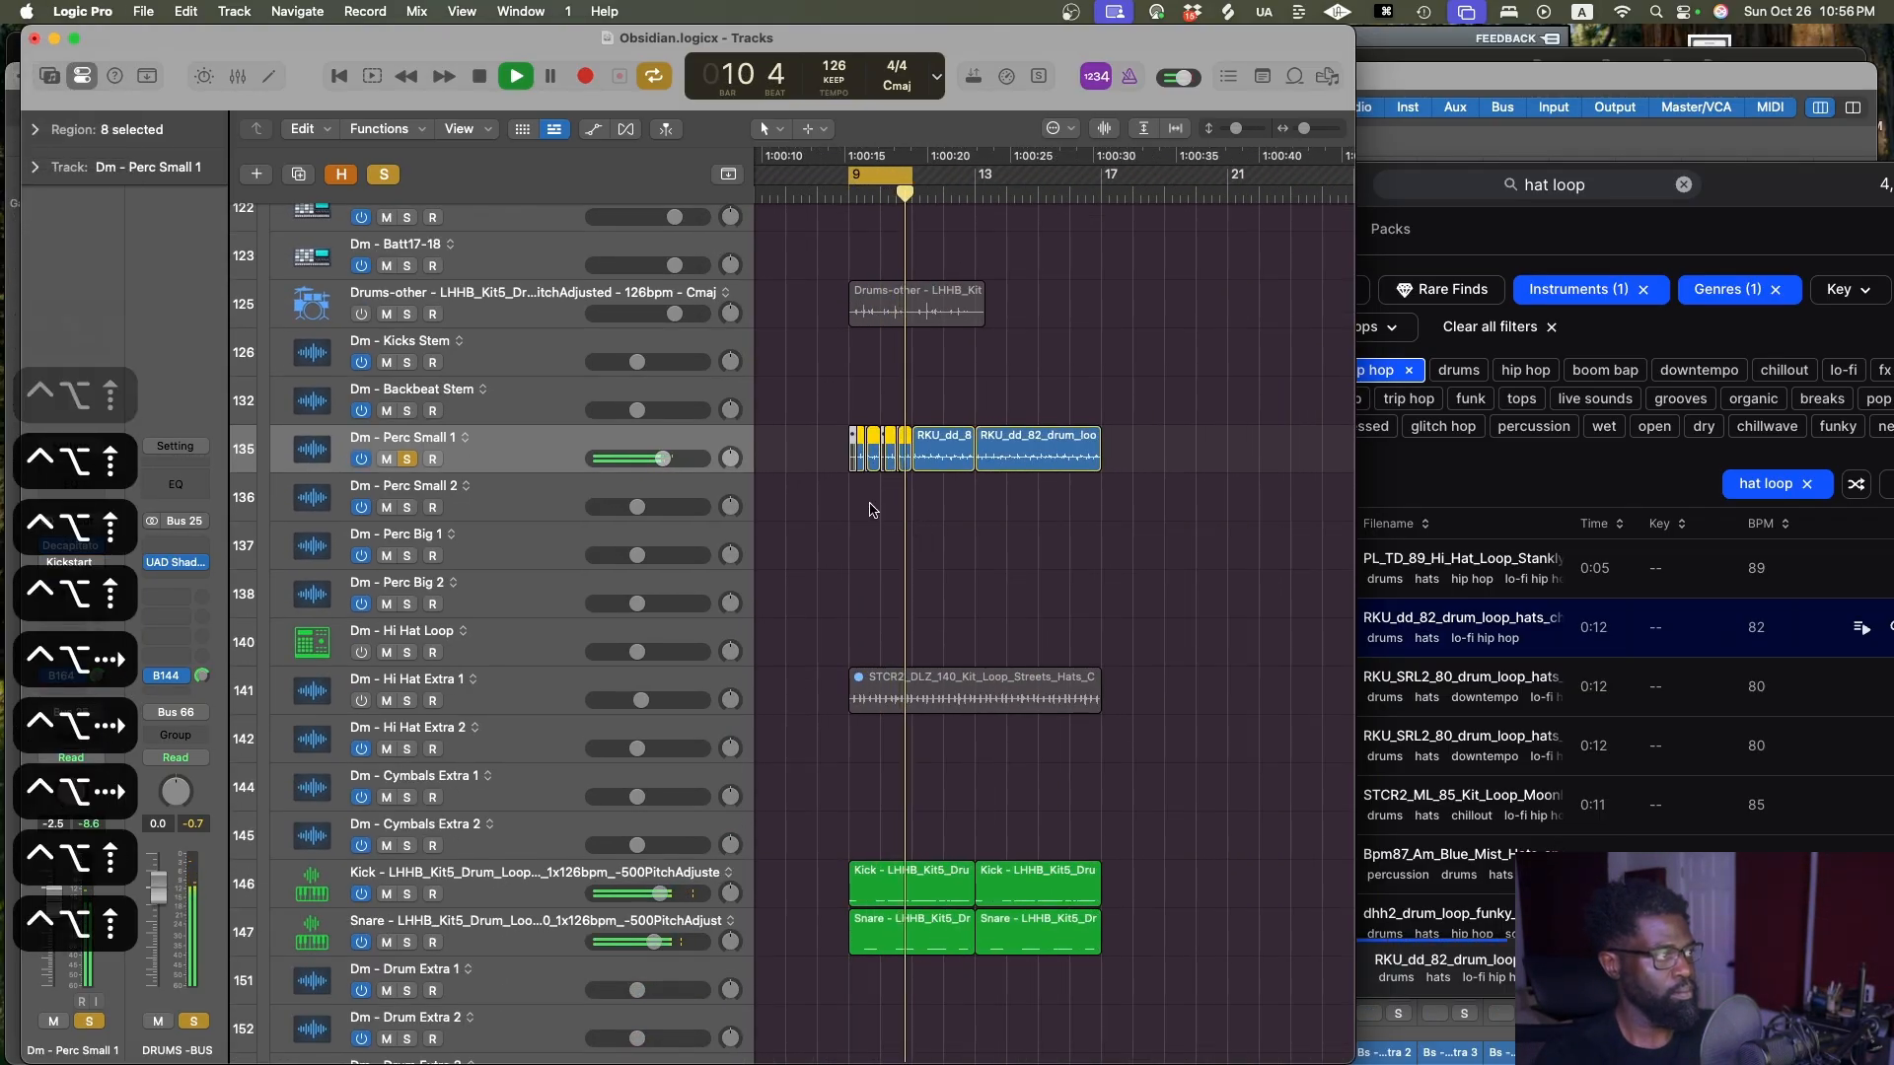
key("space")
Enable Flex on the Dm - Perc Small 1 track in Slicing mode and delete its two long RKU regions from bar 11 onward
left_click(626, 129)
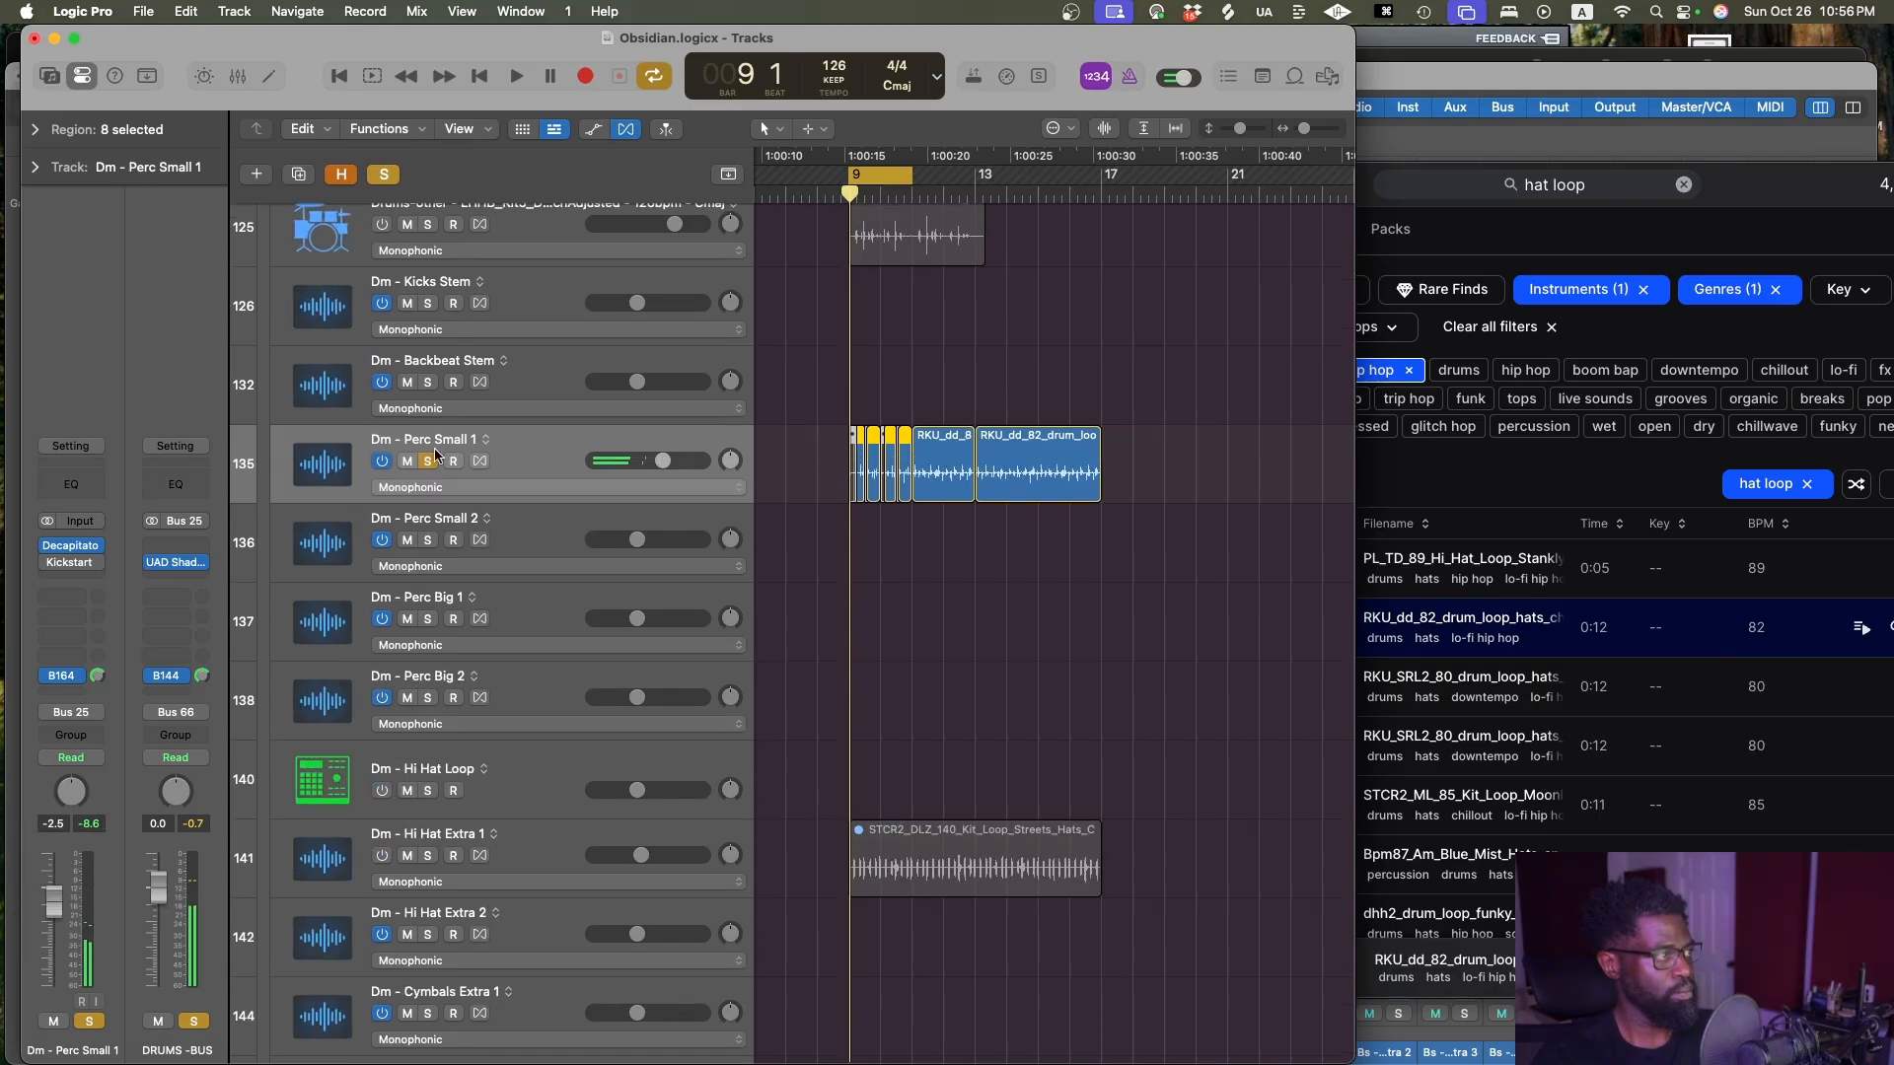
left_click(481, 461)
left_click(988, 431)
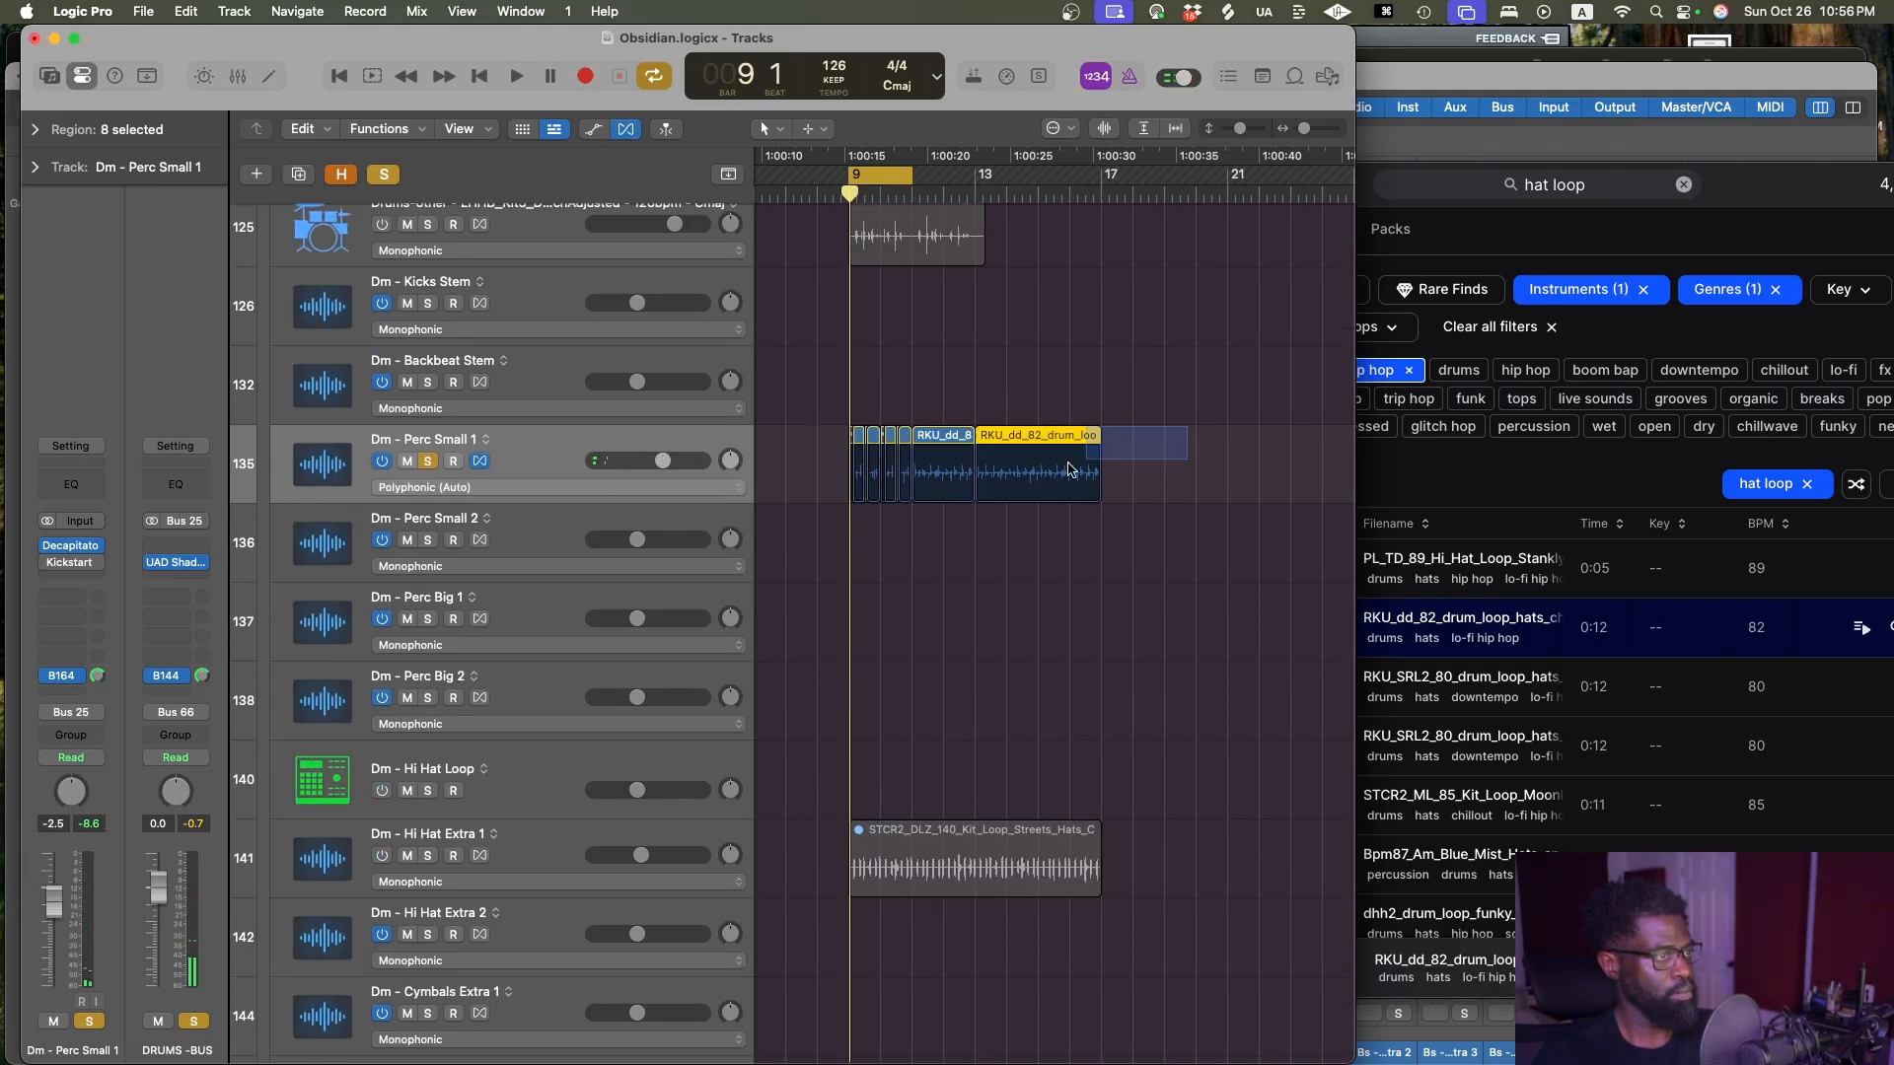
left_click(942, 477, "shift")
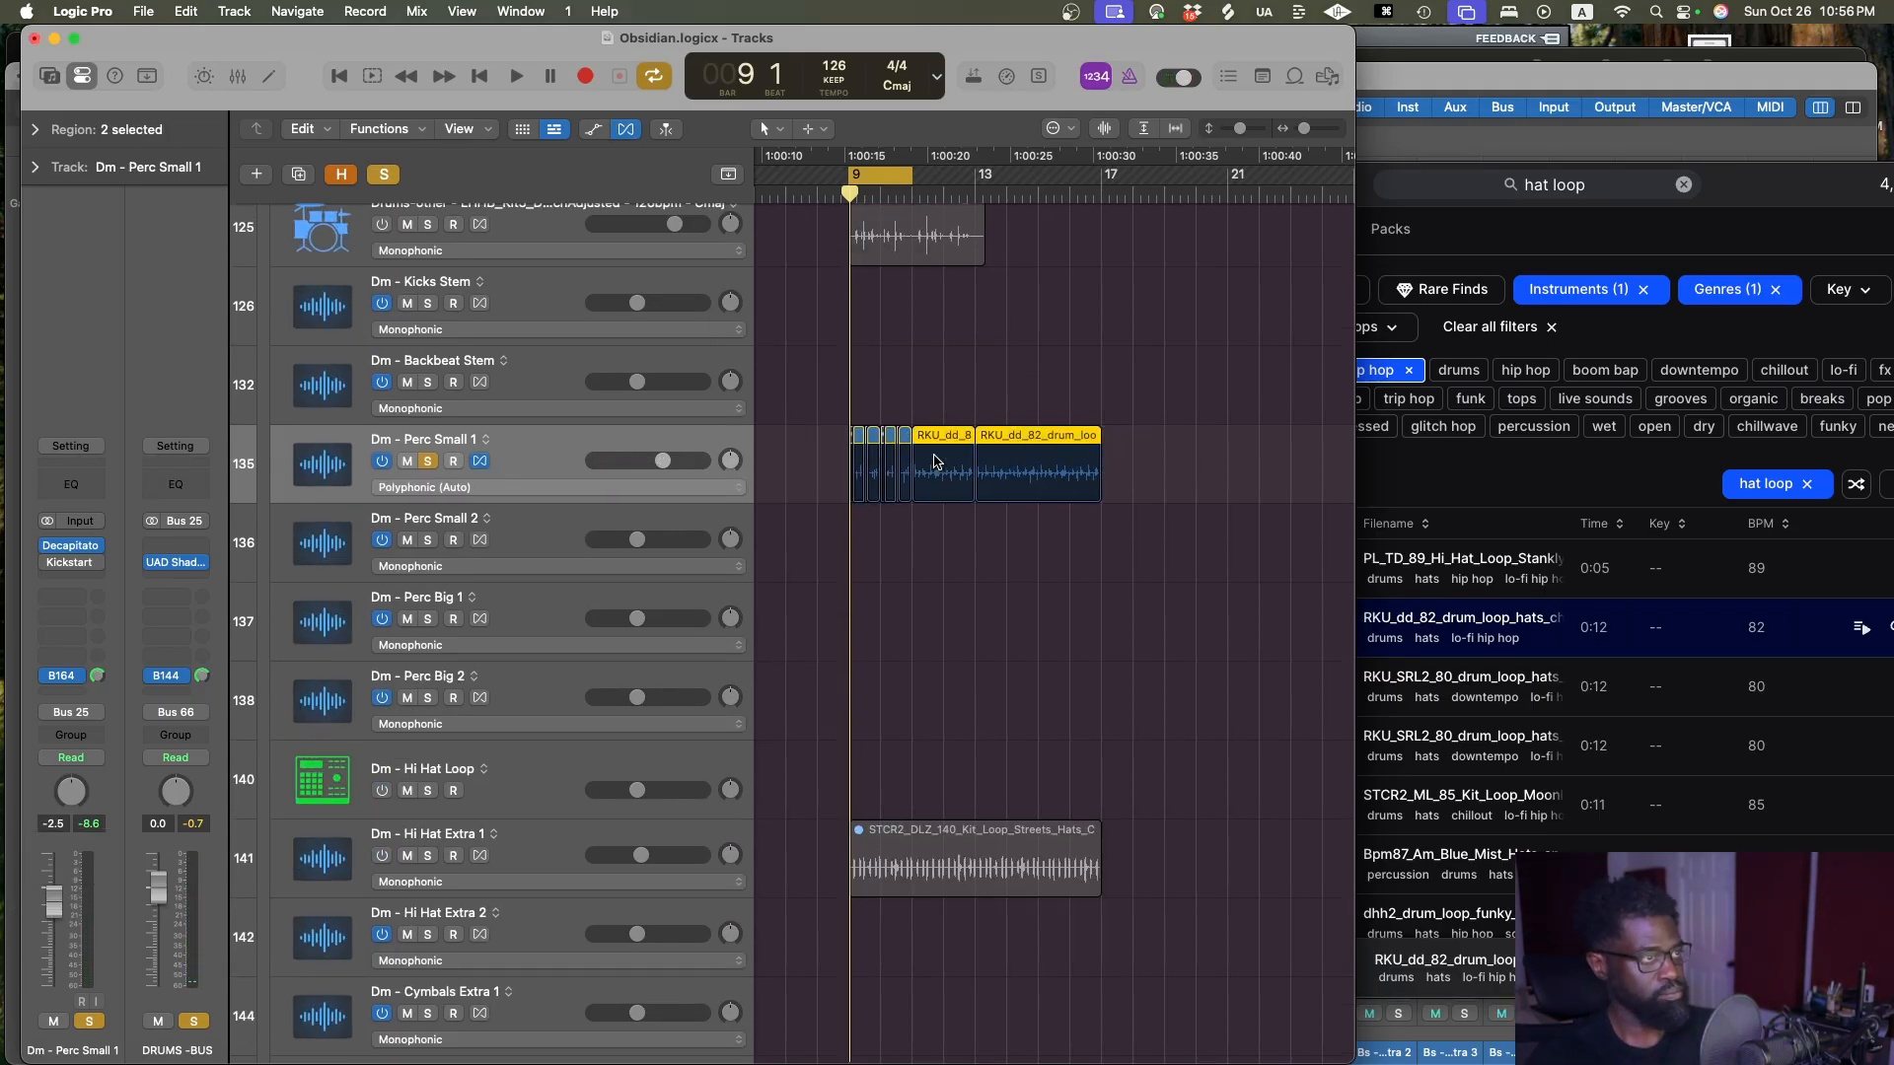
key("Delete")
left_click(508, 488)
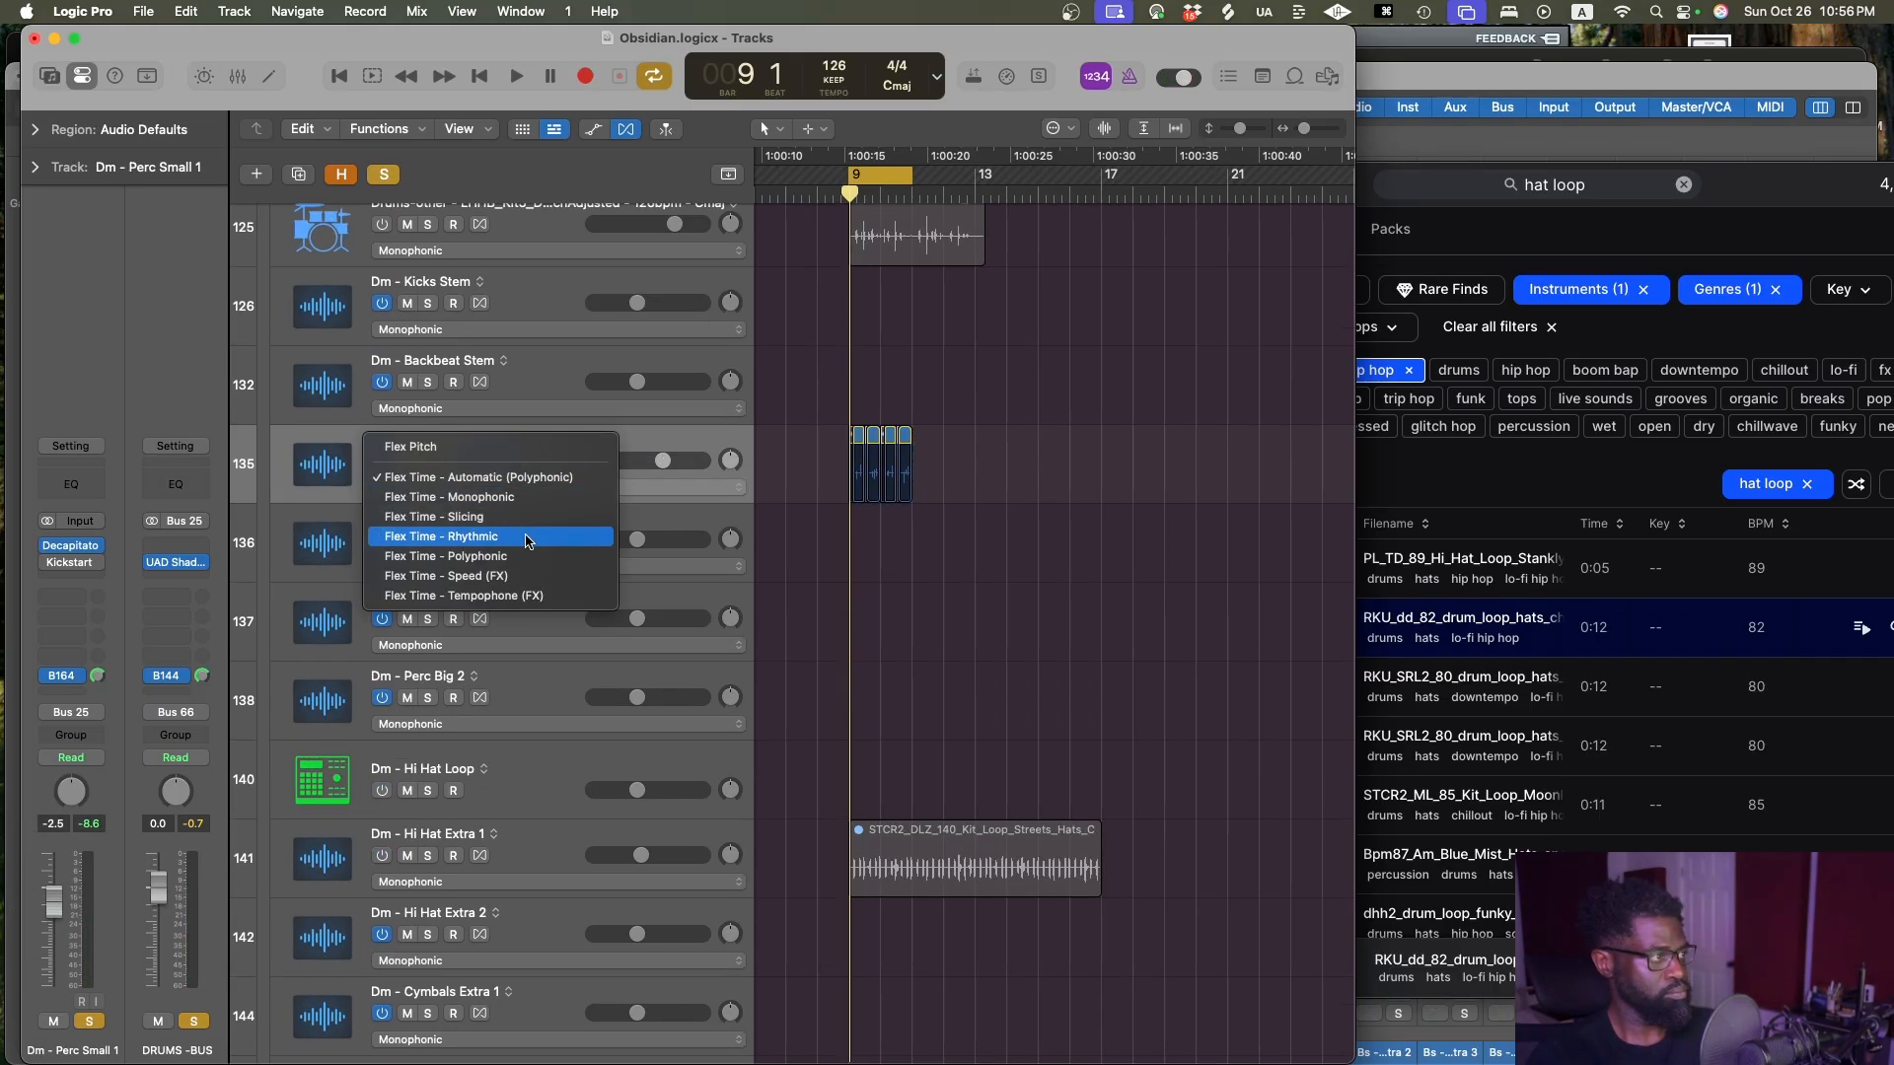
left_click(513, 517)
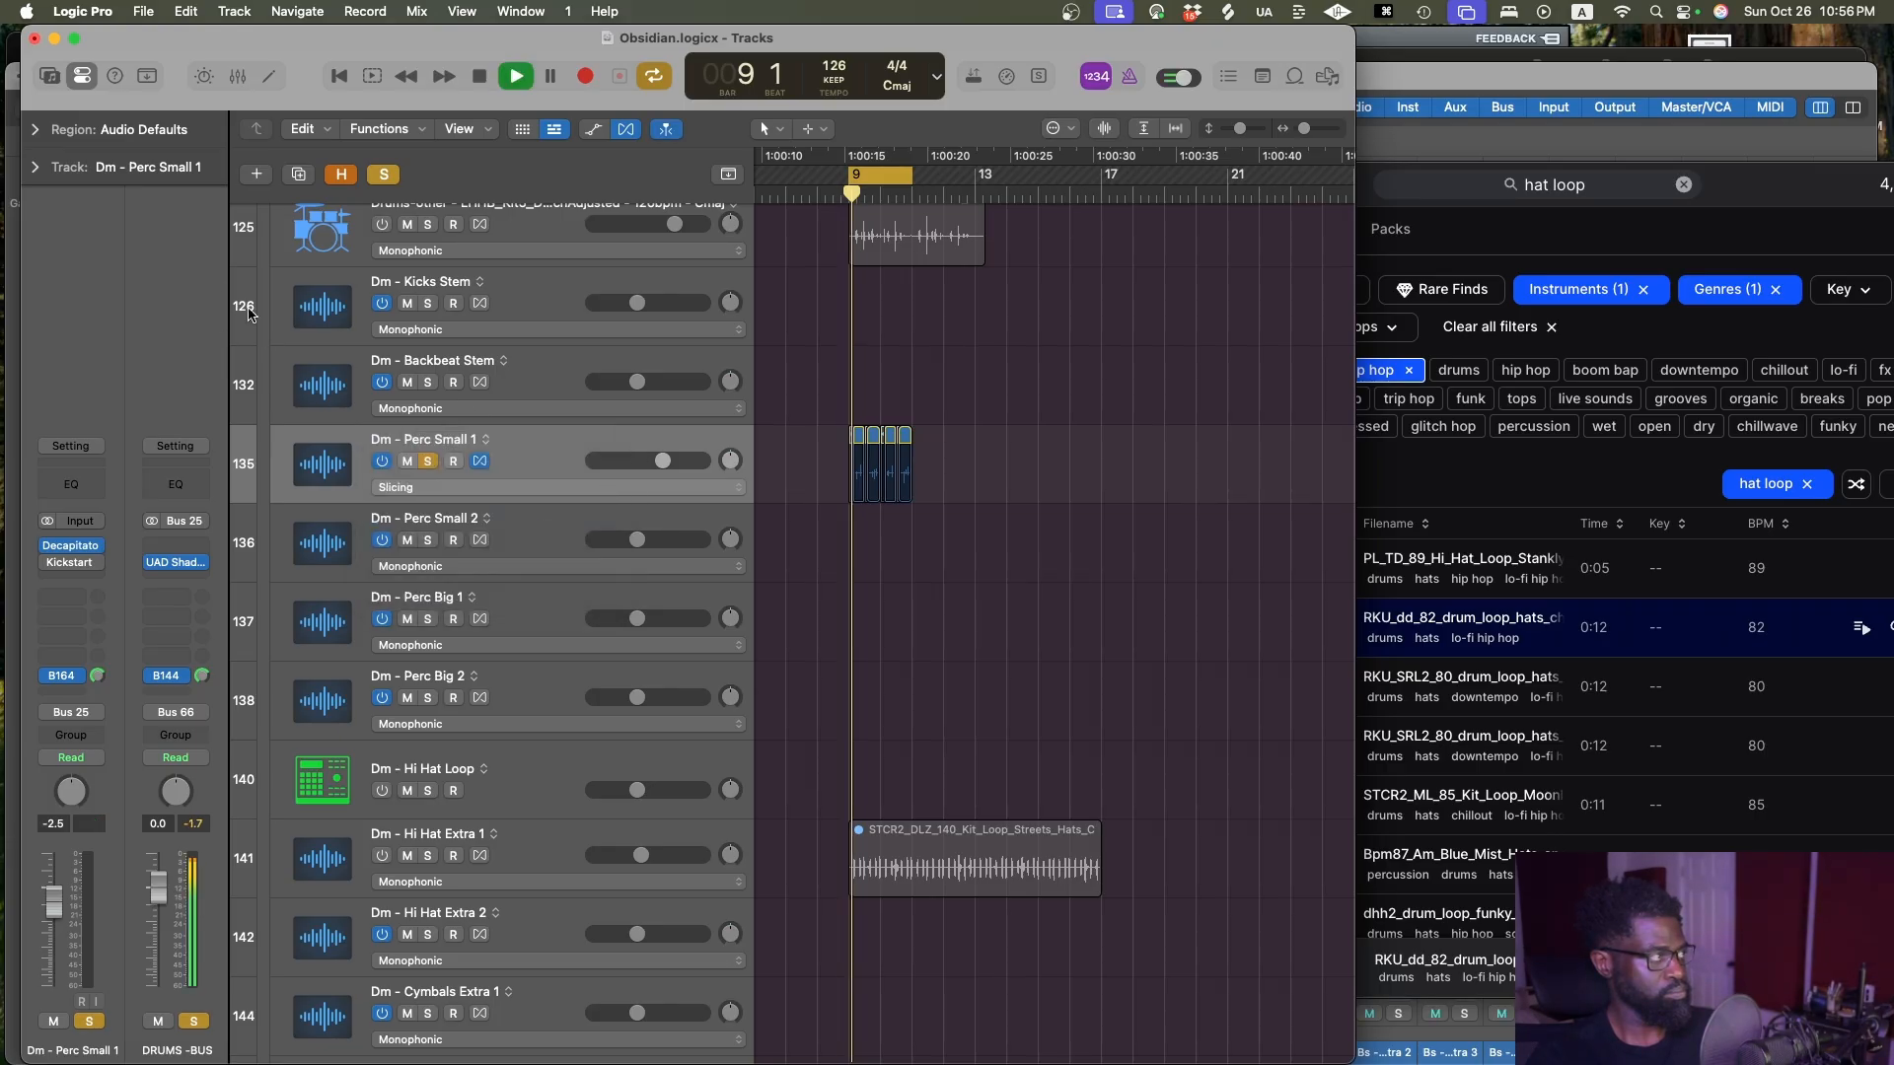
Quantize the eight RKU slices between bars 9 and 11, trying 1/32 Note before choosing another value, and hide the Flex display
left_click(44, 130)
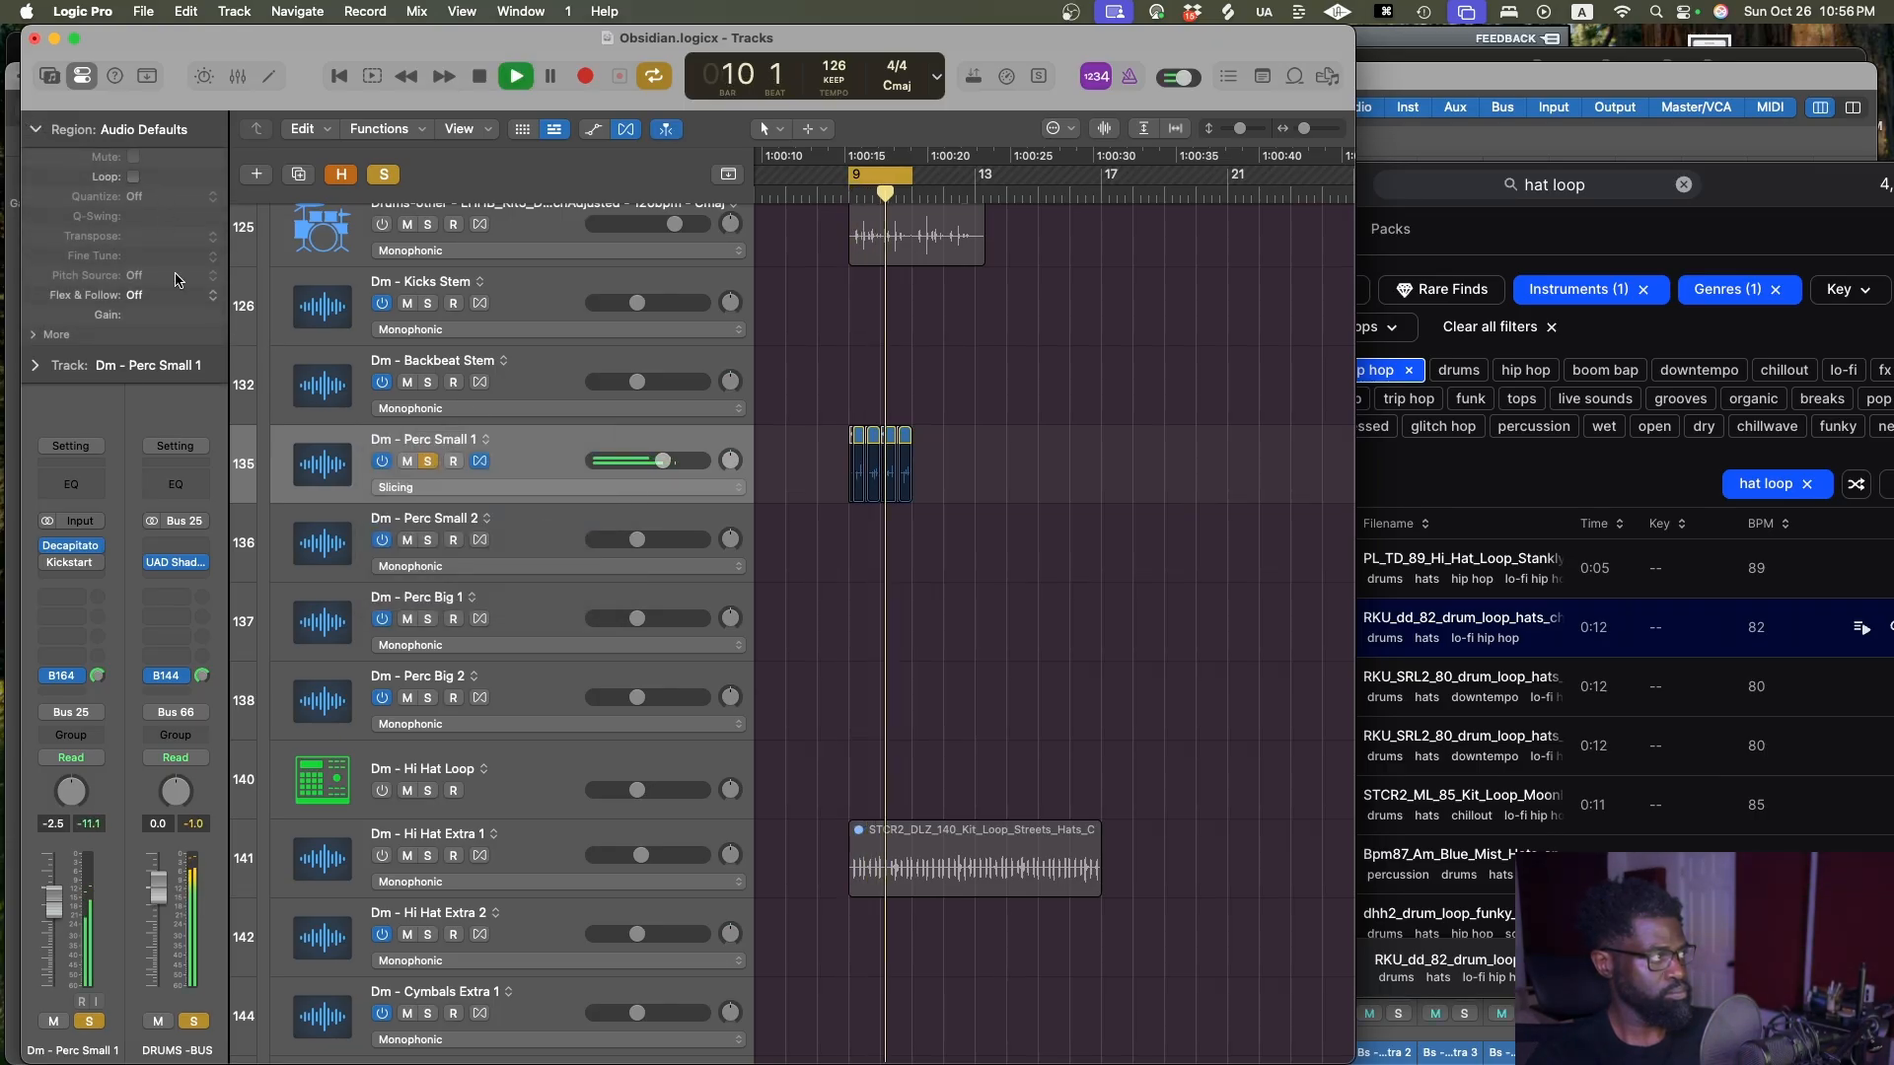
left_click_drag(1055, 427, 774, 496)
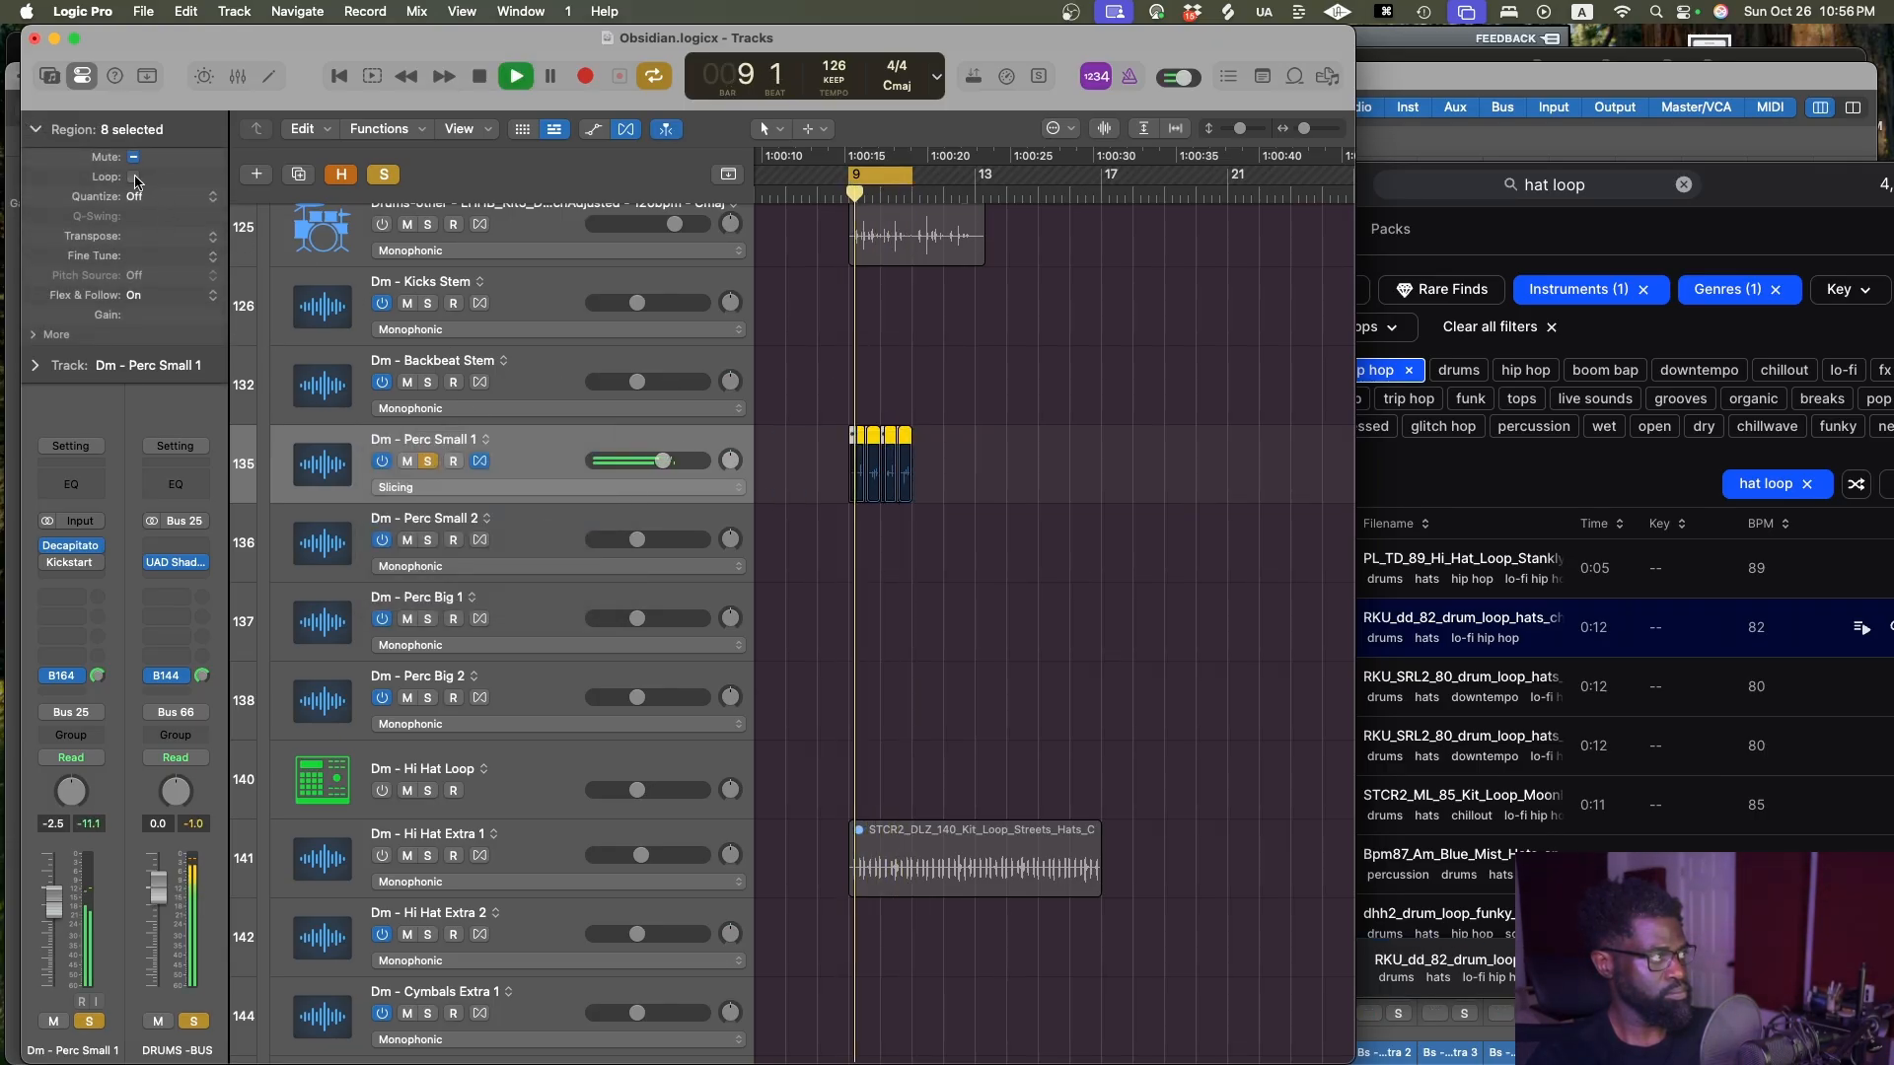
left_click(135, 196)
left_click(168, 317)
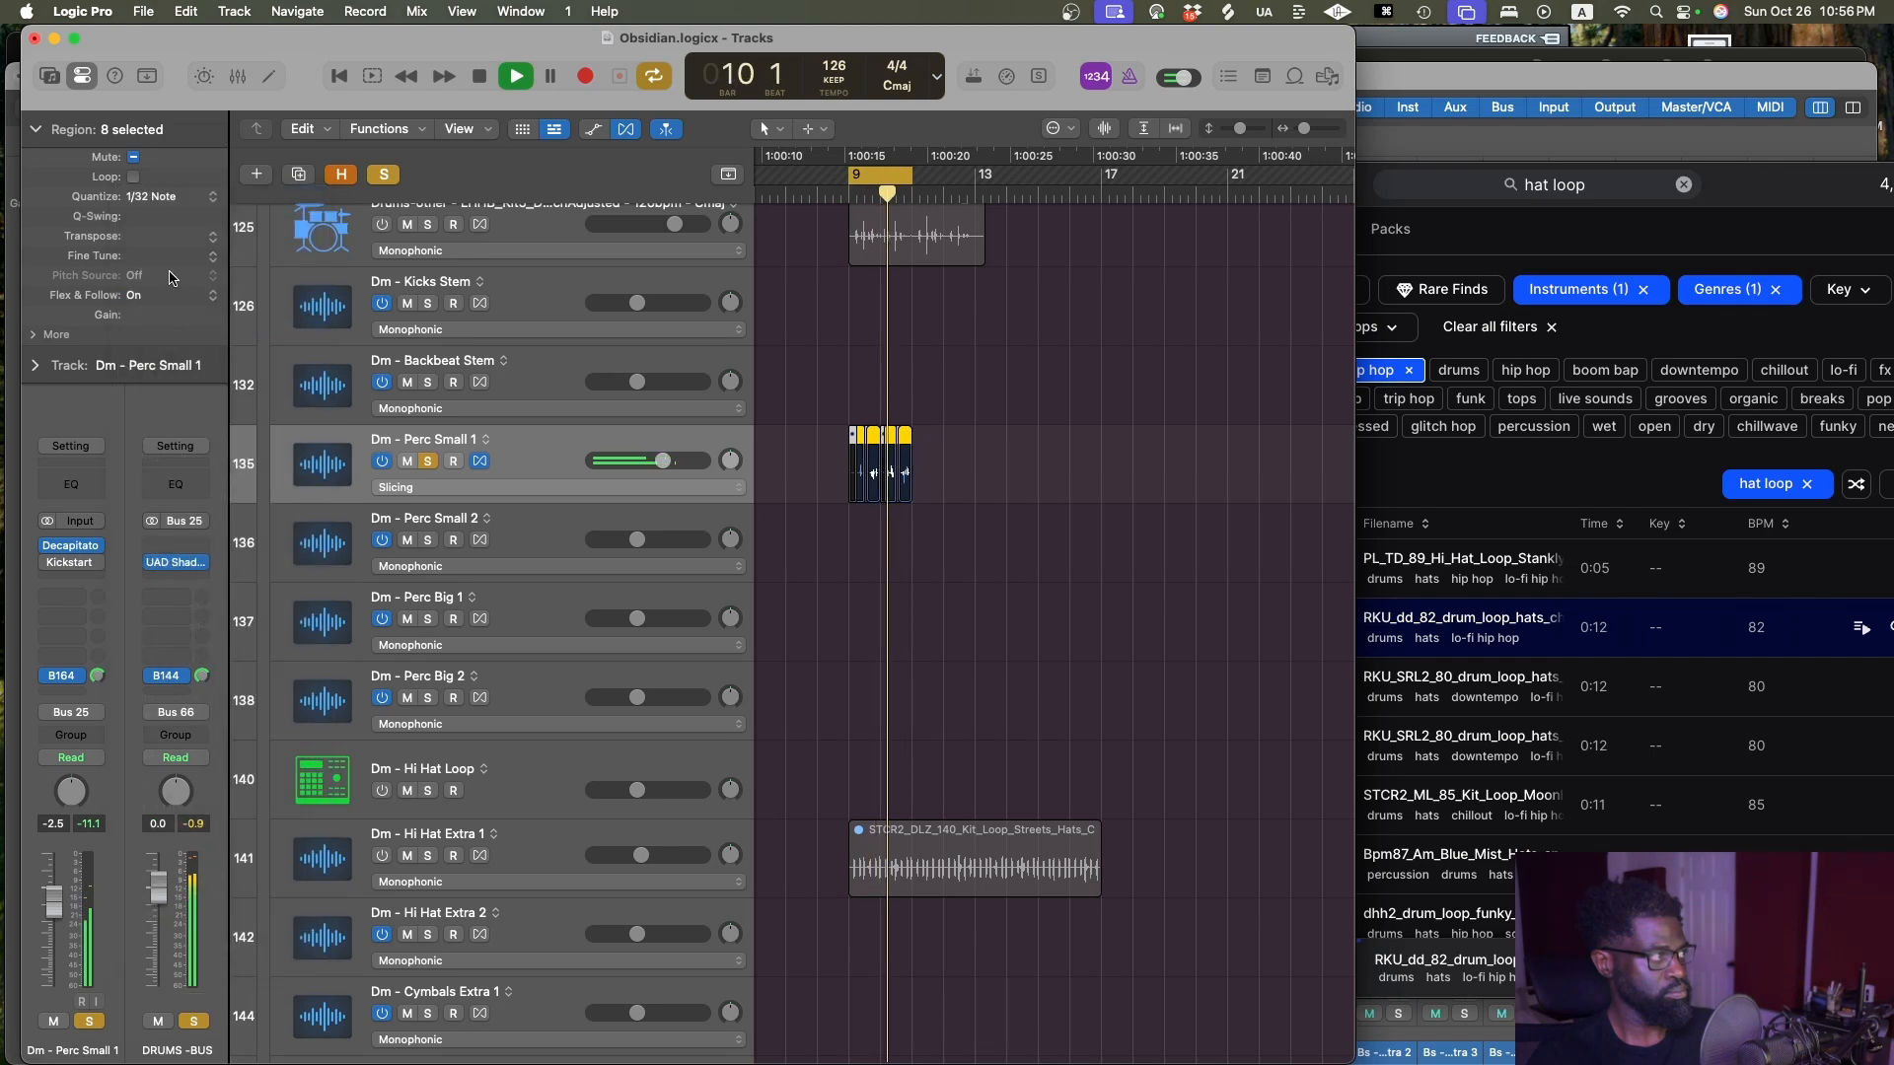
left_click(173, 196)
left_click(167, 178)
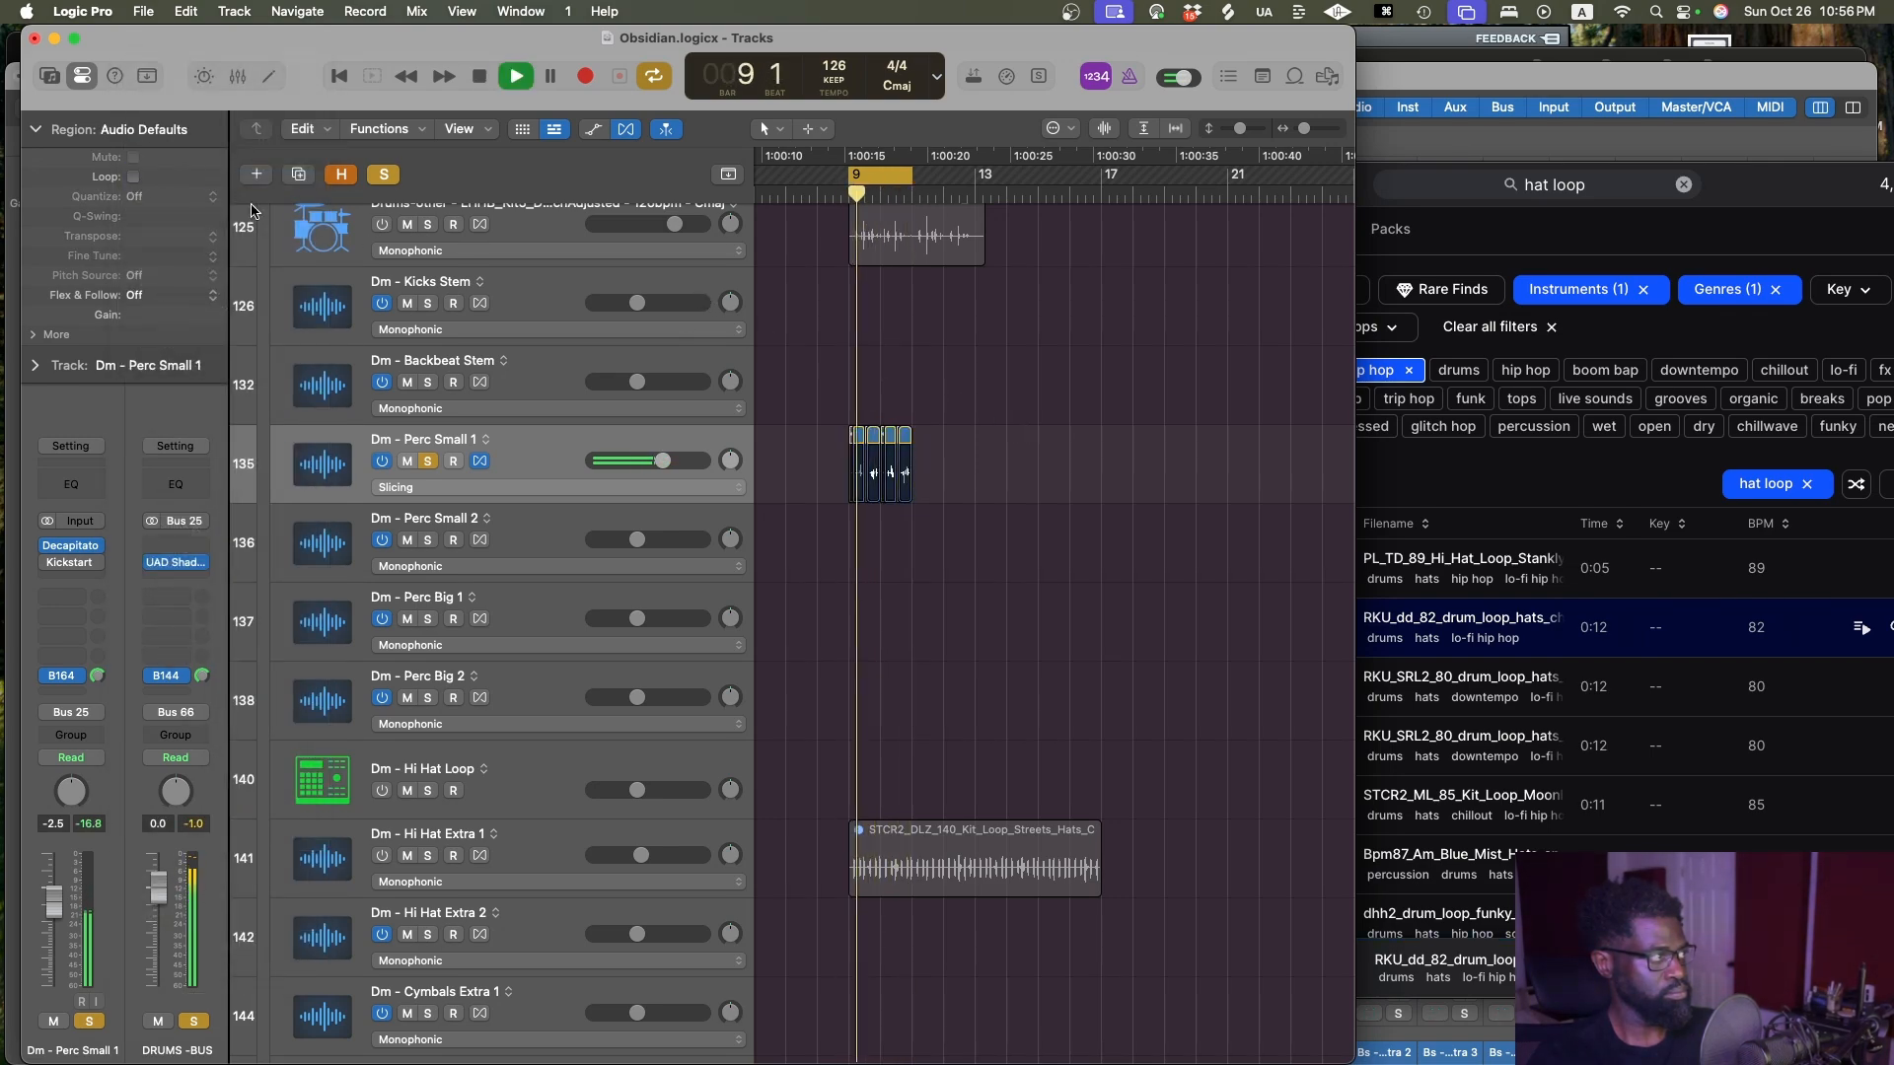
left_click(27, 129)
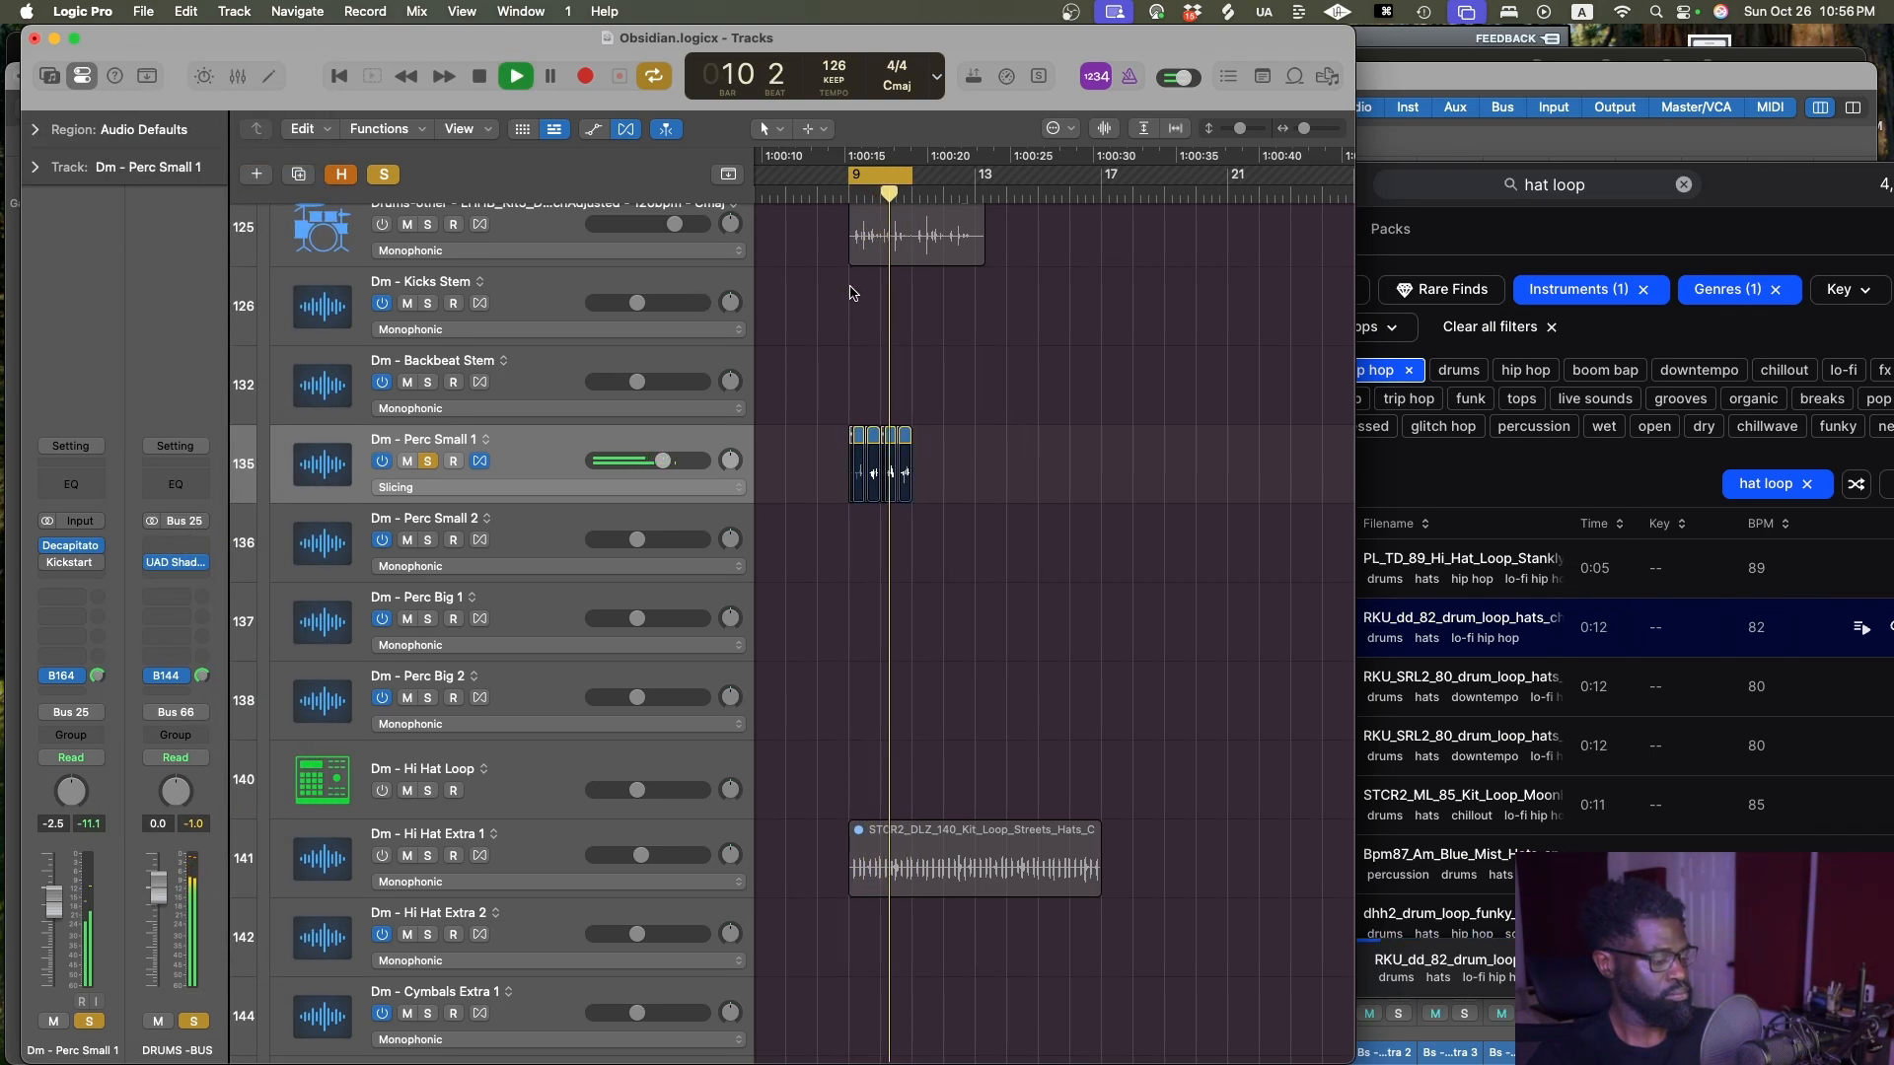
key("super+f")
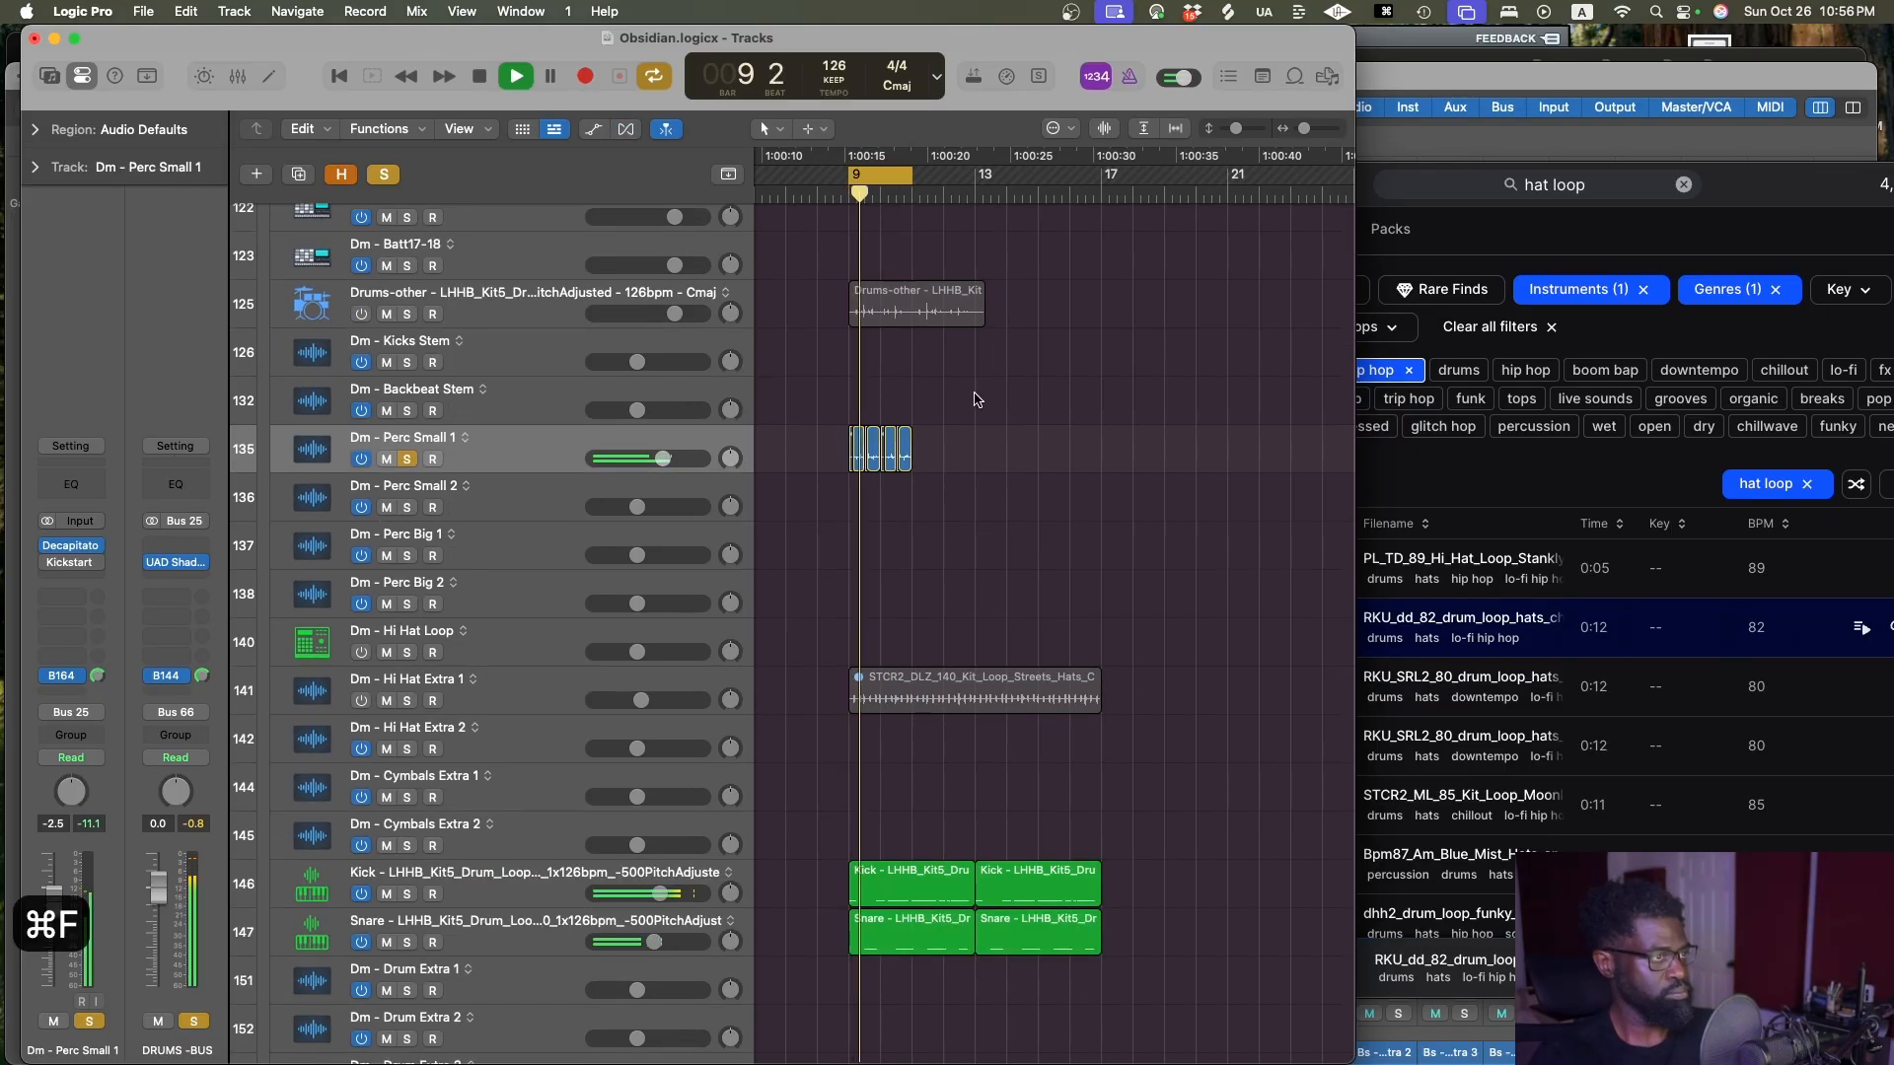
Duplicate the eight RKU slices from bar 11 to bar 13 and save the project with the cycle range covering bars 9 to 13
left_click_drag(985, 419, 919, 455)
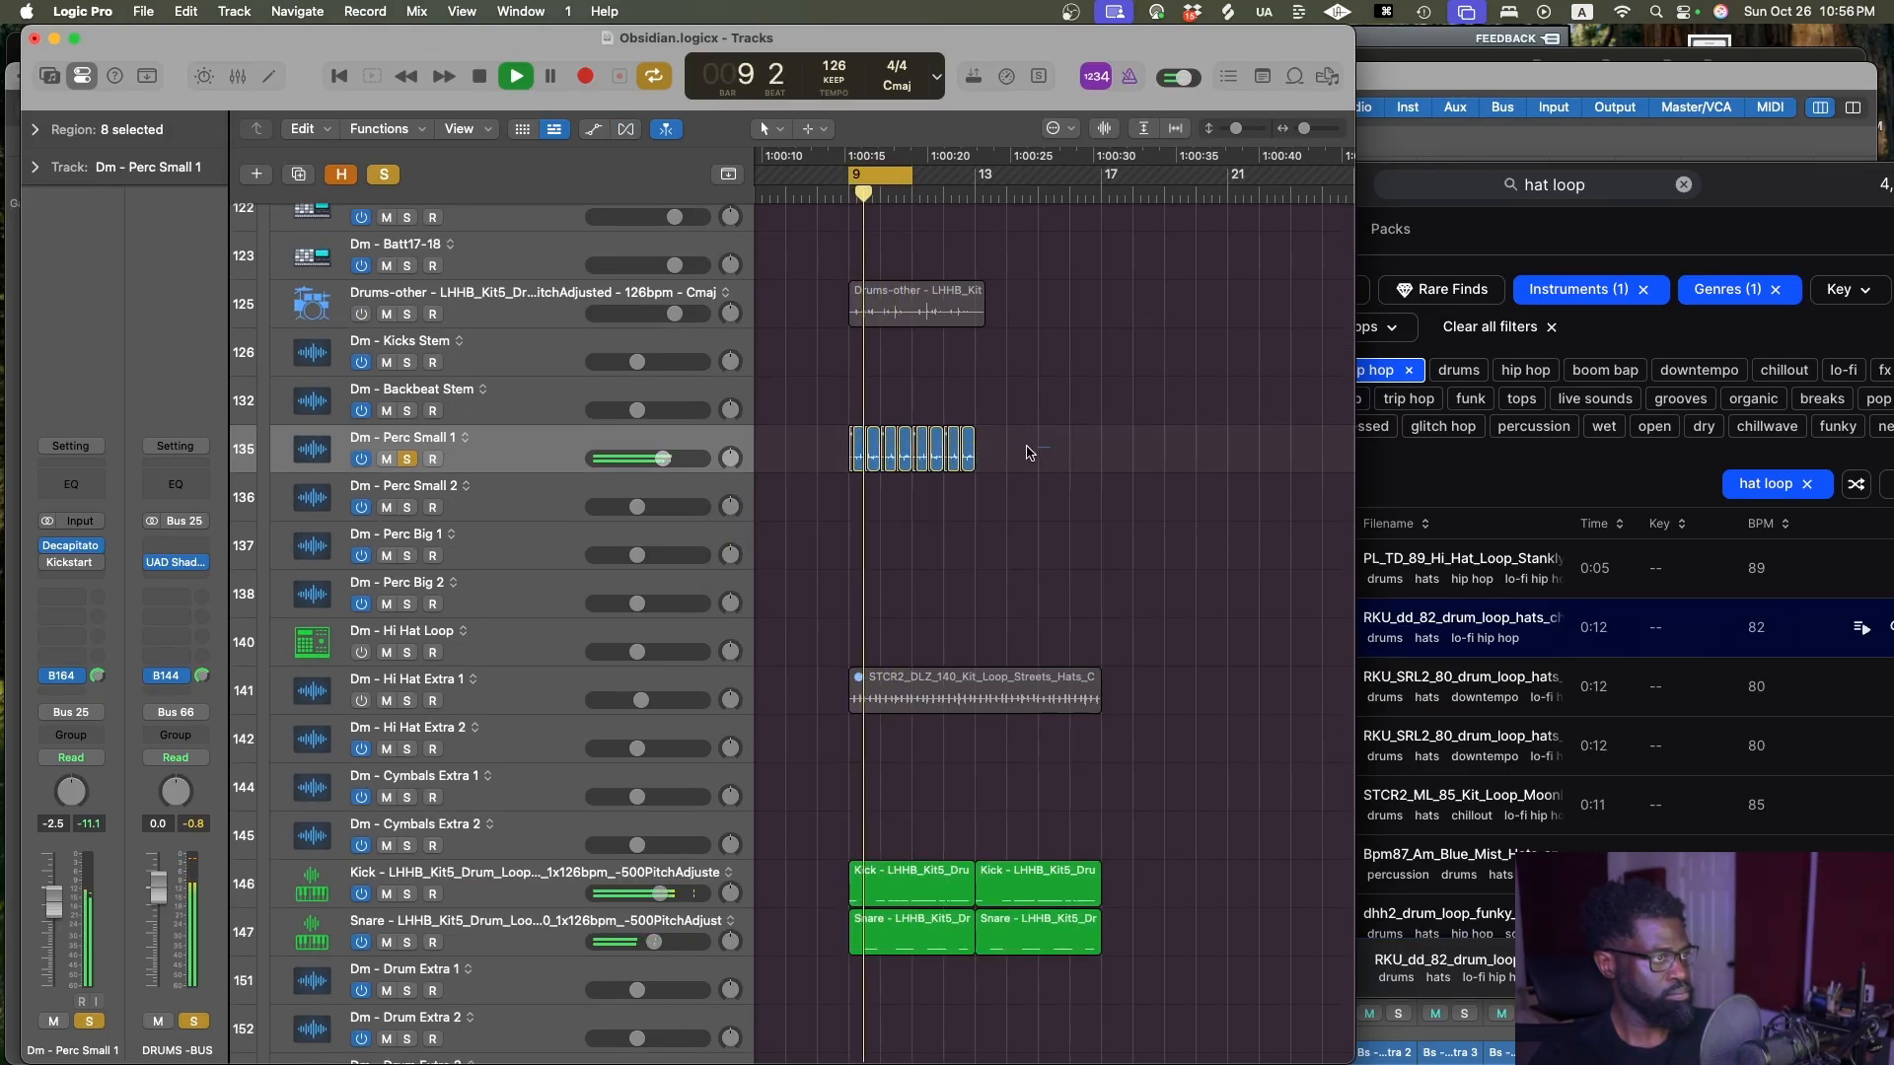
key("cmd+u")
key("ctrl+alt+z")
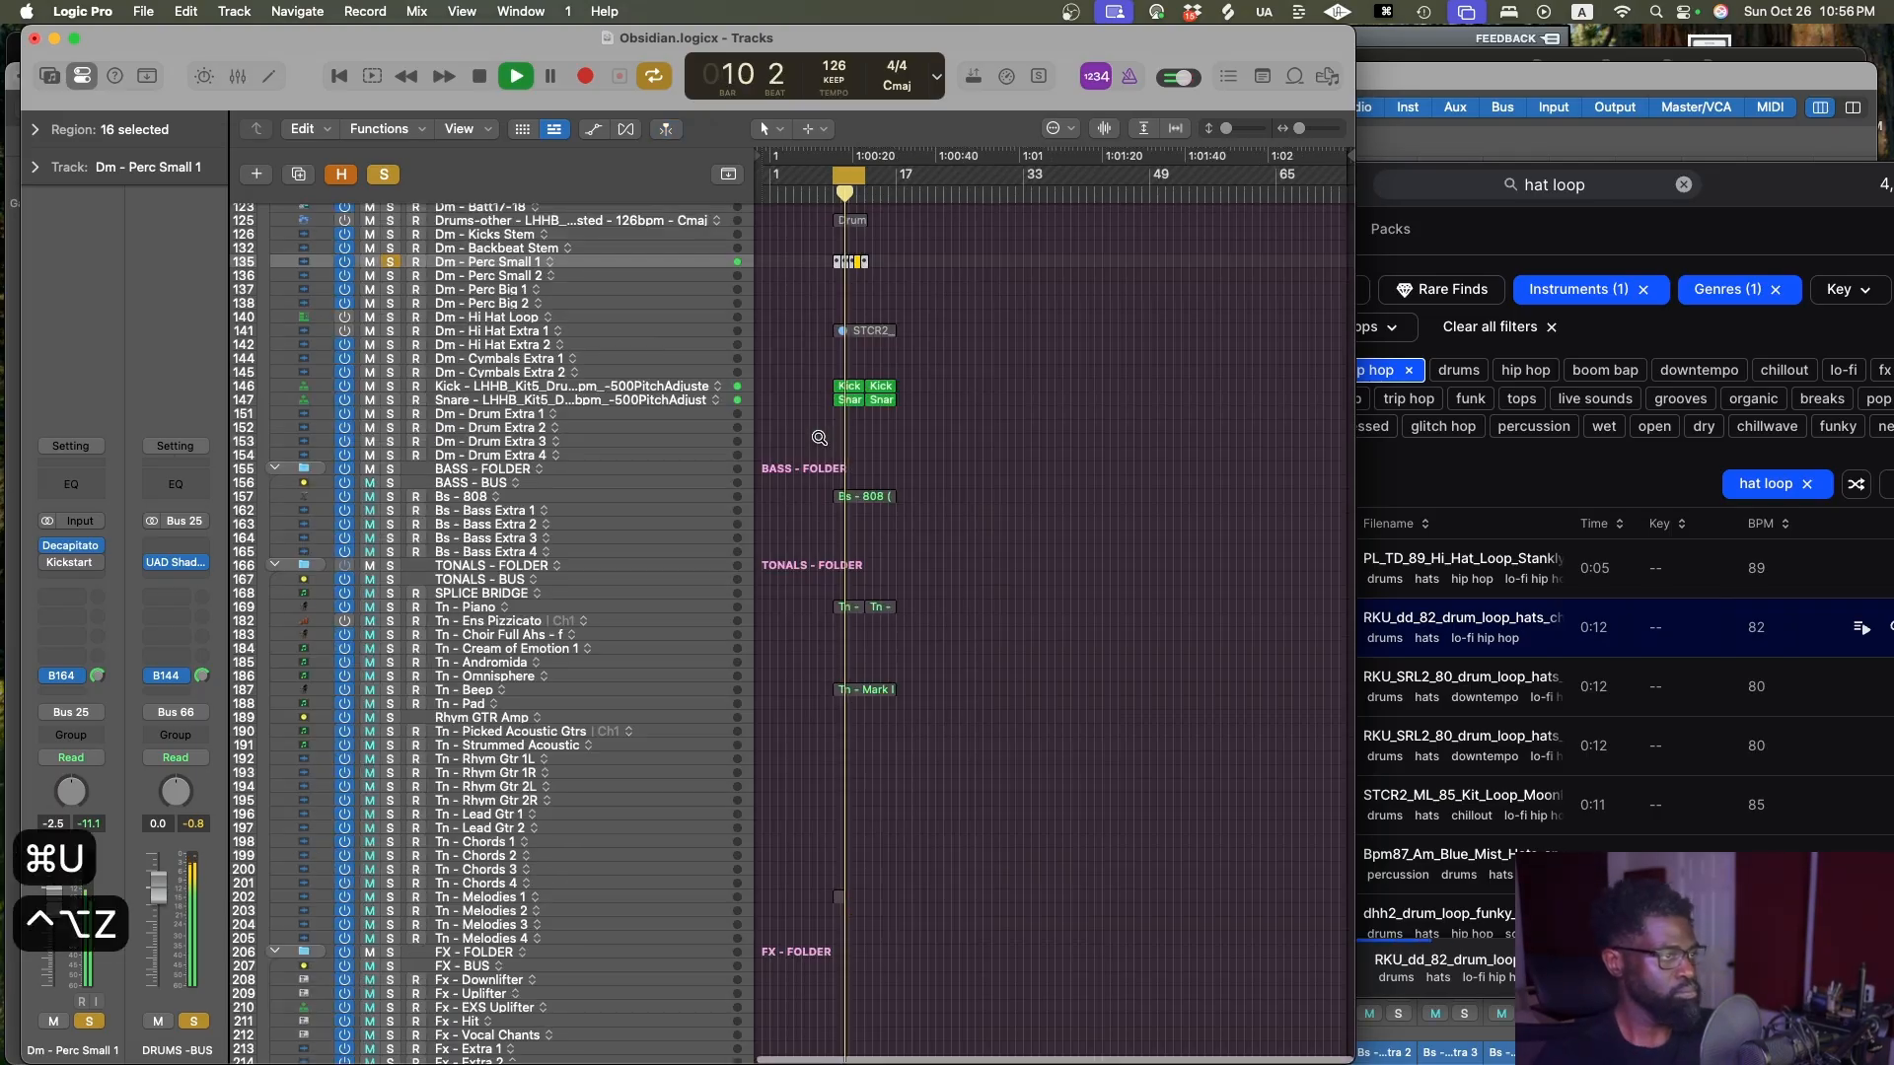
key("ctrl+alt+Up")
key("ctrl+alt+Right")
key("ctrl+alt+Right")
key("cmd+s")
Turn off all solos and listen to the percussion slices together with the full bass, piano and drum arrangement
left_click(383, 174)
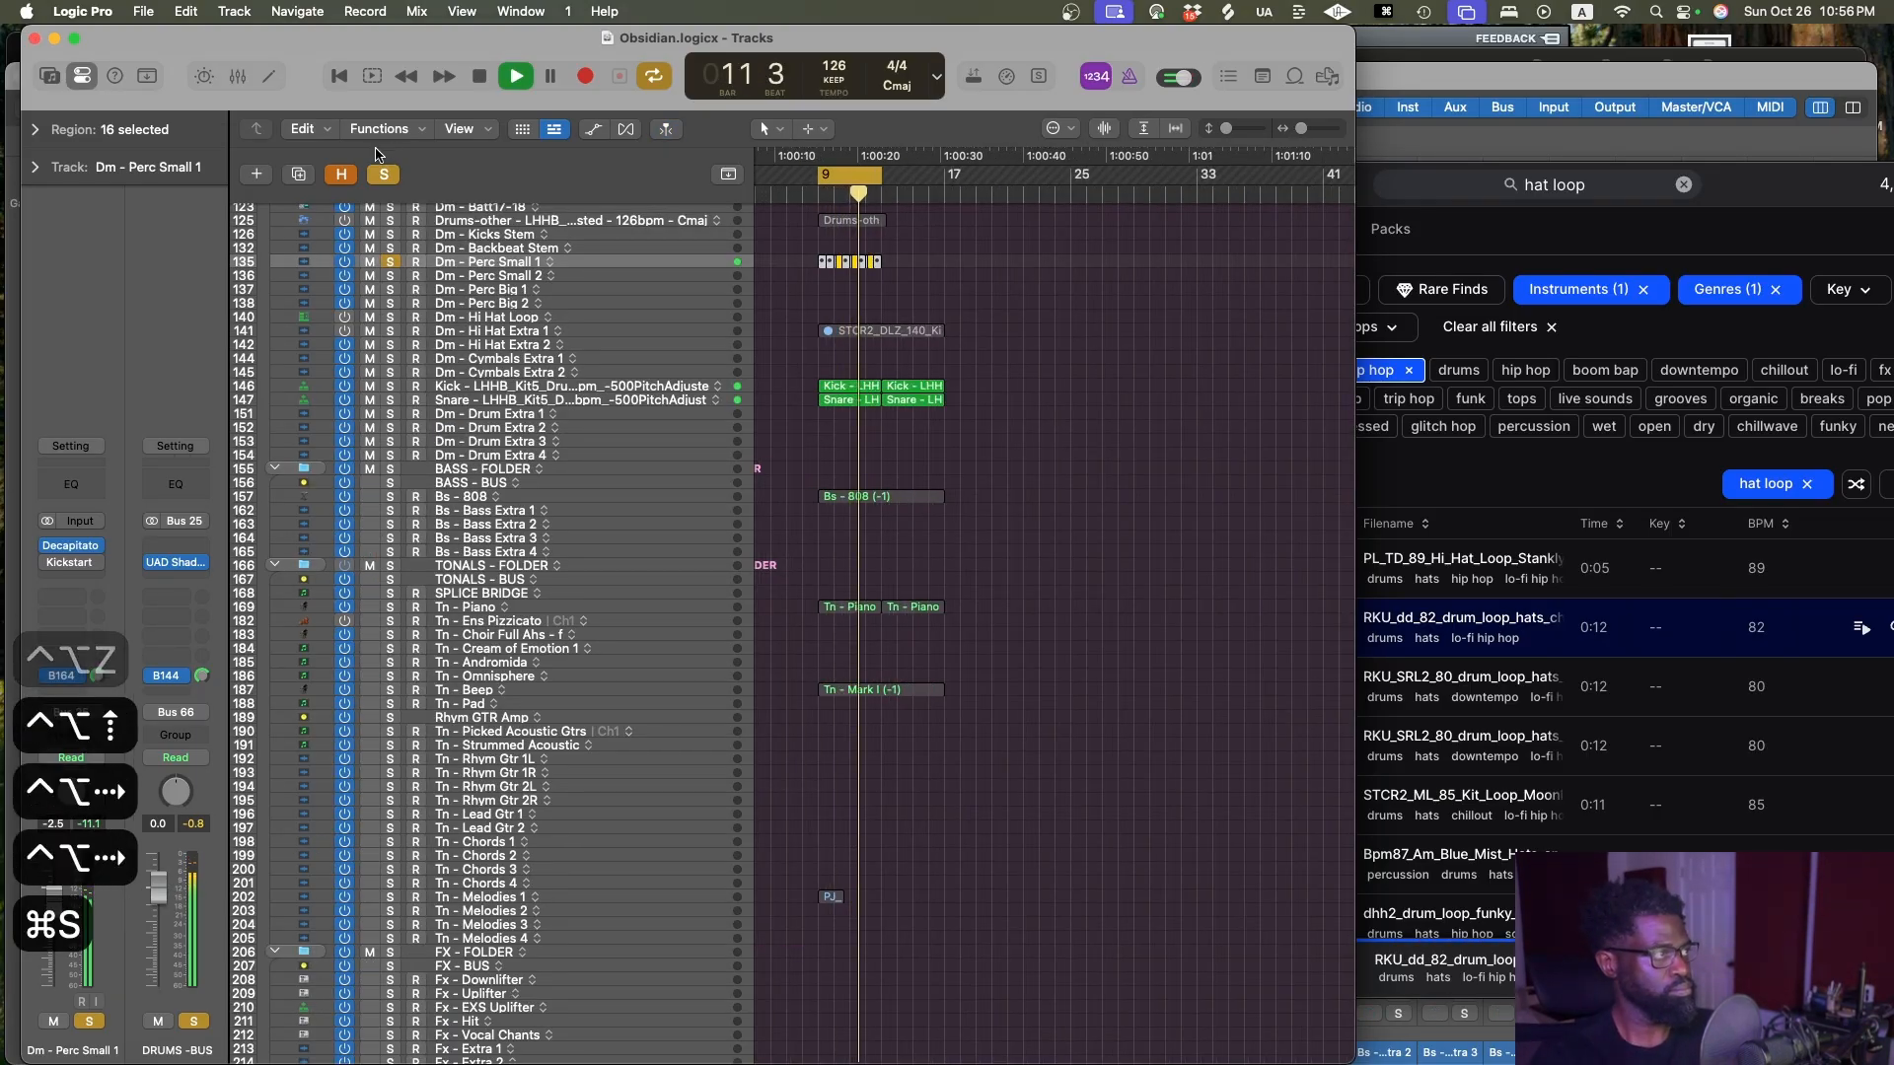
scroll(725, 249, "up", 8)
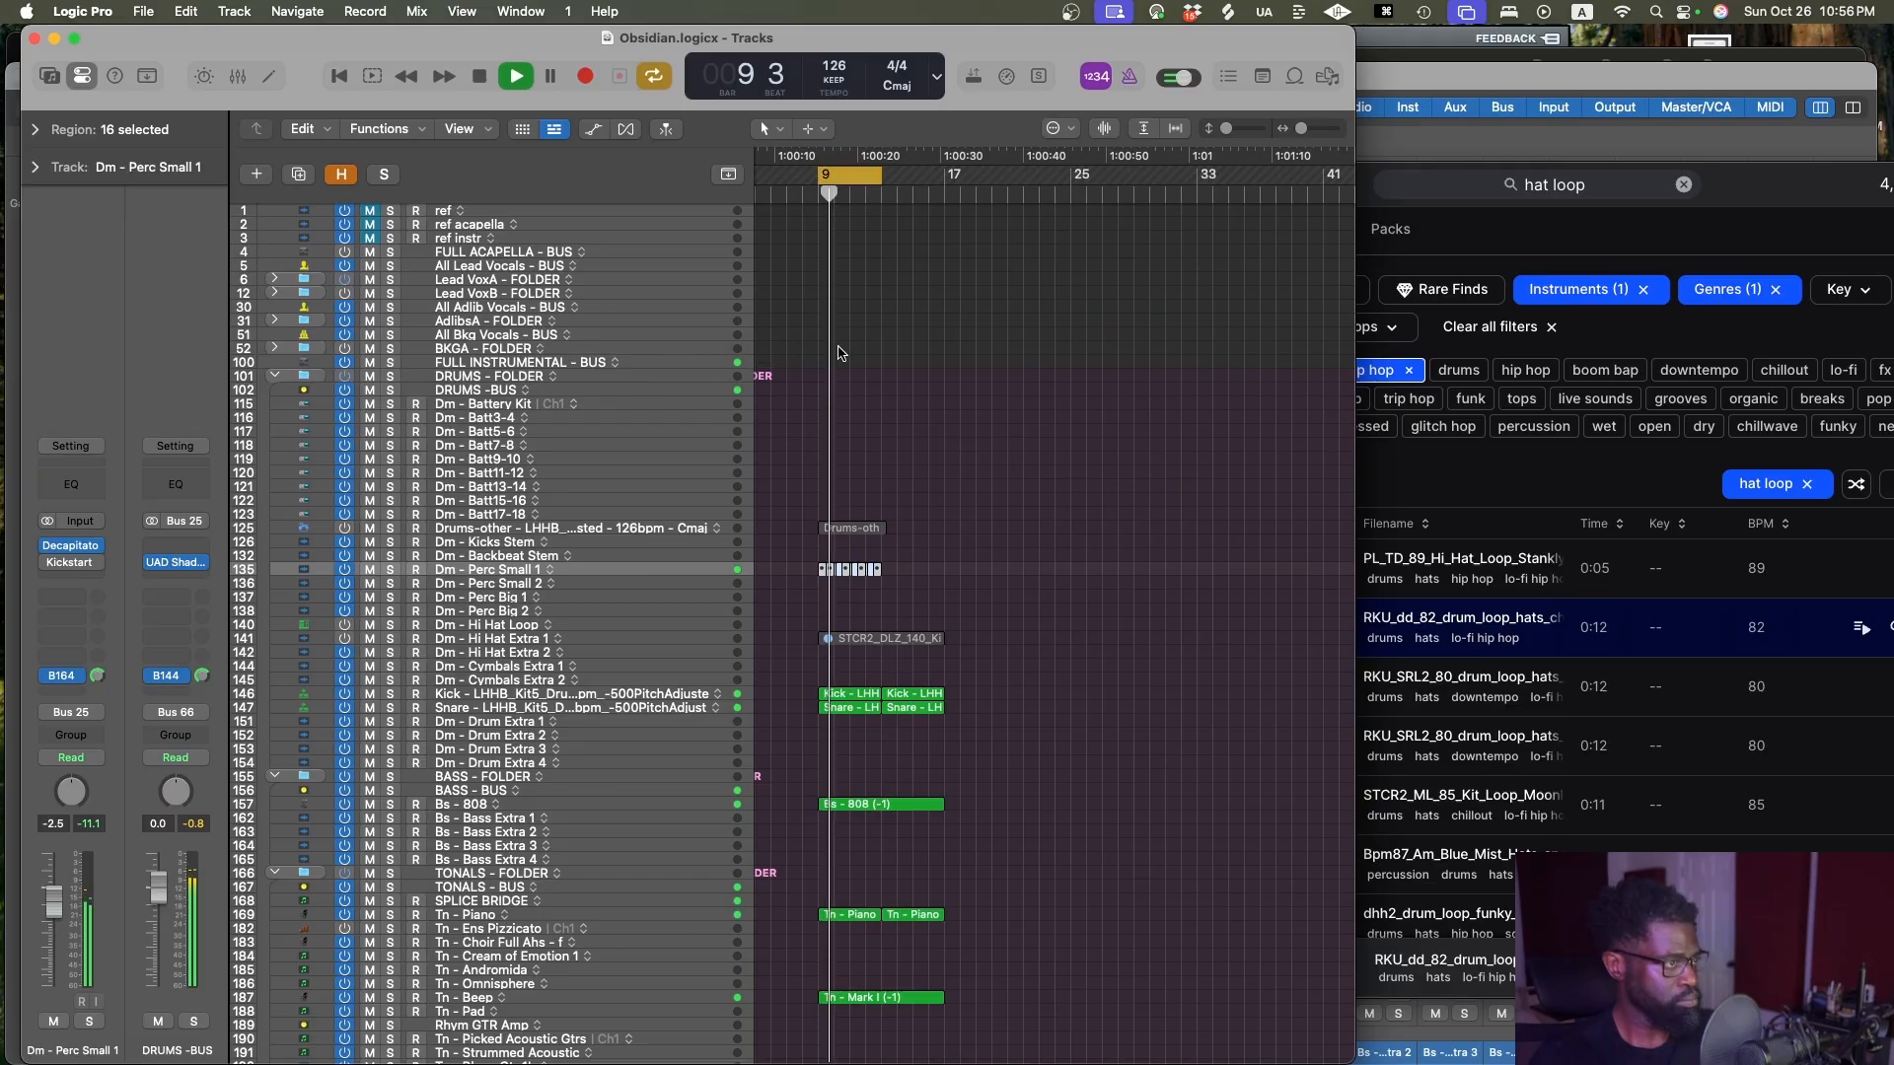
scroll(886, 394, "down", 4)
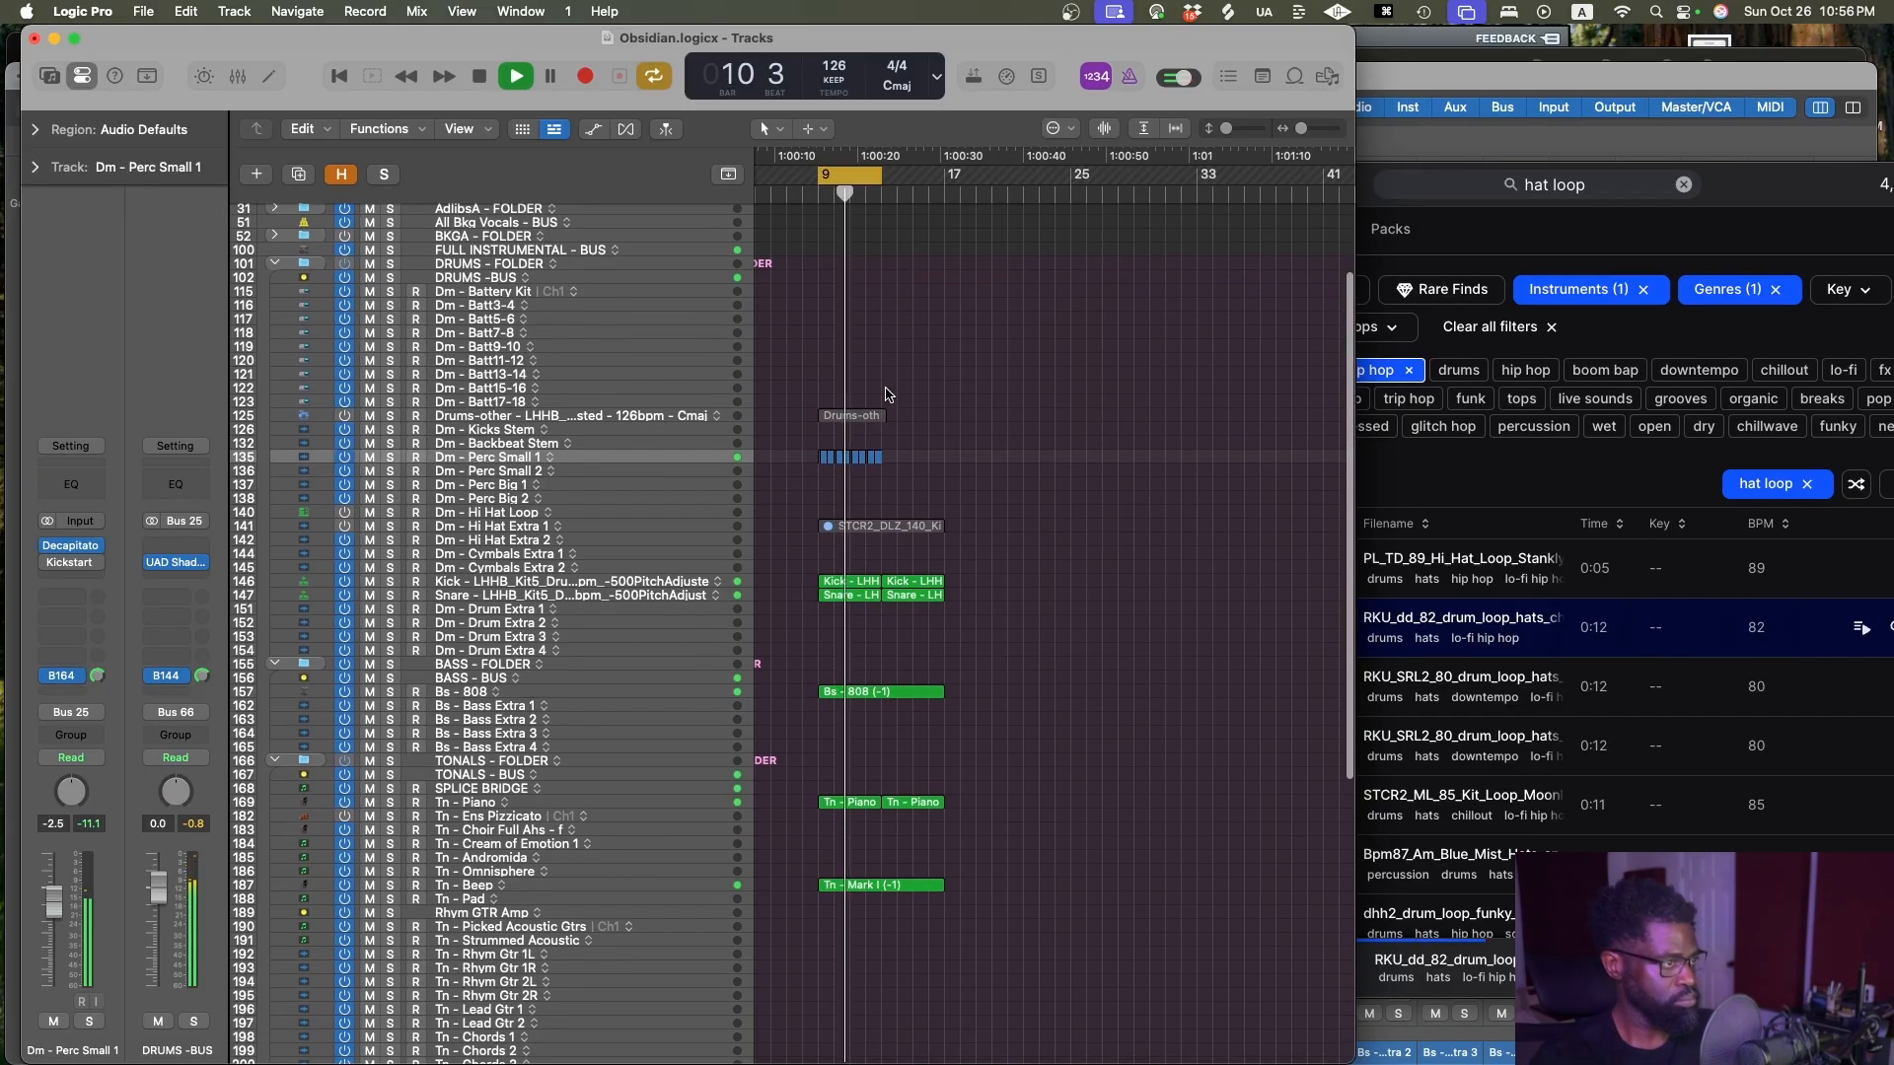
scroll(887, 391, "up", 2, "ctrl+alt")
scroll(887, 390, "up", 2, "ctrl+alt")
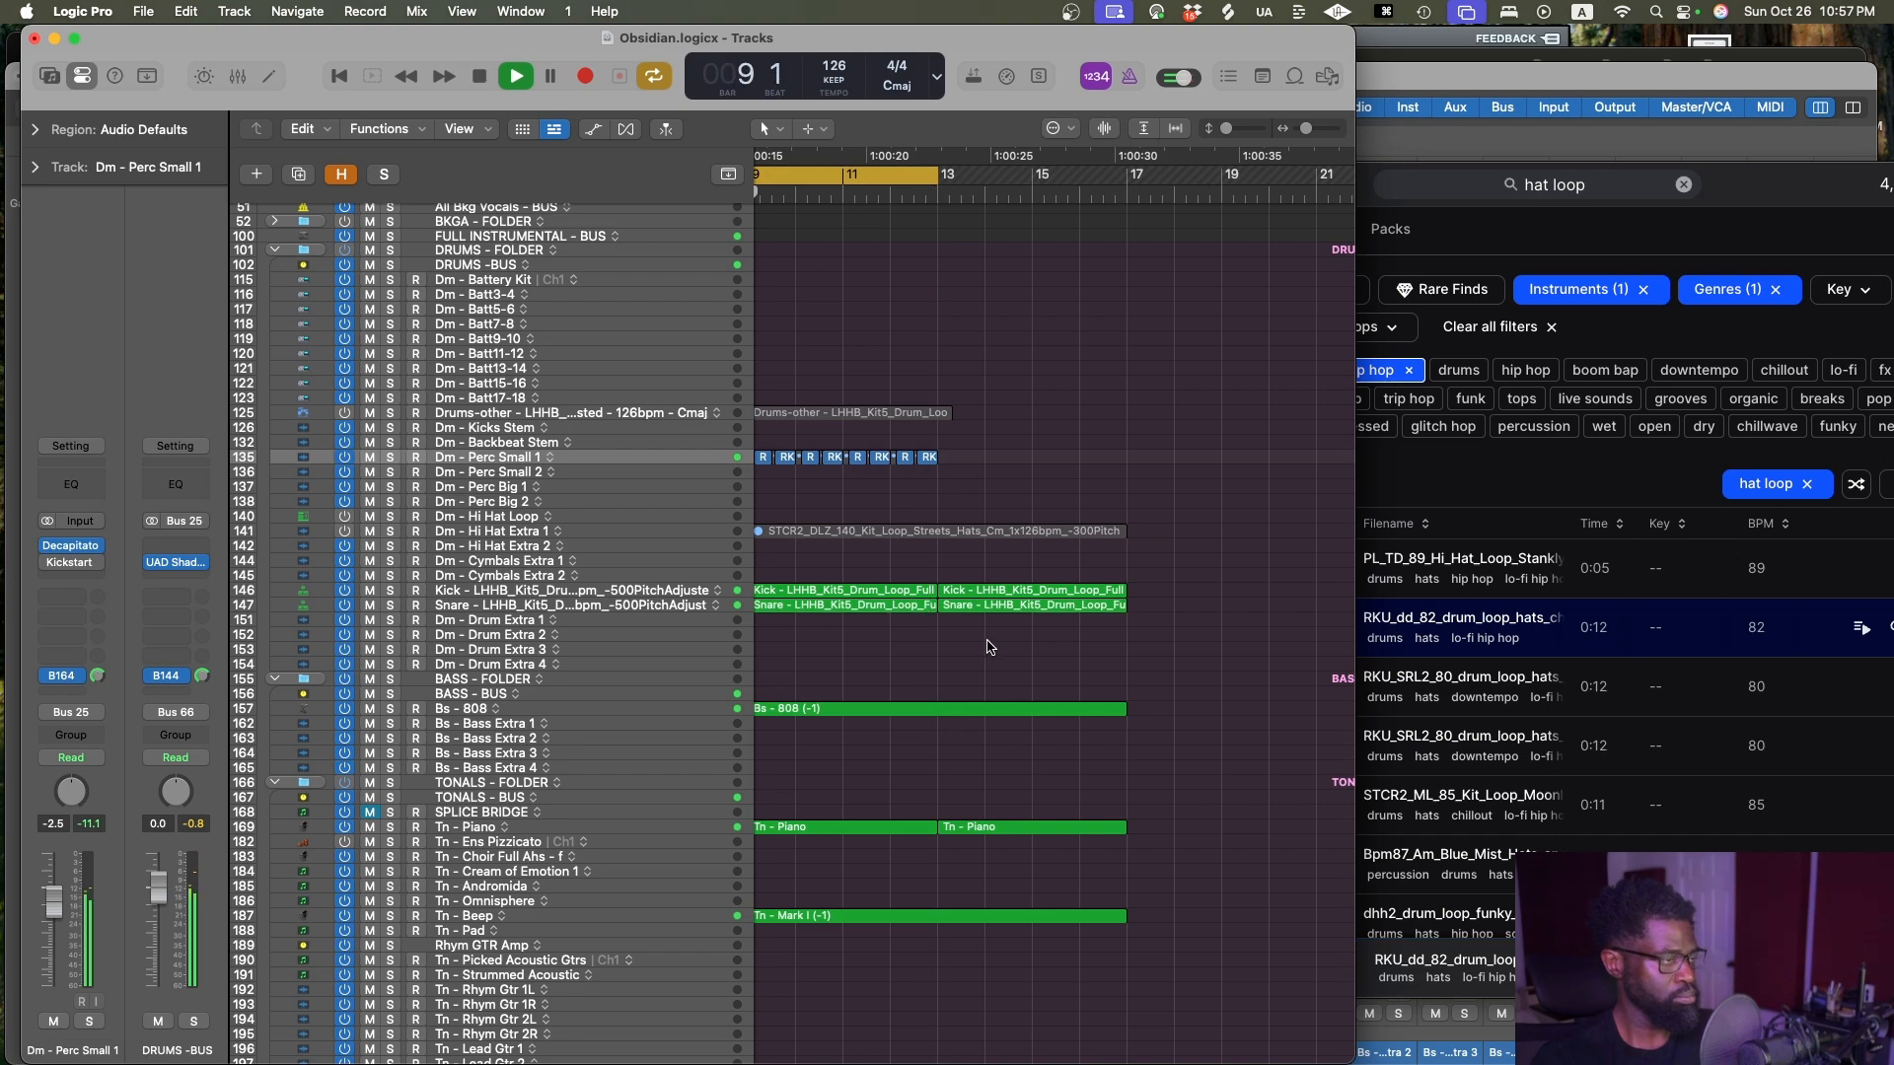
scroll(1025, 650, "left", 3)
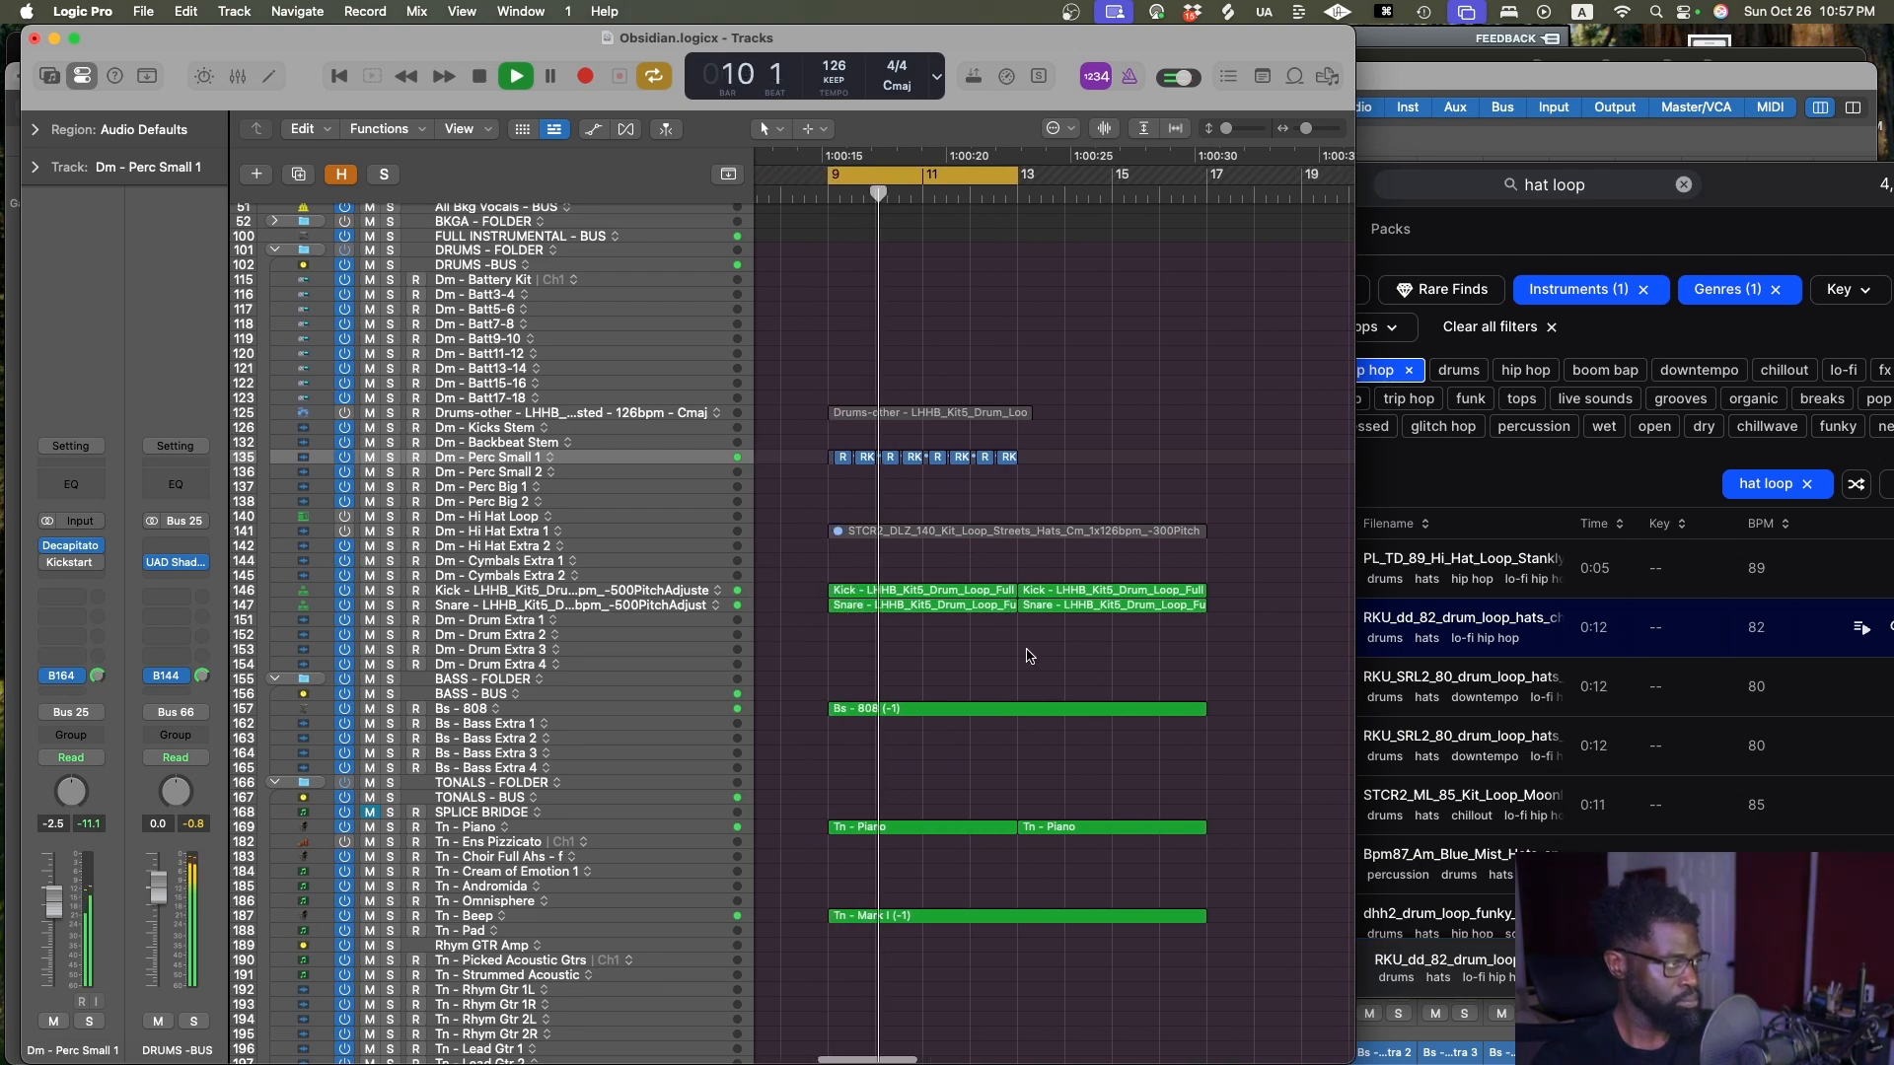
scroll(1028, 656, "up", 1)
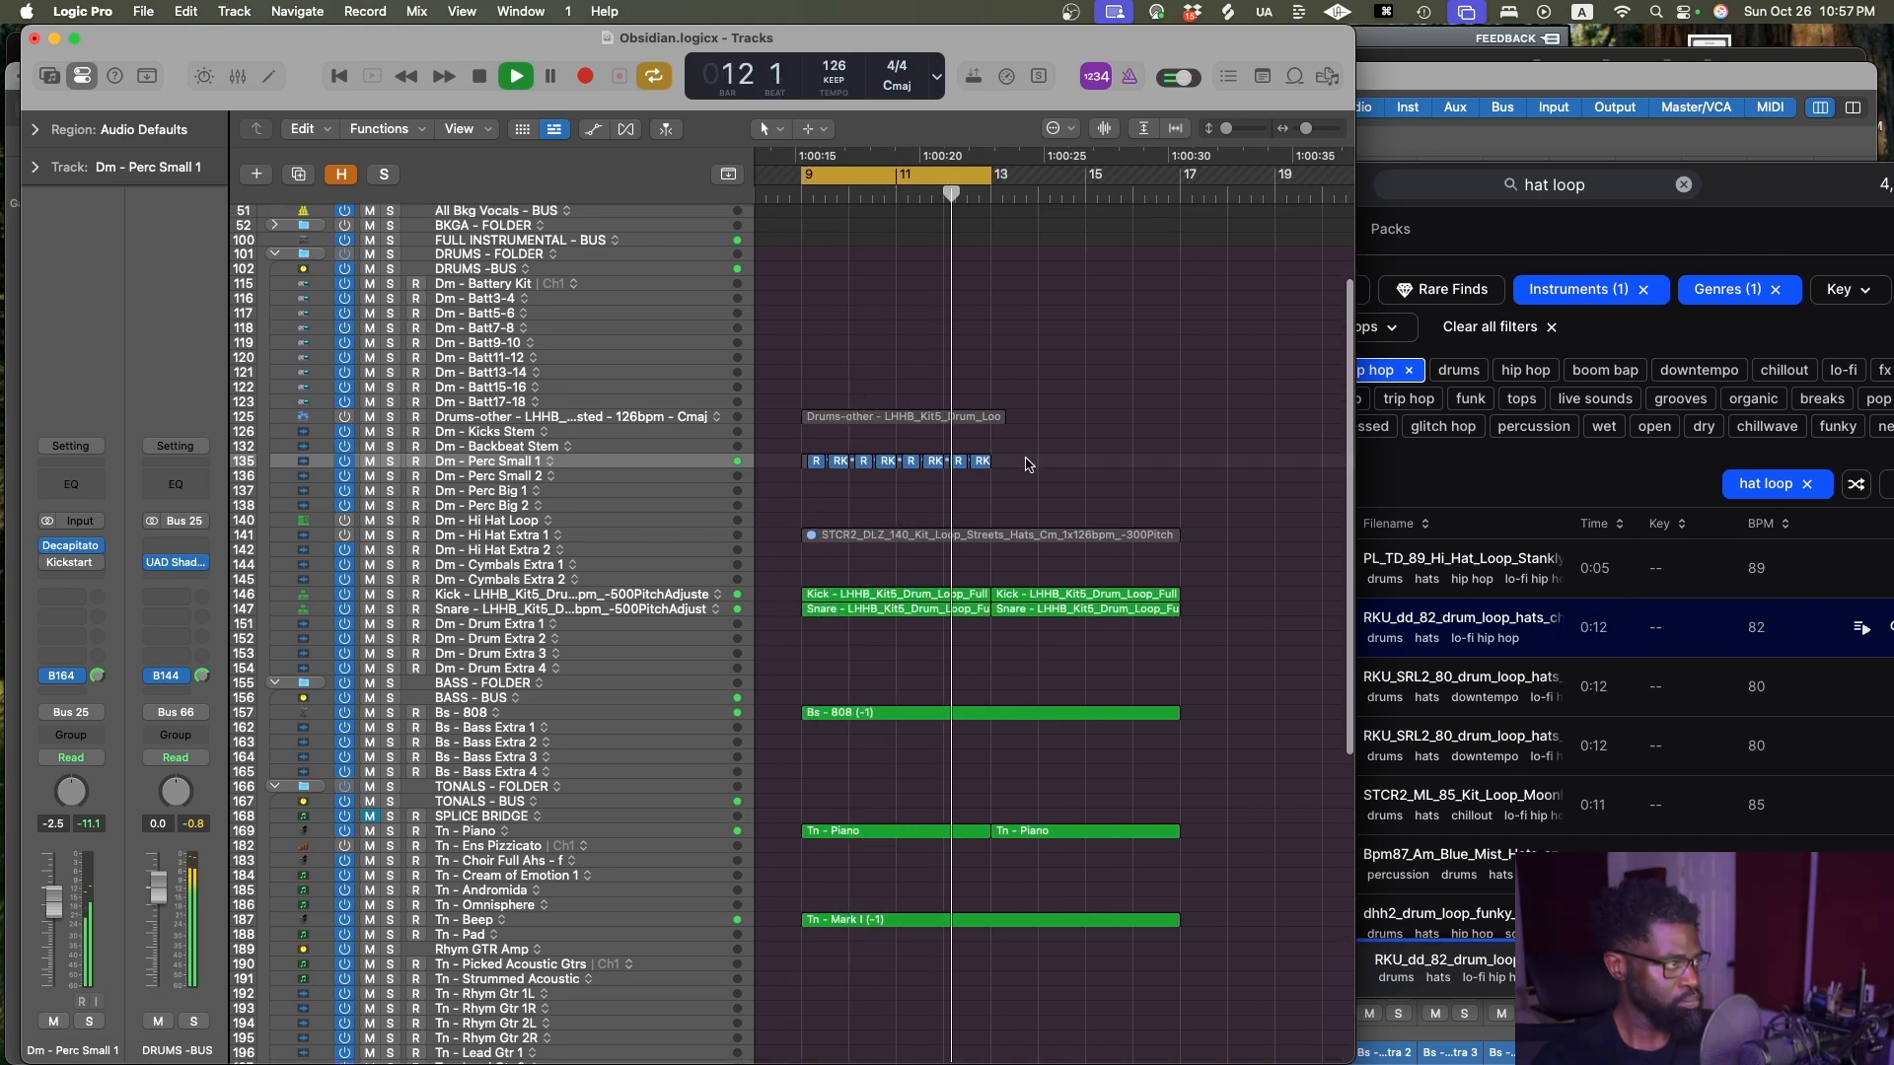
Copy all sixteen RKU slices on Dm - Perc Small 1 so the pattern repeats from bar 13 to bar 17
left_click_drag(1026, 463, 797, 458)
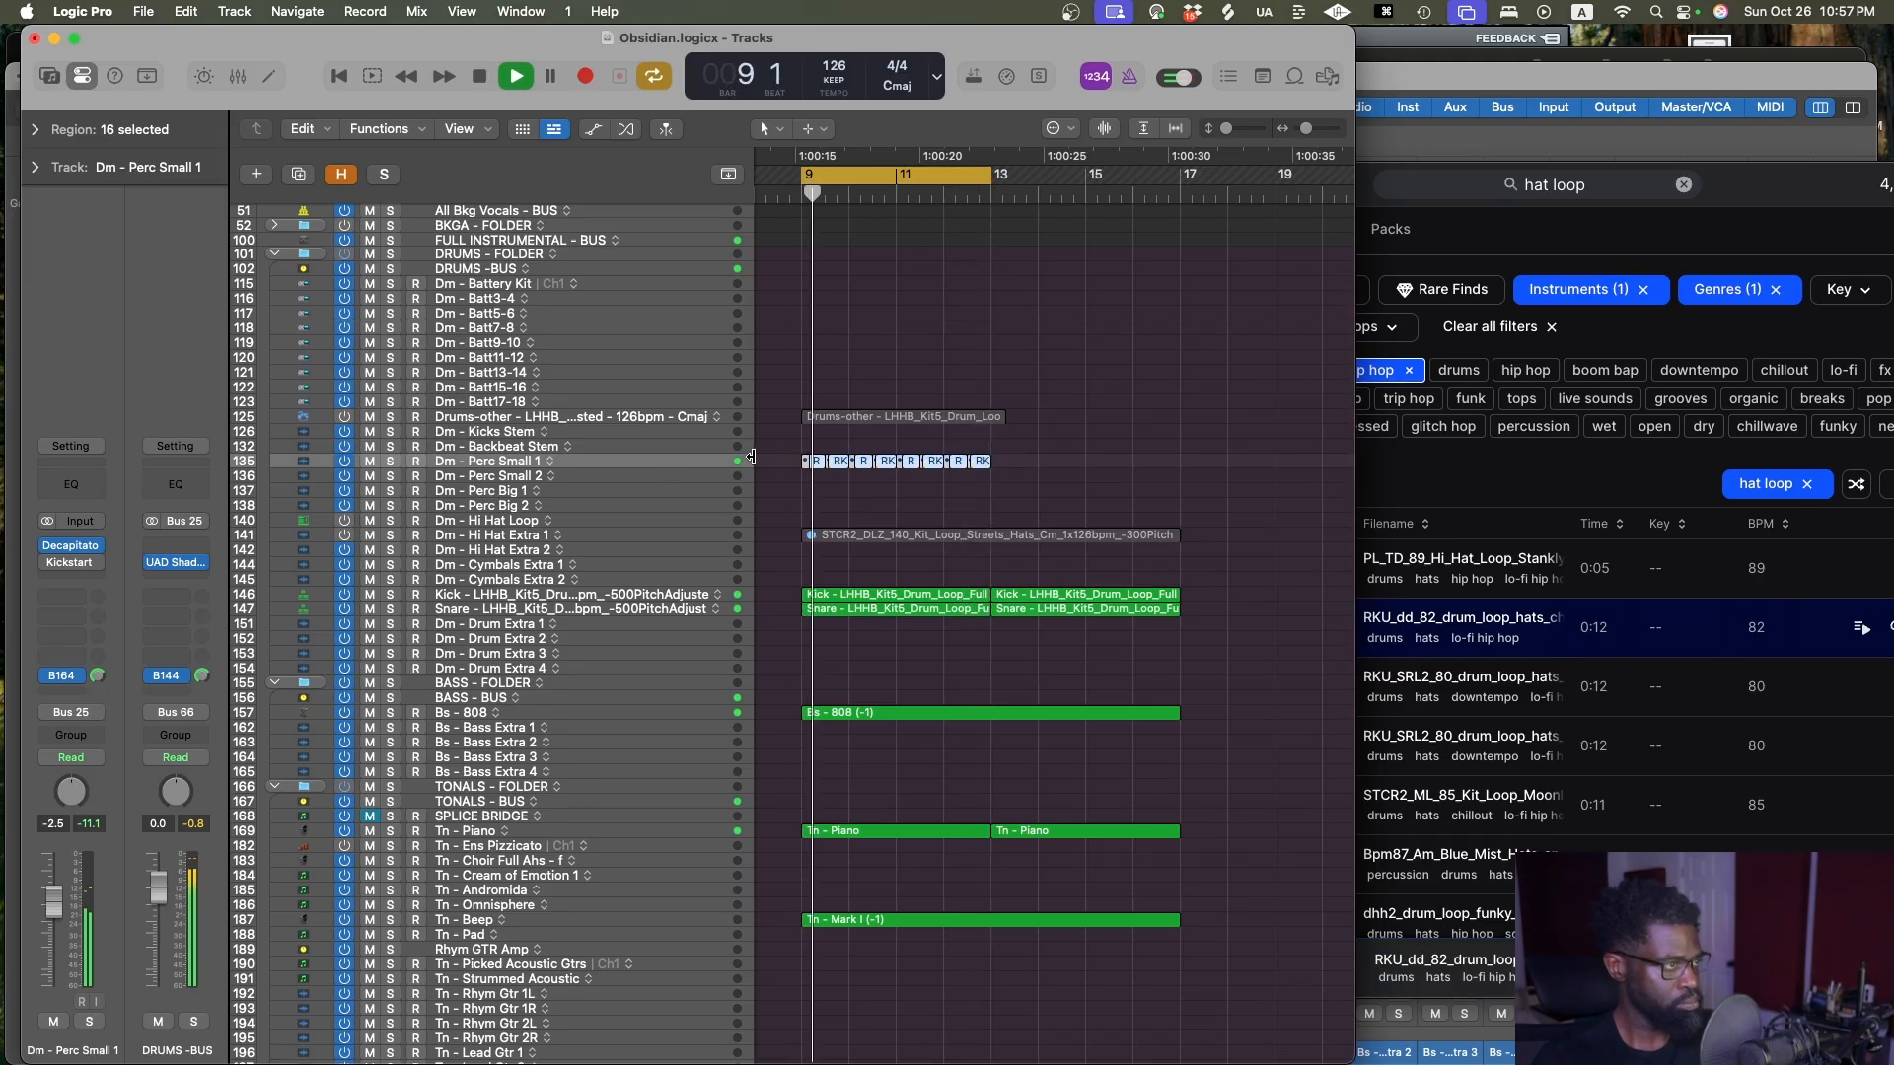
left_click_drag(805, 467, 1090, 520)
scroll(1124, 690, "down", 4)
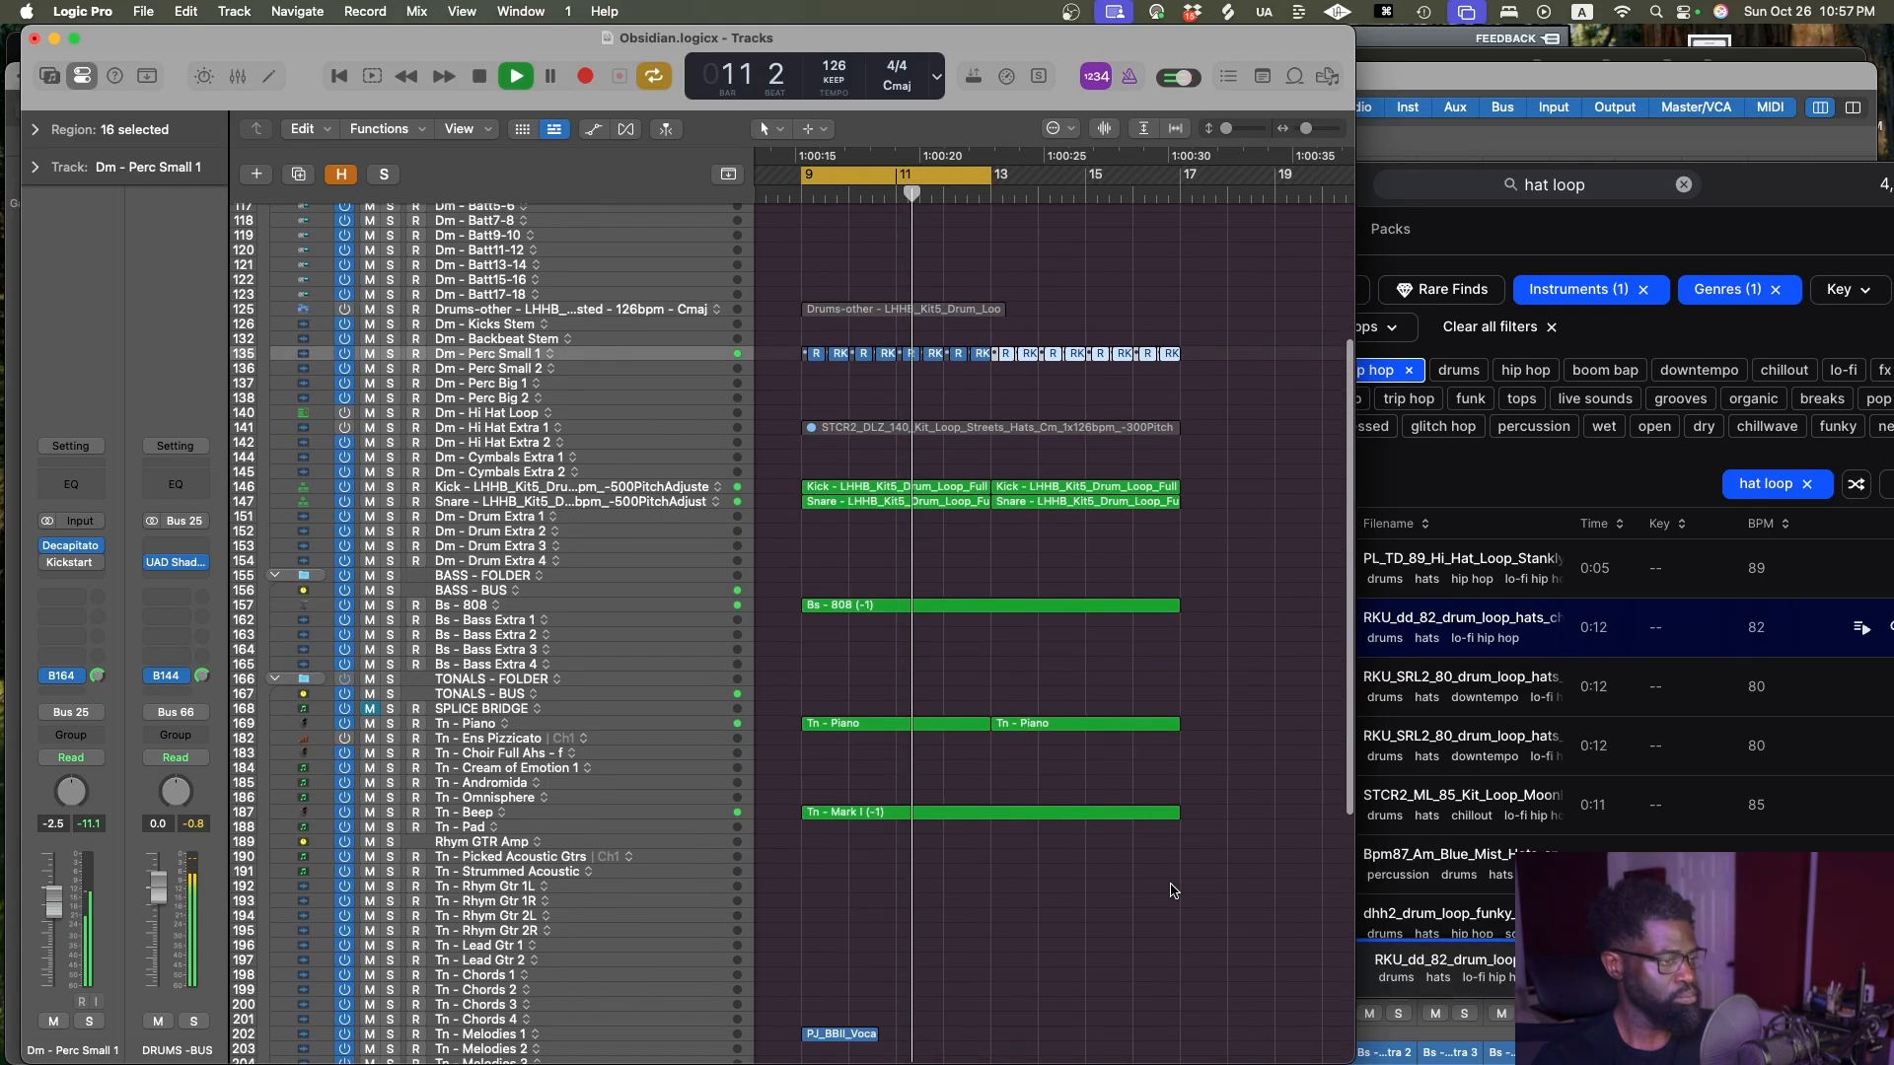
Set the cycle range to bars 9 to 17 from the Tn - Mark I region and save the project
left_click_drag(1157, 877, 795, 740)
key("super+u")
key("super+y")
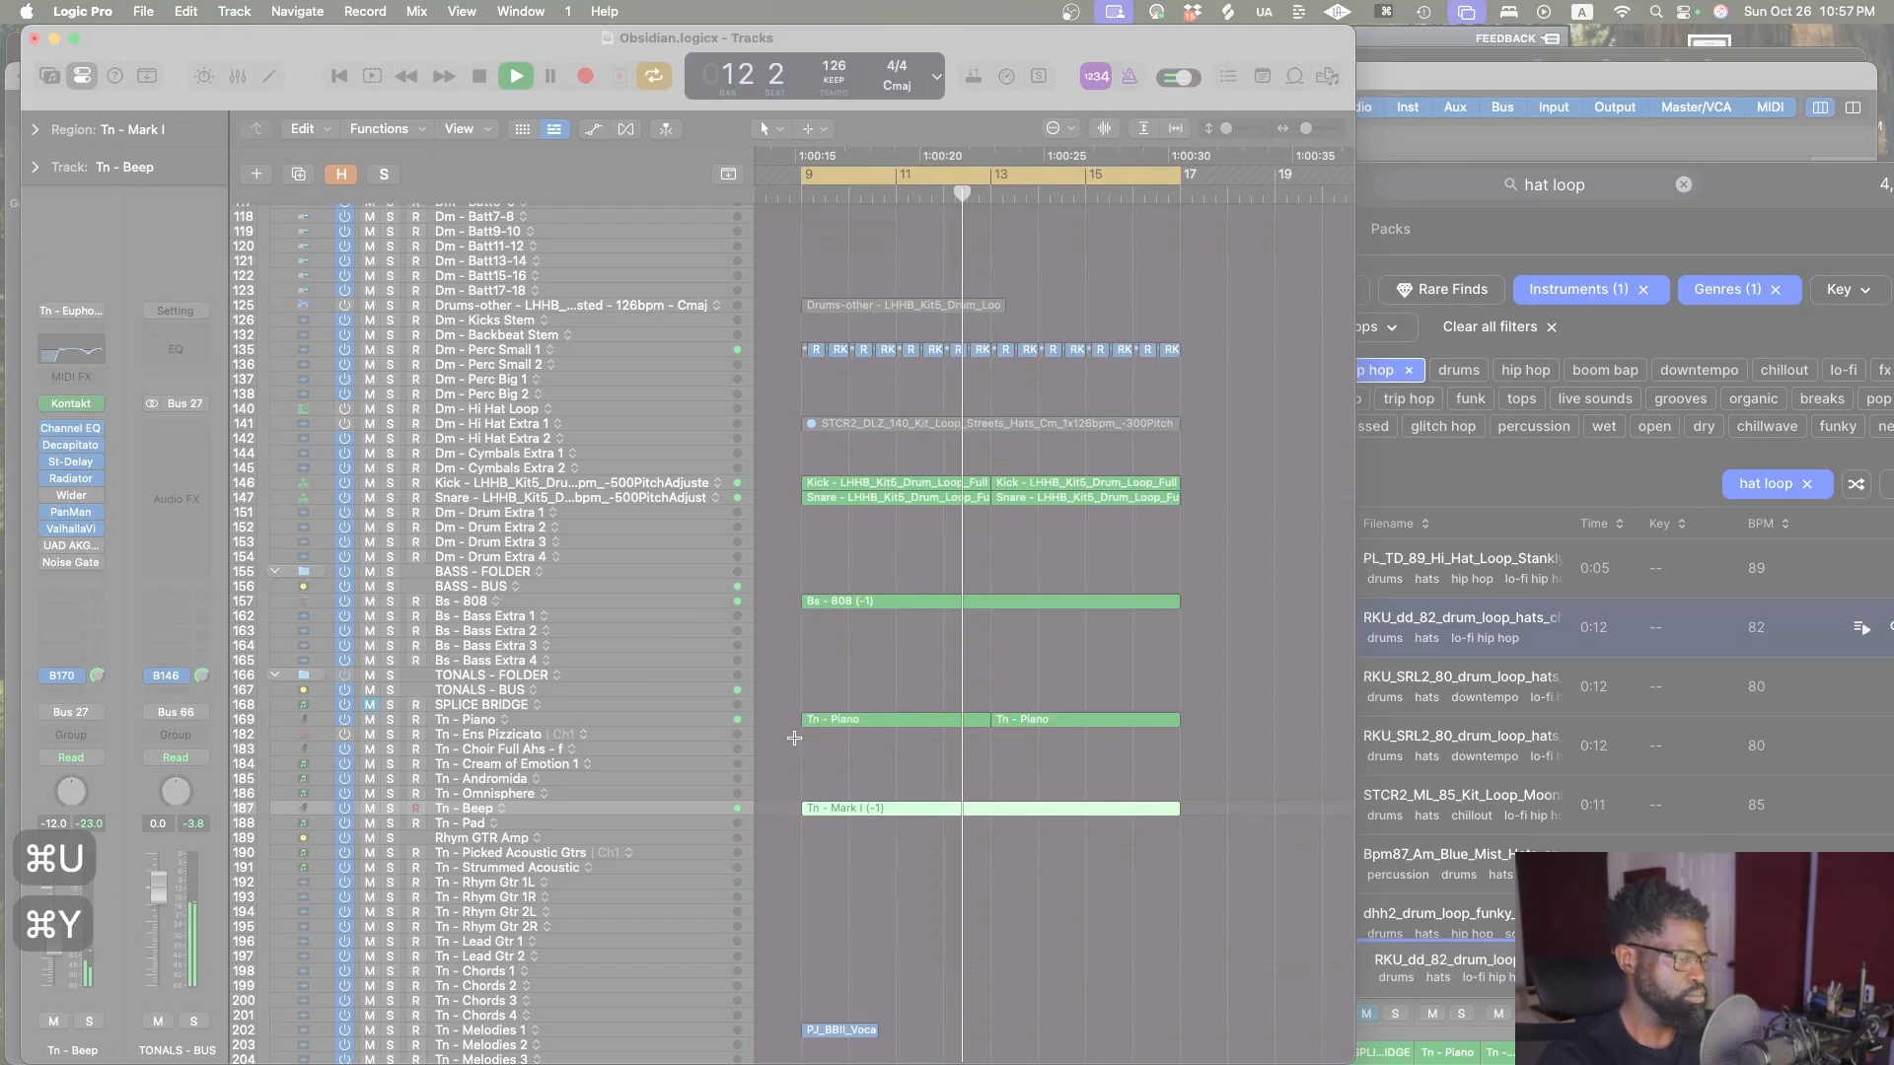
key("ctrl+alt+z")
key("ctrl+alt+Right")
key("ctrl+alt+Left")
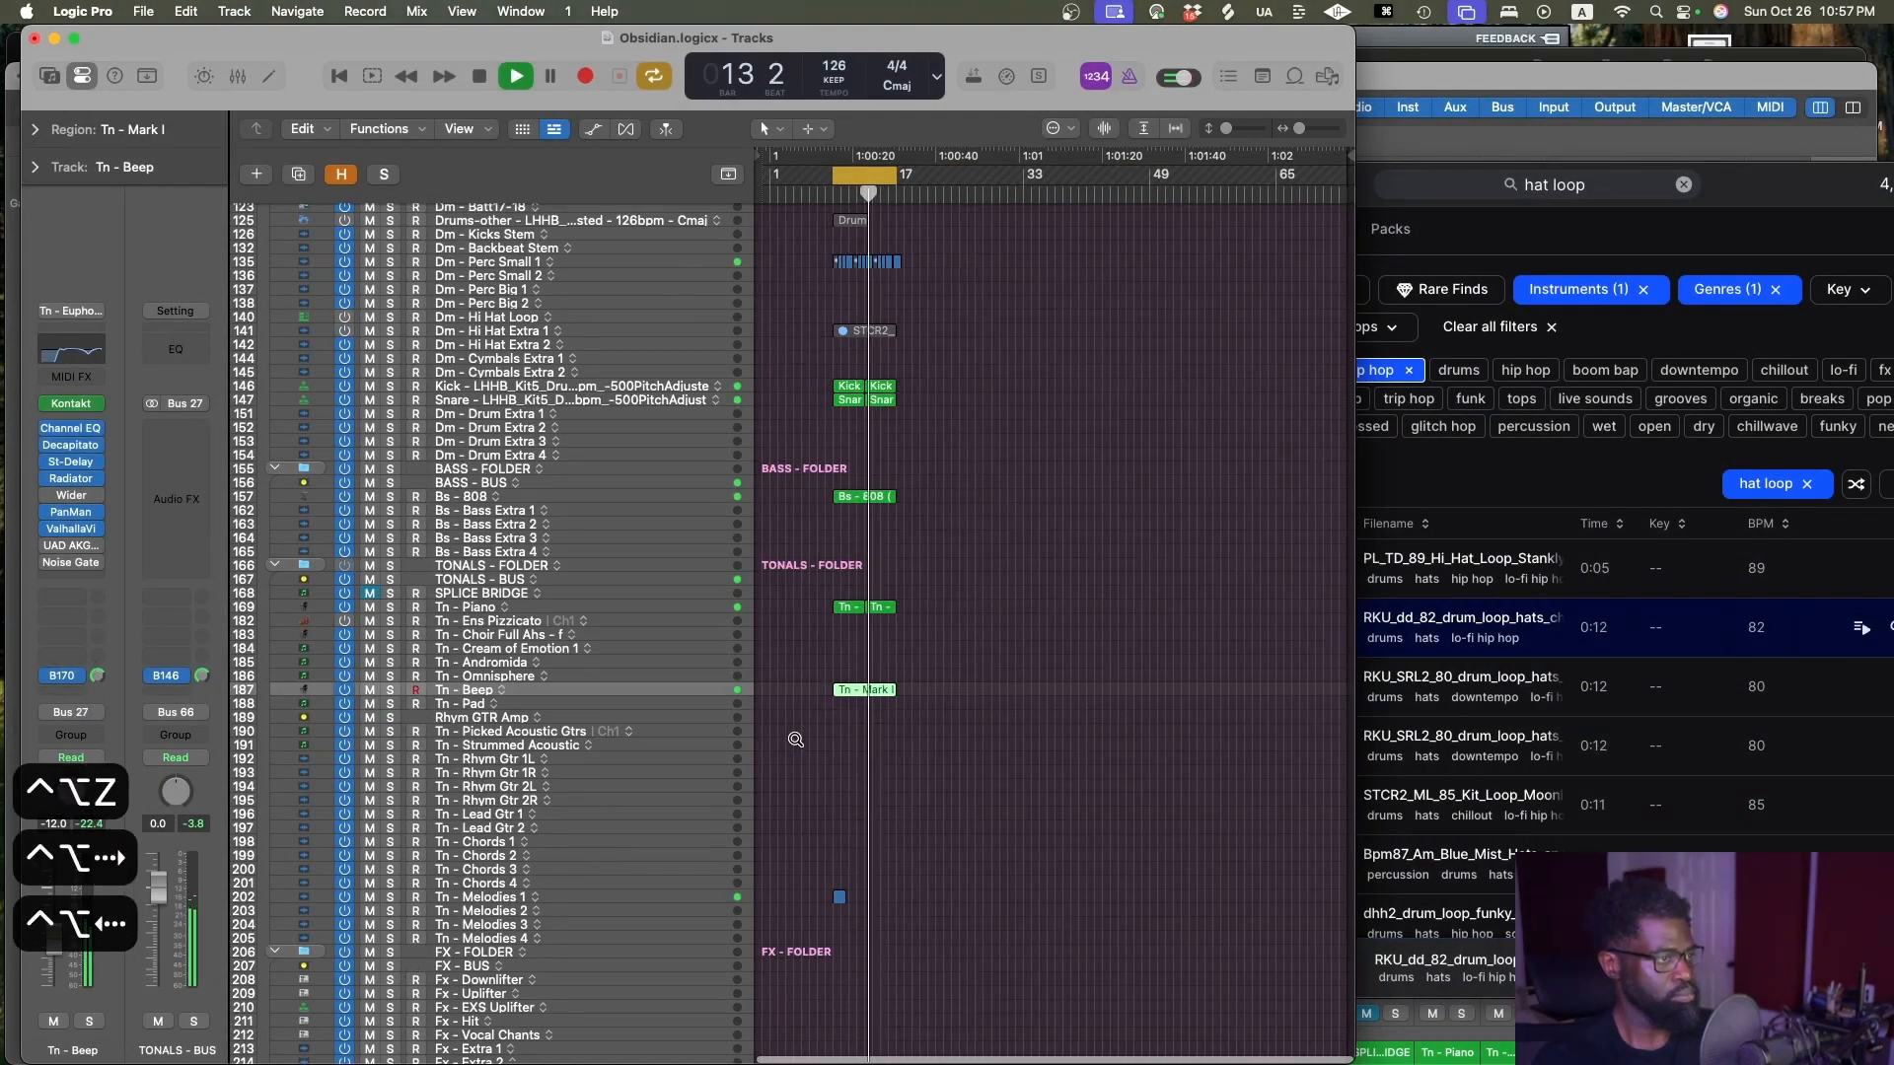
key("ctrl+alt+Right")
key("ctrl+alt+Right")
key("ctrl+alt+Up")
key("ctrl+alt+Up")
key("ctrl+alt+Right")
key("ctrl+alt+Left")
key("super+s")
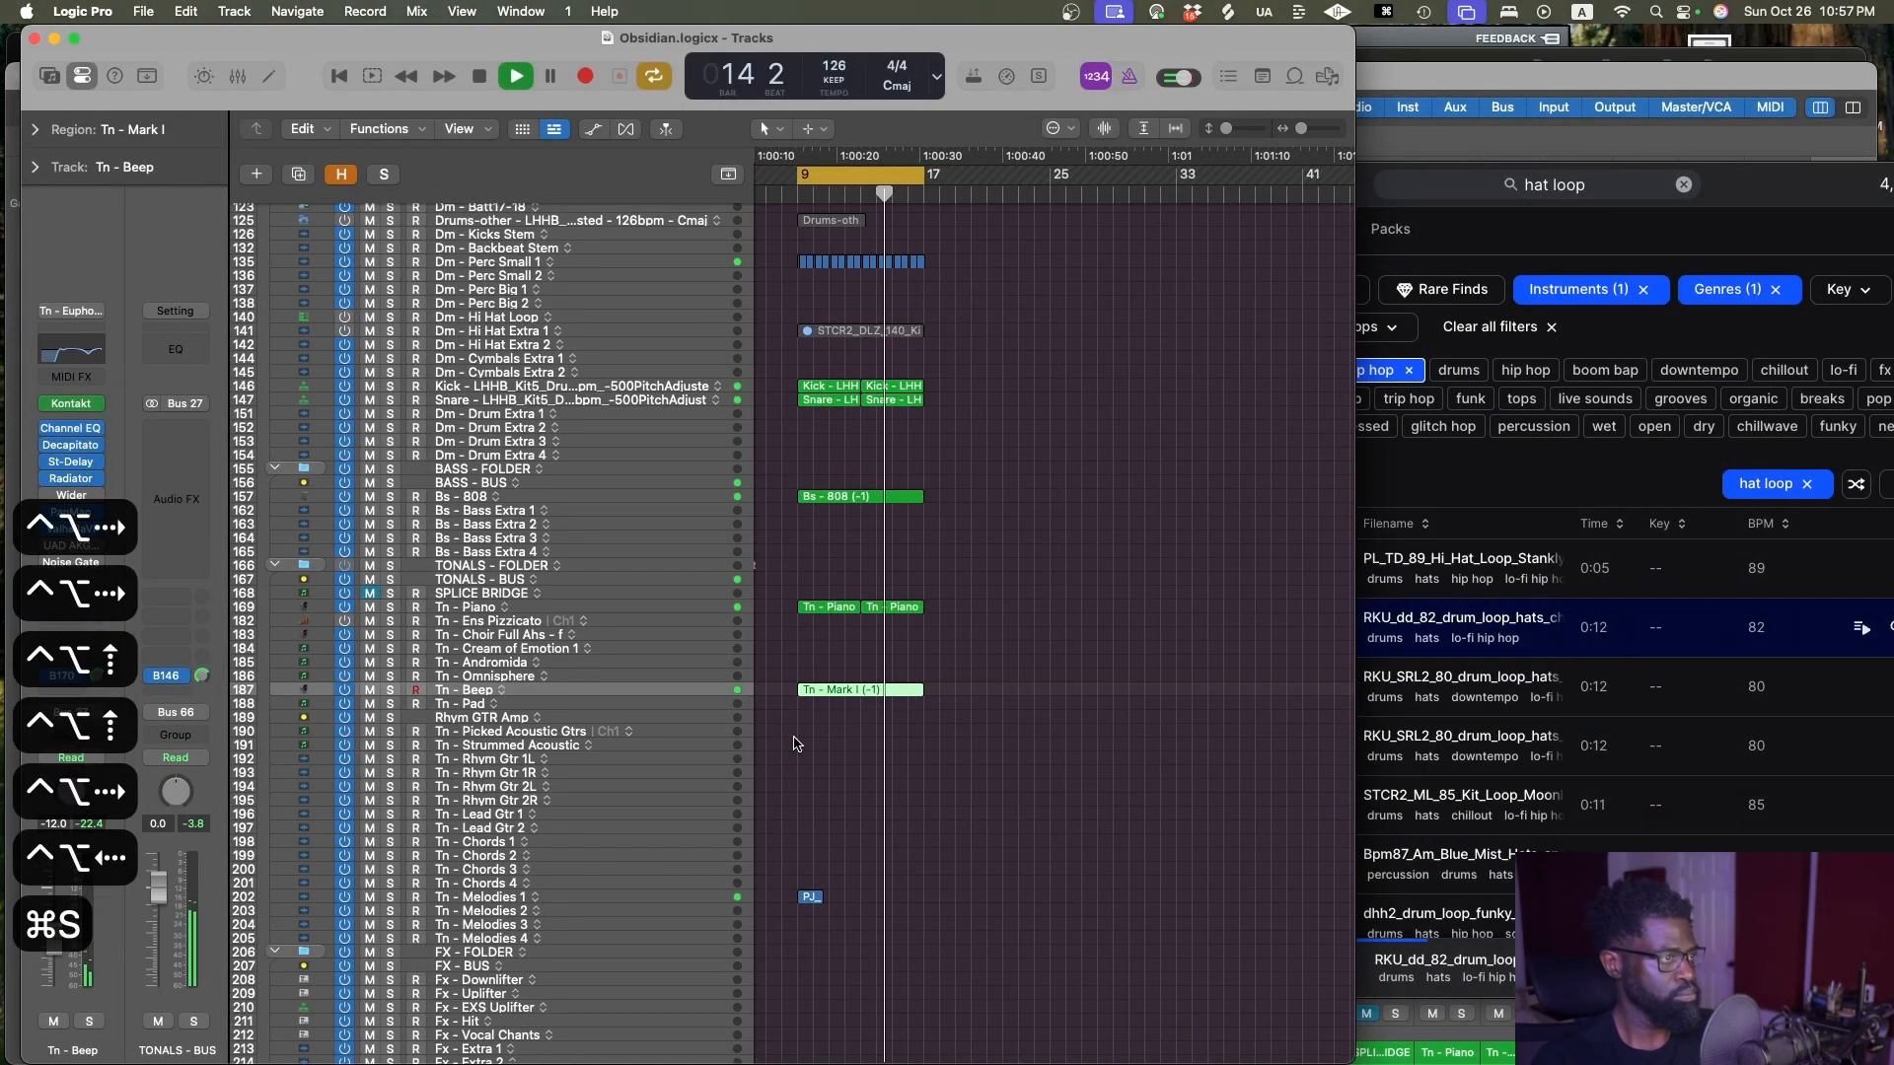
Review the looped bars 9 to 17 across the drum, bass, tonal and FX tracks during playback, saving the project along the way
scroll(906, 632, "down", 4)
scroll(906, 632, "up", 8)
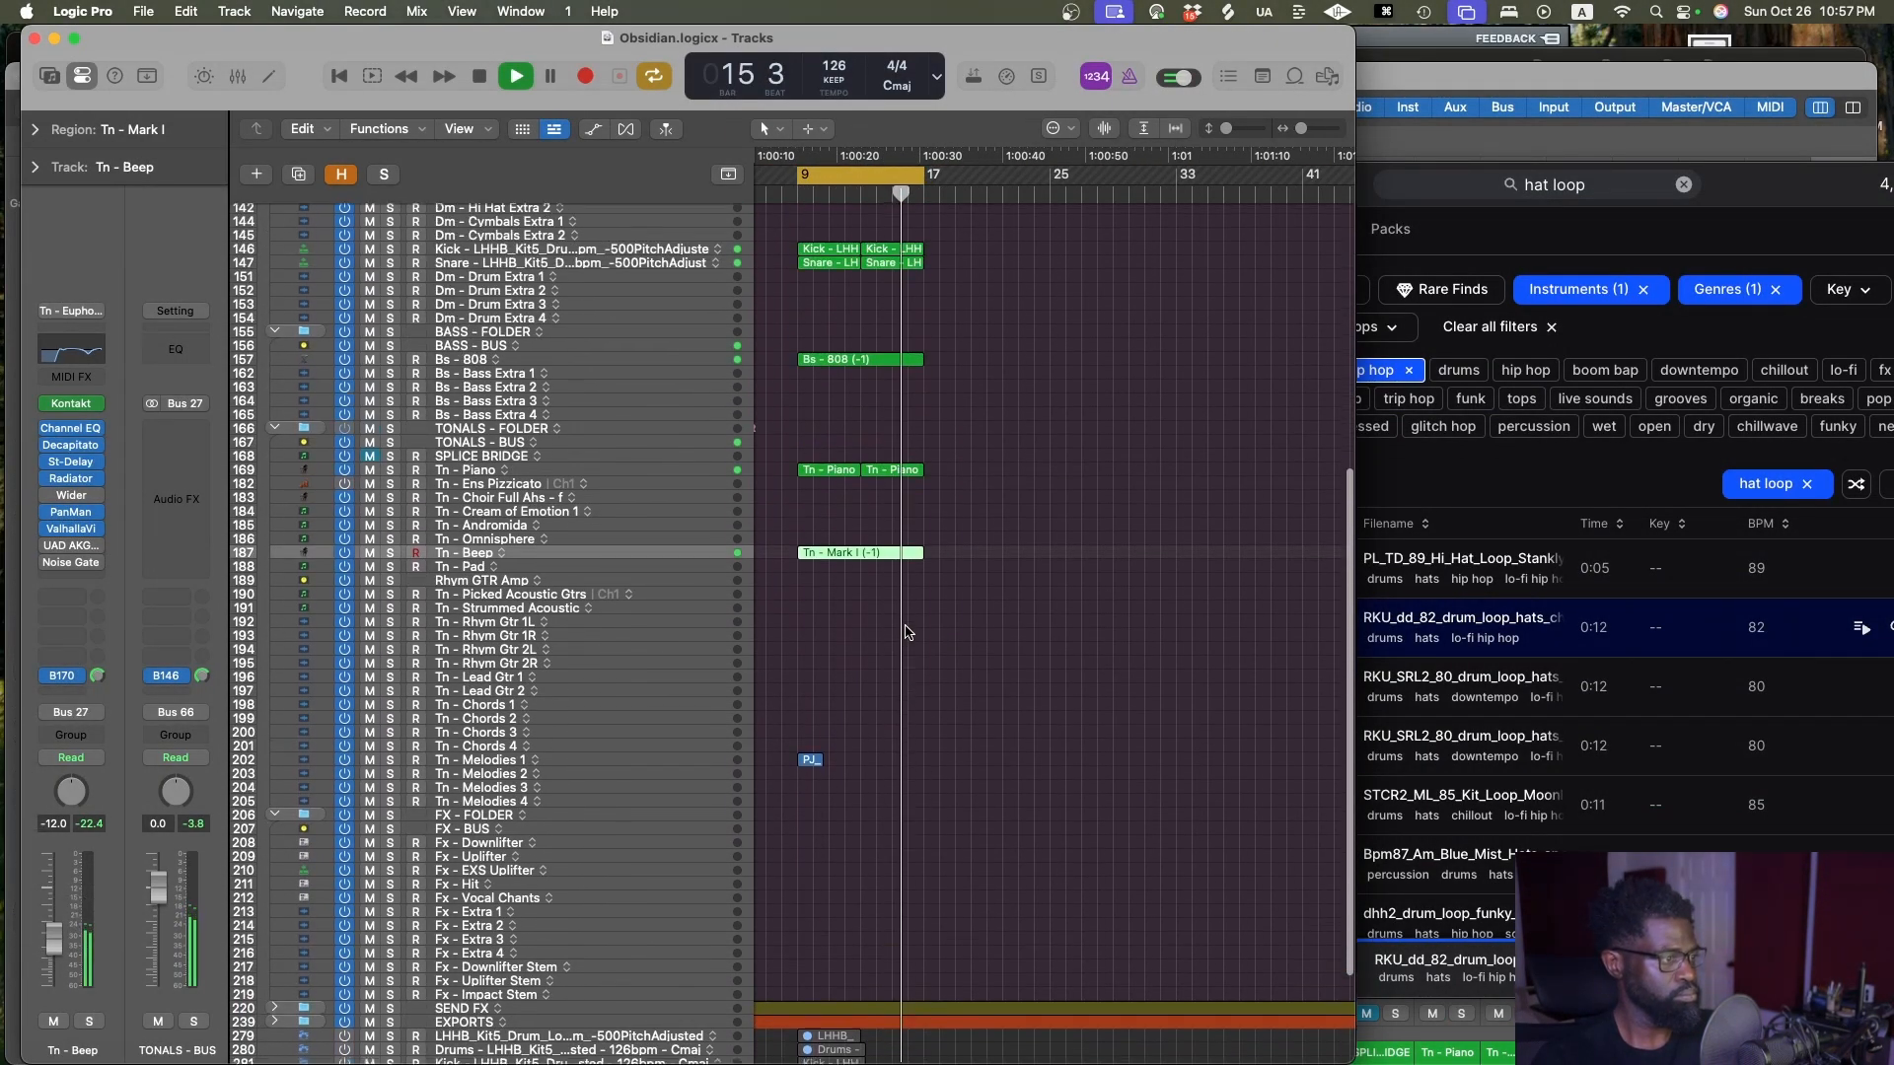
scroll(906, 624, "down", 1)
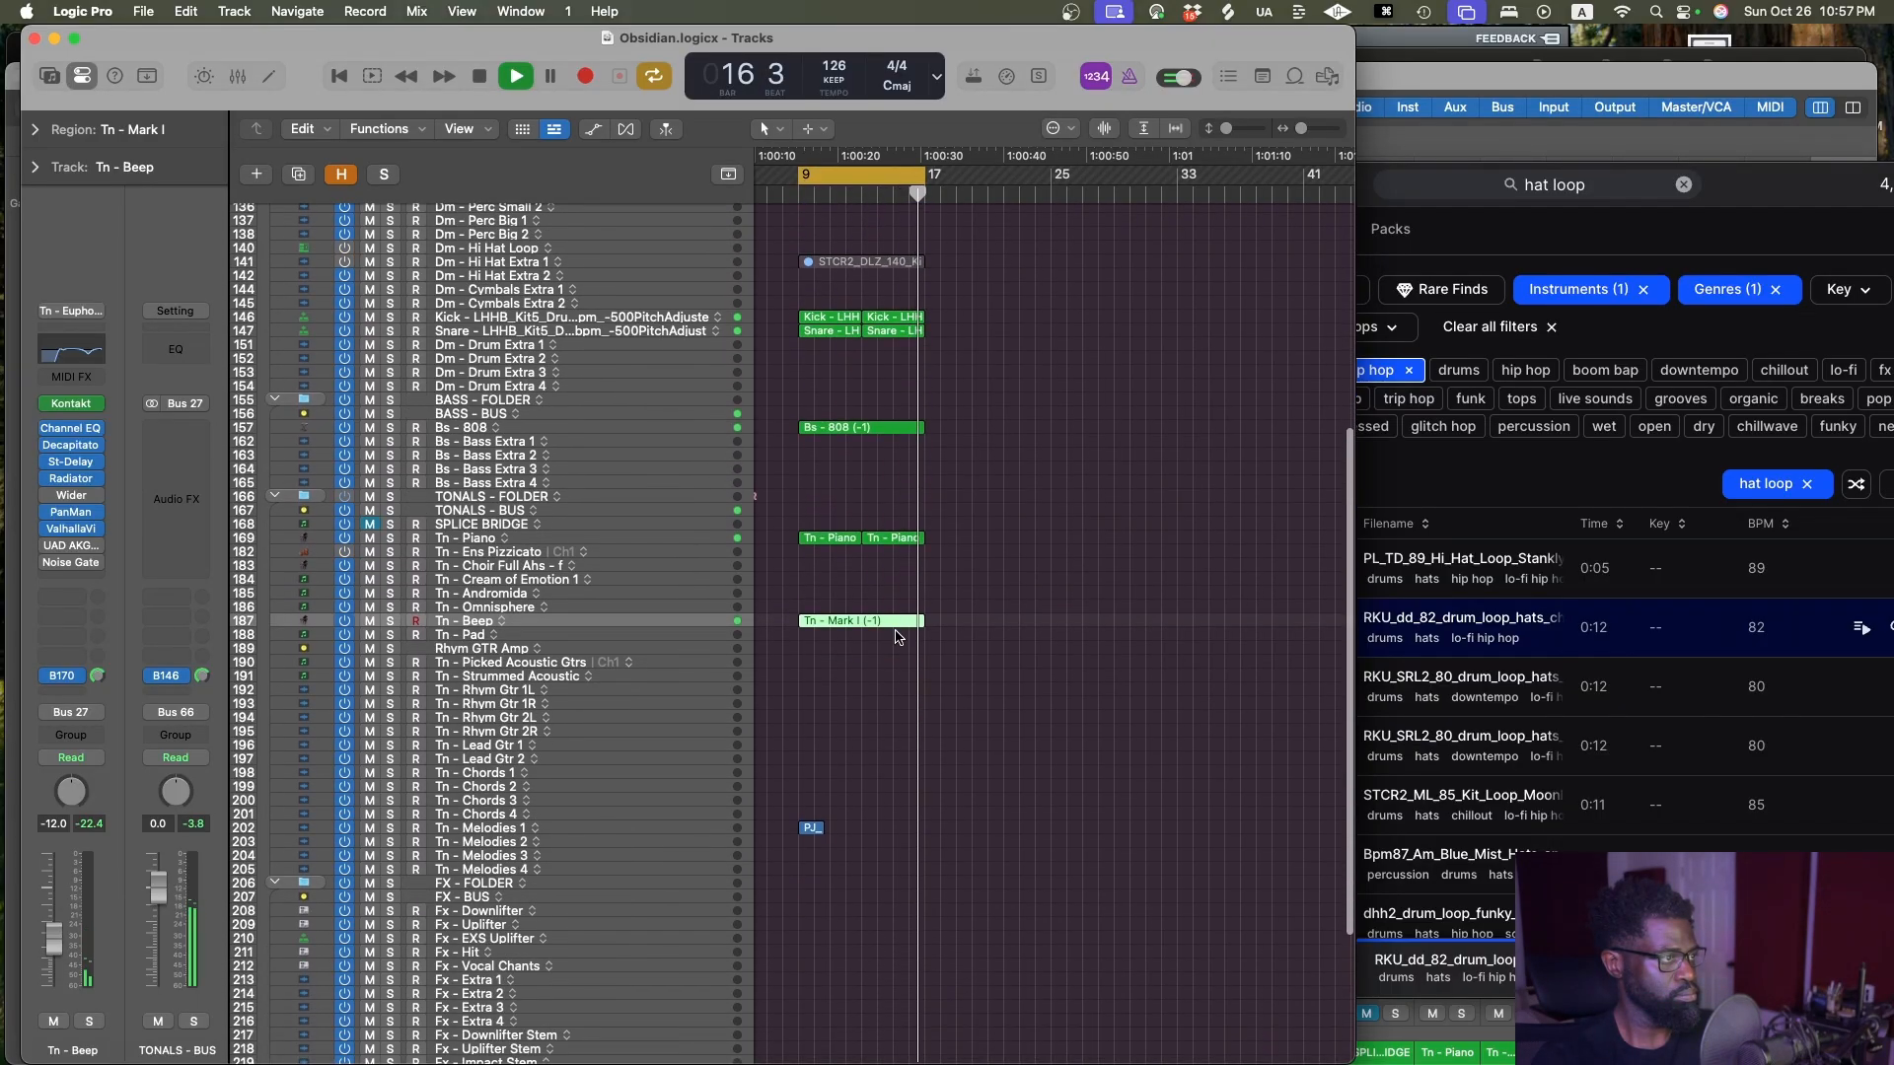
scroll(893, 629, "right", 1)
scroll(892, 628, "left", 1)
key("super+s")
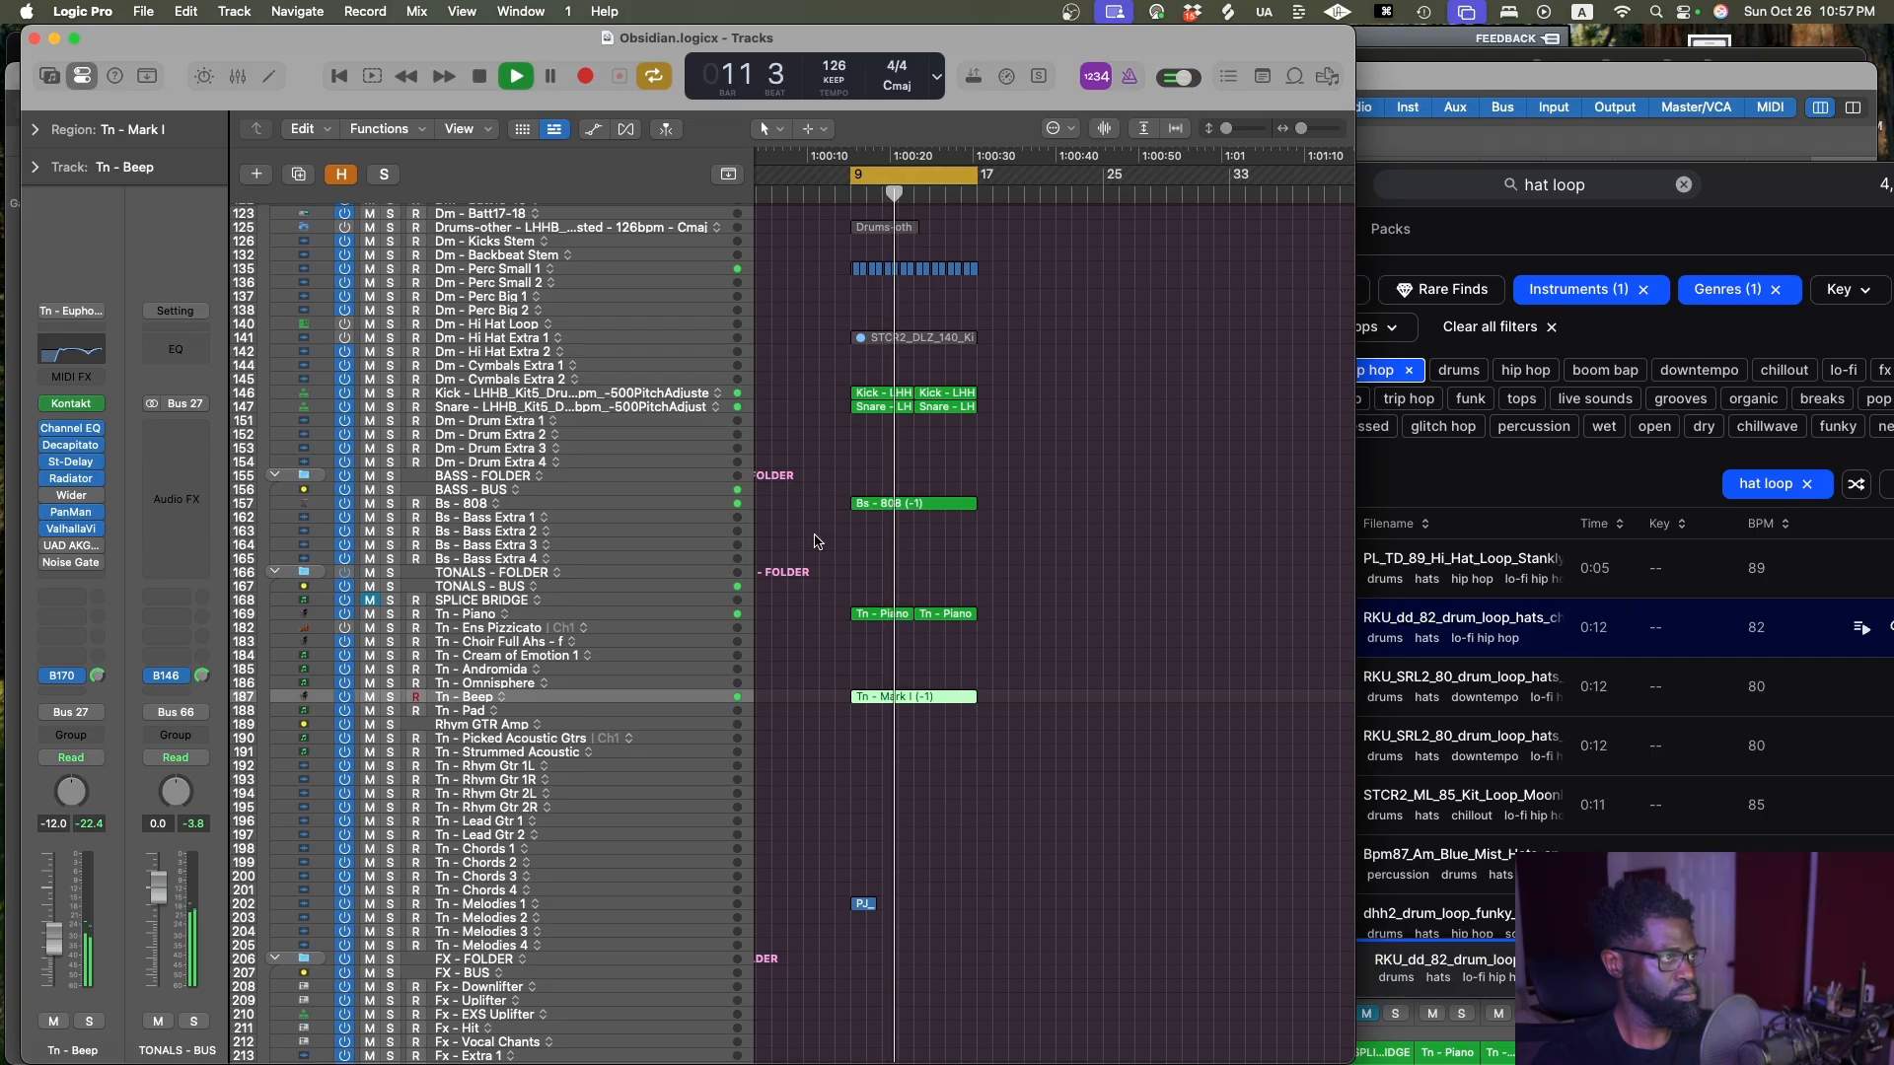
scroll(815, 542, "up", 5)
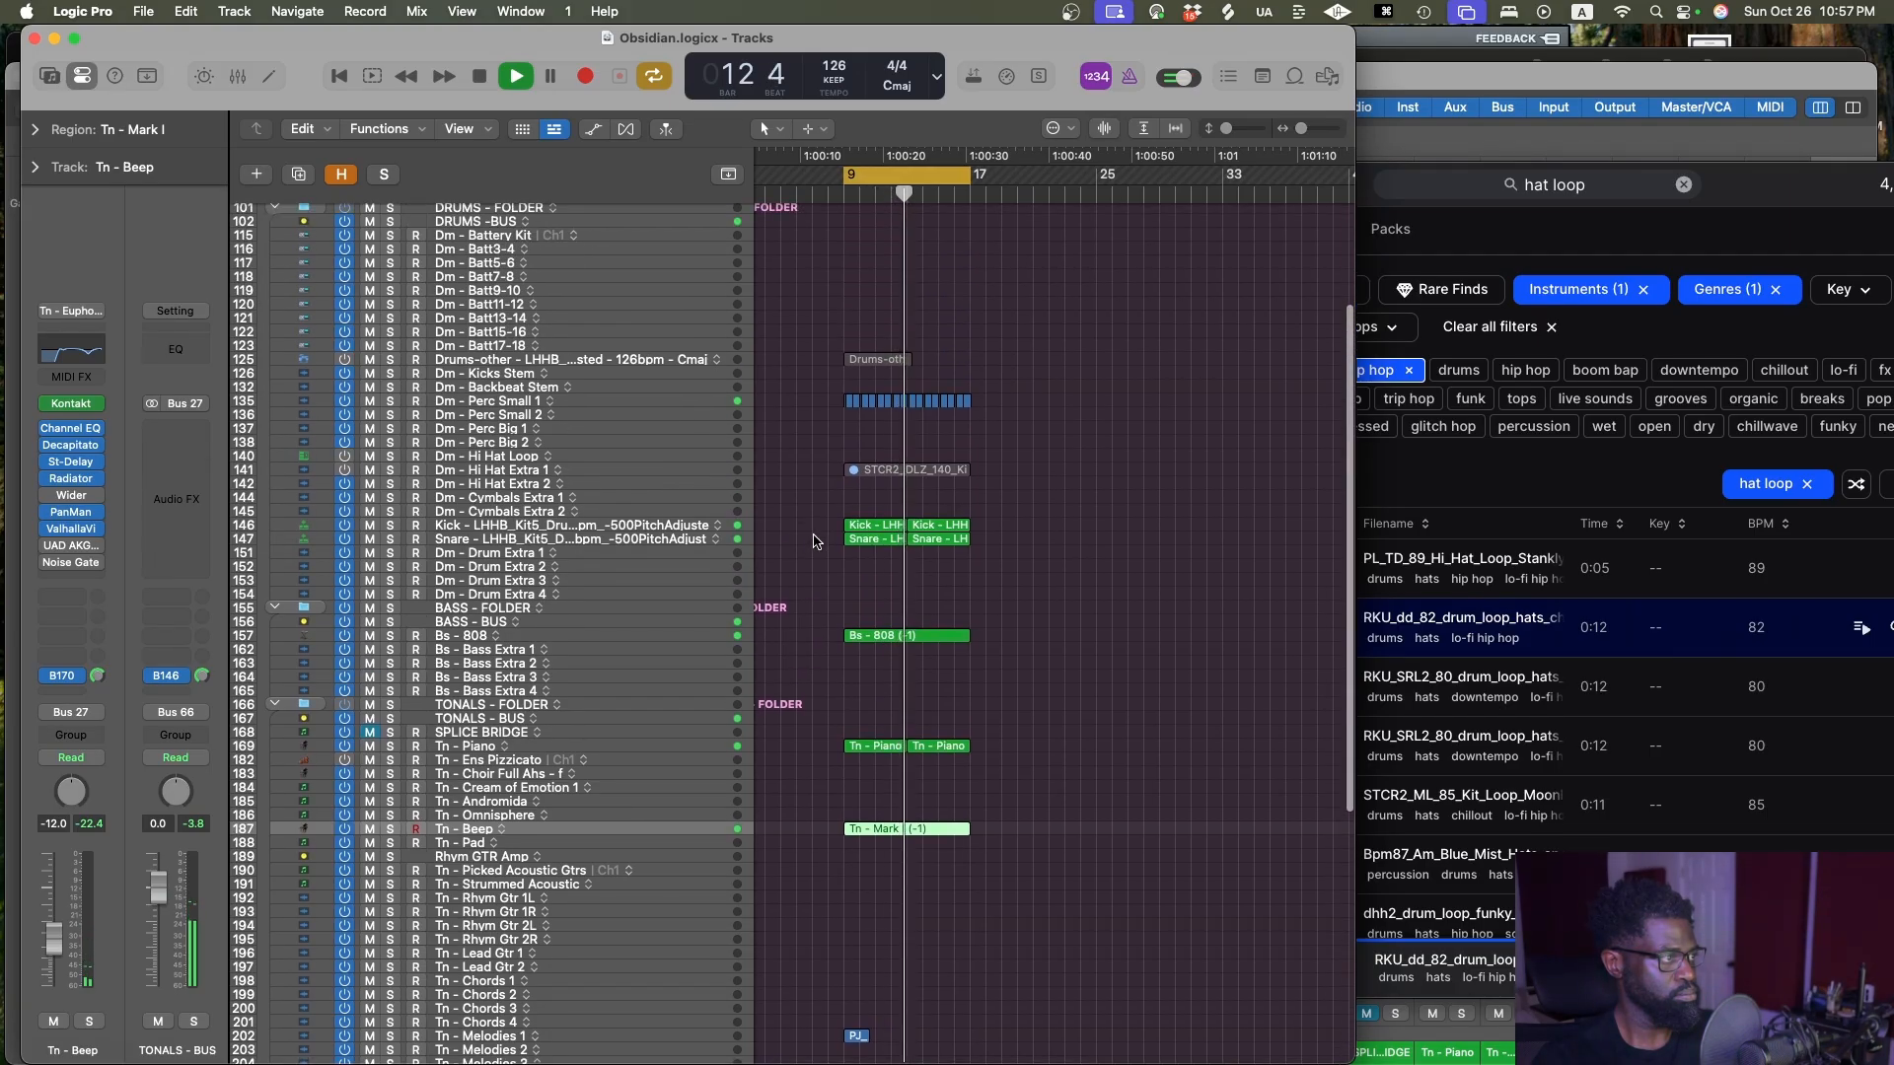
key("ctrl+alt+z")
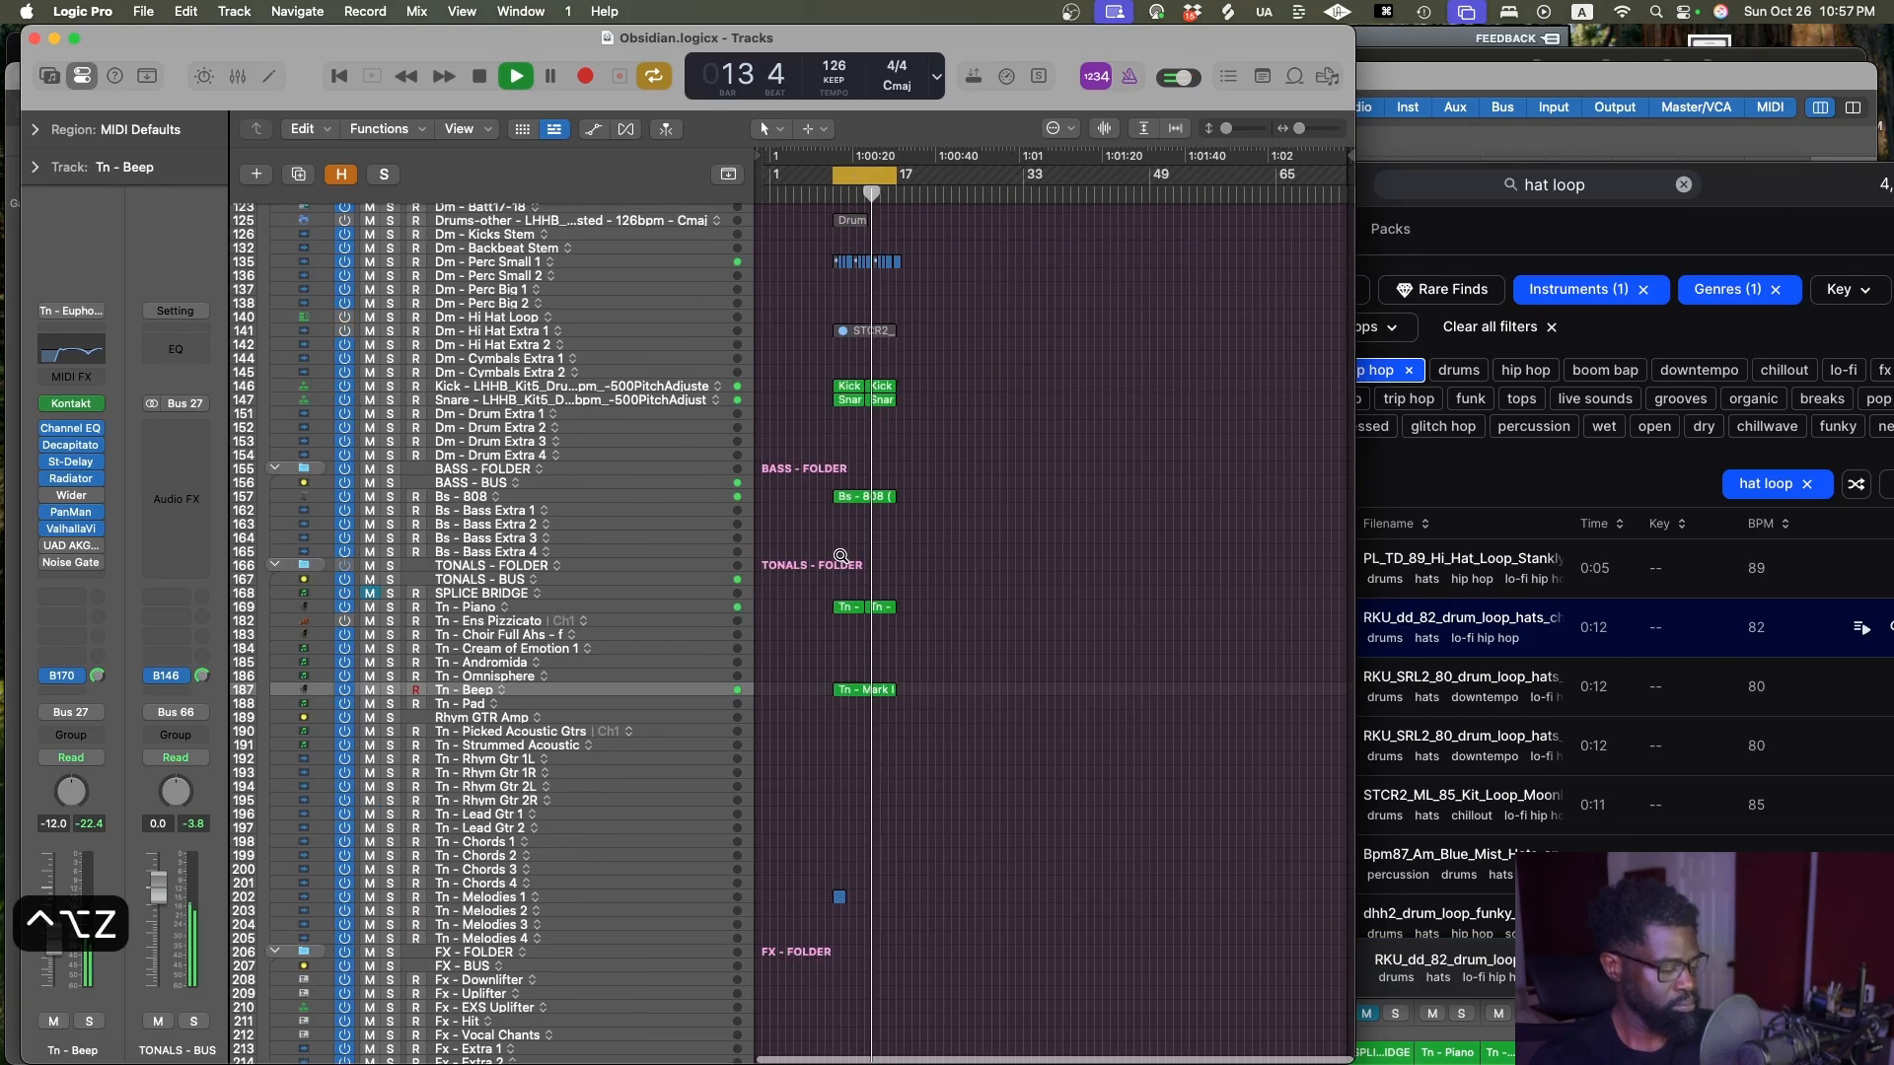
key("ctrl+alt+Left")
key("ctrl+alt+Left")
key("ctrl+alt+Left")
key("ctrl+alt+Up")
scroll(840, 559, "down", 10)
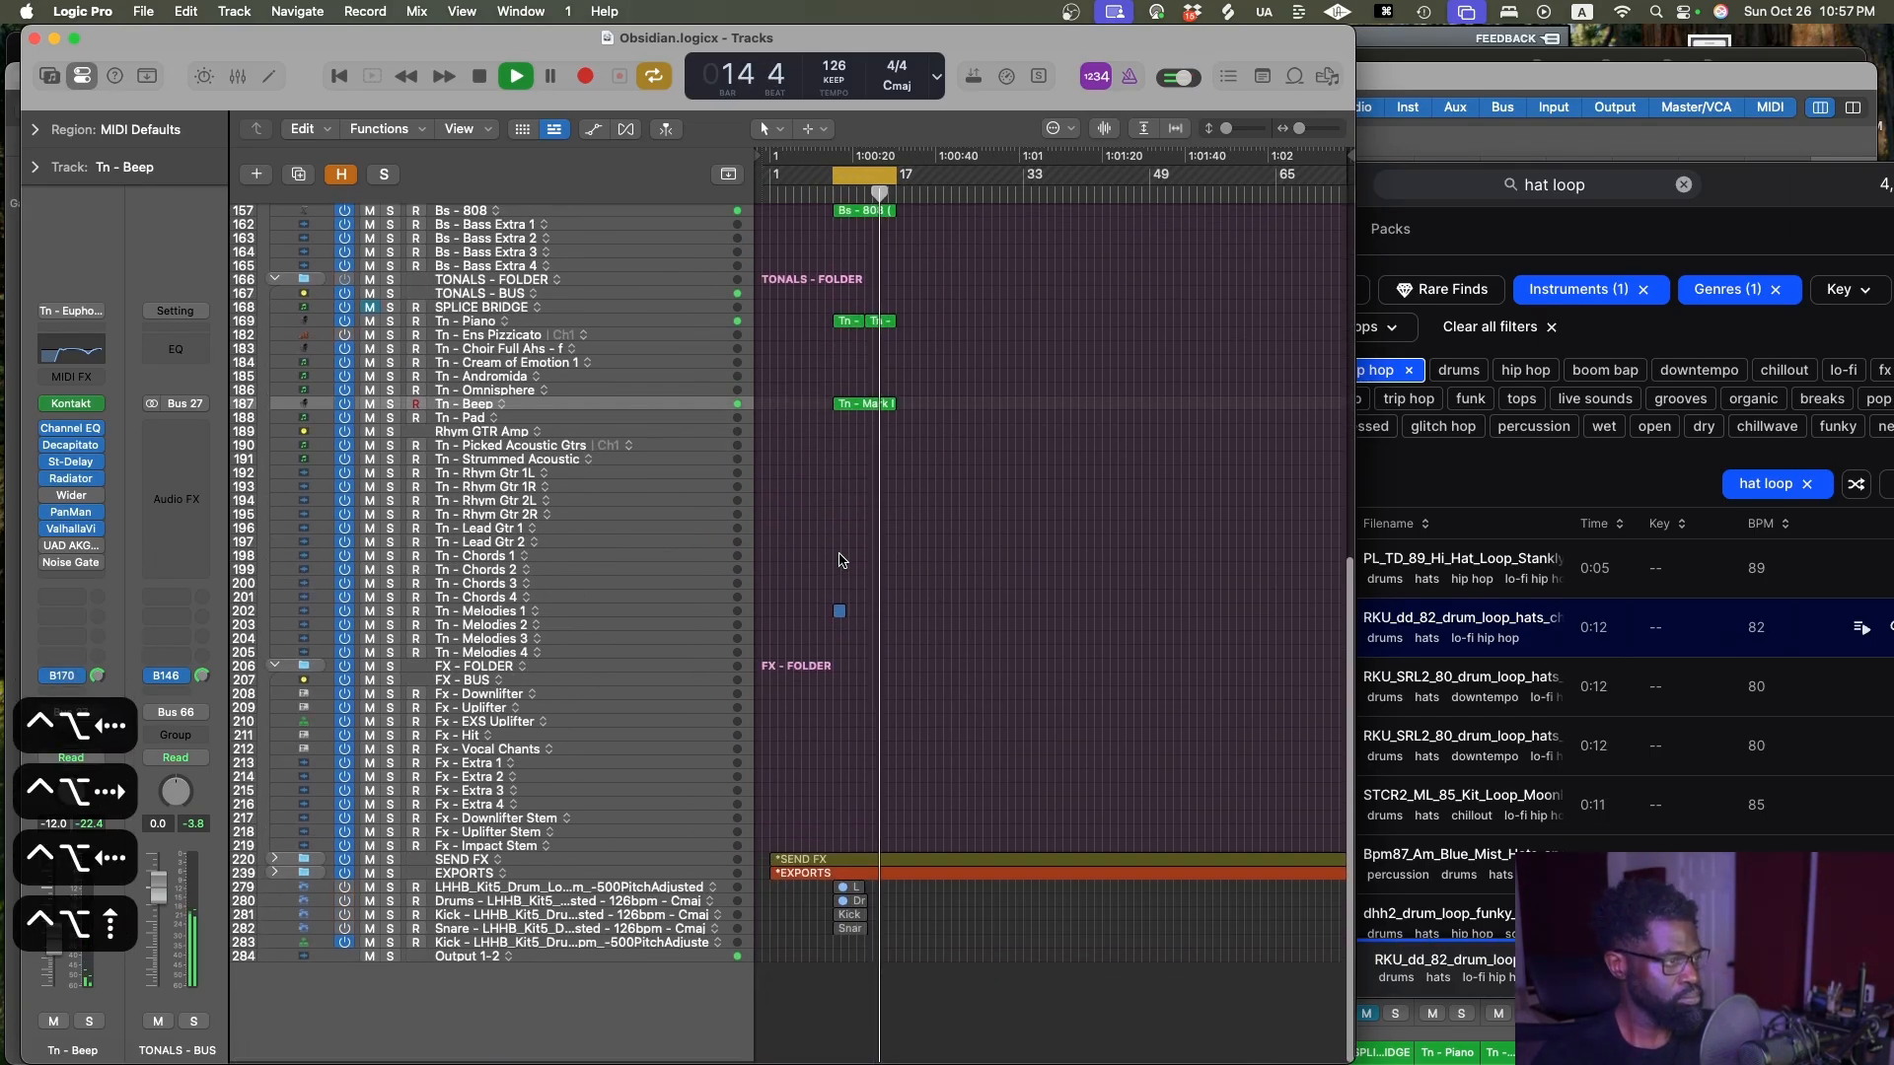
key("super+s")
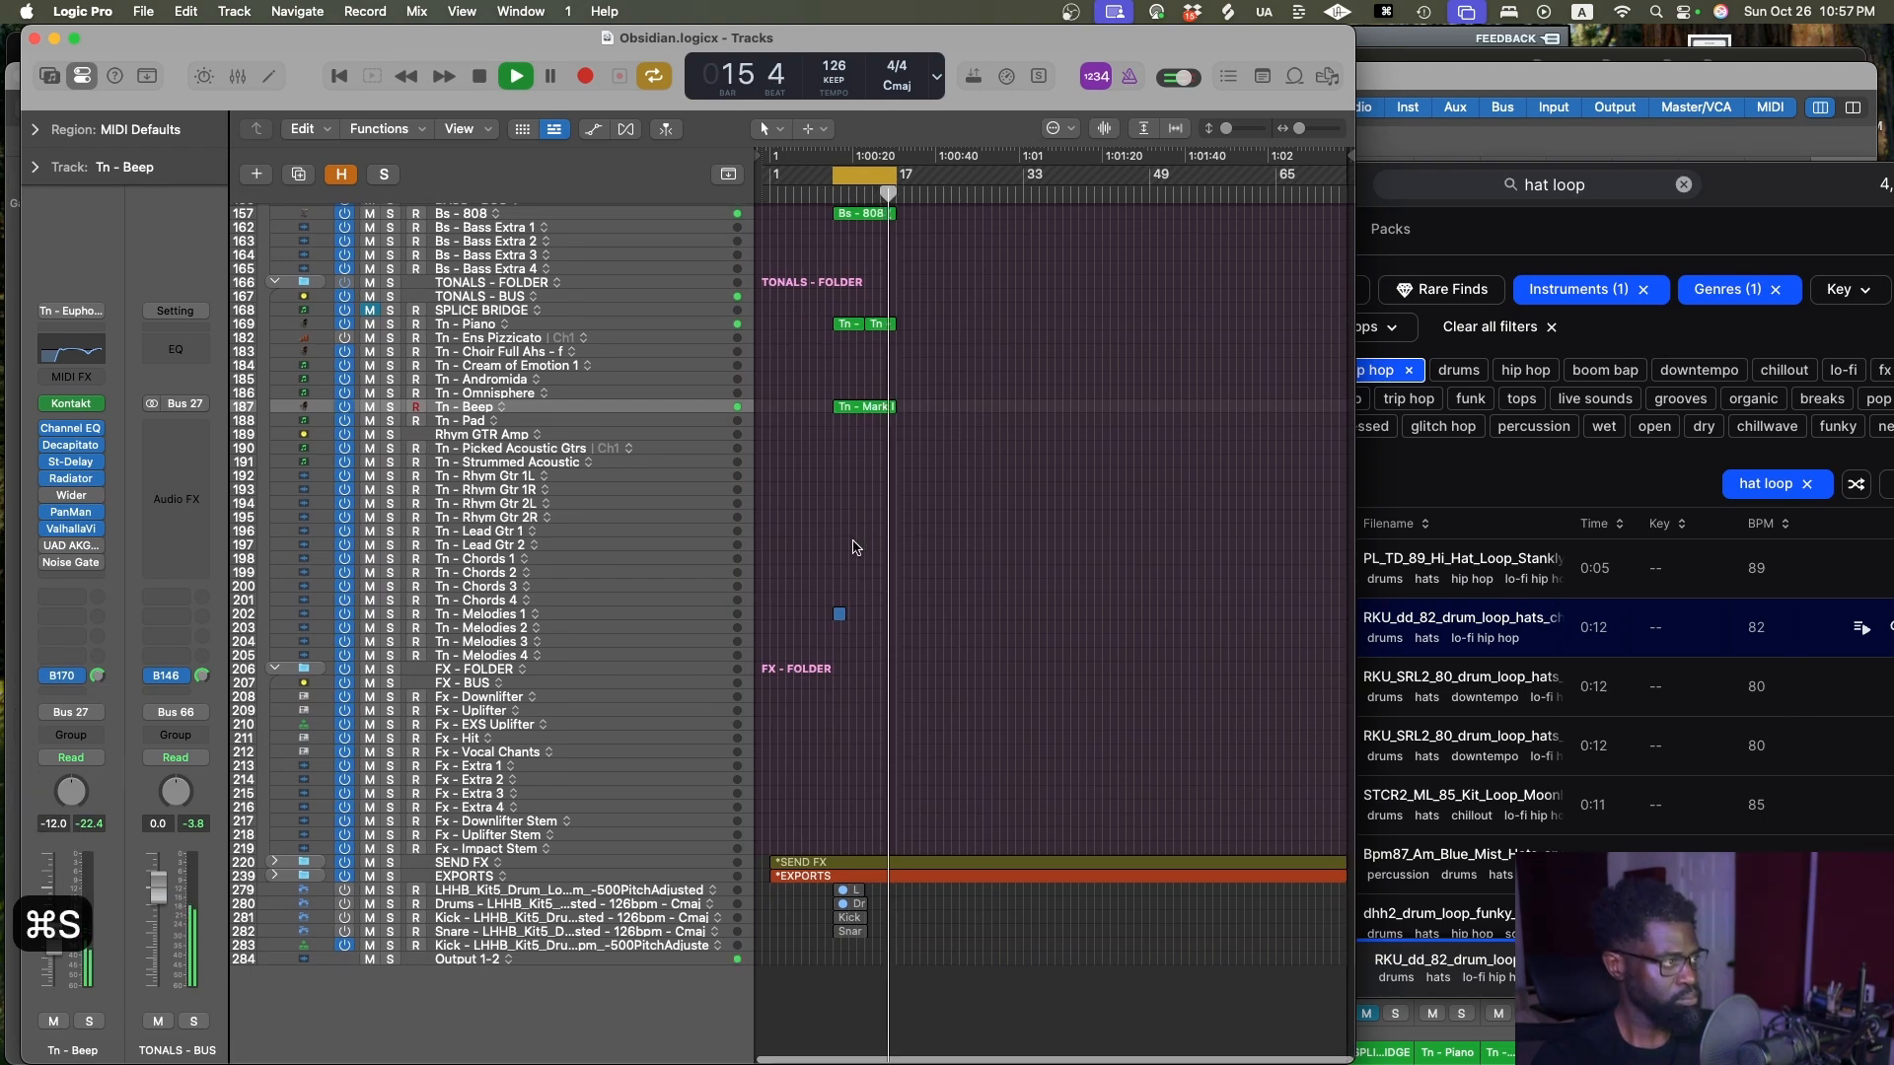
scroll(854, 547, "up", 3)
key("super+s")
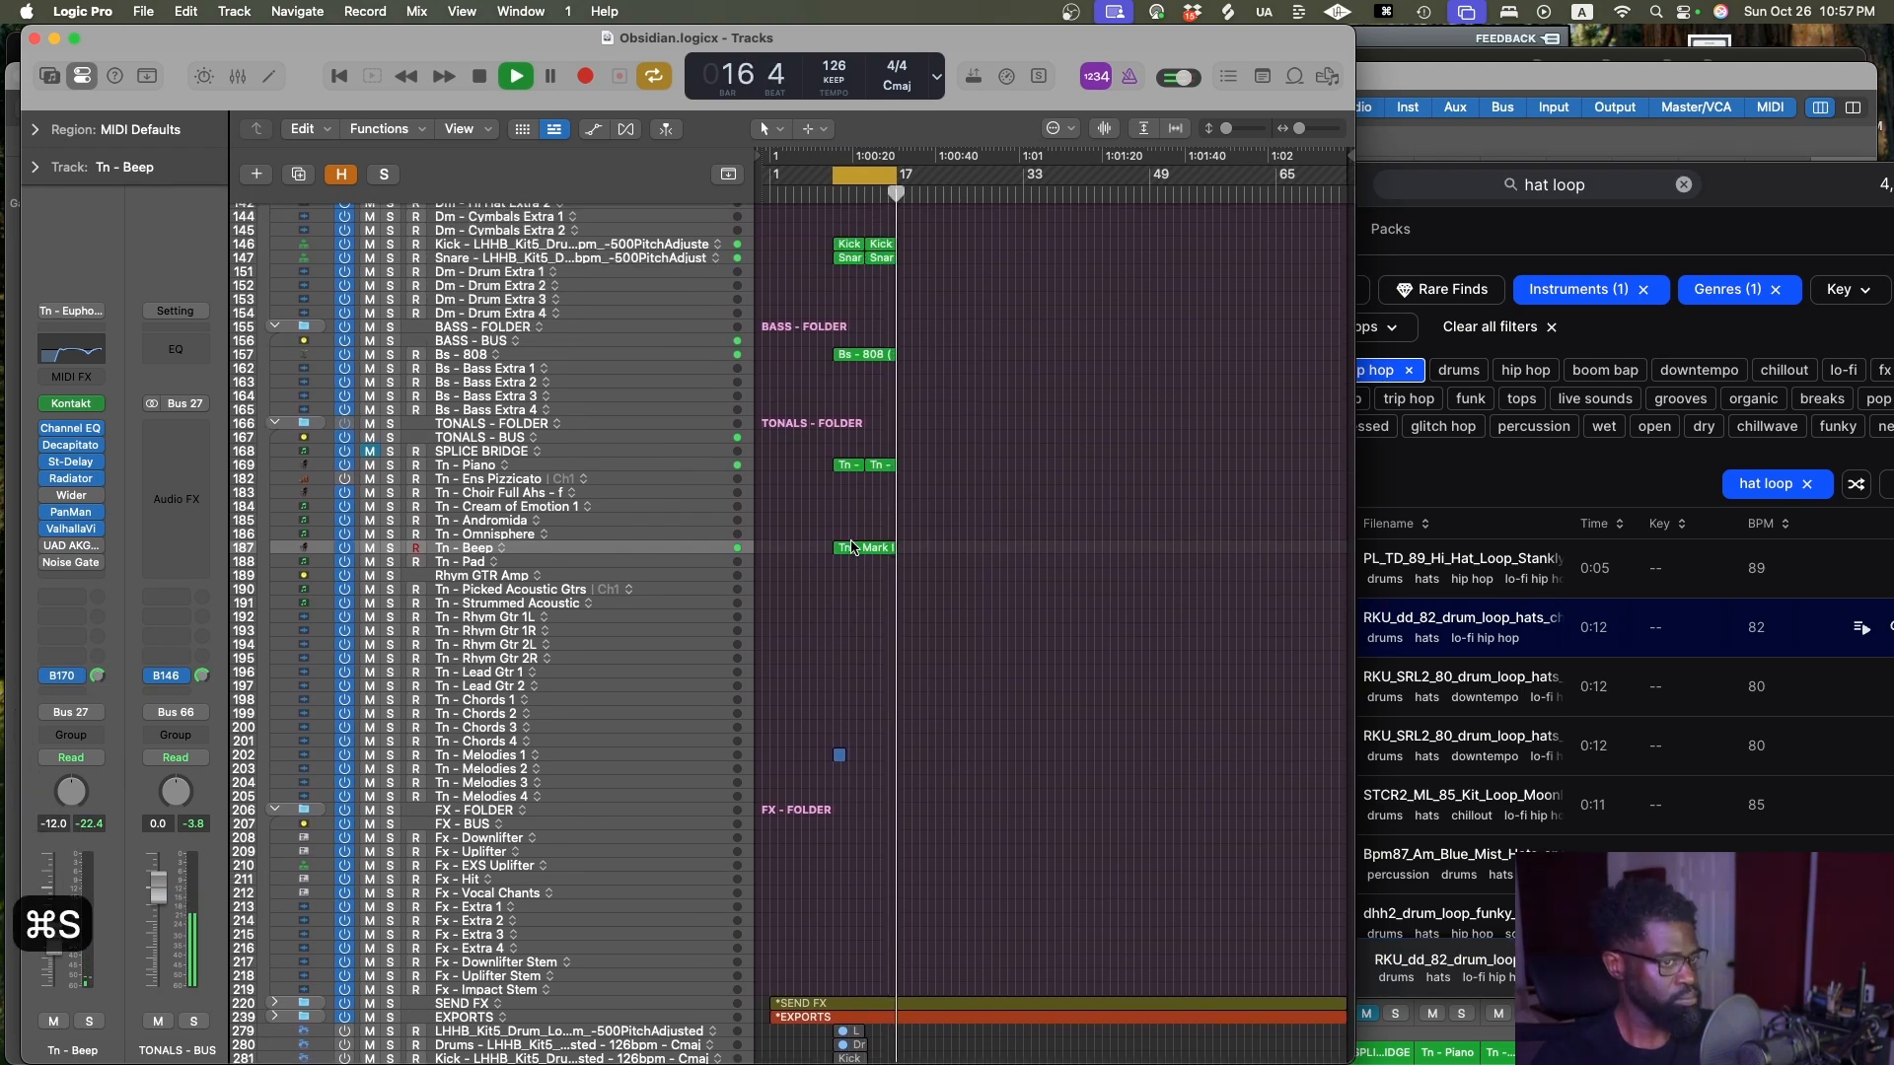
key("super+s")
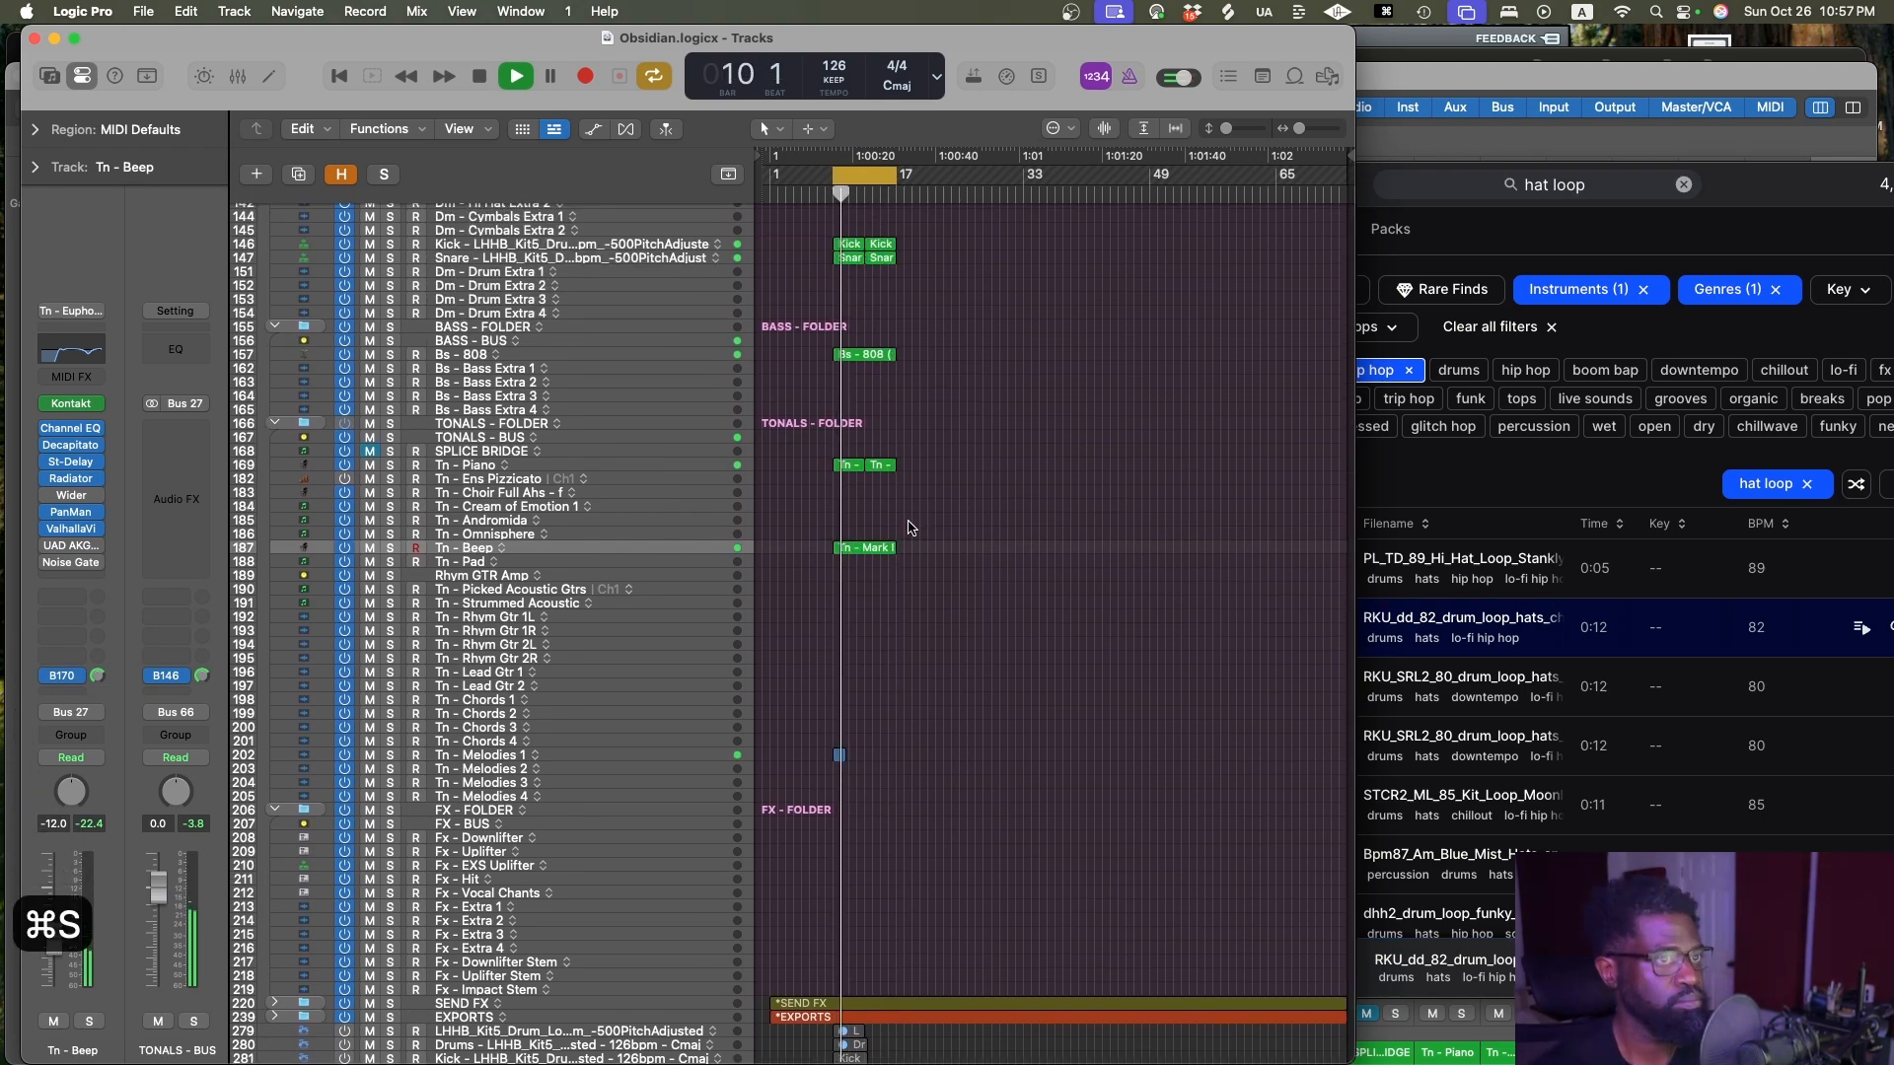
Stop playback and select the Tn - Pad track
scroll(790, 531, "down", 1)
scroll(789, 531, "down", 1)
key("space")
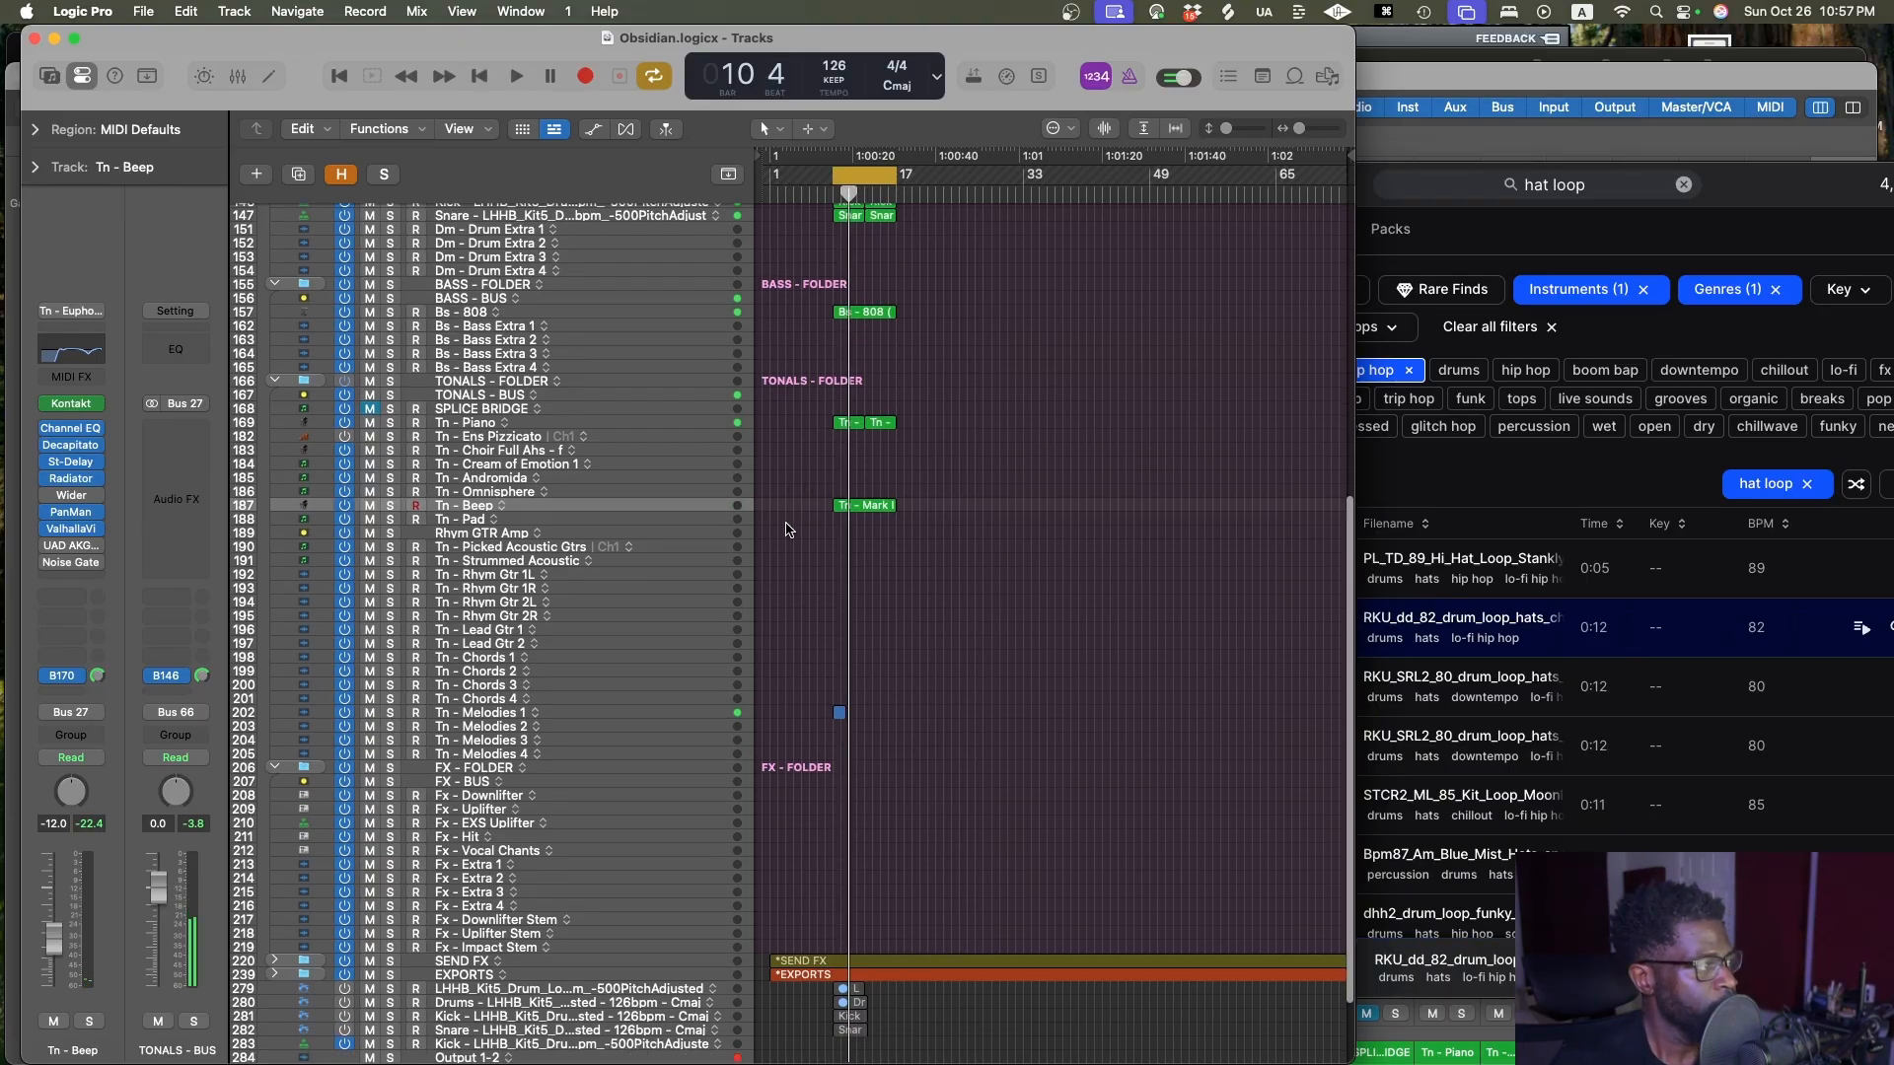
key("Down")
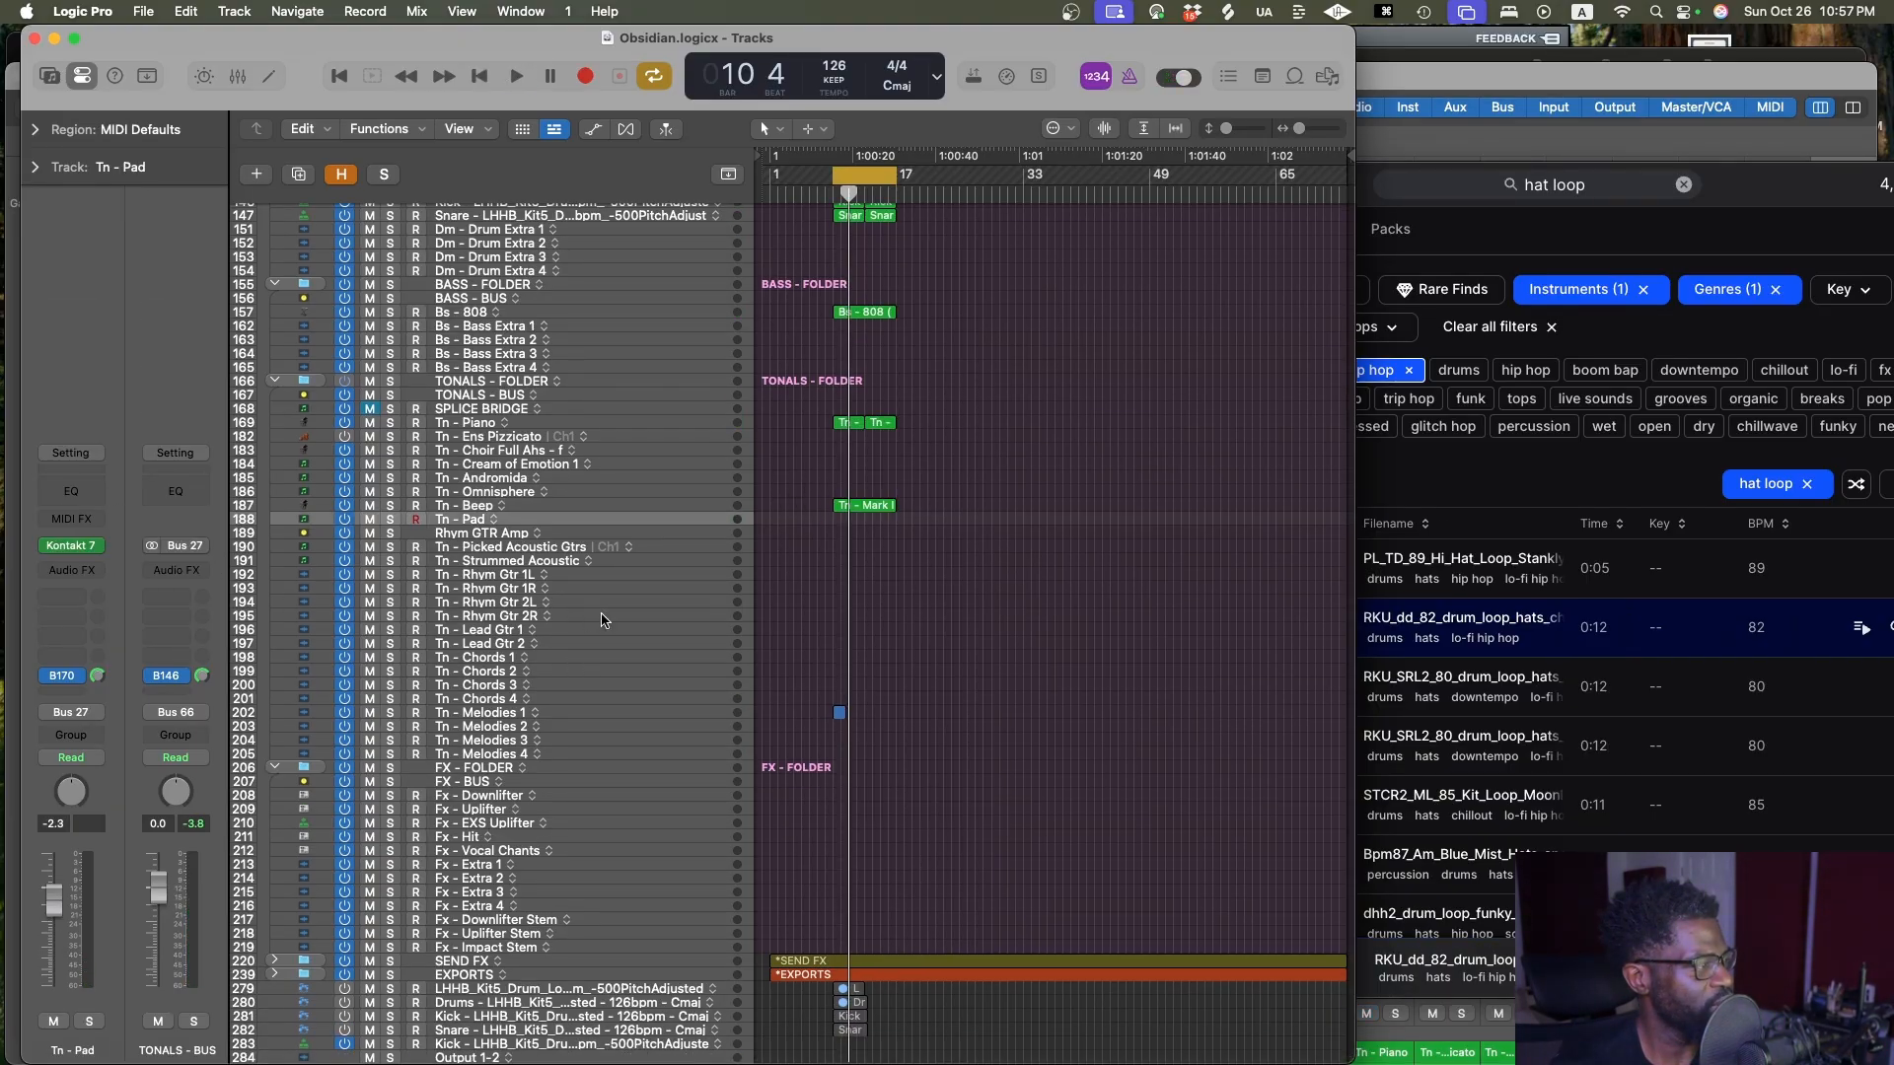
Replace the Kontakt 7 instrument on the Tn - Pad track with the stereo version of Output Arcade
scroll(607, 618, "down", 1)
scroll(572, 602, "up", 2)
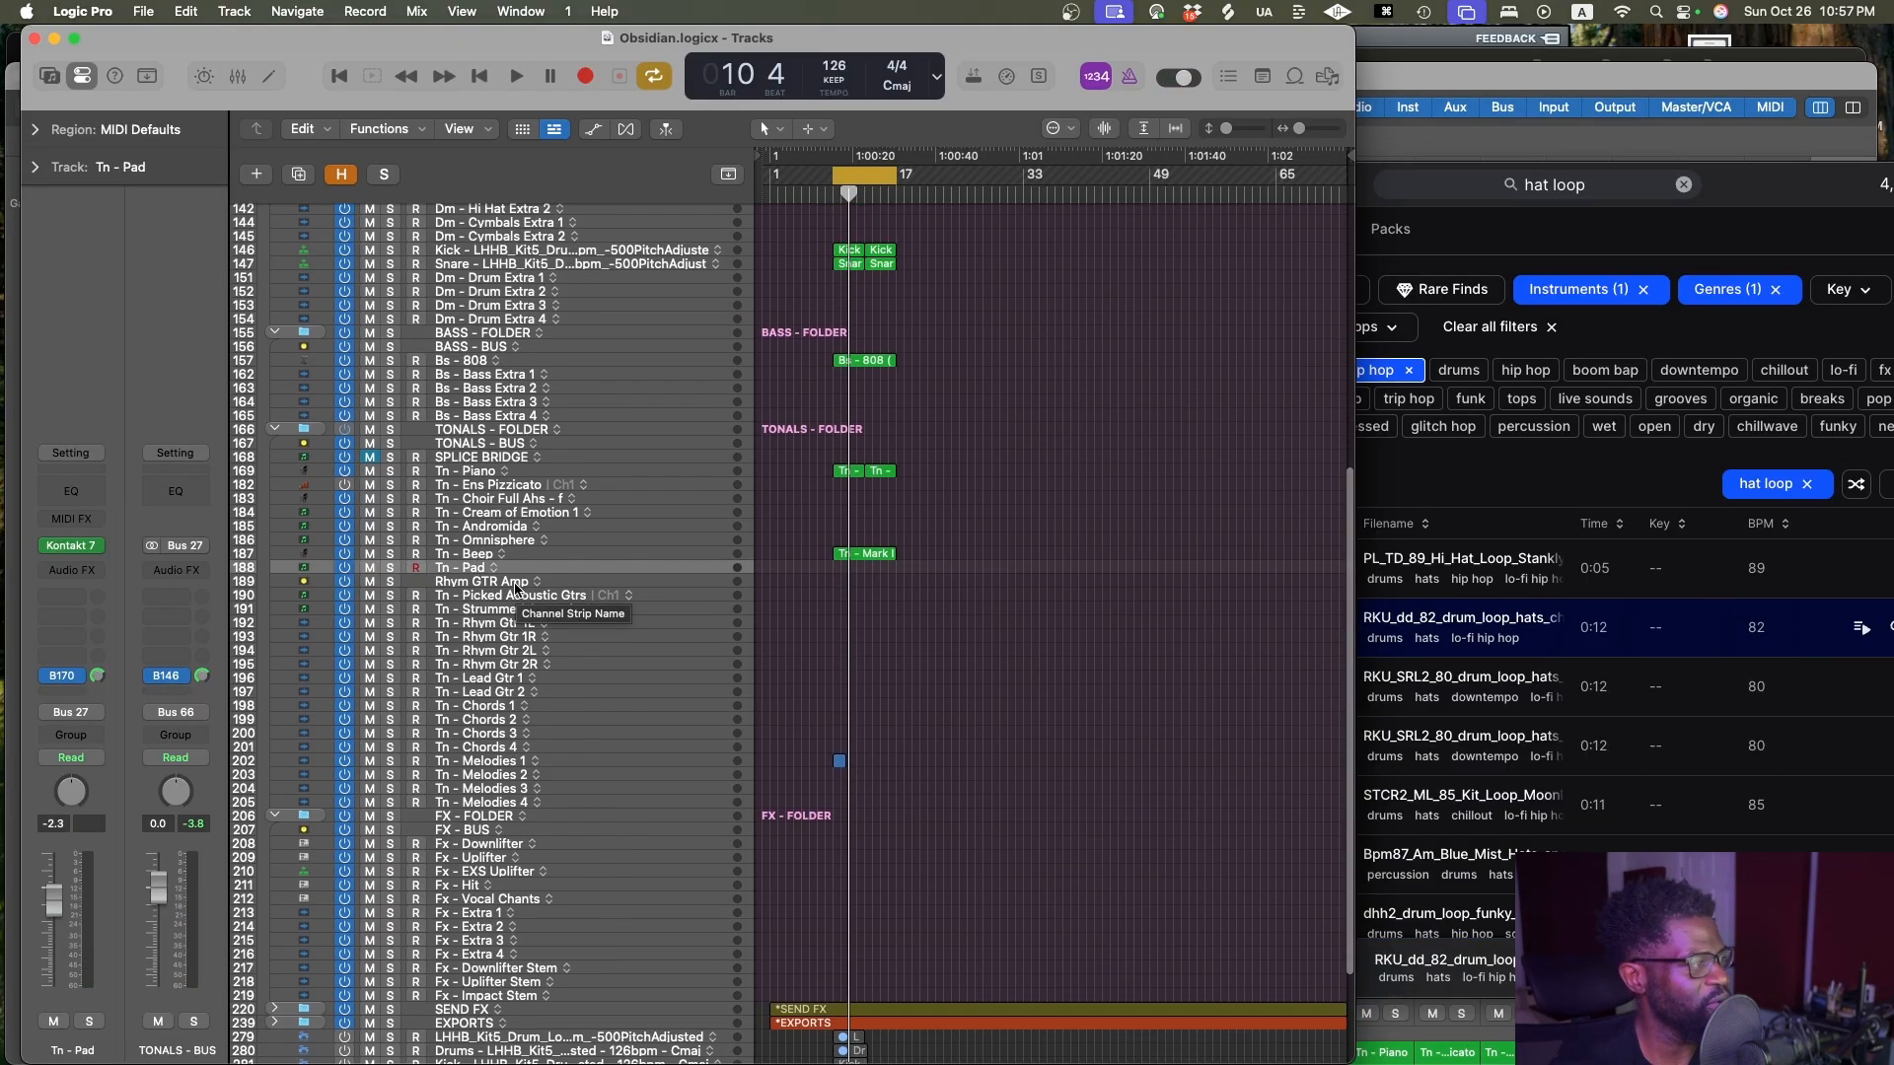
scroll(512, 583, "down", 4)
left_click(93, 546)
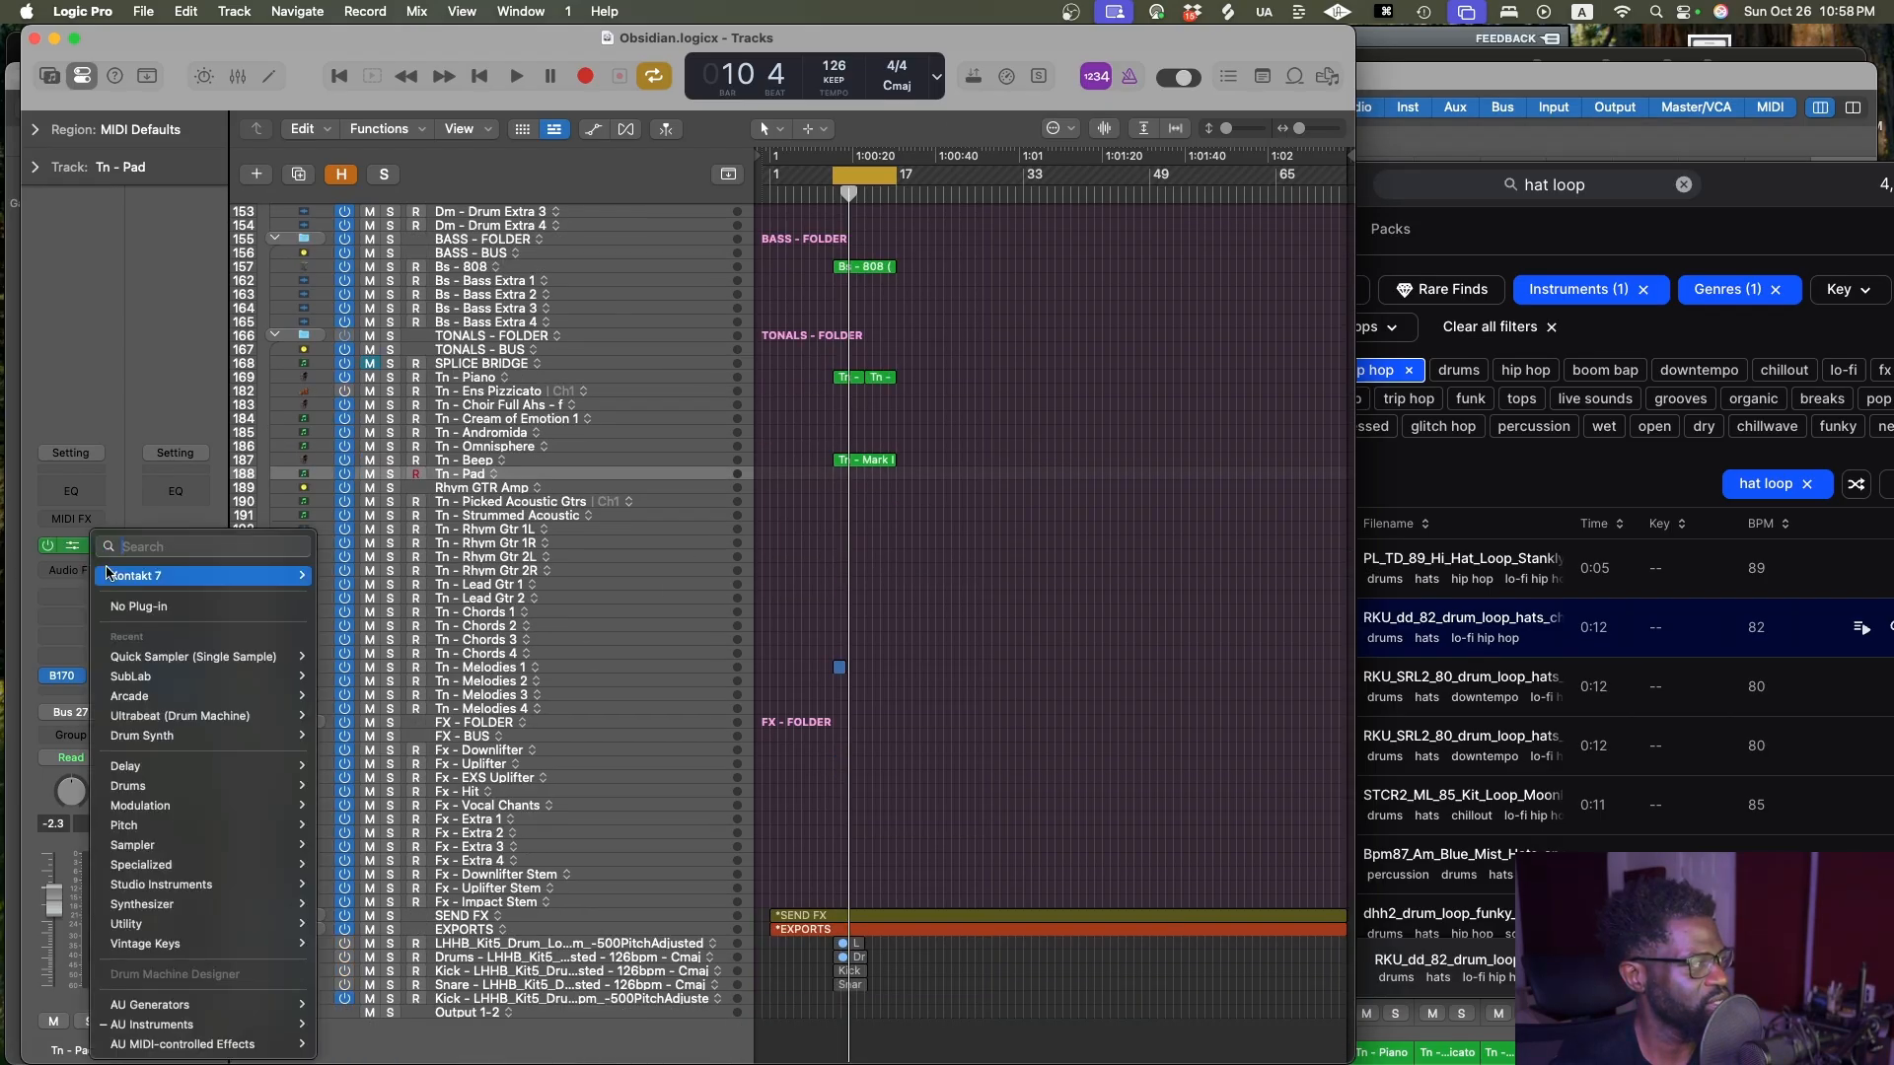
mouse_move(188, 1042)
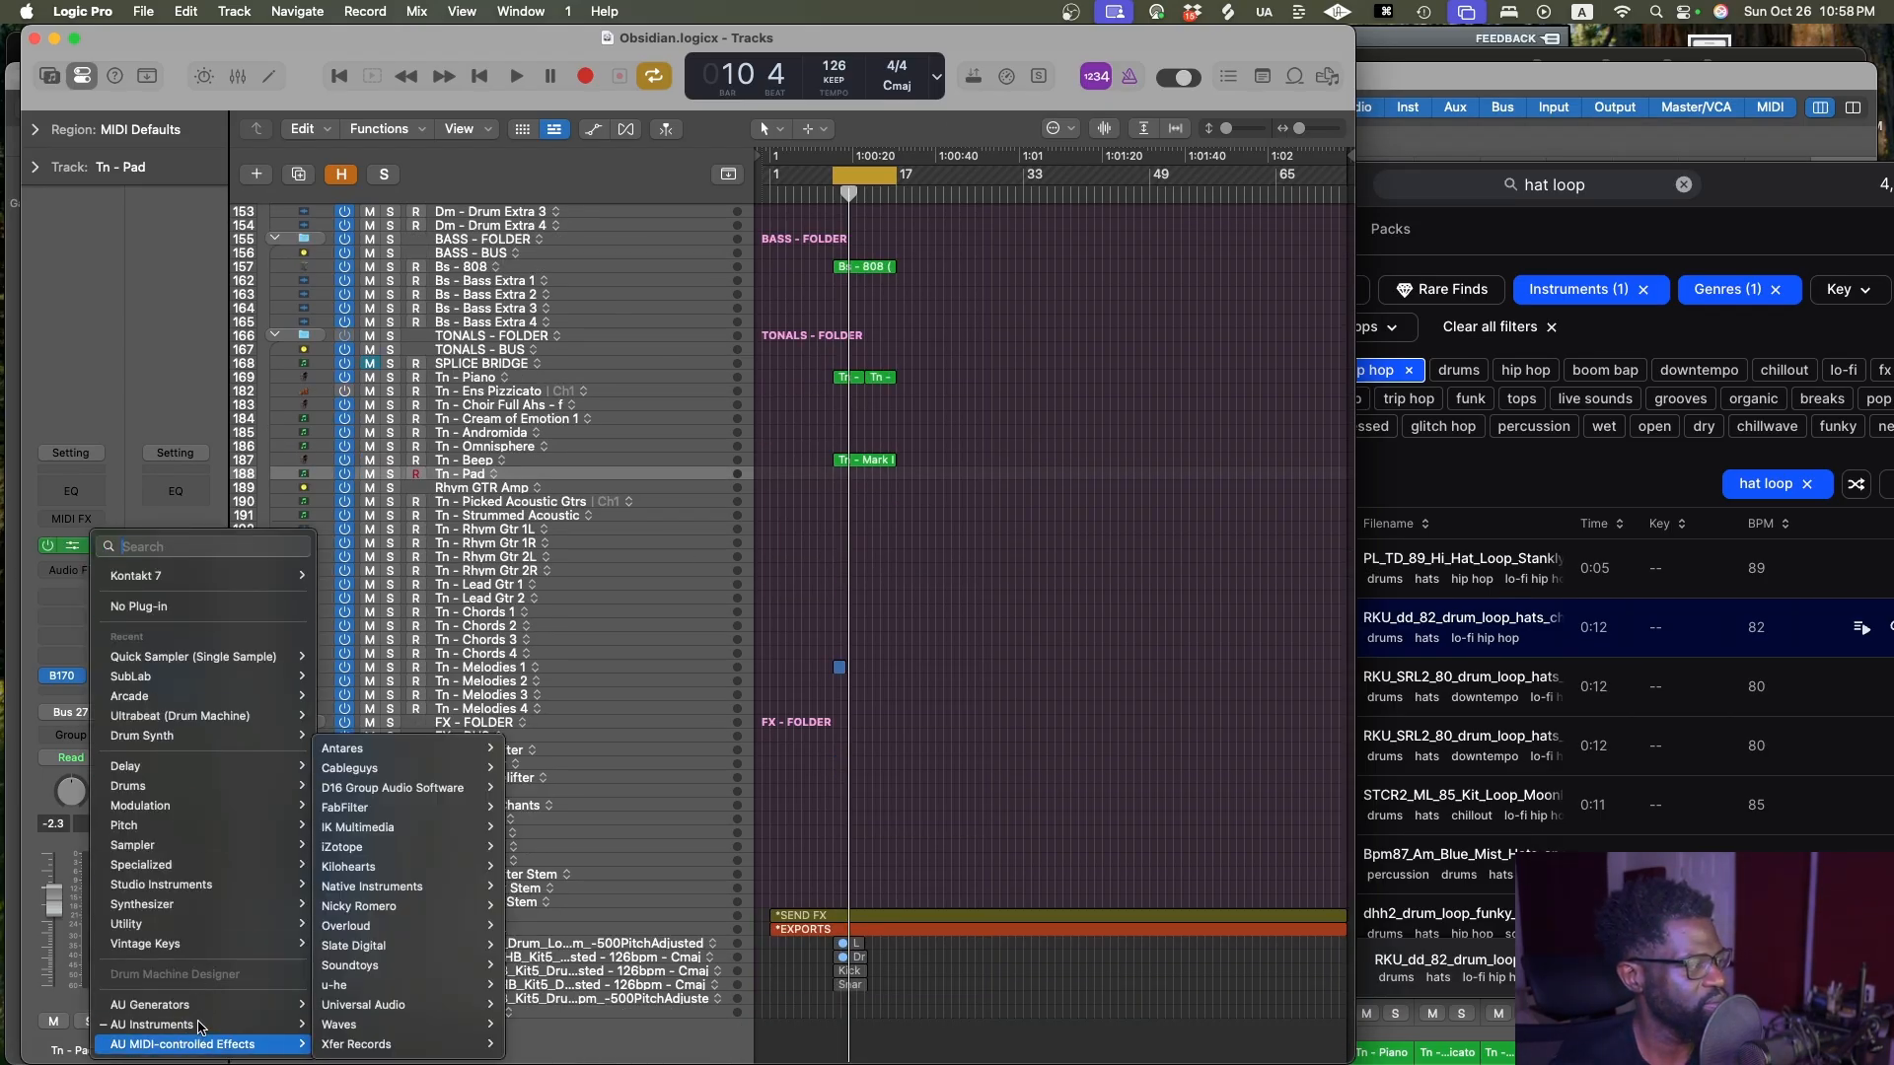
mouse_move(398, 757)
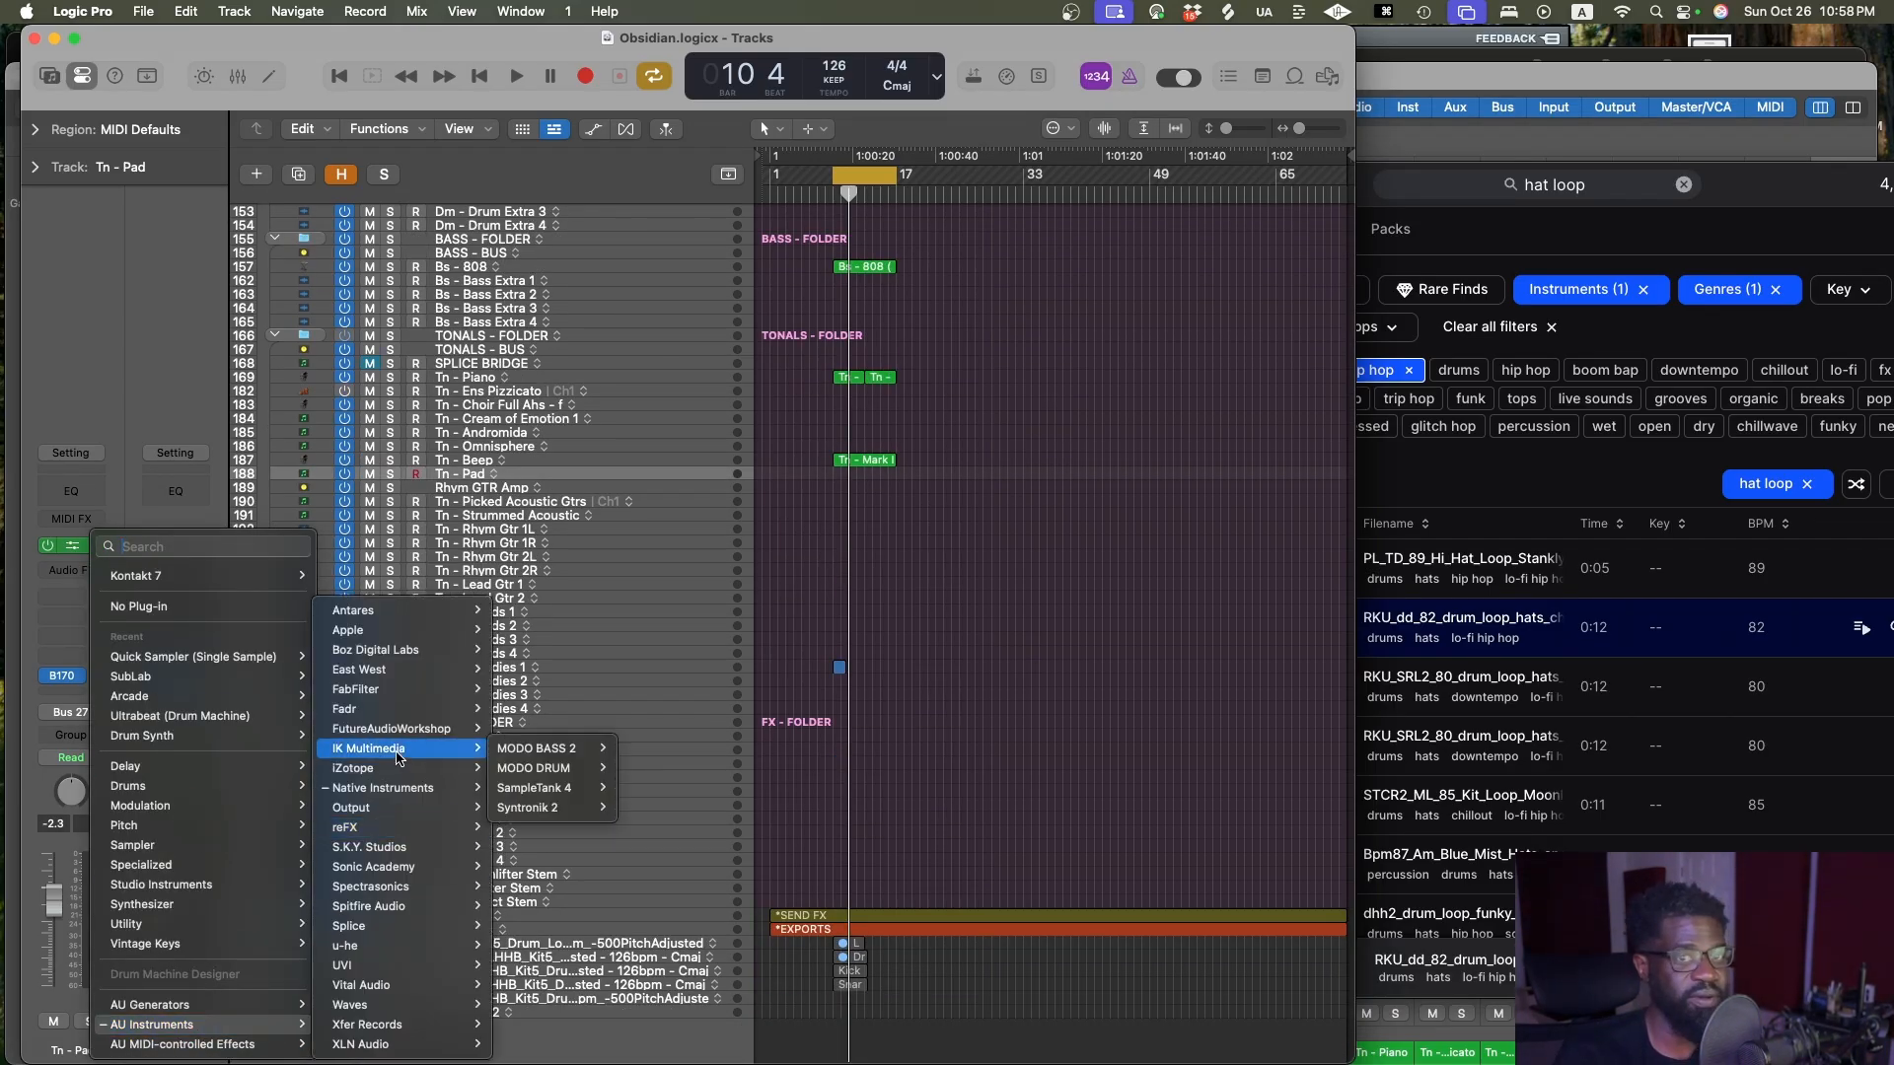
mouse_move(405, 808)
mouse_move(533, 807)
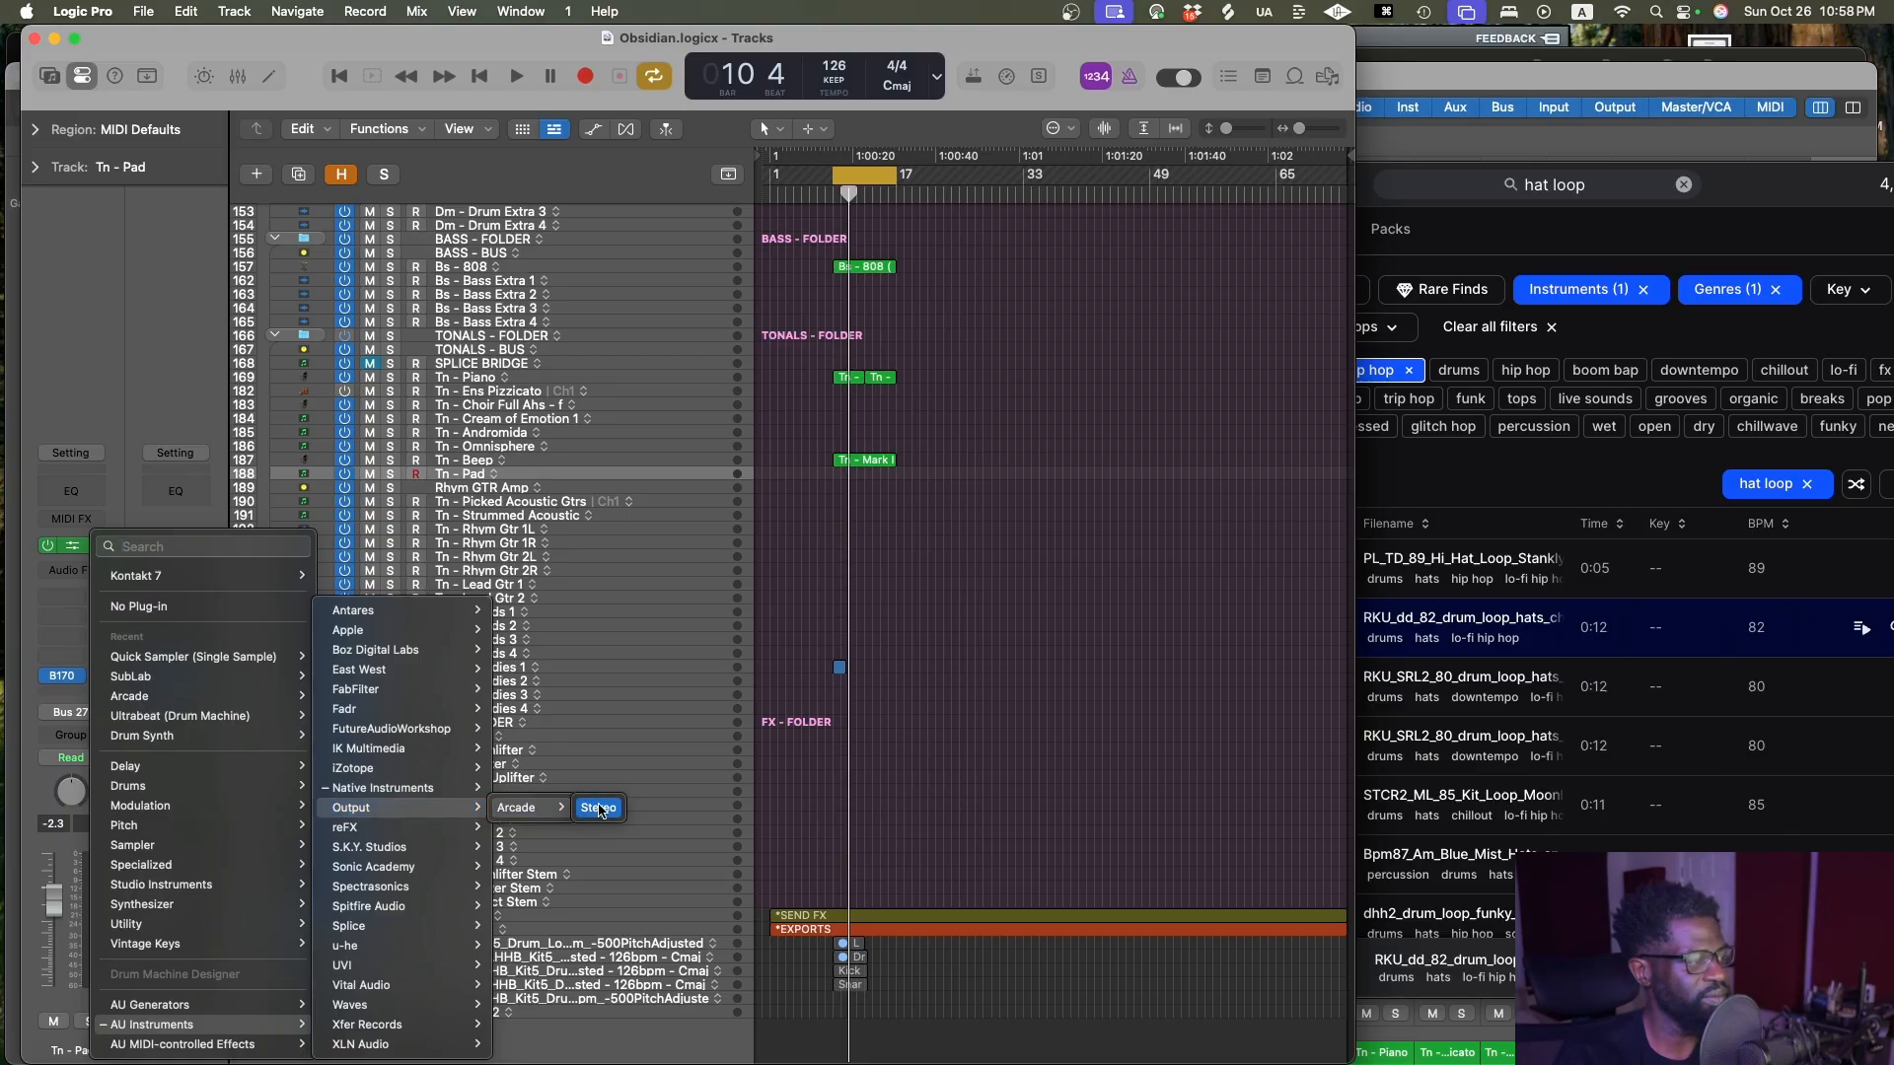
left_click(599, 808)
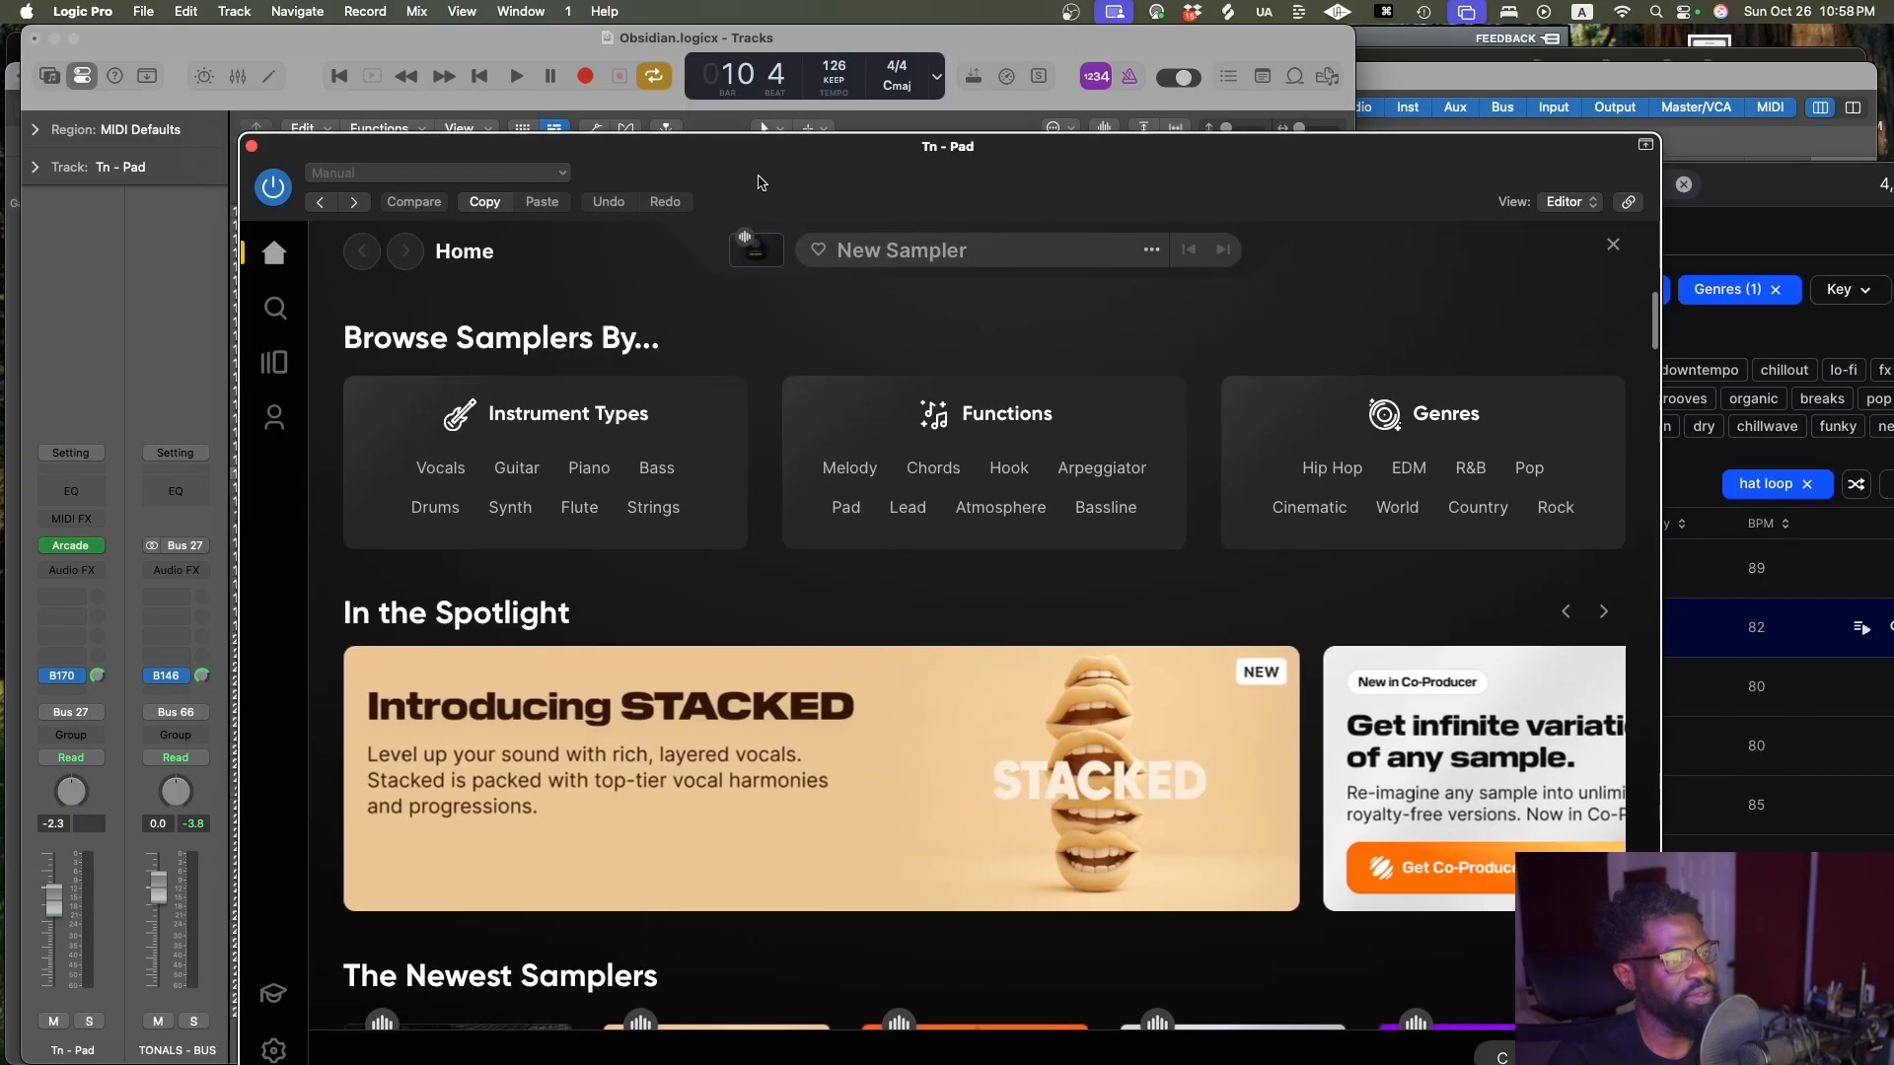
Browse Arcade's home page from the newest samplers and instruments through Kickstart Your Beat to the UK Drill samplers
scroll(690, 395, "down", 5)
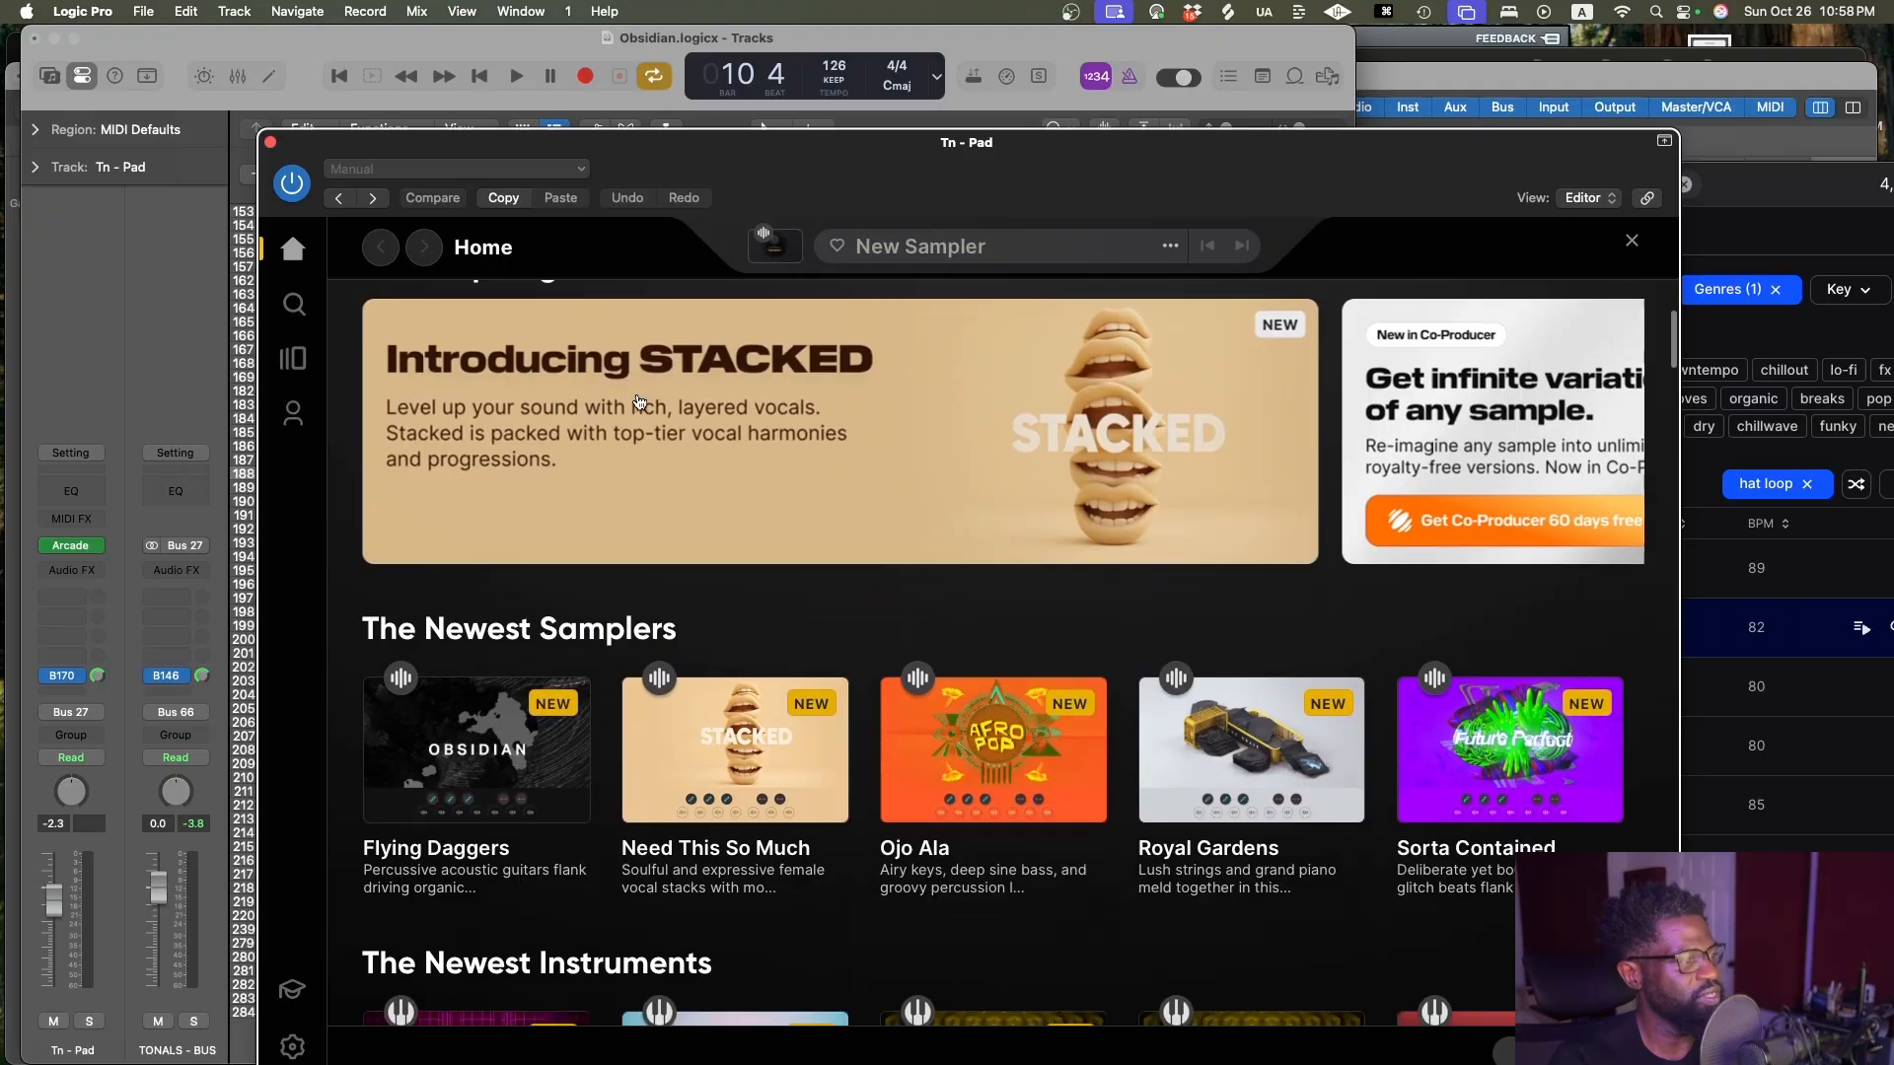
scroll(651, 396, "up", 2)
scroll(625, 398, "down", 8)
scroll(625, 398, "down", 6)
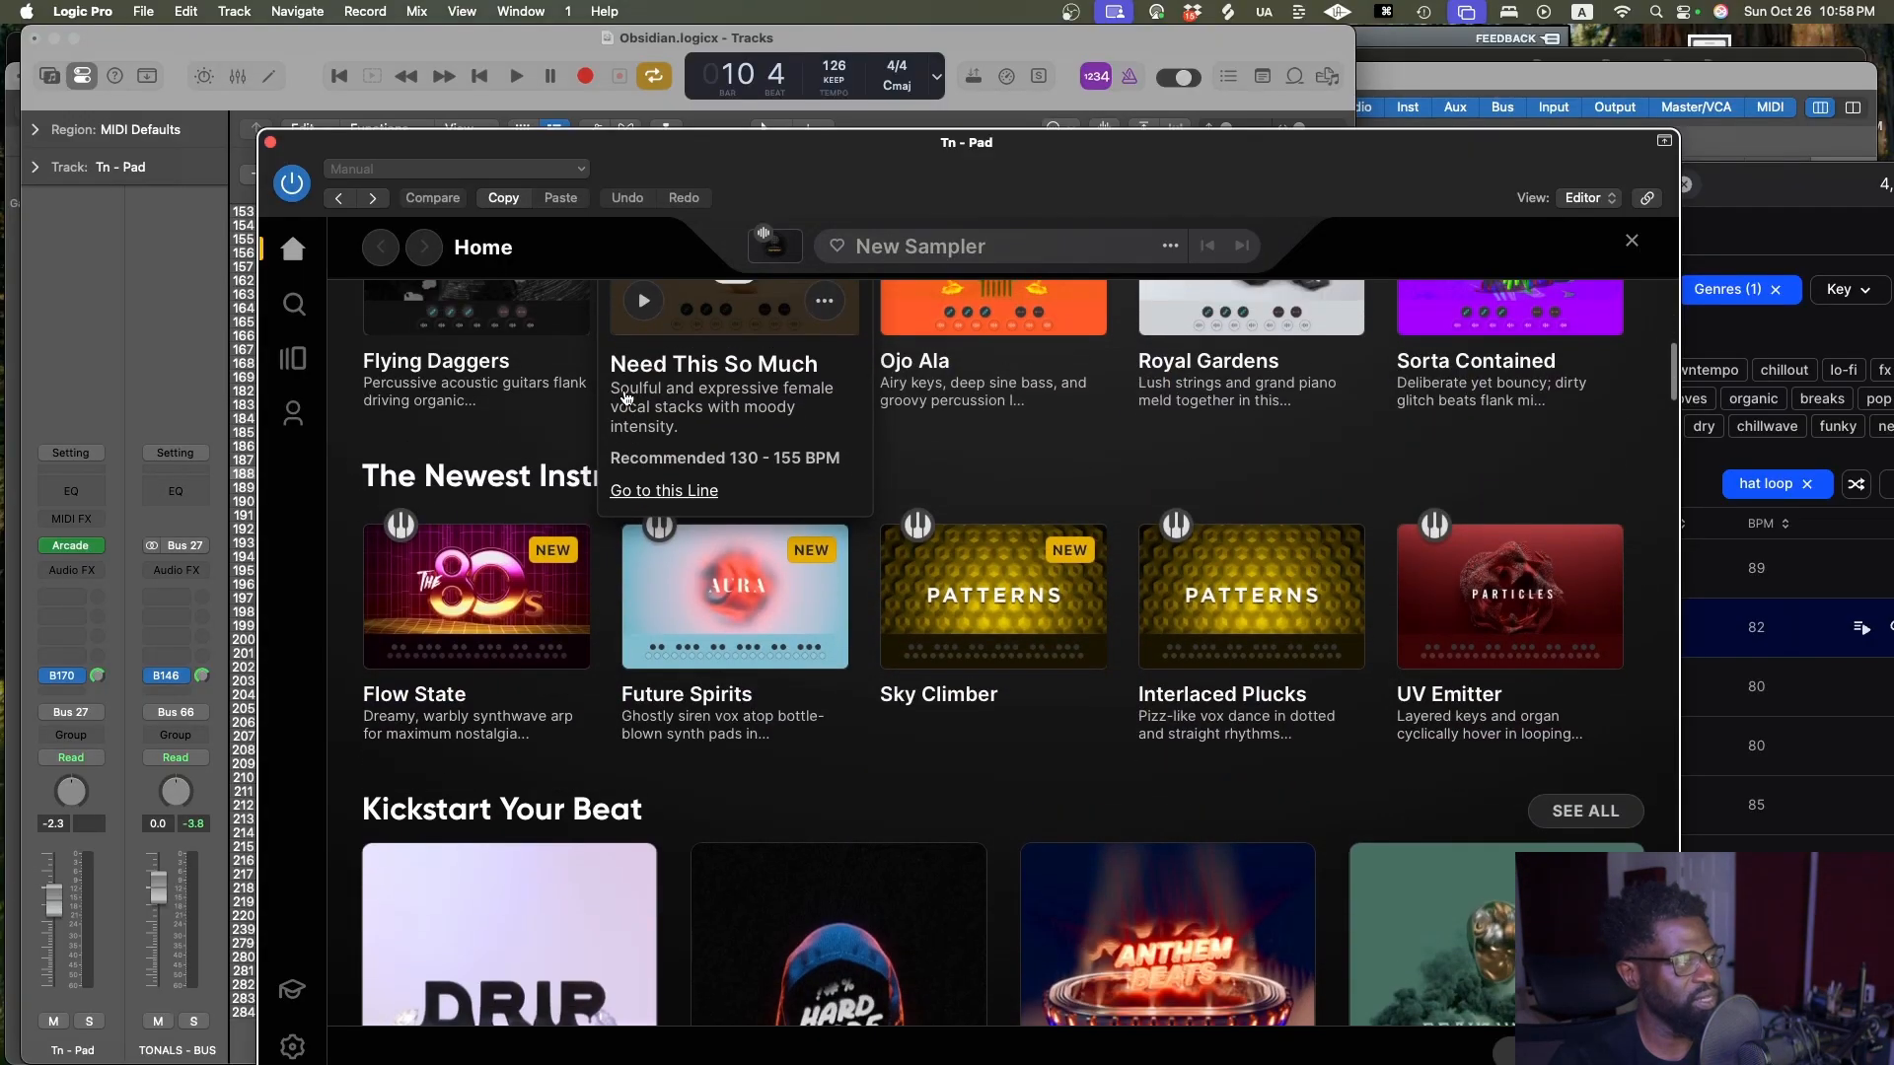
mouse_move(1030, 459)
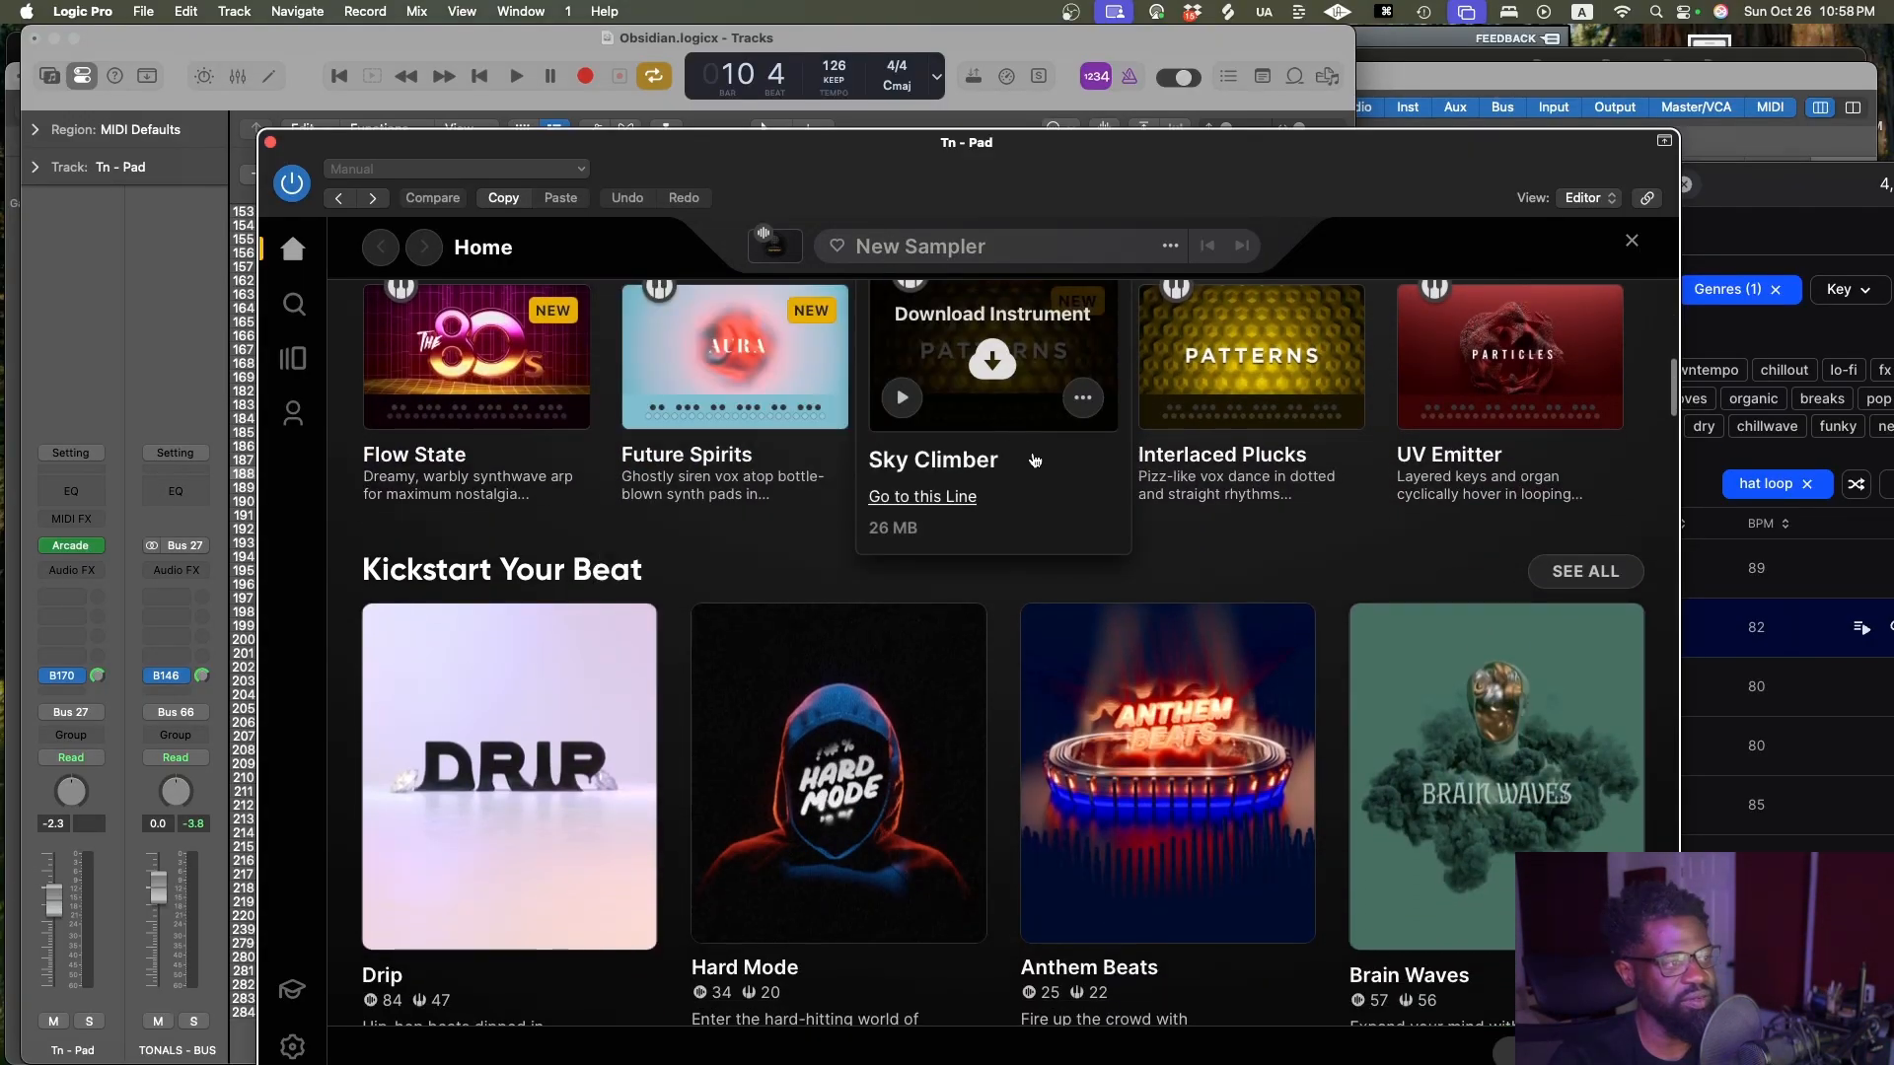
scroll(1114, 520, "down", 8)
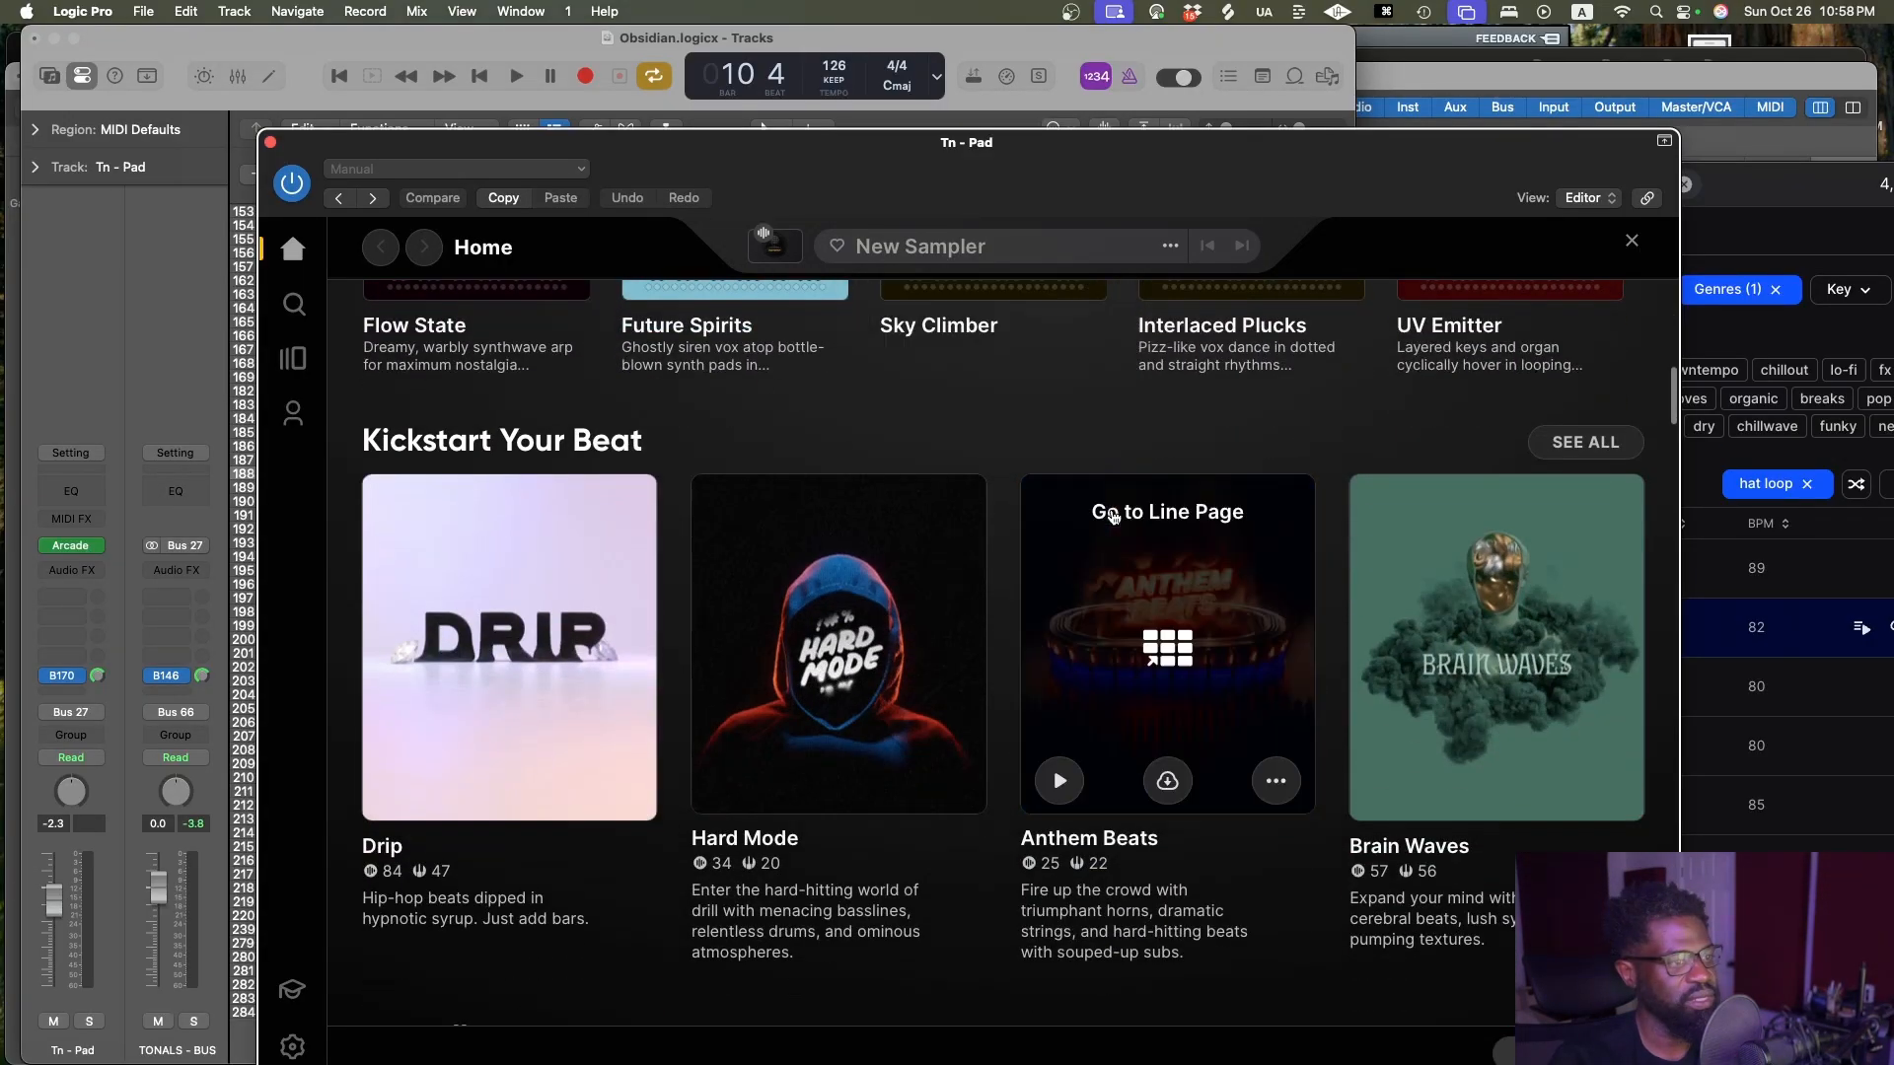
scroll(989, 473, "down", 2)
mouse_move(1067, 758)
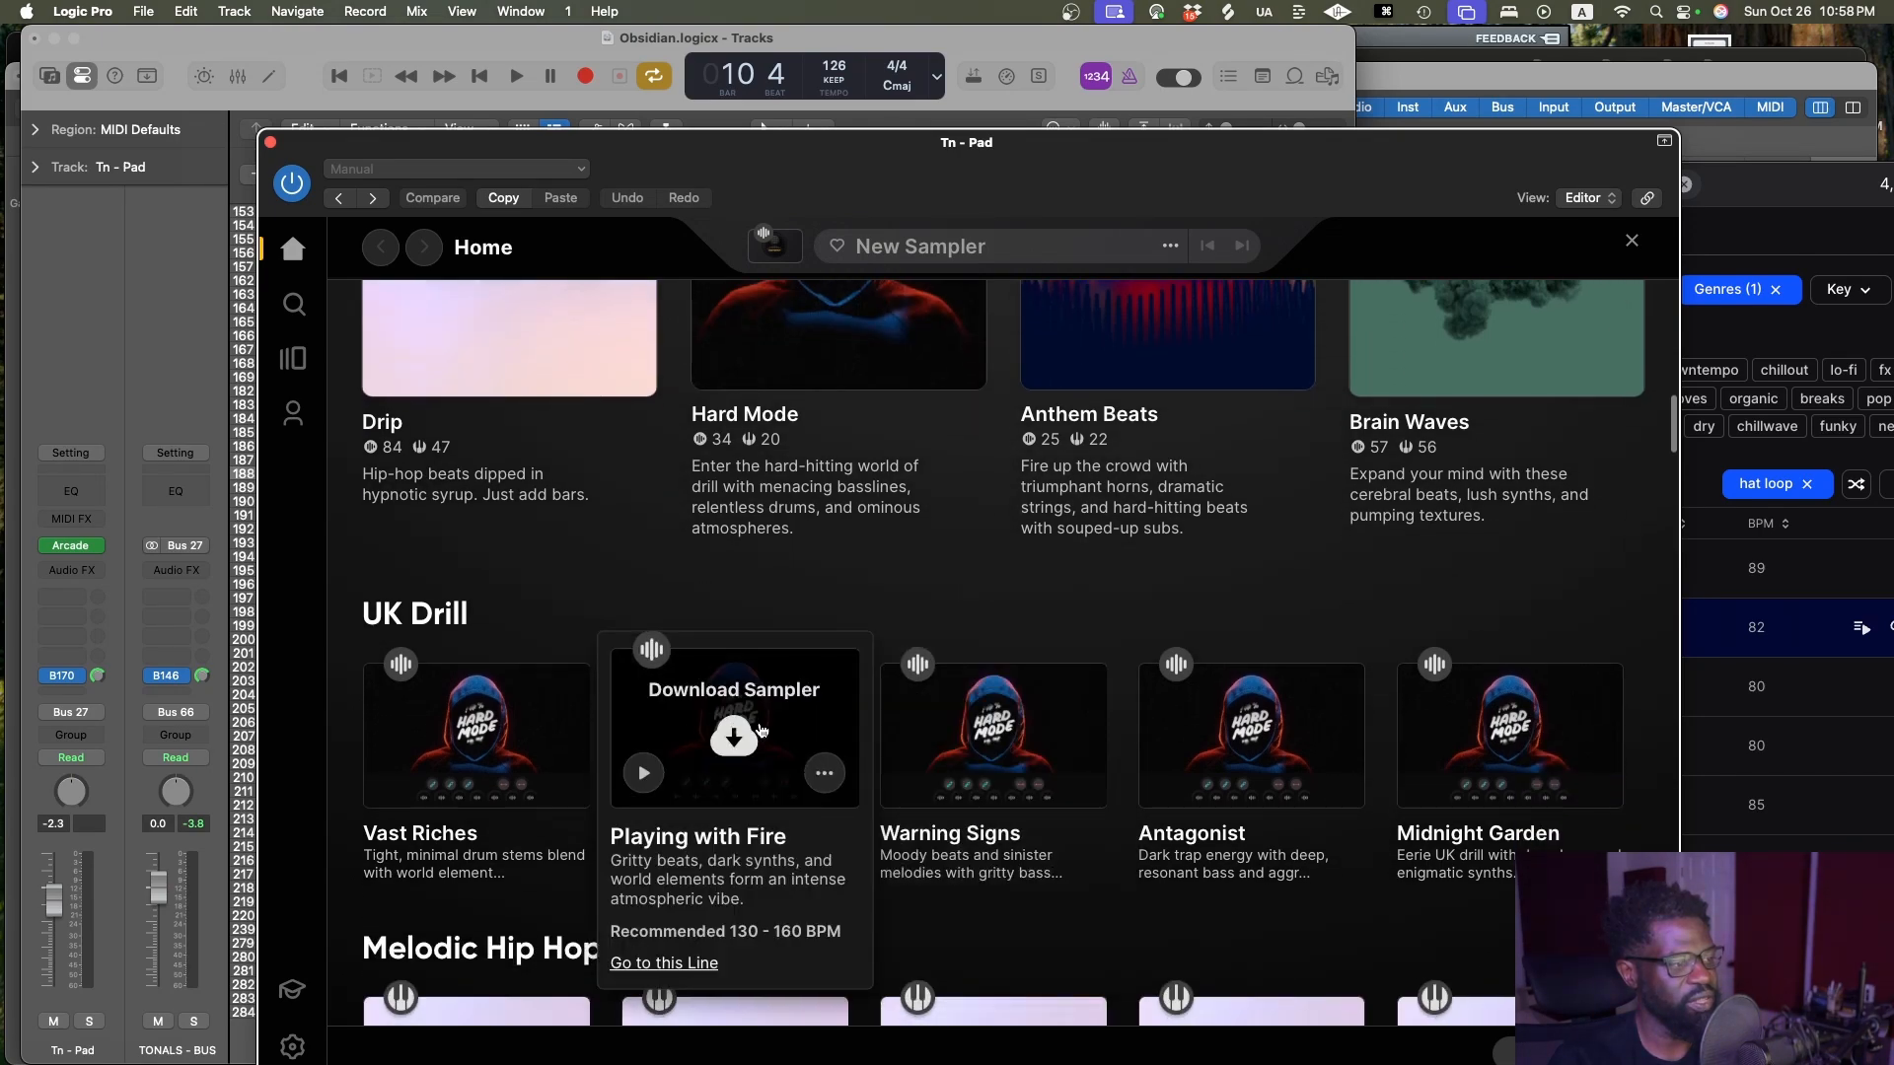
mouse_move(1221, 727)
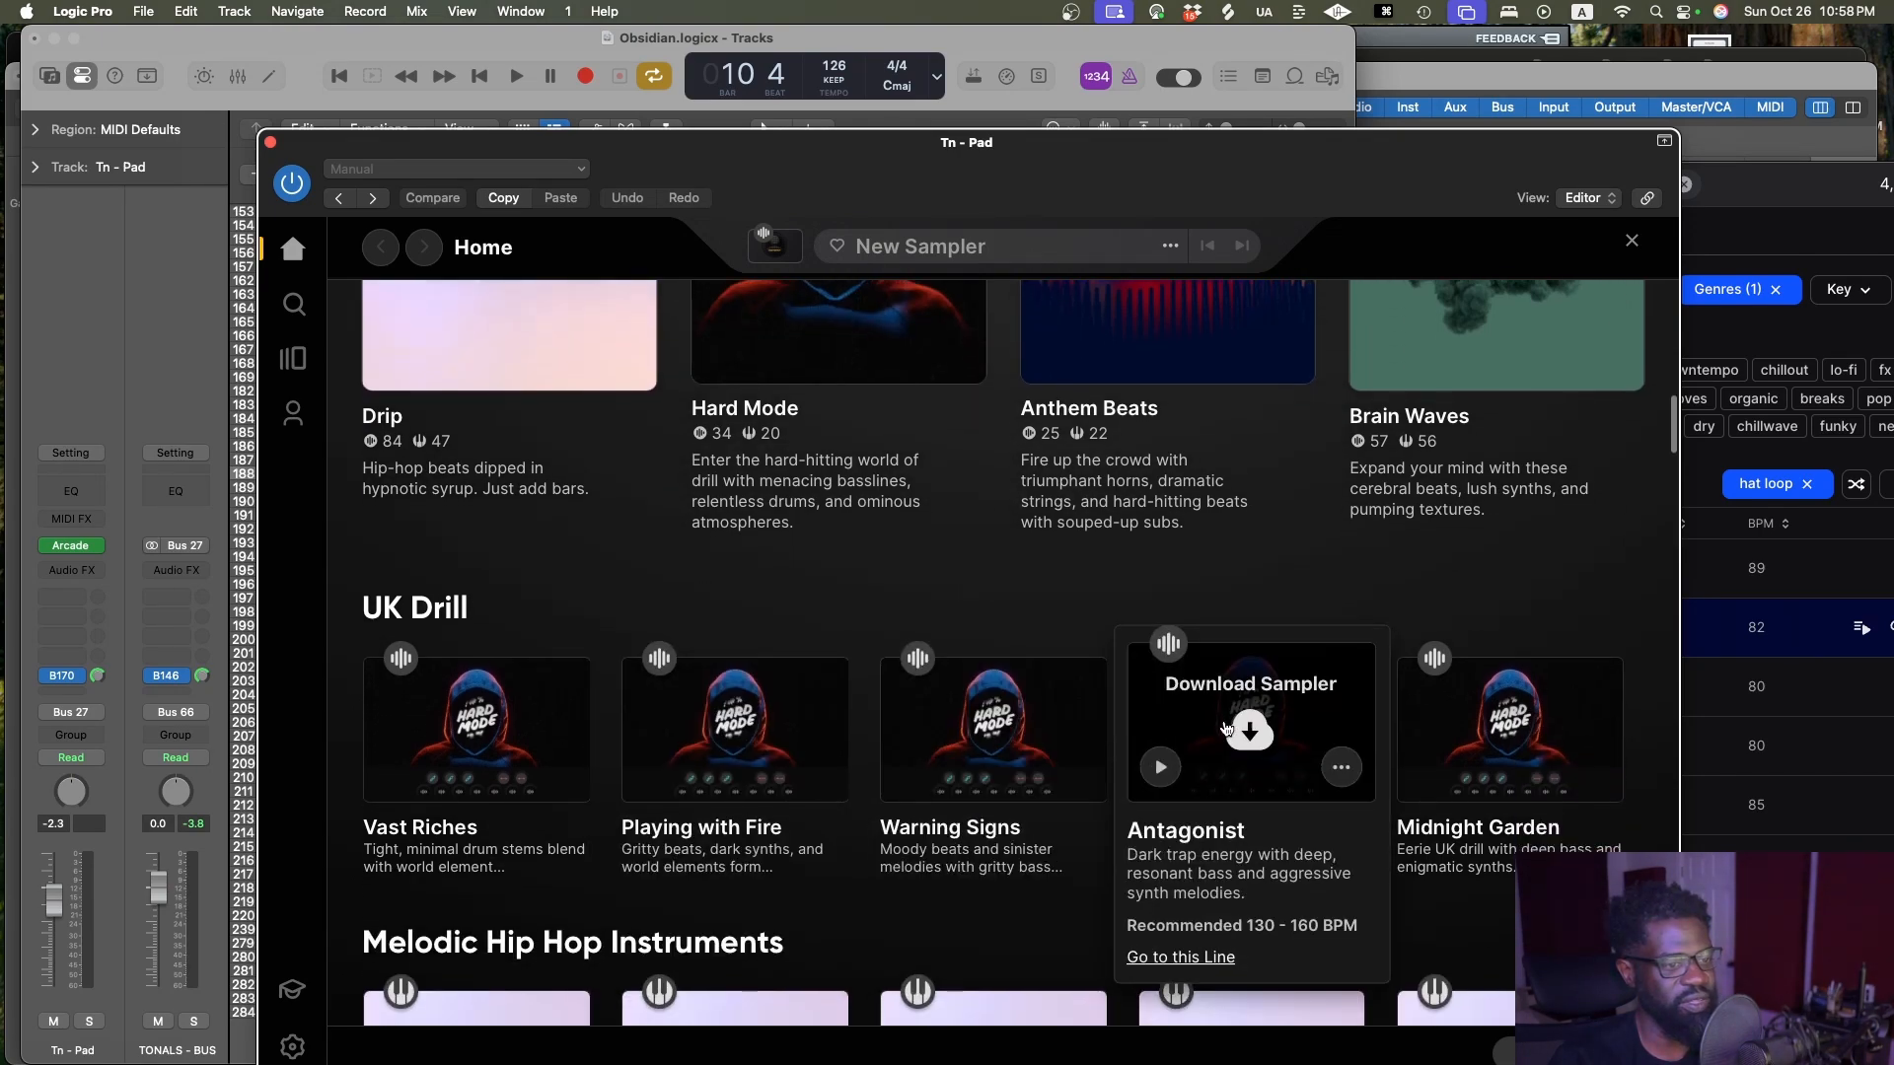
scroll(1223, 730, "down", 1)
mouse_move(1469, 827)
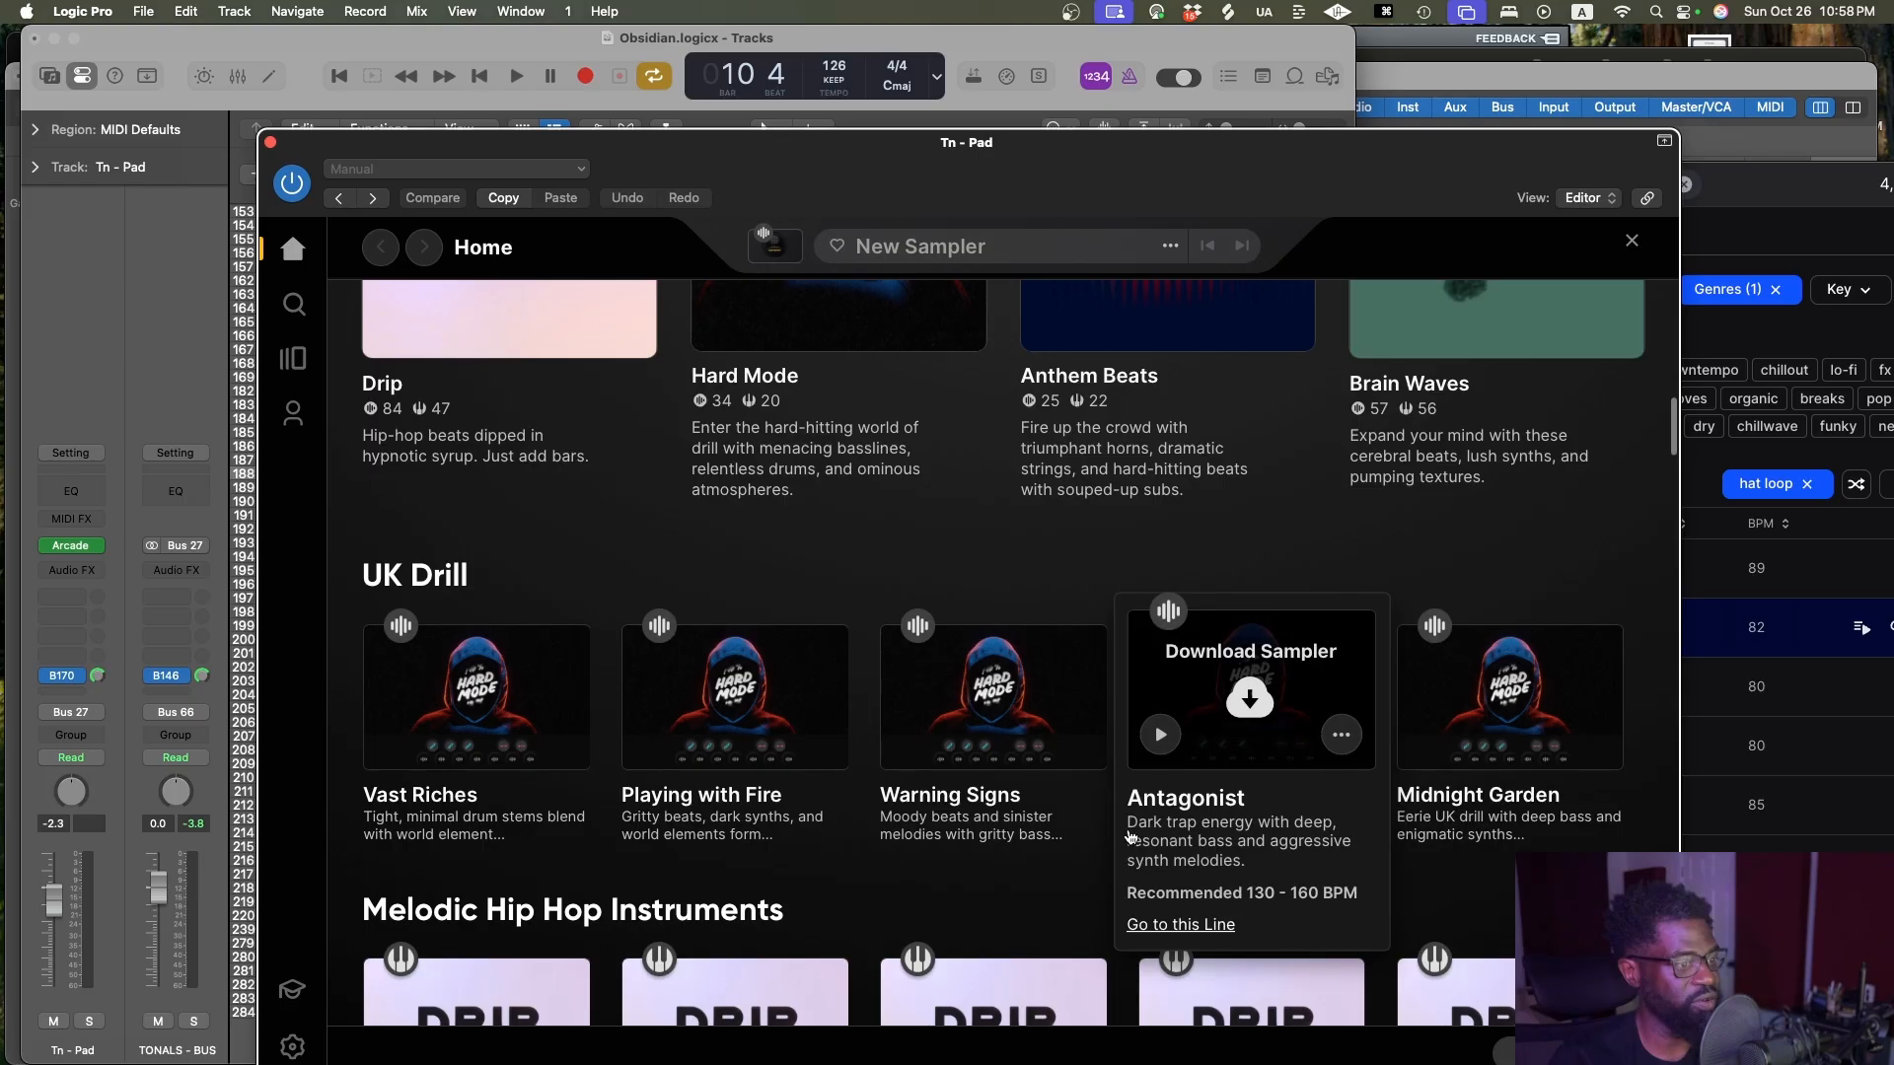
Download the Warning Signs sampler from the UK Drill row and load it in Arcade
mouse_move(1007, 843)
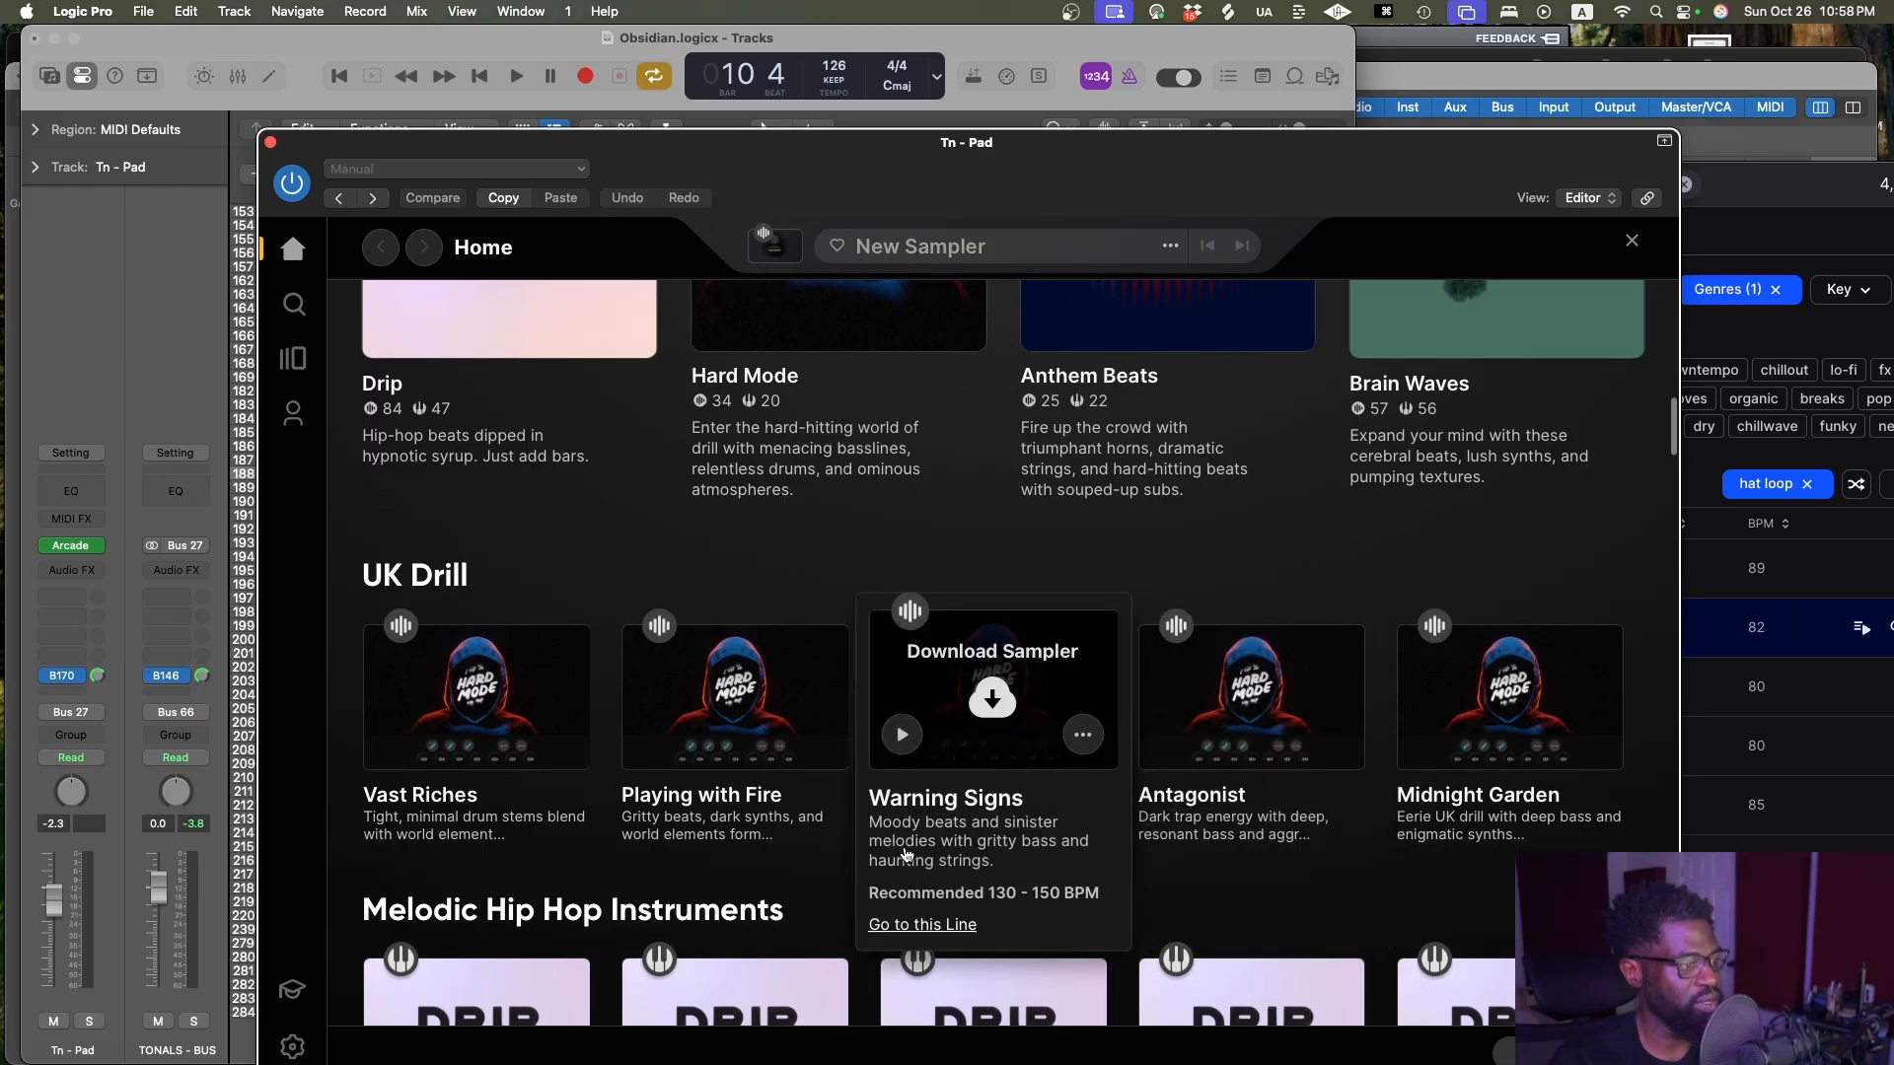
scroll(971, 854, "down", 1)
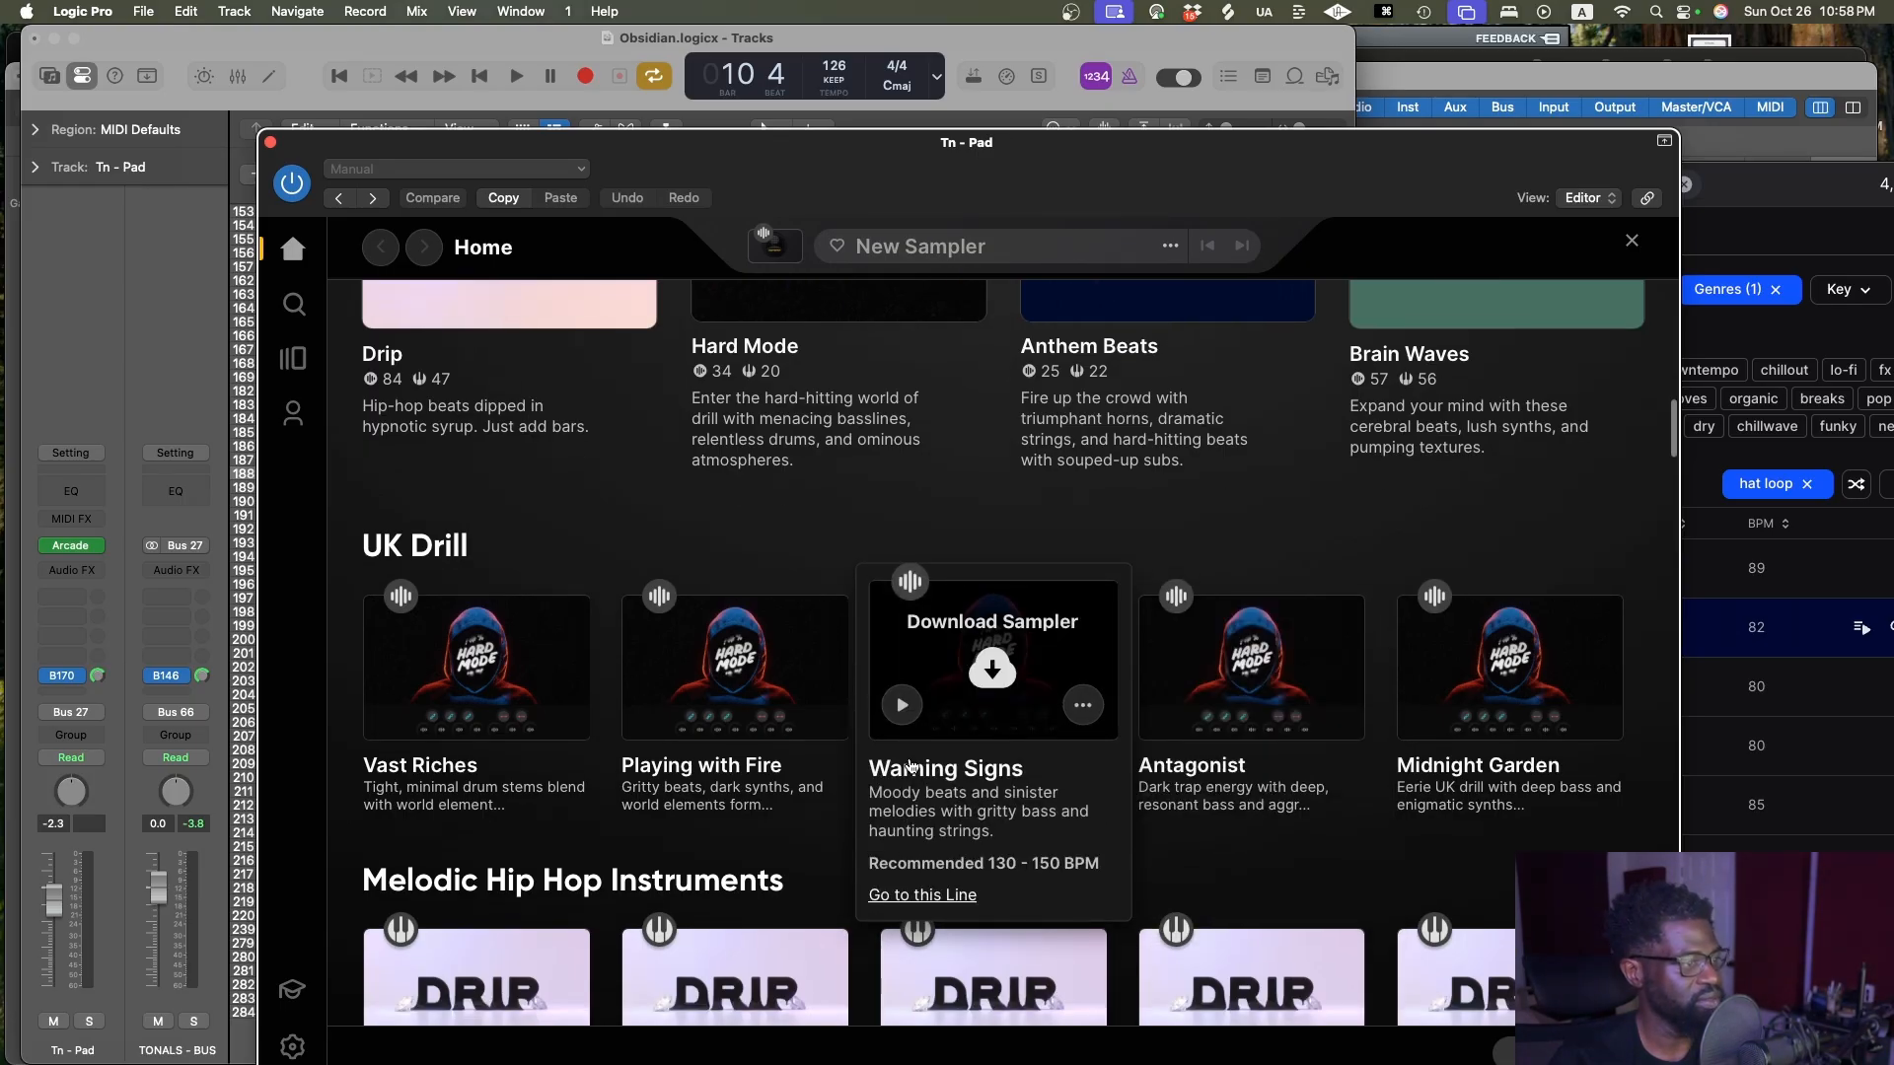
left_click(992, 672)
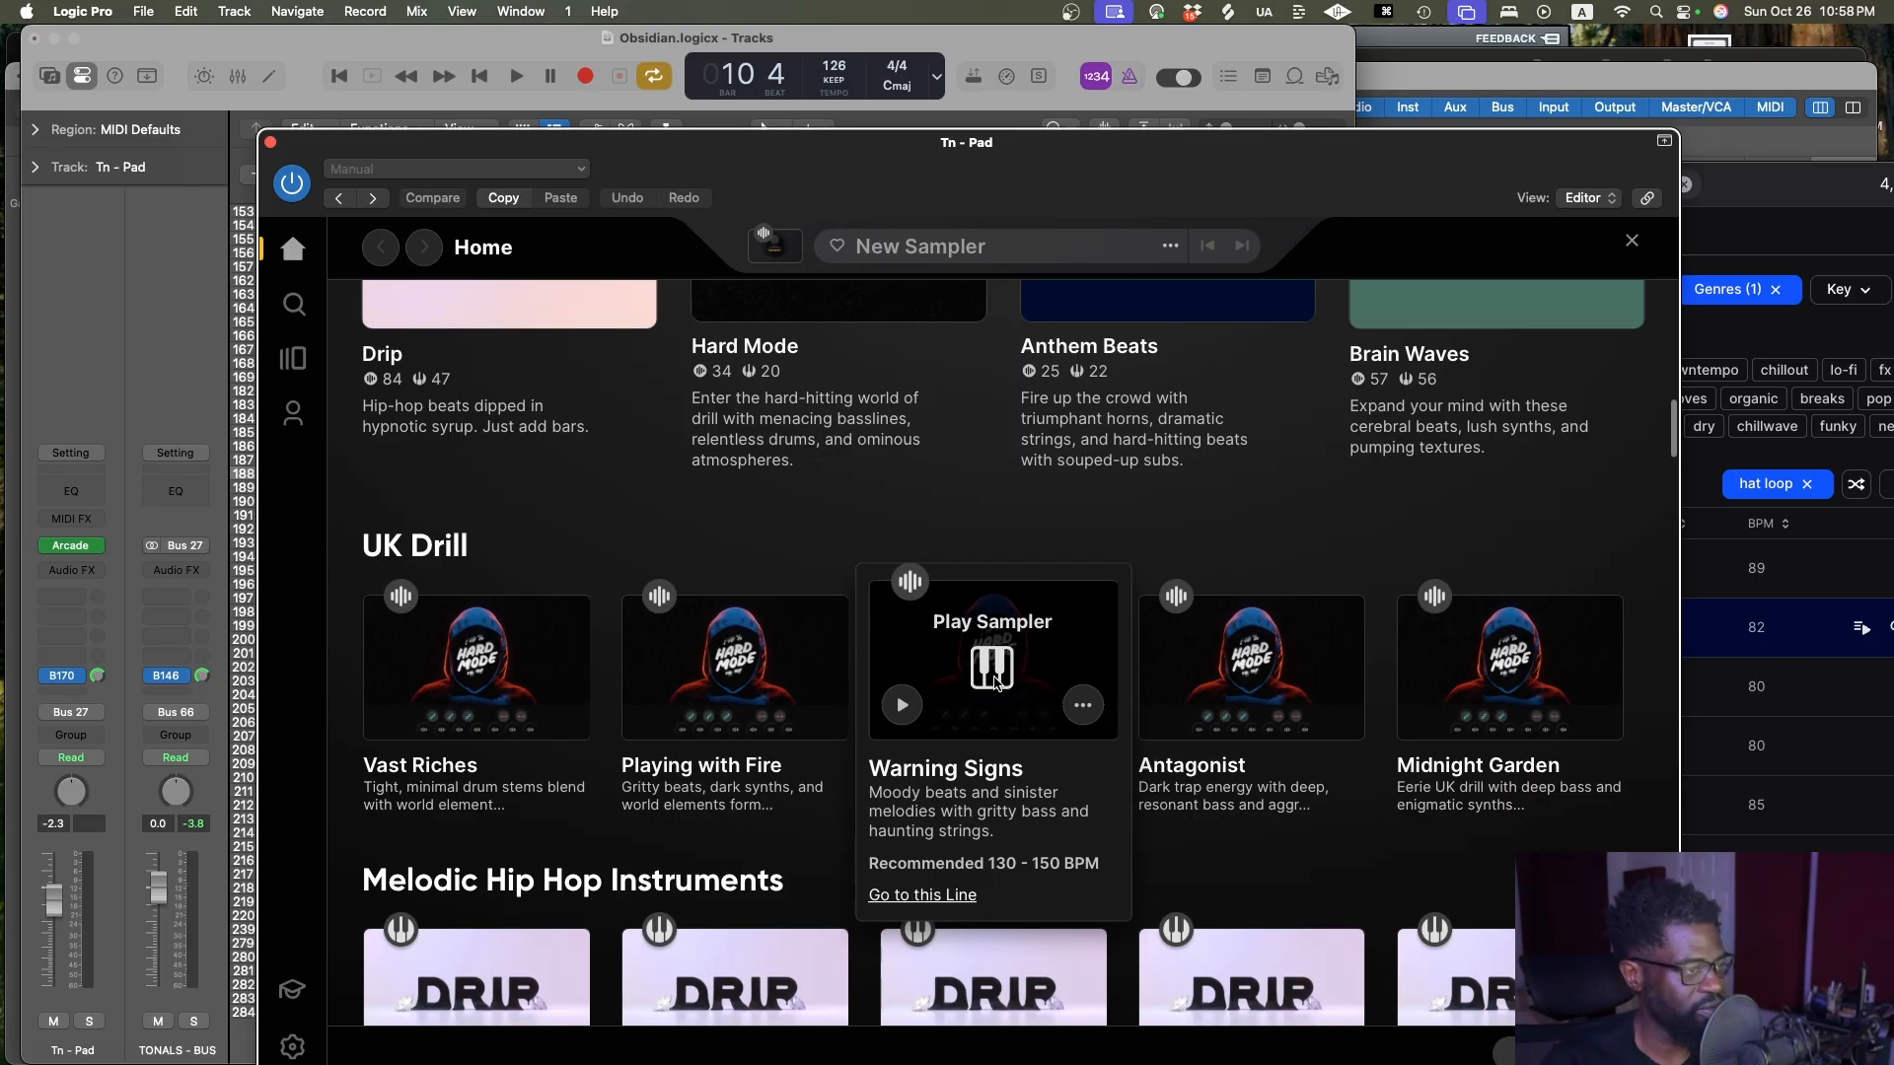
left_click(992, 670)
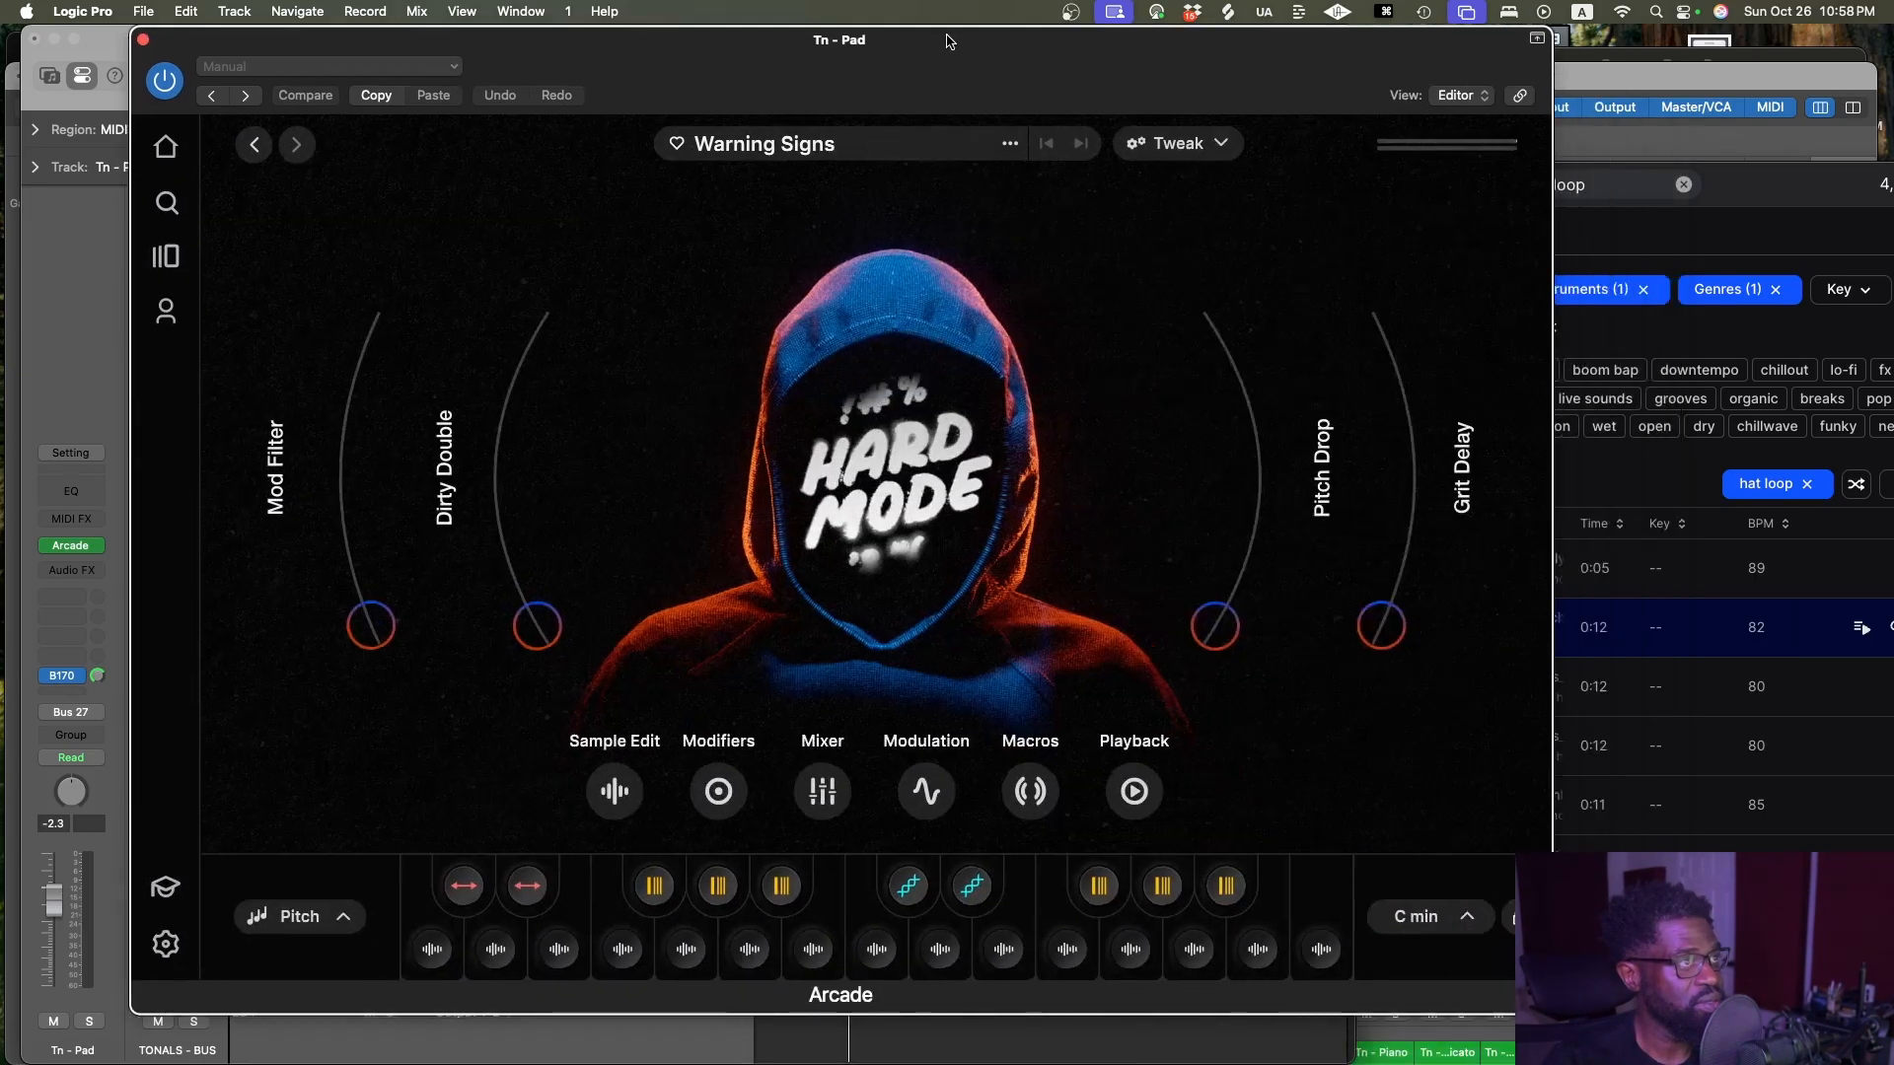
Set Arcade's session key to A min for the Warning Signs sampler
left_click(1461, 920)
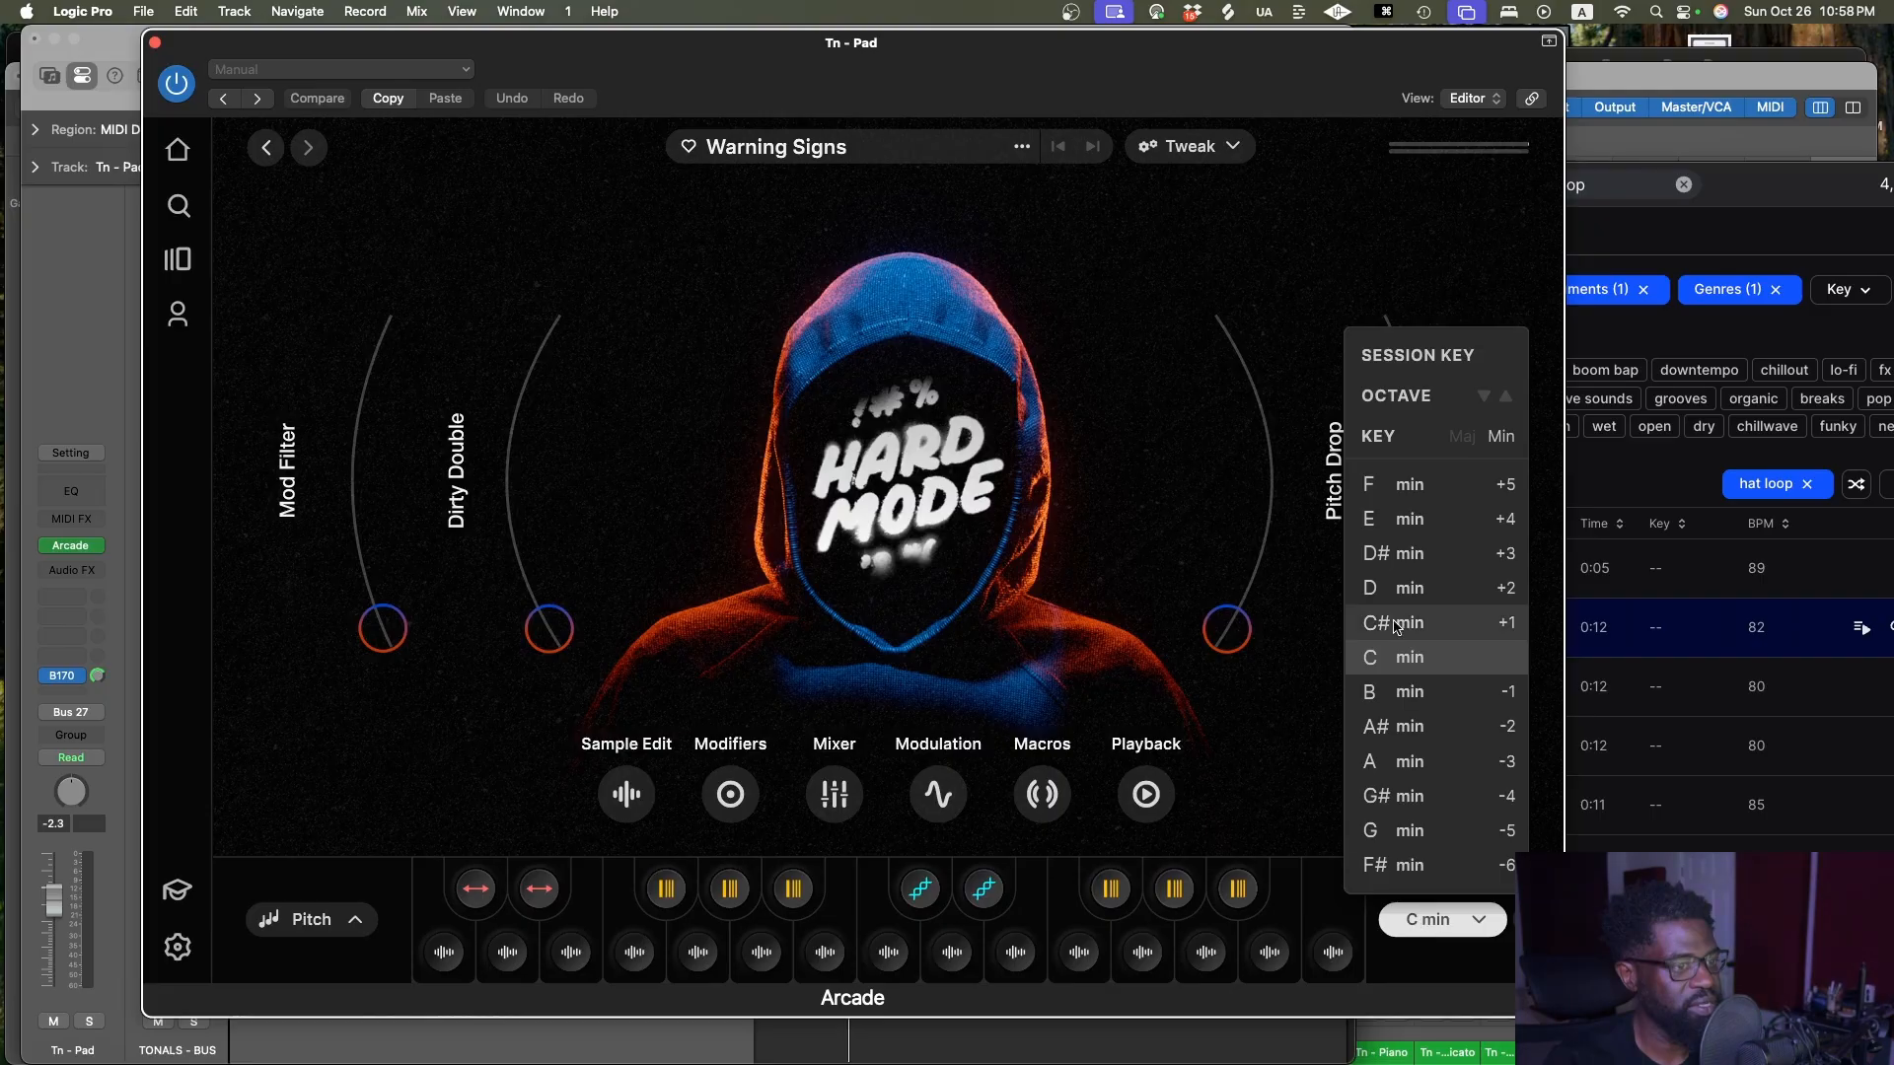
left_click(1381, 761)
left_click(1130, 710)
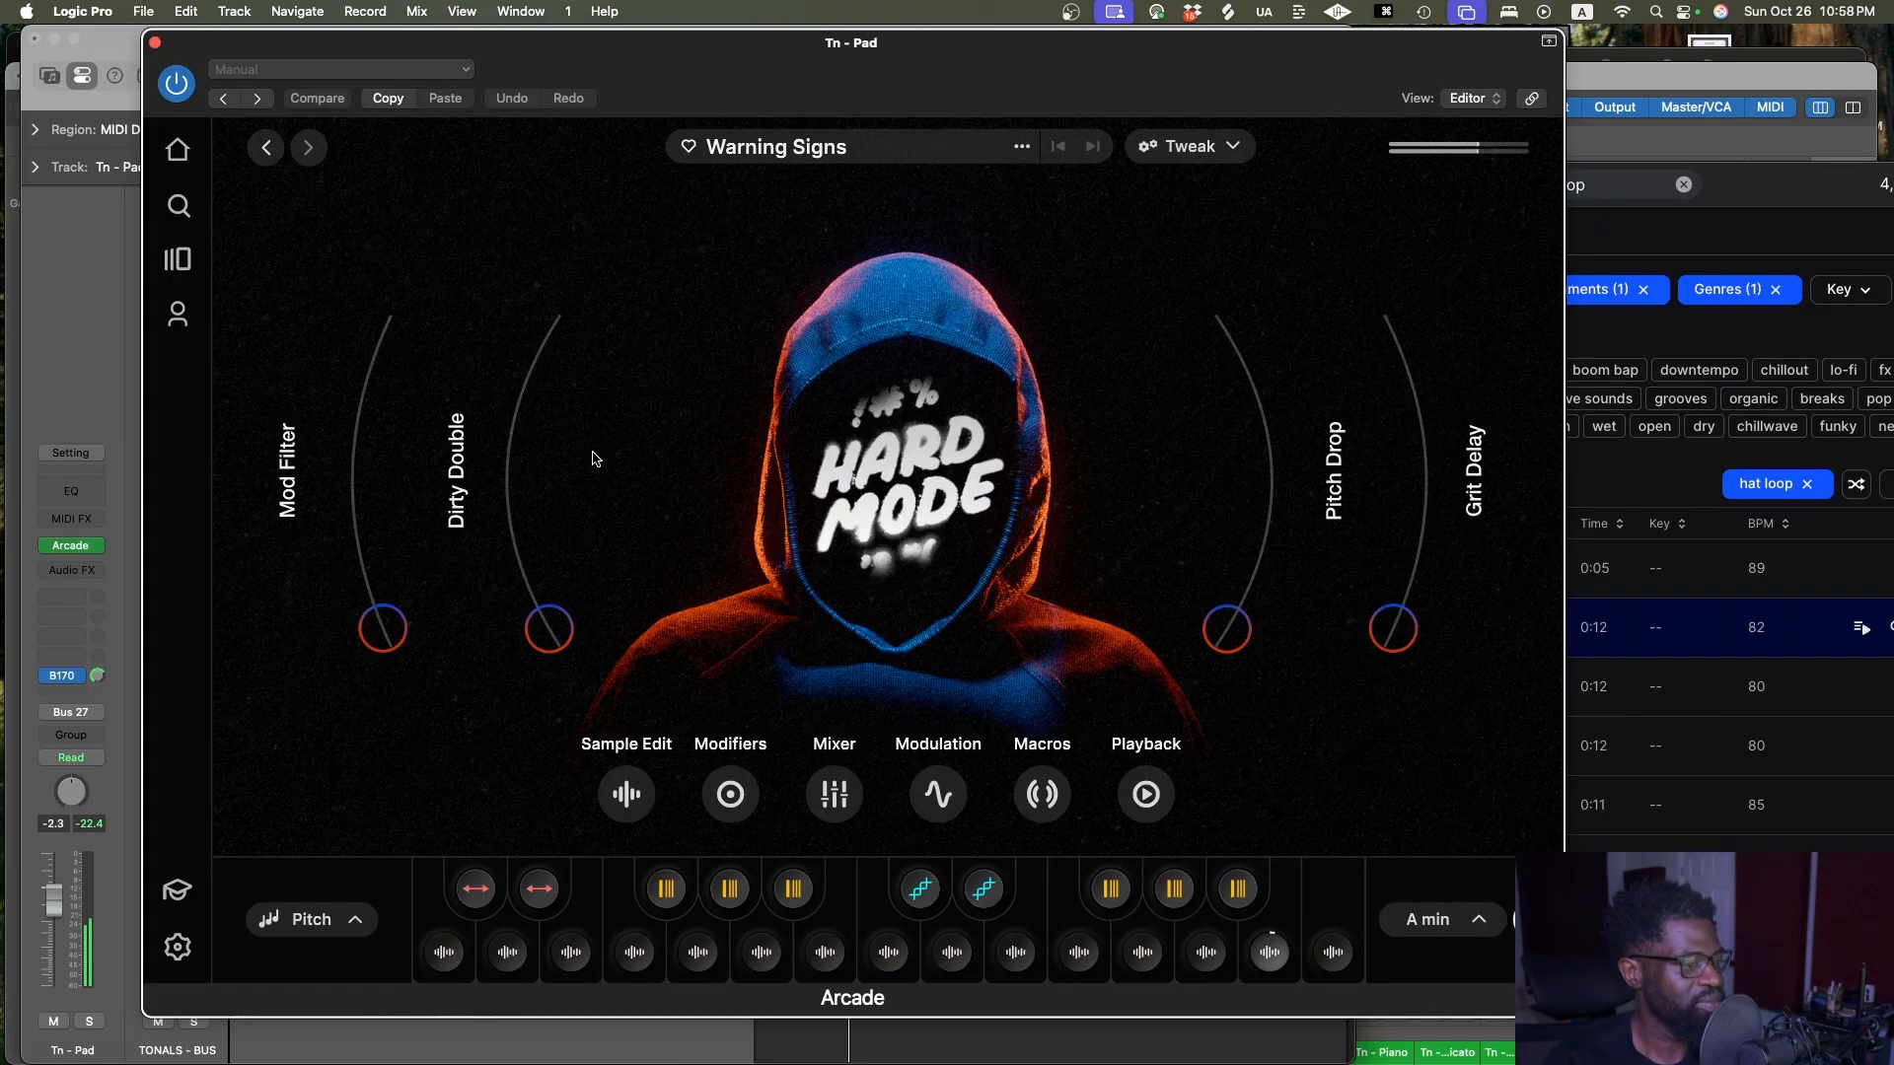
Start loop playback, reopen Arcade on Tn - Pad, and raise the track's volume to 2.8 dB
left_click_drag(157, 48, 509, 286)
left_click(505, 281)
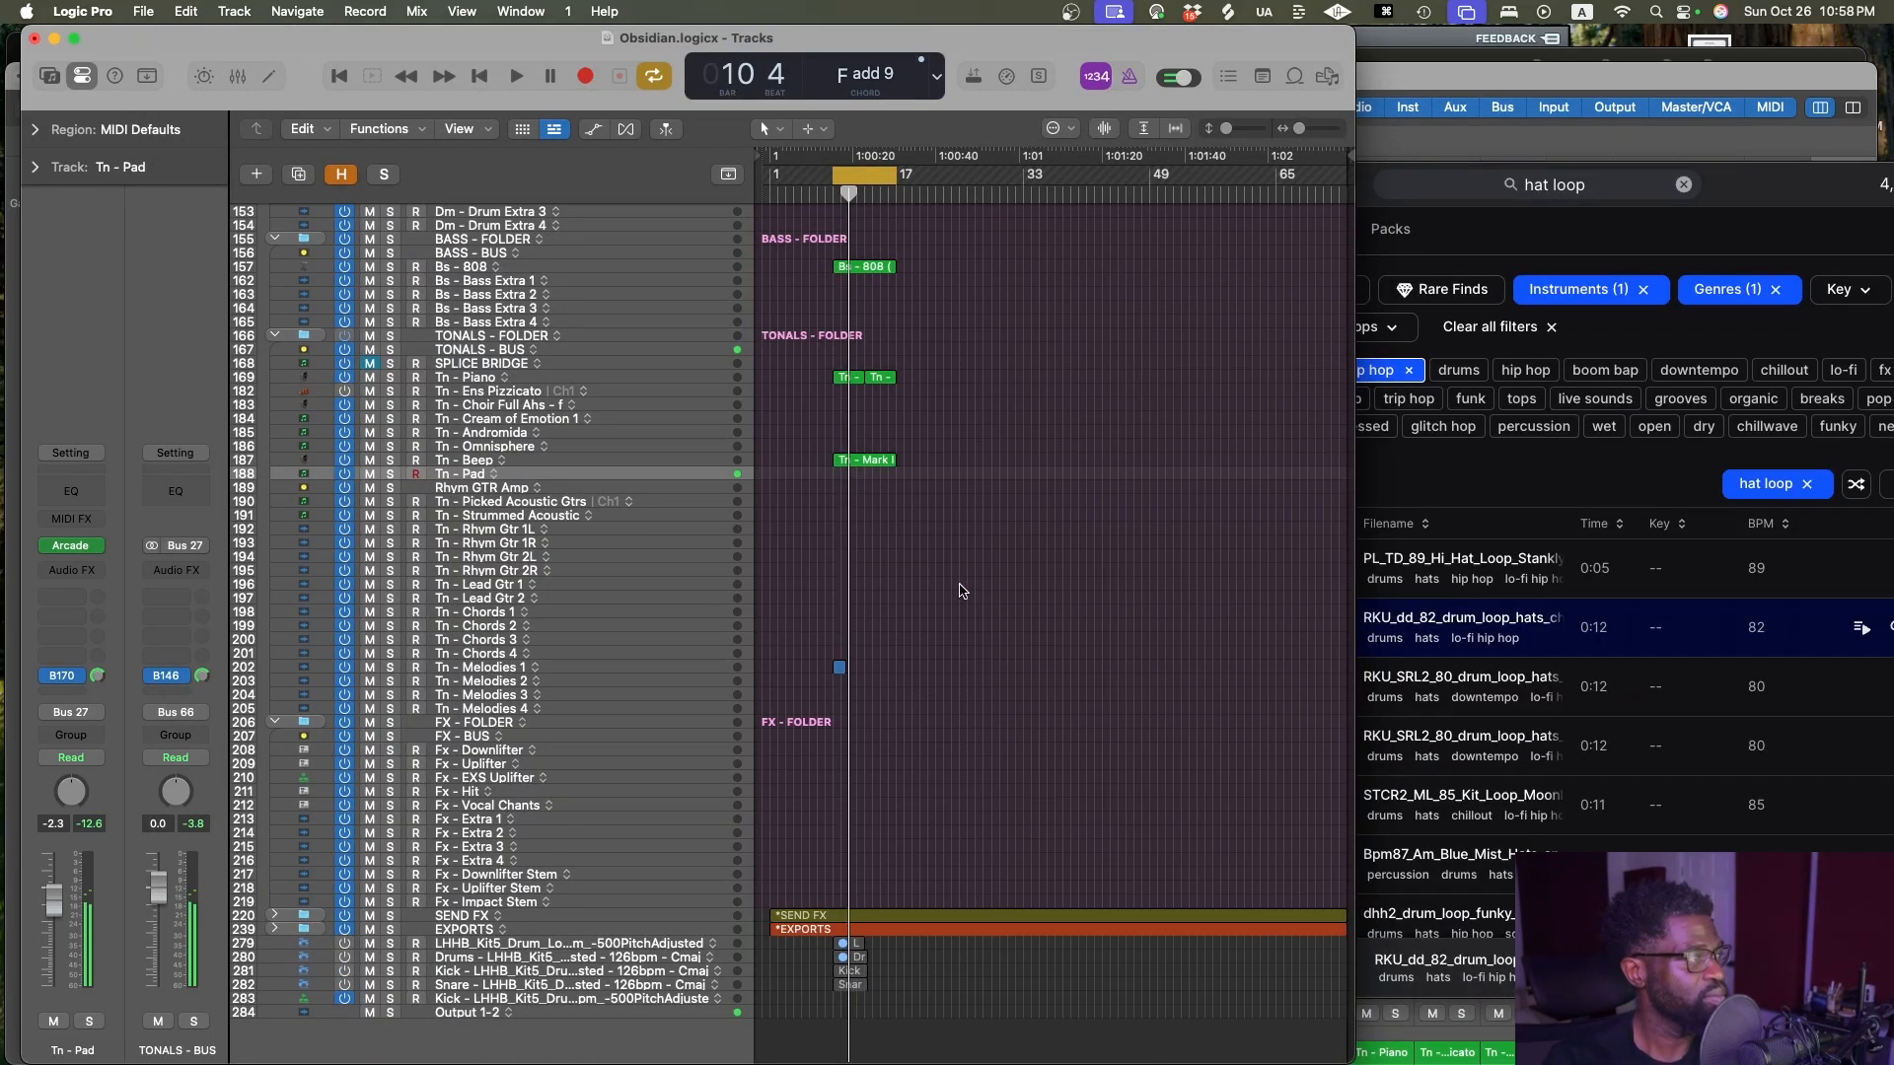
key("space")
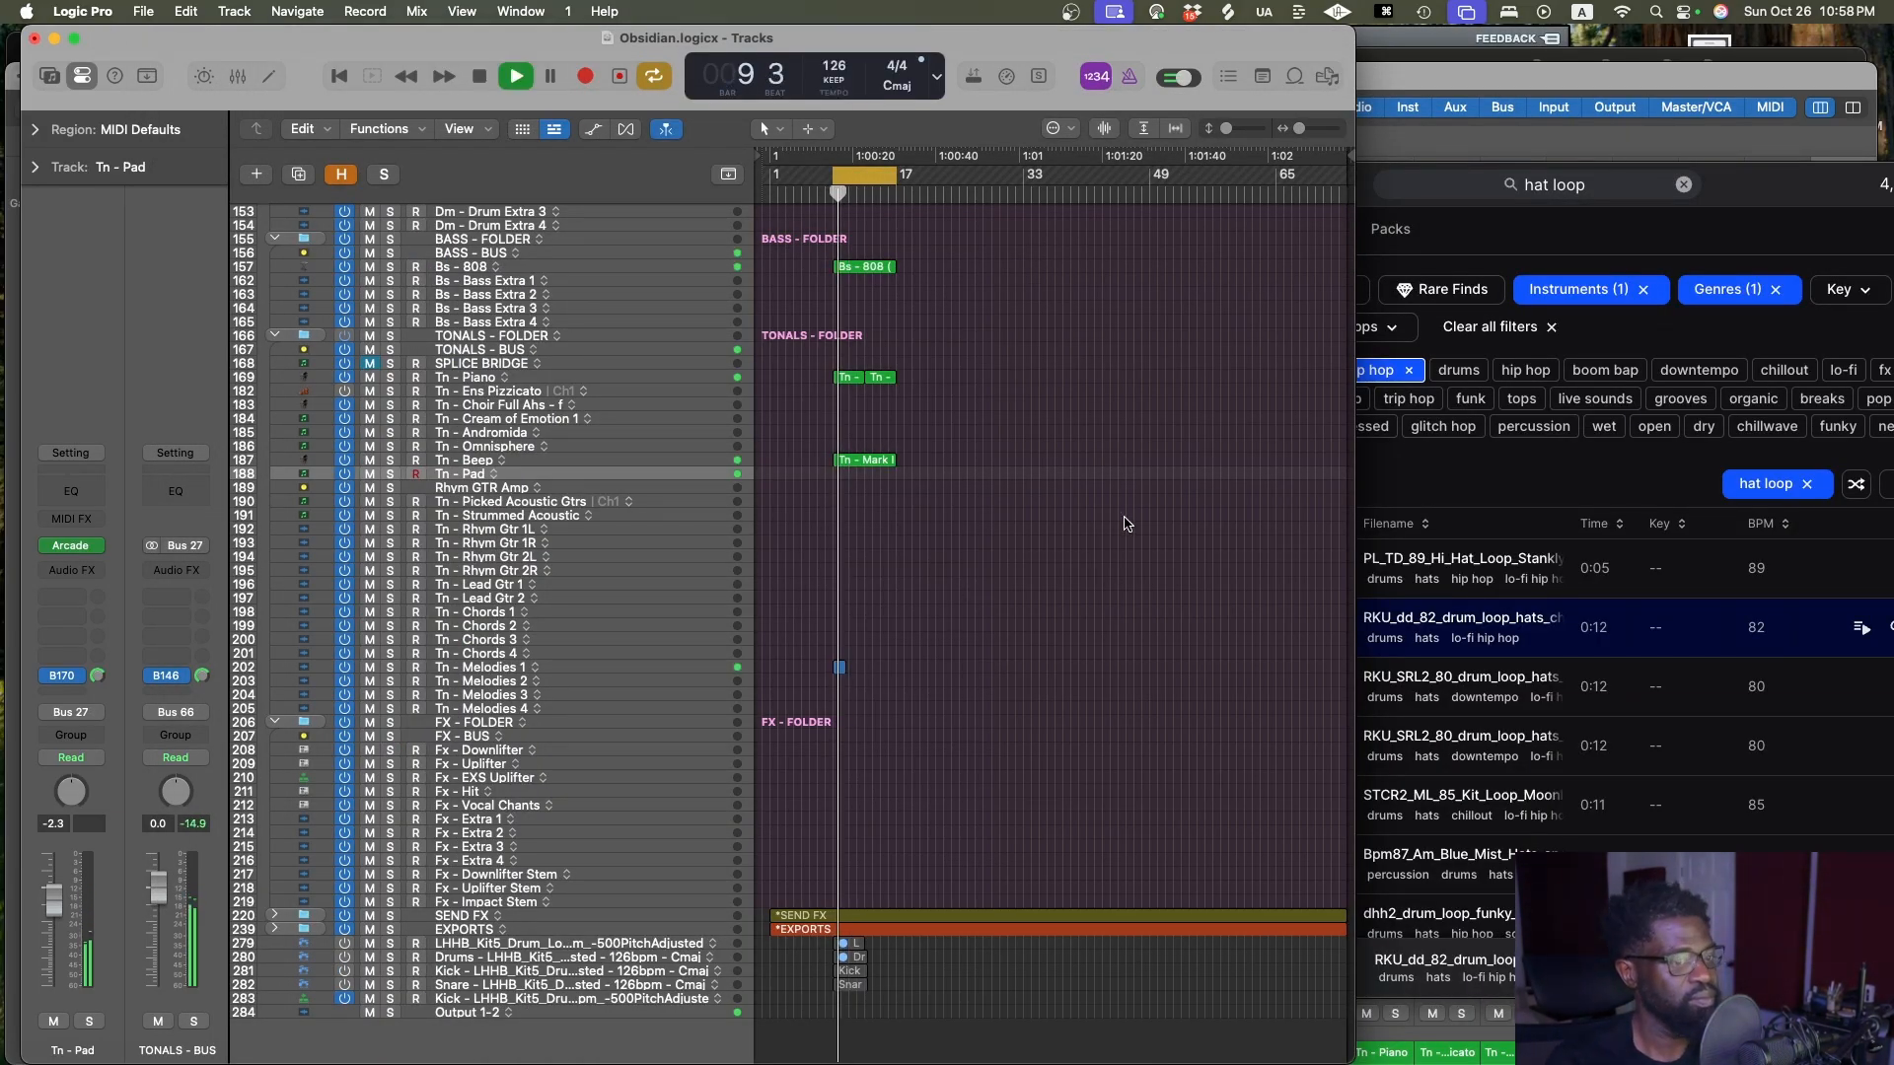
left_click(70, 546)
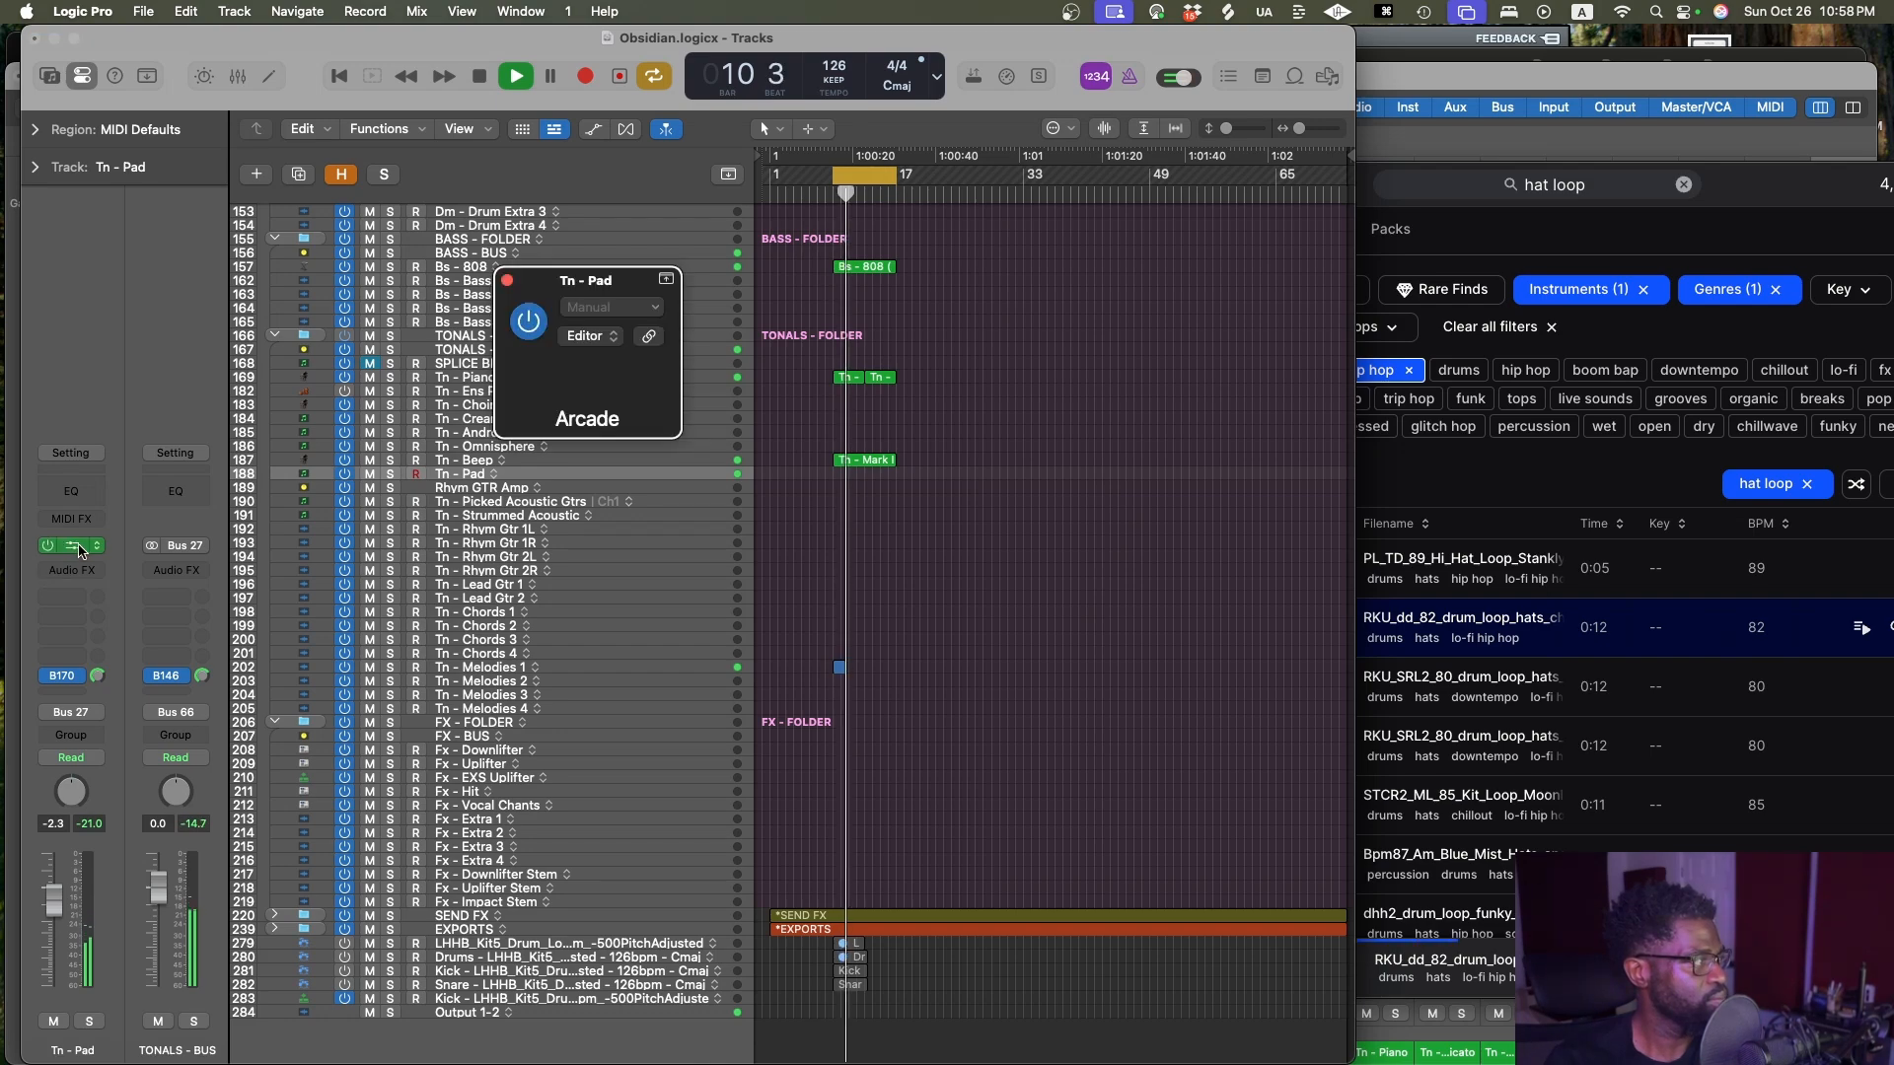
left_click(61, 864)
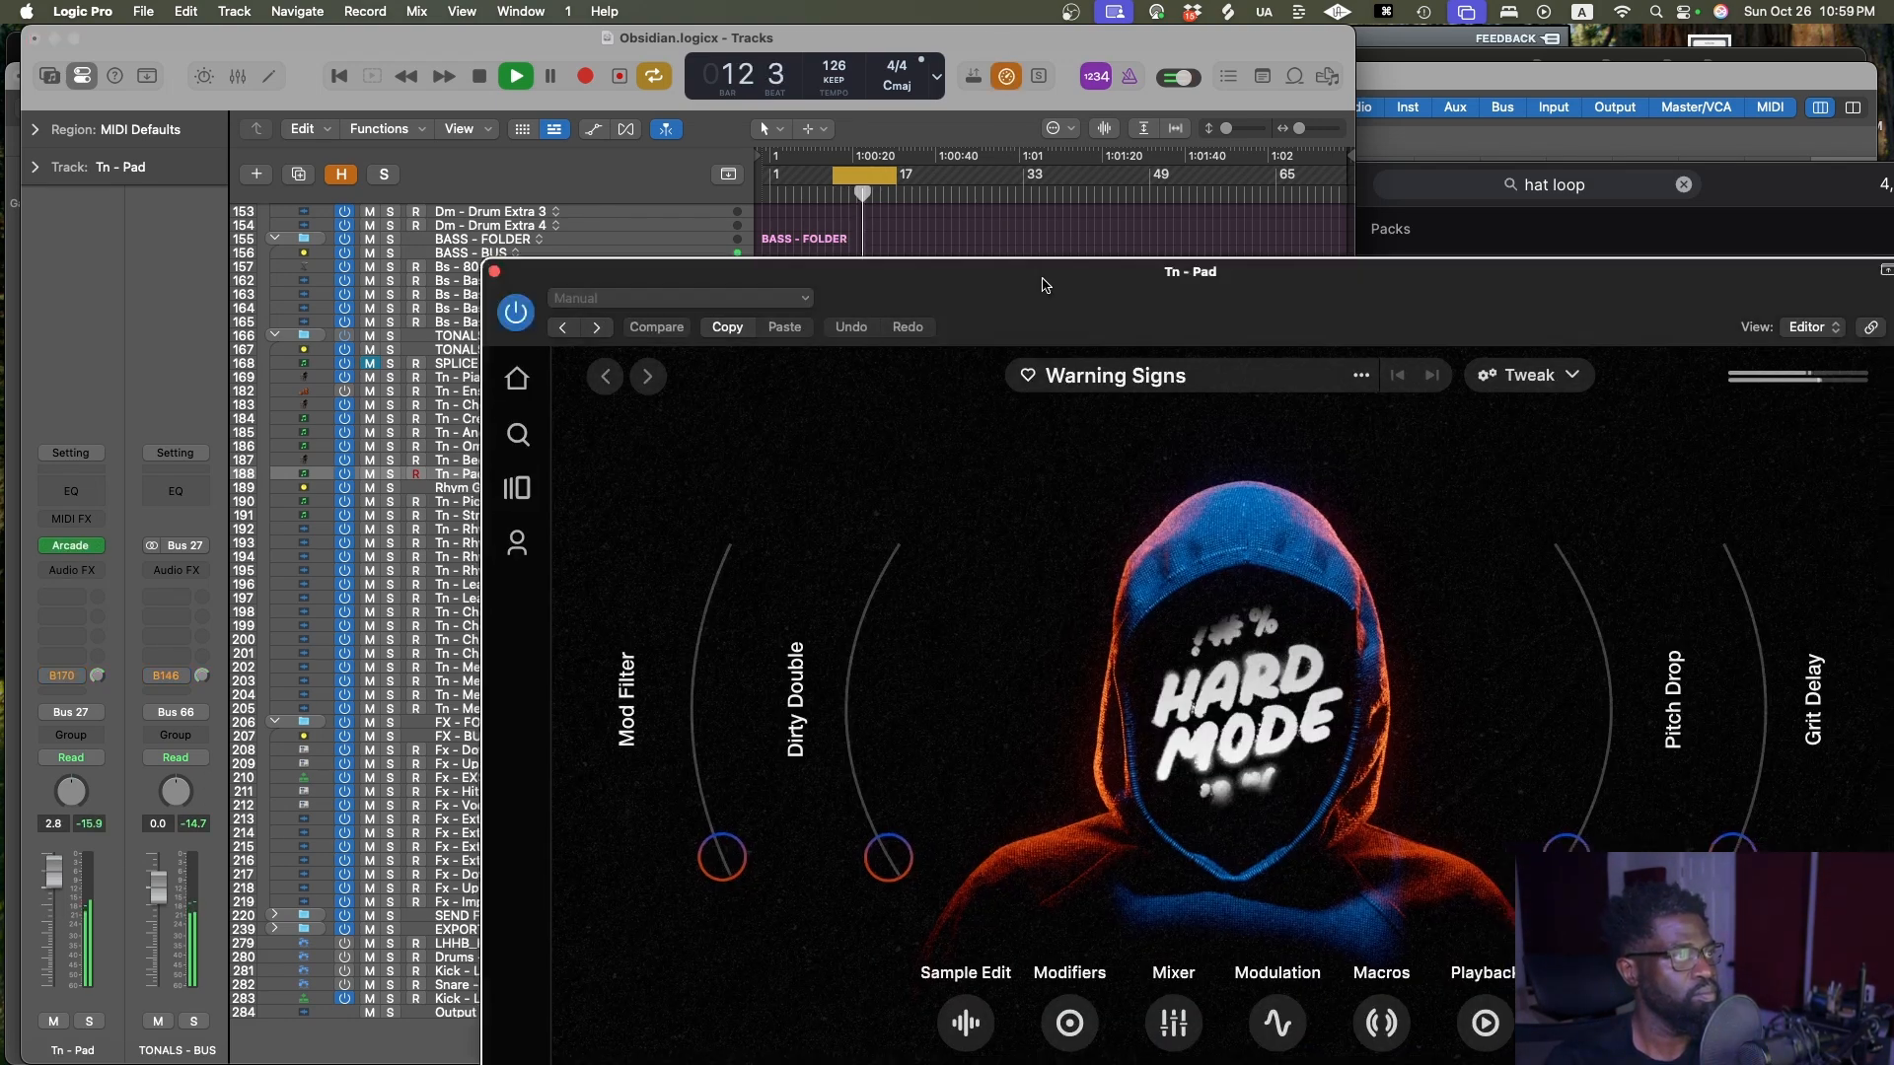
left_click_drag(1051, 286, 826, 125)
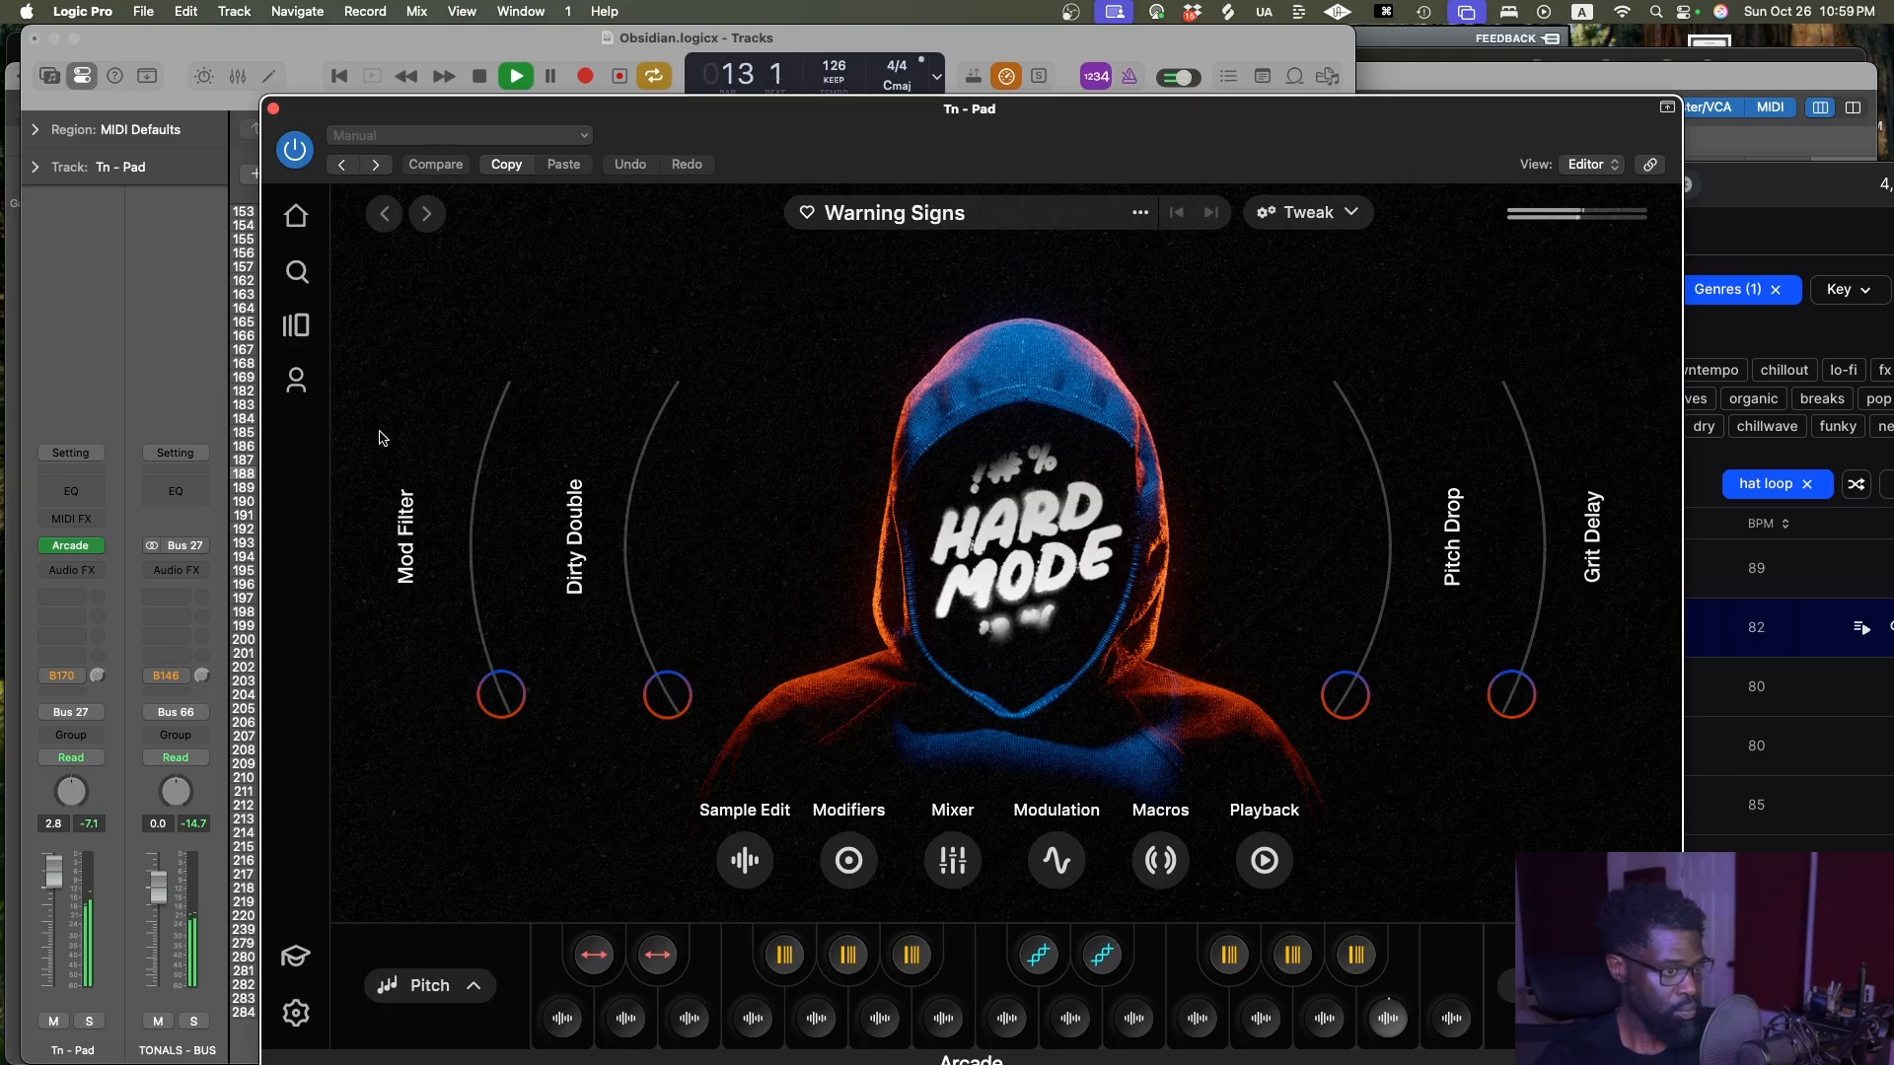
Audition the Warning Signs samples against the playing loop, stopping playback at the end
mouse_move(843, 930)
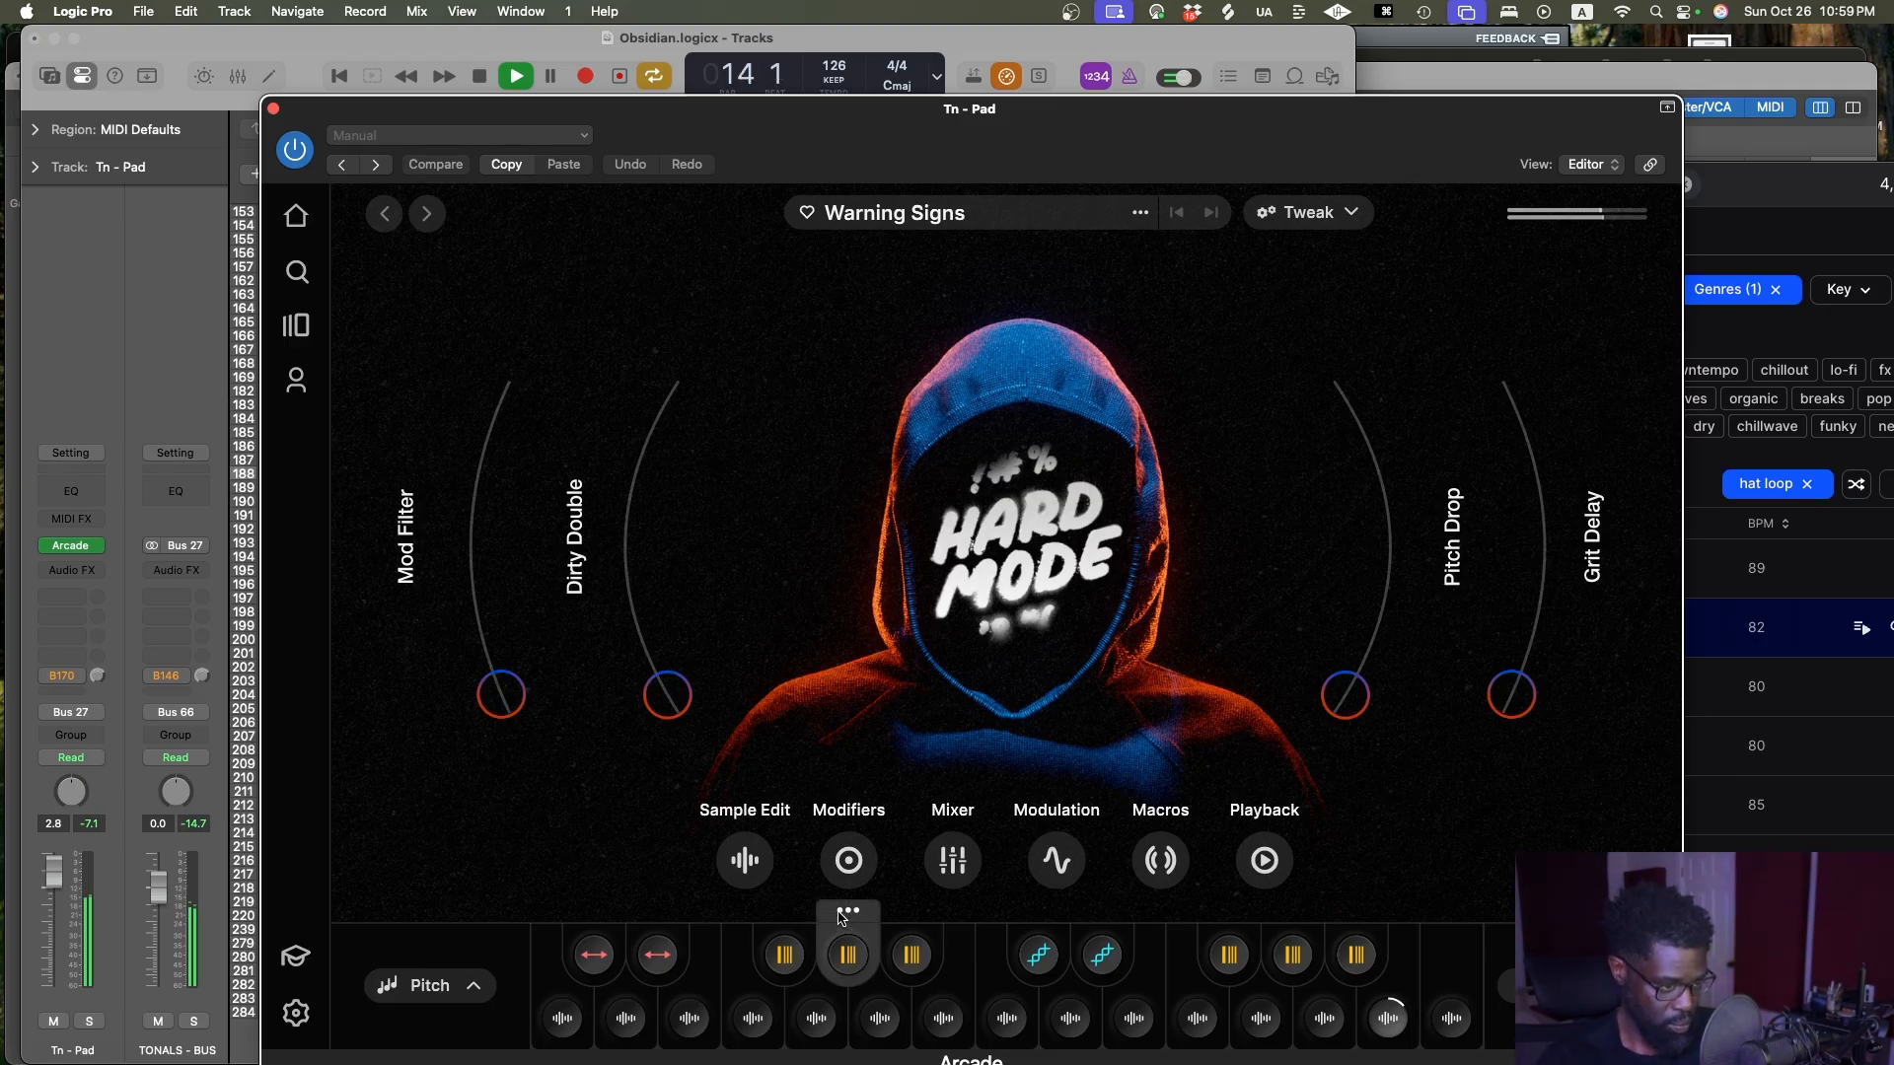
mouse_move(1230, 942)
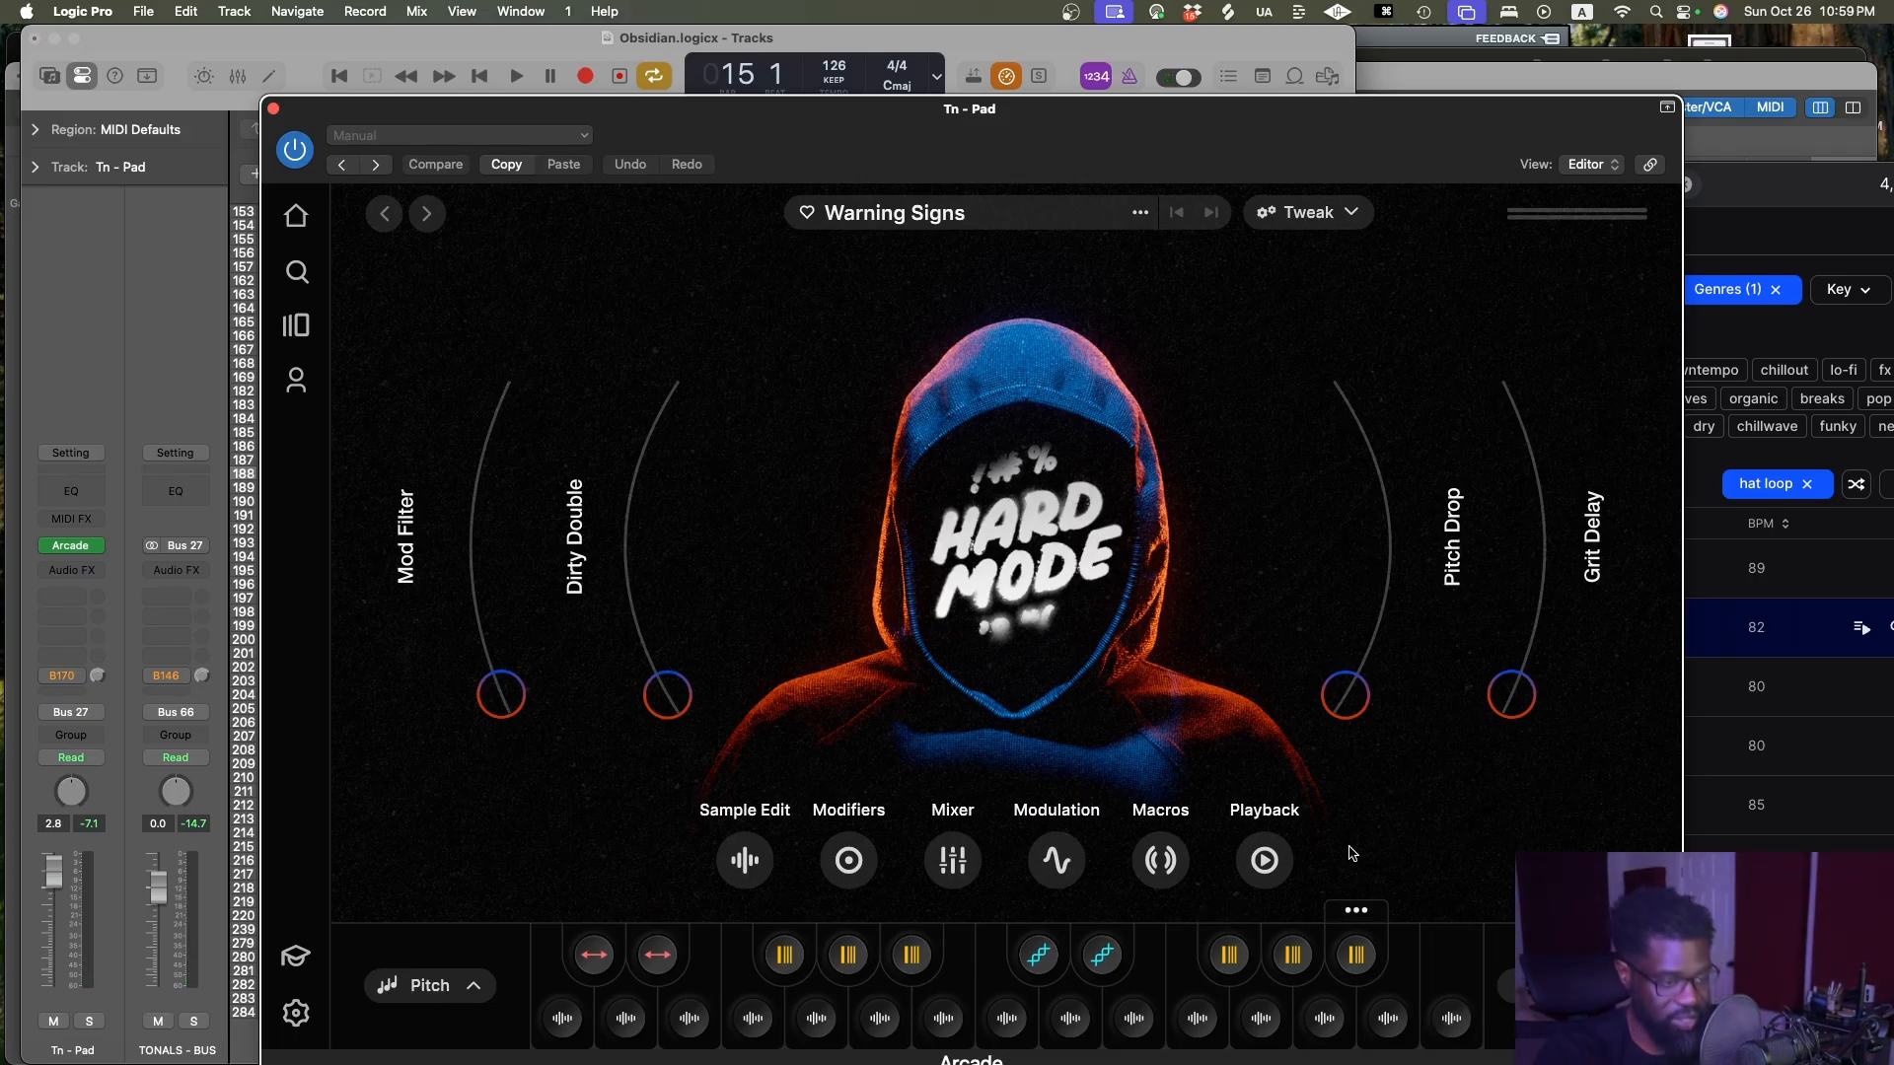
mouse_move(1384, 1023)
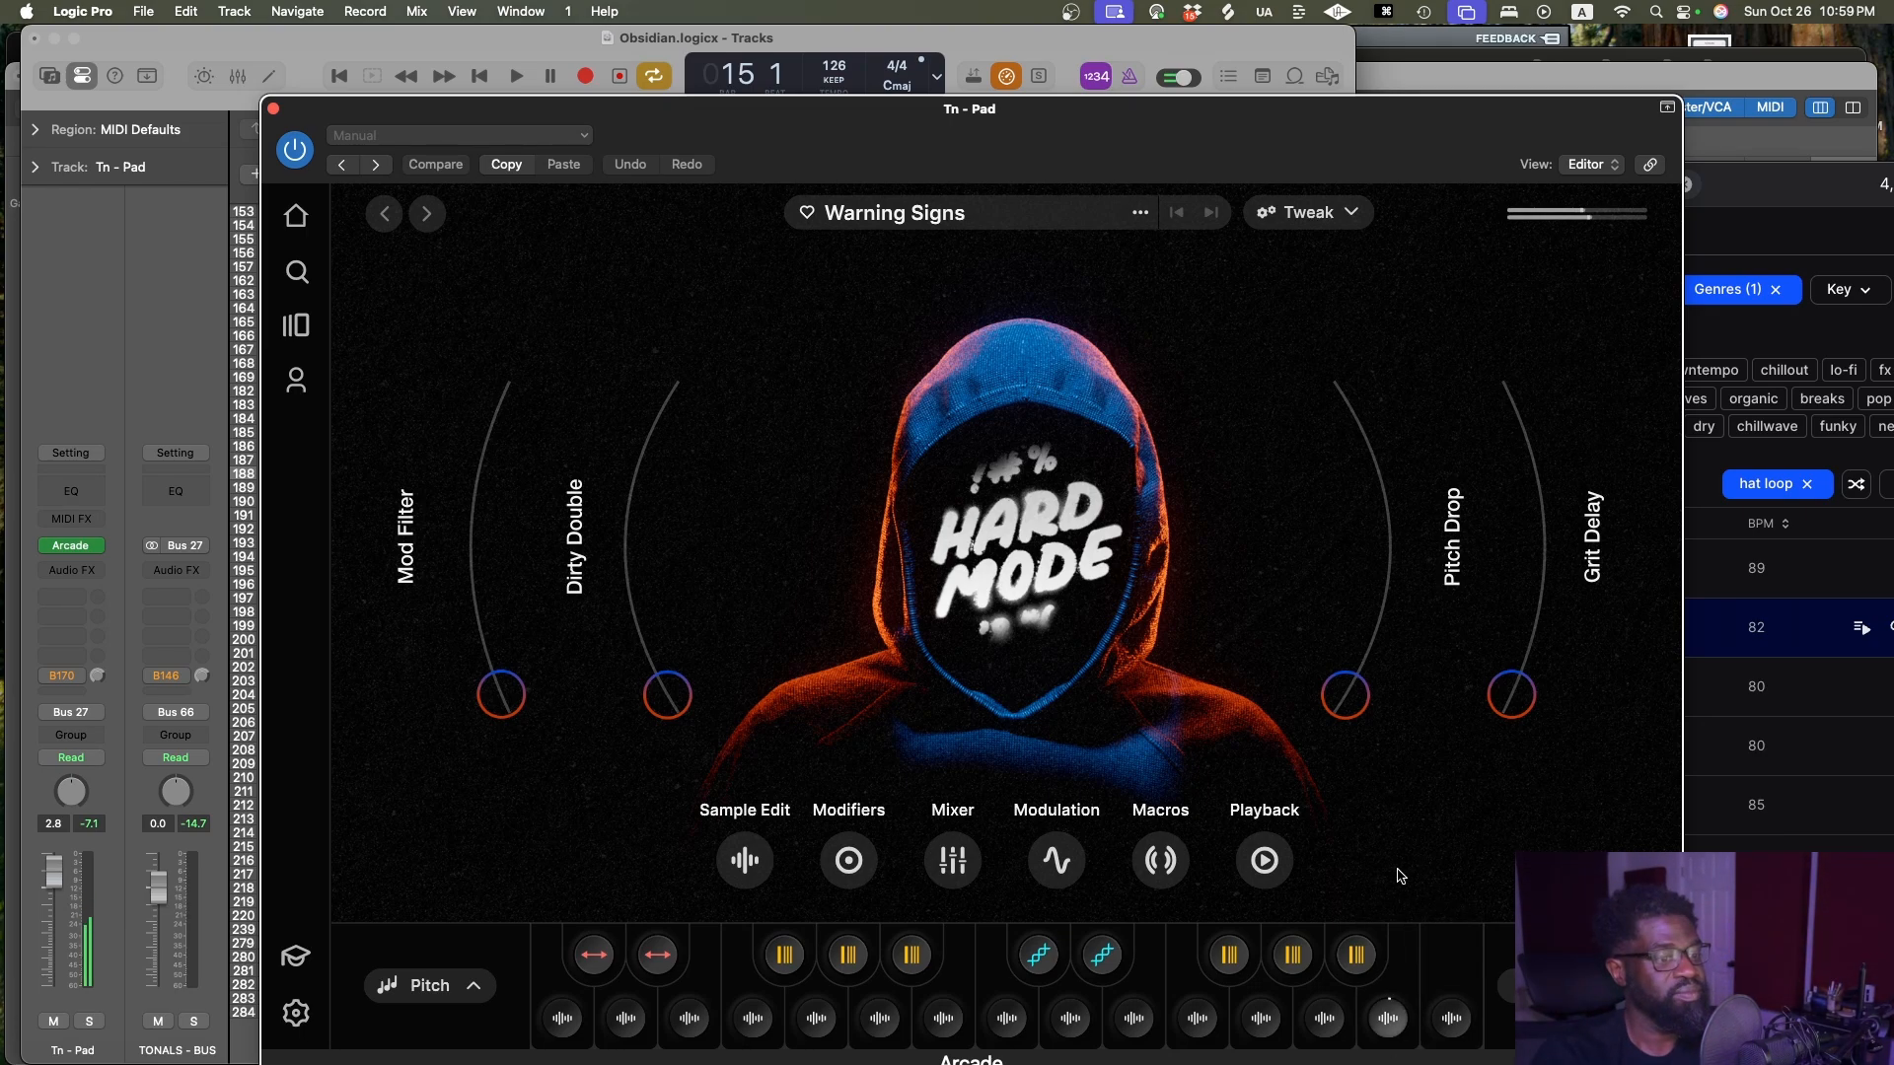
key("space")
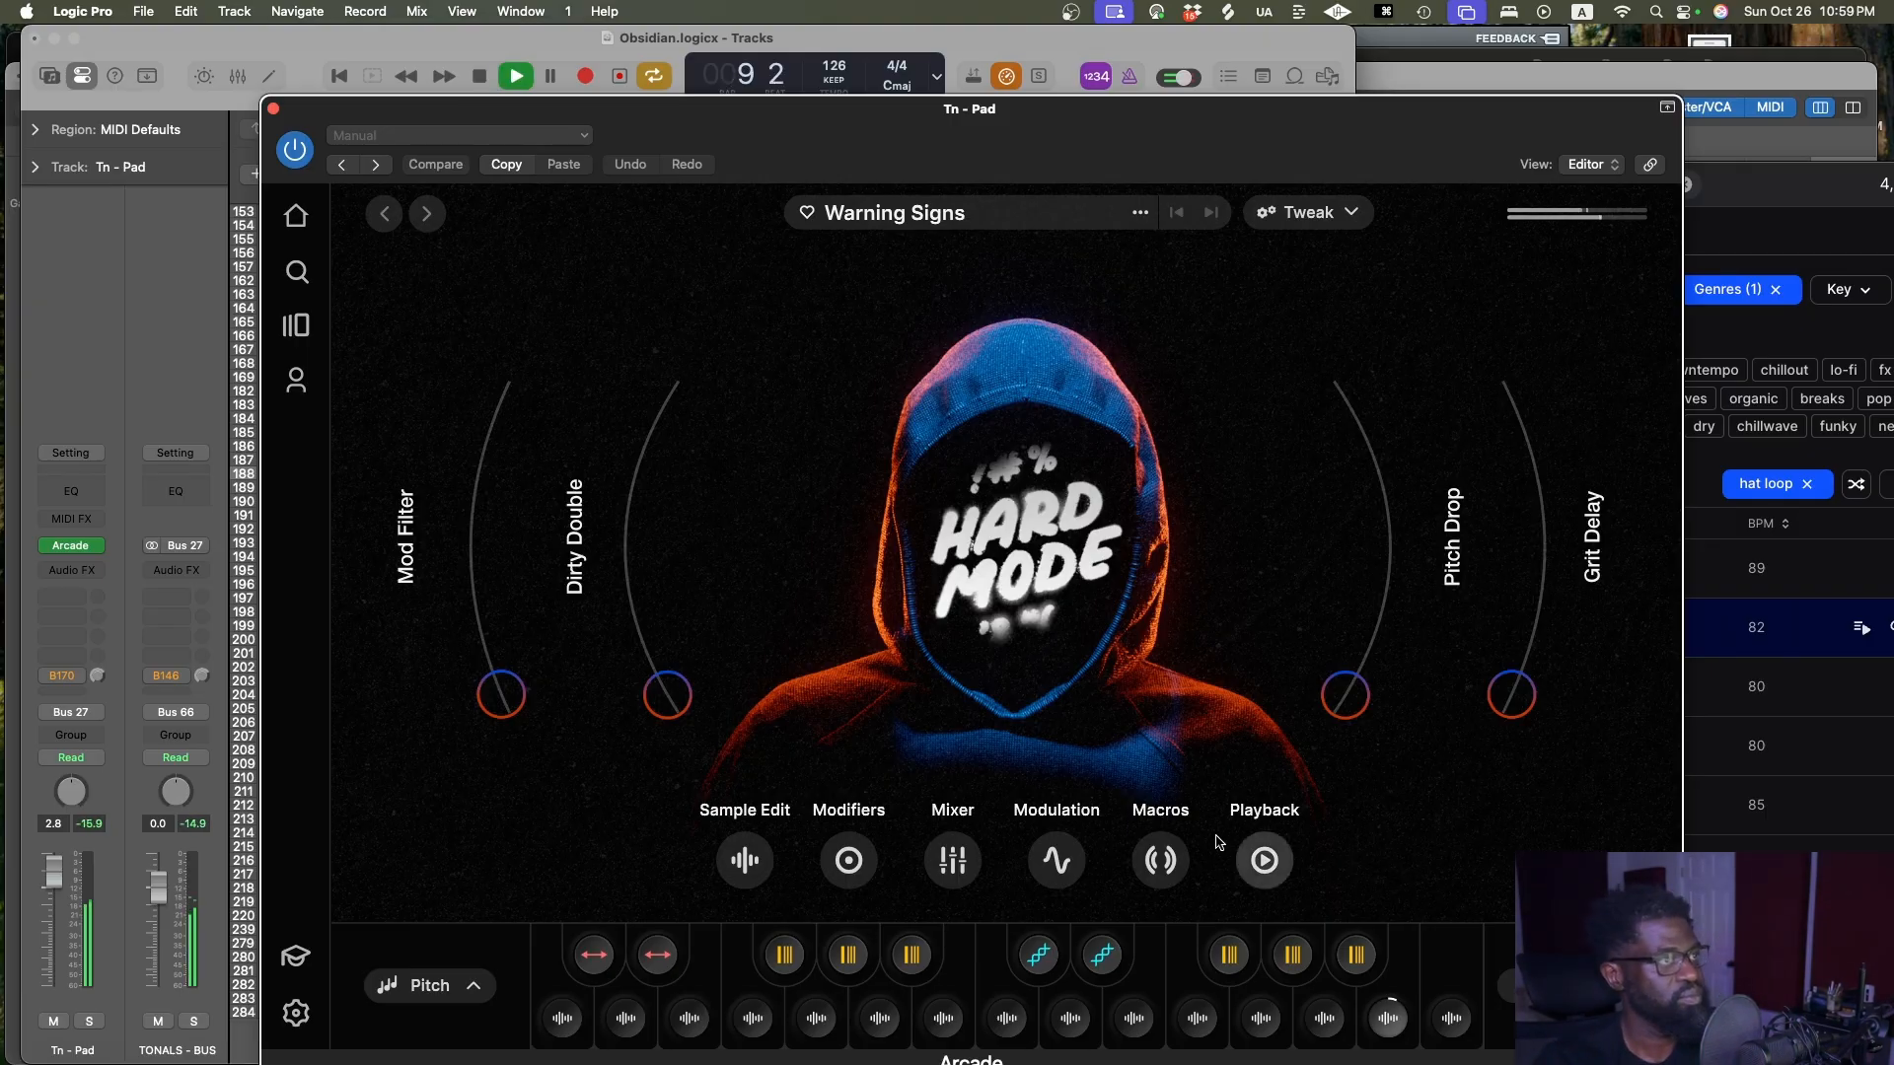
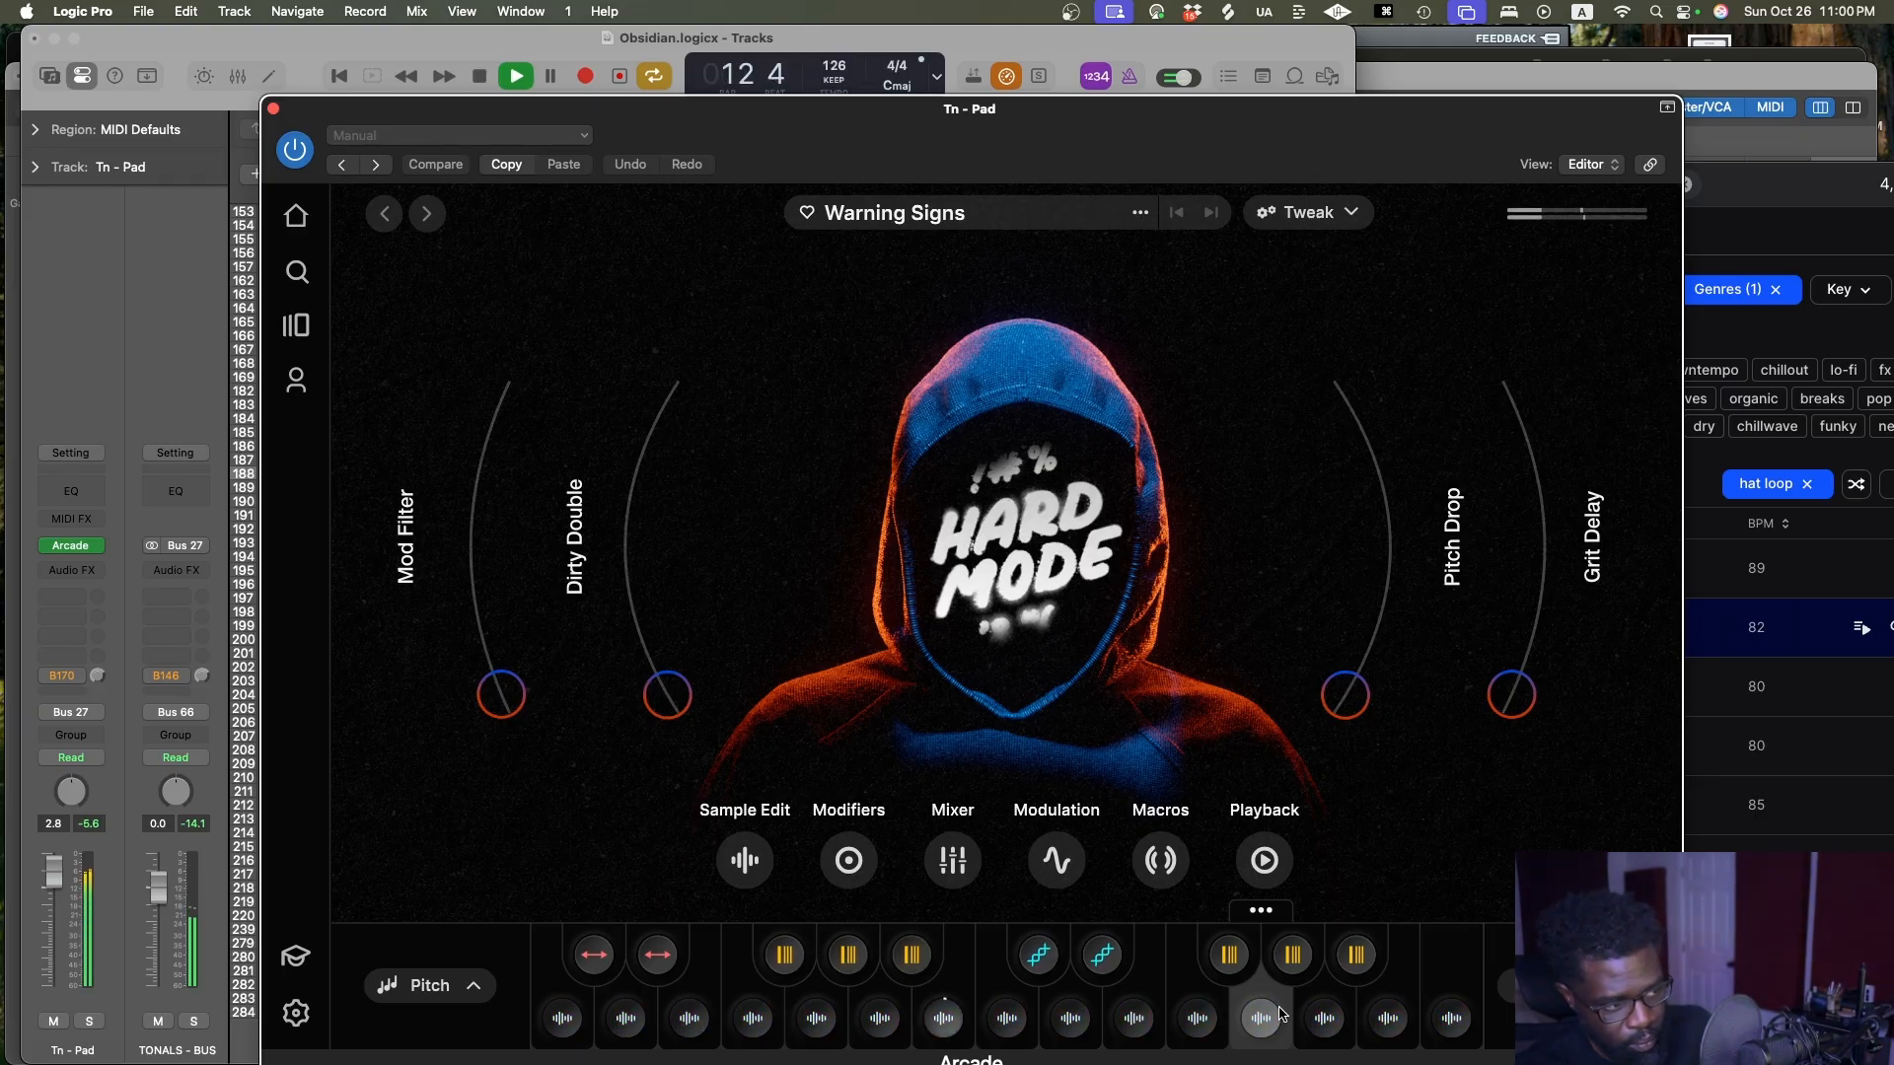
key("space")
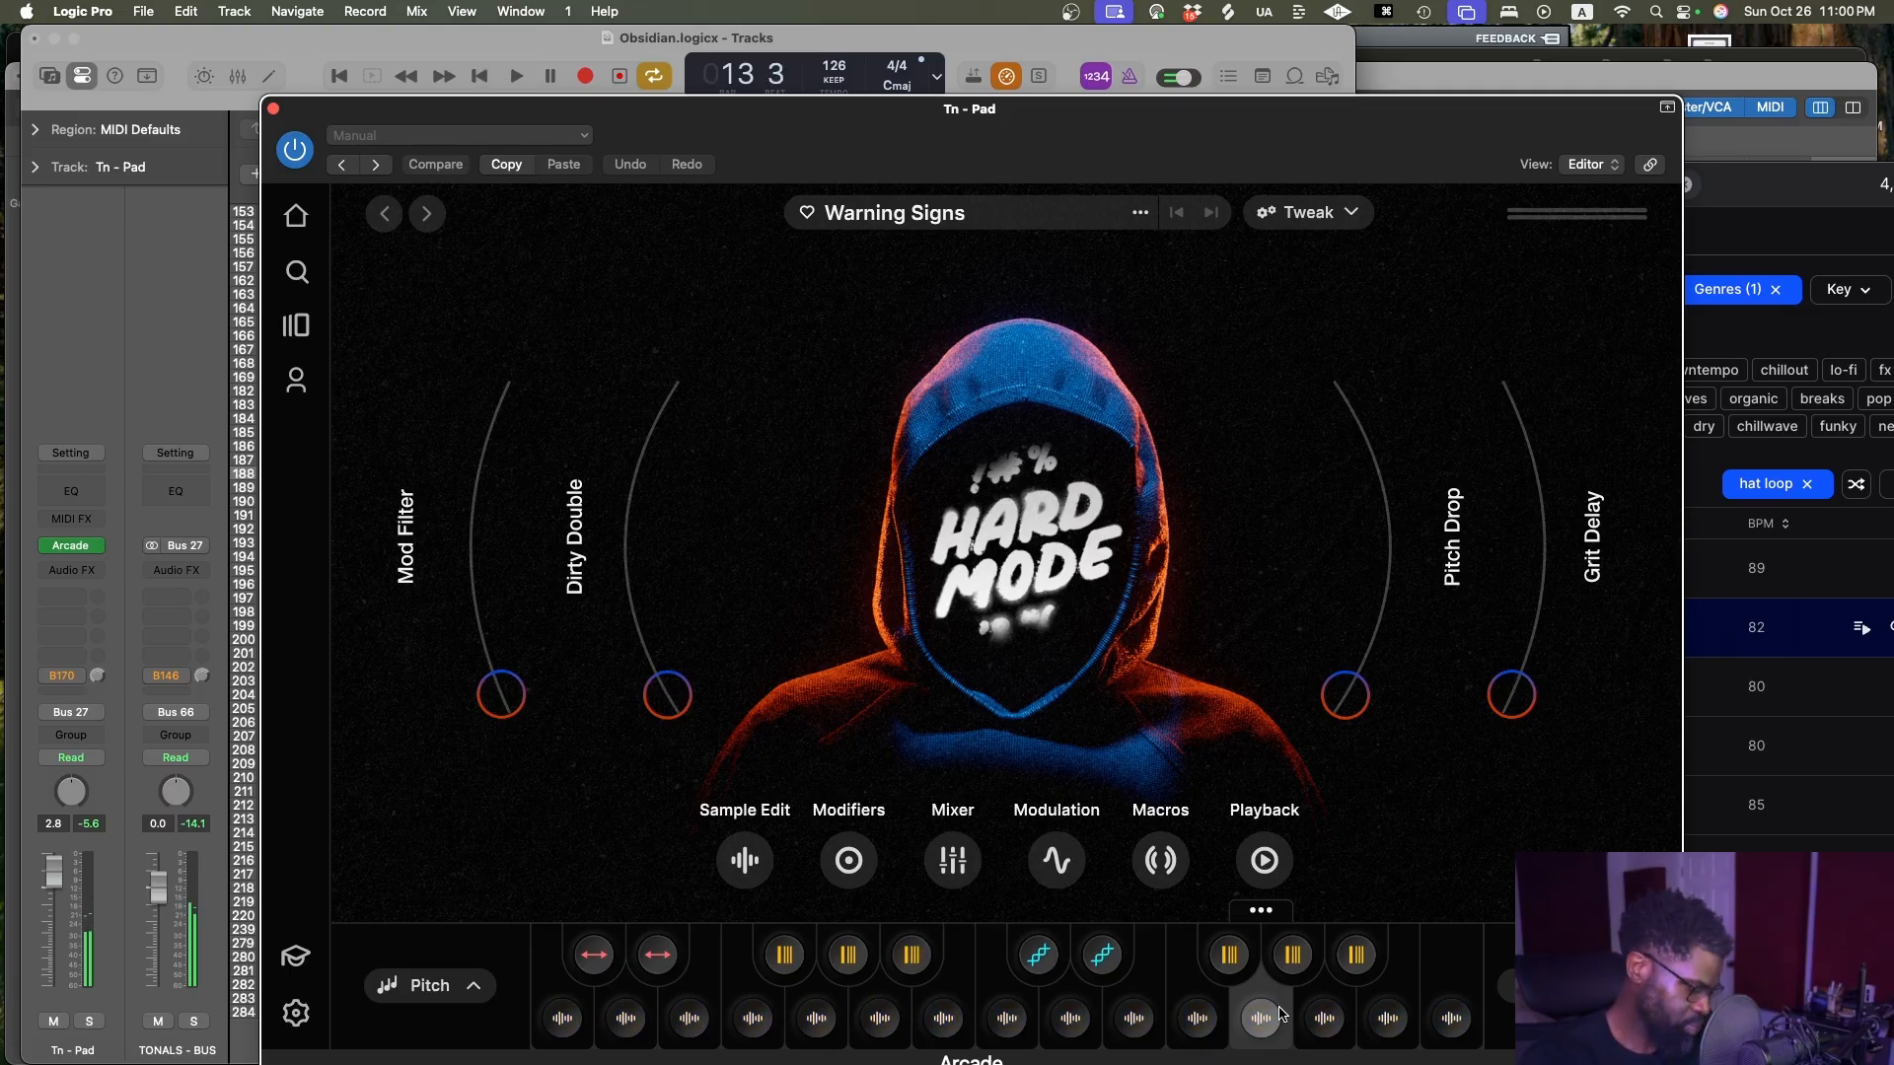
Audition the sixth sample key of Warning Signs several times on its own
mouse_move(1531, 1059)
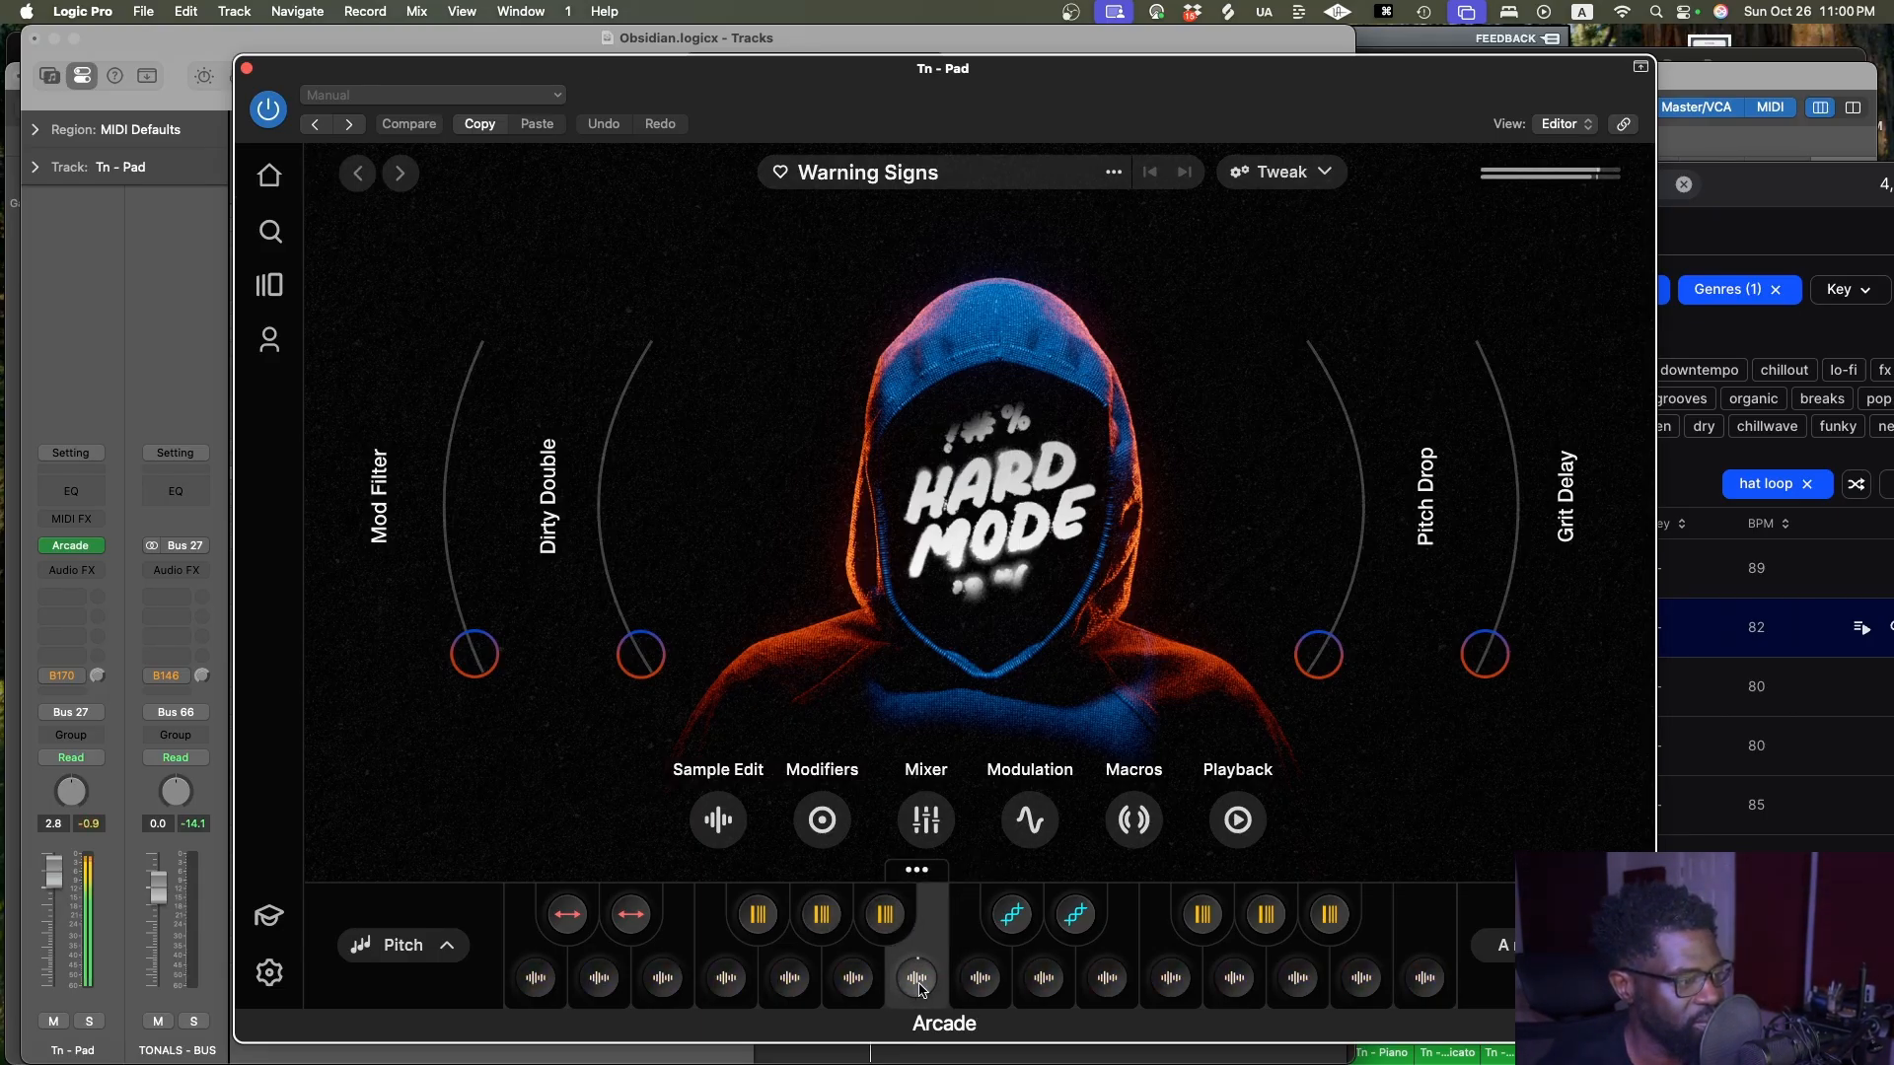
left_click(865, 984)
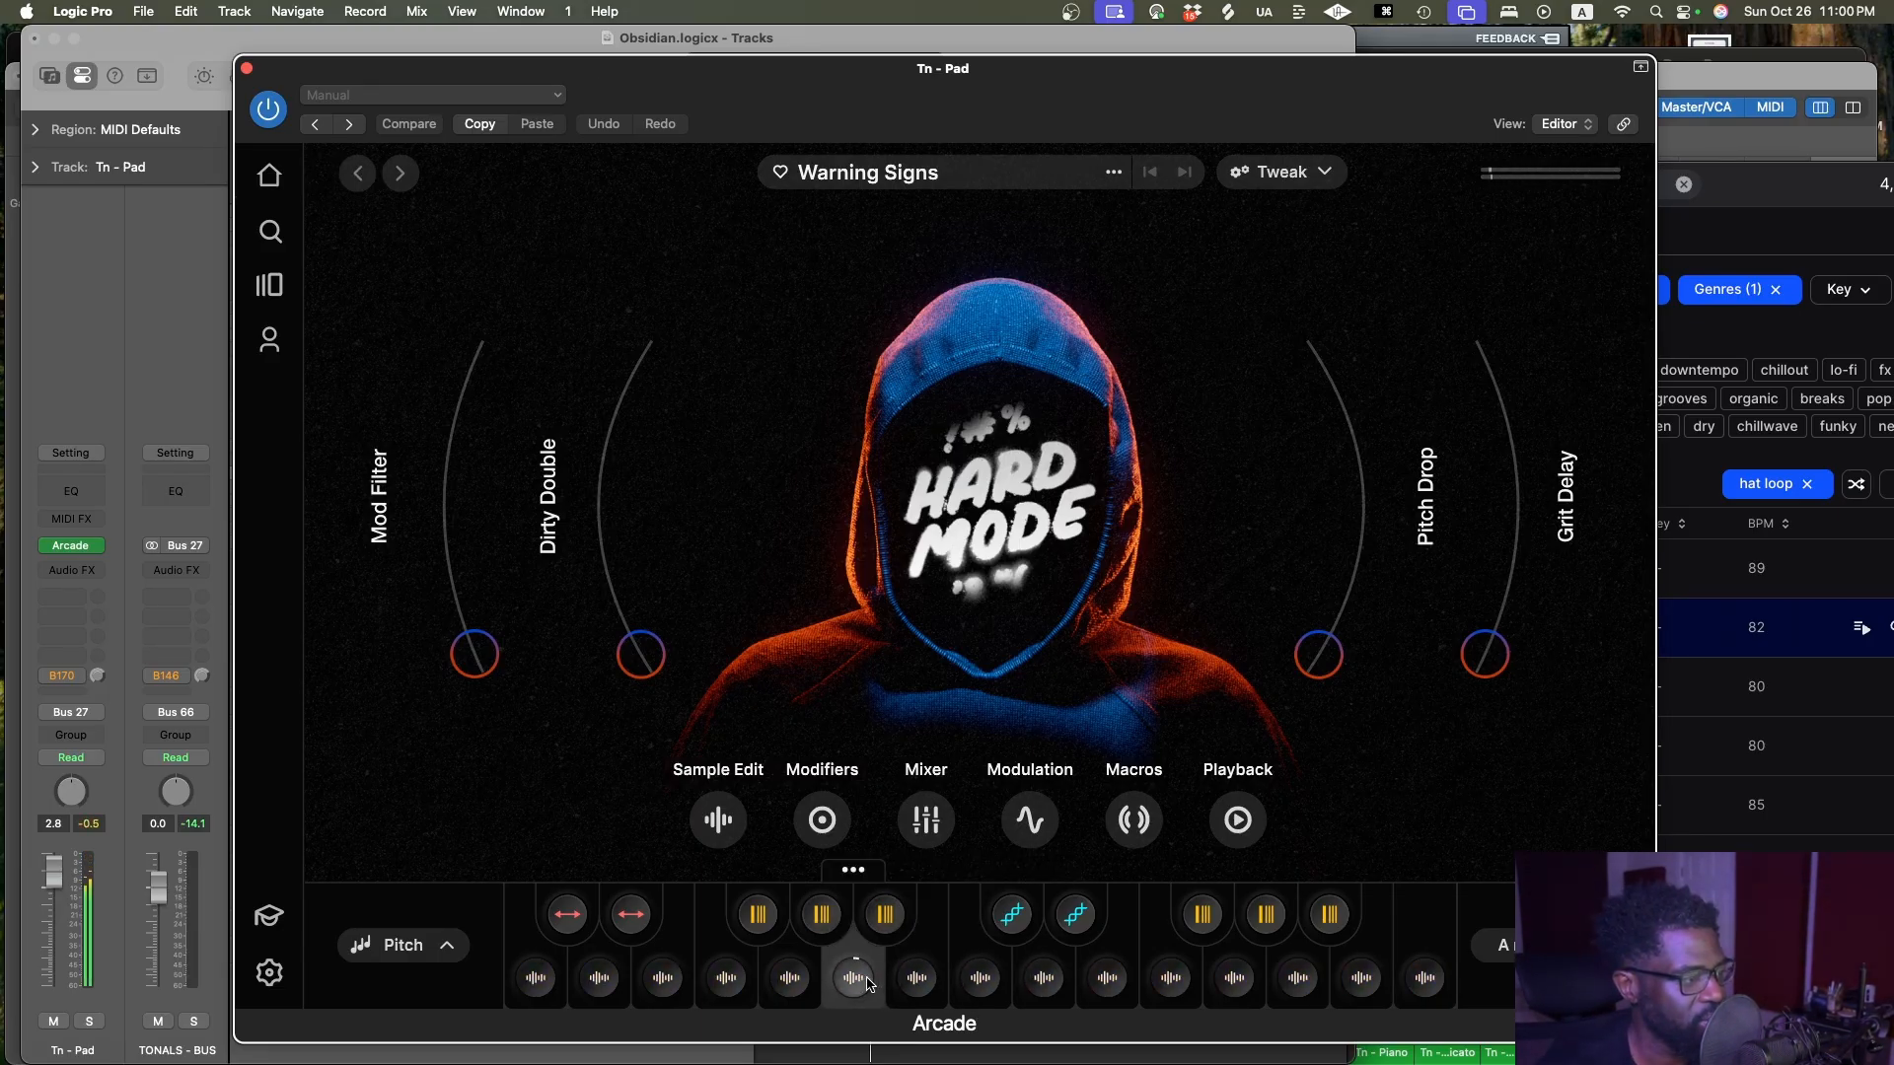
left_click(864, 984)
left_click(864, 984)
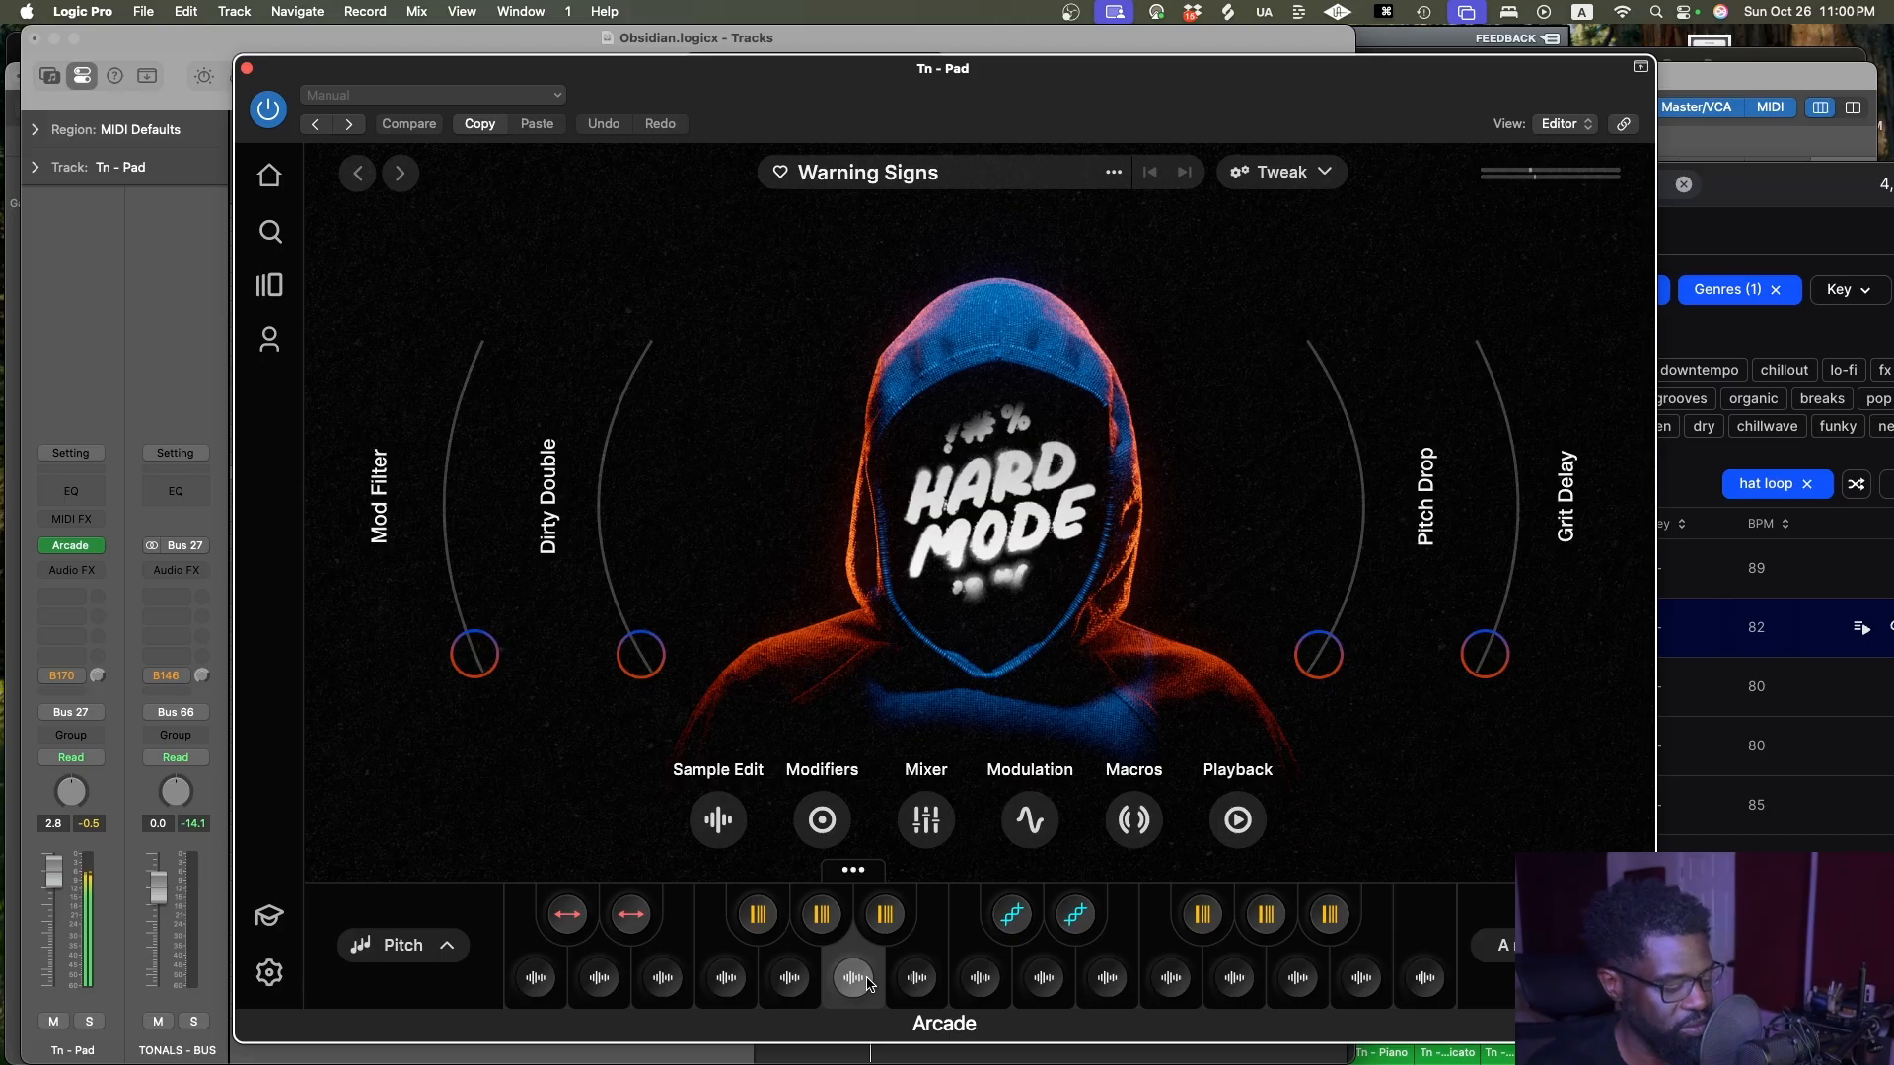
Open Musical Typing for Tn - Pad, lower its octave to C1, and play the F note repeatedly
key("super+k")
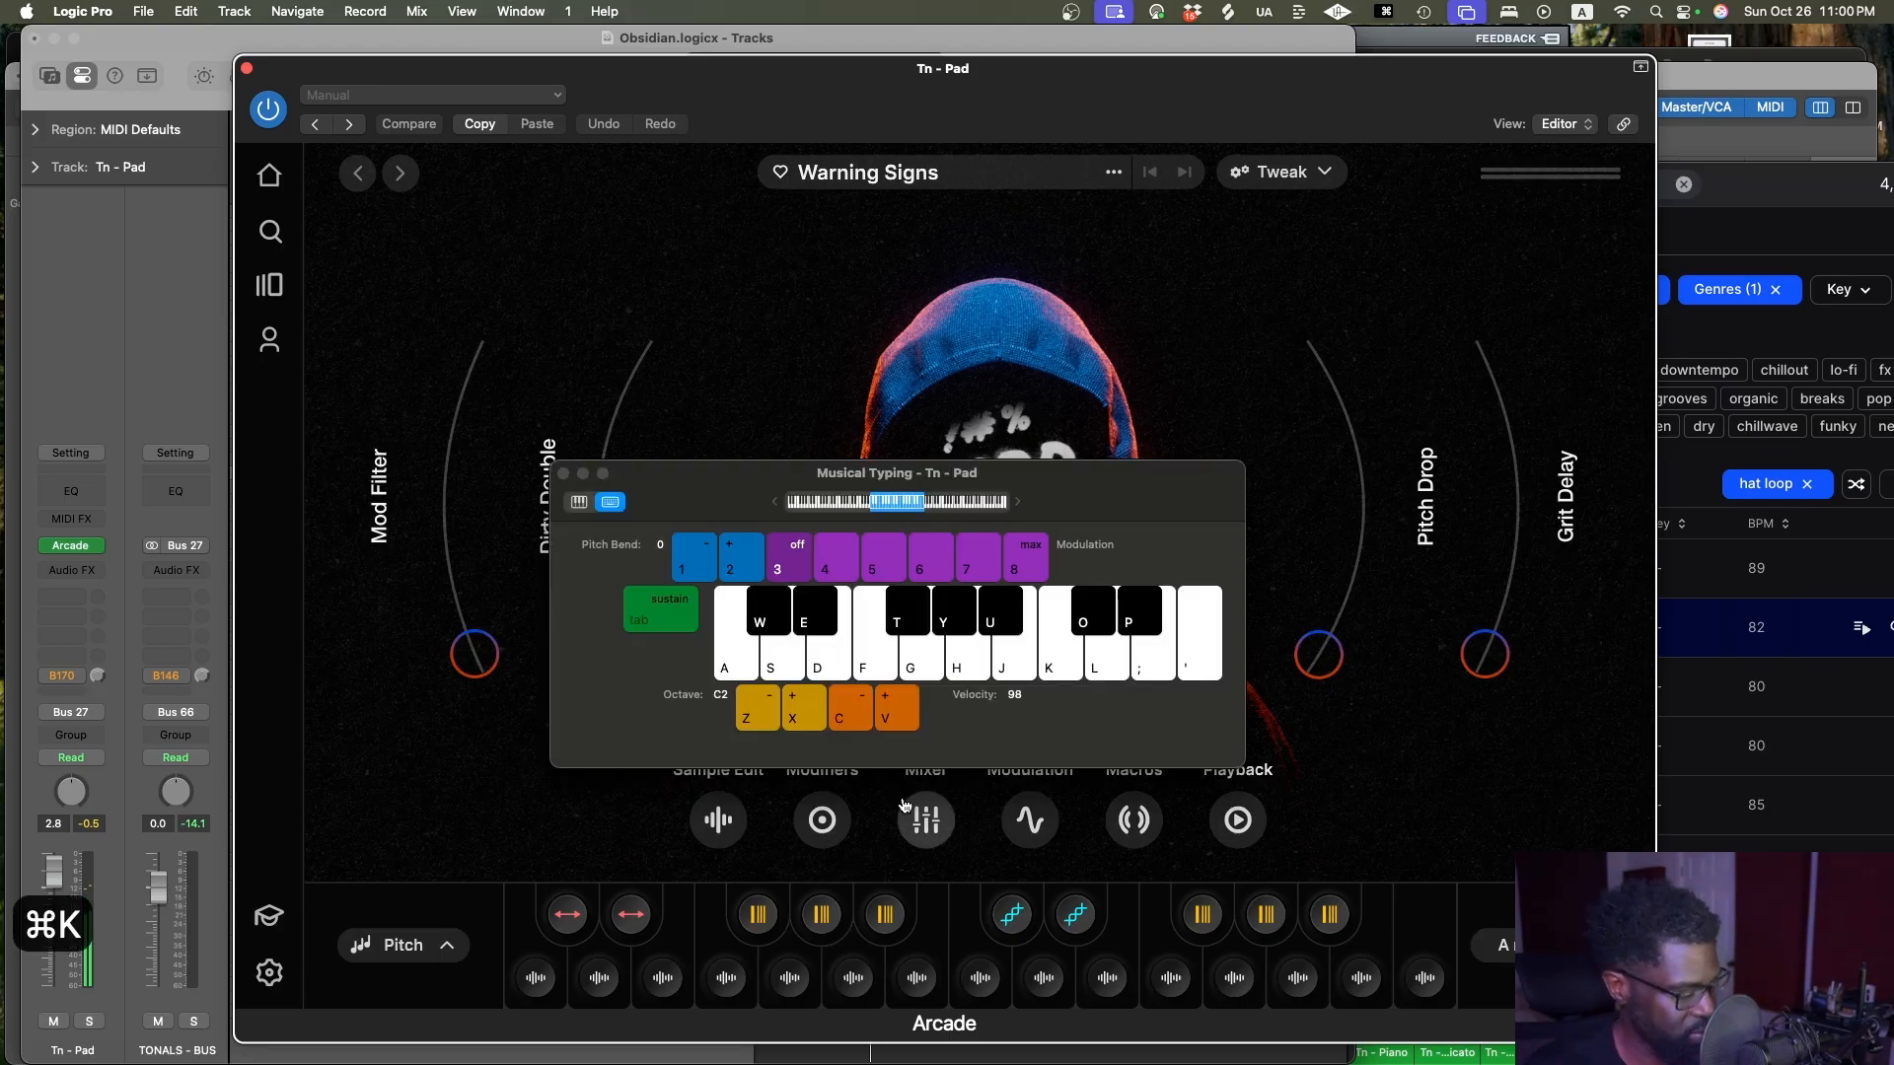
key("z")
key("f")
key("f")
key("f")
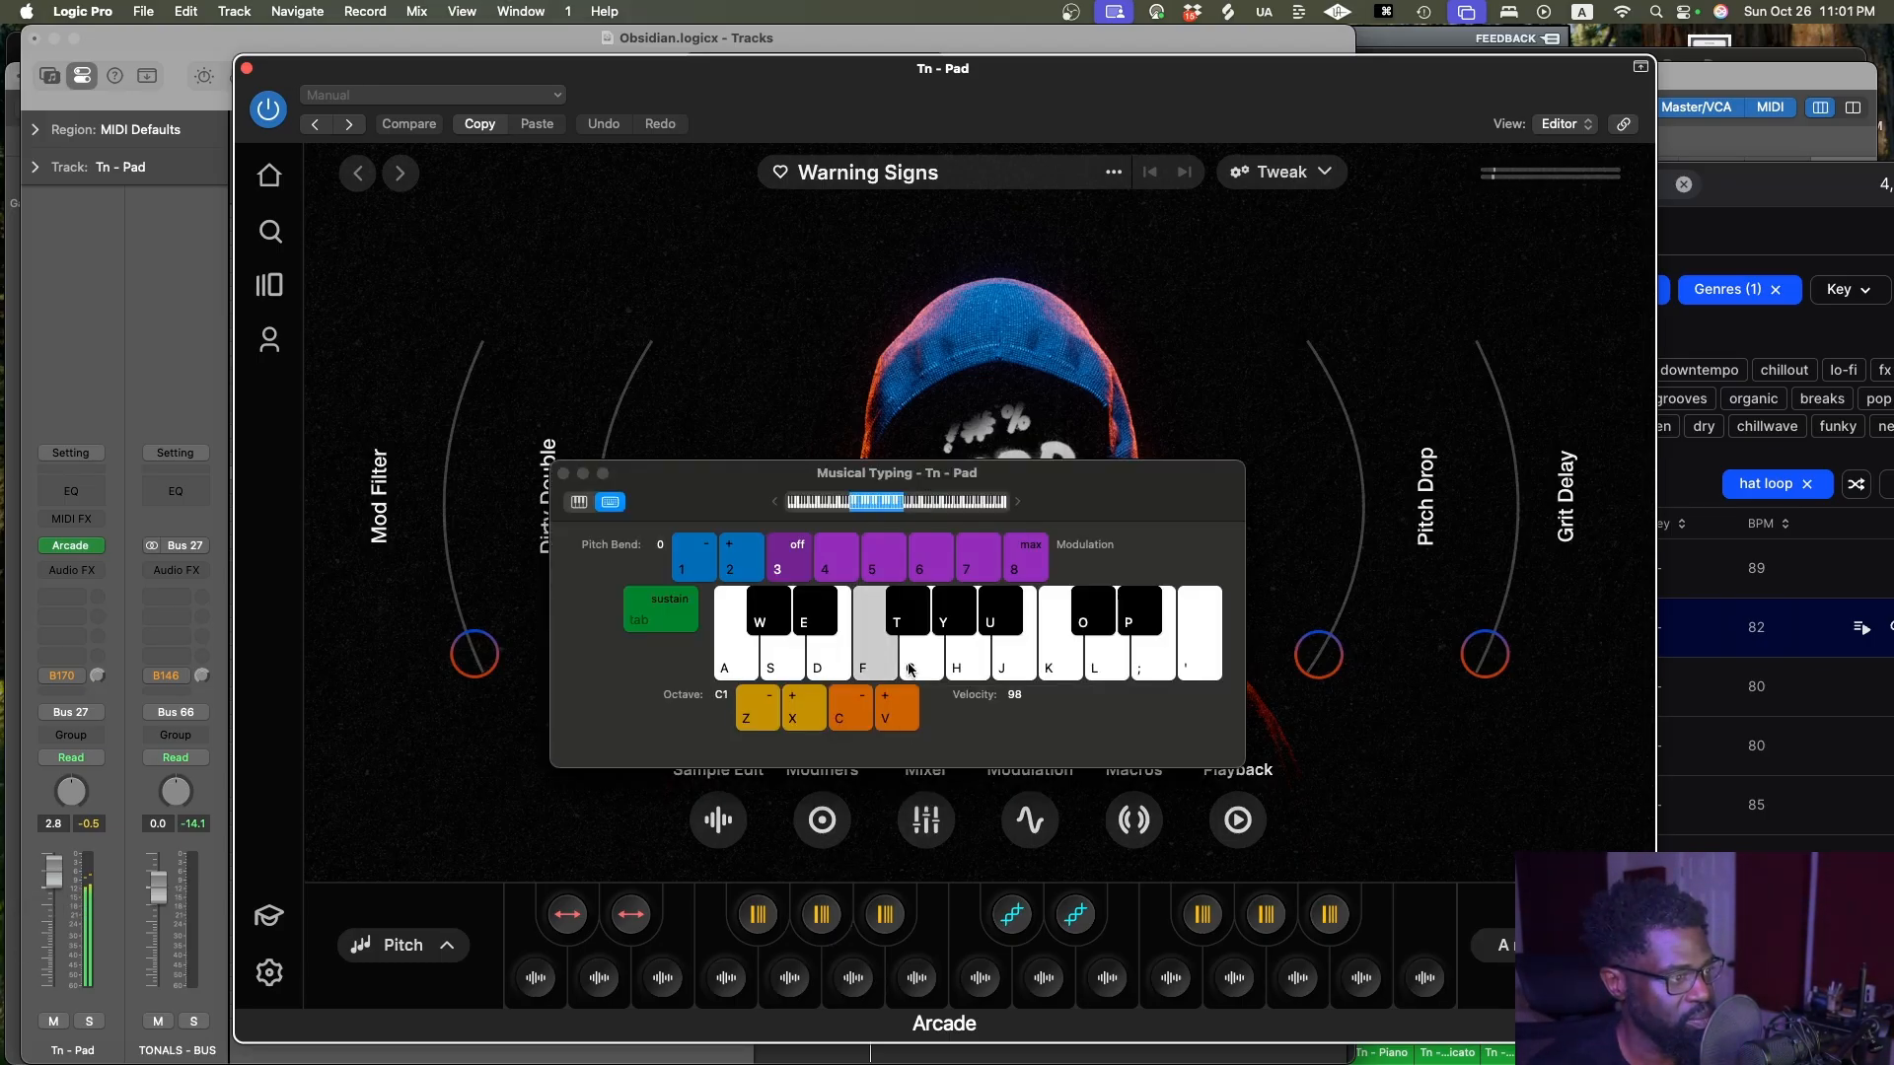
Play the F, G, D and S keys of Musical Typing on Tn - Pad at octave C1
key("f")
key("g")
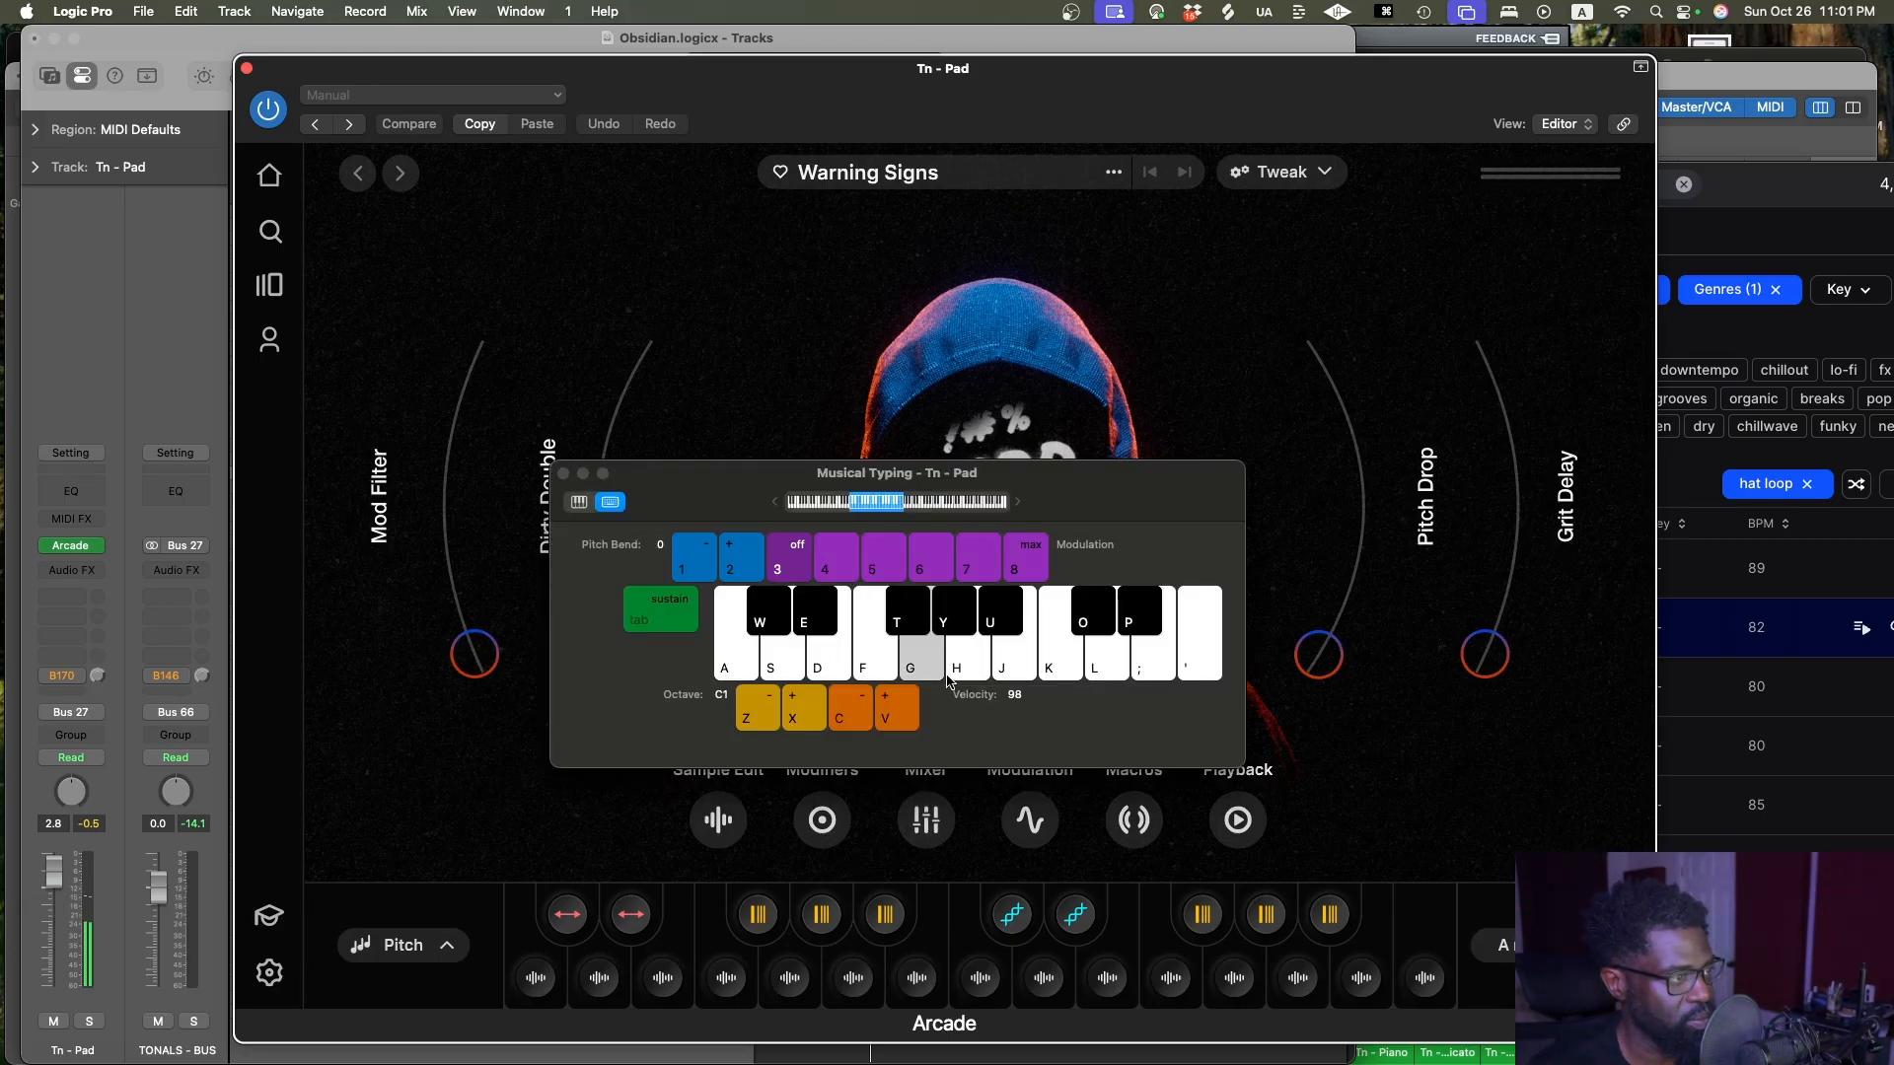
key("f")
key("d")
key("s")
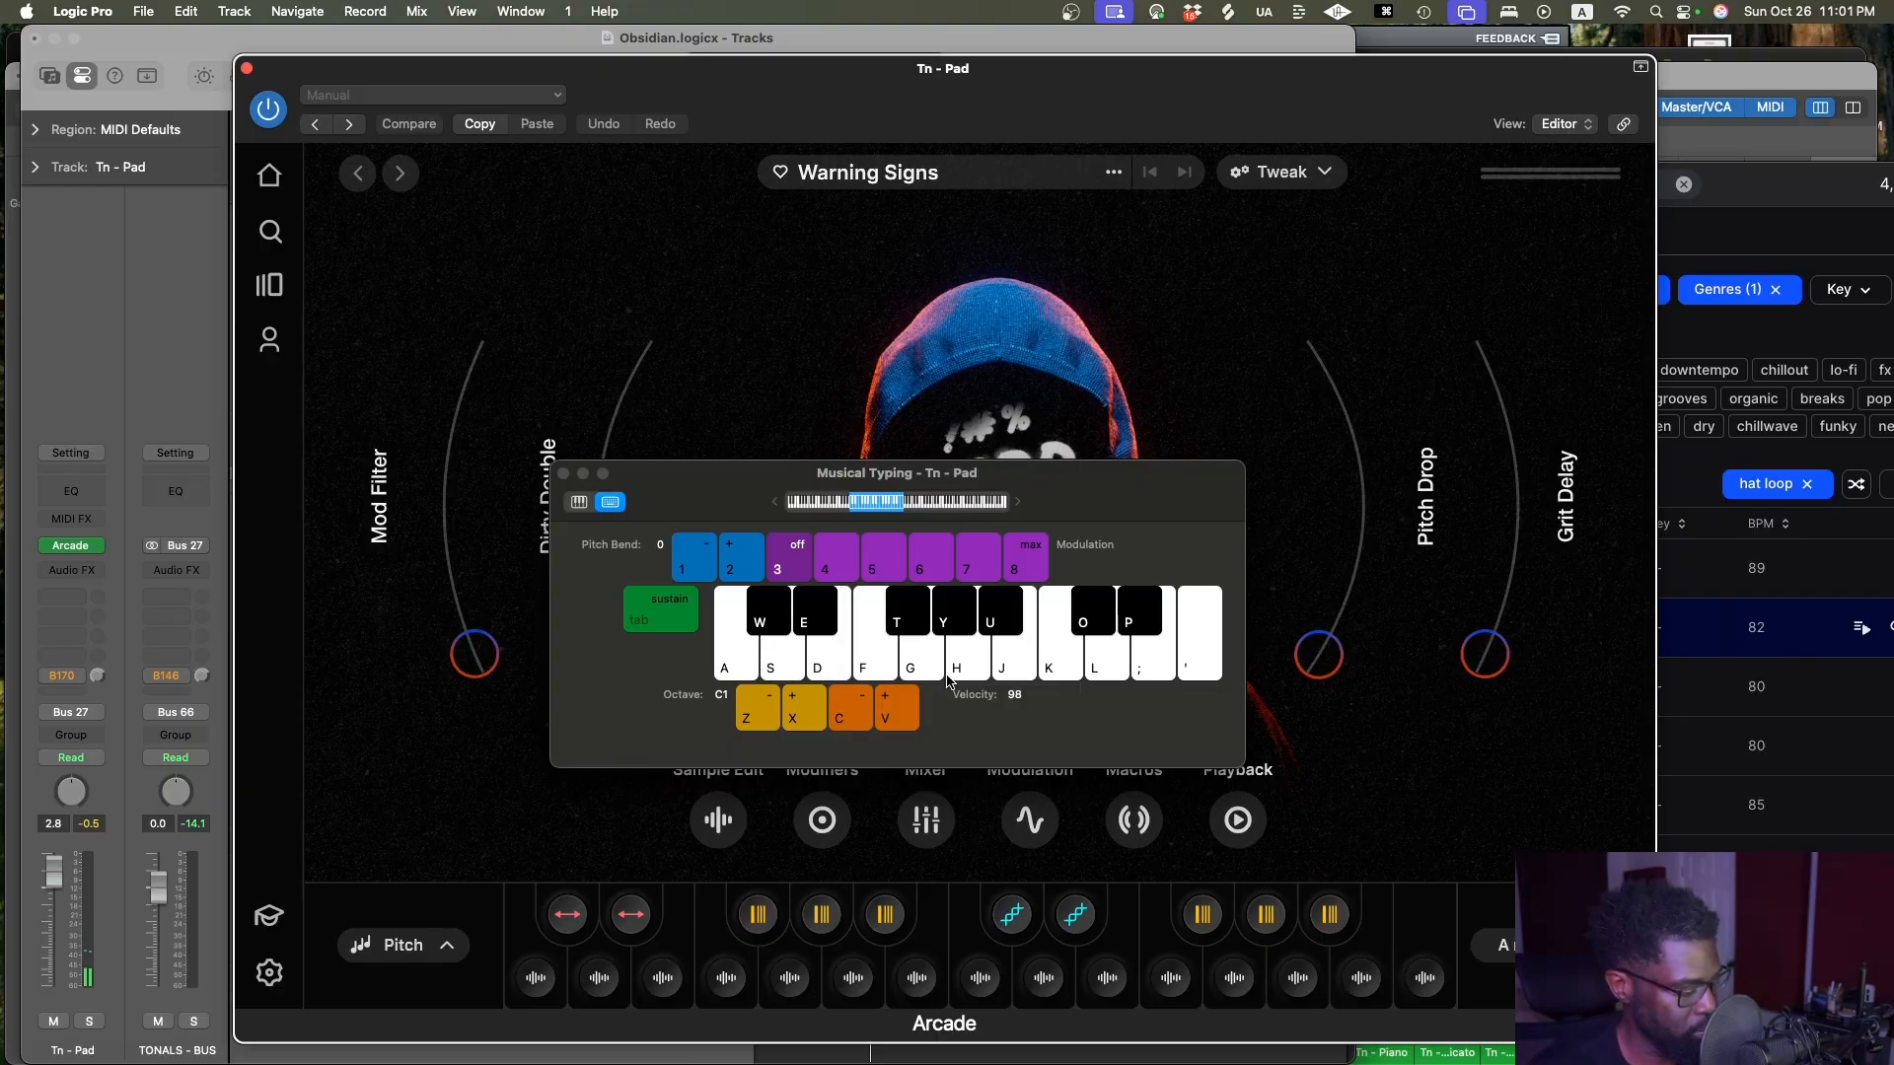
Raise Musical Typing's octave to C2, play the D, F, G and H keys, and close the keyboard
key("x")
key("d")
key("f")
key("g")
key("h")
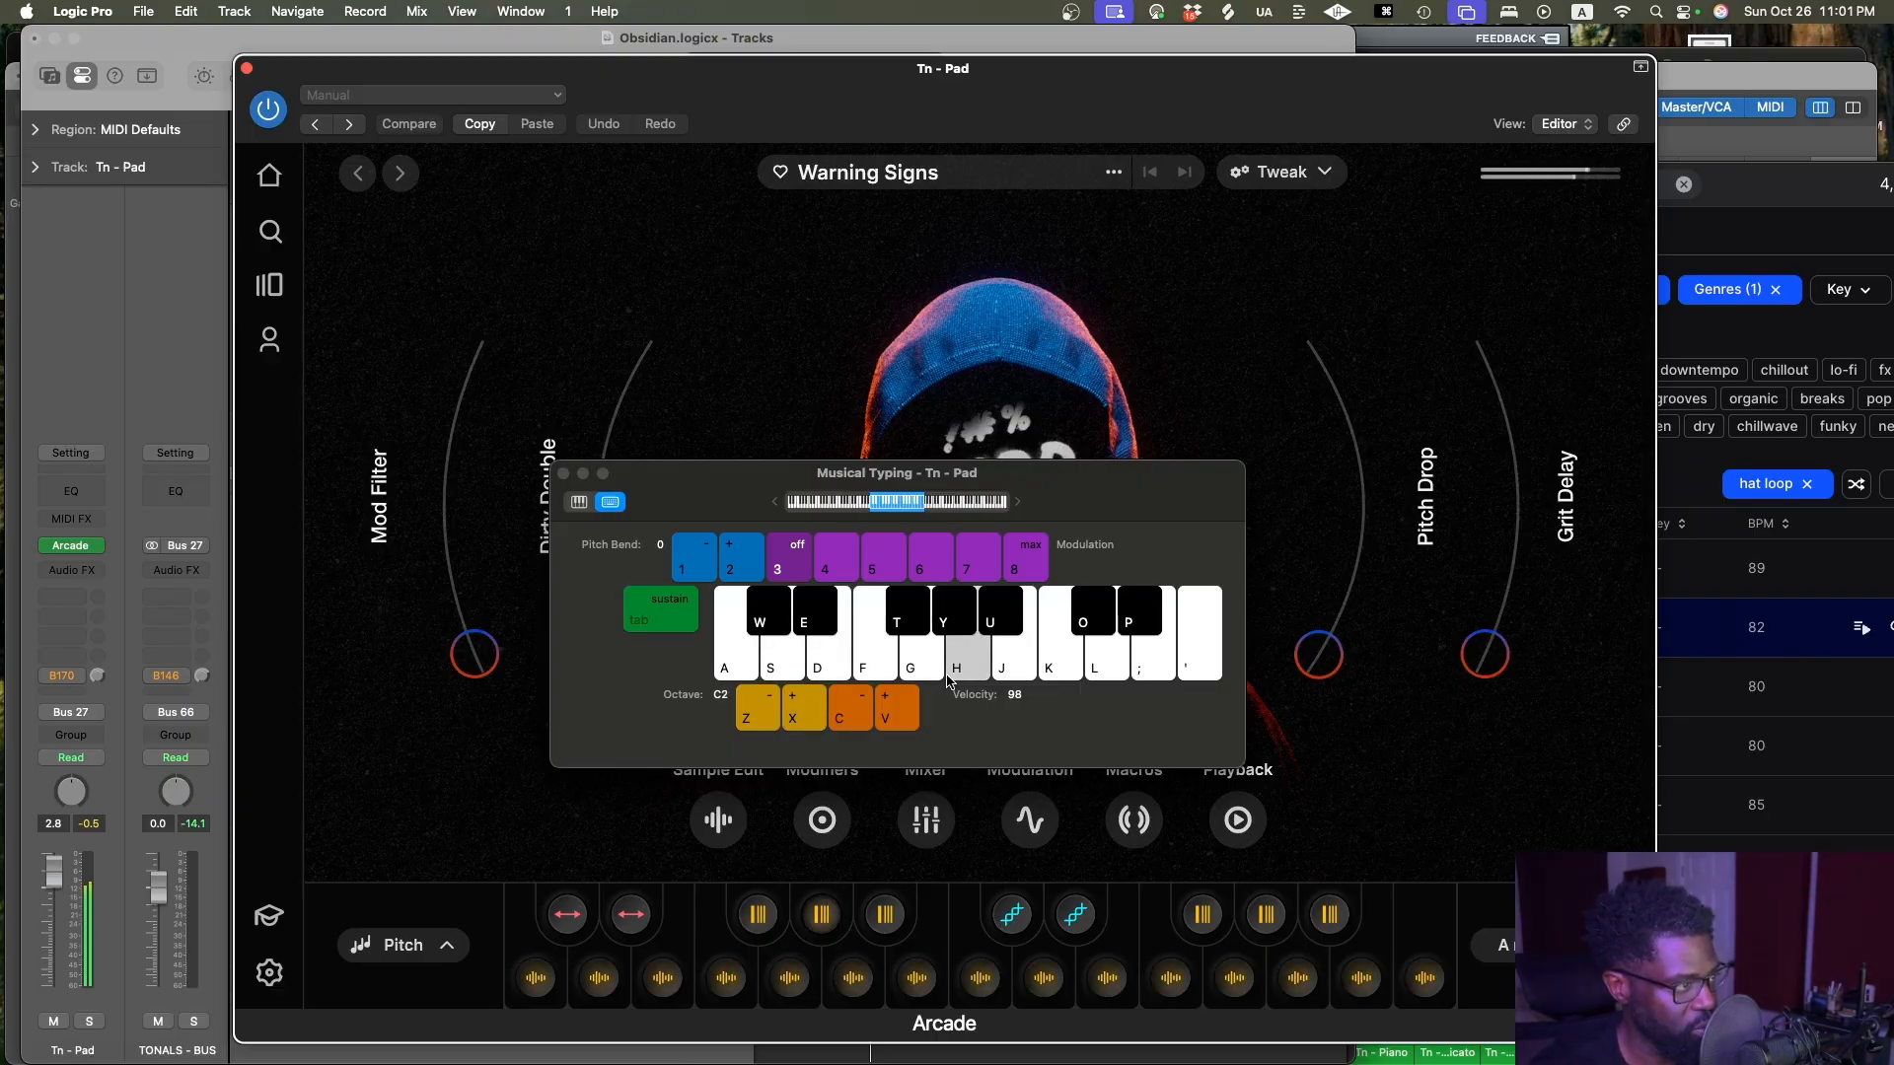
key("h")
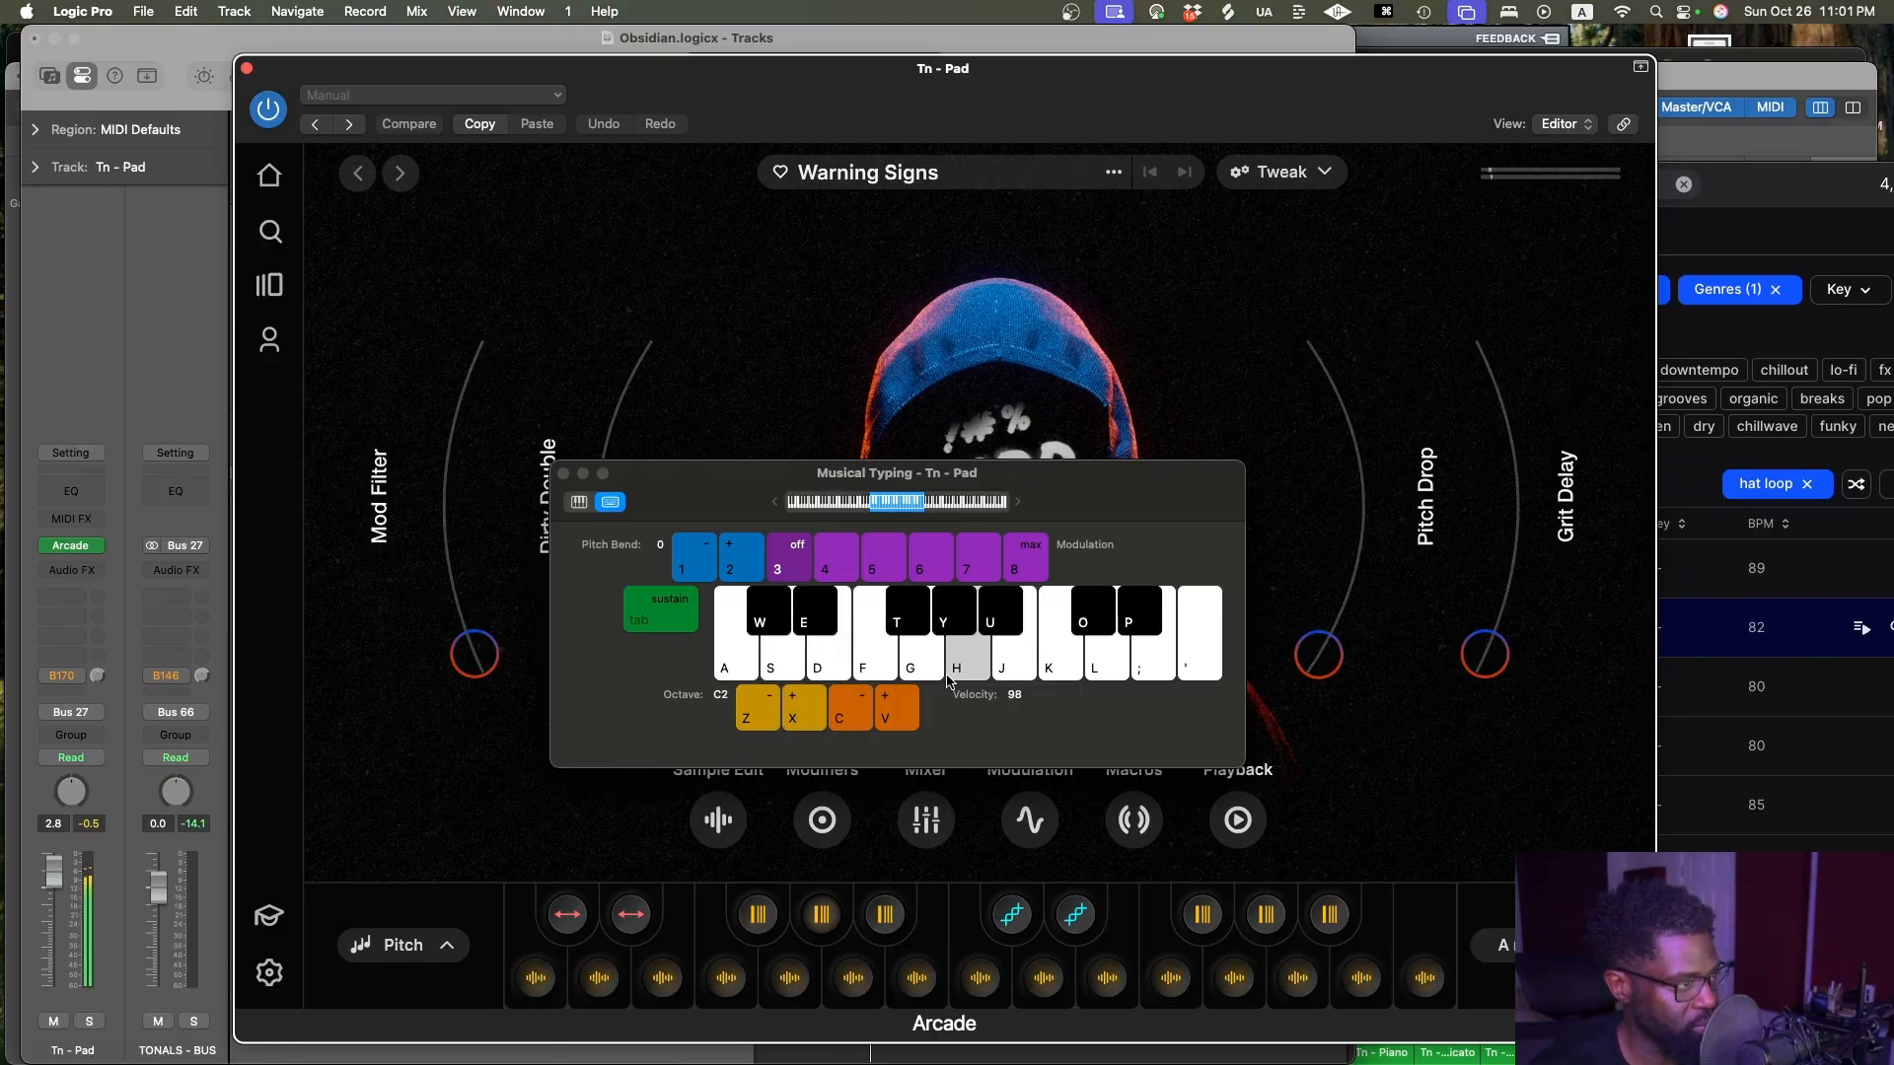
left_click(564, 475)
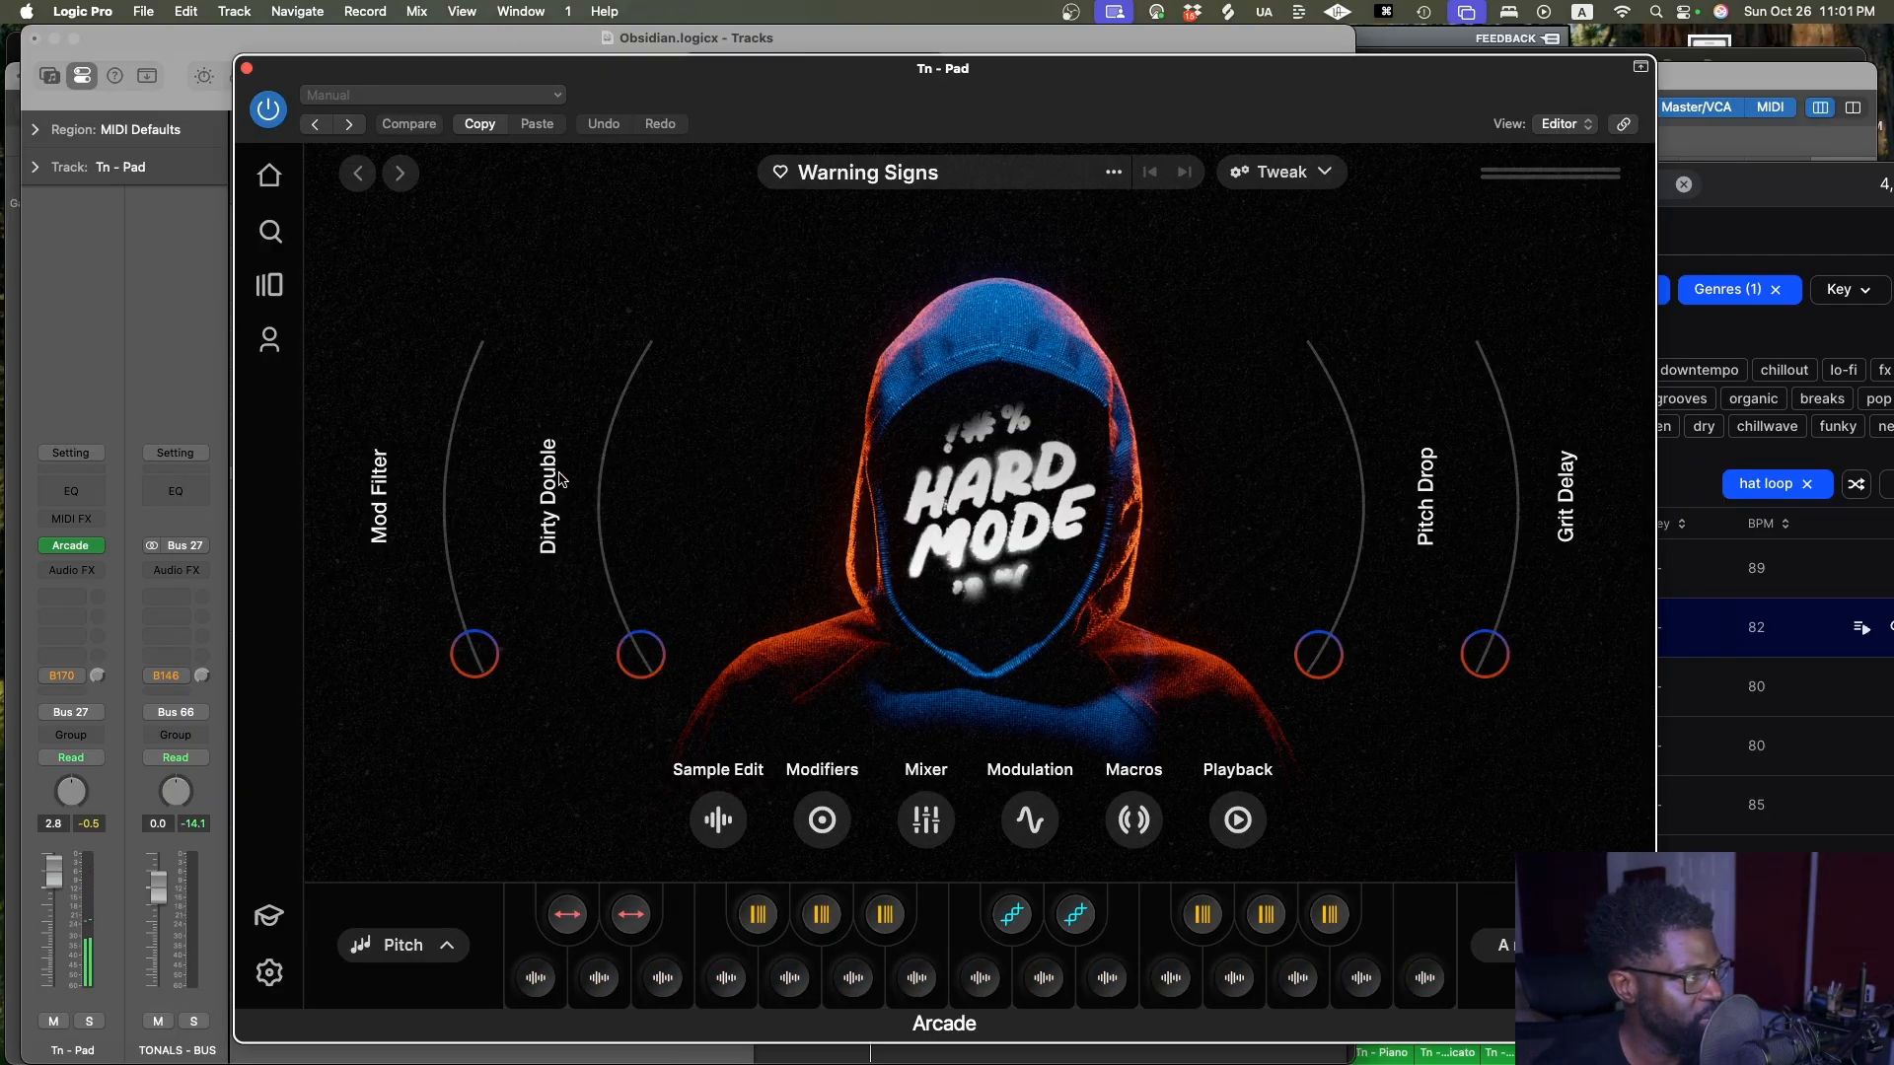
Audition the tenth through fifteenth sample keys of Warning Signs against the loop
left_click(1107, 979)
left_click(1106, 981)
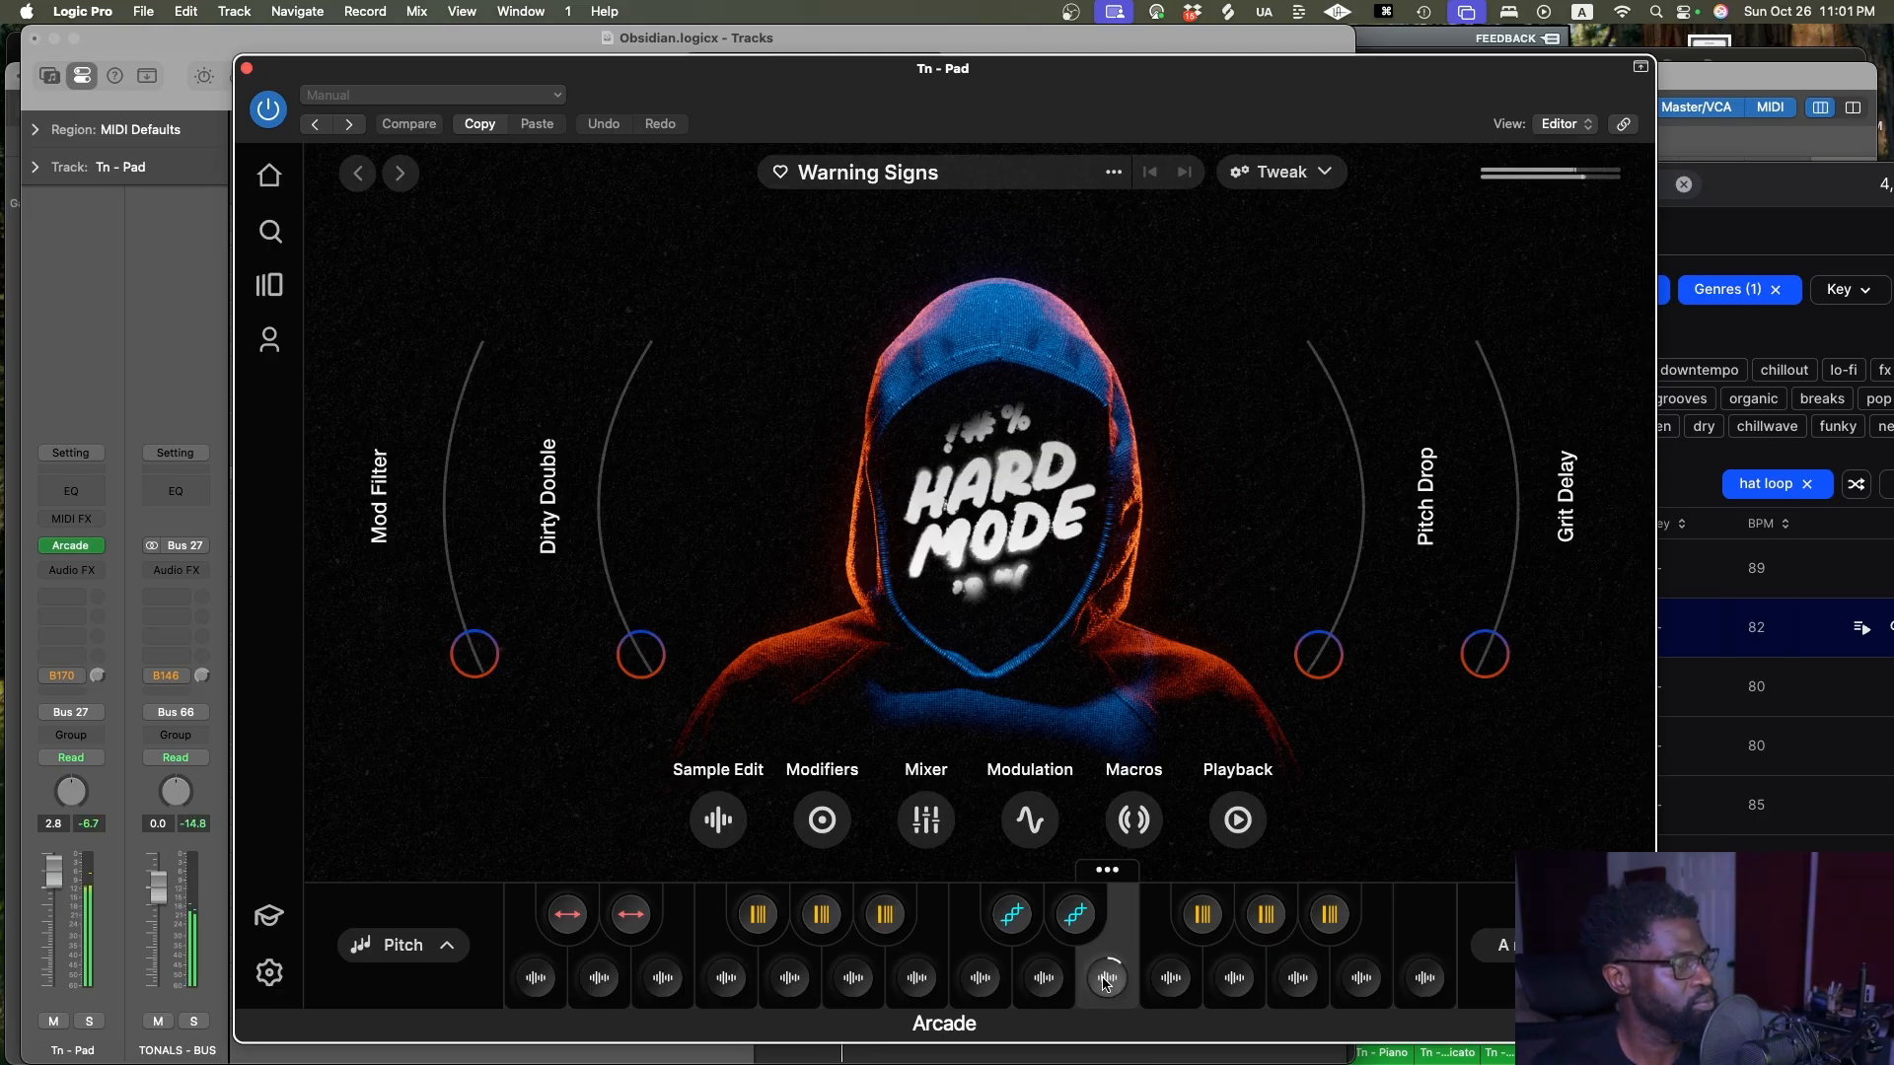
left_click(1107, 979)
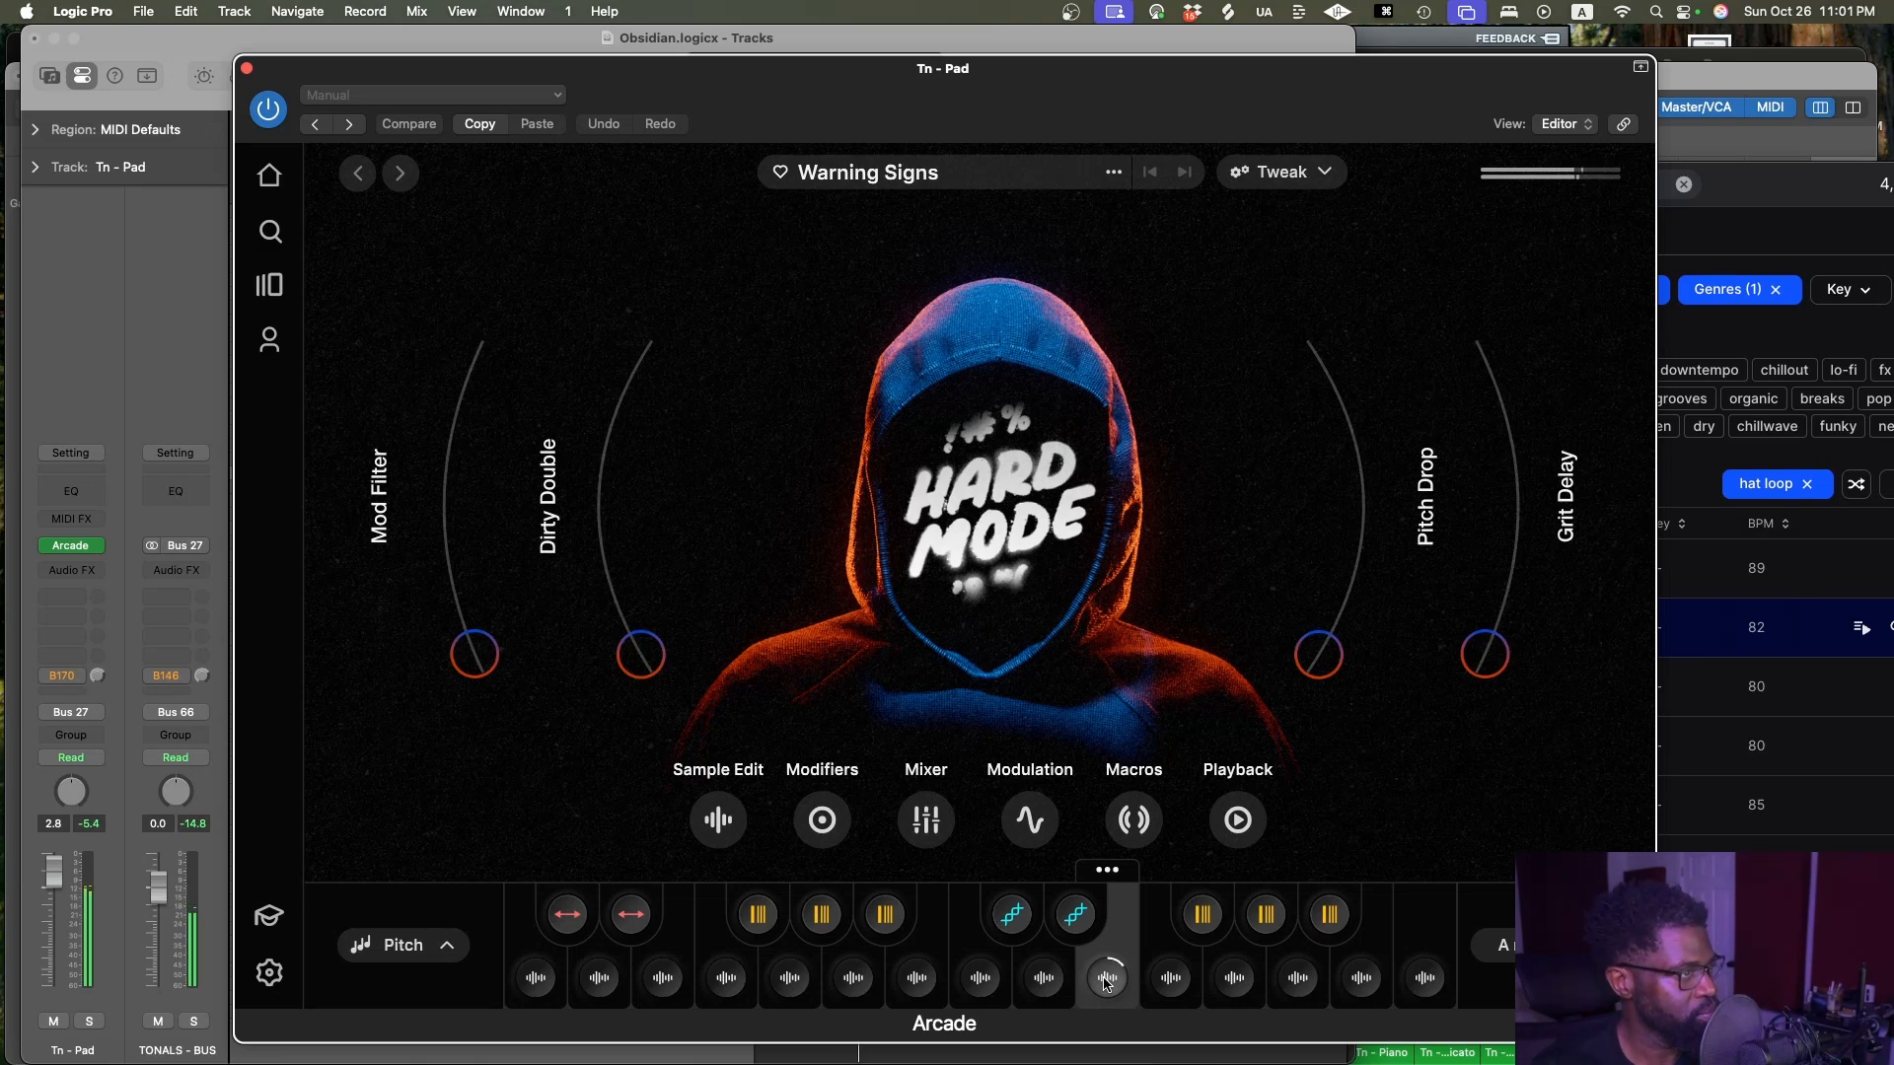
left_click(1166, 979)
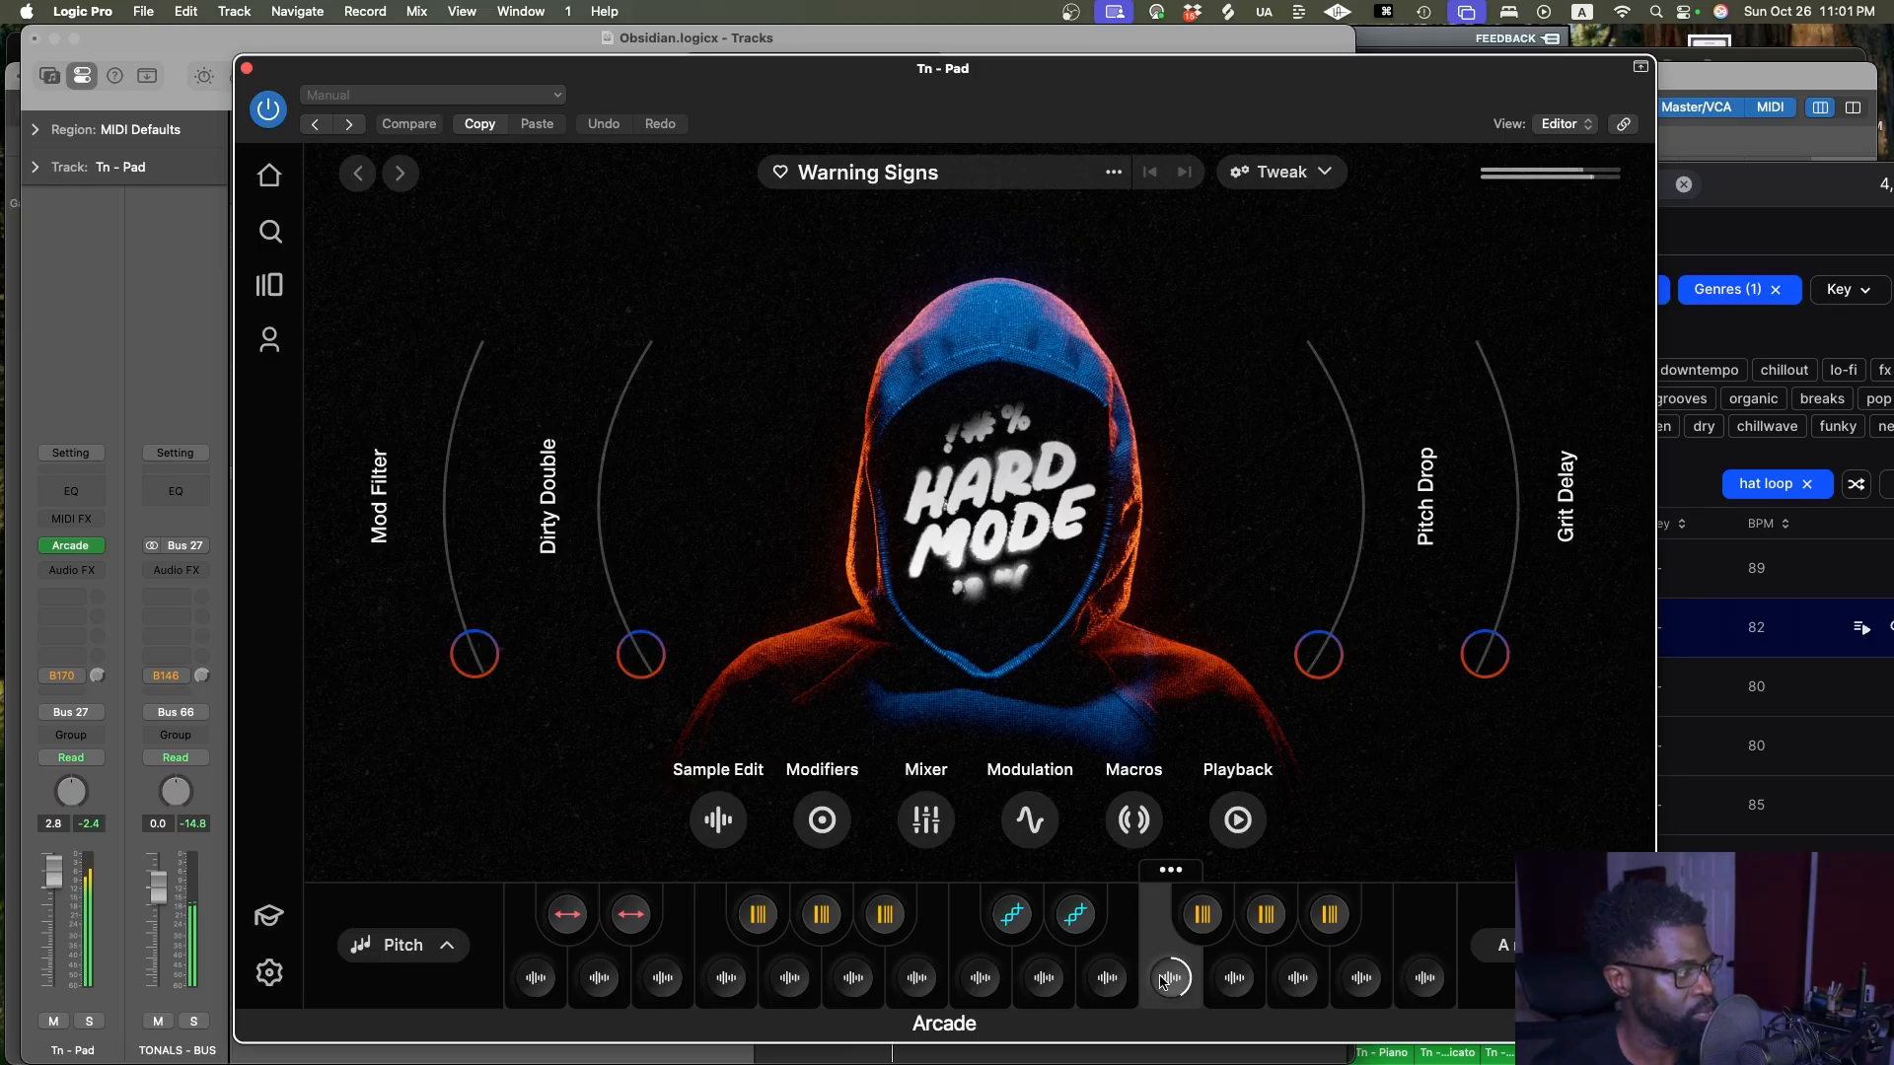
left_click(1235, 978)
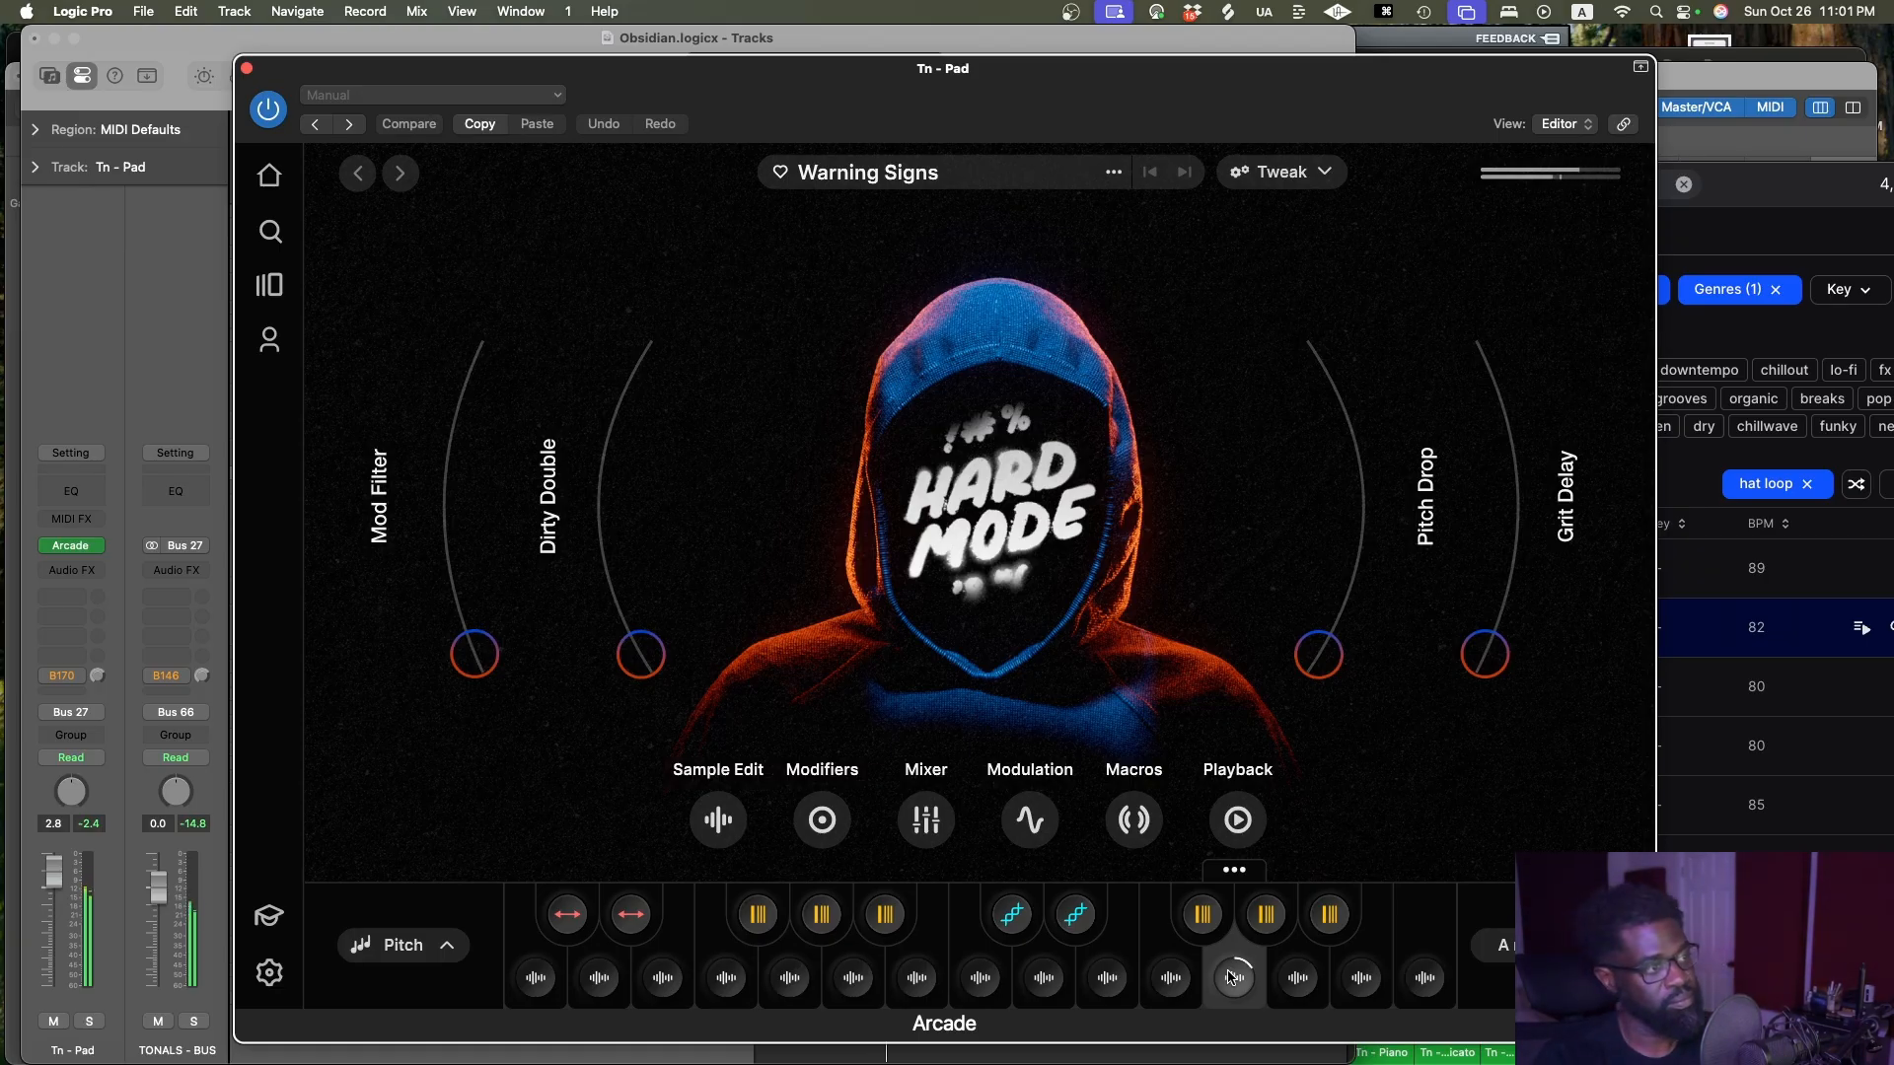
left_click(1304, 976)
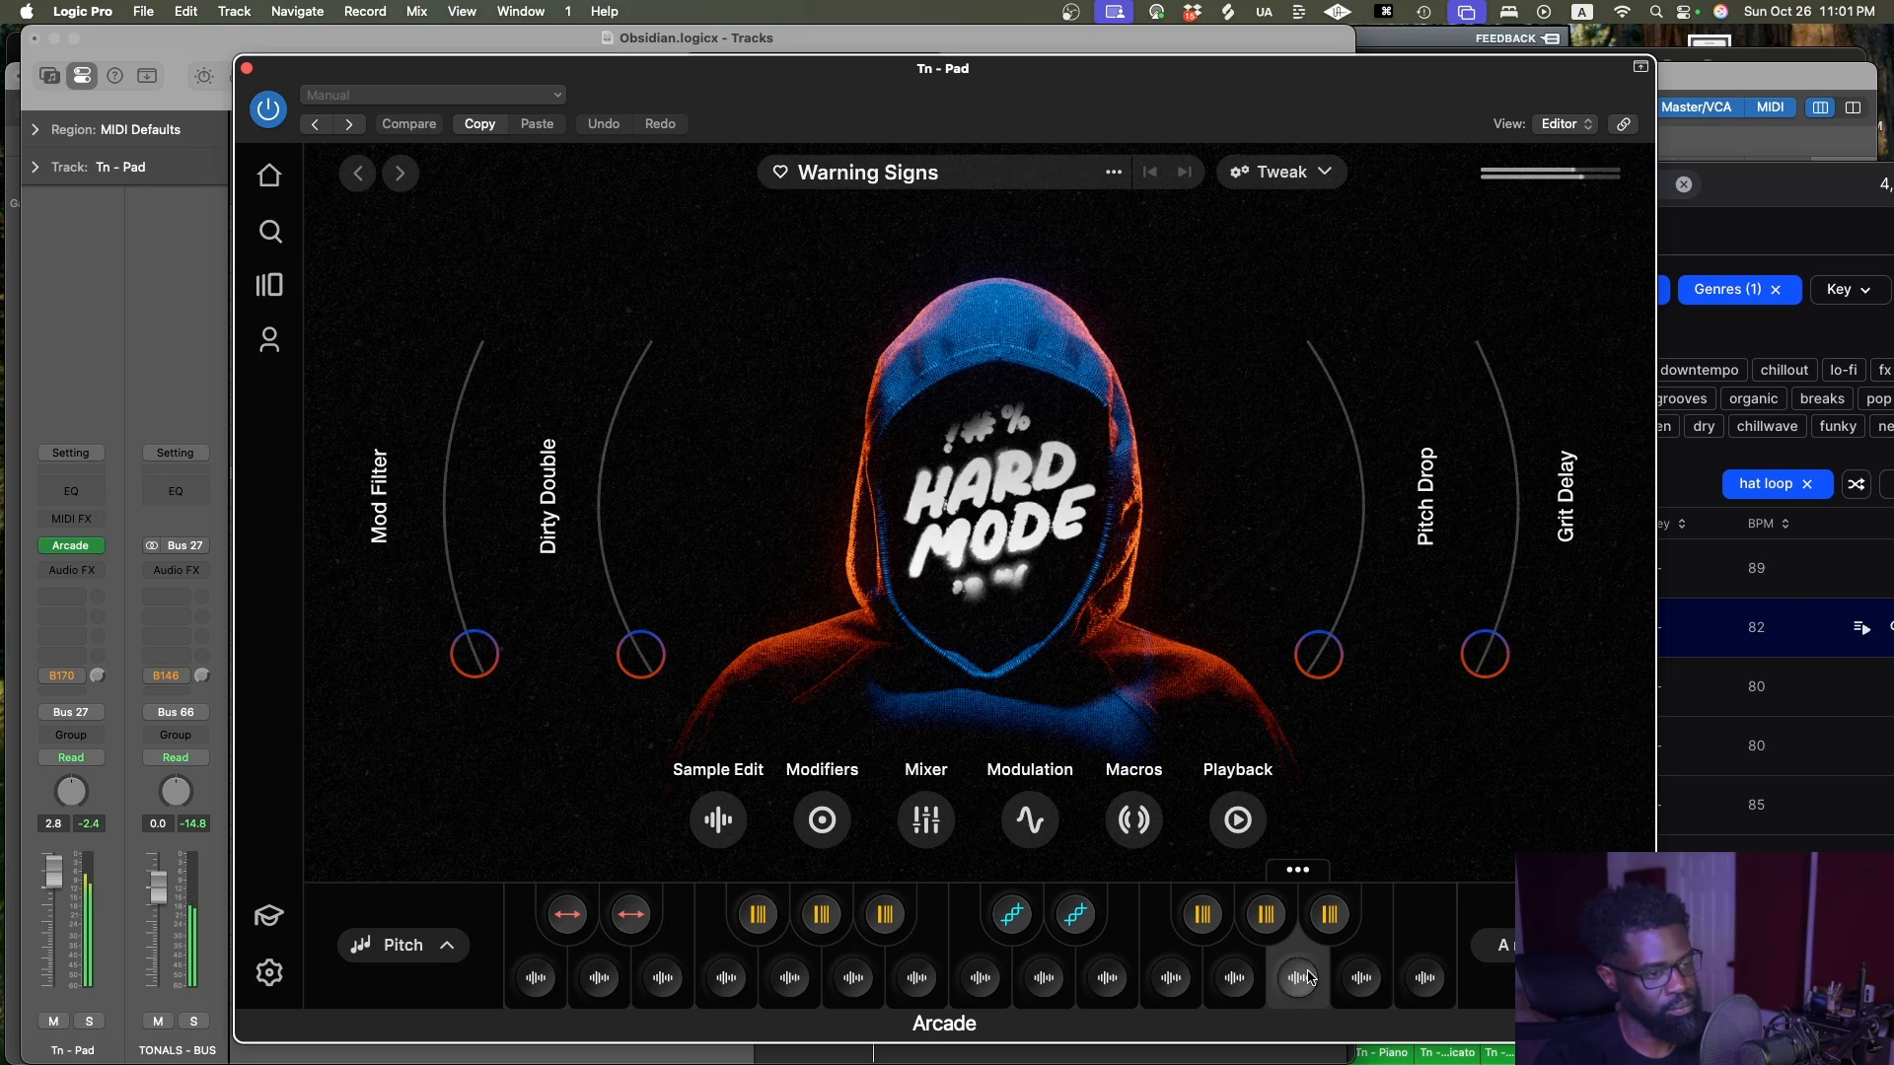
left_click(1361, 981)
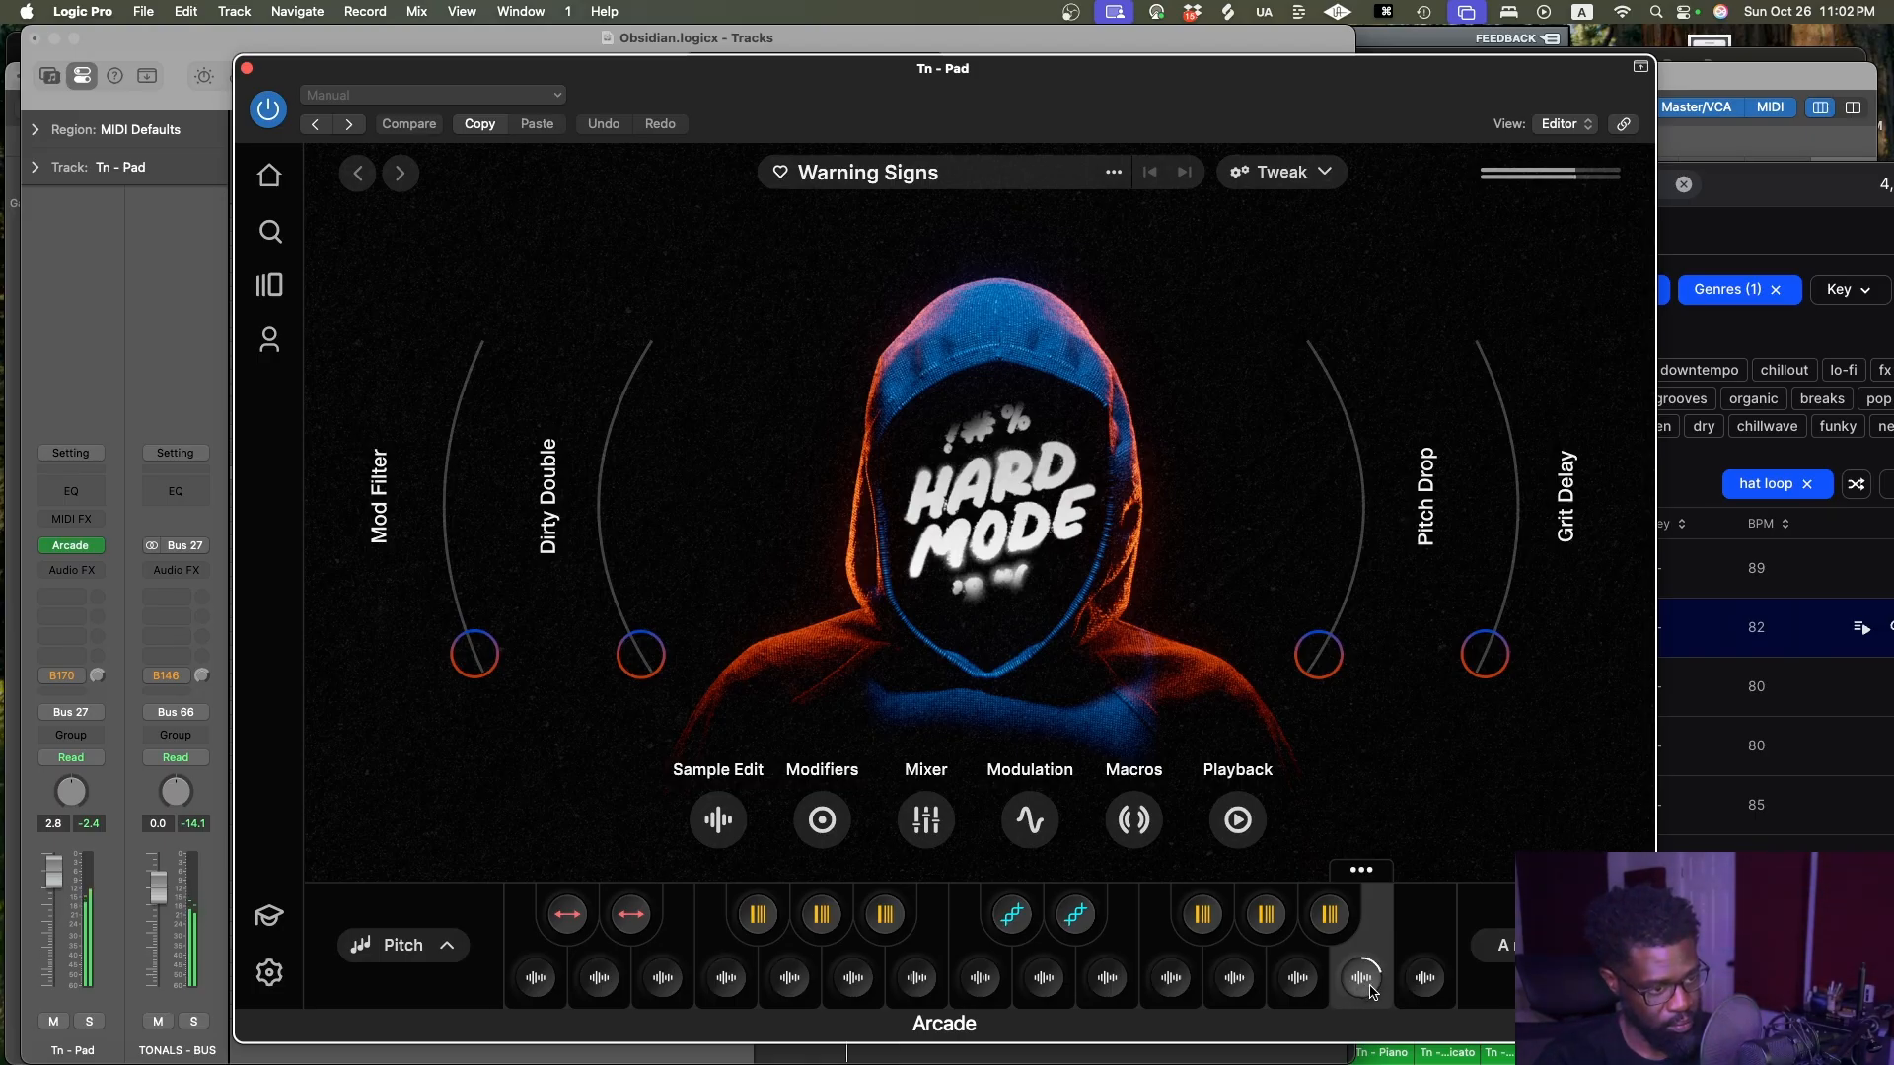
left_click_drag(1360, 970, 1421, 989)
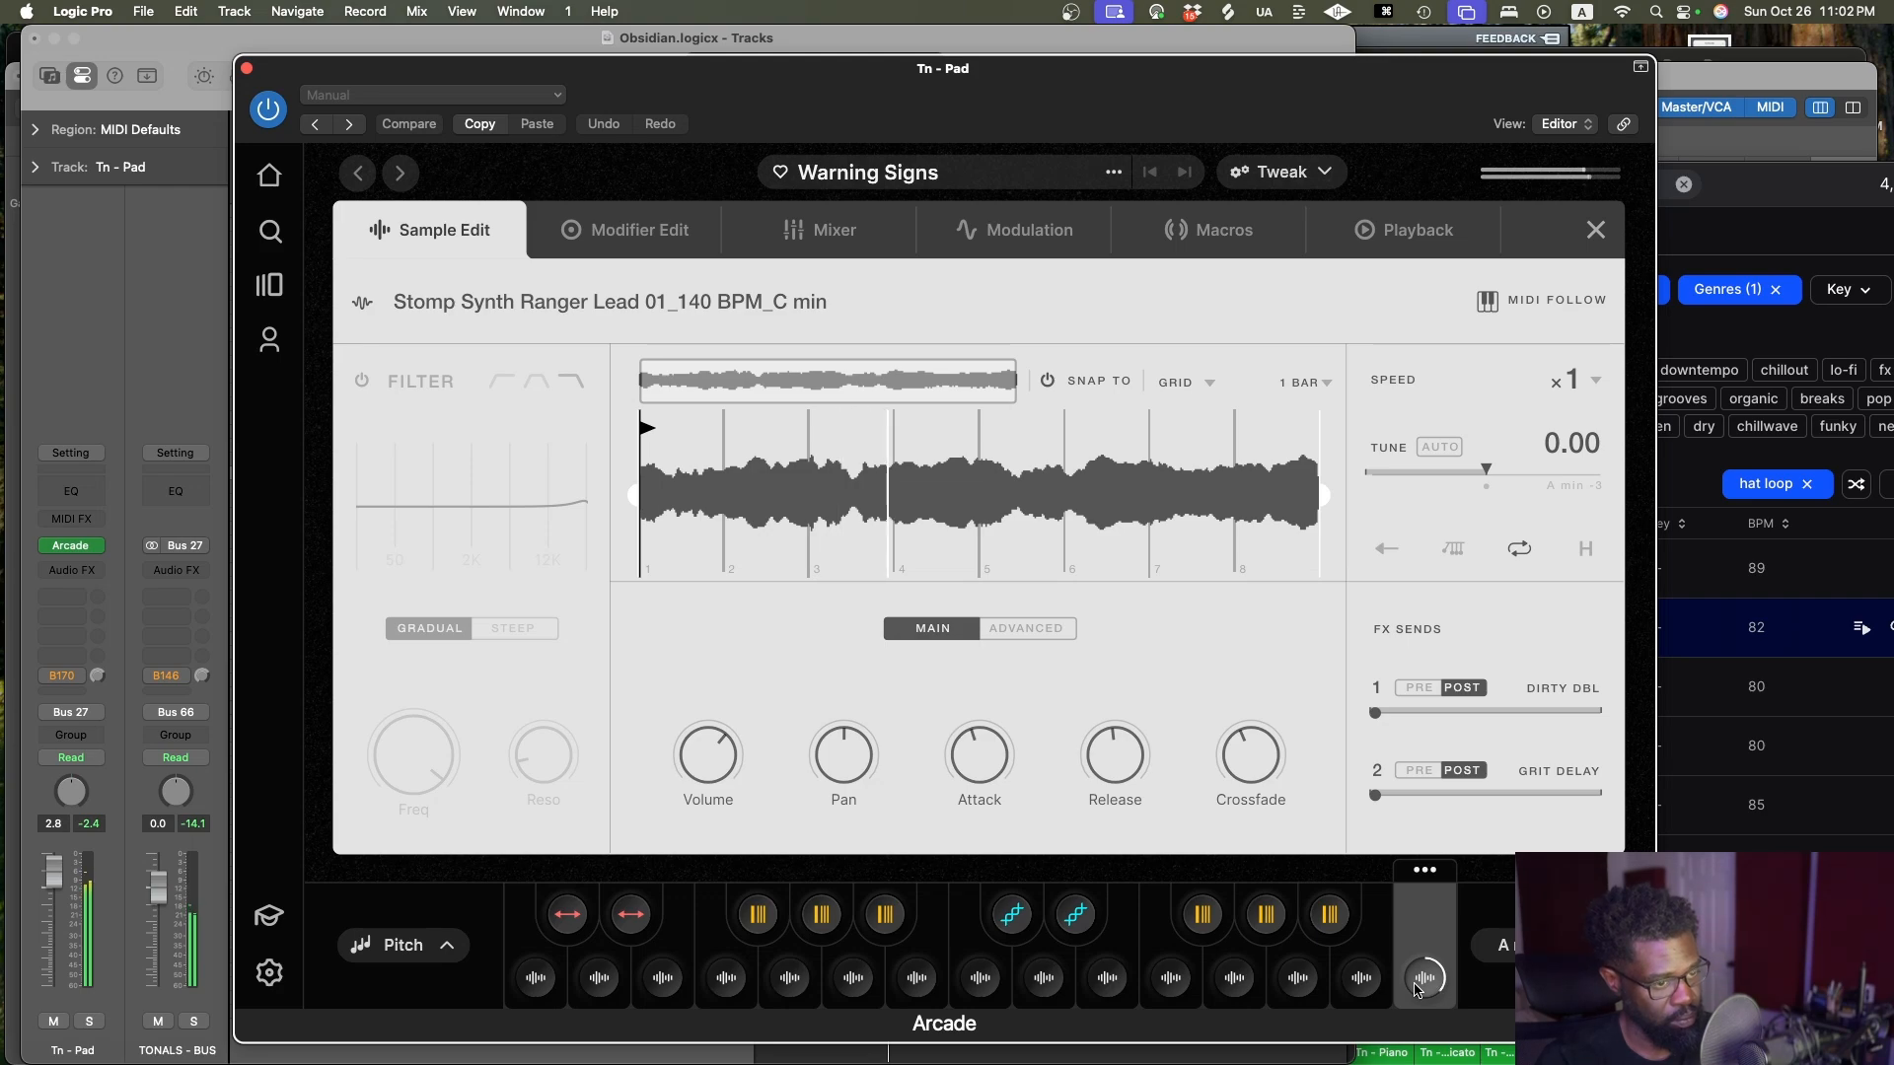
Audition the fourth through tenth Warning Signs sample keys with the Sample Edit view open
left_click(1308, 982)
left_click(728, 978)
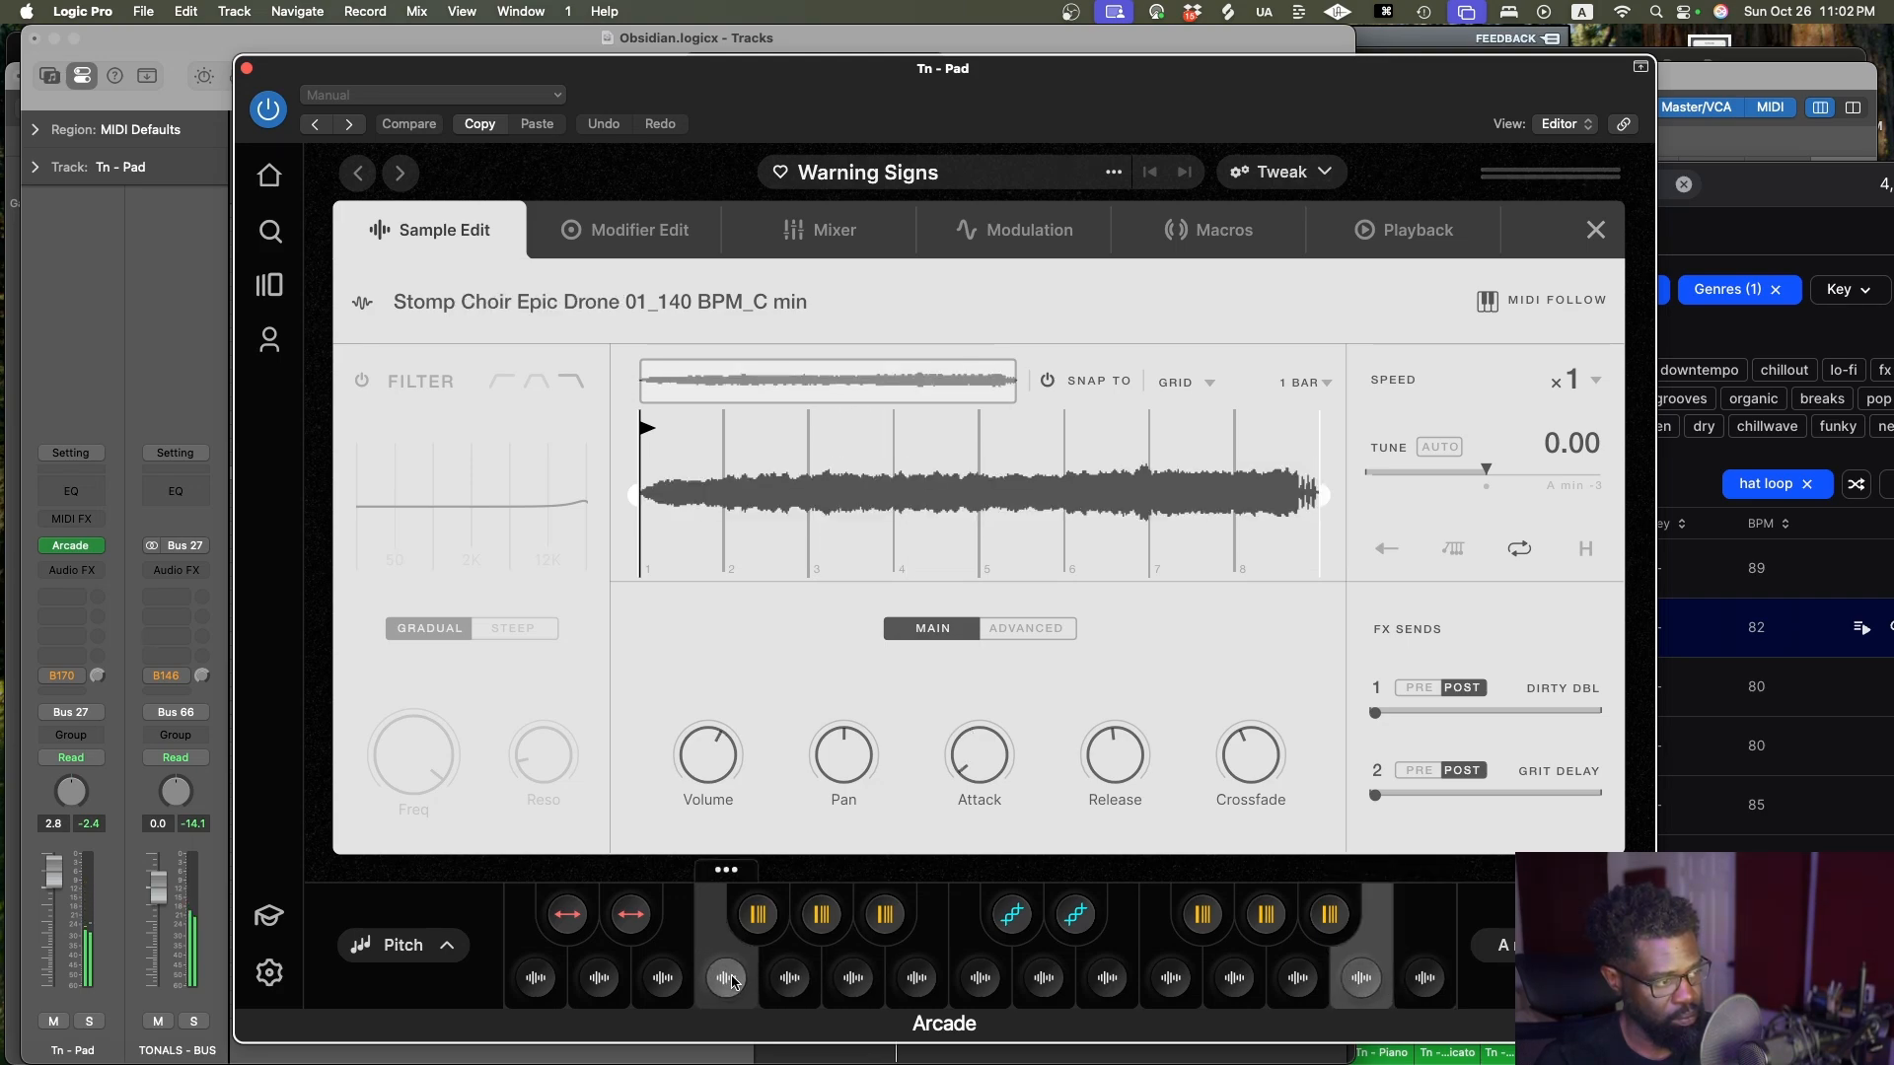
left_click(790, 978)
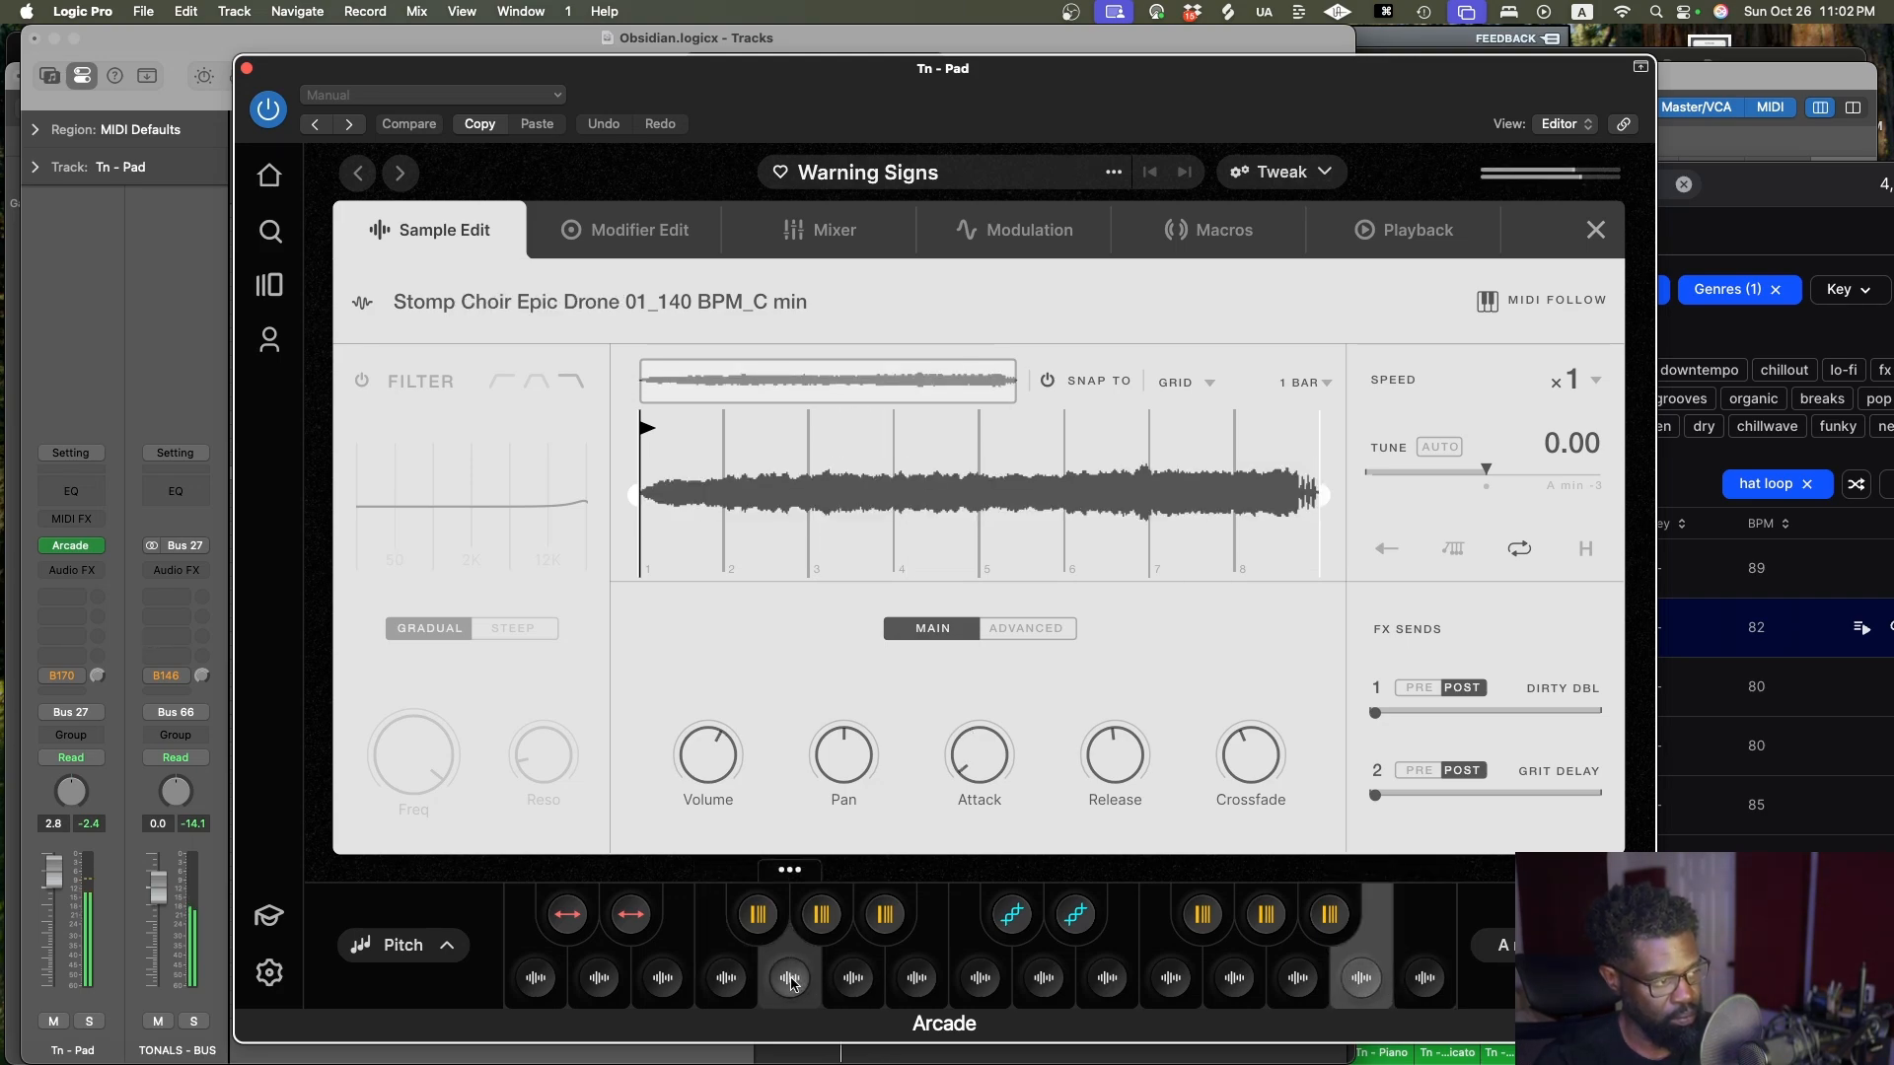
left_click(790, 982)
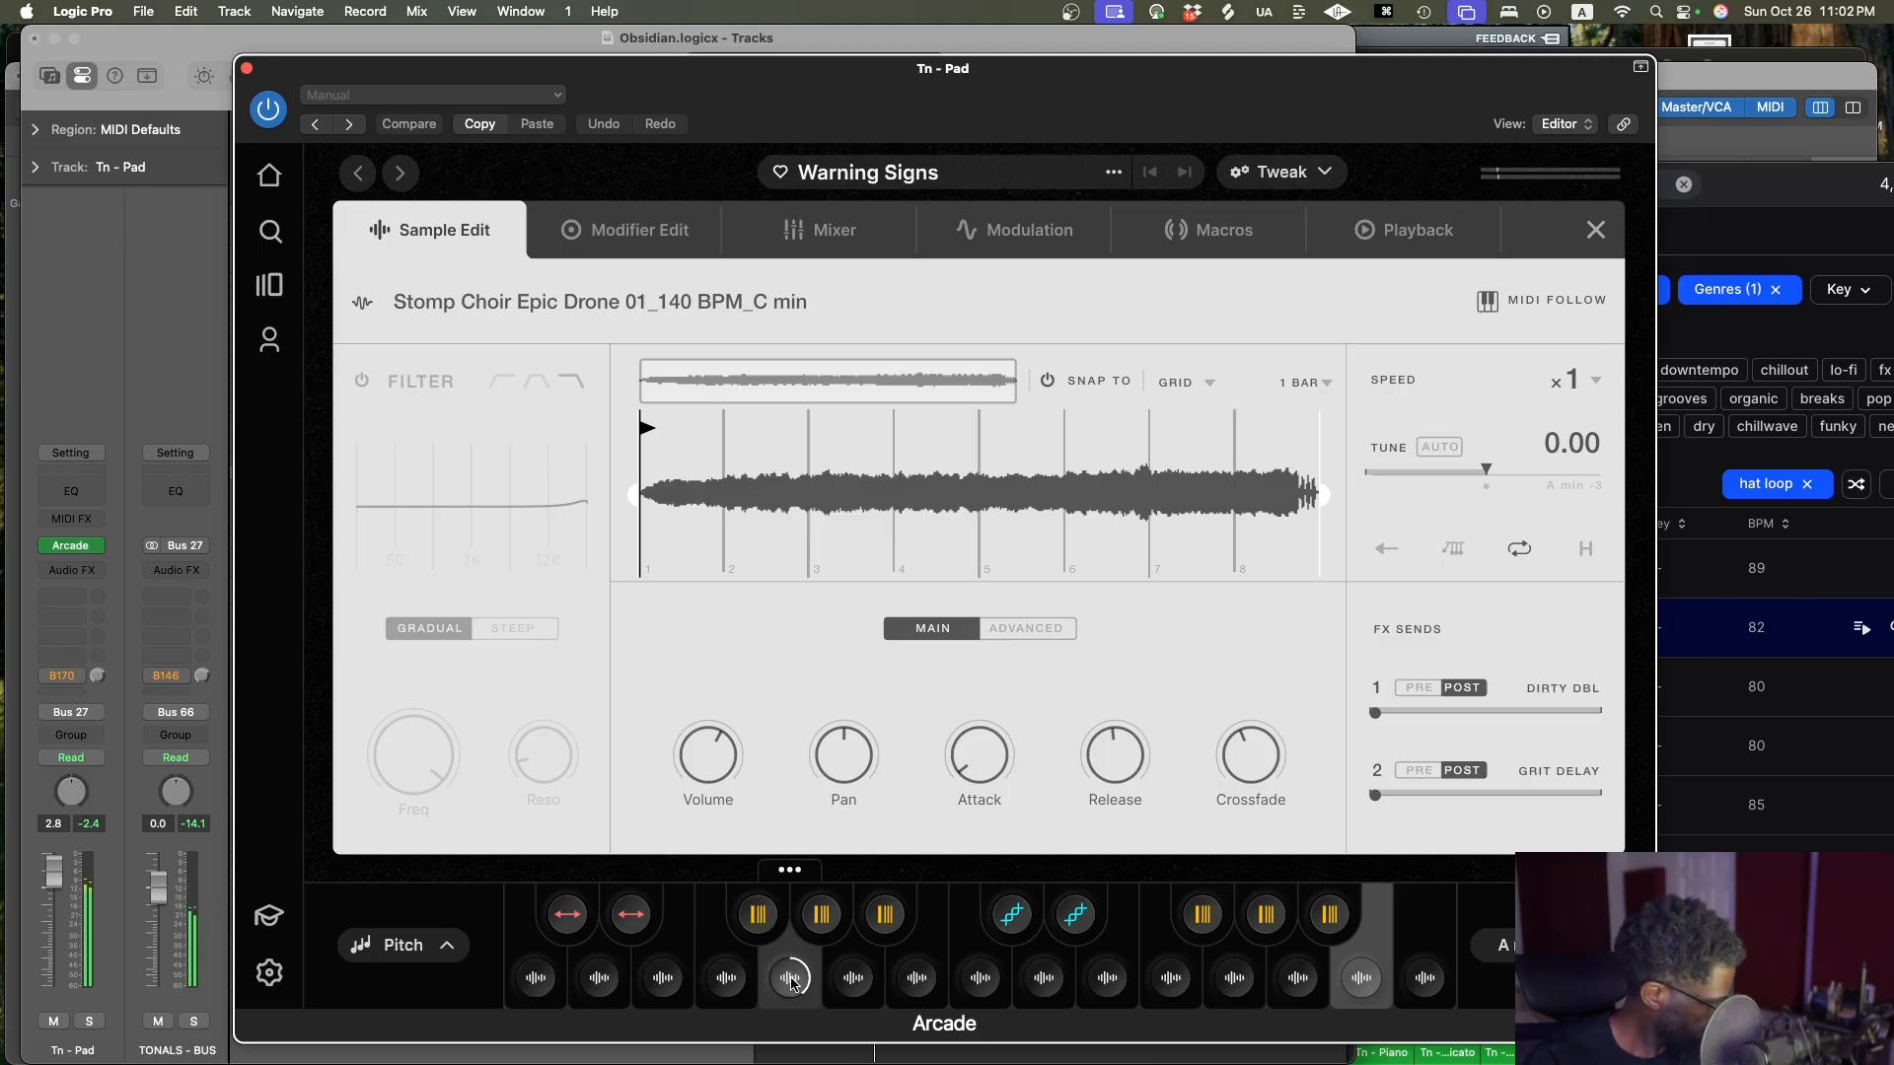
left_click(841, 983)
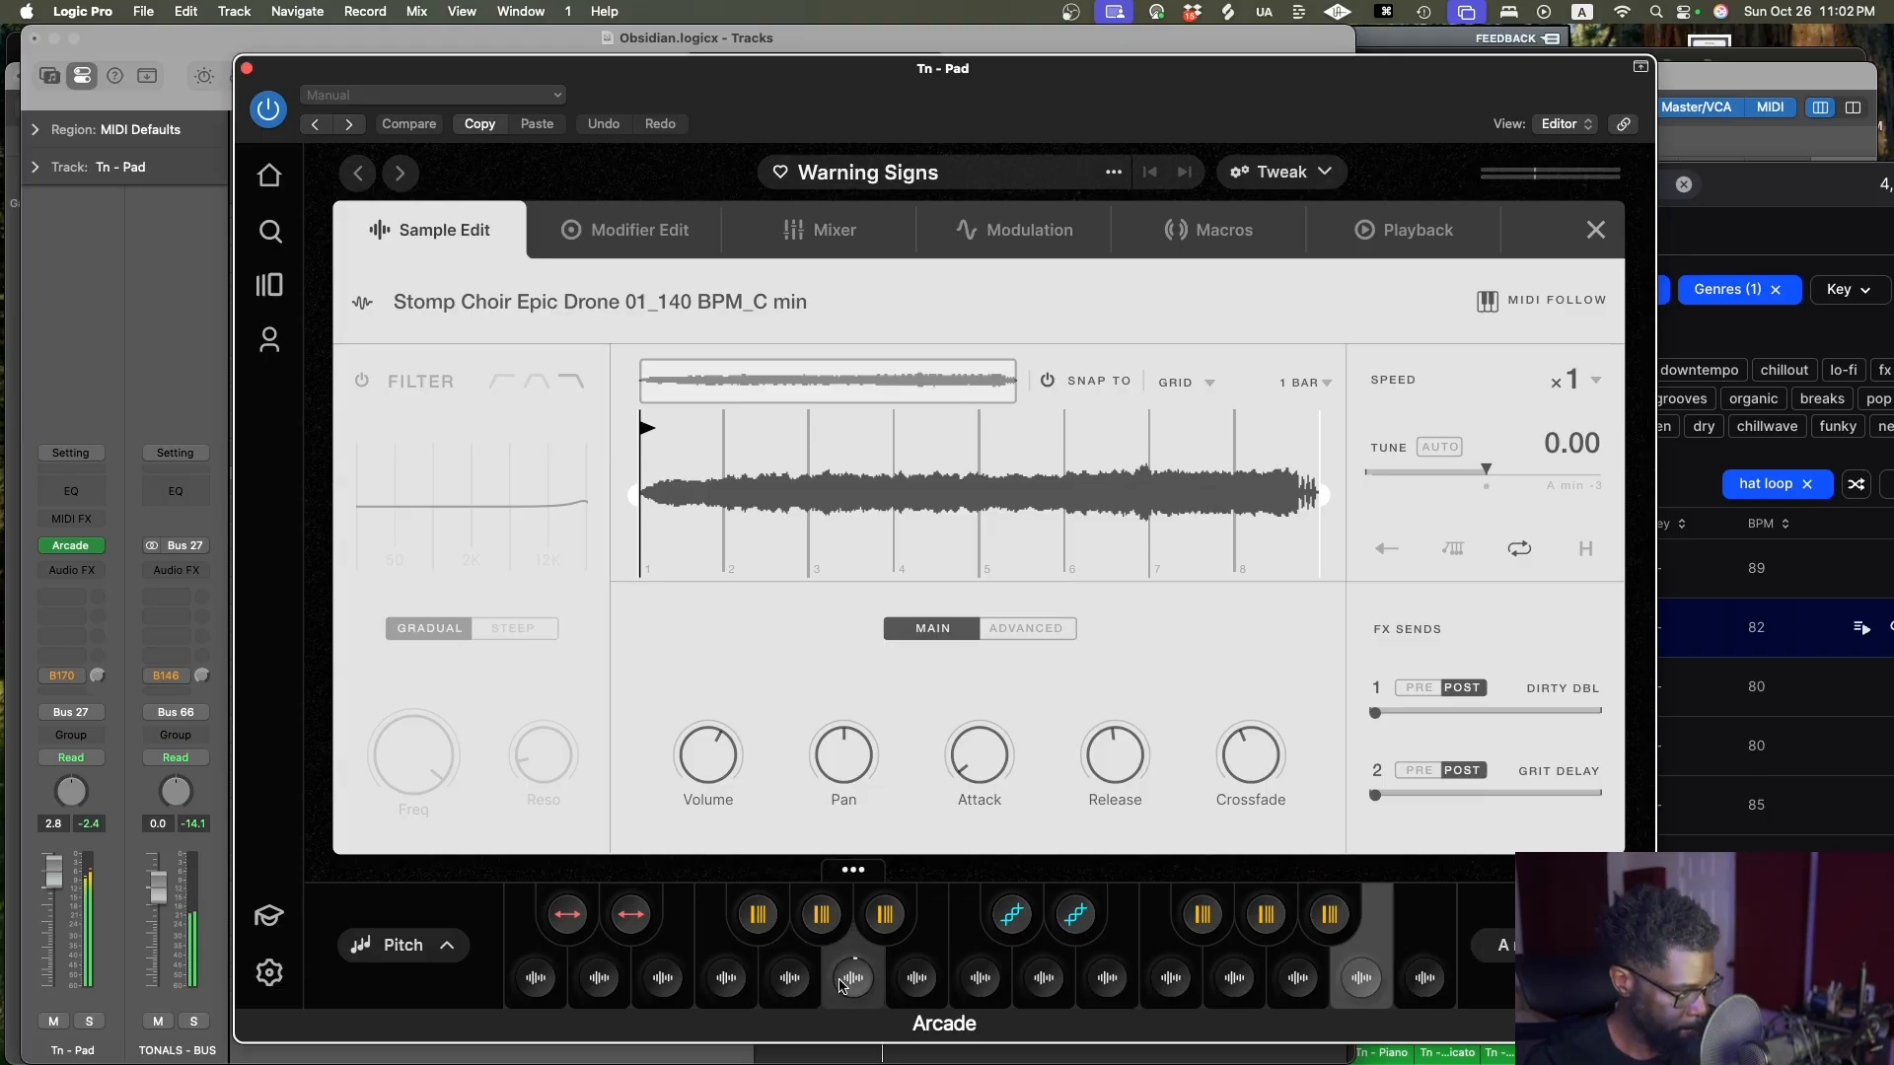
left_click(911, 981)
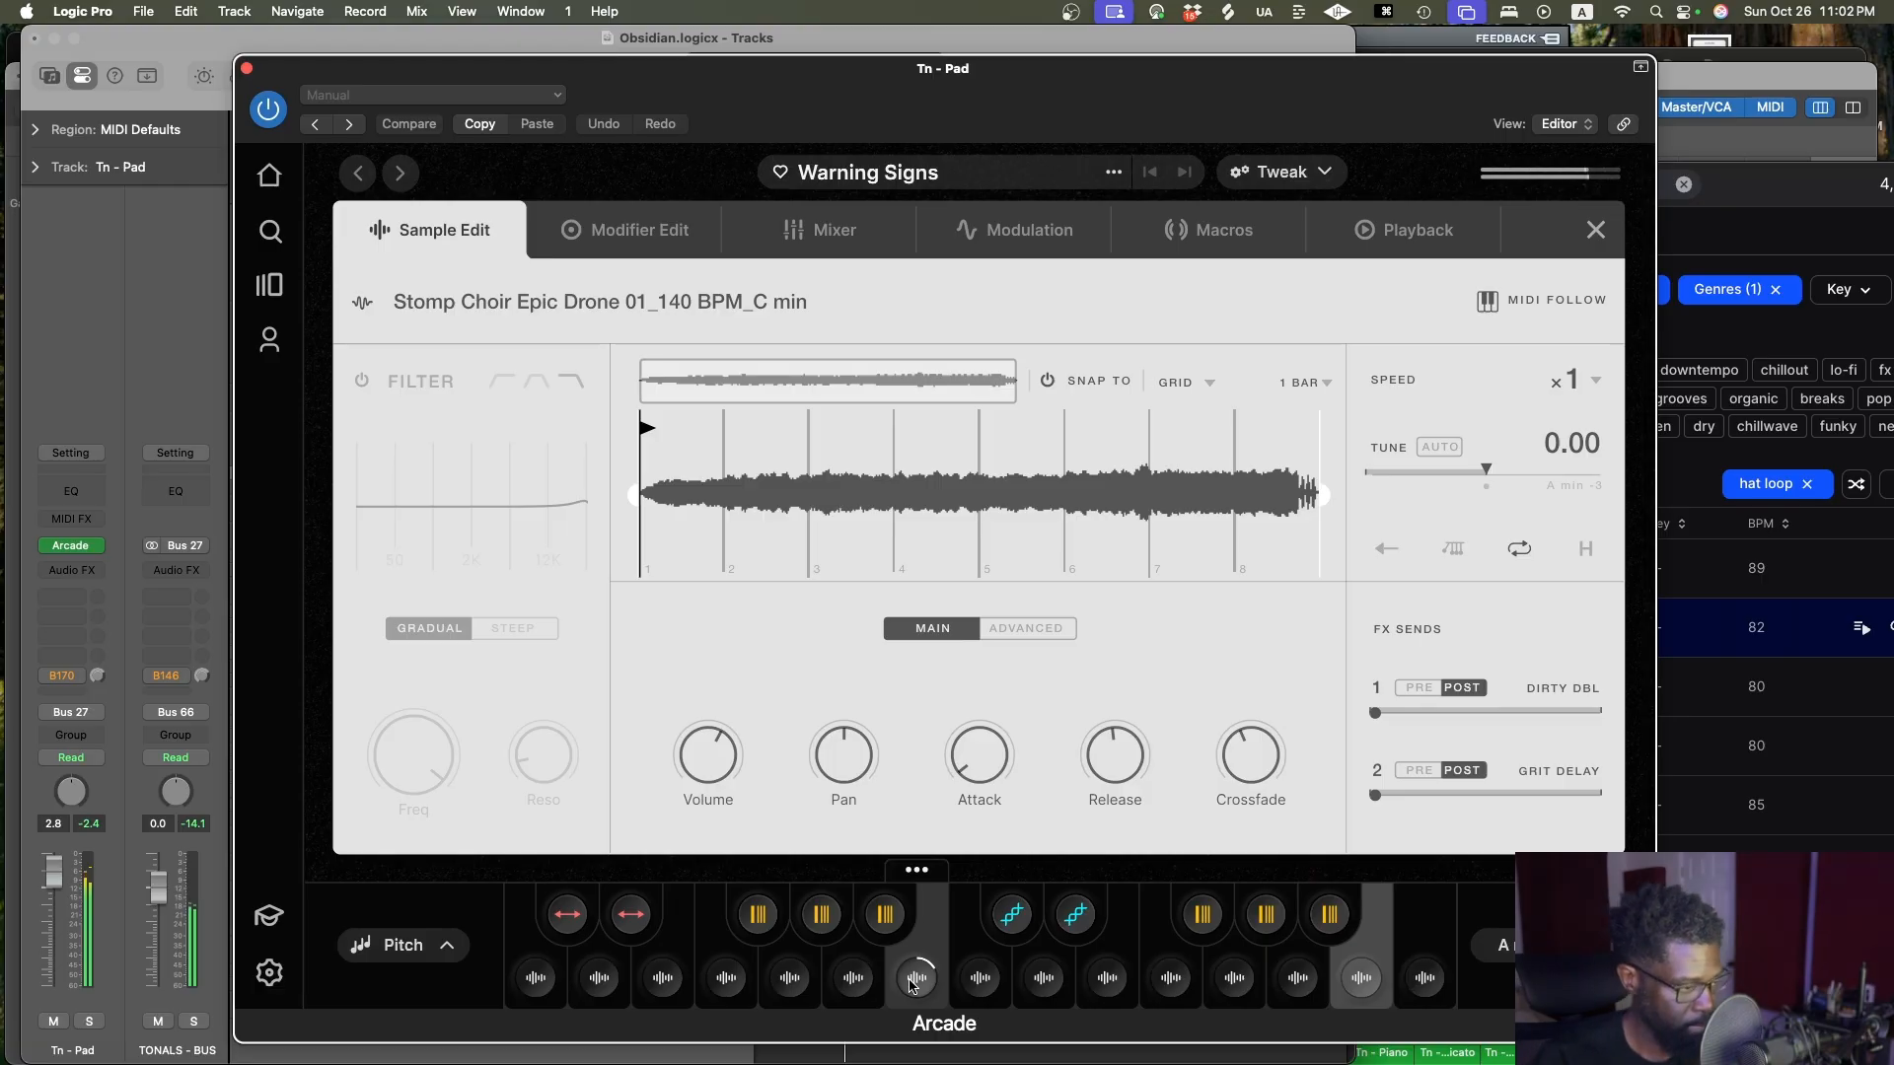
left_click(979, 986)
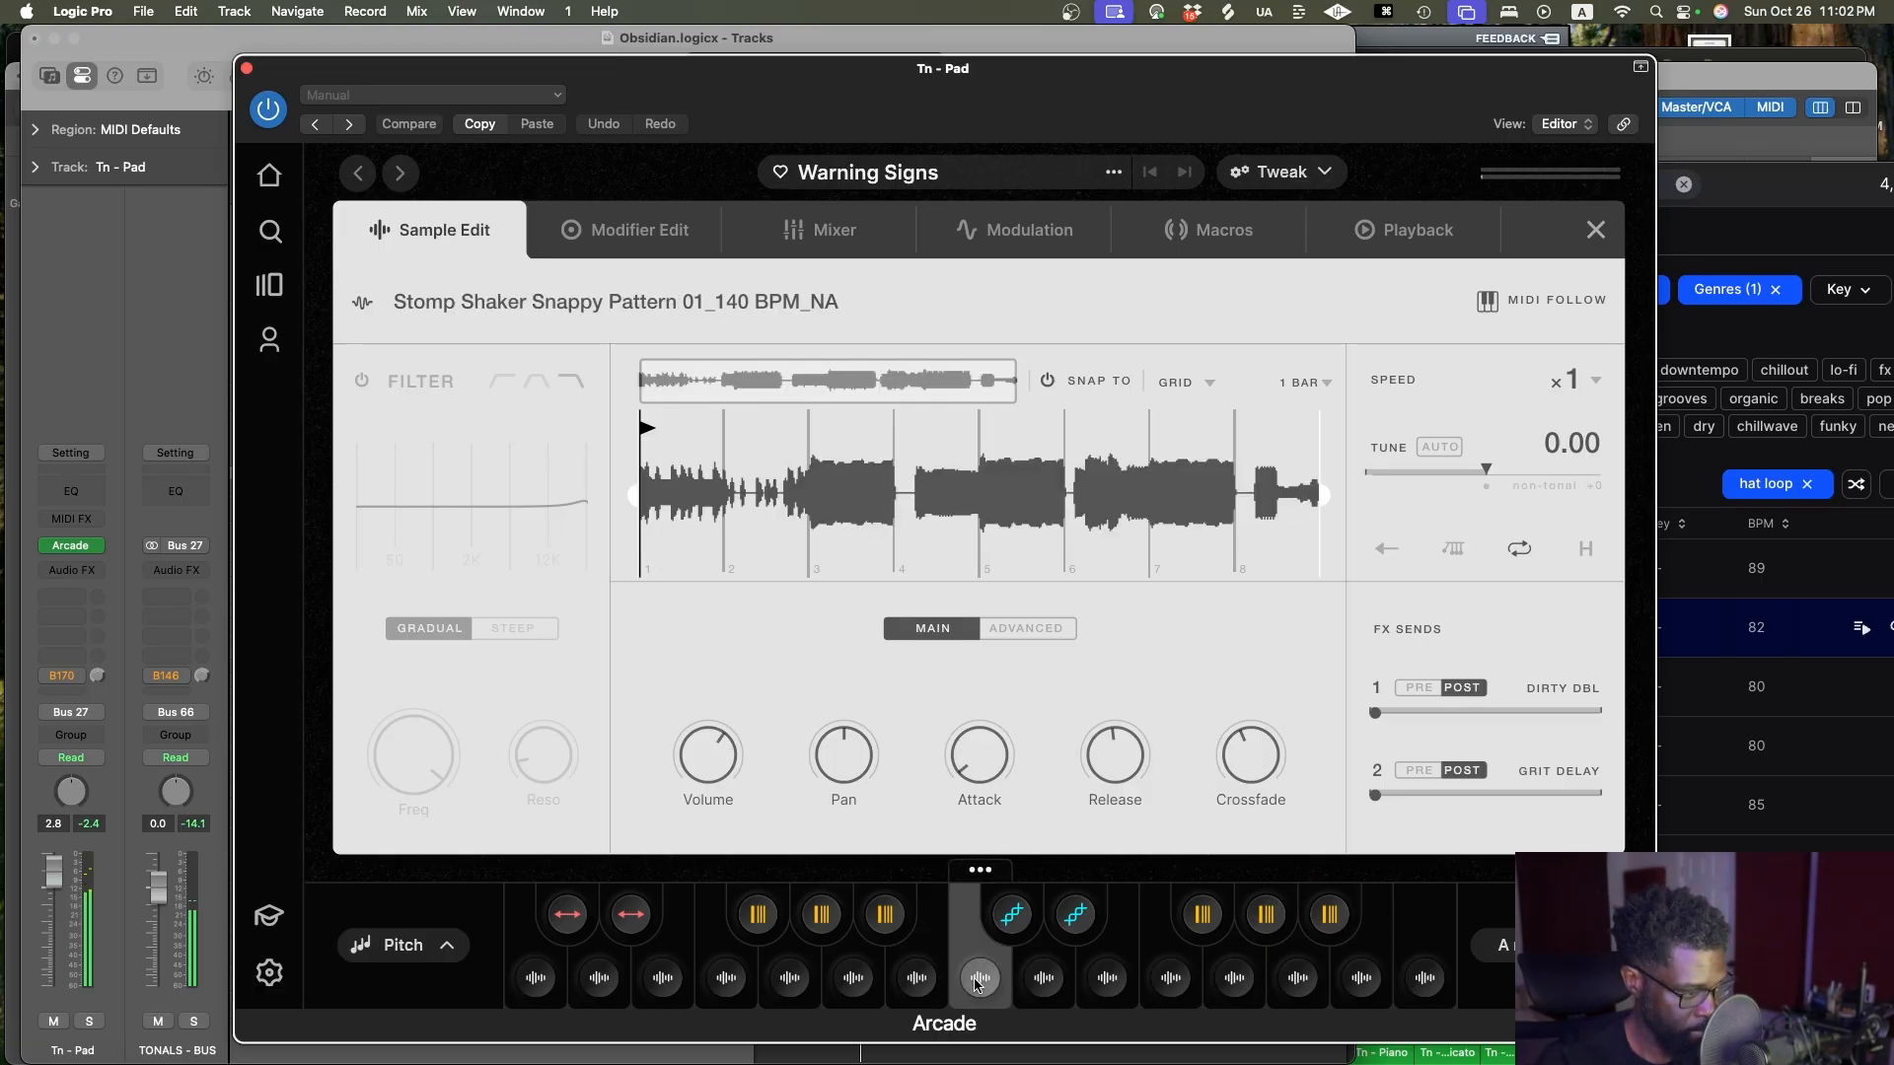
left_click(977, 983)
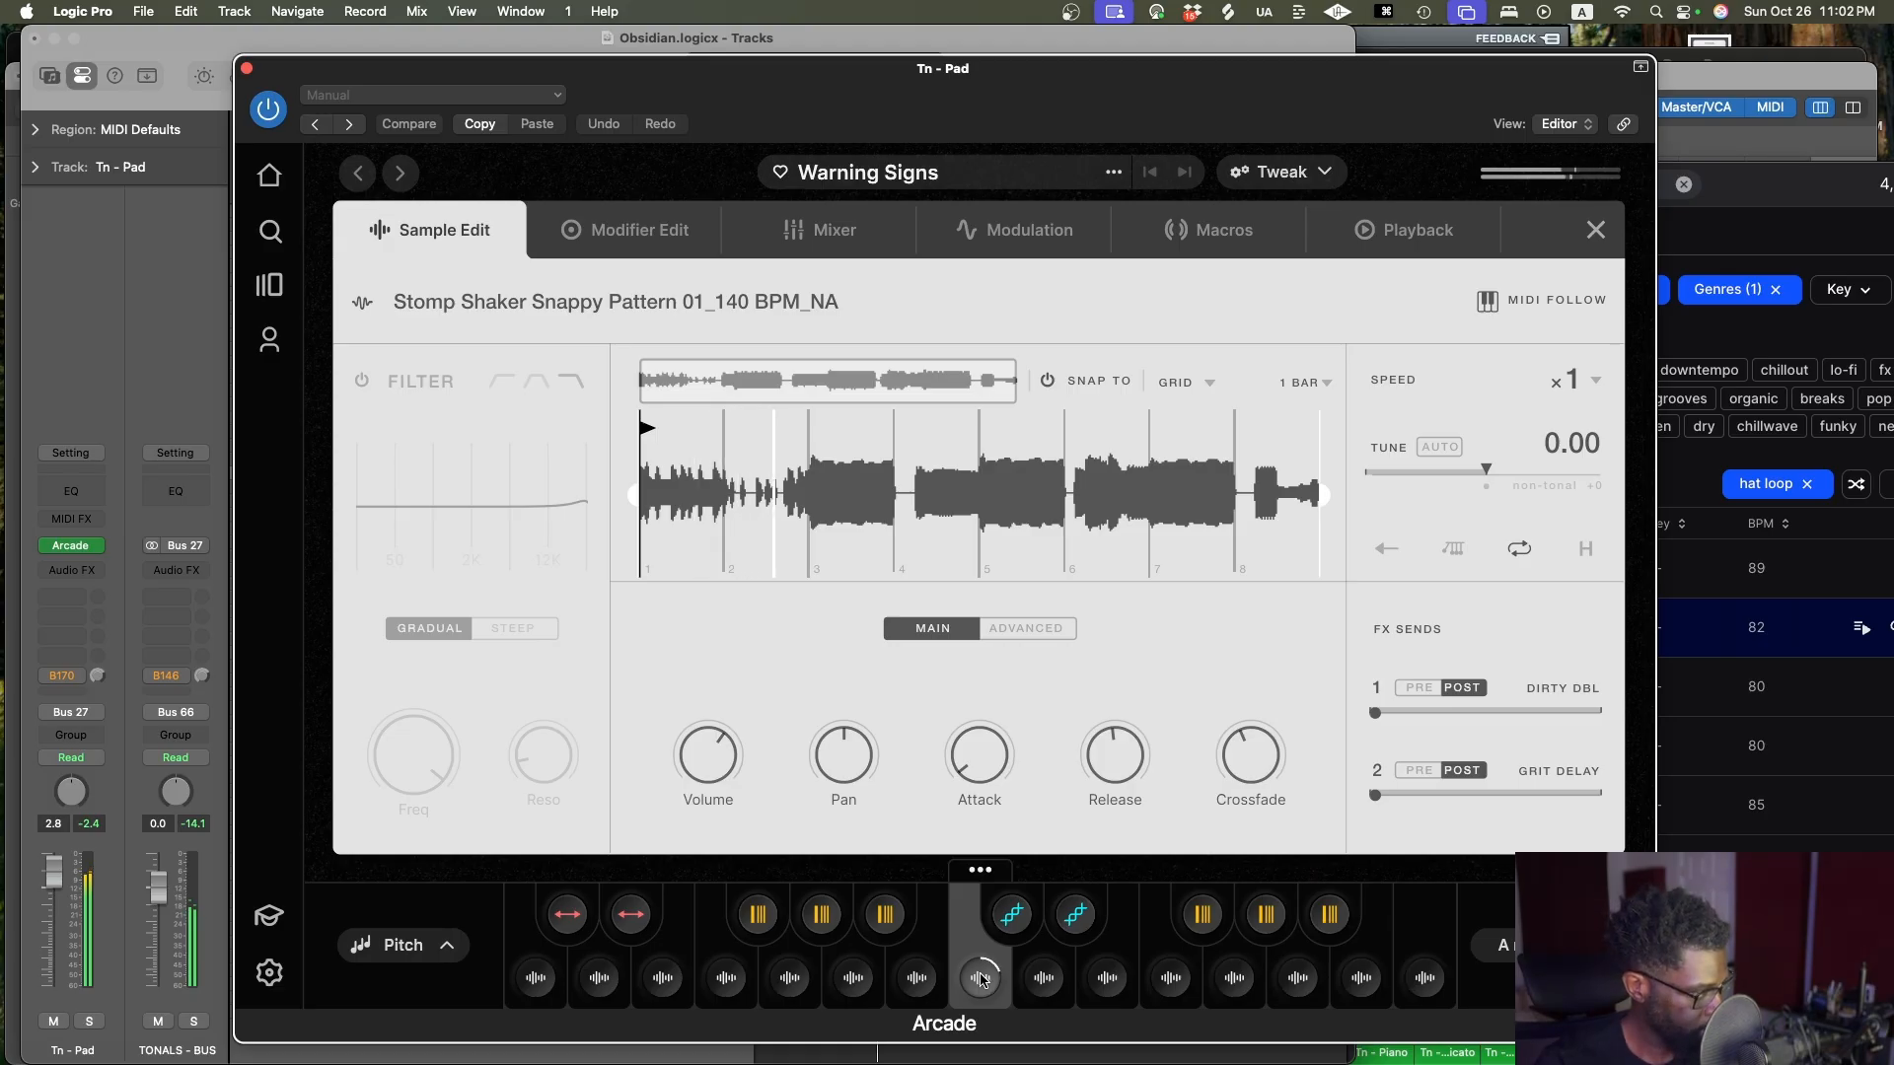
left_click(1044, 981)
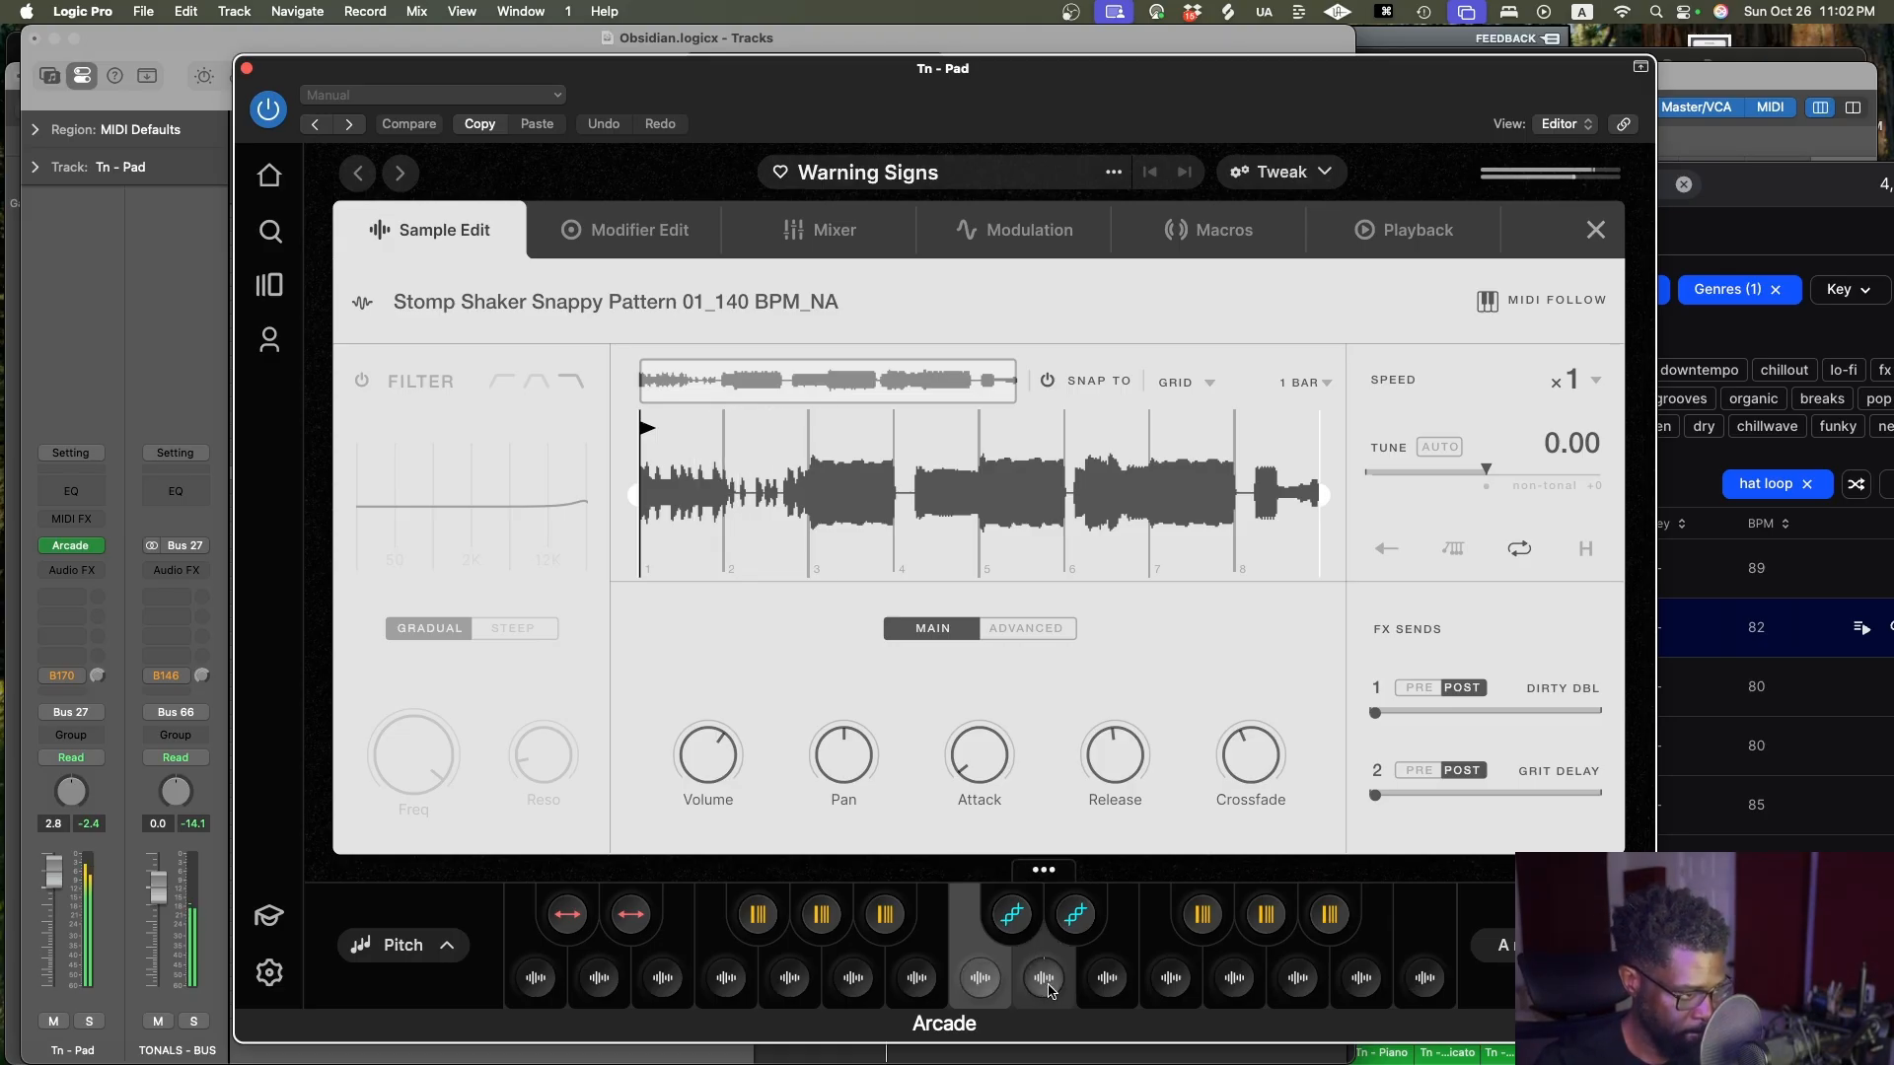
left_click(1106, 979)
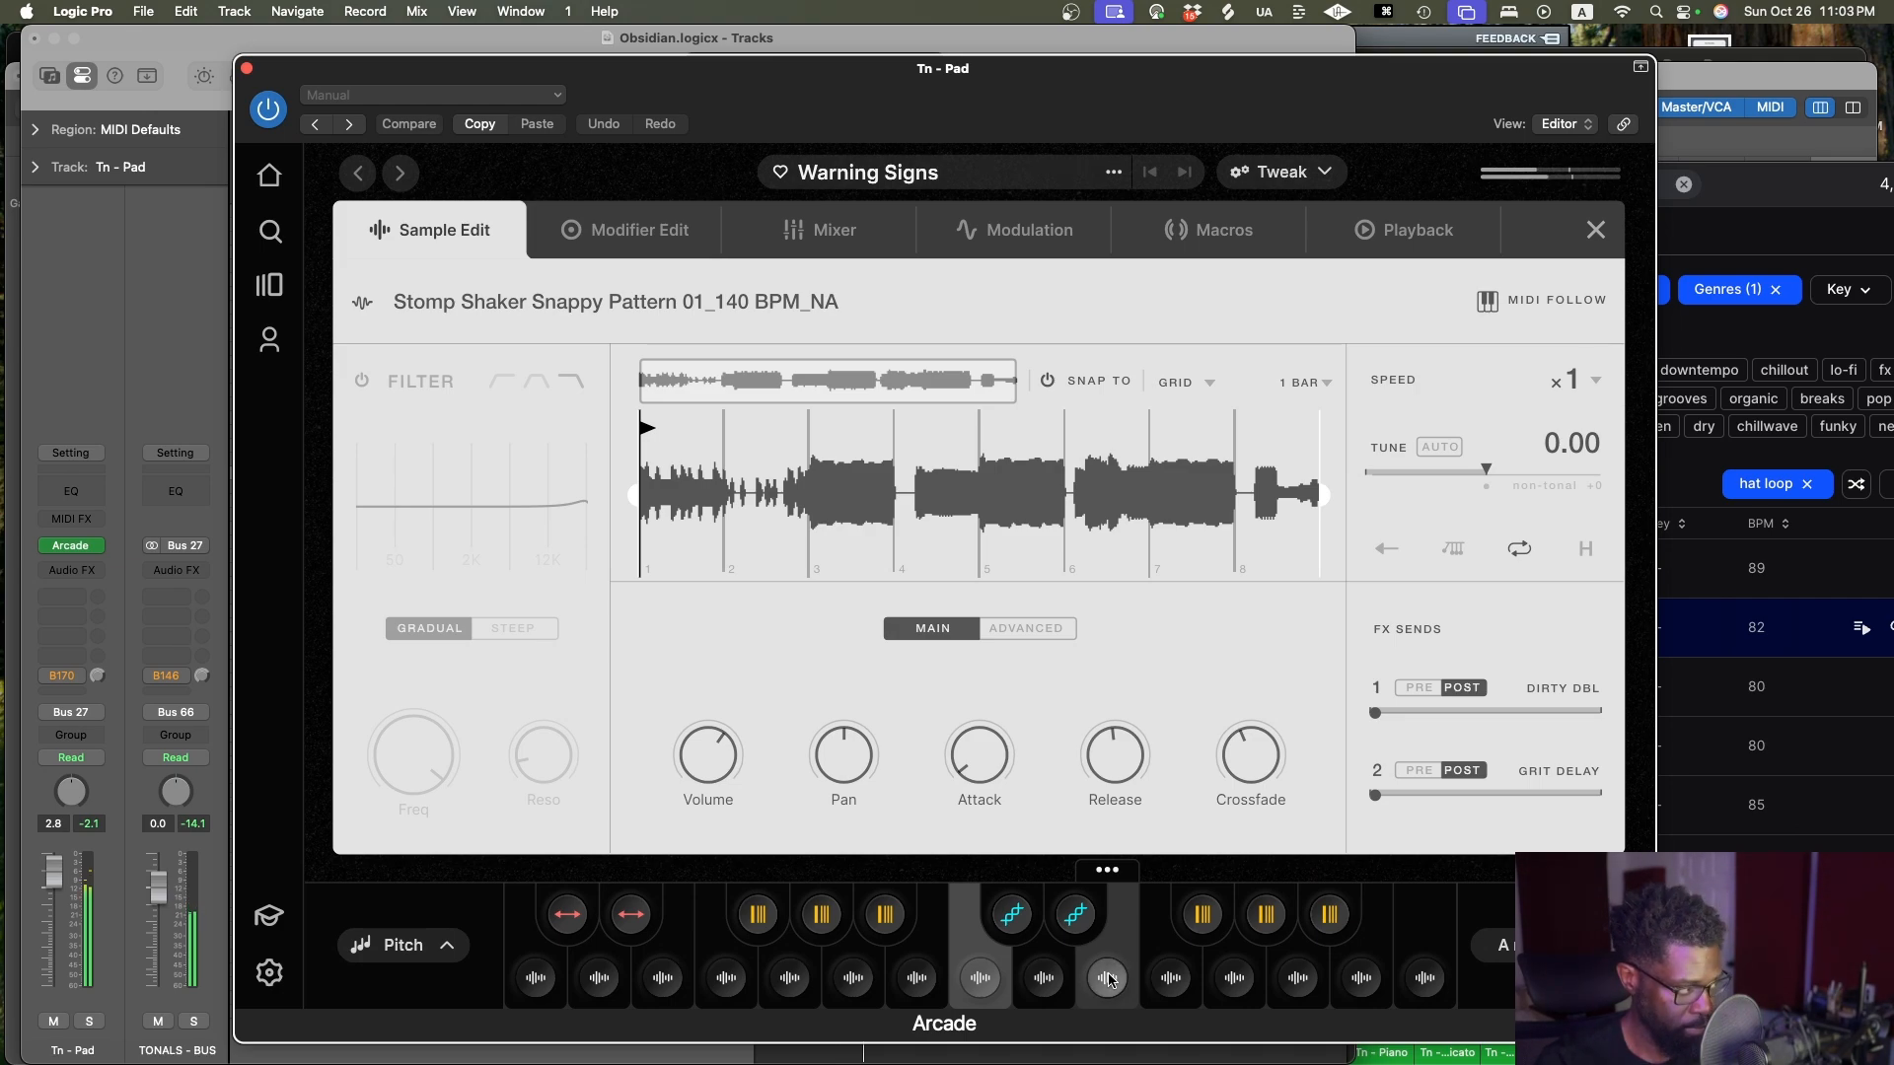
Compare the eleventh and twelfth Warning Signs sample keys and record a first take of the twelfth on Tn - Pad
left_click(1230, 989)
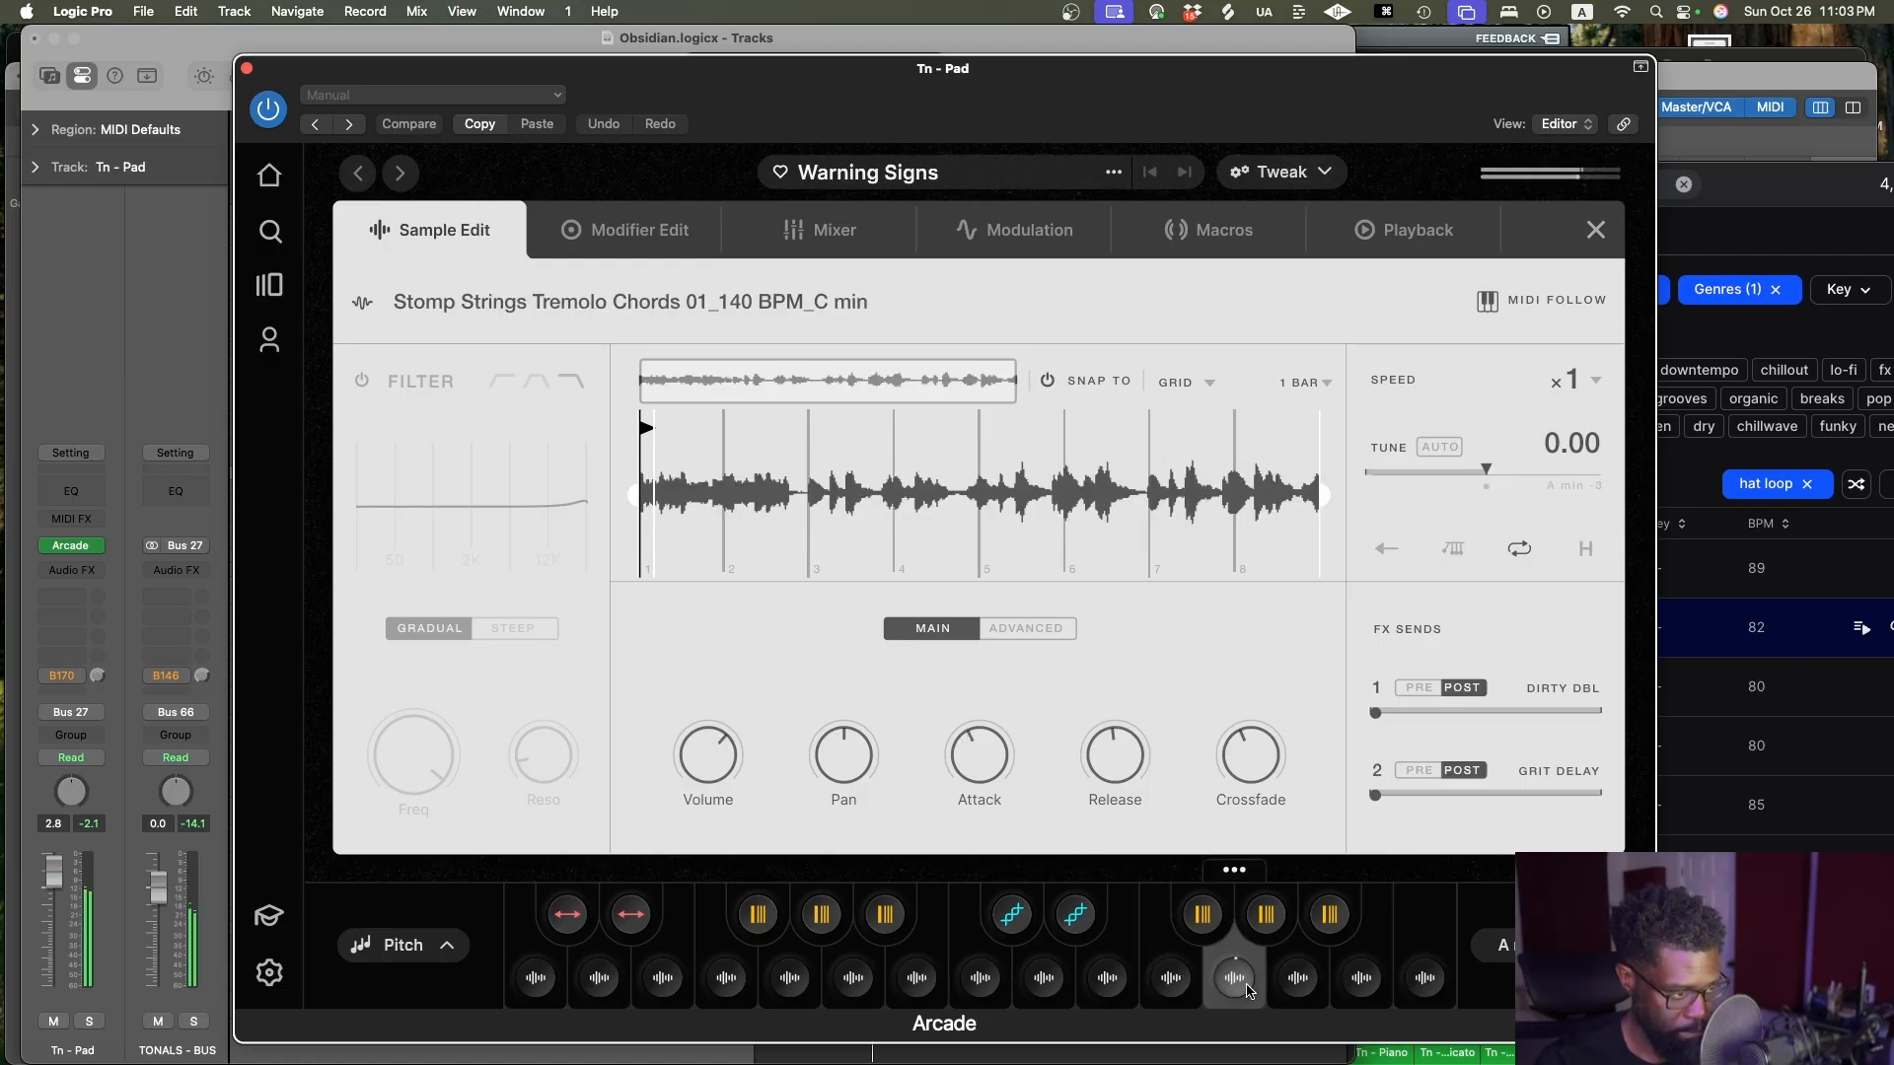
left_click(1184, 986)
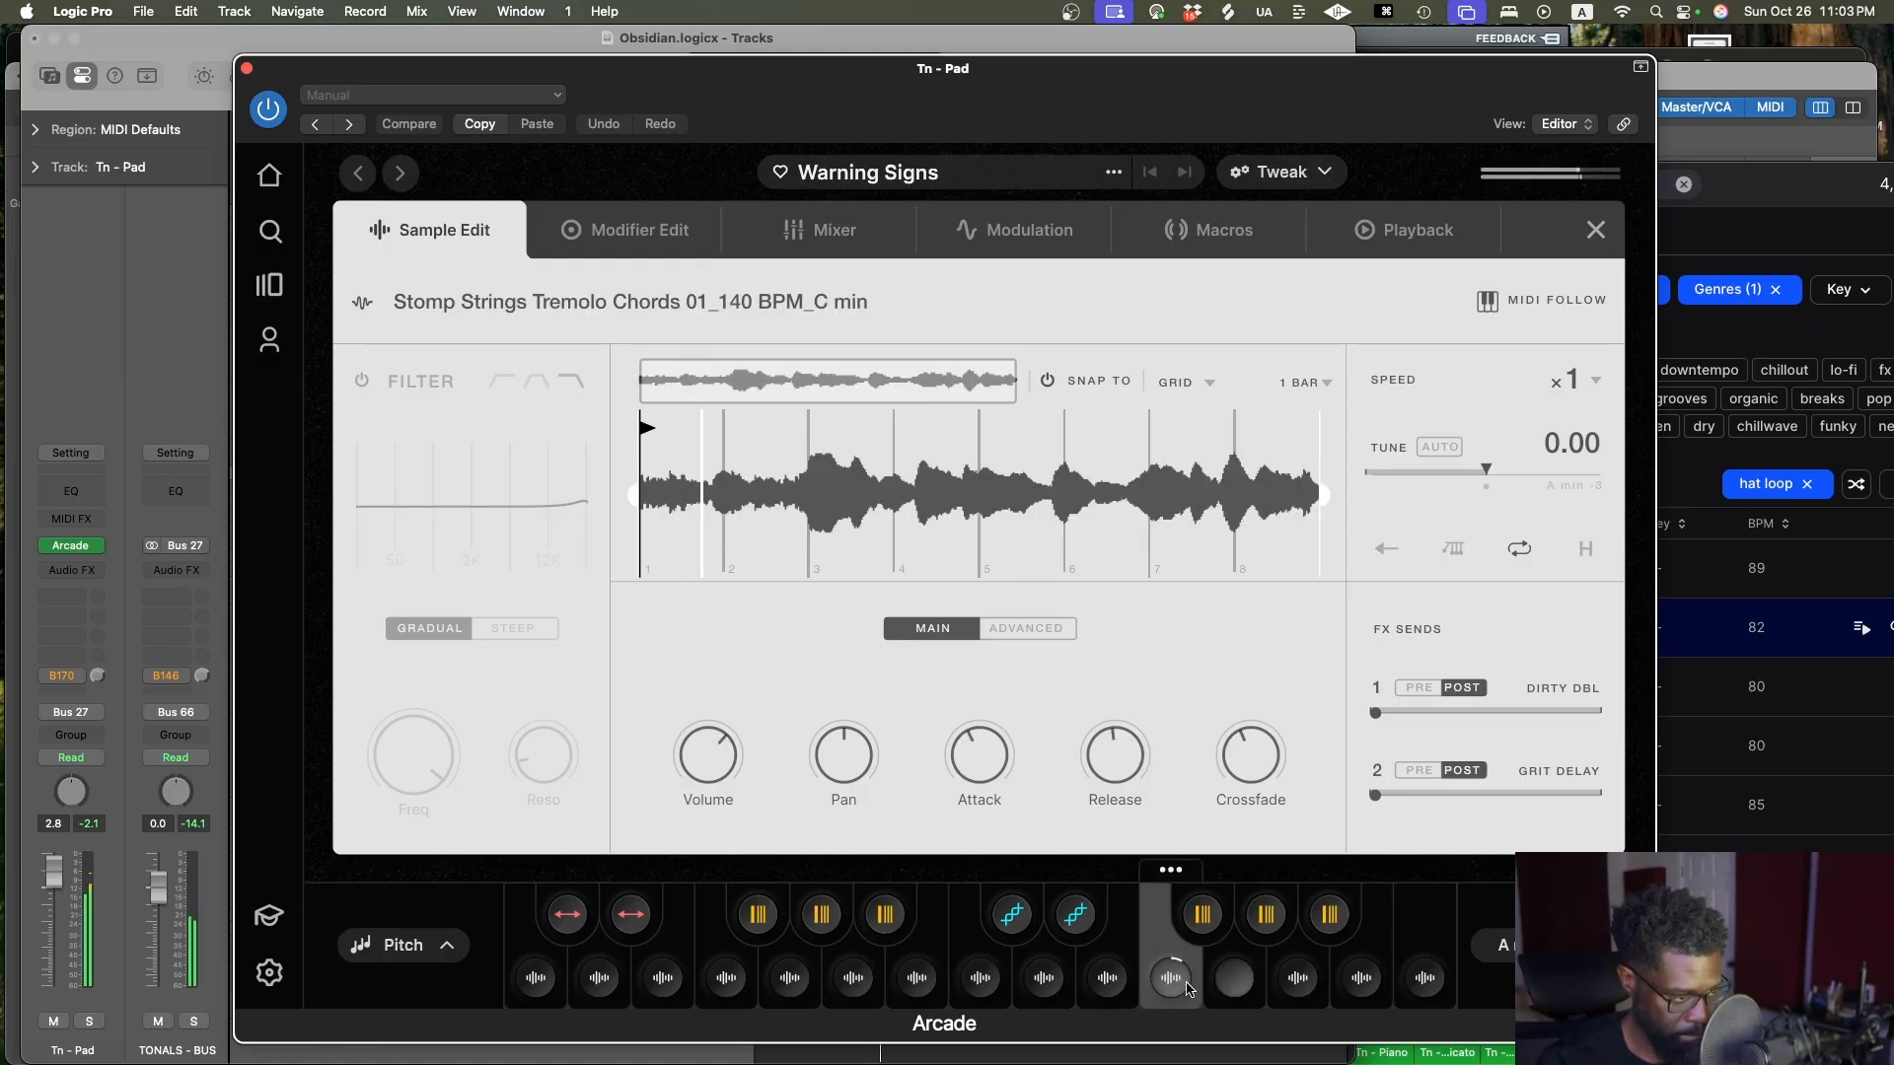
left_click_drag(1191, 989, 1237, 985)
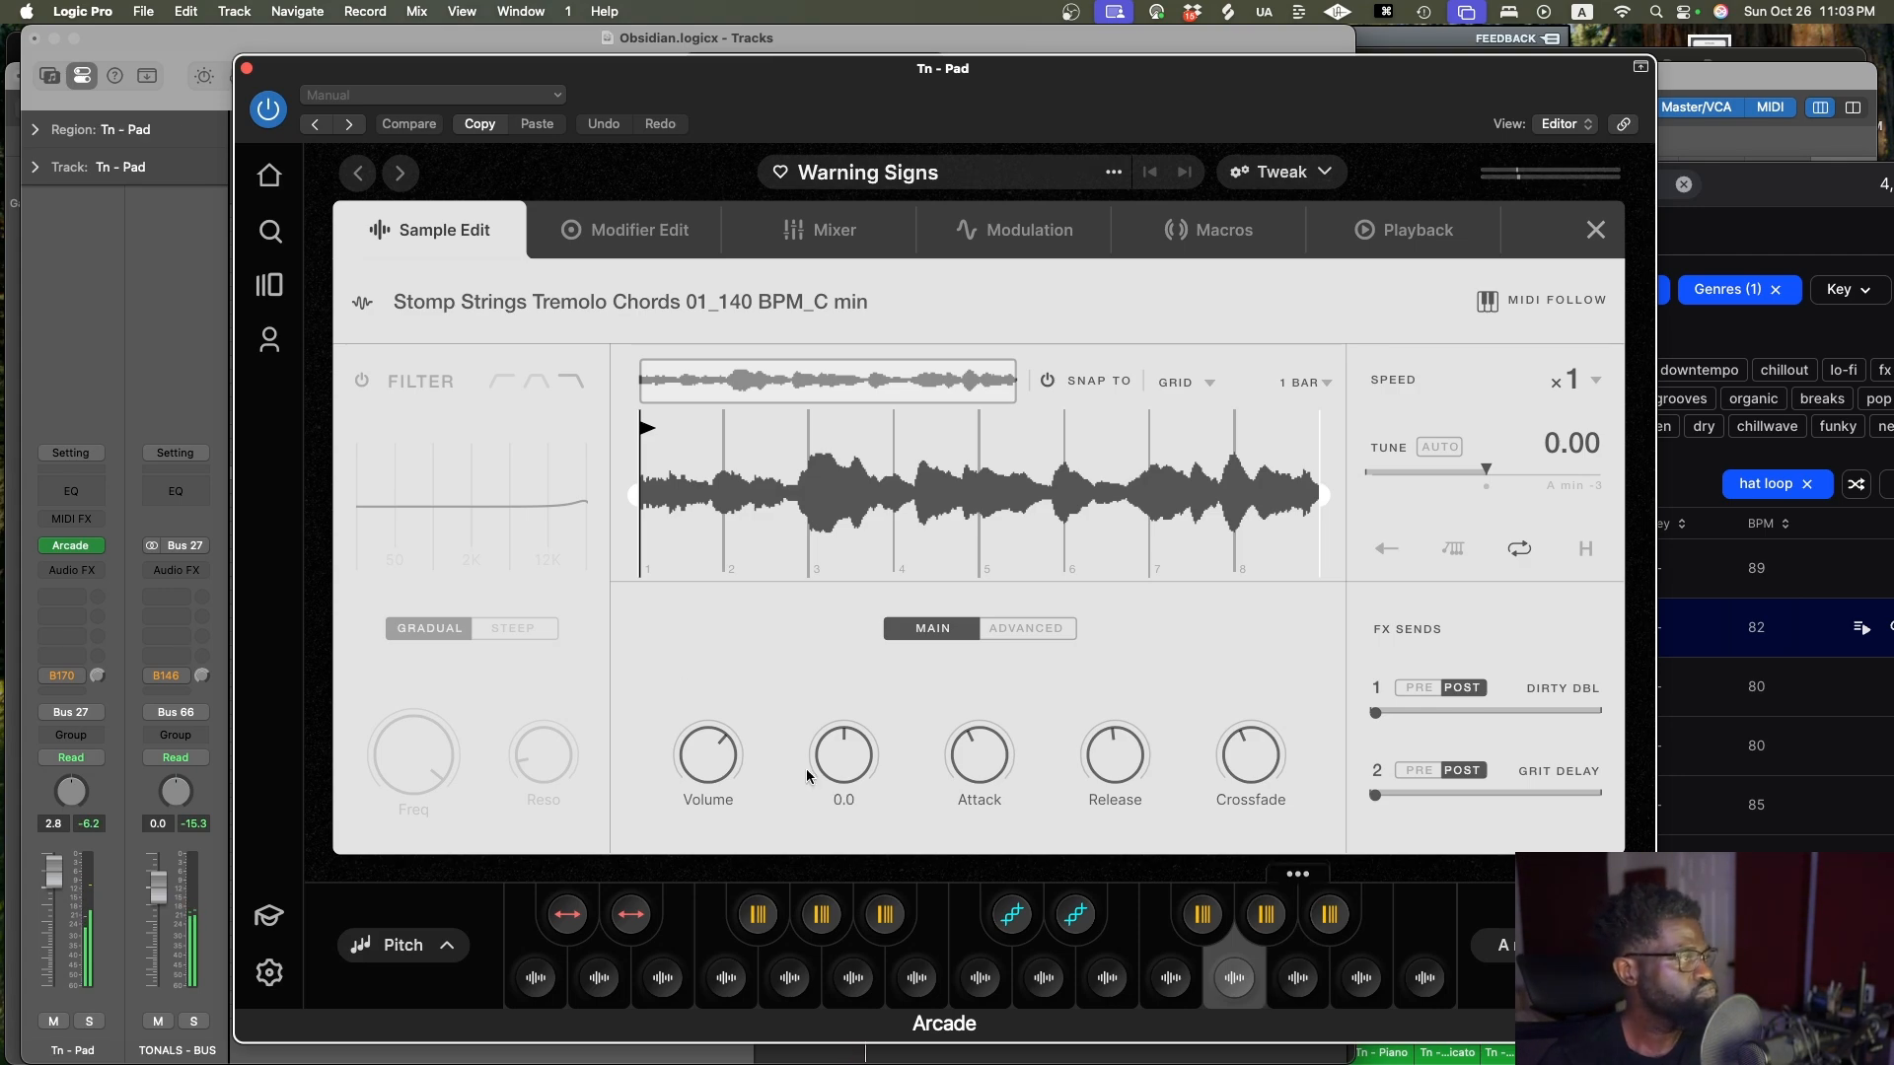
Close Arcade and delete the short recorded region just before bar 9 on Tn - Pad
left_click(246, 69)
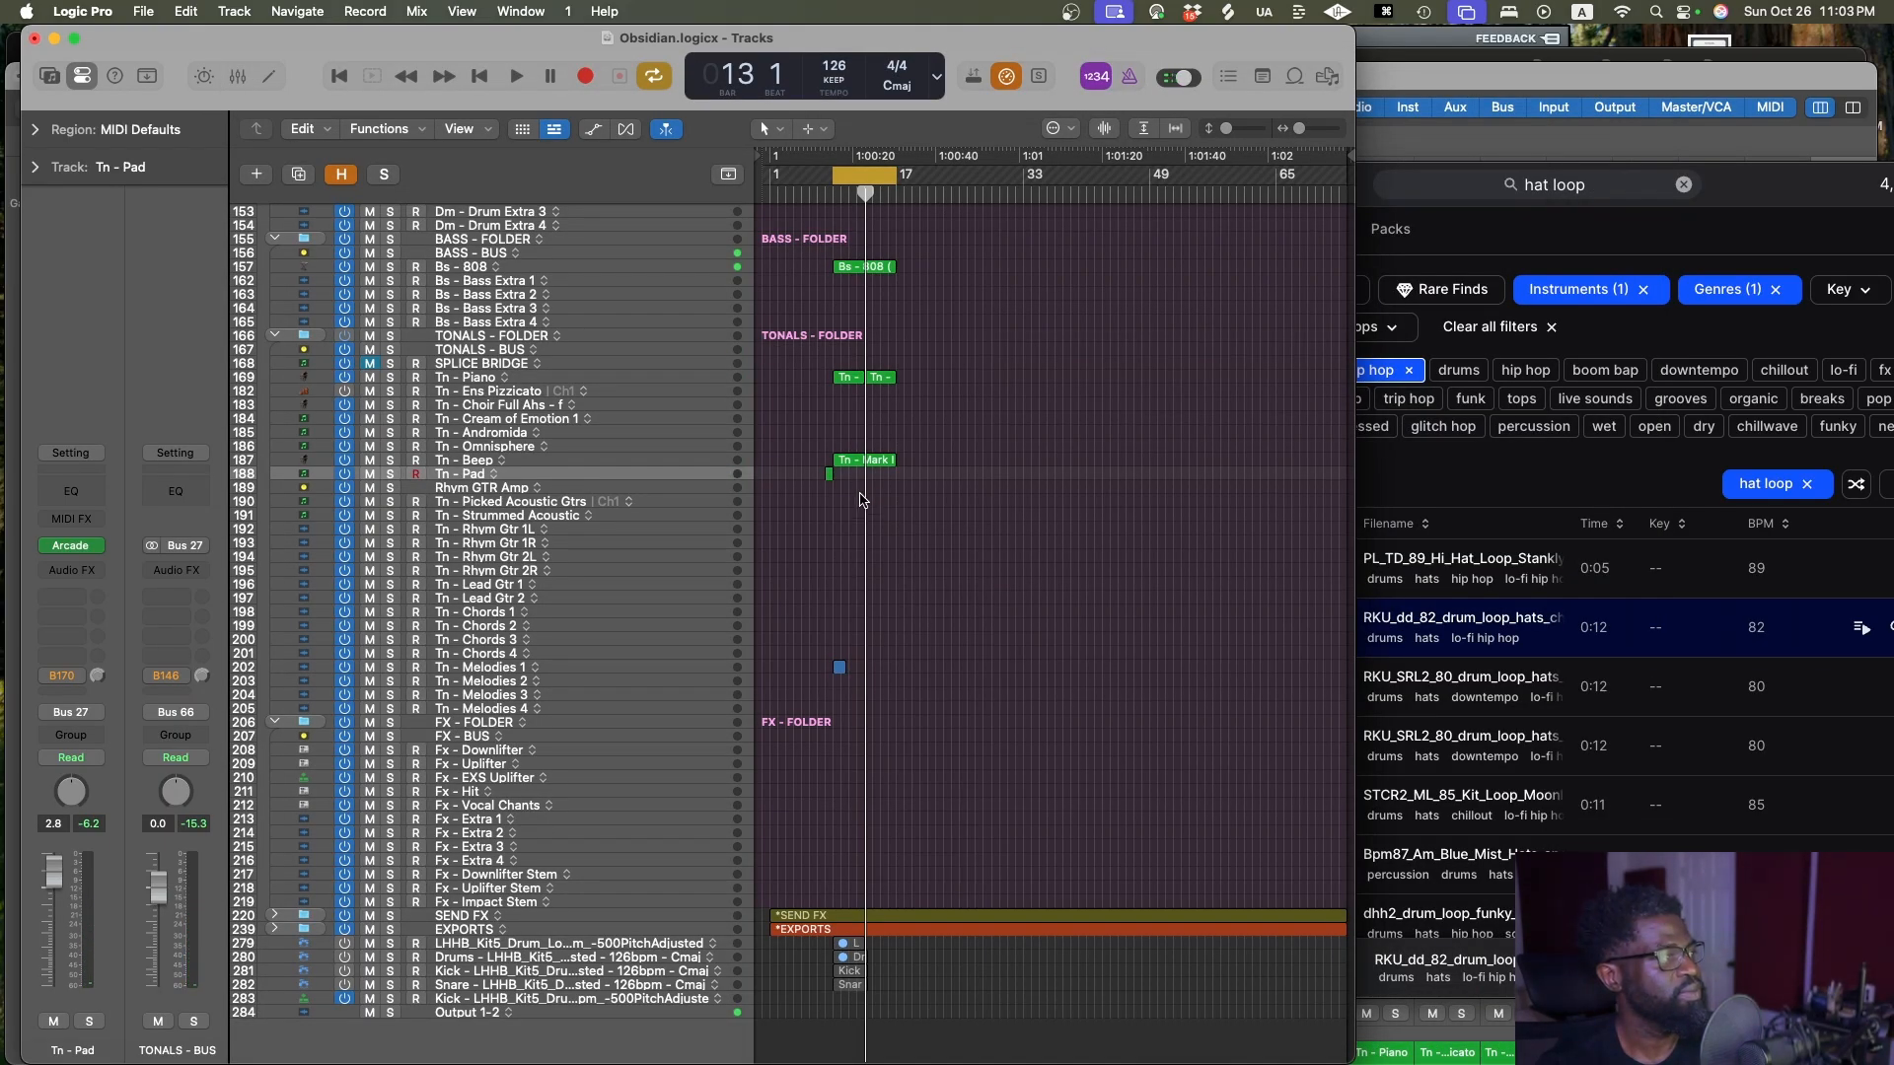
left_click_drag(864, 500, 828, 478)
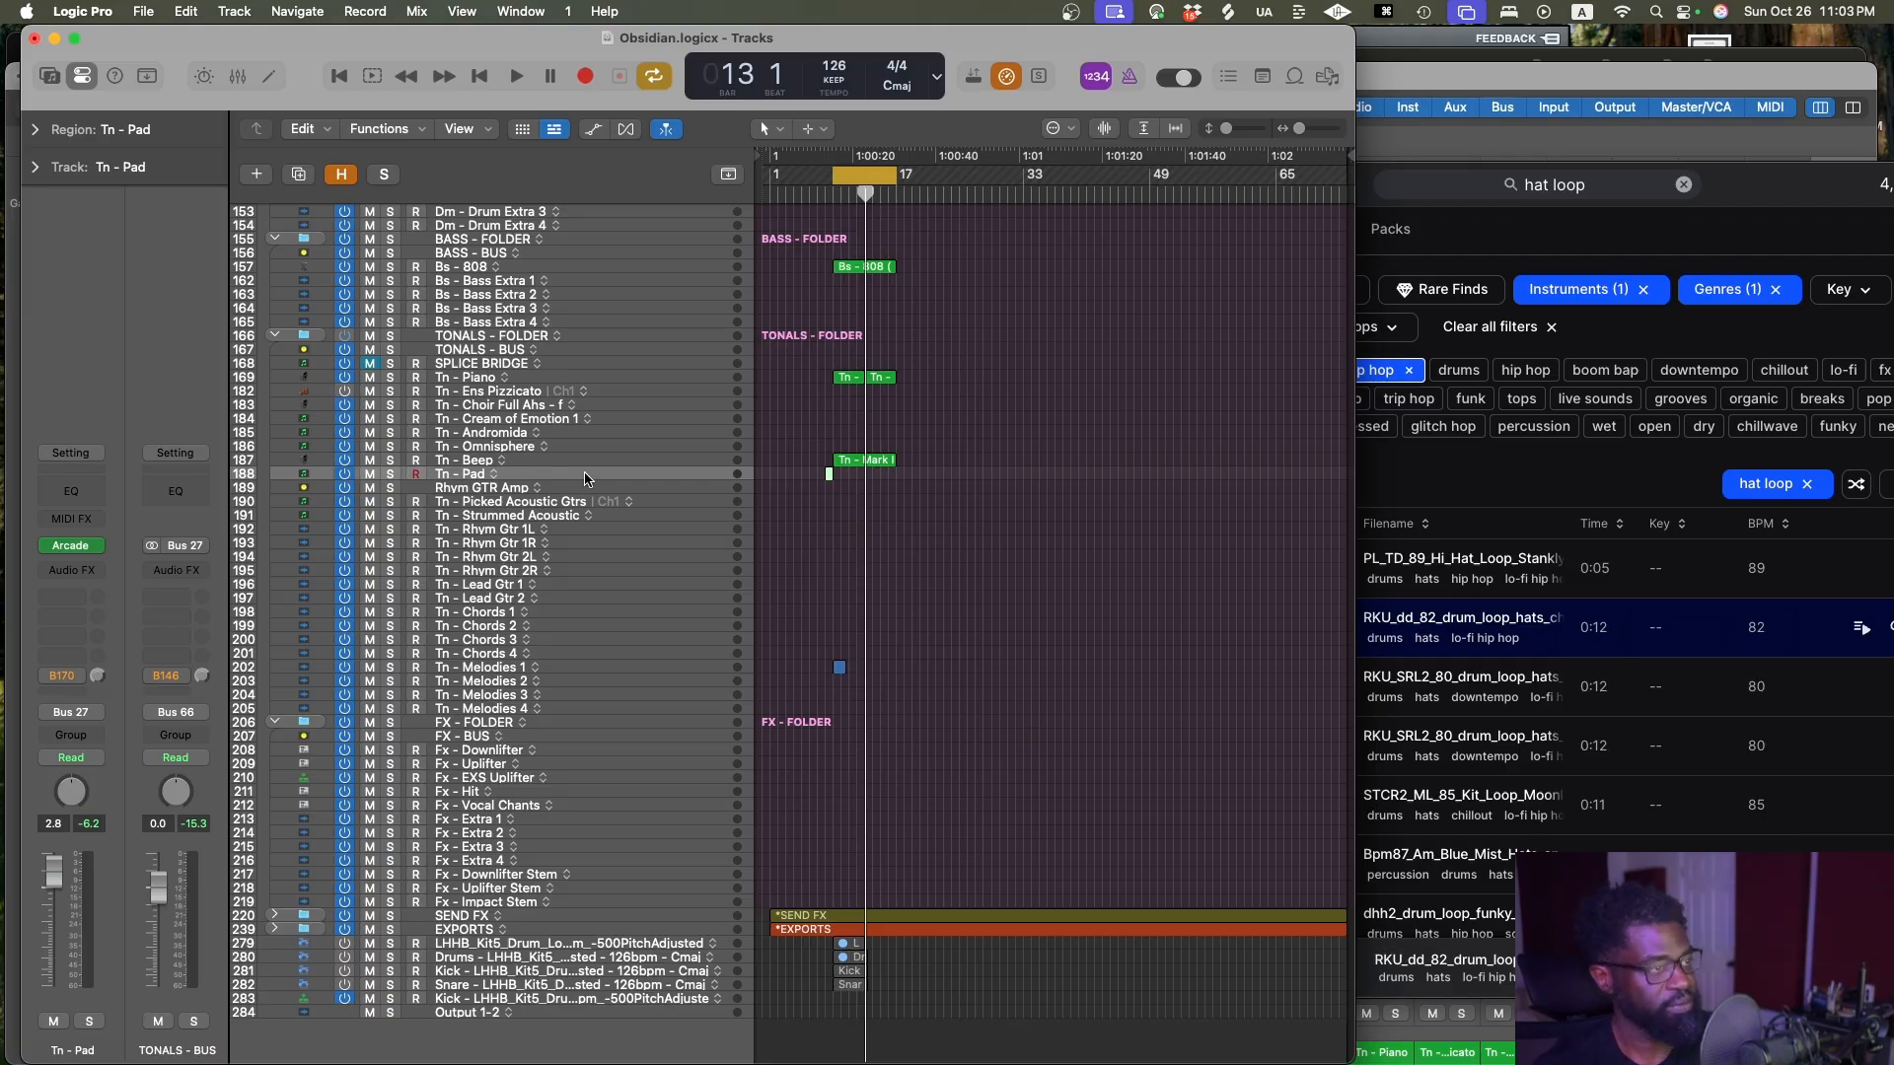
key("ctrl+alt+Down")
key("ctrl+alt+Down")
key("ctrl+alt+Right")
key("ctrl+alt+Right")
key("ctrl+alt+Right")
key("ctrl+alt+Down")
key("ctrl+alt+Down")
key("ctrl+alt+Down")
key("ctrl+alt+Down")
key("ctrl+alt+Down")
key("ctrl+alt+Down")
key("ctrl+alt+Down")
key("ctrl+alt+Down")
key("ctrl+alt+Down")
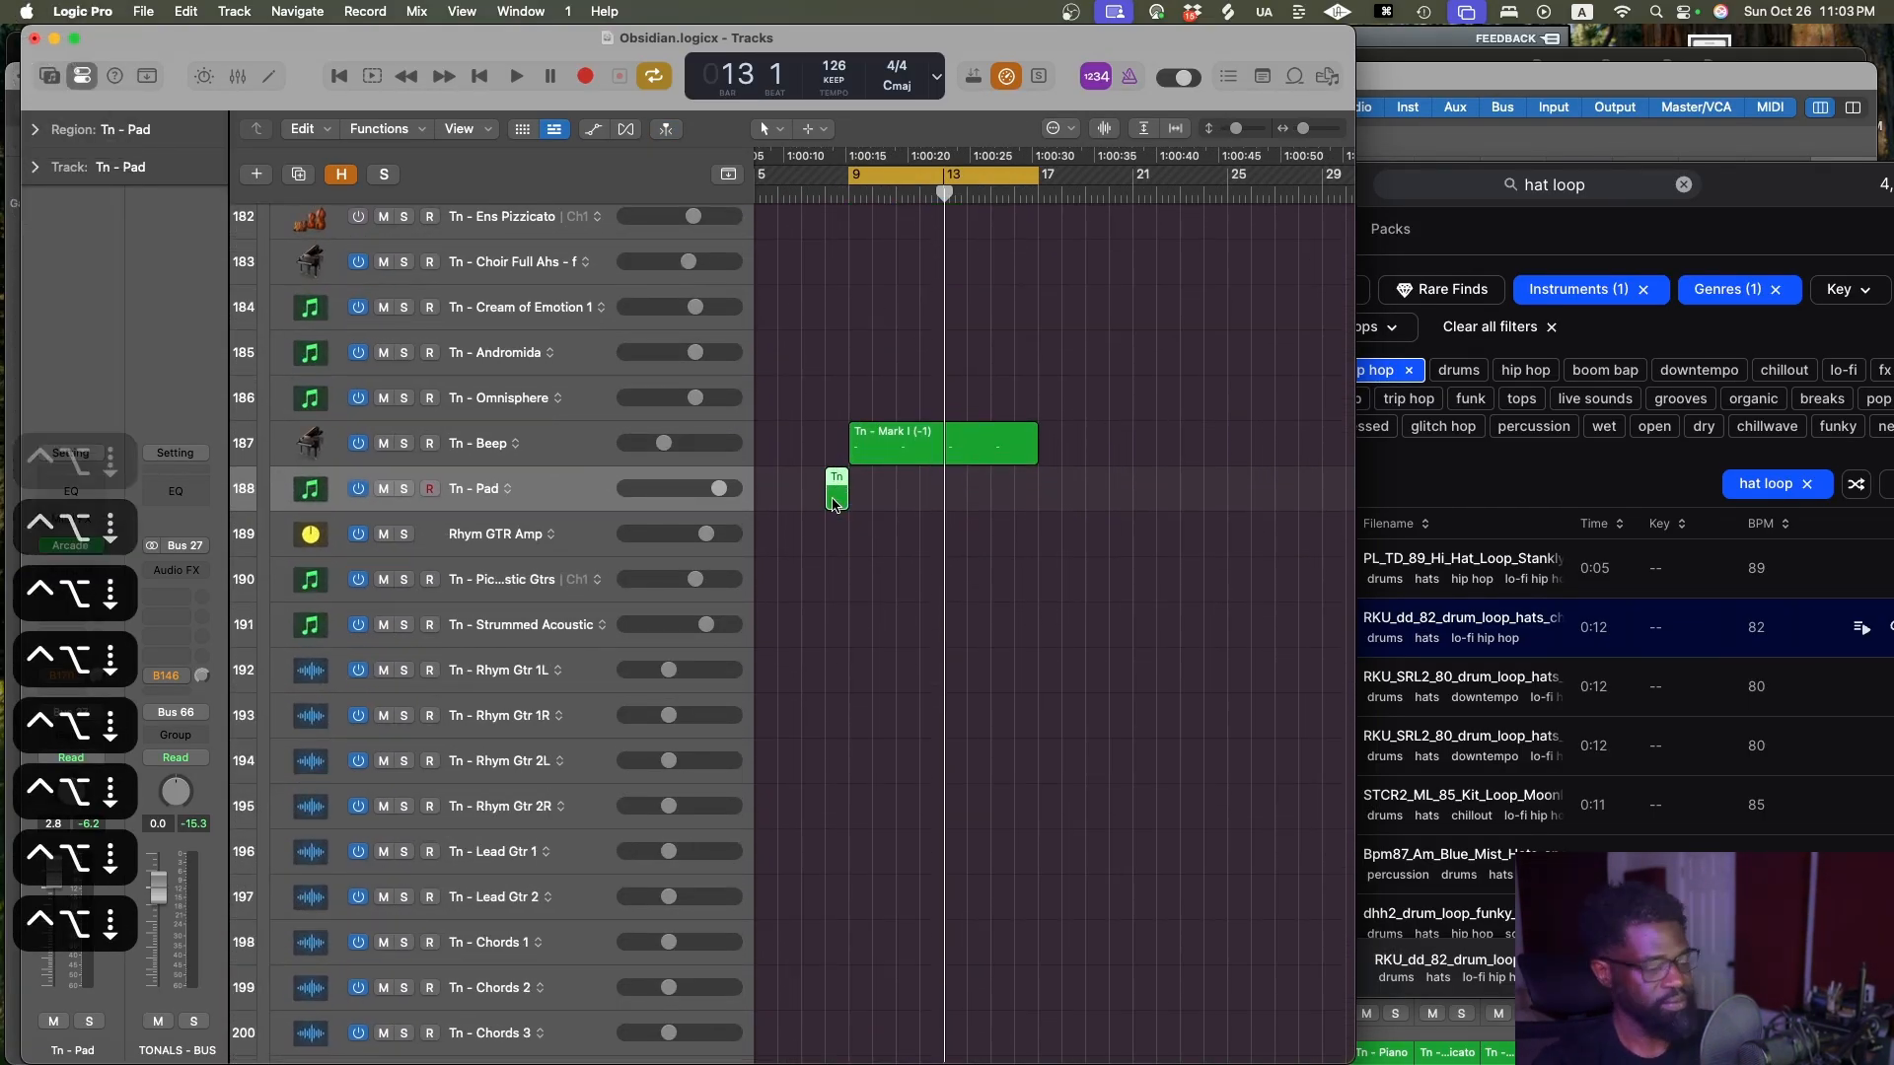
key("Delete")
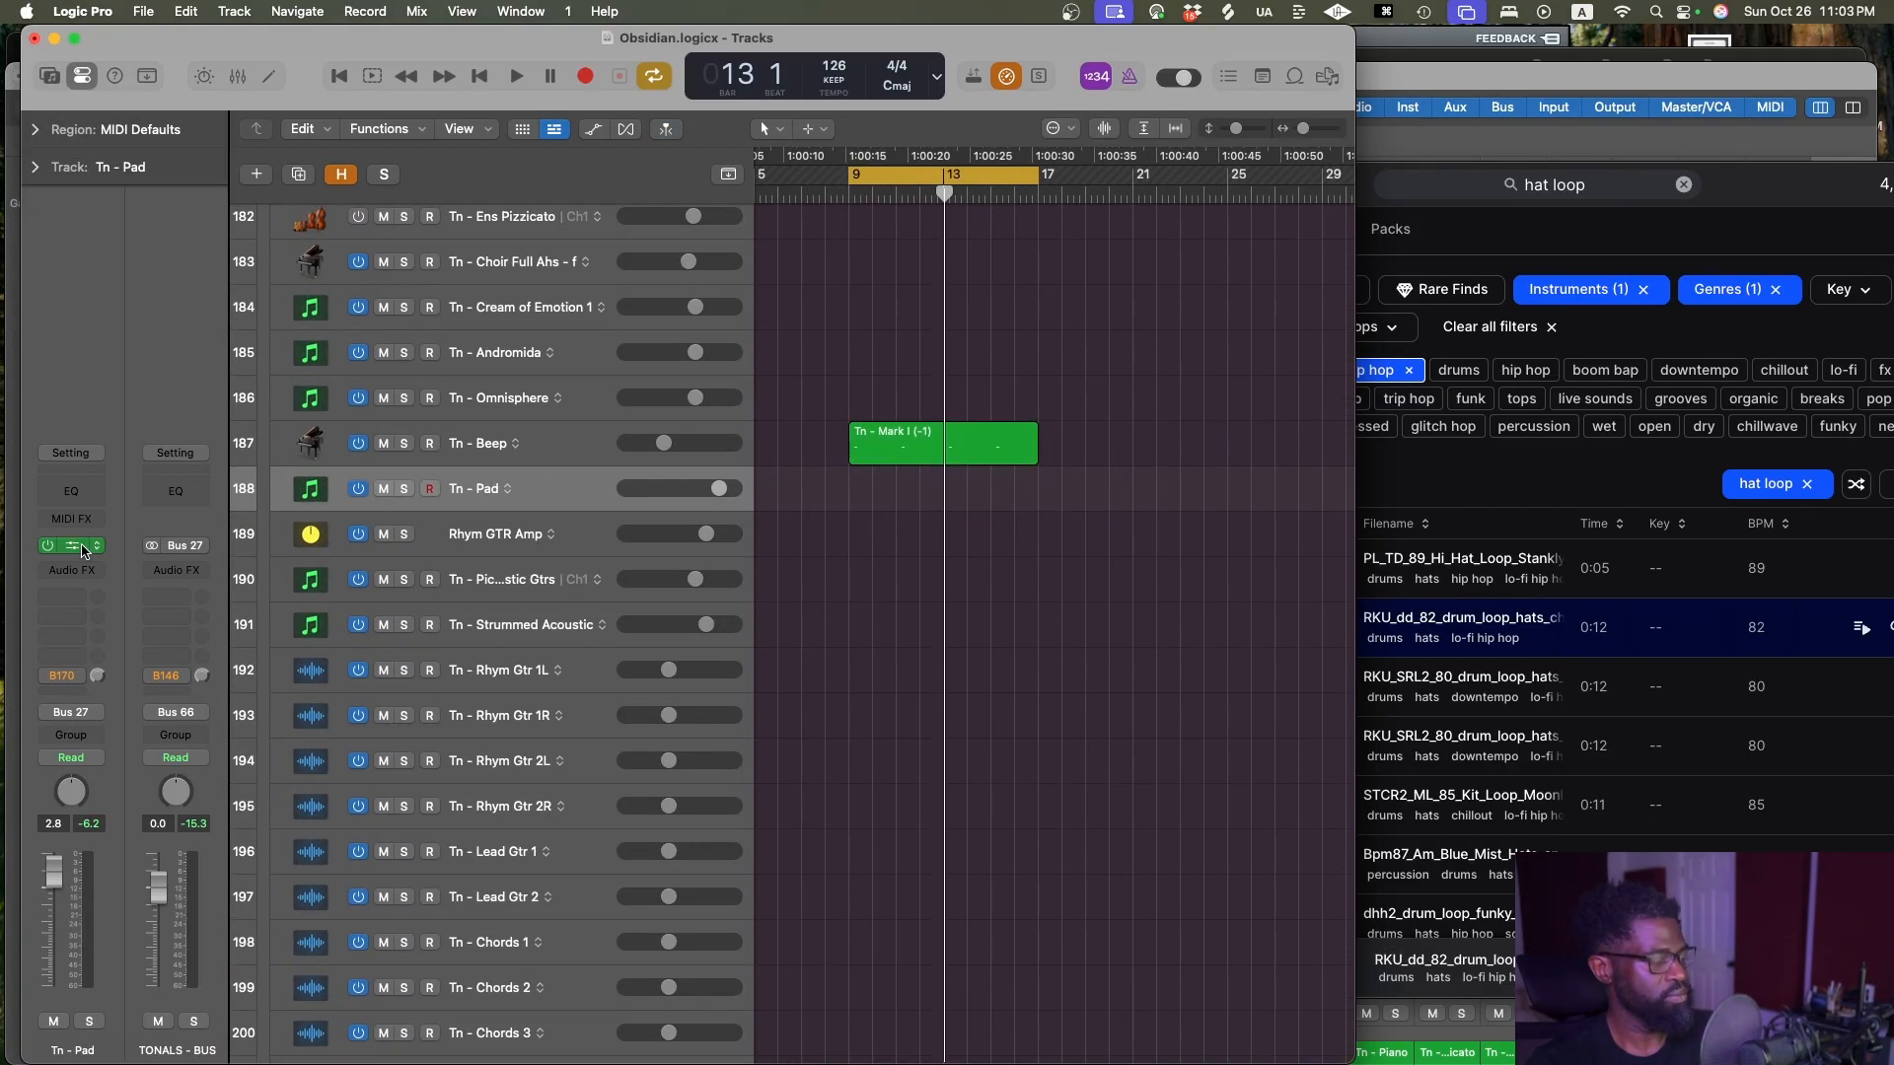
Reopen Arcade, record the twelfth Warning Signs sample key onto Tn - Pad, stop the recording, and close the plug-in
left_click(84, 550)
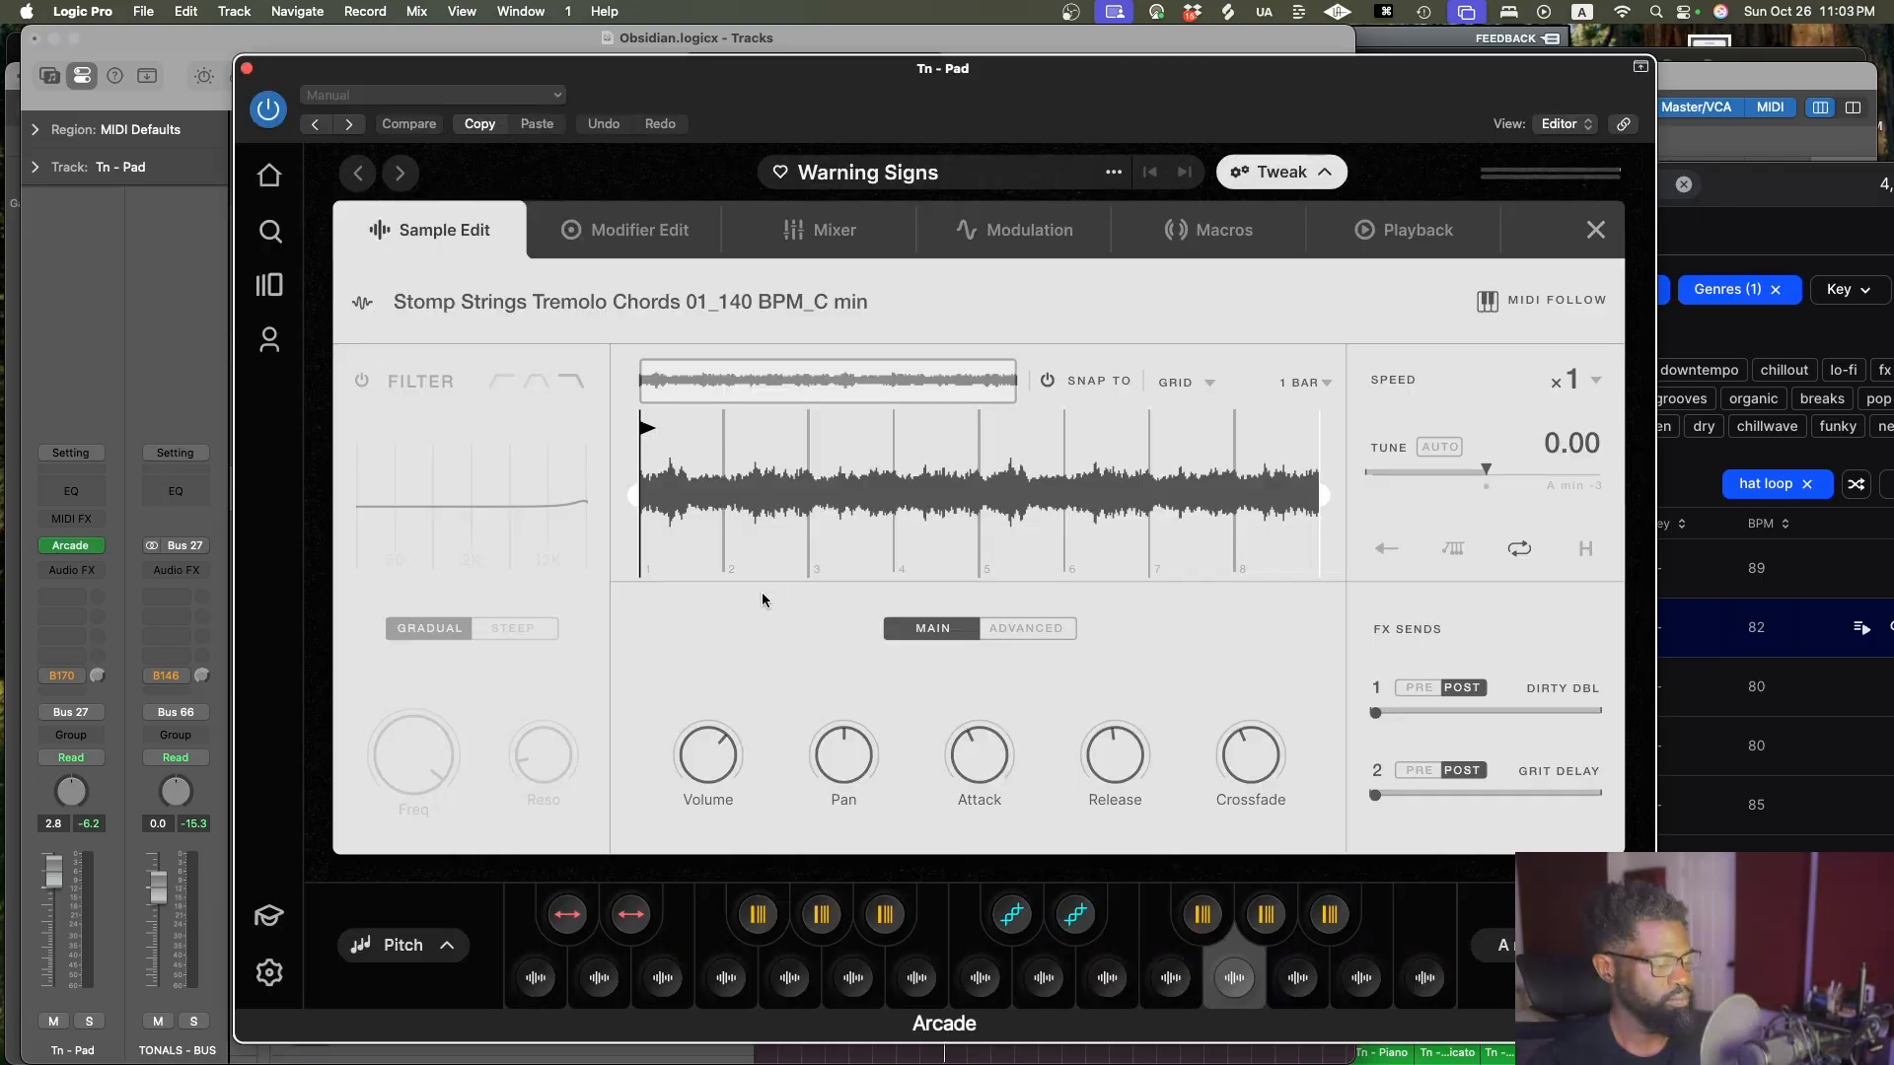
left_click(1235, 981)
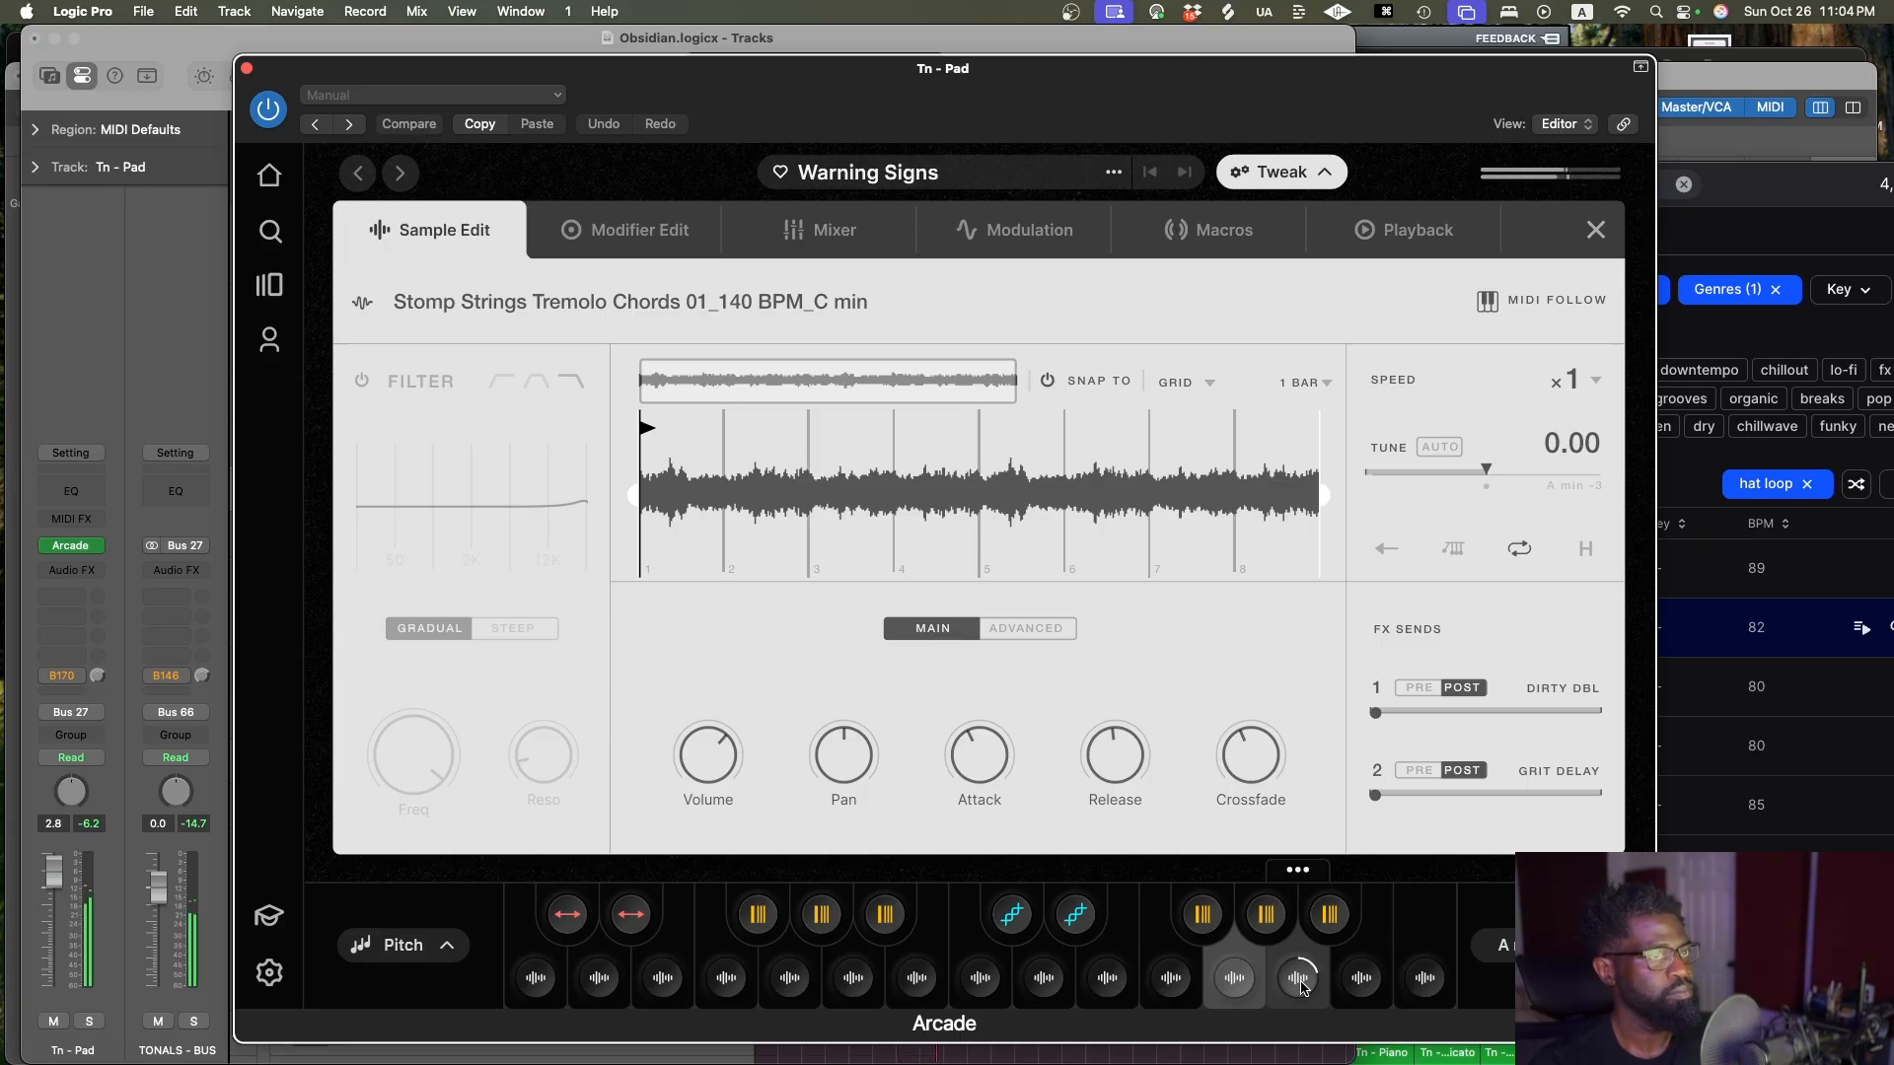
key("space")
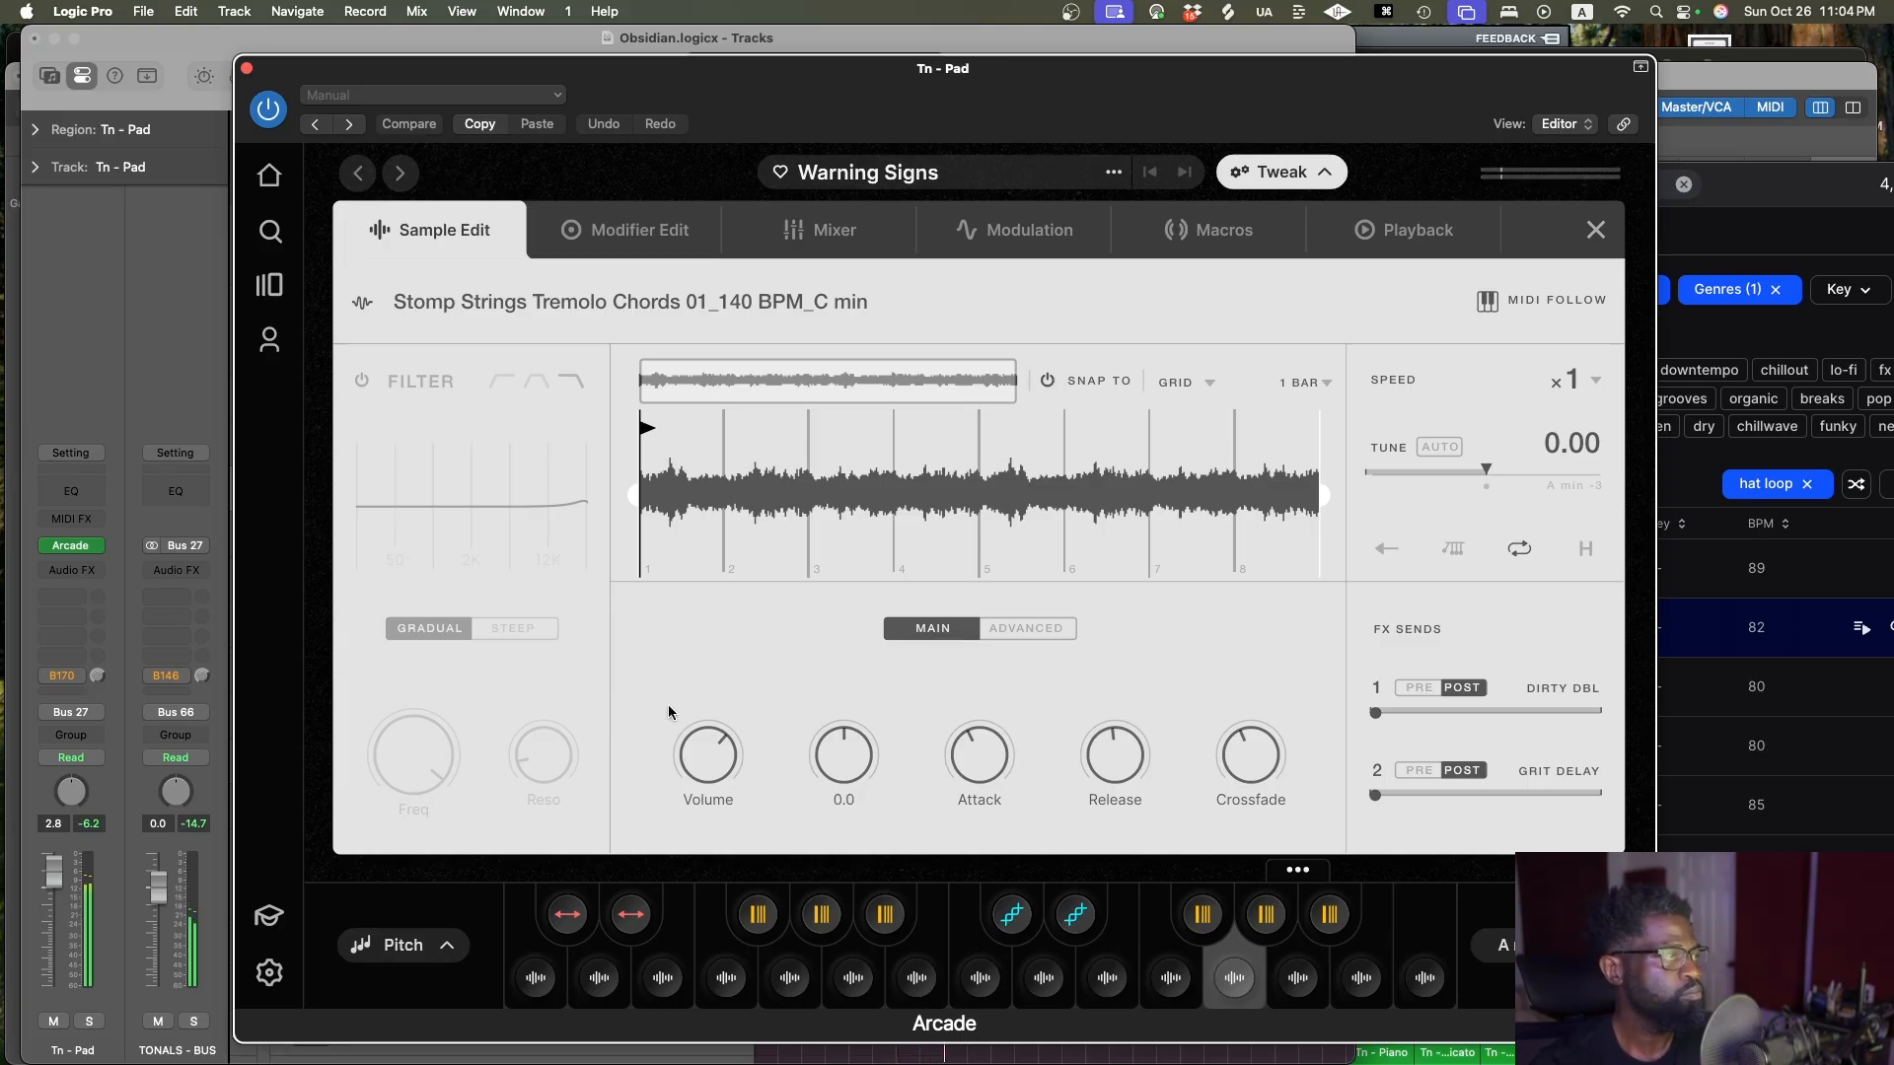
left_click(244, 66)
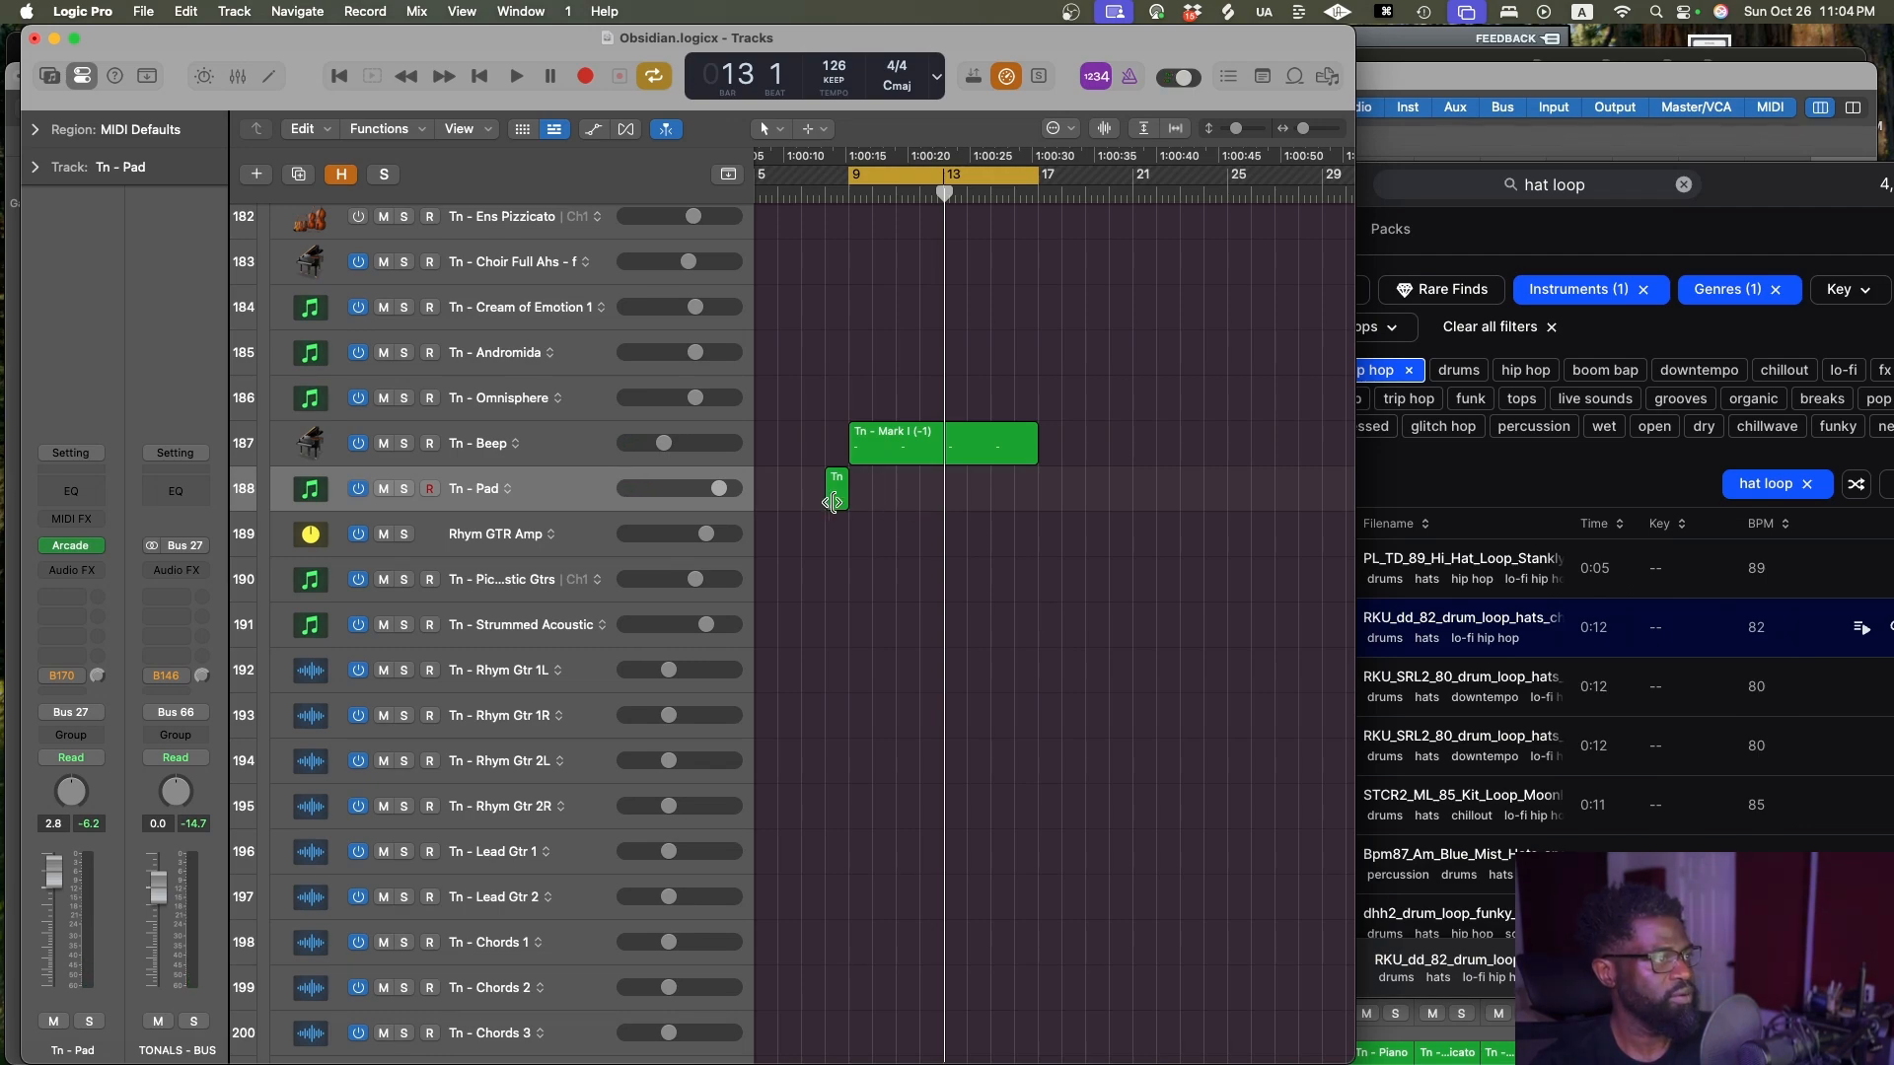
Extend the new Tn - Pad region to bar 17 and clear its -1 transposition
left_click_drag(842, 504, 1038, 504)
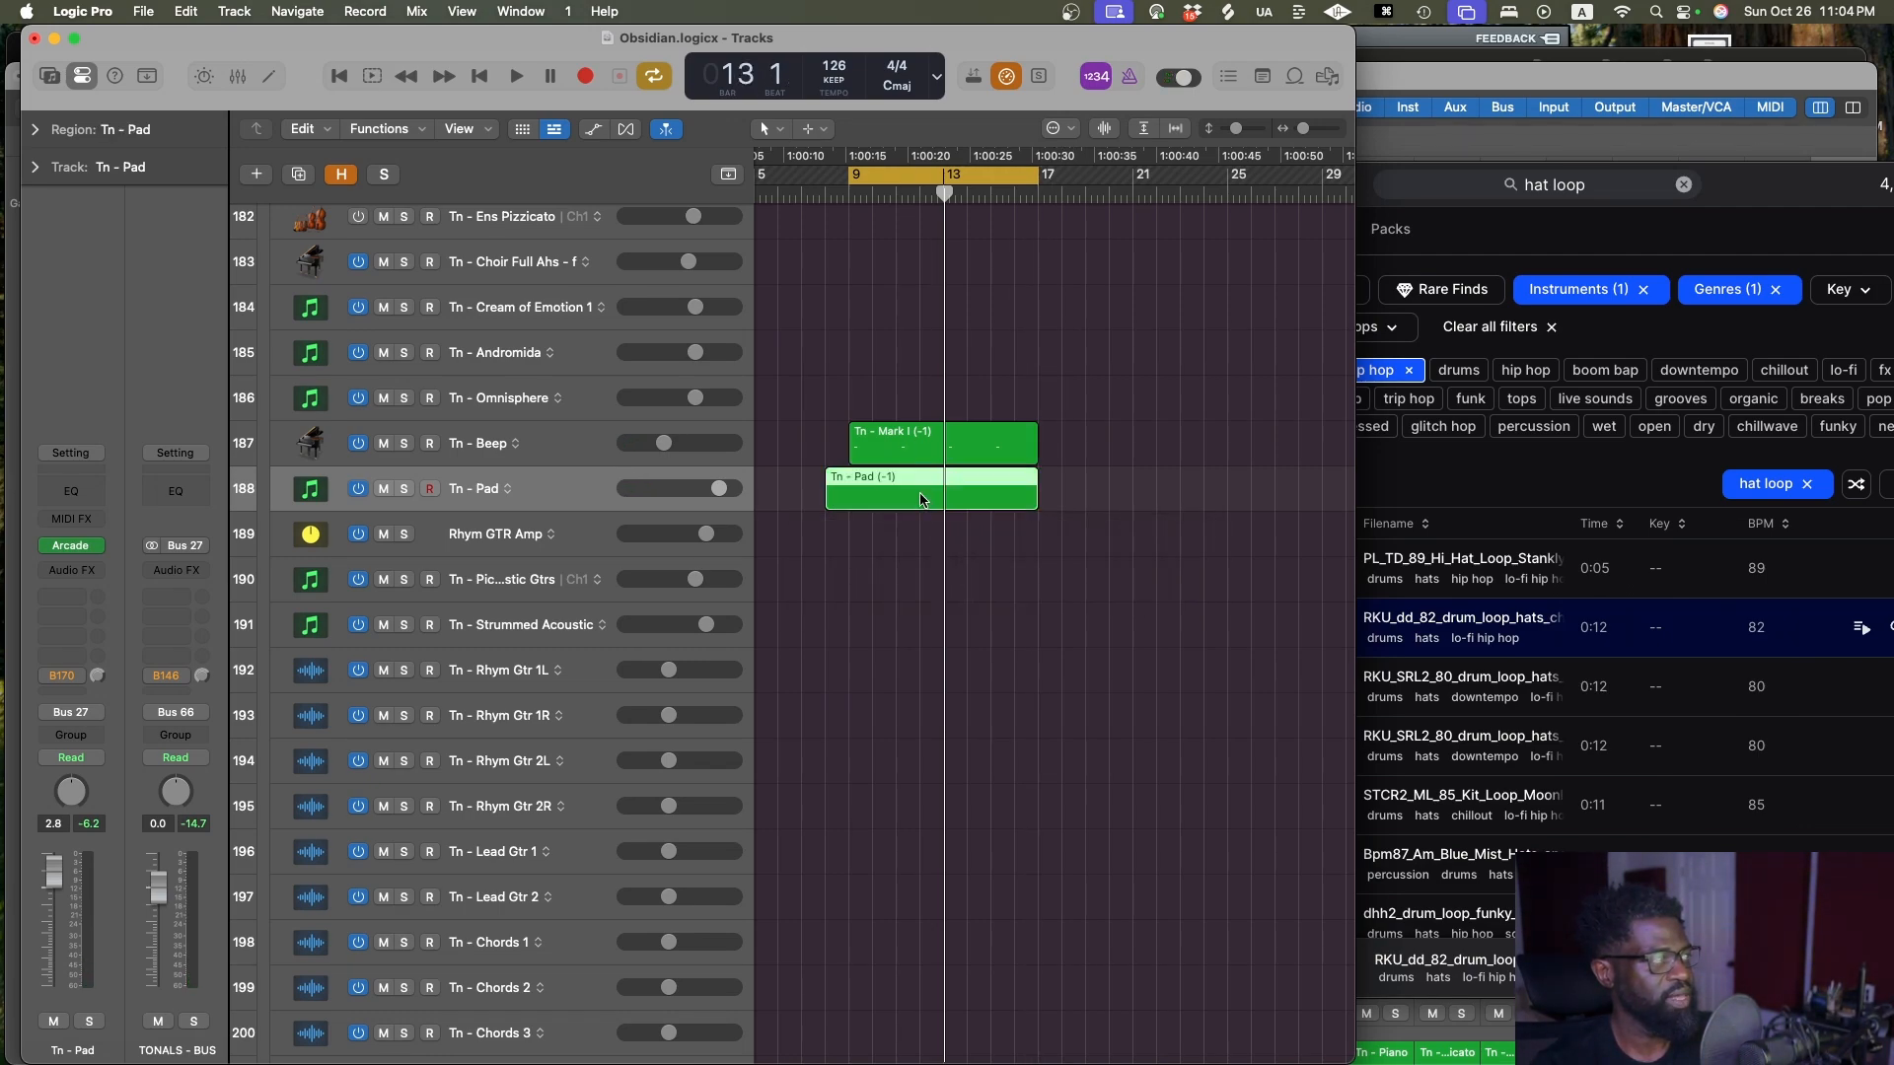
left_click(65, 122)
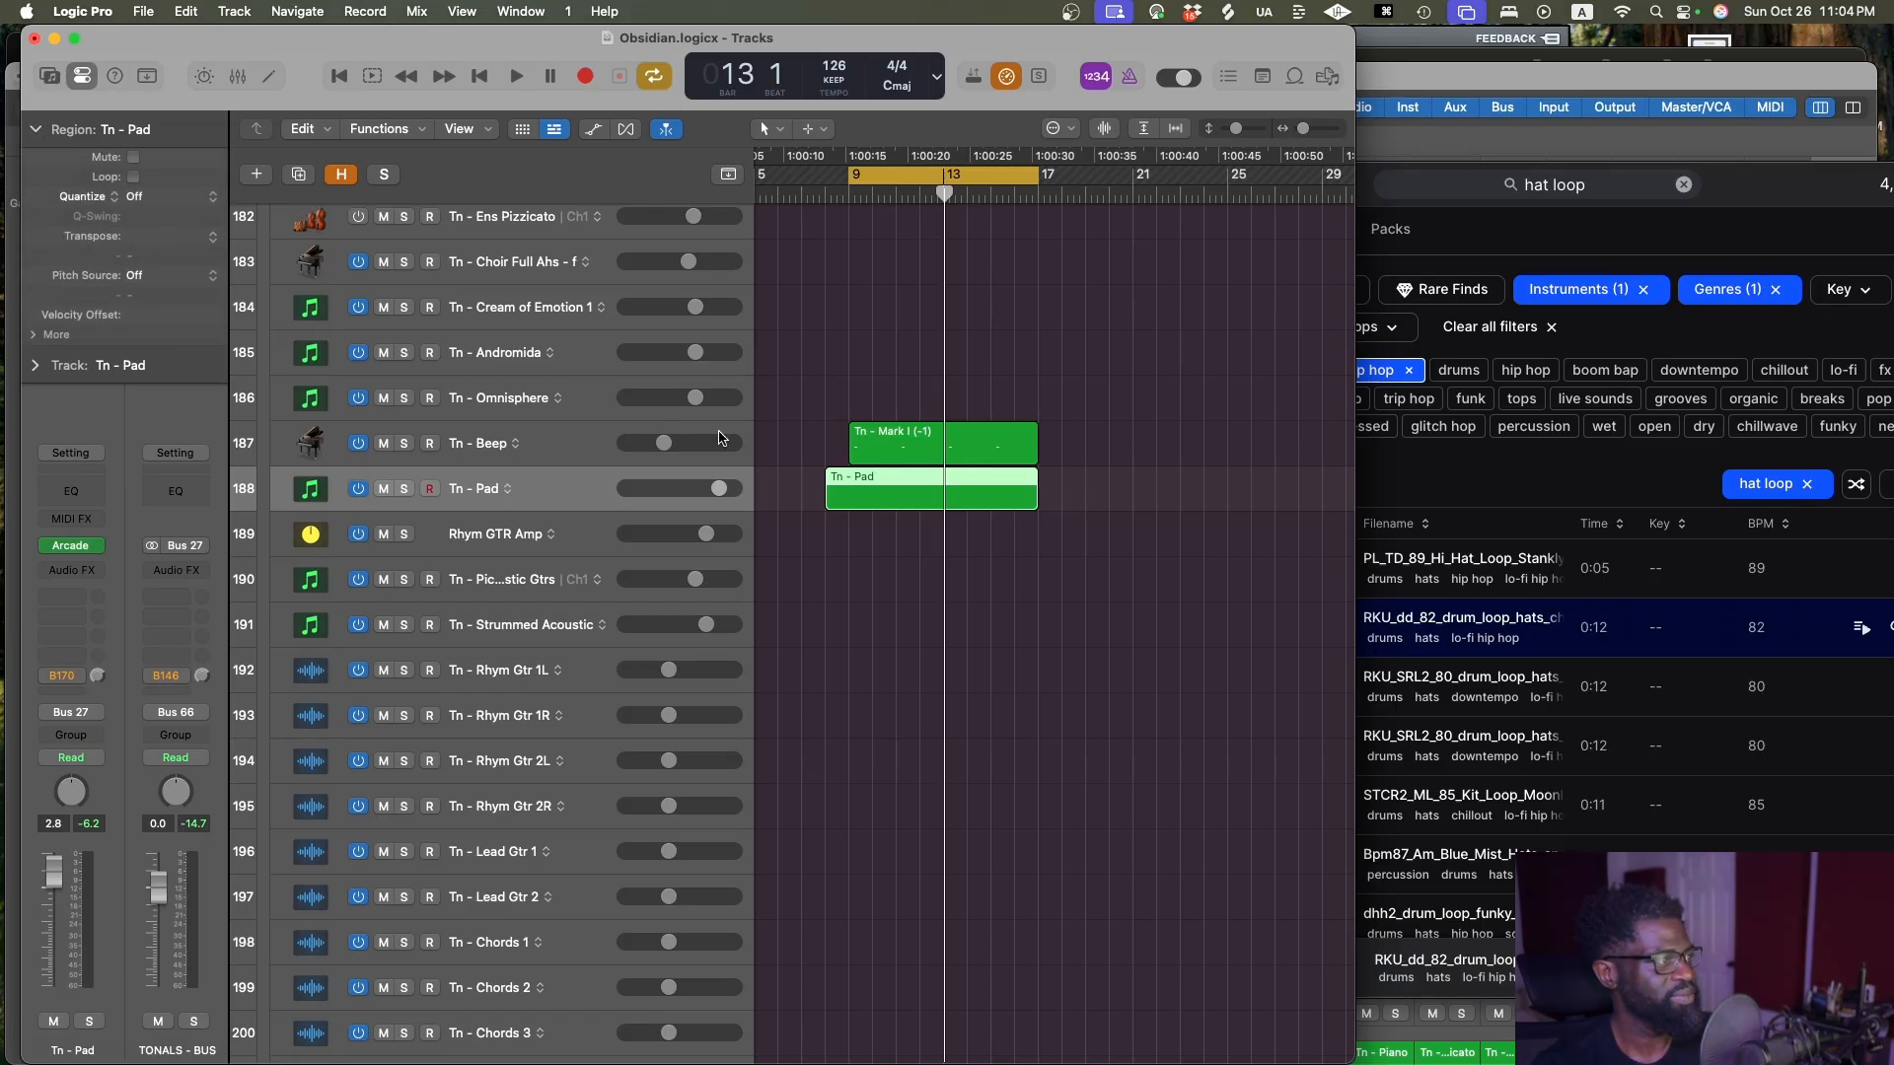
left_click(762, 424)
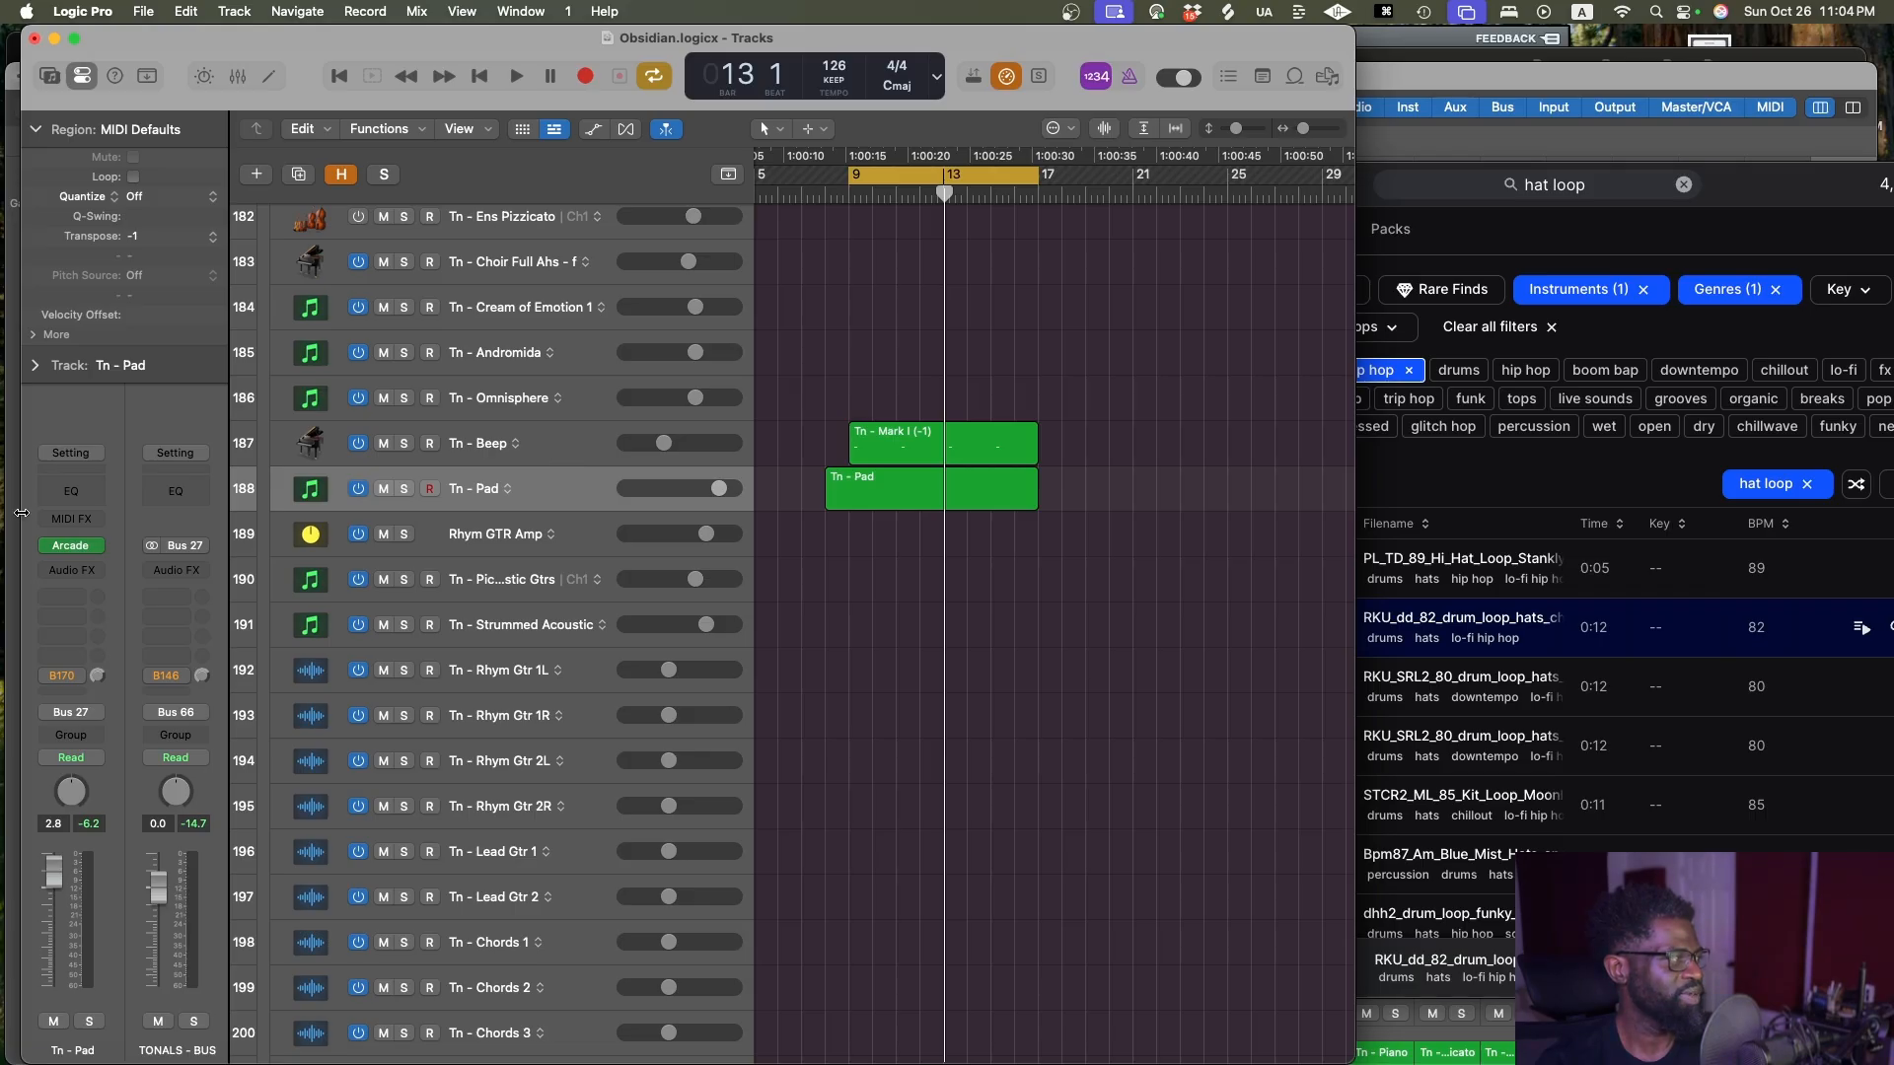
Try the Tn - Beep region without its -1 transposition during playback, undo that change, and stop playback
left_click(558, 452)
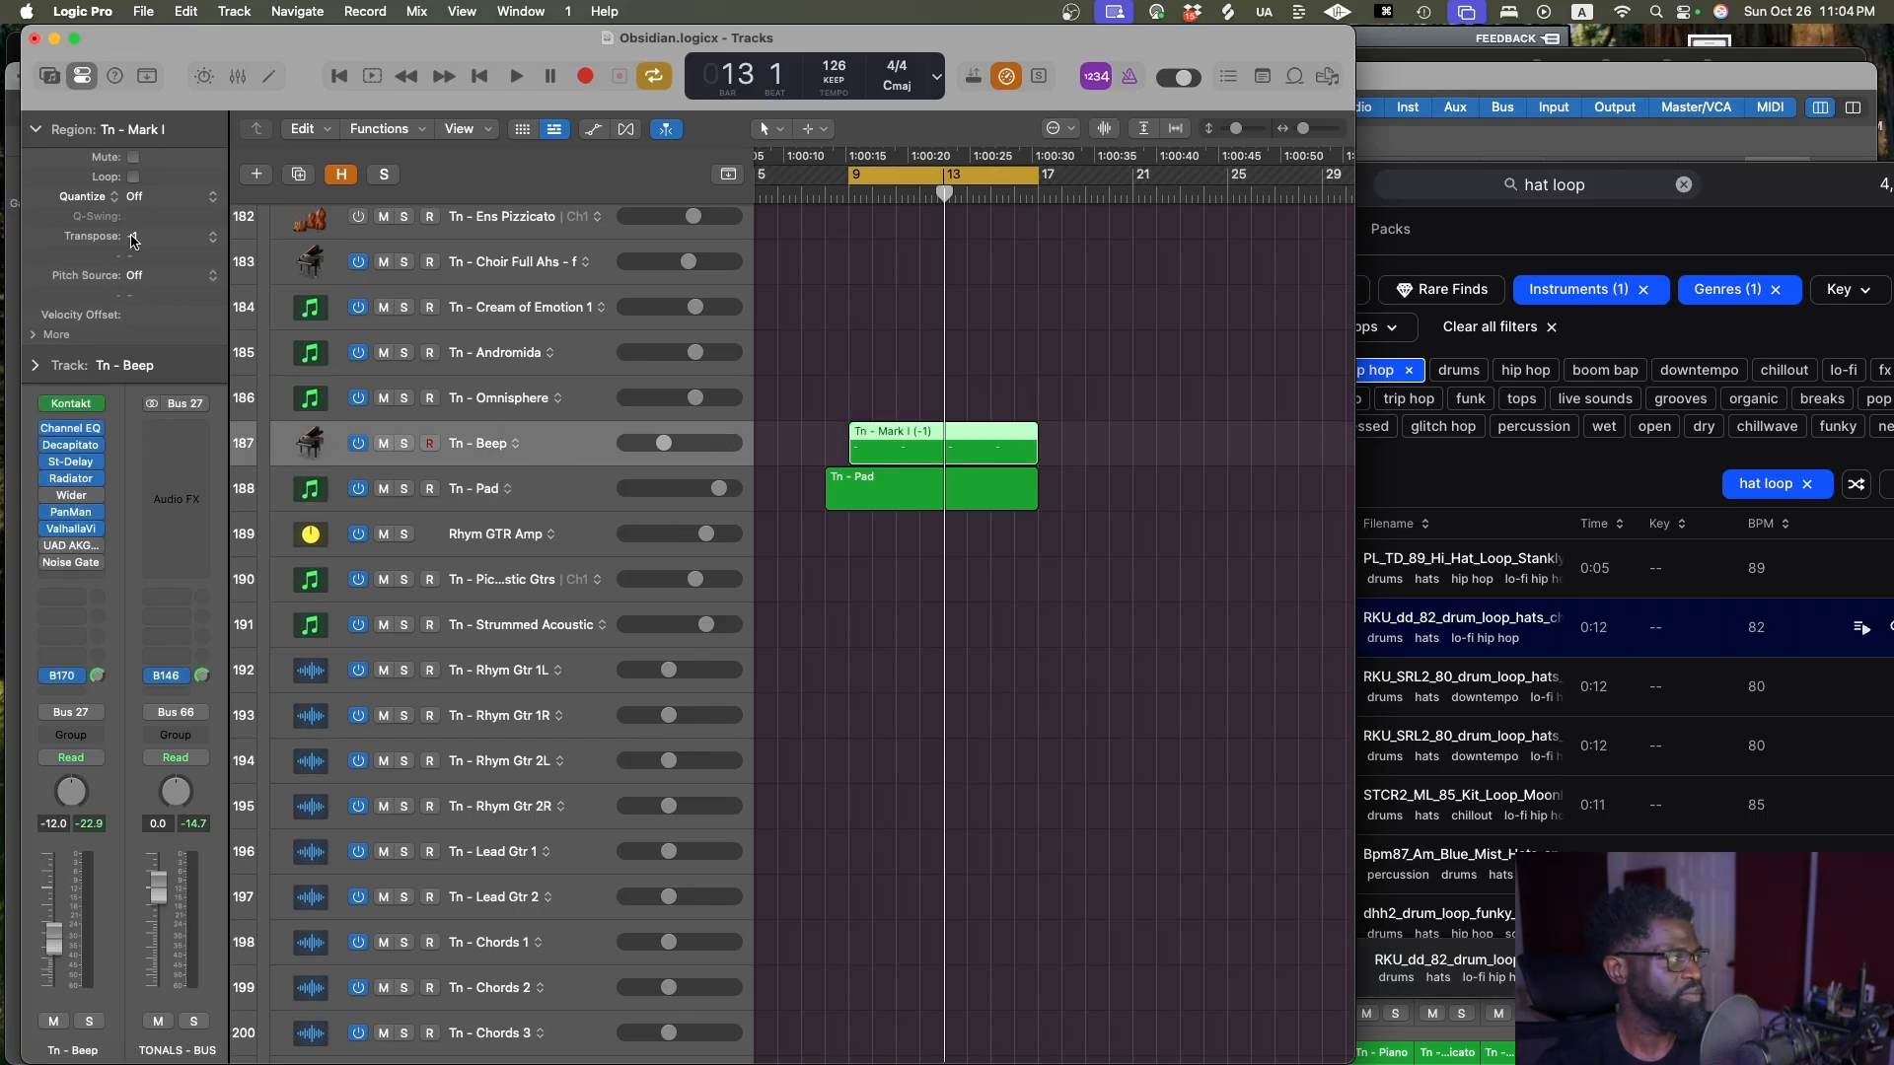
key("space")
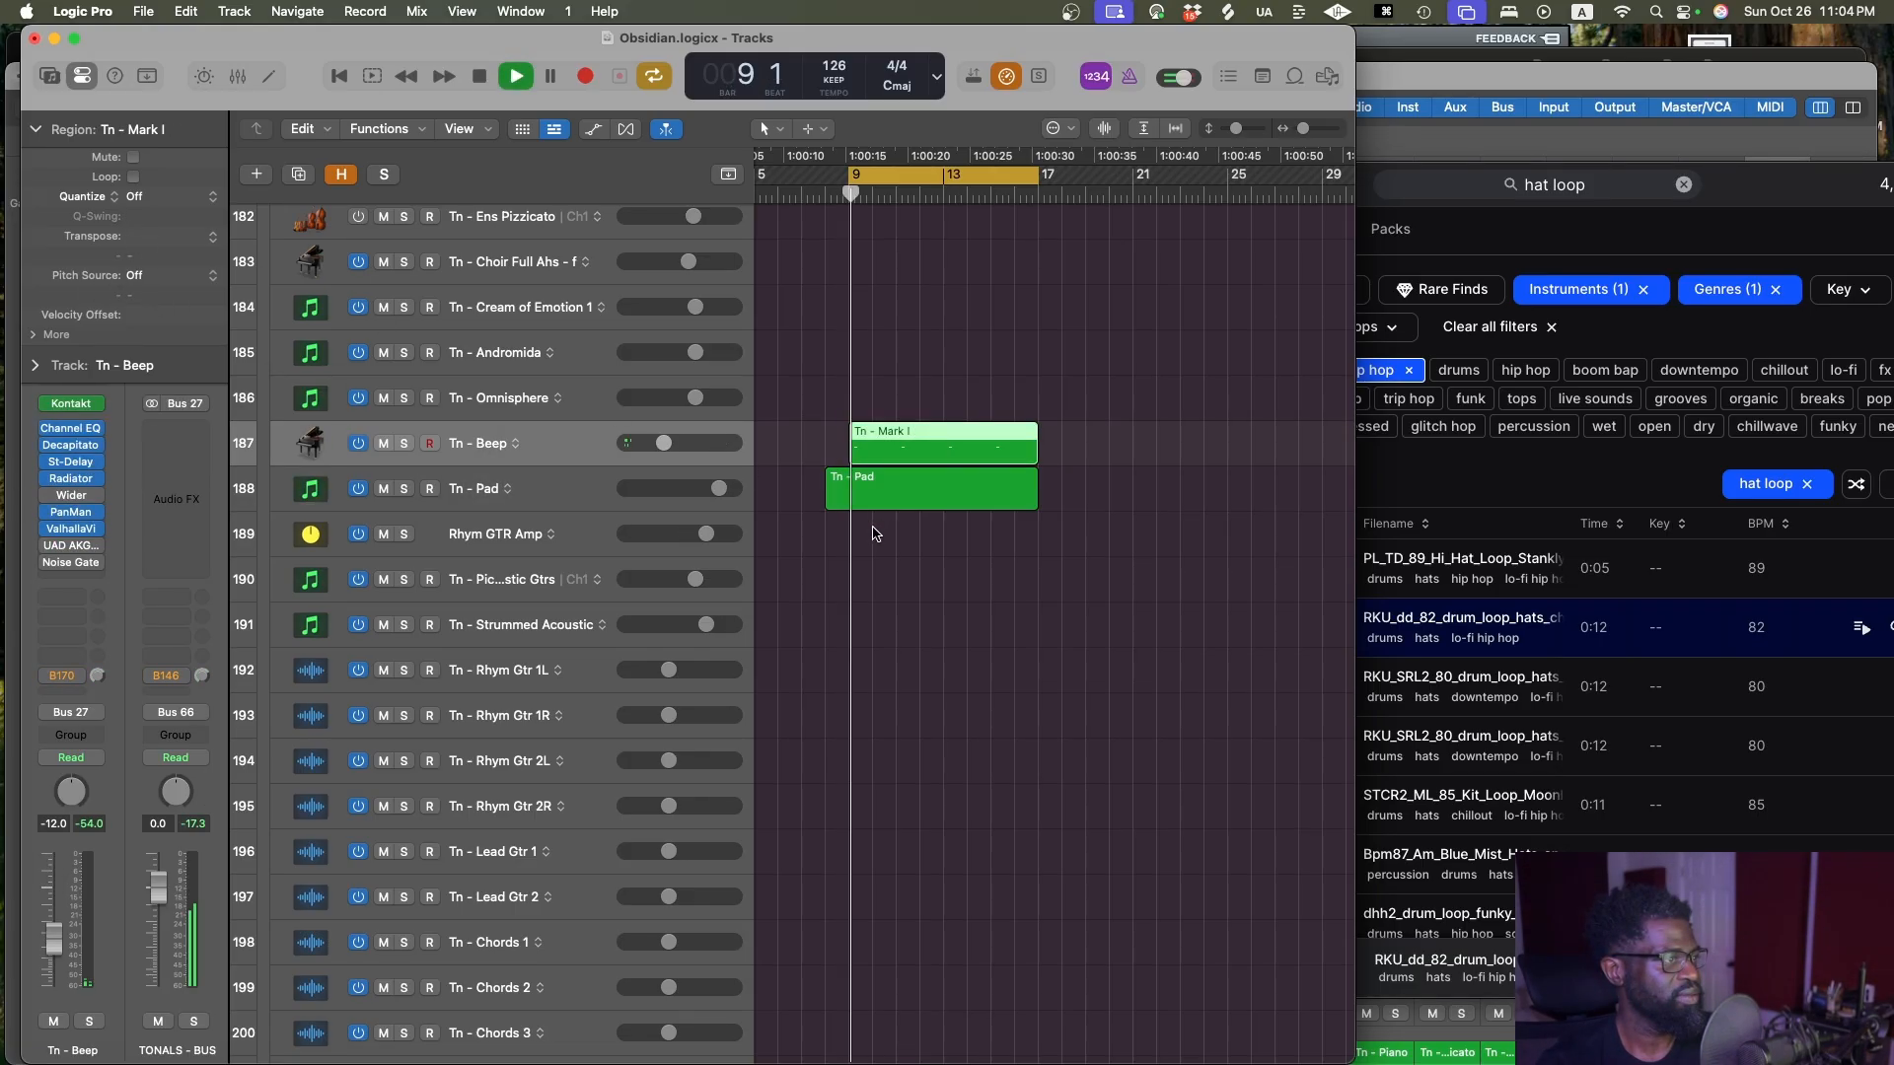
left_click(974, 551)
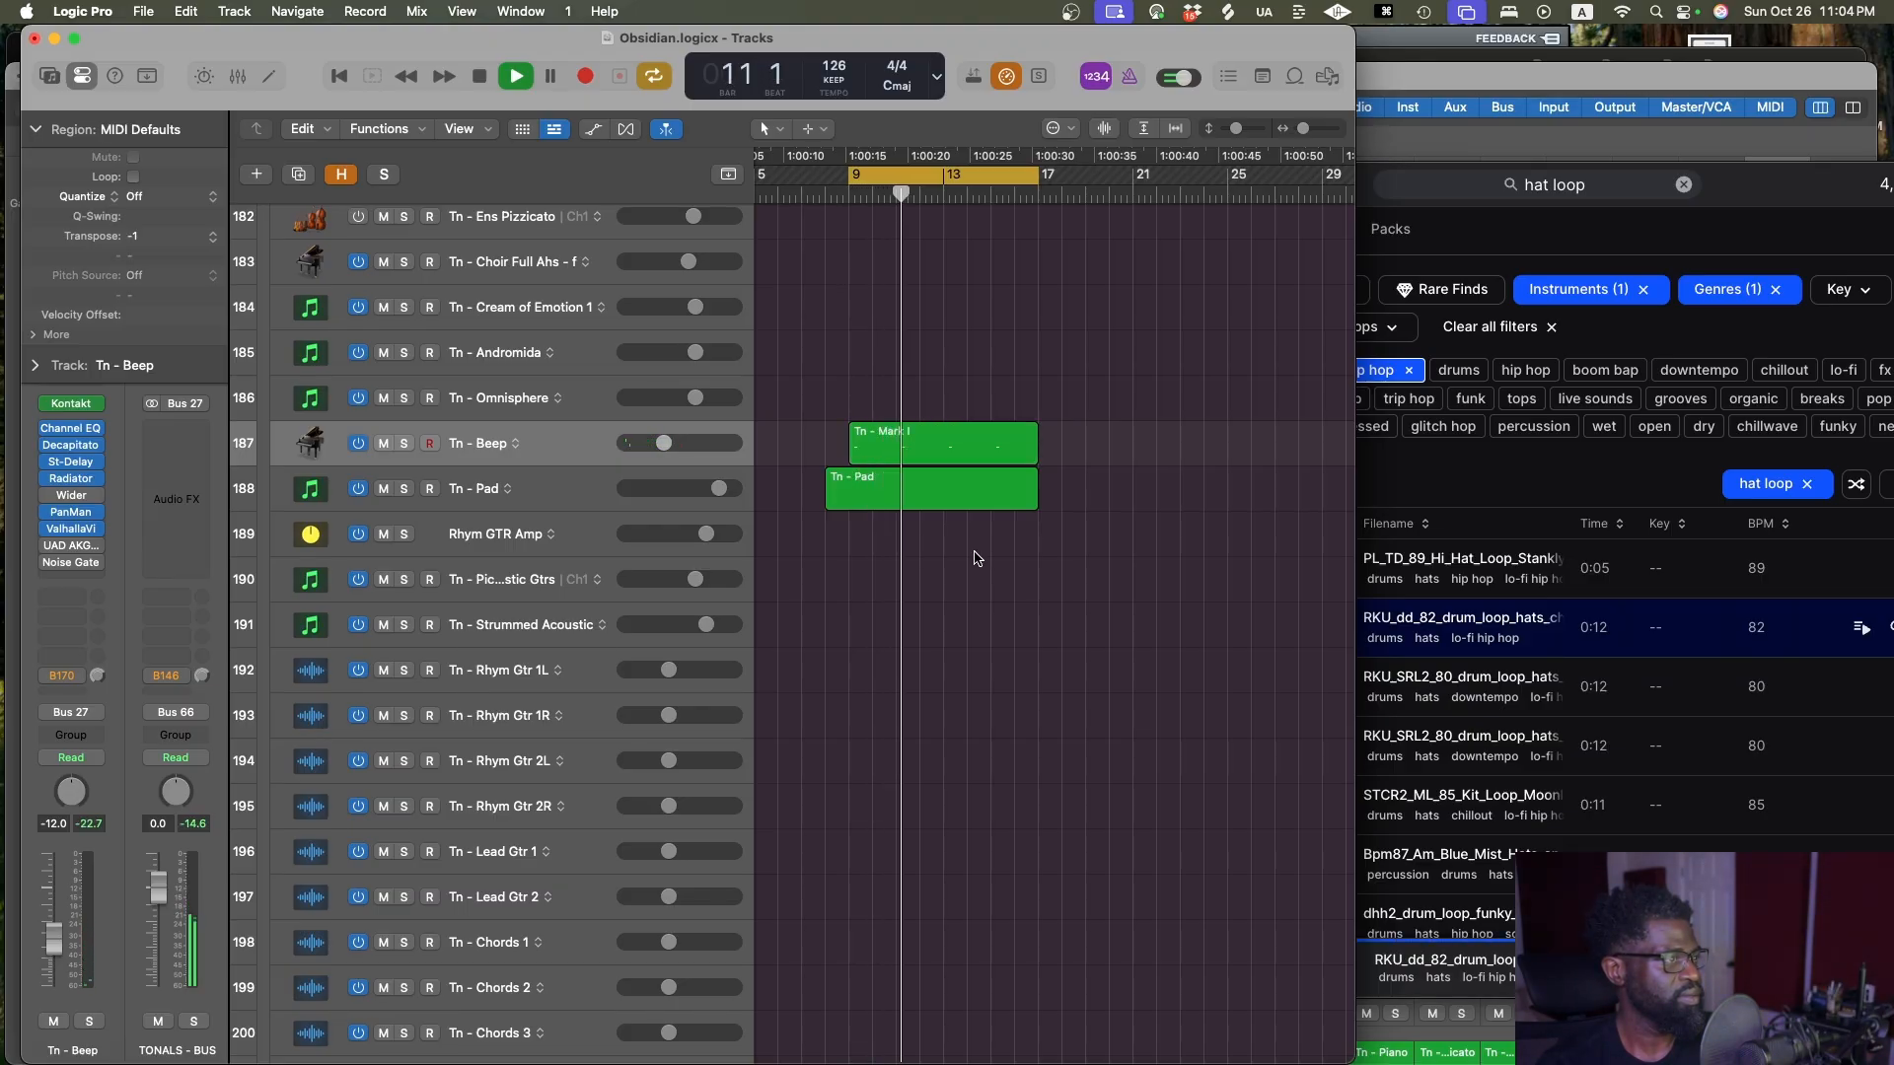
key("super+z")
left_click(864, 537)
key("space")
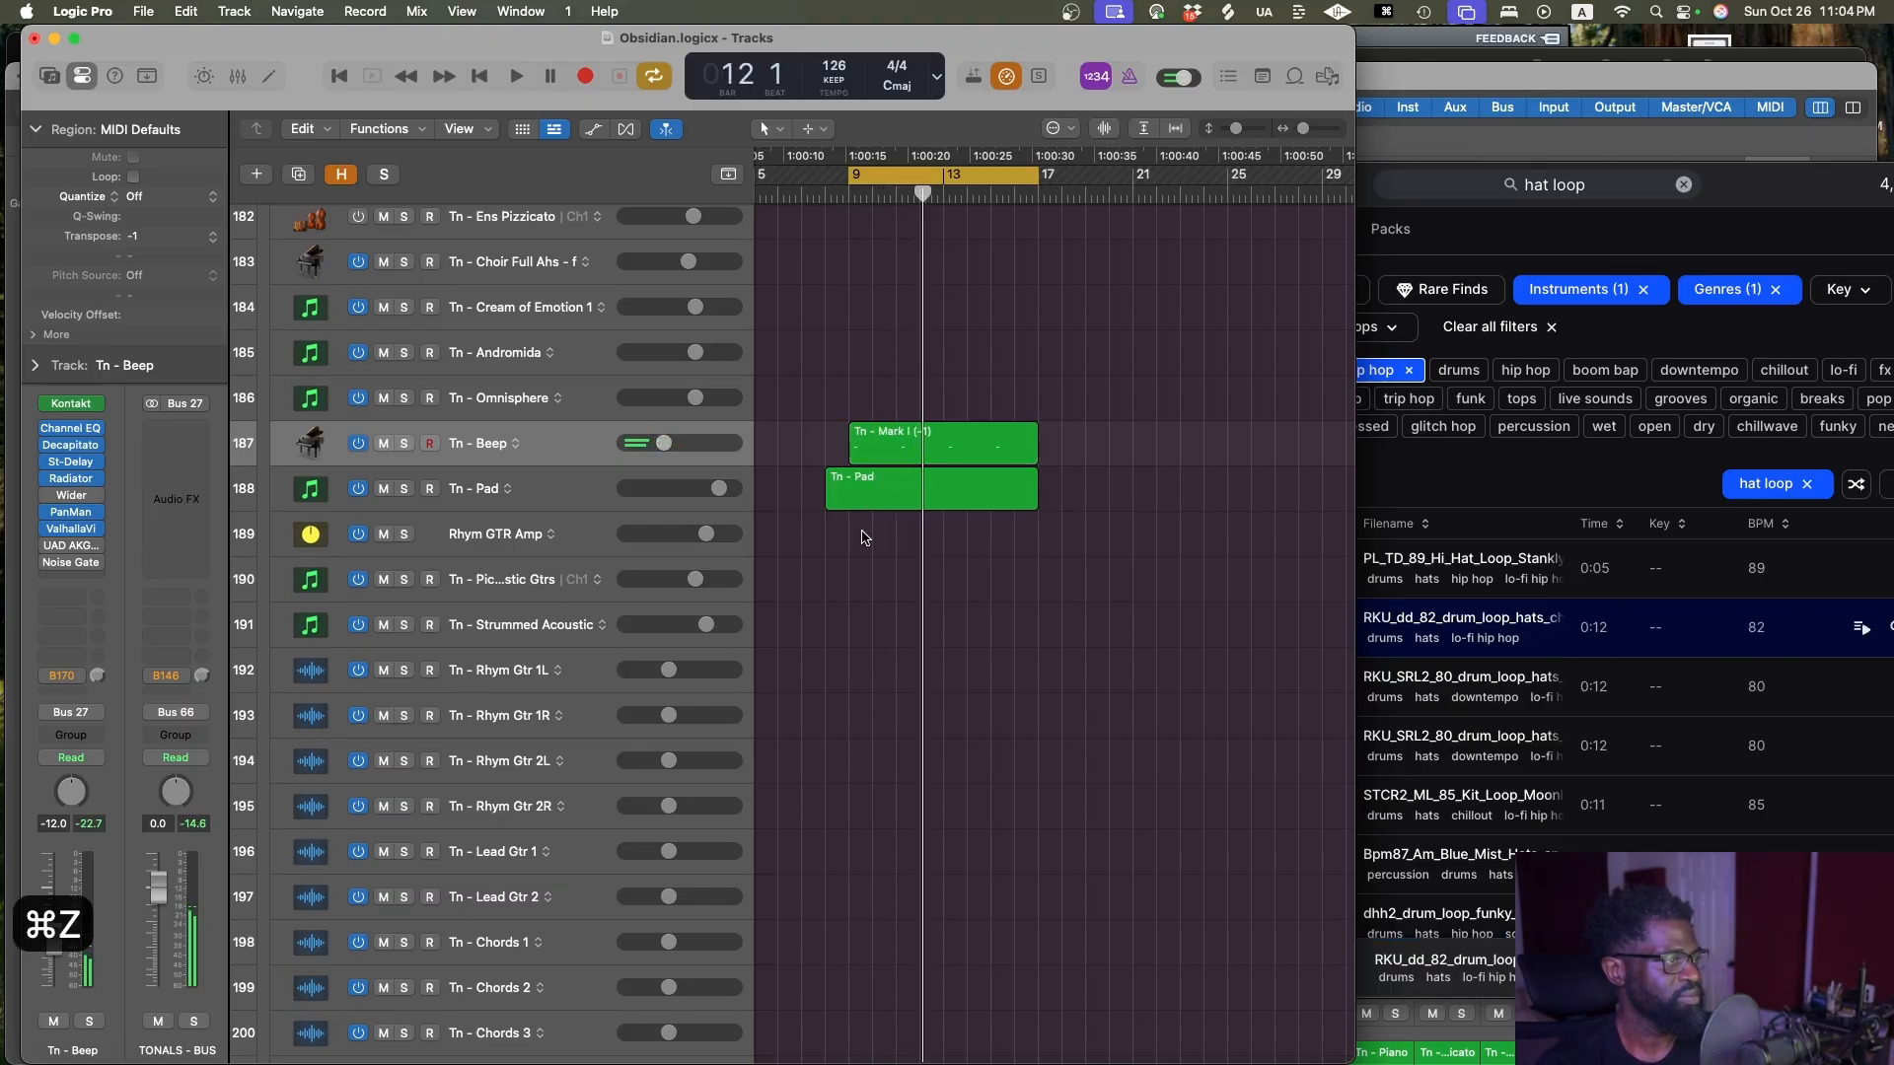
Set the Tn - Pad region's transposition to -1 and save the project
left_click(604, 488)
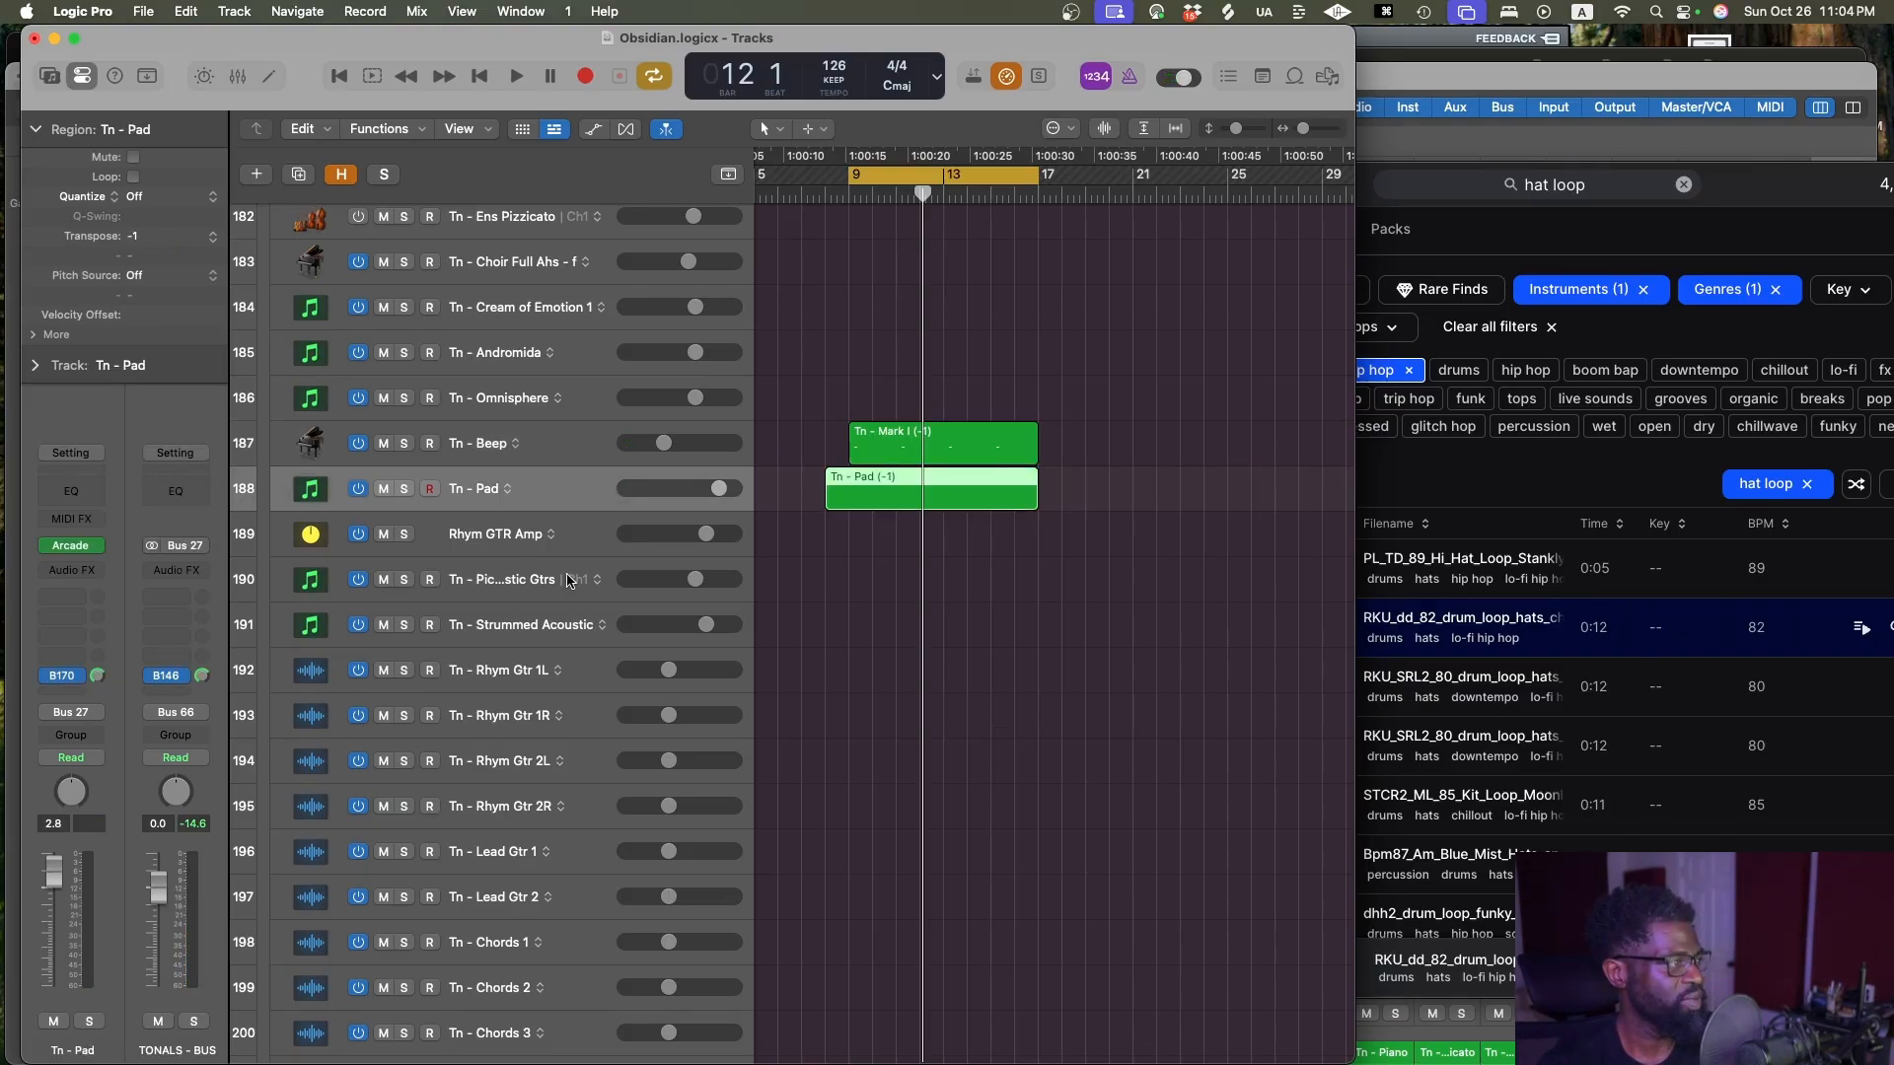
key("super+s")
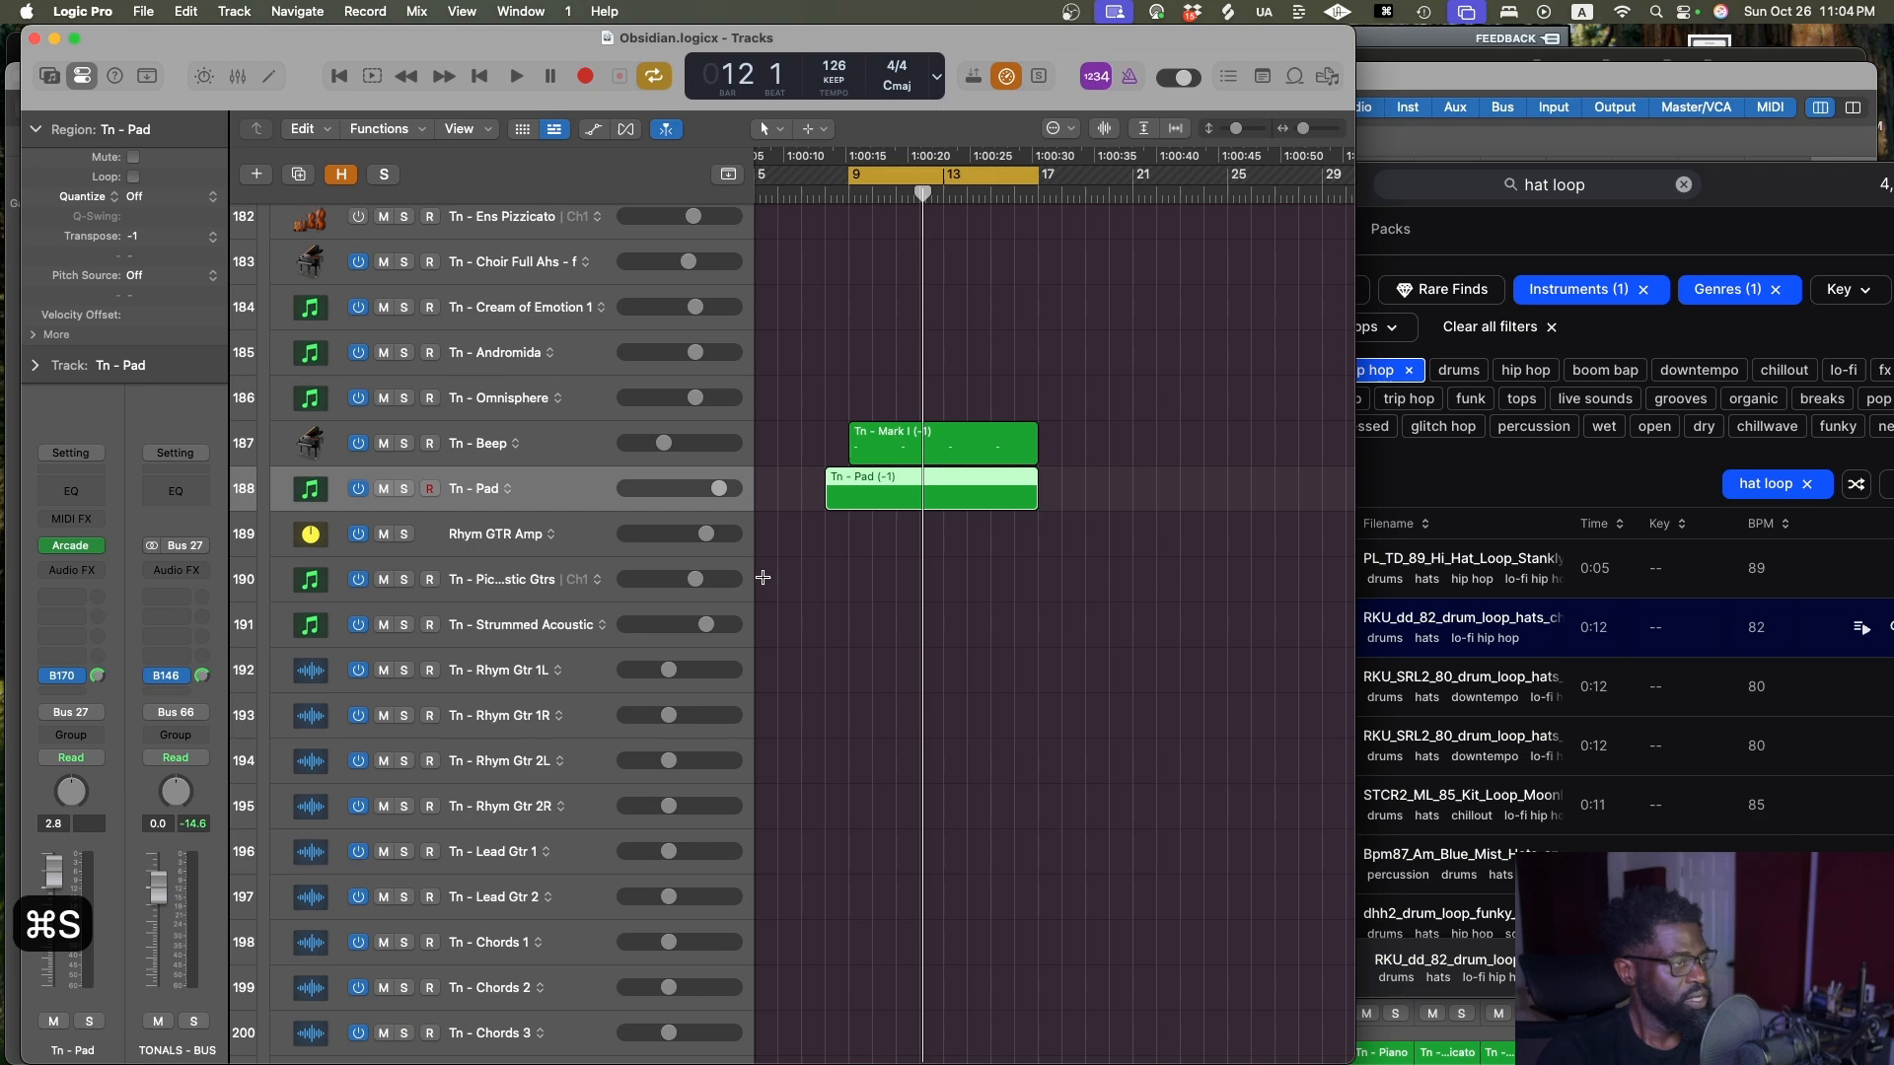
left_click(1118, 629)
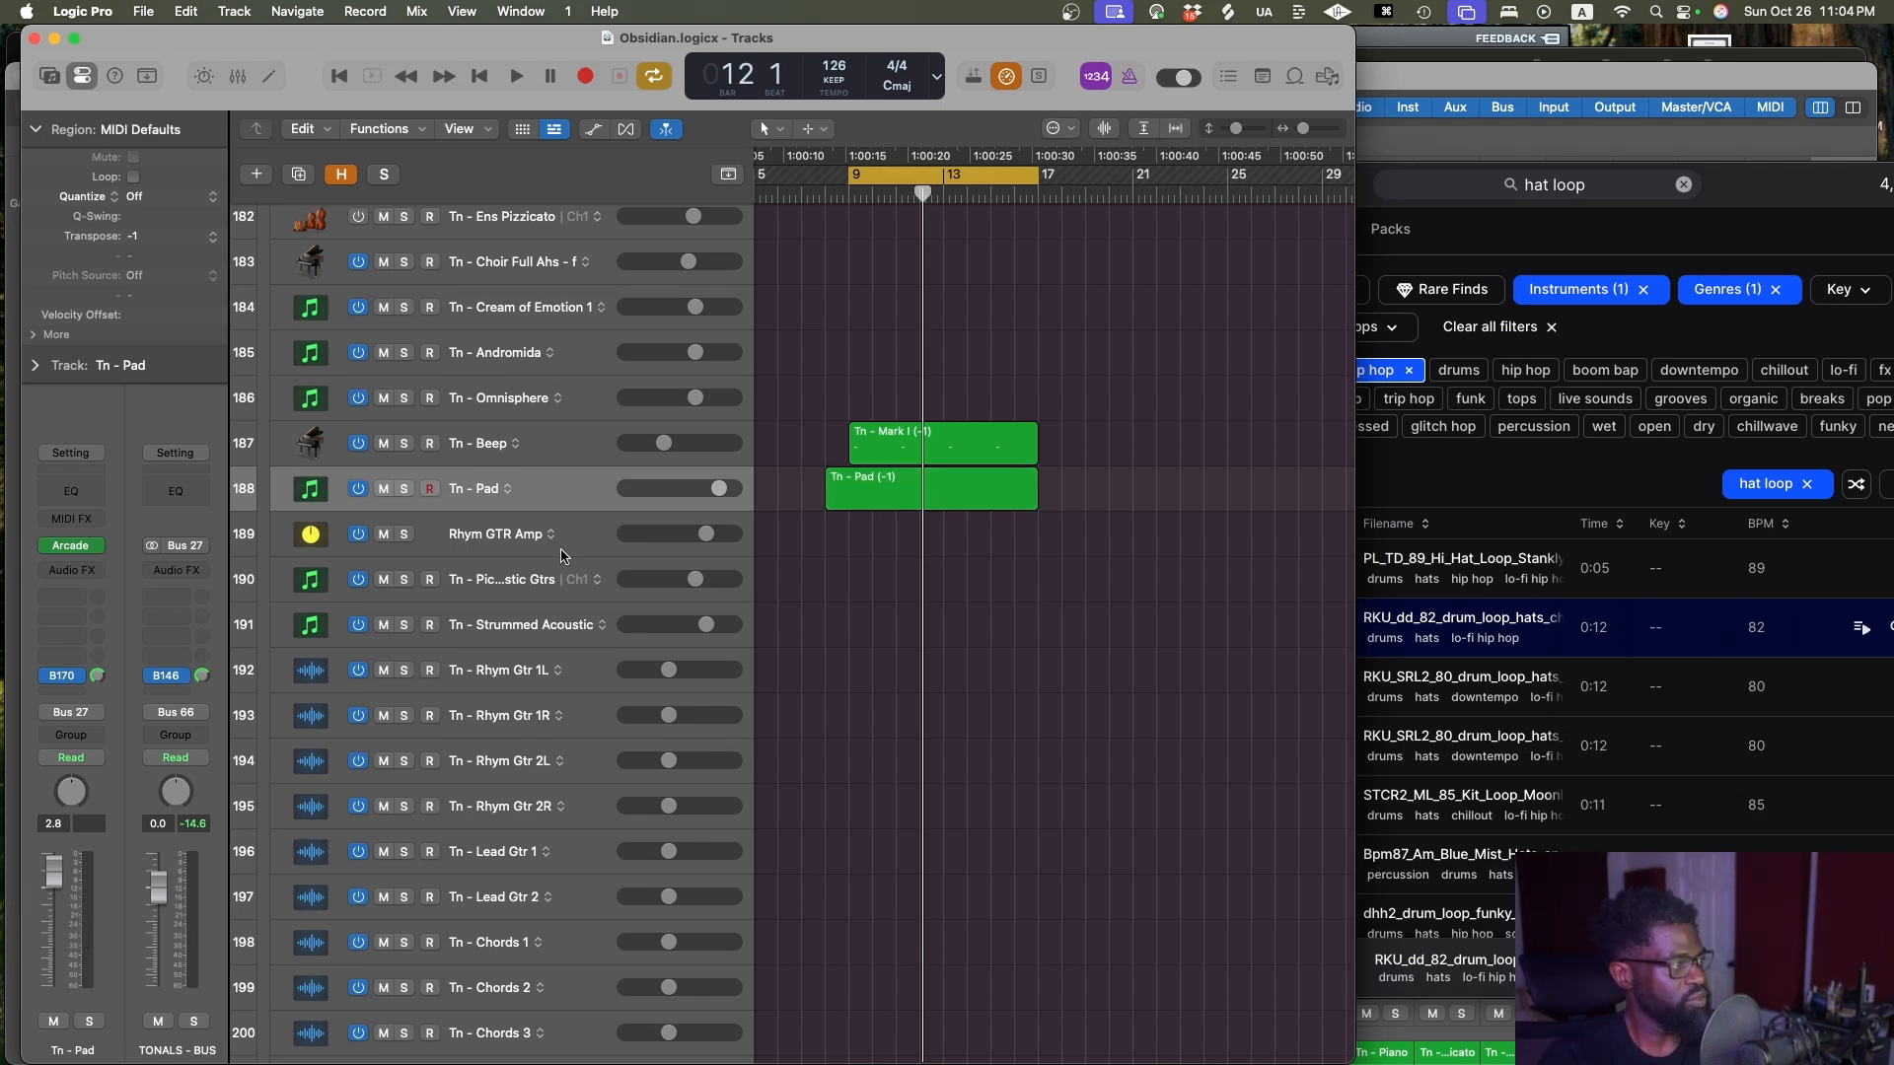
Open the Tn - Pad region in the Piano Roll and draw a two-bar note starting at bar 9
double_click(950, 504)
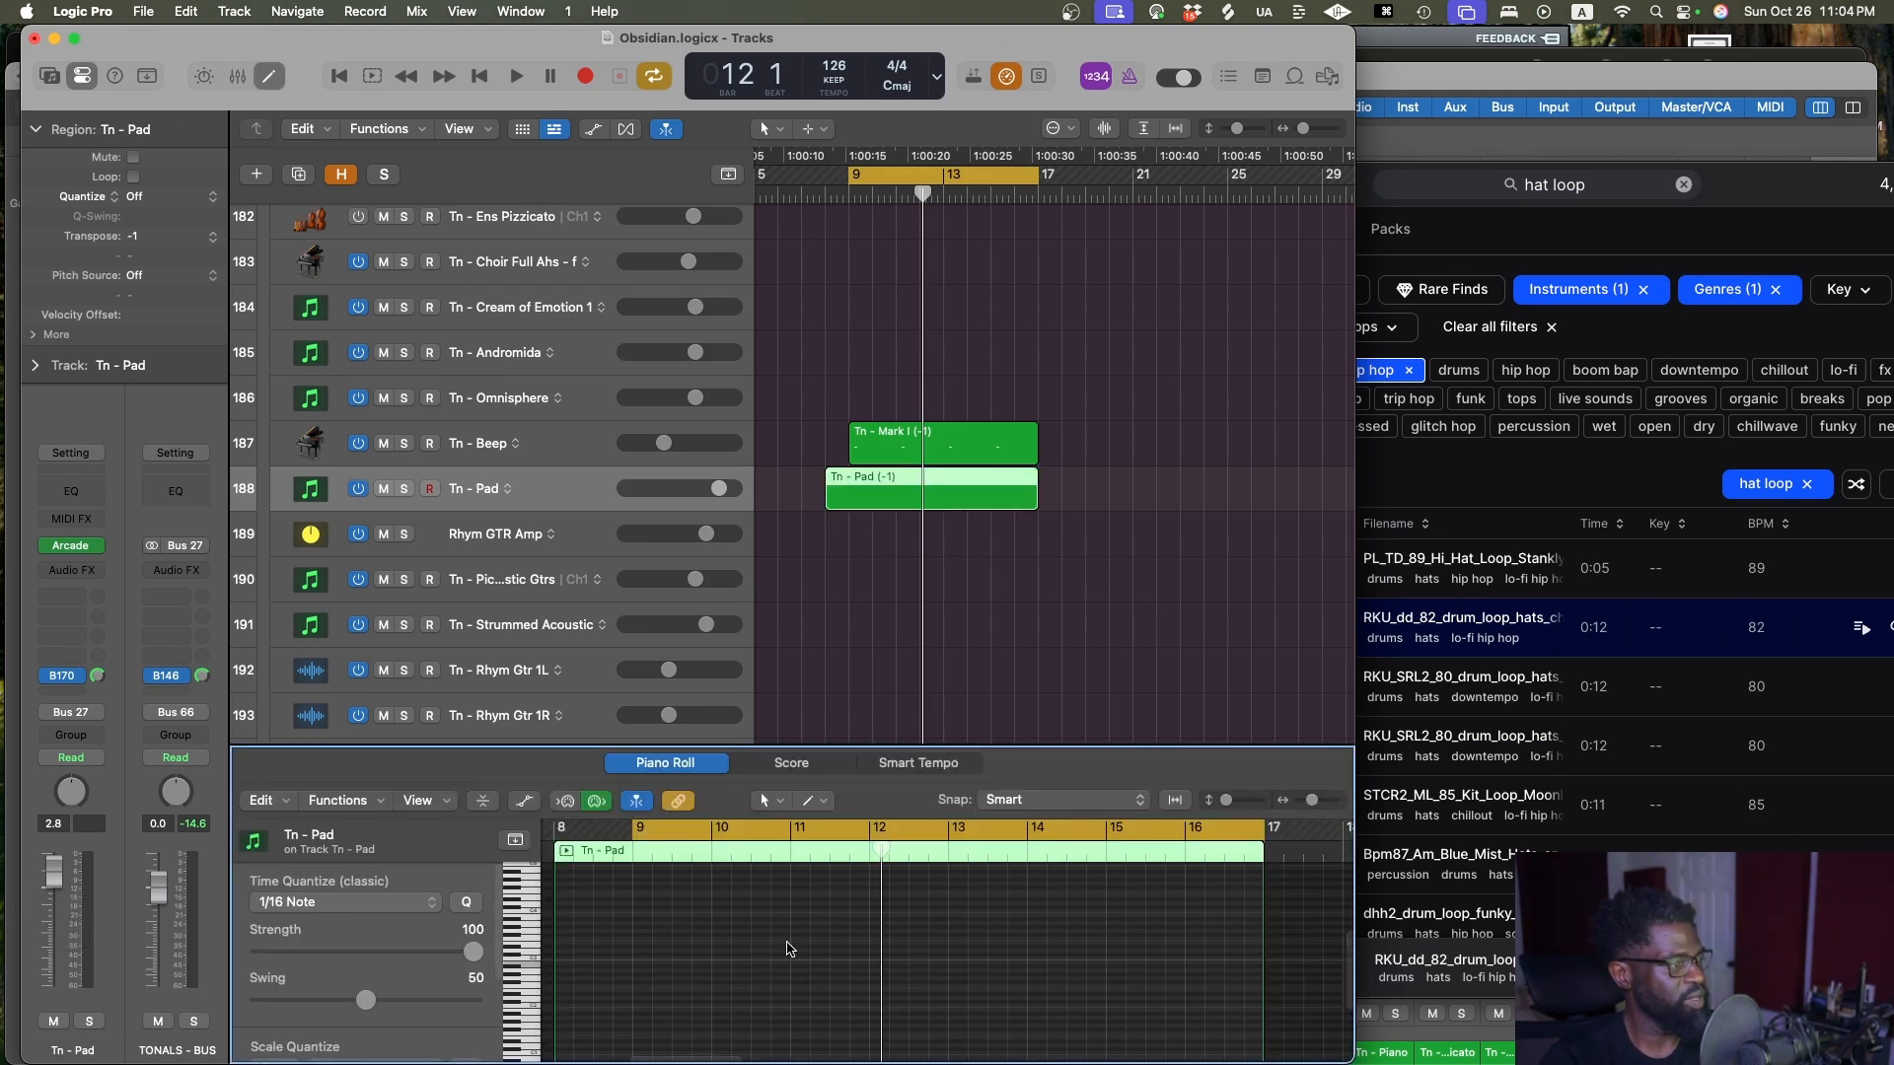
left_click(641, 928)
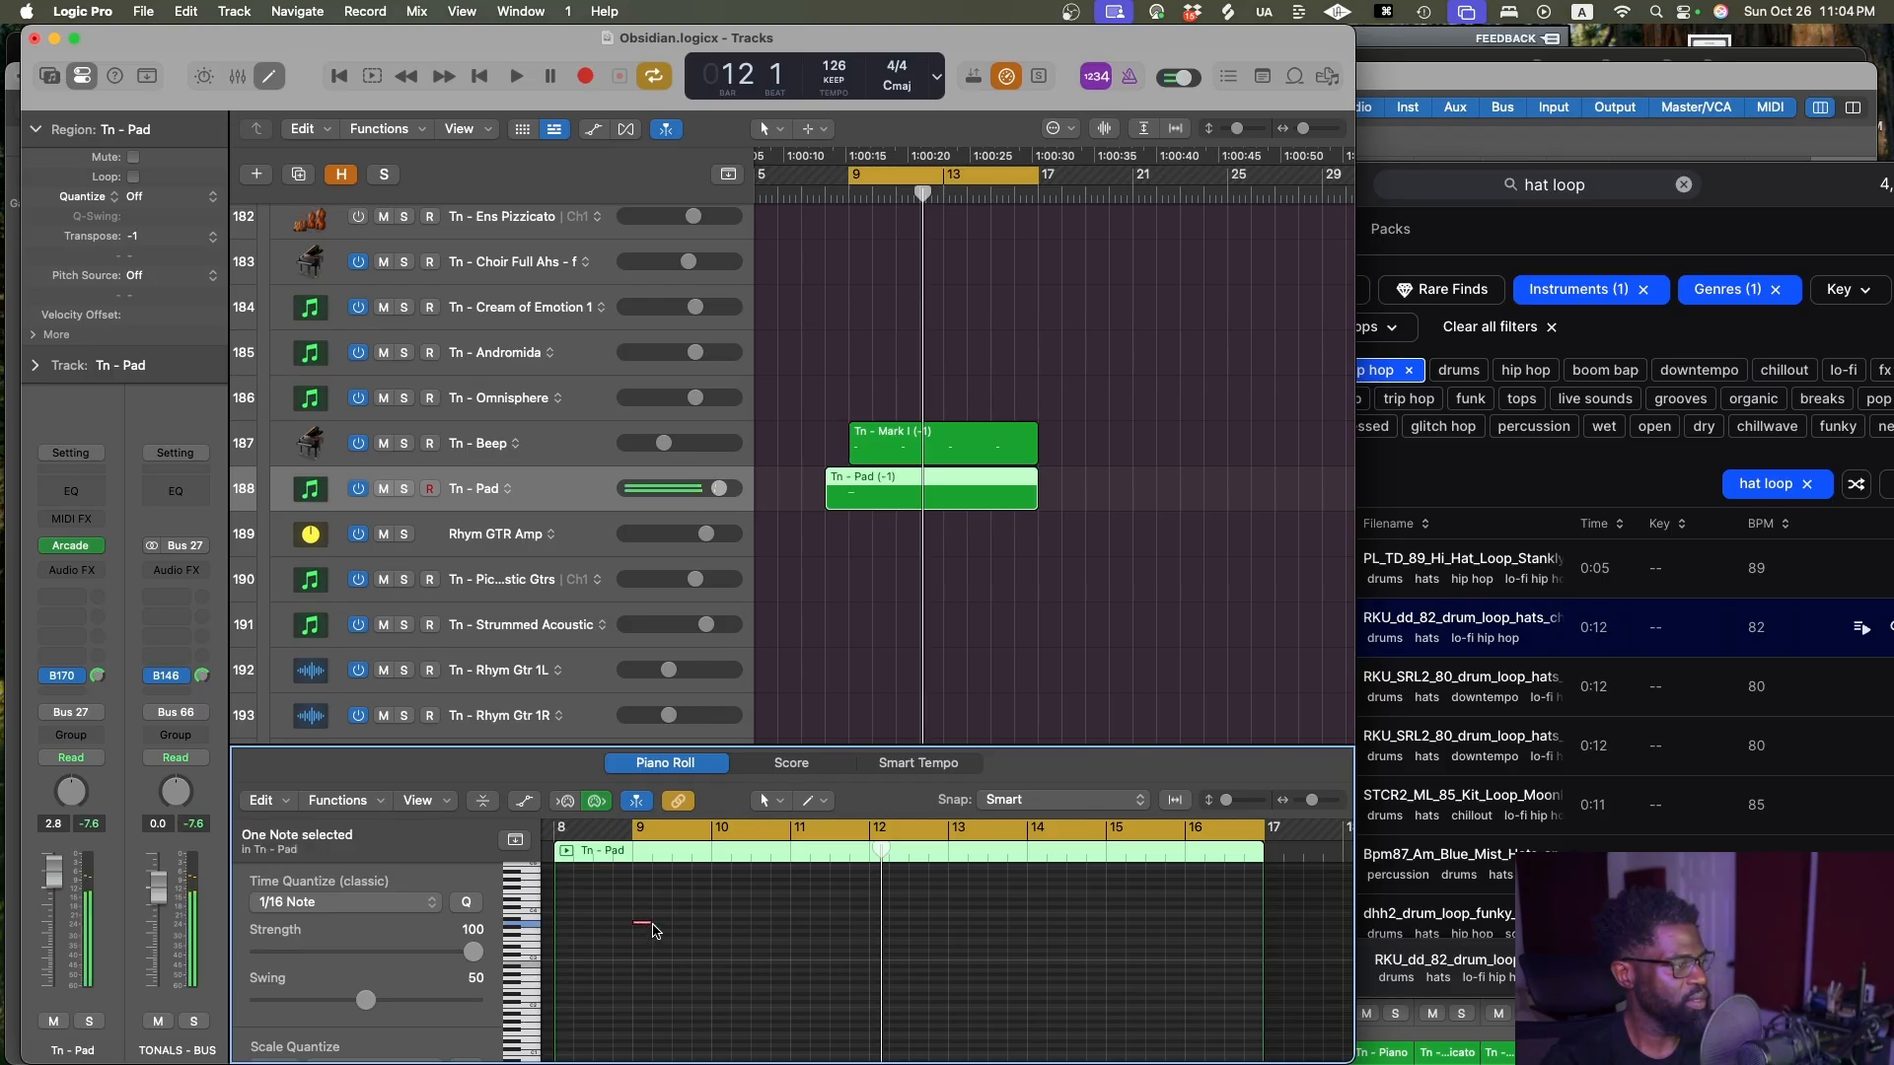
left_click_drag(647, 924, 799, 937)
key("space")
left_click(822, 938)
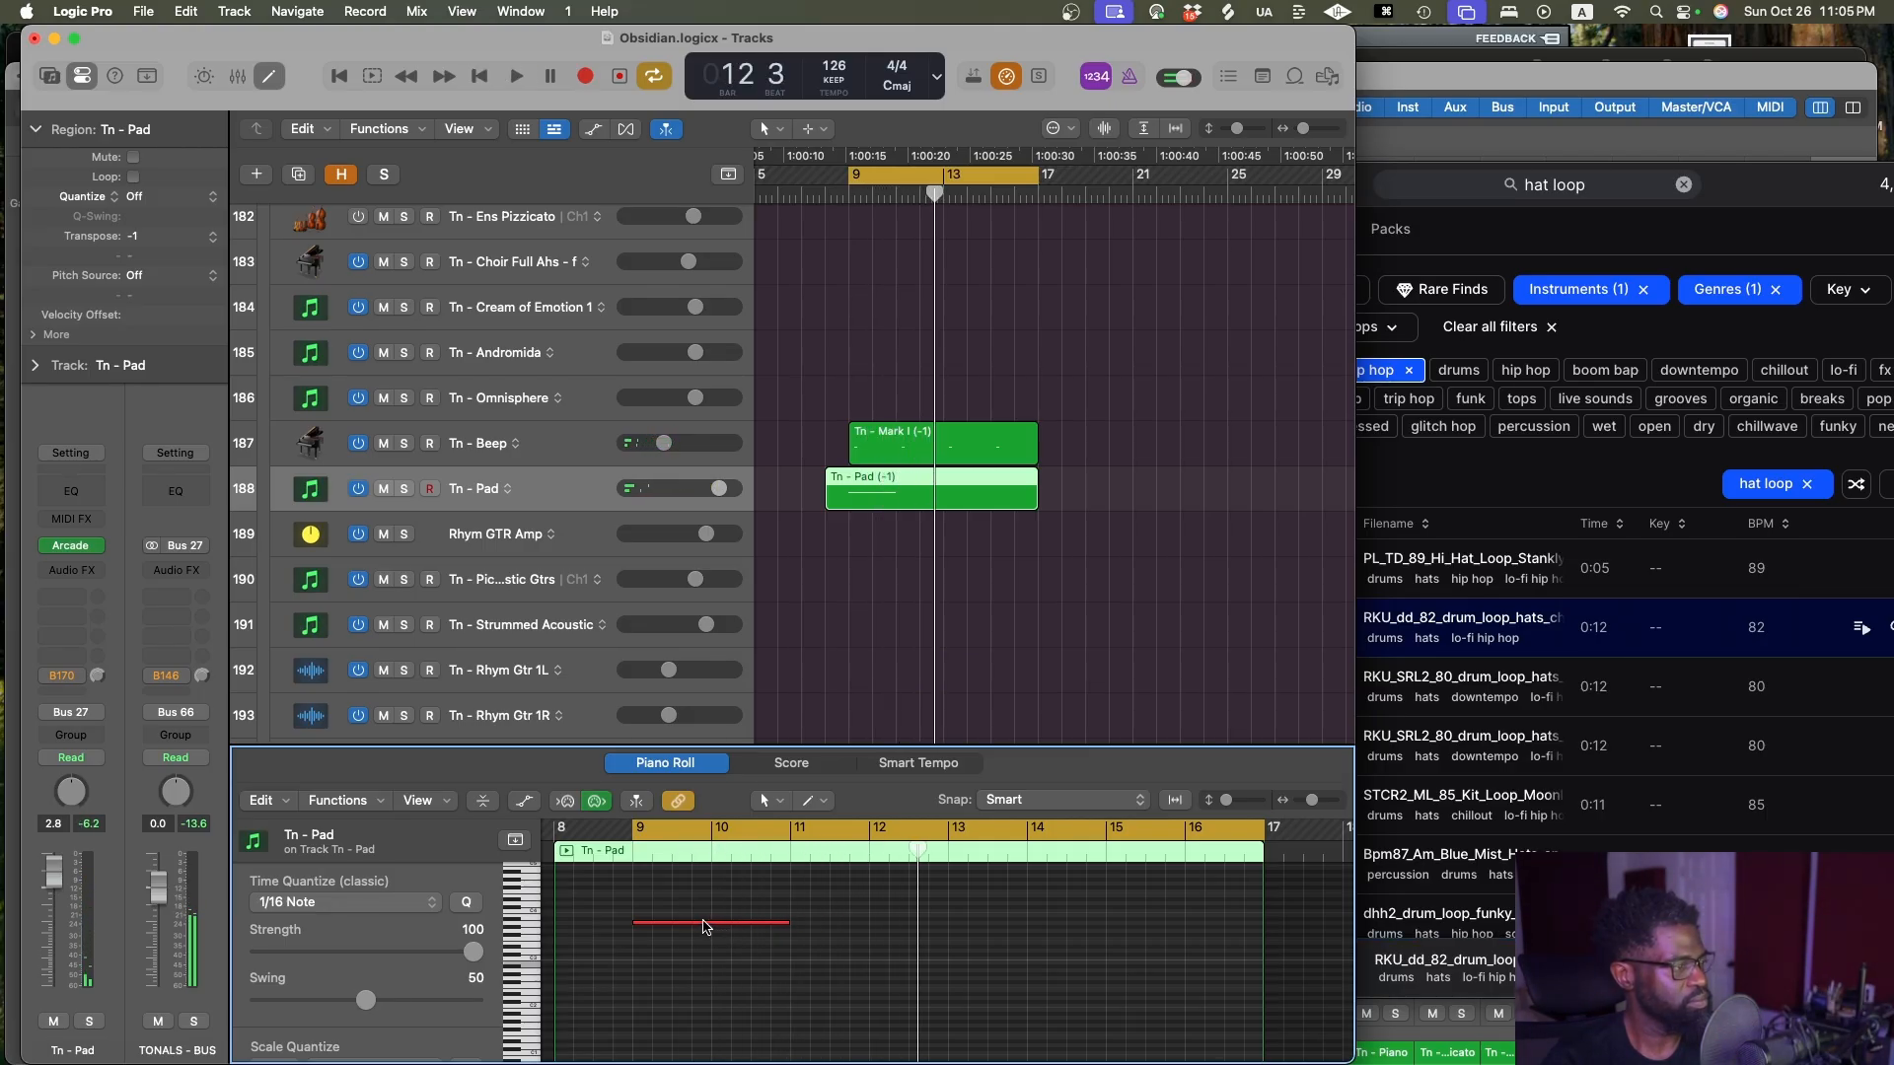
Move the two-bar note to bar 11, place a copy at bar 15, and slightly shorten the ends of both notes
left_click_drag(704, 927, 1121, 932)
left_click(1017, 962)
key("space")
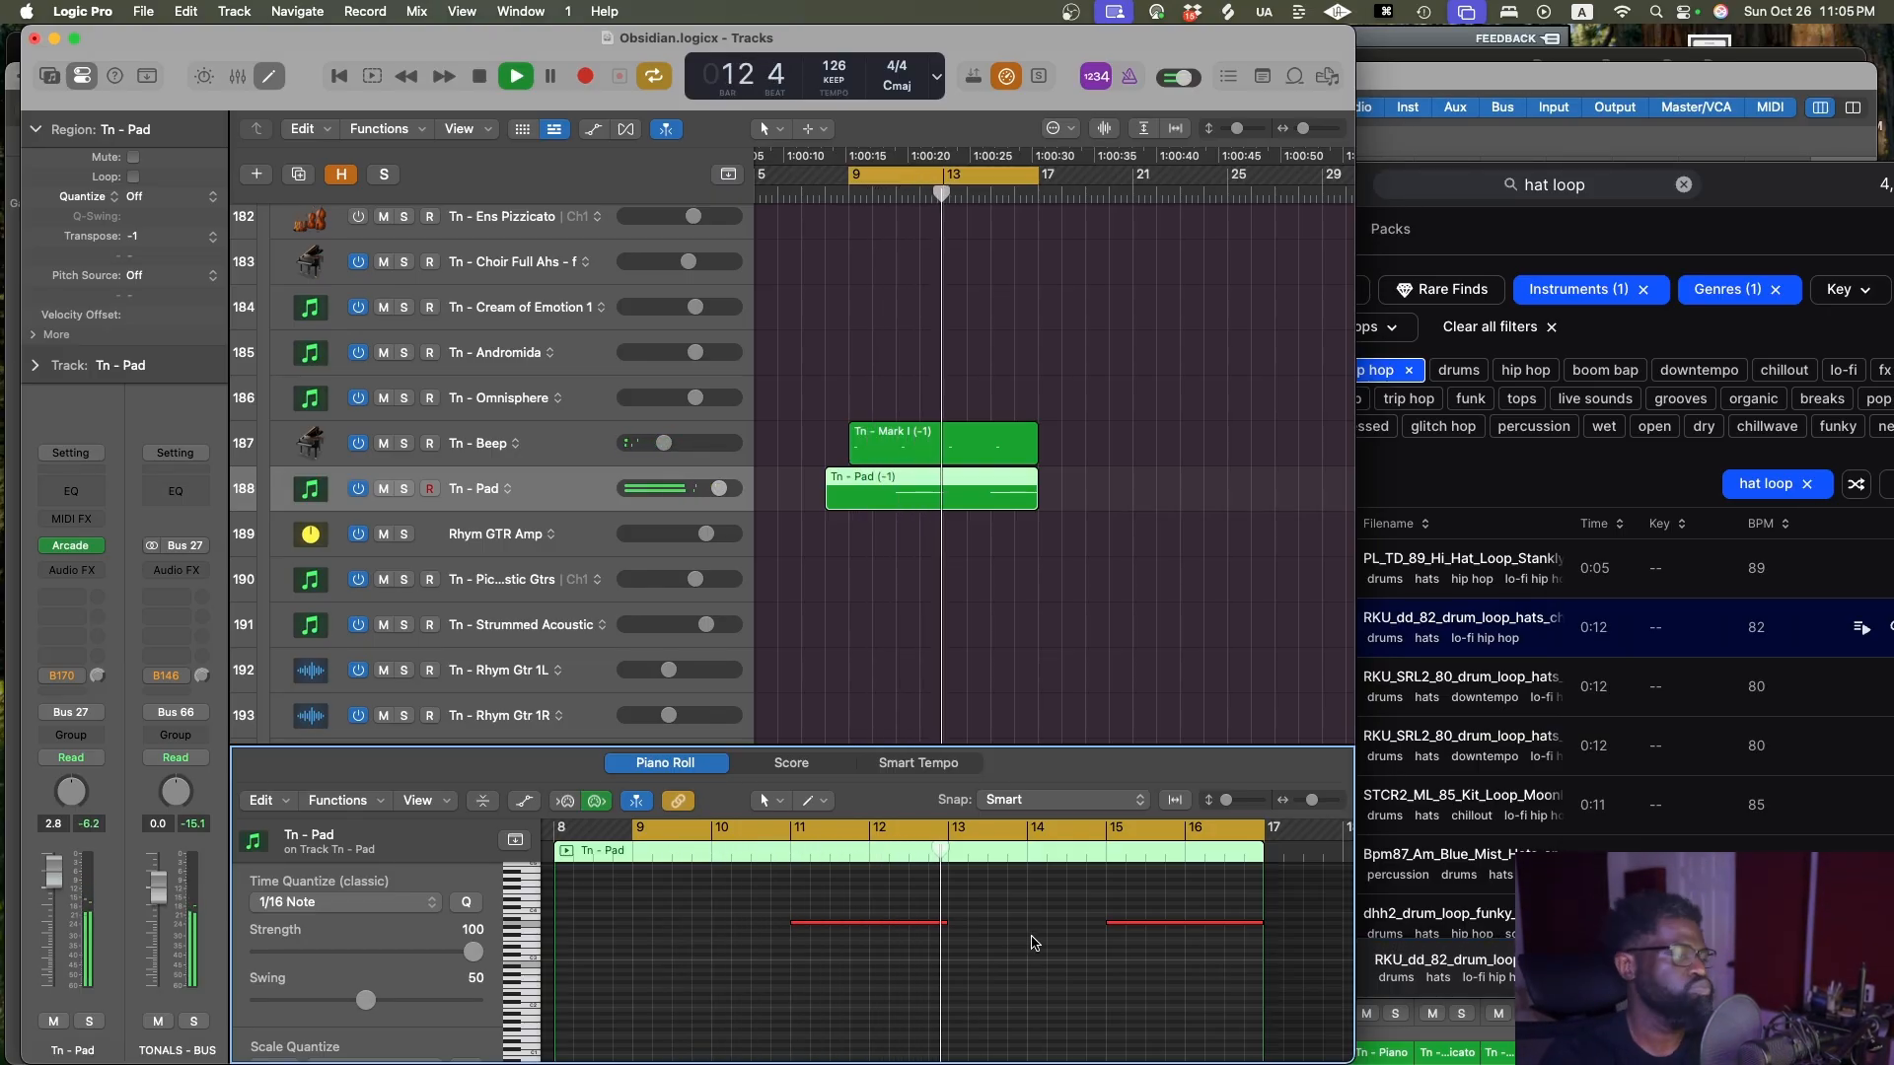
left_click_drag(920, 881, 1321, 1031)
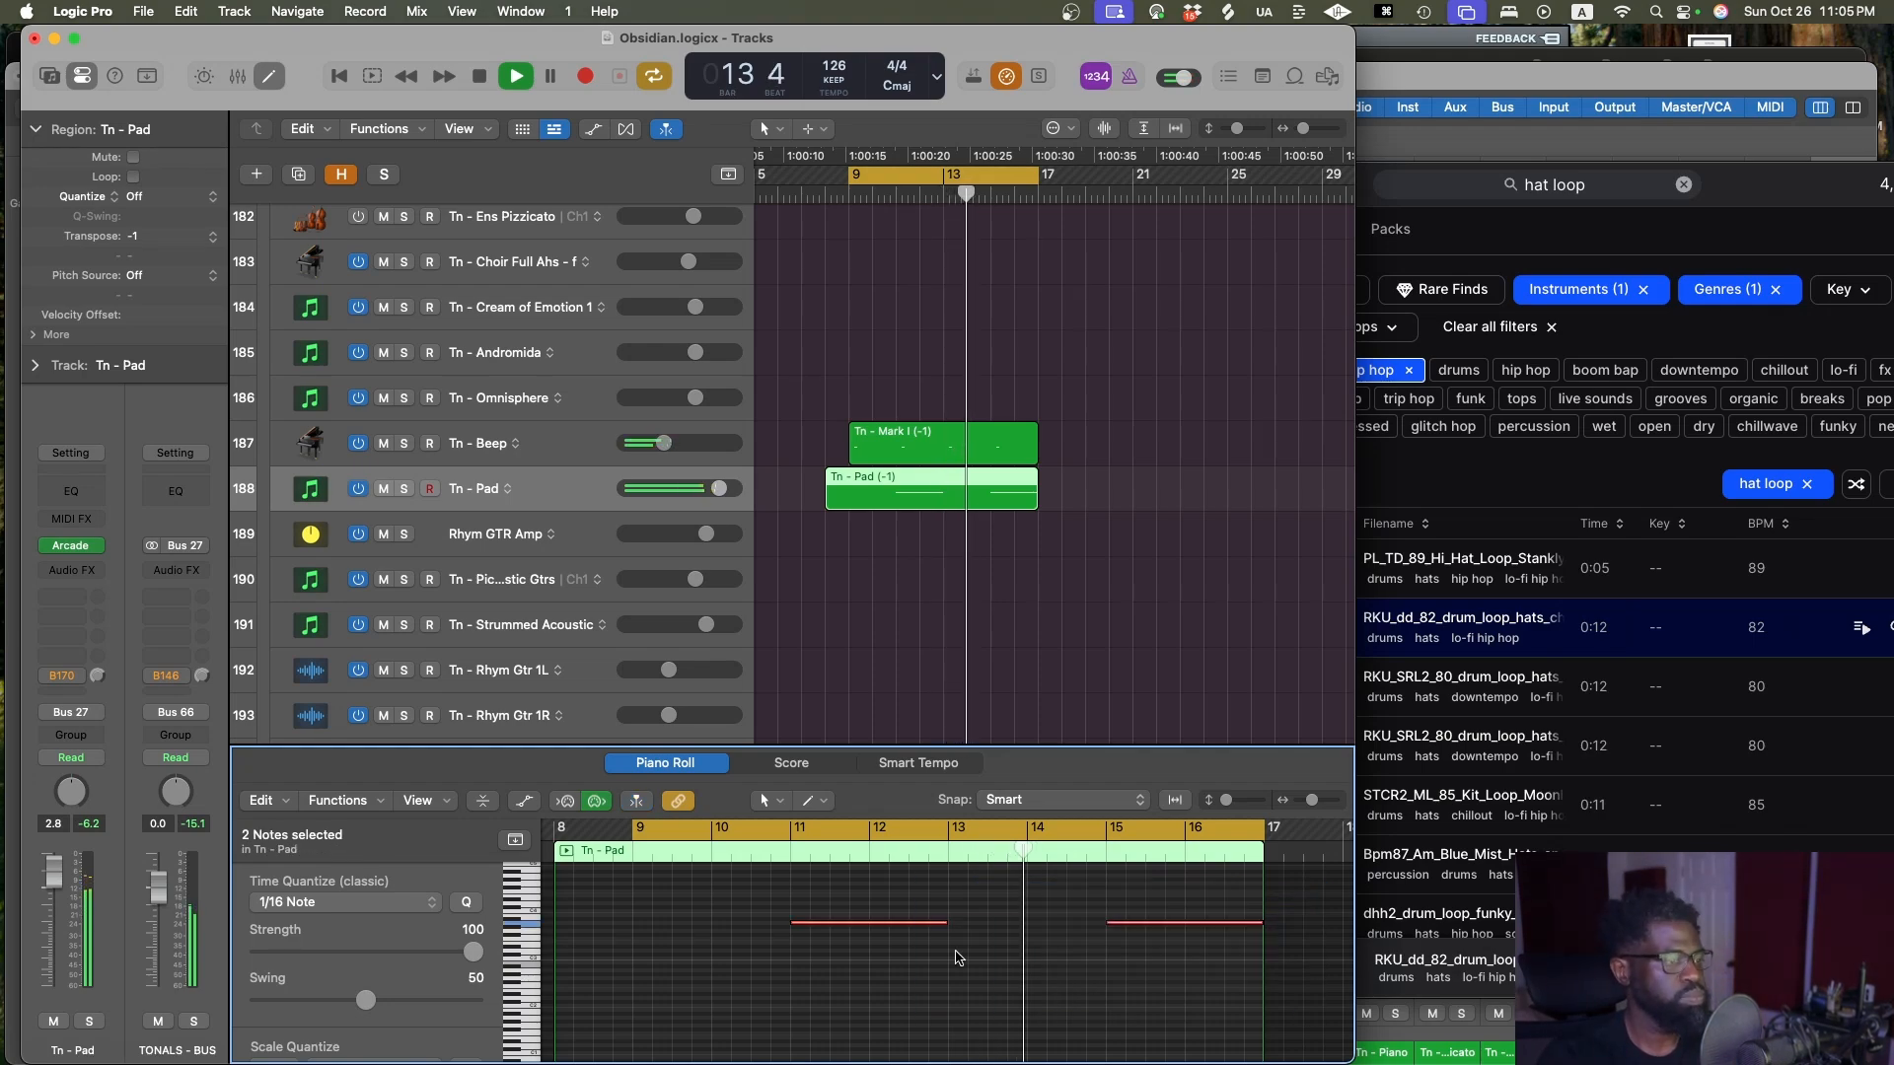
left_click_drag(945, 923, 941, 927)
left_click(1006, 949)
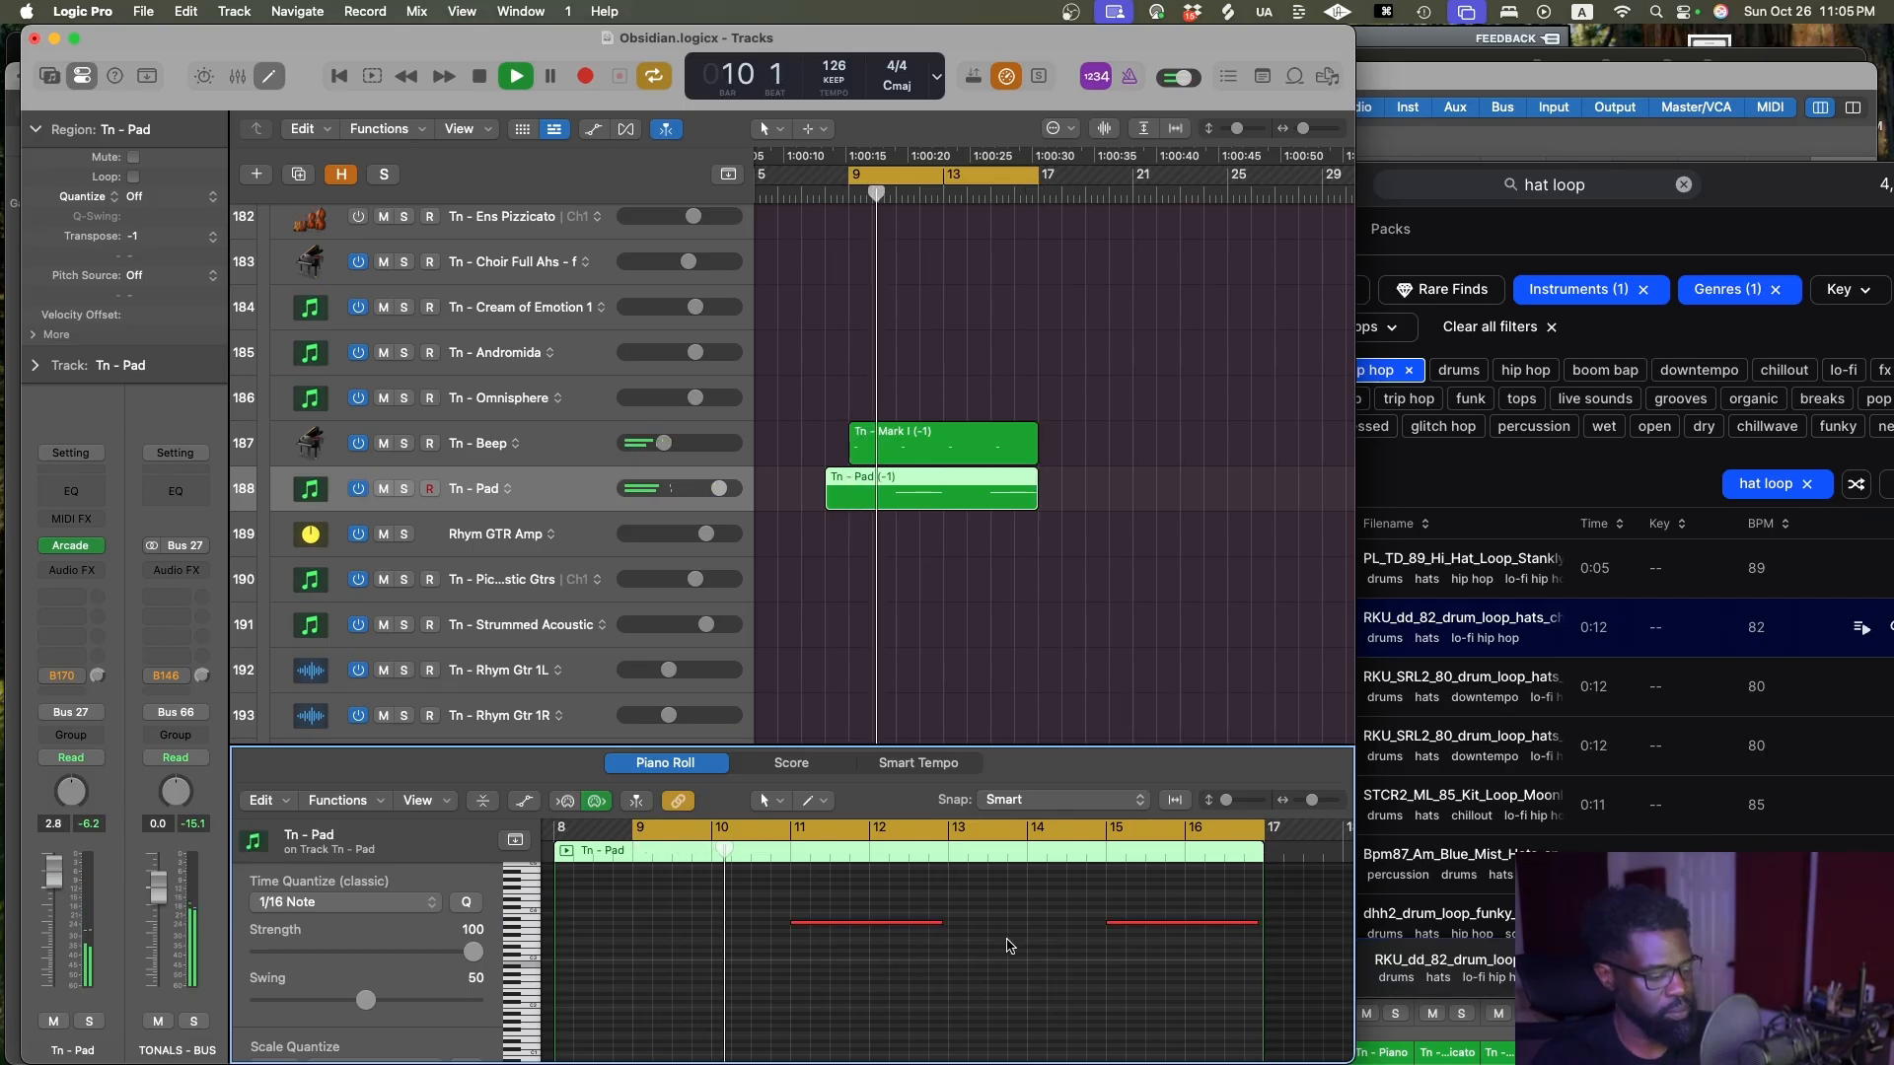
Close the note editor, split the Tn - Pad region at bar 9, and delete the piece before it
key("p")
key("ctrl+alt+z")
key("ctrl+alt+Left")
key("ctrl+alt+Left")
key("ctrl+alt+Right")
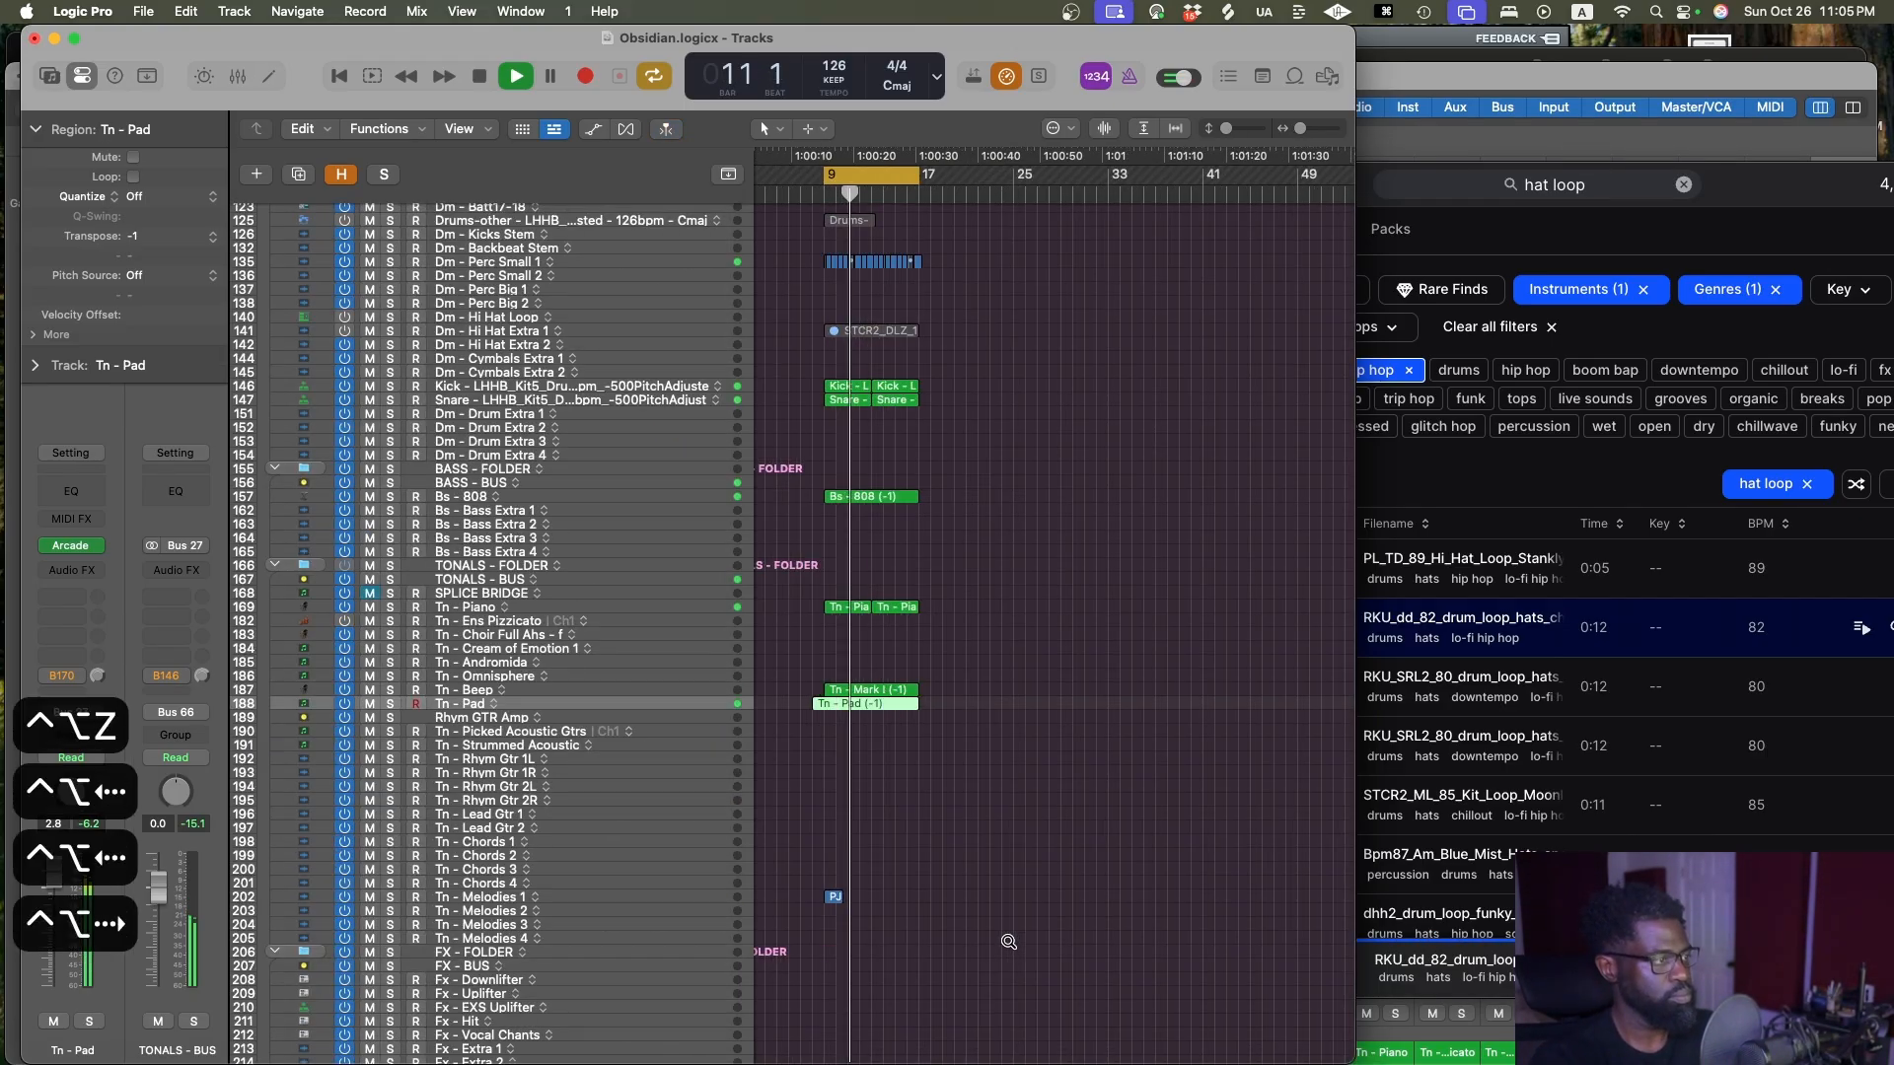
key("ctrl+alt+Right")
key("ctrl+alt+Right")
key("ctrl+alt+Right")
key("ctrl+alt+Right")
key("ctrl+alt+Right")
key("ctrl+alt+Right")
key("ctrl+alt+Right")
key("ctrl+alt+Down")
key("ctrl+alt+Left")
key("ctrl+alt+Left")
key("ctrl+alt+Left")
key("ctrl+alt+Down")
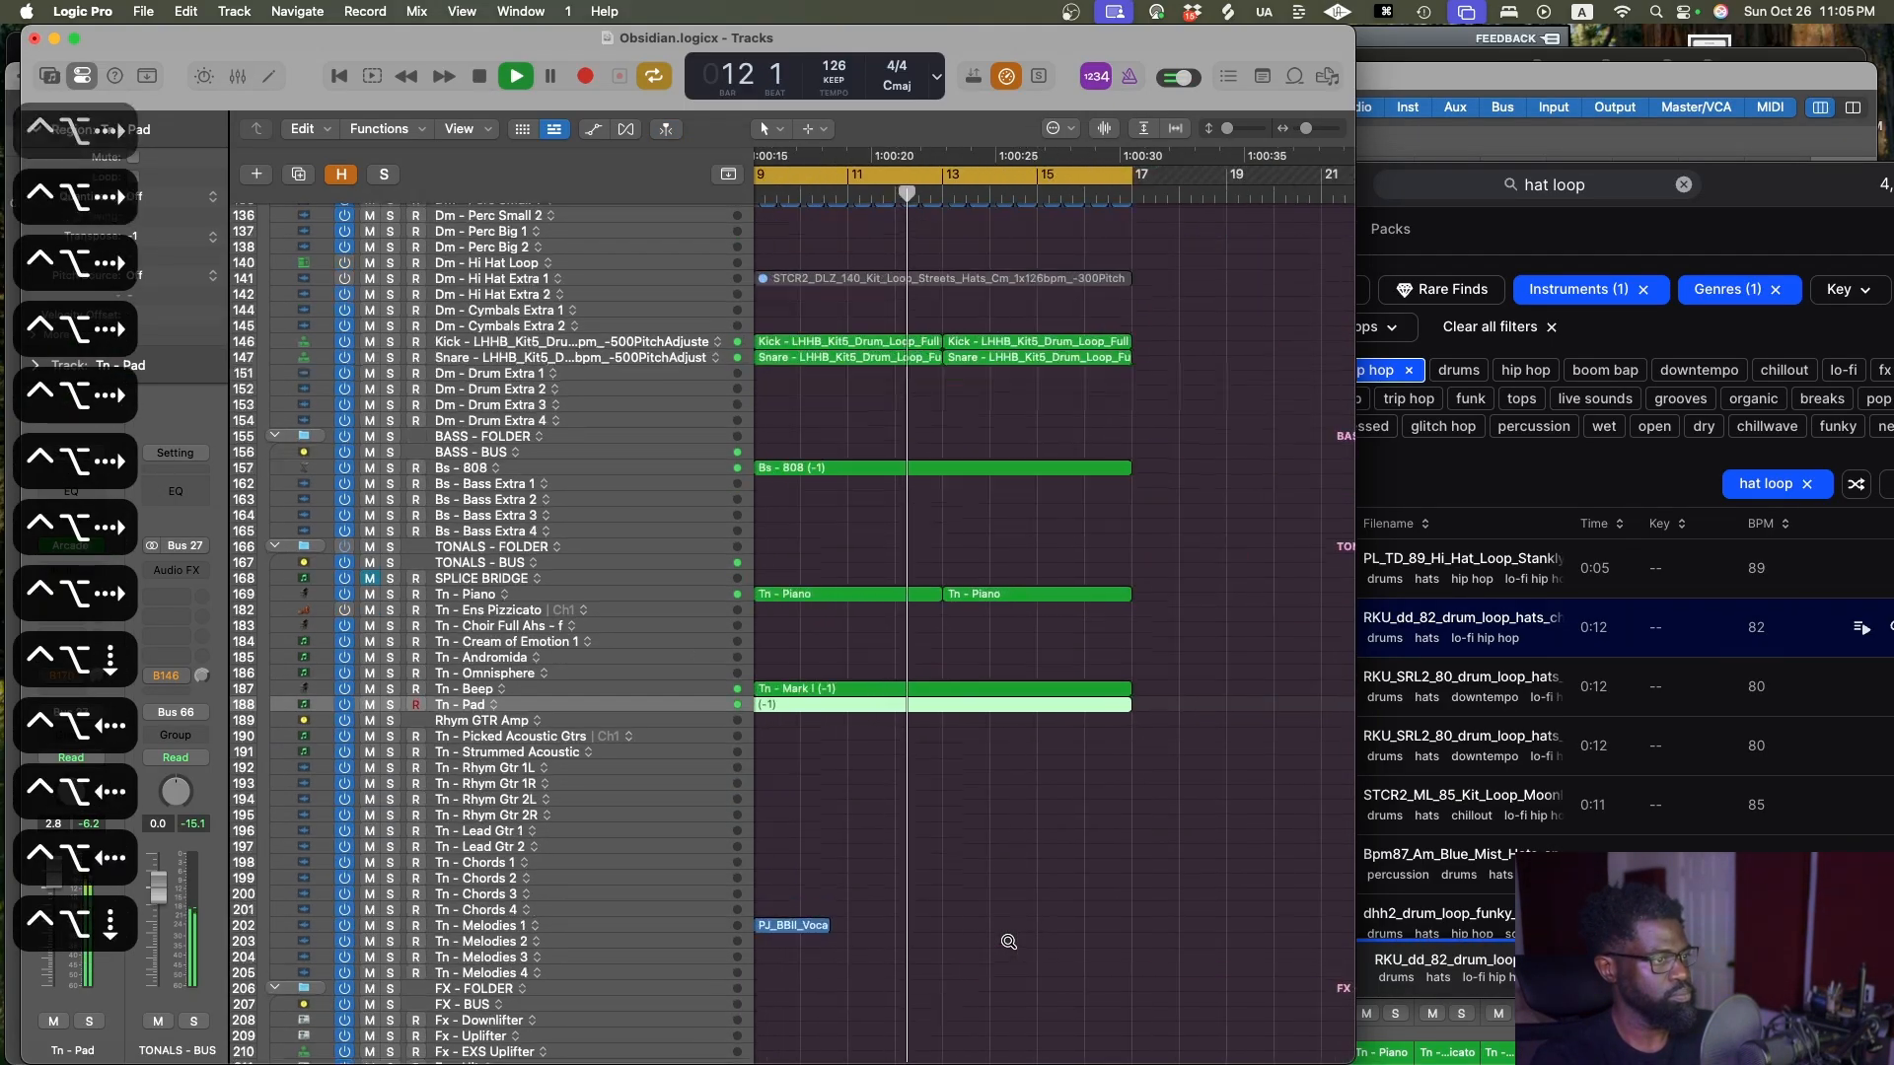
key("ctrl+alt+Down")
key("ctrl+alt+Down")
key("ctrl+alt+Down")
key("ctrl+alt+Down")
key("ctrl+alt+Down")
key("ctrl+alt+Down")
key("ctrl+alt+Down")
key("ctrl+alt+Down")
key("ctrl+alt+Down")
key("ctrl+alt+Down")
key("ctrl+alt+Down")
key("ctrl+alt+Left")
key("ctrl+alt+Left")
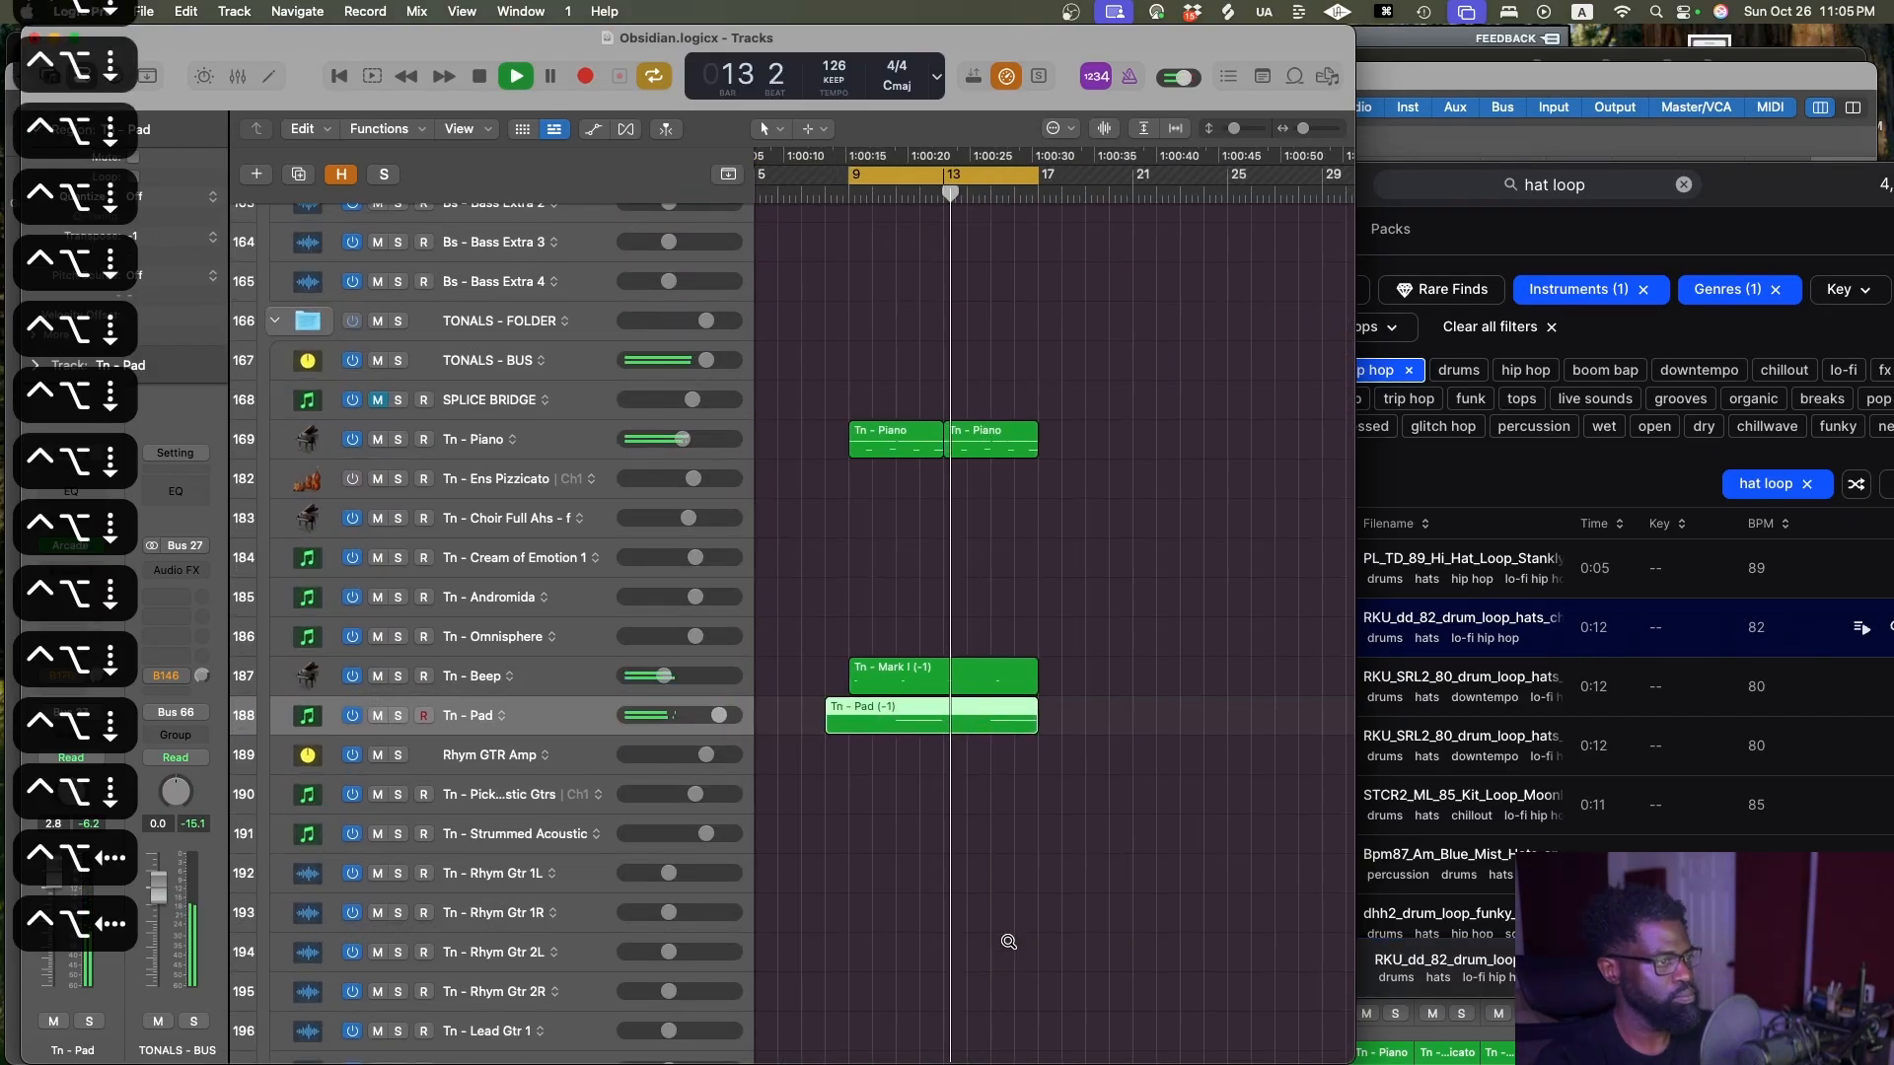
left_click(849, 724, "super")
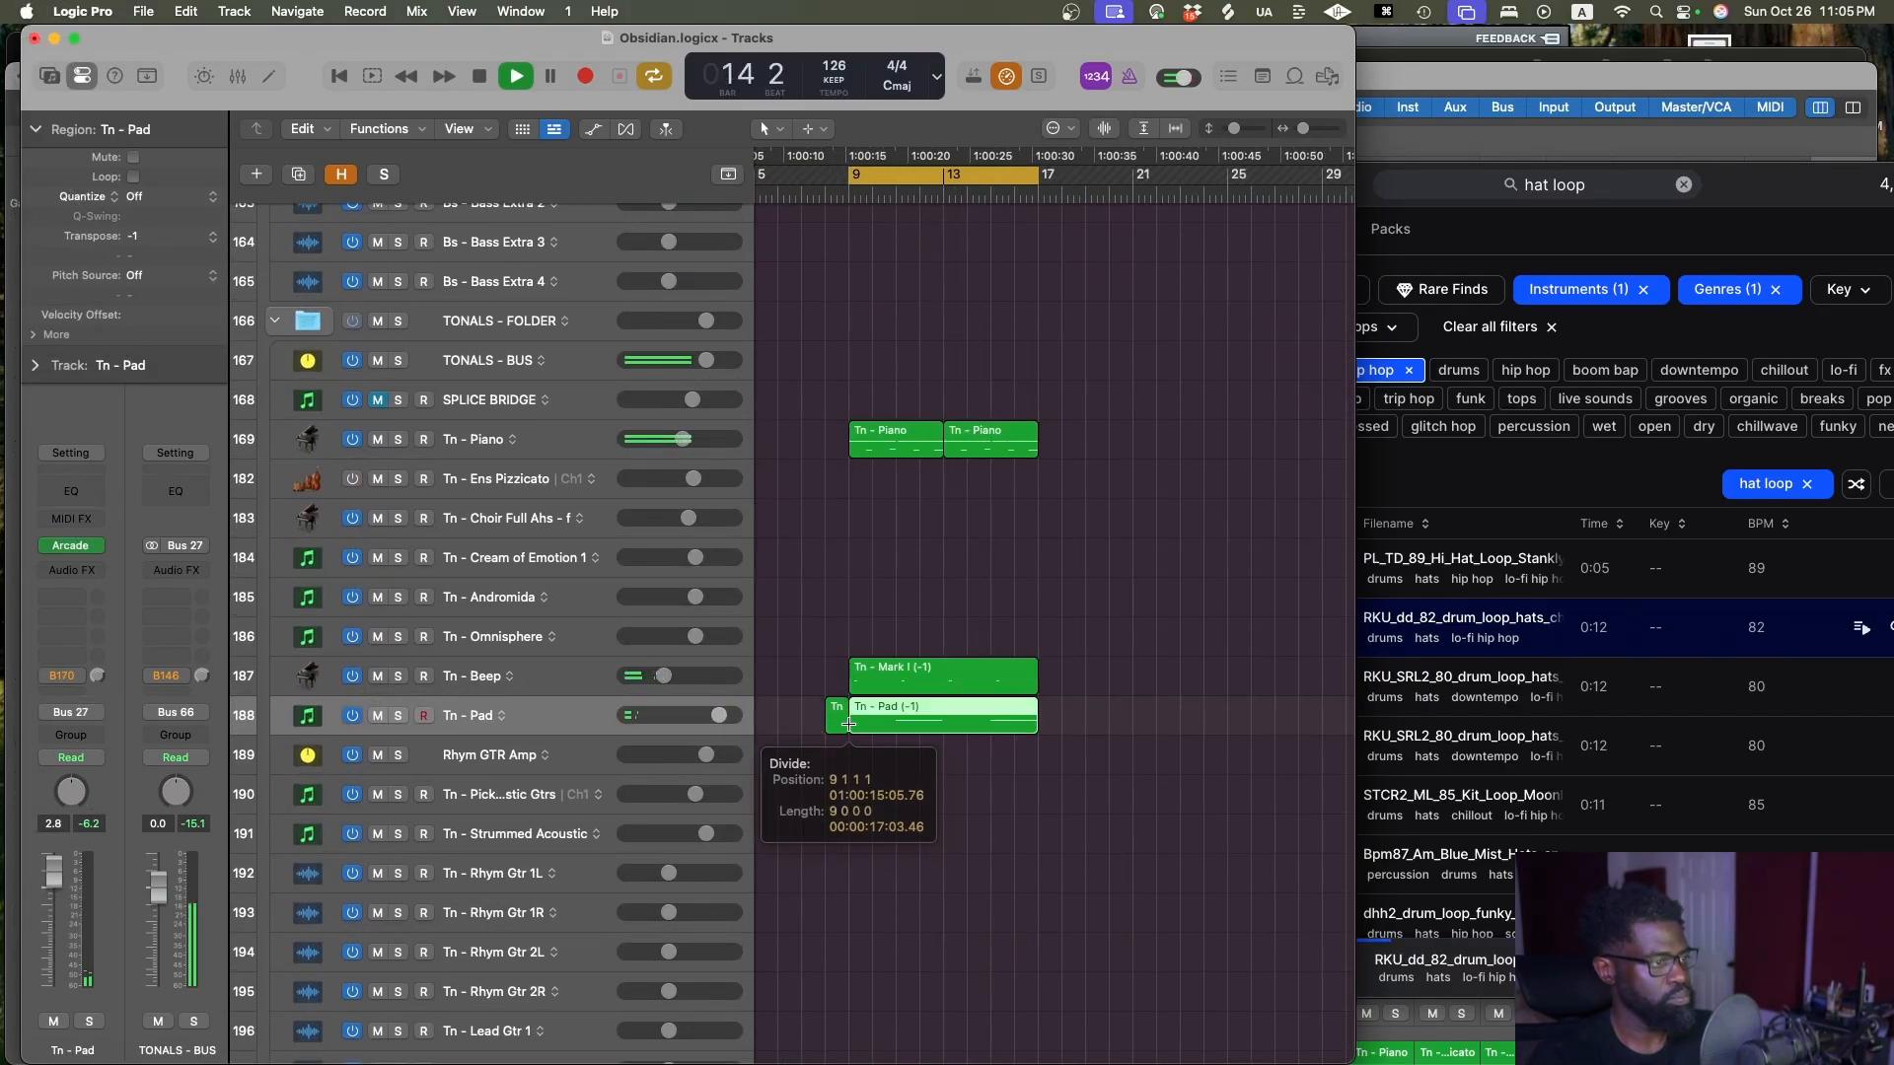
left_click(836, 722)
key("Delete")
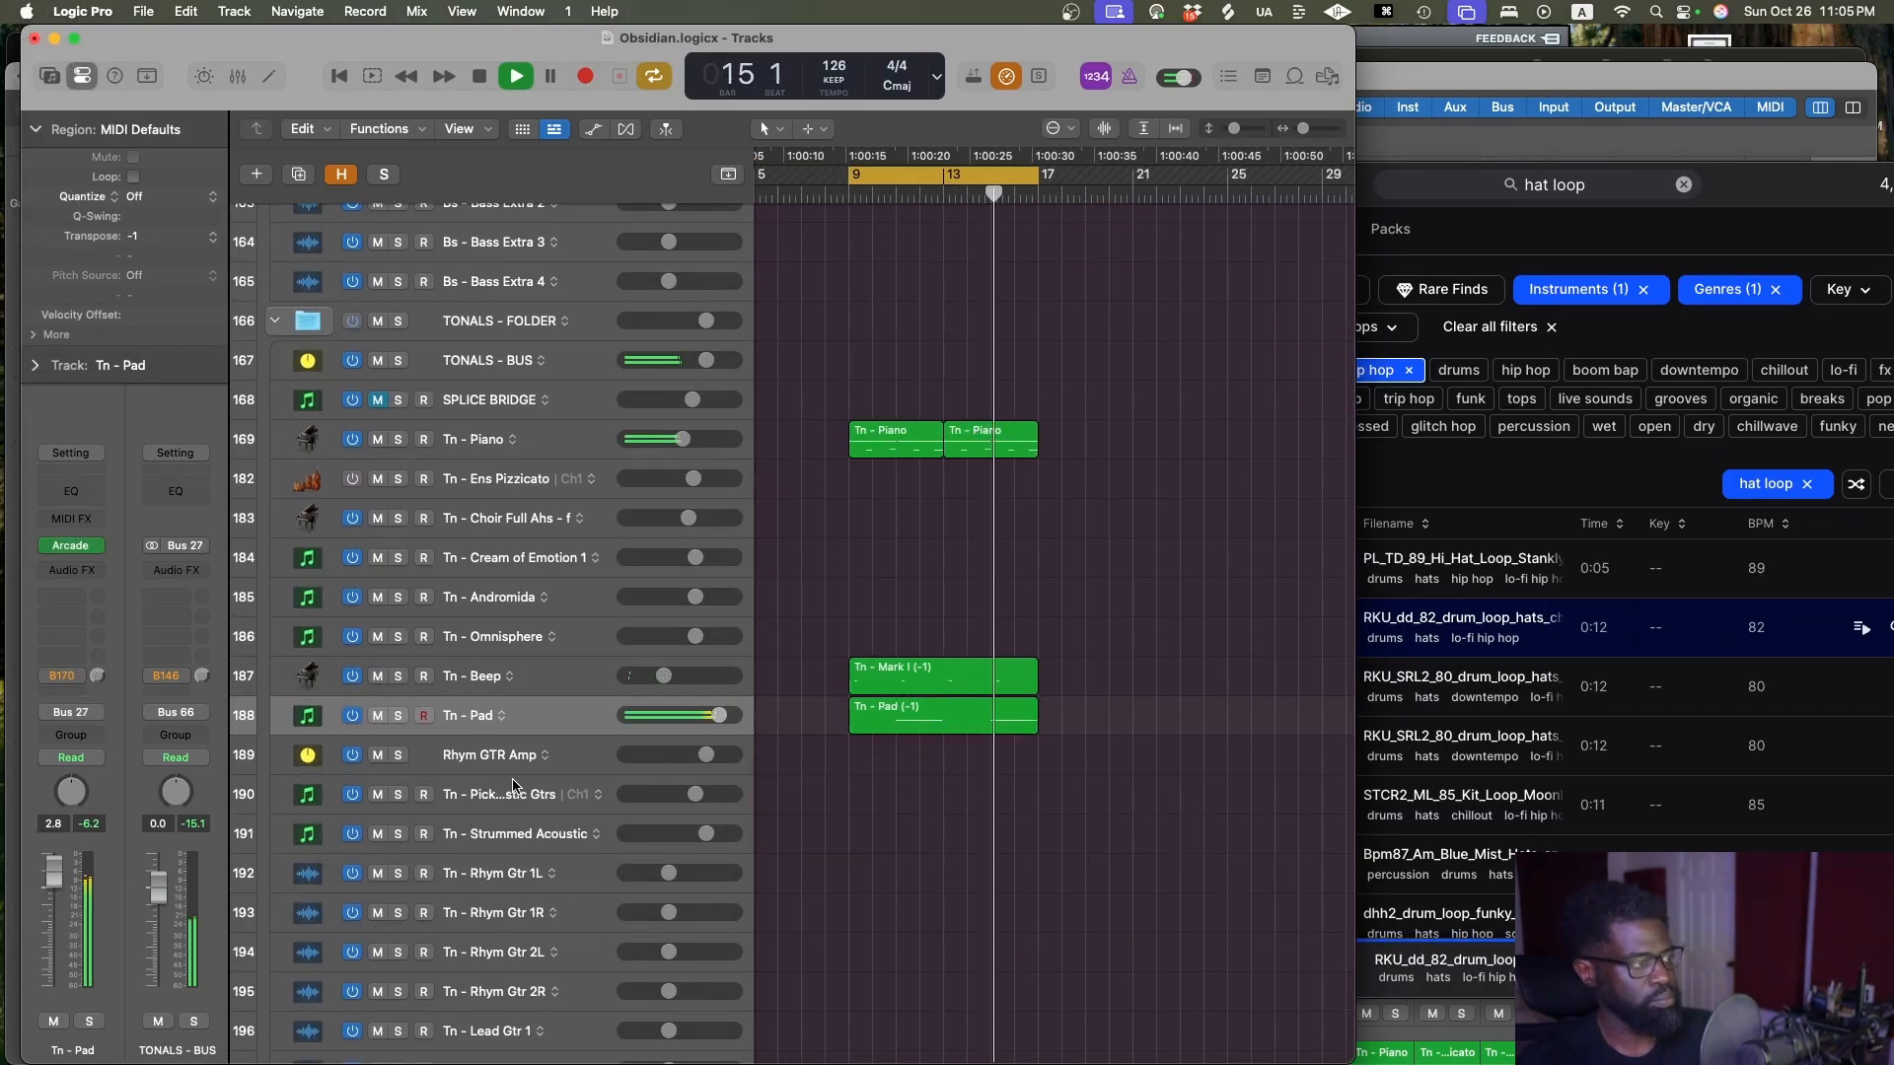
Rename the Tn - Pad track as Tn - pluck down and lower its volume to -6.0 dB
double_click(494, 711)
left_click(503, 714)
key("BackSpace")
key("BackSpace")
key("BackSpace")
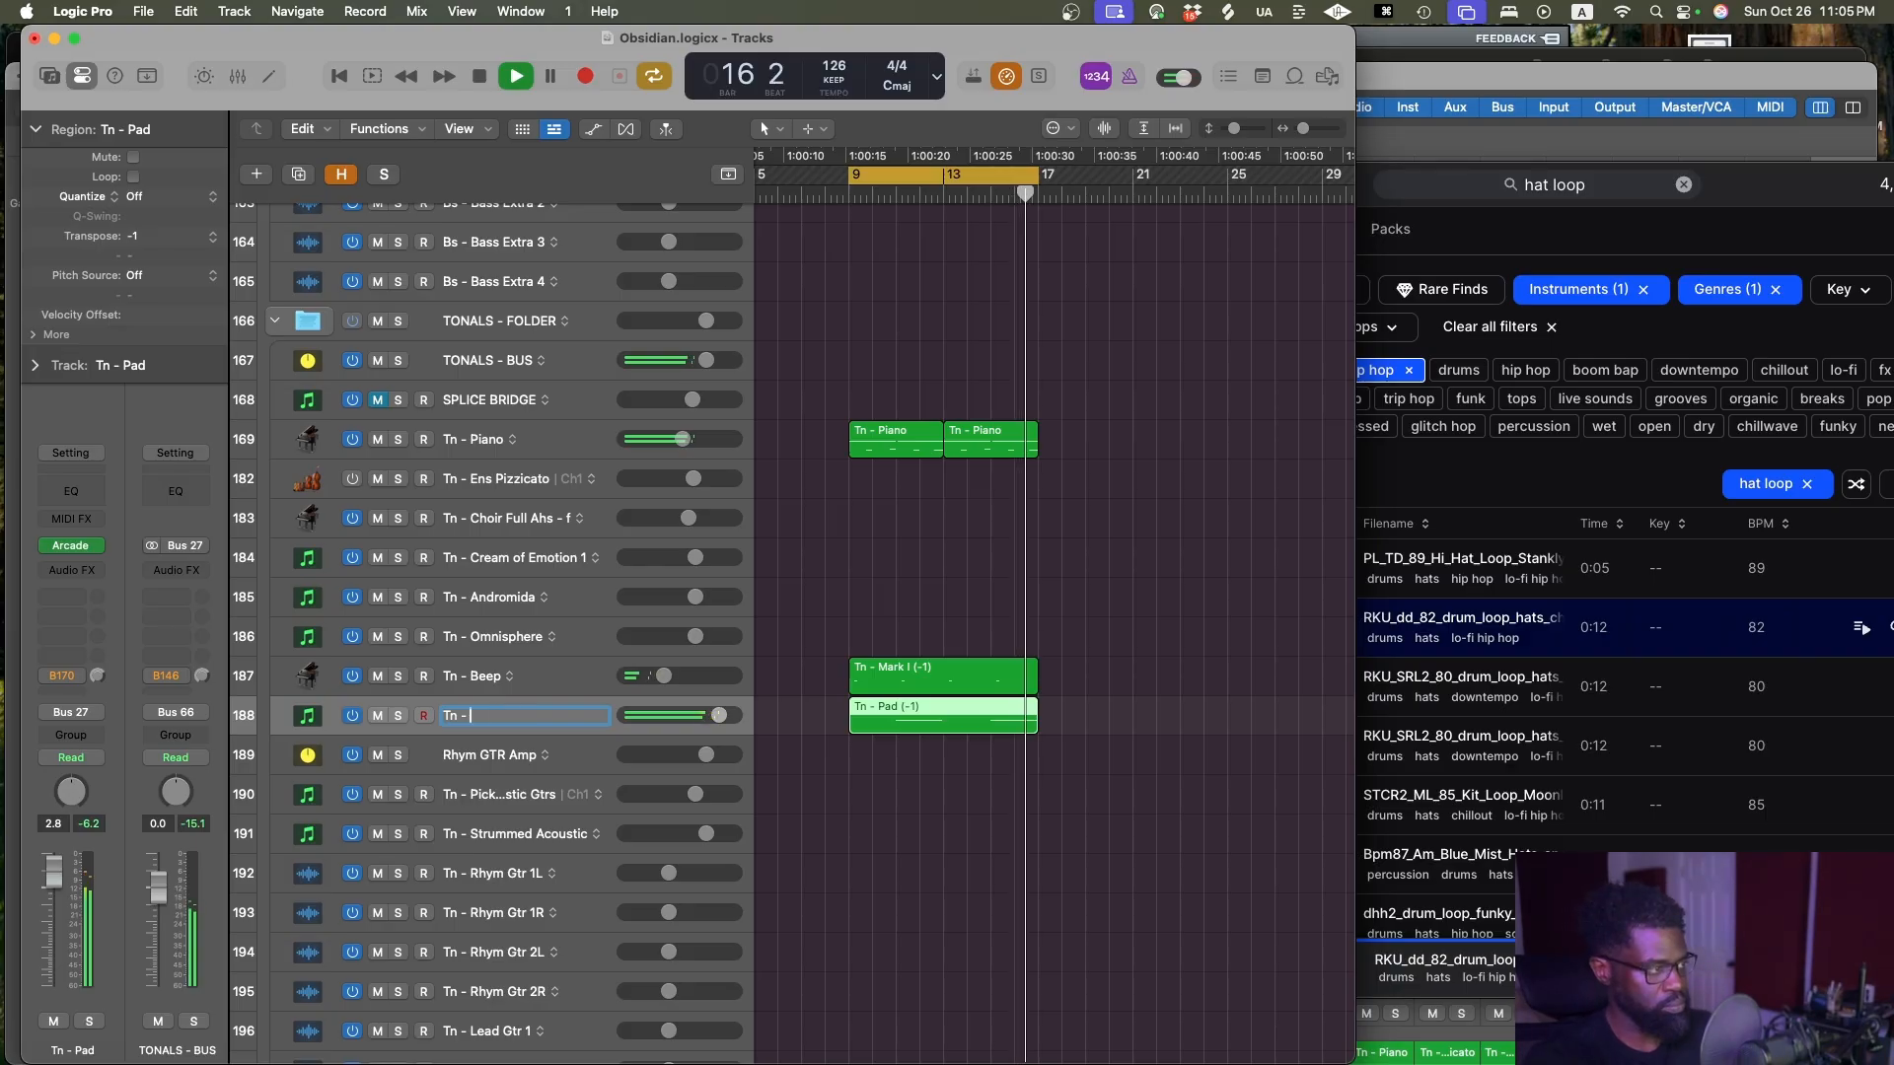
type("pl")
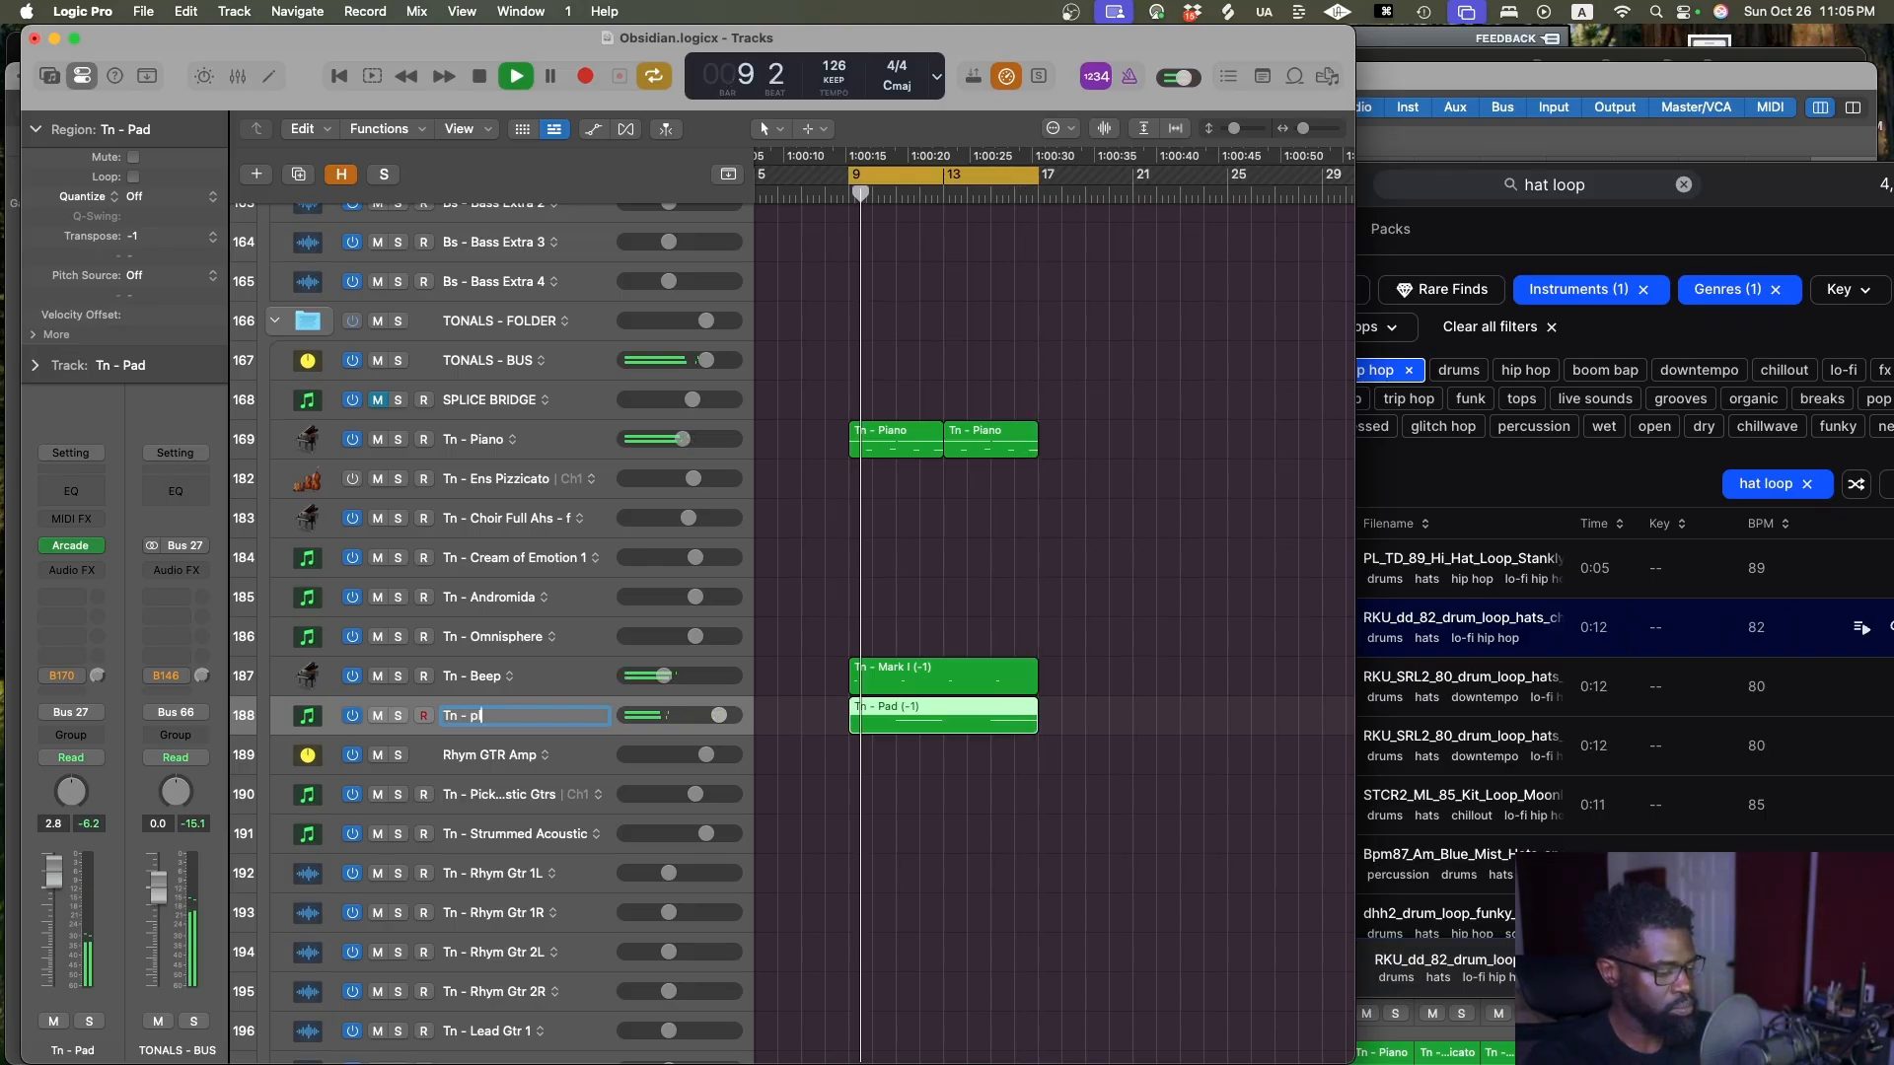
type("uck down")
key("Return")
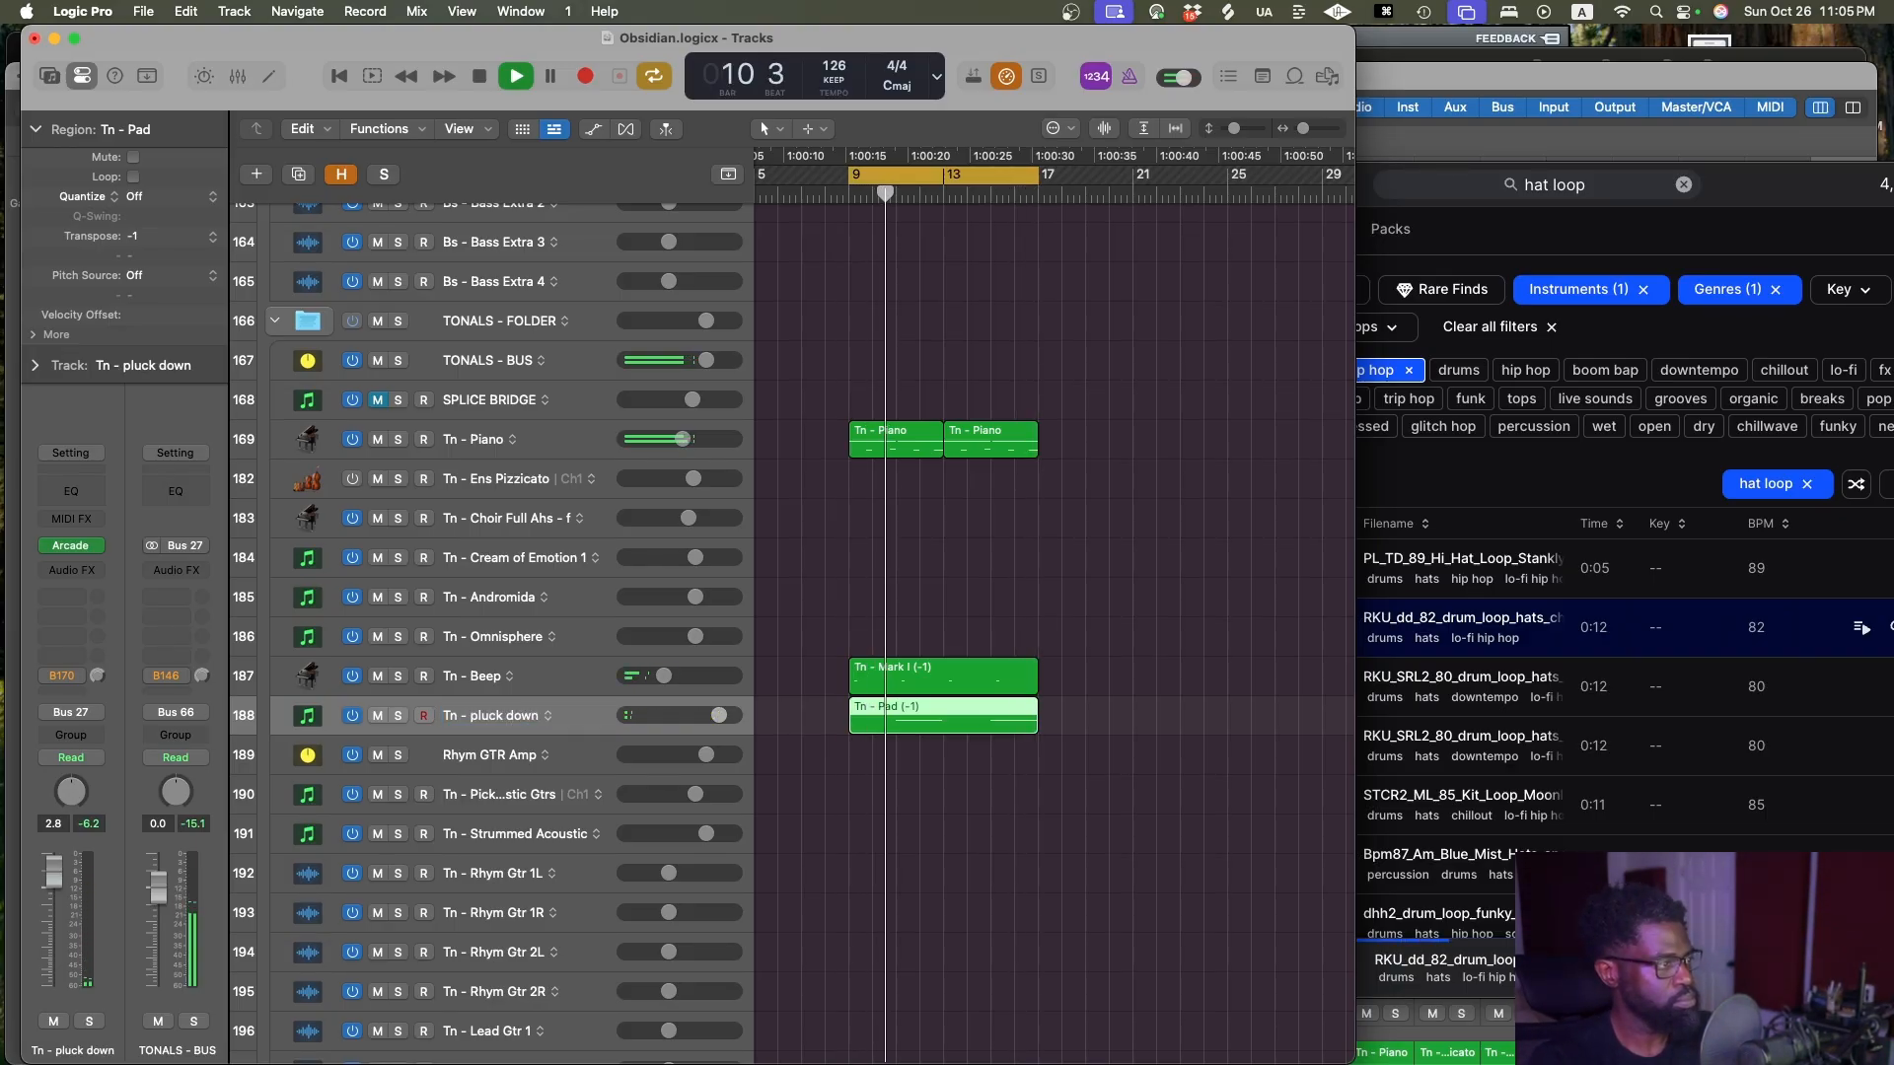
left_click_drag(719, 715, 677, 716)
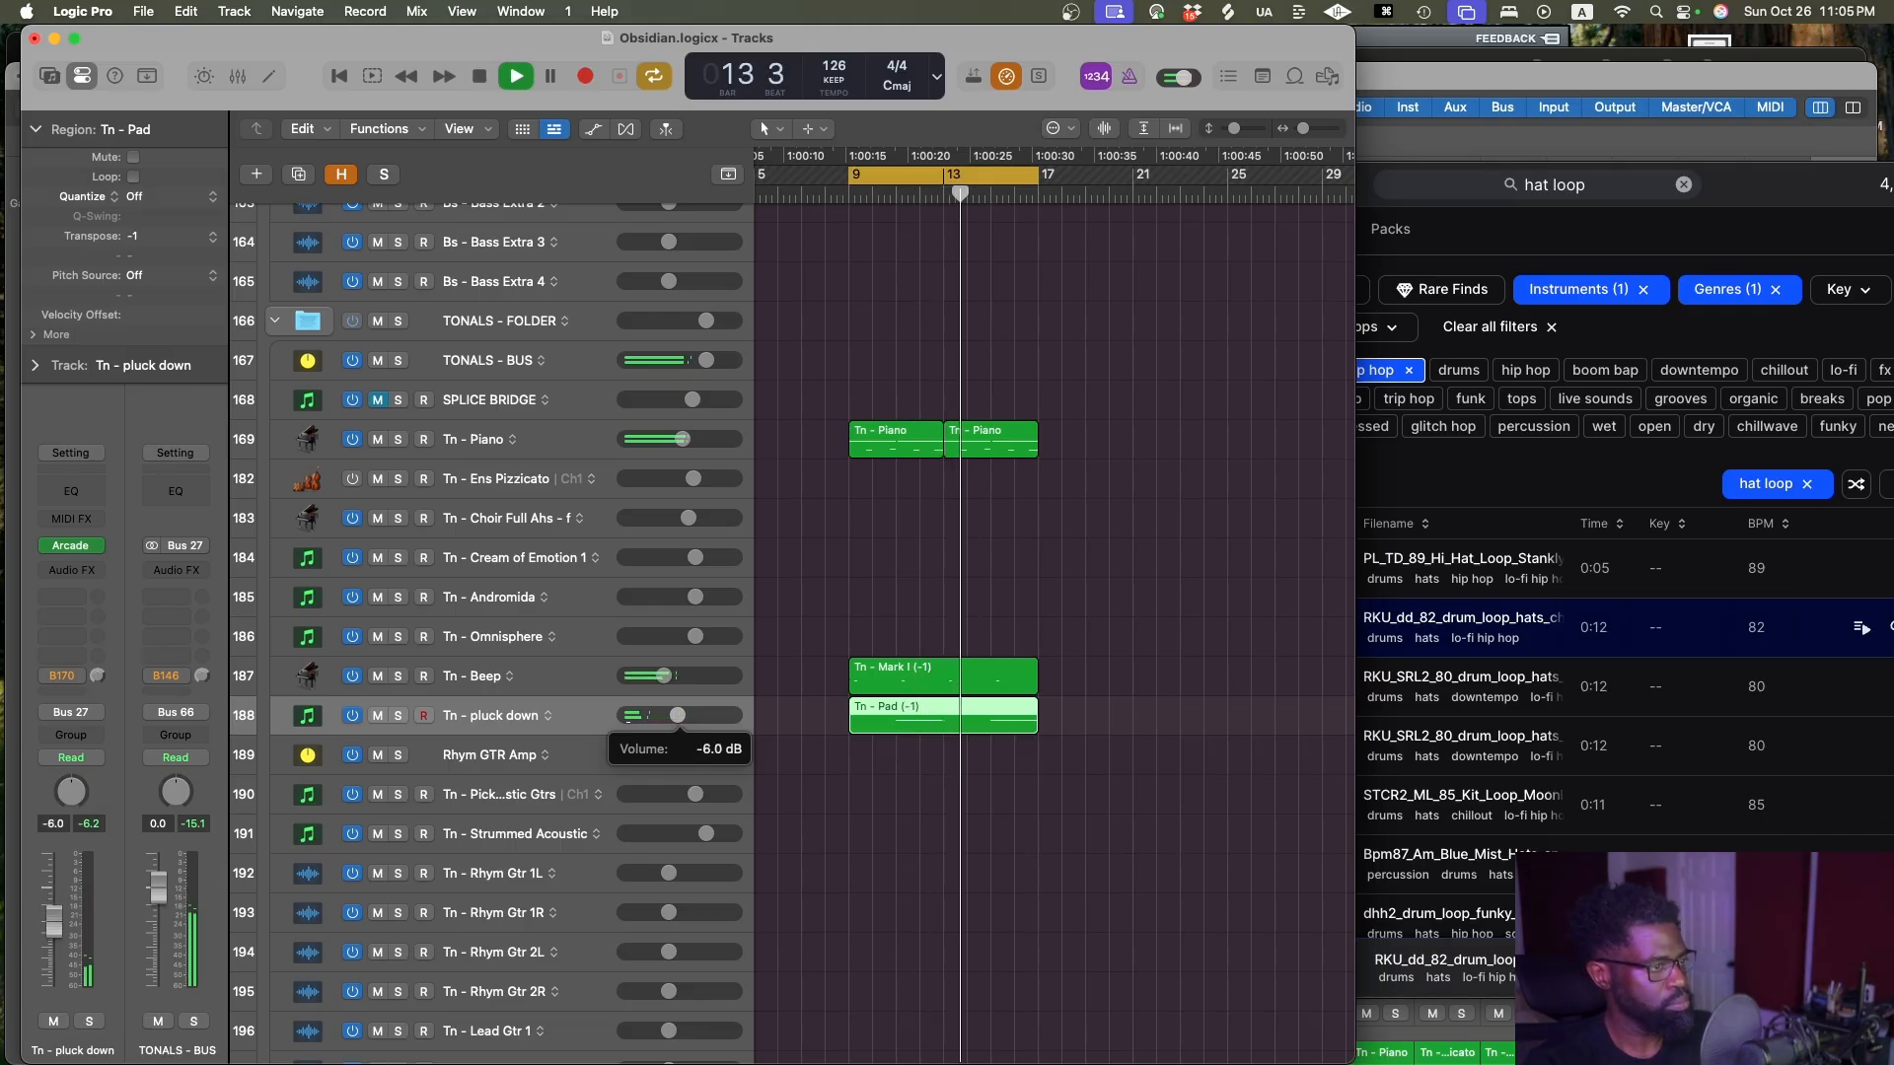
left_click(850, 782)
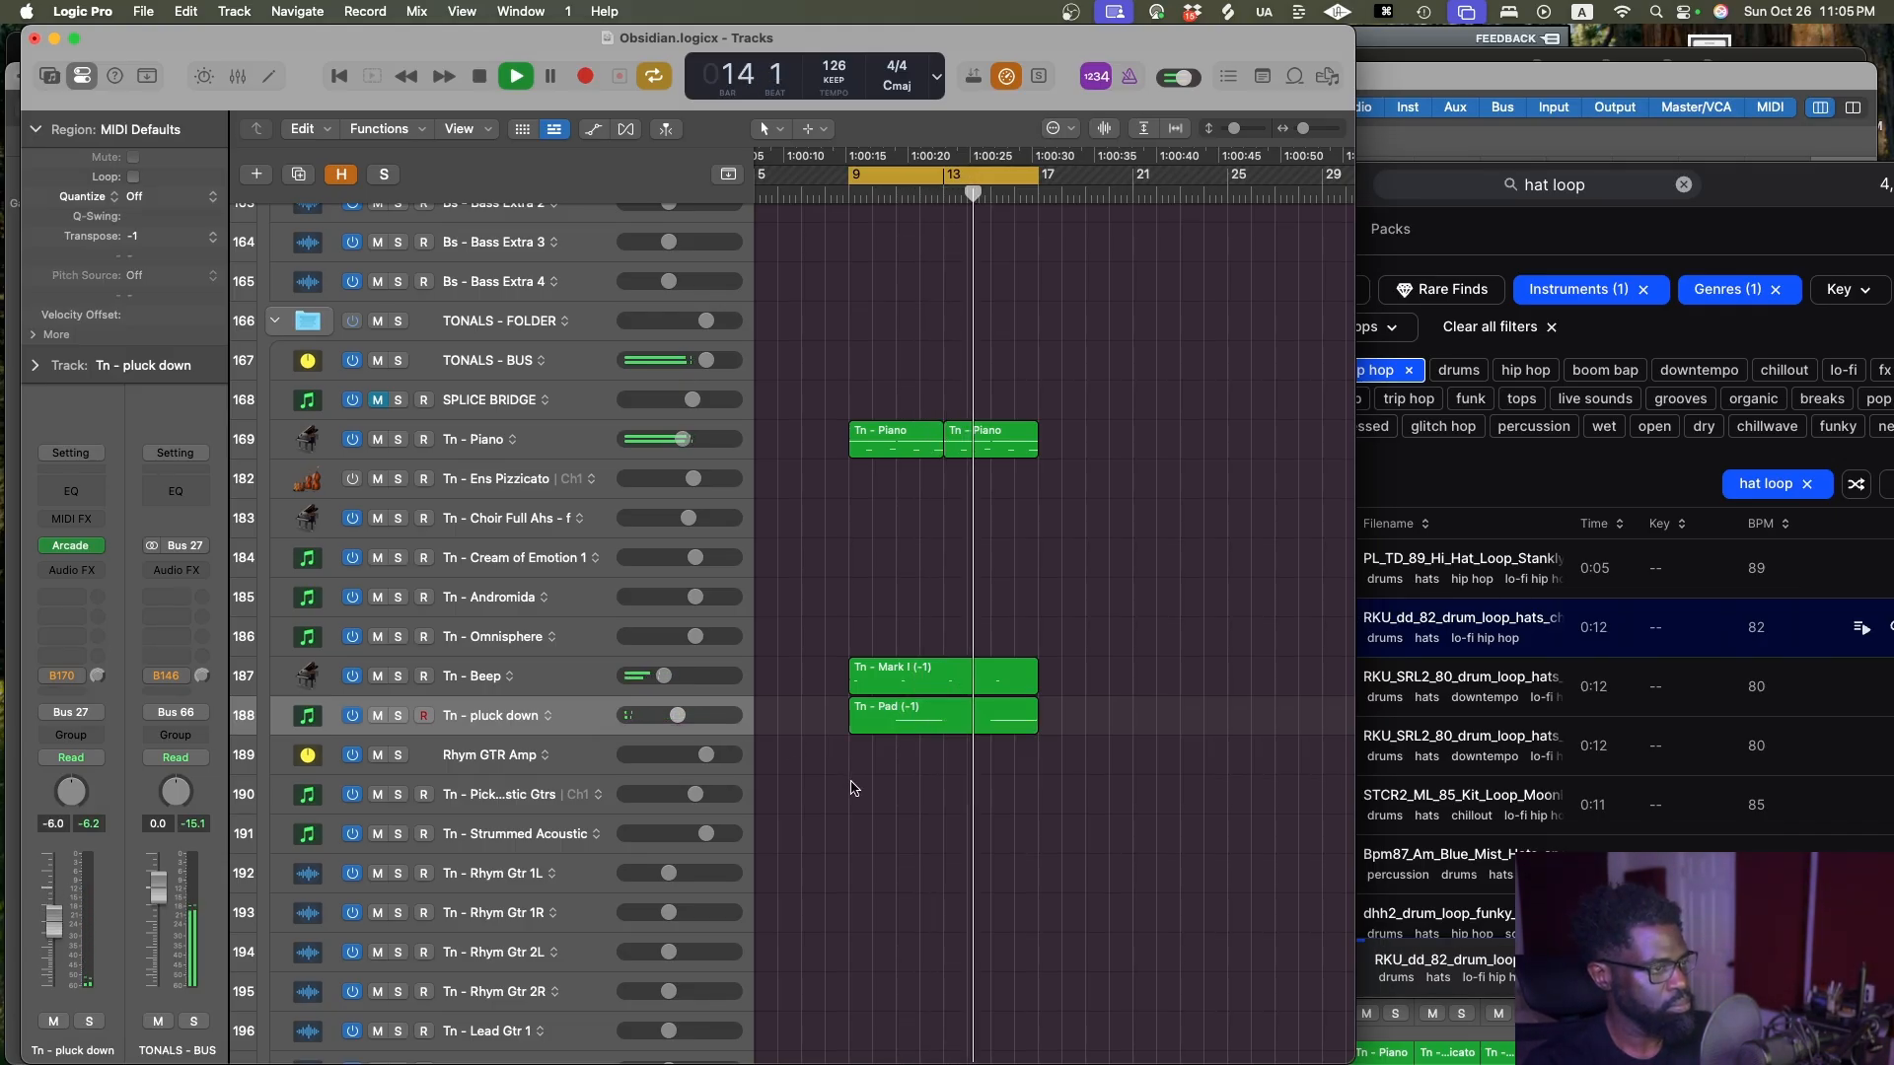
Open the pluck region's notes, draw a two-bar note near bar 9, and try to extend its start to the bar line
double_click(963, 727)
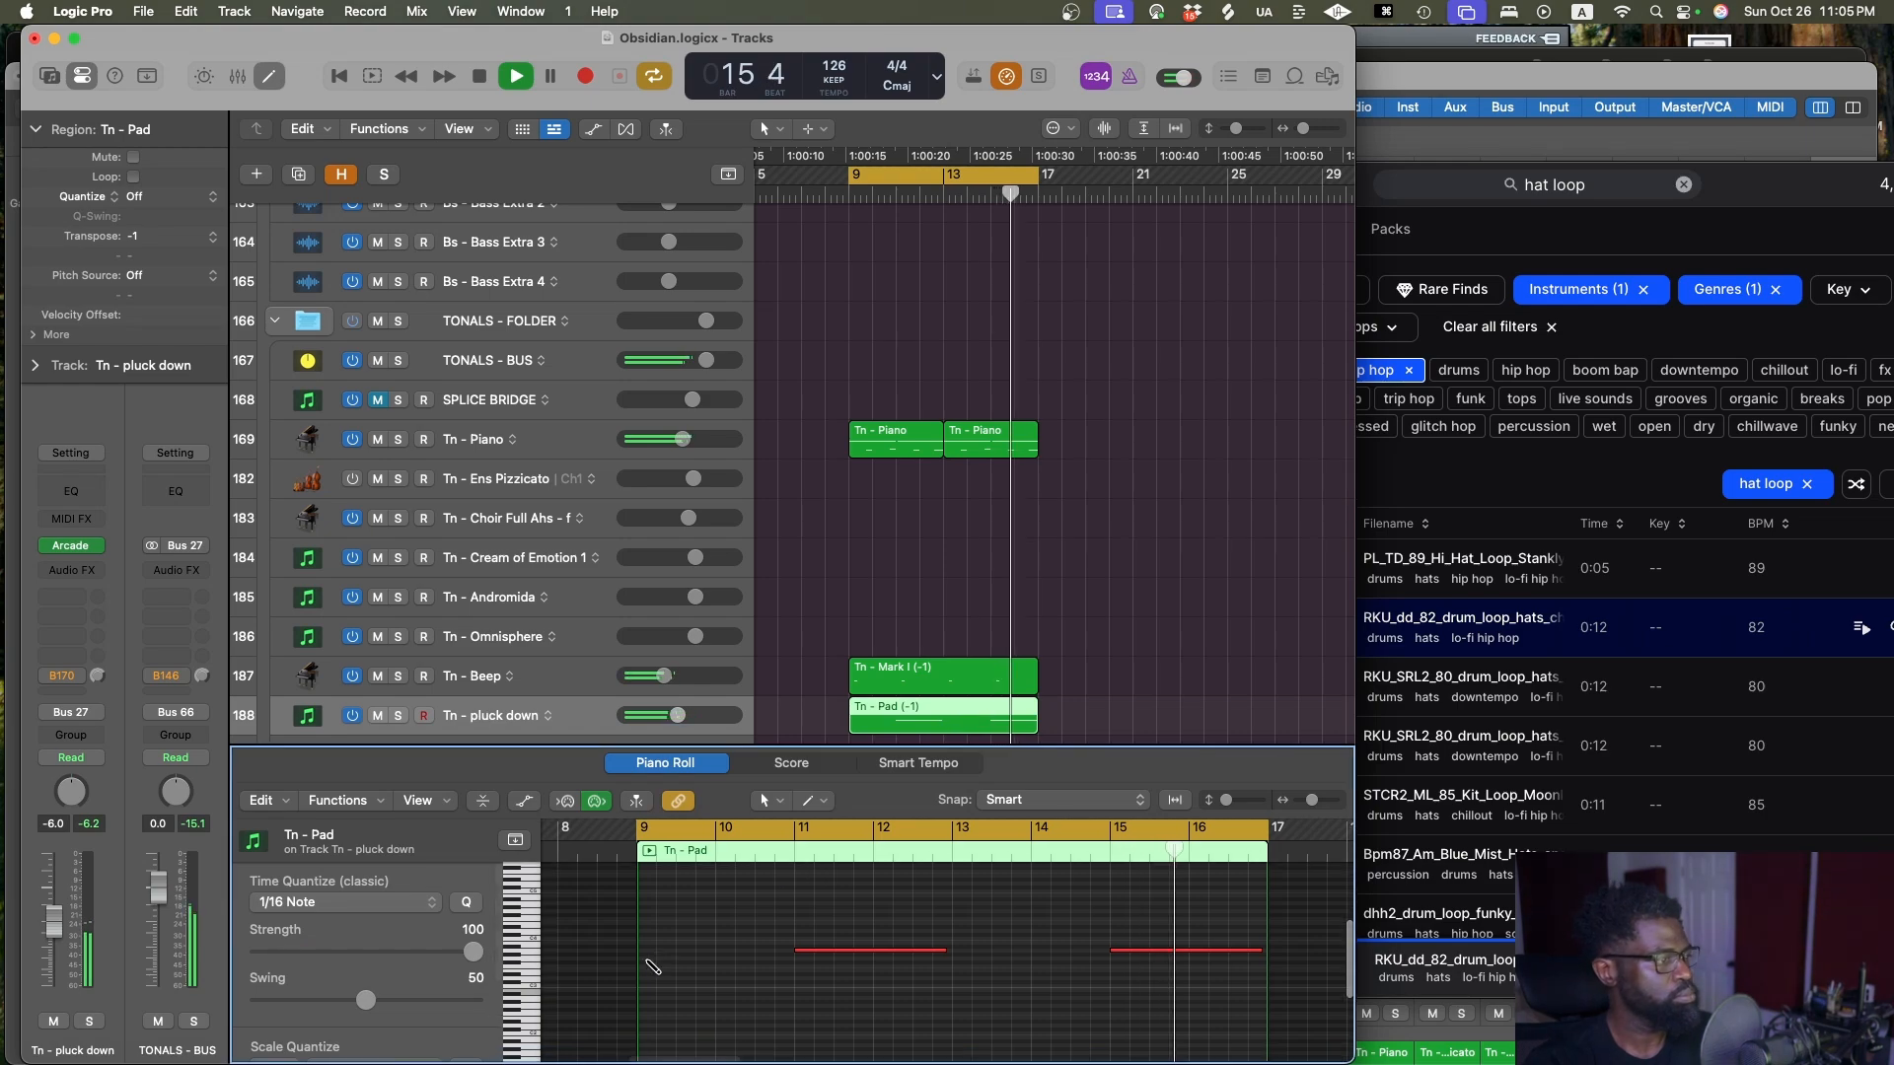
left_click(657, 947)
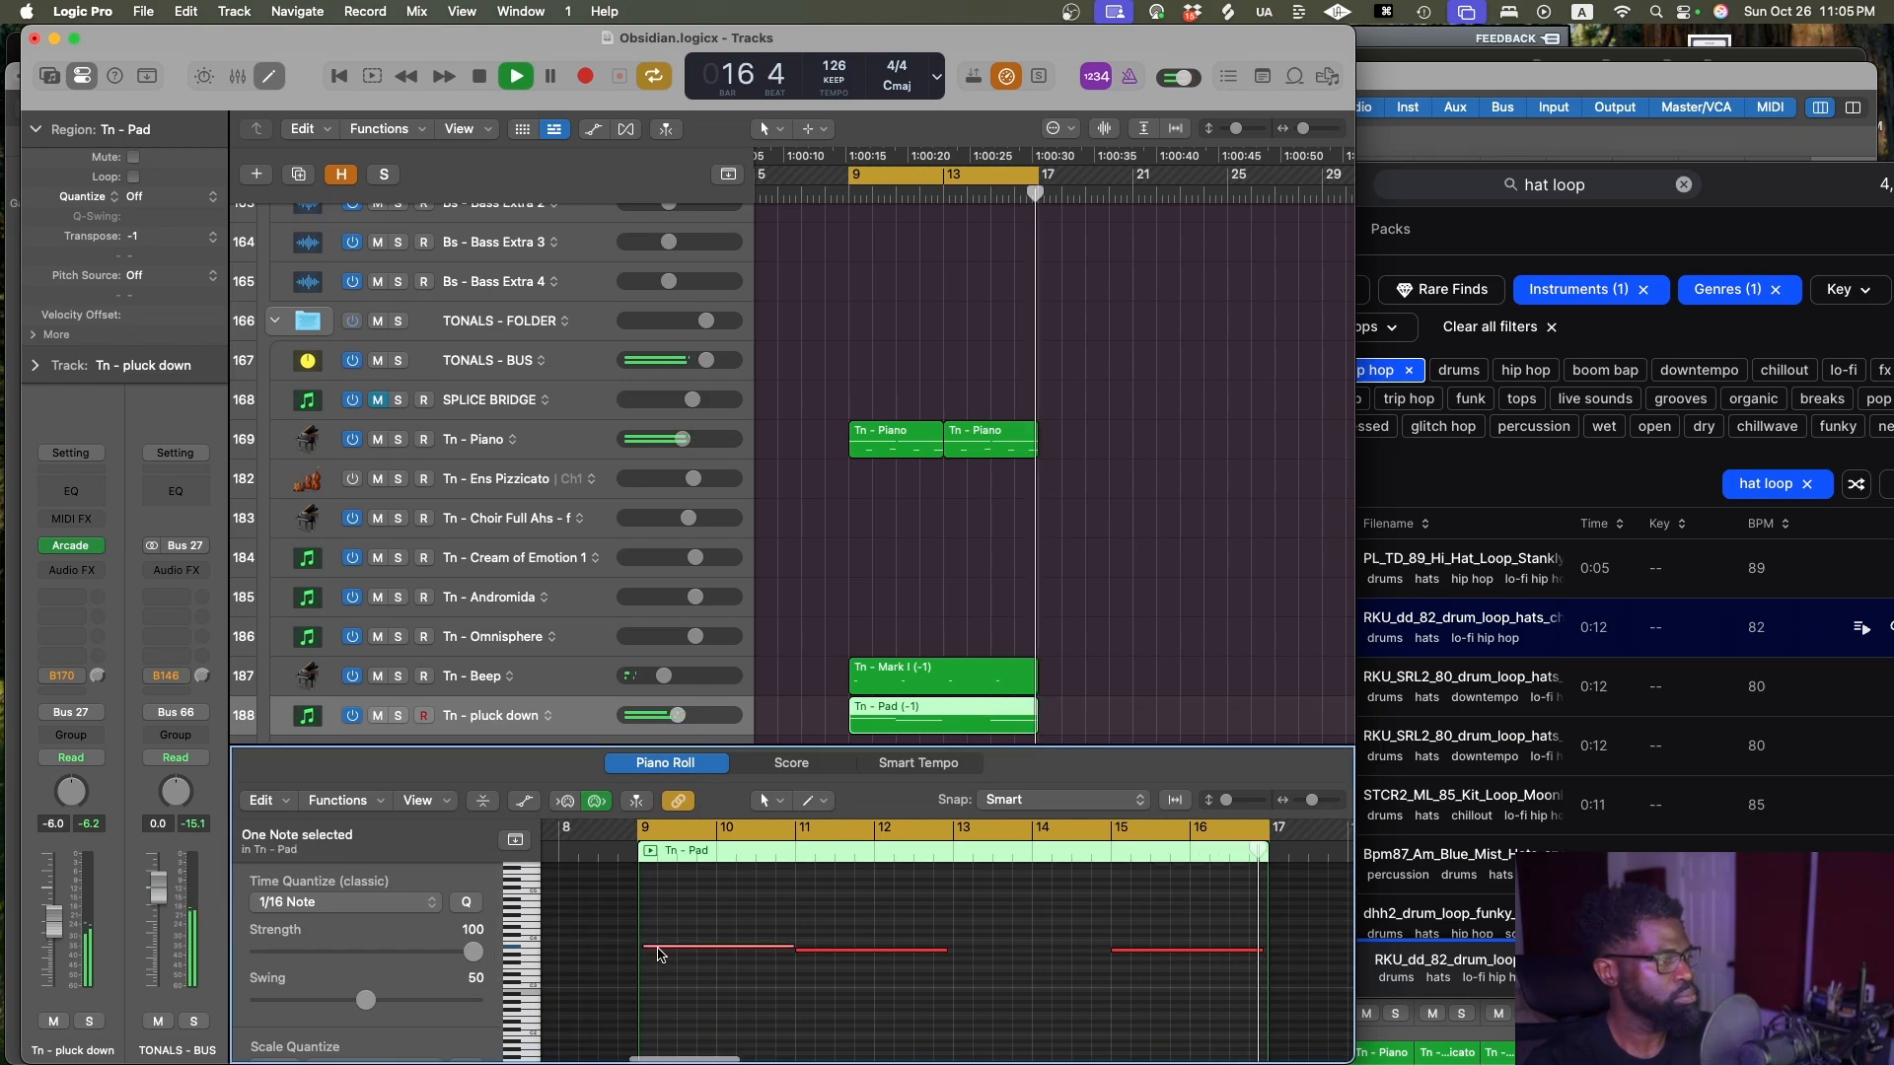
left_click_drag(653, 946, 649, 946)
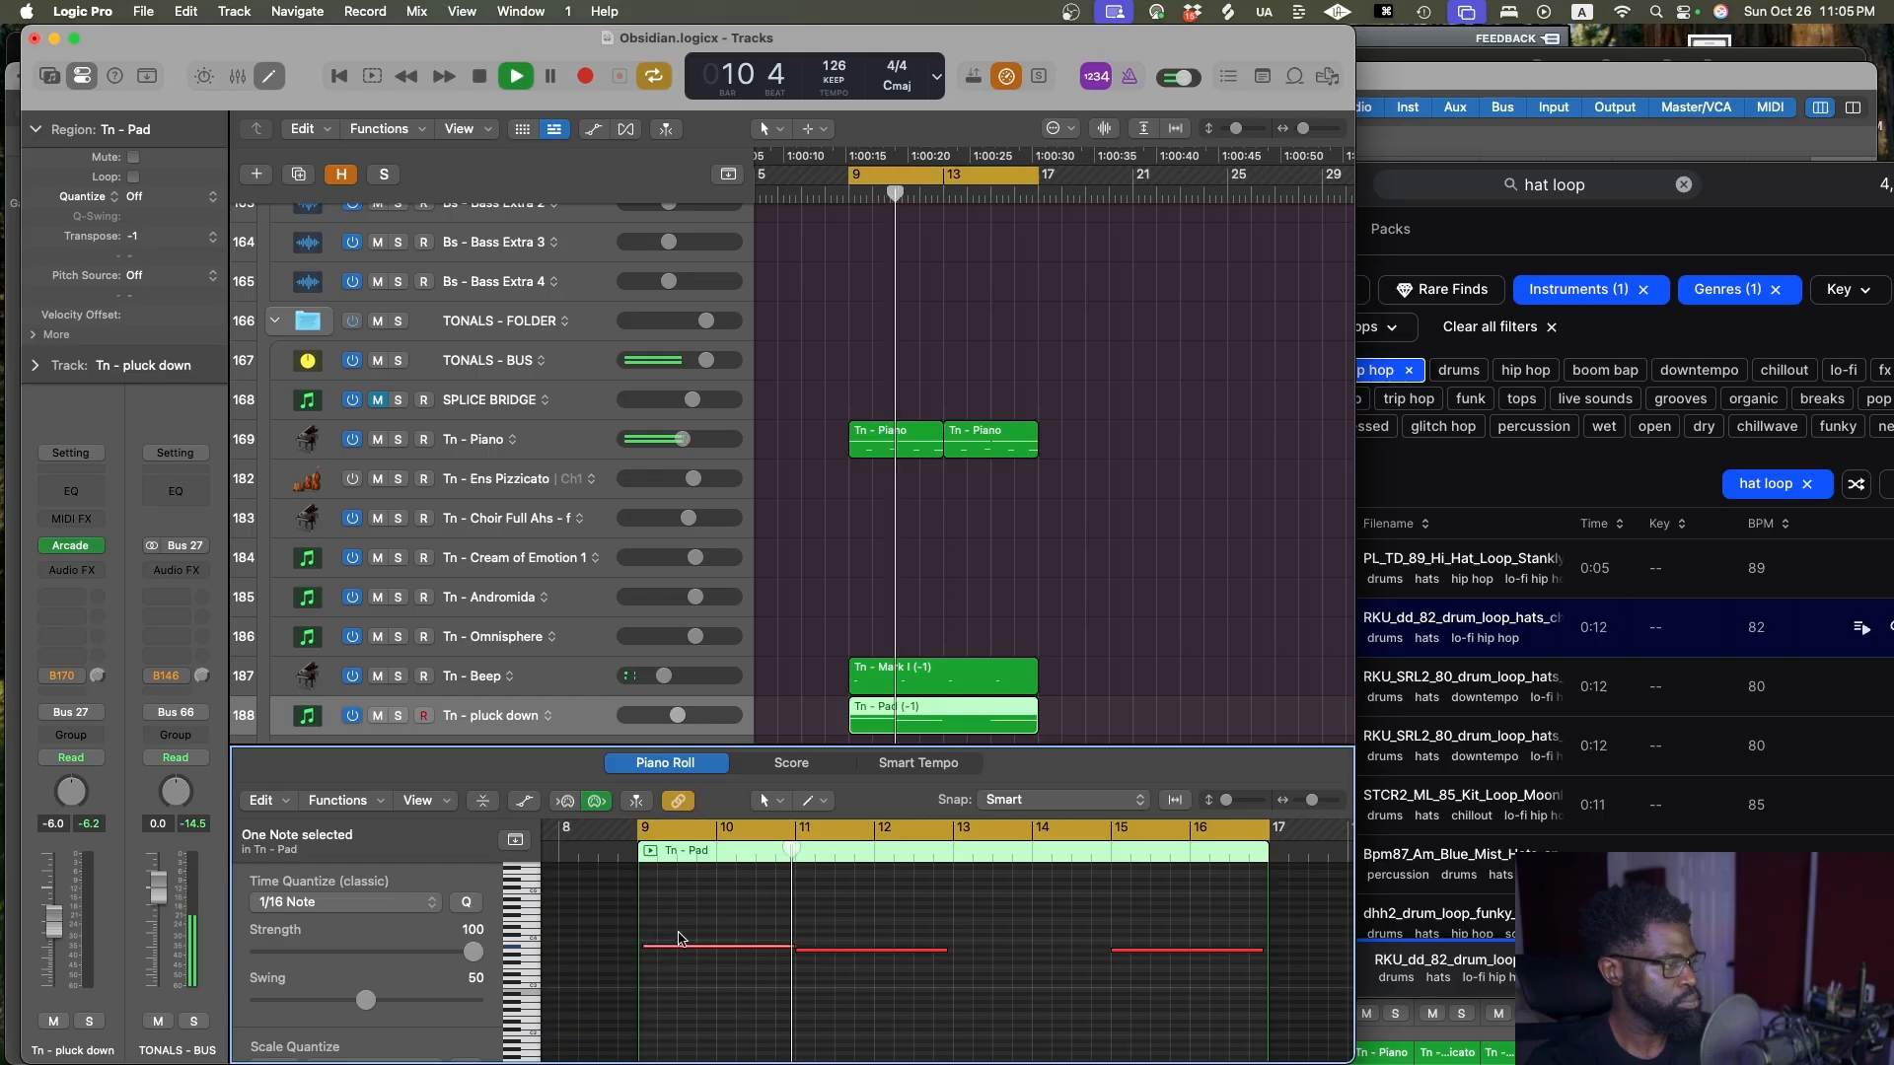
left_click(673, 953, "ctrl+alt")
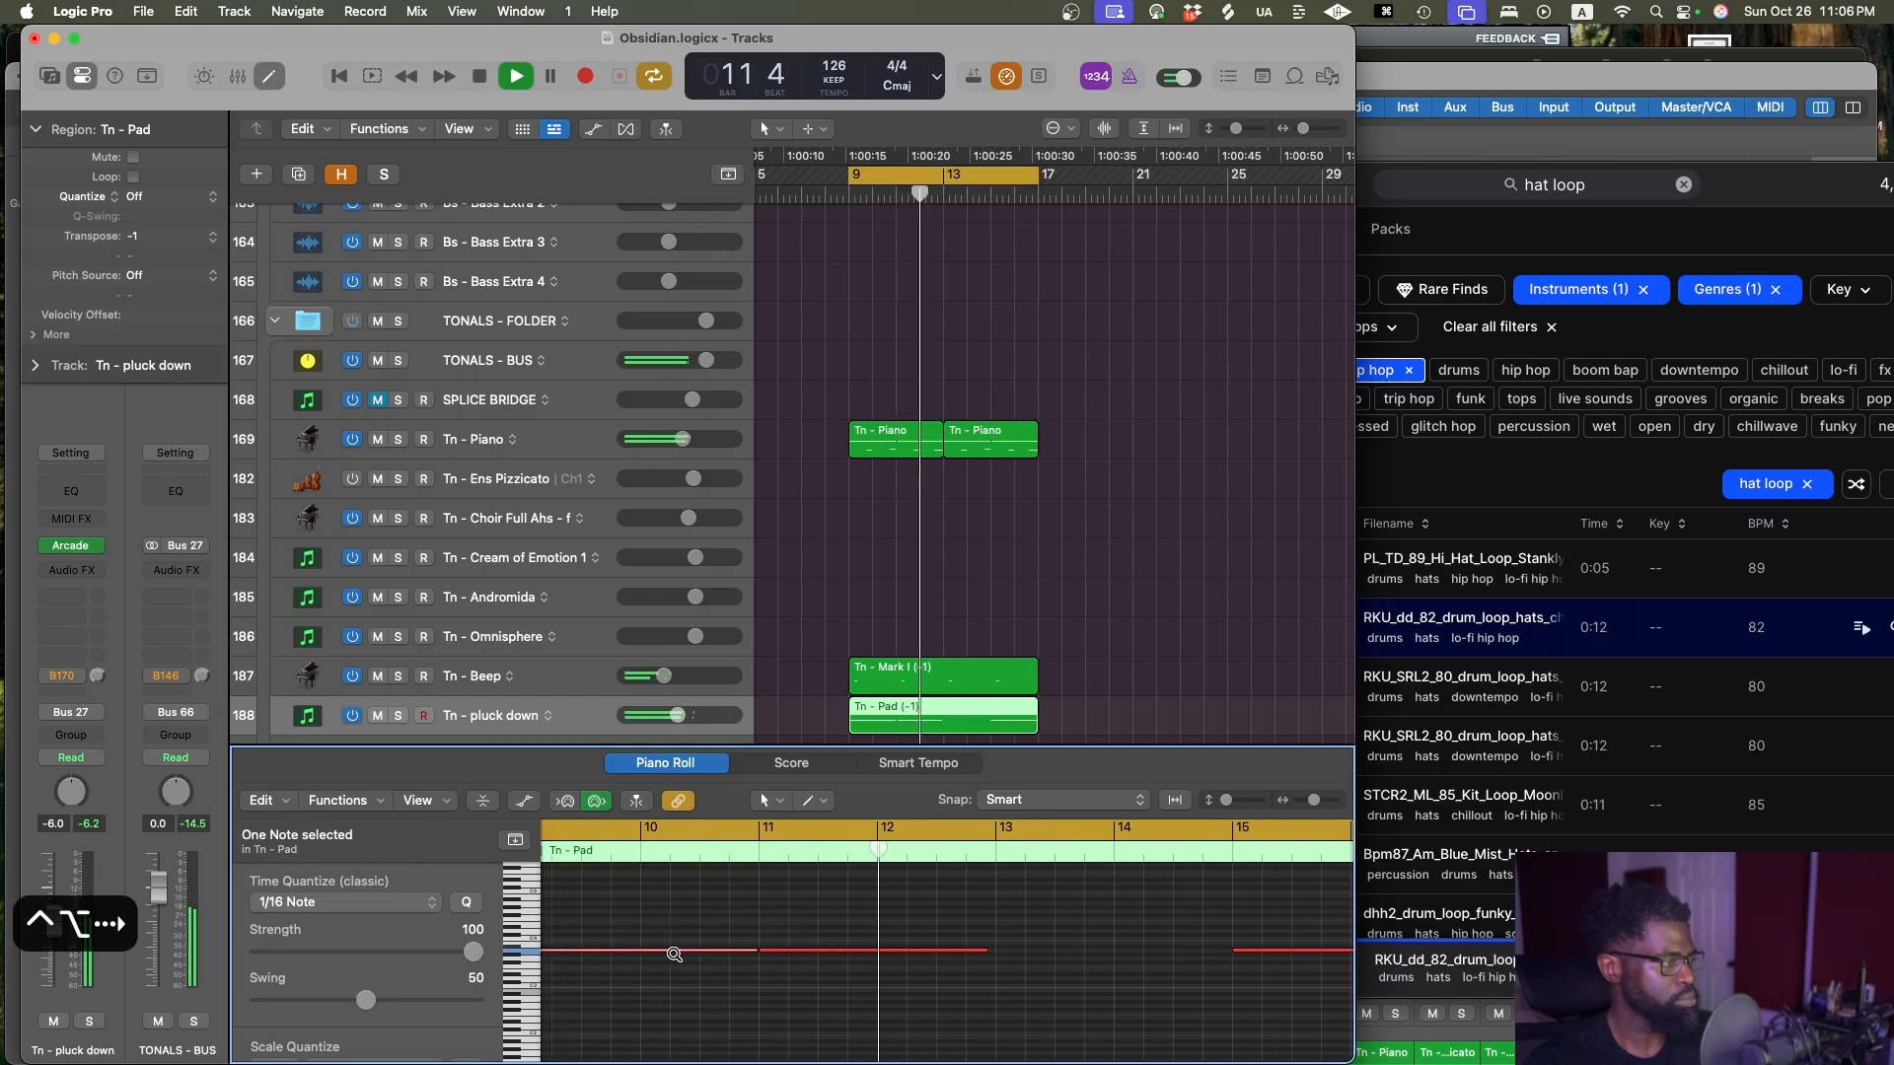
key("ctrl+alt+Right")
key("ctrl+alt+Down")
key("ctrl+alt+Down")
key("ctrl+alt+Down")
key("ctrl+alt+Down")
key("ctrl+alt+Left")
key("ctrl+alt+Left")
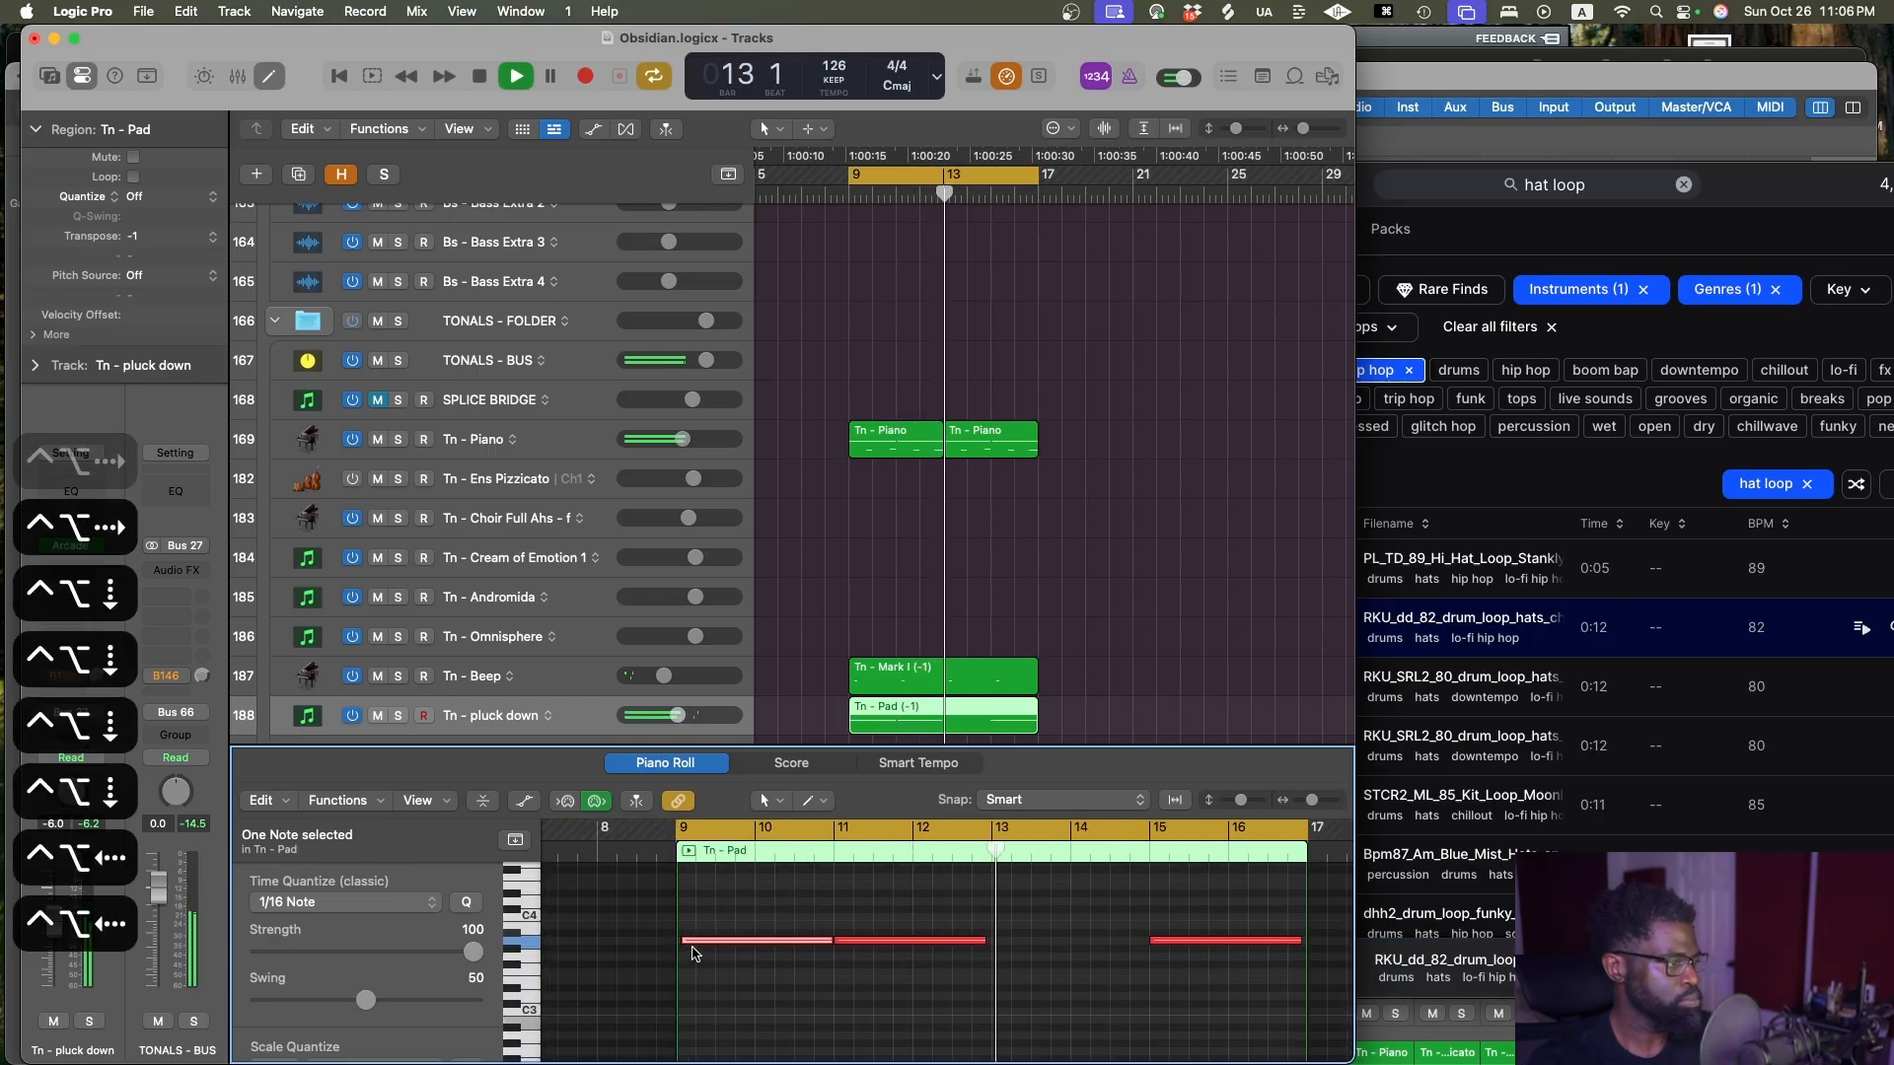
left_click_drag(684, 942, 678, 942)
key("space")
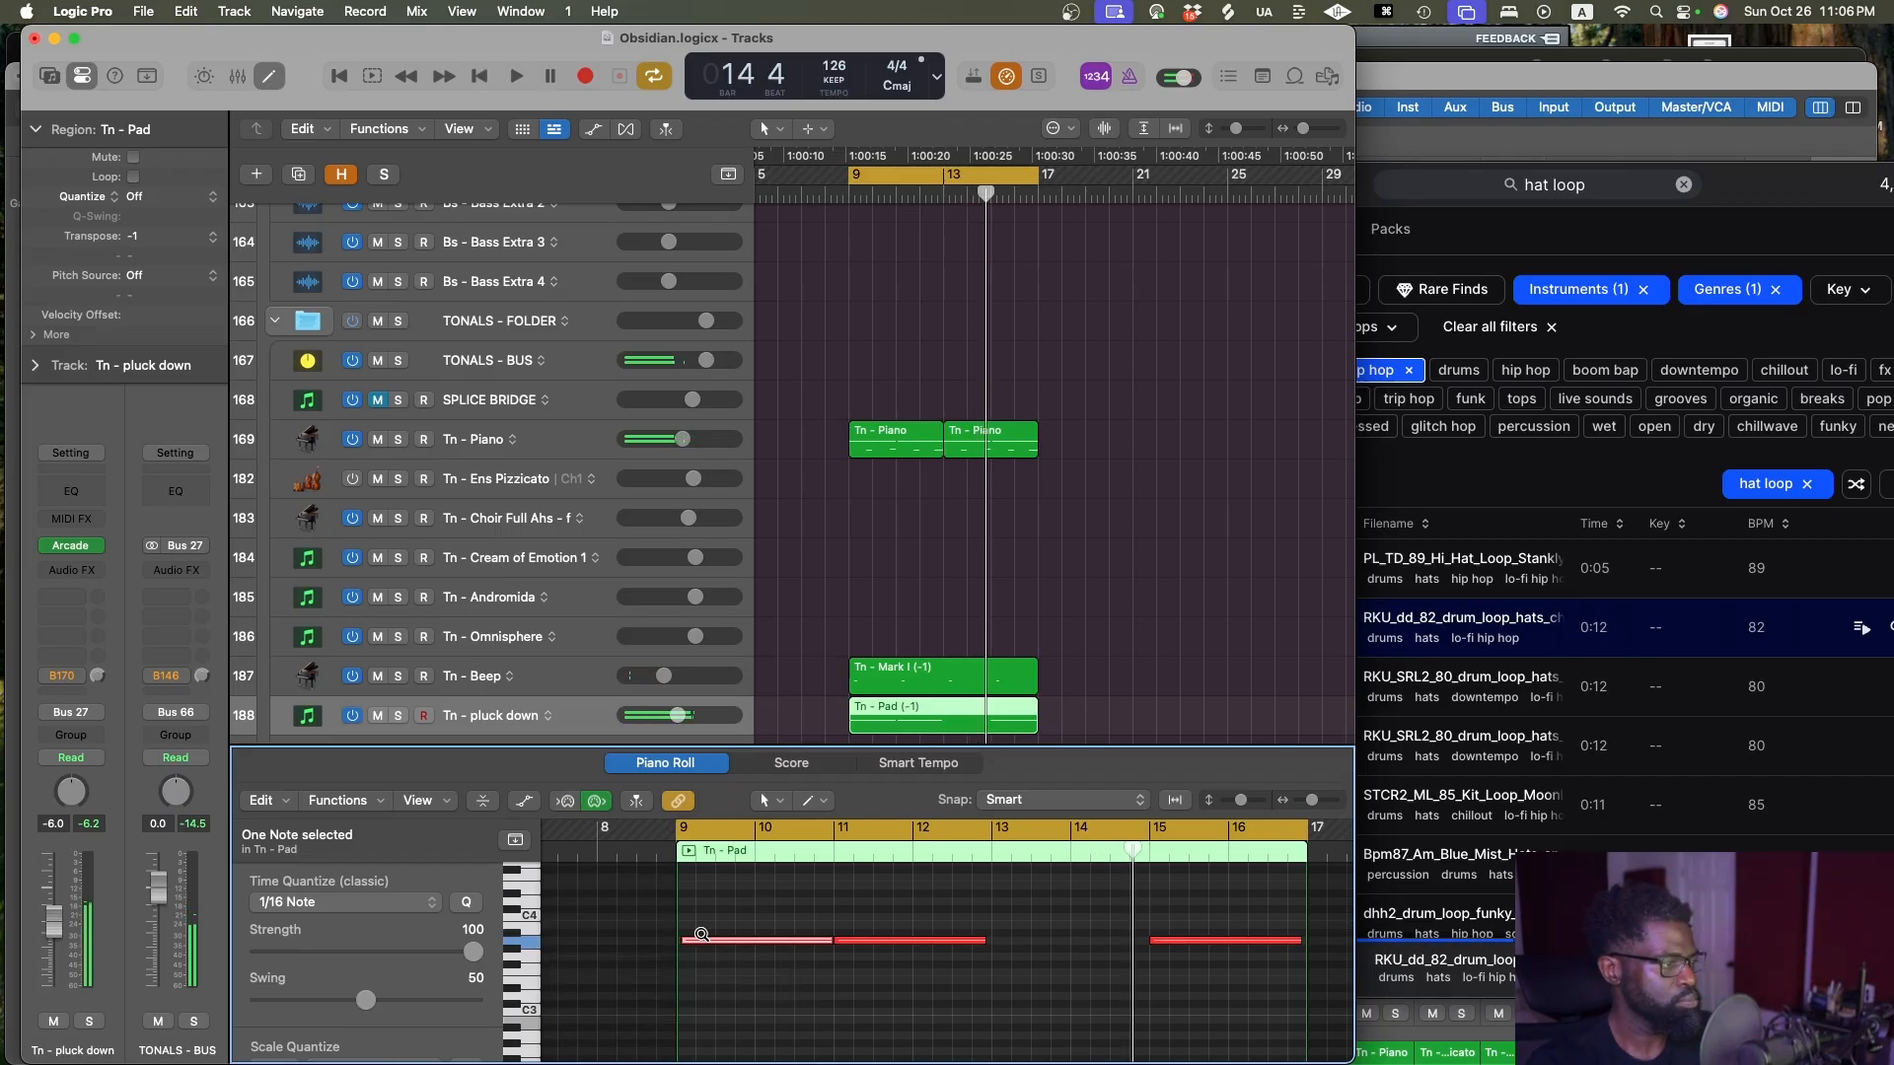
Replace the misaligned first note with one starting exactly at bar 9, at the other notes' pitch and about half a bar long
key("ctrl+alt+Right")
key("ctrl+alt+Right")
scroll(699, 933, "left", 10)
scroll(965, 925, "right", 3)
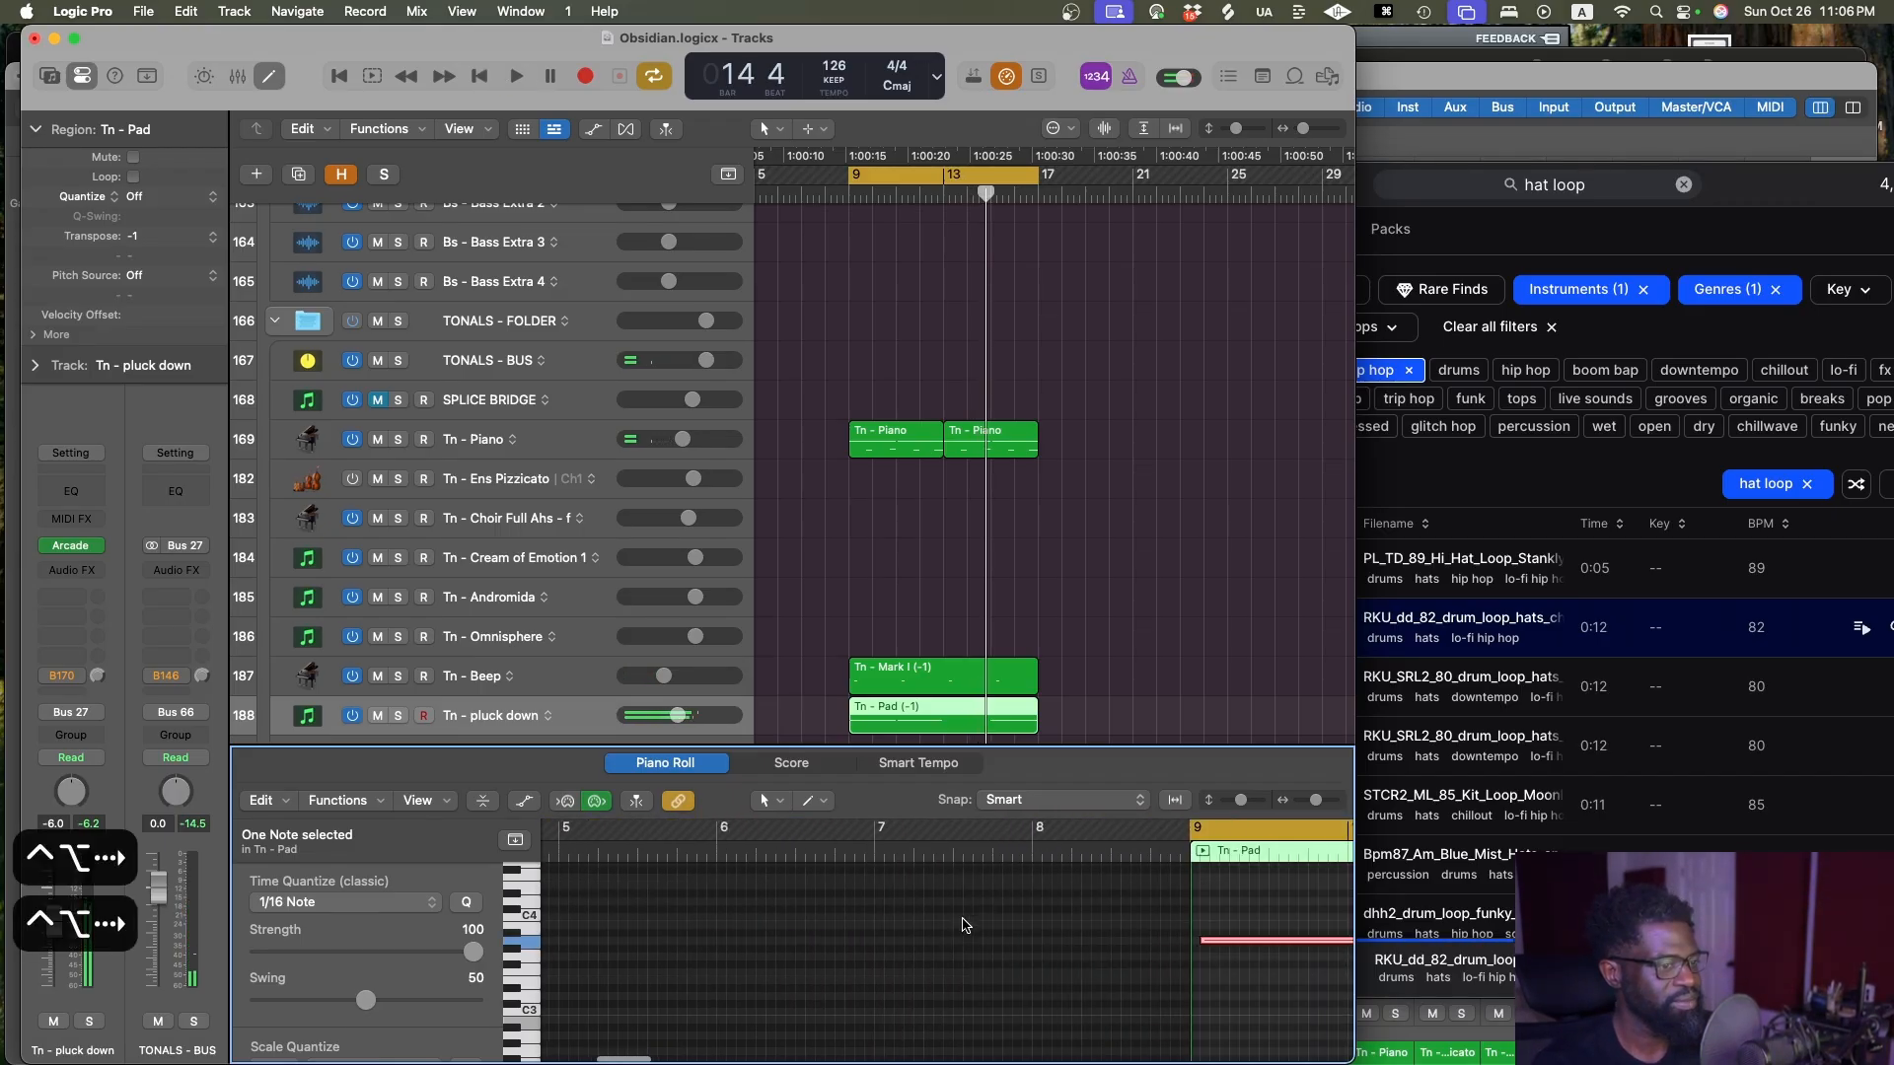
scroll(964, 925, "right", 6)
left_click_drag(1003, 892, 1014, 973)
key("Delete")
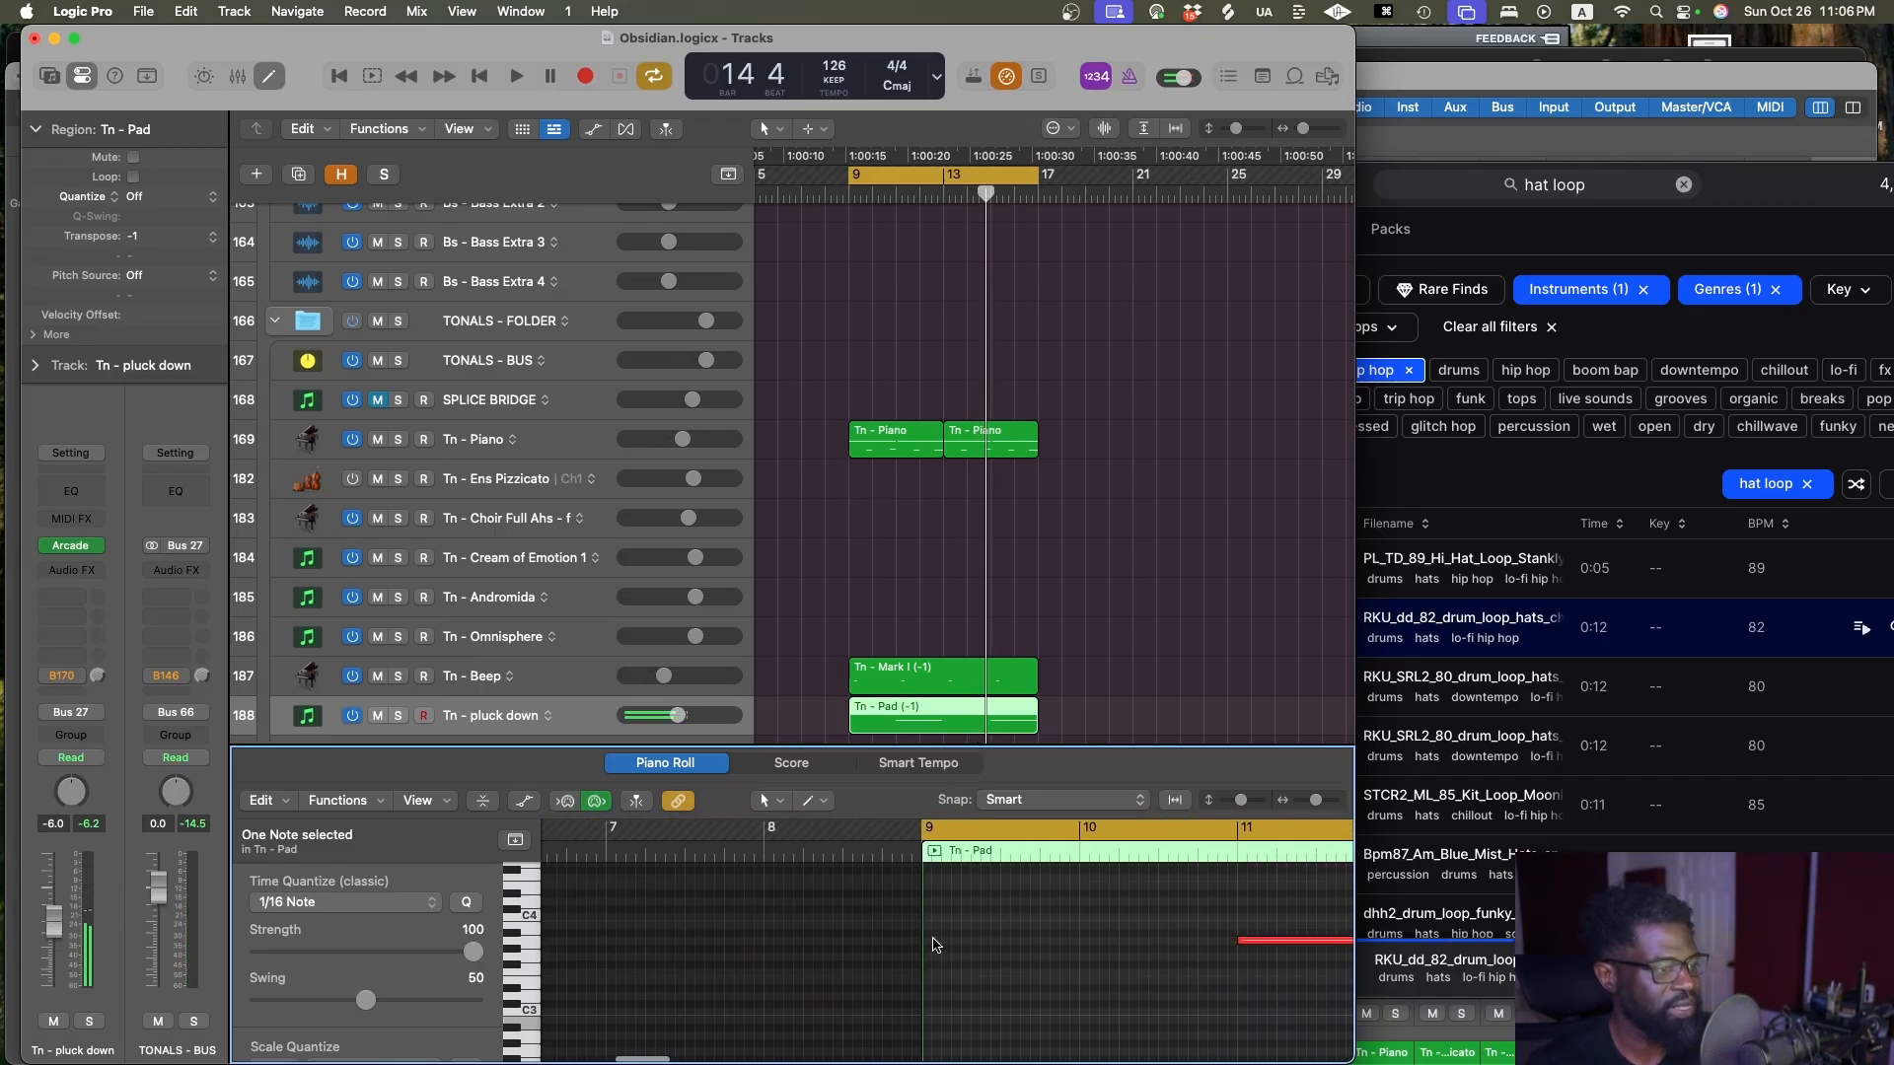
left_click(934, 942, "super")
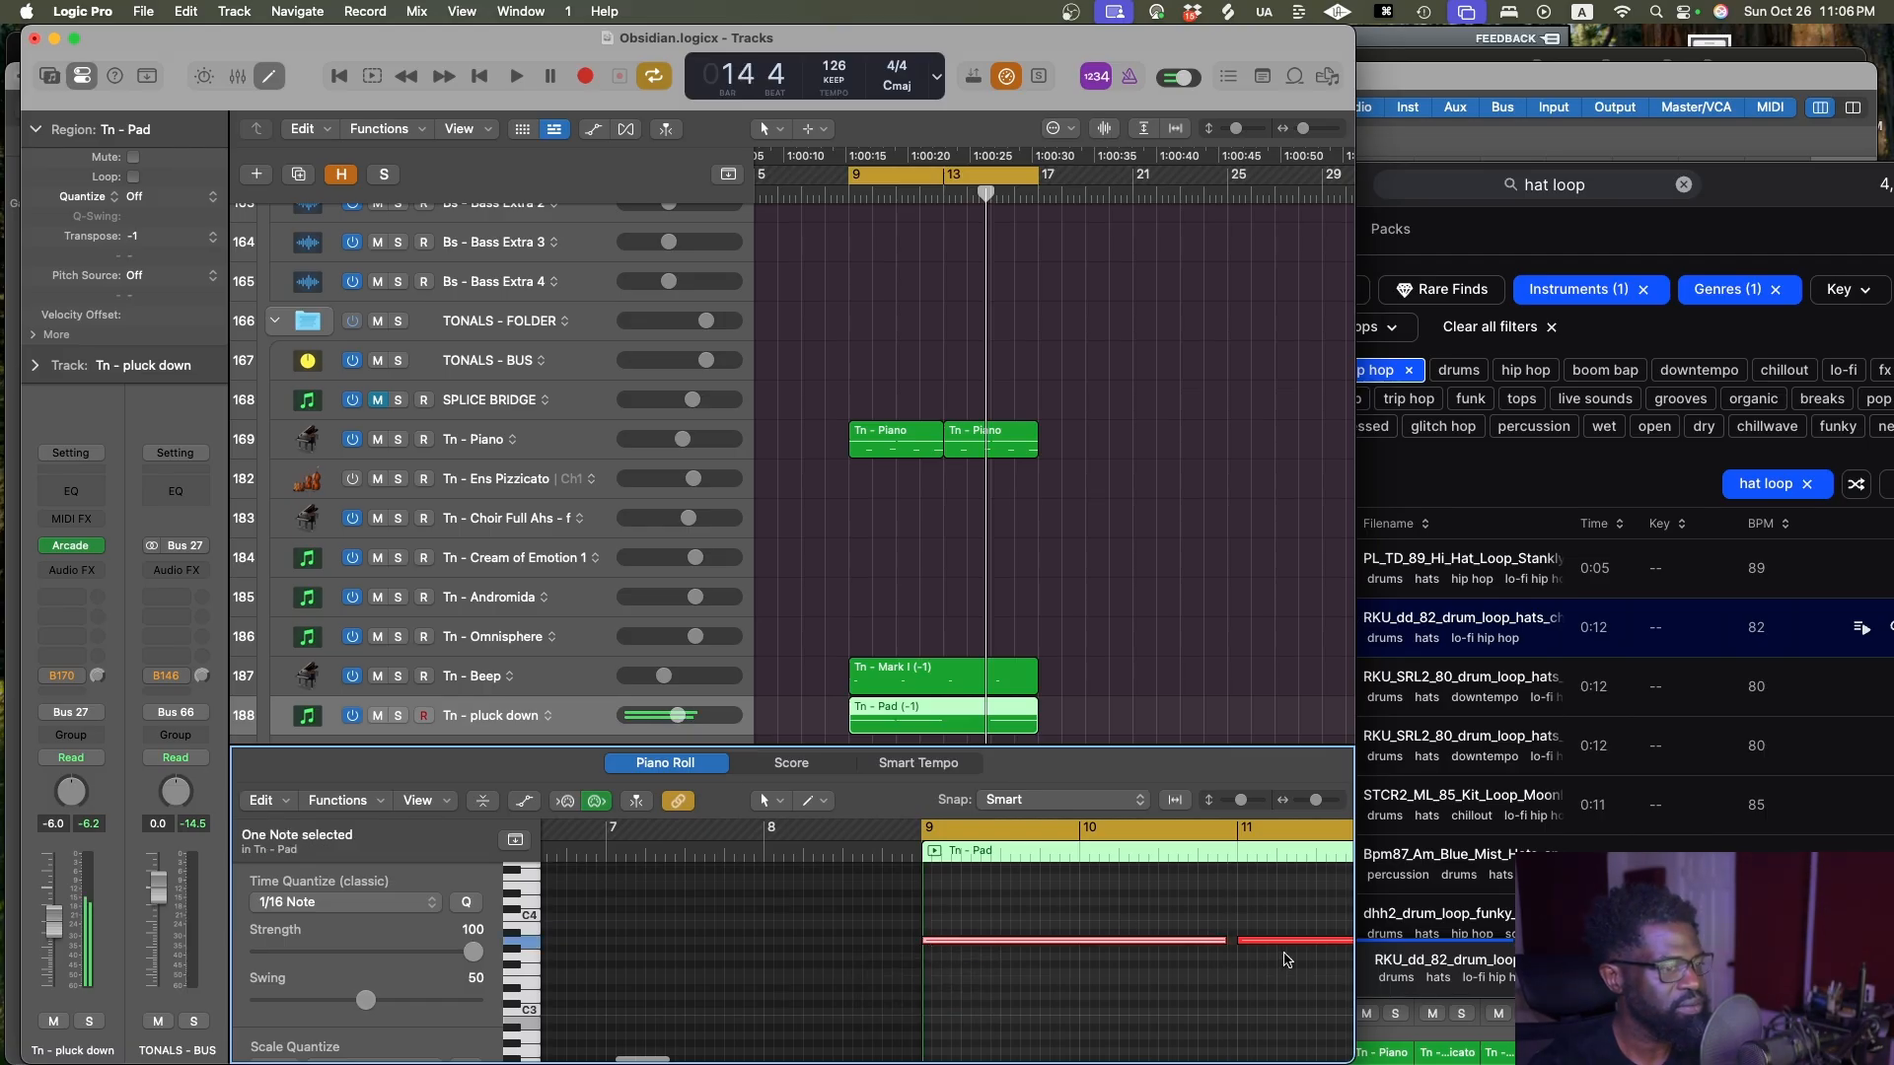
left_click_drag(1220, 941, 998, 941)
left_click(1067, 964)
Copy the short bar 9 note to bar 13 during playback and save the project
key("ctrl+alt+Left")
key("ctrl+alt+Left")
key("ctrl+alt+Left")
key("ctrl+alt+Left")
key("ctrl+alt+Left")
key("ctrl+alt+Up")
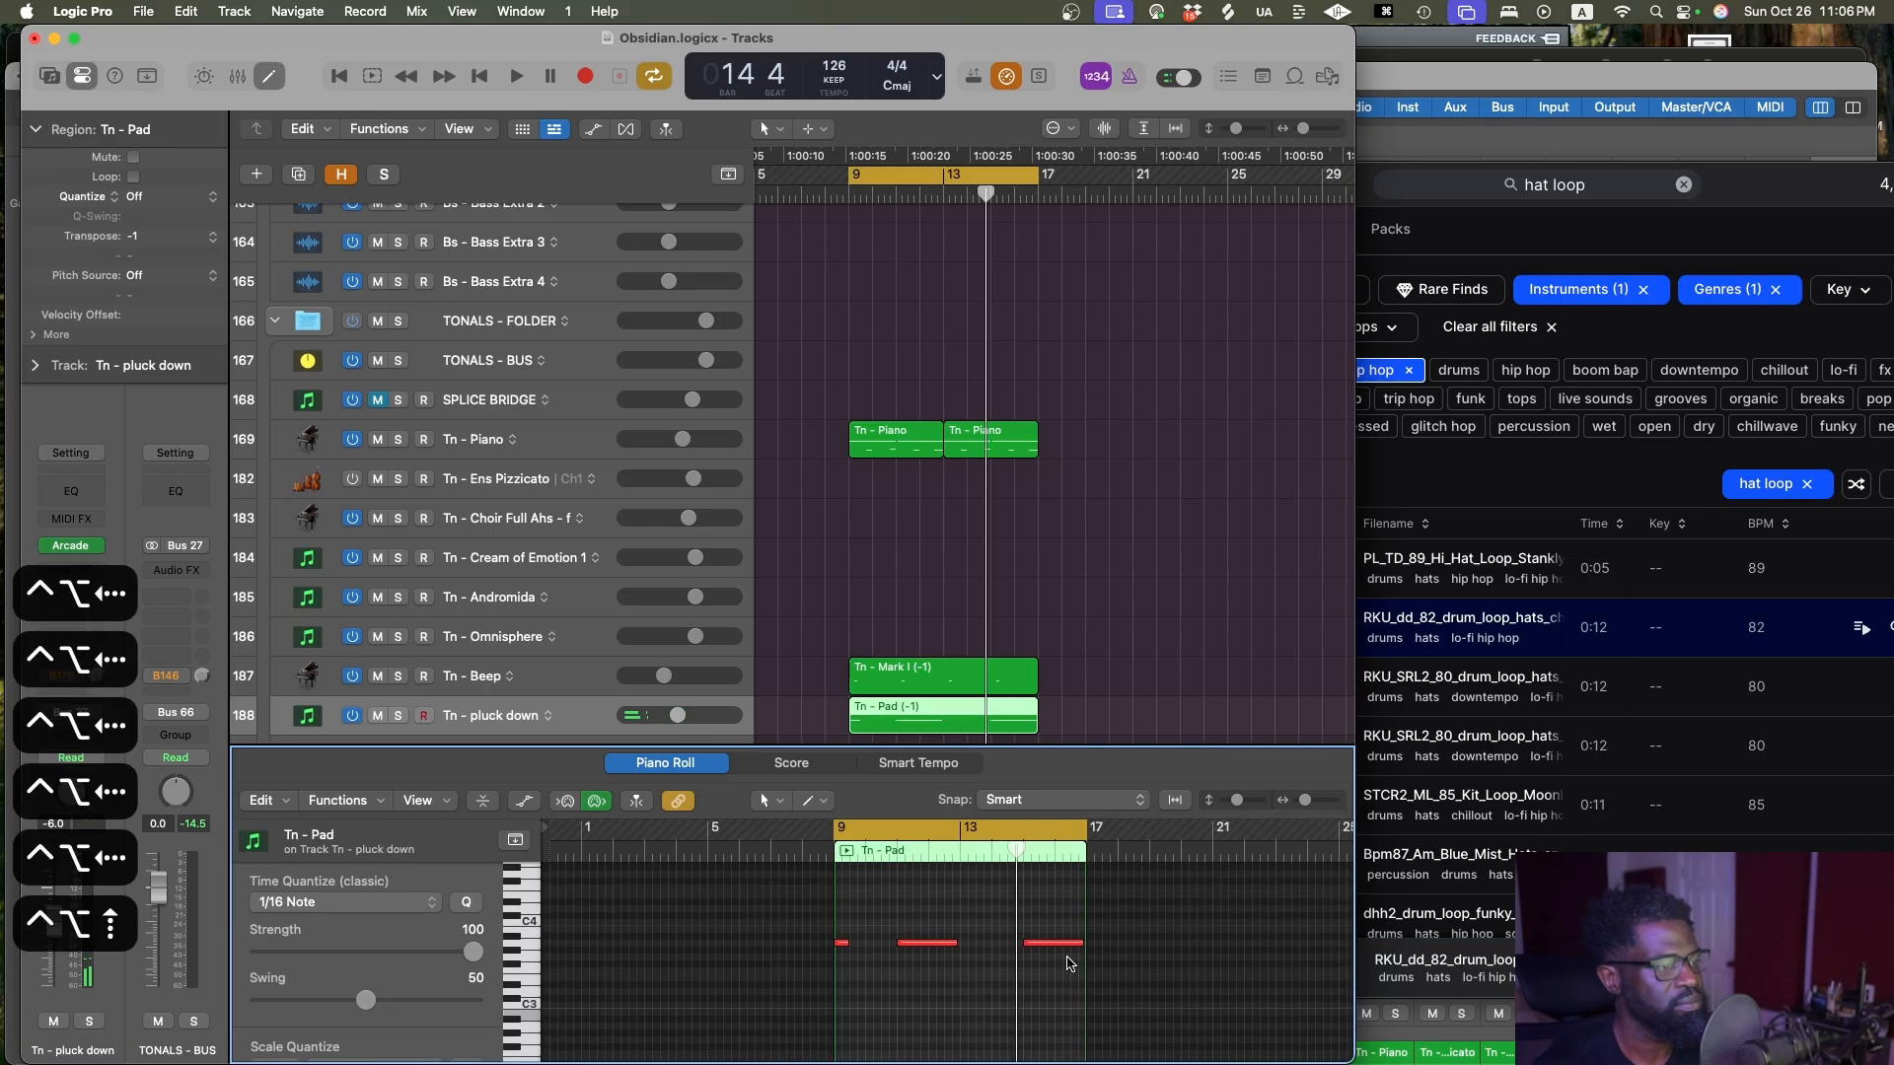
key("space")
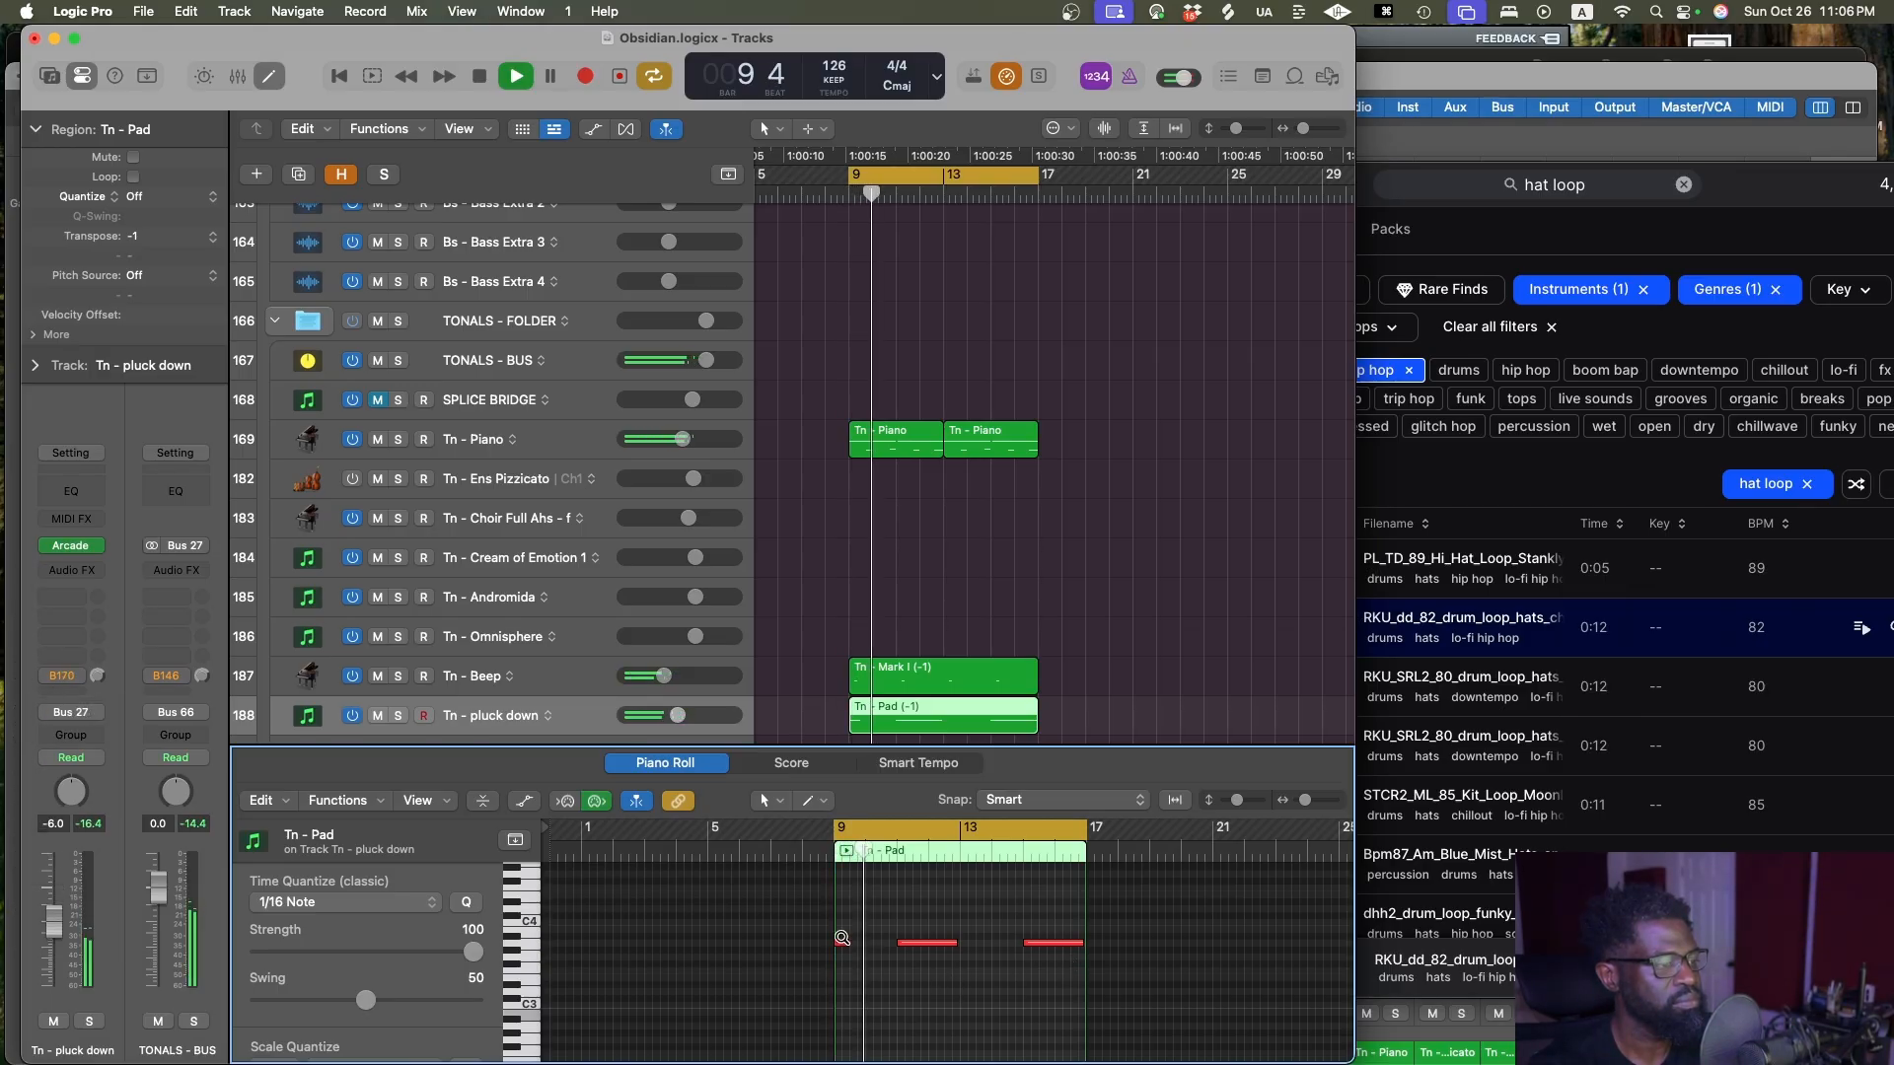
left_click_drag(842, 949, 974, 964)
left_click(978, 974)
key("super+s")
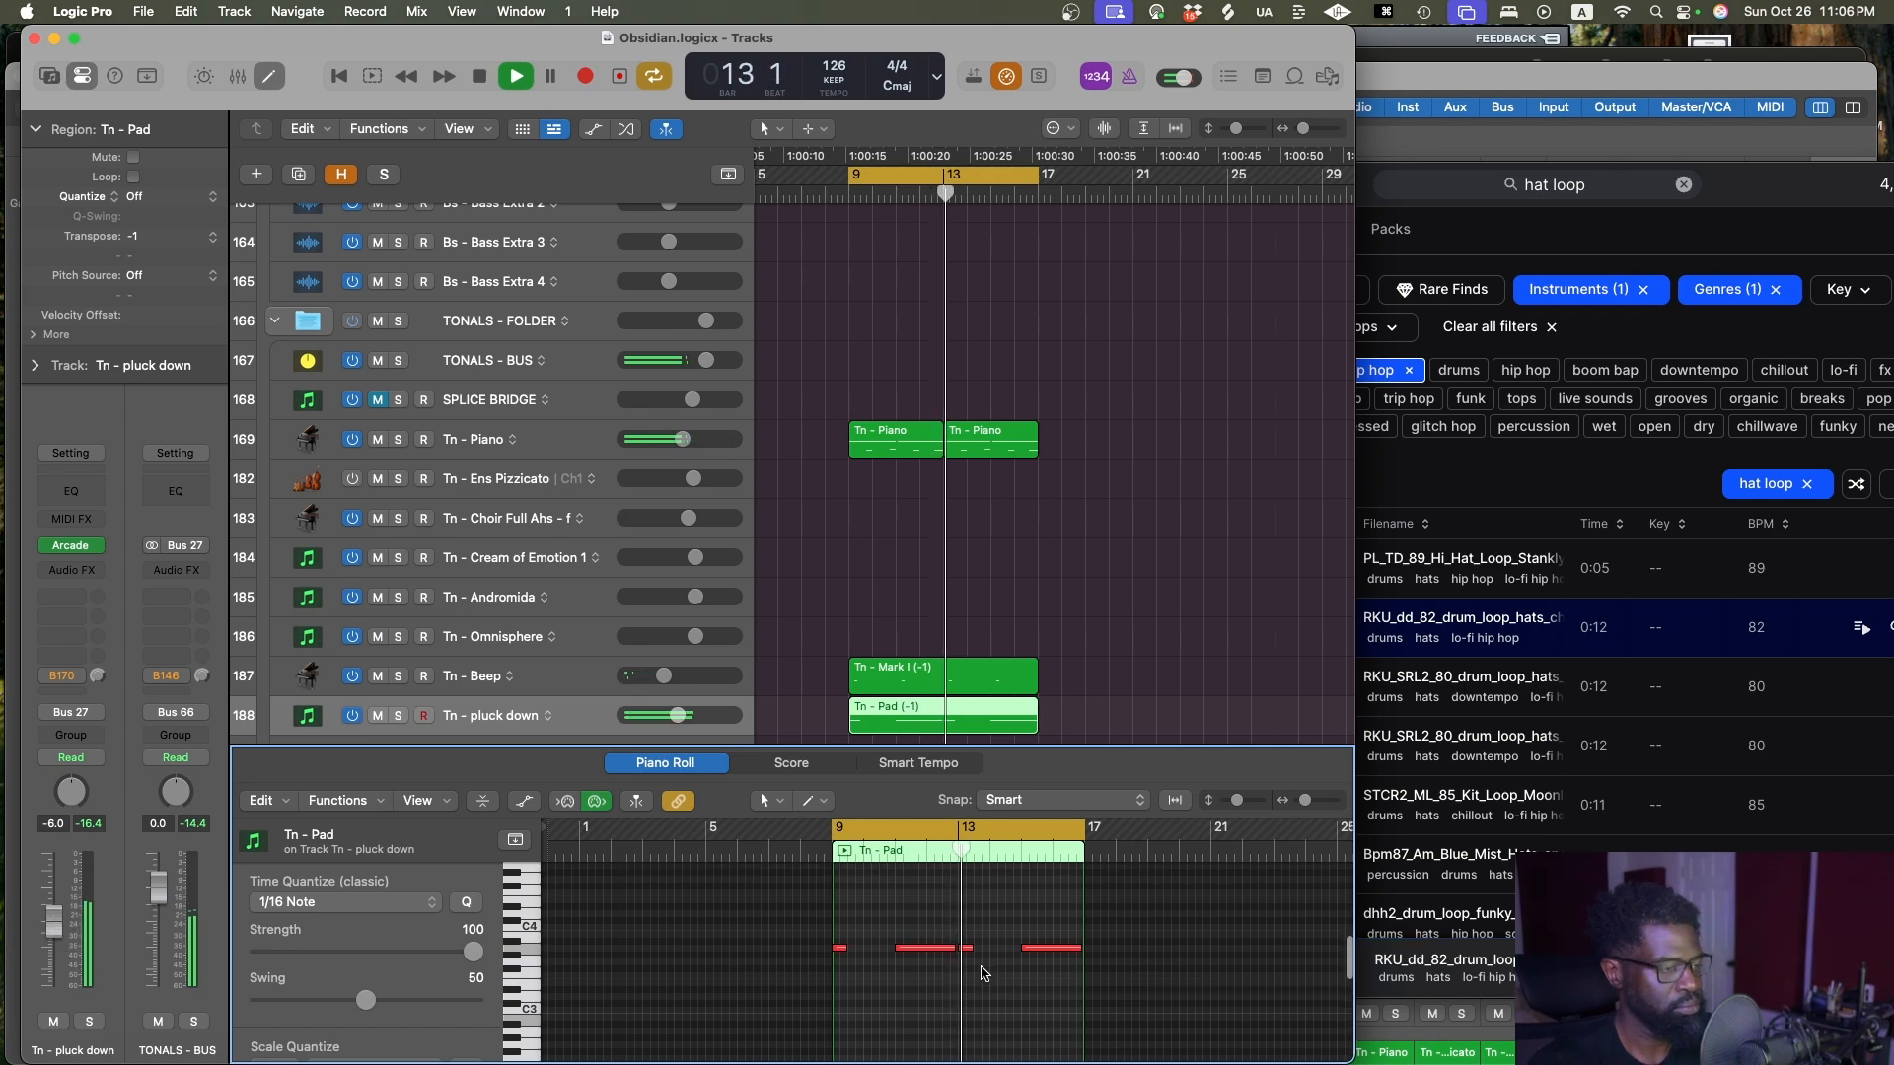
Close the pluck region's note editor, shrink the arrangement to an overview of all tracks, and save the project
key("e")
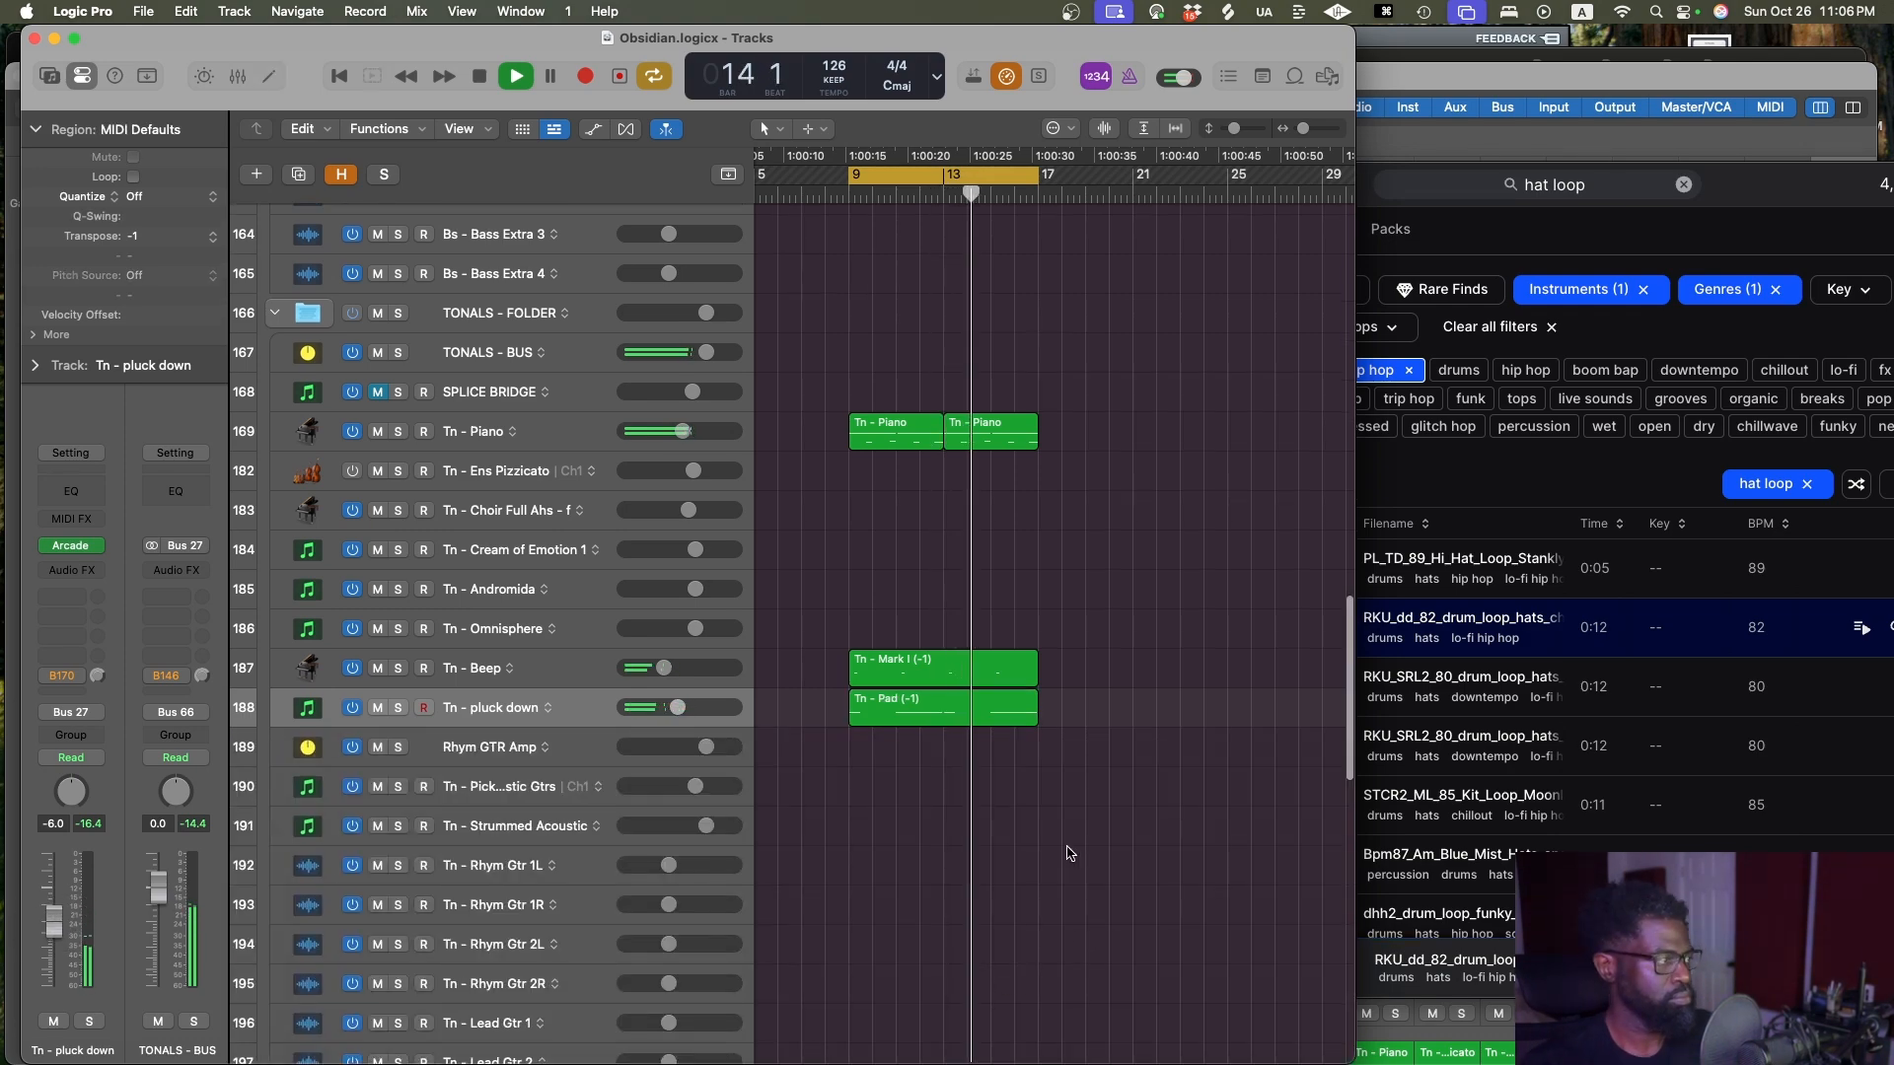
key("ctrl+alt+z")
key("ctrl+alt+Right")
key("ctrl+alt+Right")
key("ctrl+alt+Right")
key("ctrl+alt+Left")
key("ctrl+alt+Left")
key("ctrl+alt+Left")
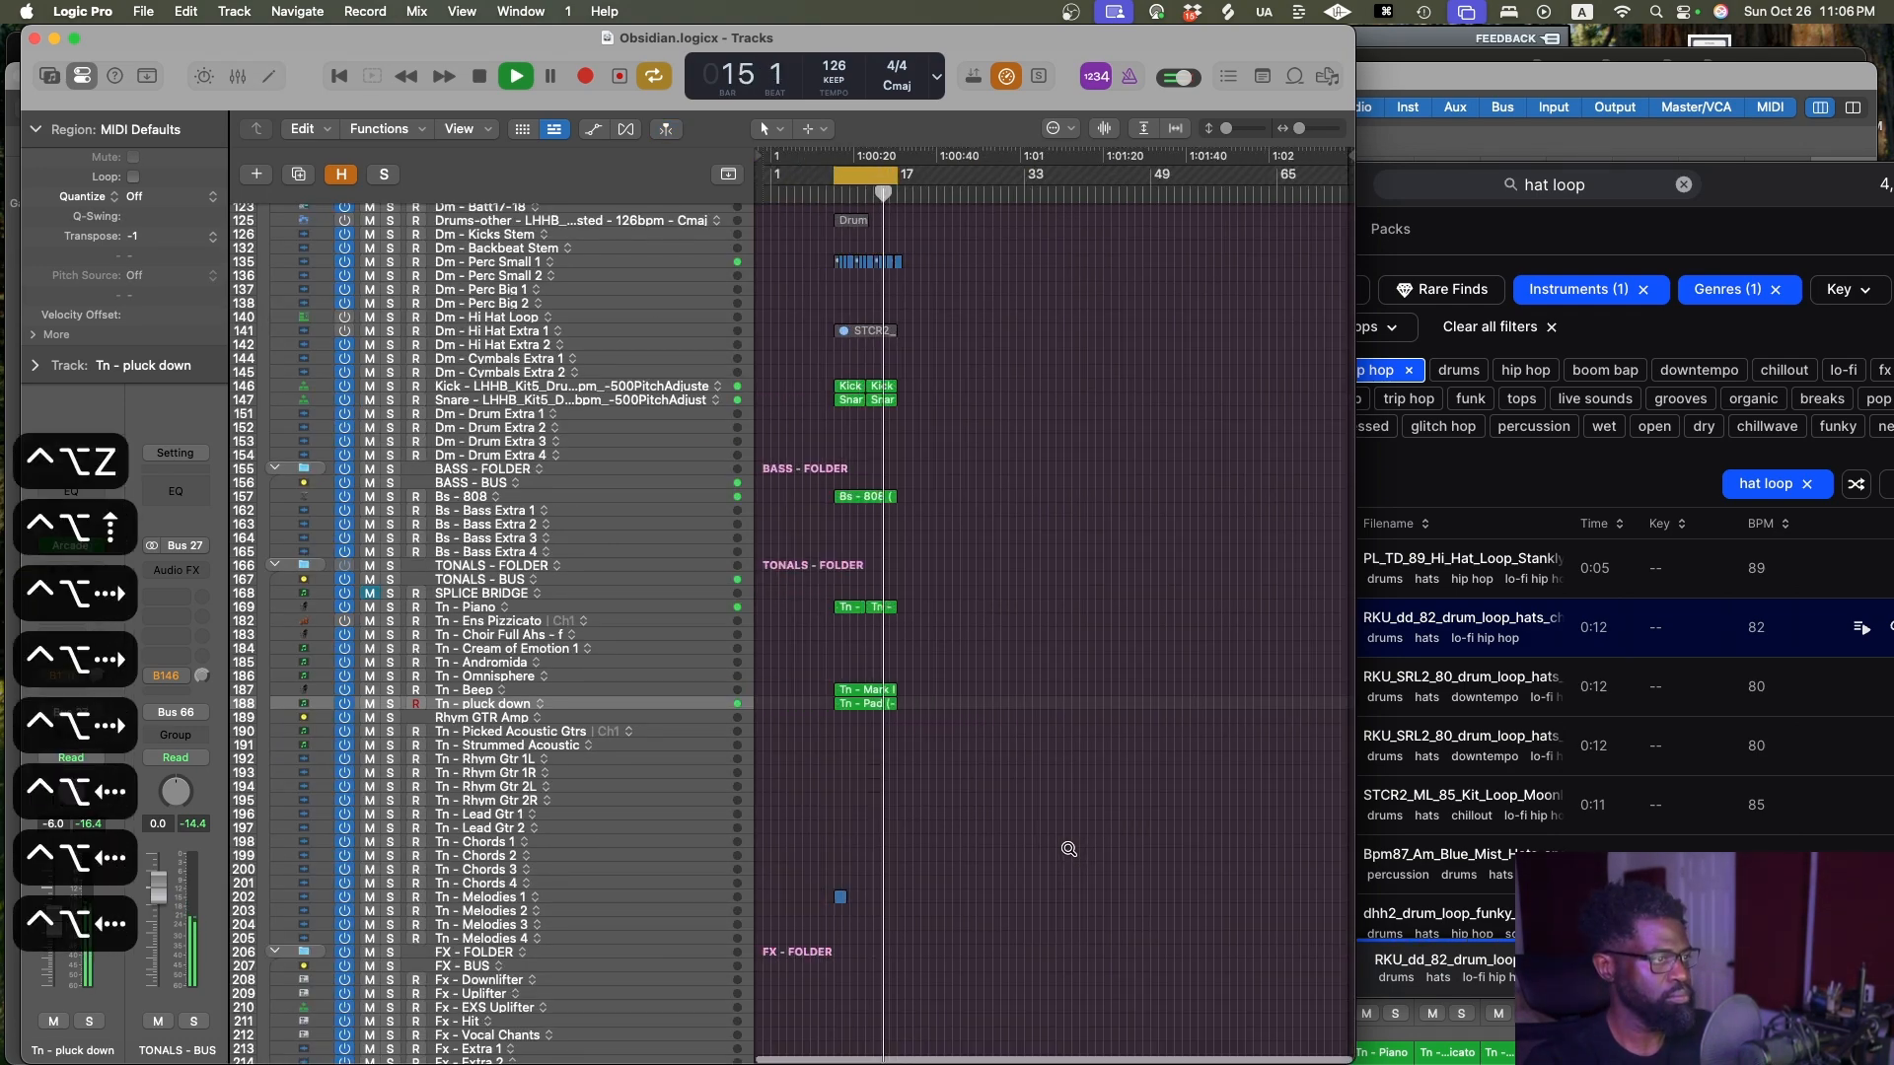
key("ctrl+alt+Up")
key("ctrl+alt+Up")
key("super+s")
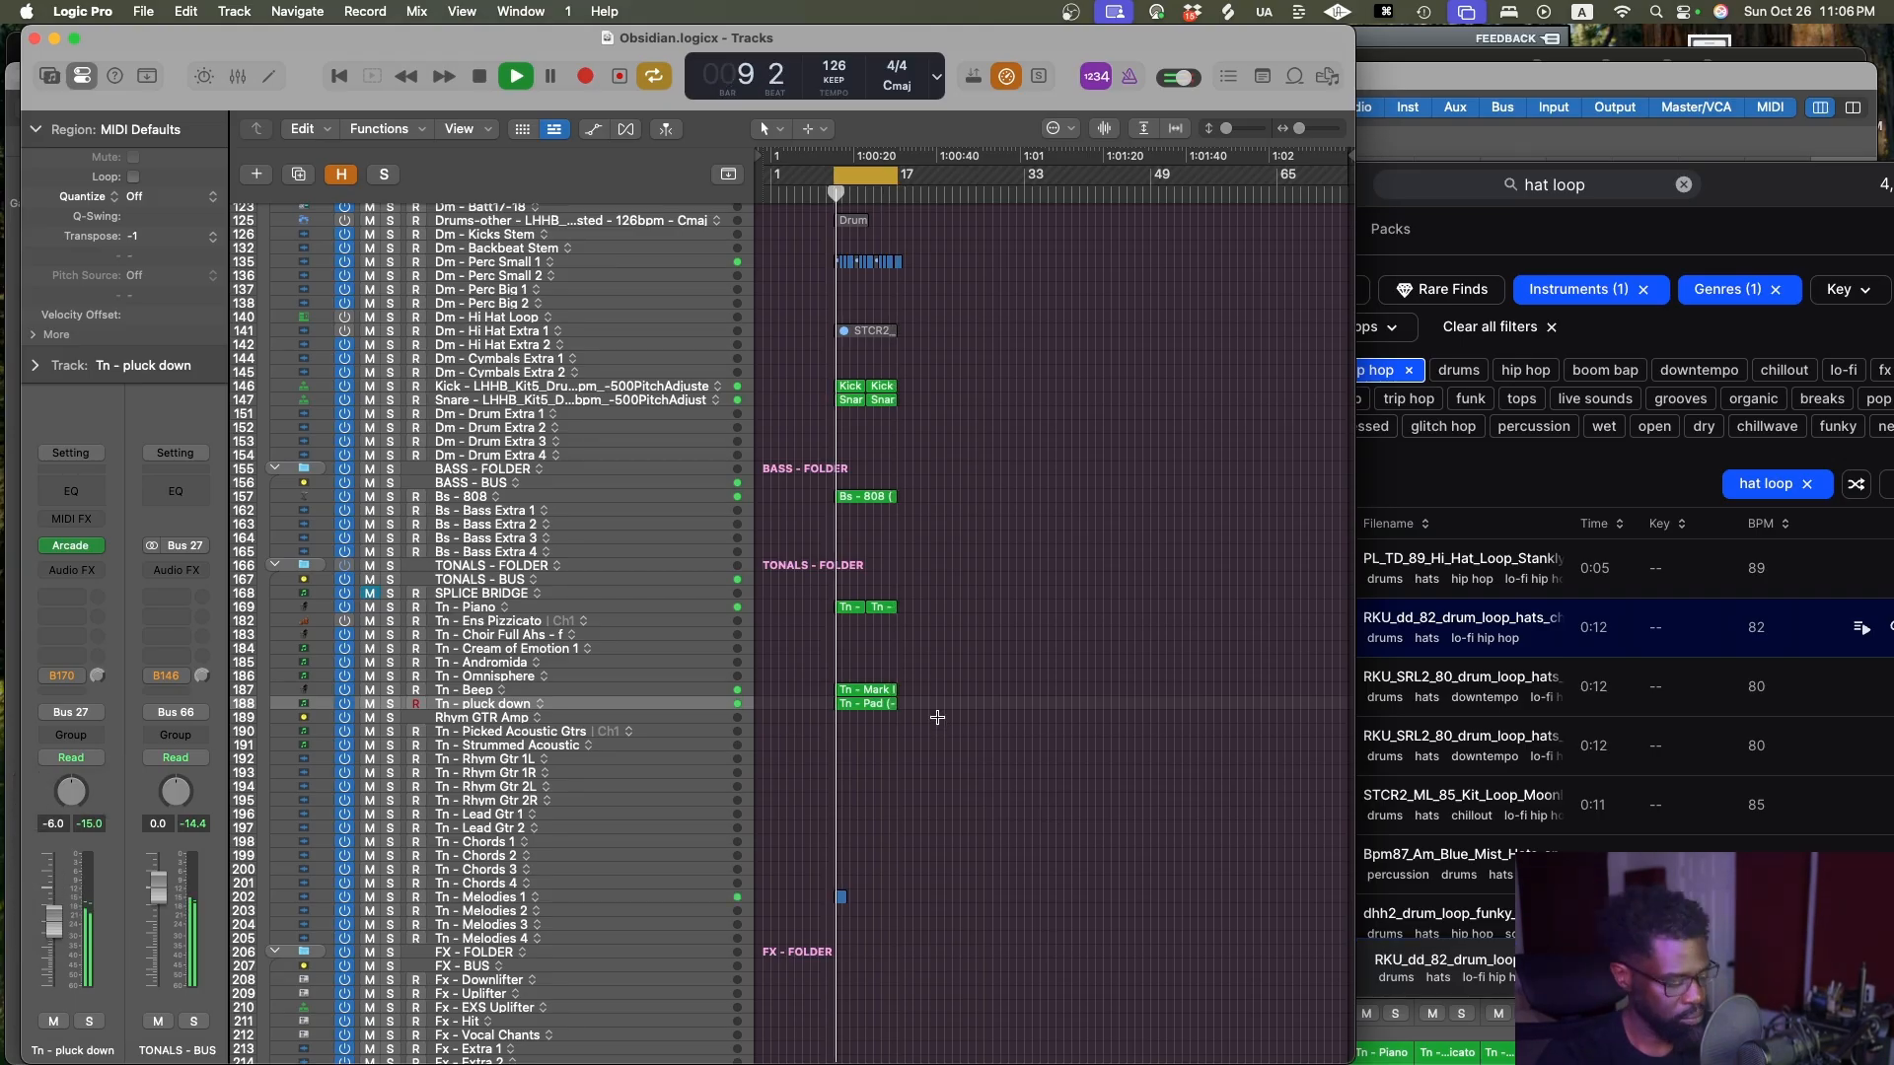
key("super+s")
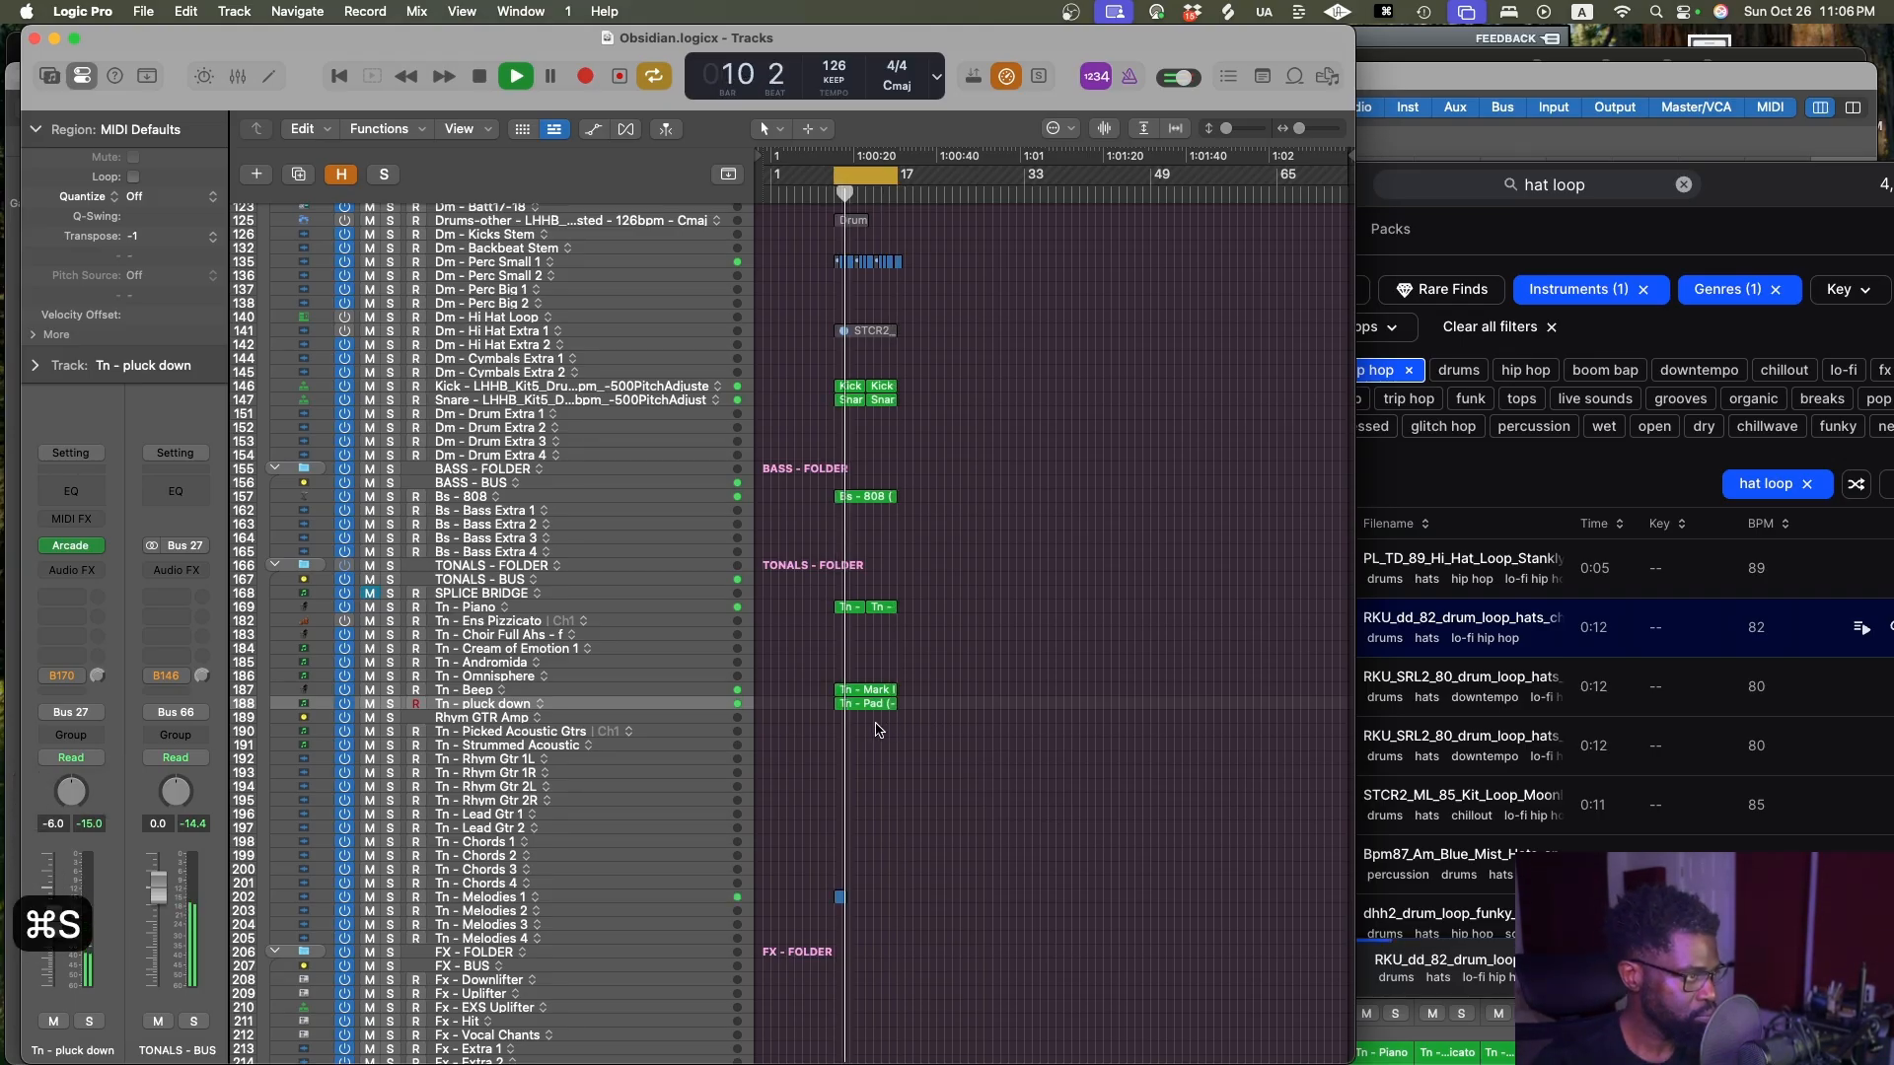
Look over the bass, tonal and FX tracks around bars 9 to 17 during playback, saving the project again
scroll(883, 725, "down", 5)
scroll(881, 729, "down", 2)
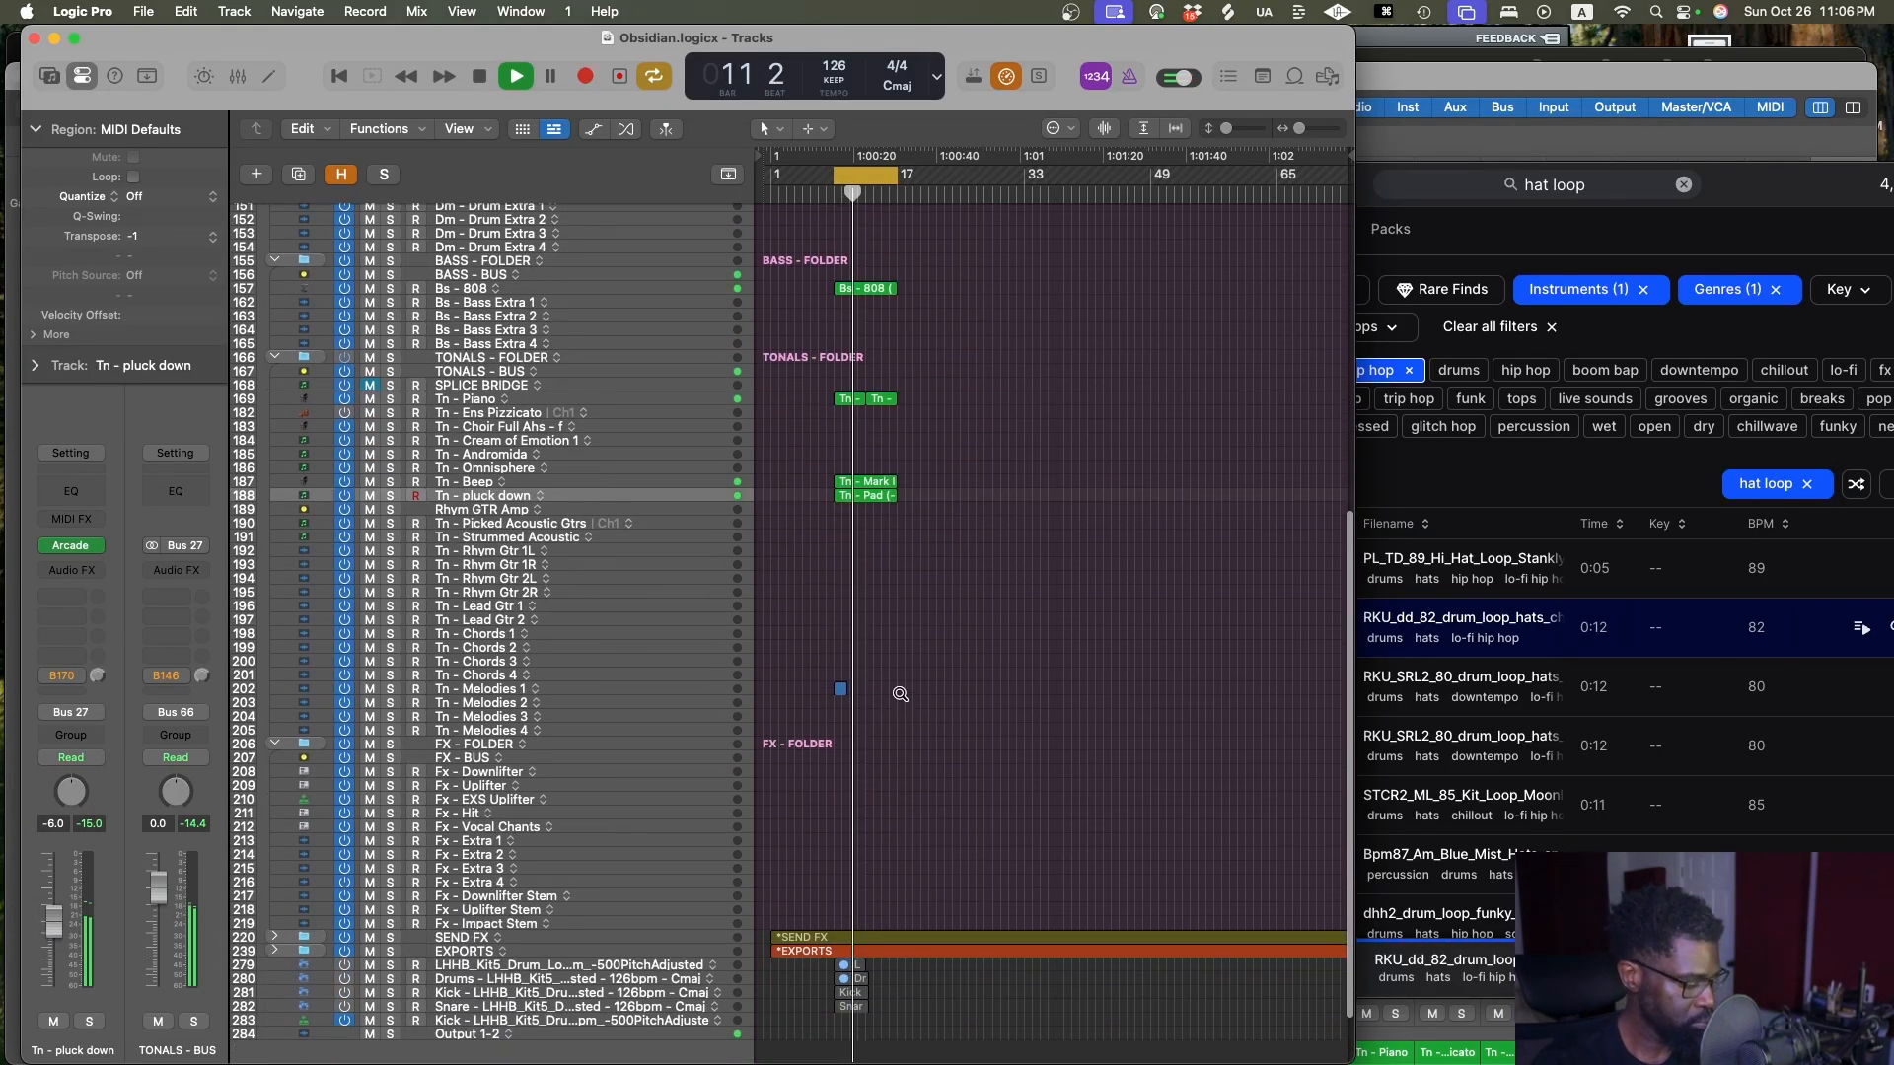
key("ctrl+alt+z")
key("ctrl+alt+Right")
key("ctrl+alt+Right")
key("ctrl+alt+Left")
key("ctrl+alt+Up")
key("super+s")
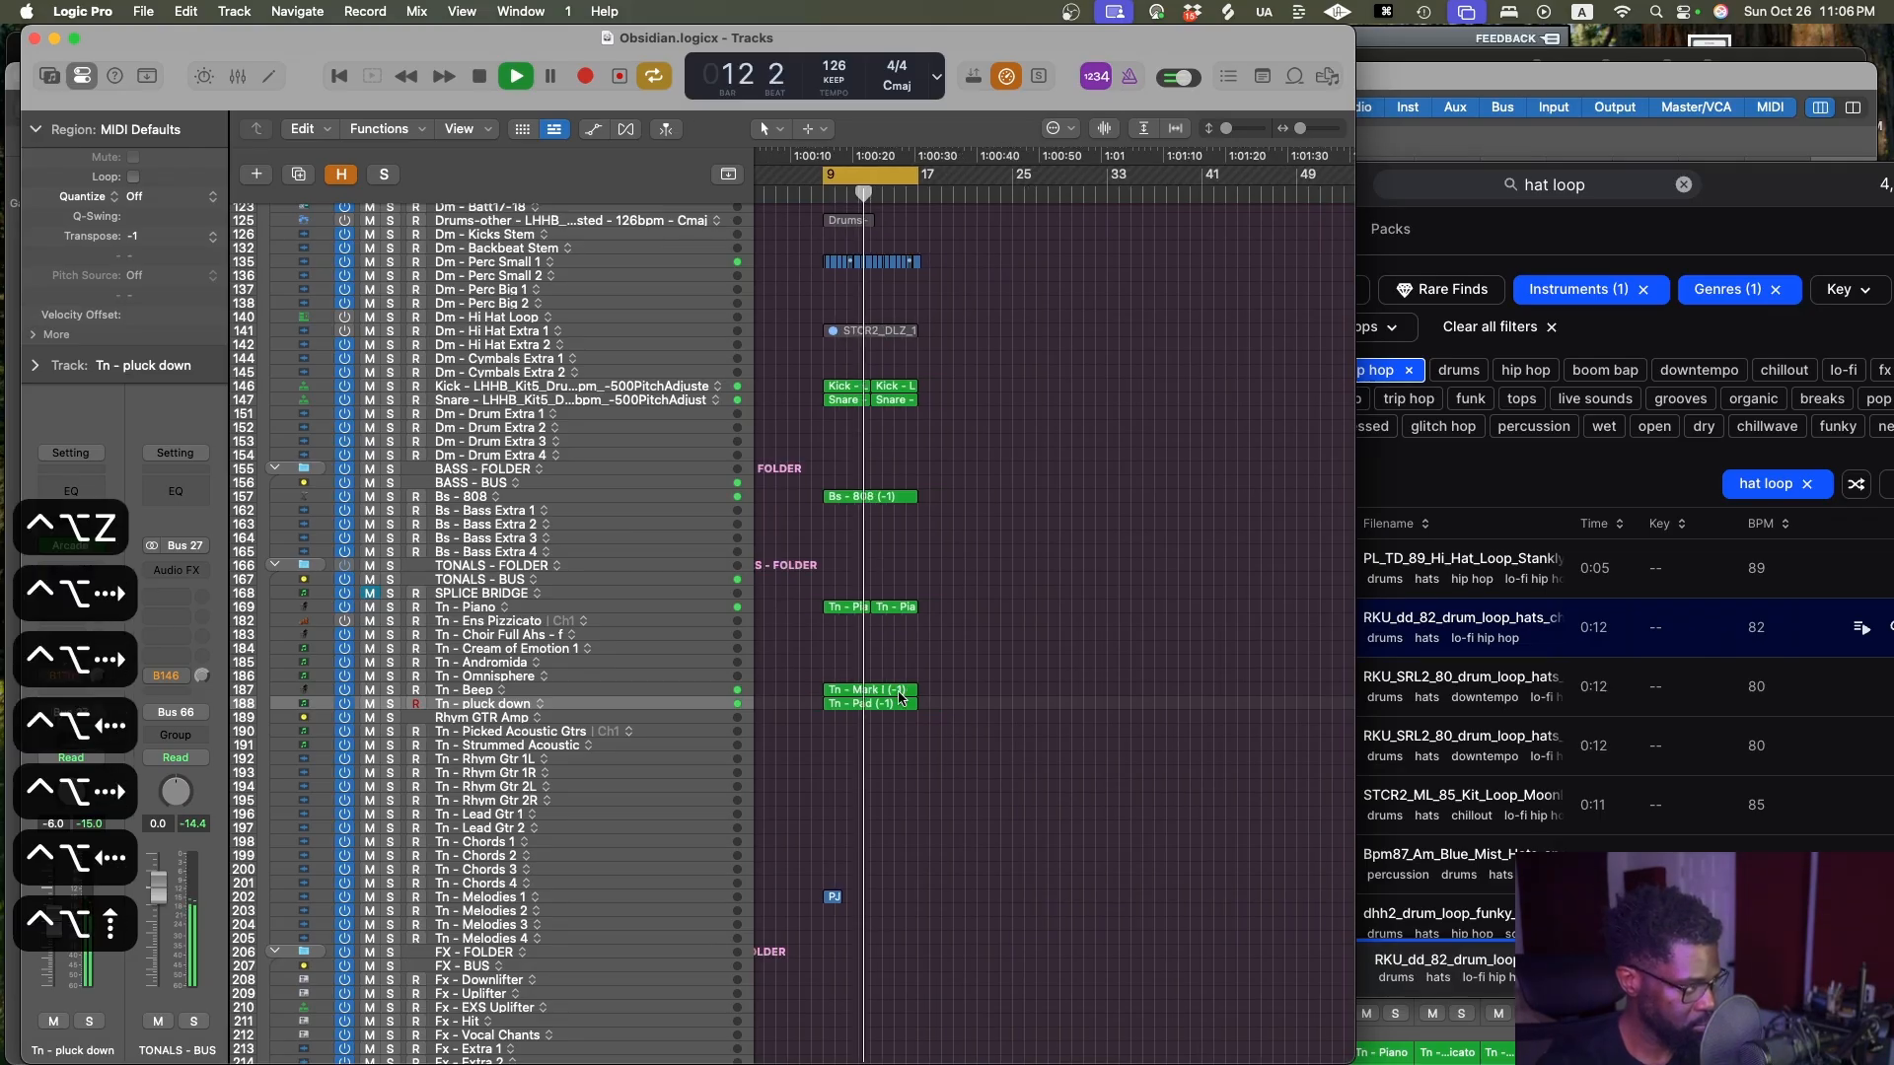
scroll(891, 716, "down", 3)
scroll(892, 712, "down", 7)
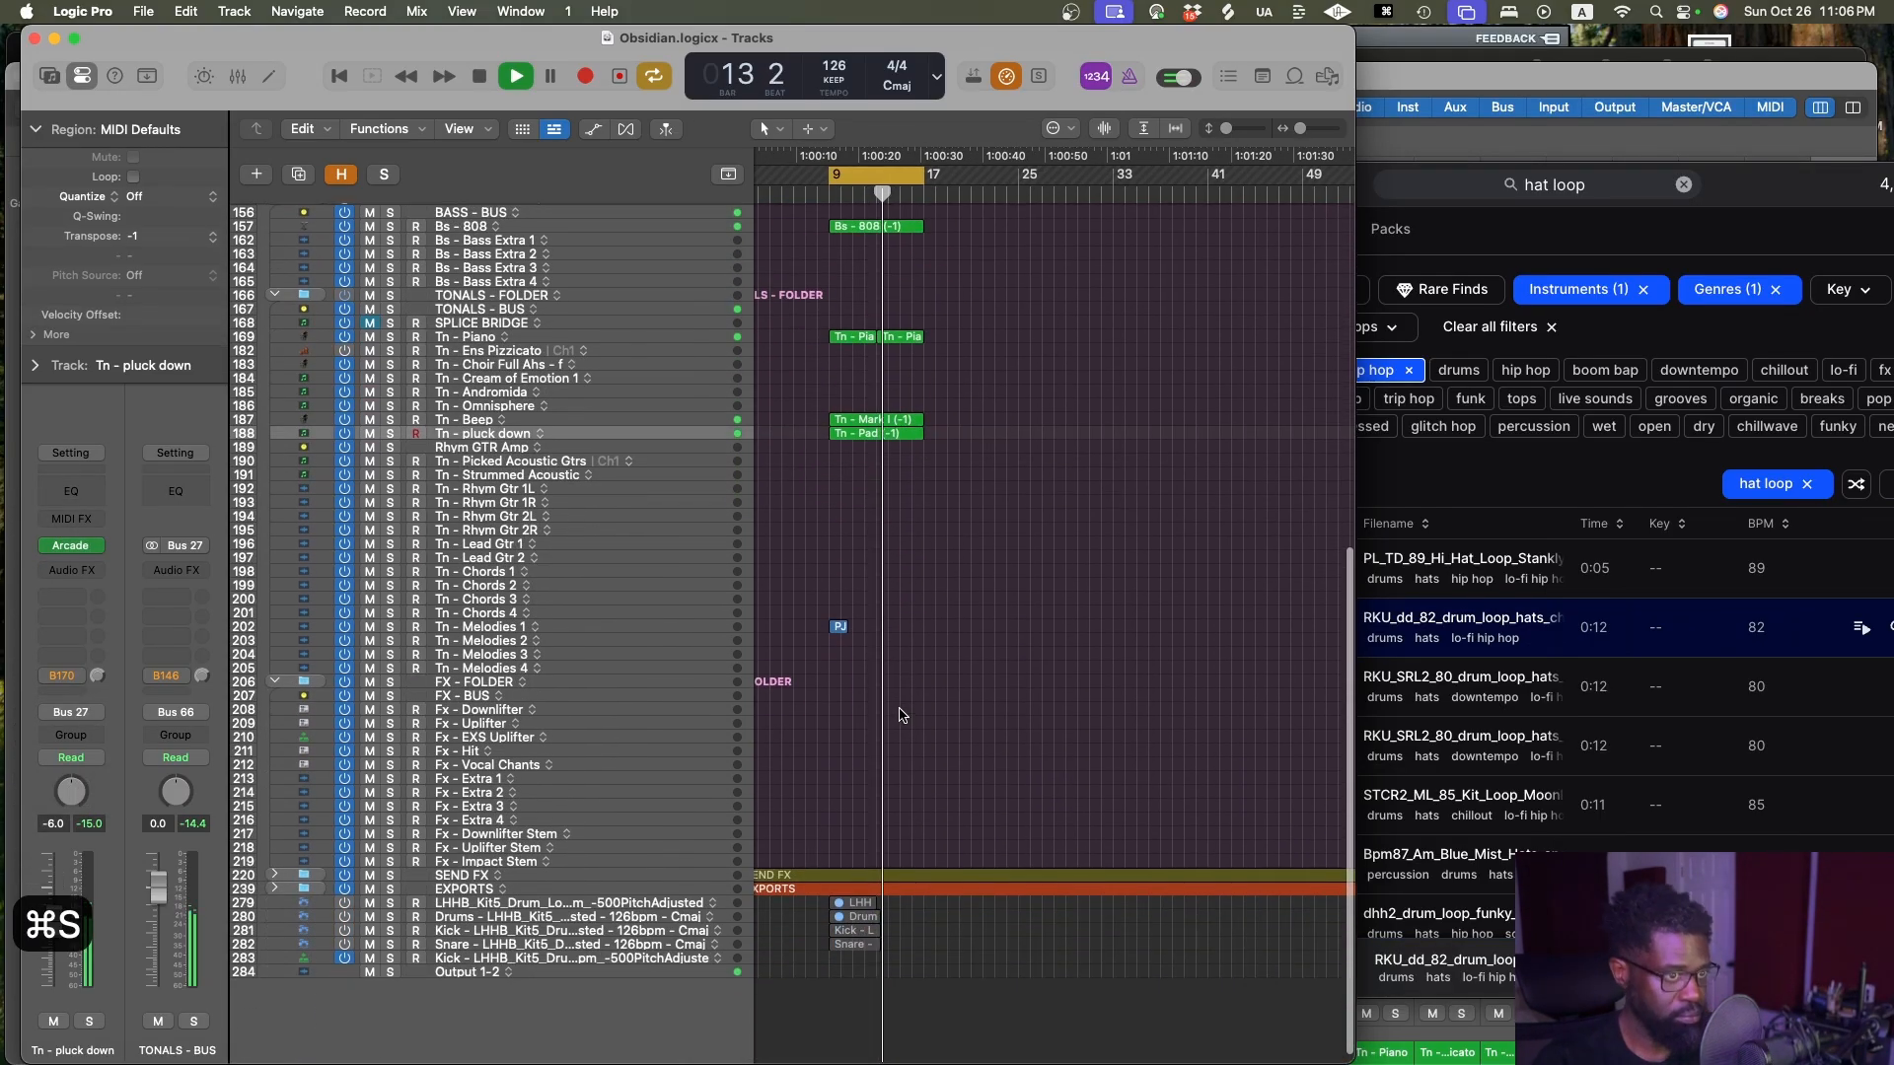
key("super+s")
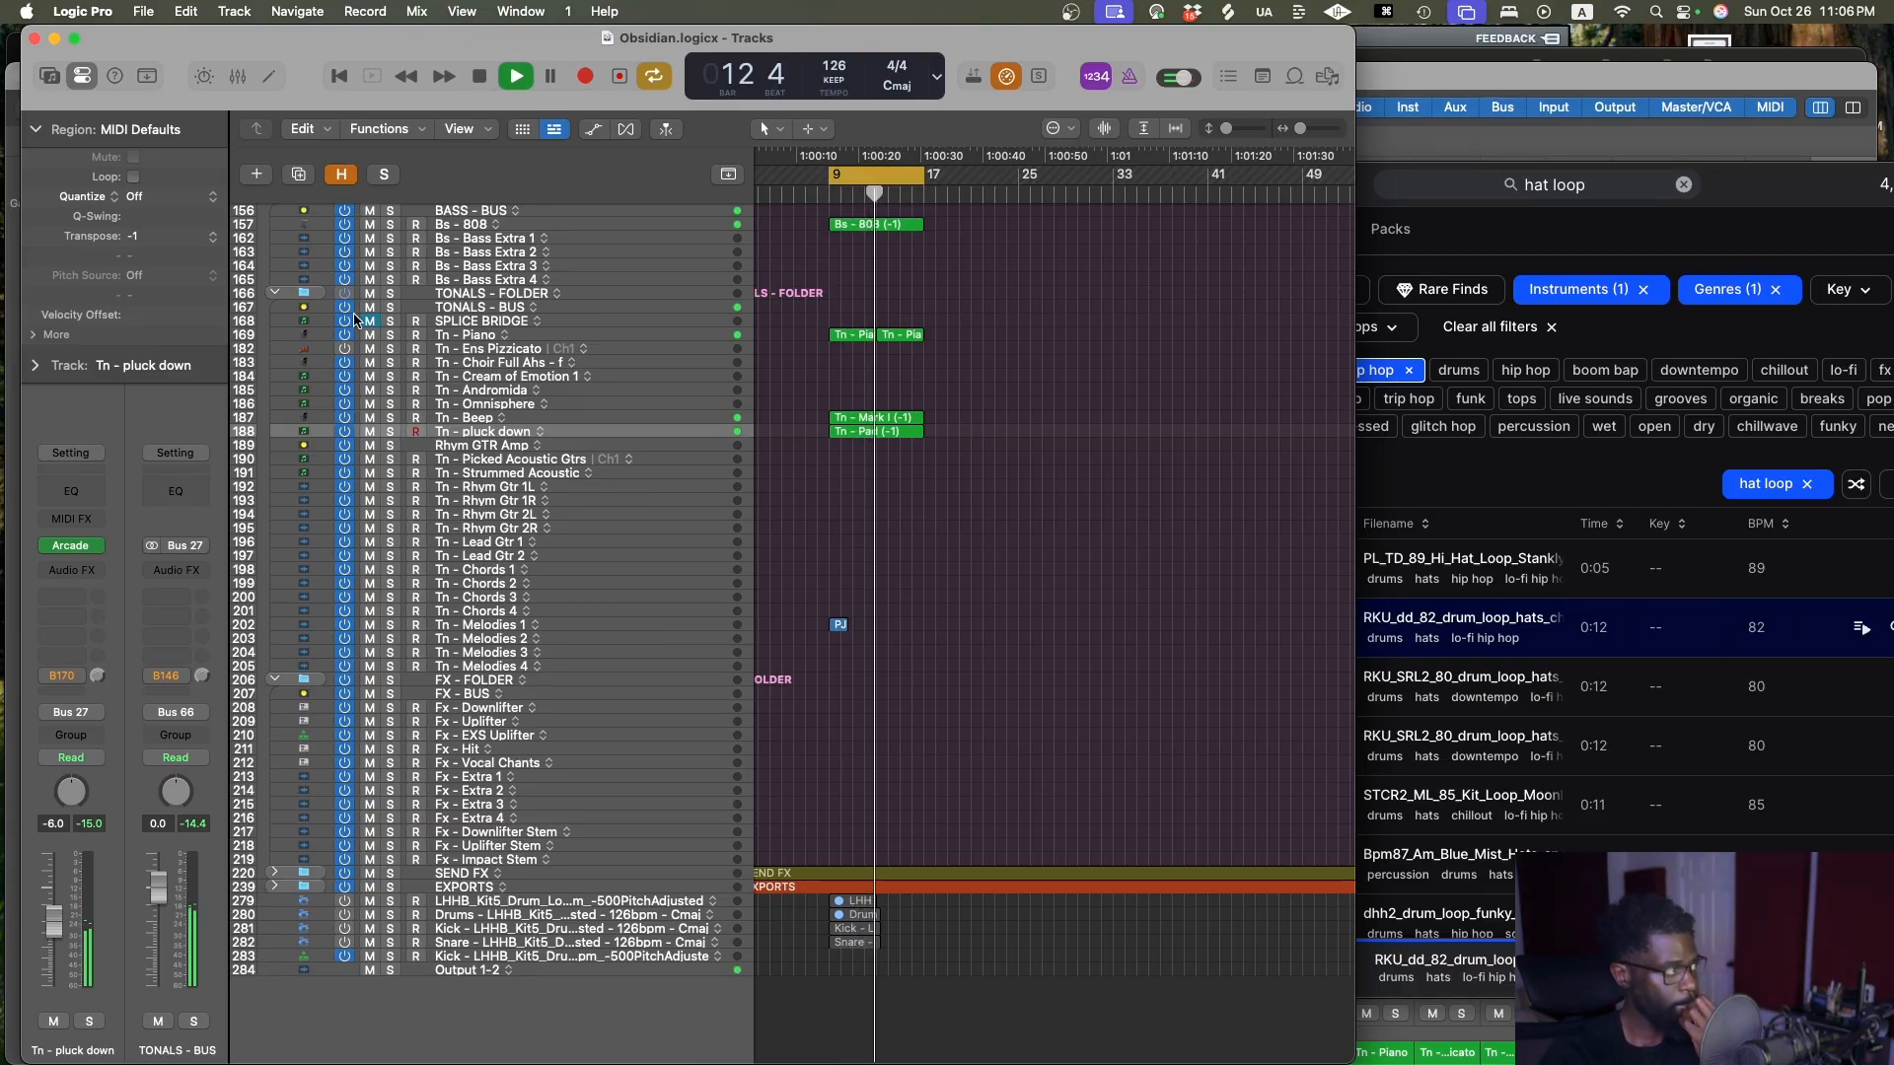
Collapse the region settings, save the project, and duplicate the Tn - pluck down track with its instrument settings
left_click(124, 133)
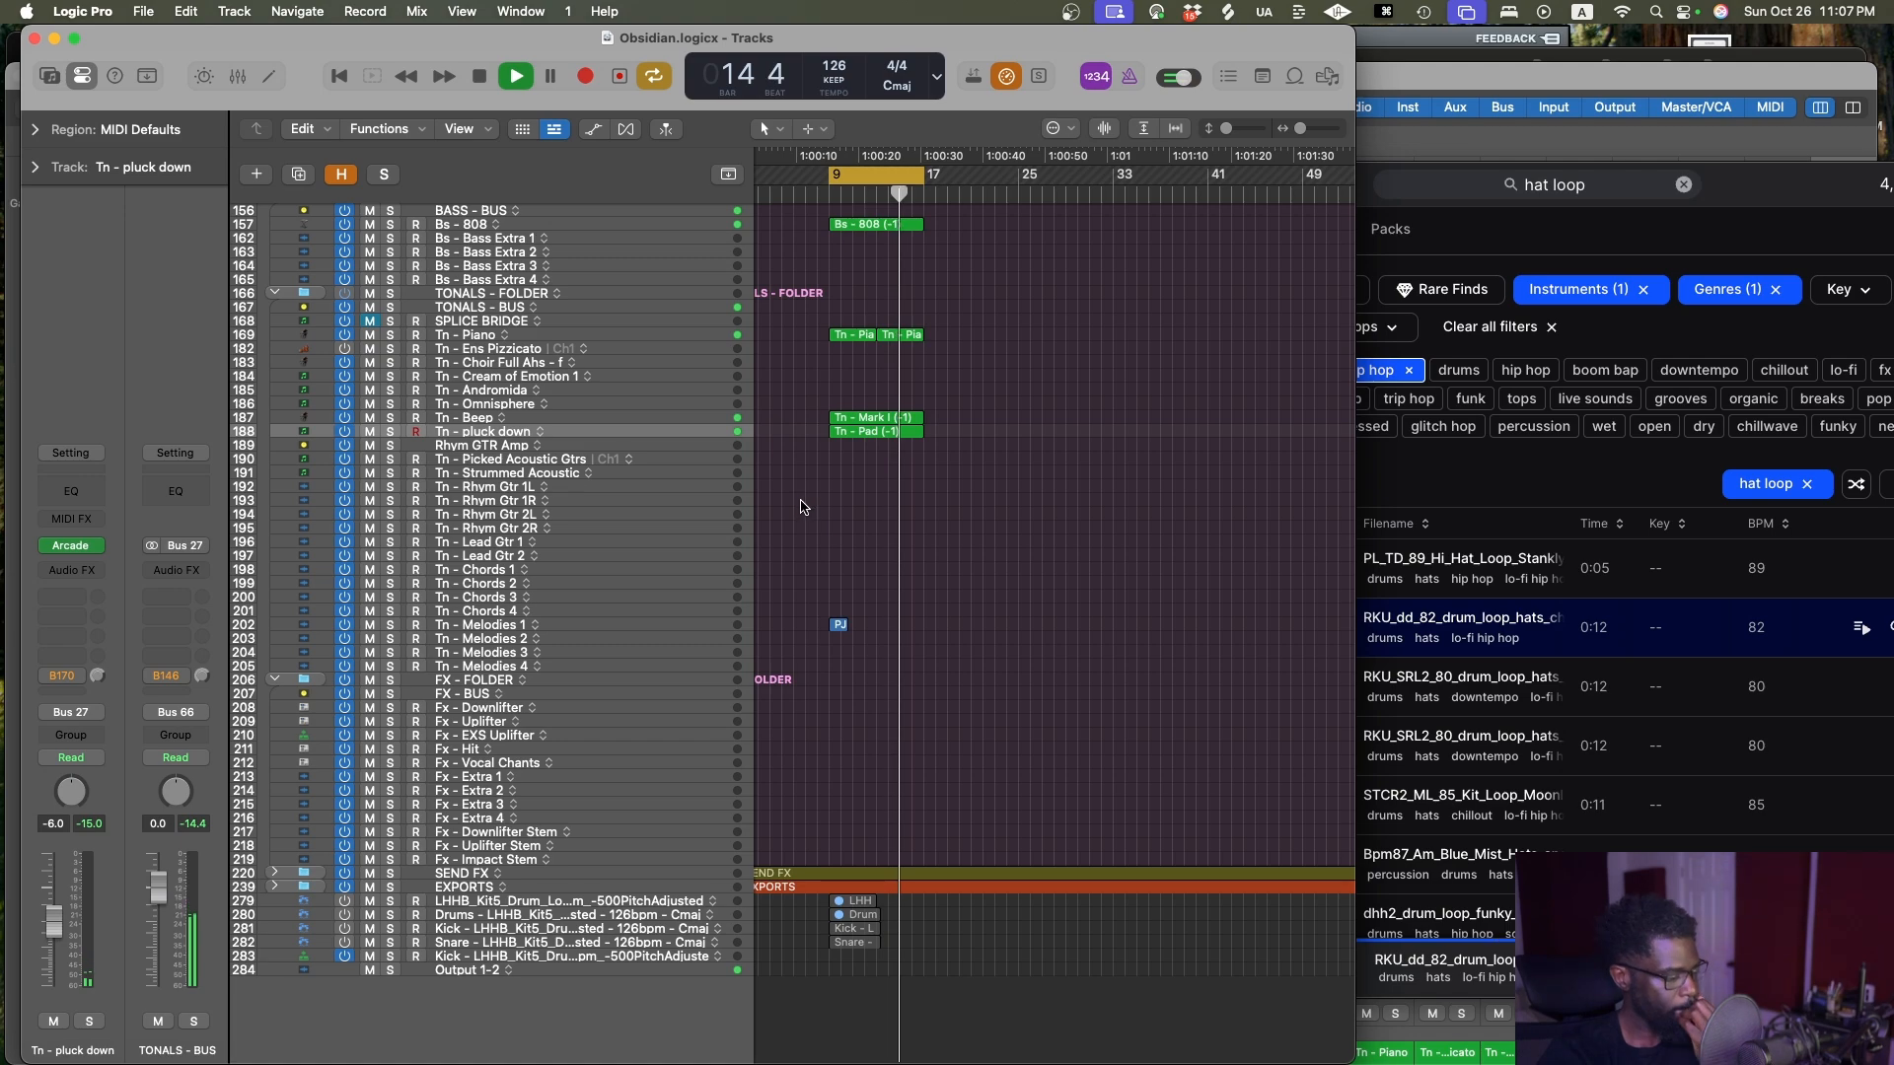
left_click(586, 434)
key("cmd+s")
key("cmd+d")
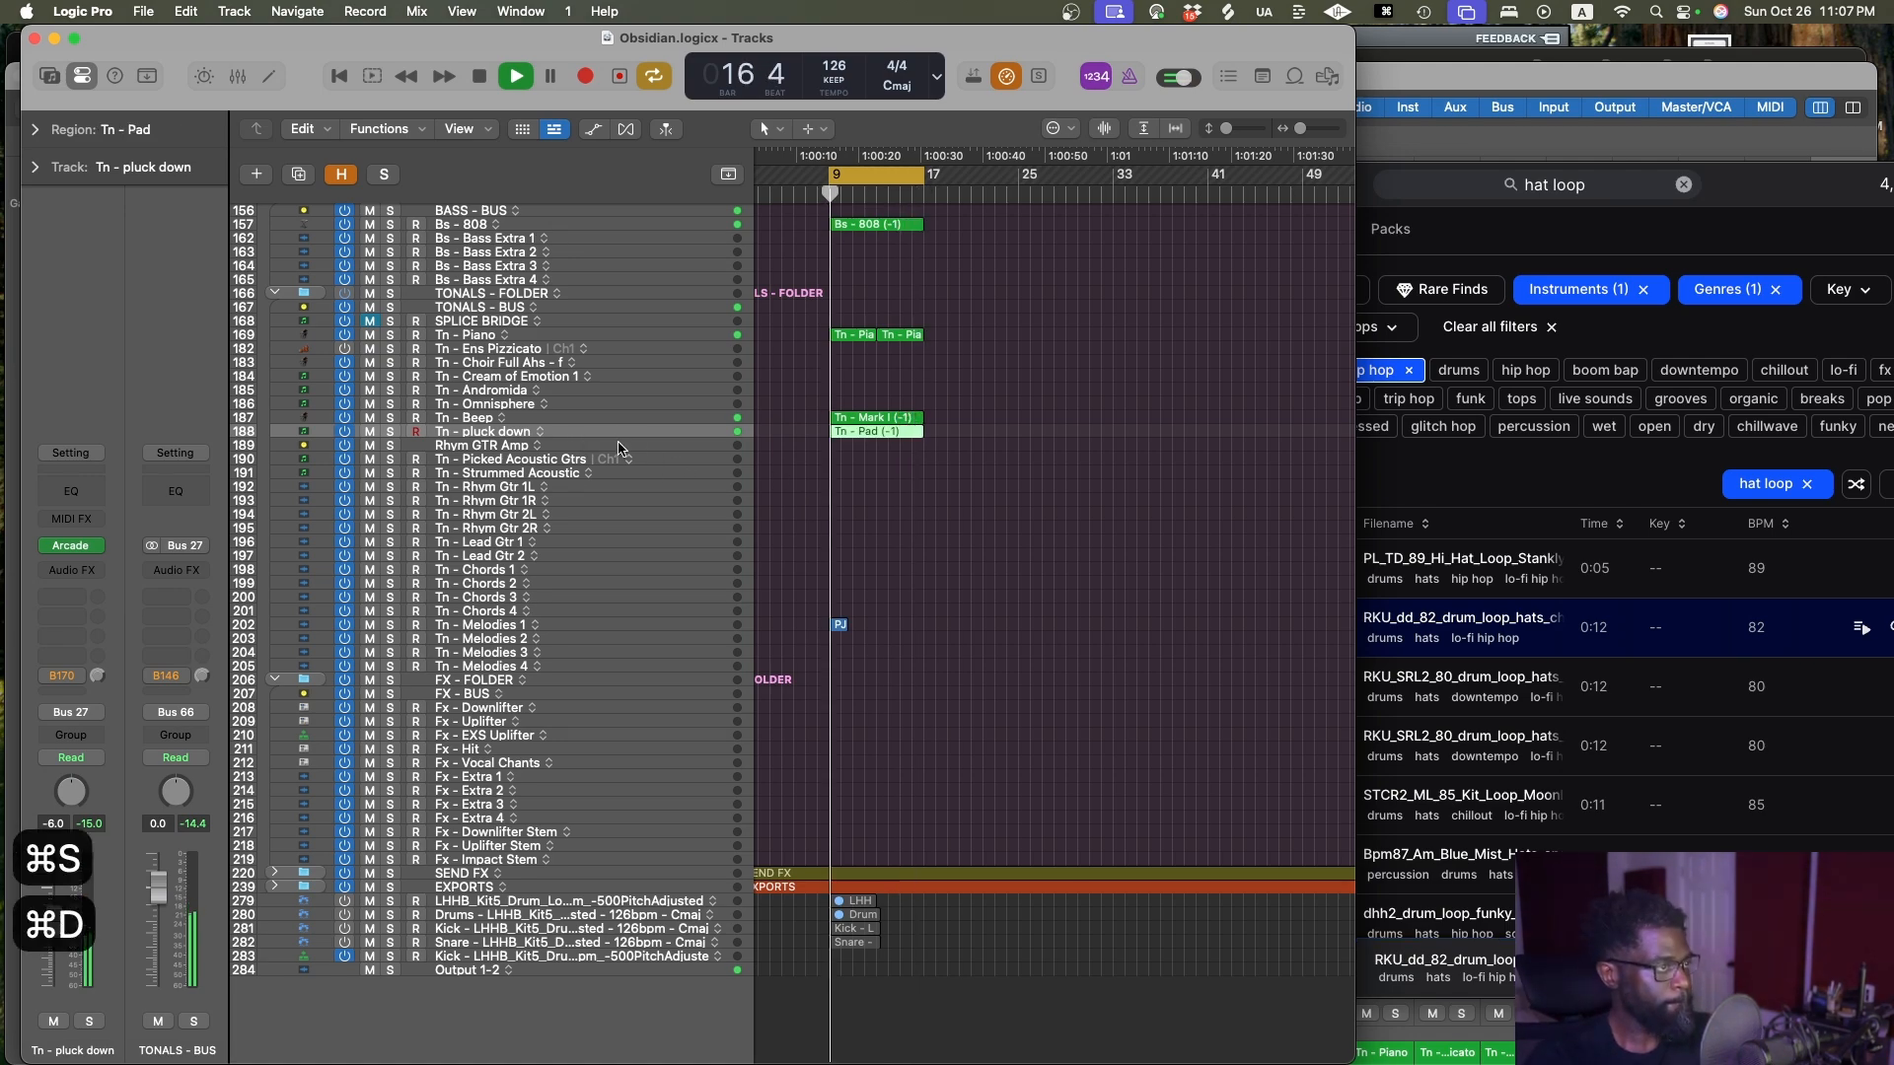
Open Arcade on the duplicated pluck track and find the Hard Mode line in its Lines library
left_click(72, 546)
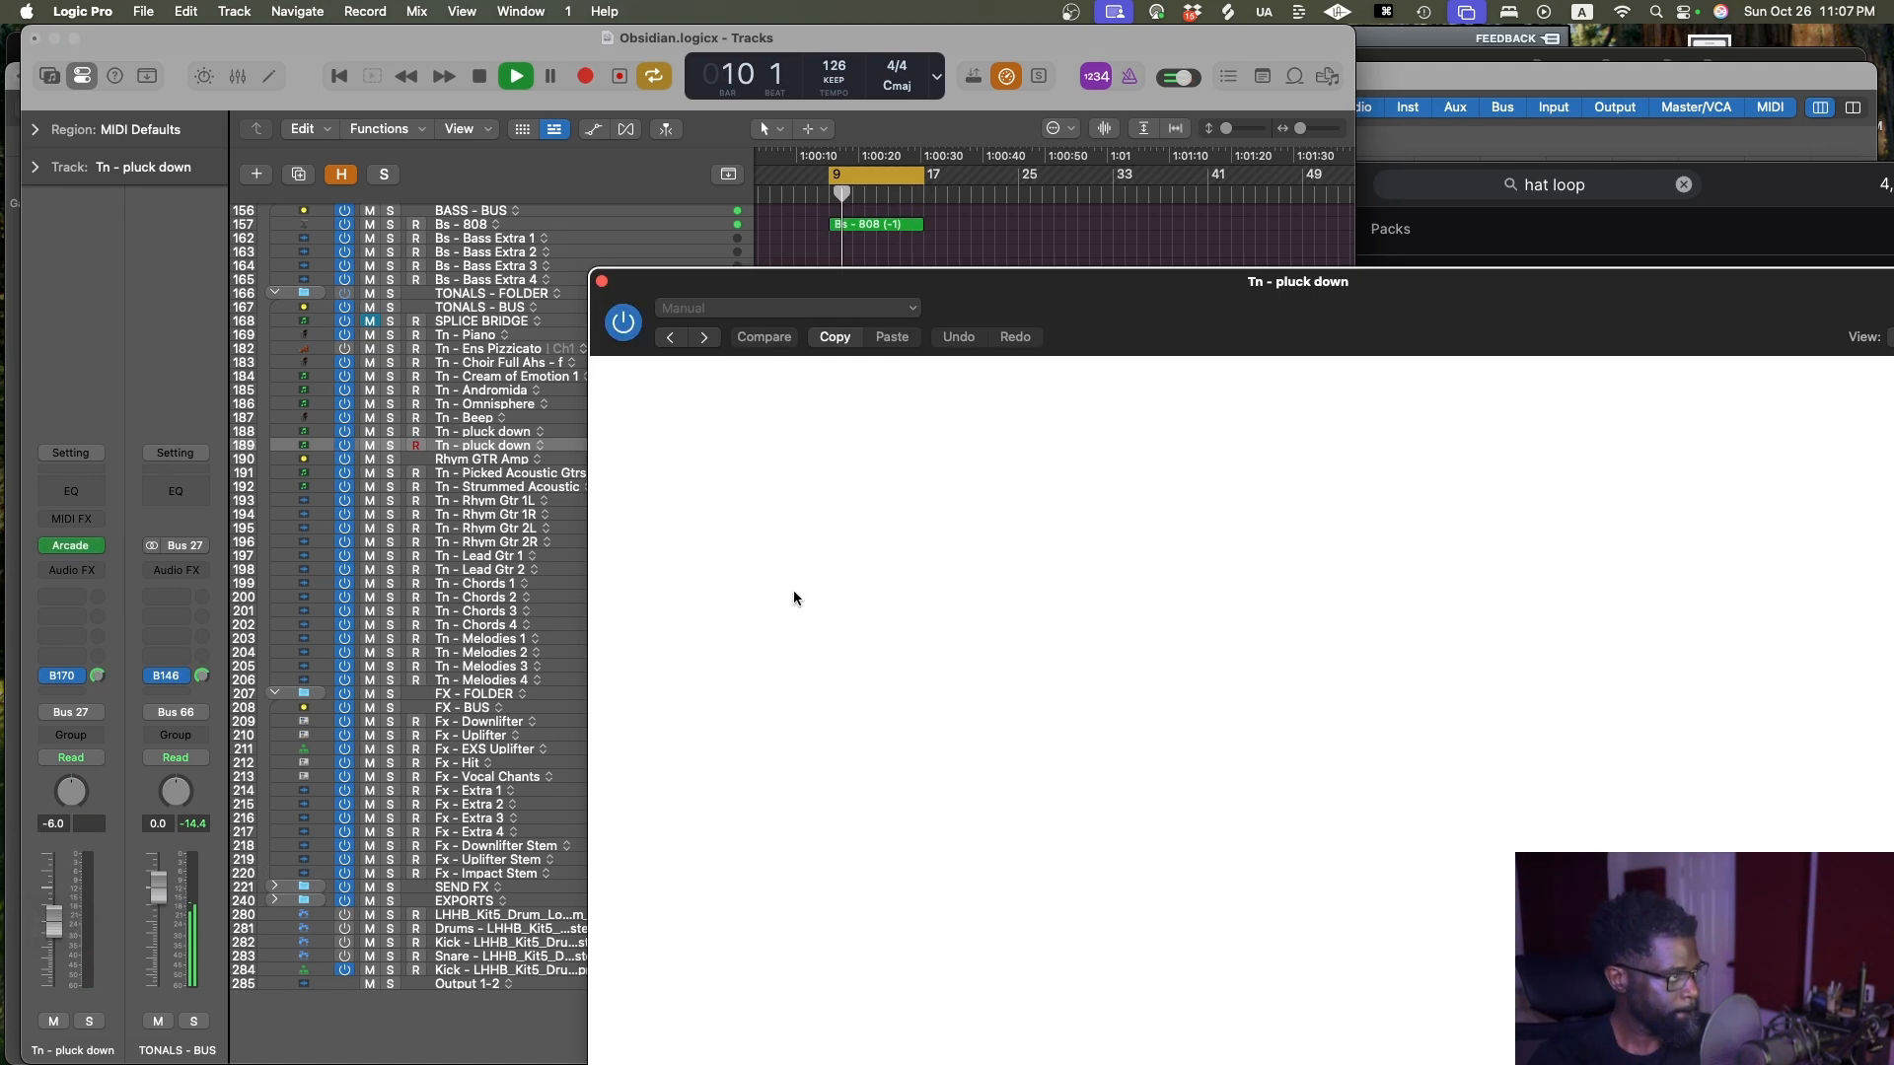
left_click_drag(1305, 305, 926, 104)
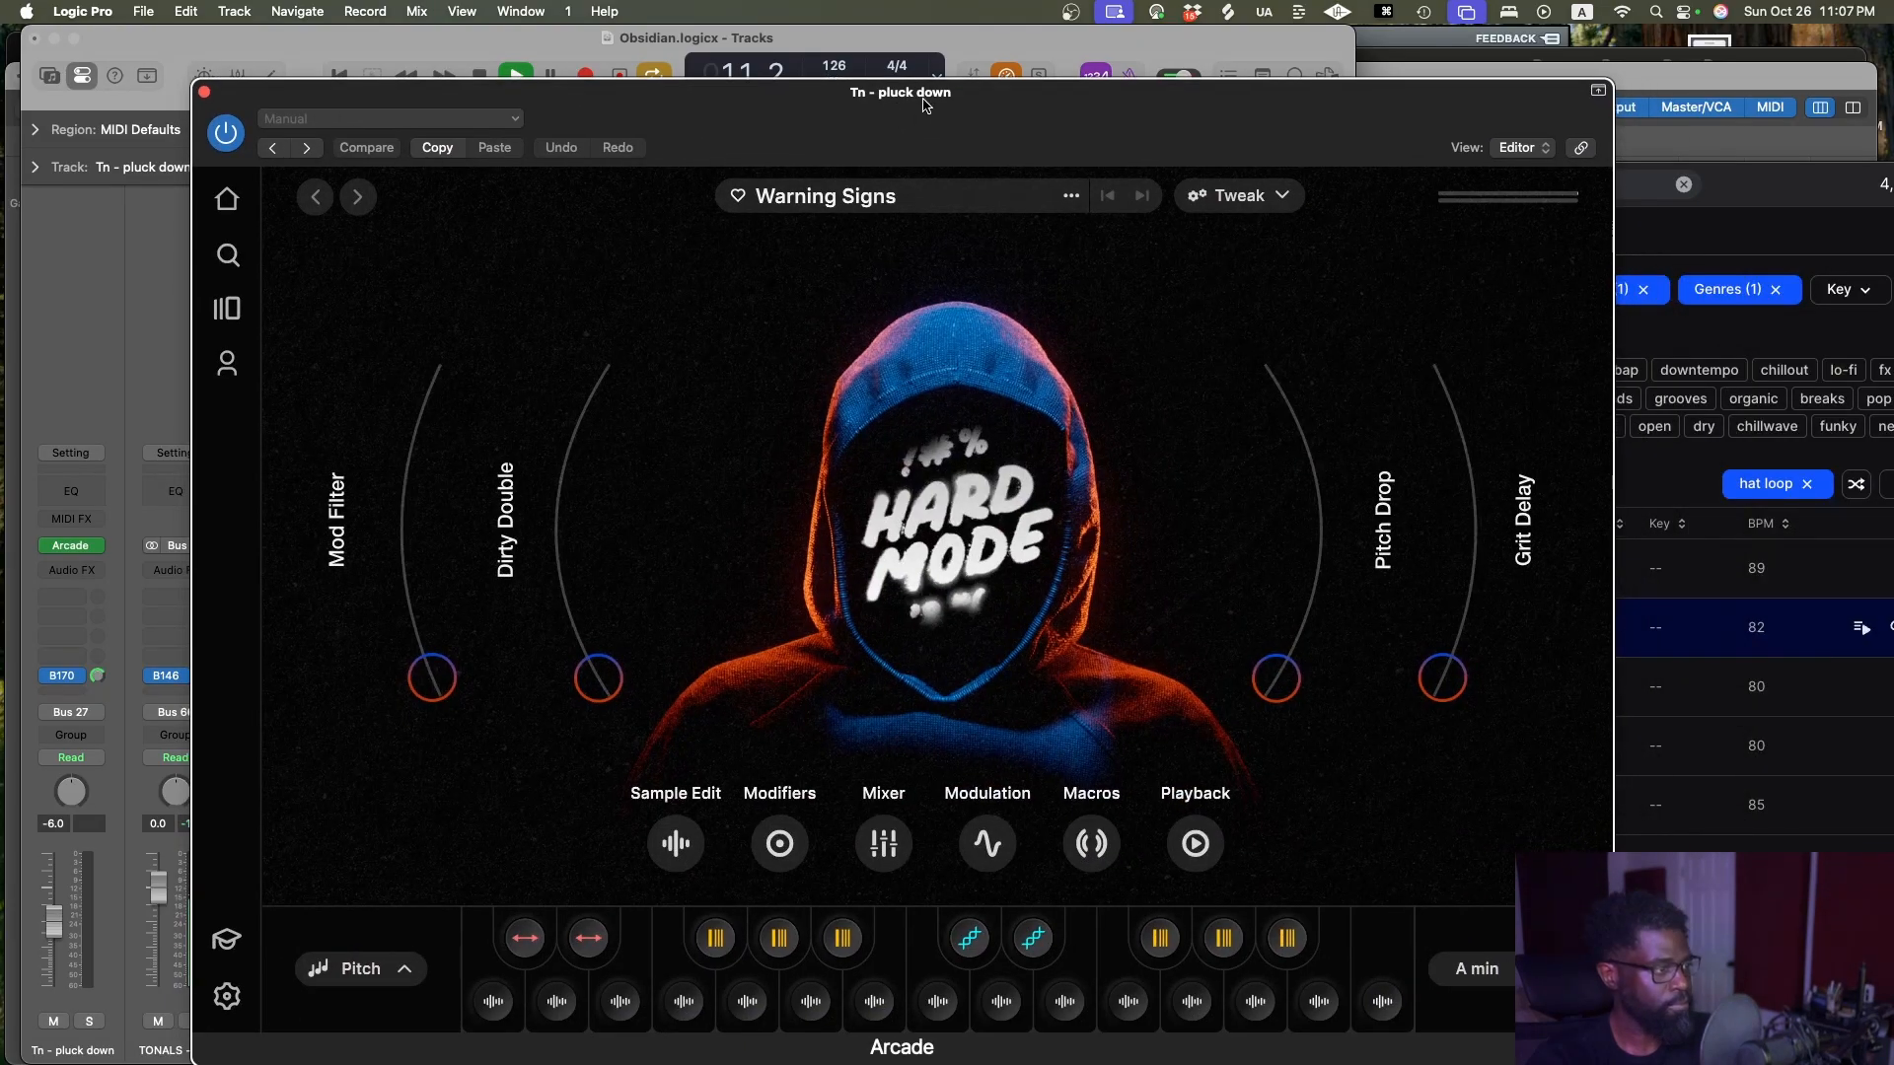
left_click(1050, 203)
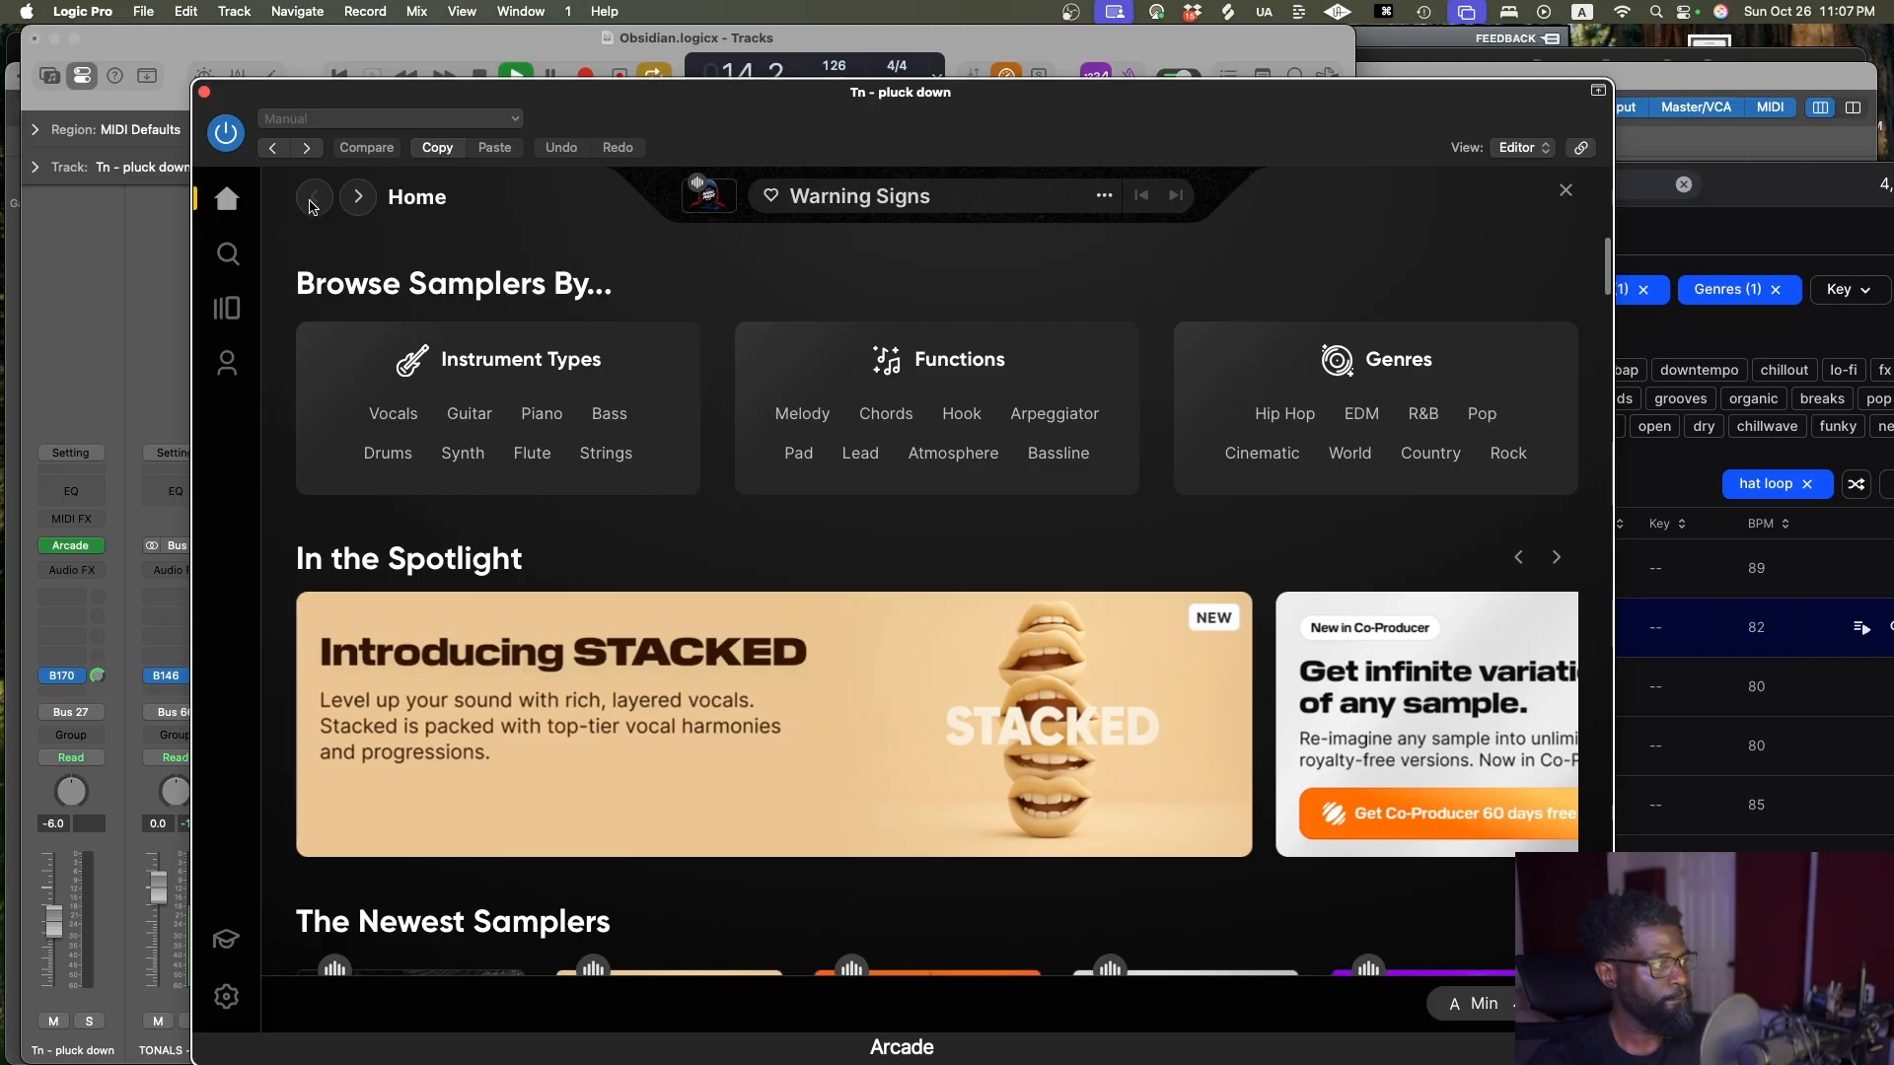
scroll(286, 251, "down", 10)
left_click(212, 295)
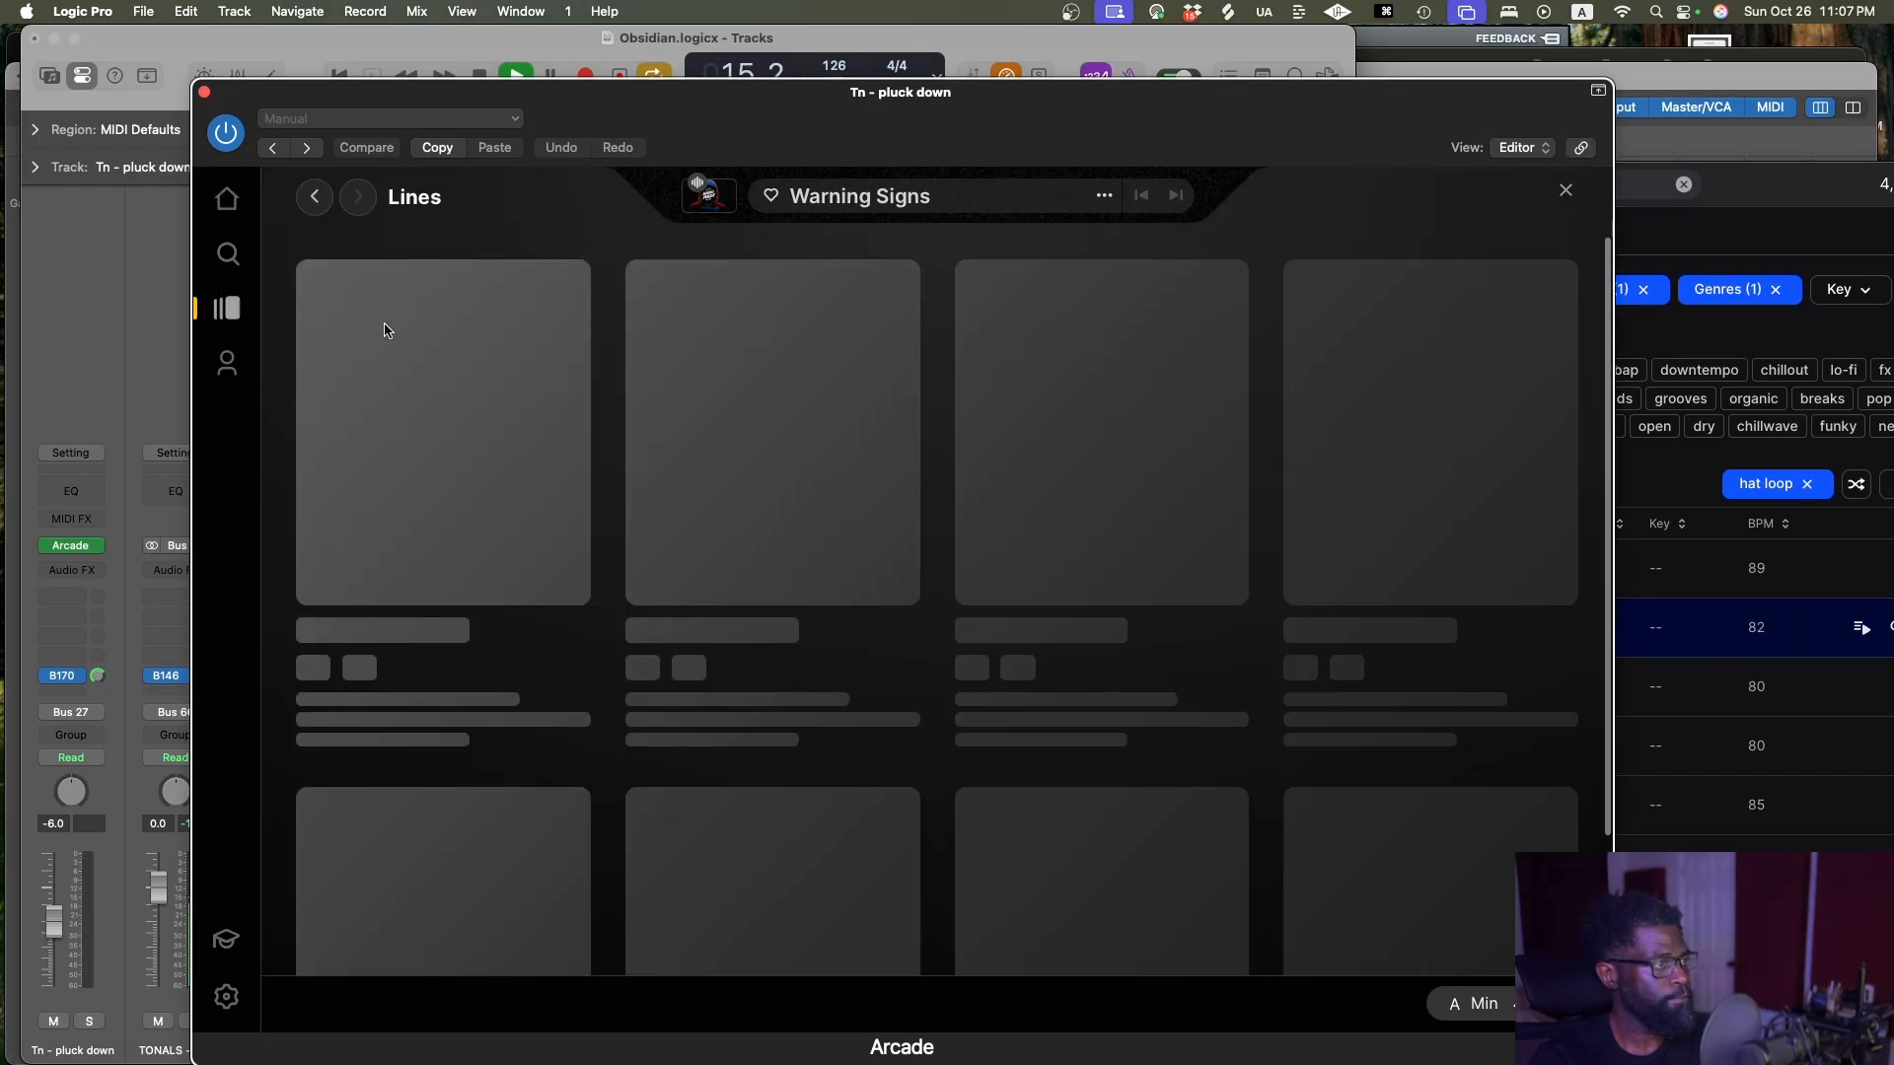
mouse_move(828, 430)
scroll(681, 434, "down", 2)
scroll(679, 434, "down", 10)
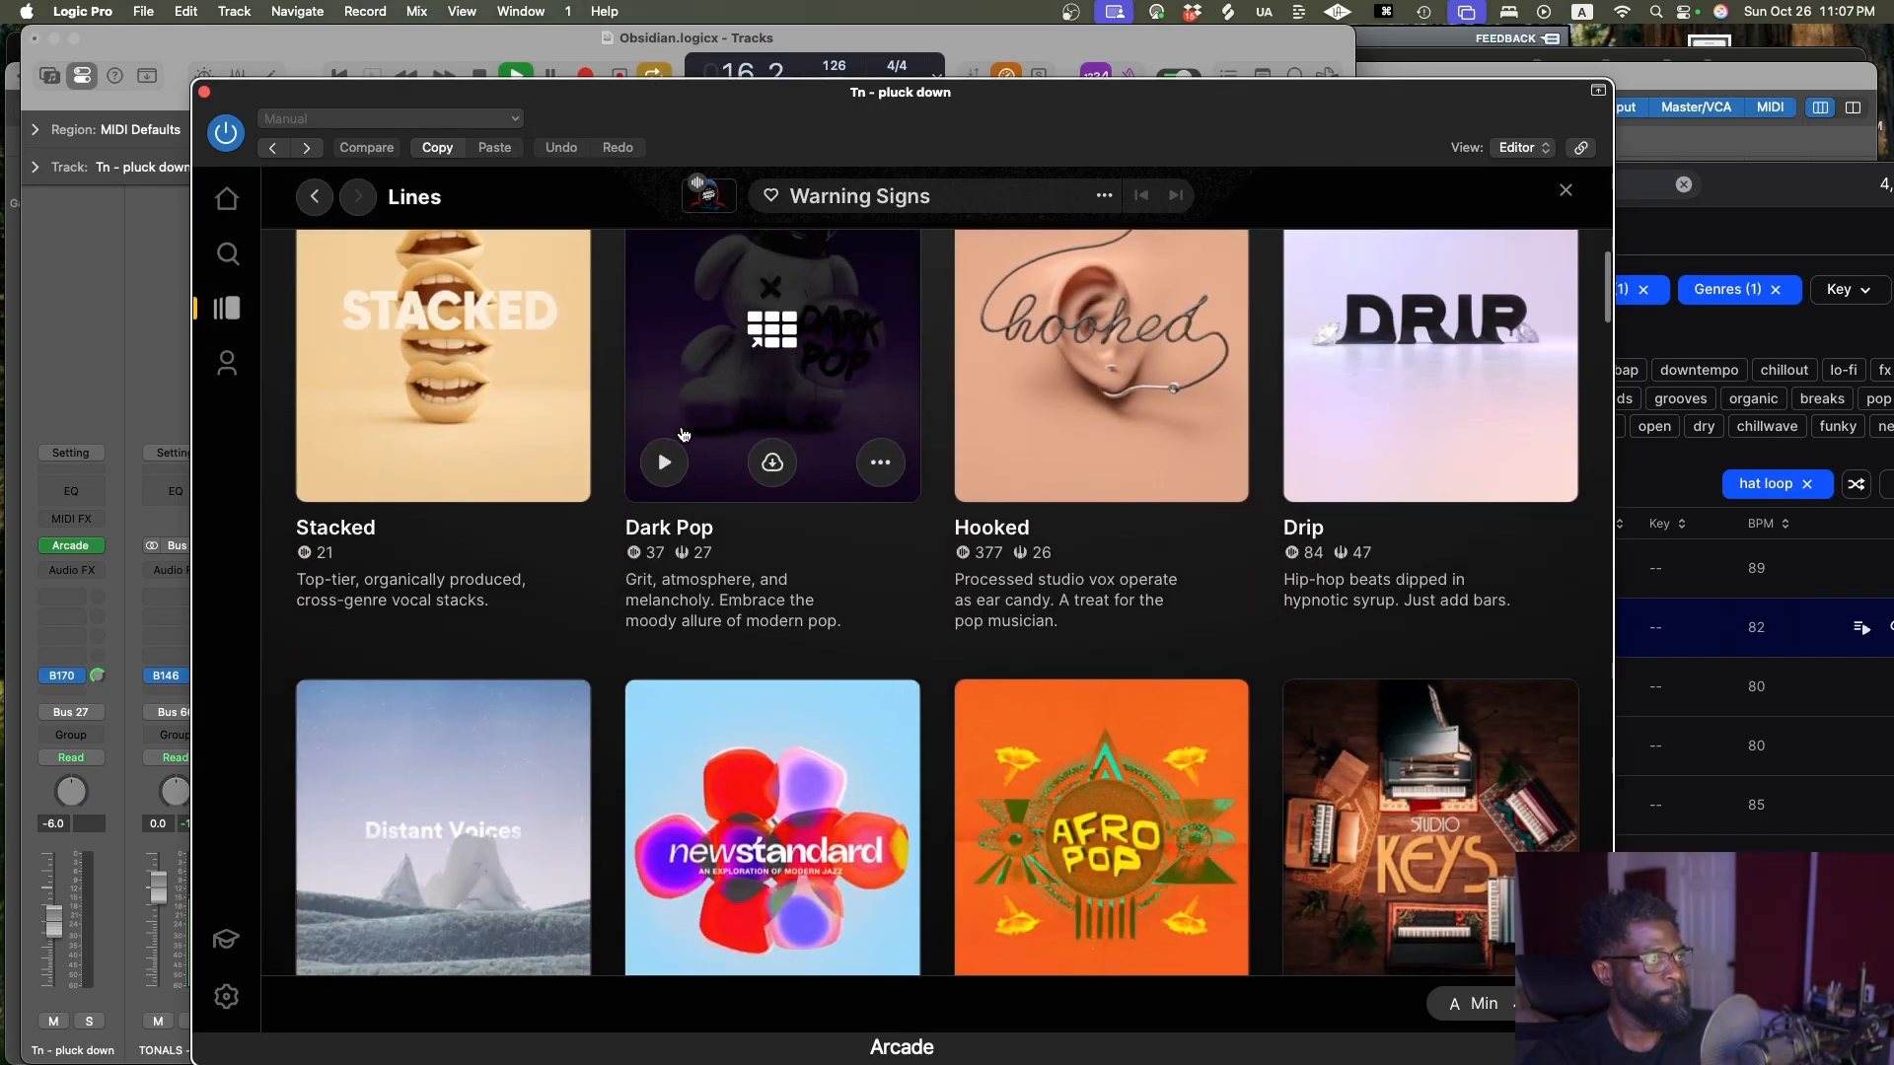
scroll(681, 439, "down", 8)
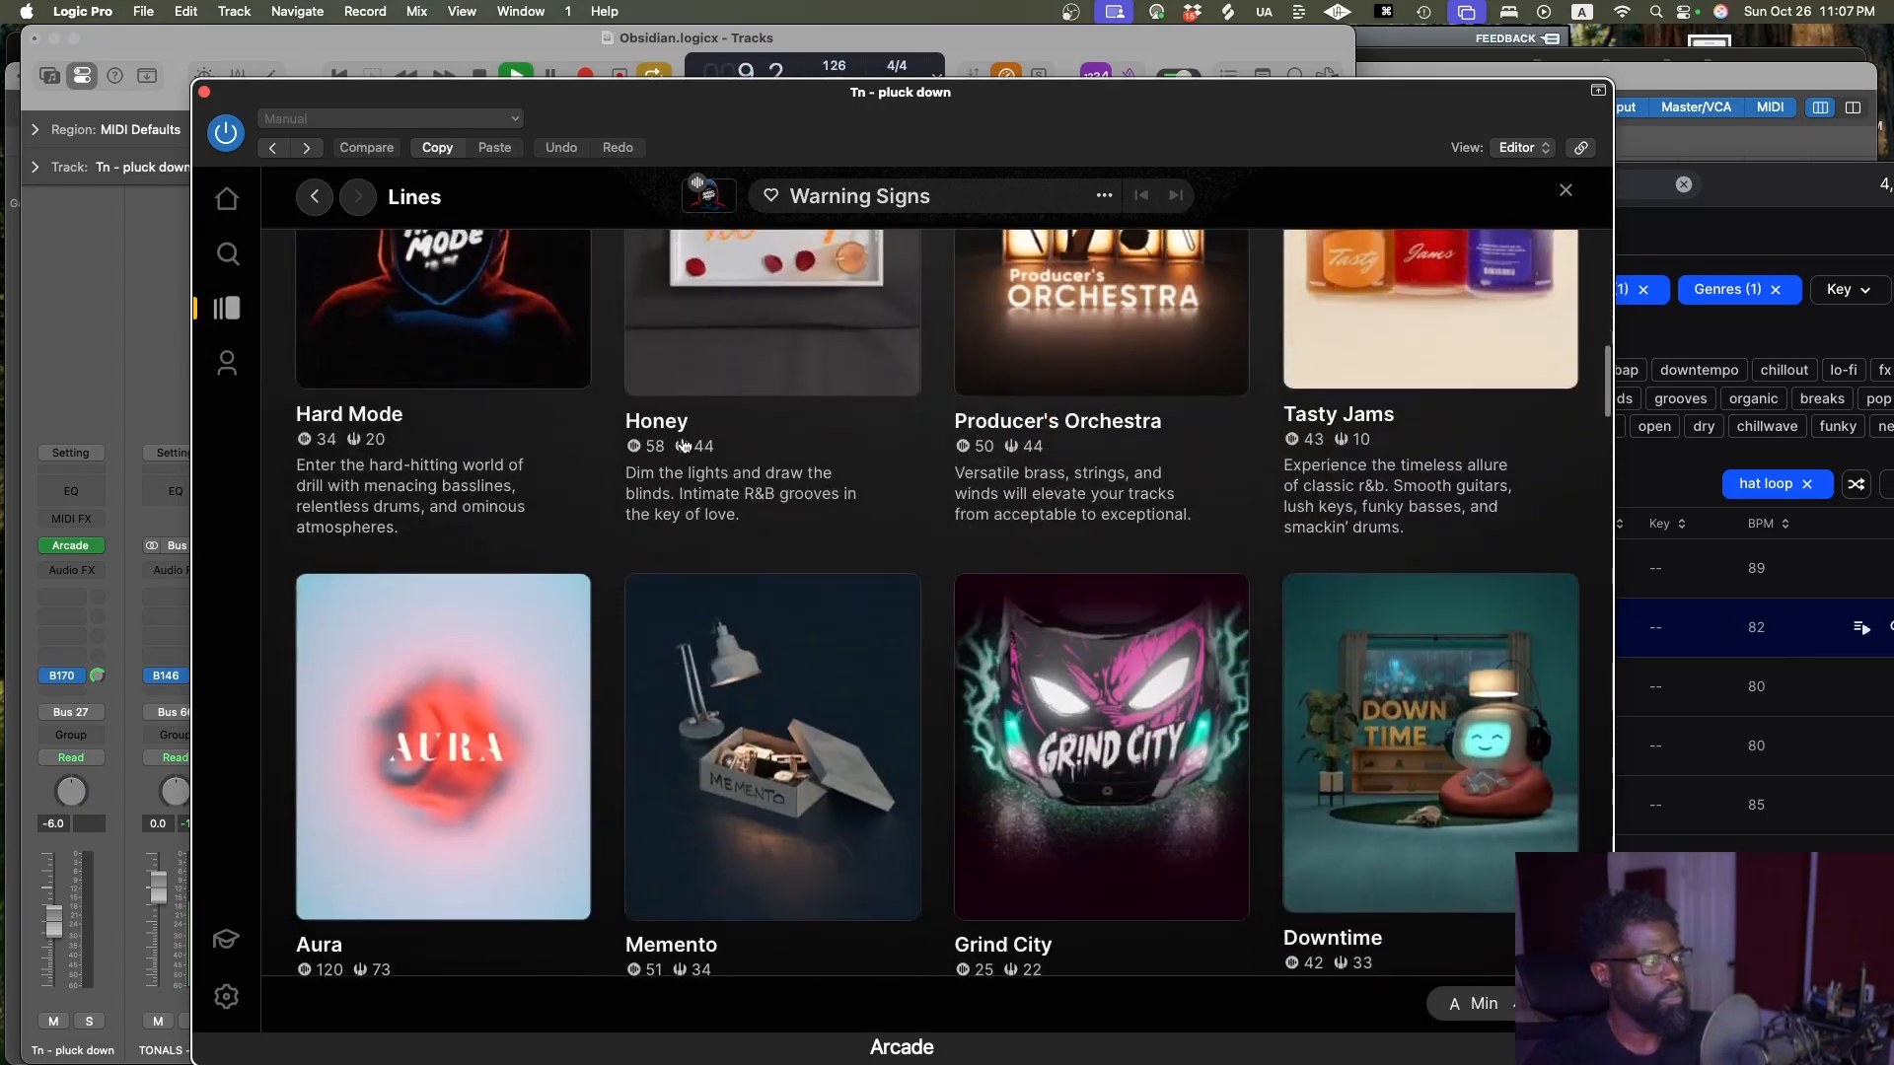
left_click(513, 313)
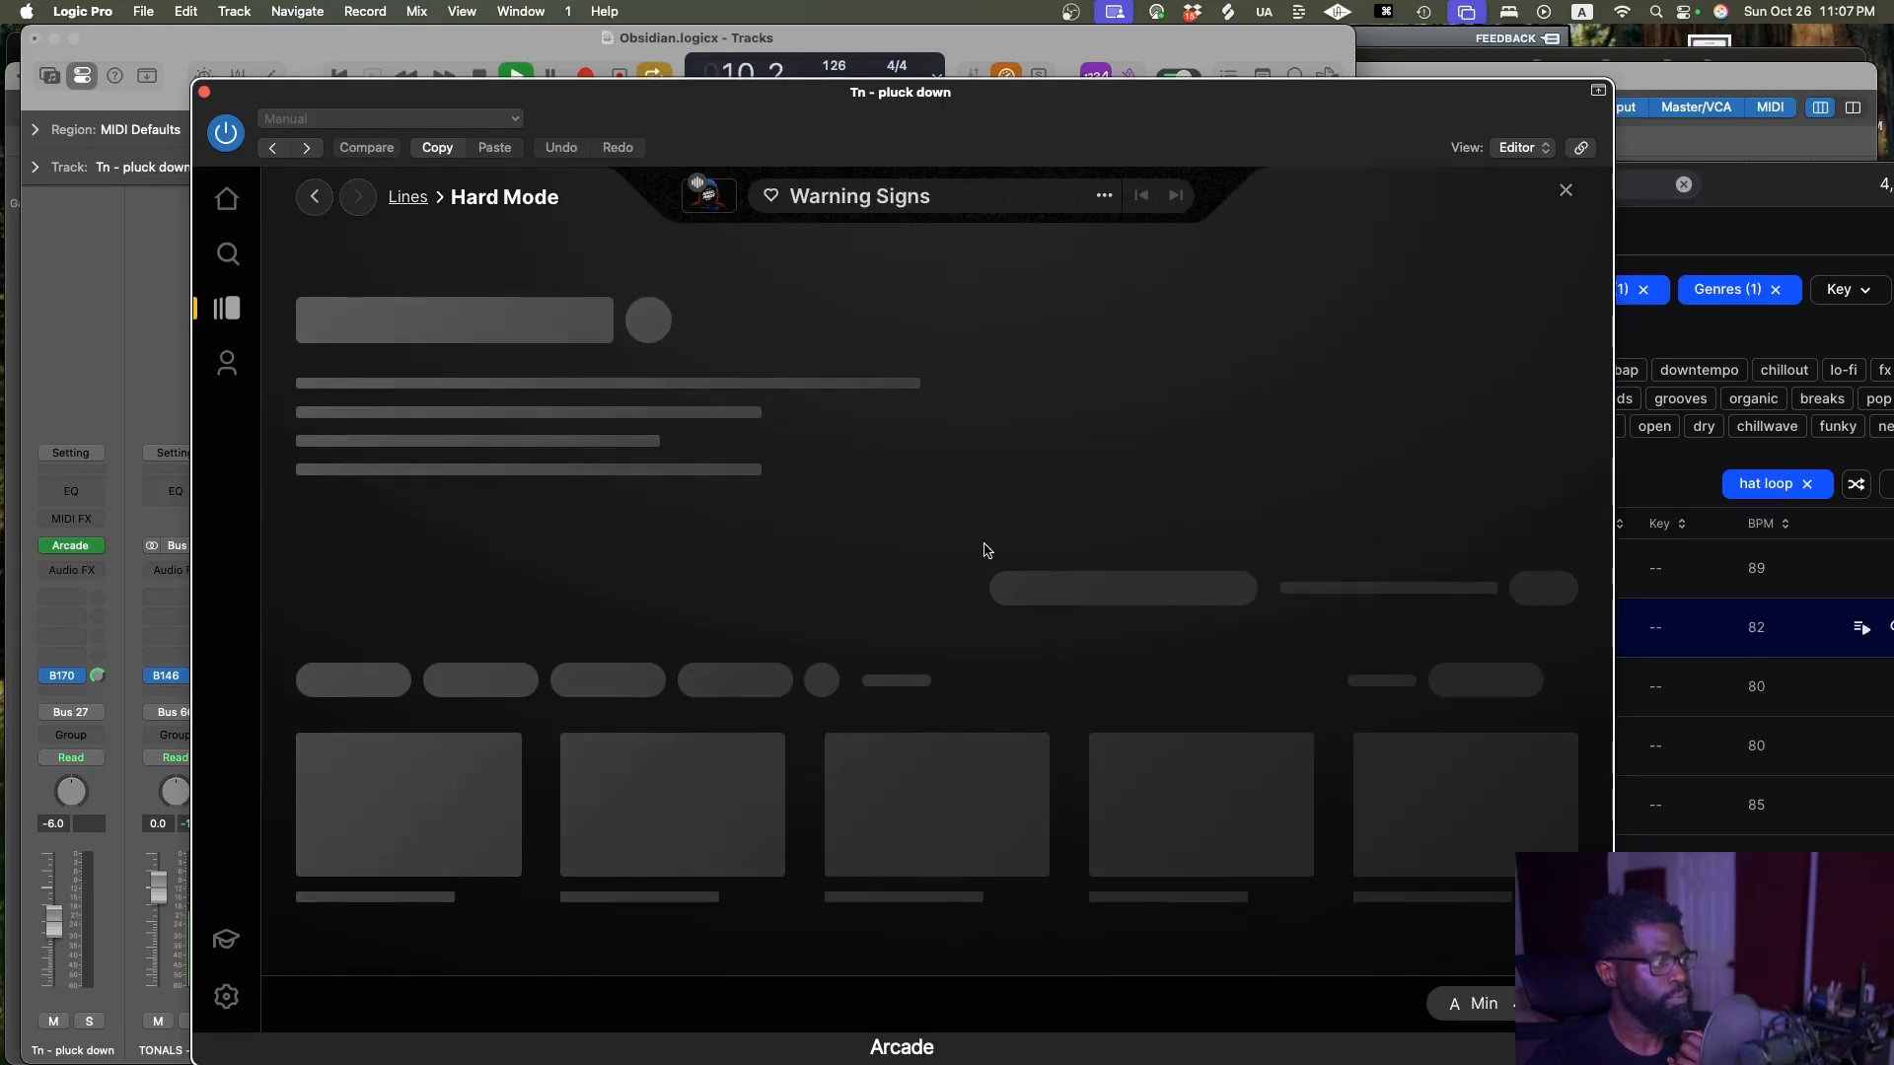
Filter the Hard Mode samplers by the Cinematic and Menacing tags
scroll(986, 572, "down", 3)
scroll(898, 567, "down", 1)
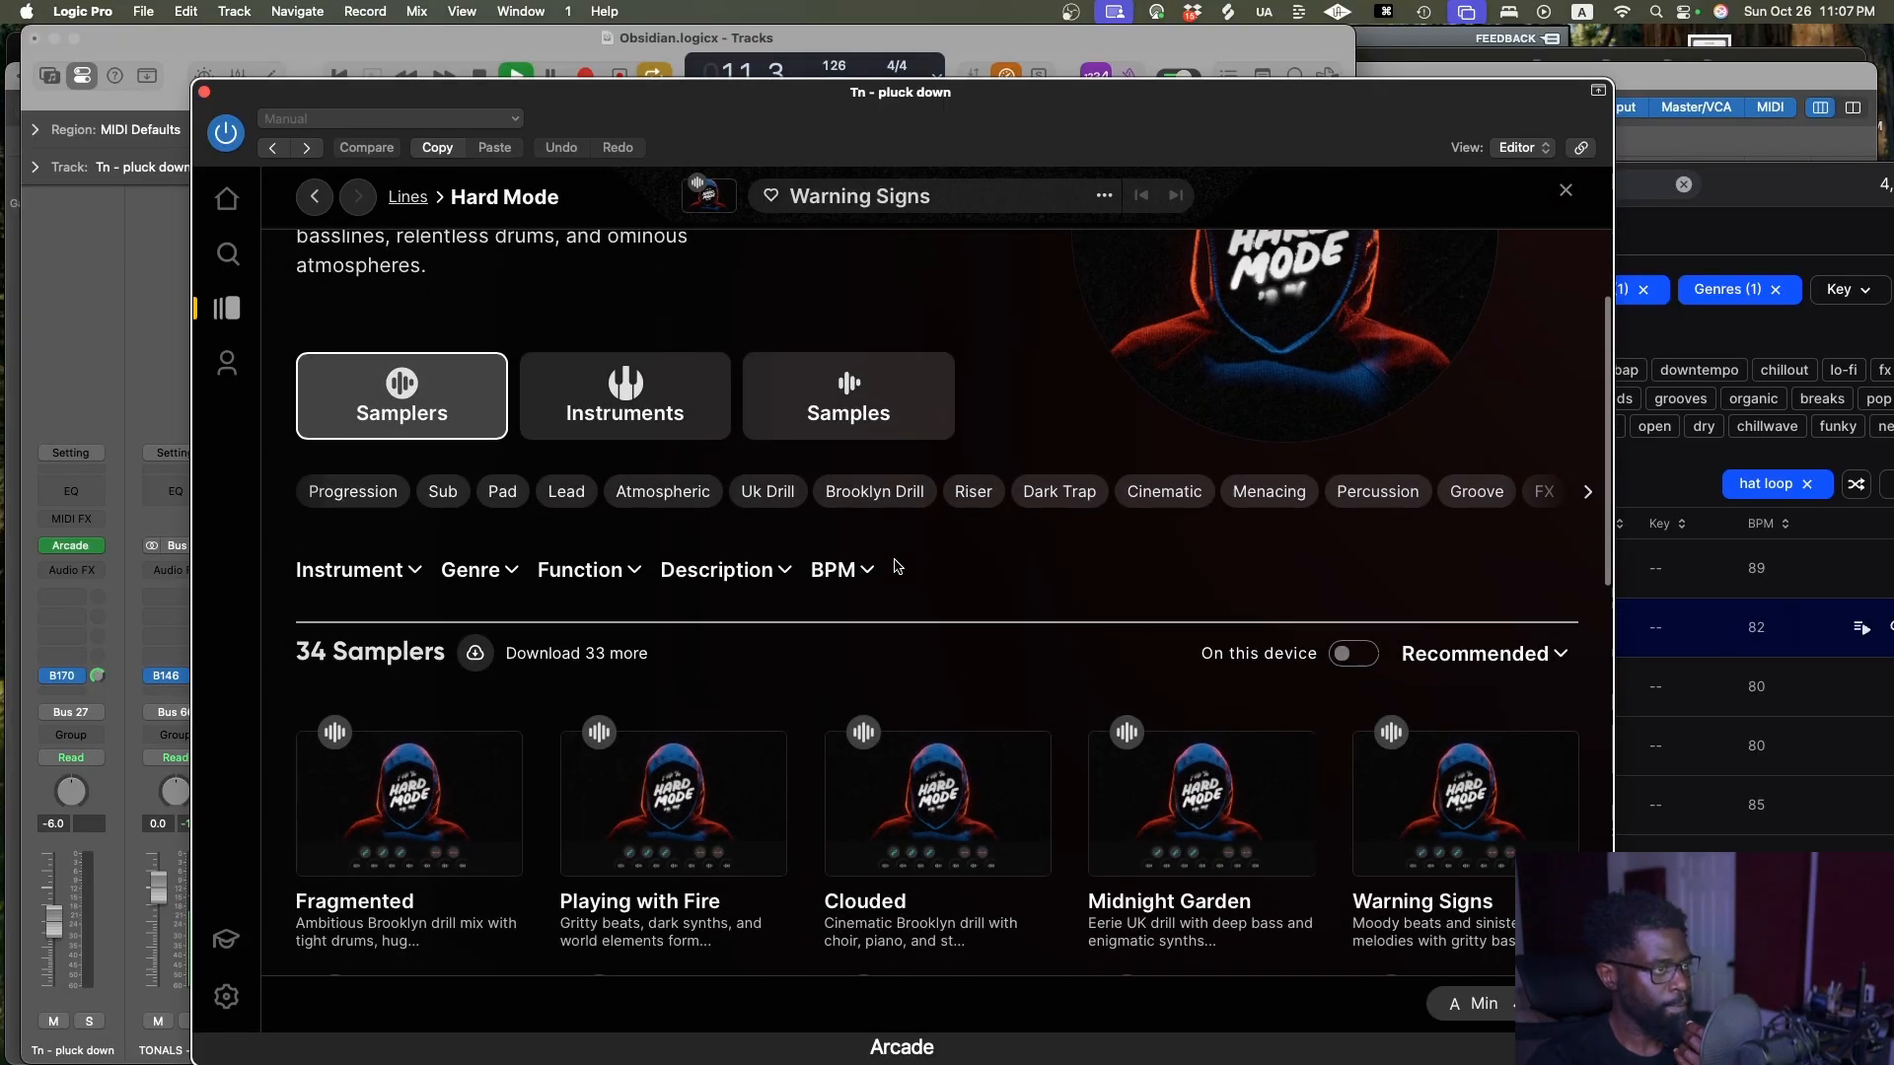
scroll(1104, 562, "down", 1)
left_click(1124, 477)
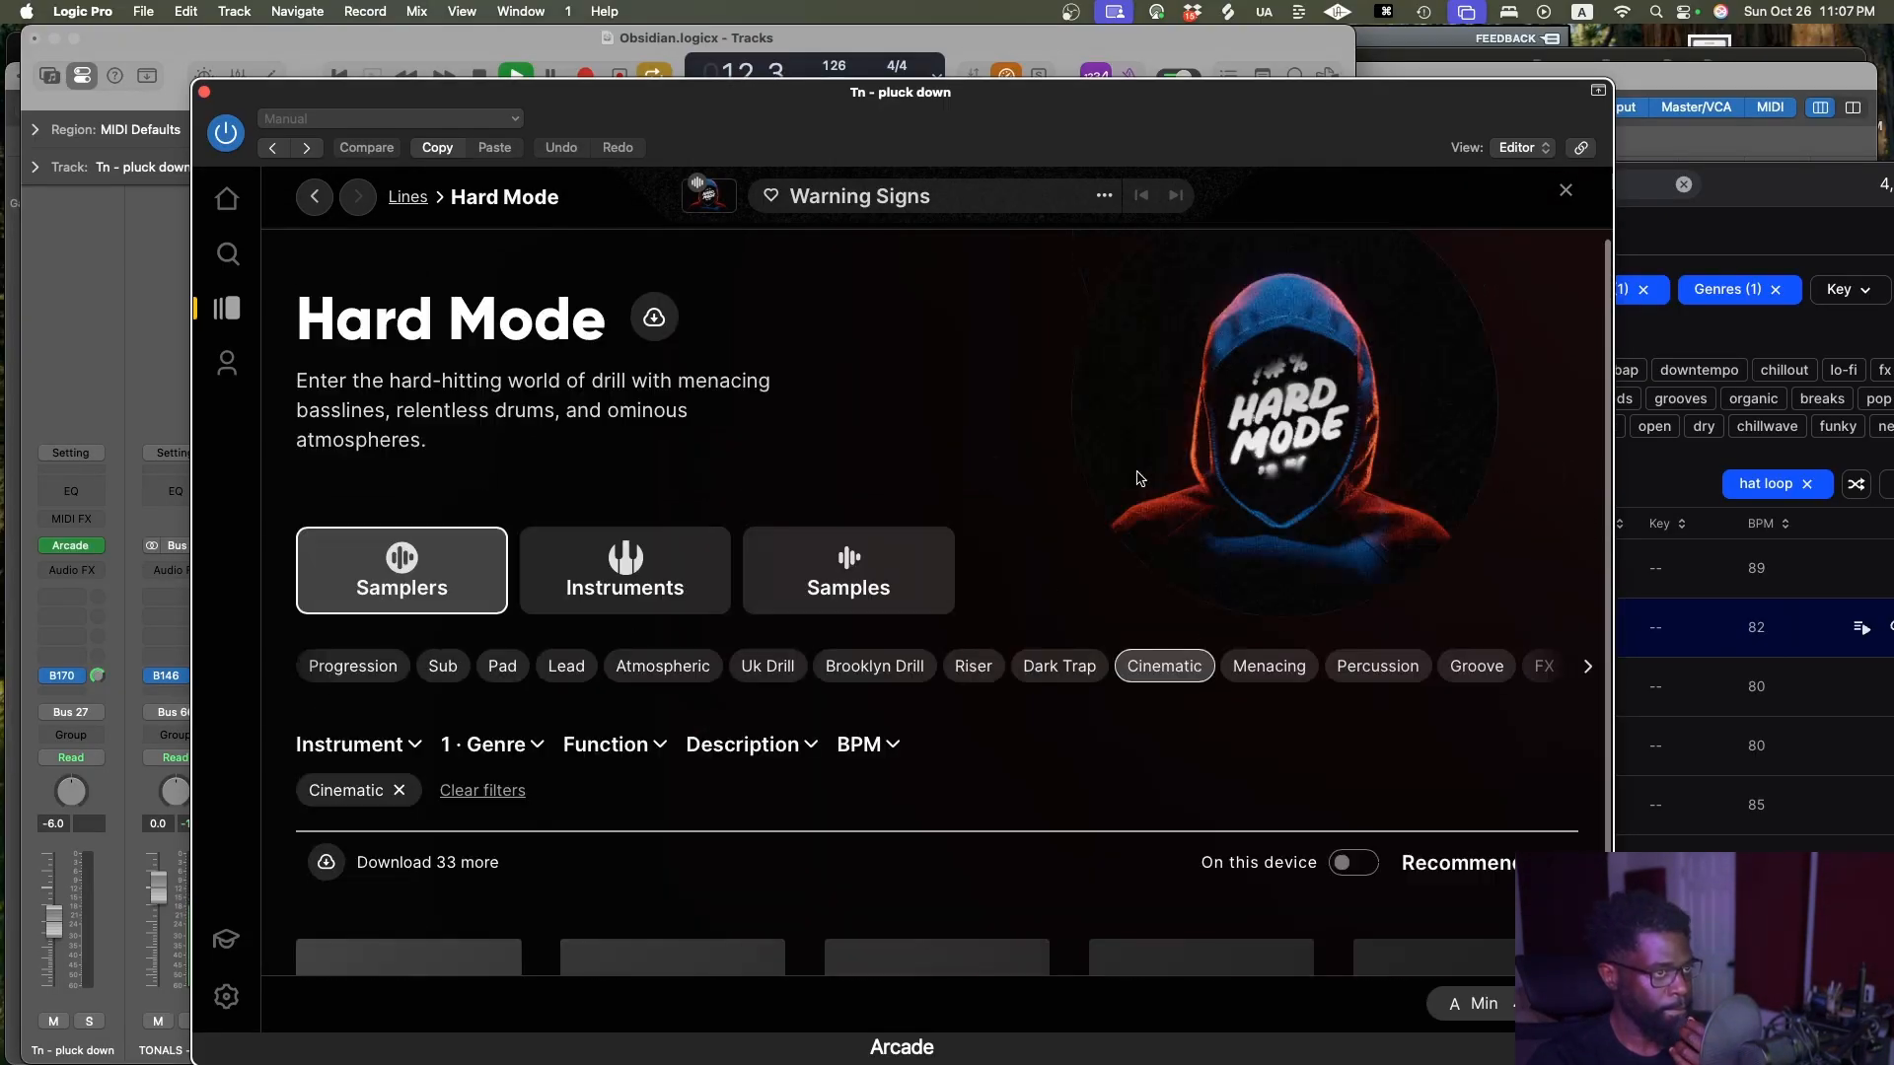
left_click(1269, 667)
scroll(1238, 655, "down", 3)
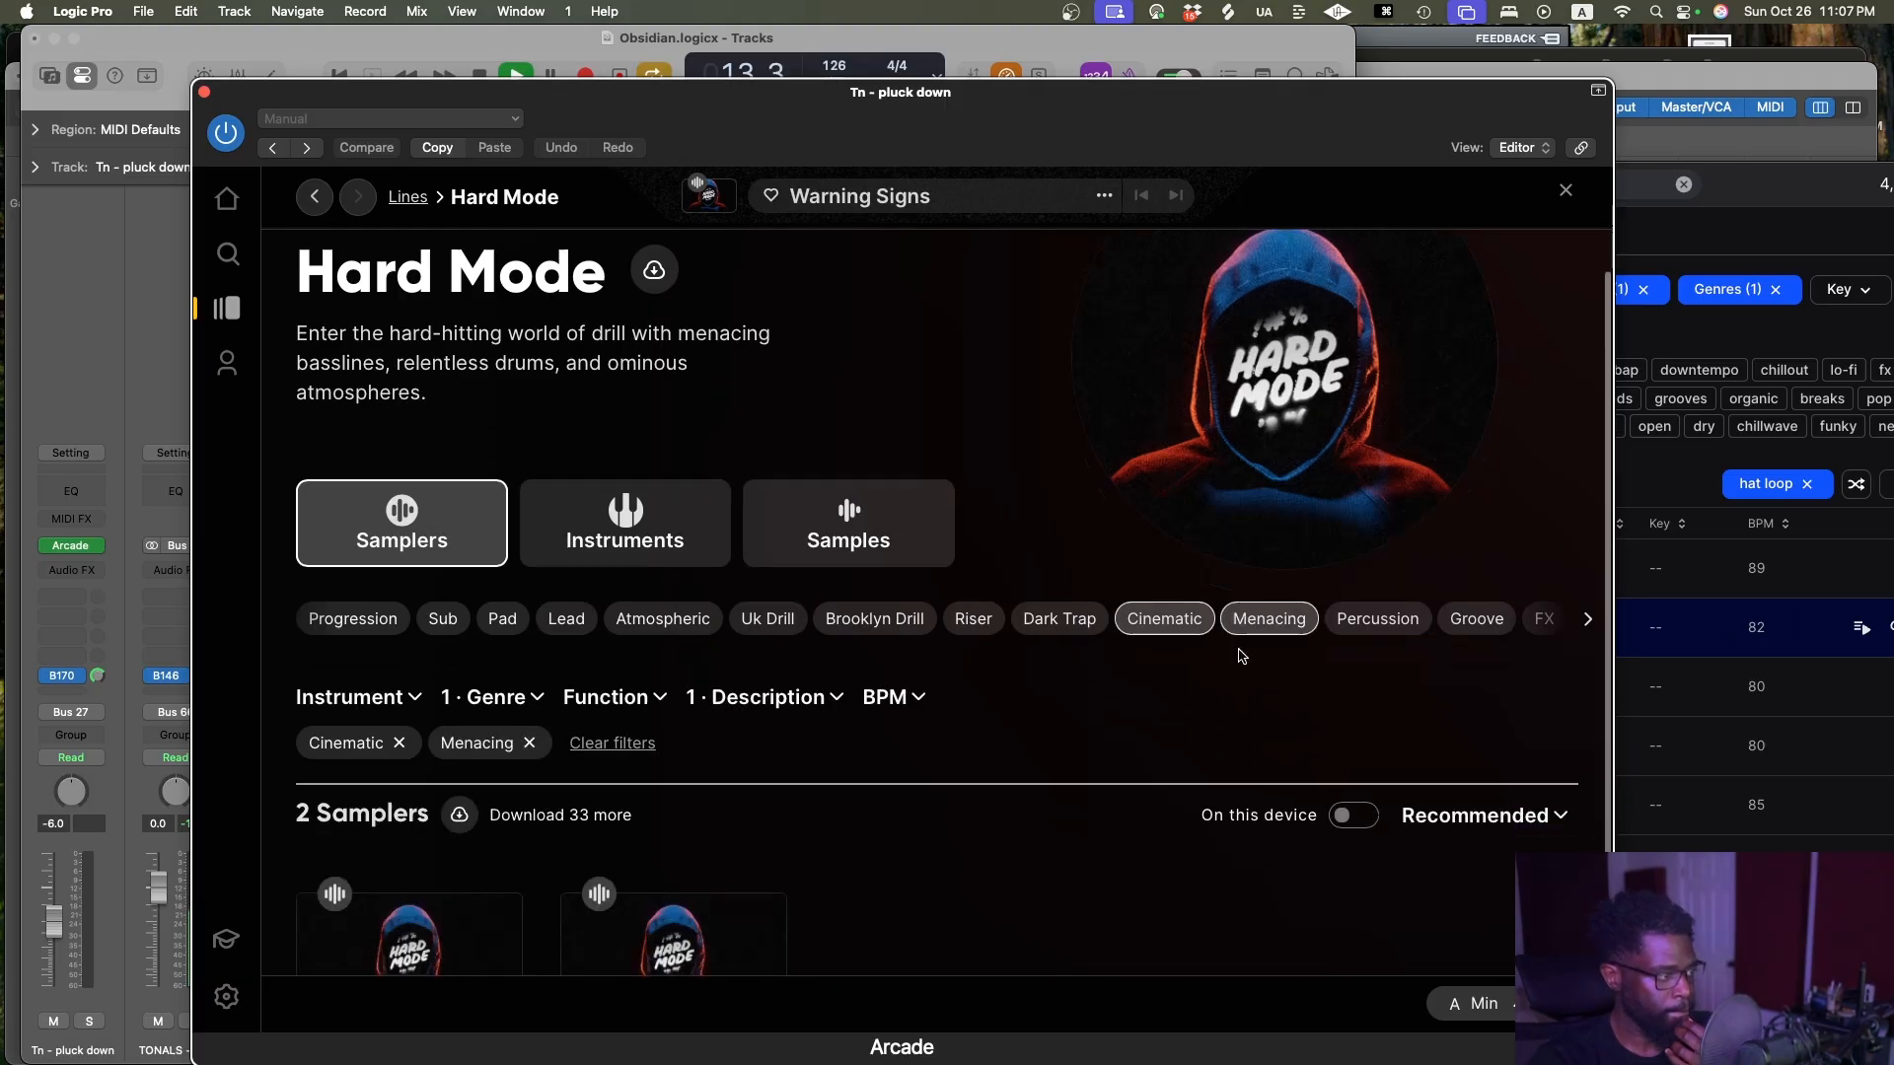
scroll(521, 748, "down", 2)
Download the Clouded sampler and load it into Arcade on the duplicated track
mouse_move(553, 749)
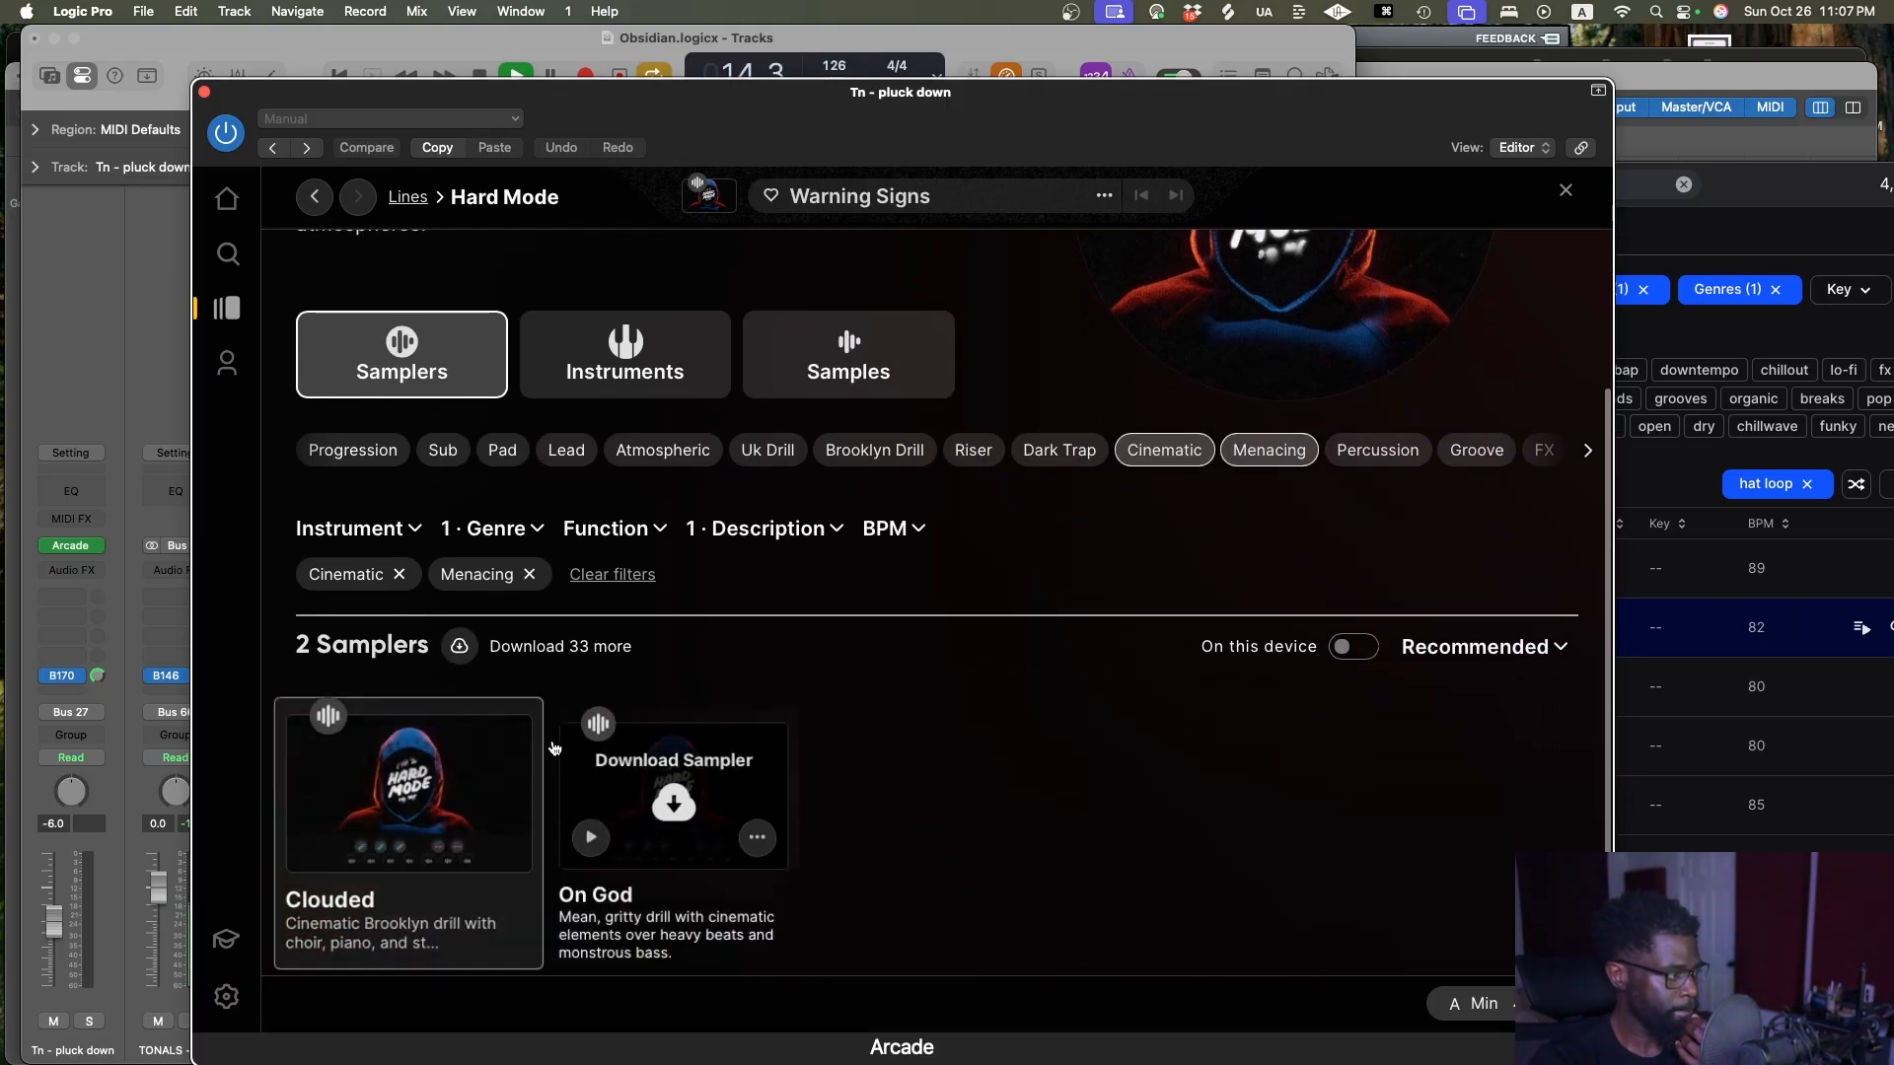
scroll(624, 767, "down", 1)
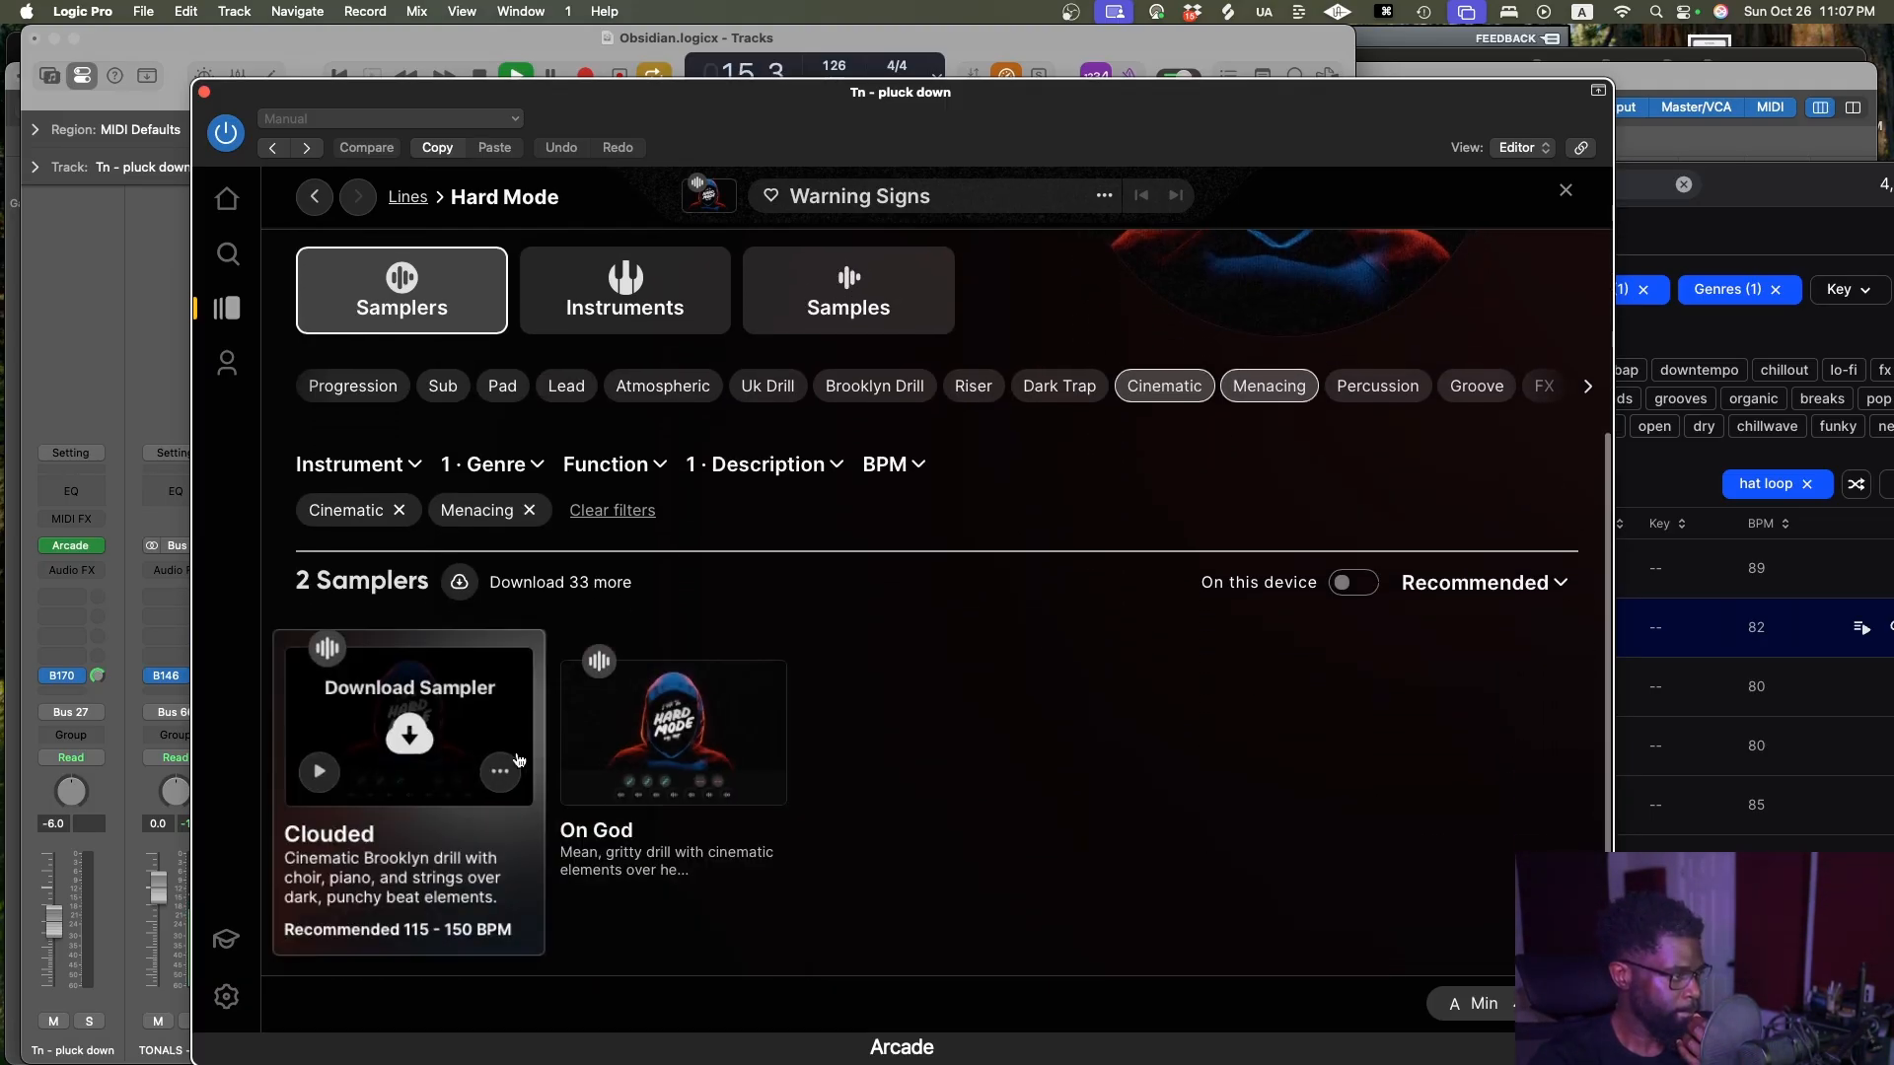
mouse_move(453, 776)
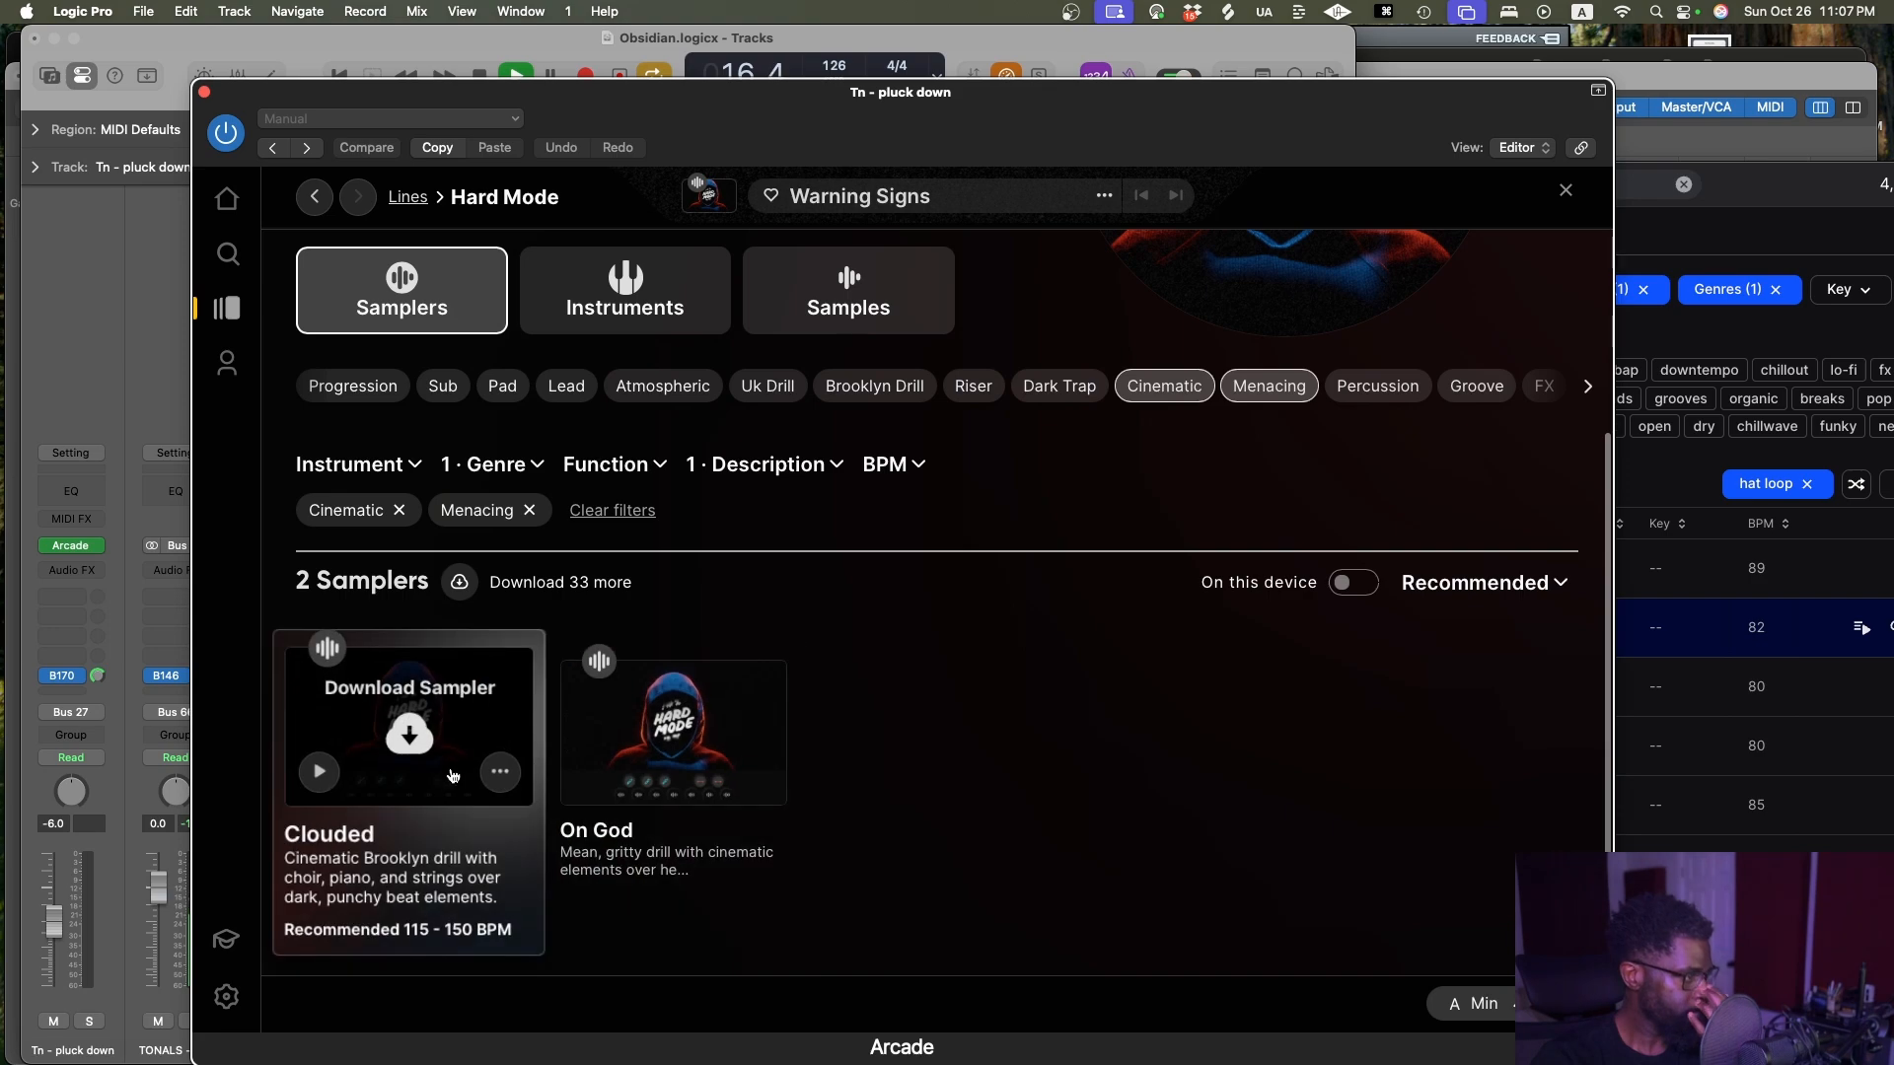
left_click(412, 746)
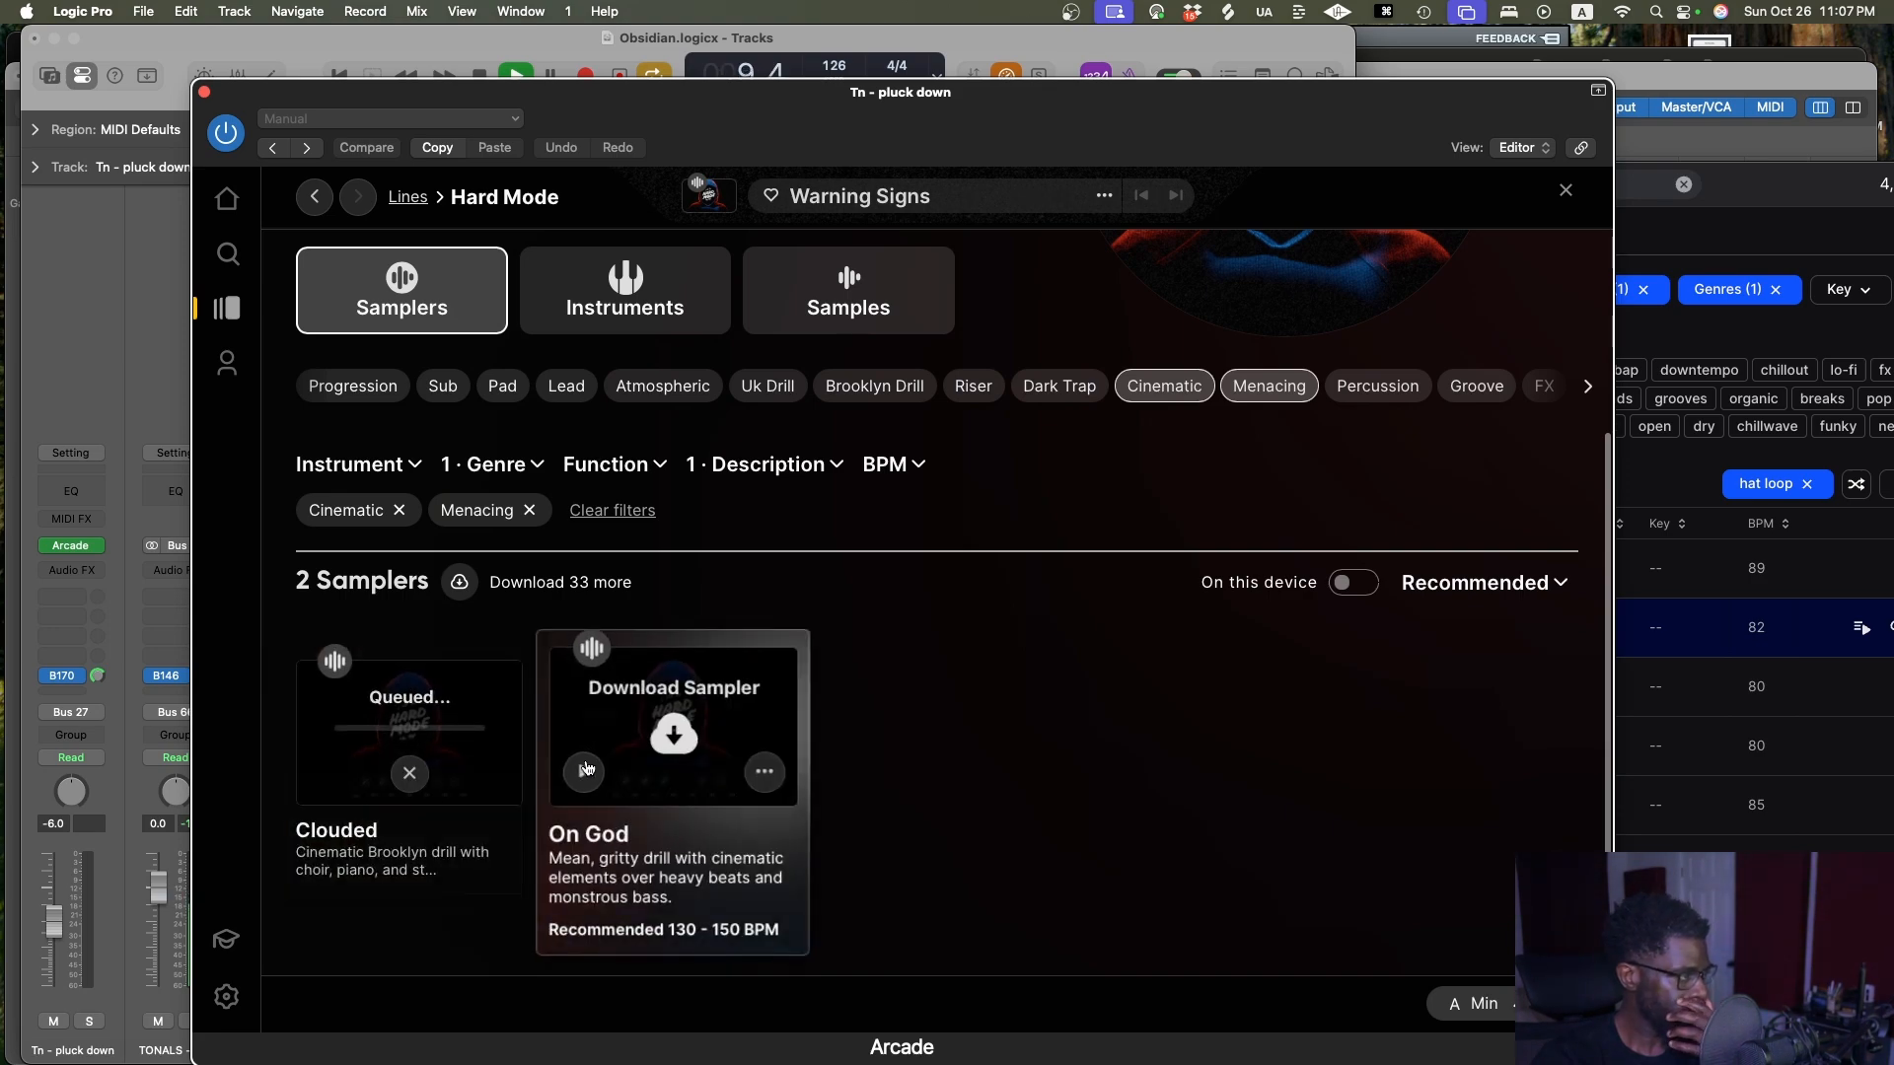
left_click(424, 691)
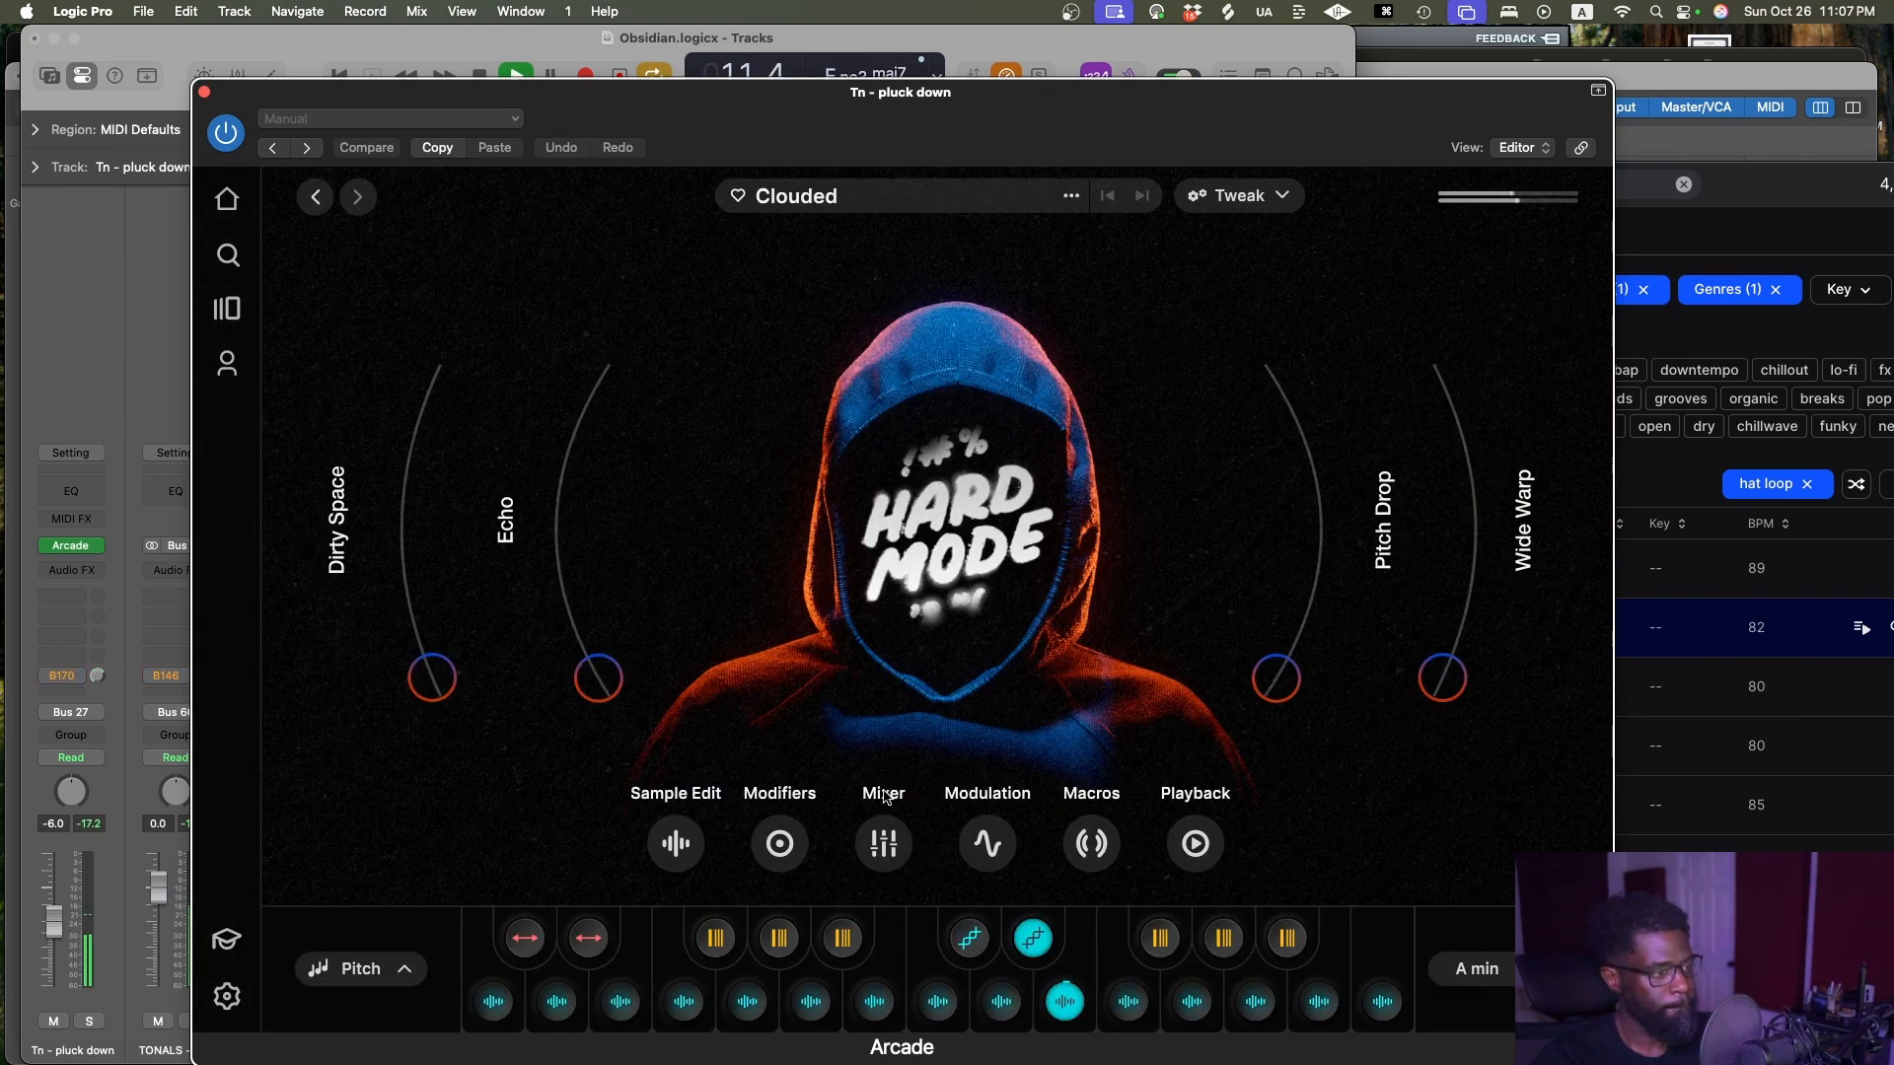
Audition Clouded samples, open the Concealed Strings Record Stop Chords sample for editing, and raise the track volume to -1.0 dB
left_click(1129, 1003)
left_click(1128, 1003)
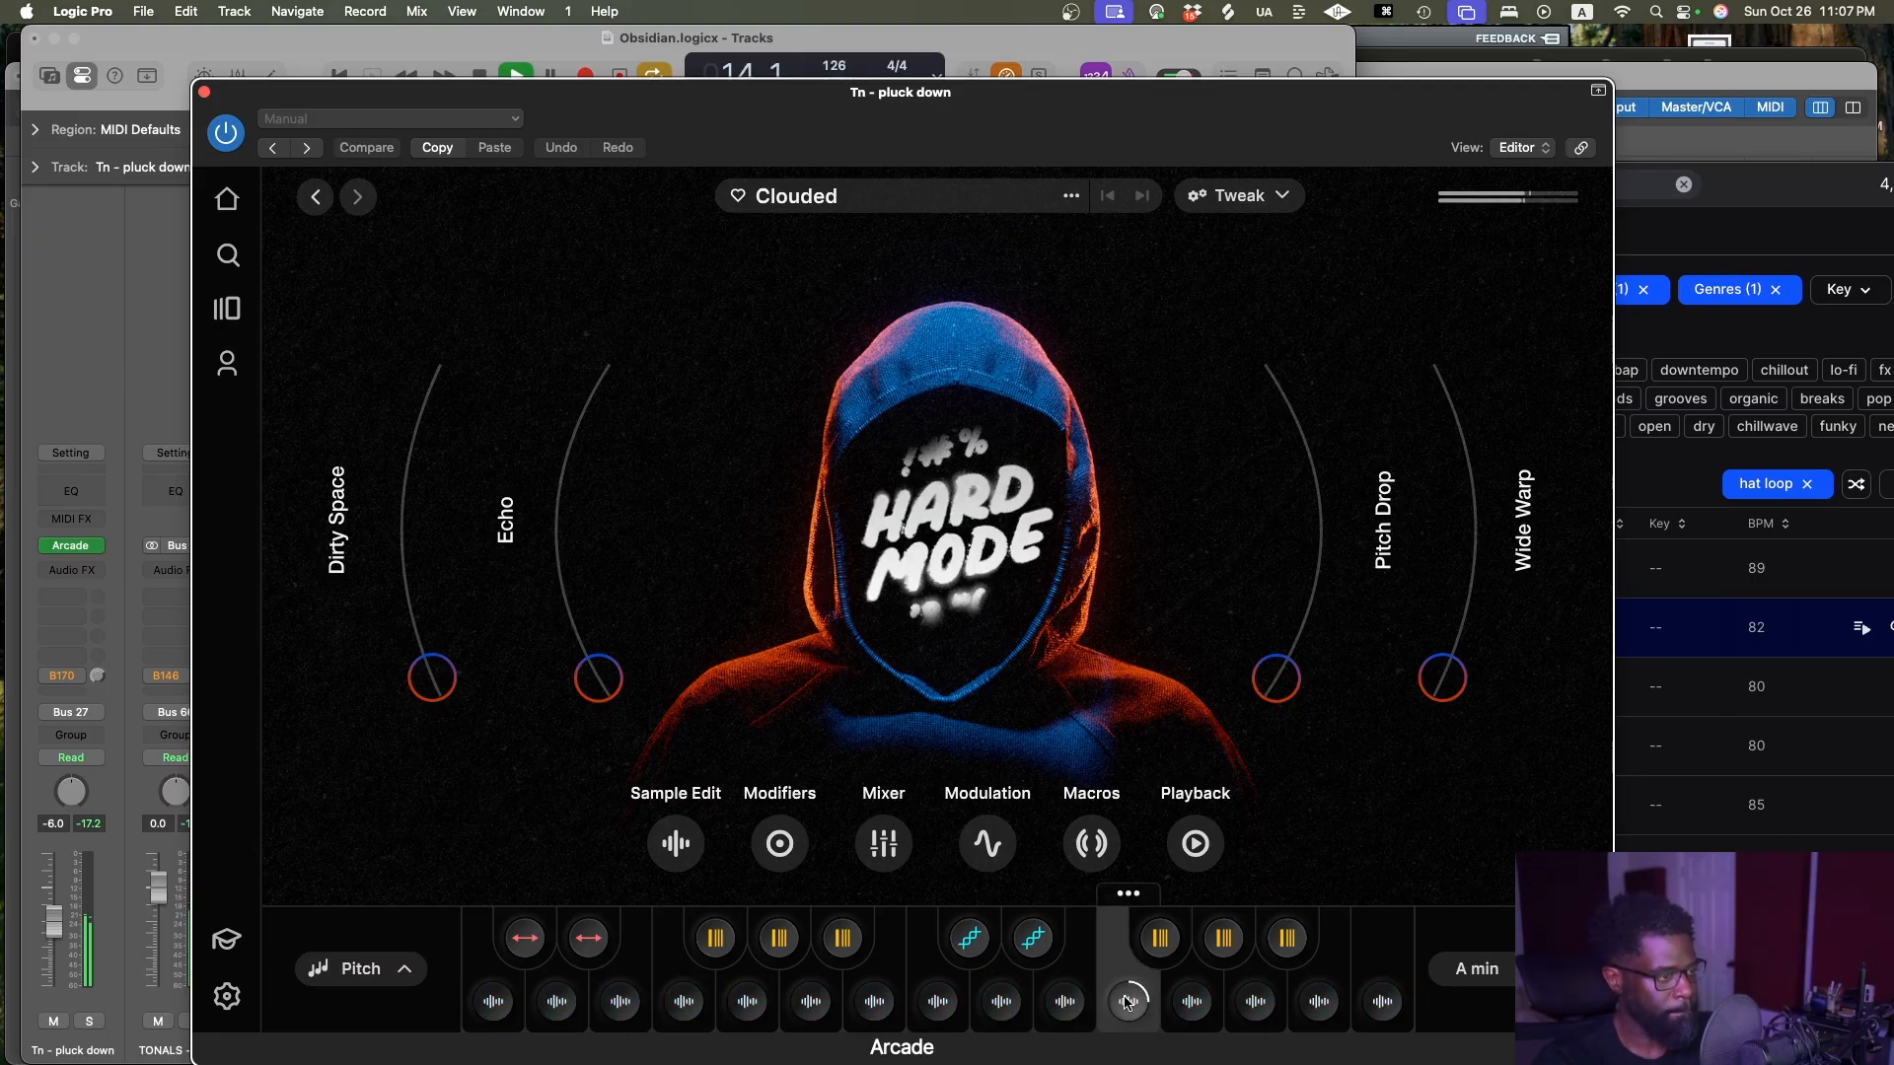
double_click(1189, 1007)
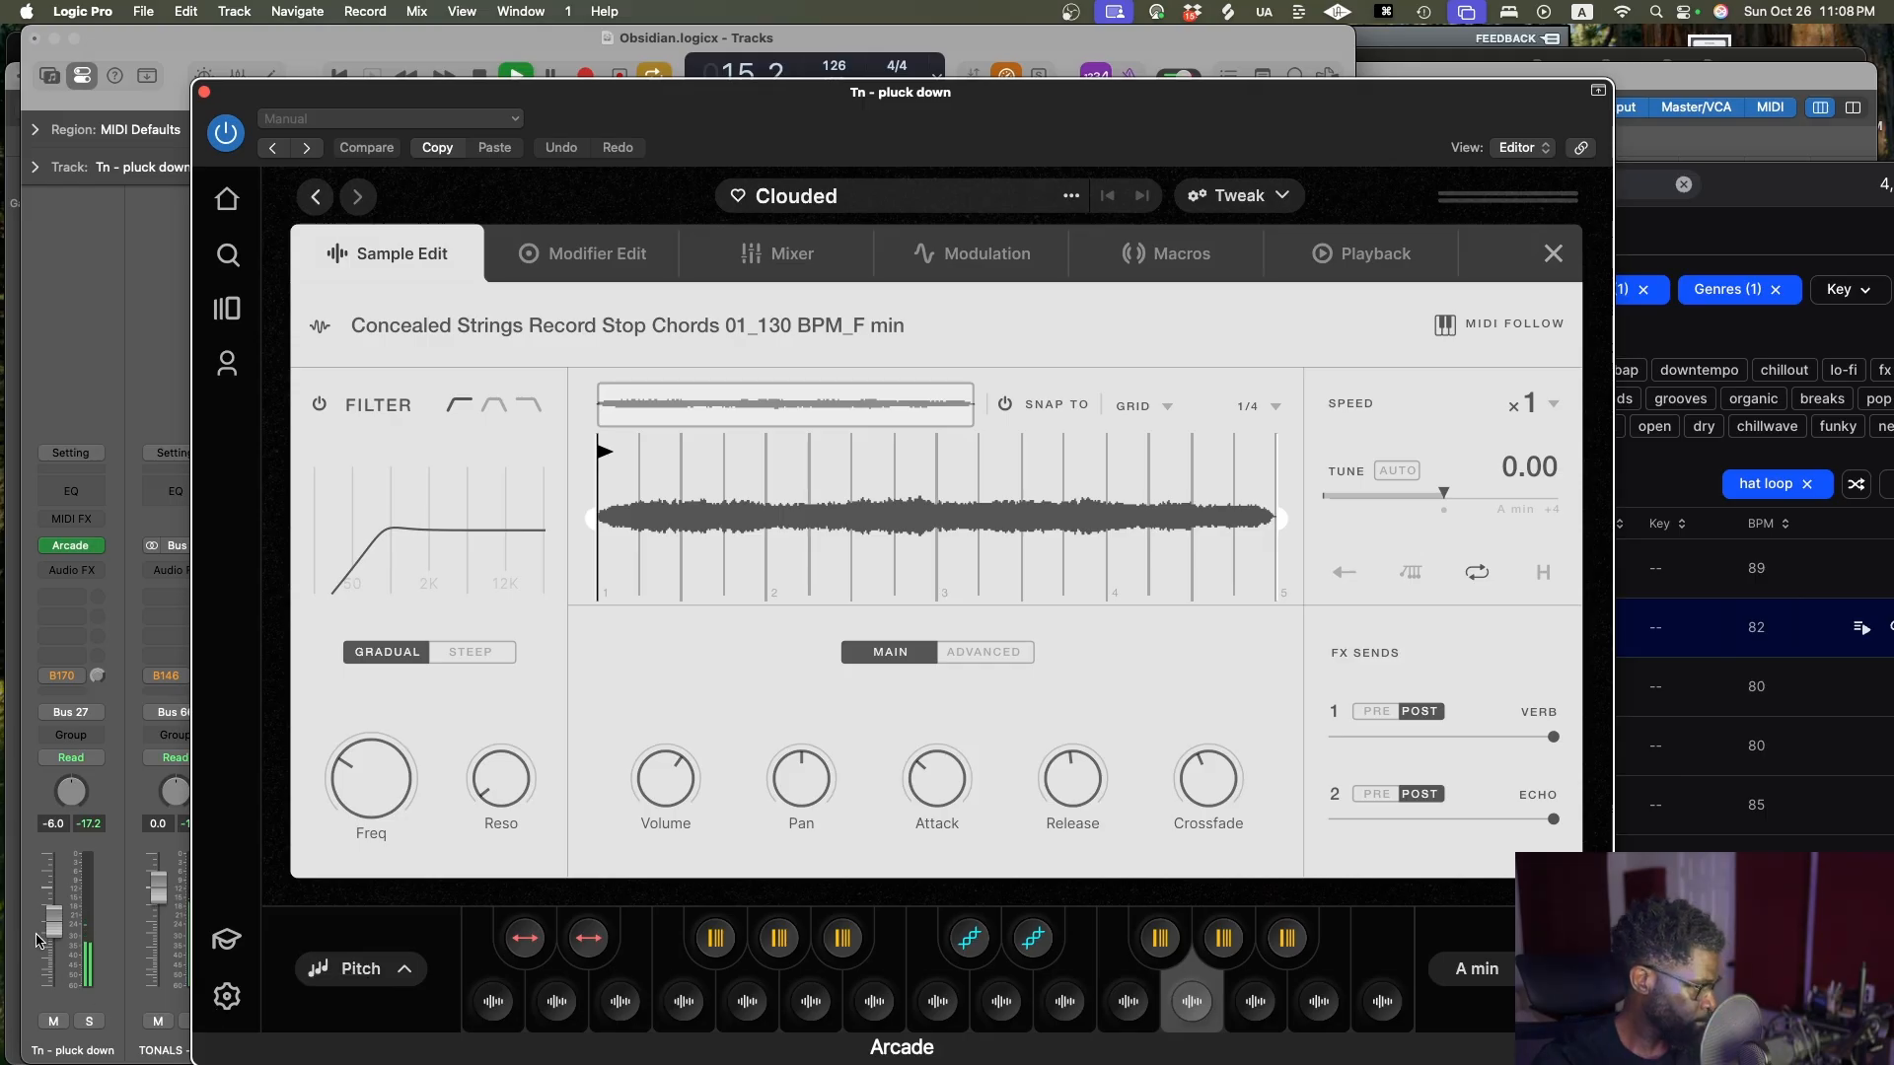
left_click_drag(53, 899, 53, 893)
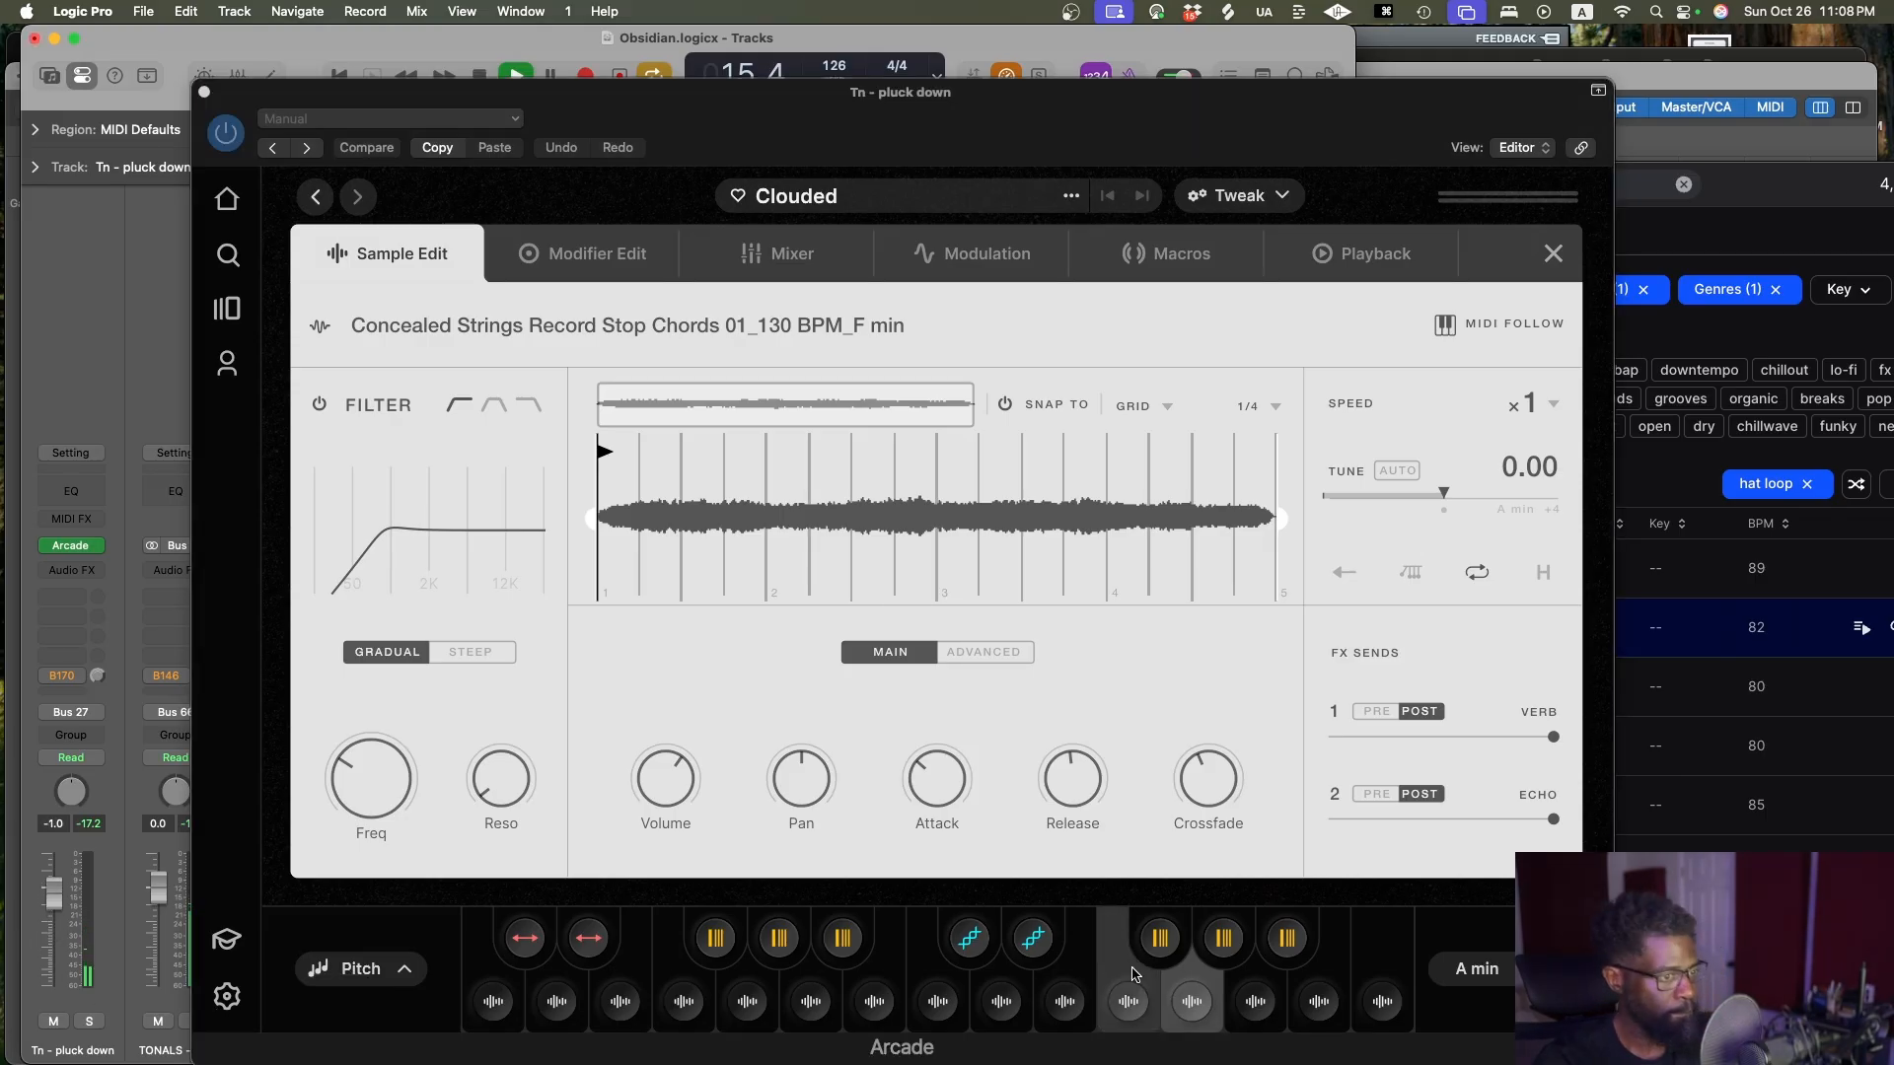
Audition the last four white-key samples of the Clouded sampler one after another during playback
left_click(1190, 1003)
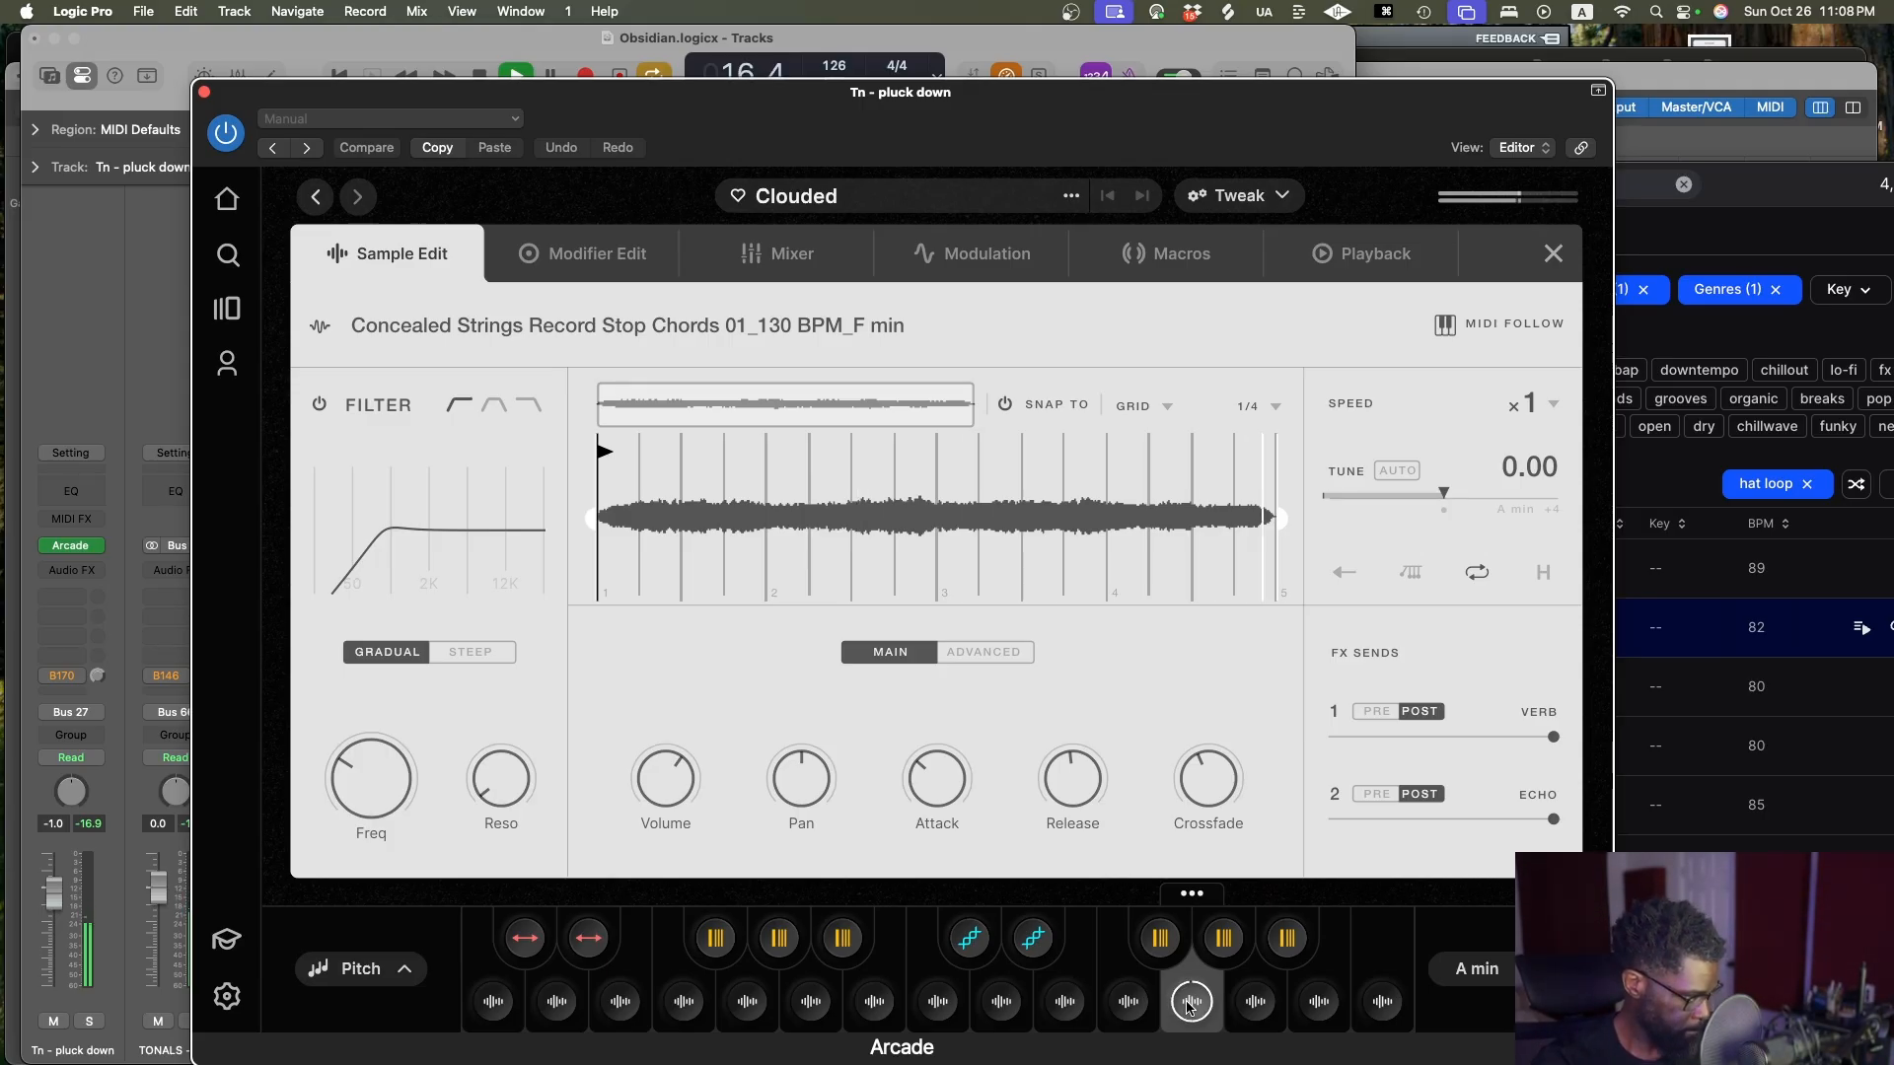
left_click(1254, 1004)
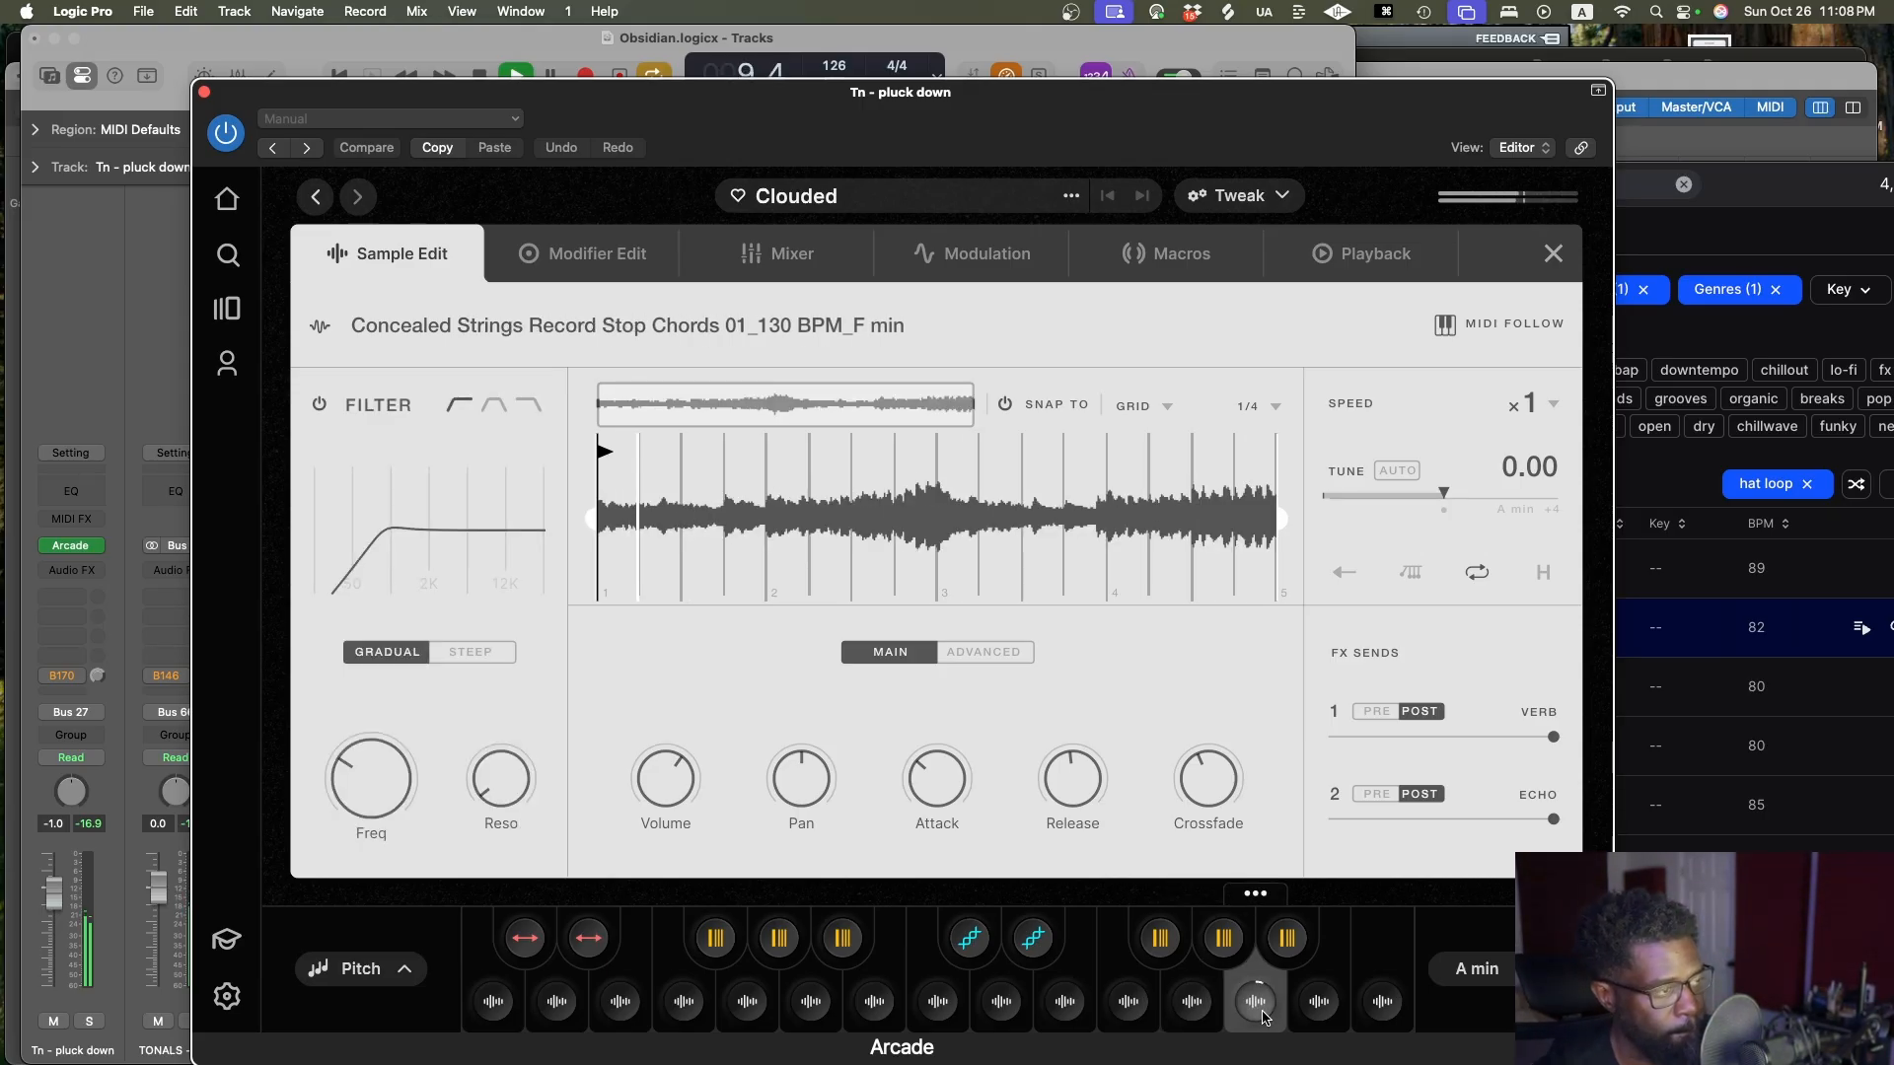
left_click(1307, 1012)
left_click(1384, 1014)
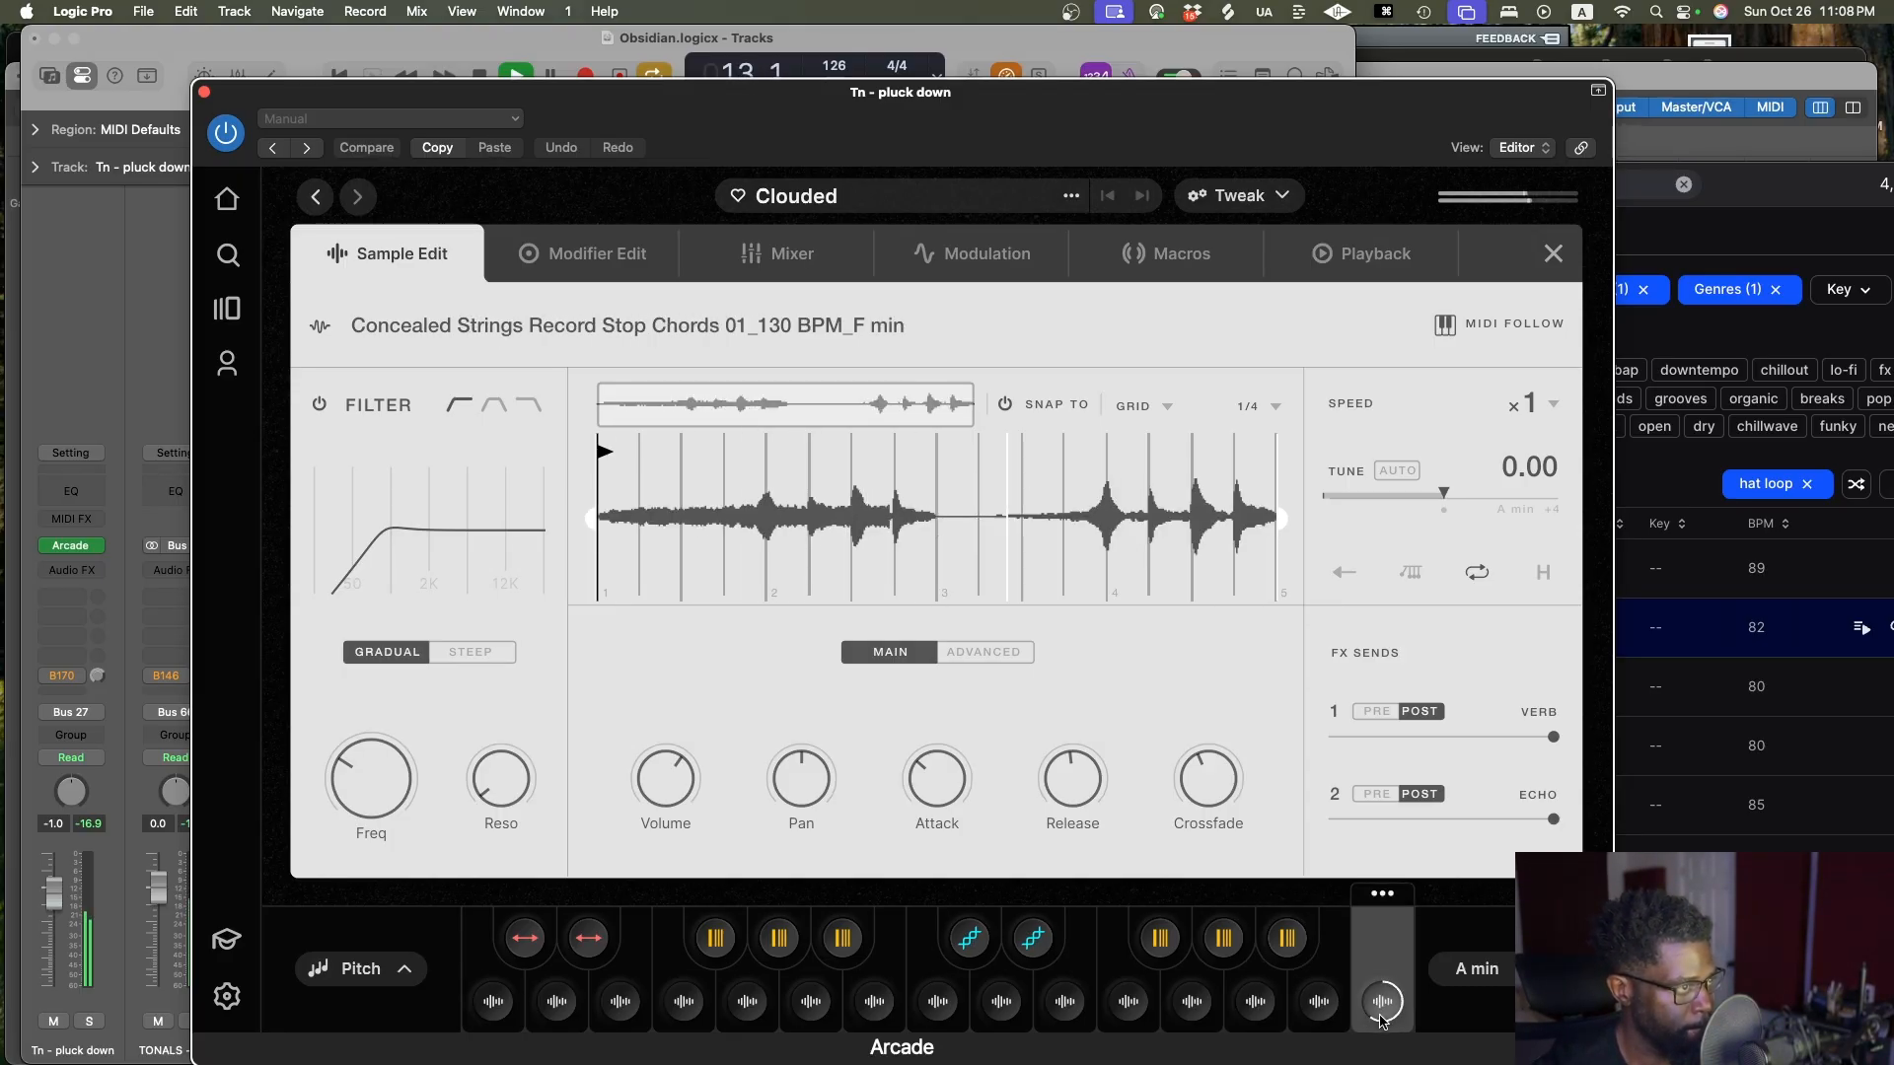
Stop playback, close the Arcade window, and save the project
key("space")
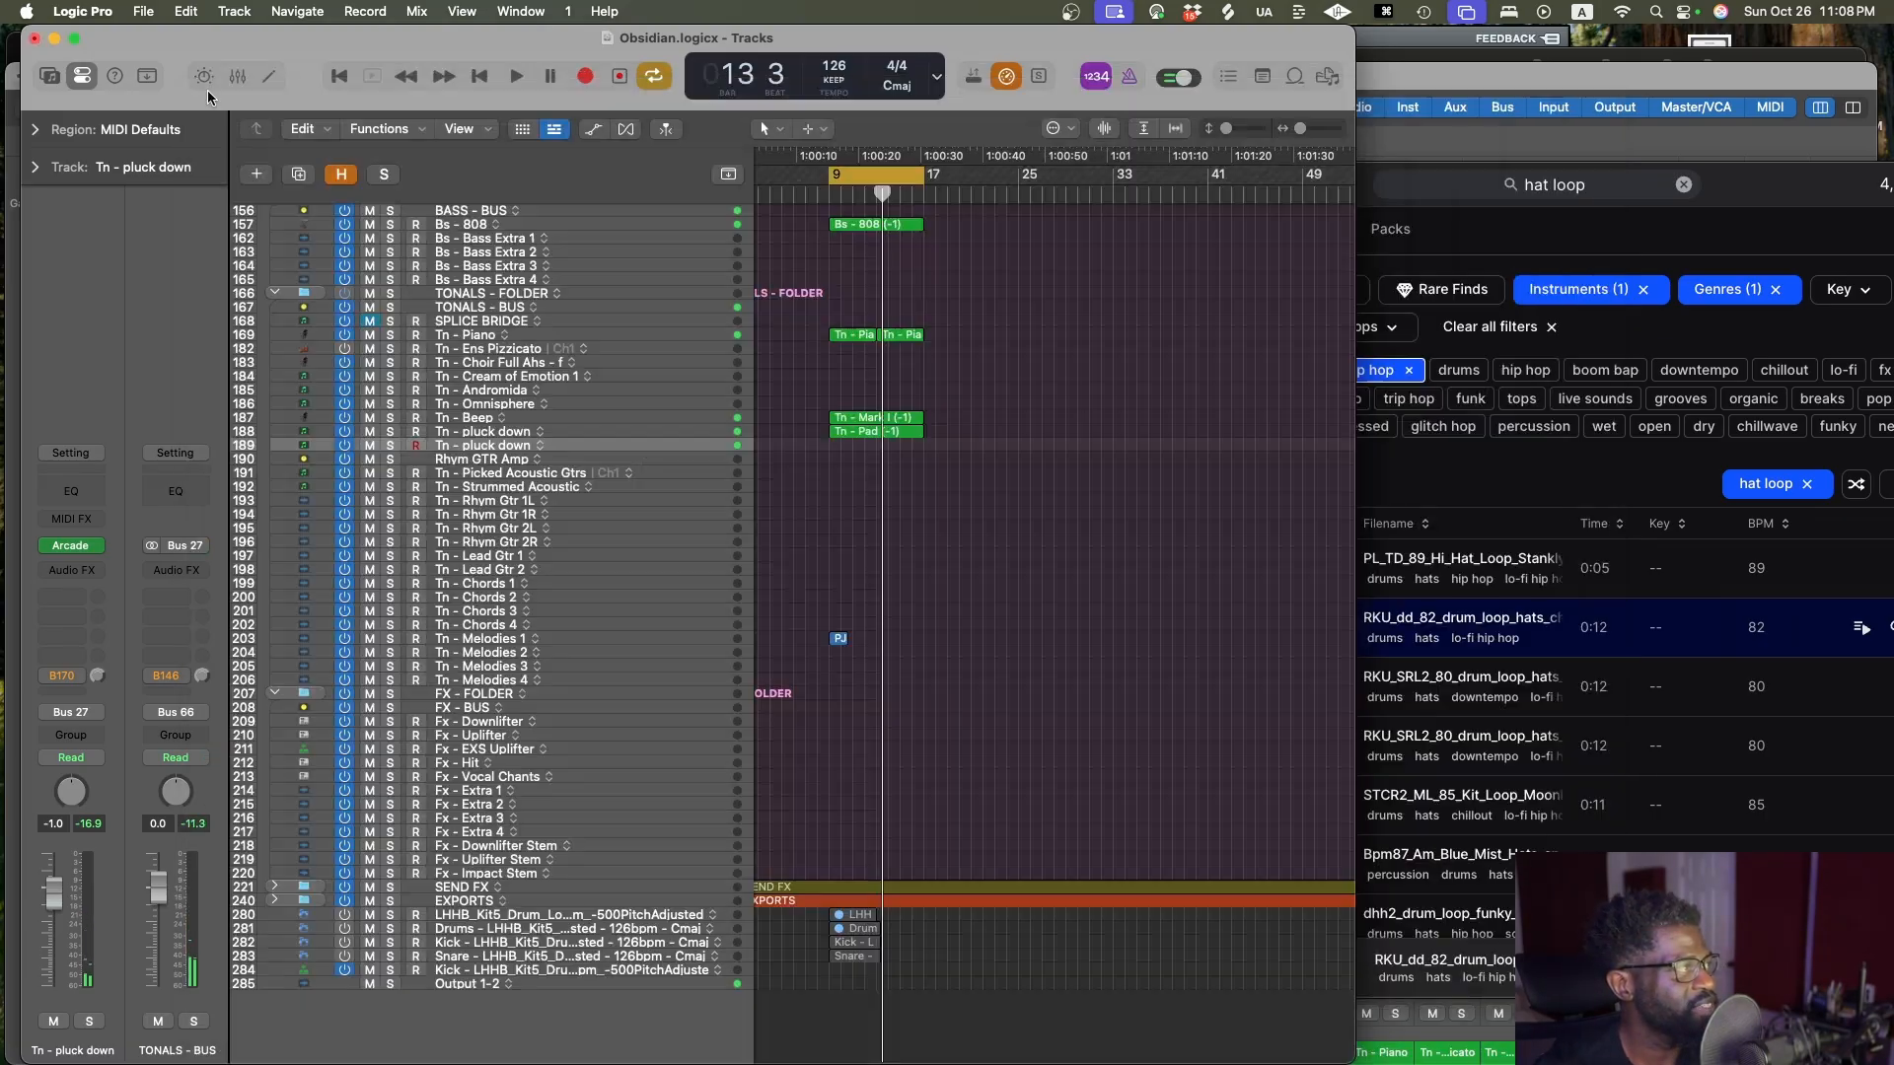
left_click(203, 92)
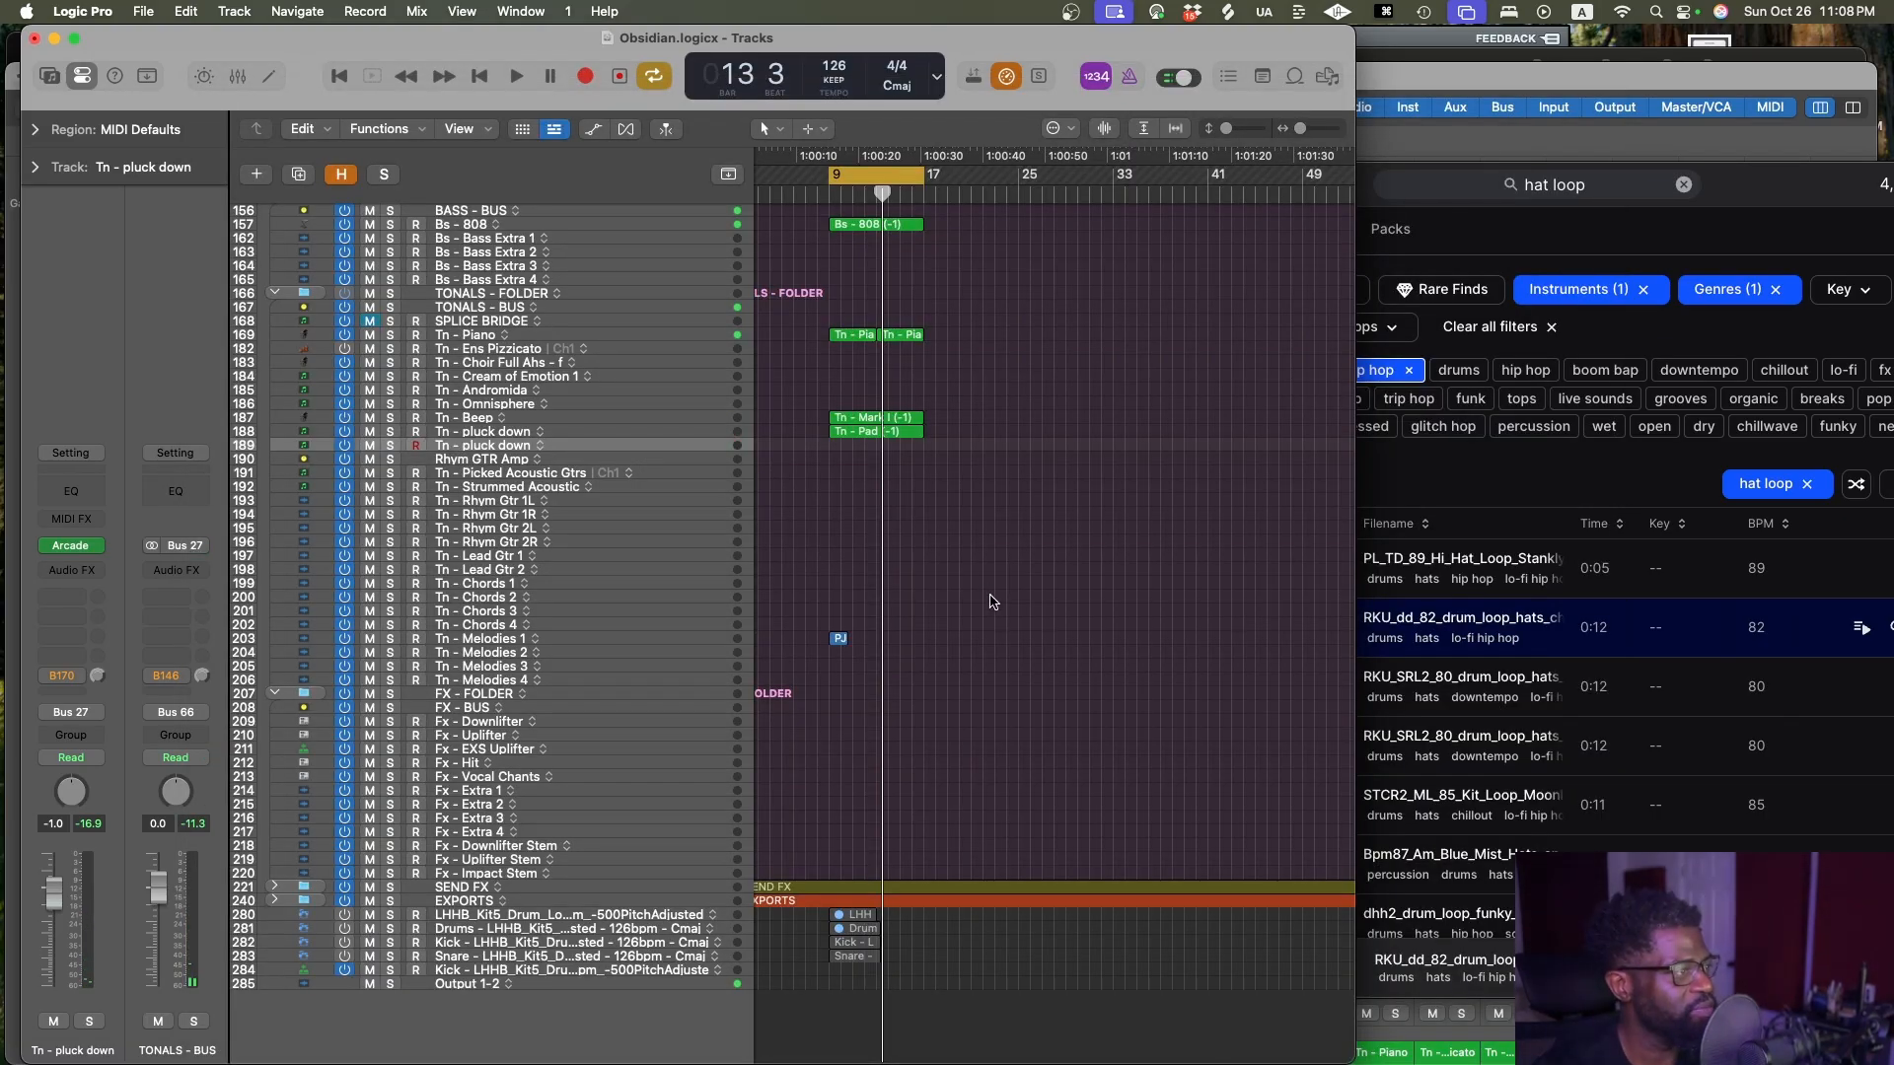
key("cmd+s")
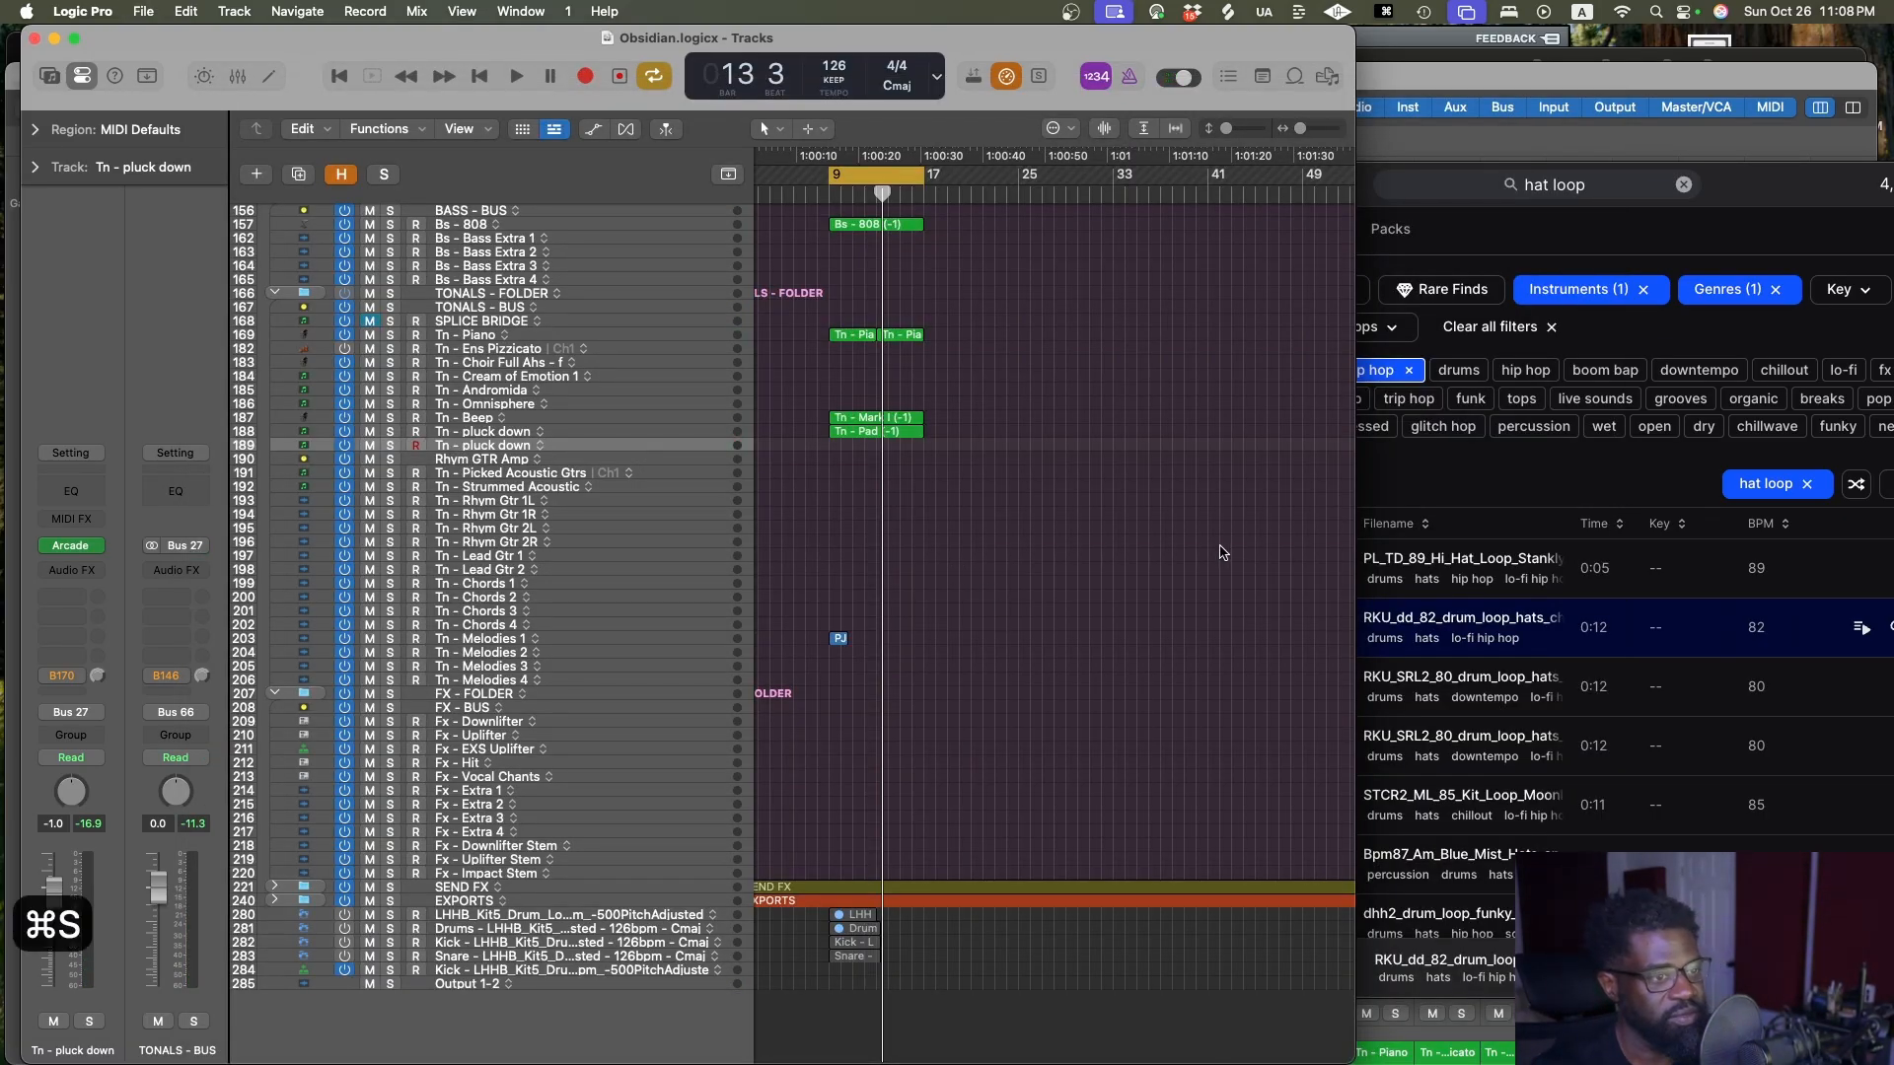
Play the cycle range in Logic, select the Bs - 808 track, and save the project after stopping playback
left_click(1744, 141)
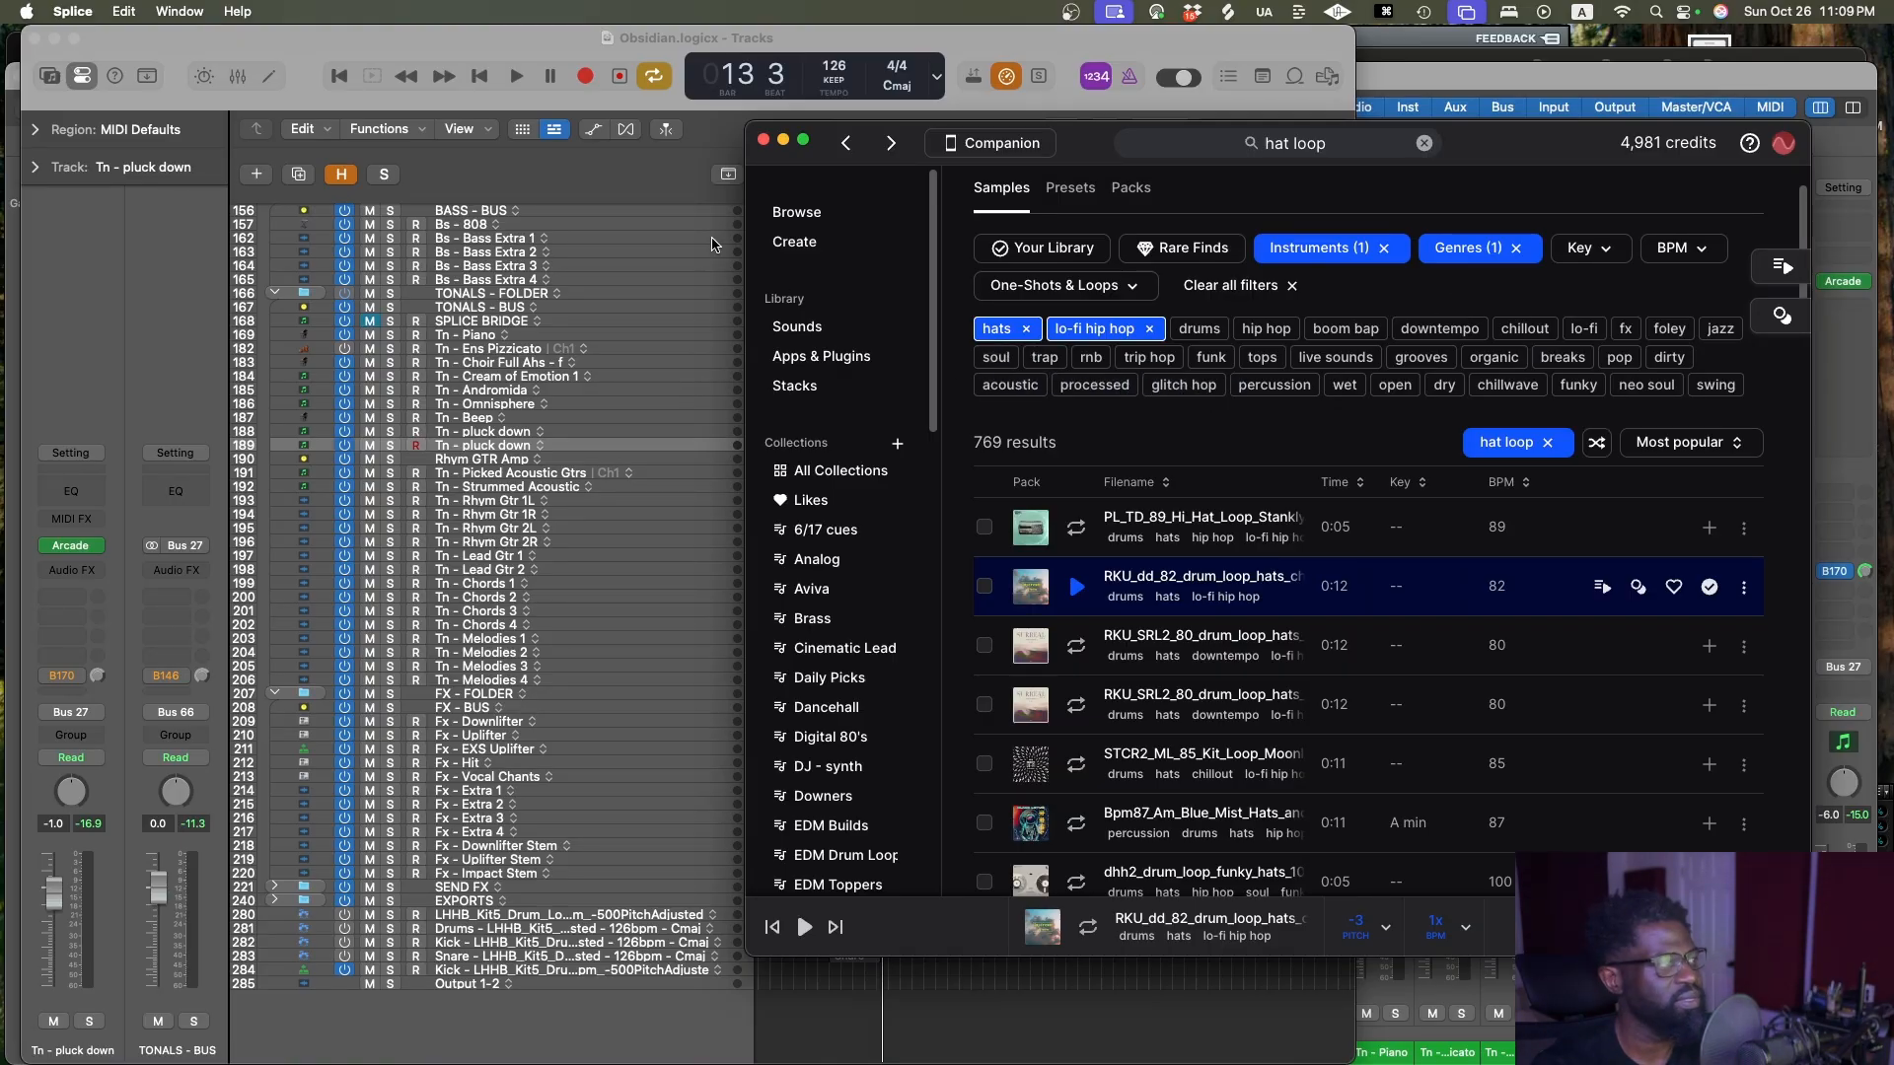
left_click(679, 323)
scroll(879, 331, "up", 5)
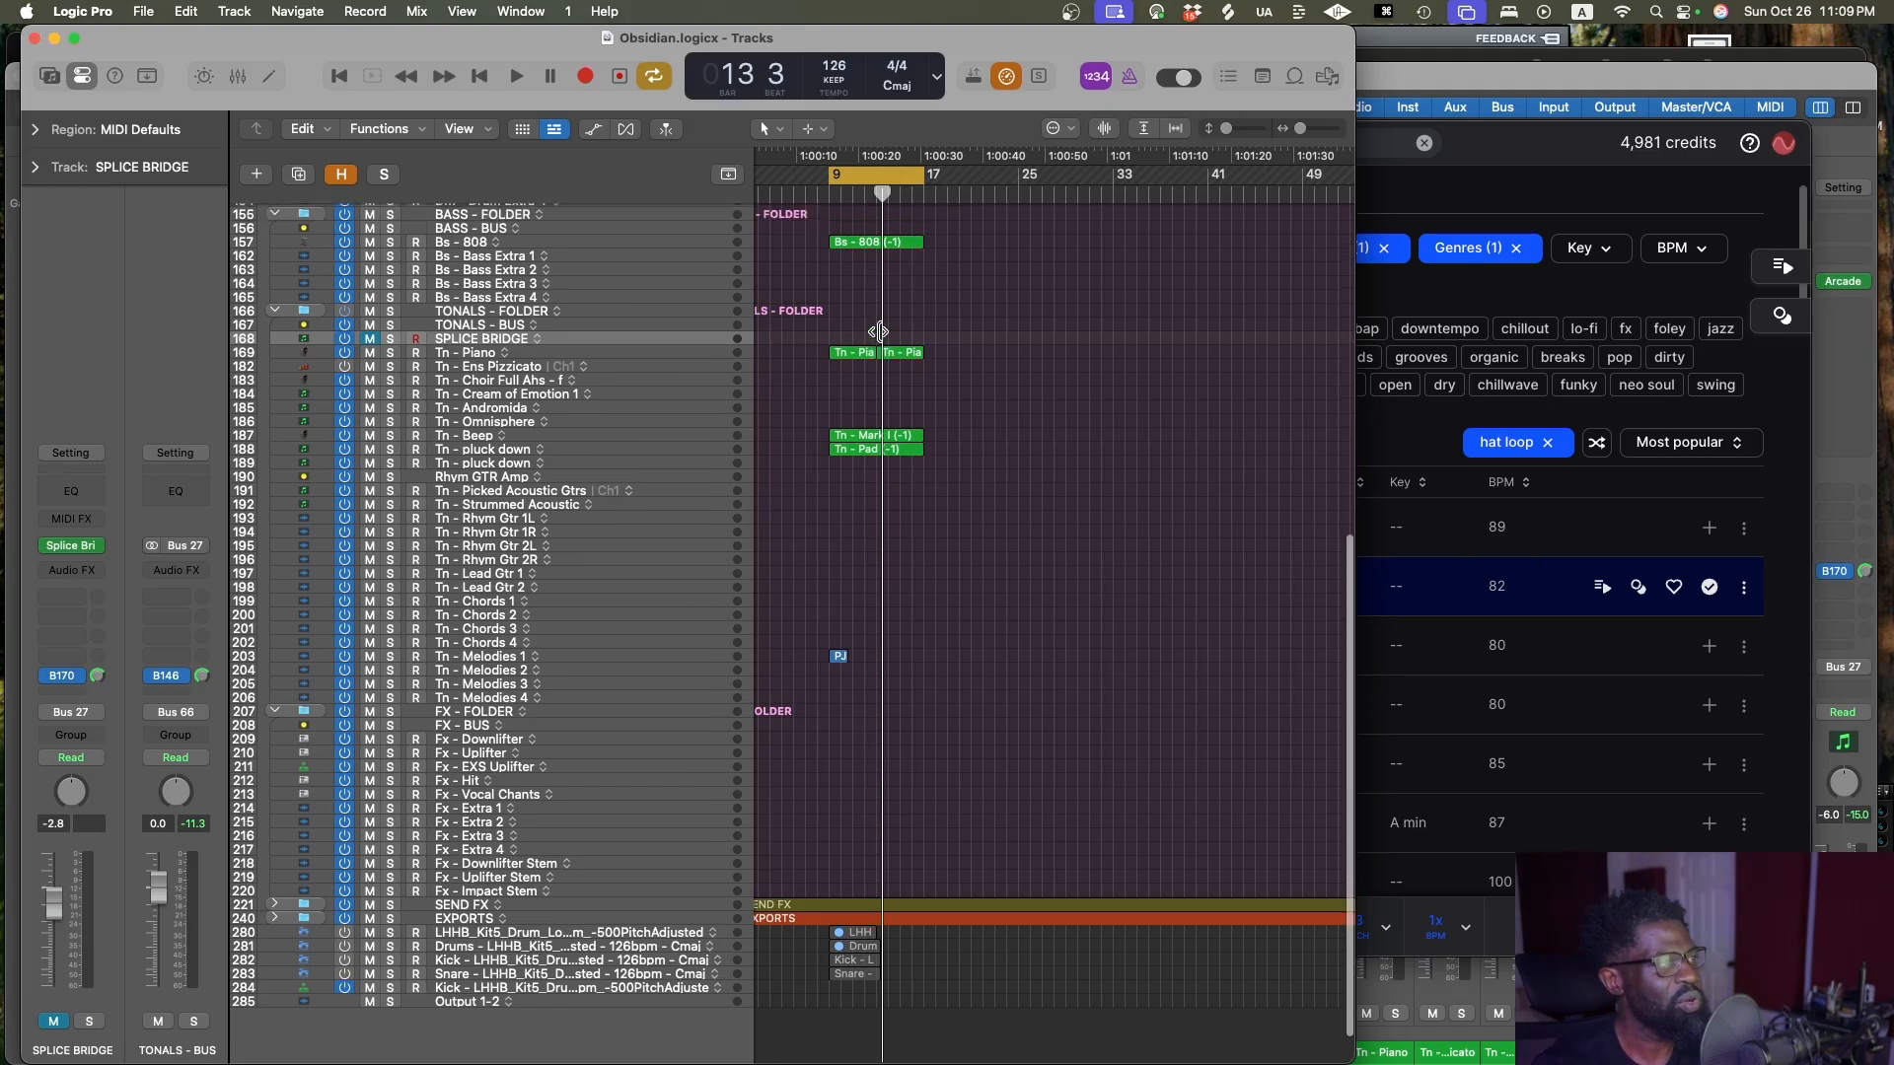
key("space")
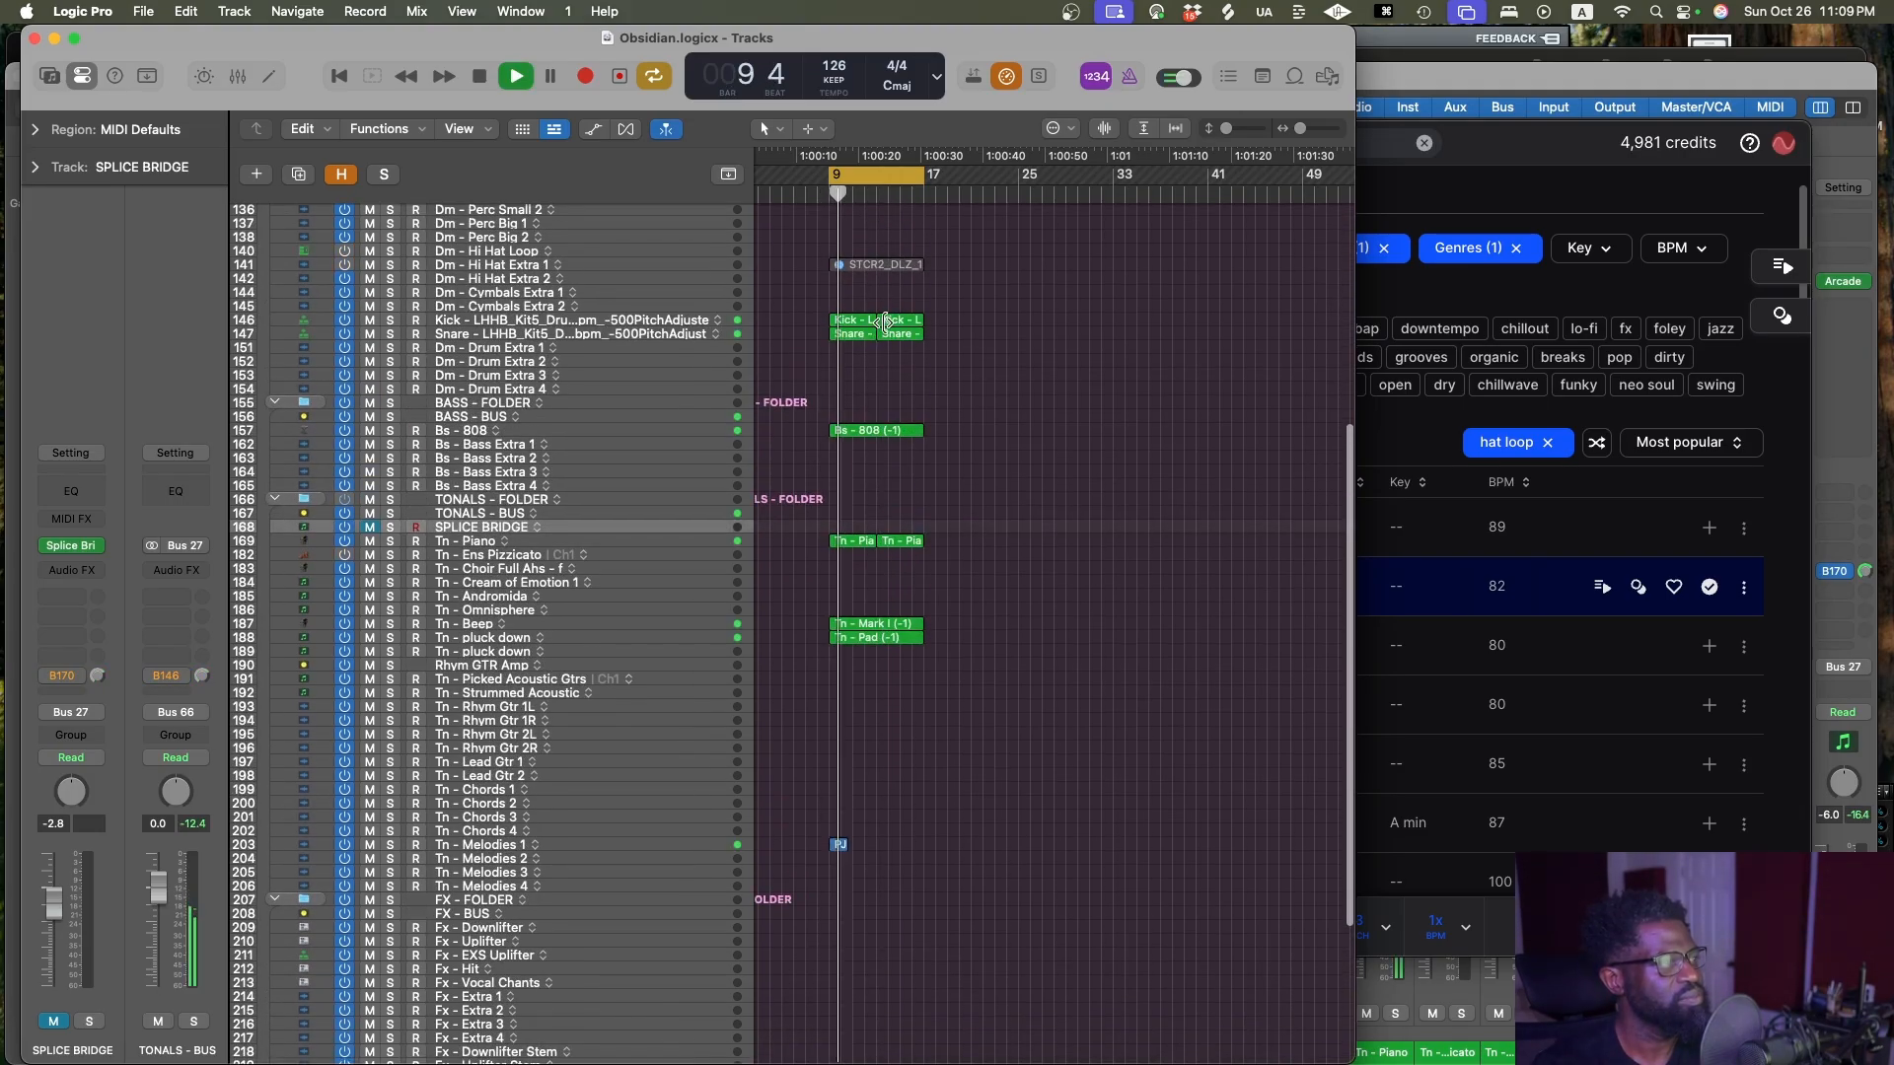
left_click(649, 431)
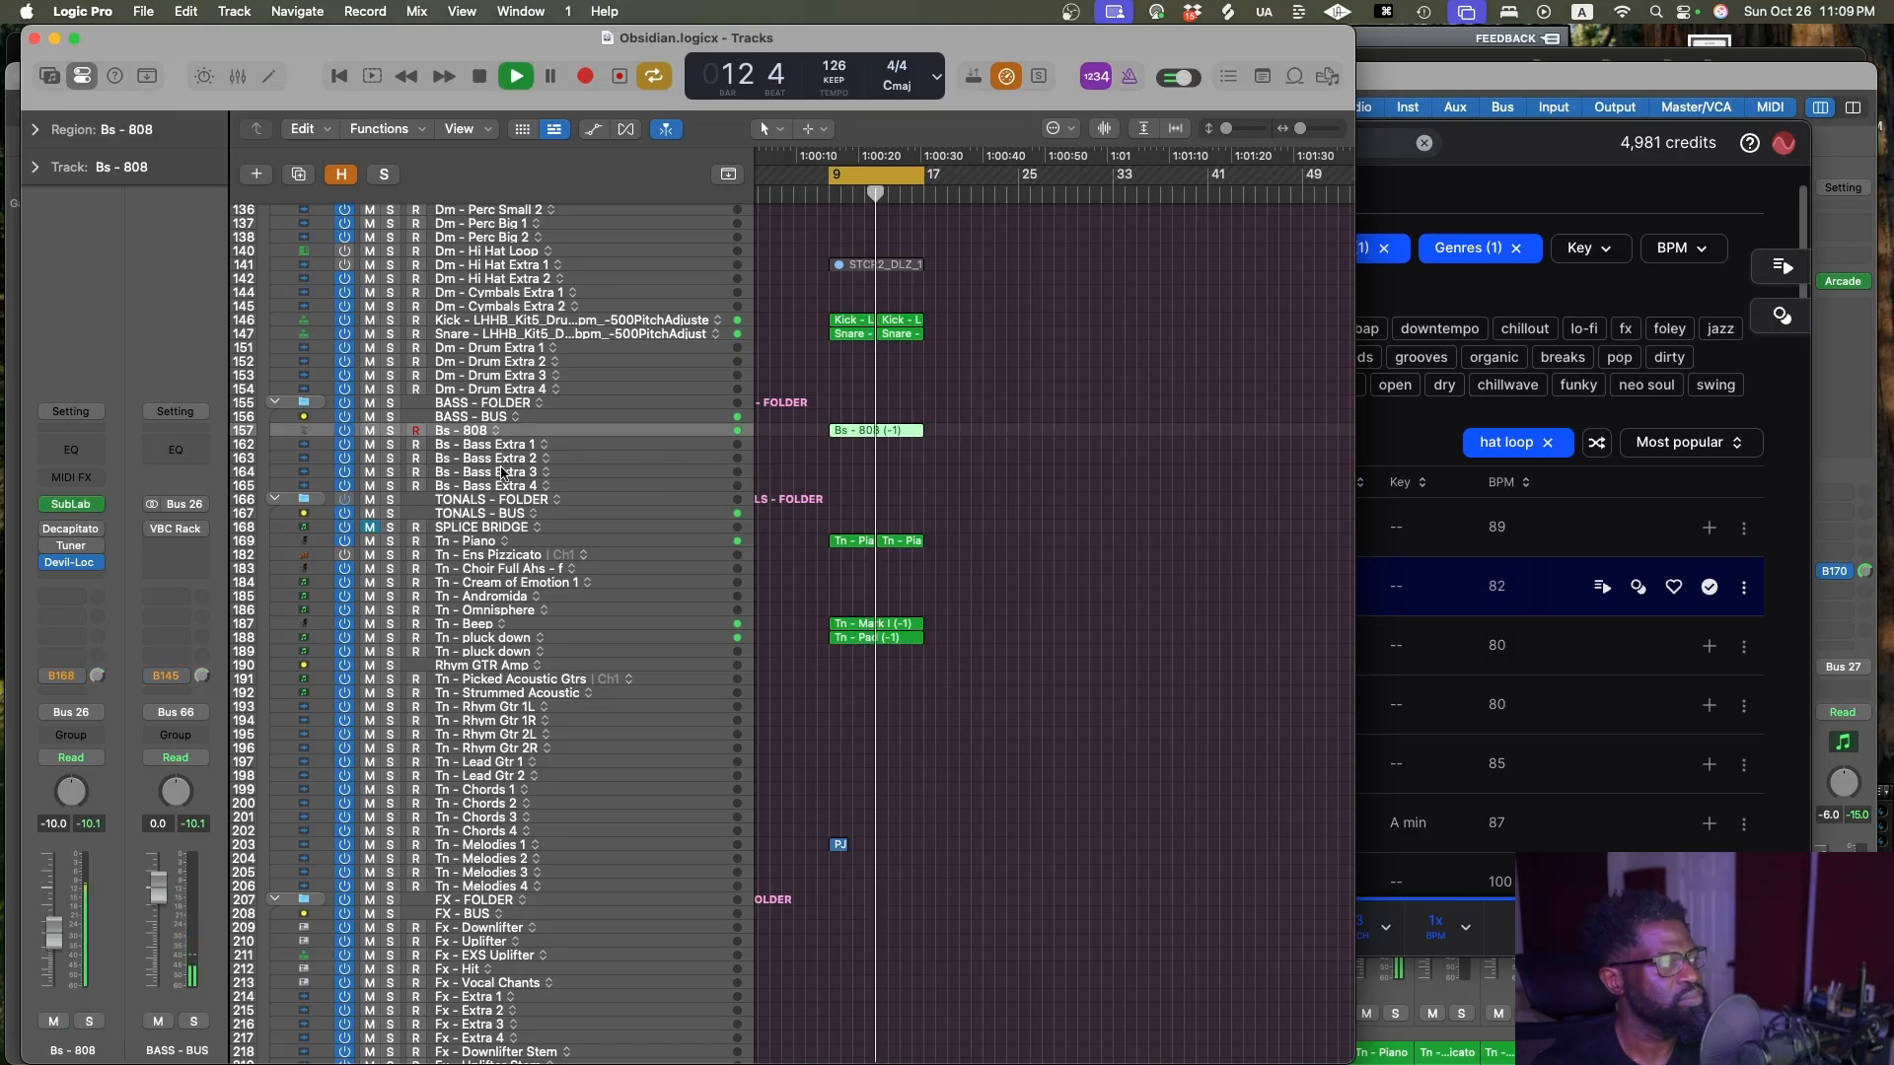
key("space")
key("super+s")
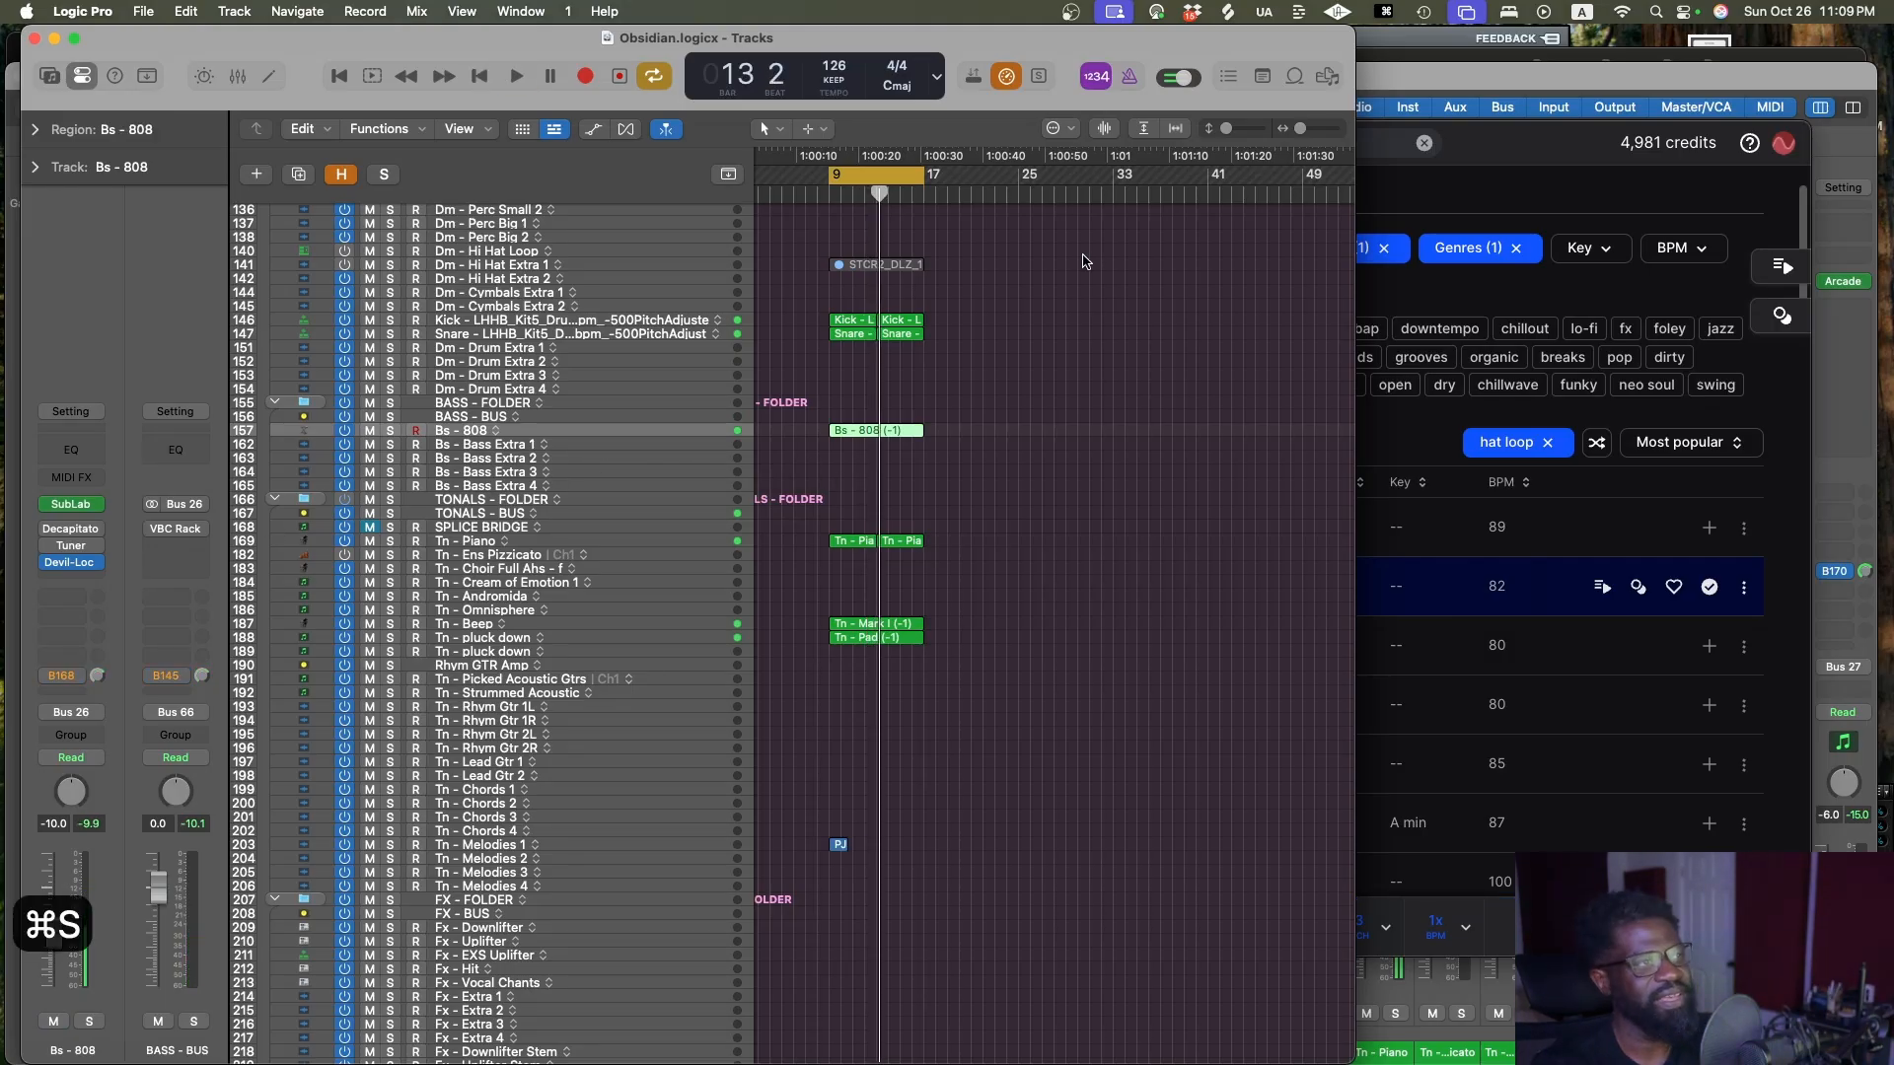
Clear the 808 region selection, play the cycle from bar 9 with the arrangement zoomed out, and save the project
left_click(1016, 546)
scroll(1033, 495, "down", 4)
key("super+s")
key("space")
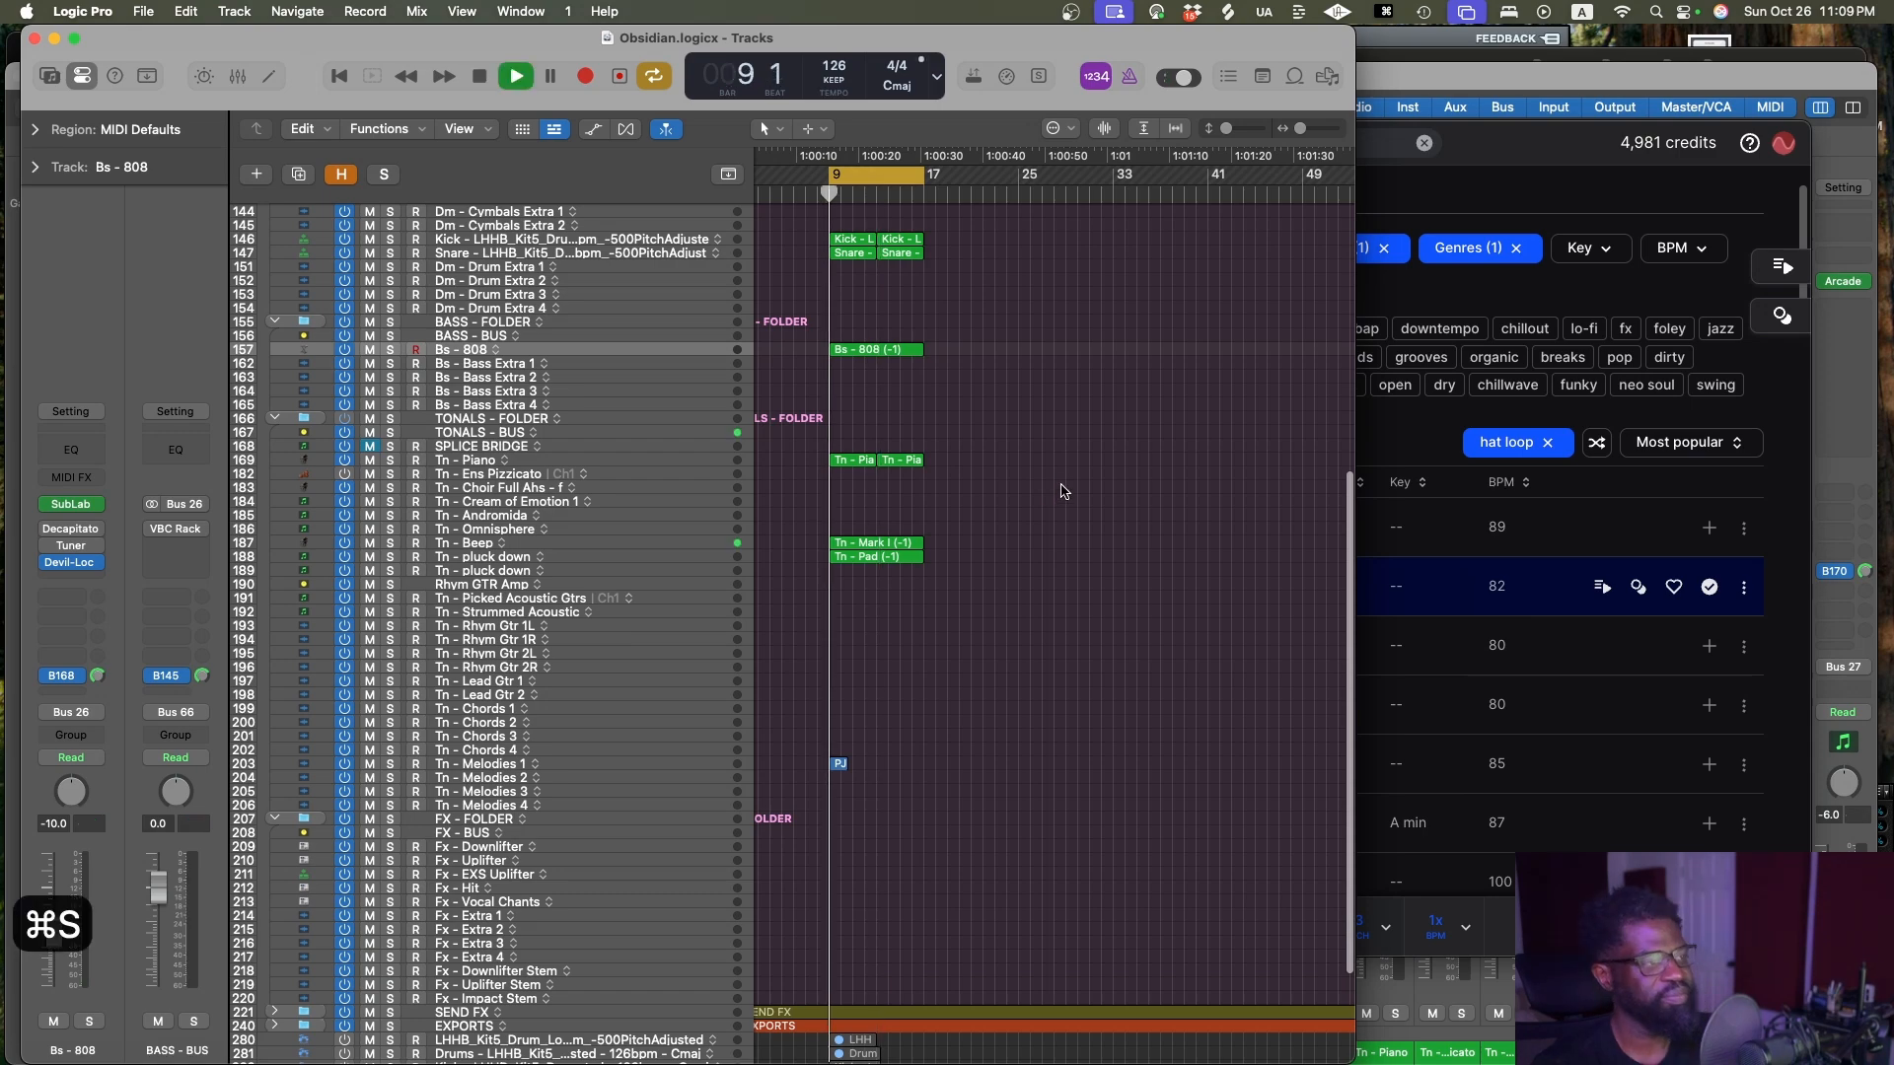
scroll(1045, 491, "down", 3)
key("ctrl+alt+z")
key("ctrl+alt+Left")
key("ctrl+alt+Up")
key("ctrl+alt+Up")
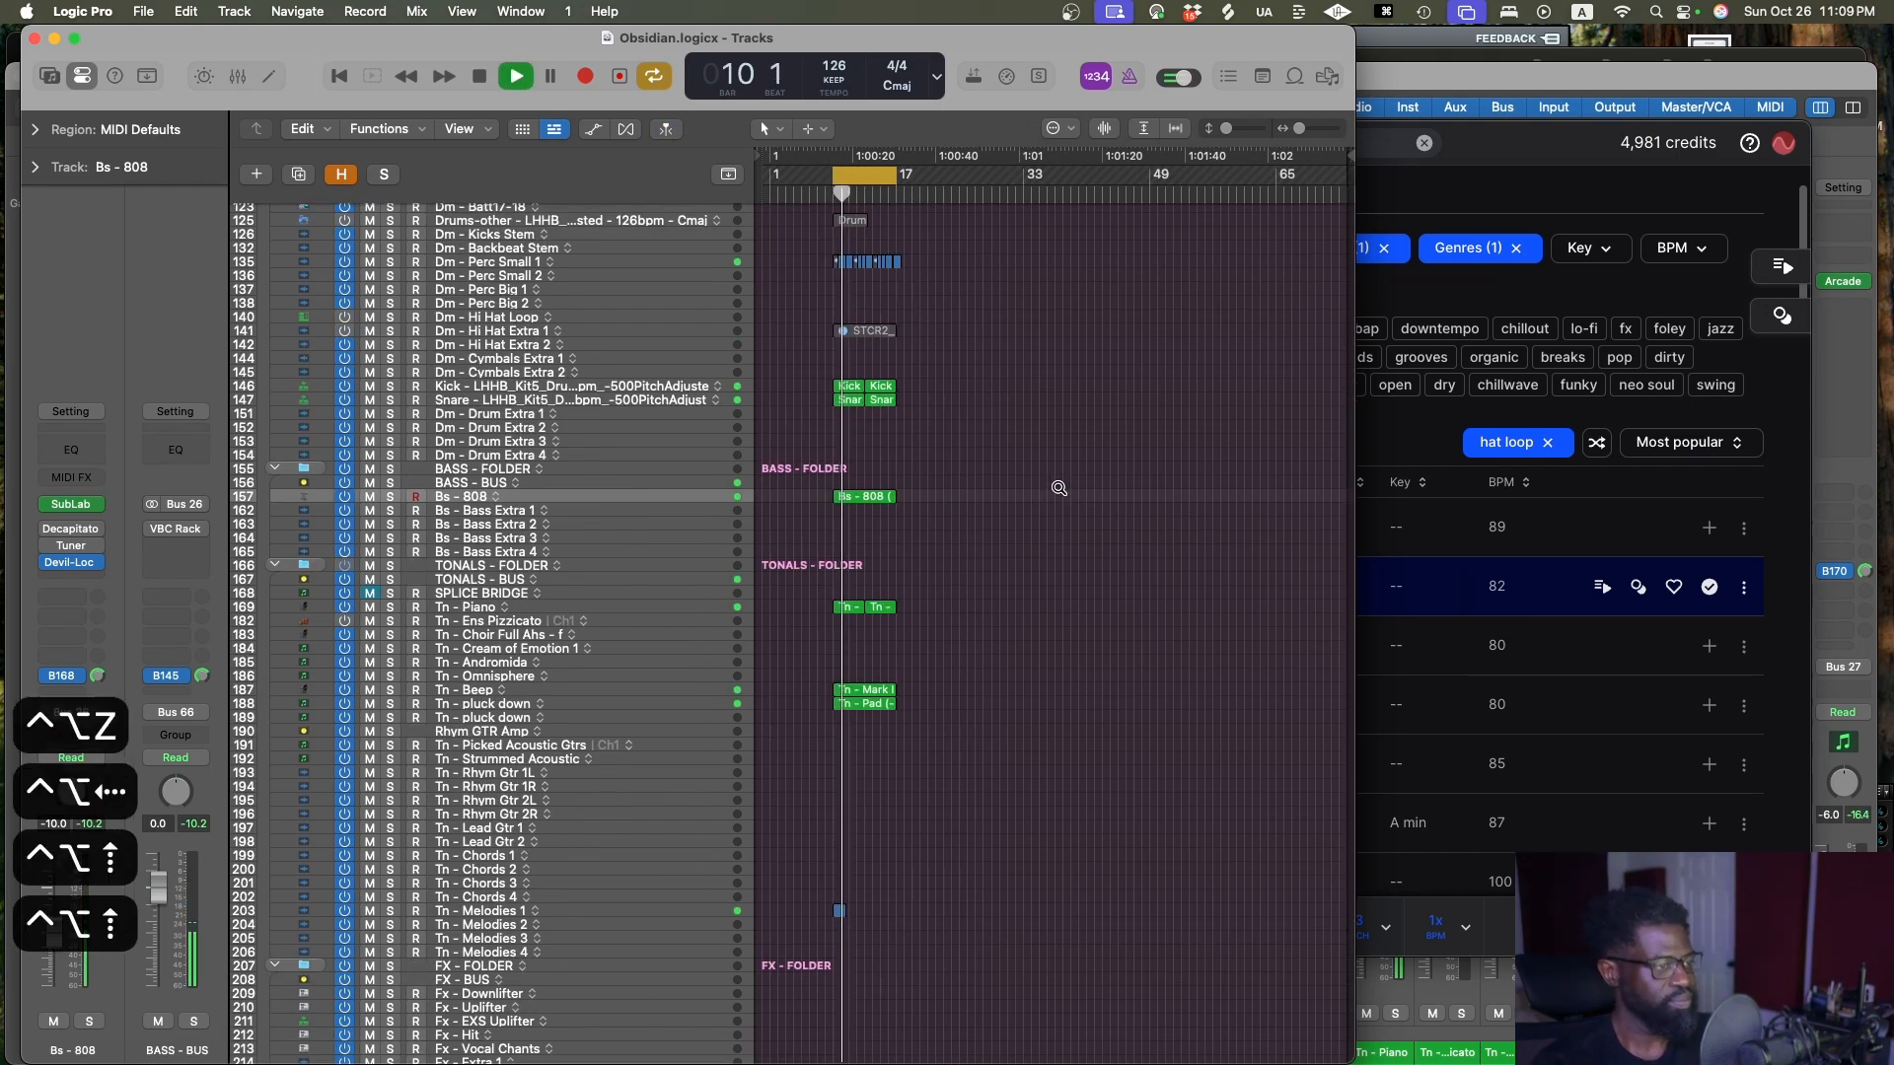
key("ctrl+alt+Right")
key("ctrl+alt+Right")
key("ctrl+alt+Left")
key("ctrl+alt+Left")
key("ctrl+alt+Up")
key("super+s")
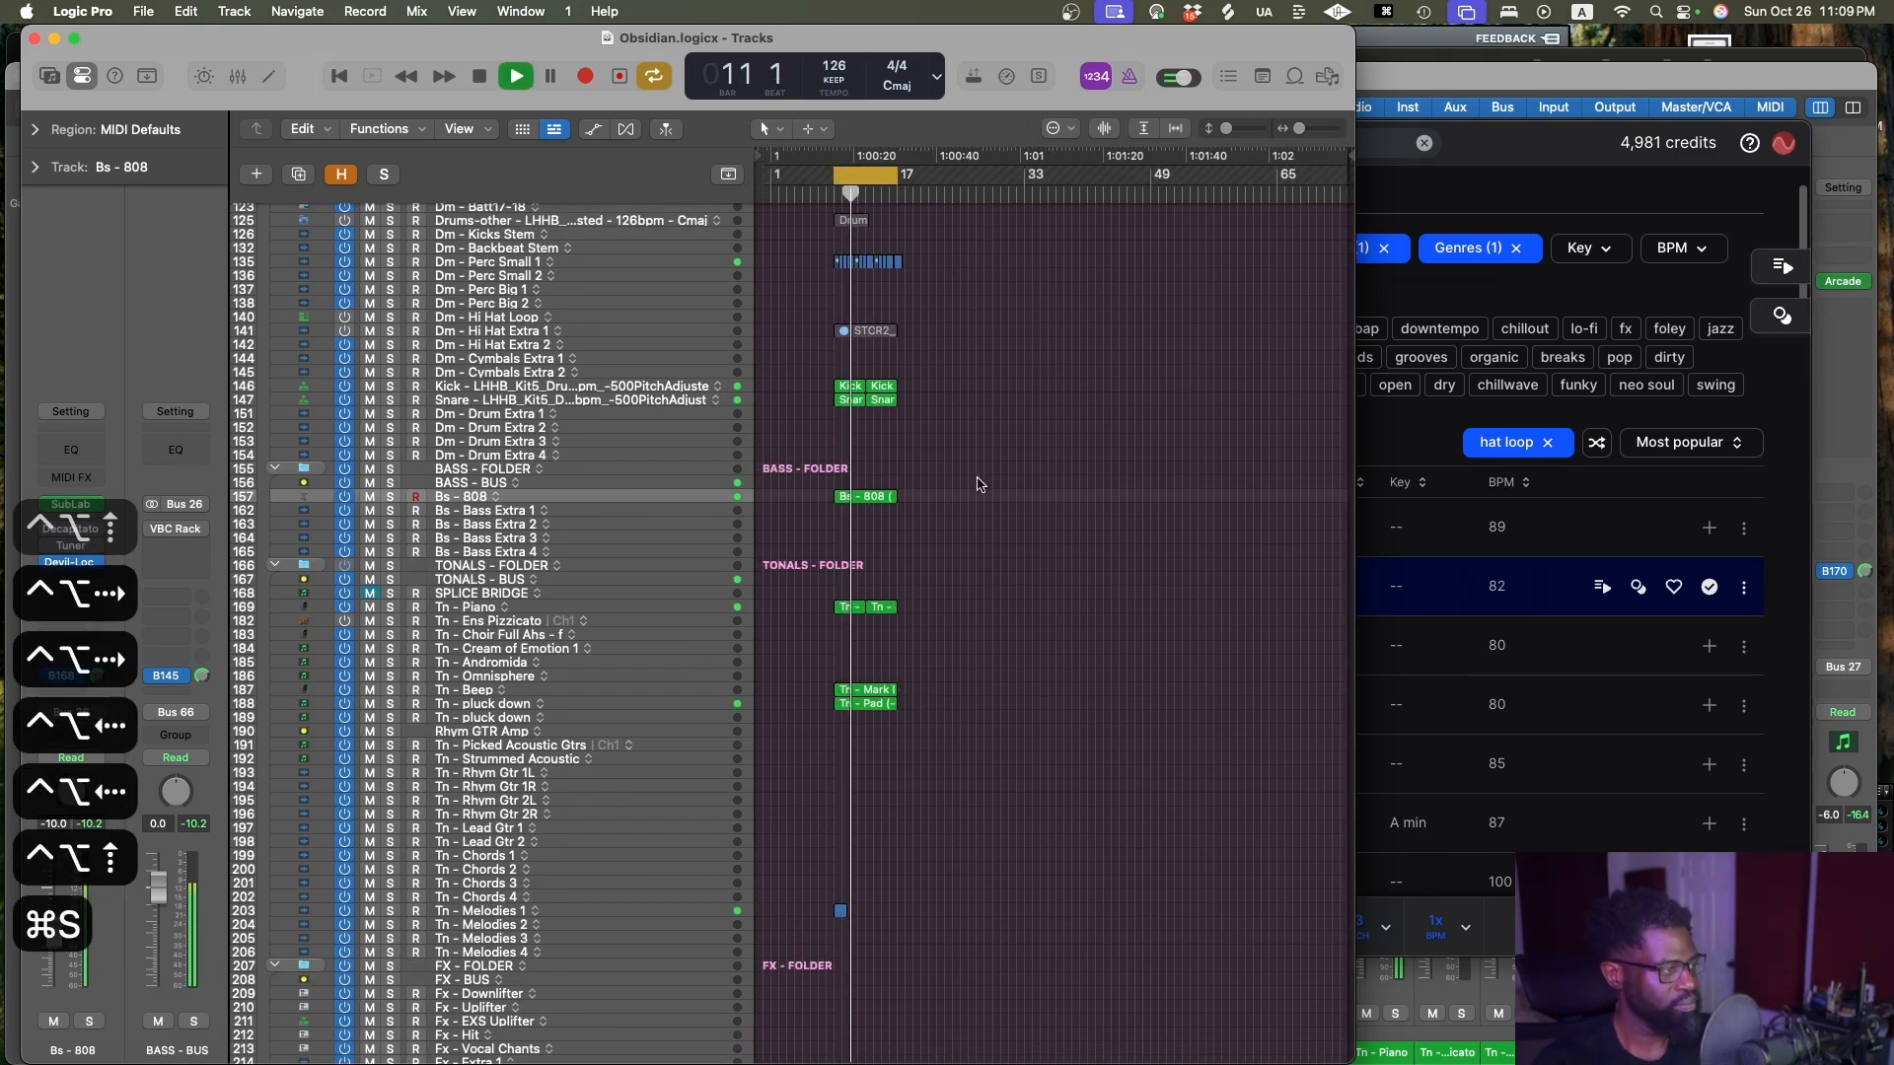
Lower the Darkness amount in Devil-Loc Deluxe on the Bs - 808 track and close the plug-in
scroll(938, 487, "down", 5)
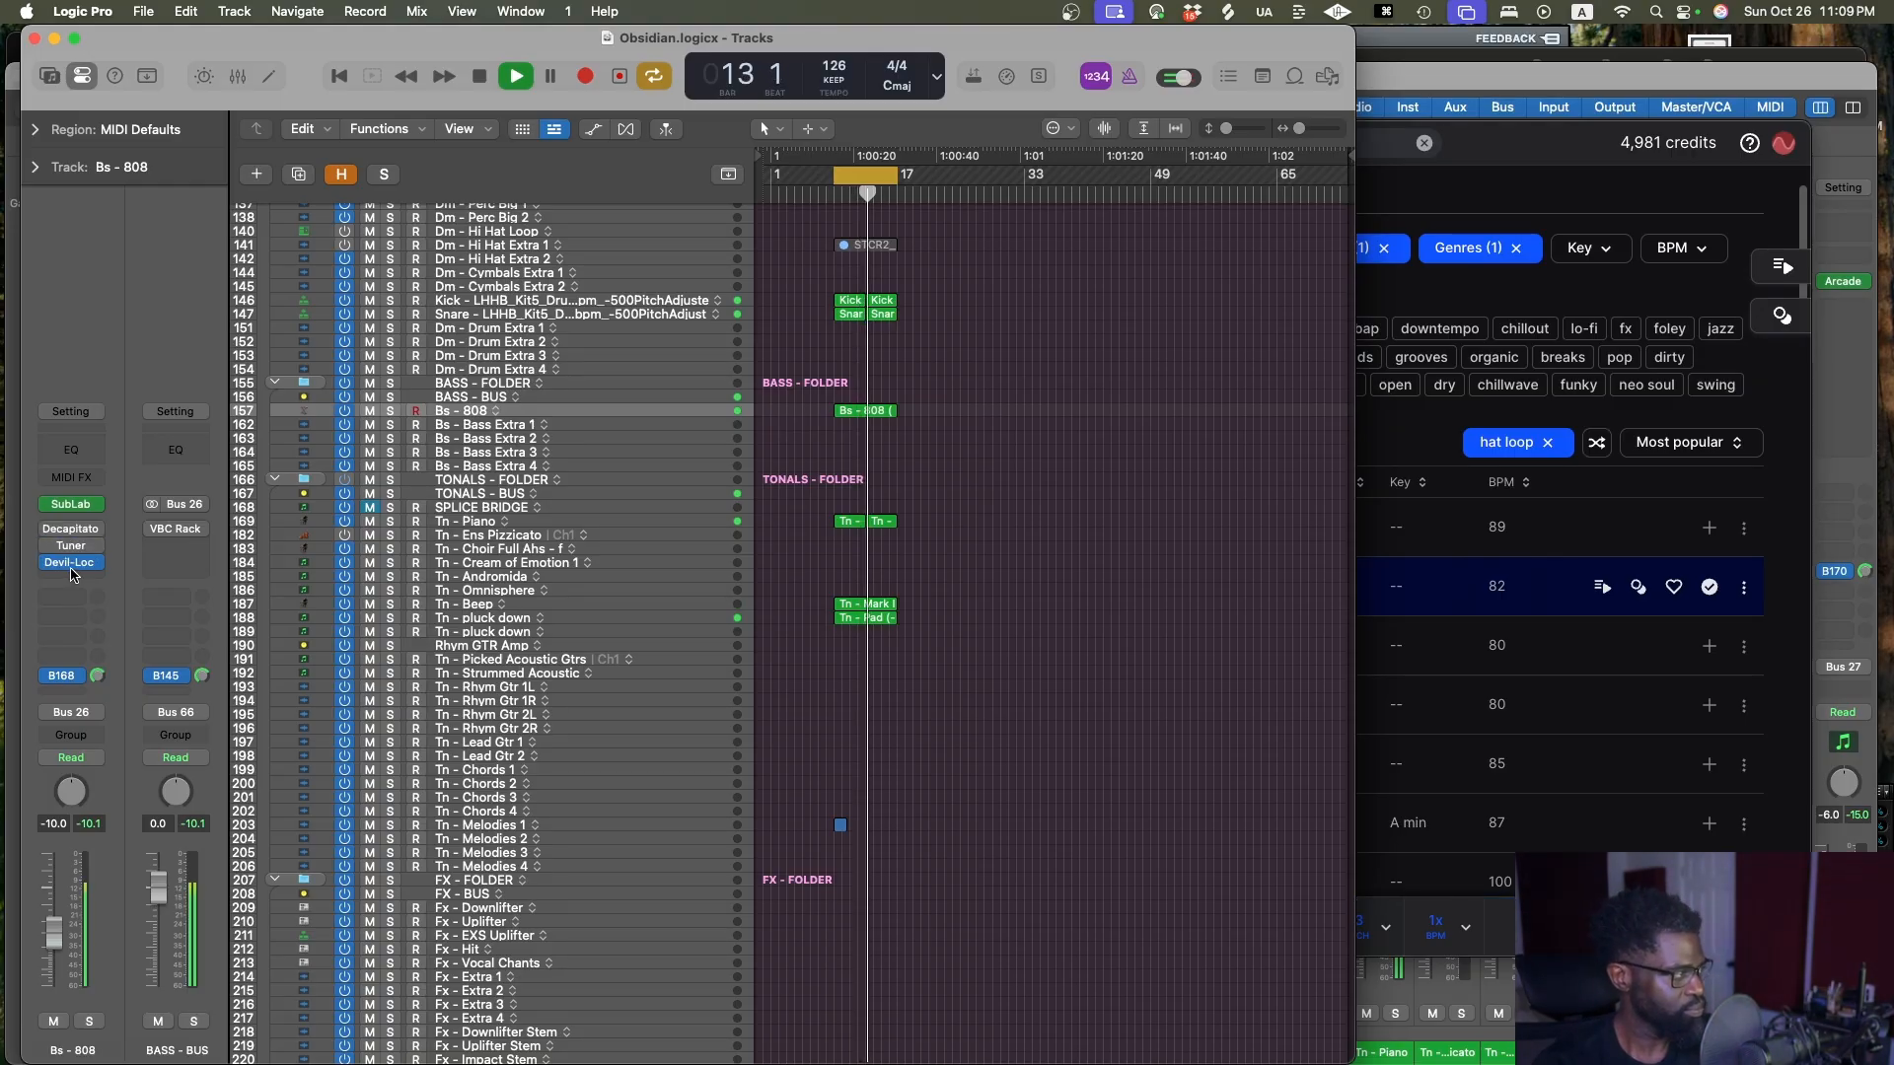
left_click(70, 567)
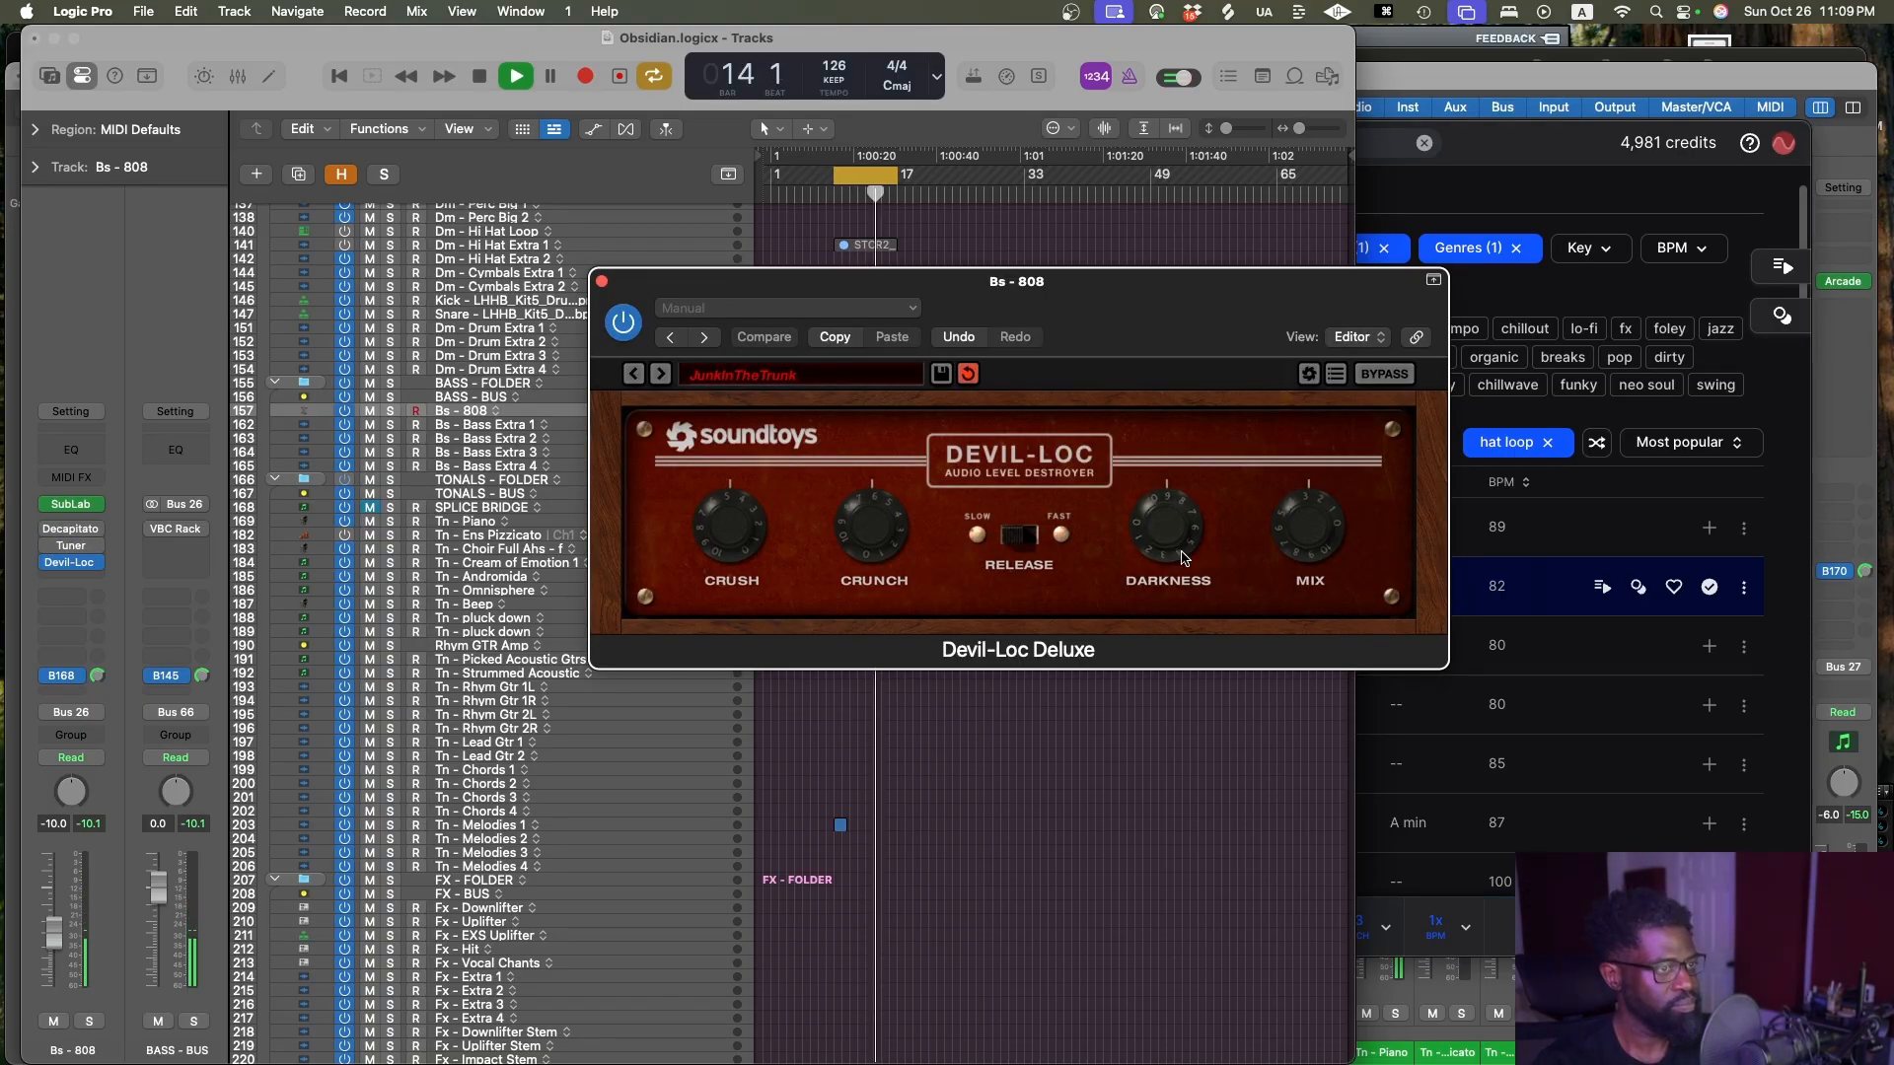
left_click_drag(1174, 543, 1183, 638)
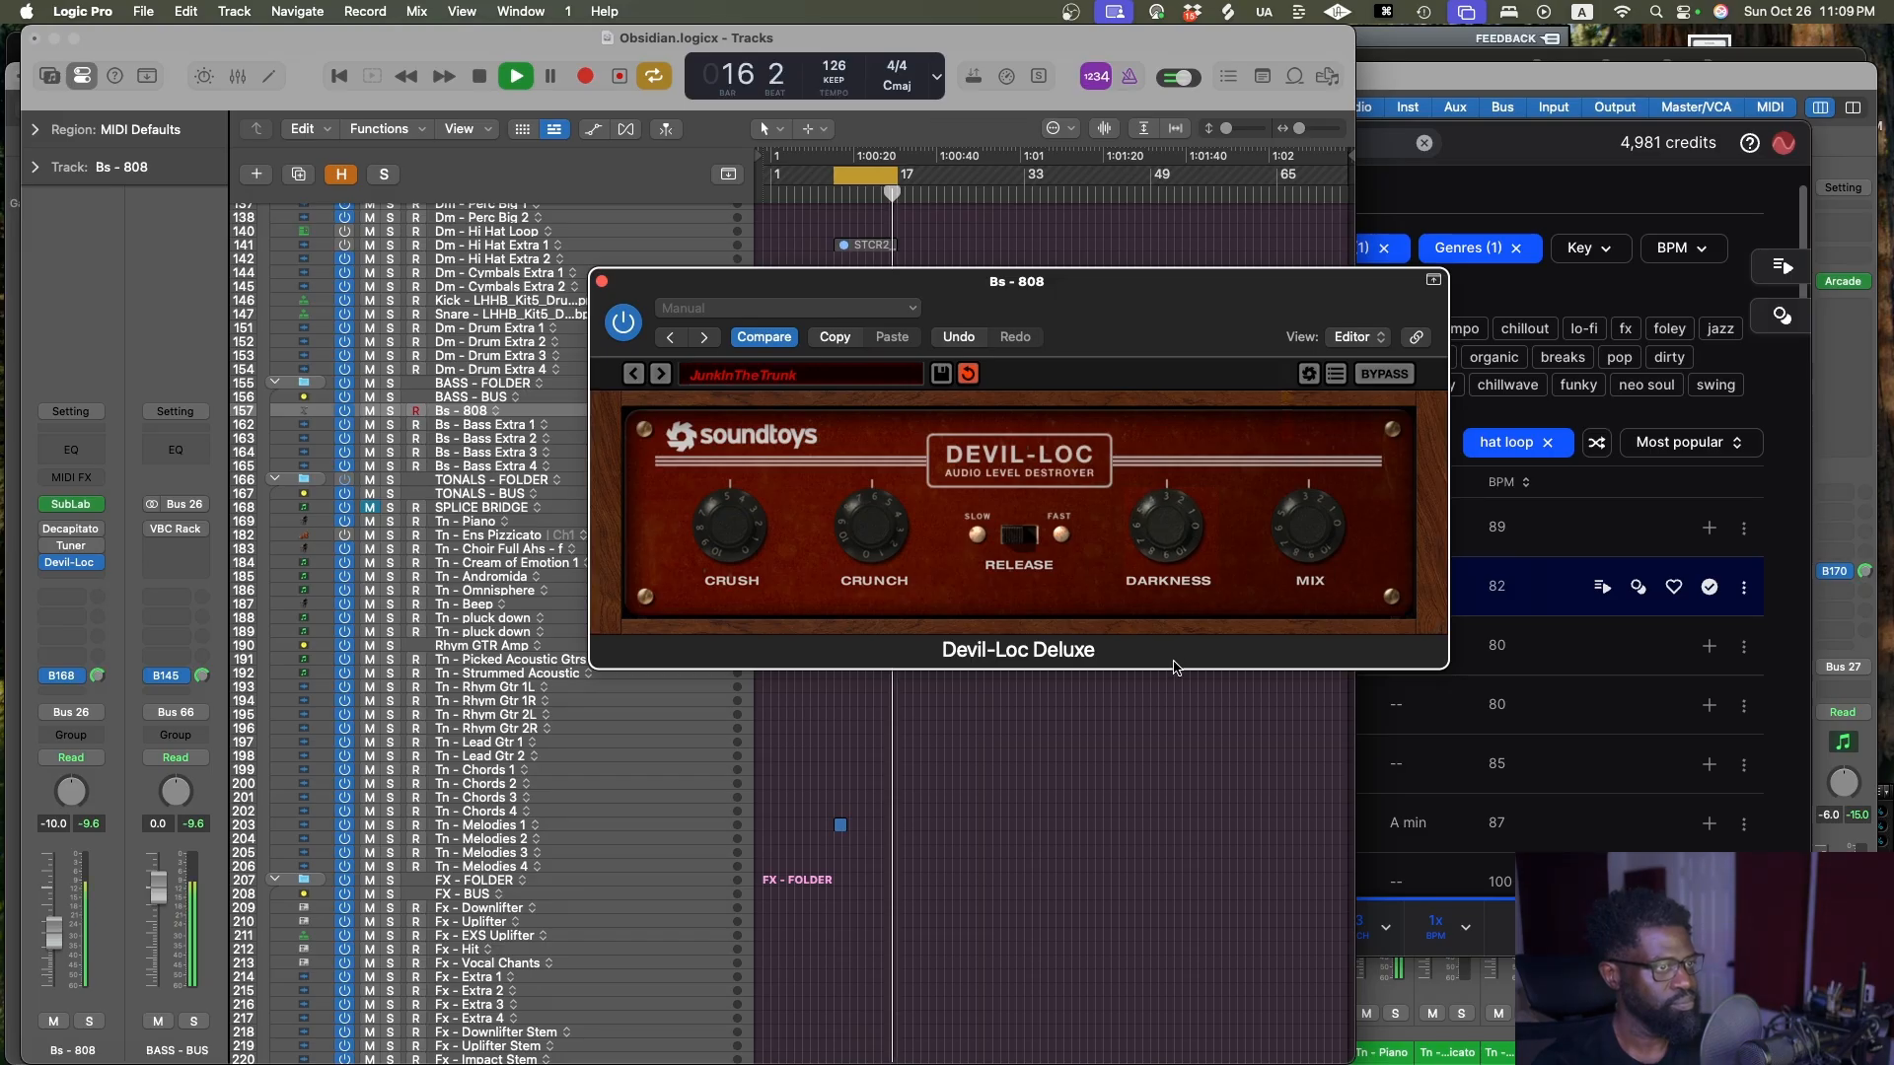
left_click_drag(1172, 669, 1167, 695)
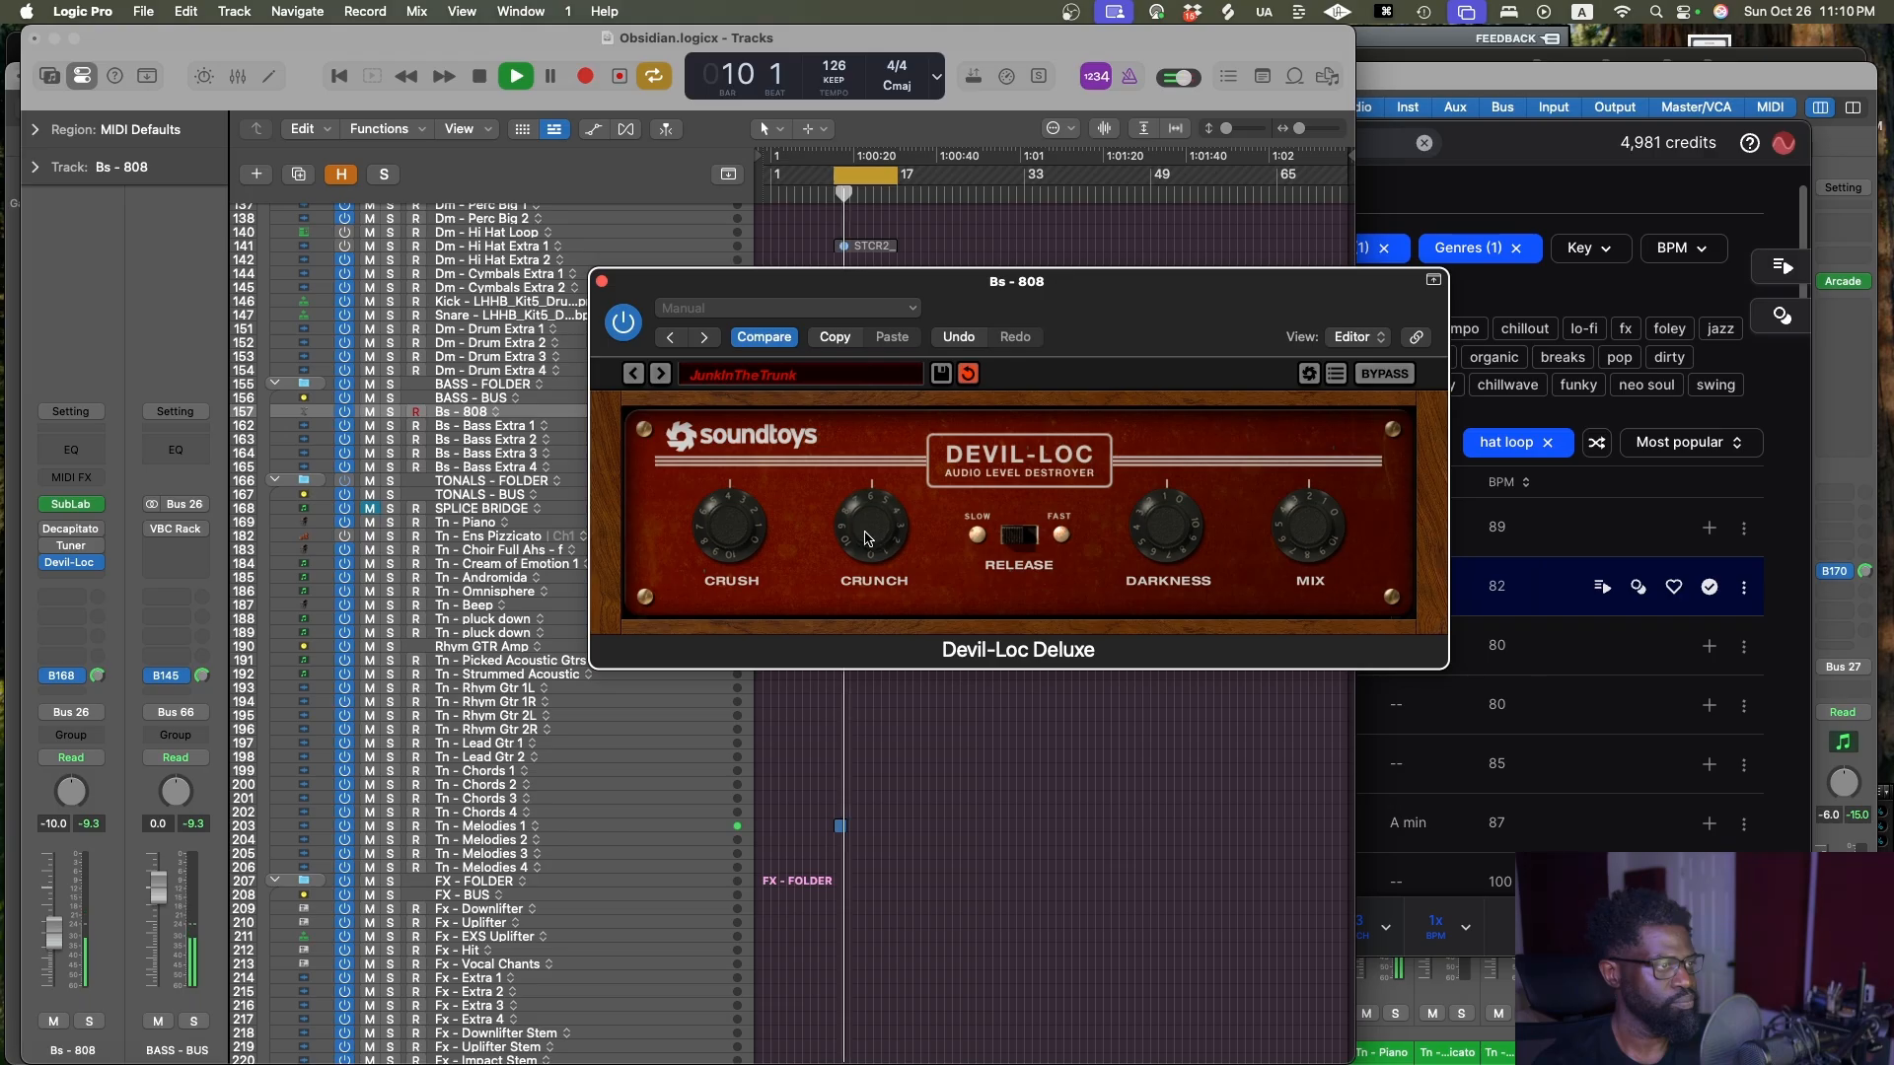
left_click(602, 281)
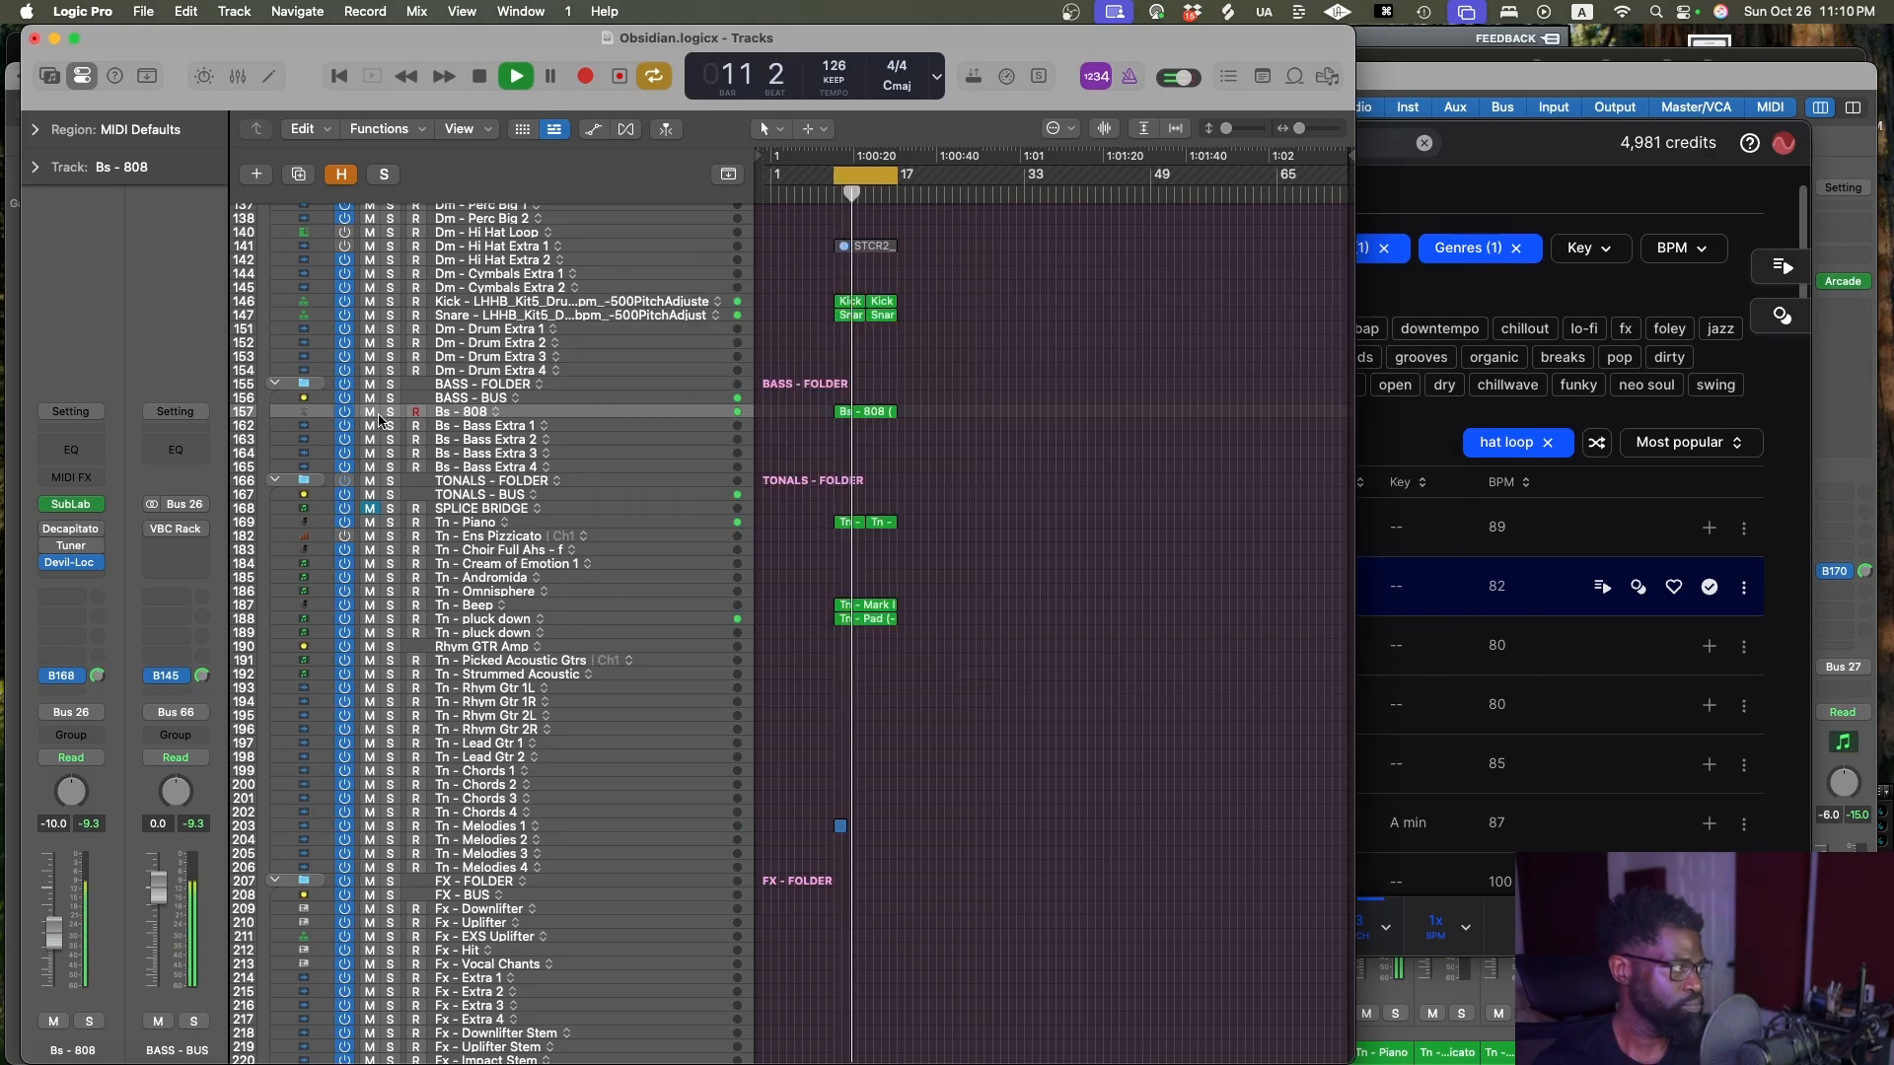
Add a Channel EQ to Bs - 808 with a slight midrange boost and the low-cut band switched off
left_click(73, 448)
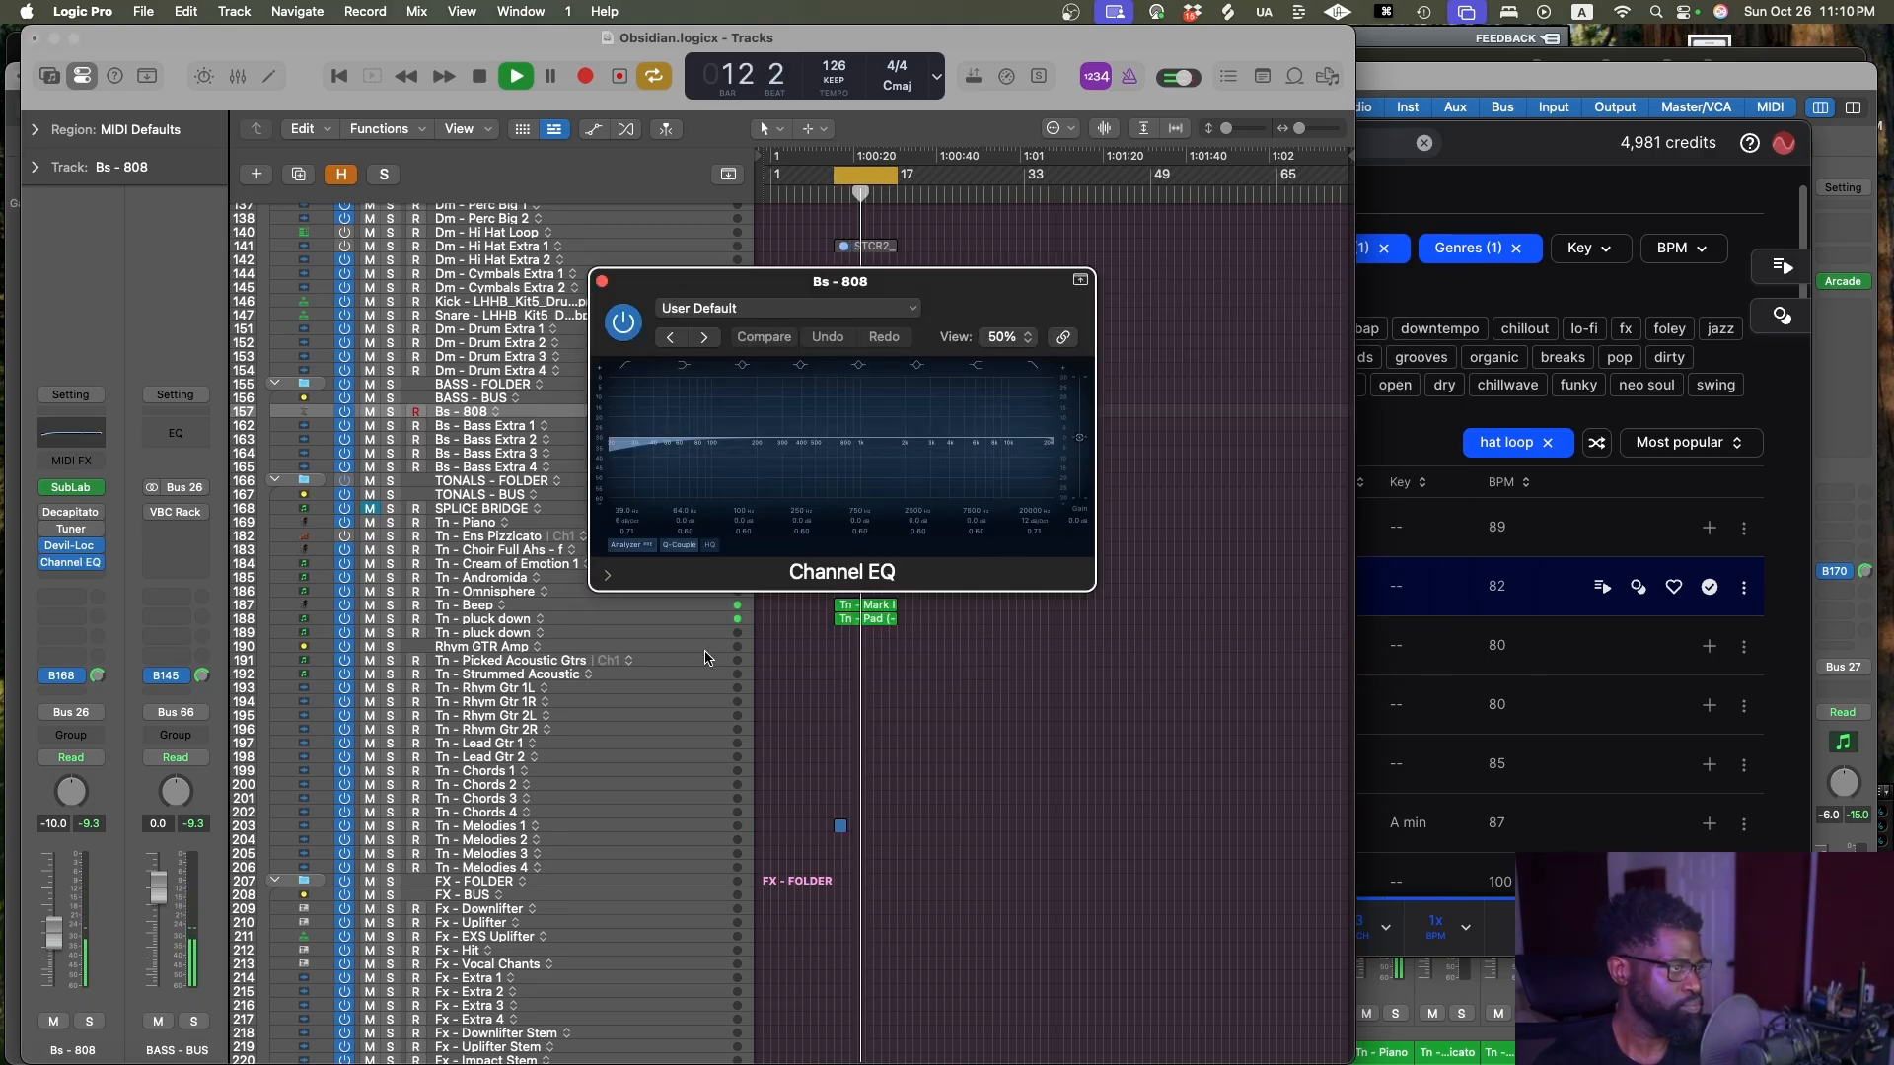
left_click_drag(919, 438, 918, 425)
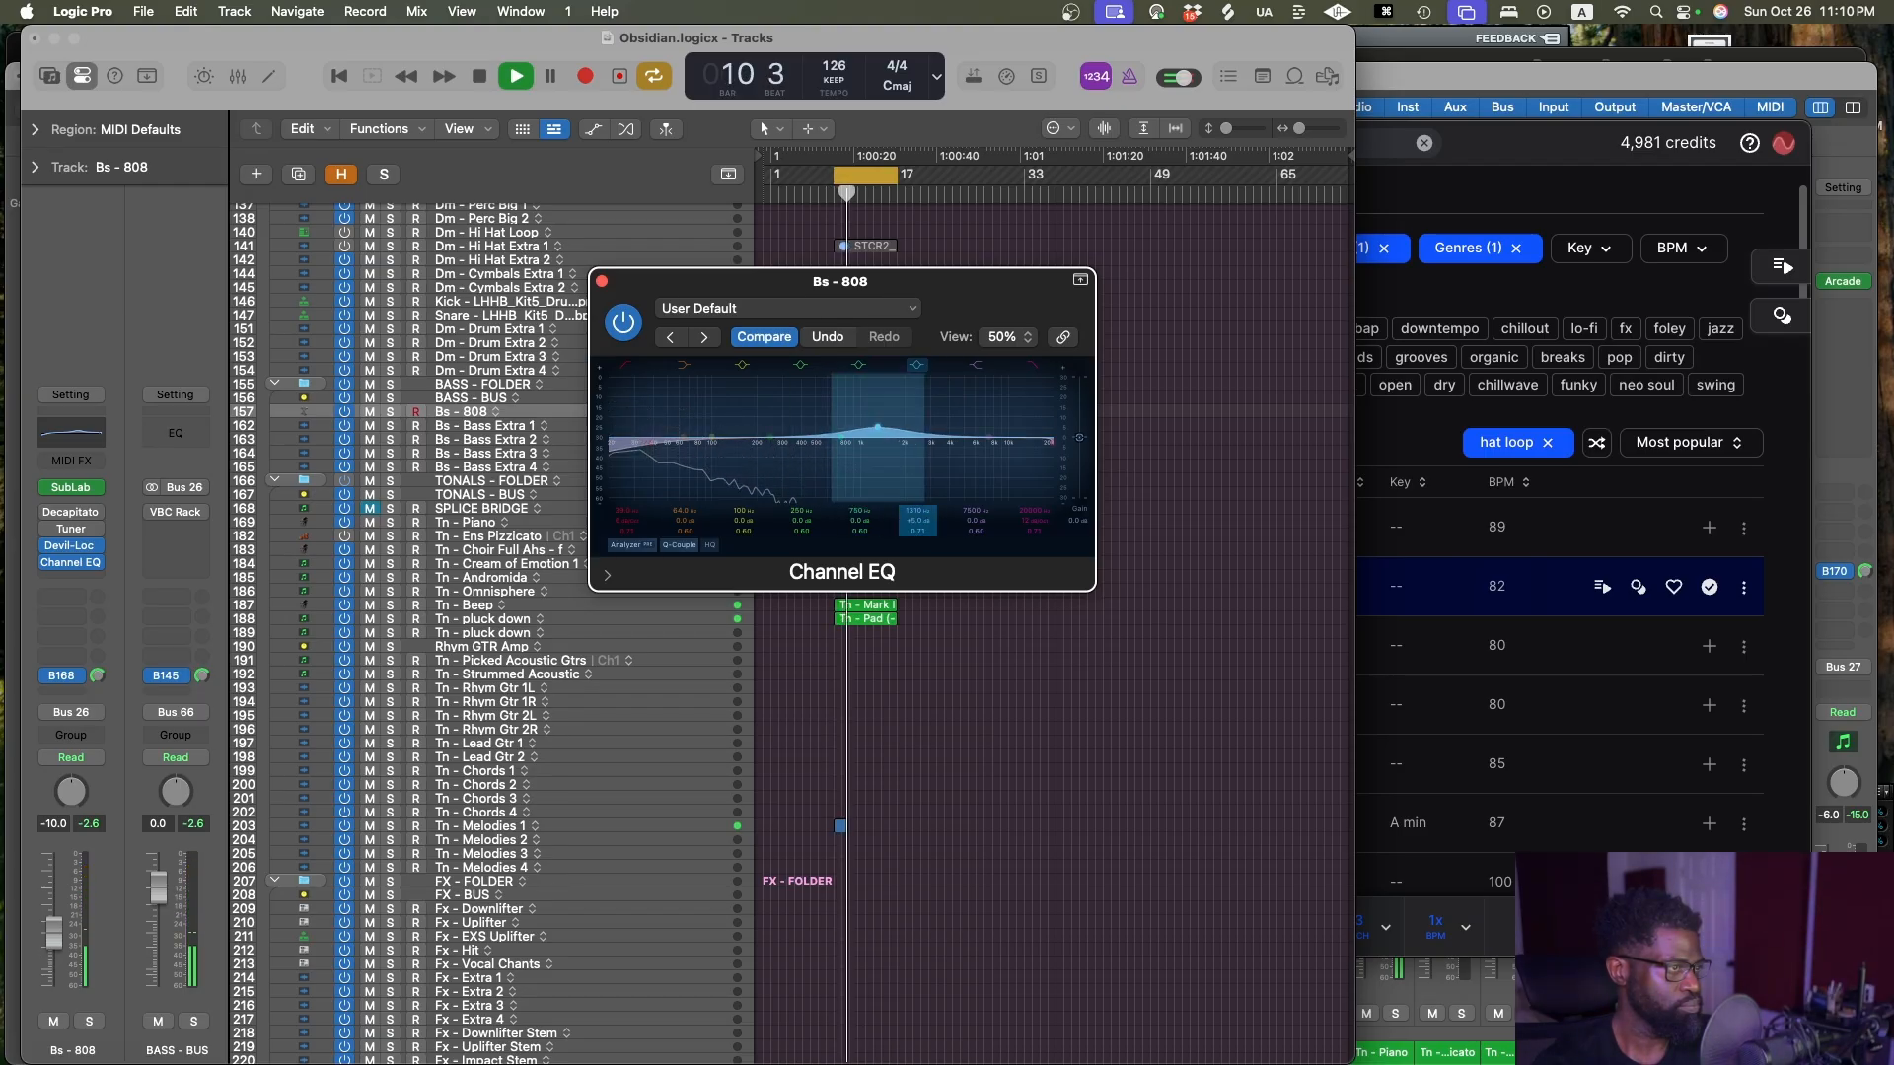
left_click_drag(918, 531, 917, 526)
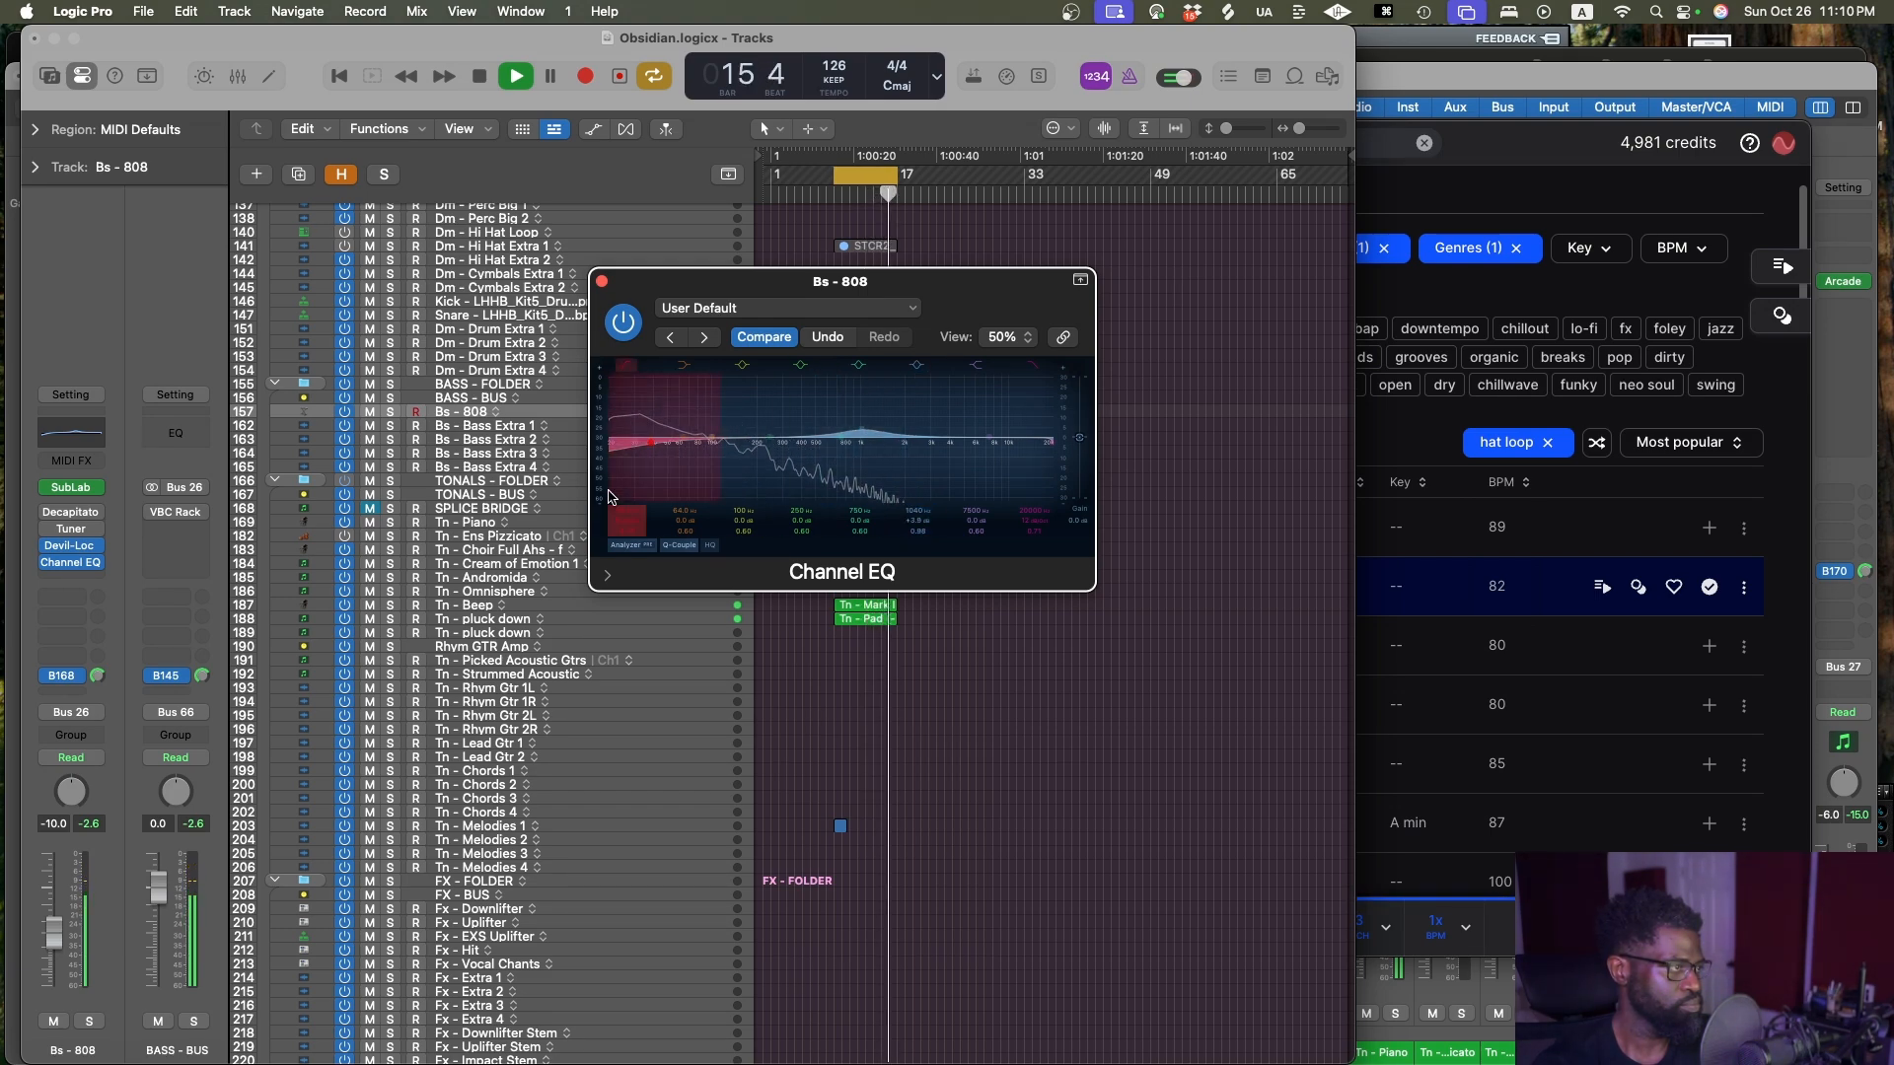
left_click(631, 369)
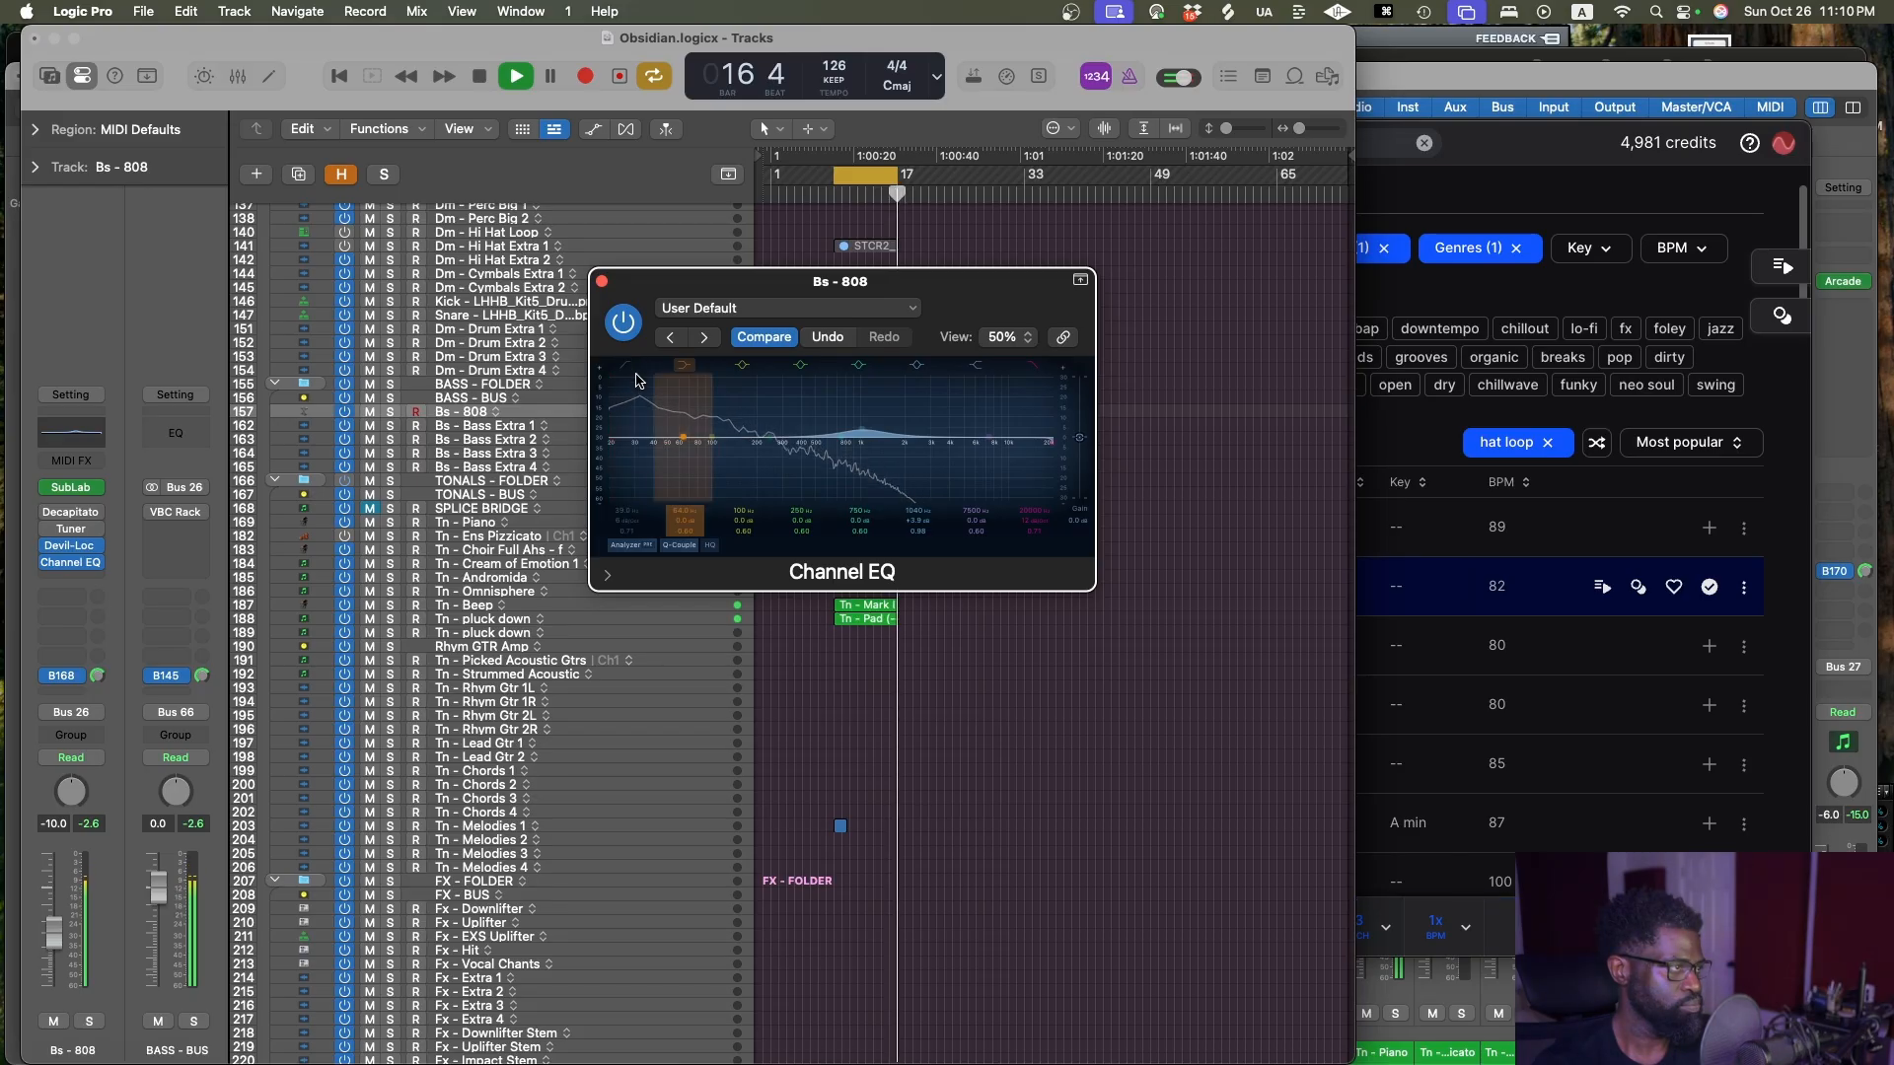
left_click(600, 282)
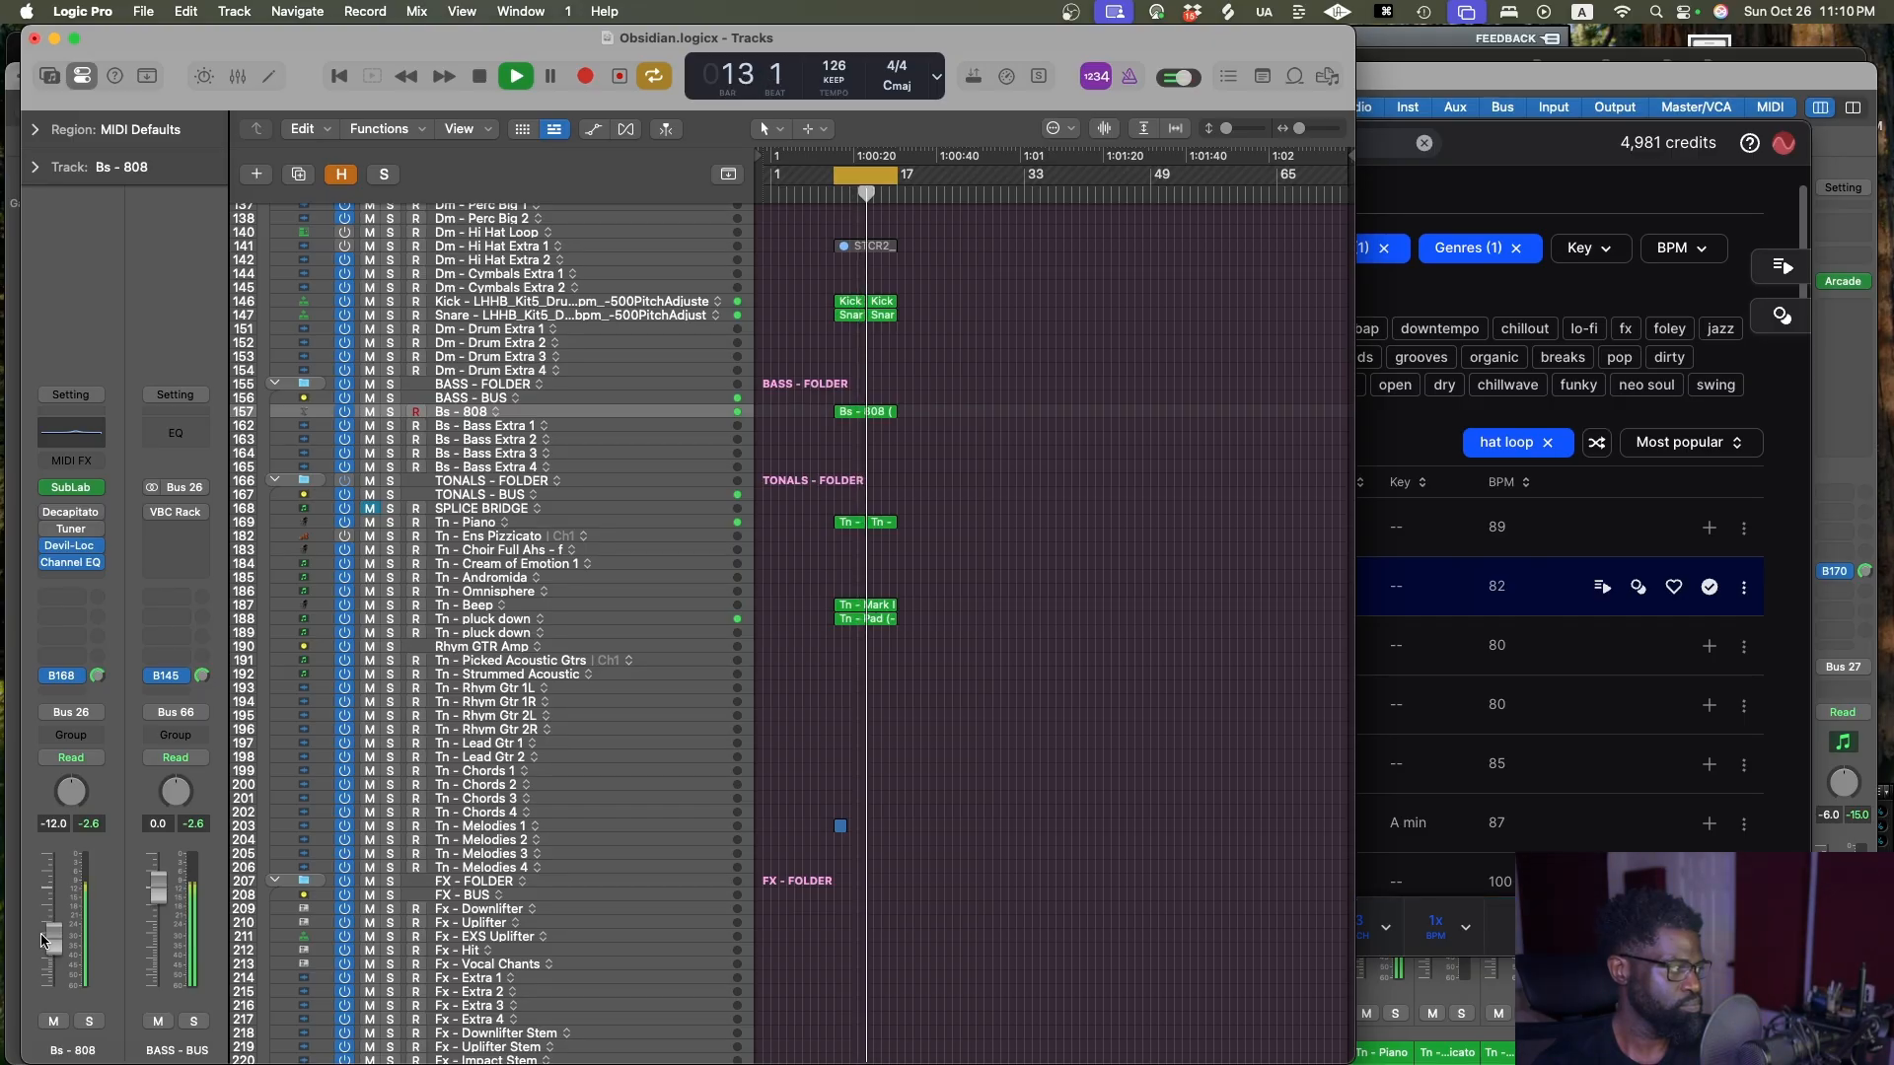
Set the Bs - 808 track volume to -11.0 dB and save the project
left_click_drag(43, 940, 47, 935)
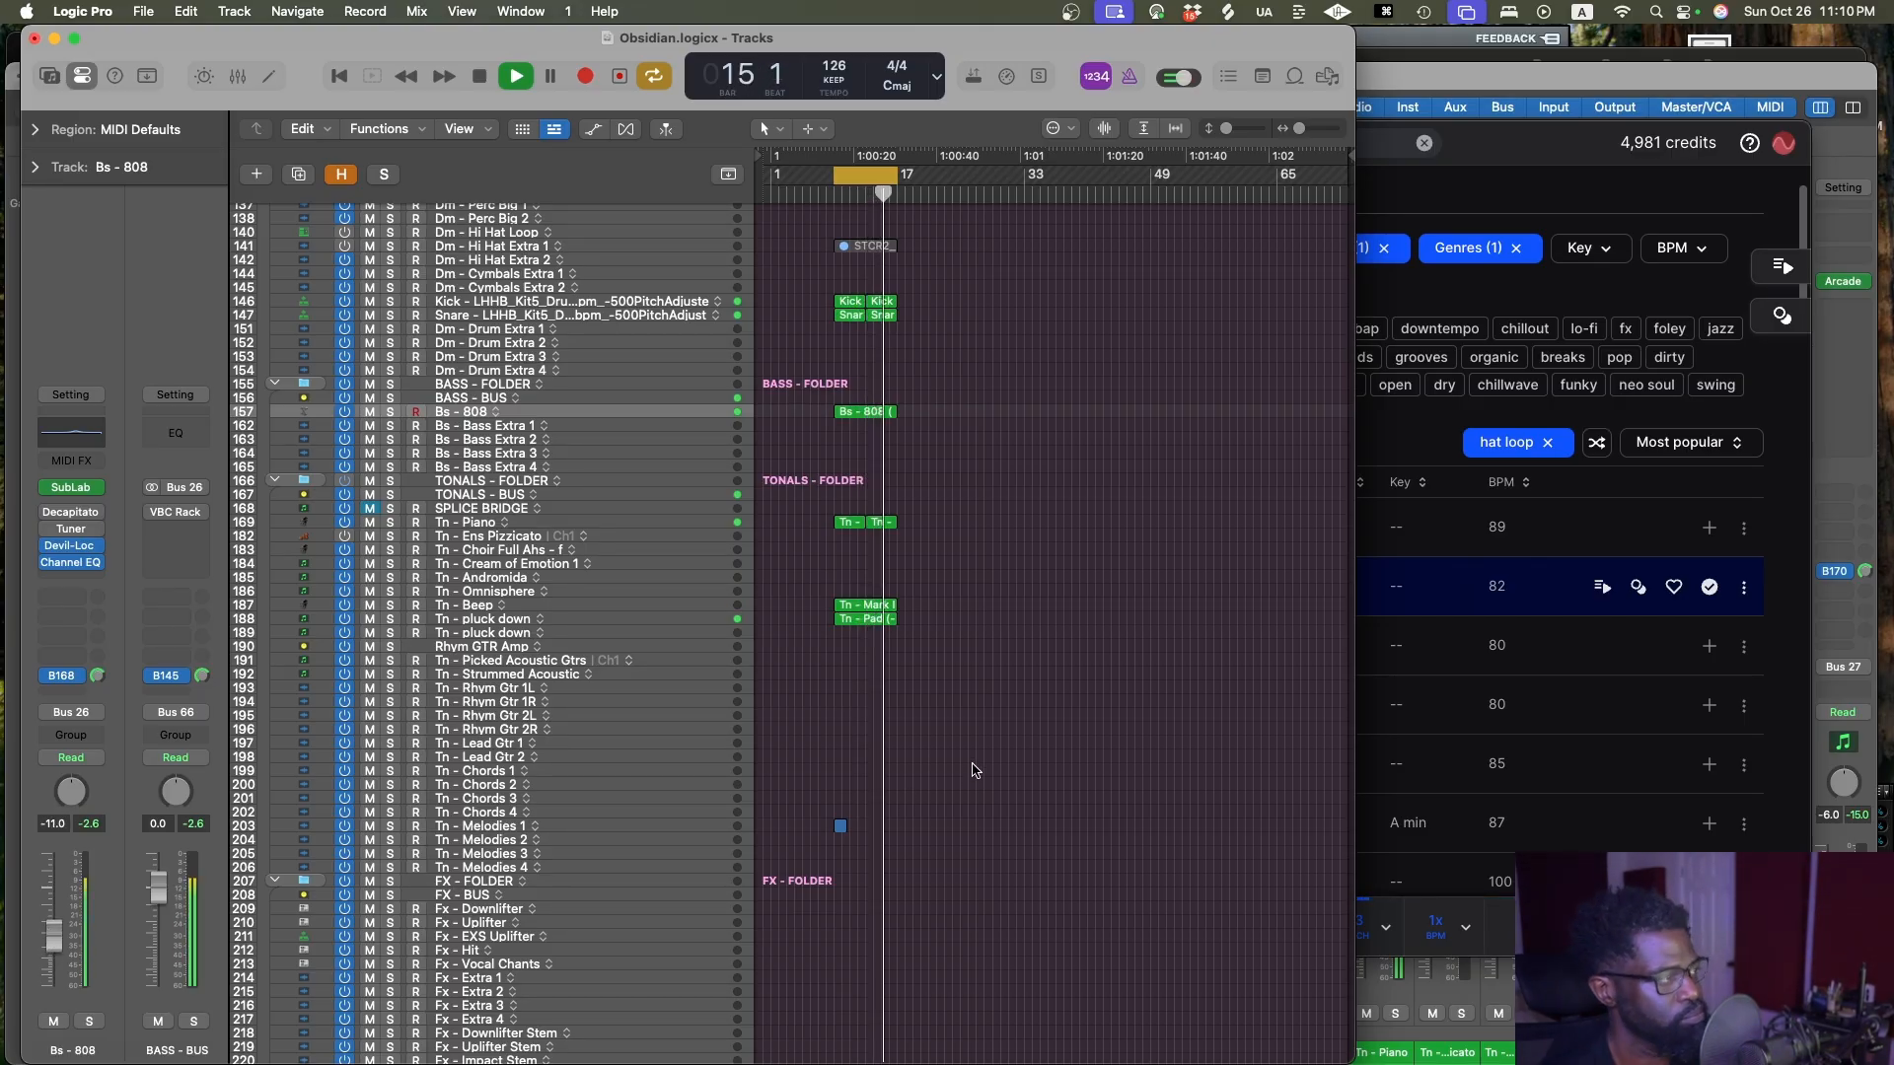
key("super+s")
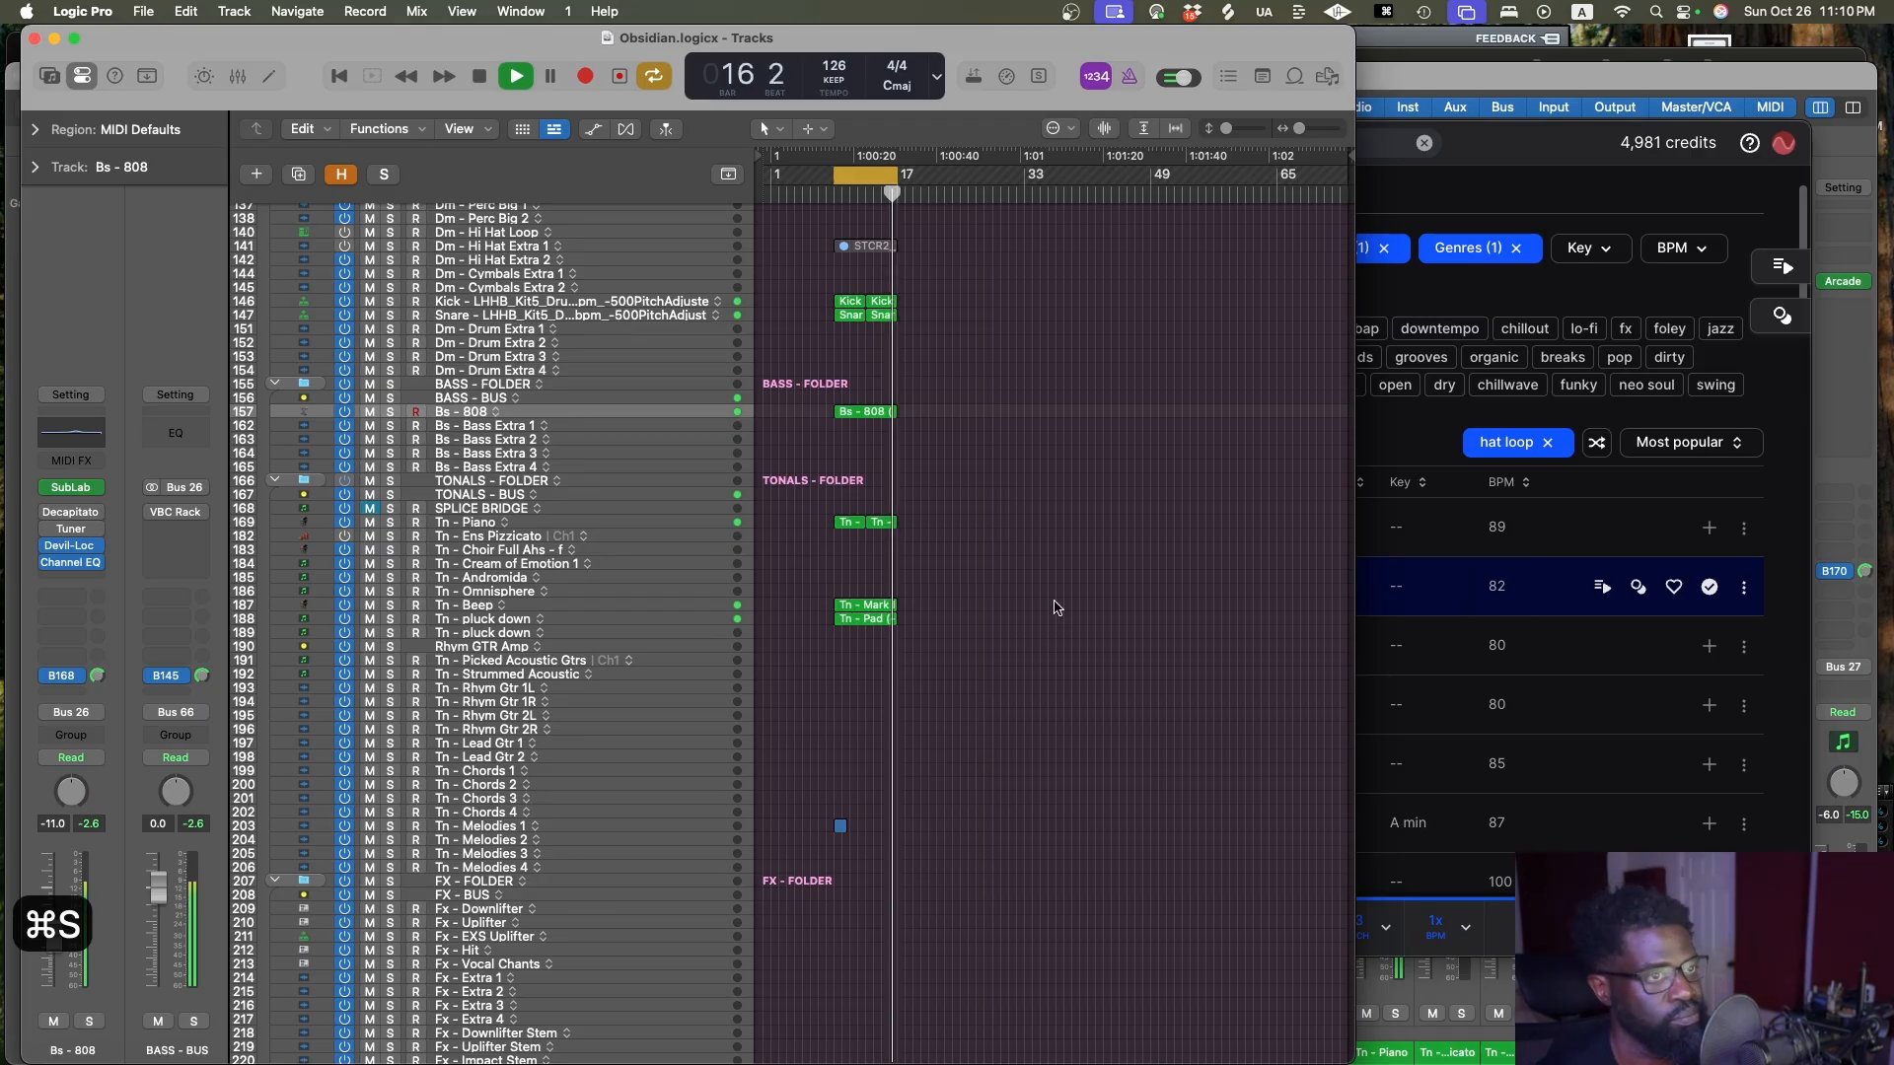
In Splice, replace the hats tag and "hat loop" search with a "gritty" filename search, keeping lo-fi hip hop and adding the gritty tag
left_click(1451, 441)
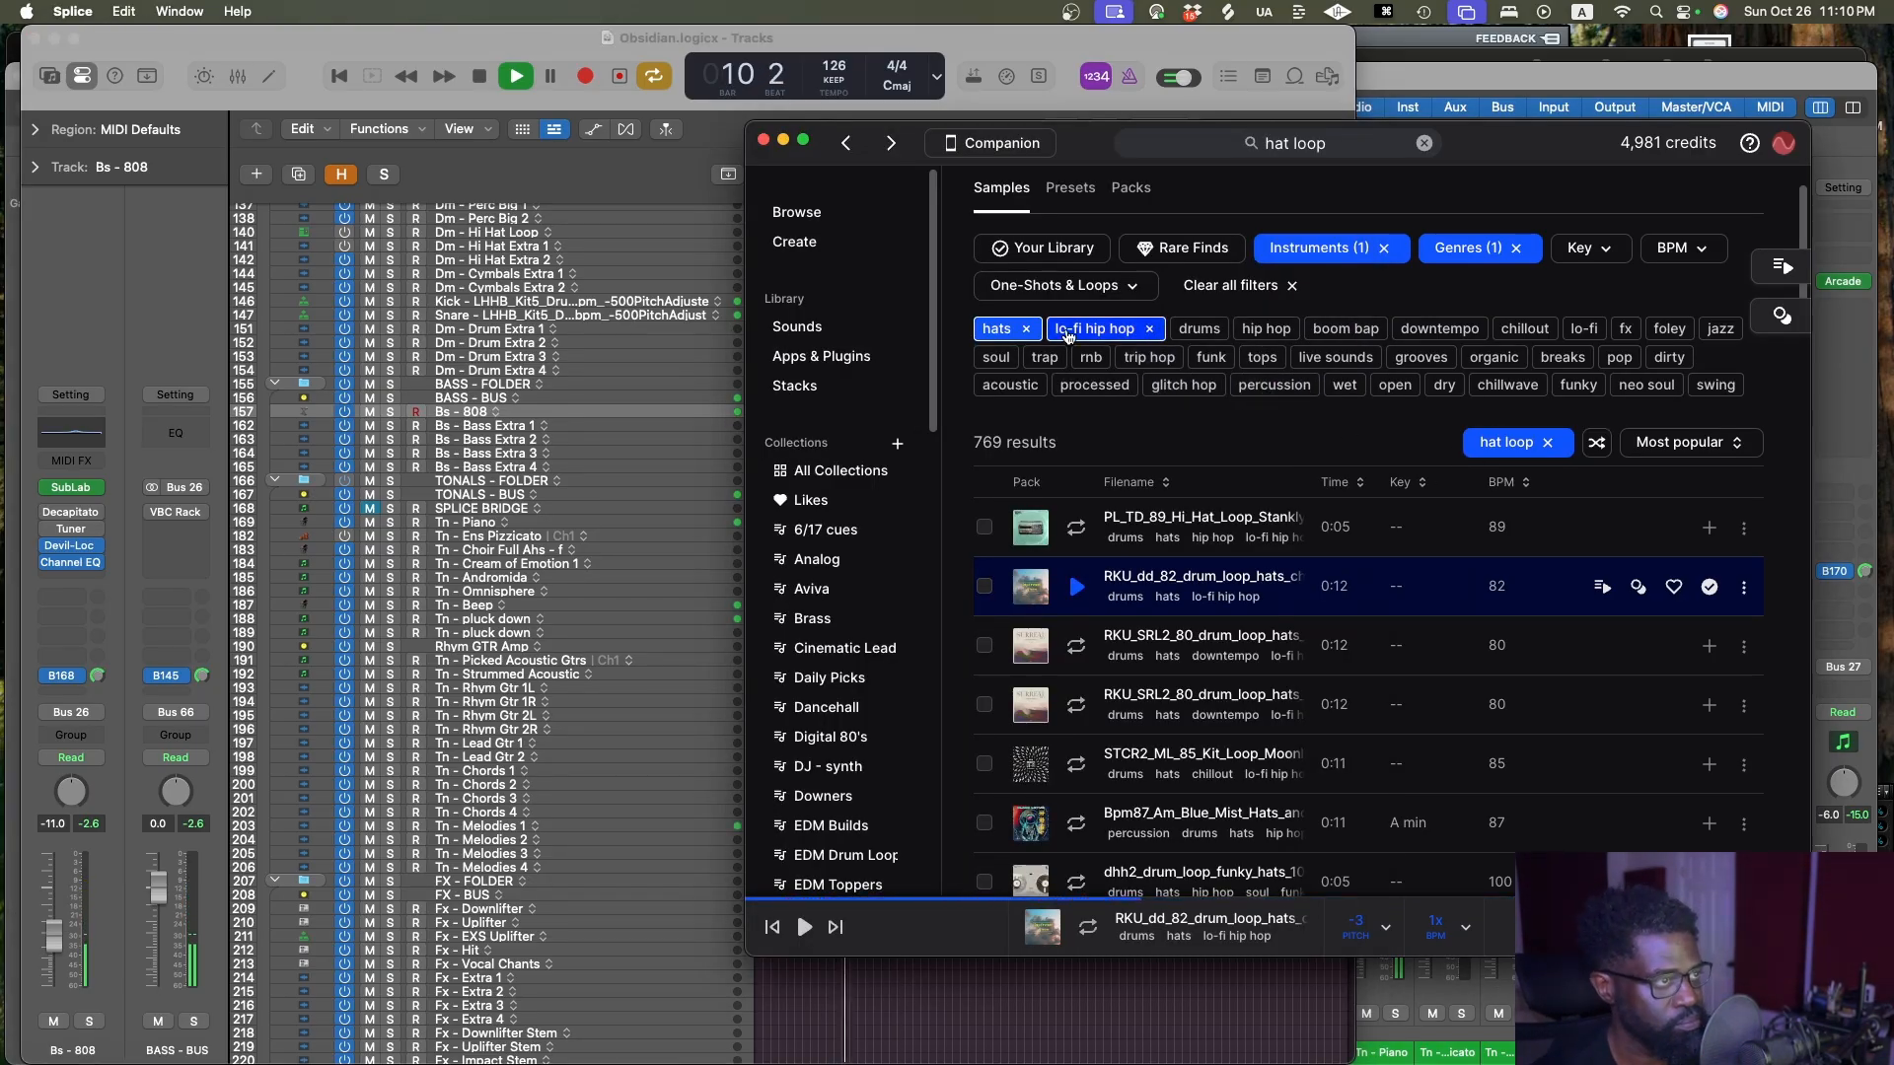
left_click(1025, 328)
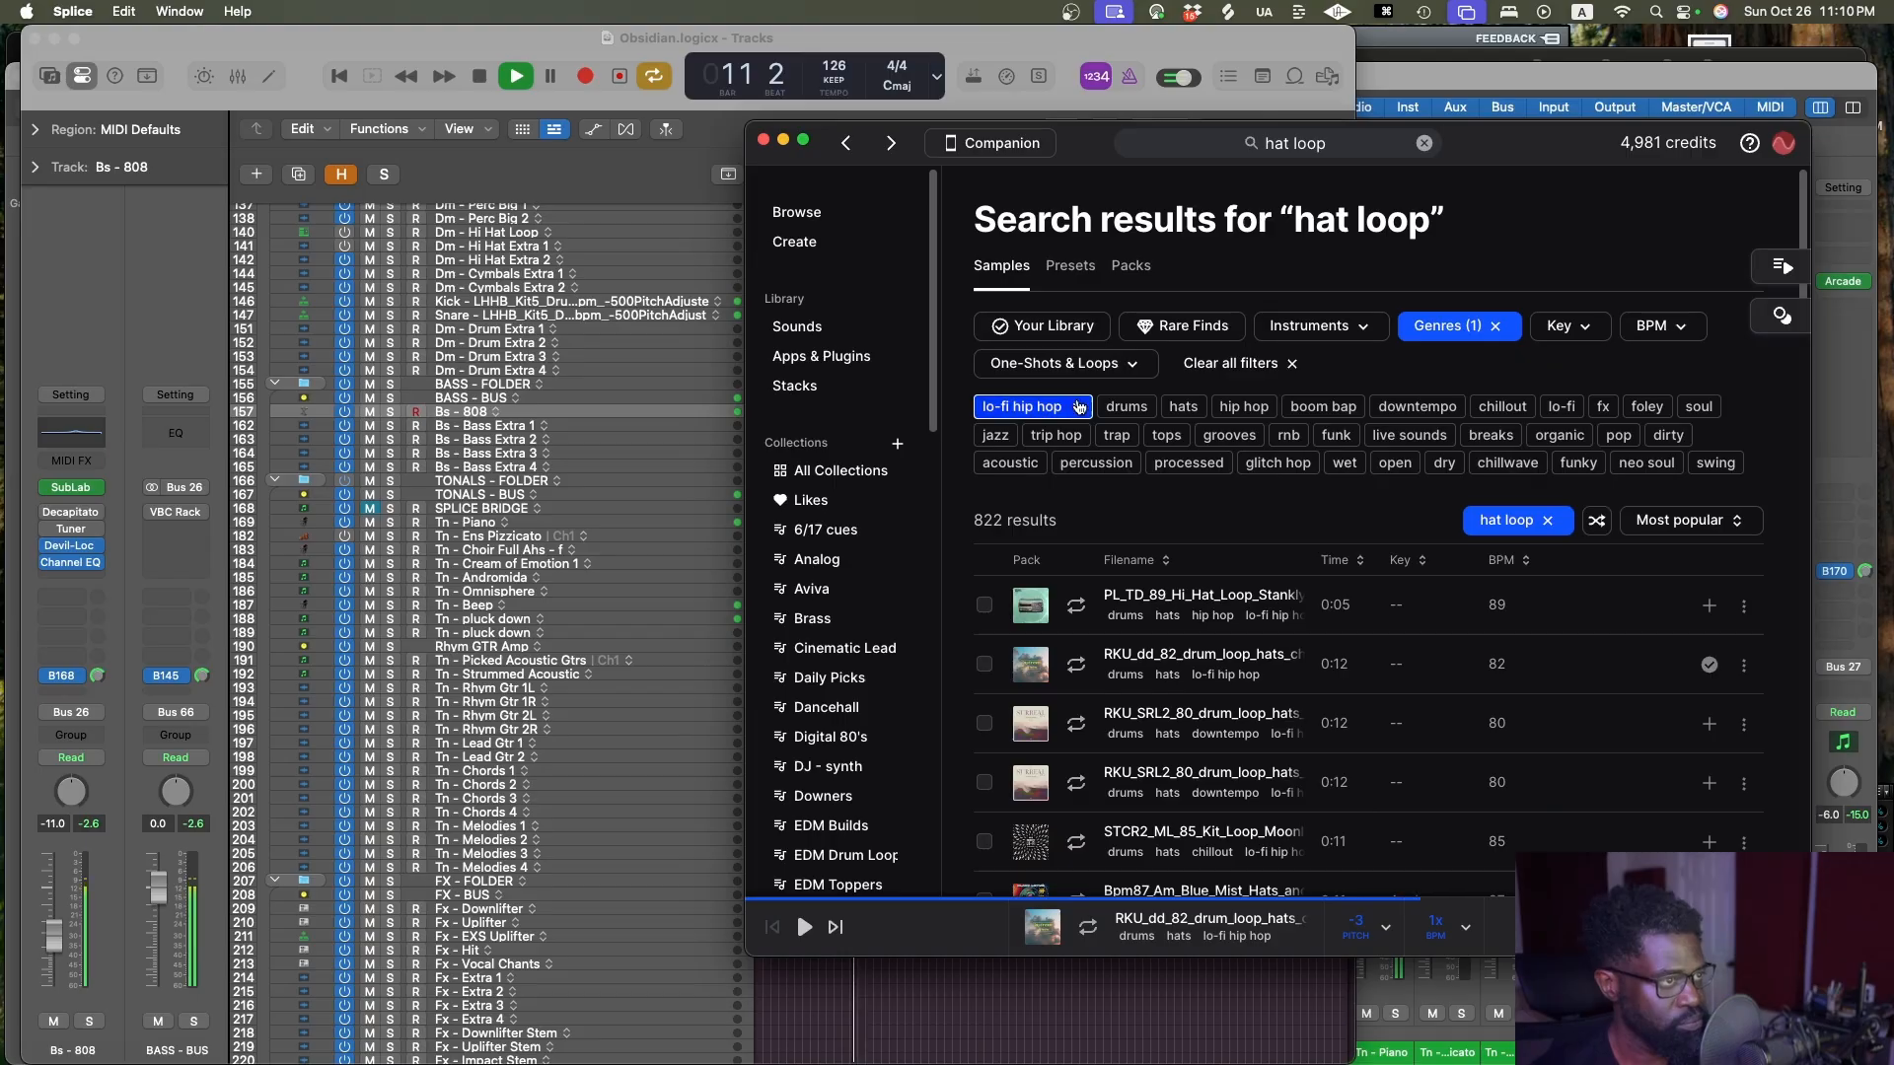
left_click(1560, 522)
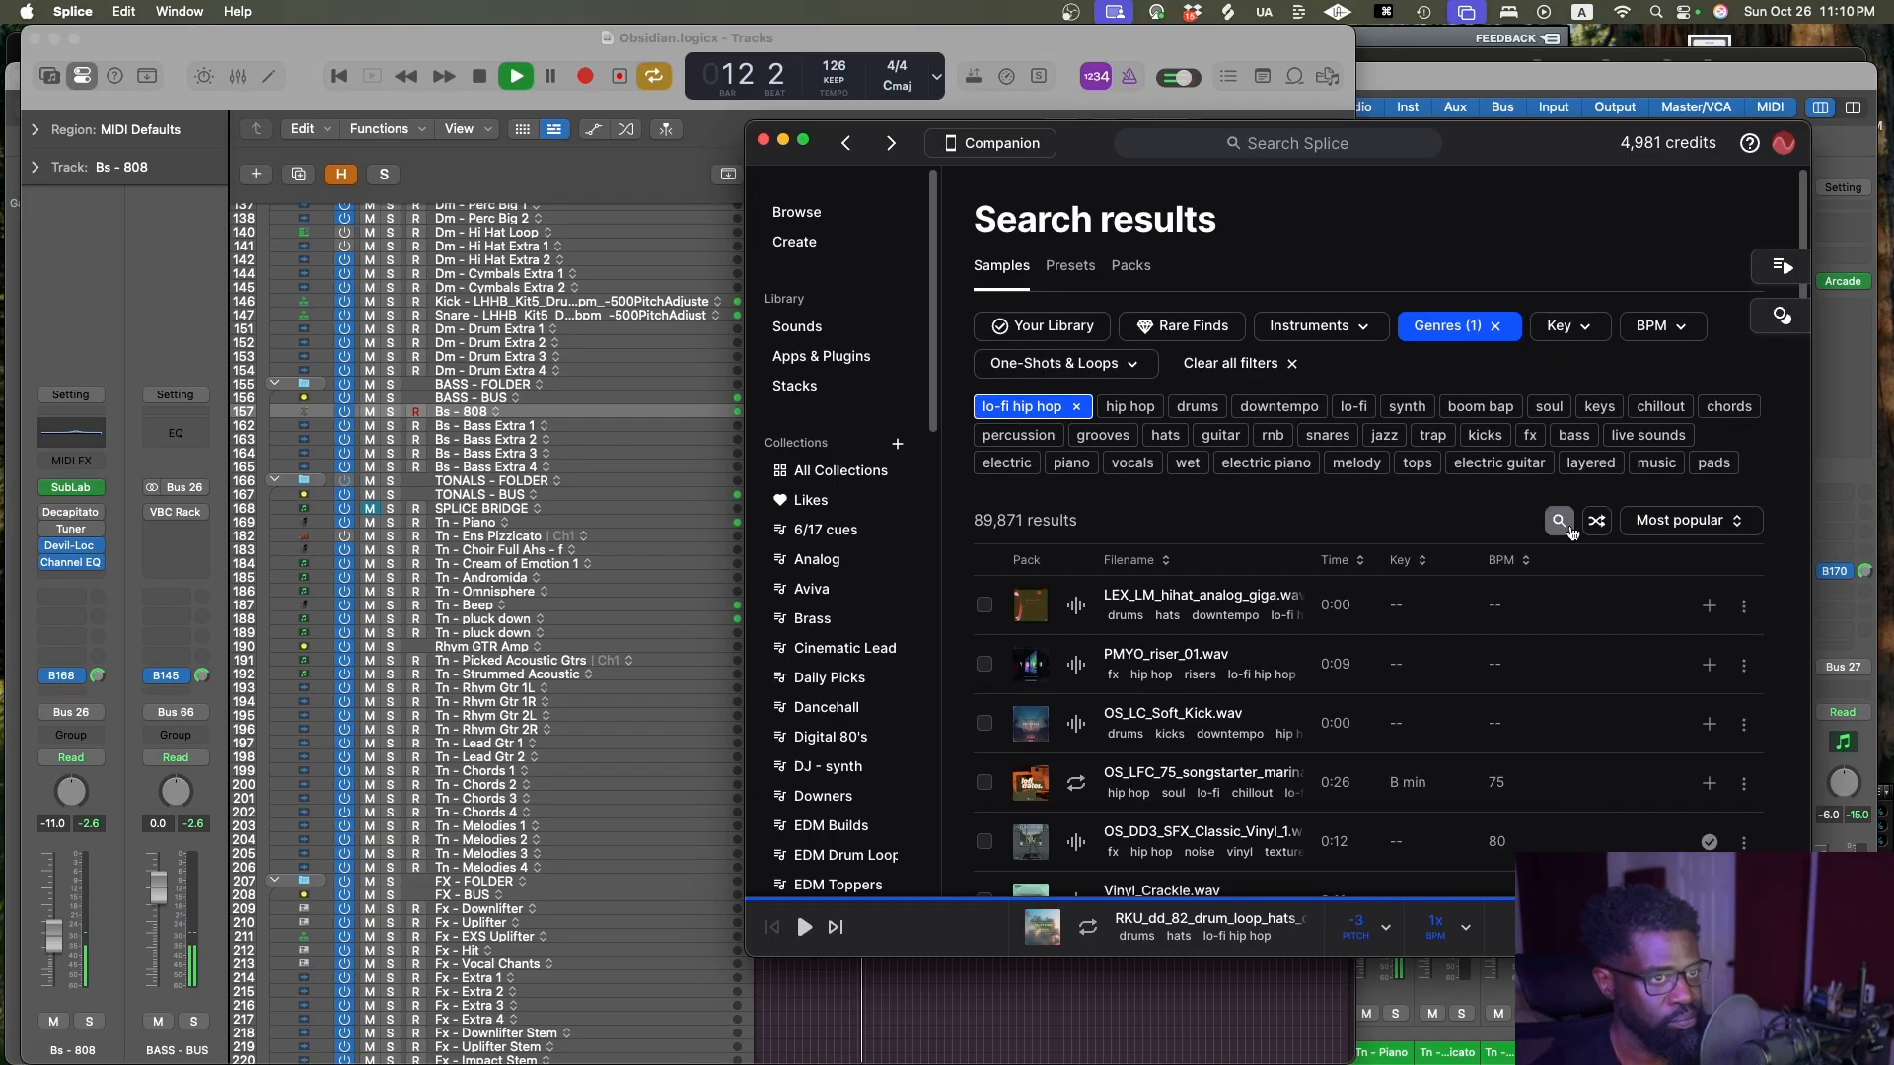
left_click(1557, 520)
type("gr")
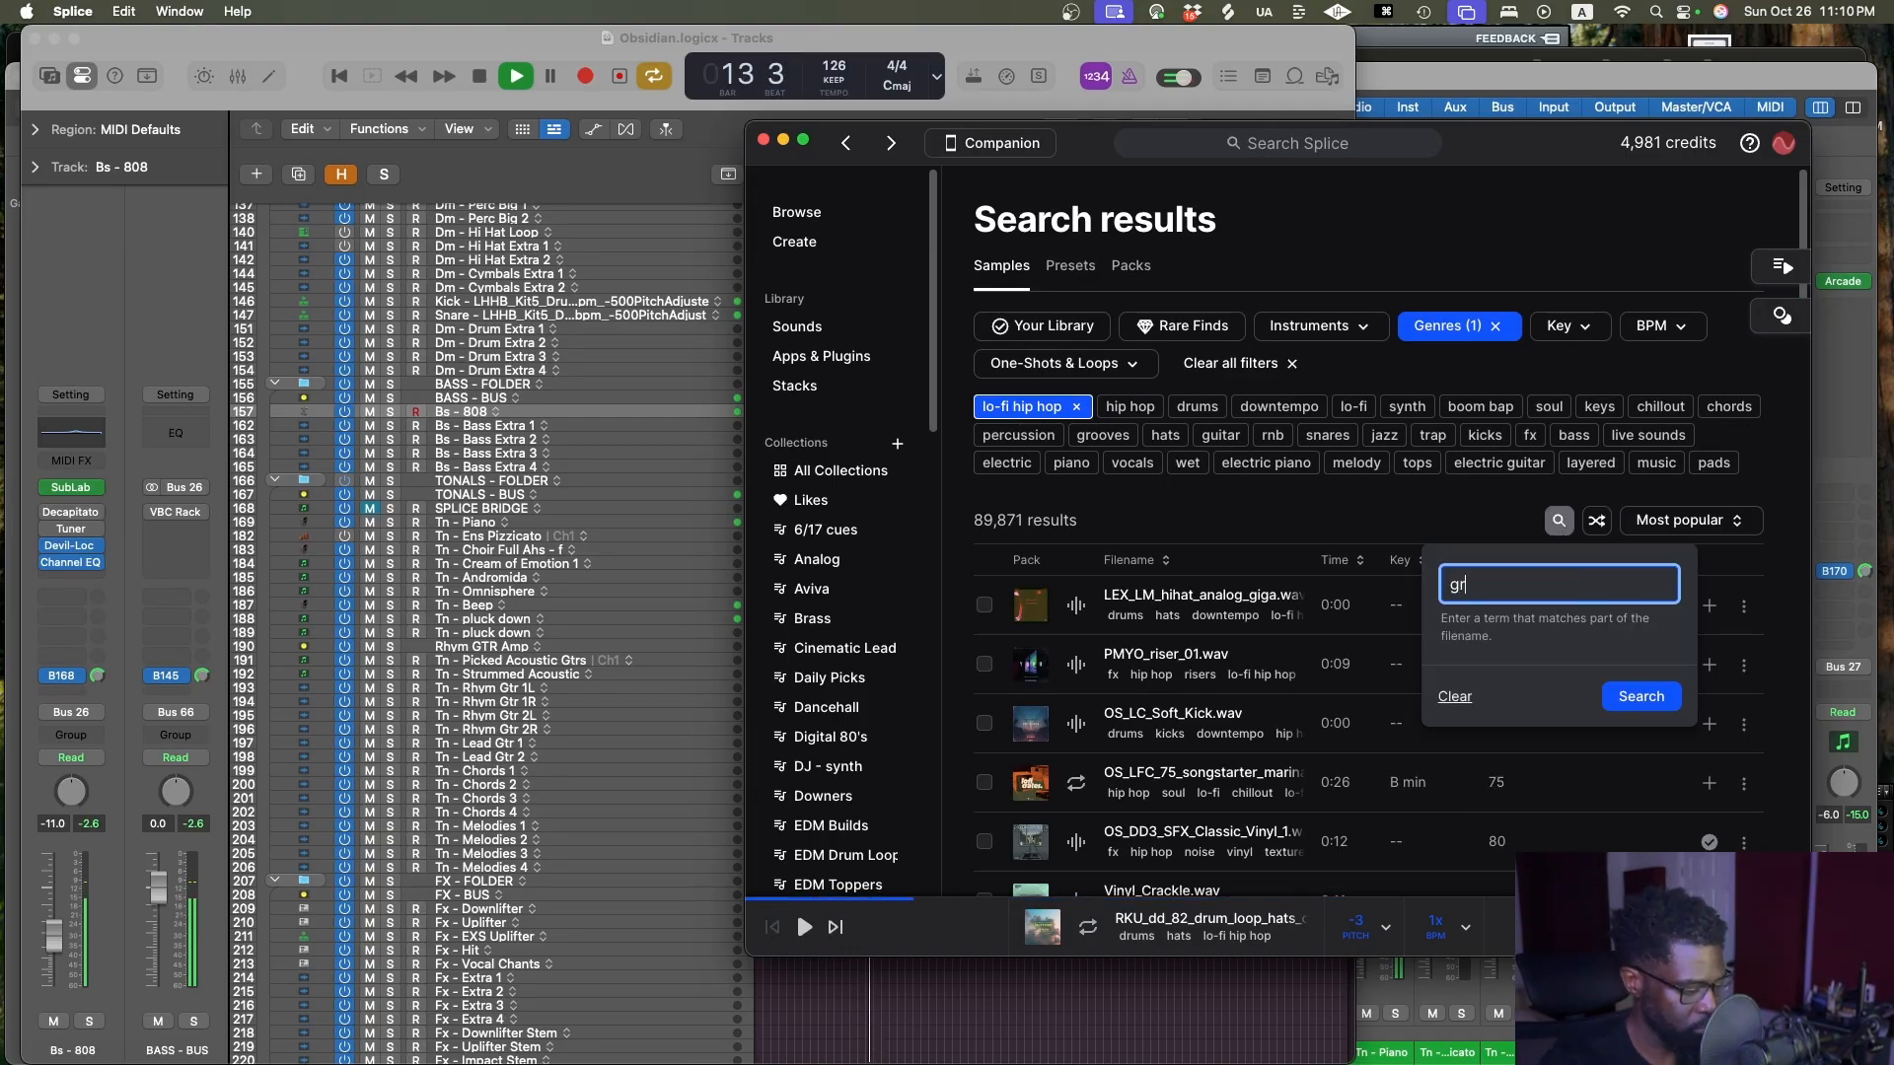
type("itty")
key("Return")
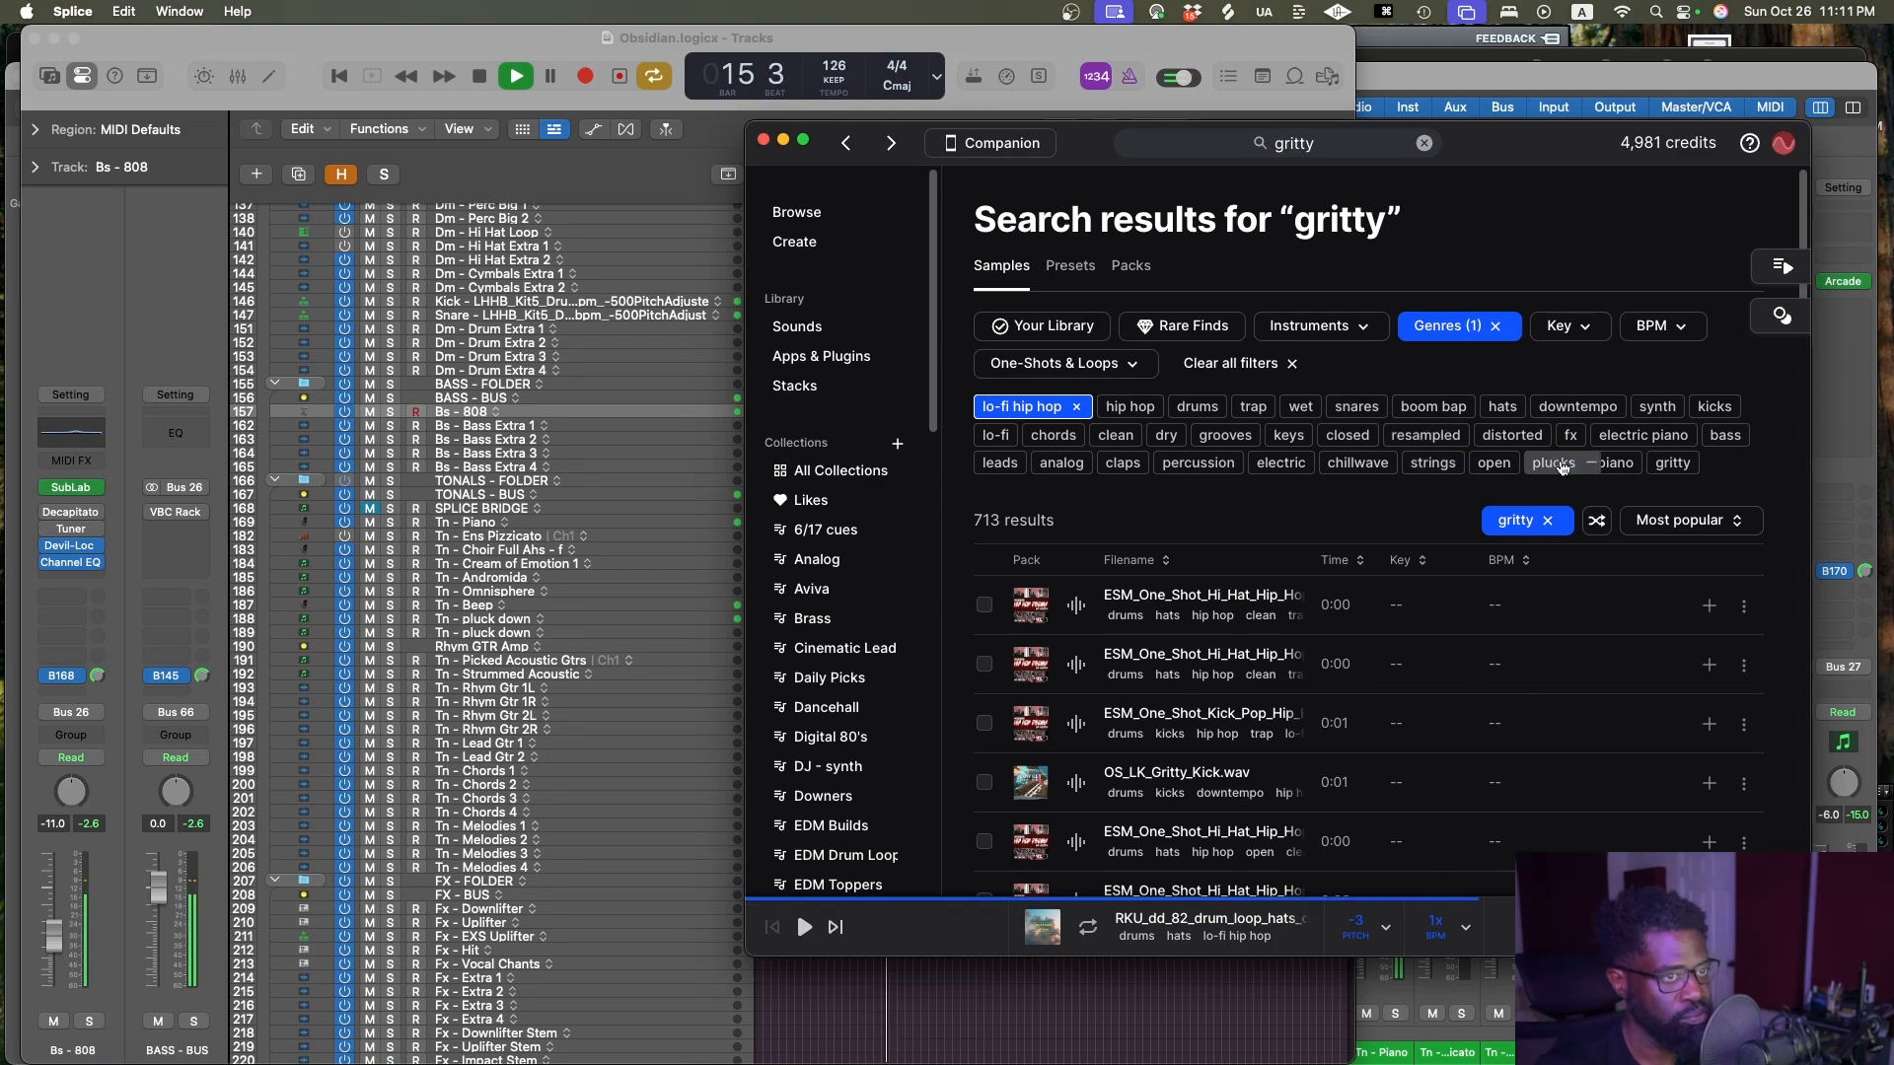
left_click(1671, 462)
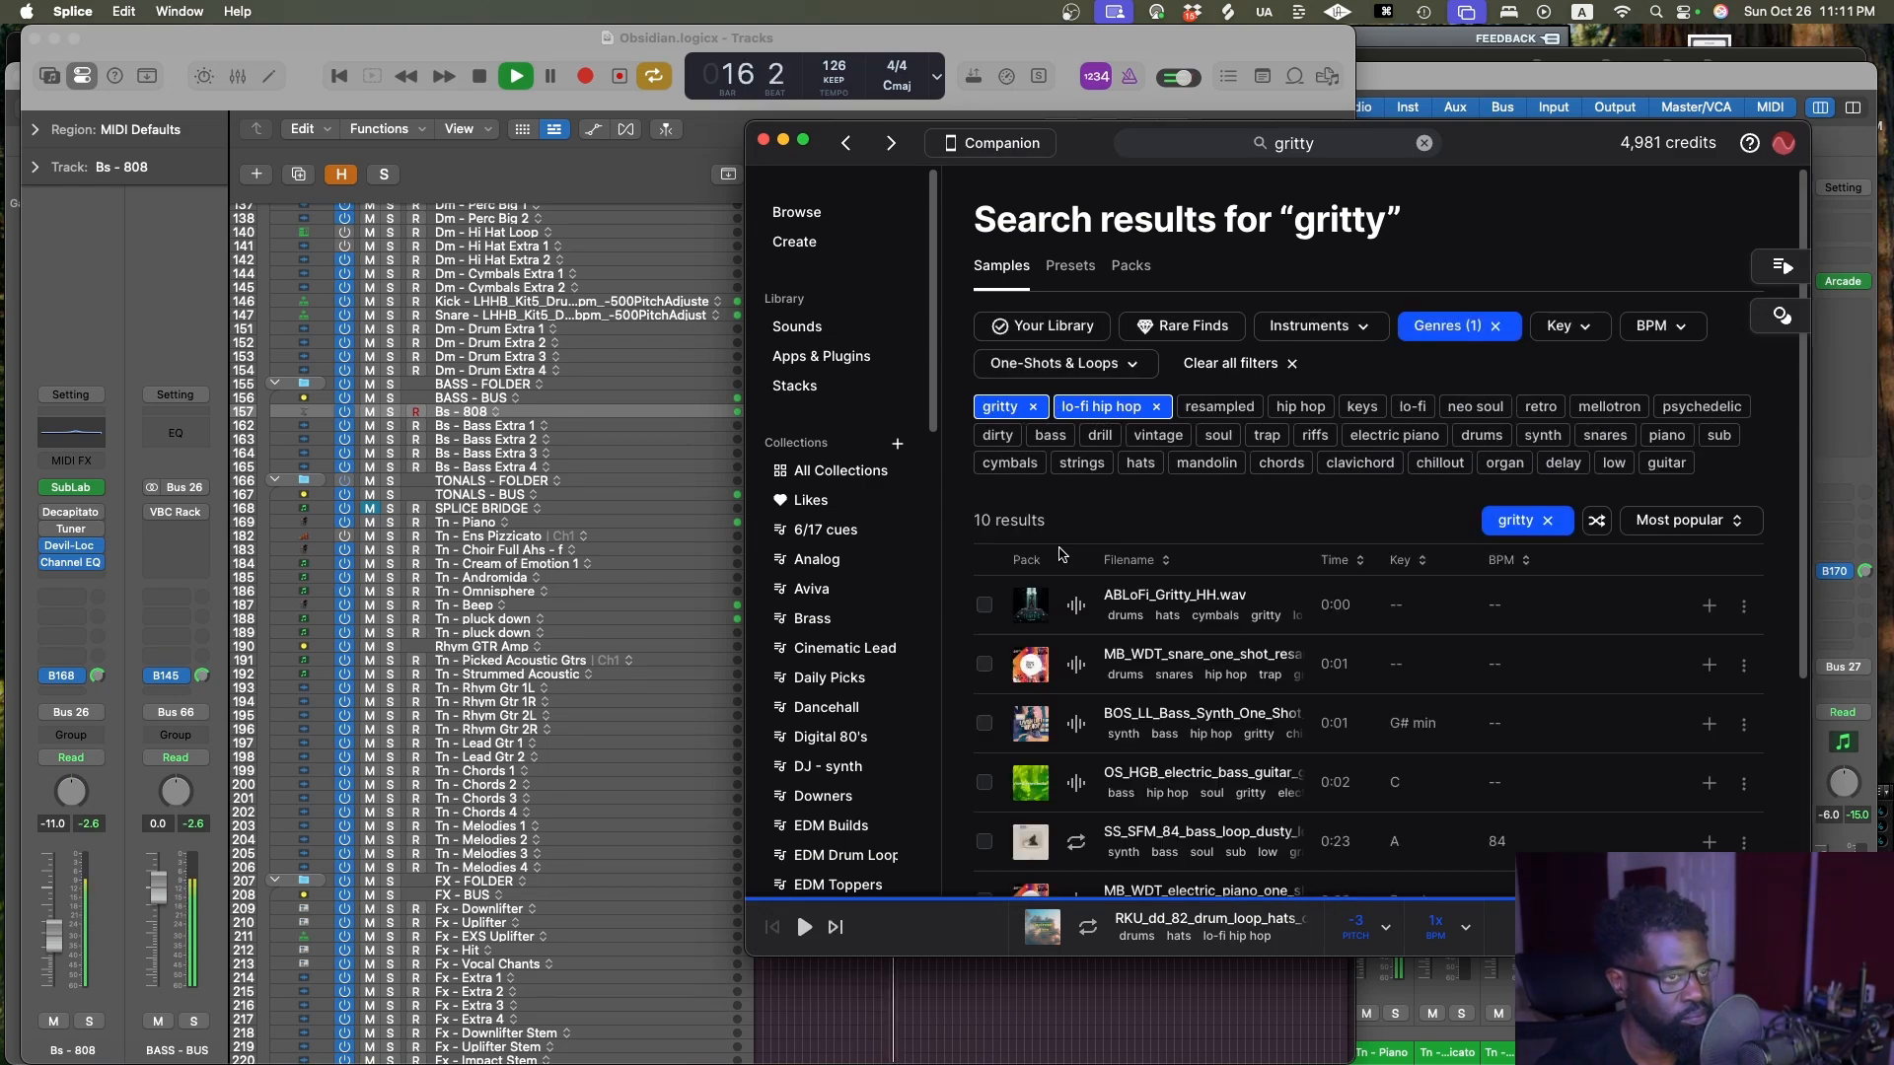
Audition the gritty hi-hat, snare and bass synth one-shots in Splice, unmuting the SPLICE BRIDGE track in Logic
left_click(1076, 607)
left_click(1079, 650)
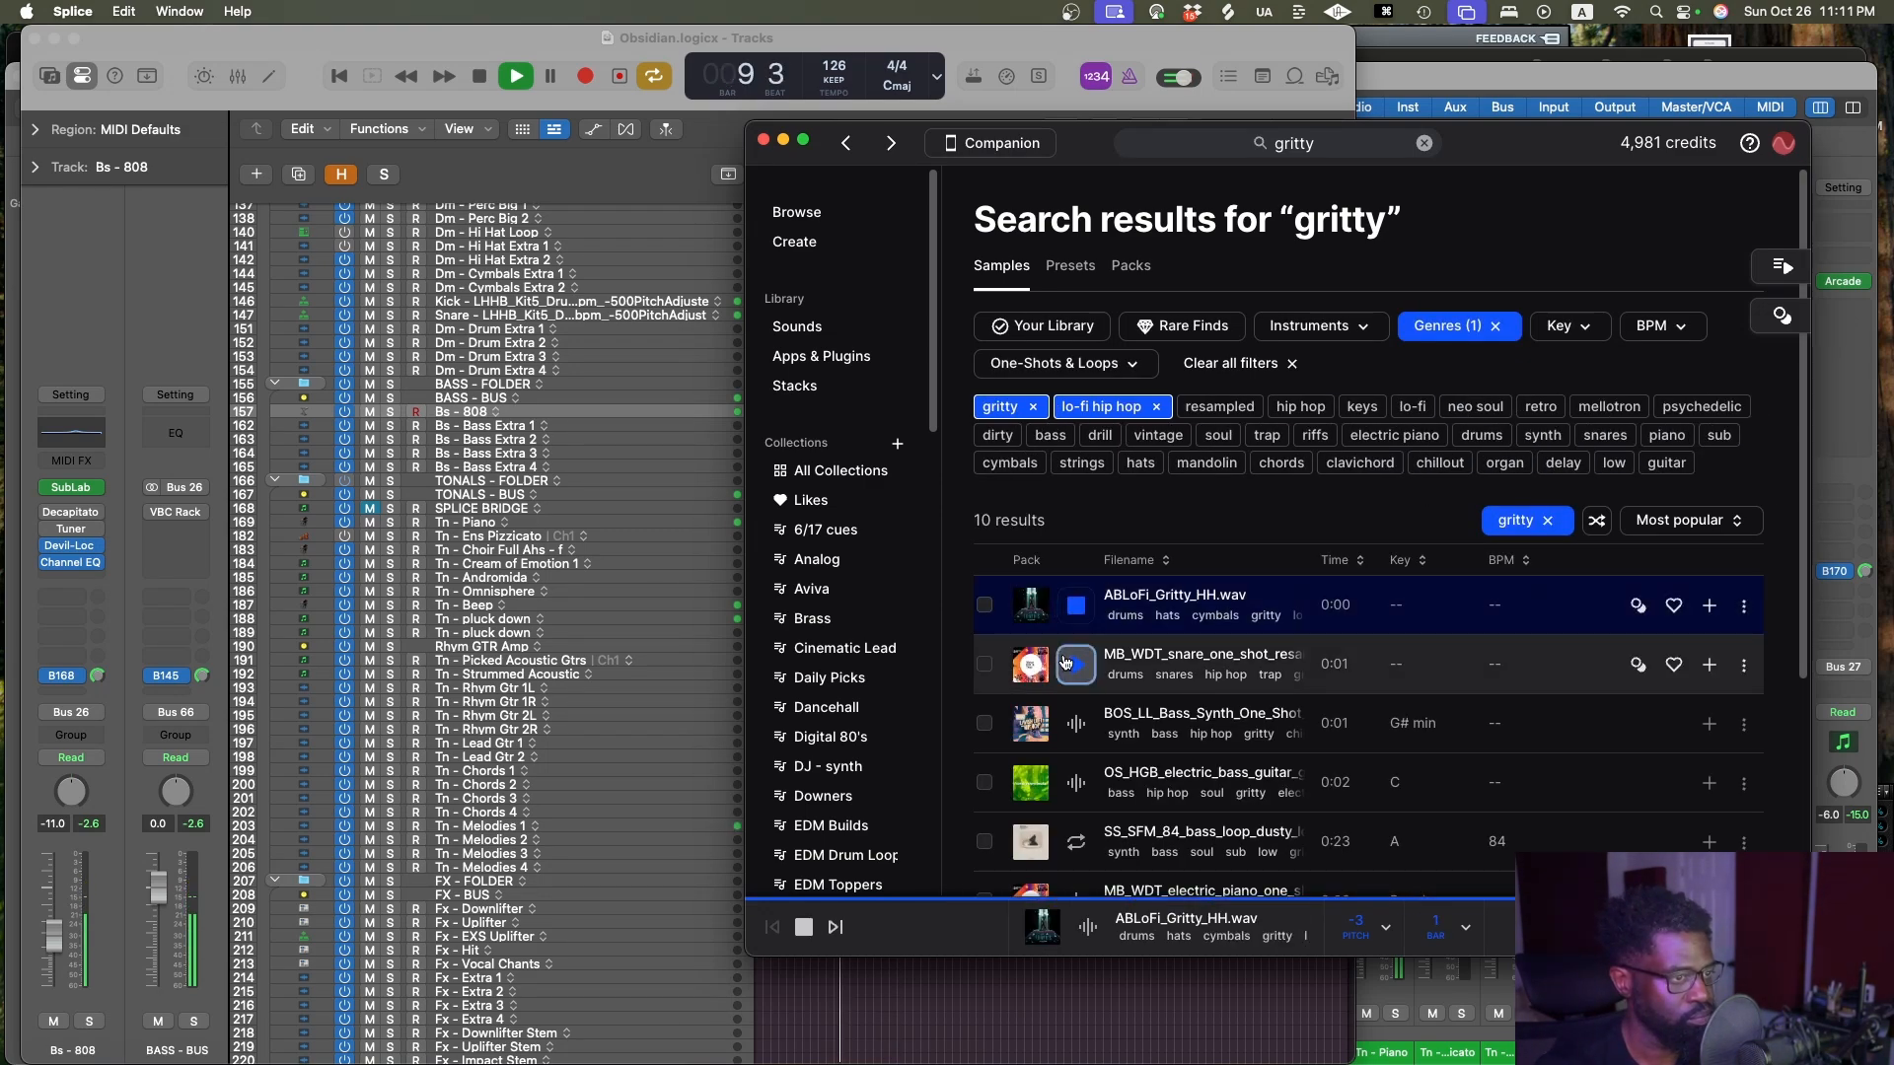
scroll(1164, 690, "down", 3)
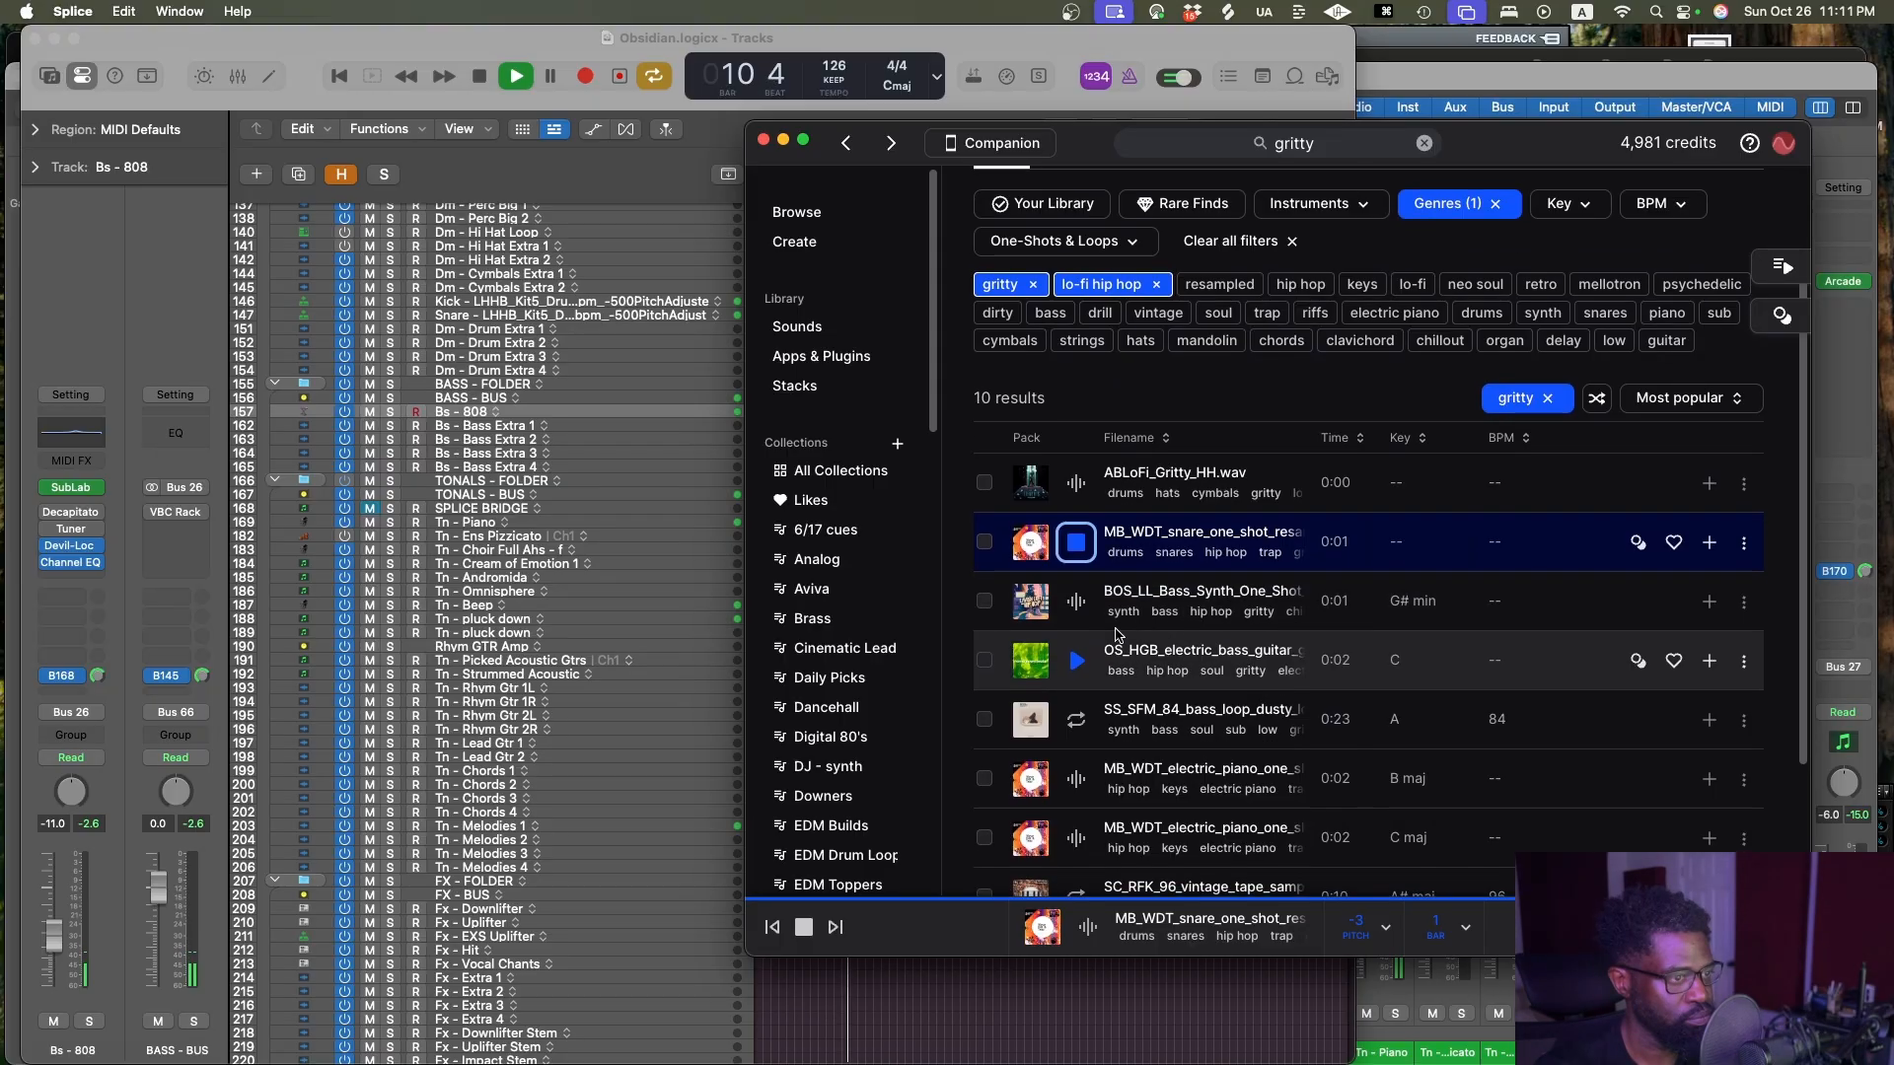
left_click(371, 509)
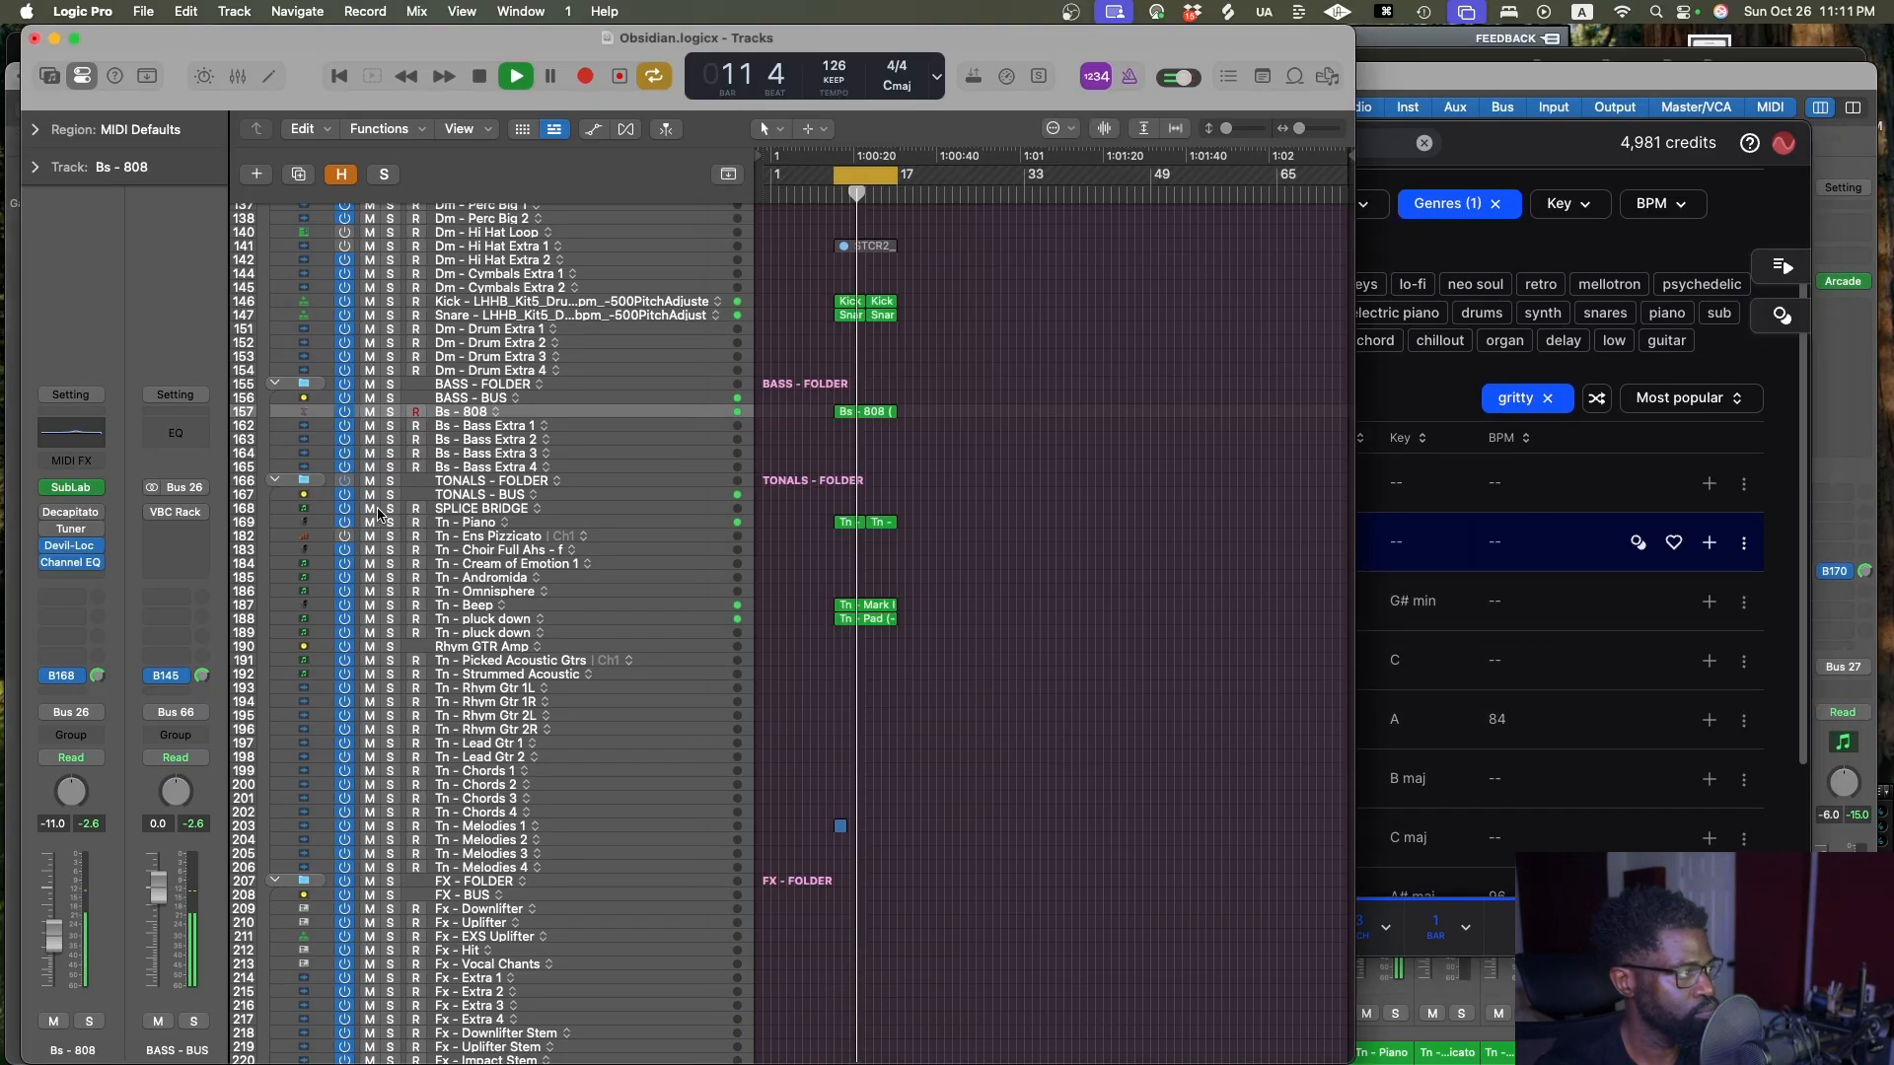
left_click(1426, 379)
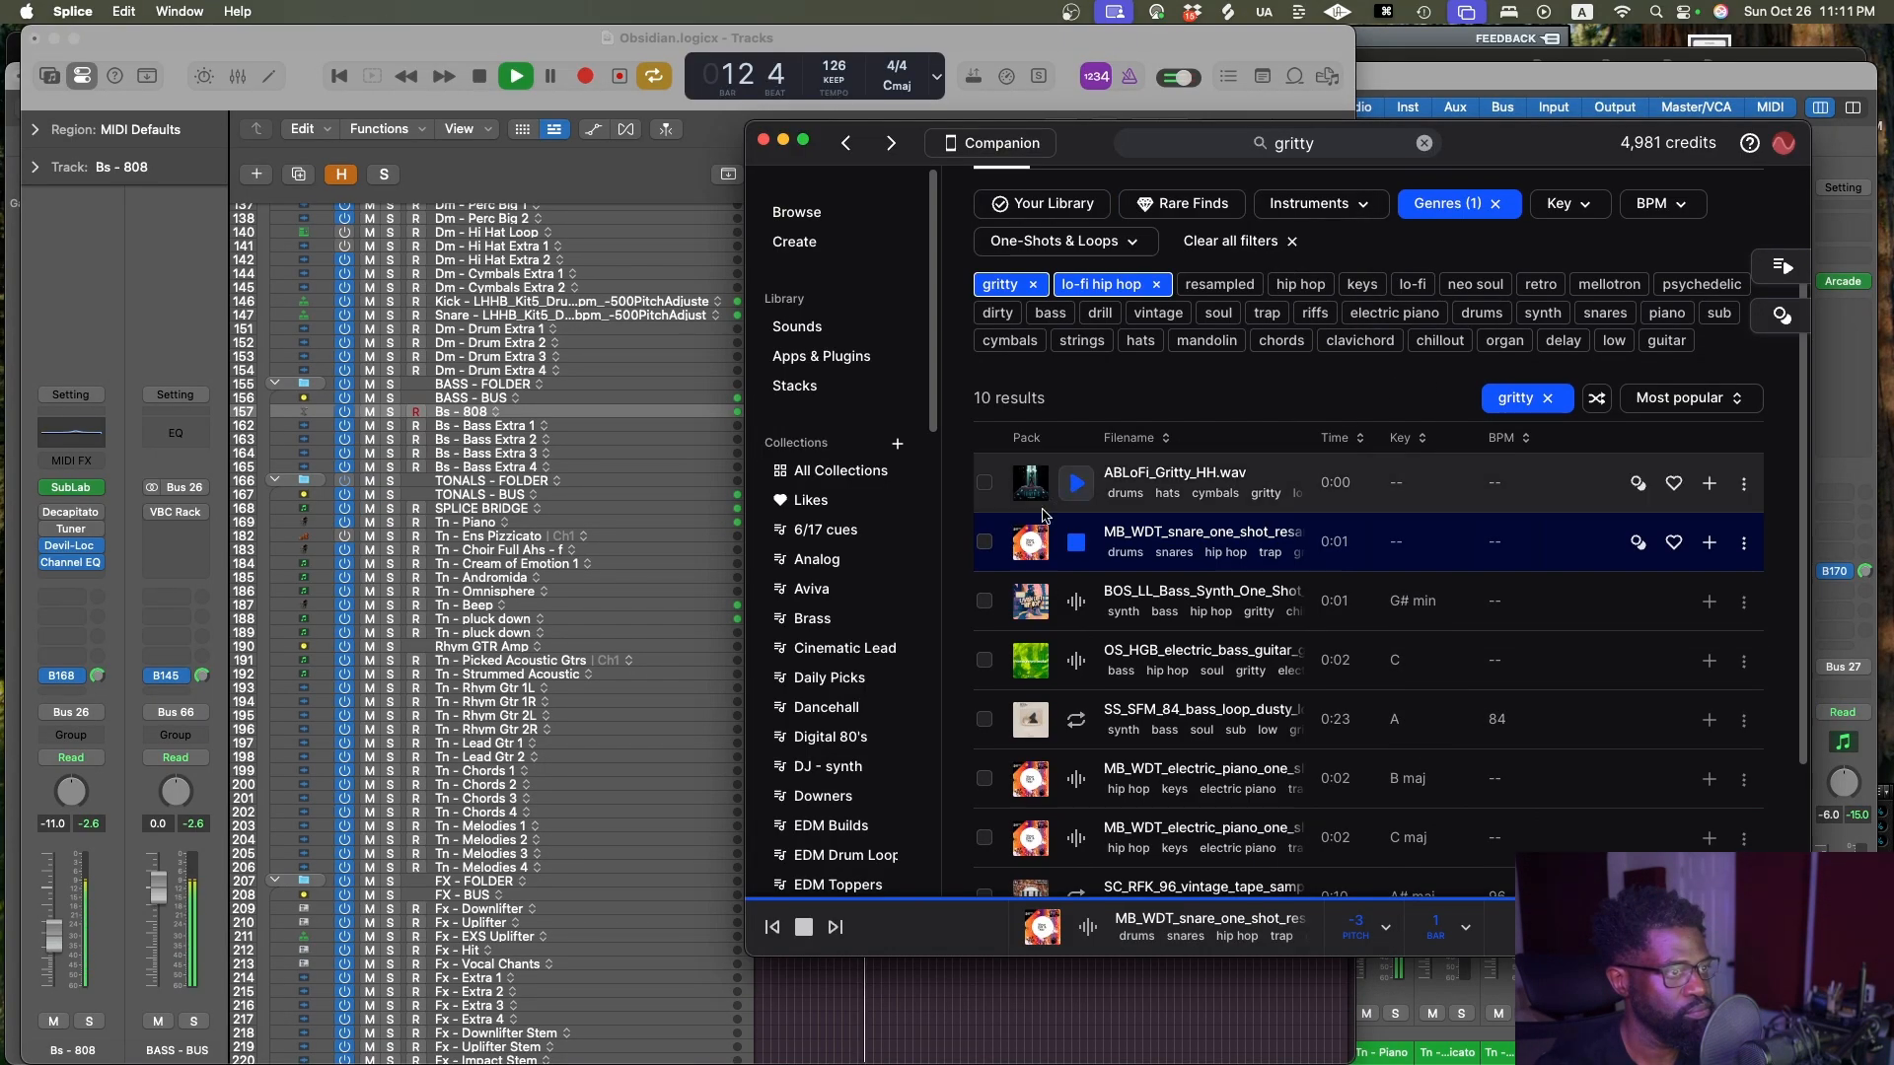
key("Down")
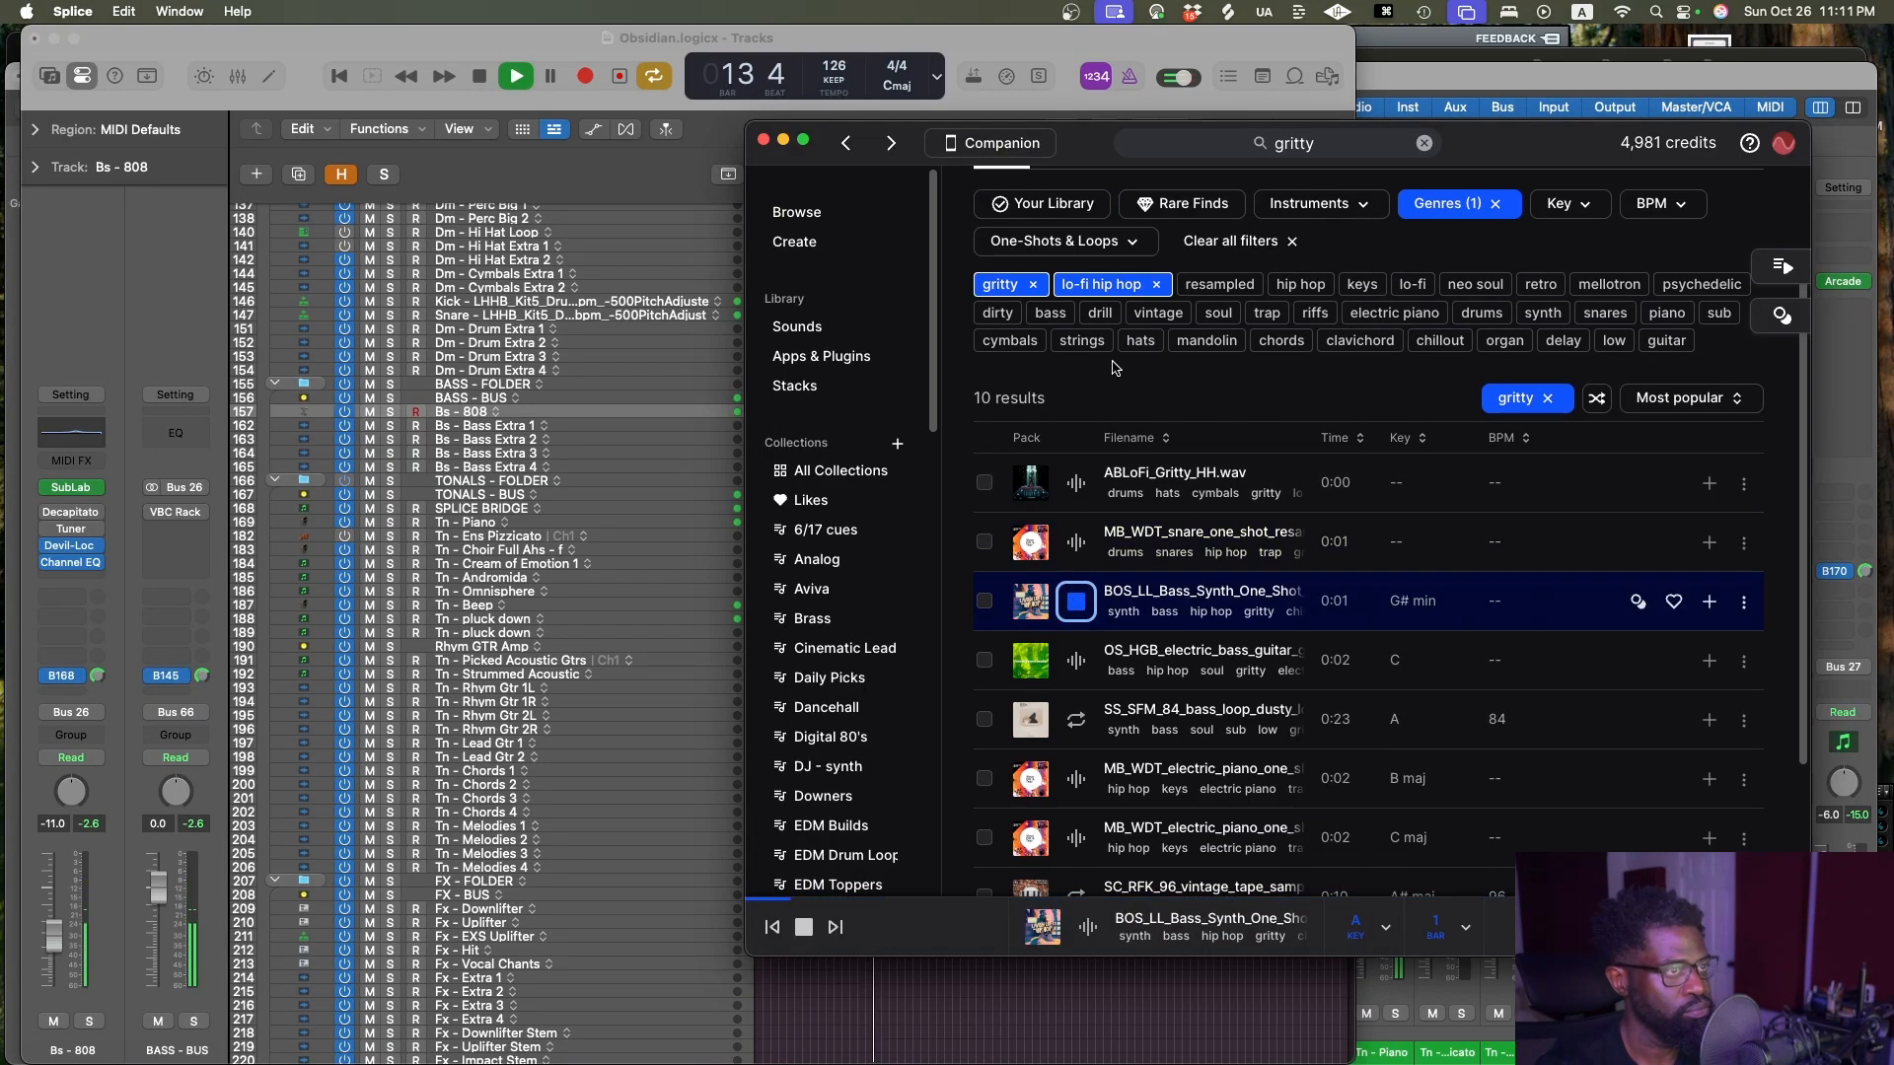
Filter the gritty samples by the dirty tag, audition the vintage tape loops, and remove that tag again
left_click(997, 313)
left_click(1076, 577)
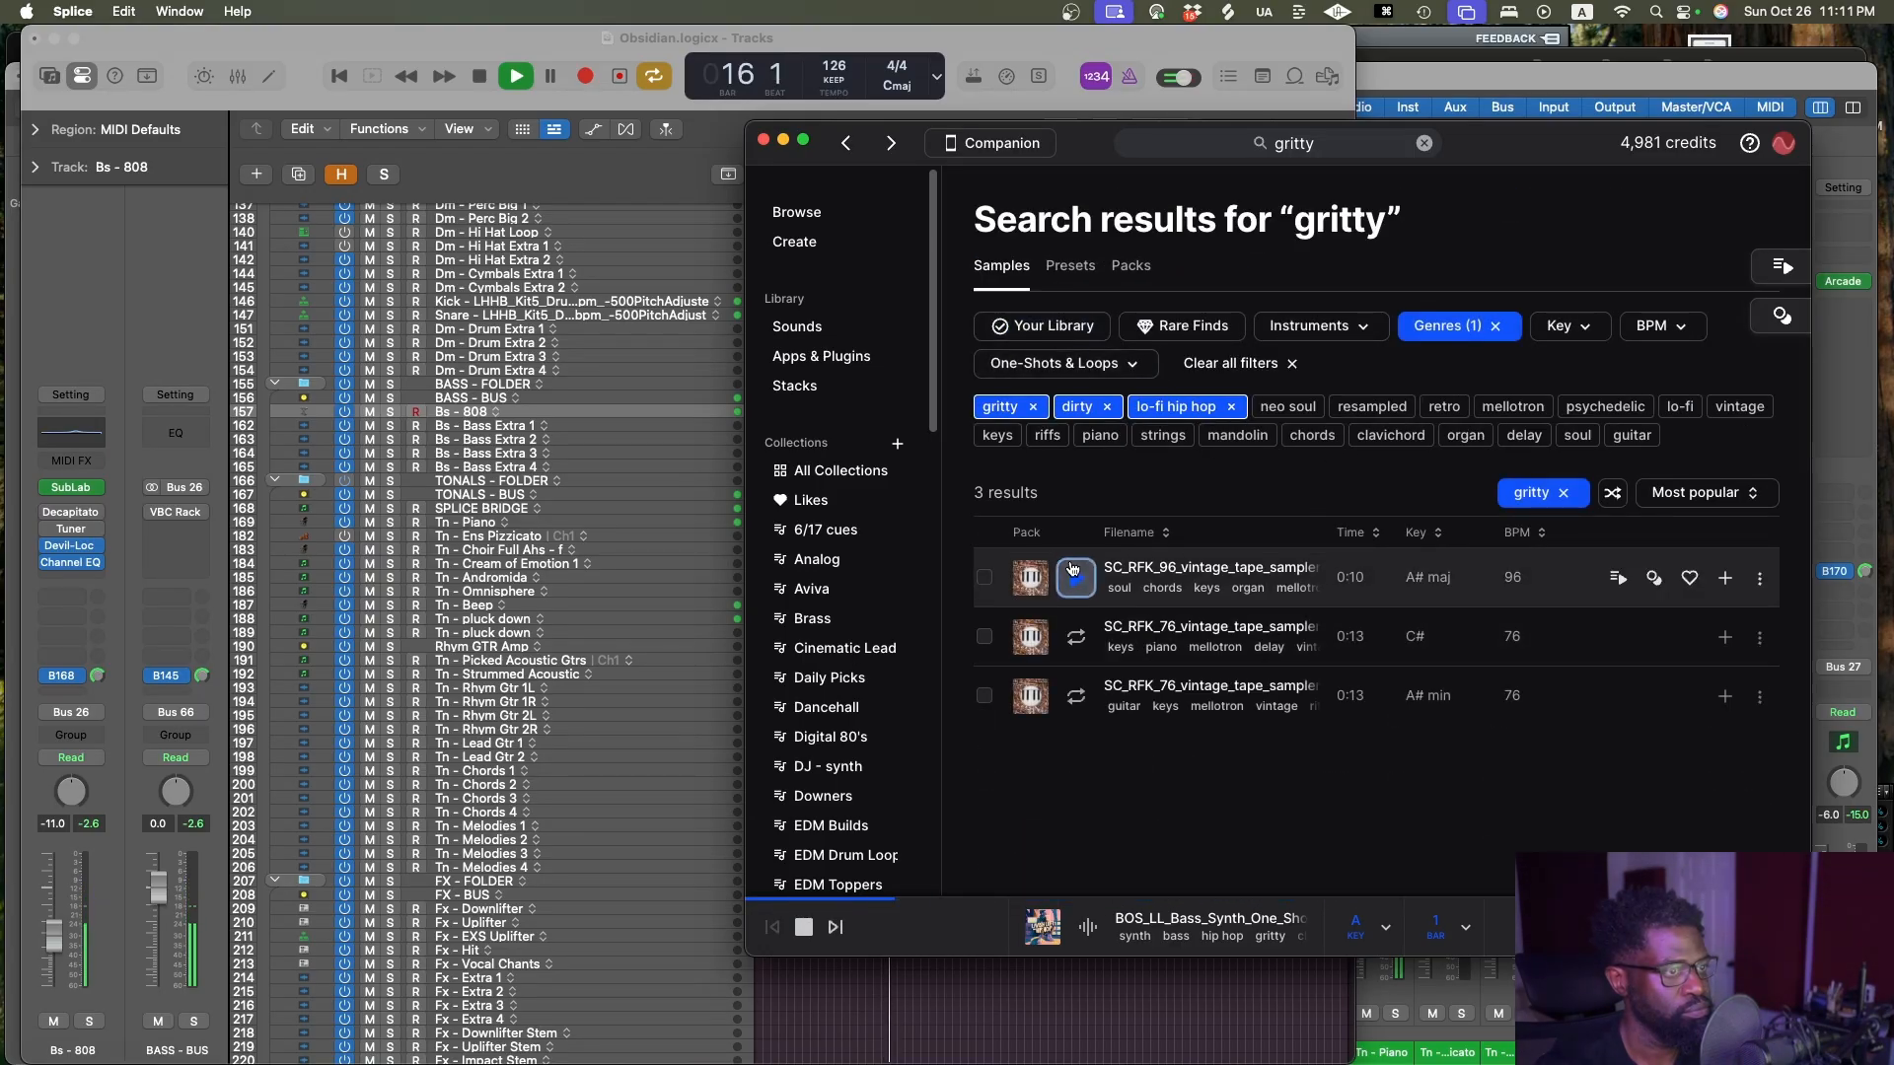
left_click(1075, 639)
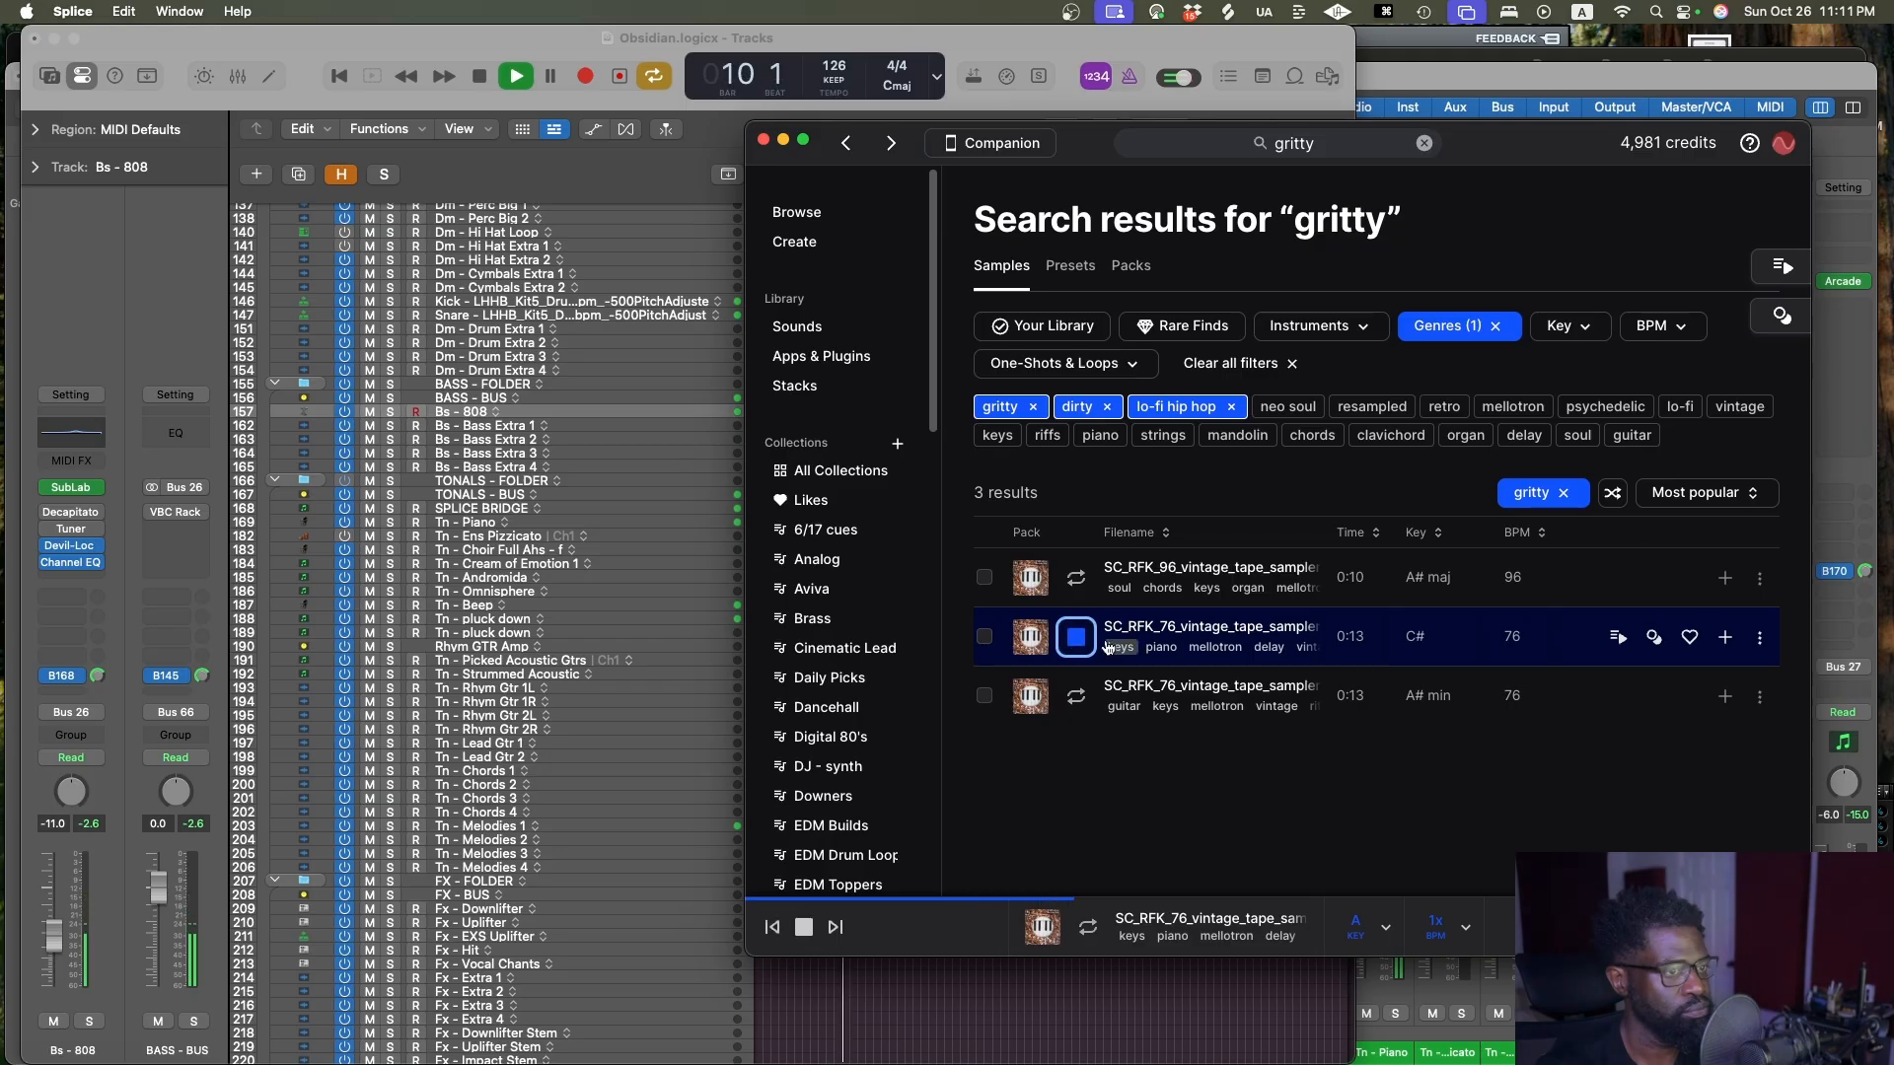
left_click(1075, 697)
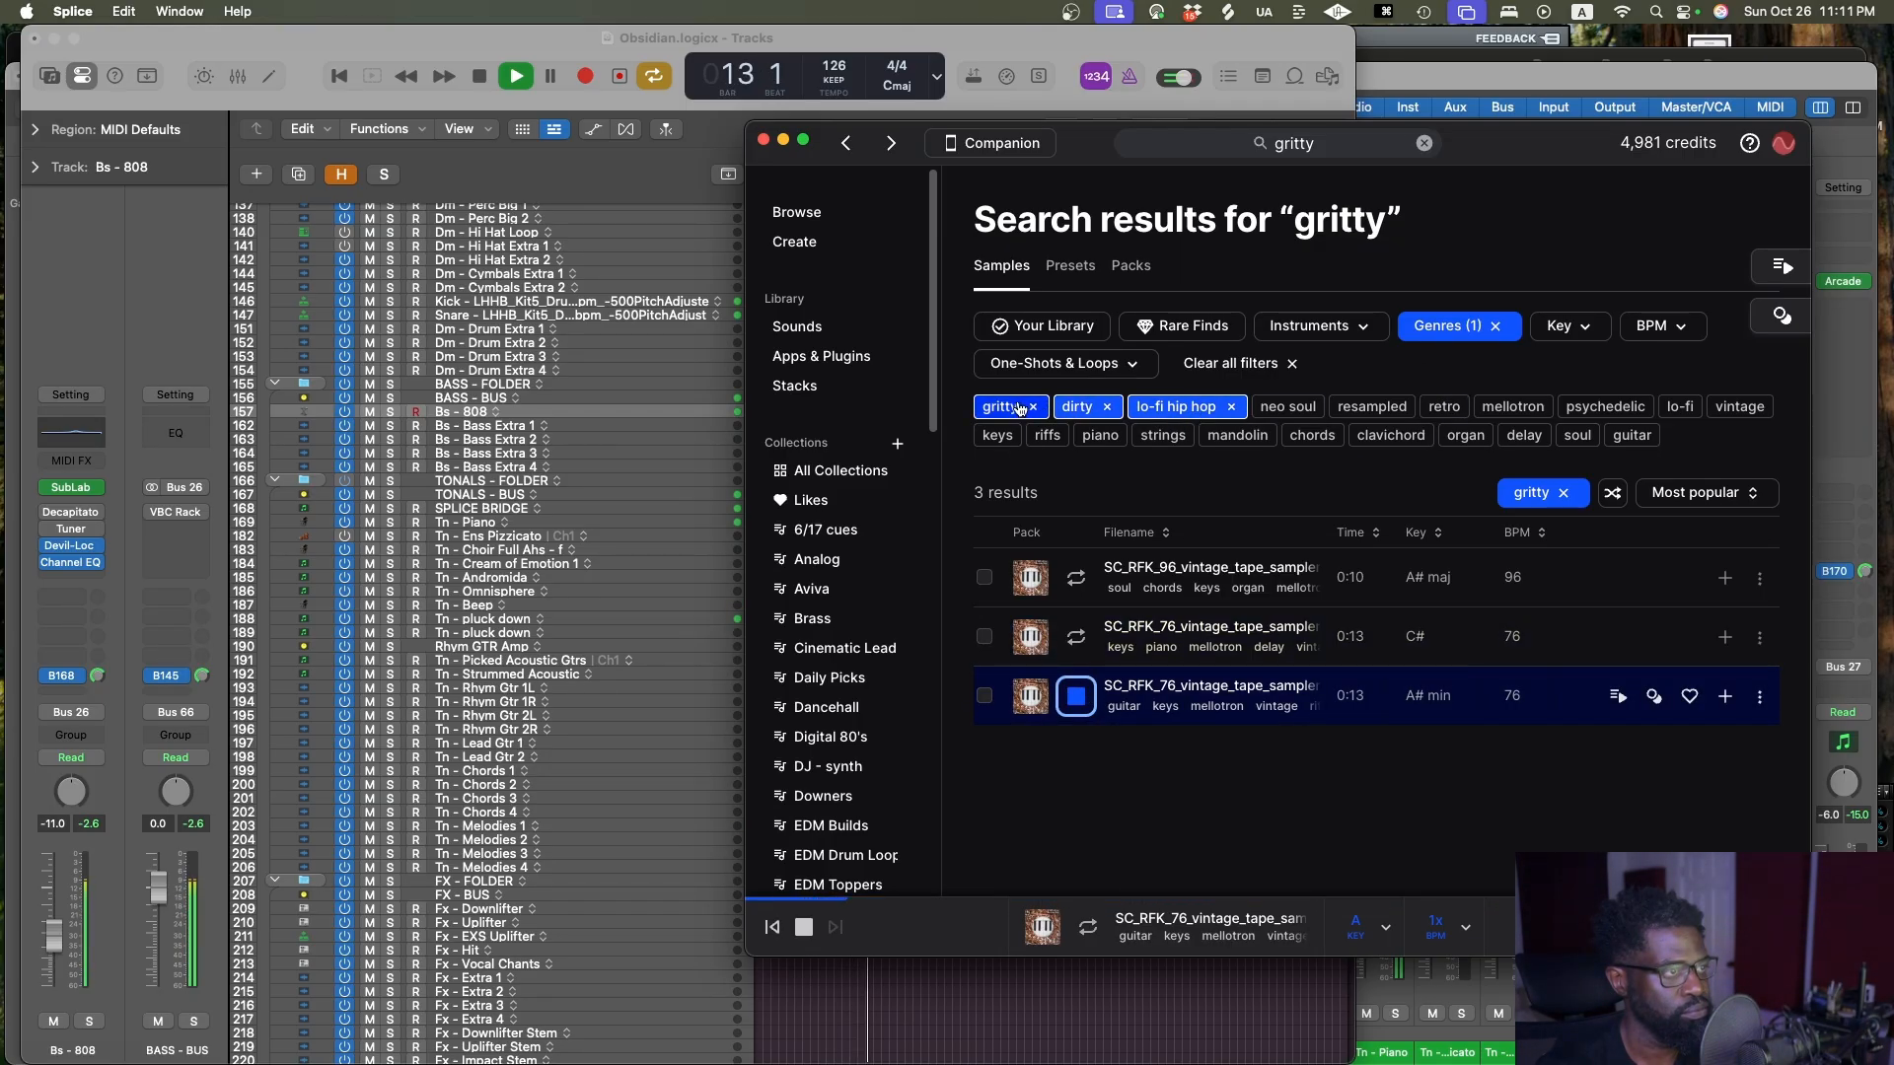
left_click(1101, 407)
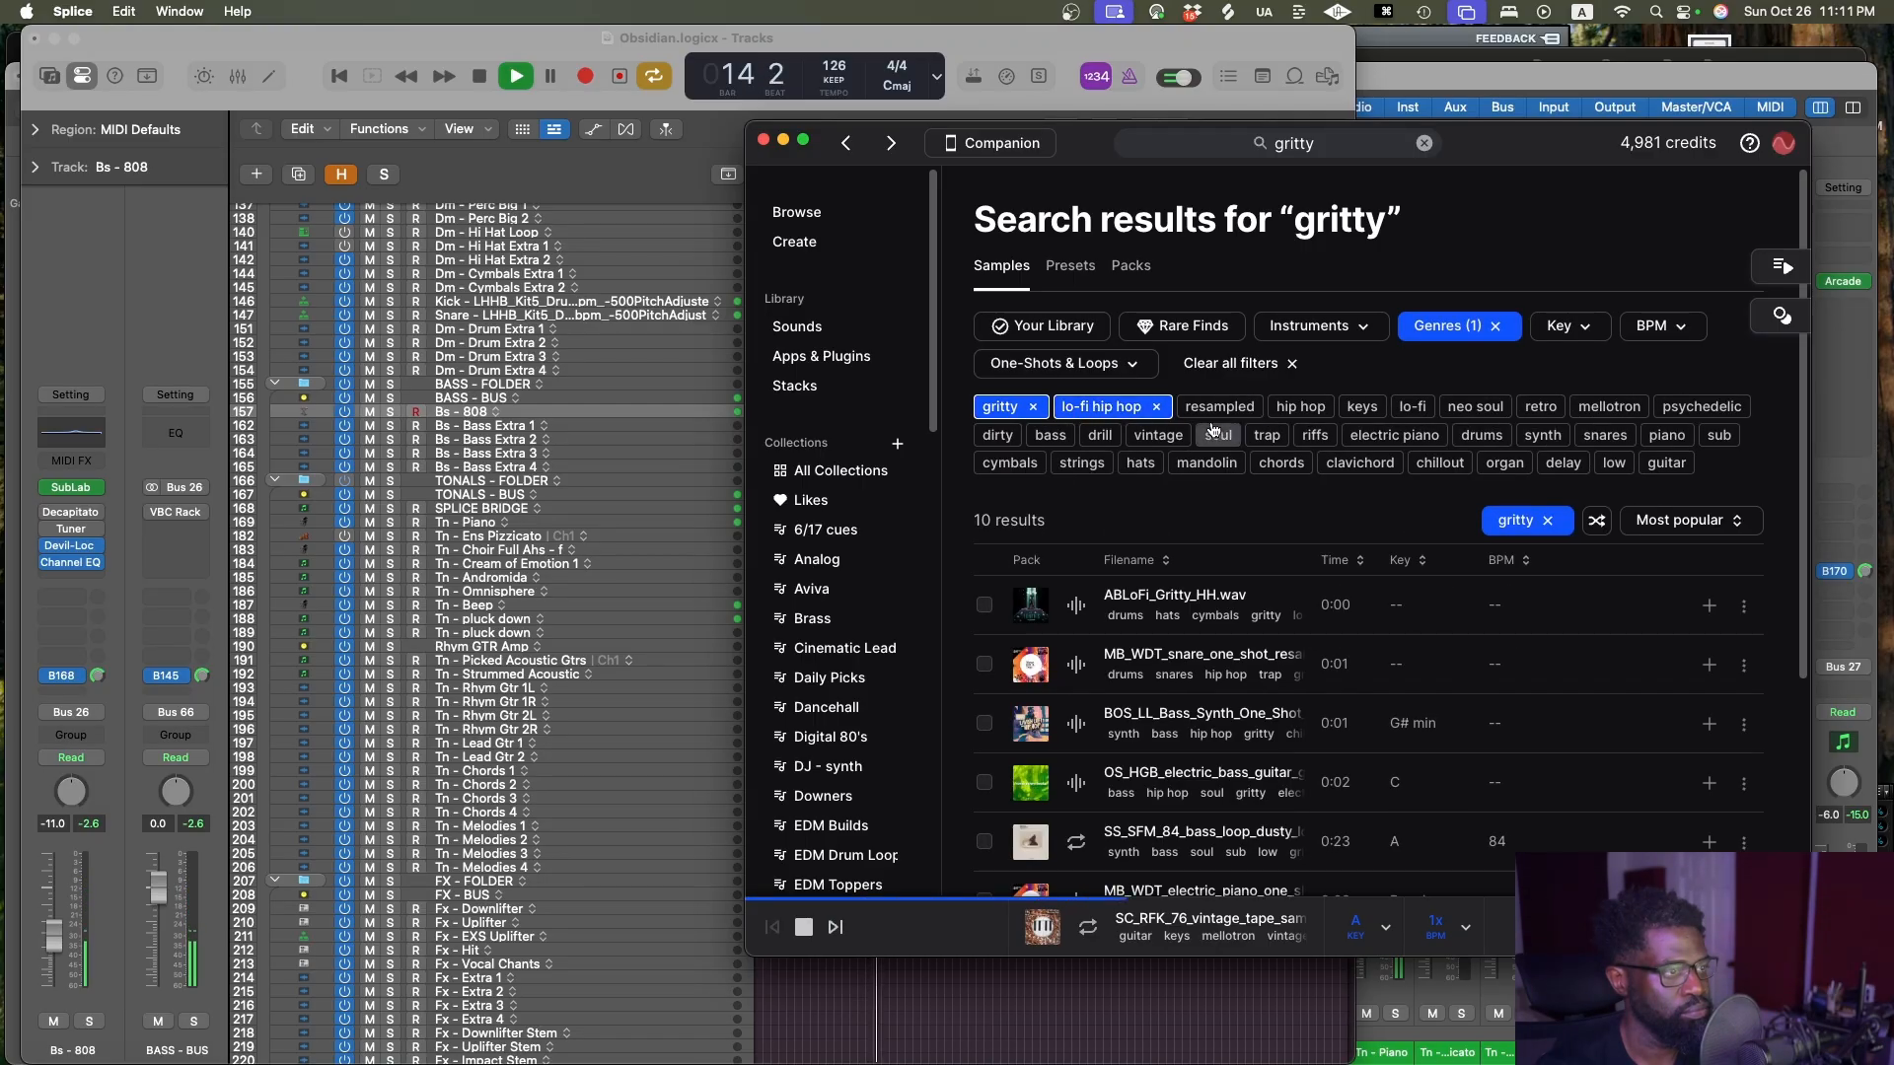
Remove the lo-fi hip hop tag and the "gritty" search and filename filter, audition the ESM_Iconic_Crackle_48 sample, and add the synth tag
left_click(1158, 409)
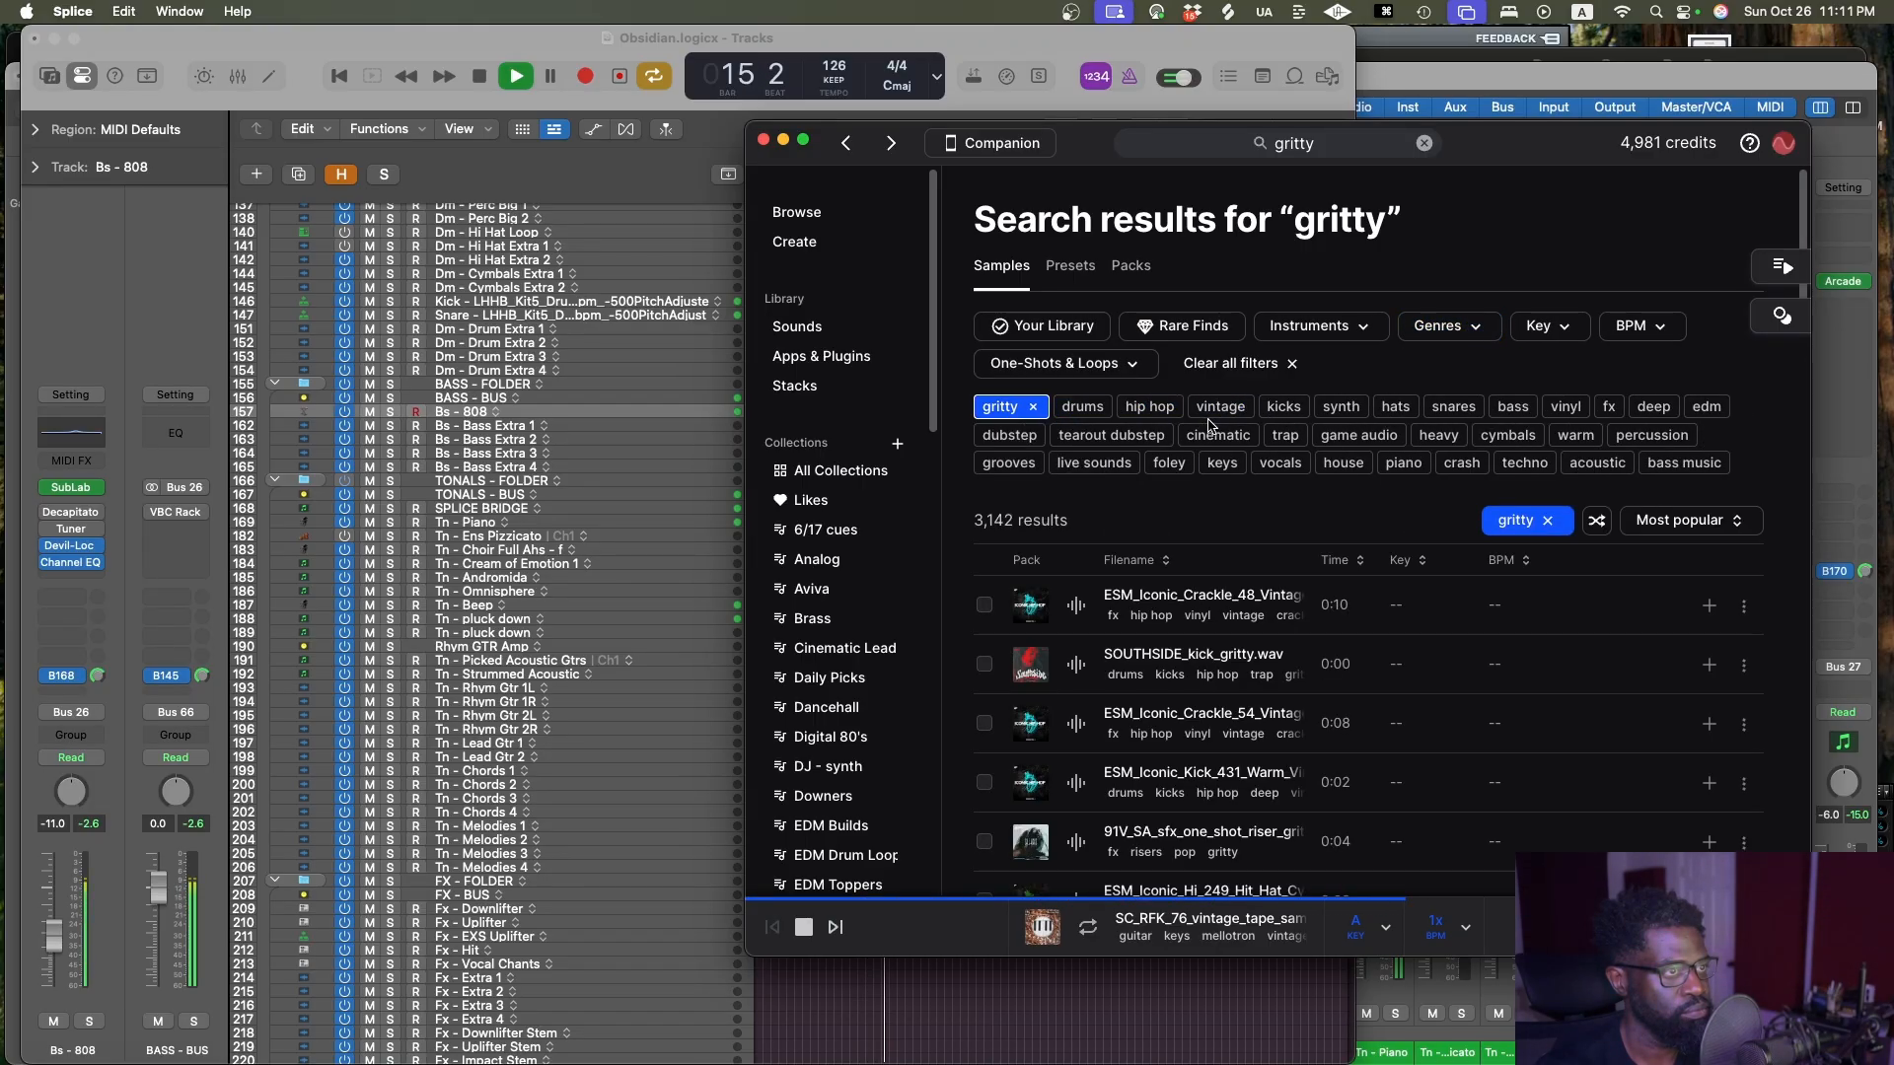
left_click(1423, 143)
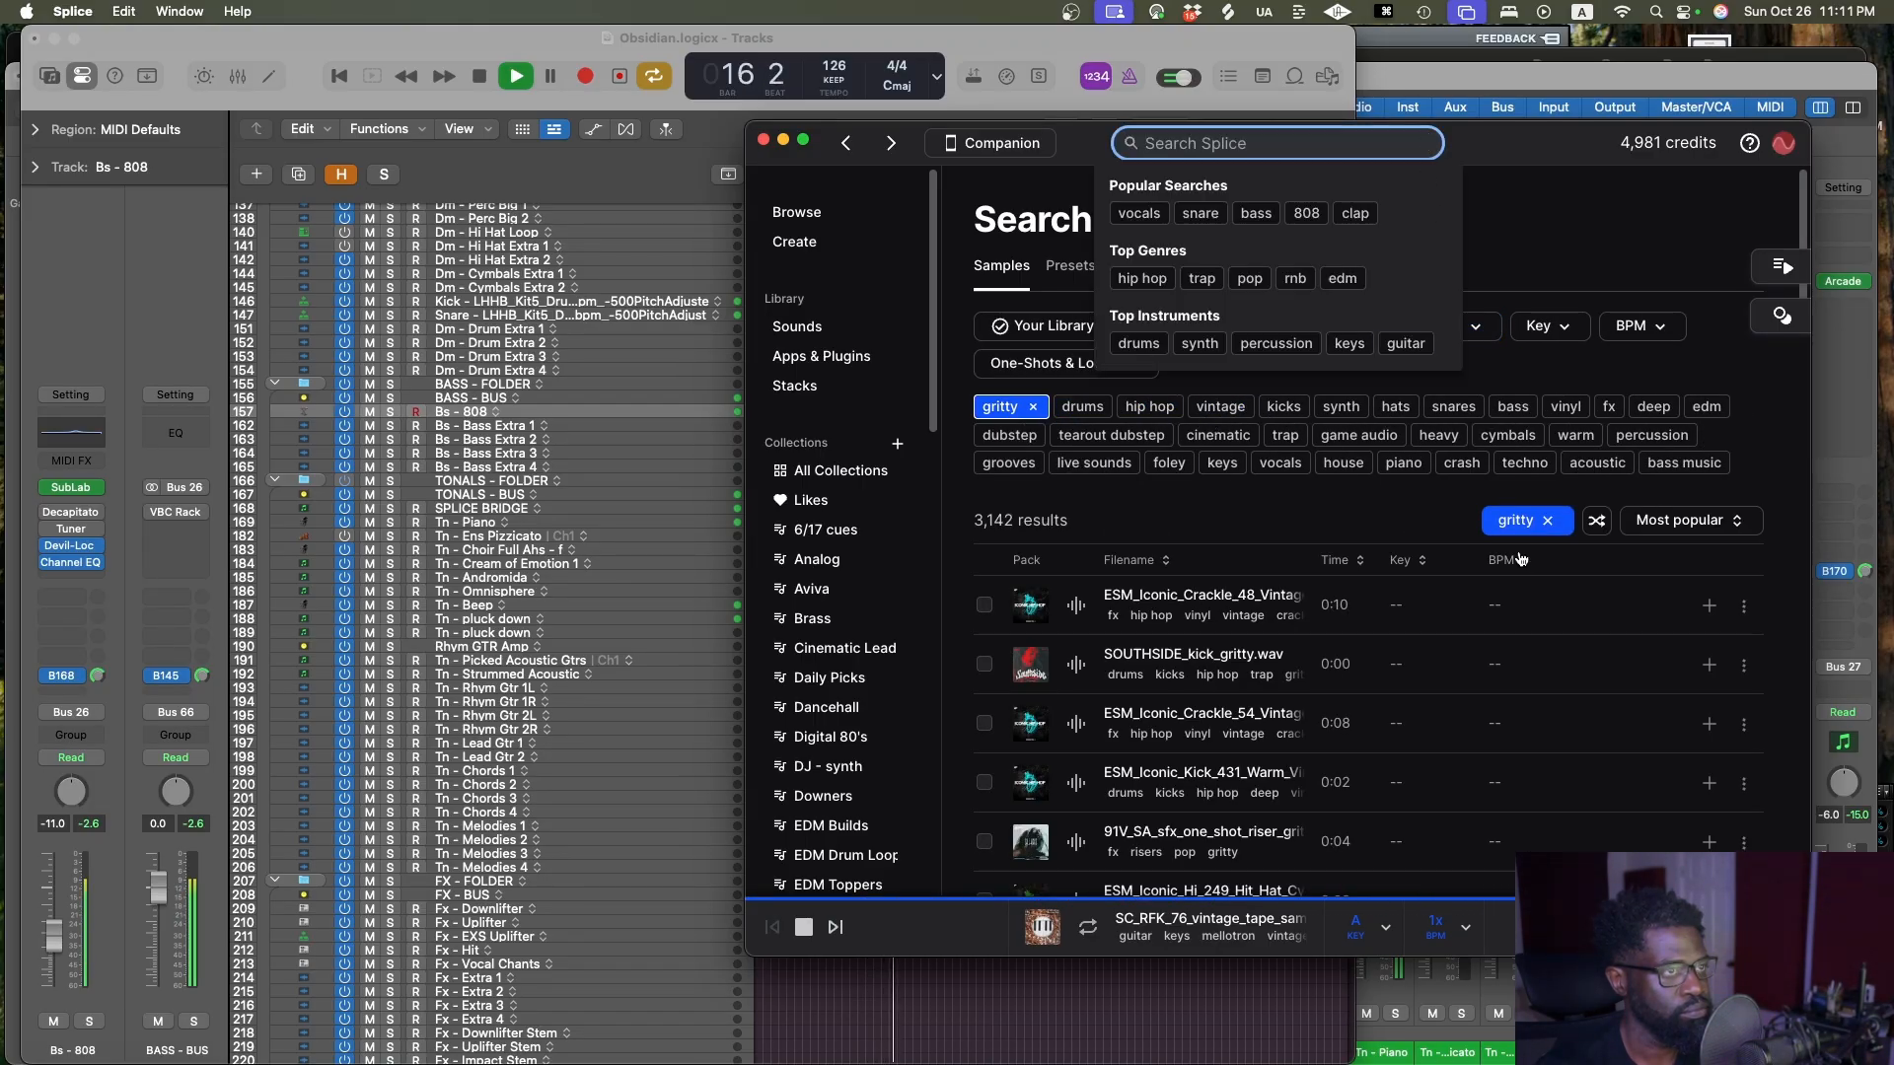
left_click(1547, 519)
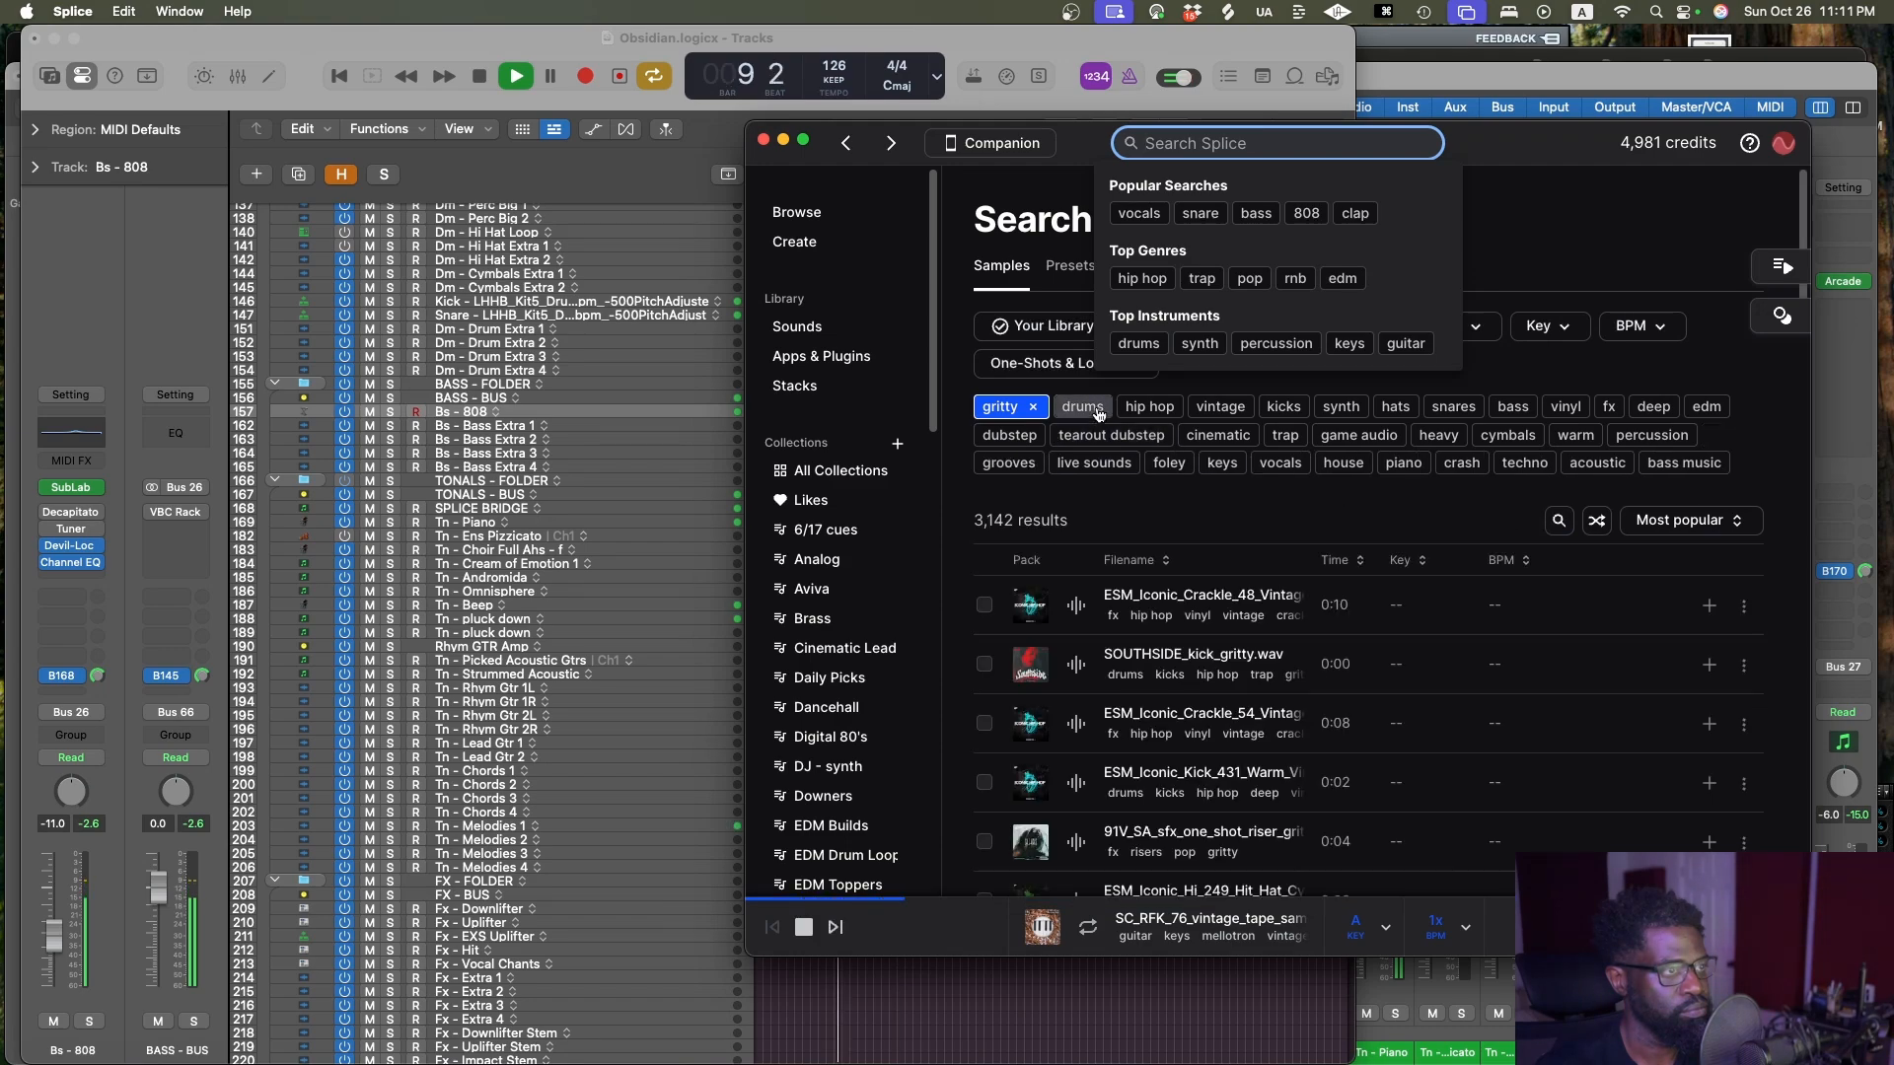
left_click(1075, 606)
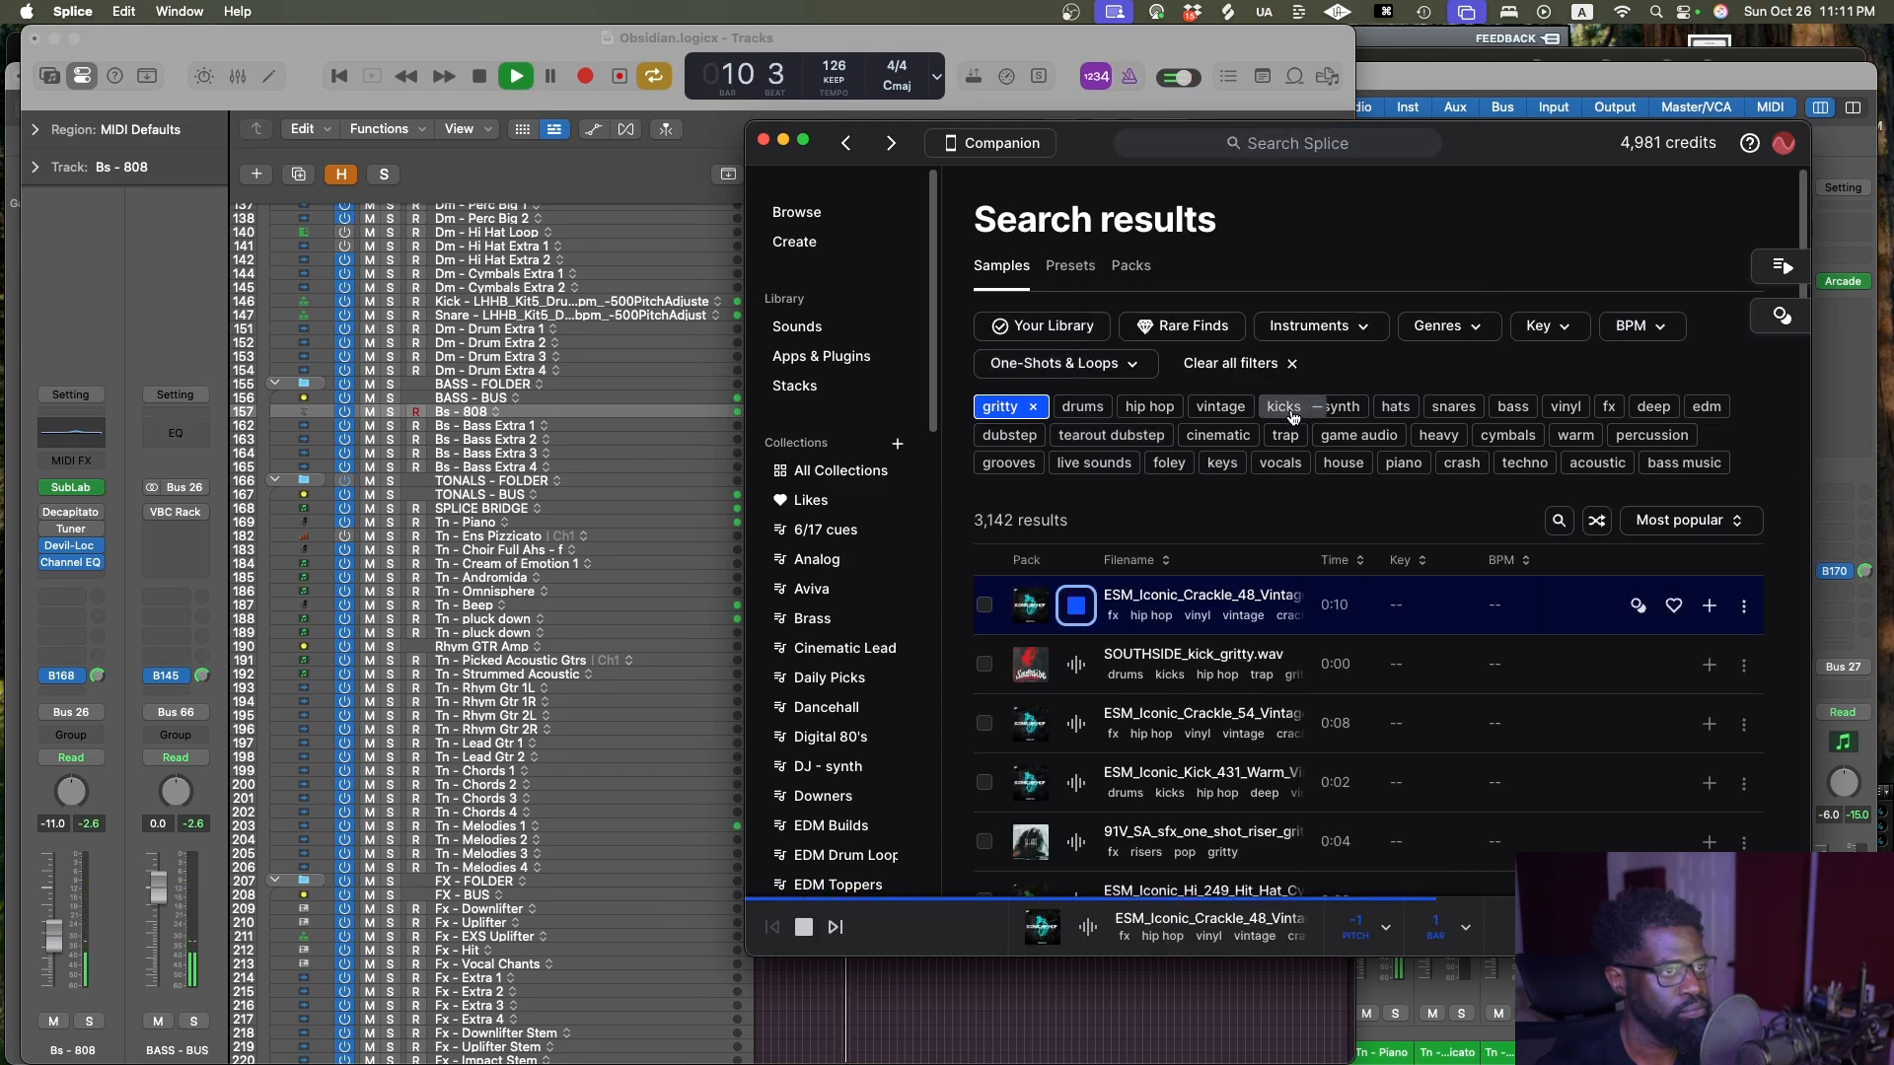
left_click(1339, 408)
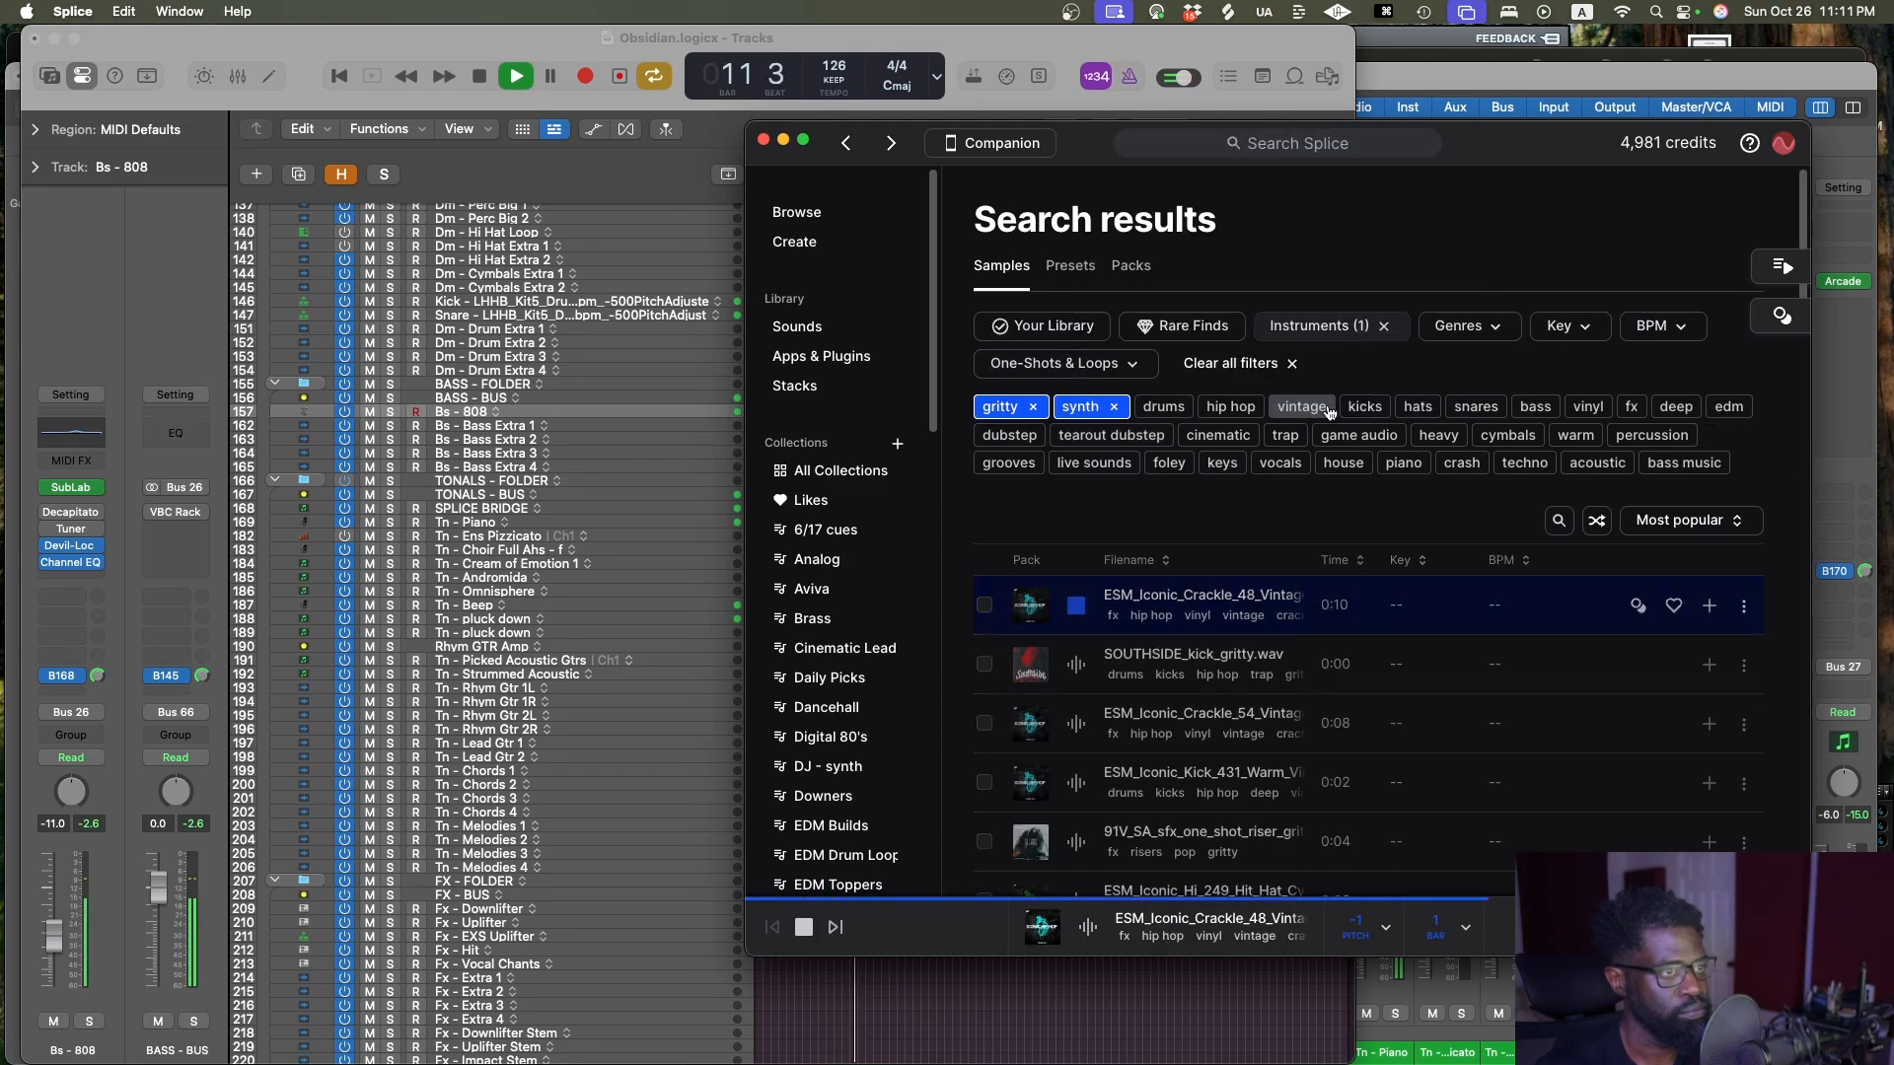
Audition the gritty synth results from the MO_KVRI_135 bass loop down to the second BOS_DXXL bass synth one-shot
left_click(1075, 608)
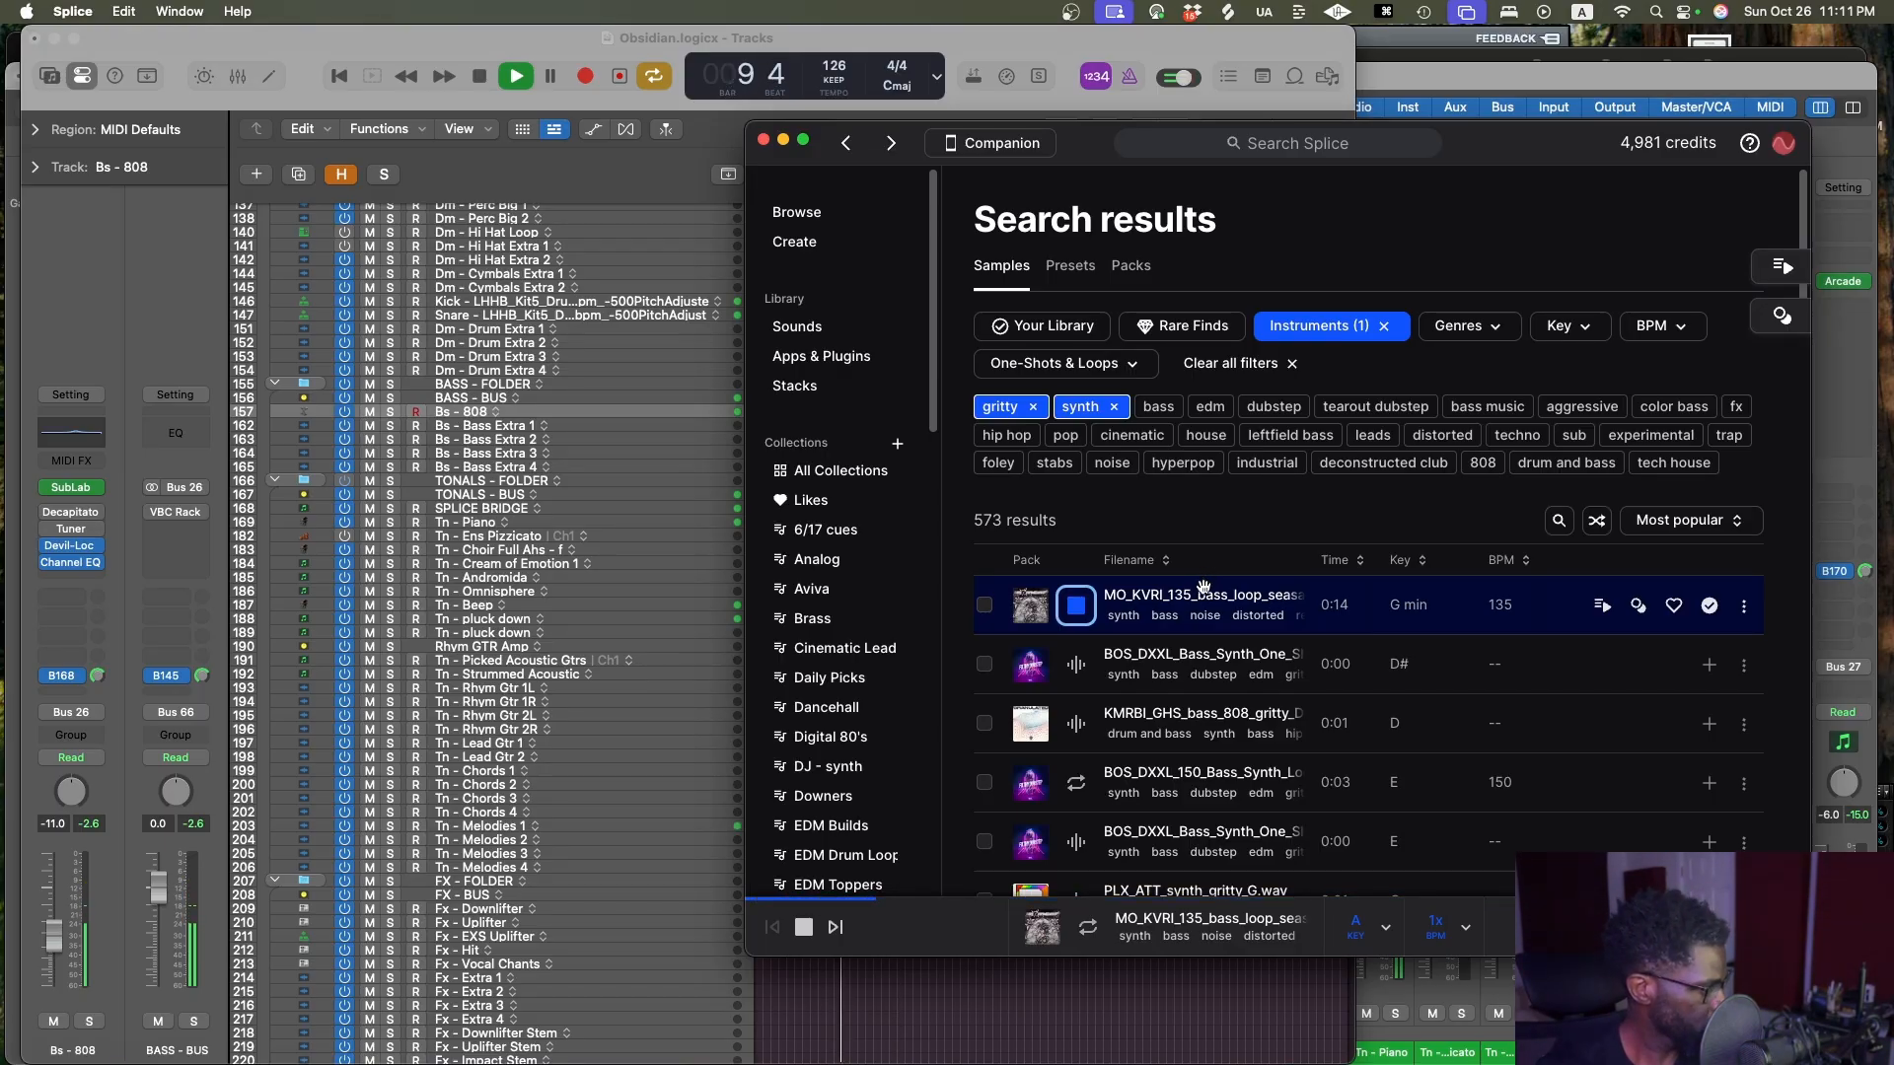
left_click(1076, 666)
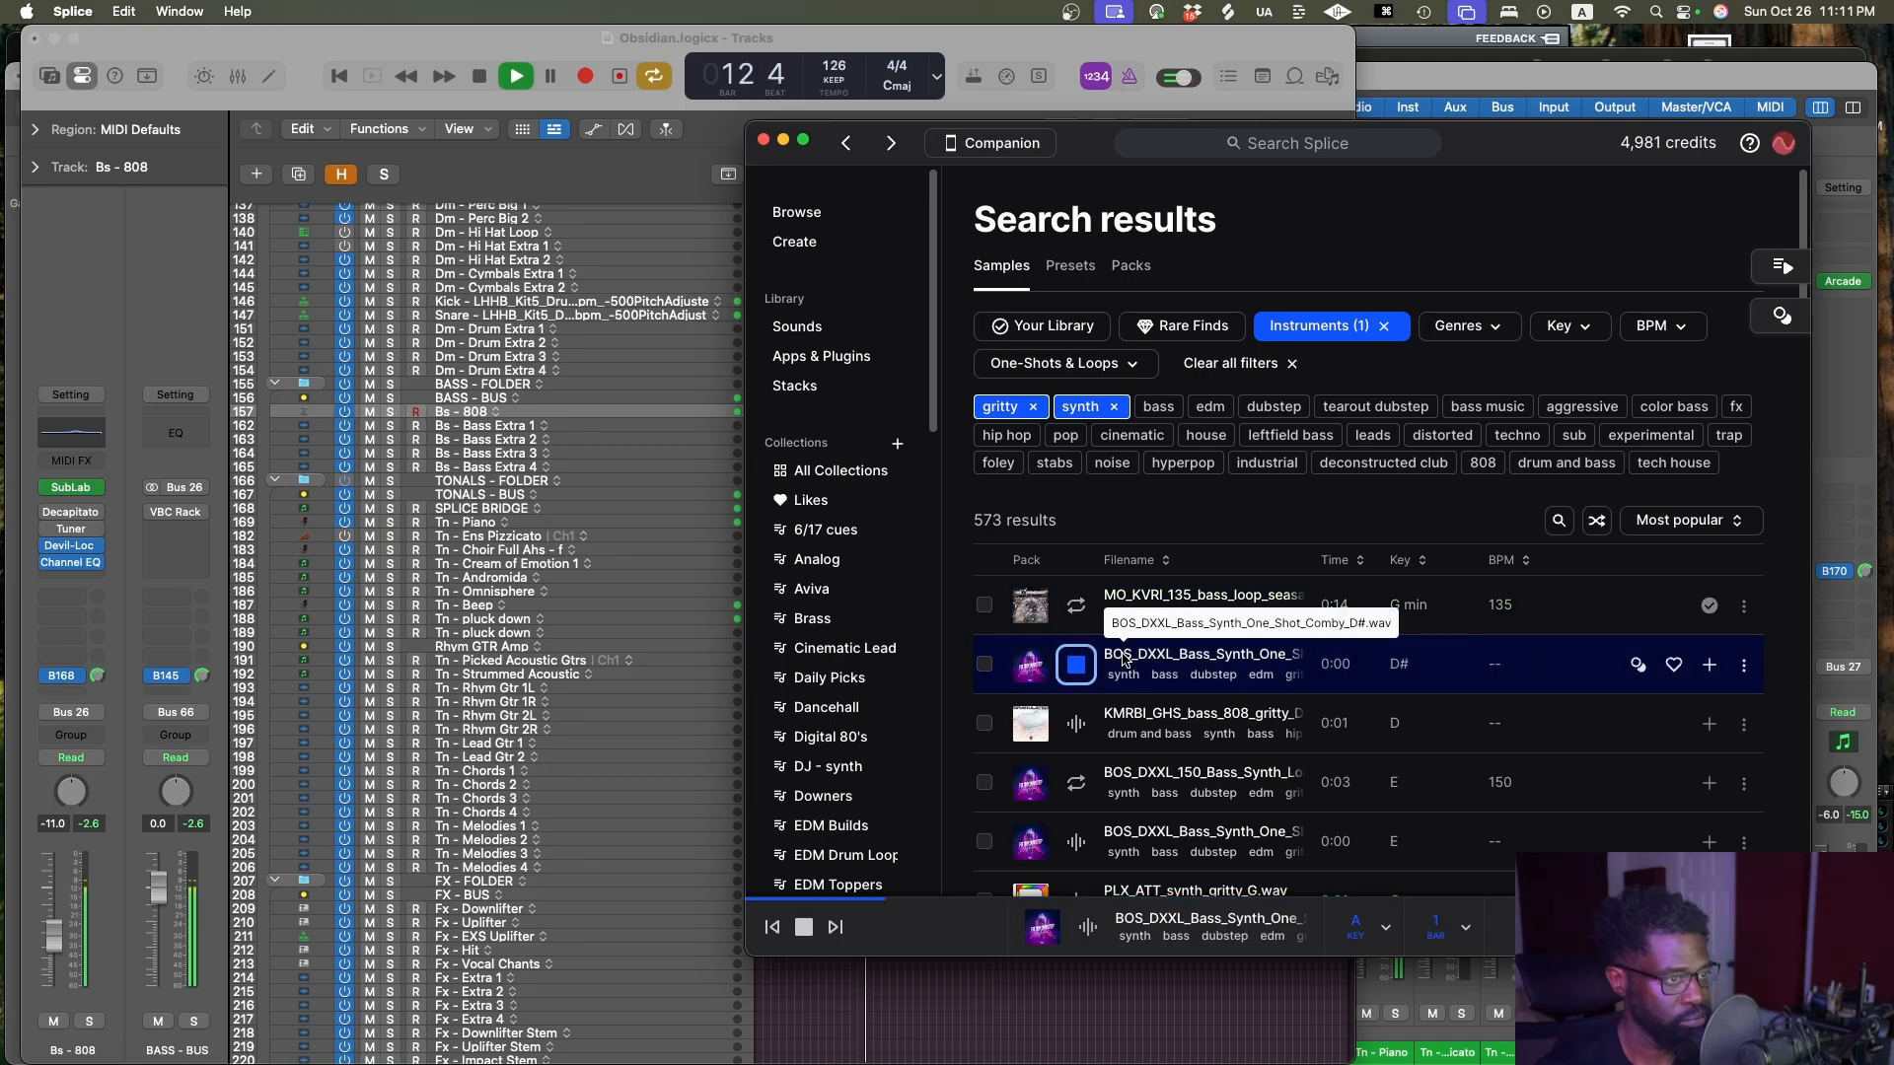
left_click(1076, 725)
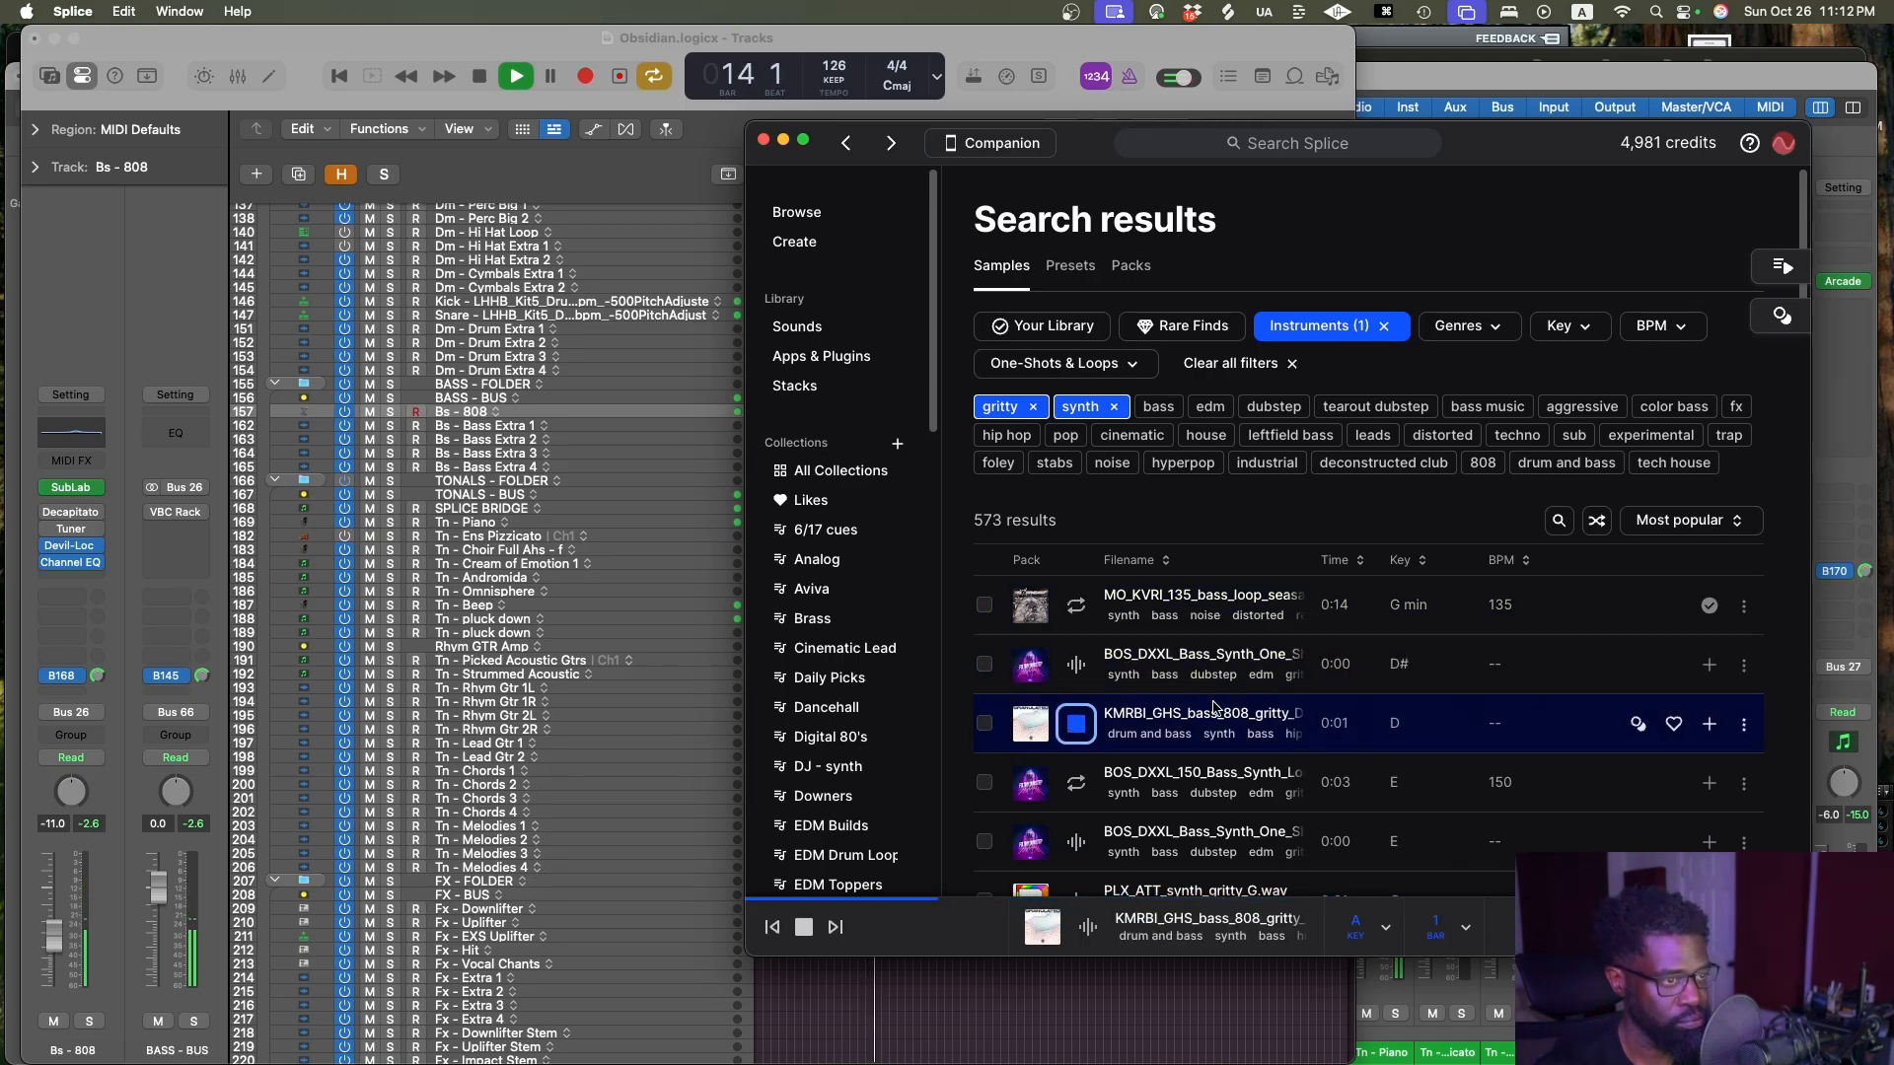
left_click(1101, 786)
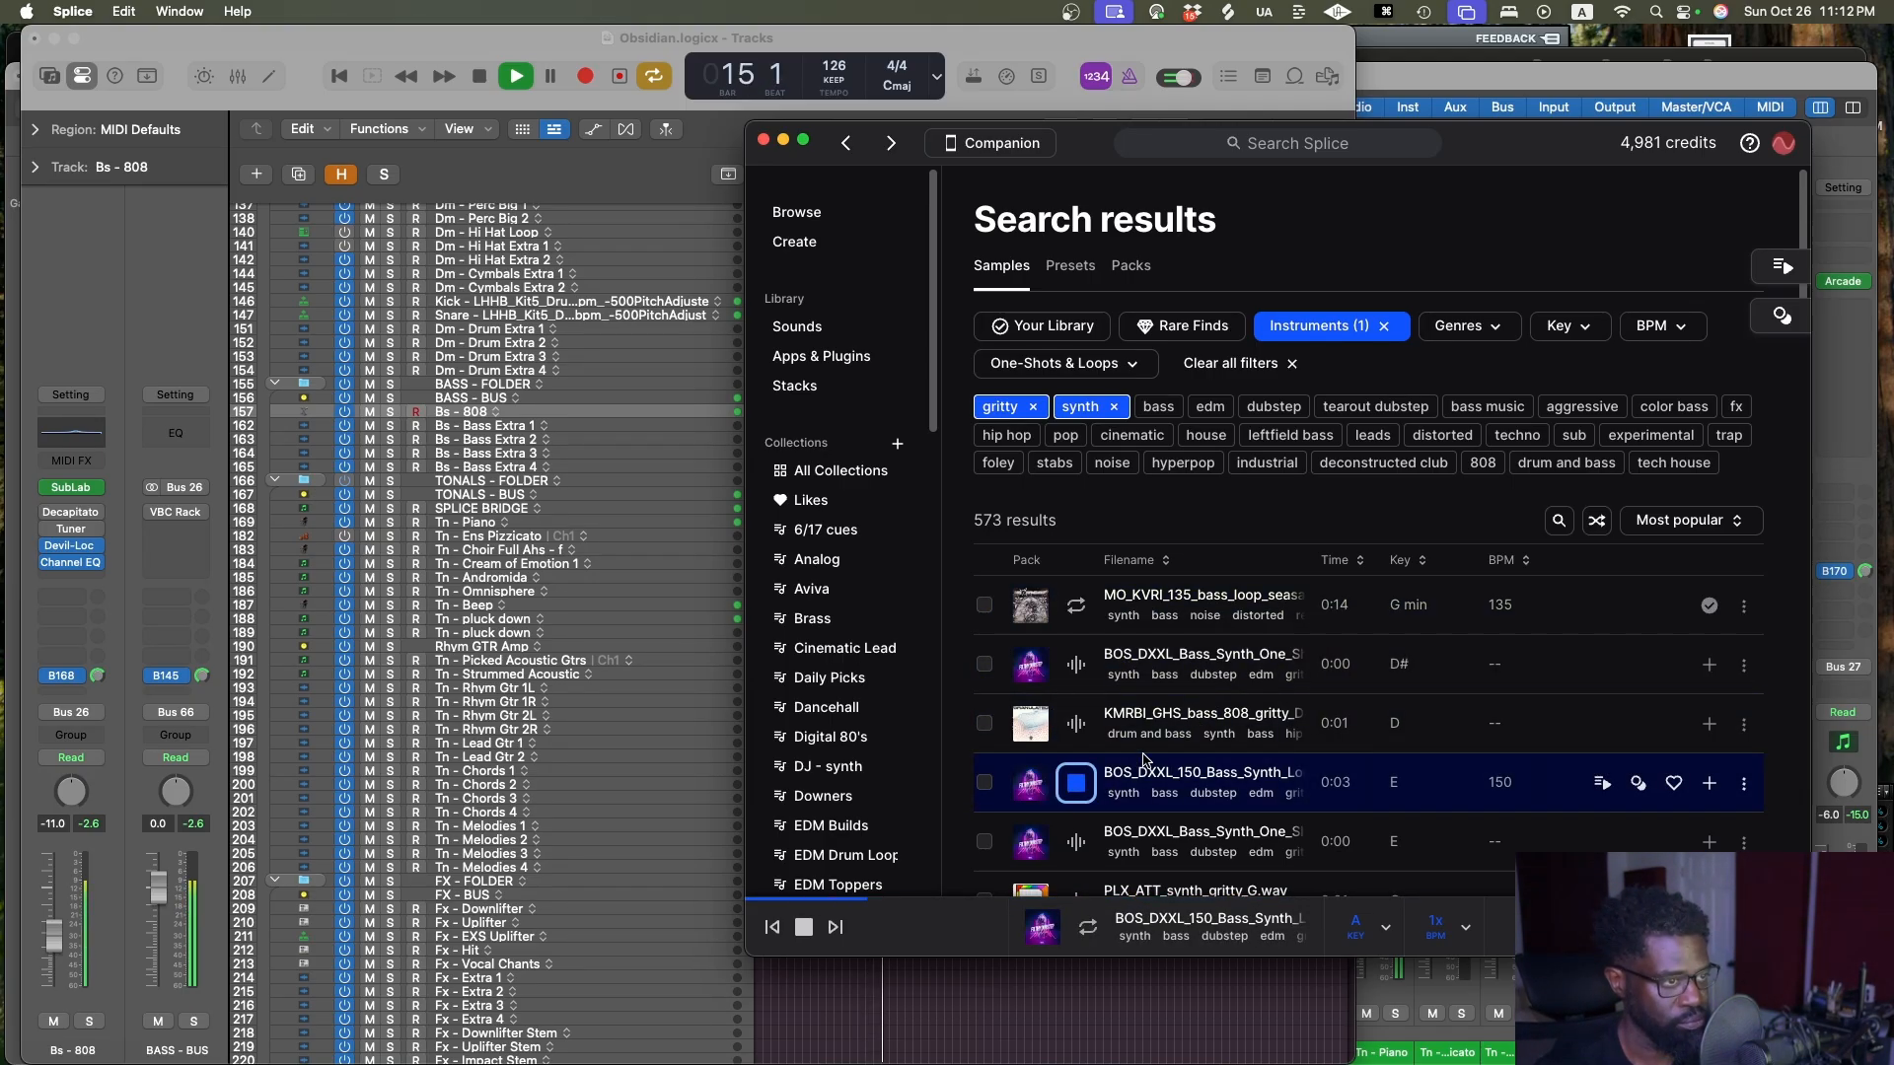
scroll(1131, 752, "down", 1)
left_click(1081, 773)
scroll(1080, 710, "down", 3)
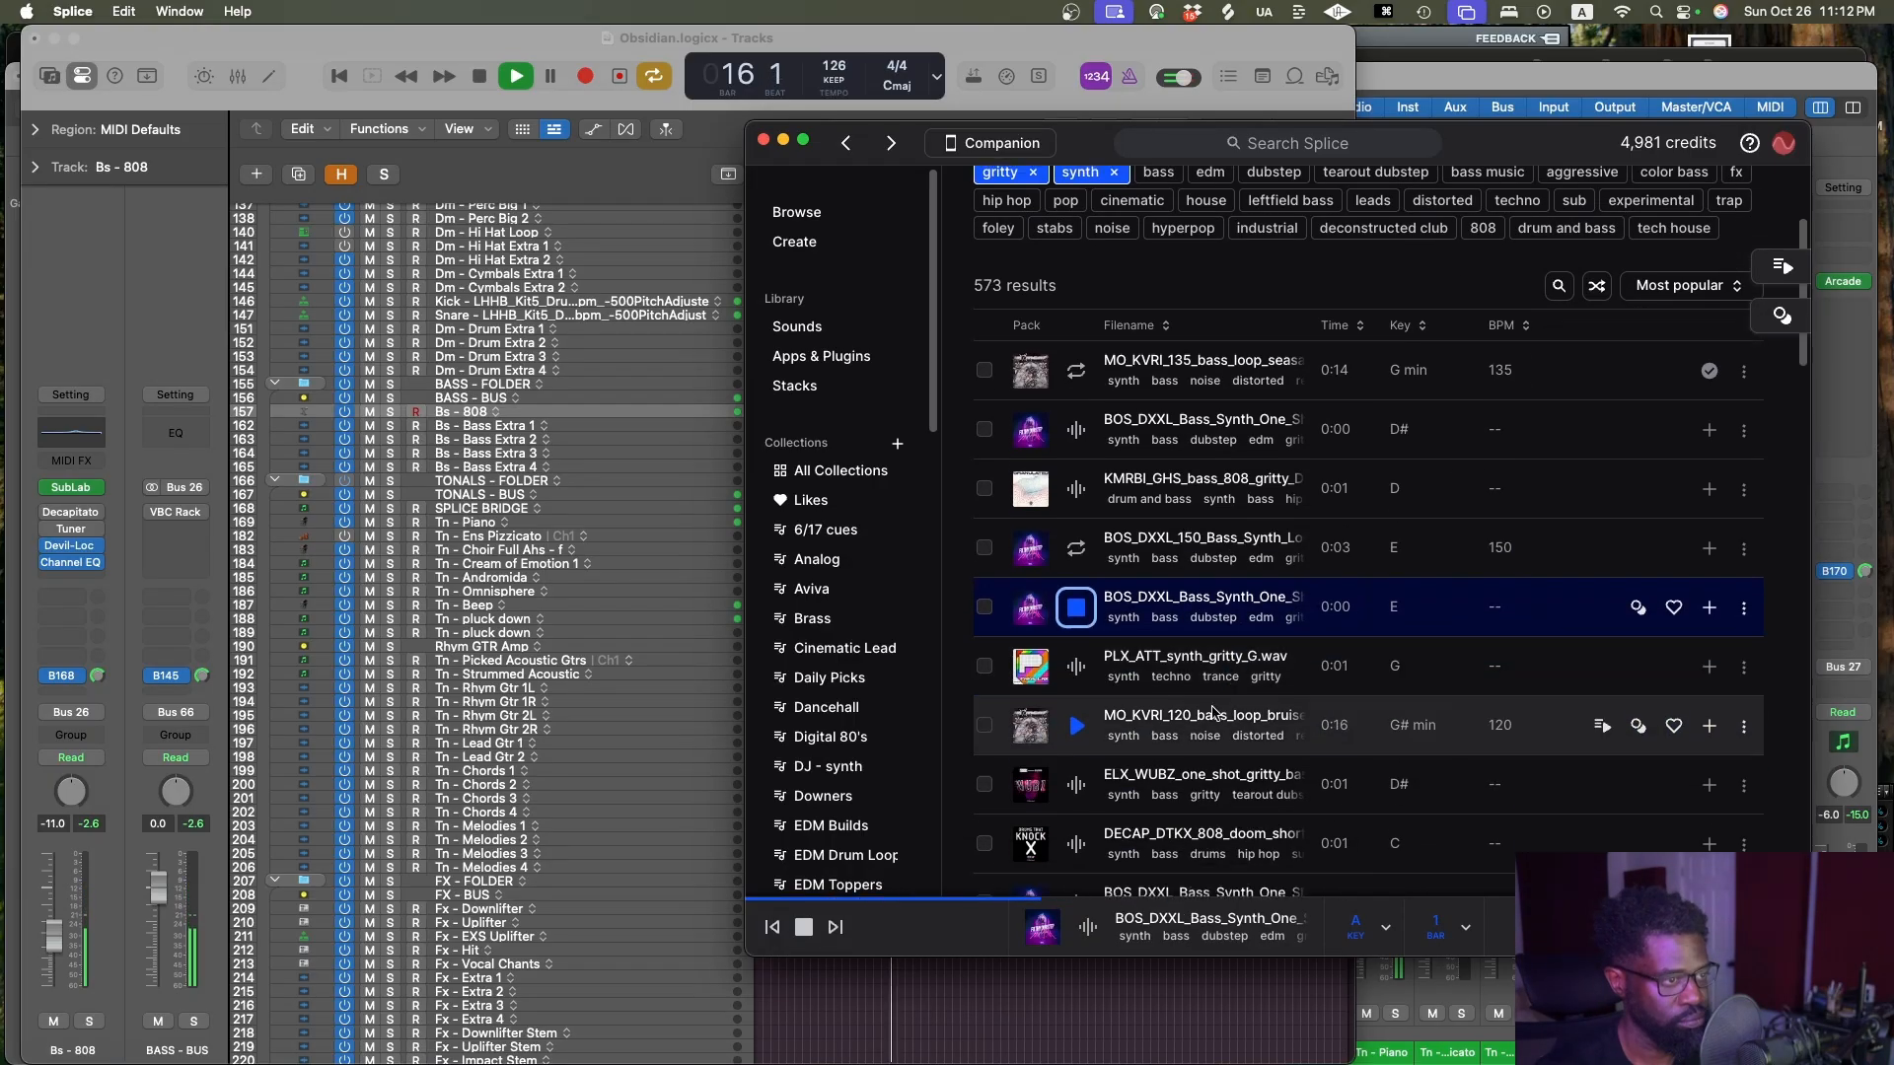
Audition PLX_ATT_synth_gritty_G.wav, the MO_KVRI_120 bass loop, the ELX_WUBZ one-shot and a BOS_DXXL_150 bass synth loop
left_click(1079, 660)
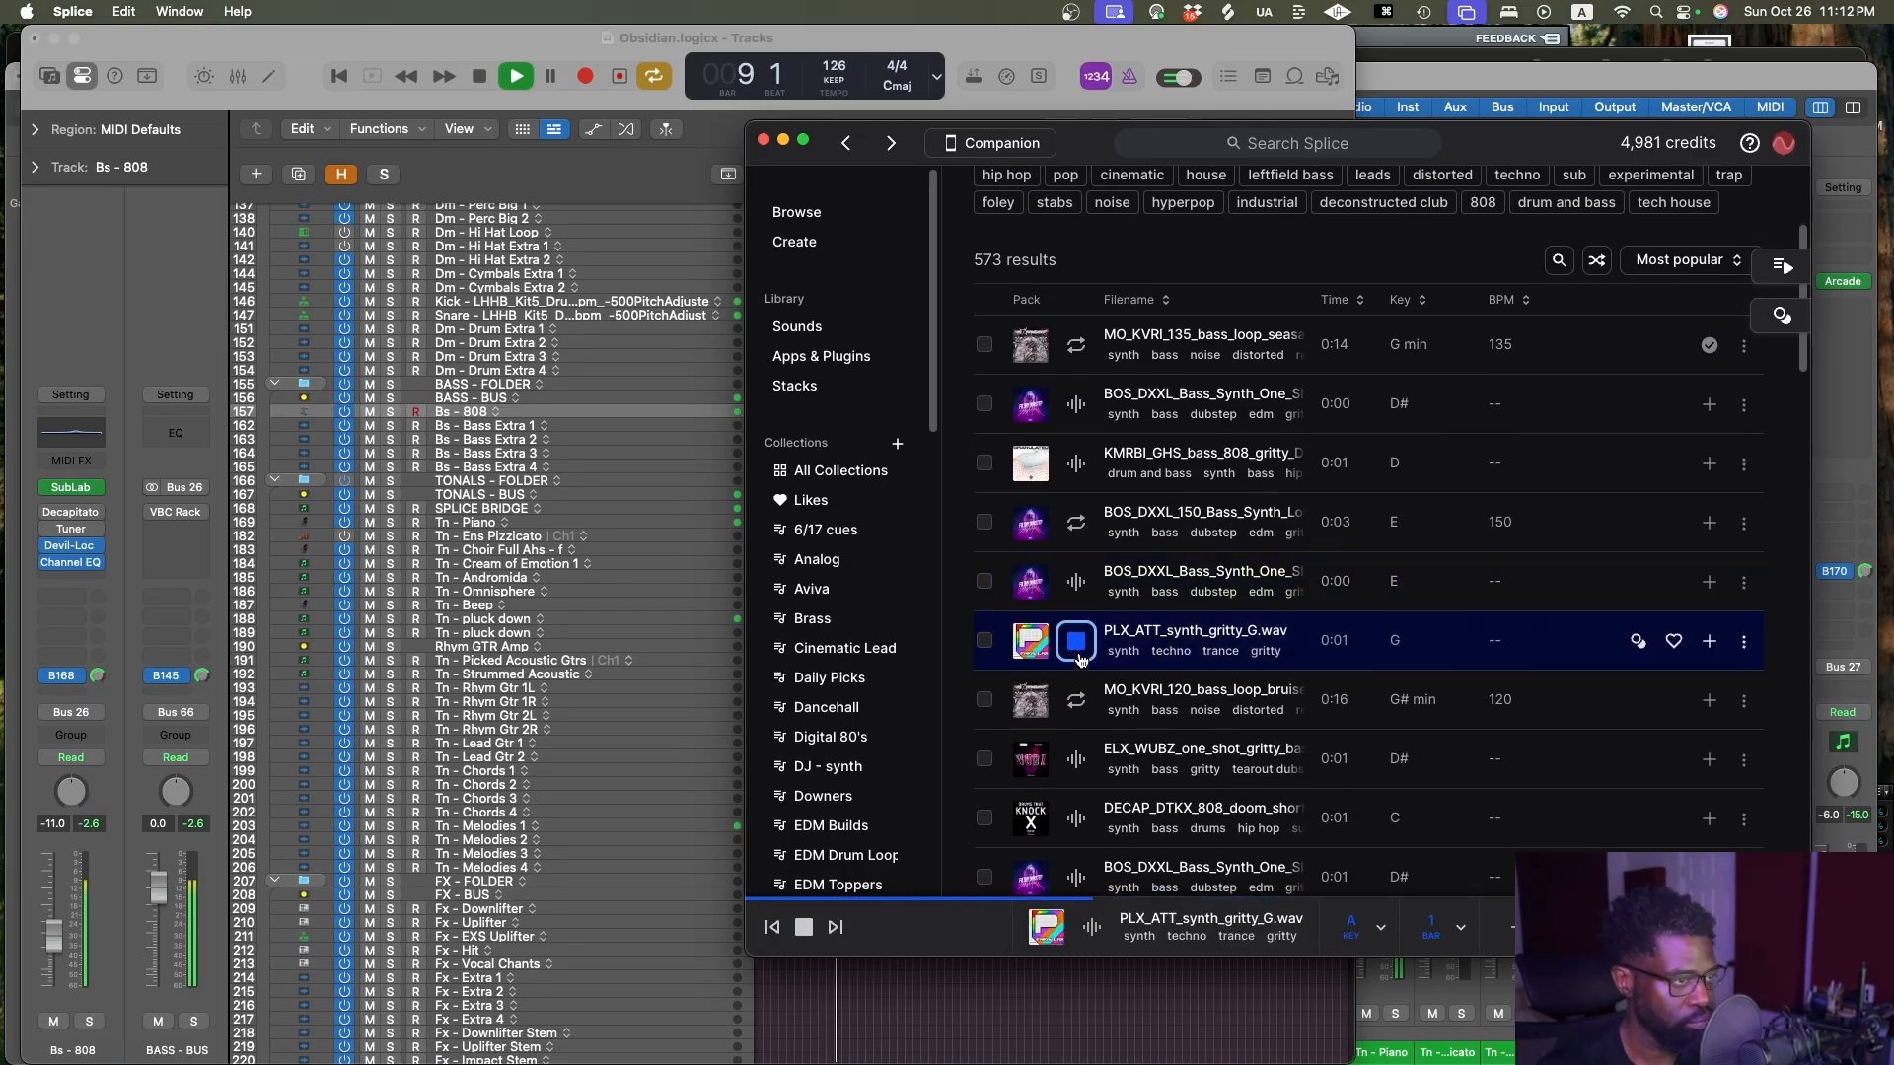
key("Down")
scroll(1244, 667, "up", 2)
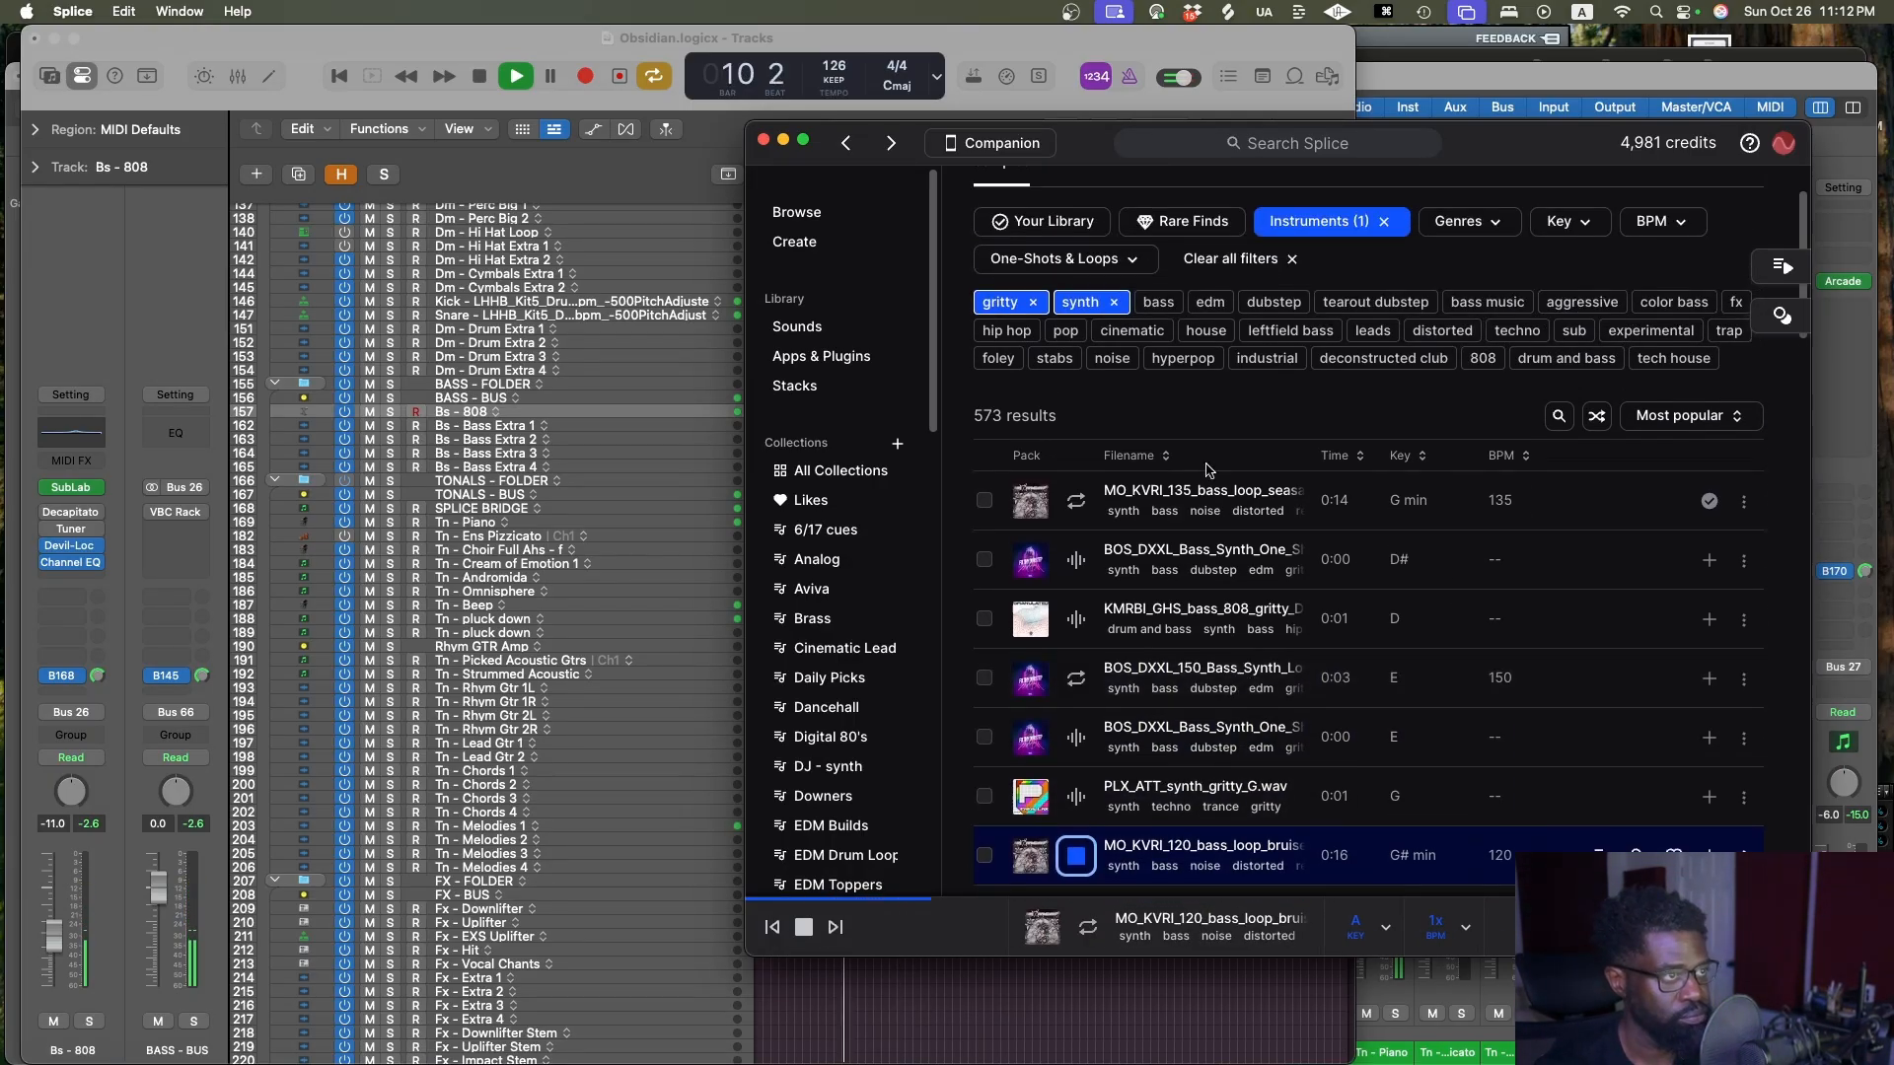
scroll(1228, 465, "down", 4)
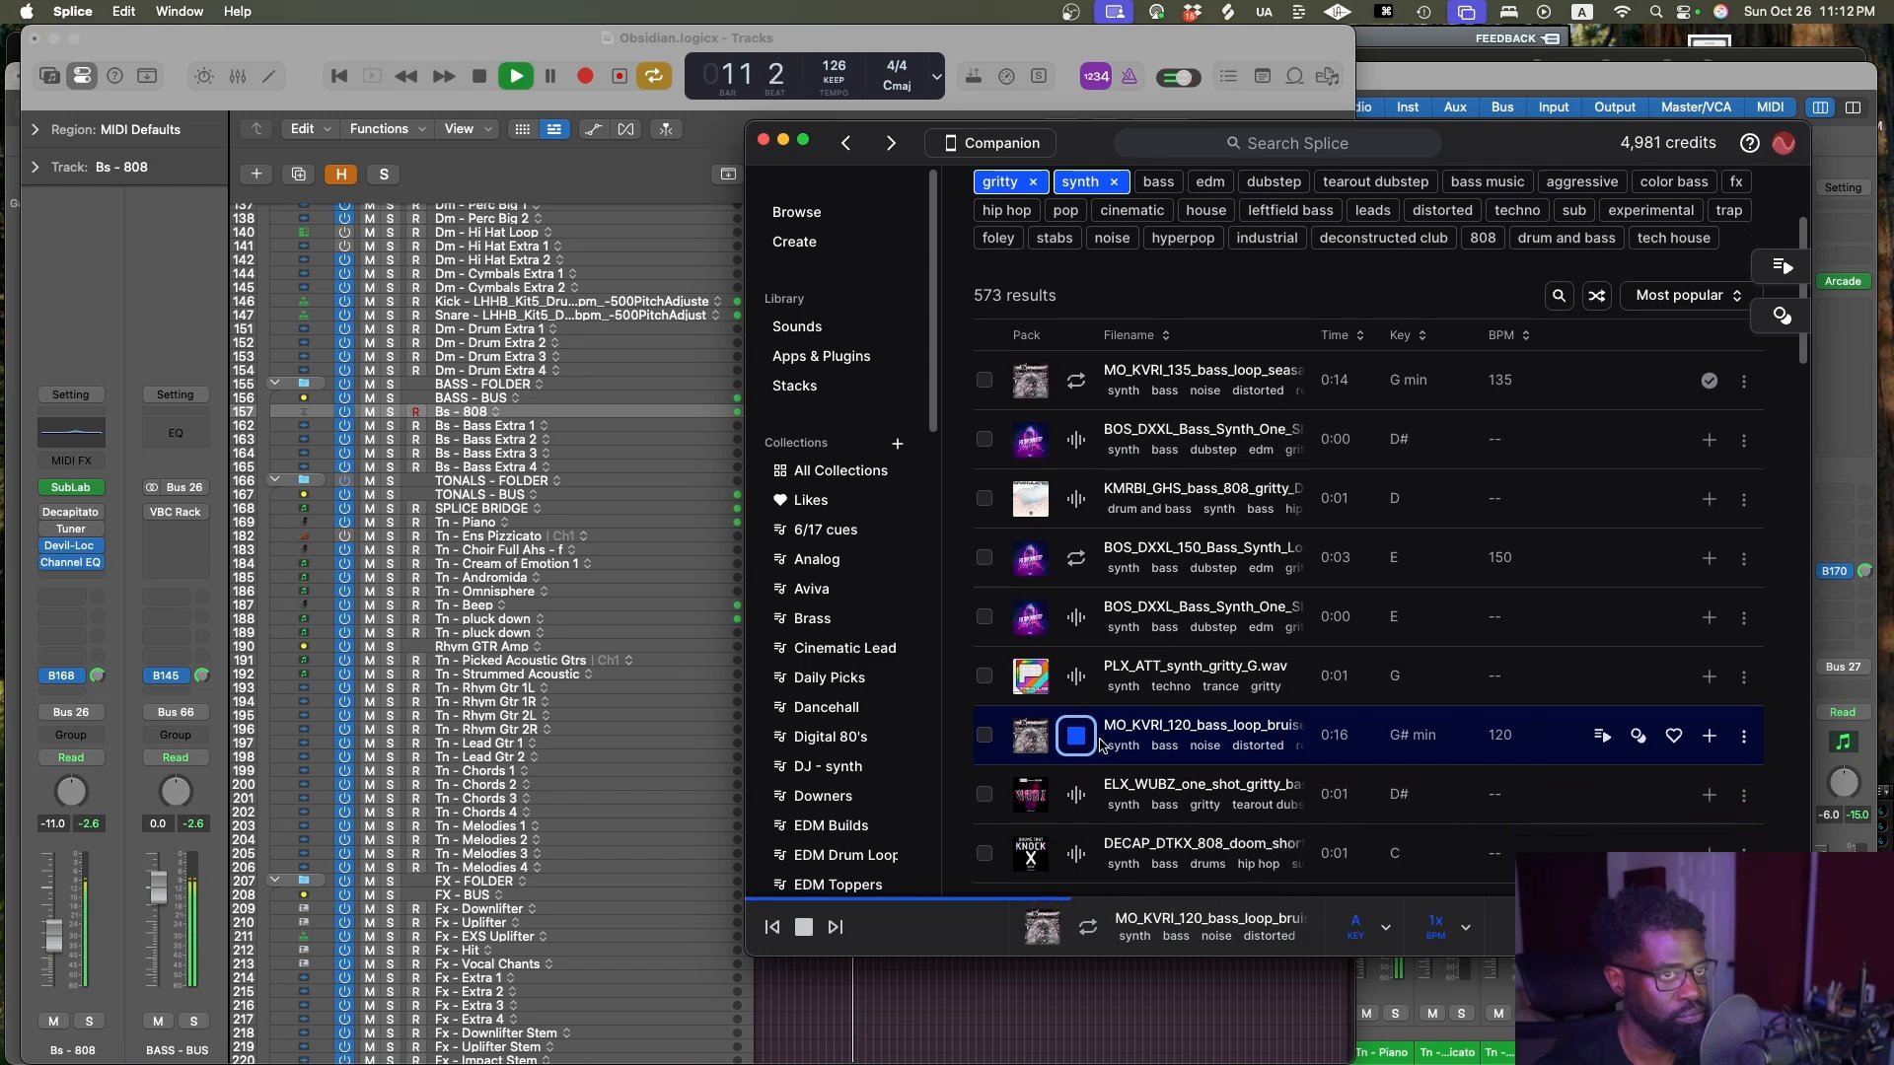
key("Down")
scroll(1302, 690, "up", 5)
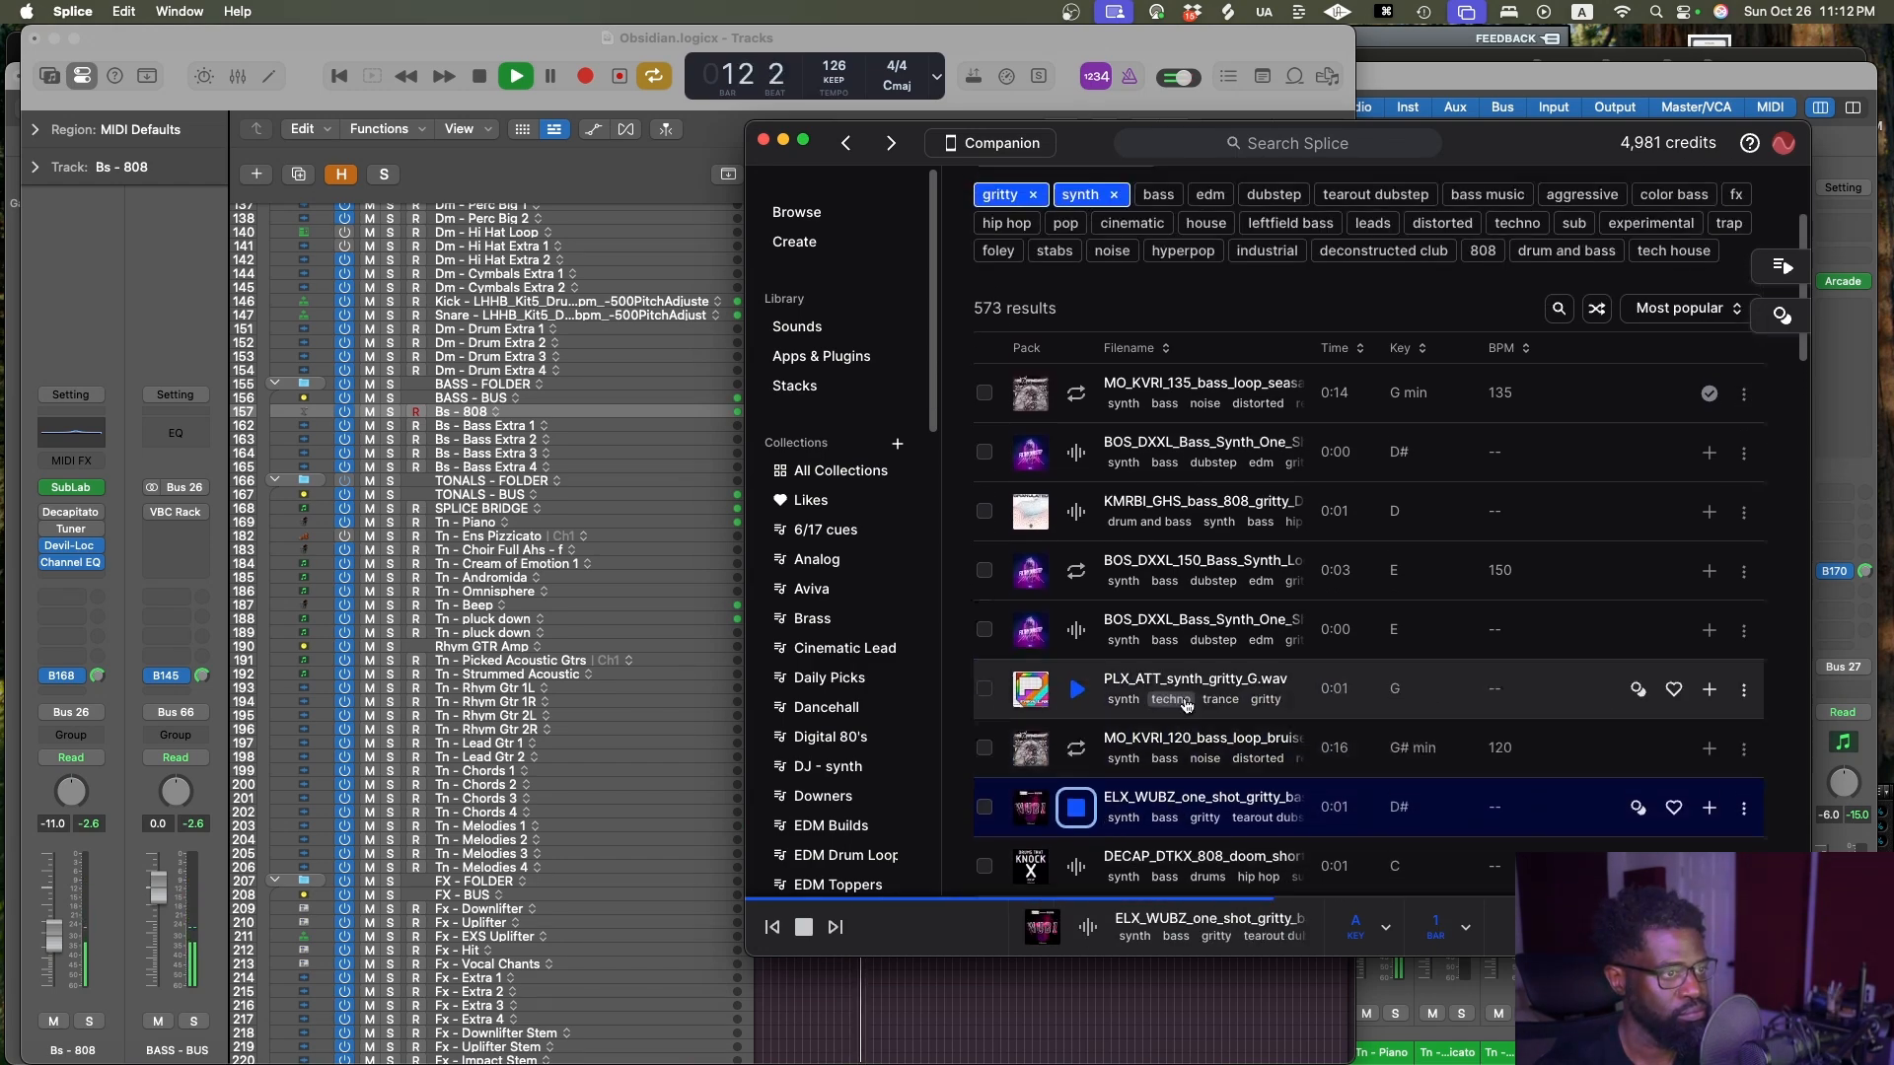
scroll(1302, 691, "up", 1)
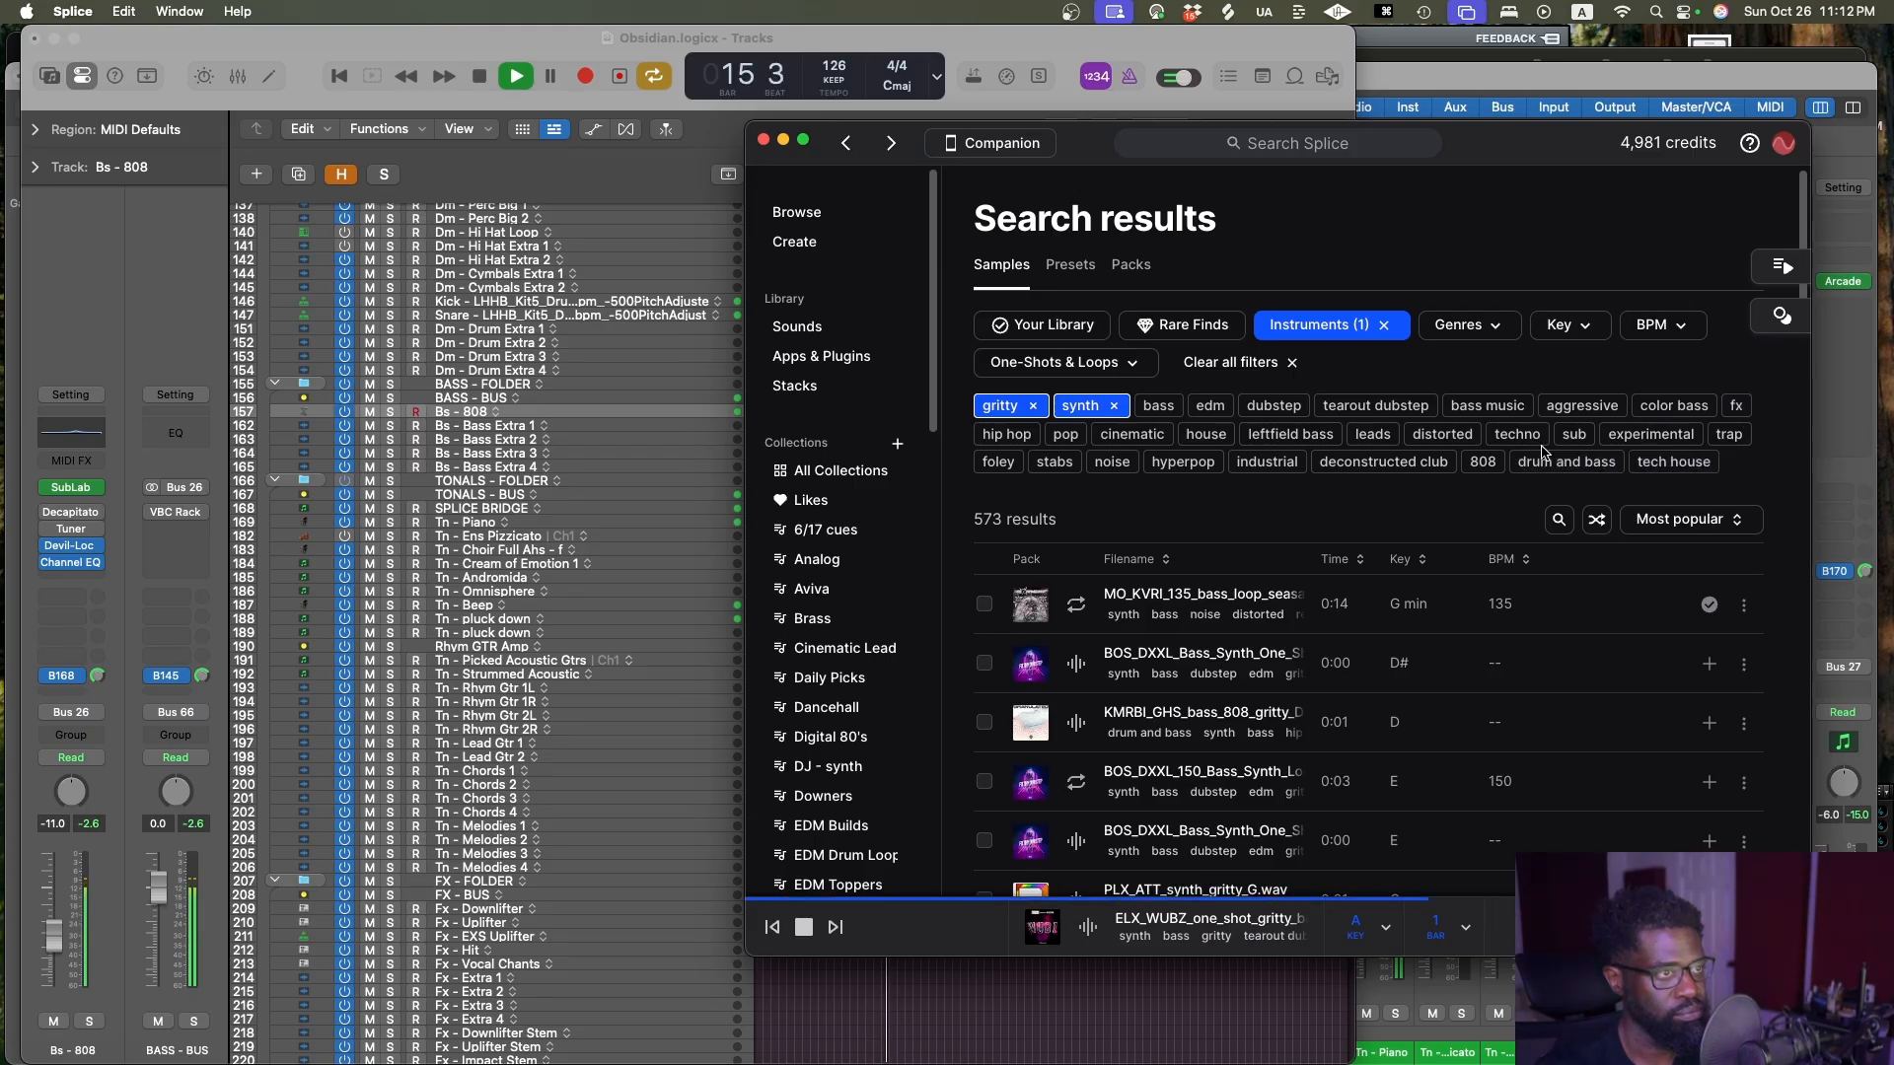
scroll(1339, 521, "down", 10)
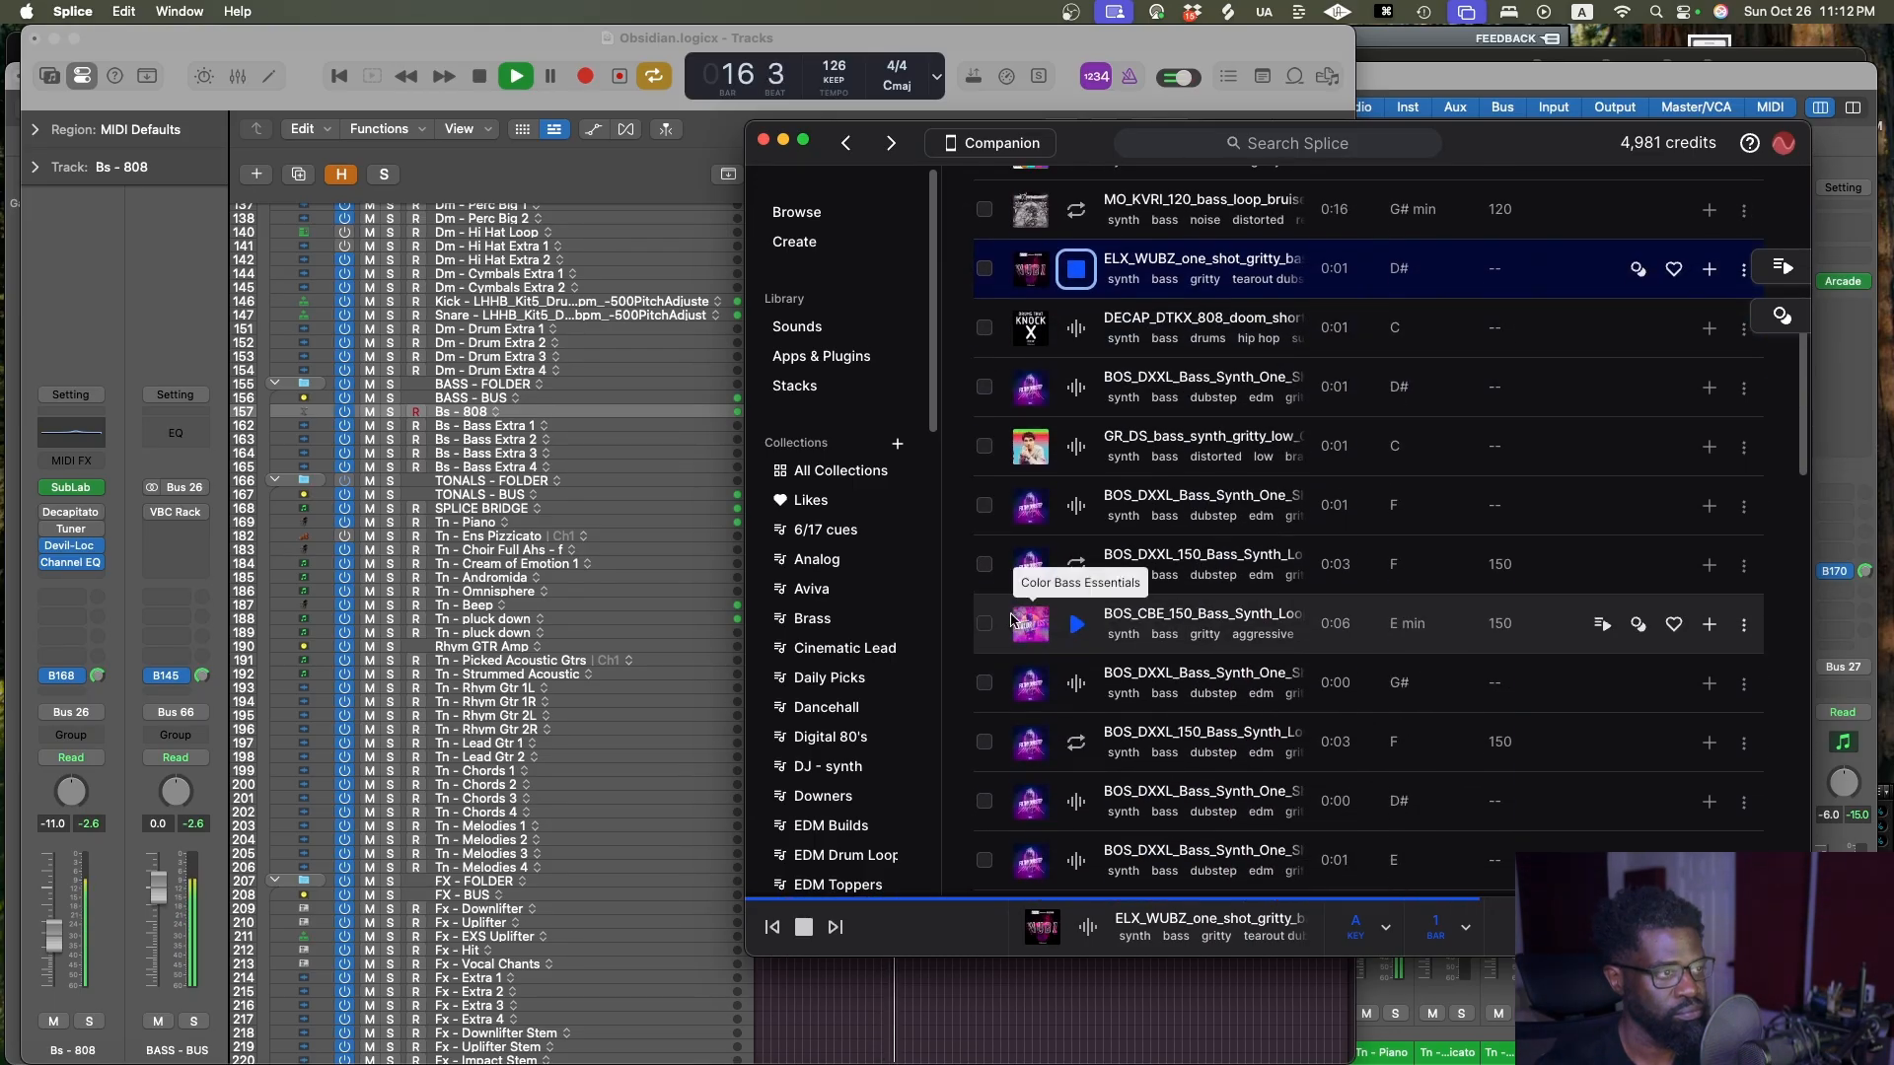
left_click(1047, 588)
scroll(1107, 577, "up", 10)
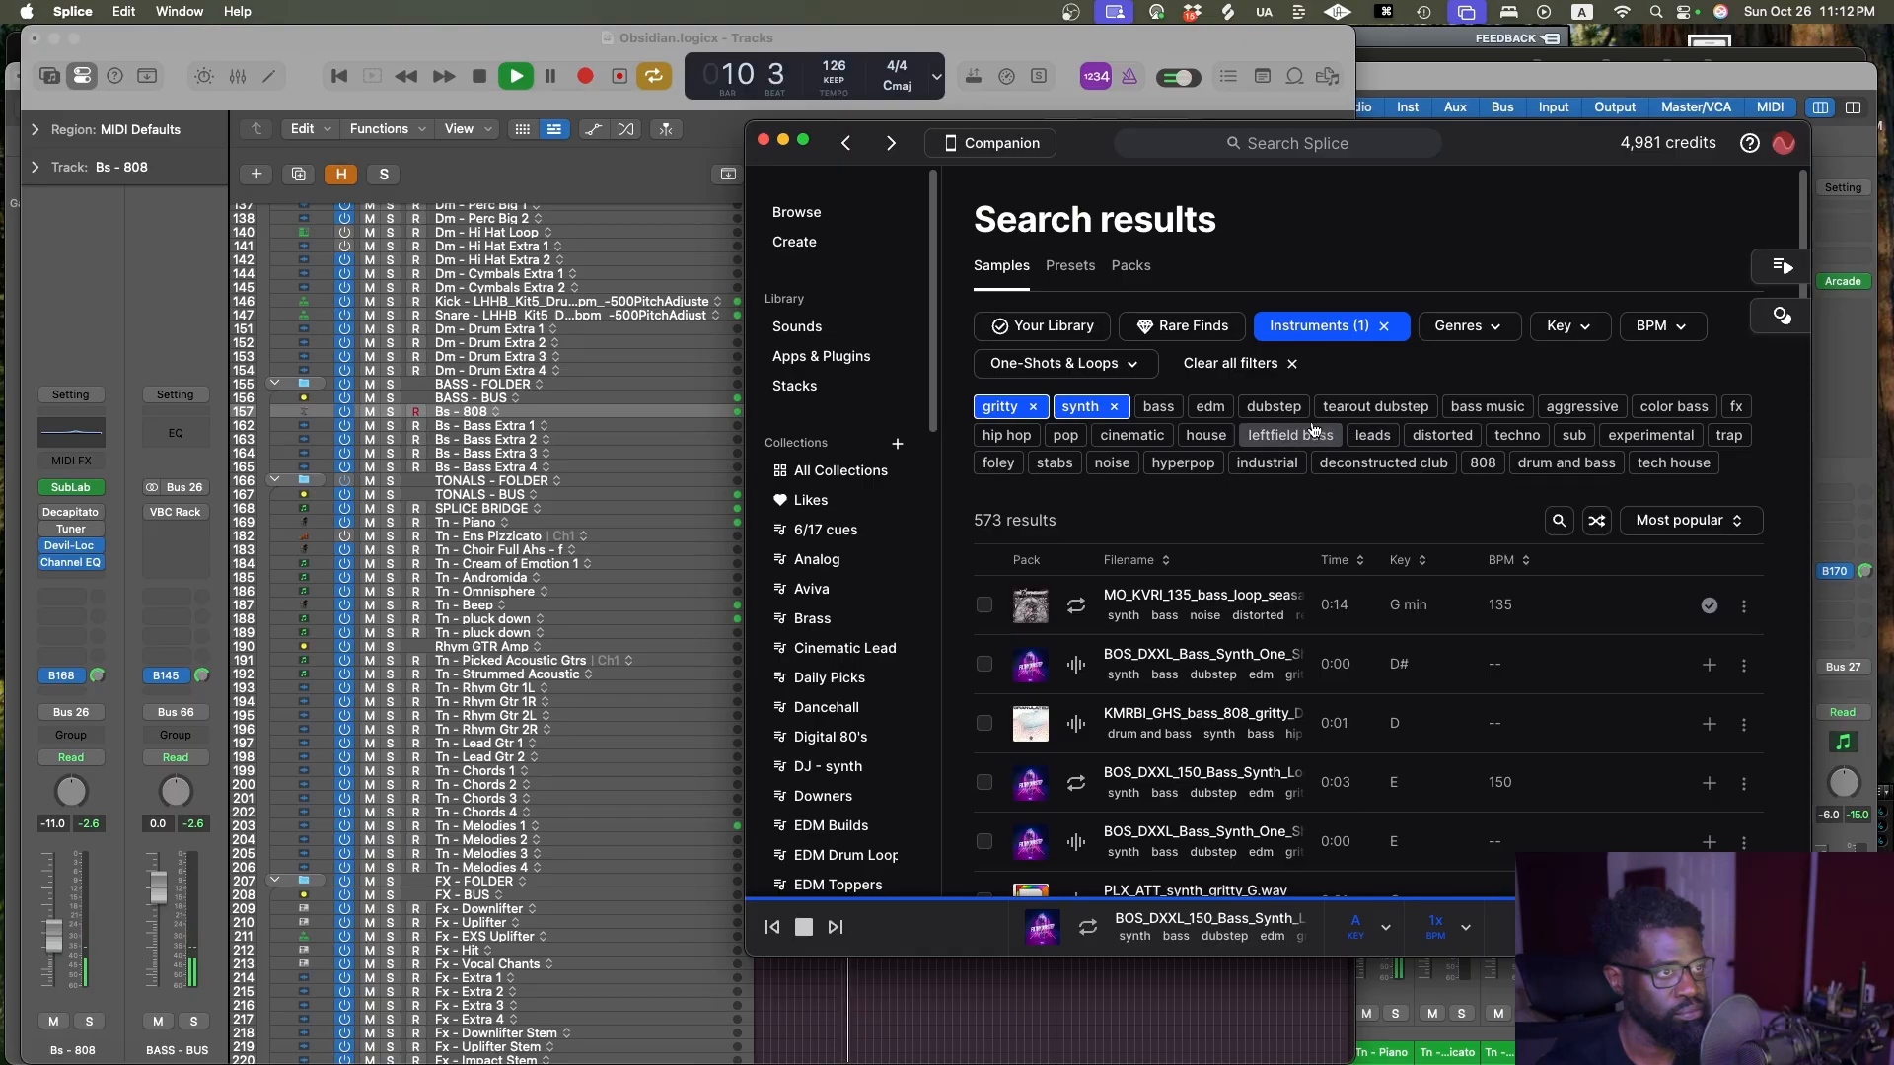
Narrow the gritty synth results with the hip hop tag and audition the KMRBI_GHS gritty 808 and DECAP_DTKX 808 doom samples
left_click(1006, 435)
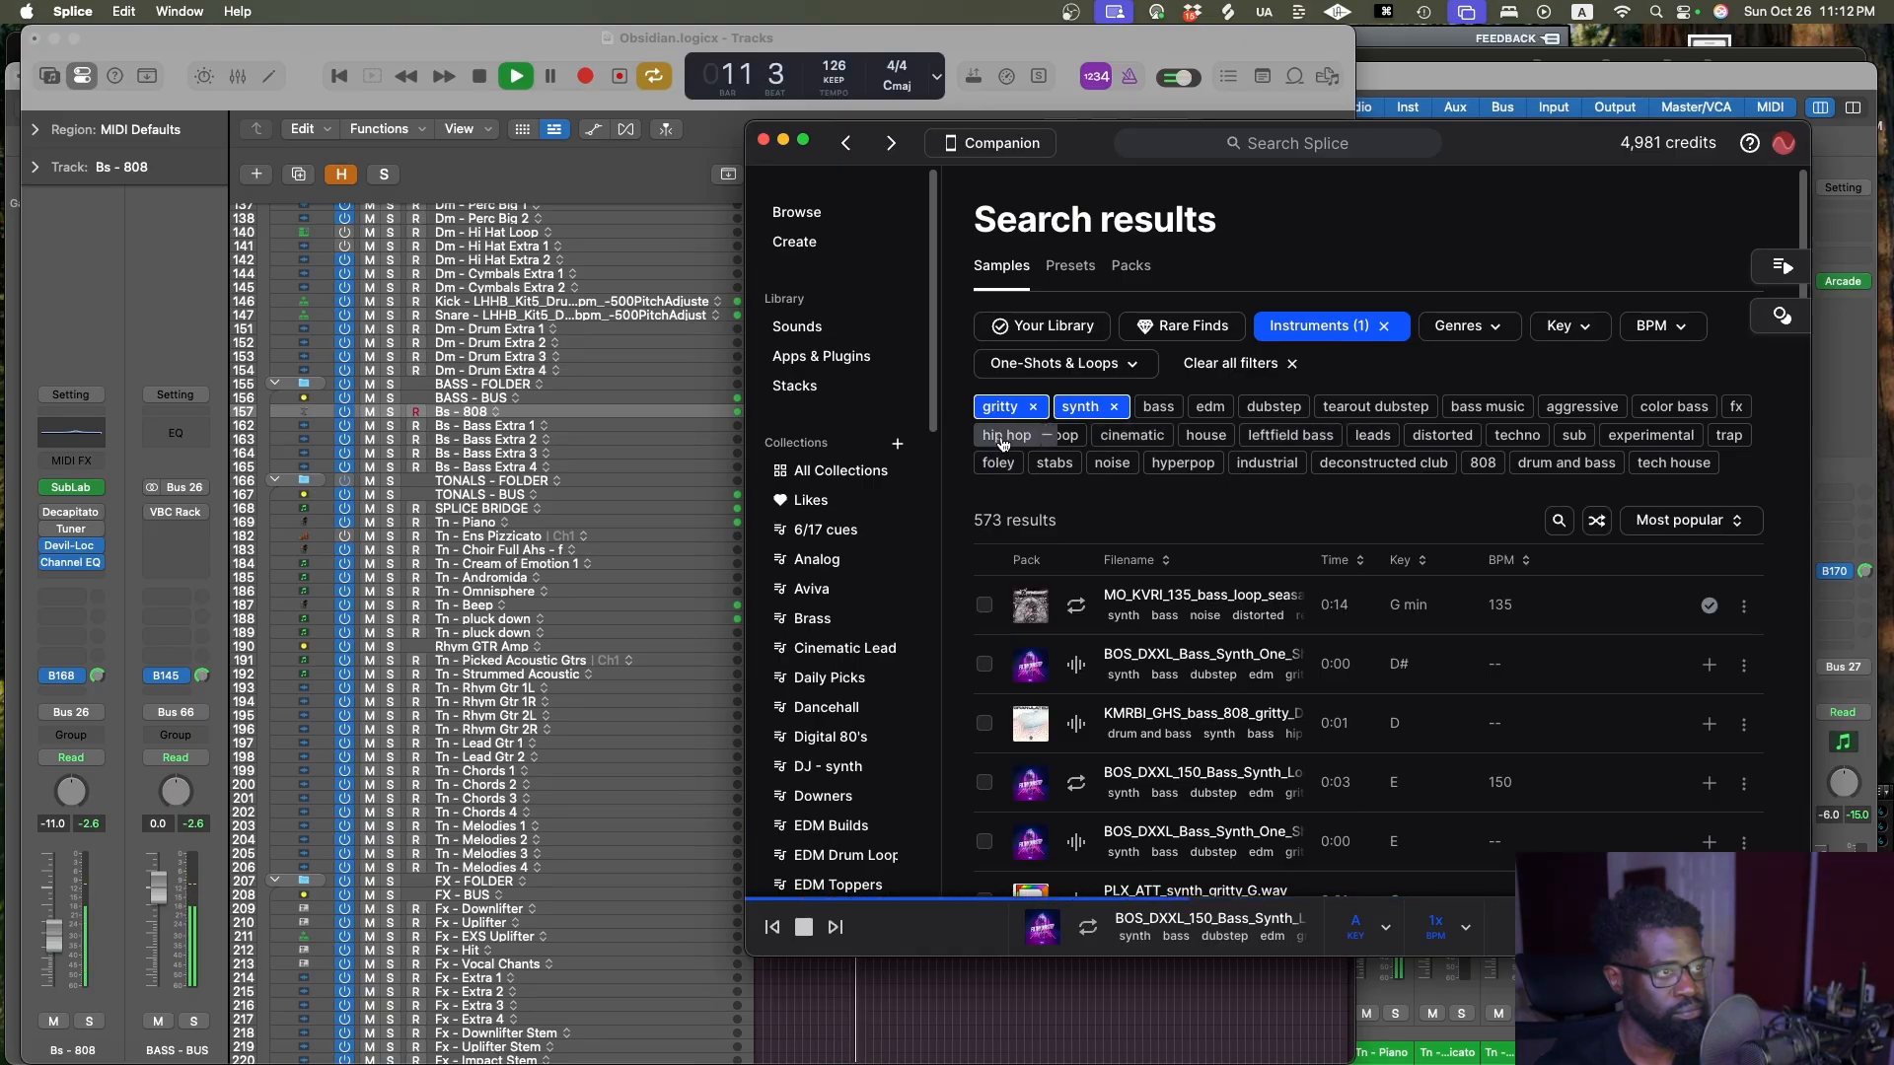
left_click(1179, 592)
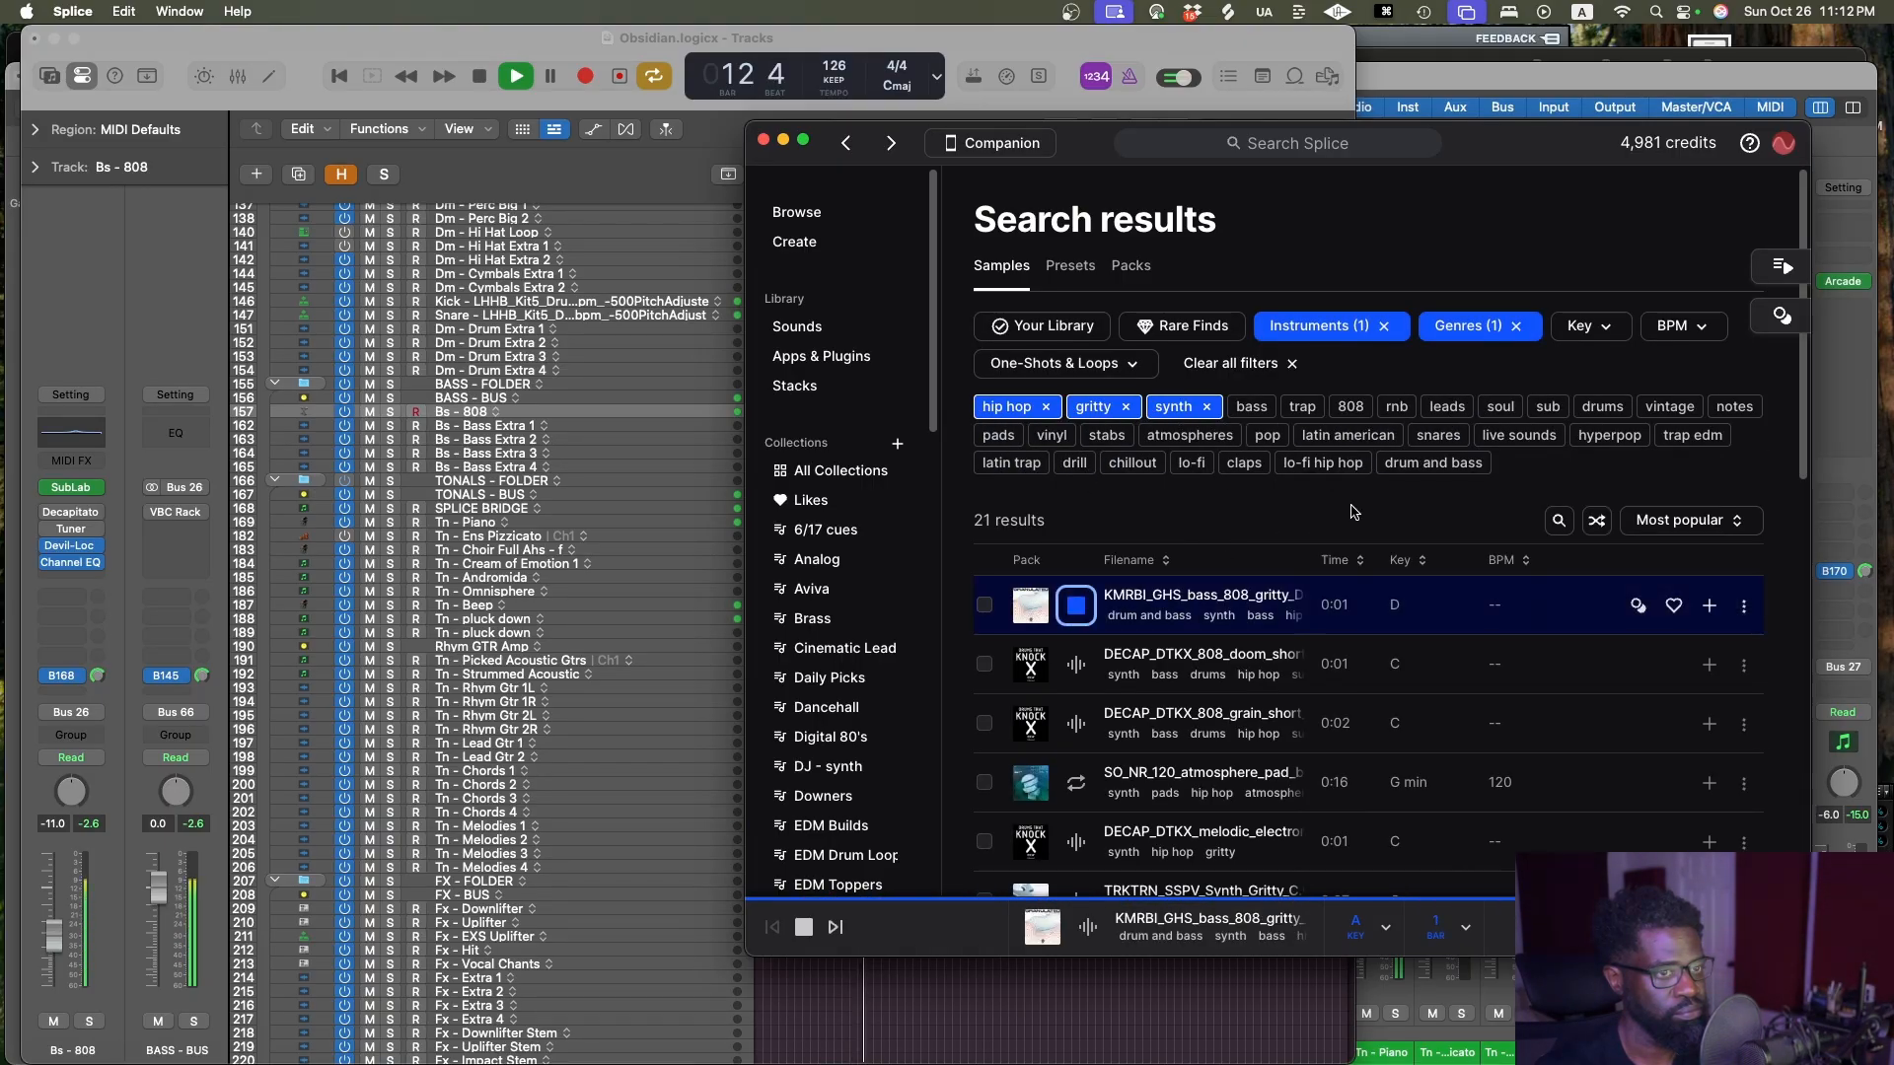
scroll(1219, 535, "down", 2)
key("Down")
scroll(1226, 493, "up", 2)
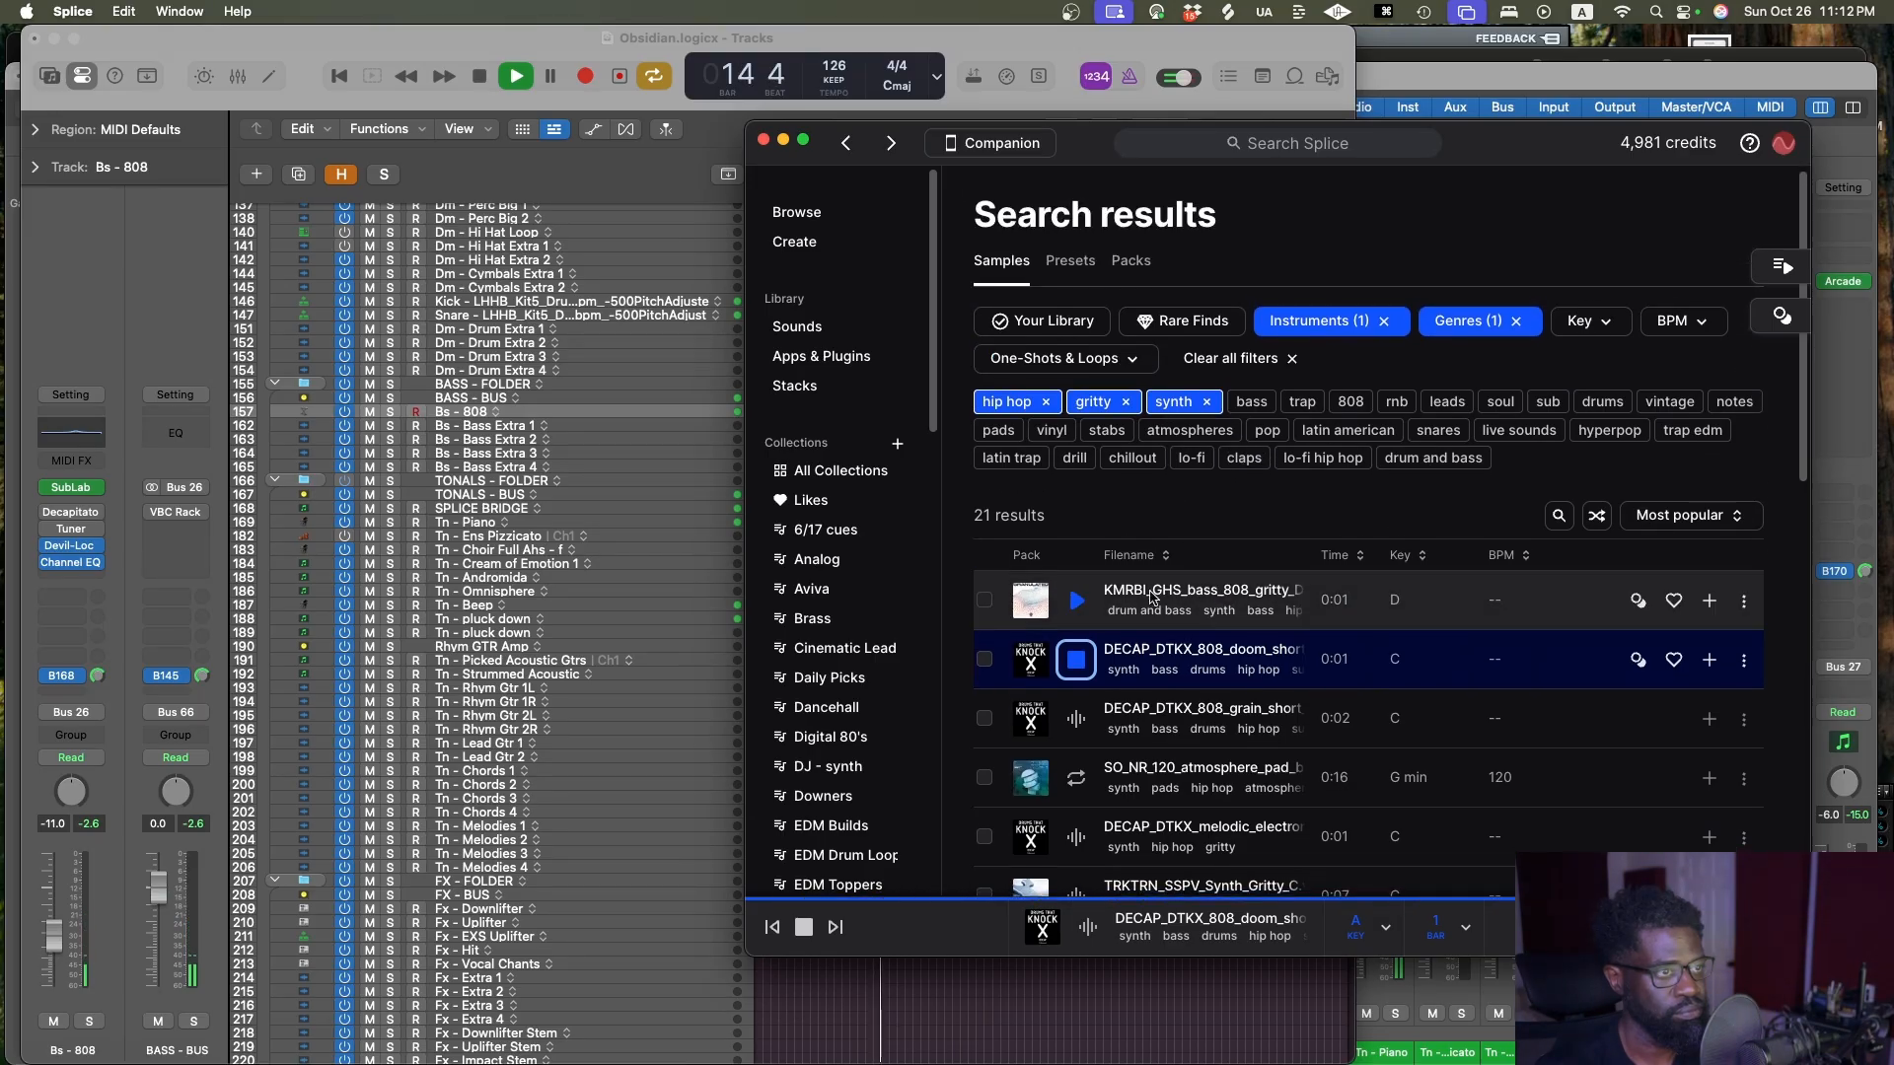
Audition the TRKTRN_ACHC_150 melodic loop, JP_CHH snare, SO_TG sub bass note and ESM_Iconic_Stab_2 samples
scroll(1457, 661, "down", 8)
left_click(1075, 575)
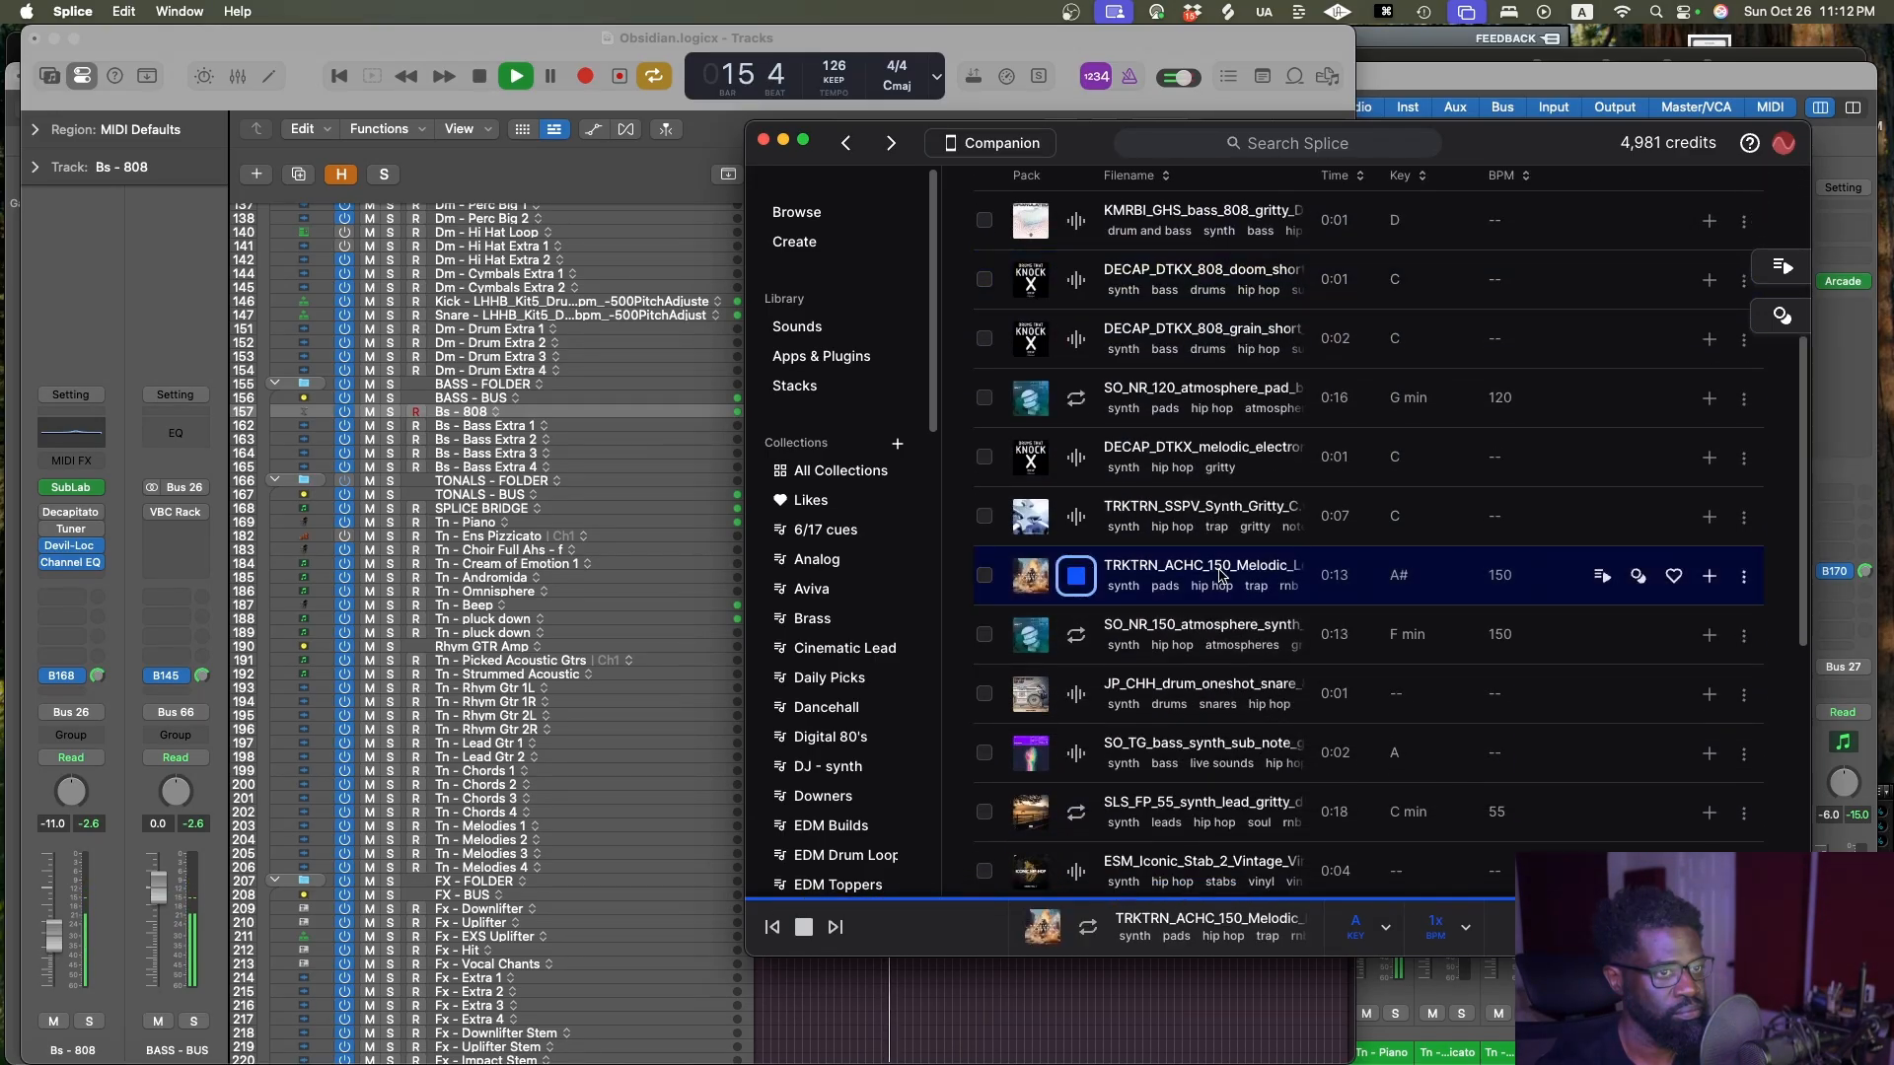
scroll(1228, 587, "down", 4)
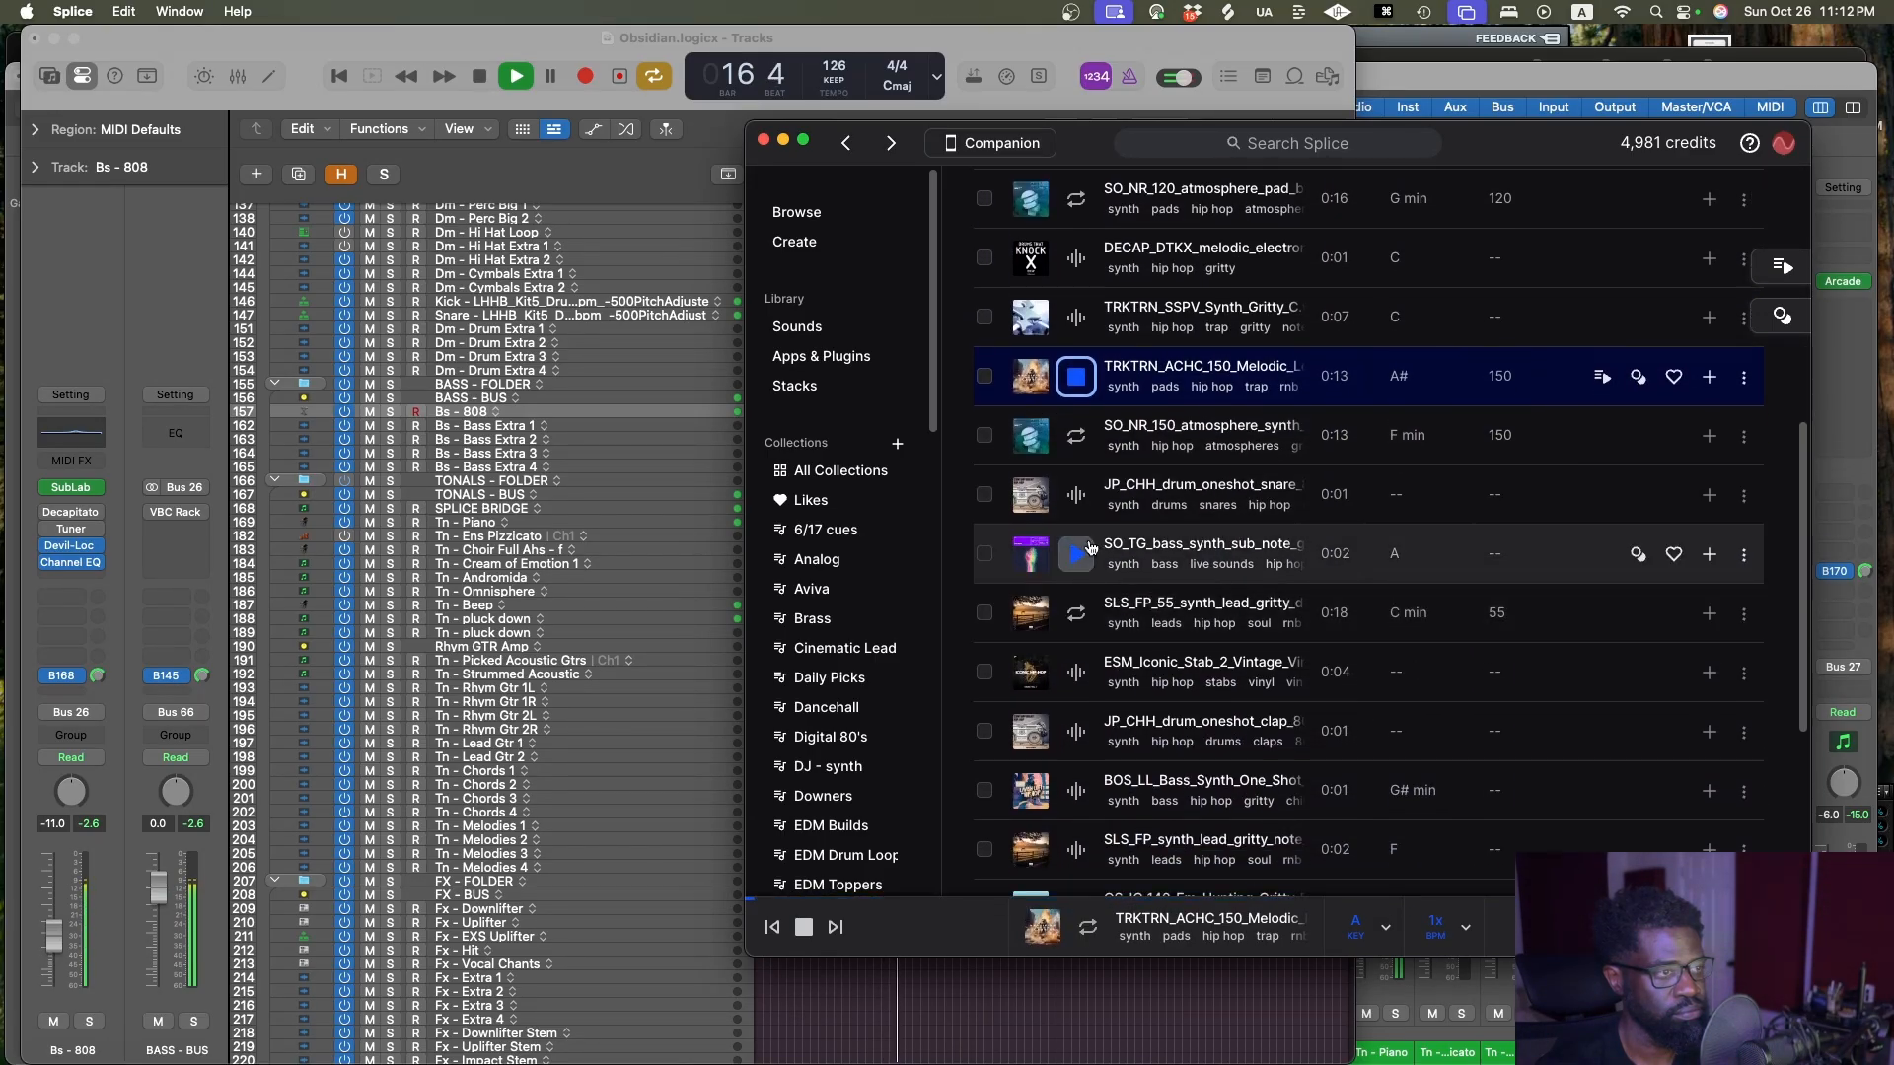
left_click(1232, 498)
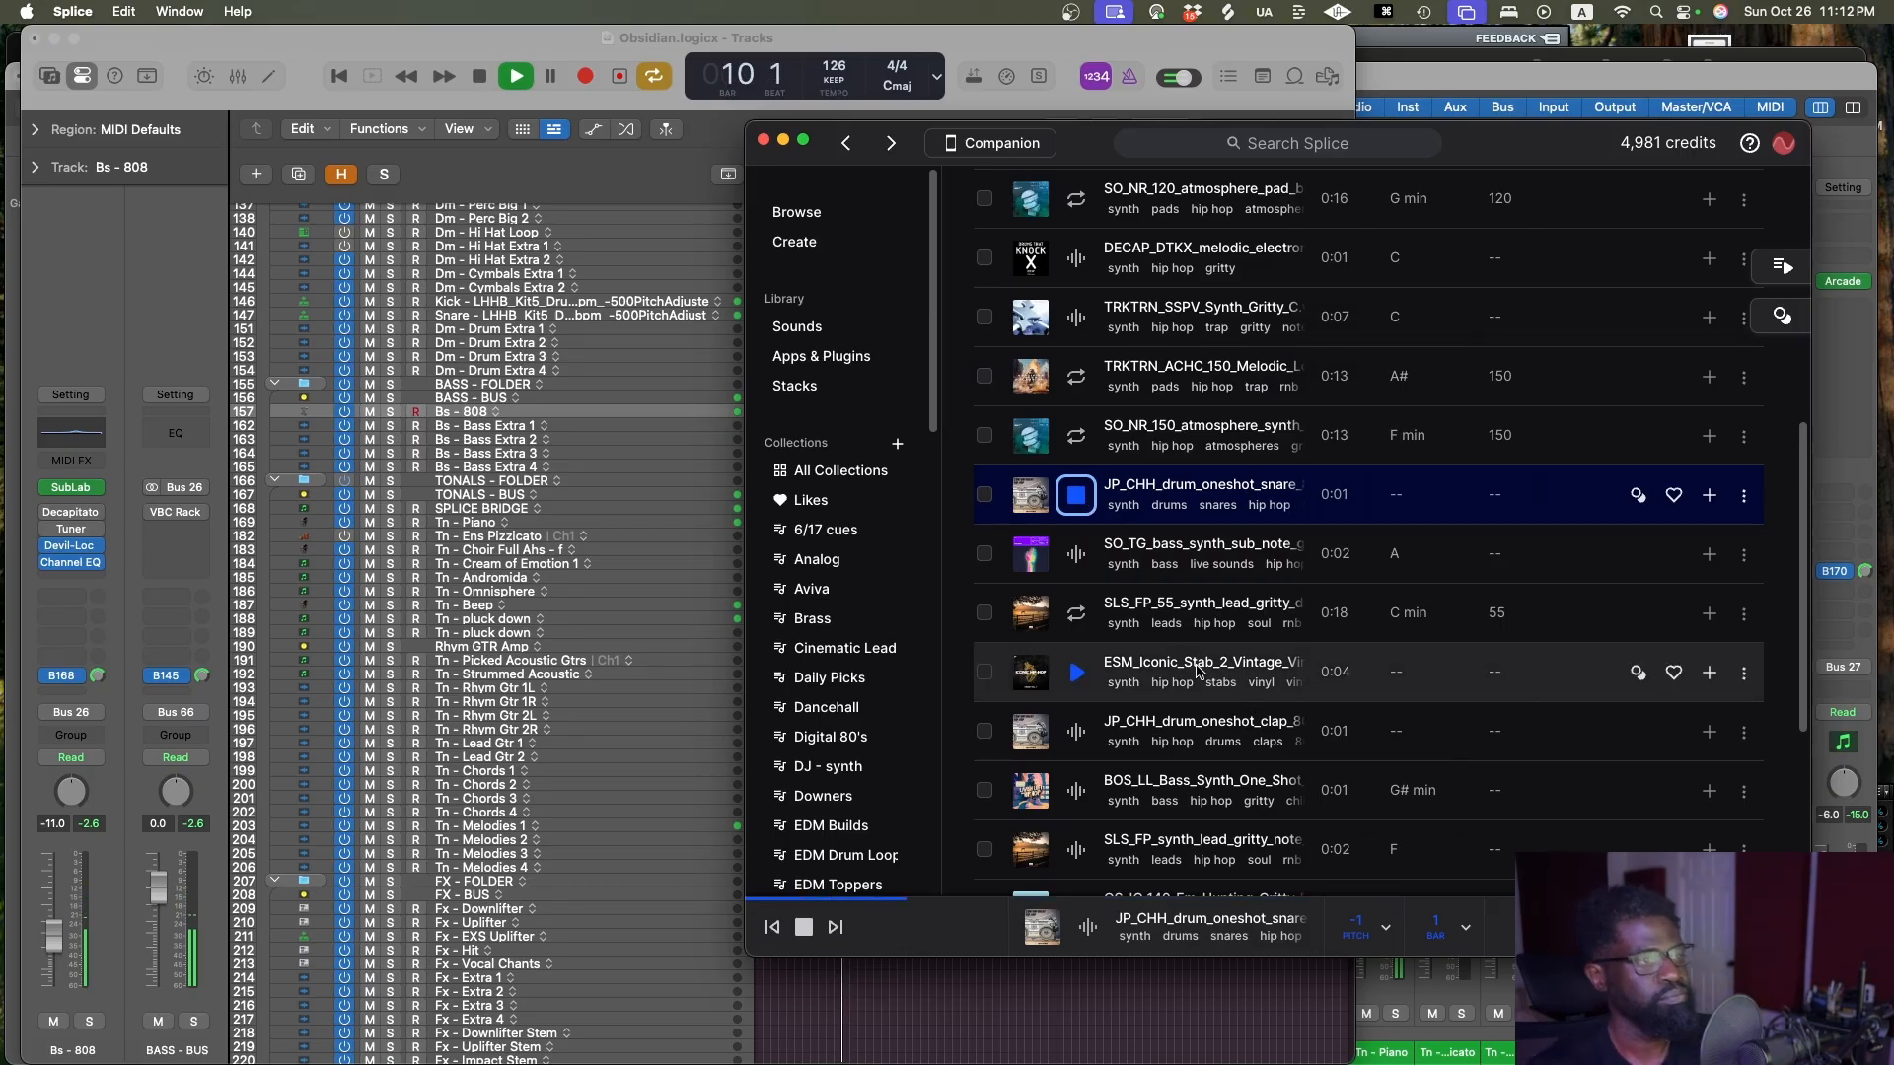
left_click(1075, 549)
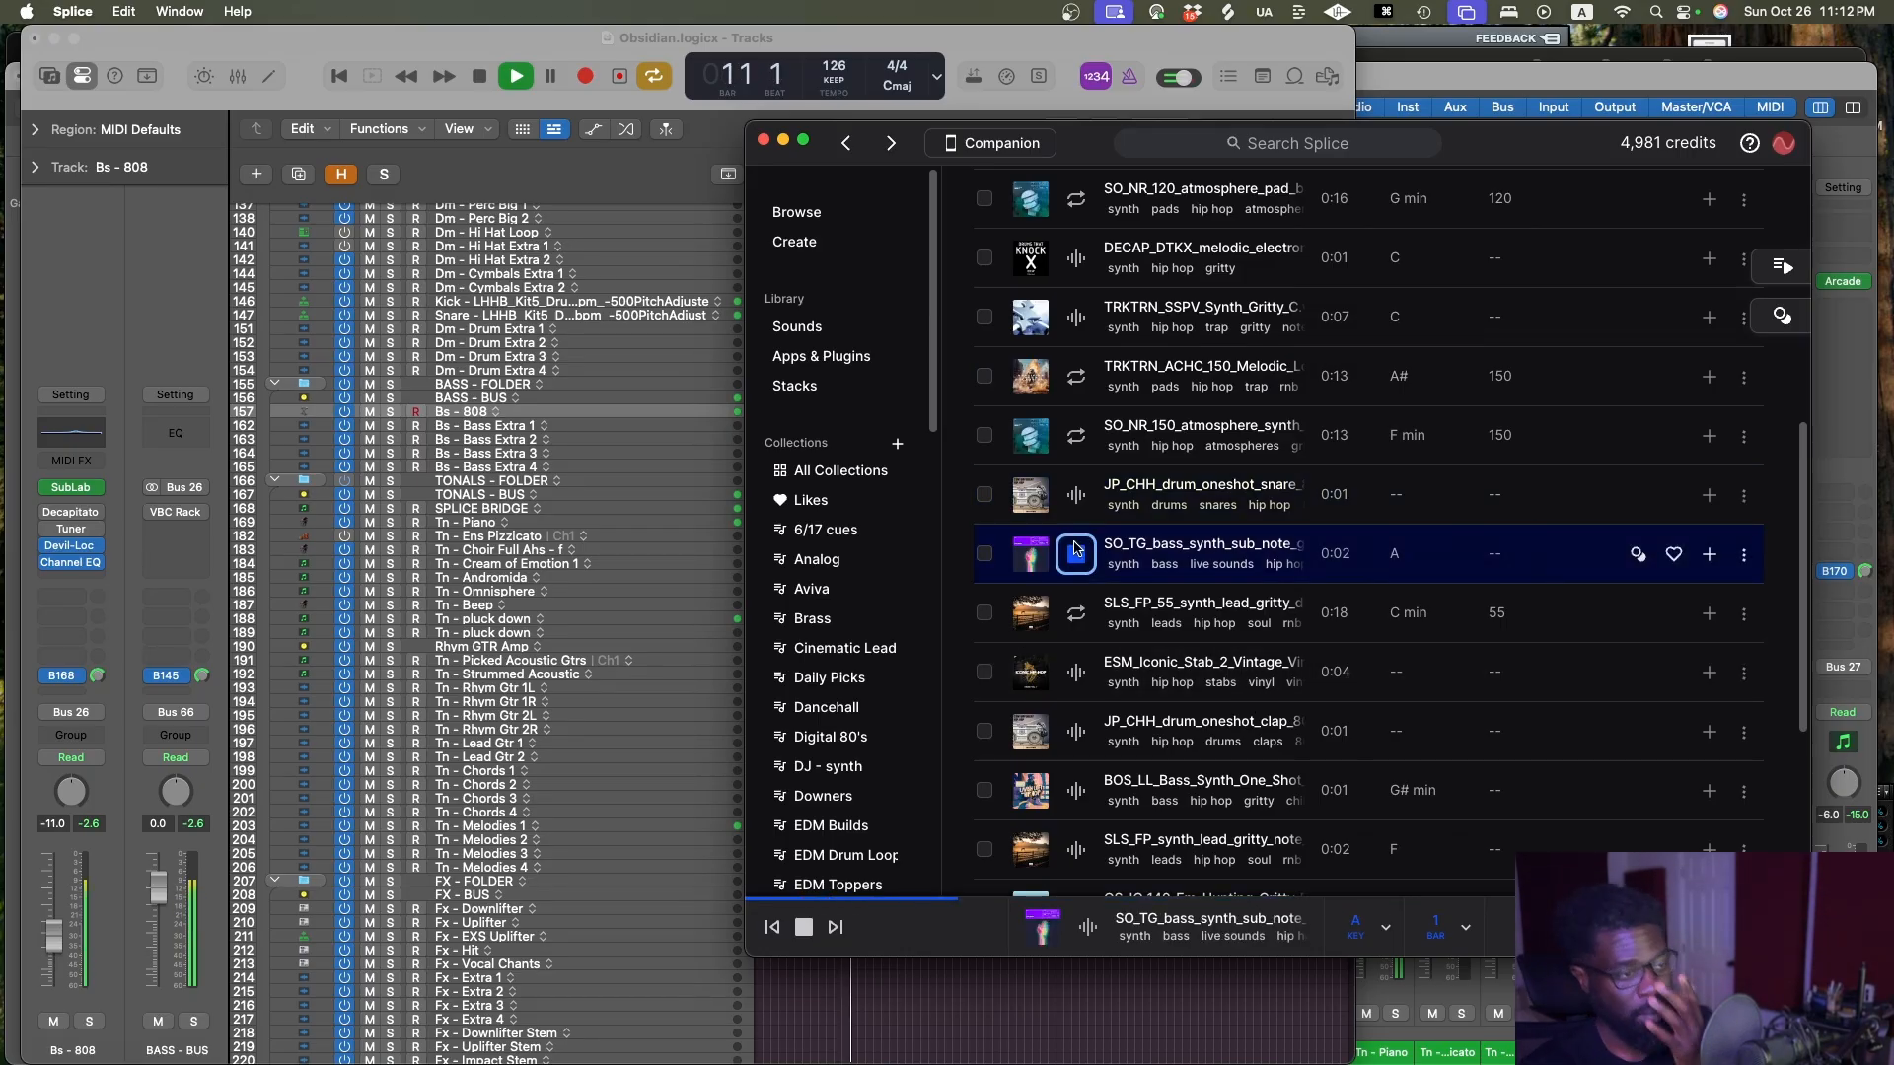
left_click(1078, 658)
scroll(1078, 656, "up", 10)
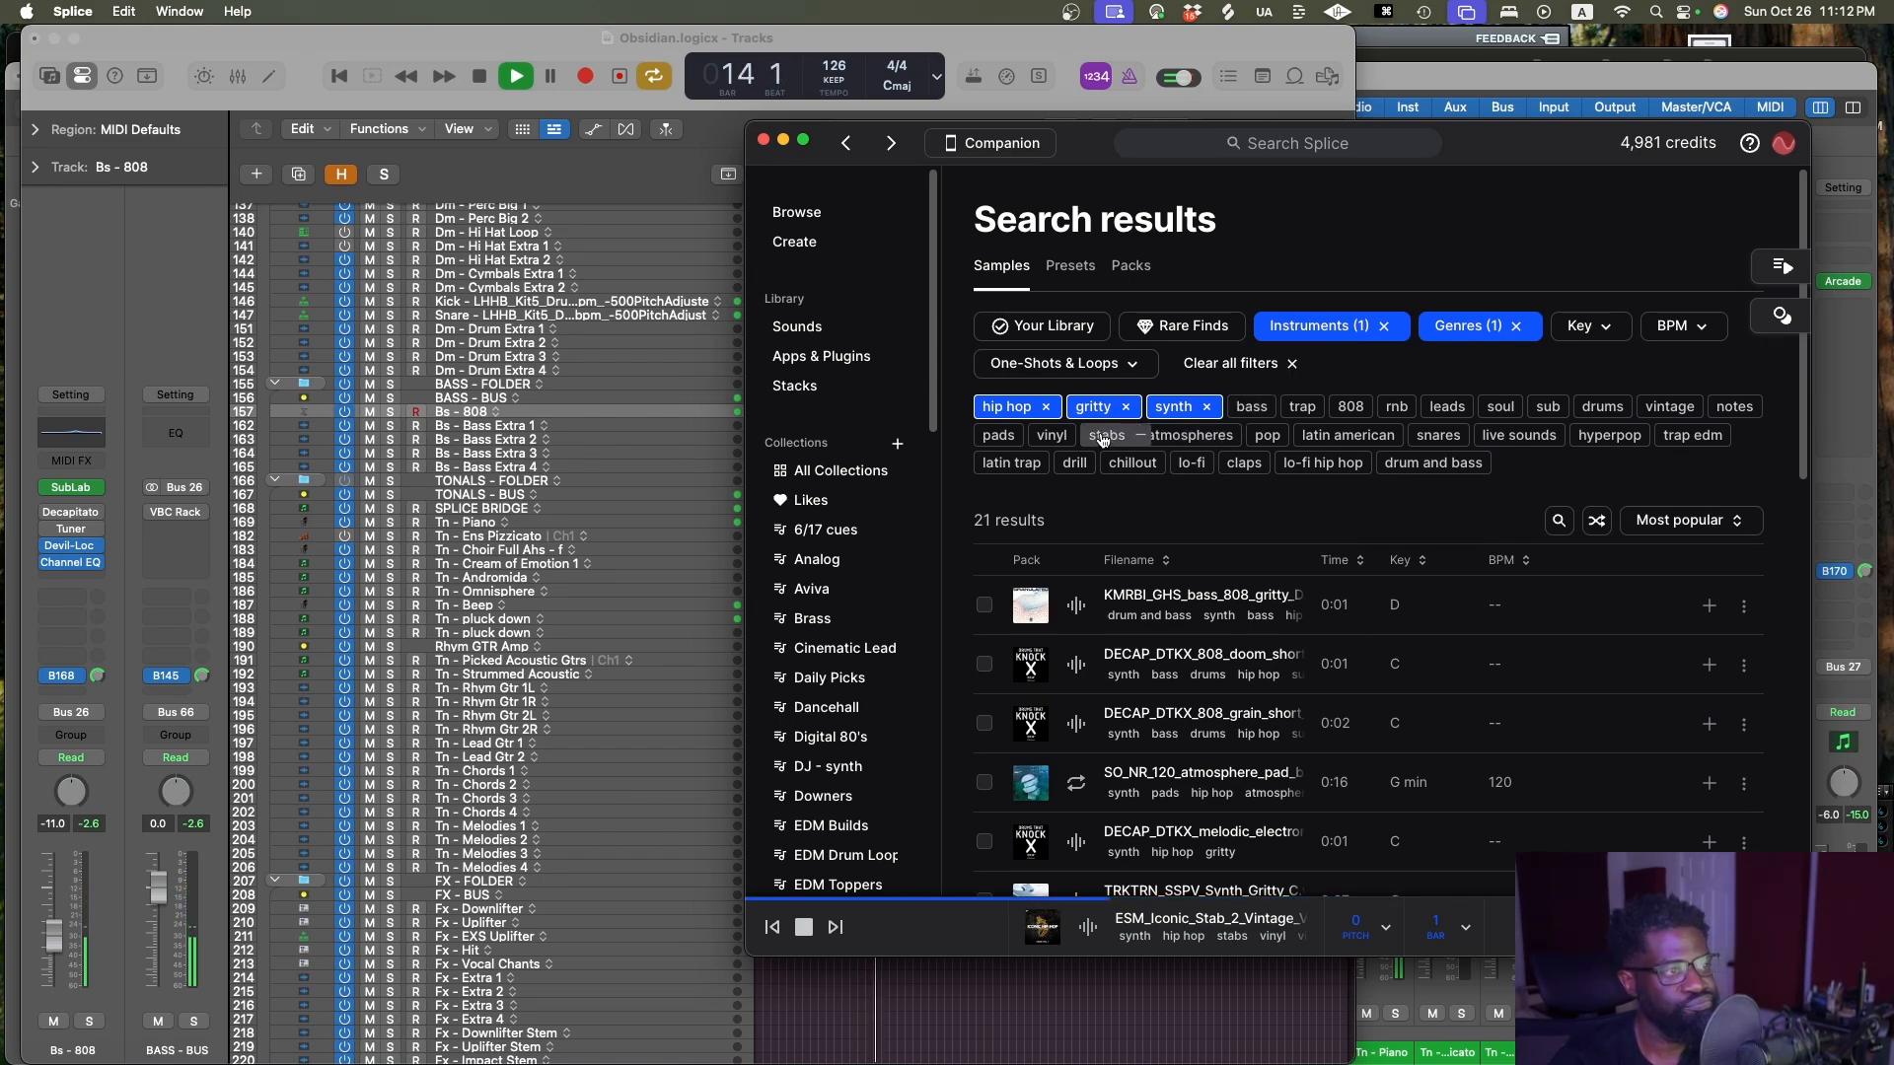
Filter the hip hop synth samples by the pads tag and audition the SO_NR_120 atmosphere pad and TRKTRN_ACHC_150 melodic loop
left_click(997, 435)
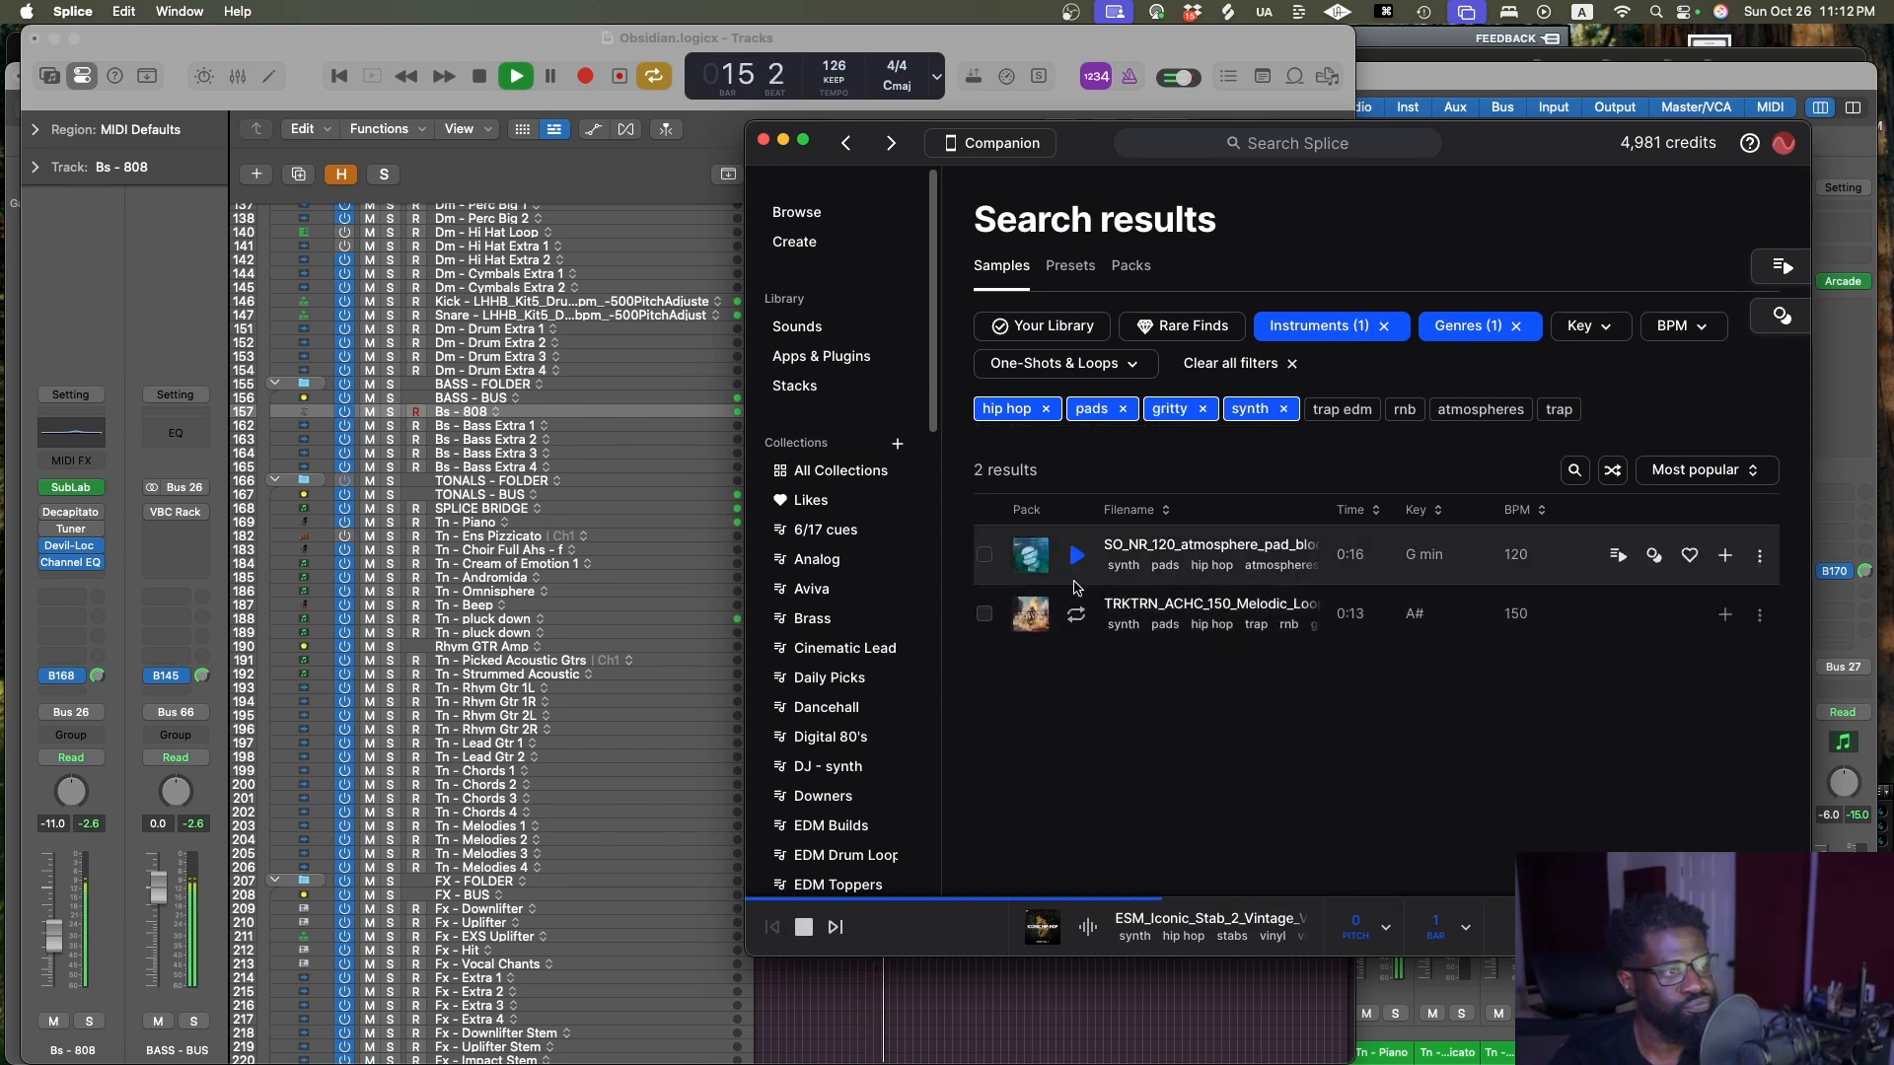
left_click(1076, 555)
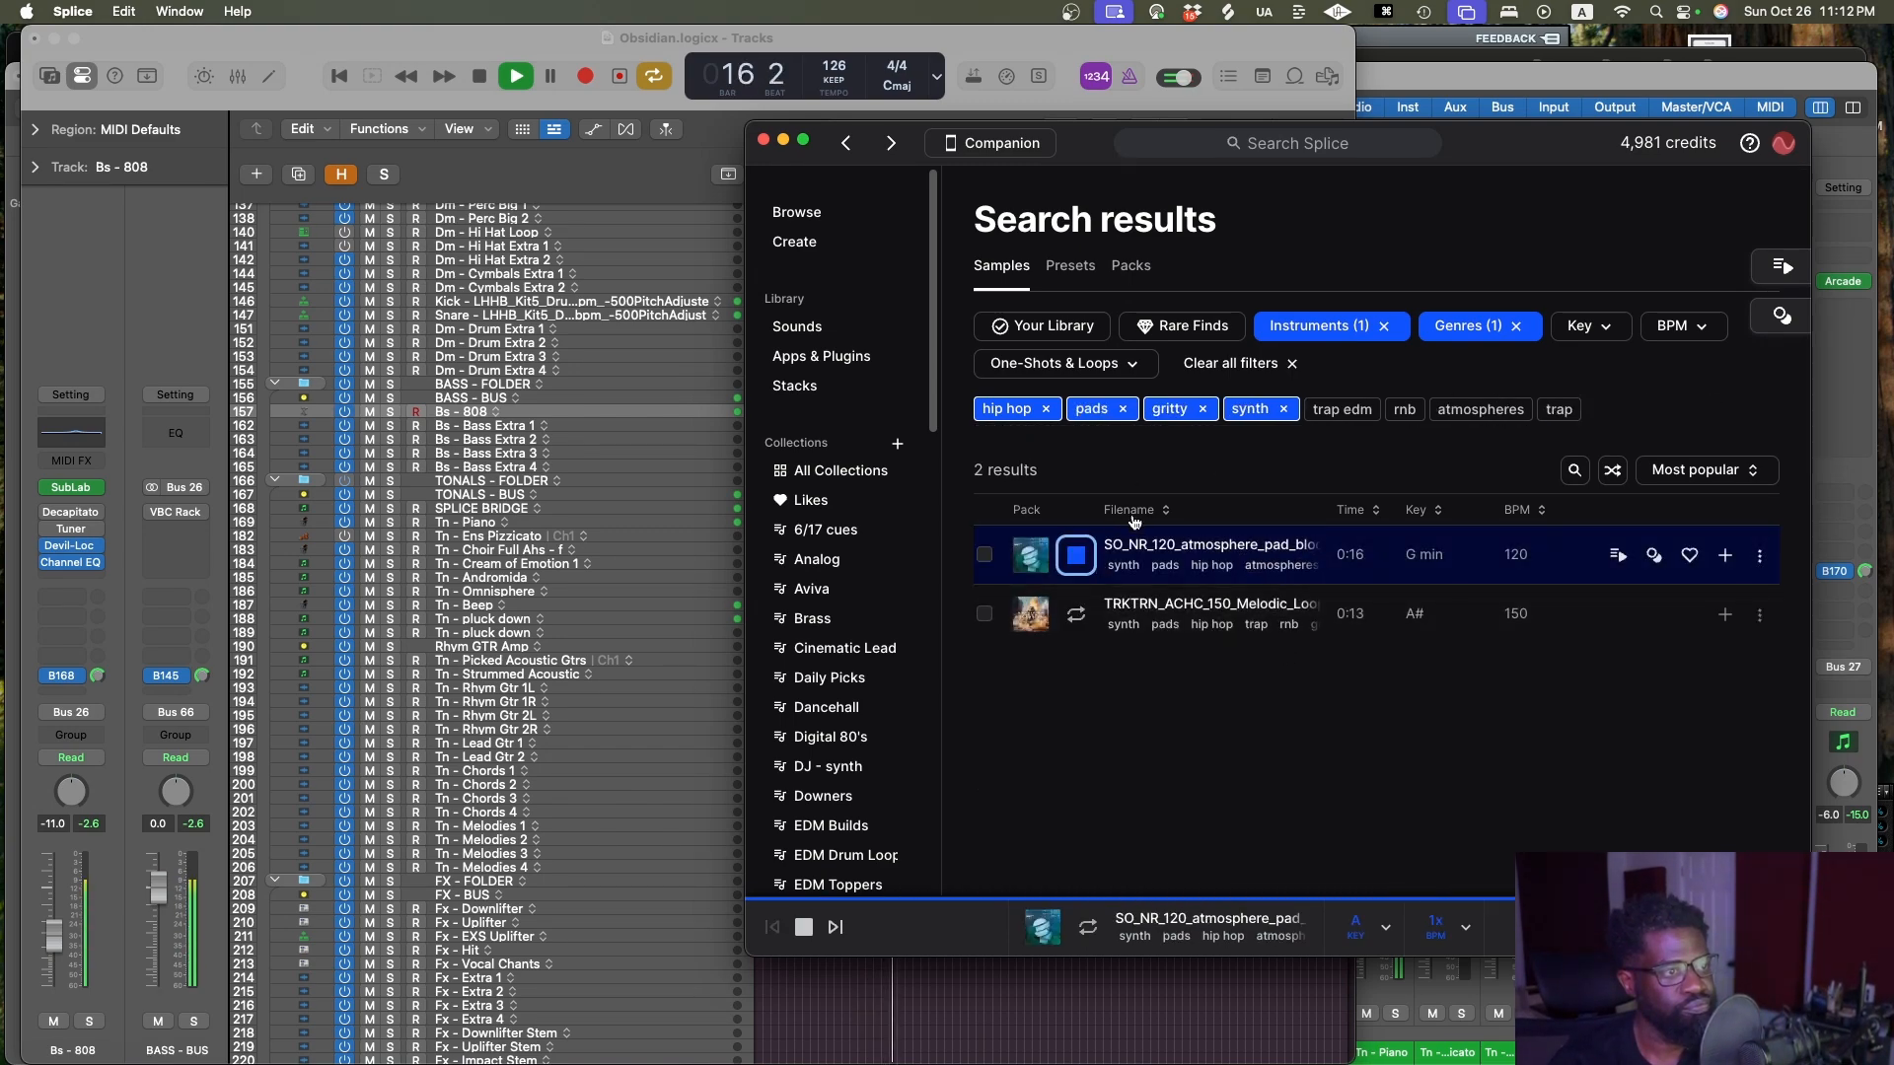
left_click(1075, 613)
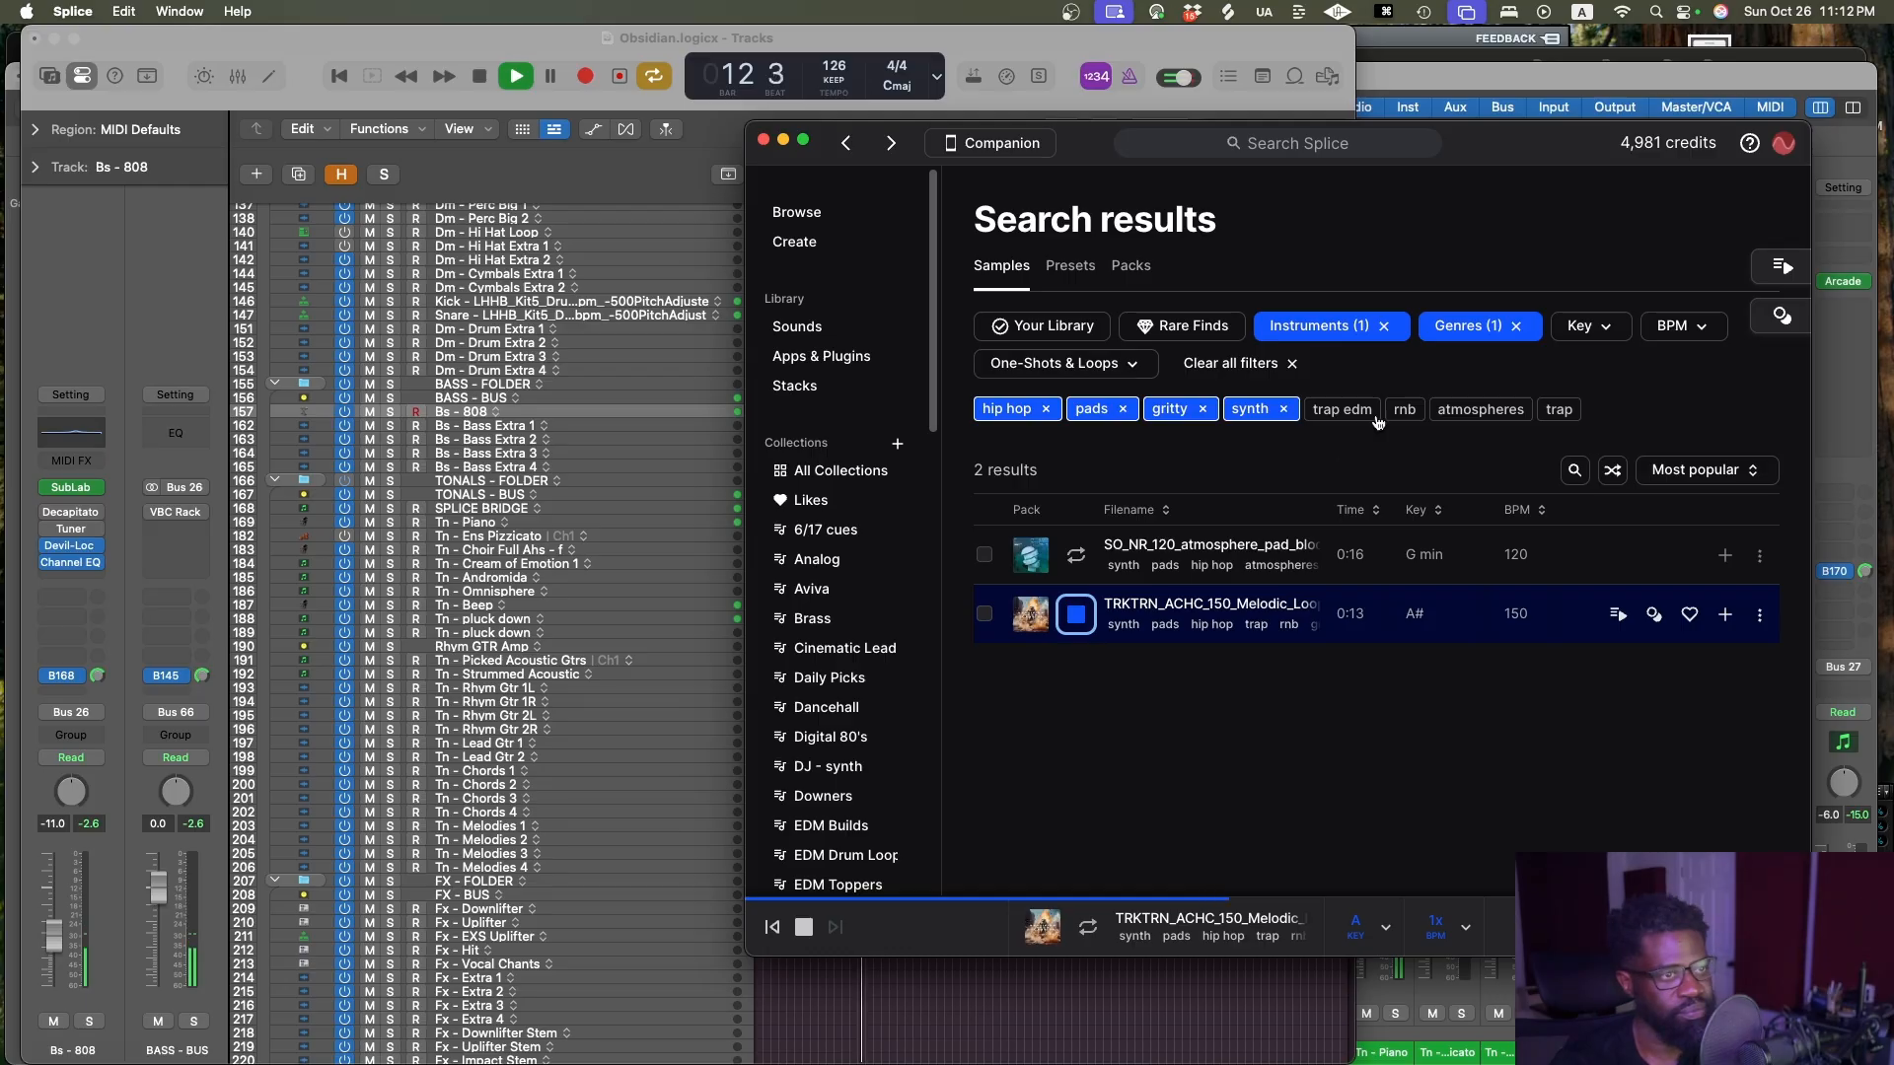
Add the atmospheres tag and remove the pads and gritty tags, keeping hip hop and synth
left_click(1506, 410)
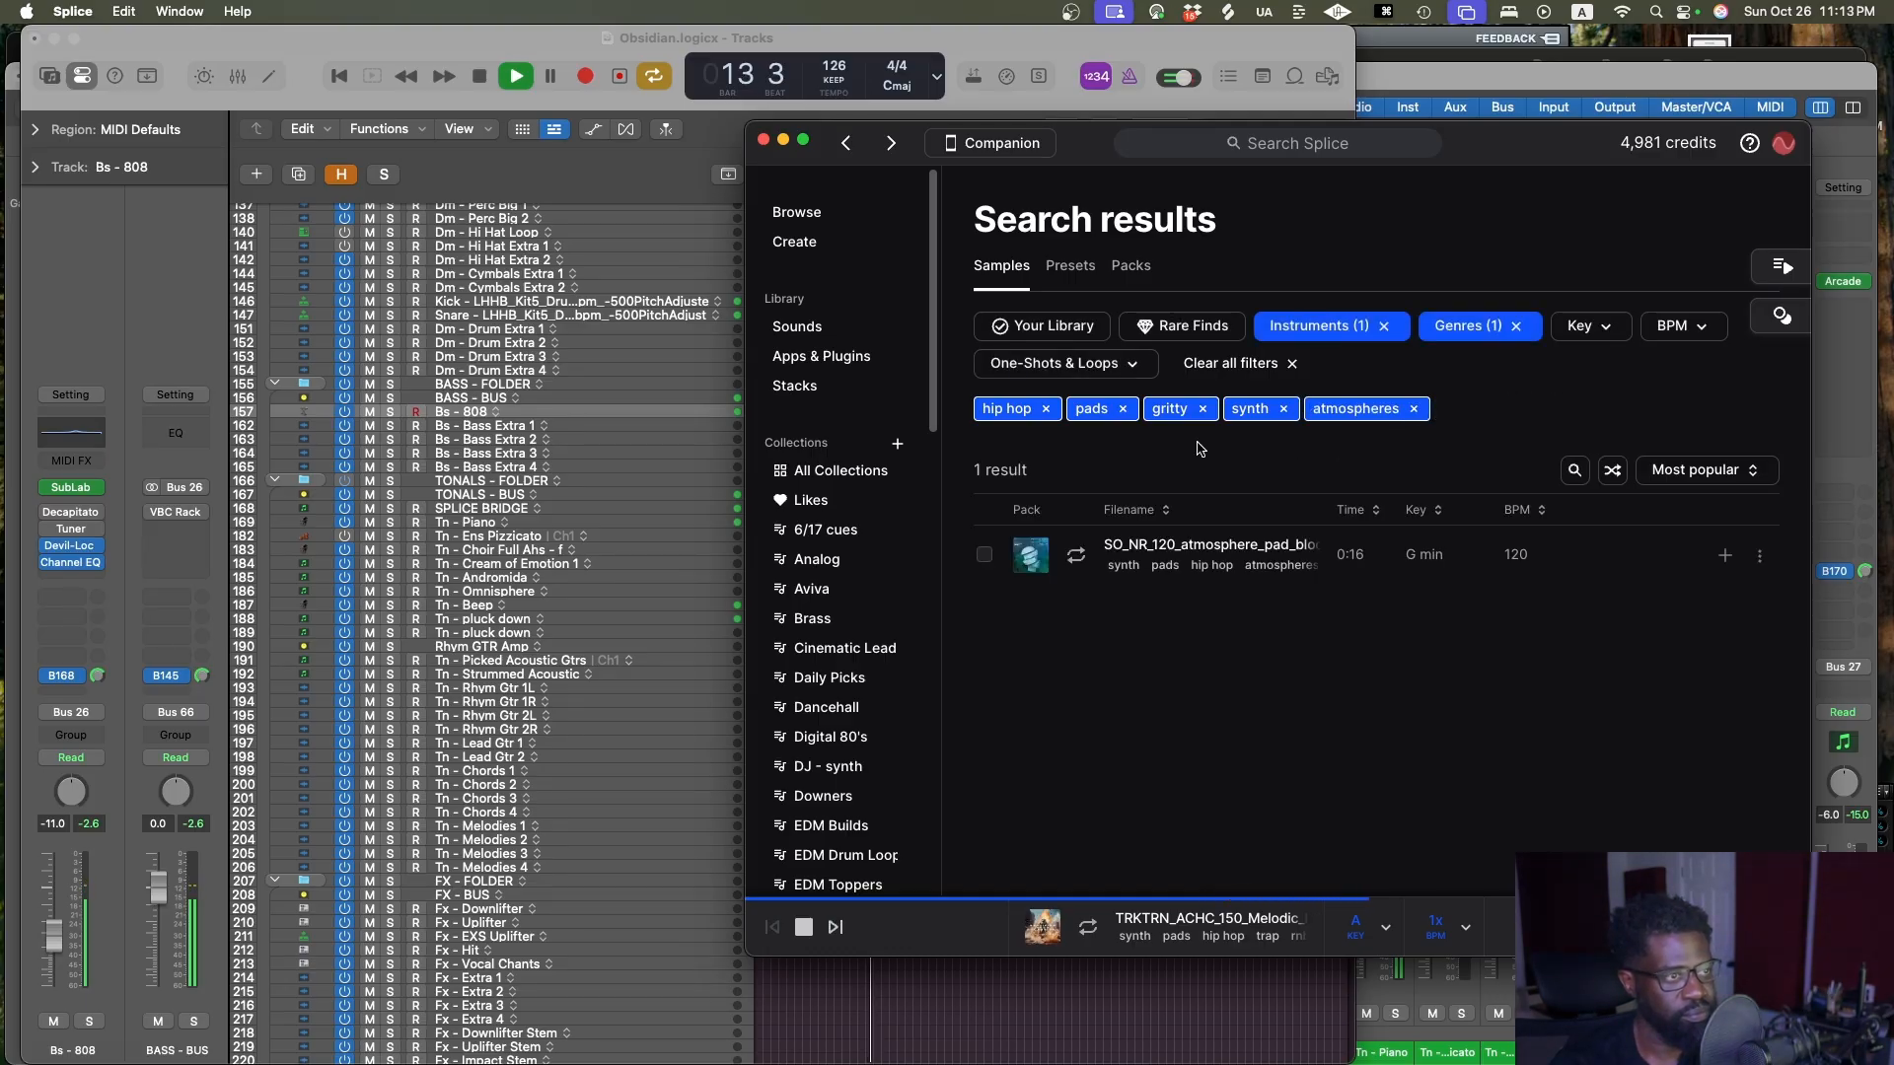
left_click(1122, 408)
left_click(1127, 409)
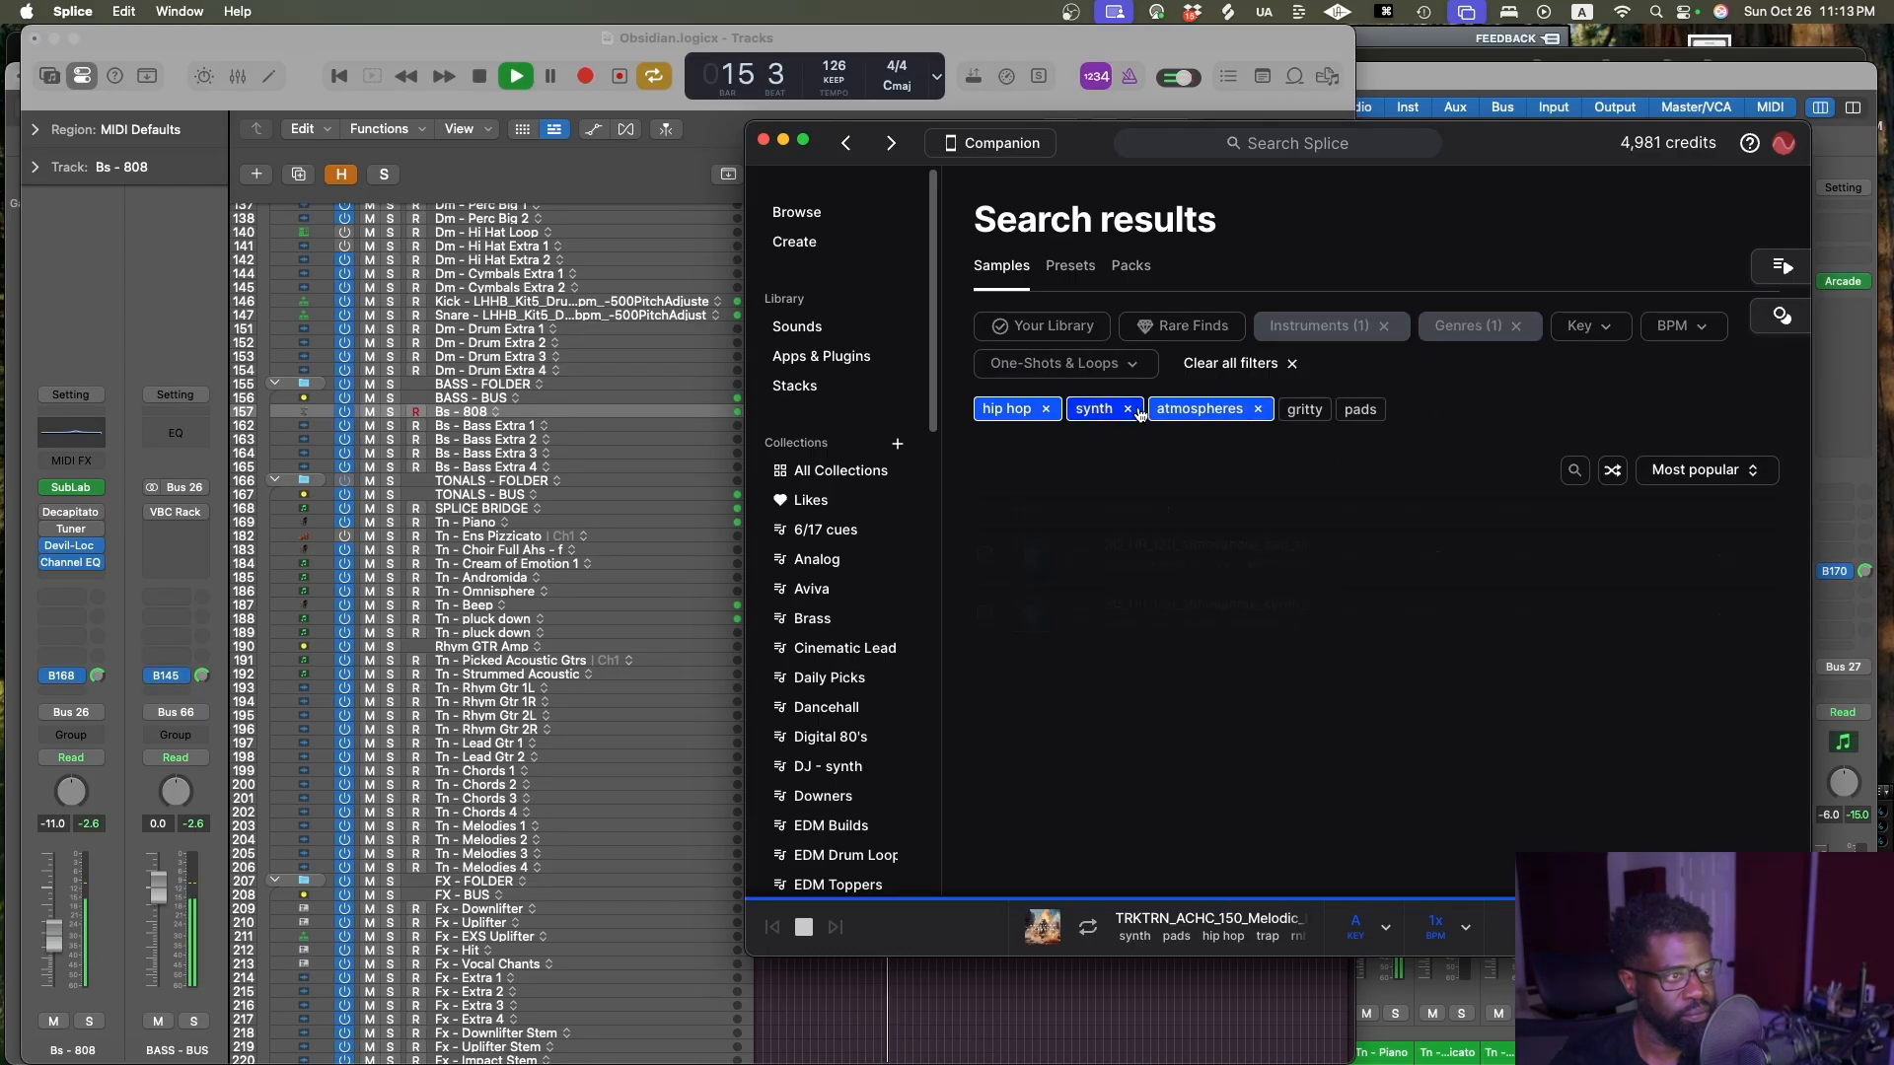
Audition the am_pad70_feeder_Bm, SS_JUP_106, cw2_atmos100_copenhagen and SO_NR_150 atmosphere synth loops
left_click(1078, 607)
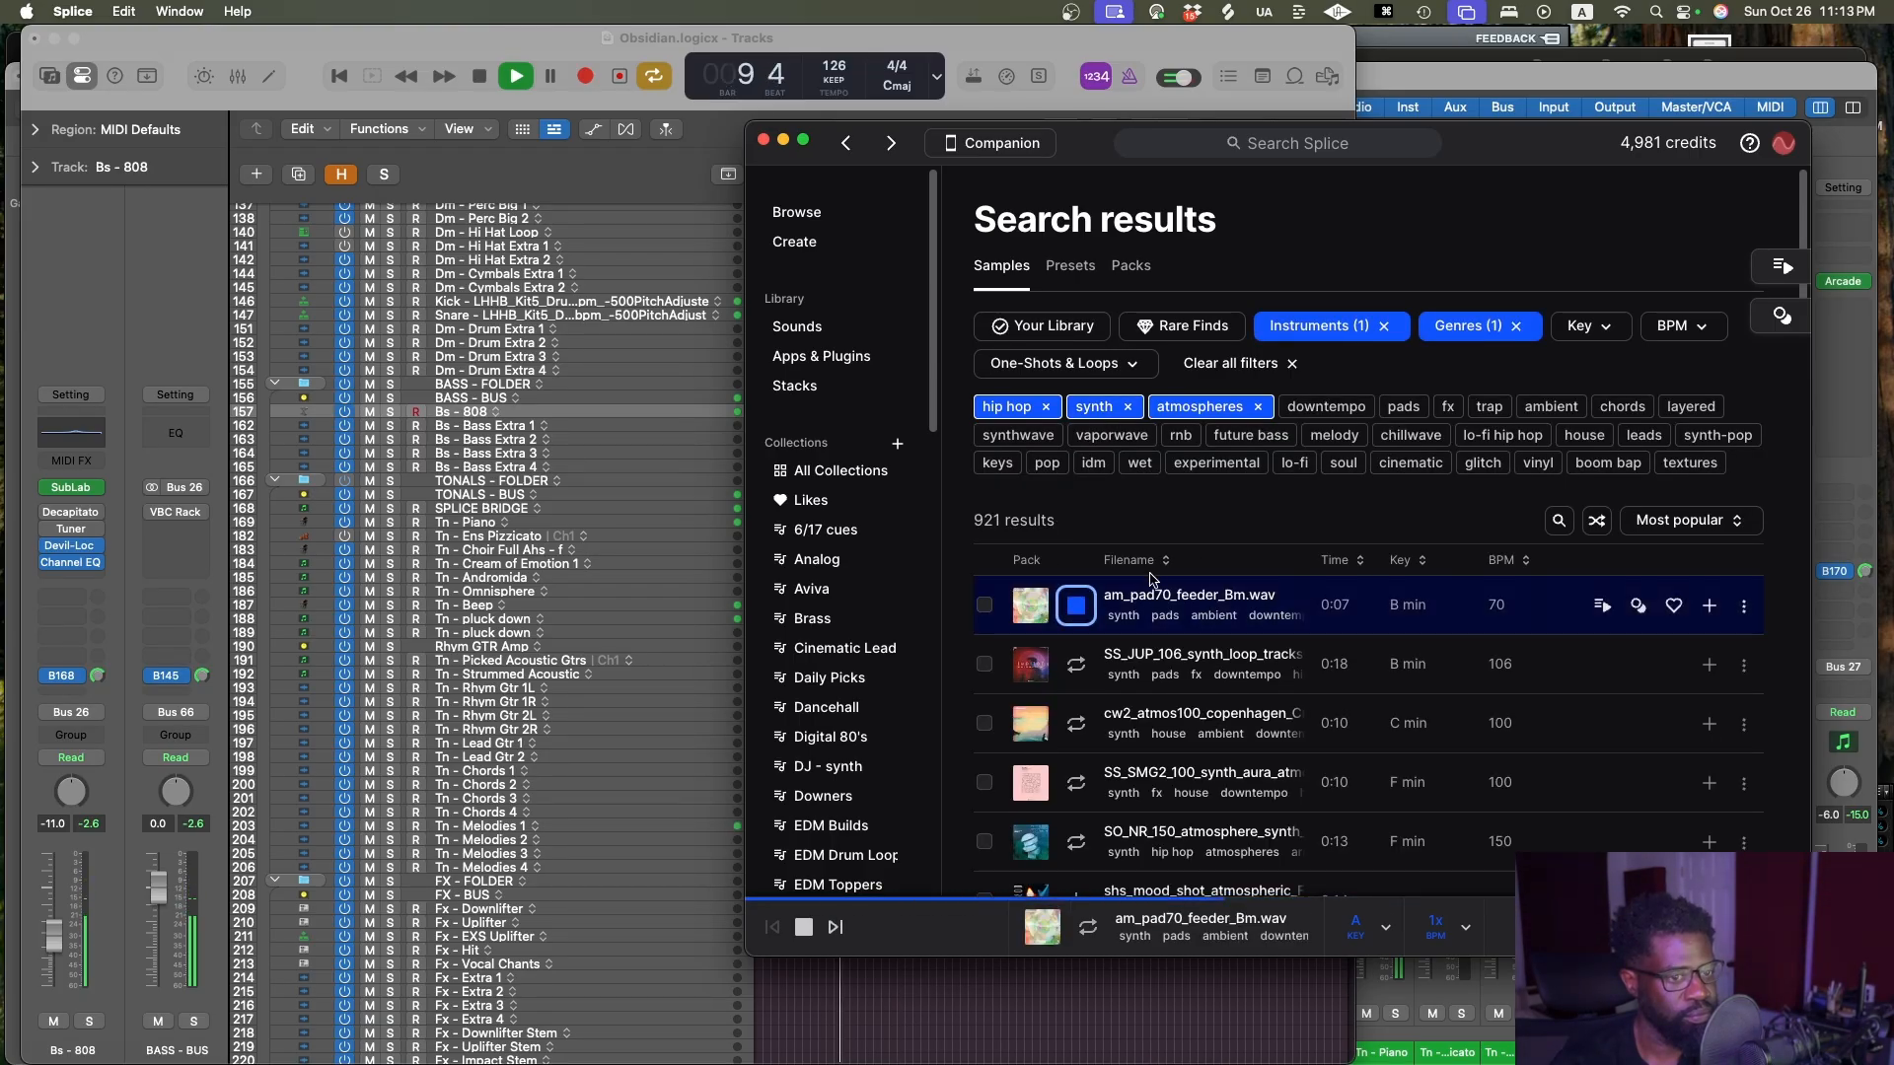
left_click(1076, 664)
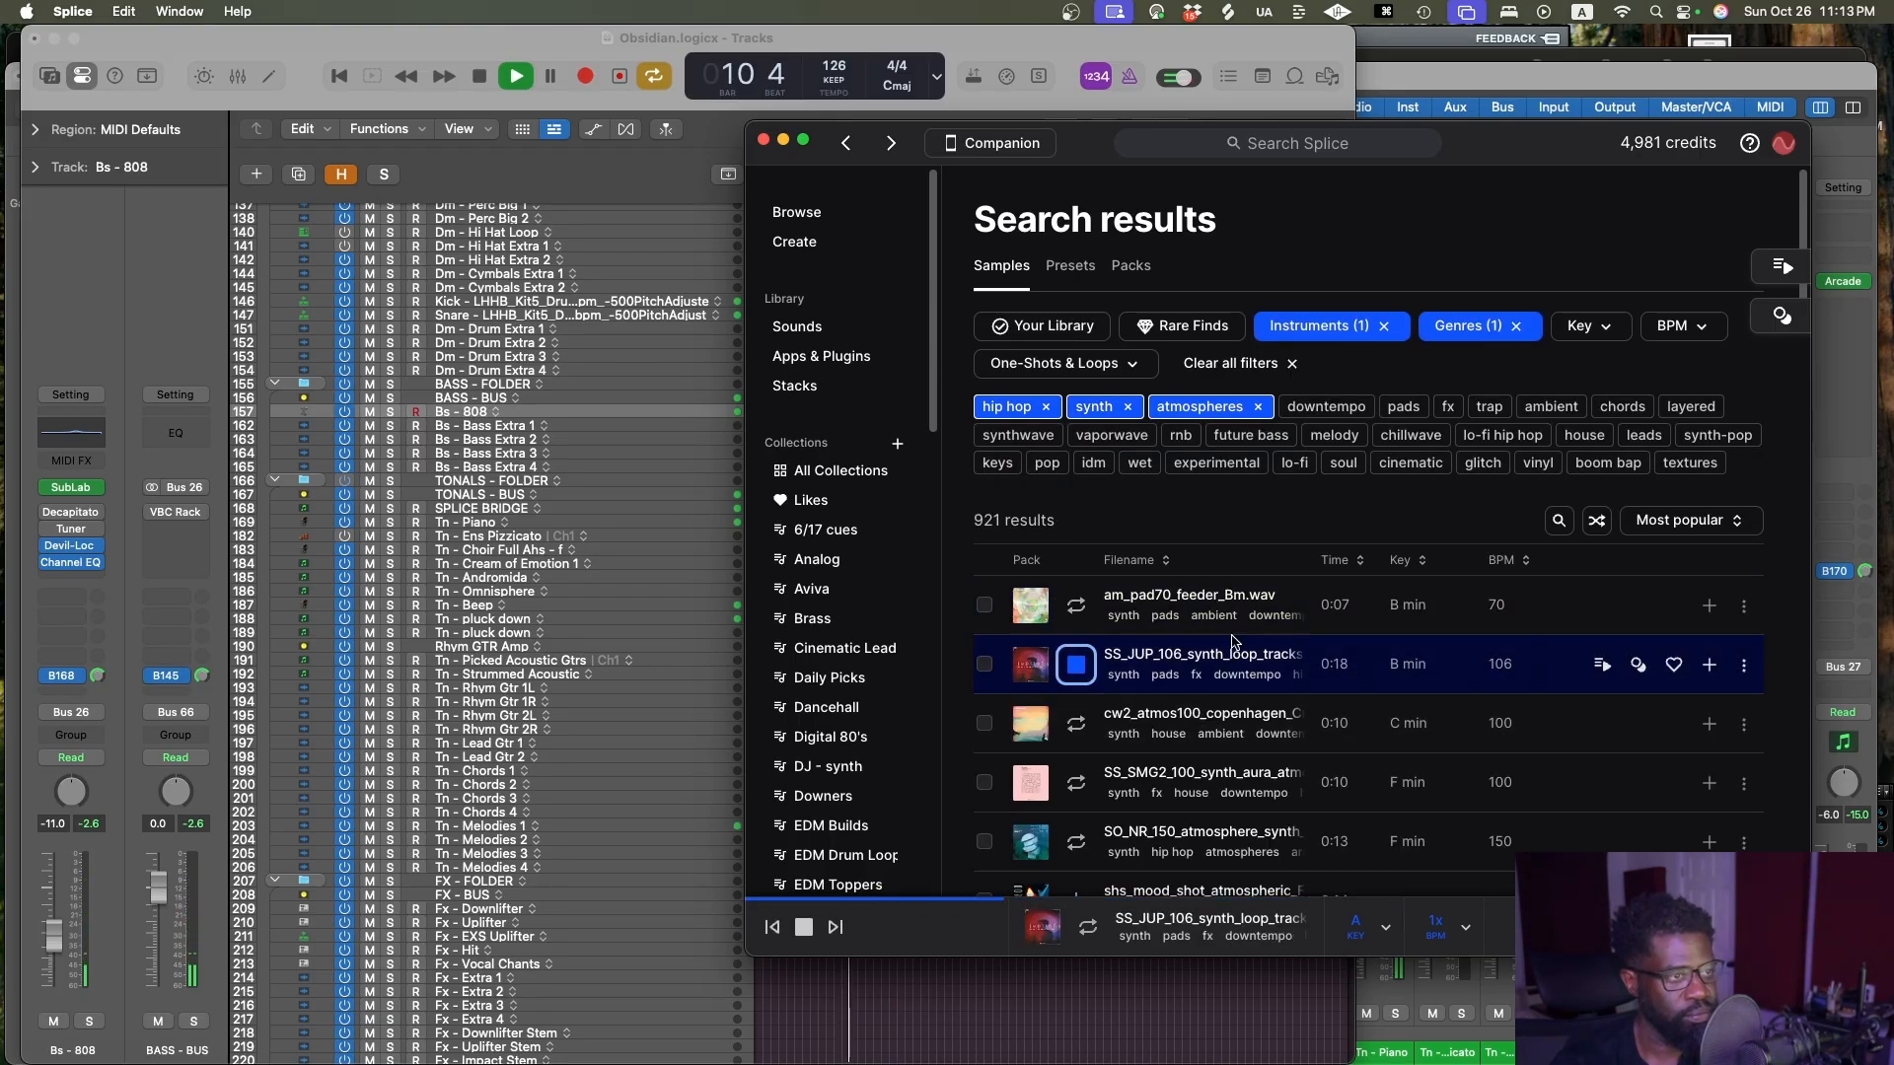
scroll(1231, 641, "down", 2)
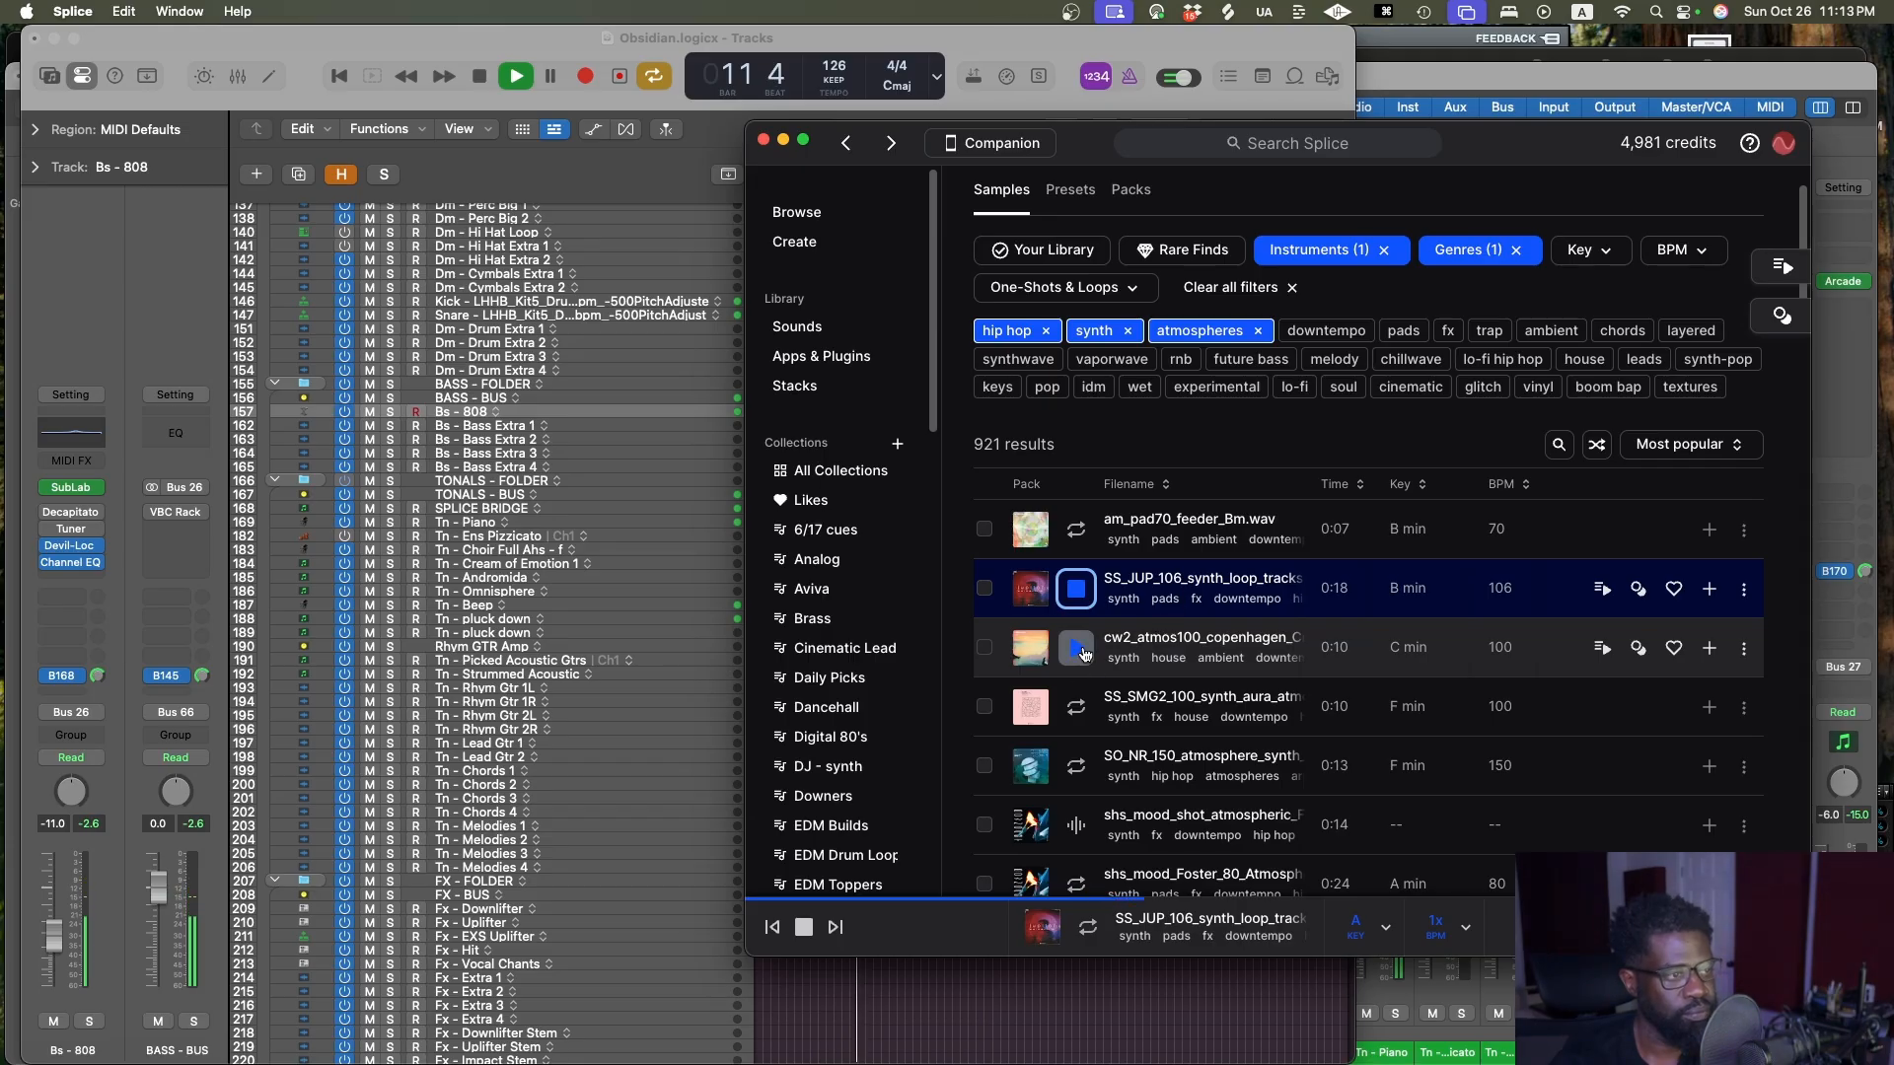
left_click(1076, 647)
scroll(1196, 656, "down", 6)
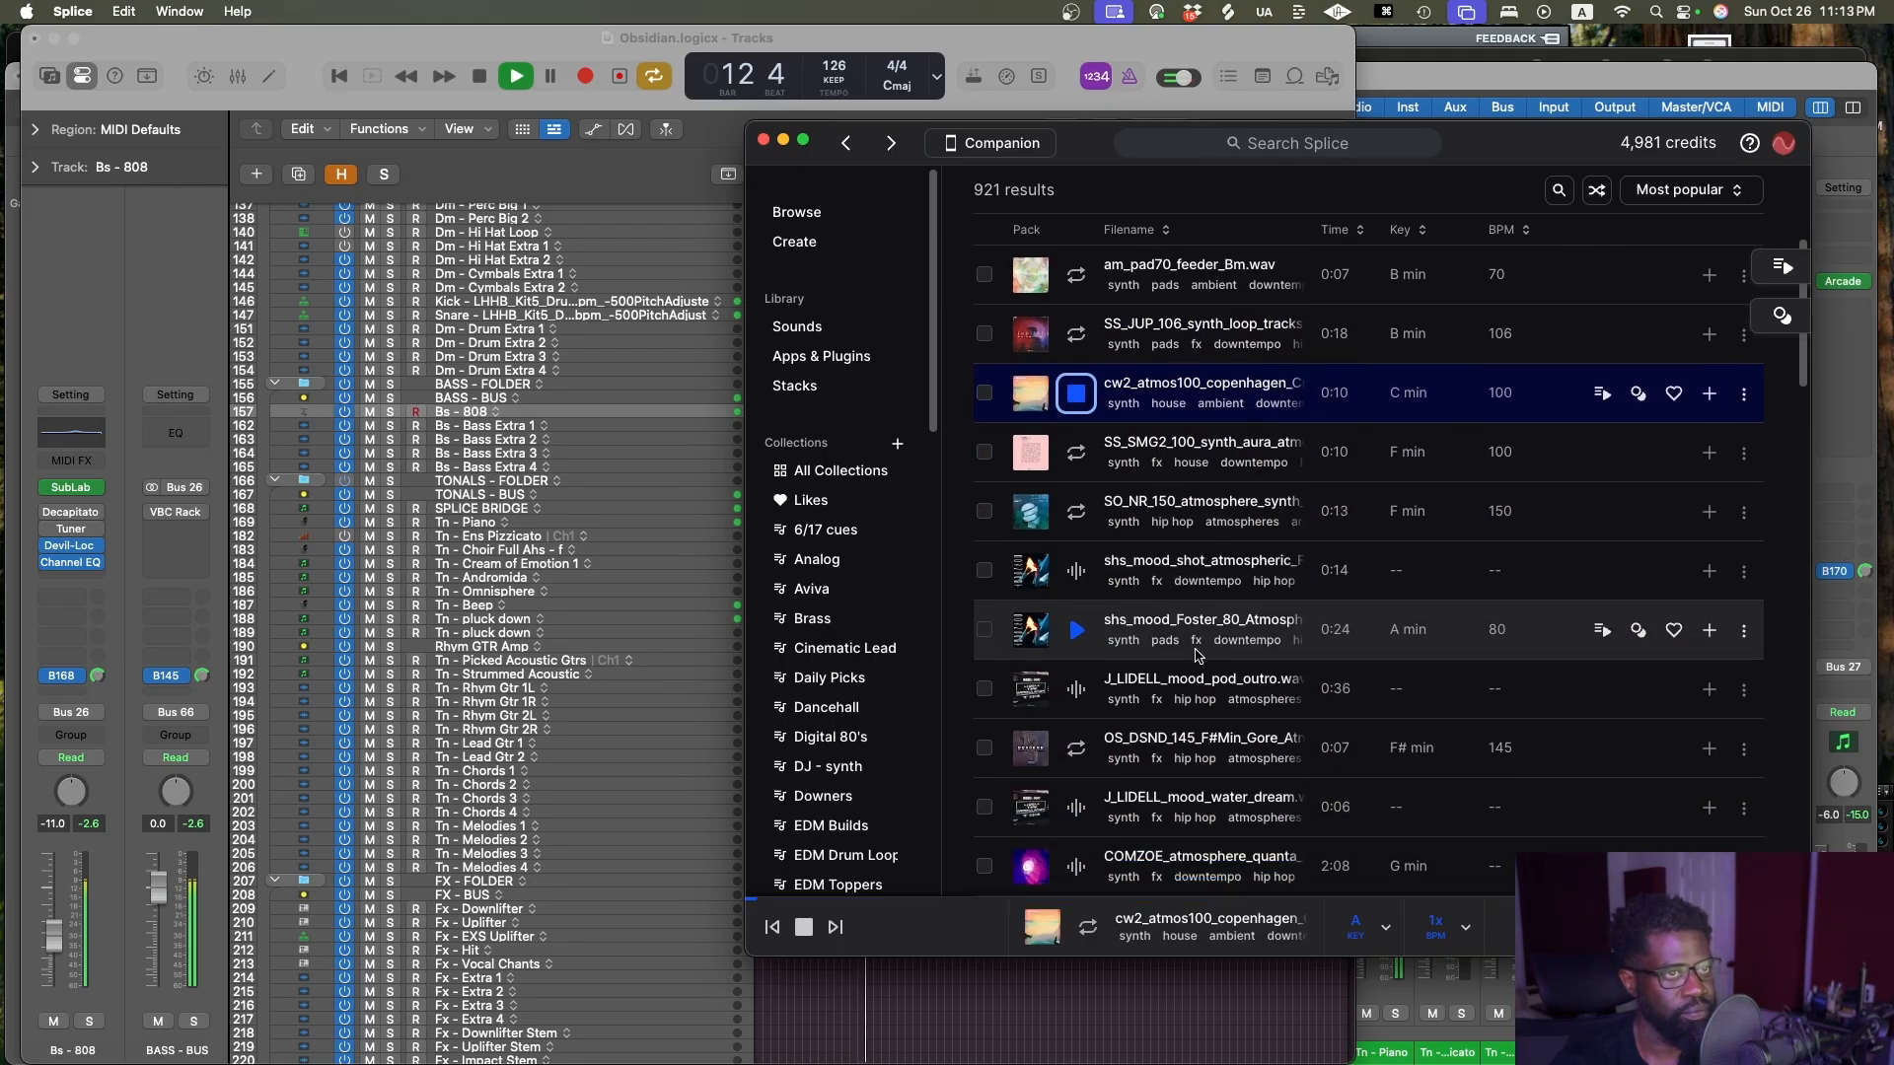
scroll(1196, 656, "up", 2)
left_click(1076, 566)
scroll(1161, 686, "up", 1)
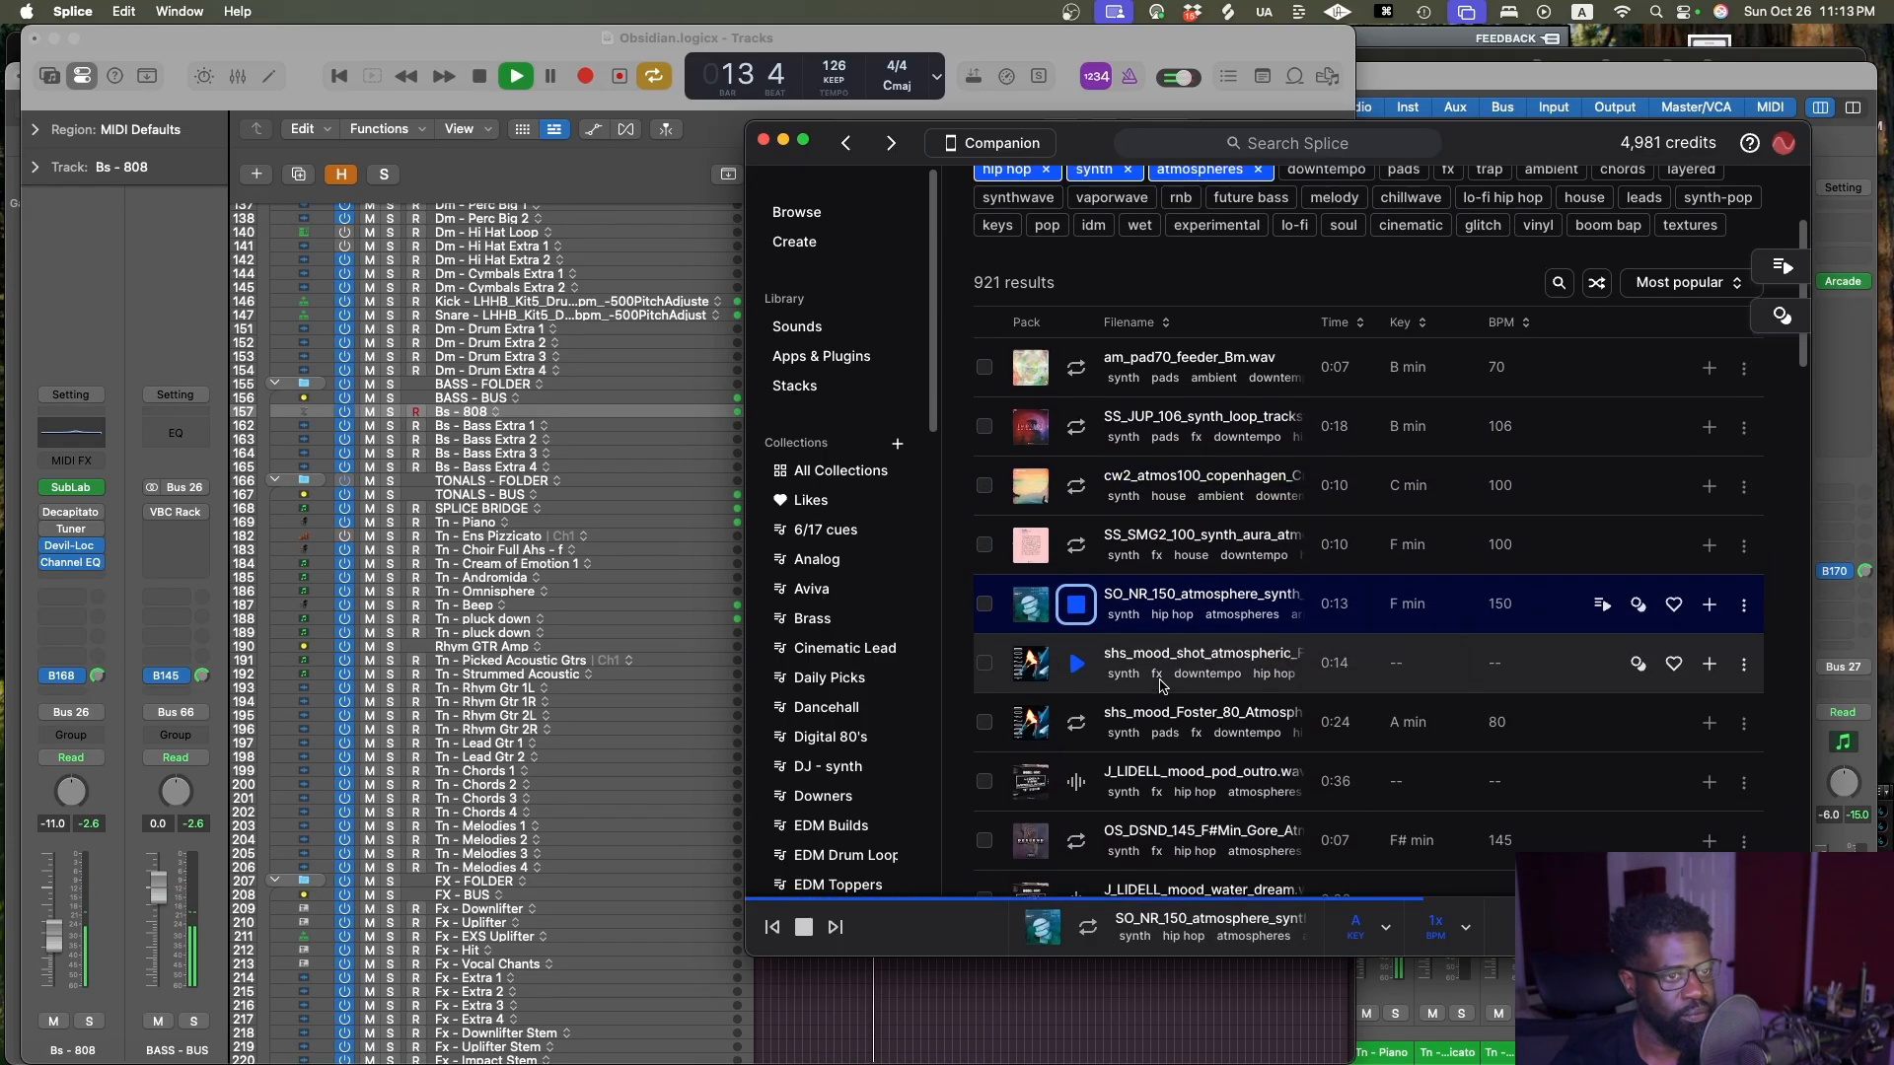
Remove the atmospheres and synth tags and filter the sample results by hip hop and lo-fi
scroll(1161, 686, "up", 5)
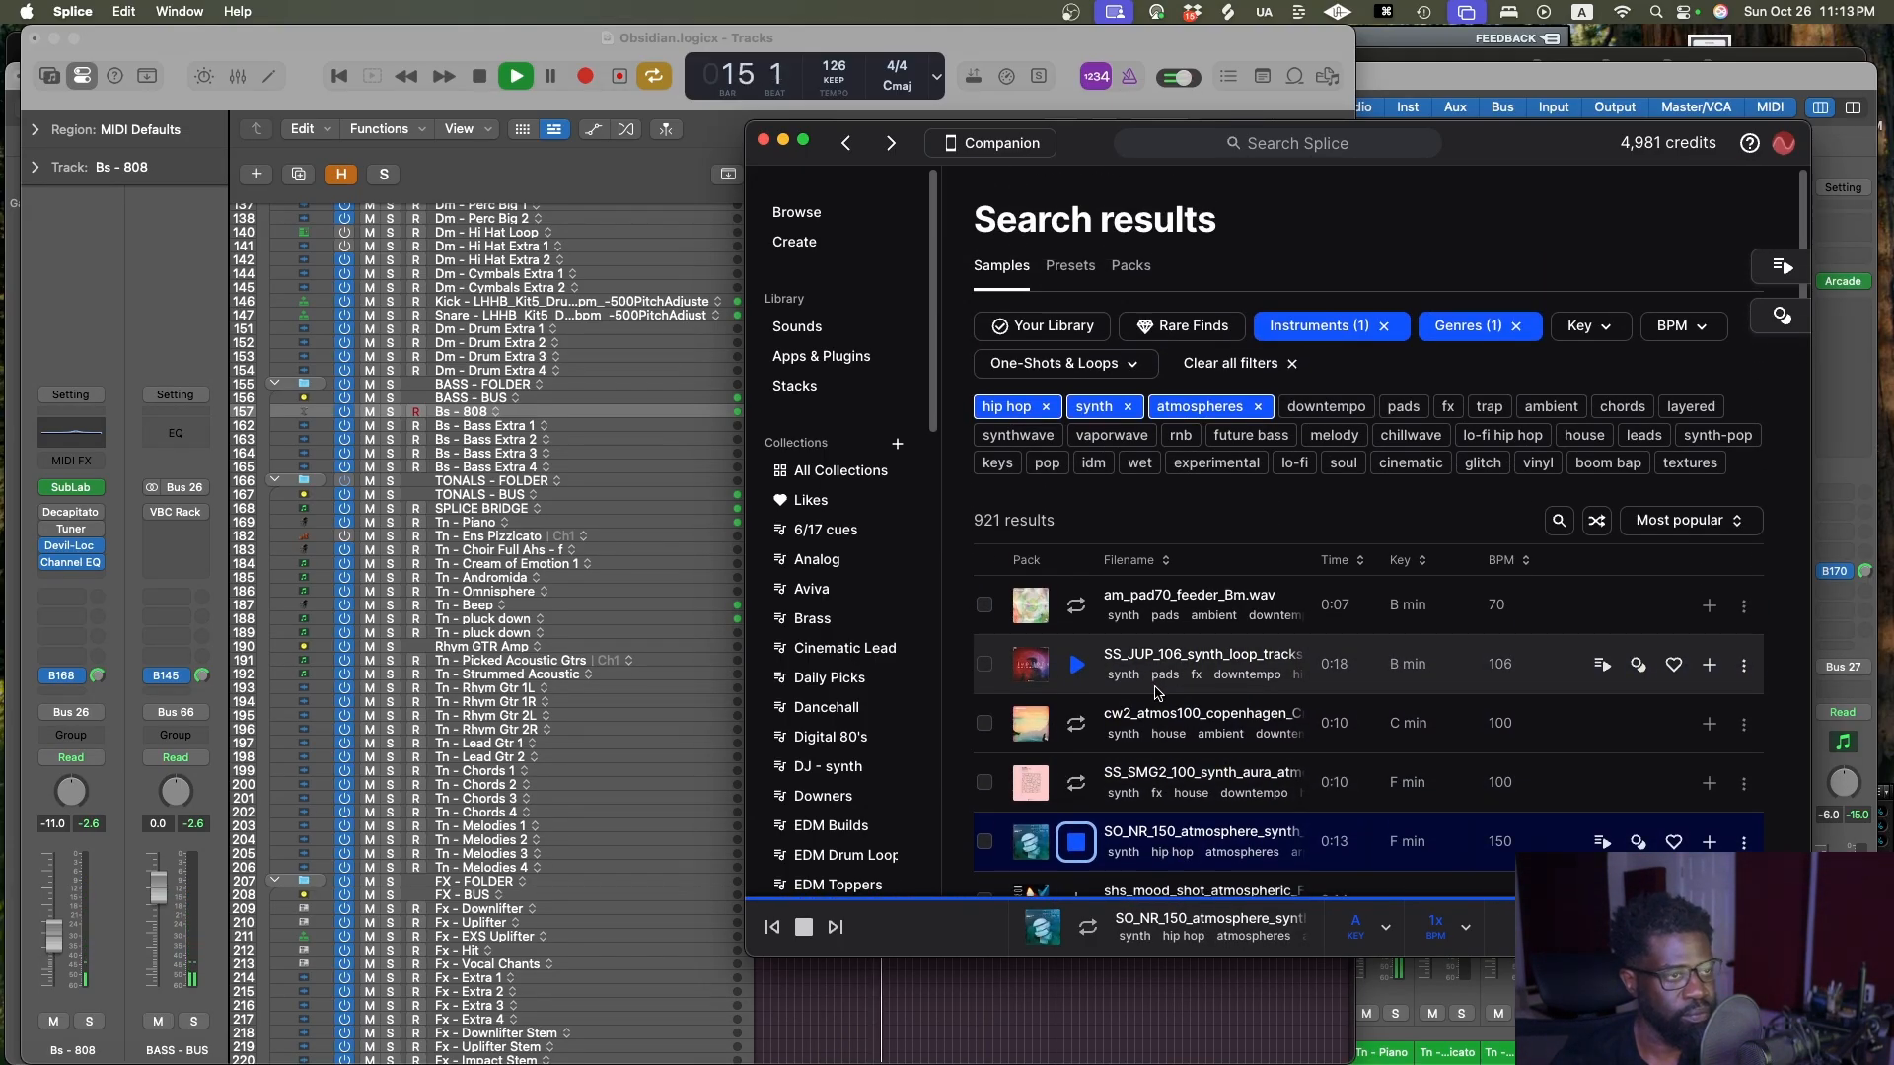
left_click(1284, 464)
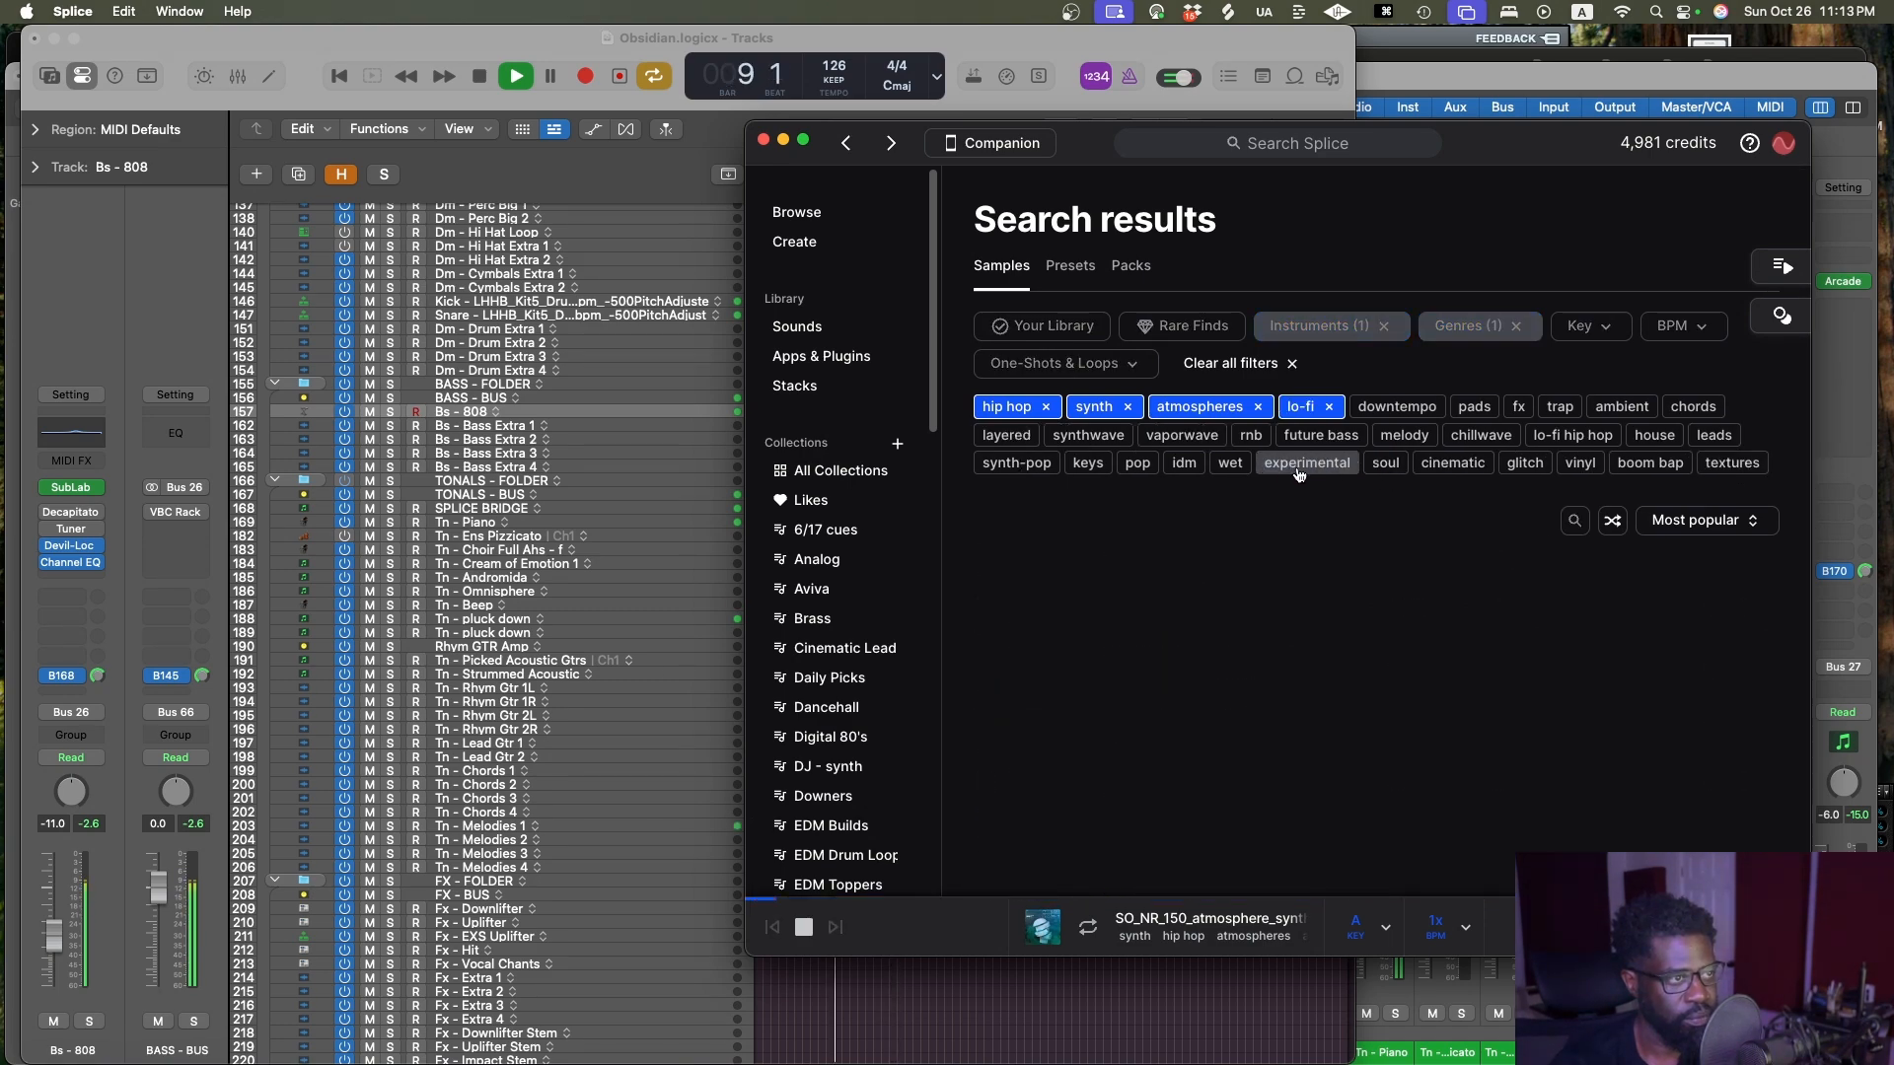
left_click(1327, 409)
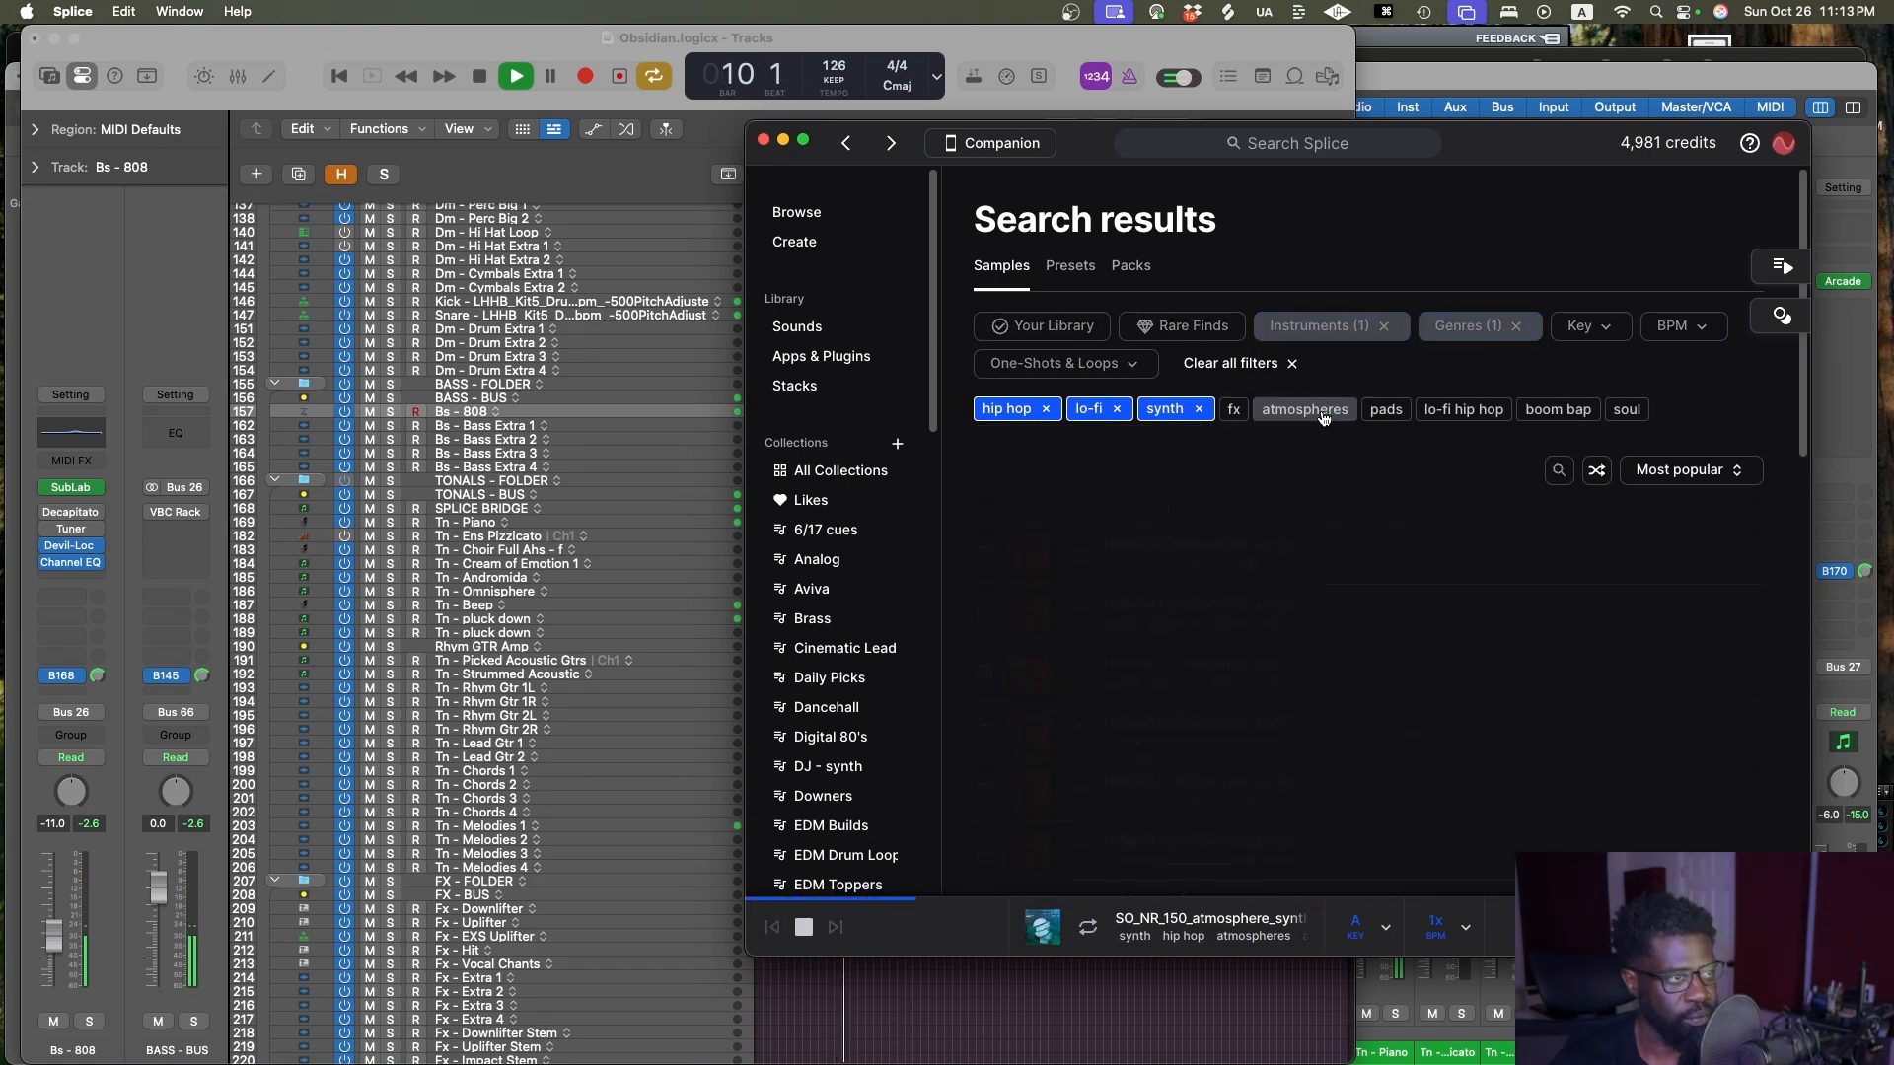
left_click(1114, 408)
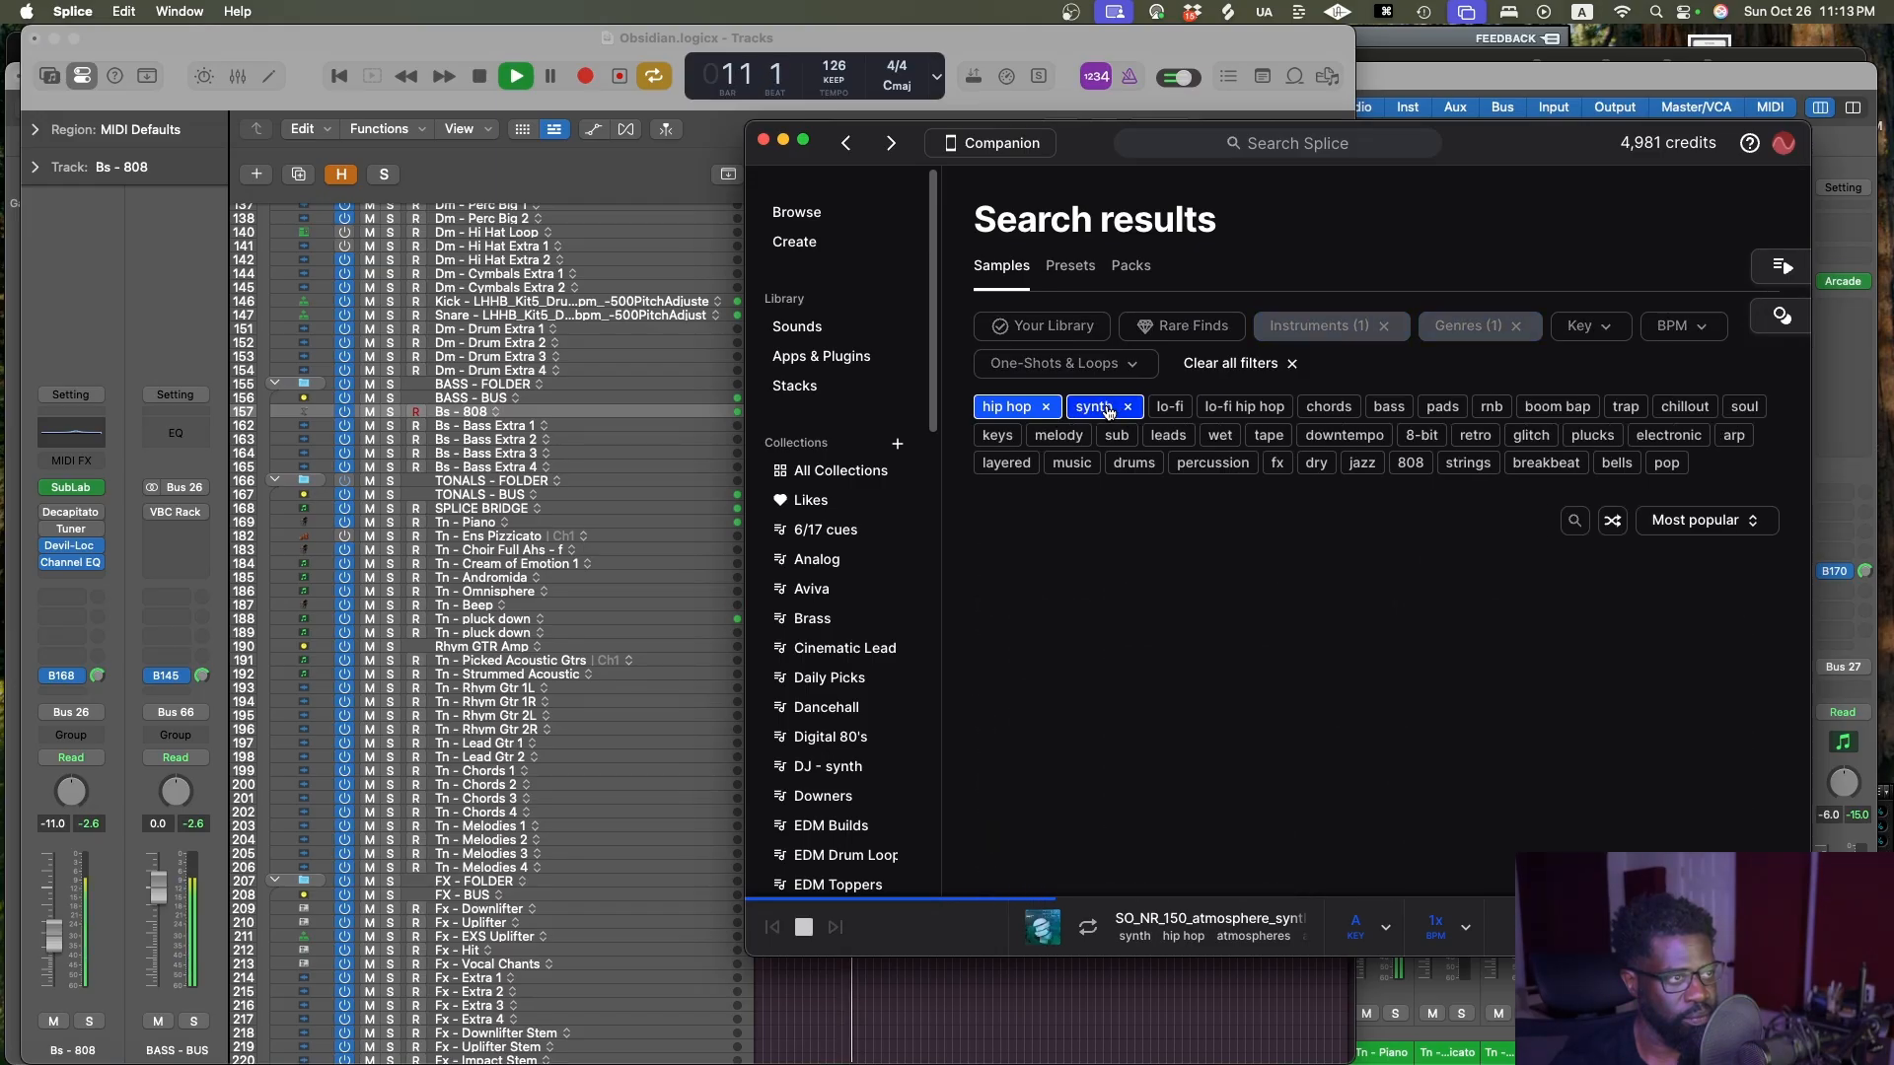
left_click(1125, 407)
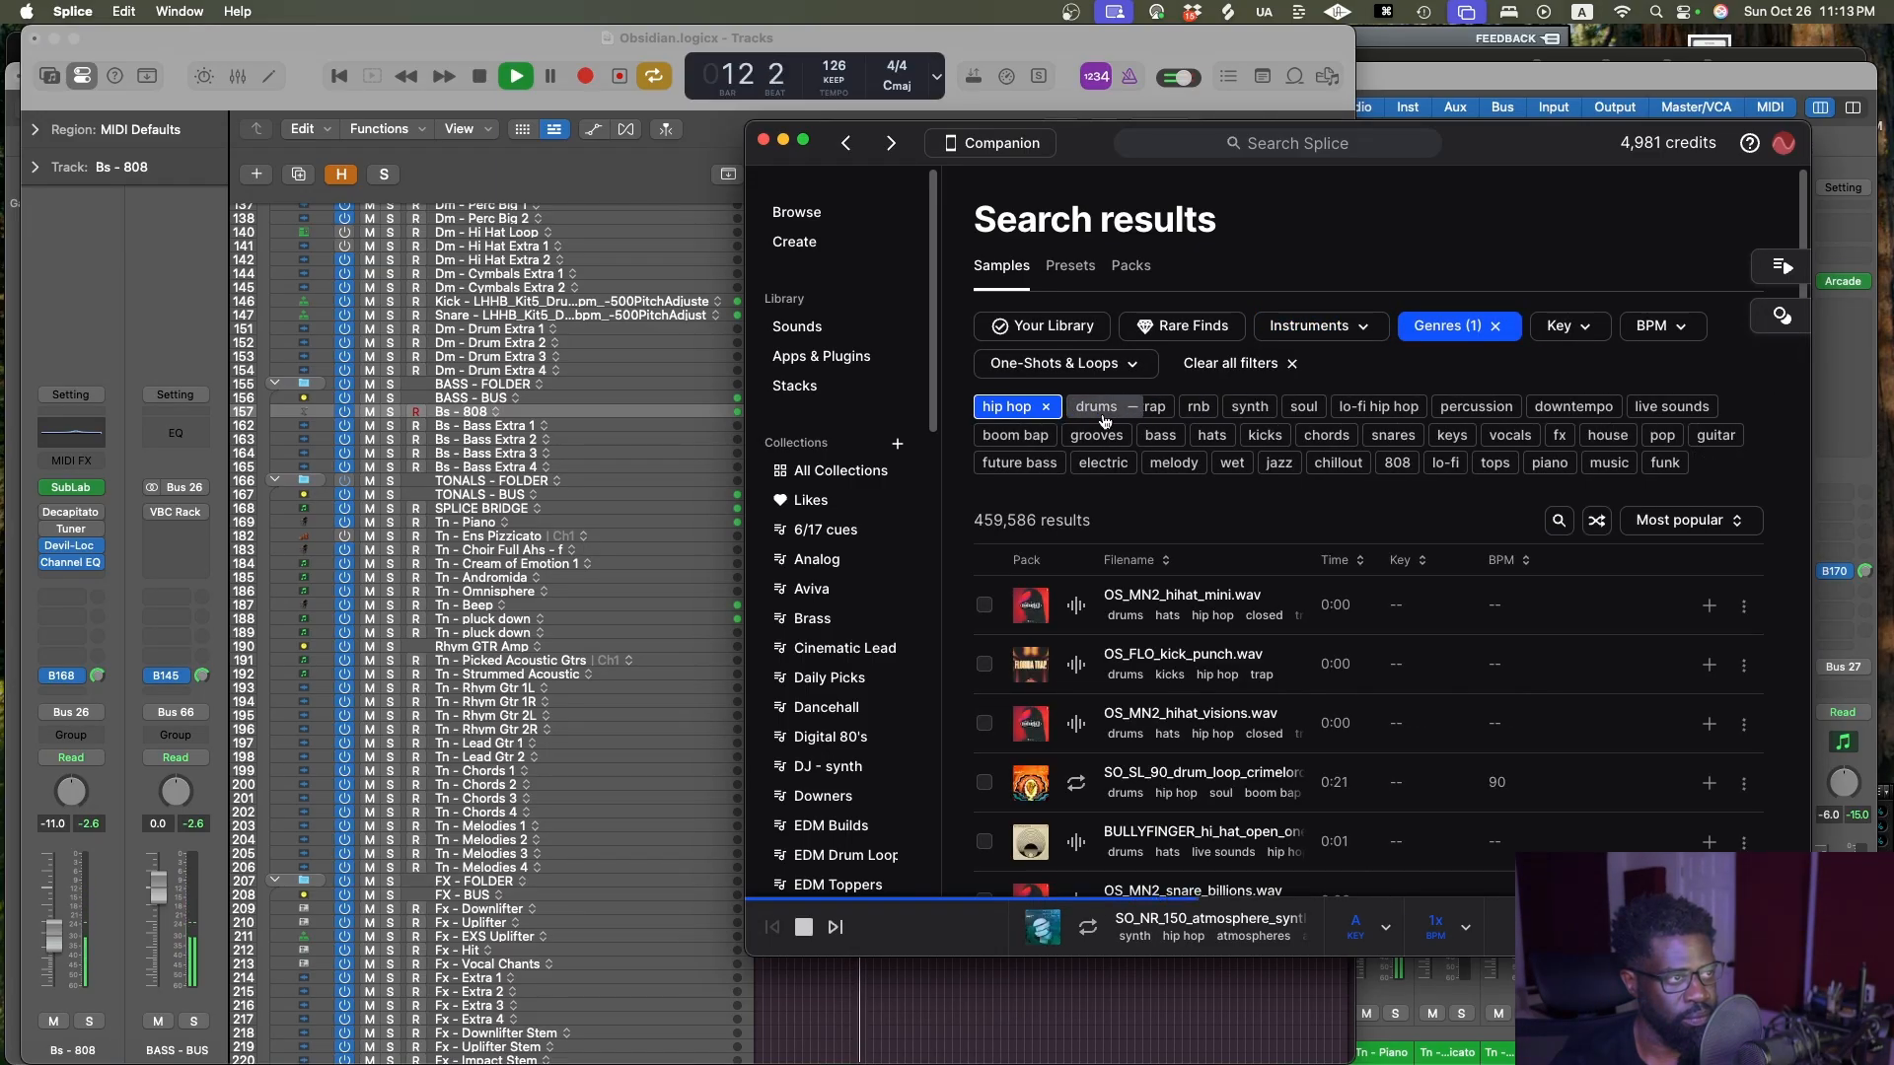
left_click(1442, 464)
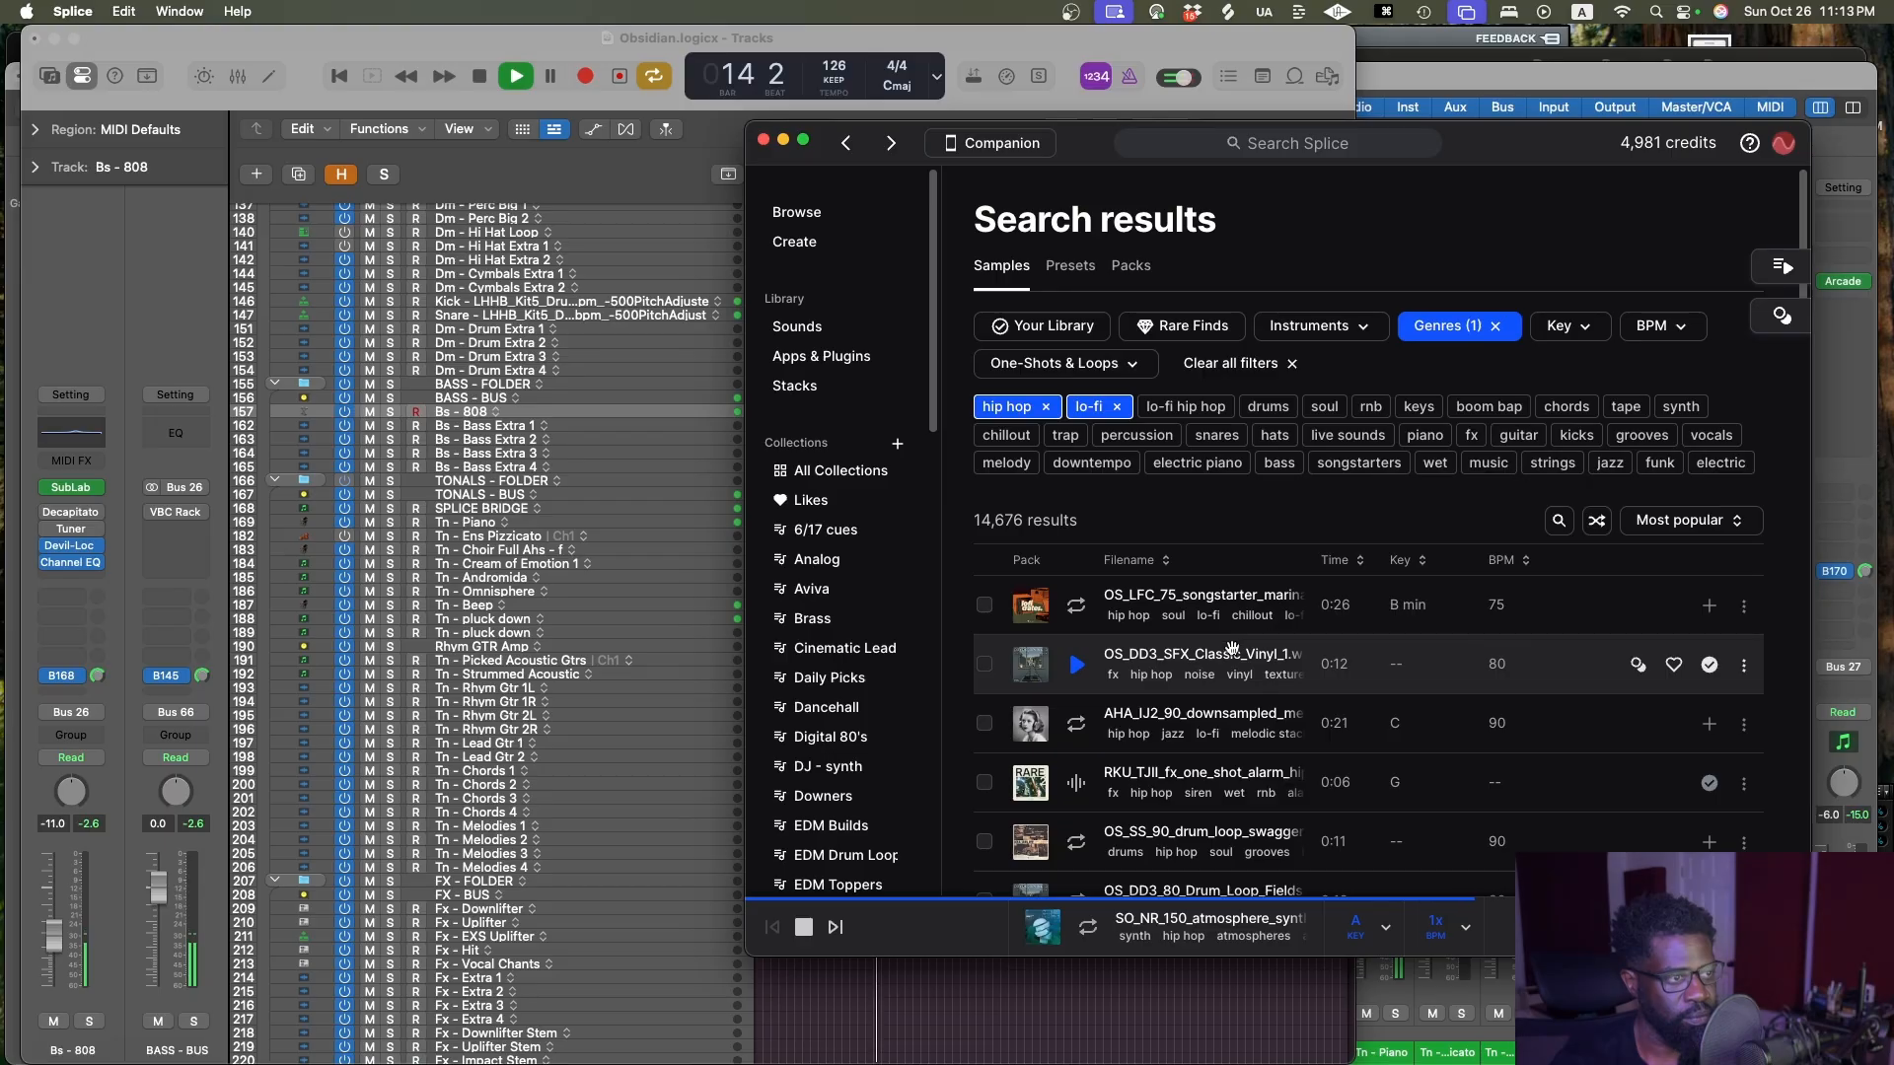
Audition the OS_DD3_SFX_Classic_Vinyl_1 effect and AHA_IJ2_90_downsampled melodic loop and browse further down the lo-fi hip hop samples
left_click(1074, 666)
scroll(1144, 631, "down", 2)
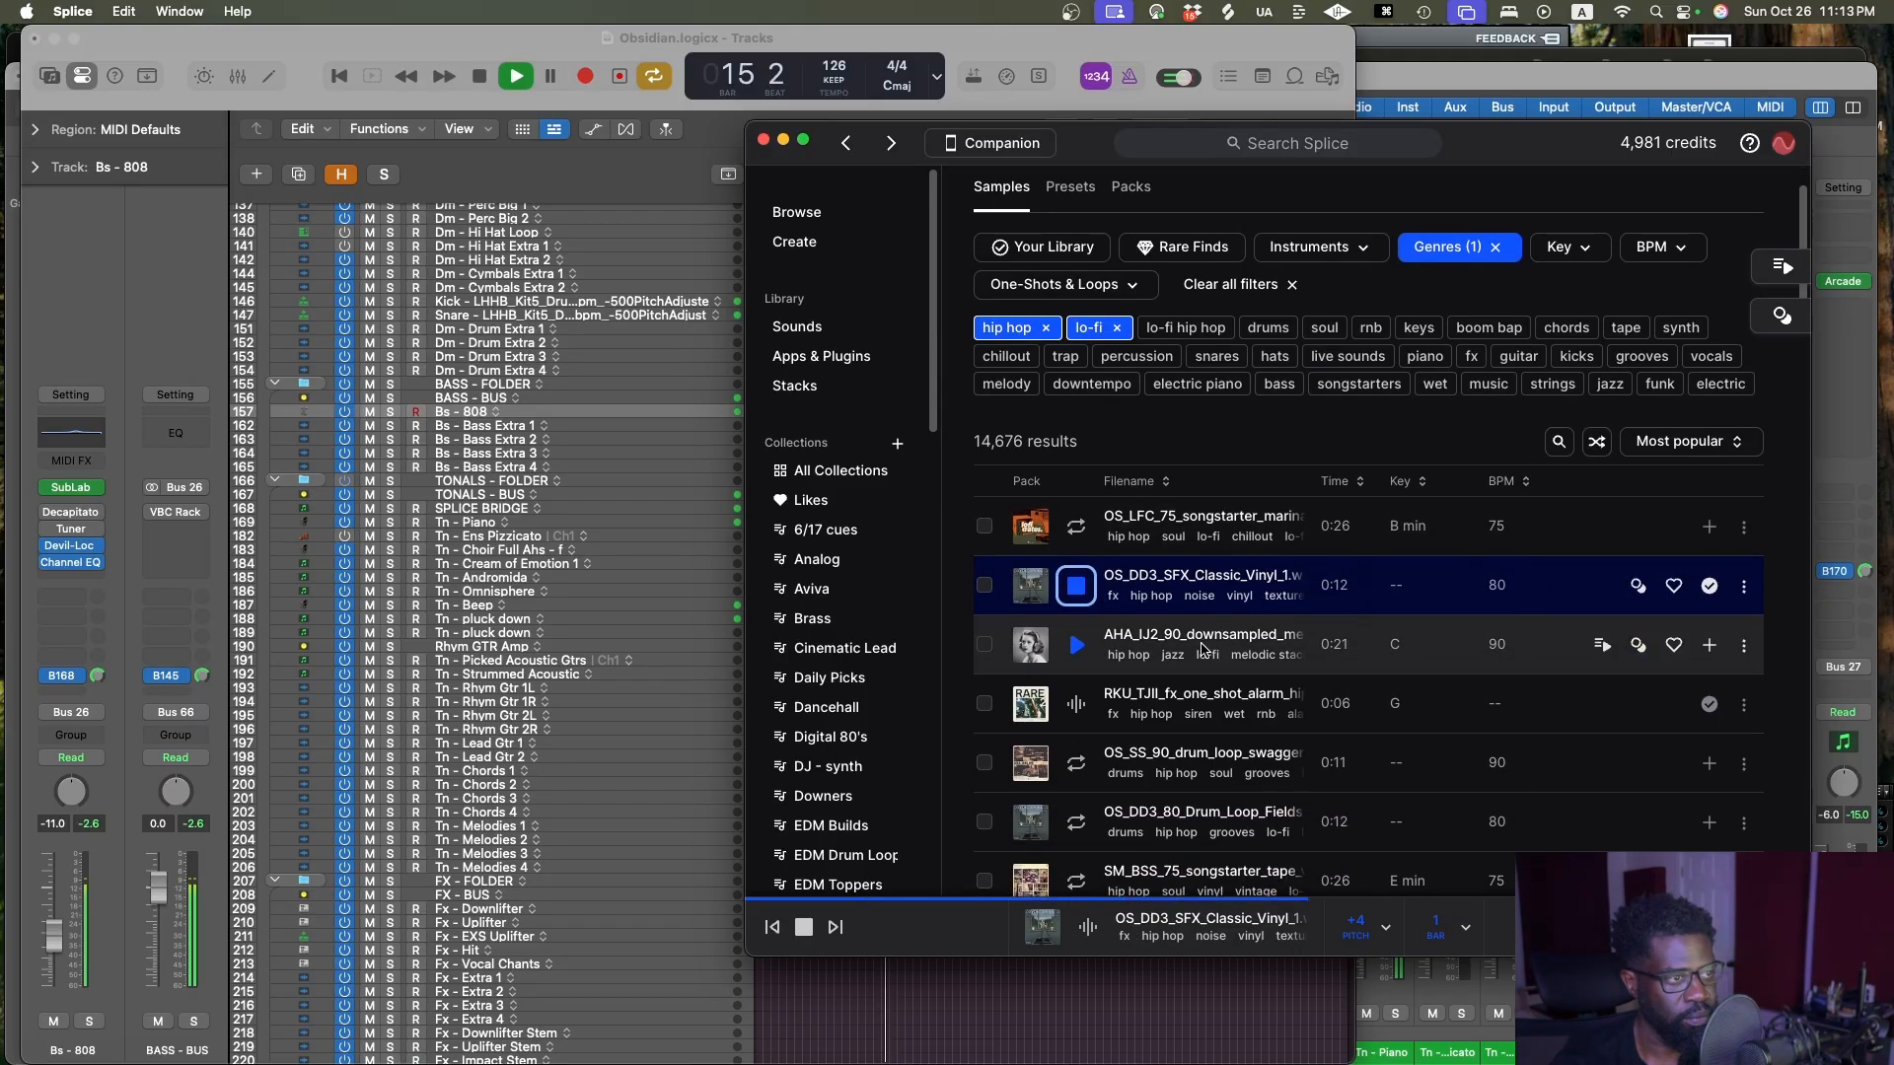
left_click(1076, 644)
scroll(1199, 602, "down", 3)
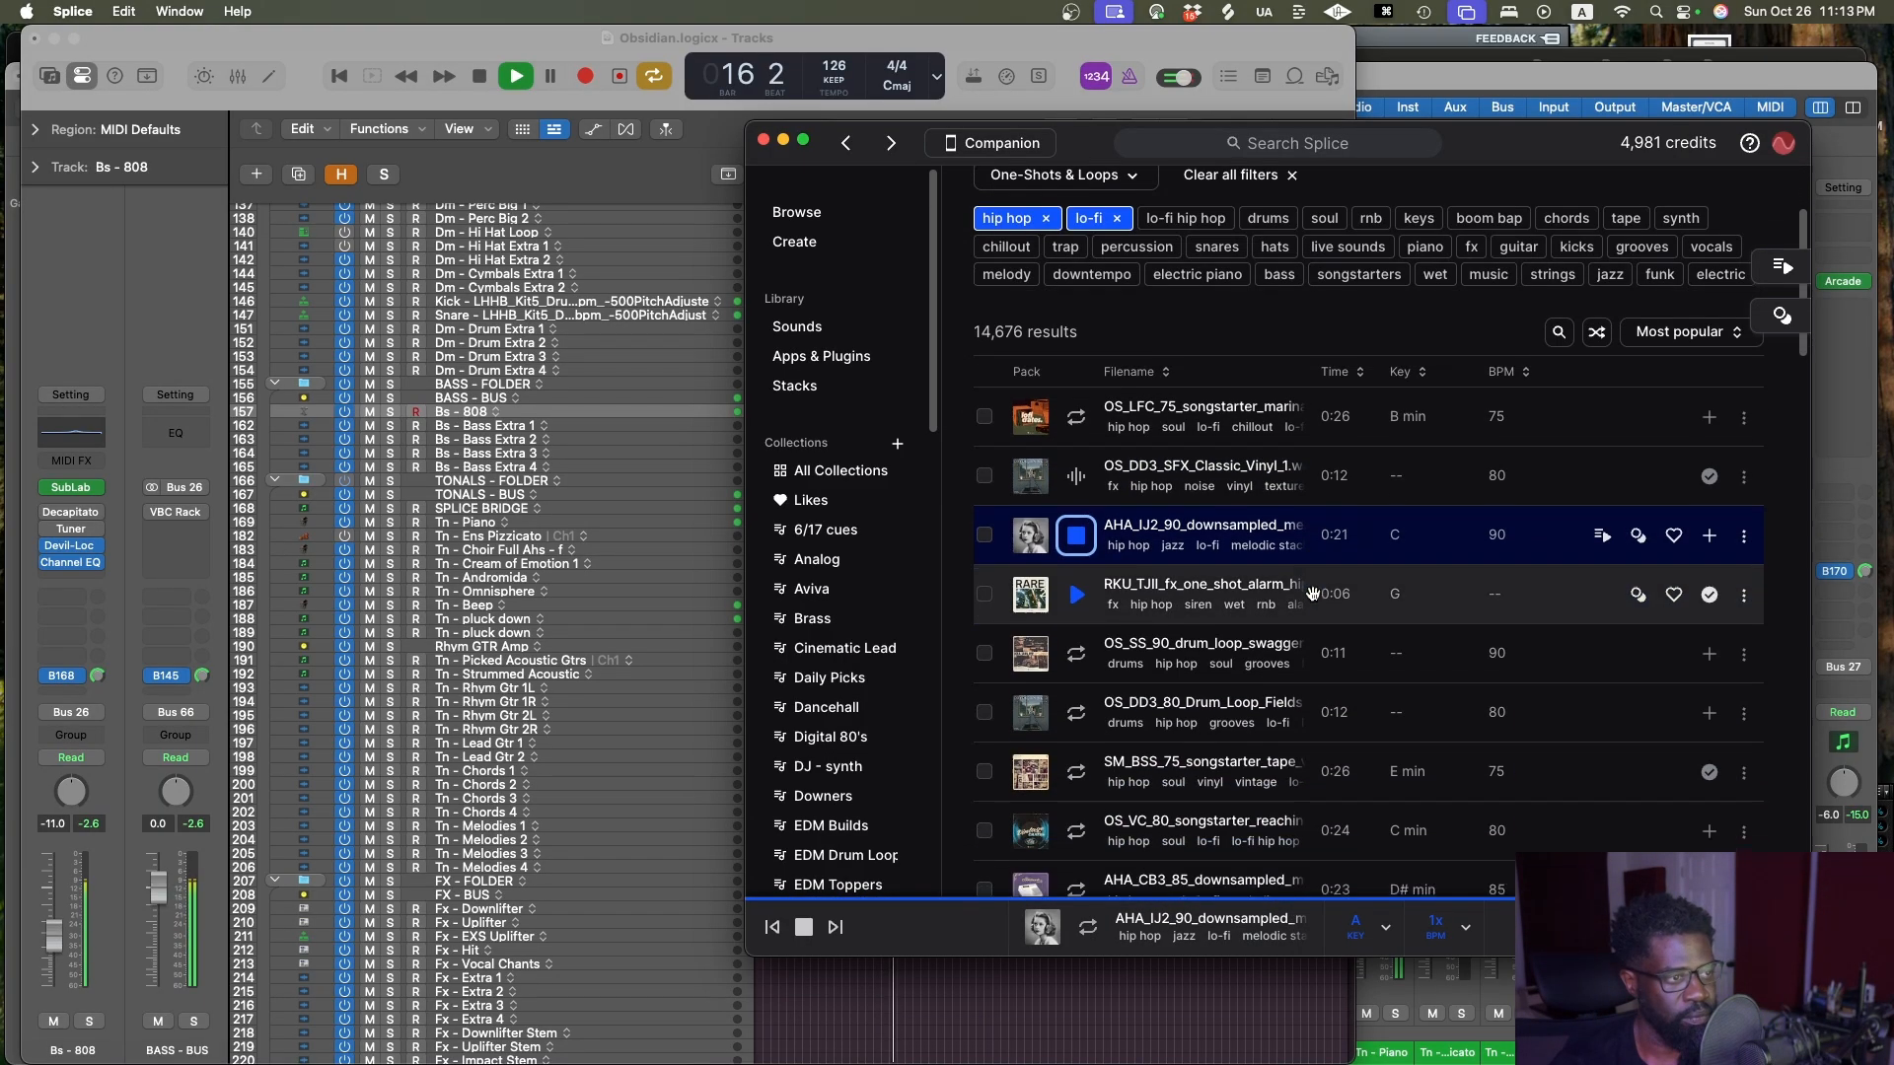
scroll(1164, 592, "down", 2)
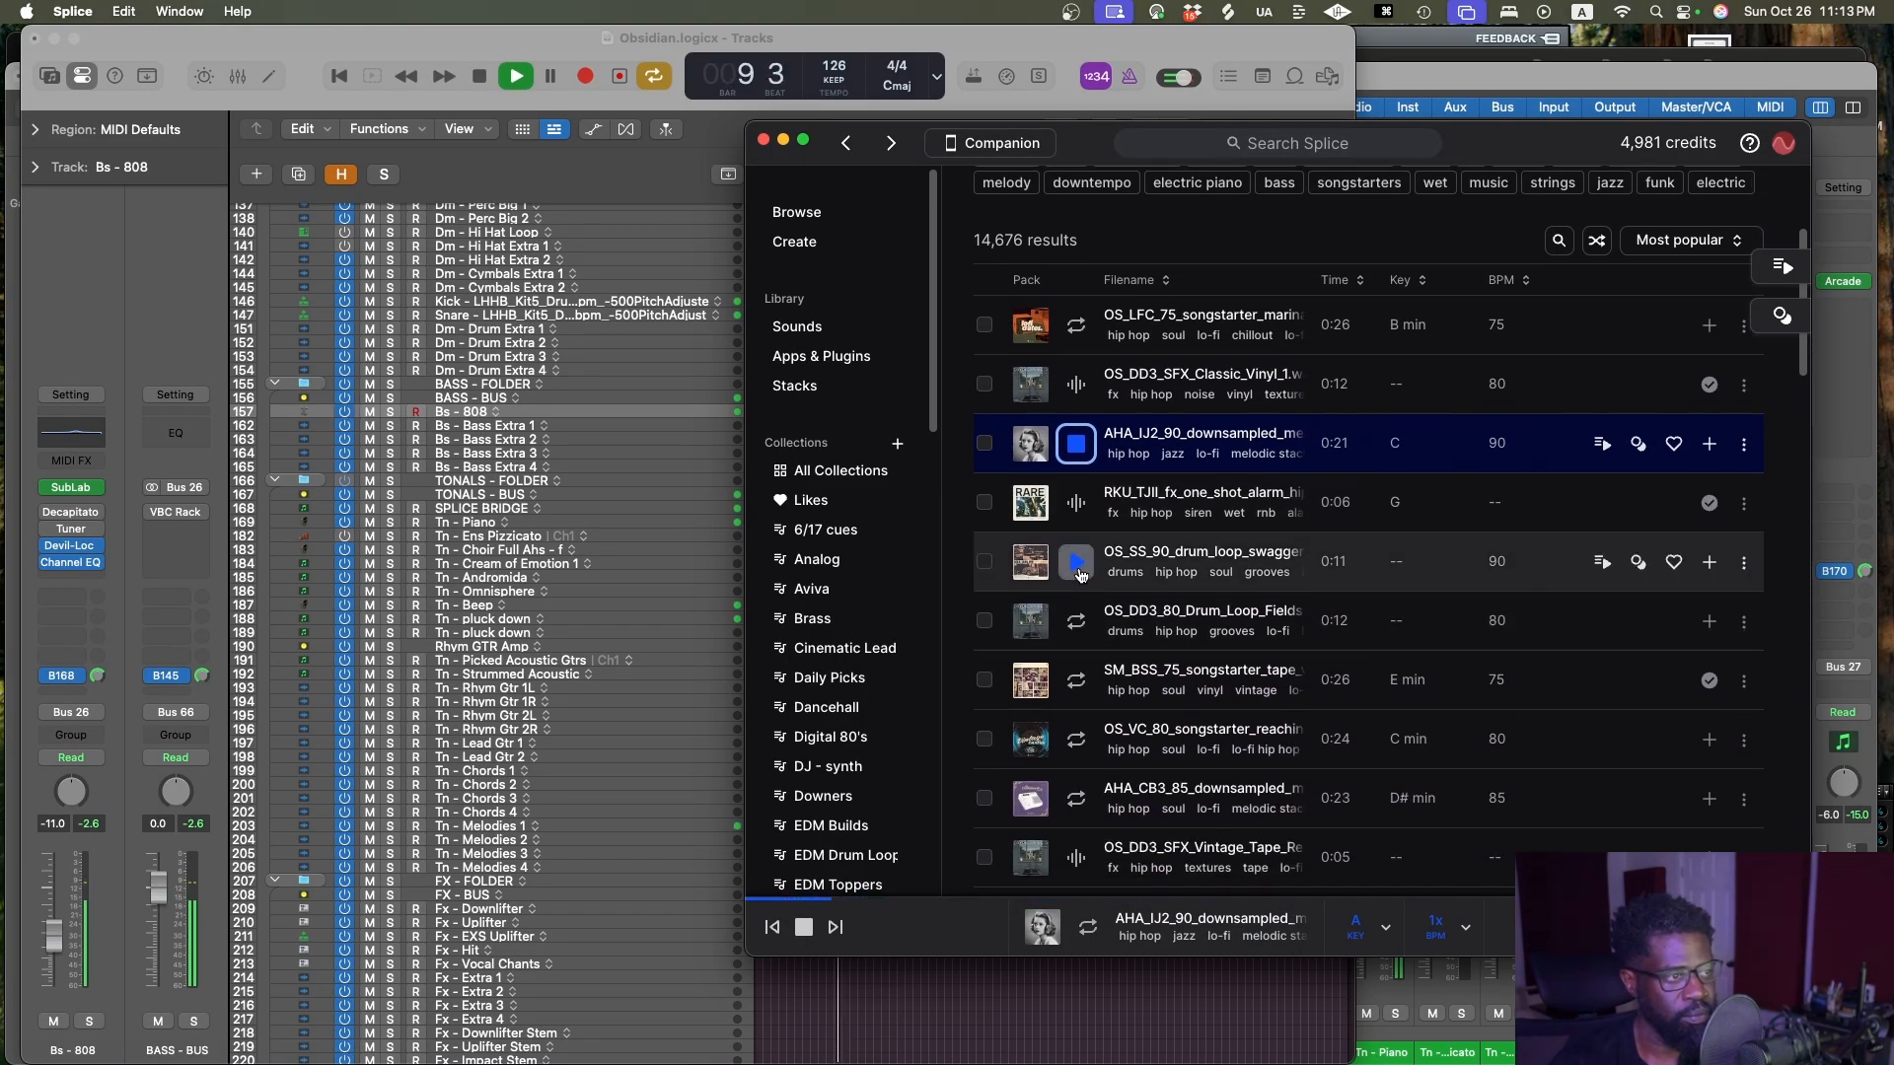